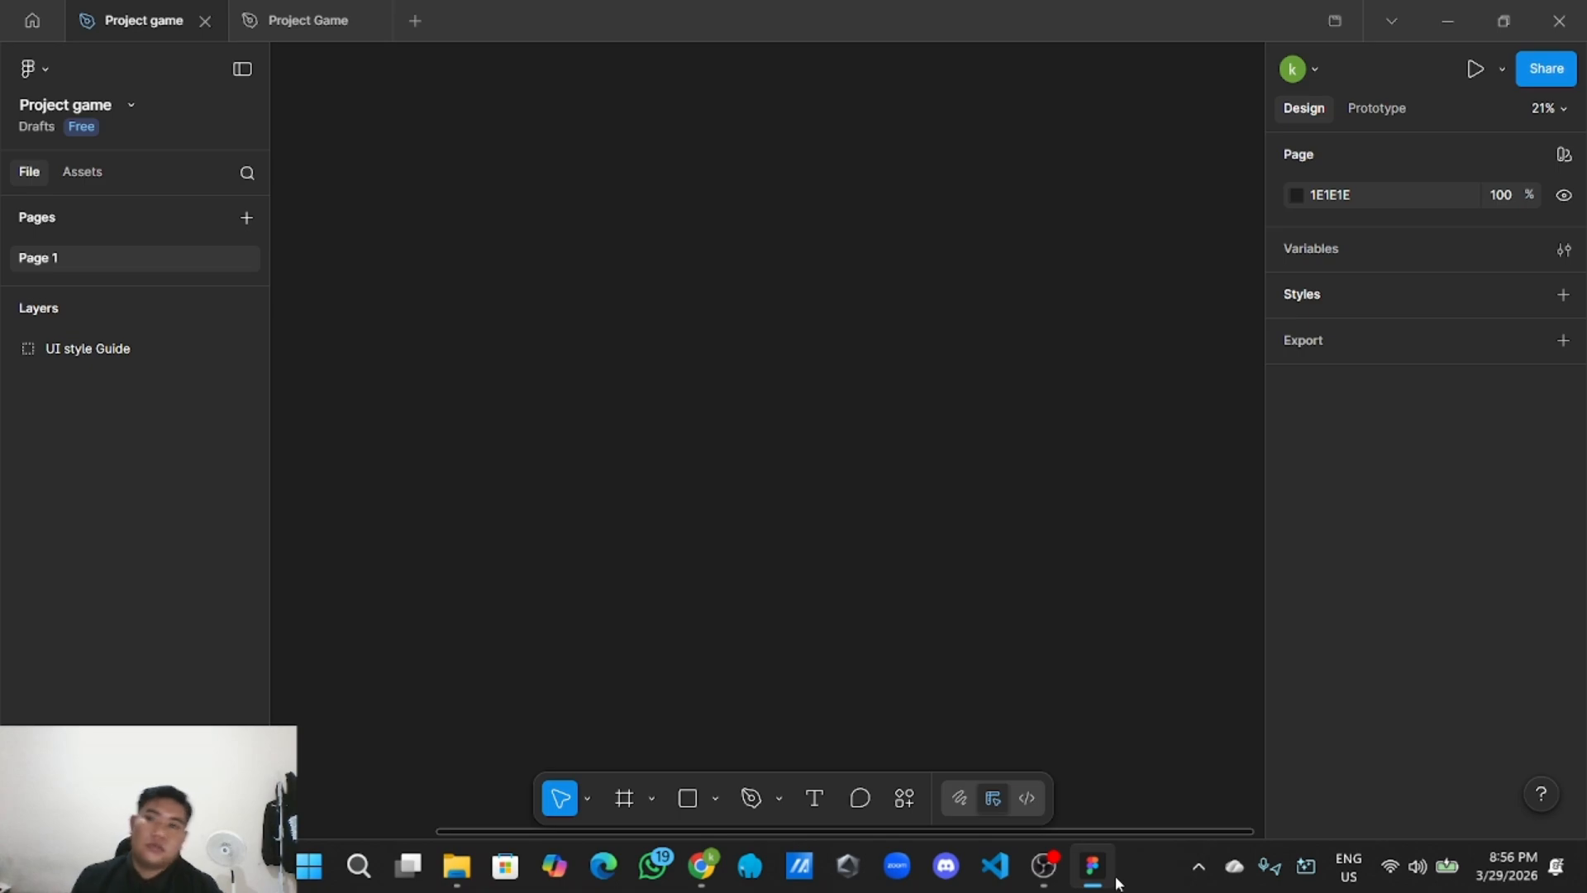
Pan and zoom to center the UI Style Guide frame on the canvas.
{"action": "scroll", "coordinate": [482, 263], "scroll_direction": "down", "scroll_amount": 1}
{"action": "left_click_drag", "start_coordinate": [491, 288], "coordinate": [753, 306]}
{"action": "left_click_drag", "start_coordinate": [529, 360], "coordinate": [904, 805]}
{"action": "scroll", "coordinate": [656, 379], "scroll_direction": "up", "scroll_amount": 5}
{"action": "scroll", "coordinate": [811, 705], "scroll_direction": "up", "scroll_amount": 5}
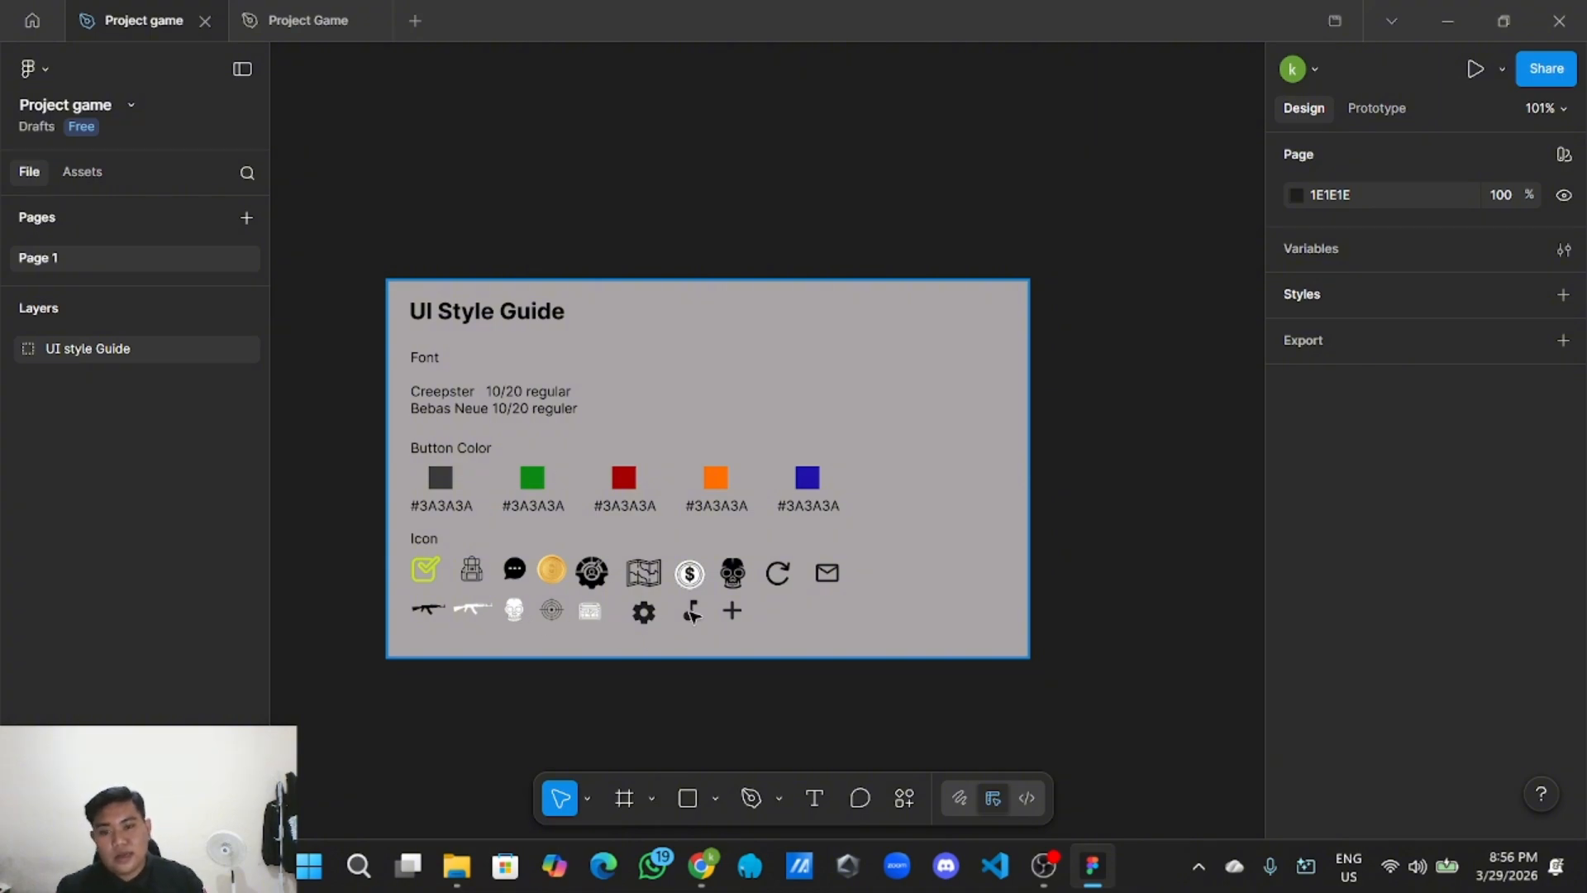
Browse the library's icon components under Assets, then switch to the browser.
{"action": "left_click", "coordinate": [908, 802]}
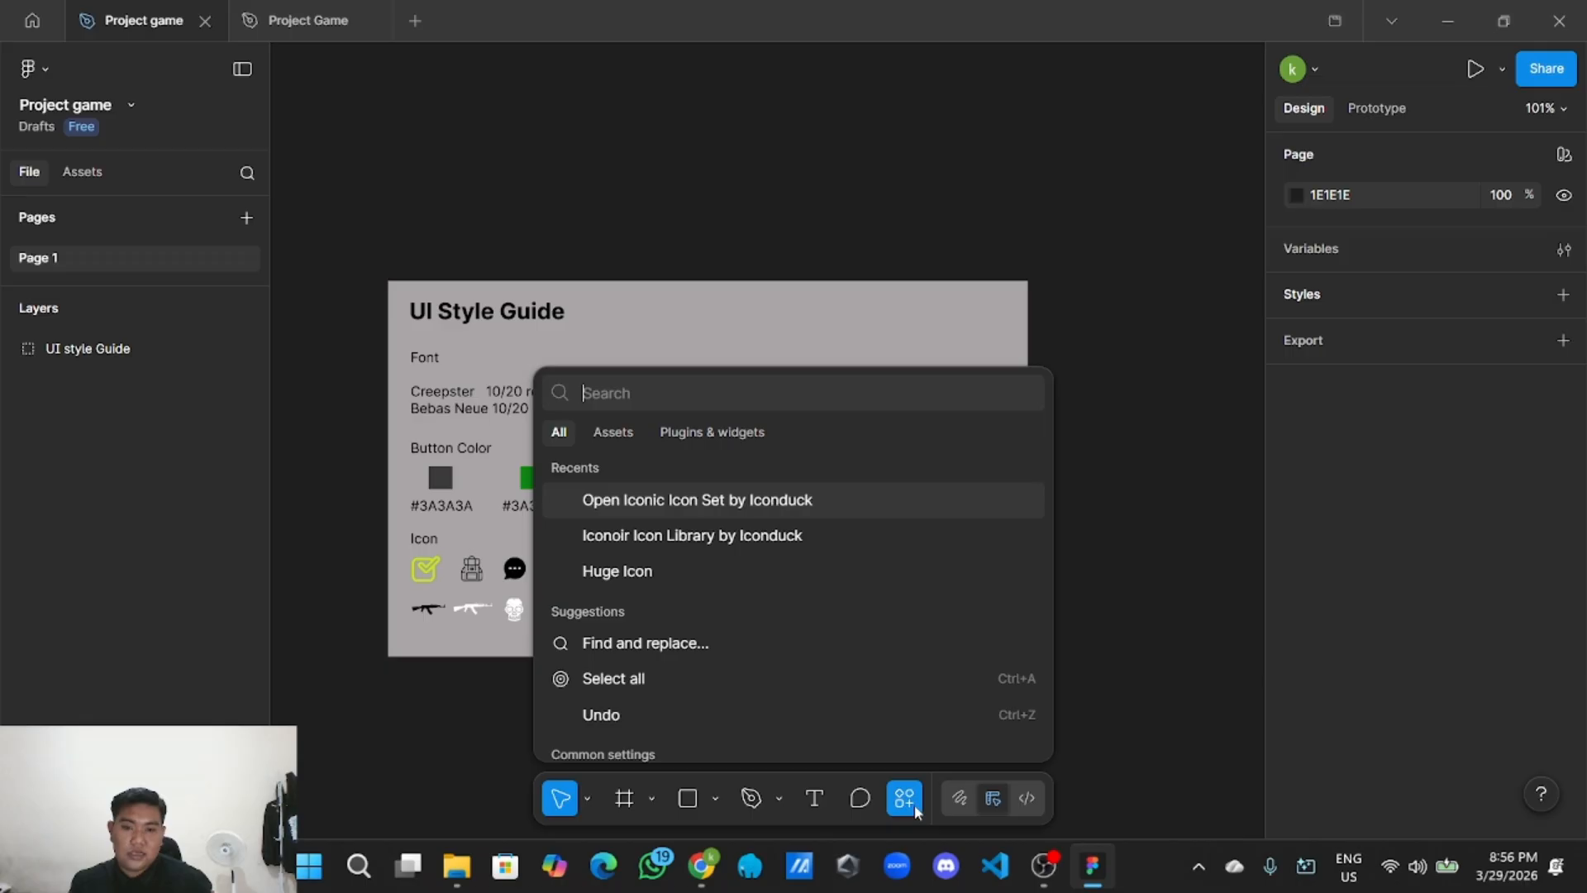
{"action": "left_click", "coordinate": [611, 432]}
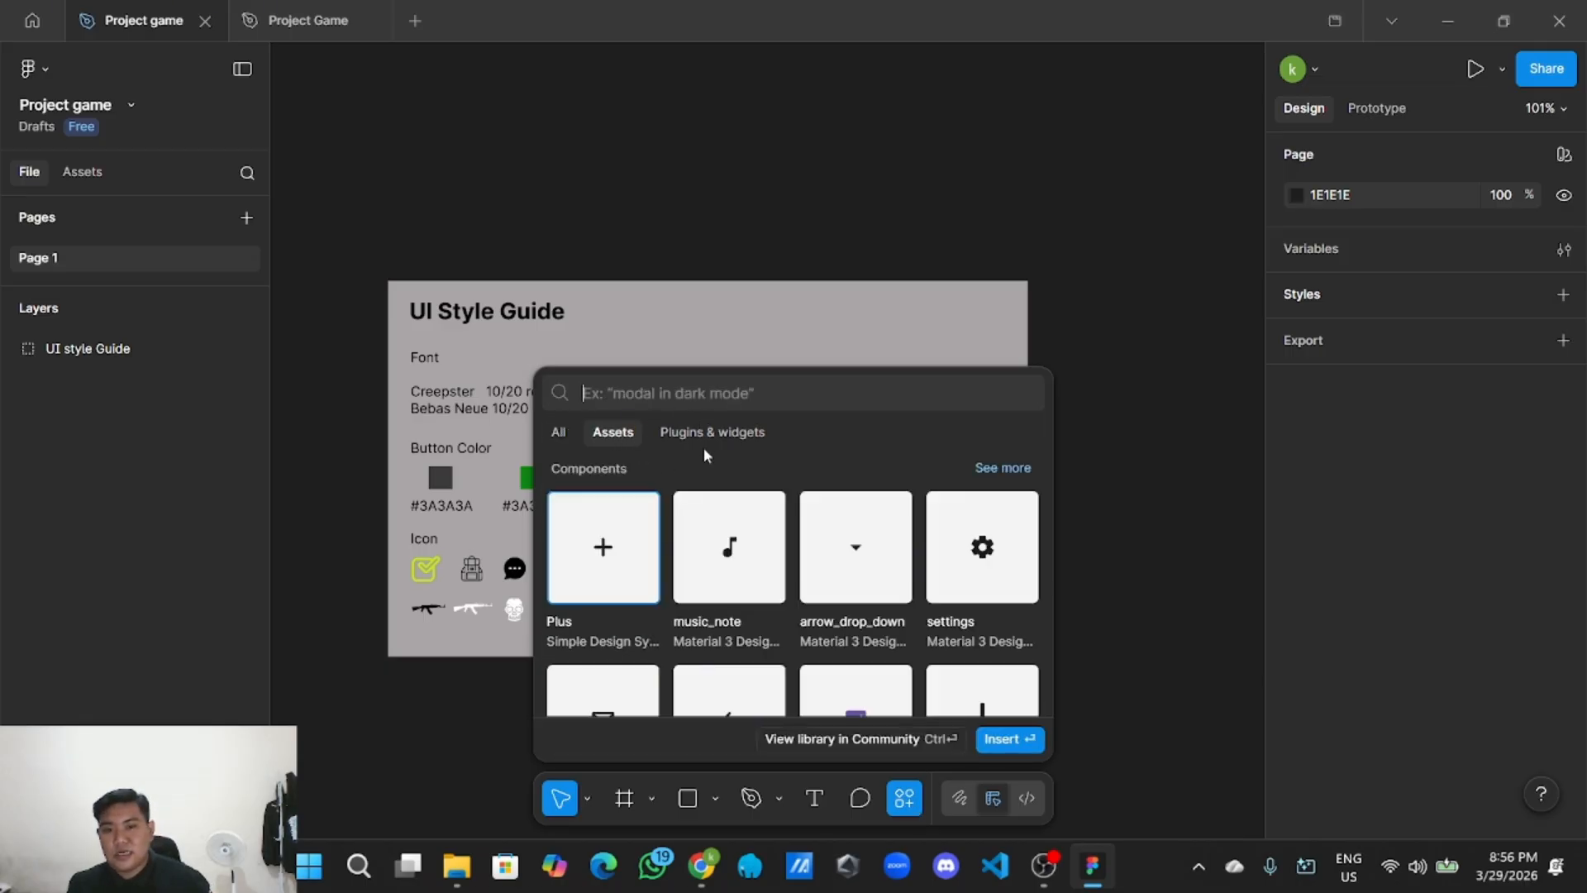
{"action": "scroll", "coordinate": [746, 504], "scroll_direction": "down", "scroll_amount": 3}
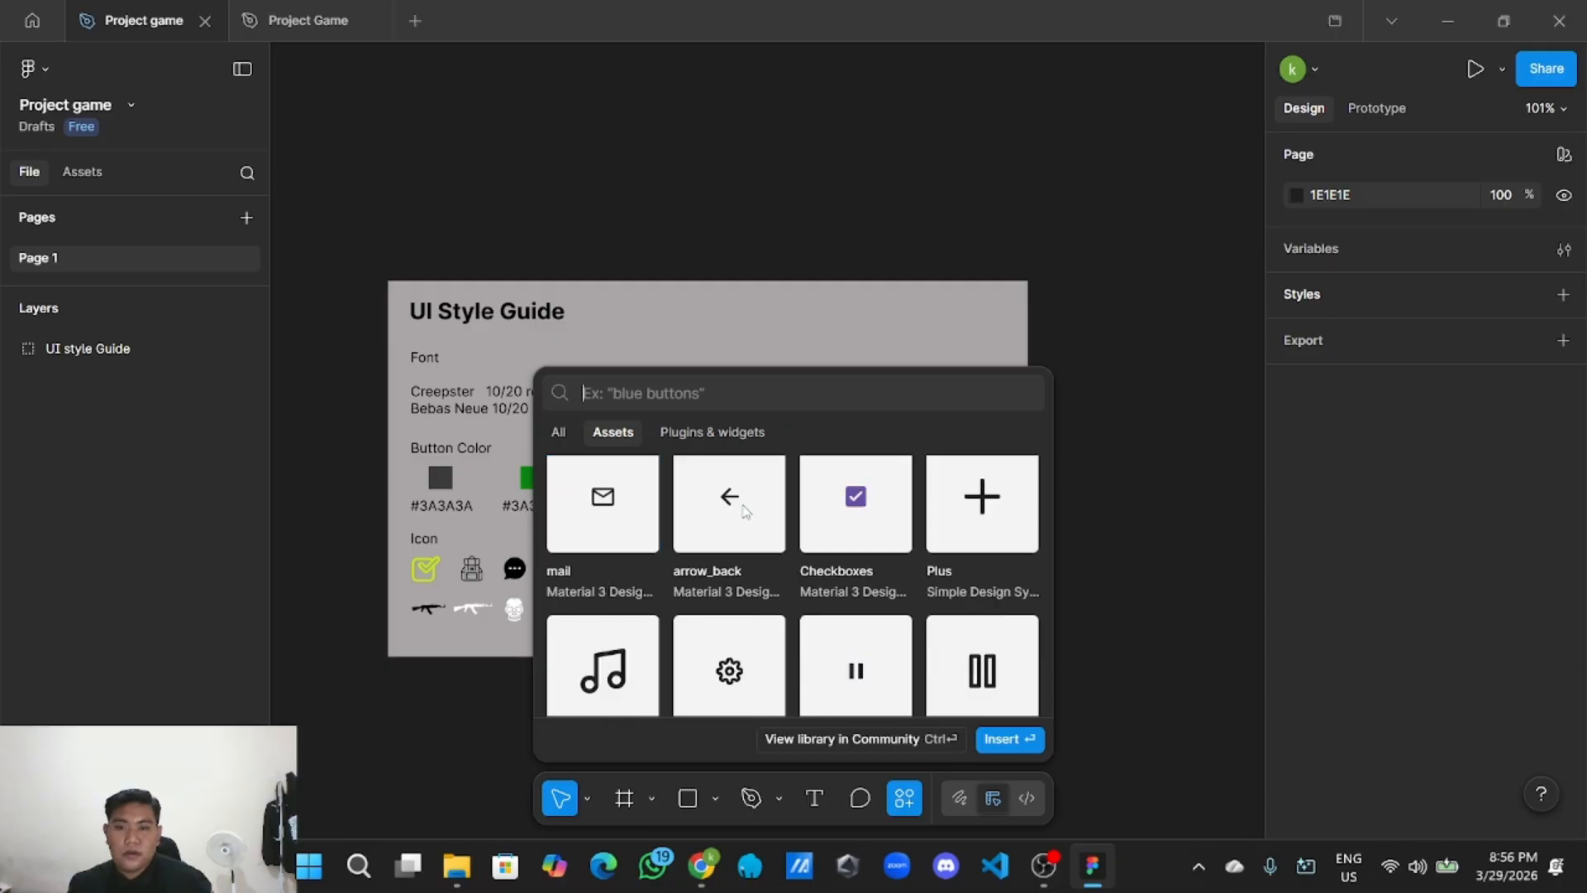
{"action": "scroll", "coordinate": [747, 511], "scroll_direction": "up", "scroll_amount": 3}
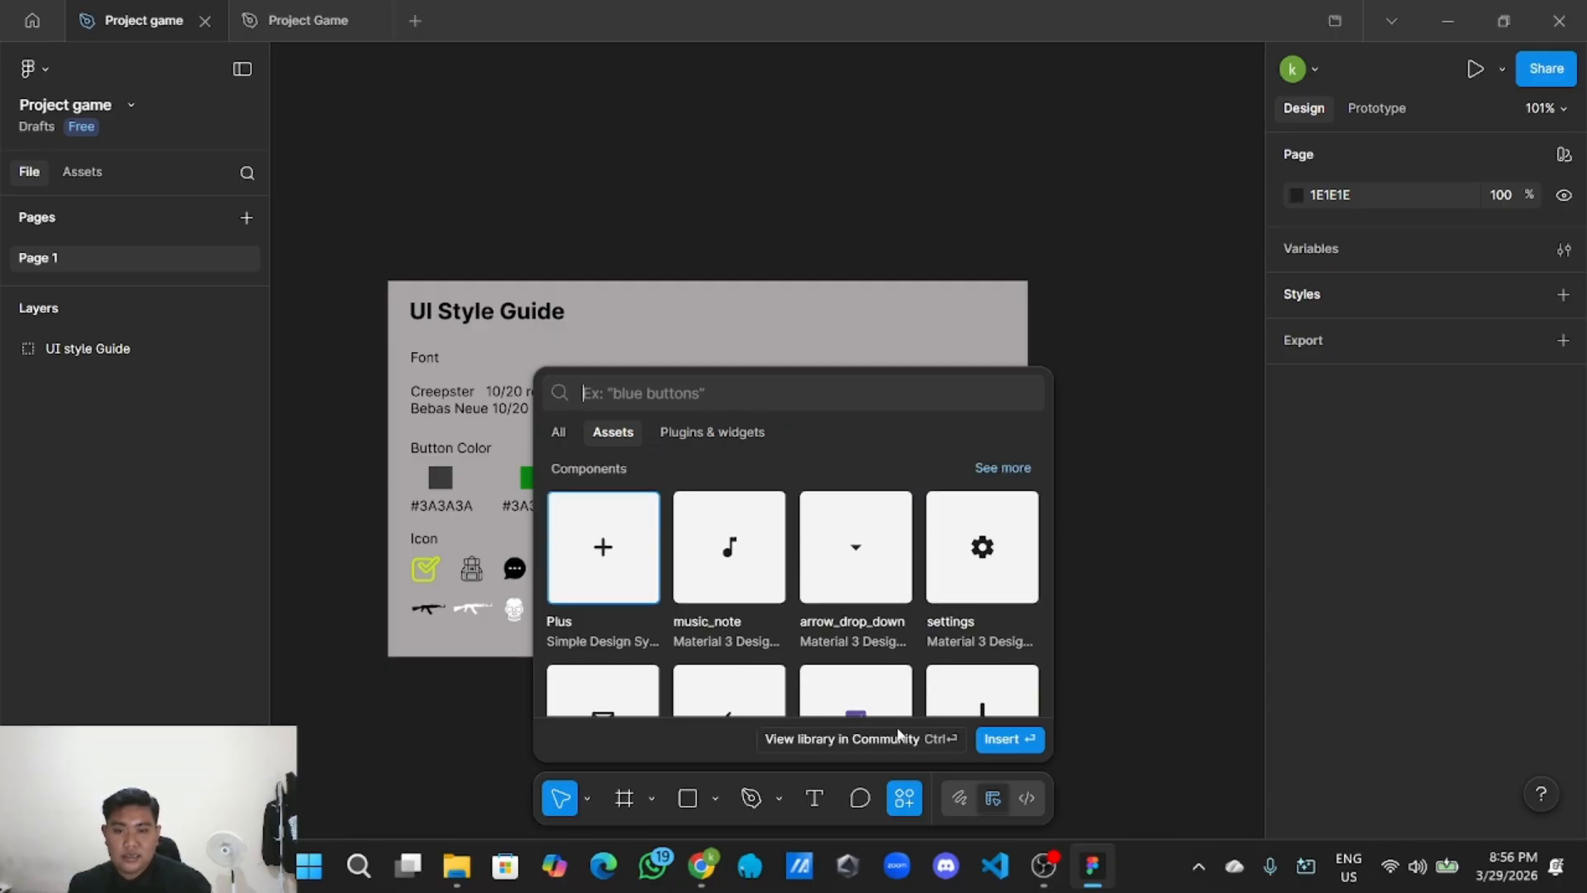
{"action": "left_click", "coordinate": [904, 795]}
Rerun the Freepik icon search with 'brangkas' instead of 'coin', then return to Figma.
{"action": "left_click", "coordinate": [701, 865]}
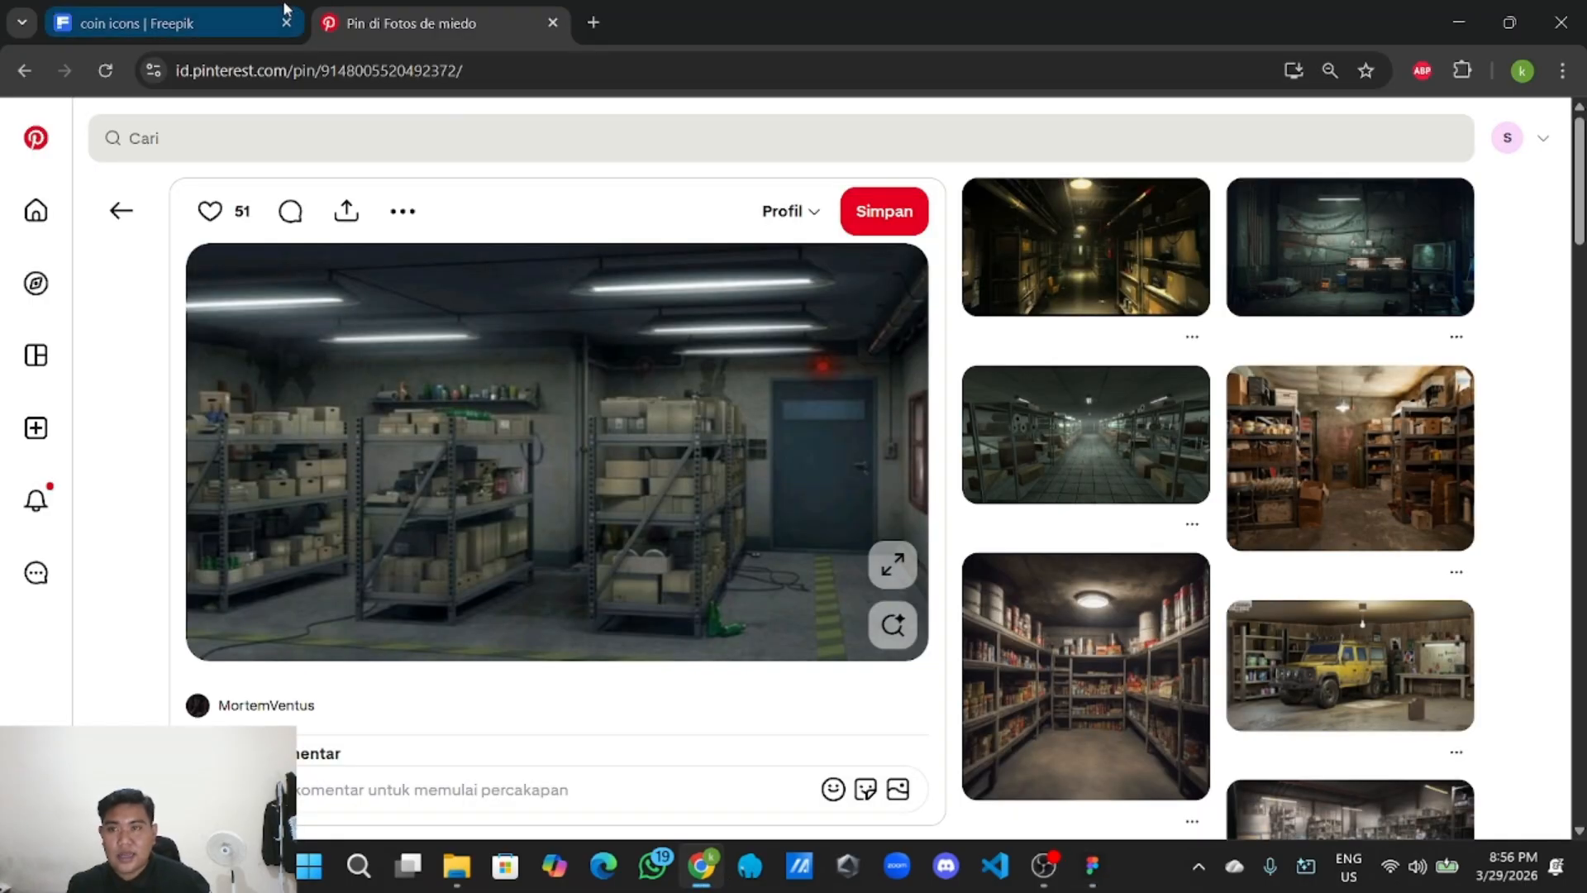
{"action": "left_click", "coordinate": [219, 10]}
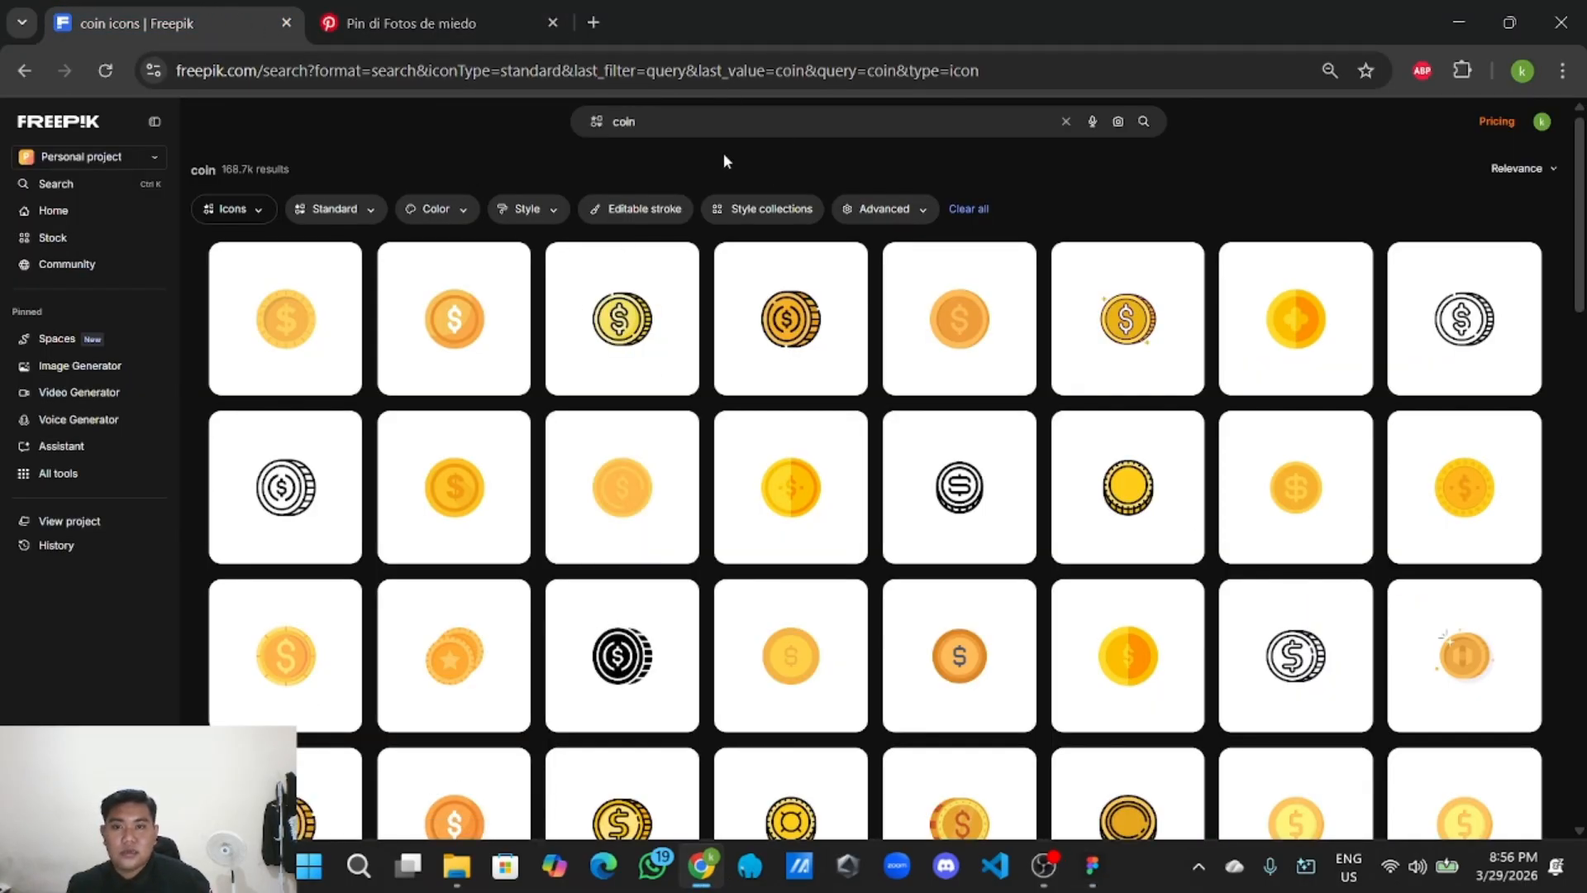
{"action": "key", "text": "BackSpace"}
{"action": "key", "text": "BackSpace"}
{"action": "key", "text": "BackSpace"}
{"action": "key", "text": "BackSpace"}
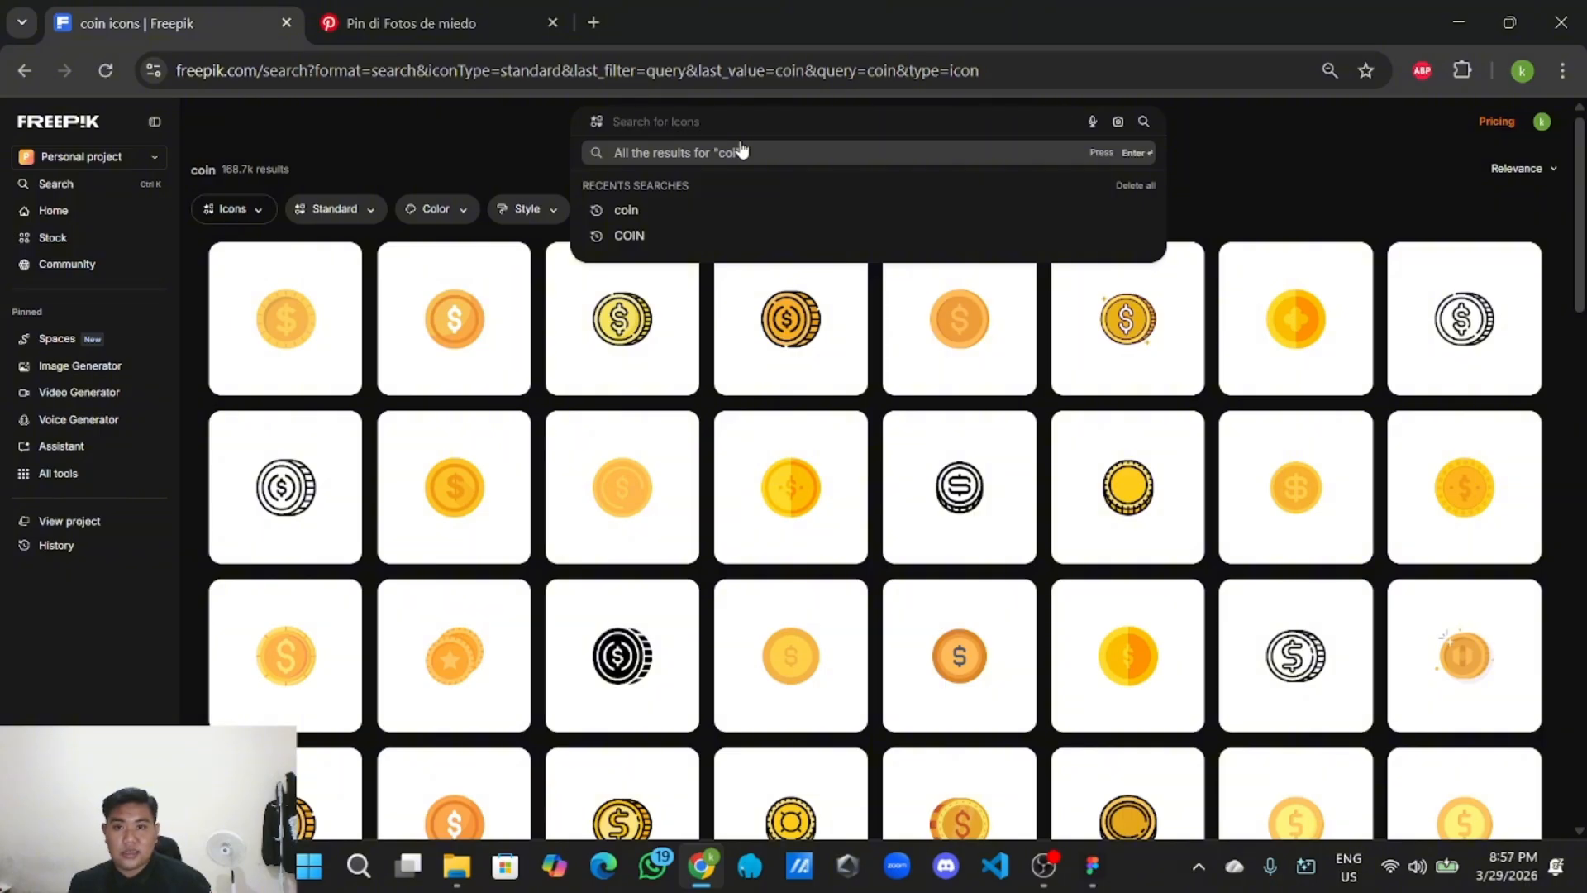
{"action": "left_click", "coordinate": [1205, 153]}
{"action": "left_click", "coordinate": [1032, 126]}
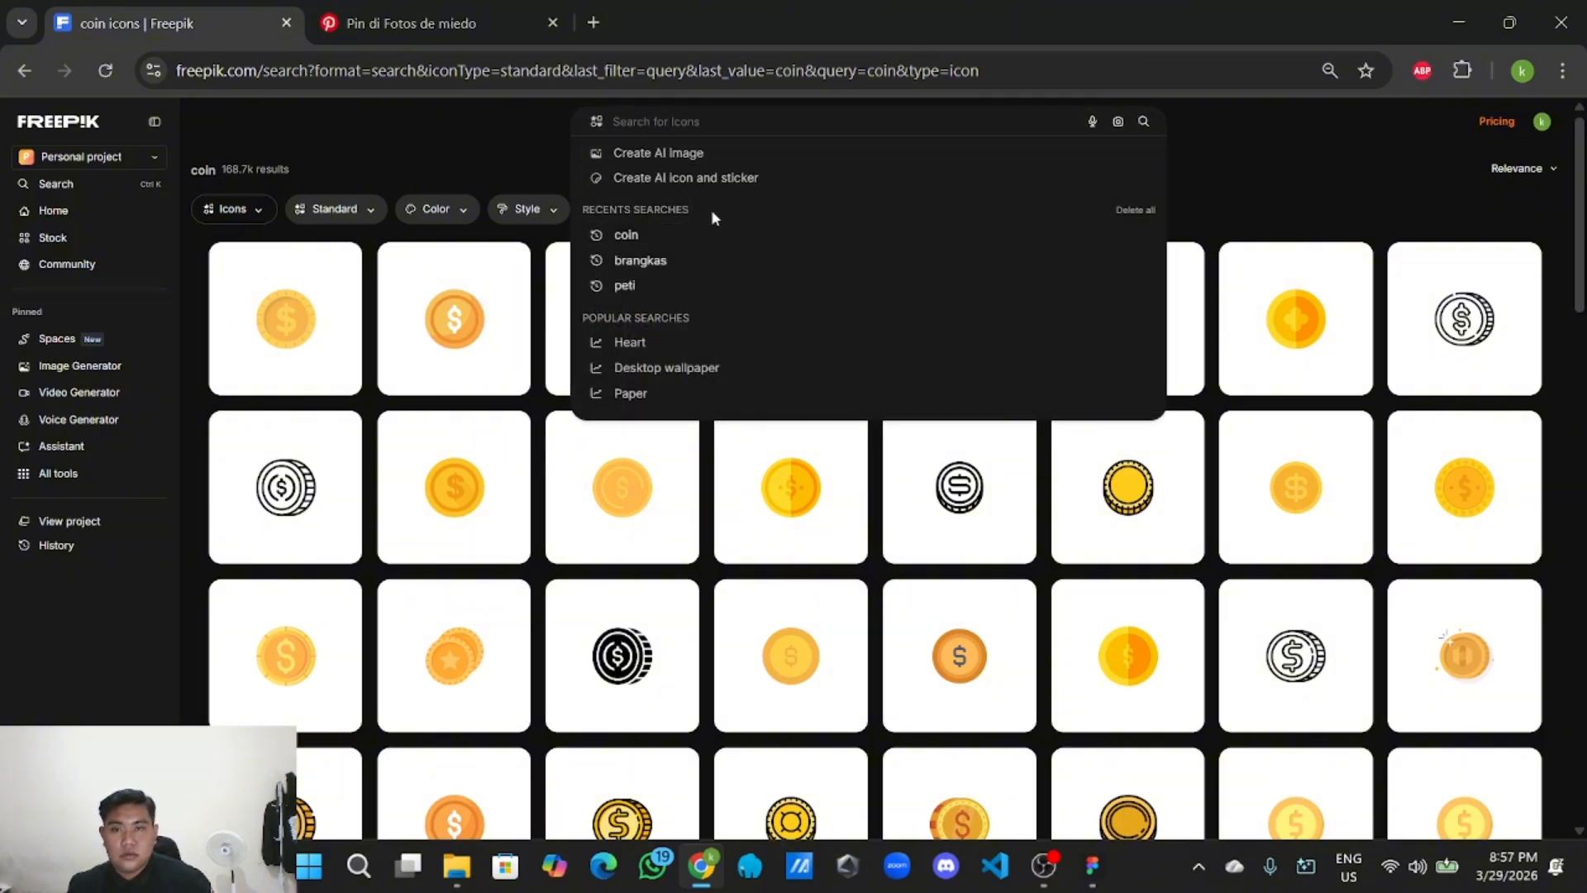
{"action": "left_click", "coordinate": [702, 263]}
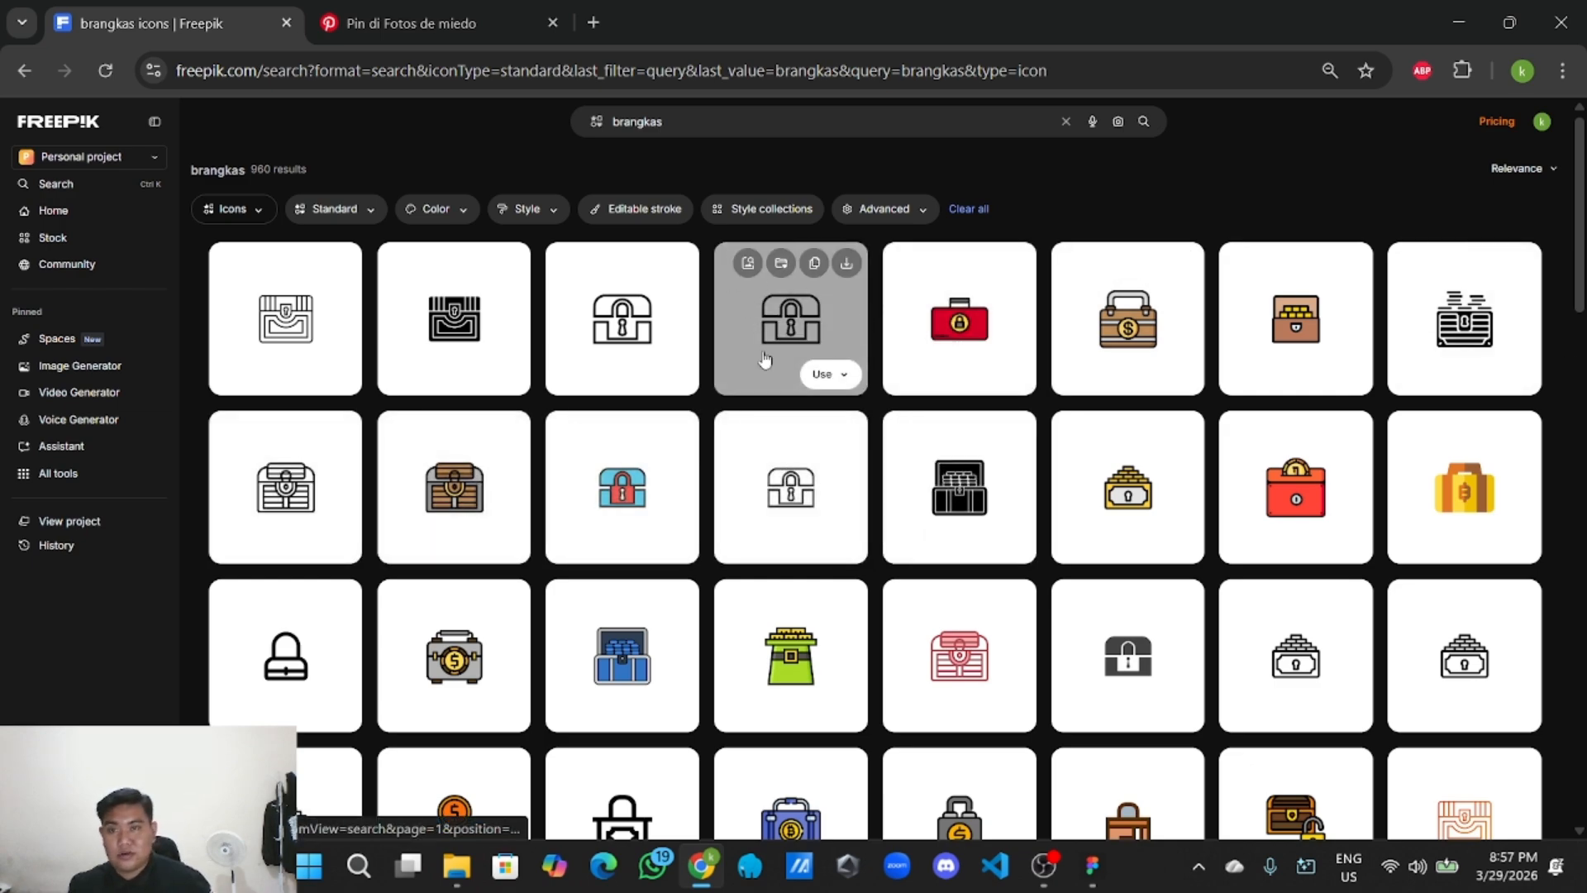
{"action": "left_click", "coordinate": [1092, 866]}
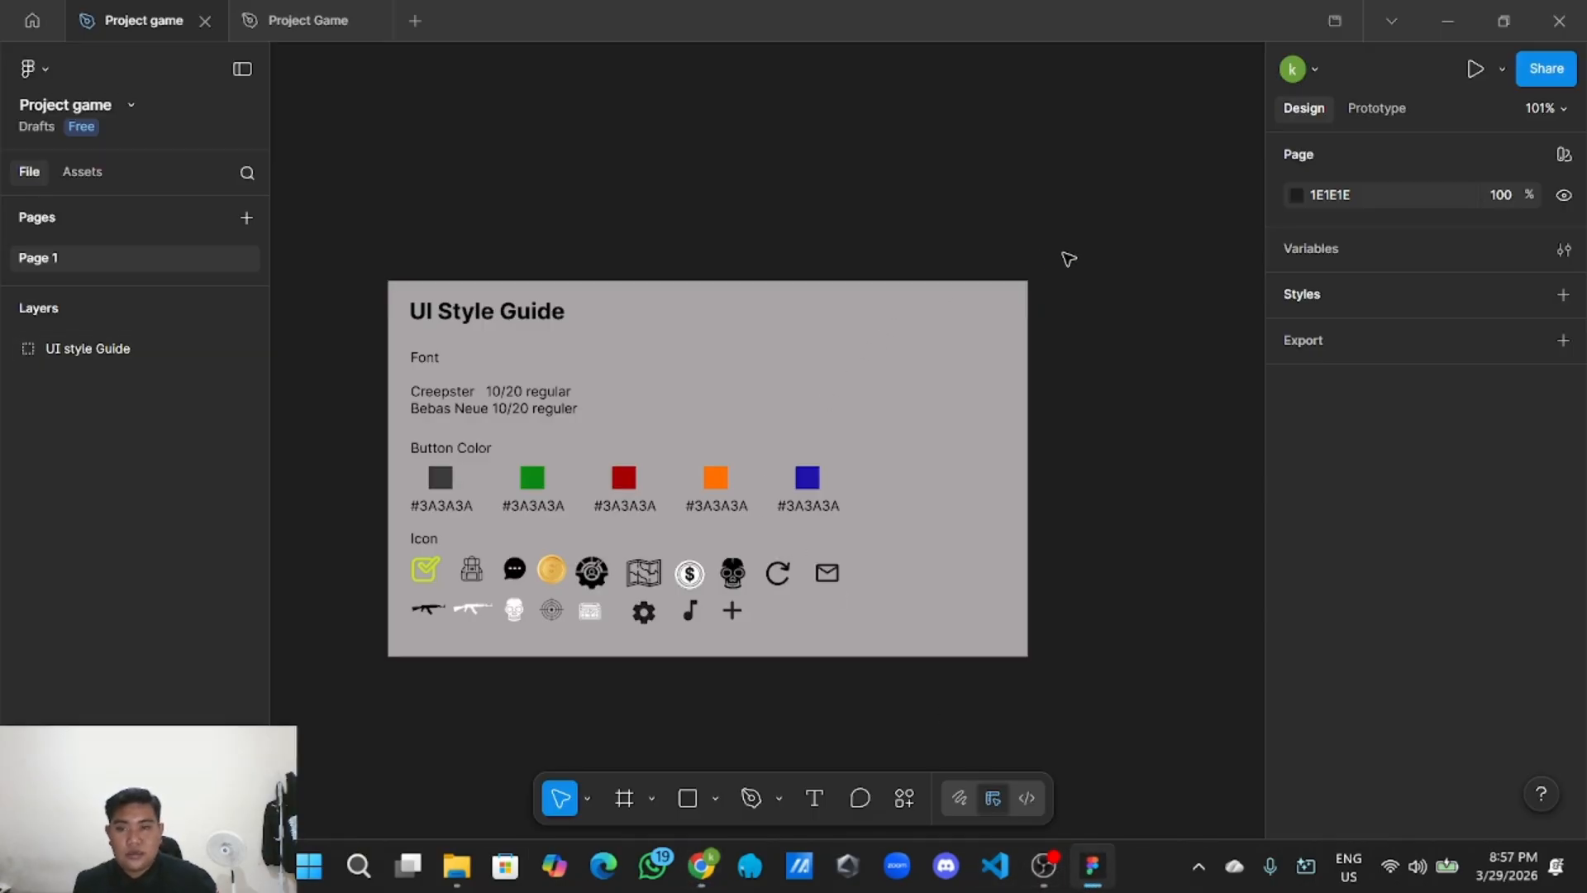
Move to empty canvas and list the Frame presets, such as iPhone 17 at 402×874.
{"action": "left_click_drag", "start_coordinate": [1097, 292], "coordinate": [906, 243]}
{"action": "scroll", "coordinate": [953, 348], "scroll_direction": "up", "scroll_amount": 1}
{"action": "left_click_drag", "start_coordinate": [1016, 432], "coordinate": [825, 429]}
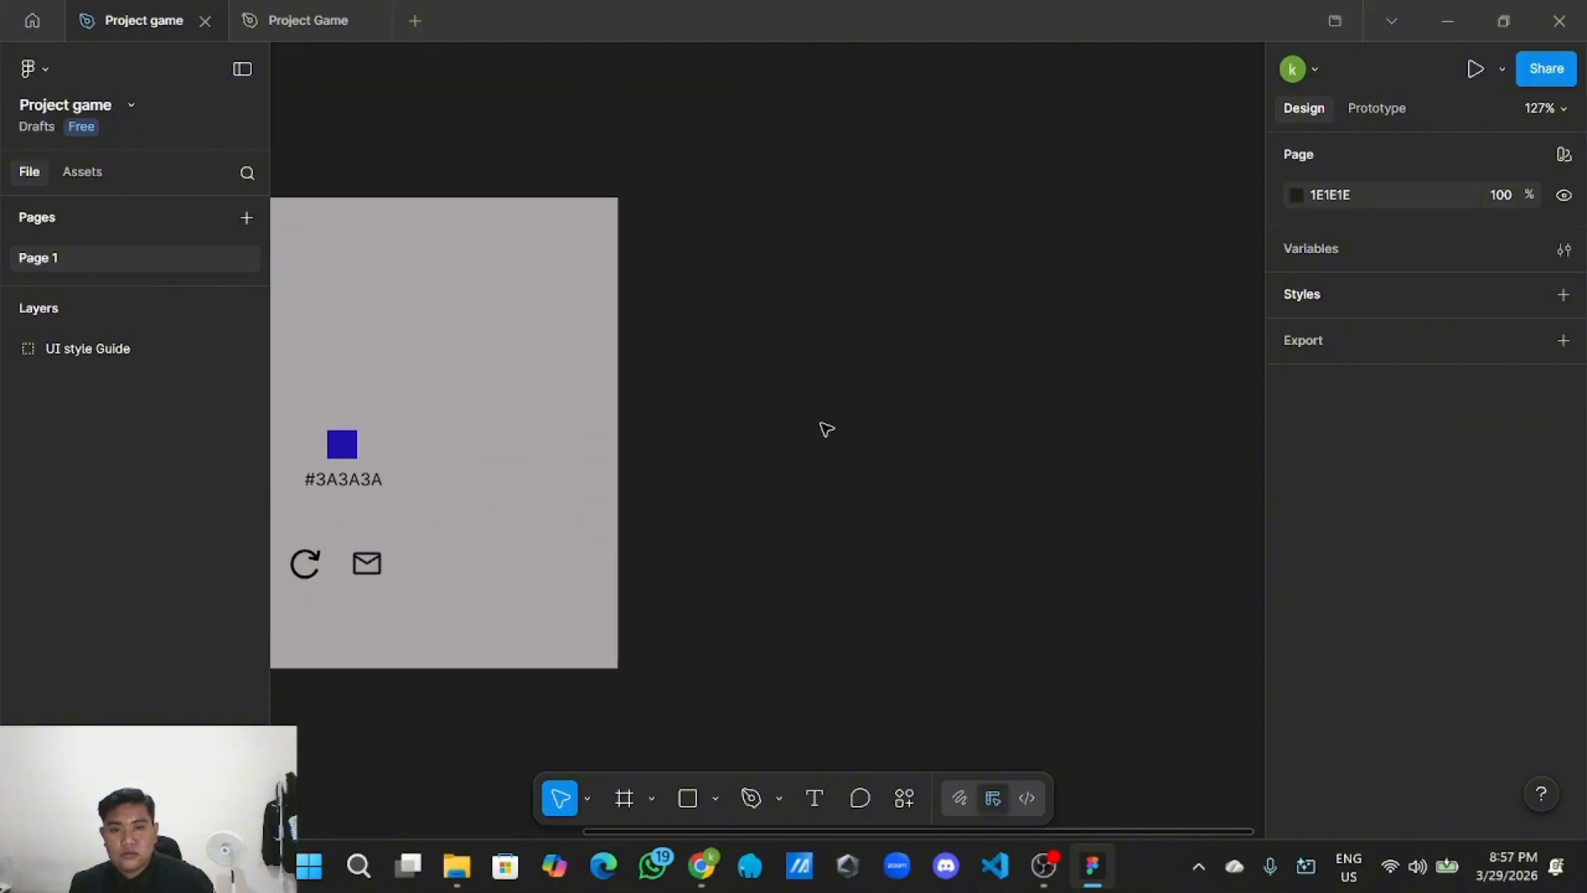
{"action": "scroll", "coordinate": [824, 429], "scroll_direction": "down", "scroll_amount": 2}
{"action": "left_click_drag", "start_coordinate": [941, 470], "coordinate": [667, 458]}
{"action": "left_click_drag", "start_coordinate": [855, 471], "coordinate": [688, 455]}
{"action": "scroll", "coordinate": [918, 549], "scroll_direction": "up", "scroll_amount": 2}
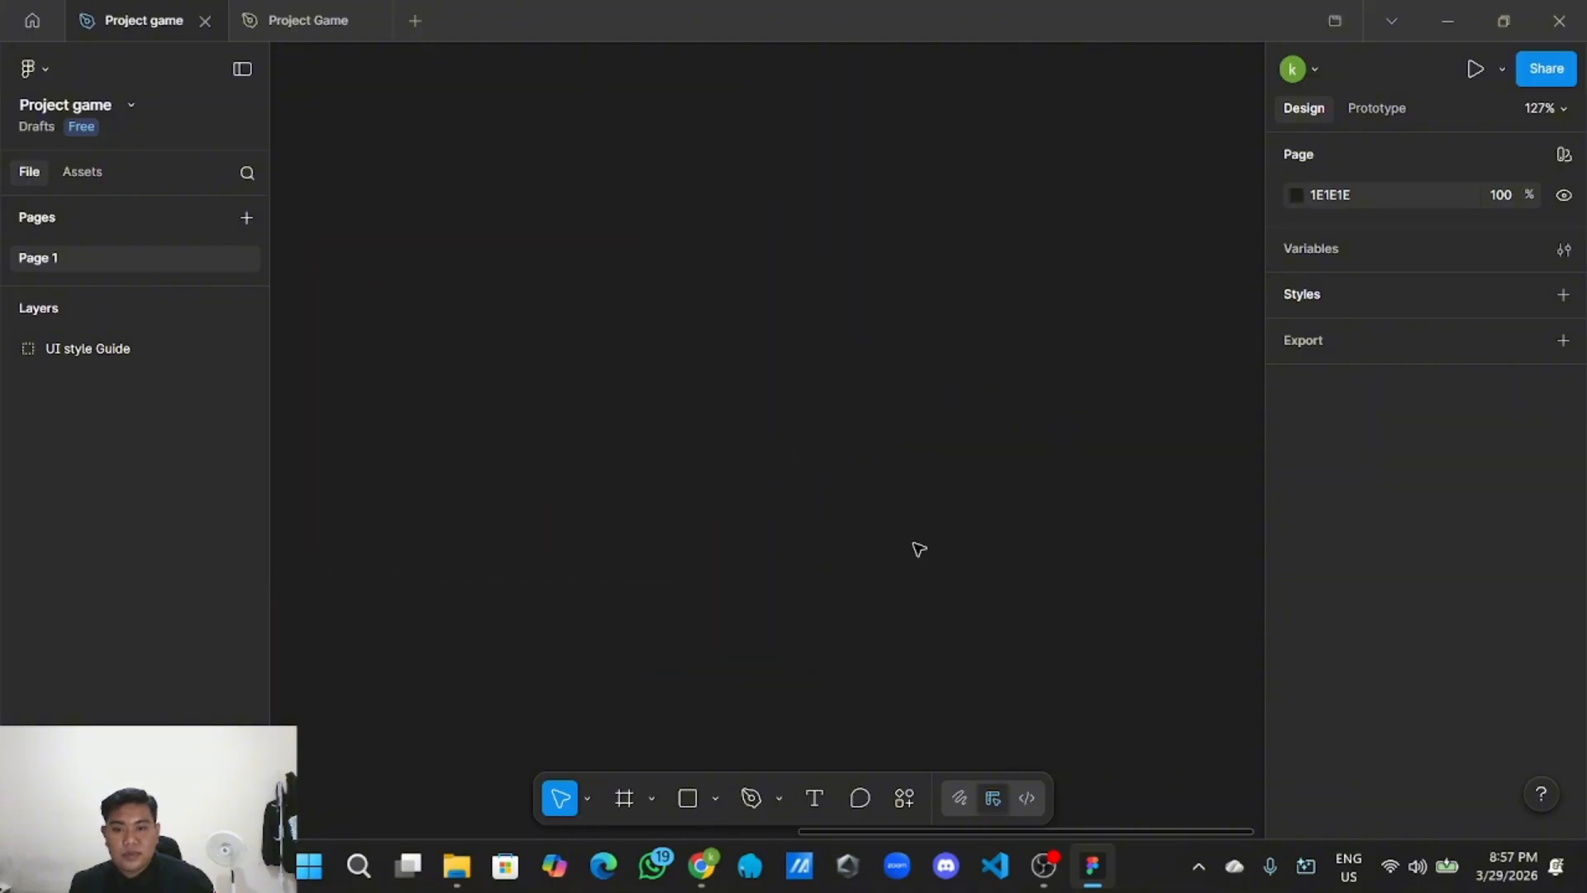
{"action": "scroll", "coordinate": [830, 543], "scroll_direction": "down", "scroll_amount": 3}
{"action": "left_click_drag", "start_coordinate": [888, 556], "coordinate": [746, 526]}
{"action": "left_click_drag", "start_coordinate": [903, 511], "coordinate": [825, 524]}
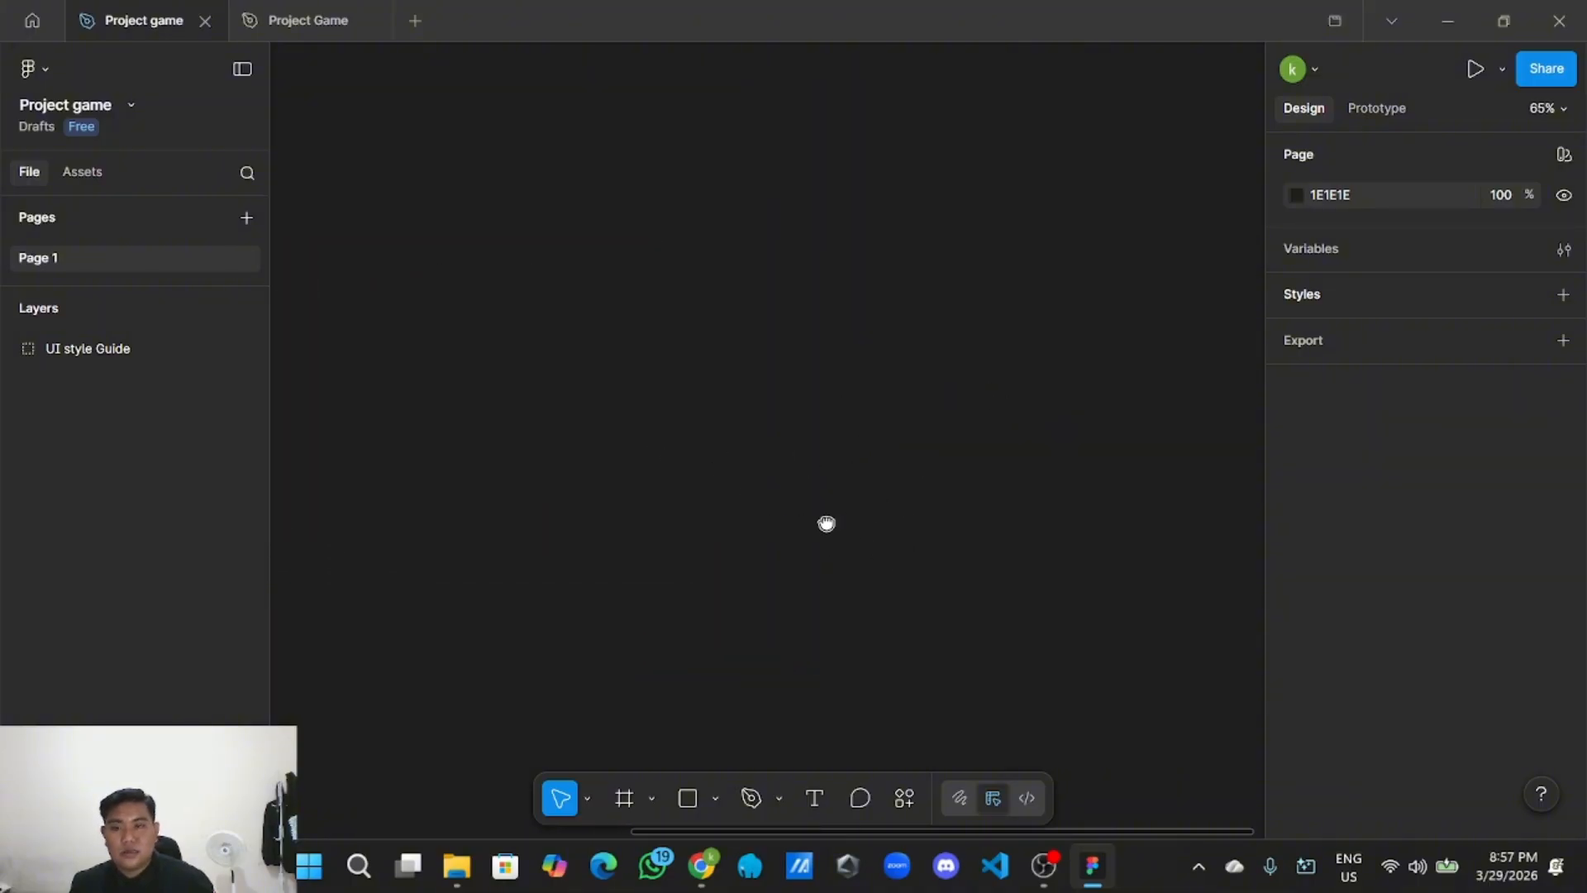
{"action": "left_click", "coordinate": [652, 797]}
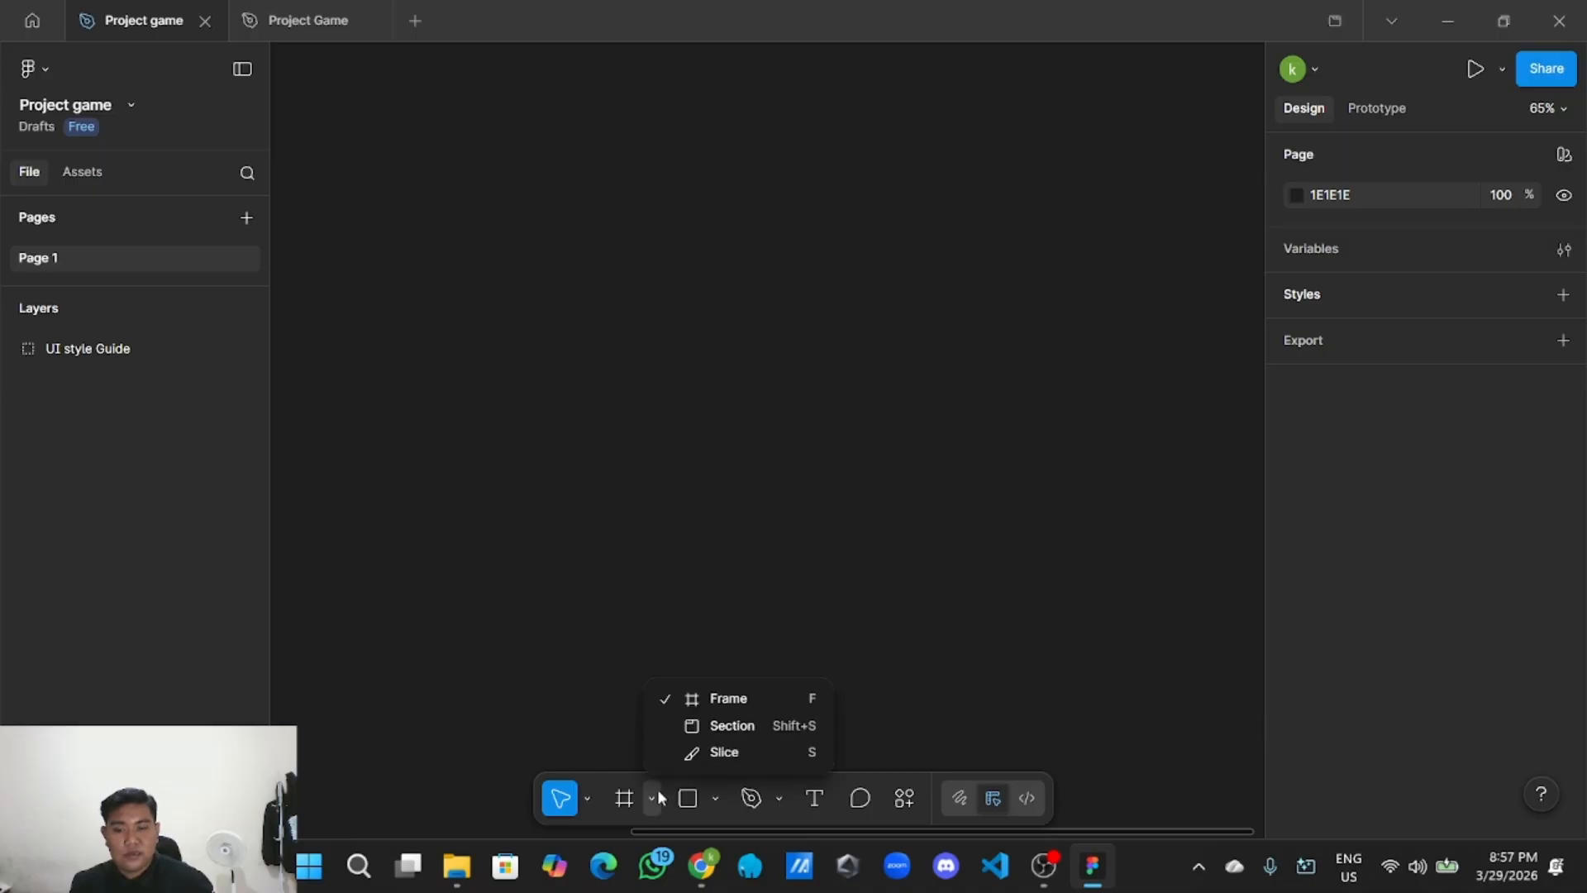
{"action": "left_click", "coordinate": [741, 705]}
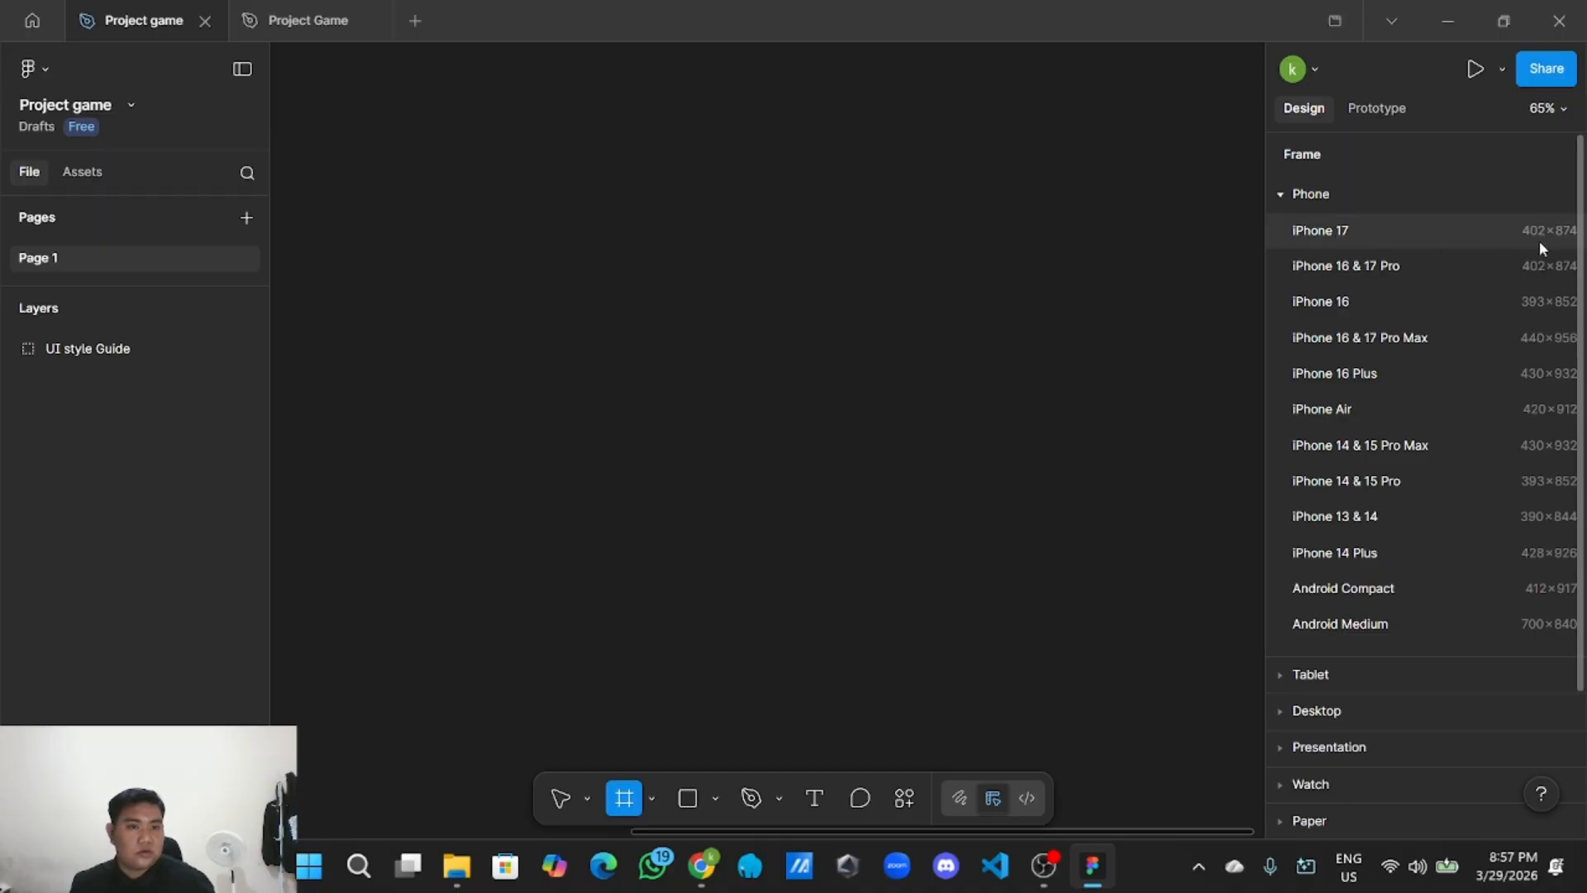
Add a 402×874 iPhone 17 frame to the canvas.
{"action": "left_click", "coordinate": [1347, 235]}
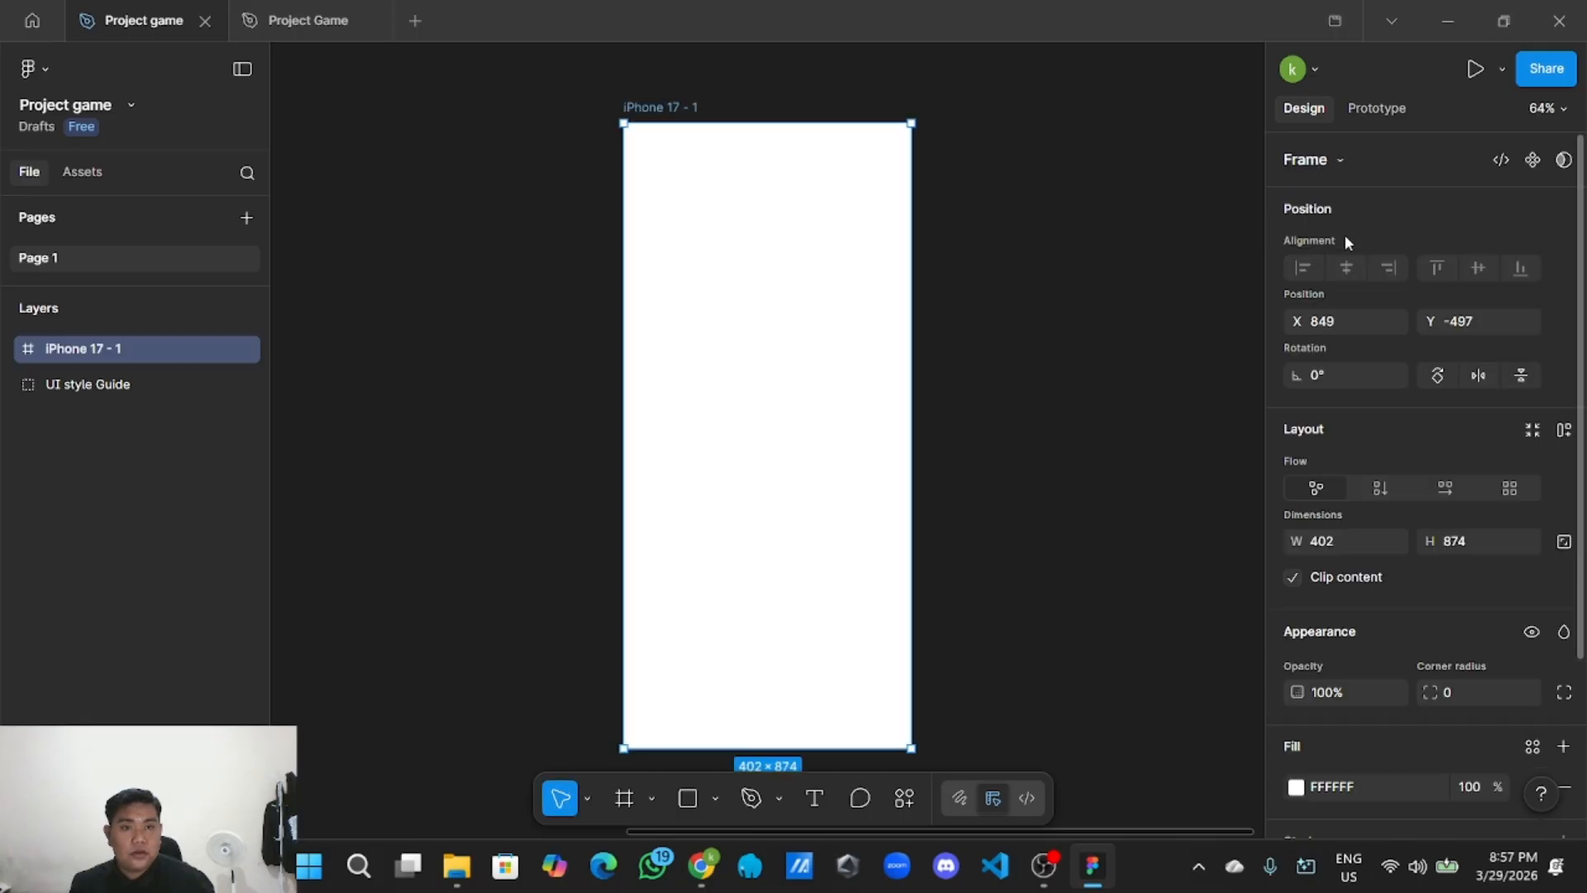
{"action": "left_click", "coordinate": [1016, 230]}
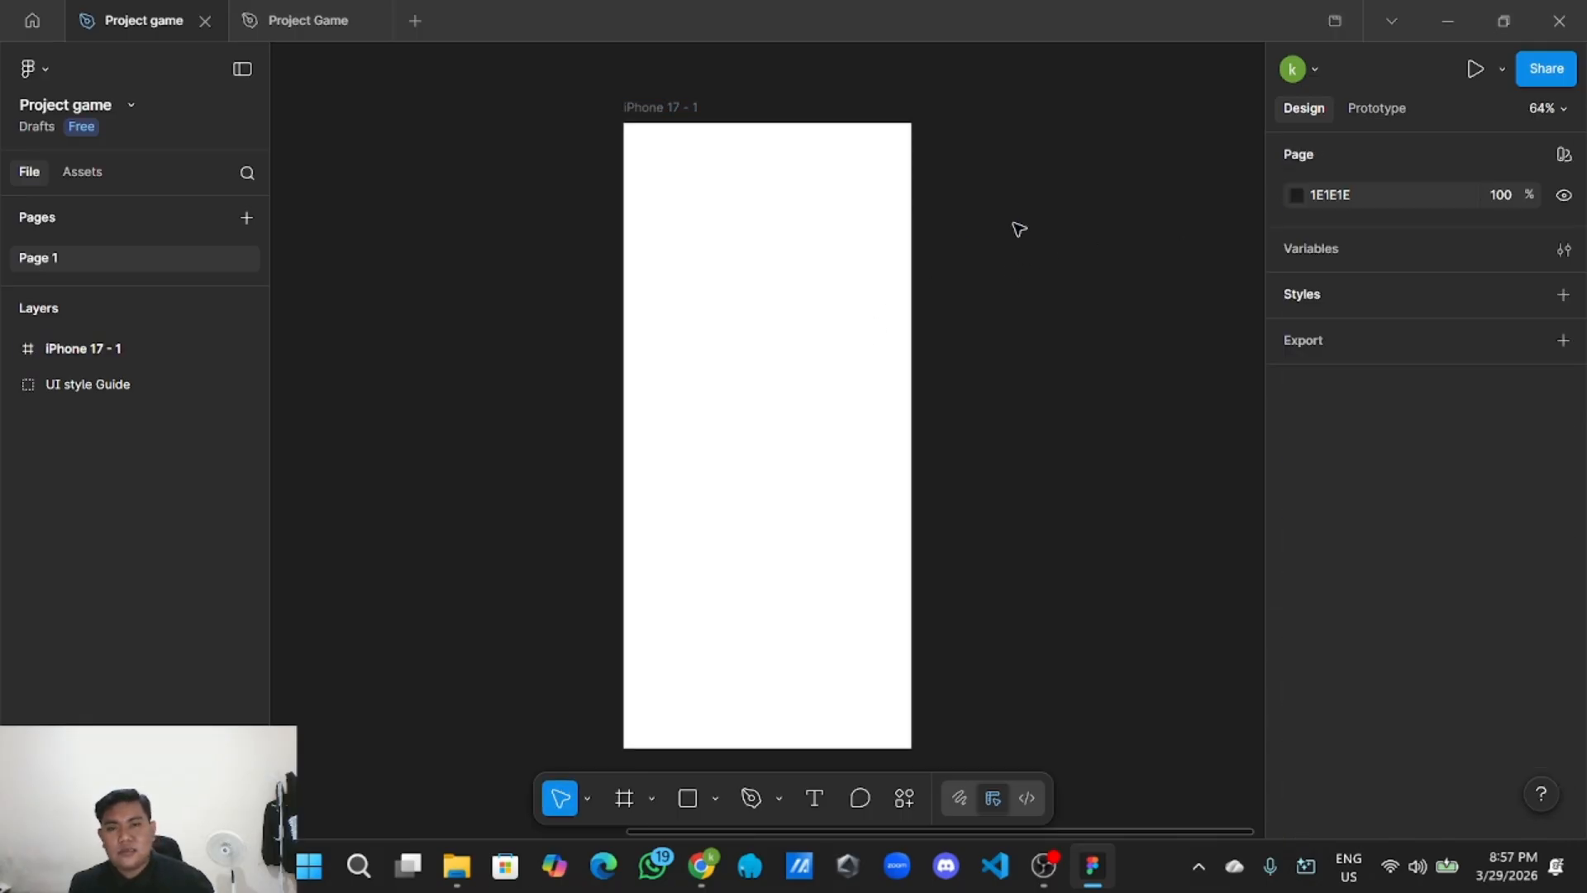
{"action": "left_click", "coordinate": [836, 209]}
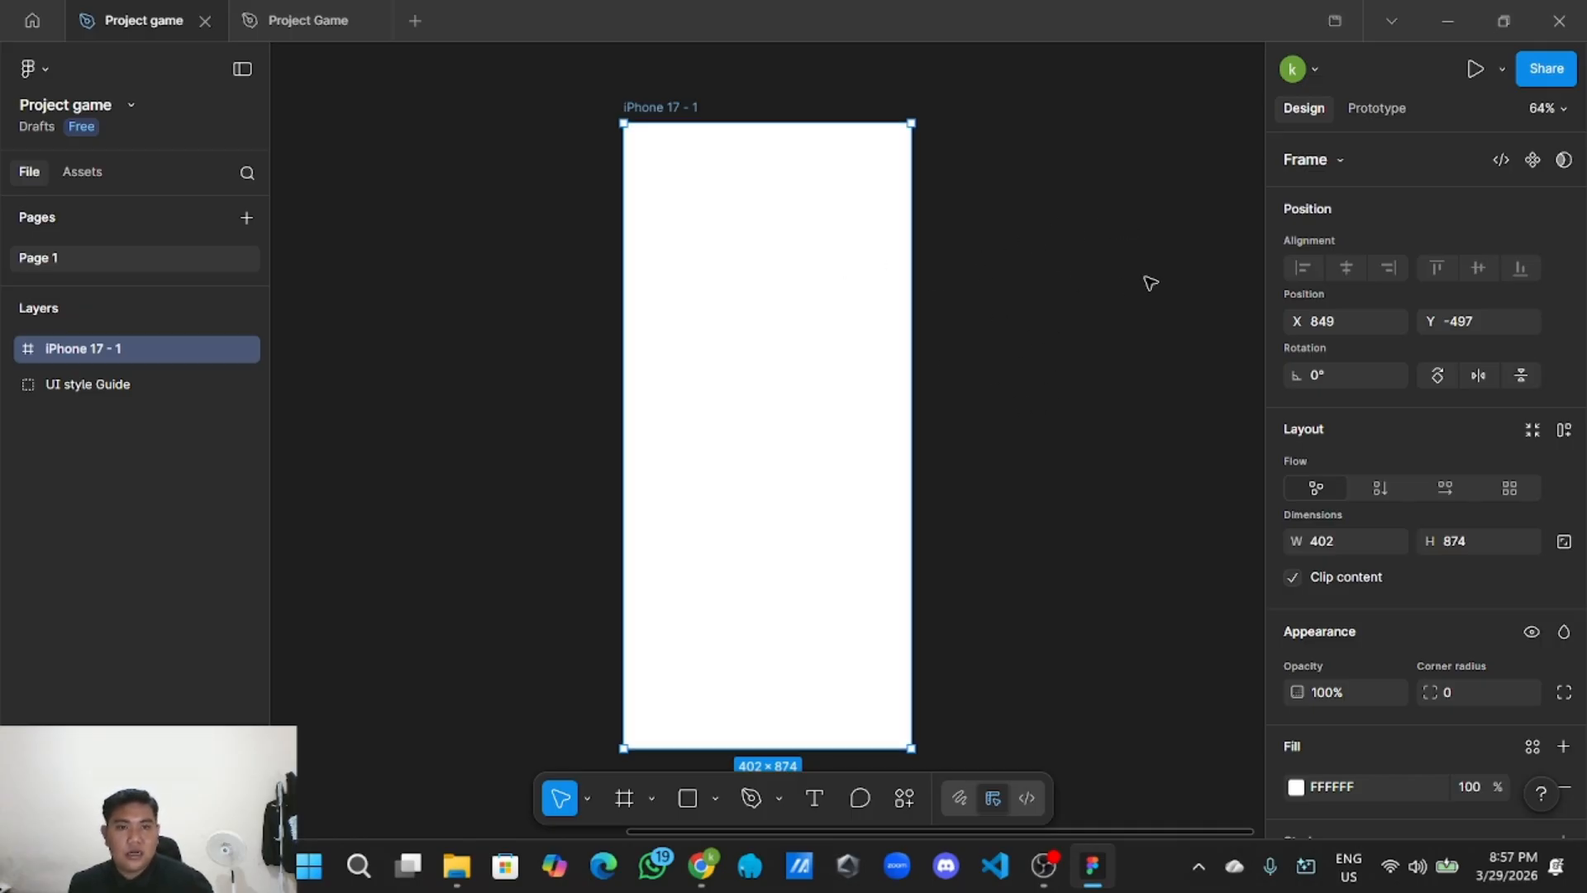
{"action": "scroll", "coordinate": [1375, 379], "scroll_direction": "down", "scroll_amount": 3}
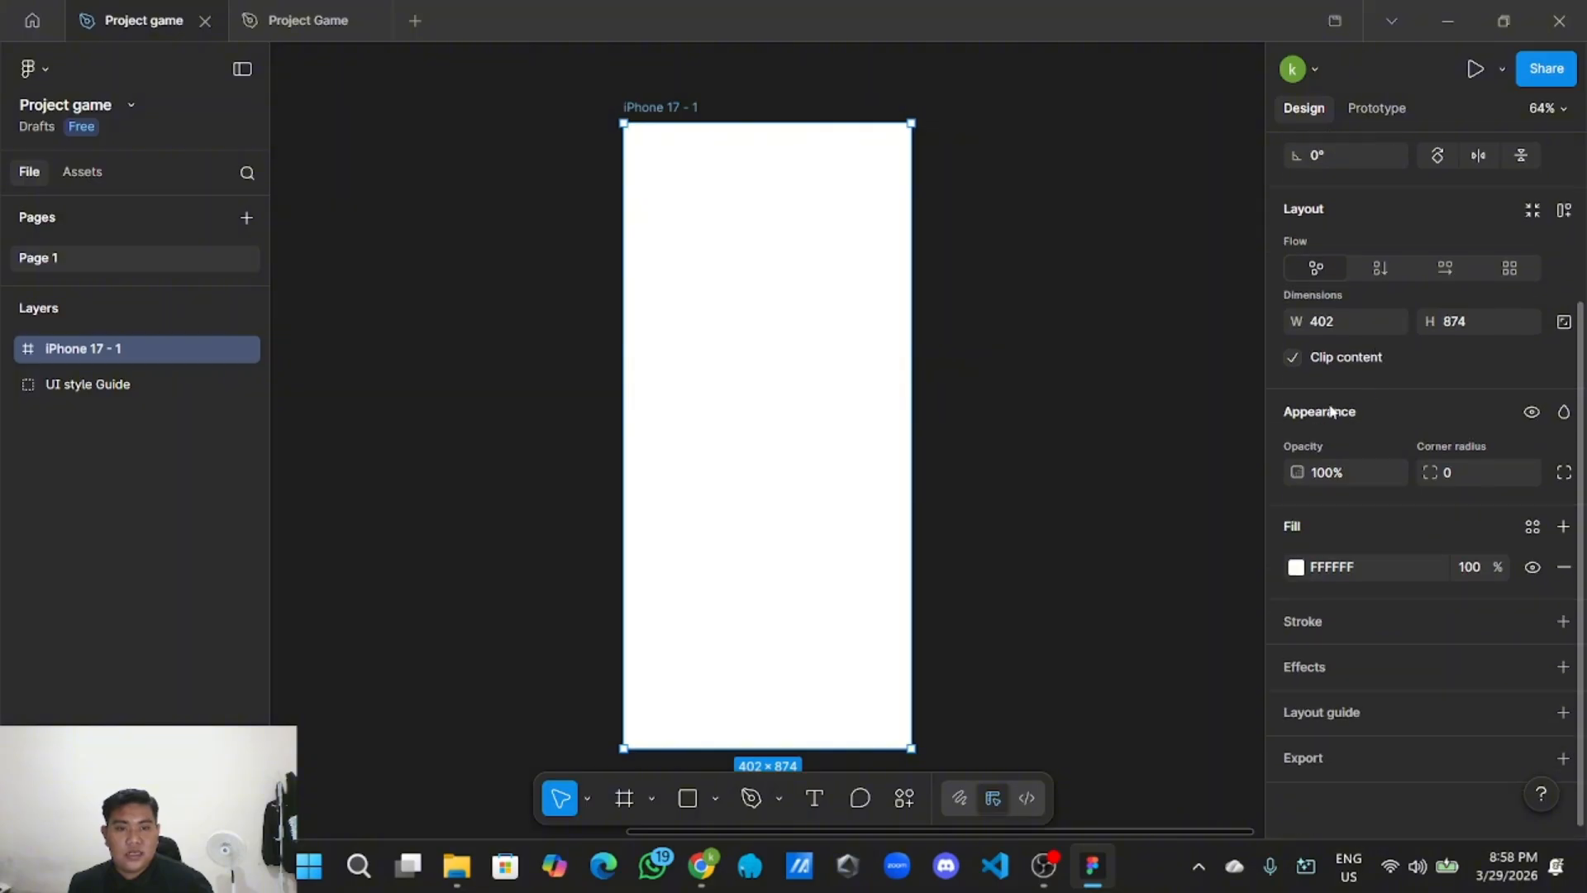
{"action": "scroll", "coordinate": [1327, 403], "scroll_direction": "up", "scroll_amount": 3}
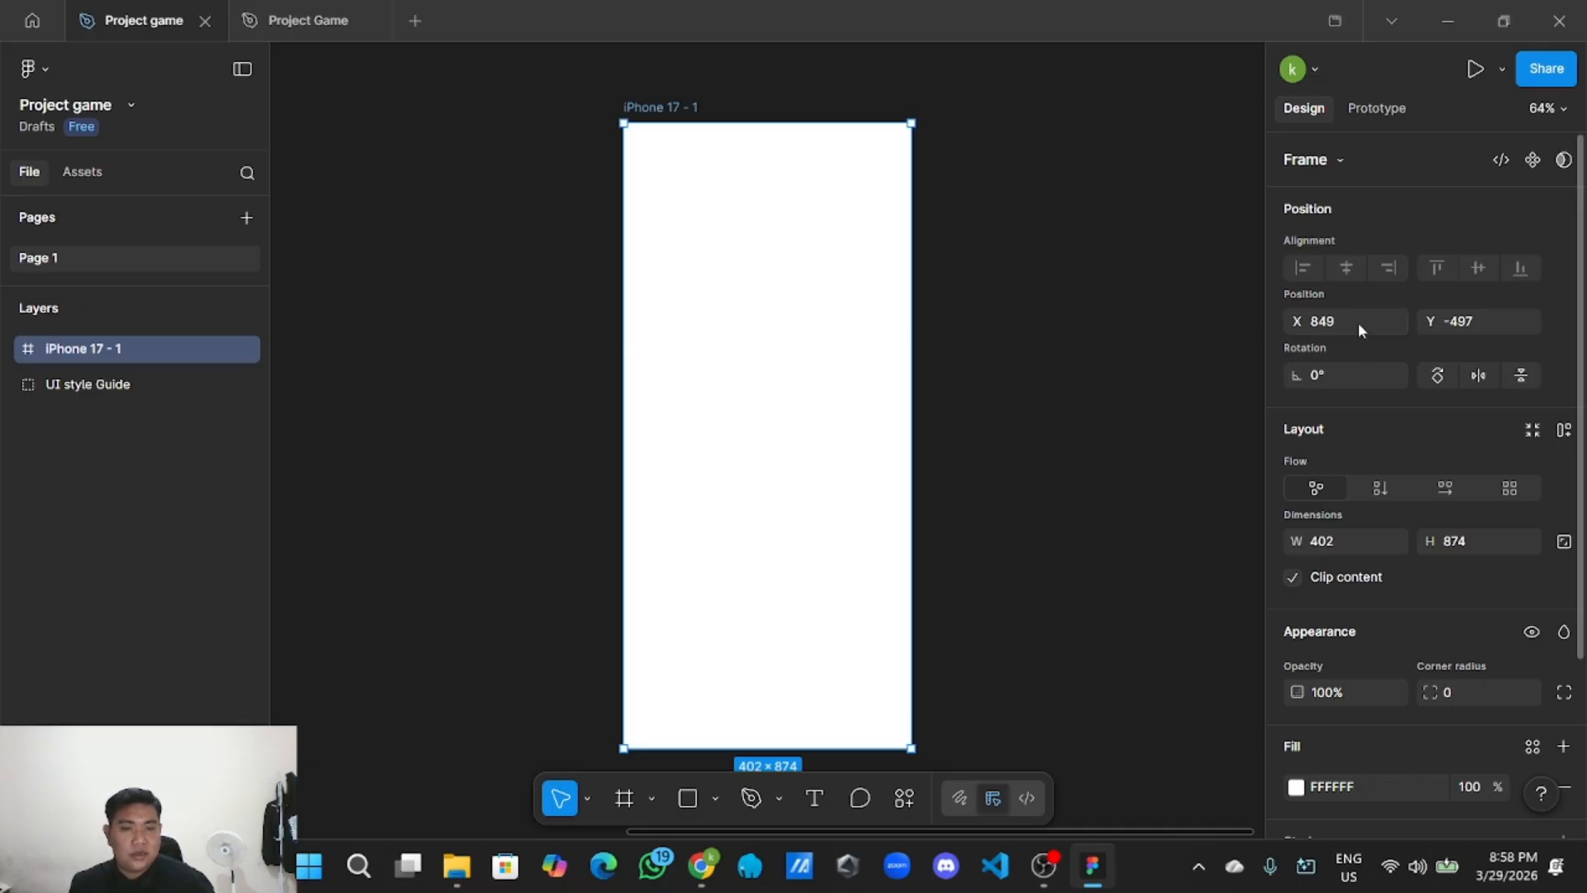
Rotate the iPhone 17 - 1 frame -90° into landscape.
{"action": "left_click", "coordinate": [1438, 376]}
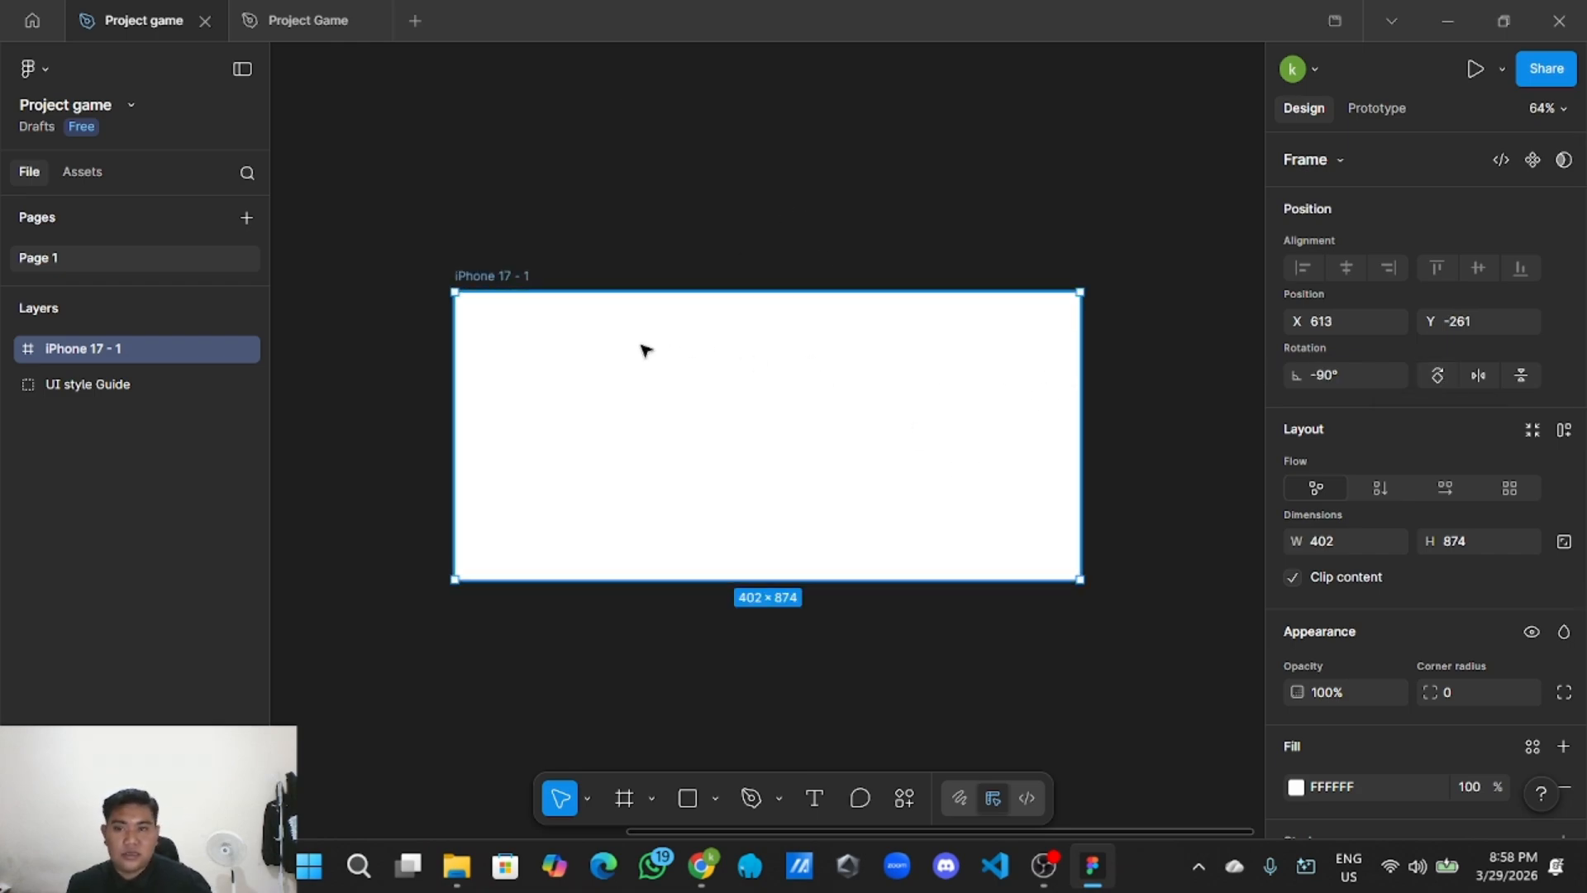
{"action": "left_click", "coordinate": [695, 213]}
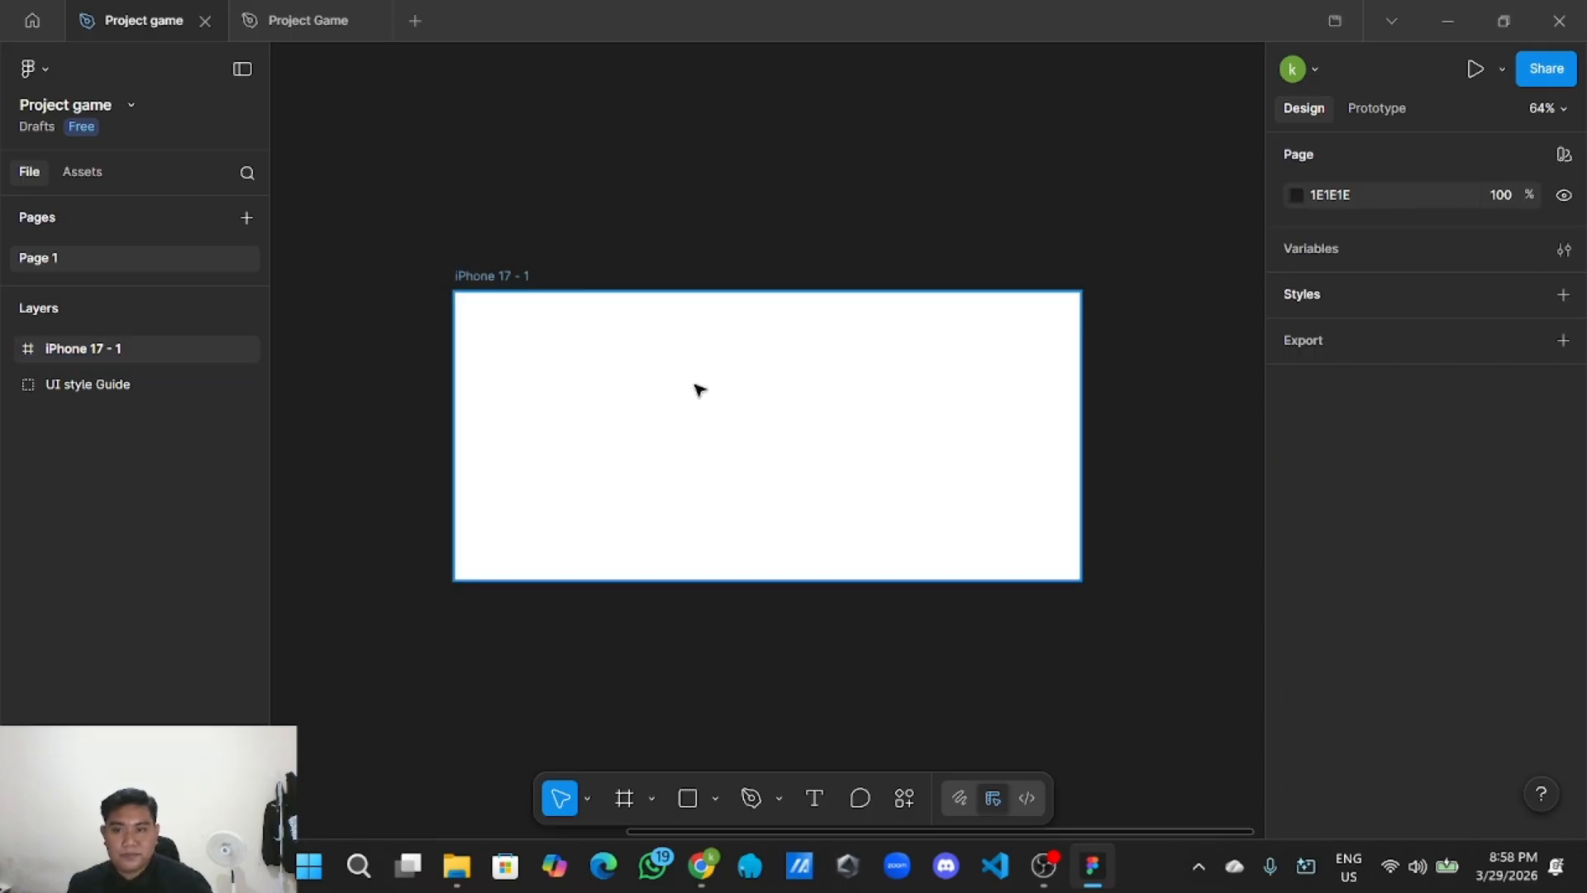
{"action": "left_click", "coordinate": [698, 389]}
Draw a D9D9D9 grey rectangle covering the full 874×402 landscape frame.
{"action": "left_click", "coordinate": [717, 797]}
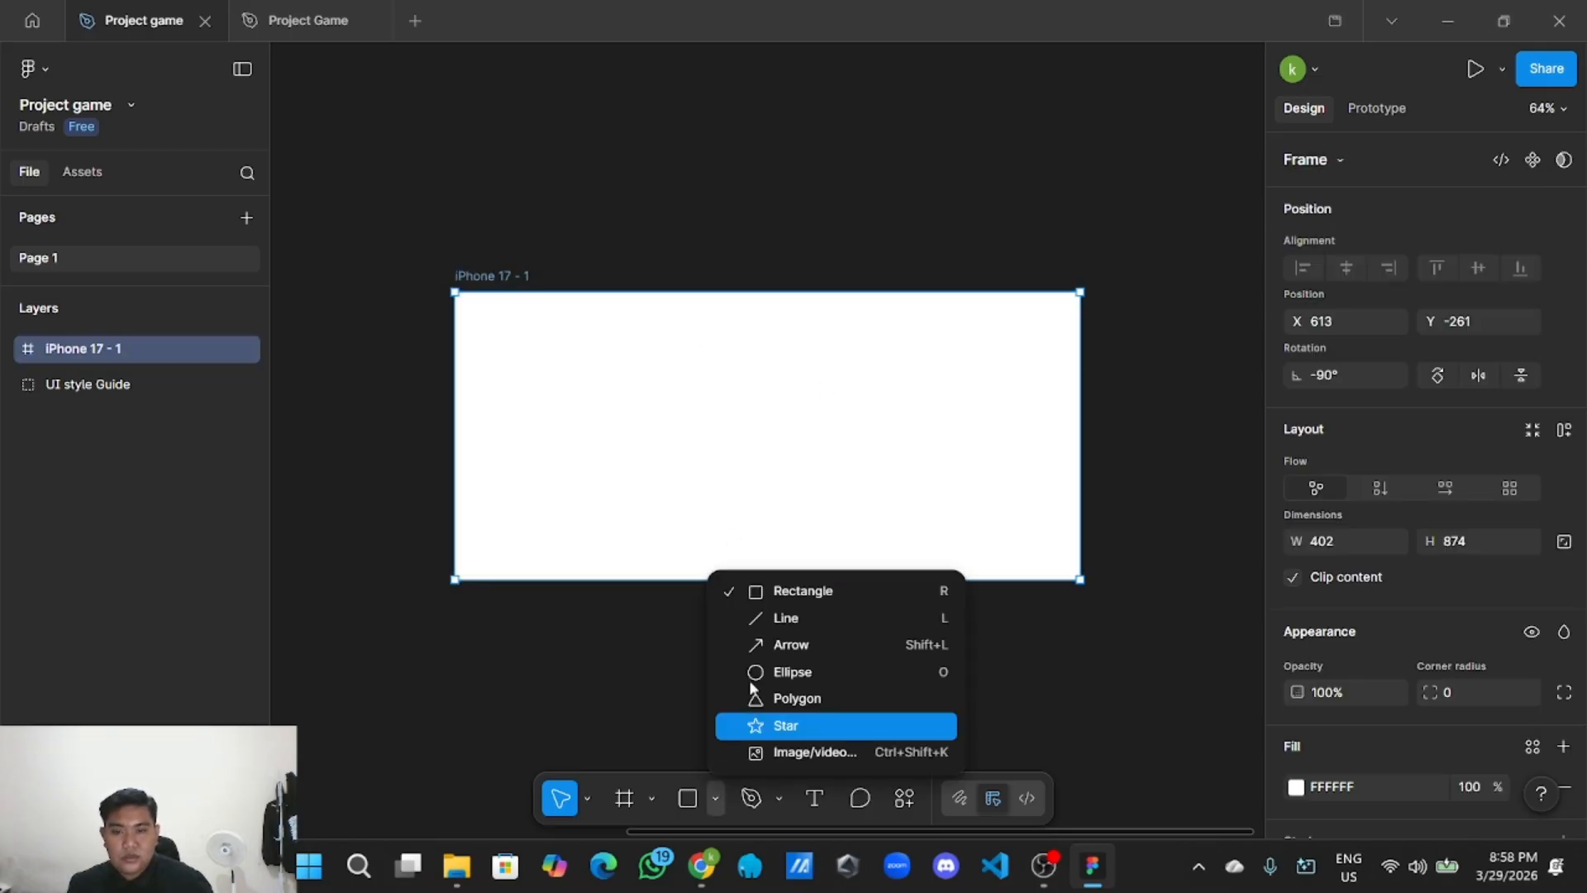
{"action": "left_click", "coordinate": [800, 596]}
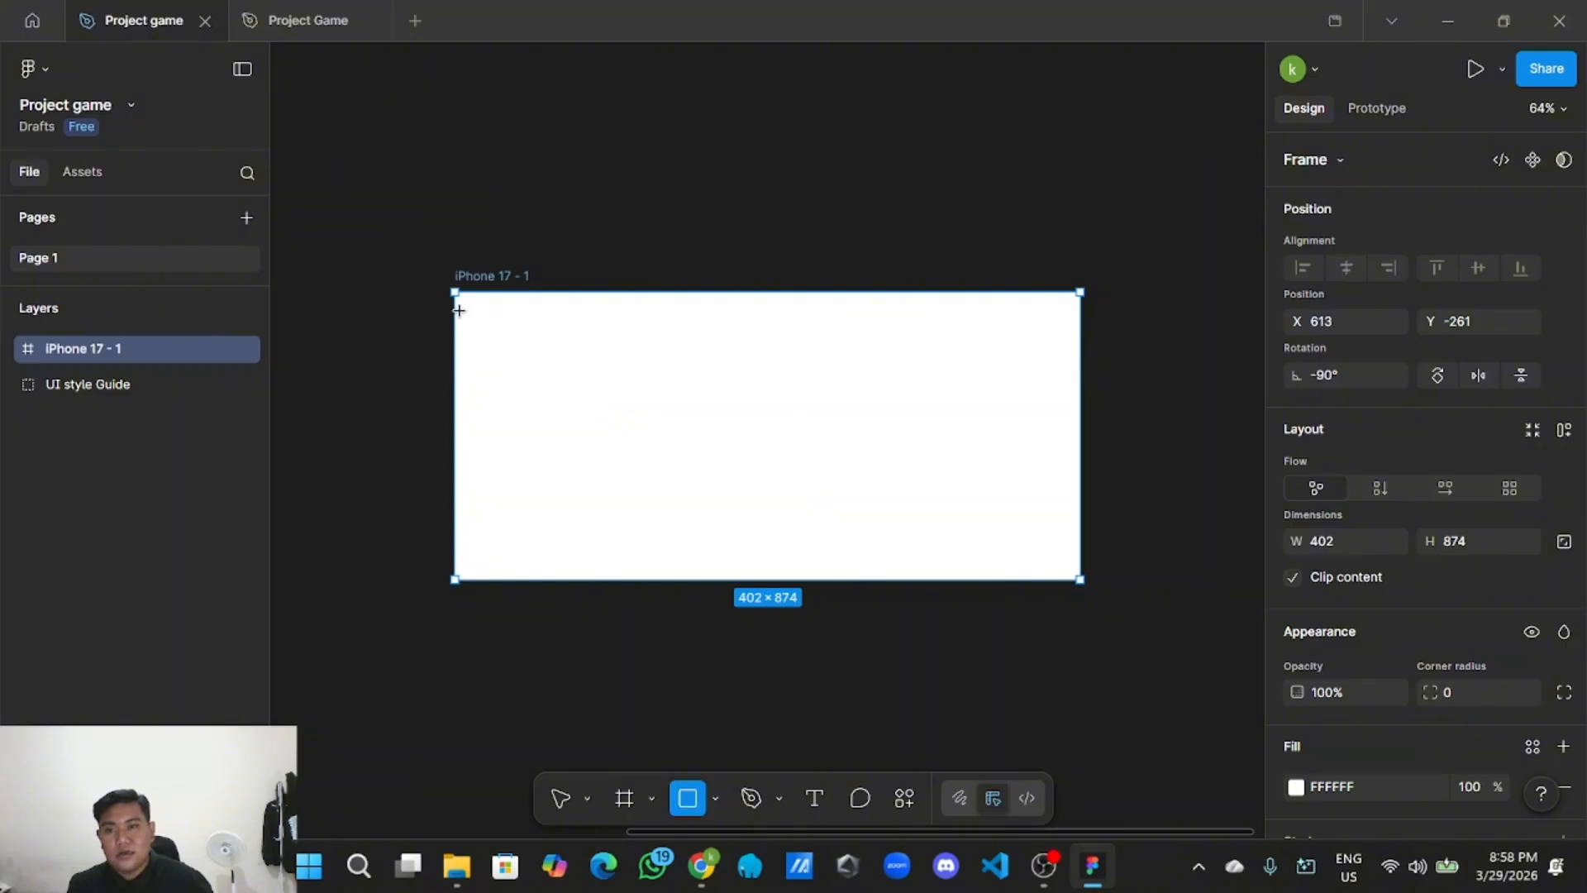
{"action": "mouse_move", "coordinate": [455, 292]}
{"action": "left_mouse_down"}
{"action": "mouse_move", "coordinate": [719, 425]}
{"action": "mouse_move", "coordinate": [1024, 535]}
{"action": "mouse_move", "coordinate": [1084, 581]}
{"action": "left_mouse_up"}
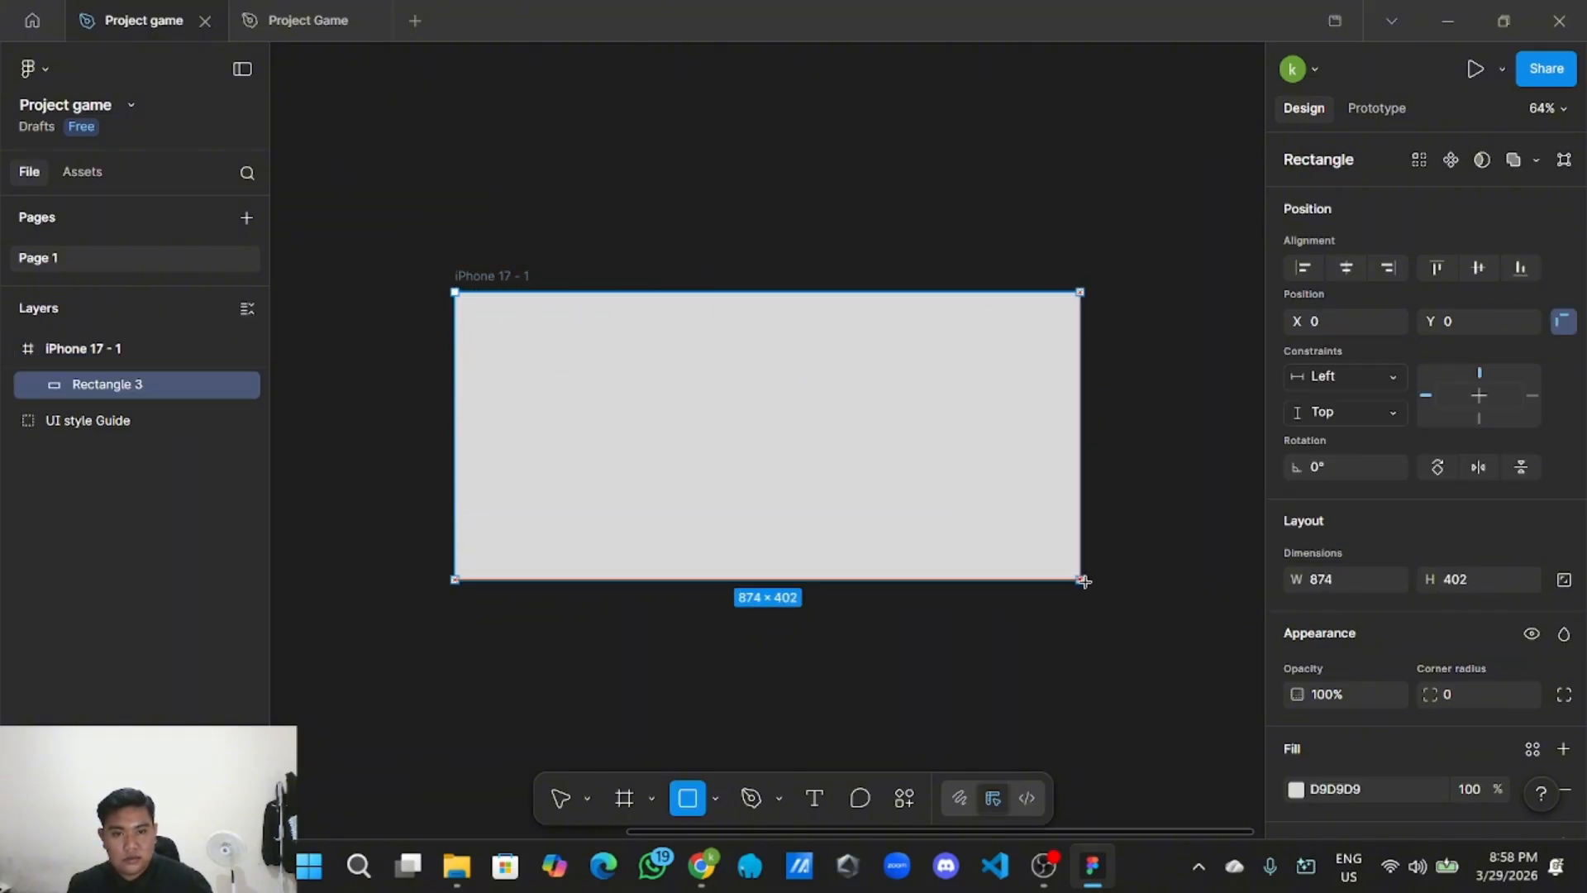
{"action": "left_click", "coordinate": [1152, 506]}
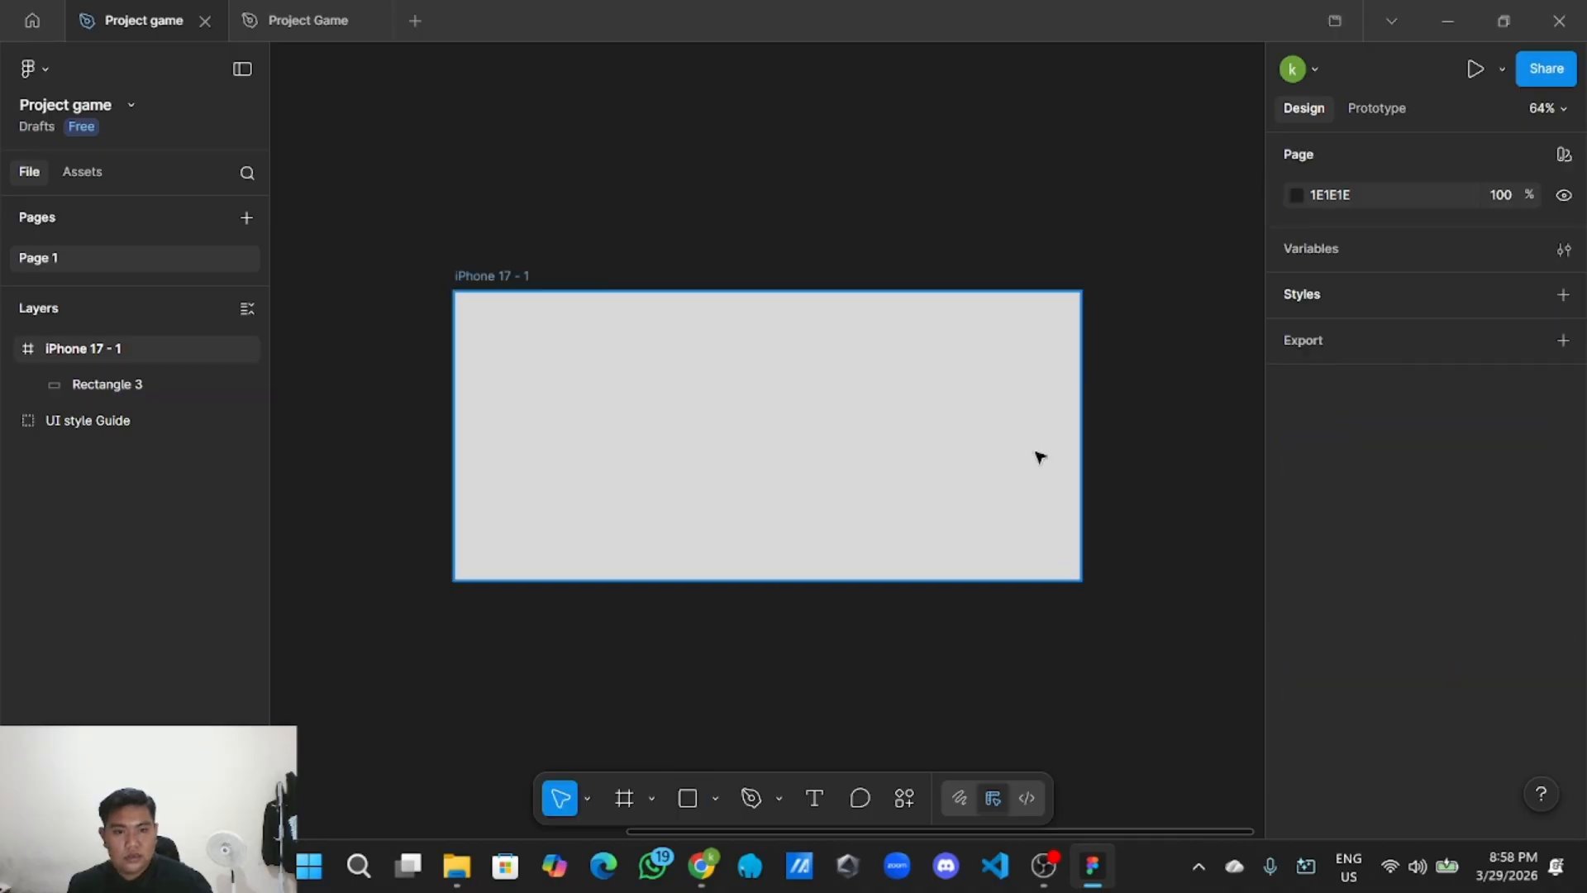
{"action": "left_click", "coordinate": [1071, 443]}
{"action": "scroll", "coordinate": [1374, 573], "scroll_direction": "down", "scroll_amount": 3}
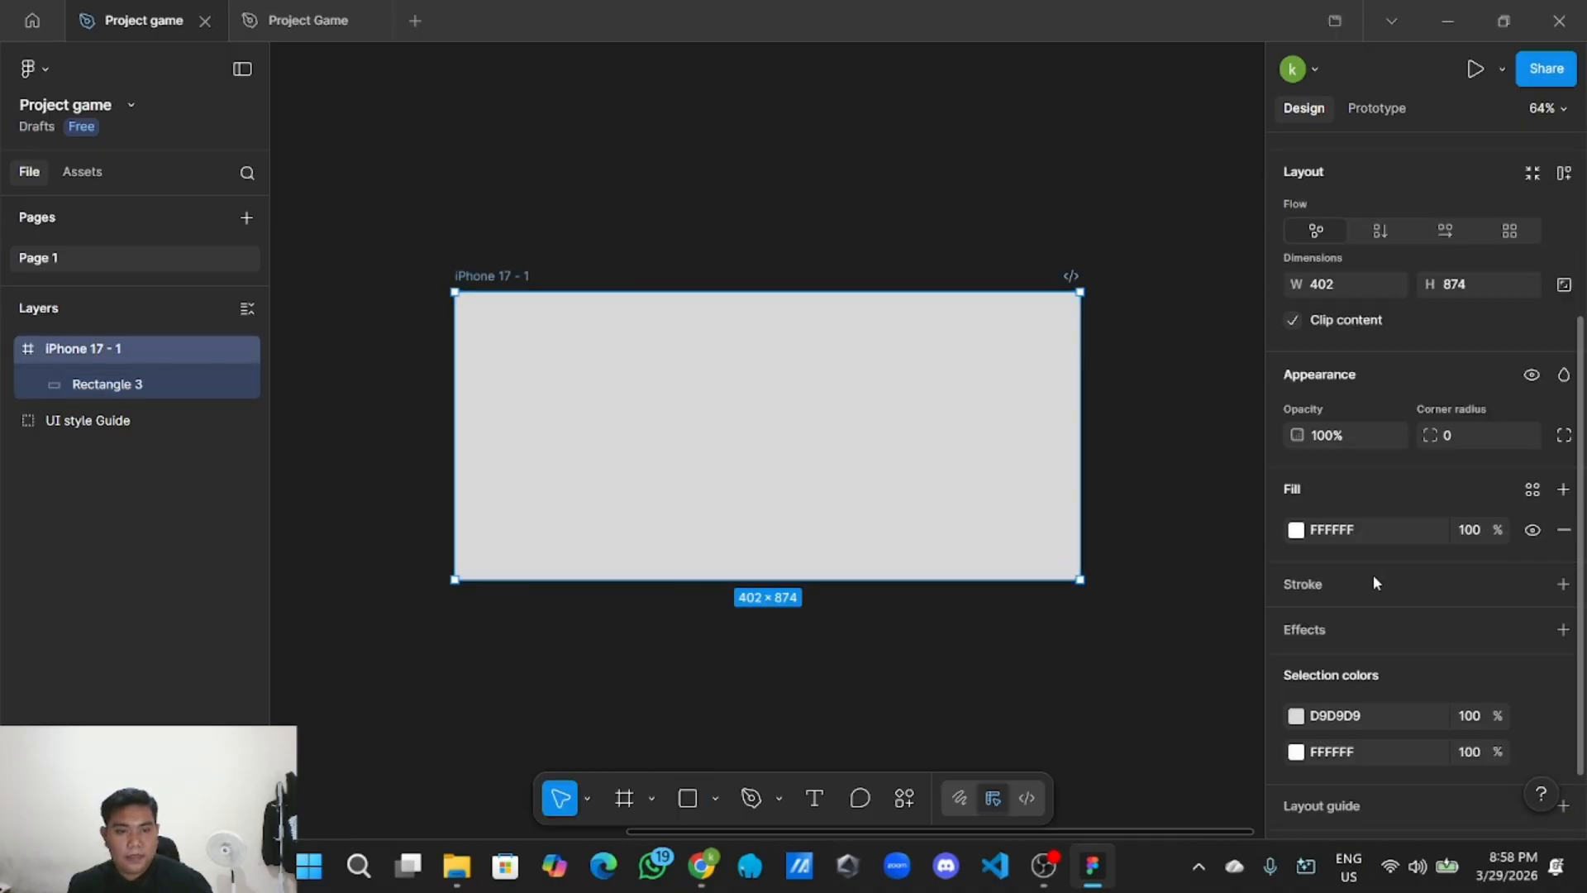
{"action": "scroll", "coordinate": [1372, 574], "scroll_direction": "up", "scroll_amount": 3}
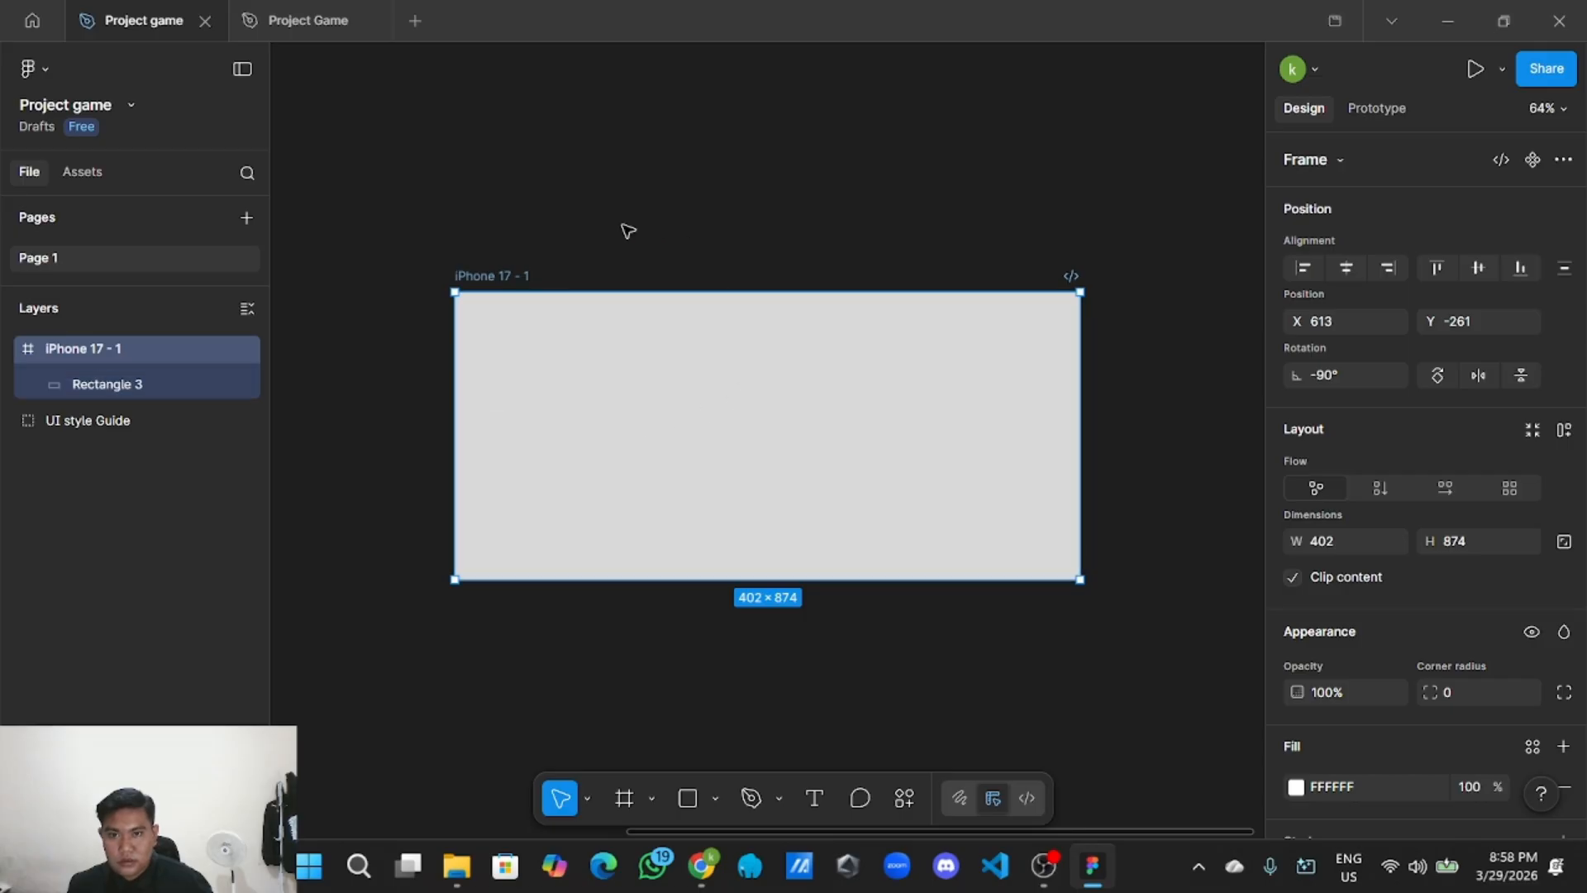
Rename the iPhone 17 - 1 frame to 'Loading awal' and reselect it.
{"action": "double_click", "coordinate": [524, 277]}
{"action": "key", "text": "BackSpace"}
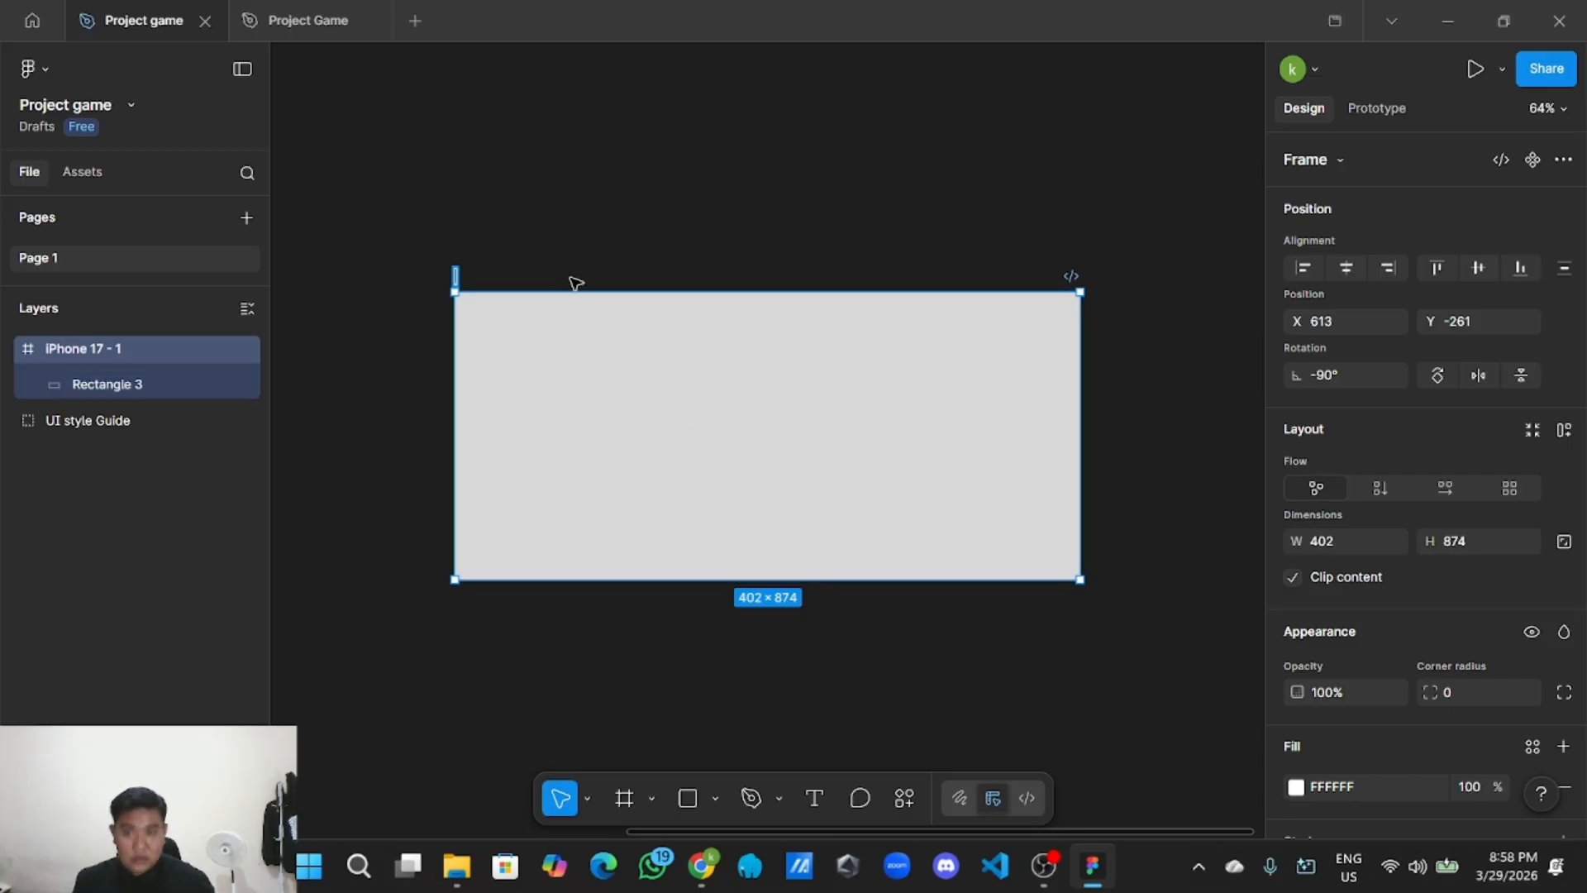
{"action": "type", "text": "Loa"}
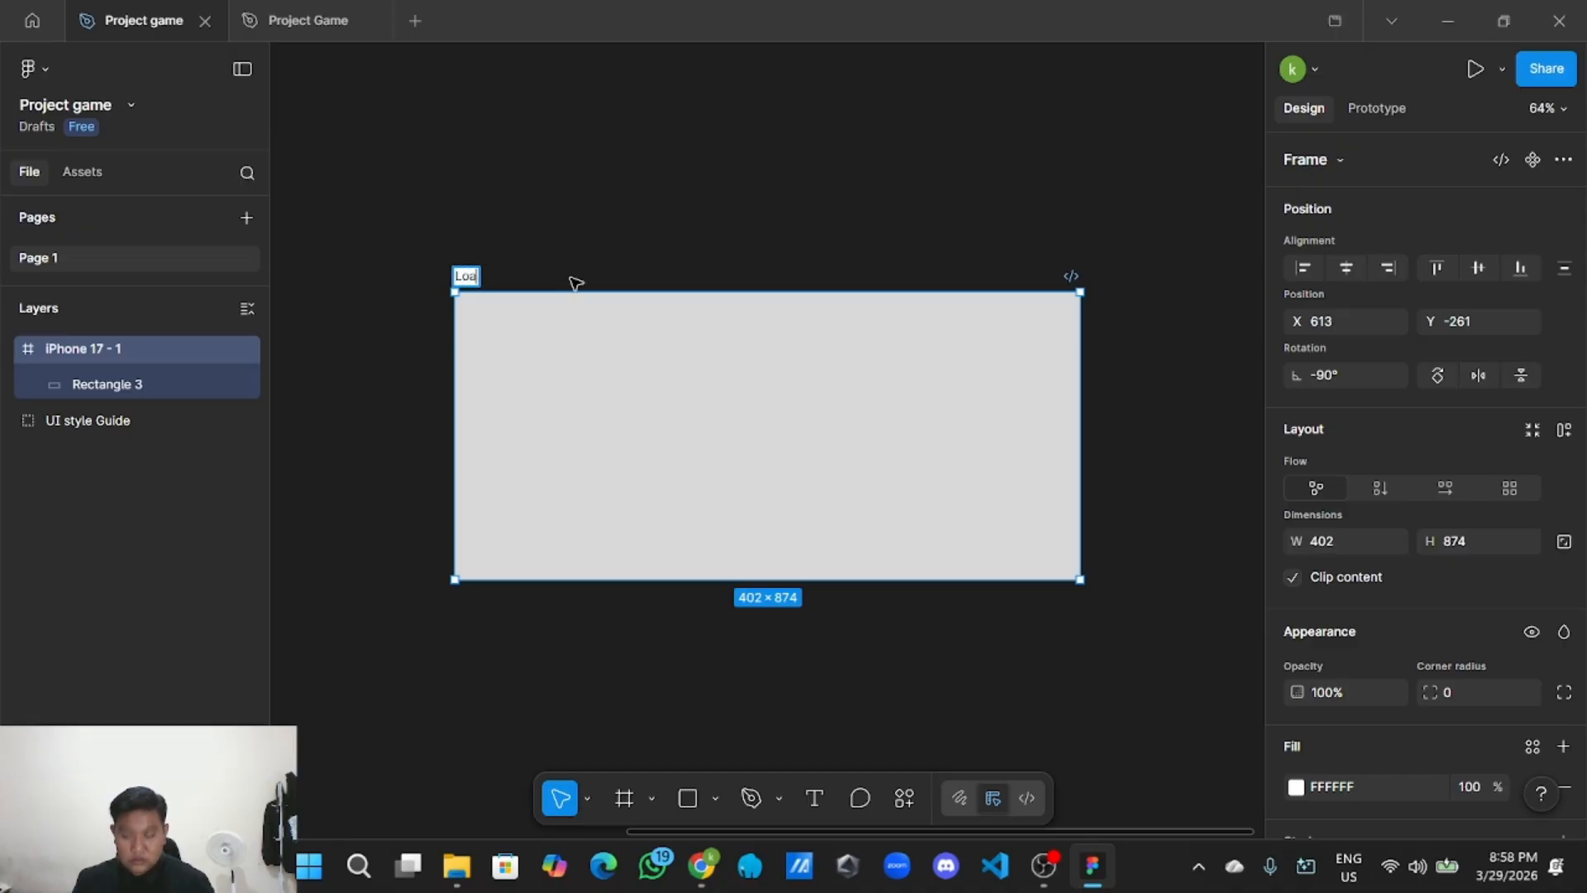
{"action": "type", "text": "ding awal"}
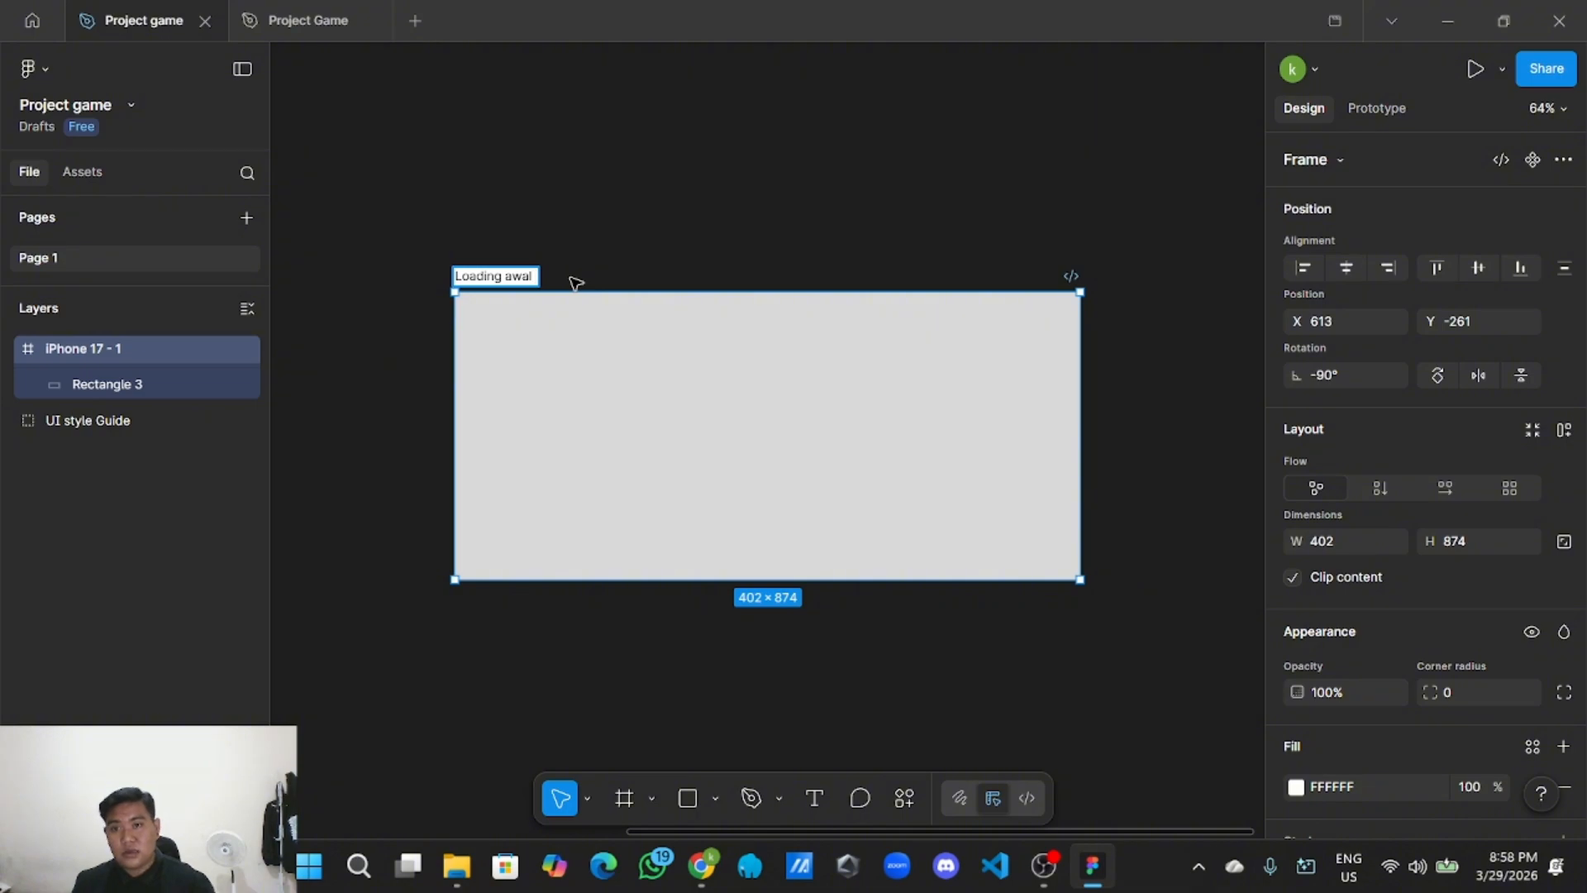
{"action": "left_click", "coordinate": [762, 202]}
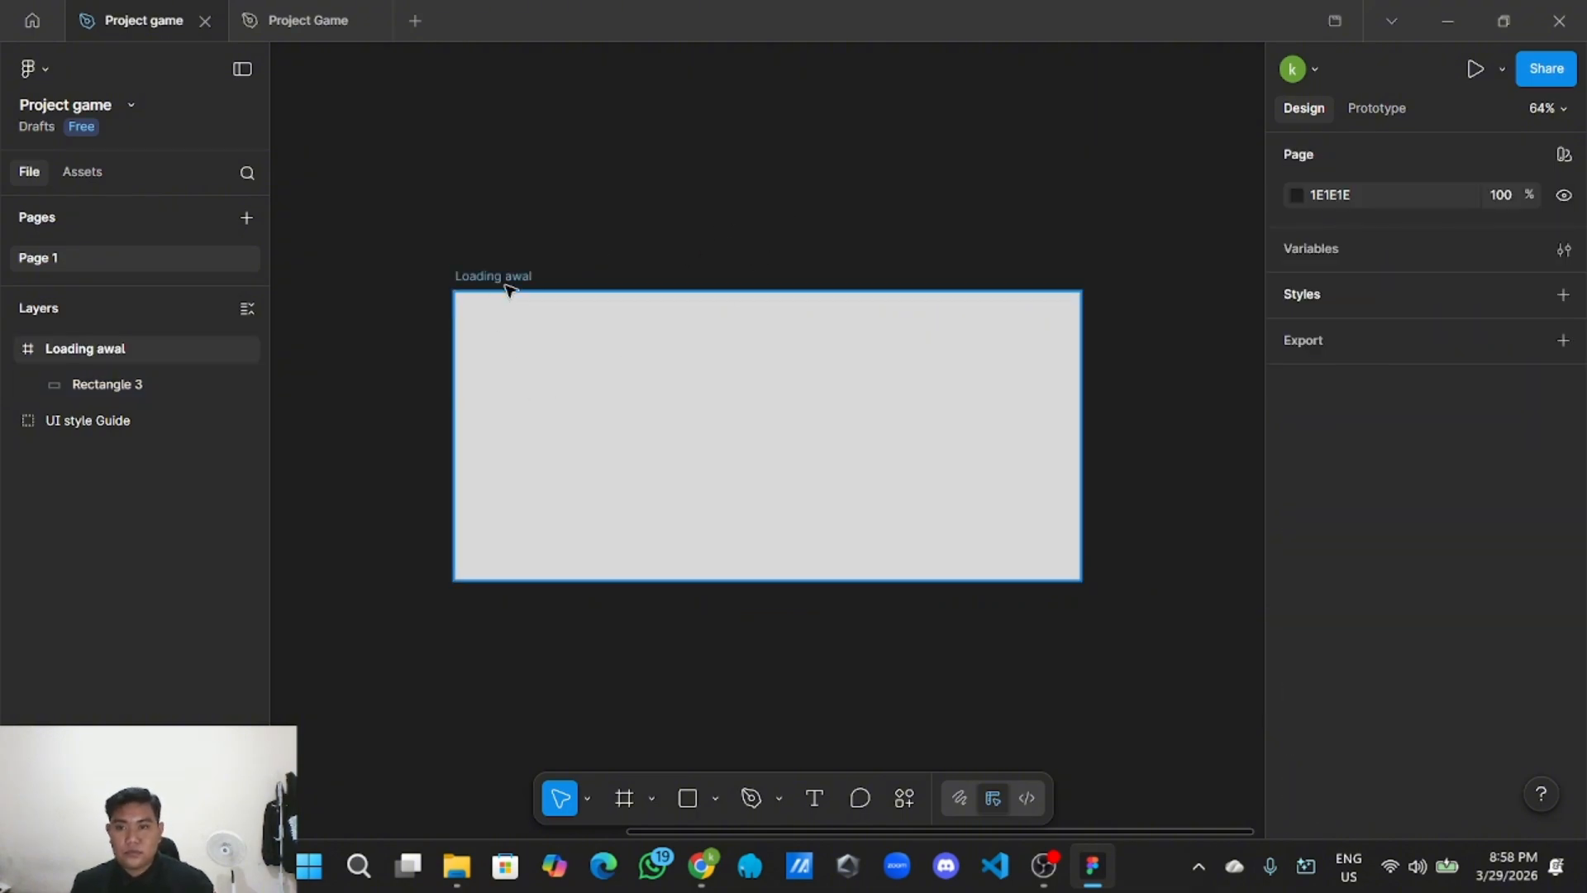
{"action": "left_click", "coordinate": [707, 381]}
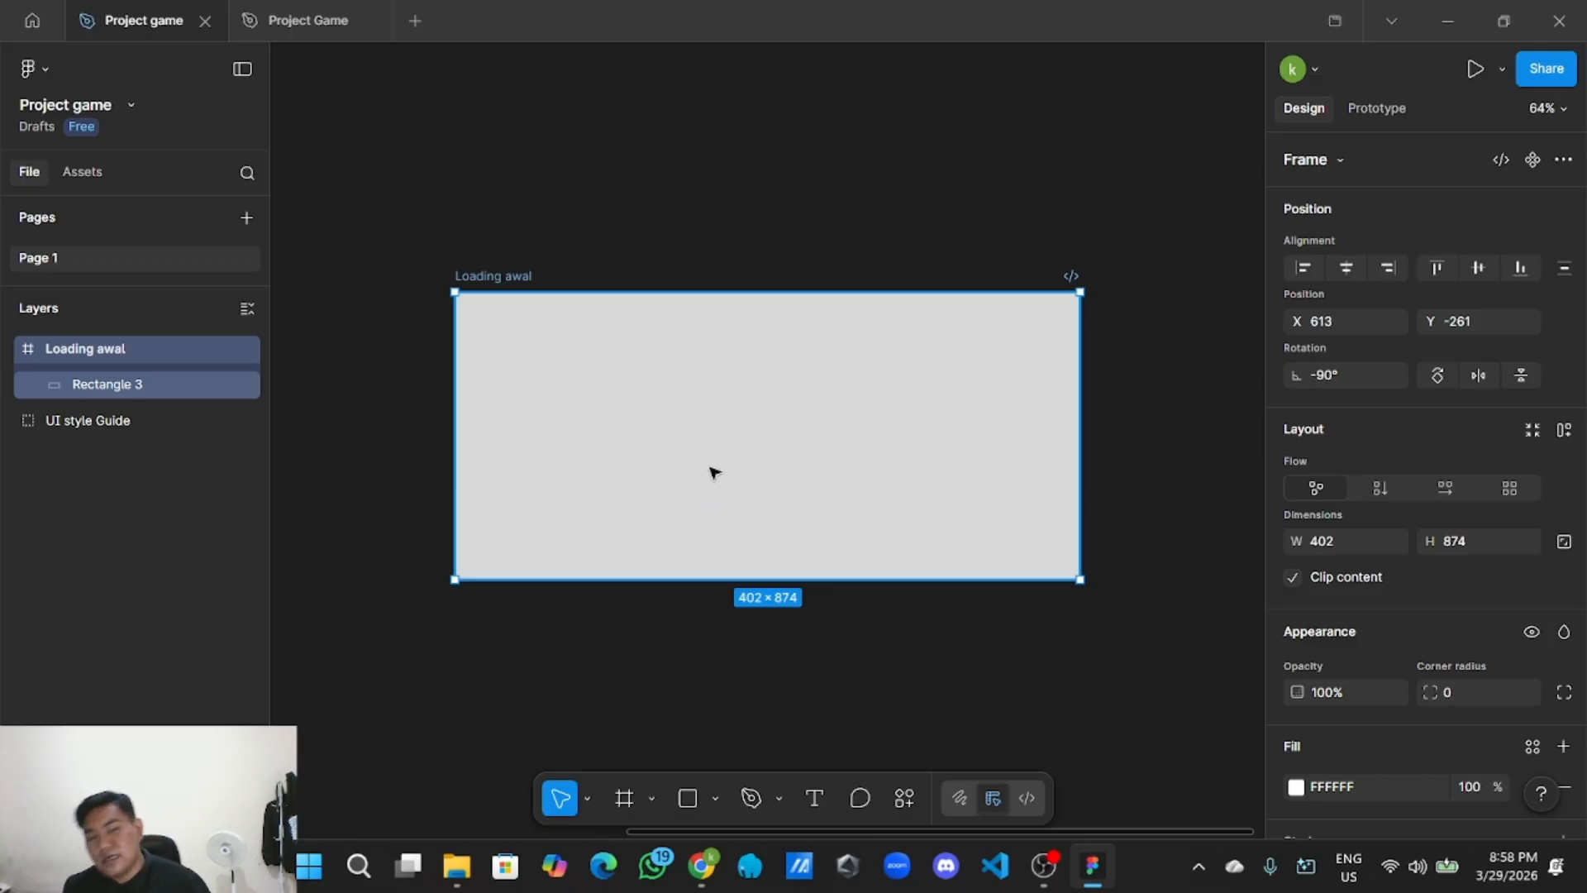
{"action": "left_click", "coordinate": [748, 252]}
{"action": "left_click", "coordinate": [728, 356]}
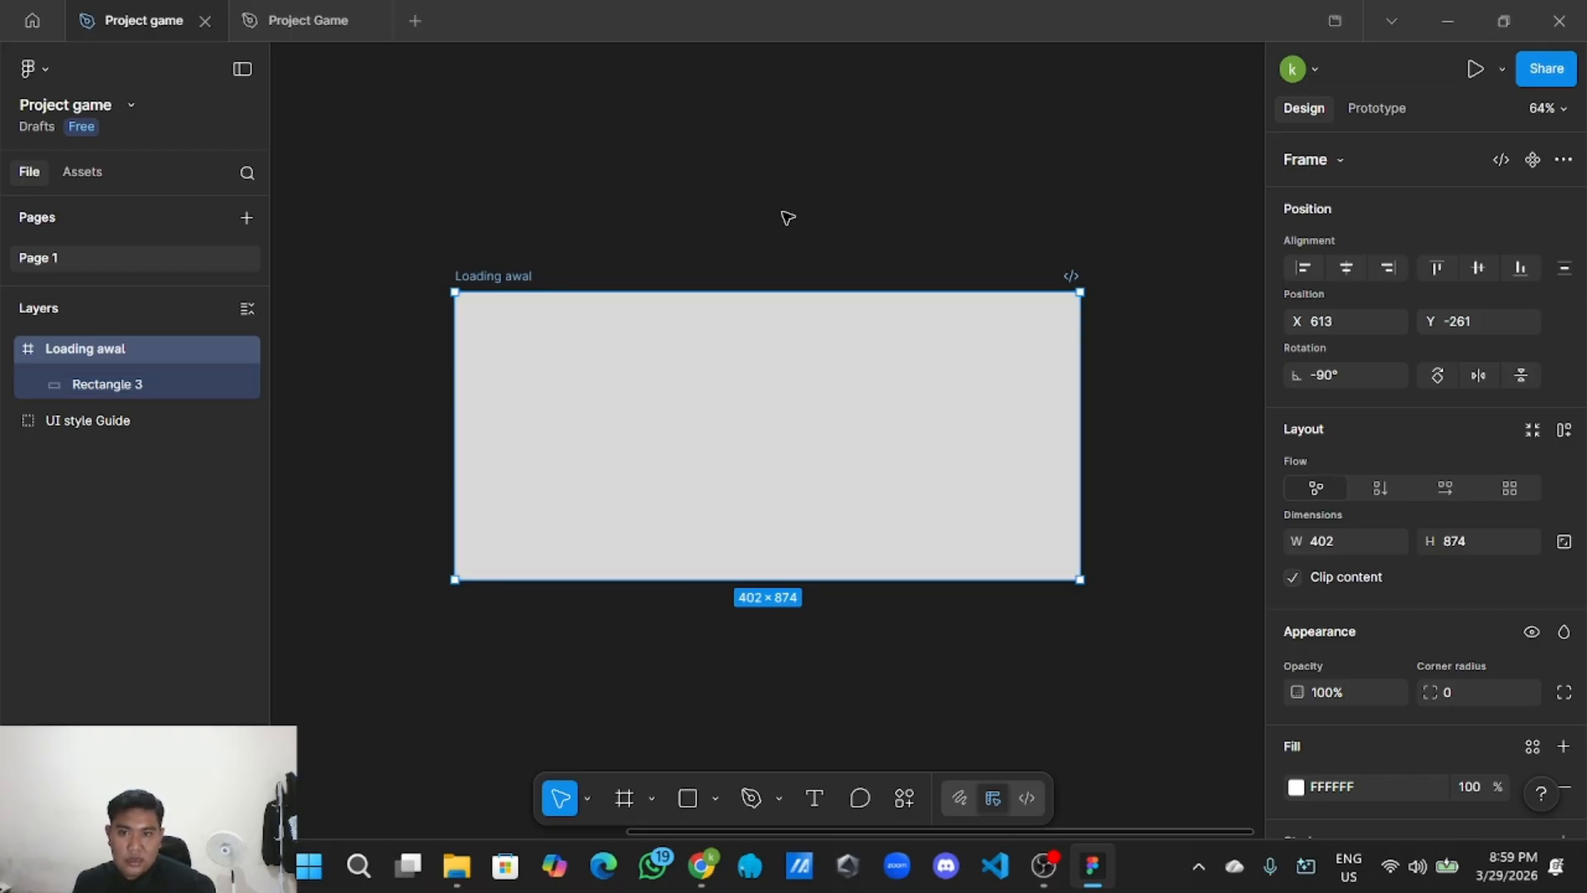
Open Pinterest in Chrome and rerun the earlier 'map zombie' search.
{"action": "left_click", "coordinate": [700, 866]}
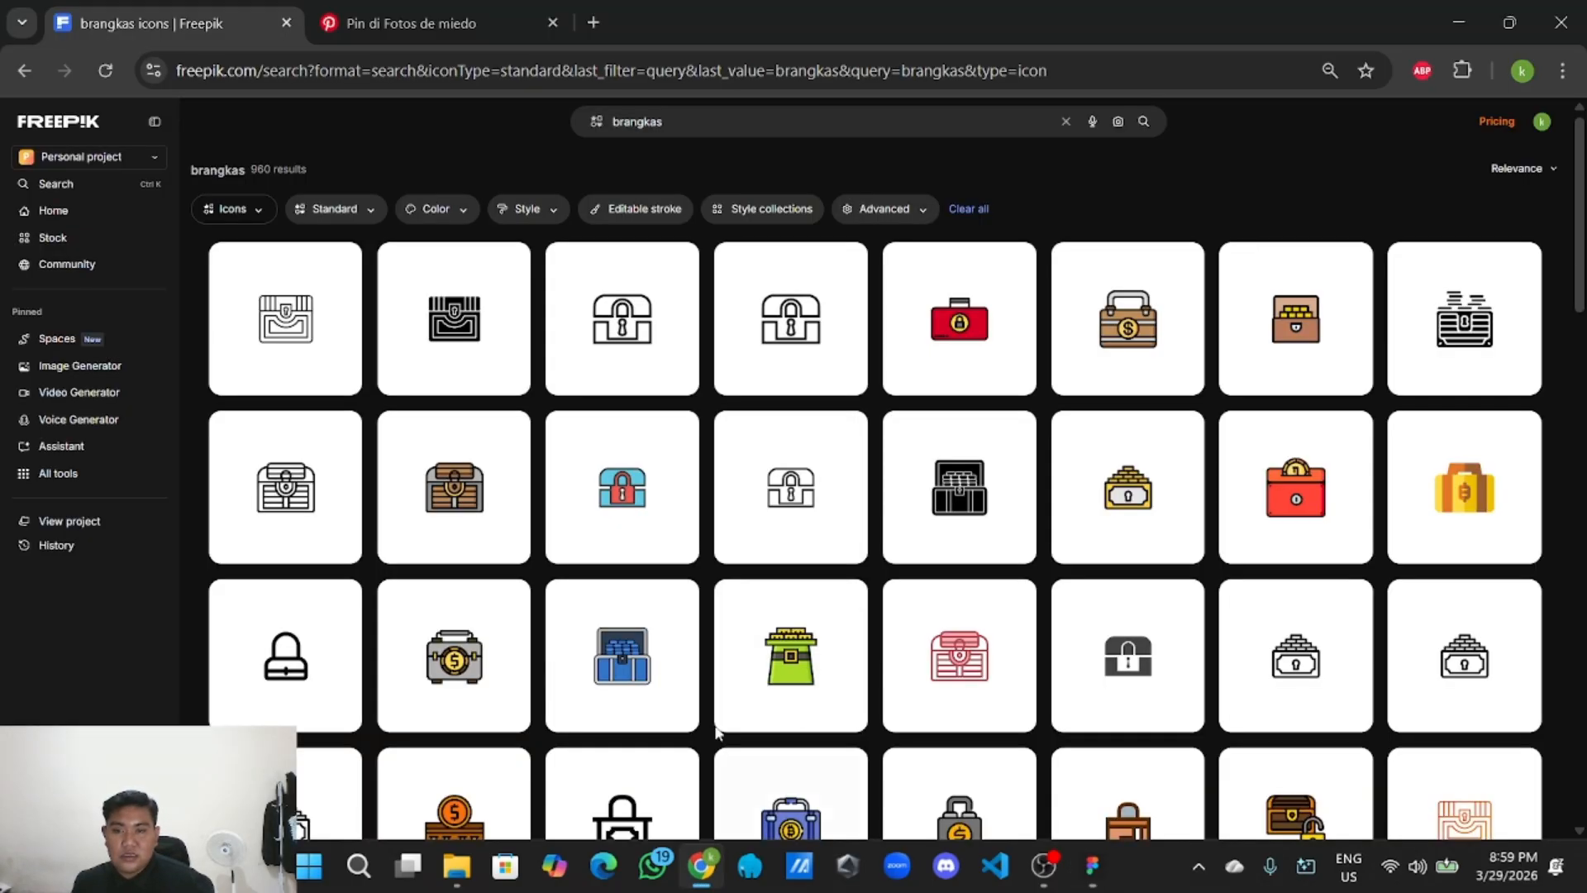
{"action": "left_click", "coordinate": [415, 10]}
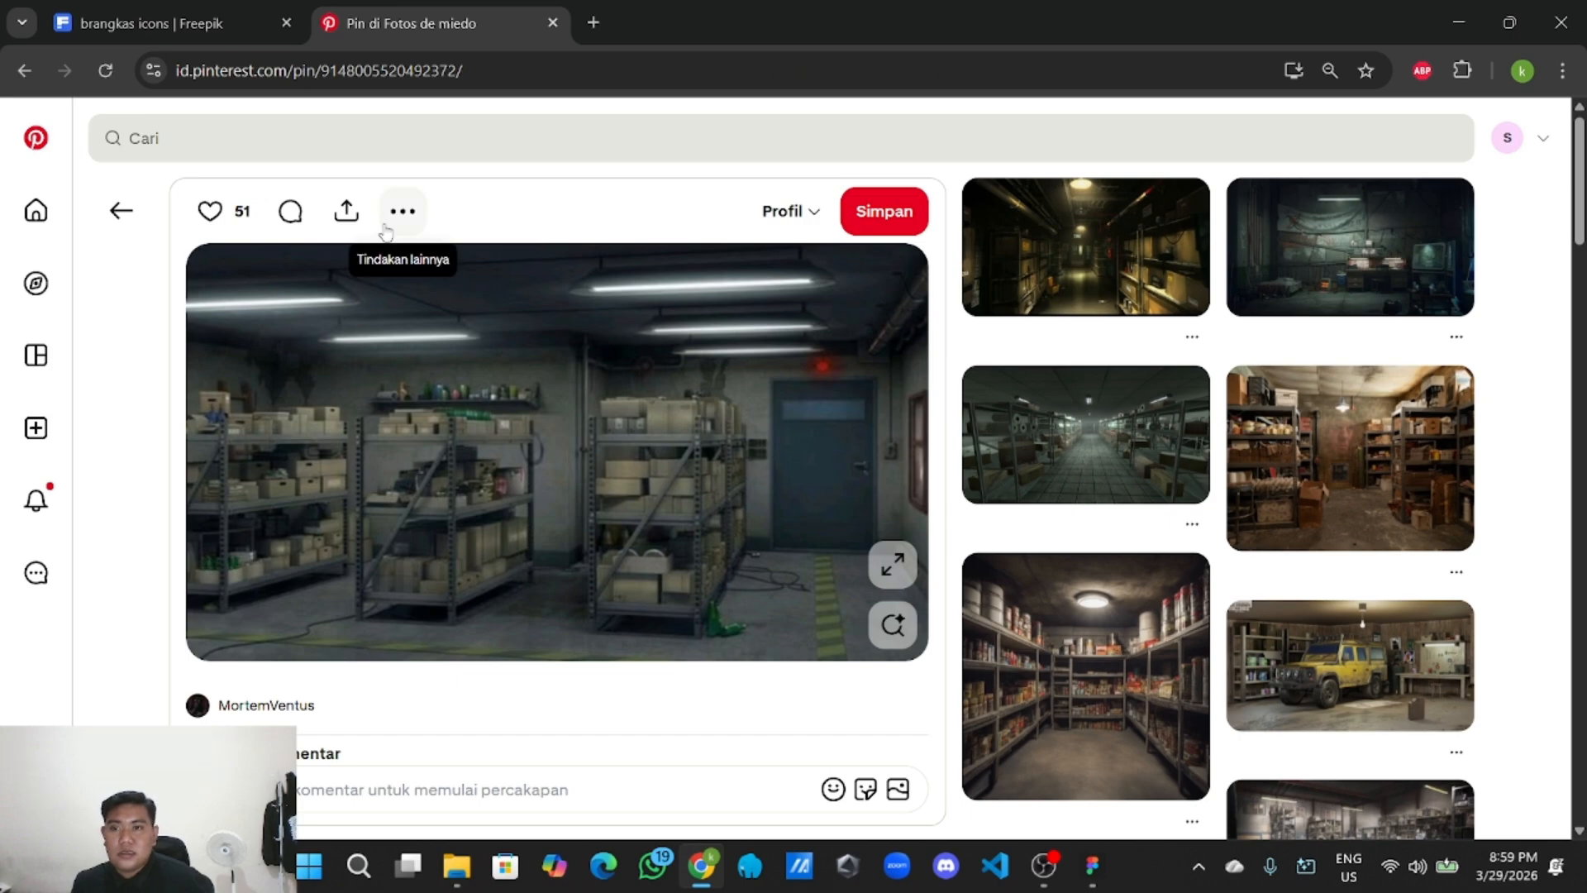
{"action": "scroll", "coordinate": [1062, 388], "scroll_direction": "down", "scroll_amount": 4}
{"action": "scroll", "coordinate": [186, 290], "scroll_direction": "up", "scroll_amount": 4}
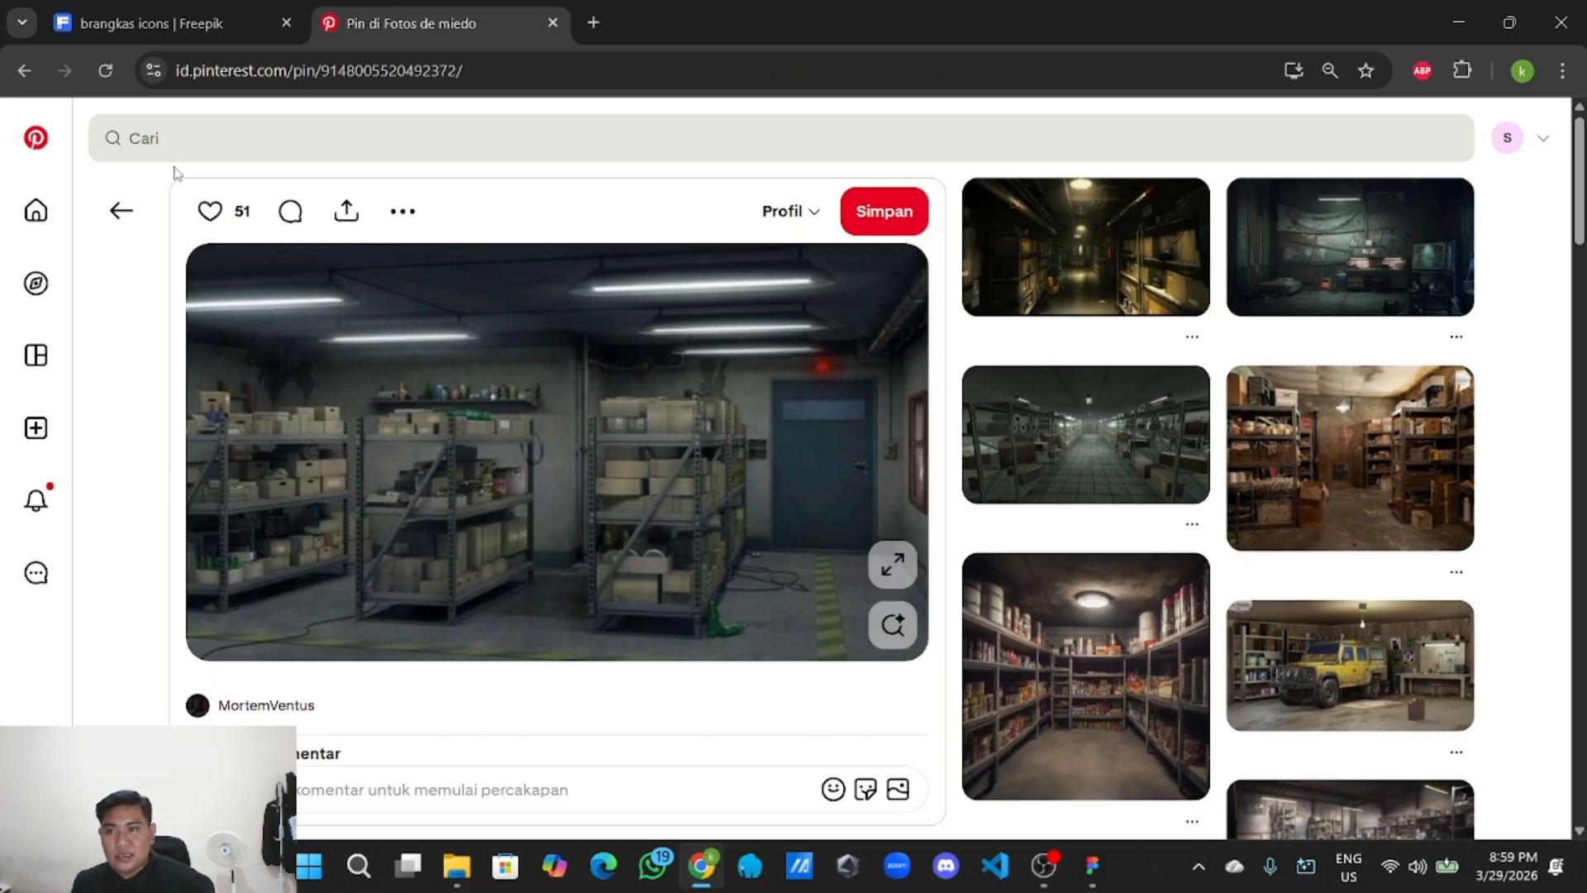
{"action": "left_click", "coordinate": [190, 144]}
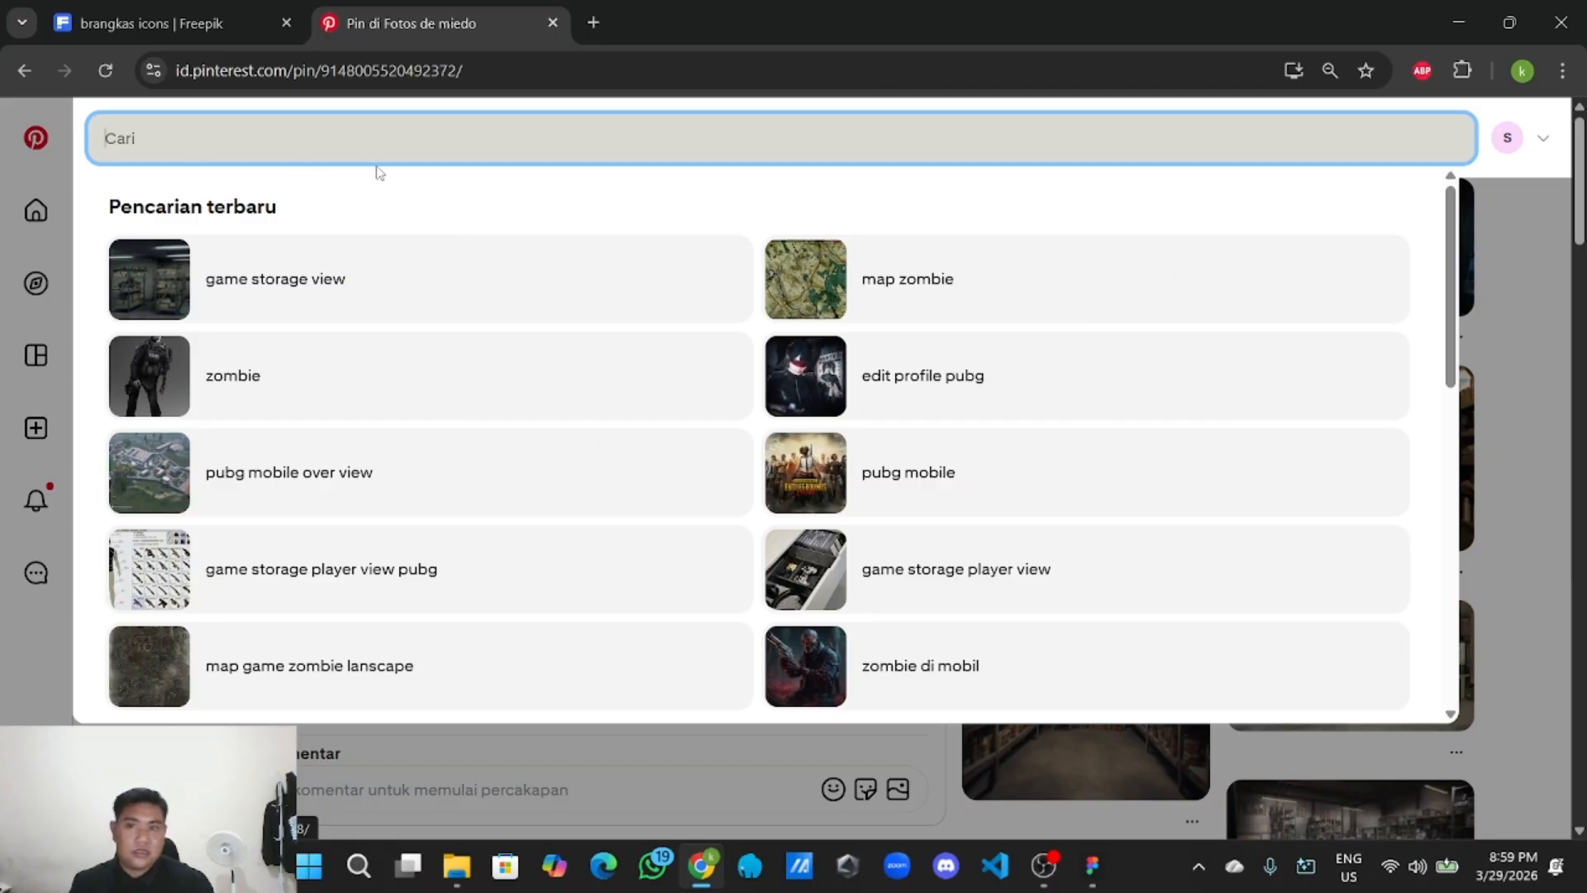
{"action": "left_click", "coordinate": [810, 291]}
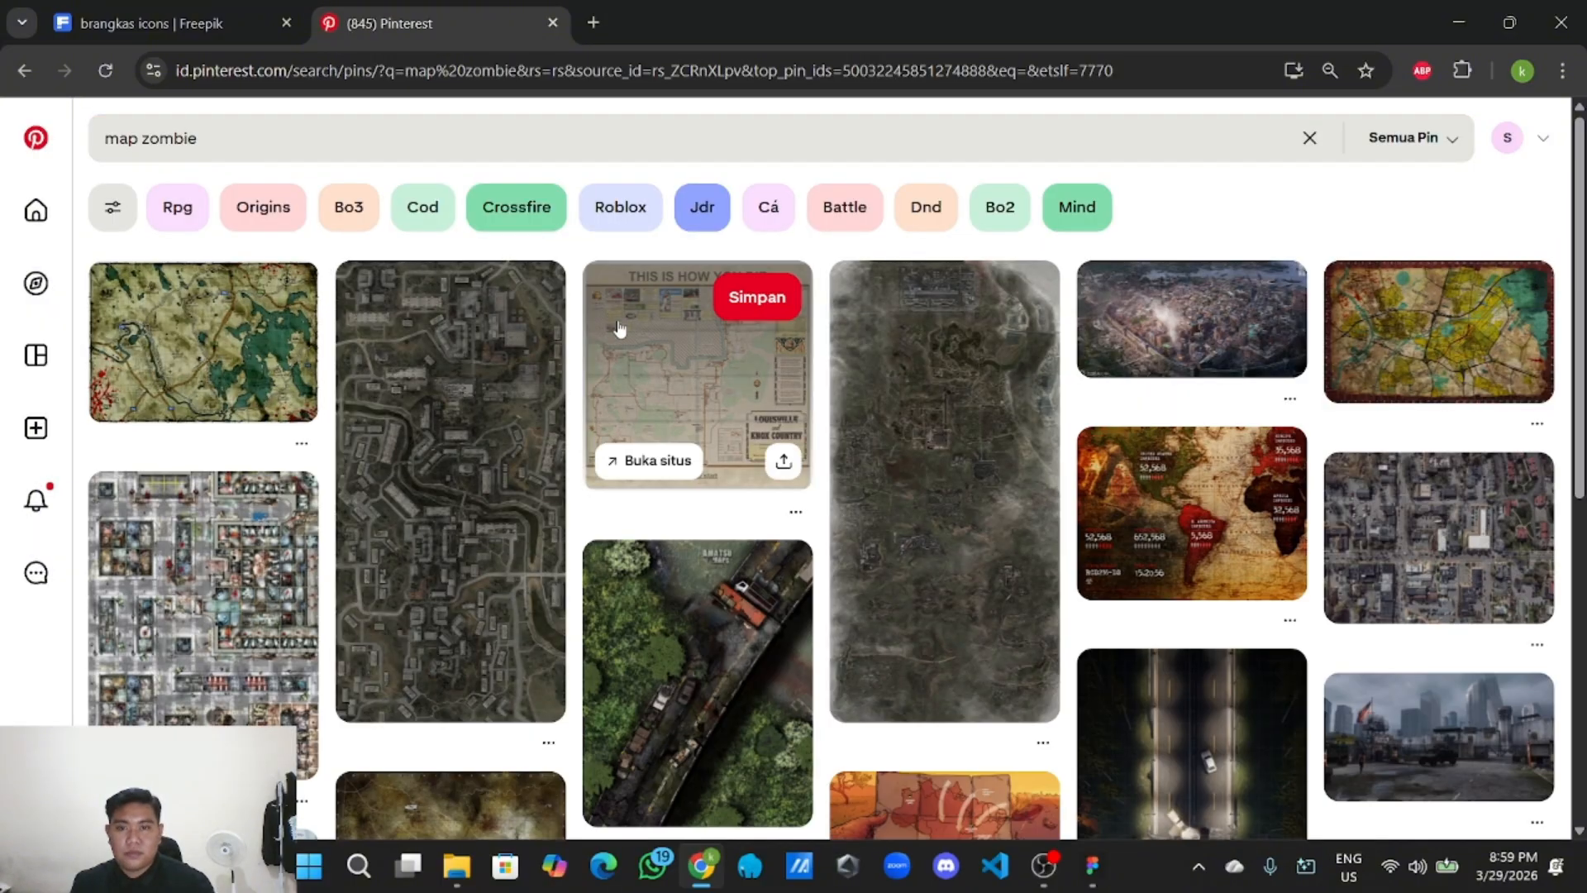
{"action": "scroll", "coordinate": [889, 448], "scroll_direction": "down", "scroll_amount": 2}
{"action": "scroll", "coordinate": [889, 447], "scroll_direction": "down", "scroll_amount": 5}
{"action": "scroll", "coordinate": [248, 529], "scroll_direction": "up", "scroll_amount": 8}
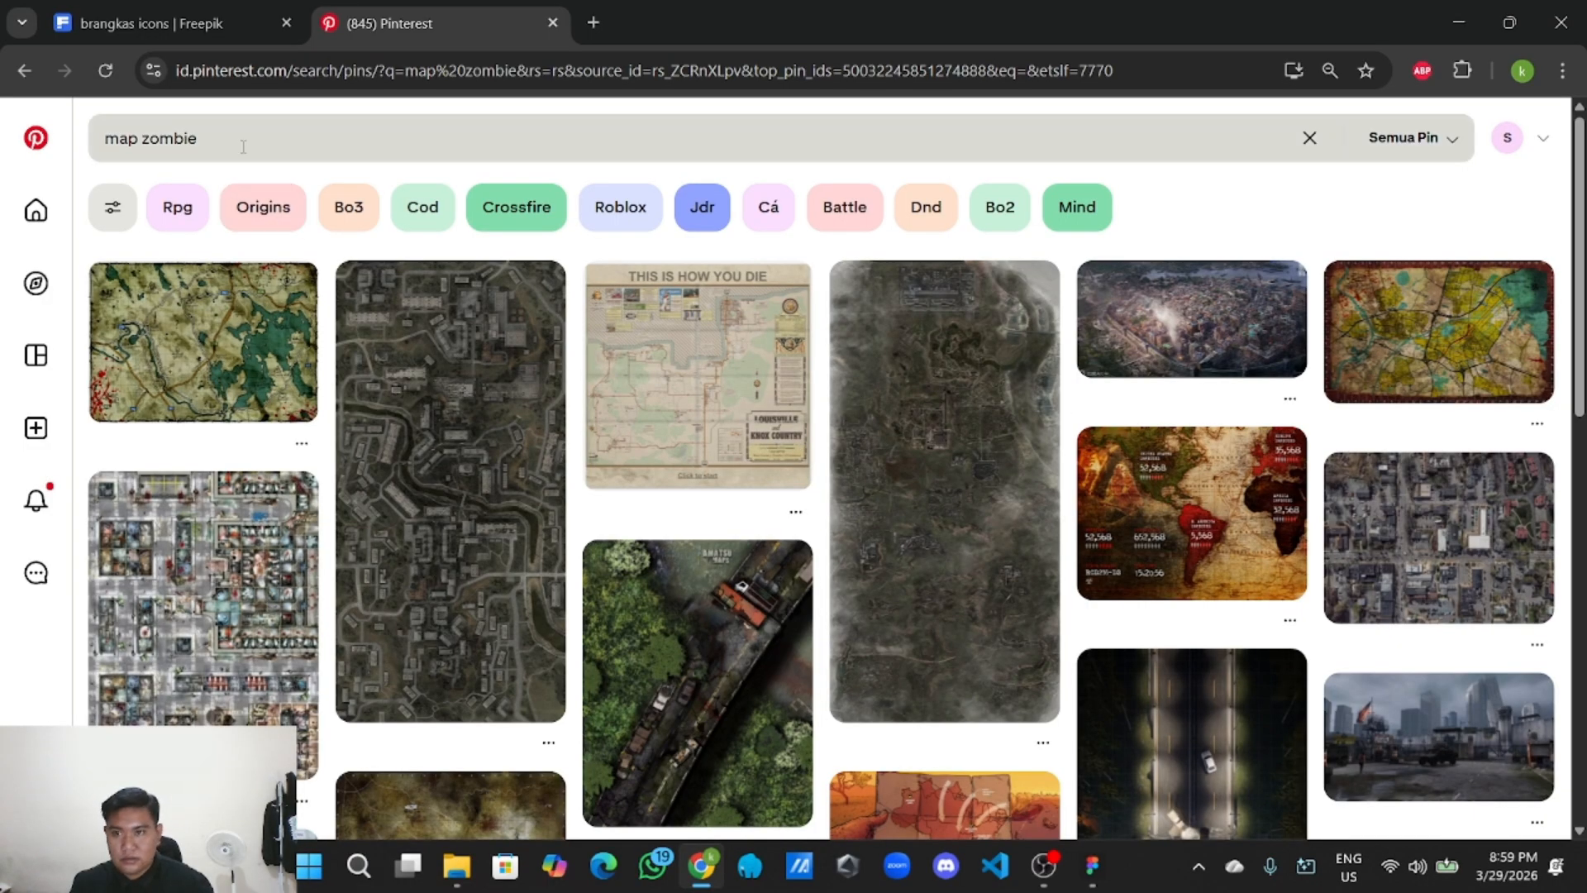
Search Pinterest for 'game storage view', save the first storage-room pin, and return to Figma.
{"action": "left_click", "coordinate": [273, 138]}
{"action": "key", "text": "BackSpace"}
{"action": "key", "text": "BackSpace"}
{"action": "key", "text": "BackSpace"}
{"action": "key", "text": "BackSpace"}
{"action": "key", "text": "BackSpace"}
{"action": "key", "text": "BackSpace"}
{"action": "key", "text": "BackSpace"}
{"action": "key", "text": "BackSpace"}
{"action": "key", "text": "BackSpace"}
{"action": "key", "text": "BackSpace"}
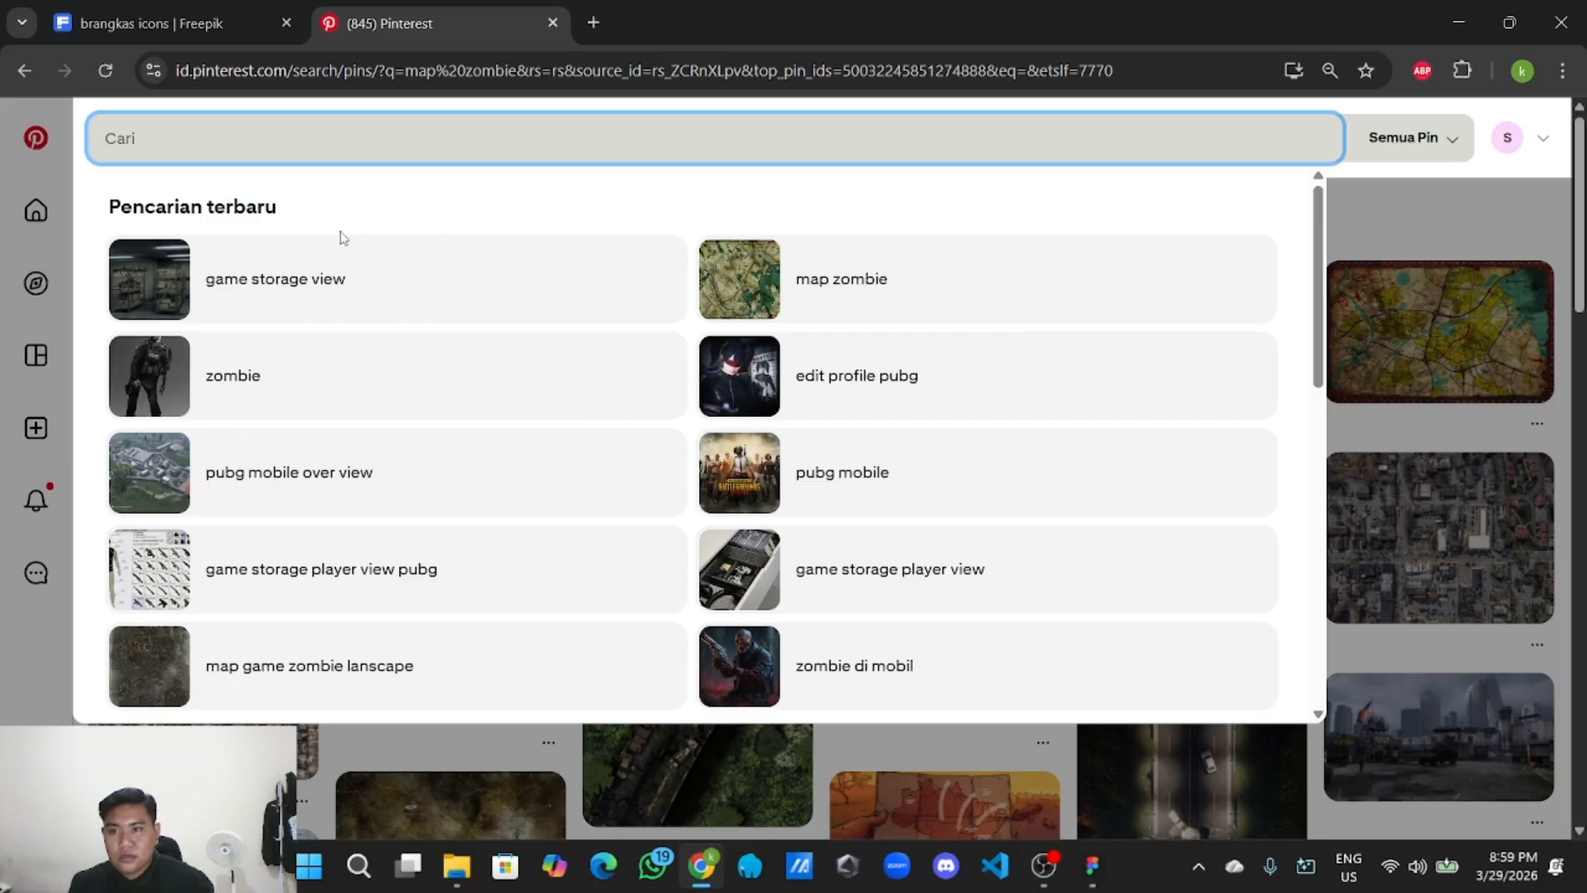
{"action": "left_click", "coordinate": [329, 271]}
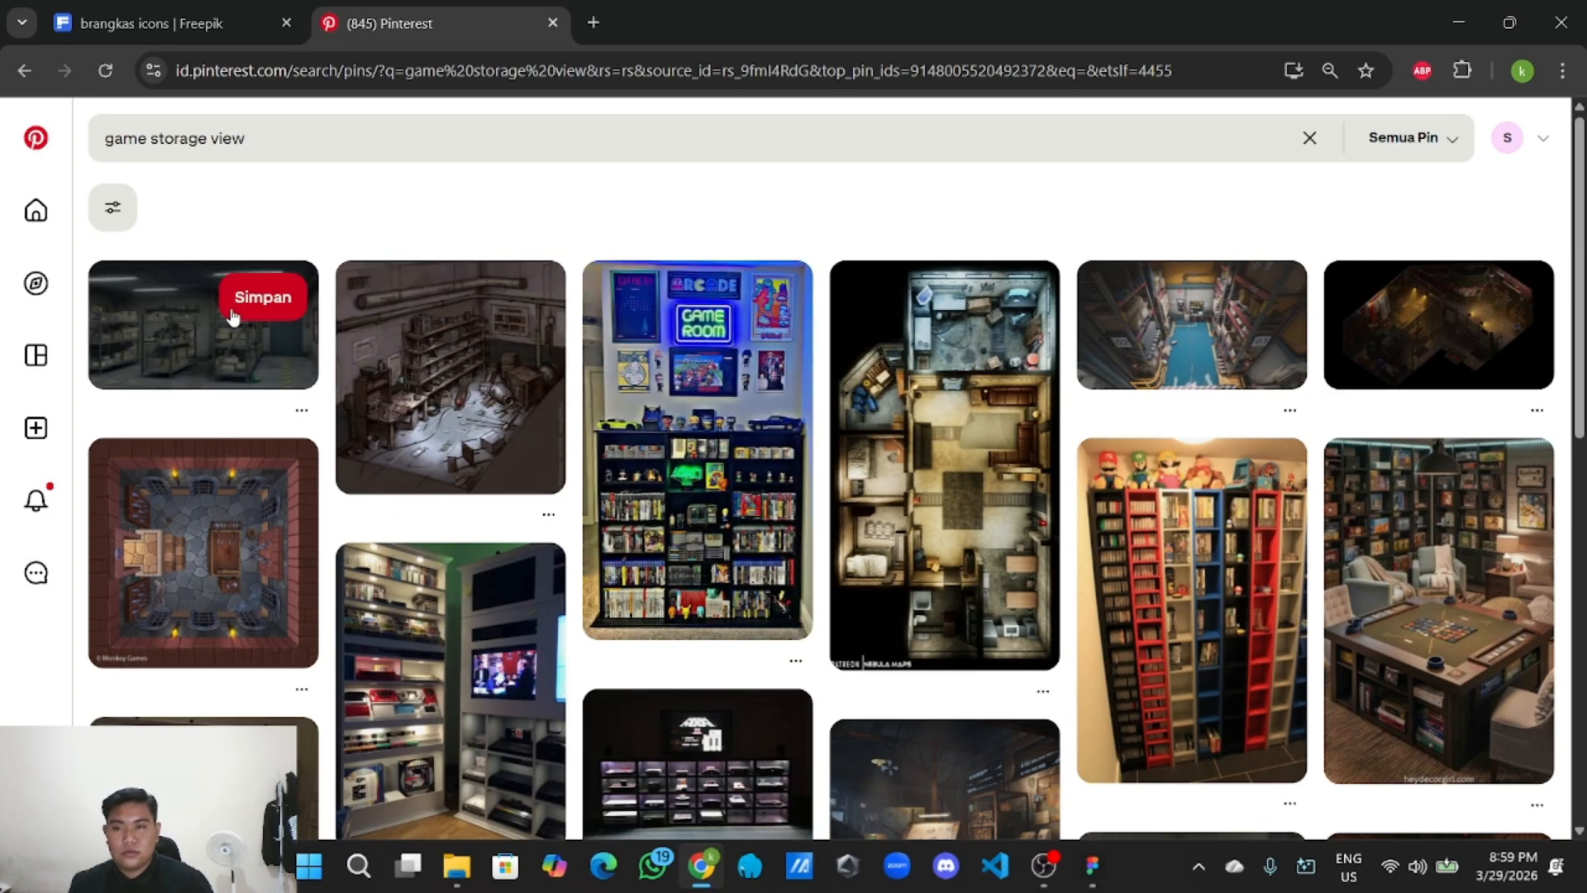
{"action": "left_click", "coordinate": [231, 312]}
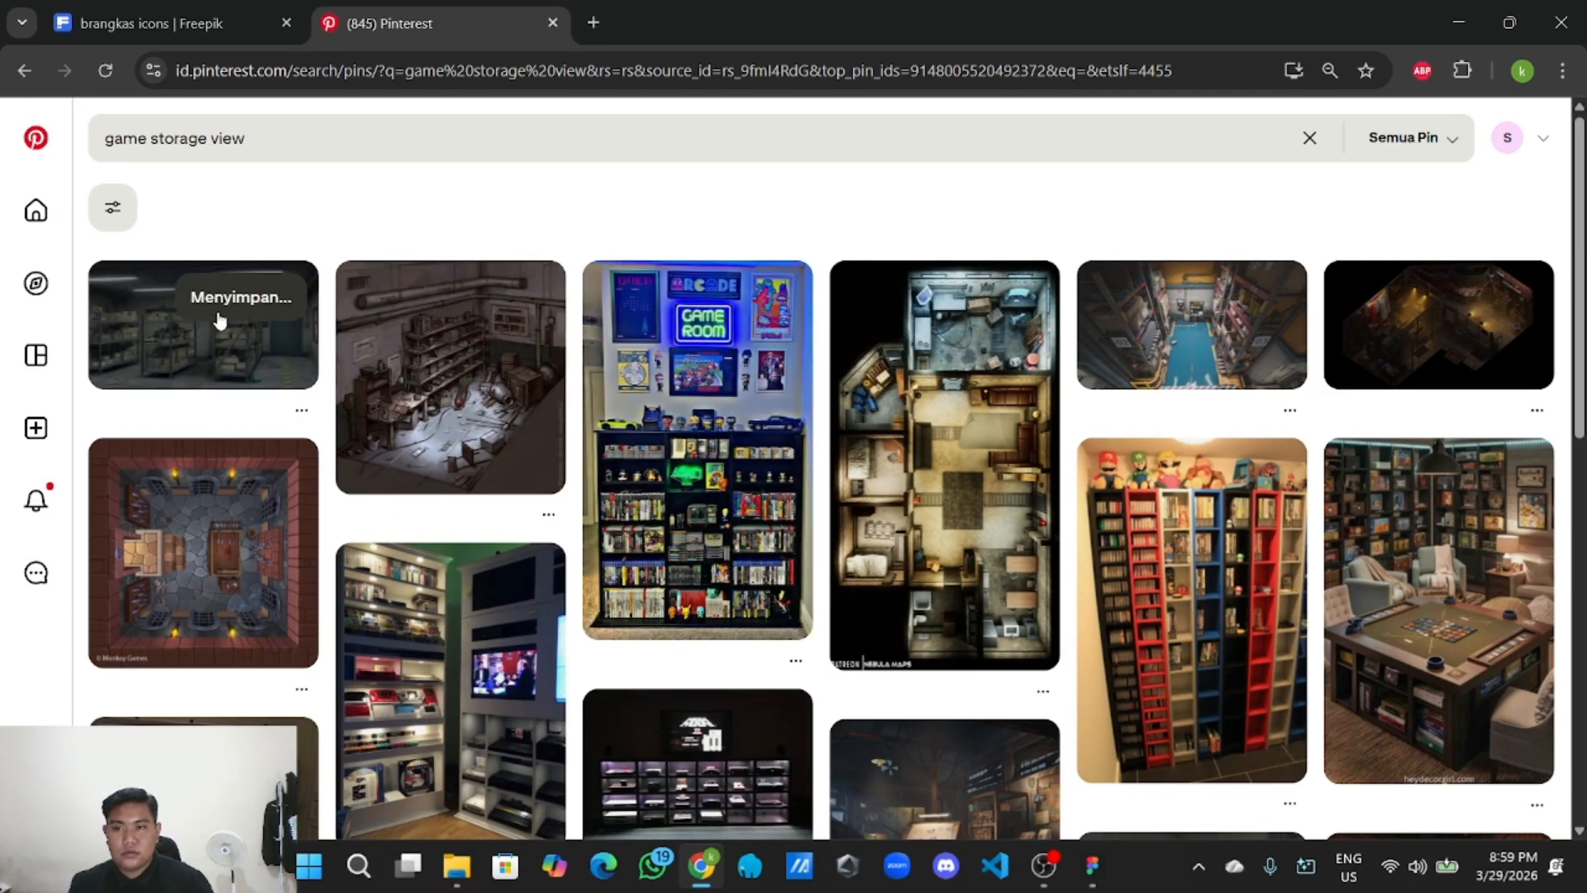
{"action": "left_click", "coordinate": [194, 336]}
{"action": "scroll", "coordinate": [909, 356], "scroll_direction": "down", "scroll_amount": 15}
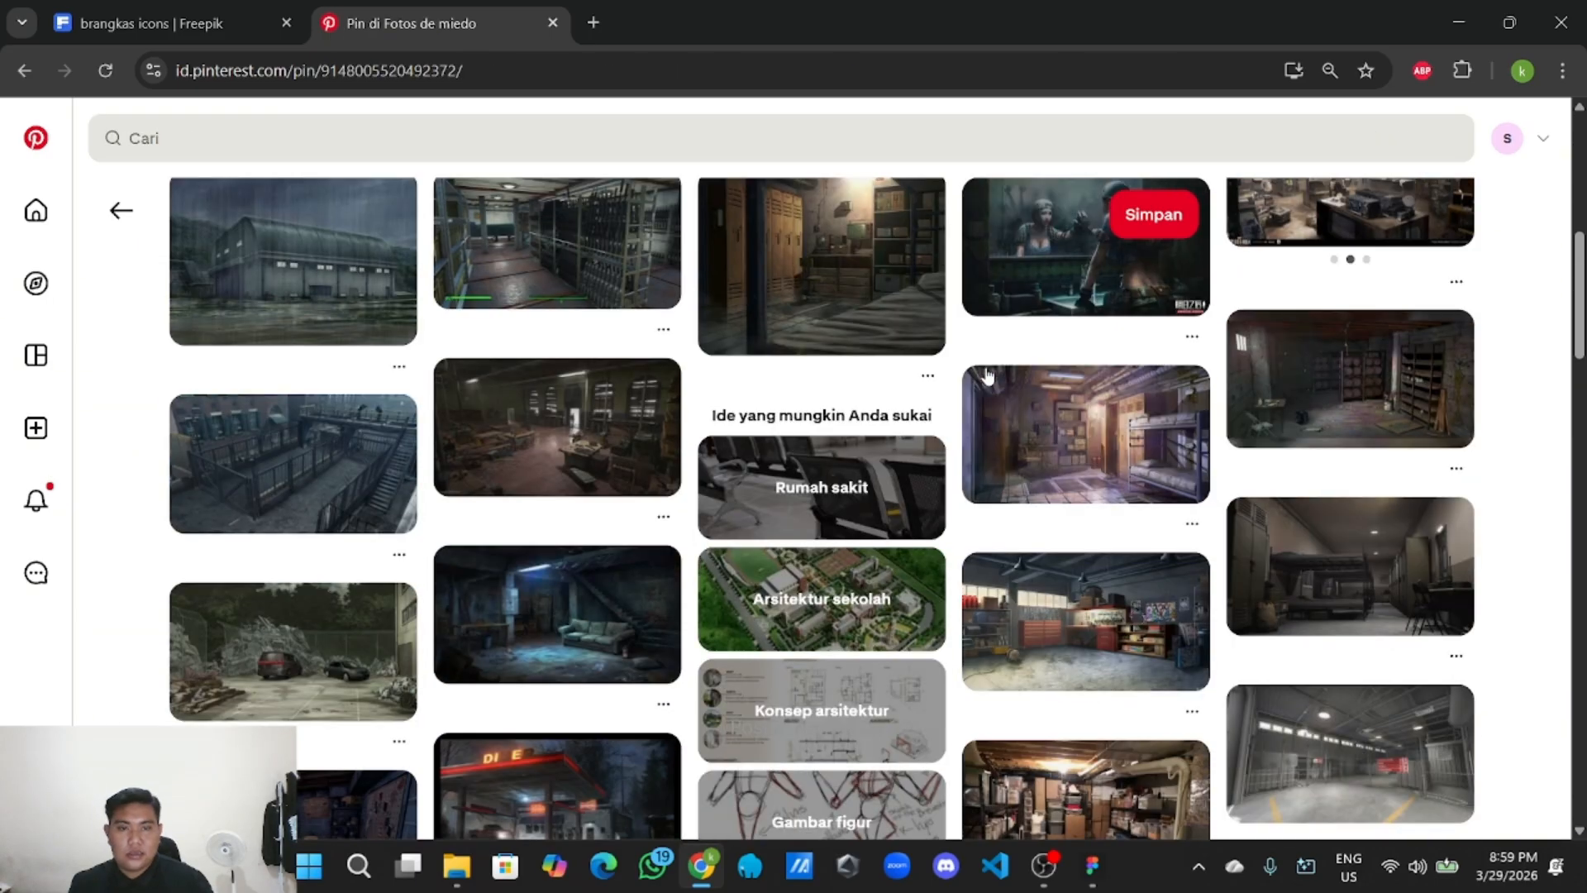
{"action": "scroll", "coordinate": [999, 379], "scroll_direction": "up", "scroll_amount": 15}
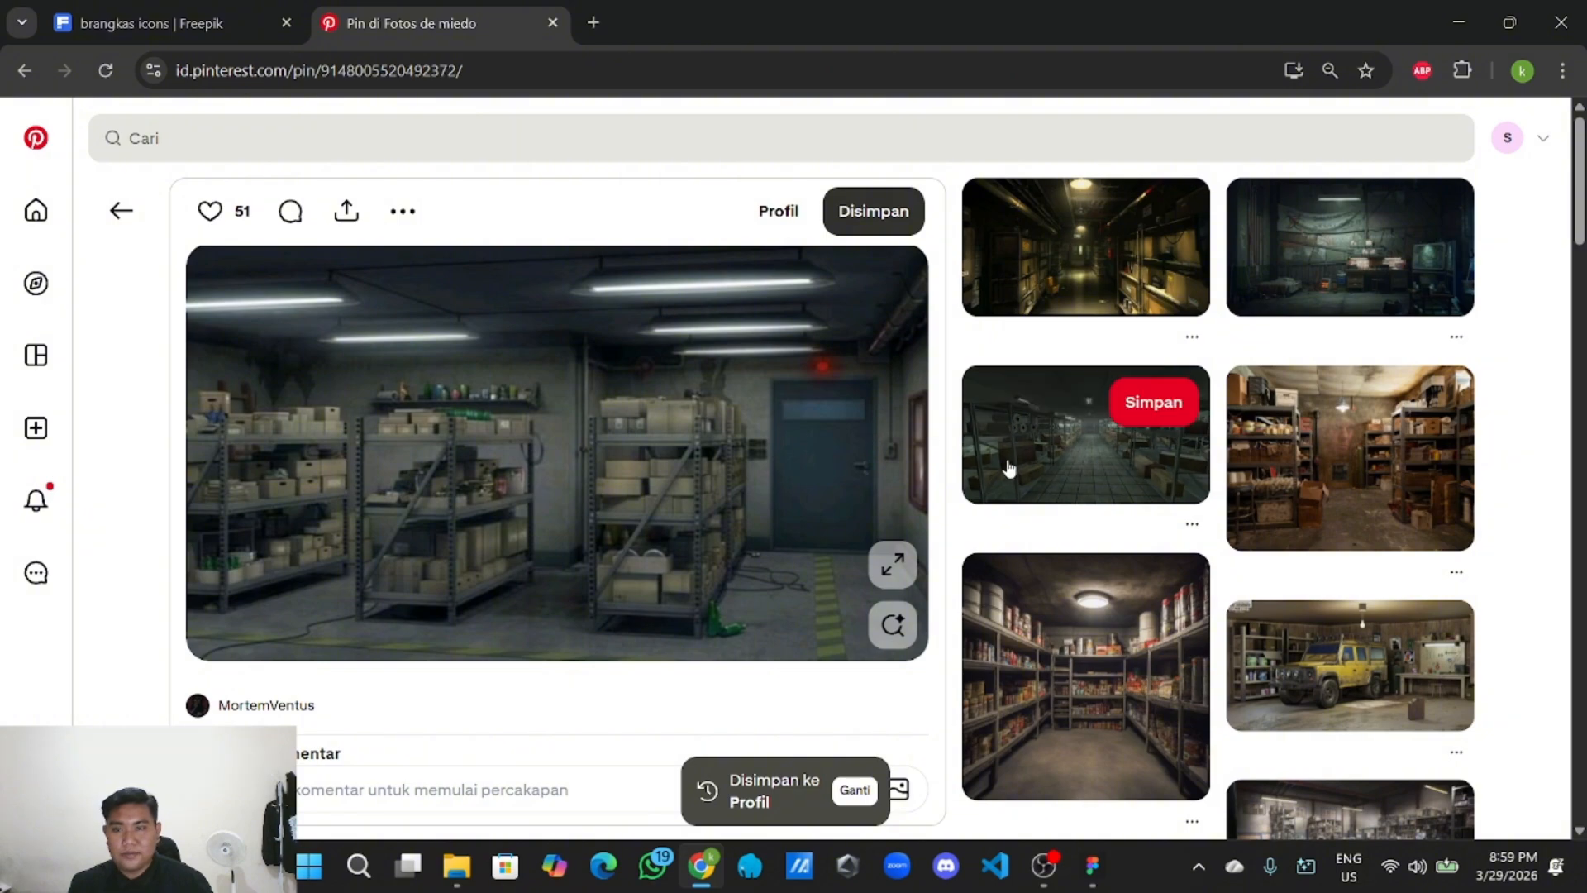
{"action": "left_click", "coordinate": [1091, 866]}
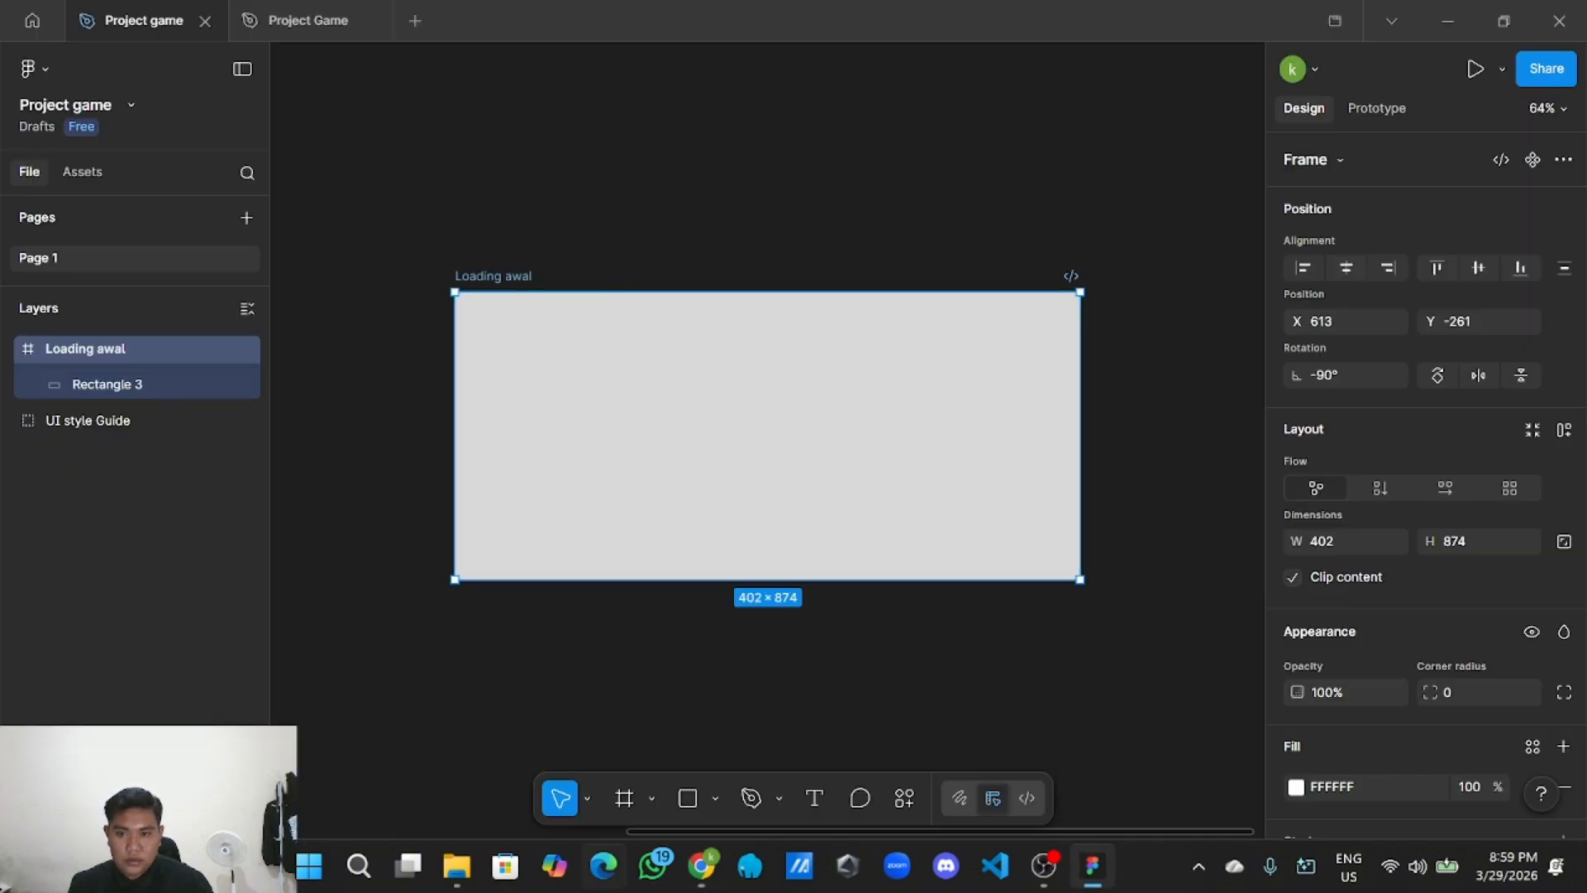
Import Background Loading.jpg and place it as the Loading awal frame's zombie-street backdrop.
{"action": "left_click", "coordinate": [716, 810]}
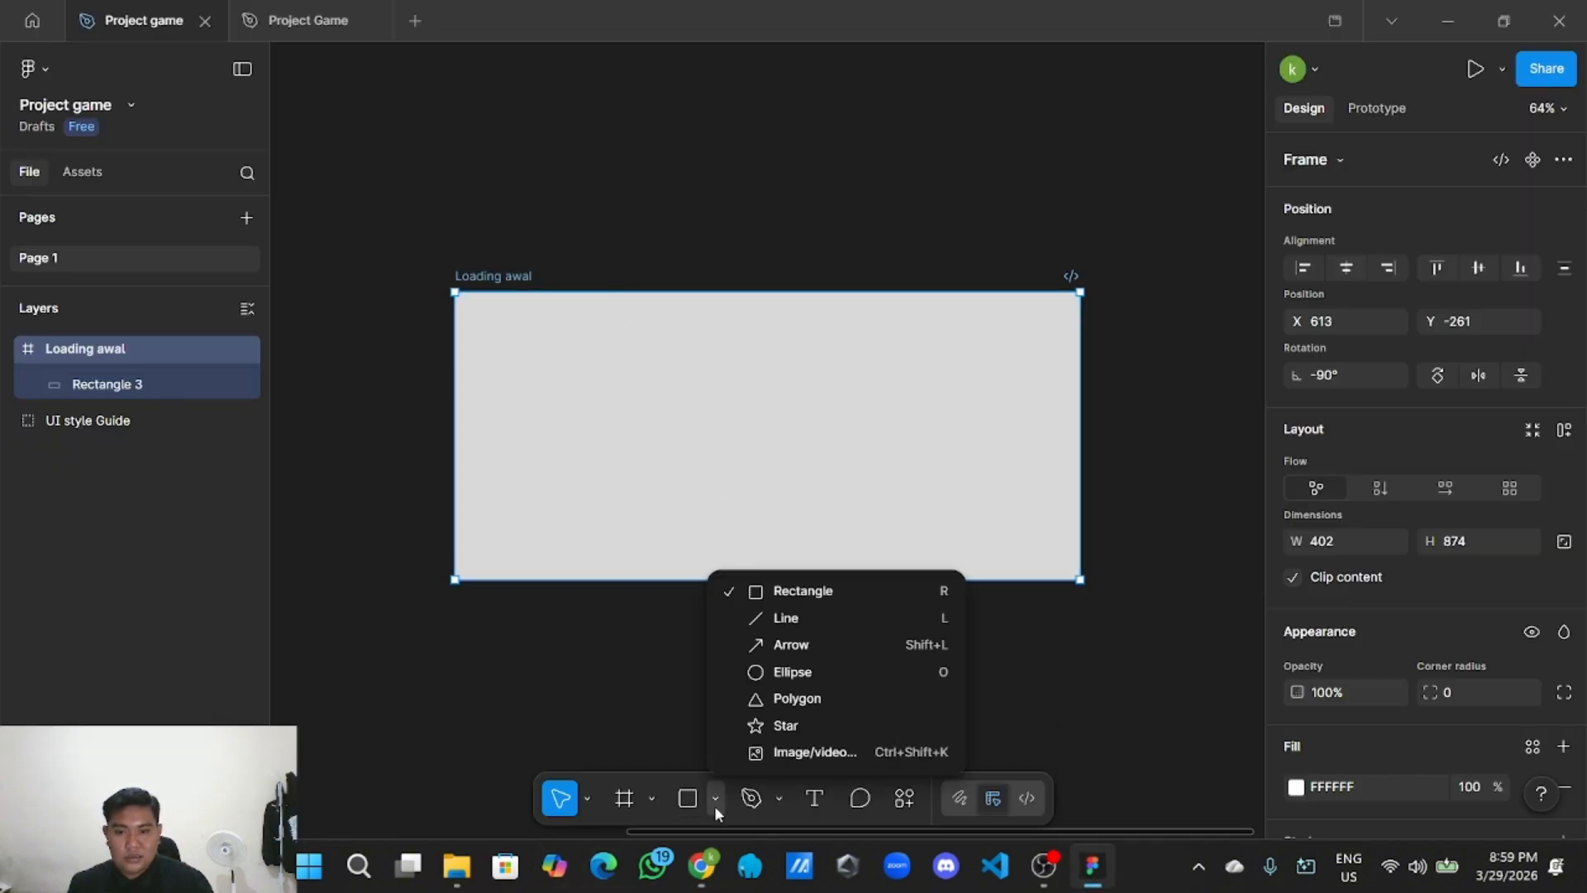
{"action": "left_click", "coordinate": [780, 750]}
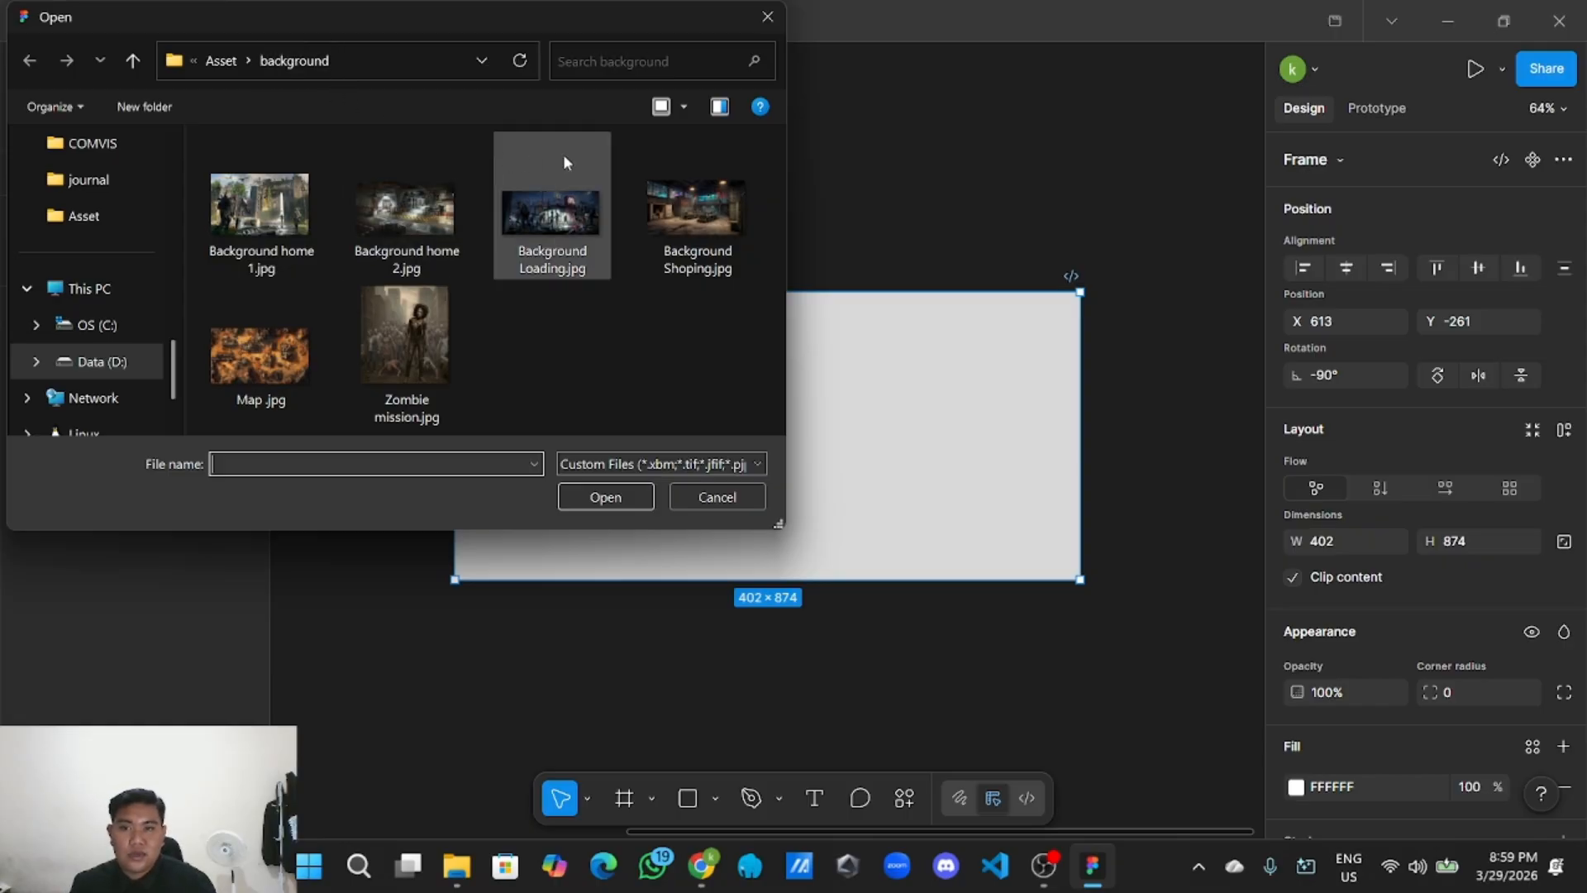
{"action": "left_click", "coordinate": [545, 216]}
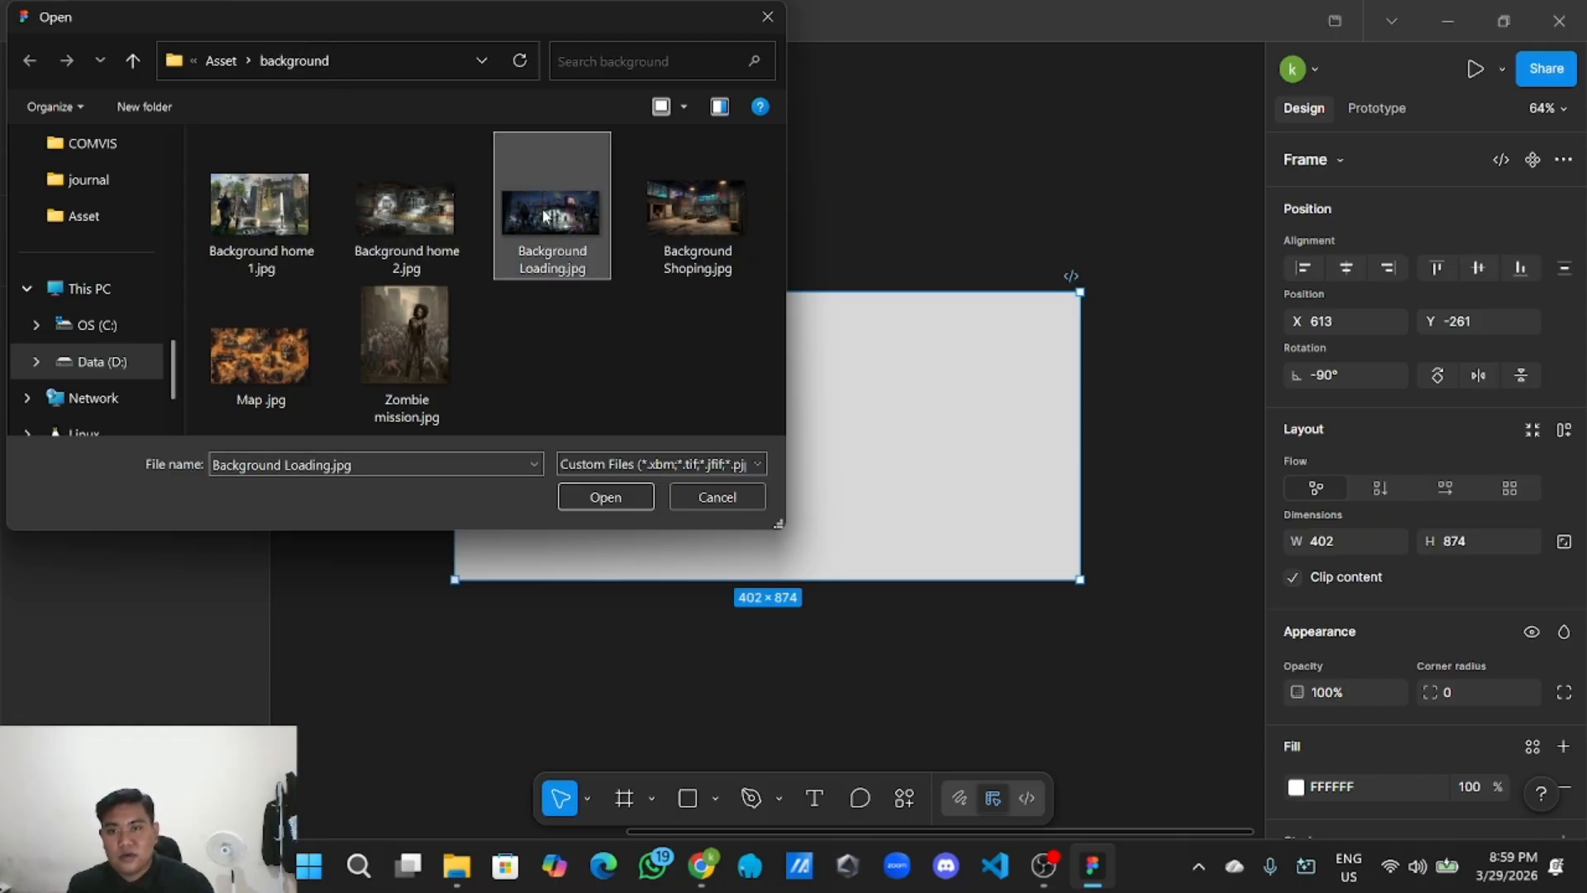
{"action": "left_click", "coordinate": [606, 497]}
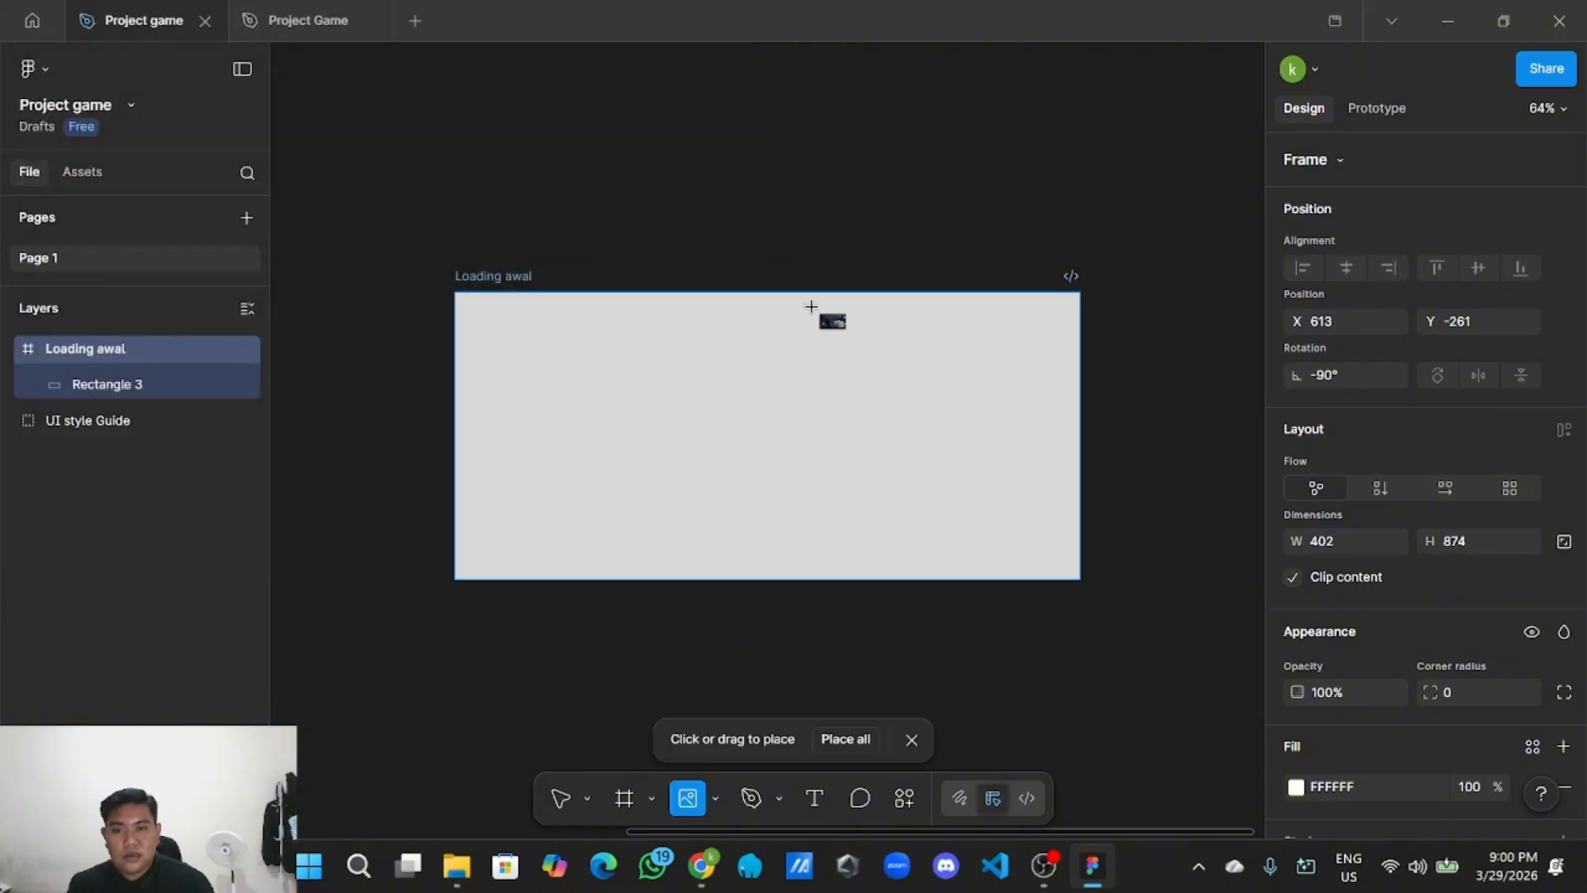
{"action": "left_click", "coordinate": [763, 449]}
{"action": "left_click", "coordinate": [834, 198]}
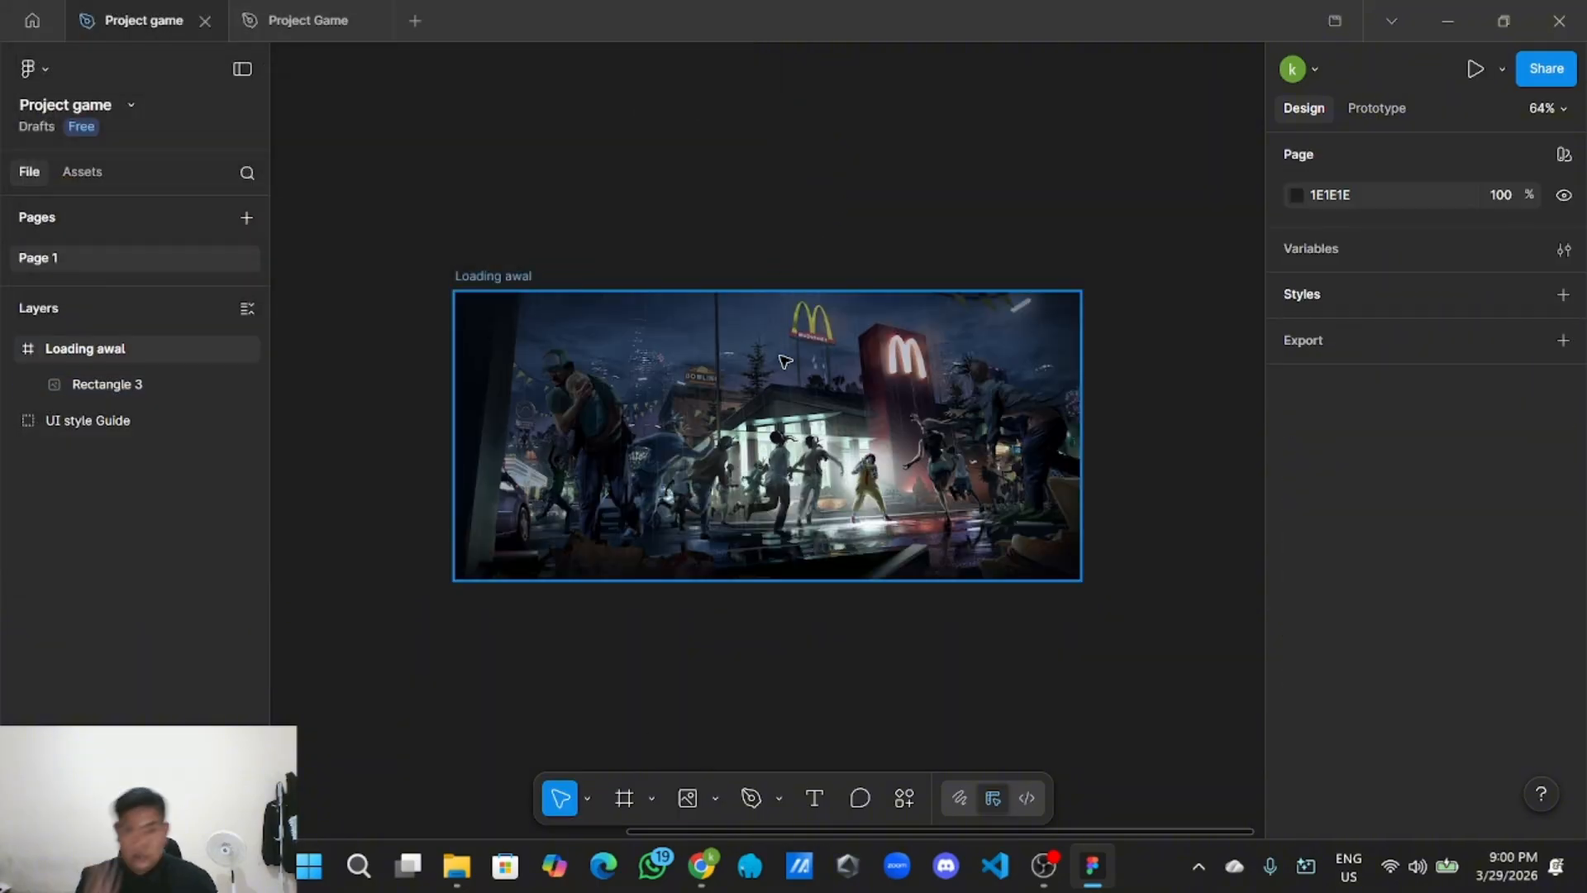
{"action": "left_click_drag", "start_coordinate": [792, 411], "coordinate": [774, 391]}
{"action": "left_click", "coordinate": [829, 241]}
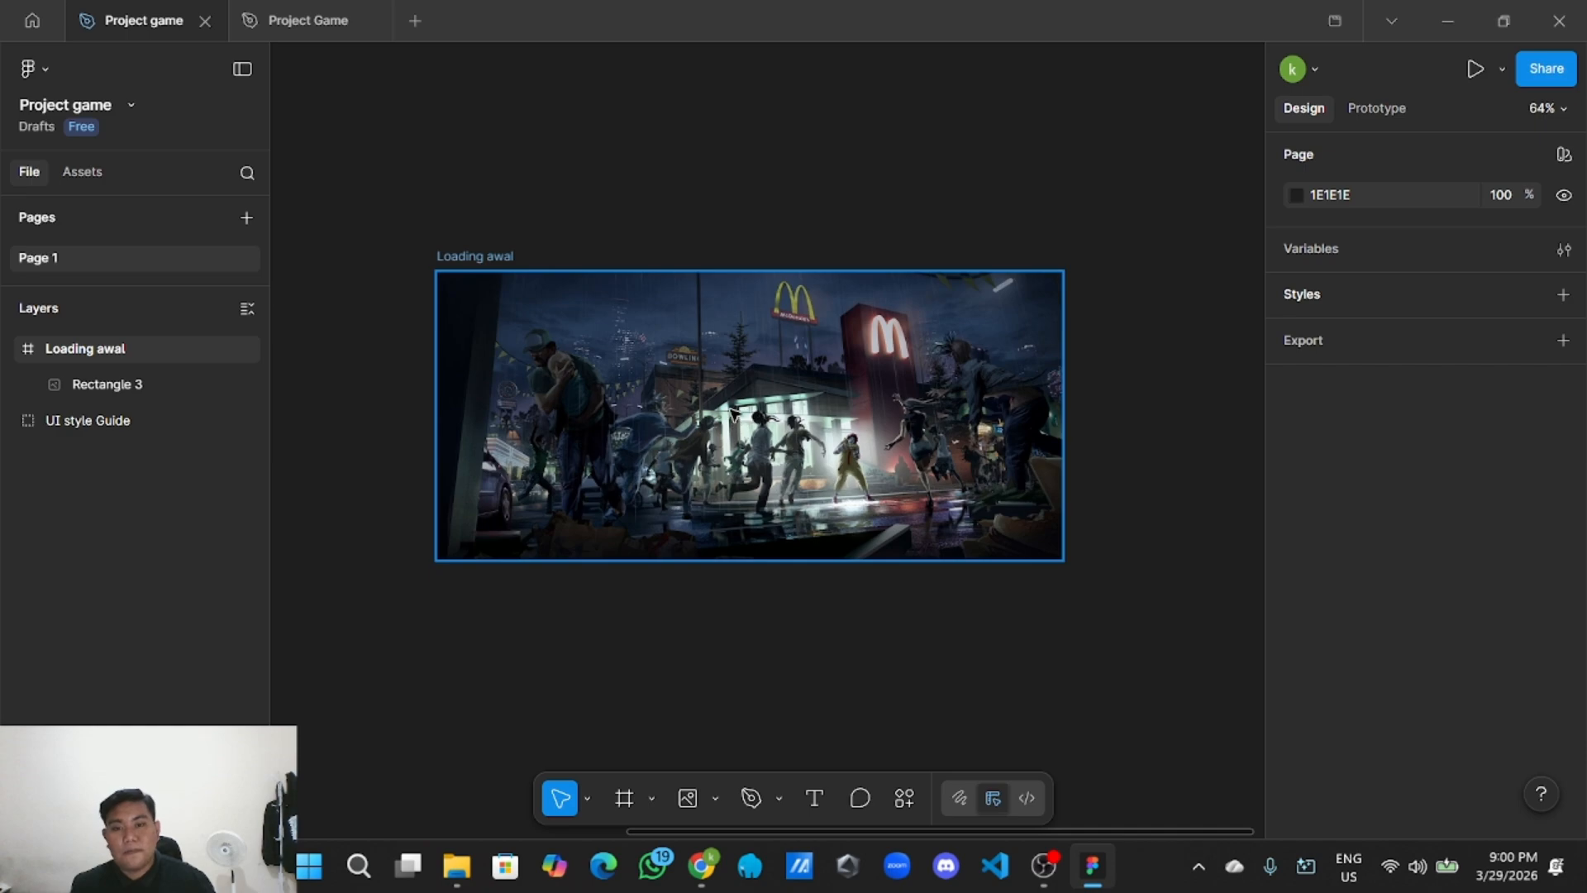
Import LOGO.png from the Asset/Logo folder onto the canvas.
{"action": "left_click", "coordinate": [712, 802]}
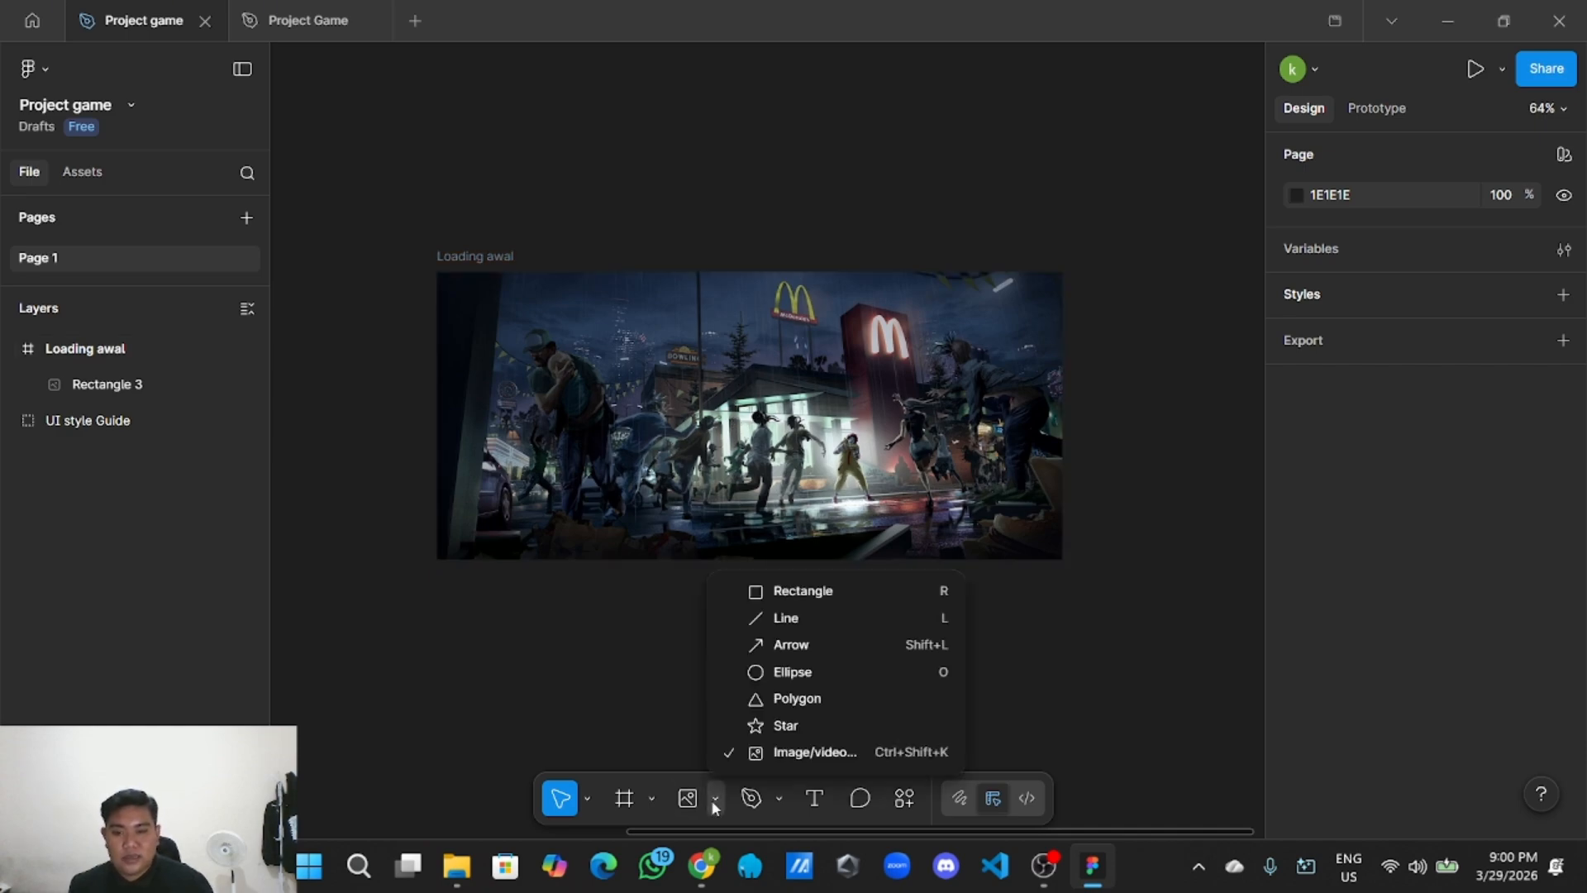
{"action": "left_click", "coordinate": [802, 754]}
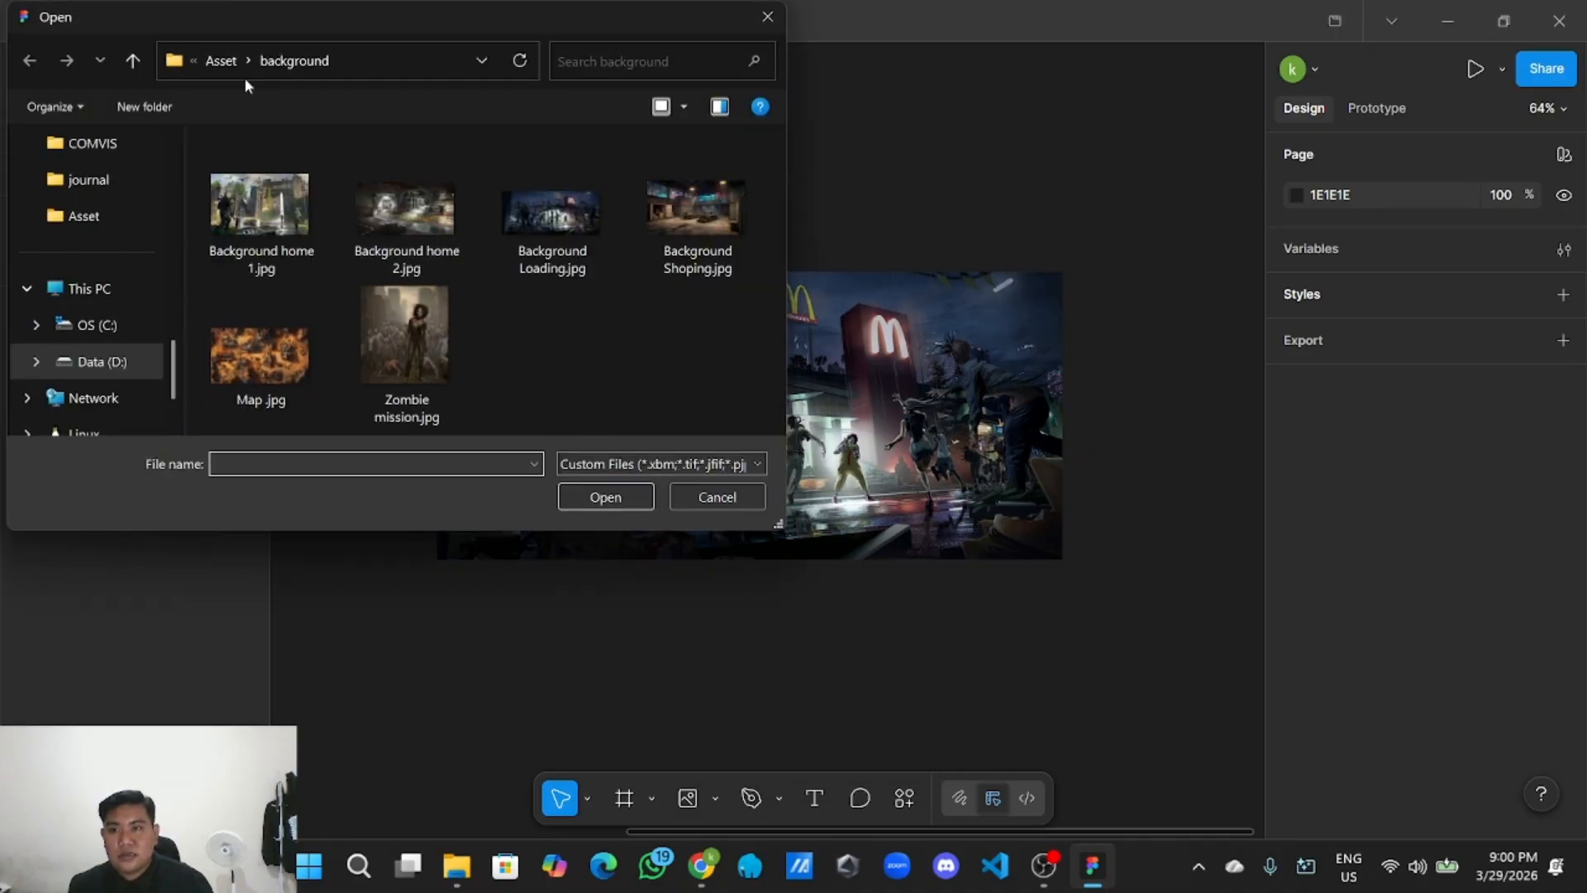
{"action": "left_click", "coordinate": [221, 60]}
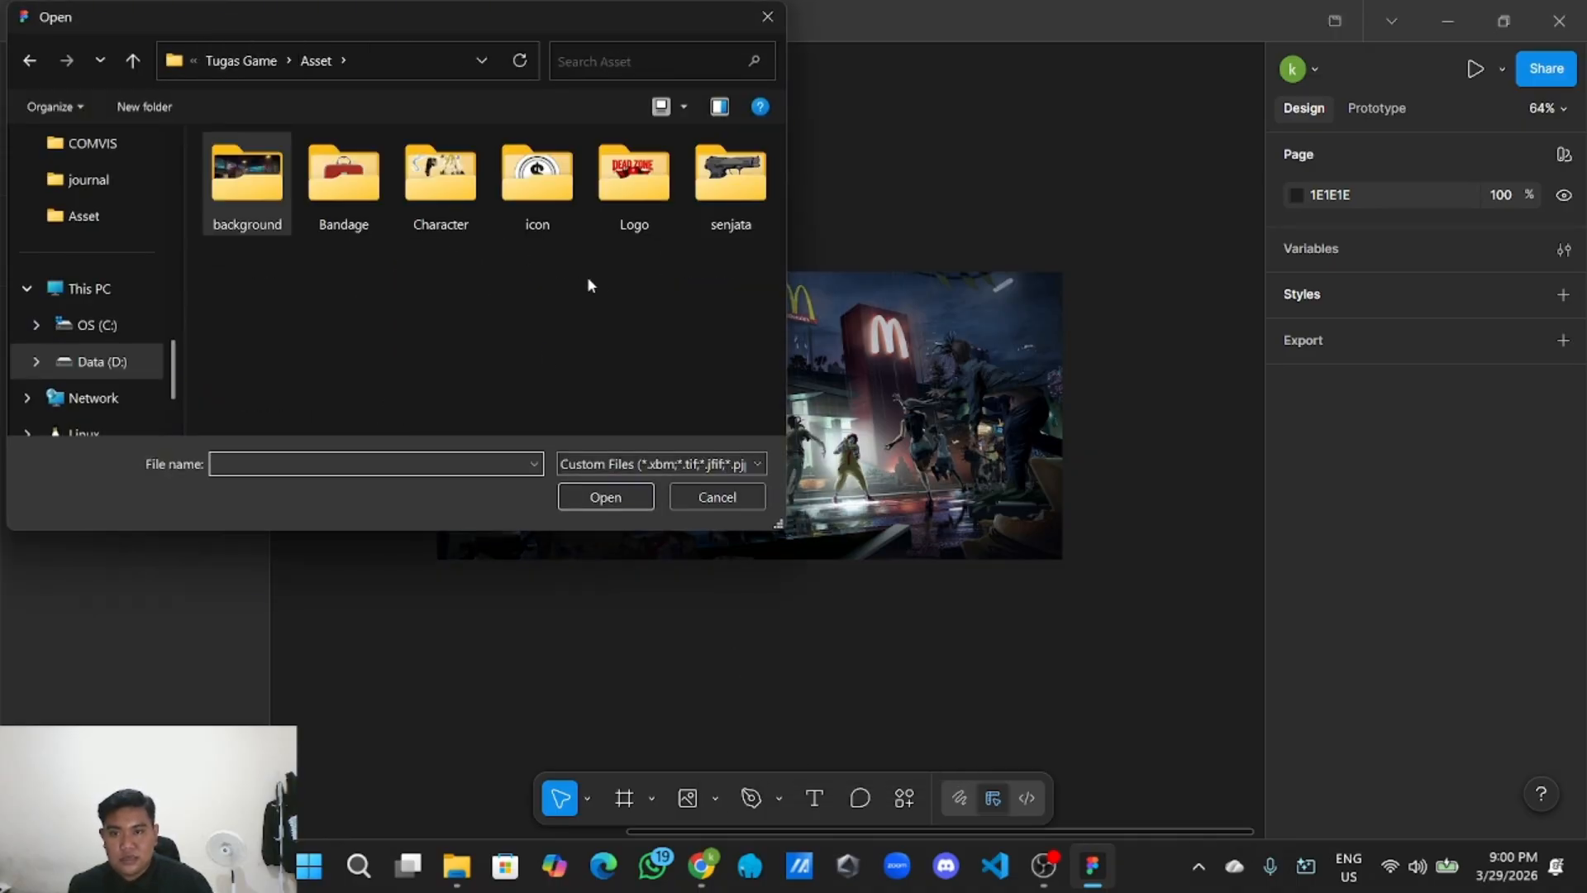
{"action": "double_click", "coordinate": [636, 216]}
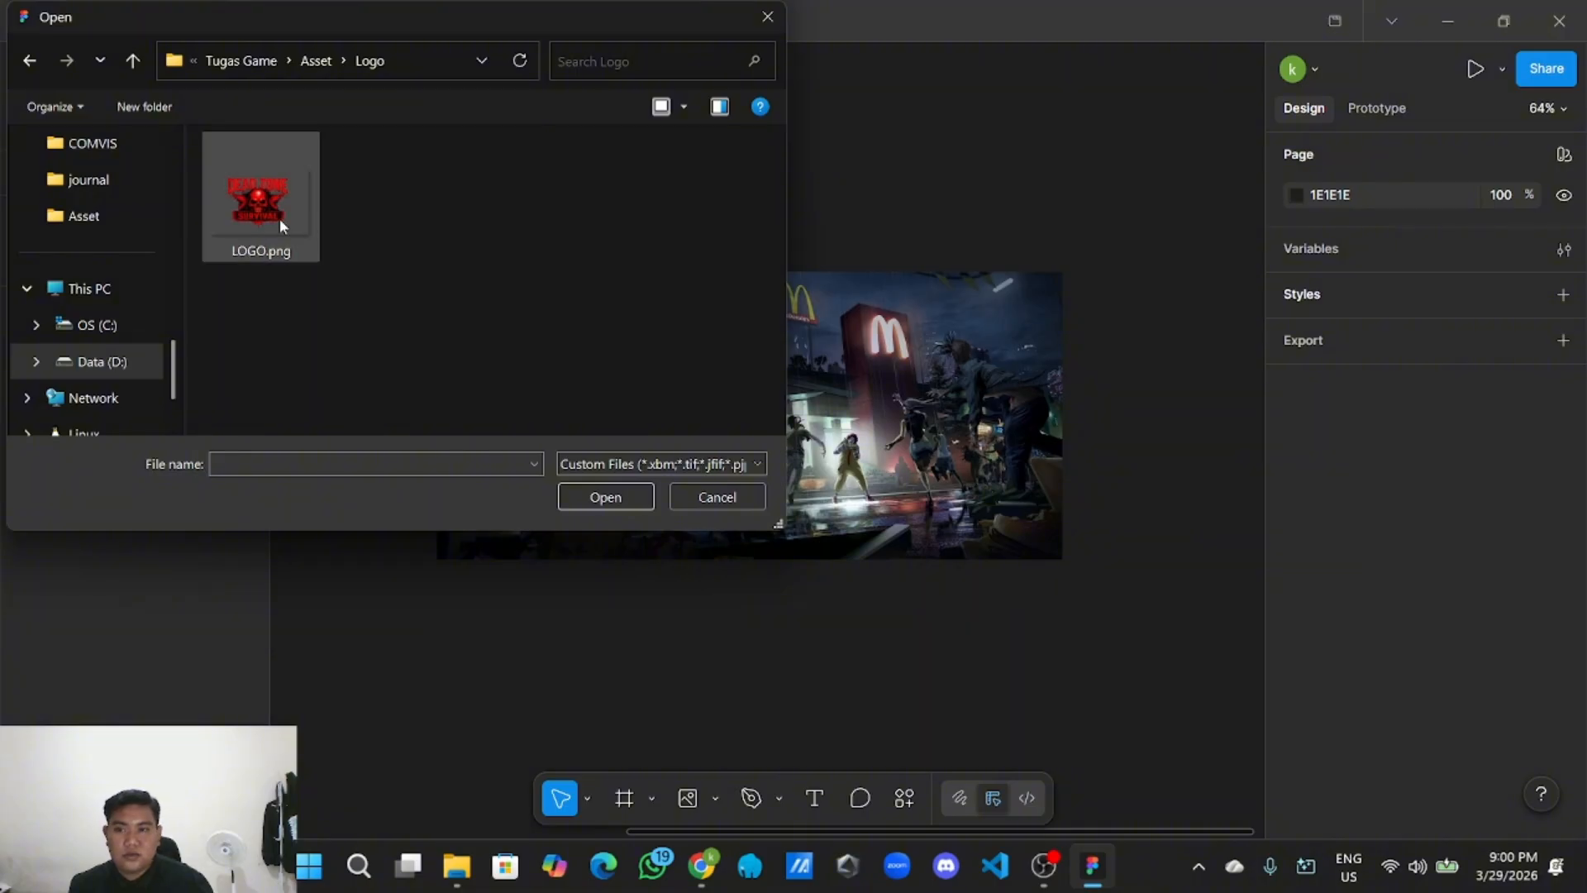
{"action": "left_click", "coordinate": [272, 214]}
{"action": "left_click", "coordinate": [634, 500]}
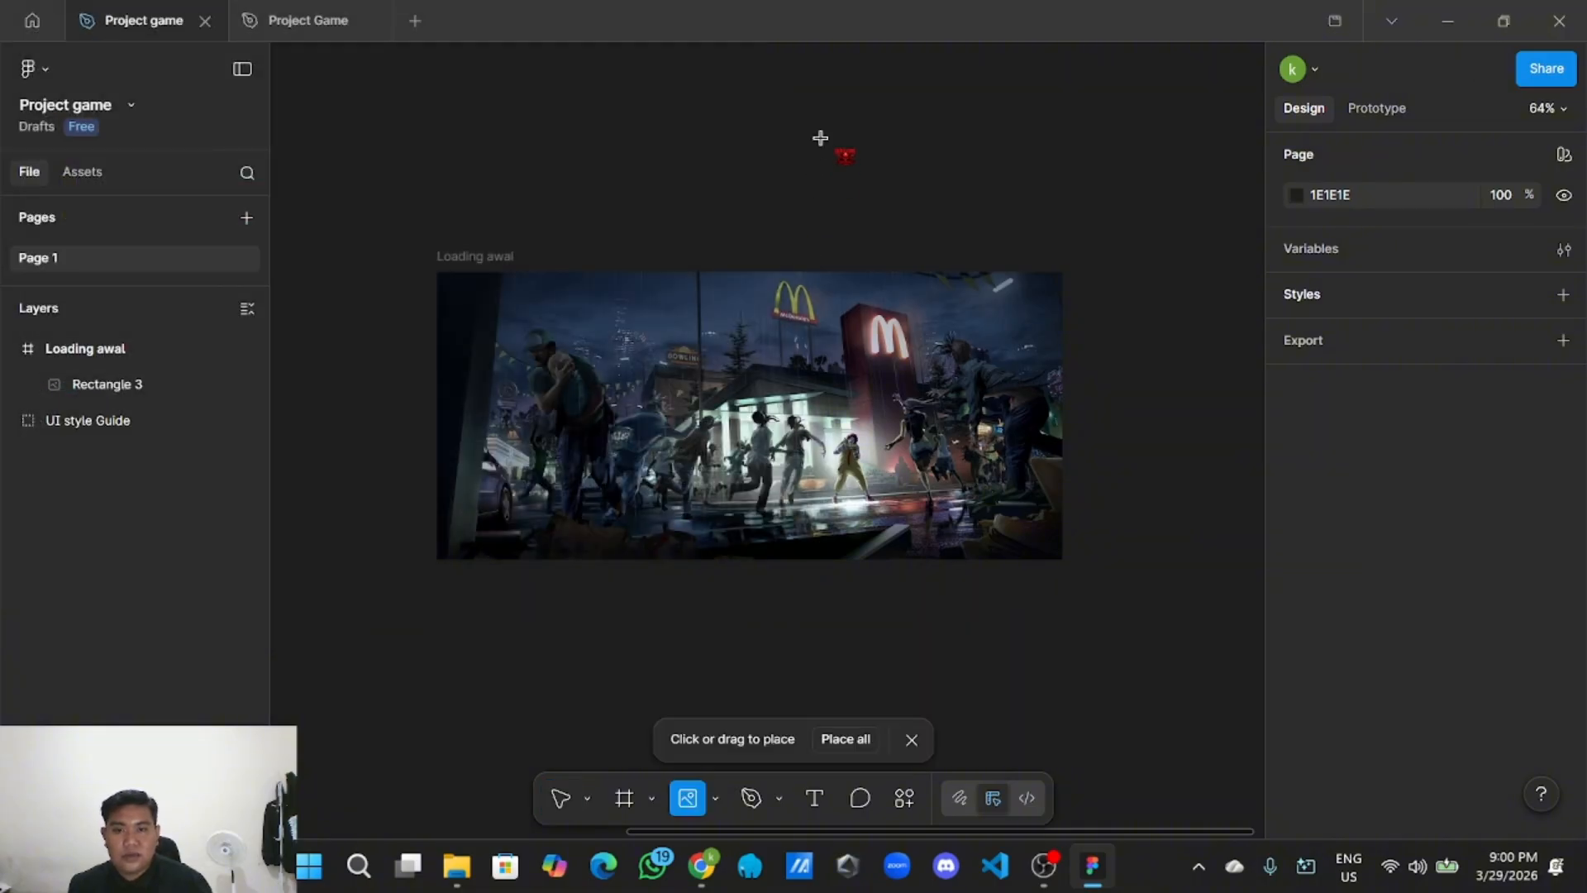
{"action": "left_click", "coordinate": [822, 141]}
Resize the logo to 241×160 and center it in the upper Loading awal background.
{"action": "left_click_drag", "start_coordinate": [1032, 281], "coordinate": [901, 194]}
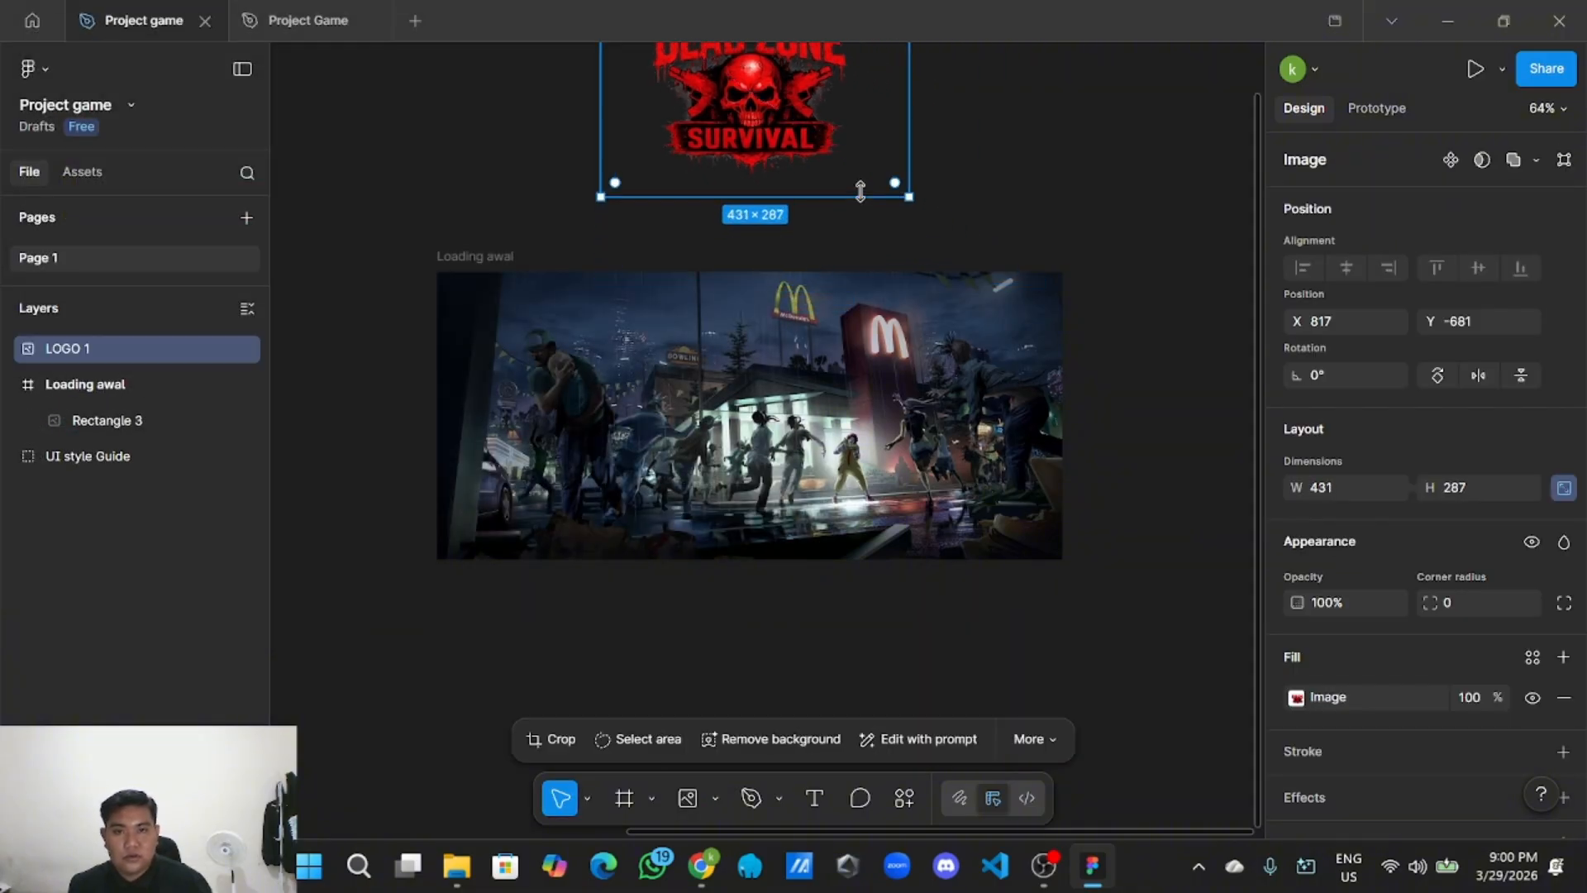
{"action": "left_click_drag", "start_coordinate": [792, 120], "coordinate": [785, 471]}
{"action": "scroll", "coordinate": [785, 471], "scroll_direction": "up", "scroll_amount": 3}
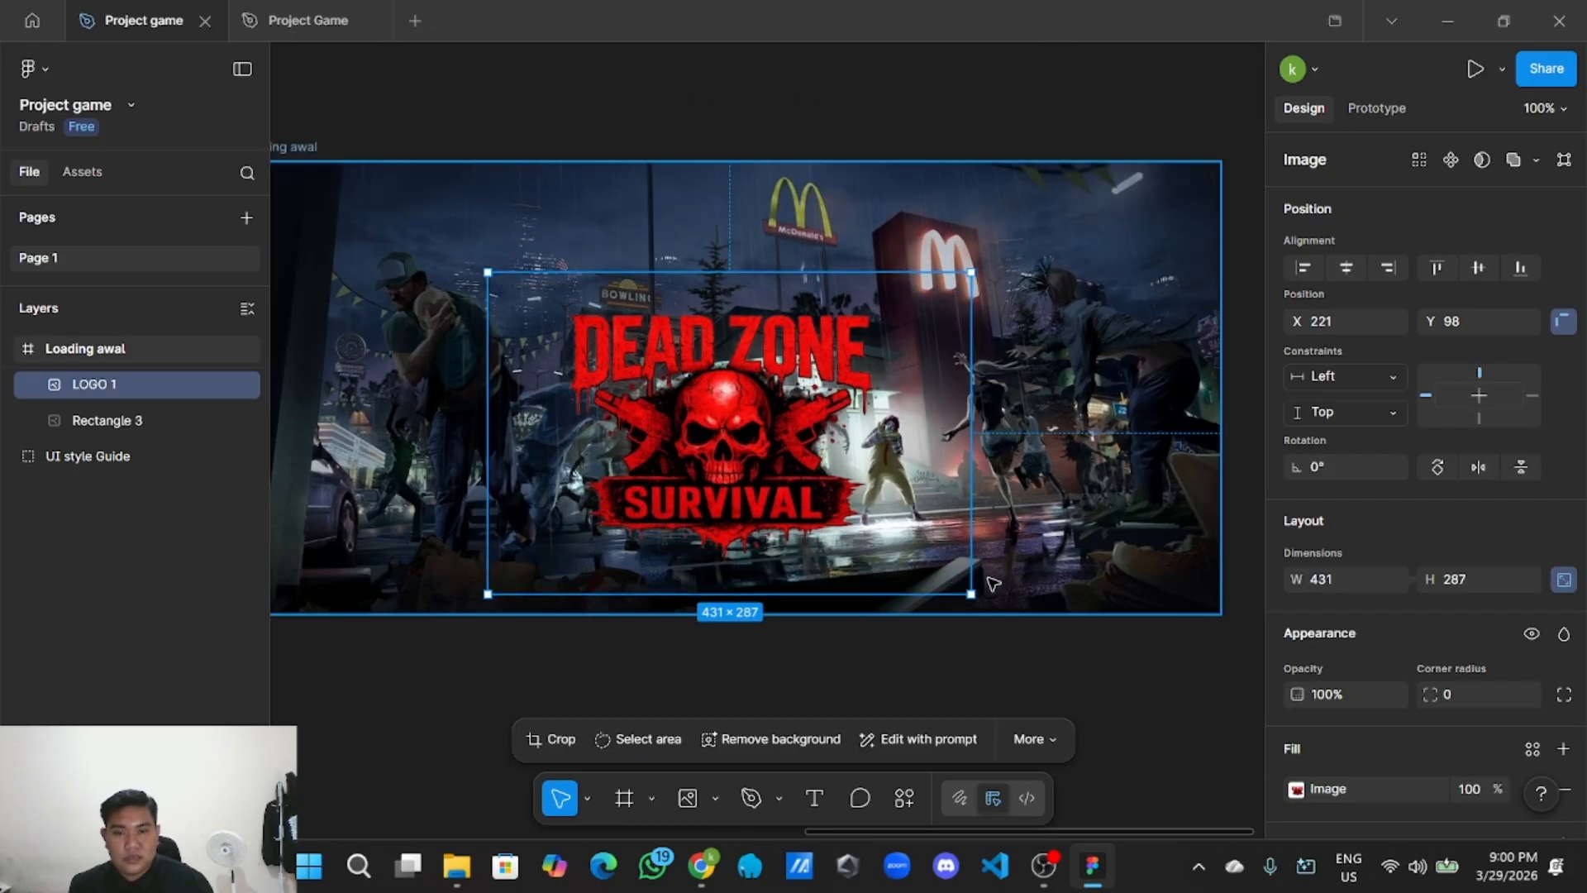
{"action": "left_click_drag", "start_coordinate": [971, 594], "coordinate": [744, 443]}
{"action": "left_click_drag", "start_coordinate": [613, 348], "coordinate": [731, 384]}
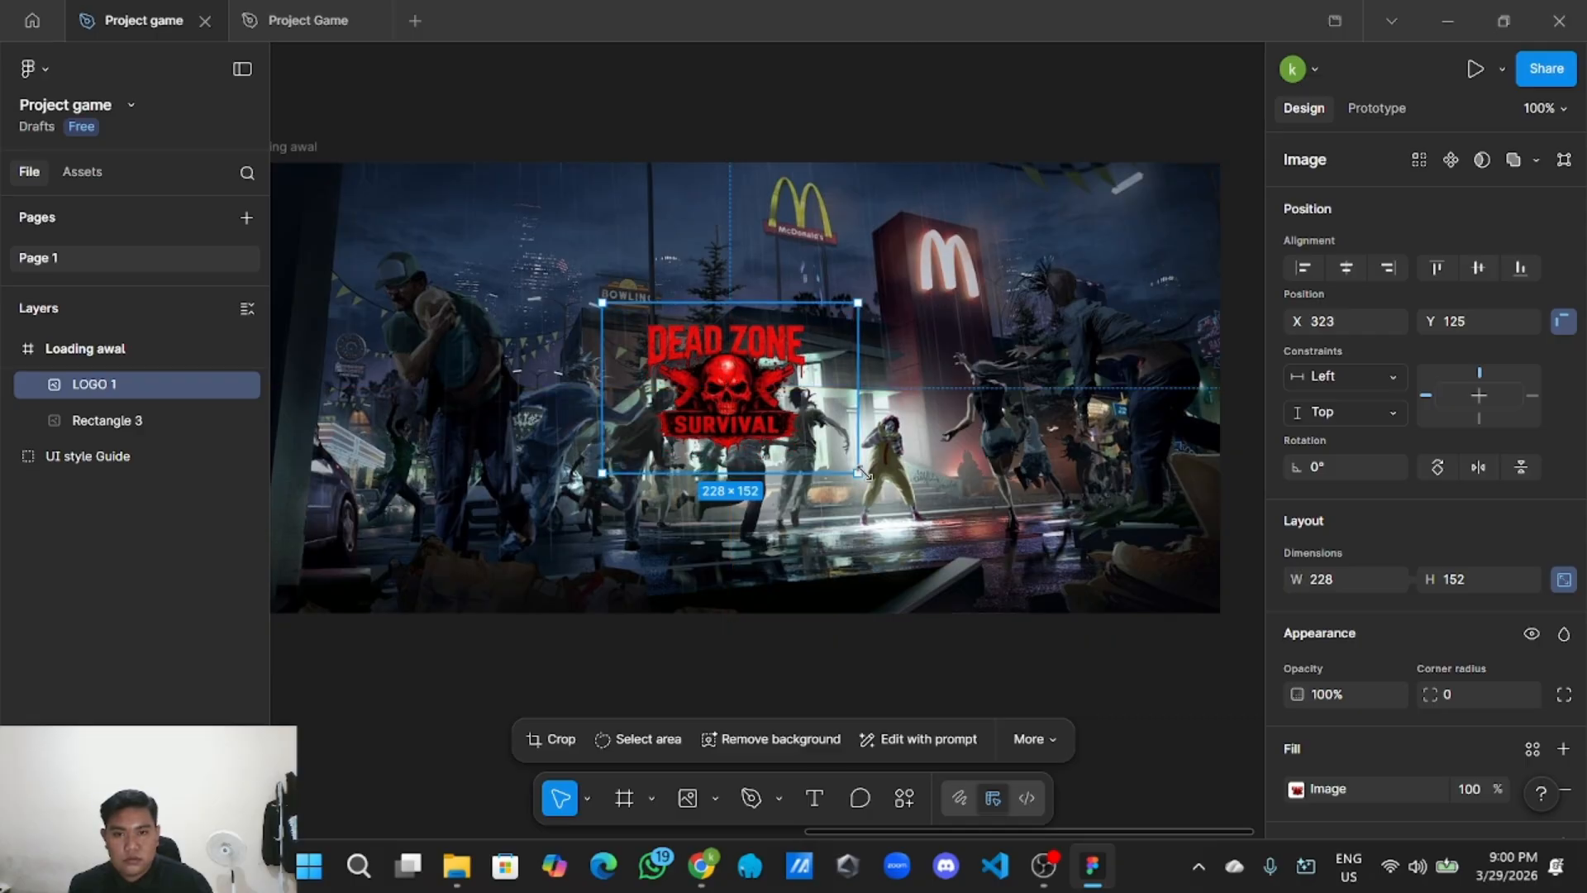
{"action": "left_click_drag", "start_coordinate": [859, 473], "coordinate": [861, 475]}
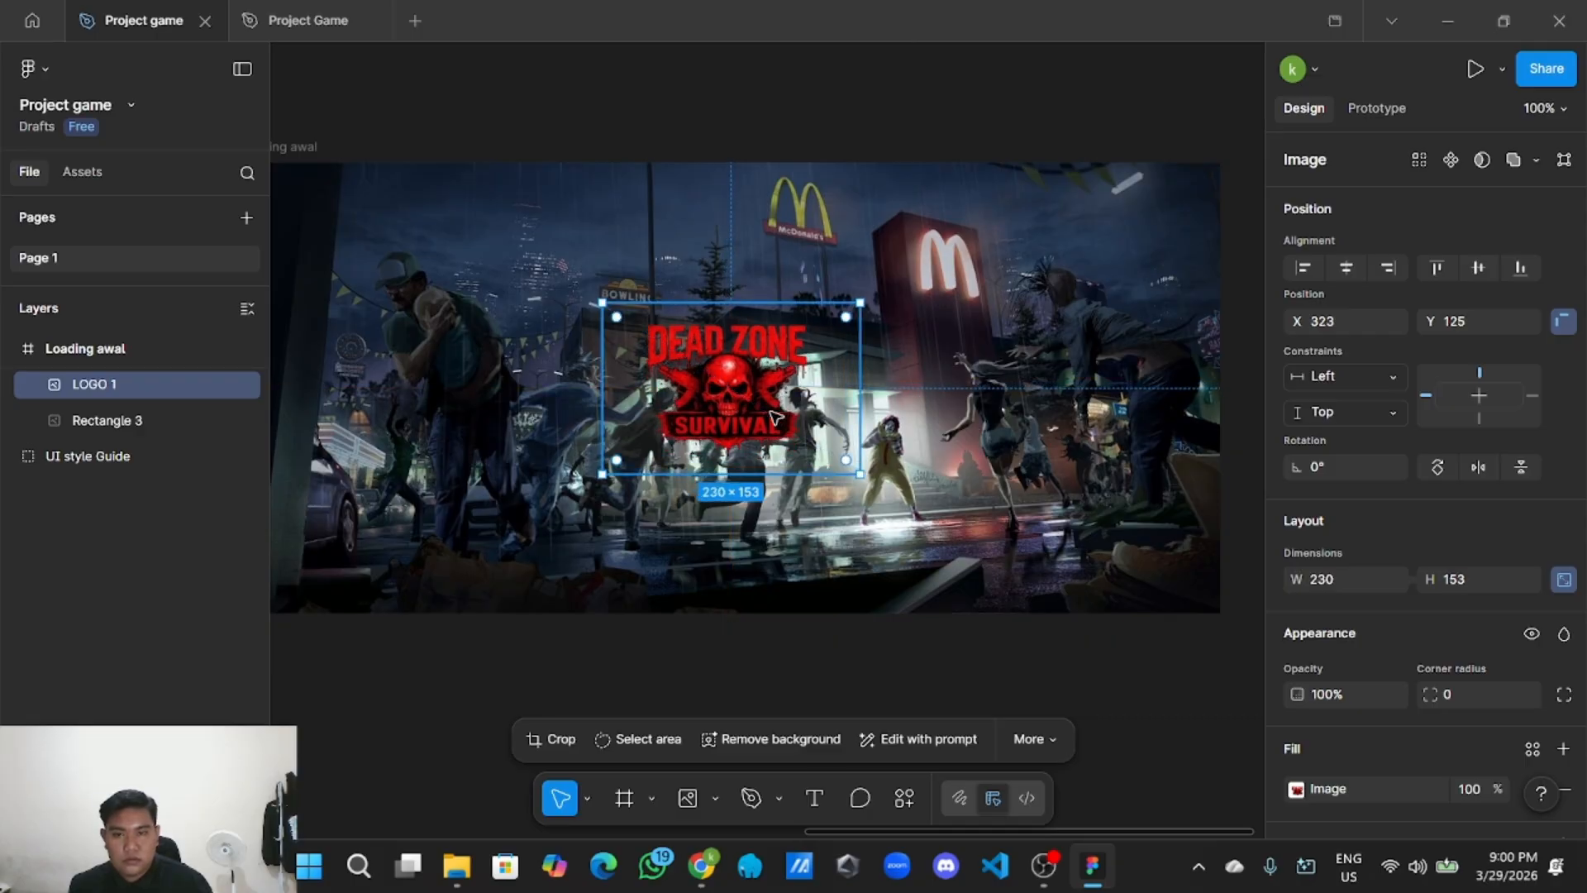
{"action": "left_click_drag", "start_coordinate": [774, 418], "coordinate": [773, 417]}
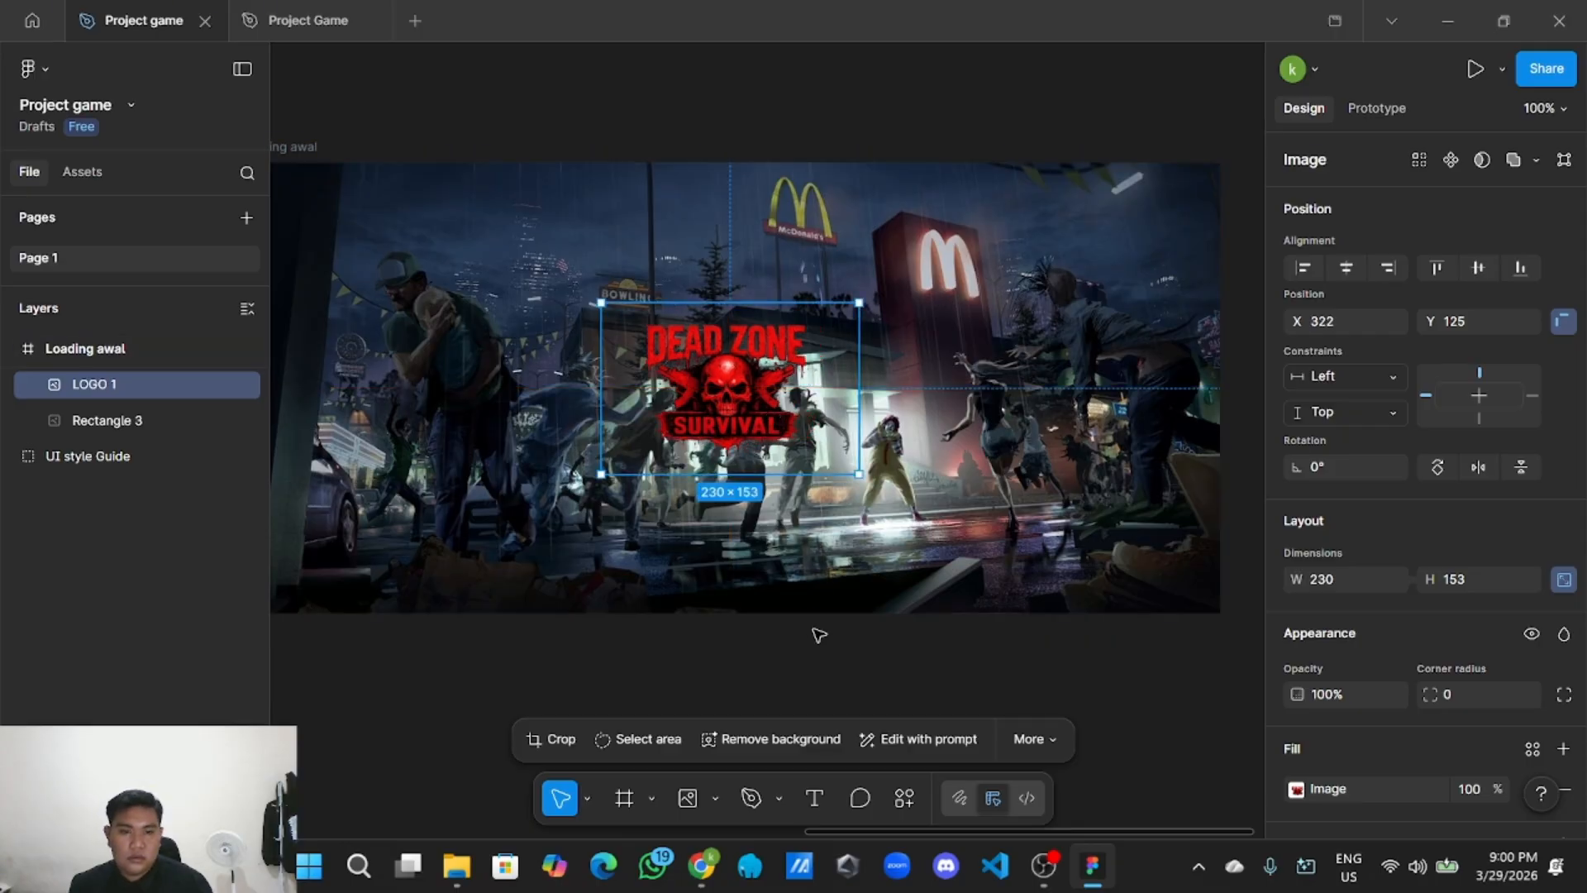
{"action": "mouse_move", "coordinate": [856, 474]}
{"action": "left_mouse_down"}
{"action": "mouse_move", "coordinate": [876, 493]}
{"action": "mouse_move", "coordinate": [853, 473]}
{"action": "mouse_move", "coordinate": [871, 482]}
{"action": "left_mouse_up"}
{"action": "left_click_drag", "start_coordinate": [781, 434], "coordinate": [774, 431]}
{"action": "scroll", "coordinate": [779, 602], "scroll_direction": "down", "scroll_amount": 3}
{"action": "left_click", "coordinate": [779, 602]}
{"action": "scroll", "coordinate": [779, 603], "scroll_direction": "down", "scroll_amount": 3}
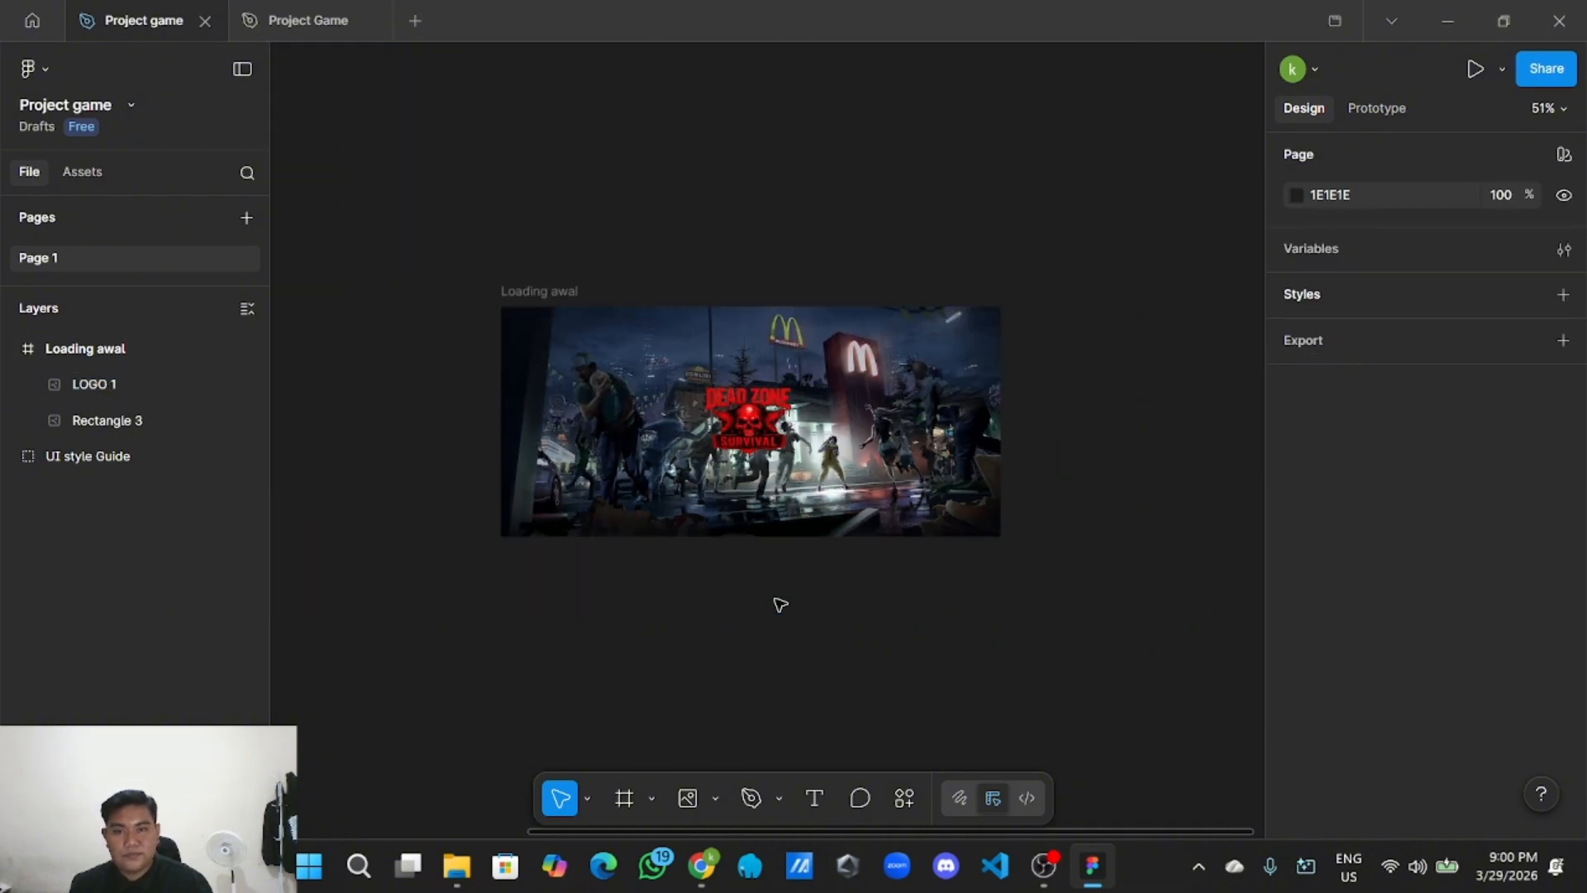
{"action": "scroll", "coordinate": [769, 601], "scroll_direction": "up", "scroll_amount": 1}
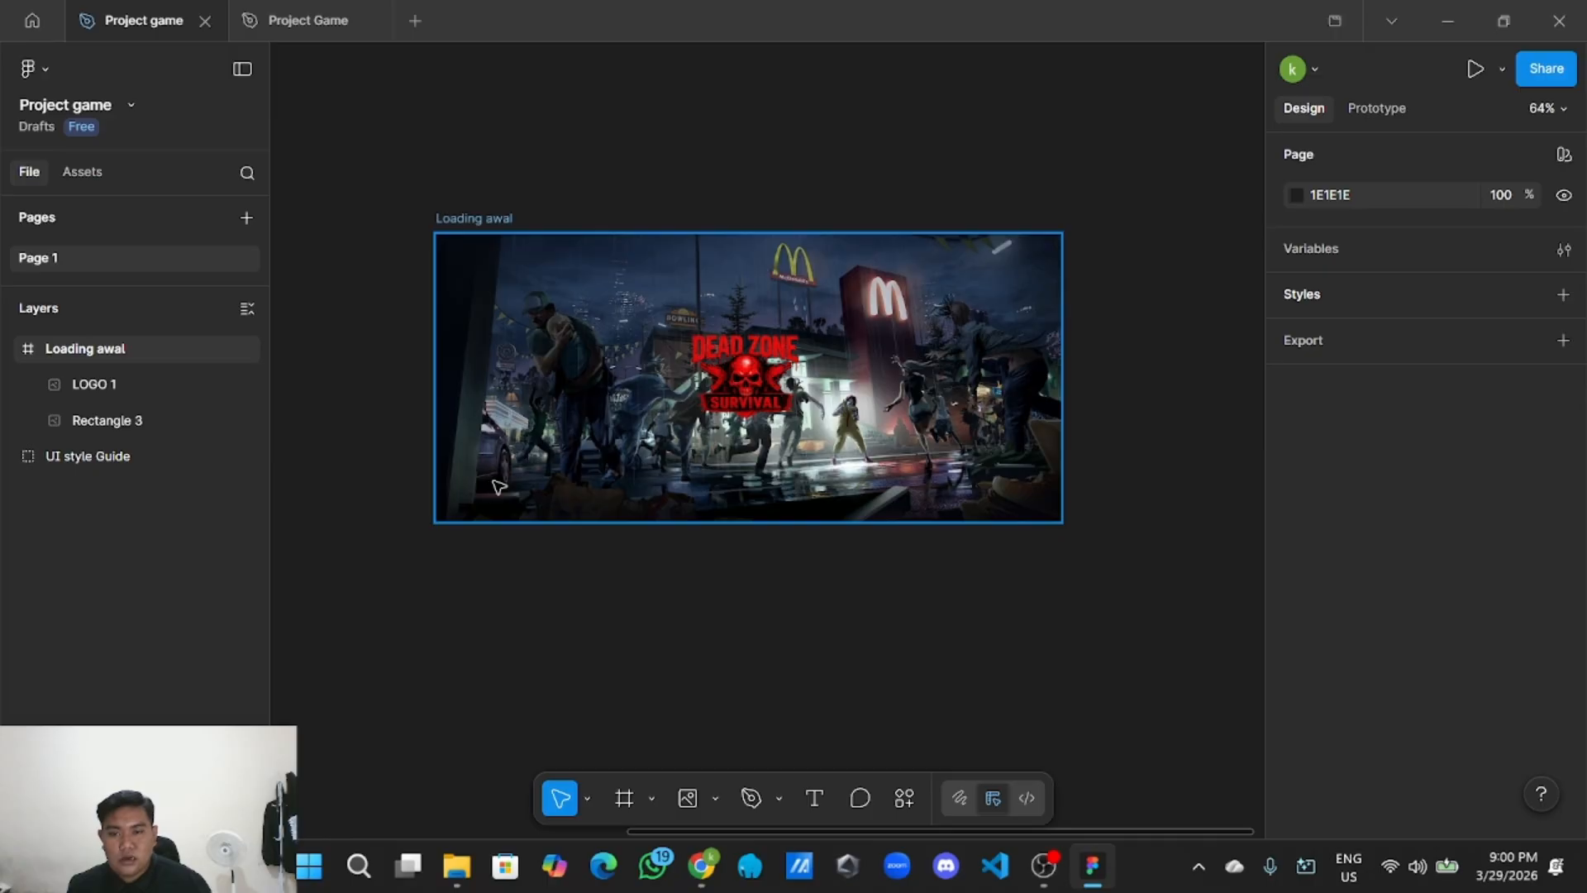
Draw a thin rectangle bar just below the Loading awal frame.
{"action": "left_click", "coordinate": [716, 798]}
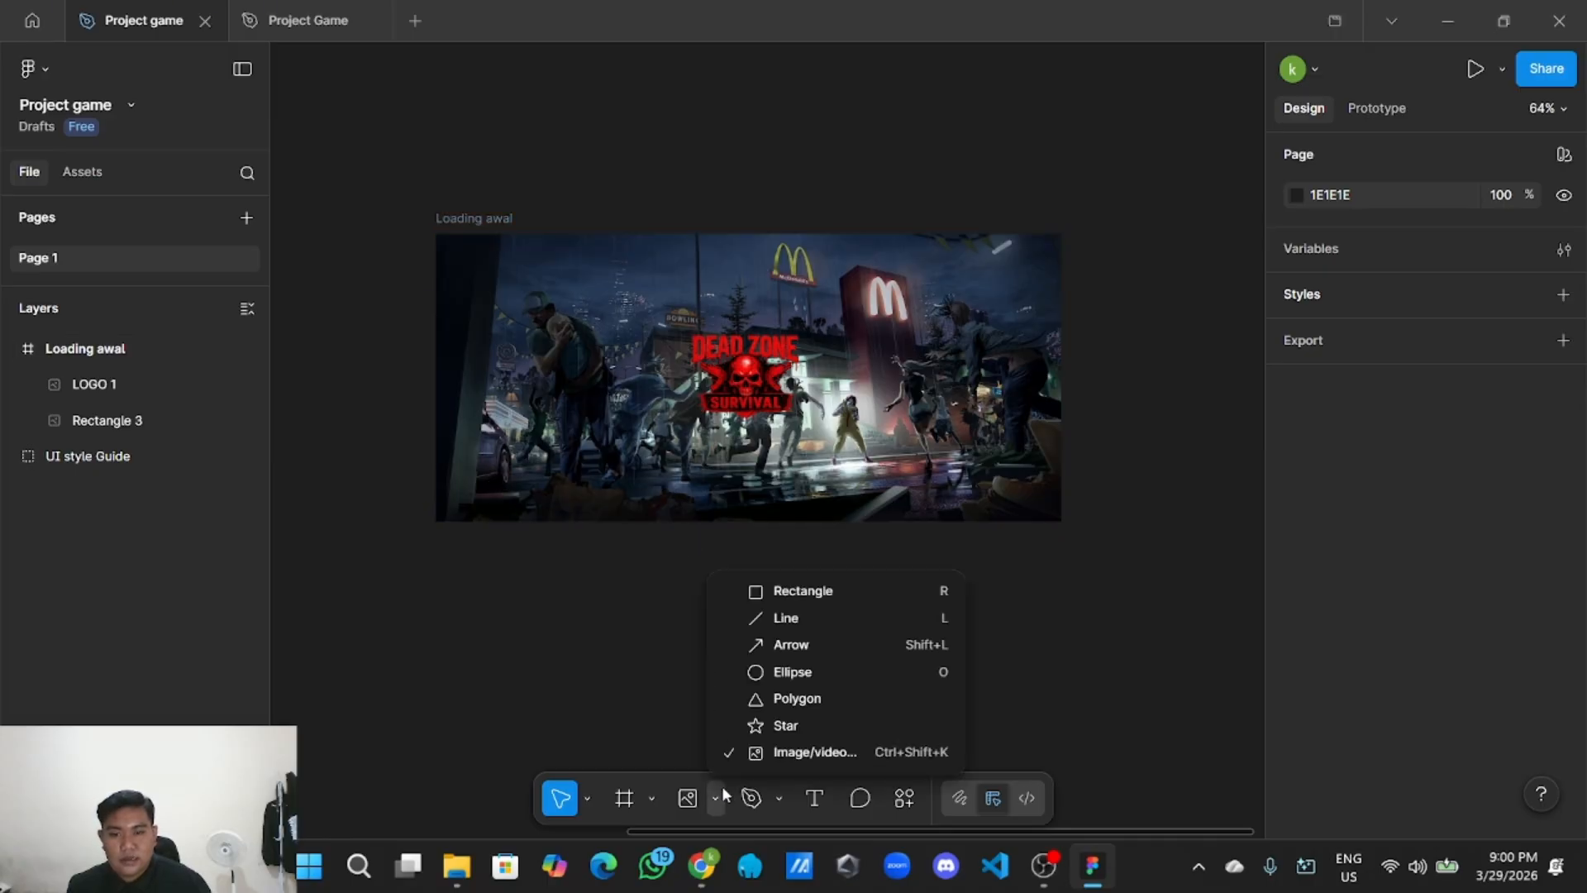
{"action": "left_click", "coordinate": [800, 594]}
{"action": "left_click_drag", "start_coordinate": [463, 610], "coordinate": [867, 614]}
{"action": "left_click", "coordinate": [815, 655]}
Check the bar's 559×8 size along its length and reselect it.
{"action": "scroll", "coordinate": [779, 643], "scroll_direction": "up", "scroll_amount": 2}
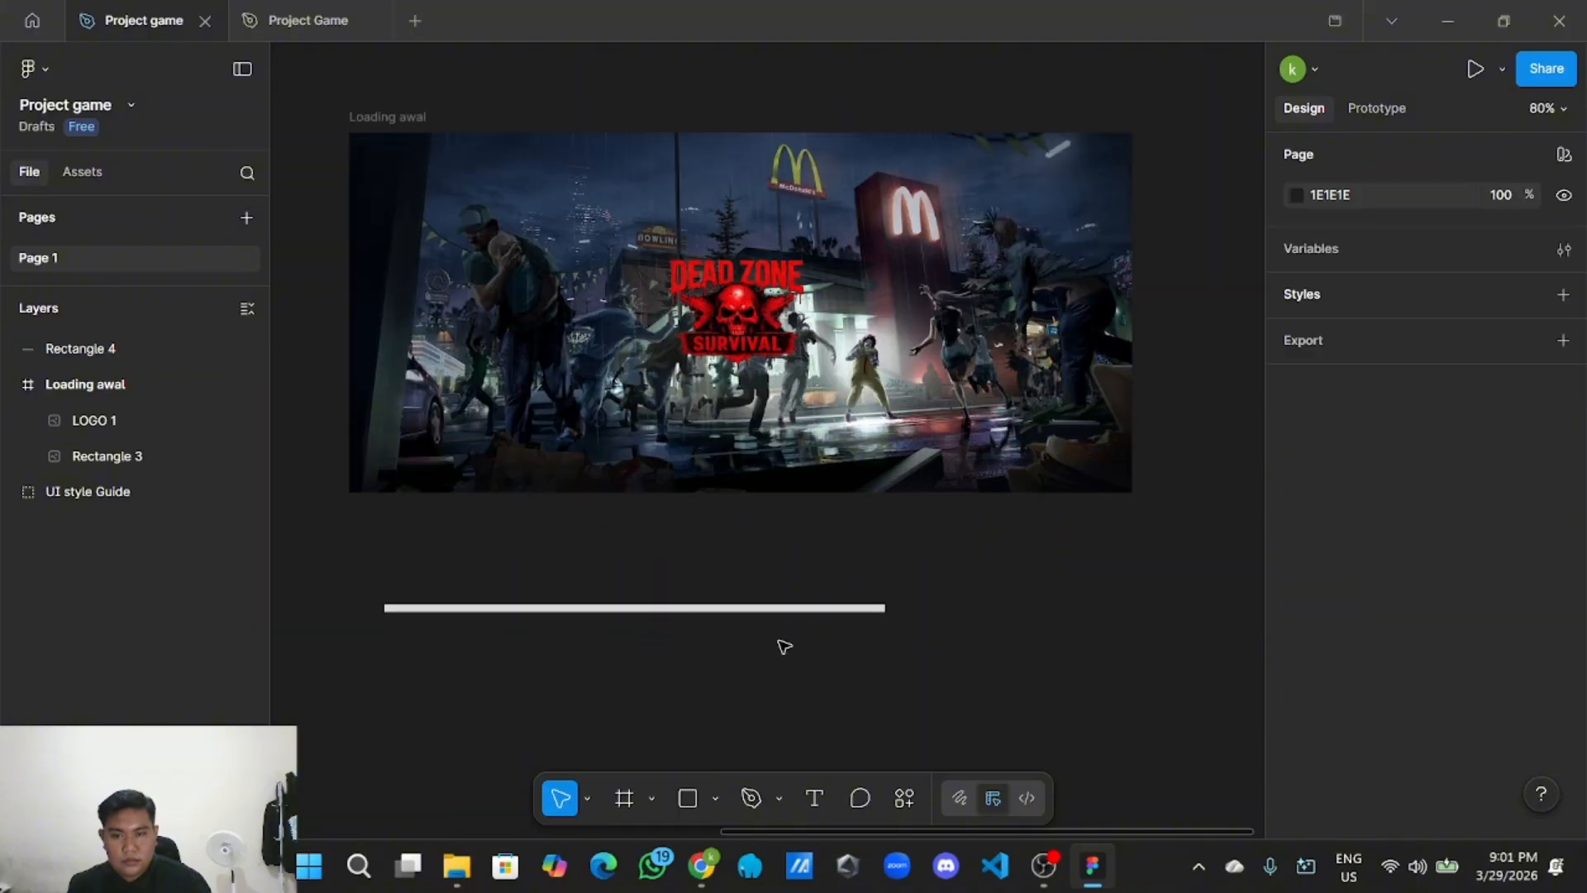
{"action": "left_click", "coordinate": [603, 609]}
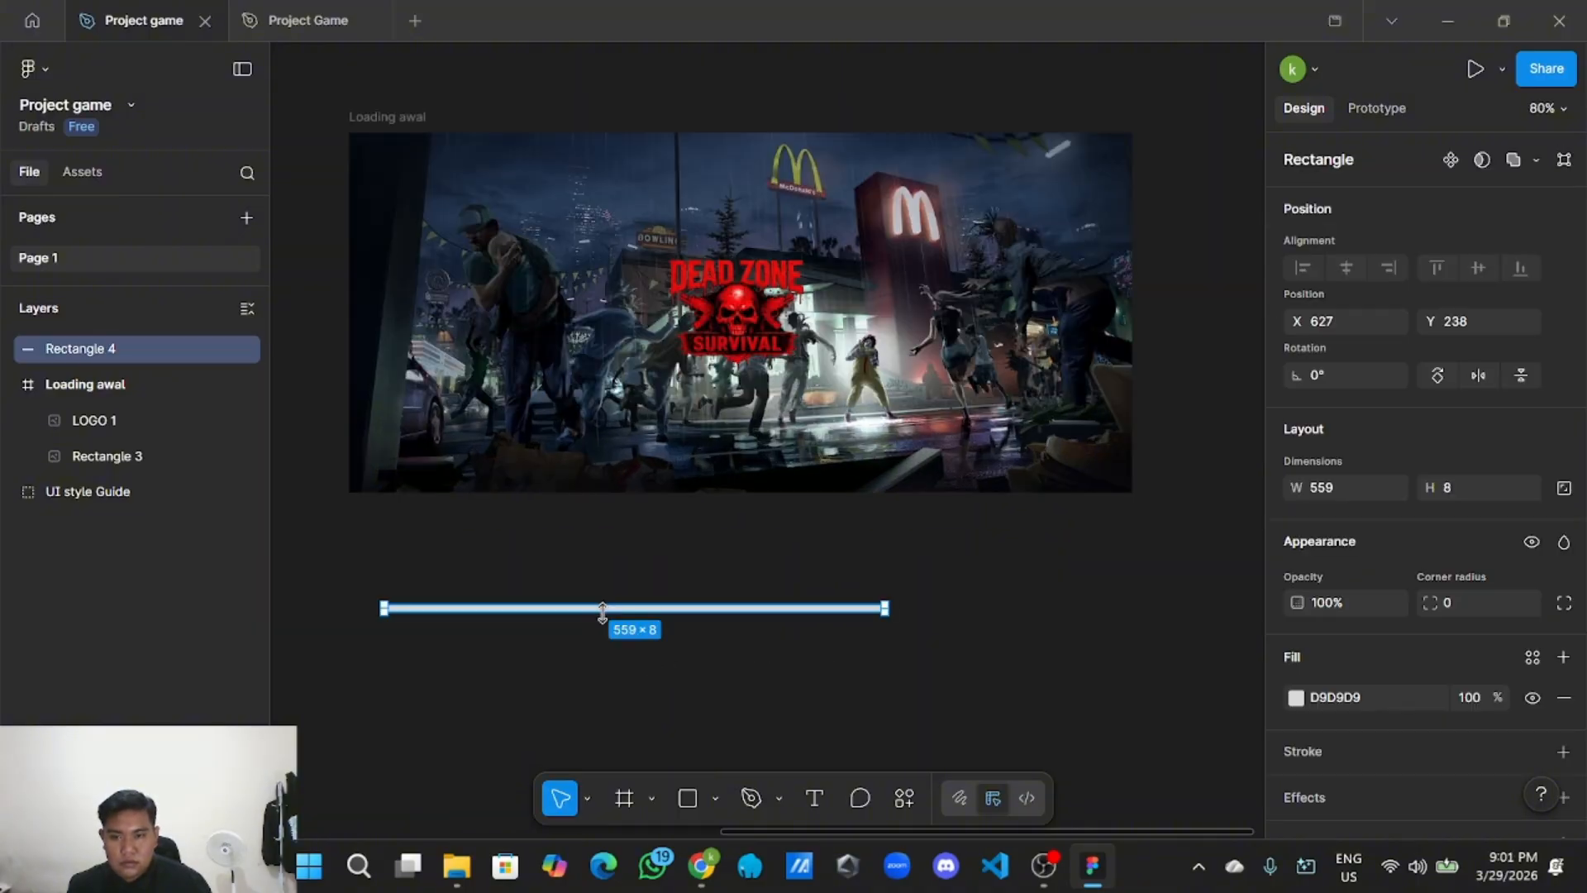
{"action": "left_click", "coordinate": [686, 674]}
{"action": "scroll", "coordinate": [513, 657], "scroll_direction": "up", "scroll_amount": 2}
{"action": "left_click_drag", "start_coordinate": [513, 657], "coordinate": [652, 633]}
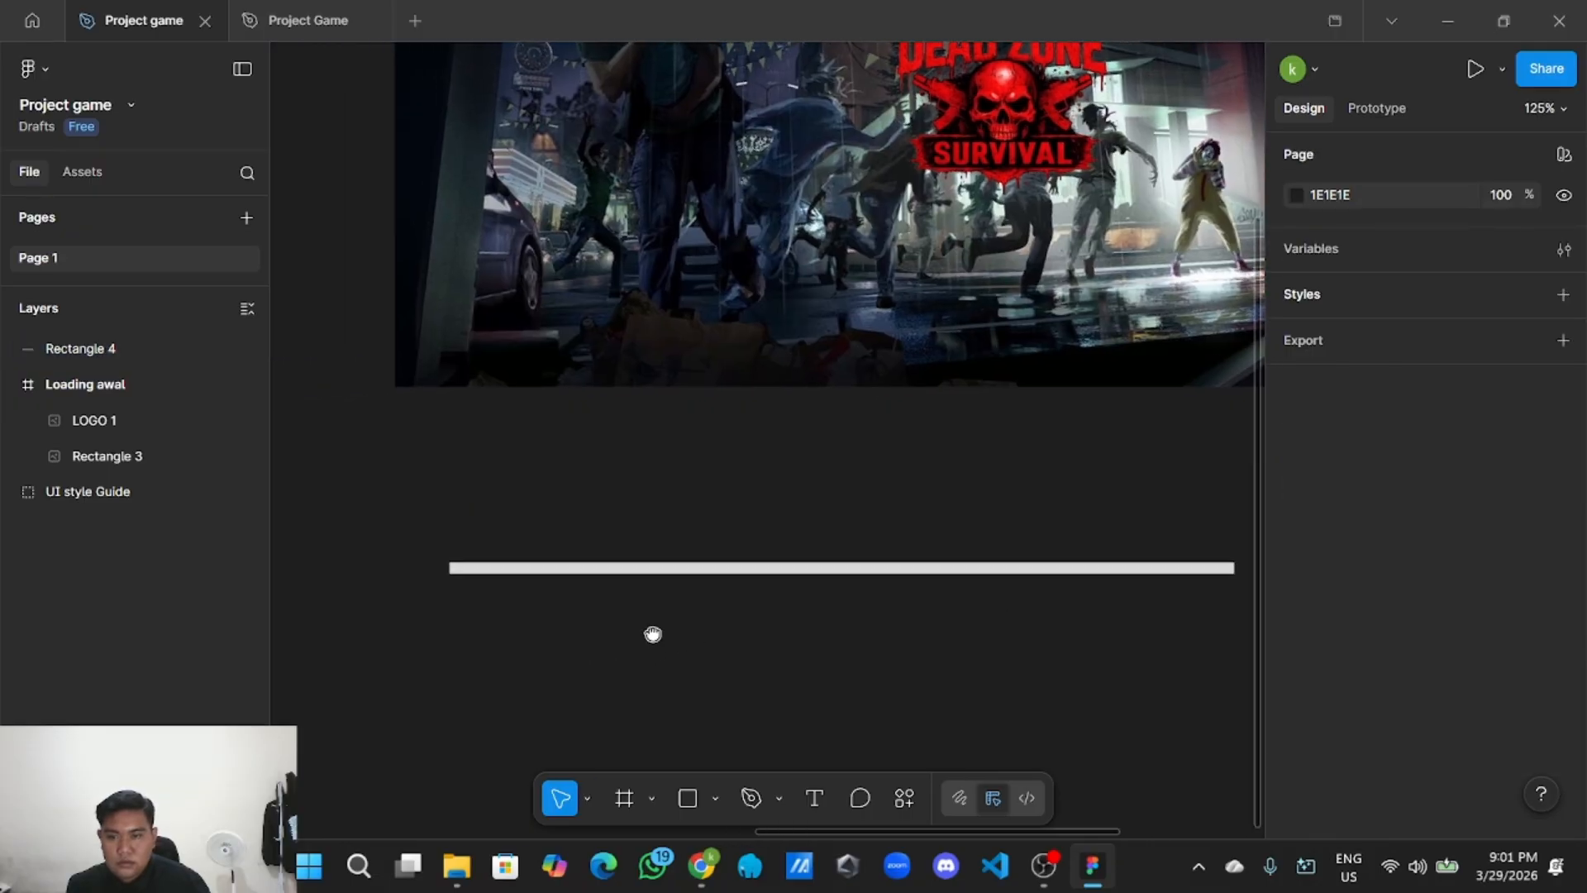
{"action": "scroll", "coordinate": [461, 592], "scroll_direction": "up", "scroll_amount": 4}
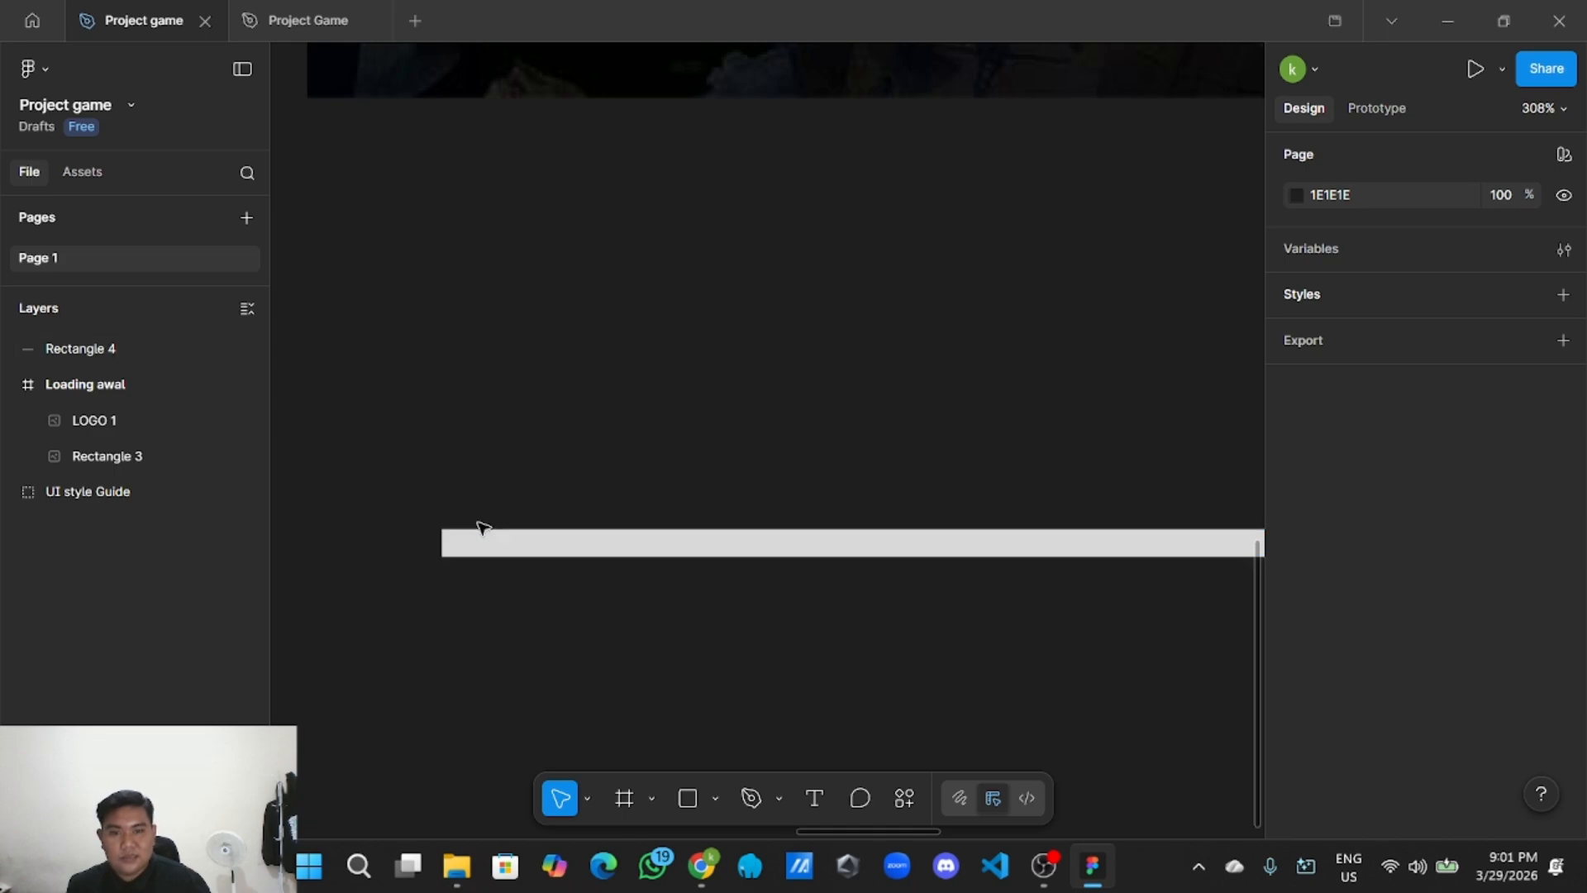
{"action": "scroll", "coordinate": [506, 540], "scroll_direction": "down", "scroll_amount": 2}
{"action": "scroll", "coordinate": [484, 566], "scroll_direction": "down", "scroll_amount": 1}
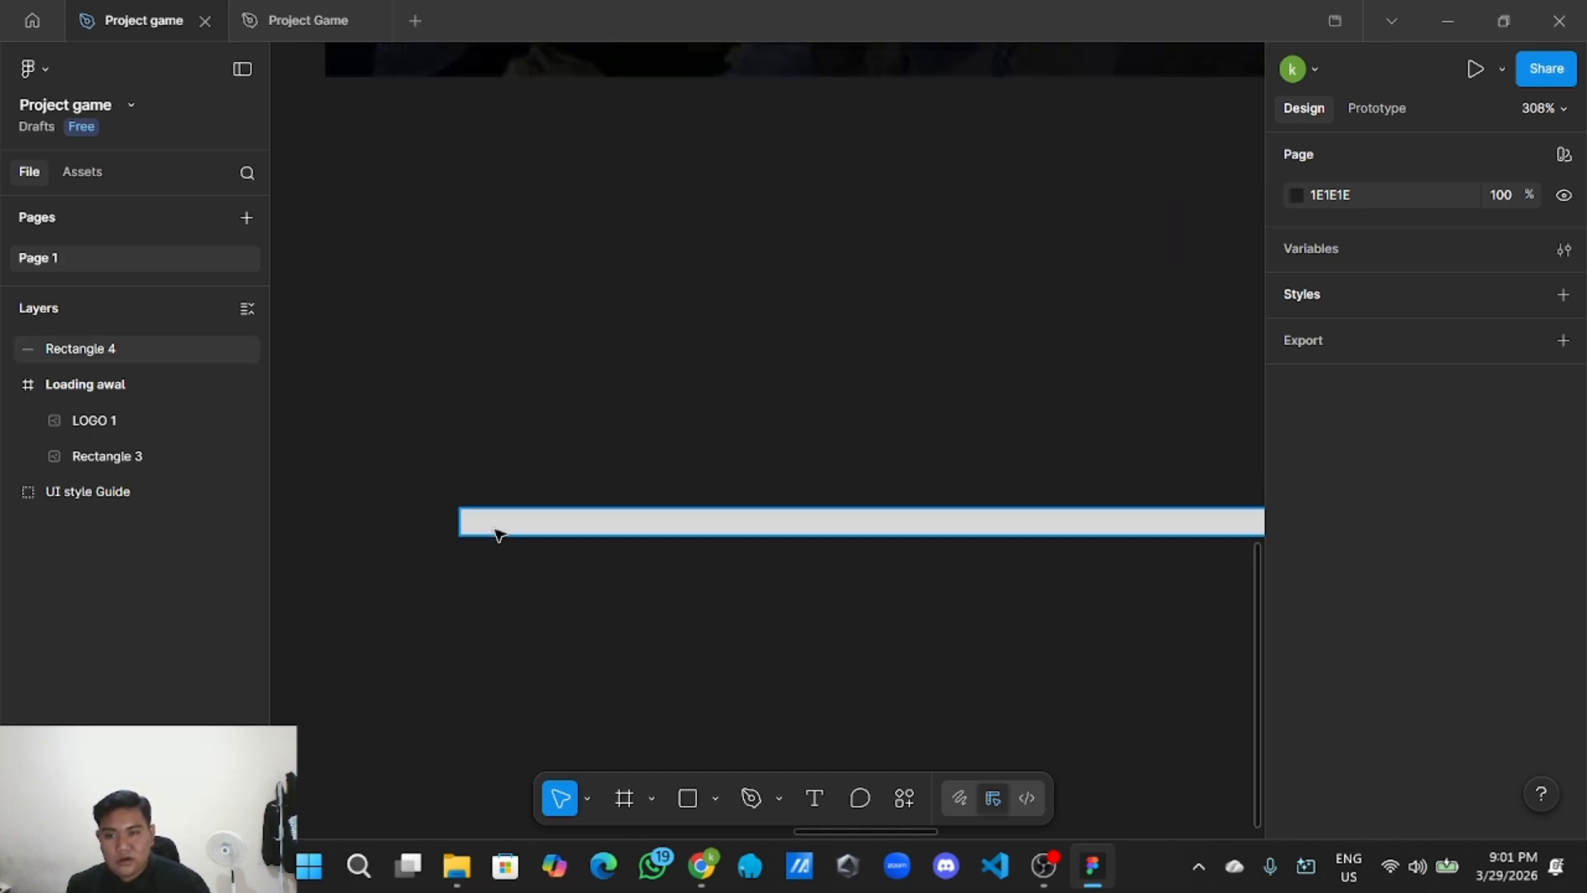
{"action": "scroll", "coordinate": [513, 546], "scroll_direction": "right", "scroll_amount": 3}
{"action": "scroll", "coordinate": [516, 607], "scroll_direction": "down", "scroll_amount": 3}
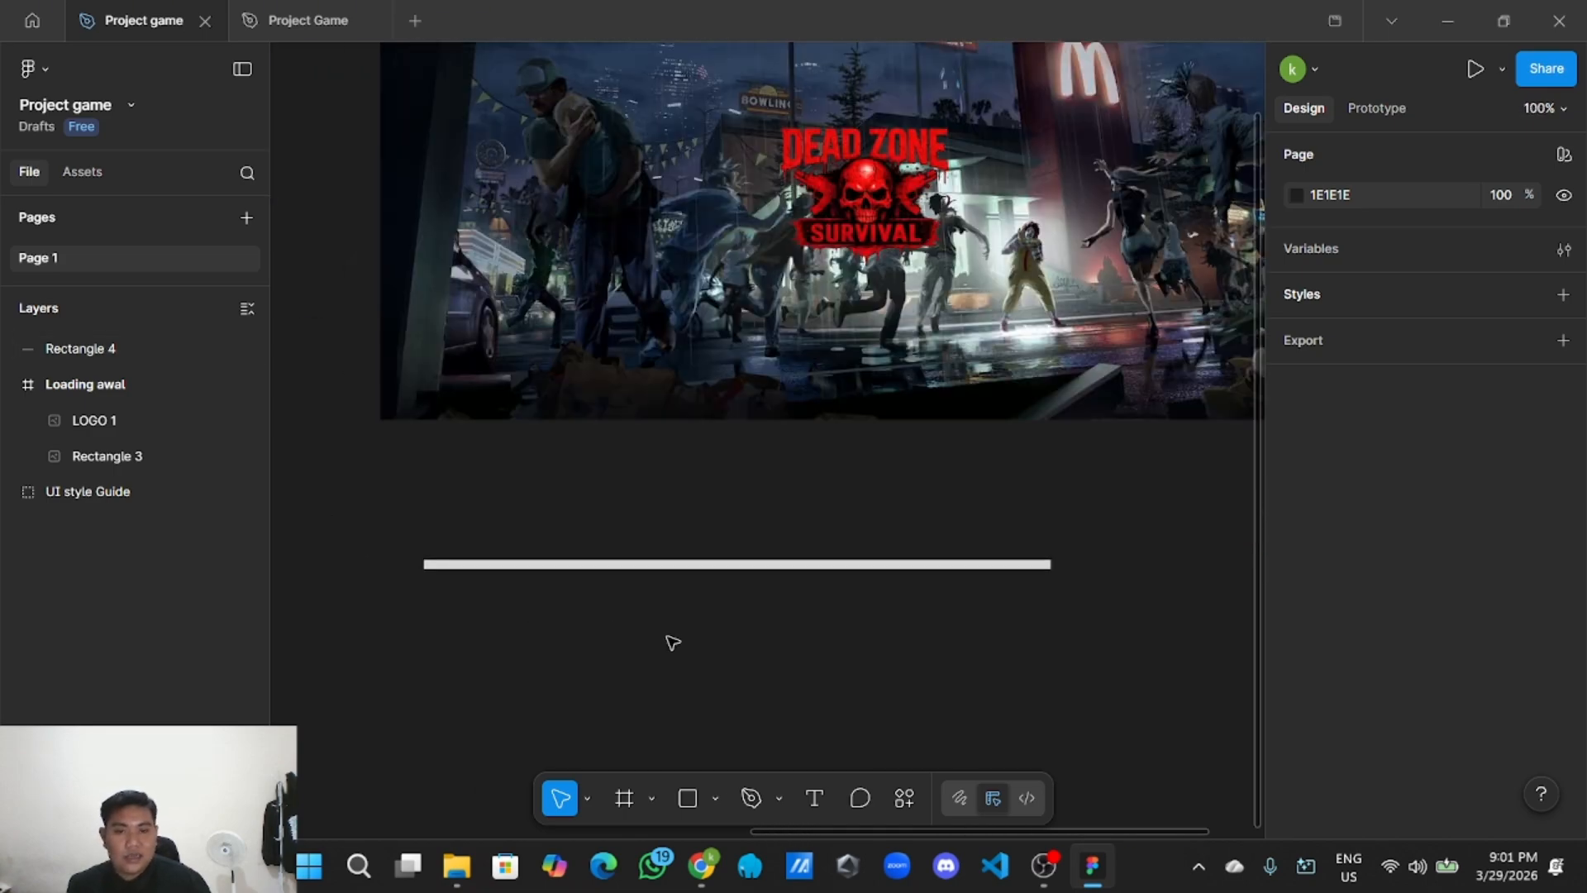
{"action": "left_click", "coordinate": [729, 565]}
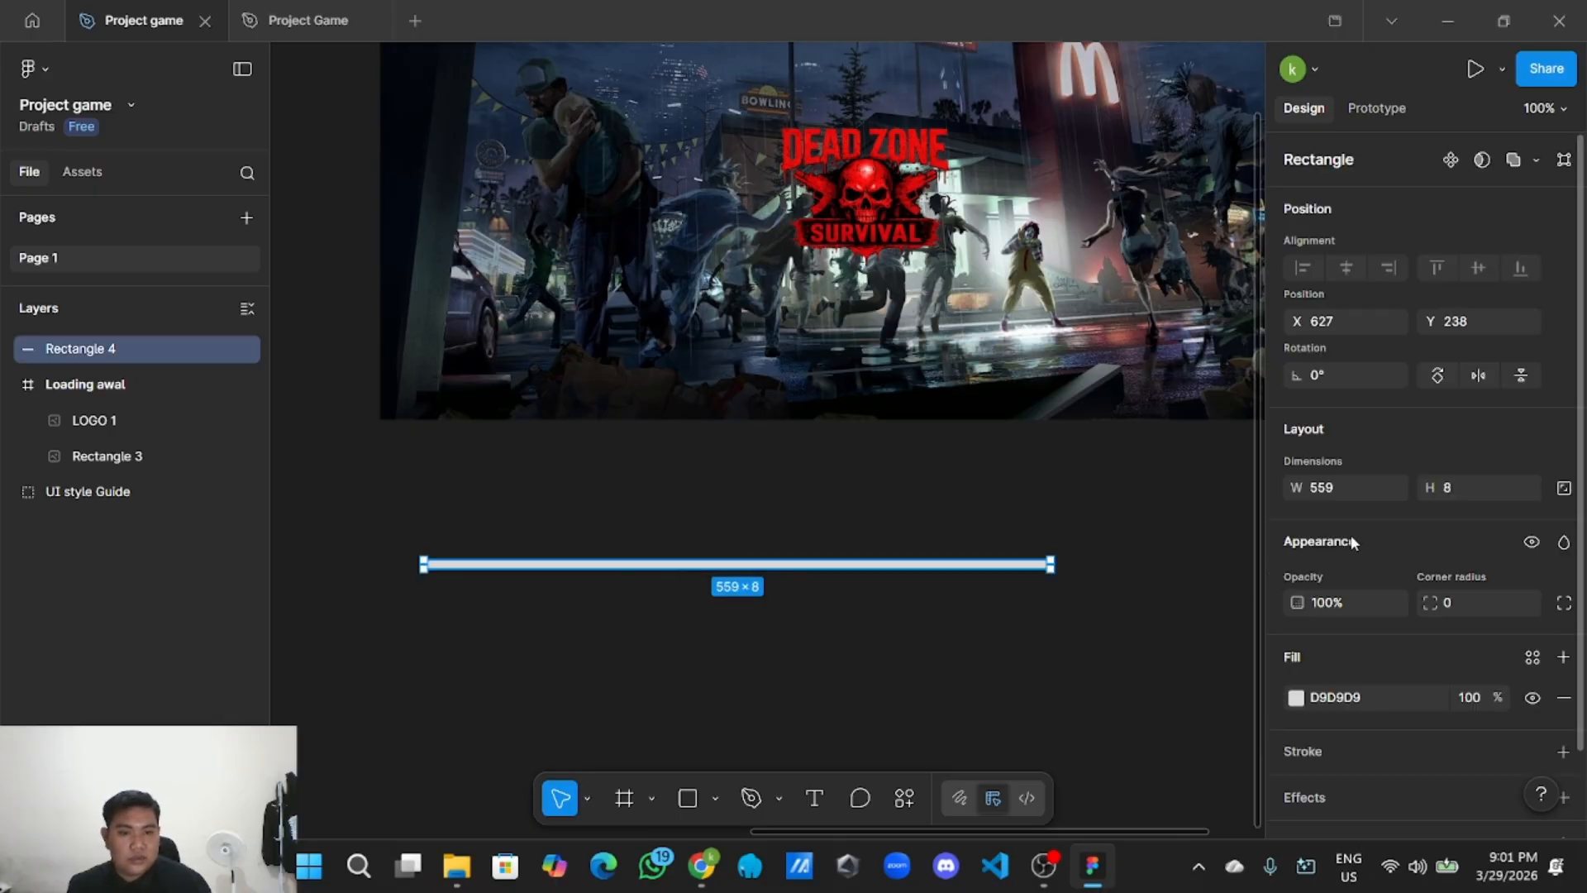
Round the bar's corners to a radius of 4.
{"action": "left_click", "coordinate": [951, 596]}
{"action": "left_click", "coordinate": [970, 565]}
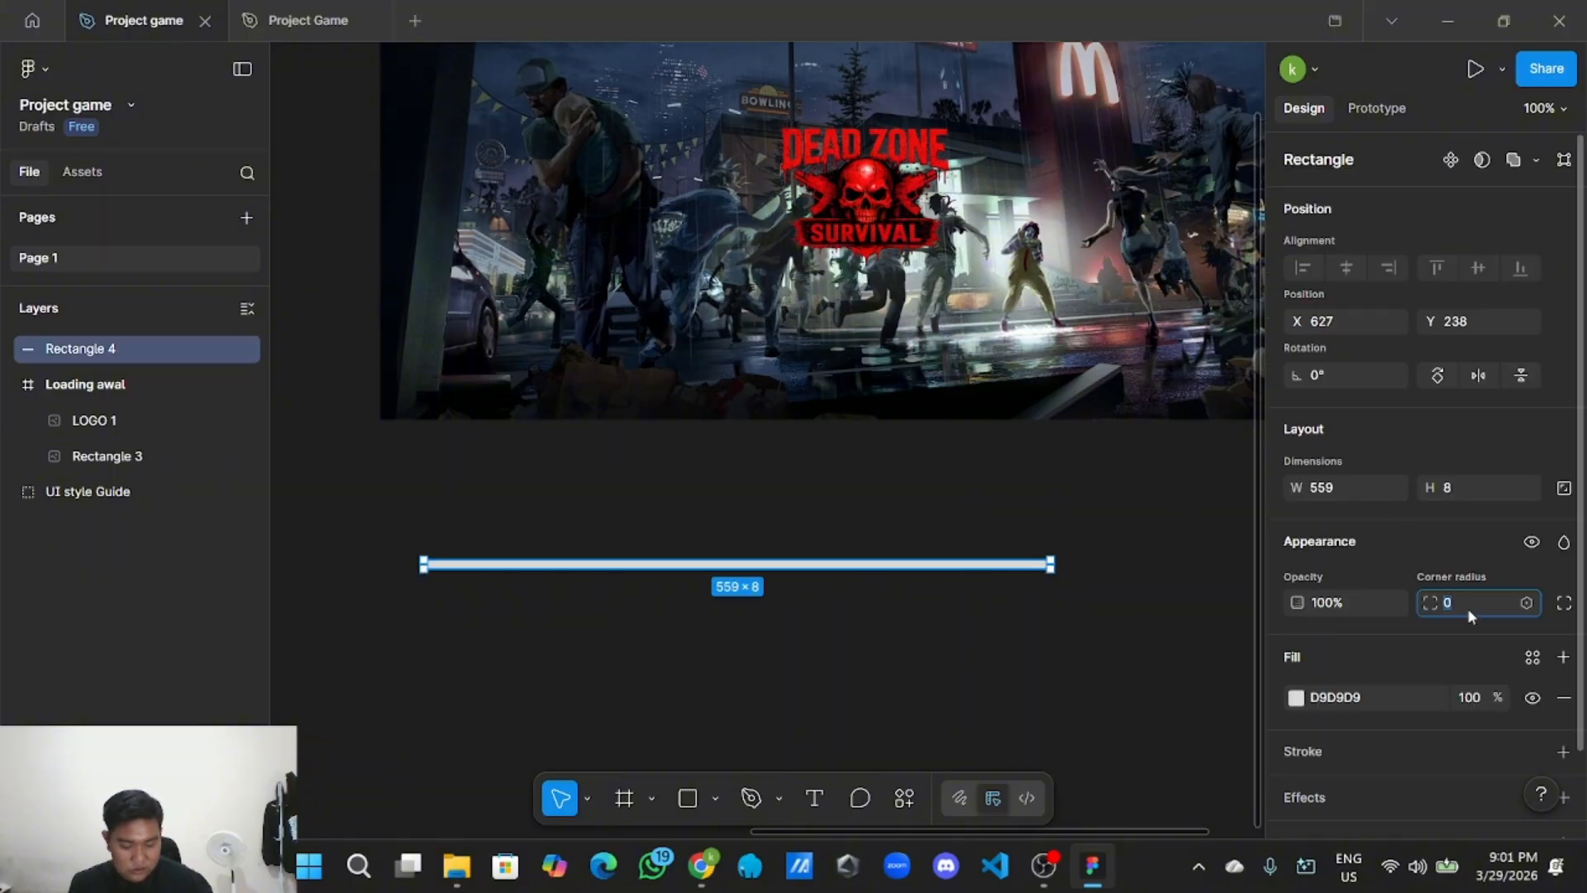
{"action": "key", "text": "BackSpace"}
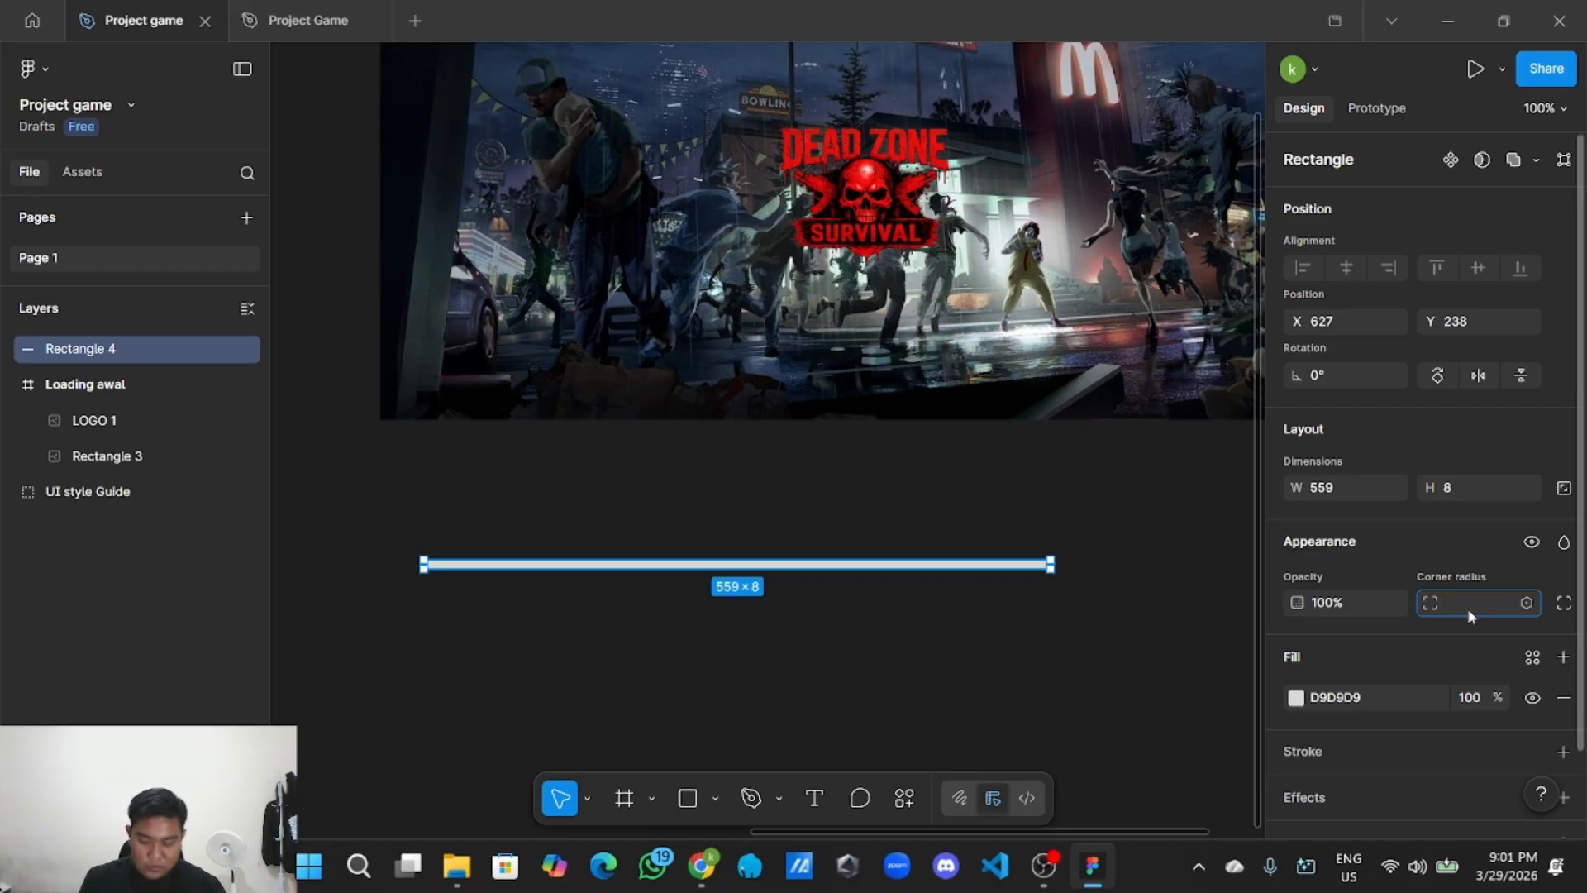
{"action": "left_click", "coordinate": [1057, 593]}
{"action": "scroll", "coordinate": [1057, 592], "scroll_direction": "up", "scroll_amount": 4}
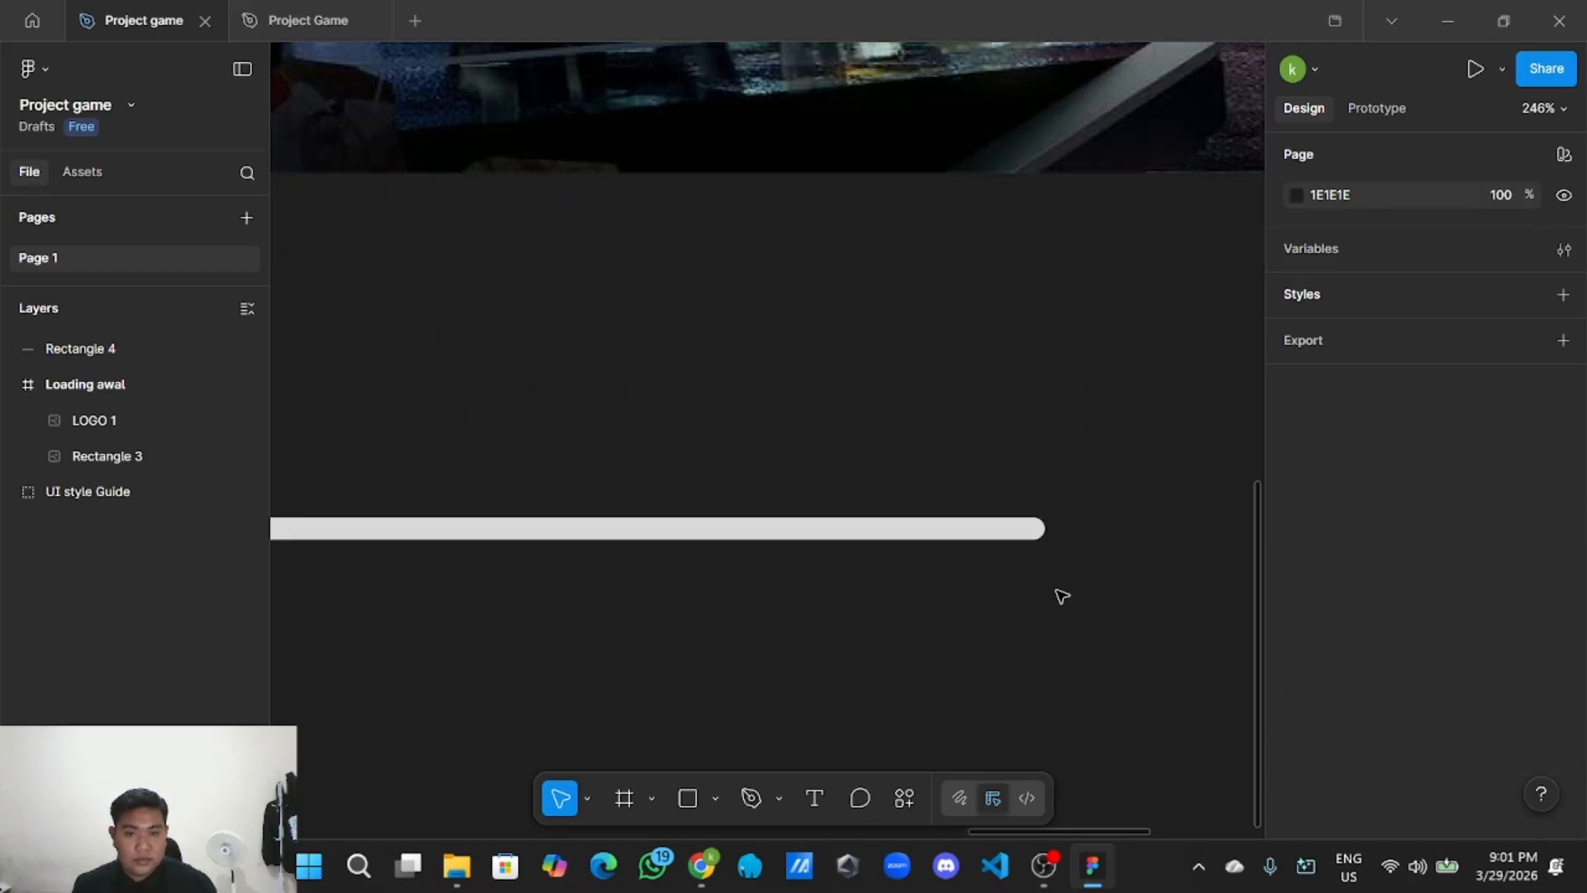
{"action": "scroll", "coordinate": [992, 597], "scroll_direction": "down", "scroll_amount": 5}
{"action": "scroll", "coordinate": [727, 703], "scroll_direction": "down", "scroll_amount": 2}
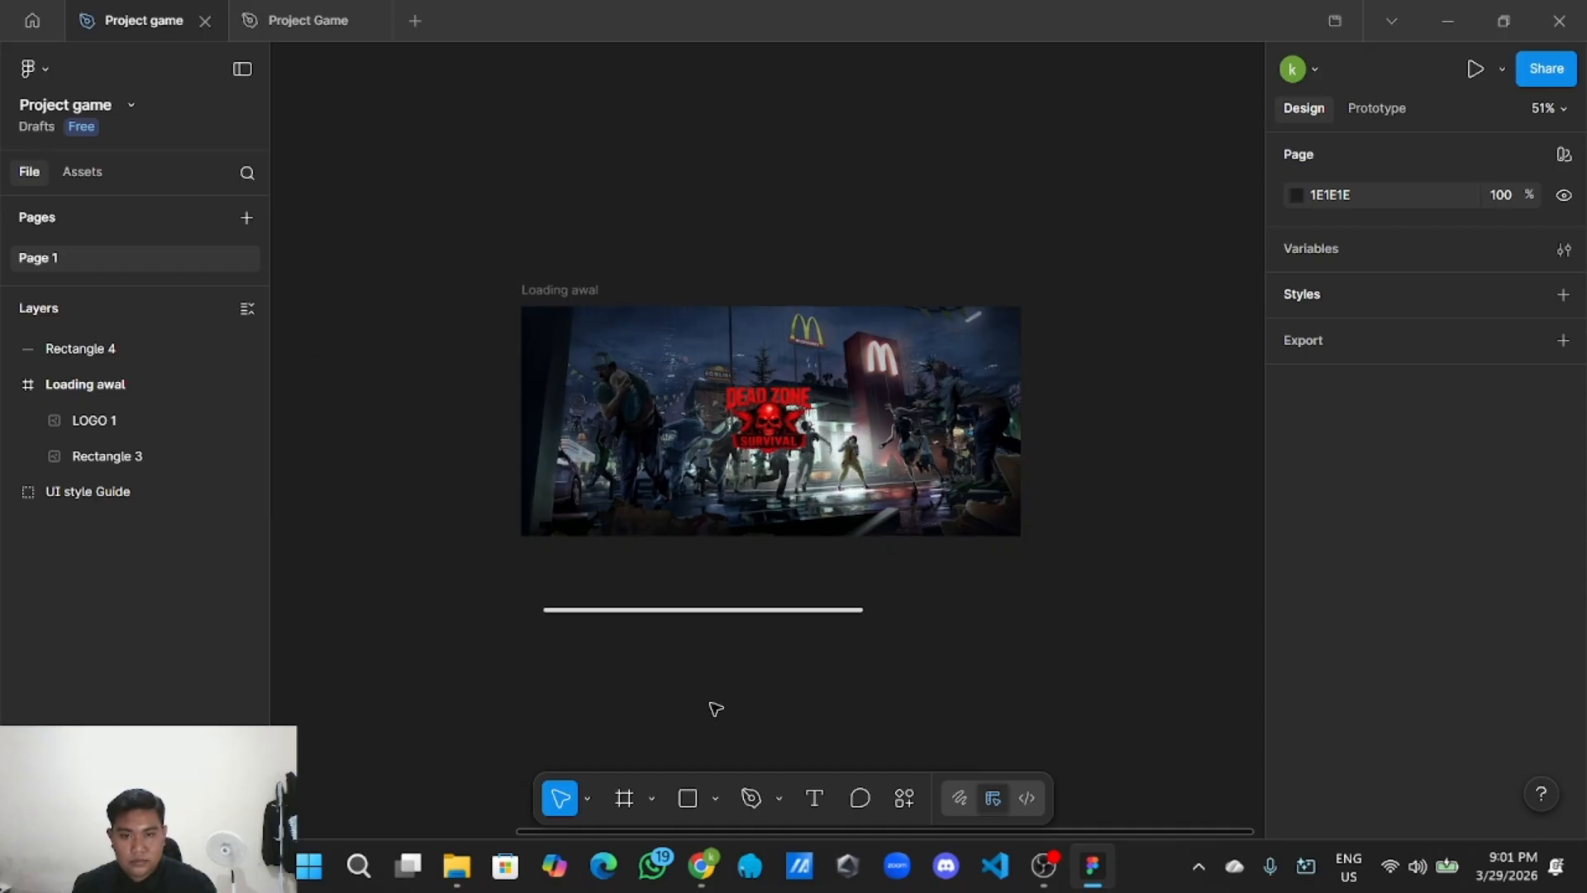
{"action": "scroll", "coordinate": [716, 708], "scroll_direction": "up", "scroll_amount": 2}
Move the bar into the Loading awal frame and shorten it to 480 wide.
{"action": "left_click_drag", "start_coordinate": [737, 567], "coordinate": [747, 533]}
{"action": "left_click", "coordinate": [782, 570]}
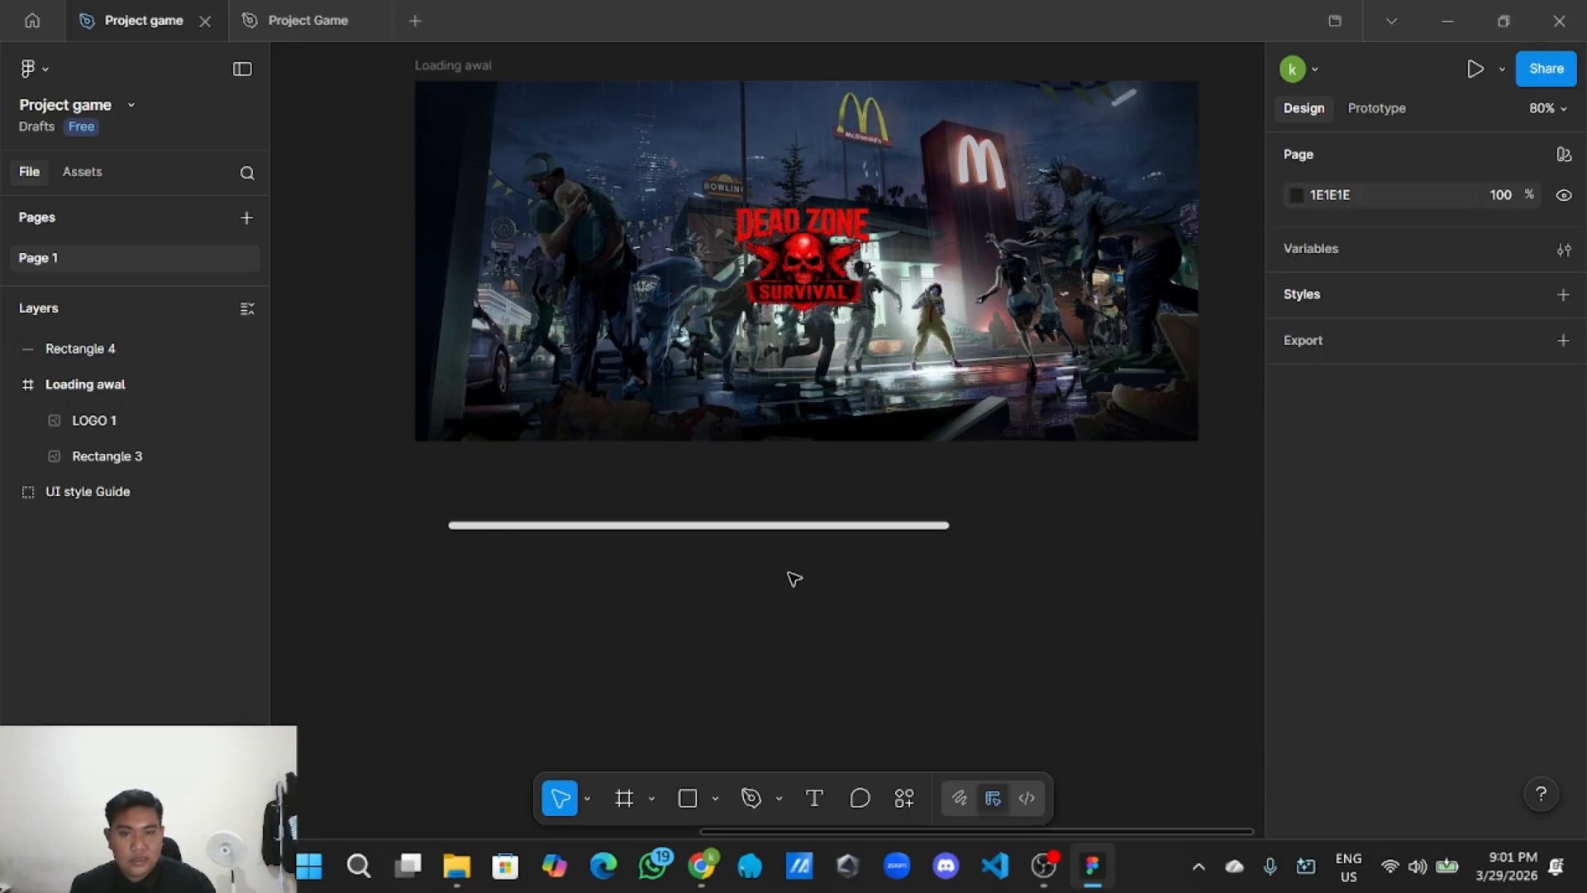
{"action": "left_click", "coordinate": [792, 527]}
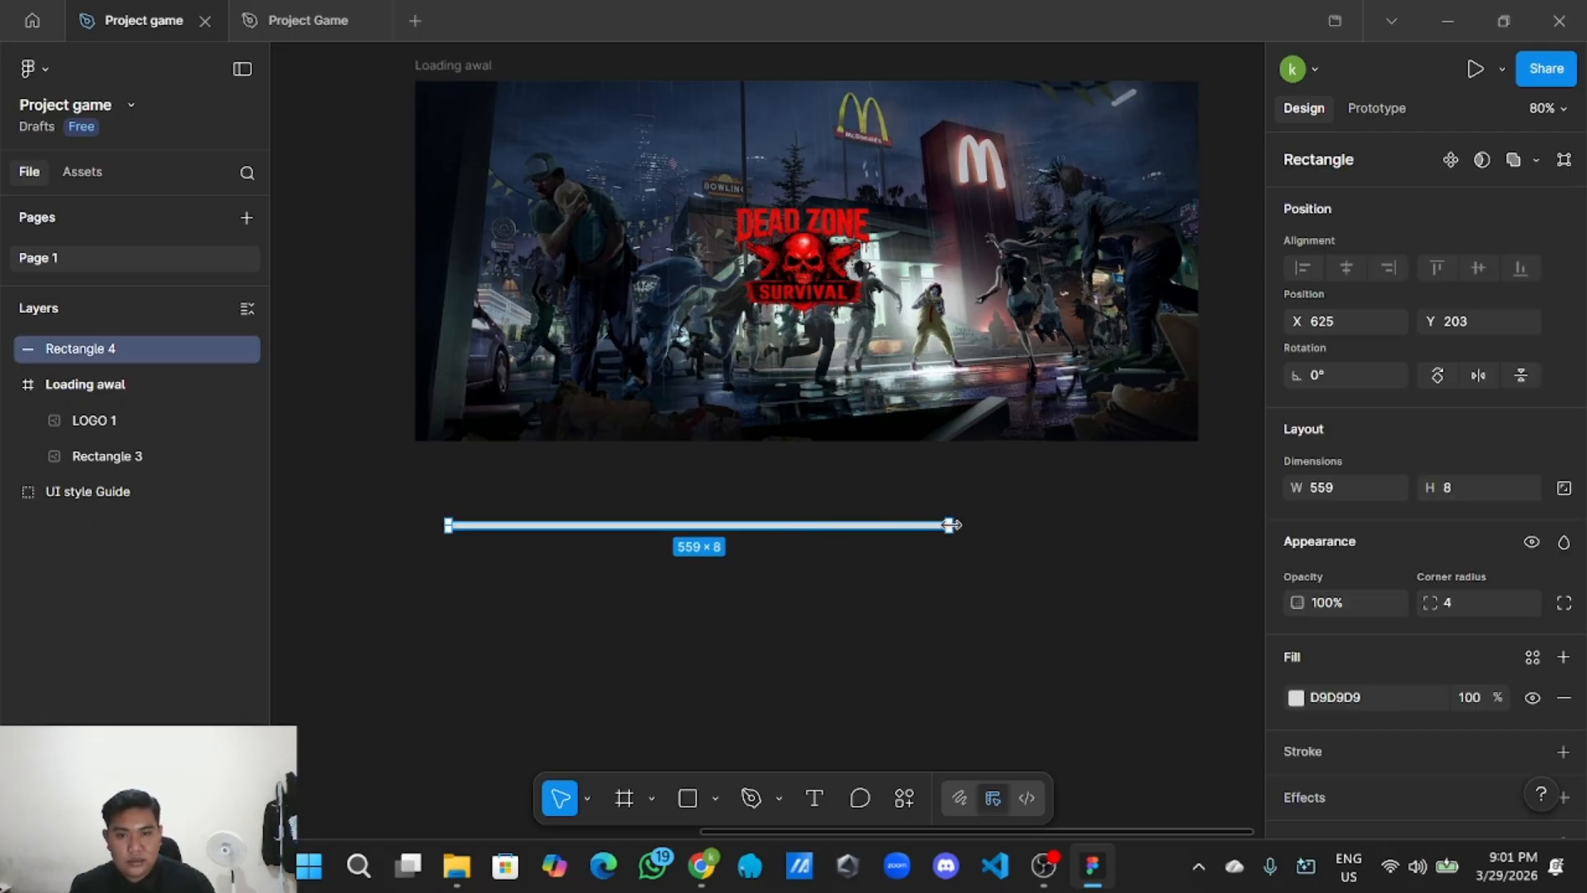
{"action": "left_click_drag", "start_coordinate": [951, 525], "coordinate": [878, 525]}
{"action": "left_click", "coordinate": [868, 531]}
{"action": "left_click", "coordinate": [854, 519]}
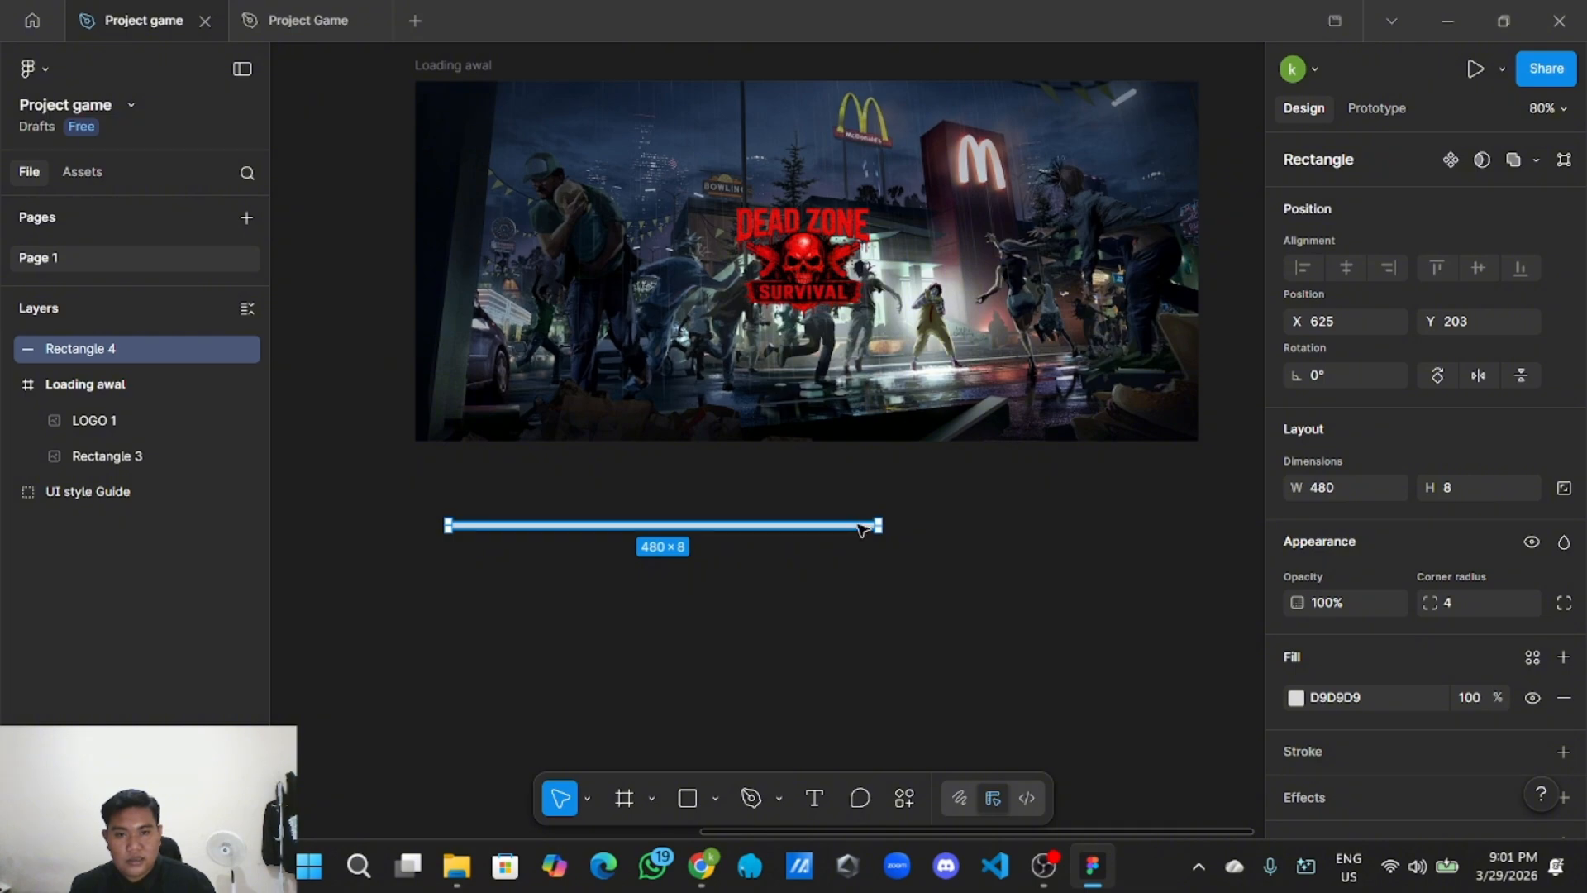
Copy and paste the bar, lining the copy up to extend the first piece.
{"action": "right_click", "coordinate": [862, 529]}
{"action": "left_click", "coordinate": [893, 130]}
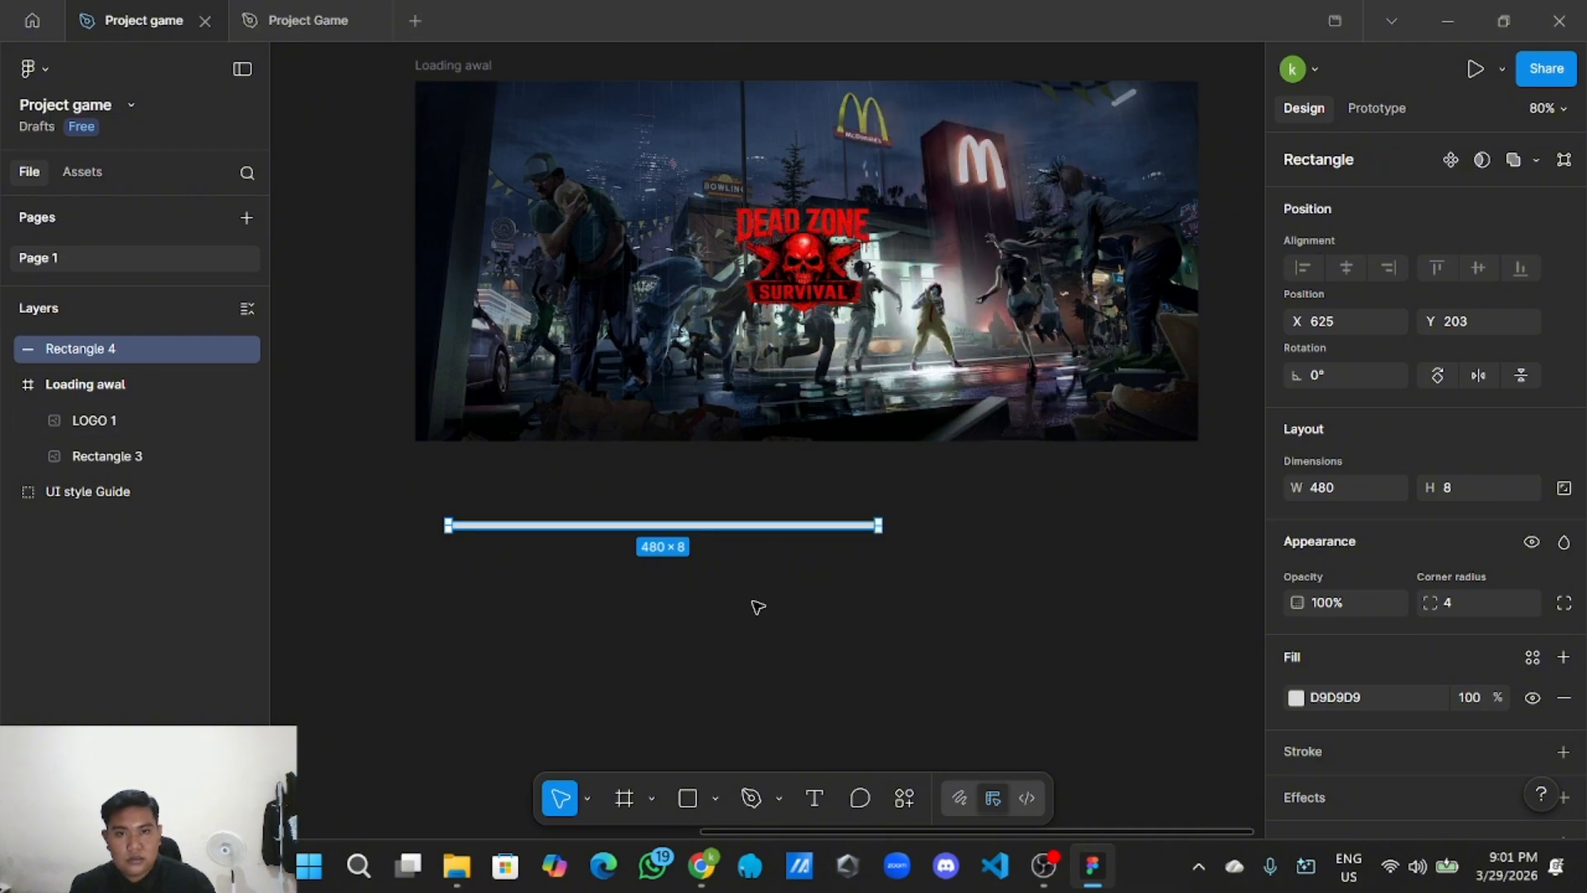
{"action": "right_click", "coordinate": [760, 522]}
{"action": "left_click", "coordinate": [807, 539]}
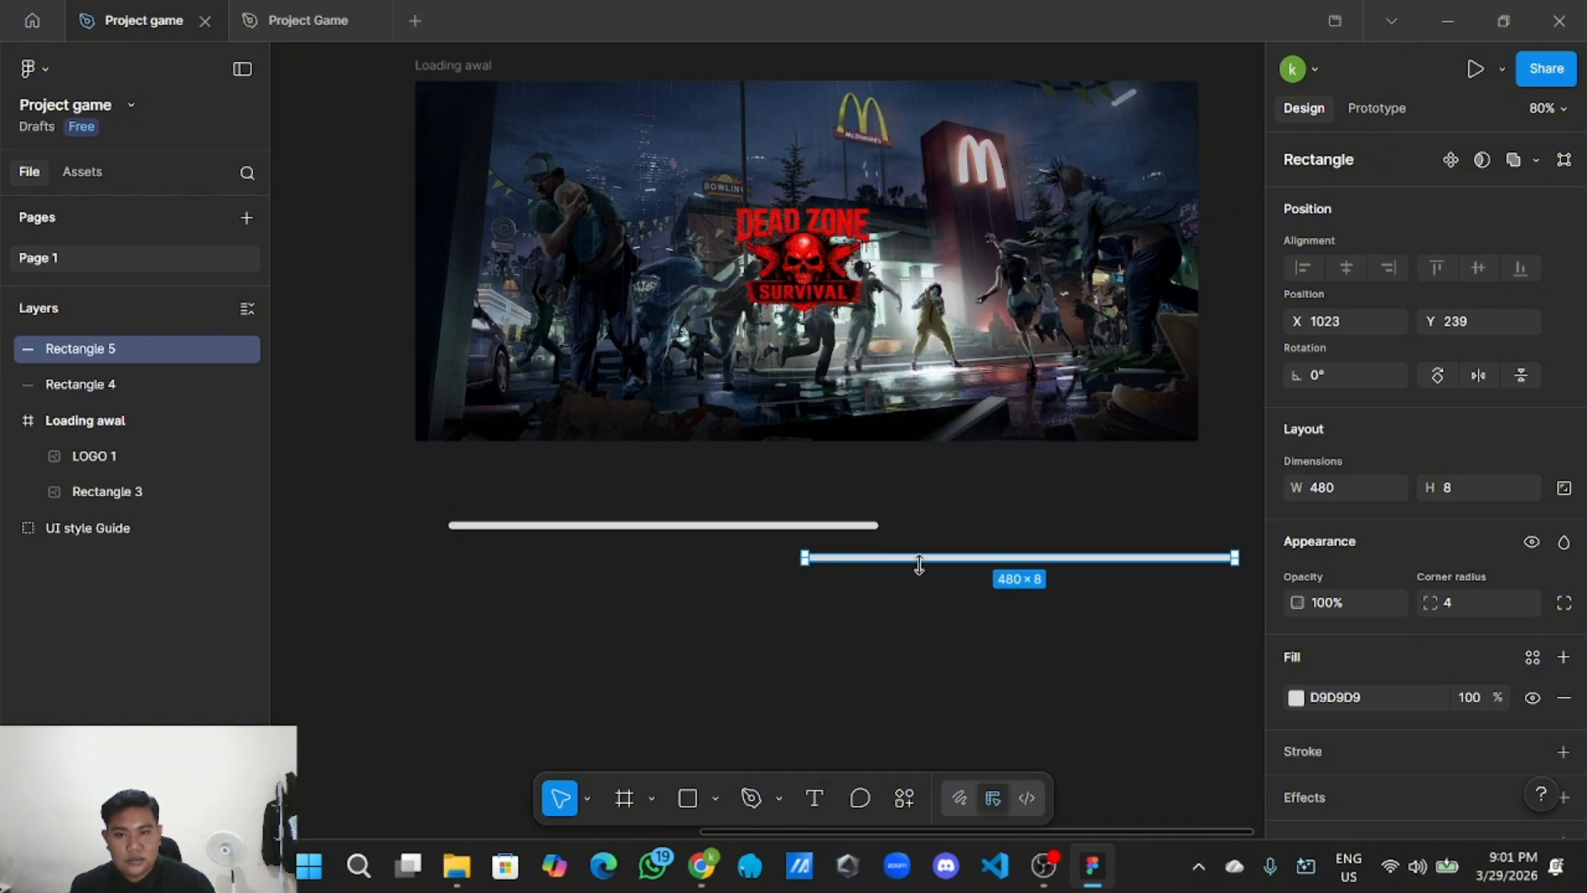
{"action": "left_click_drag", "start_coordinate": [921, 562], "coordinate": [859, 530]}
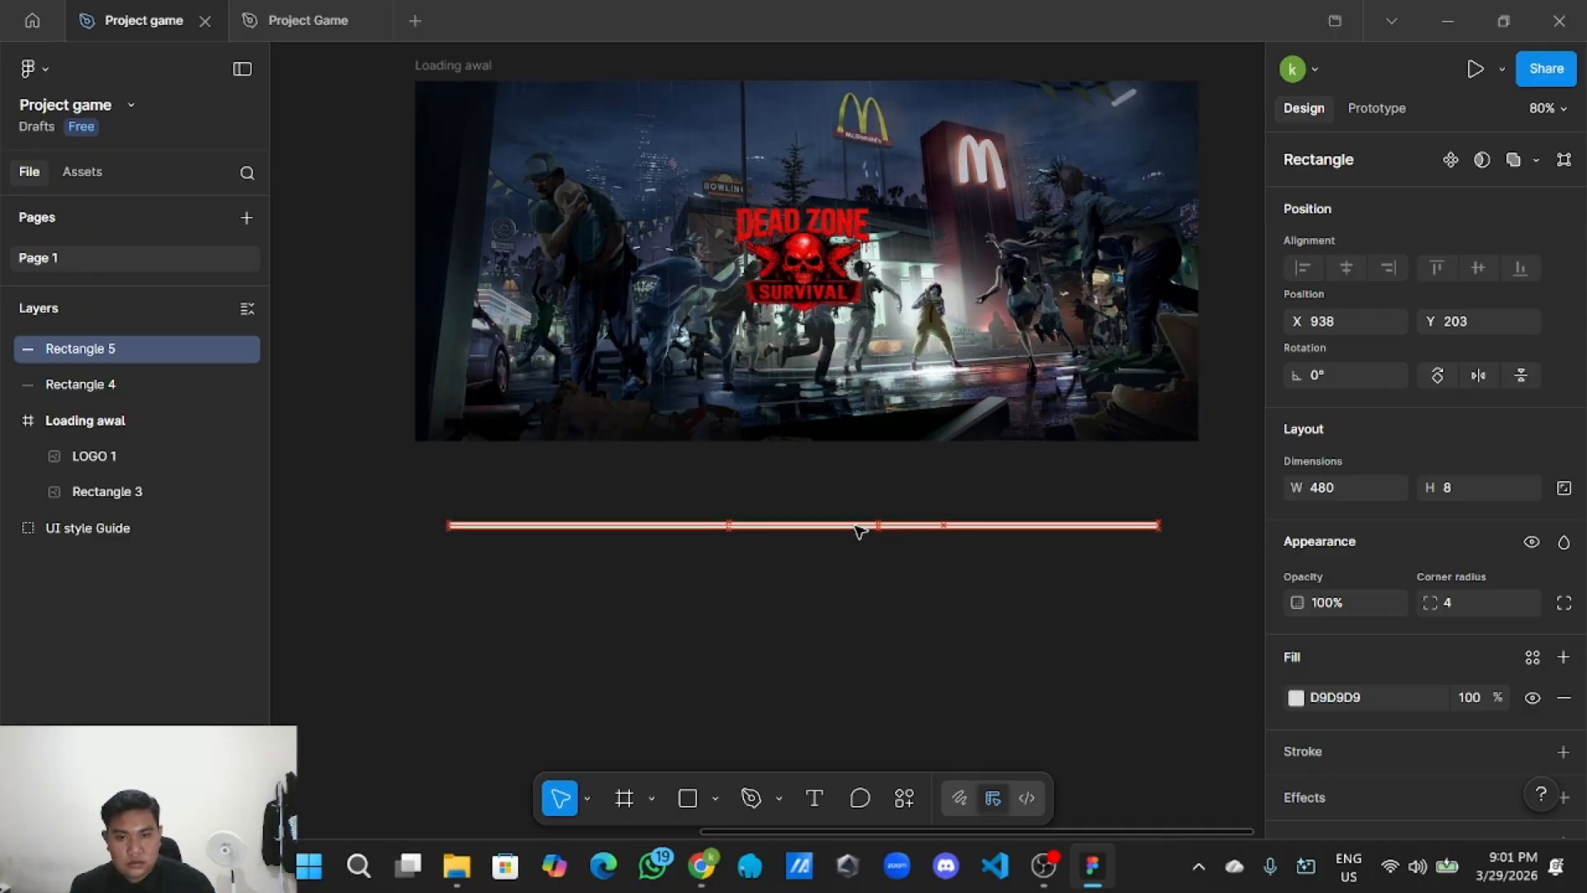
{"action": "left_click", "coordinate": [897, 630]}
Group both bar pieces into a single 793×8 Group 8.
{"action": "left_click_drag", "start_coordinate": [427, 480], "coordinate": [1040, 537]}
{"action": "right_click", "coordinate": [1042, 538]}
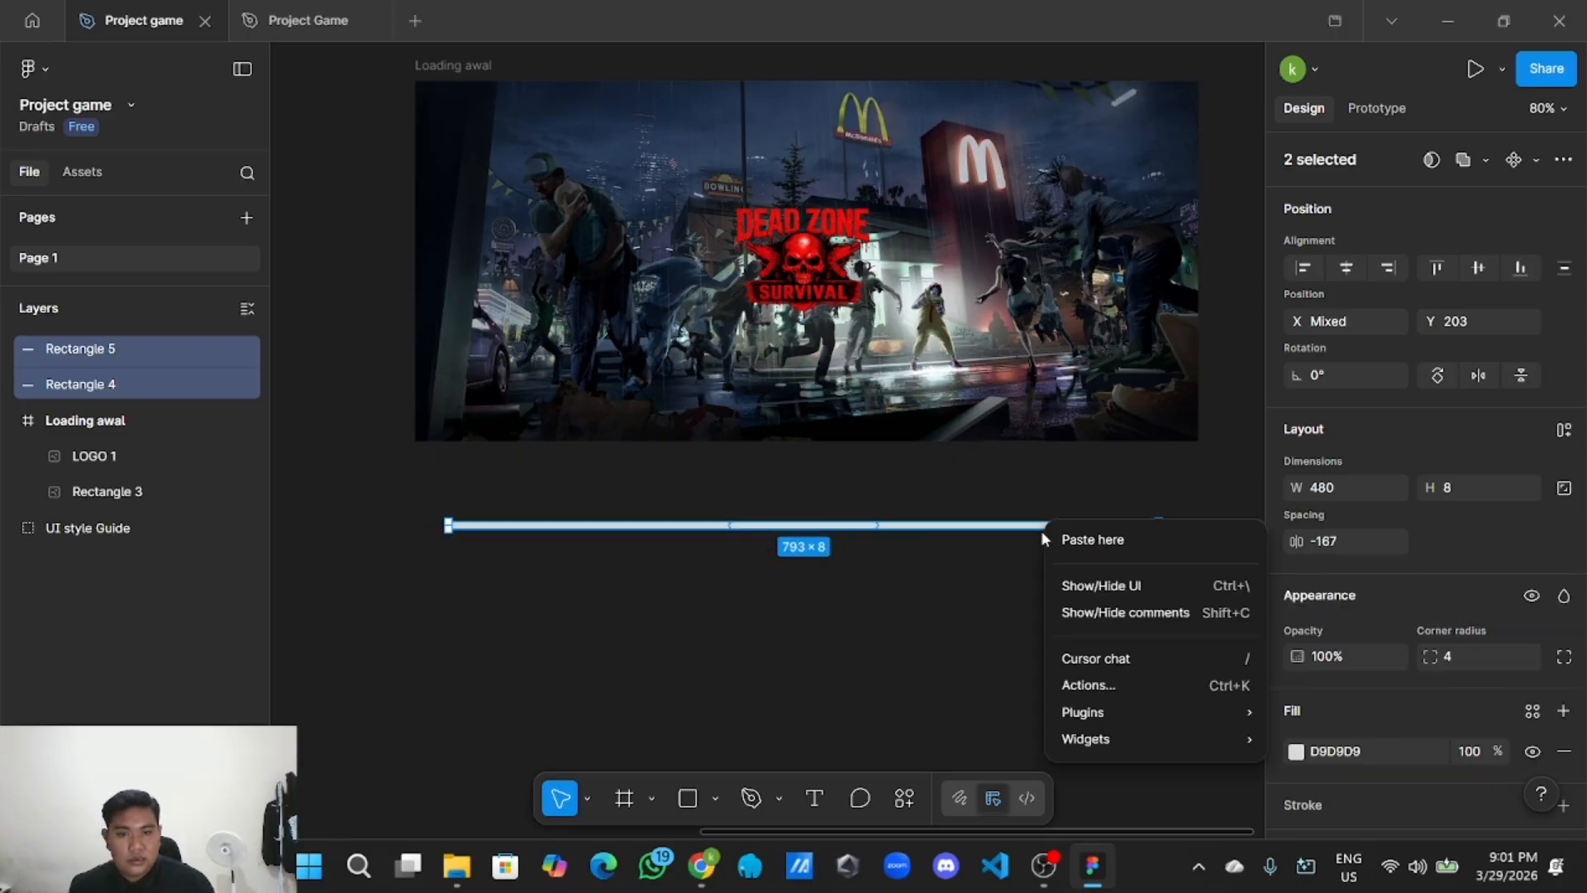
{"action": "left_click", "coordinate": [1017, 558]}
{"action": "right_click", "coordinate": [1006, 530]}
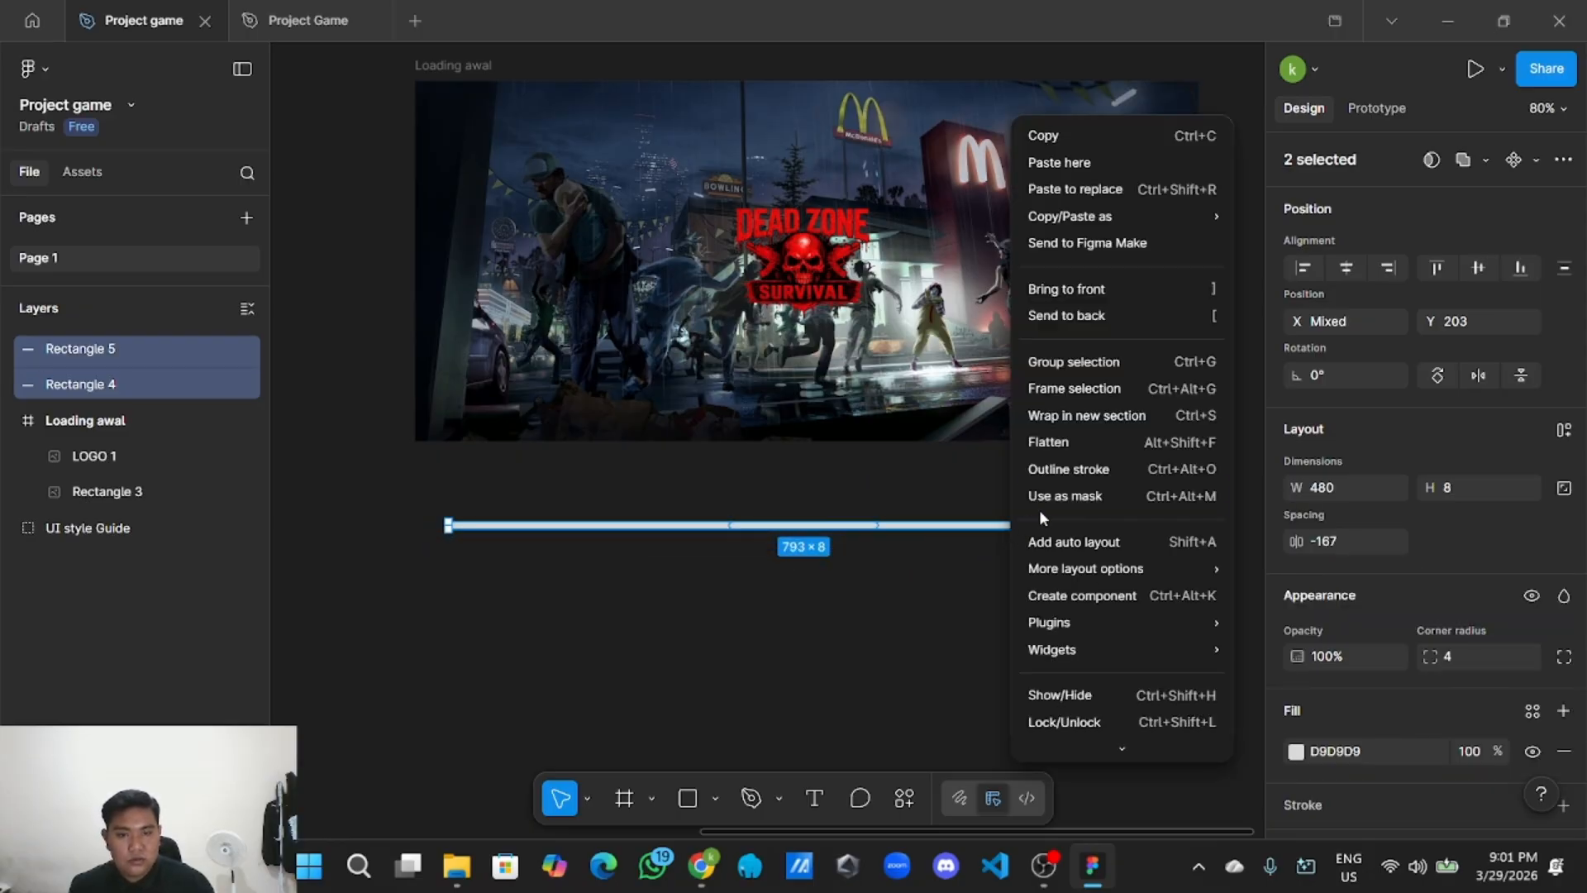
{"action": "left_click", "coordinate": [1075, 362]}
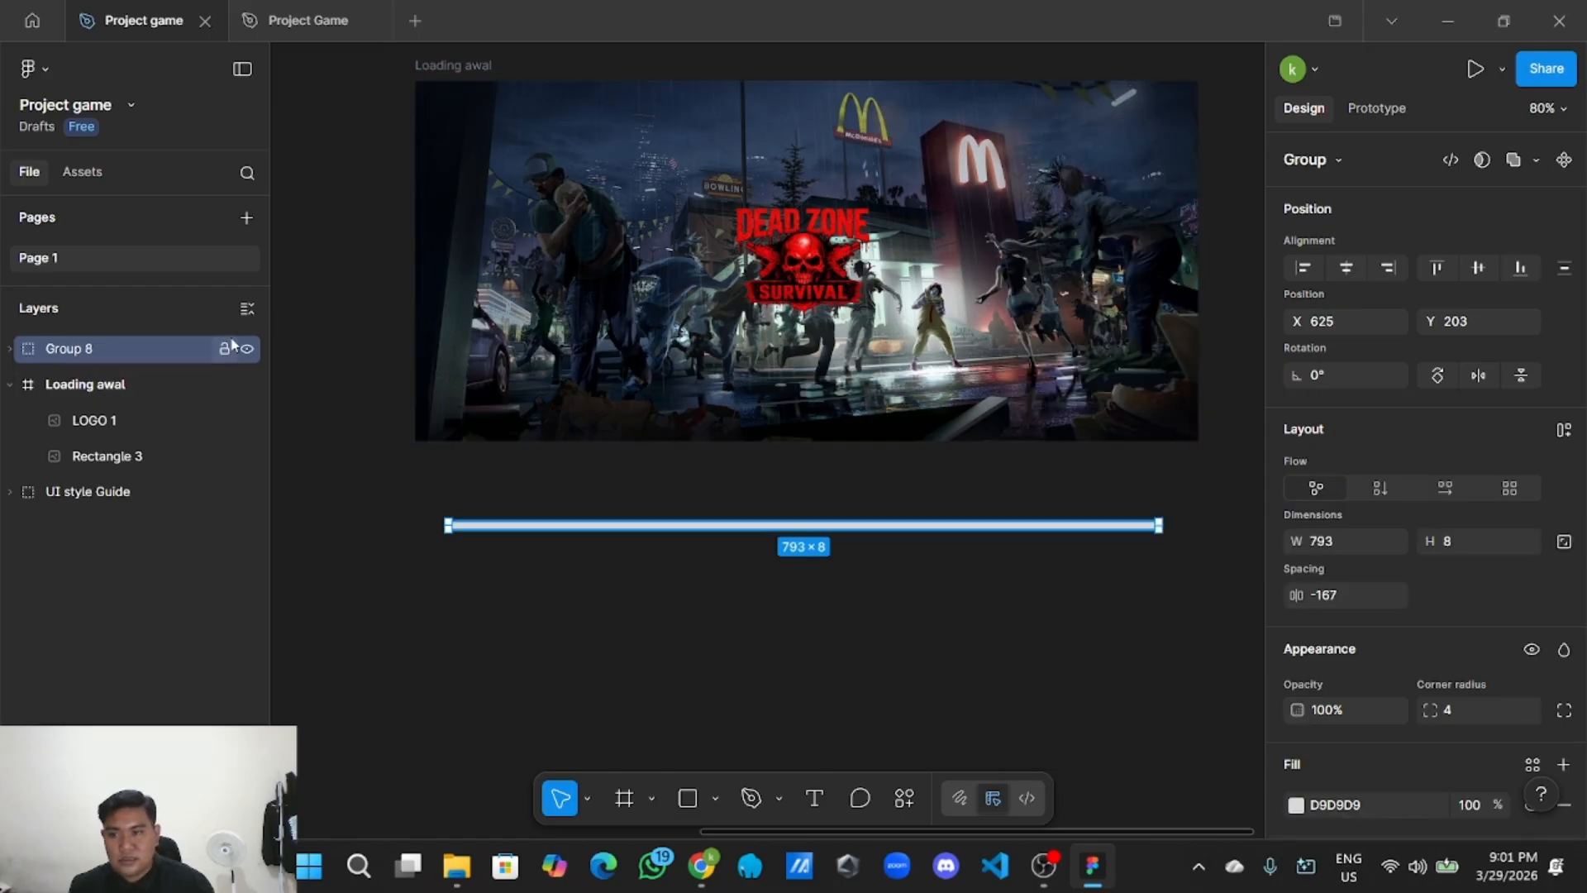
Rename the new bar group to 'Loading bar'.
{"action": "double_click", "coordinate": [150, 347]}
{"action": "key", "text": "BackSpace"}
{"action": "type", "text": "Loadeing bar"}
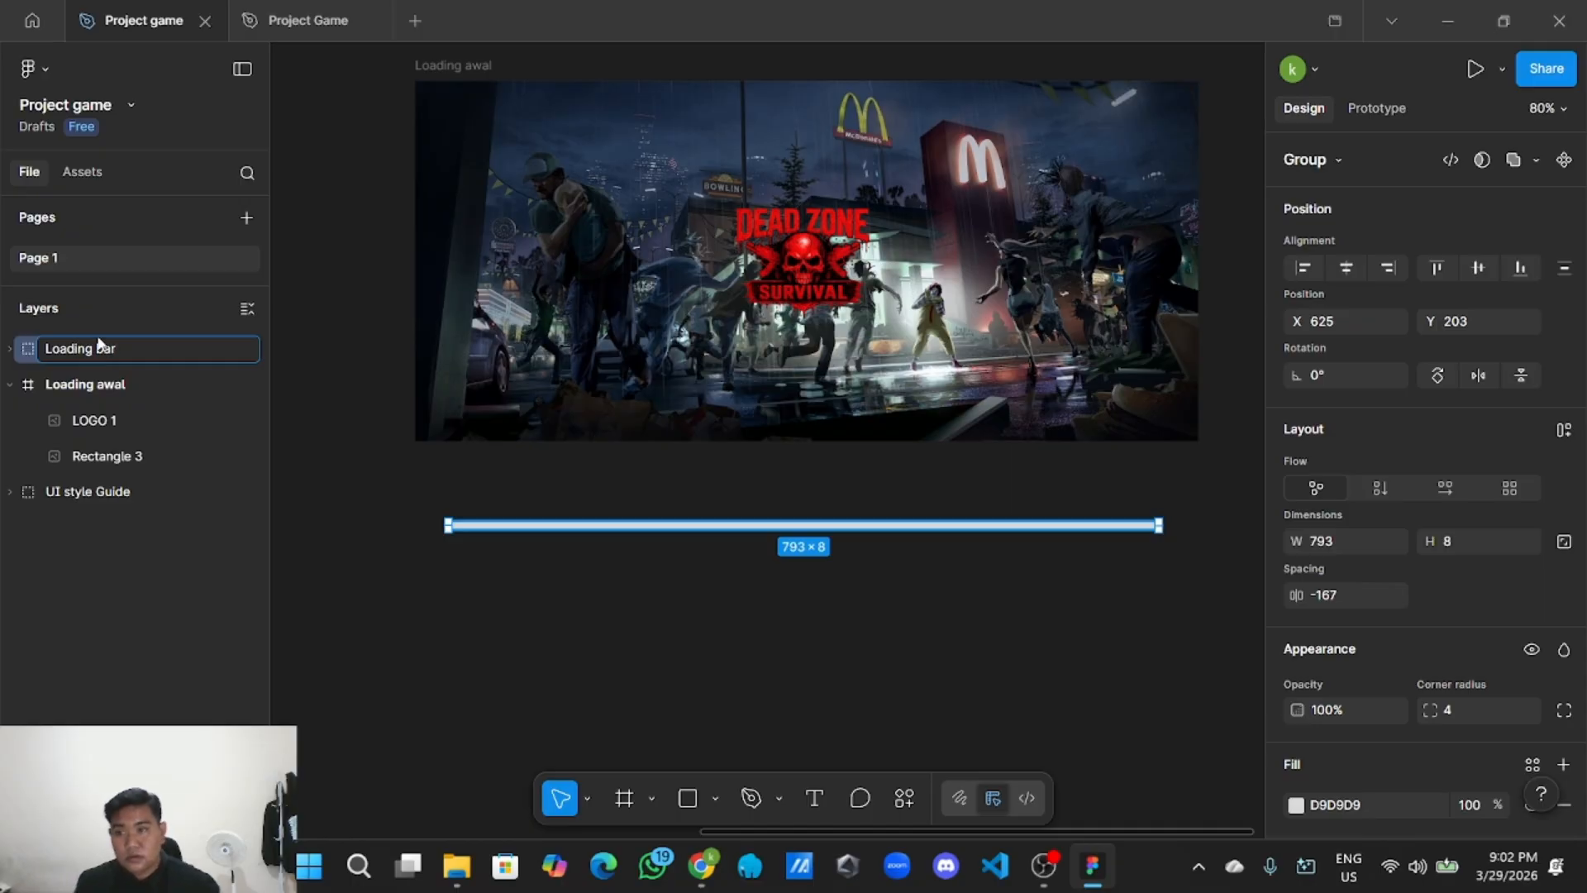
{"action": "left_click", "coordinate": [719, 679]}
Move the Loading bar into the Loading awal frame along the image's bottom.
{"action": "scroll", "coordinate": [728, 674], "scroll_direction": "up", "scroll_amount": 3}
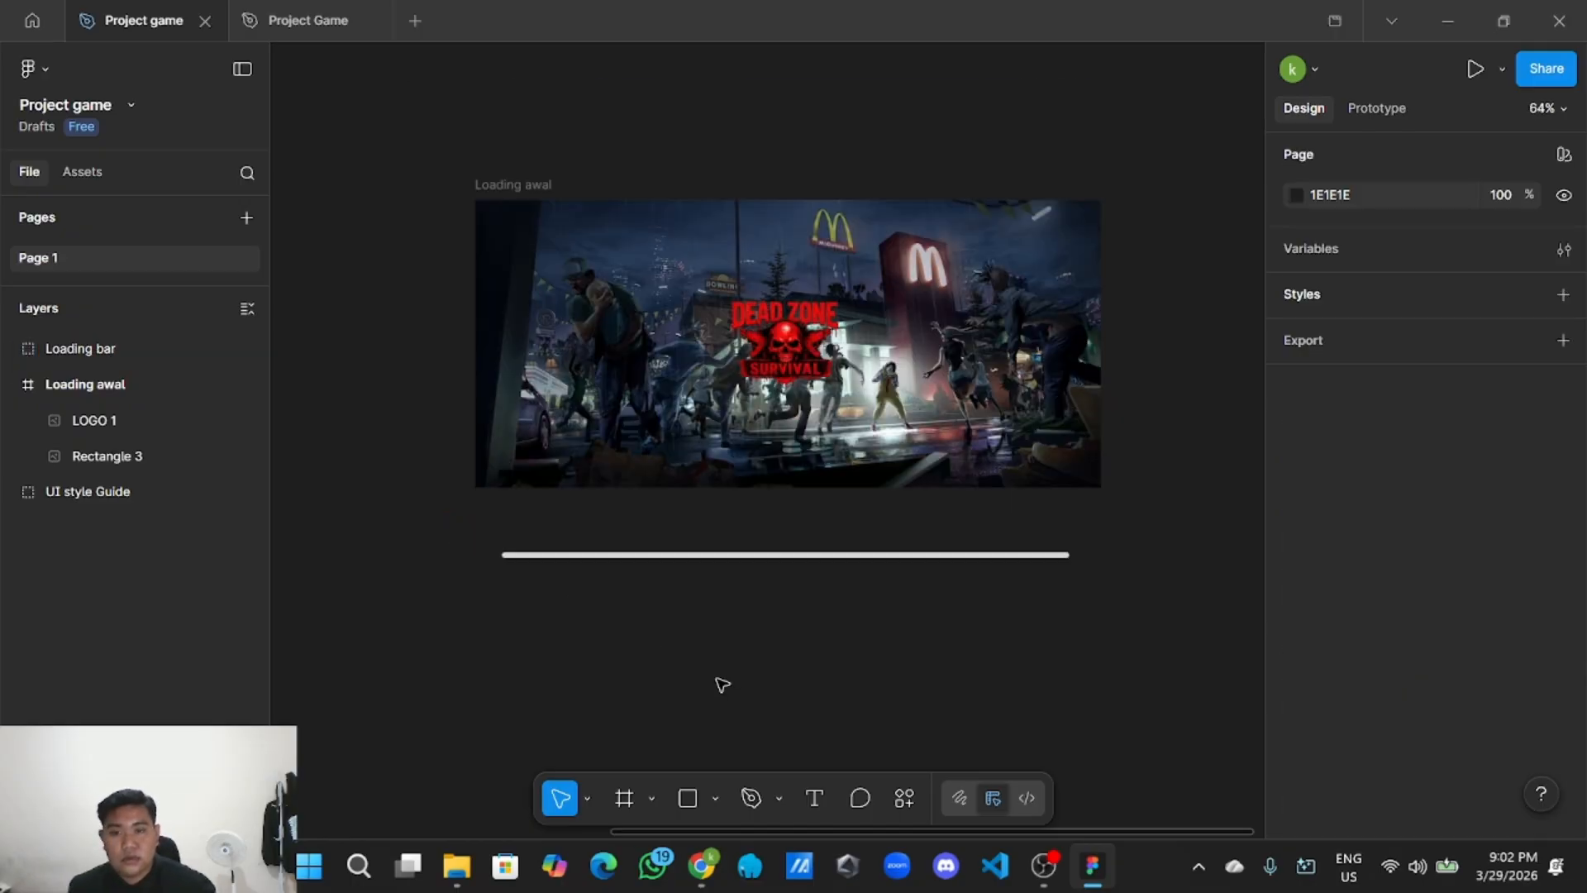
{"action": "scroll", "coordinate": [735, 668], "scroll_direction": "down", "scroll_amount": 3}
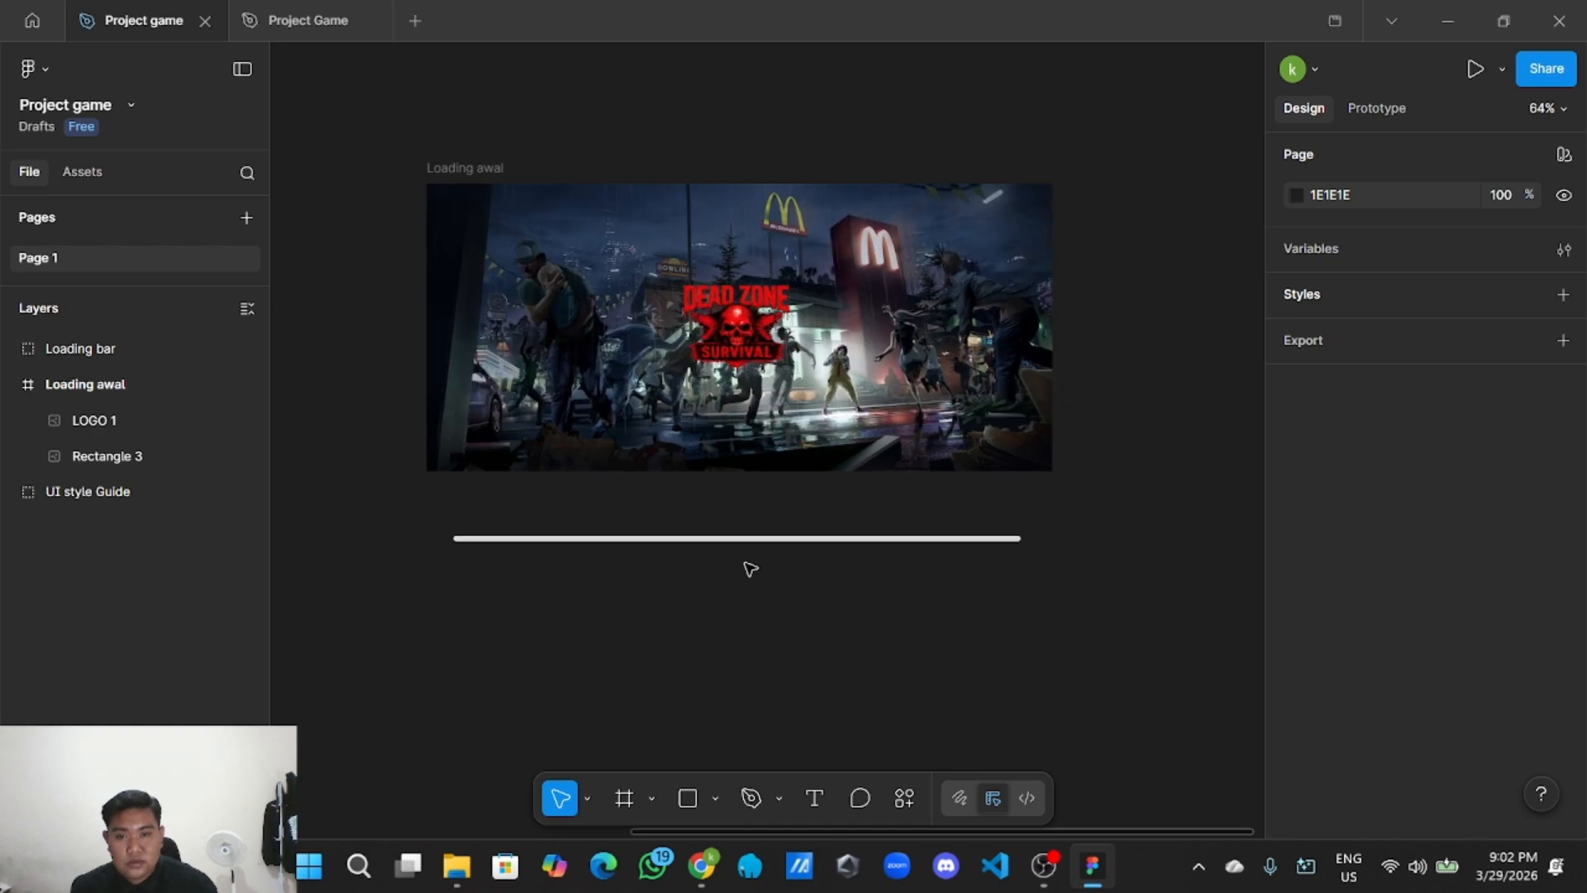
{"action": "left_click", "coordinate": [733, 539]}
{"action": "left_click_drag", "start_coordinate": [733, 541], "coordinate": [735, 457]}
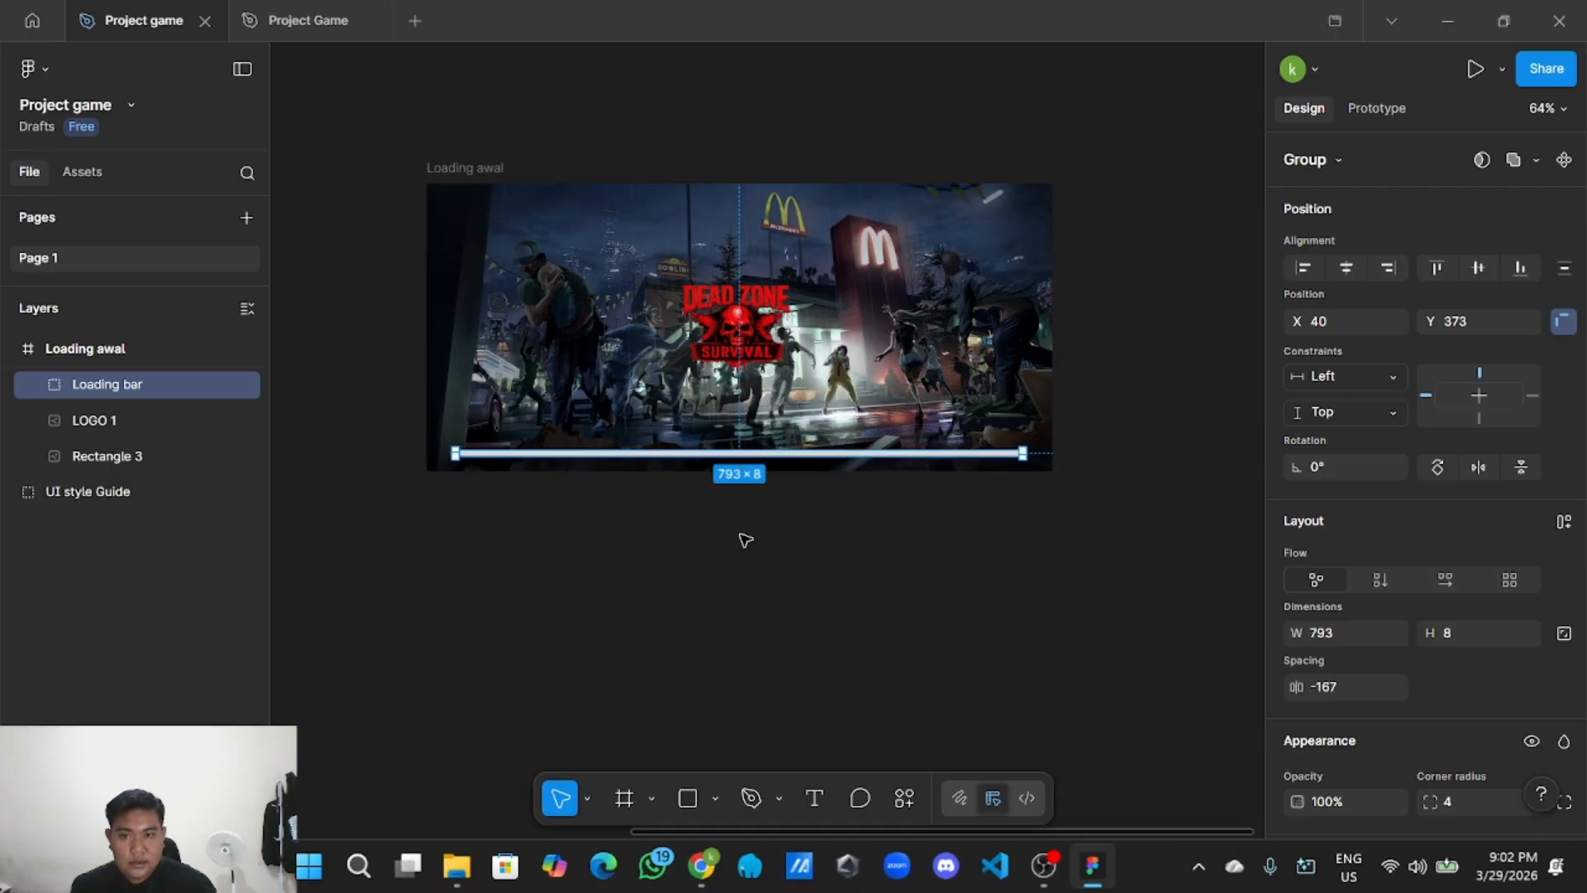
{"action": "left_click", "coordinate": [712, 557]}
{"action": "scroll", "coordinate": [712, 556], "scroll_direction": "up", "scroll_amount": 2}
{"action": "scroll", "coordinate": [661, 532], "scroll_direction": "up", "scroll_amount": 1}
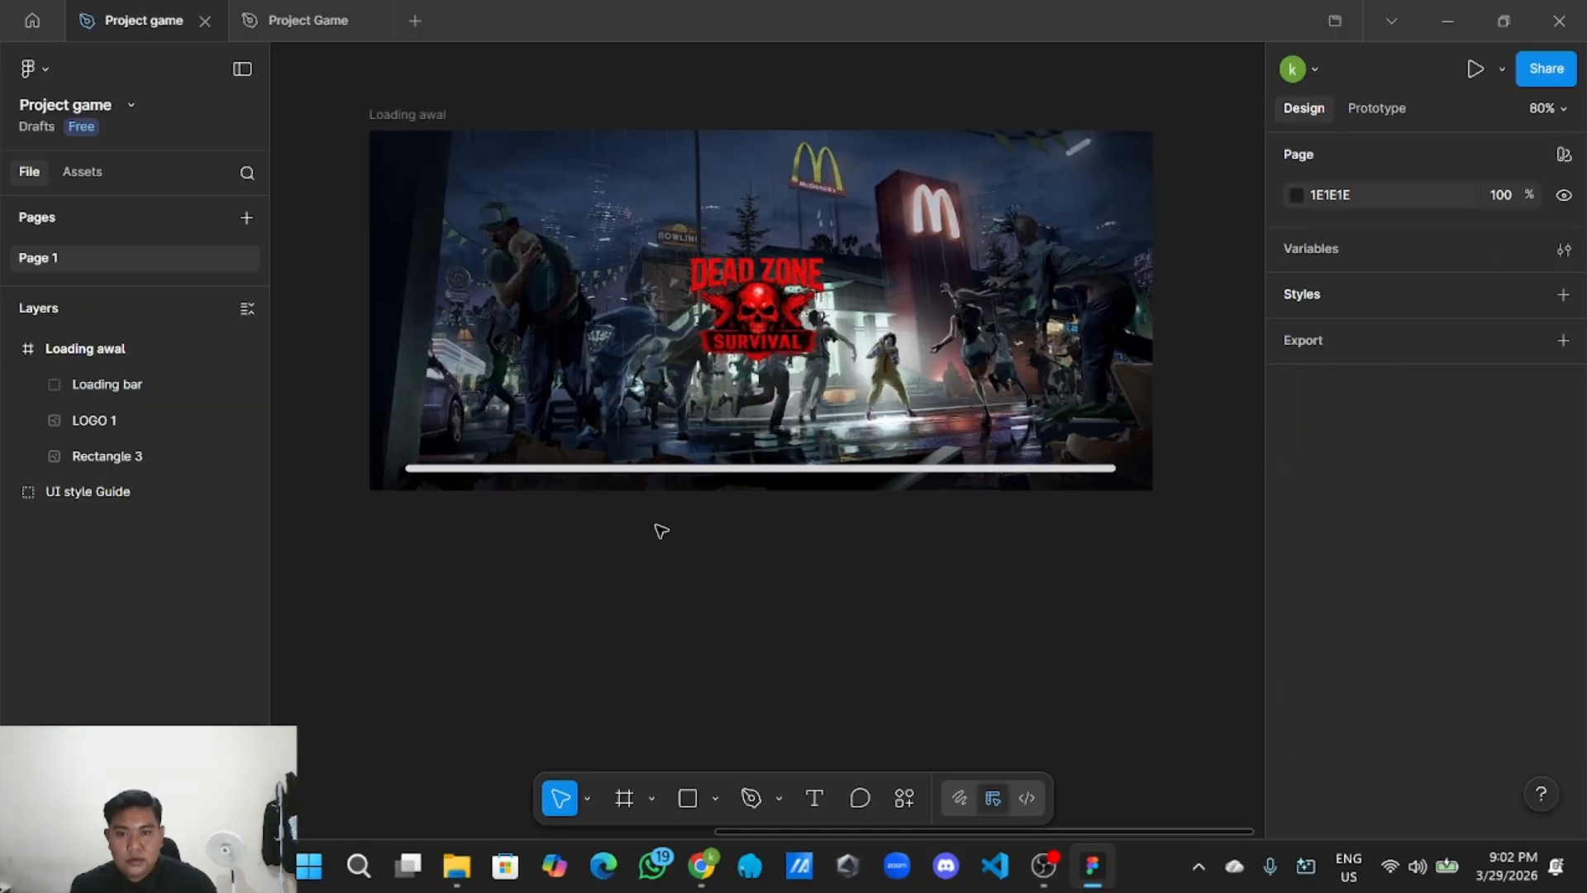
{"action": "left_click", "coordinate": [593, 468]}
{"action": "left_click", "coordinate": [597, 469]}
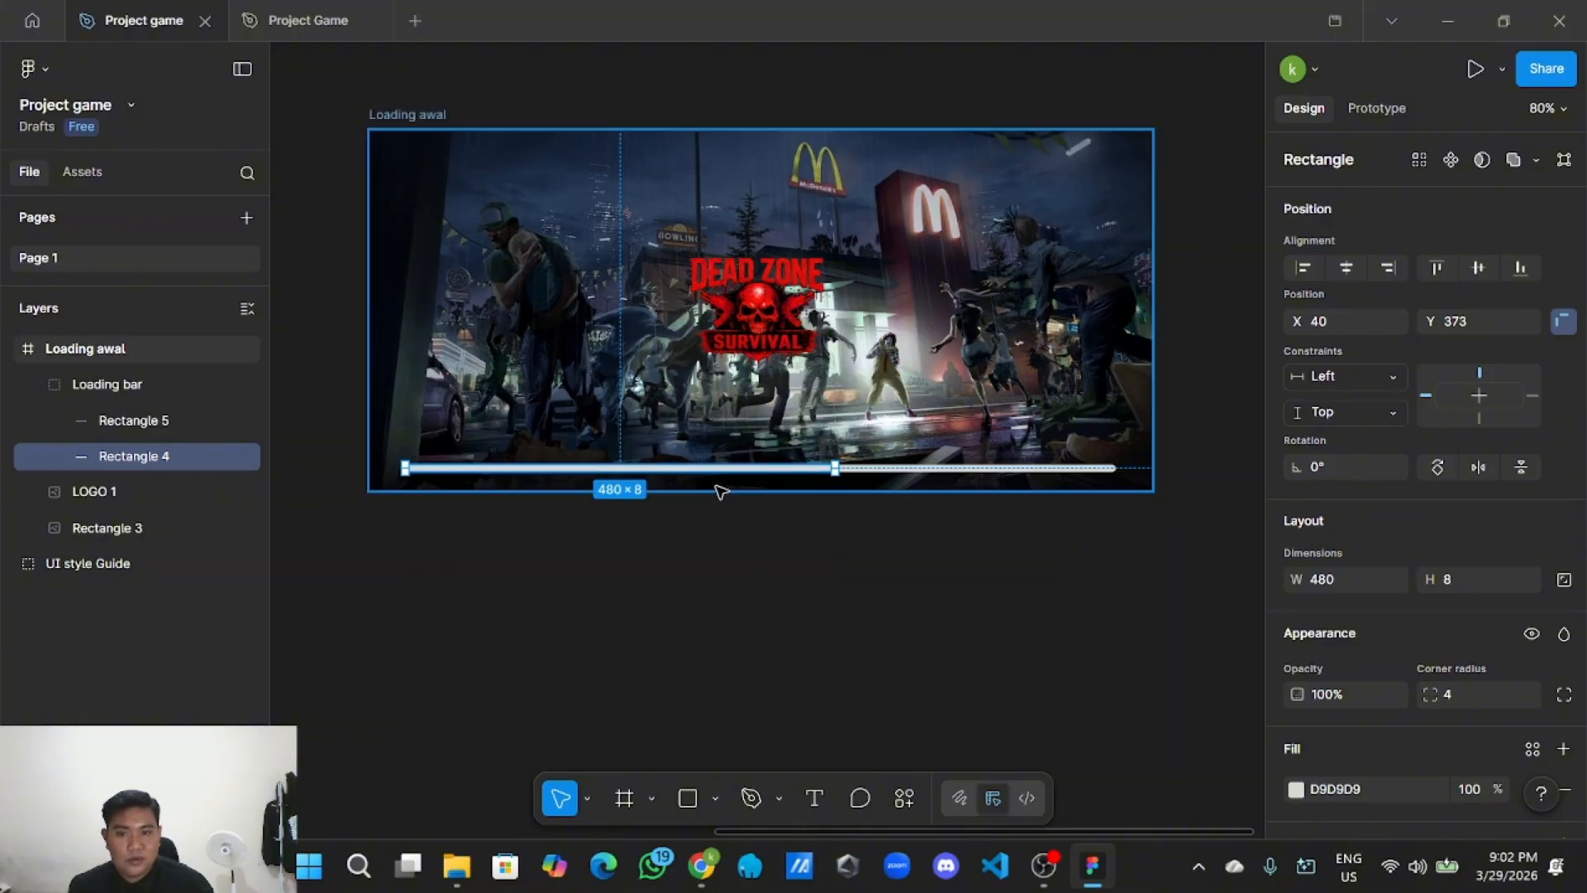
{"action": "scroll", "coordinate": [1347, 558], "scroll_direction": "down", "scroll_amount": 3}
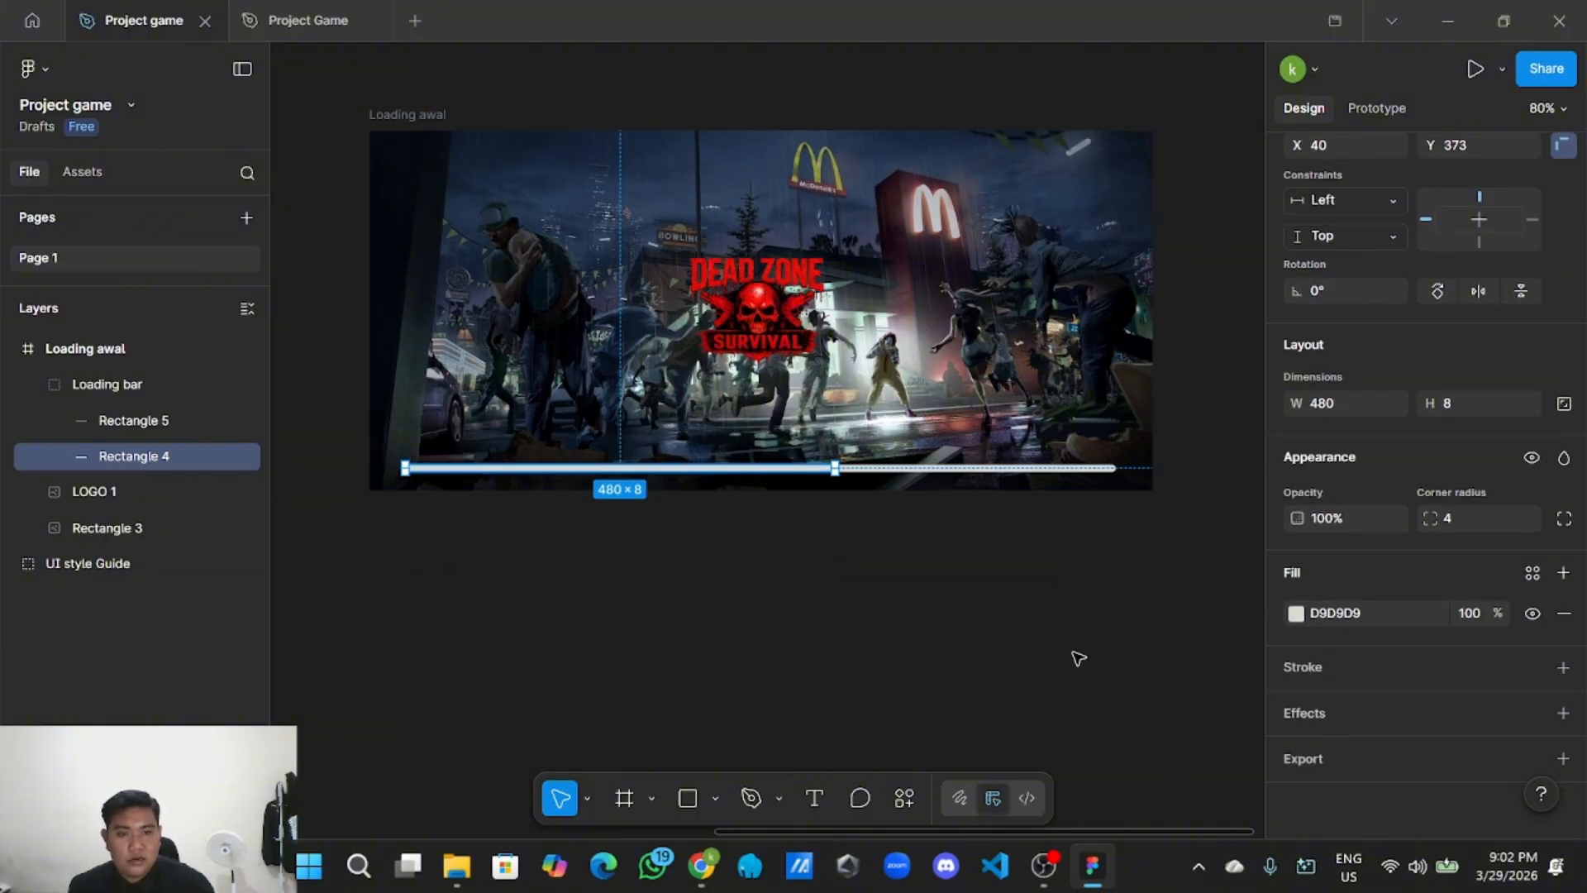
{"action": "scroll", "coordinate": [1133, 631], "scroll_direction": "down", "scroll_amount": 4}
{"action": "scroll", "coordinate": [1098, 645], "scroll_direction": "left", "scroll_amount": 5}
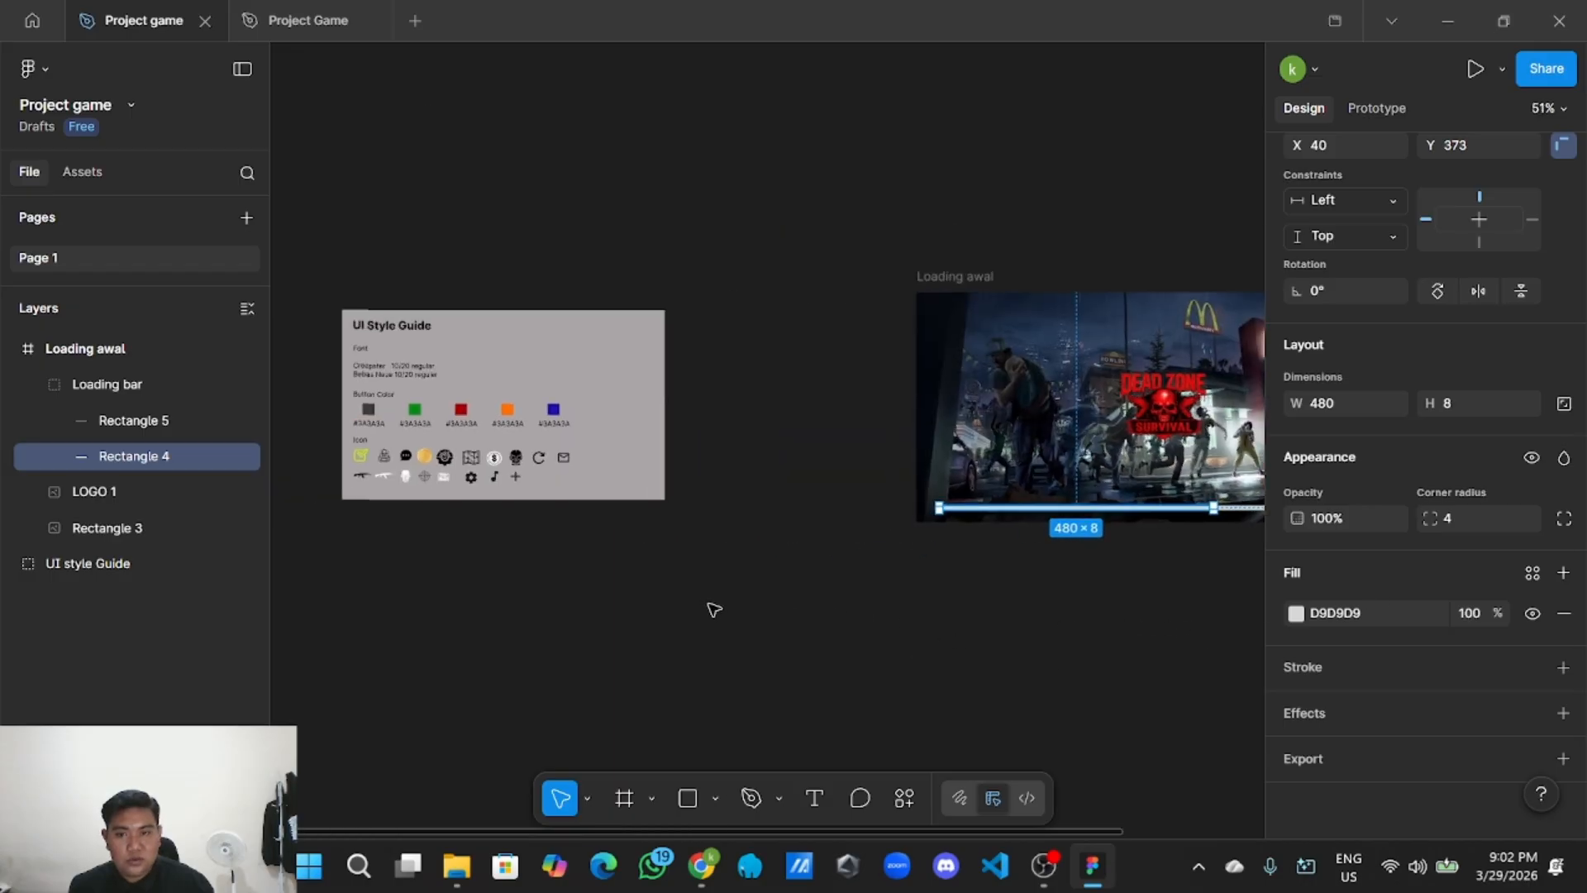
{"action": "scroll", "coordinate": [590, 561], "scroll_direction": "up", "scroll_amount": 4}
{"action": "scroll", "coordinate": [595, 538], "scroll_direction": "up", "scroll_amount": 2}
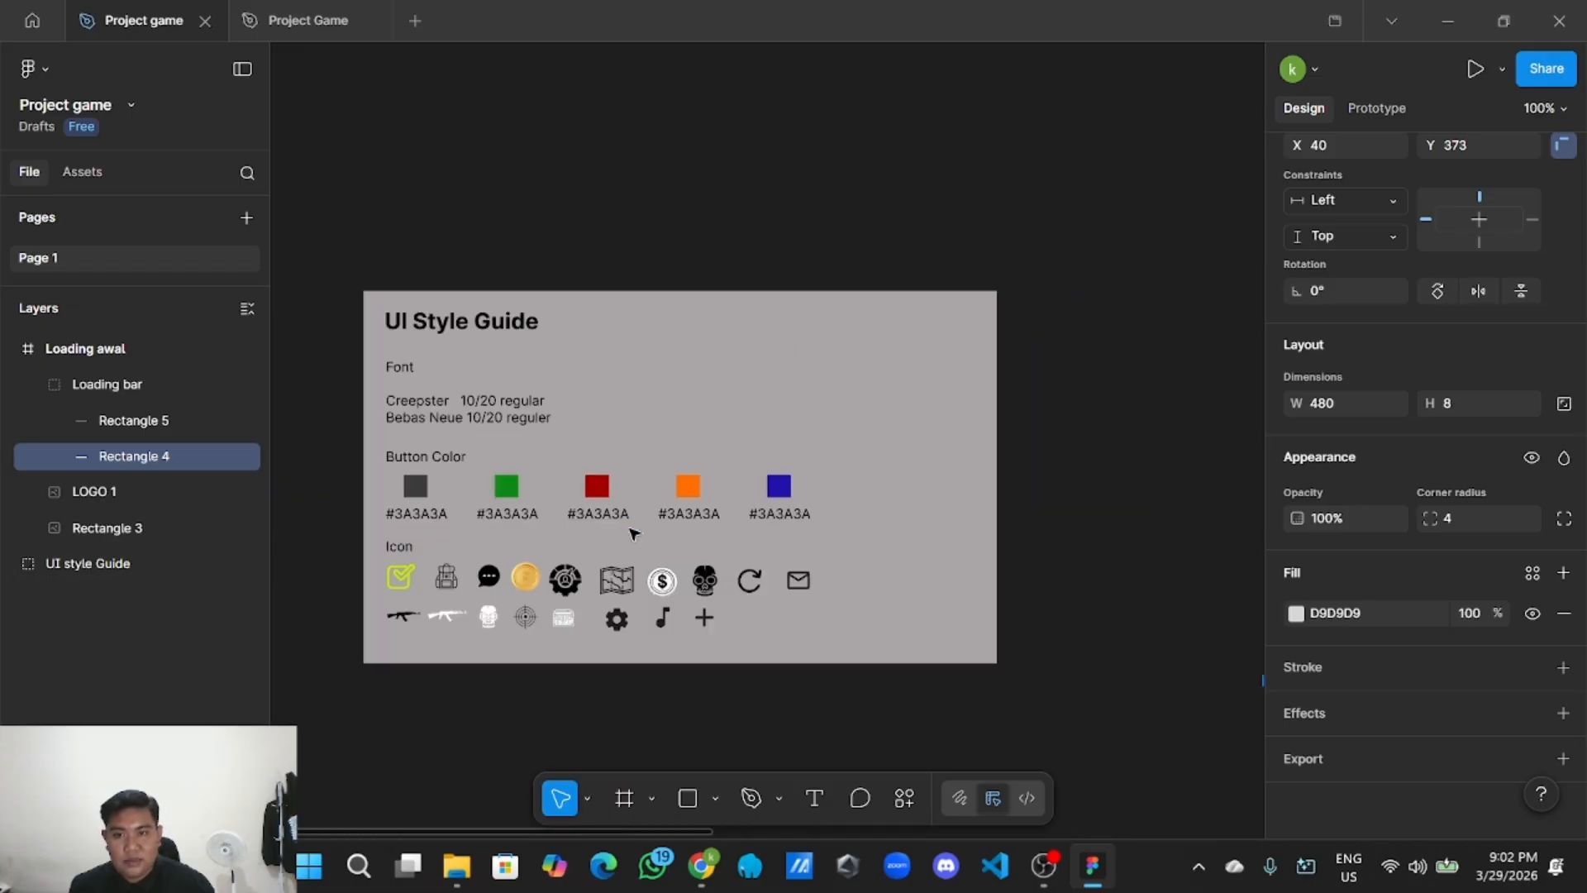
{"action": "scroll", "coordinate": [622, 534], "scroll_direction": "up", "scroll_amount": 1}
{"action": "left_click", "coordinate": [593, 481]}
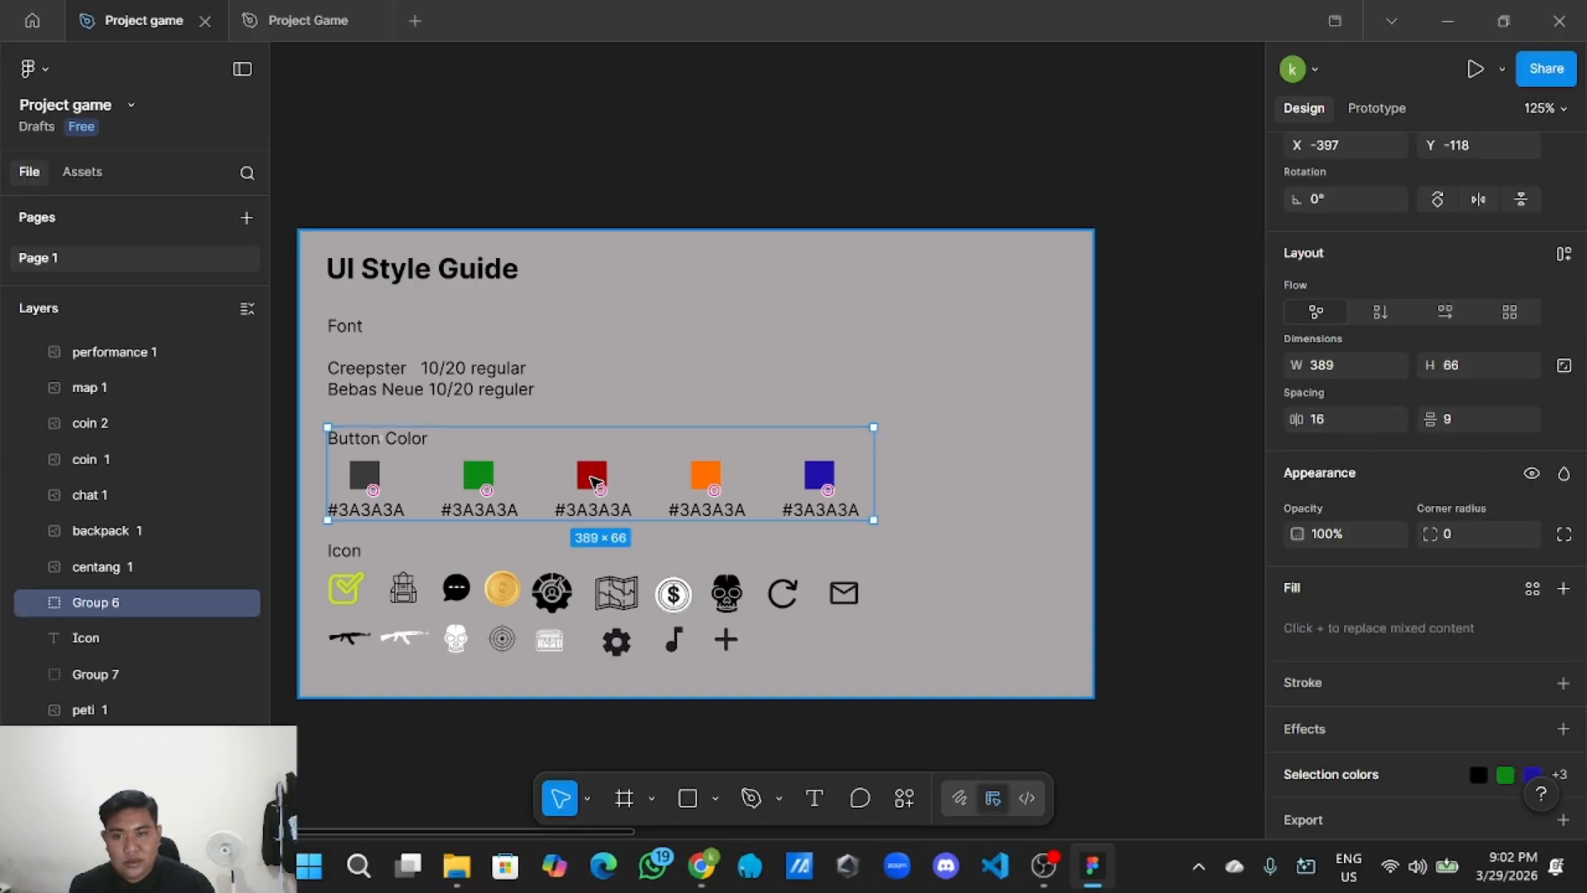
{"action": "double_click", "coordinate": [594, 481]}
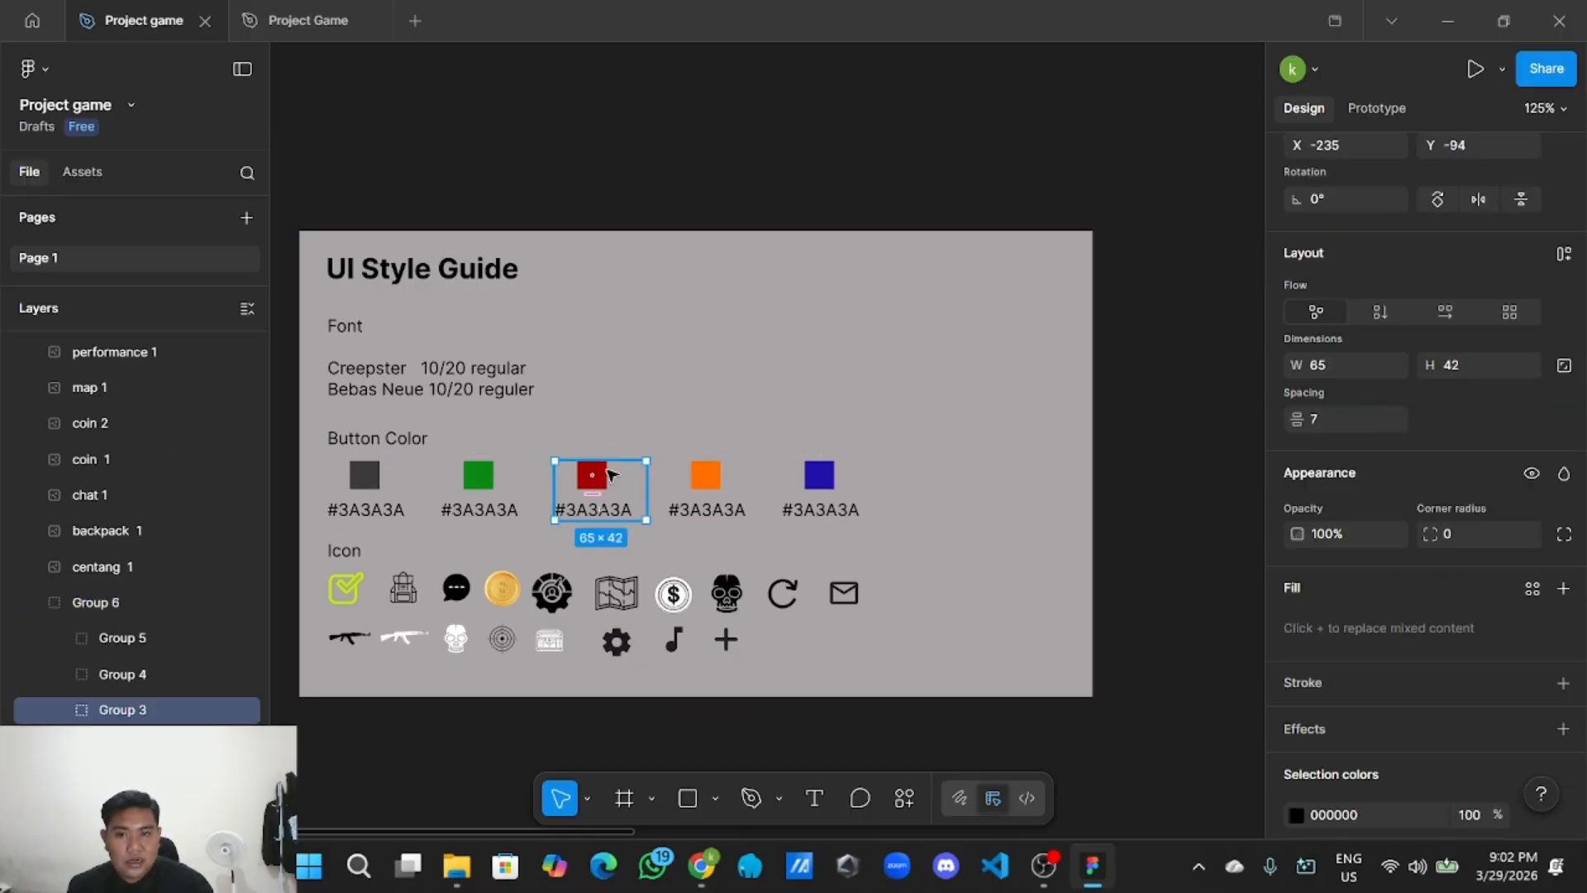
{"action": "scroll", "coordinate": [1405, 712], "scroll_direction": "down", "scroll_amount": 2}
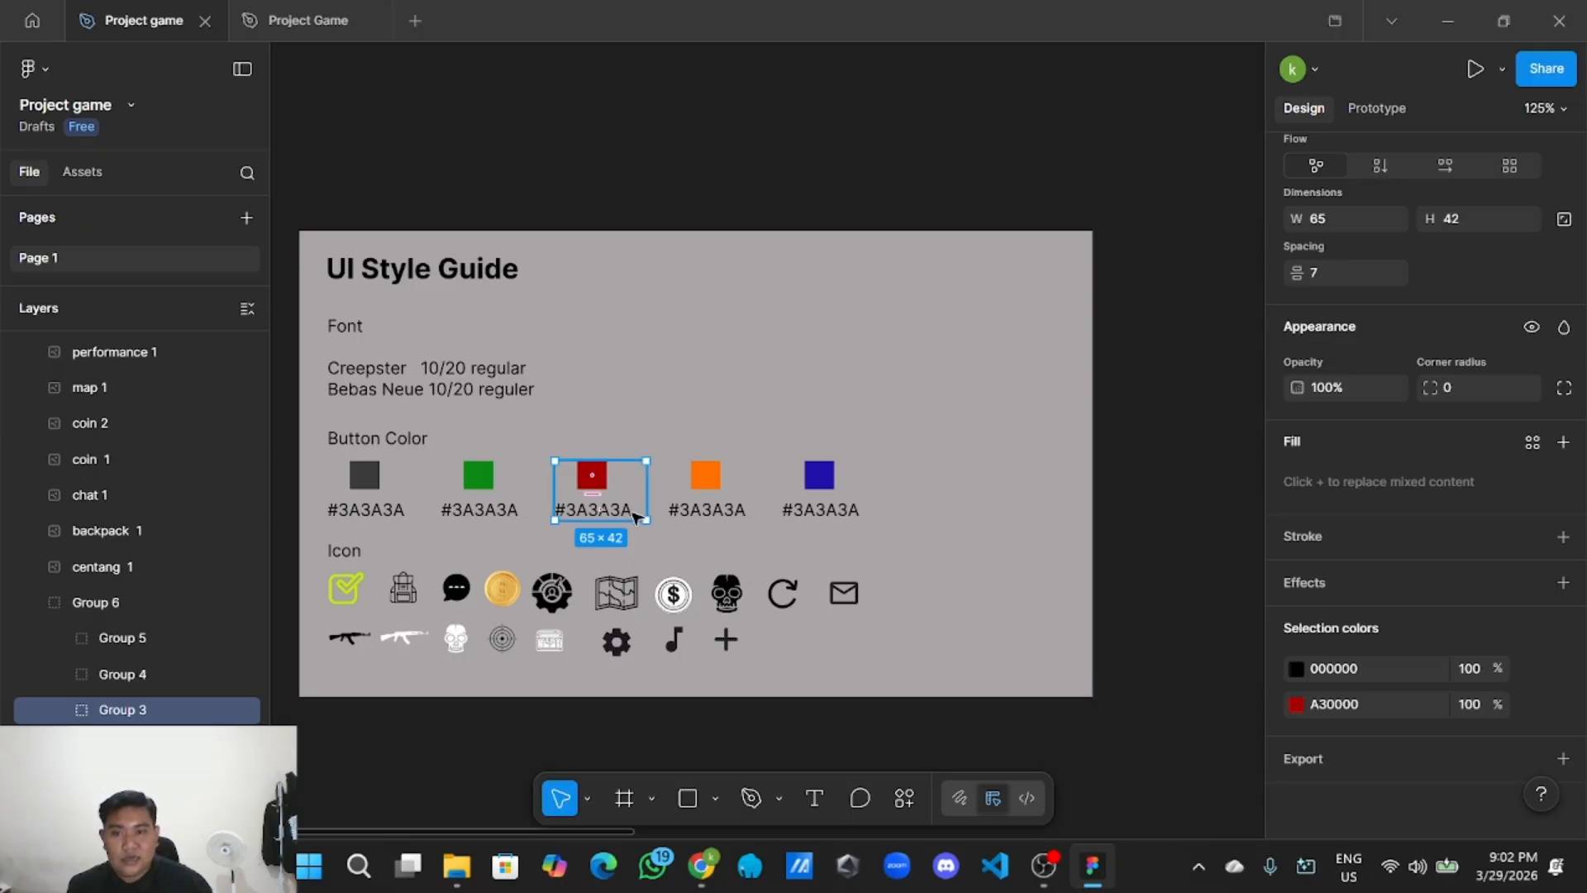
{"action": "left_click", "coordinate": [1371, 704]}
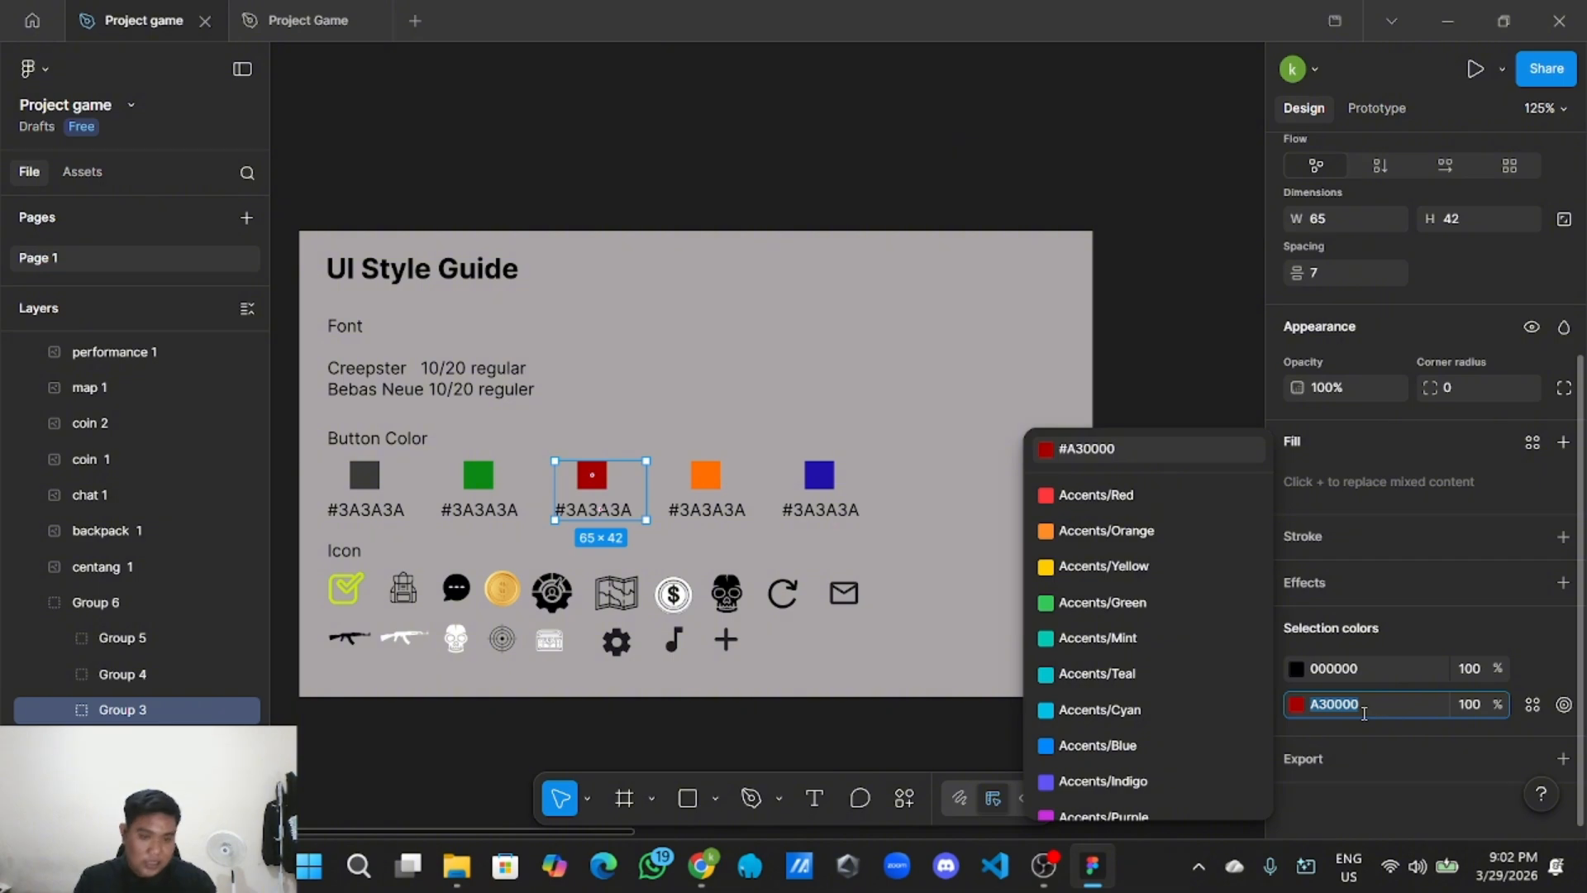
{"action": "left_click", "coordinate": [1193, 420]}
{"action": "scroll", "coordinate": [1193, 420], "scroll_direction": "down", "scroll_amount": 4}
{"action": "left_click_drag", "start_coordinate": [1135, 516], "coordinate": [801, 506]}
{"action": "left_click_drag", "start_coordinate": [986, 516], "coordinate": [831, 501]}
{"action": "scroll", "coordinate": [832, 500], "scroll_direction": "up", "scroll_amount": 3}
{"action": "left_click_drag", "start_coordinate": [946, 571], "coordinate": [772, 560]}
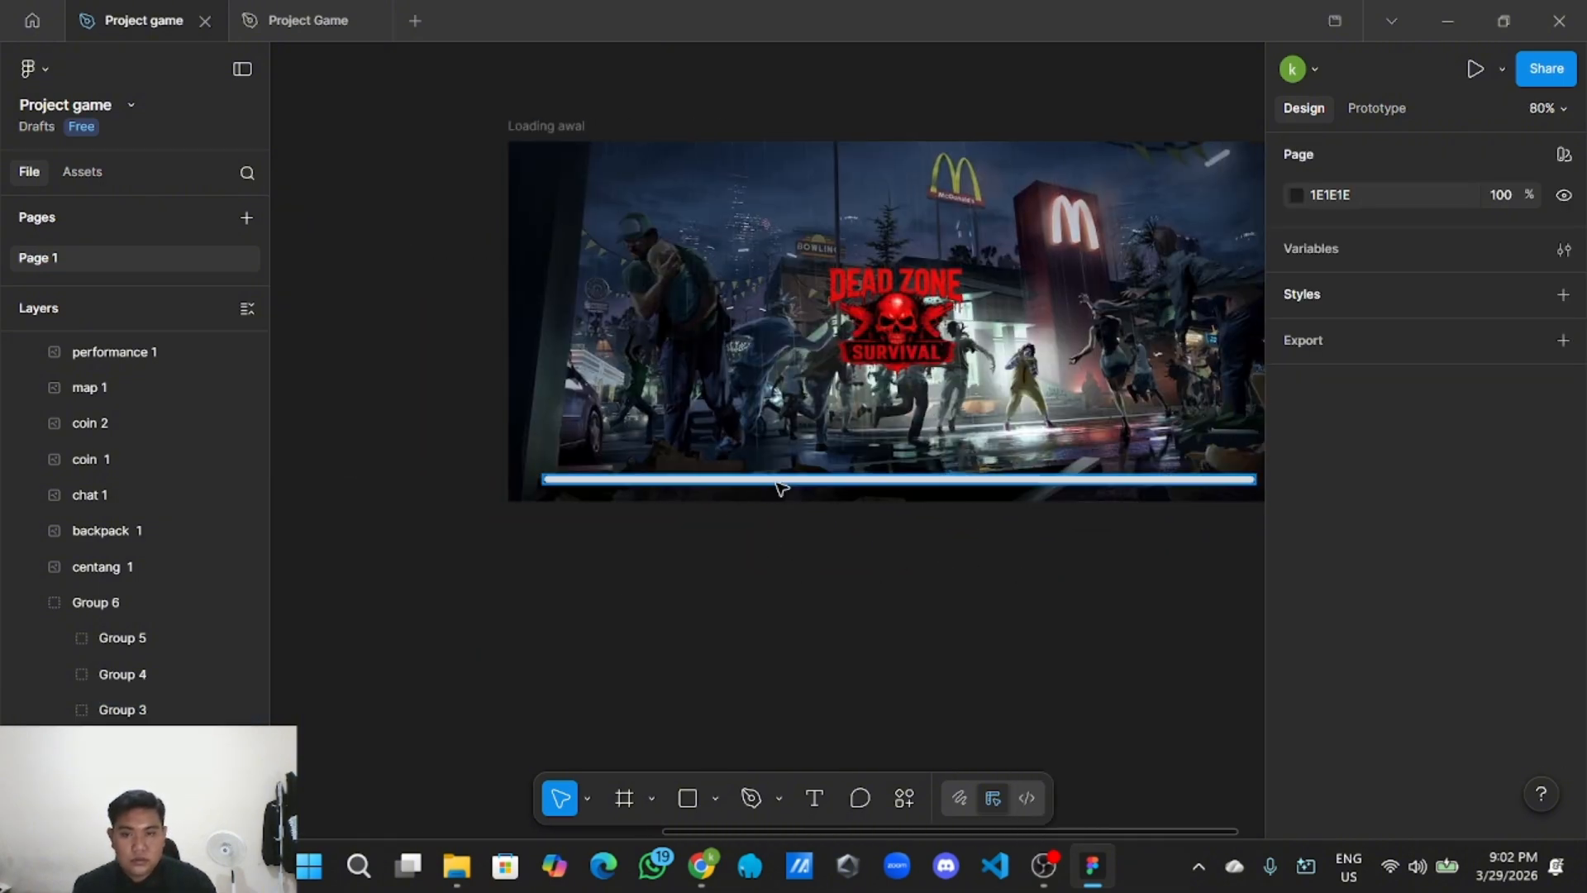
Fill the loading bar's progress rectangle with red C00000.
{"action": "left_click", "coordinate": [780, 488]}
{"action": "double_click", "coordinate": [780, 487]}
{"action": "scroll", "coordinate": [1376, 587], "scroll_direction": "down", "scroll_amount": 3}
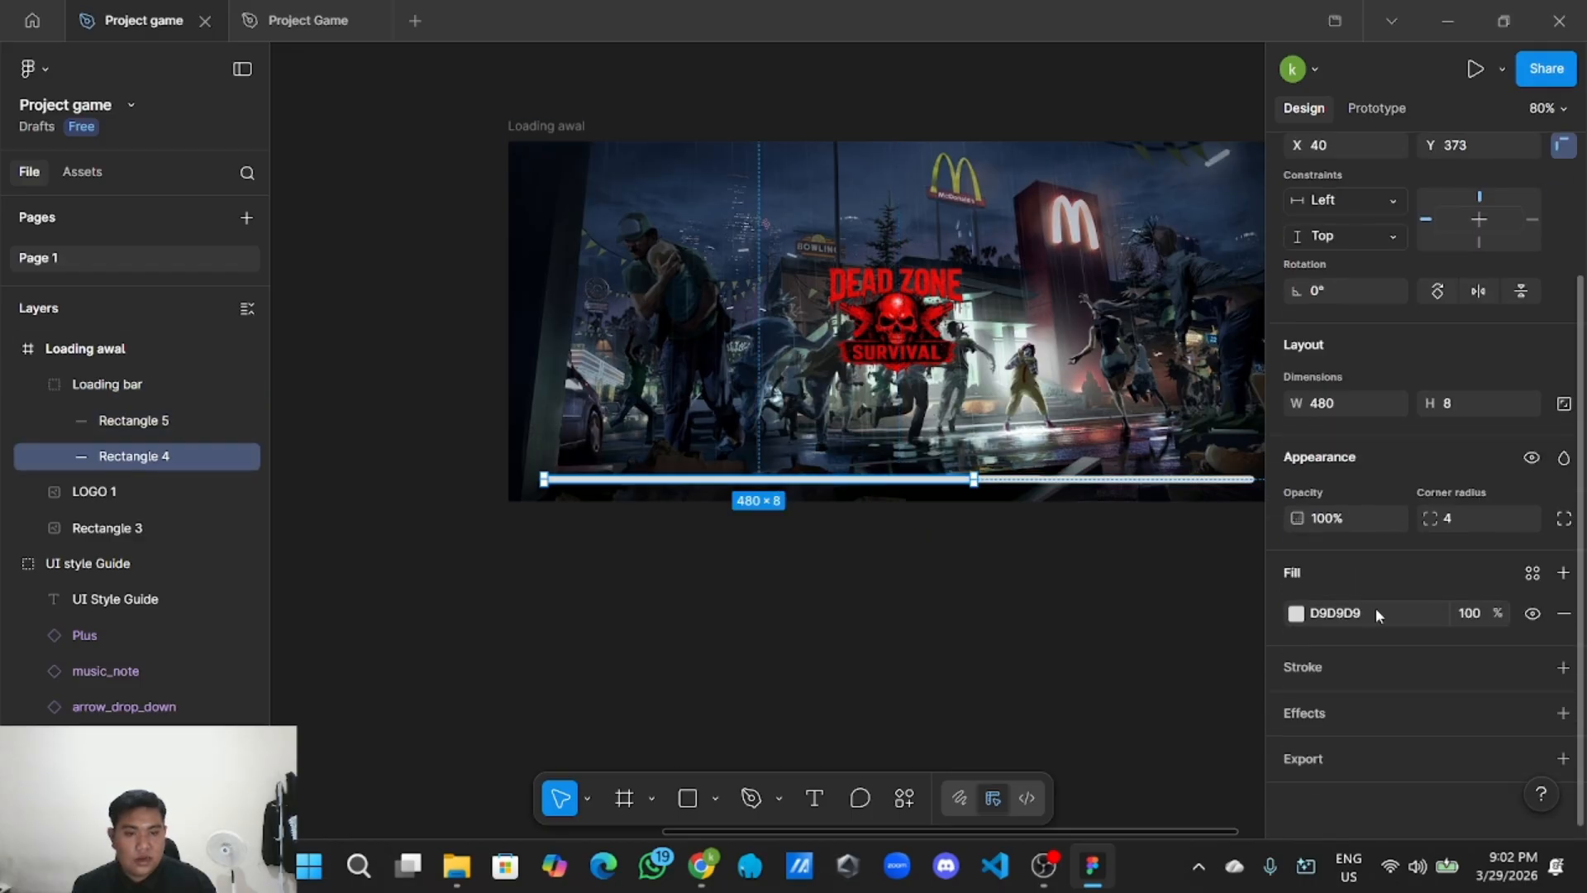
{"action": "left_click", "coordinate": [1375, 607]}
{"action": "type", "text": "C00000"}
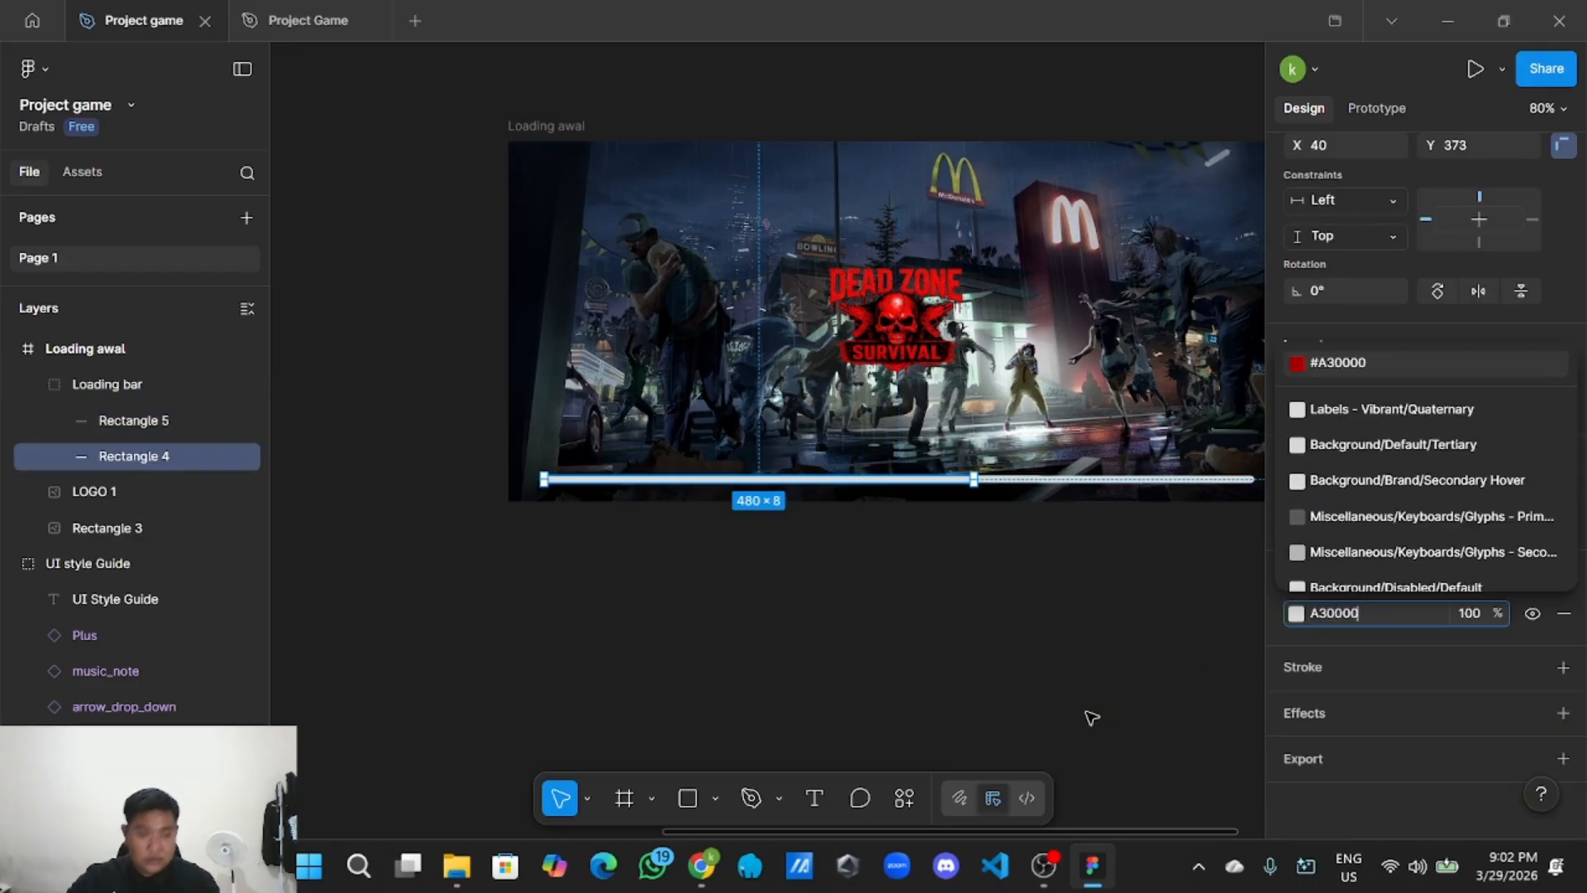
{"action": "key", "text": "Return"}
{"action": "left_click", "coordinate": [839, 702]}
{"action": "scroll", "coordinate": [900, 644], "scroll_direction": "down", "scroll_amount": 2}
{"action": "scroll", "coordinate": [851, 612], "scroll_direction": "up", "scroll_amount": 3}
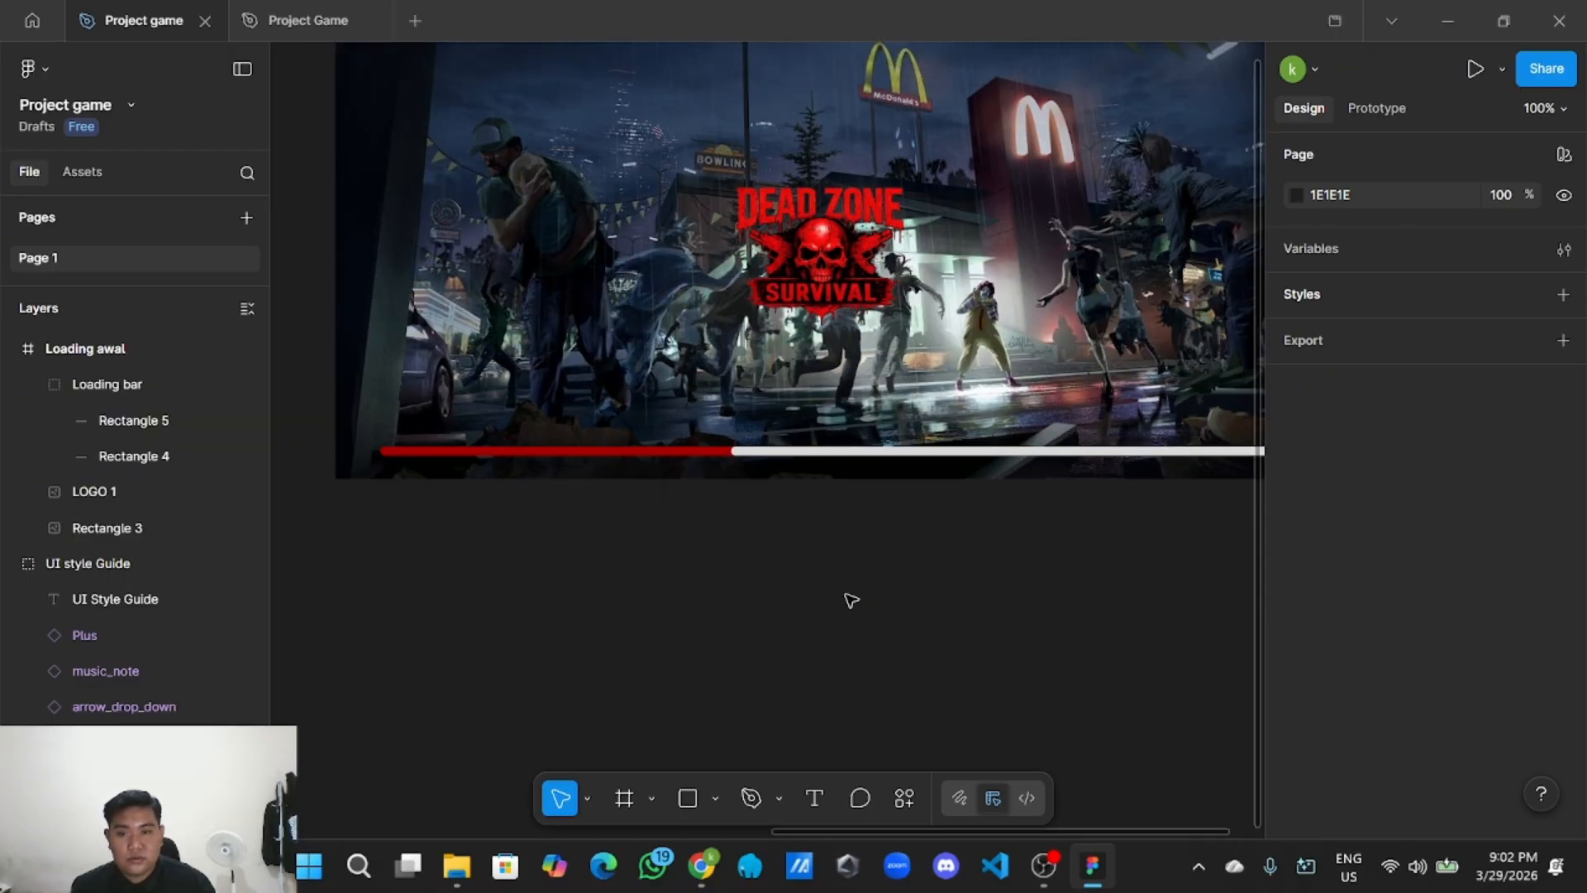
Move Rectangle 4 above Rectangle 5 so the red segment sits over the white track.
{"action": "left_click", "coordinate": [772, 457]}
{"action": "scroll", "coordinate": [773, 491], "scroll_direction": "down", "scroll_amount": 2}
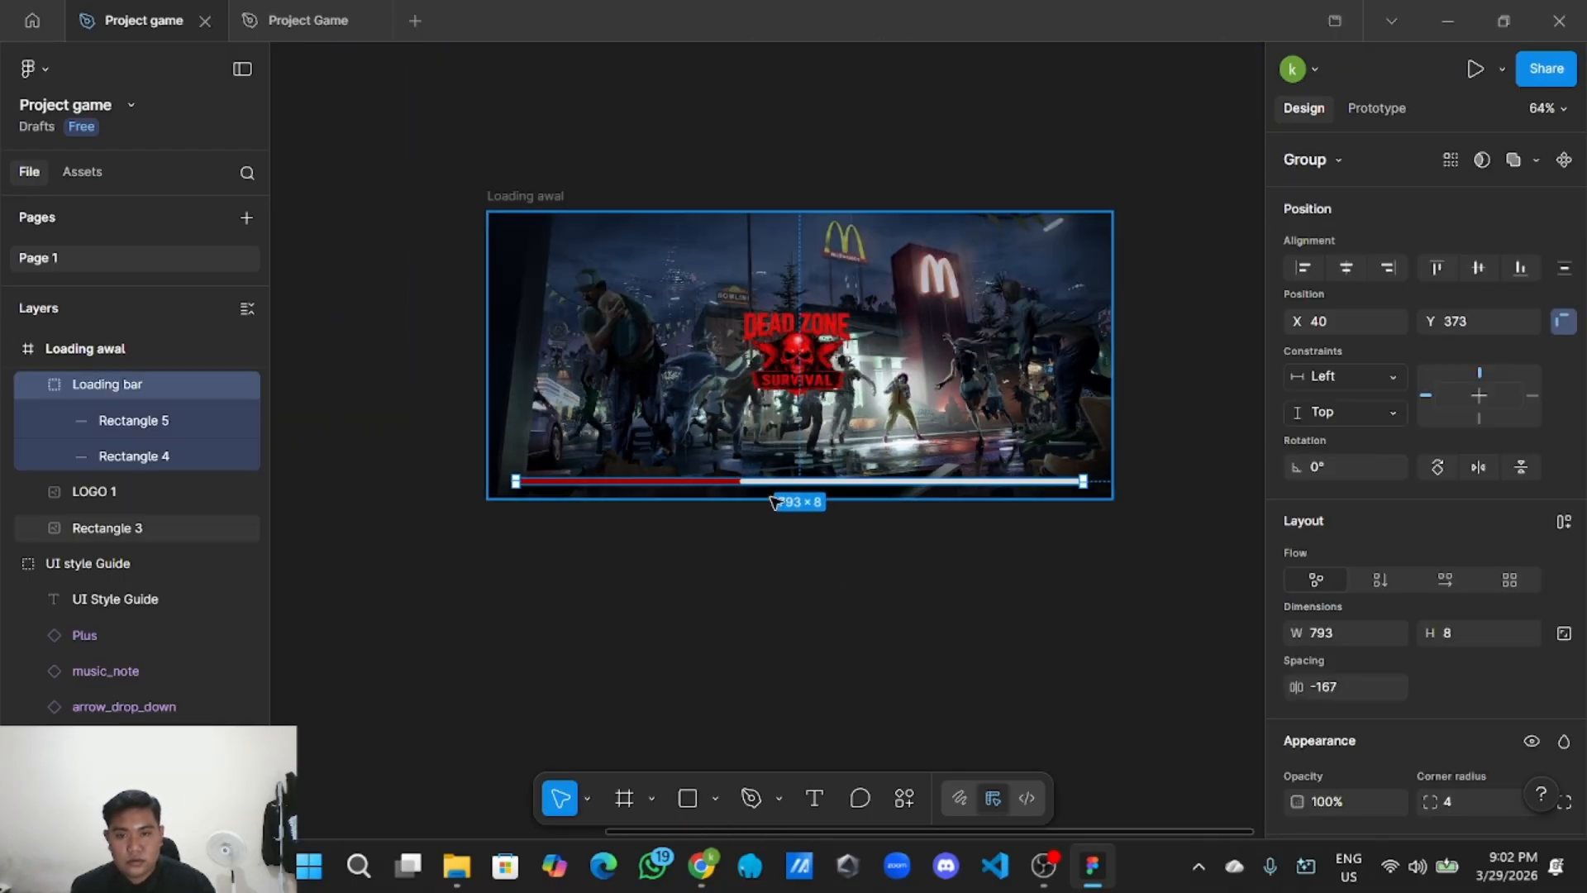
{"action": "scroll", "coordinate": [774, 496], "scroll_direction": "up", "scroll_amount": 3}
{"action": "double_click", "coordinate": [736, 473]}
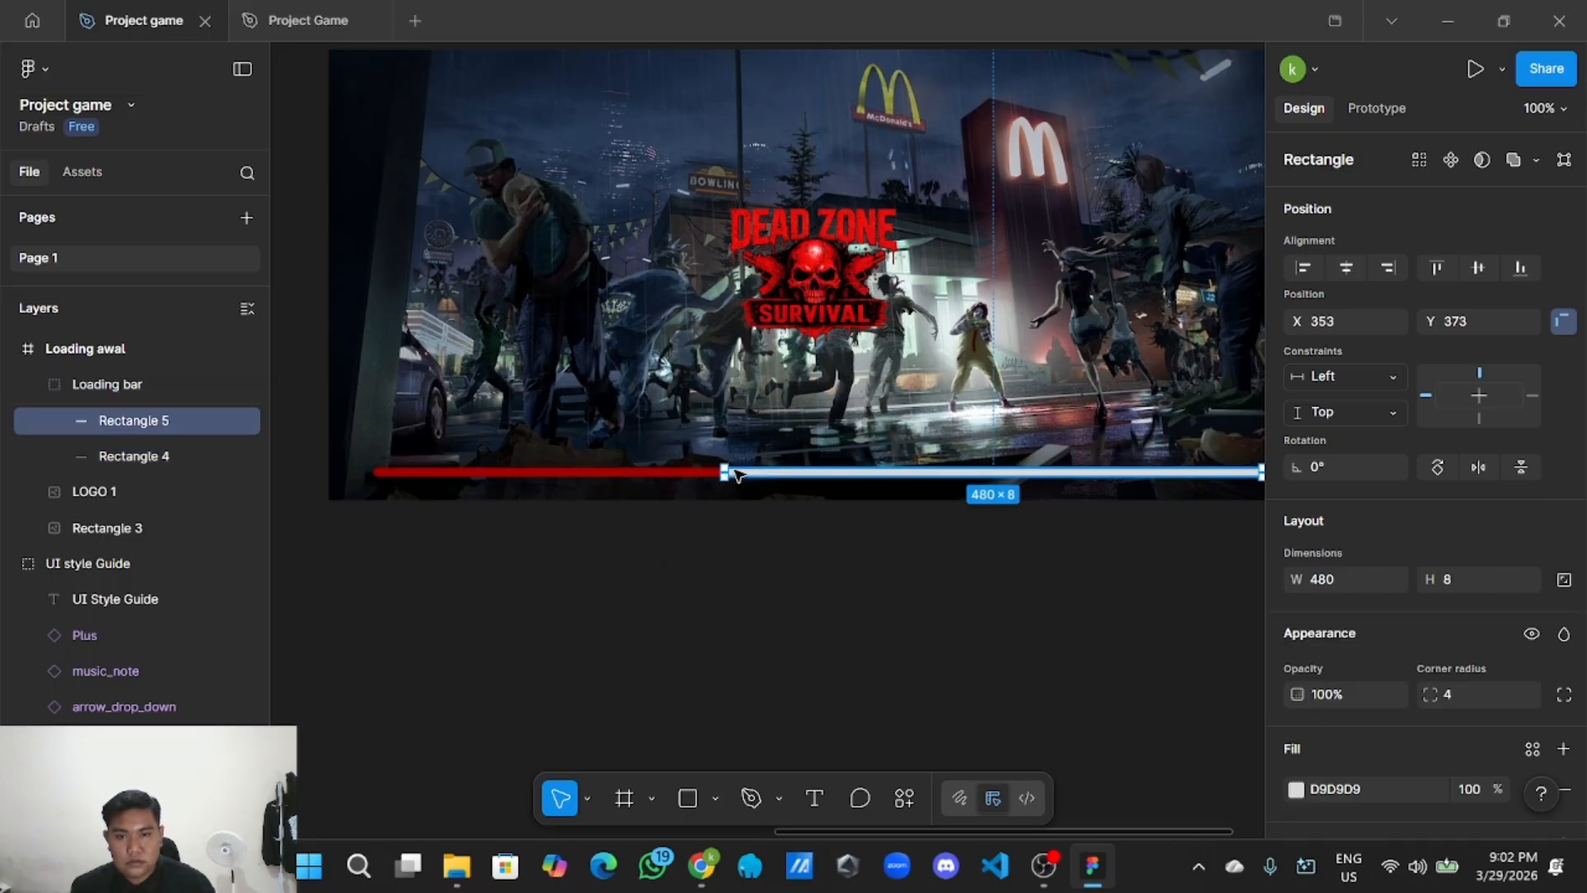
{"action": "left_click_drag", "start_coordinate": [116, 455], "coordinate": [140, 405]}
{"action": "left_click", "coordinate": [694, 641]}
{"action": "scroll", "coordinate": [695, 641], "scroll_direction": "down", "scroll_amount": 2}
{"action": "scroll", "coordinate": [780, 580], "scroll_direction": "down", "scroll_amount": 2}
{"action": "left_click_drag", "start_coordinate": [806, 517], "coordinate": [741, 573]}
{"action": "scroll", "coordinate": [758, 507], "scroll_direction": "up", "scroll_amount": 2}
{"action": "left_click_drag", "start_coordinate": [775, 491], "coordinate": [795, 592]}
{"action": "scroll", "coordinate": [730, 587], "scroll_direction": "up", "scroll_amount": 1}
{"action": "scroll", "coordinate": [731, 579], "scroll_direction": "down", "scroll_amount": 2}
{"action": "scroll", "coordinate": [802, 576], "scroll_direction": "down", "scroll_amount": 1}
{"action": "scroll", "coordinate": [801, 573], "scroll_direction": "up", "scroll_amount": 2}
{"action": "scroll", "coordinate": [801, 574], "scroll_direction": "down", "scroll_amount": 2}
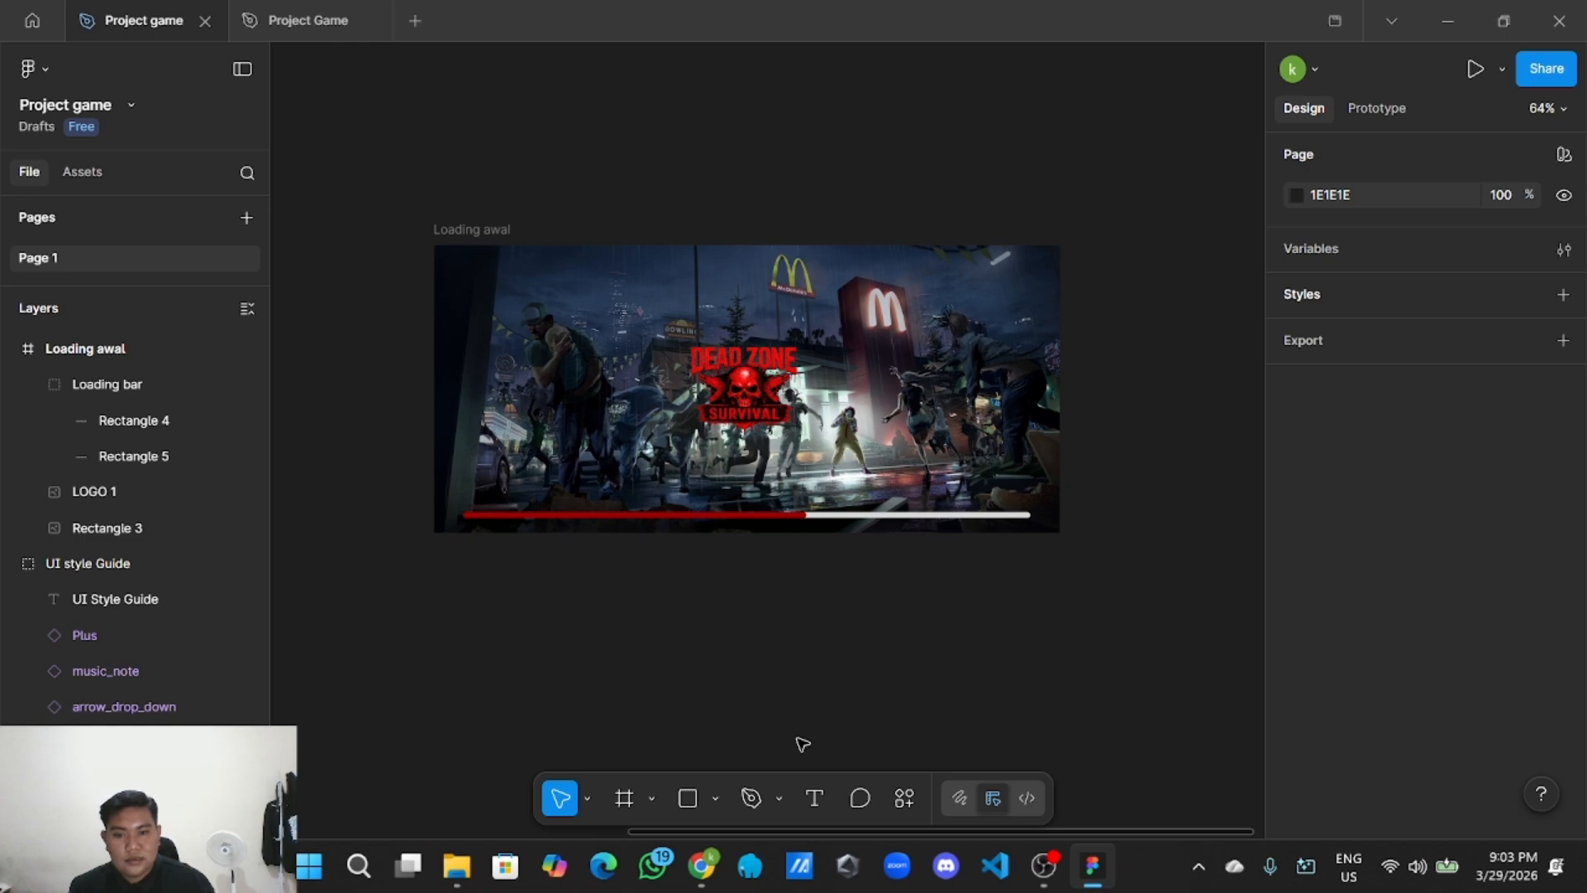
Add a 'Loading...' text label just below the Loading awal frame.
{"action": "left_click", "coordinate": [815, 800]}
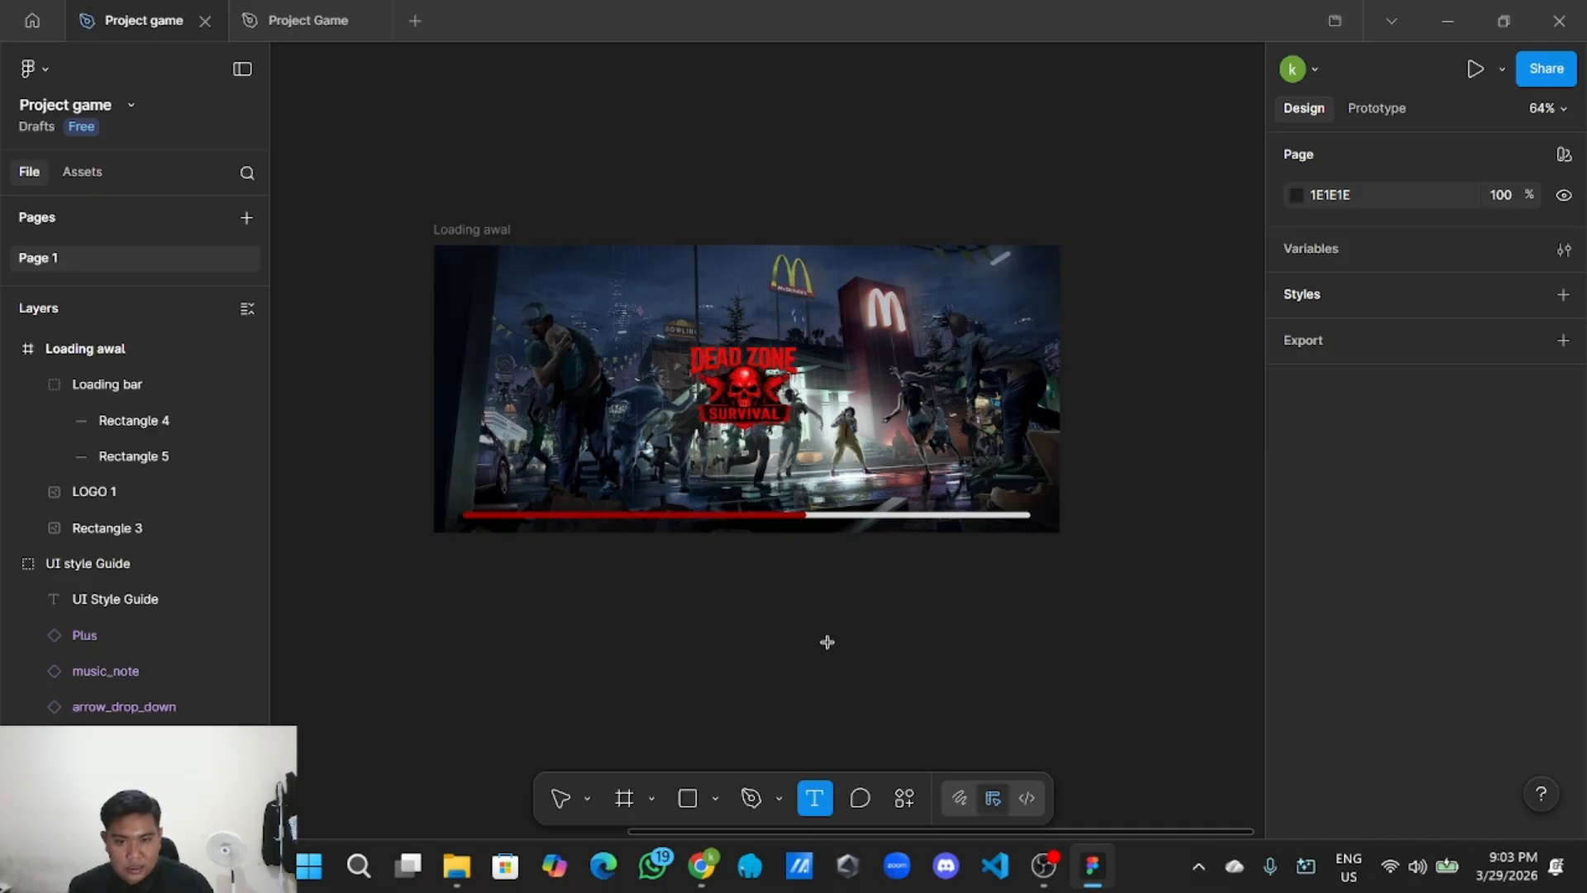
{"action": "left_click", "coordinate": [828, 642]}
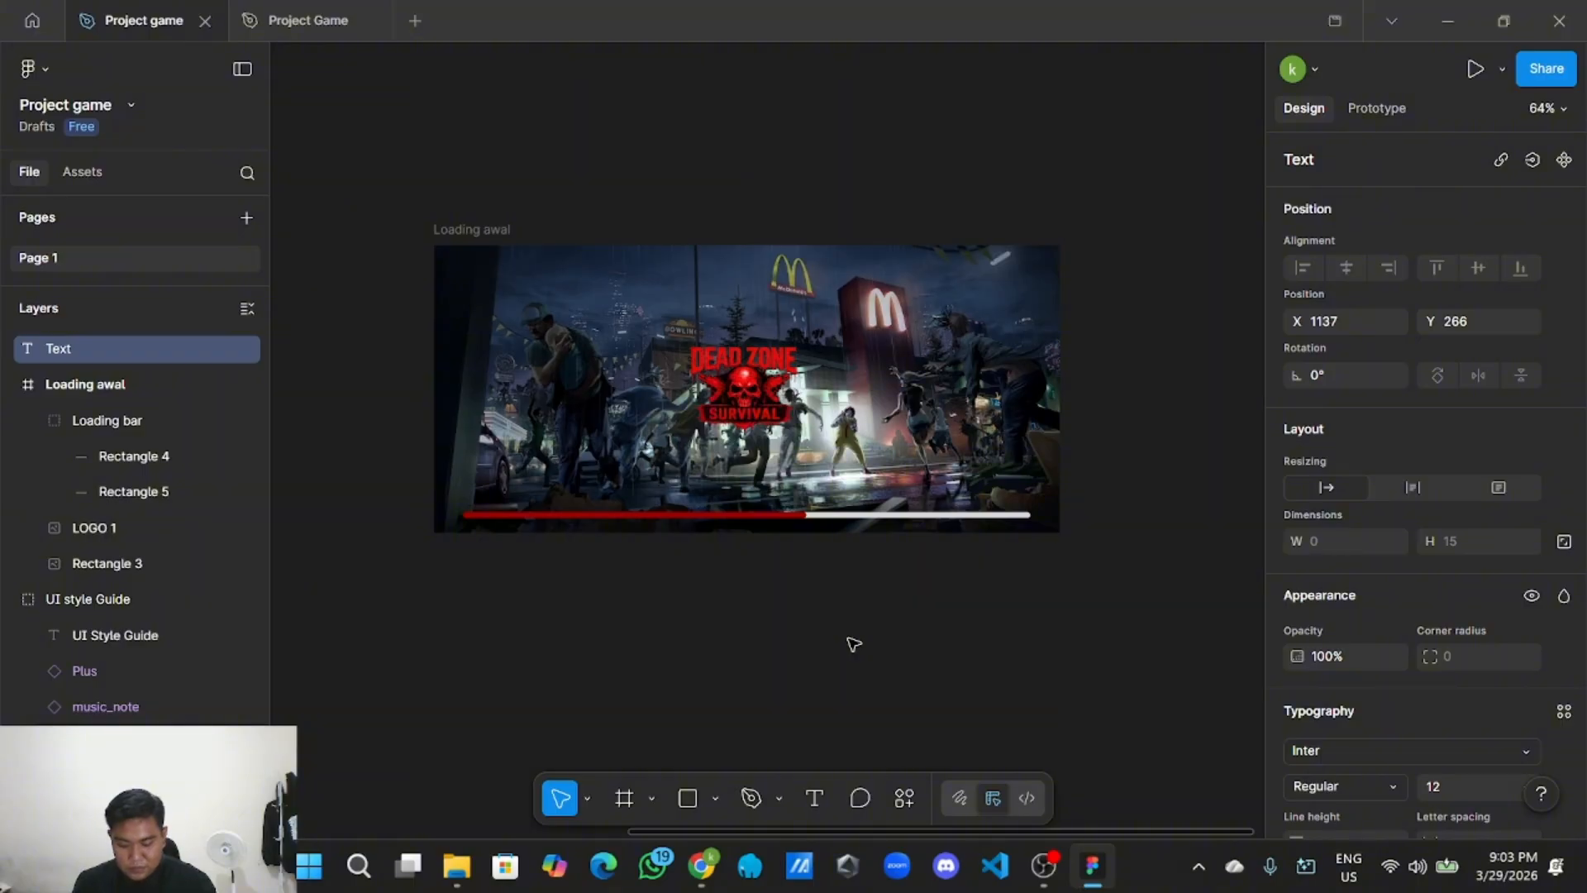
{"action": "type", "text": "Loading..."}
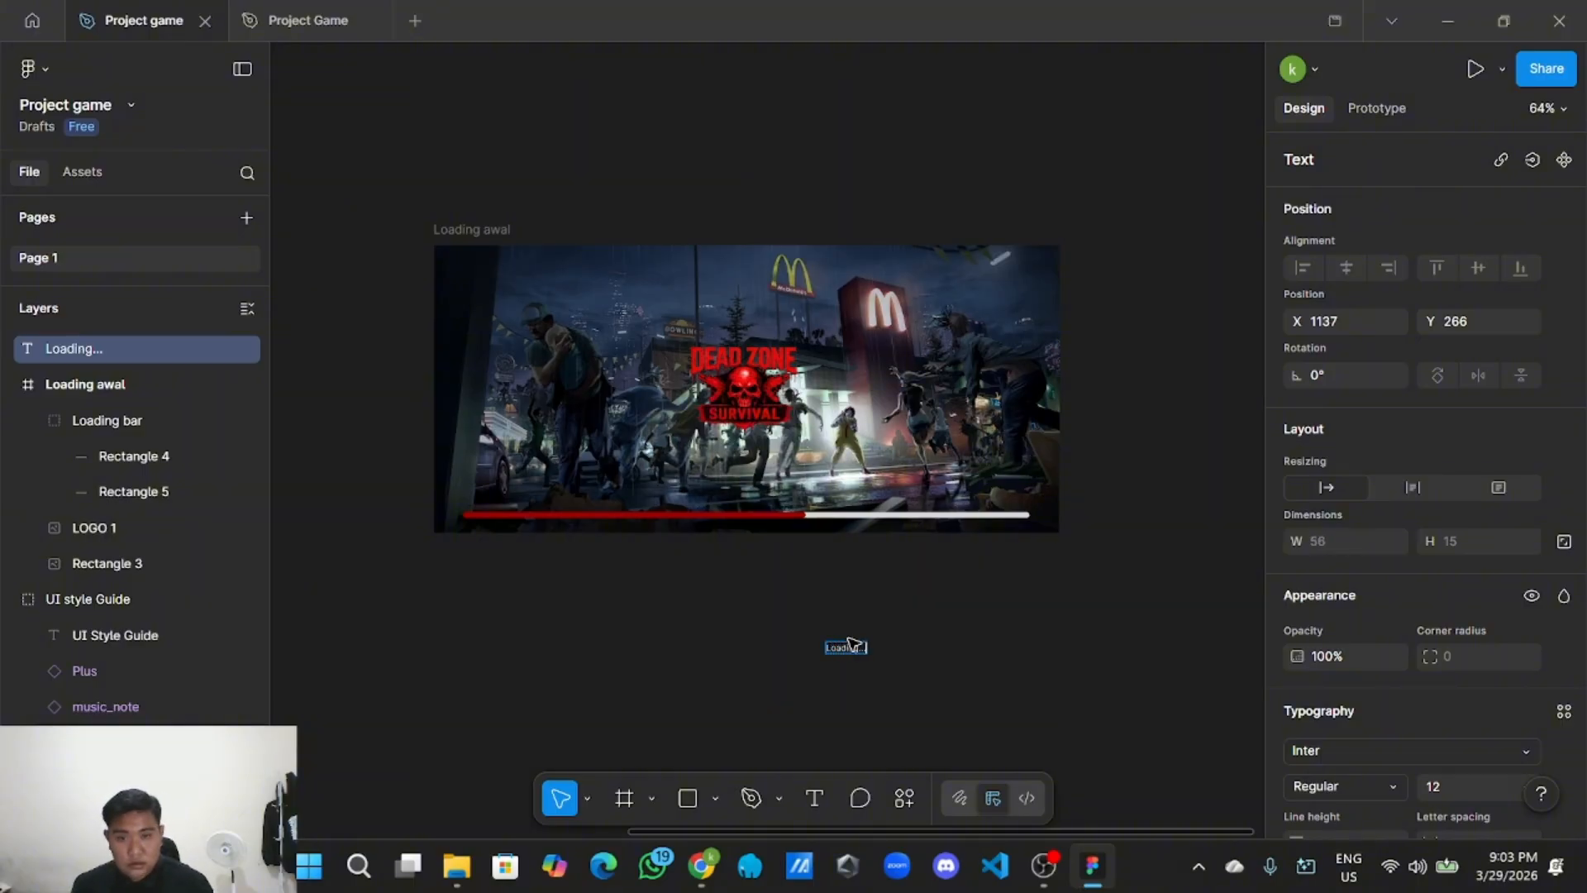
{"action": "scroll", "coordinate": [889, 655], "scroll_direction": "up", "scroll_amount": 5}
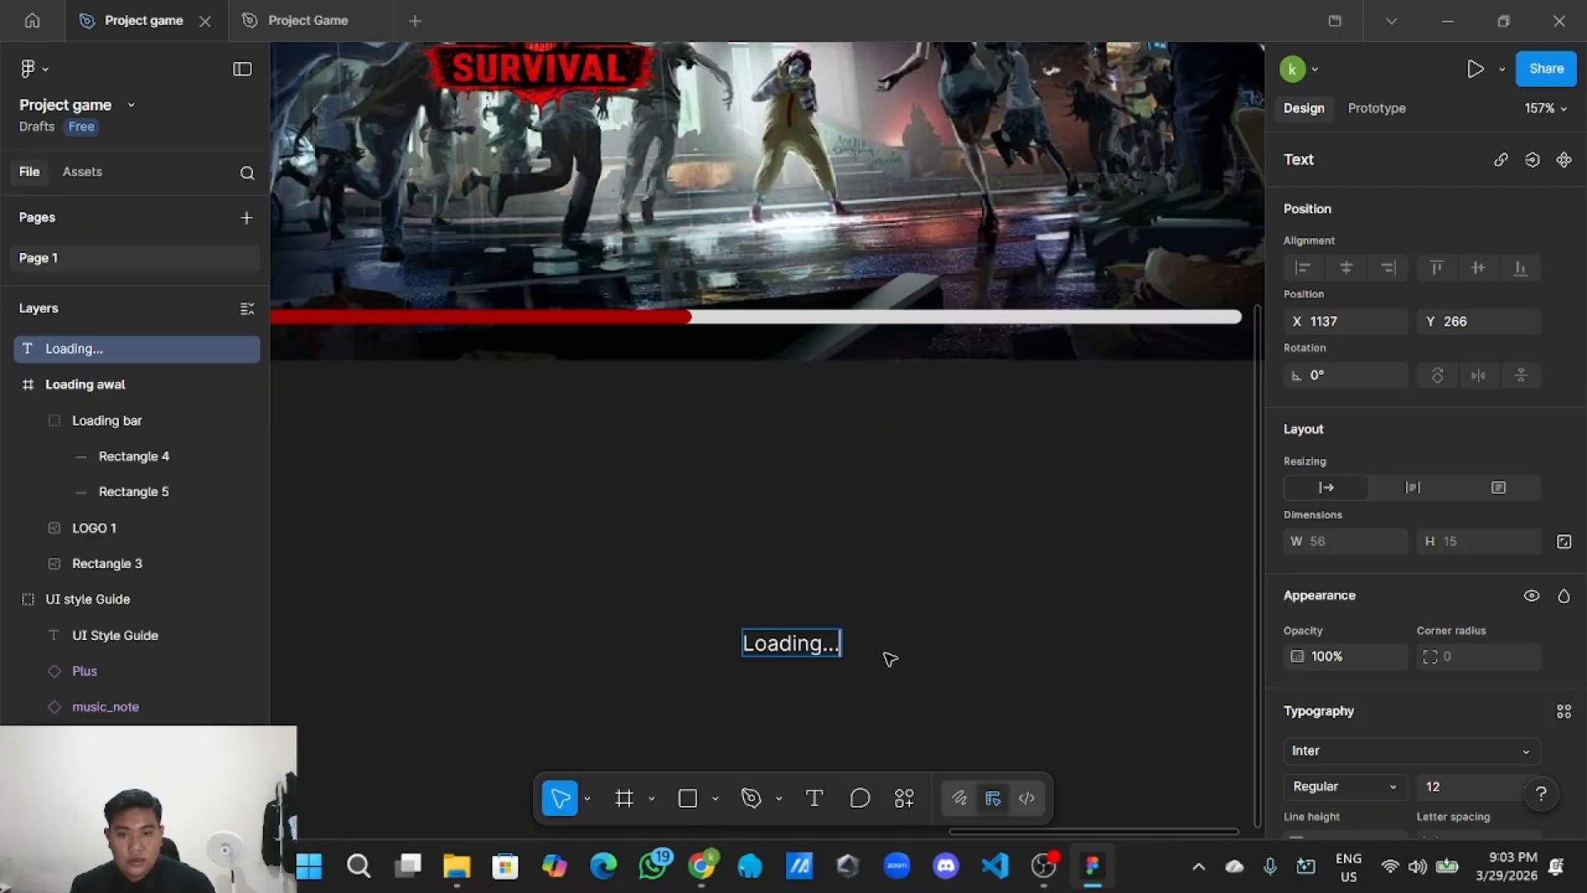
{"action": "scroll", "coordinate": [889, 659], "scroll_direction": "down", "scroll_amount": 2}
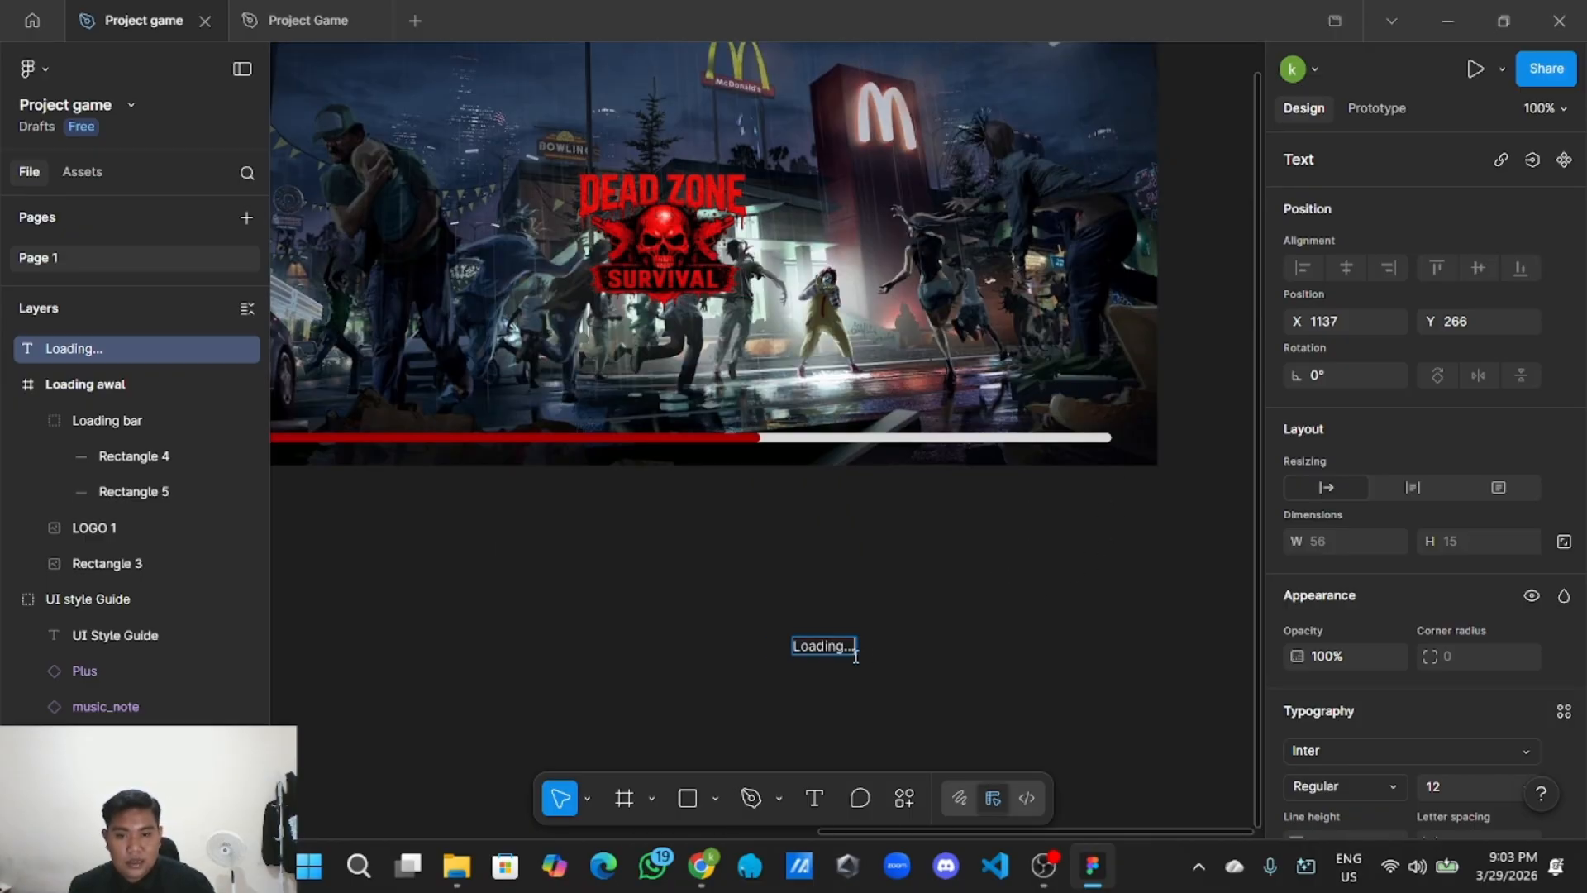
{"action": "key", "text": "Escape"}
{"action": "left_click", "coordinate": [871, 693]}
Check the fonts in the UI Style Guide, then return to the Loading awal frame.
{"action": "scroll", "coordinate": [865, 688], "scroll_direction": "down", "scroll_amount": 5}
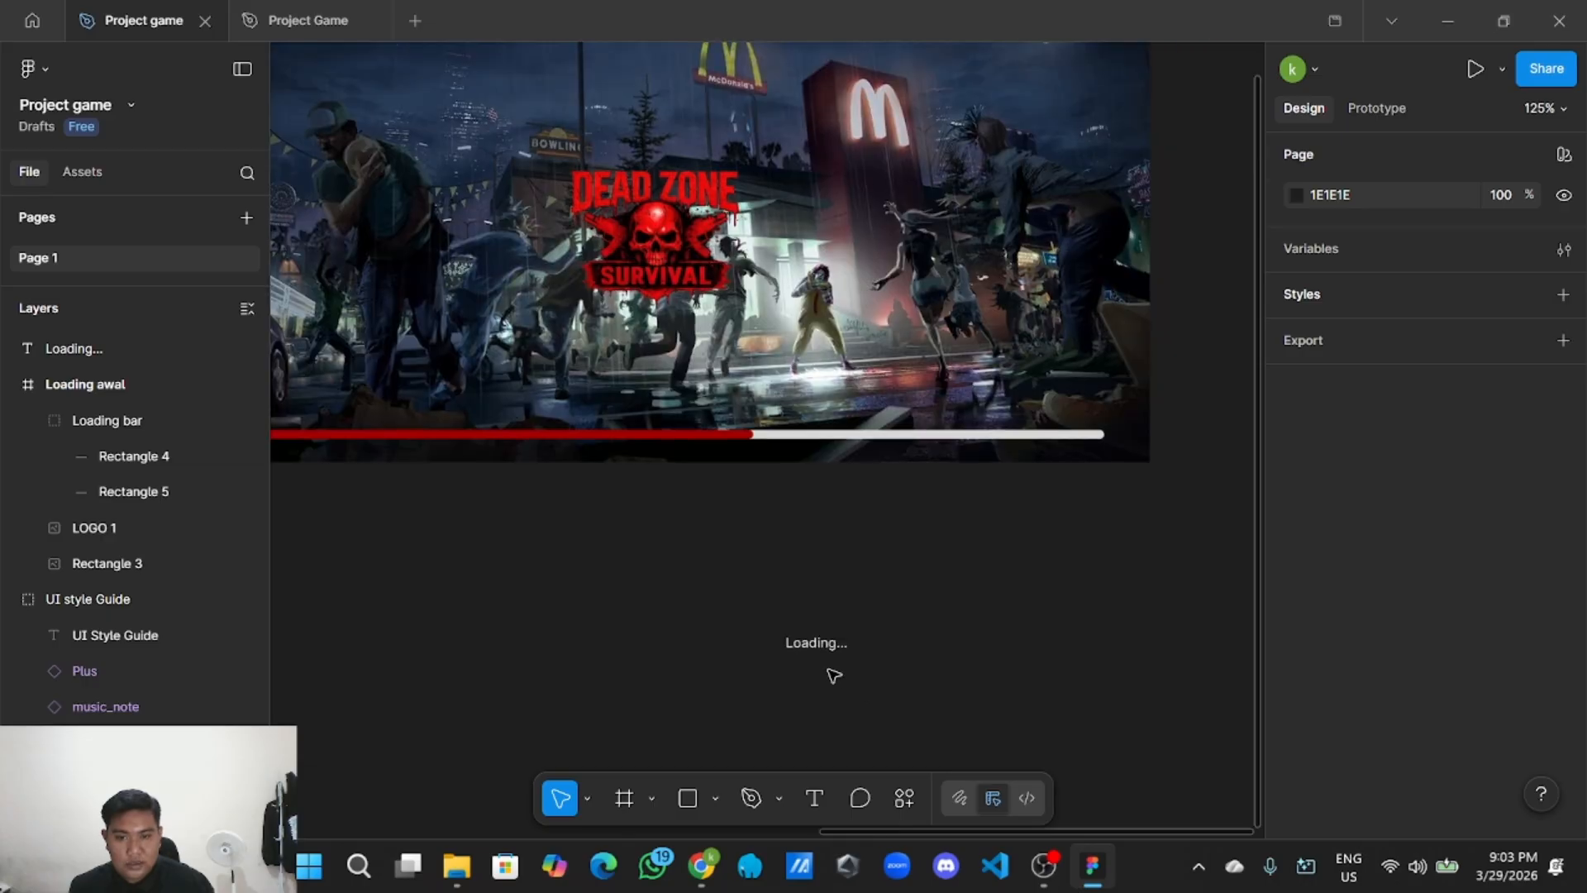
{"action": "left_click_drag", "start_coordinate": [826, 670], "coordinate": [1368, 681]}
{"action": "left_click", "coordinate": [659, 525]}
{"action": "scroll", "coordinate": [658, 524], "scroll_direction": "up", "scroll_amount": 5}
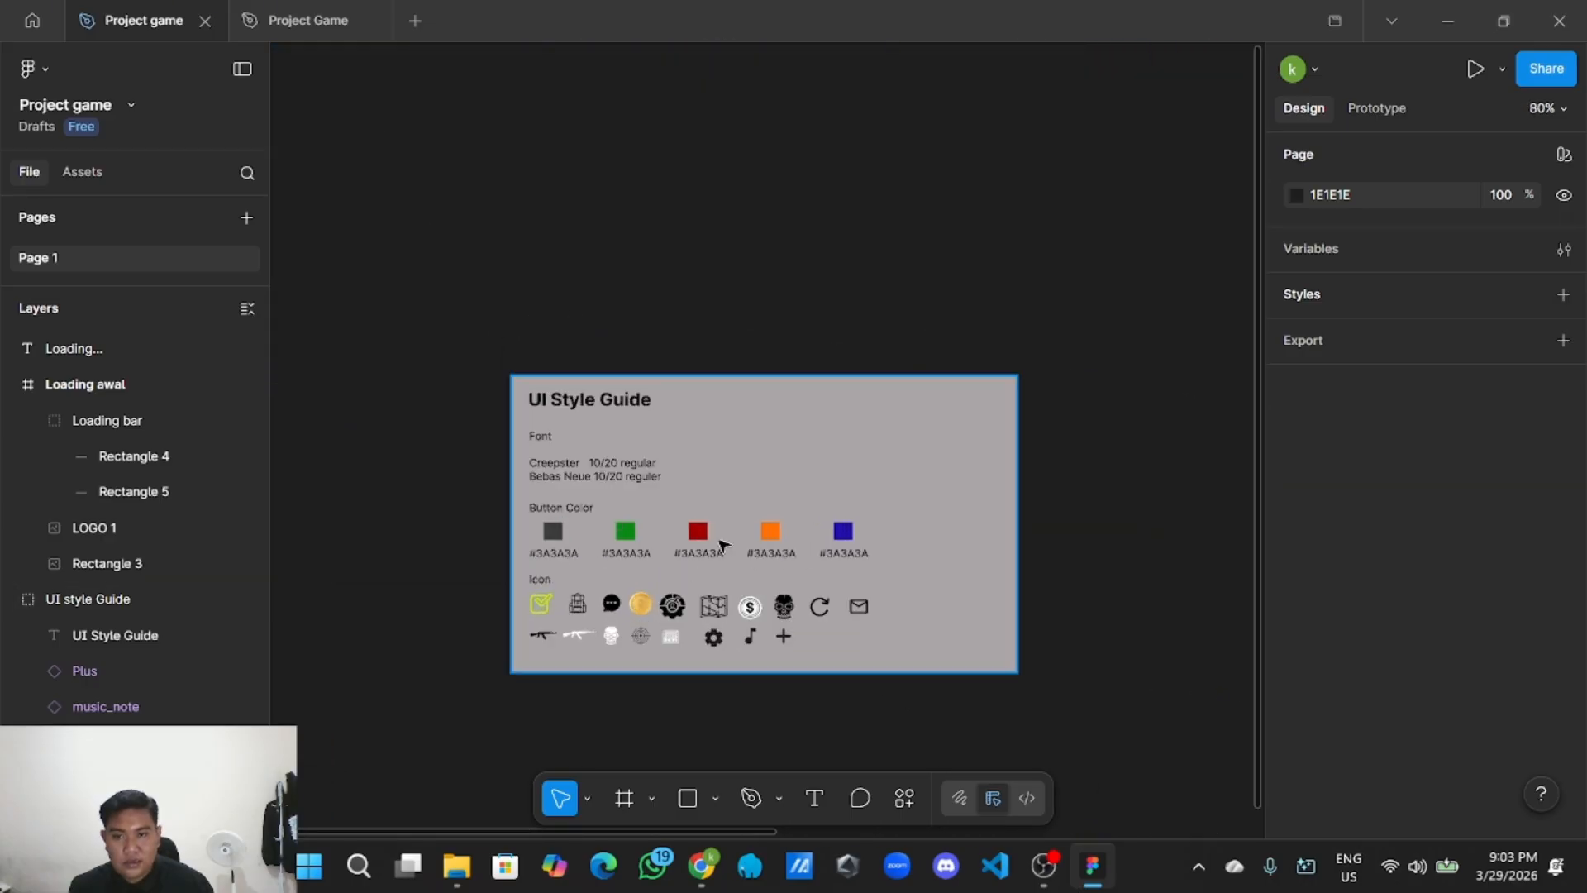
{"action": "scroll", "coordinate": [444, 427], "scroll_direction": "down", "scroll_amount": 5}
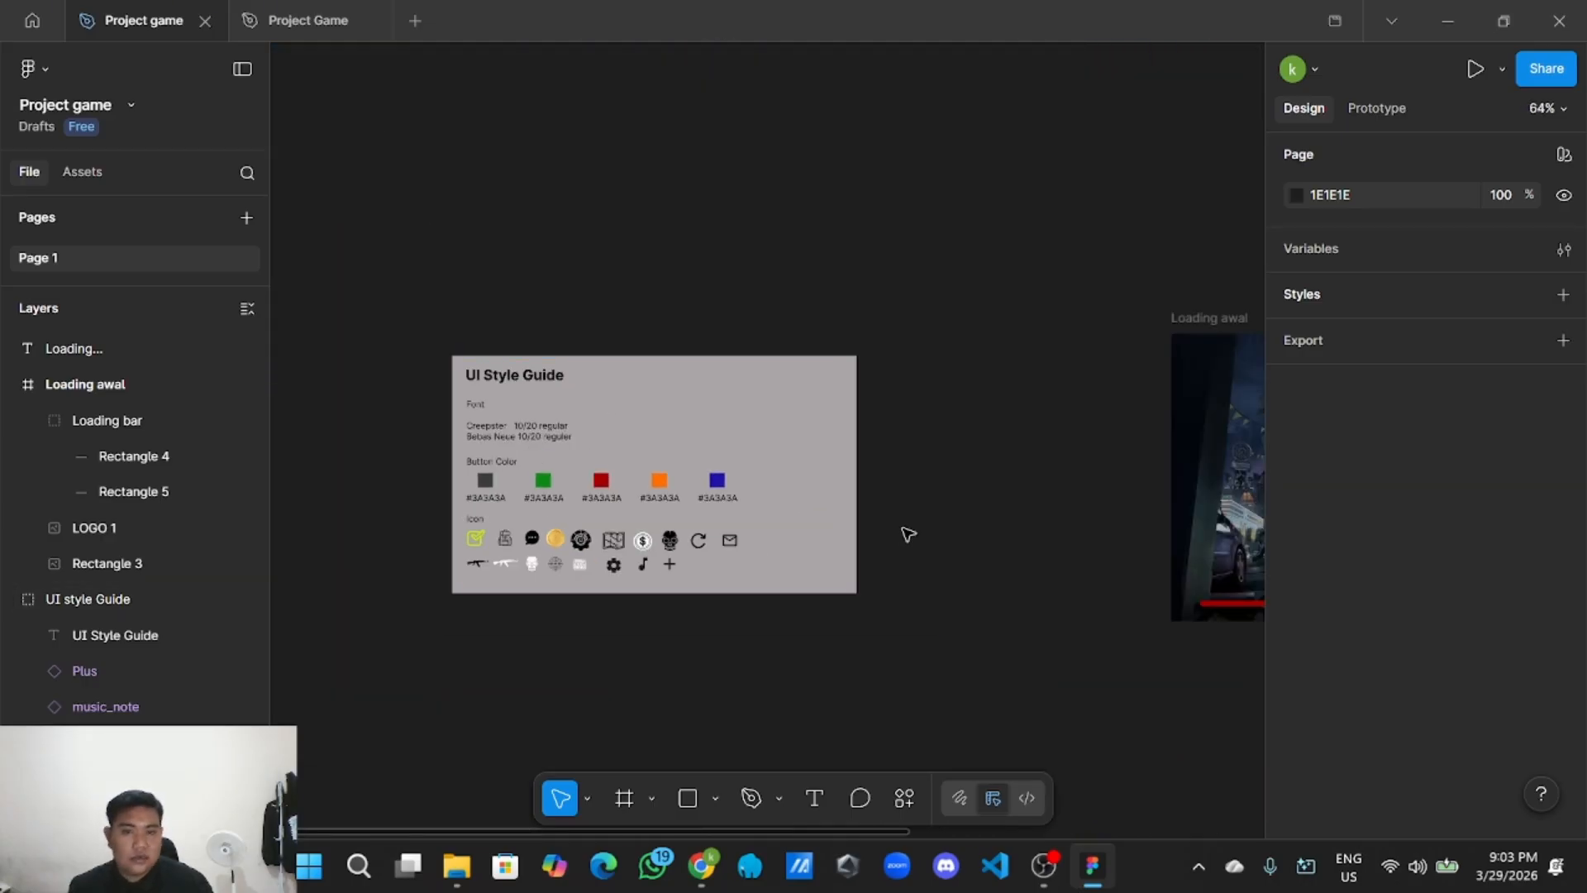
{"action": "scroll", "coordinate": [910, 535], "scroll_direction": "down", "scroll_amount": 2}
{"action": "scroll", "coordinate": [995, 556], "scroll_direction": "up", "scroll_amount": 2}
{"action": "scroll", "coordinate": [541, 387], "scroll_direction": "up", "scroll_amount": 2}
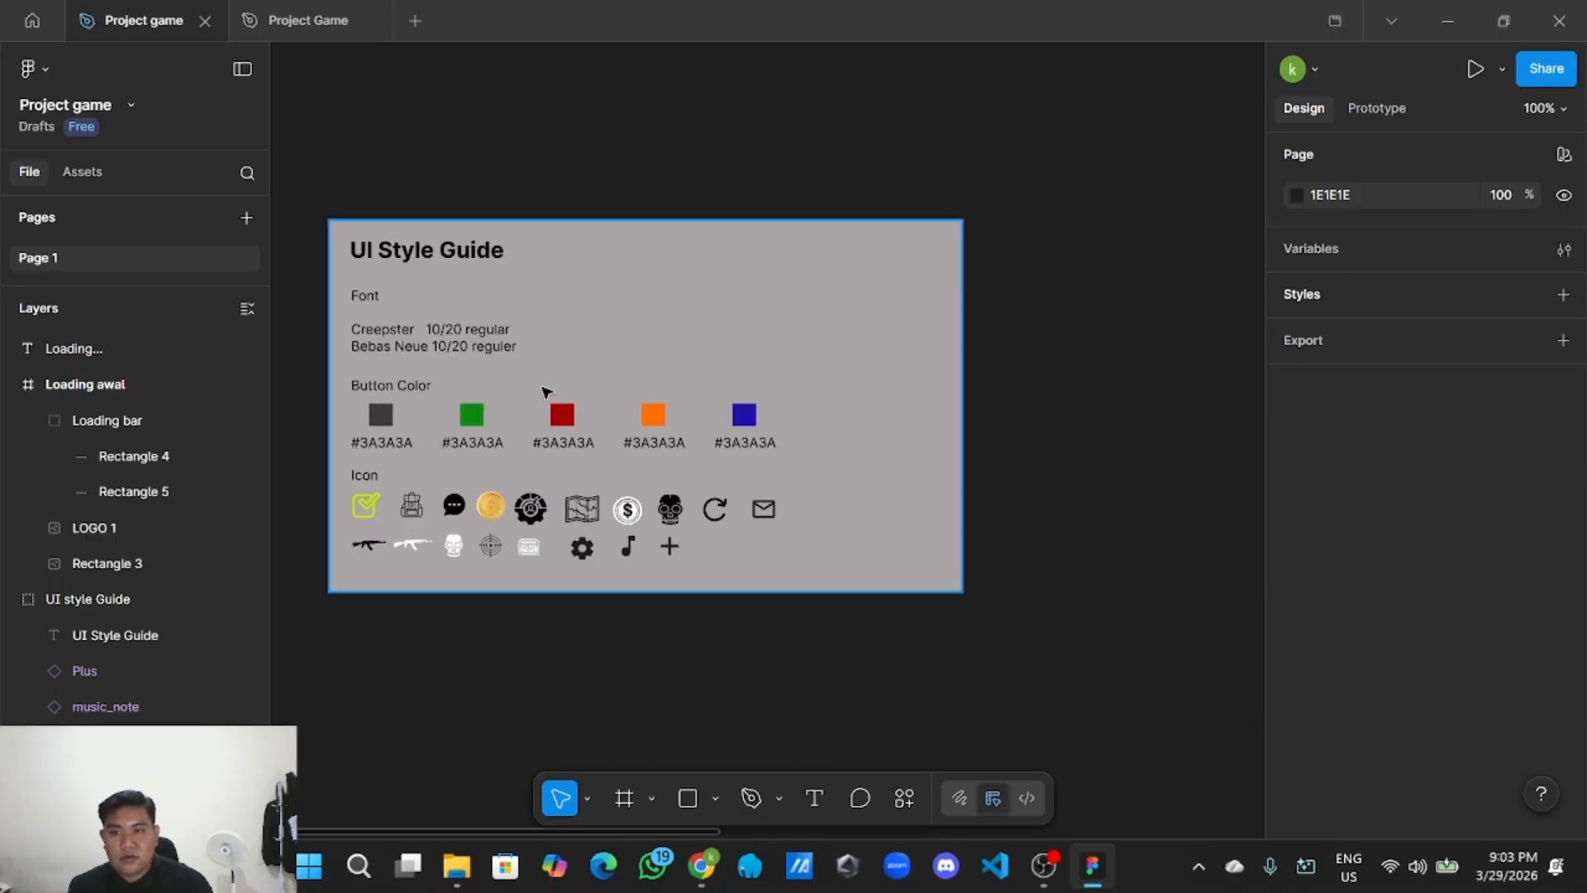
{"action": "scroll", "coordinate": [543, 388], "scroll_direction": "down", "scroll_amount": 2}
{"action": "left_click_drag", "start_coordinate": [1183, 588], "coordinate": [932, 592]}
{"action": "scroll", "coordinate": [907, 602], "scroll_direction": "up", "scroll_amount": 4}
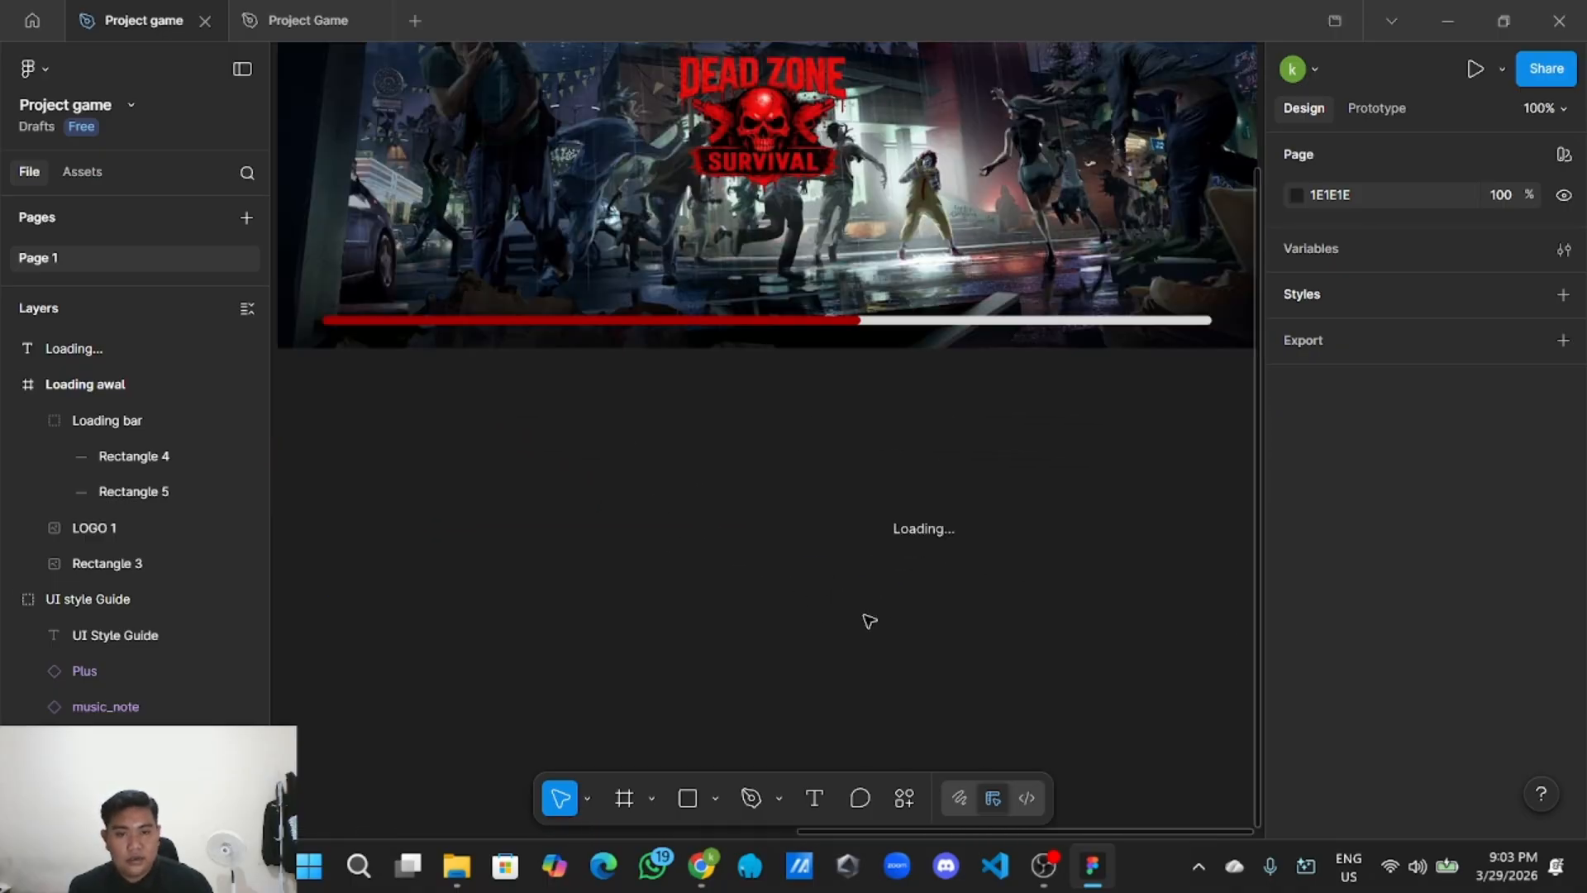
{"action": "left_click_drag", "start_coordinate": [888, 666], "coordinate": [980, 715]}
Change the Loading... text's font to Creepster.
{"action": "left_click", "coordinate": [826, 579]}
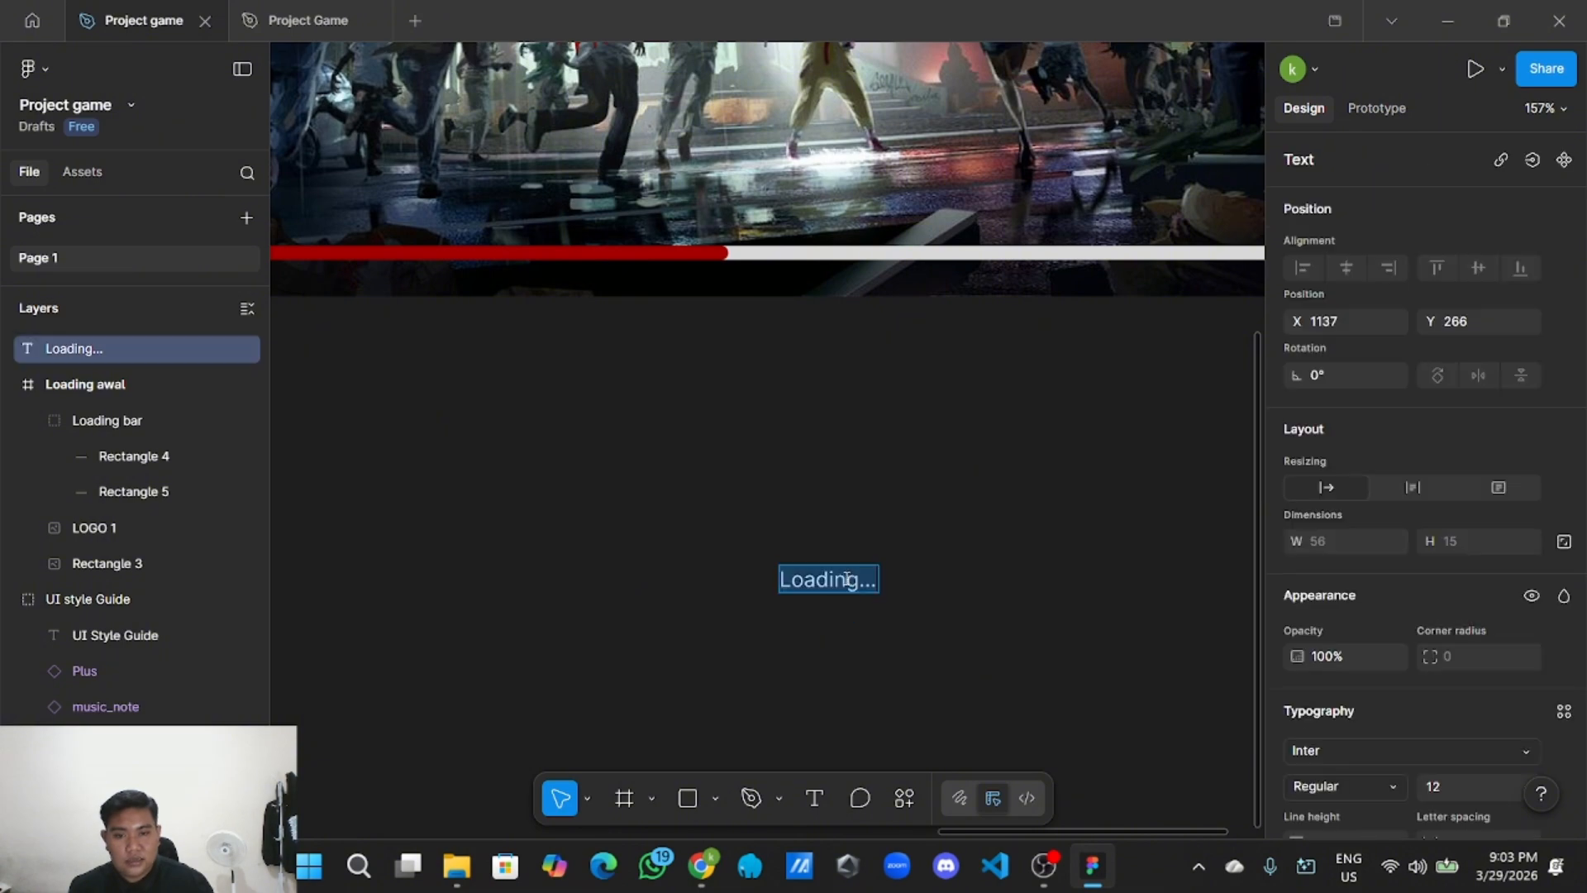
{"action": "scroll", "coordinate": [1356, 653], "scroll_direction": "down", "scroll_amount": 3}
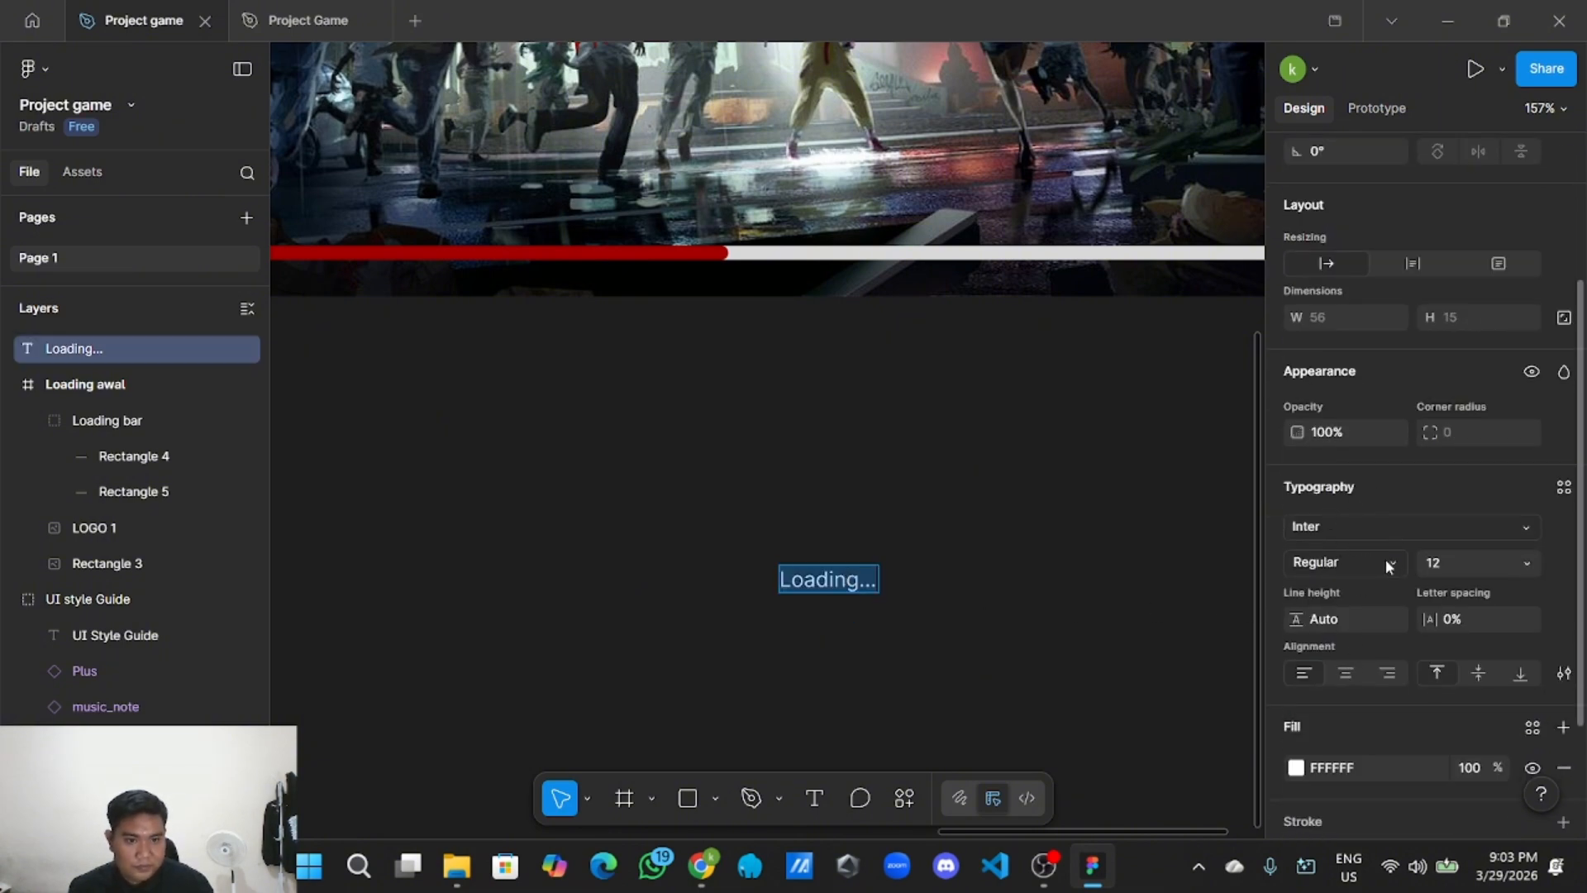
{"action": "left_click", "coordinate": [1522, 529]}
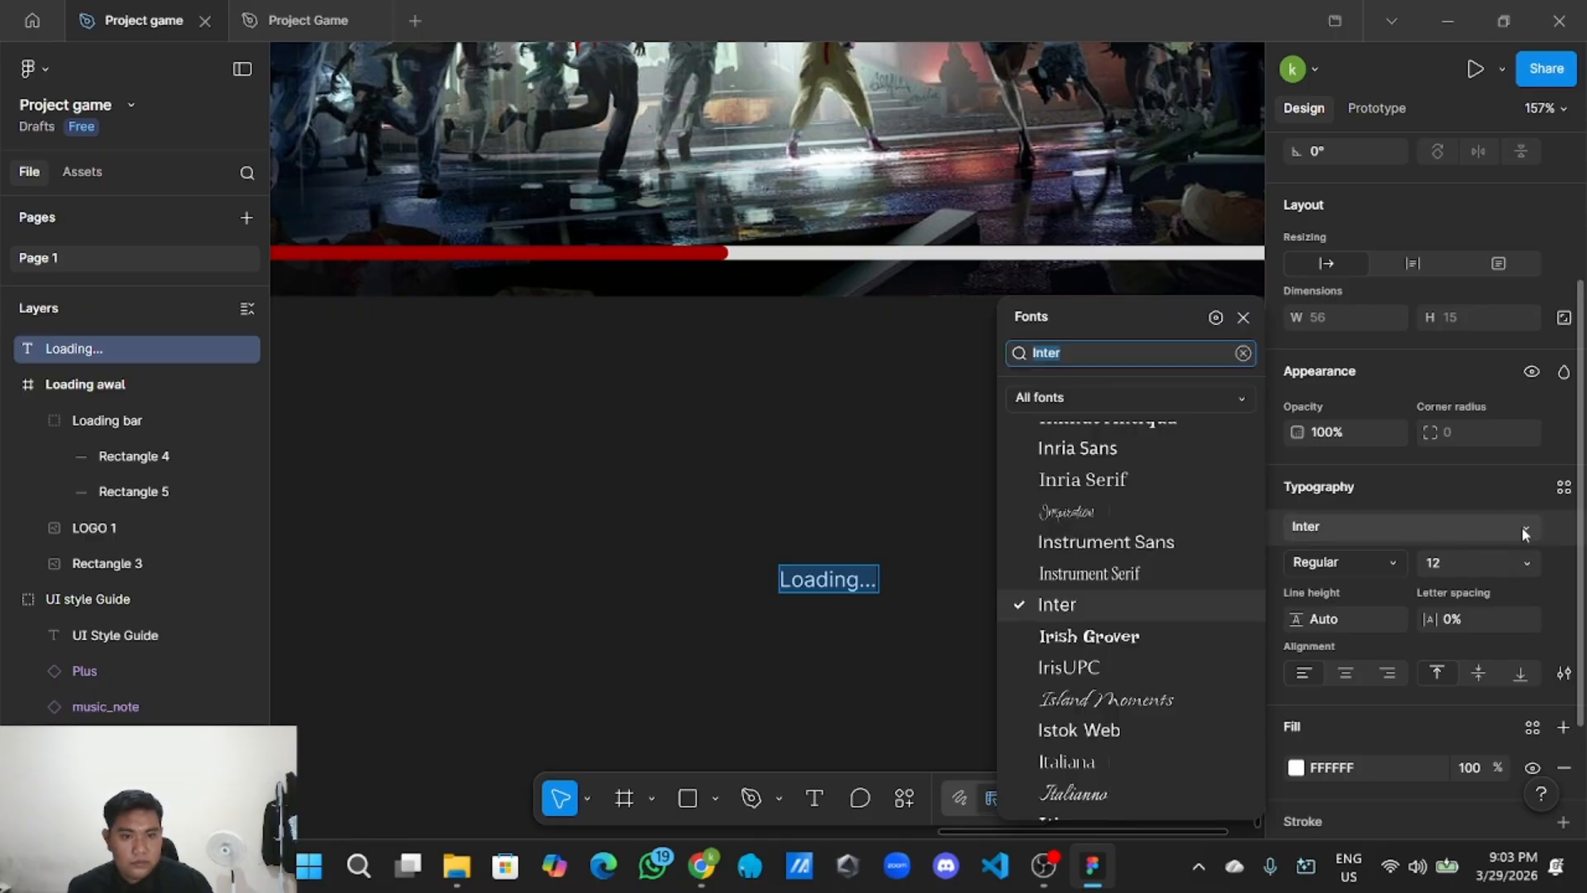
{"action": "key", "text": "BackSpace"}
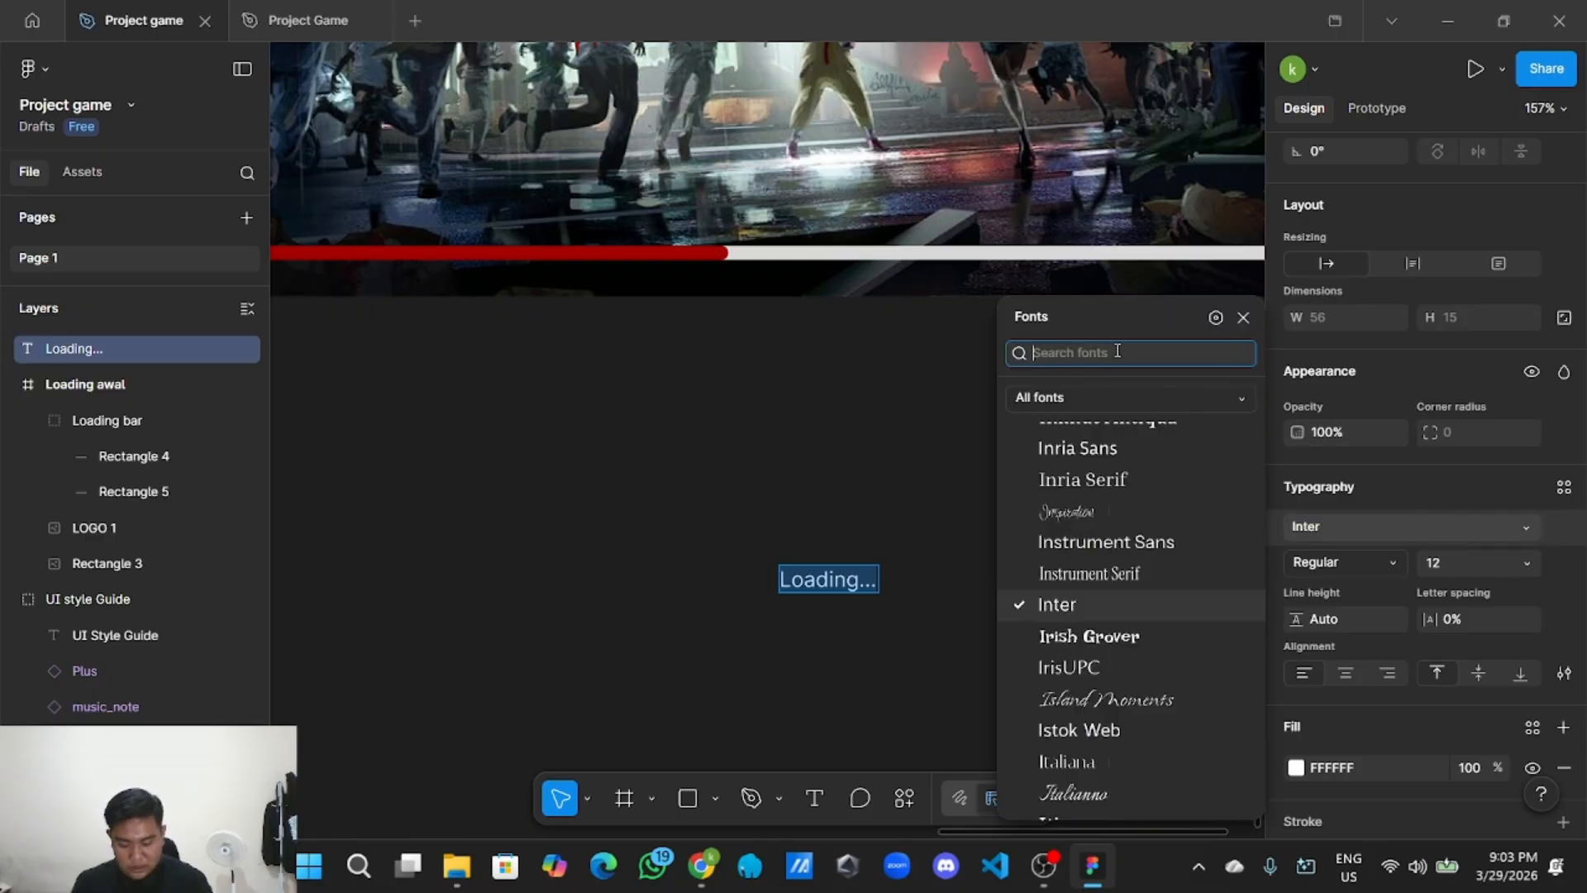
{"action": "type", "text": "crepo"}
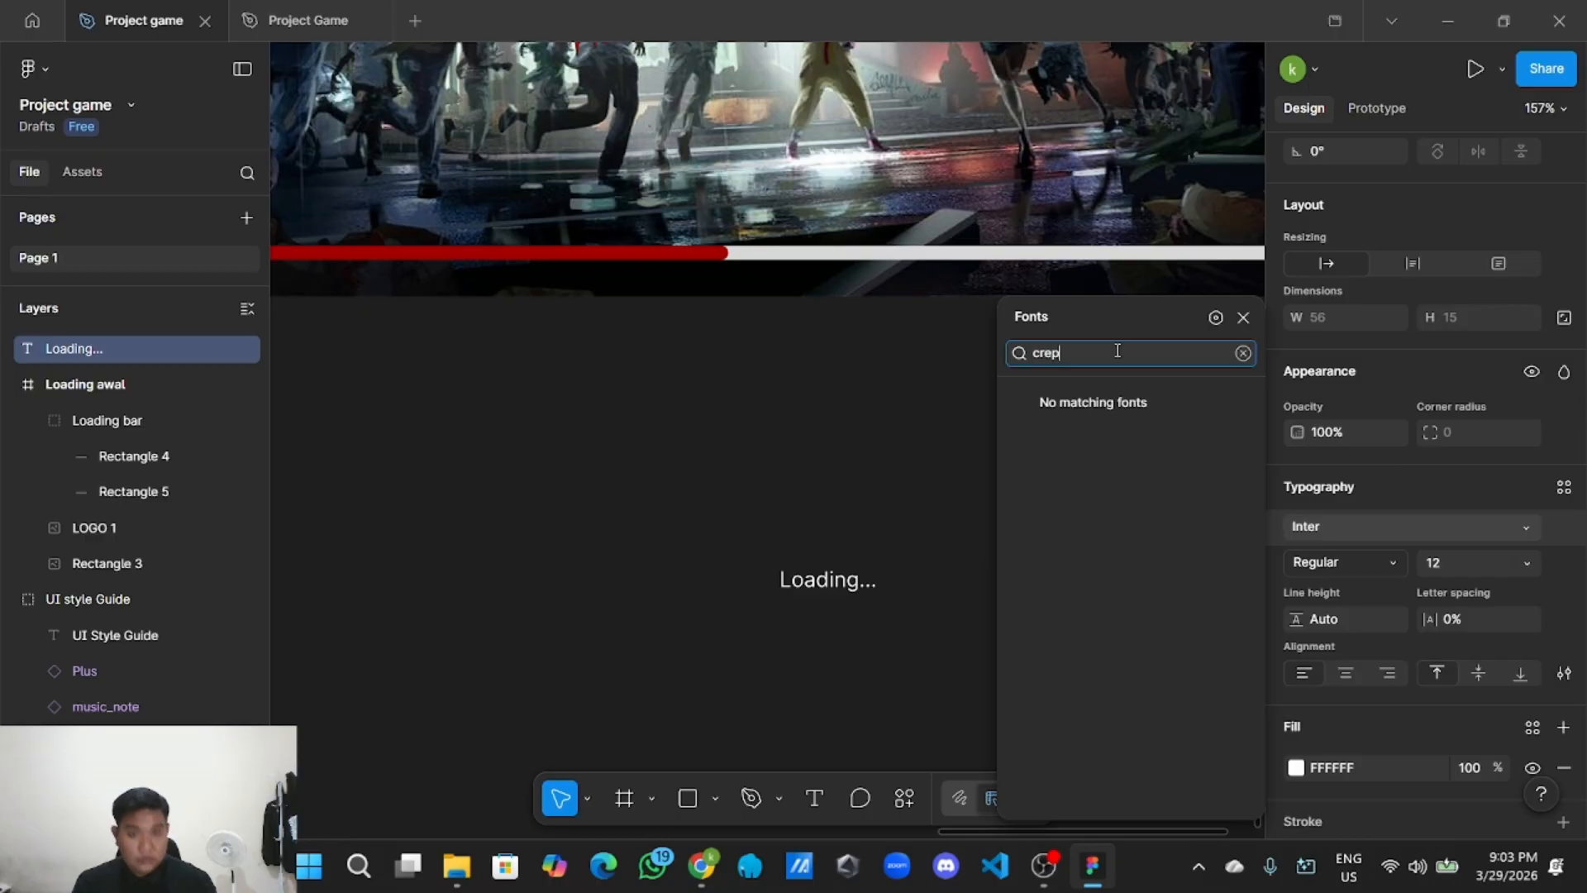
{"action": "key", "text": "BackSpace"}
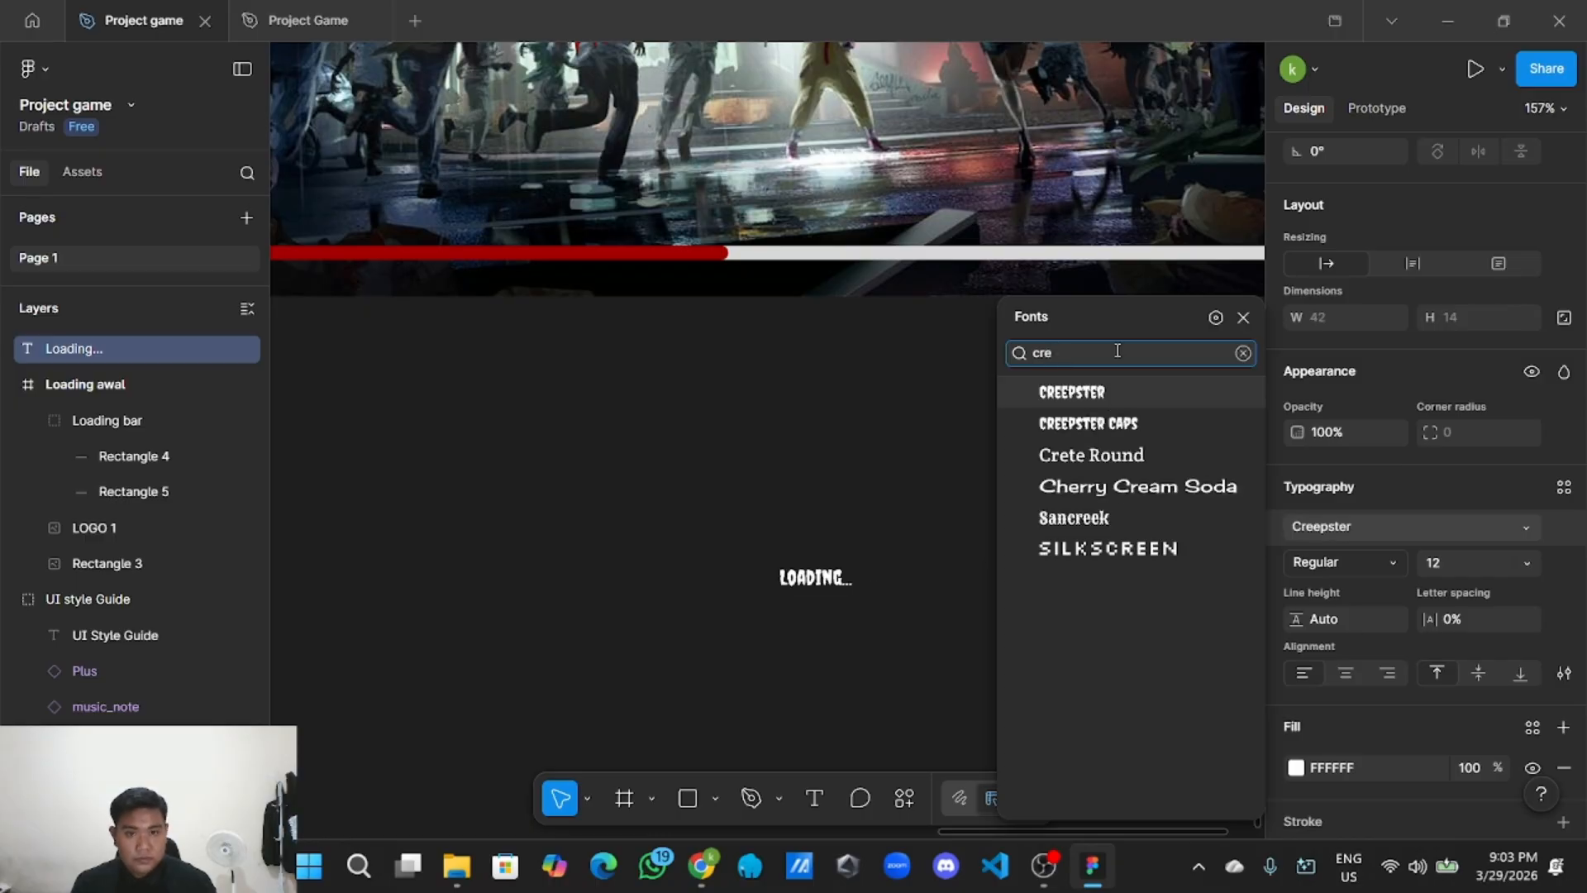
{"action": "left_click", "coordinate": [1105, 393]}
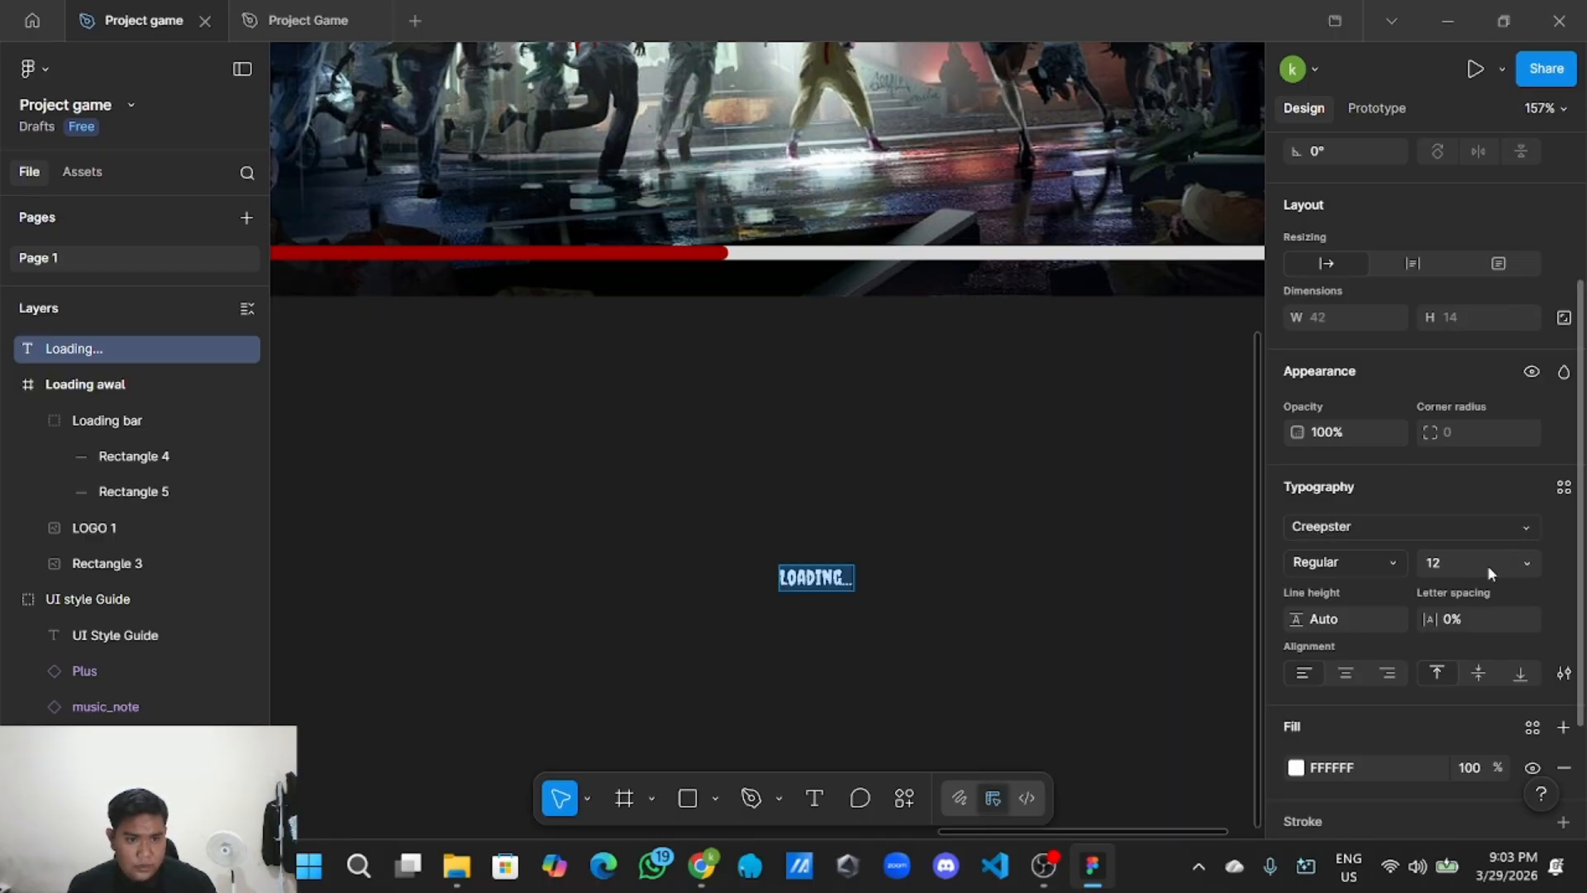
Set the text size to 20 and move it onto the loading bar.
{"action": "left_click", "coordinate": [1528, 567]}
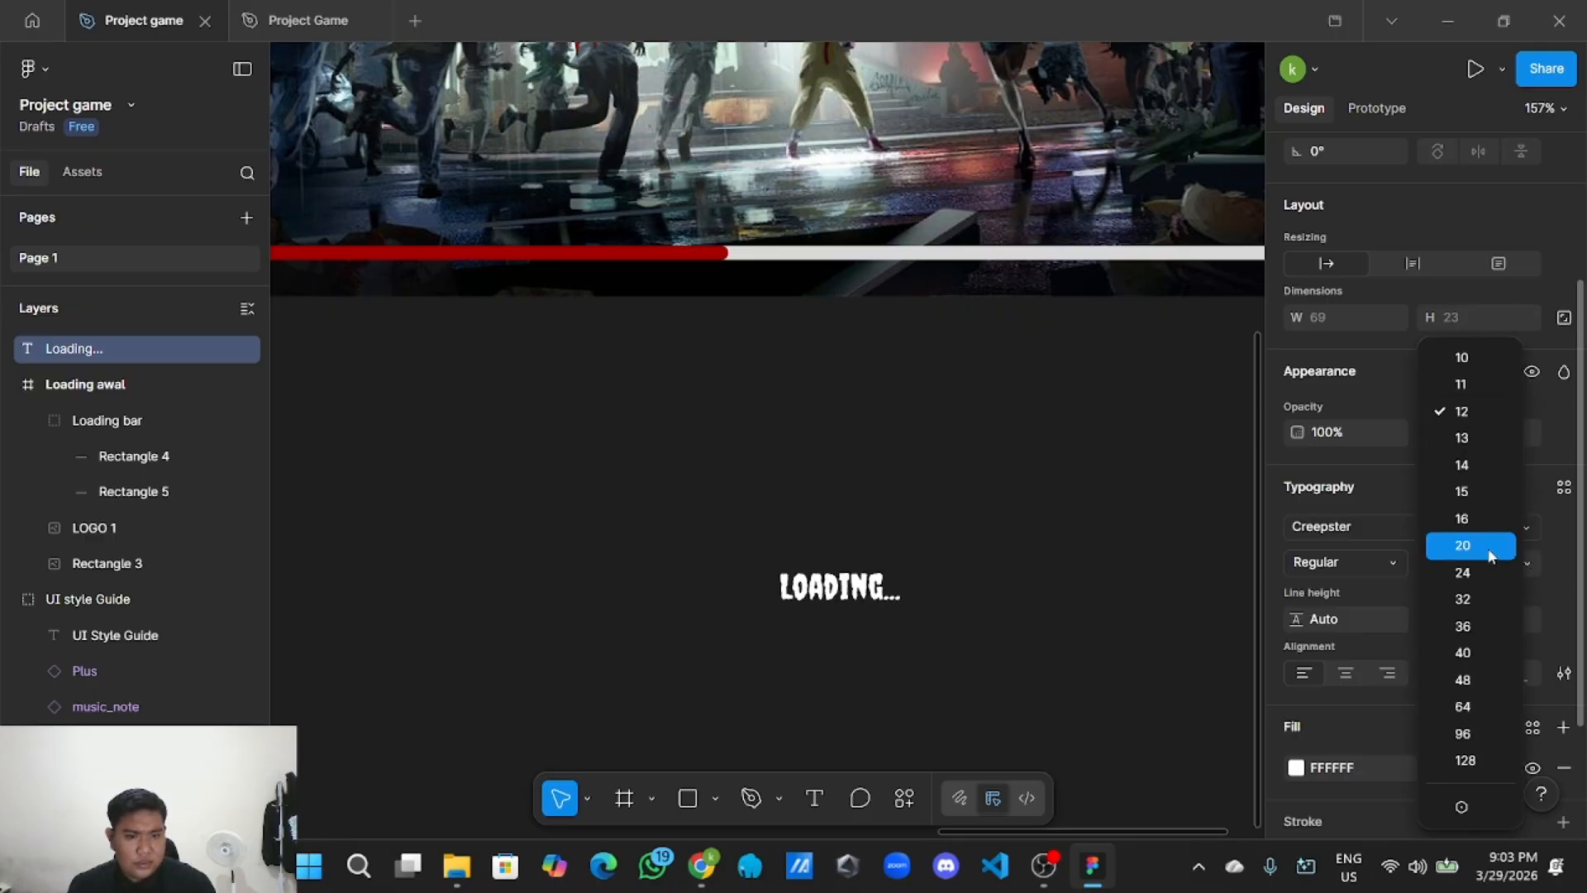
{"action": "left_click", "coordinate": [1491, 549]}
{"action": "scroll", "coordinate": [973, 636], "scroll_direction": "down", "scroll_amount": 5}
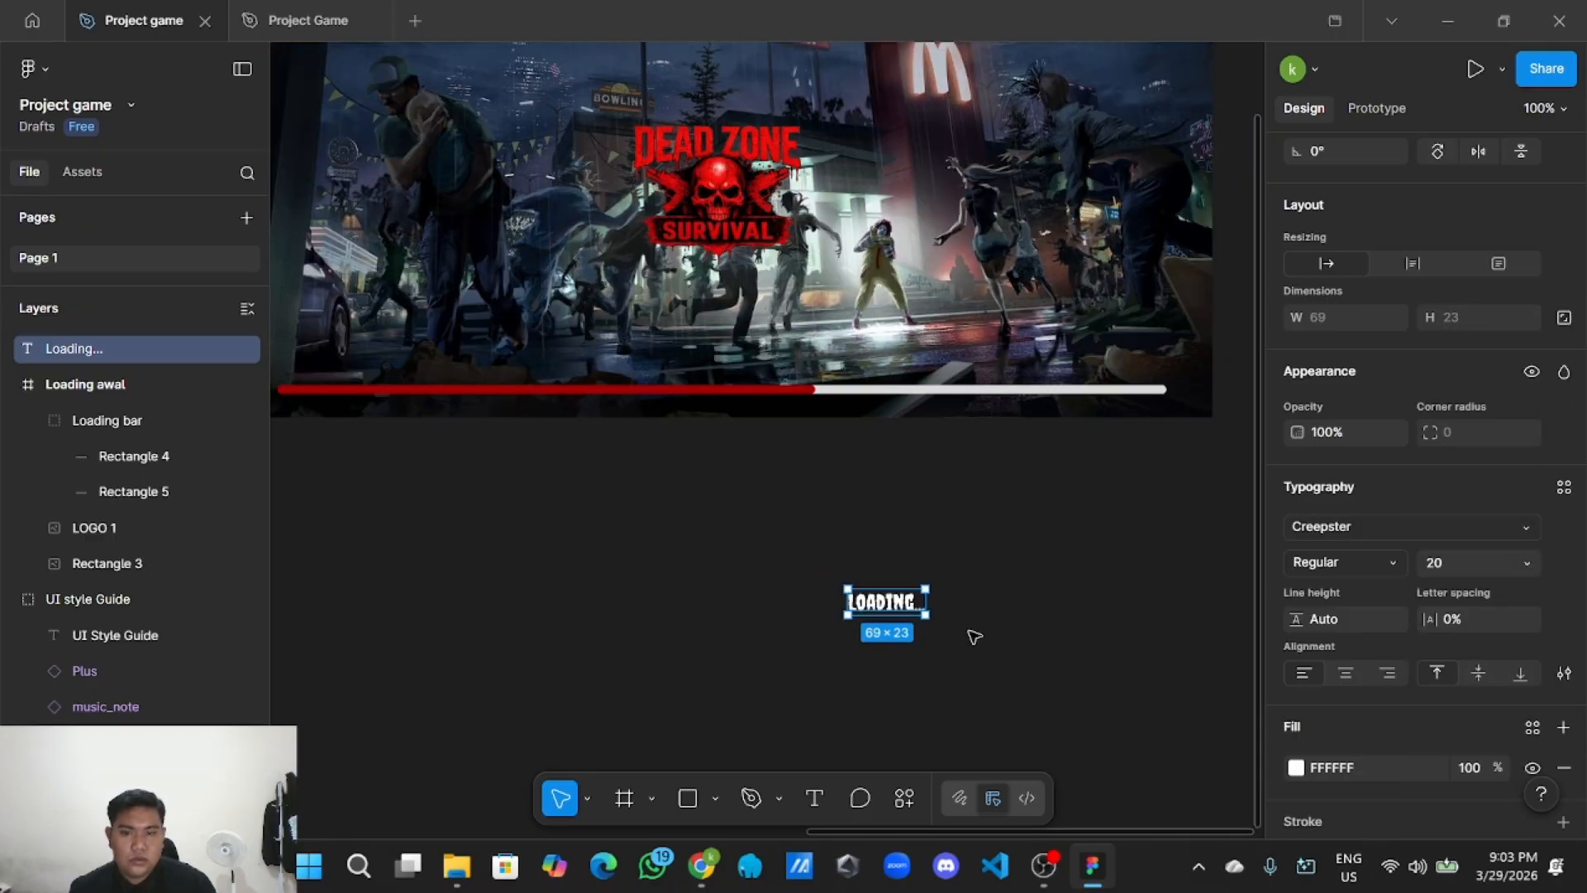
{"action": "left_click_drag", "start_coordinate": [901, 612], "coordinate": [735, 378]}
{"action": "left_click", "coordinate": [769, 532]}
{"action": "scroll", "coordinate": [752, 525], "scroll_direction": "down", "scroll_amount": 5}
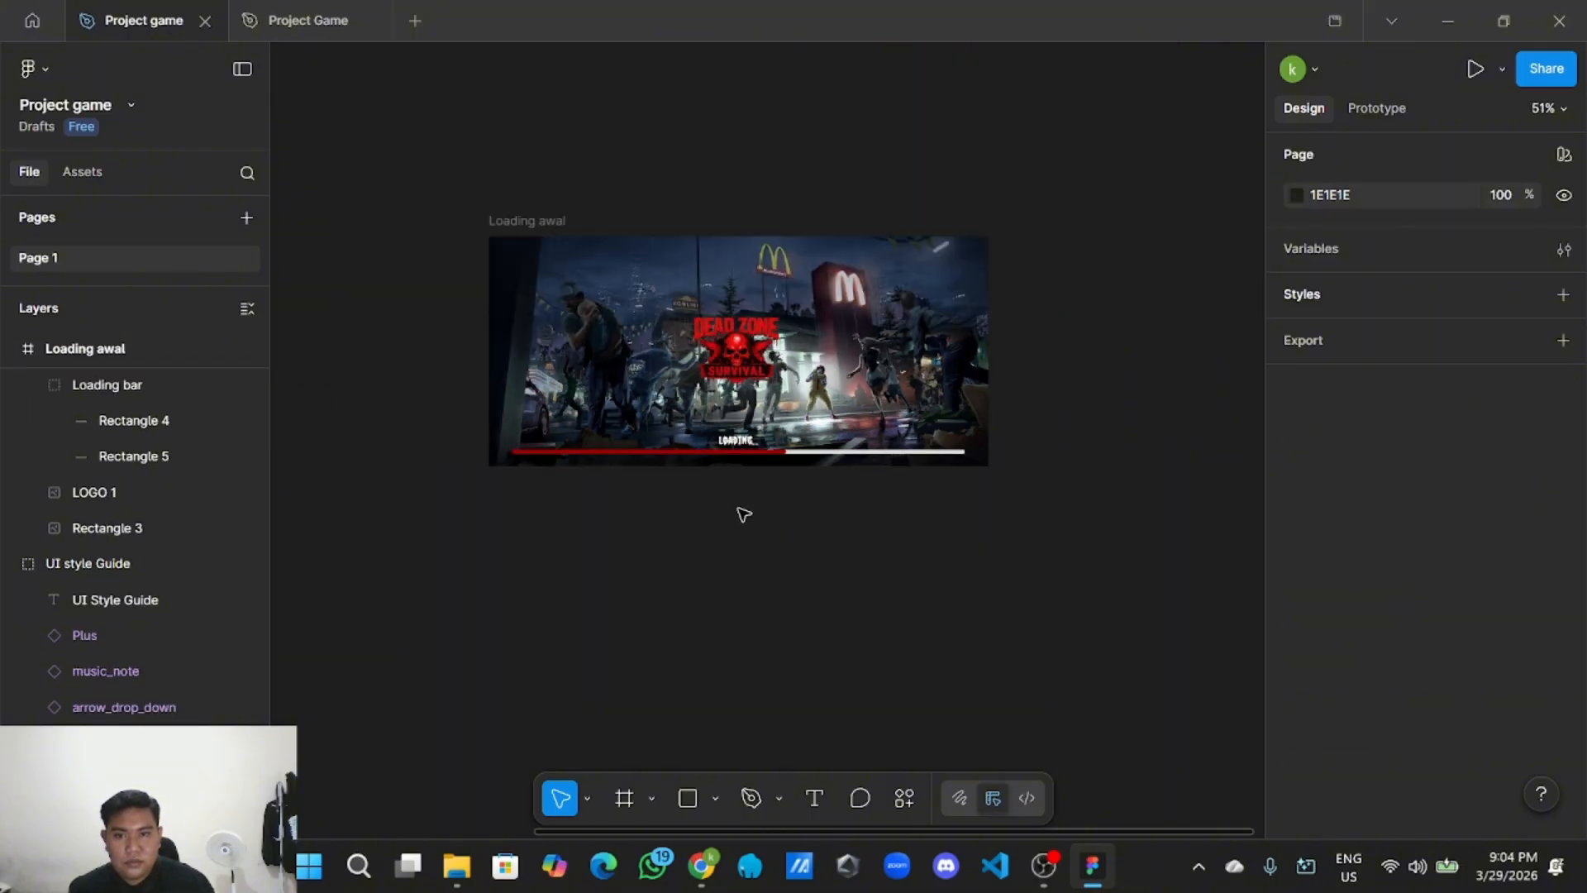
{"action": "scroll", "coordinate": [761, 537], "scroll_direction": "up", "scroll_amount": 3}
{"action": "scroll", "coordinate": [762, 538], "scroll_direction": "down", "scroll_amount": 2}
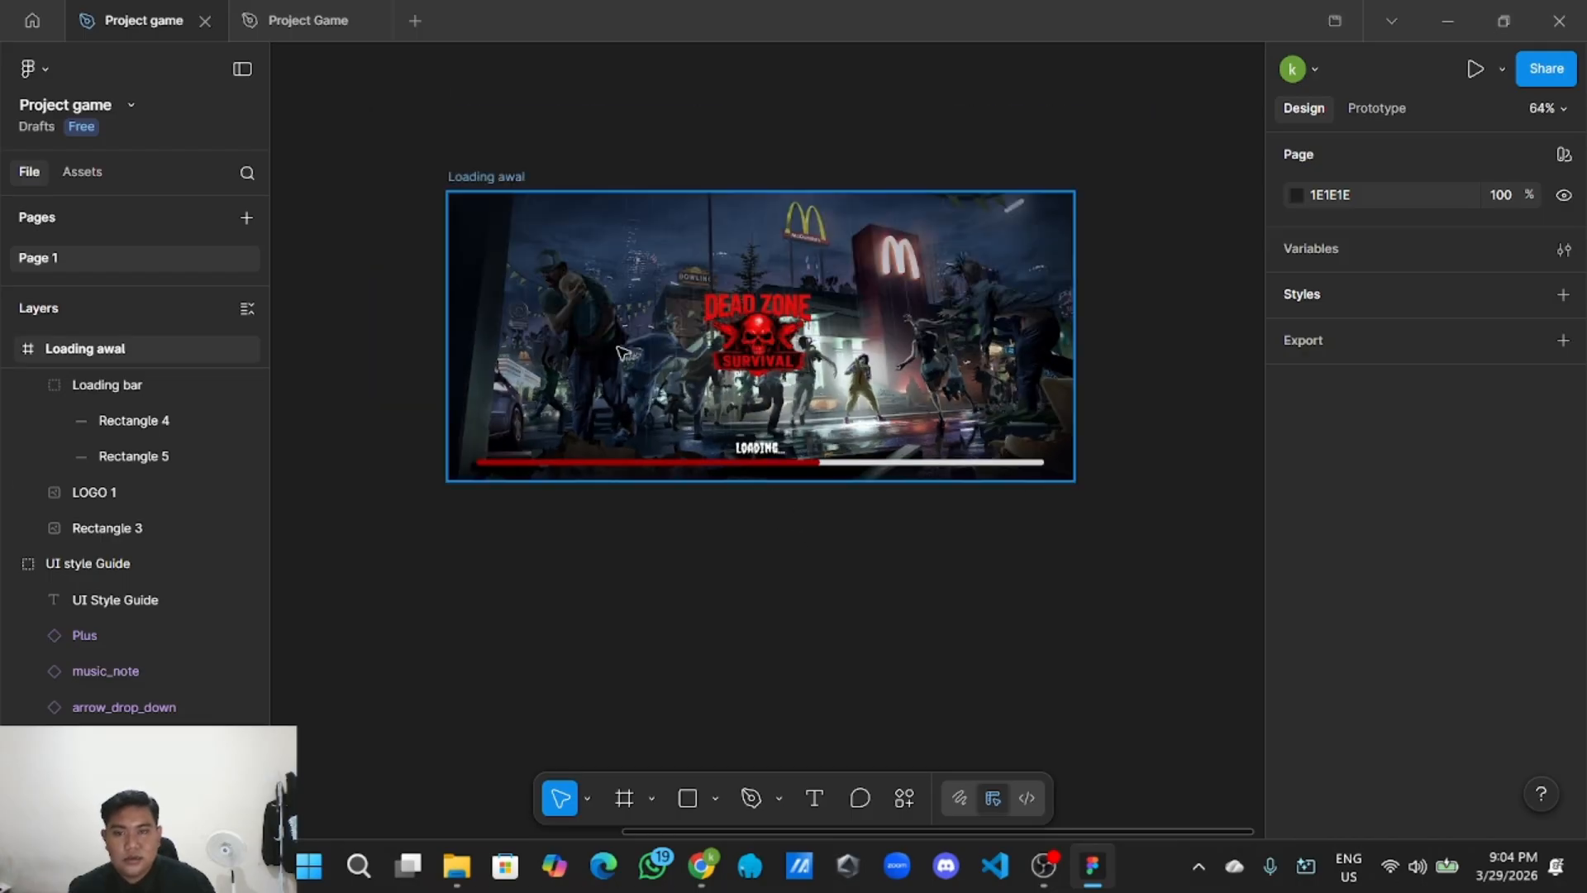
{"action": "left_click_drag", "start_coordinate": [423, 191], "coordinate": [1099, 495]}
{"action": "right_click", "coordinate": [923, 376]}
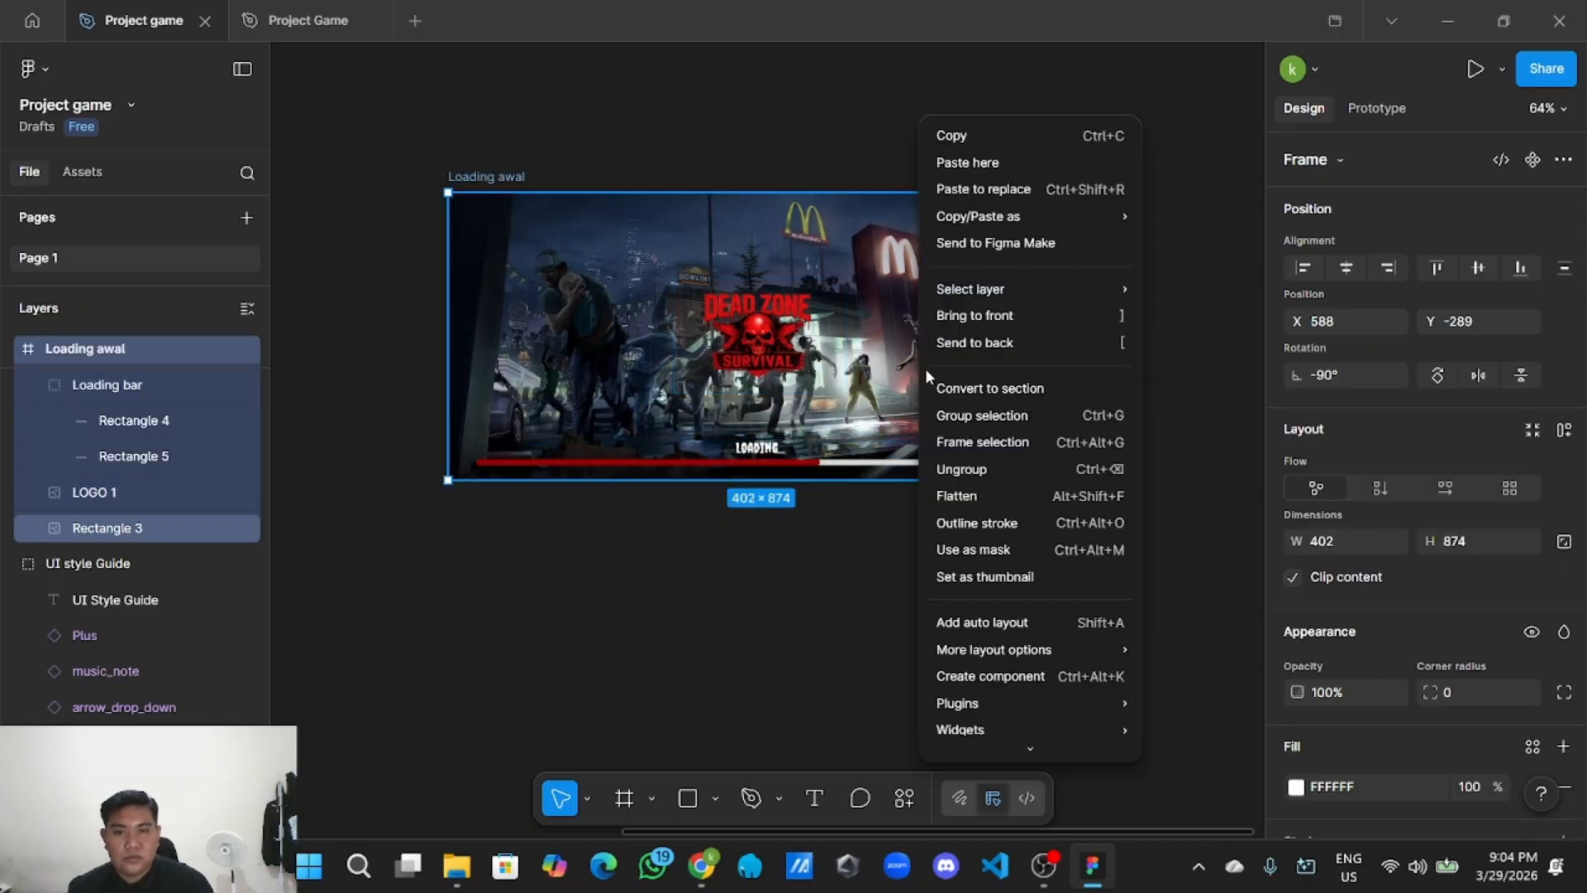
{"action": "left_click", "coordinate": [753, 524]}
{"action": "left_click", "coordinate": [357, 229]}
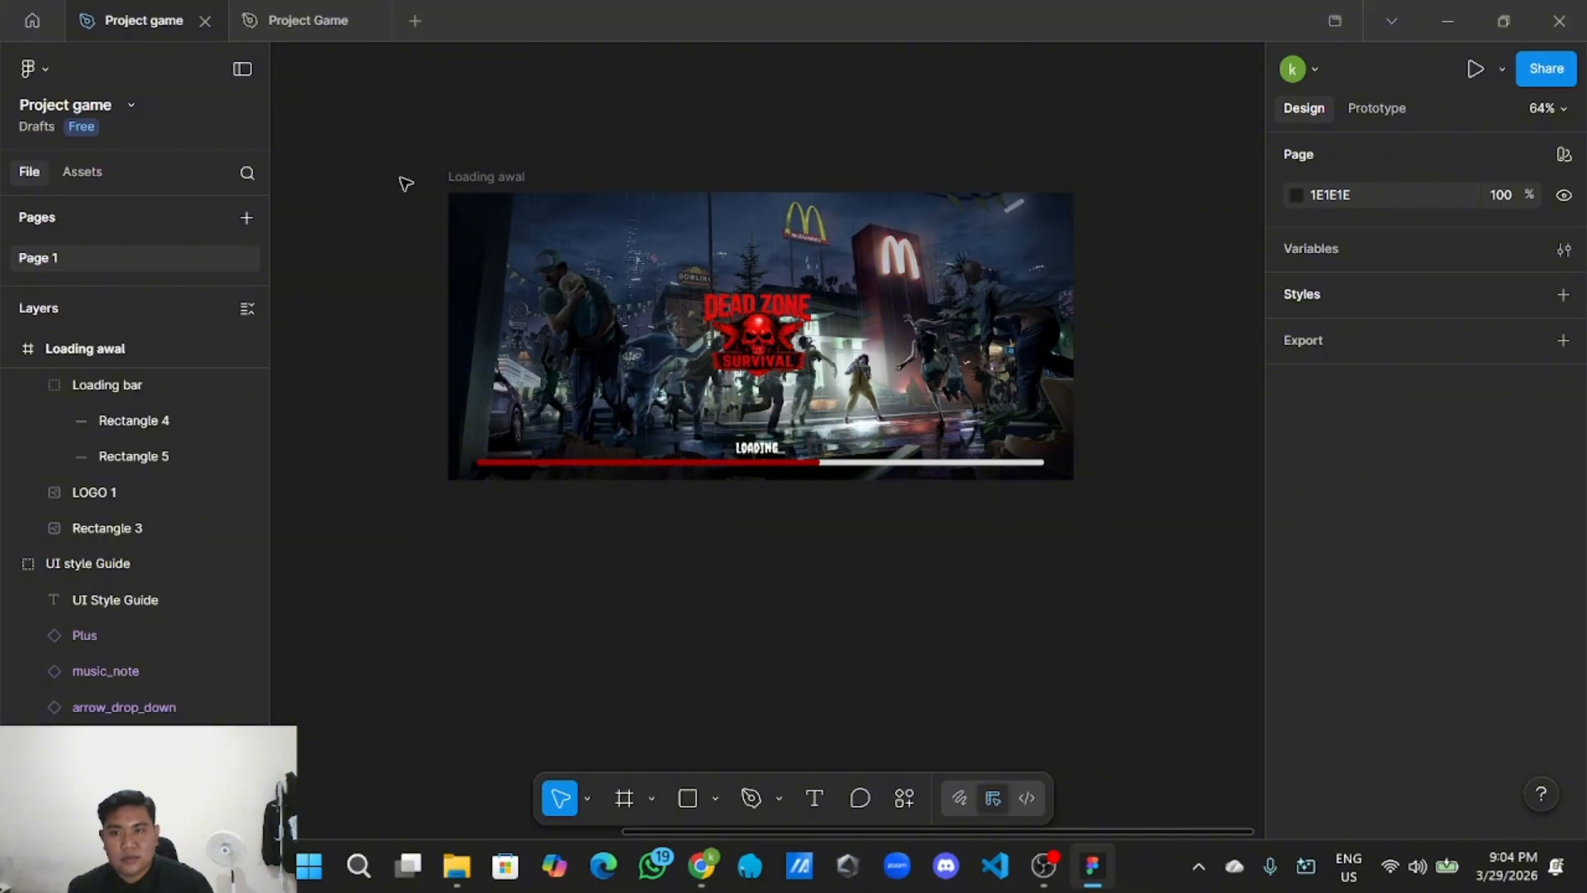
{"action": "left_click_drag", "start_coordinate": [405, 183], "coordinate": [1083, 517]}
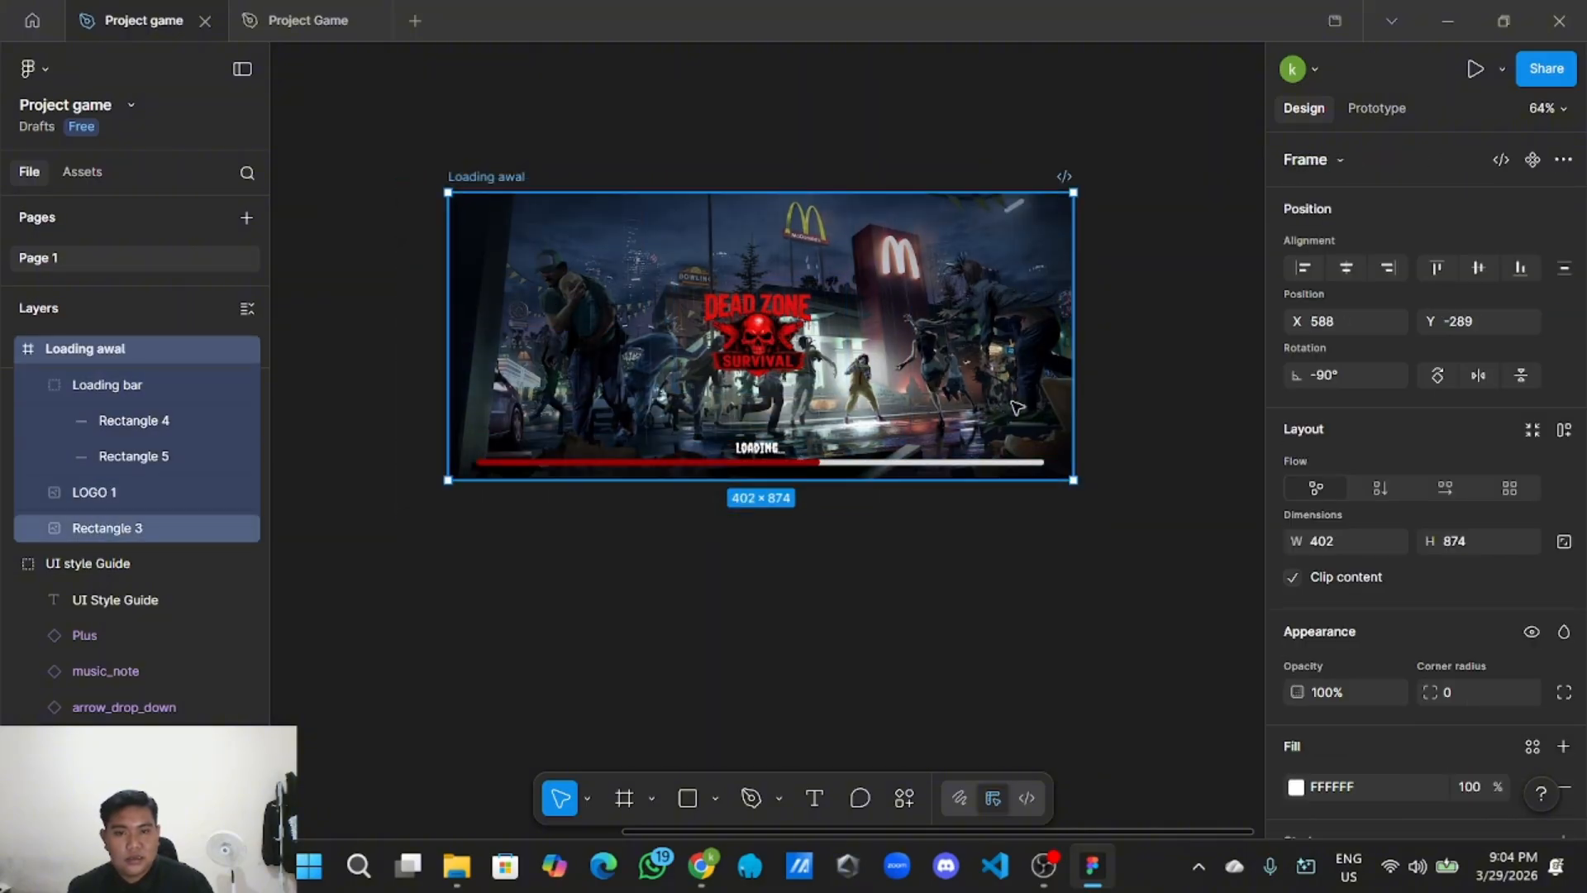
Group the Loading awal frame and name the group 'loading awal'.
{"action": "right_click", "coordinate": [1017, 406]}
{"action": "left_click", "coordinate": [1073, 416]}
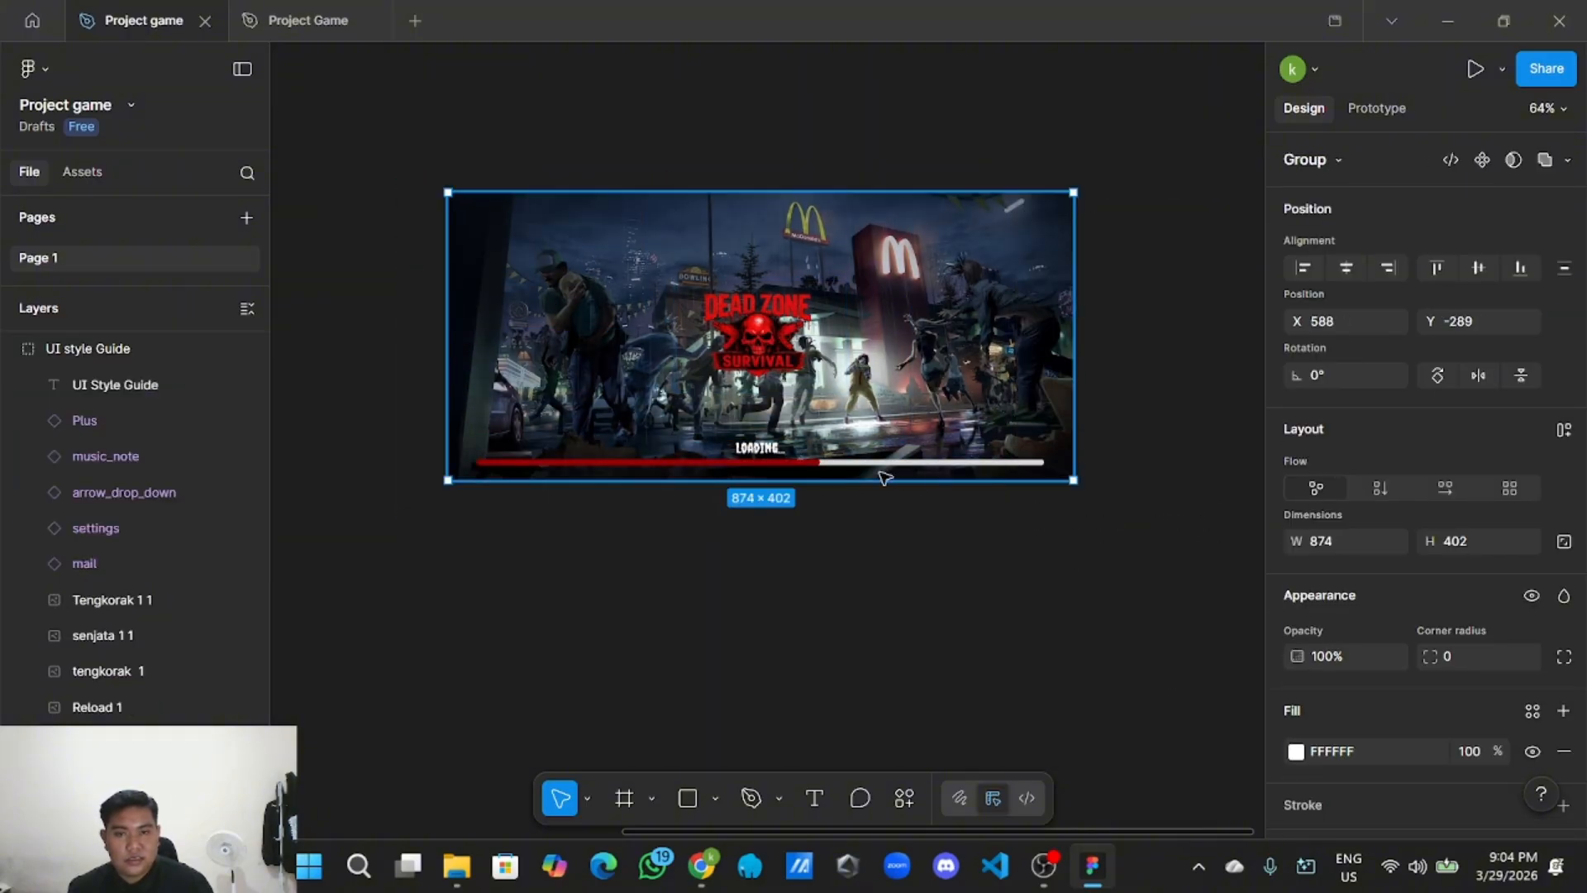
{"action": "scroll", "coordinate": [107, 429], "scroll_direction": "up", "scroll_amount": 1}
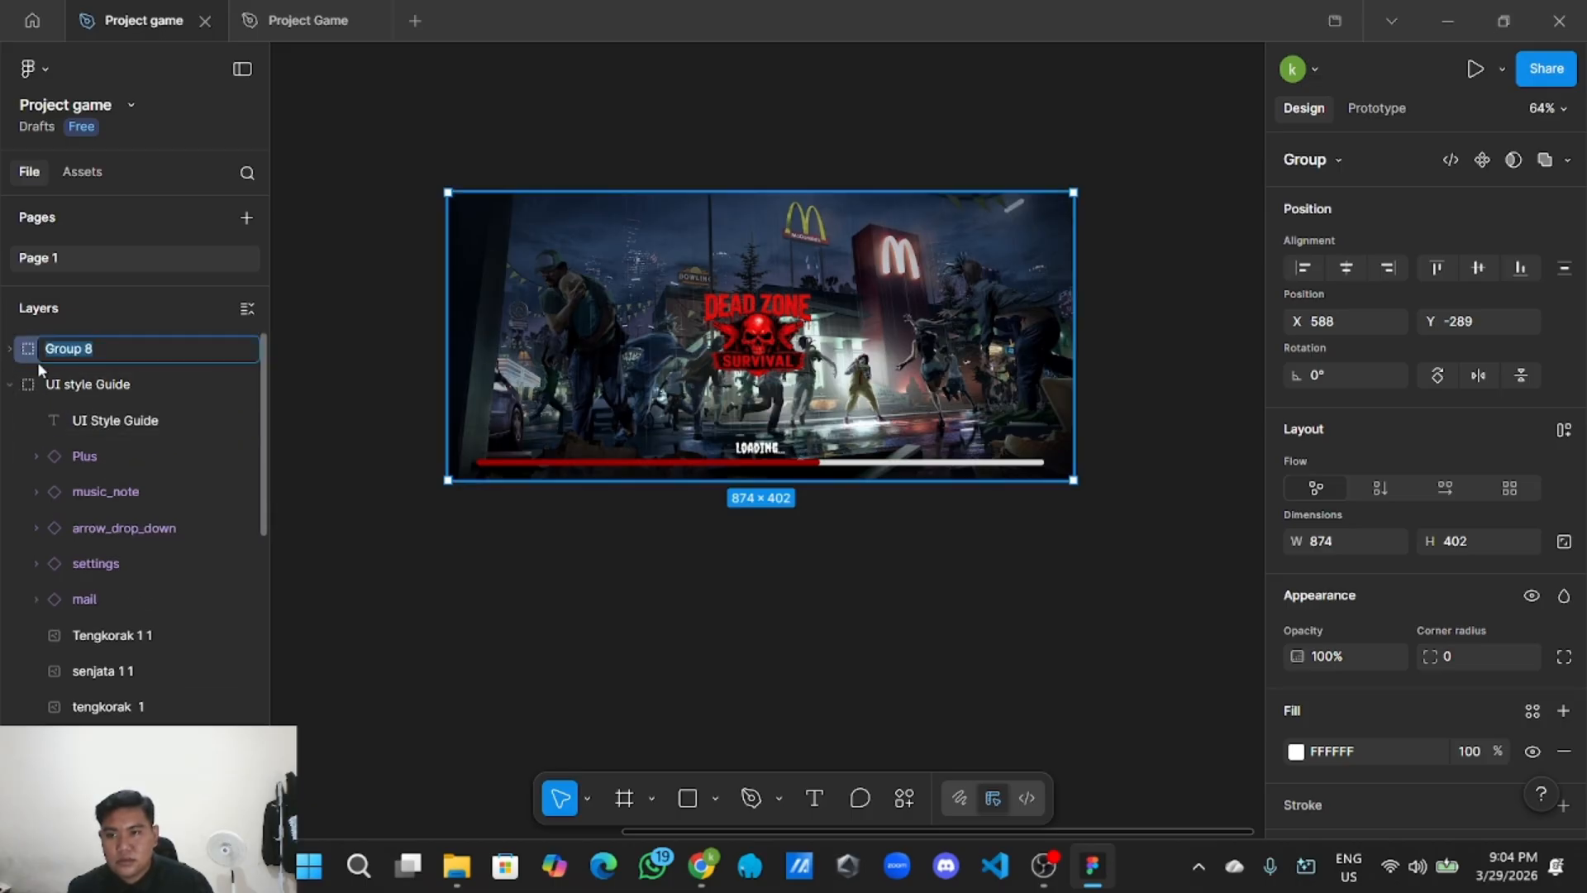
{"action": "left_click", "coordinate": [10, 383]}
{"action": "double_click", "coordinate": [92, 354]}
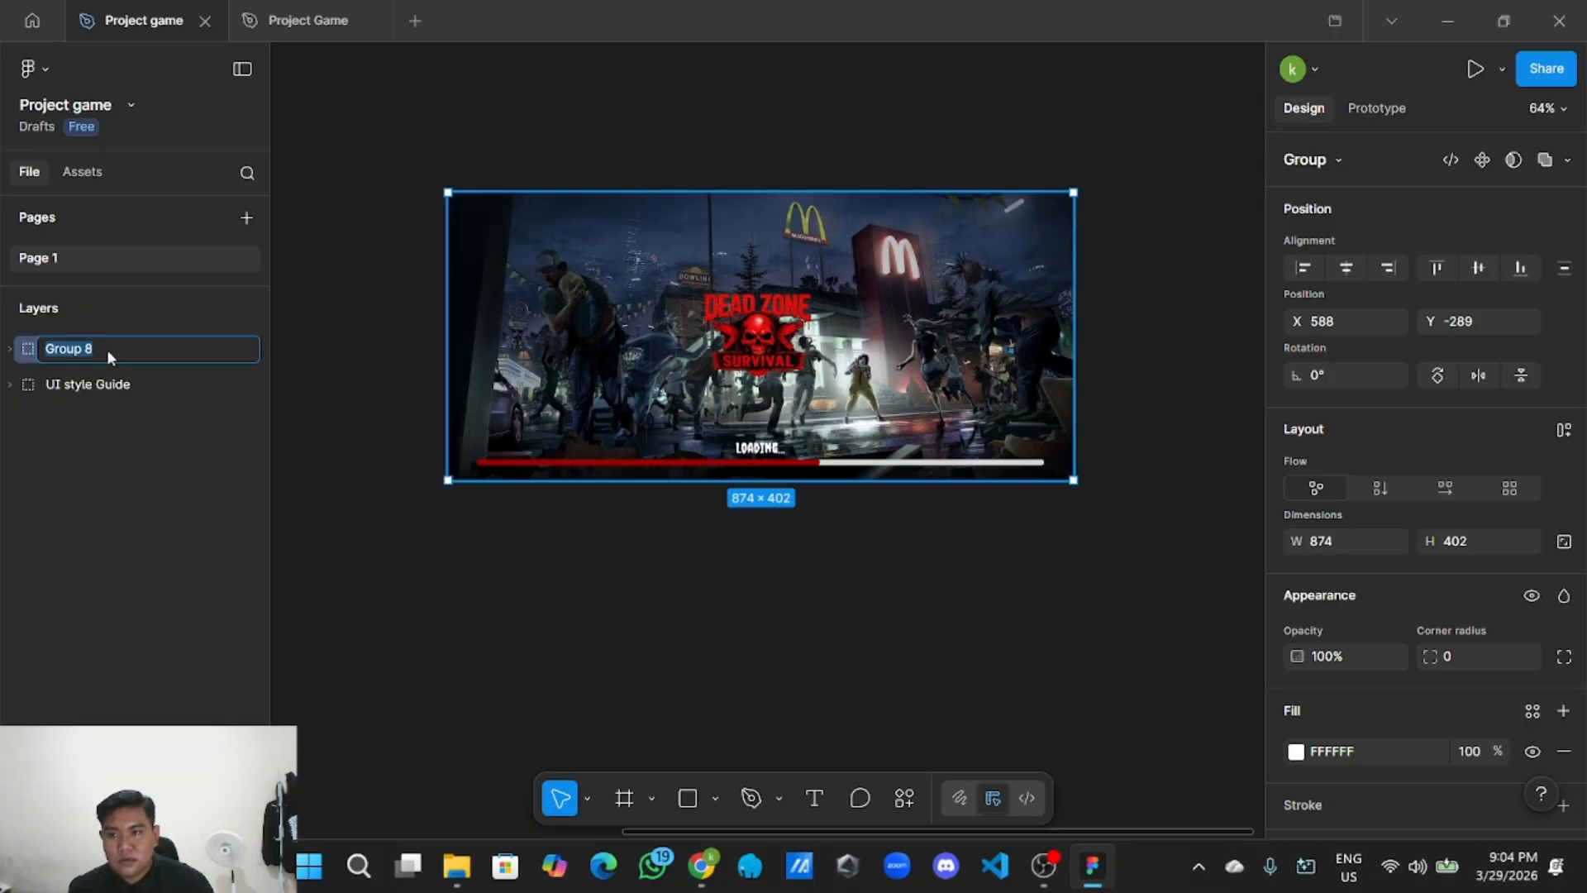
{"action": "type", "text": "loading"}
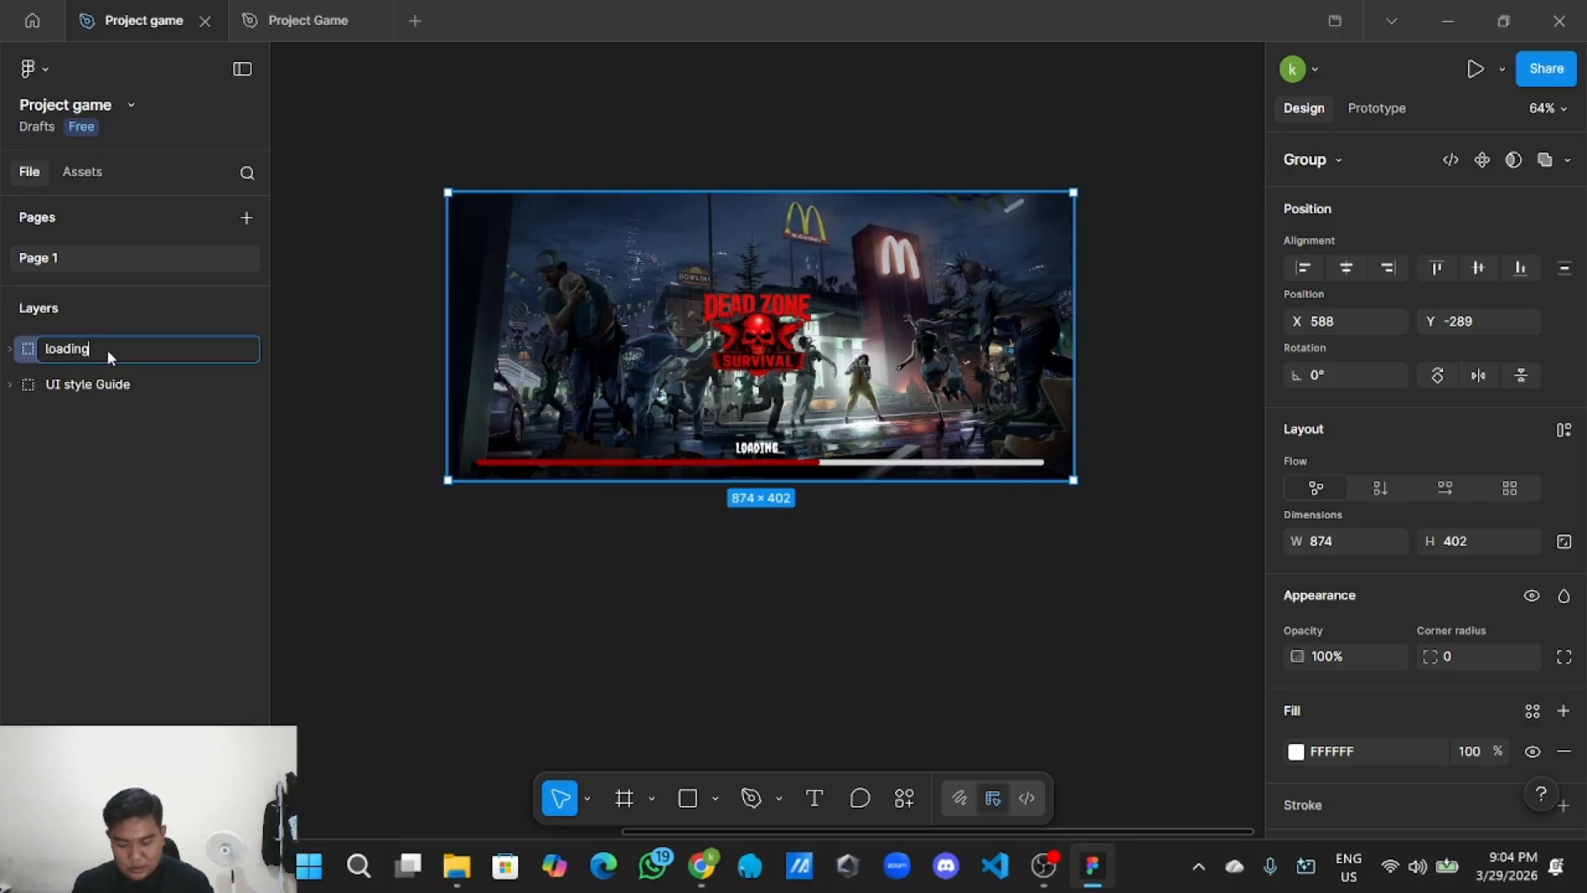
{"action": "type", "text": " awal"}
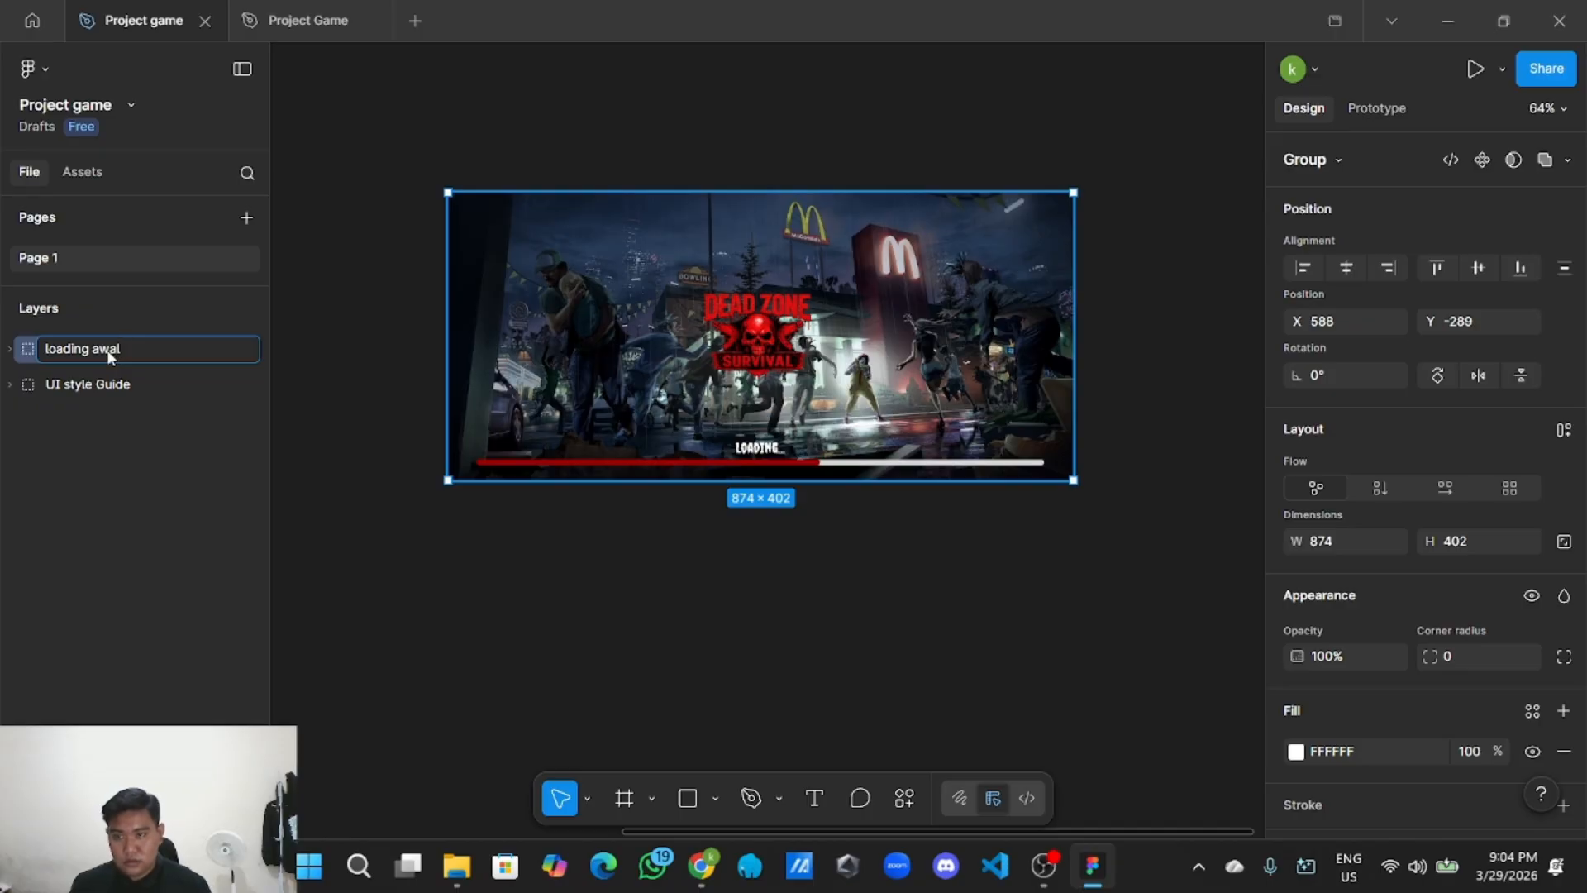
{"action": "key", "text": "Return"}
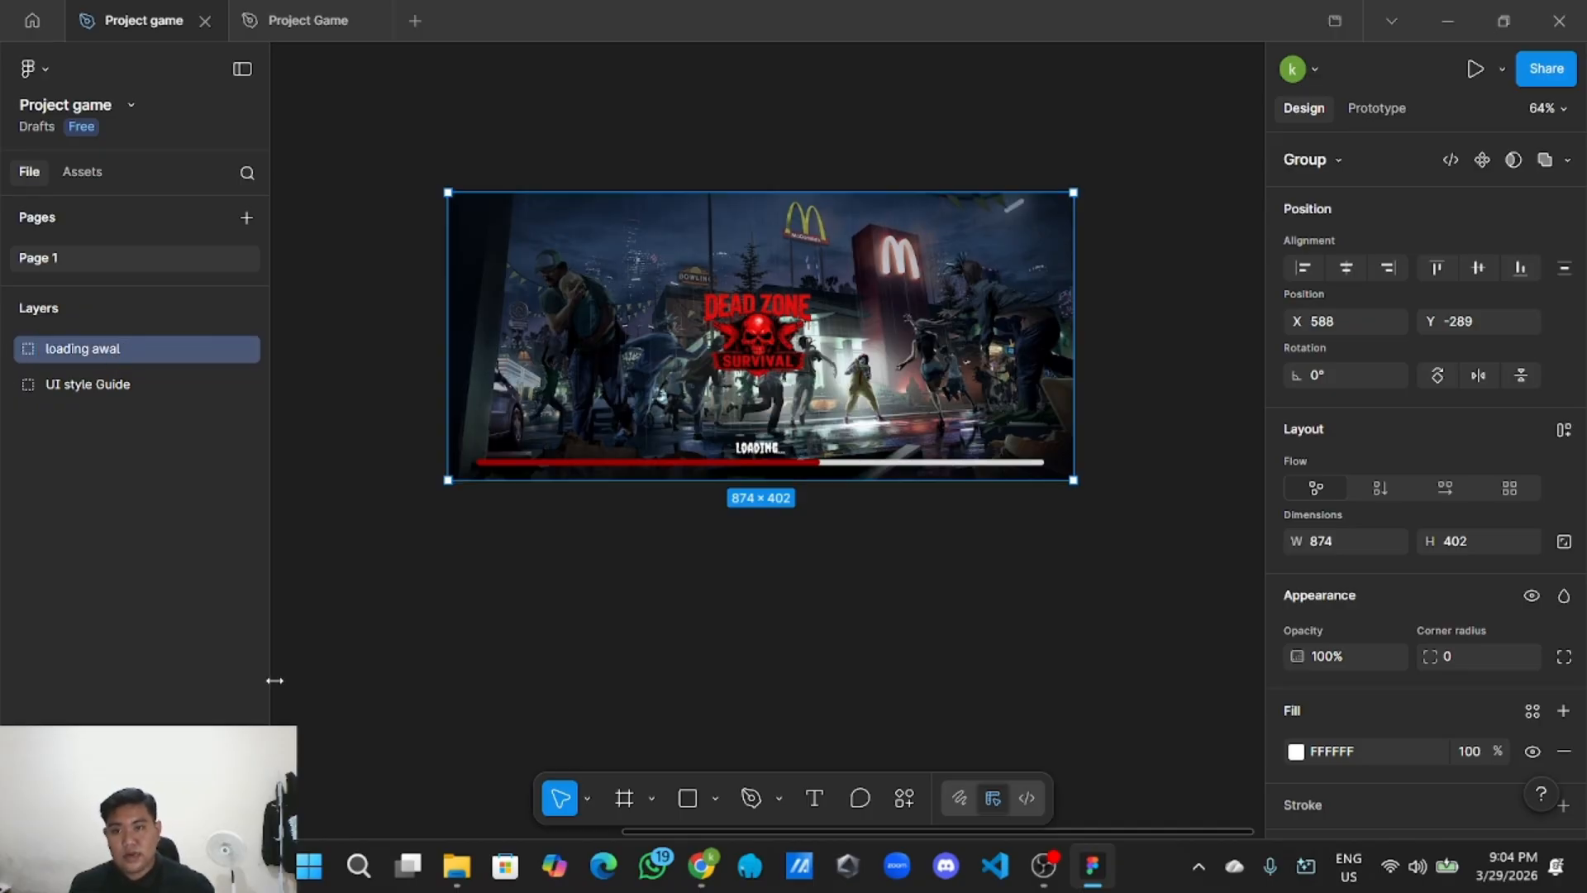
Check the inner Loading awal frame, collapse the group's layers and pan the canvas.
{"action": "left_click", "coordinate": [444, 701]}
{"action": "left_click", "coordinate": [777, 380]}
{"action": "double_click", "coordinate": [777, 380]}
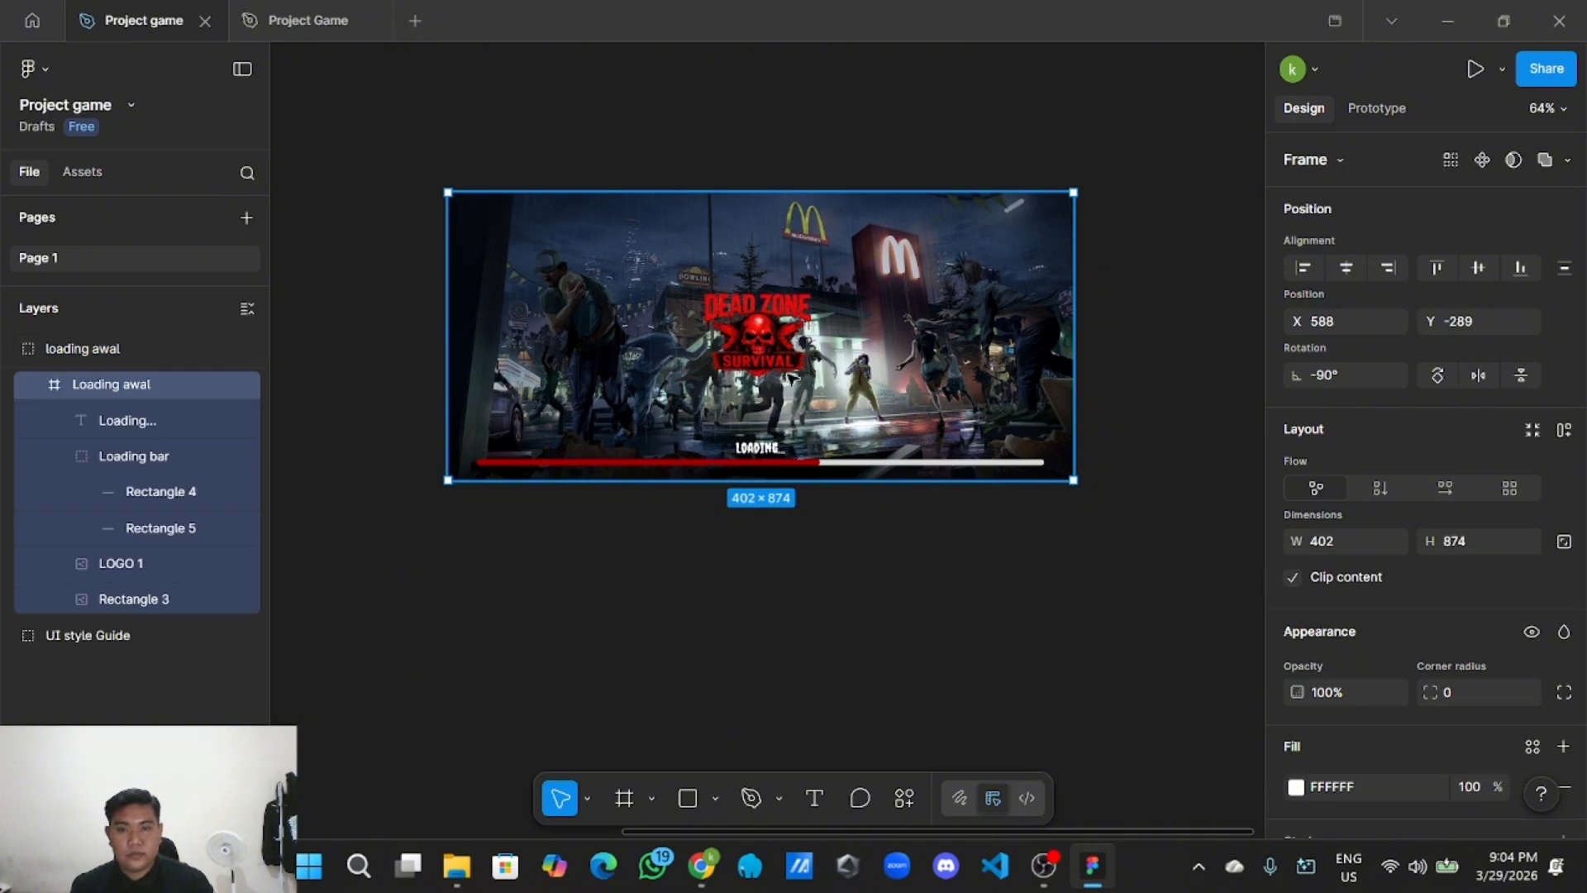
{"action": "left_click", "coordinate": [11, 348]}
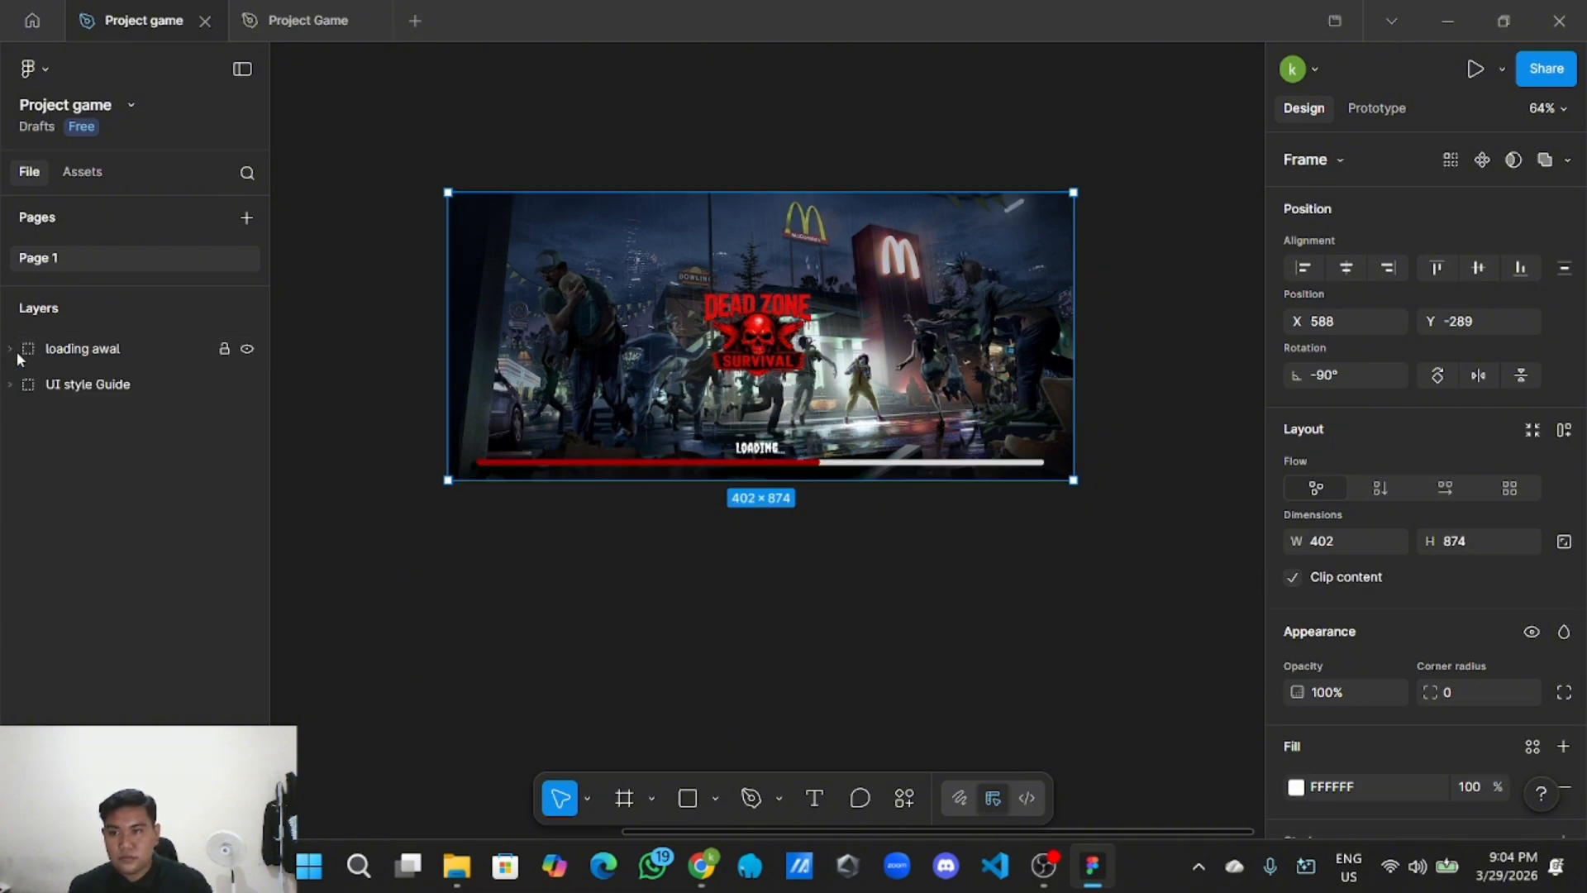
{"action": "left_click", "coordinate": [450, 577]}
{"action": "scroll", "coordinate": [590, 584], "scroll_direction": "down", "scroll_amount": 3}
{"action": "left_click_drag", "start_coordinate": [701, 580], "coordinate": [725, 661]}
{"action": "scroll", "coordinate": [592, 563], "scroll_direction": "up", "scroll_amount": 3}
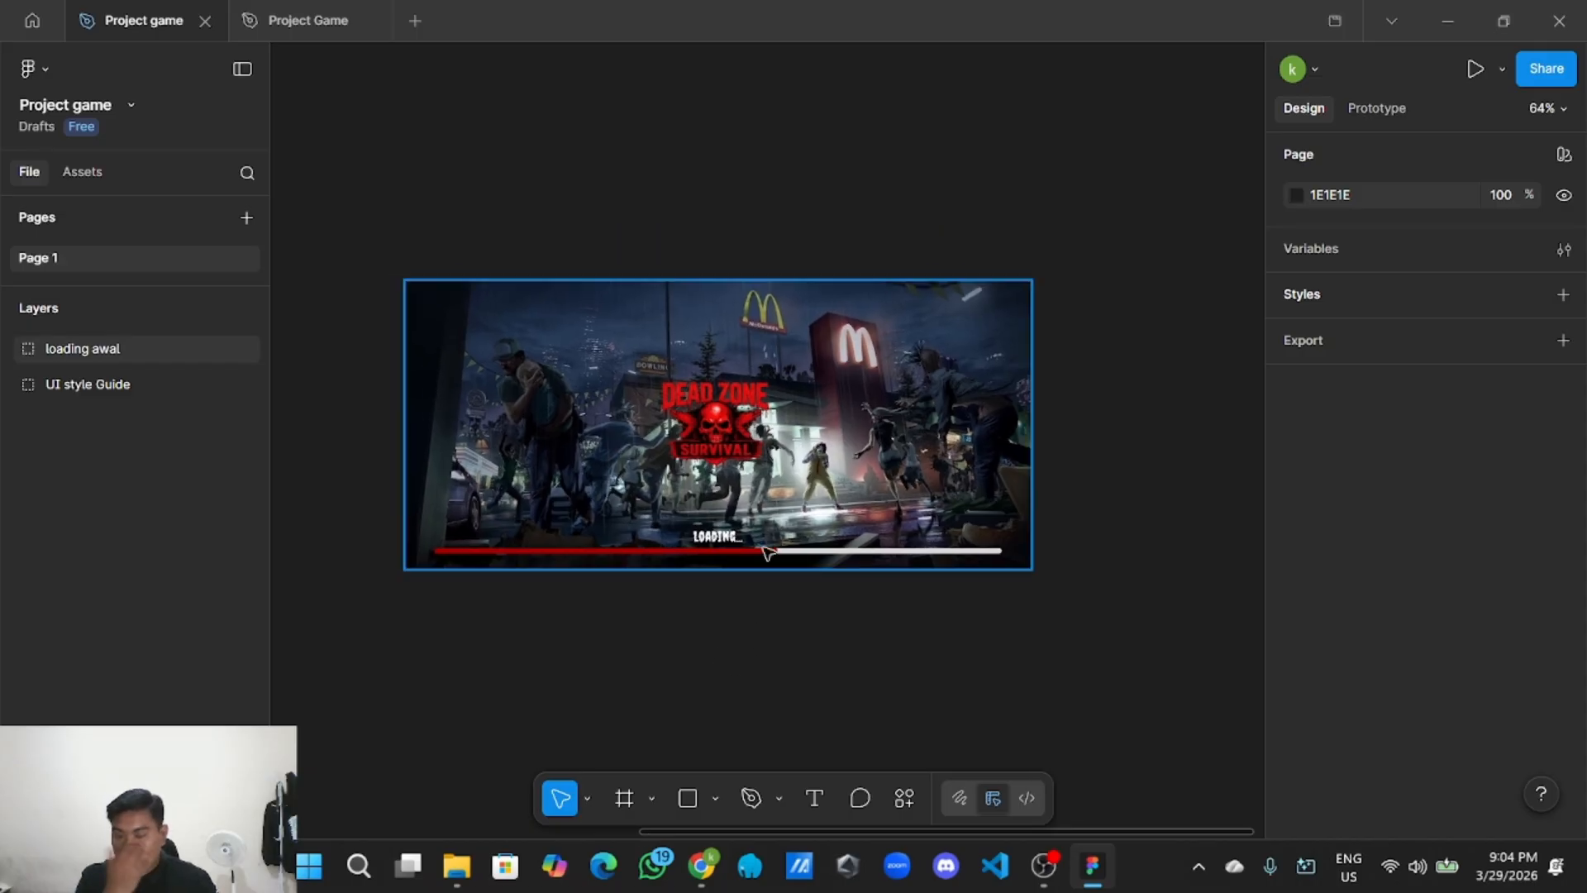
{"action": "scroll", "coordinate": [760, 475], "scroll_direction": "up", "scroll_amount": 2}
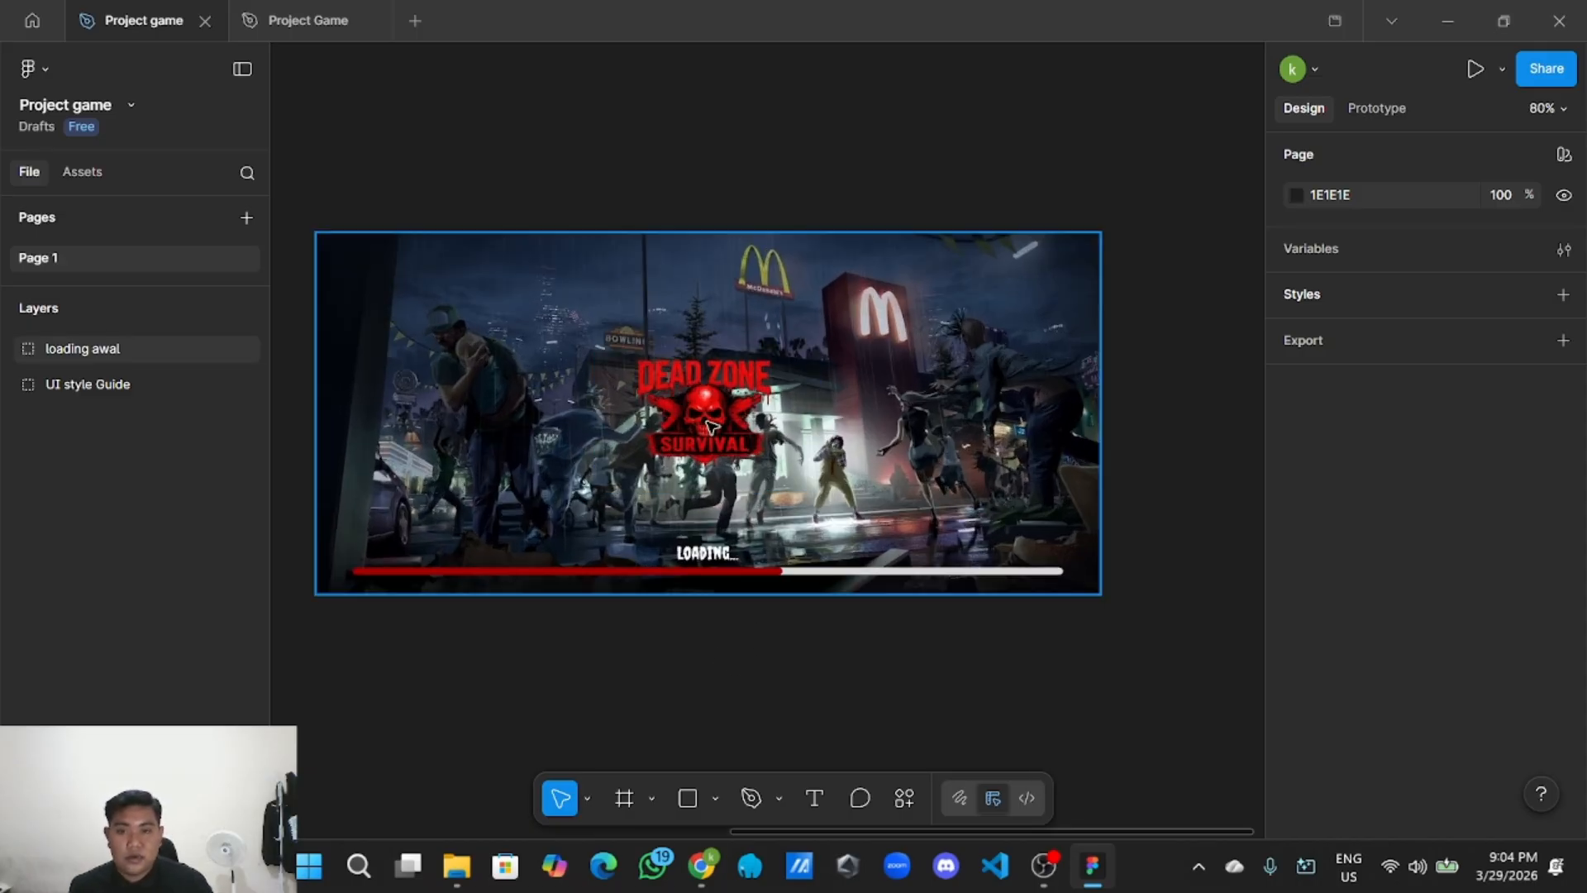
{"action": "scroll", "coordinate": [775, 449], "scroll_direction": "down", "scroll_amount": 2}
{"action": "scroll", "coordinate": [851, 495], "scroll_direction": "down", "scroll_amount": 1}
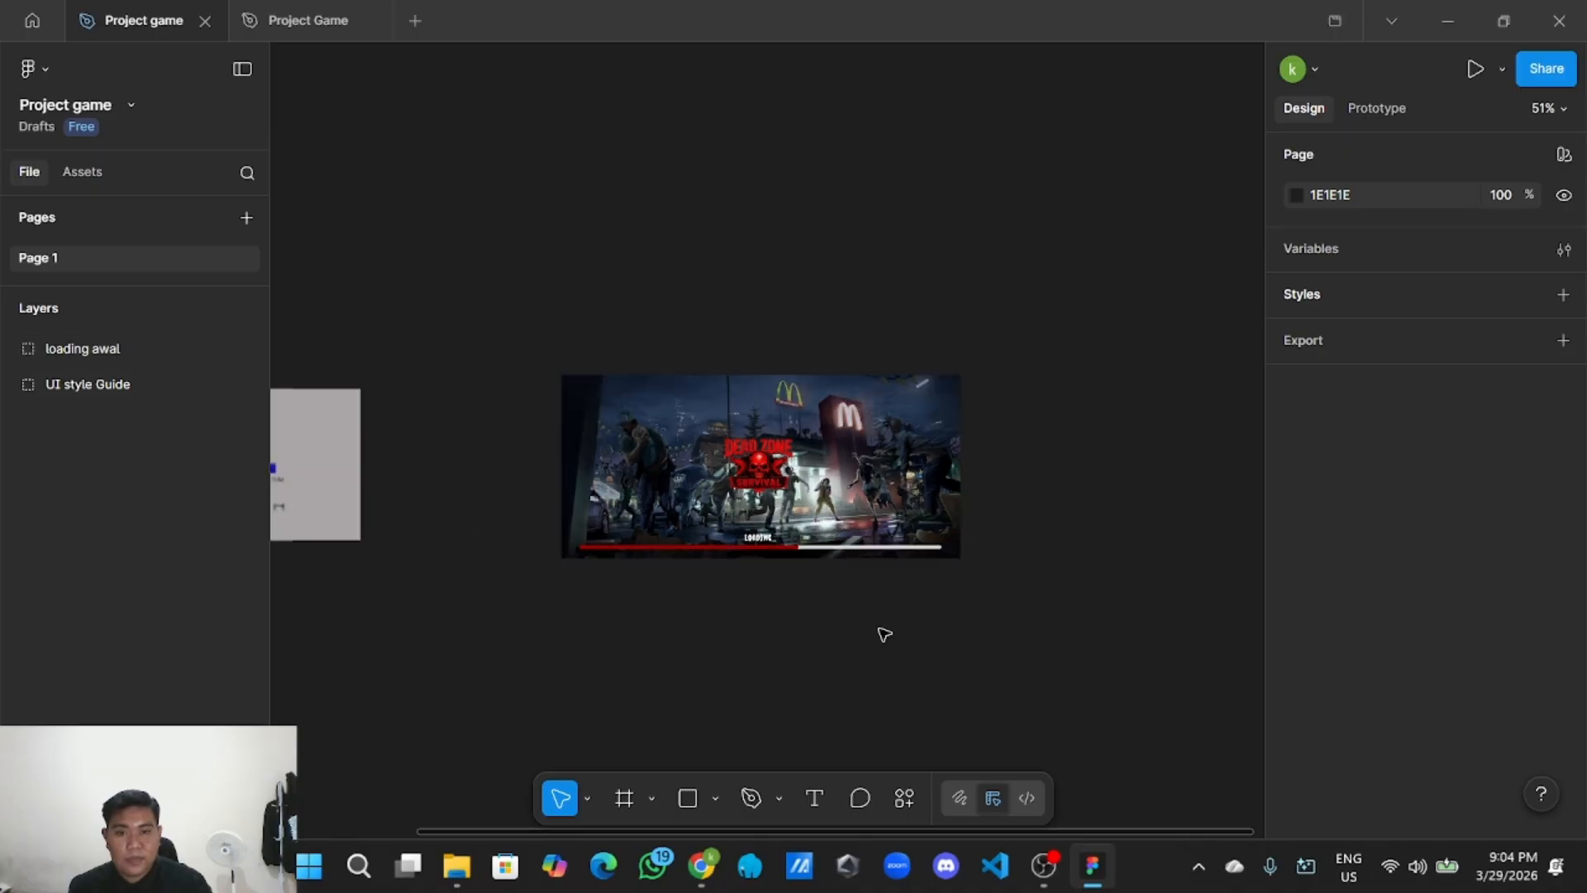
{"action": "scroll", "coordinate": [882, 634], "scroll_direction": "right", "scroll_amount": 3}
{"action": "scroll", "coordinate": [917, 584], "scroll_direction": "up", "scroll_amount": 1}
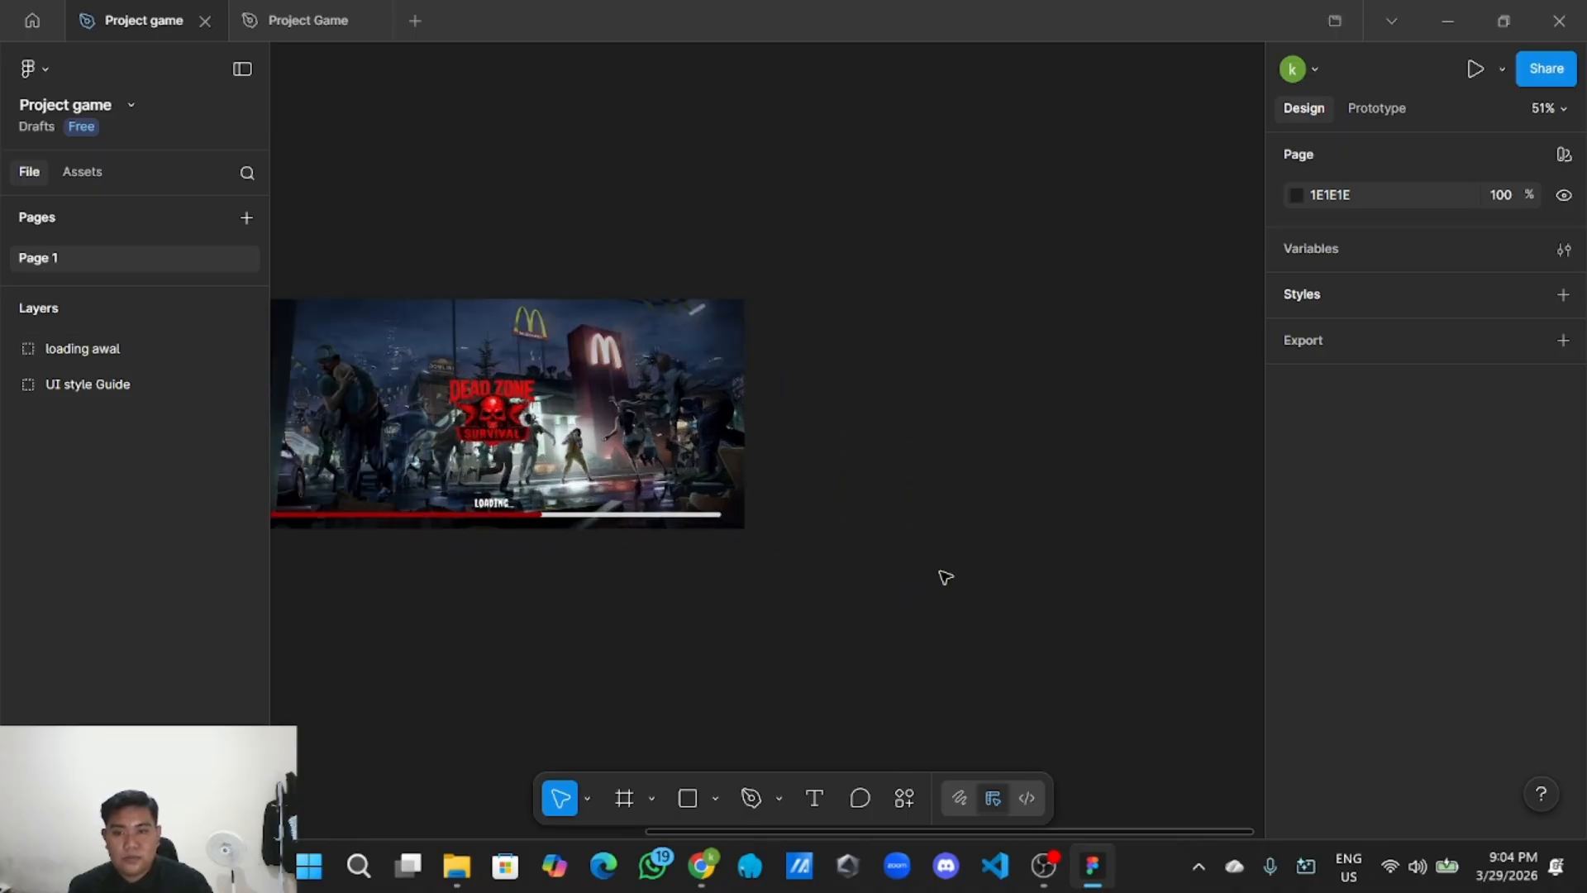
{"action": "scroll", "coordinate": [892, 588], "scroll_direction": "down", "scroll_amount": 2}
{"action": "scroll", "coordinate": [868, 591], "scroll_direction": "right", "scroll_amount": 2}
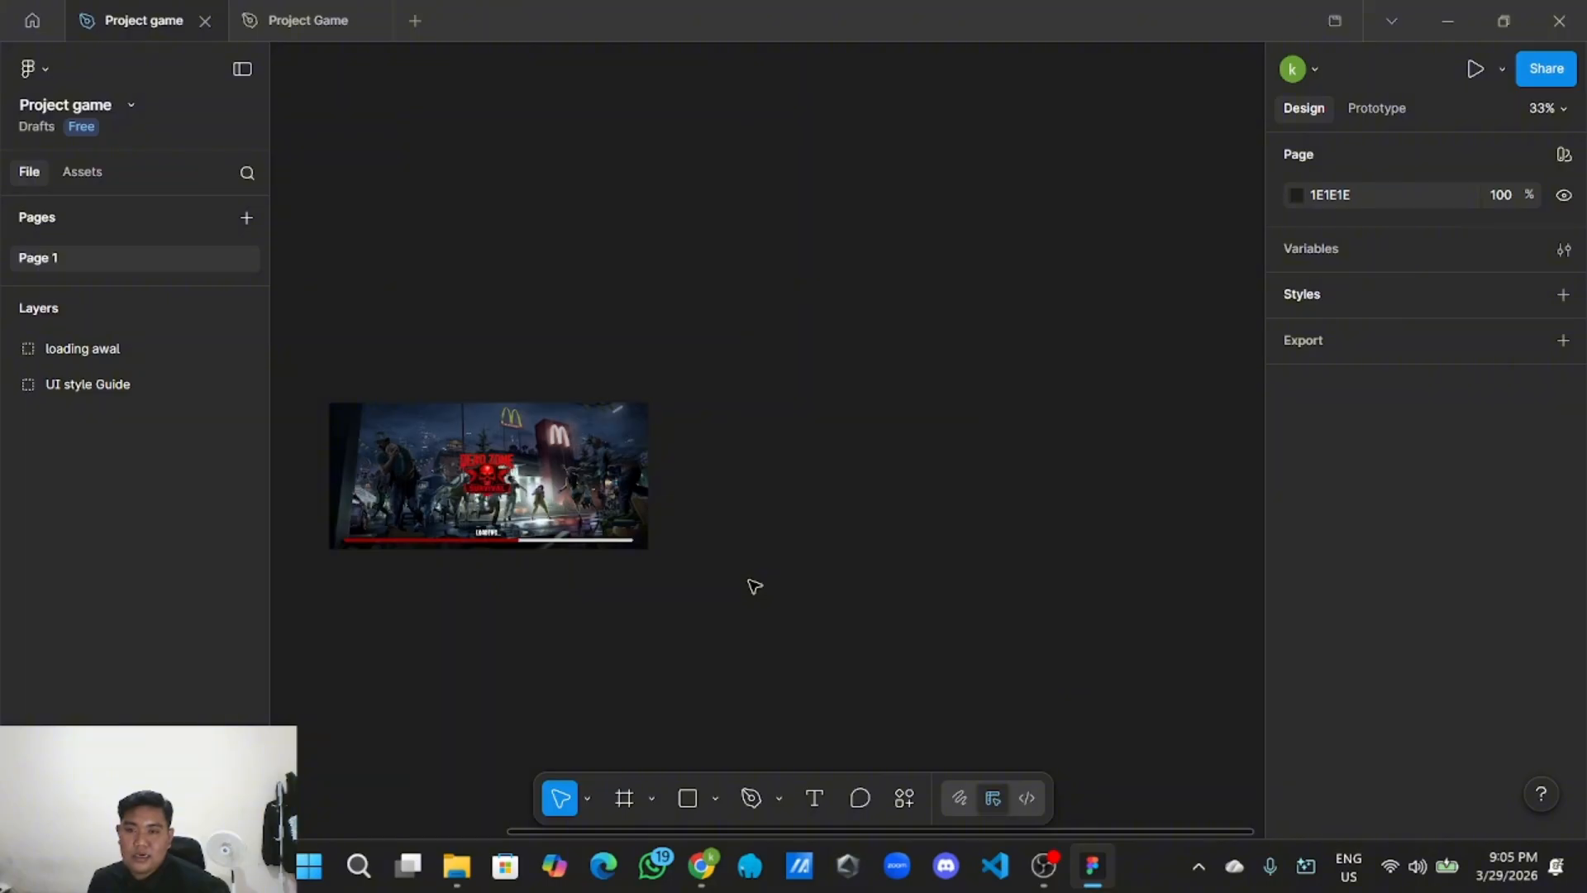
Add an iPhone 17 frame right of the loading screen, rotated -90° to landscape.
{"action": "left_click", "coordinate": [648, 803]}
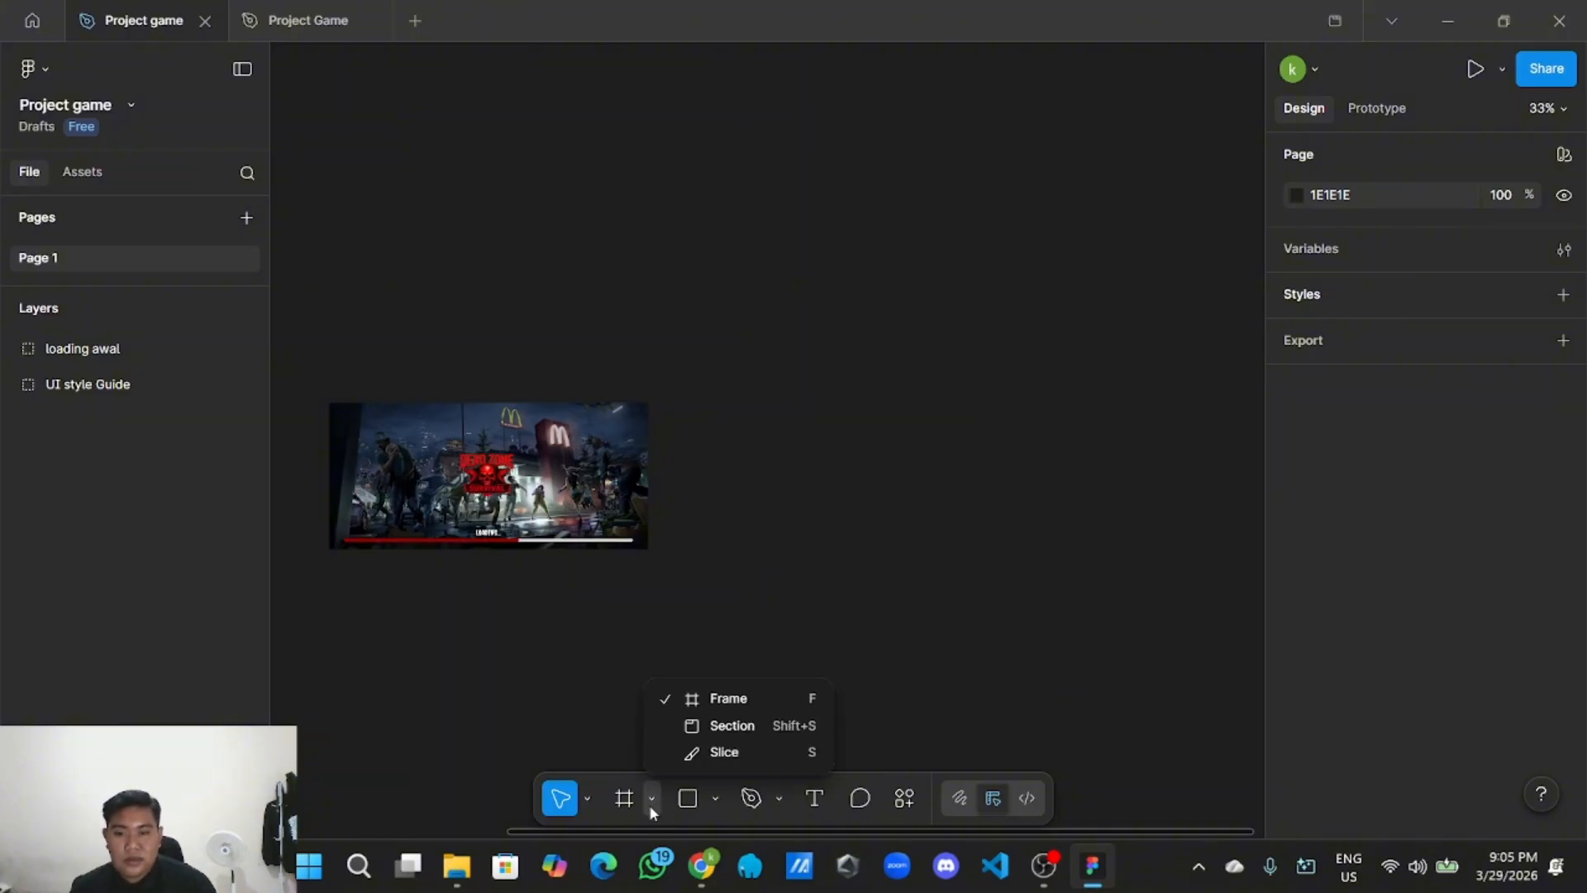
{"action": "left_click", "coordinate": [731, 712]}
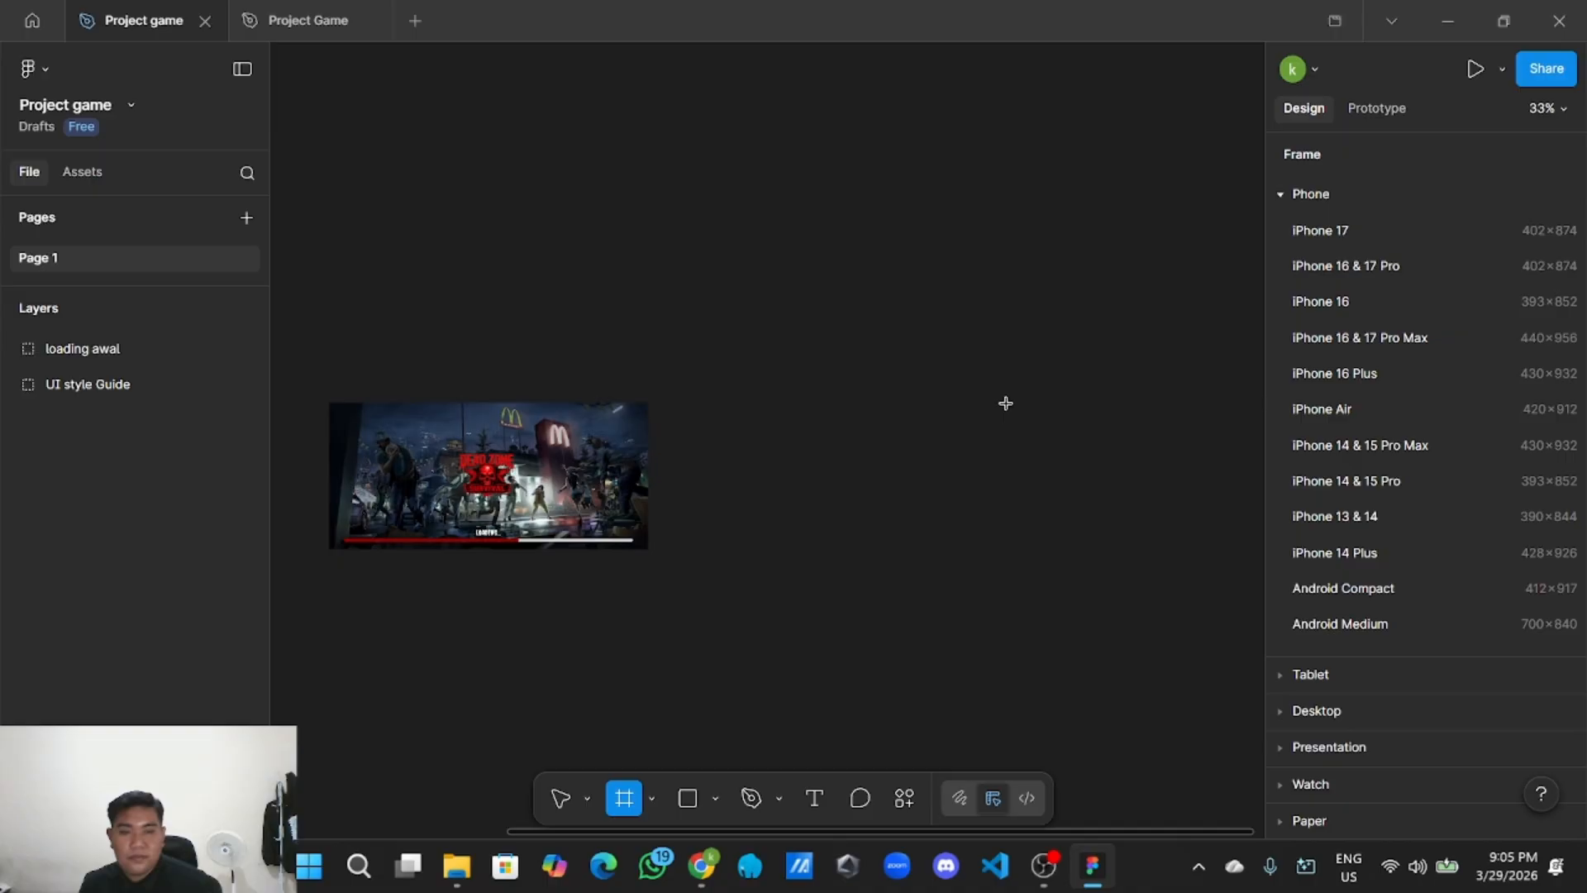
{"action": "left_click", "coordinate": [1342, 230]}
{"action": "left_click_drag", "start_coordinate": [827, 451], "coordinate": [854, 480]}
{"action": "left_click", "coordinate": [1437, 374]}
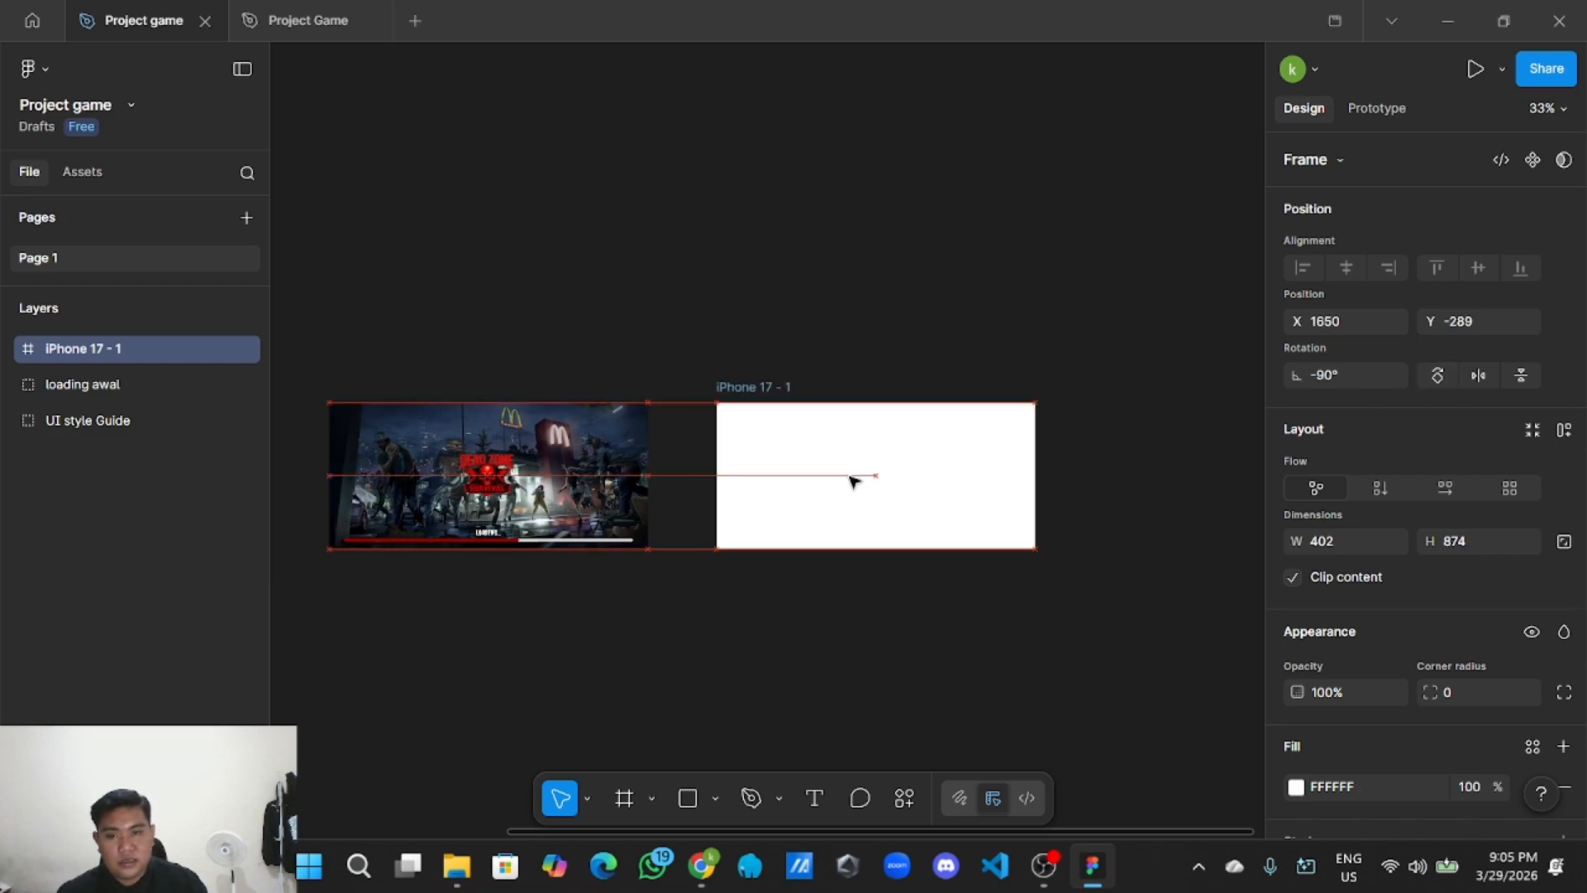
{"action": "left_click", "coordinate": [906, 303]}
{"action": "left_click", "coordinate": [849, 488]}
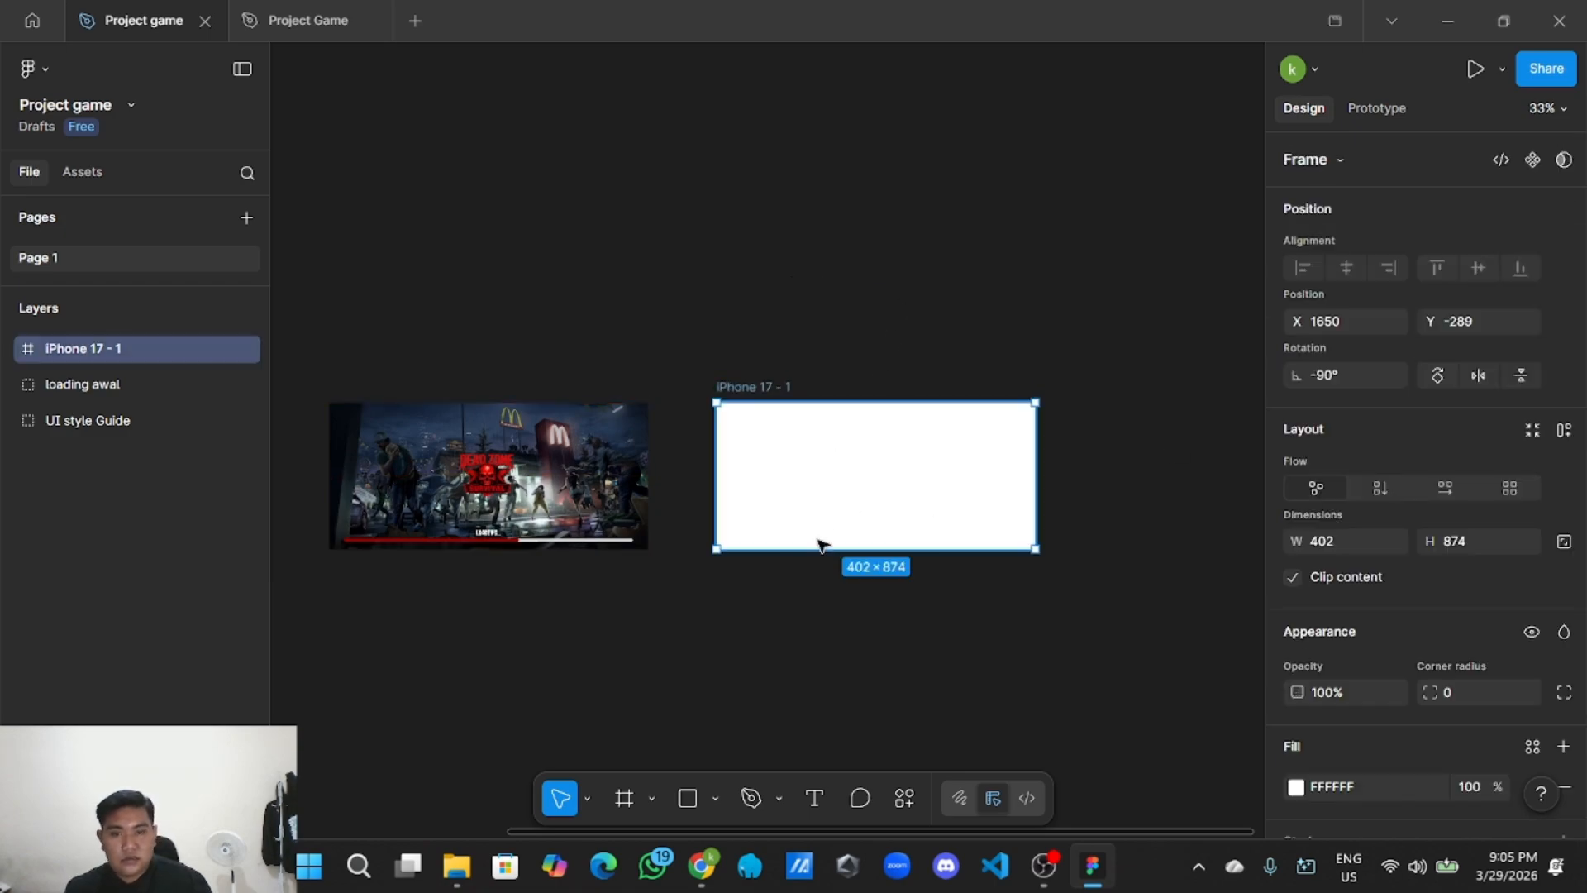
Draw a grey rectangle covering the whole iPhone 17 - 1 frame.
{"action": "left_click", "coordinate": [720, 799]}
{"action": "left_click", "coordinate": [785, 589]}
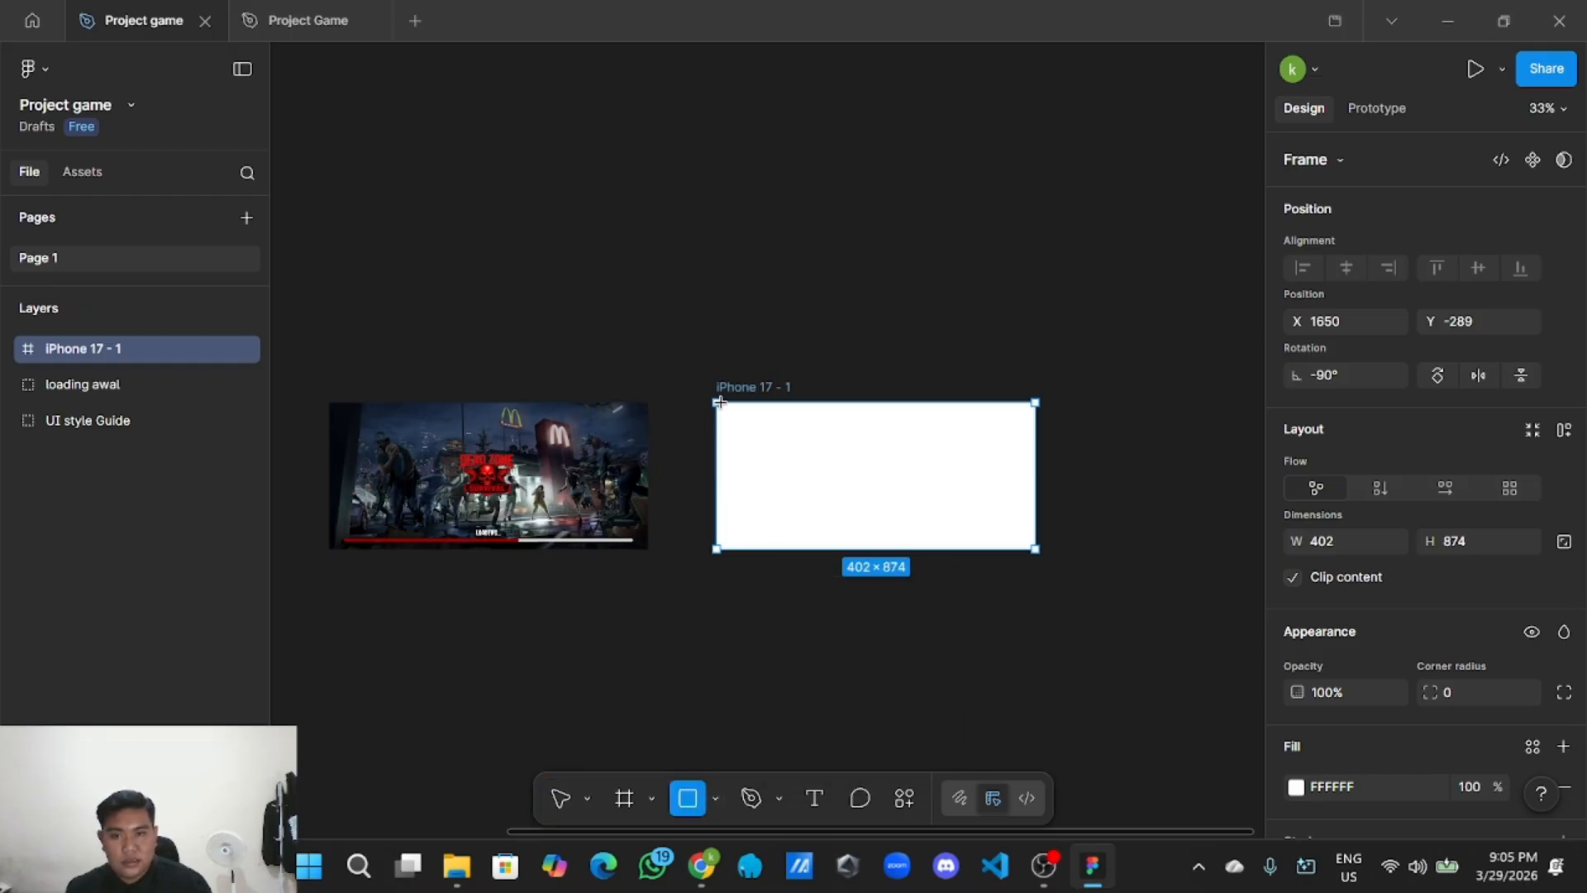
{"action": "left_click_drag", "start_coordinate": [719, 402], "coordinate": [1039, 548]}
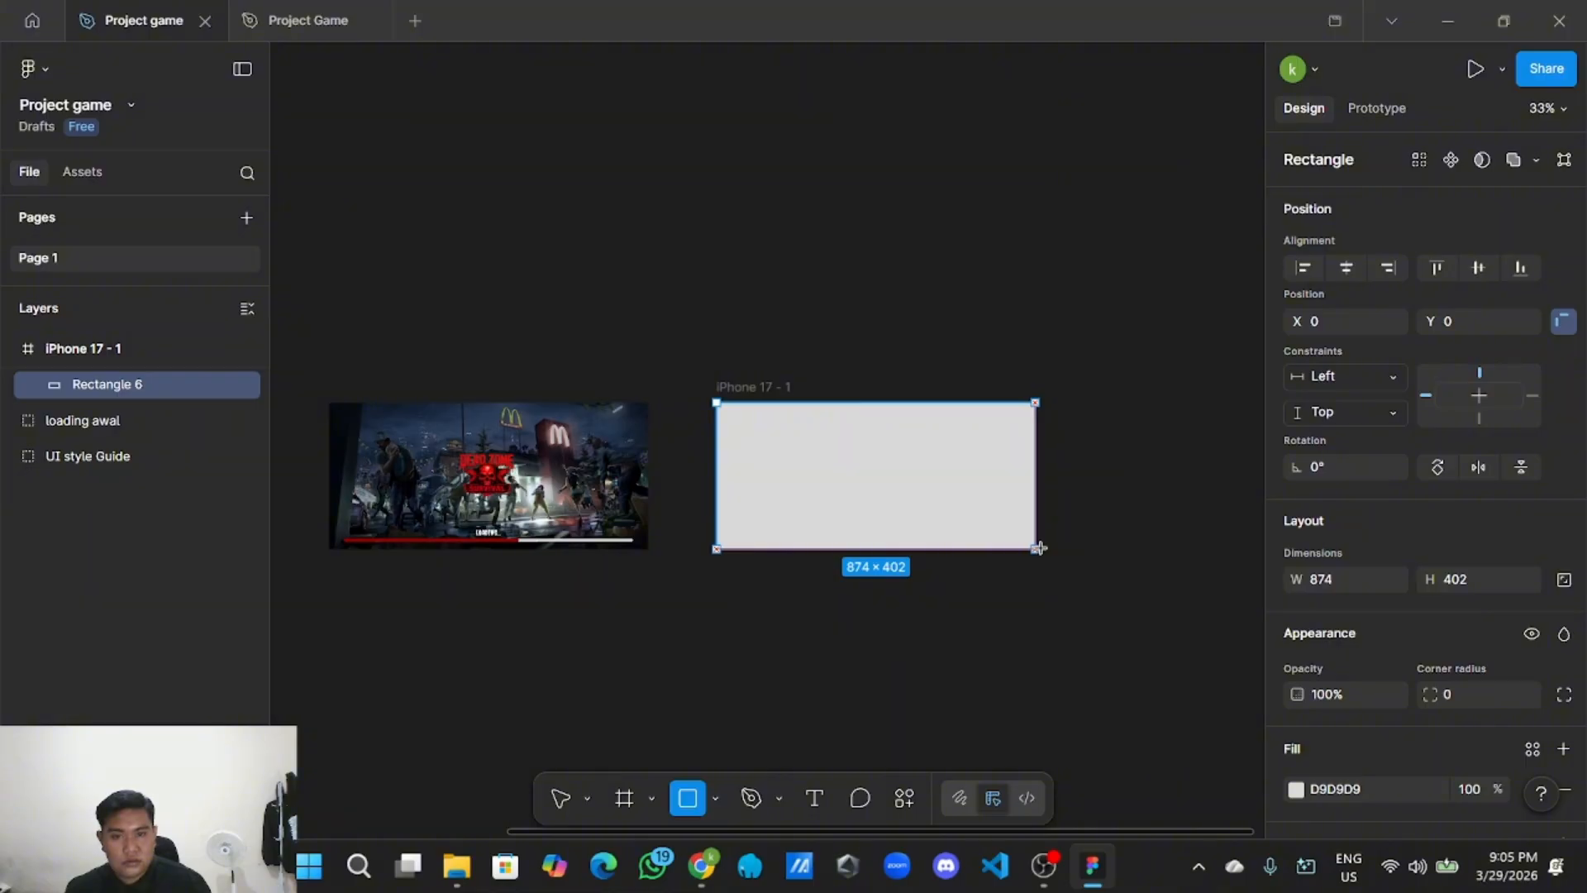
{"action": "left_click", "coordinate": [1122, 536]}
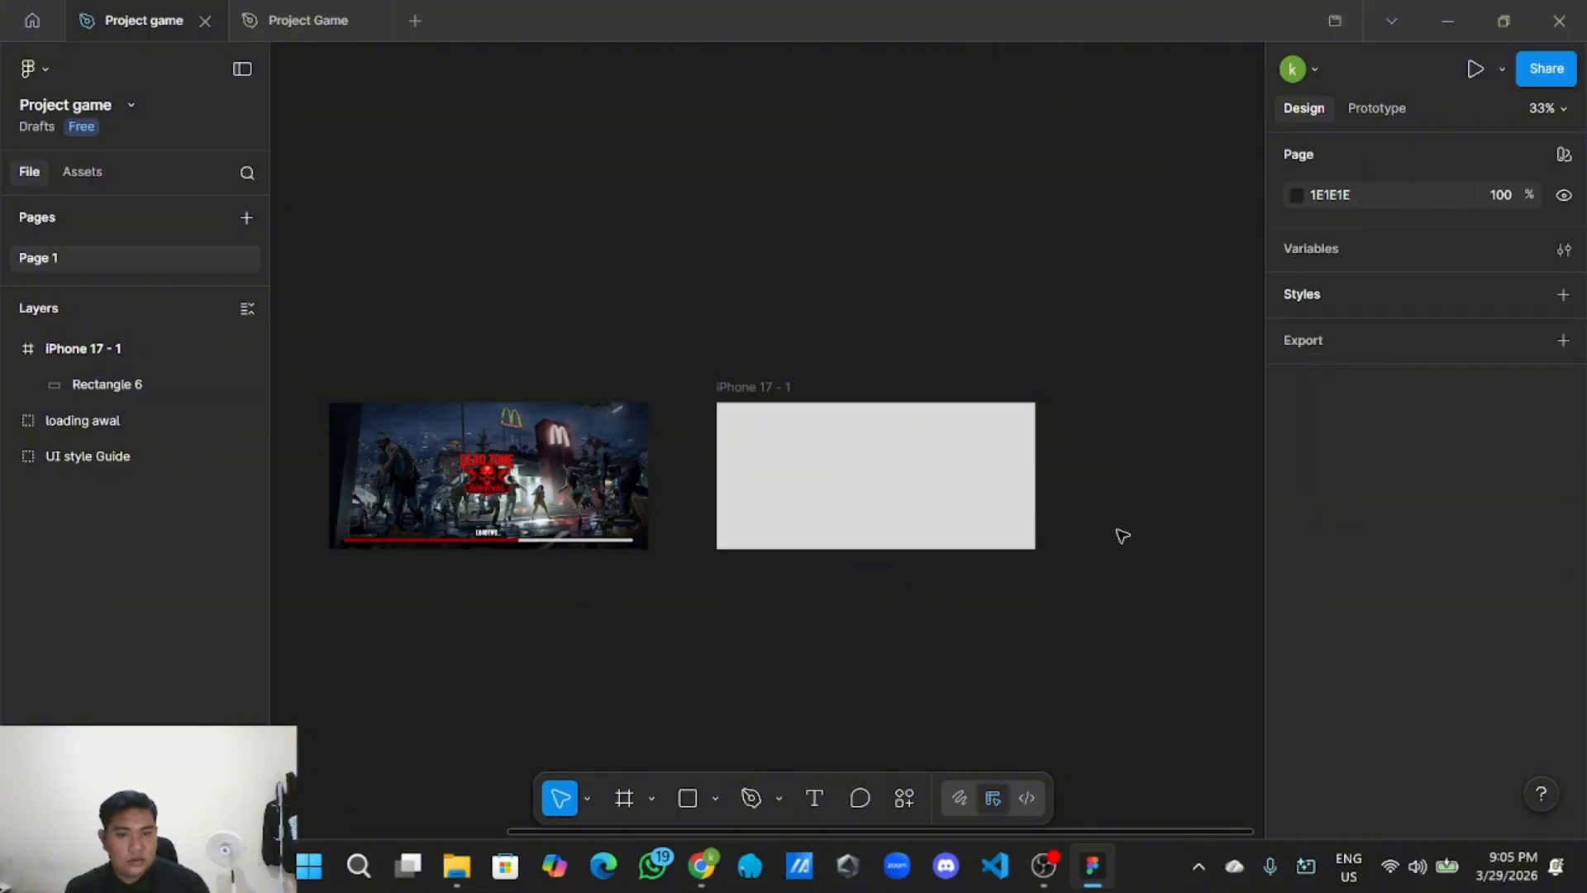
Set the iPhone 17 - 1 frame's fill to black.
{"action": "left_click", "coordinate": [1022, 495]}
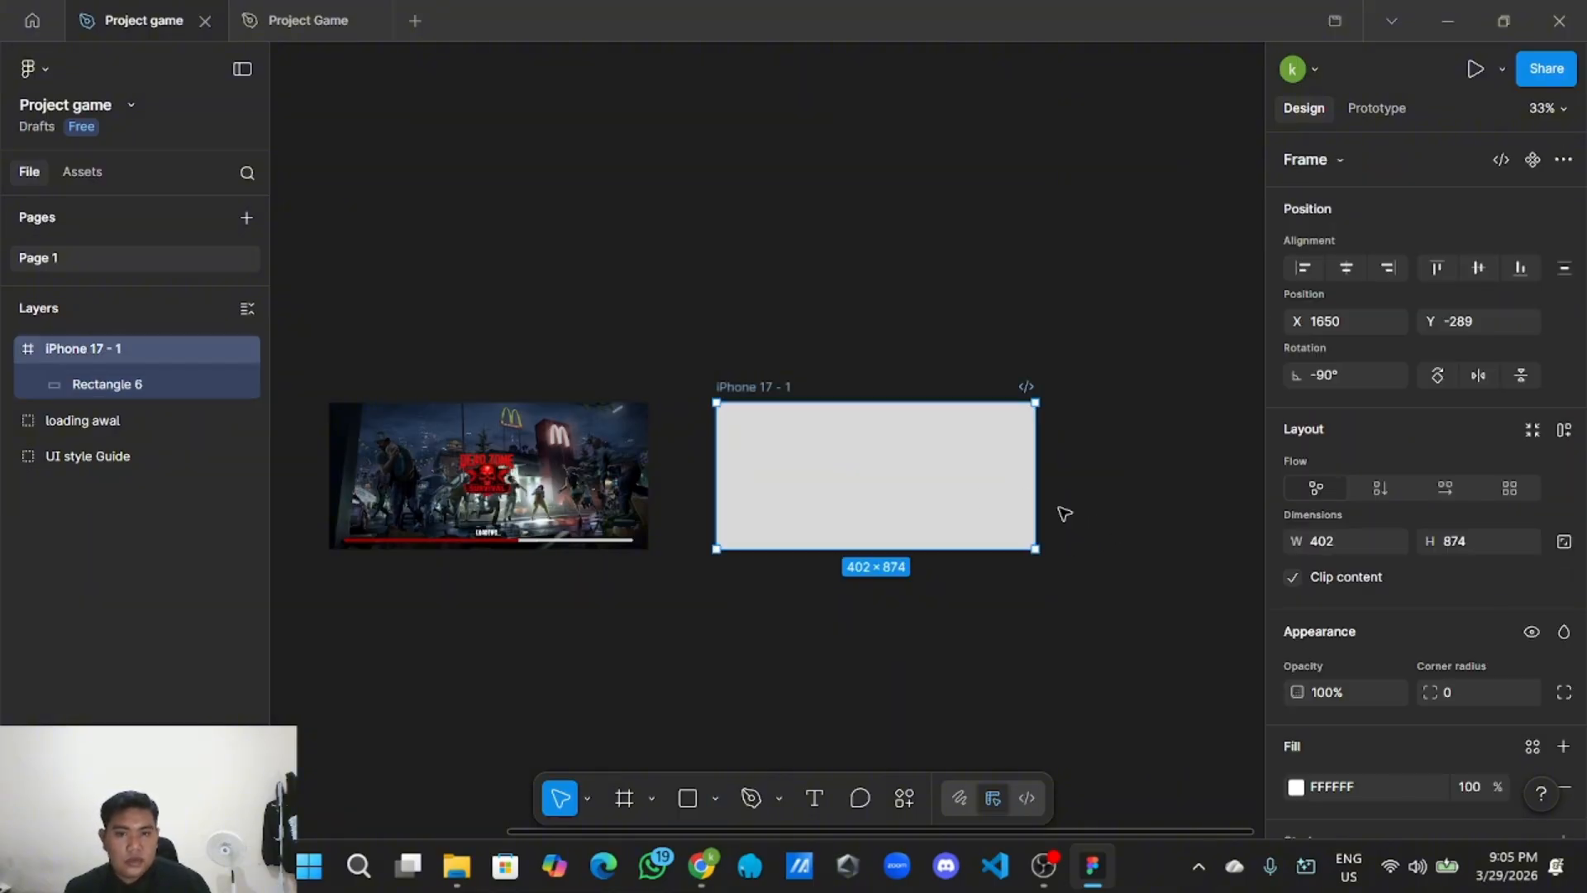
{"action": "scroll", "coordinate": [1377, 642], "scroll_direction": "down", "scroll_amount": 5}
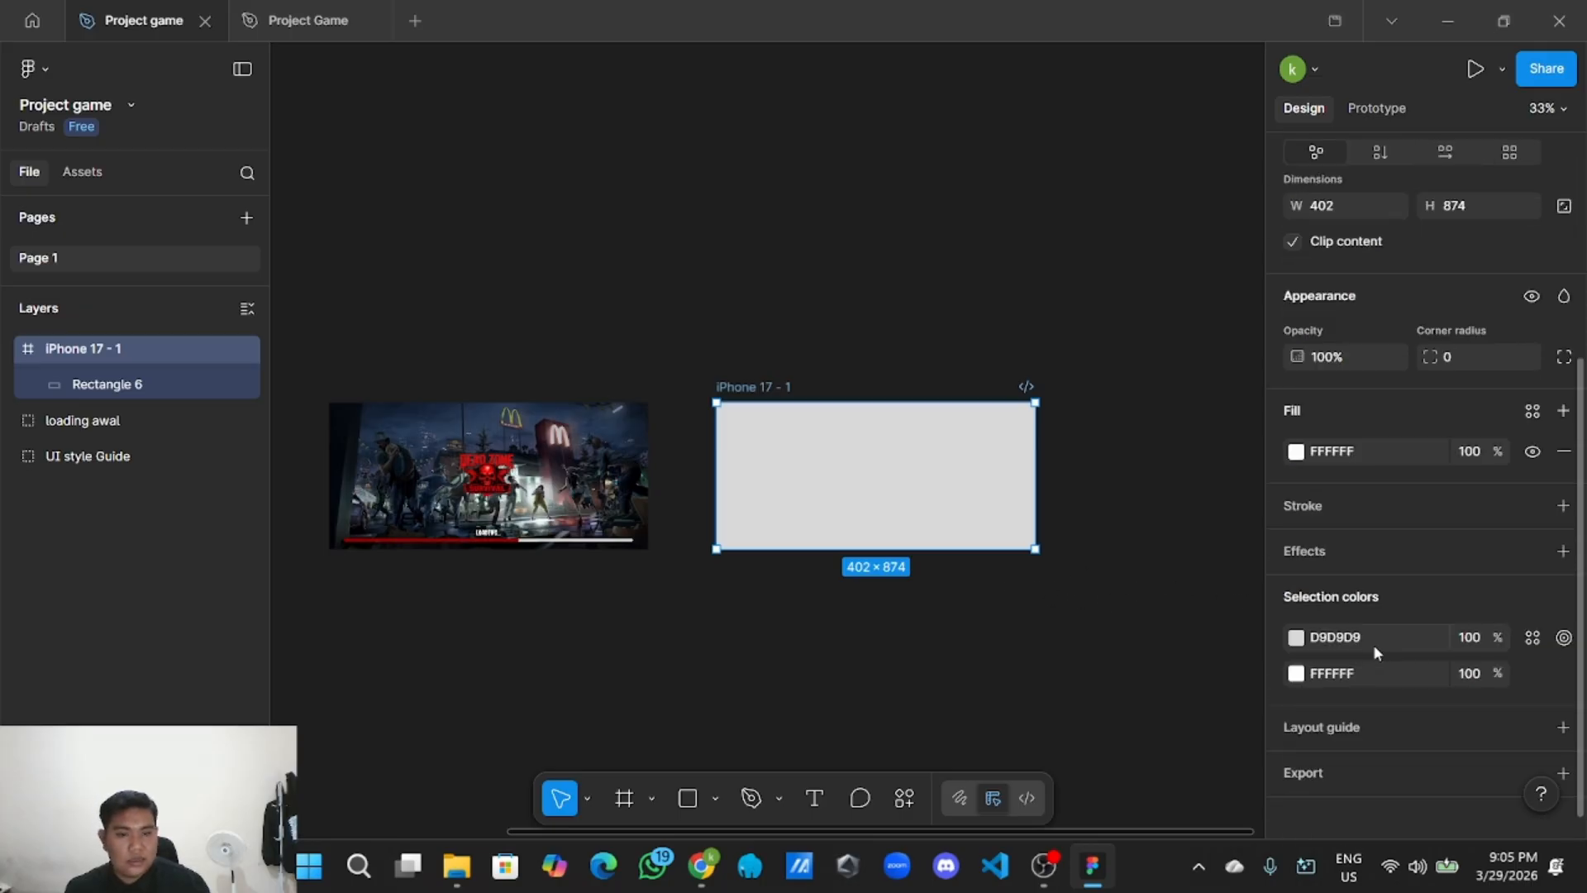
{"action": "scroll", "coordinate": [1363, 641], "scroll_direction": "up", "scroll_amount": 2}
{"action": "scroll", "coordinate": [1372, 632], "scroll_direction": "down", "scroll_amount": 2}
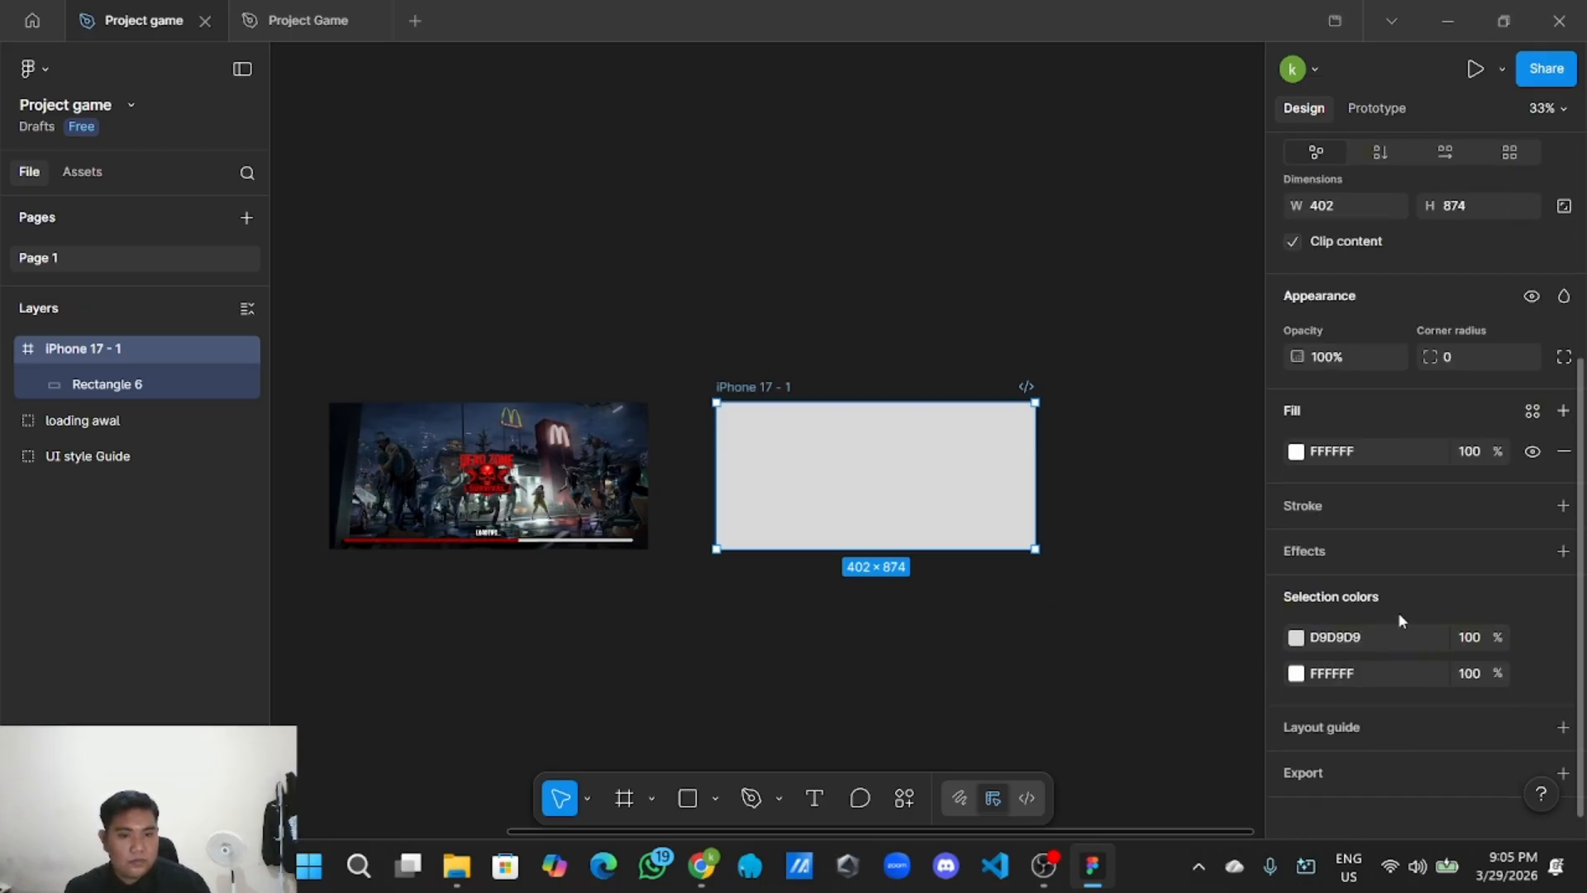
{"action": "scroll", "coordinate": [1397, 613], "scroll_direction": "up", "scroll_amount": 2}
{"action": "left_click", "coordinate": [1295, 564]}
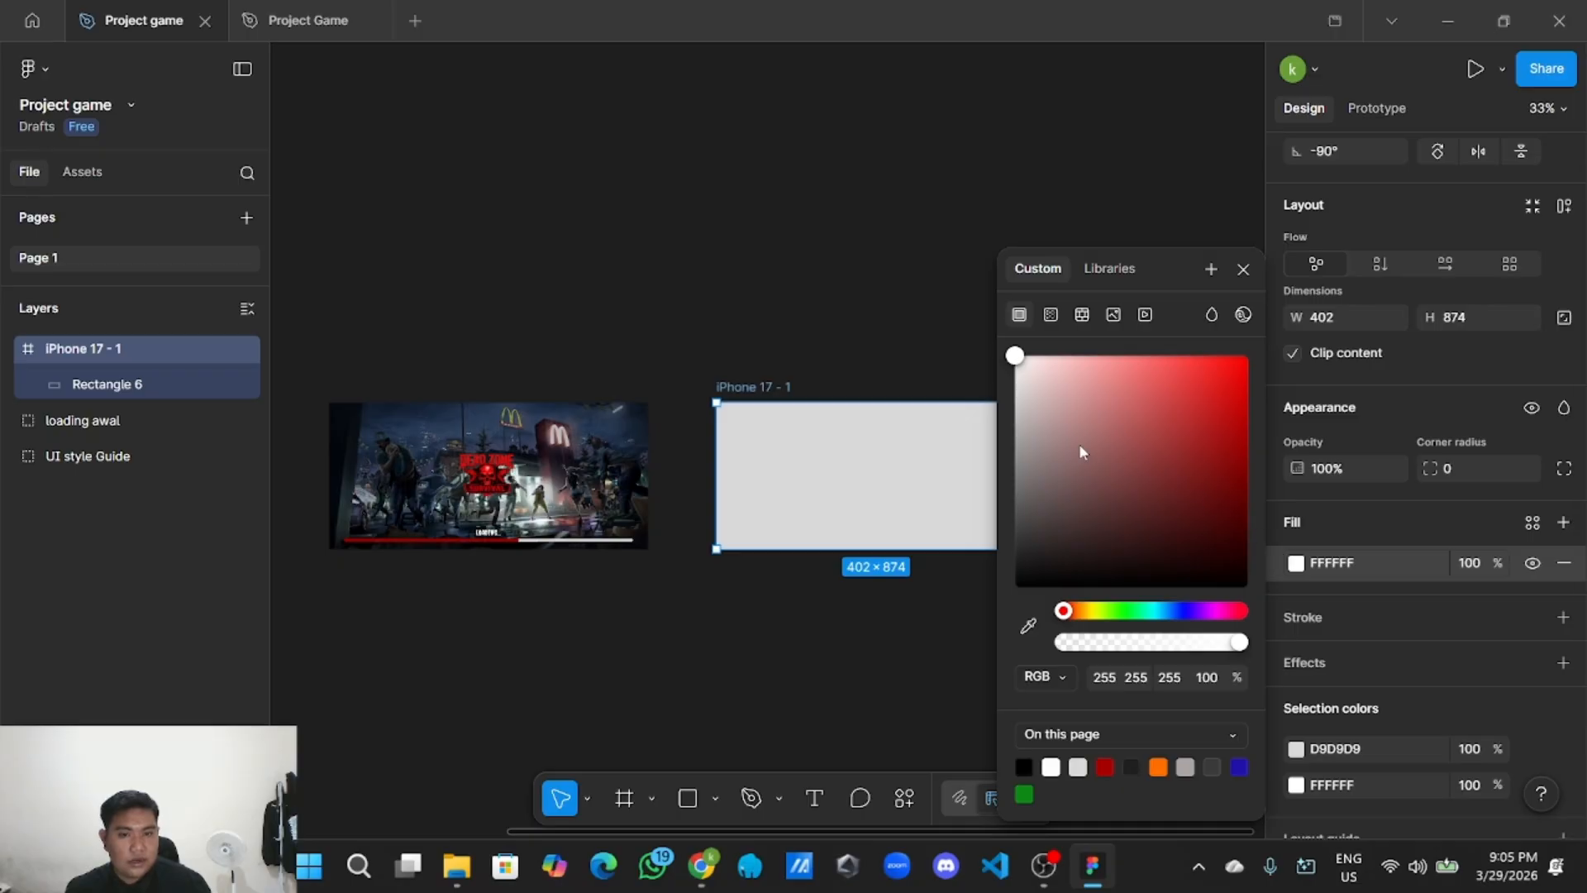
{"action": "left_click_drag", "start_coordinate": [1078, 444], "coordinate": [970, 650]}
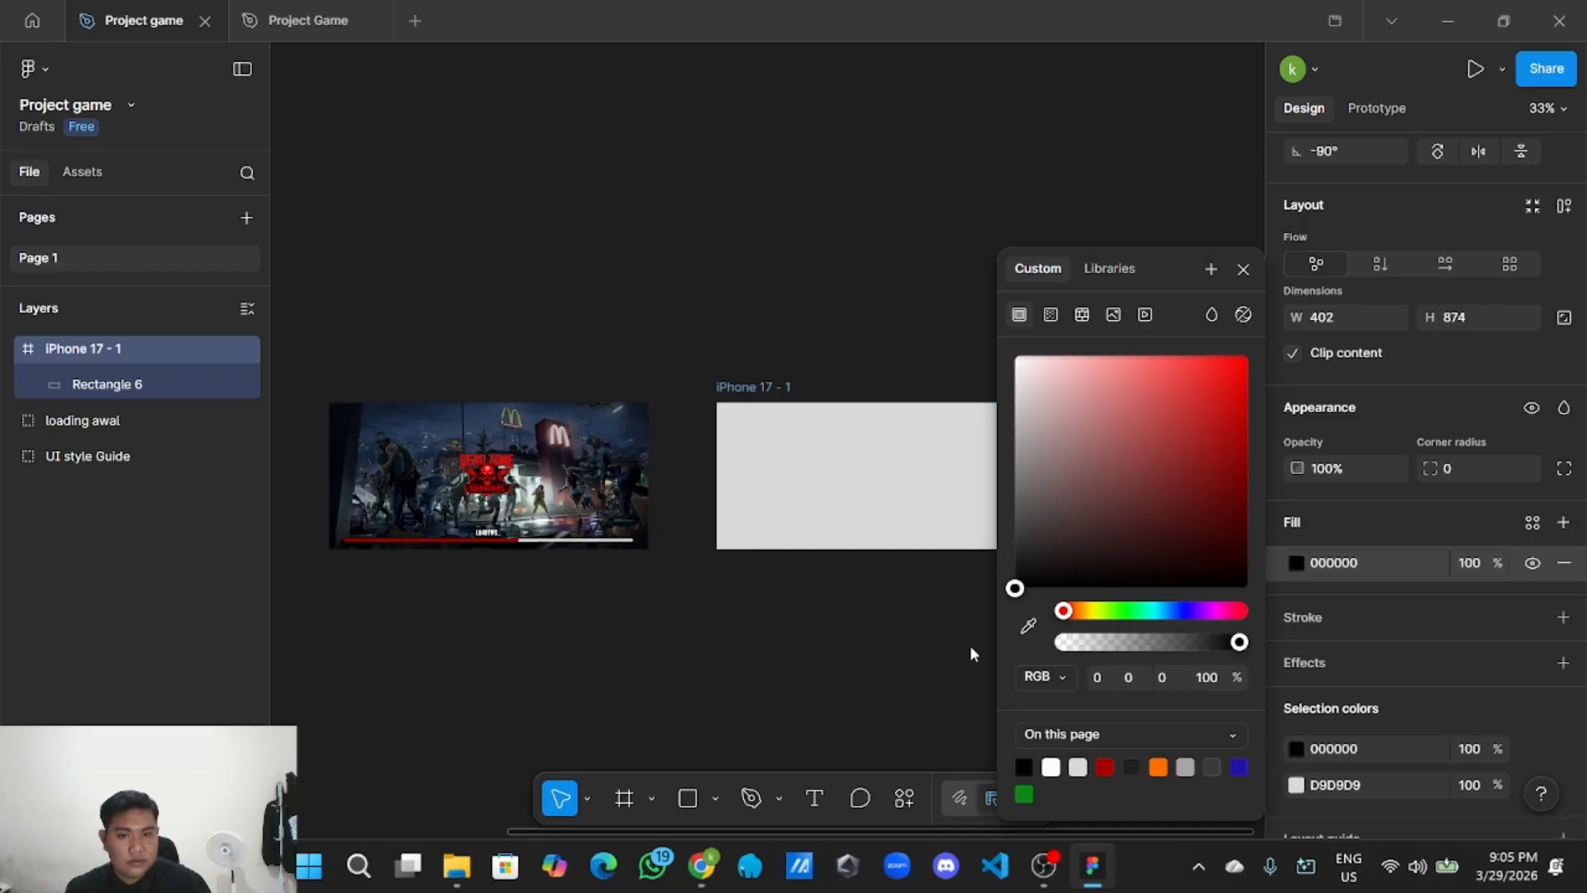
Change Rectangle 6's fill from grey to black.
{"action": "left_click", "coordinate": [904, 623]}
{"action": "left_click", "coordinate": [858, 435]}
{"action": "double_click", "coordinate": [907, 466]}
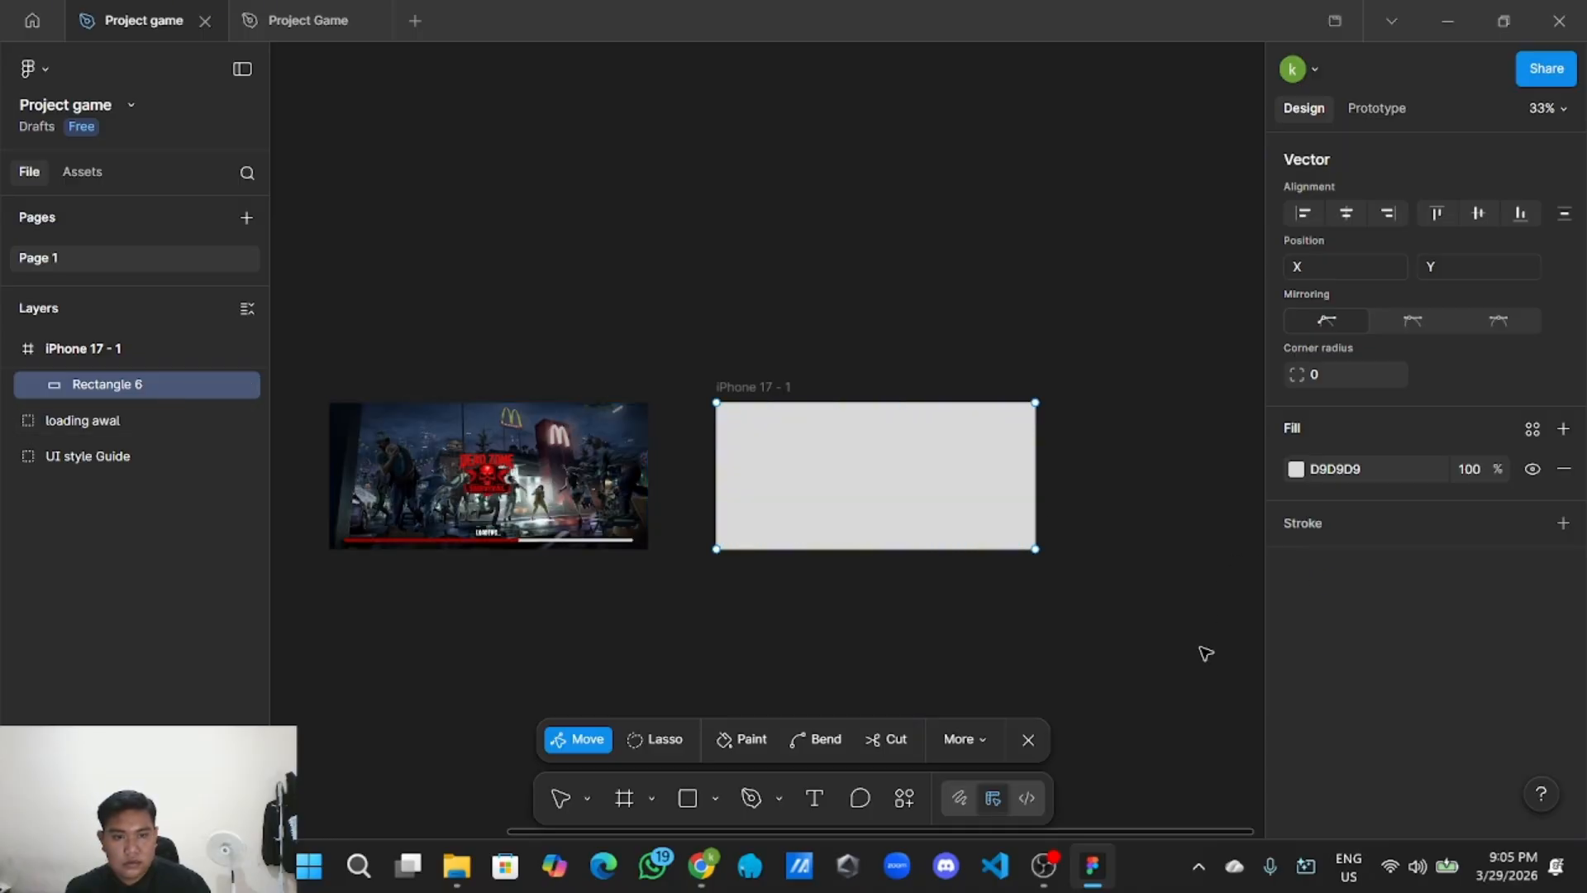
{"action": "key", "text": "Escape"}
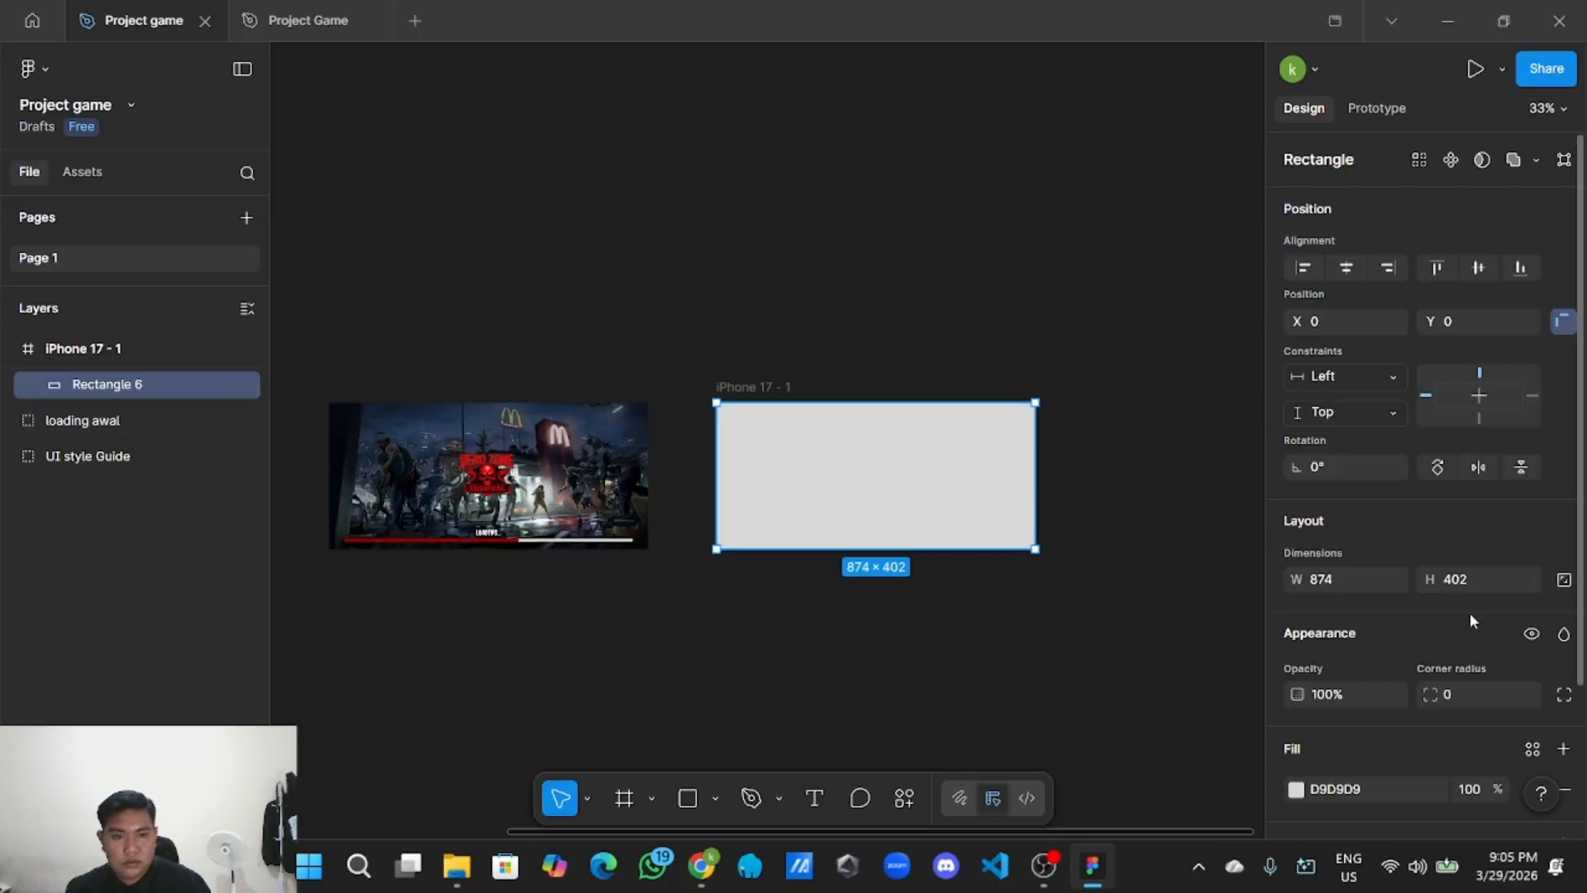
{"action": "scroll", "coordinate": [1454, 621], "scroll_direction": "down", "scroll_amount": 3}
{"action": "left_click", "coordinate": [1296, 613]}
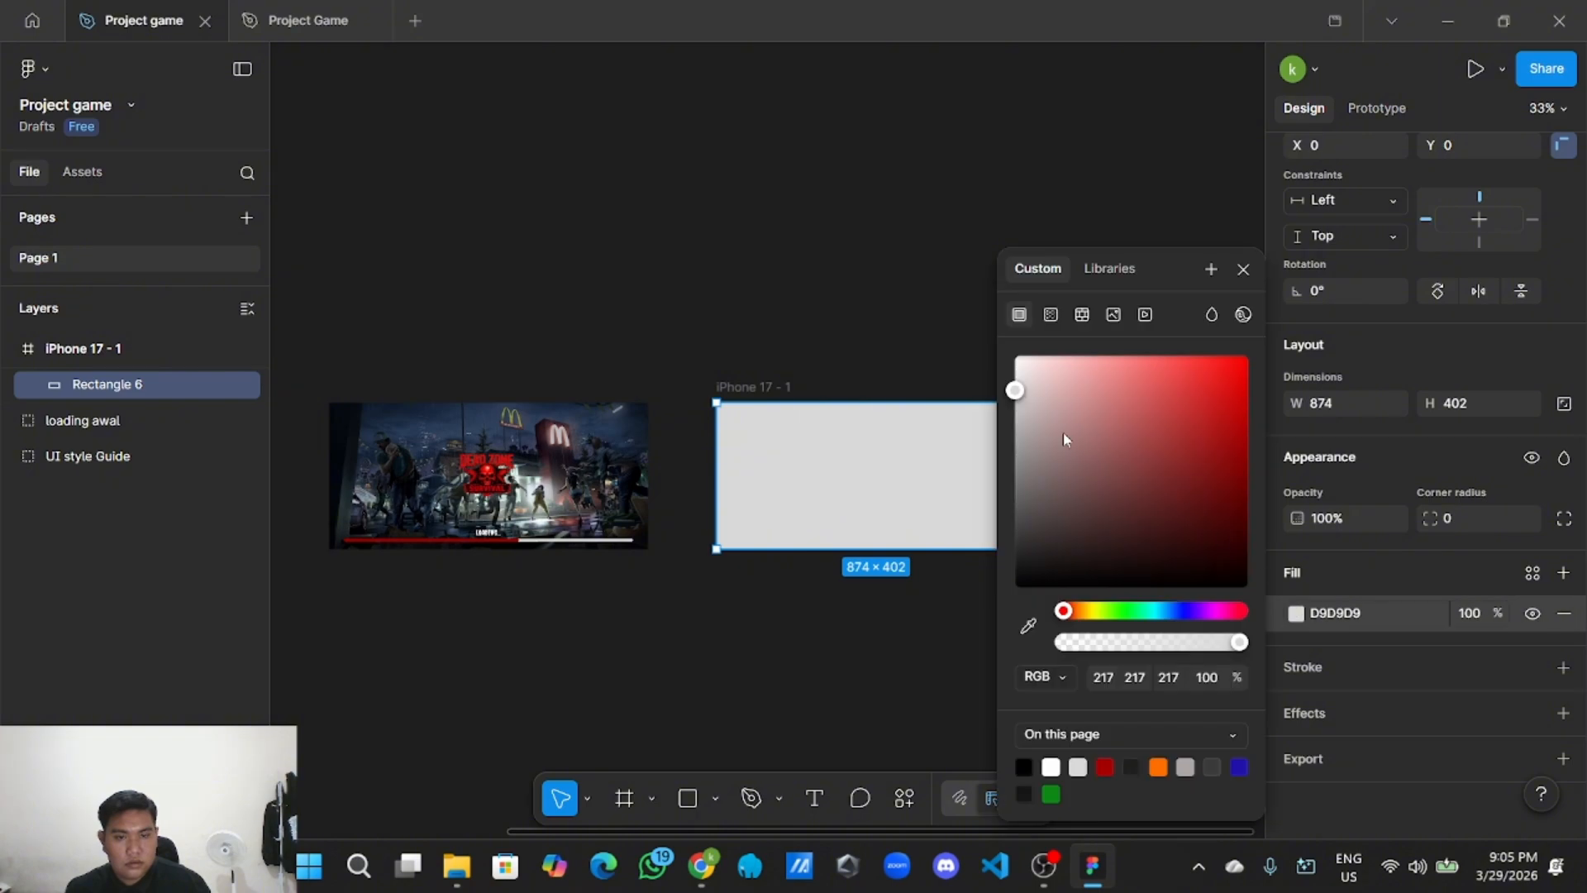
{"action": "left_click_drag", "start_coordinate": [1063, 432], "coordinate": [942, 642]}
{"action": "left_click", "coordinate": [857, 613]}
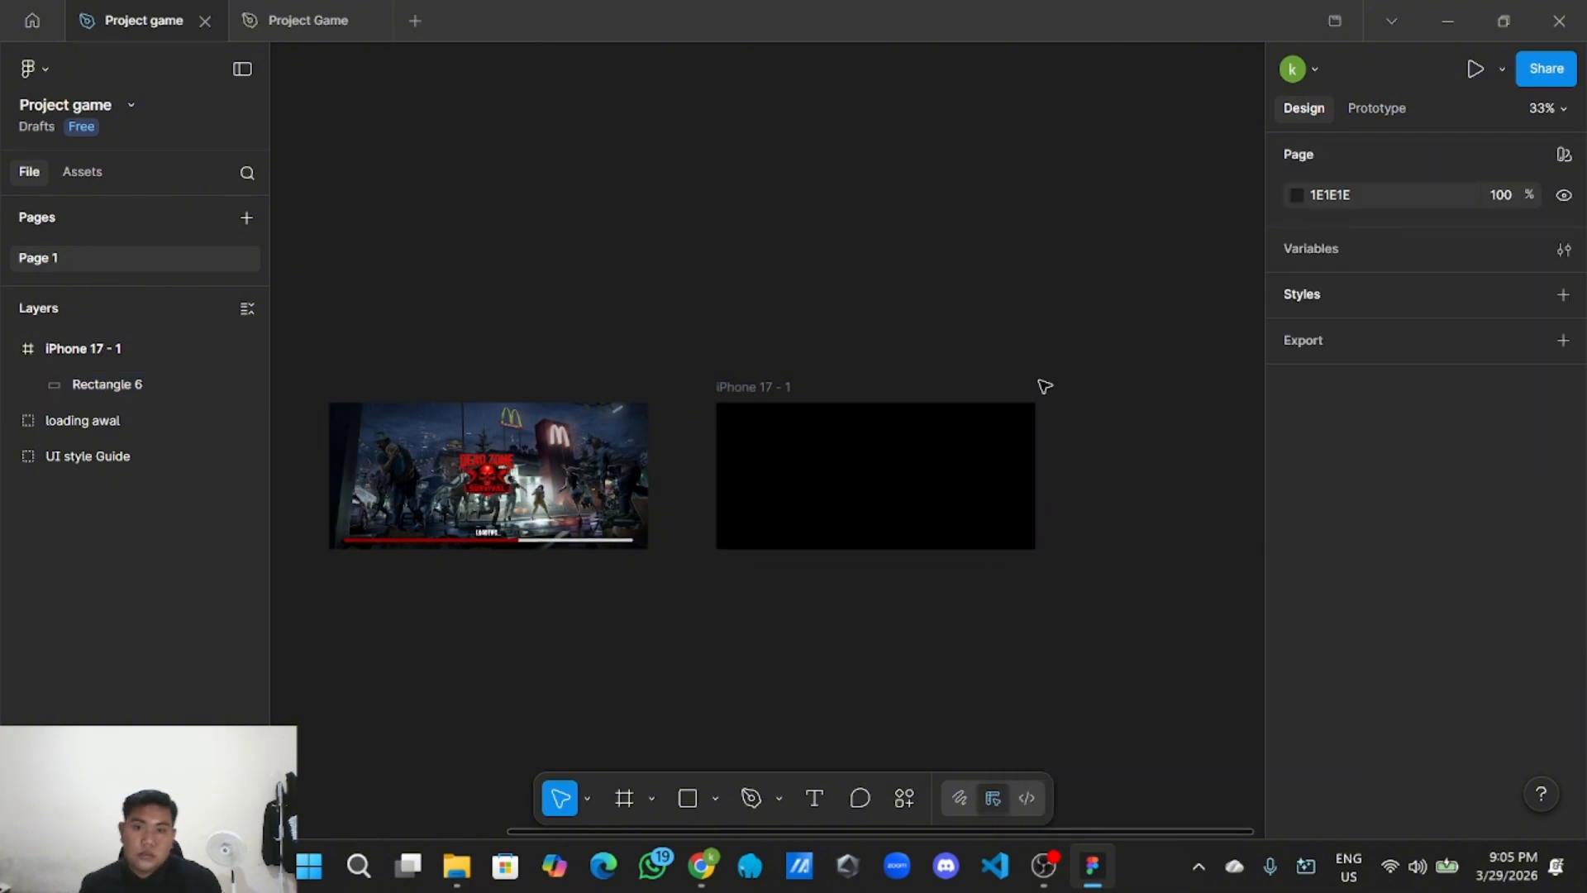
{"action": "scroll", "coordinate": [1033, 388], "scroll_direction": "up", "scroll_amount": 3}
{"action": "scroll", "coordinate": [738, 370], "scroll_direction": "down", "scroll_amount": 2}
{"action": "scroll", "coordinate": [740, 366], "scroll_direction": "left", "scroll_amount": 2}
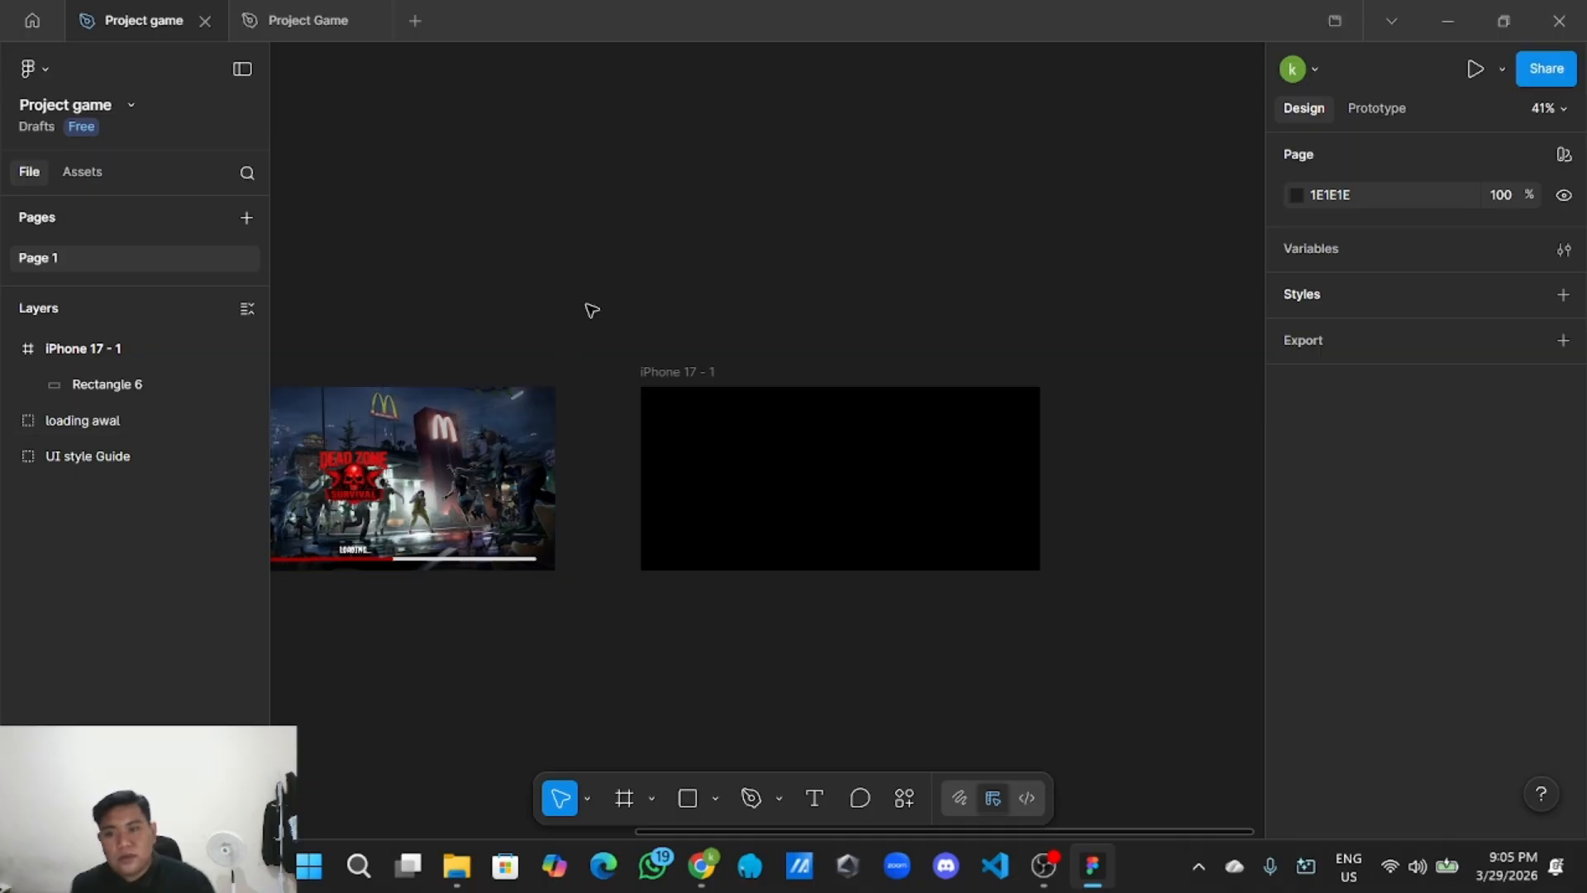
{"action": "scroll", "coordinate": [578, 297], "scroll_direction": "down", "scroll_amount": 2}
{"action": "scroll", "coordinate": [686, 330], "scroll_direction": "left", "scroll_amount": 3}
{"action": "scroll", "coordinate": [661, 348], "scroll_direction": "up", "scroll_amount": 2}
{"action": "scroll", "coordinate": [570, 454], "scroll_direction": "up", "scroll_amount": 3}
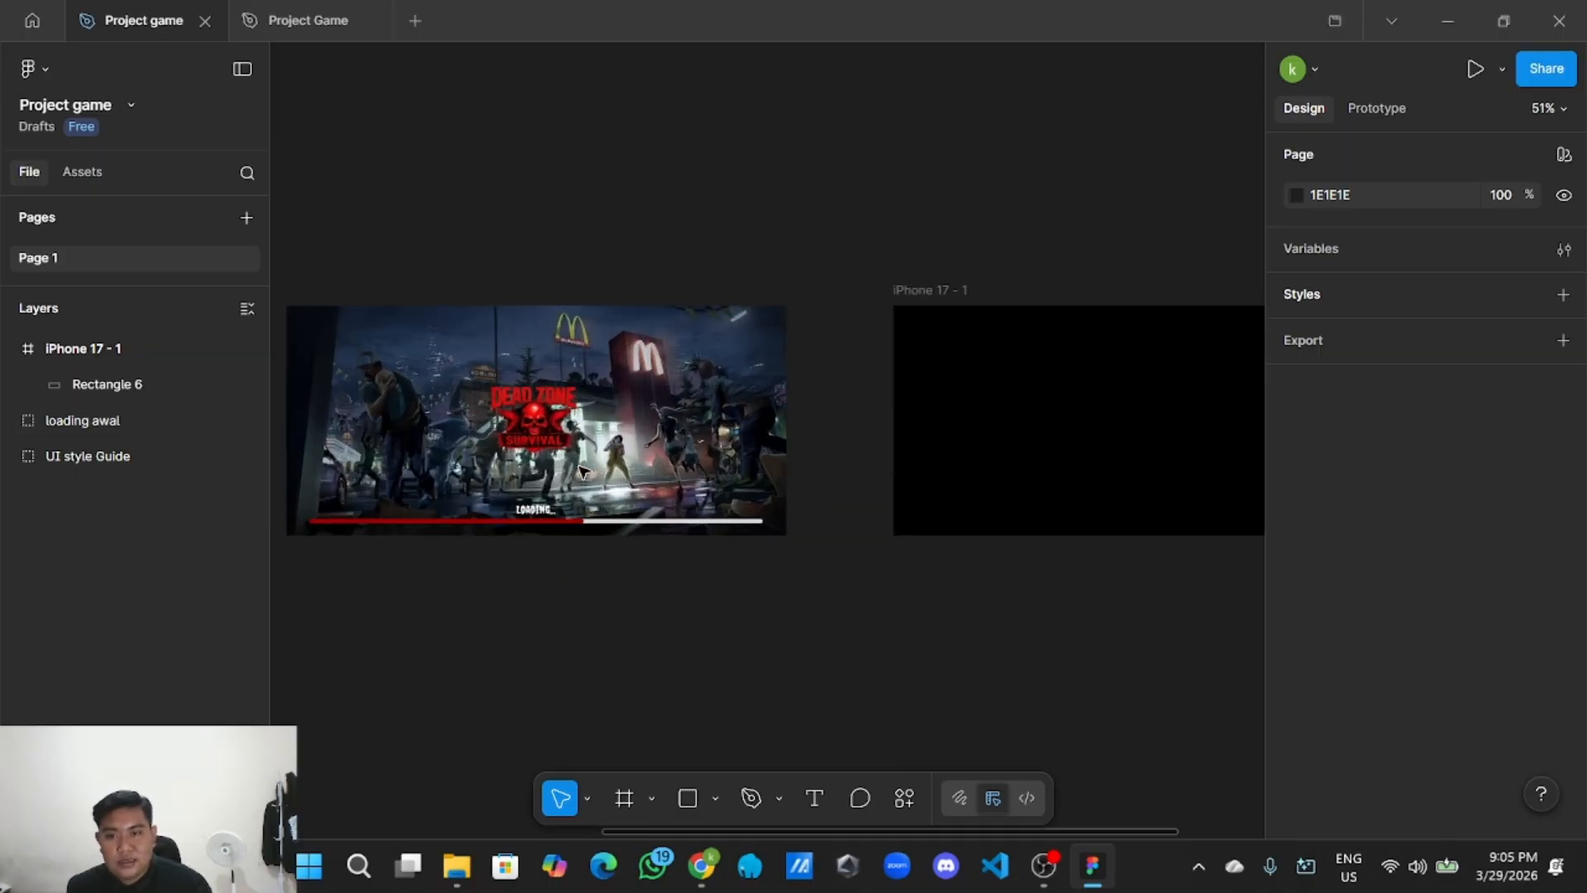
{"action": "left_click", "coordinate": [571, 526]}
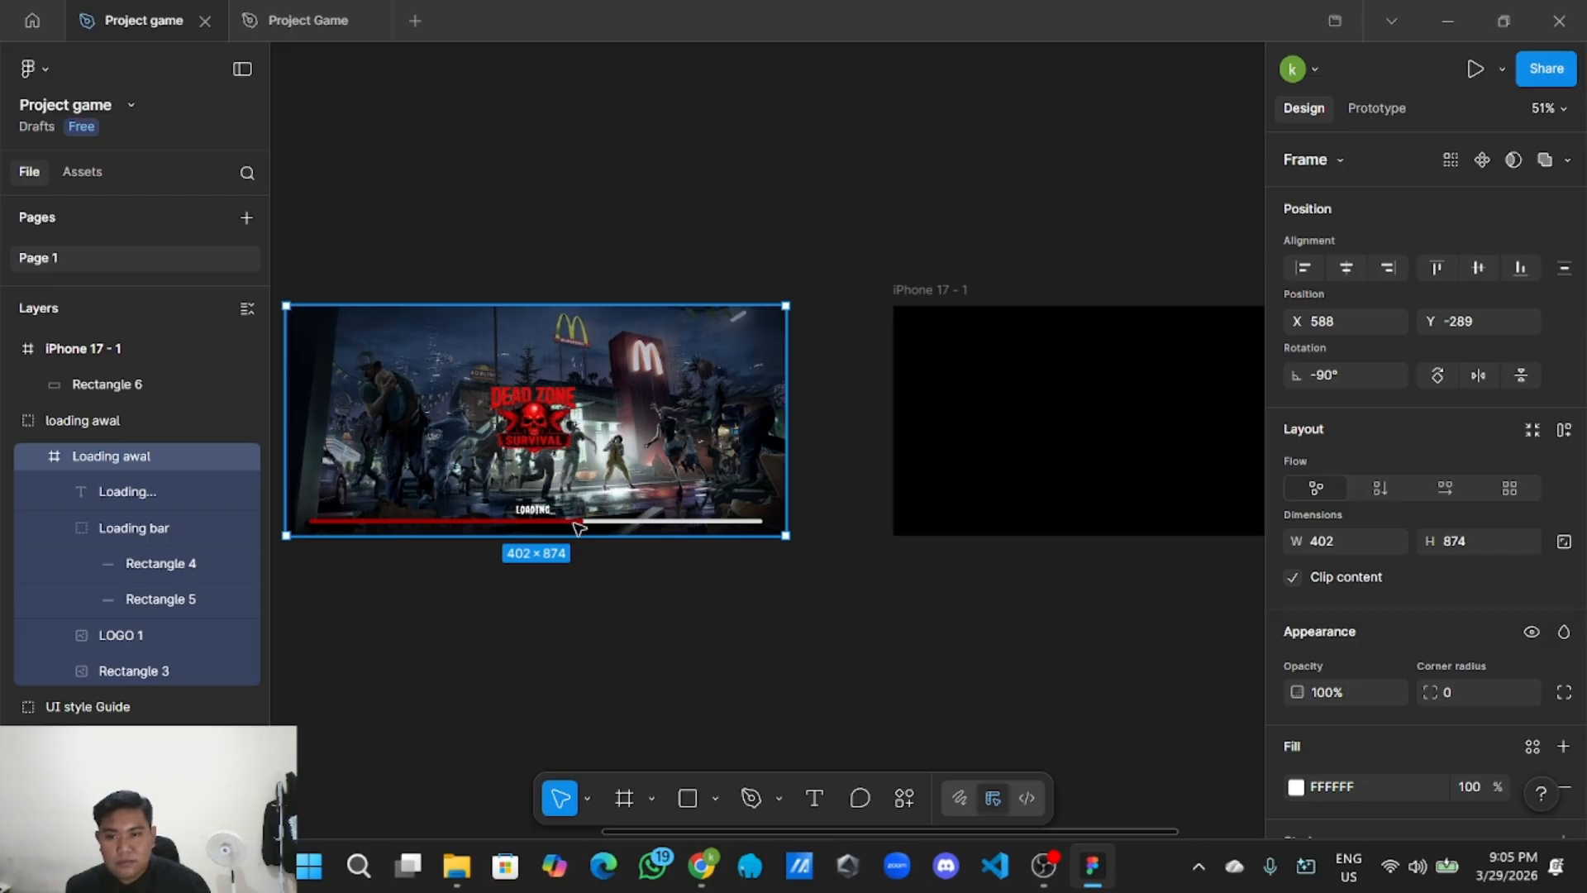
{"action": "left_click", "coordinate": [578, 520]}
{"action": "left_click", "coordinate": [641, 634]}
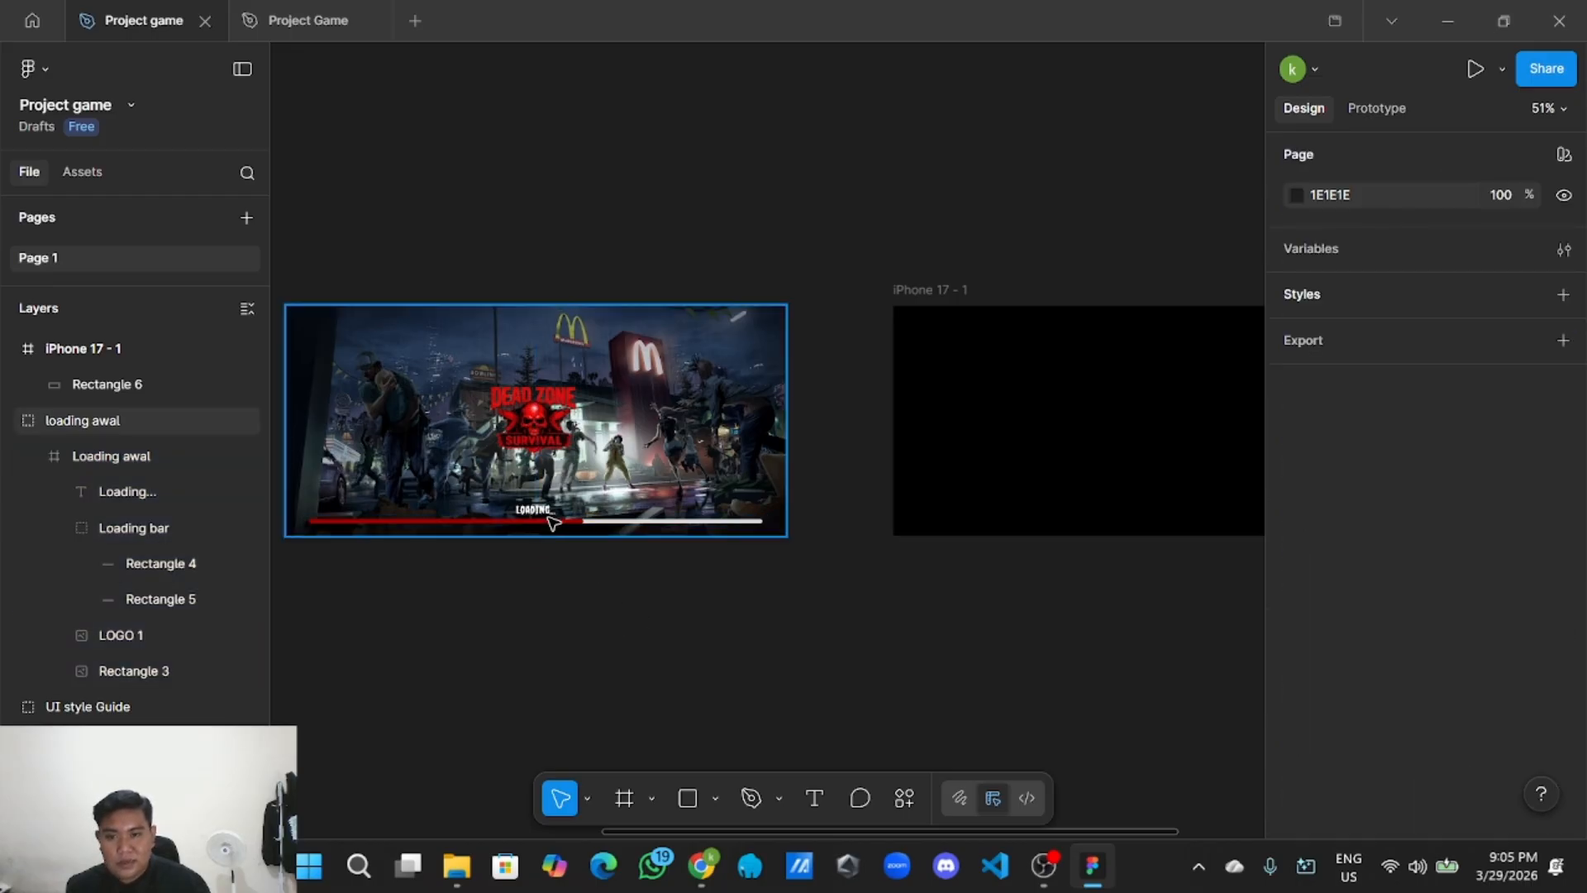
Copy the Dead Zone Survival logo from the zombie loading screen.
{"action": "scroll", "coordinate": [712, 674], "scroll_direction": "down", "scroll_amount": 2}
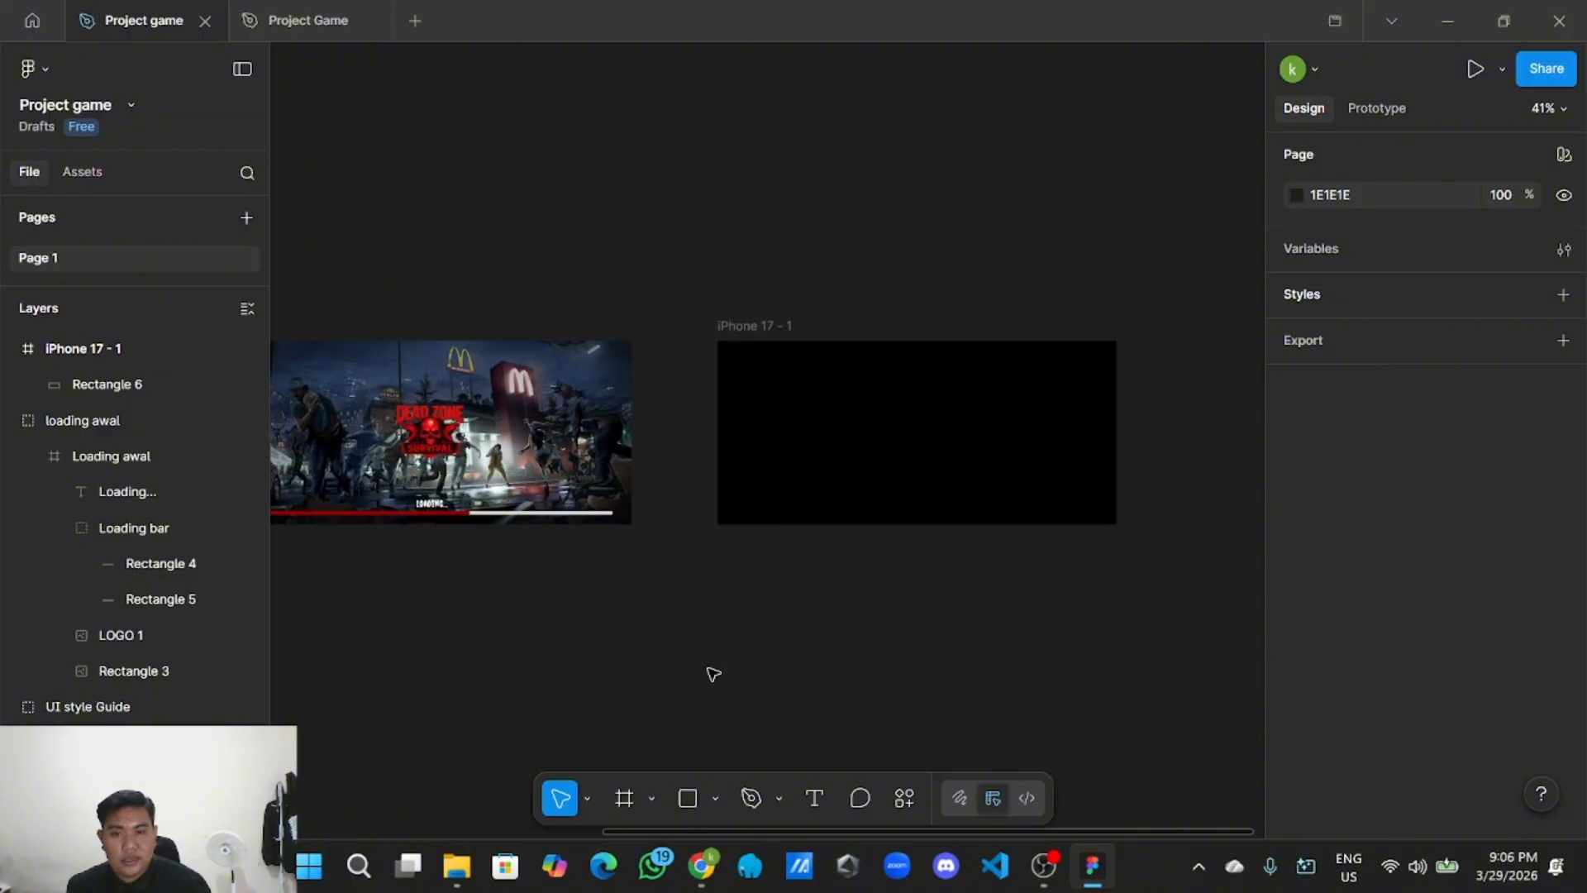
{"action": "scroll", "coordinate": [703, 669], "scroll_direction": "up", "scroll_amount": 2}
{"action": "scroll", "coordinate": [744, 668], "scroll_direction": "down", "scroll_amount": 3}
{"action": "scroll", "coordinate": [744, 644], "scroll_direction": "up", "scroll_amount": 2}
{"action": "left_click_drag", "start_coordinate": [712, 620], "coordinate": [862, 643]}
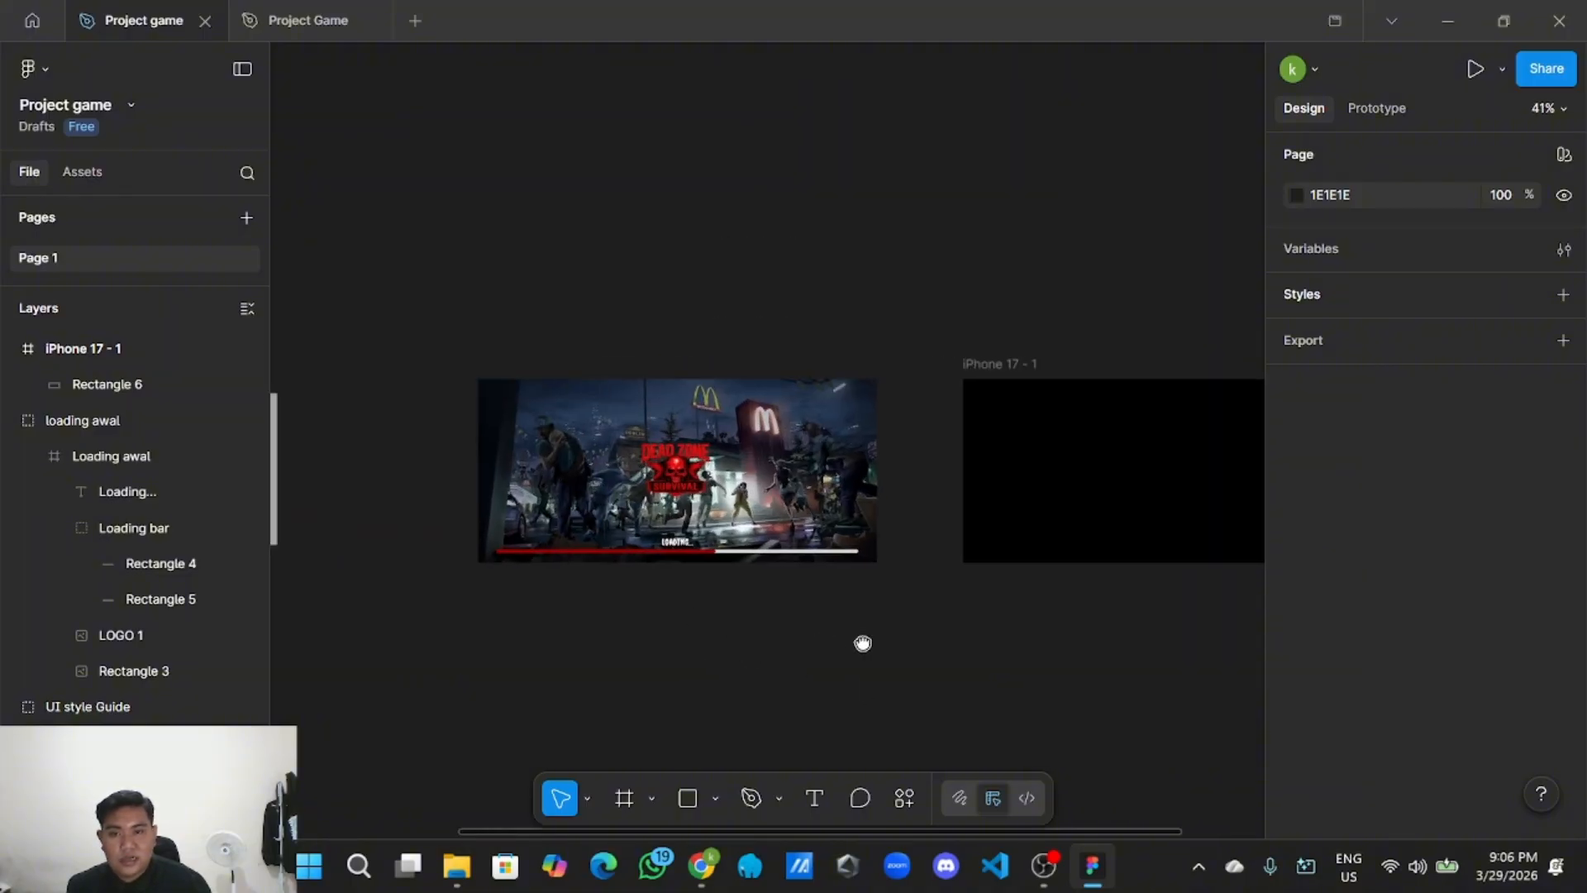
{"action": "left_click", "coordinate": [669, 462]}
{"action": "double_click", "coordinate": [670, 461]}
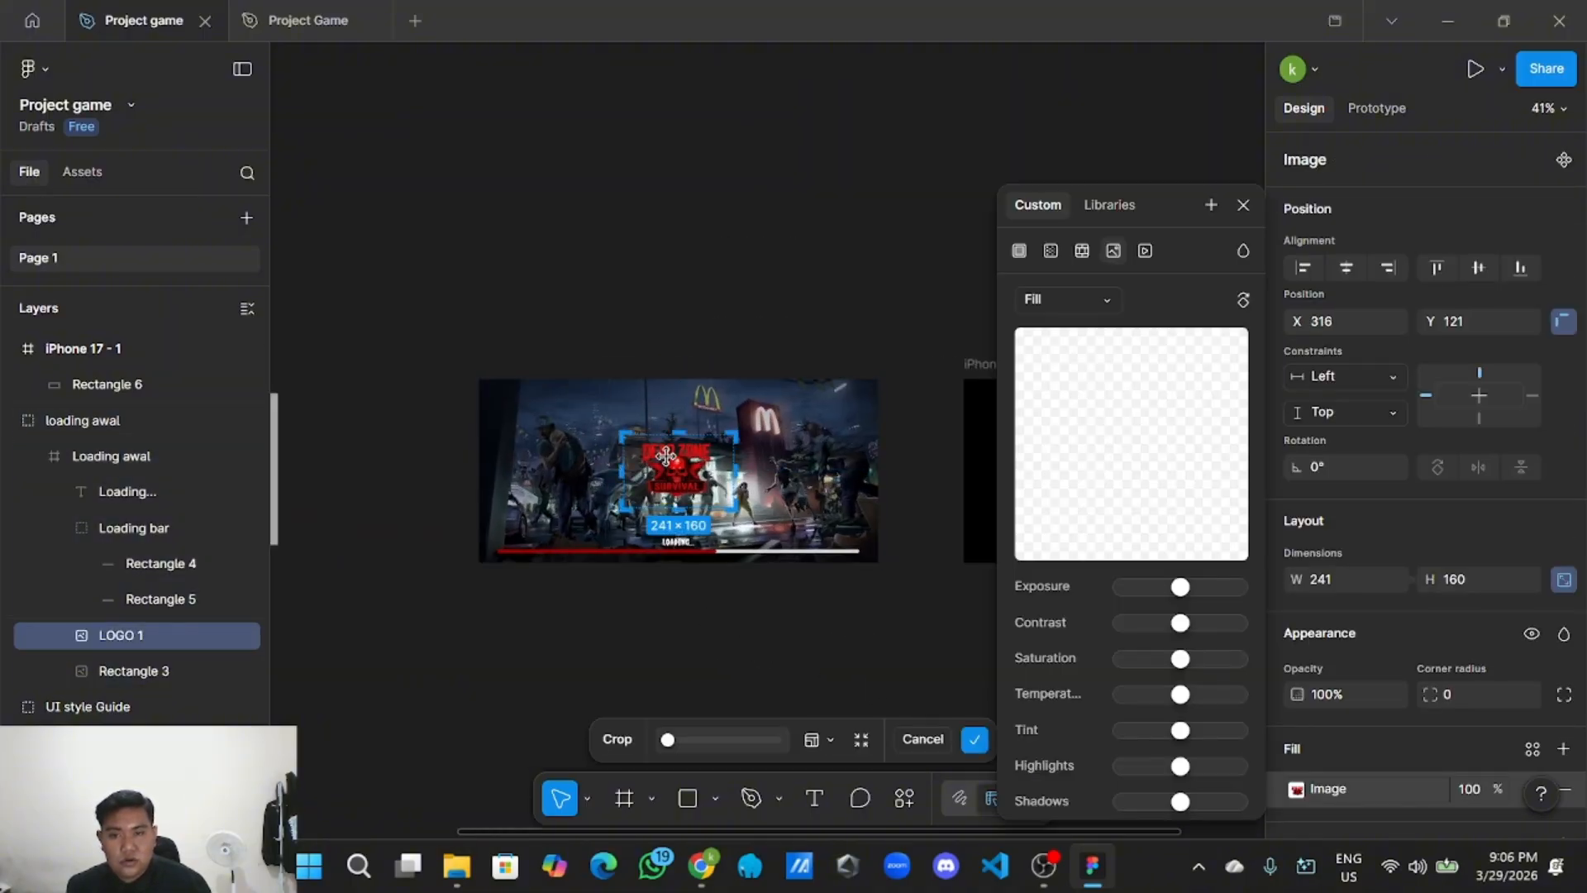
{"action": "right_click", "coordinate": [702, 464]}
{"action": "left_click", "coordinate": [813, 314]}
{"action": "left_click", "coordinate": [814, 308]}
Paste the logo and move it into the centre of the black iPhone 17 - 1 frame.
{"action": "scroll", "coordinate": [818, 275], "scroll_direction": "down", "scroll_amount": 1}
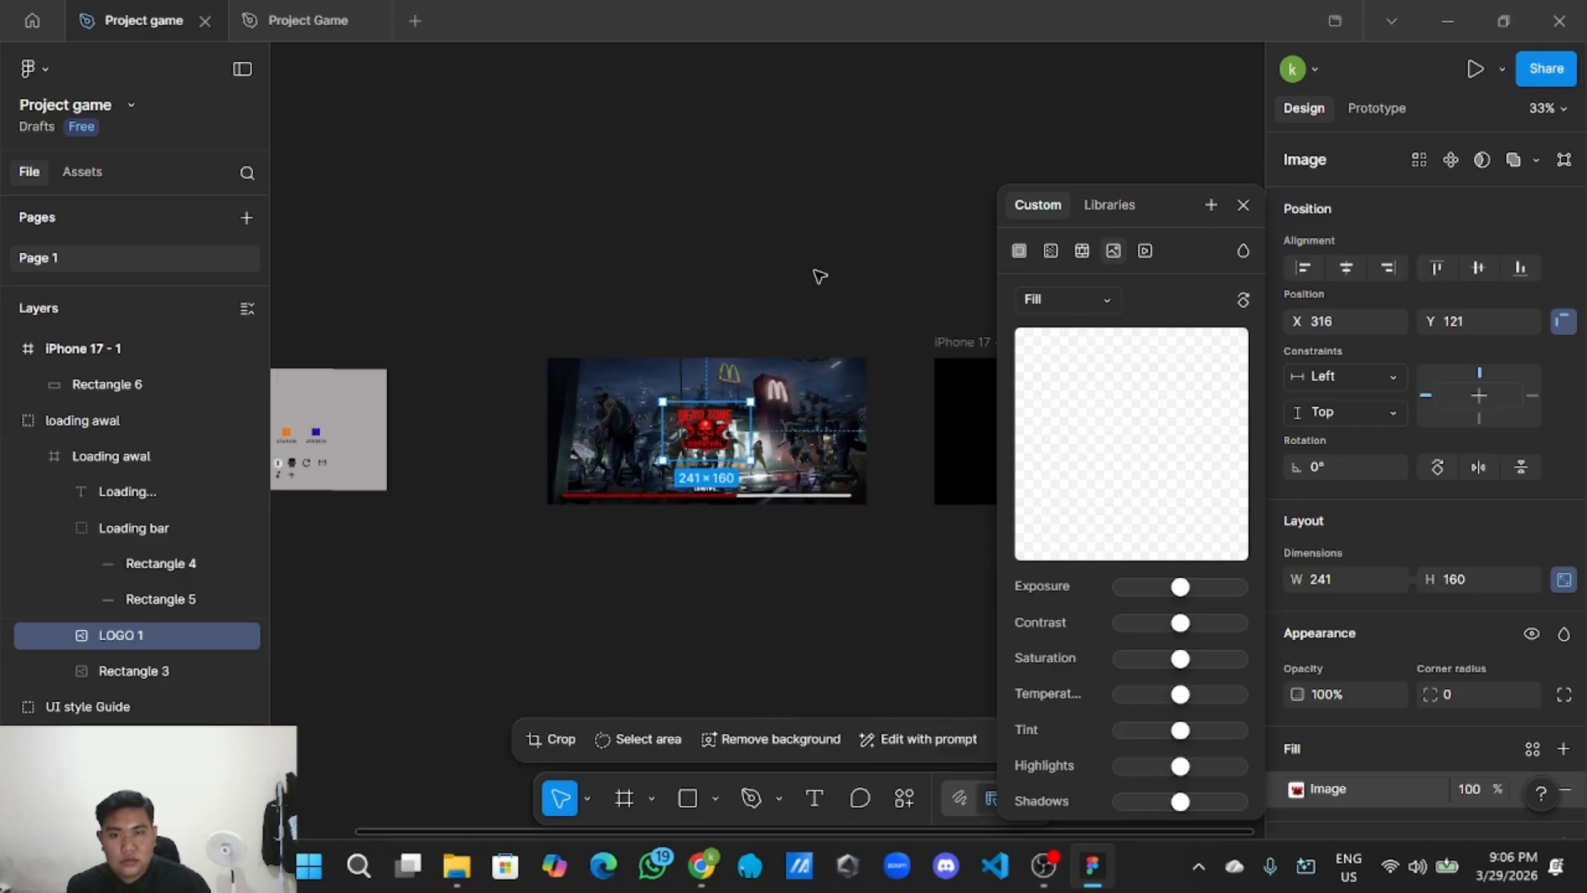
{"action": "left_click_drag", "start_coordinate": [824, 255], "coordinate": [559, 258]}
{"action": "right_click", "coordinate": [670, 264]}
{"action": "left_click", "coordinate": [711, 271]}
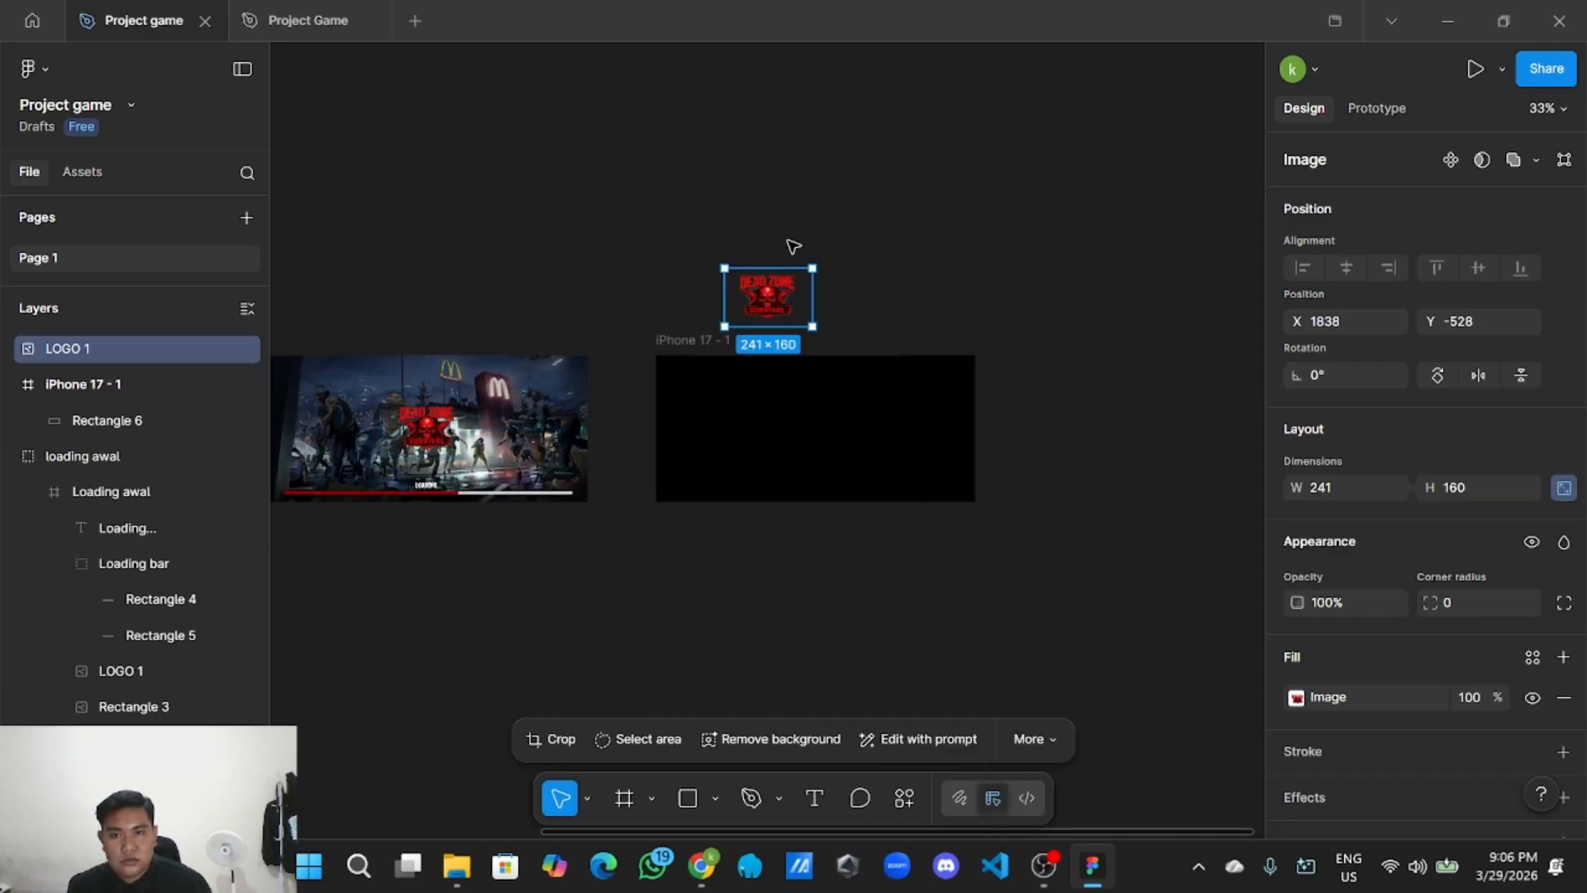
{"action": "scroll", "coordinate": [794, 248], "scroll_direction": "right", "scroll_amount": 2}
{"action": "scroll", "coordinate": [769, 232], "scroll_direction": "up", "scroll_amount": 3}
{"action": "left_click_drag", "start_coordinate": [685, 330], "coordinate": [754, 536]}
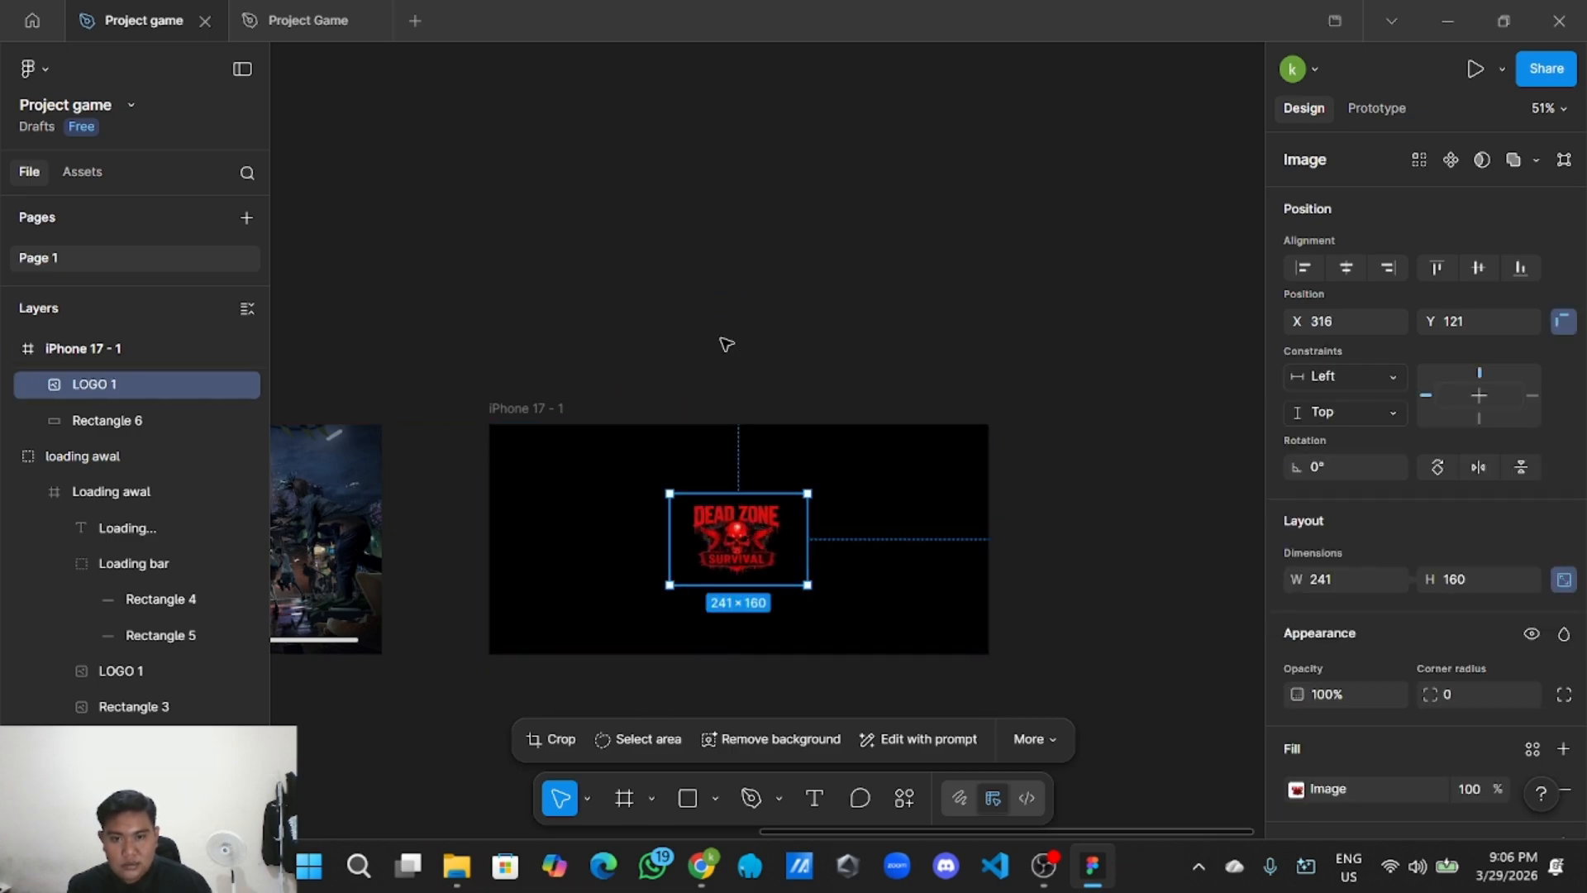
{"action": "left_click", "coordinate": [722, 343]}
Select and copy the loading bar group from the zombie loading screen.
{"action": "scroll", "coordinate": [701, 365], "scroll_direction": "down", "scroll_amount": 3}
{"action": "scroll", "coordinate": [680, 577], "scroll_direction": "left", "scroll_amount": 2}
{"action": "scroll", "coordinate": [680, 577], "scroll_direction": "up", "scroll_amount": 5}
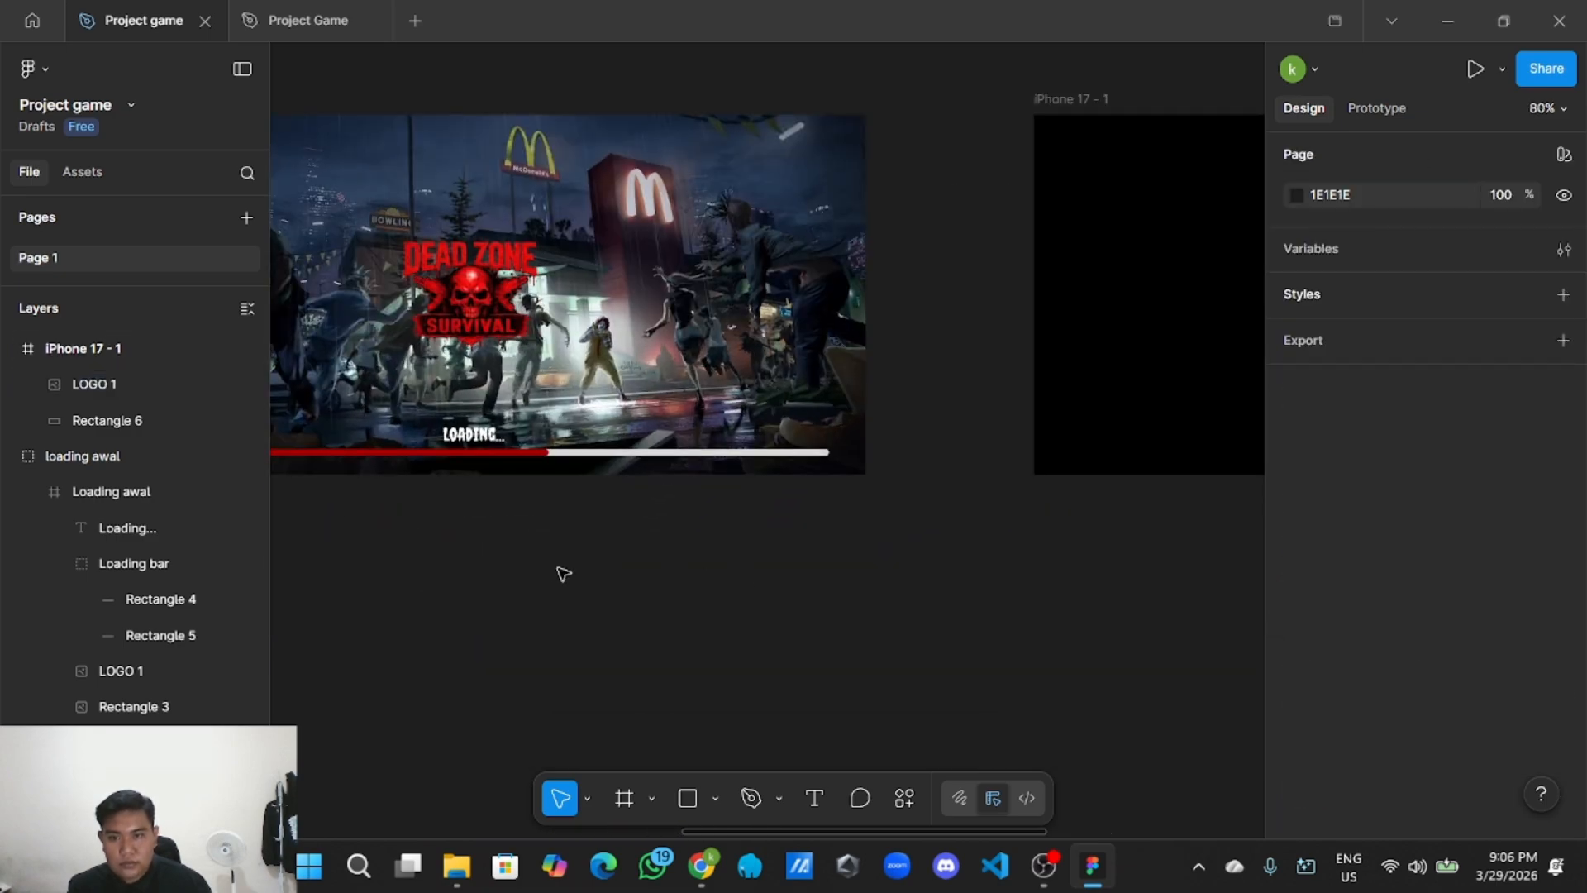
{"action": "left_click", "coordinate": [608, 460]}
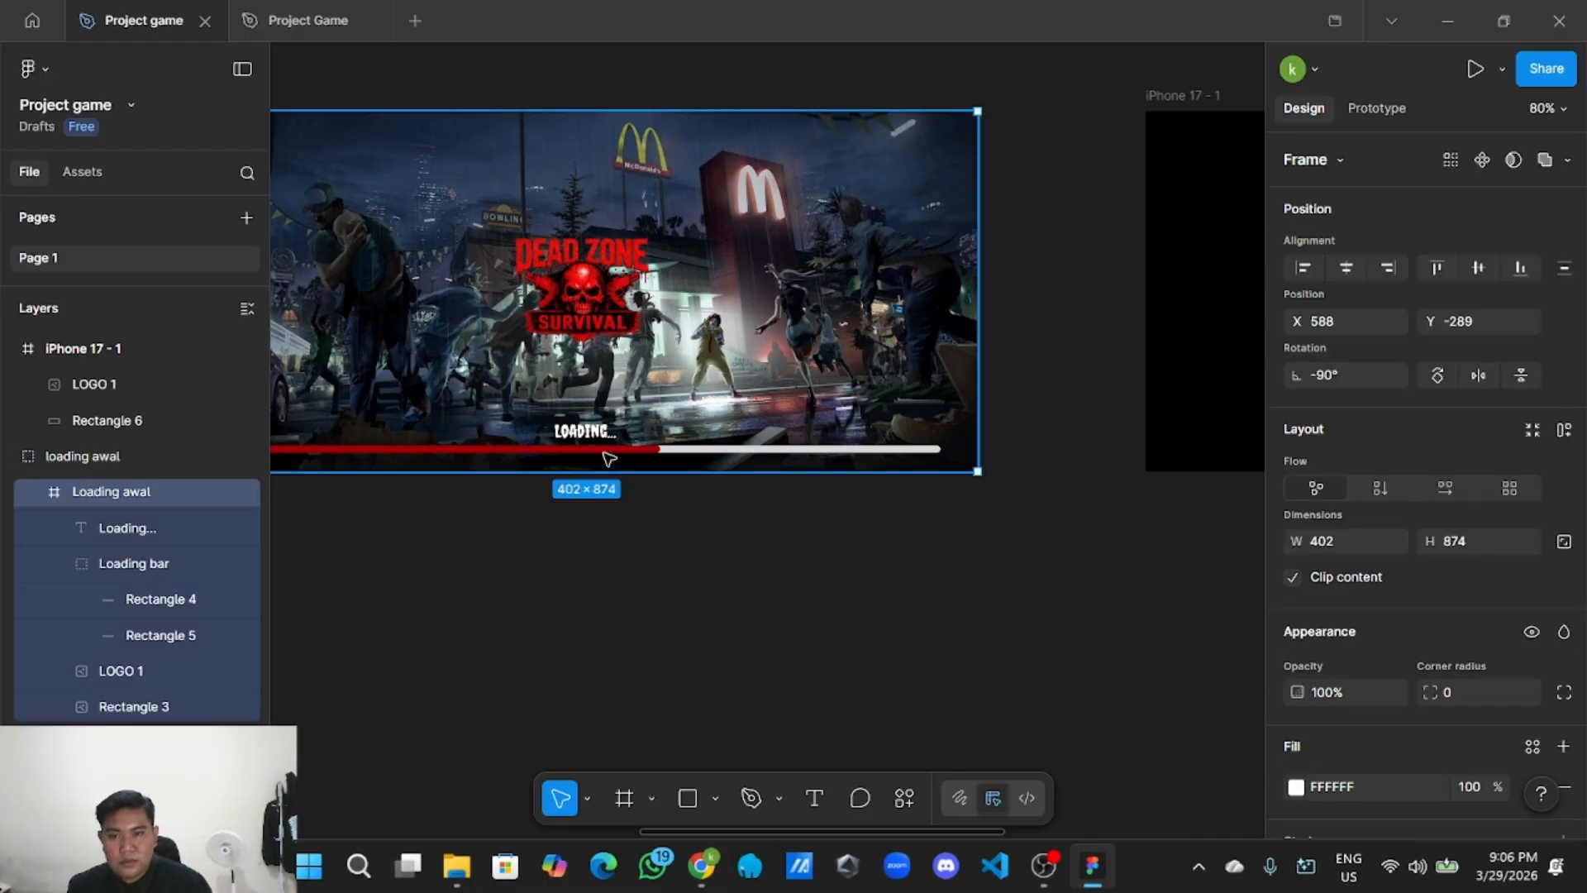
{"action": "left_click", "coordinate": [624, 451]}
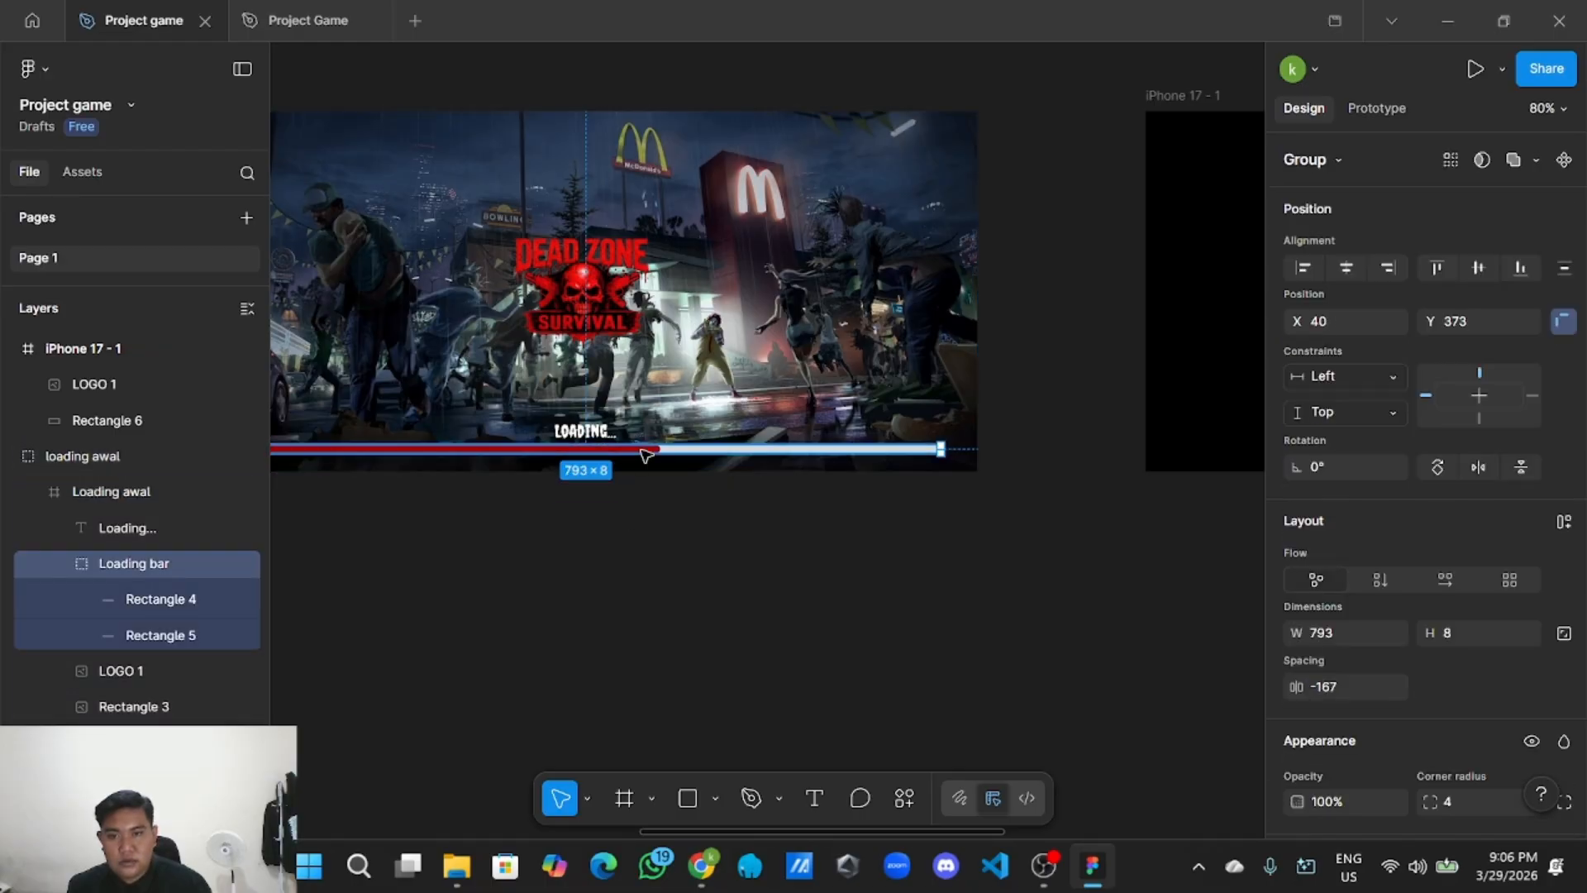
{"action": "right_click", "coordinate": [640, 444]}
{"action": "key", "text": "Escape"}
Paste the loading bar and place it at the bottom of the black frame.
{"action": "scroll", "coordinate": [677, 493], "scroll_direction": "down", "scroll_amount": 4}
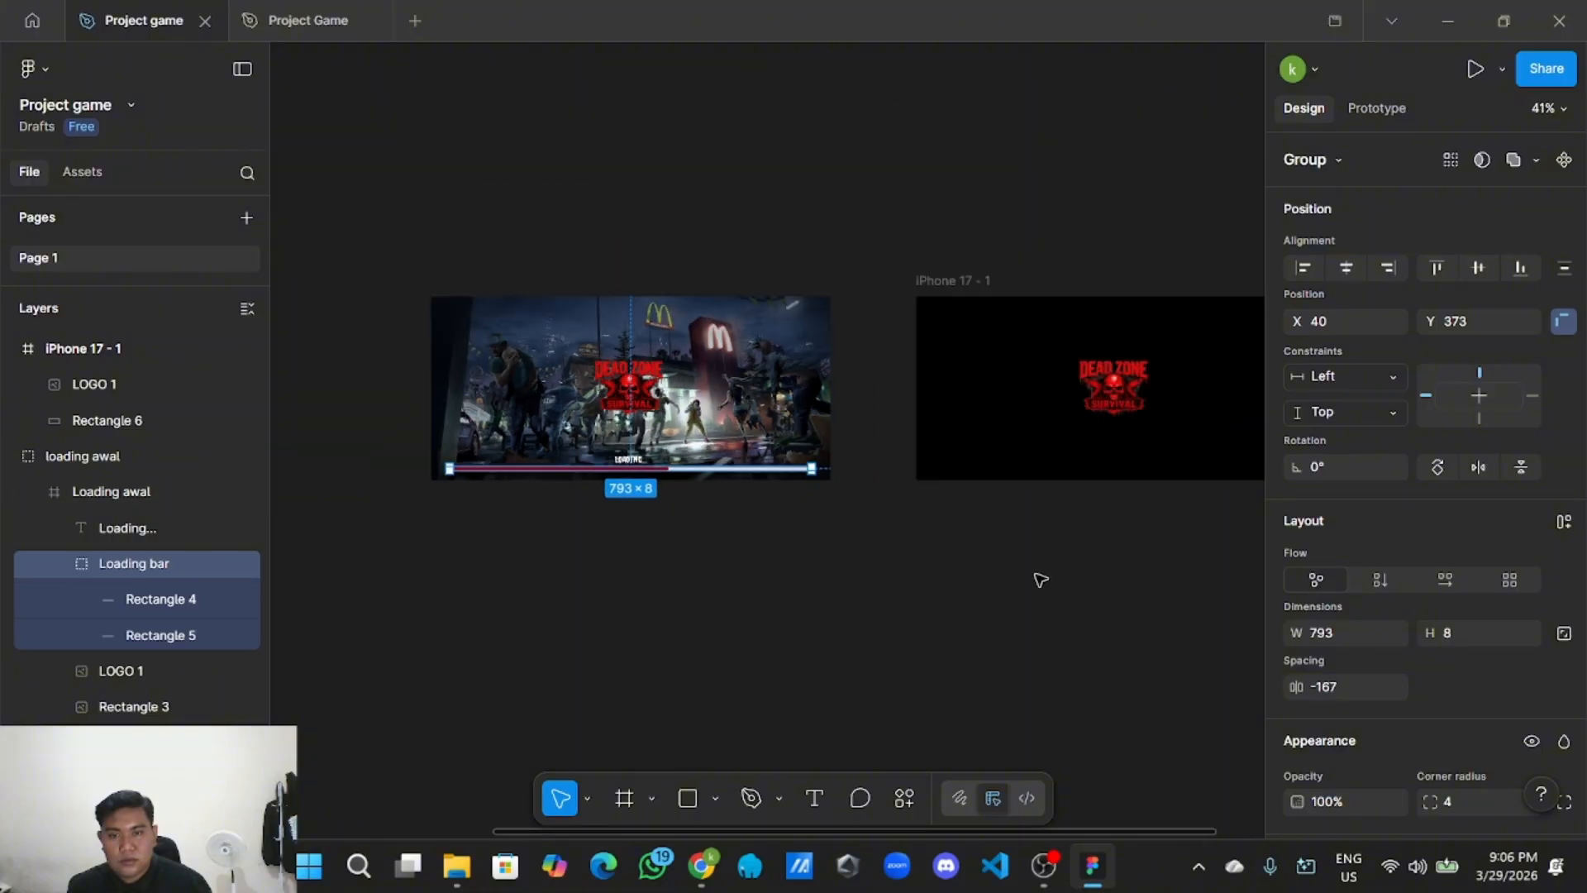
{"action": "left_click_drag", "start_coordinate": [1038, 578], "coordinate": [672, 572]}
{"action": "right_click", "coordinate": [671, 569]}
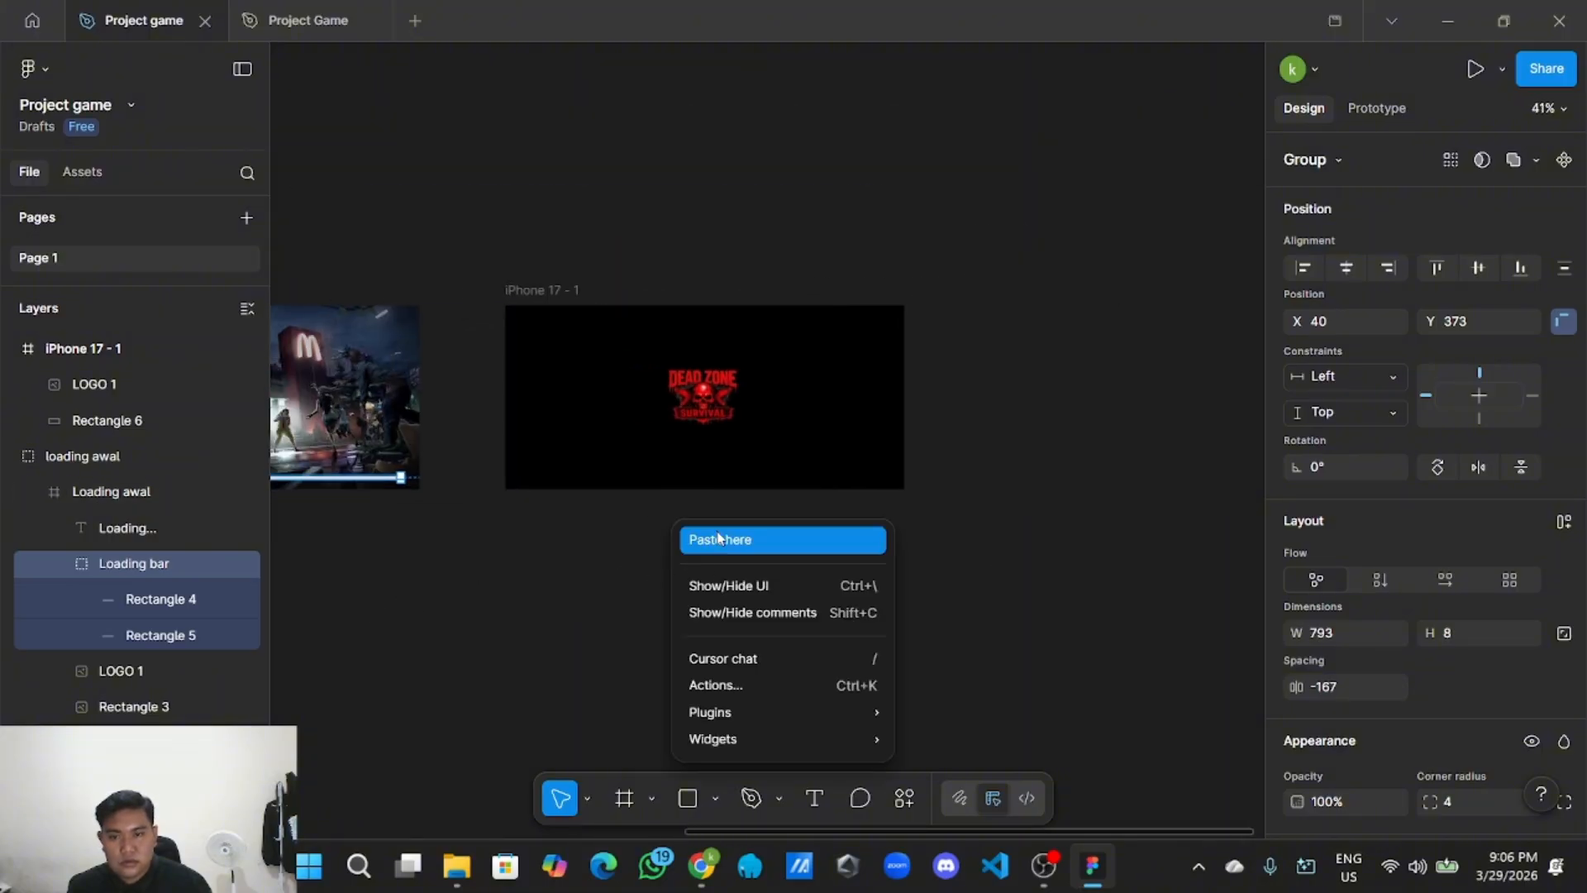
{"action": "left_click", "coordinate": [686, 540]}
{"action": "scroll", "coordinate": [671, 535], "scroll_direction": "up", "scroll_amount": 2}
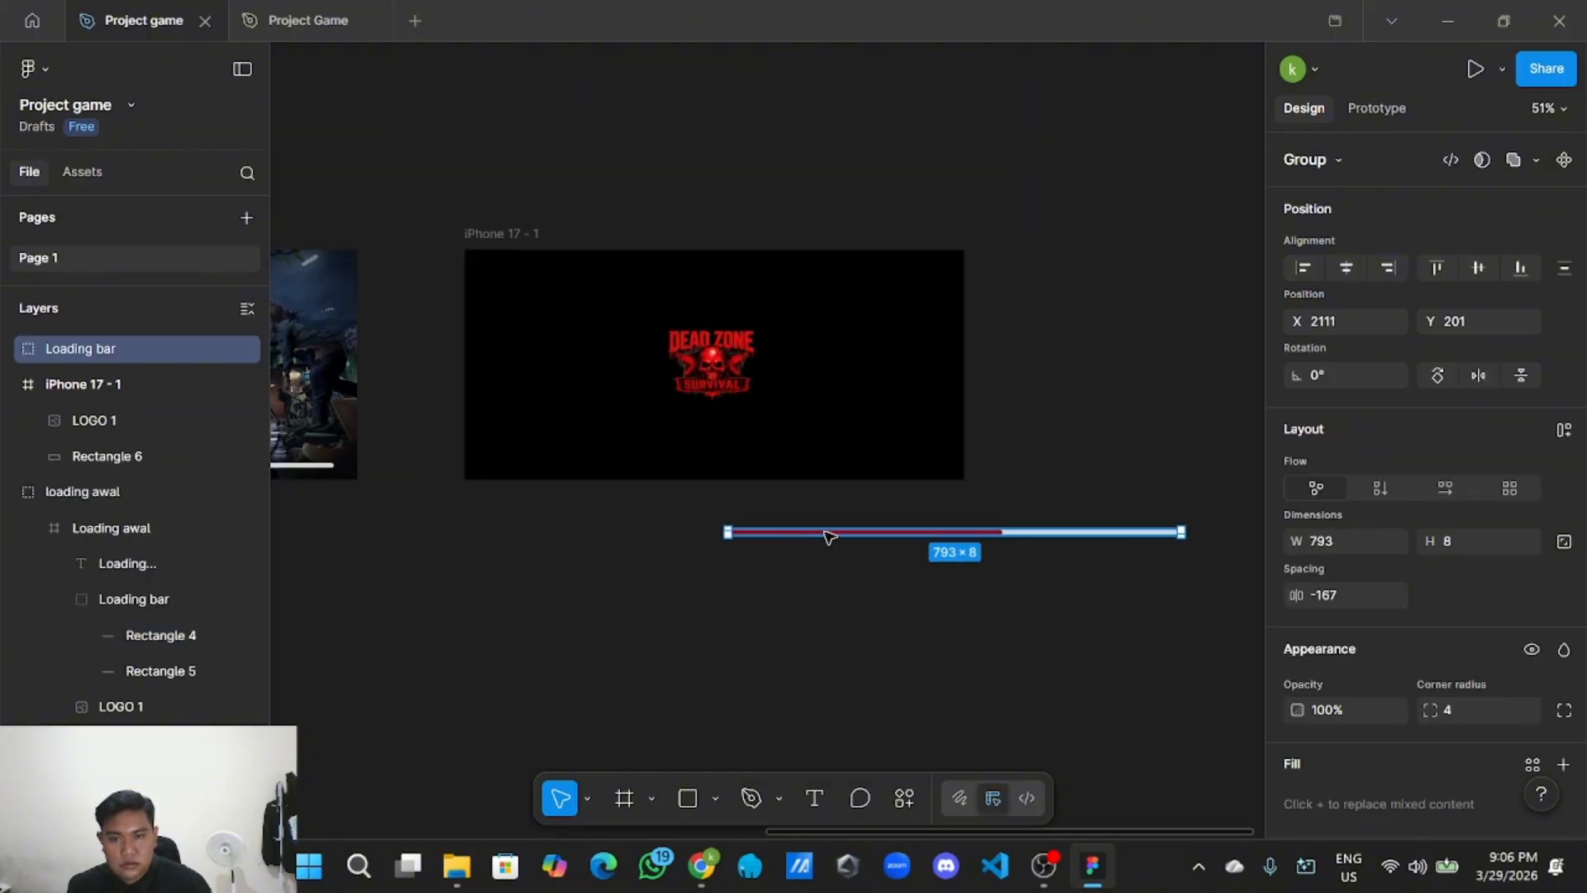
{"action": "left_click_drag", "start_coordinate": [829, 535], "coordinate": [592, 470]}
{"action": "scroll", "coordinate": [622, 527], "scroll_direction": "up", "scroll_amount": 2}
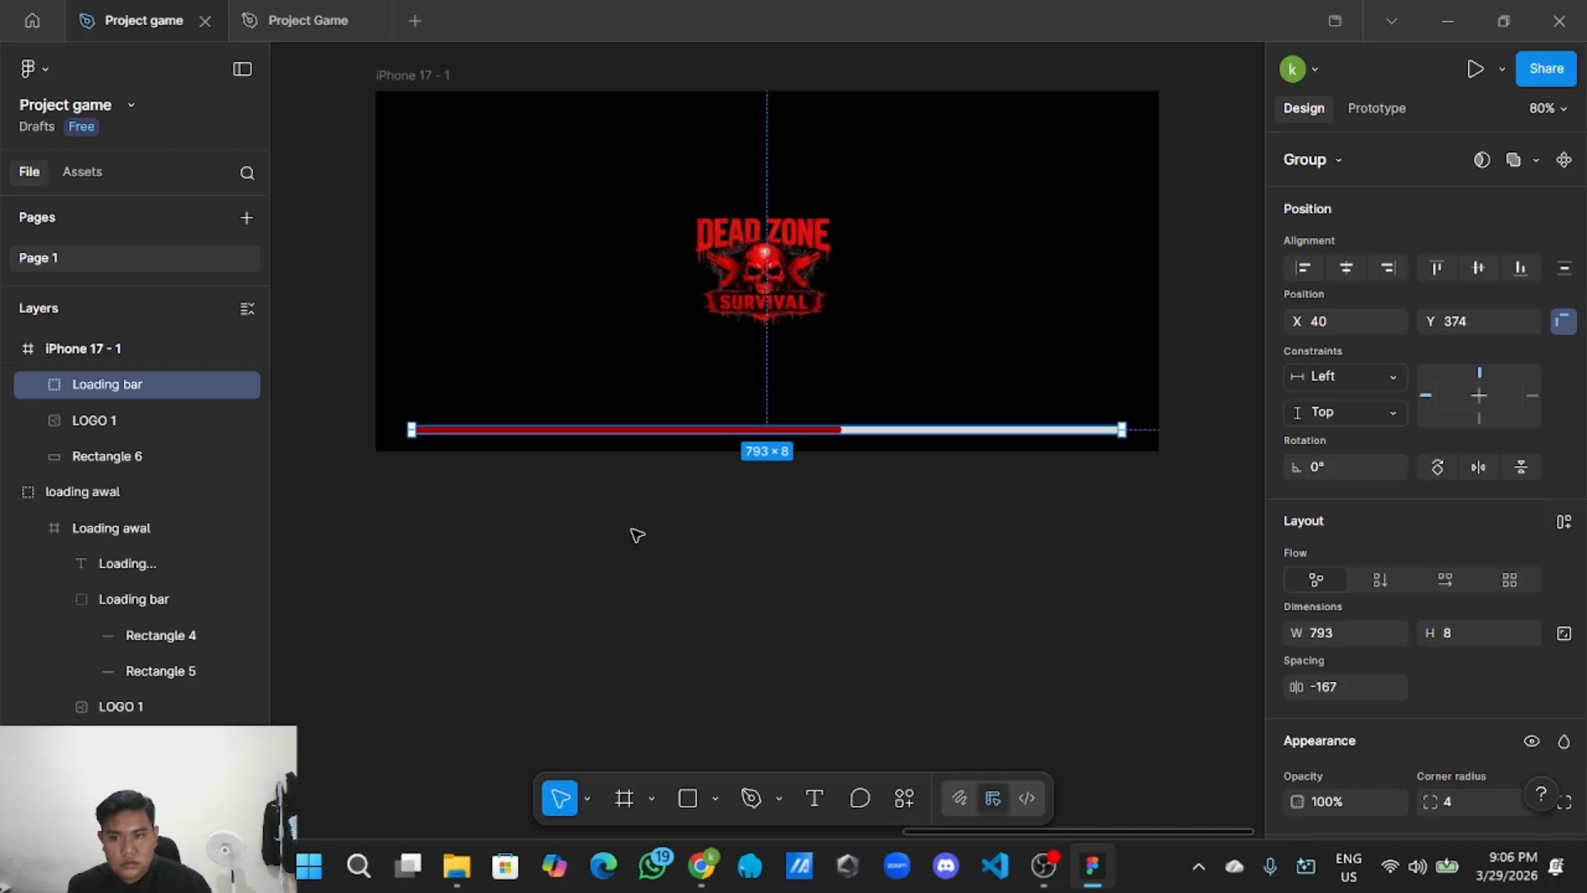
{"action": "mouse_move", "coordinate": [633, 529]}
{"action": "left_mouse_down"}
{"action": "mouse_move", "coordinate": [668, 567]}
{"action": "mouse_move", "coordinate": [946, 546]}
{"action": "left_mouse_up"}
{"action": "scroll", "coordinate": [629, 539], "scroll_direction": "down", "scroll_amount": 2}
{"action": "left_click", "coordinate": [632, 570]}
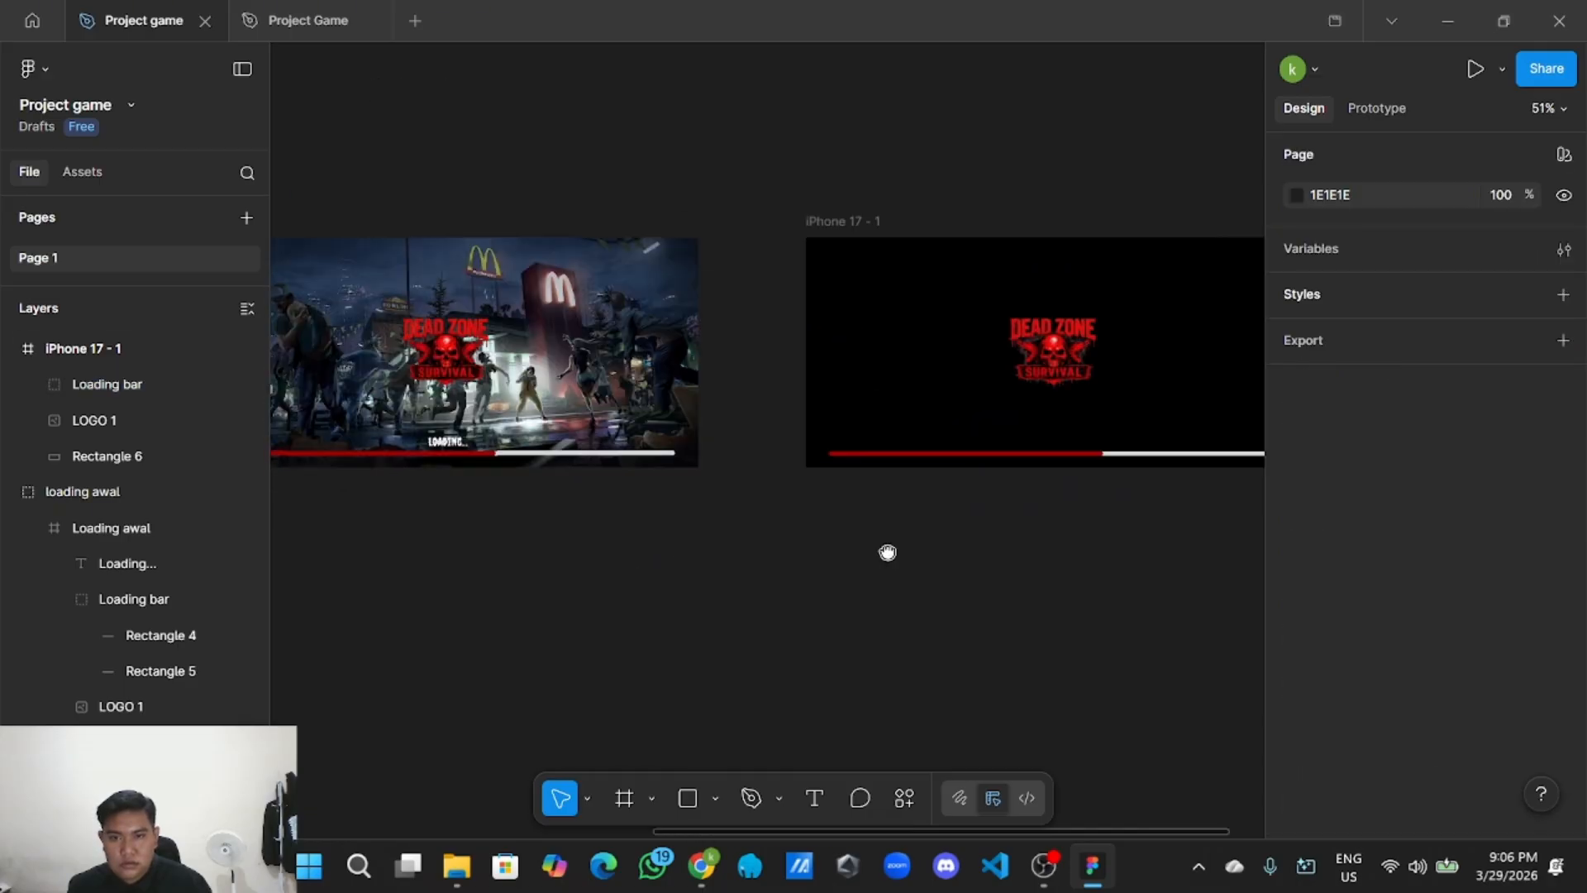
Copy the Loading... text layer from the zombie loading screen.
{"action": "left_click_drag", "start_coordinate": [715, 531], "coordinate": [820, 561]}
{"action": "scroll", "coordinate": [606, 524], "scroll_direction": "up", "scroll_amount": 2}
{"action": "left_click_drag", "start_coordinate": [611, 528], "coordinate": [724, 568]}
{"action": "scroll", "coordinate": [724, 568], "scroll_direction": "up", "scroll_amount": 2}
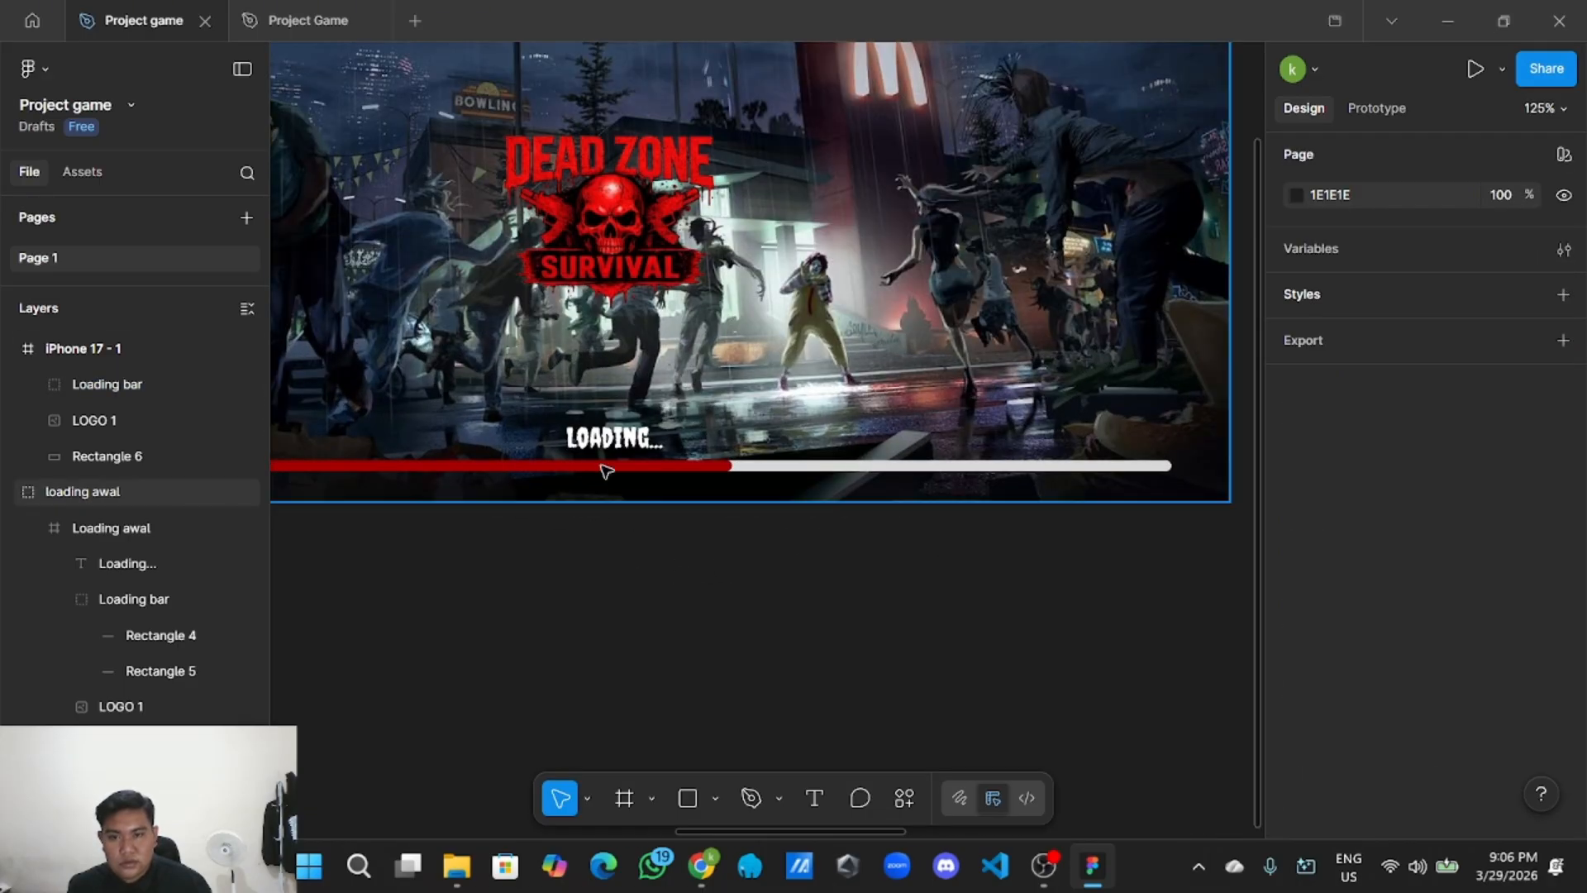
{"action": "left_click", "coordinate": [598, 437]}
{"action": "double_click", "coordinate": [598, 438]}
{"action": "double_click", "coordinate": [598, 438]}
{"action": "right_click", "coordinate": [598, 437]}
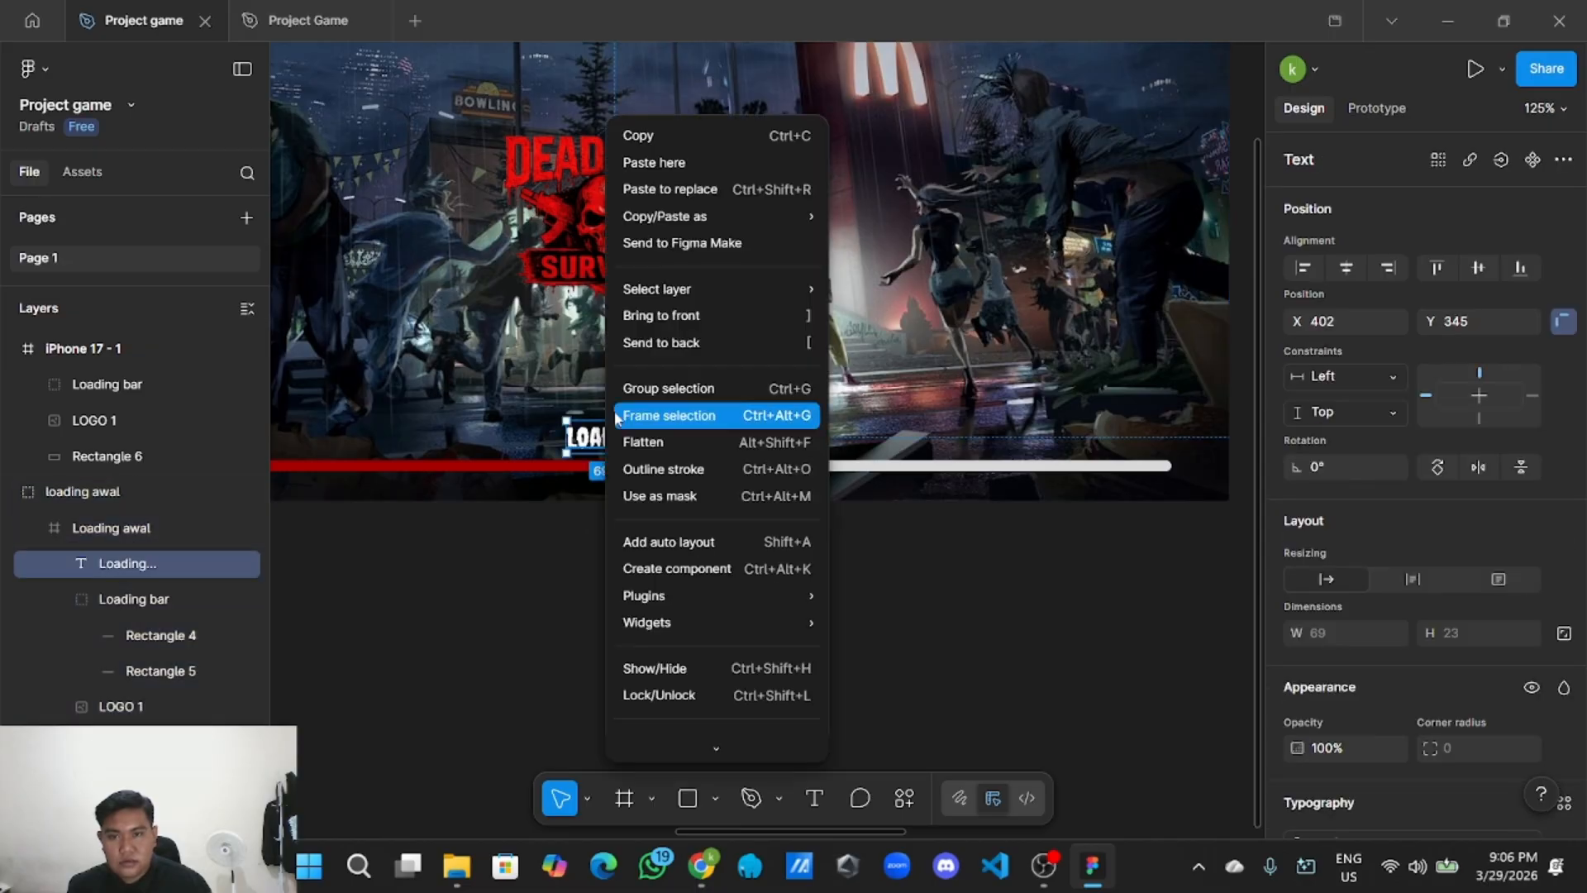
{"action": "left_click", "coordinate": [653, 602]}
Paste the LOADING text and place it above the black frame's loading bar.
{"action": "scroll", "coordinate": [657, 653], "scroll_direction": "down", "scroll_amount": 2}
{"action": "scroll", "coordinate": [1006, 669], "scroll_direction": "right", "scroll_amount": 9}
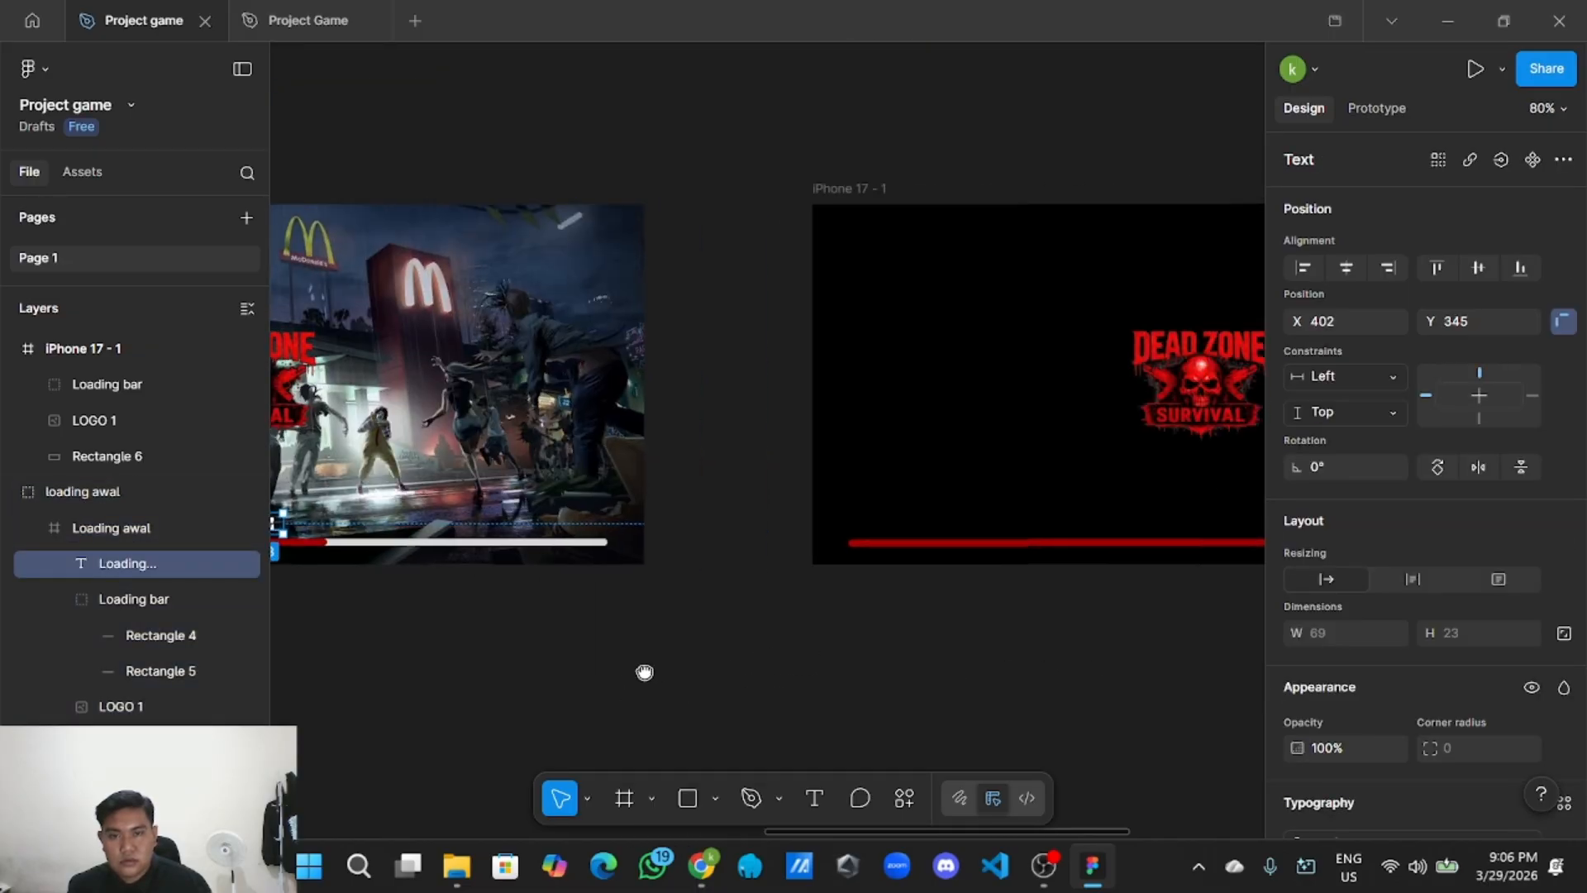
{"action": "right_click", "coordinate": [844, 526]}
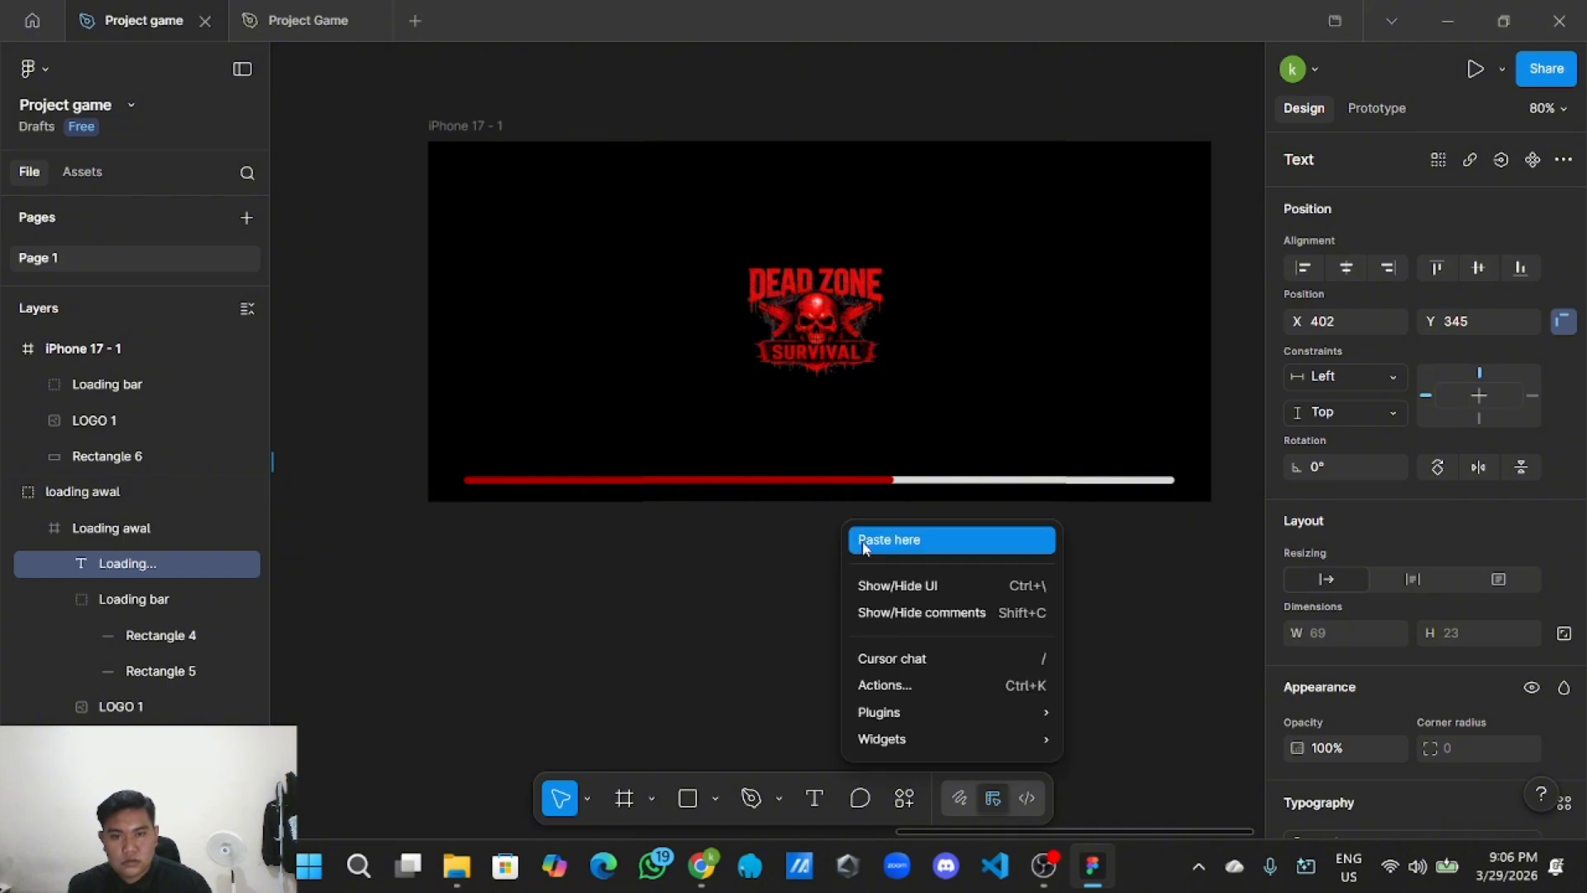
{"action": "left_click", "coordinate": [880, 539]}
{"action": "left_click_drag", "start_coordinate": [891, 542], "coordinate": [829, 460]}
{"action": "left_click", "coordinate": [818, 560]}
Nudge the LOADING text slightly lower, to X 407, Y 344, near the progress bar.
{"action": "scroll", "coordinate": [820, 571], "scroll_direction": "down", "scroll_amount": 3}
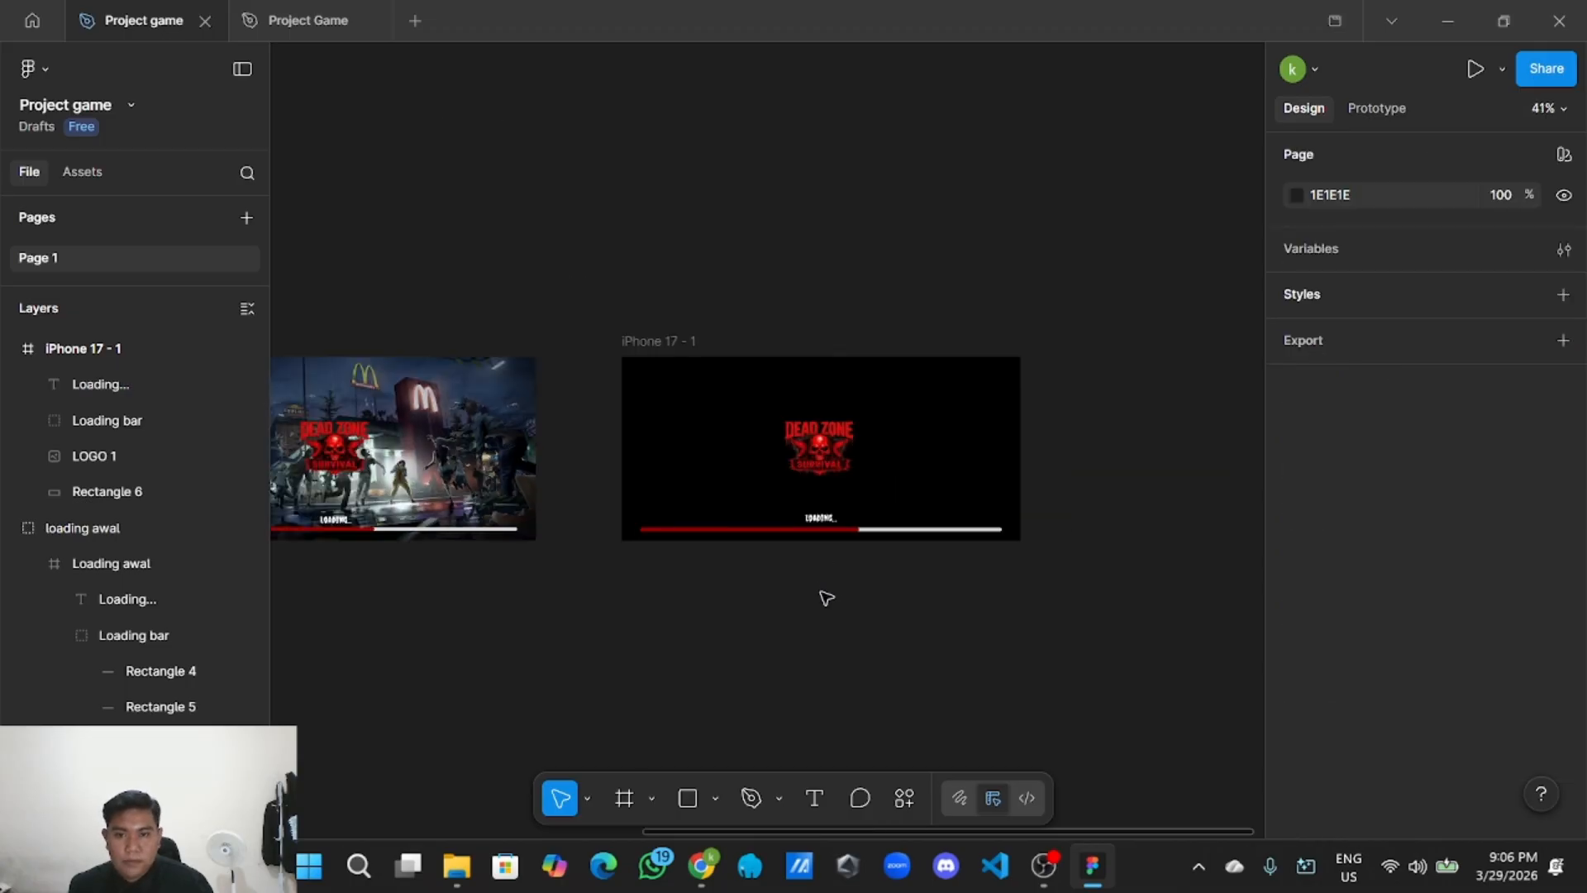
{"action": "scroll", "coordinate": [826, 593], "scroll_direction": "up", "scroll_amount": 2}
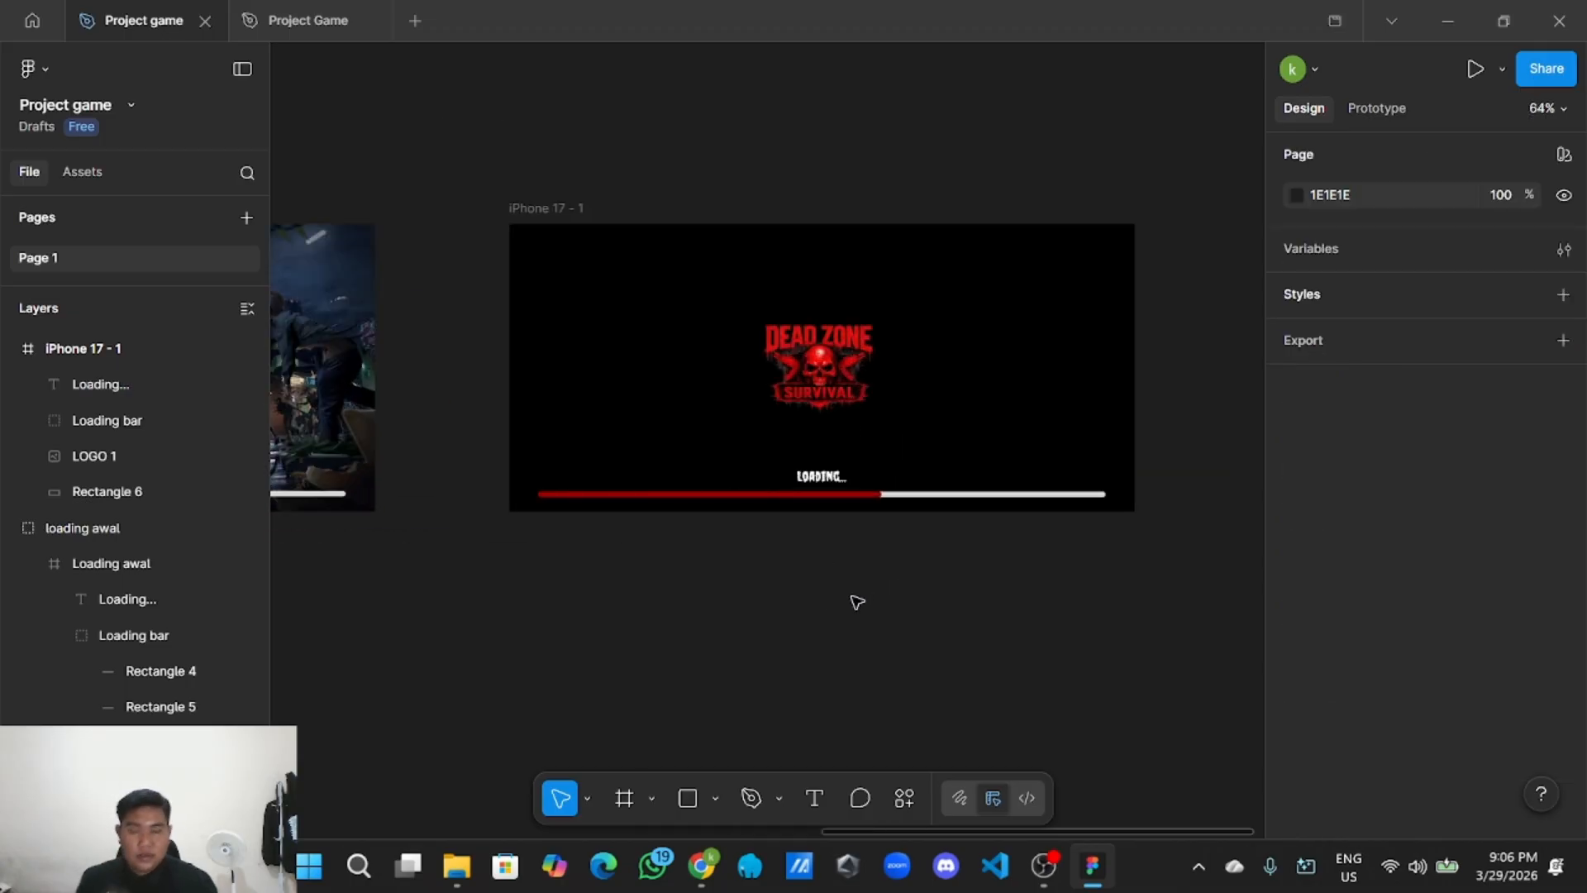
{"action": "left_click_drag", "start_coordinate": [812, 583], "coordinate": [893, 563]}
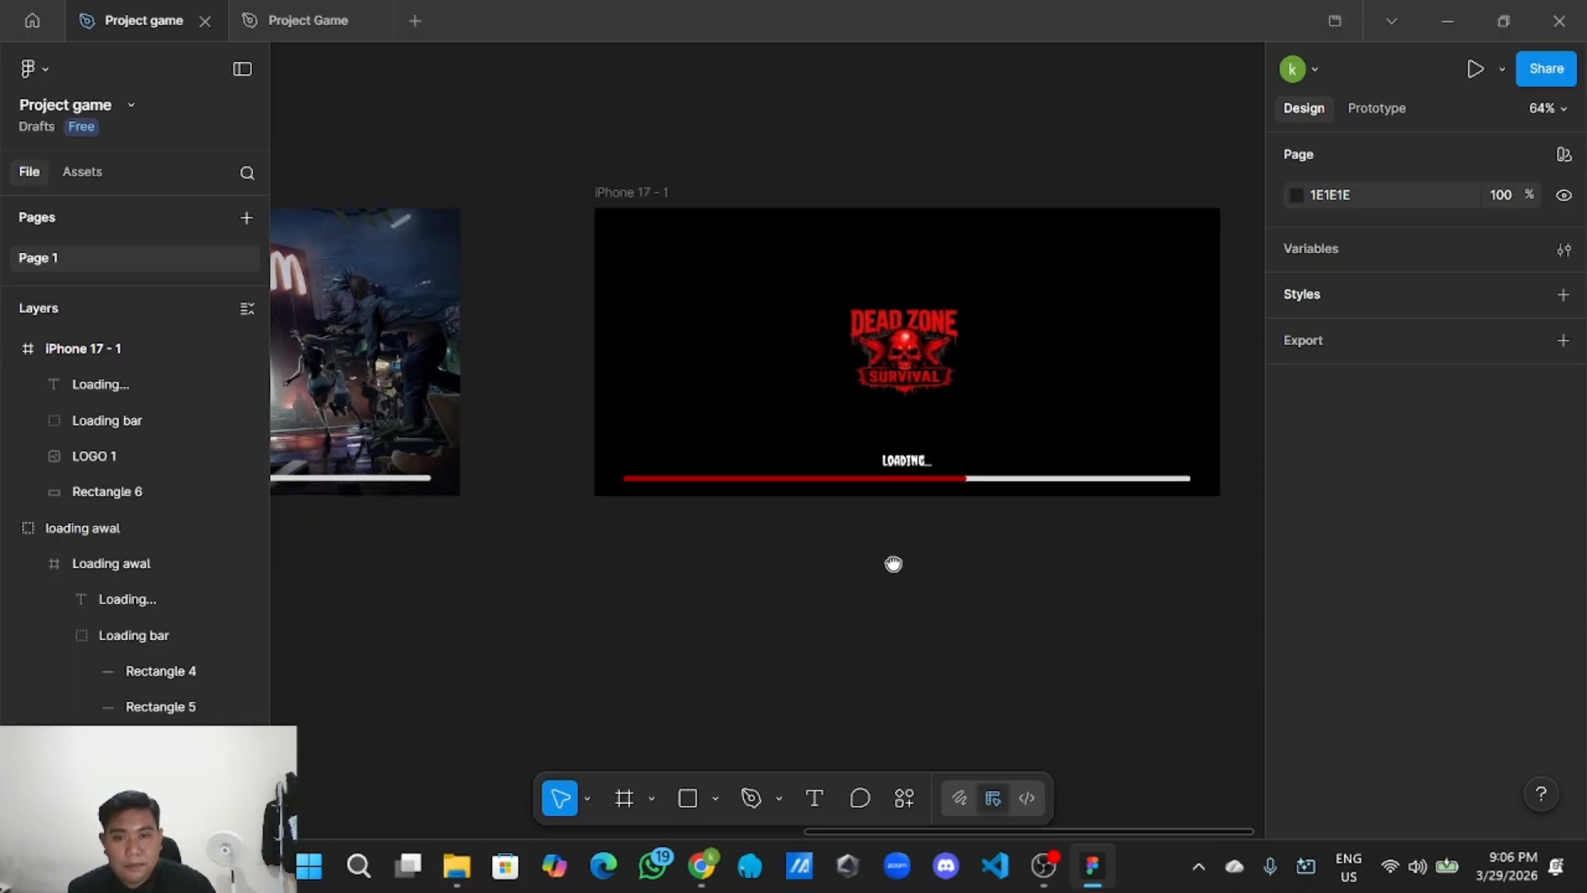
{"action": "scroll", "coordinate": [834, 581], "scroll_direction": "down", "scroll_amount": 2}
{"action": "scroll", "coordinate": [769, 546], "scroll_direction": "left", "scroll_amount": 3}
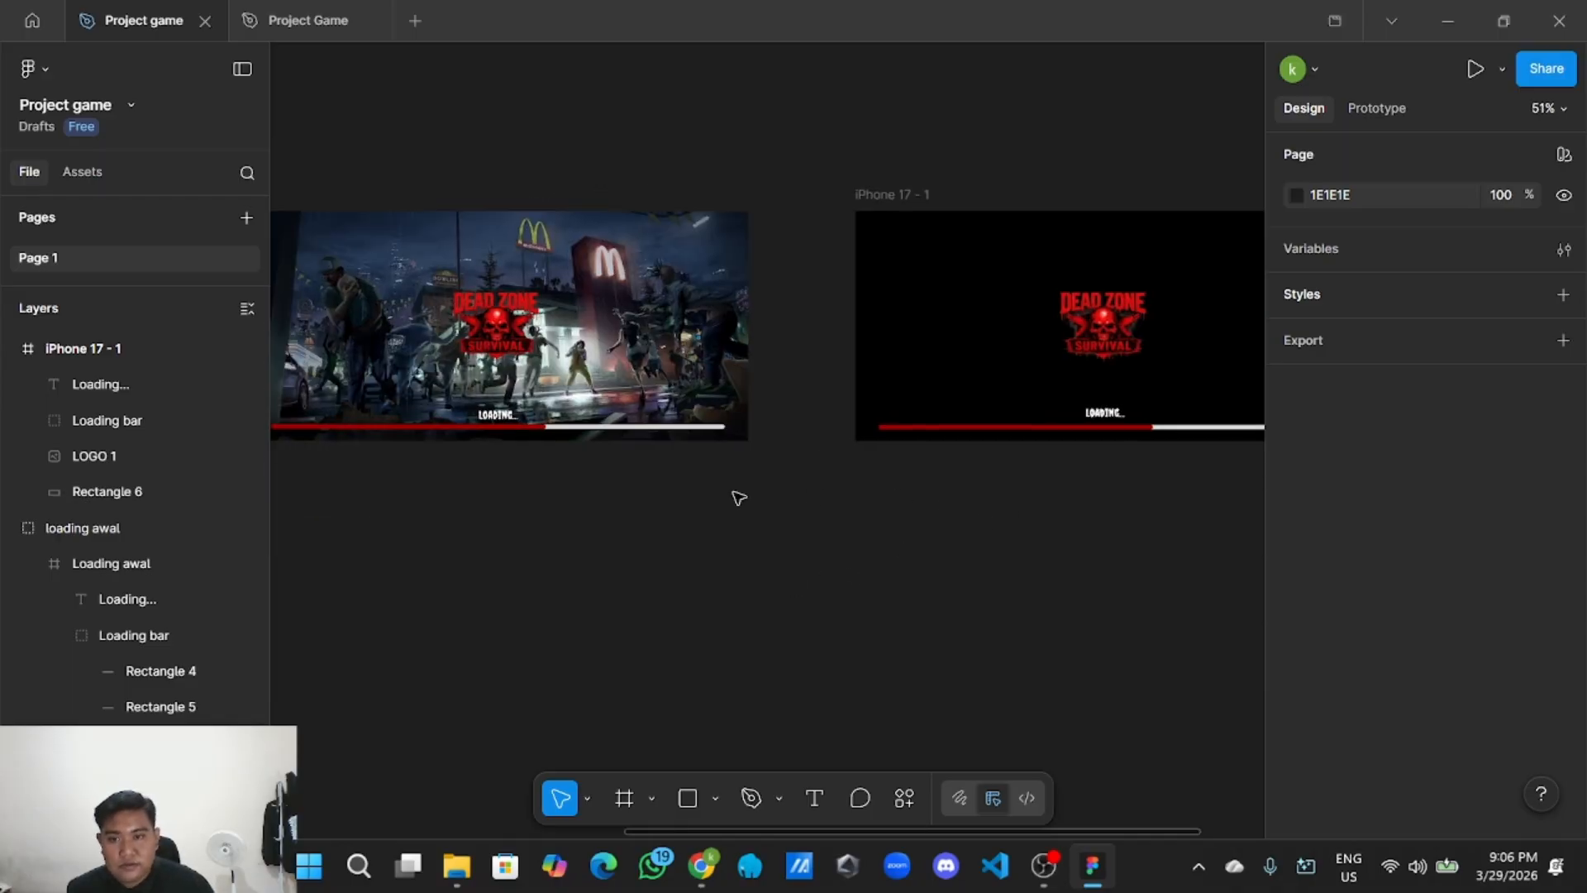
{"action": "scroll", "coordinate": [833, 549], "scroll_direction": "right", "scroll_amount": 3}
{"action": "scroll", "coordinate": [882, 532], "scroll_direction": "up", "scroll_amount": 5}
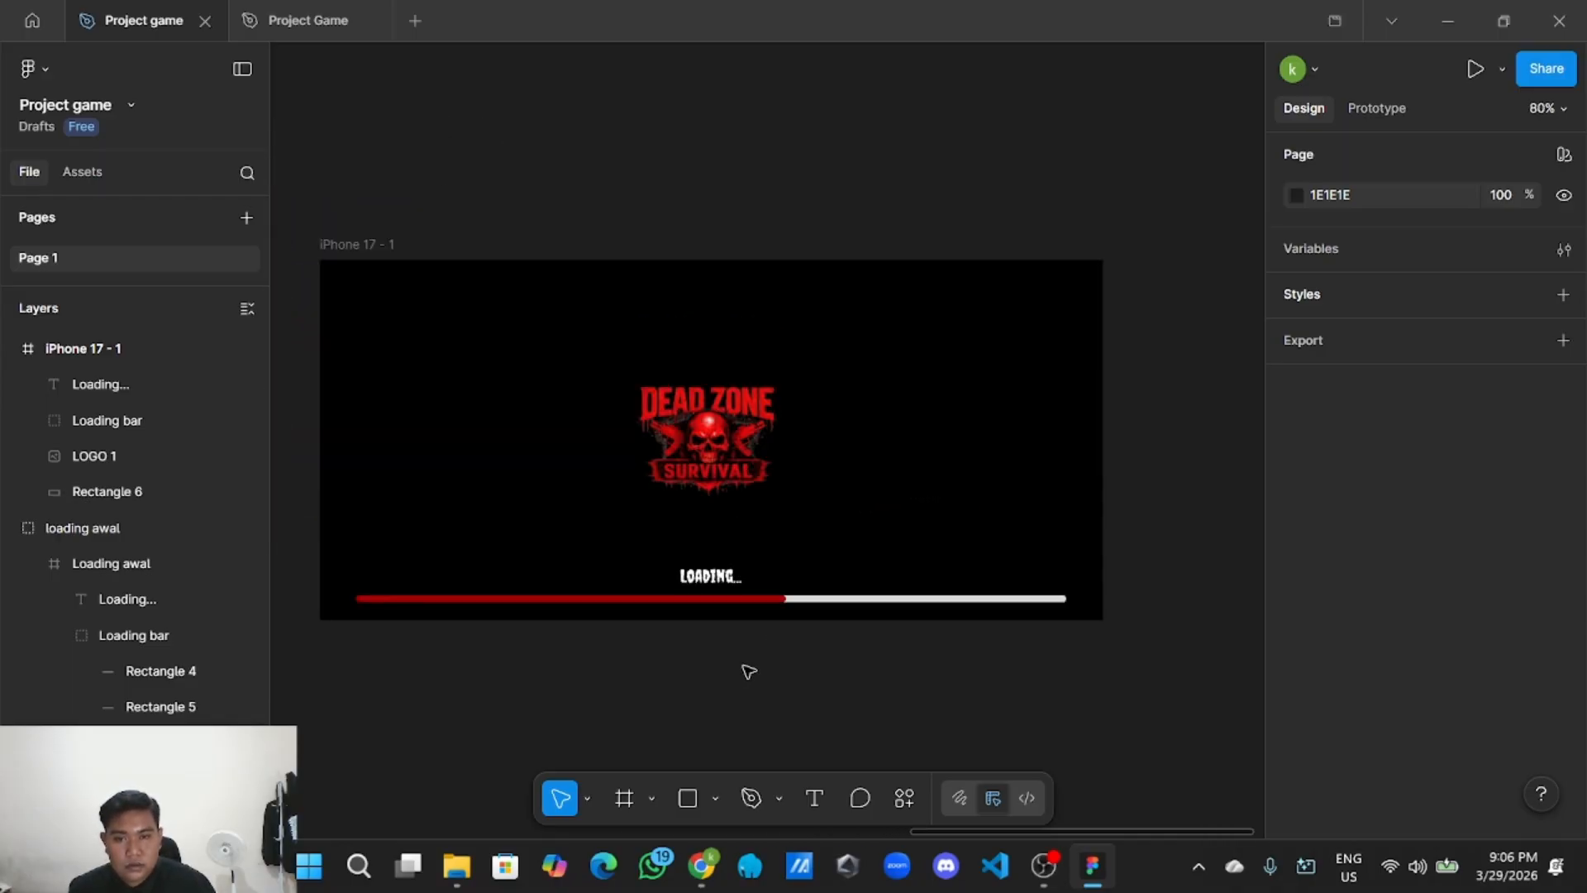
{"action": "left_click_drag", "start_coordinate": [698, 549], "coordinate": [703, 555]}
{"action": "left_click", "coordinate": [695, 648]}
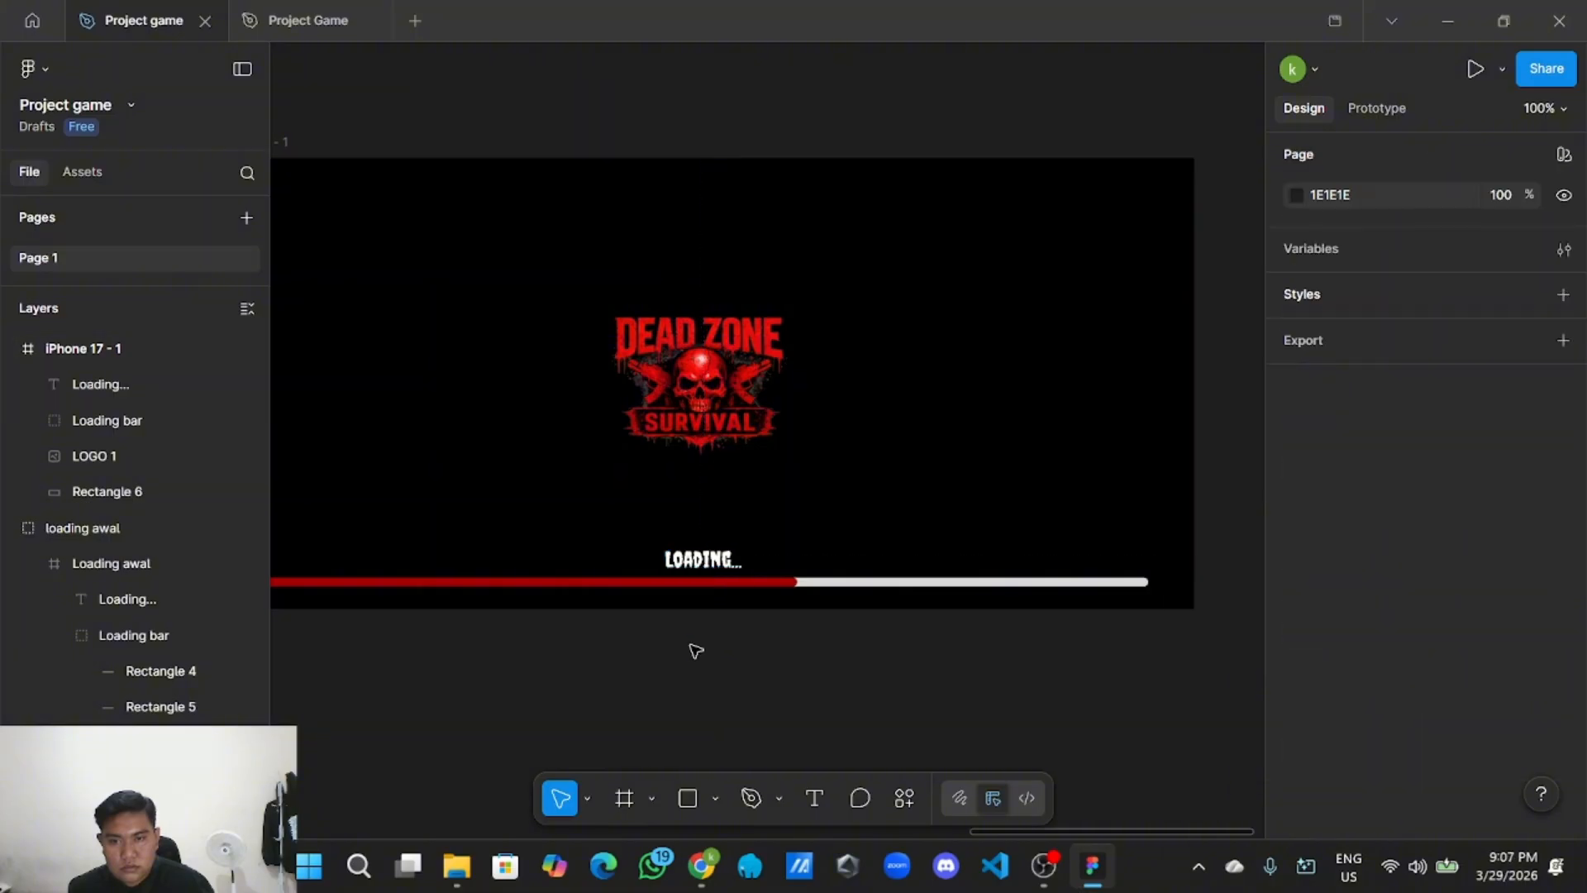
{"action": "scroll", "coordinate": [684, 656], "scroll_direction": "down", "scroll_amount": 5}
{"action": "scroll", "coordinate": [684, 656], "scroll_direction": "left", "scroll_amount": 7}
{"action": "scroll", "coordinate": [684, 655], "scroll_direction": "down", "scroll_amount": 2}
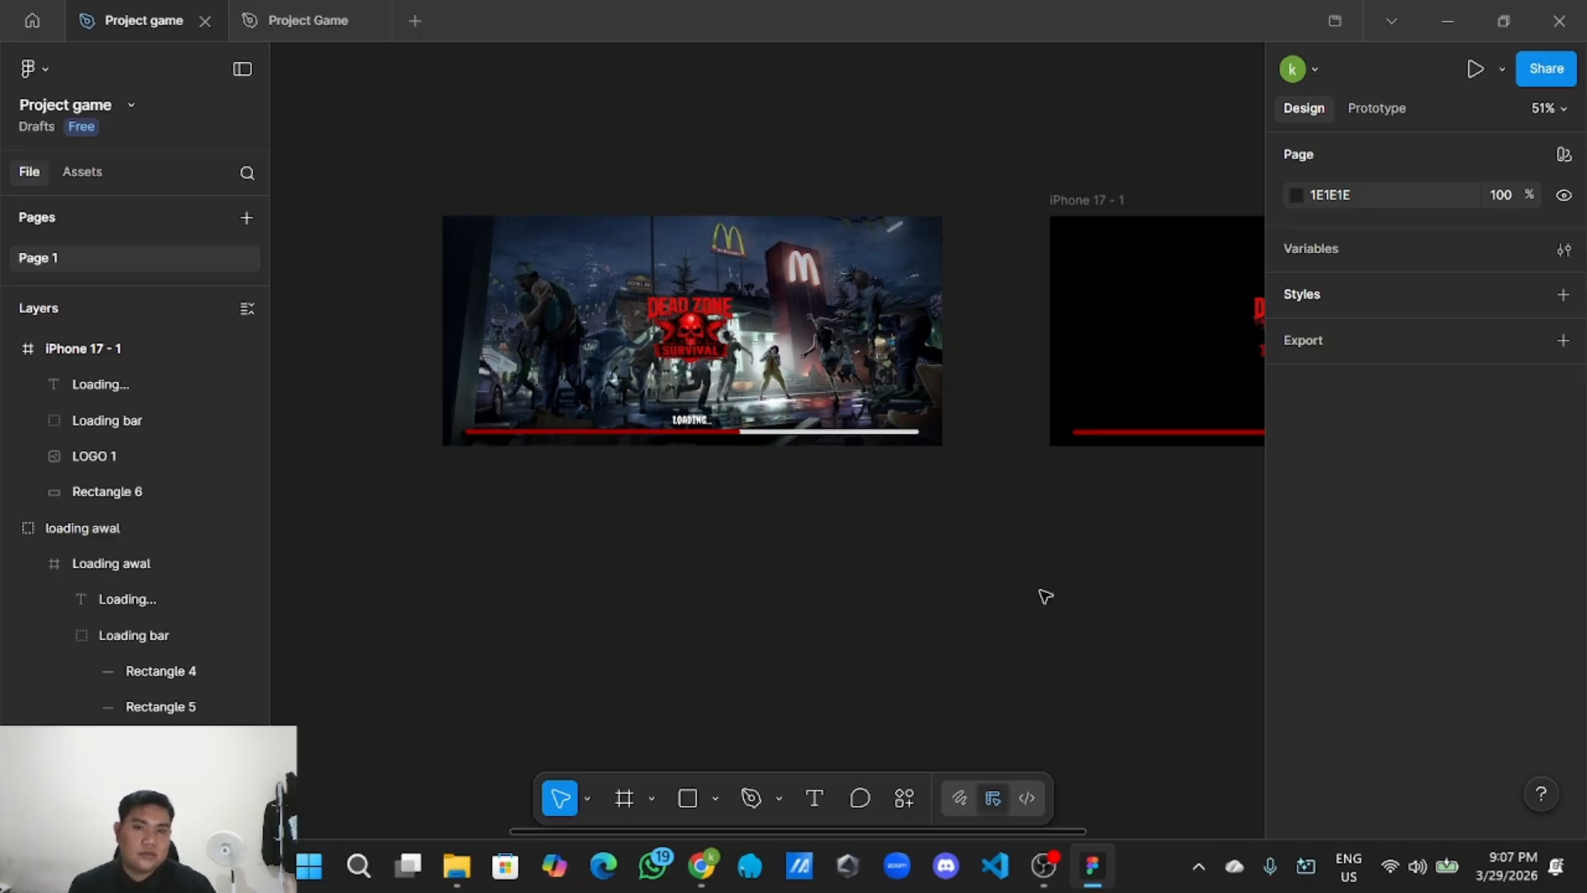
Group the black iPhone 17 - 1 frame with its contents and name the group 'loading in game'.
{"action": "scroll", "coordinate": [1045, 595], "scroll_direction": "right", "scroll_amount": 10}
{"action": "scroll", "coordinate": [836, 642], "scroll_direction": "up", "scroll_amount": 2}
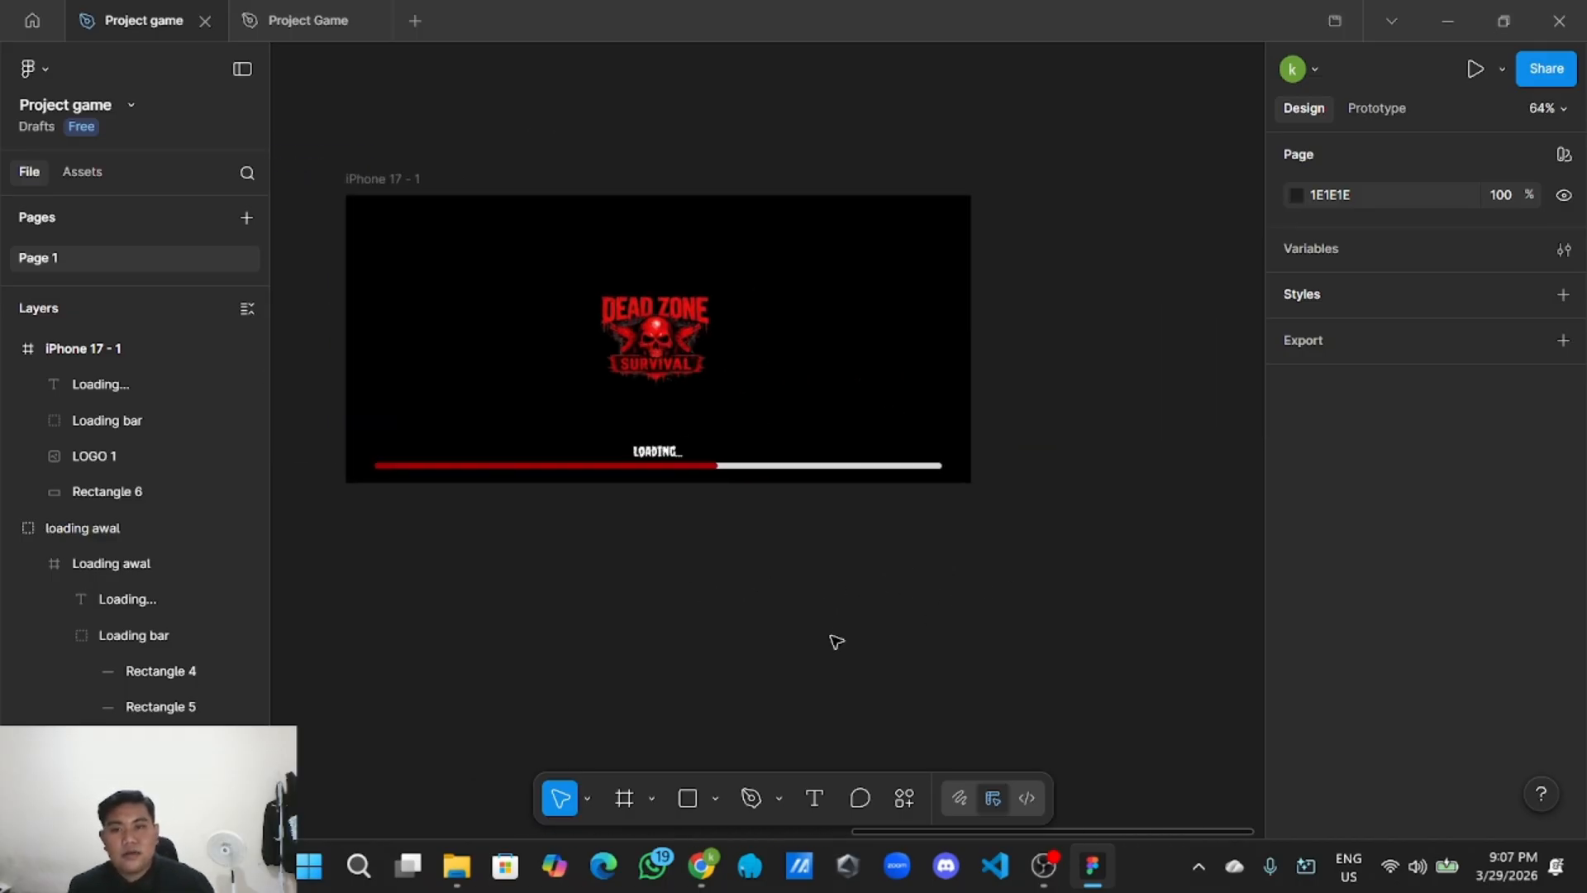
{"action": "scroll", "coordinate": [585, 631], "scroll_direction": "down", "scroll_amount": 2}
{"action": "left_click_drag", "start_coordinate": [500, 270], "coordinate": [1074, 564]}
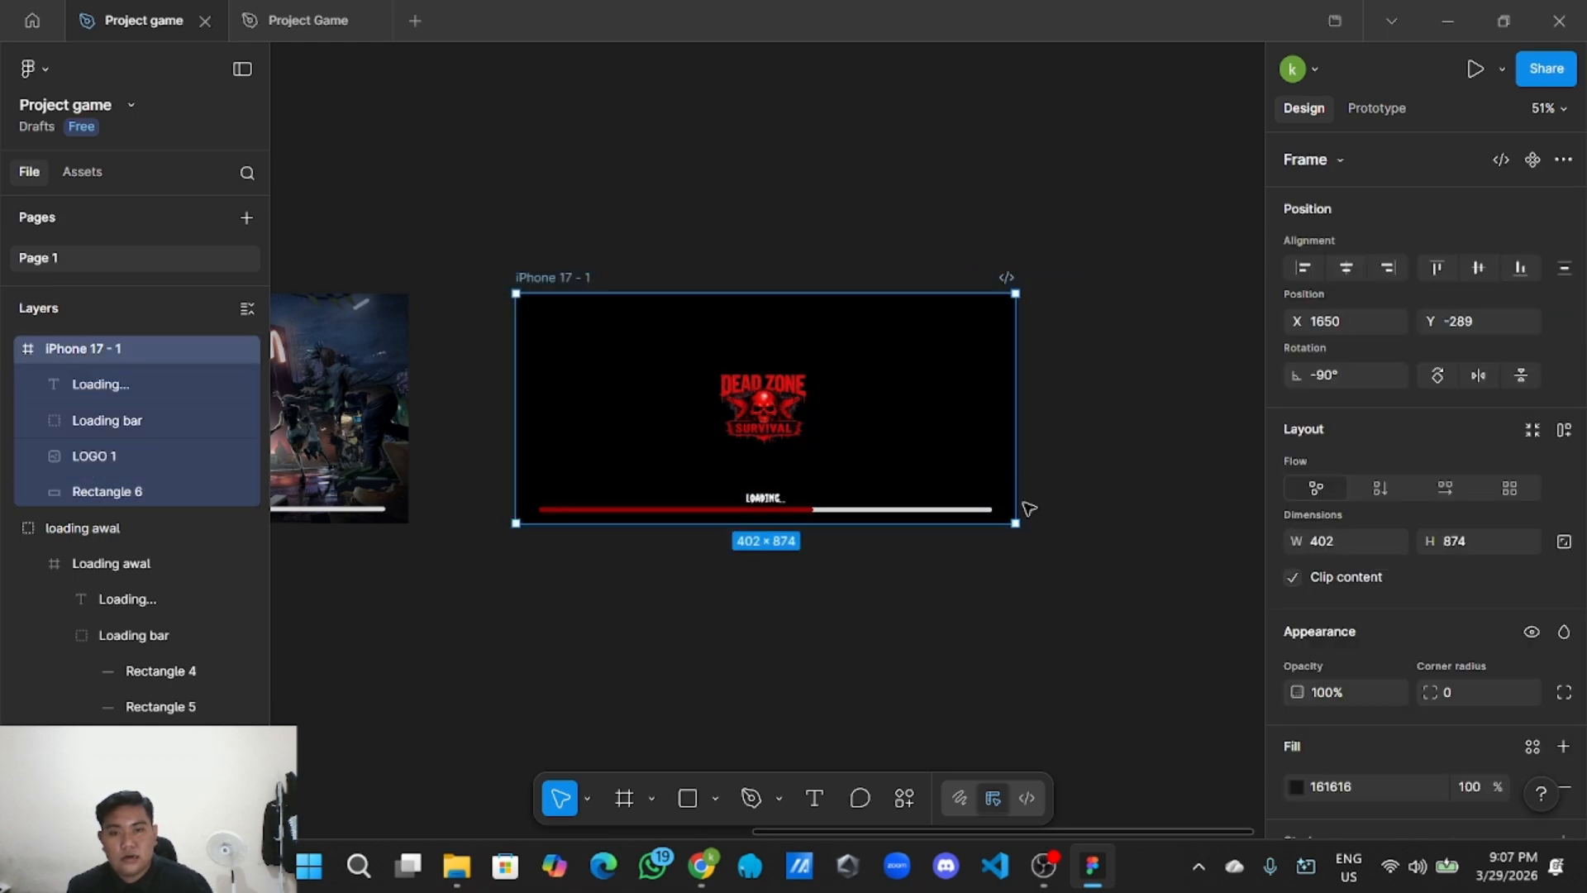
{"action": "right_click", "coordinate": [950, 440]}
{"action": "left_click", "coordinate": [994, 414]}
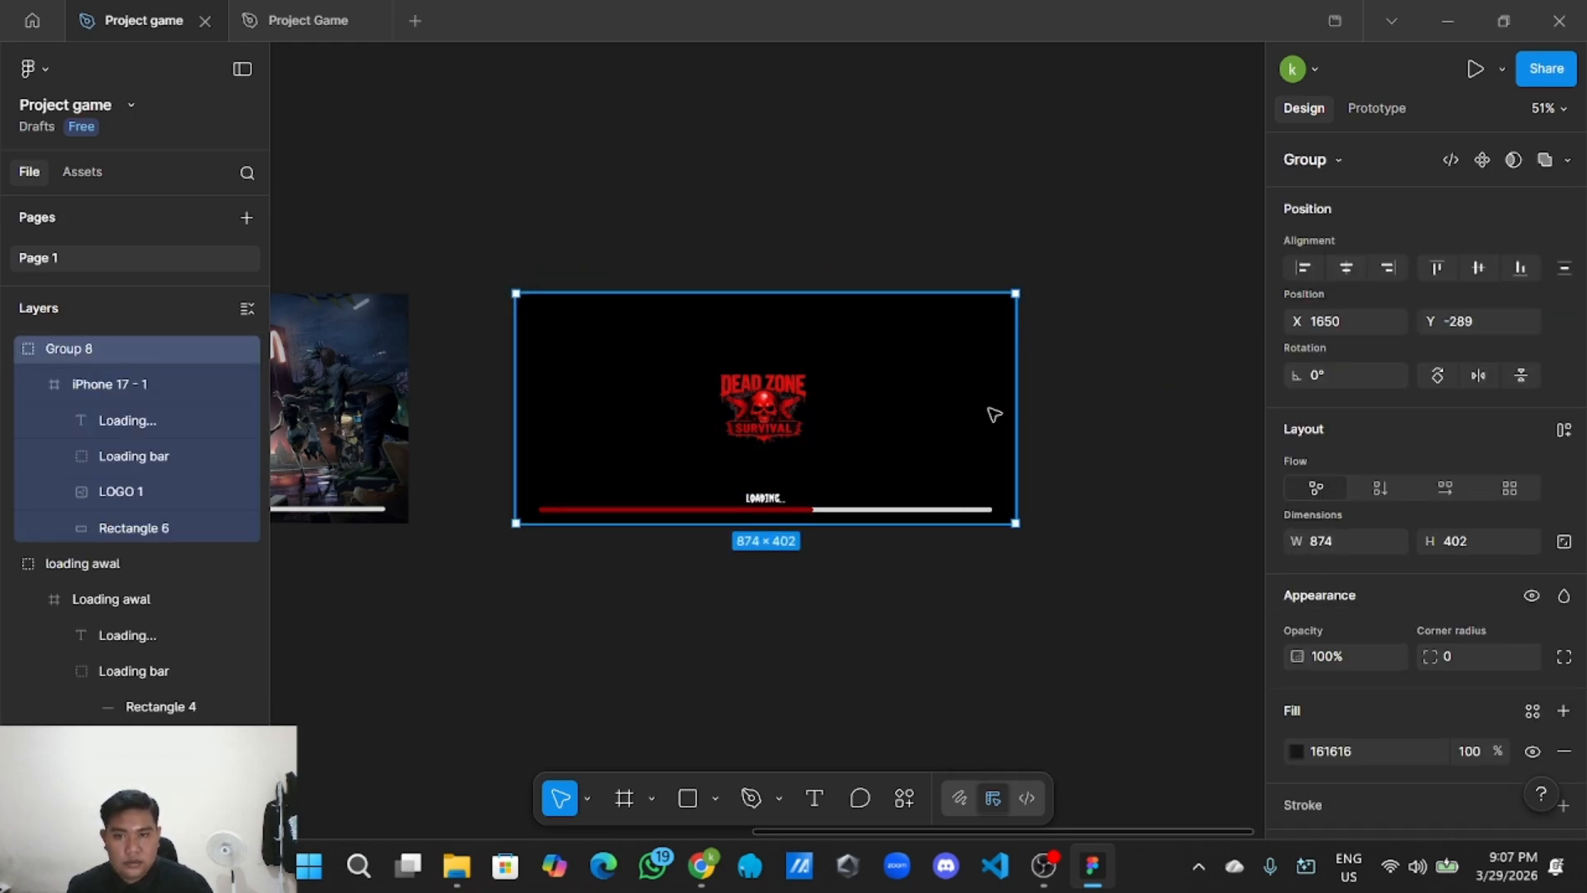
{"action": "double_click", "coordinate": [124, 352]}
{"action": "type", "text": "loading in"}
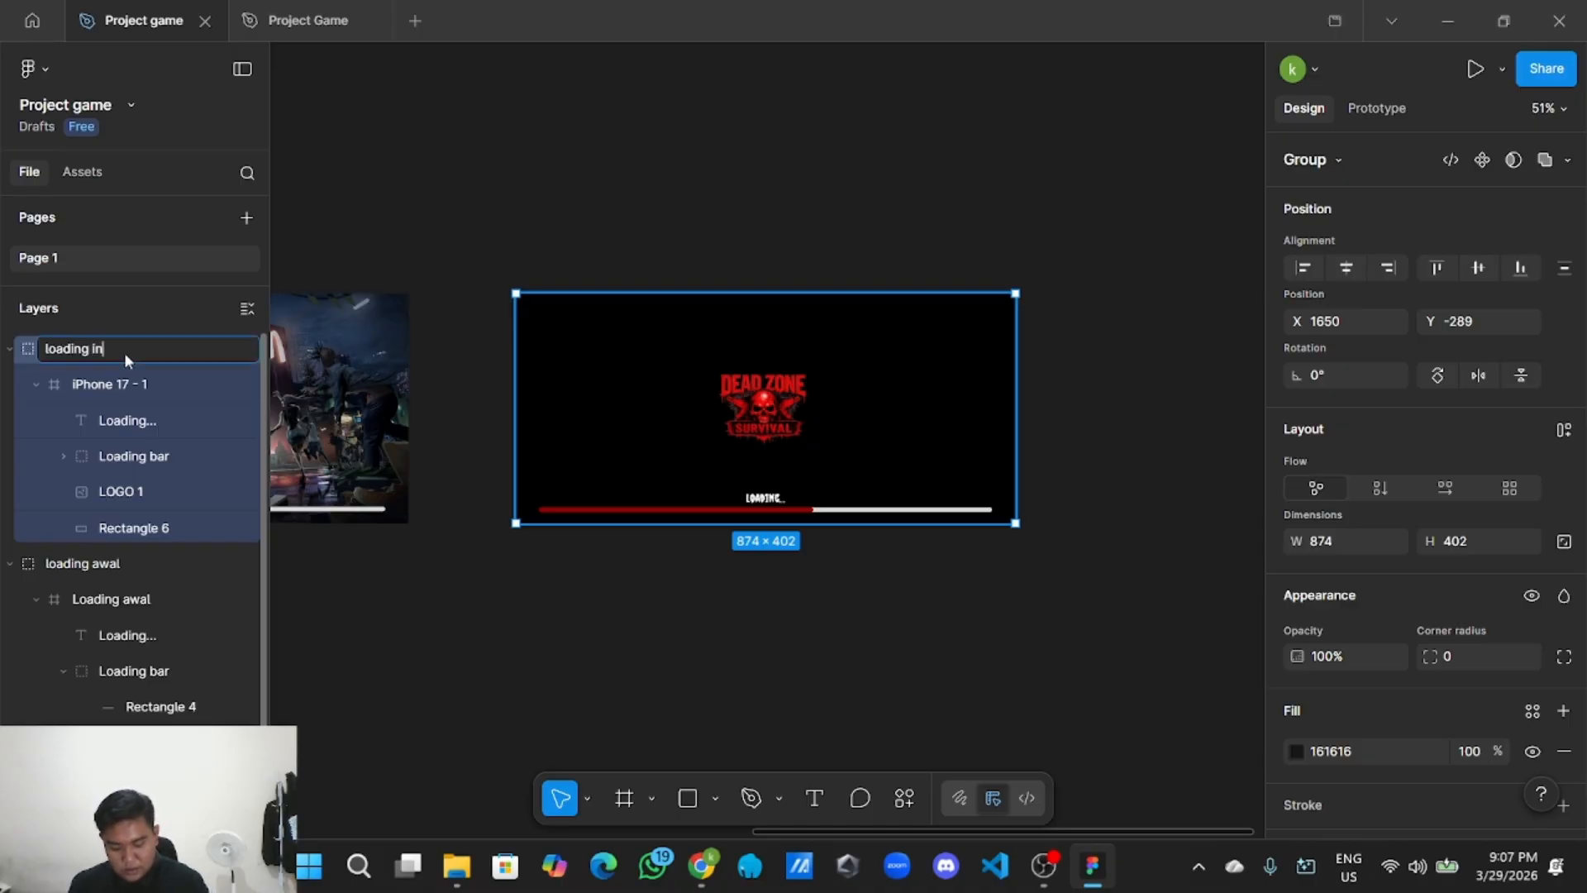
{"action": "type", "text": " game"}
{"action": "key", "text": "Return"}
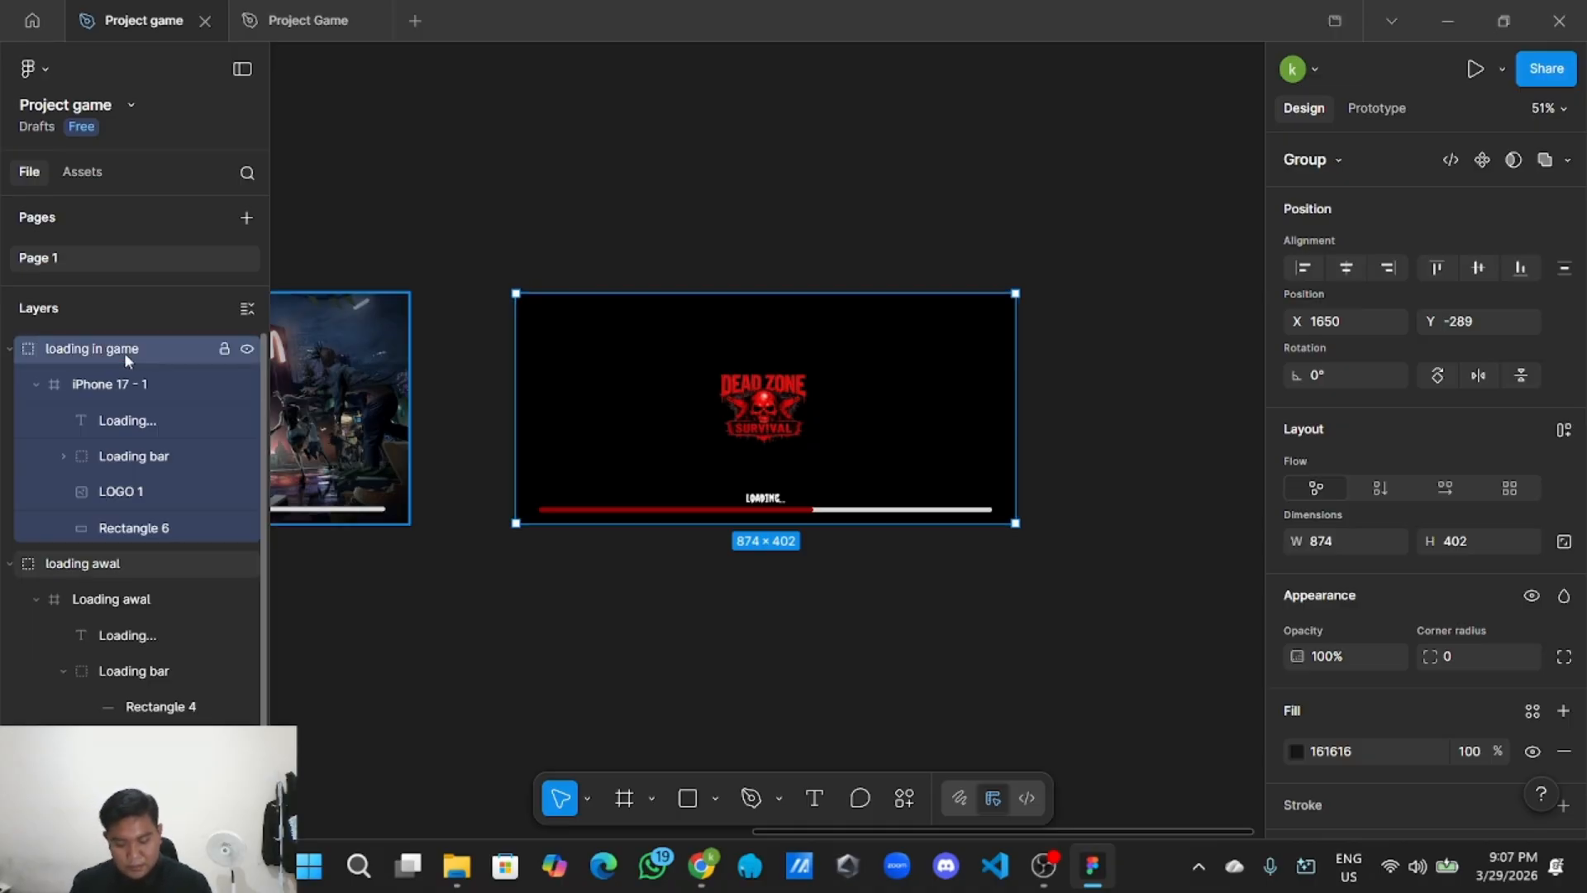
Collapse the 'loading in game' and 'loading awal' groups in the Layers panel.
{"action": "left_click", "coordinate": [9, 348]}
{"action": "left_click", "coordinate": [14, 385]}
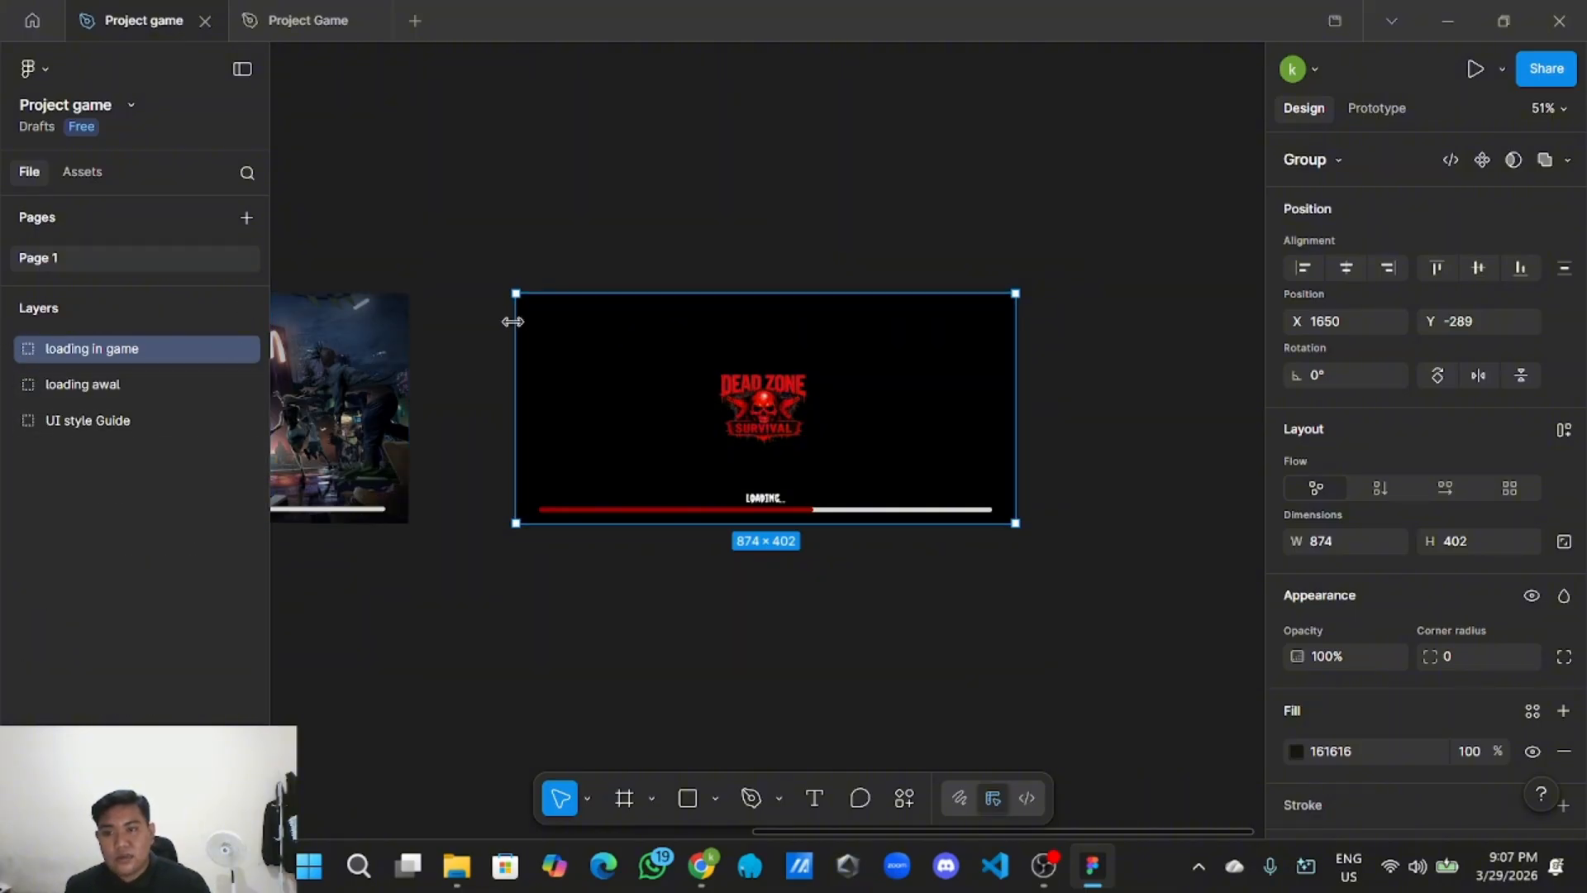
{"action": "scroll", "coordinate": [531, 234], "scroll_direction": "down", "scroll_amount": 2}
{"action": "scroll", "coordinate": [496, 331], "scroll_direction": "left", "scroll_amount": 3}
{"action": "scroll", "coordinate": [496, 331], "scroll_direction": "up", "scroll_amount": 1}
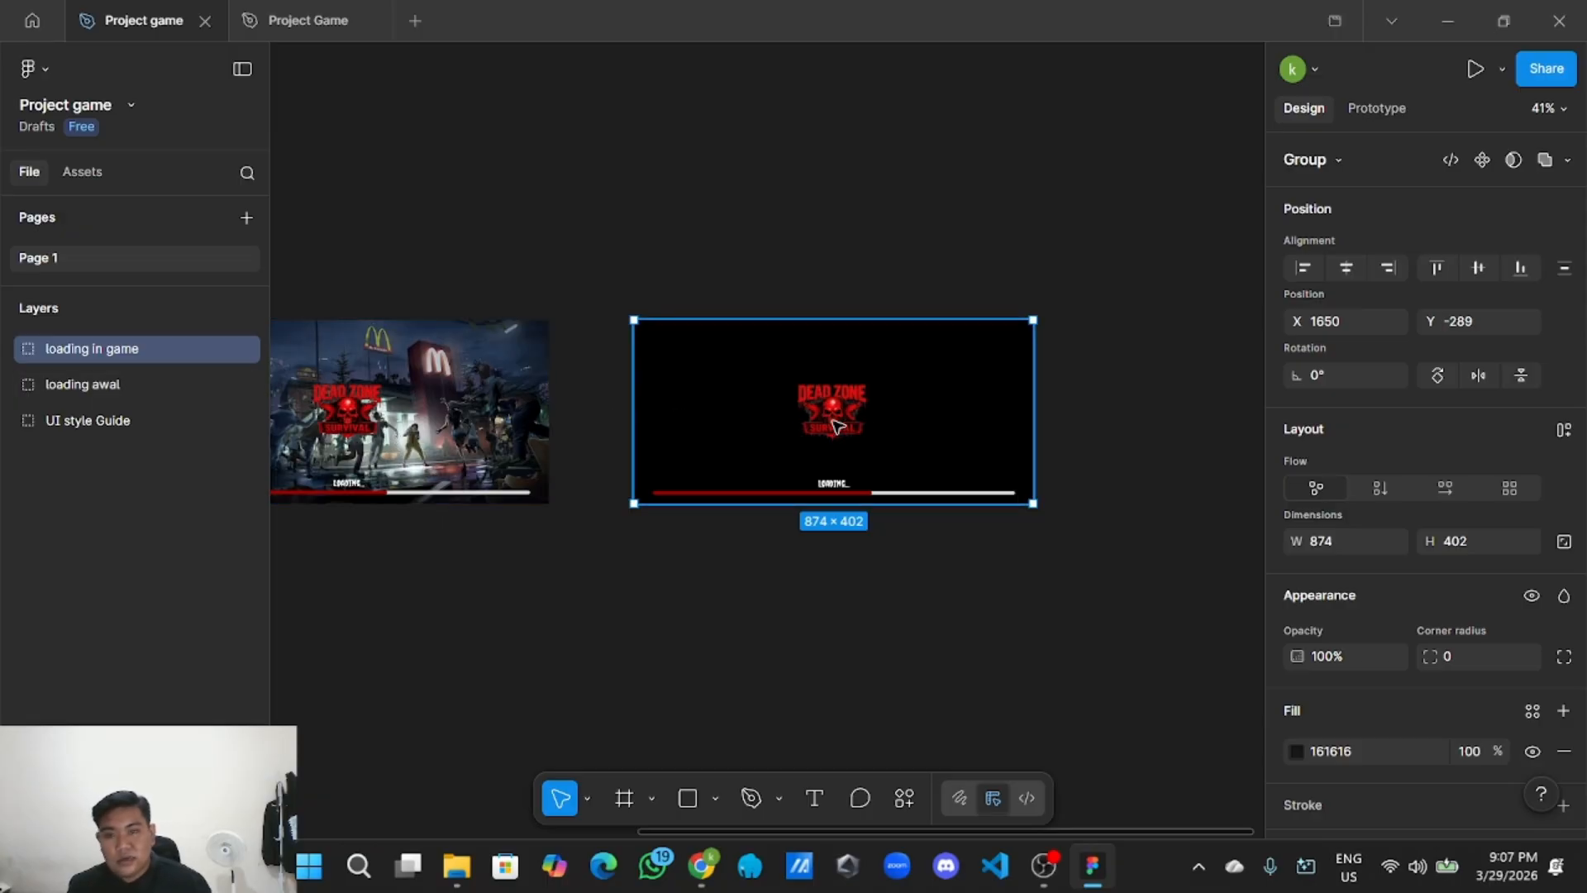
{"action": "left_click", "coordinate": [730, 284]}
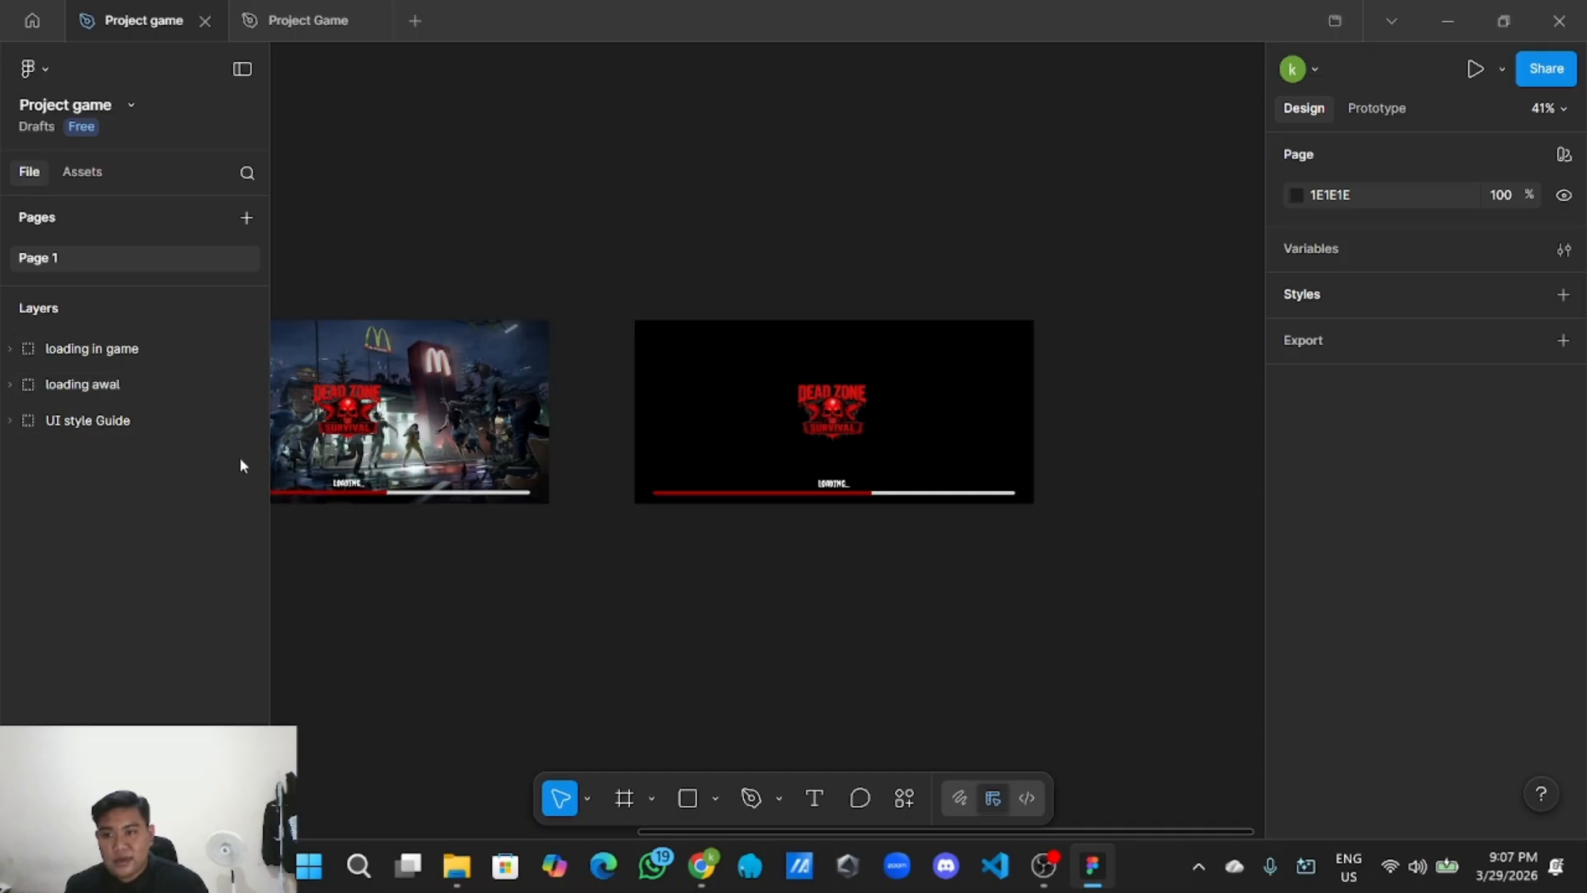
{"action": "left_click_drag", "start_coordinate": [527, 563], "coordinate": [781, 504]}
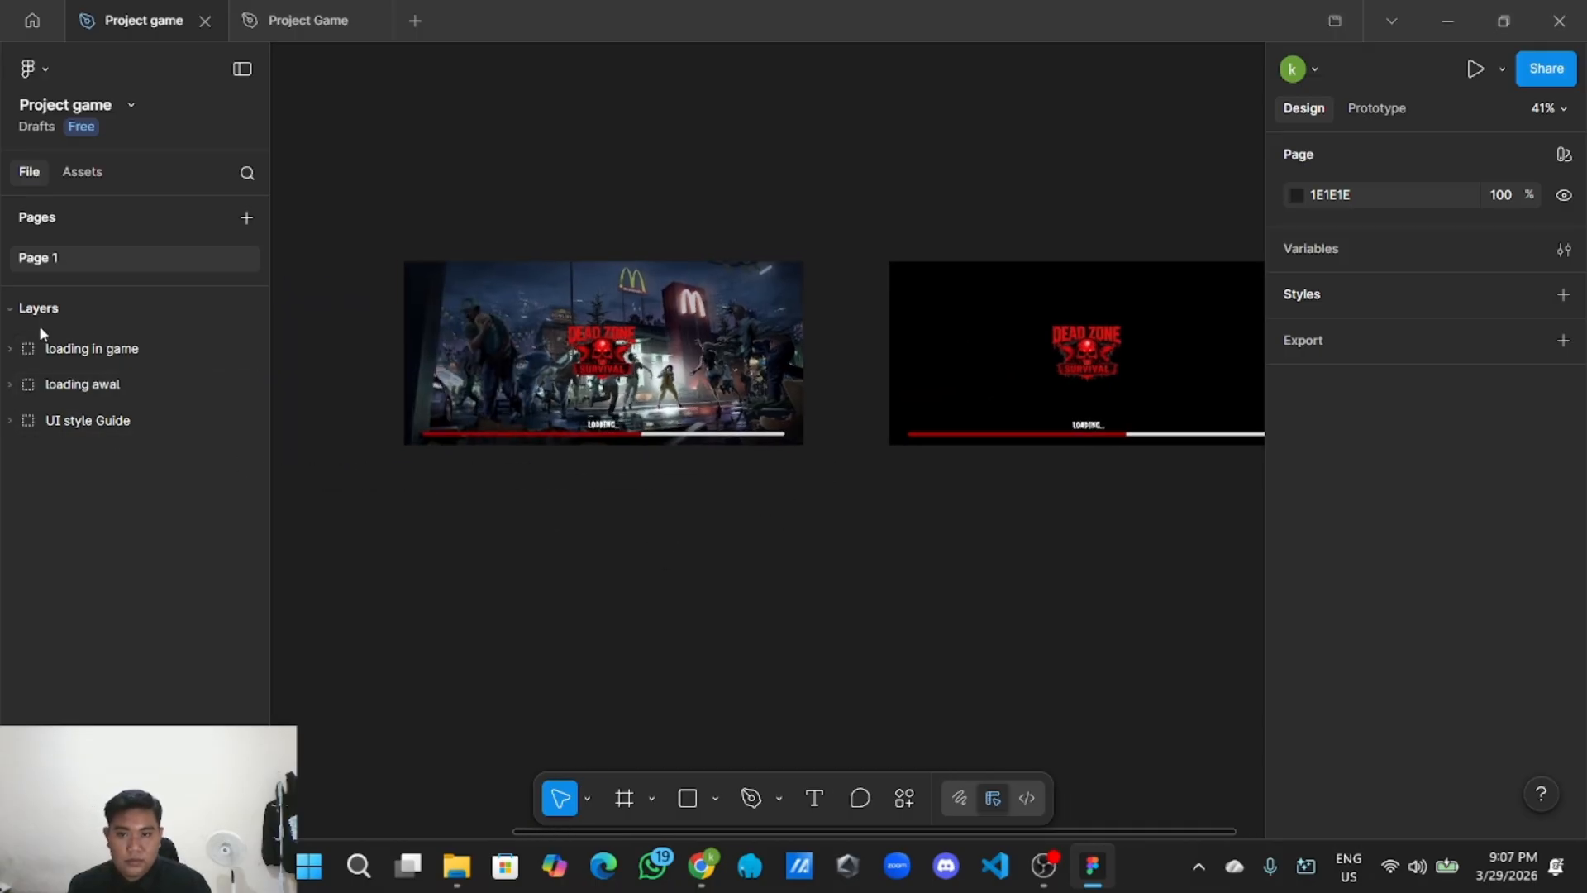
Add a 402×874 iPhone 17 frame, rotate it -90° to landscape, and position it under both loading screens.
{"action": "left_click_drag", "start_coordinate": [884, 494], "coordinate": [914, 457]}
{"action": "scroll", "coordinate": [772, 524], "scroll_direction": "up", "scroll_amount": 3}
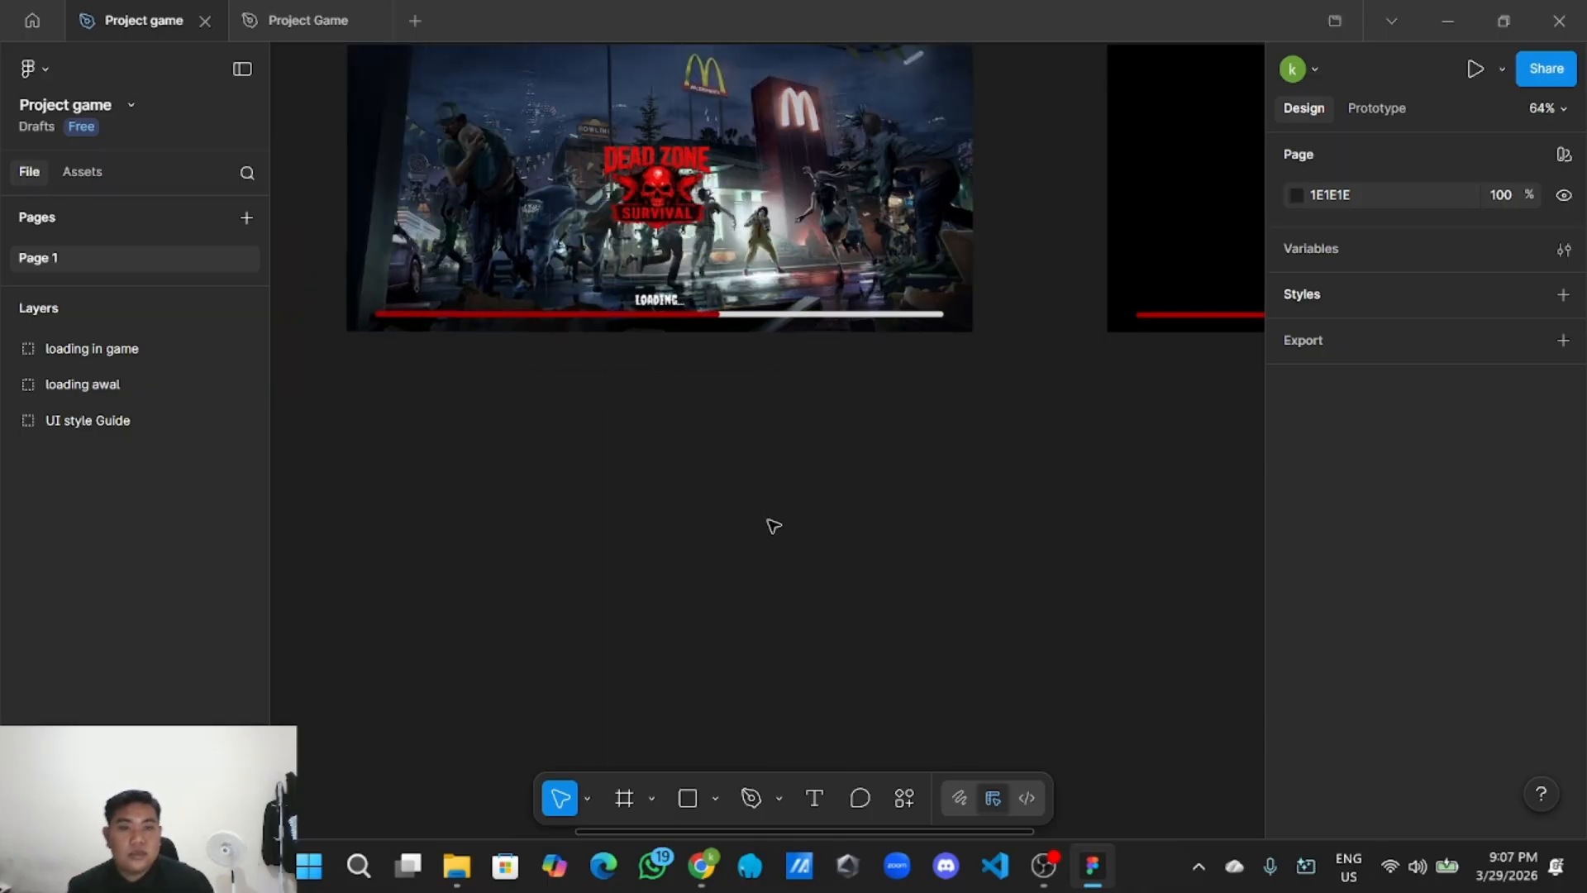
{"action": "scroll", "coordinate": [777, 578], "scroll_direction": "down", "scroll_amount": 2}
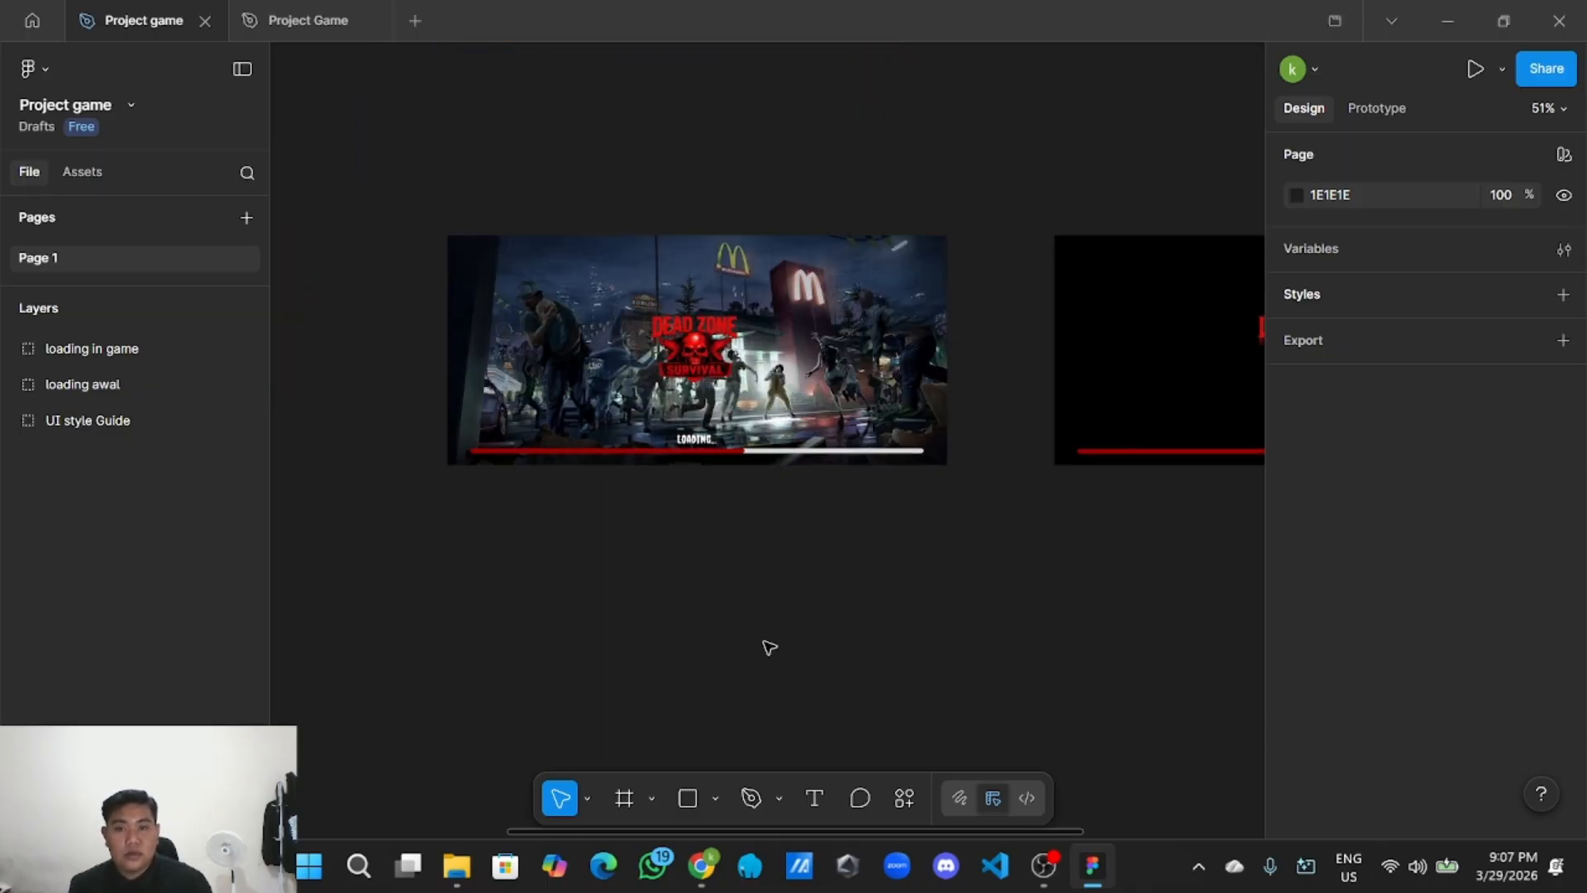
{"action": "left_click", "coordinate": [624, 797]}
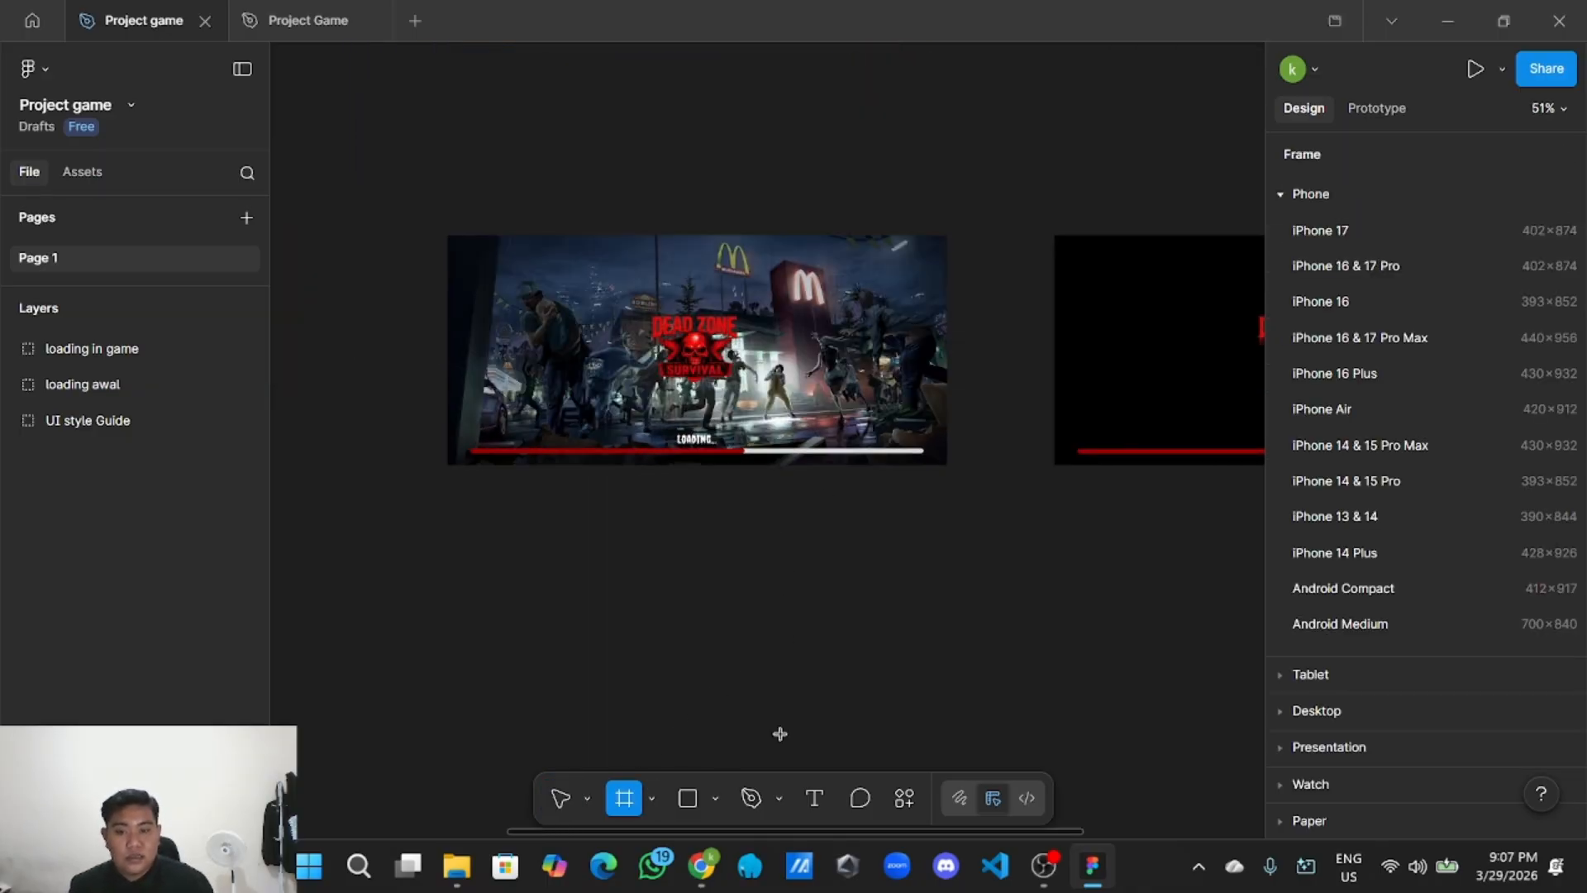
{"action": "left_click", "coordinate": [1405, 233]}
{"action": "left_click_drag", "start_coordinate": [1181, 457], "coordinate": [634, 641]}
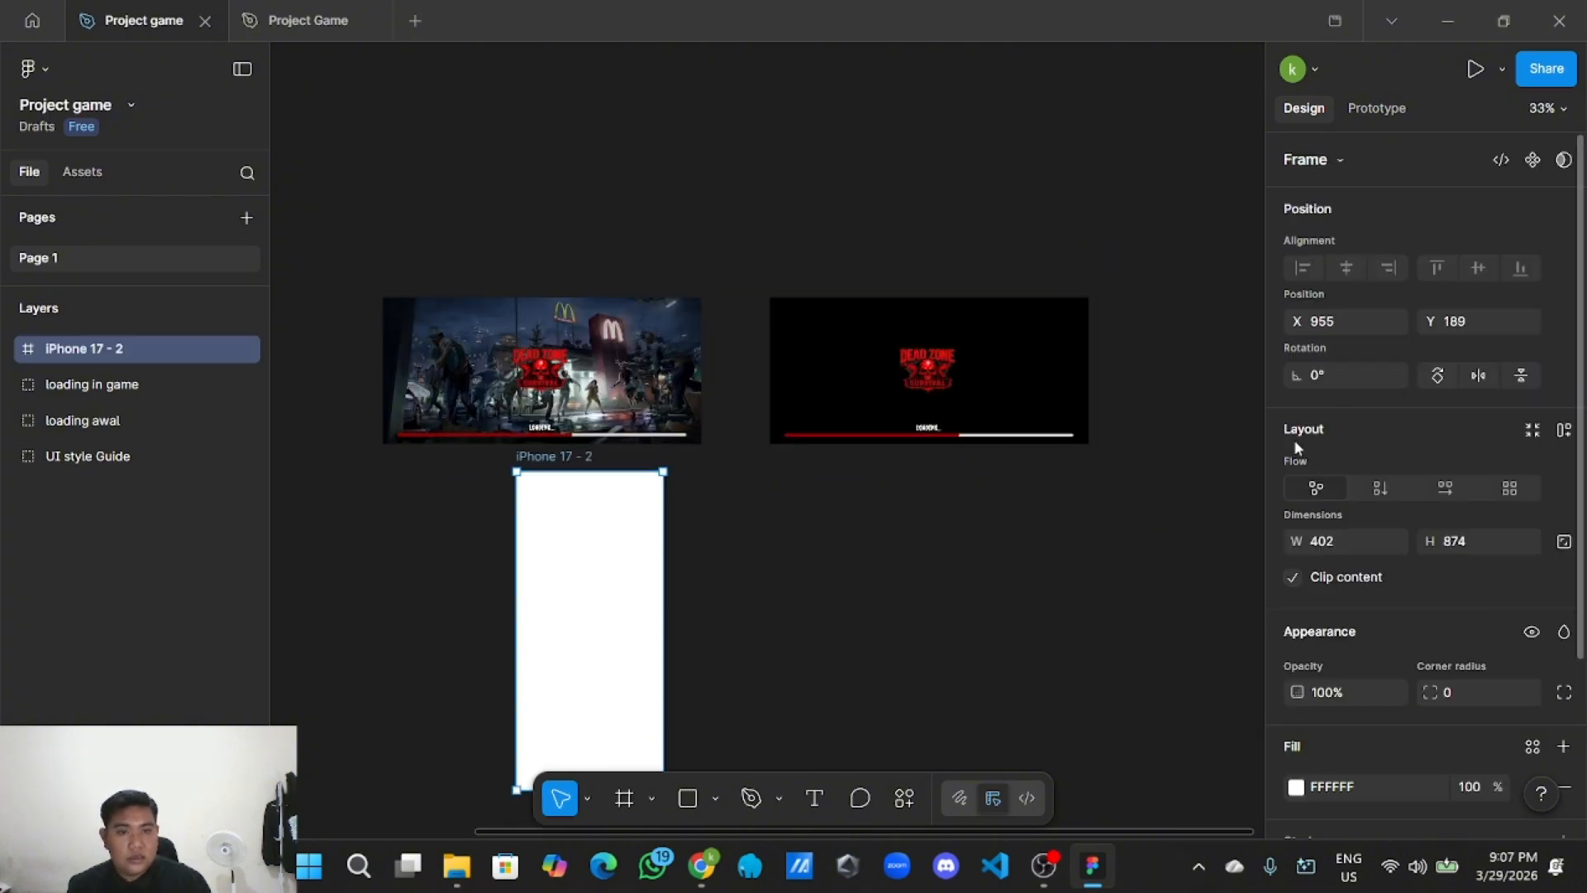
{"action": "scroll", "coordinate": [1355, 494], "scroll_direction": "down", "scroll_amount": 5}
{"action": "scroll", "coordinate": [1371, 488], "scroll_direction": "up", "scroll_amount": 5}
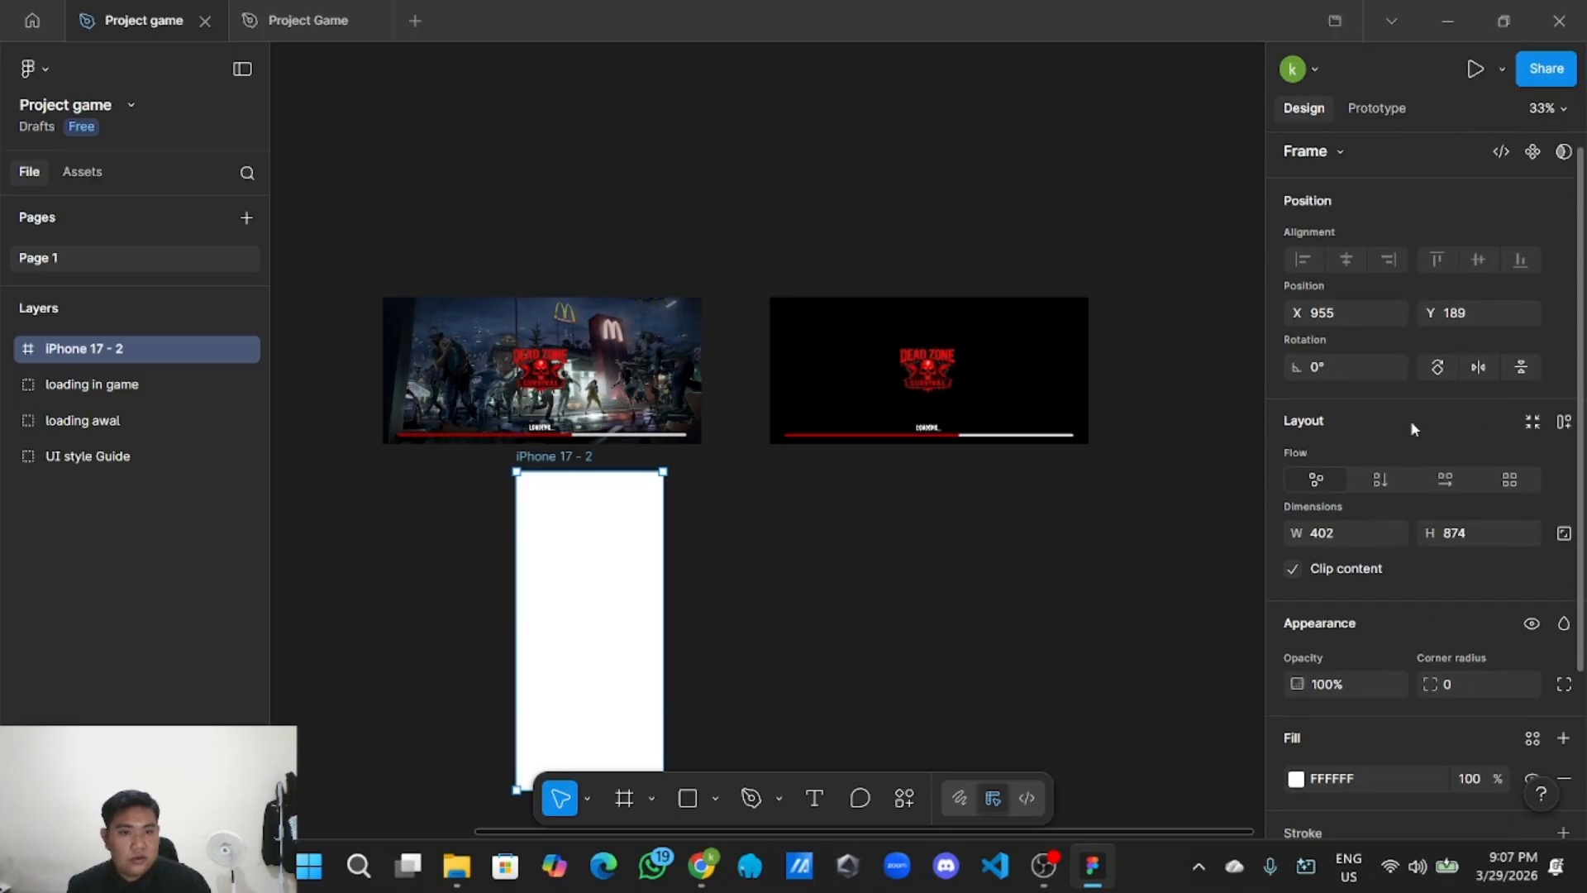
{"action": "left_click", "coordinate": [1436, 373]}
{"action": "scroll", "coordinate": [1099, 549], "scroll_direction": "left", "scroll_amount": 2}
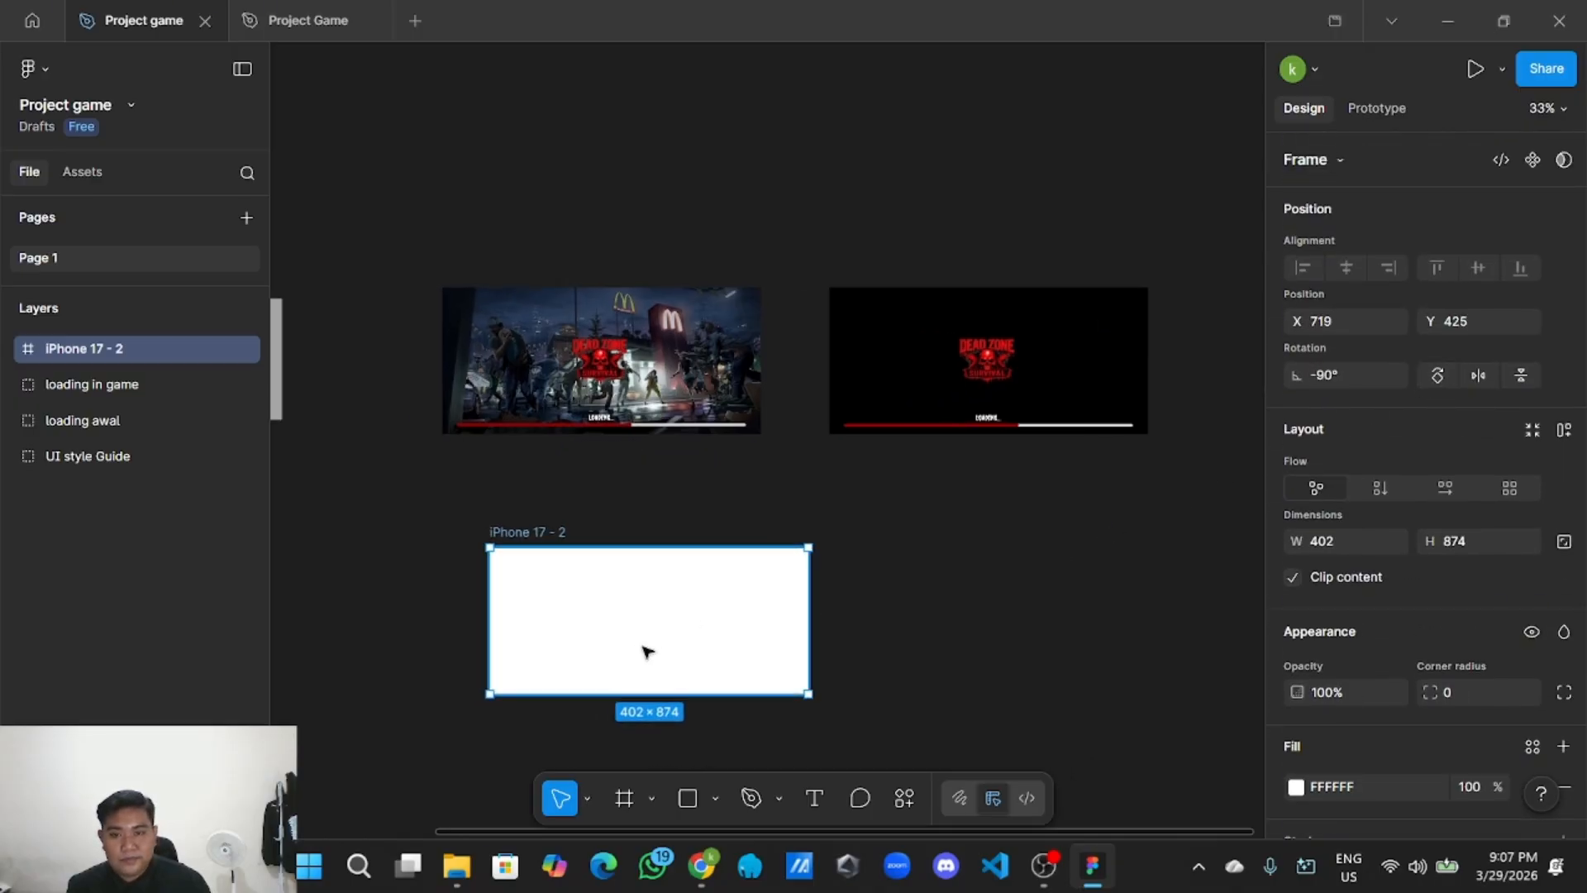
{"action": "left_click_drag", "start_coordinate": [645, 652], "coordinate": [630, 588]}
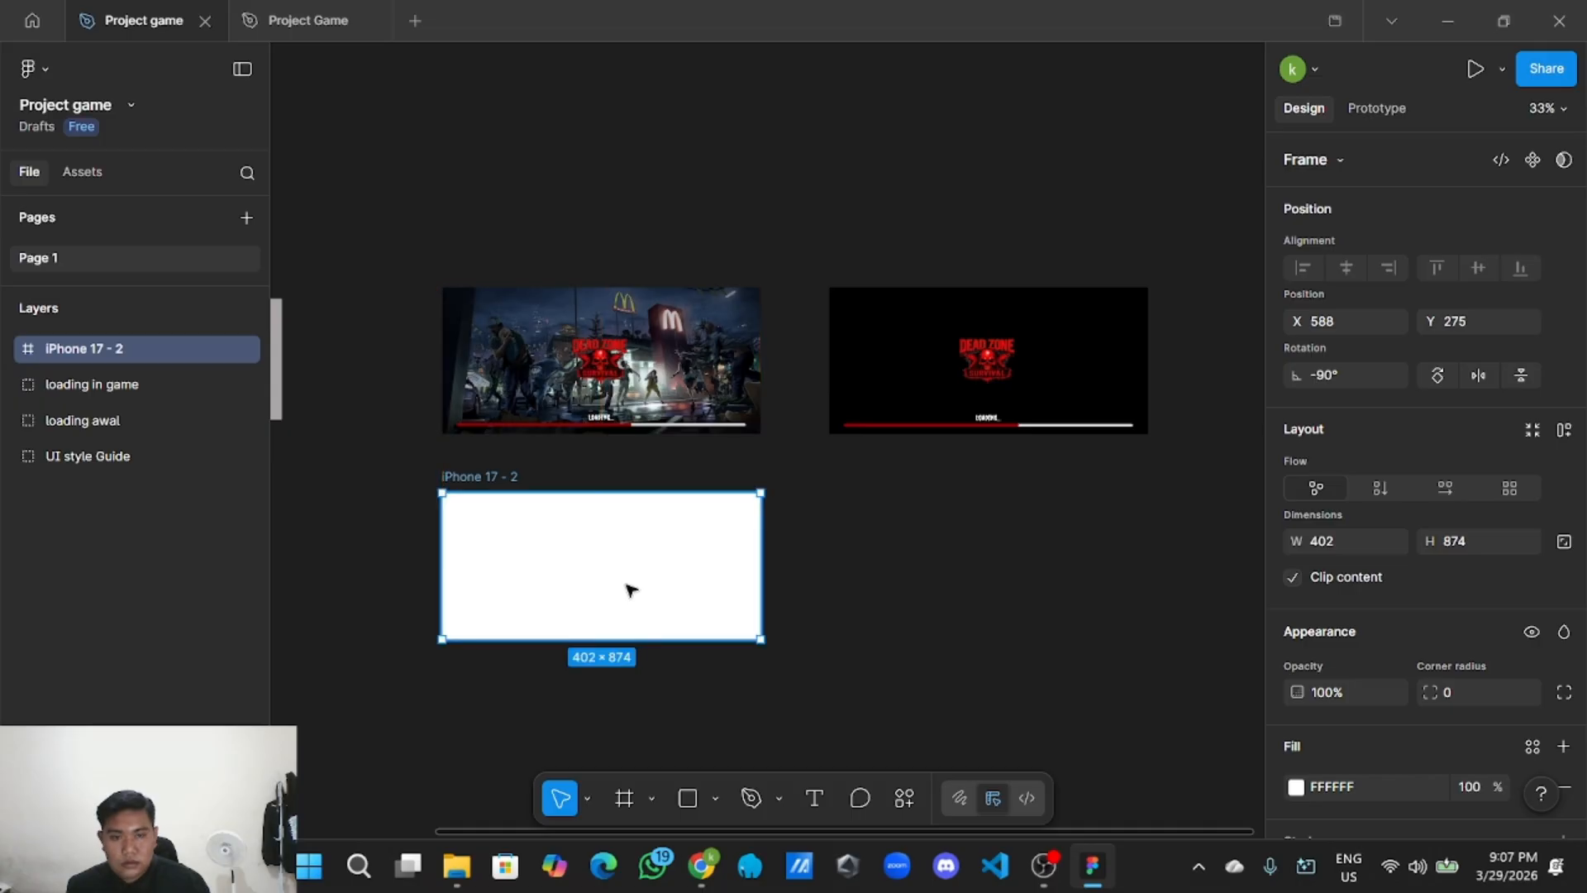
{"action": "left_click", "coordinate": [808, 655]}
Draw grey Rectangle 7 from corner to corner of the iPhone 17 - 2 frame.
{"action": "scroll", "coordinate": [808, 655], "scroll_direction": "down", "scroll_amount": 3}
{"action": "scroll", "coordinate": [807, 655], "scroll_direction": "left", "scroll_amount": 2}
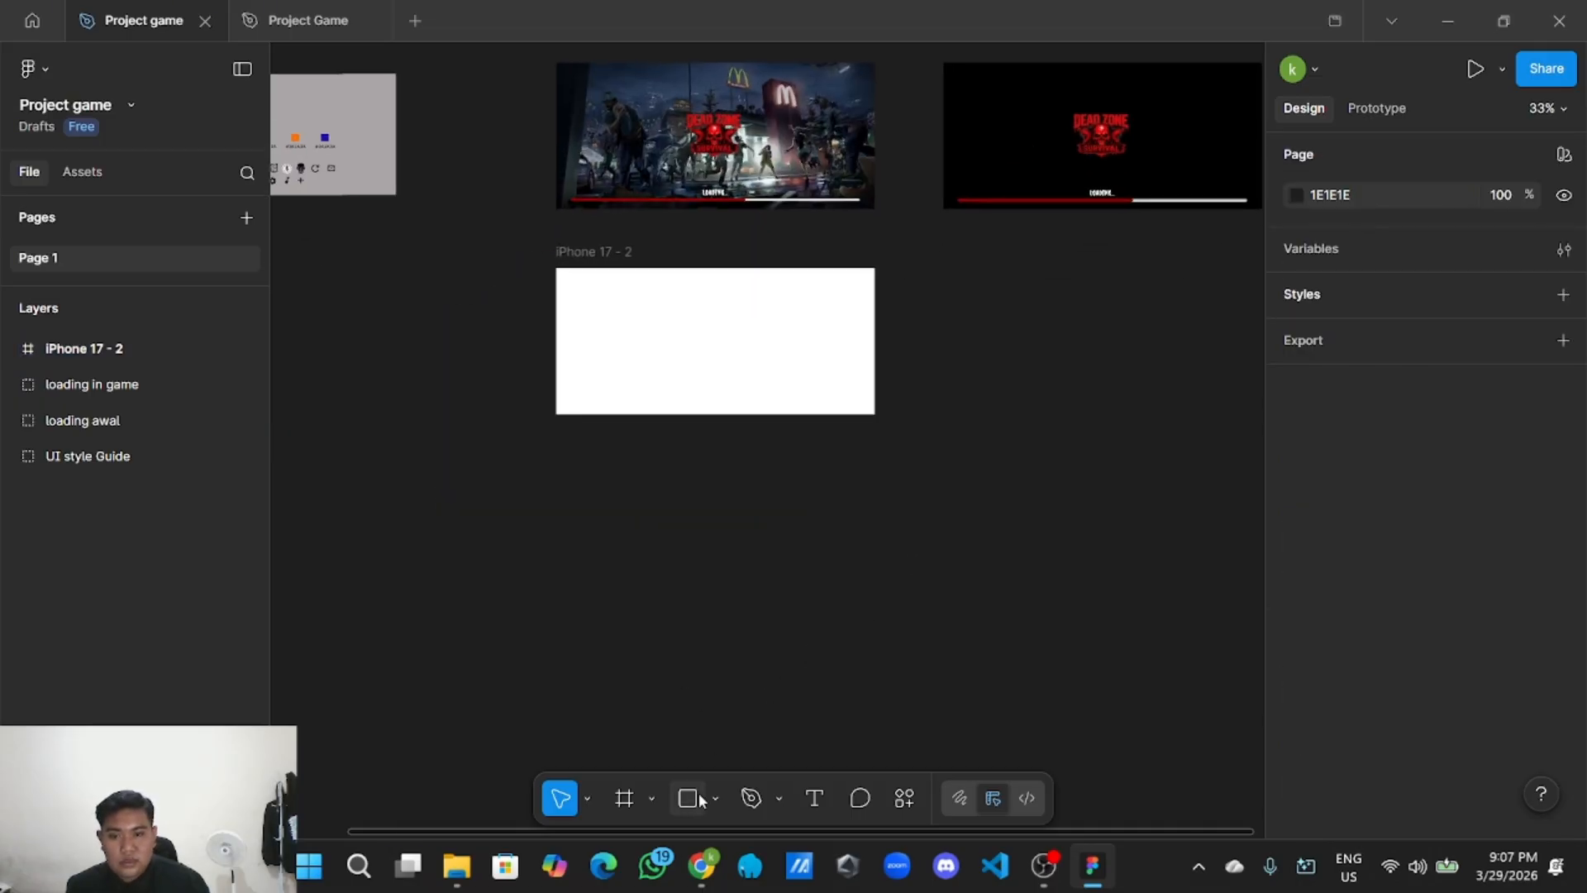
{"action": "left_click", "coordinate": [715, 798]}
{"action": "left_click", "coordinate": [772, 590]}
{"action": "scroll", "coordinate": [735, 578], "scroll_direction": "up", "scroll_amount": 3}
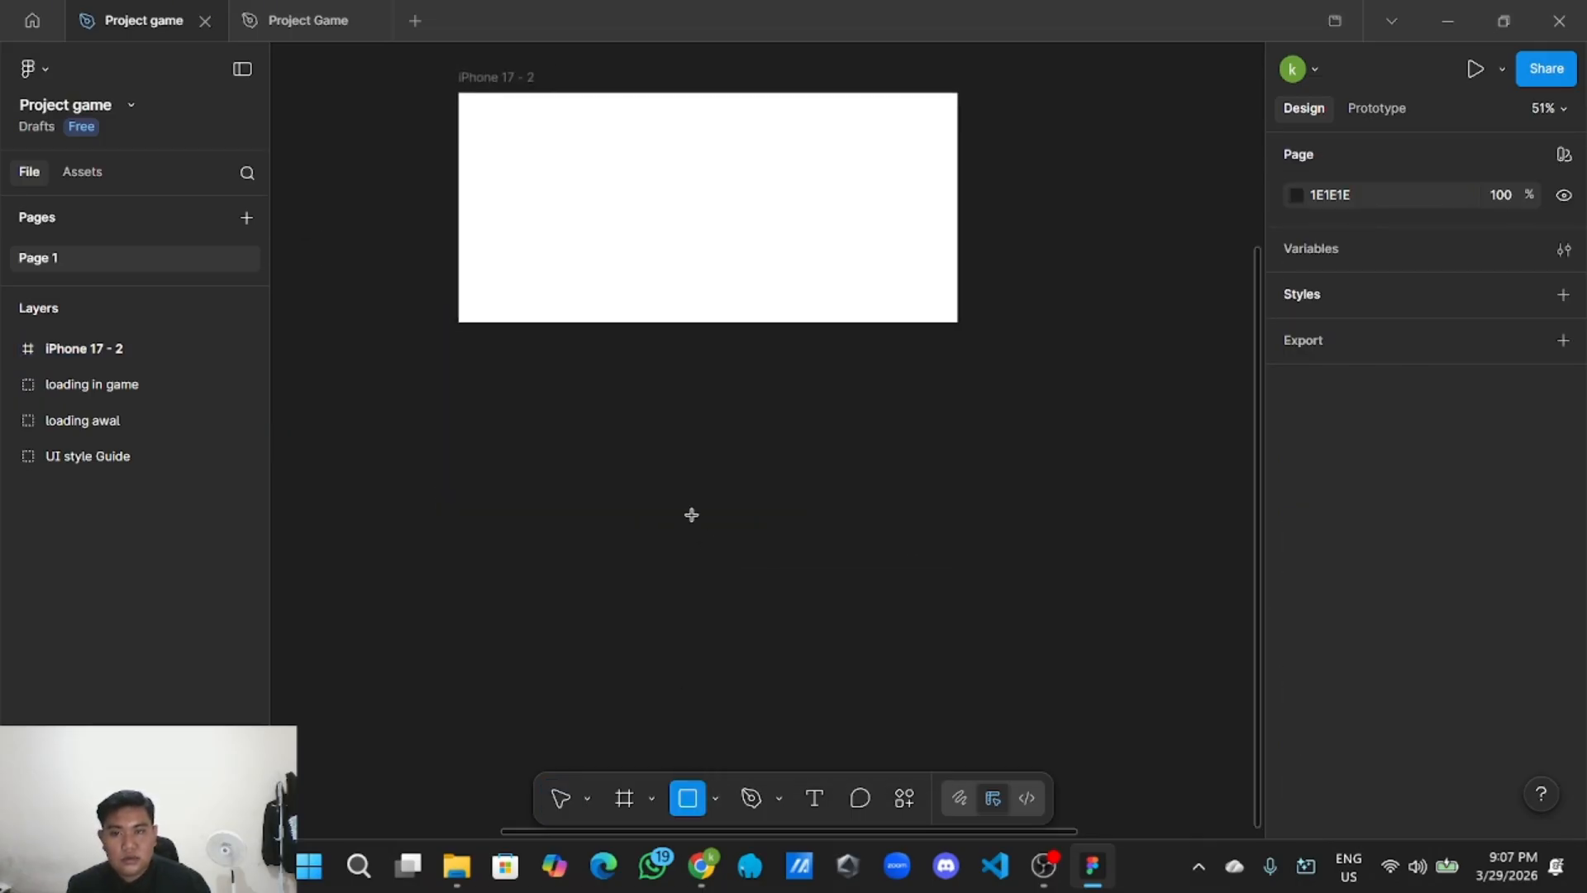
{"action": "scroll", "coordinate": [685, 511], "scroll_direction": "up", "scroll_amount": 2}
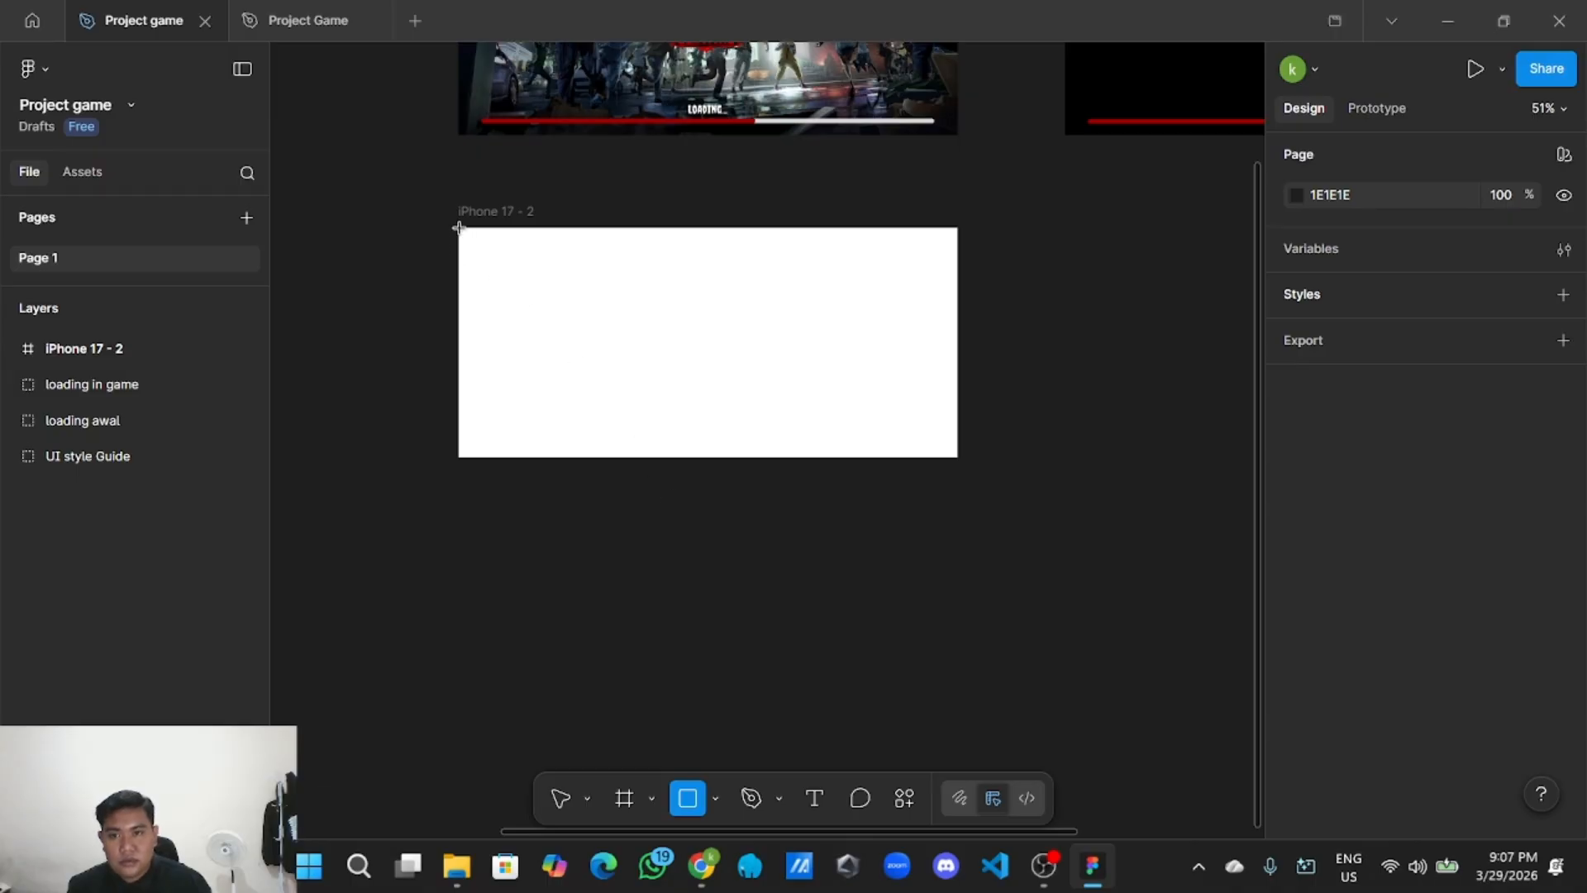
{"action": "mouse_move", "coordinate": [458, 228]}
{"action": "left_mouse_down"}
{"action": "mouse_move", "coordinate": [730, 400]}
{"action": "mouse_move", "coordinate": [959, 459]}
{"action": "left_mouse_up"}
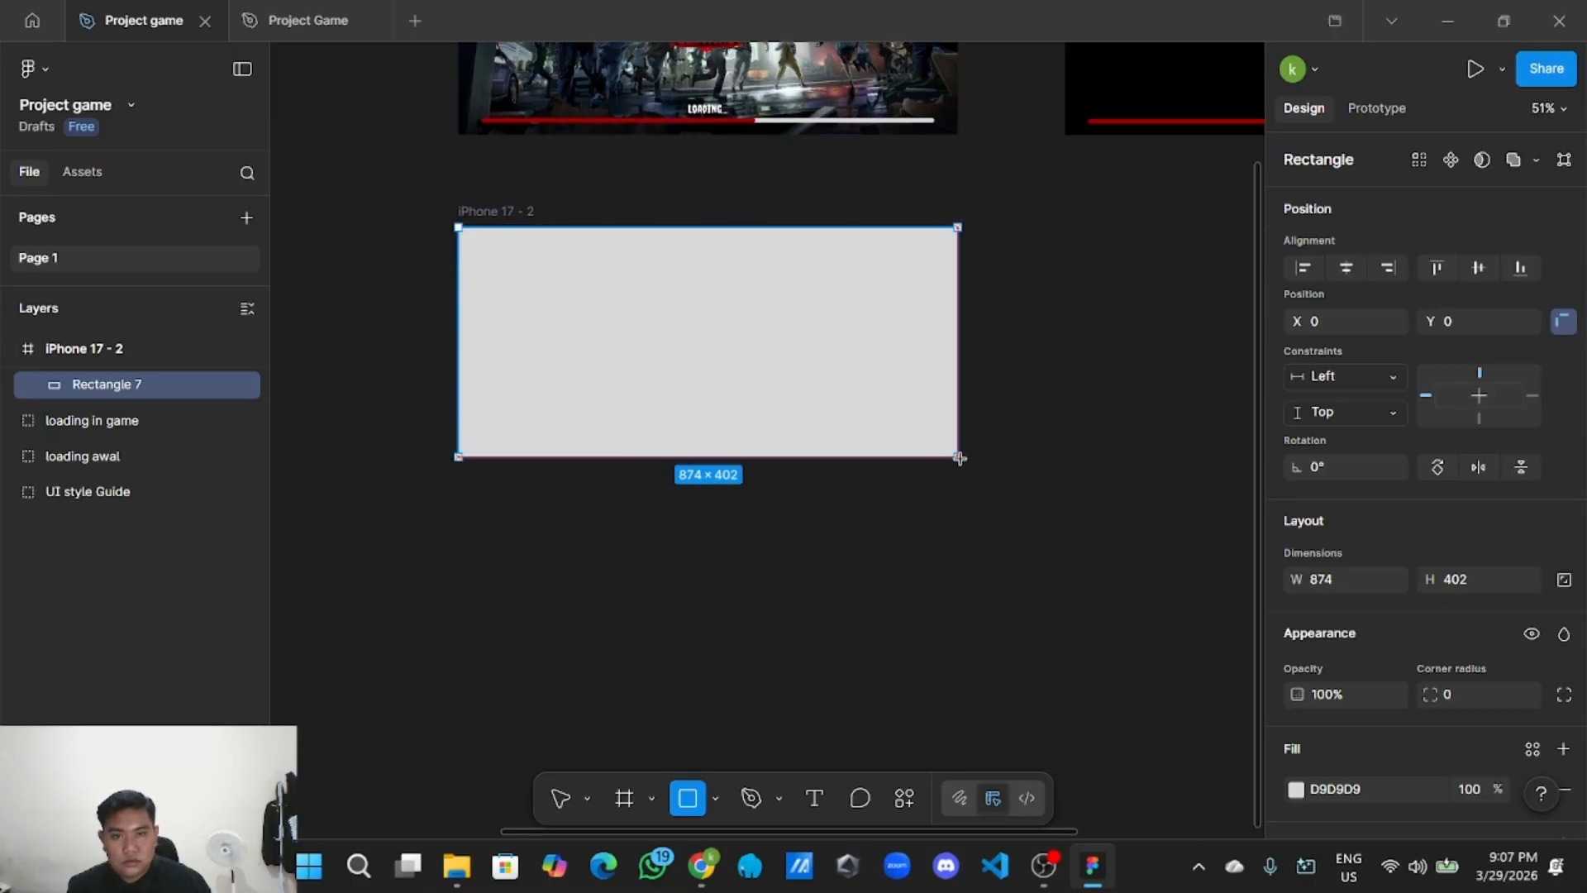
{"action": "left_click", "coordinate": [947, 542]}
{"action": "scroll", "coordinate": [910, 547], "scroll_direction": "down", "scroll_amount": 3}
{"action": "left_click_drag", "start_coordinate": [907, 549], "coordinate": [876, 614]}
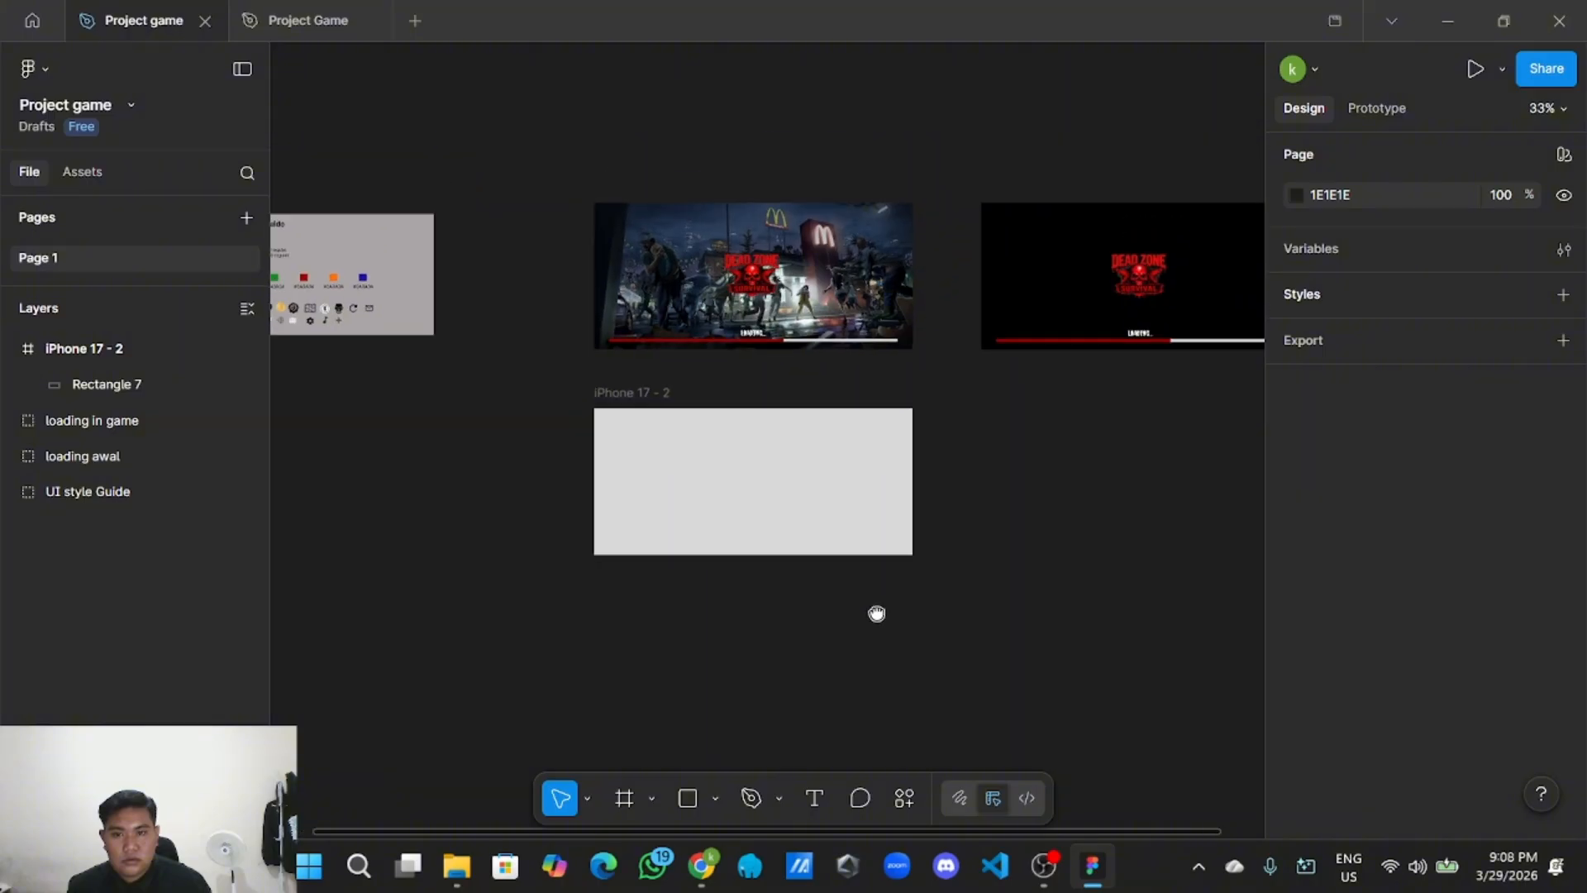
{"action": "scroll", "coordinate": [819, 631], "scroll_direction": "up", "scroll_amount": 2}
{"action": "scroll", "coordinate": [818, 631], "scroll_direction": "down", "scroll_amount": 2}
{"action": "scroll", "coordinate": [791, 623], "scroll_direction": "up", "scroll_amount": 3}
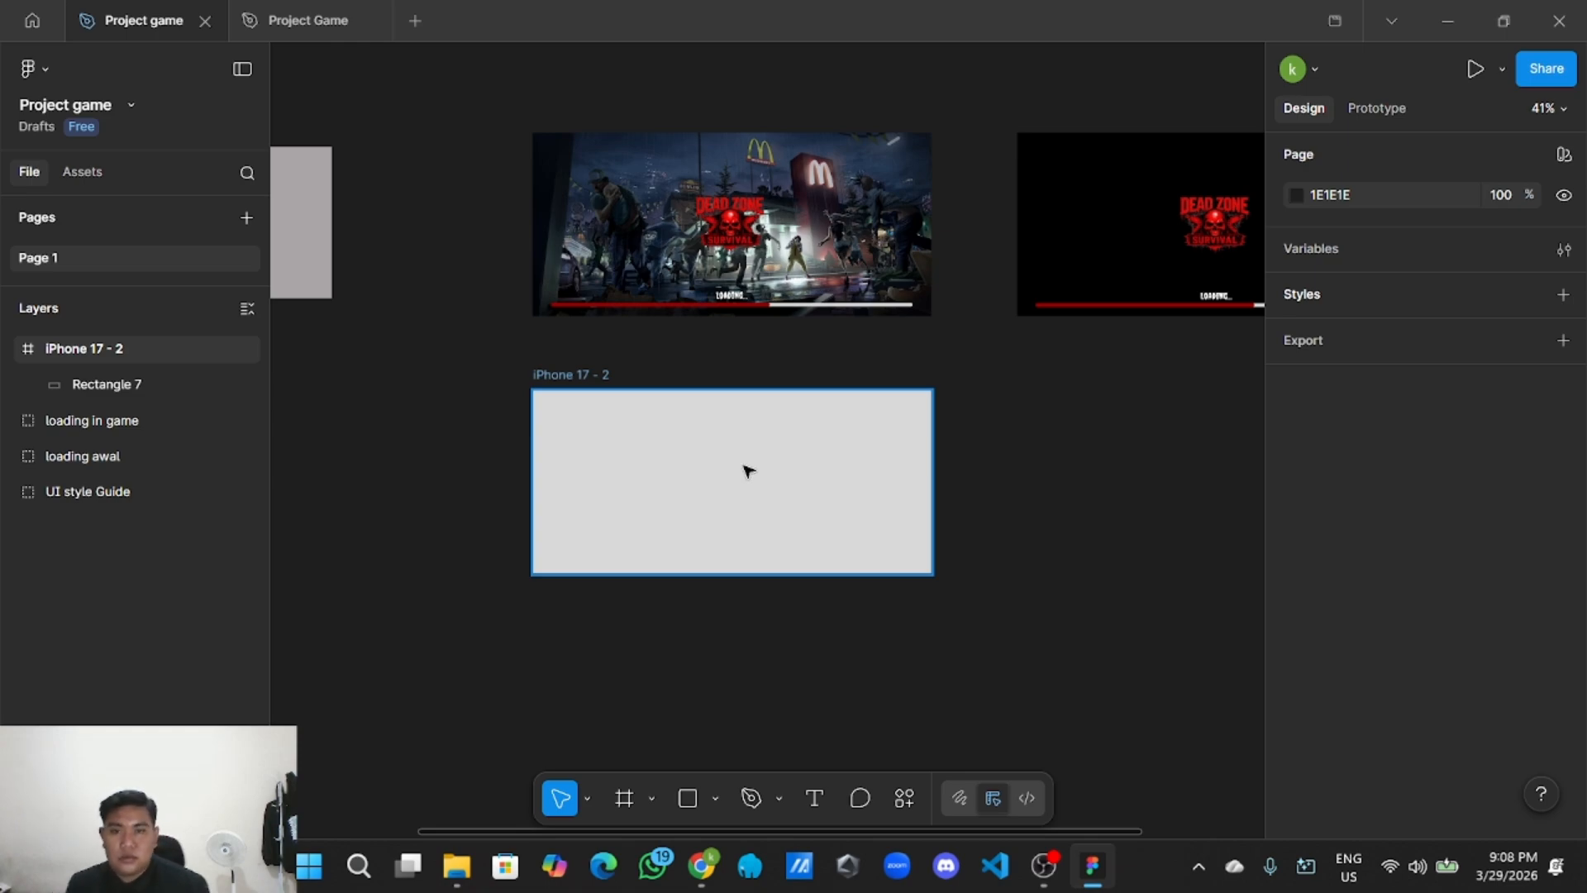
Place Background home 1.jpg from the Asset background folder so it fills the iPhone 17 - 2 frame.
{"action": "left_click", "coordinate": [715, 796]}
{"action": "left_click", "coordinate": [716, 796]}
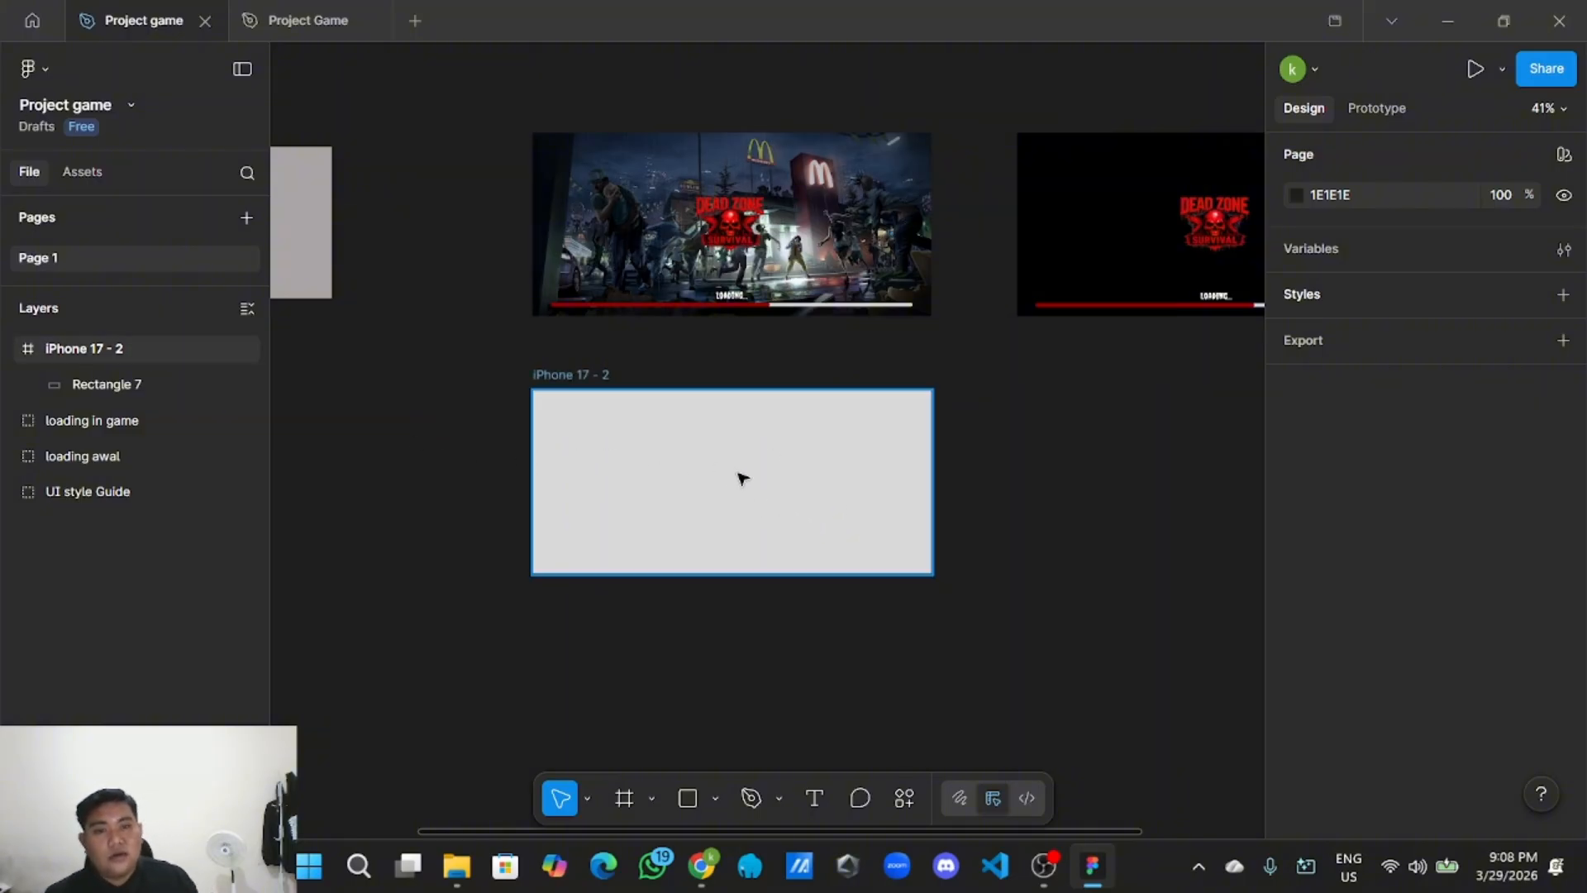
{"action": "left_click", "coordinate": [716, 798]}
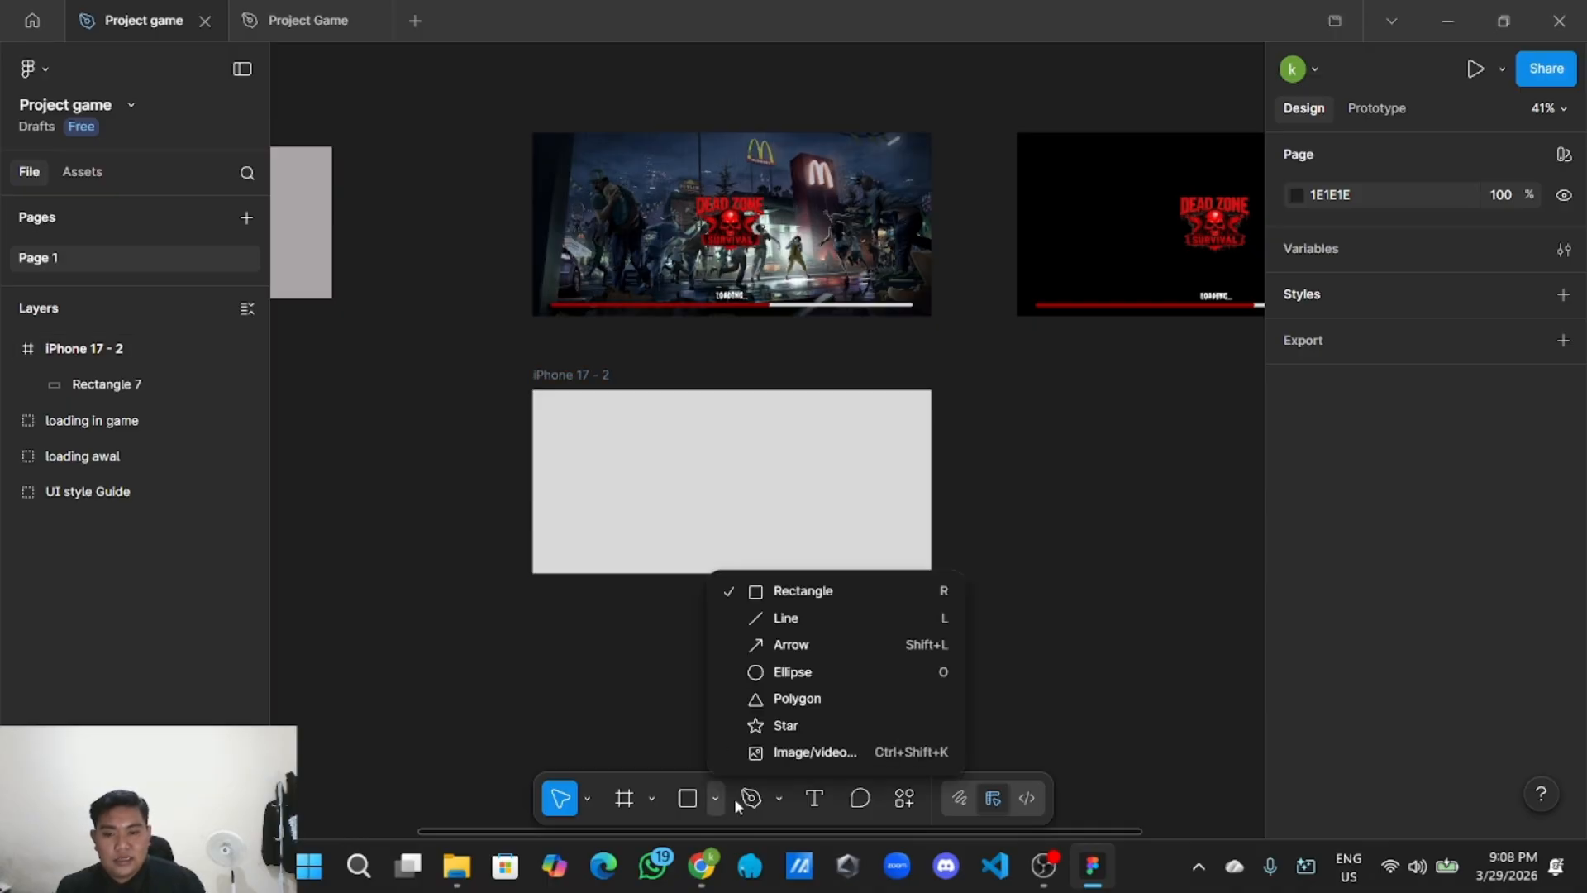
{"action": "left_click", "coordinate": [793, 762]}
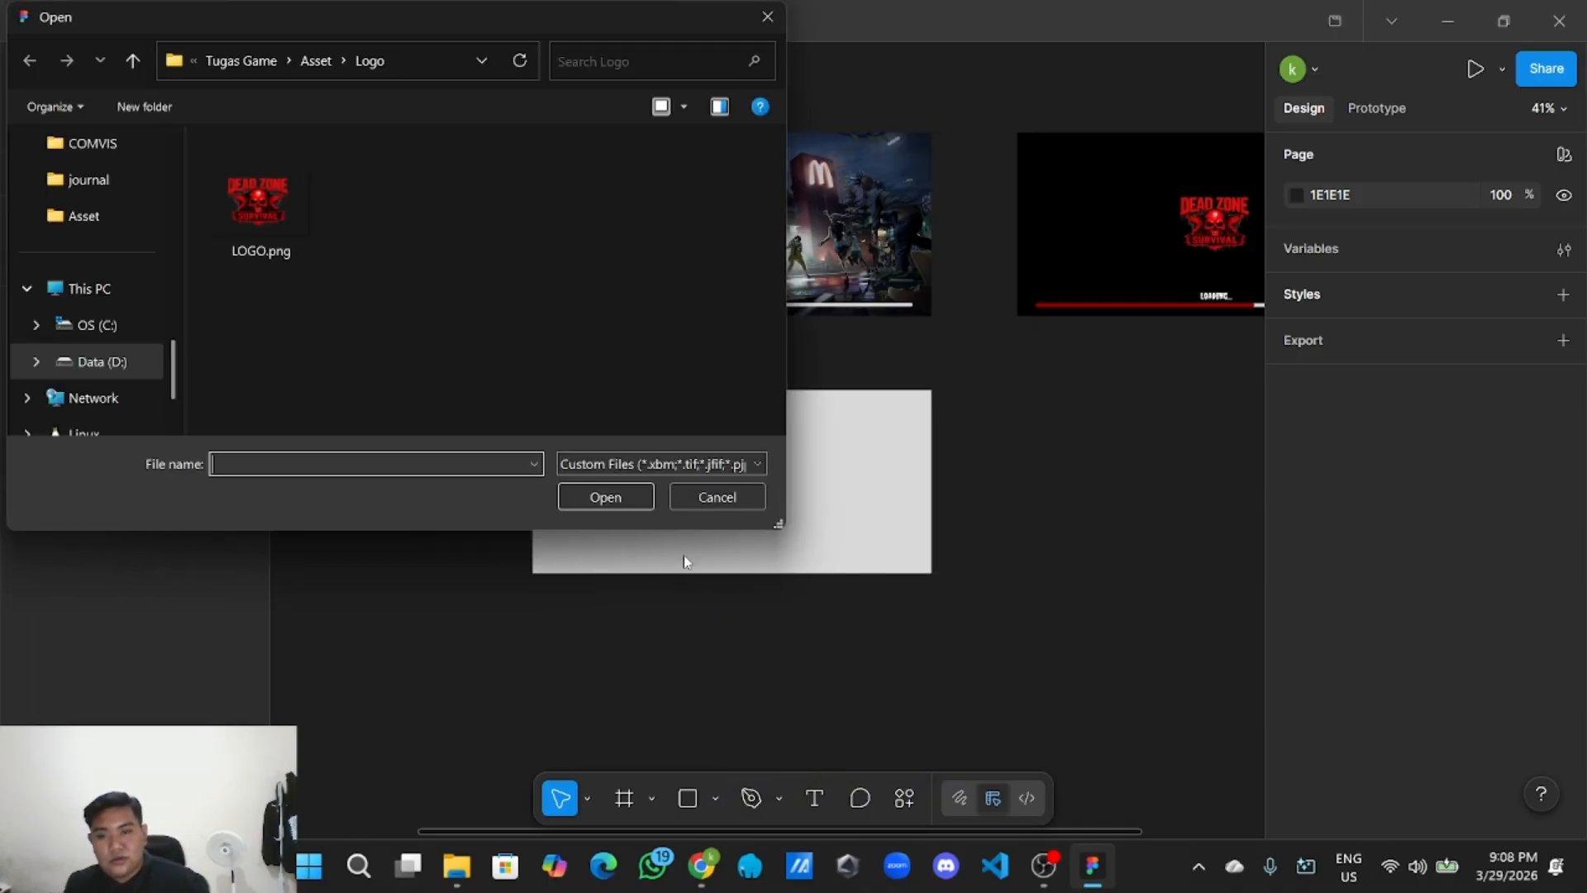
{"action": "left_click", "coordinate": [318, 61]}
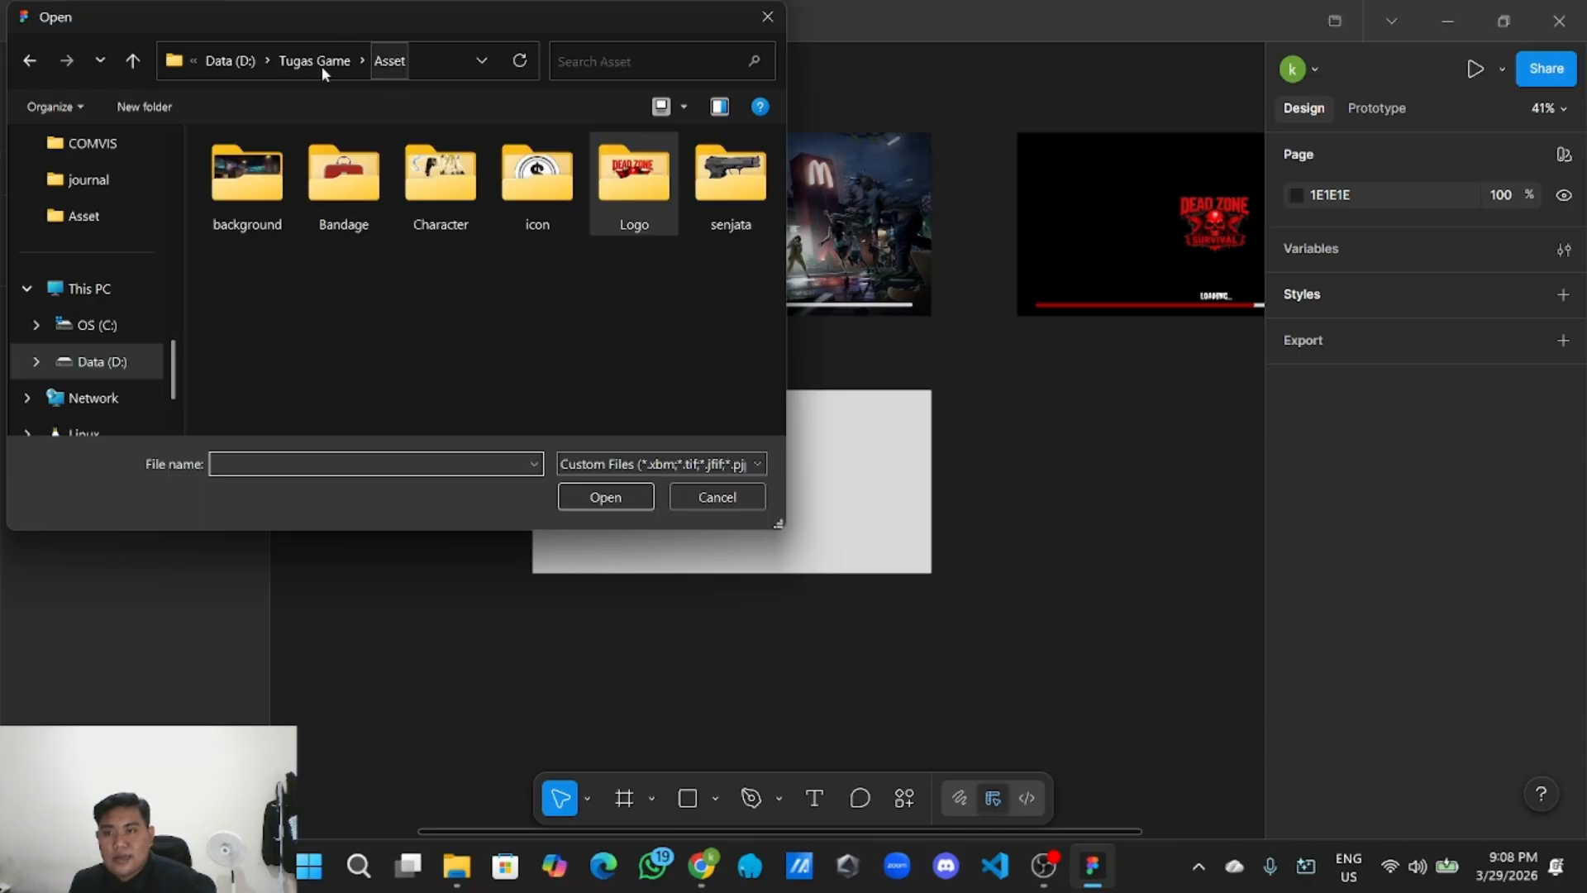
{"action": "double_click", "coordinate": [255, 207]}
{"action": "left_click", "coordinate": [226, 211]}
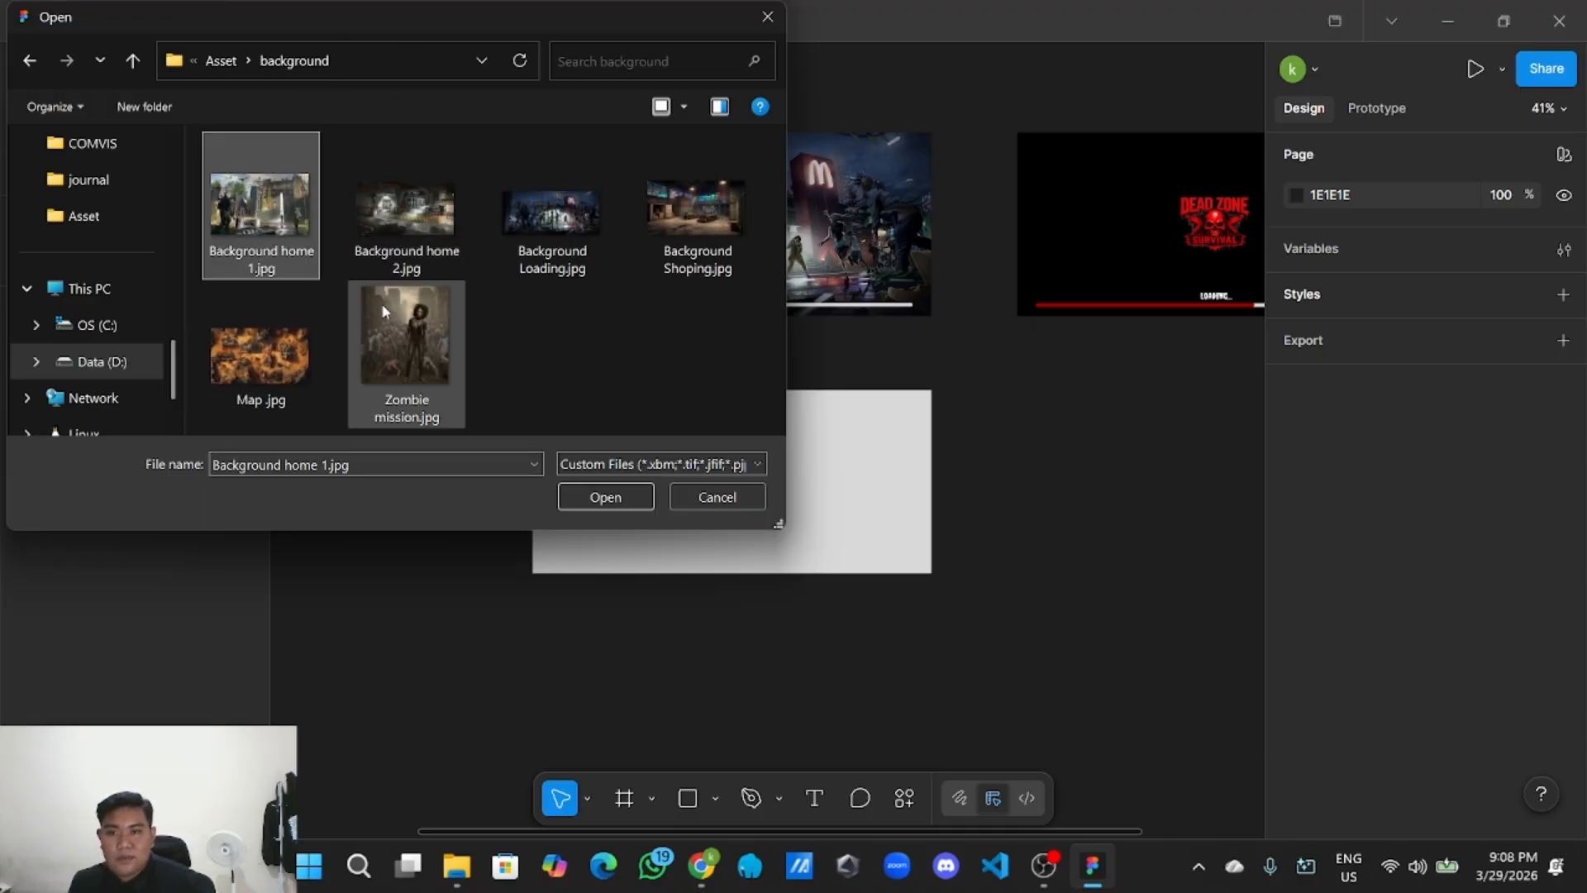
{"action": "left_click", "coordinate": [618, 502]}
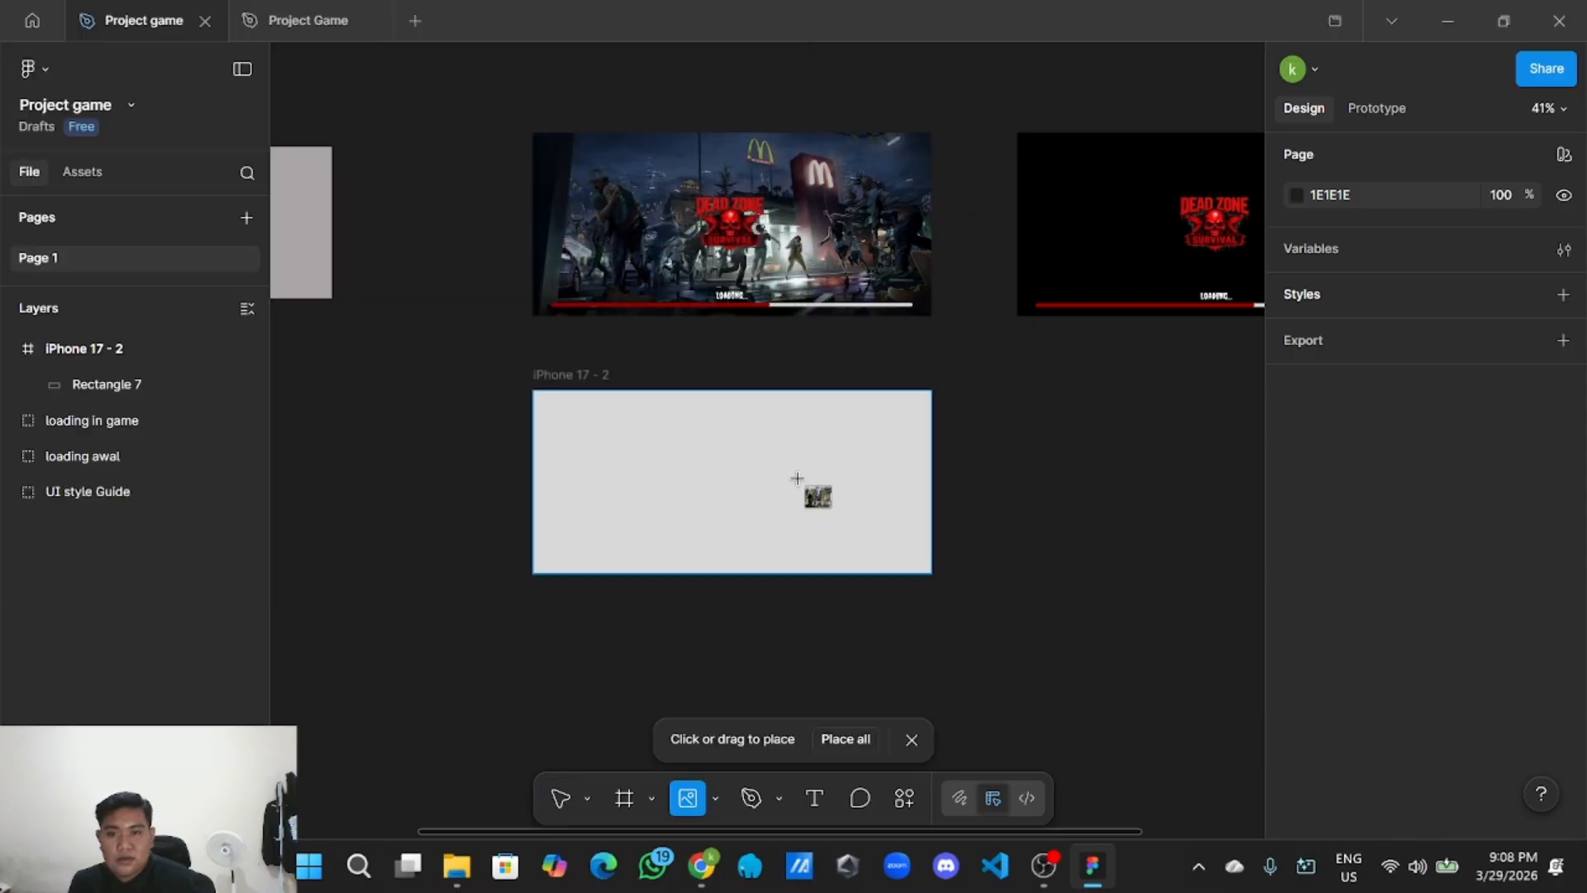
{"action": "left_click", "coordinate": [762, 486]}
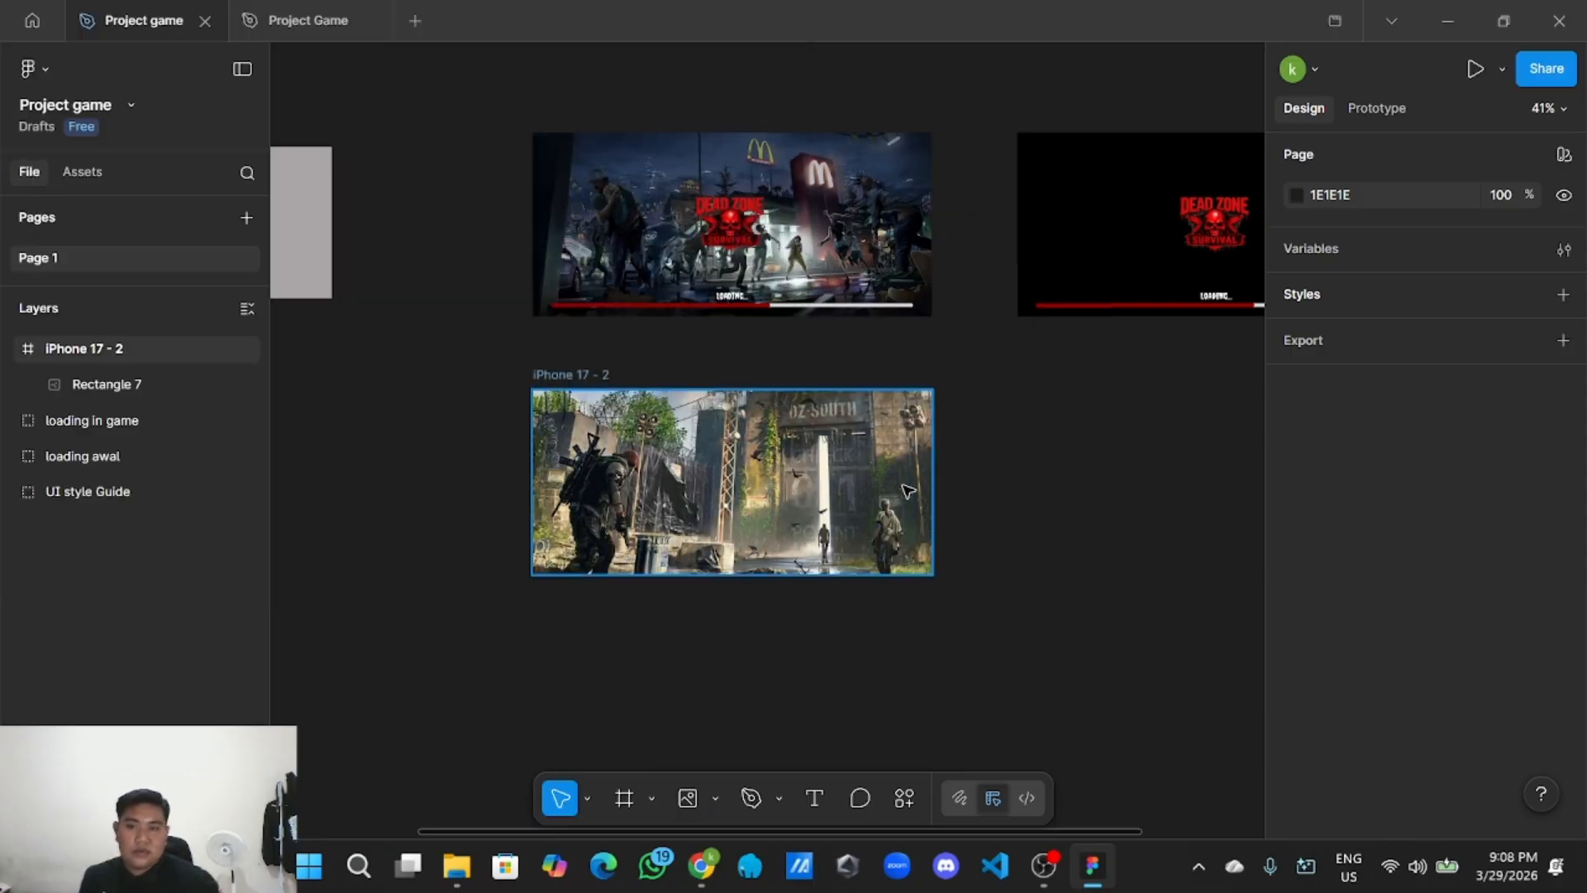
{"action": "scroll", "coordinate": [908, 491], "scroll_direction": "up", "scroll_amount": 3}
{"action": "left_click", "coordinate": [715, 798]}
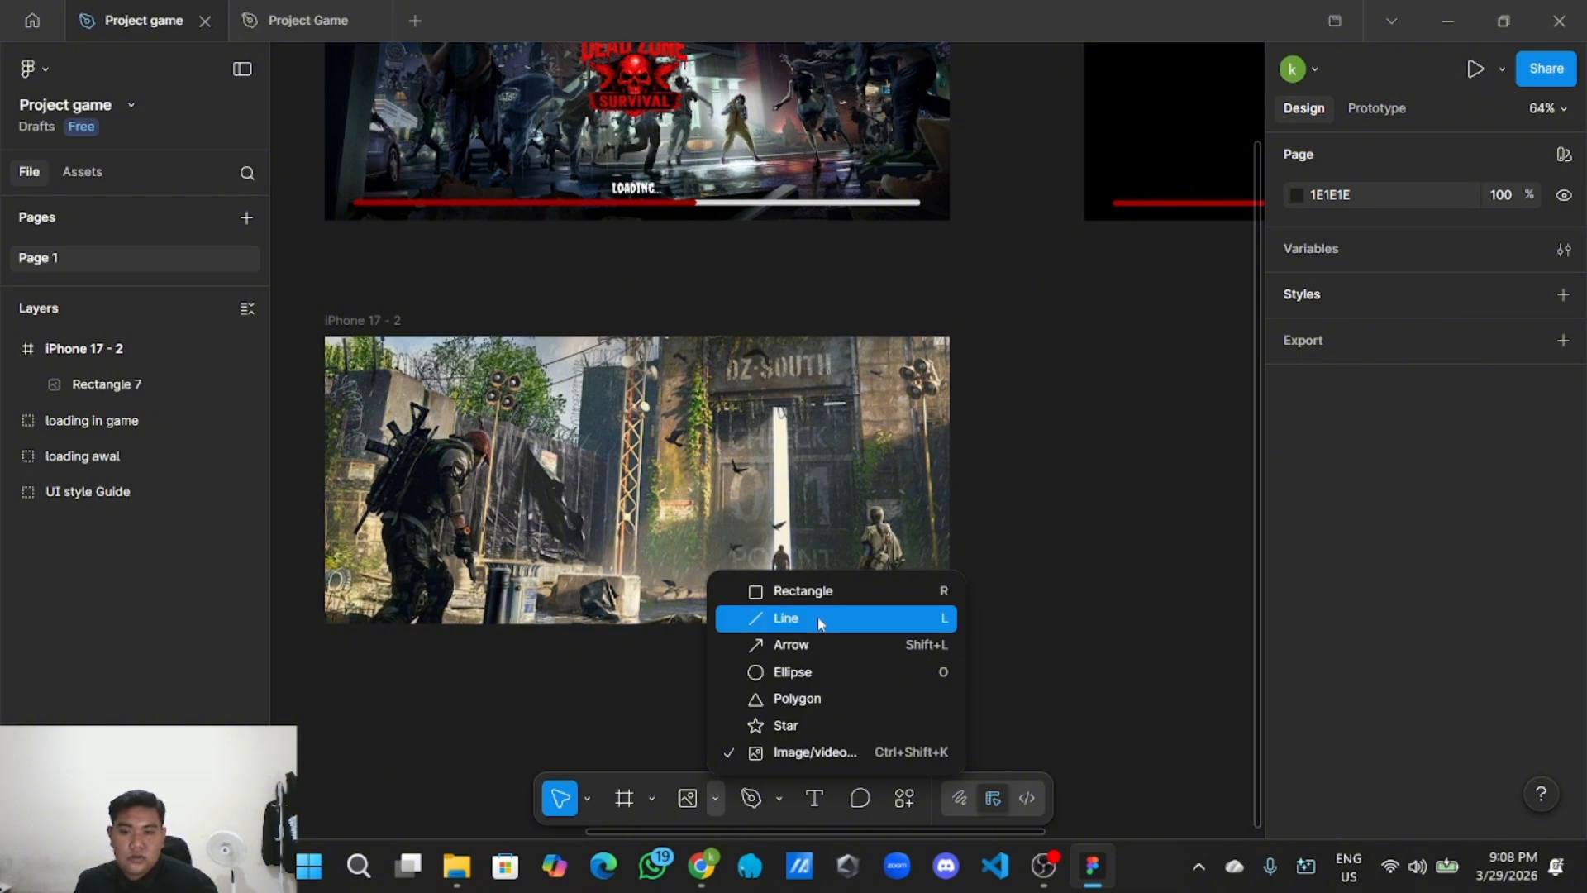
Draw grey Rectangle 8, sized 208×402, along the frame's right side.
{"action": "left_click", "coordinate": [833, 591]}
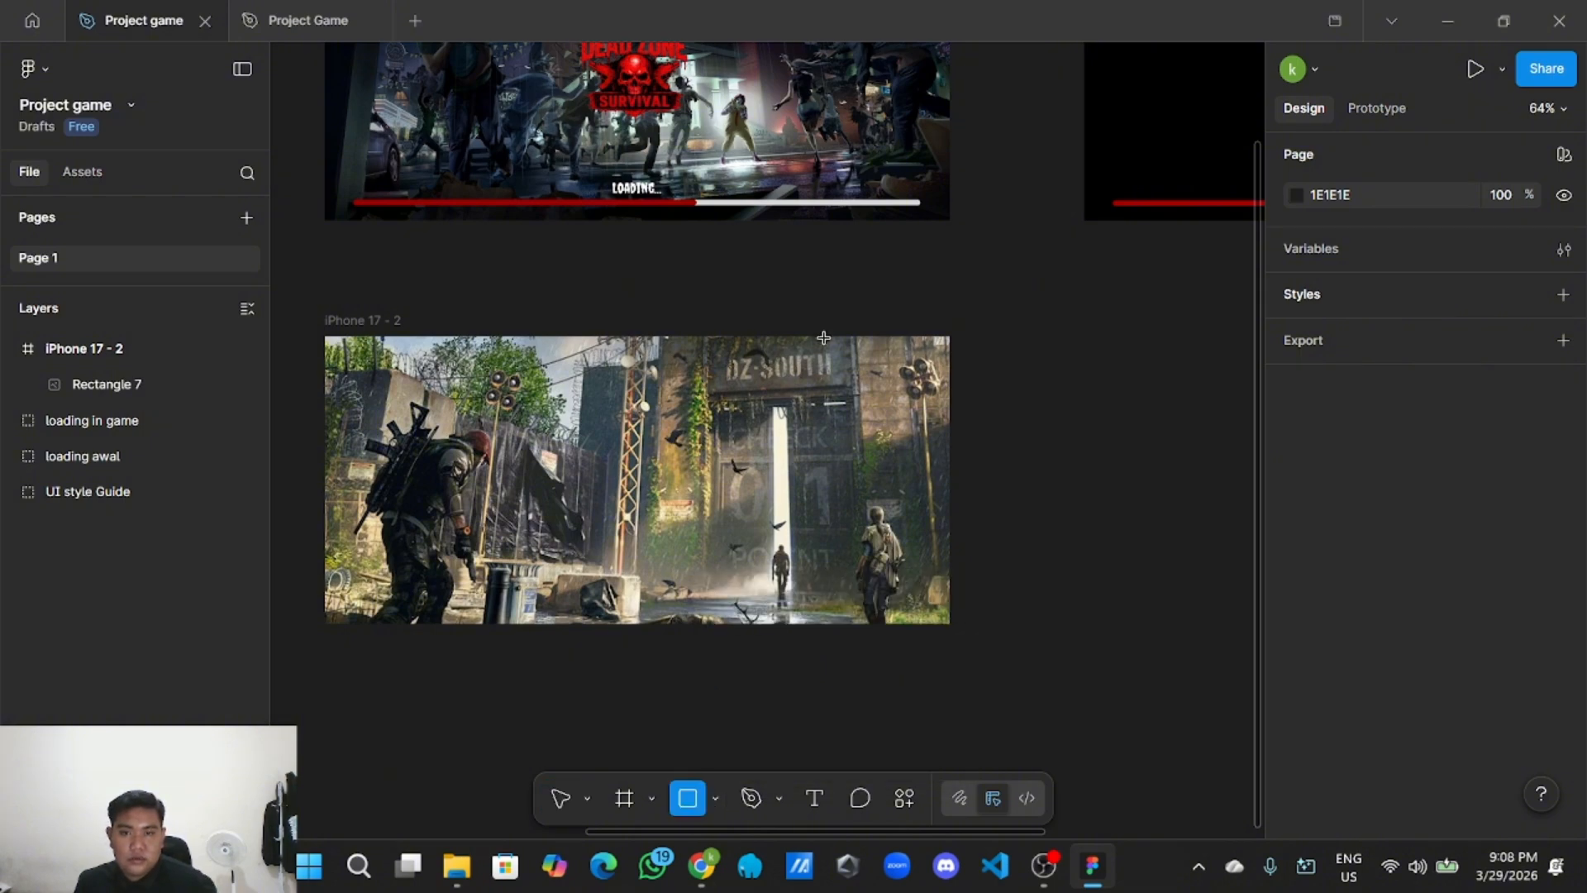
{"action": "mouse_move", "coordinate": [823, 337]}
{"action": "left_mouse_down"}
{"action": "mouse_move", "coordinate": [915, 456]}
{"action": "mouse_move", "coordinate": [952, 624]}
{"action": "left_mouse_up"}
{"action": "left_click_drag", "start_coordinate": [823, 507], "coordinate": [801, 511]}
{"action": "left_click", "coordinate": [1006, 525]}
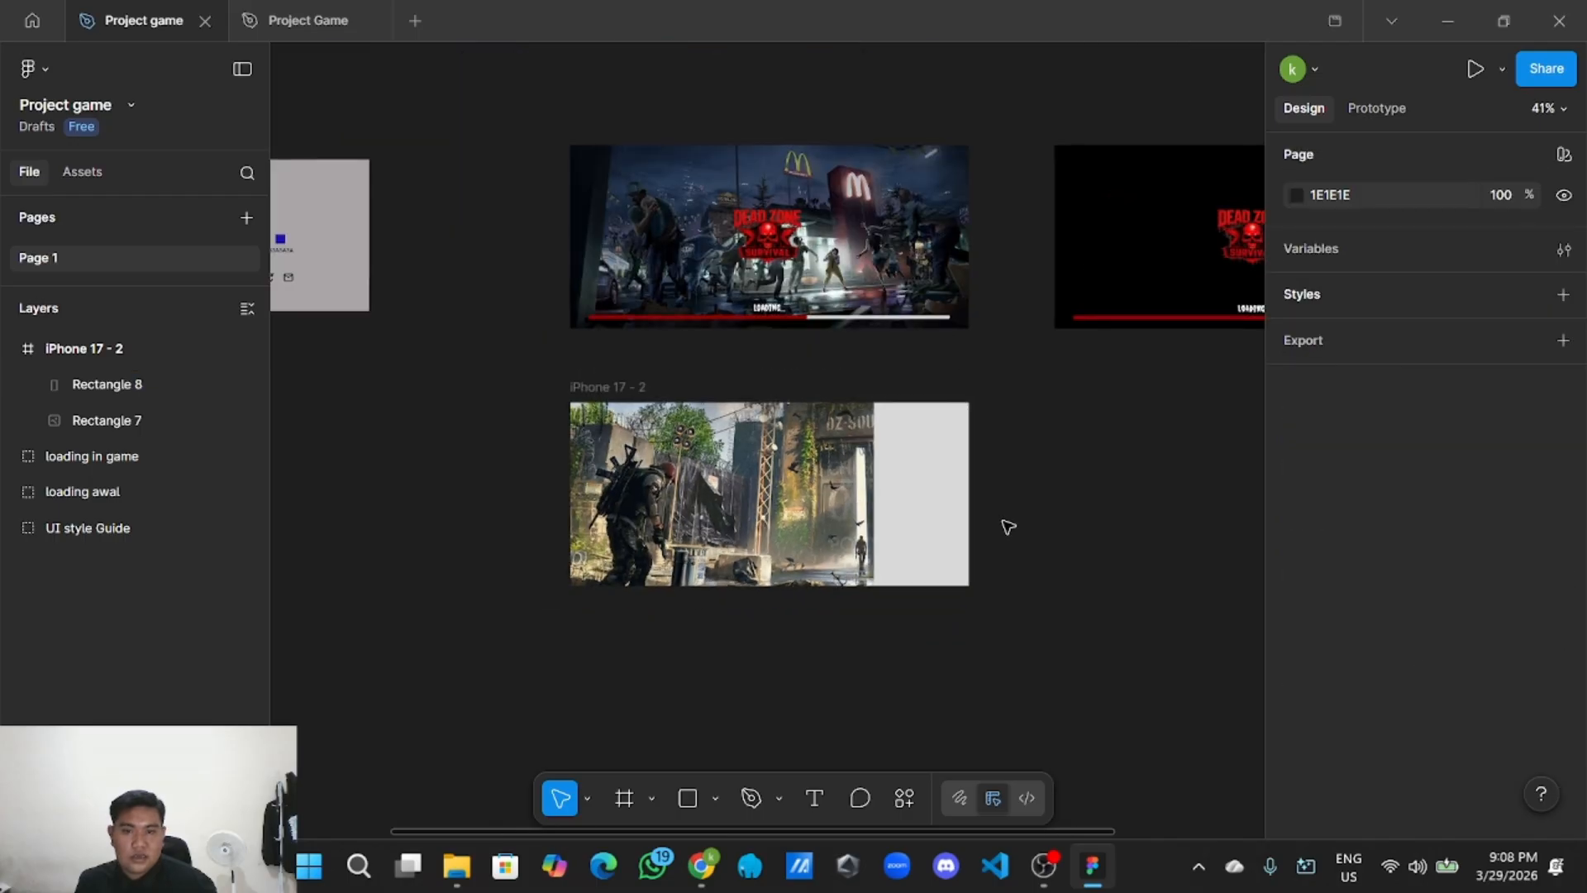
{"action": "left_click", "coordinate": [914, 503]}
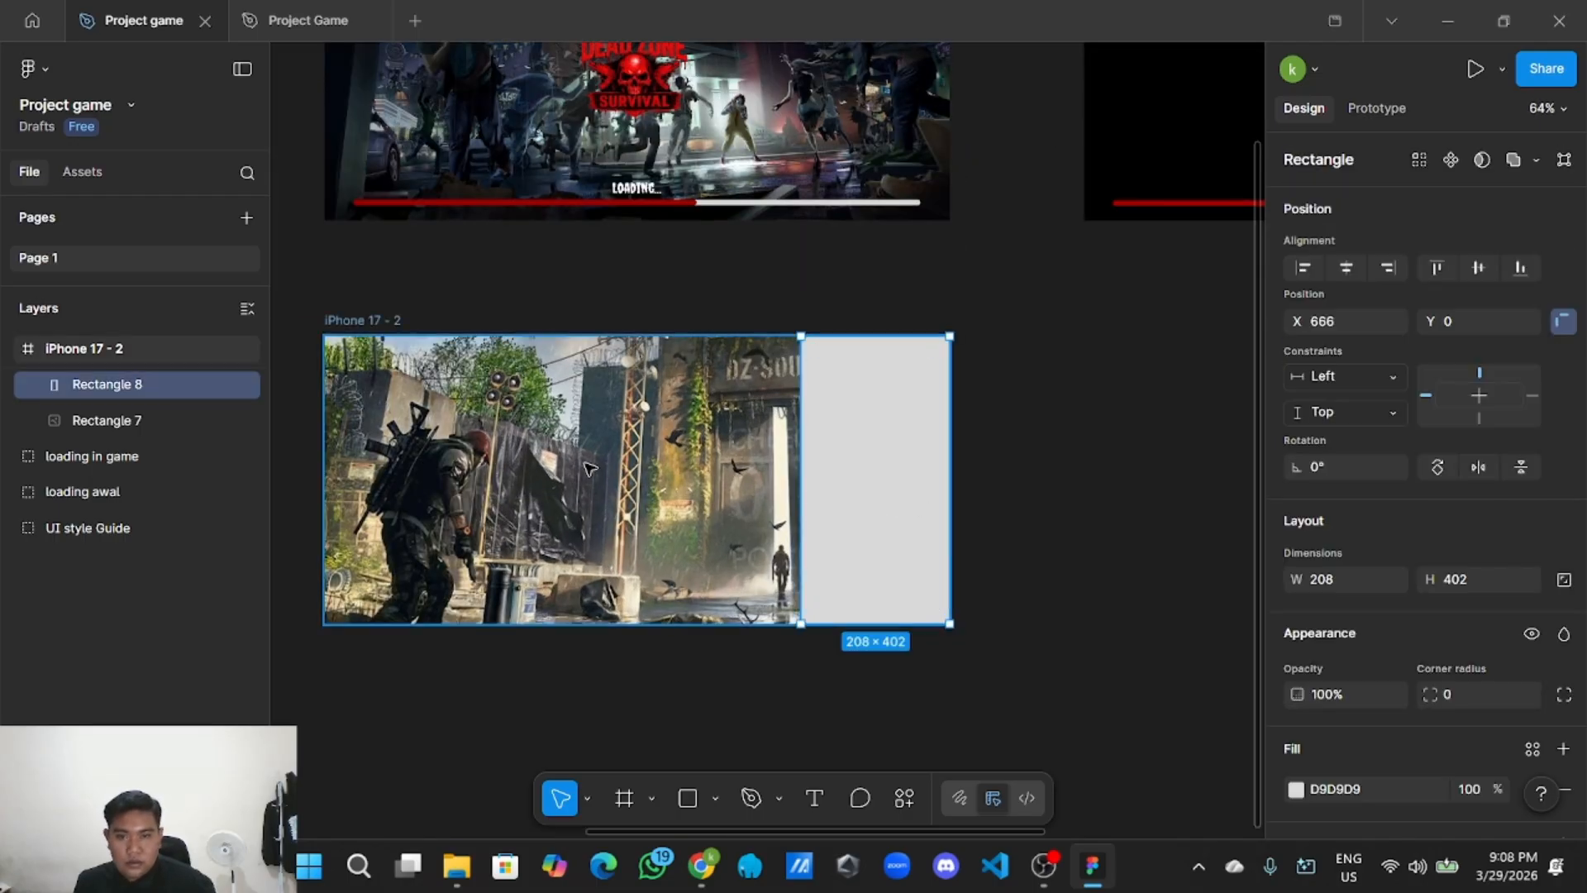
{"action": "key", "text": "Escape"}
{"action": "left_click", "coordinate": [1019, 428]}
{"action": "left_click", "coordinate": [847, 429]}
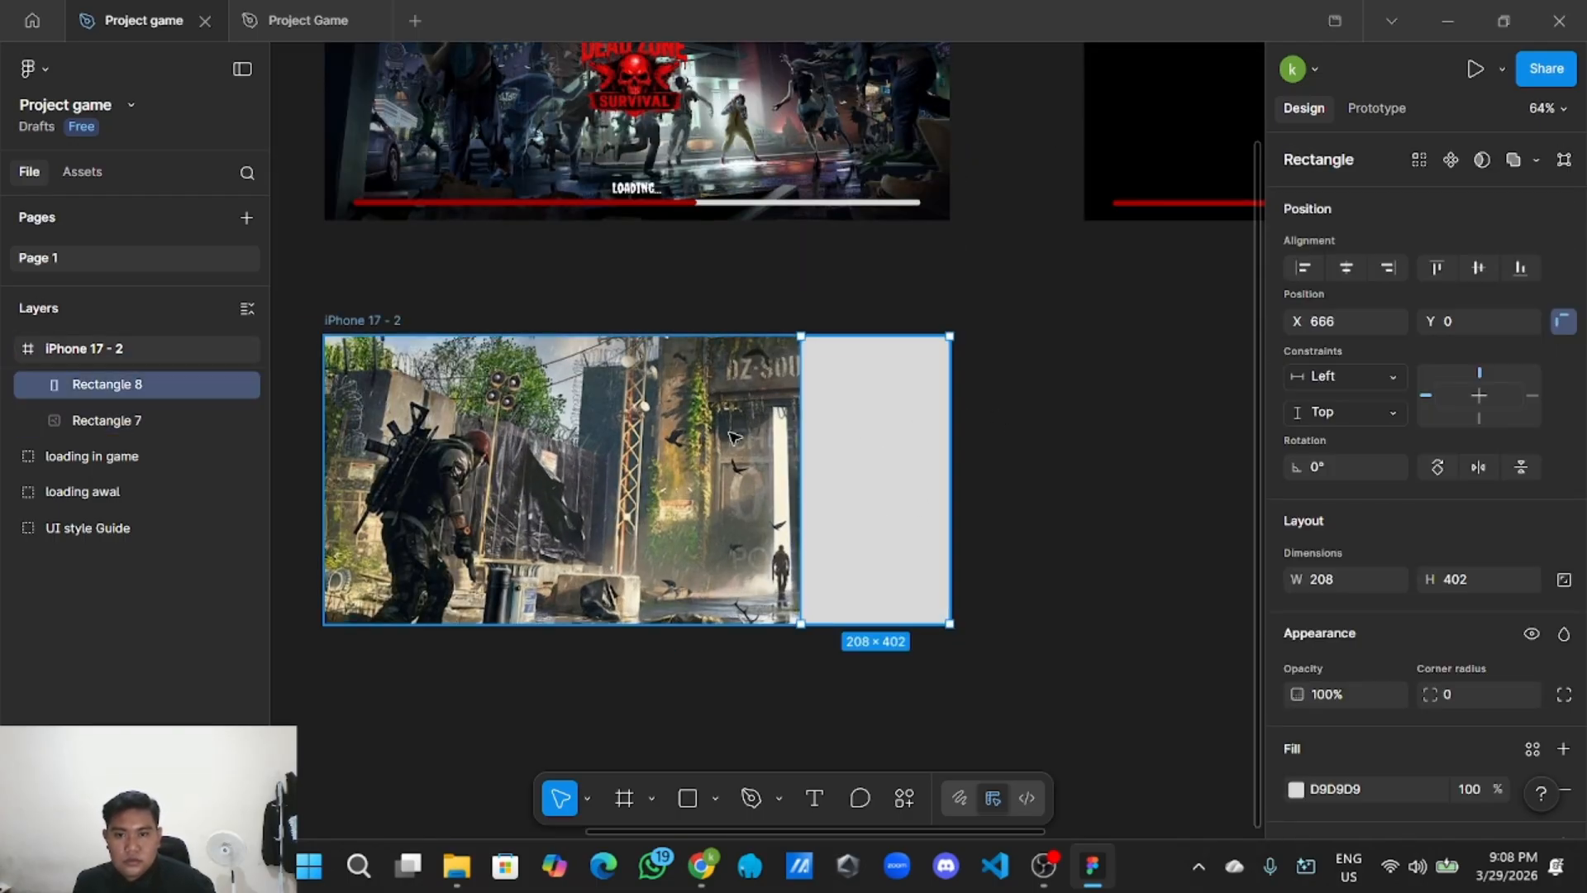
{"action": "key", "text": "Escape"}
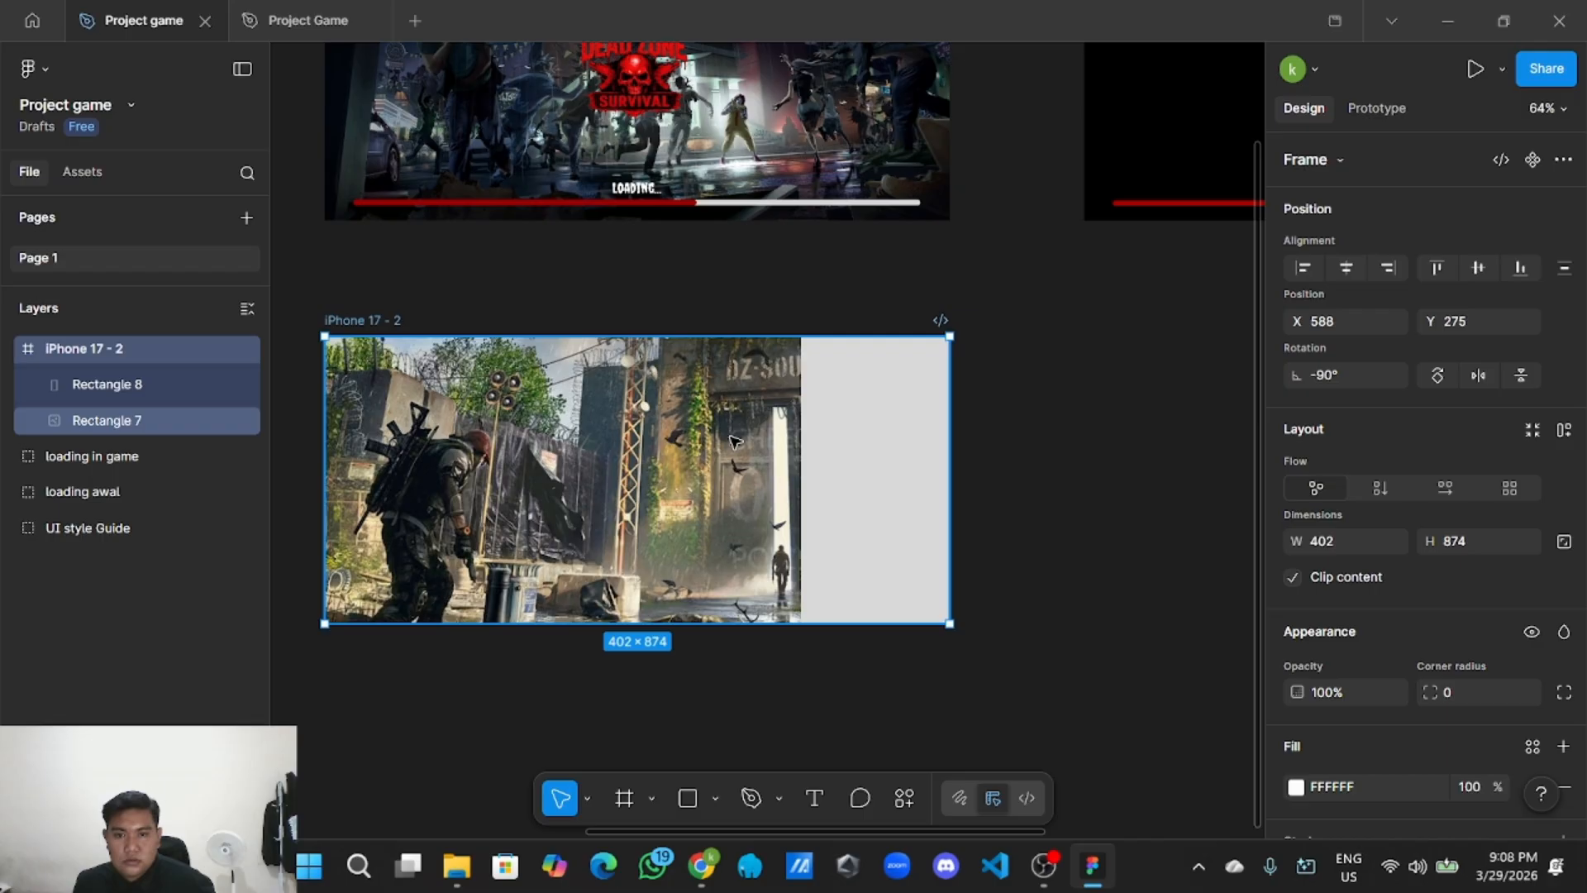
Lock Rectangle 8 and the background Rectangle 7 in the Layers panel.
{"action": "left_click", "coordinate": [230, 387]}
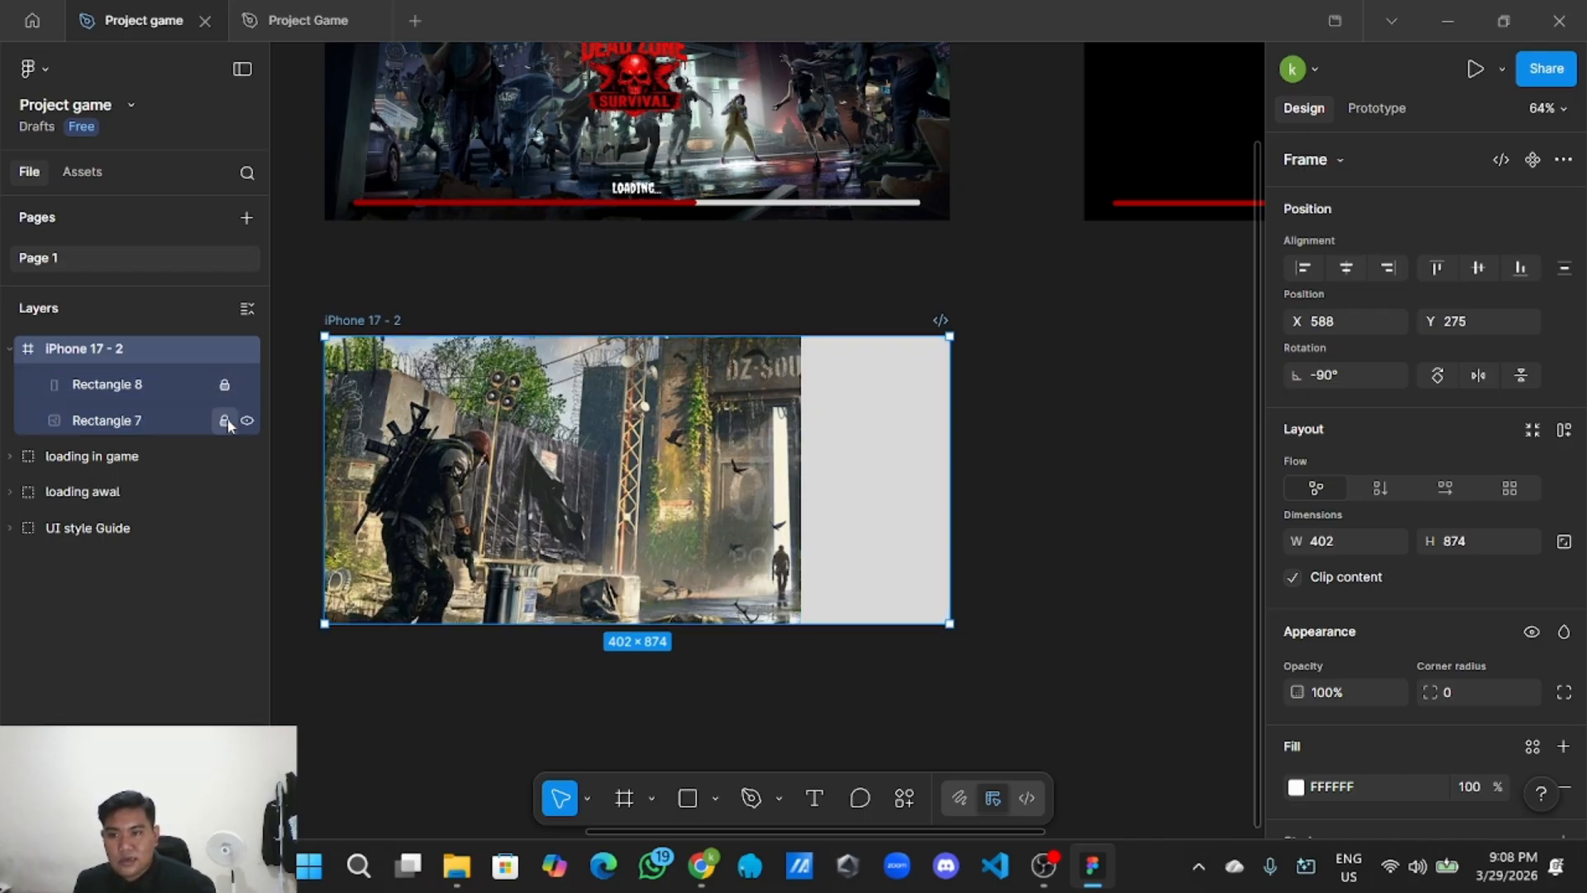
{"action": "left_click", "coordinate": [225, 420]}
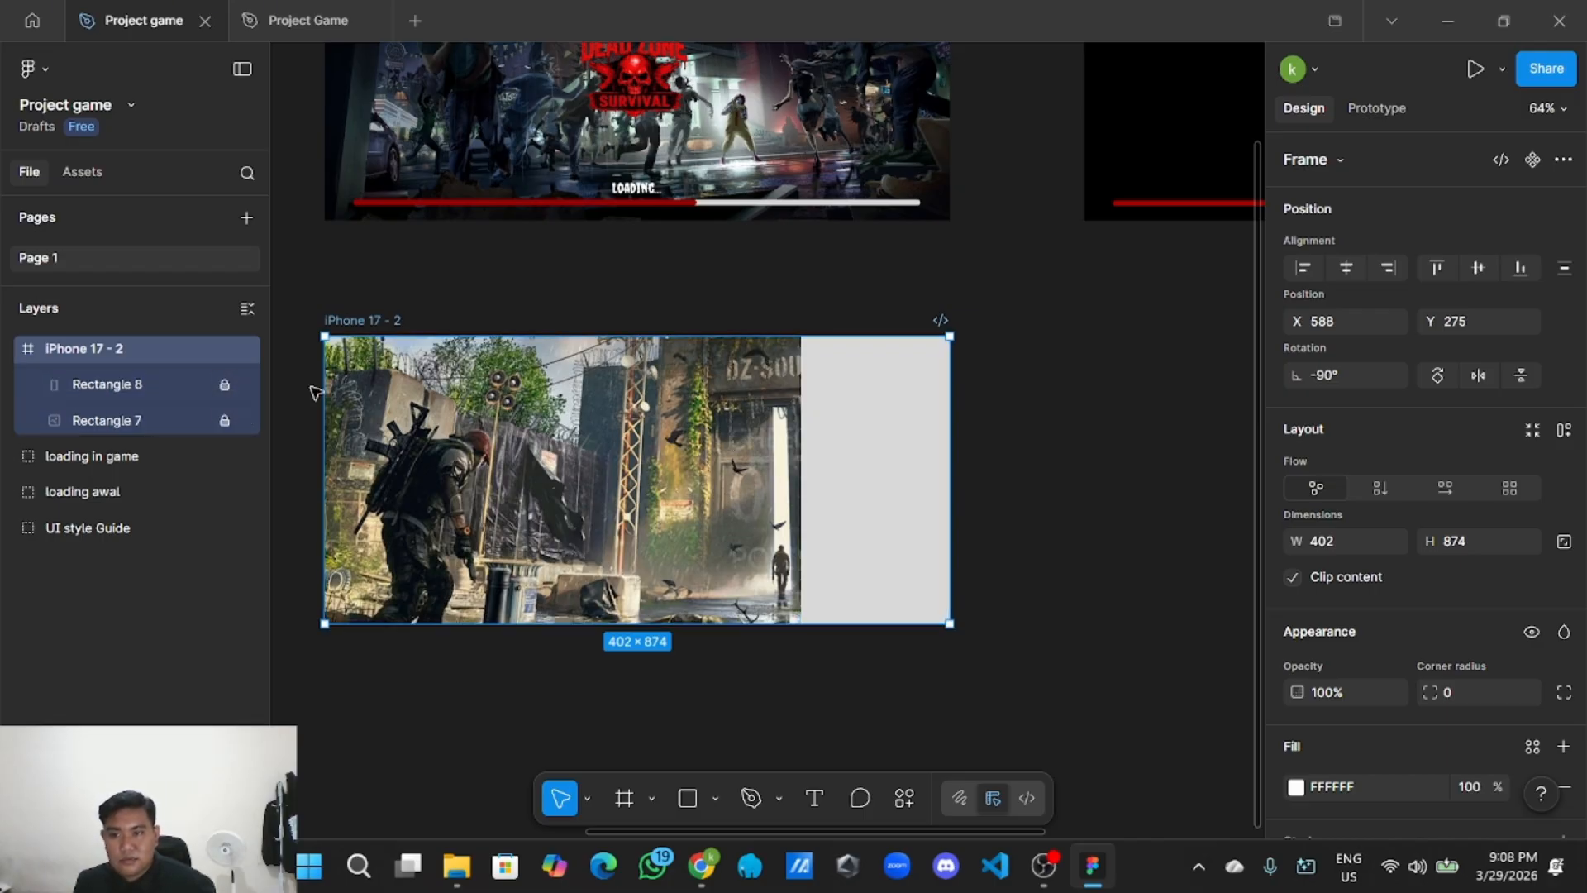
{"action": "left_click", "coordinate": [1046, 409]}
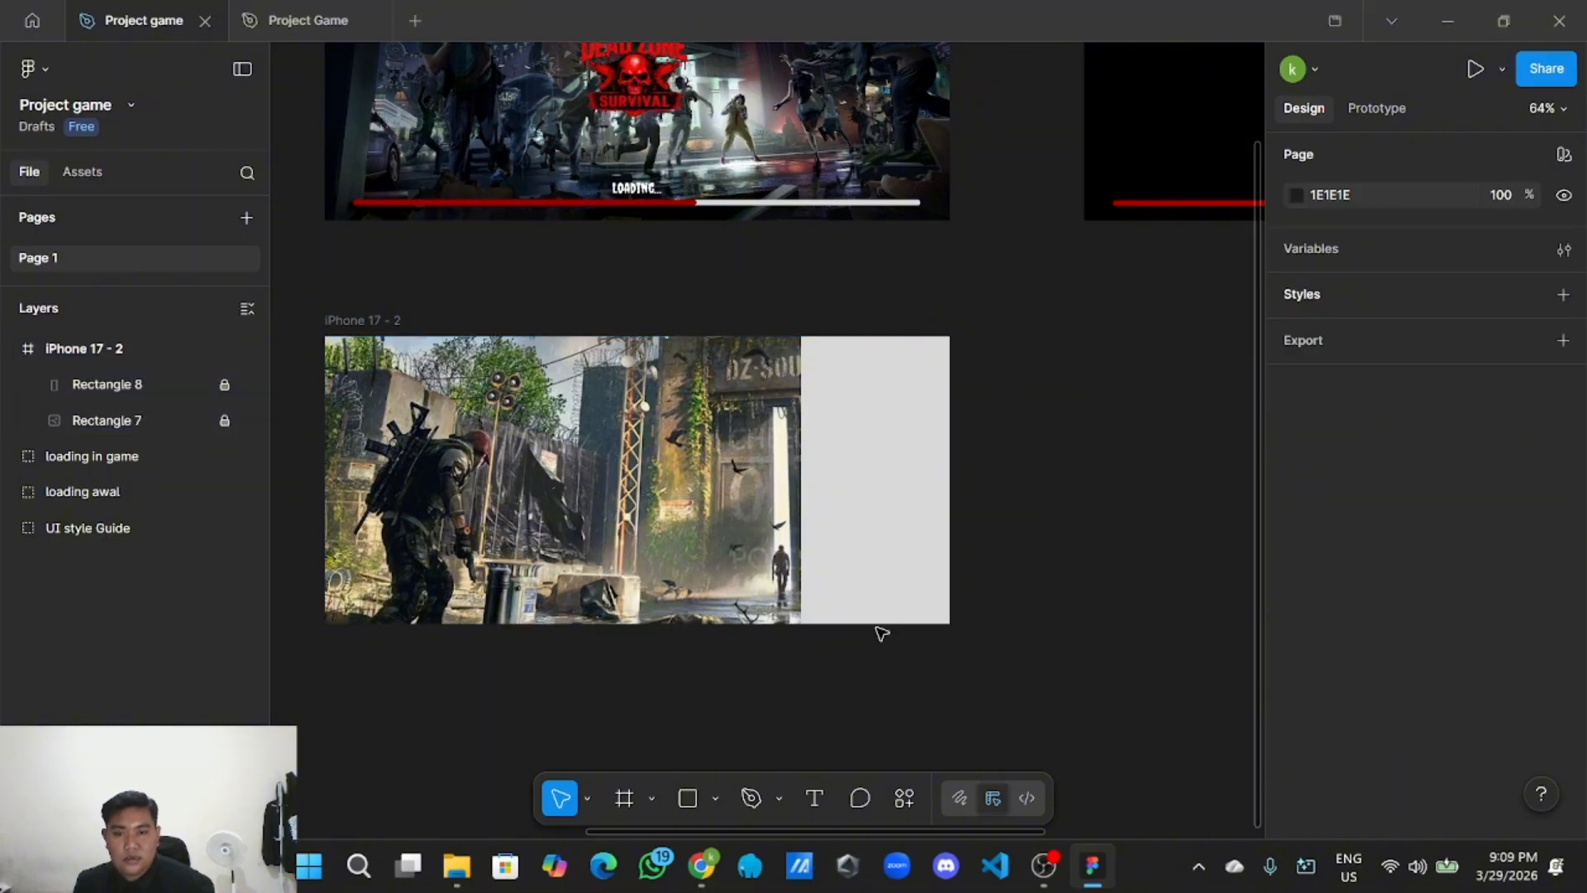
{"action": "scroll", "coordinate": [806, 653], "scroll_direction": "down", "scroll_amount": 2}
{"action": "scroll", "coordinate": [889, 564], "scroll_direction": "up", "scroll_amount": 2}
{"action": "left_click_drag", "start_coordinate": [1004, 494], "coordinate": [1010, 539]}
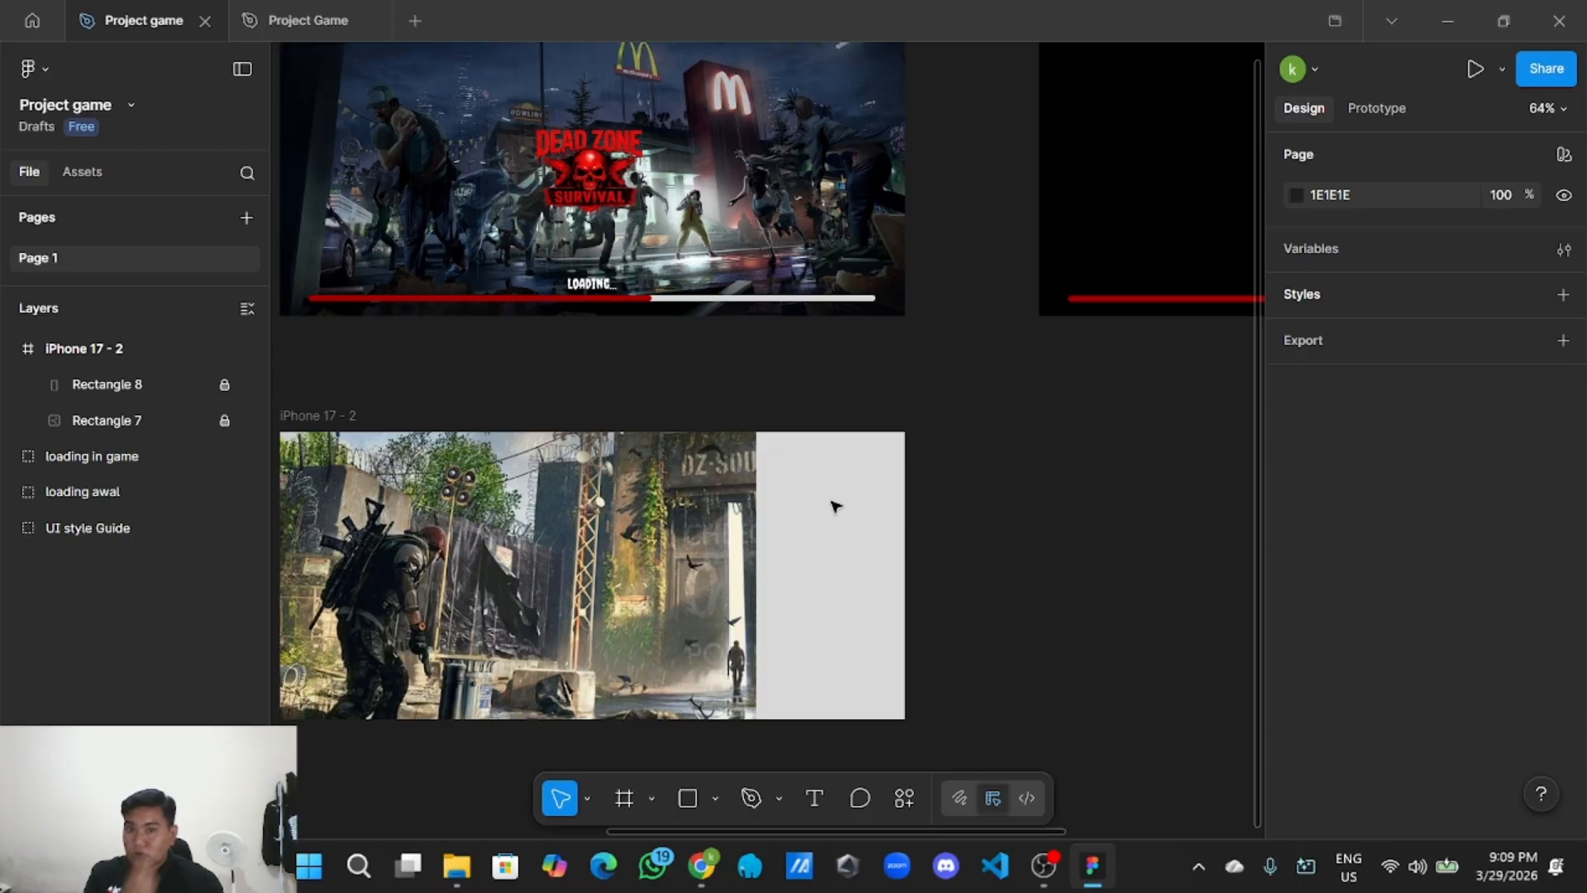
Unlock Rectangle 8, set its fill opacity to 71%, then lock it again.
{"action": "left_click", "coordinate": [155, 378]}
{"action": "left_click", "coordinate": [223, 382]}
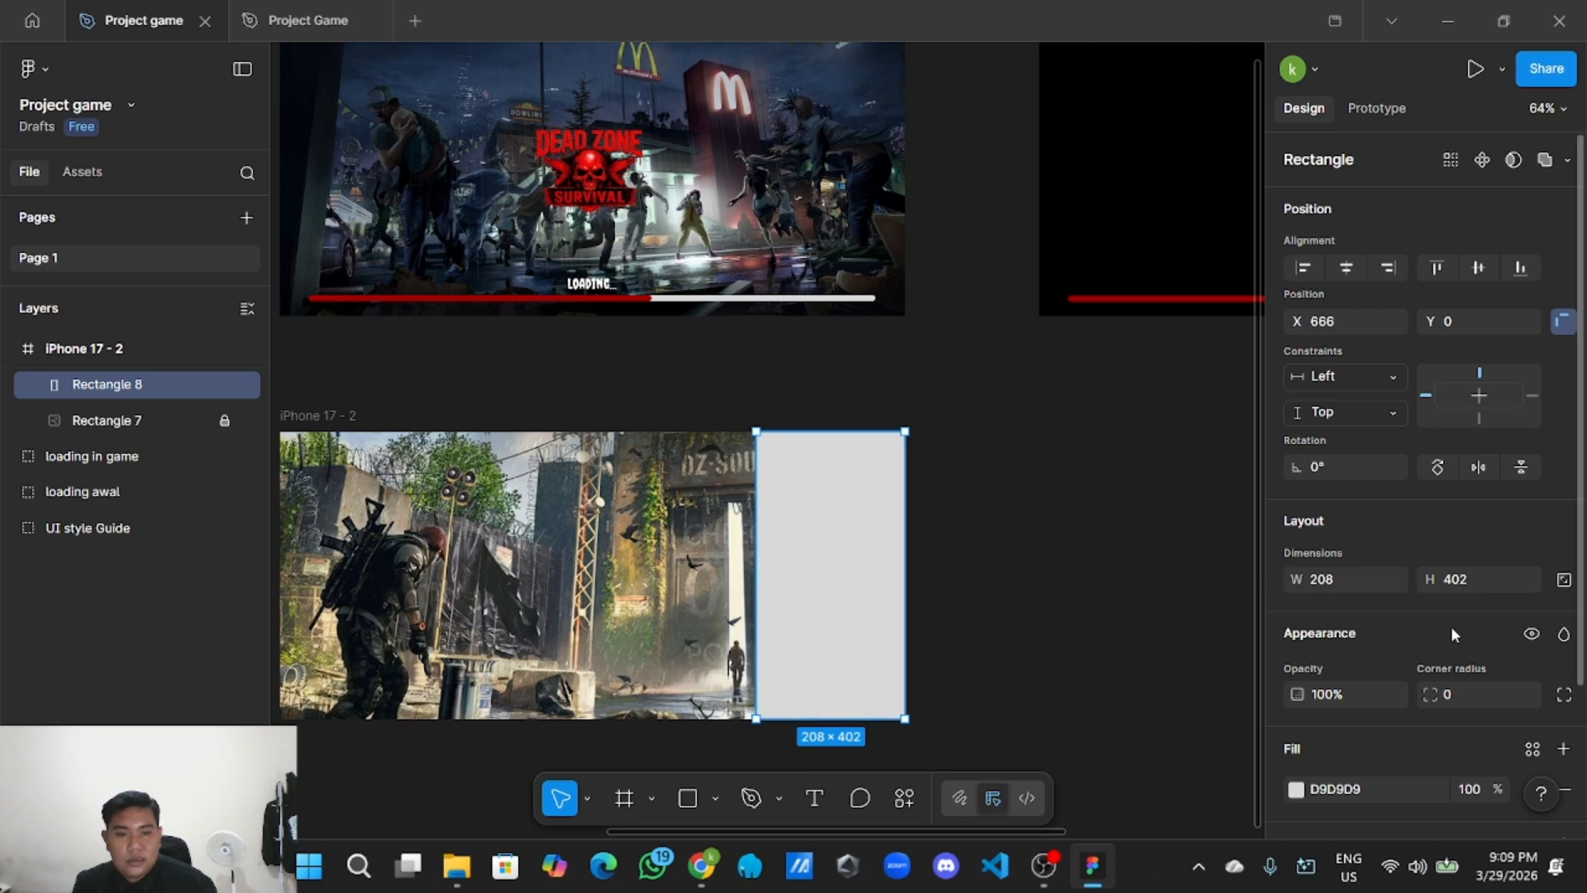
{"action": "scroll", "coordinate": [1443, 632], "scroll_direction": "down", "scroll_amount": 2}
{"action": "left_click_drag", "start_coordinate": [1498, 612], "coordinate": [1418, 633]}
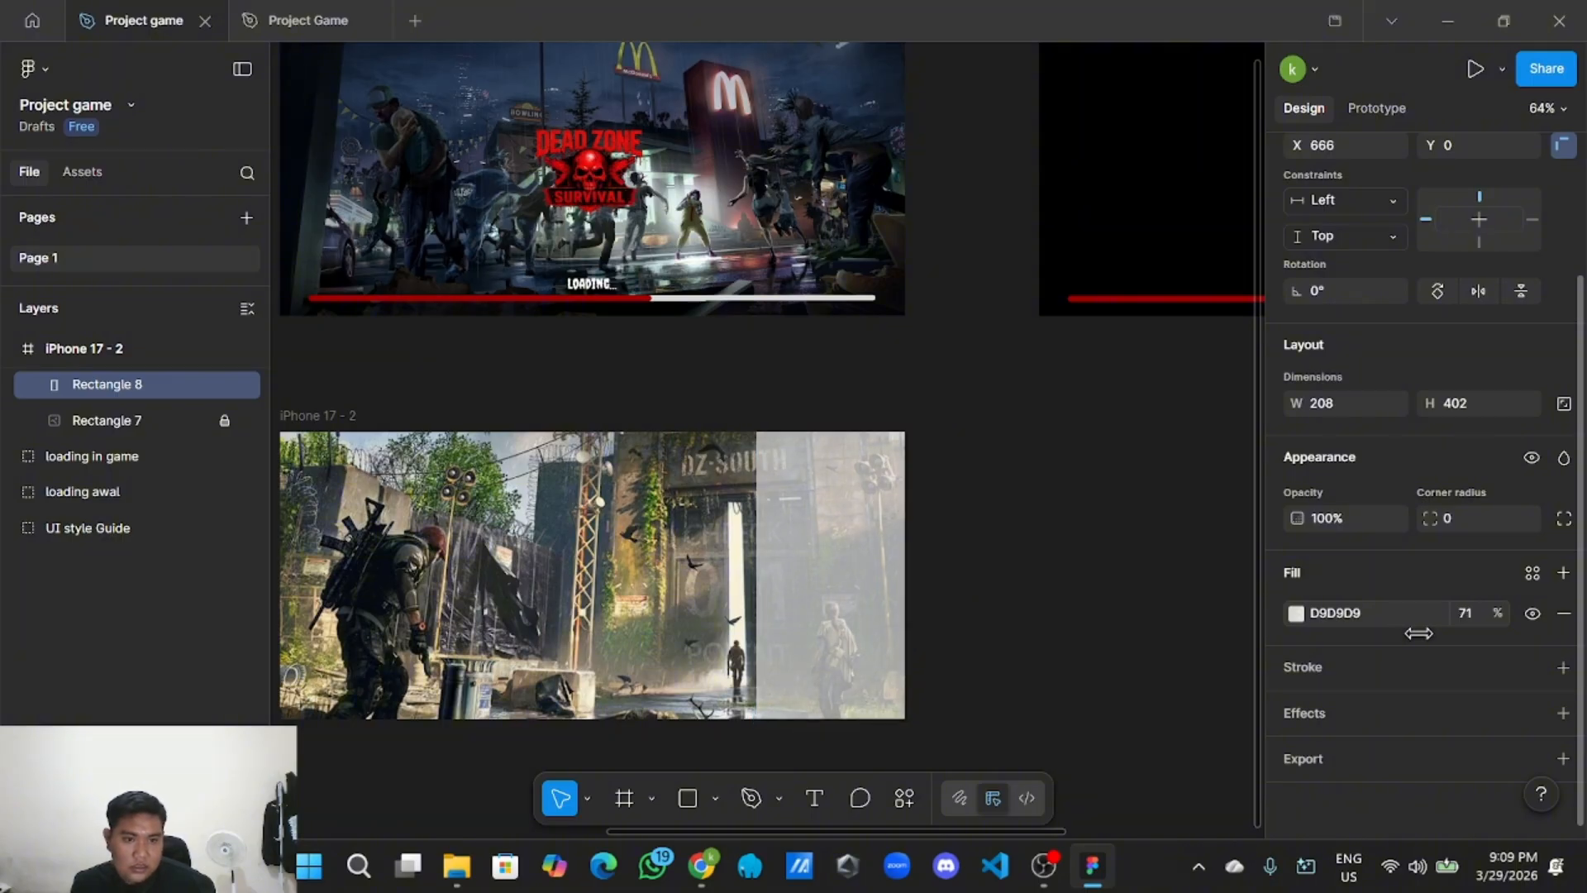
{"action": "left_click", "coordinate": [1000, 572]}
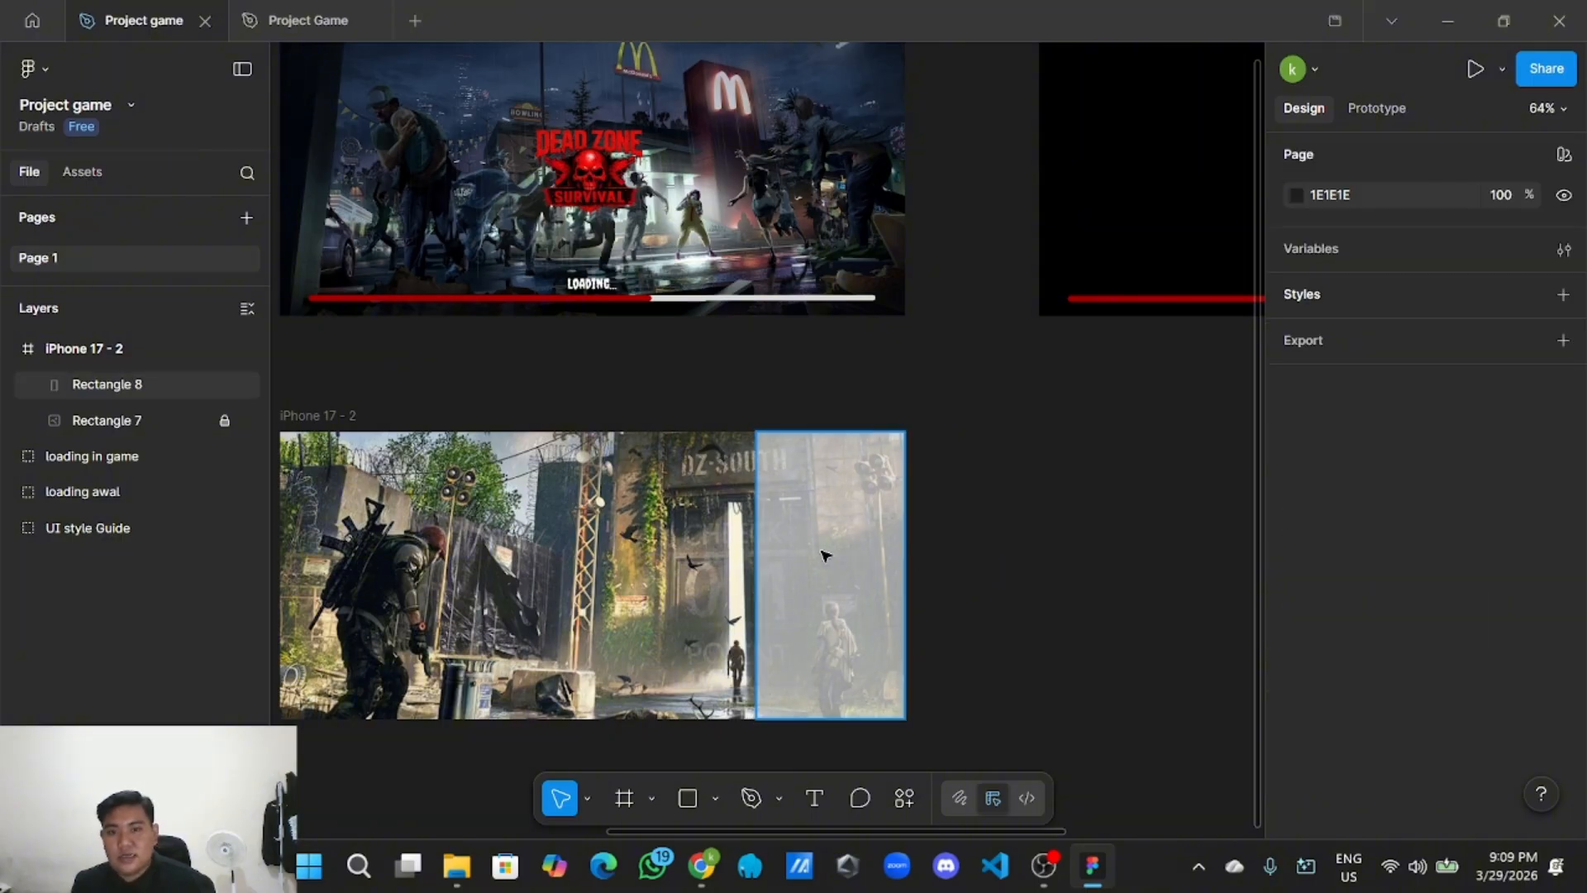
{"action": "left_click", "coordinate": [824, 555]}
{"action": "left_click", "coordinate": [224, 384]}
{"action": "left_click", "coordinate": [931, 542]}
{"action": "scroll", "coordinate": [951, 544], "scroll_direction": "down", "scroll_amount": 3}
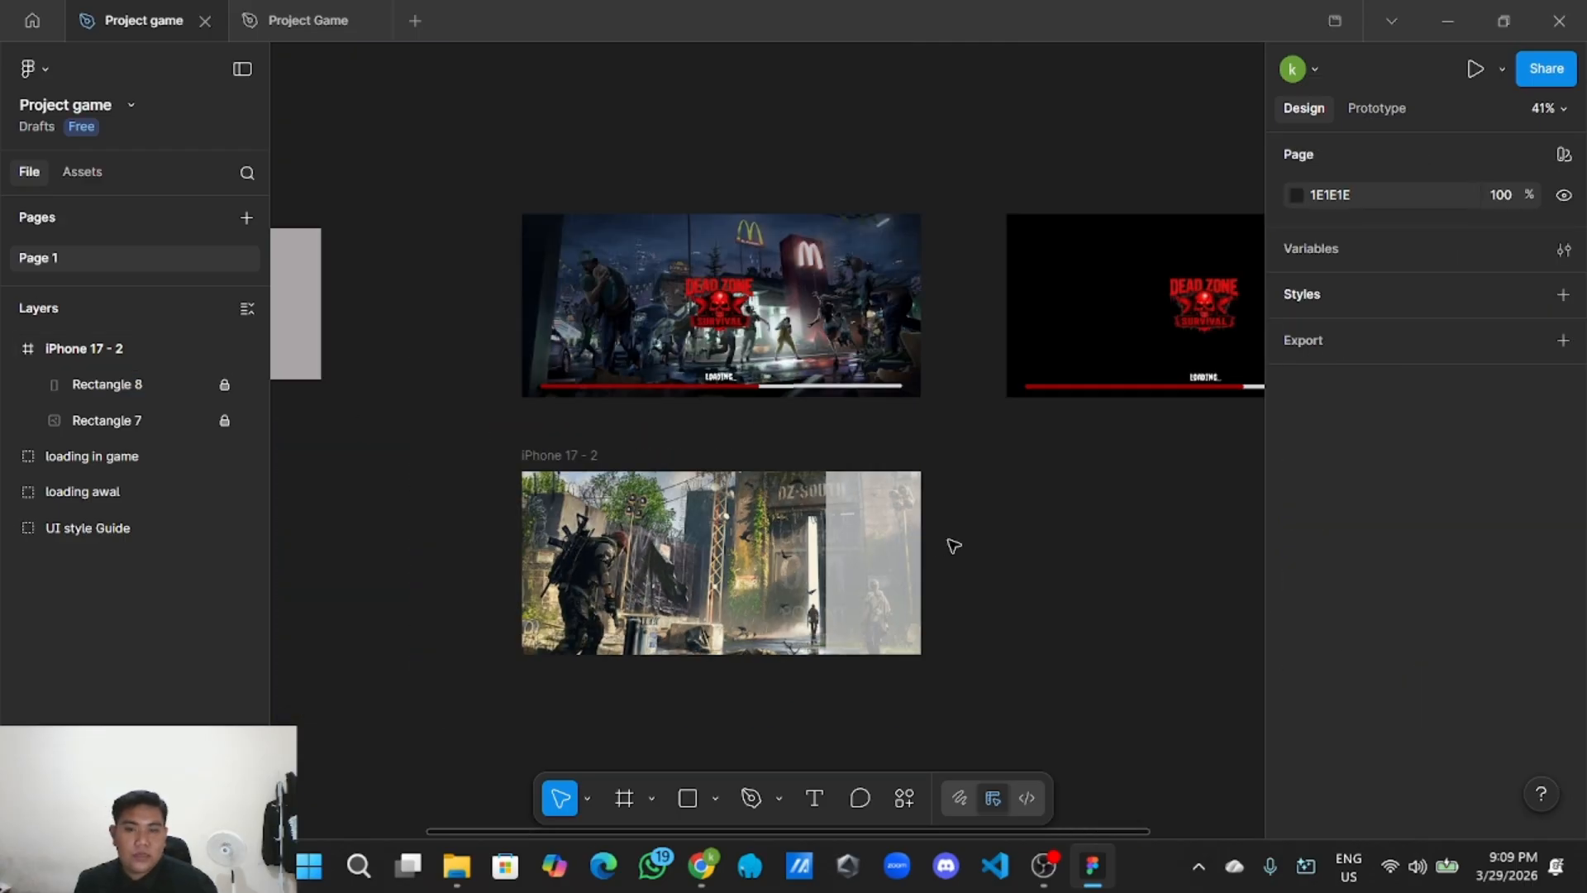
{"action": "scroll", "coordinate": [925, 533], "scroll_direction": "up", "scroll_amount": 3}
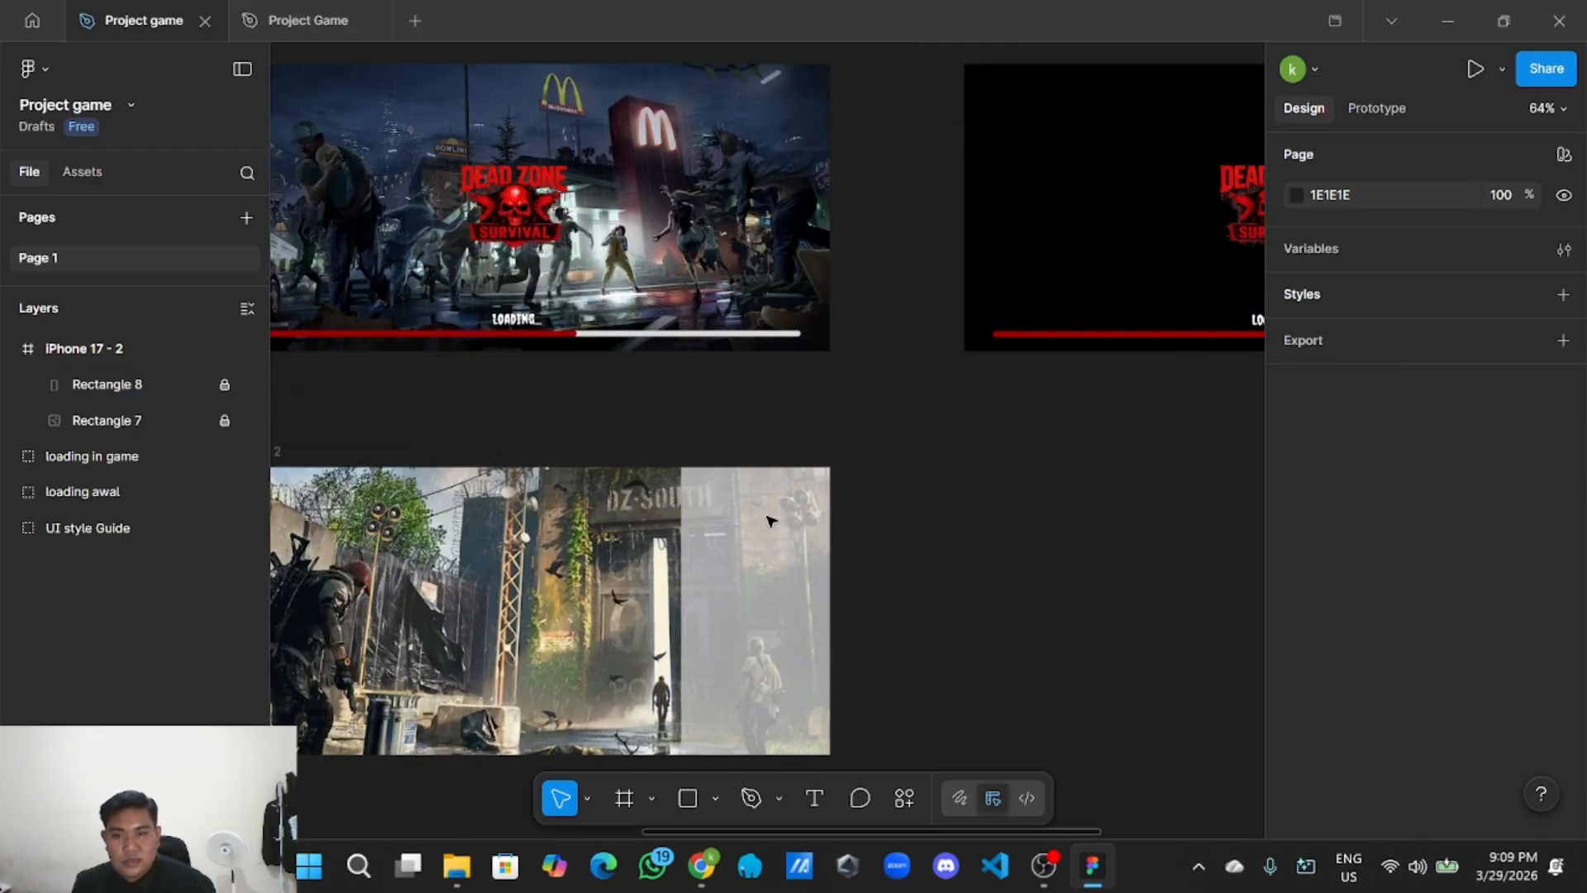
Copy LOGO 1 from the loading awal group and paste it onto the canvas.
{"action": "left_click", "coordinate": [524, 212]}
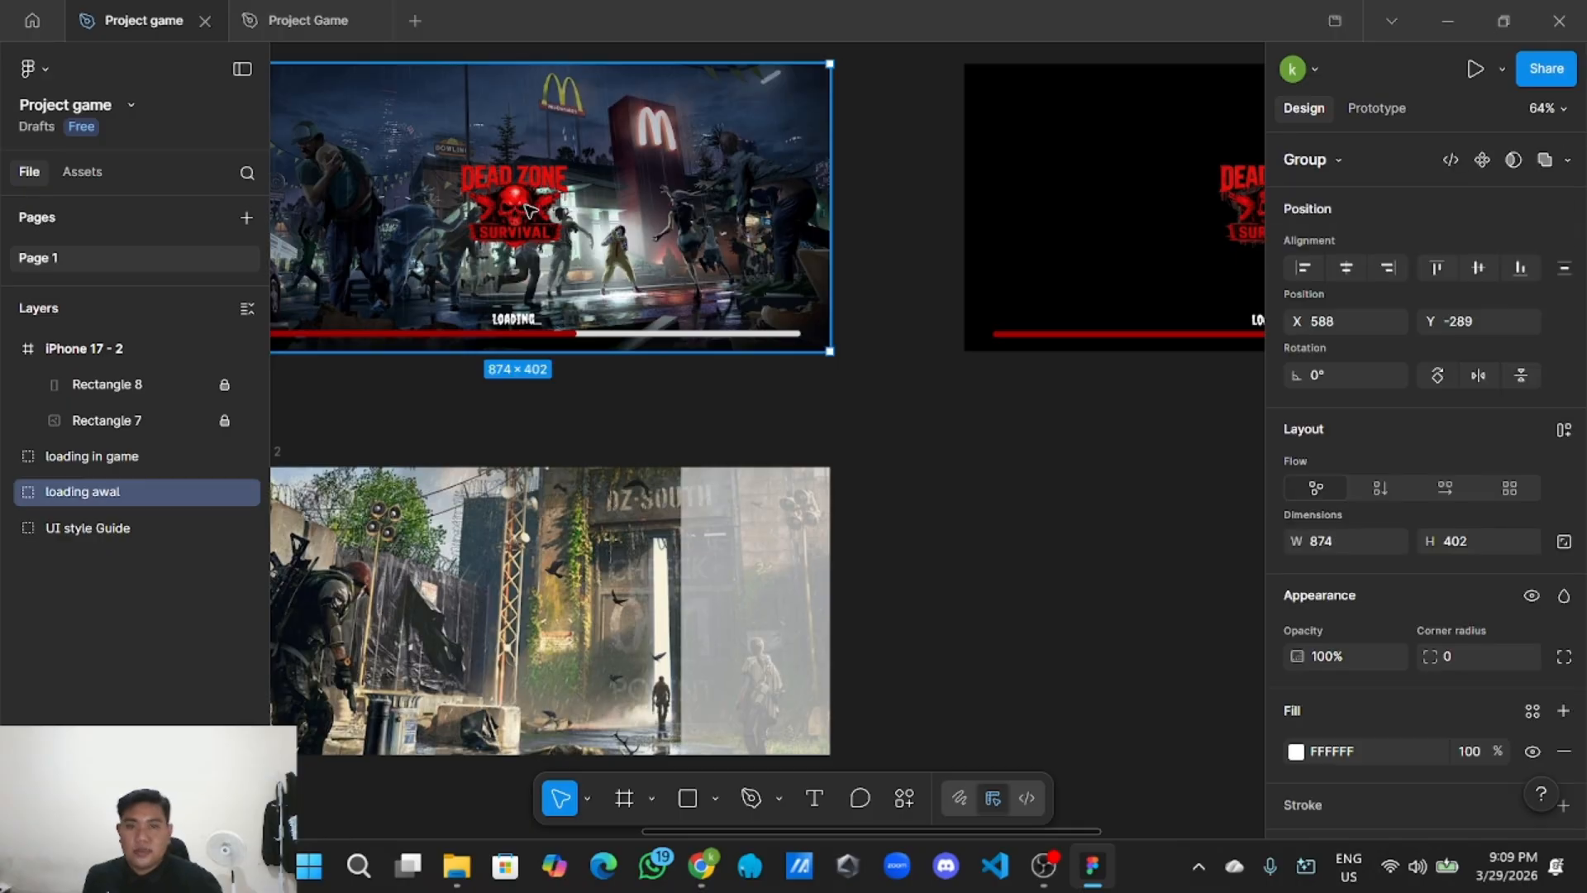
{"action": "double_click", "coordinate": [529, 210]}
{"action": "double_click", "coordinate": [529, 211]}
{"action": "right_click", "coordinate": [529, 211]}
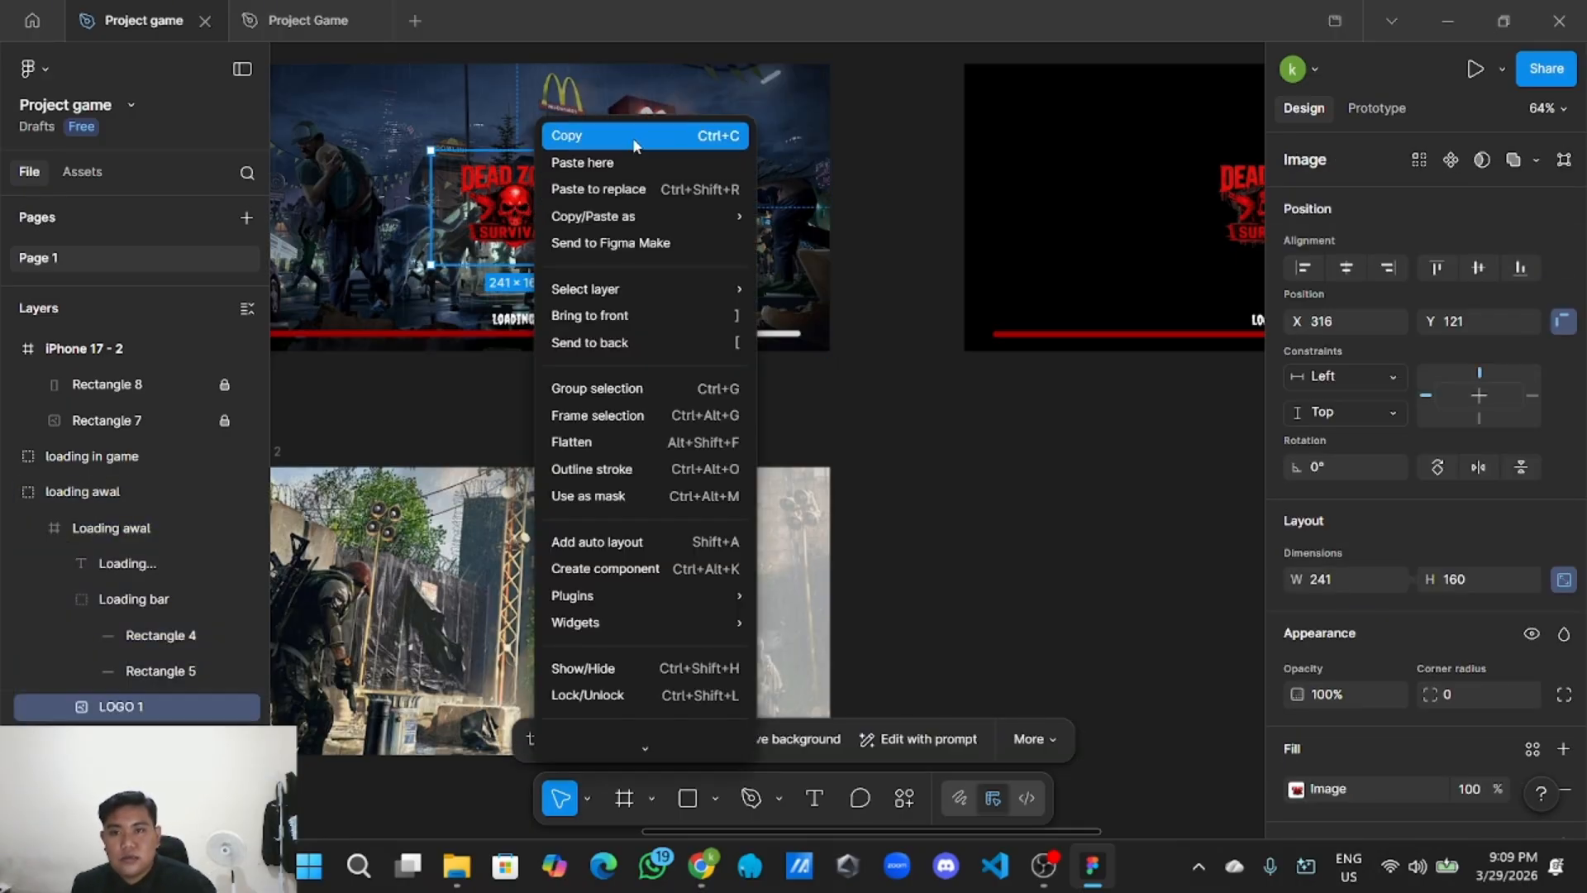
{"action": "left_click", "coordinate": [633, 135]}
{"action": "right_click", "coordinate": [1039, 471]}
{"action": "left_click", "coordinate": [1074, 484]}
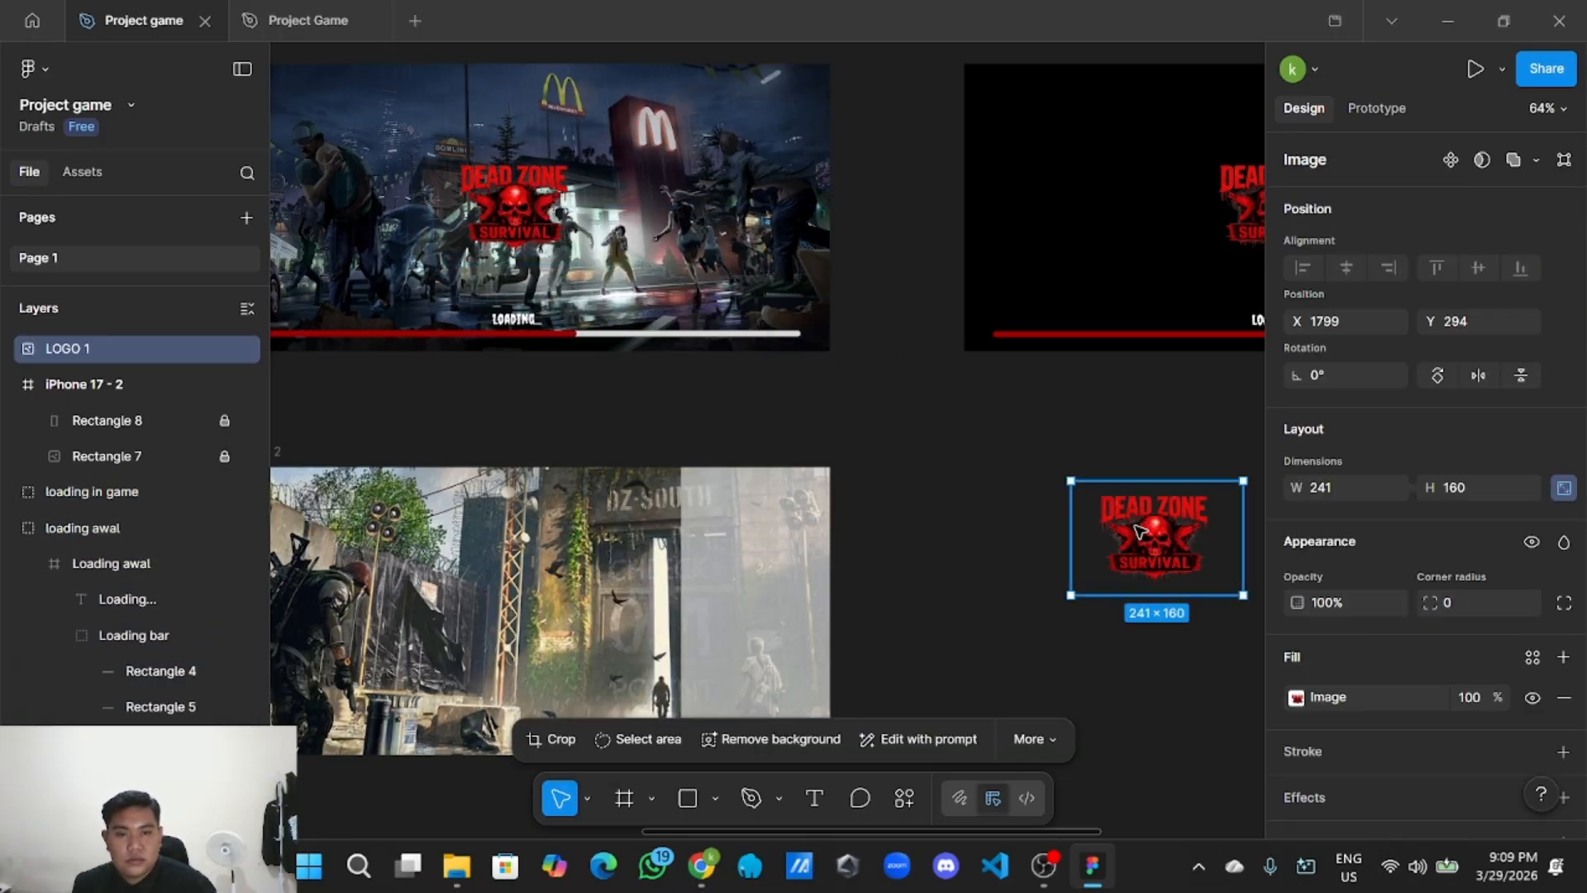
Place the logo copy on iPhone 17 - 2's top-right panel, resized to 208×139.
{"action": "left_click_drag", "start_coordinate": [1139, 530], "coordinate": [748, 534]}
{"action": "scroll", "coordinate": [1007, 549], "scroll_direction": "down", "scroll_amount": 1}
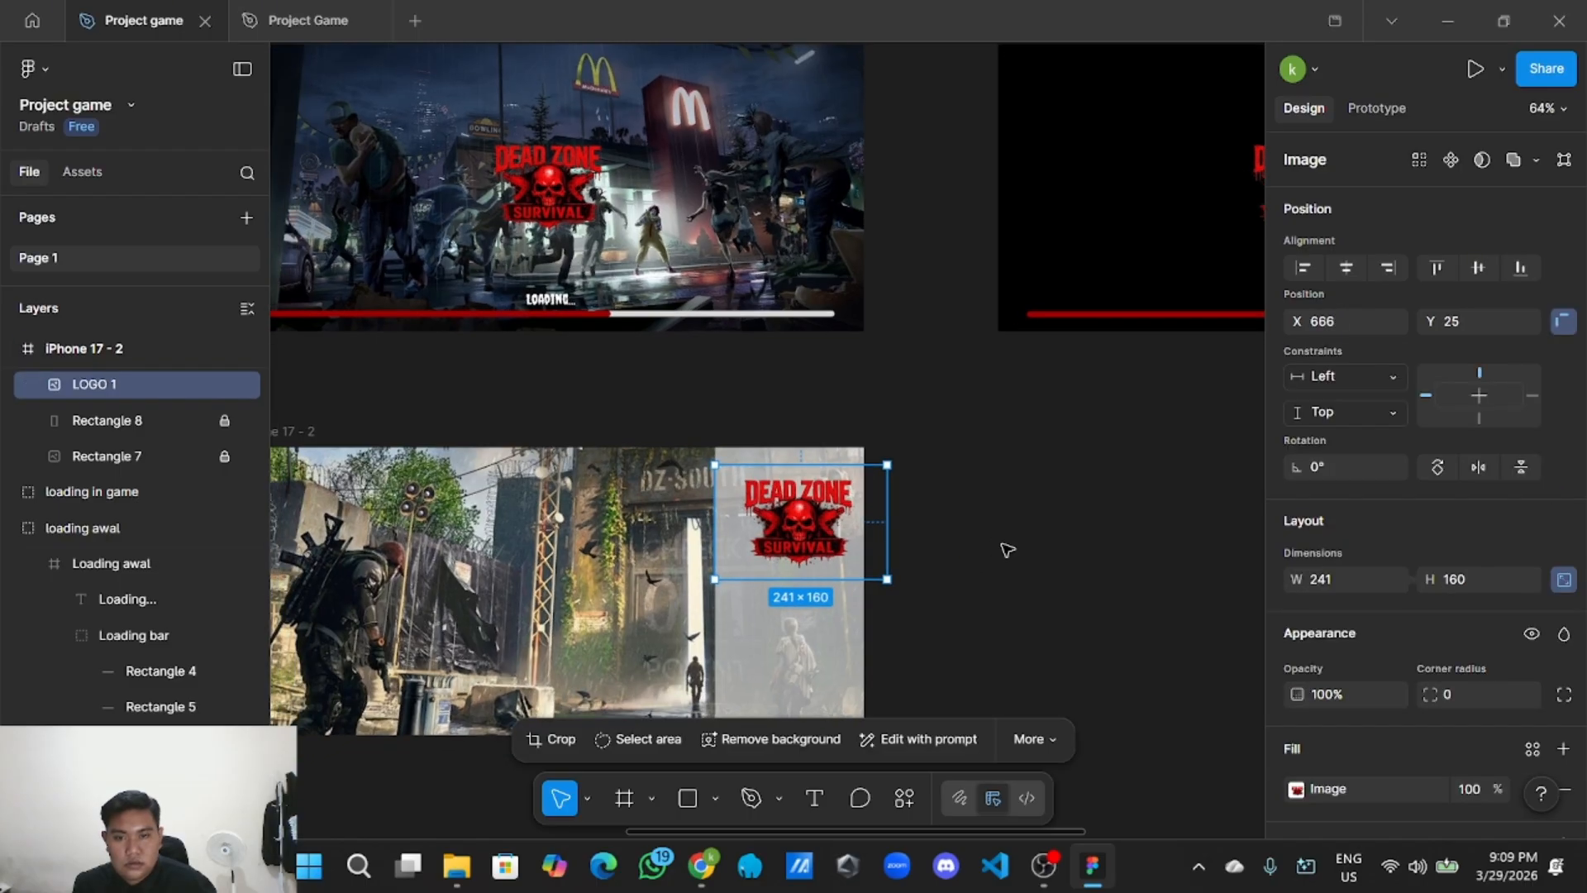
{"action": "scroll", "coordinate": [1007, 549], "scroll_direction": "up", "scroll_amount": 3}
{"action": "left_click_drag", "start_coordinate": [947, 547], "coordinate": [916, 524]}
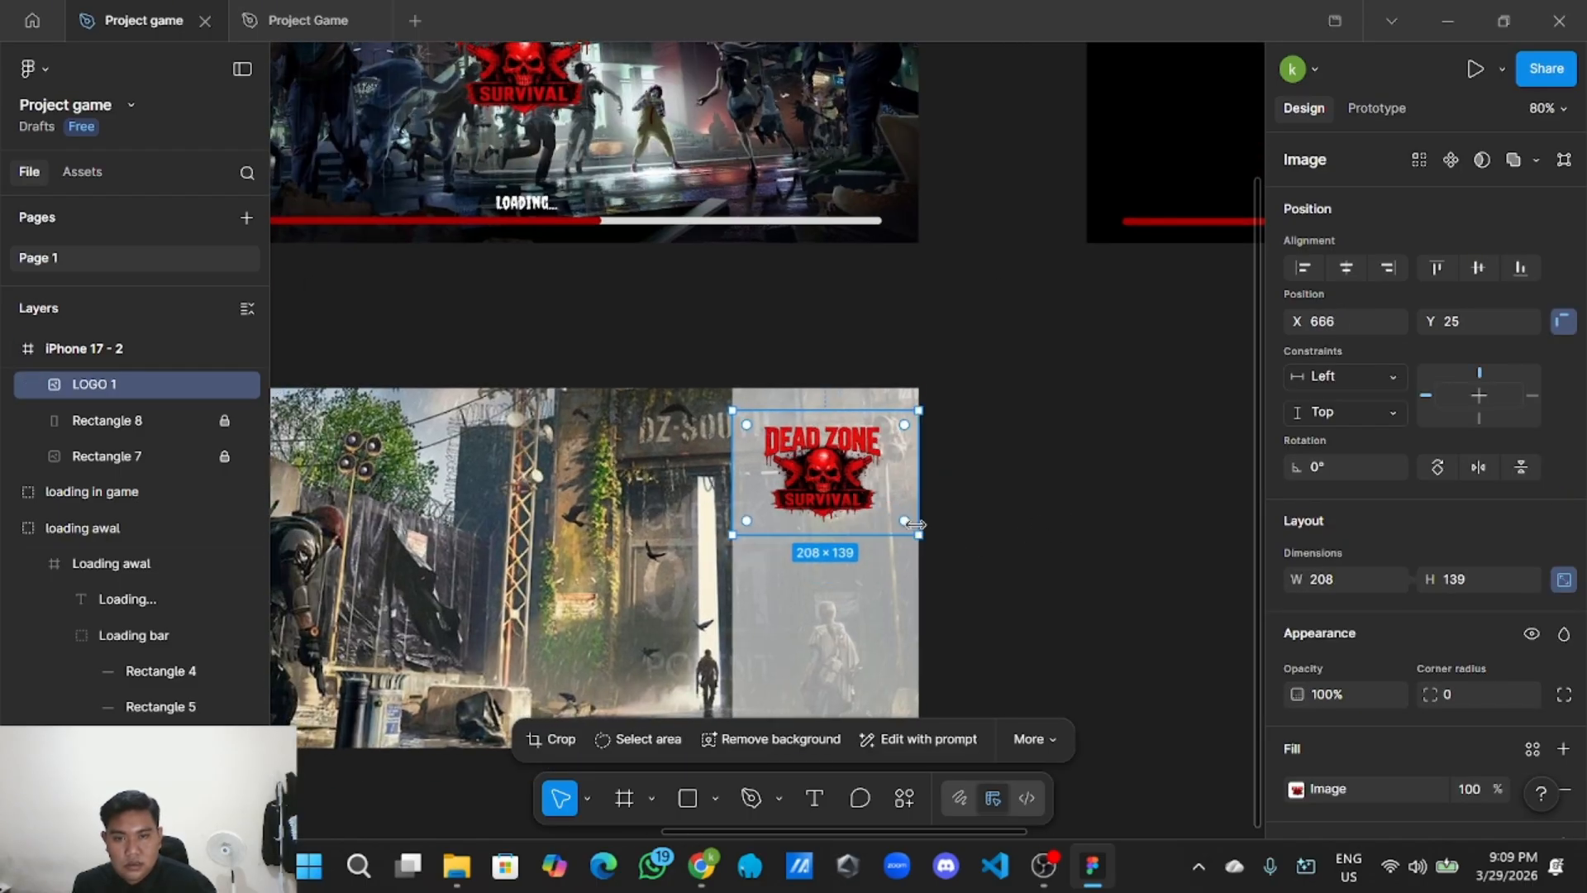
{"action": "left_click_drag", "start_coordinate": [844, 481], "coordinate": [835, 470]}
{"action": "left_click", "coordinate": [999, 488]}
Nudge the logo copy up to X 666, Y 15 near the panel's top edge.
{"action": "scroll", "coordinate": [1000, 488], "scroll_direction": "down", "scroll_amount": 4}
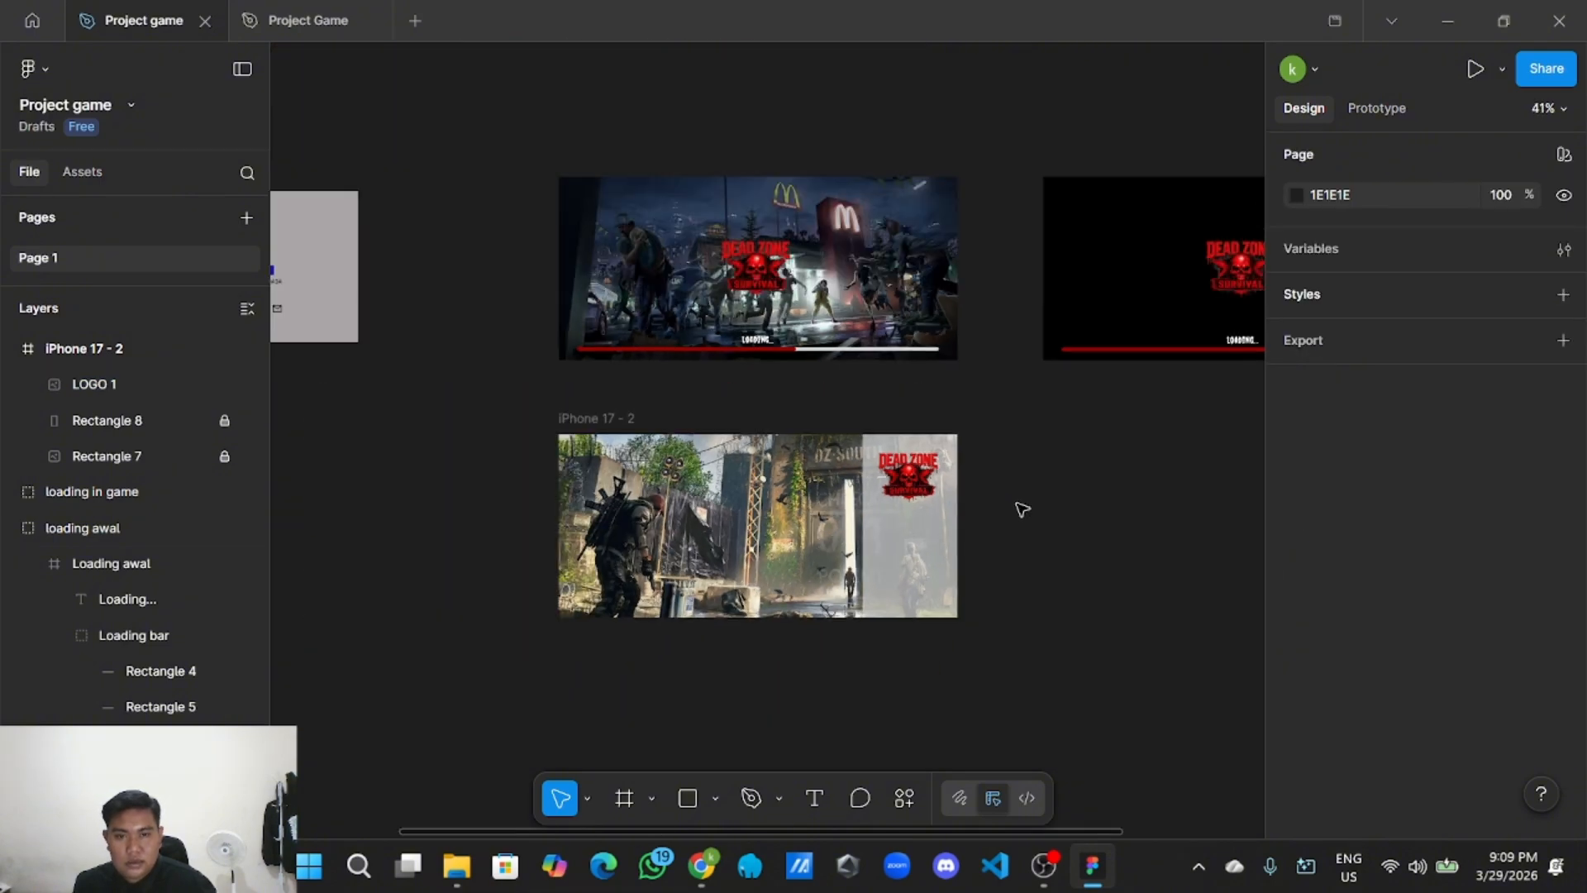
{"action": "scroll", "coordinate": [1022, 509], "scroll_direction": "up", "scroll_amount": 5}
{"action": "left_click", "coordinate": [785, 436]}
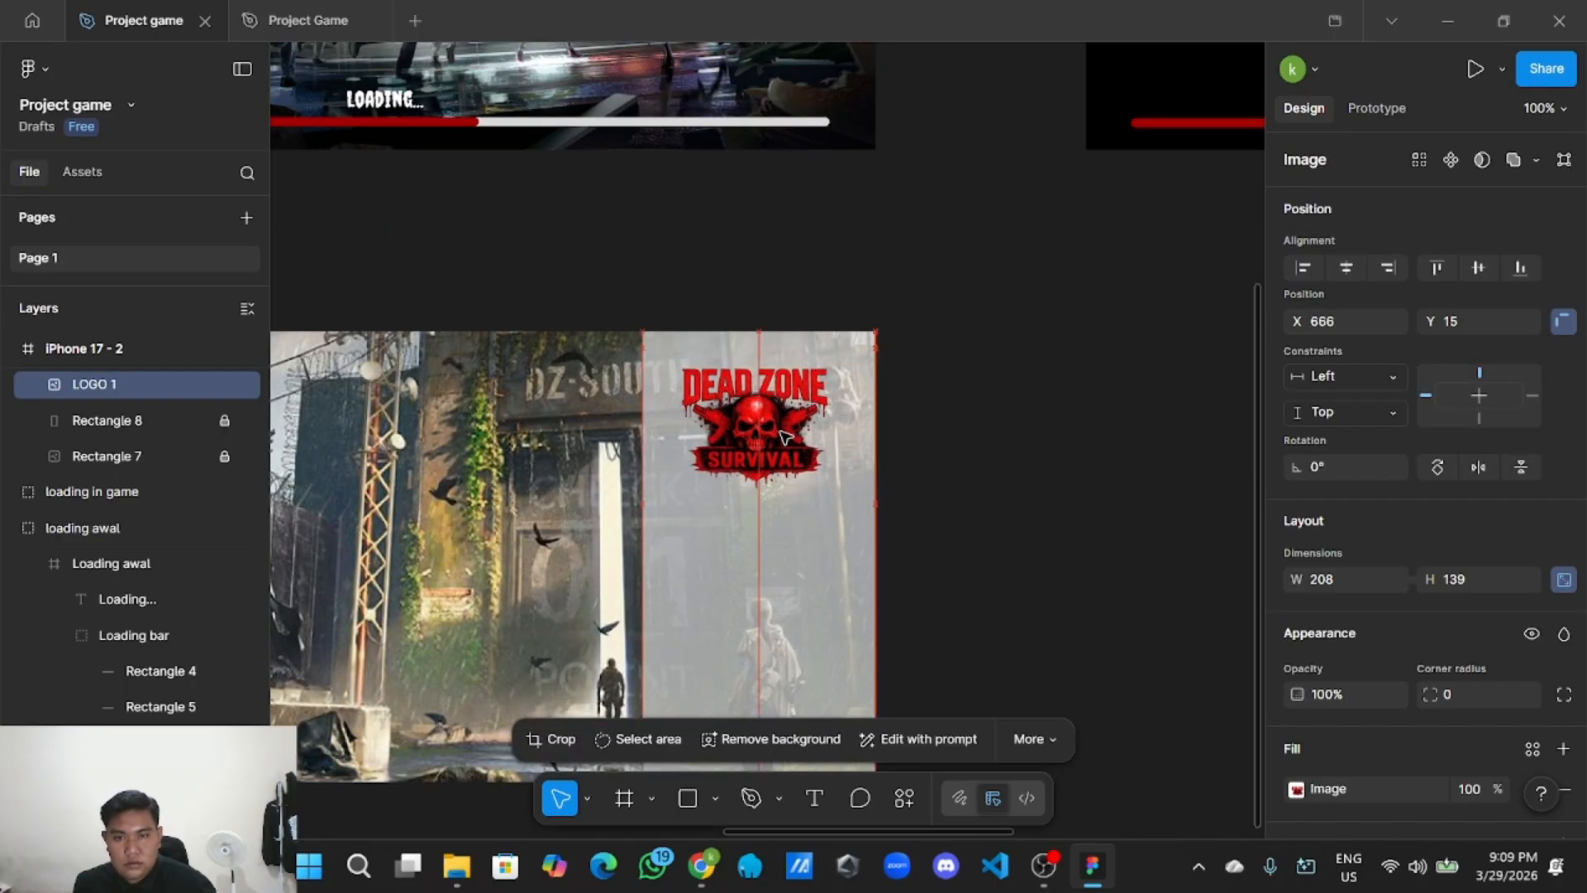
{"action": "left_click_drag", "start_coordinate": [785, 436], "coordinate": [785, 437]}
{"action": "left_click", "coordinate": [1020, 461]}
{"action": "scroll", "coordinate": [1024, 460], "scroll_direction": "down", "scroll_amount": 2}
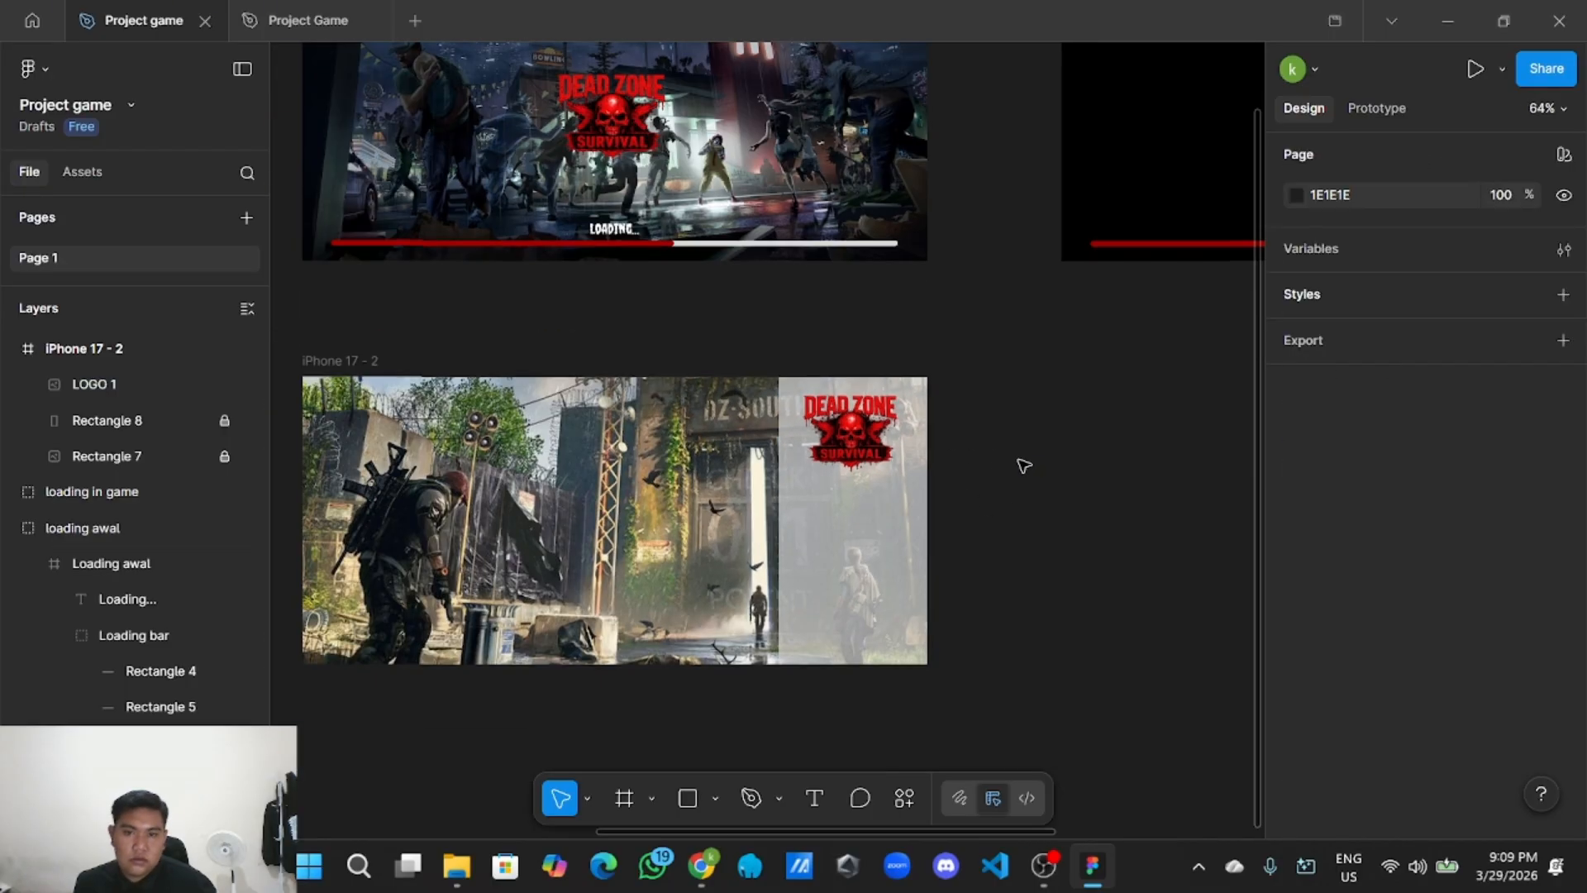
{"action": "scroll", "coordinate": [1016, 493], "scroll_direction": "up", "scroll_amount": 1}
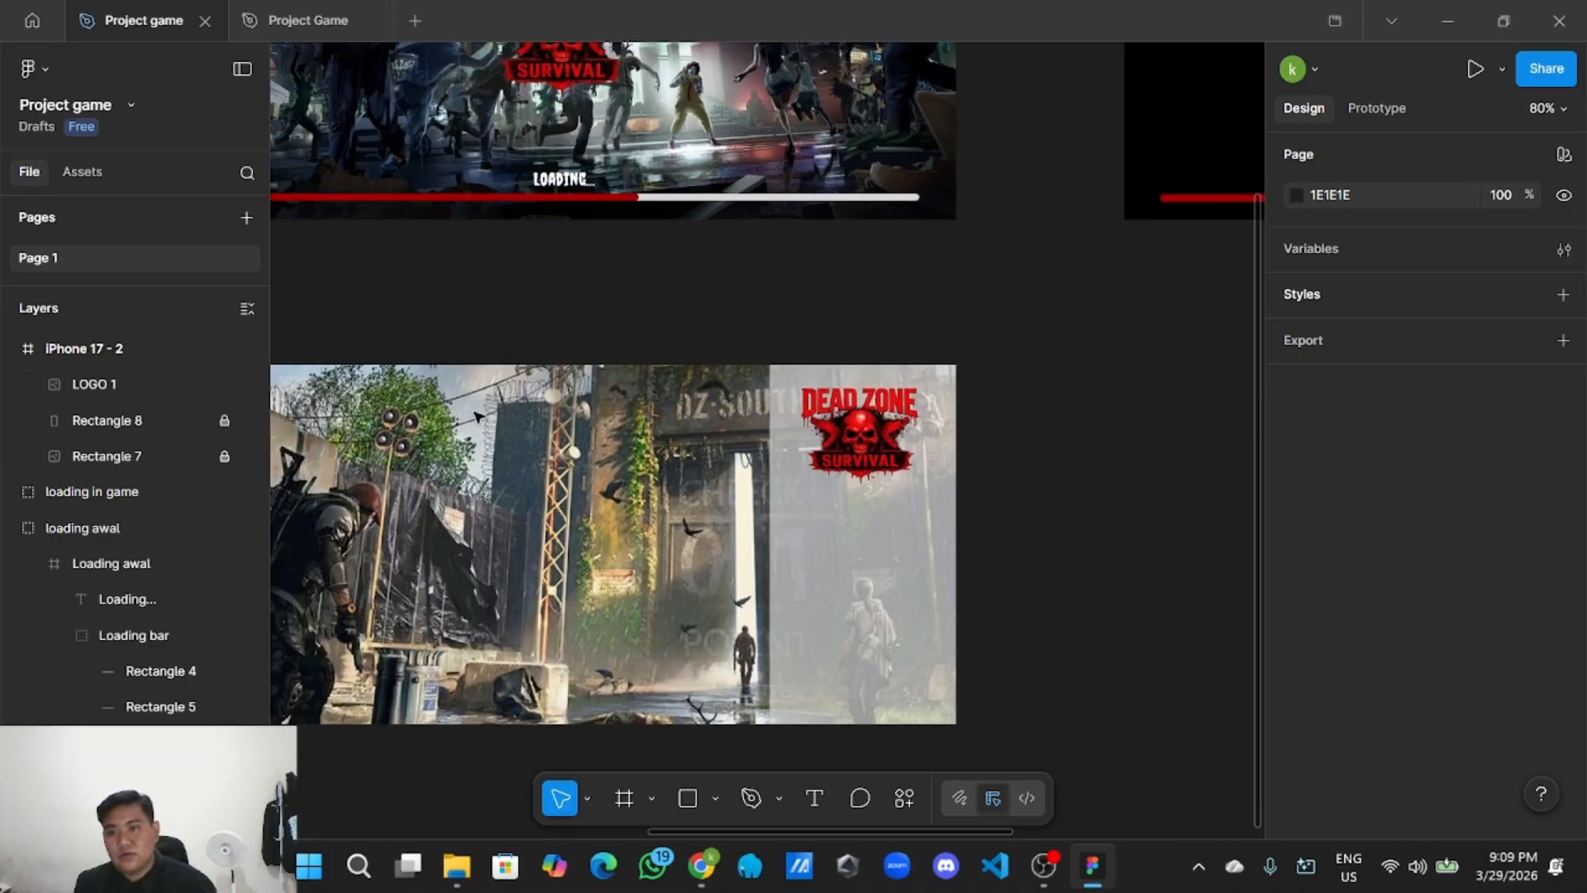
{"action": "scroll", "coordinate": [1039, 461], "scroll_direction": "down", "scroll_amount": 2}
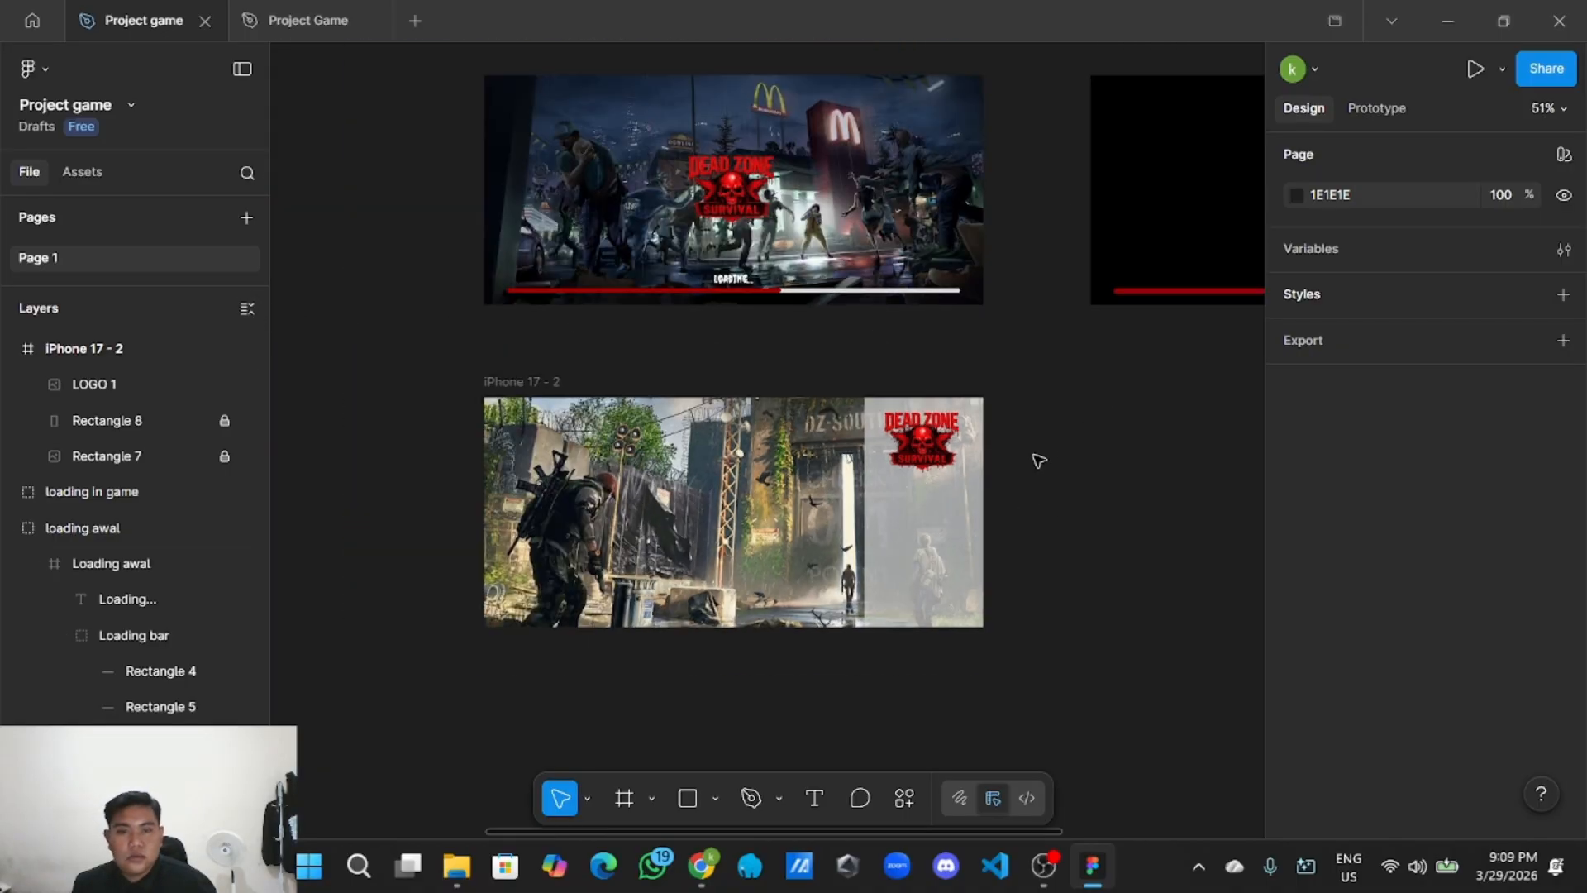
{"action": "scroll", "coordinate": [1039, 461], "scroll_direction": "up", "scroll_amount": 2}
{"action": "scroll", "coordinate": [1039, 461], "scroll_direction": "down", "scroll_amount": 3}
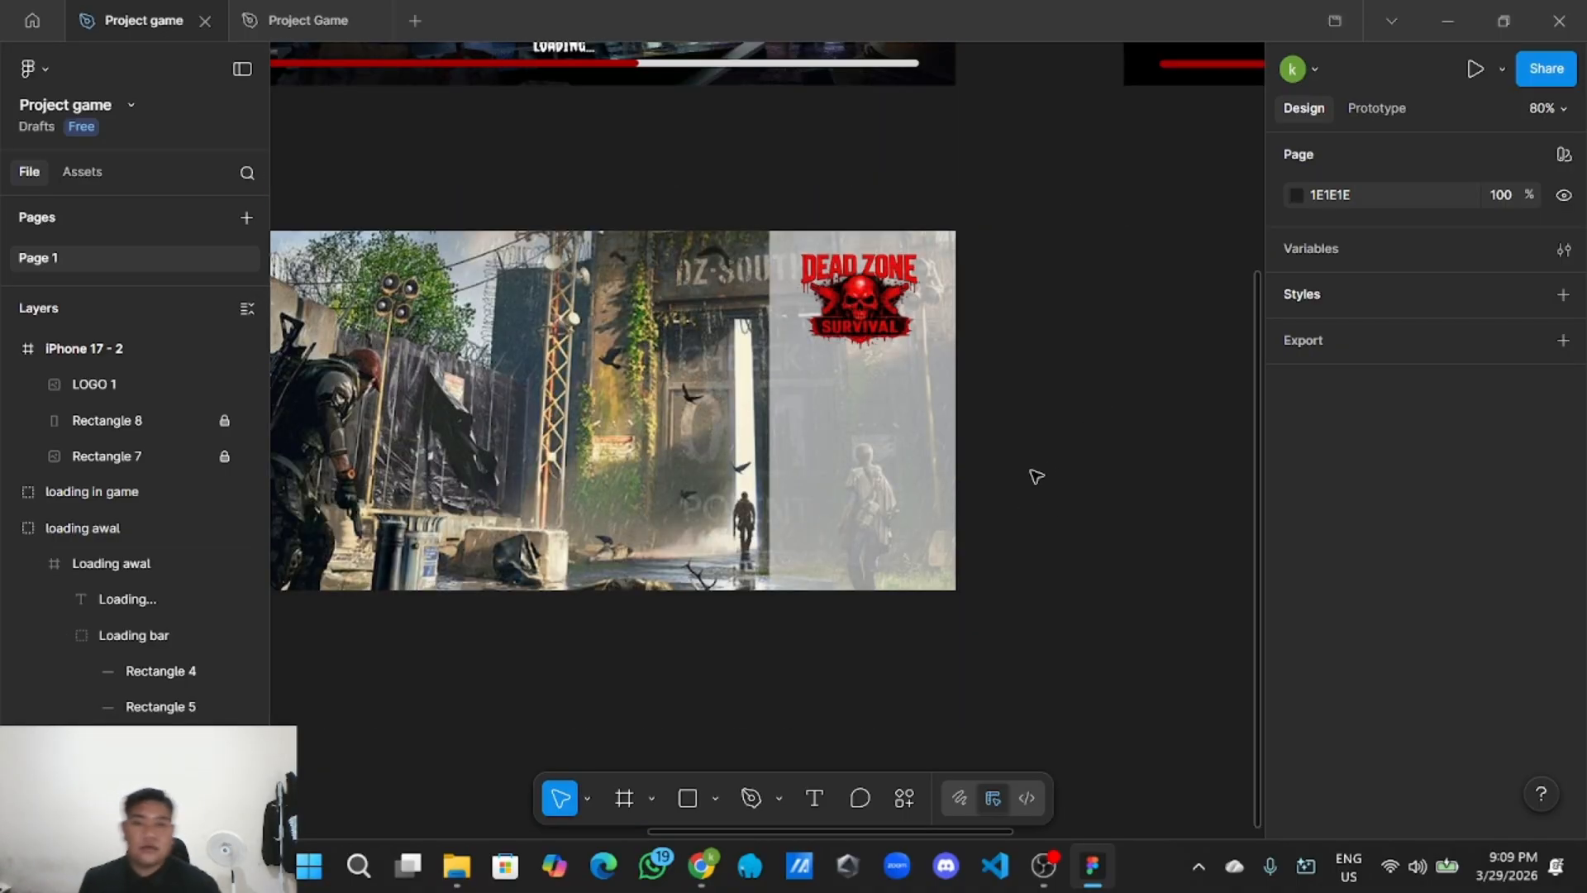
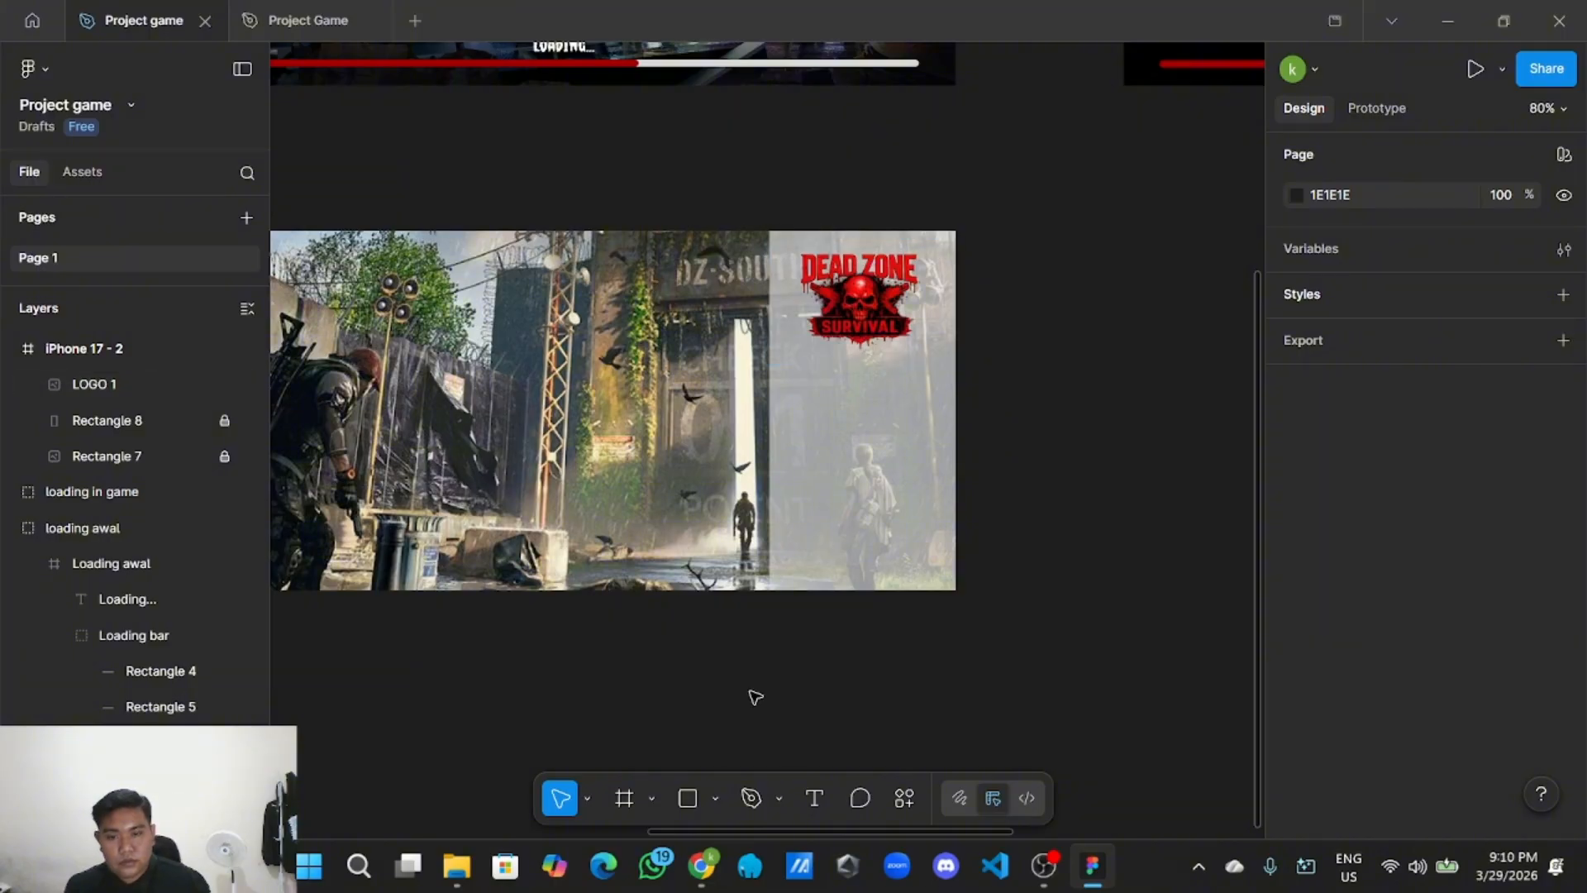
Draw a 165×42 rectangle just beneath the Dead Zone Survival logo.
{"action": "left_click", "coordinate": [715, 798]}
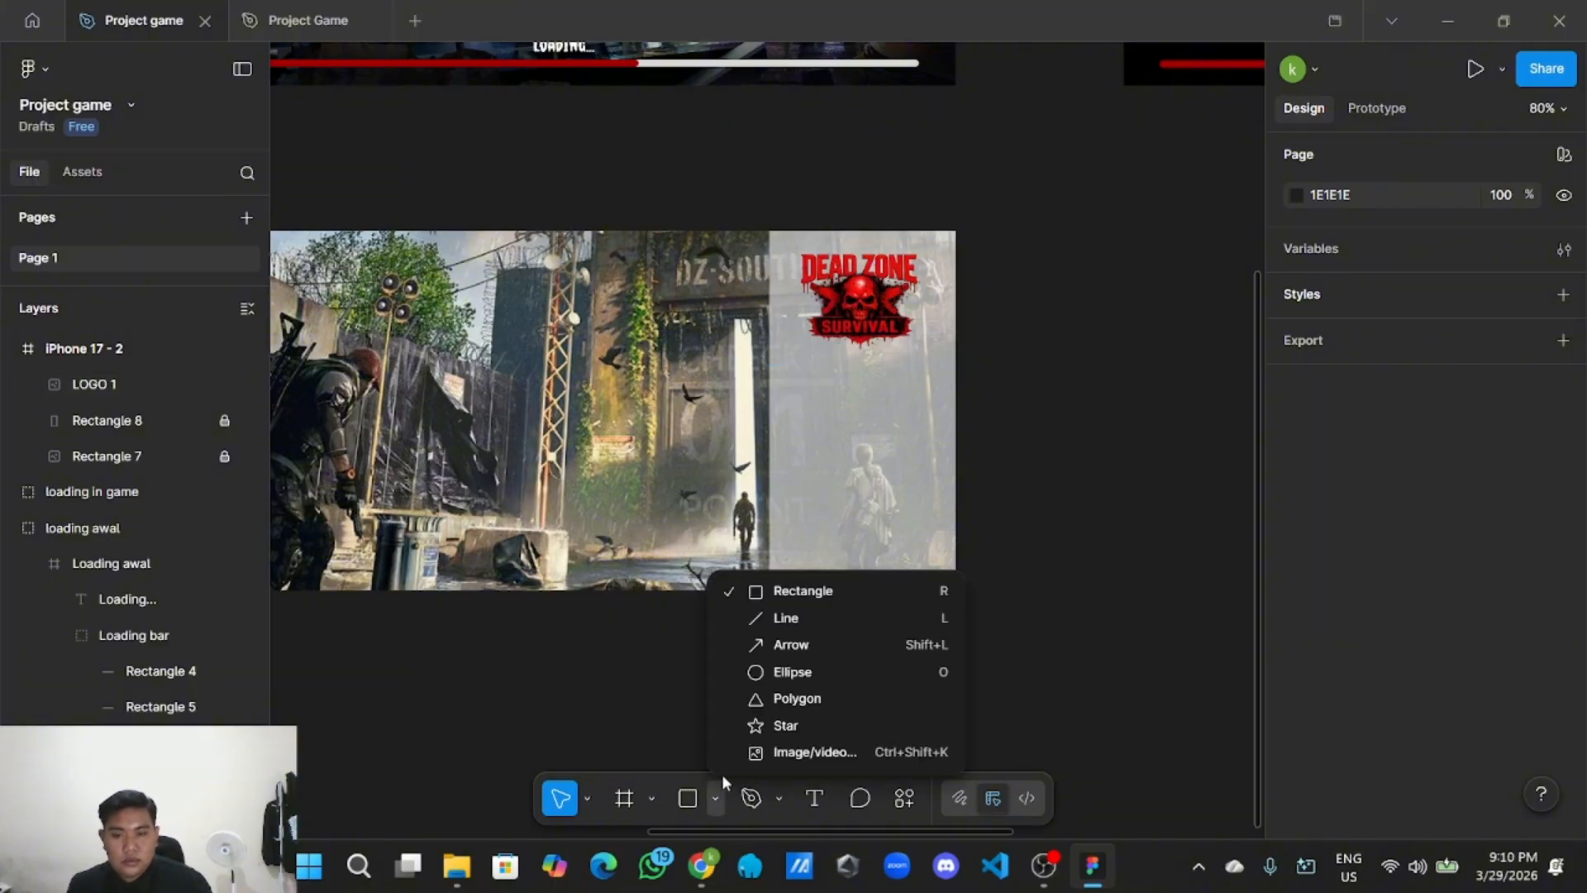
{"action": "left_click", "coordinate": [831, 592]}
{"action": "left_click_drag", "start_coordinate": [1021, 341], "coordinate": [885, 398]}
{"action": "left_click", "coordinate": [1155, 388]}
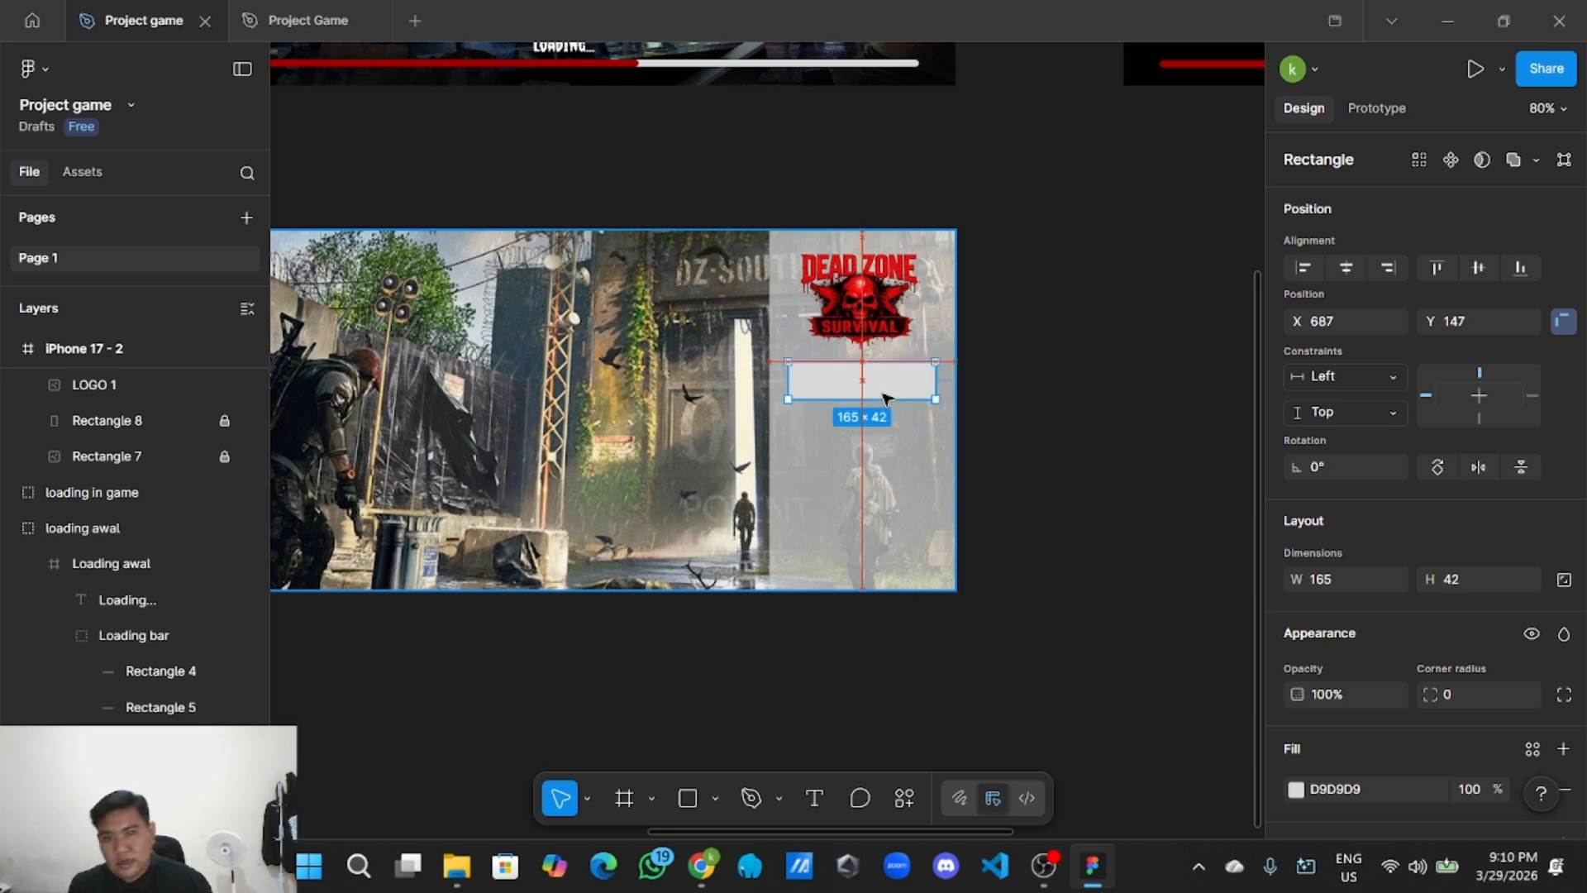
{"action": "left_click_drag", "start_coordinate": [883, 395], "coordinate": [883, 394]}
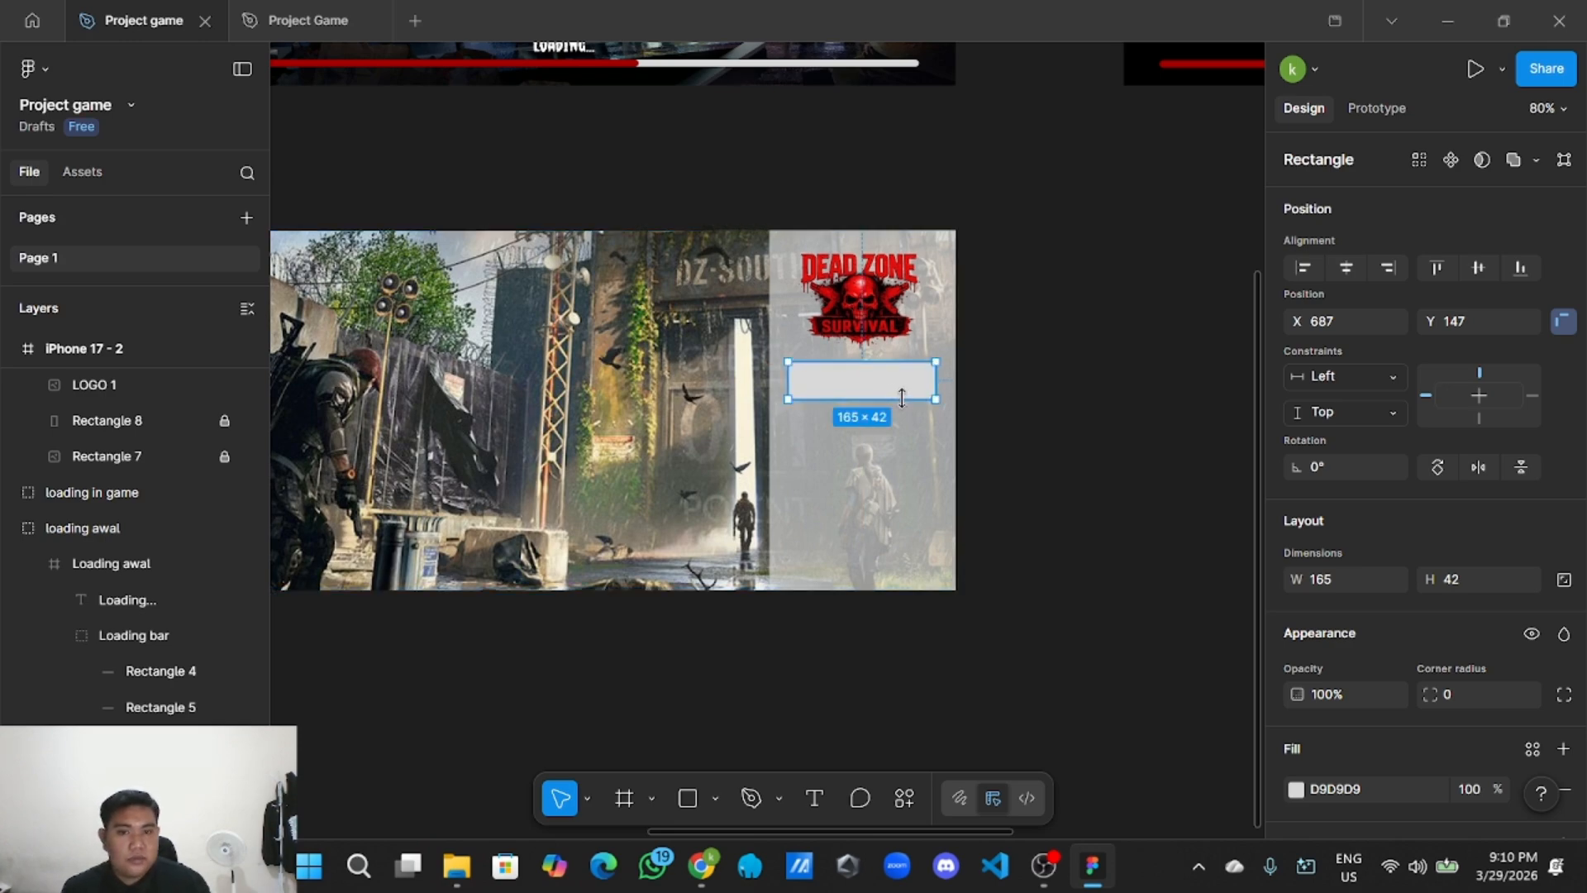
Move over to the UI Style Guide and select its Button Color swatch group.
{"action": "scroll", "coordinate": [897, 390], "scroll_direction": "down", "scroll_amount": 3}
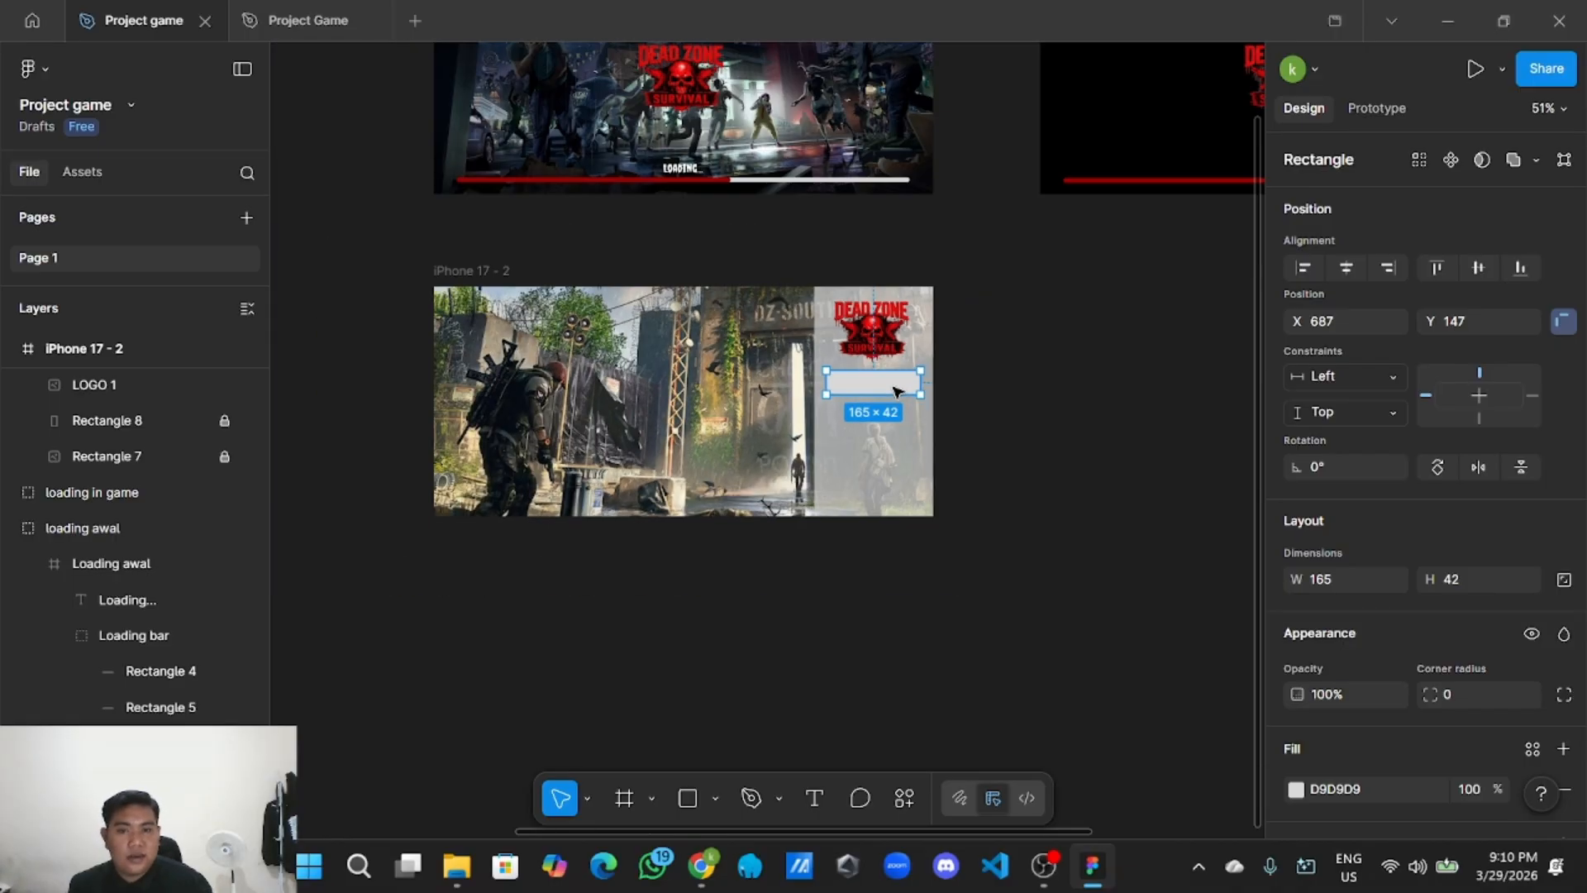
{"action": "left_click_drag", "start_coordinate": [300, 490], "coordinate": [752, 540]}
{"action": "left_click_drag", "start_coordinate": [570, 461], "coordinate": [708, 638]}
{"action": "scroll", "coordinate": [576, 490], "scroll_direction": "up", "scroll_amount": 3}
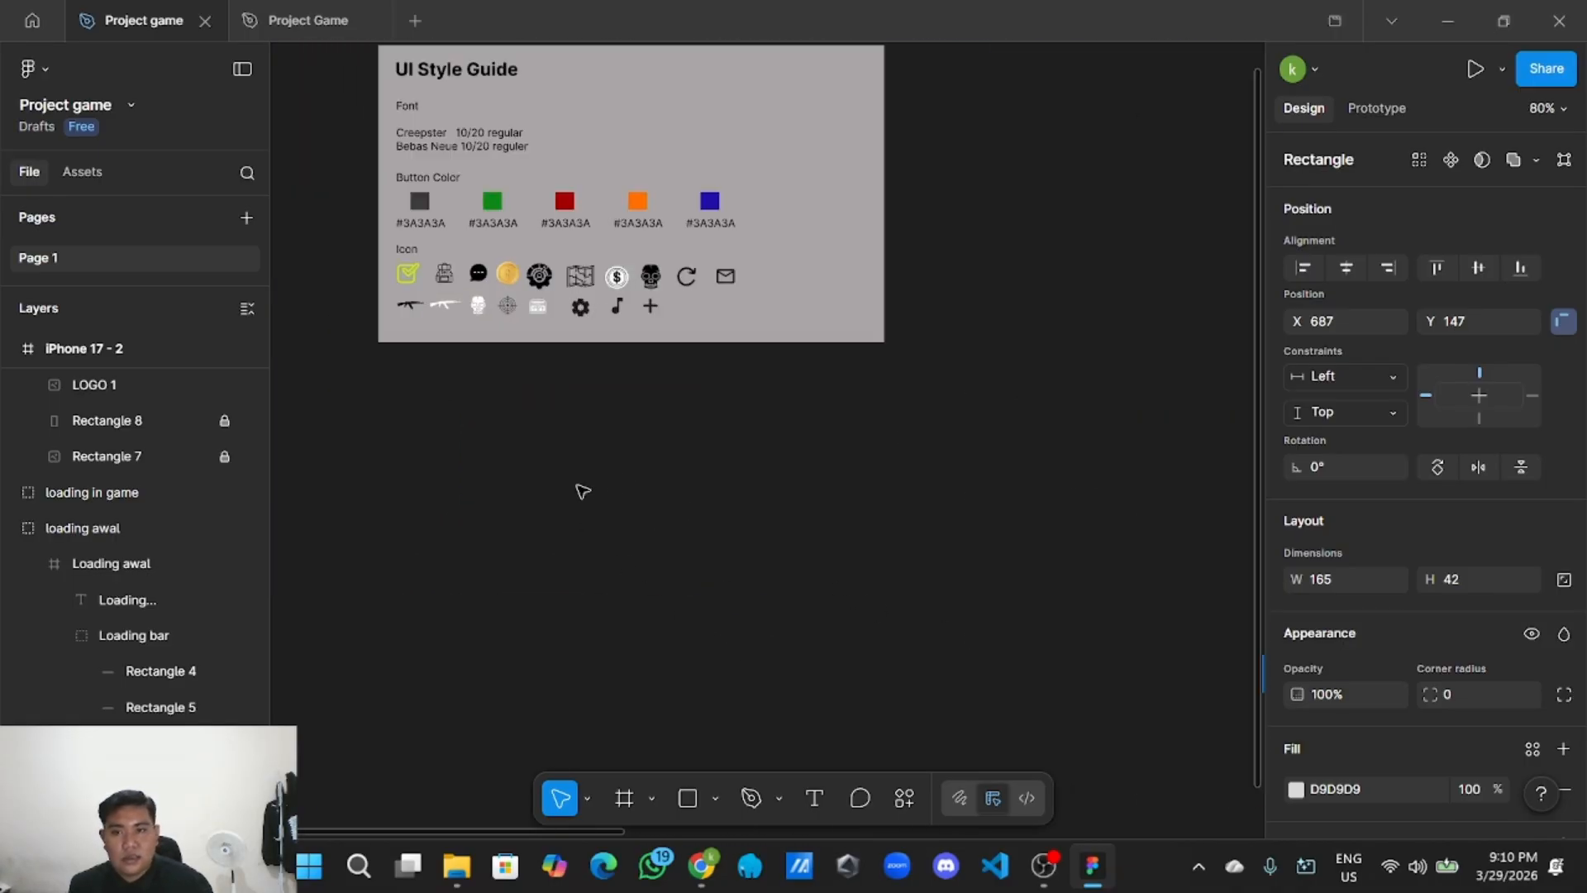
{"action": "left_click_drag", "start_coordinate": [515, 405], "coordinate": [607, 626]}
{"action": "scroll", "coordinate": [599, 578], "scroll_direction": "up", "scroll_amount": 1}
{"action": "left_click", "coordinate": [591, 386]}
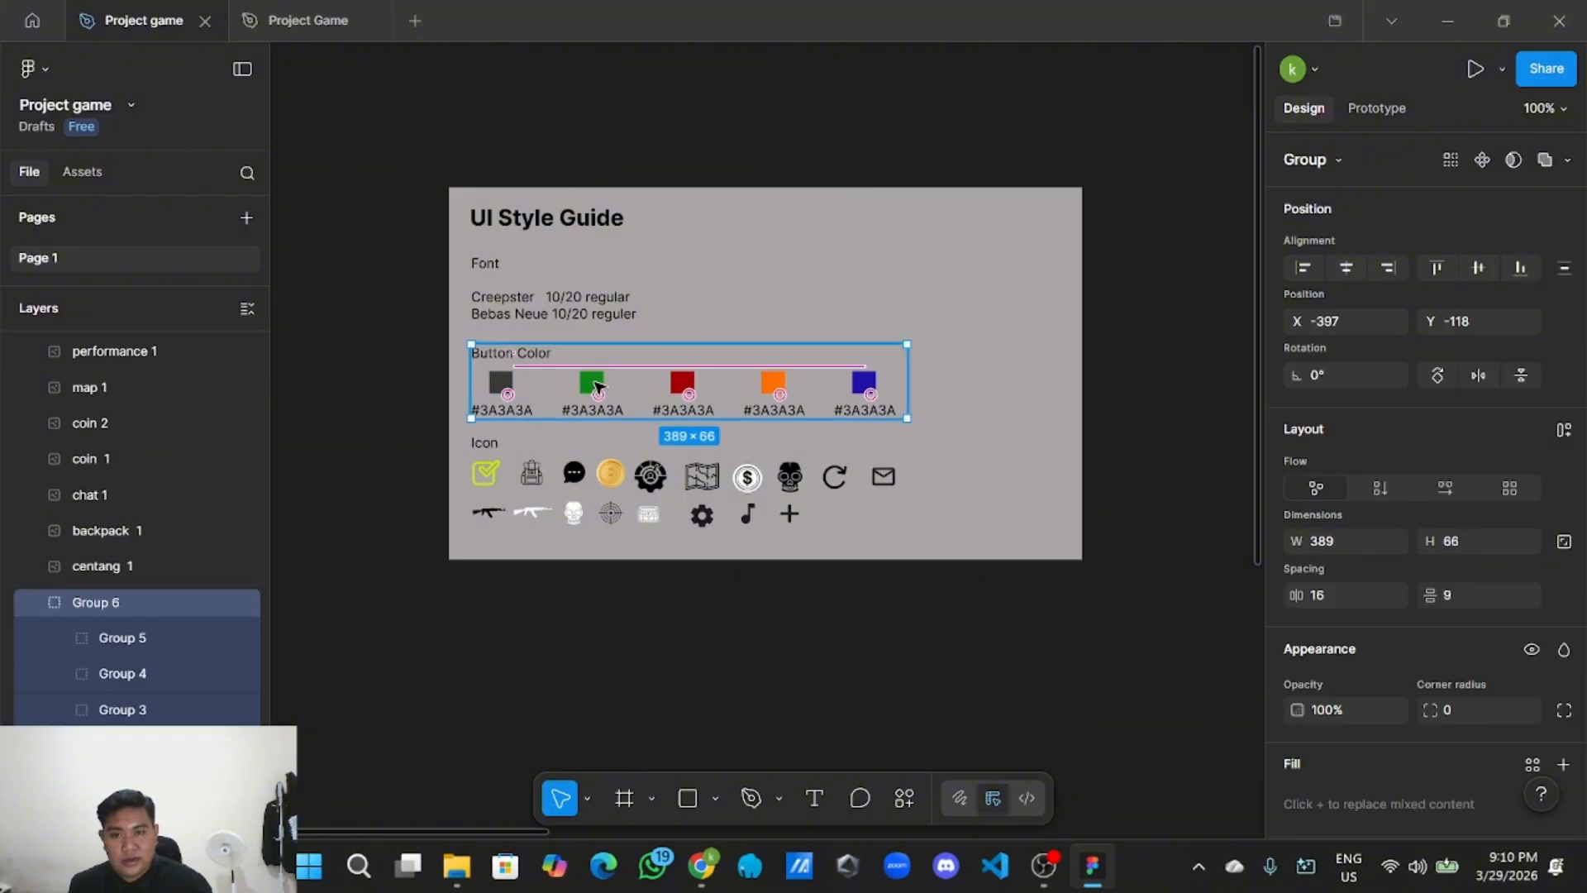
{"action": "left_click", "coordinate": [791, 548]}
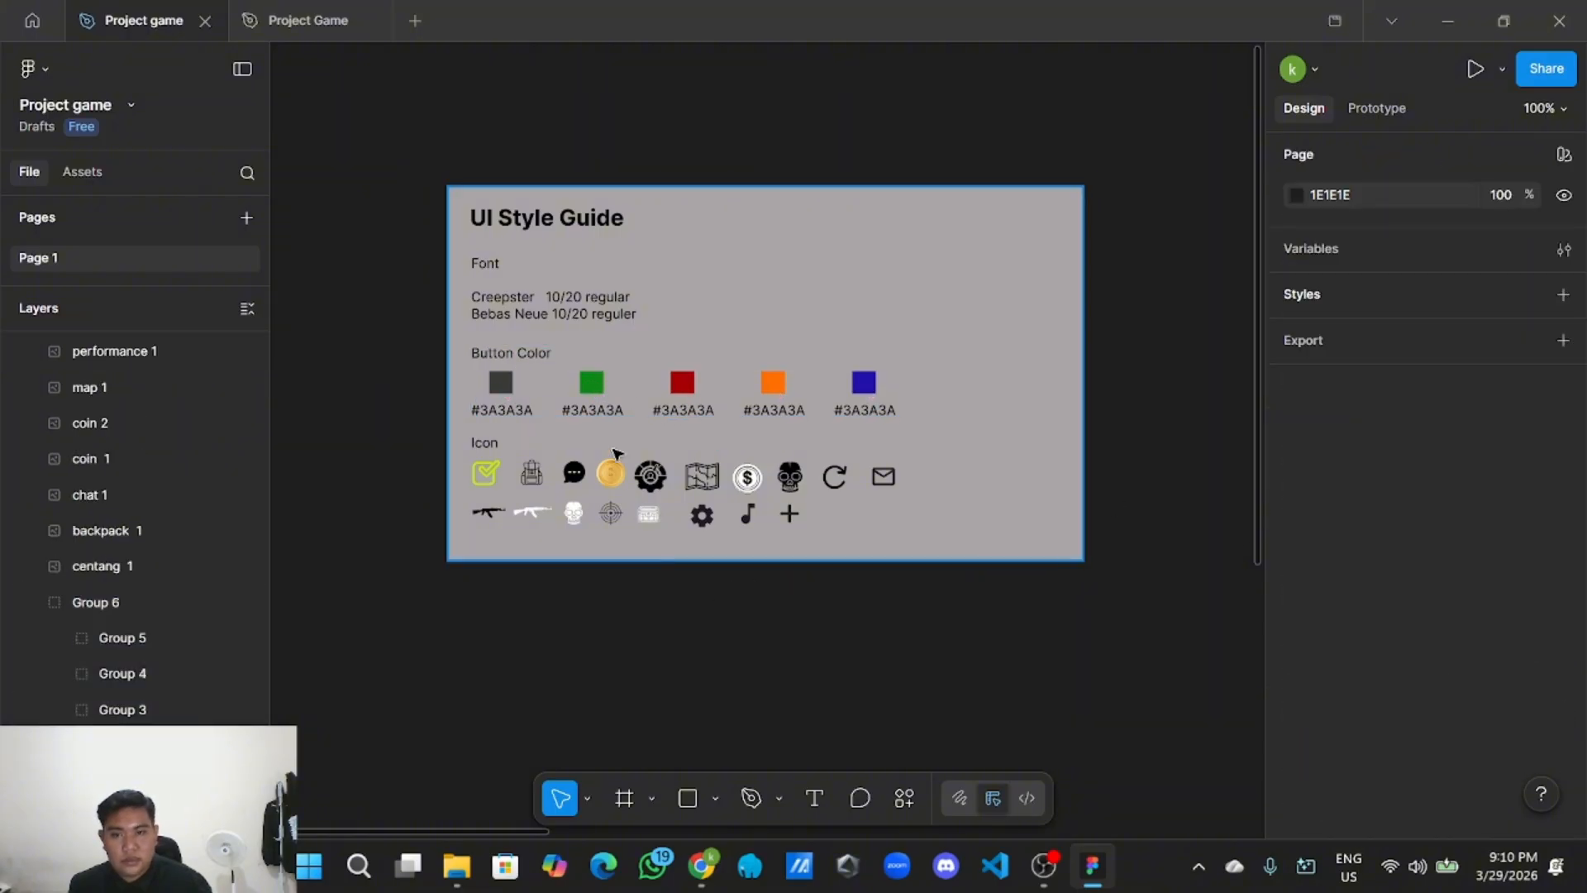
{"action": "left_click", "coordinate": [593, 393]}
Check the hex value of the green swatch inside the Button Color group.
{"action": "double_click", "coordinate": [586, 385]}
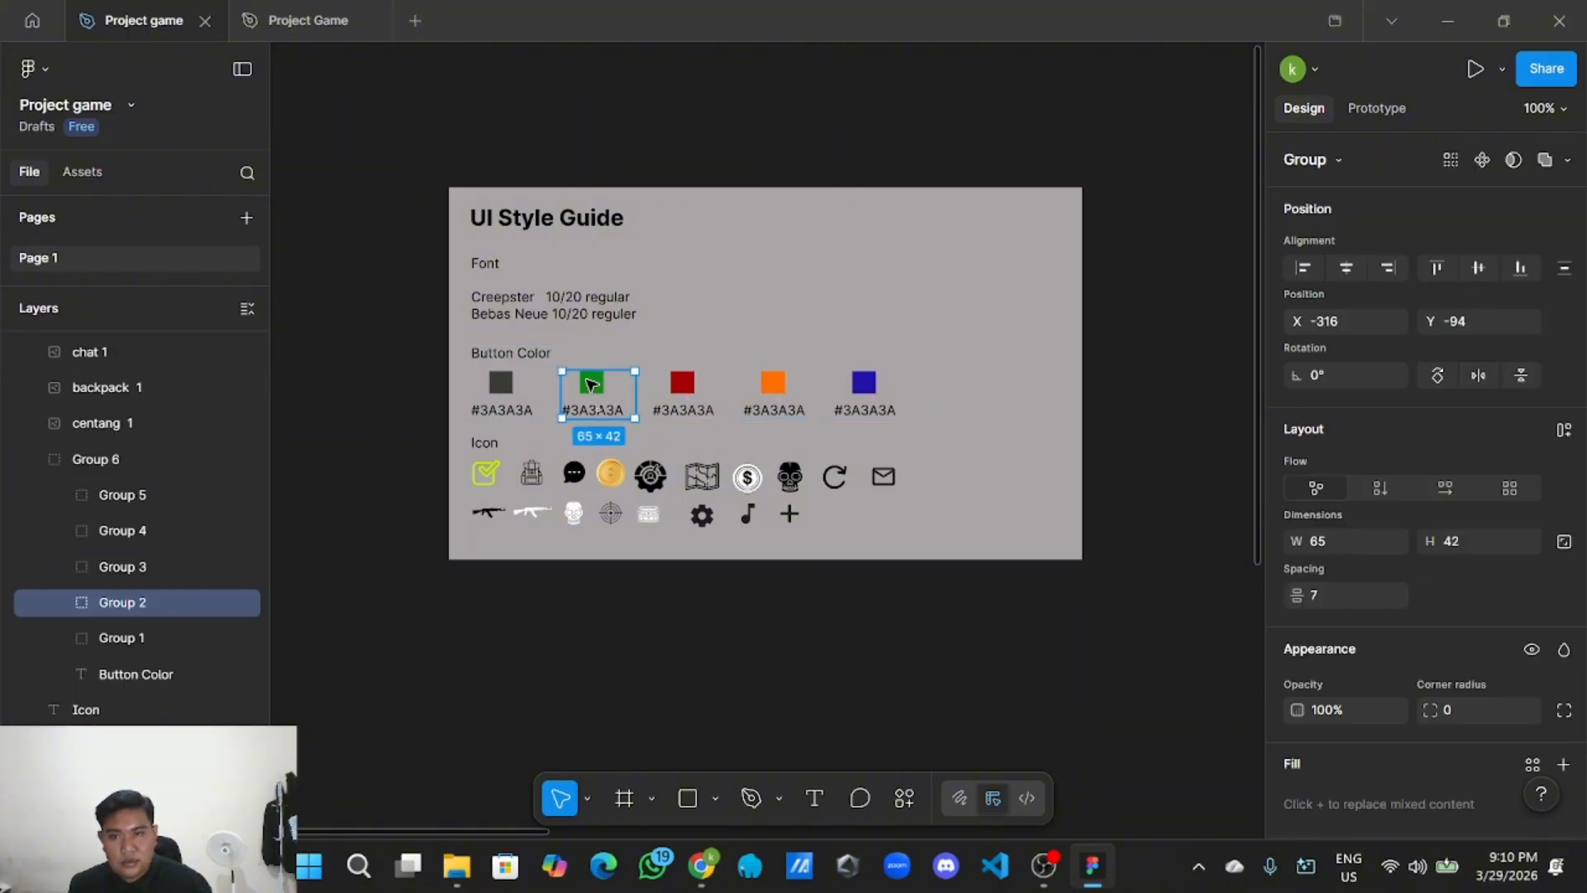
{"action": "scroll", "coordinate": [1323, 587], "scroll_direction": "down", "scroll_amount": 4}
{"action": "left_click", "coordinate": [1376, 709]}
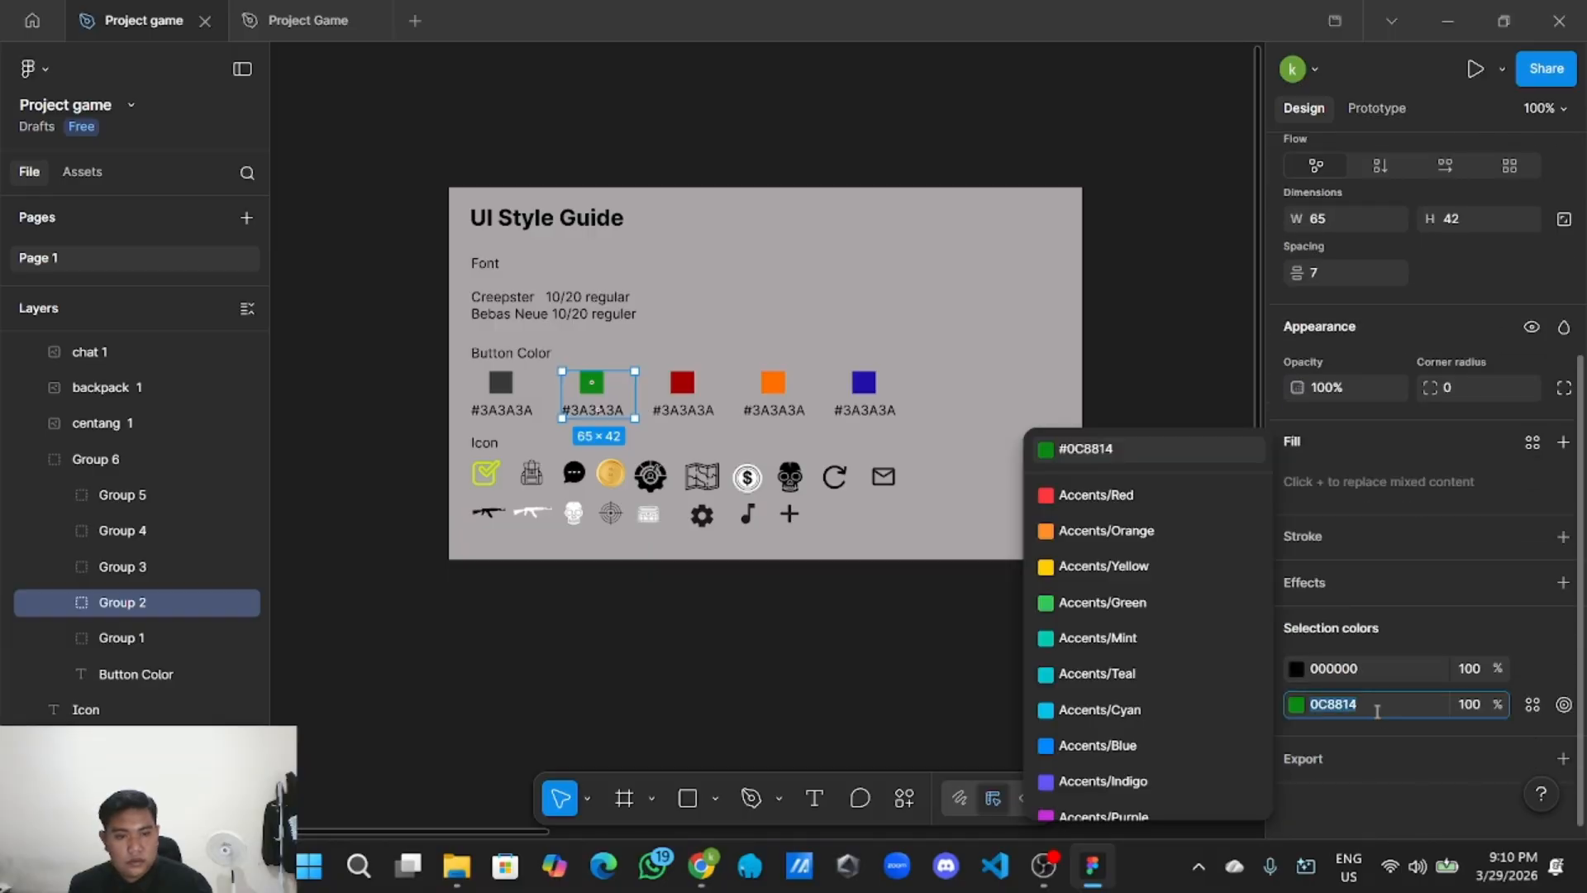
{"action": "left_click", "coordinate": [690, 661]}
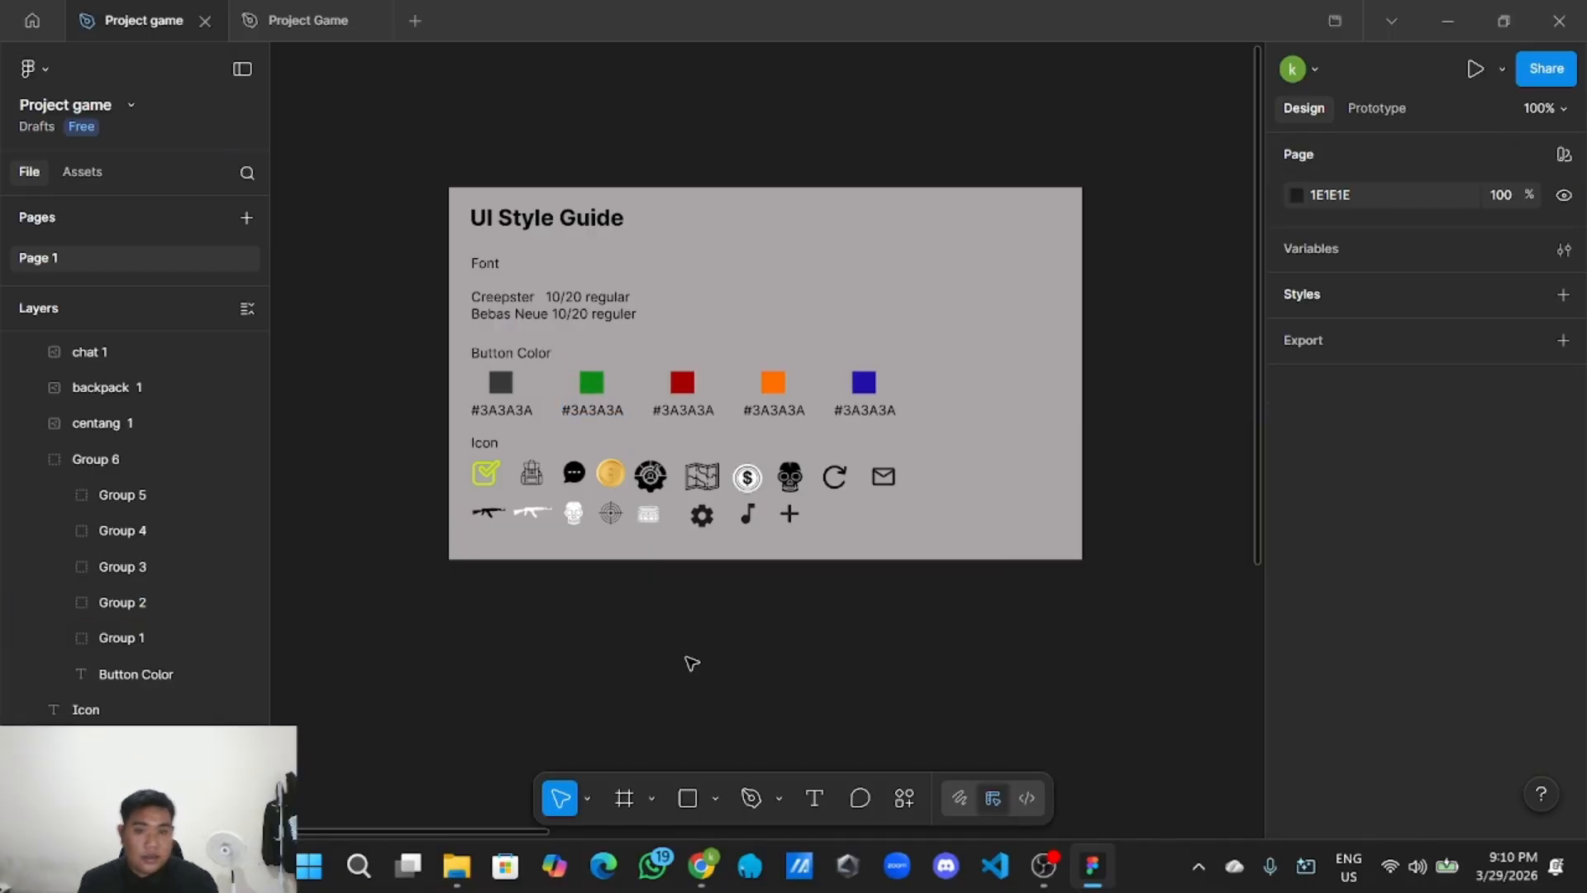
{"action": "scroll", "coordinate": [689, 655], "scroll_direction": "down", "scroll_amount": 3}
{"action": "scroll", "coordinate": [948, 632], "scroll_direction": "right", "scroll_amount": 3}
{"action": "scroll", "coordinate": [949, 631], "scroll_direction": "down", "scroll_amount": 2}
{"action": "scroll", "coordinate": [948, 631], "scroll_direction": "right", "scroll_amount": 3}
{"action": "scroll", "coordinate": [949, 632], "scroll_direction": "down", "scroll_amount": 2}
Fill the rectangle under the logo with green 0C8814.
{"action": "scroll", "coordinate": [496, 298], "scroll_direction": "up", "scroll_amount": 4}
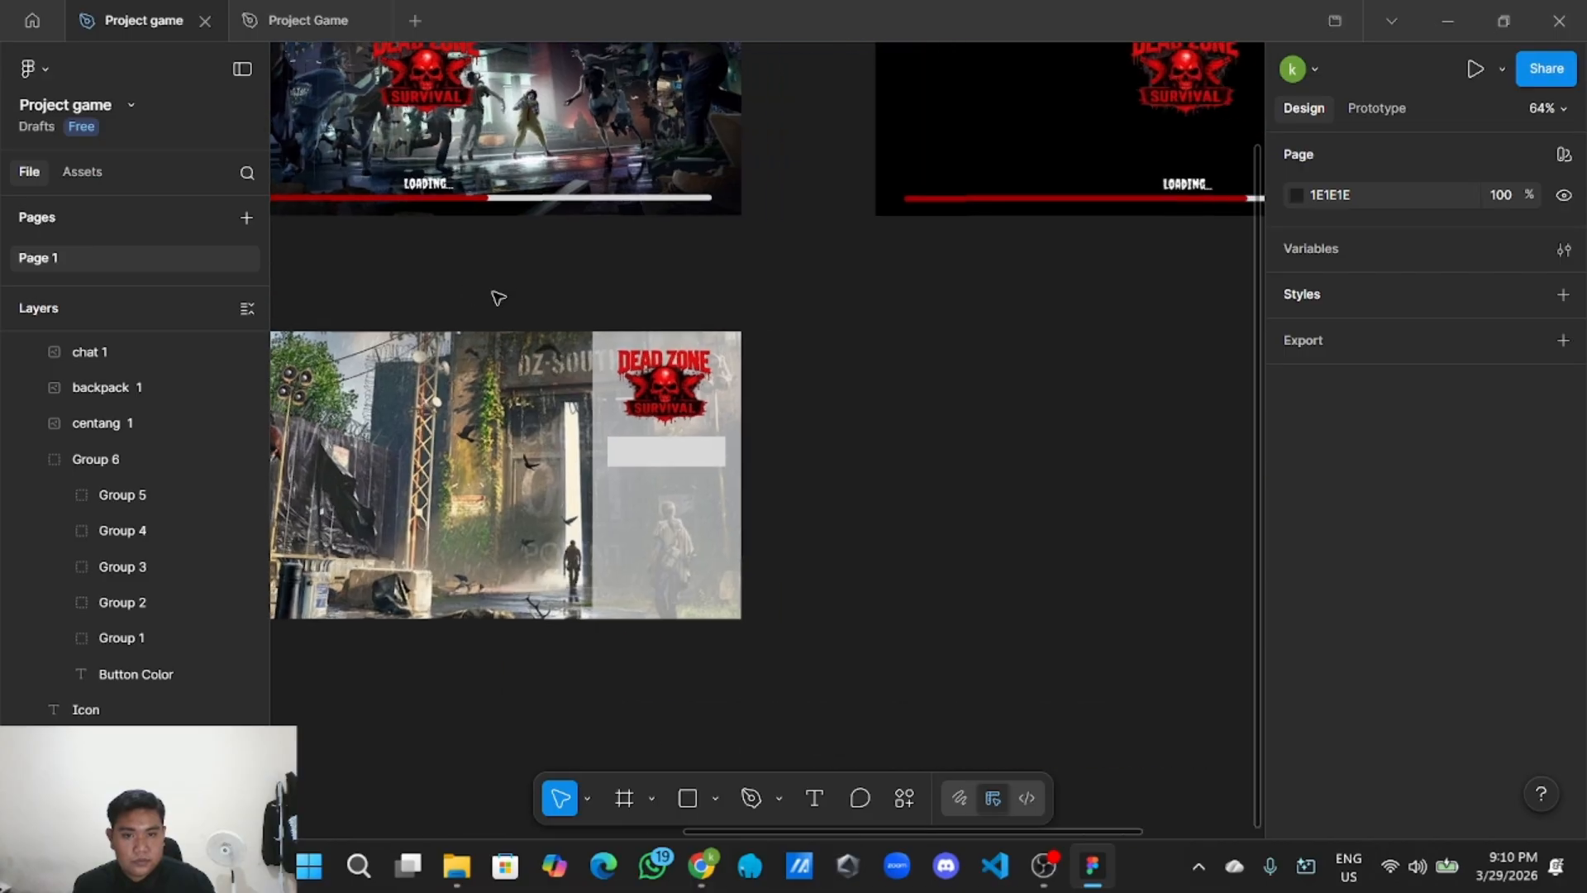
{"action": "left_click", "coordinate": [724, 504]}
{"action": "scroll", "coordinate": [1447, 695], "scroll_direction": "down", "scroll_amount": 3}
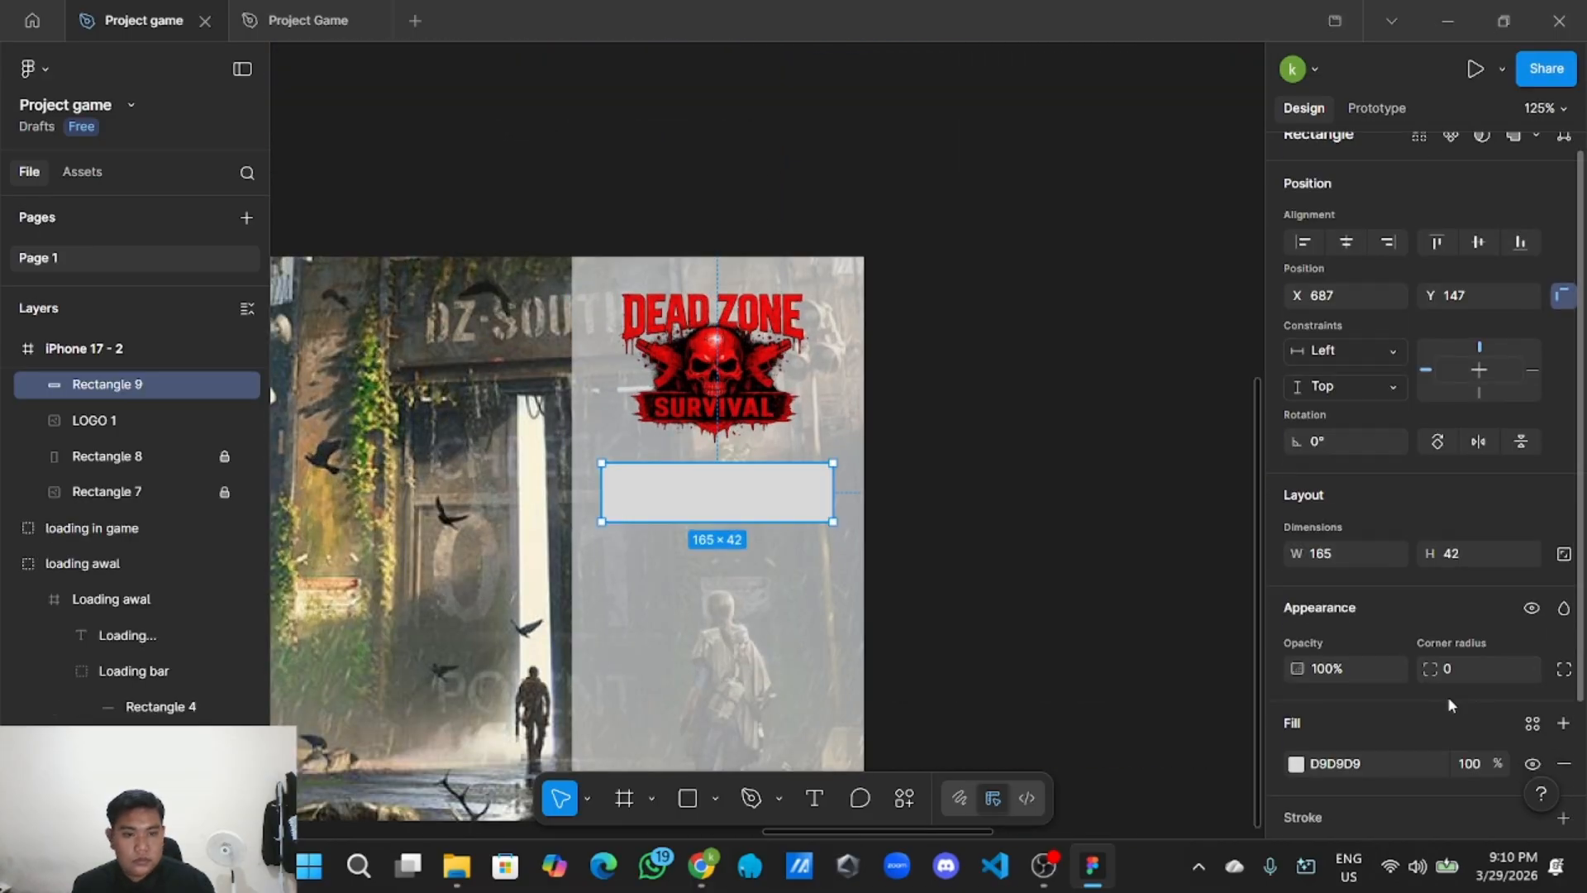
{"action": "left_click", "coordinate": [1405, 614]}
{"action": "type", "text": "0C8814"}
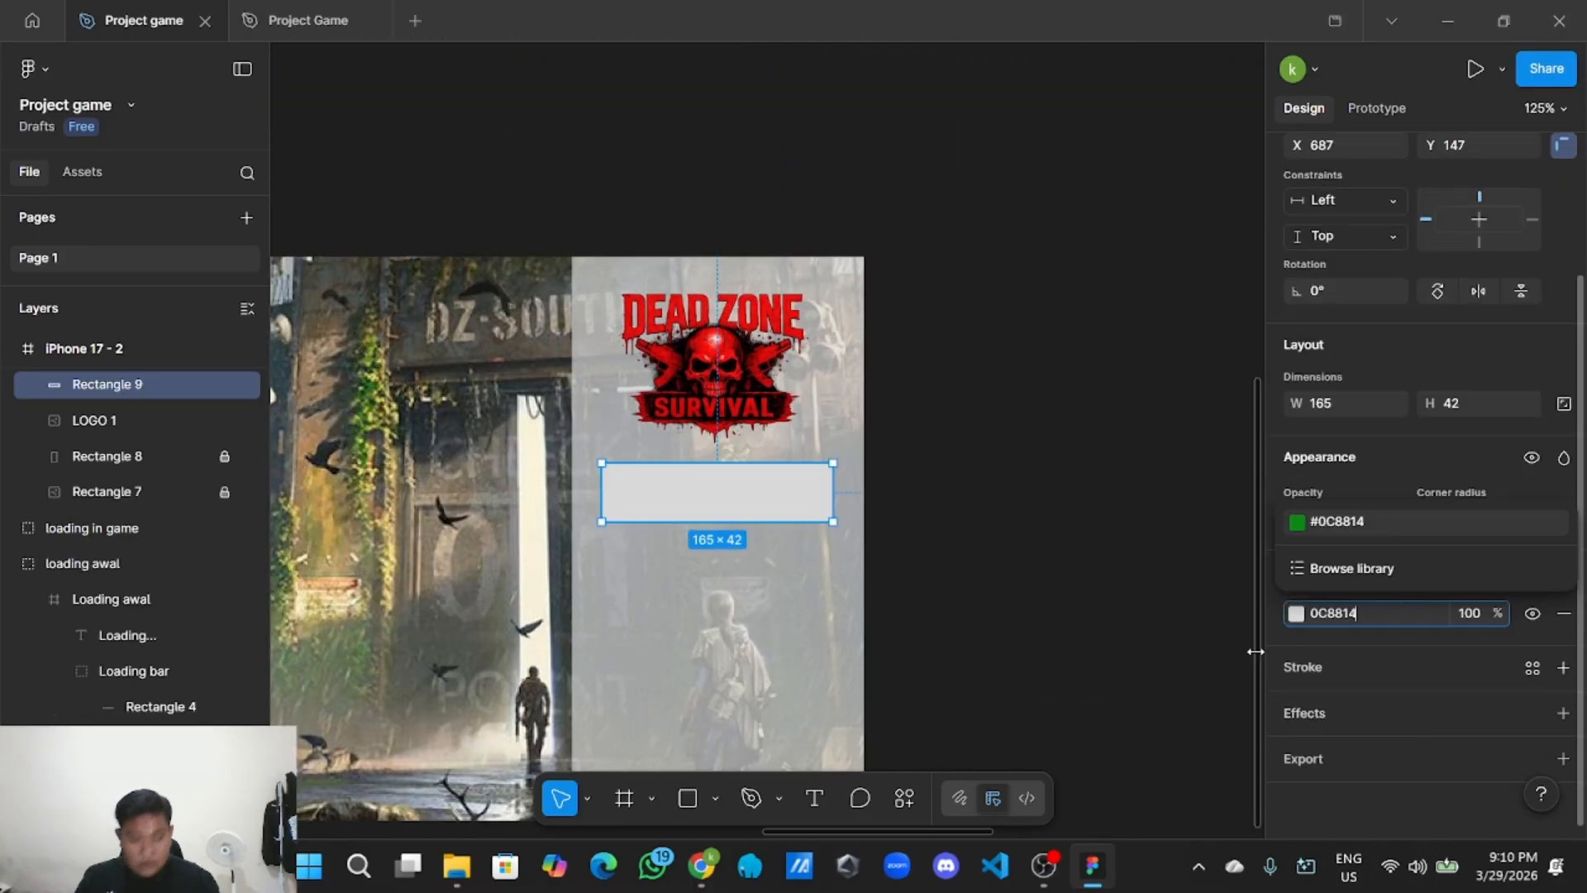
{"action": "left_click", "coordinate": [1052, 616]}
Give the green rectangle a corner radius of 4.
{"action": "left_click", "coordinate": [757, 488]}
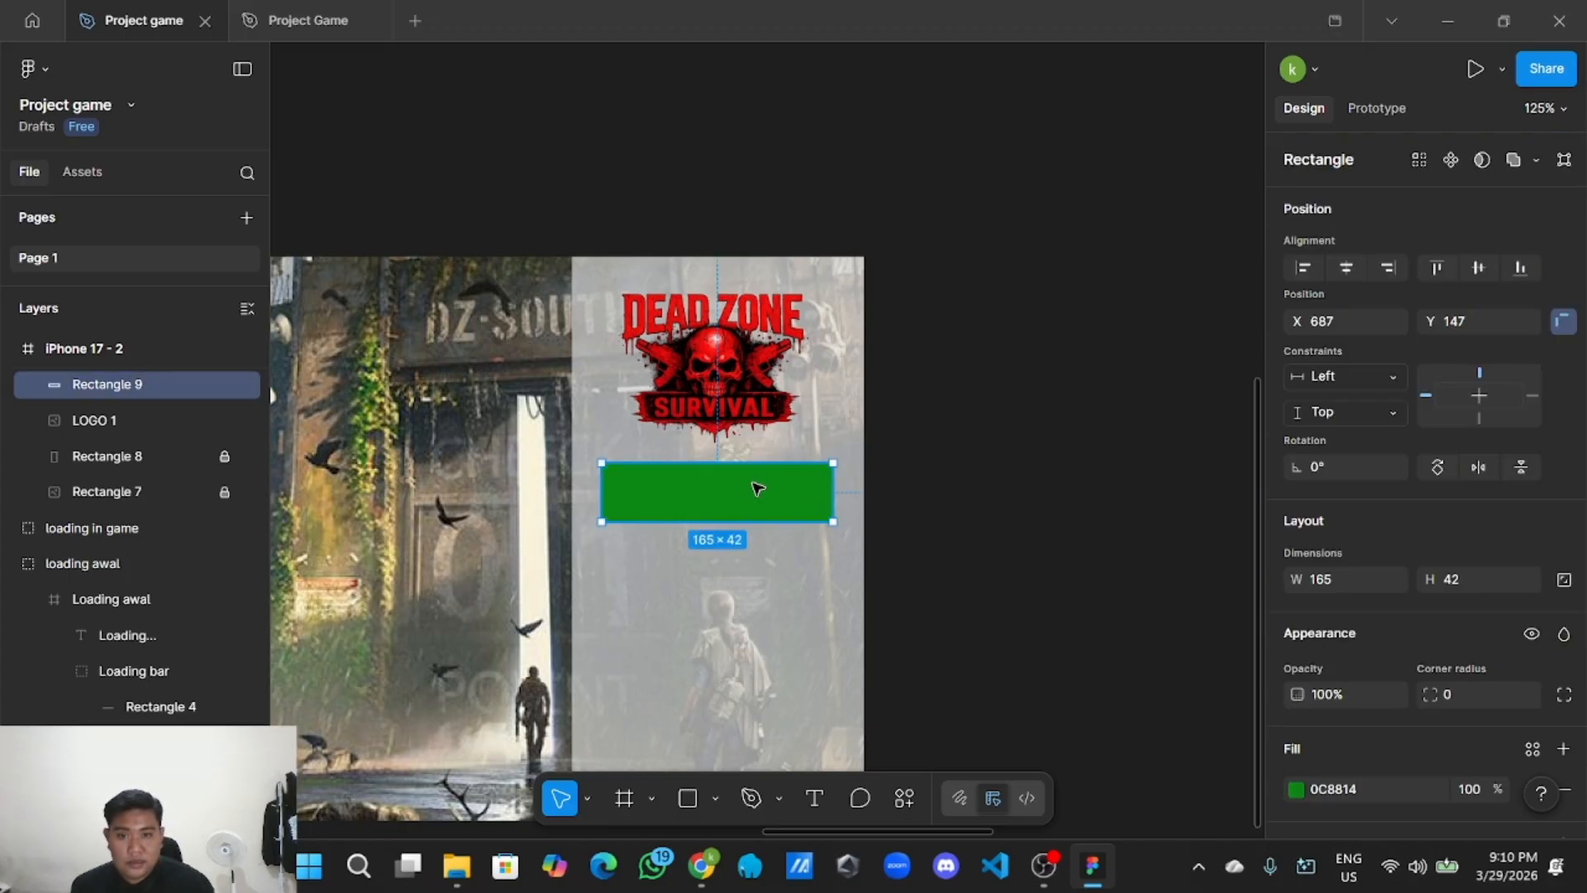
{"action": "left_click", "coordinate": [1002, 516]}
{"action": "scroll", "coordinate": [951, 503], "scroll_direction": "up", "scroll_amount": 3}
{"action": "scroll", "coordinate": [1025, 475], "scroll_direction": "left", "scroll_amount": 3}
{"action": "left_click", "coordinate": [945, 454]}
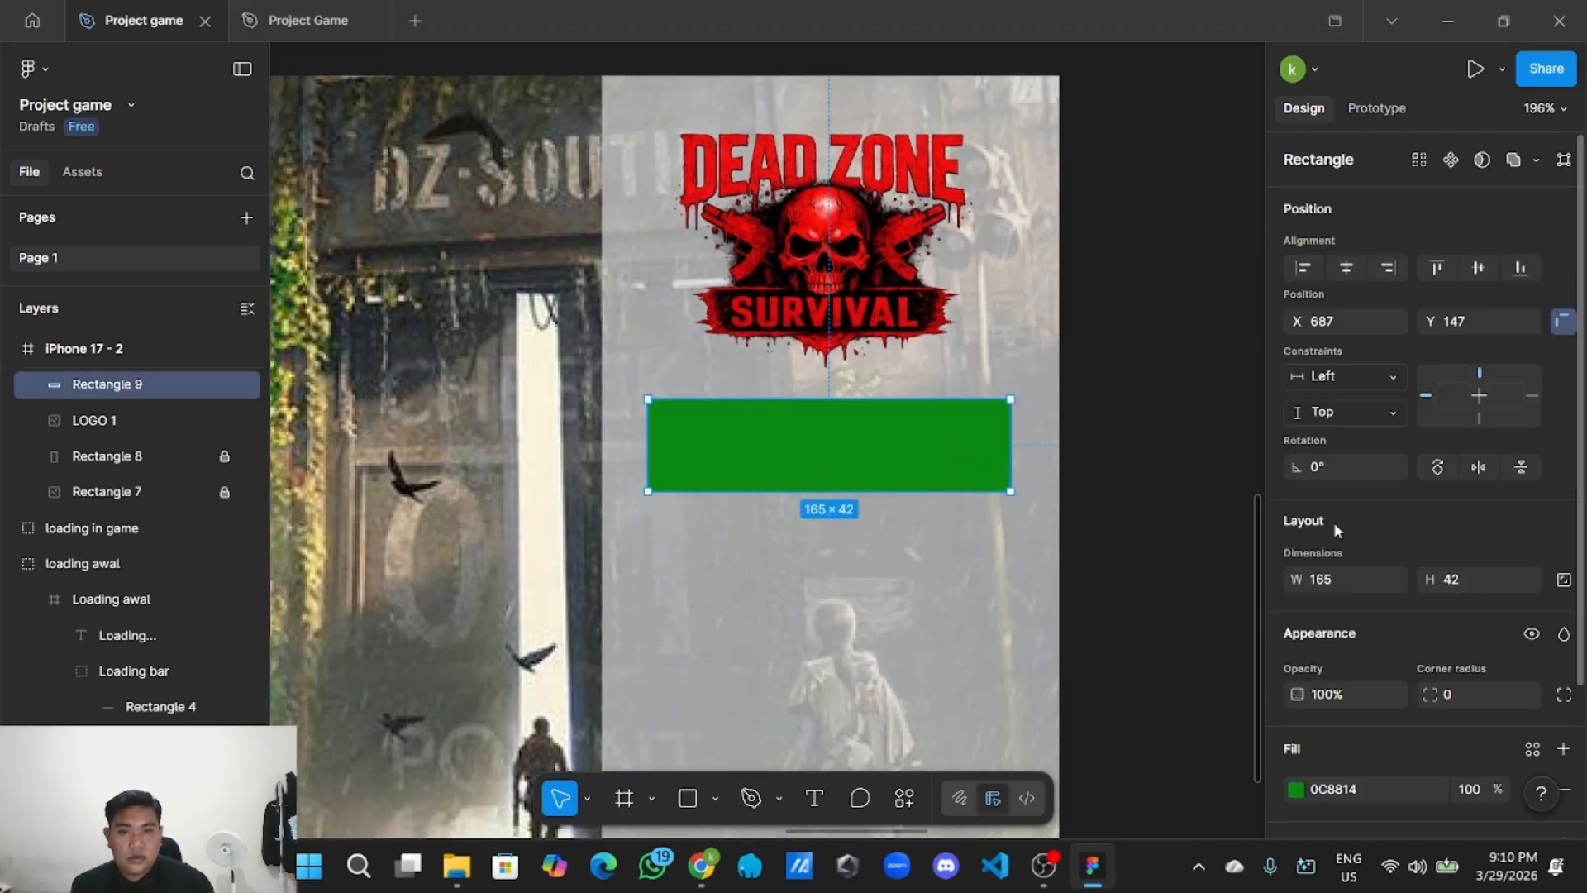
{"action": "scroll", "coordinate": [1430, 550], "scroll_direction": "down", "scroll_amount": 3}
{"action": "left_click", "coordinate": [1023, 468]}
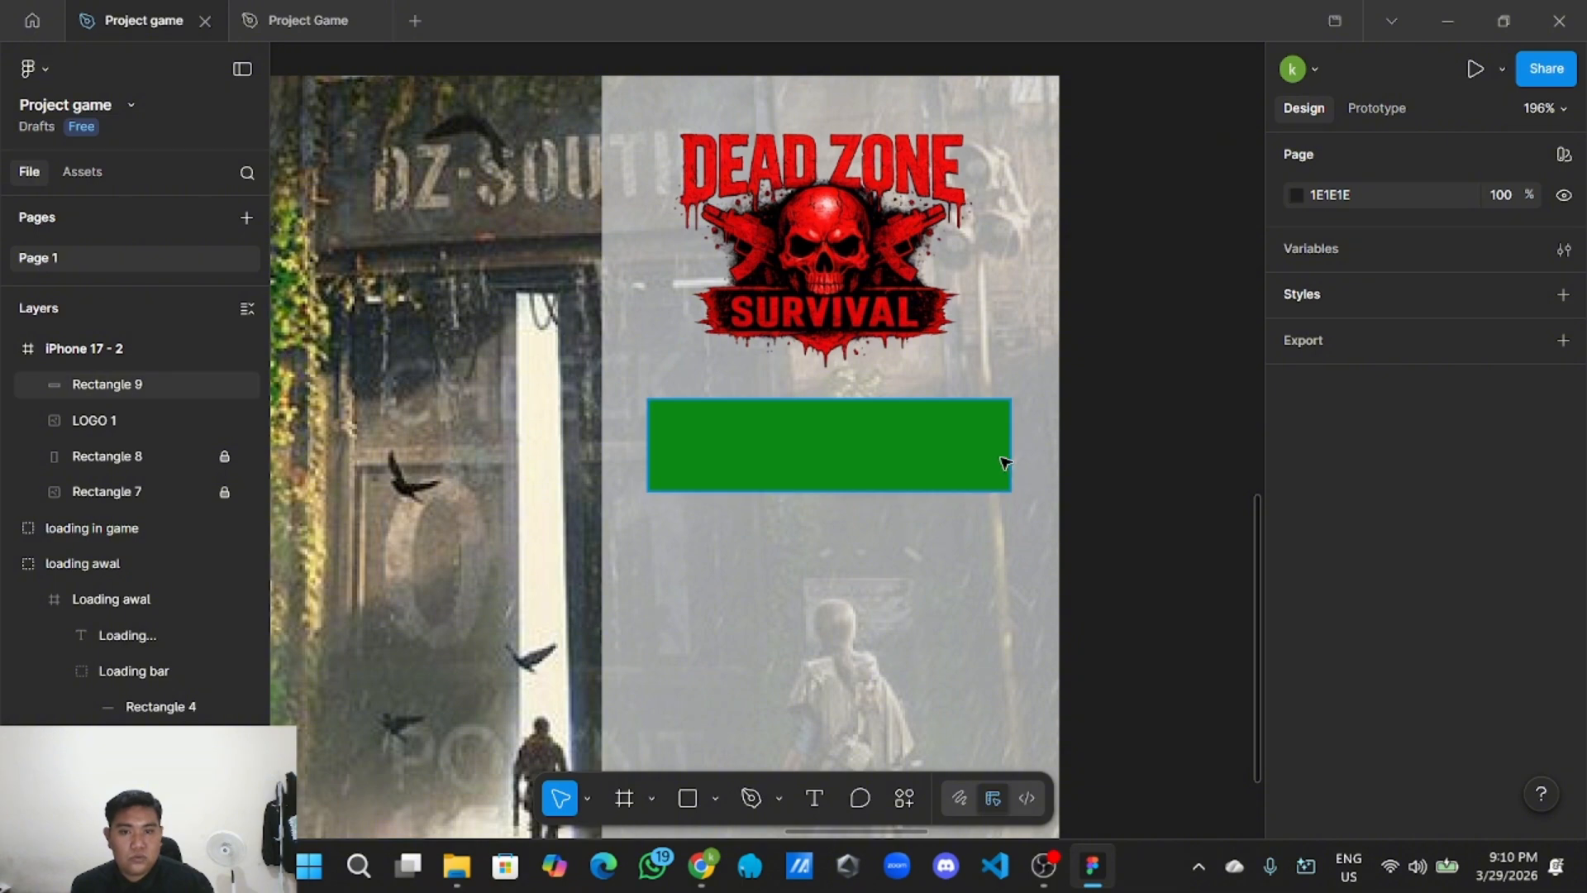
{"action": "left_click", "coordinate": [1005, 461]}
{"action": "left_click", "coordinate": [1152, 457]}
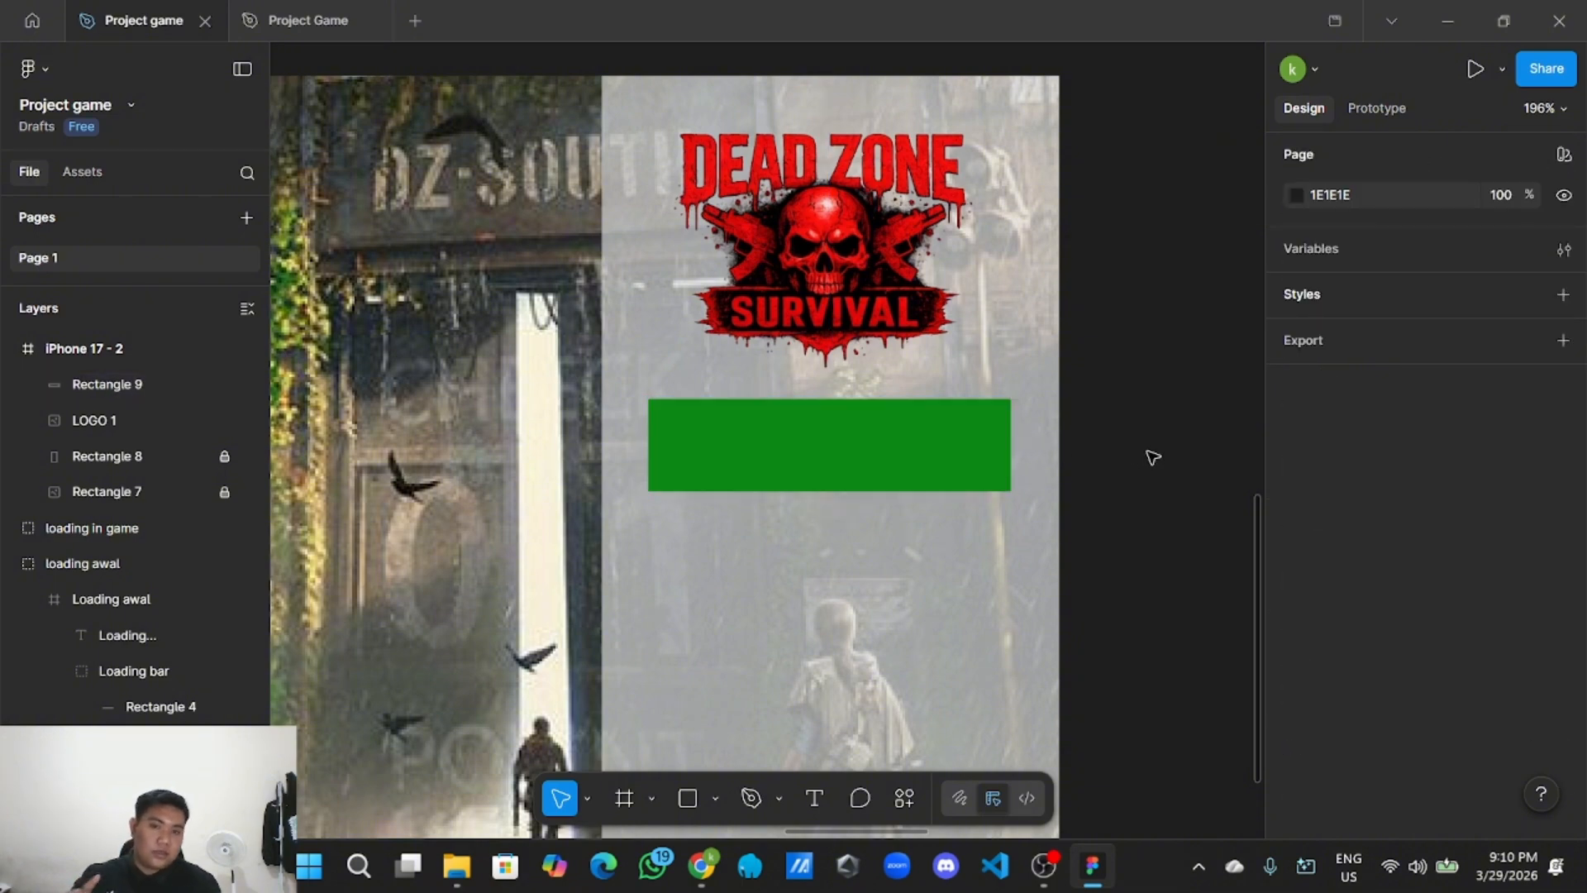
{"action": "left_click", "coordinate": [860, 402]}
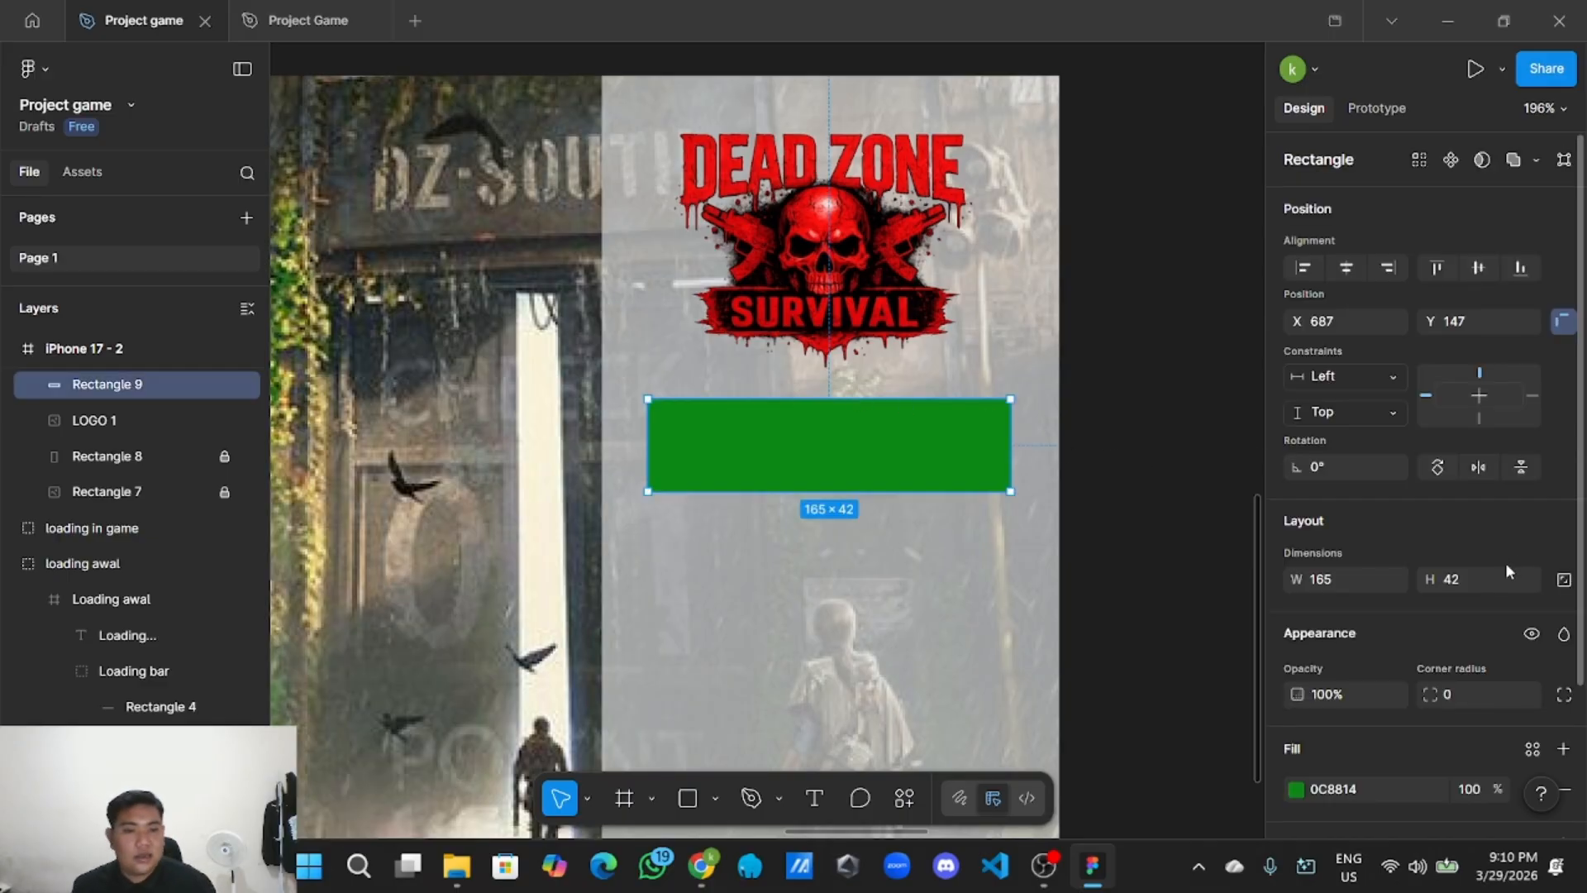
{"action": "scroll", "coordinate": [1488, 562], "scroll_direction": "down", "scroll_amount": 2}
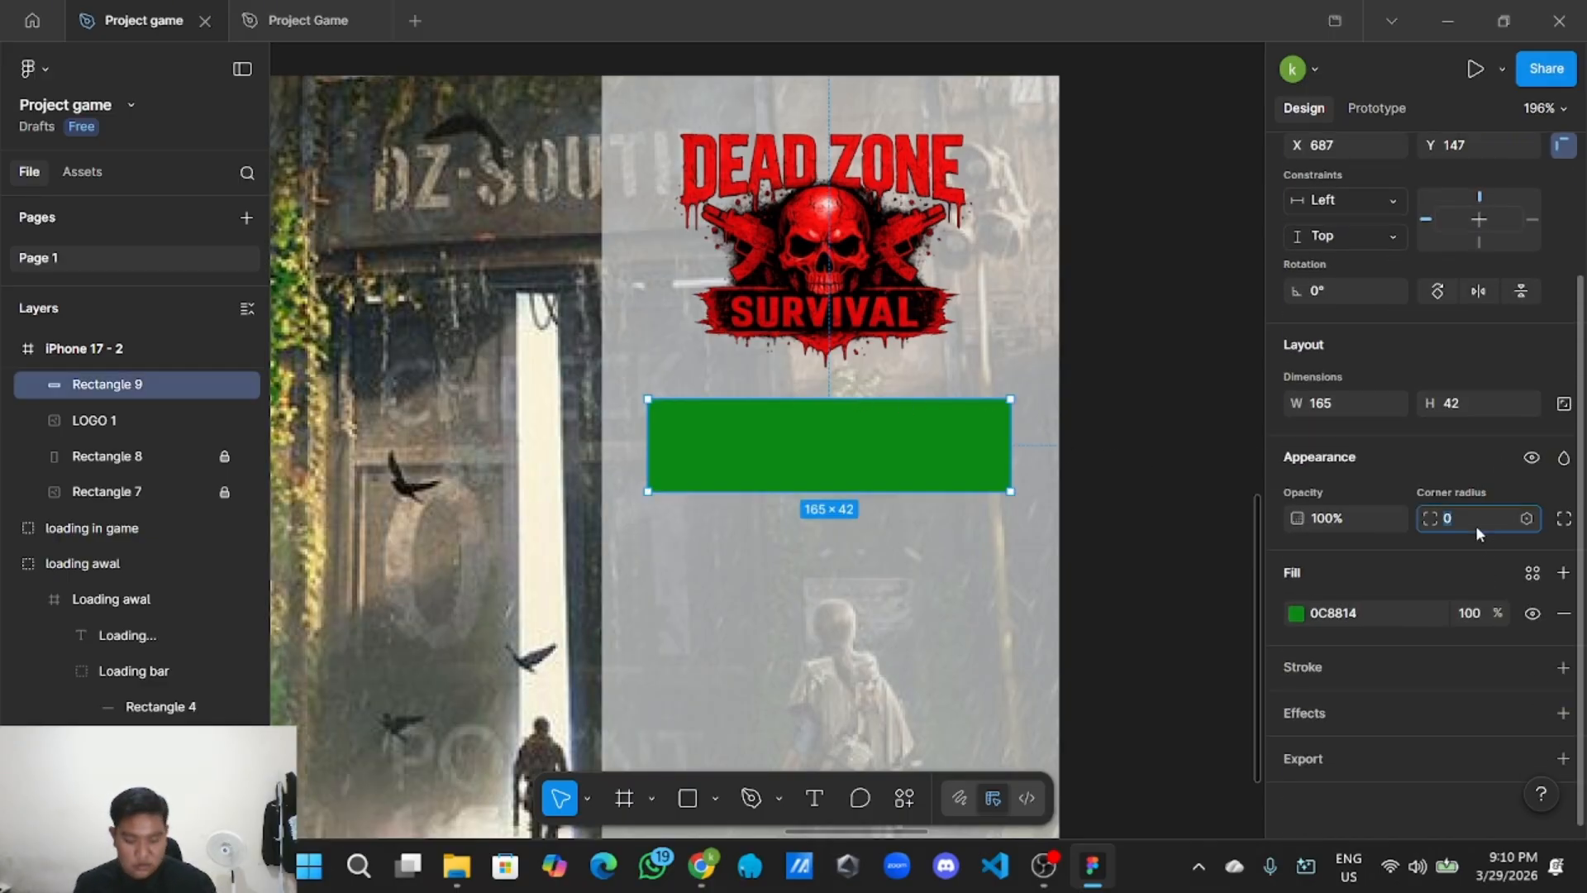
{"action": "left_click", "coordinate": [1479, 533]}
{"action": "type", "text": "4"}
{"action": "left_click", "coordinate": [1235, 570]}
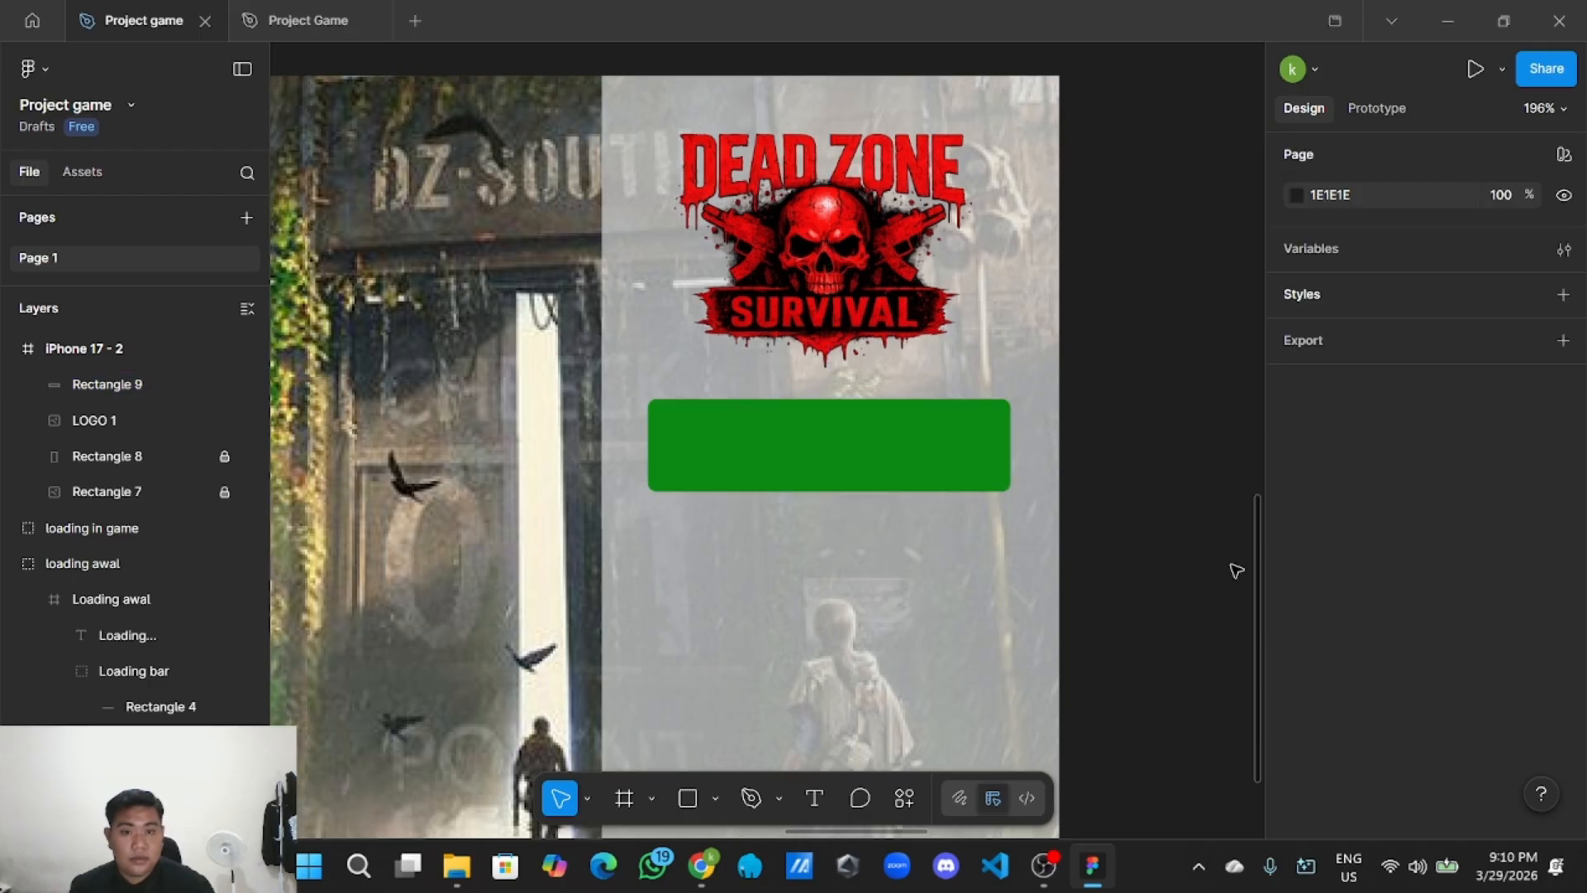
Add a white FFFFFF stroke at 39% opacity to the green rectangle.
{"action": "left_click", "coordinate": [1004, 461]}
{"action": "scroll", "coordinate": [1371, 618], "scroll_direction": "down", "scroll_amount": 3}
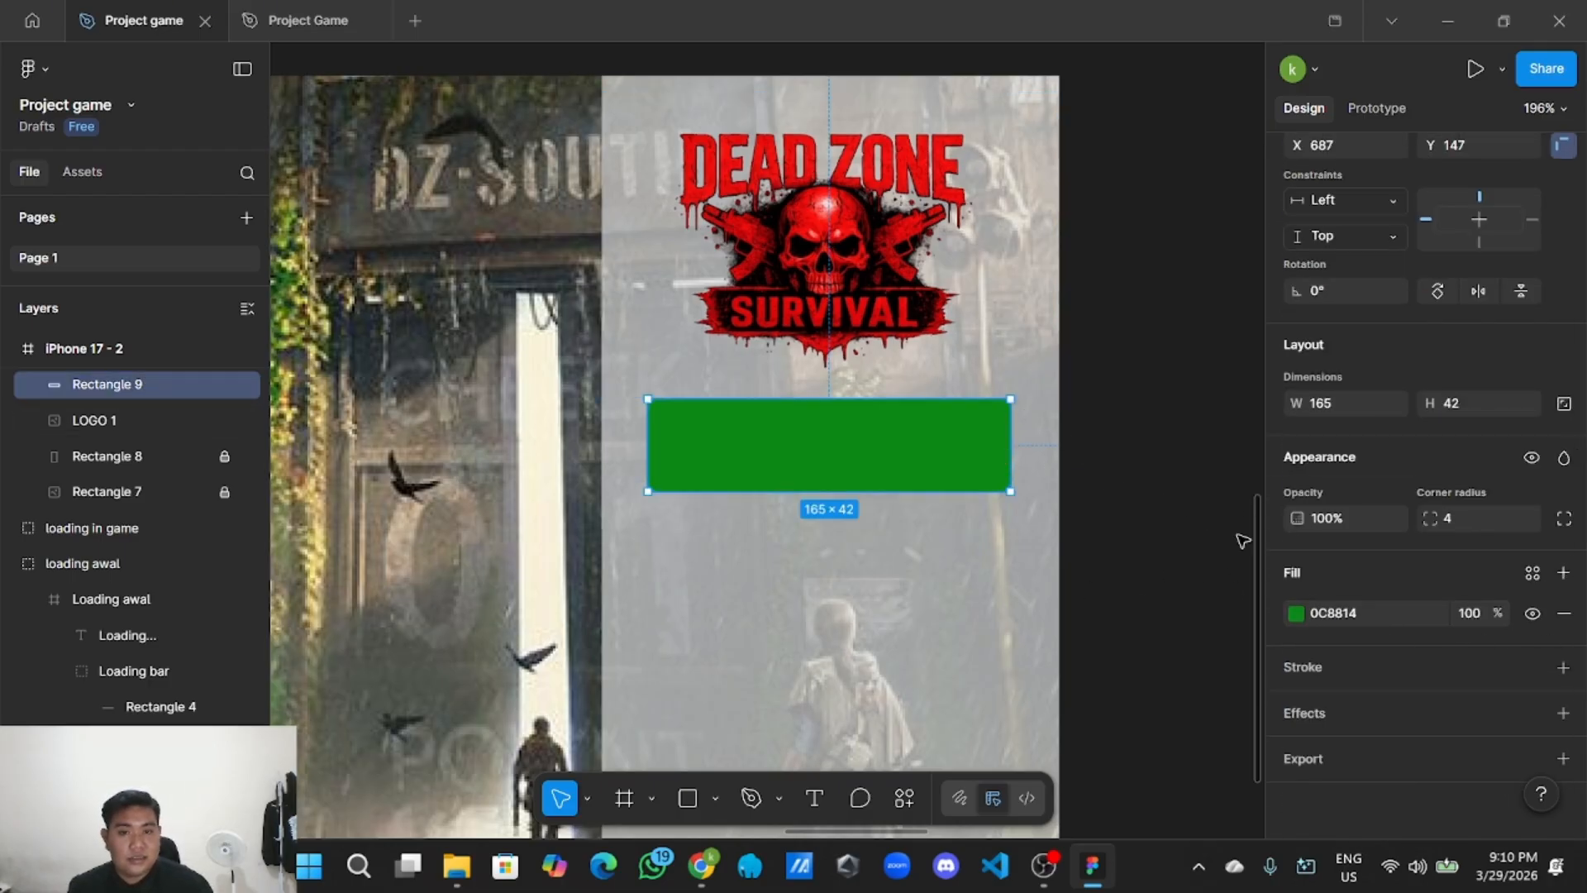
{"action": "left_click", "coordinate": [1562, 667]}
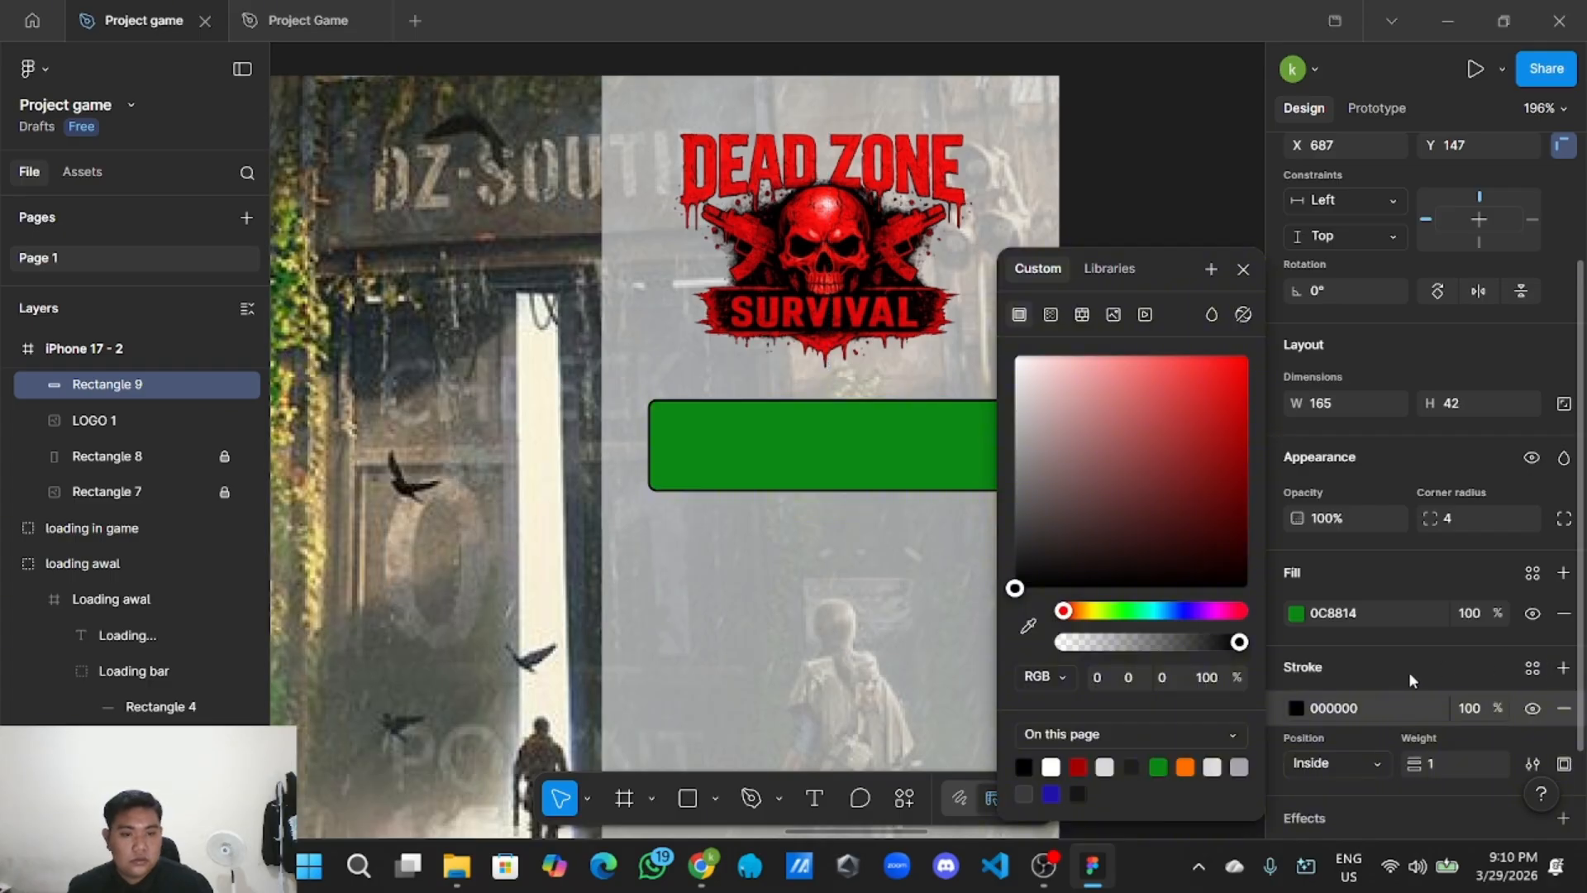
{"action": "left_click_drag", "start_coordinate": [1063, 519], "coordinate": [1015, 355]}
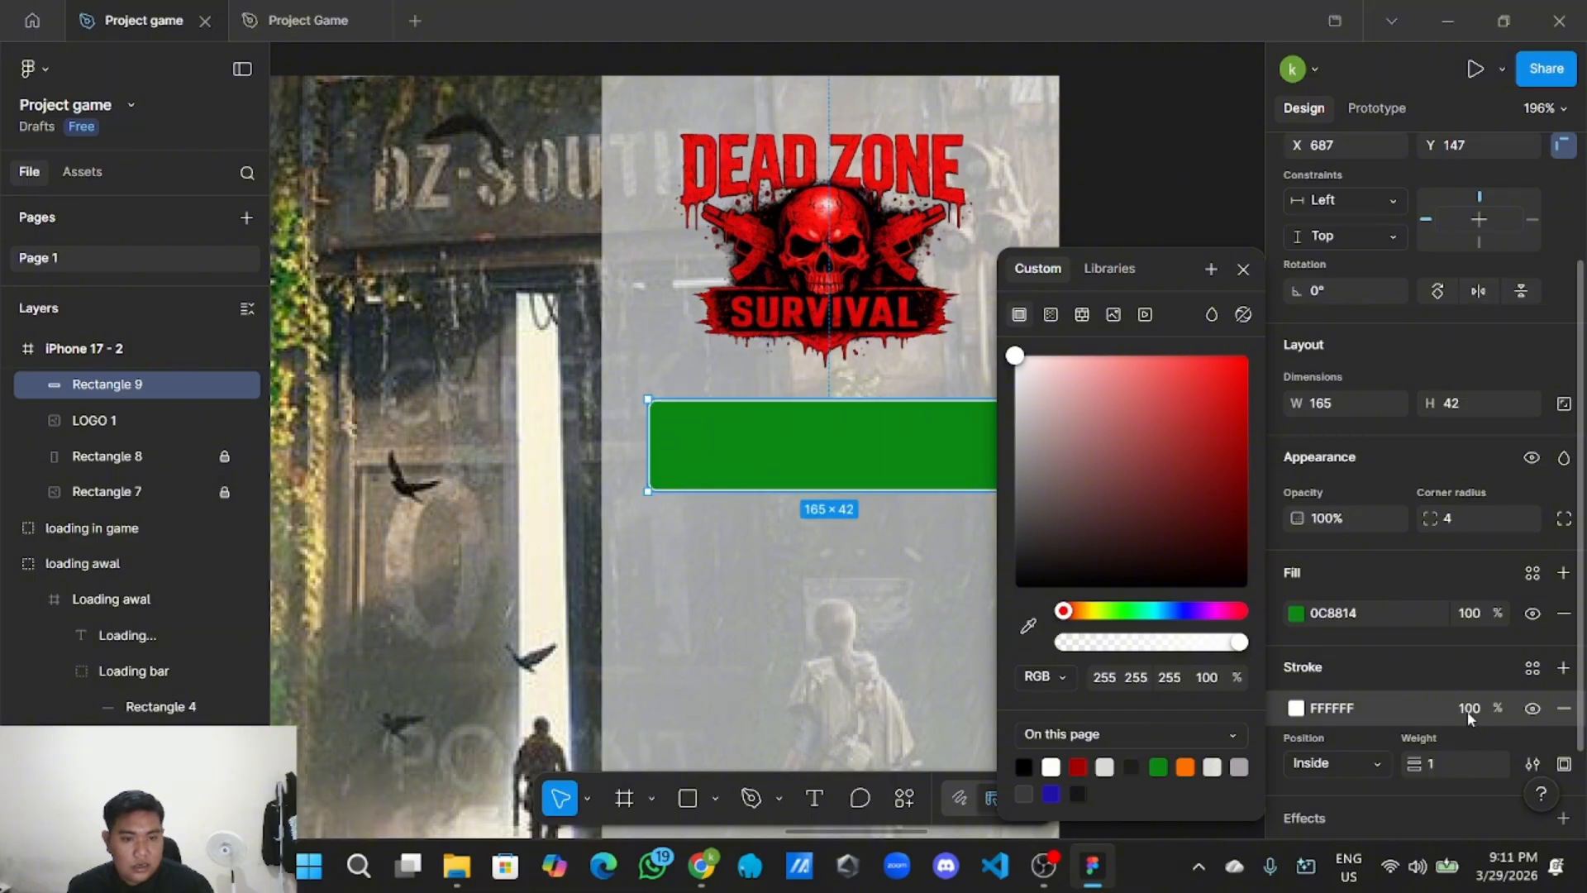
{"action": "left_click", "coordinate": [1474, 712]}
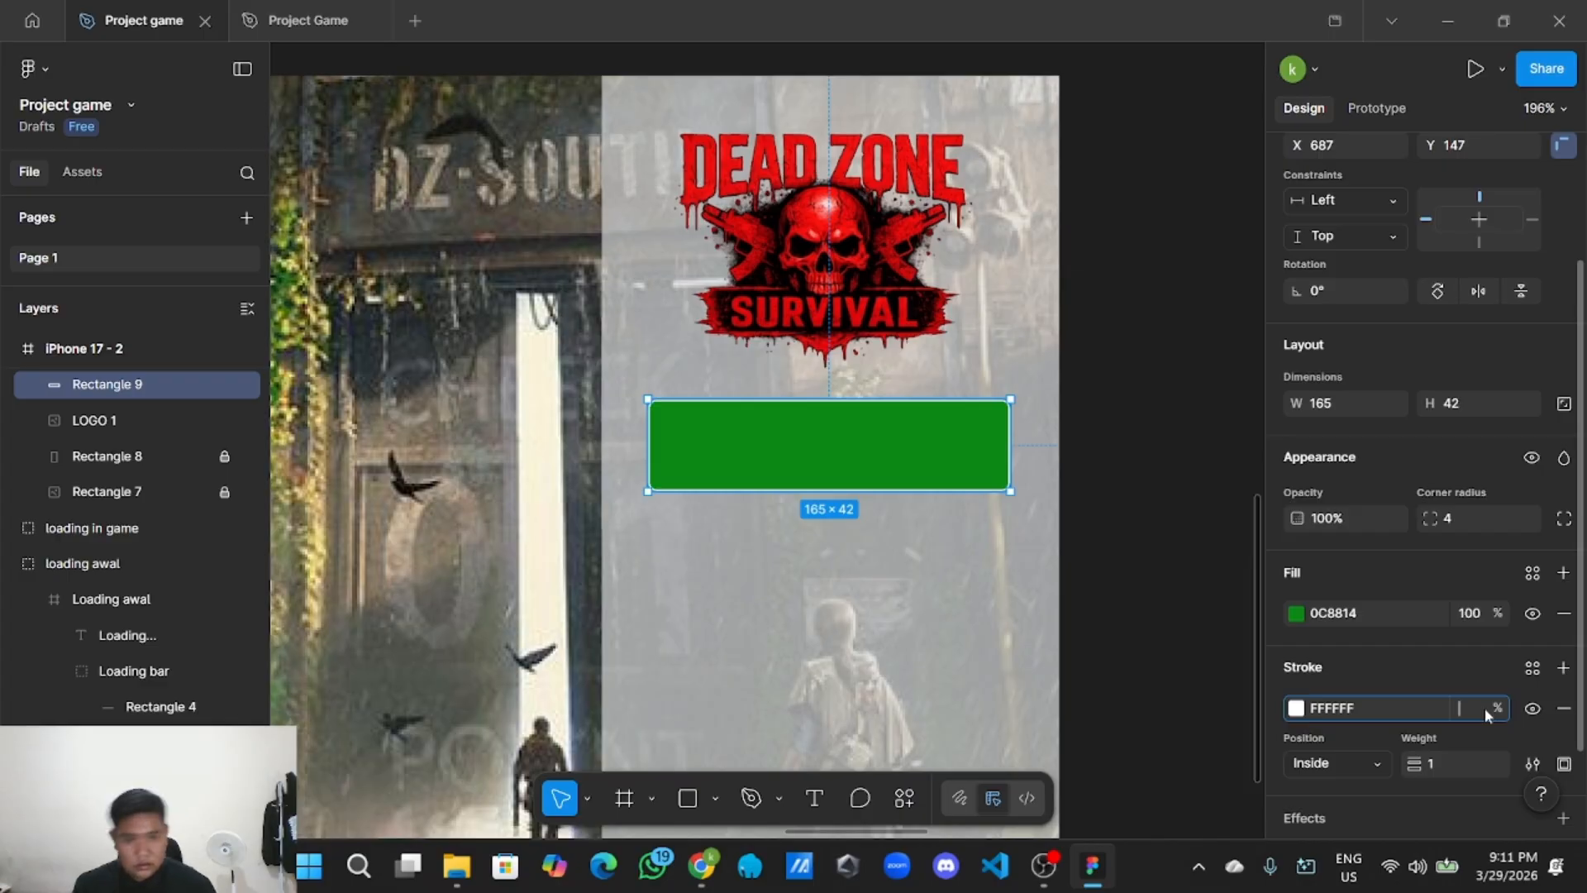
{"action": "type", "text": "39"}
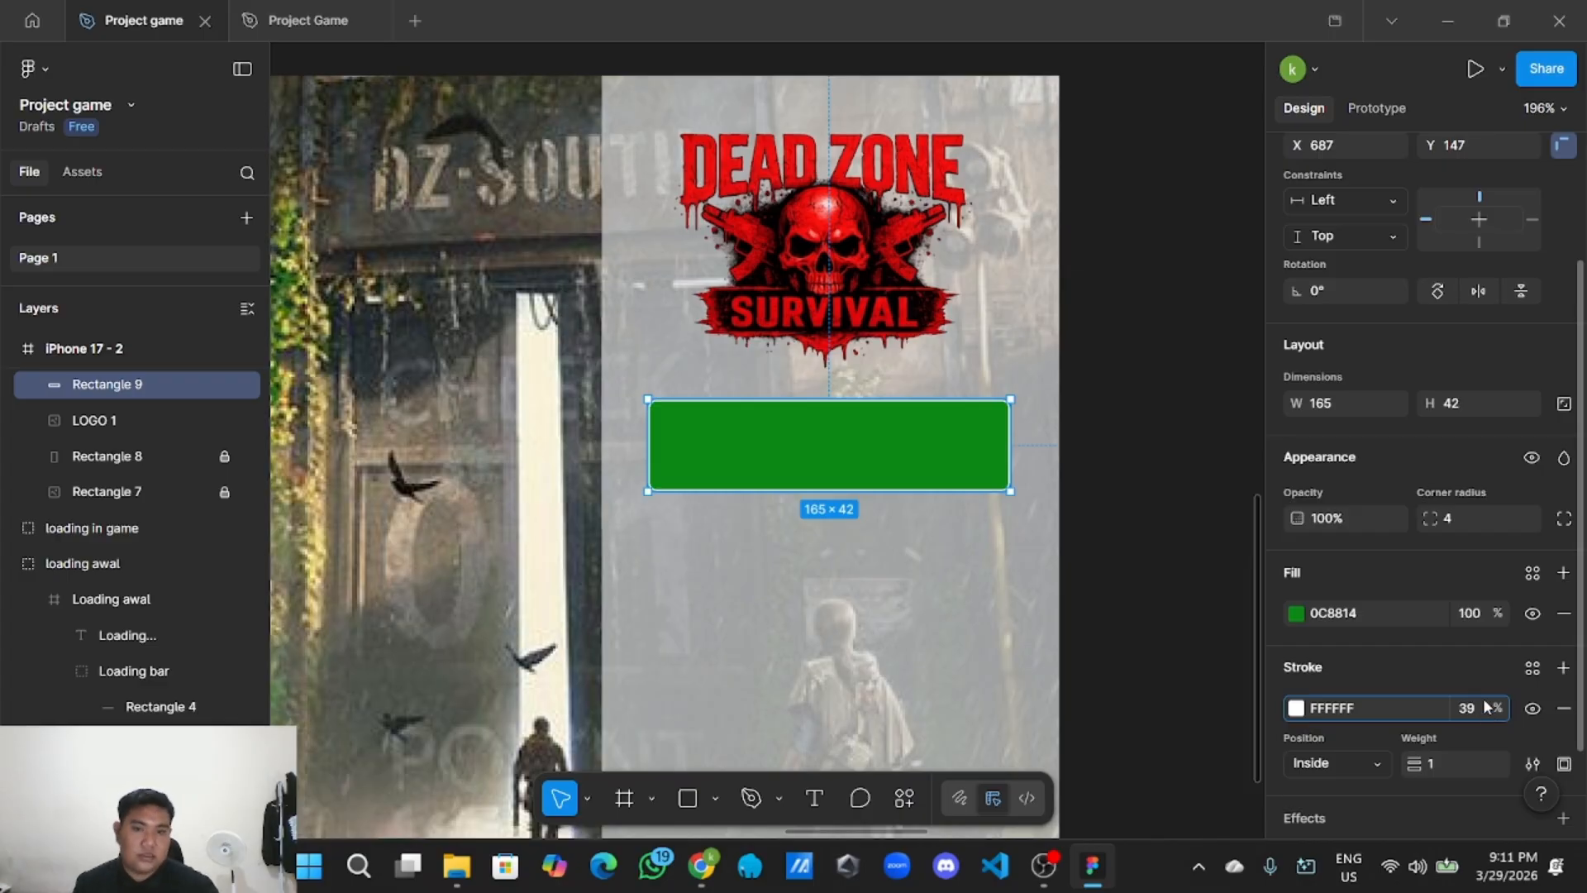
{"action": "left_click", "coordinate": [1179, 529]}
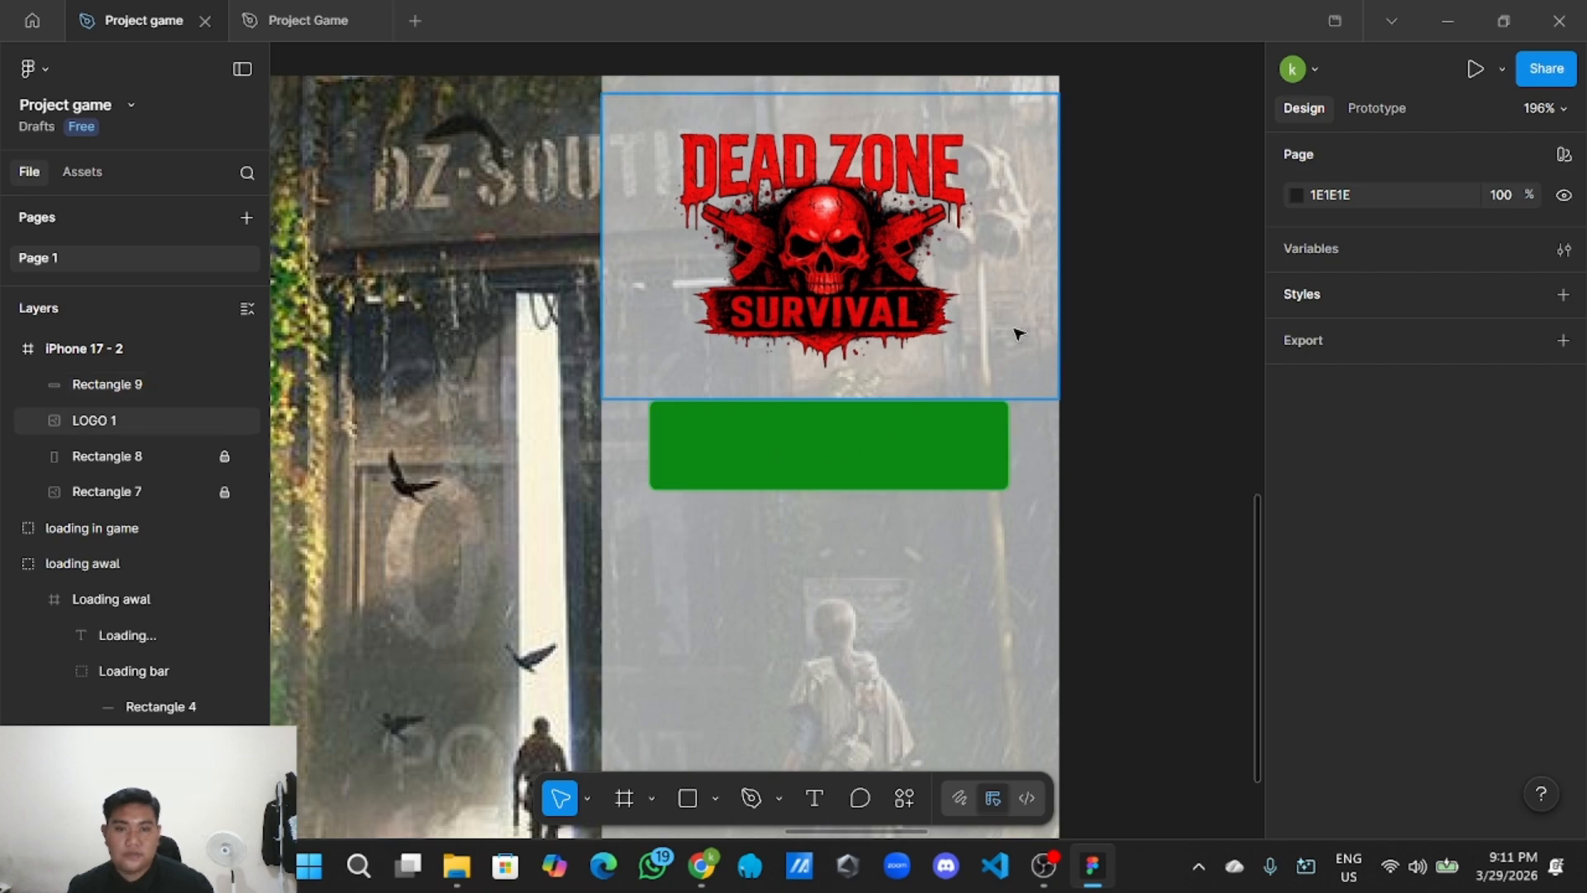
{"action": "left_click", "coordinate": [941, 464]}
{"action": "left_click", "coordinate": [1118, 451]}
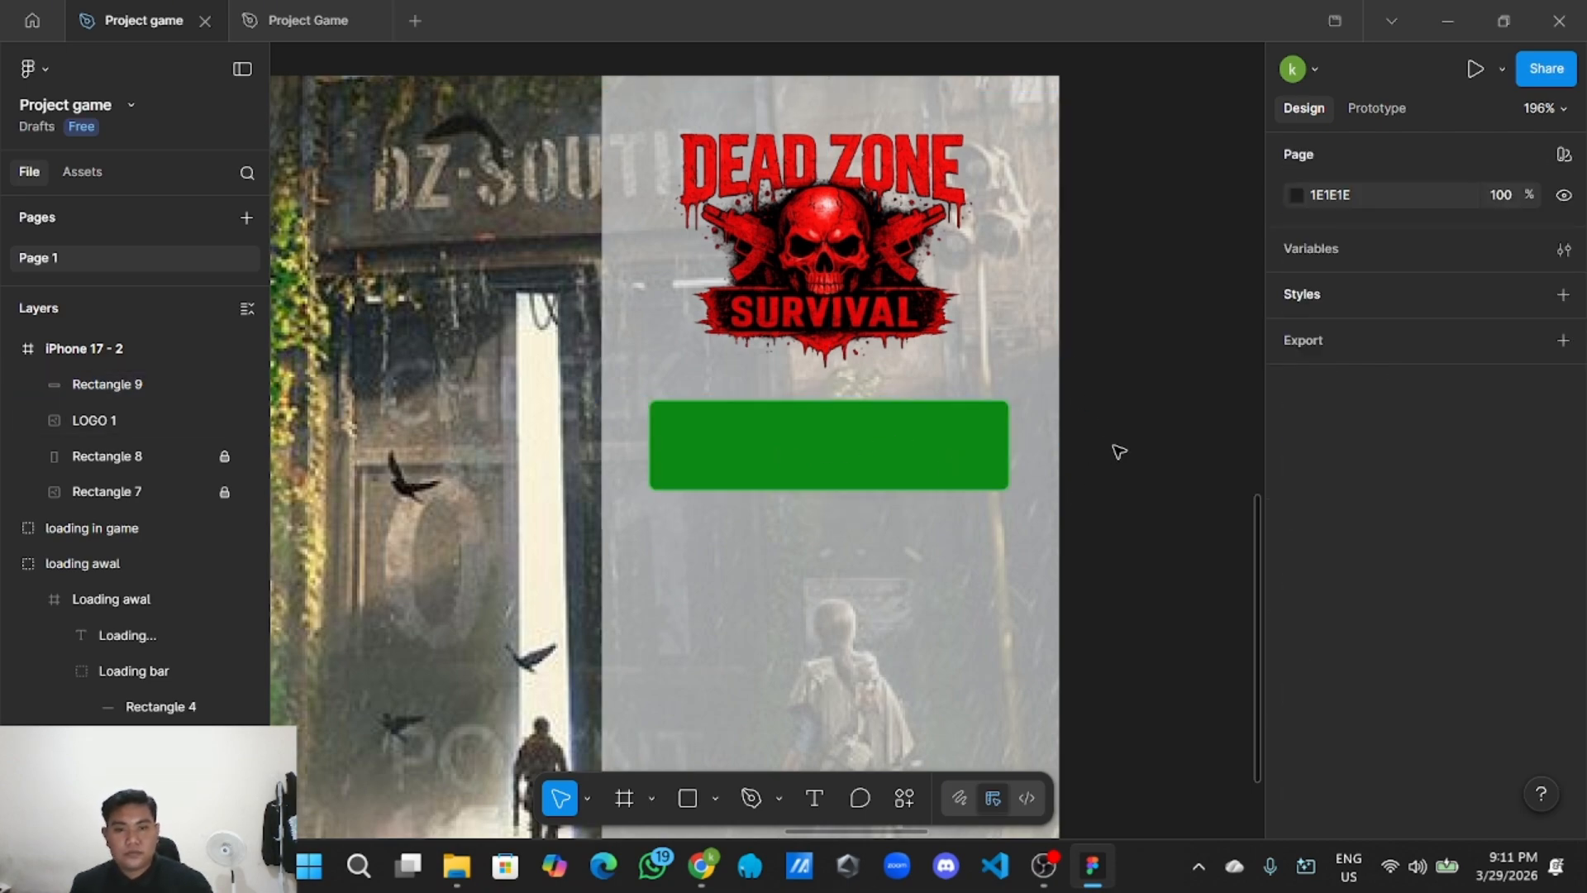
{"action": "scroll", "coordinate": [1118, 473], "scroll_direction": "down", "scroll_amount": 4}
Create a text layer reading 'Login' on the canvas beside the frame.
{"action": "left_click_drag", "start_coordinate": [1146, 509], "coordinate": [1126, 509]}
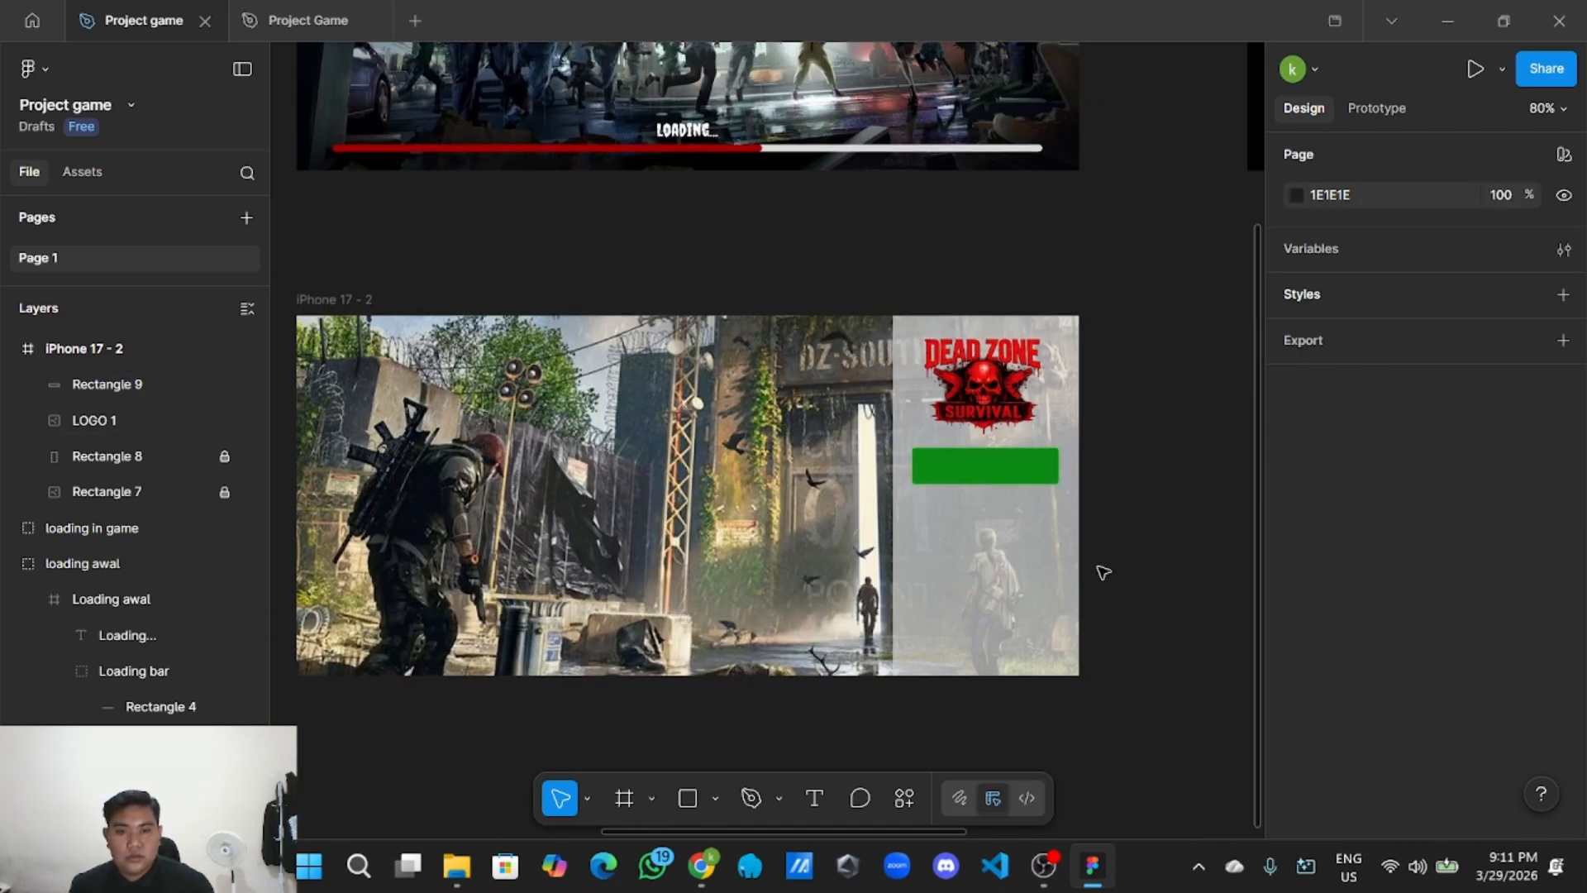
{"action": "left_click_drag", "start_coordinate": [1132, 576], "coordinate": [1007, 576]}
{"action": "scroll", "coordinate": [1006, 577], "scroll_direction": "up", "scroll_amount": 3}
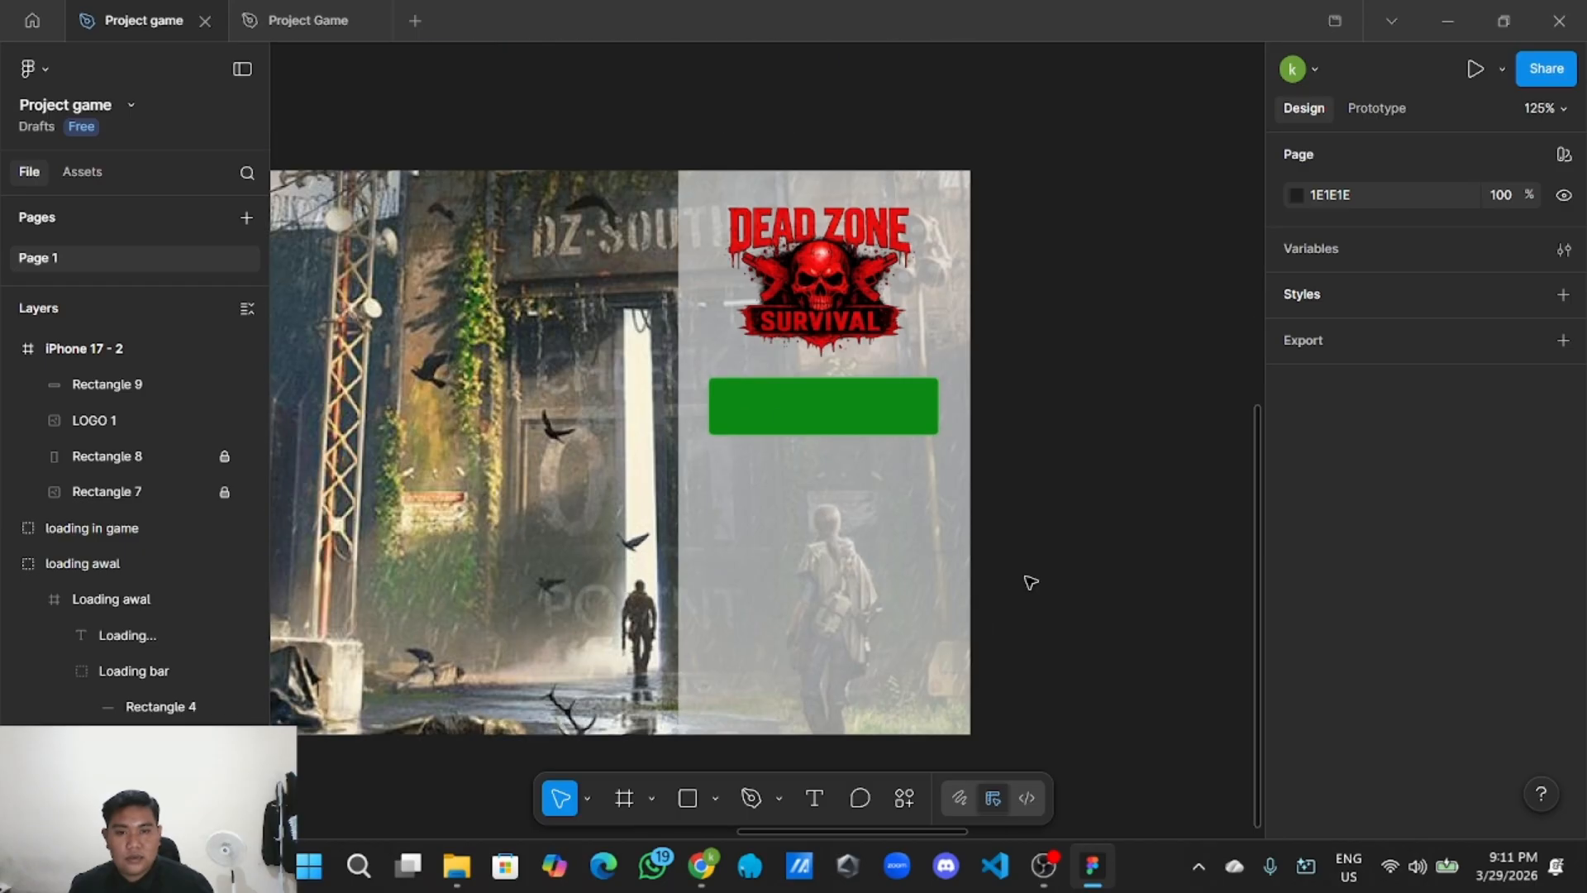
{"action": "left_click", "coordinate": [814, 797]}
{"action": "left_click", "coordinate": [1078, 428]}
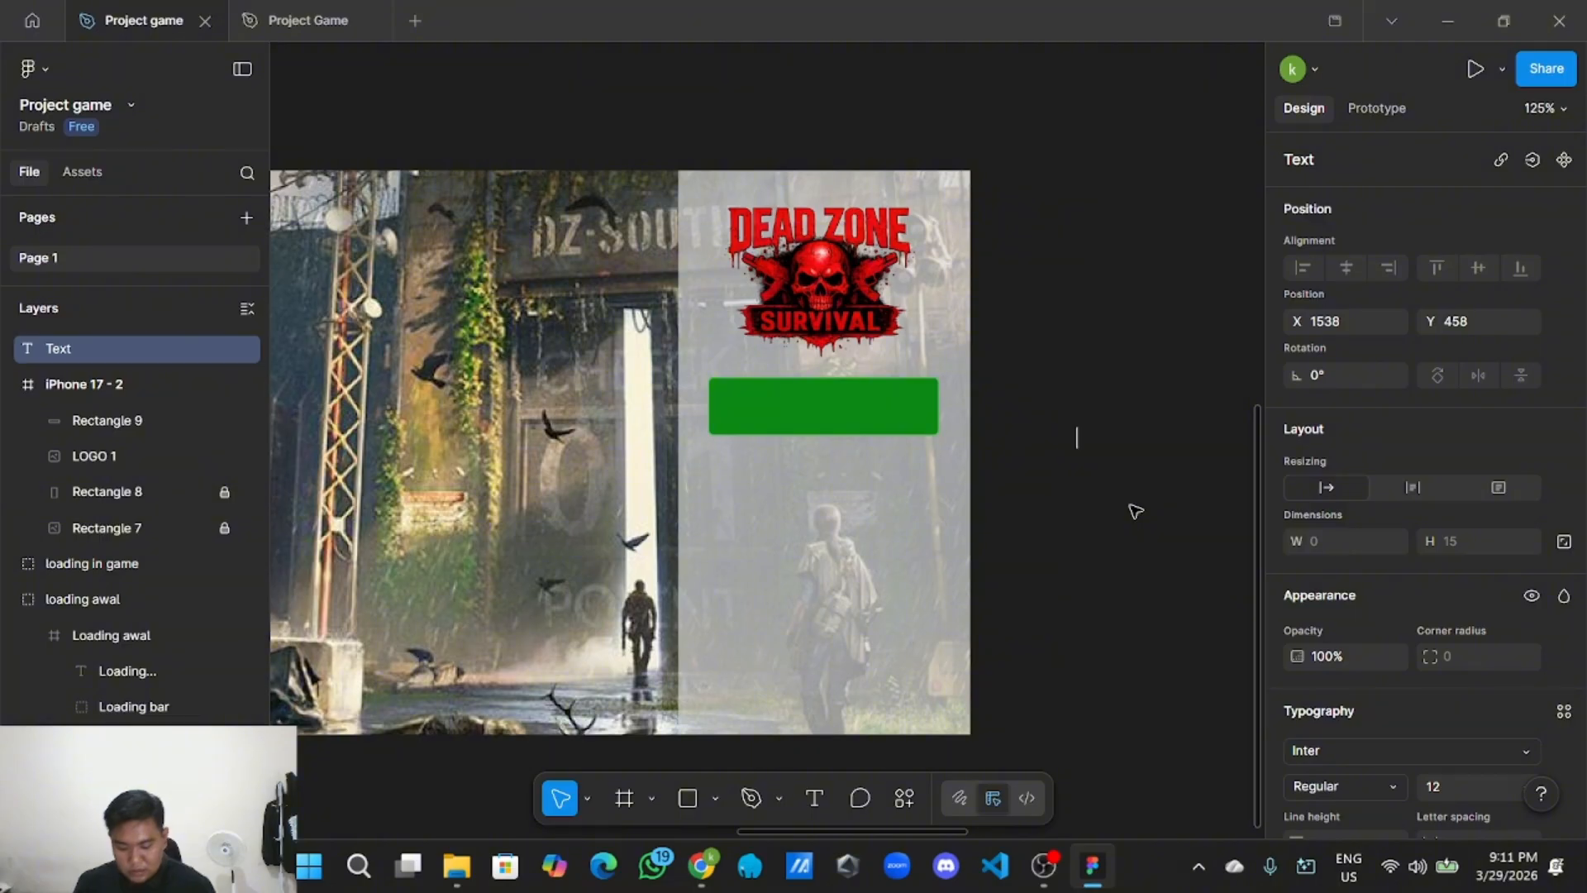
{"action": "type", "text": "Login"}
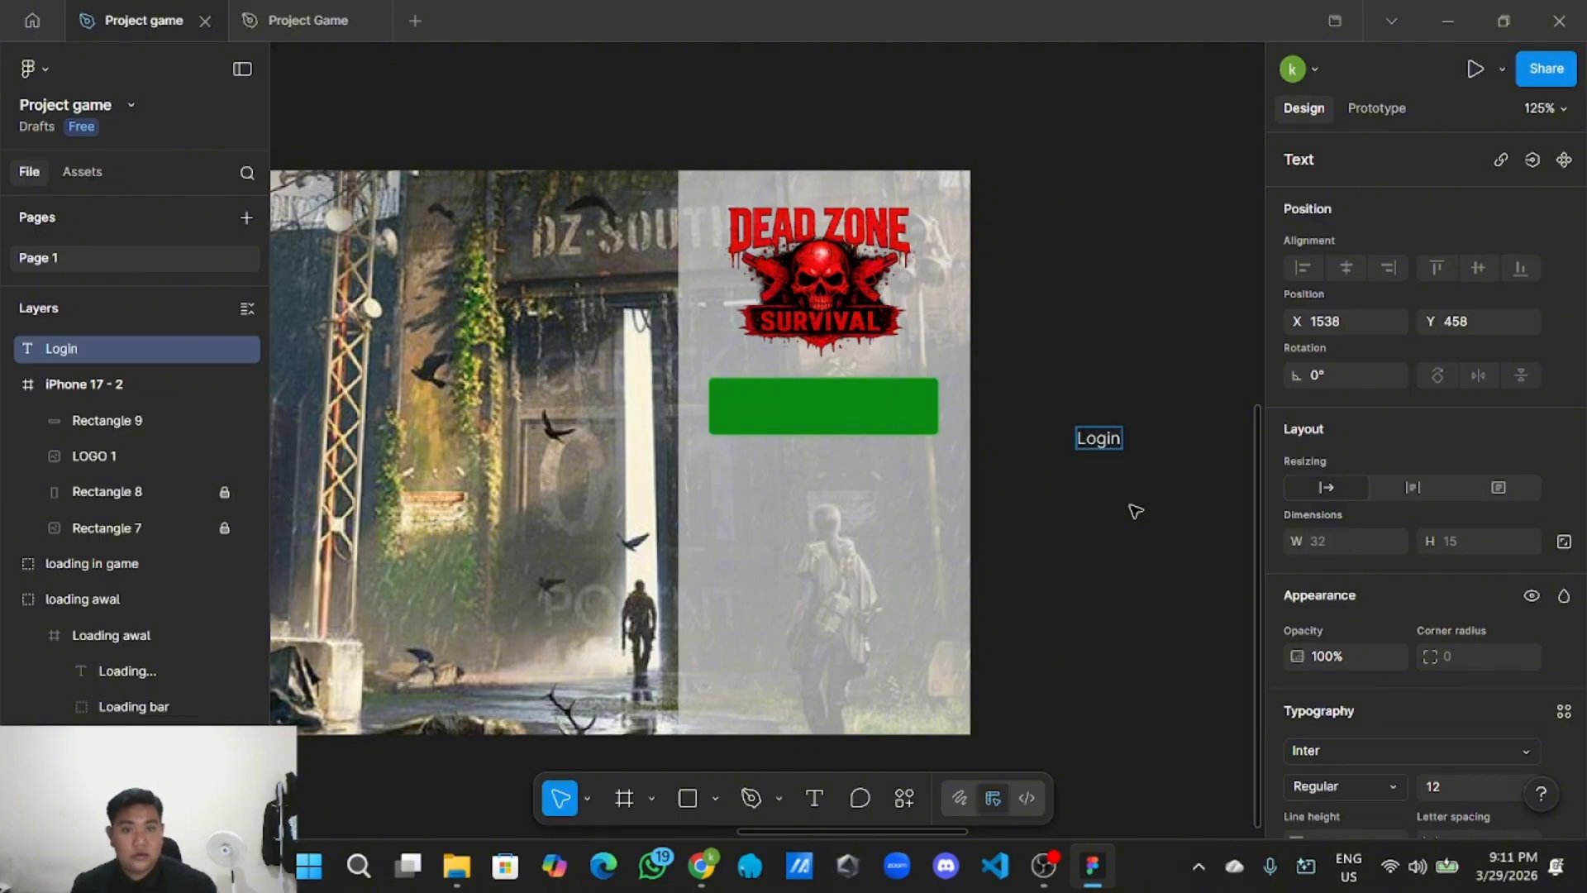
{"action": "key", "text": "Escape"}
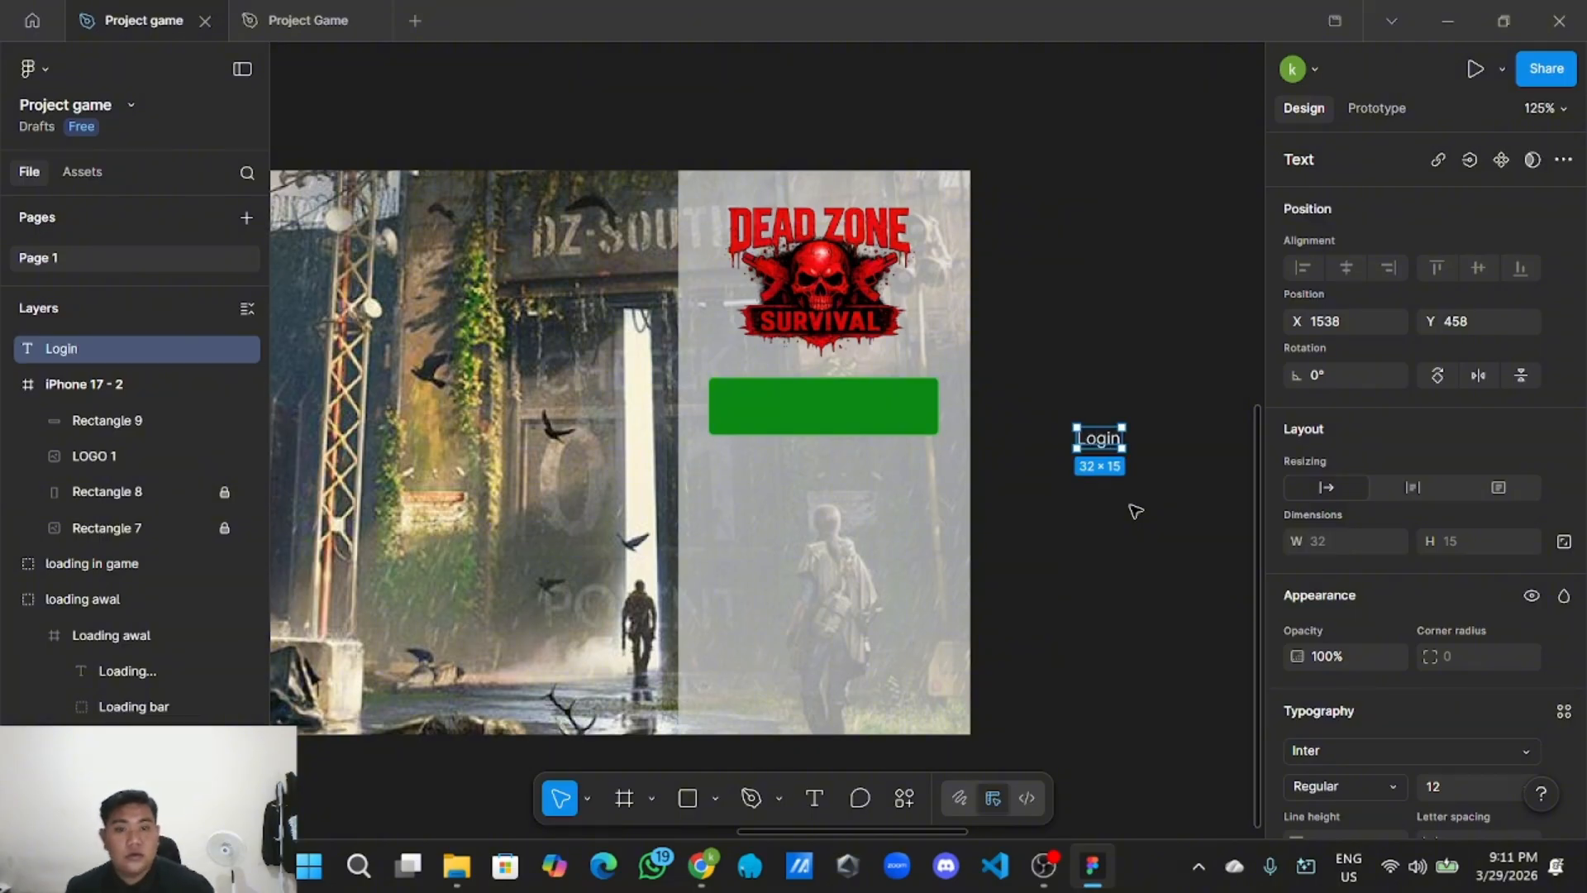
{"action": "key", "text": "Escape"}
Restyle the Login text in Bebas Neue at font size 20.
{"action": "scroll", "coordinate": [1124, 517], "scroll_direction": "down", "scroll_amount": 8}
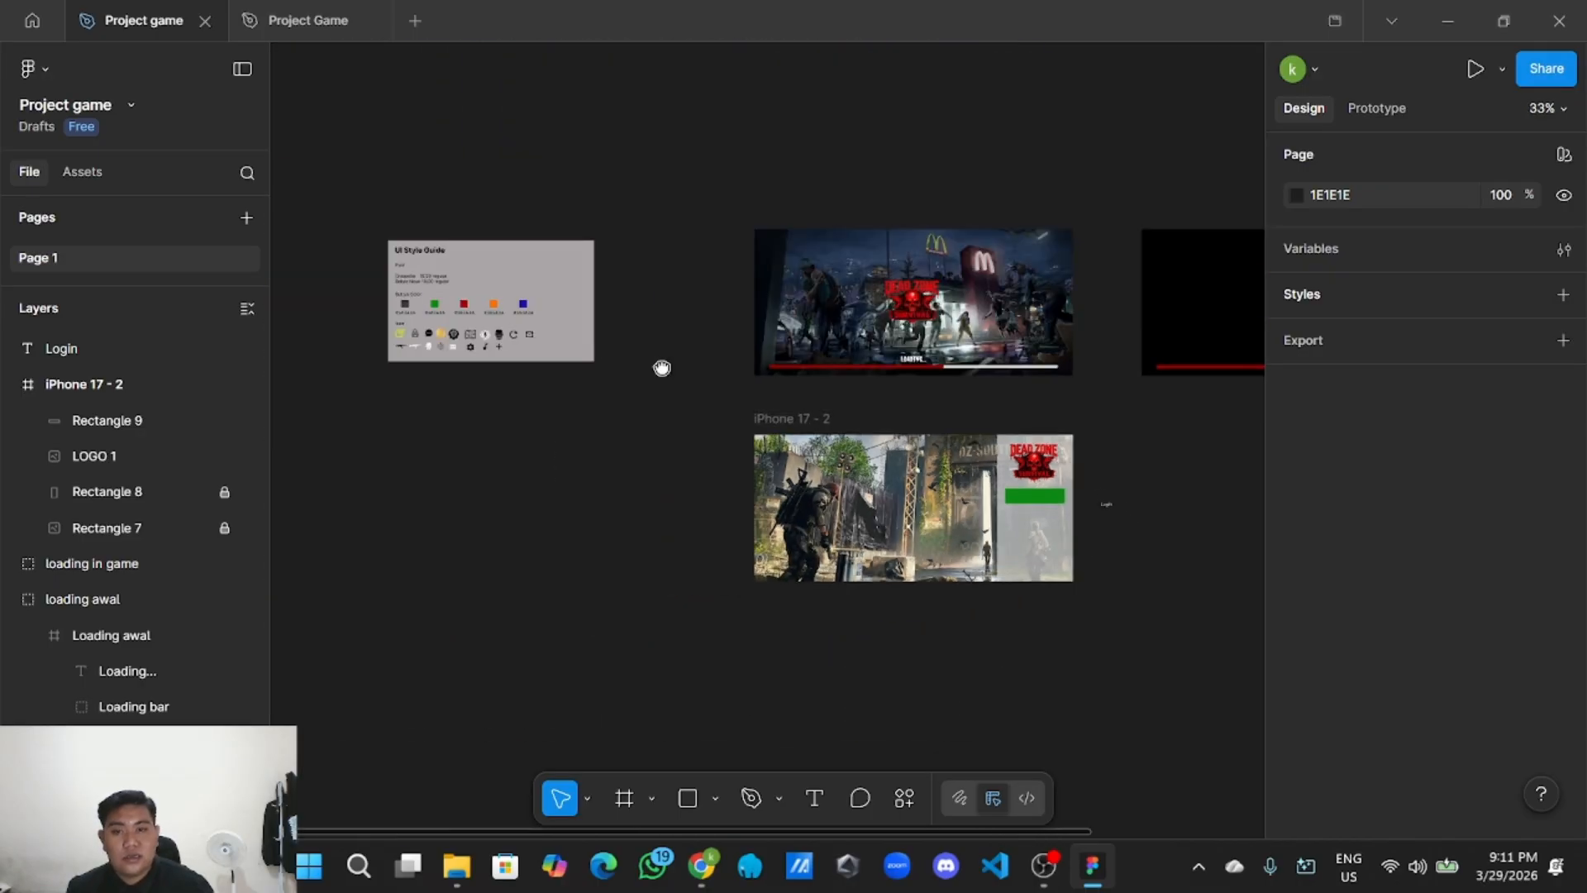
{"action": "scroll", "coordinate": [658, 365], "scroll_direction": "up", "scroll_amount": 6}
{"action": "scroll", "coordinate": [660, 467], "scroll_direction": "up", "scroll_amount": 1}
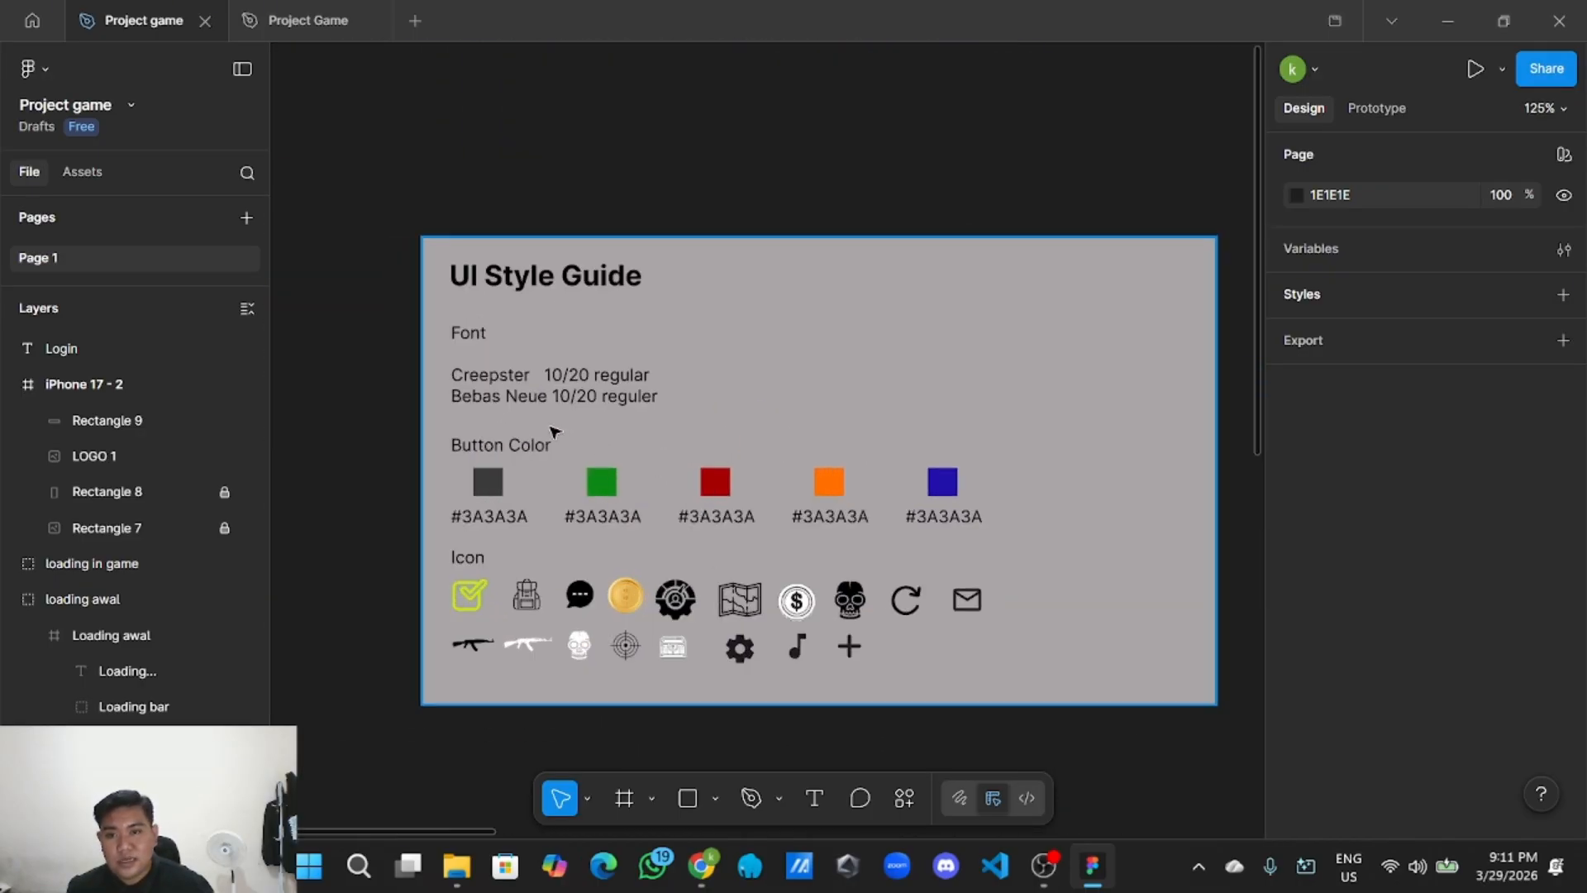
{"action": "scroll", "coordinate": [518, 423], "scroll_direction": "down", "scroll_amount": 4}
{"action": "left_click_drag", "start_coordinate": [926, 562], "coordinate": [575, 418]}
{"action": "scroll", "coordinate": [1168, 425], "scroll_direction": "right", "scroll_amount": 3}
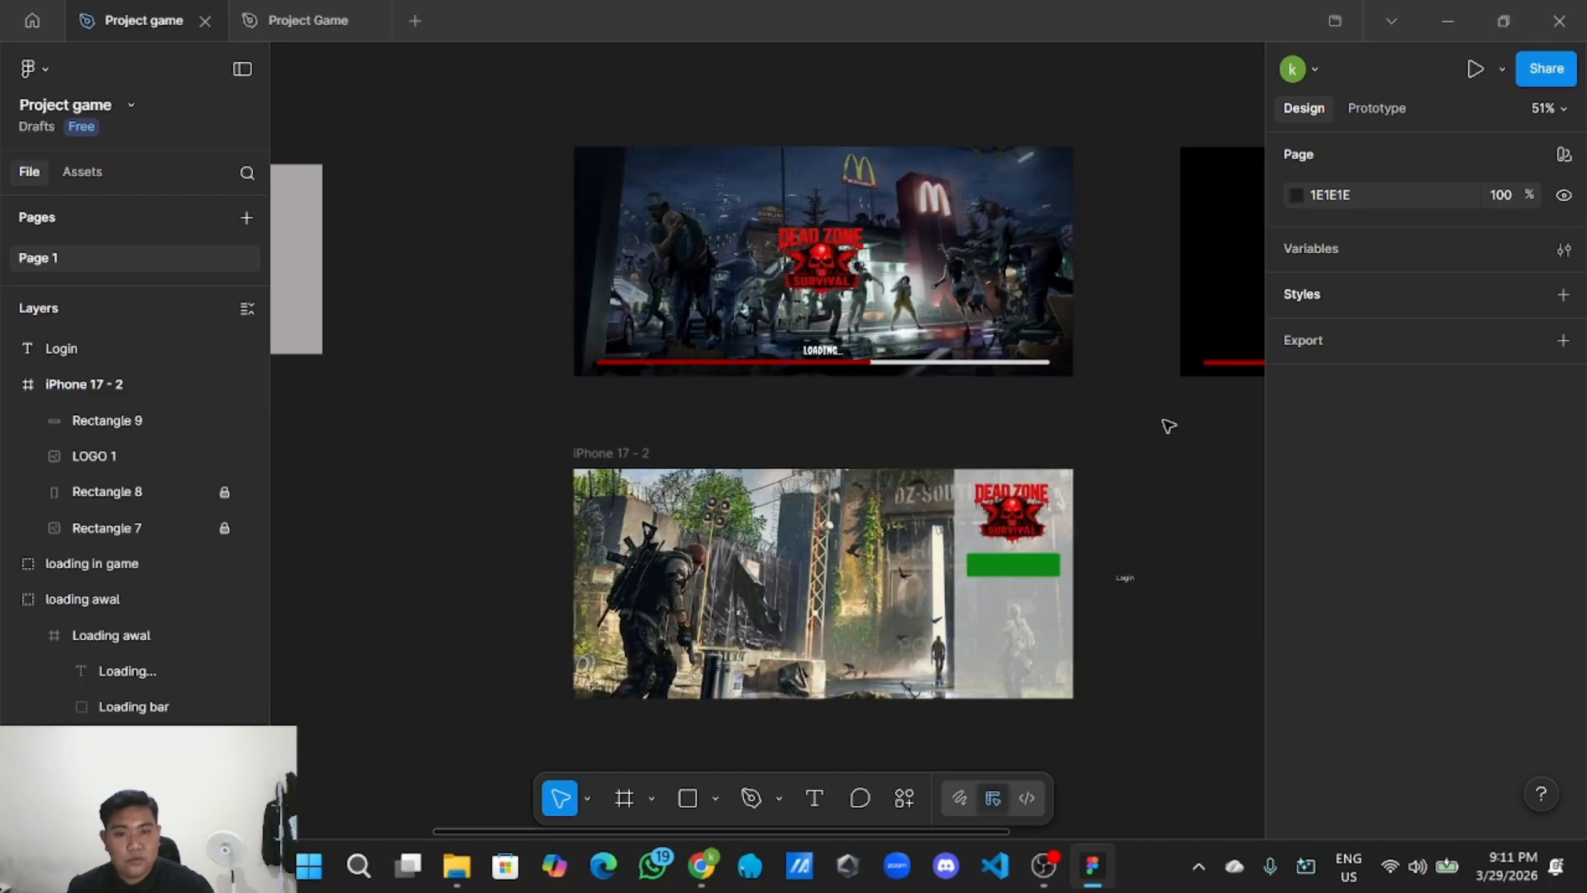
{"action": "scroll", "coordinate": [1009, 400], "scroll_direction": "down", "scroll_amount": 3}
{"action": "scroll", "coordinate": [903, 592], "scroll_direction": "up", "scroll_amount": 5}
{"action": "scroll", "coordinate": [902, 626], "scroll_direction": "up", "scroll_amount": 3}
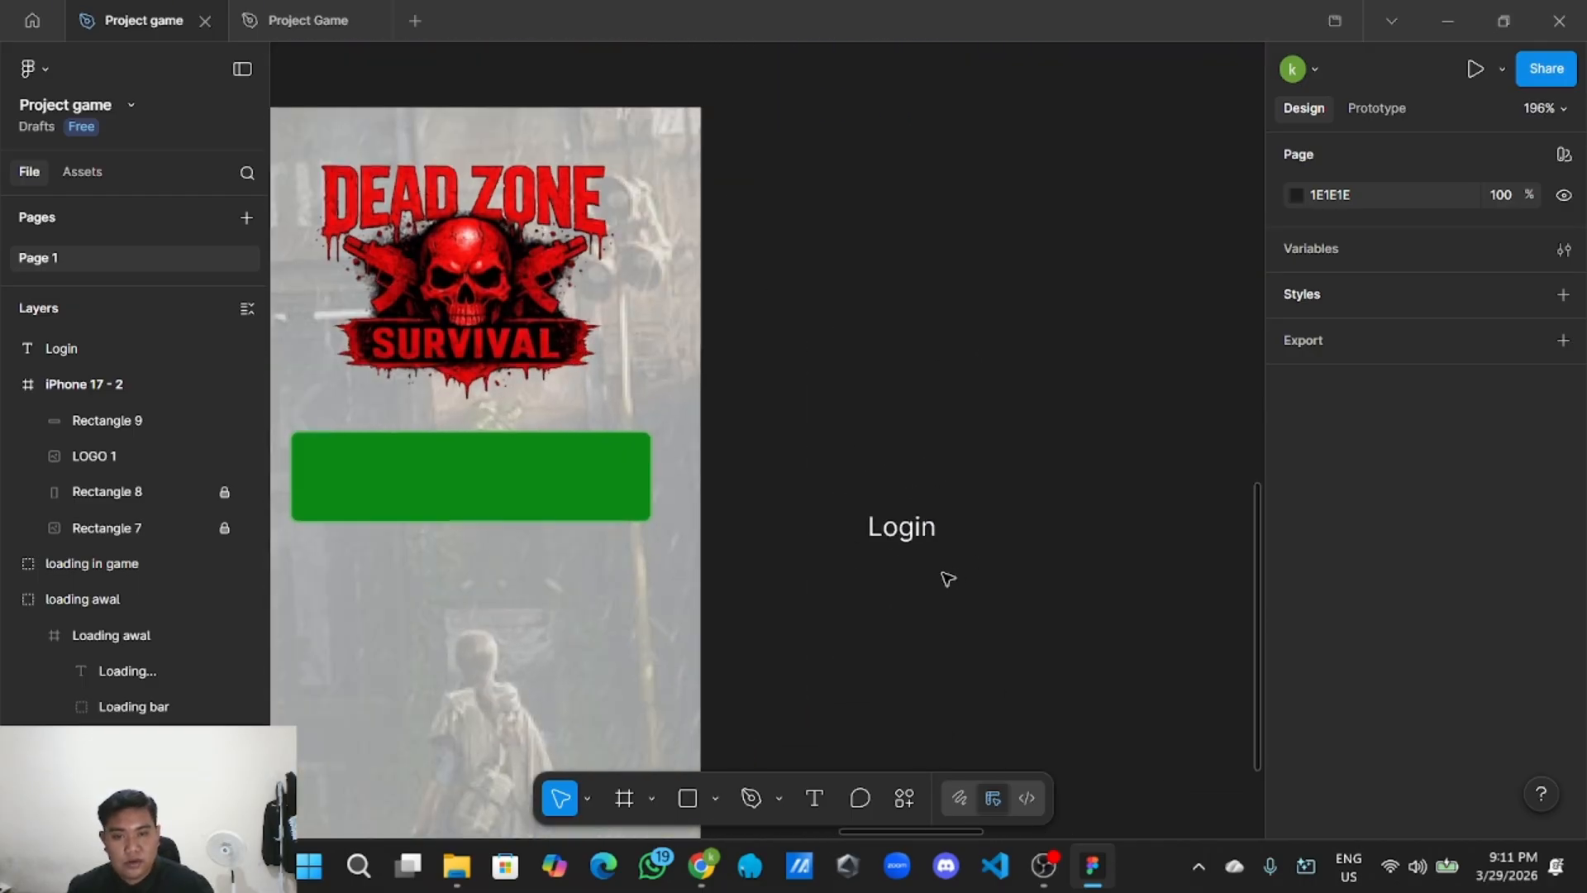
{"action": "left_click", "coordinate": [930, 522]}
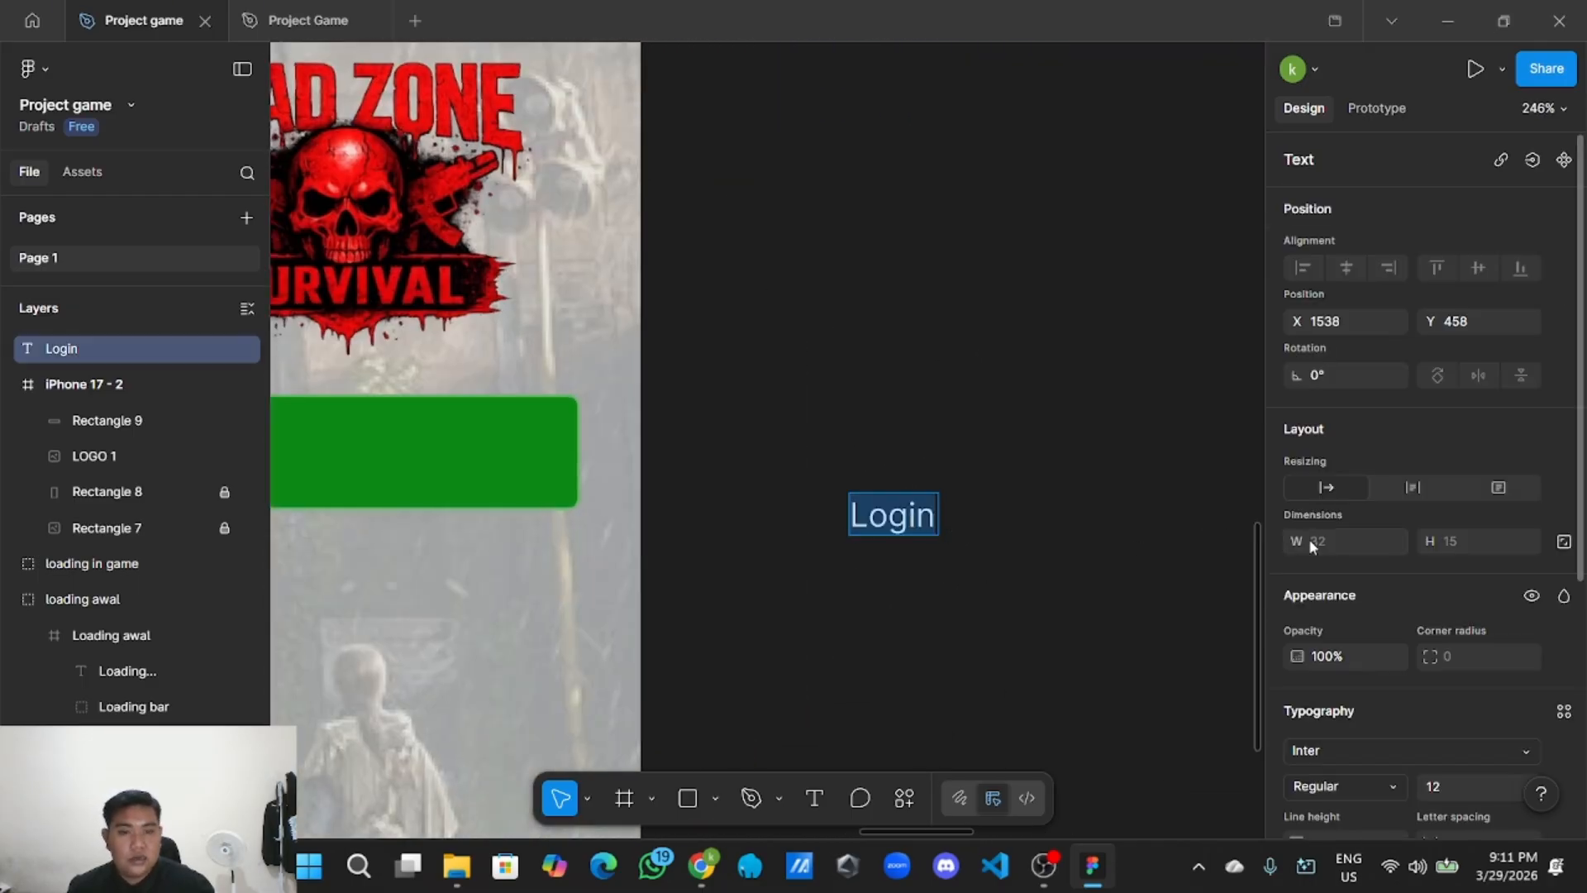
{"action": "scroll", "coordinate": [1379, 568], "scroll_direction": "down", "scroll_amount": 3}
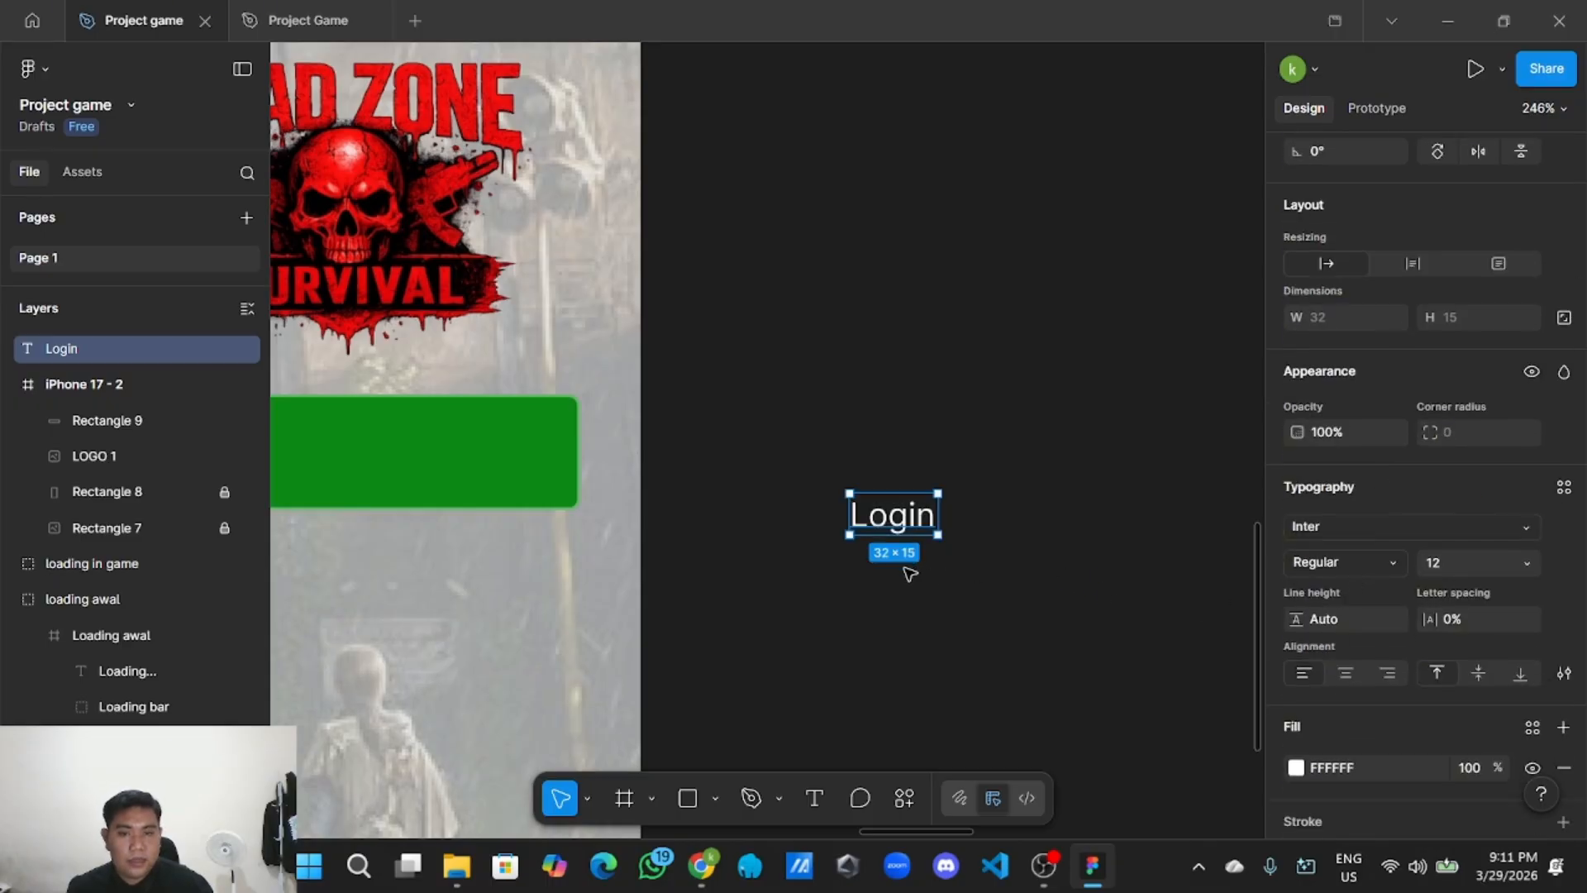
{"action": "double_click", "coordinate": [923, 525]}
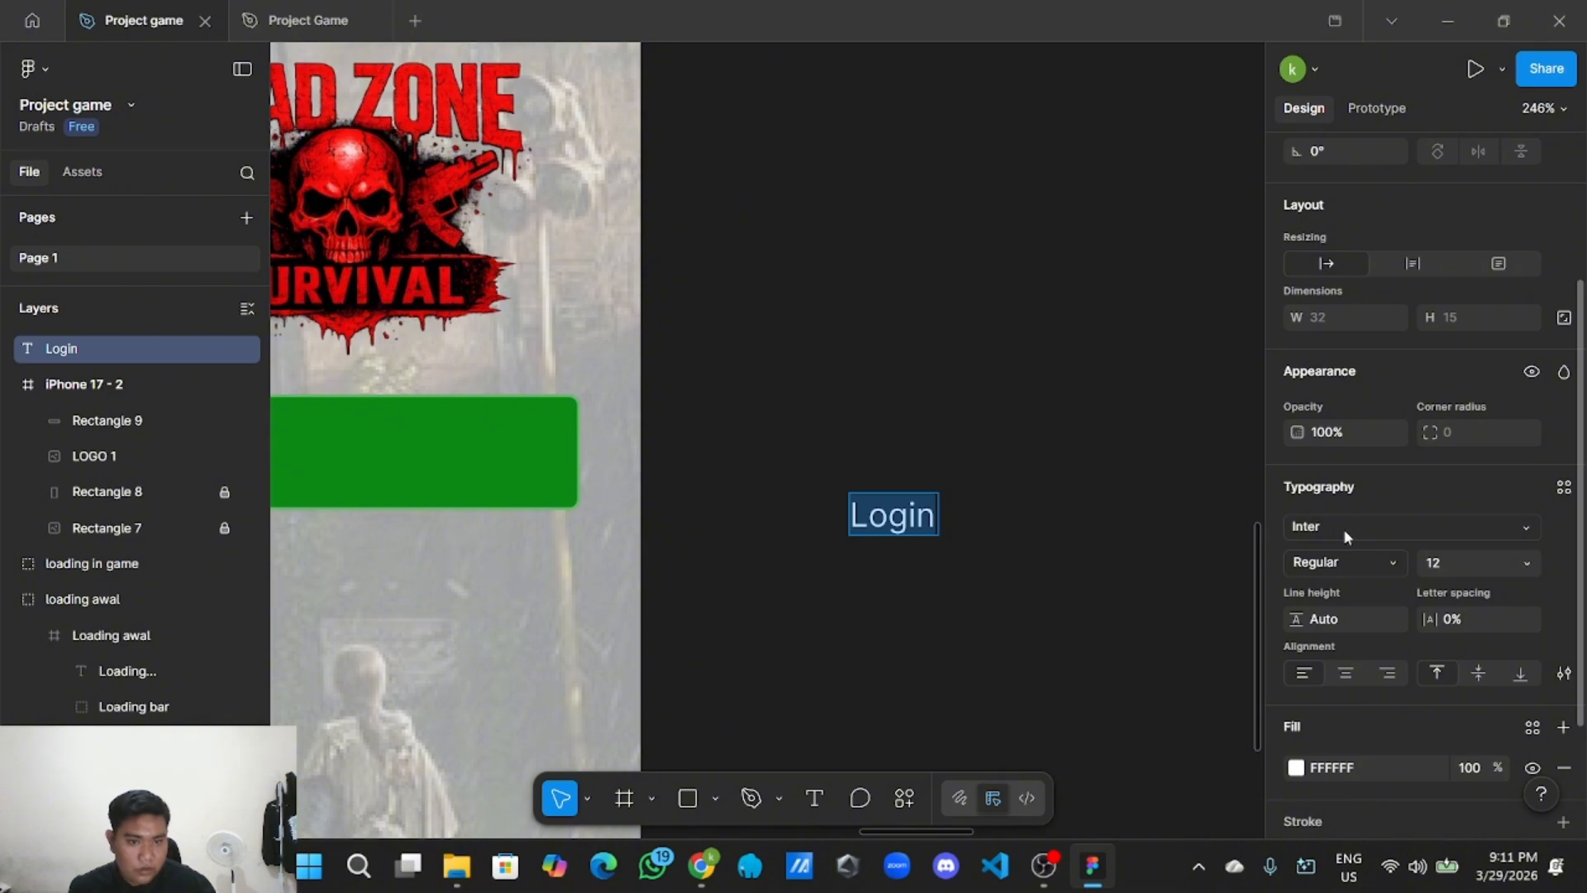
{"action": "left_click", "coordinate": [1430, 534]}
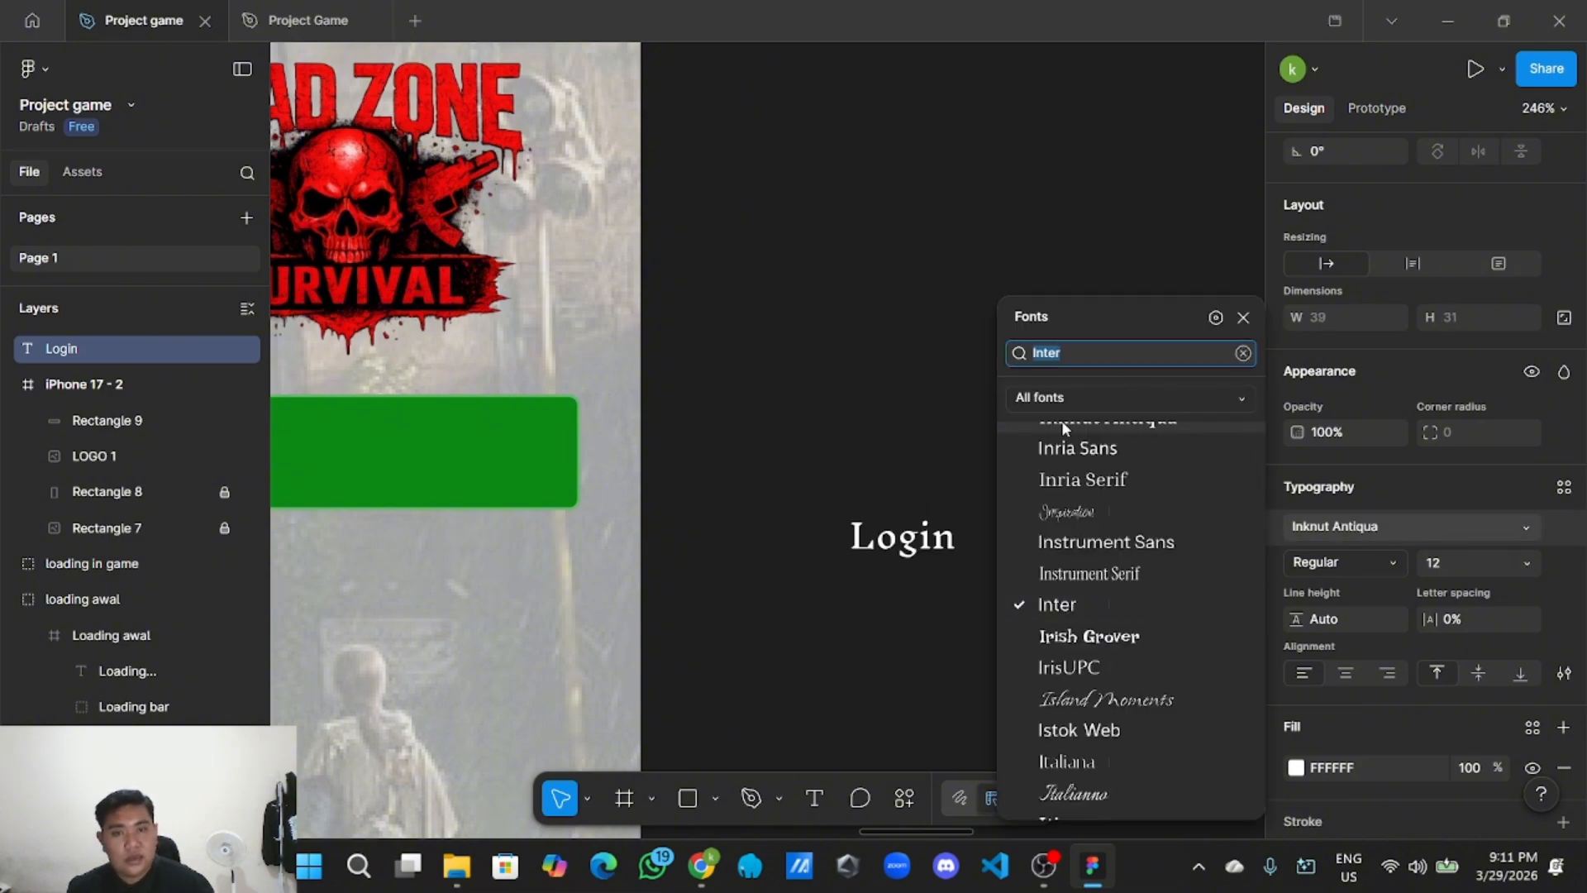
{"action": "key", "text": "BackSpace"}
{"action": "type", "text": "bebas"}
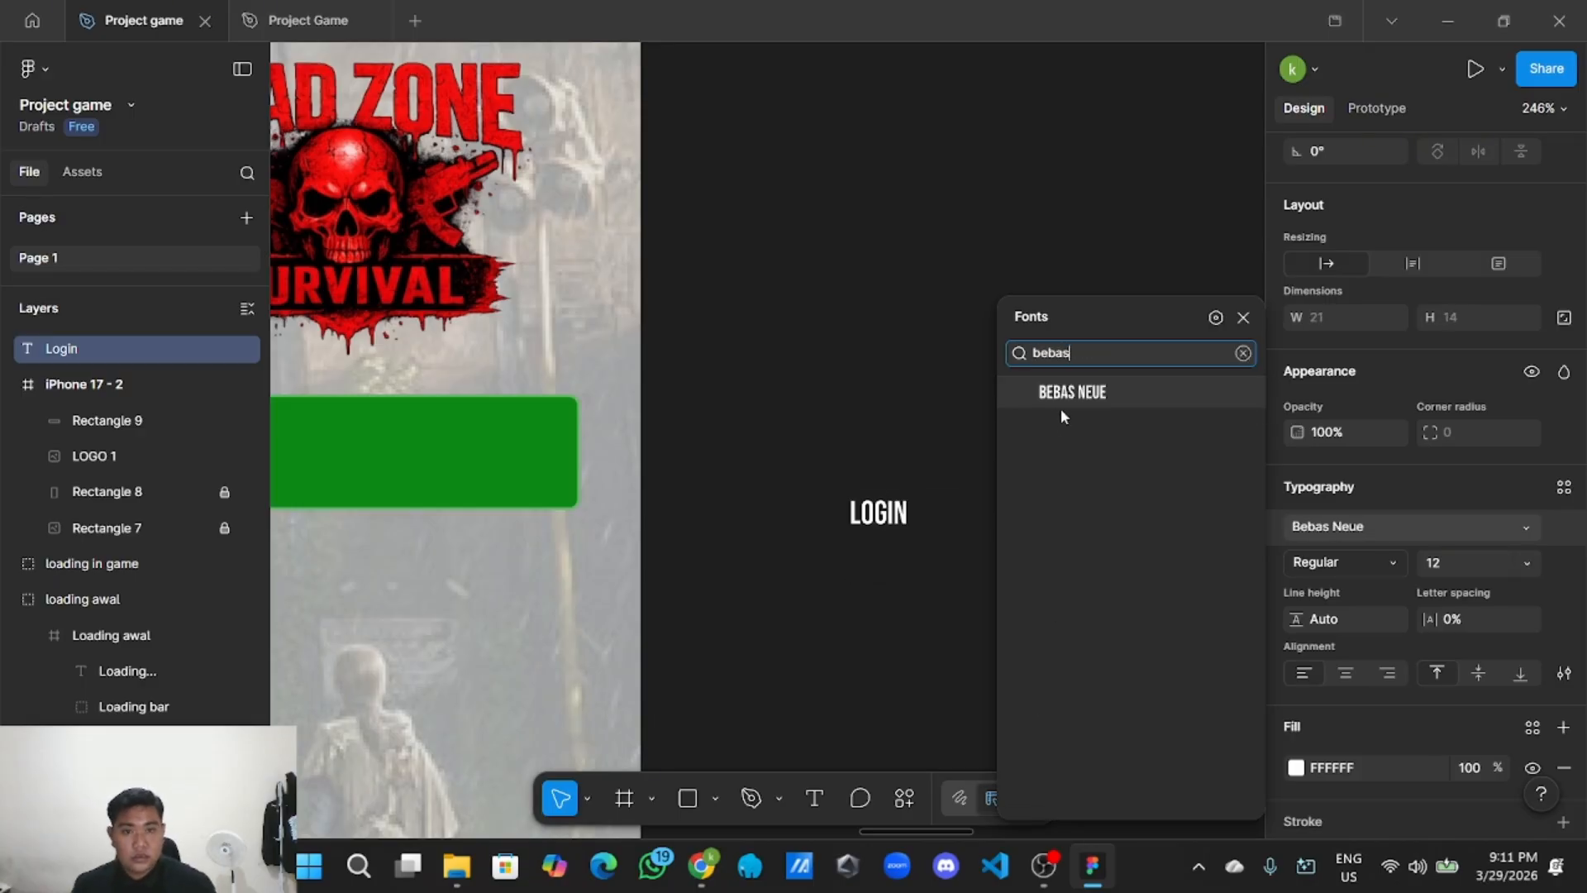
{"action": "left_click", "coordinate": [1063, 393]}
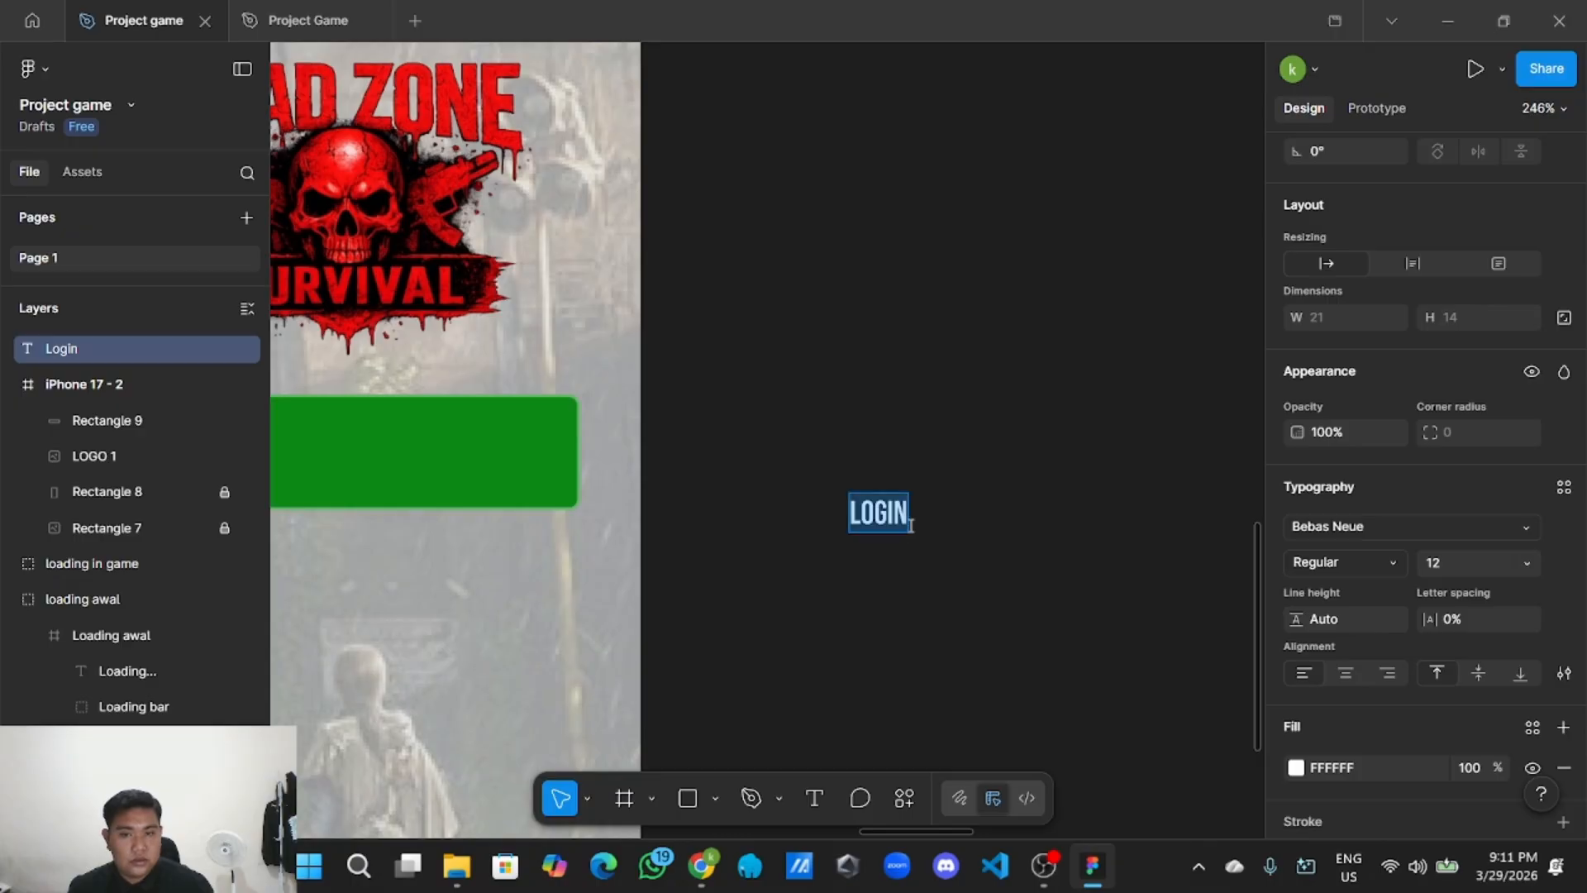
{"action": "left_click", "coordinate": [1528, 564]}
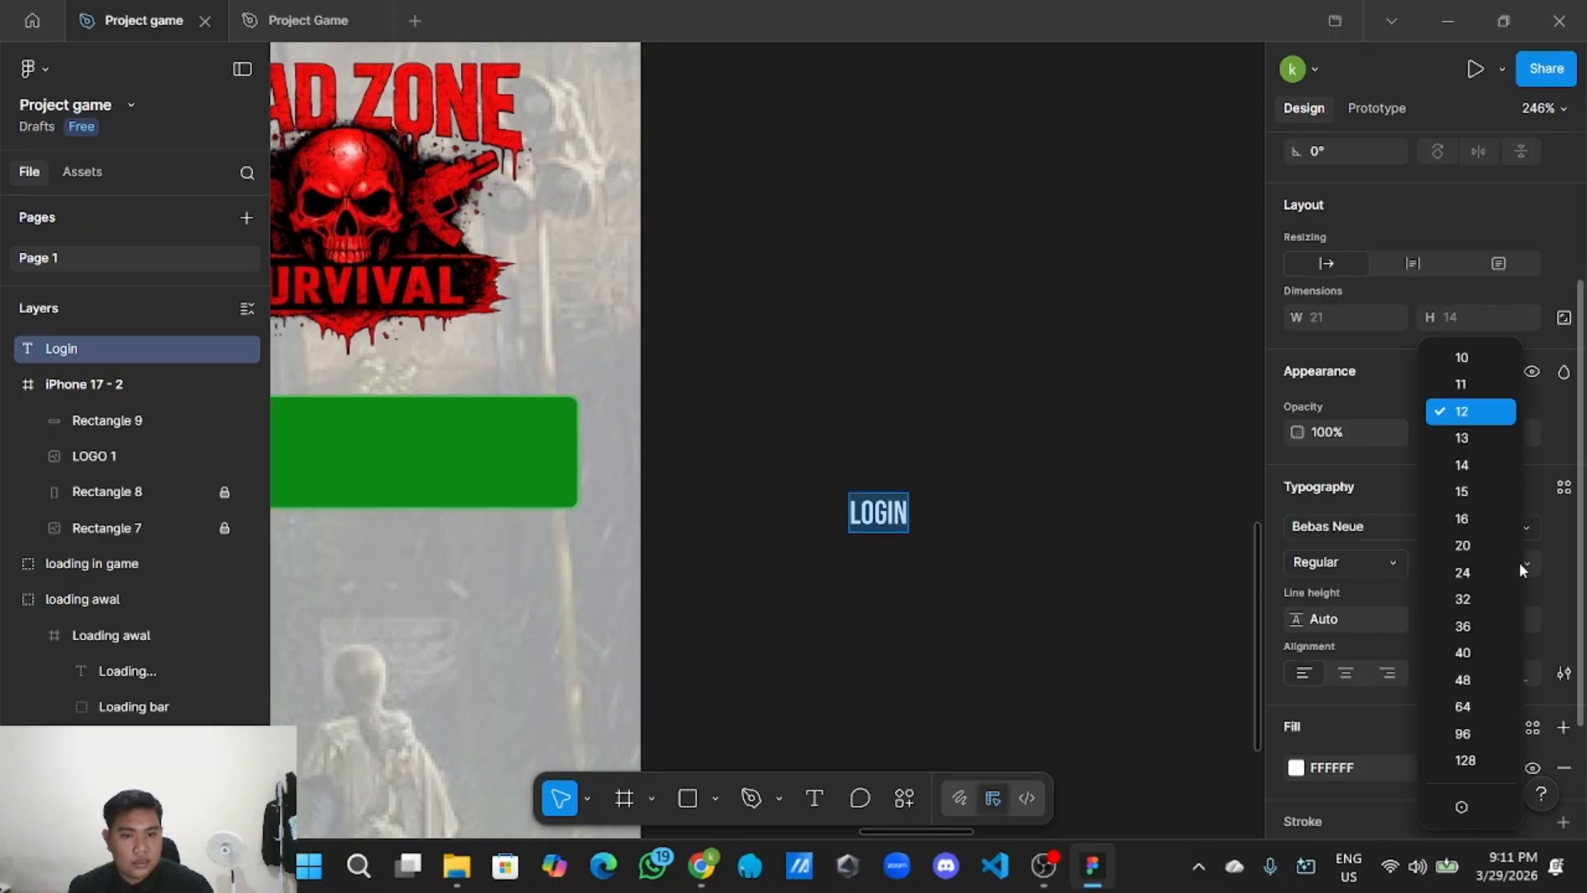
{"action": "left_click", "coordinate": [1453, 542]}
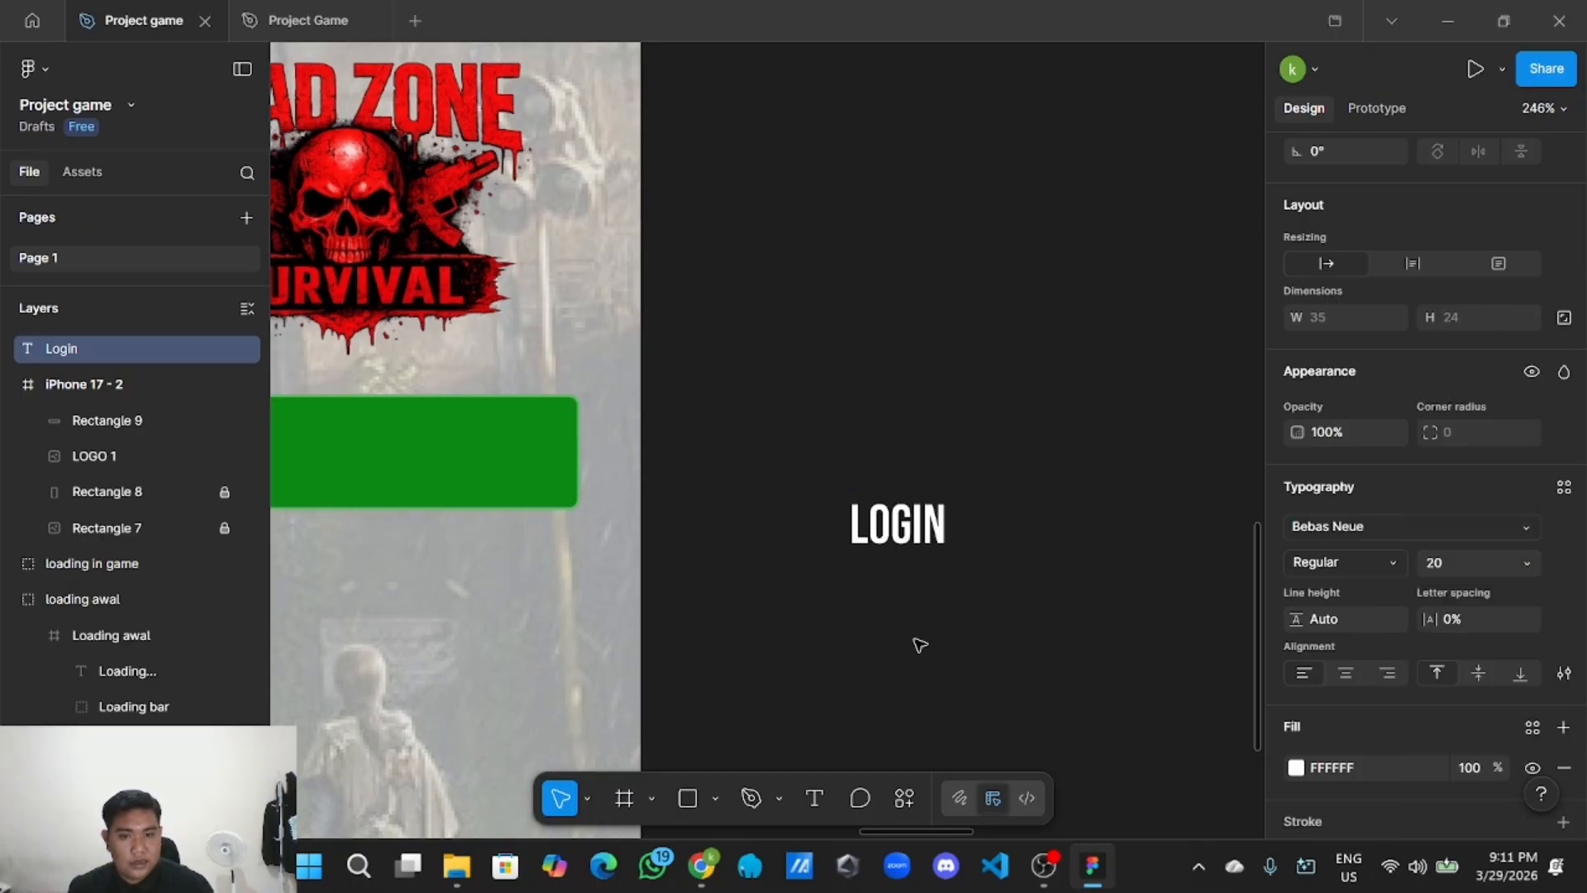
{"action": "key", "text": "Escape"}
Move the LOGIN label onto the green button and centre it both ways.
{"action": "scroll", "coordinate": [1296, 692], "scroll_direction": "down", "scroll_amount": 2}
{"action": "left_click", "coordinate": [935, 659]}
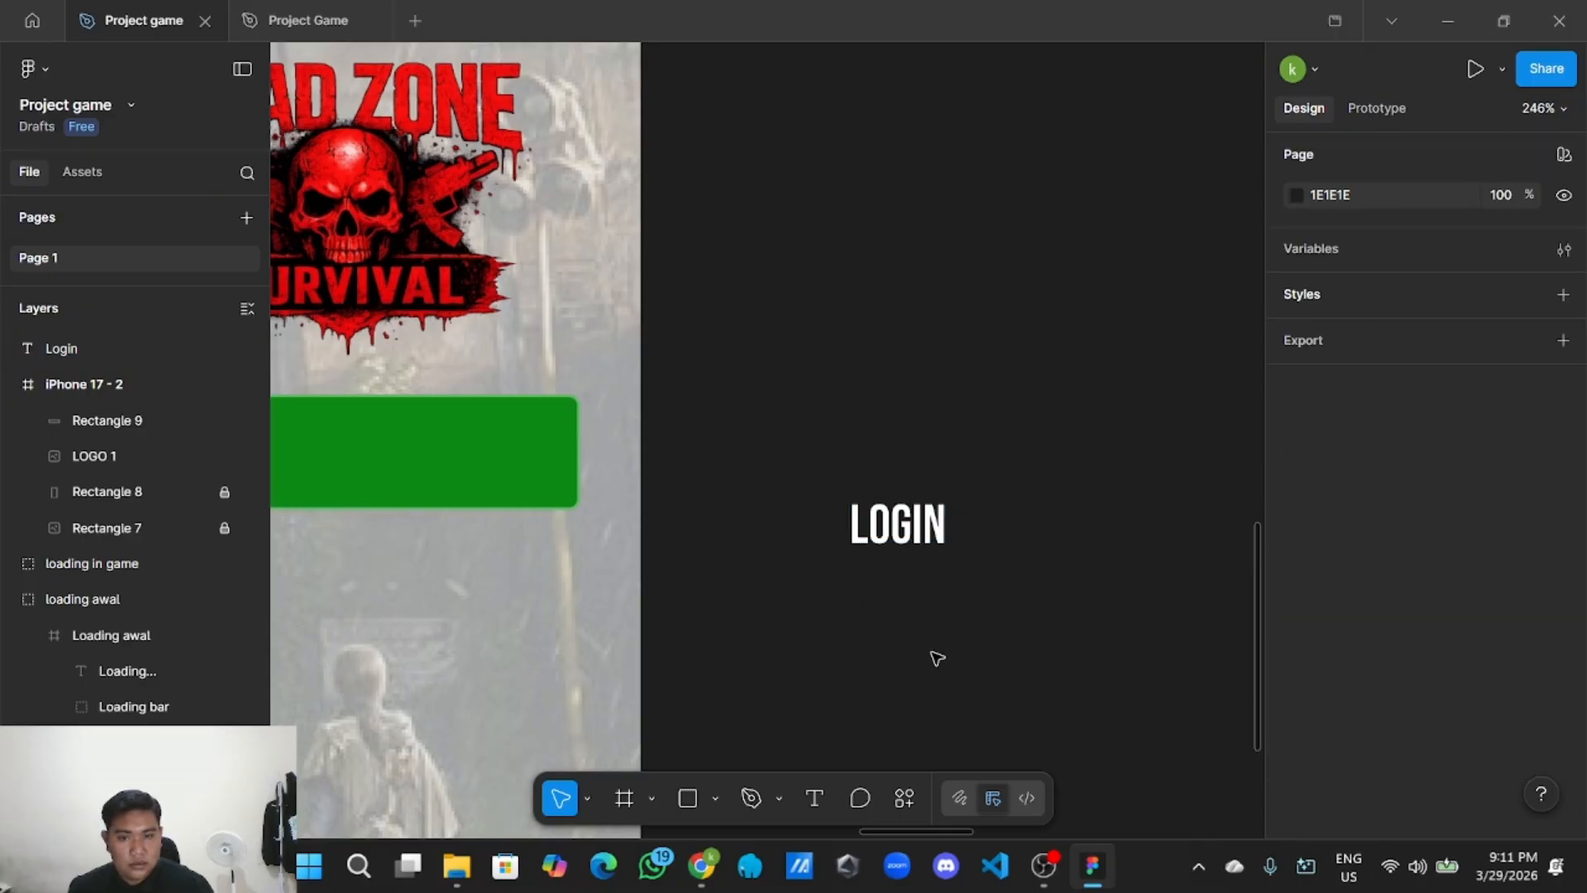
{"action": "scroll", "coordinate": [935, 659], "scroll_direction": "left", "scroll_amount": 2}
{"action": "left_click_drag", "start_coordinate": [951, 513], "coordinate": [433, 451]}
{"action": "left_click_drag", "start_coordinate": [820, 517], "coordinate": [1140, 555]}
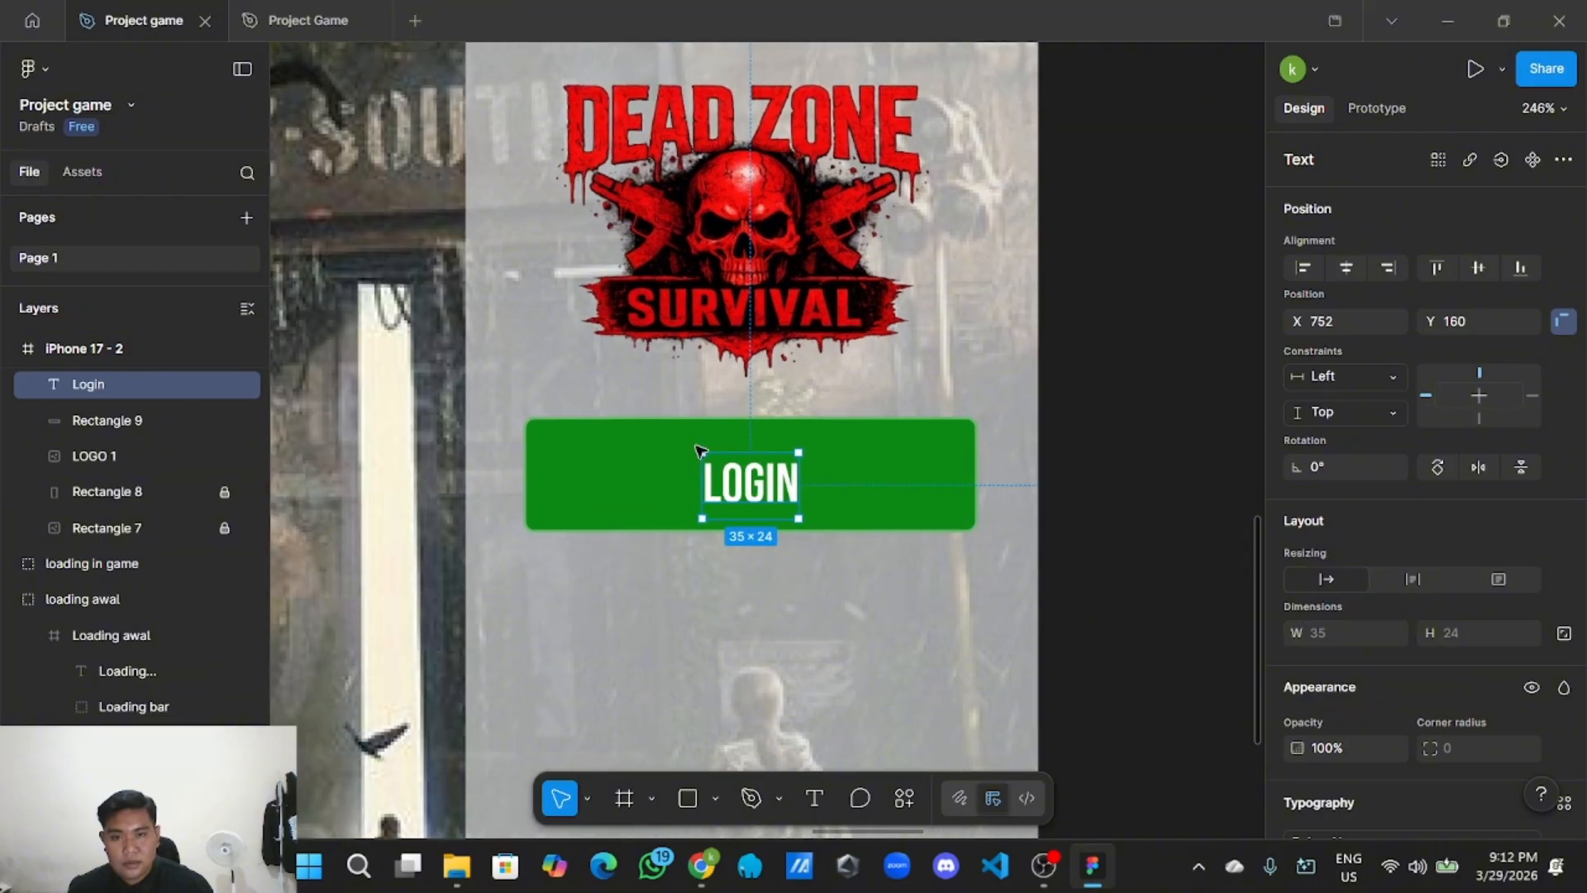
{"action": "left_click_drag", "start_coordinate": [754, 496], "coordinate": [761, 483]}
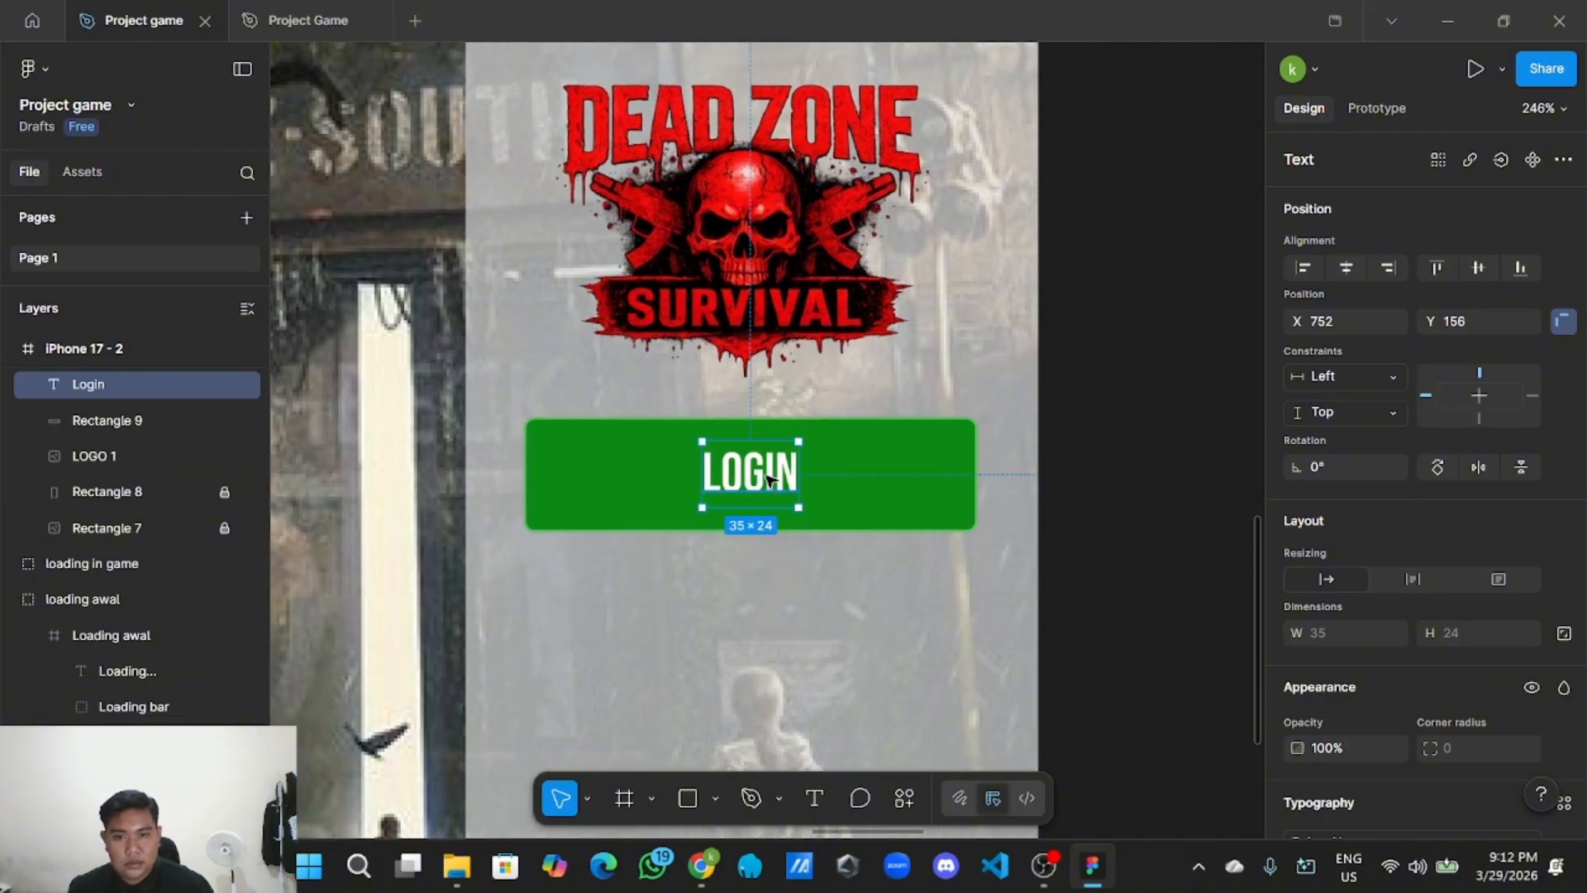
{"action": "left_click", "coordinate": [1158, 482]}
{"action": "scroll", "coordinate": [1133, 517], "scroll_direction": "down", "scroll_amount": 5}
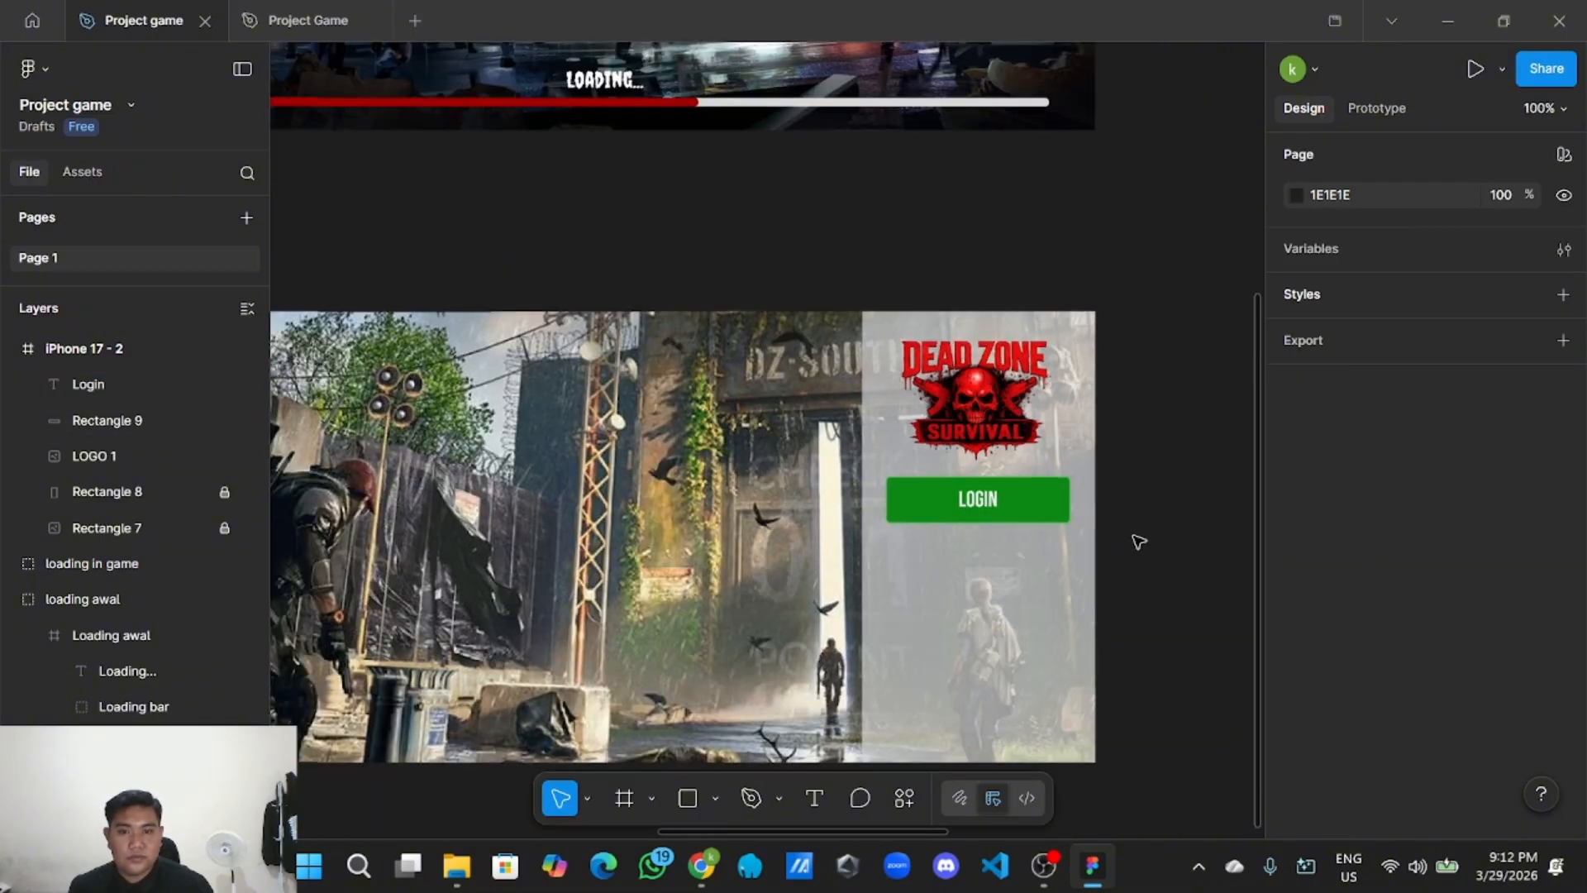
Nudge the DEAD ZONE logo slightly up and to the left.
{"action": "scroll", "coordinate": [1139, 551], "scroll_direction": "down", "scroll_amount": 2}
{"action": "scroll", "coordinate": [1048, 596], "scroll_direction": "up", "scroll_amount": 5}
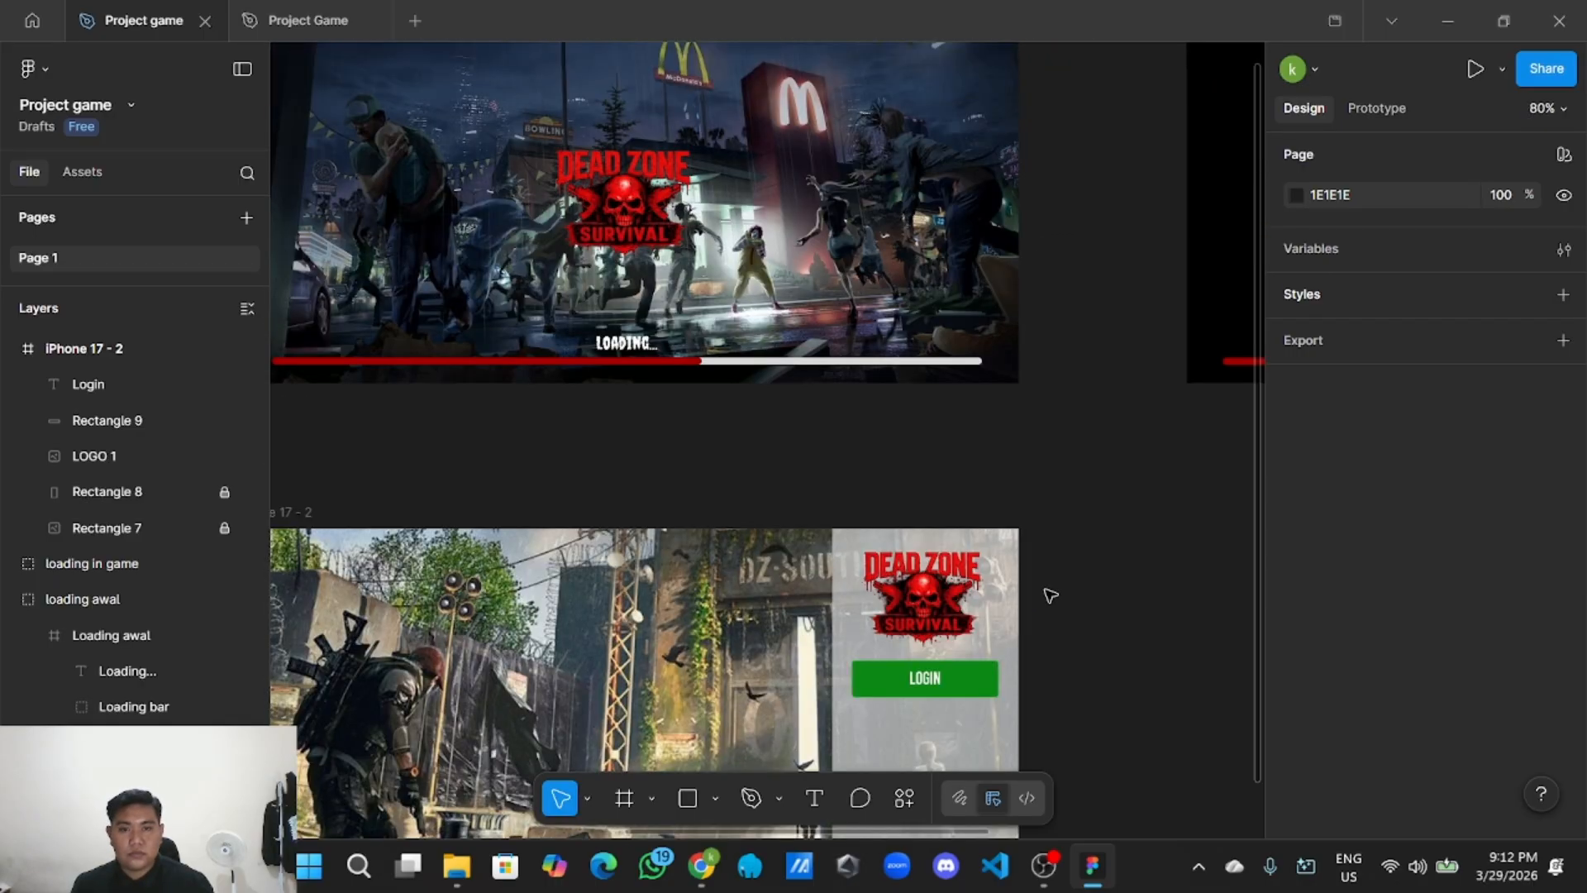
{"action": "scroll", "coordinate": [1046, 595], "scroll_direction": "down", "scroll_amount": 5}
{"action": "scroll", "coordinate": [1045, 595], "scroll_direction": "up", "scroll_amount": 5}
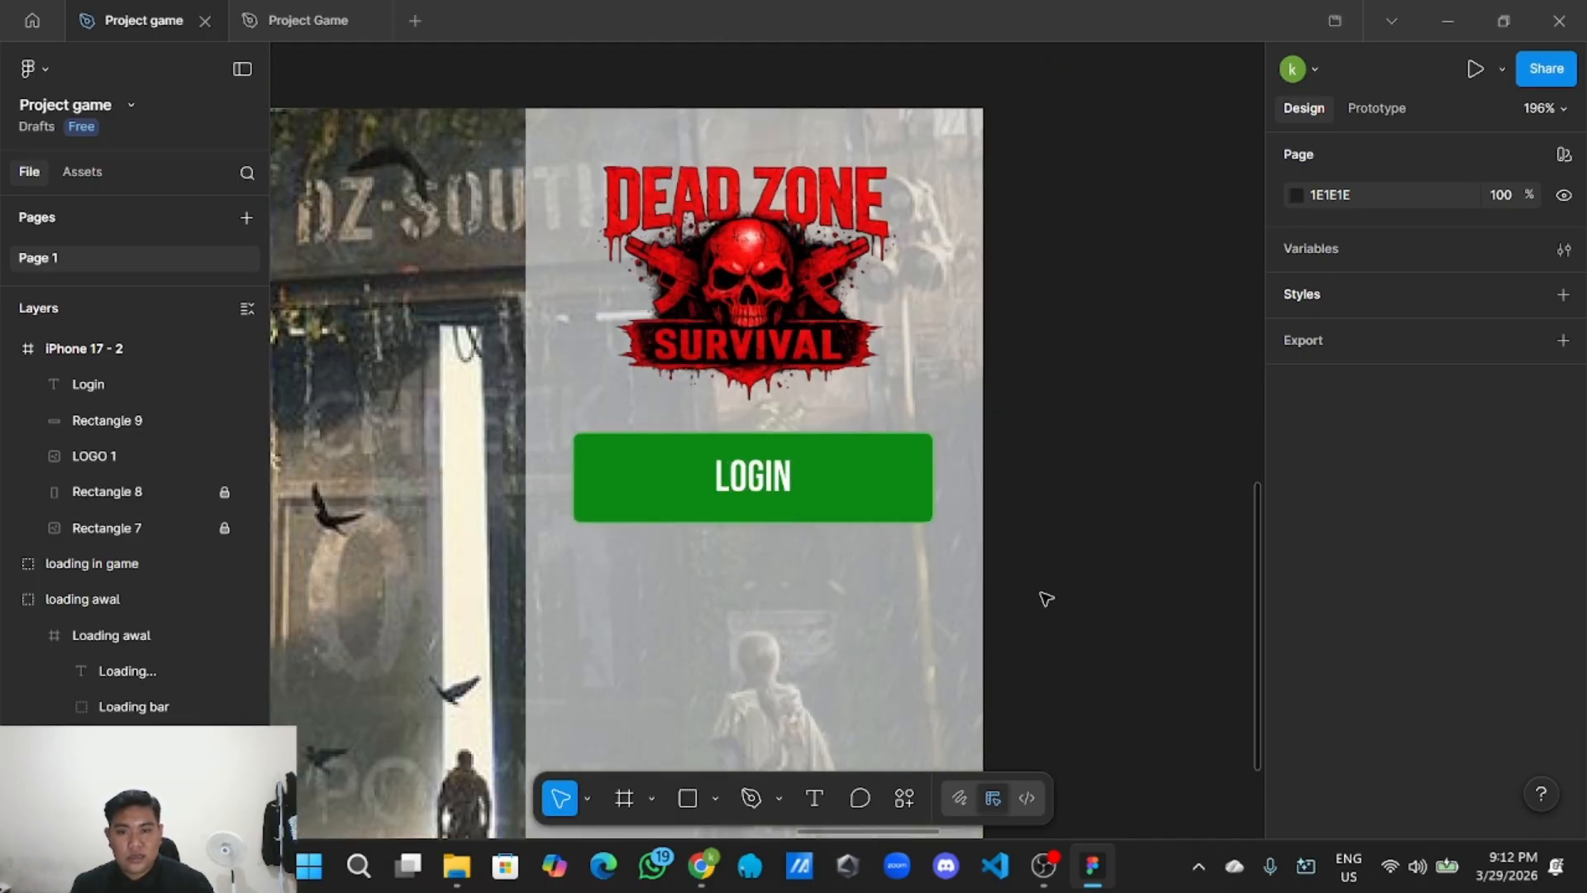
{"action": "left_click", "coordinate": [554, 441]}
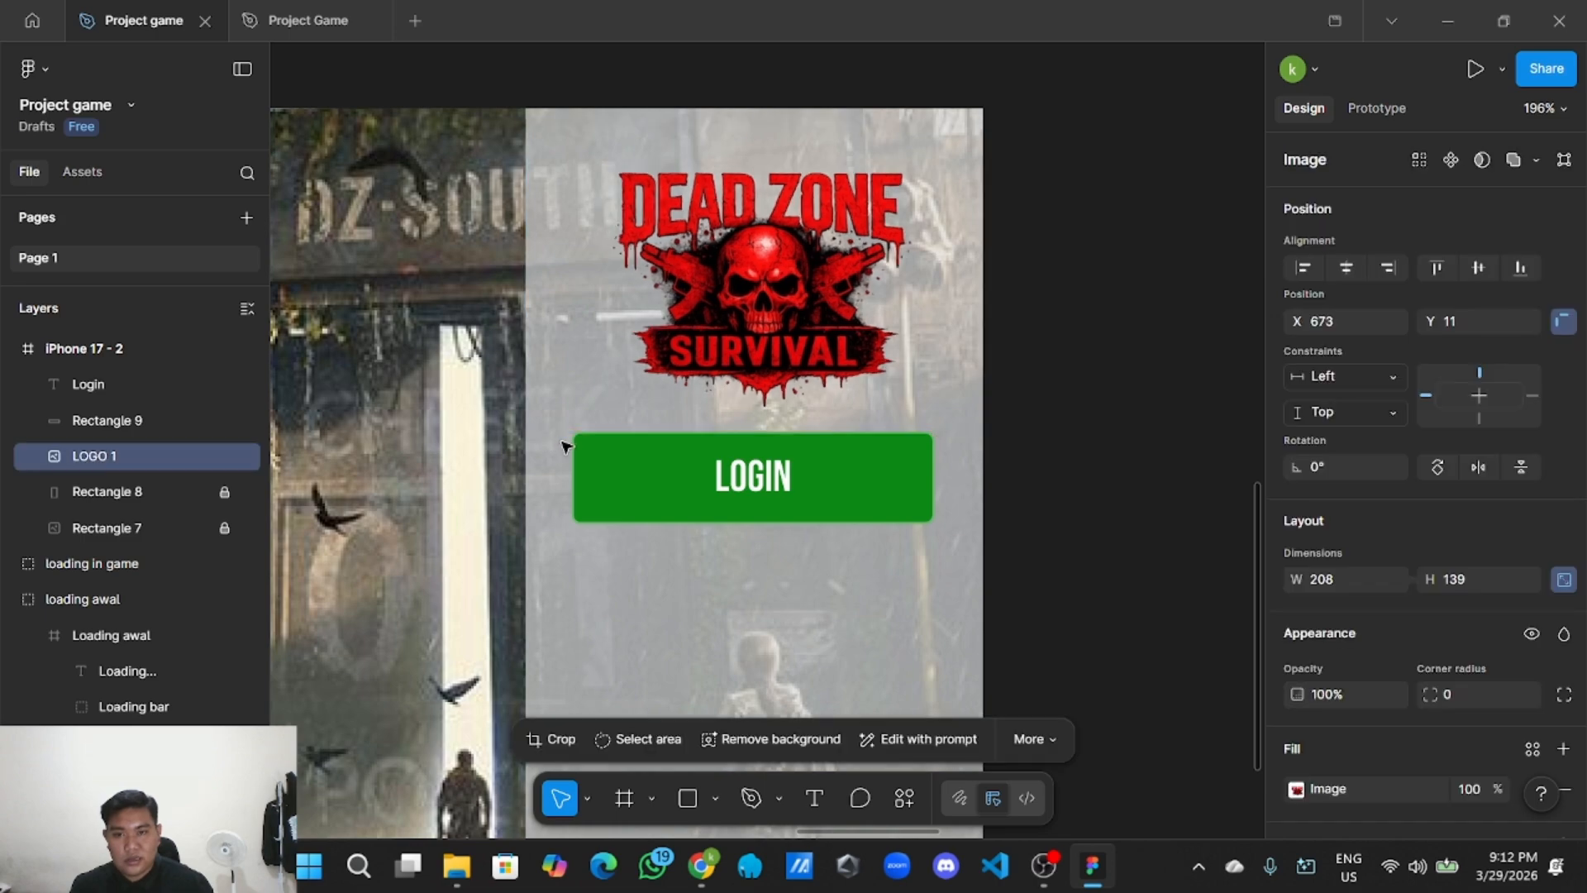
{"action": "left_click_drag", "start_coordinate": [755, 357], "coordinate": [745, 334]}
{"action": "left_click", "coordinate": [702, 618]}
Group the LOGIN text with the green rectangle and name the group 'Button Login'.
{"action": "left_click_drag", "start_coordinate": [544, 440], "coordinate": [944, 532]}
{"action": "right_click", "coordinate": [890, 493]}
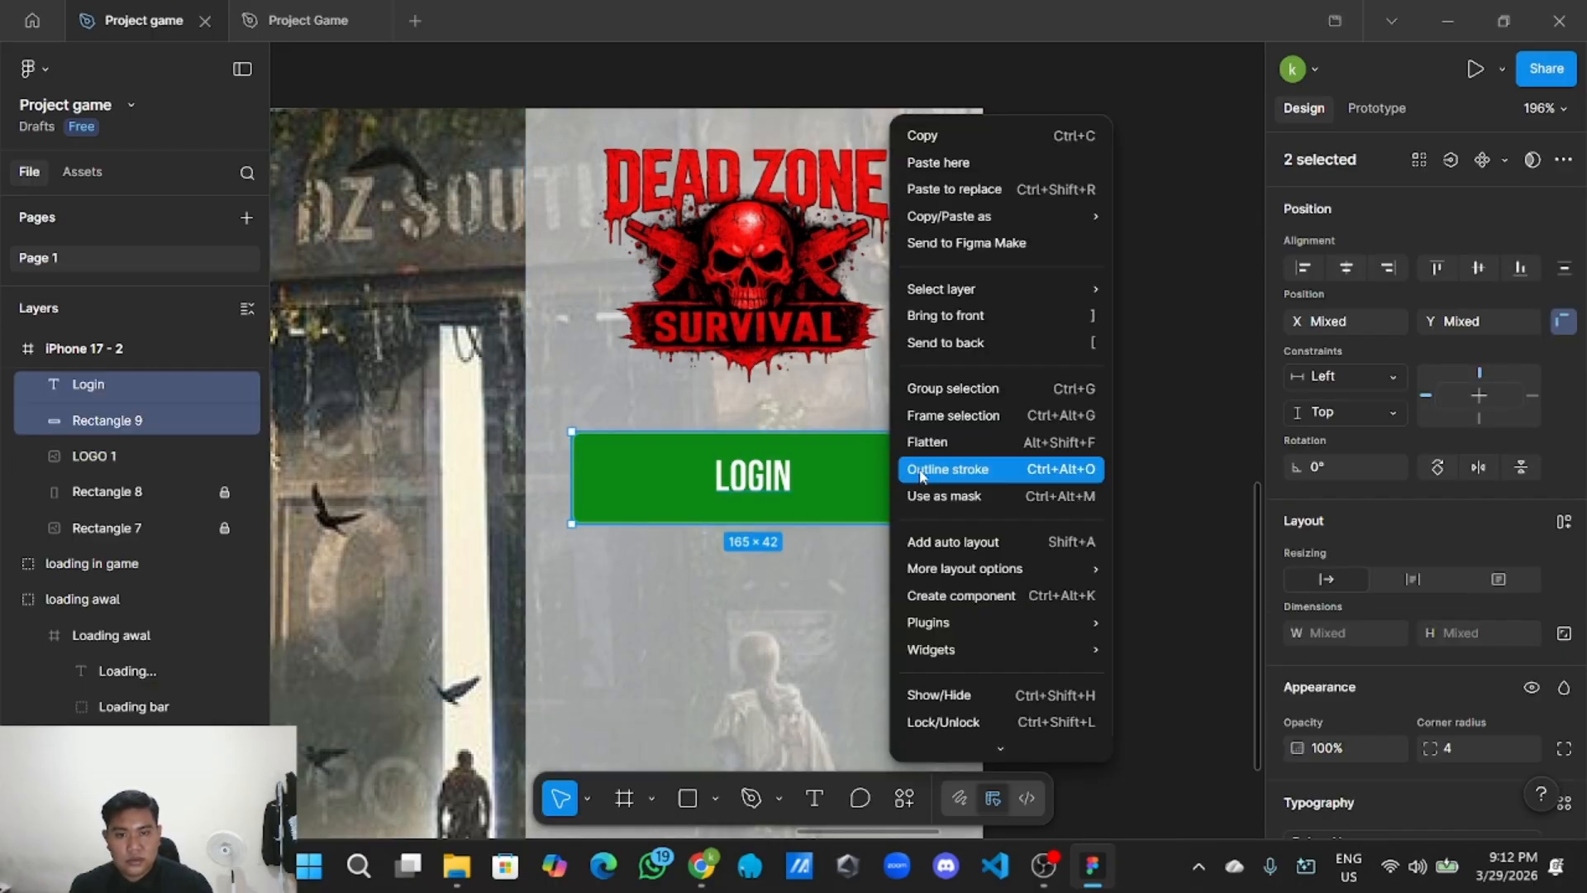
{"action": "left_click", "coordinate": [976, 390]}
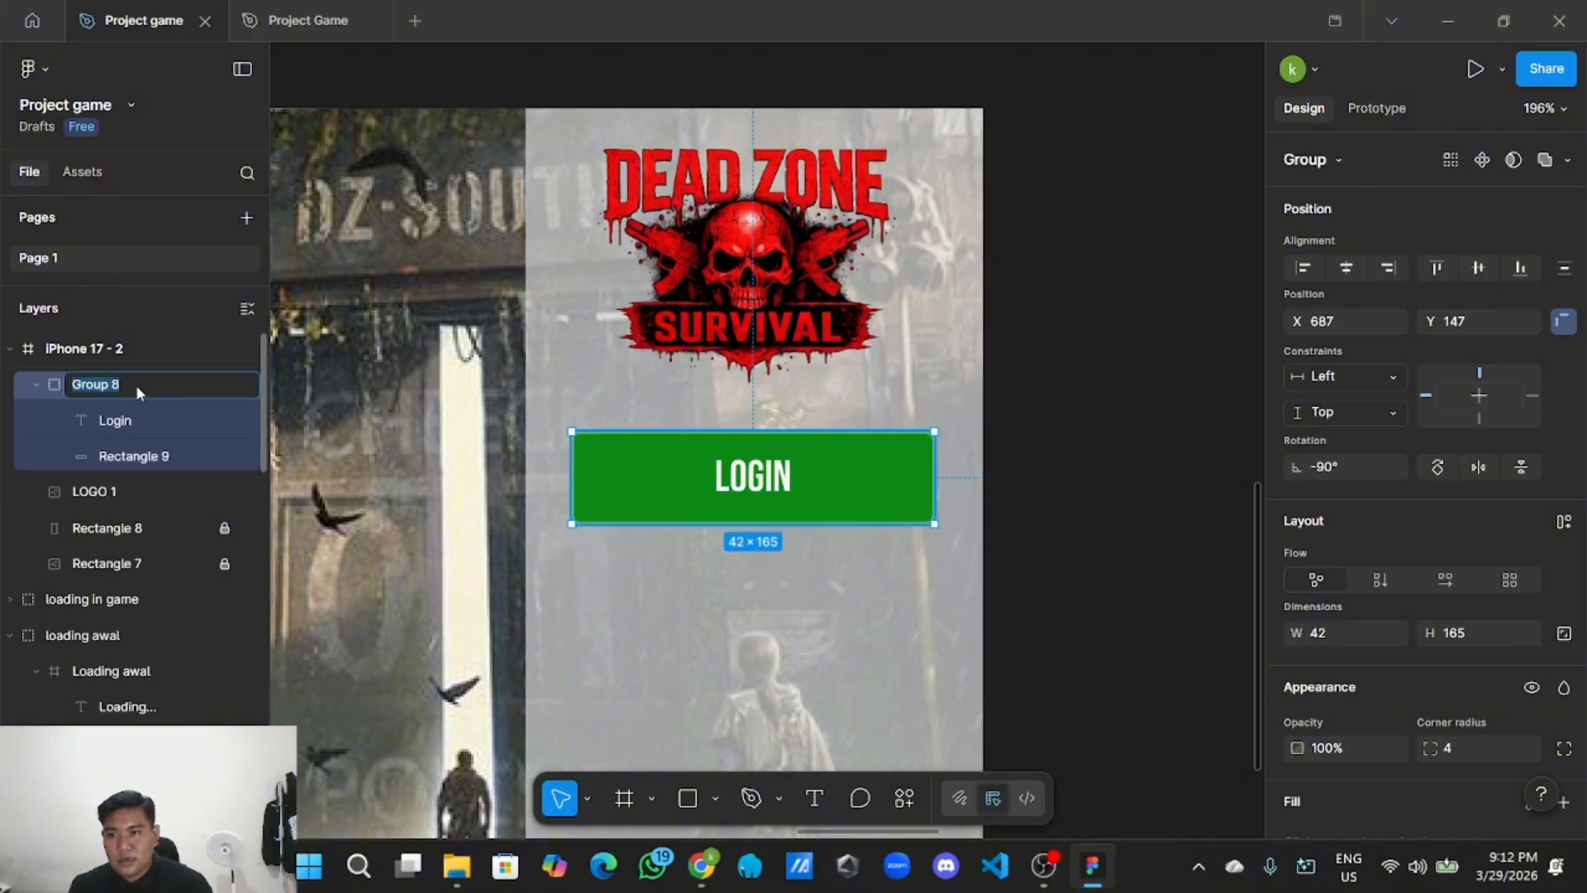
{"action": "double_click", "coordinate": [163, 390]}
{"action": "key", "text": "BackSpace"}
{"action": "type", "text": "Button Login"}
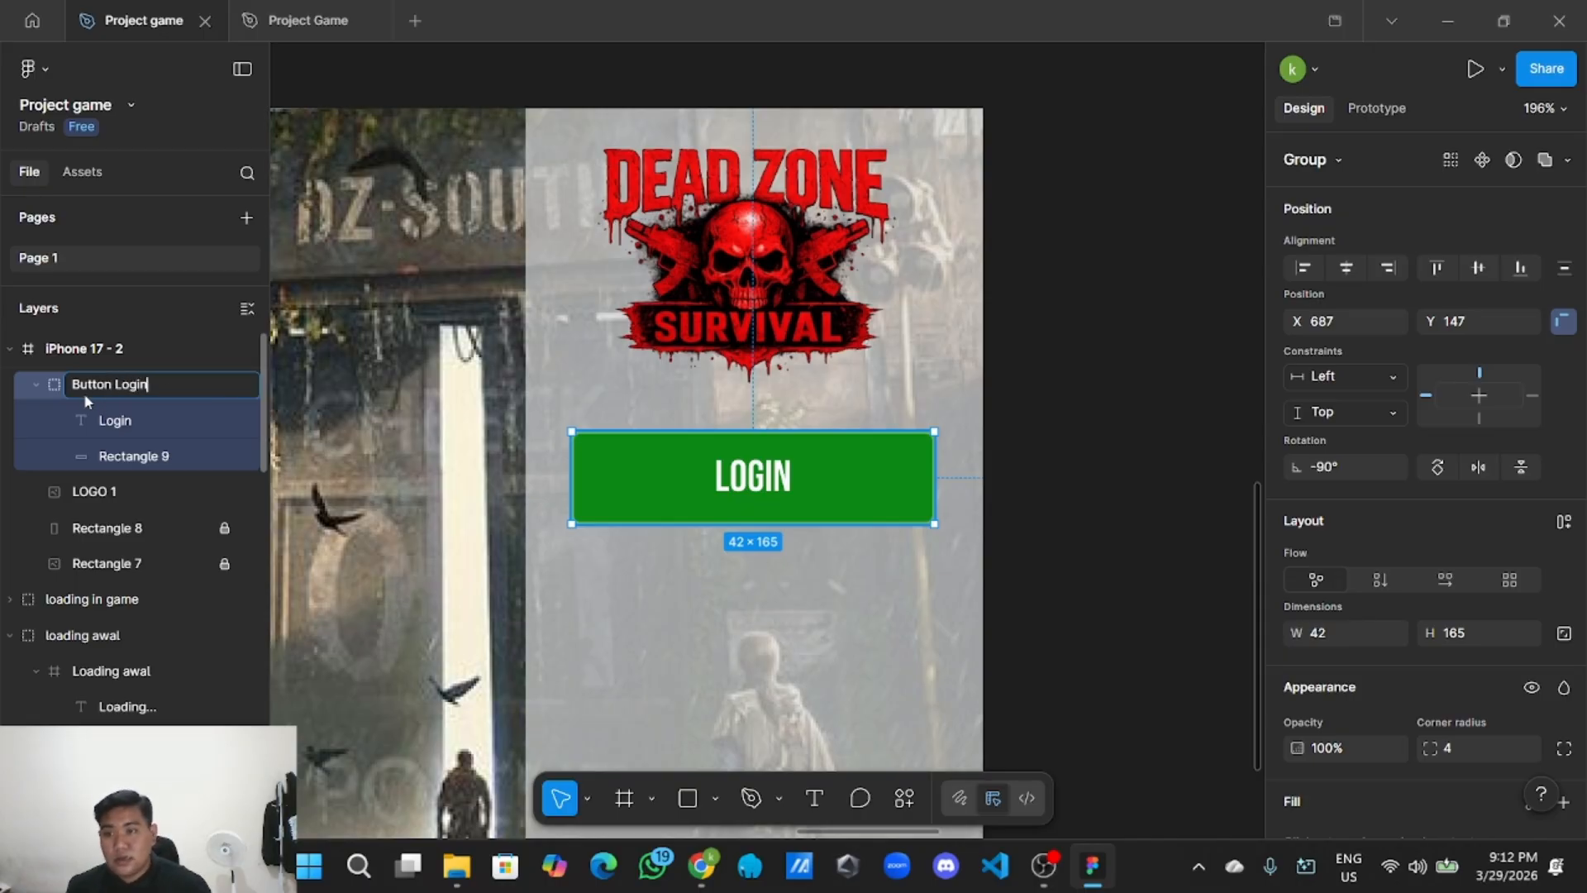
{"action": "left_click", "coordinate": [37, 386]}
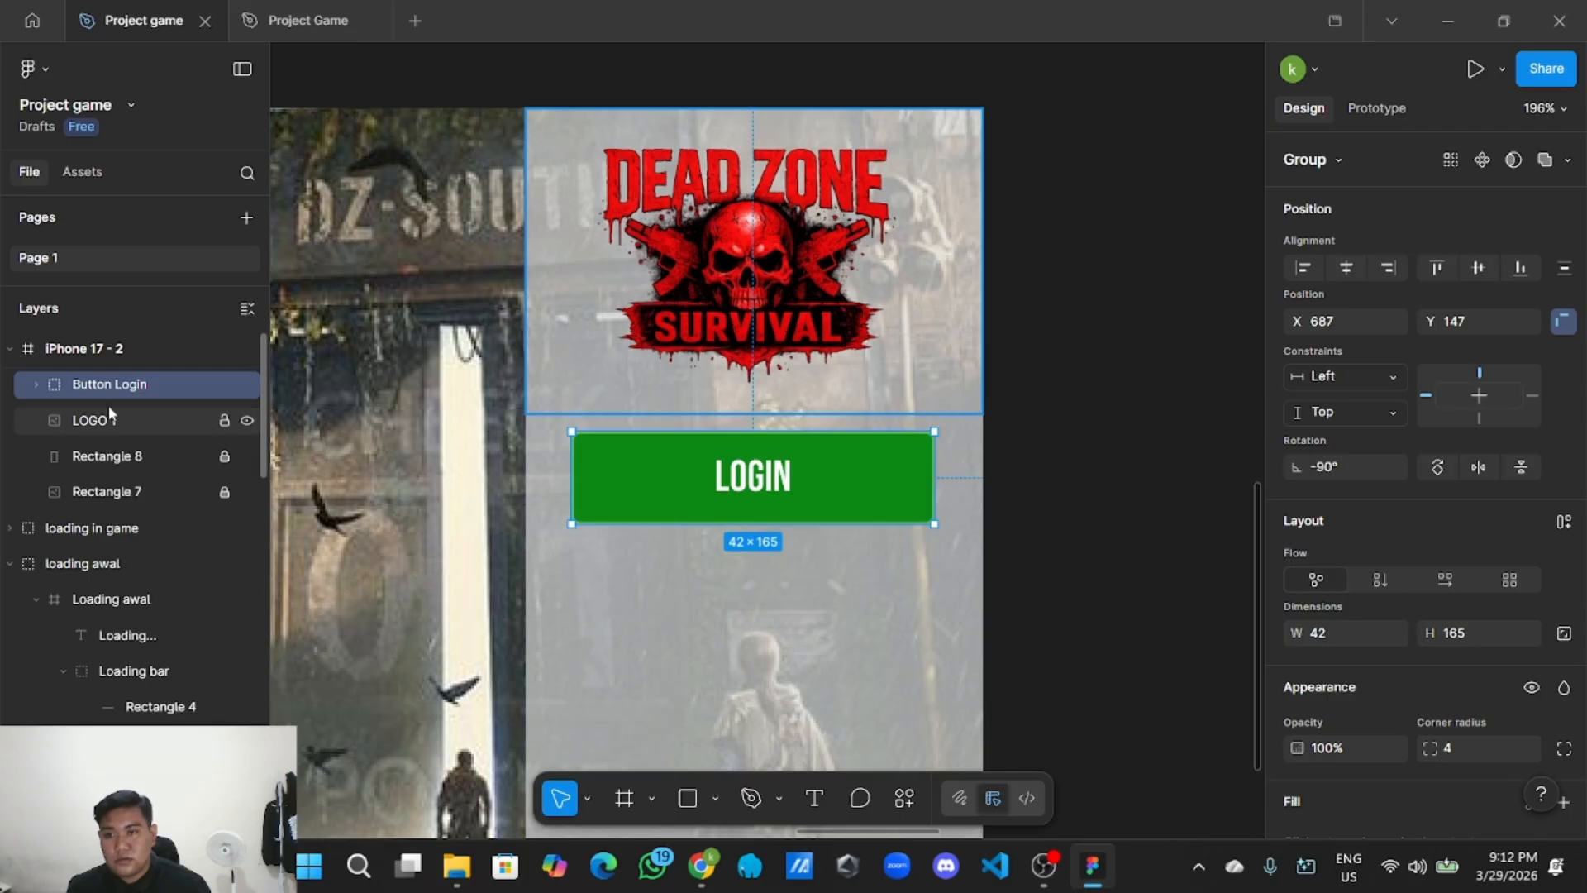
{"action": "left_click", "coordinate": [1012, 471]}
Copy the Button Login group.
{"action": "scroll", "coordinate": [1038, 471], "scroll_direction": "down", "scroll_amount": 3, "text": "ctrl"}
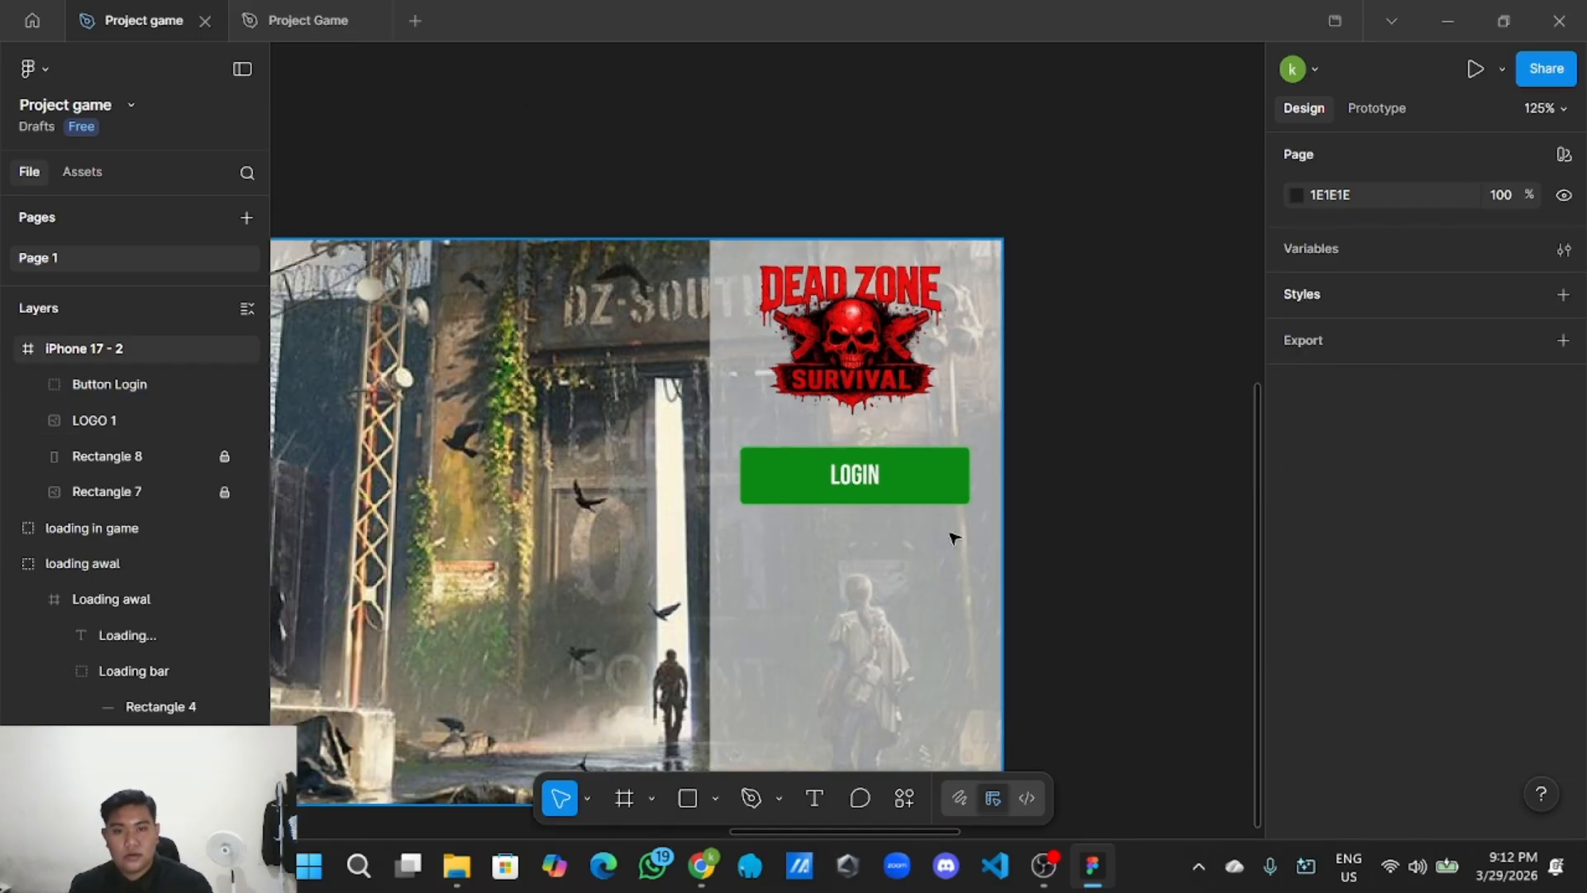
{"action": "scroll", "coordinate": [860, 485], "scroll_direction": "up", "scroll_amount": 3, "text": "ctrl"}
{"action": "scroll", "coordinate": [979, 484], "scroll_direction": "down", "scroll_amount": 4, "text": "ctrl"}
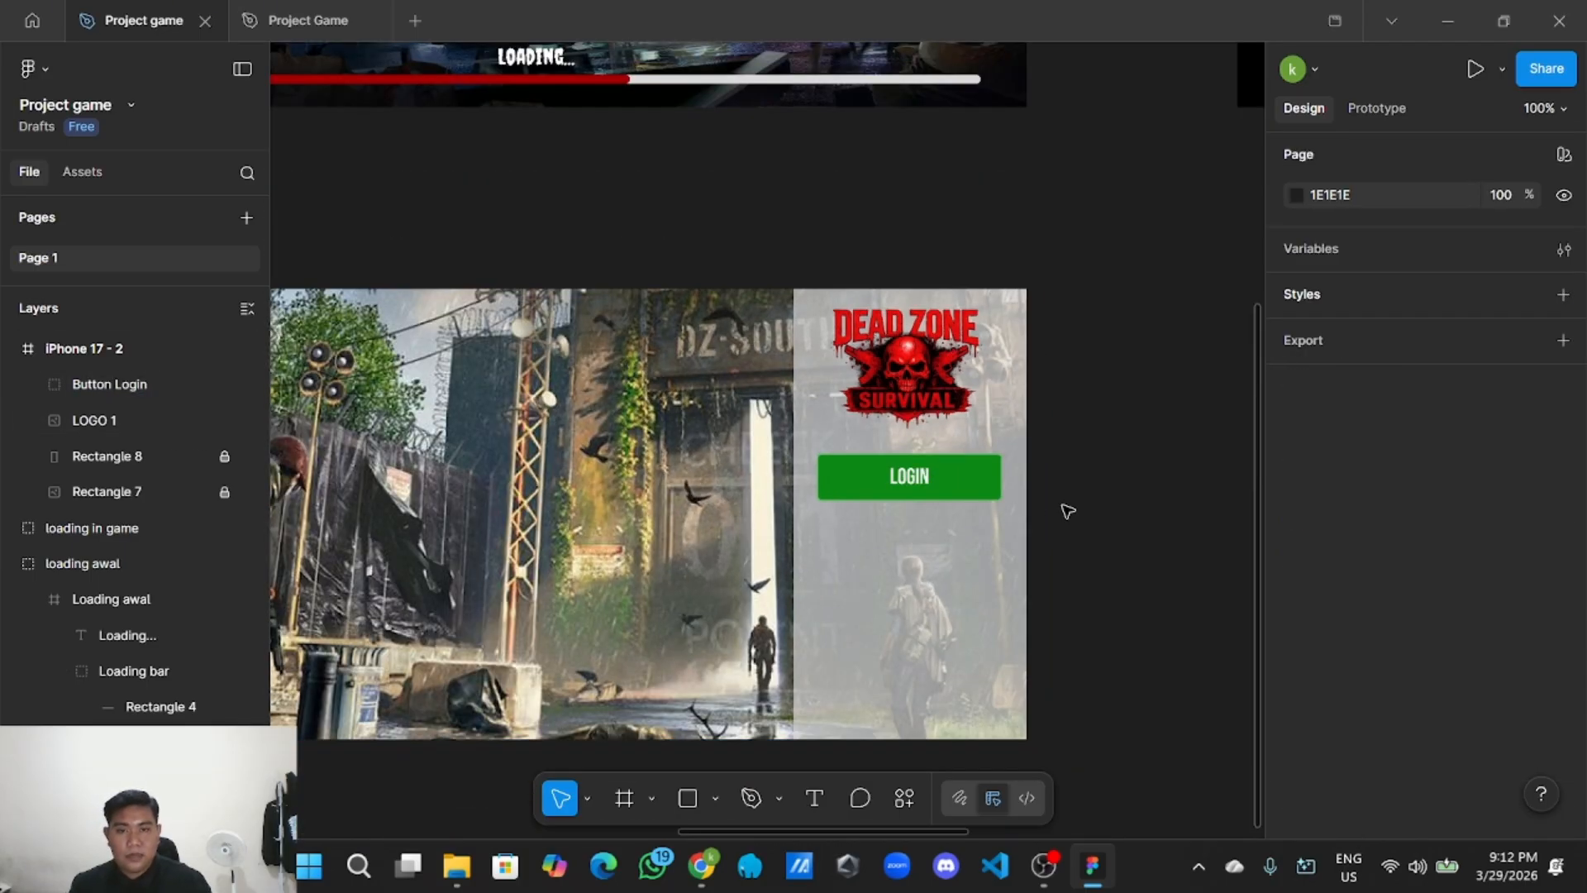
{"action": "scroll", "coordinate": [1067, 512], "scroll_direction": "up", "scroll_amount": 2, "text": "ctrl"}
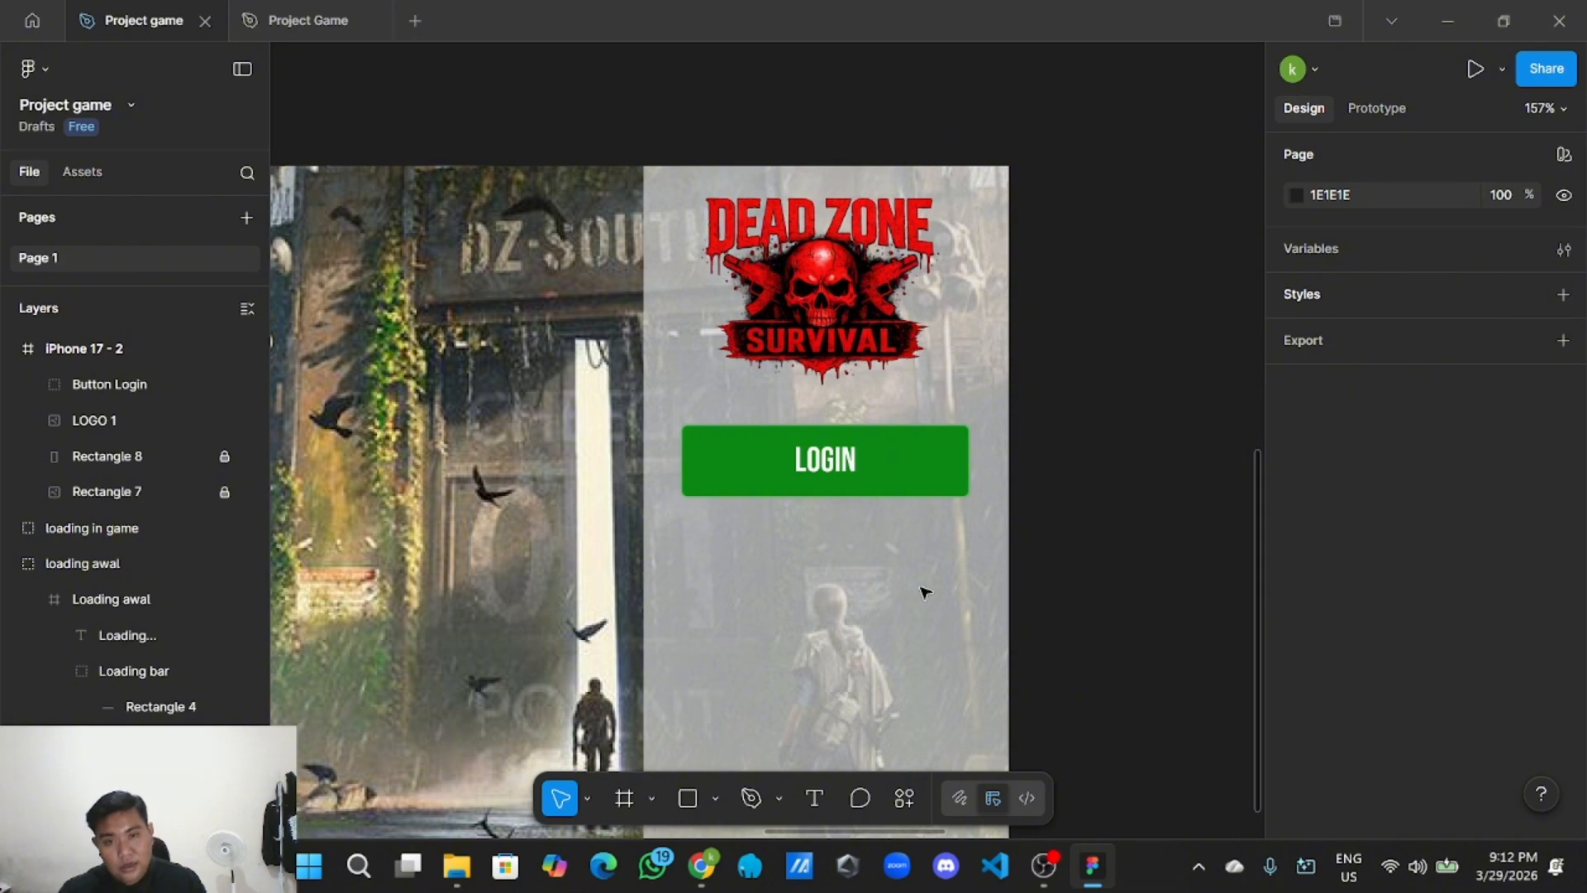
{"action": "left_click", "coordinate": [864, 480]}
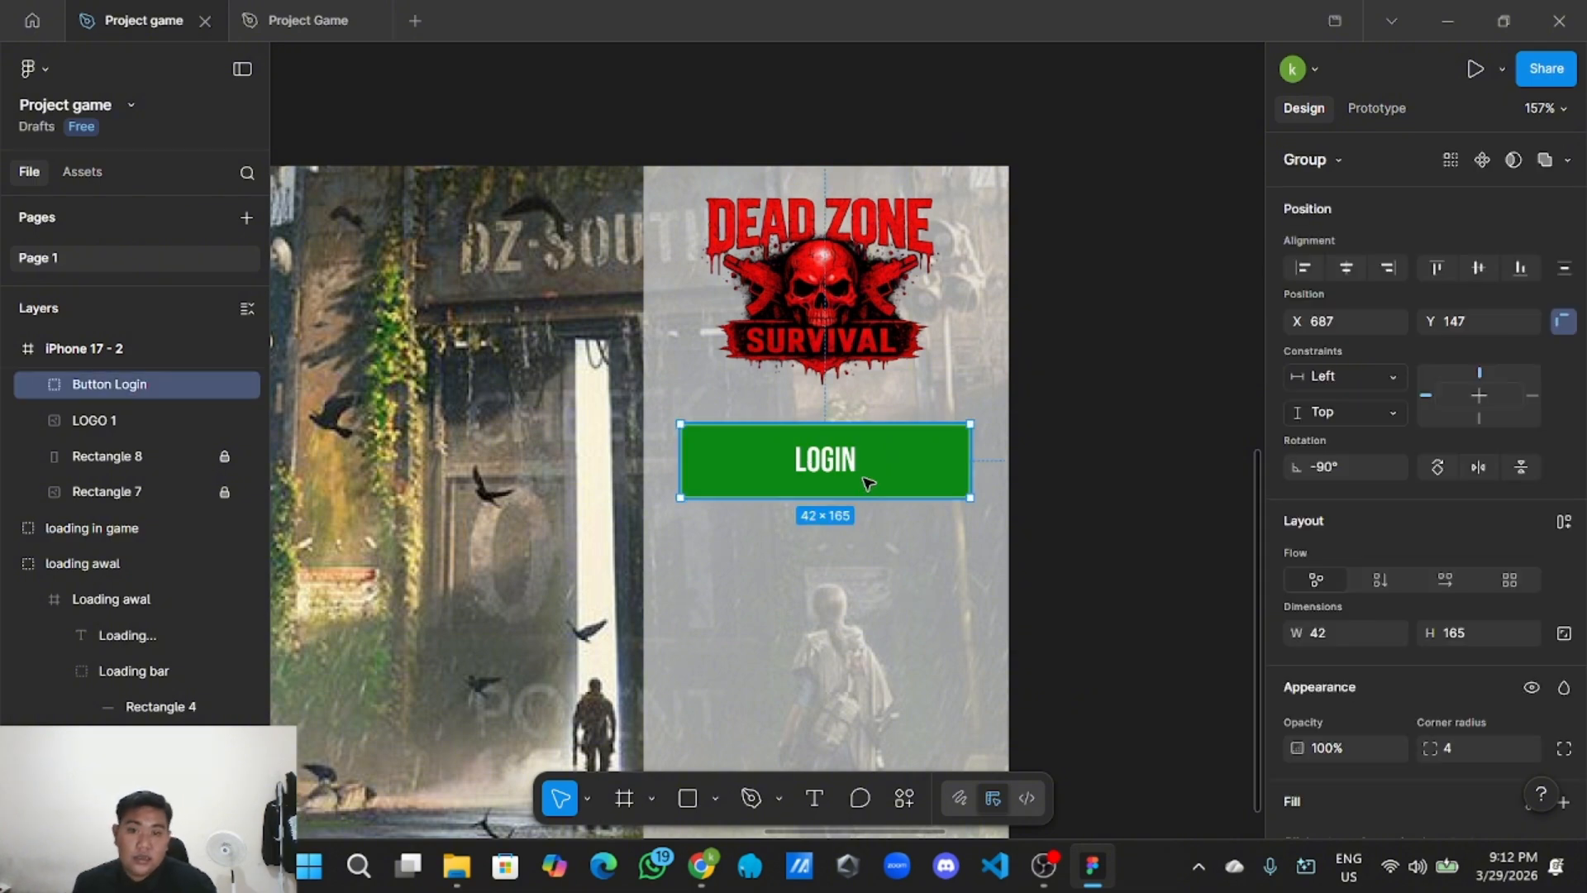
{"action": "right_click", "coordinate": [876, 478]}
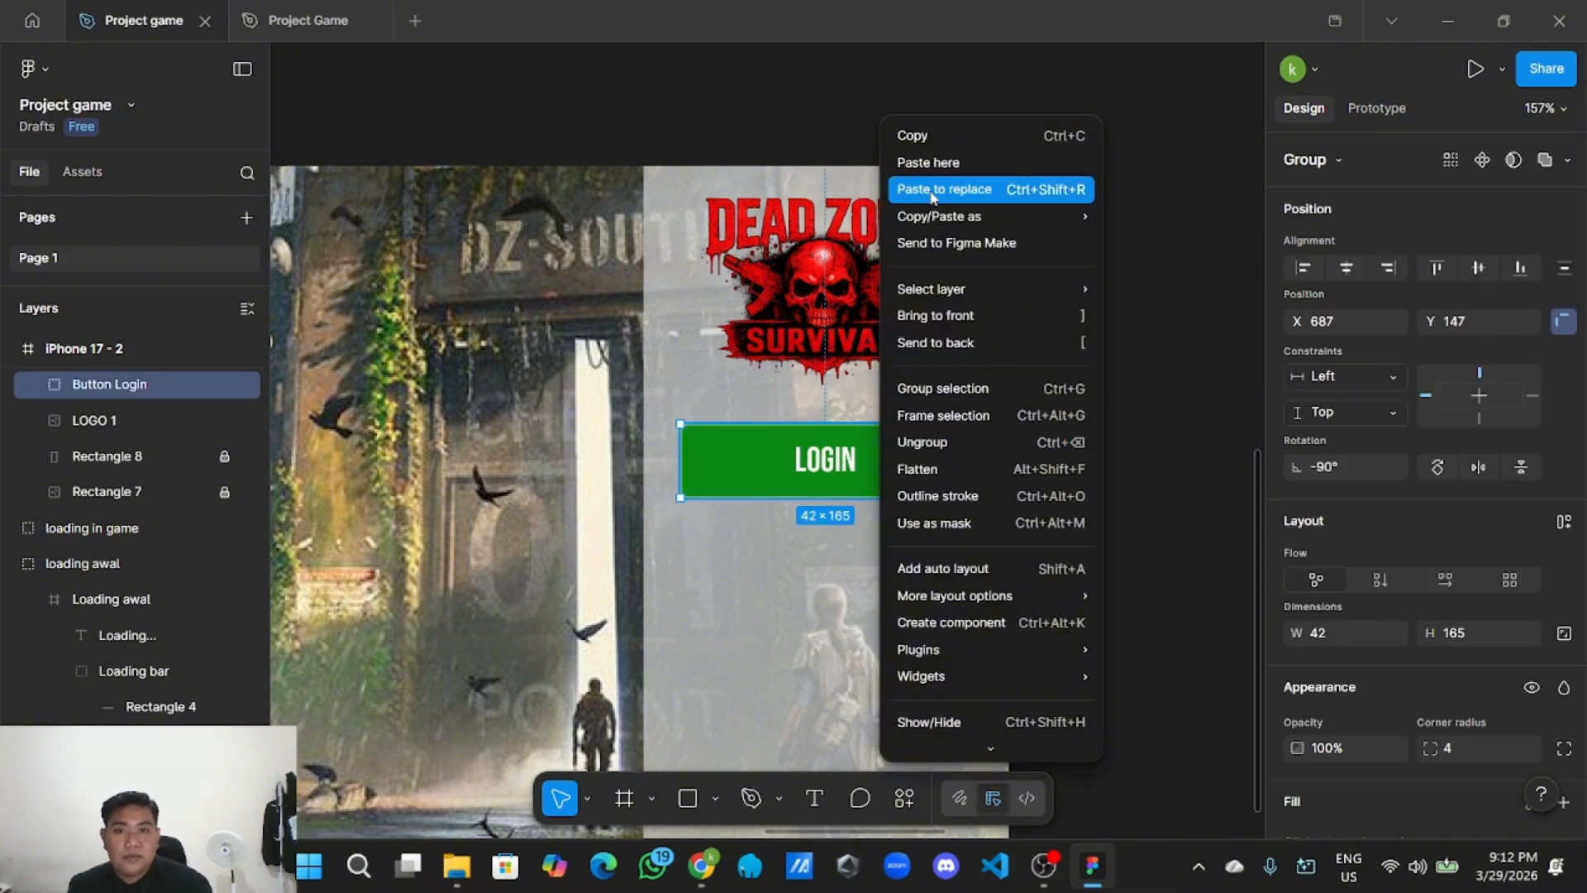
{"action": "left_click", "coordinate": [952, 137]}
{"action": "key", "text": "shift+0"}
Paste the Button Login copy and place it directly beneath the original button.
{"action": "scroll", "coordinate": [984, 248], "scroll_direction": "right", "scroll_amount": 3}
{"action": "right_click", "coordinate": [977, 323]}
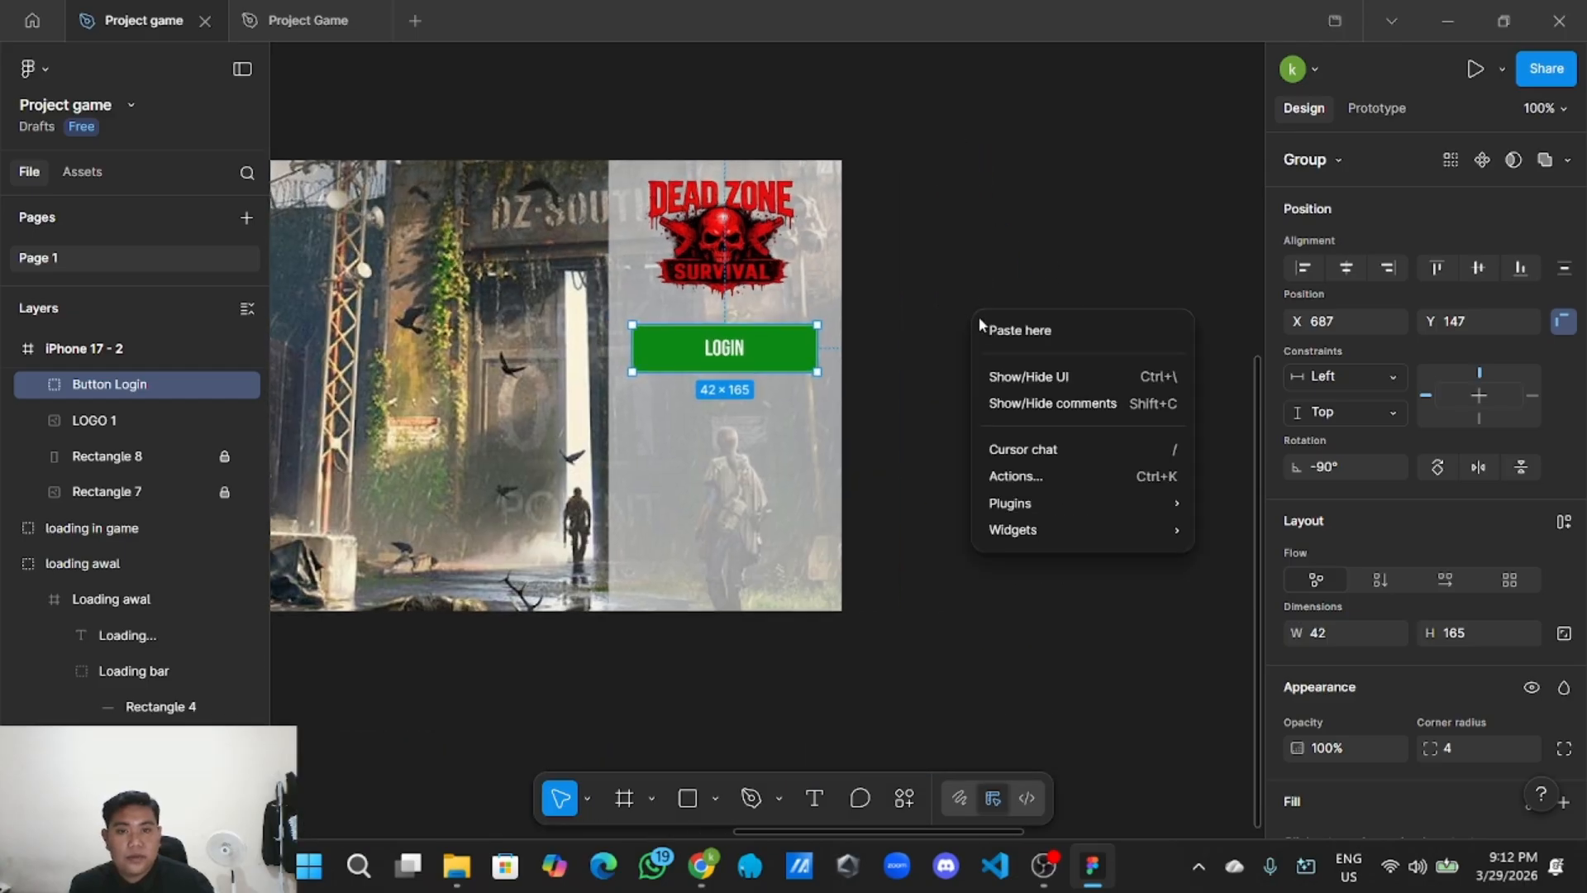
{"action": "left_click", "coordinate": [988, 324]}
{"action": "left_click_drag", "start_coordinate": [1077, 344], "coordinate": [701, 402]}
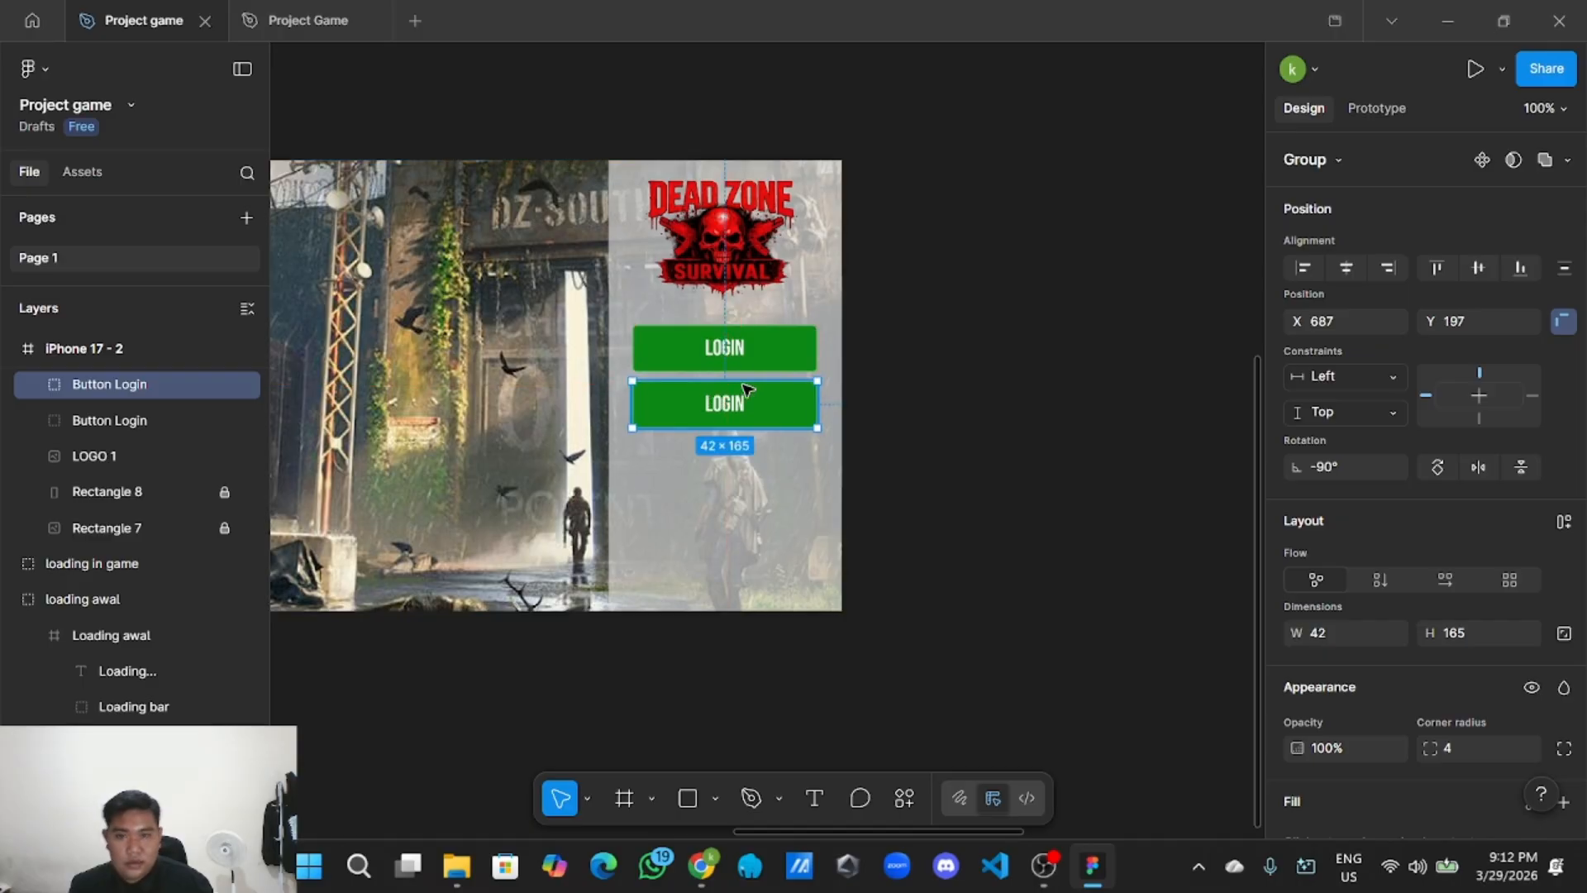
{"action": "left_click", "coordinate": [868, 468]}
{"action": "scroll", "coordinate": [799, 461], "scroll_direction": "up", "scroll_amount": 5}
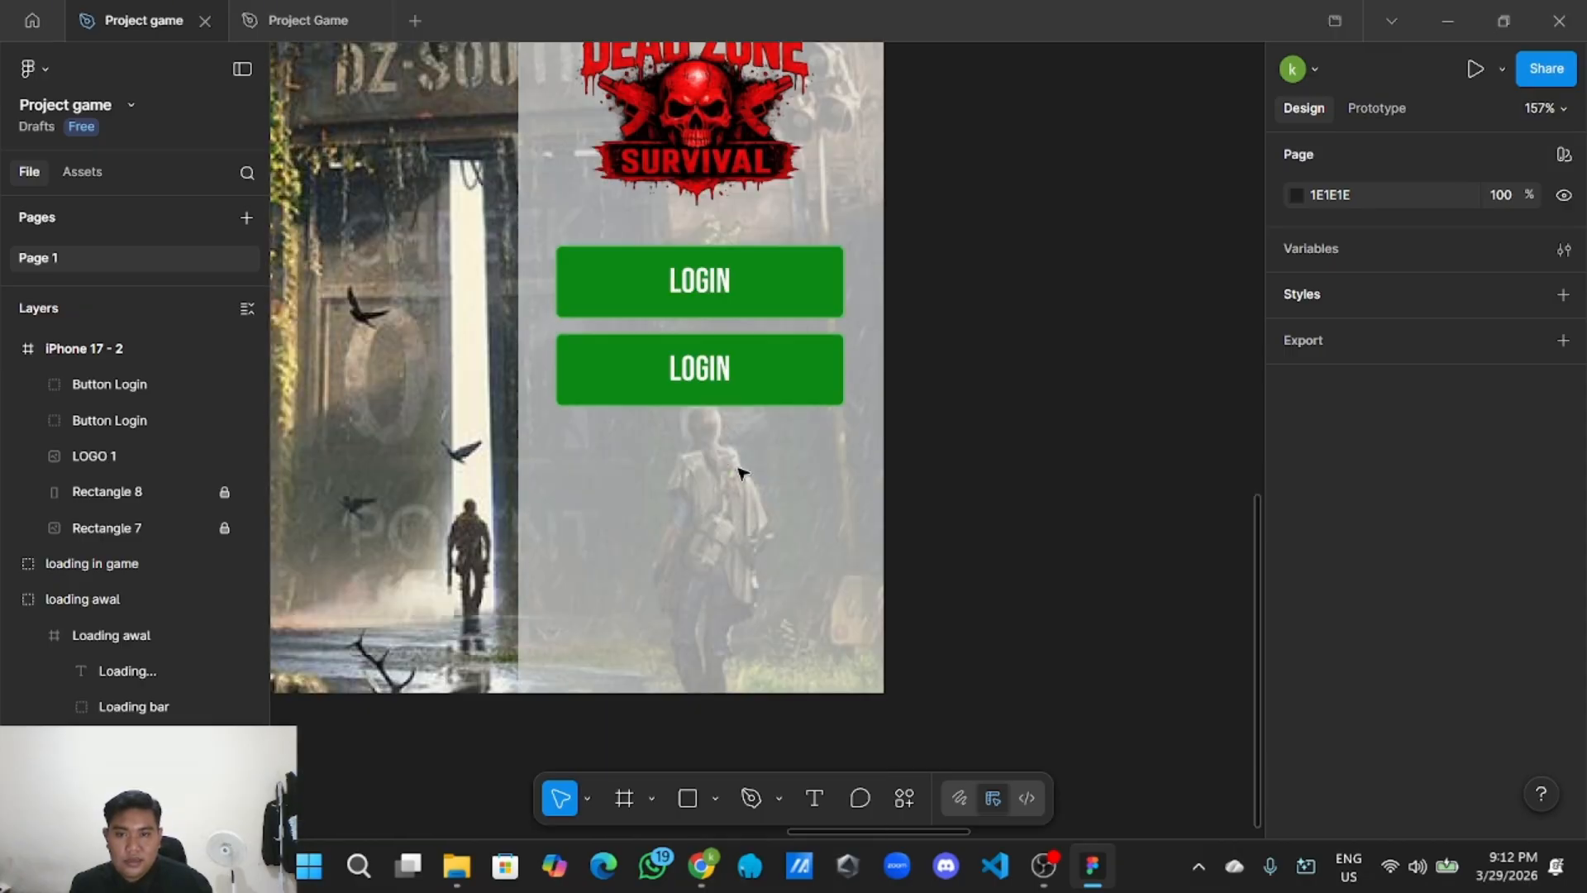
{"action": "scroll", "coordinate": [738, 471], "scroll_direction": "down", "scroll_amount": 6}
{"action": "scroll", "coordinate": [595, 297], "scroll_direction": "left", "scroll_amount": 10}
Copy the 3A3A3A dark grey colour code from the style guide swatch.
{"action": "scroll", "coordinate": [513, 348], "scroll_direction": "up", "scroll_amount": 4}
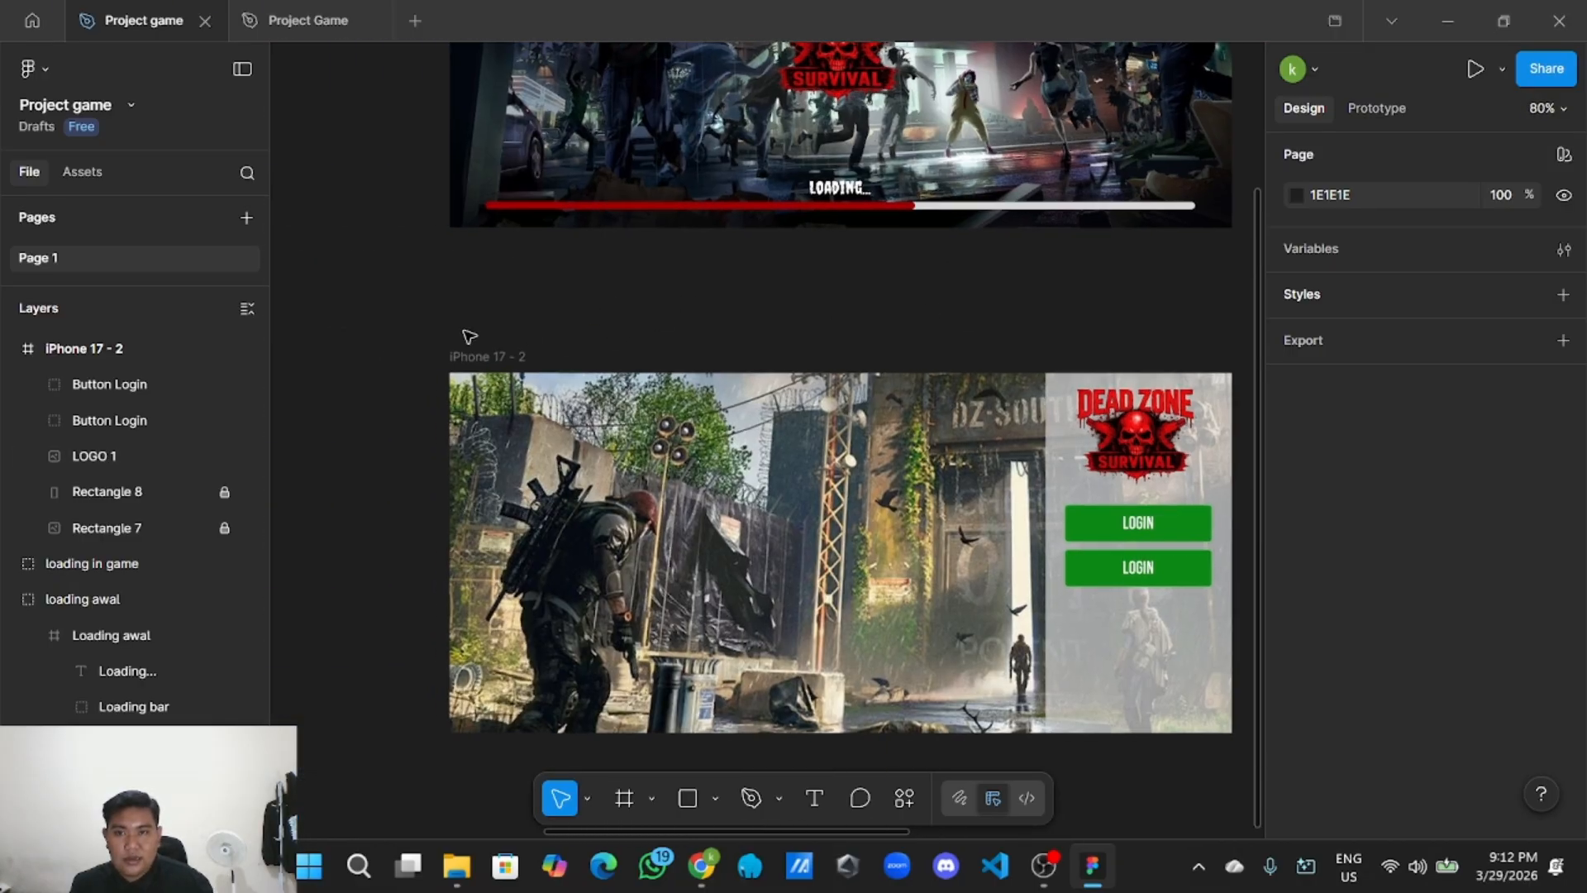
{"action": "scroll", "coordinate": [557, 510], "scroll_direction": "left", "scroll_amount": 5}
{"action": "scroll", "coordinate": [688, 512], "scroll_direction": "up", "scroll_amount": 3}
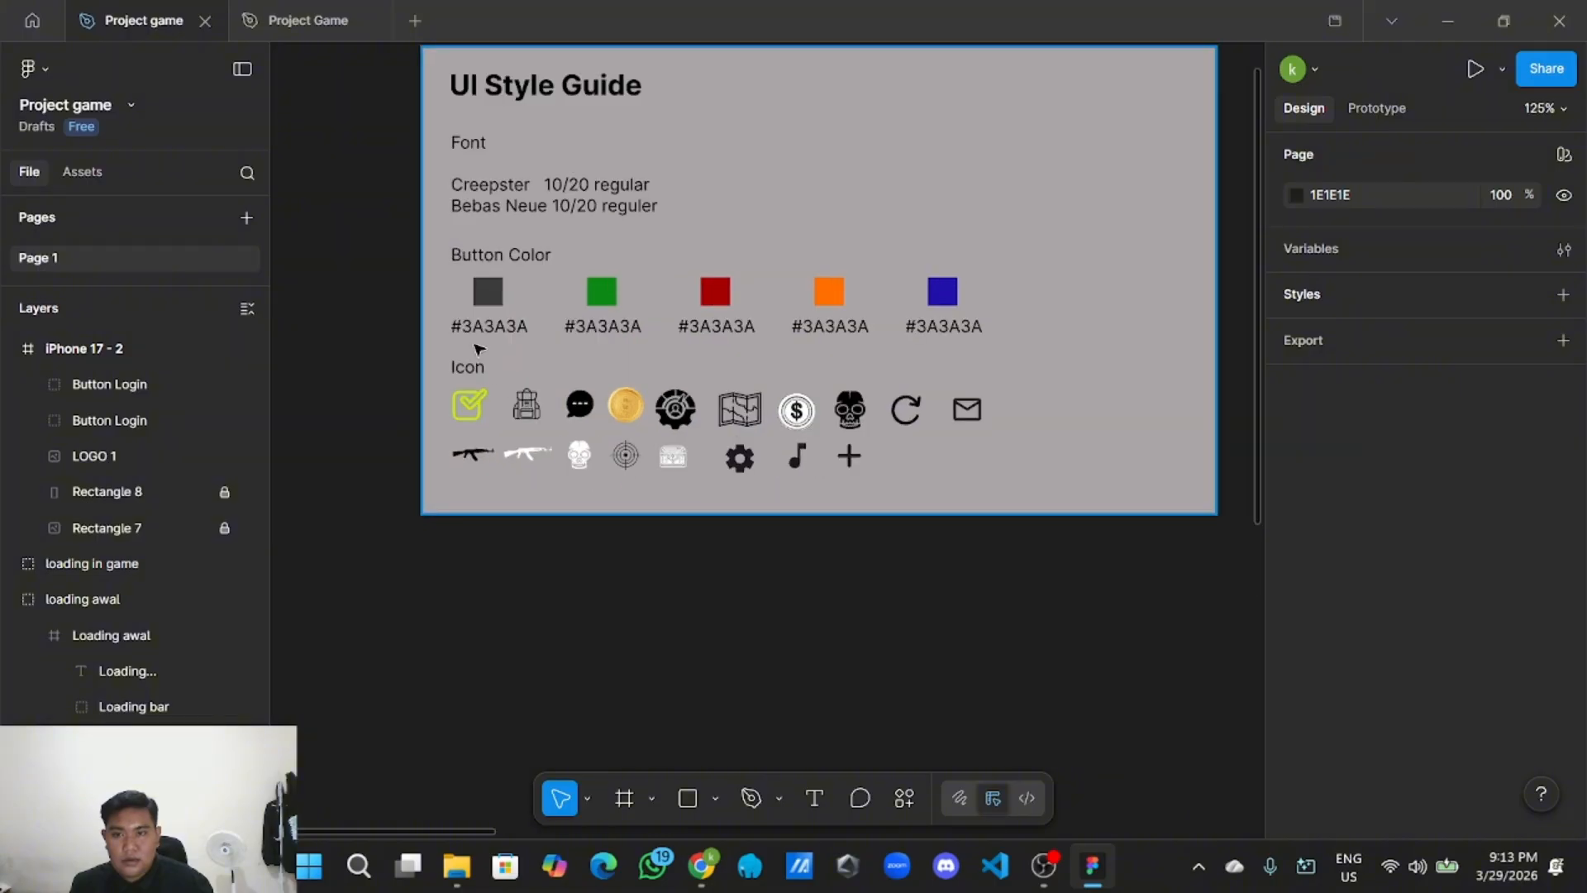
{"action": "left_click", "coordinate": [488, 306]}
{"action": "double_click", "coordinate": [488, 306]}
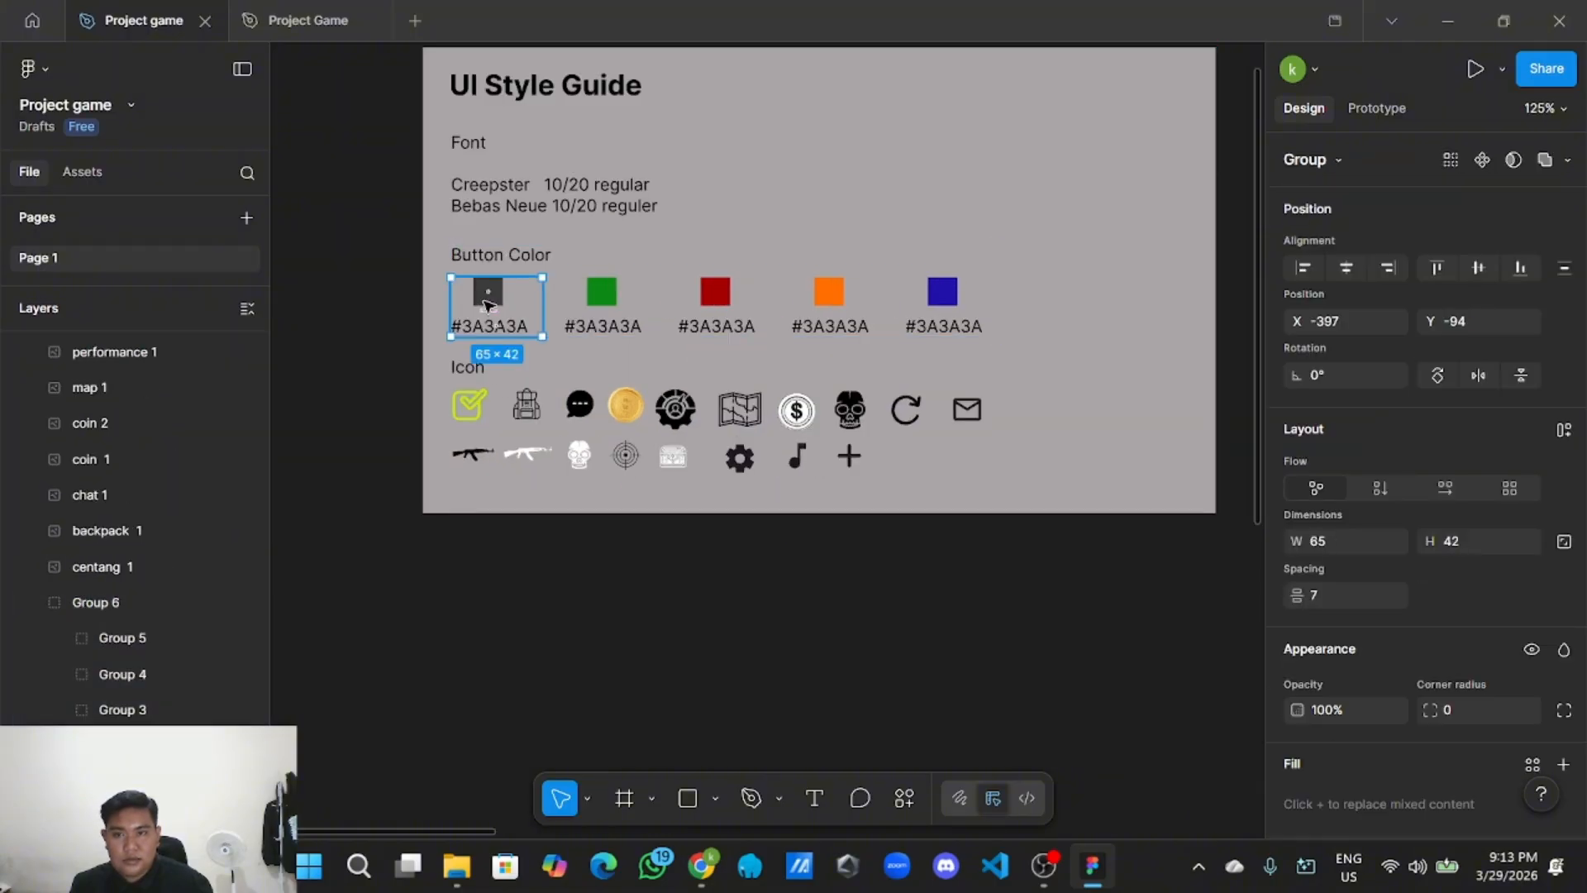
{"action": "scroll", "coordinate": [1388, 667], "scroll_direction": "down", "scroll_amount": 4}
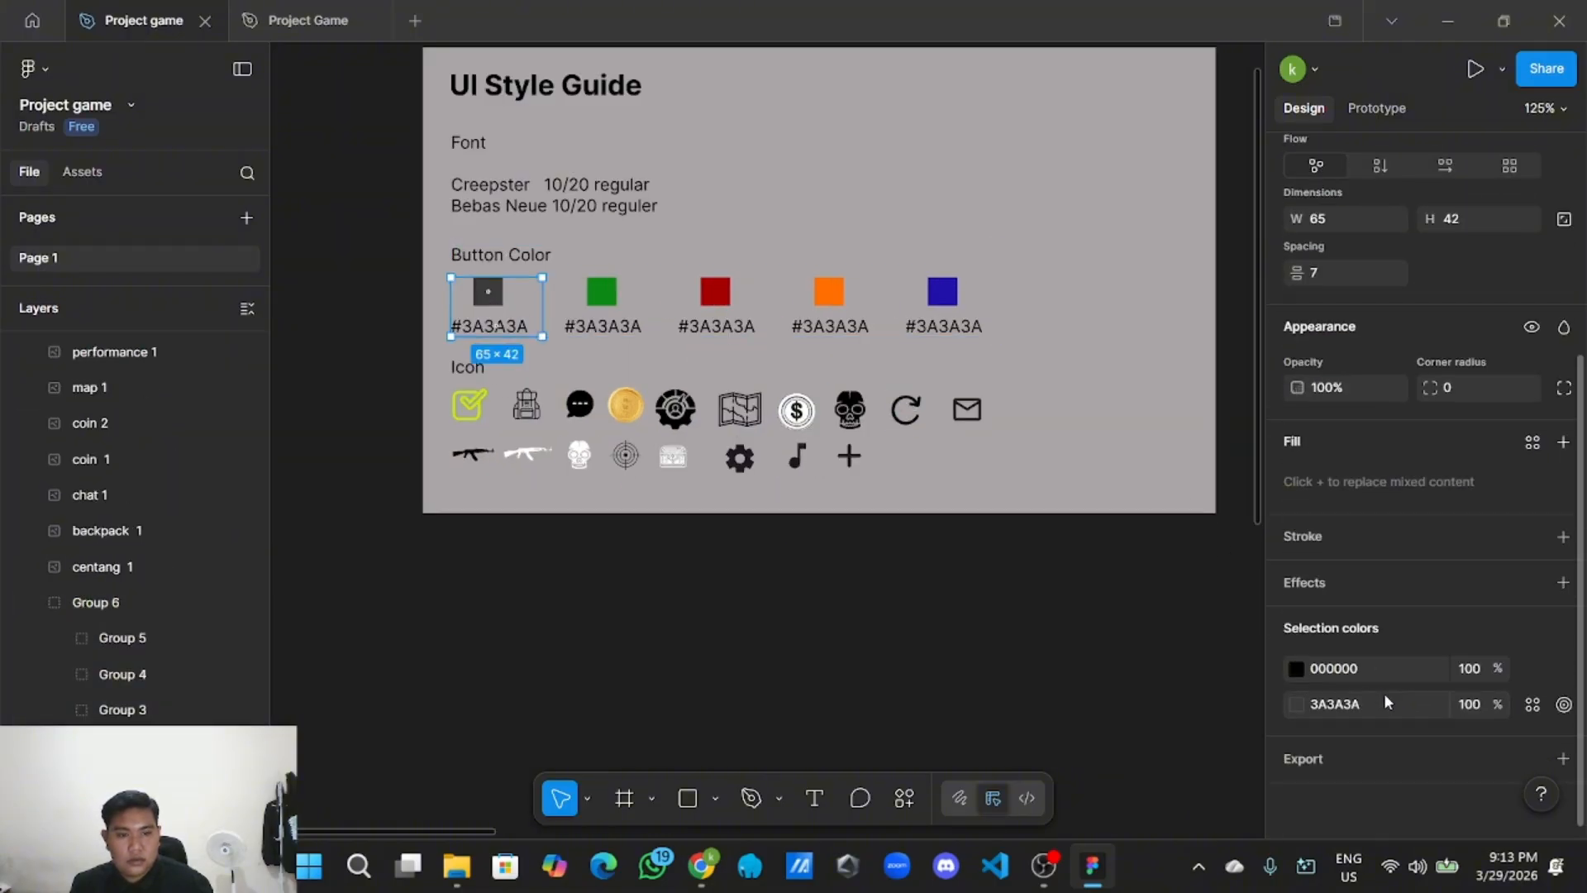
{"action": "left_click", "coordinate": [1386, 699]}
{"action": "left_click", "coordinate": [717, 634]}
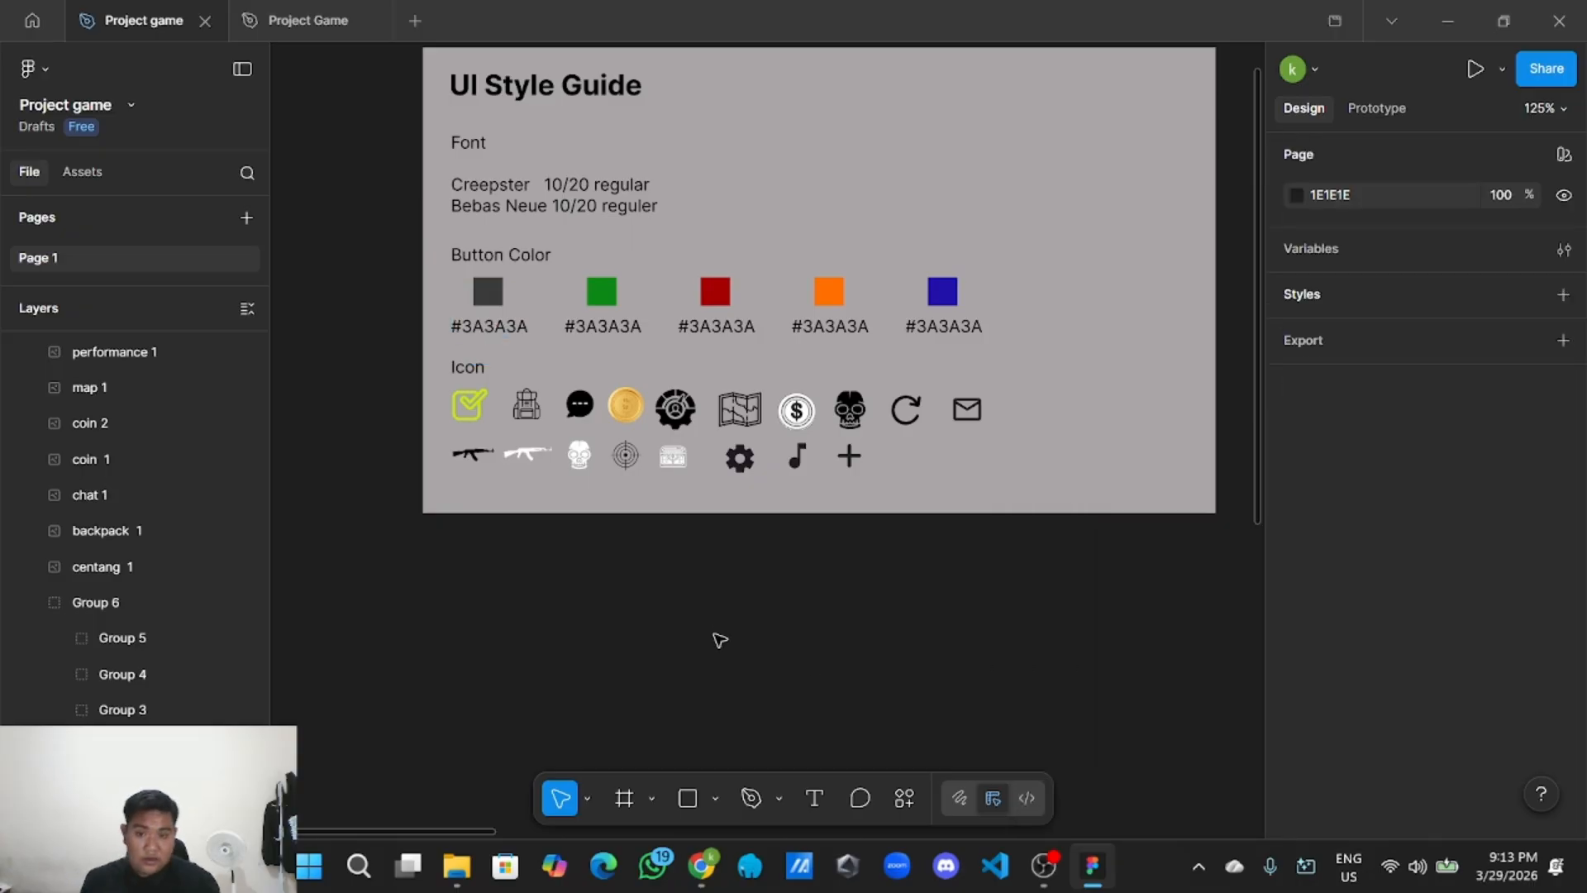
Set the second login button's fill to 3A3A3A dark grey.
{"action": "scroll", "coordinate": [715, 641], "scroll_direction": "down", "scroll_amount": 2}
{"action": "left_click_drag", "start_coordinate": [921, 683], "coordinate": [157, 384]}
{"action": "left_click_drag", "start_coordinate": [1248, 488], "coordinate": [731, 383]}
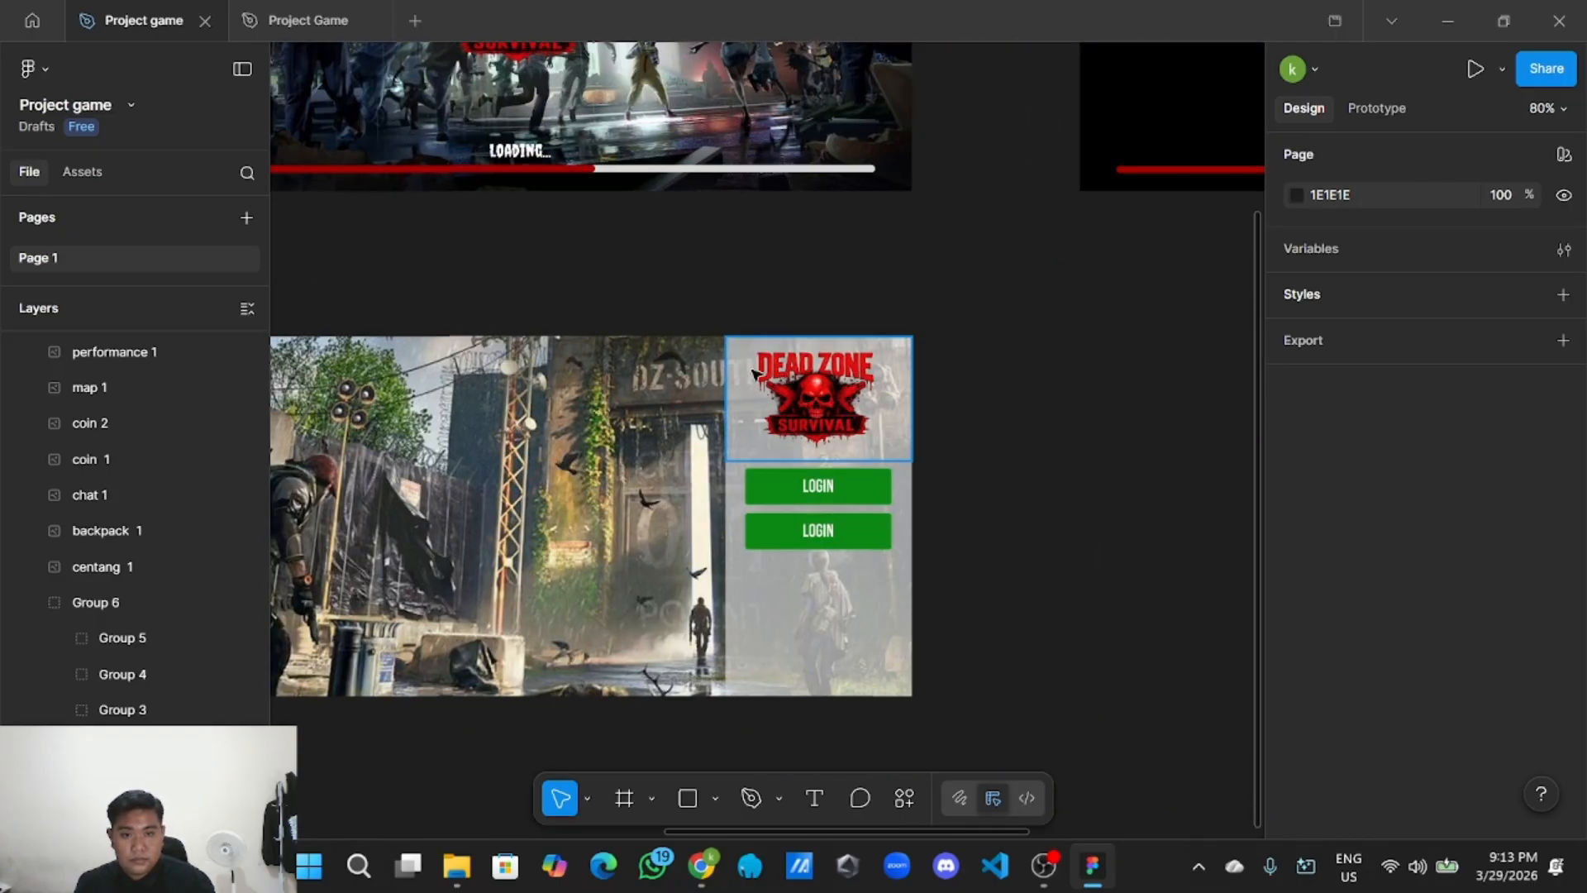
{"action": "scroll", "coordinate": [764, 503], "scroll_direction": "up", "scroll_amount": 4}
{"action": "double_click", "coordinate": [986, 577]}
{"action": "scroll", "coordinate": [1484, 643], "scroll_direction": "down", "scroll_amount": 2}
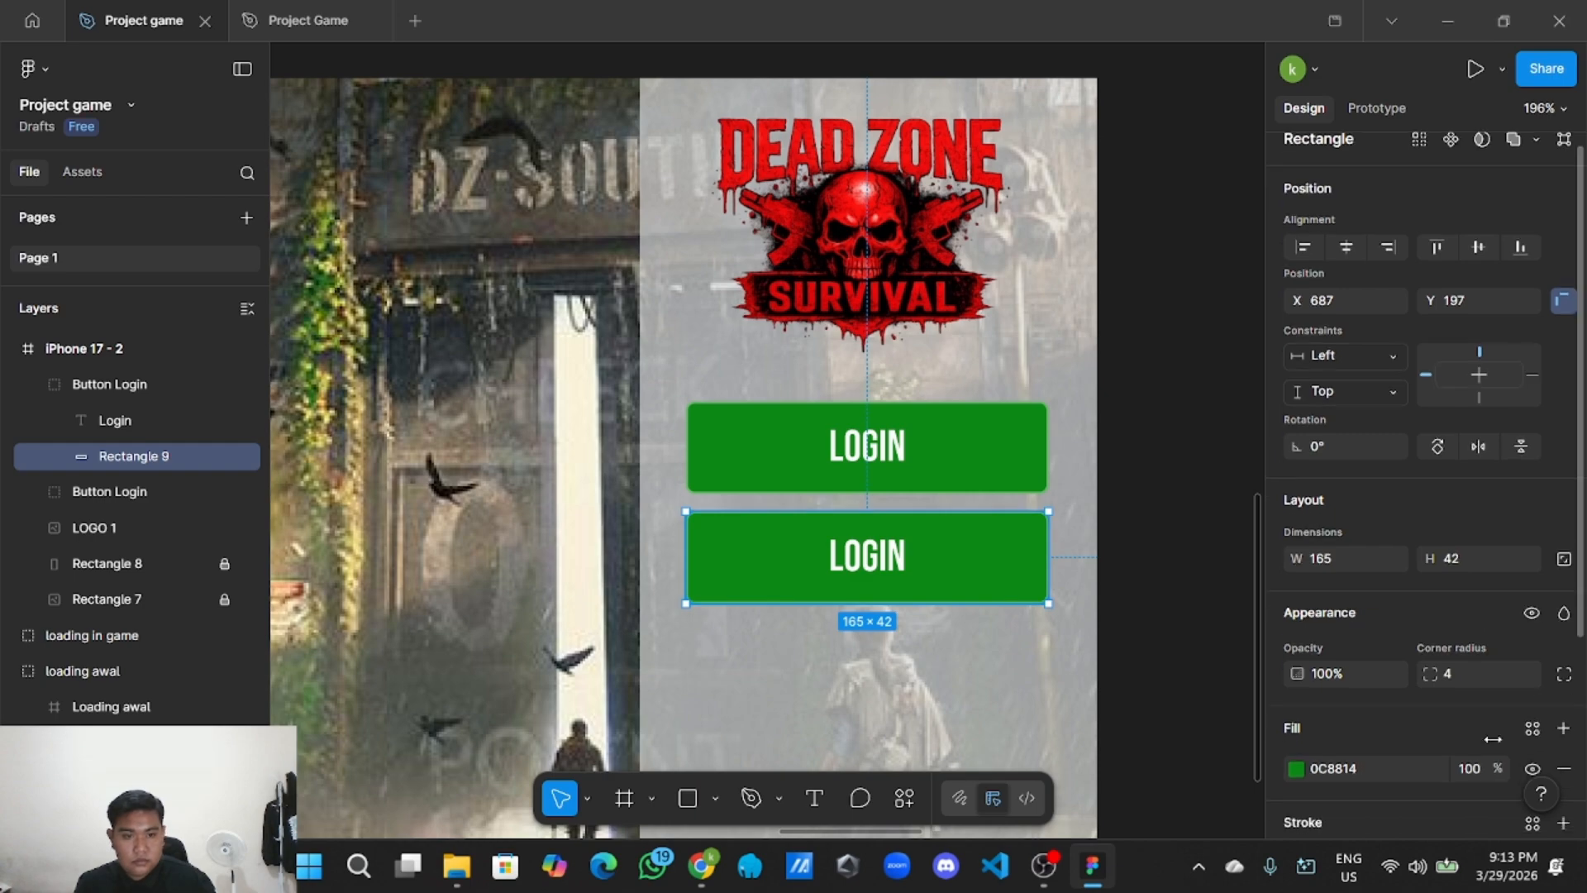
{"action": "left_click", "coordinate": [1391, 676]}
{"action": "key", "text": "ctrl+v"}
{"action": "key", "text": "Return"}
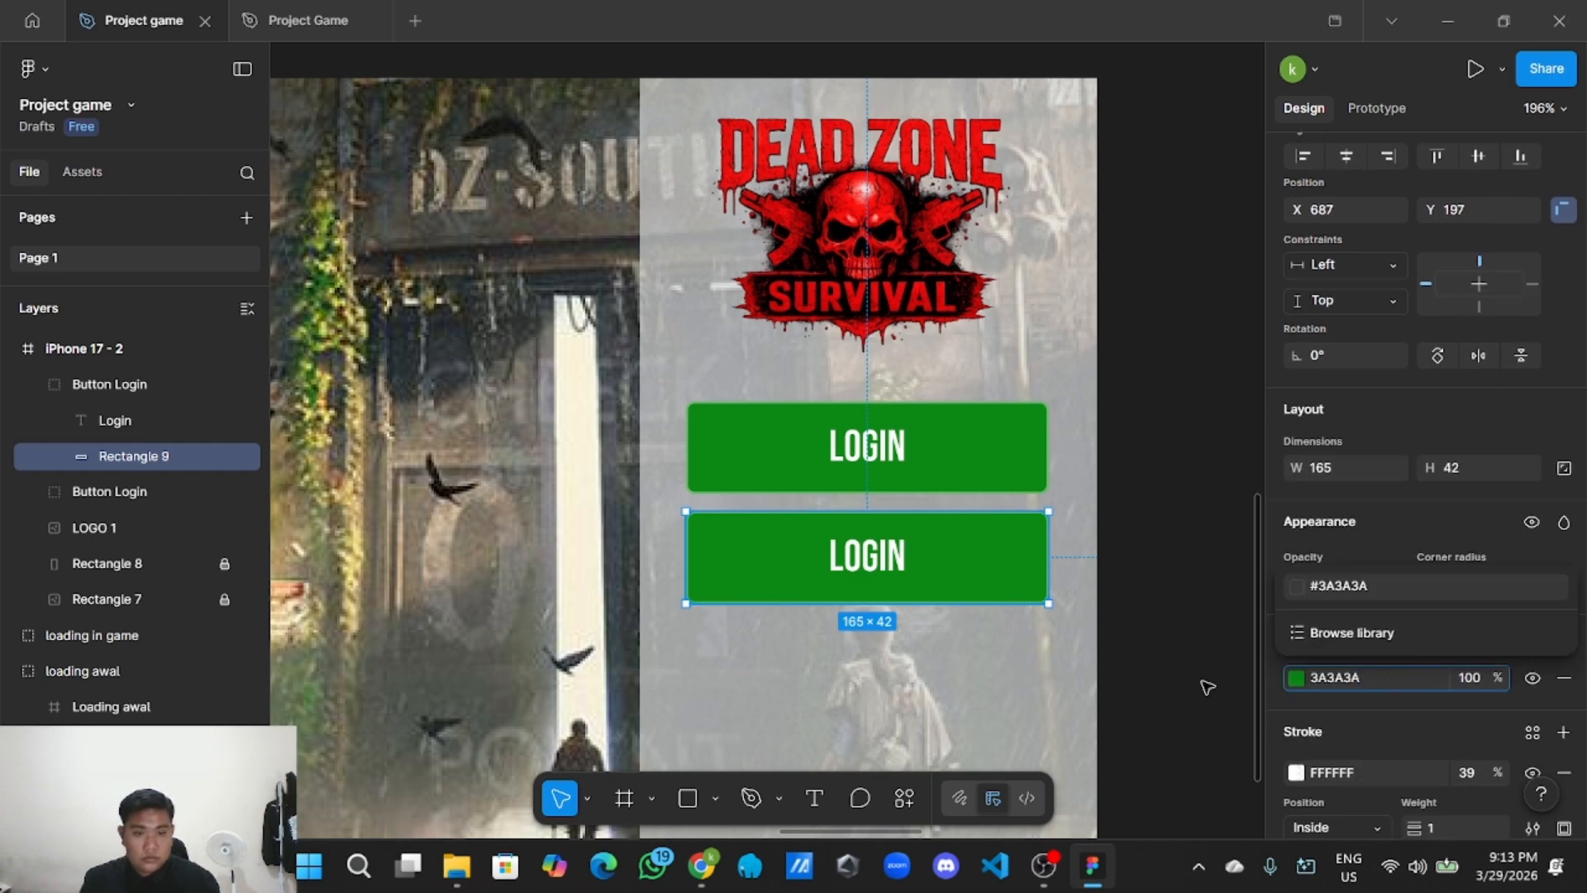
{"action": "left_click", "coordinate": [1184, 692]}
Relabel the second button NEW USER and centre the text within it.
{"action": "double_click", "coordinate": [879, 555]}
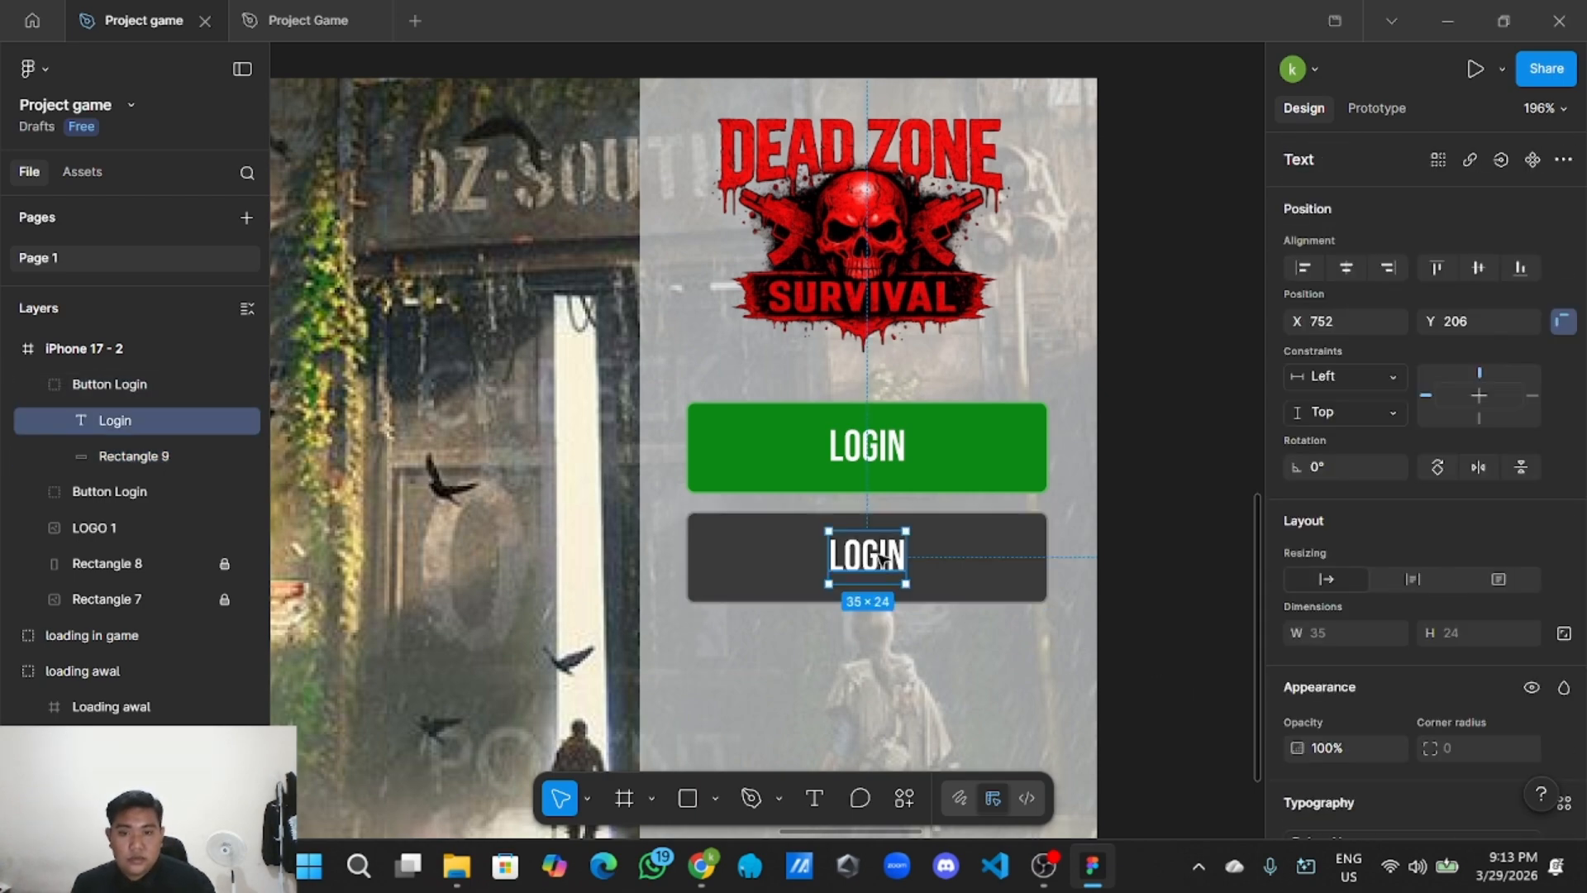
{"action": "double_click", "coordinate": [879, 556]}
{"action": "key", "text": "BackSpace"}
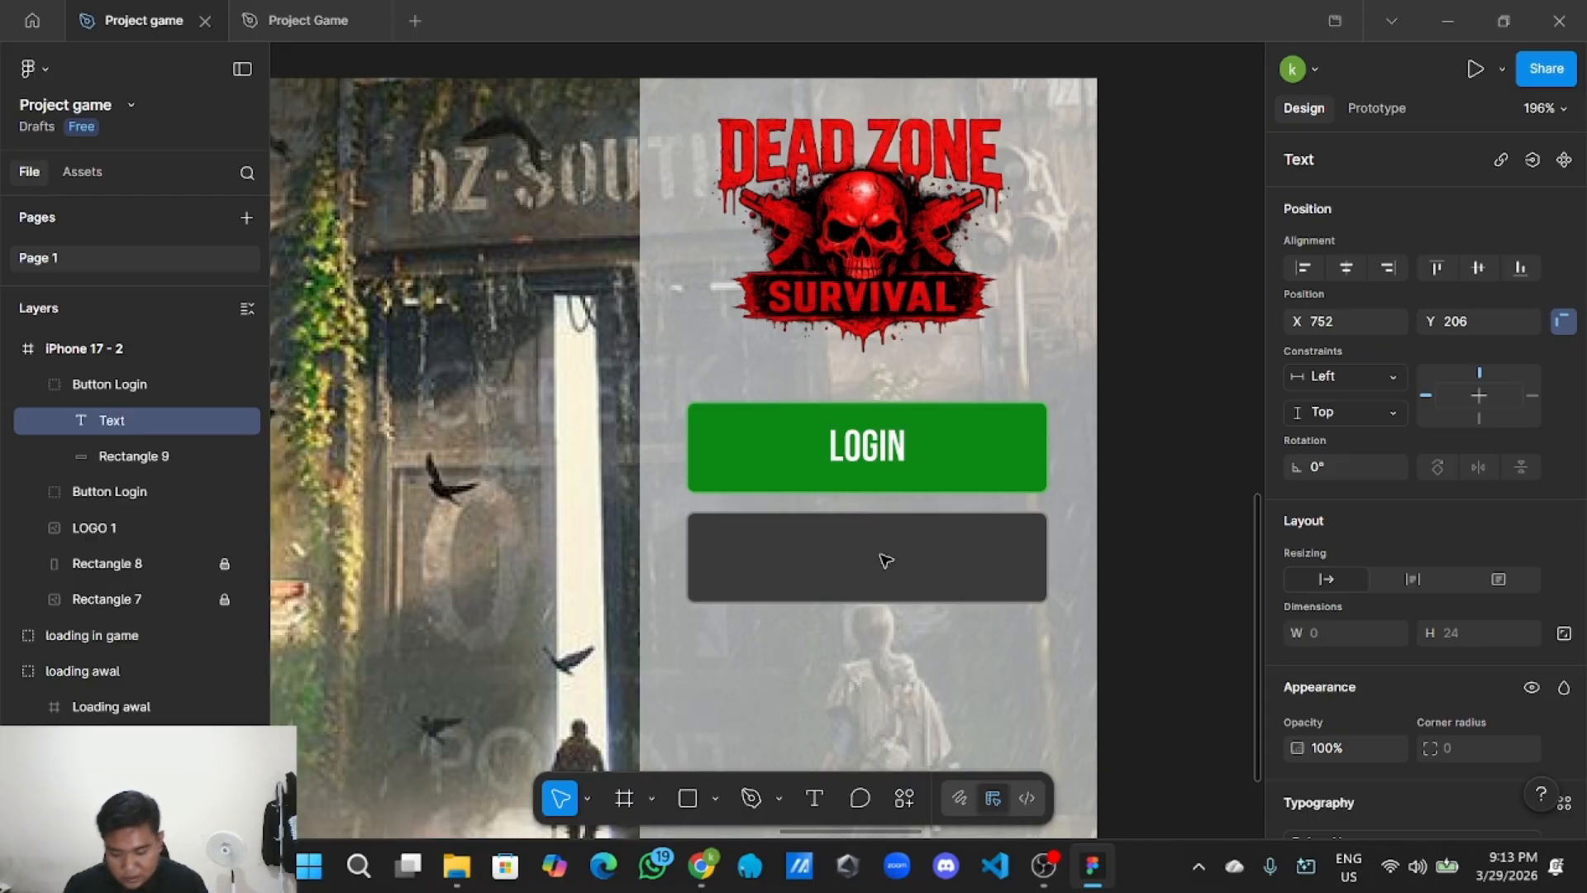
{"action": "type", "text": "NEW"}
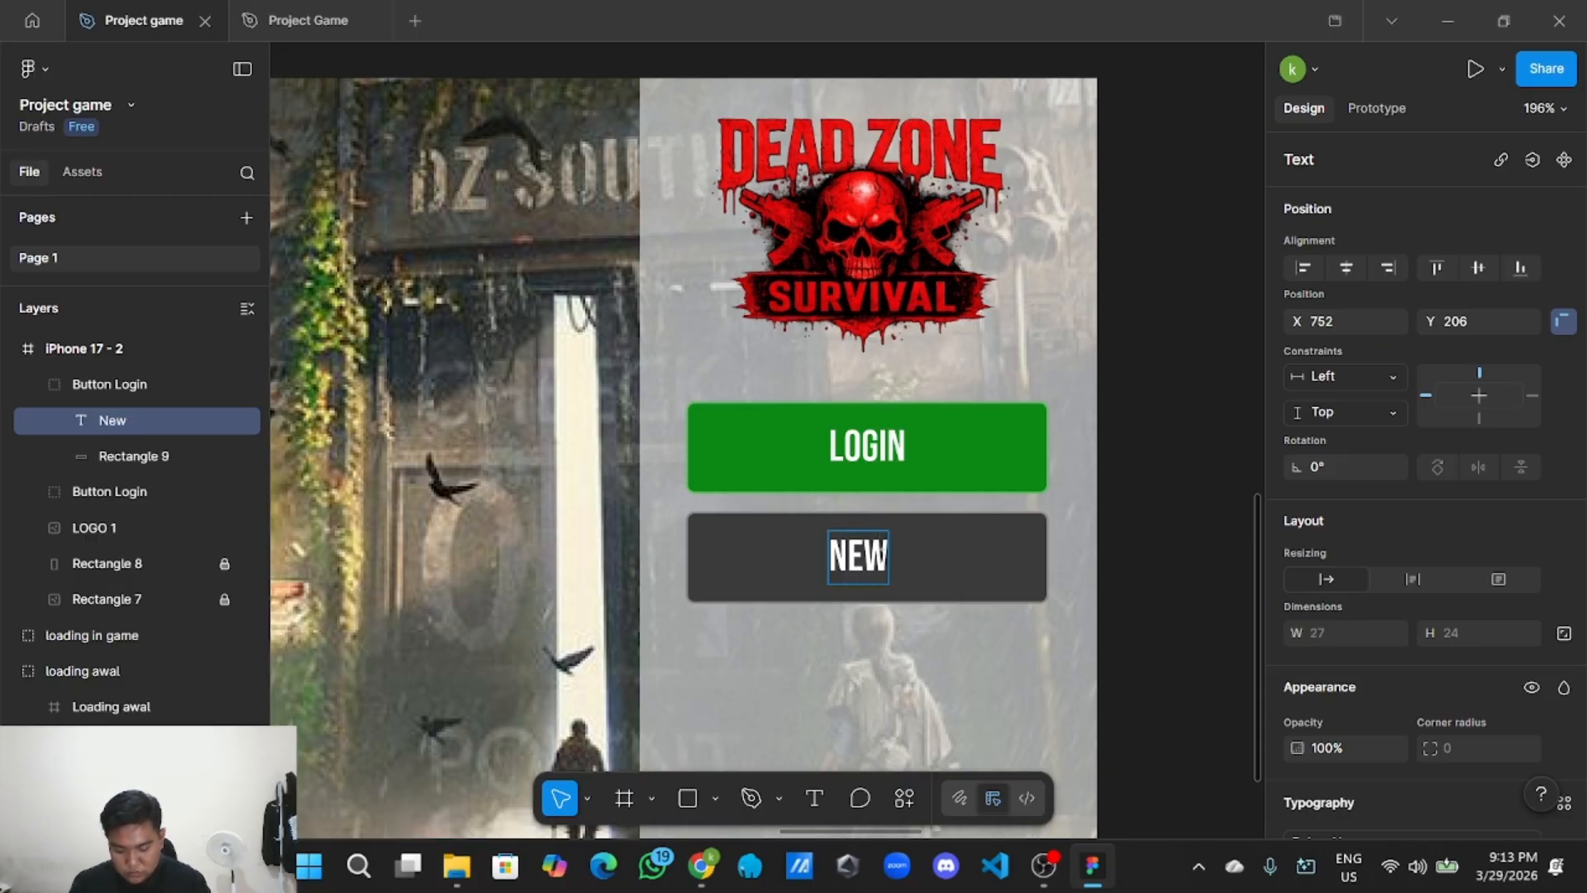
{"action": "type", "text": "User"}
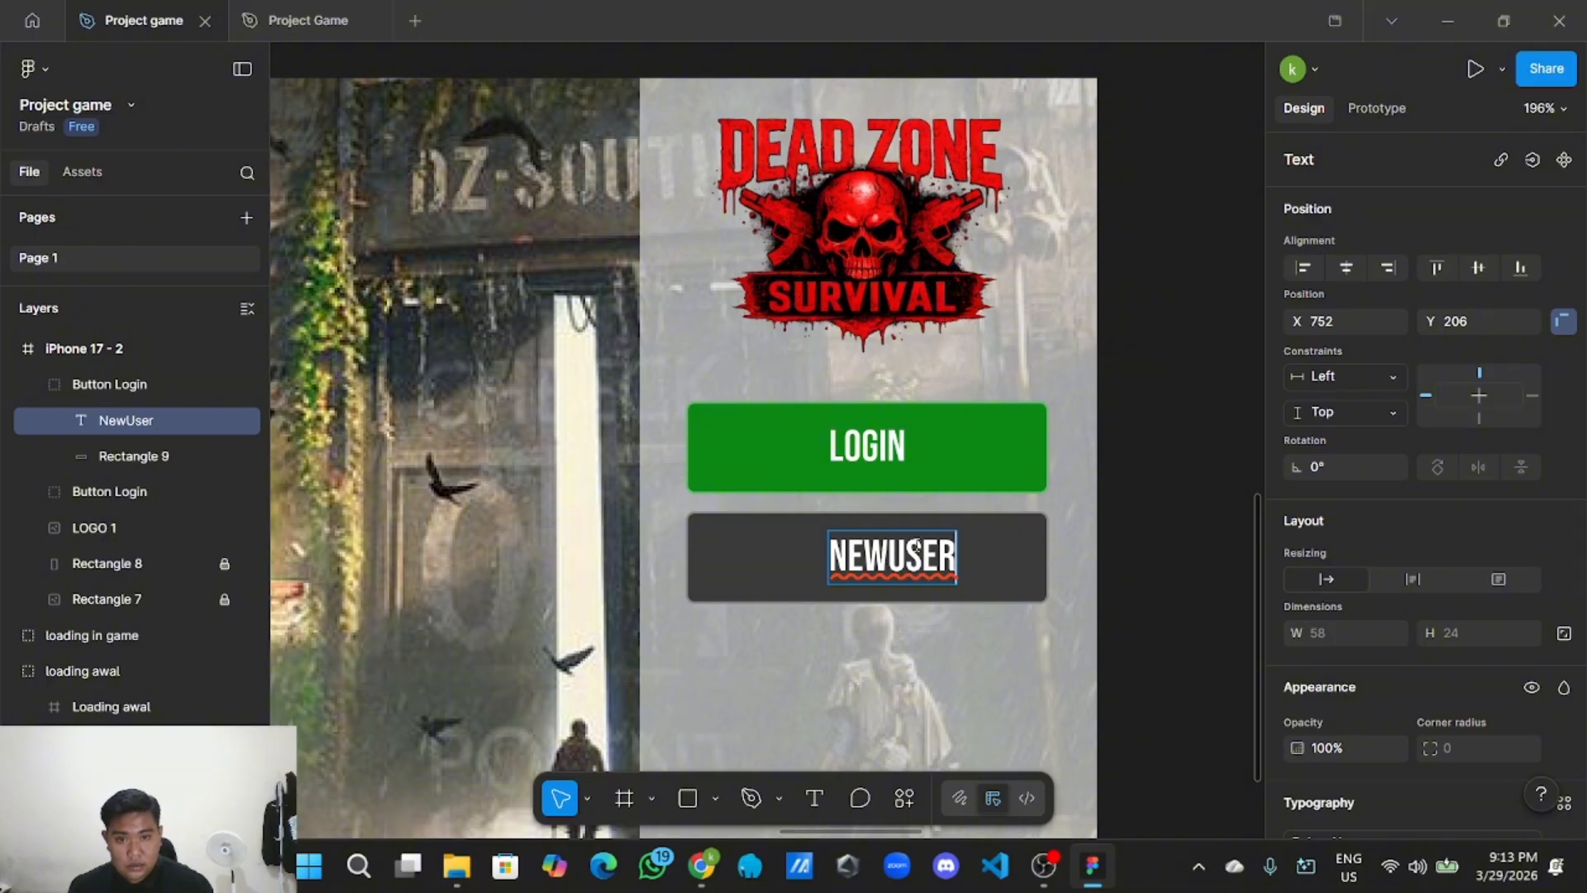
{"action": "left_click", "coordinate": [888, 552]}
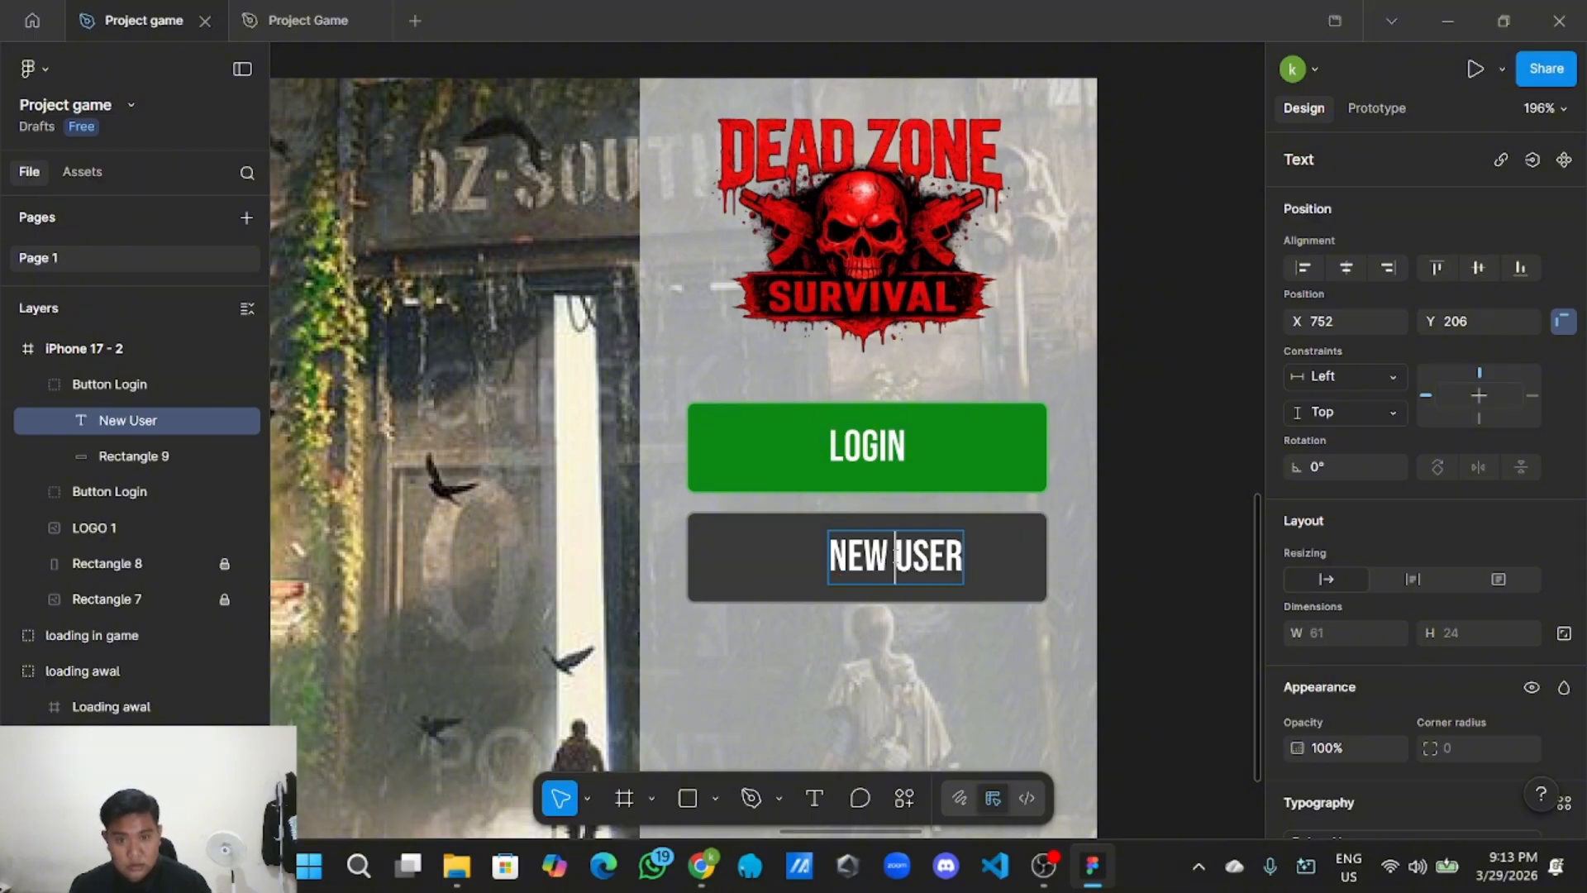
{"action": "key", "text": "Escape"}
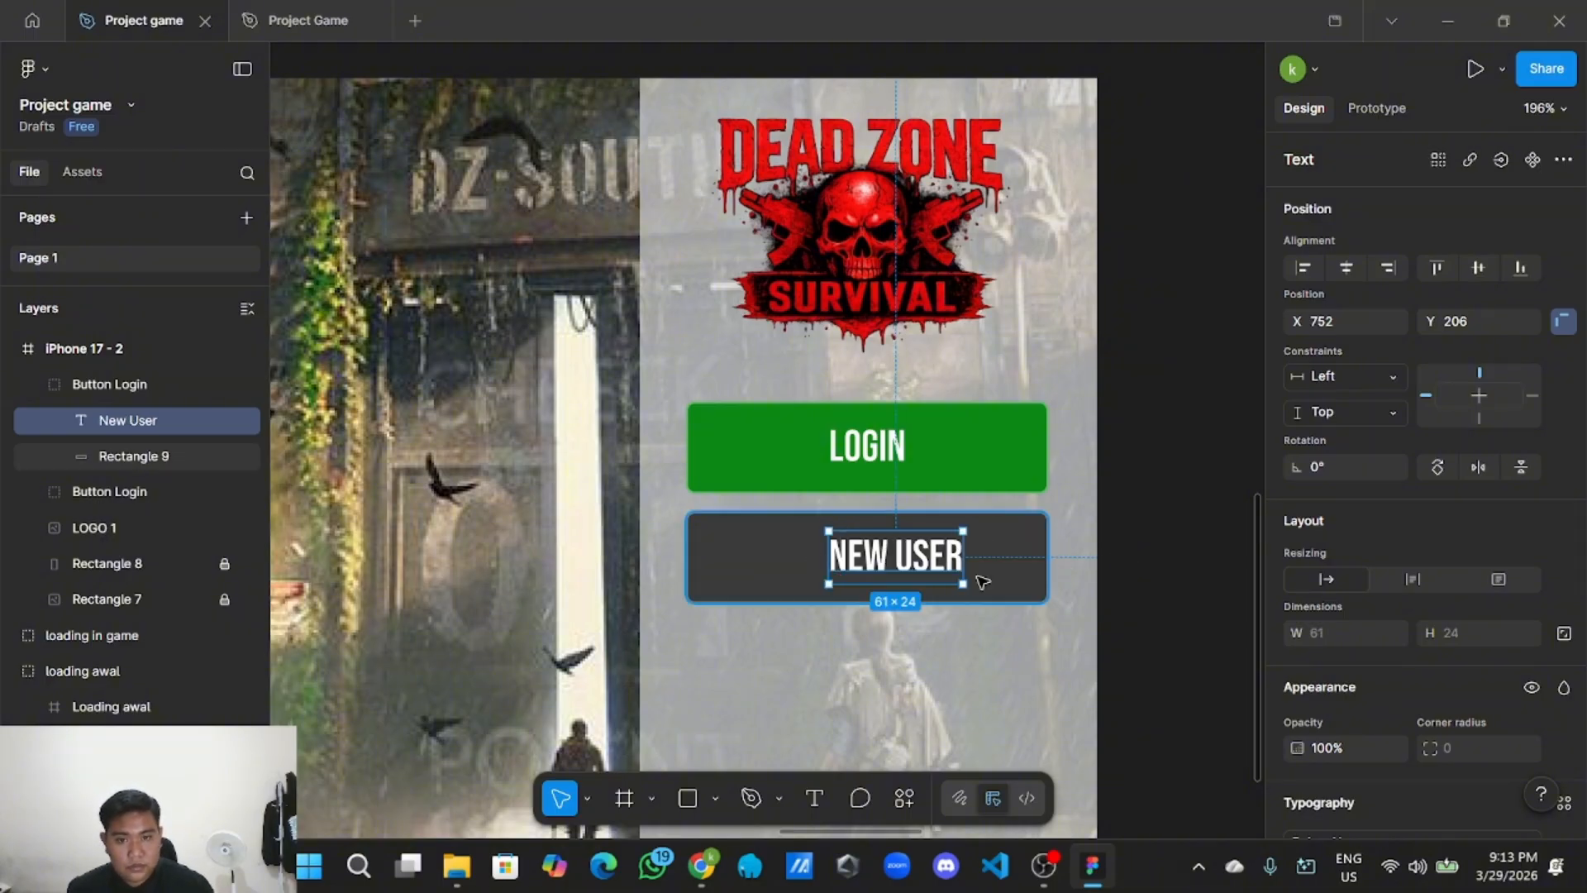
{"action": "left_click_drag", "start_coordinate": [917, 564], "coordinate": [889, 561]}
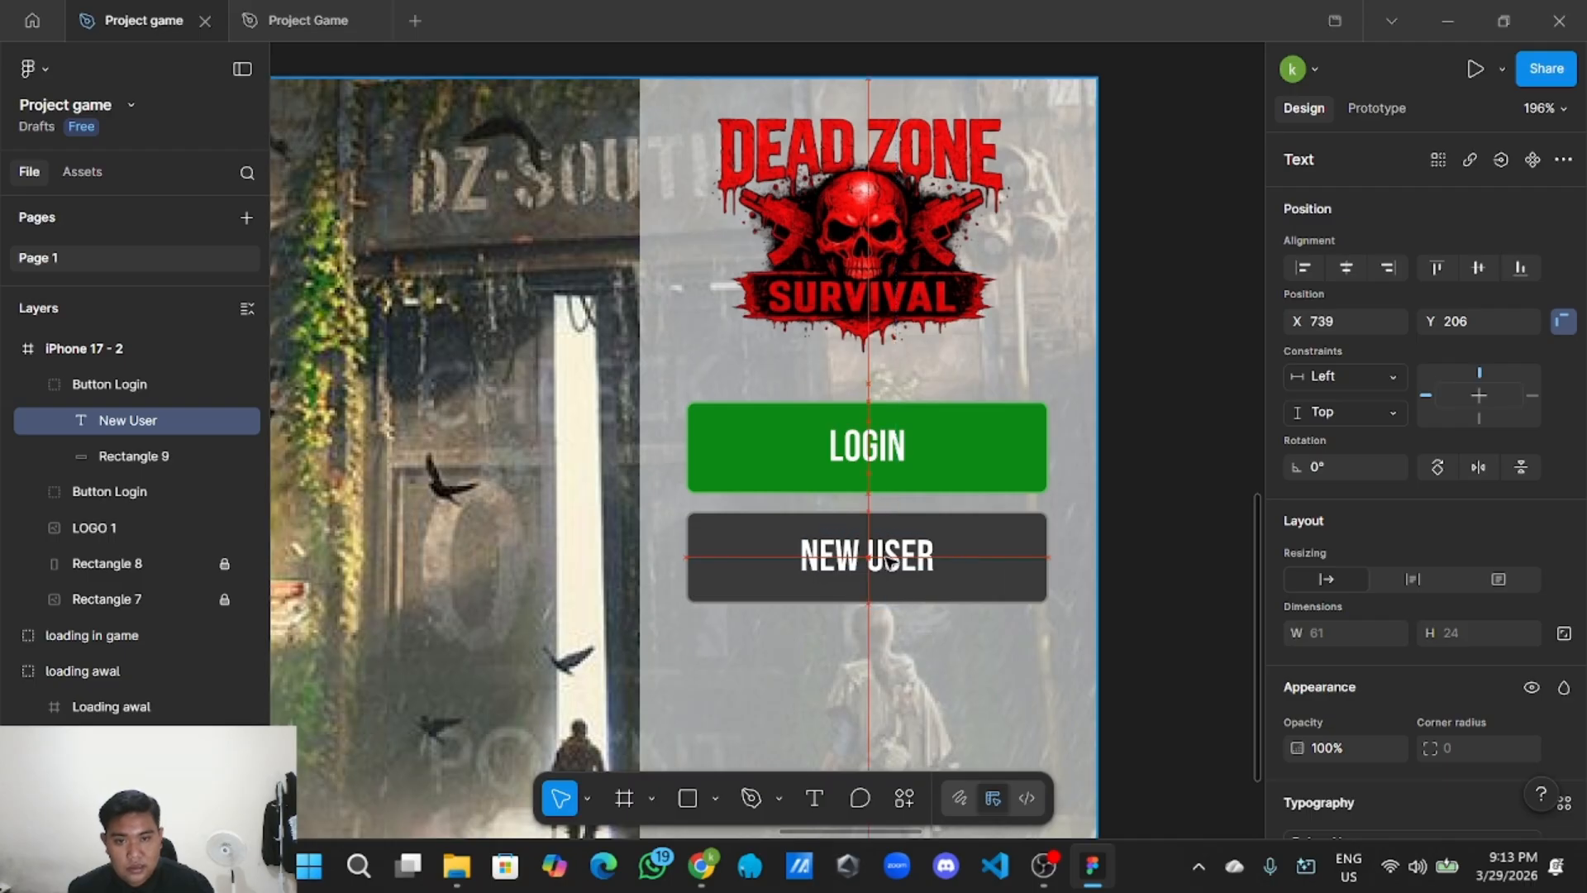
{"action": "key", "text": "Escape"}
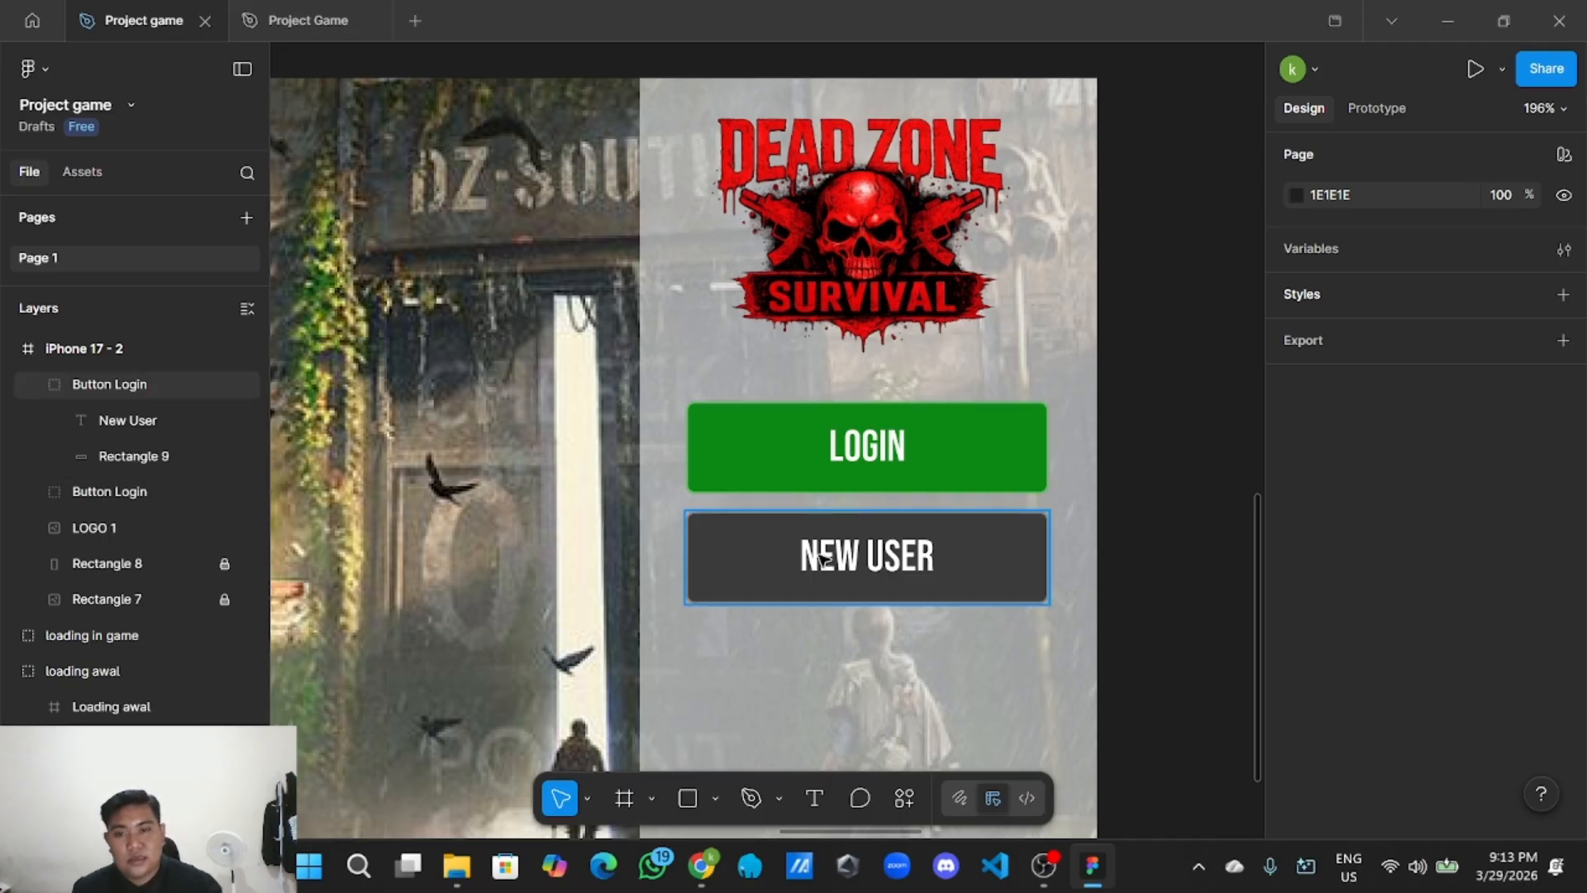
Rename the button's layer group to Button New User.
{"action": "left_click", "coordinate": [691, 519]}
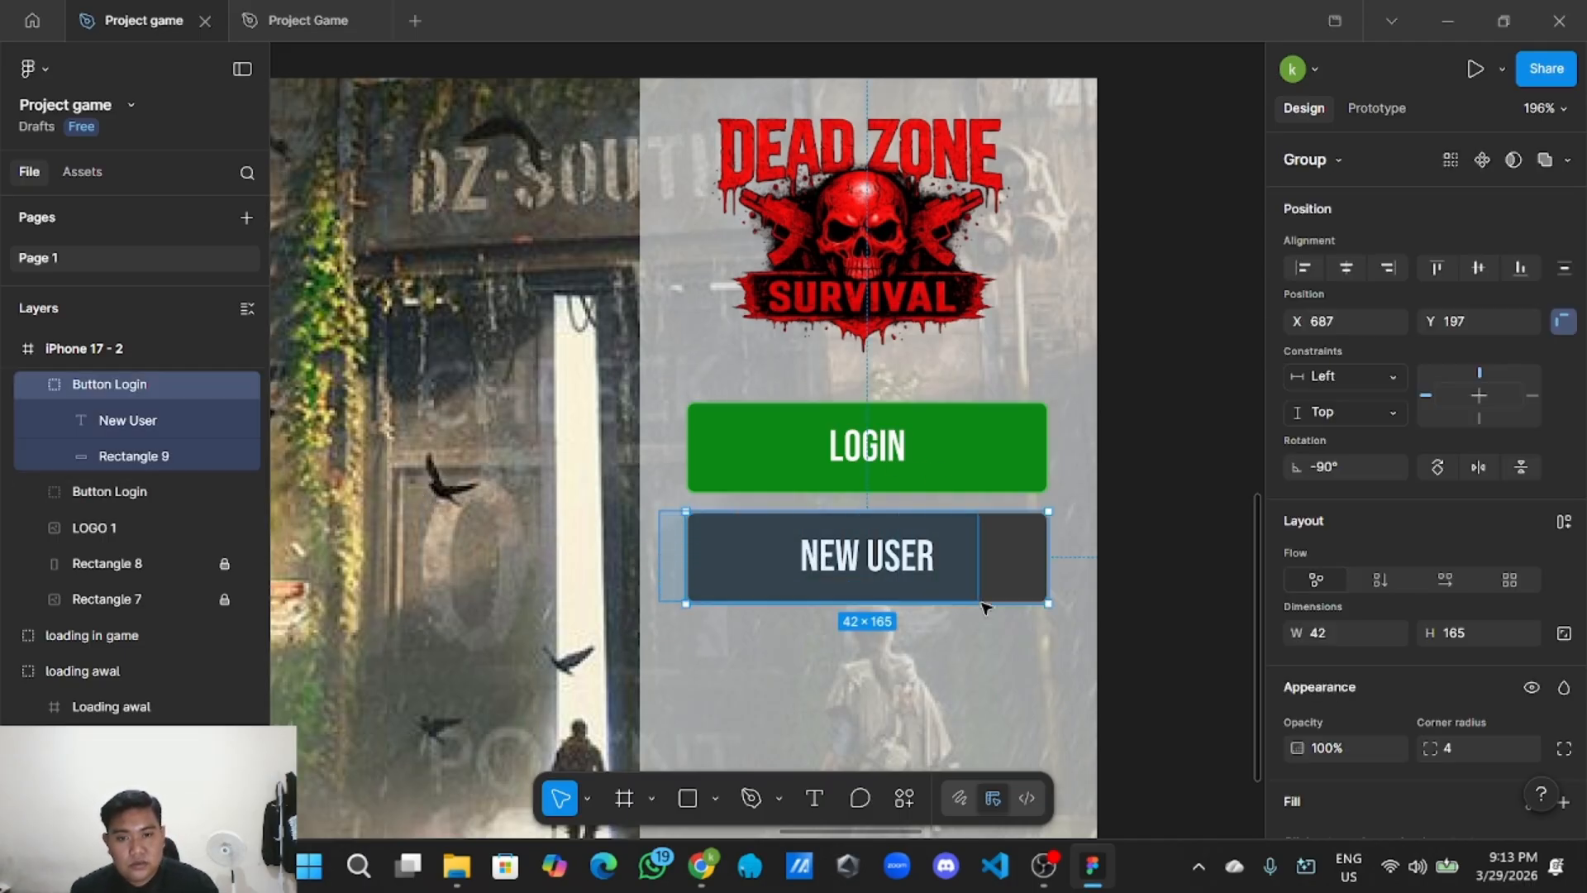
{"action": "right_click", "coordinate": [1010, 577]}
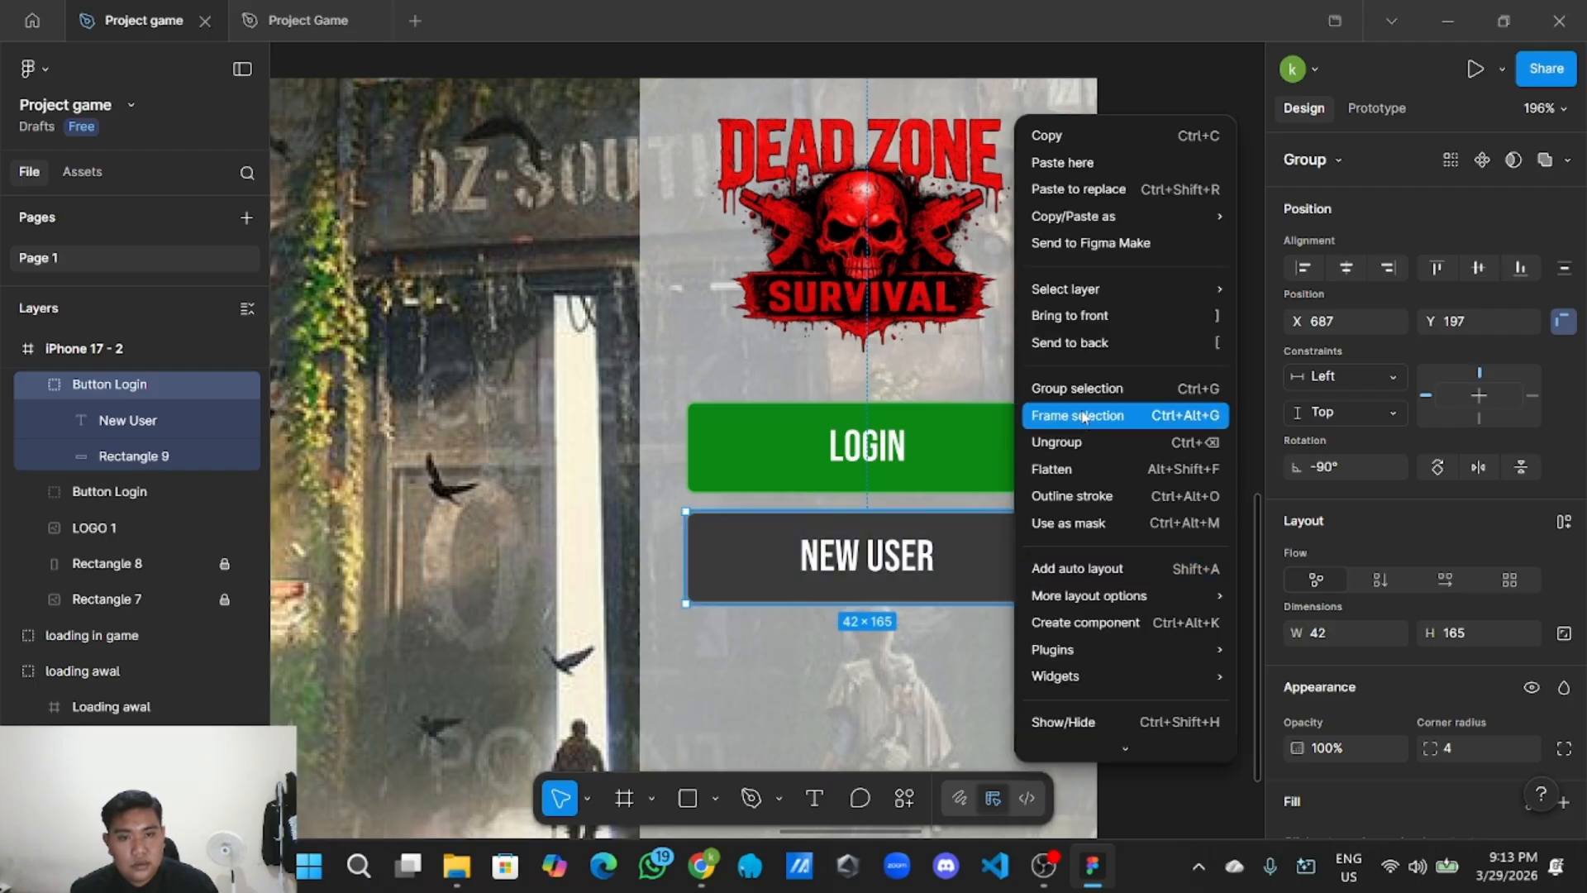
{"action": "left_click", "coordinate": [880, 722]}
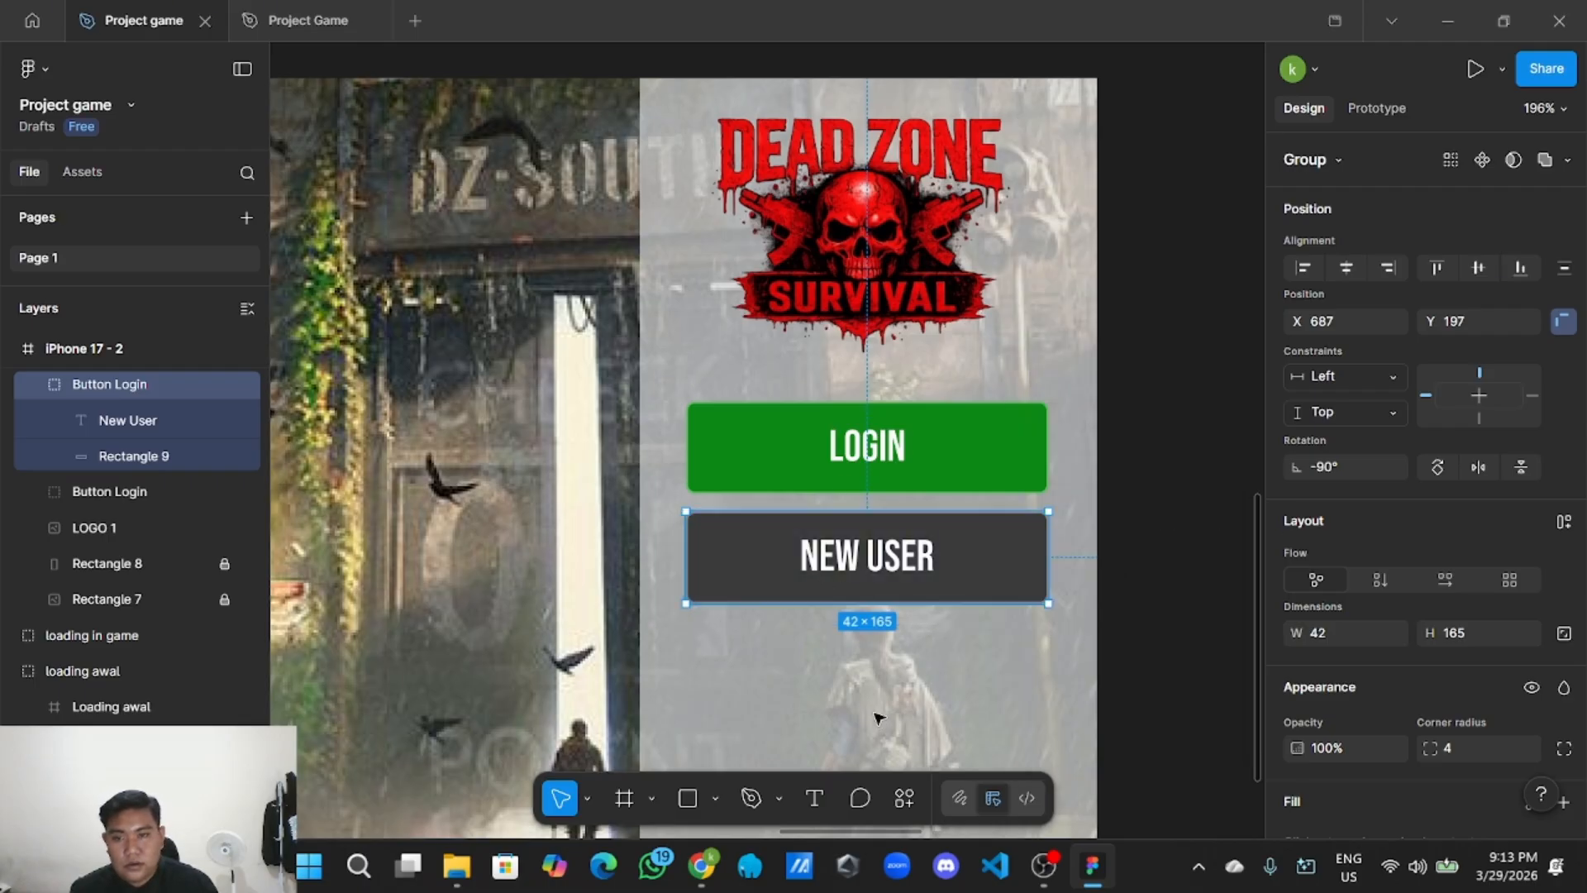
{"action": "left_click", "coordinate": [785, 632]}
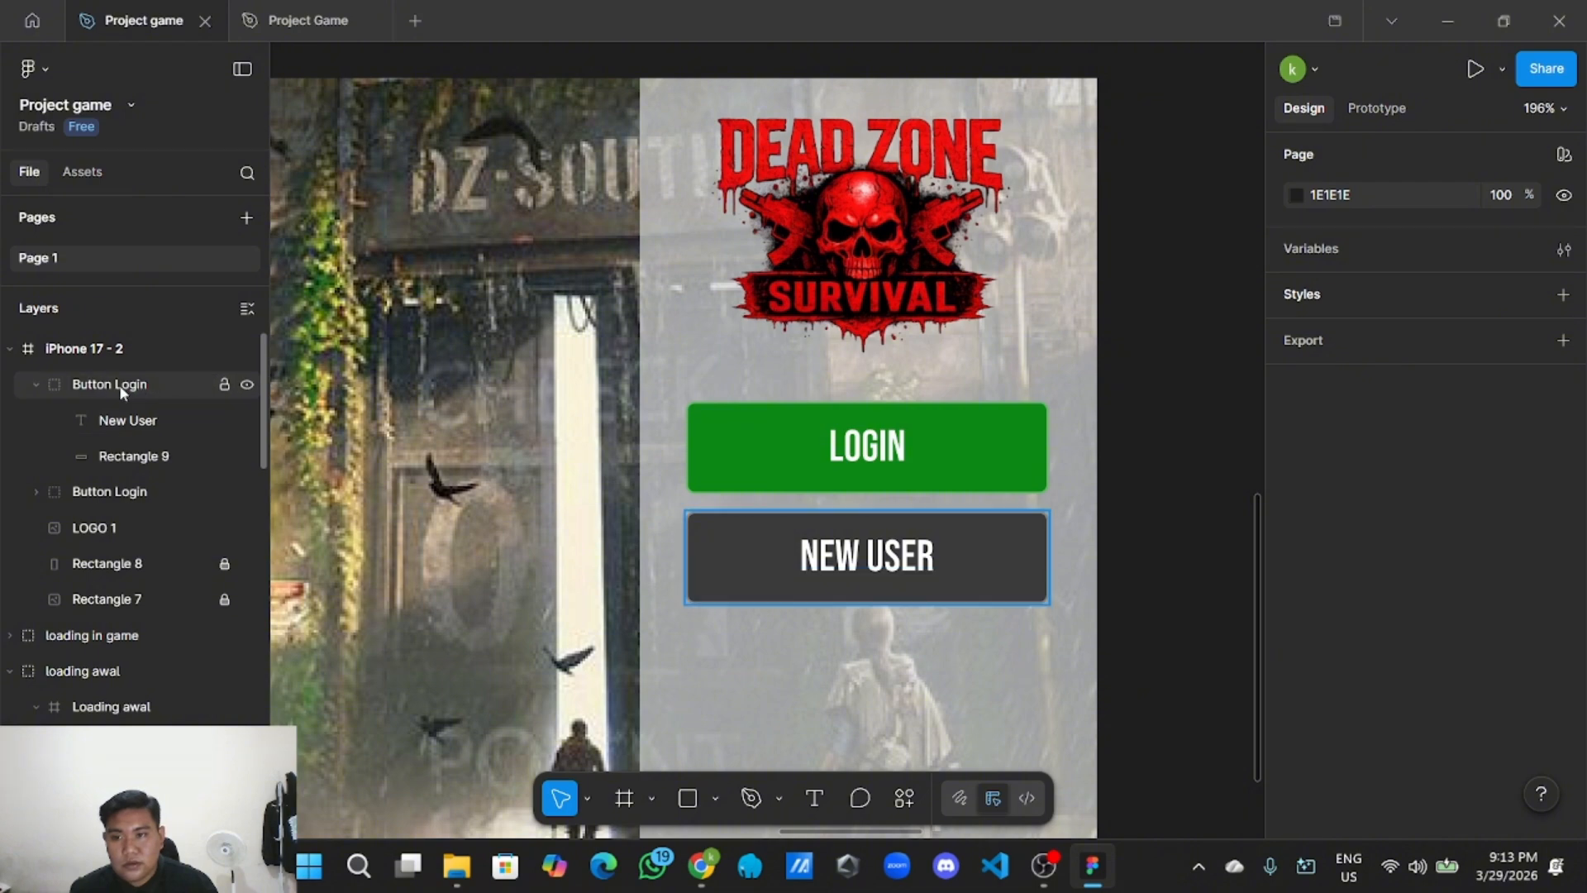
{"action": "left_click", "coordinate": [31, 493]}
{"action": "left_click", "coordinate": [31, 493]}
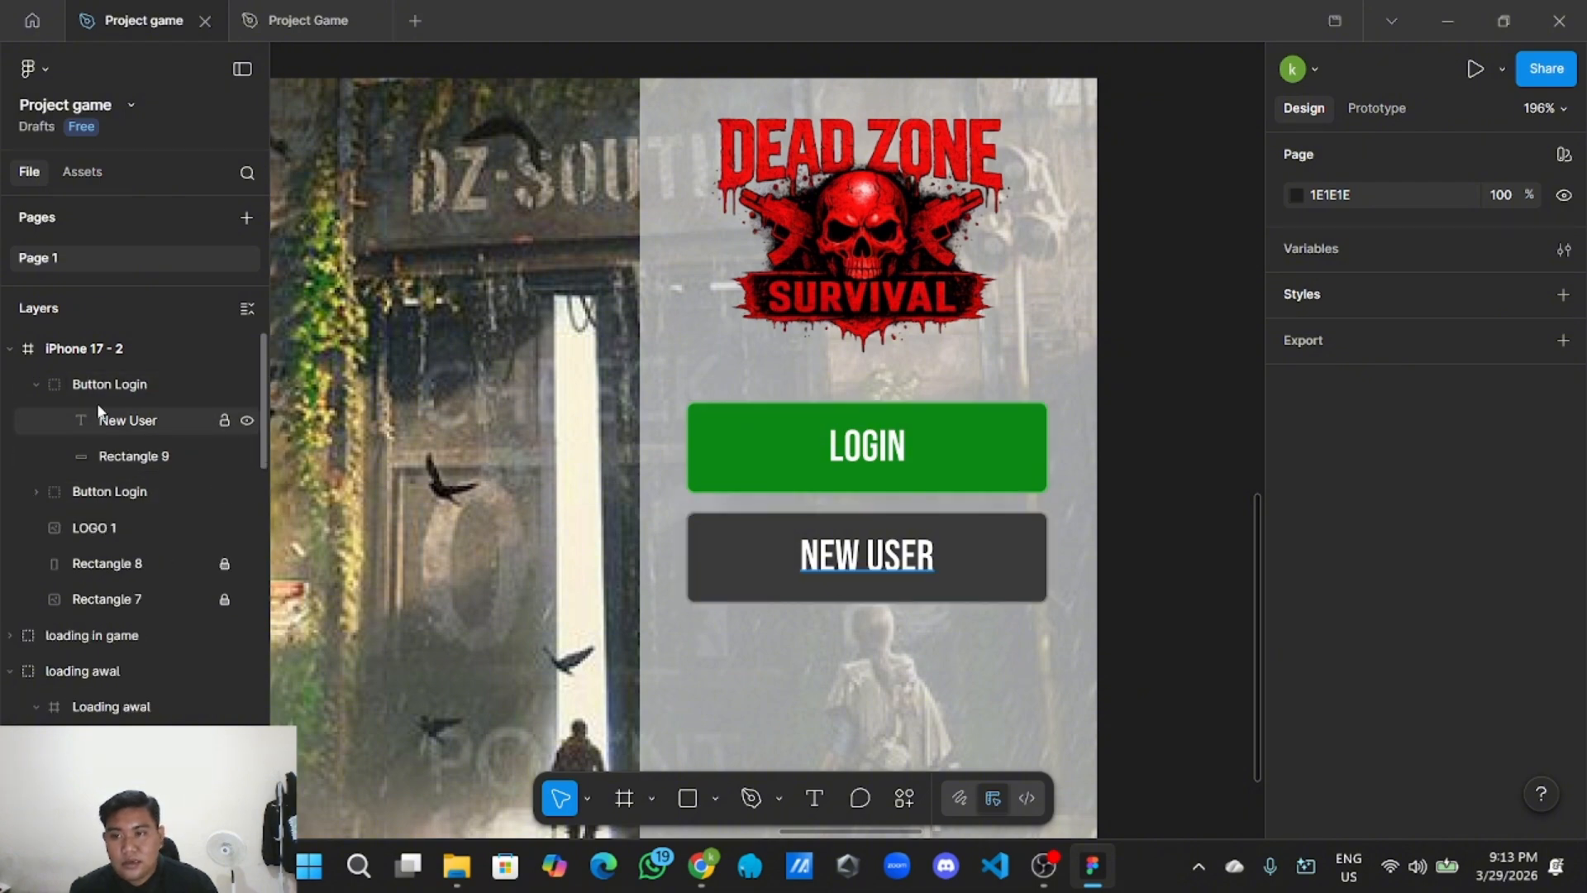
{"action": "double_click", "coordinate": [153, 384]}
{"action": "left_click", "coordinate": [163, 386]}
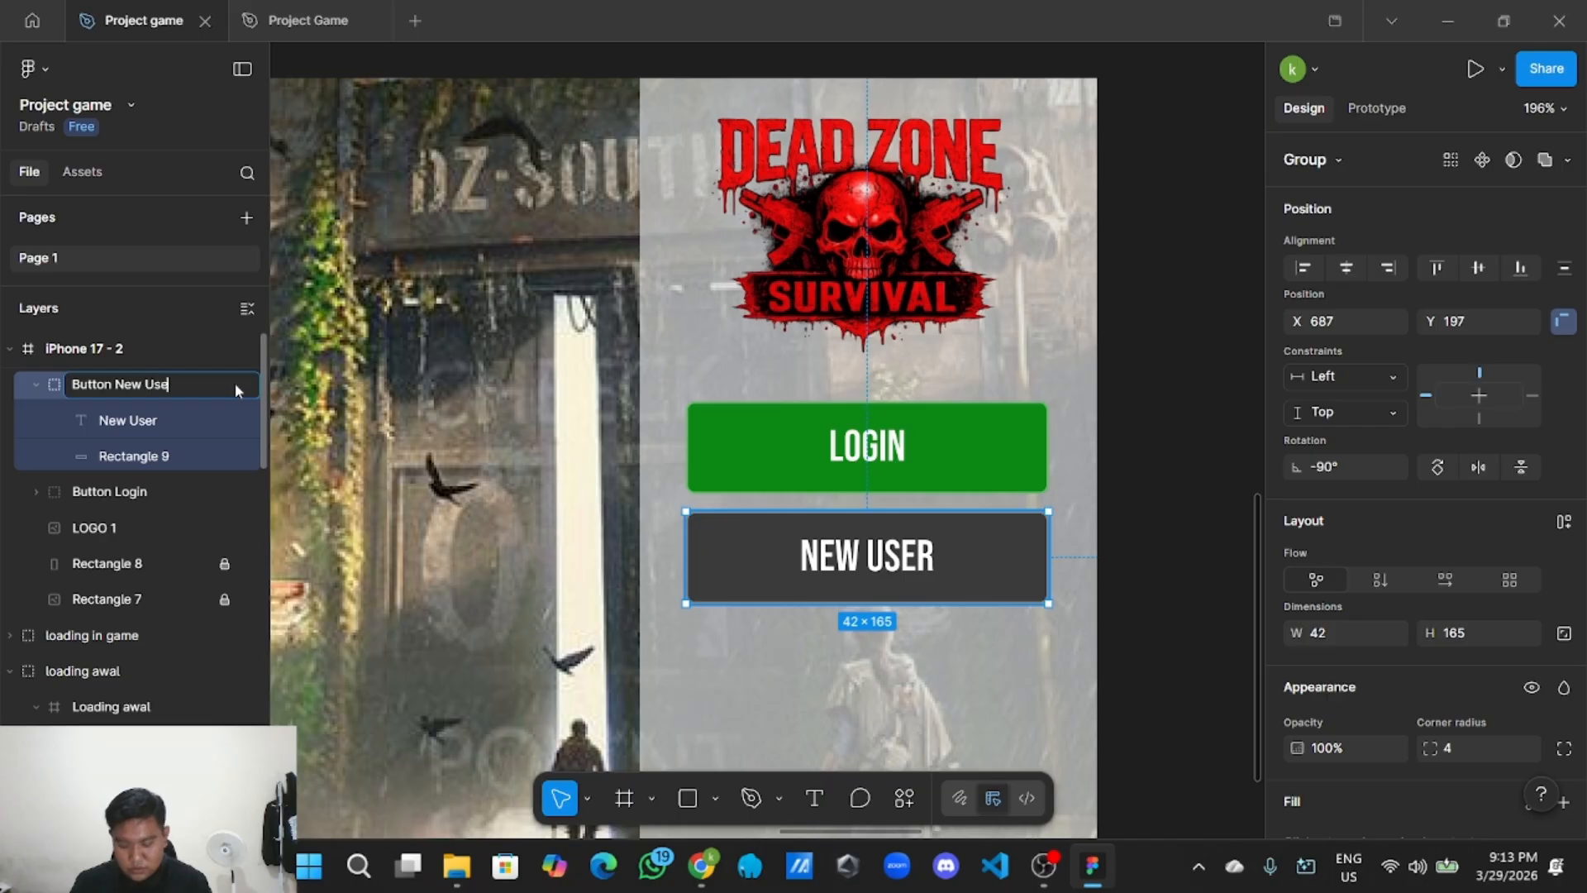
{"action": "key", "text": "Return"}
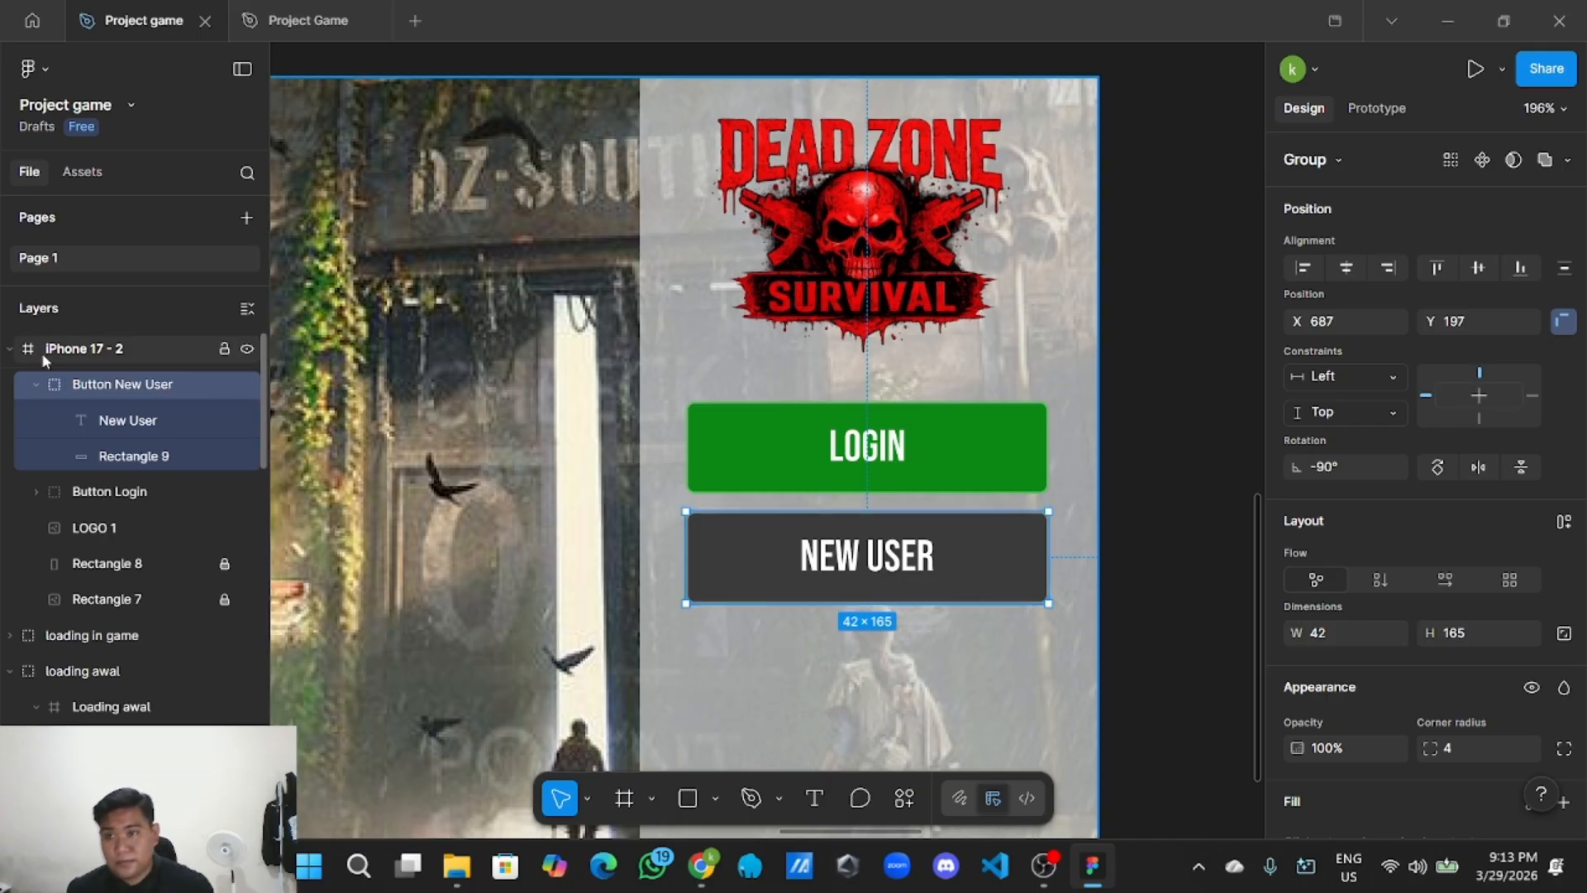
{"action": "left_click", "coordinate": [37, 383]}
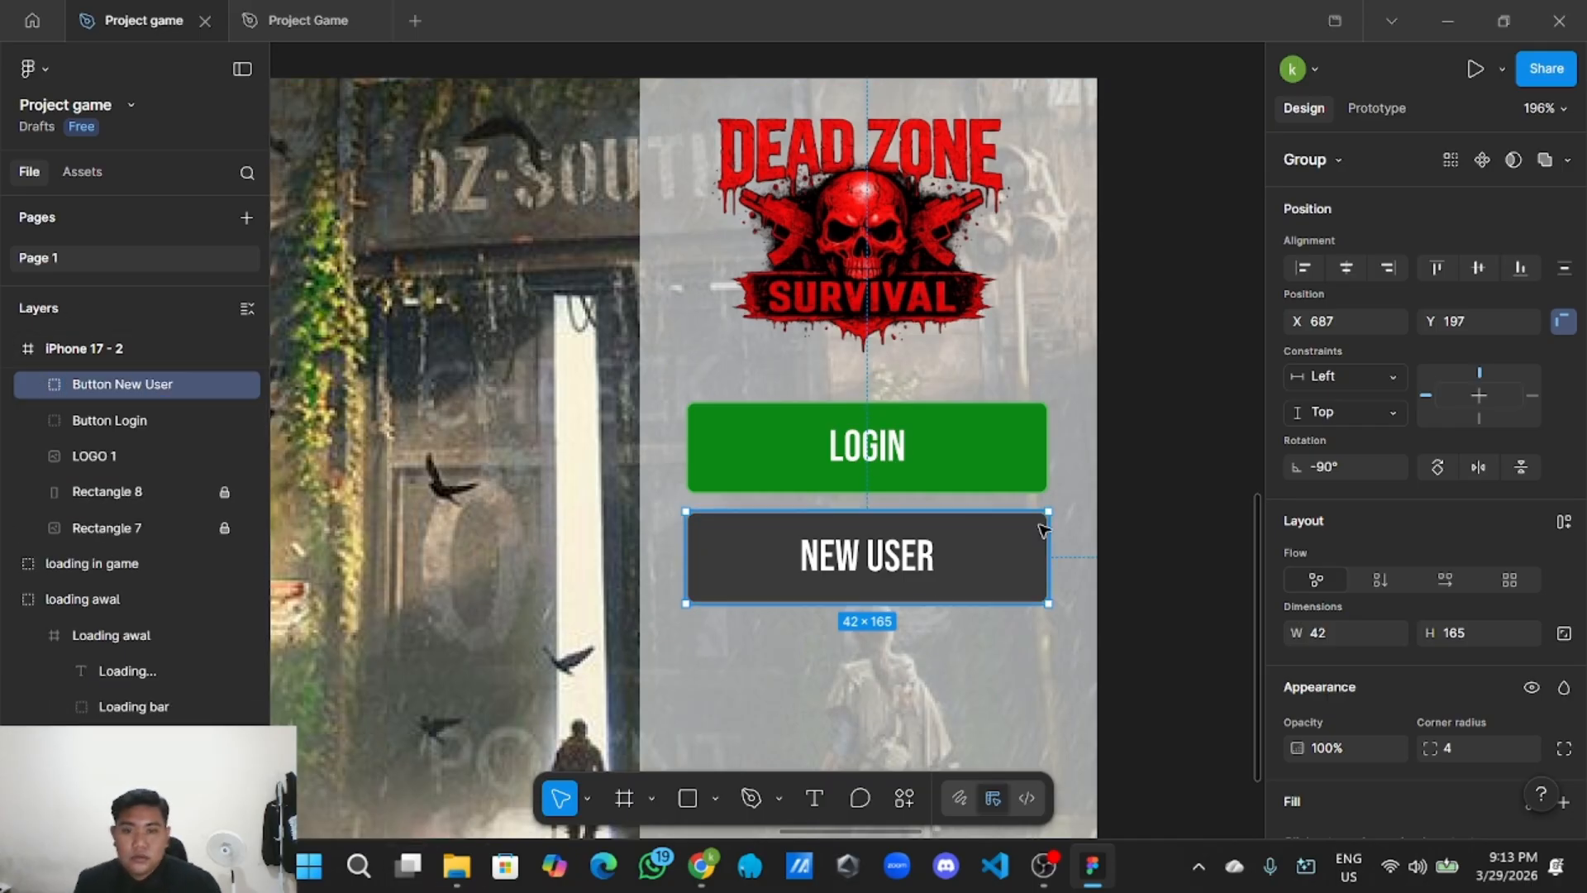
Duplicate the NEW USER button and place the copy below the original.
{"action": "left_click", "coordinate": [1133, 535]}
{"action": "scroll", "coordinate": [1088, 560], "scroll_direction": "down", "scroll_amount": 3}
{"action": "scroll", "coordinate": [1100, 560], "scroll_direction": "up", "scroll_amount": 3}
{"action": "scroll", "coordinate": [1100, 560], "scroll_direction": "down", "scroll_amount": 3}
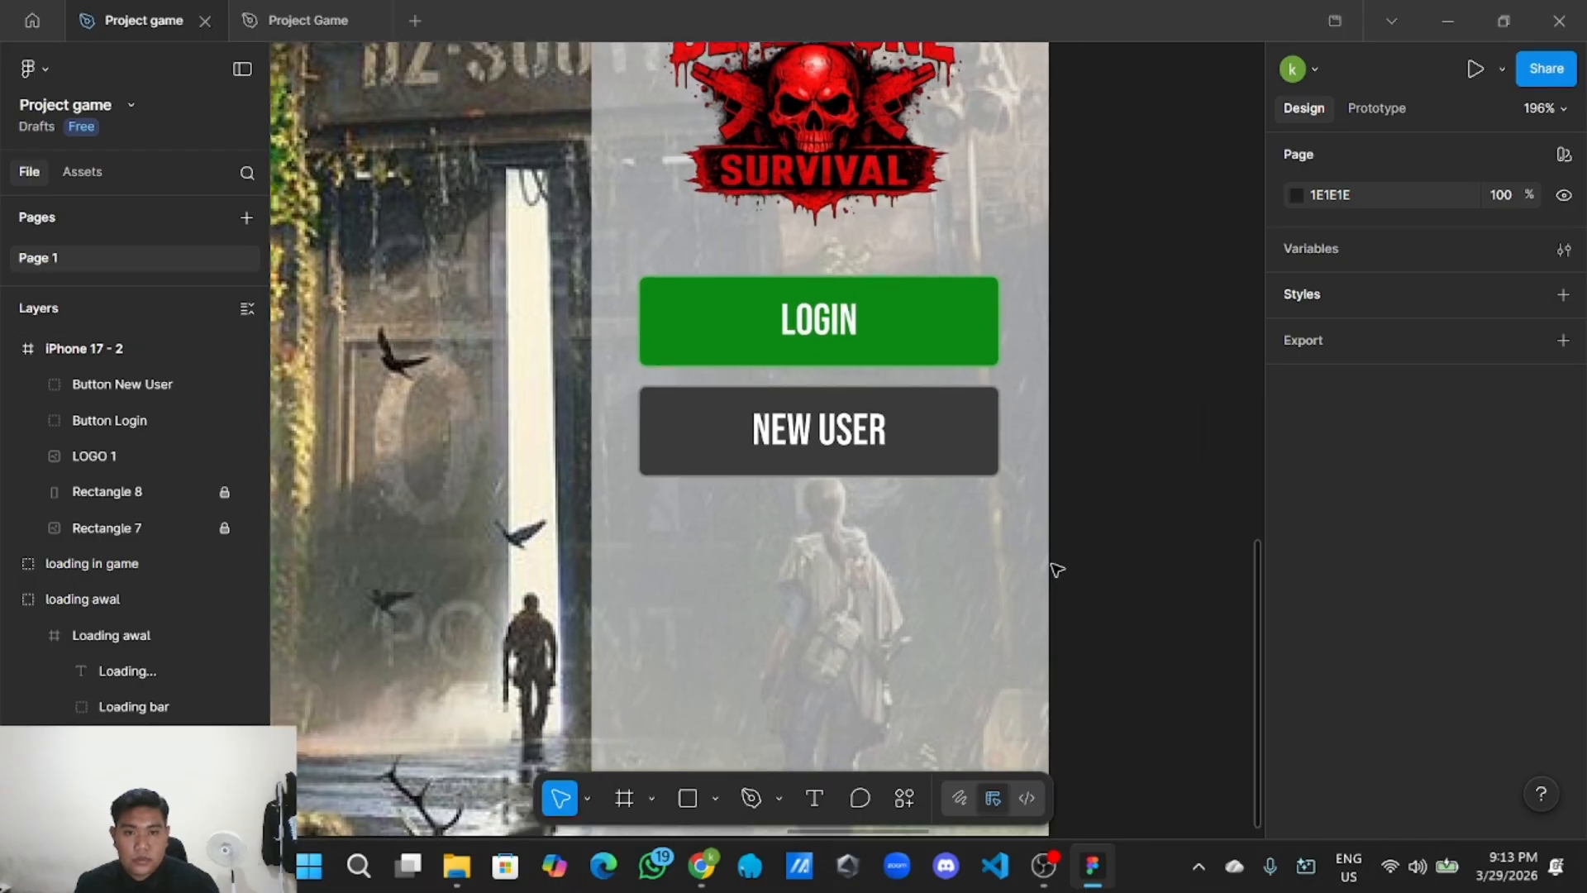
{"action": "right_click", "coordinate": [936, 492]}
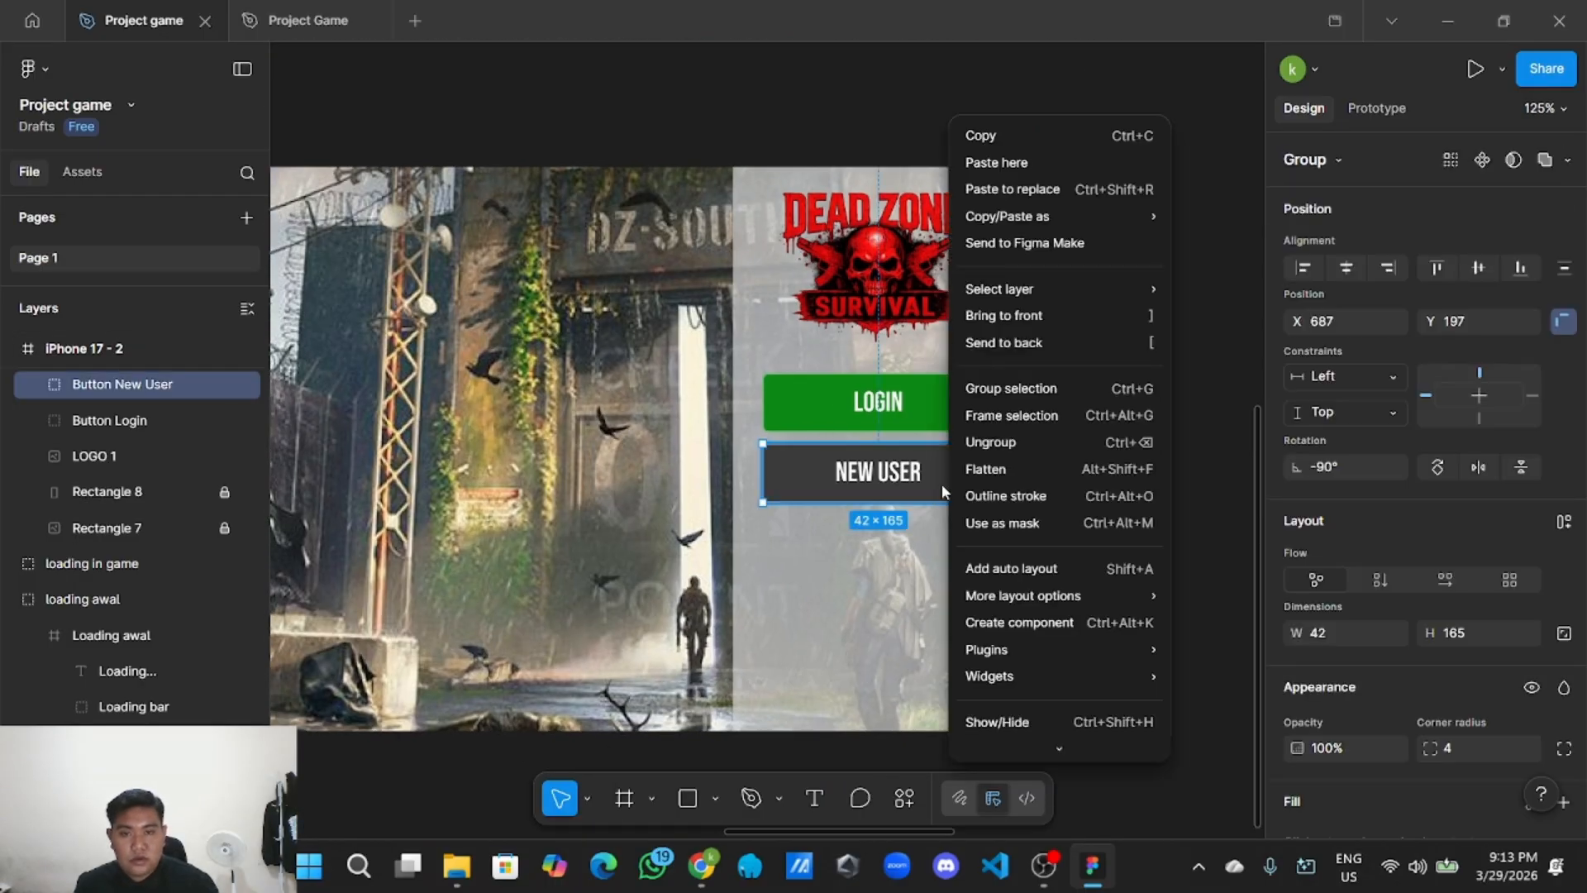
{"action": "left_click", "coordinate": [1085, 136]}
{"action": "right_click", "coordinate": [1107, 284]}
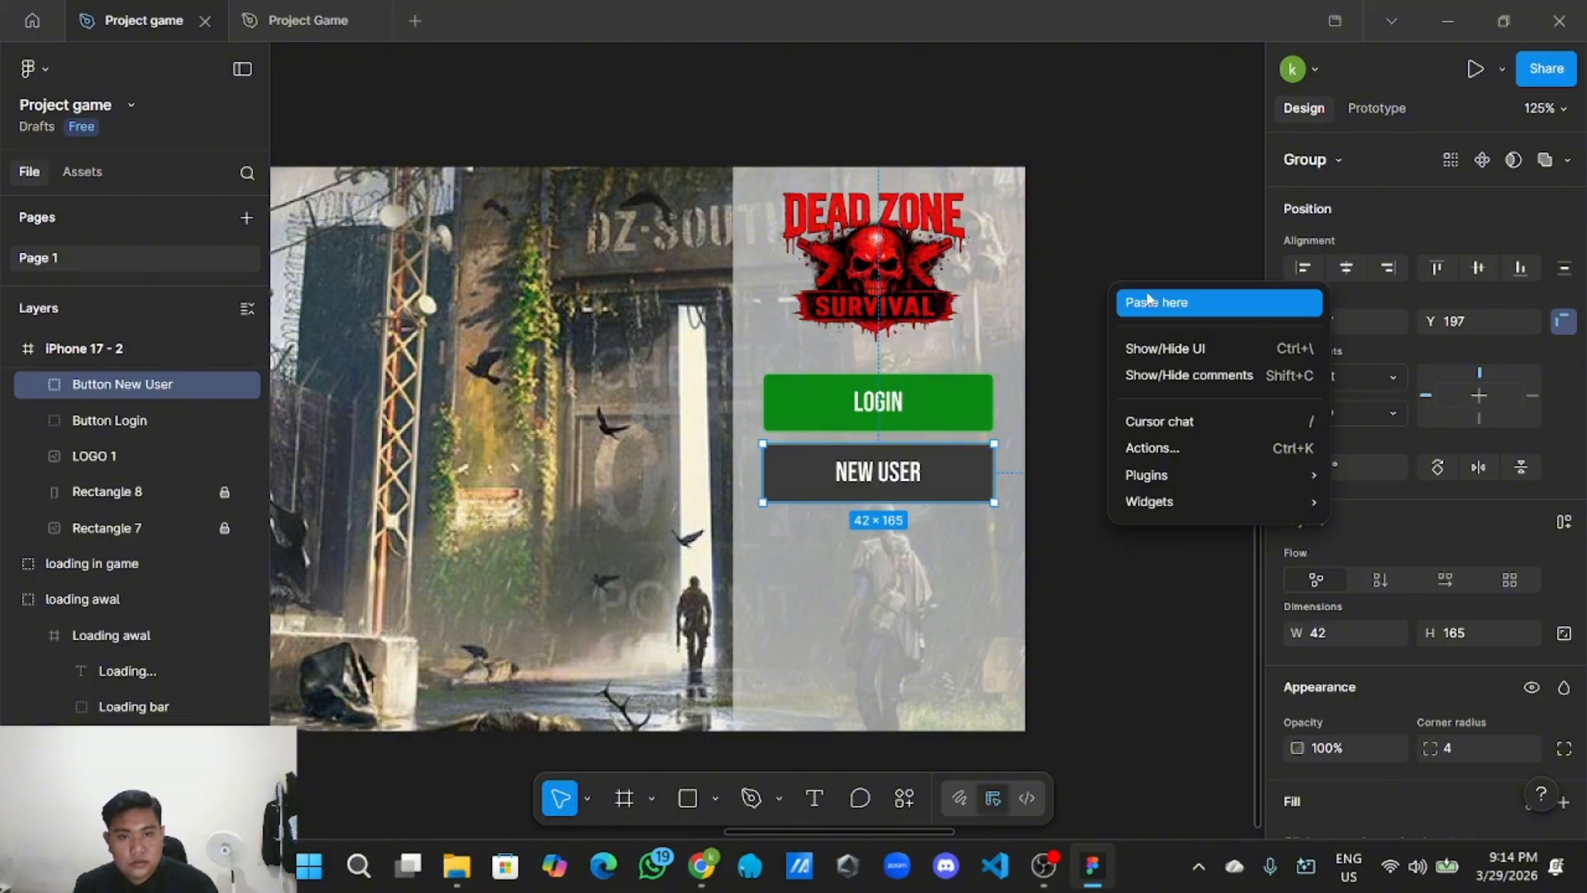
{"action": "left_click", "coordinate": [1145, 301]}
{"action": "left_click_drag", "start_coordinate": [1180, 326], "coordinate": [807, 551]}
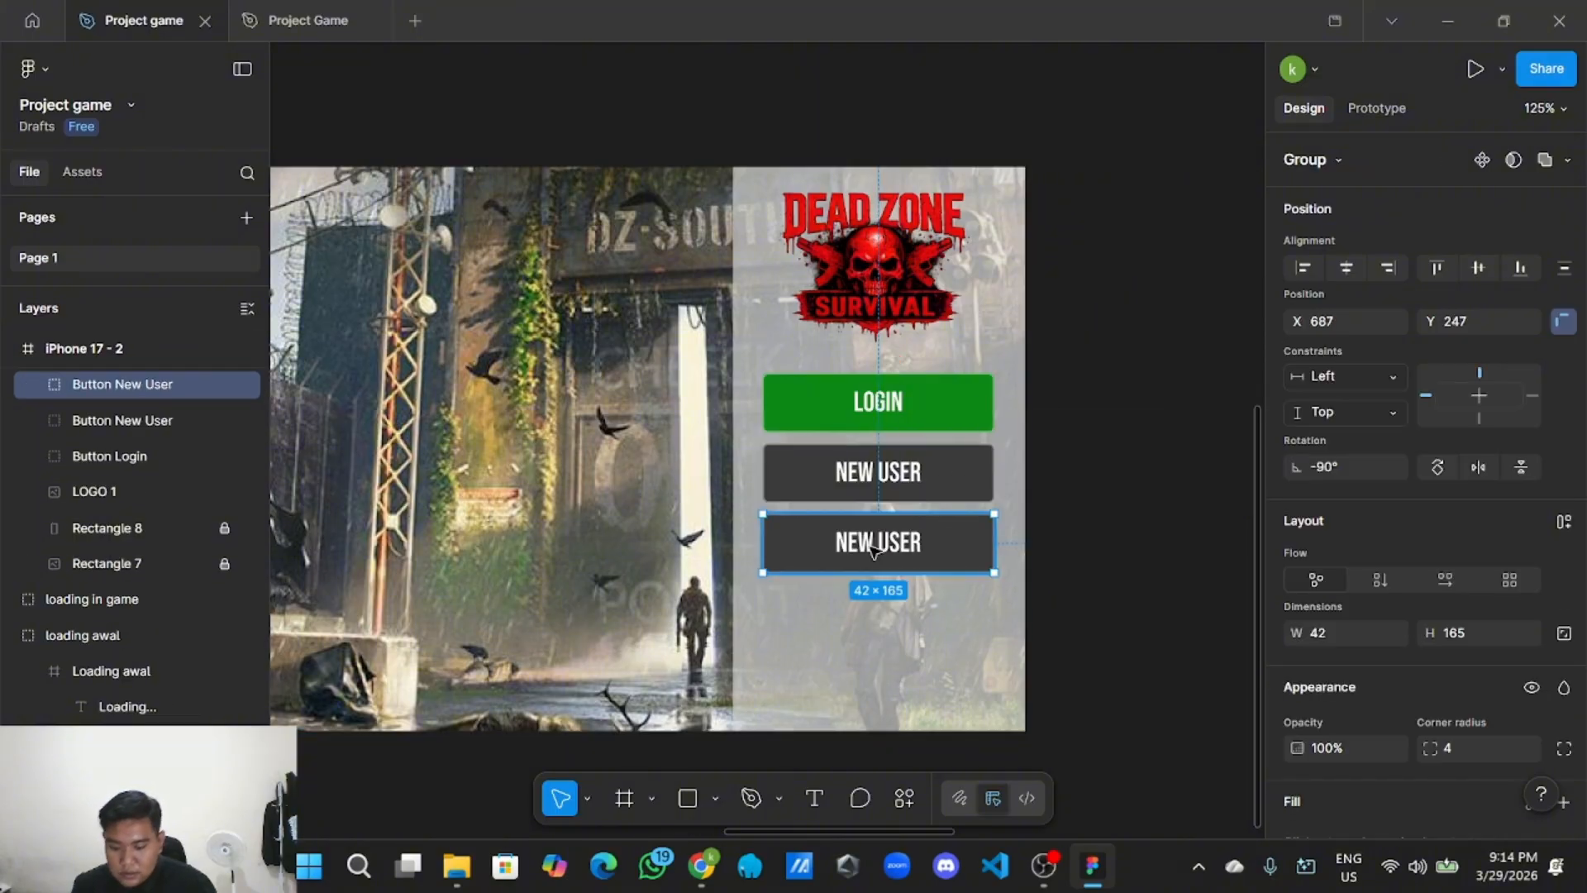
{"action": "left_click", "coordinate": [1082, 529]}
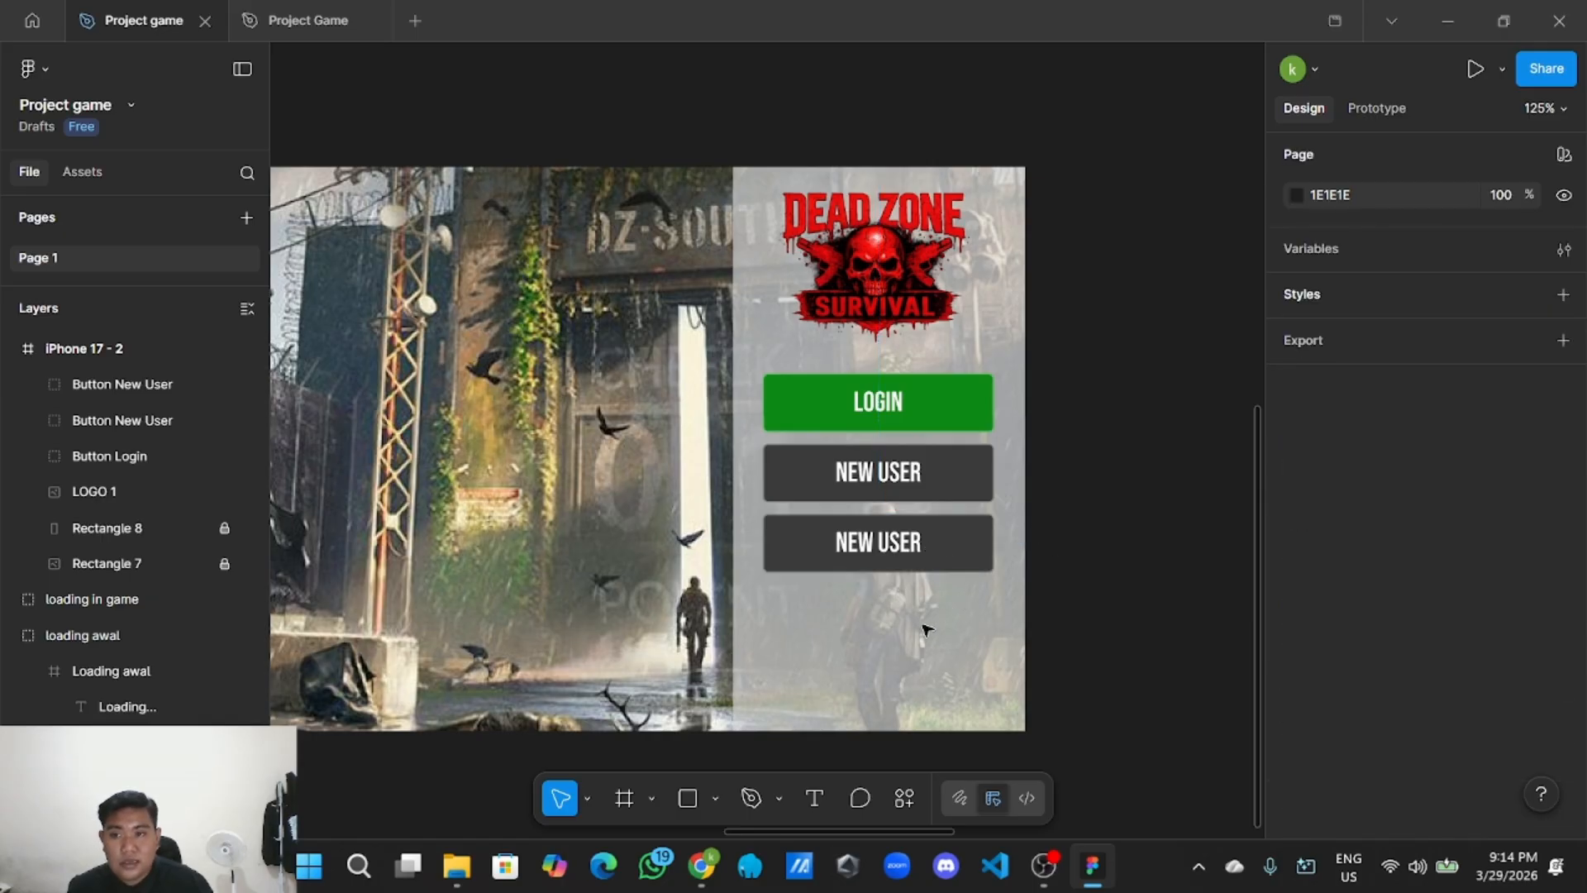
{"action": "scroll", "coordinate": [910, 567], "scroll_direction": "up", "scroll_amount": 3}
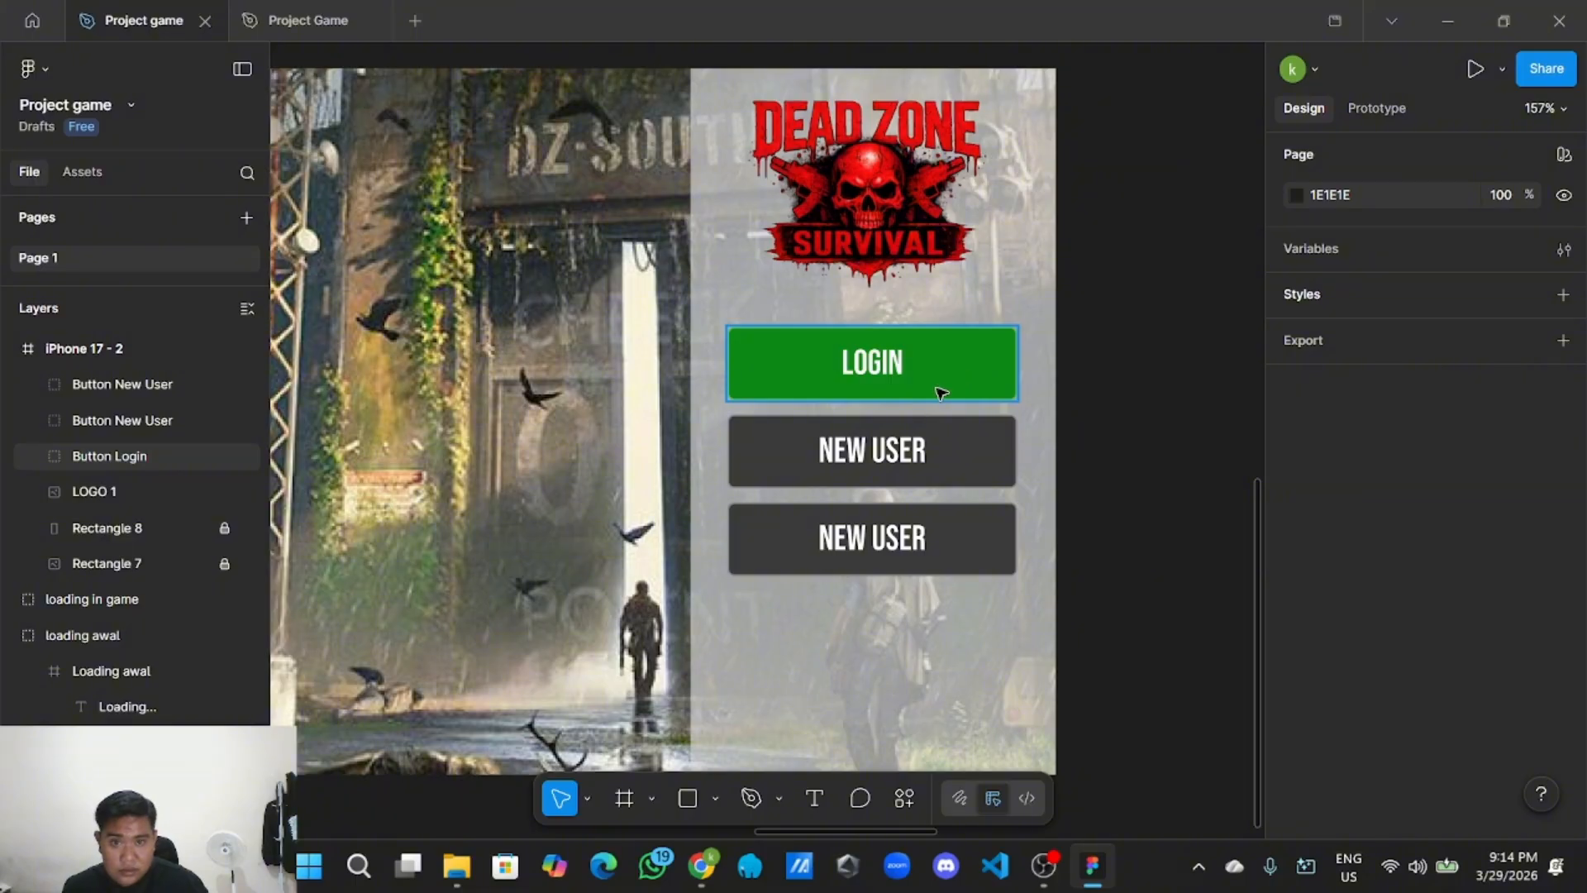
Relabel the copy 'Reset Password' and centre the text in the button.
{"action": "left_click", "coordinate": [897, 546]}
{"action": "left_click", "coordinate": [909, 547]}
{"action": "double_click", "coordinate": [906, 541]}
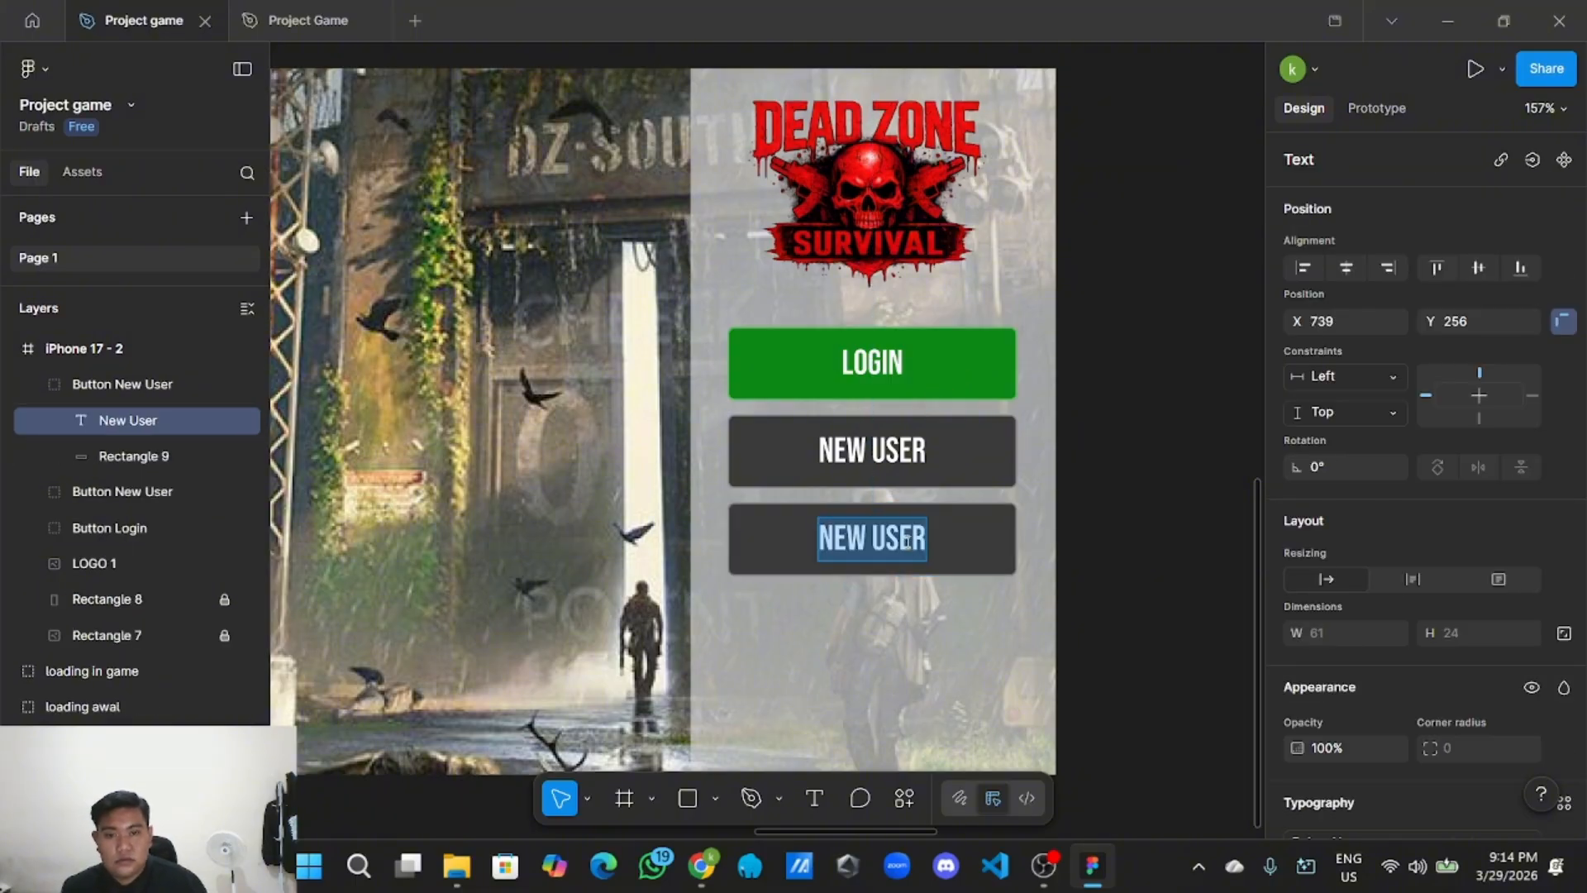
{"action": "key", "text": "Right"}
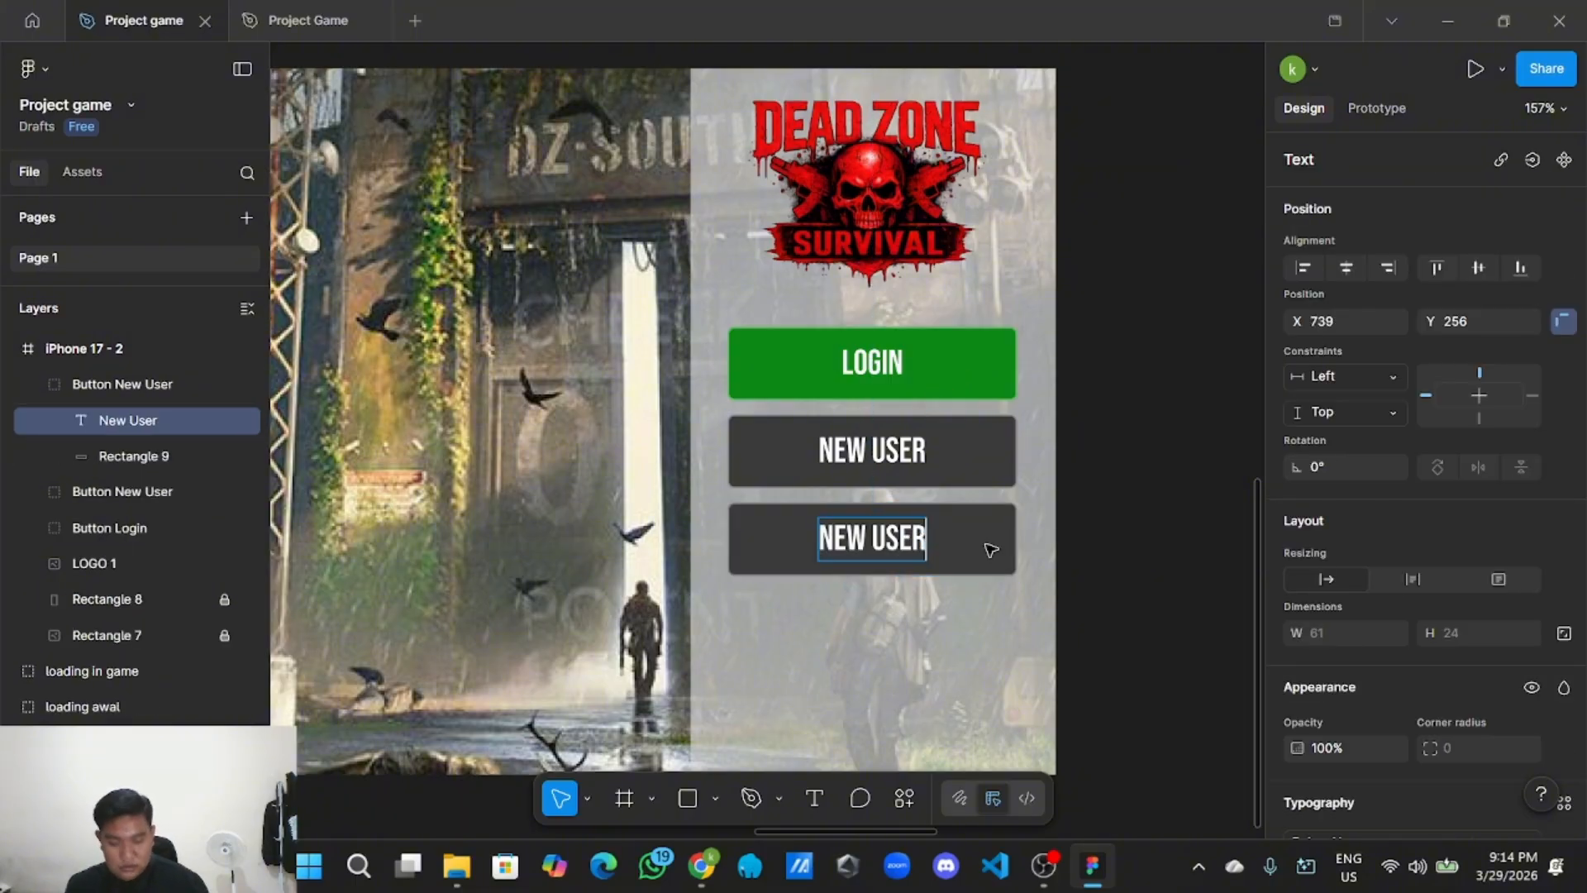
{"action": "key", "text": "BackSpace"}
{"action": "key", "text": "BackSpace"}
{"action": "key", "text": "BackSpace"}
{"action": "key", "text": "BackSpace"}
{"action": "key", "text": "BackSpace"}
{"action": "key", "text": "BackSpace"}
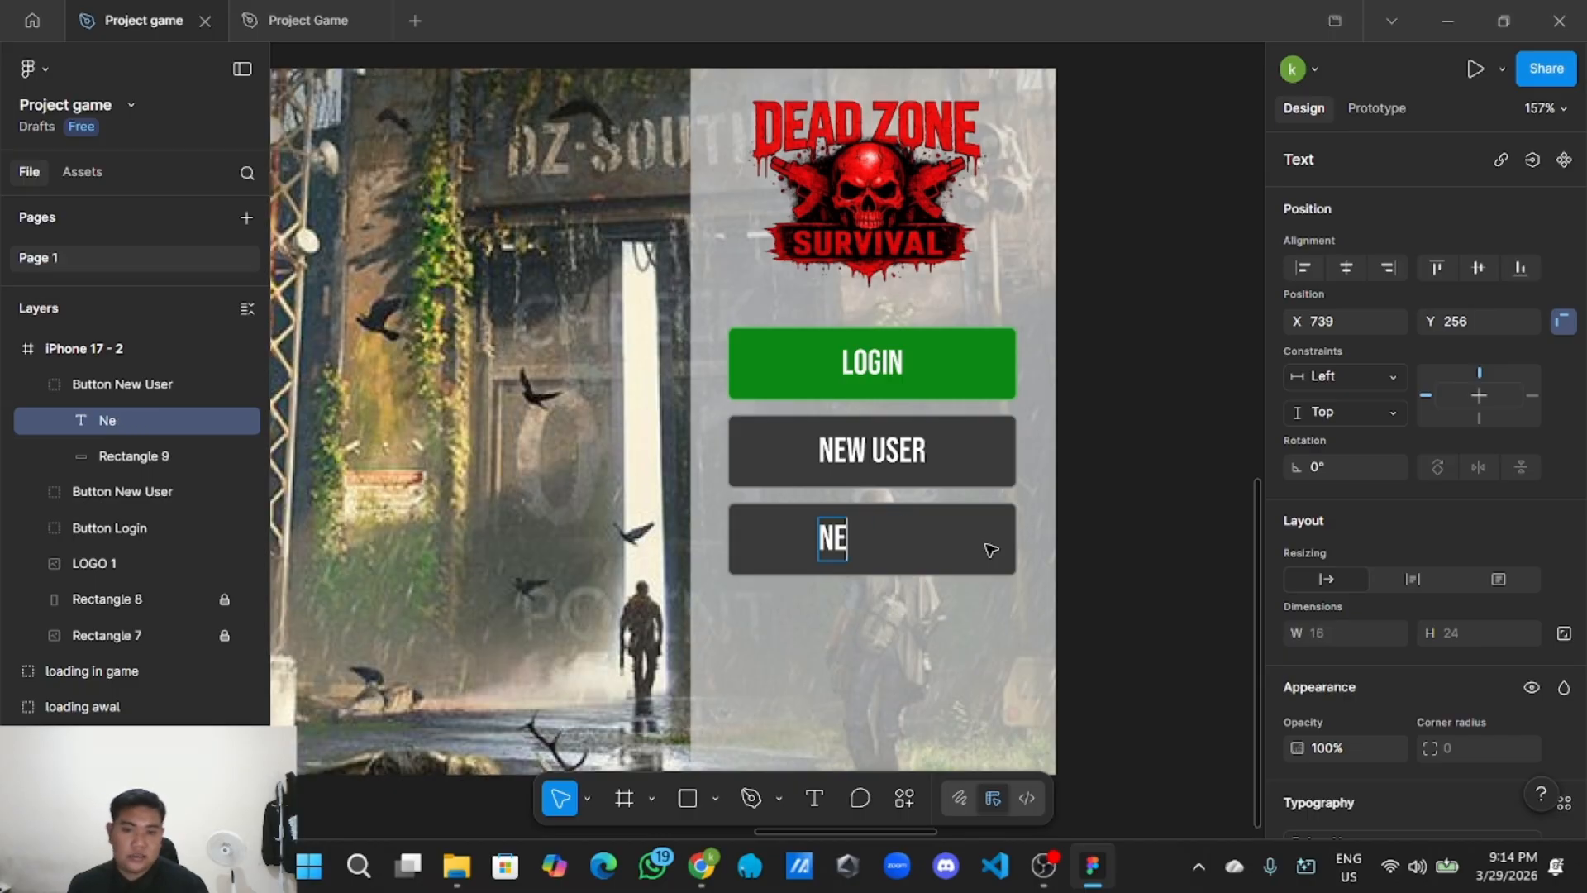
{"action": "key", "text": "BackSpace"}
{"action": "key", "text": "BackSpace"}
{"action": "type", "text": "Reset"}
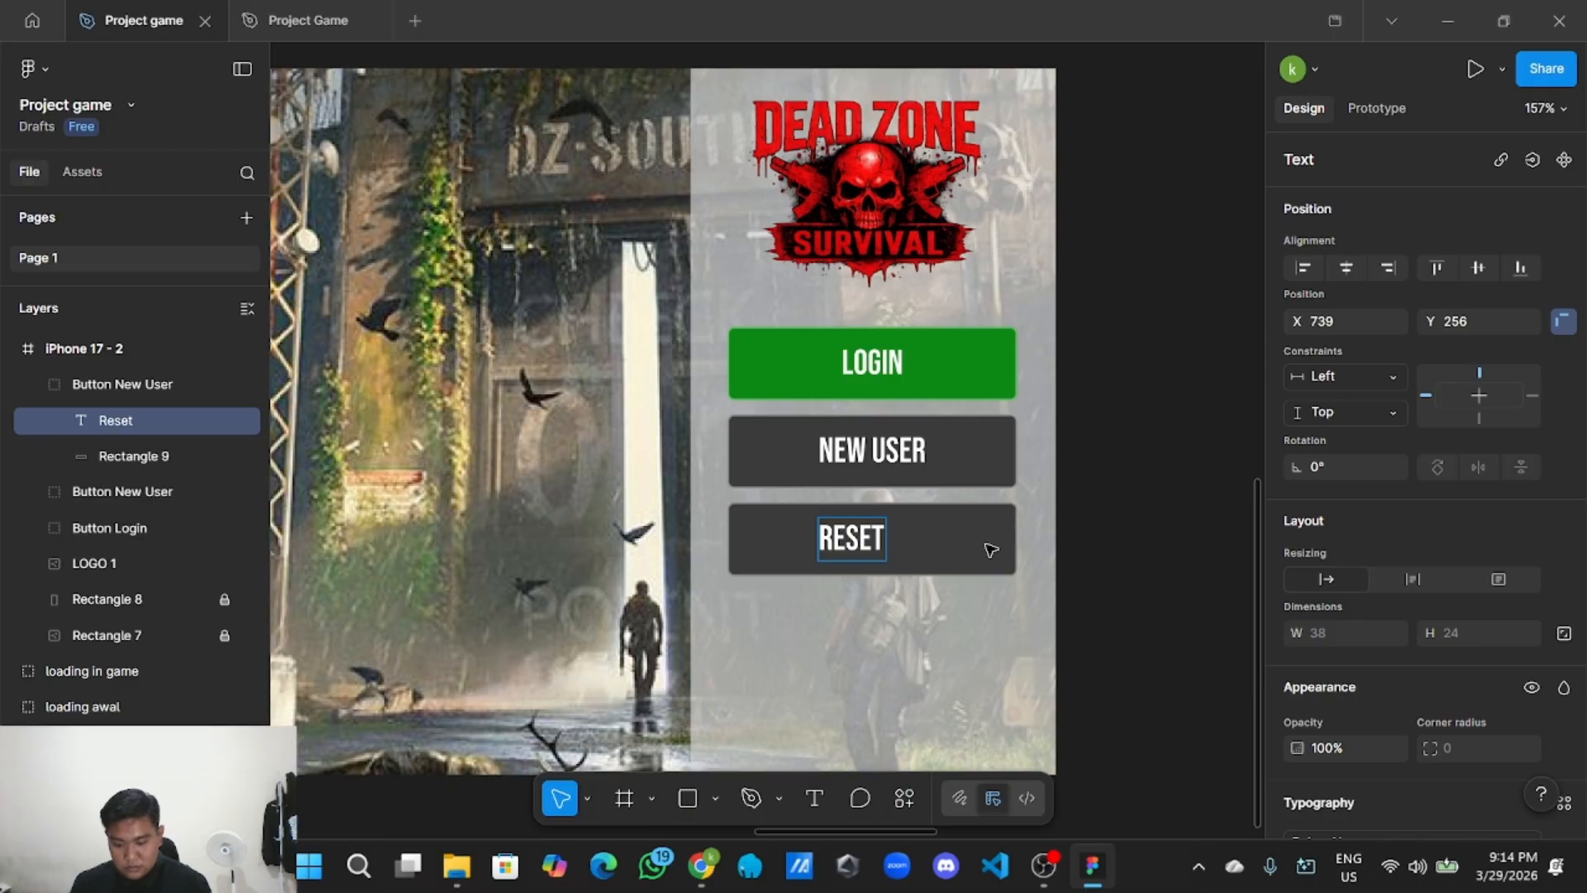
{"action": "type", "text": " Passw"}
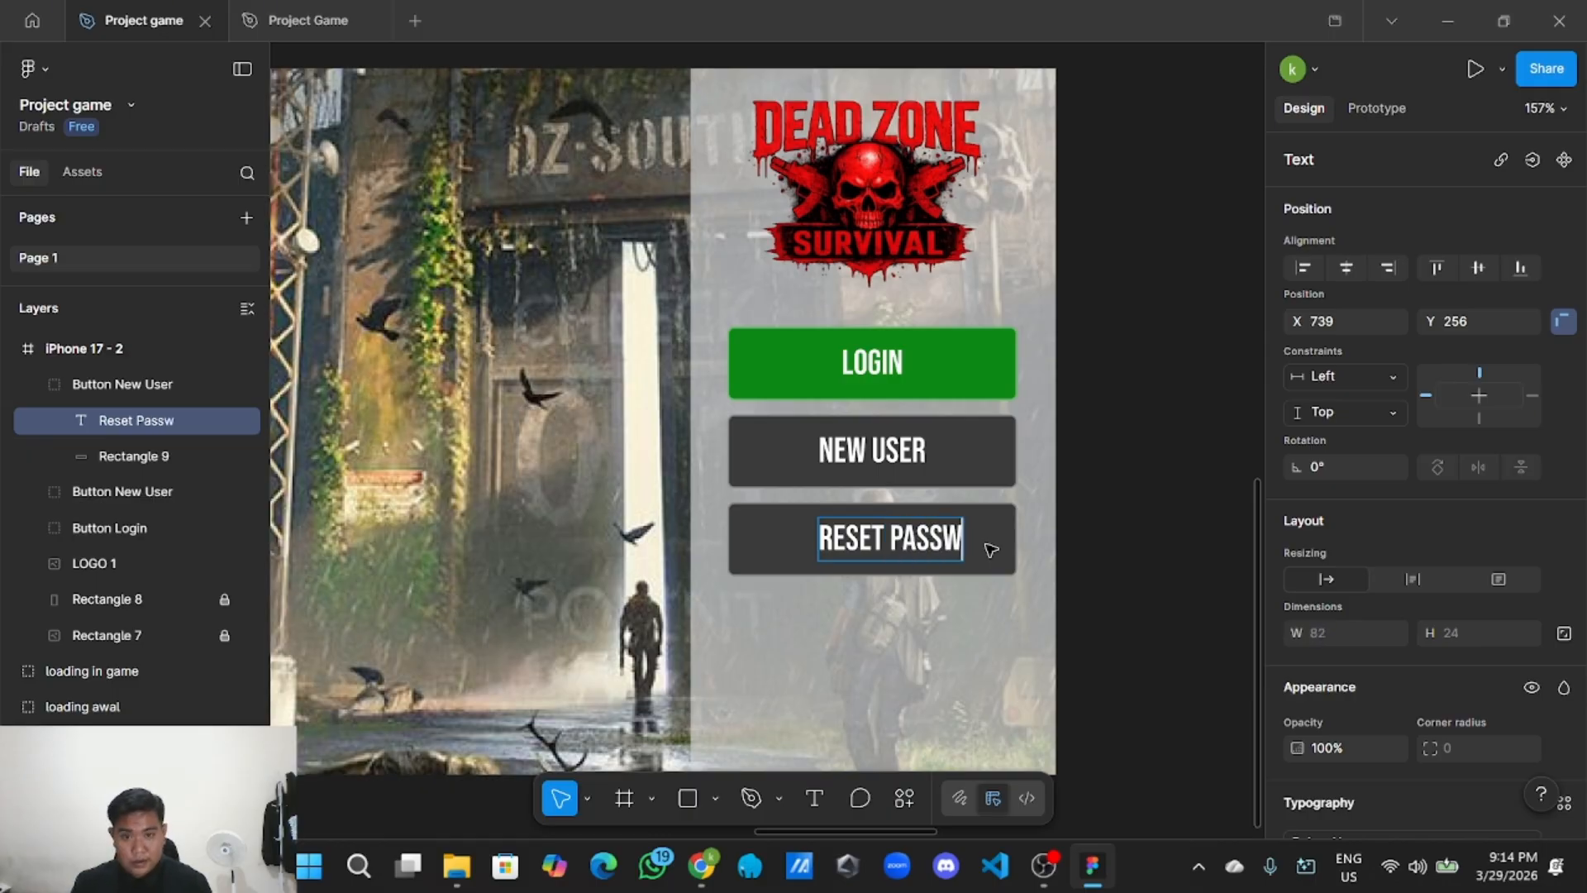
{"action": "type", "text": "ord"}
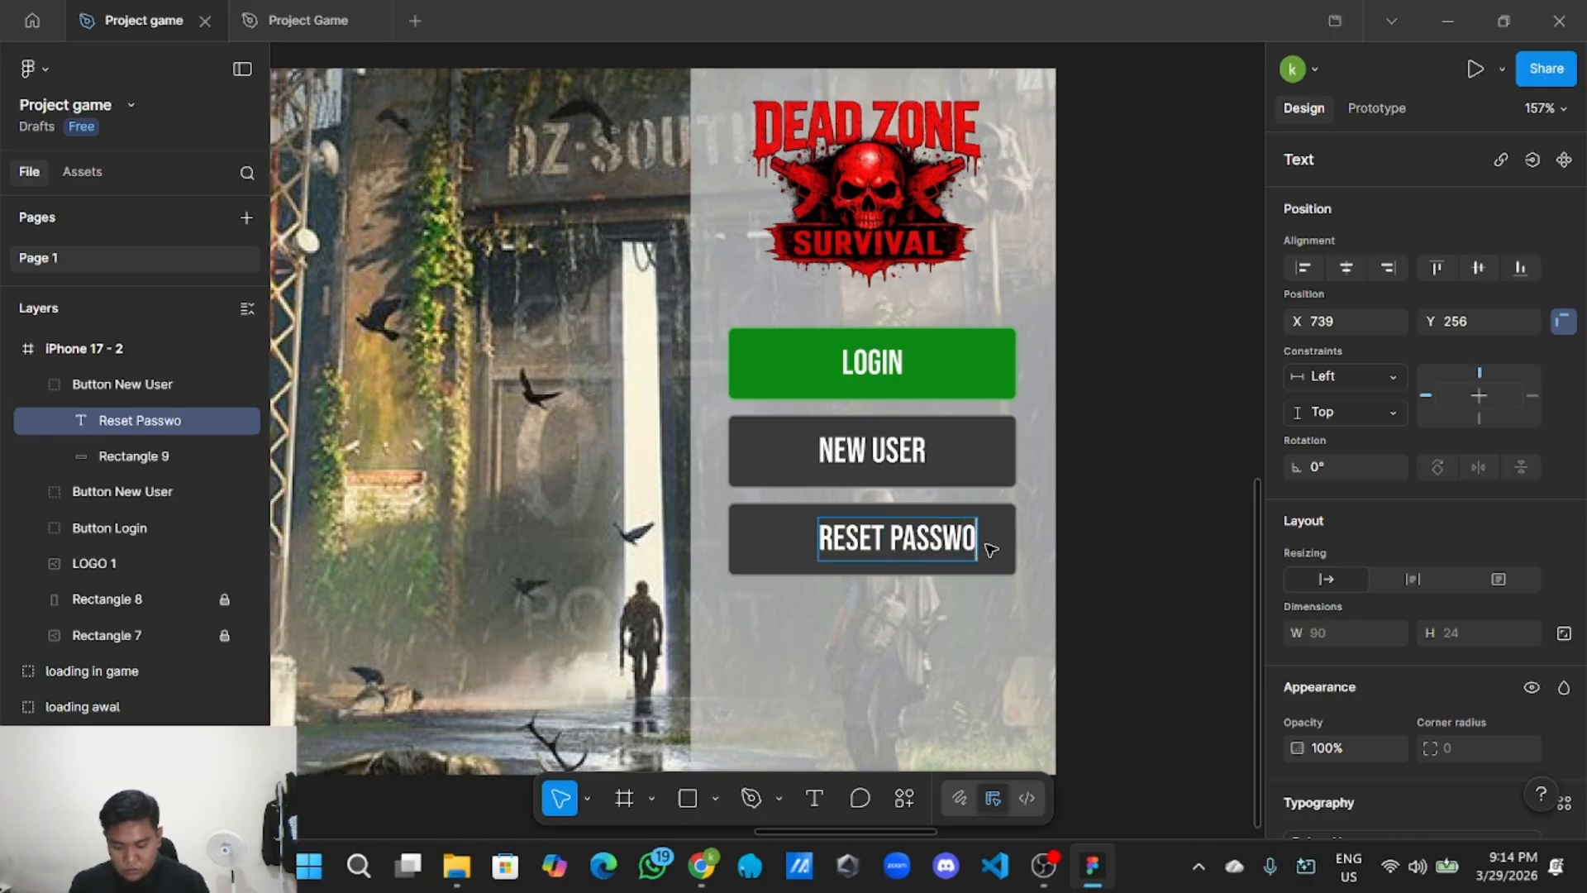
{"action": "key", "text": "Escape"}
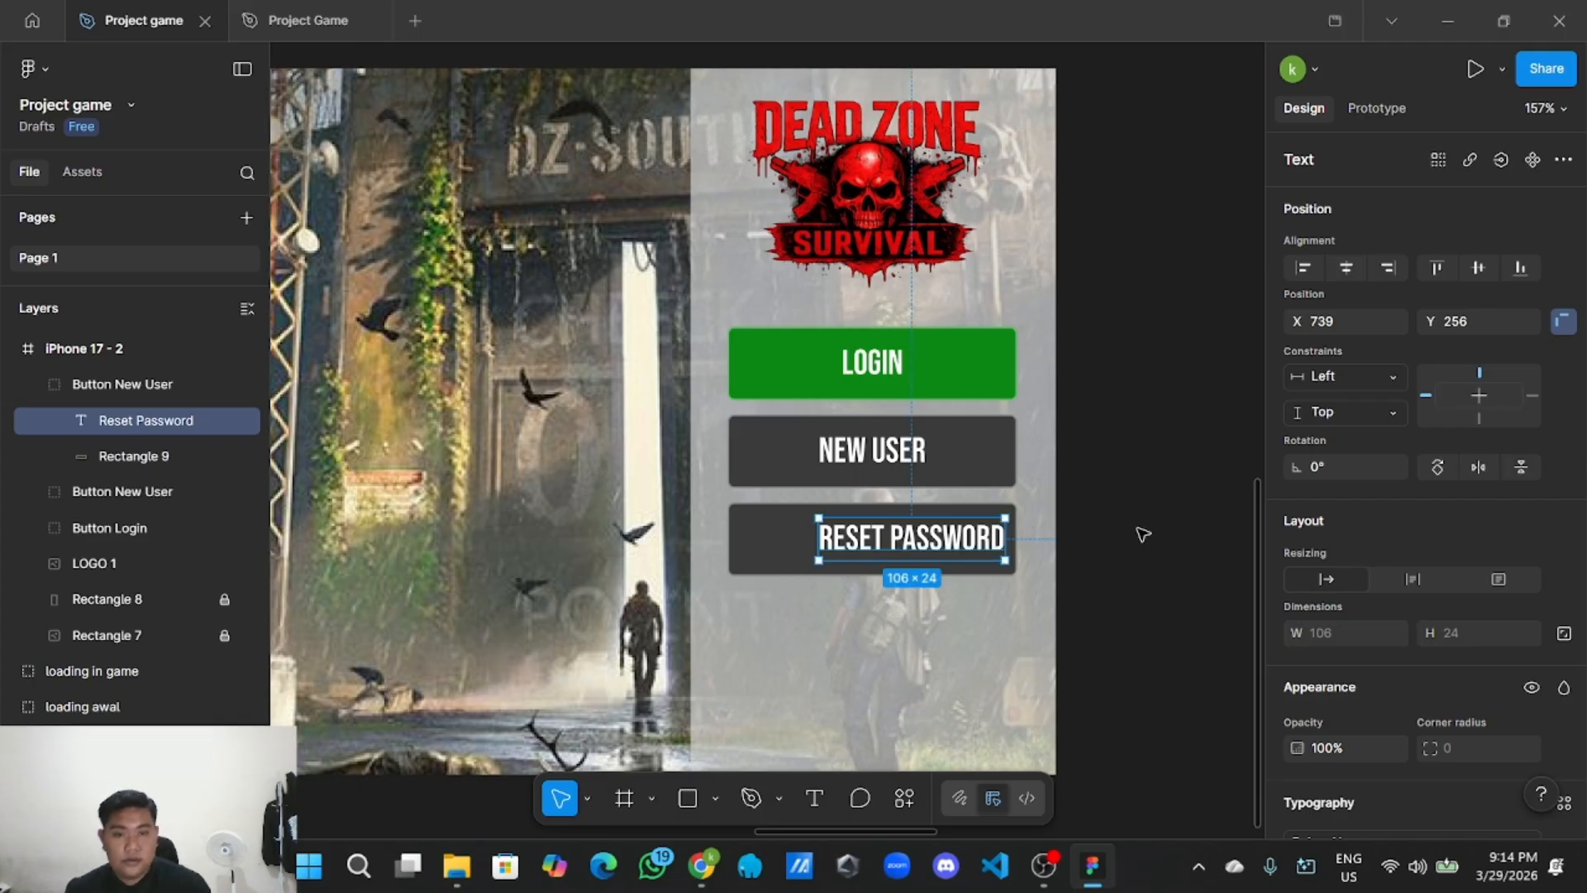
{"action": "left_click_drag", "start_coordinate": [940, 554], "coordinate": [906, 557]}
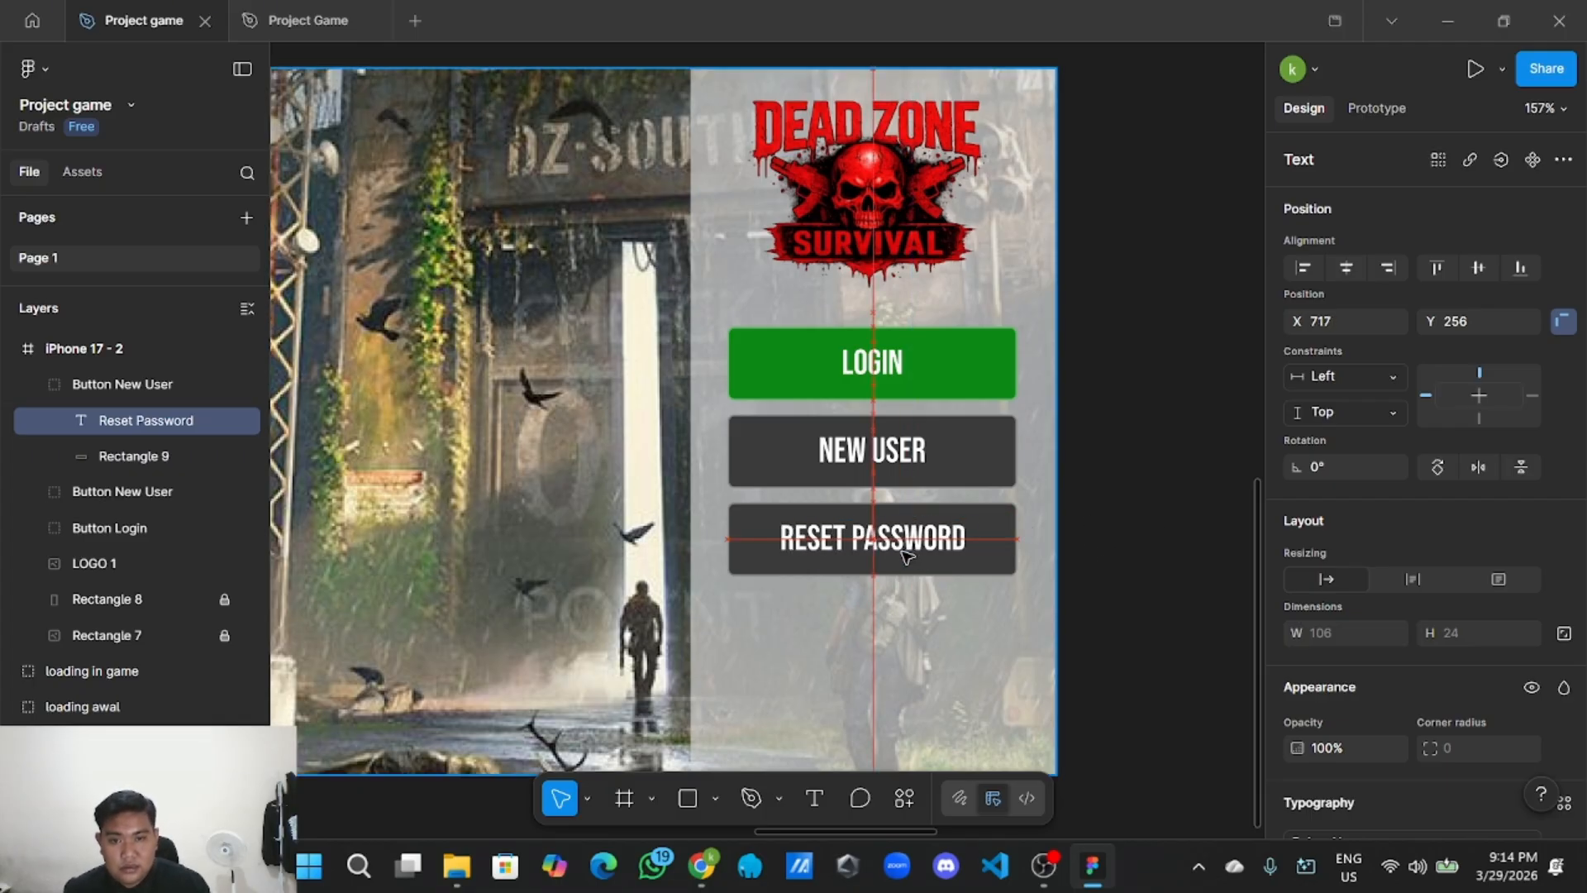
{"action": "left_click", "coordinate": [1073, 528]}
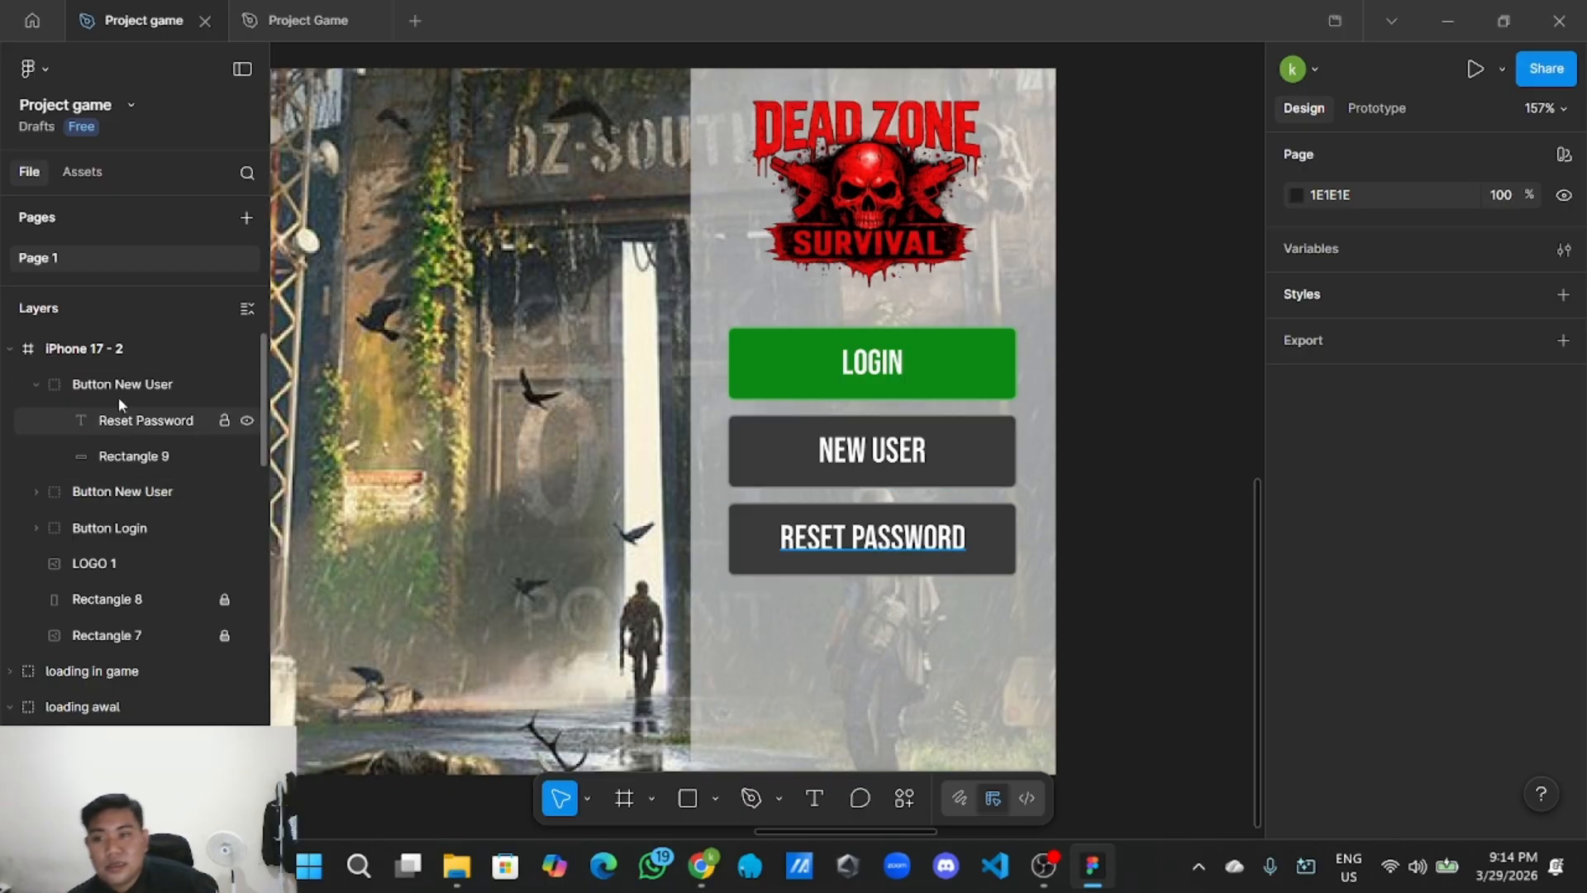
Rename the third button's layer group from Button New User to Button Reset Pssword.
{"action": "double_click", "coordinate": [162, 385]}
{"action": "left_click", "coordinate": [192, 382]}
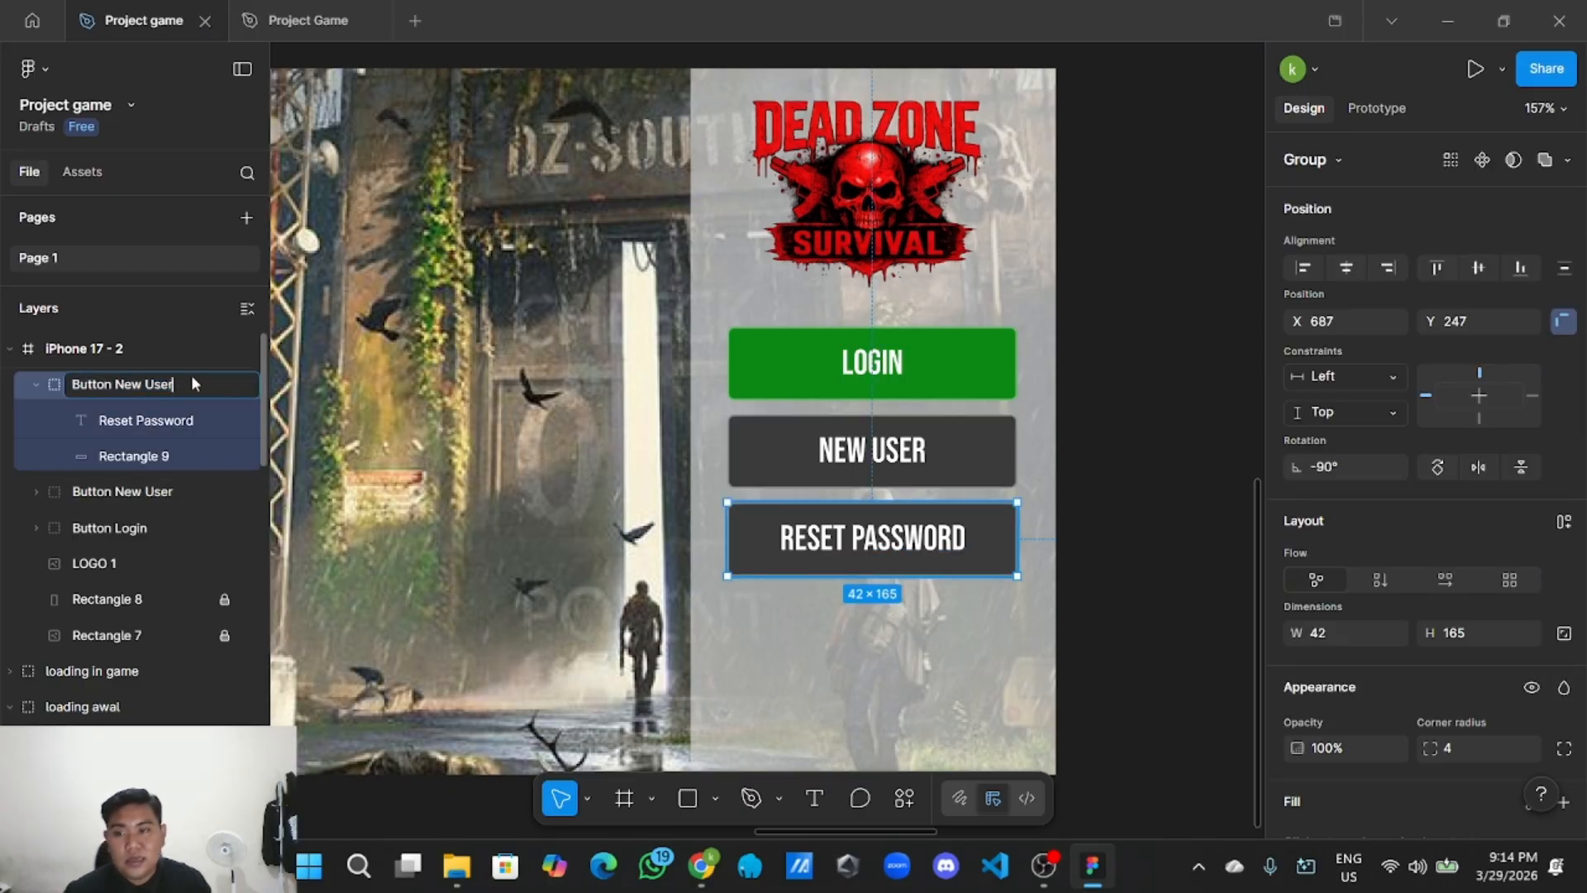
{"action": "key", "text": "BackSpace"}
{"action": "key", "text": "BackSpace"}
{"action": "key", "text": "BackSpace"}
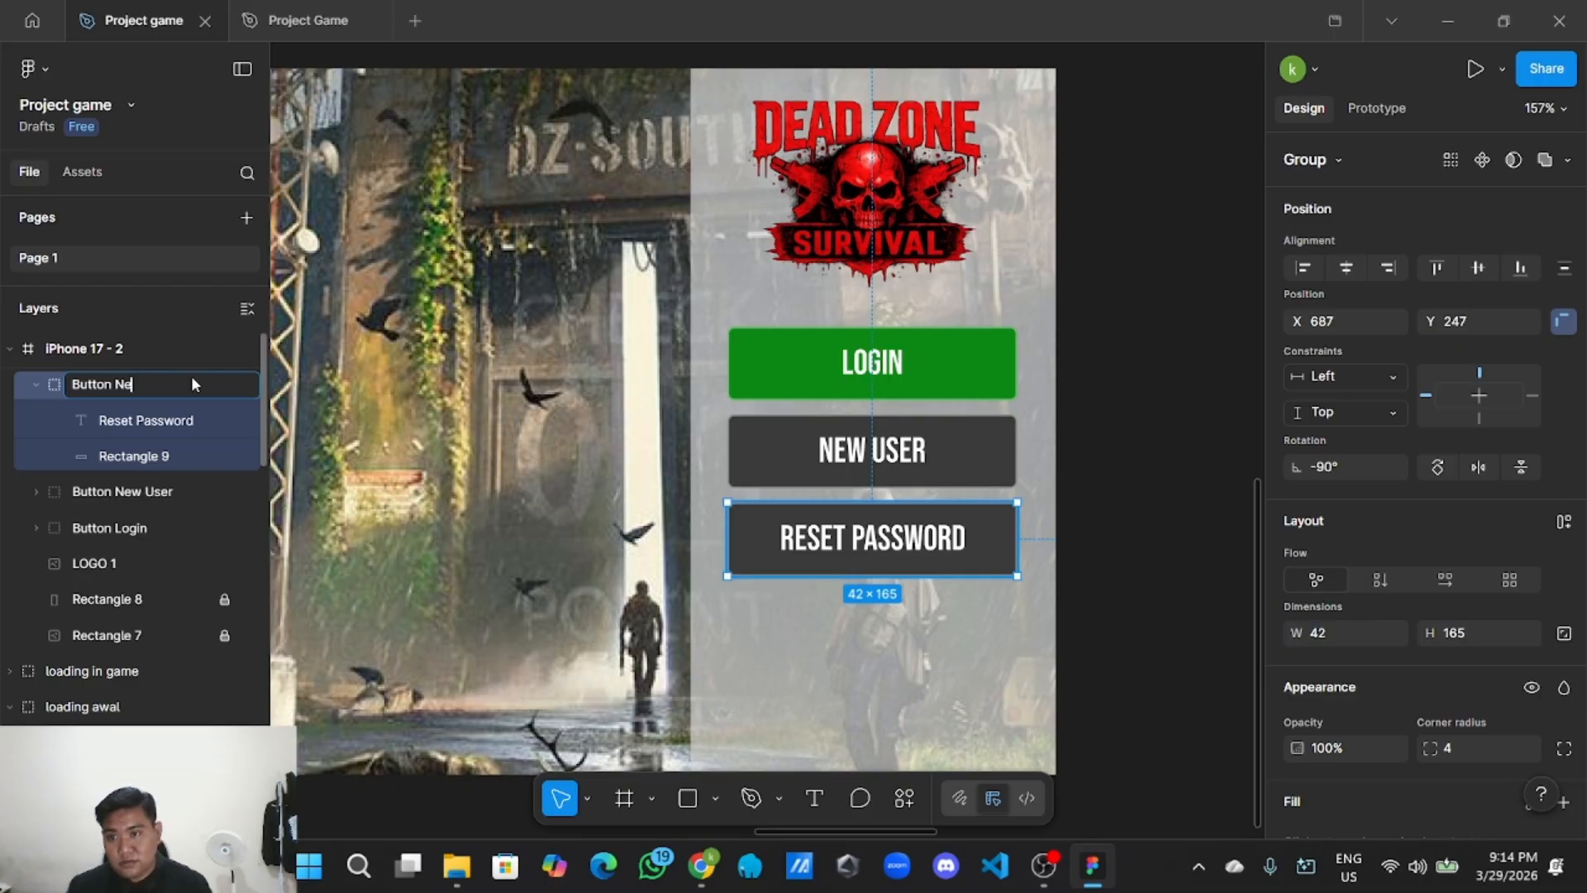
{"action": "type", "text": "Reset Pssword"}
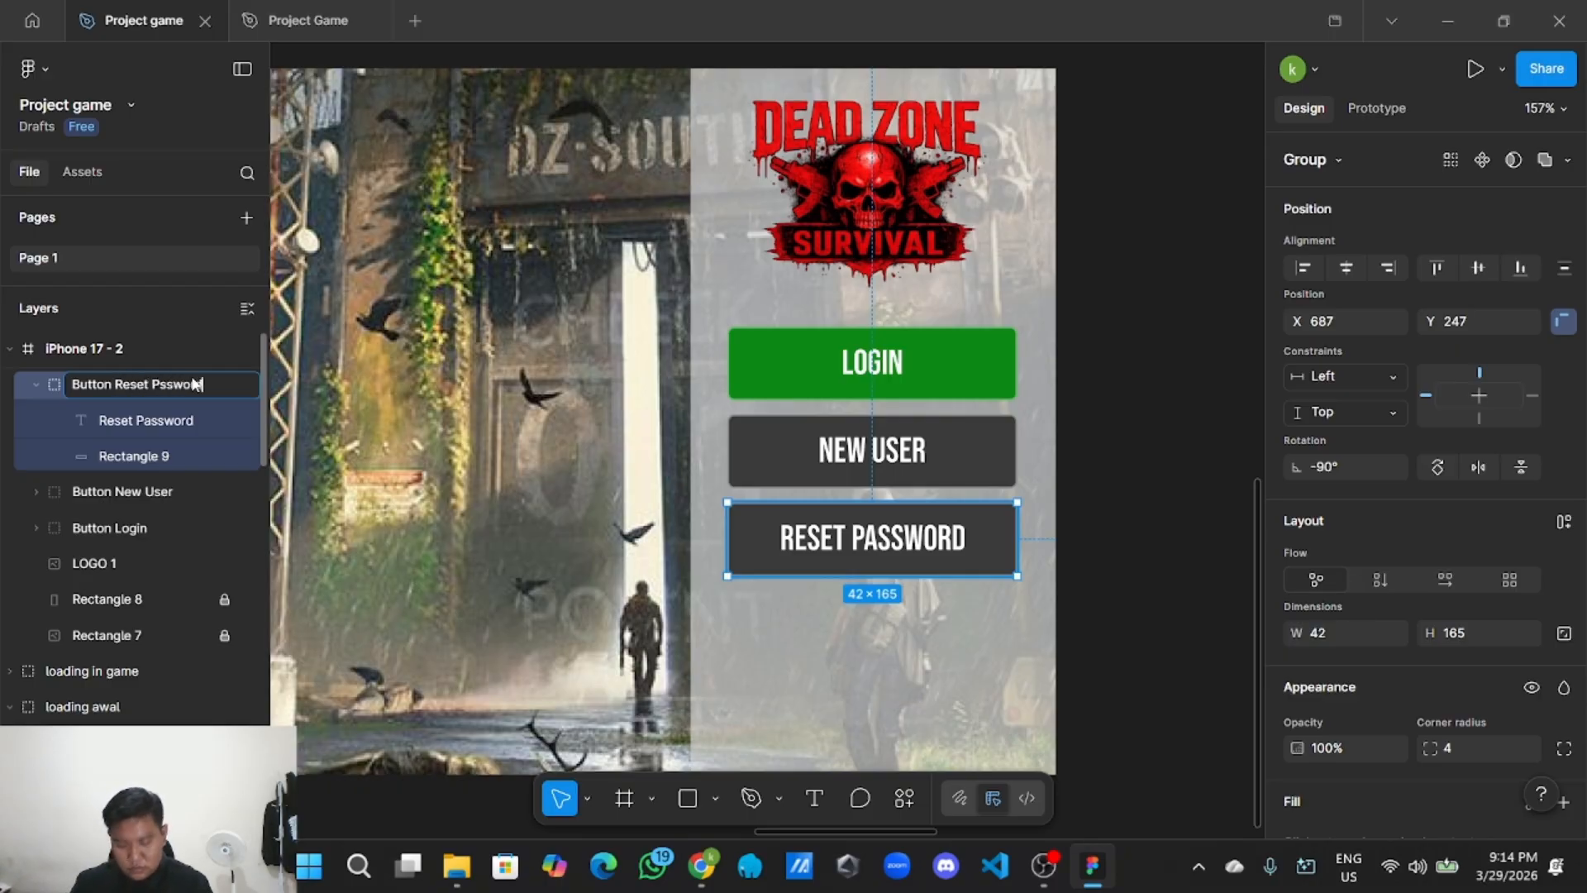
{"action": "left_click", "coordinate": [1126, 408]}
{"action": "left_click", "coordinate": [26, 387]}
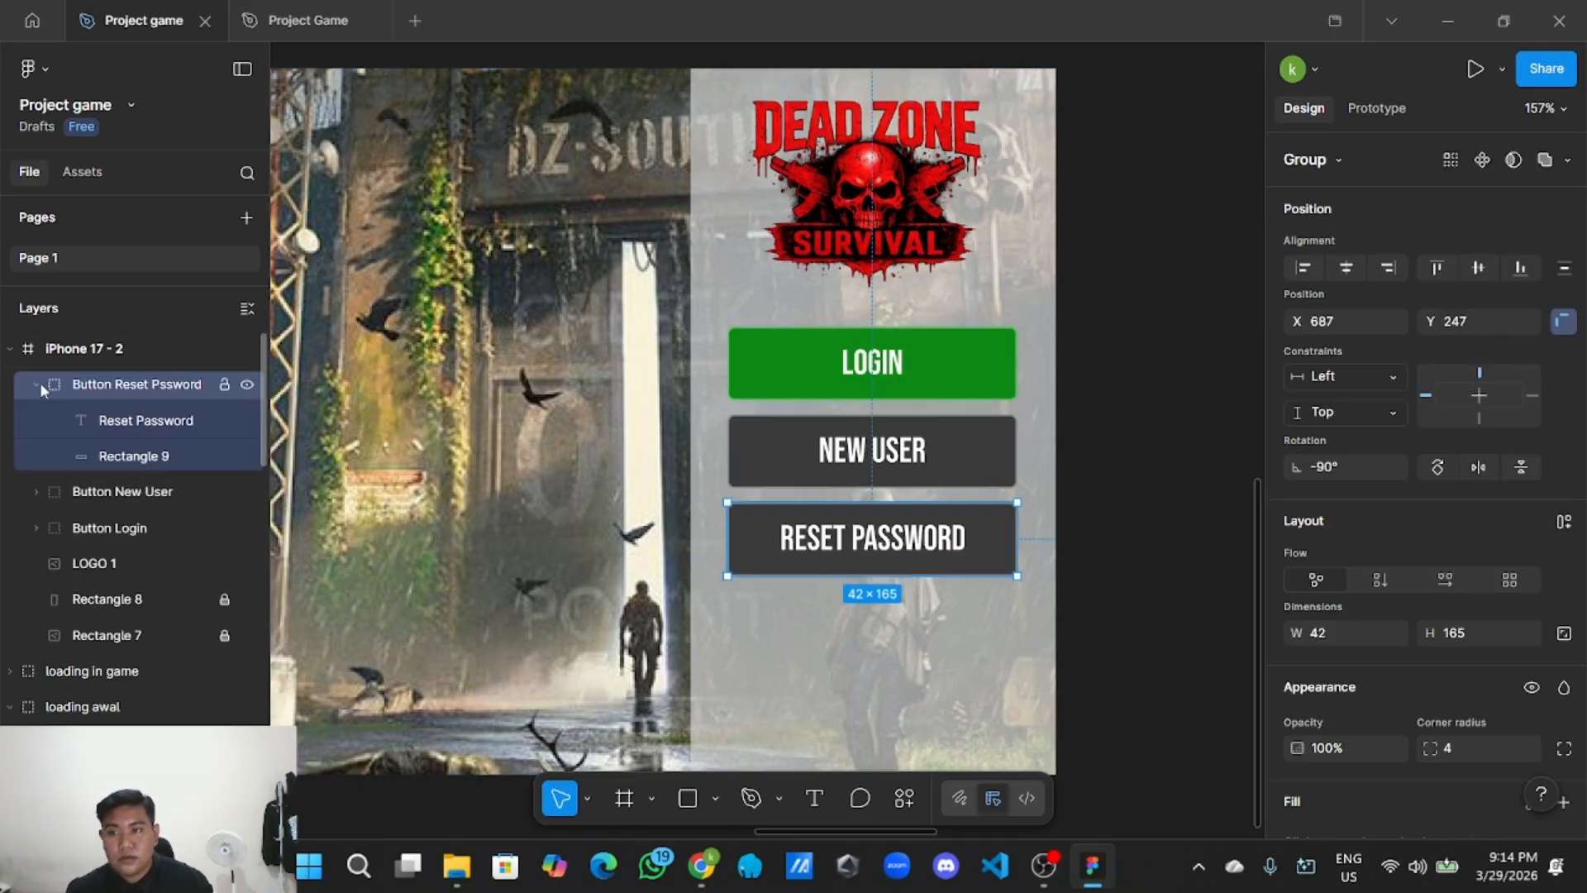
{"action": "left_click", "coordinate": [36, 383]}
{"action": "left_click", "coordinate": [1194, 437]}
{"action": "scroll", "coordinate": [951, 471], "scroll_direction": "down", "scroll_amount": 3}
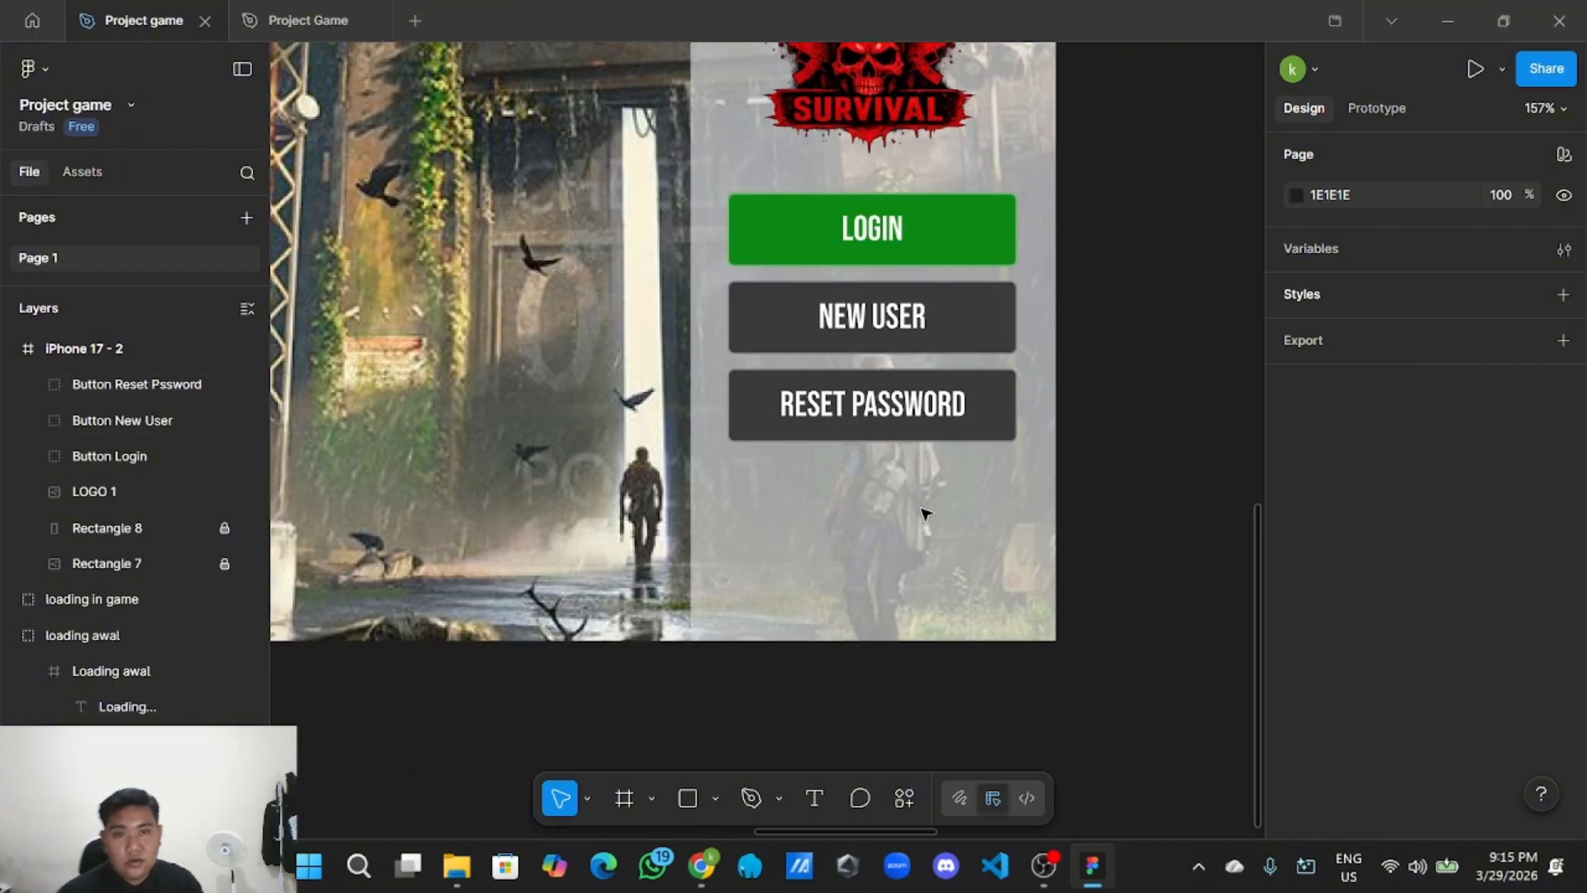
{"action": "scroll", "coordinate": [926, 514], "scroll_direction": "up", "scroll_amount": 1}
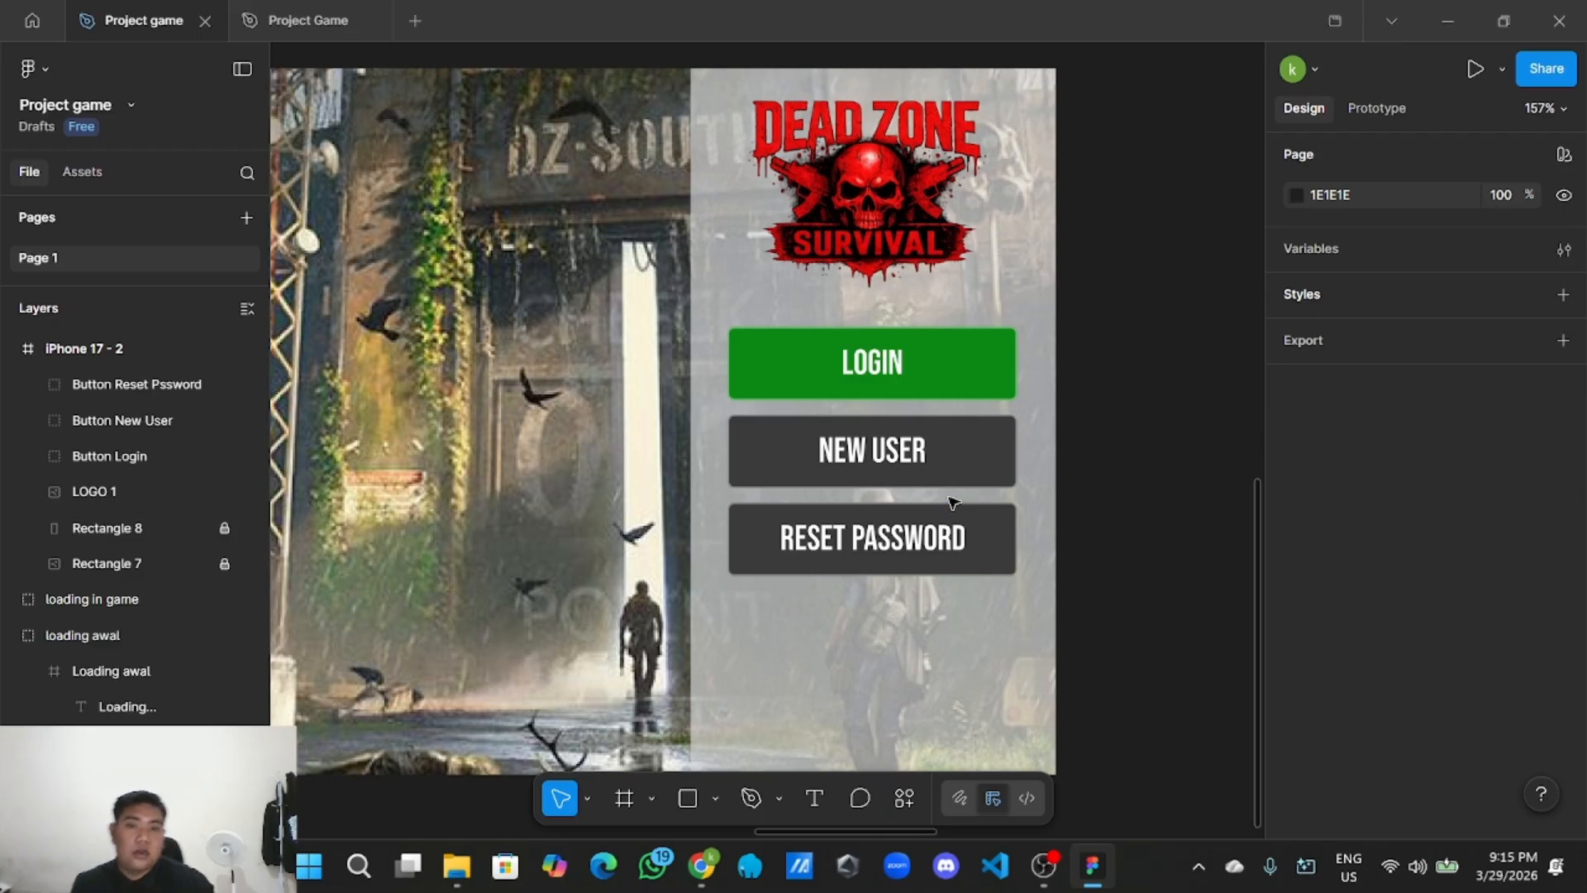
Copy the RESET PASSWORD button and place the duplicate just below it.
{"action": "left_click", "coordinate": [943, 529]}
{"action": "right_click", "coordinate": [935, 555]}
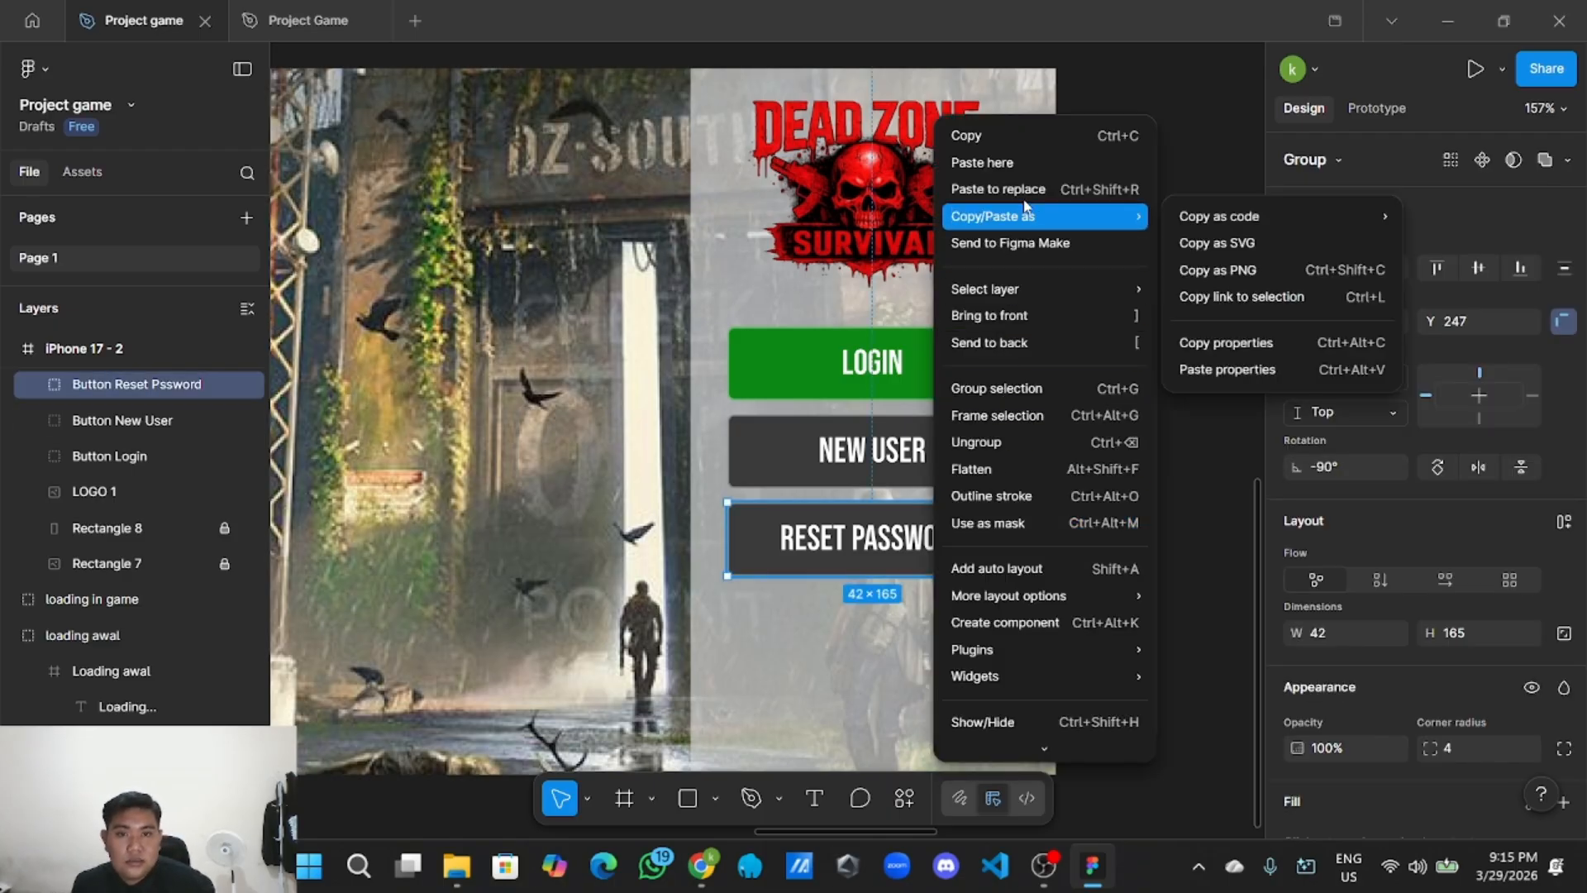
{"action": "left_click", "coordinate": [963, 135]}
{"action": "right_click", "coordinate": [1117, 360]}
{"action": "left_click", "coordinate": [1153, 376]}
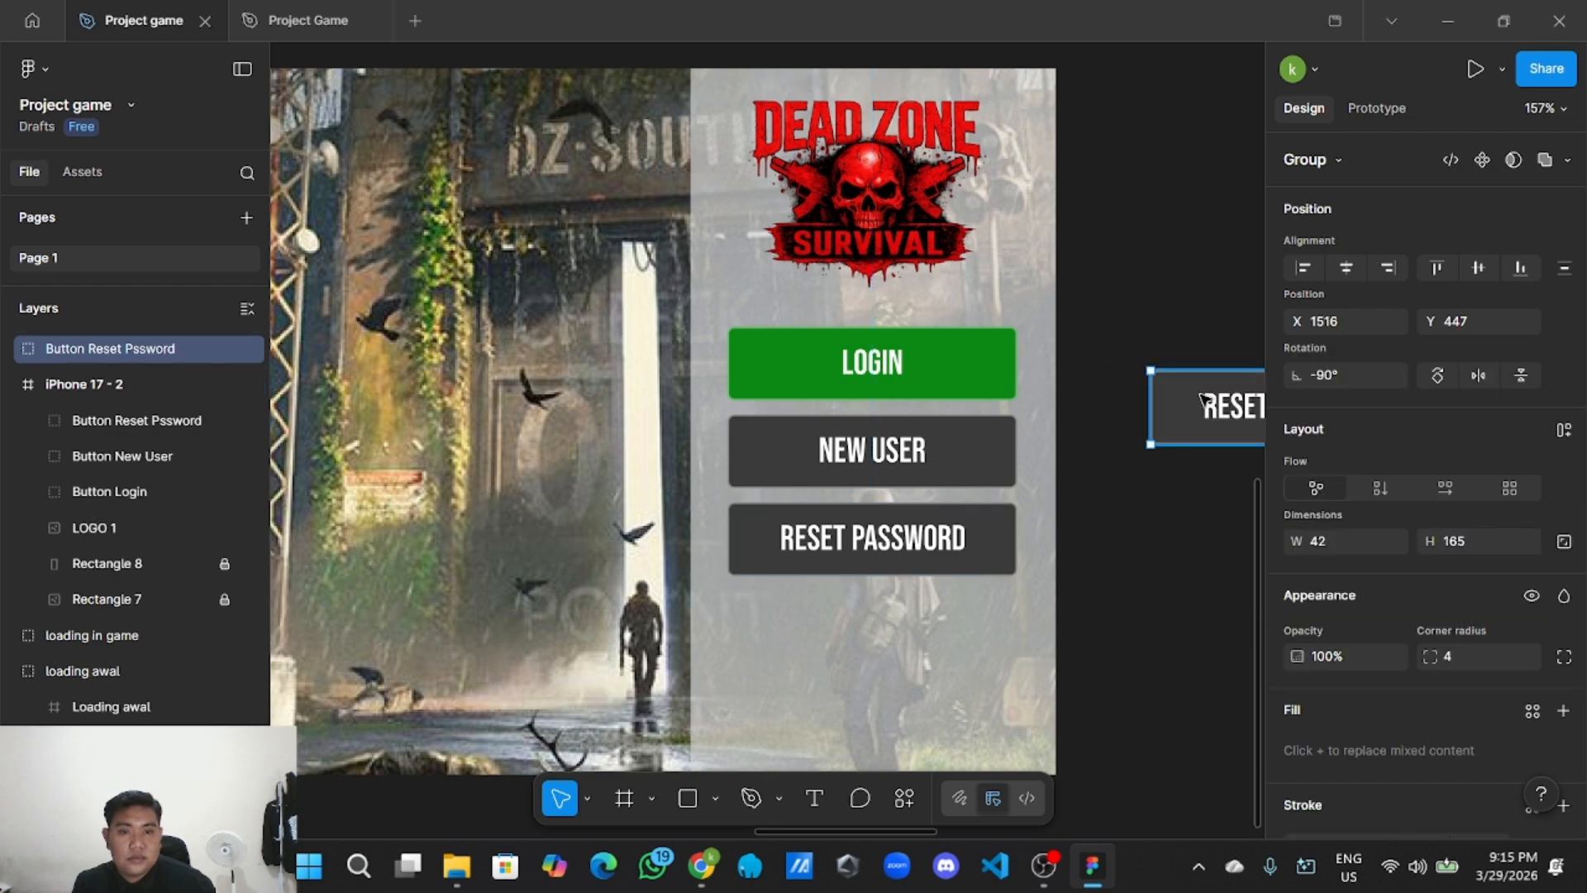
{"action": "left_click_drag", "start_coordinate": [1222, 413], "coordinate": [792, 633]}
Relabel the duplicate 'With Google' and centre the text in the button.
{"action": "double_click", "coordinate": [864, 629]}
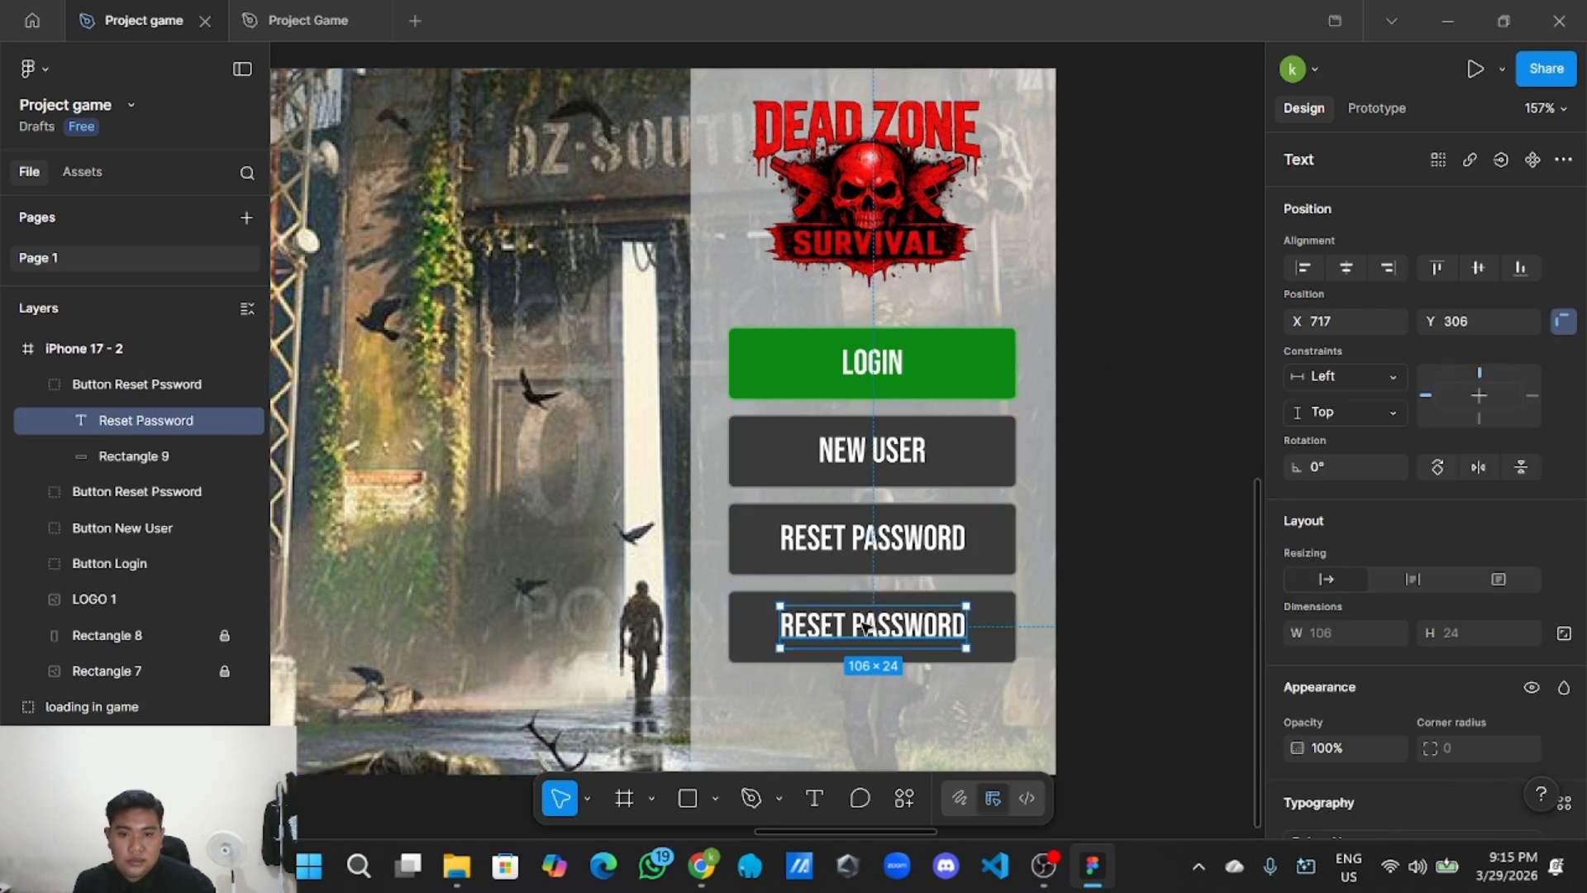
{"action": "double_click", "coordinate": [866, 624]}
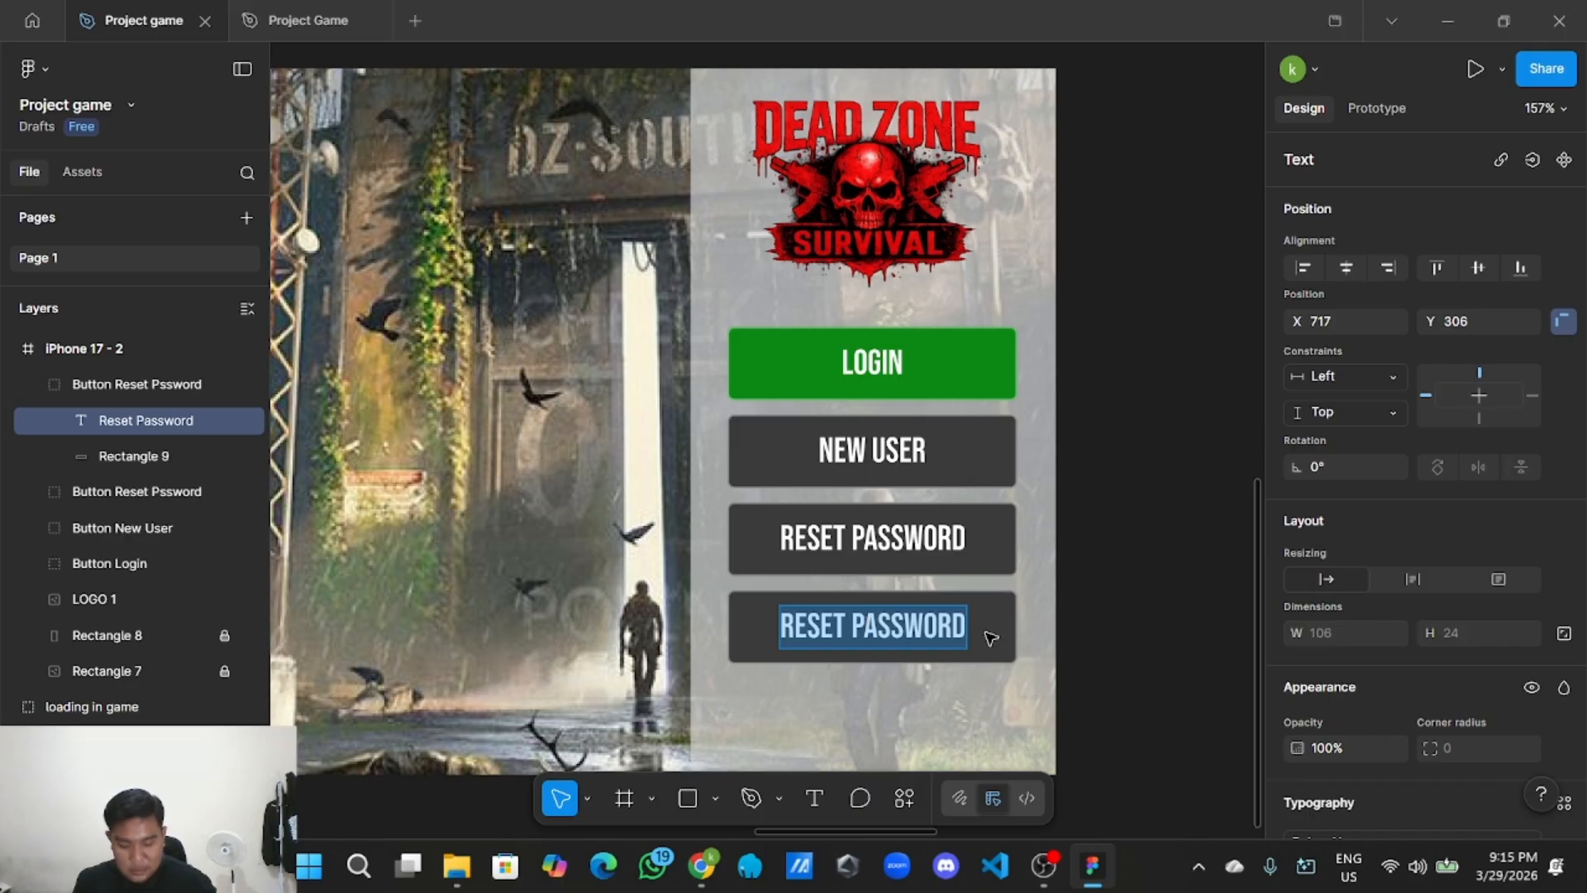
{"action": "key", "text": "BackSpace"}
{"action": "type", "text": "W"}
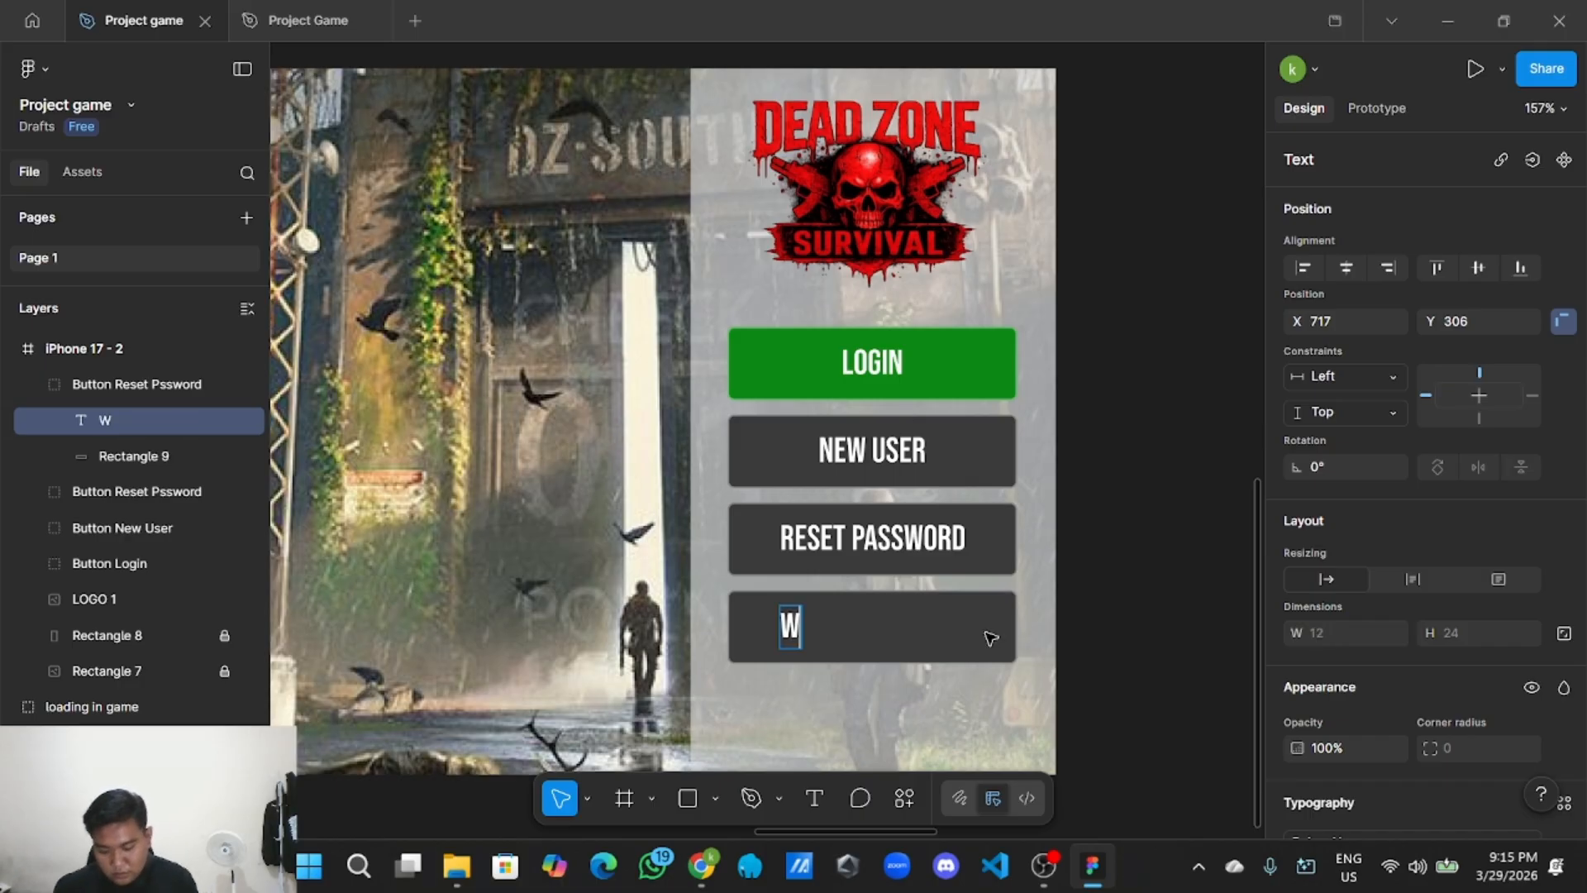
{"action": "type", "text": "ith Goo"}
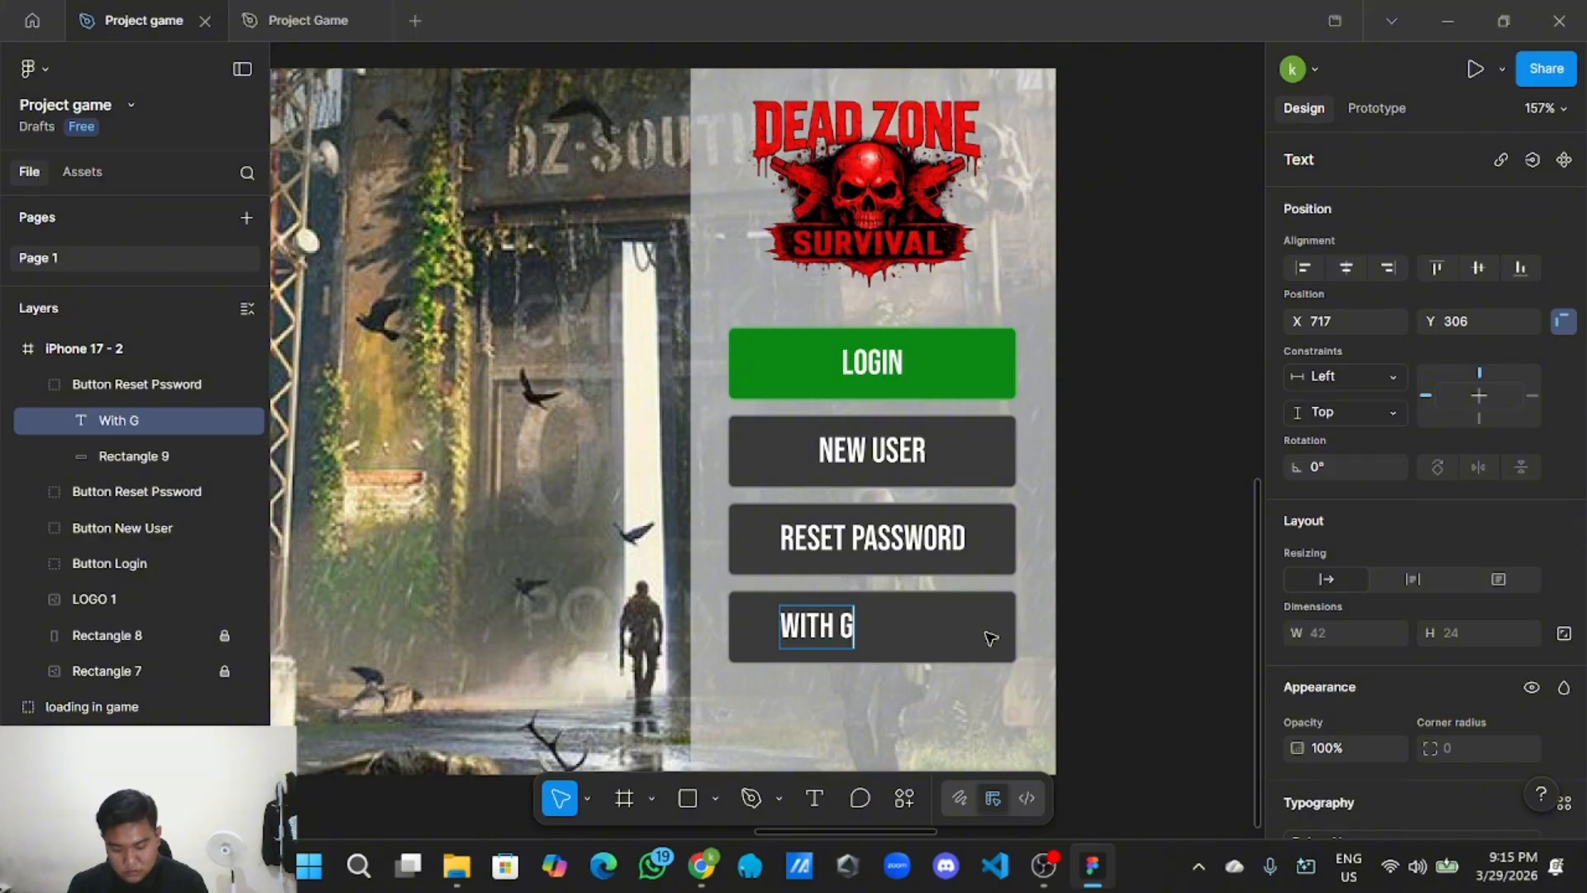
{"action": "type", "text": "gle"}
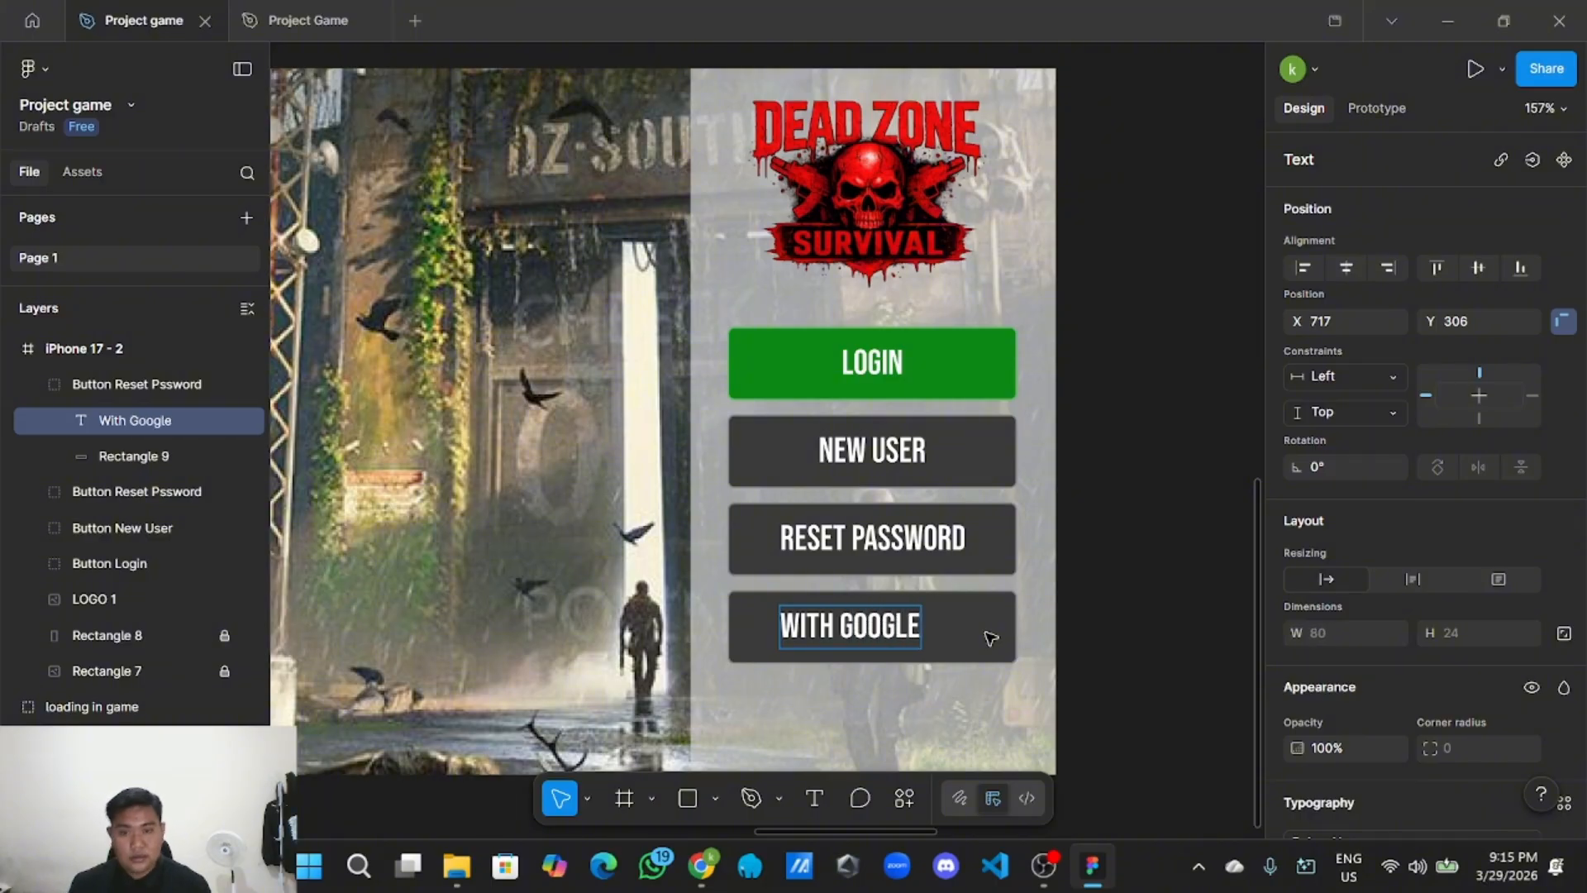
{"action": "key", "text": "Escape"}
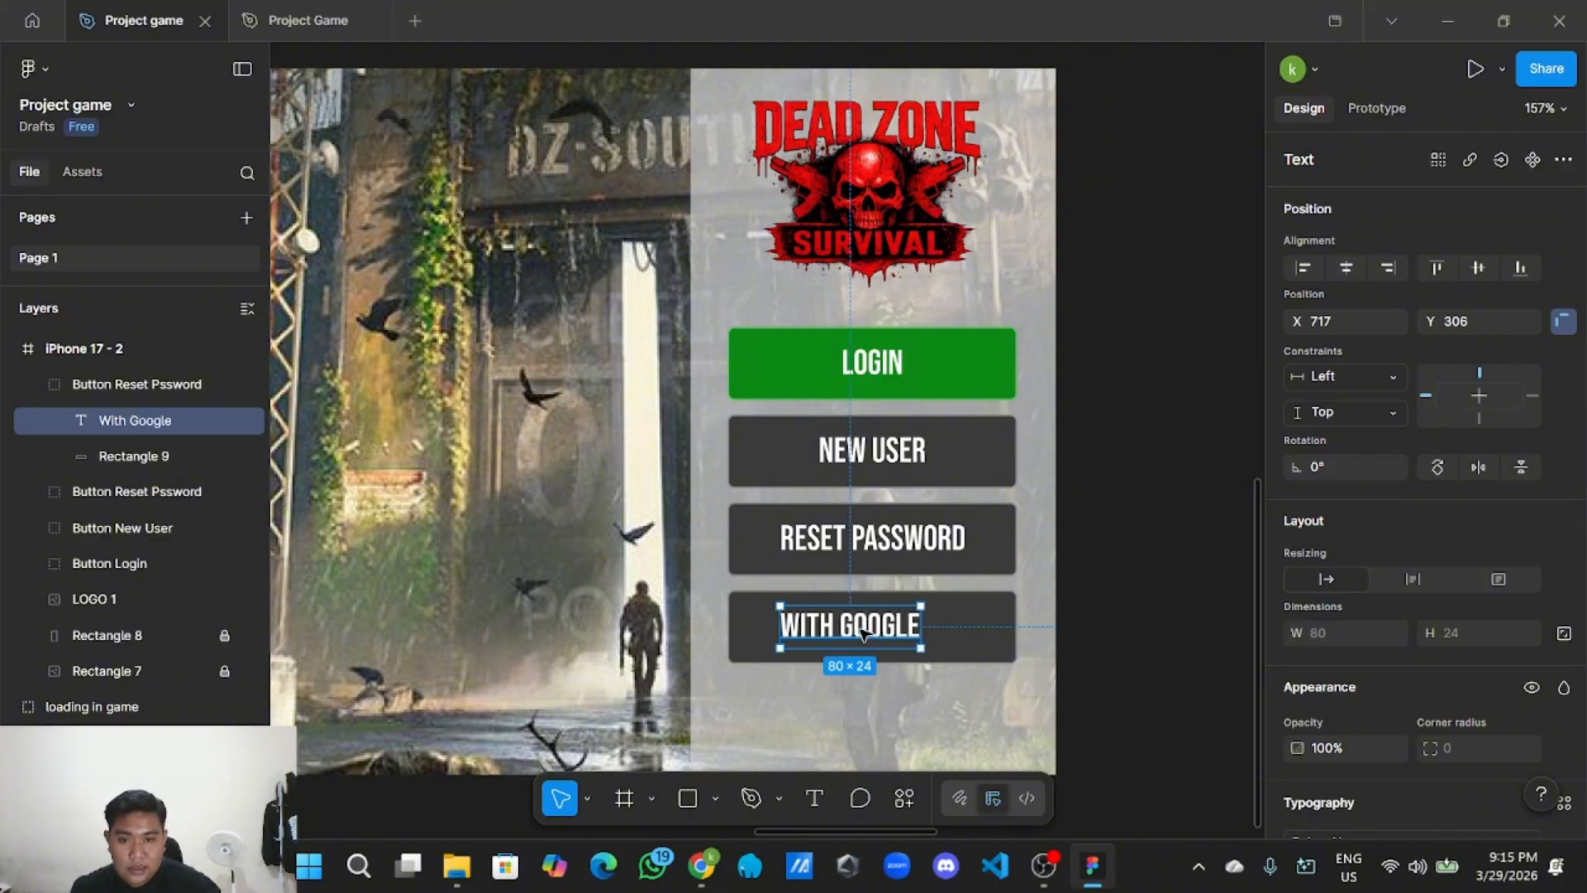
{"action": "left_click_drag", "start_coordinate": [864, 633], "coordinate": [879, 631]}
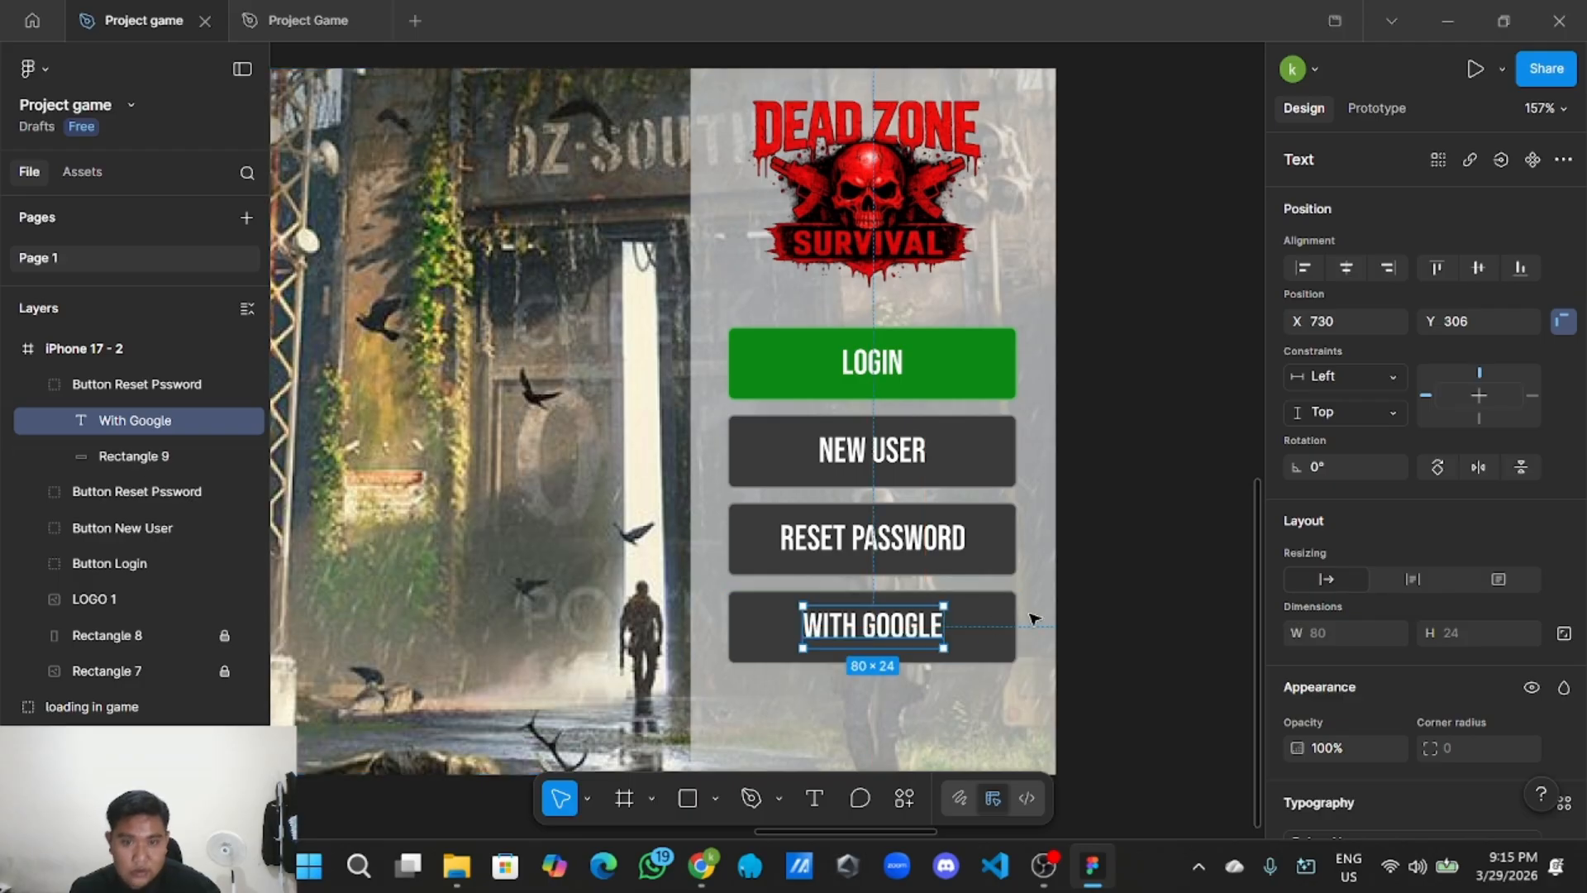
{"action": "left_click", "coordinate": [1119, 610]}
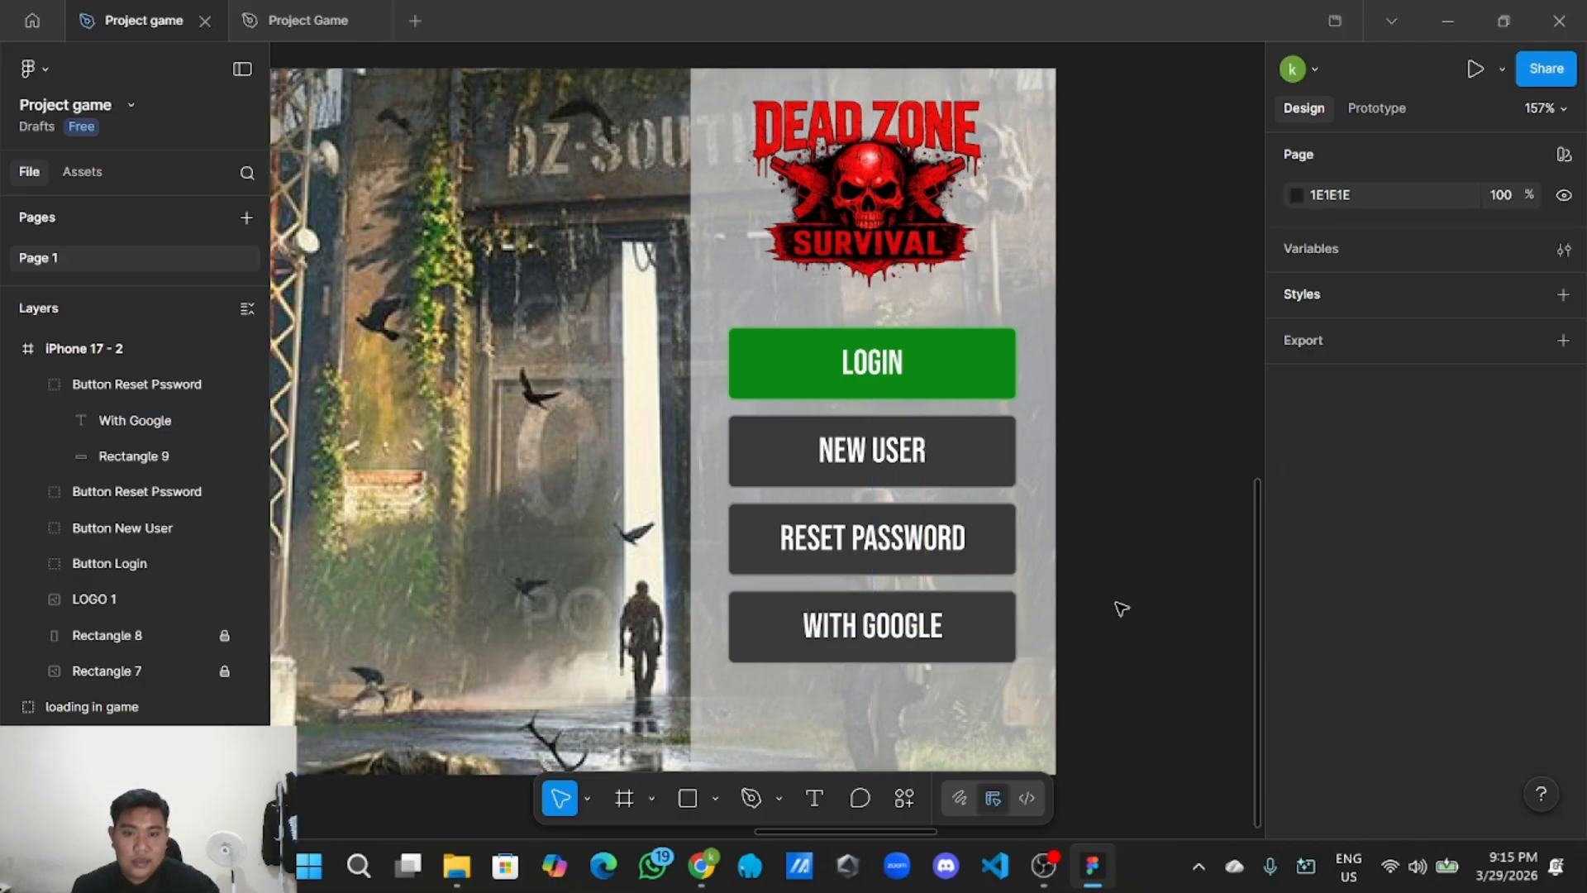
Rename the fourth button's layer group to Button with Goggle and collapse it.
{"action": "double_click", "coordinate": [191, 384]}
{"action": "left_click", "coordinate": [212, 384]}
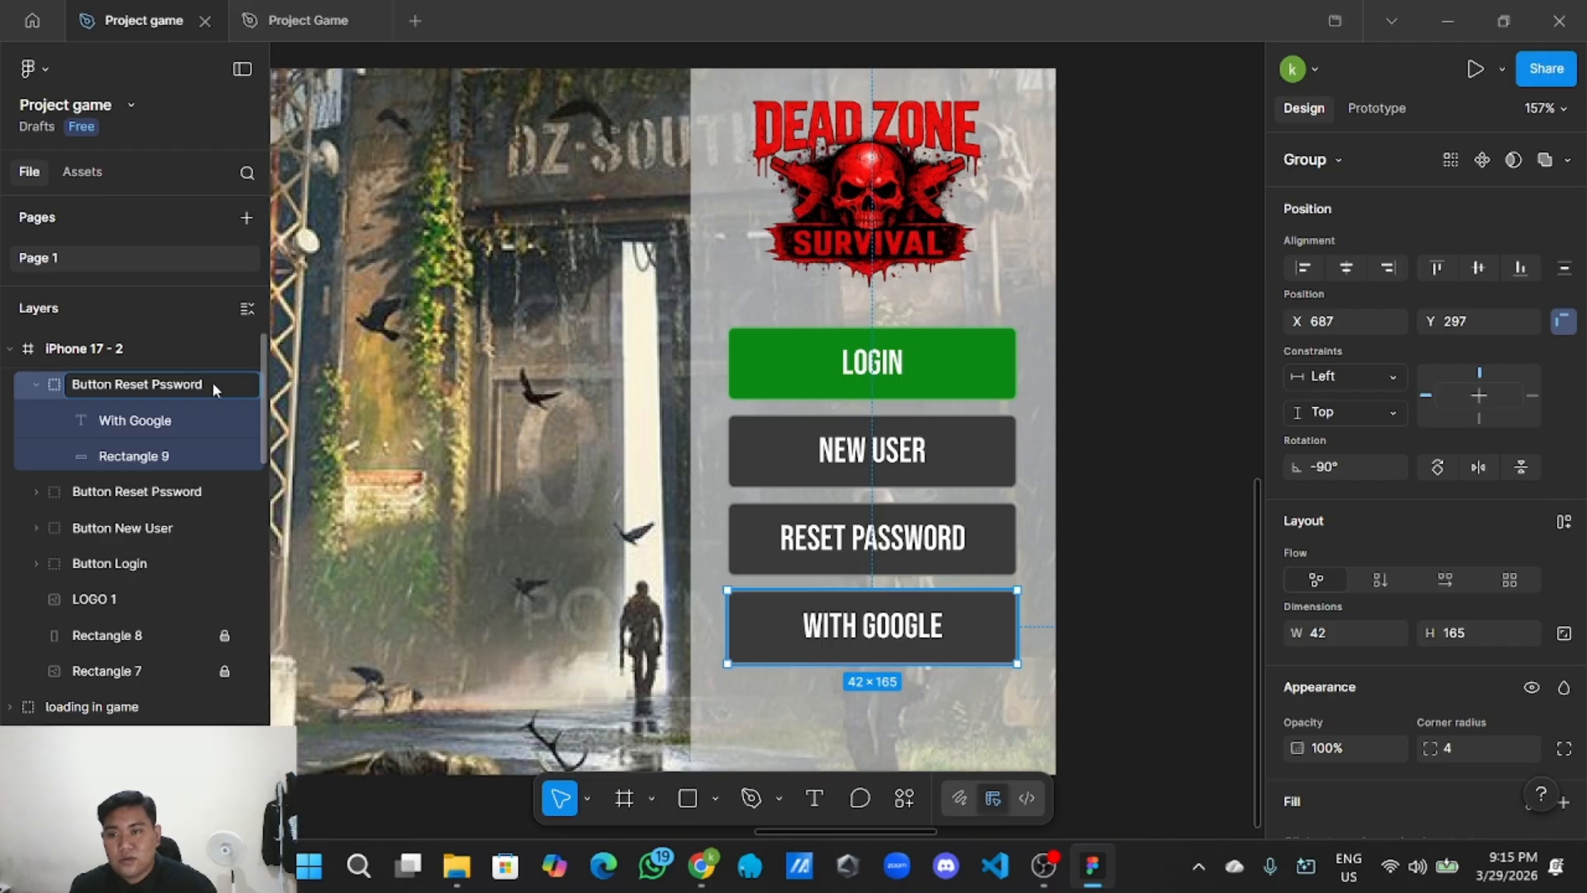
{"action": "key", "text": "BackSpace"}
{"action": "key", "text": "BackSpace"}
{"action": "key", "text": "BackSpace"}
{"action": "key", "text": "BackSpace"}
{"action": "key", "text": "BackSpace"}
{"action": "key", "text": "BackSpace"}
{"action": "key", "text": "BackSpace"}
{"action": "key", "text": "BackSpace"}
{"action": "key", "text": "BackSpace"}
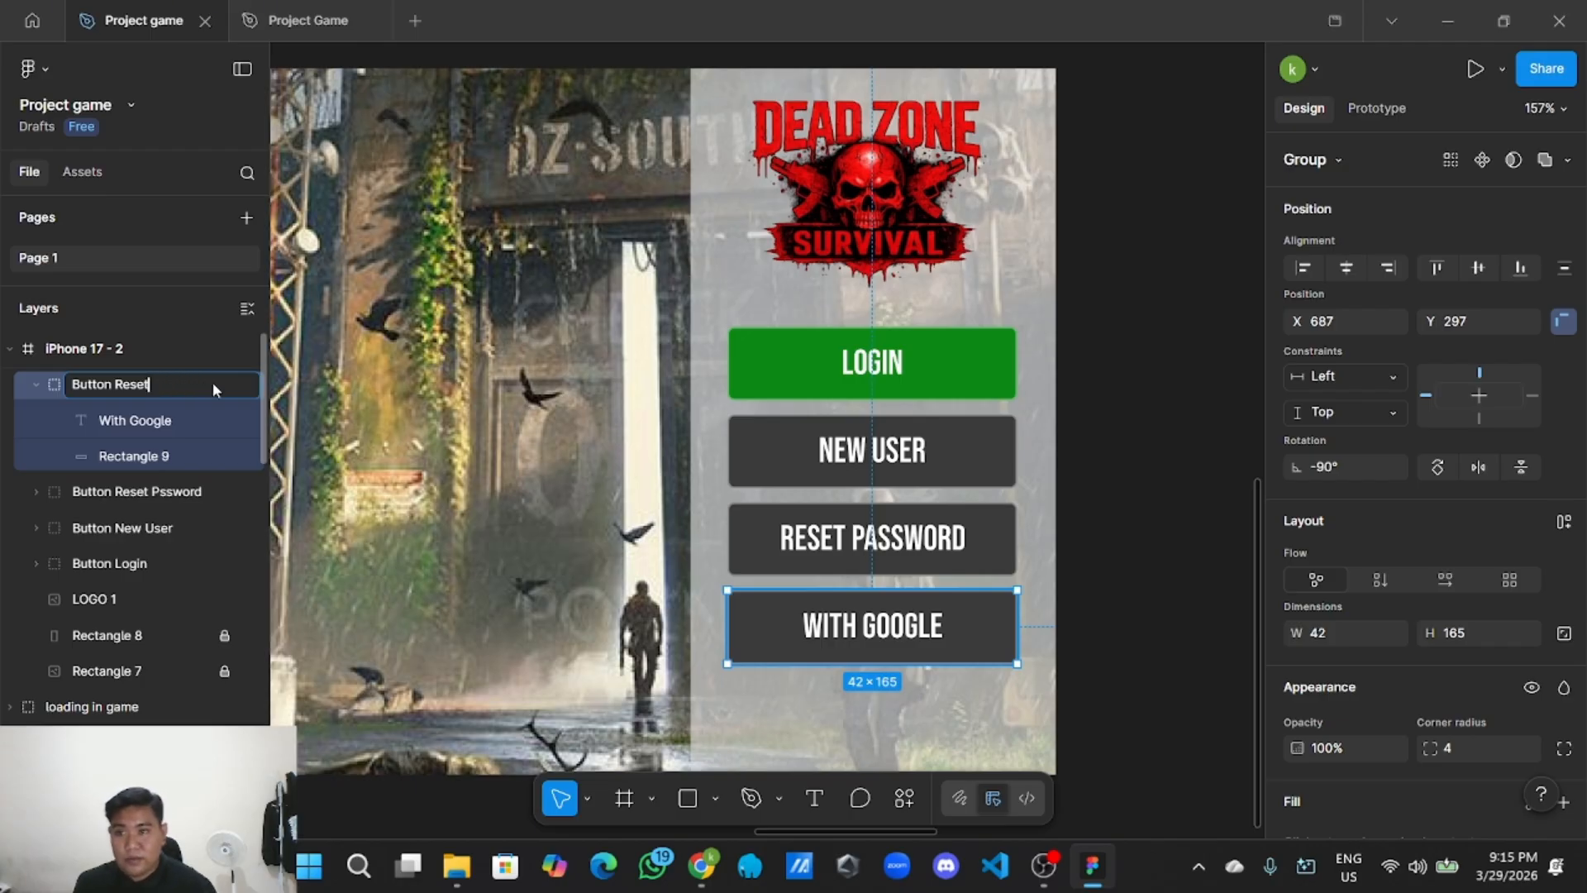
{"action": "type", "text": "w"}
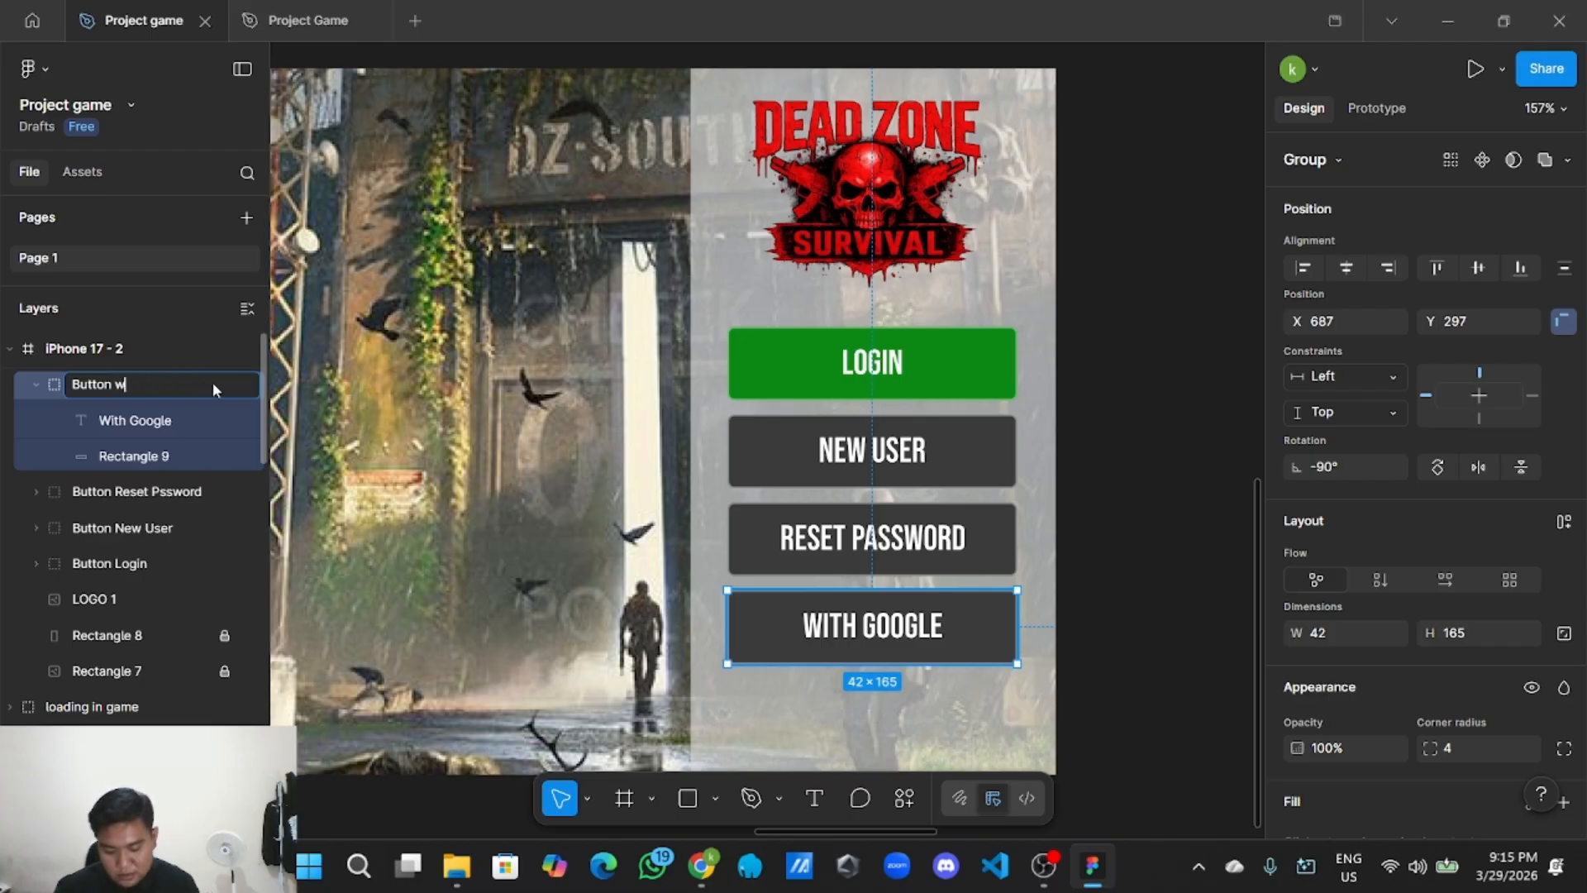
{"action": "type", "text": "ith Goggle"}
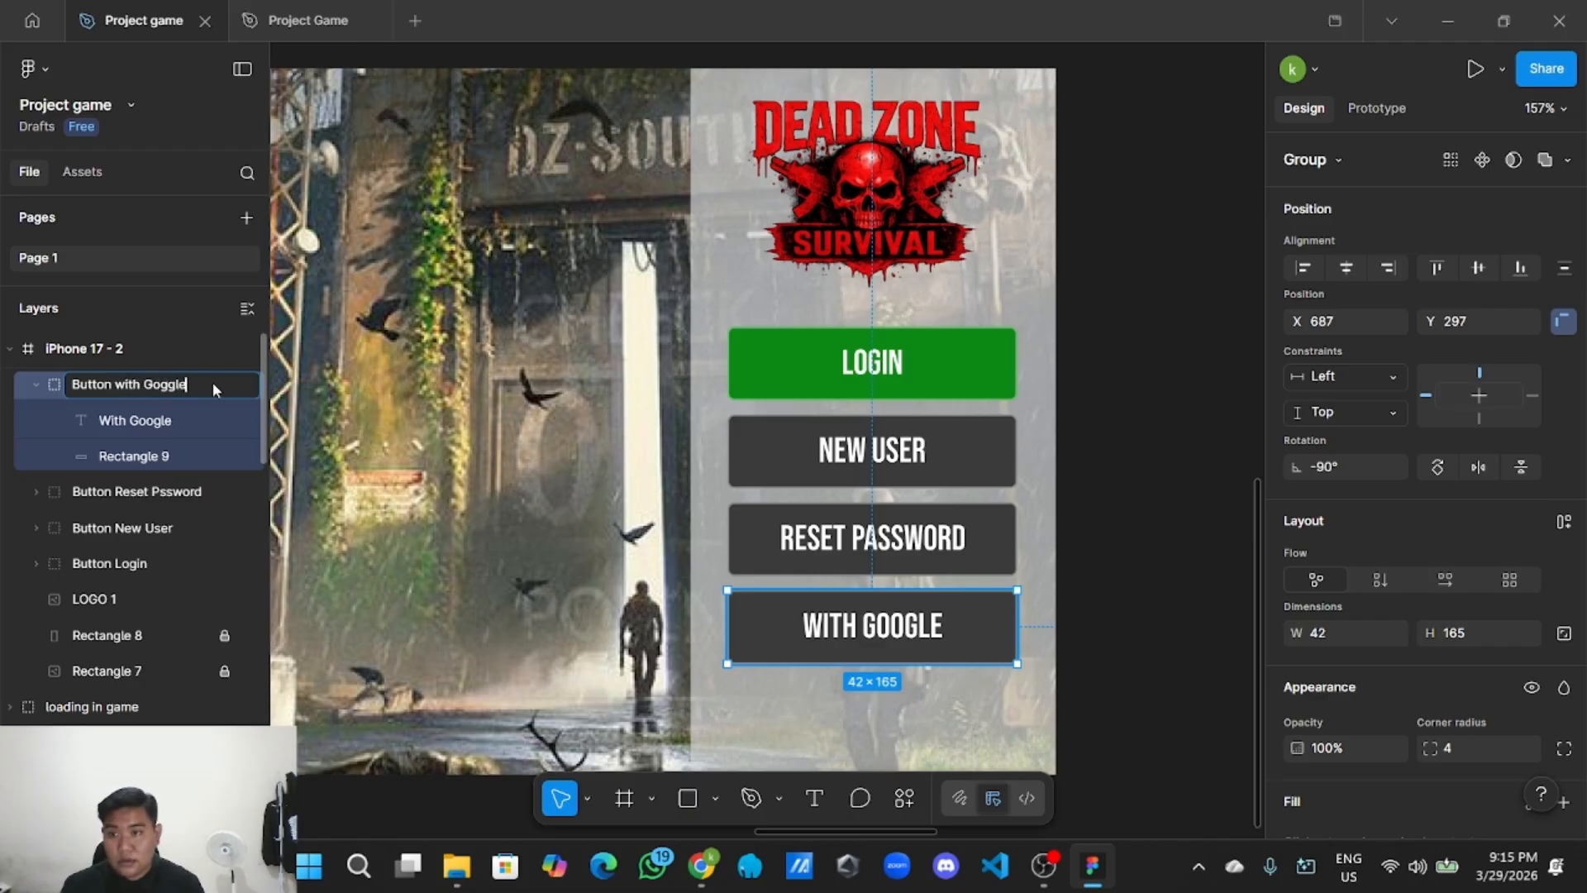
{"action": "key", "text": "Return"}
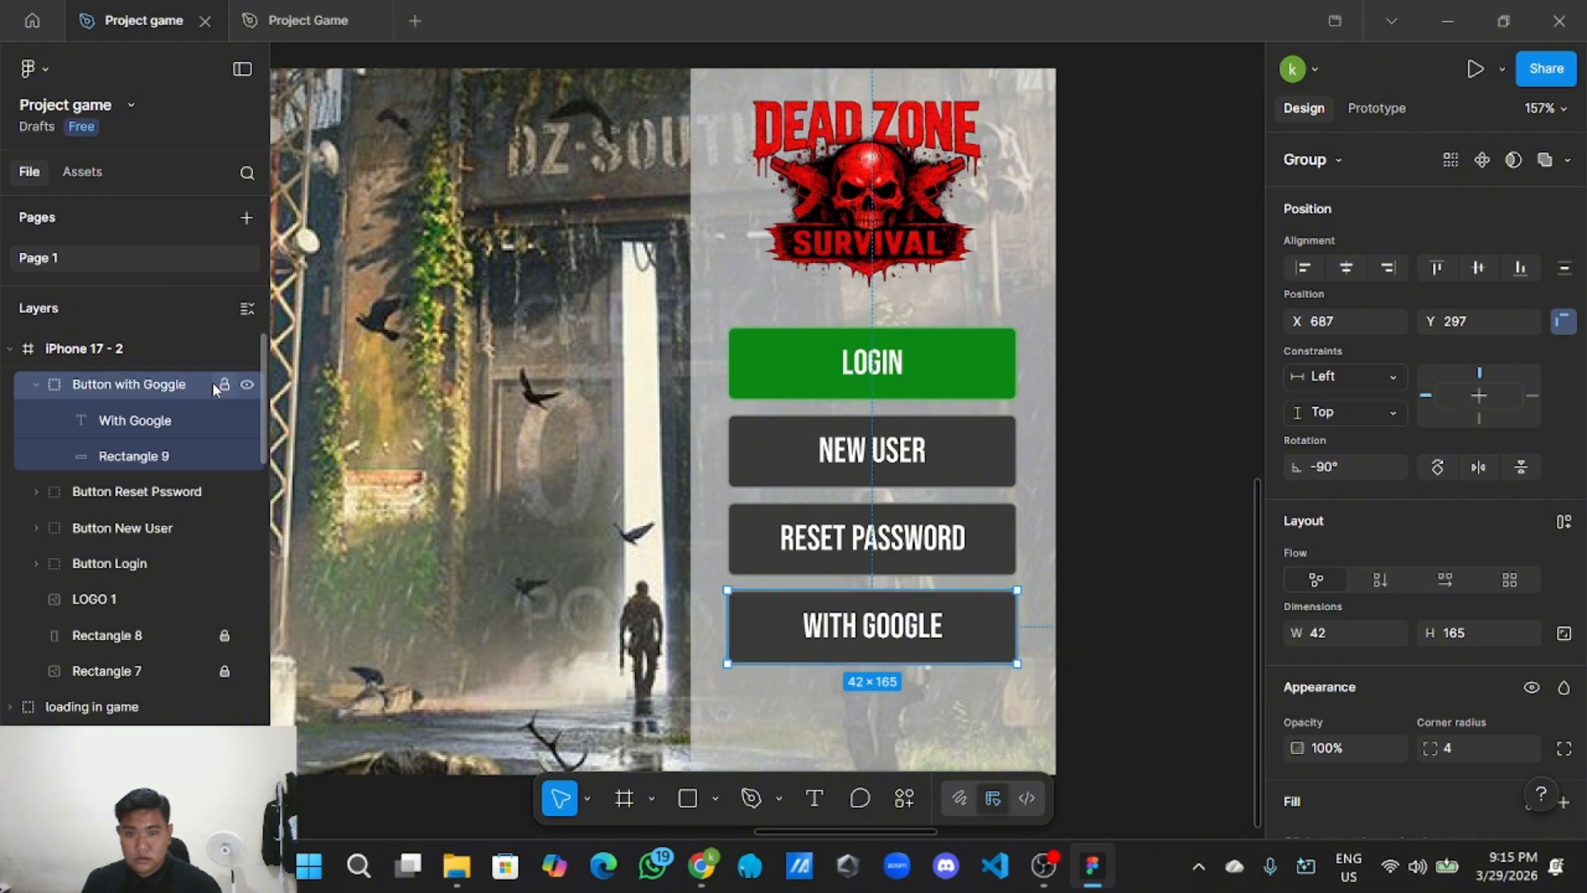
{"action": "left_click", "coordinate": [36, 386]}
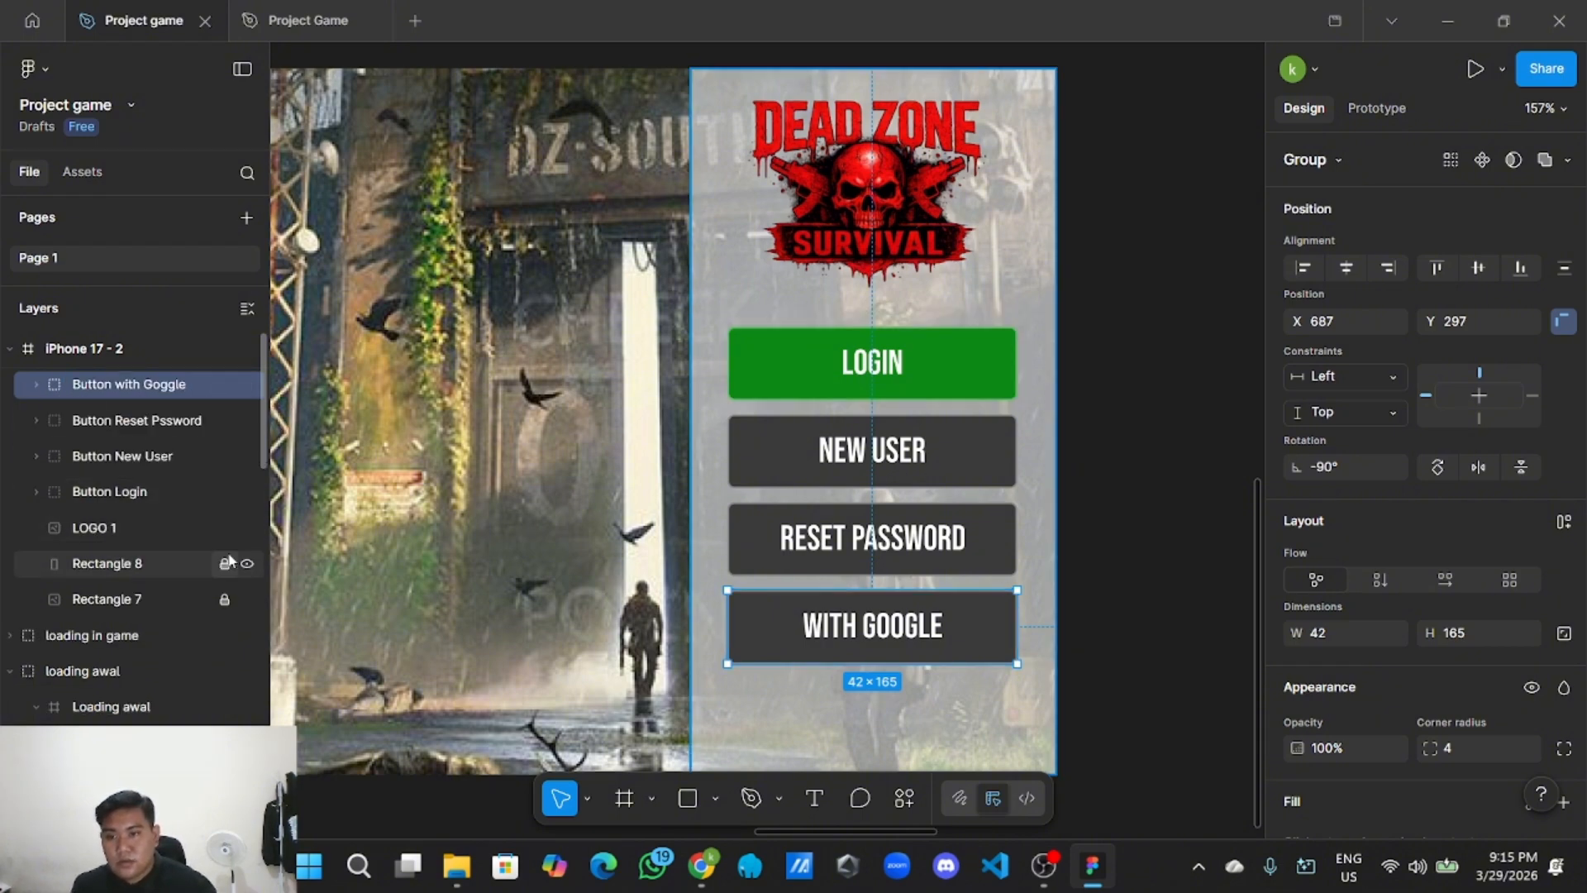
Select everything in the iPhone 17 - 2 login frame and group it.
{"action": "left_click", "coordinate": [1091, 437]}
{"action": "scroll", "coordinate": [1091, 437], "scroll_direction": "down", "scroll_amount": 2}
{"action": "scroll", "coordinate": [1075, 529], "scroll_direction": "down", "scroll_amount": 5}
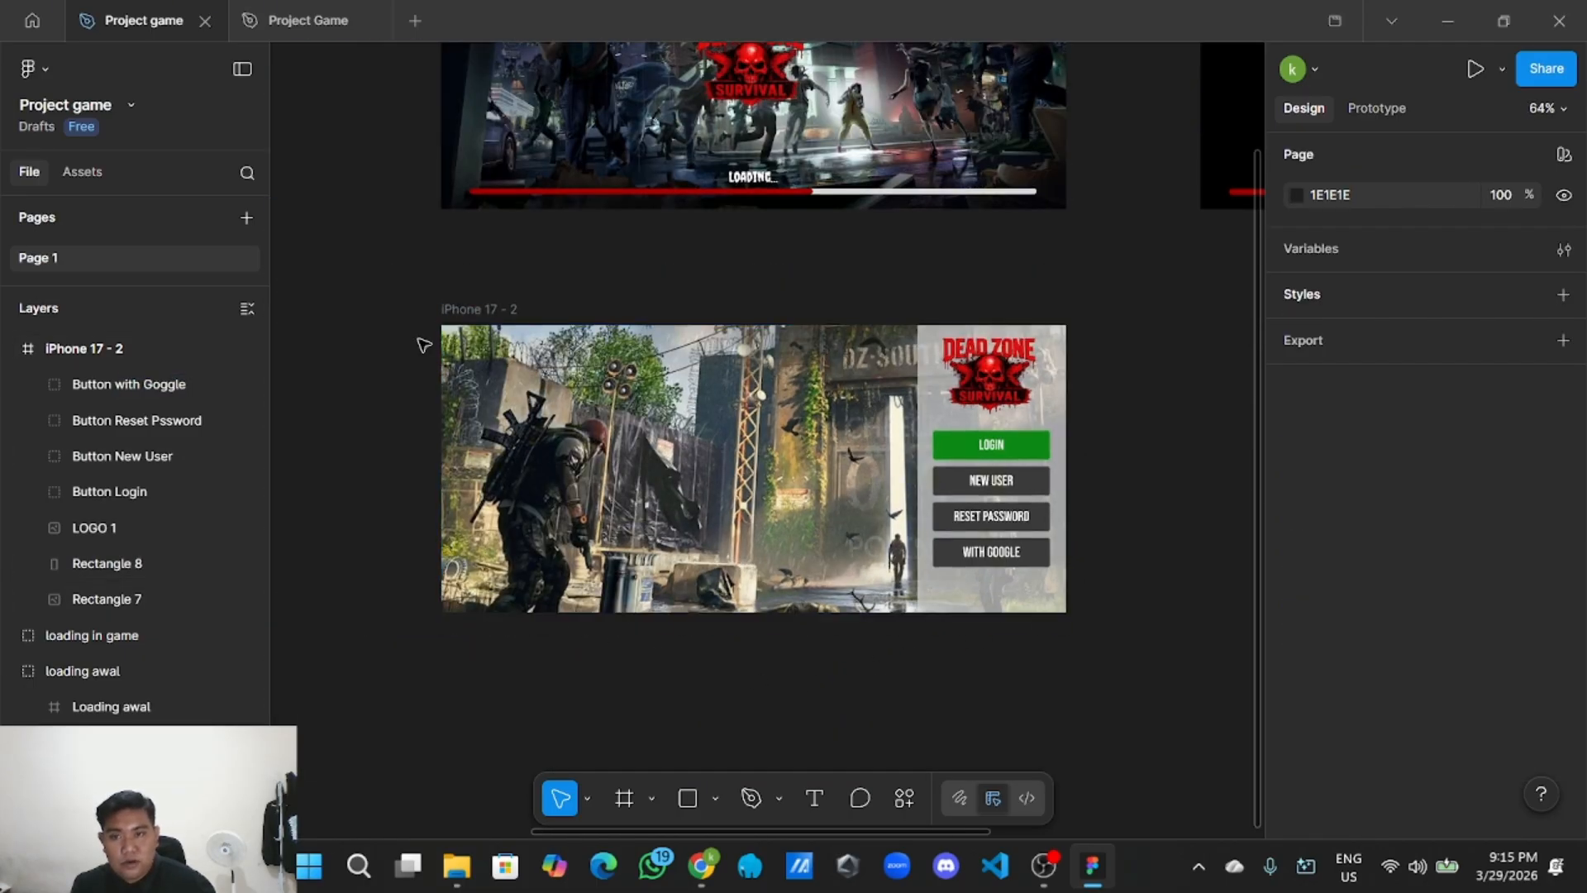
{"action": "left_click_drag", "start_coordinate": [412, 306], "coordinate": [434, 317]}
{"action": "left_click_drag", "start_coordinate": [448, 330], "coordinate": [1073, 624]}
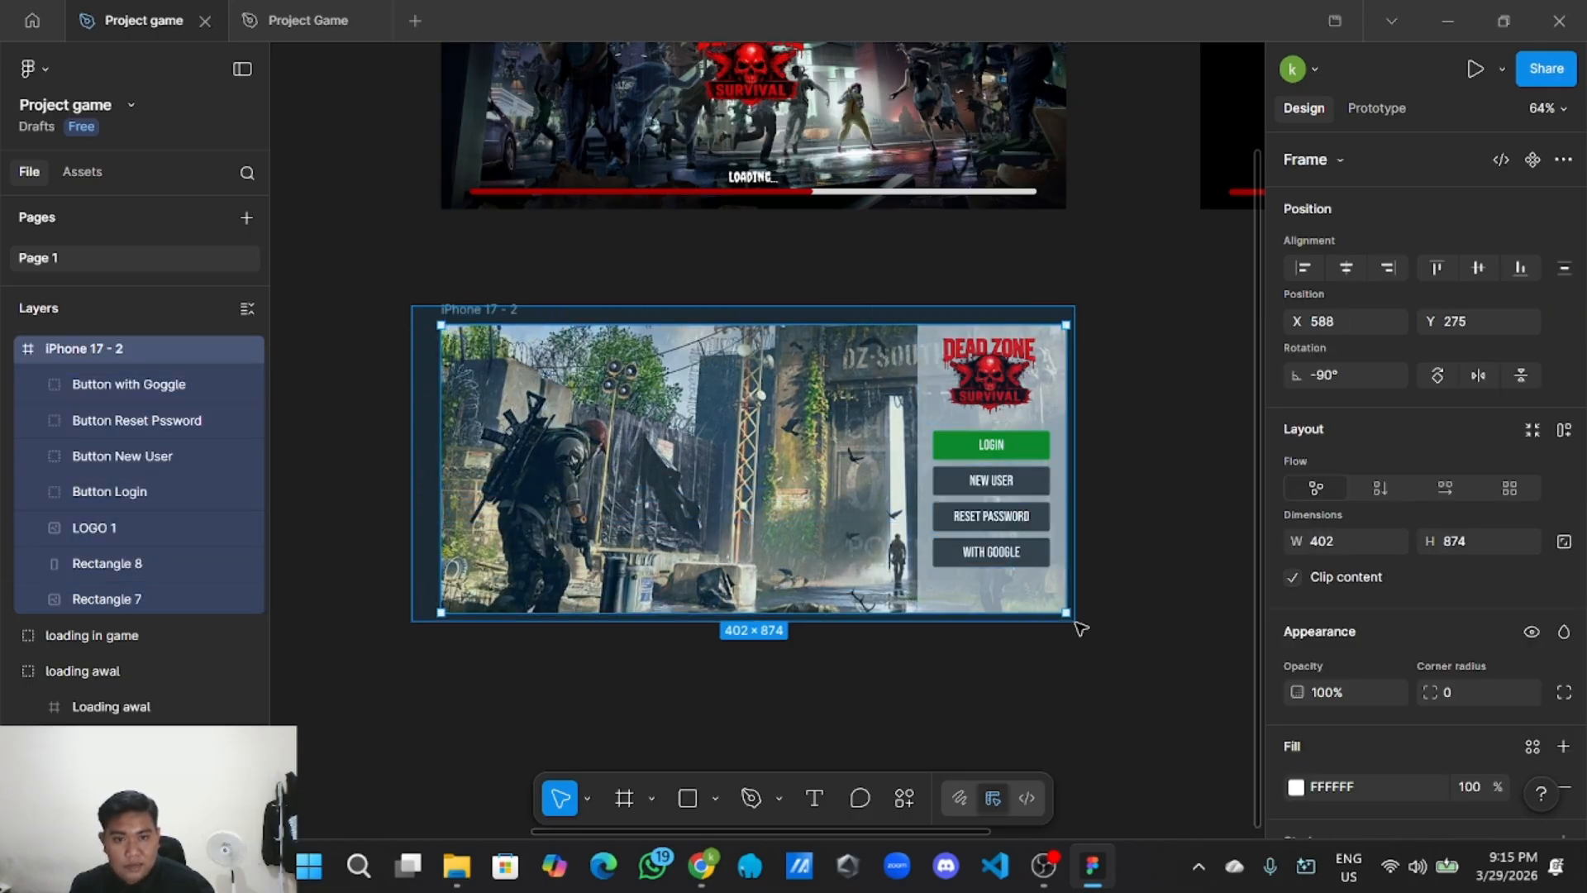
{"action": "right_click", "coordinate": [850, 494]}
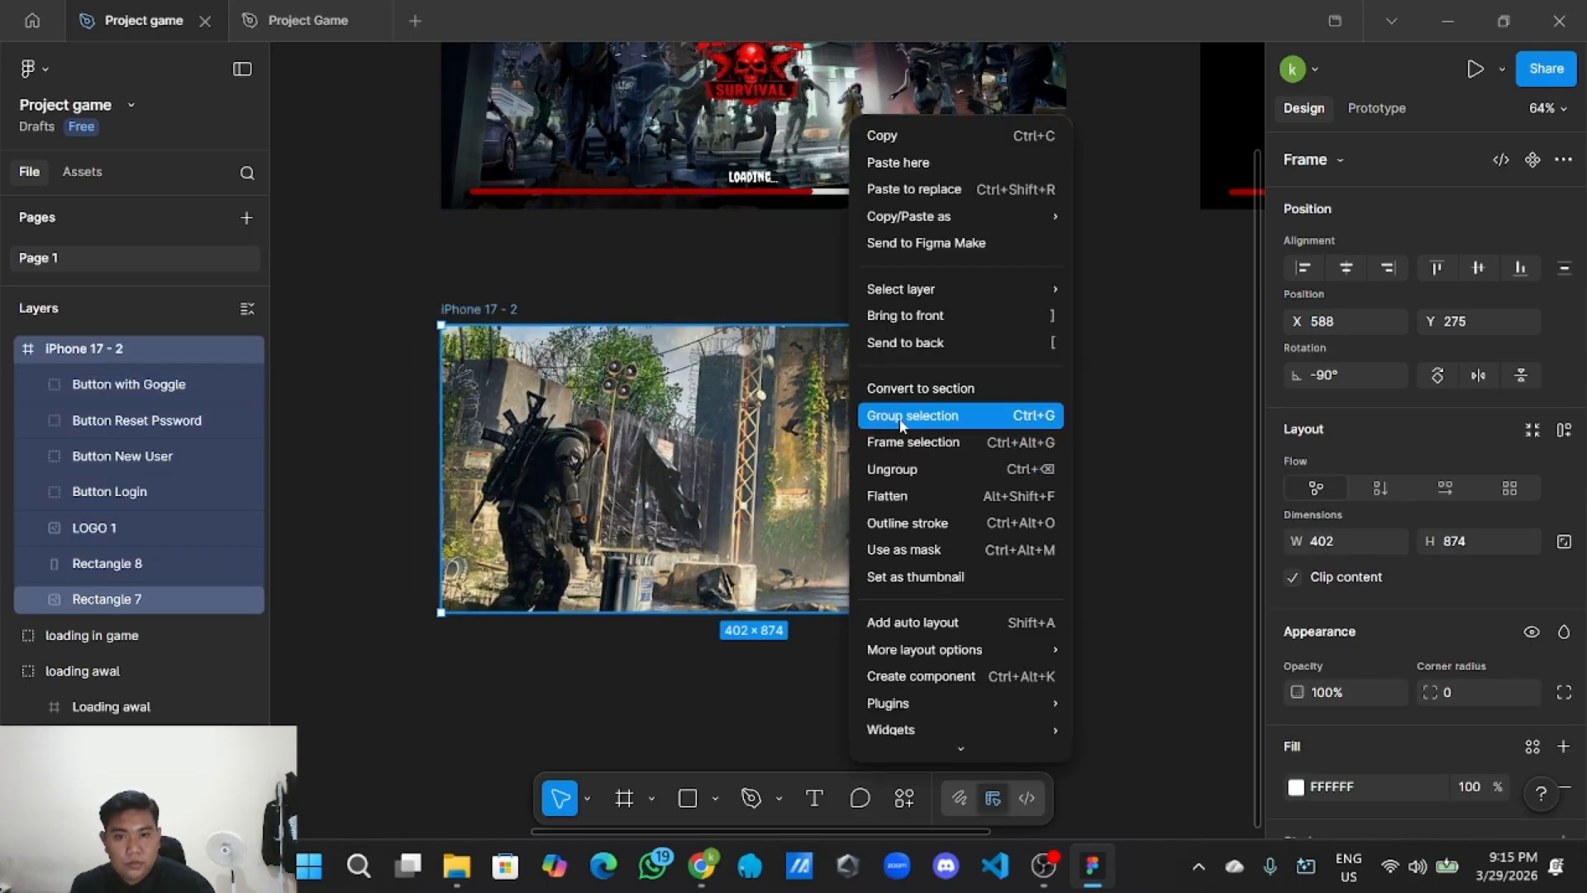
{"action": "left_click", "coordinate": [901, 416]}
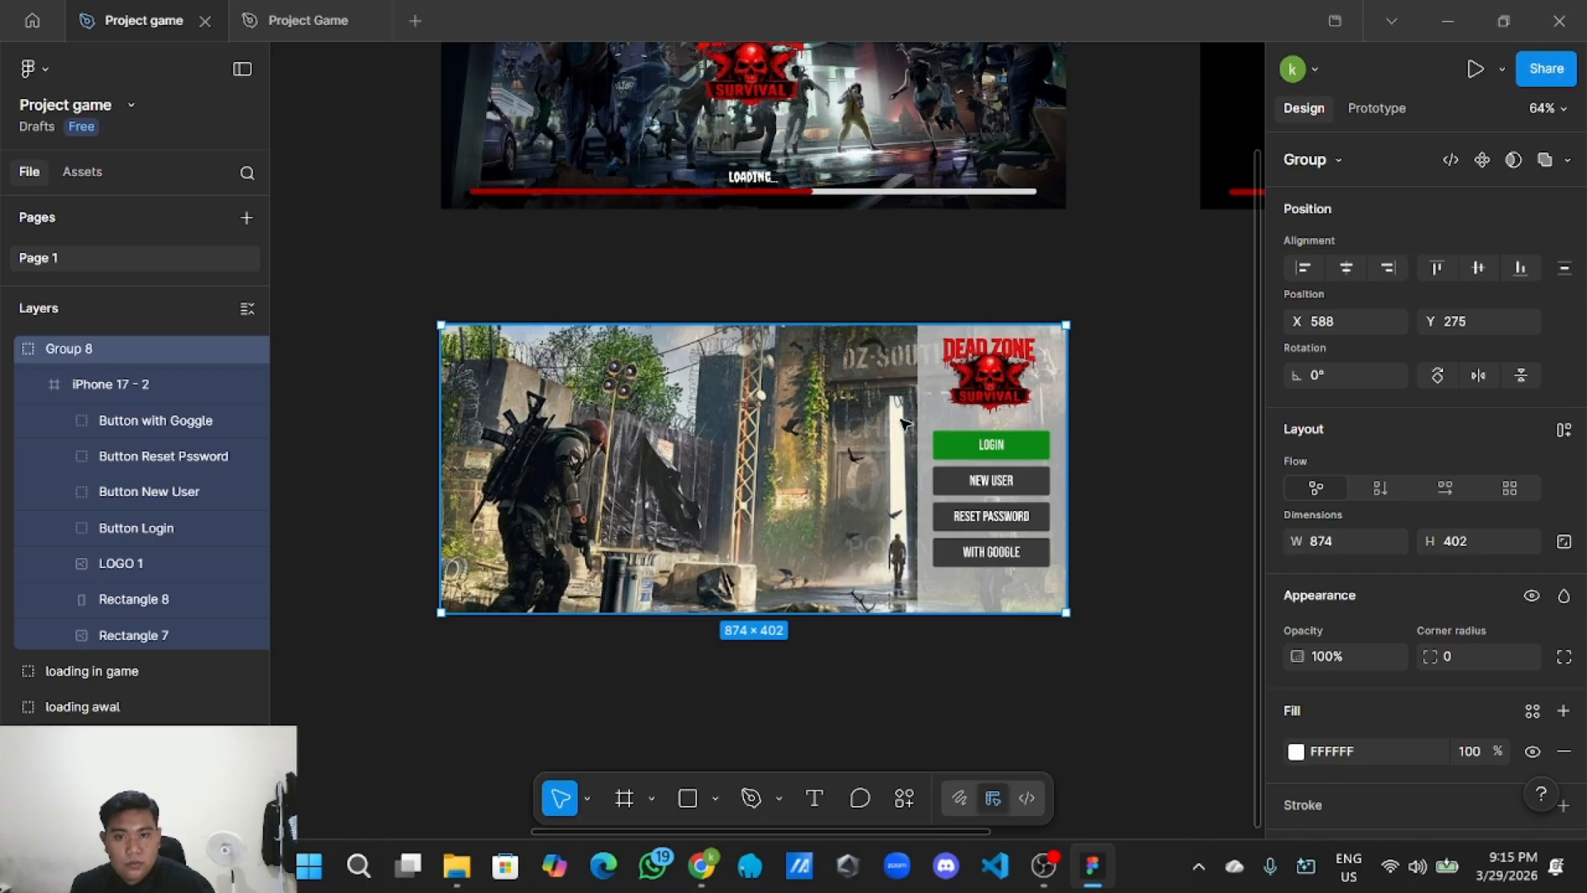
Rename the new Group 8 layer to halaman login and collapse it.
{"action": "double_click", "coordinate": [131, 349]}
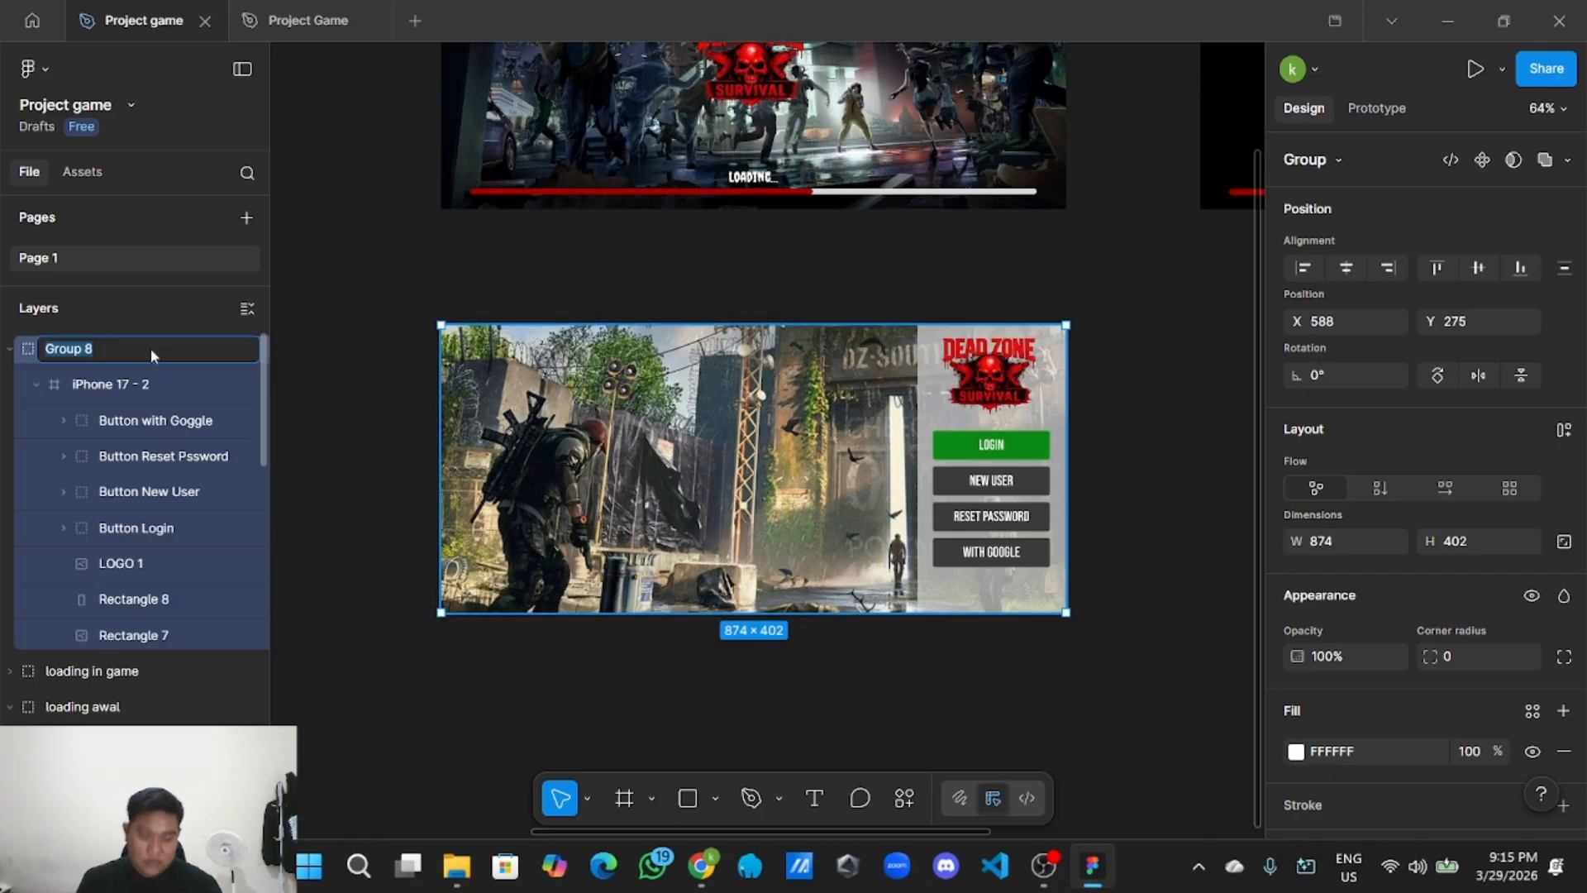
{"action": "key", "text": "BackSpace"}
{"action": "type", "text": "h"}
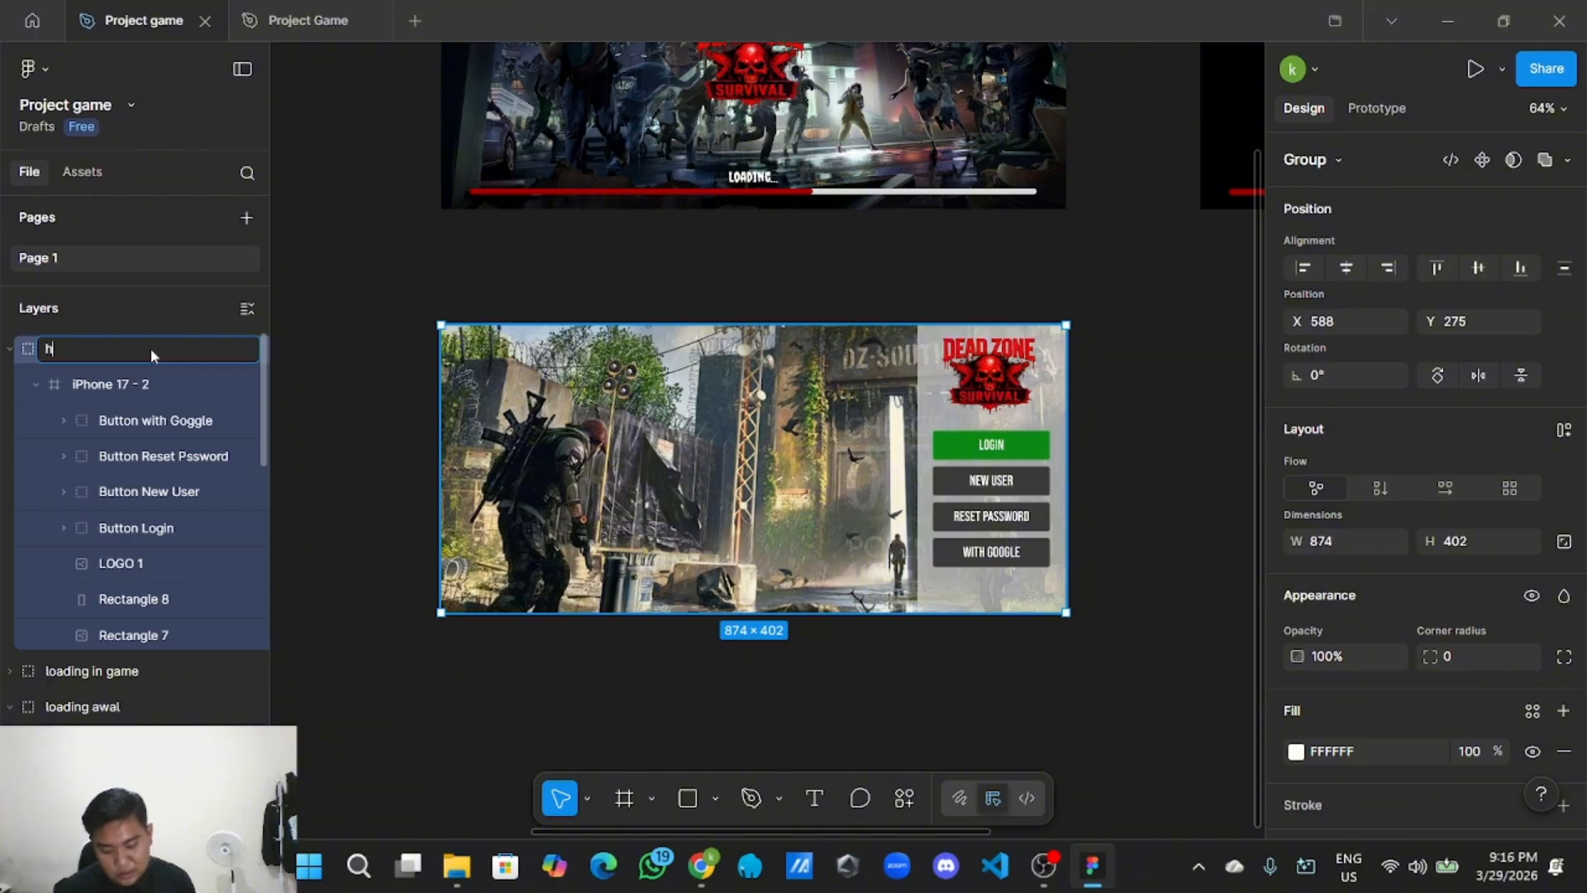
{"action": "type", "text": "ala"}
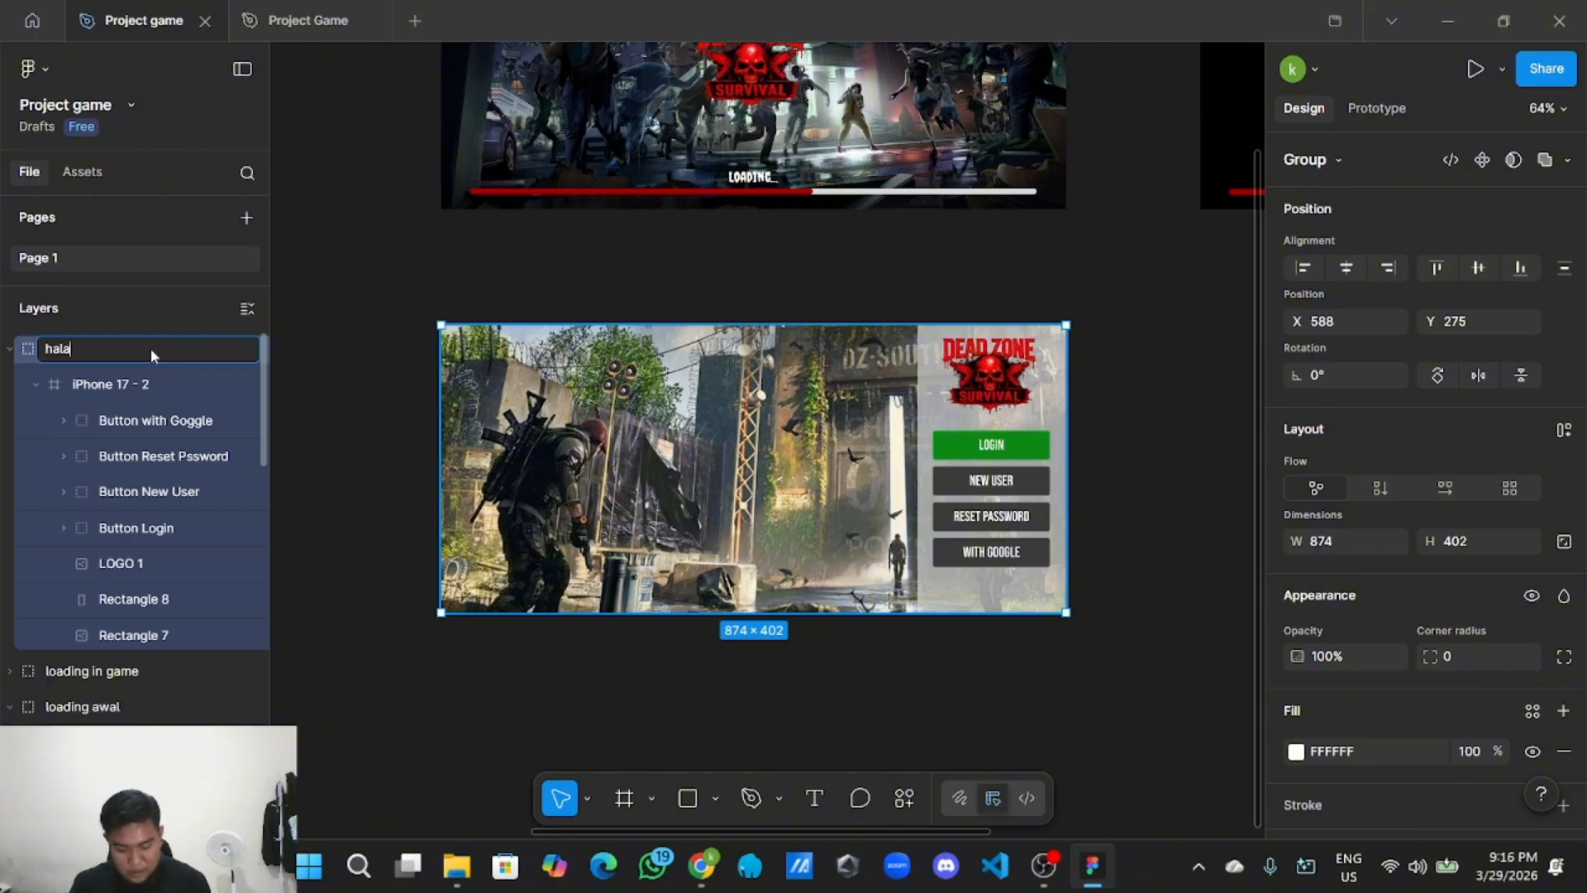
{"action": "type", "text": "m login"}
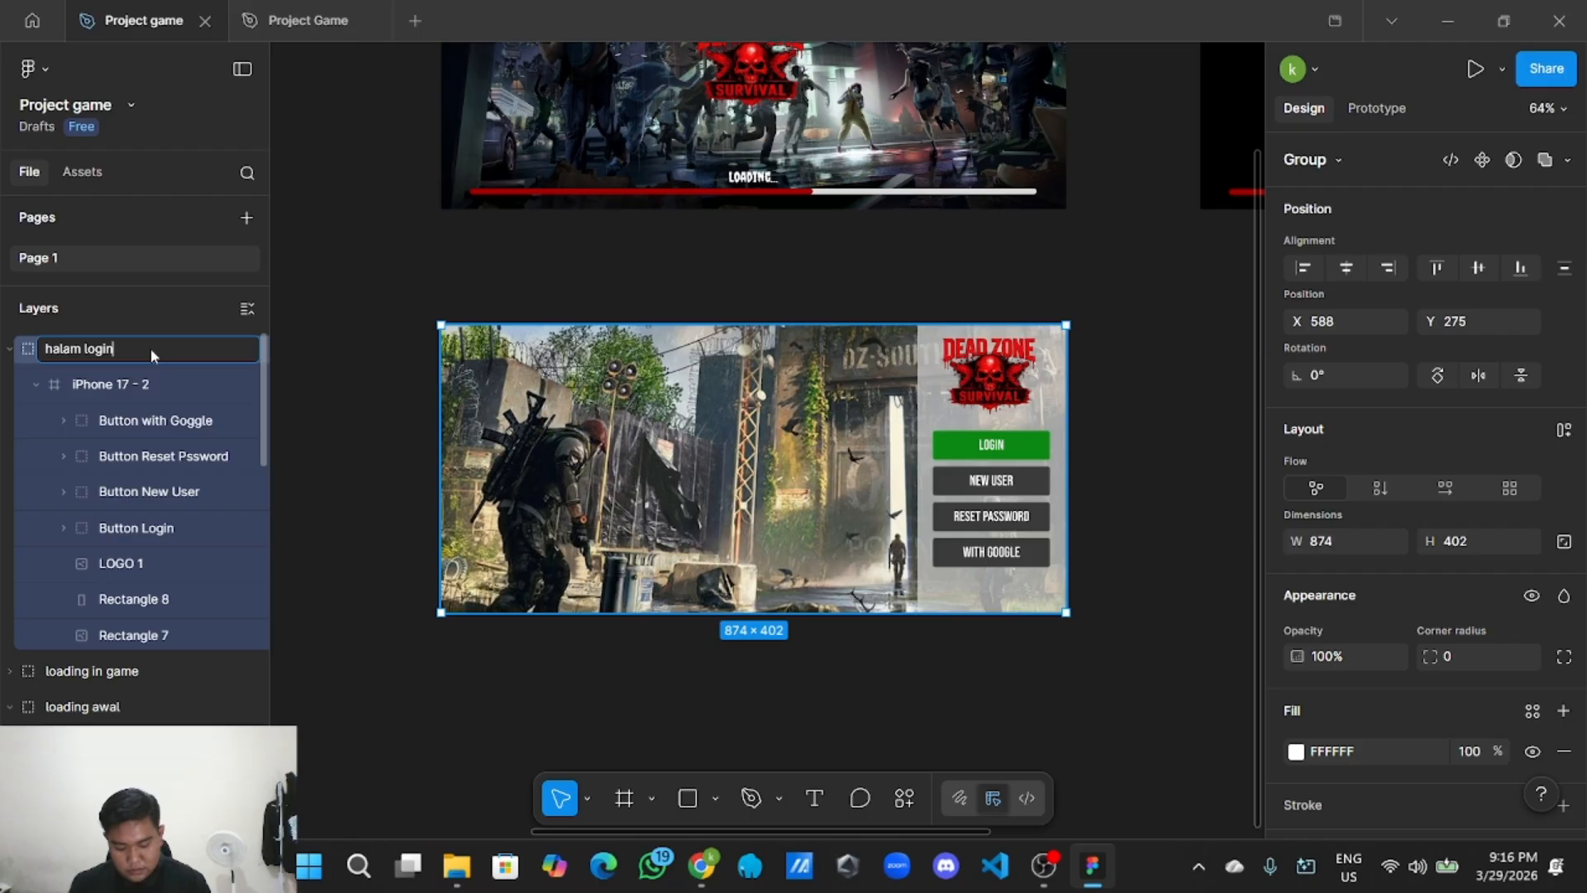
{"action": "key", "text": "Return"}
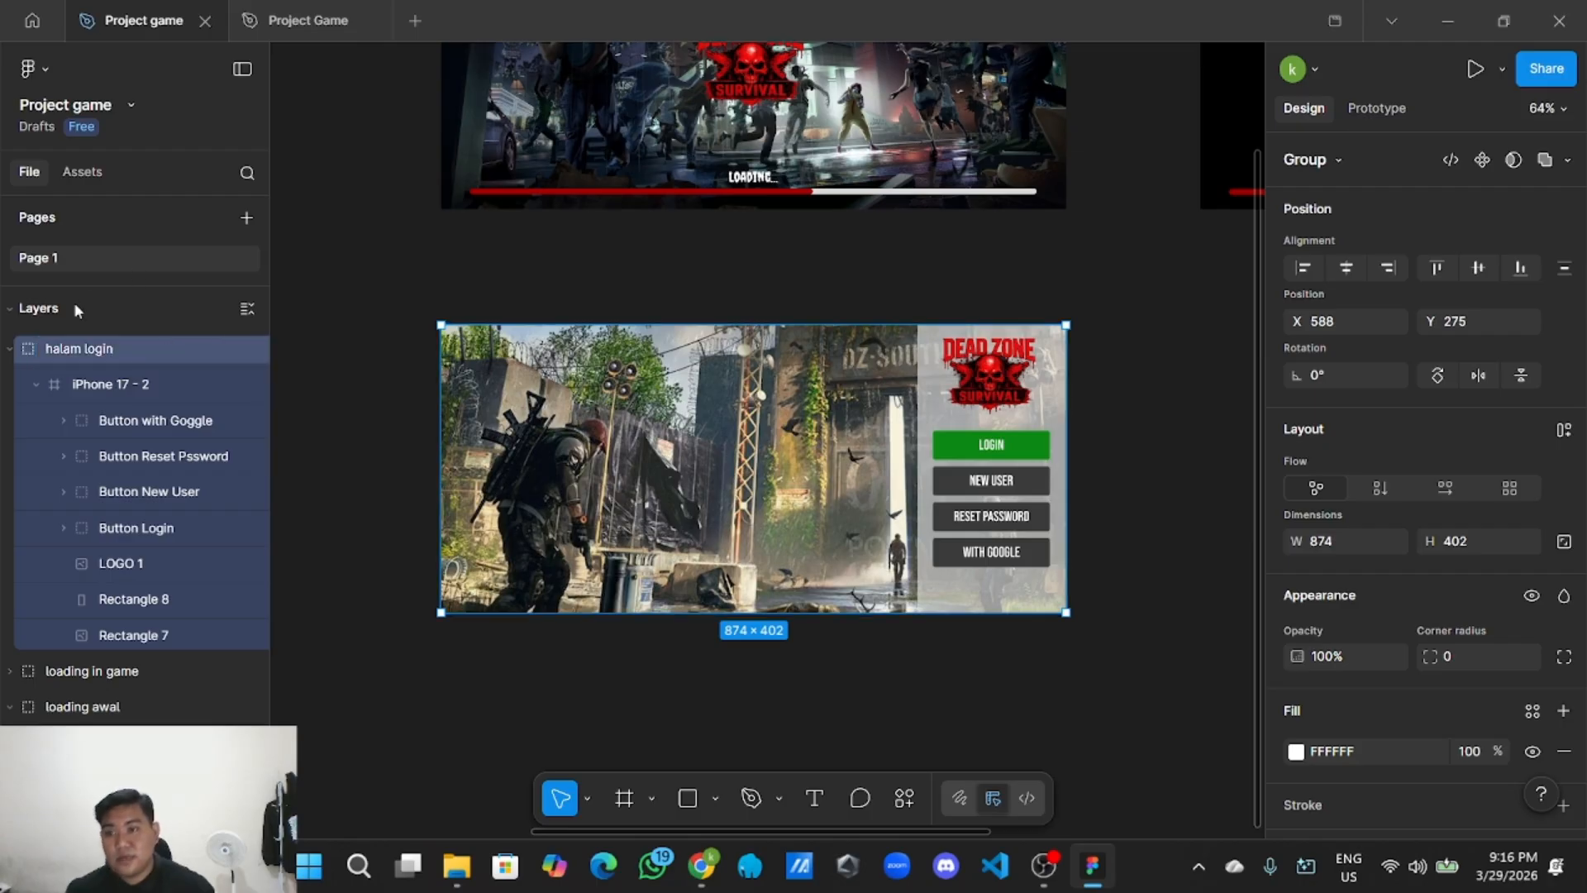
{"action": "double_click", "coordinate": [82, 351]}
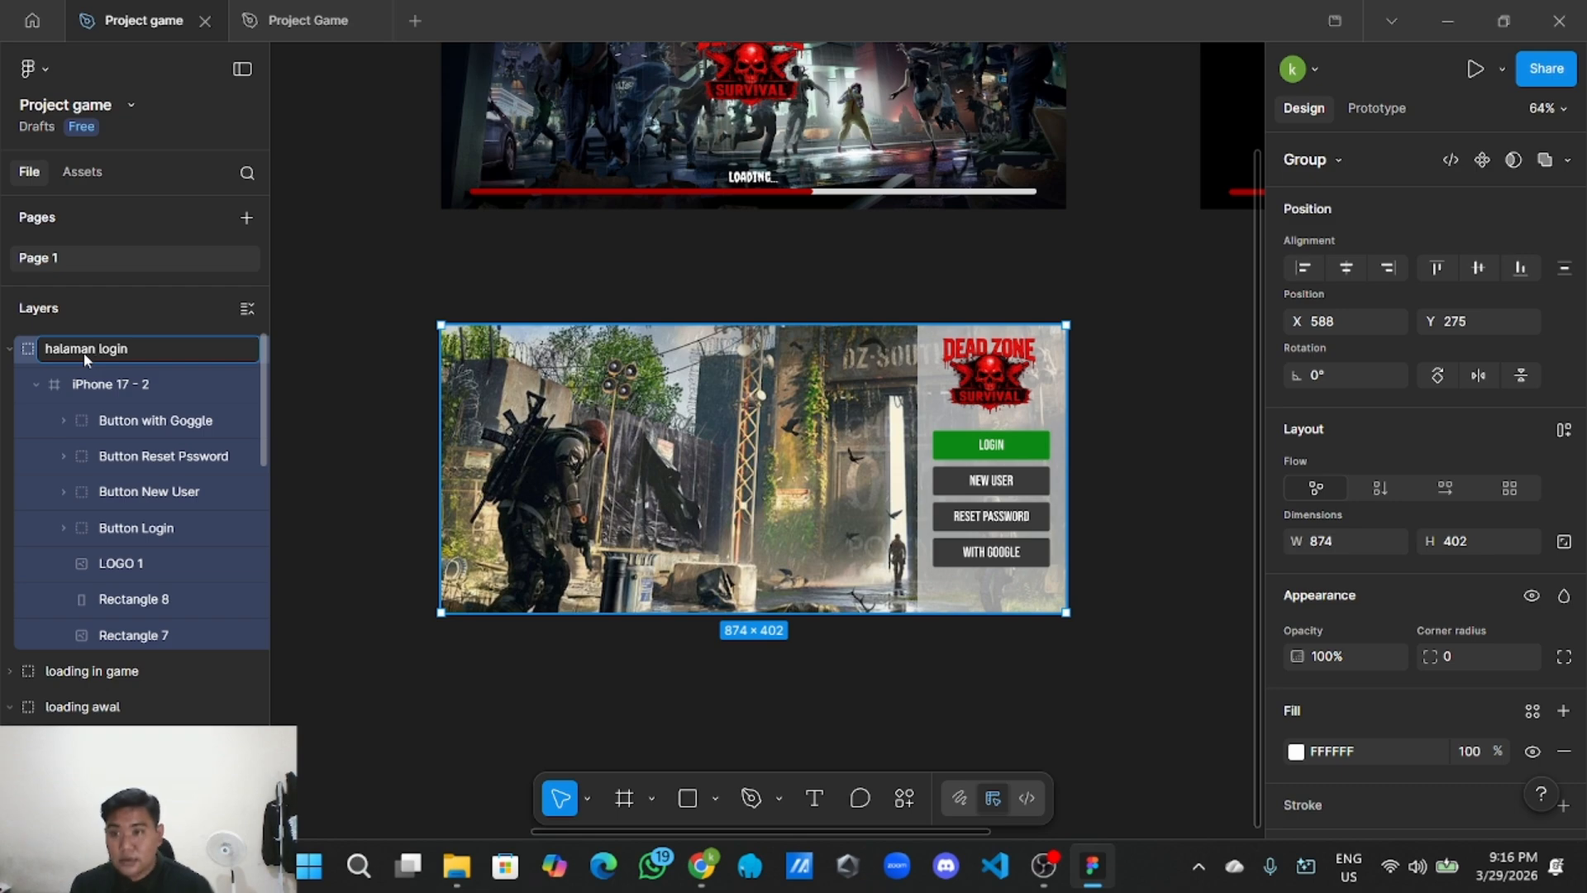
{"action": "left_click", "coordinate": [351, 400]}
{"action": "left_click", "coordinate": [12, 348]}
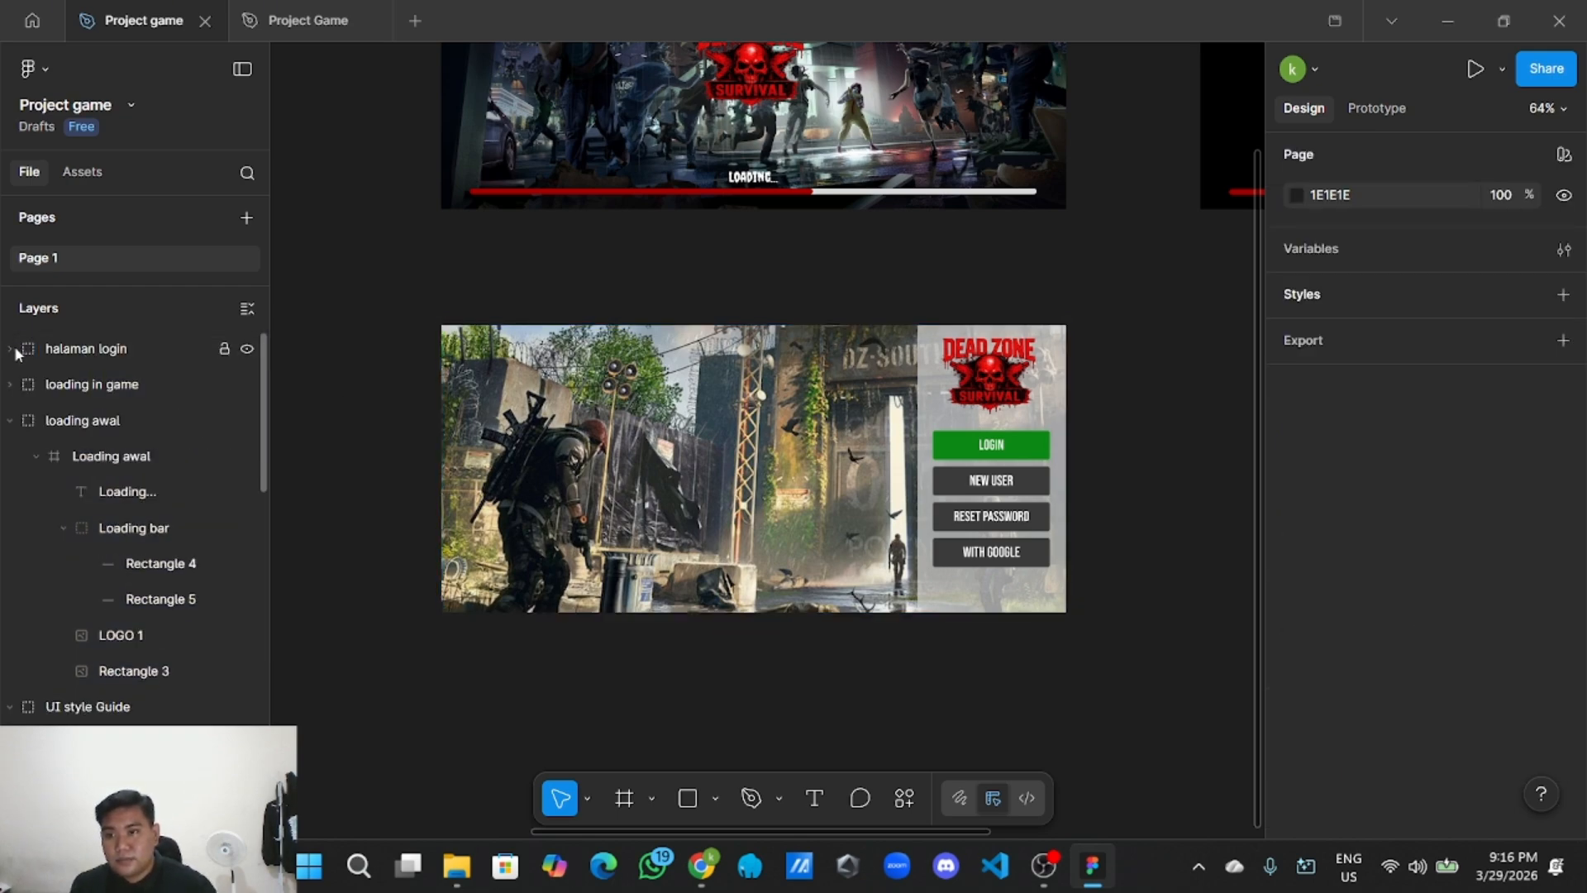
{"action": "left_click", "coordinate": [247, 308]}
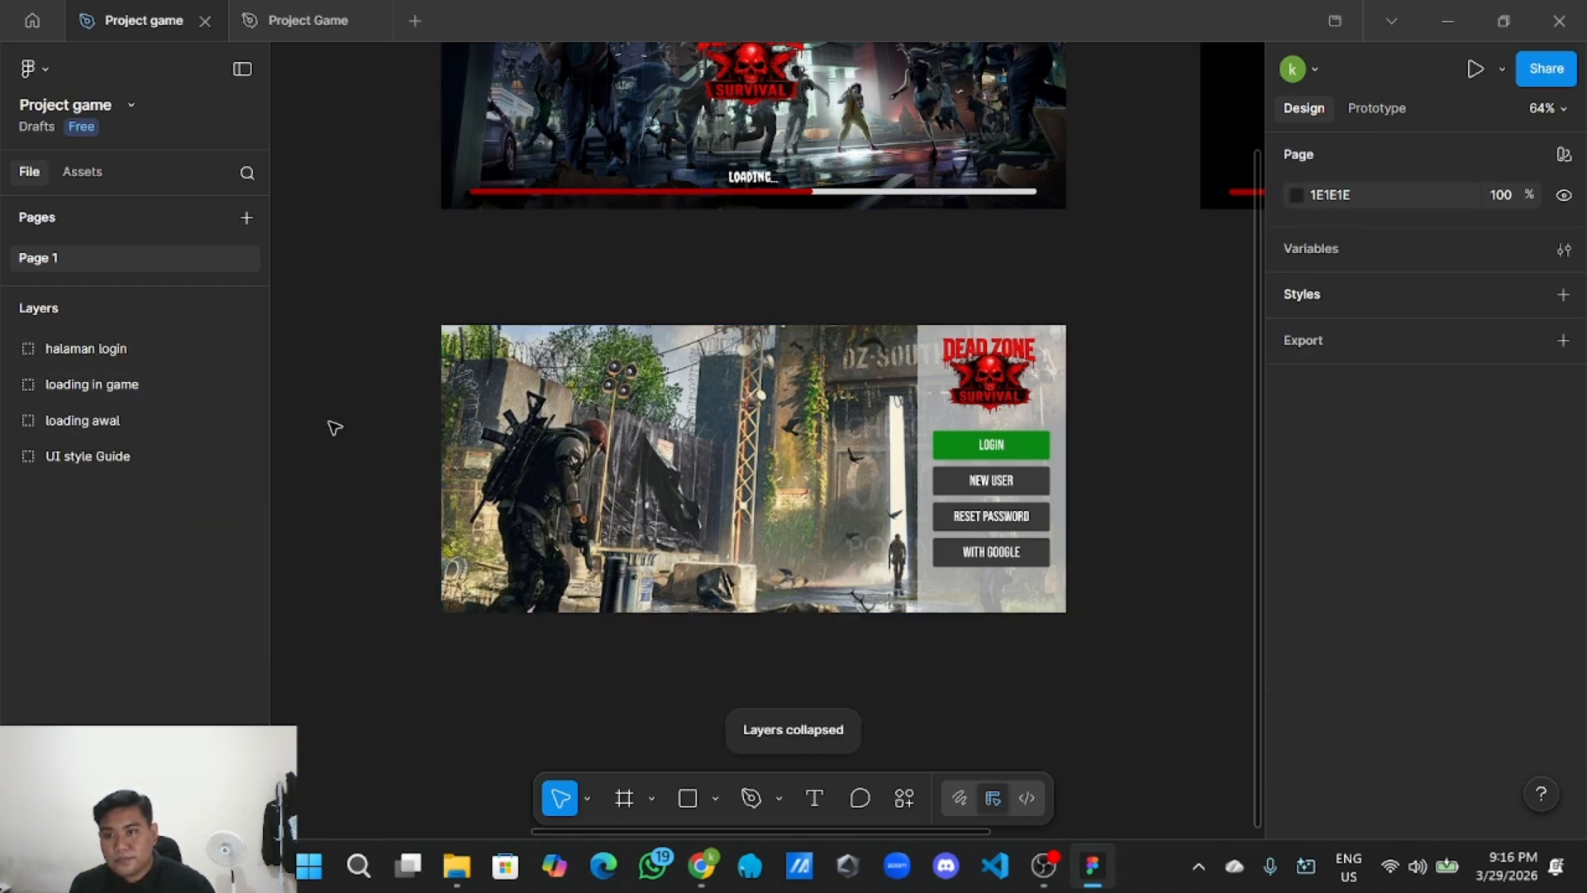
{"action": "scroll", "coordinate": [368, 399], "scroll_direction": "down", "scroll_amount": 3}
{"action": "left_click_drag", "start_coordinate": [687, 573], "coordinate": [608, 583]}
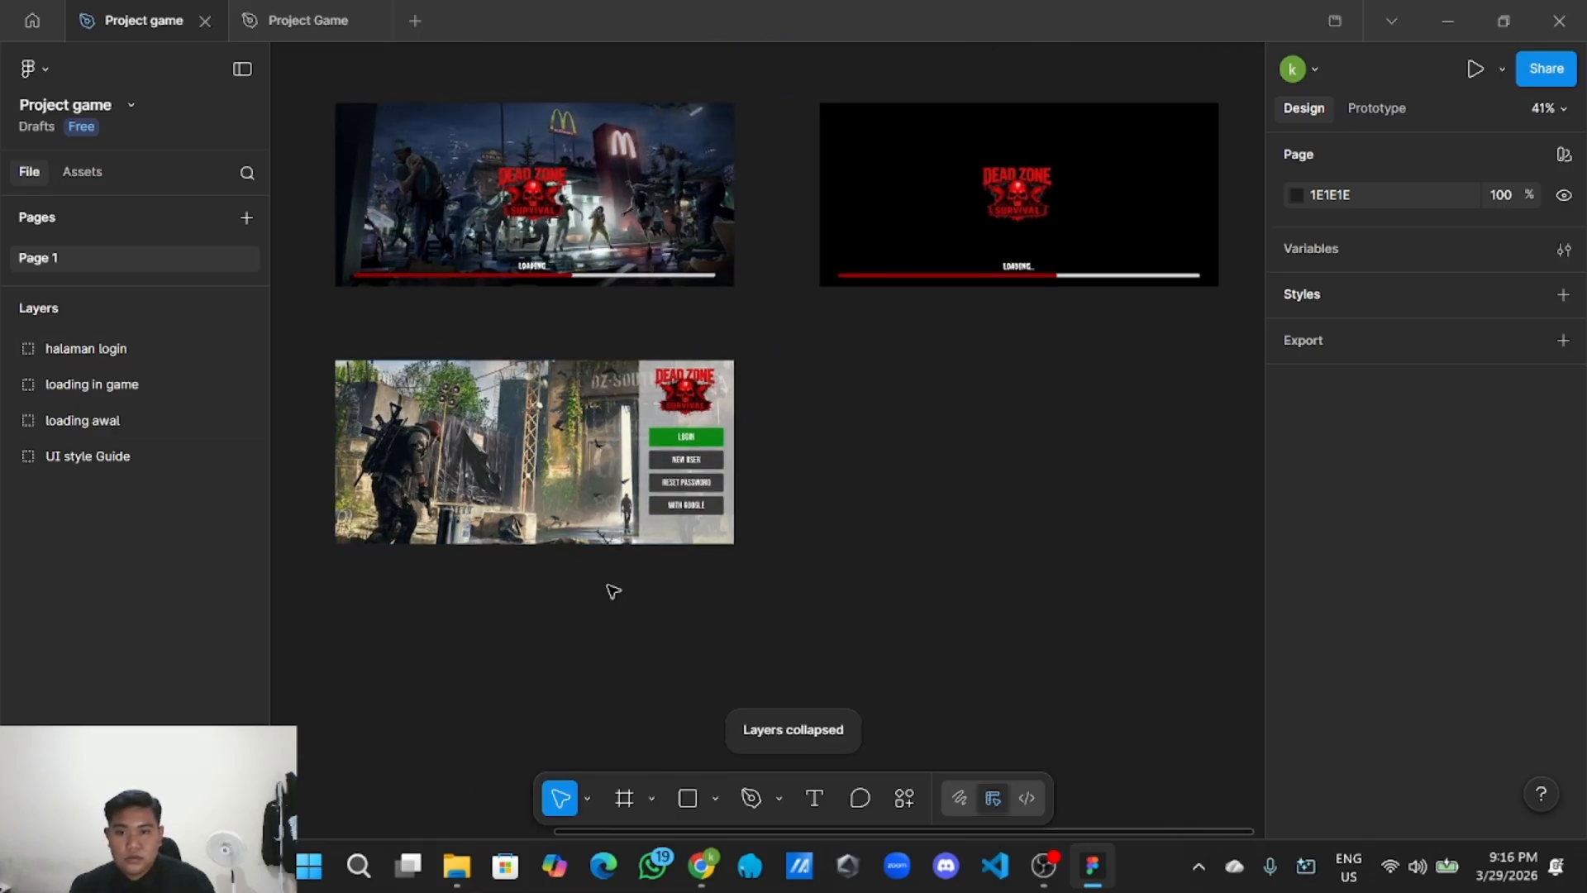
{"action": "scroll", "coordinate": [616, 585], "scroll_direction": "up", "scroll_amount": 1}
{"action": "scroll", "coordinate": [657, 574], "scroll_direction": "down", "scroll_amount": 1}
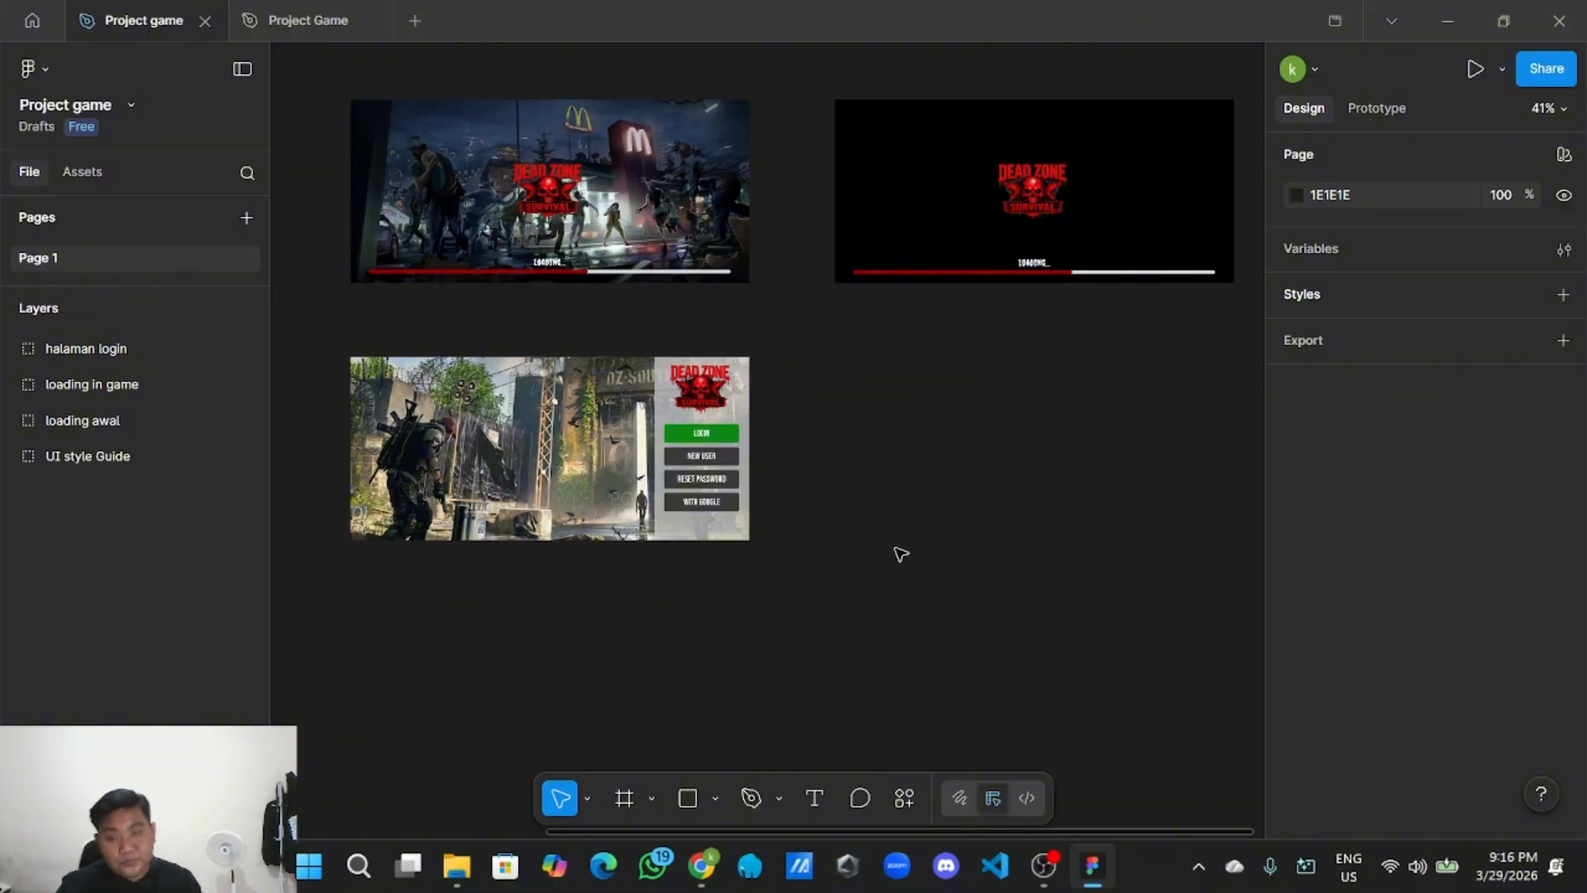
{"action": "scroll", "coordinate": [896, 553], "scroll_direction": "right", "scroll_amount": 2}
{"action": "scroll", "coordinate": [794, 515], "scroll_direction": "down", "scroll_amount": 3}
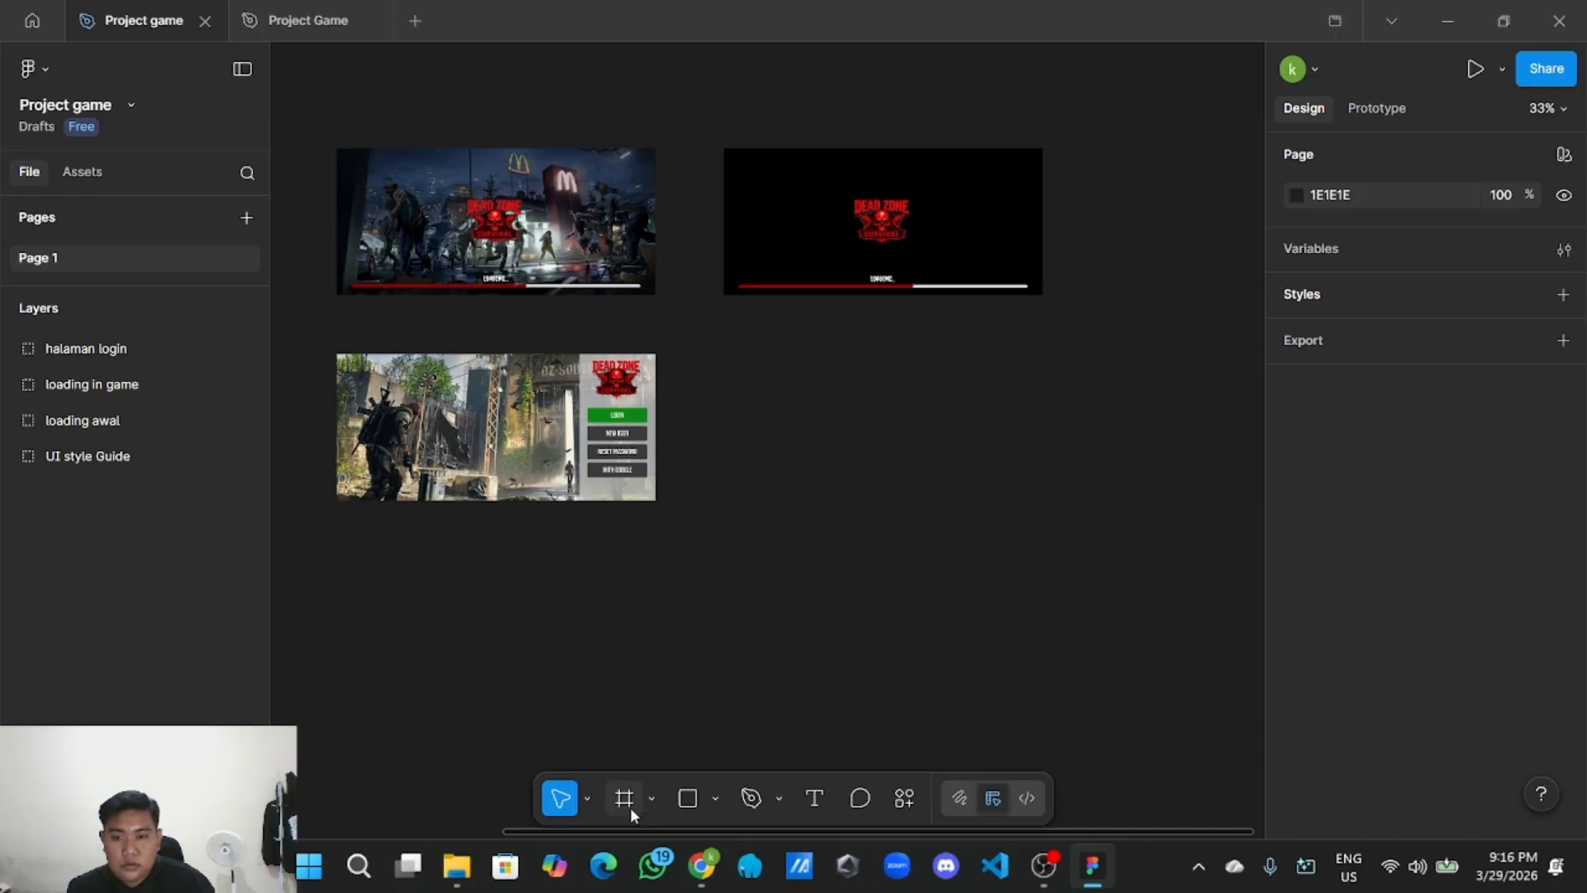
Add an iPhone 17 preset frame, rotate it to landscape, and place it beside the login screen.
{"action": "left_click", "coordinate": [630, 807]}
{"action": "left_click", "coordinate": [1377, 232]}
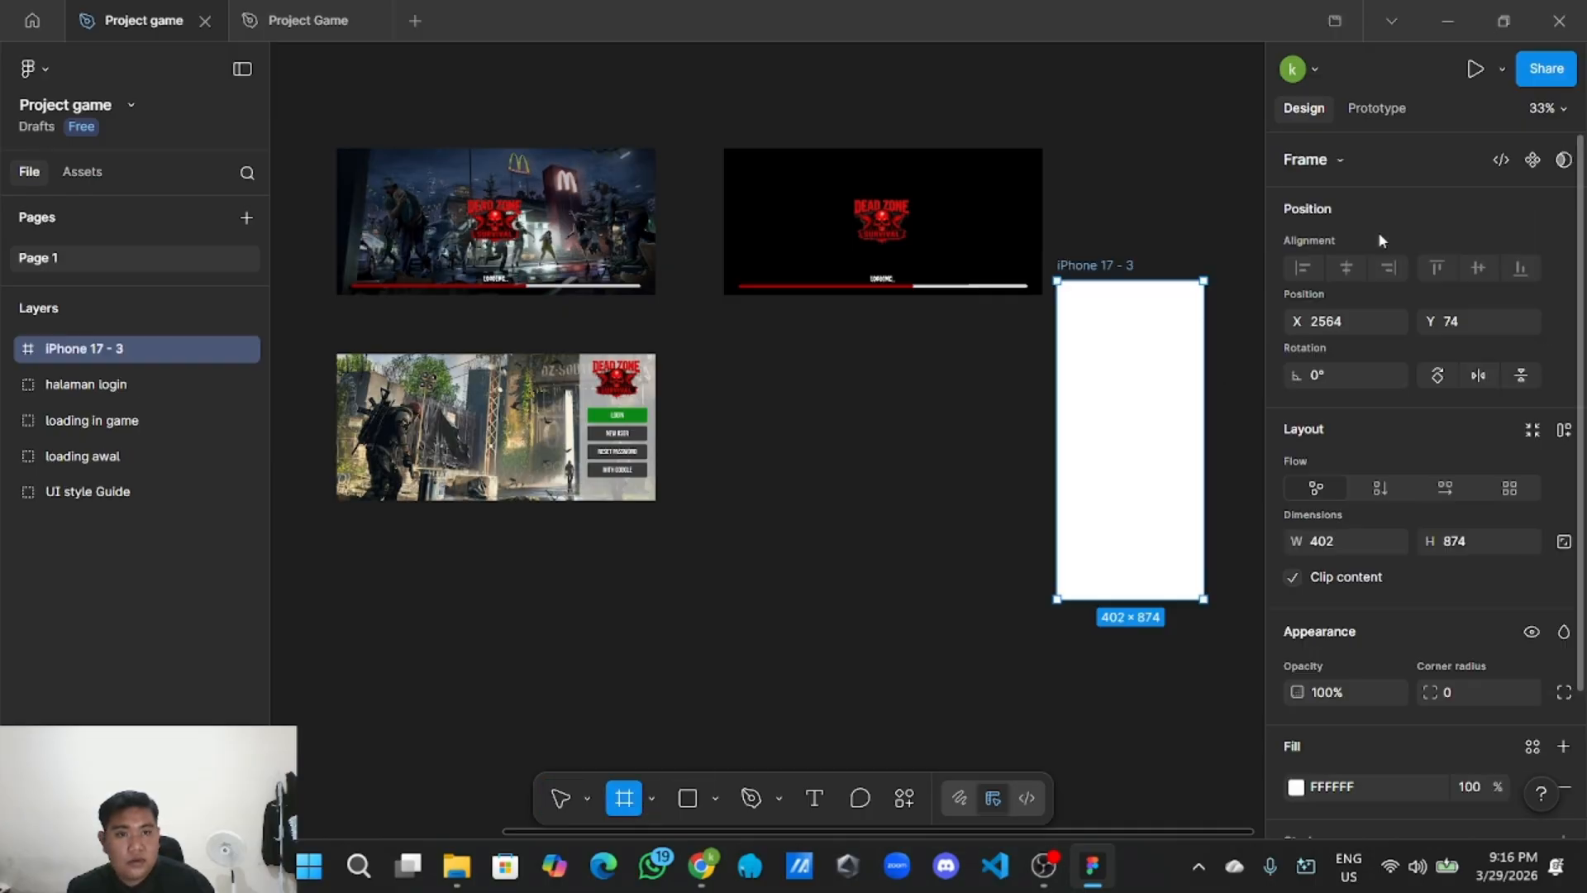
{"action": "left_click_drag", "start_coordinate": [1168, 361], "coordinate": [1024, 414]}
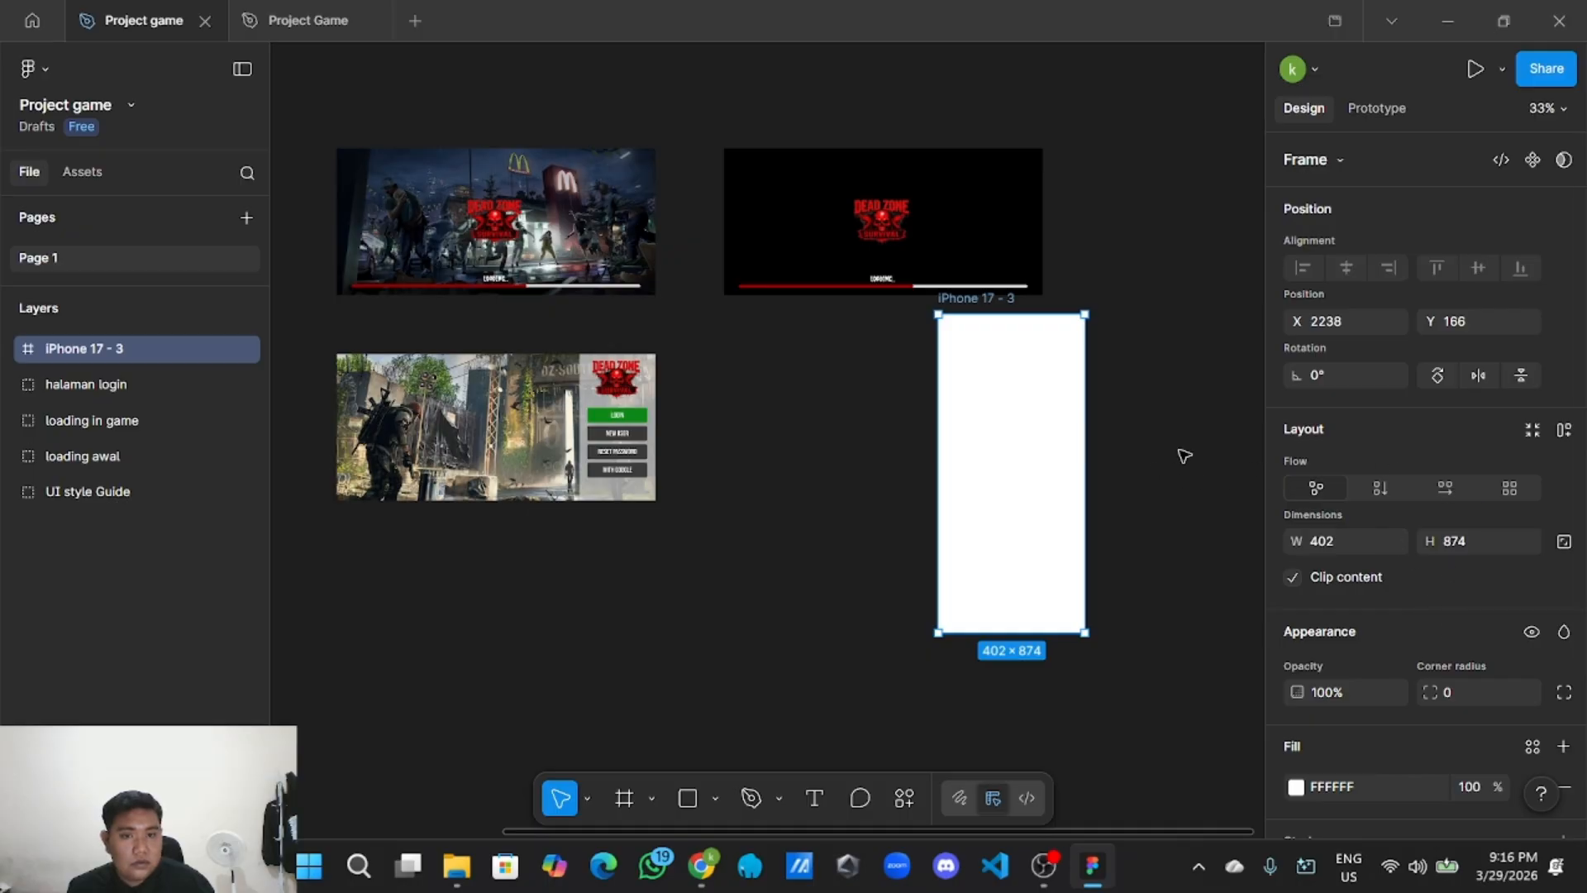
{"action": "left_click", "coordinate": [1438, 377]}
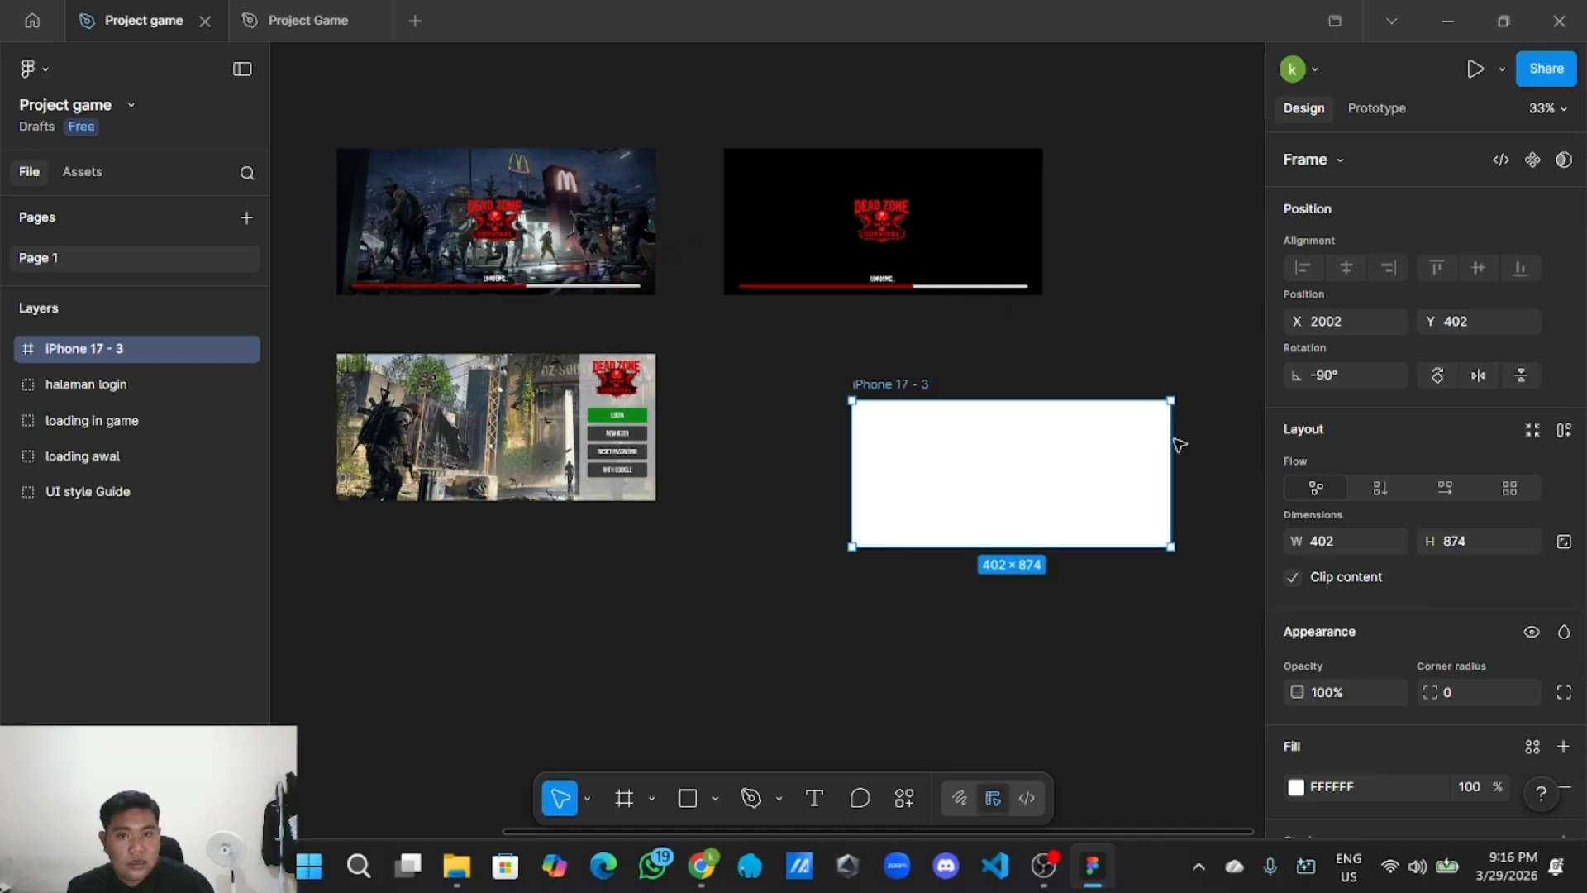
{"action": "left_click_drag", "start_coordinate": [1080, 496], "coordinate": [951, 444]}
{"action": "left_click", "coordinate": [794, 686]}
{"action": "left_click", "coordinate": [716, 799]}
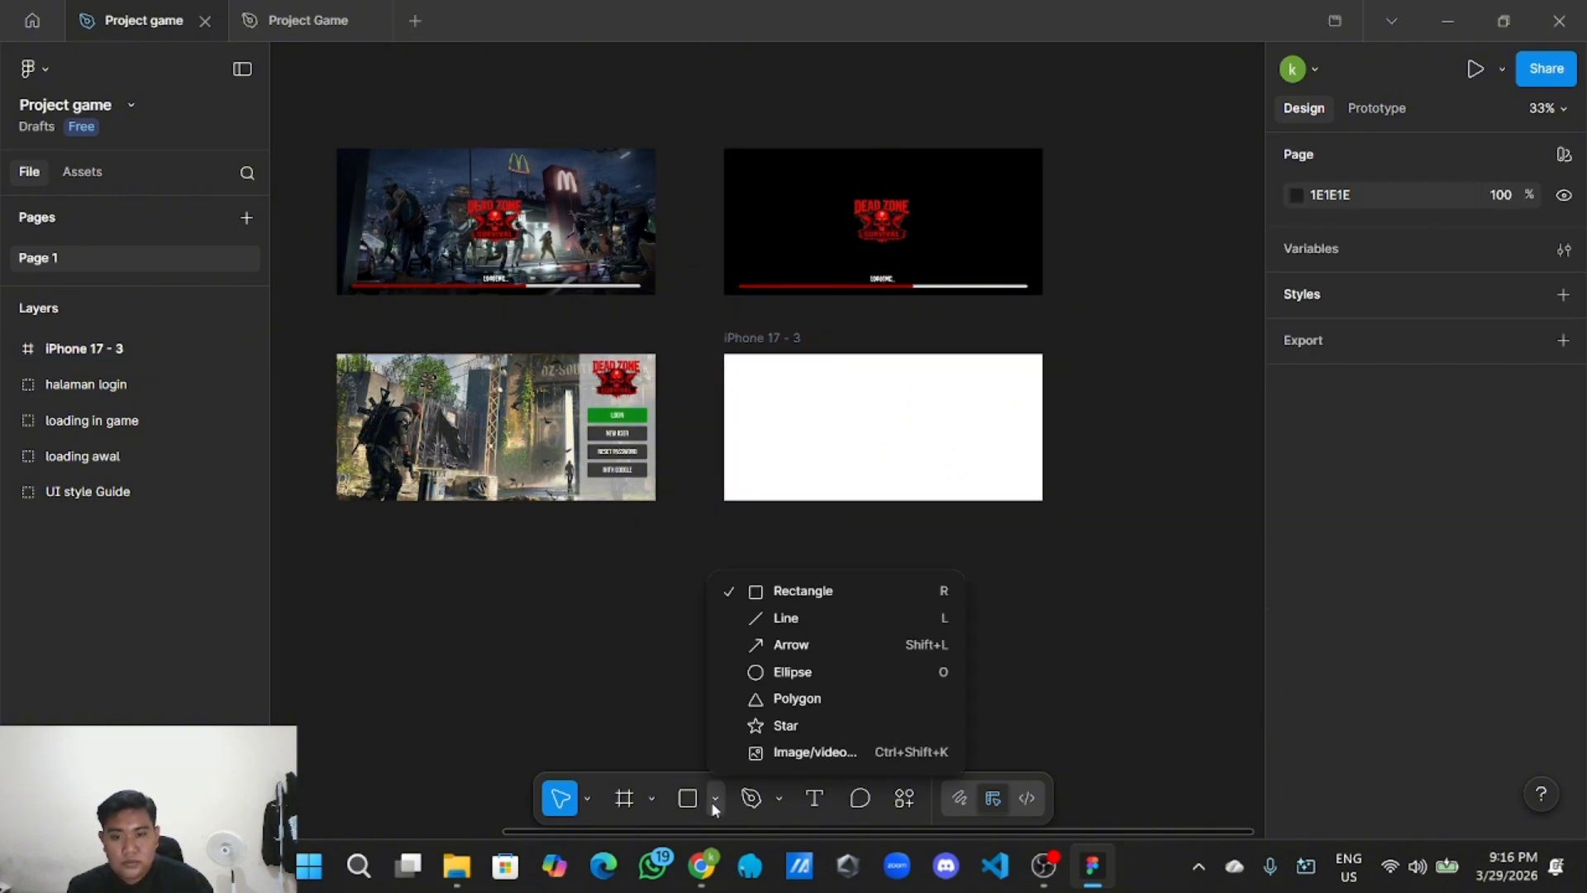
Draw a rectangle covering the iPhone 17 - 3 frame.
{"action": "left_click", "coordinate": [810, 590]}
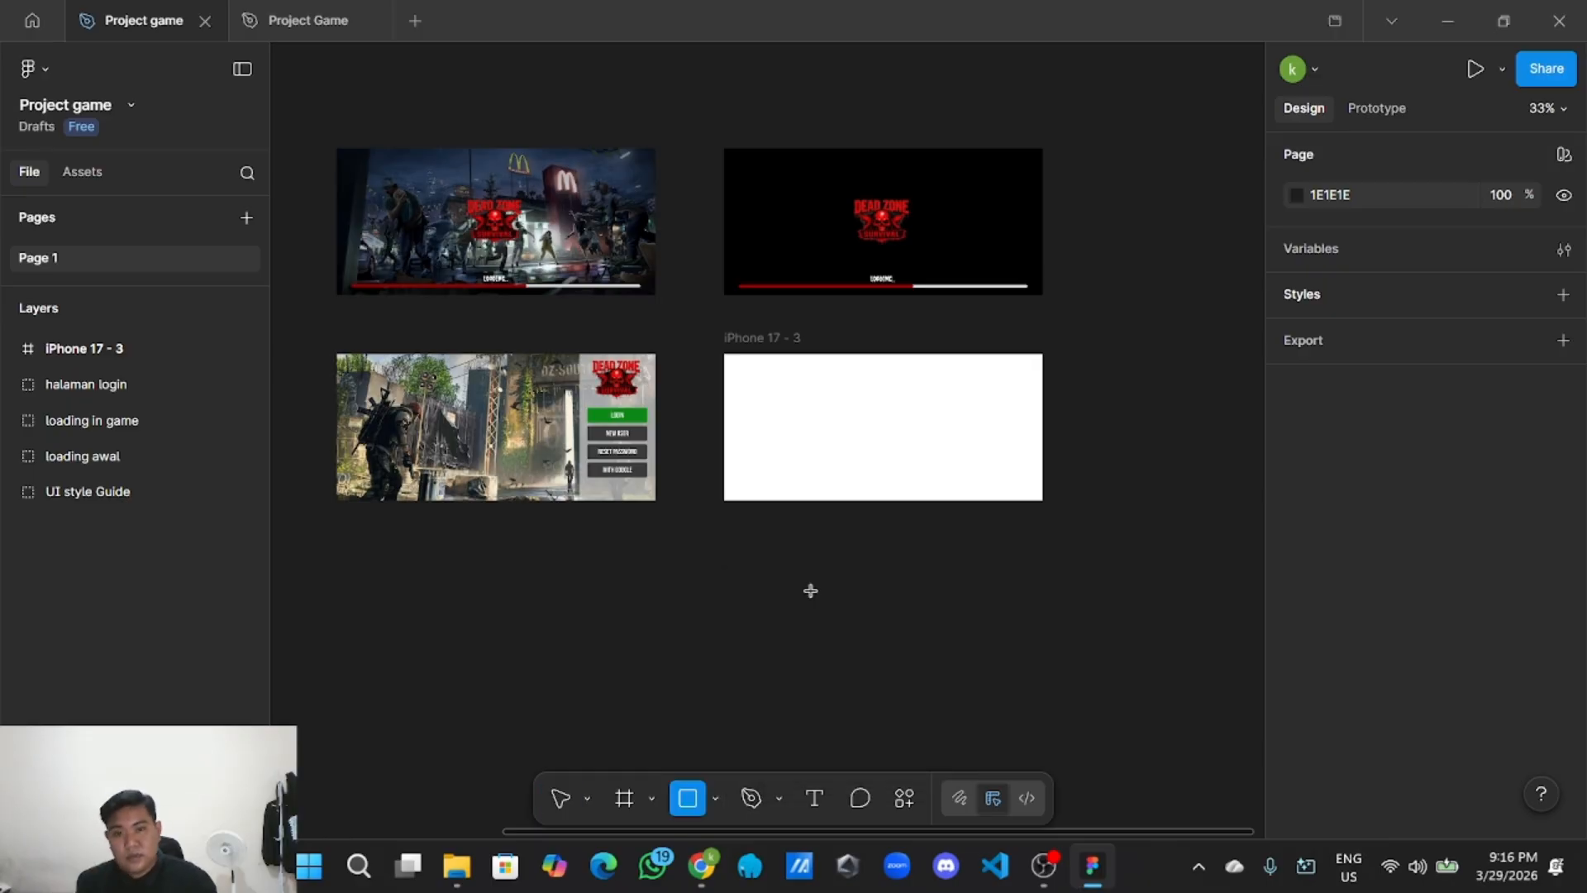
{"action": "left_click_drag", "start_coordinate": [725, 354], "coordinate": [1046, 496]}
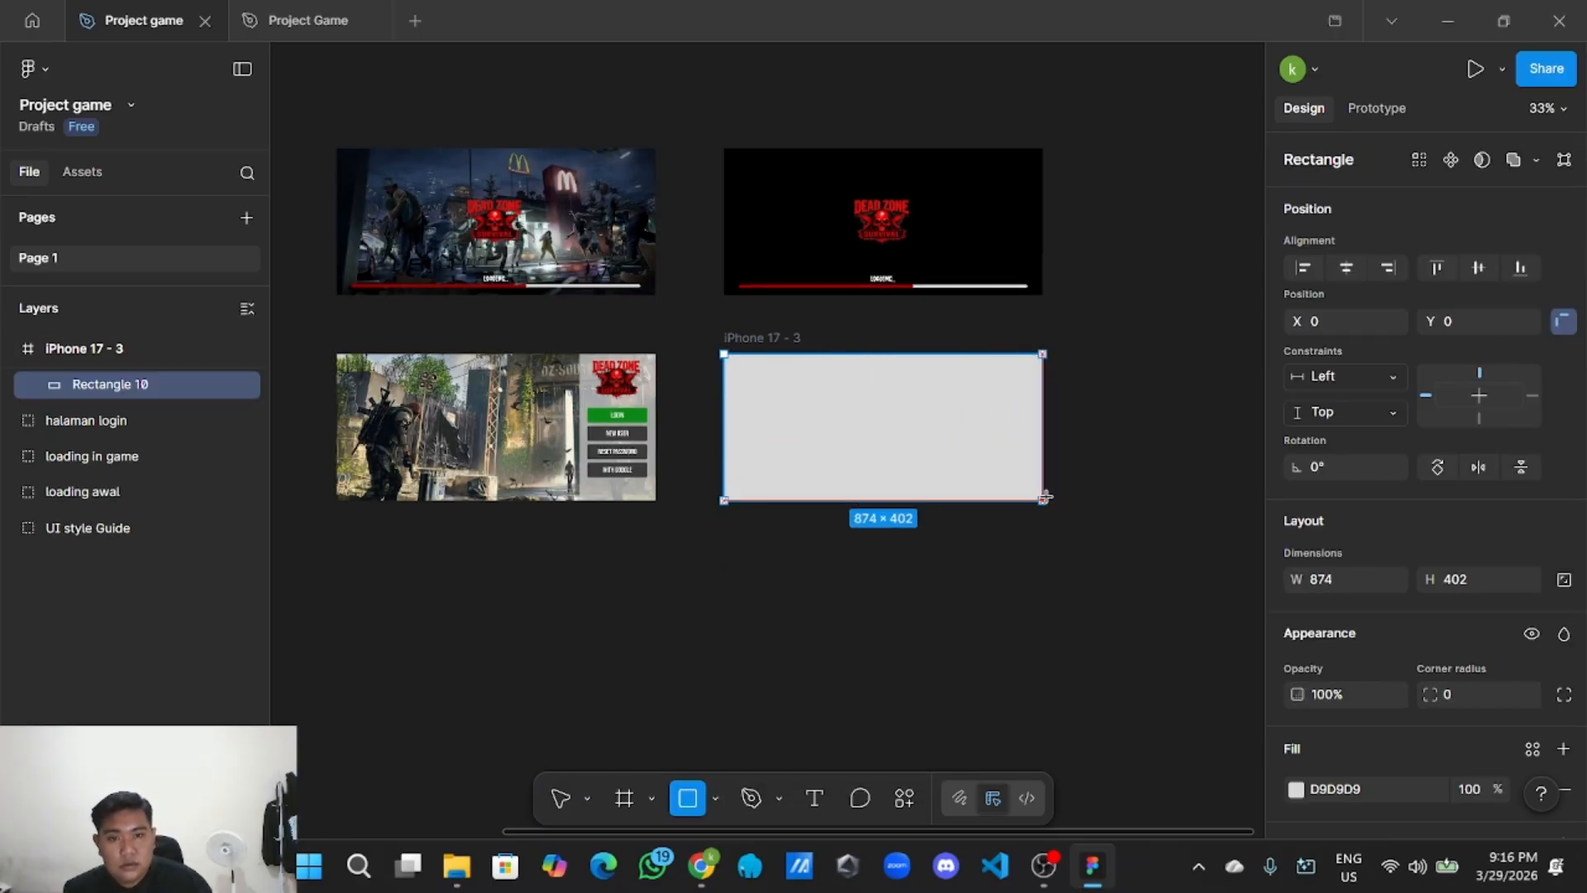
{"action": "left_click", "coordinate": [996, 553]}
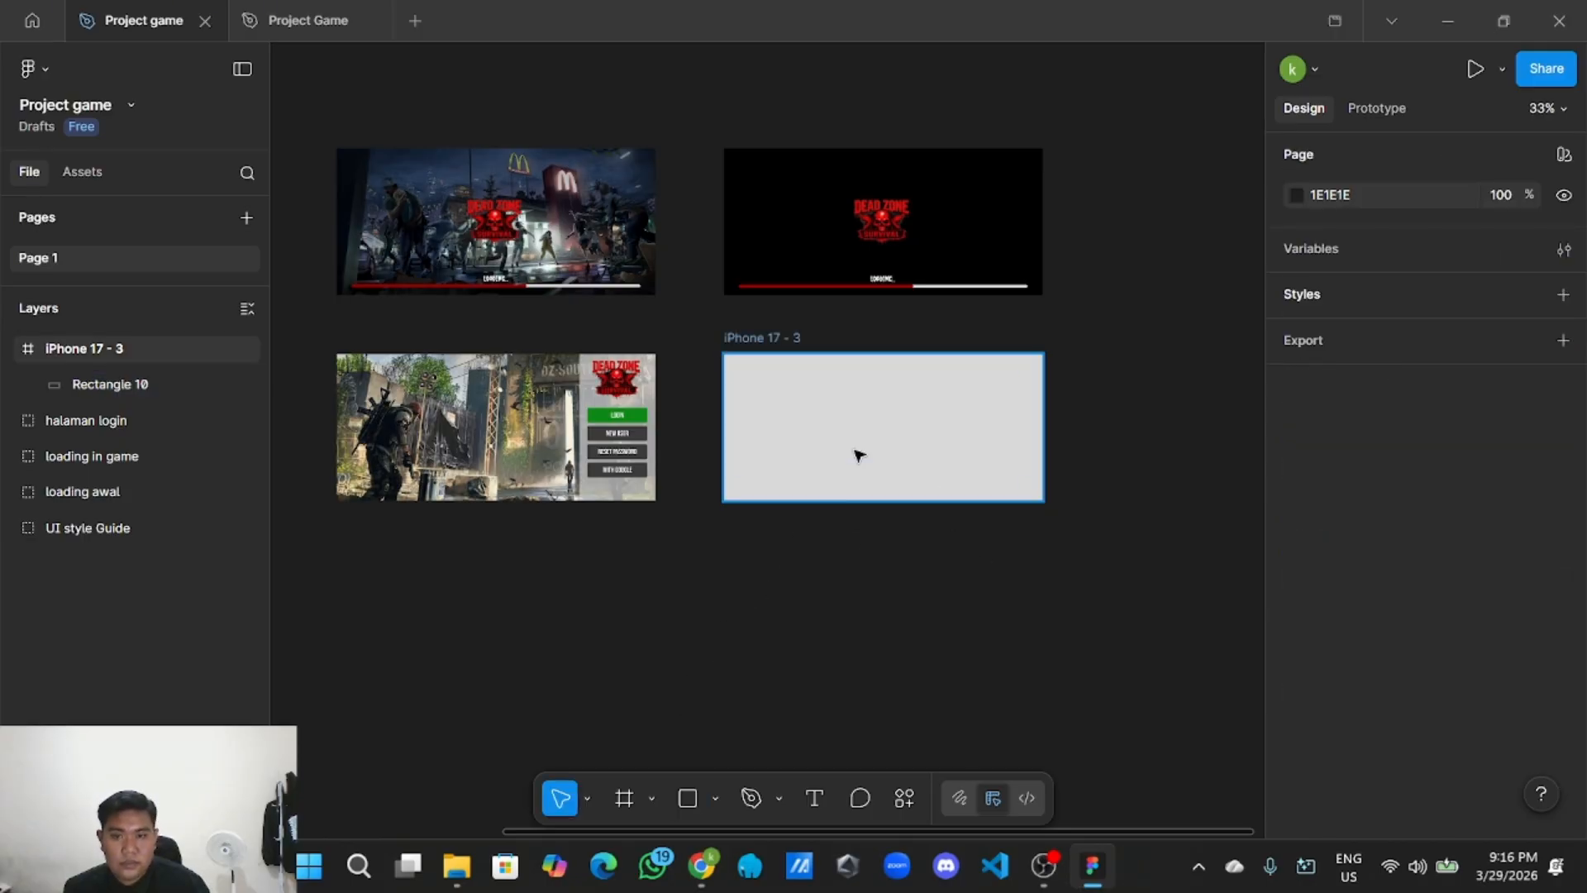
Fill the frame with the Background home 2.jpg bunker corridor image.
{"action": "left_click", "coordinate": [714, 798]}
{"action": "left_click", "coordinate": [790, 760]}
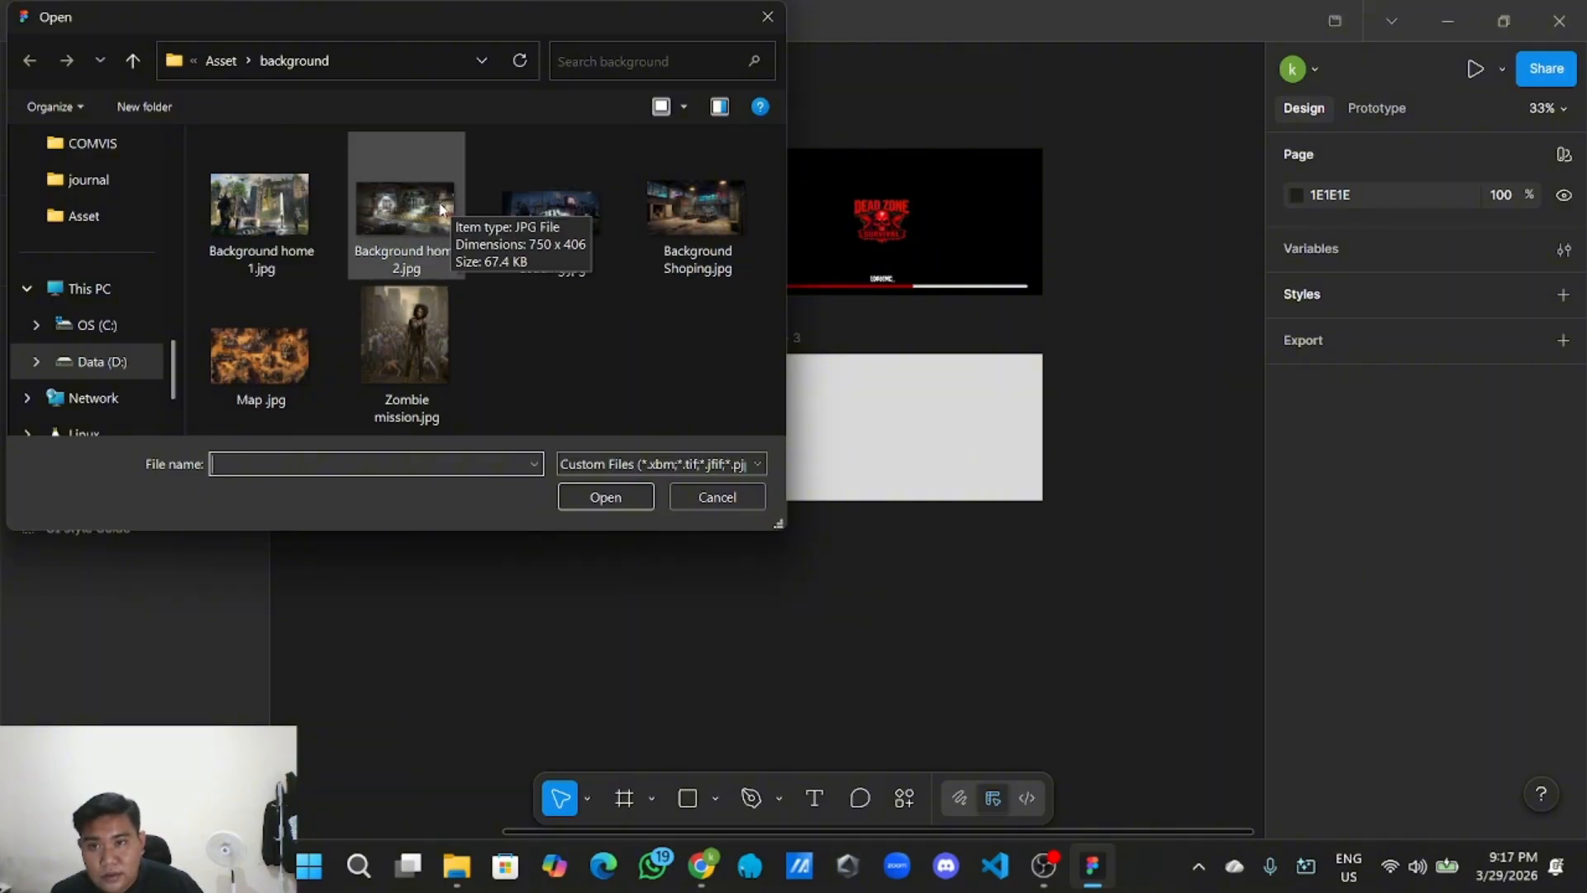
{"action": "left_click", "coordinate": [440, 209]}
{"action": "left_click", "coordinate": [605, 497]}
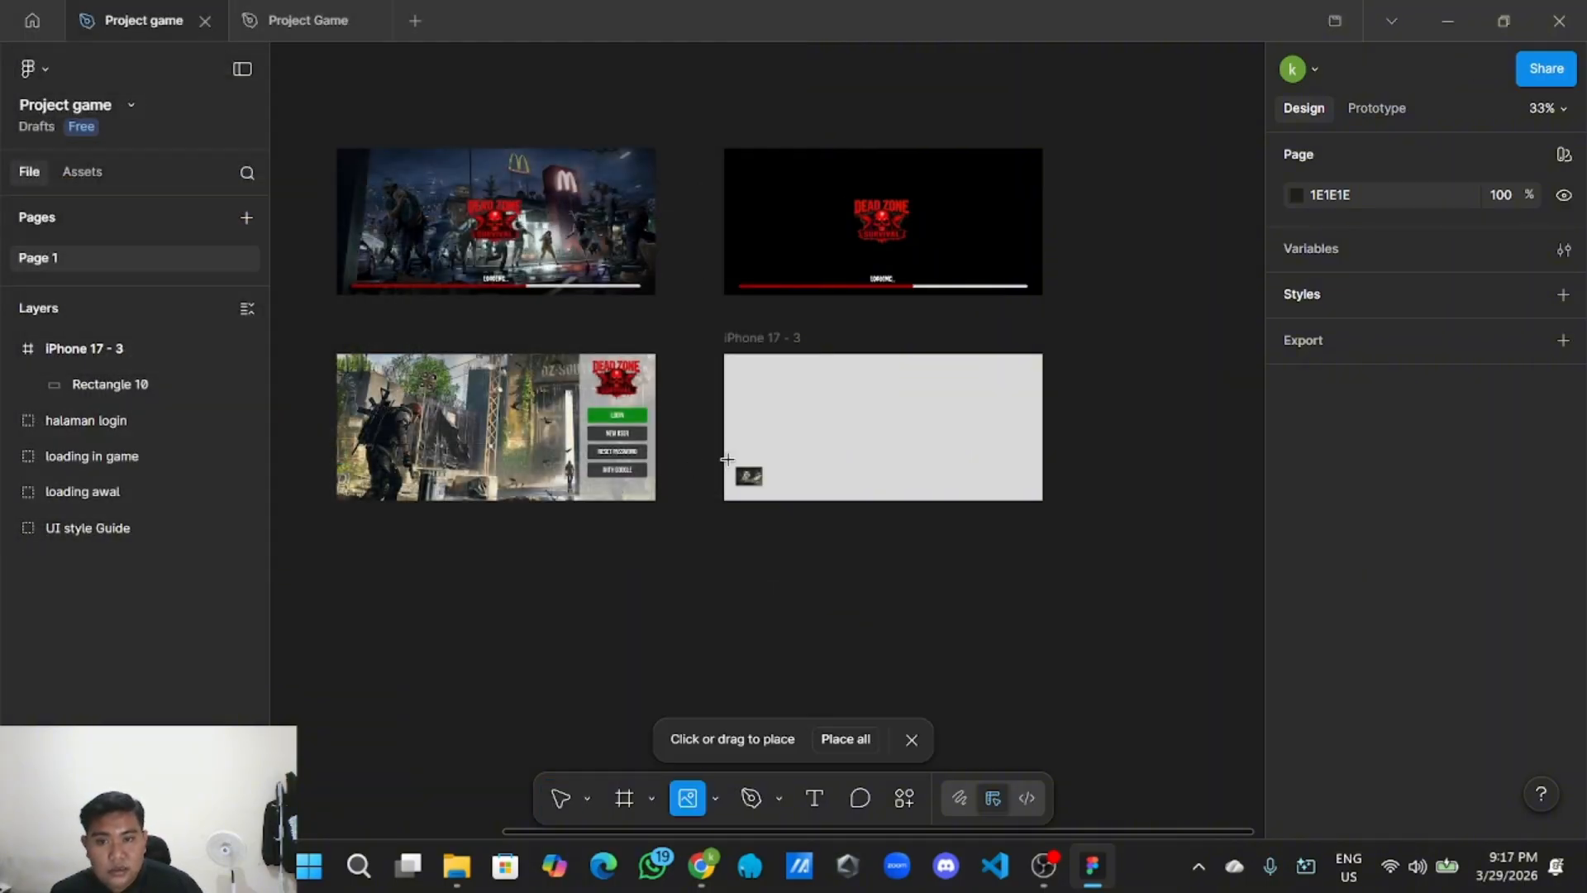
{"action": "left_click", "coordinate": [867, 434]}
{"action": "left_click", "coordinate": [829, 566]}
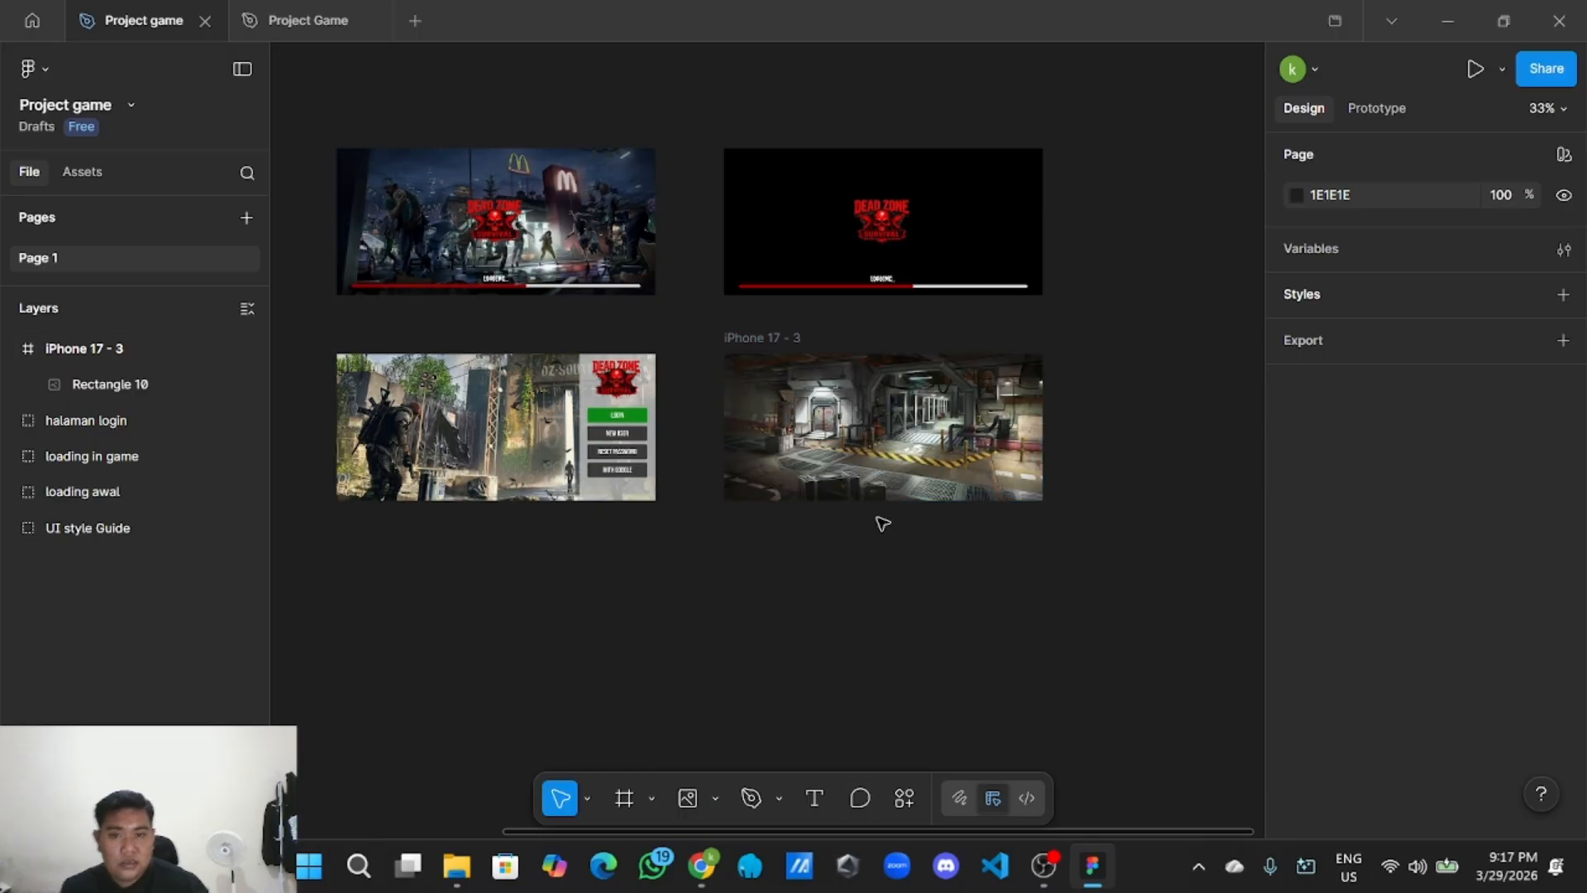
{"action": "scroll", "coordinate": [913, 530], "scroll_direction": "up", "scroll_amount": 5}
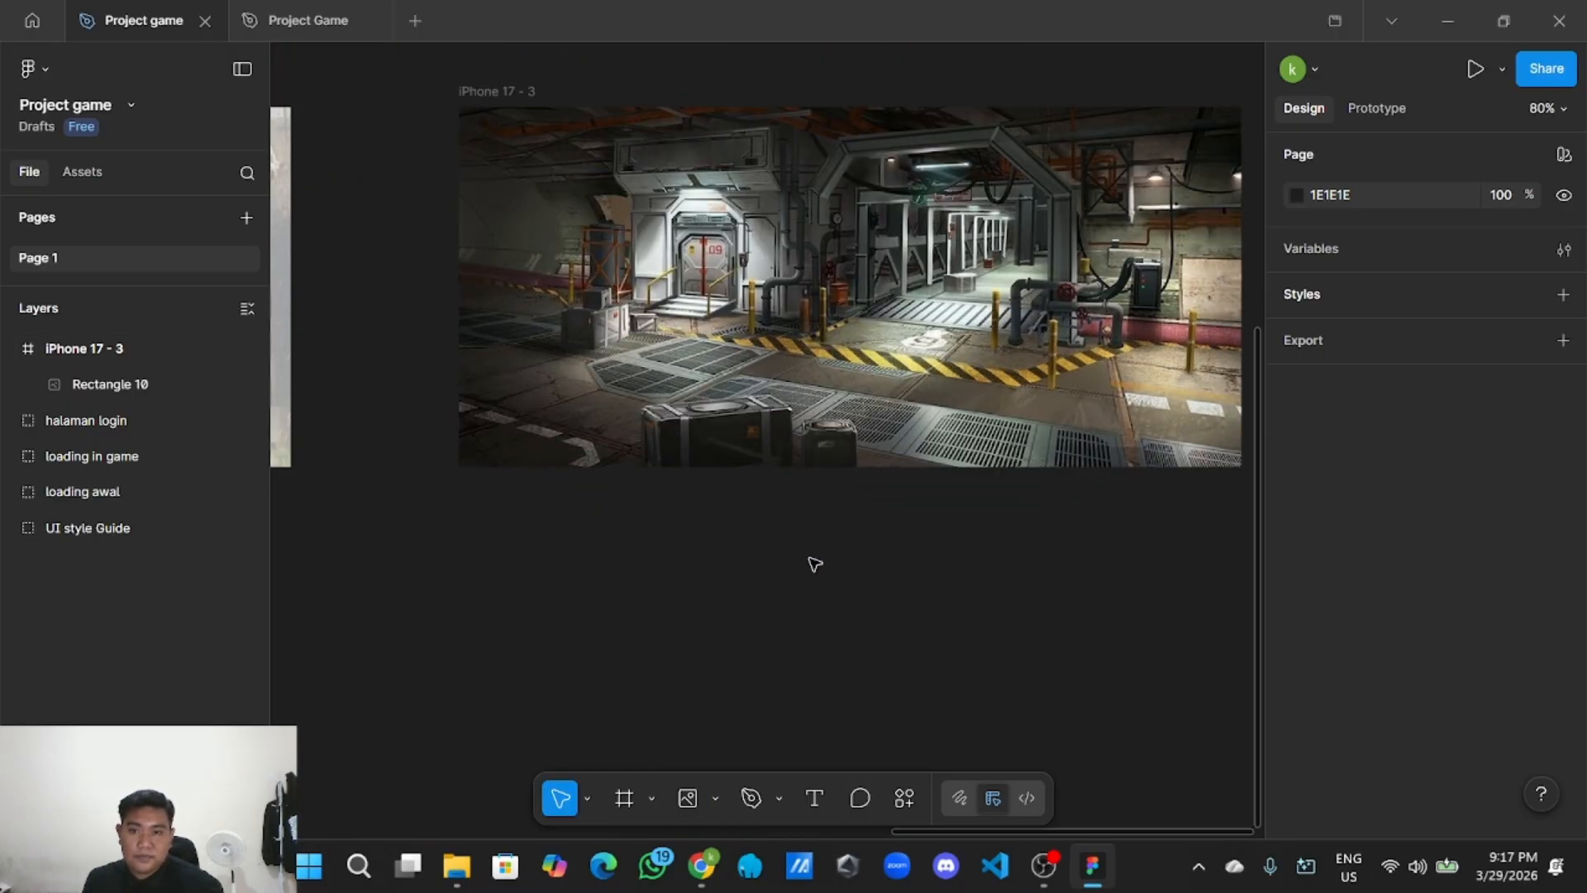
{"action": "left_click", "coordinate": [672, 599]}
{"action": "left_click", "coordinate": [686, 617]}
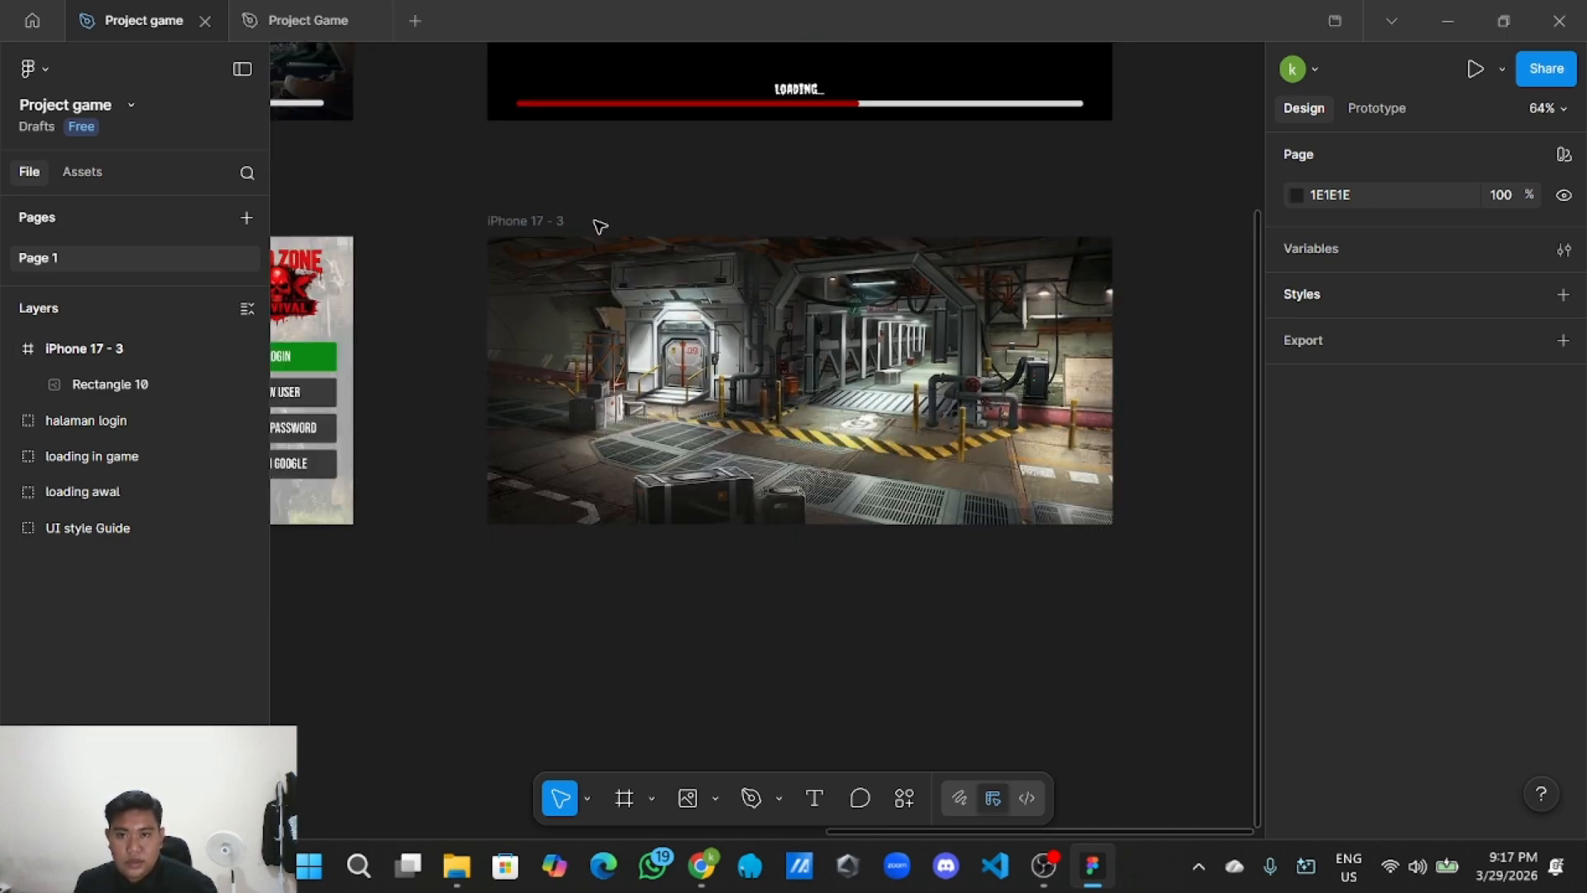
{"action": "left_click", "coordinate": [672, 502]}
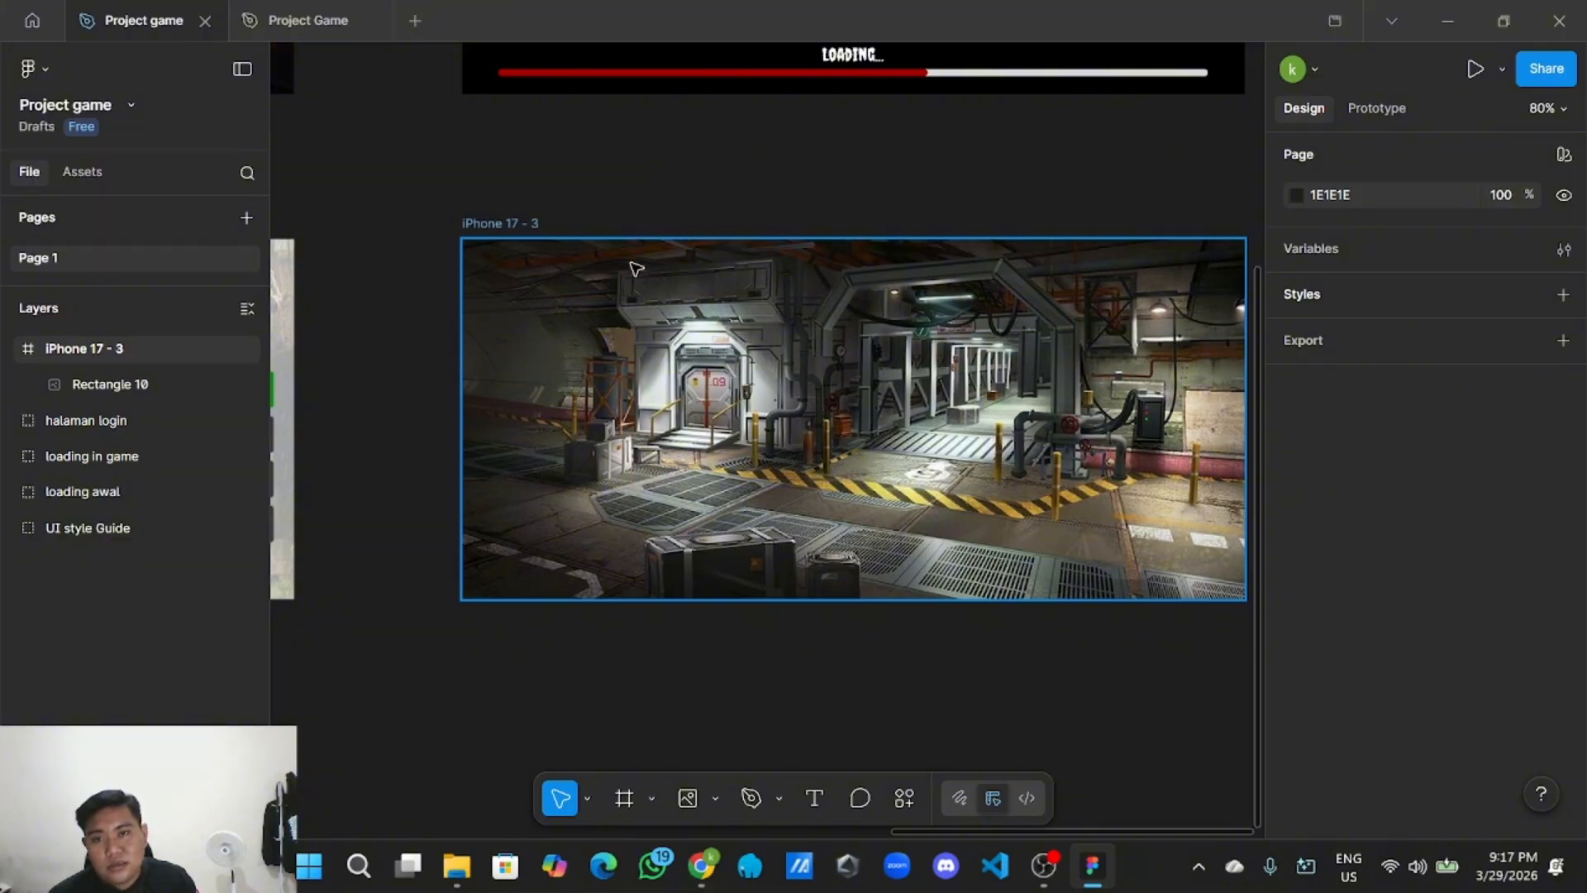
{"action": "left_click", "coordinate": [695, 694]}
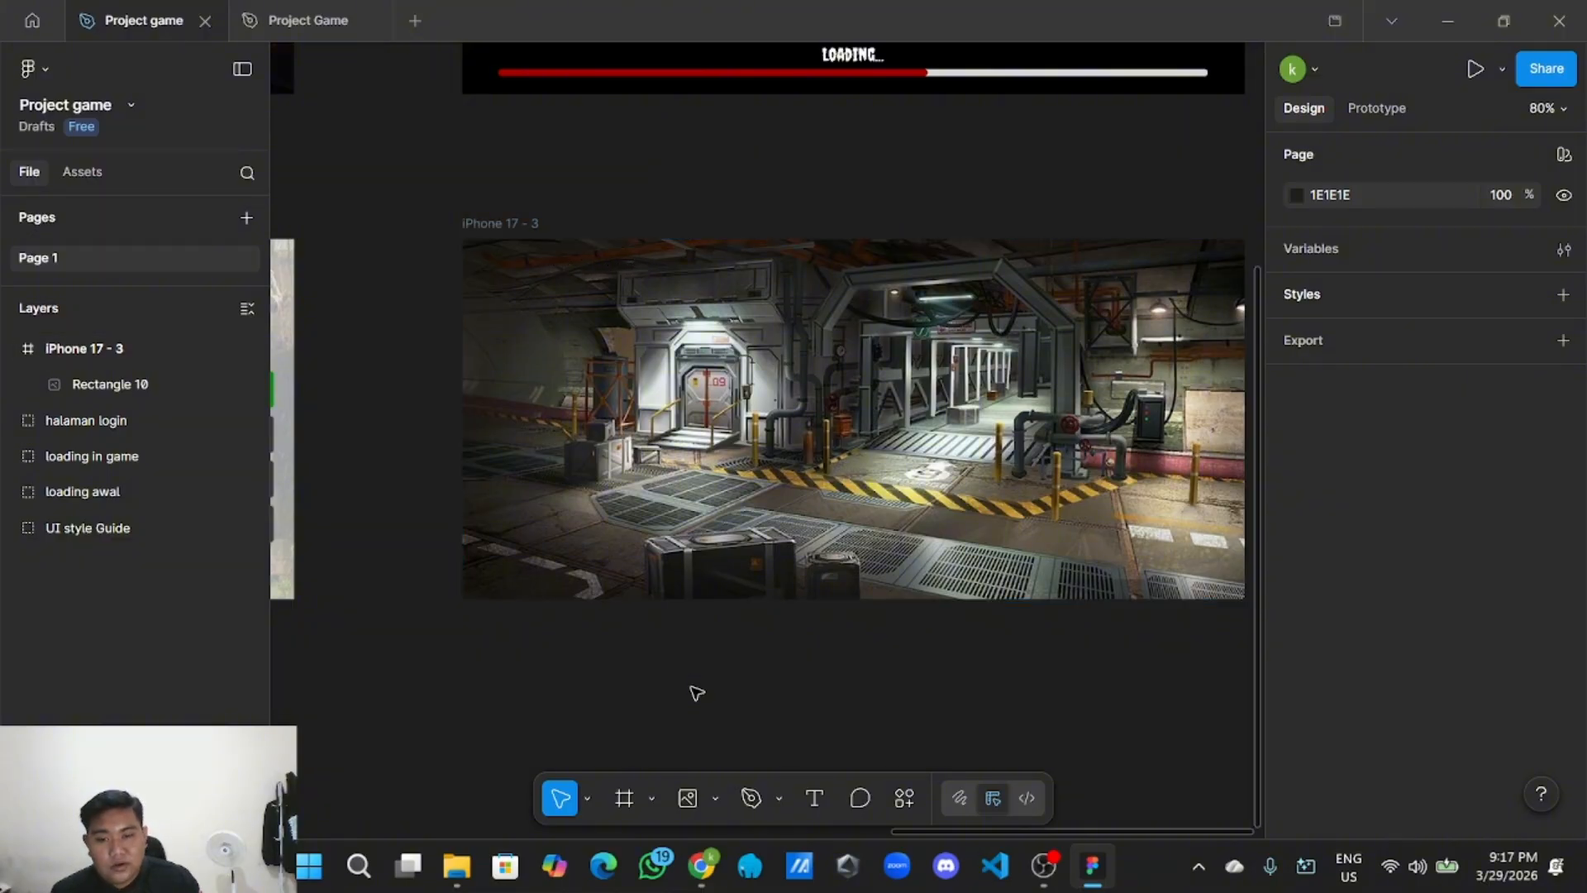
{"action": "left_click", "coordinate": [716, 797]}
Draw a 231×70 rectangle below the background frame with corner radius 20.
{"action": "left_click", "coordinate": [785, 591]}
{"action": "scroll", "coordinate": [662, 662], "scroll_direction": "down", "scroll_amount": 3}
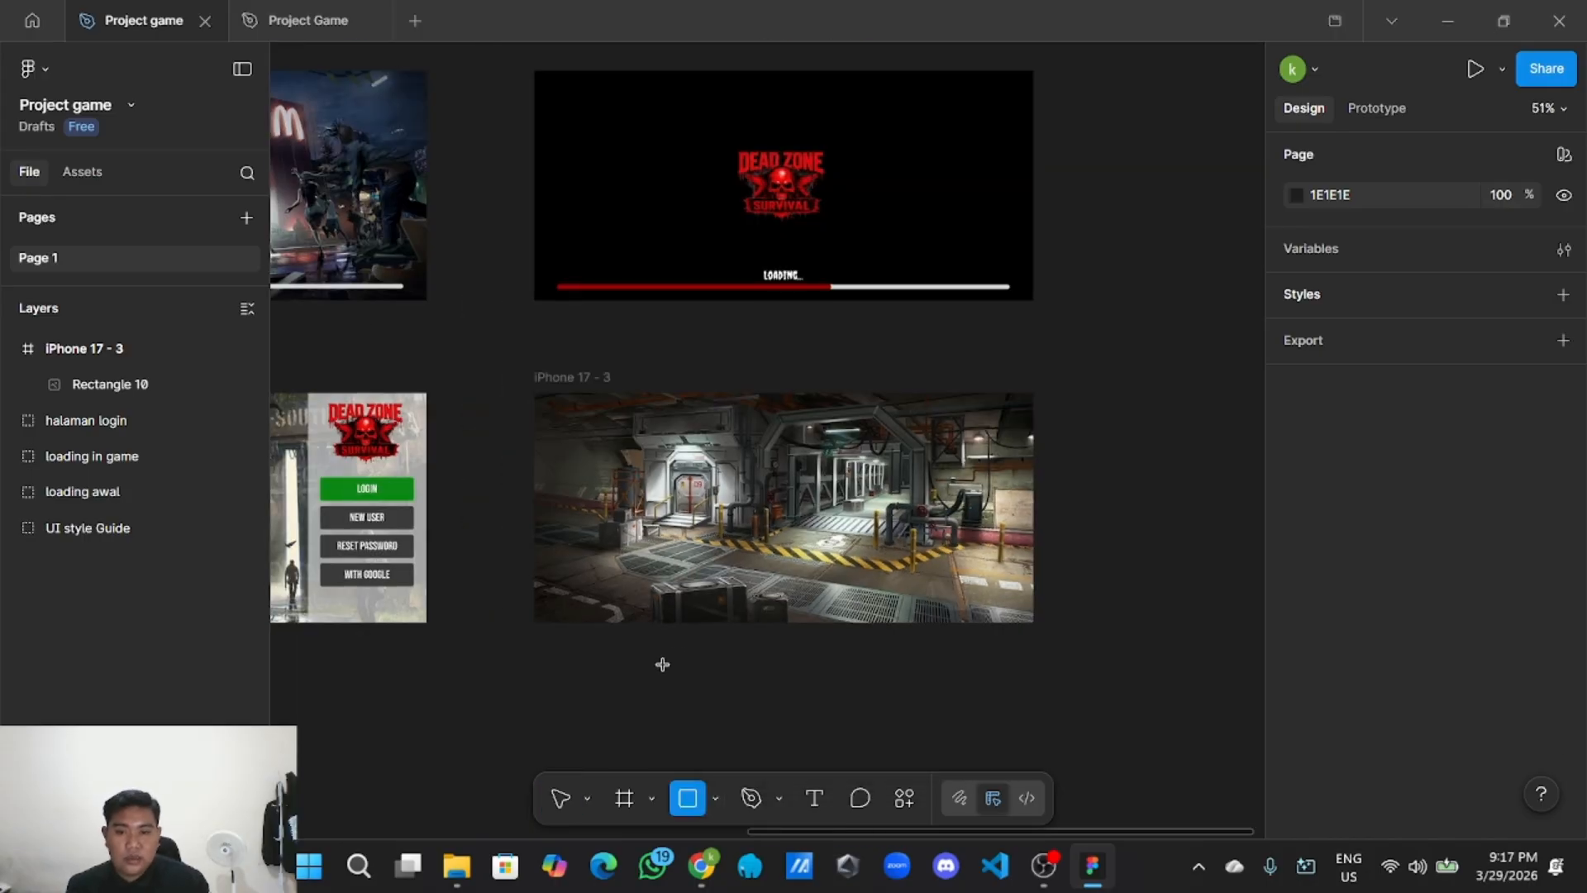
{"action": "scroll", "coordinate": [662, 666], "scroll_direction": "down", "scroll_amount": 3}
{"action": "left_click_drag", "start_coordinate": [598, 543], "coordinate": [729, 583]}
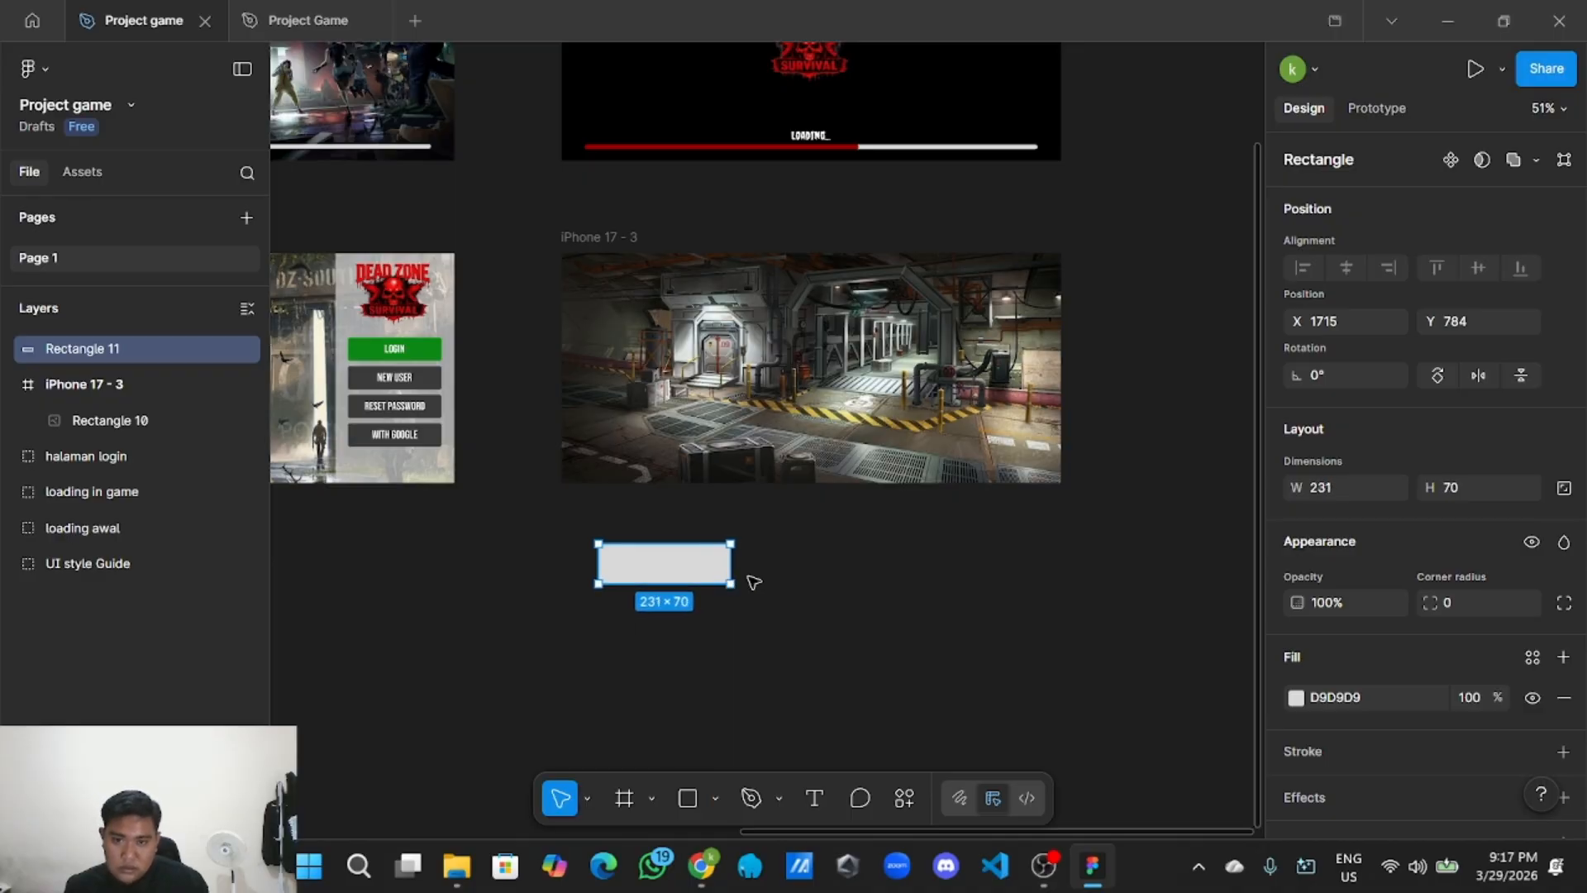
{"action": "left_click", "coordinate": [750, 577]}
{"action": "left_click", "coordinate": [729, 575]}
{"action": "left_click", "coordinate": [1467, 601]}
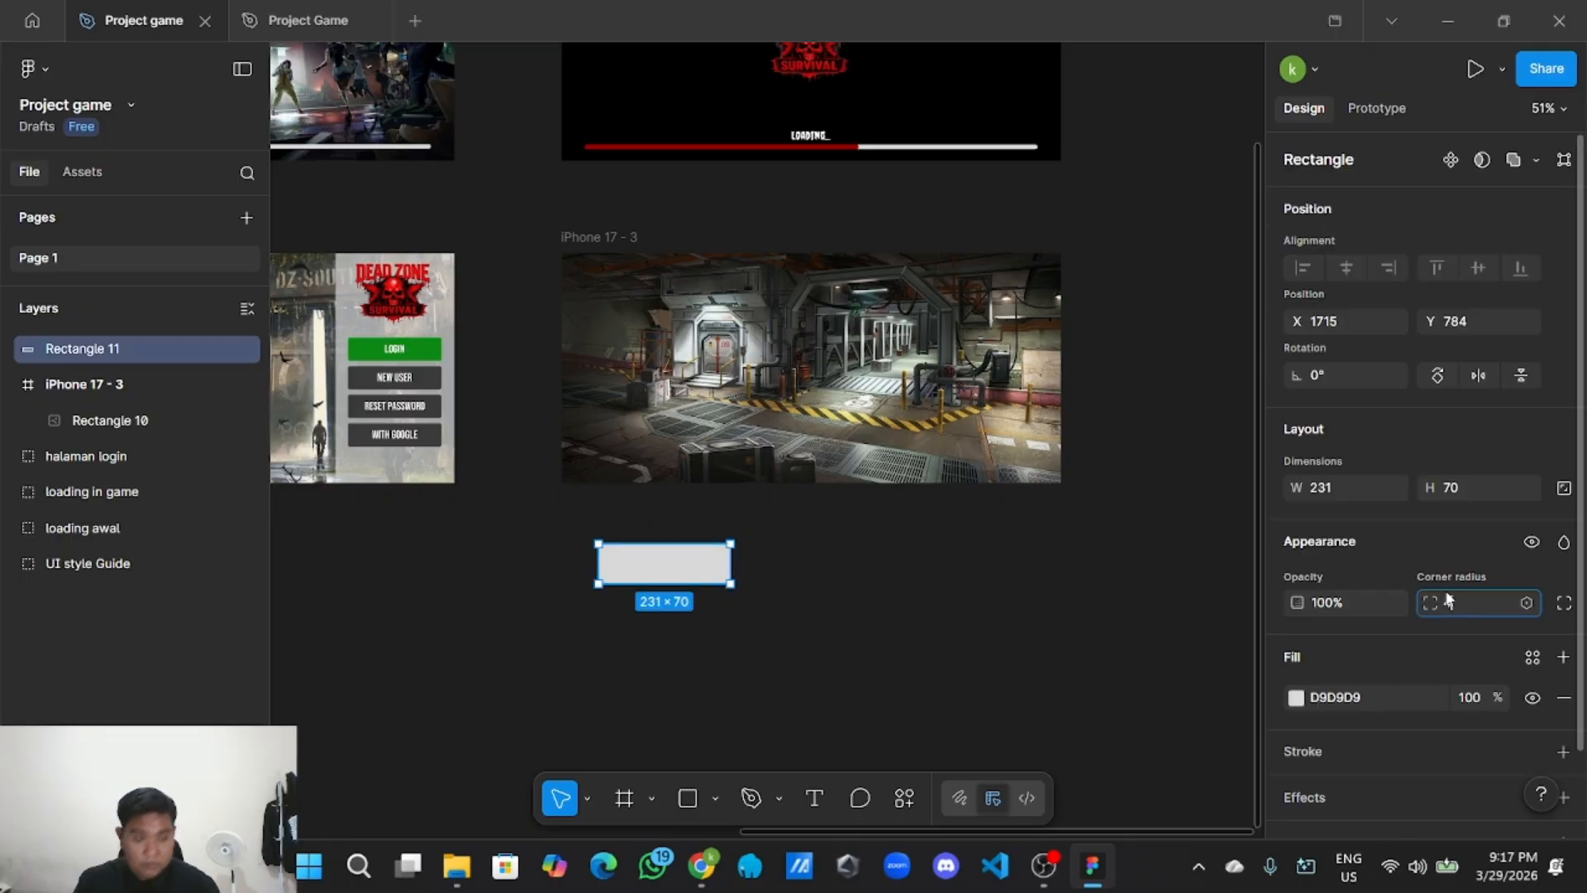
{"action": "type", "text": "4"}
{"action": "left_click", "coordinate": [876, 682]}
{"action": "left_click", "coordinate": [689, 547]}
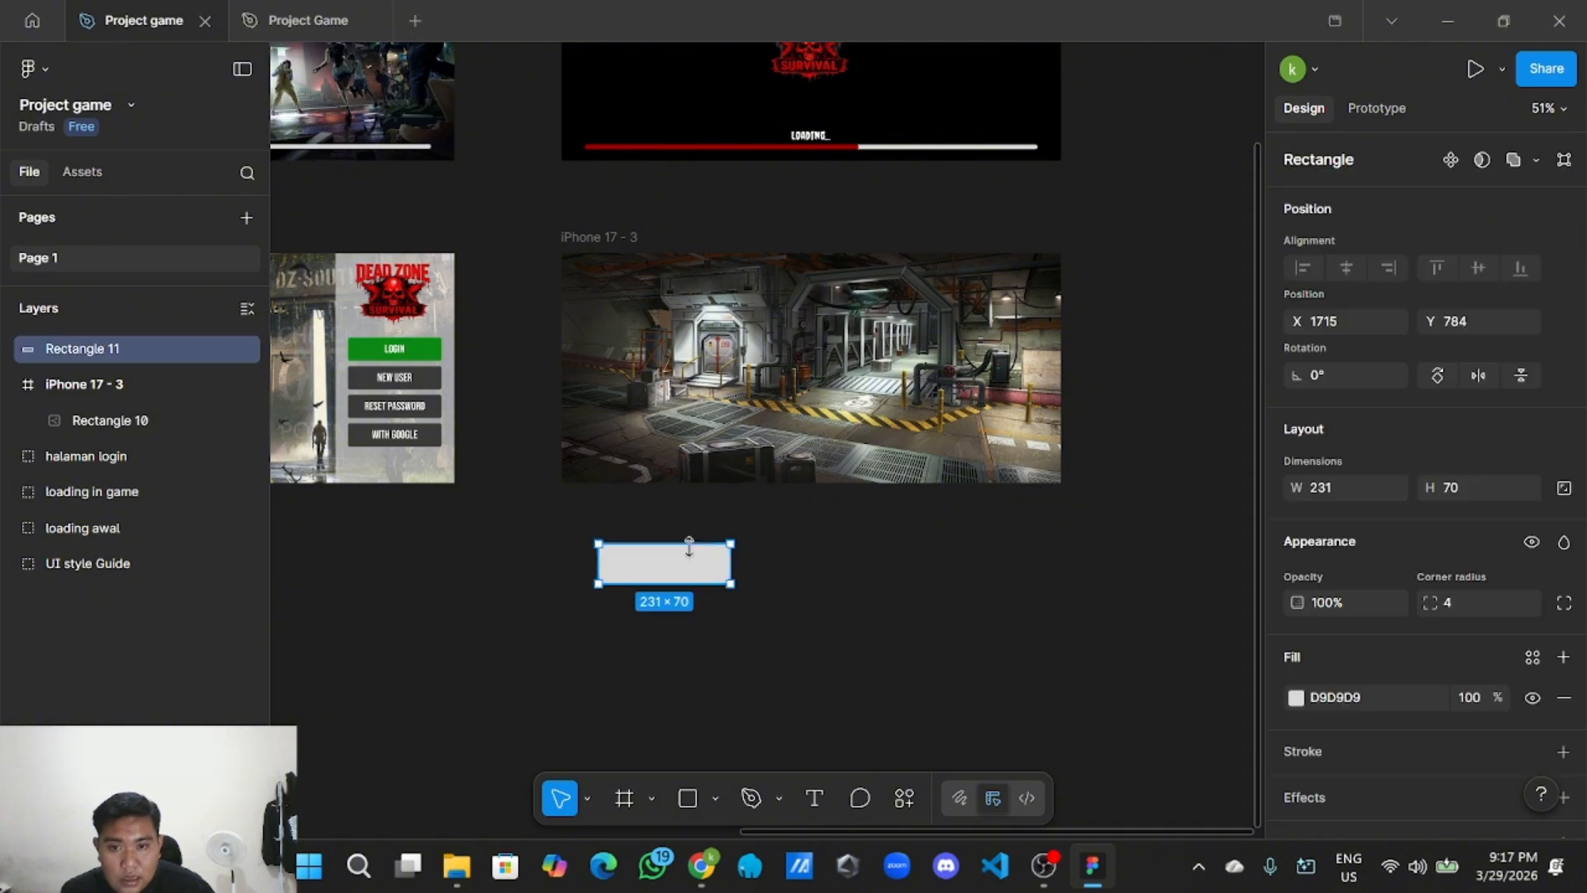
{"action": "left_click", "coordinate": [1461, 609]}
{"action": "type", "text": "2"}
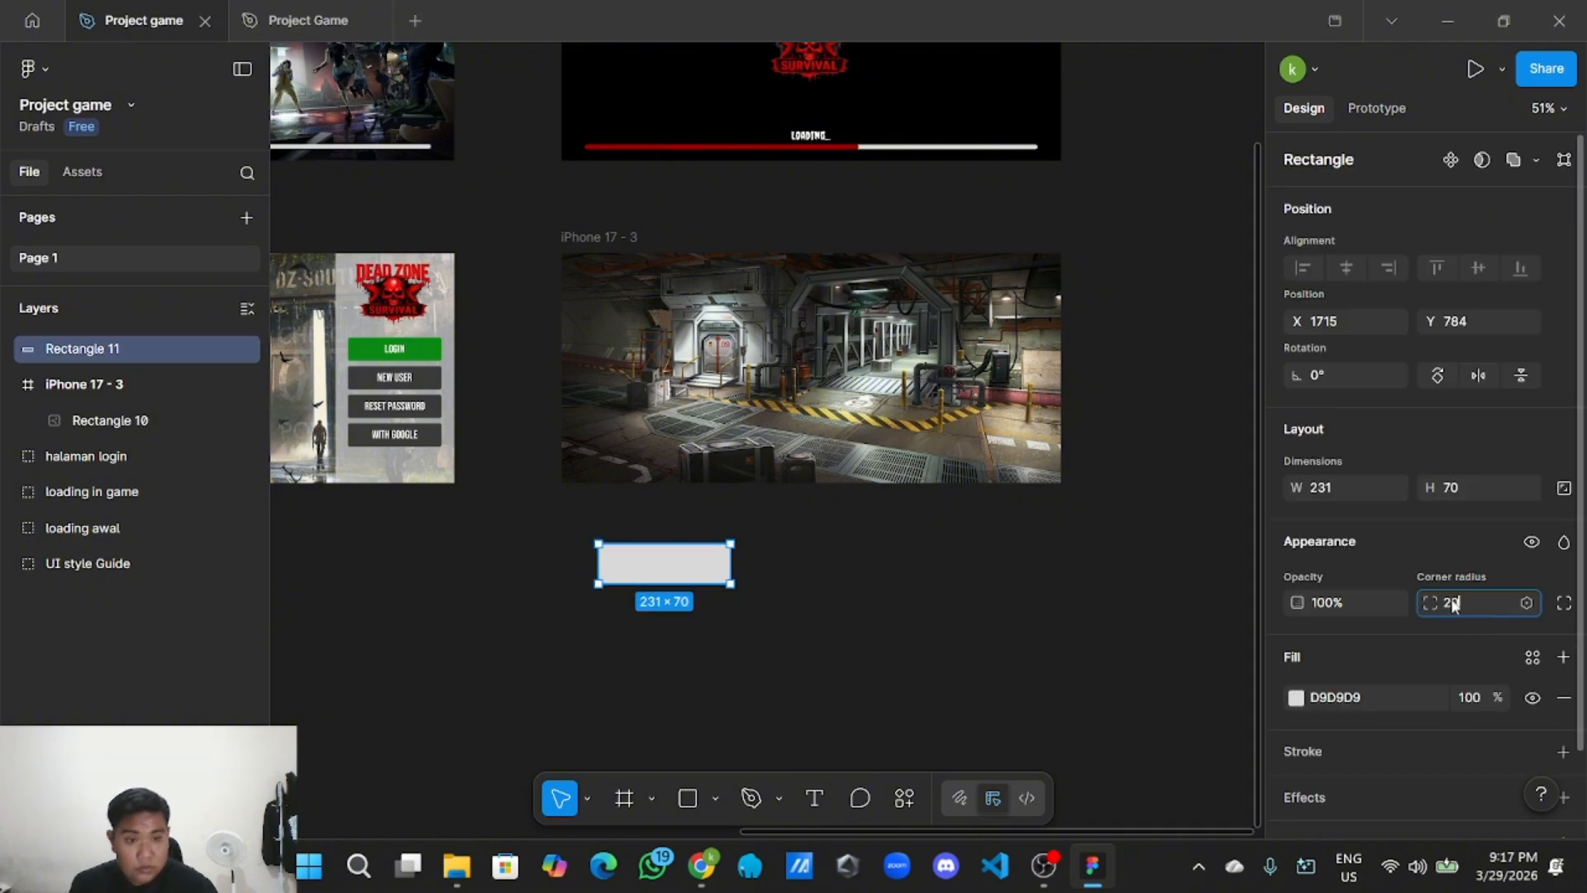
{"action": "type", "text": "0"}
{"action": "left_click", "coordinate": [1014, 550]}
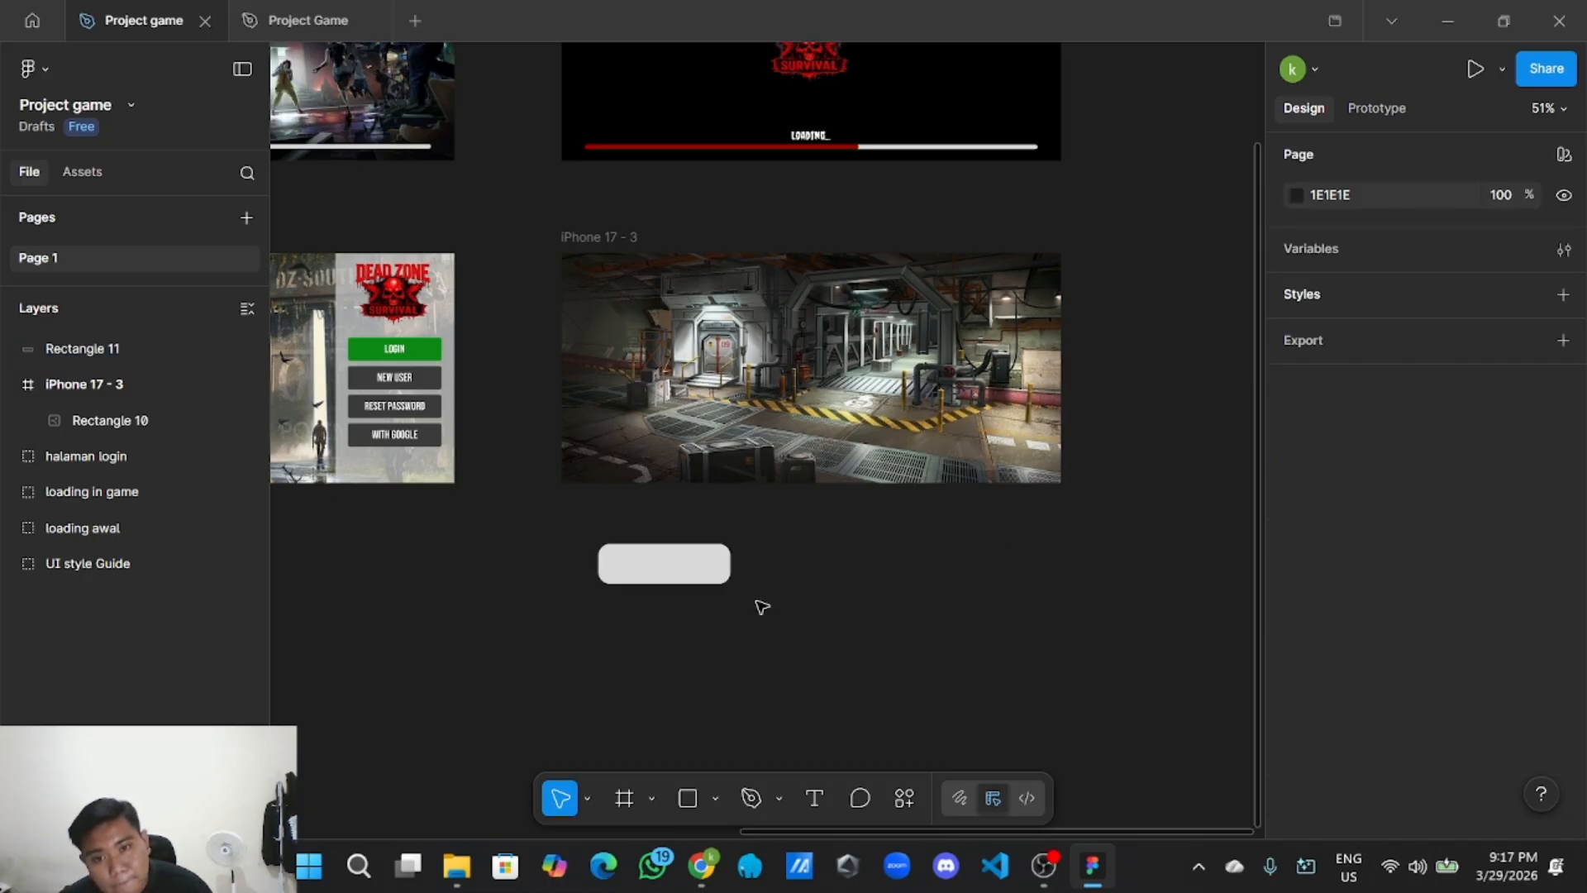
Give Rectangle 11 a near-black 0A0A0A fill at 48% opacity.
{"action": "scroll", "coordinate": [726, 615], "scroll_direction": "up", "scroll_amount": 2}
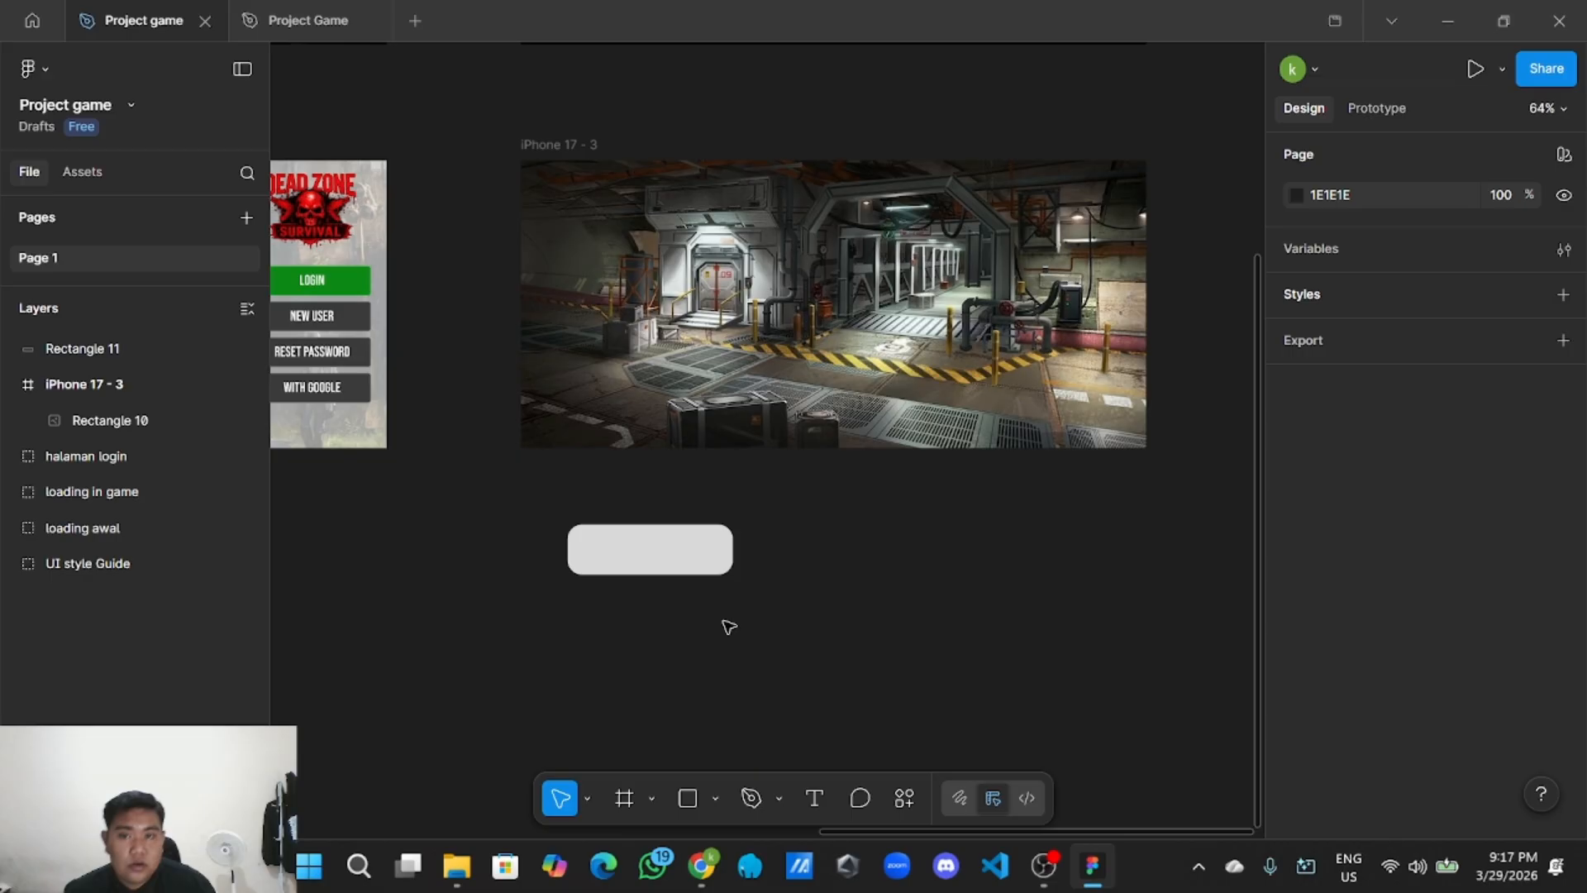
{"action": "left_click", "coordinate": [701, 572]}
{"action": "left_click", "coordinate": [1296, 699]}
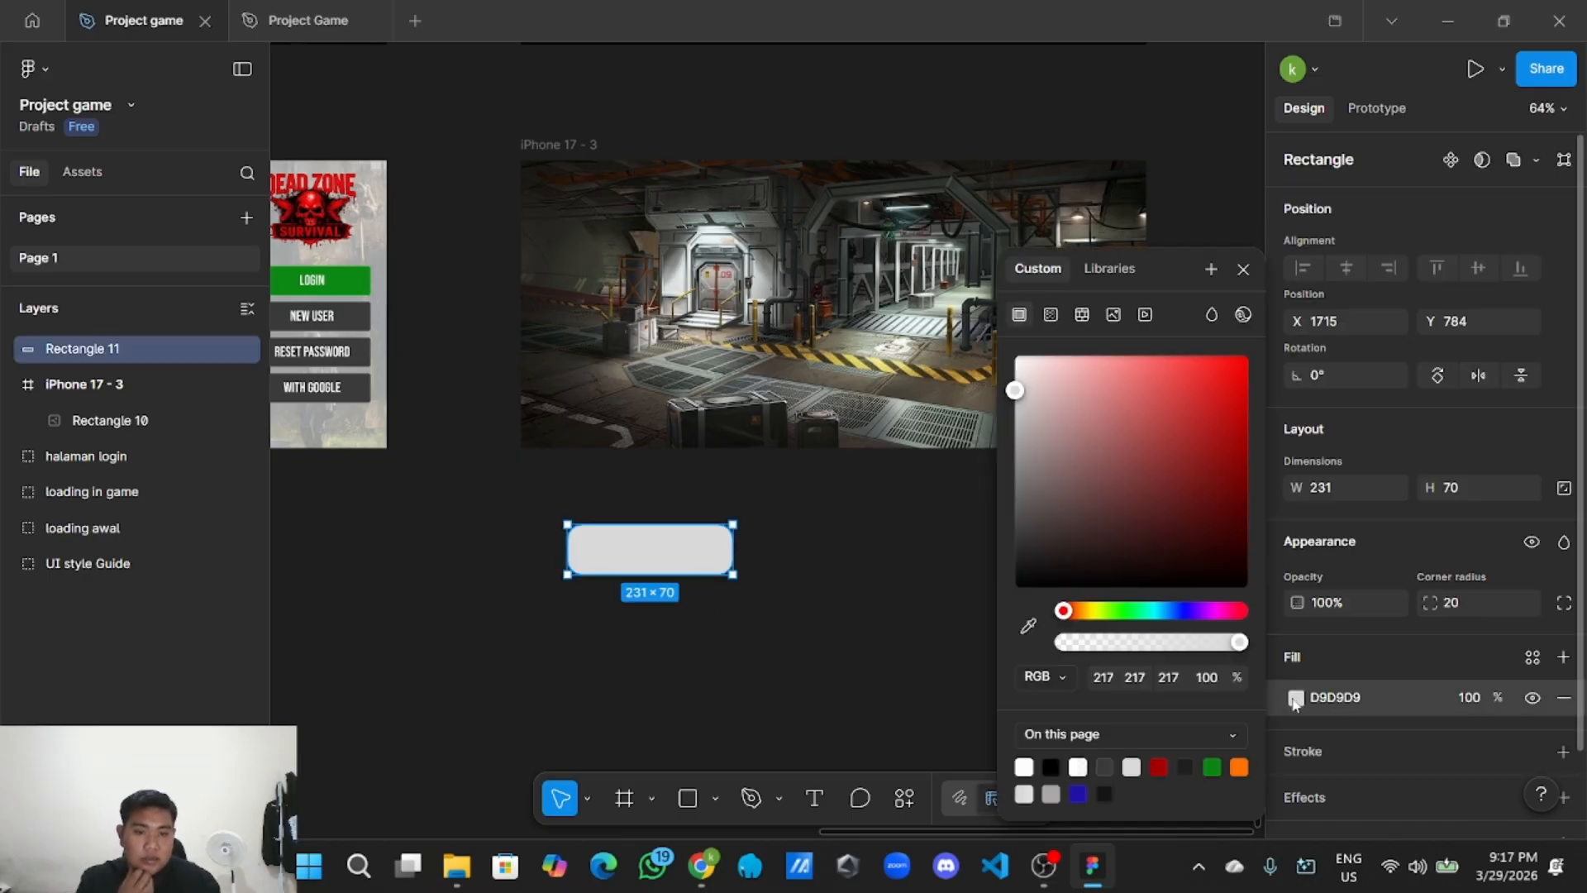
{"action": "left_click_drag", "start_coordinate": [1117, 577], "coordinate": [1015, 579]}
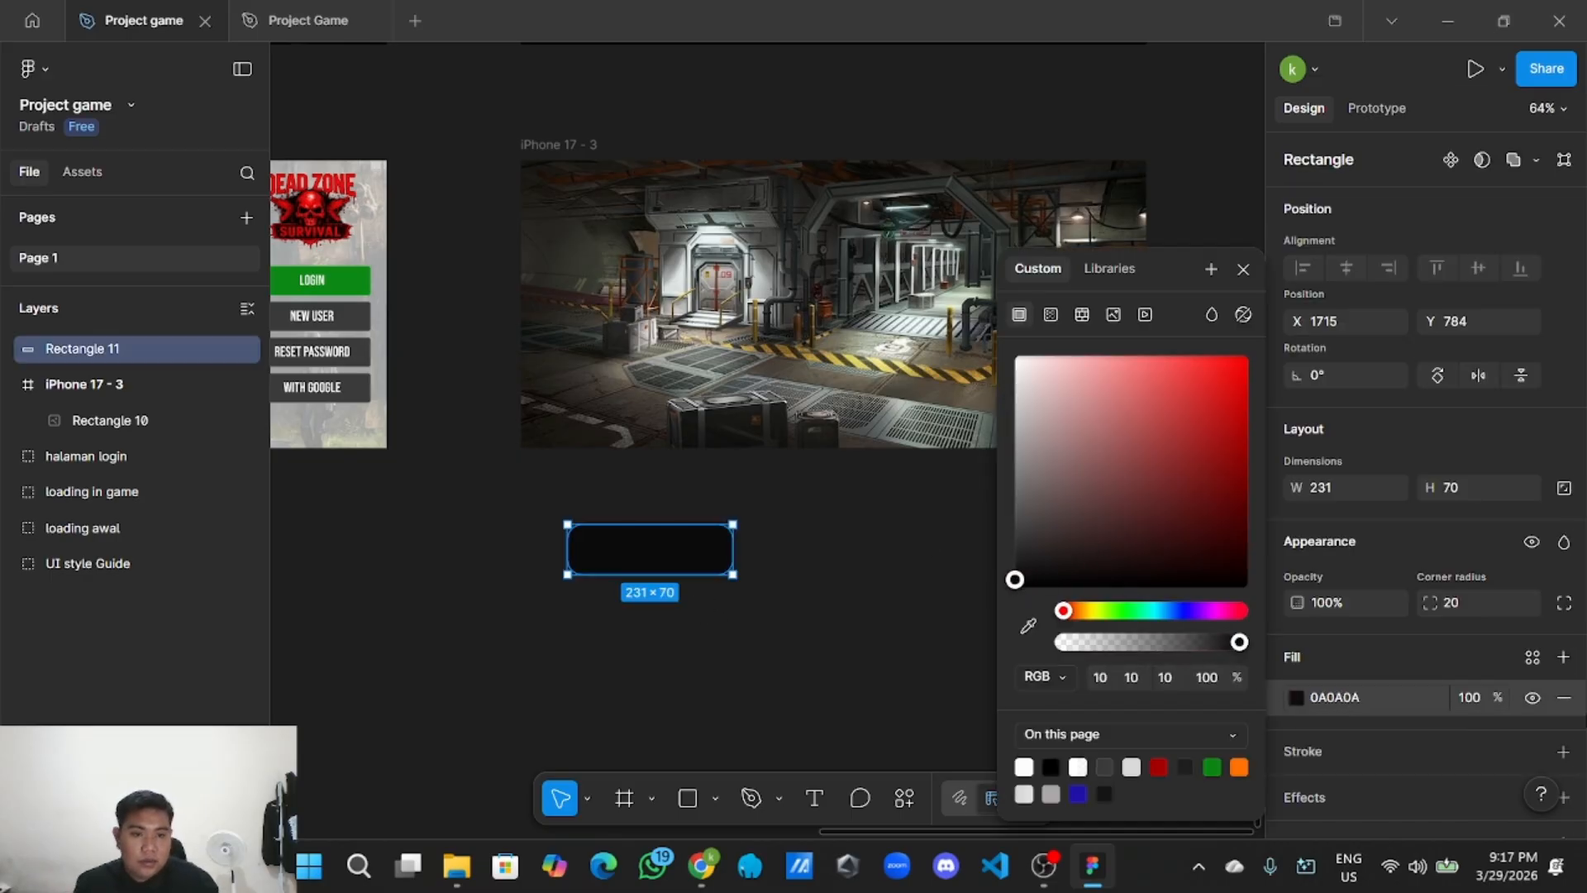
{"action": "left_click", "coordinate": [1491, 701]}
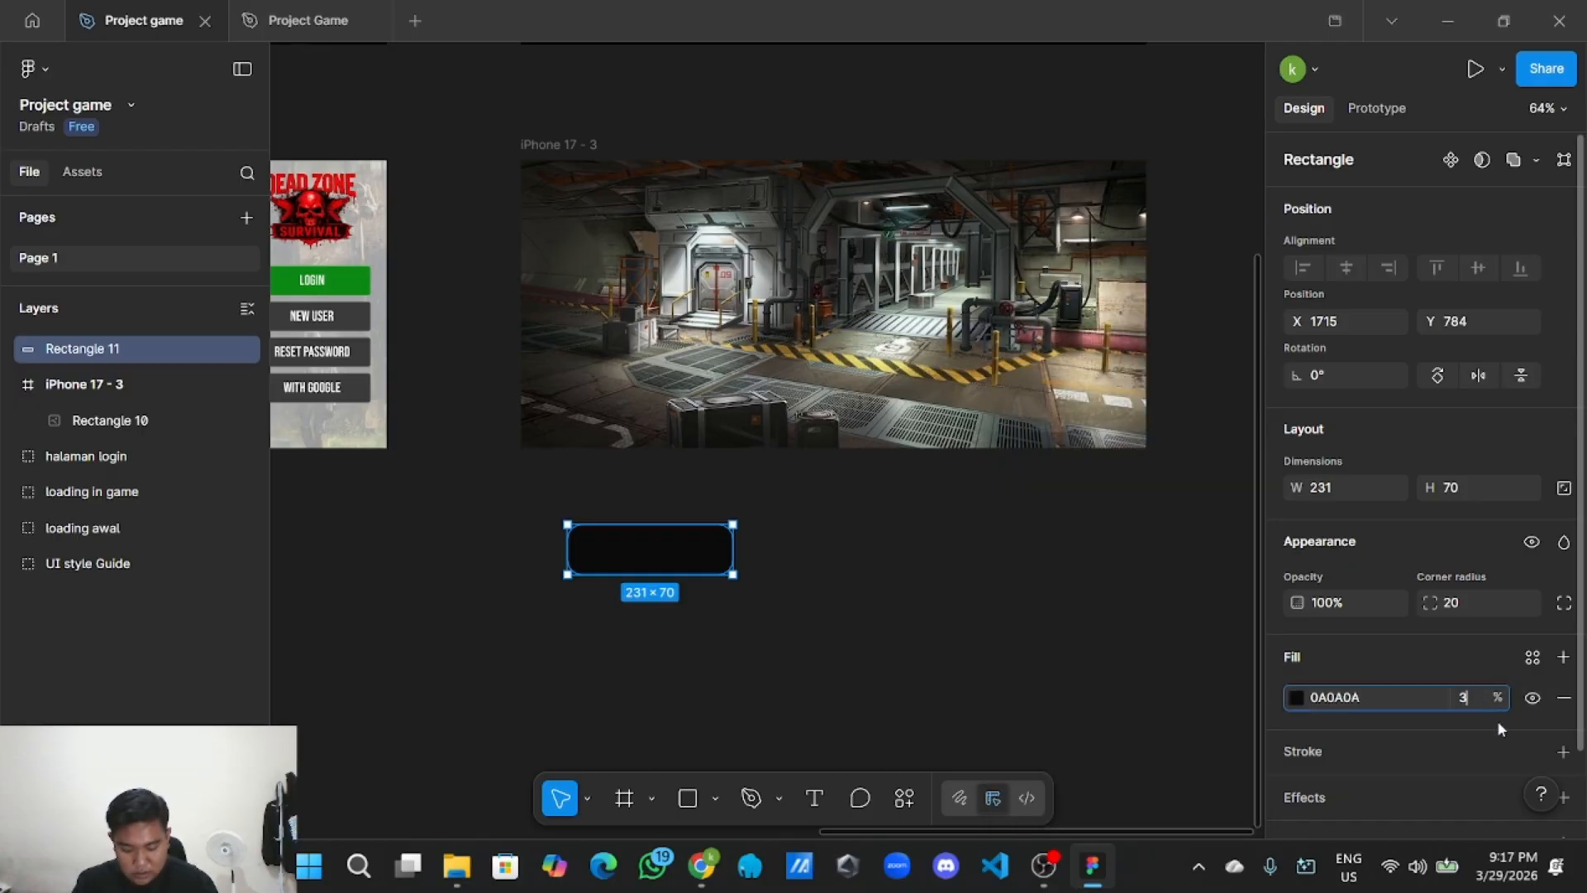
{"action": "left_click", "coordinate": [1025, 636]}
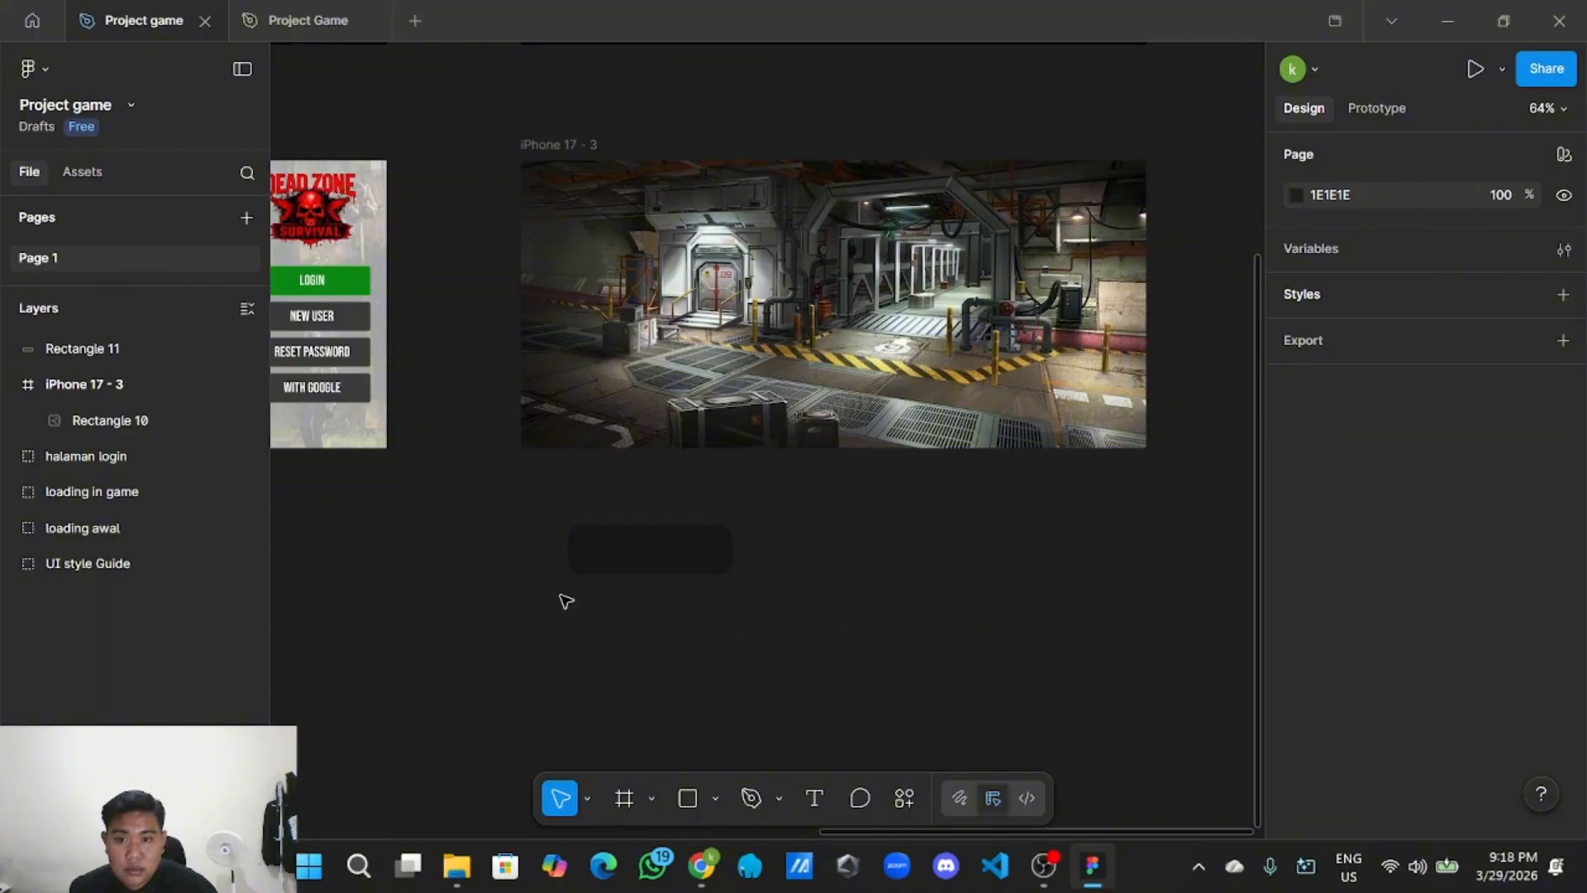
{"action": "mouse_move", "coordinate": [643, 559]}
{"action": "left_mouse_down"}
{"action": "mouse_move", "coordinate": [616, 276]}
{"action": "mouse_move", "coordinate": [637, 559]}
{"action": "left_mouse_up"}
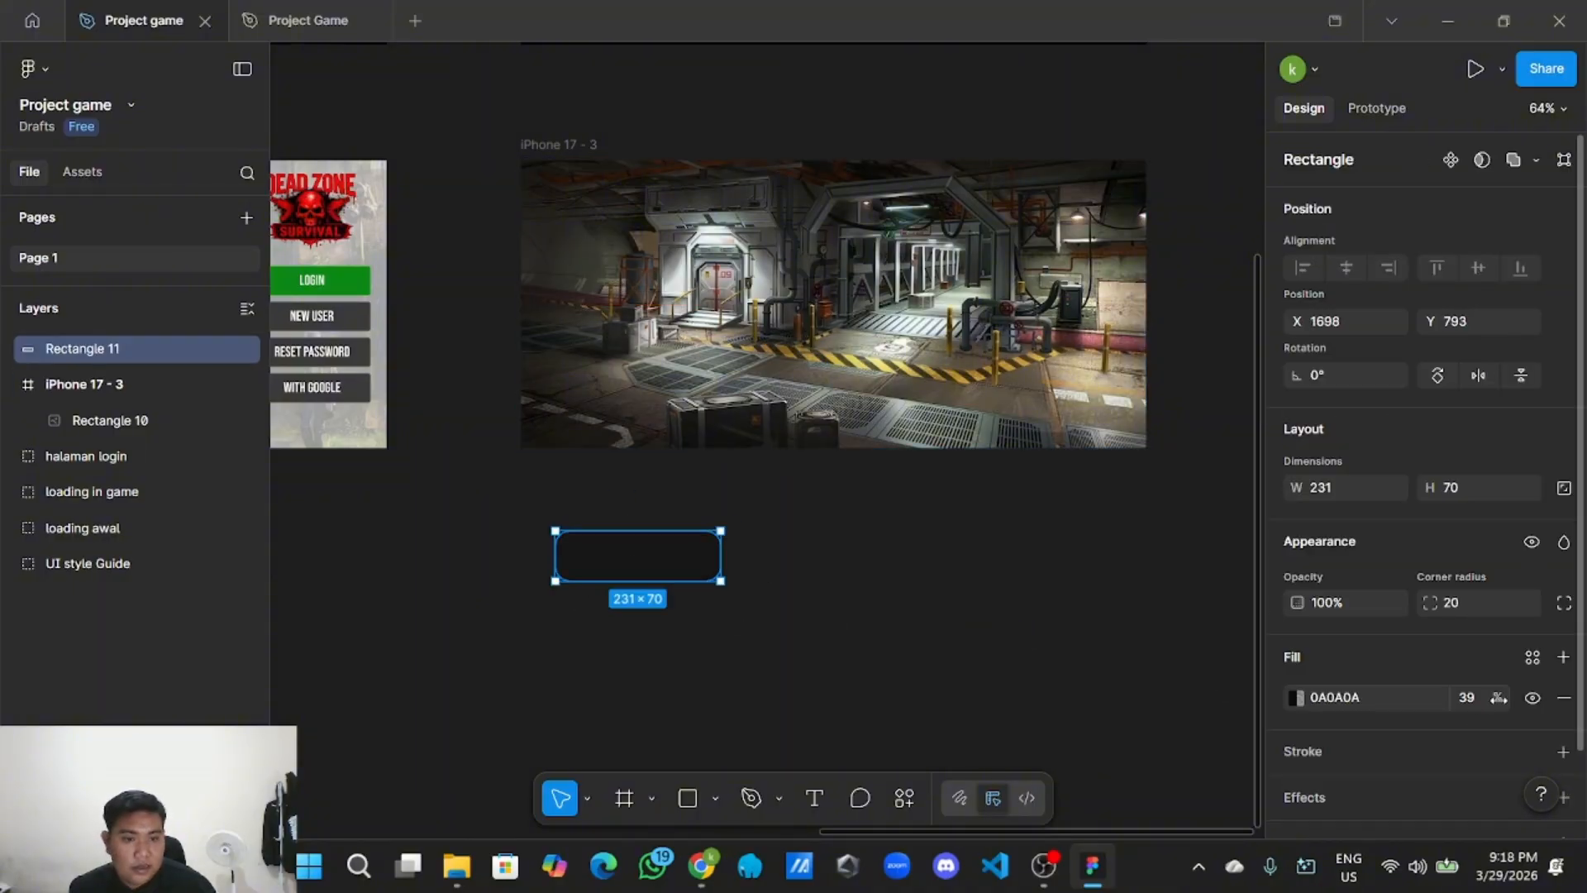
{"action": "mouse_move", "coordinate": [1498, 698]}
{"action": "left_mouse_down"}
{"action": "mouse_move", "coordinate": [1539, 700]}
{"action": "mouse_move", "coordinate": [1525, 699]}
{"action": "left_mouse_up"}
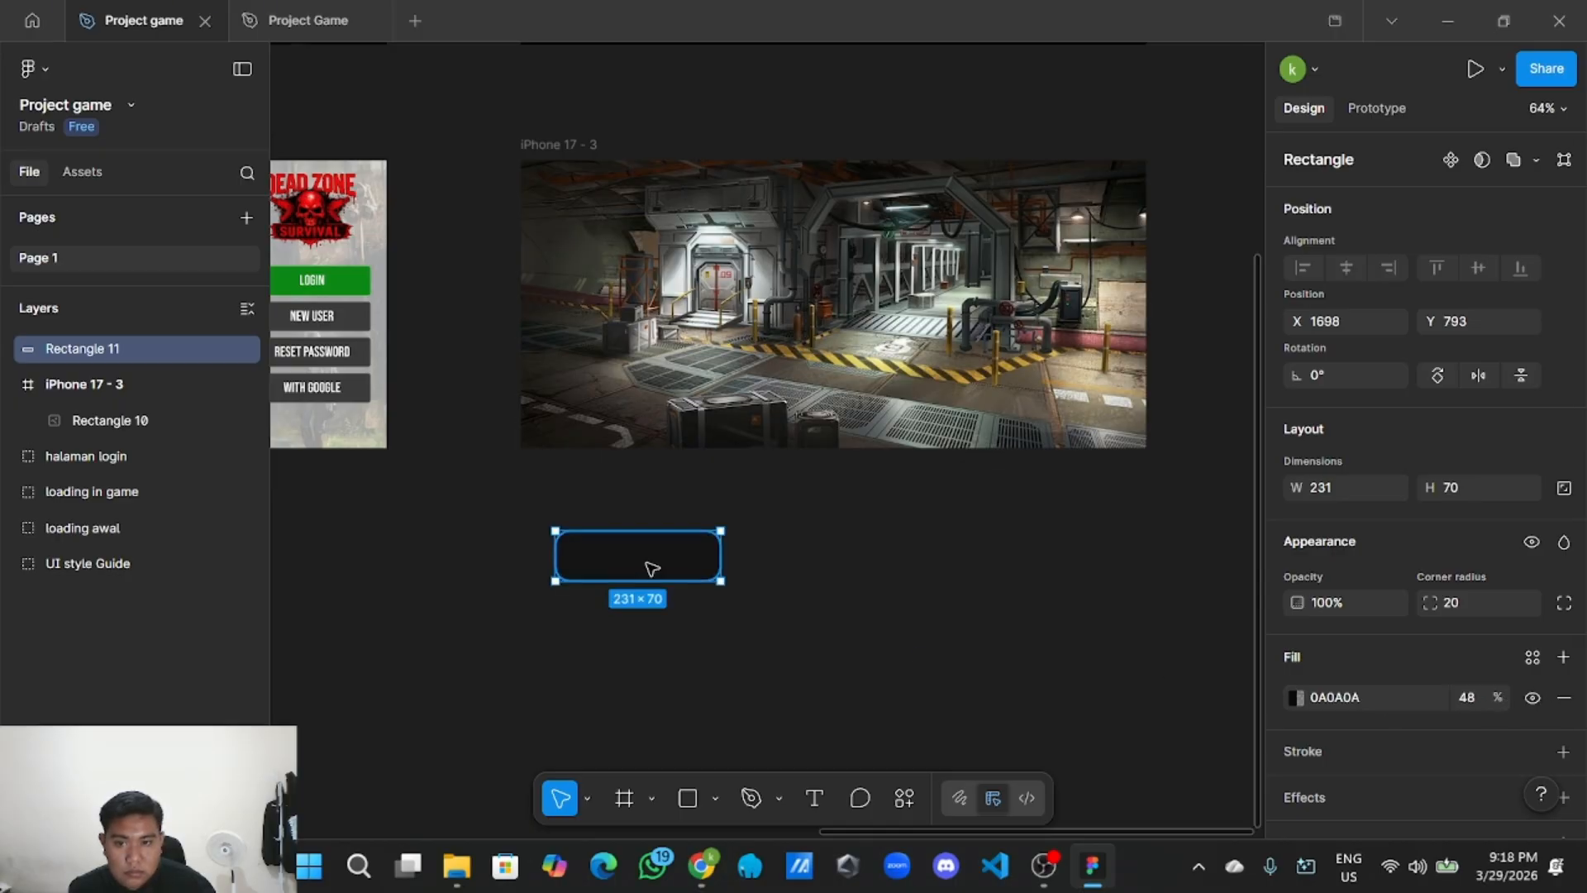
{"action": "mouse_move", "coordinate": [648, 559]}
{"action": "left_mouse_down"}
{"action": "mouse_move", "coordinate": [620, 291]}
{"action": "mouse_move", "coordinate": [630, 224]}
{"action": "mouse_move", "coordinate": [649, 561]}
{"action": "left_mouse_up"}
{"action": "scroll", "coordinate": [1432, 666], "scroll_direction": "down", "scroll_amount": 2}
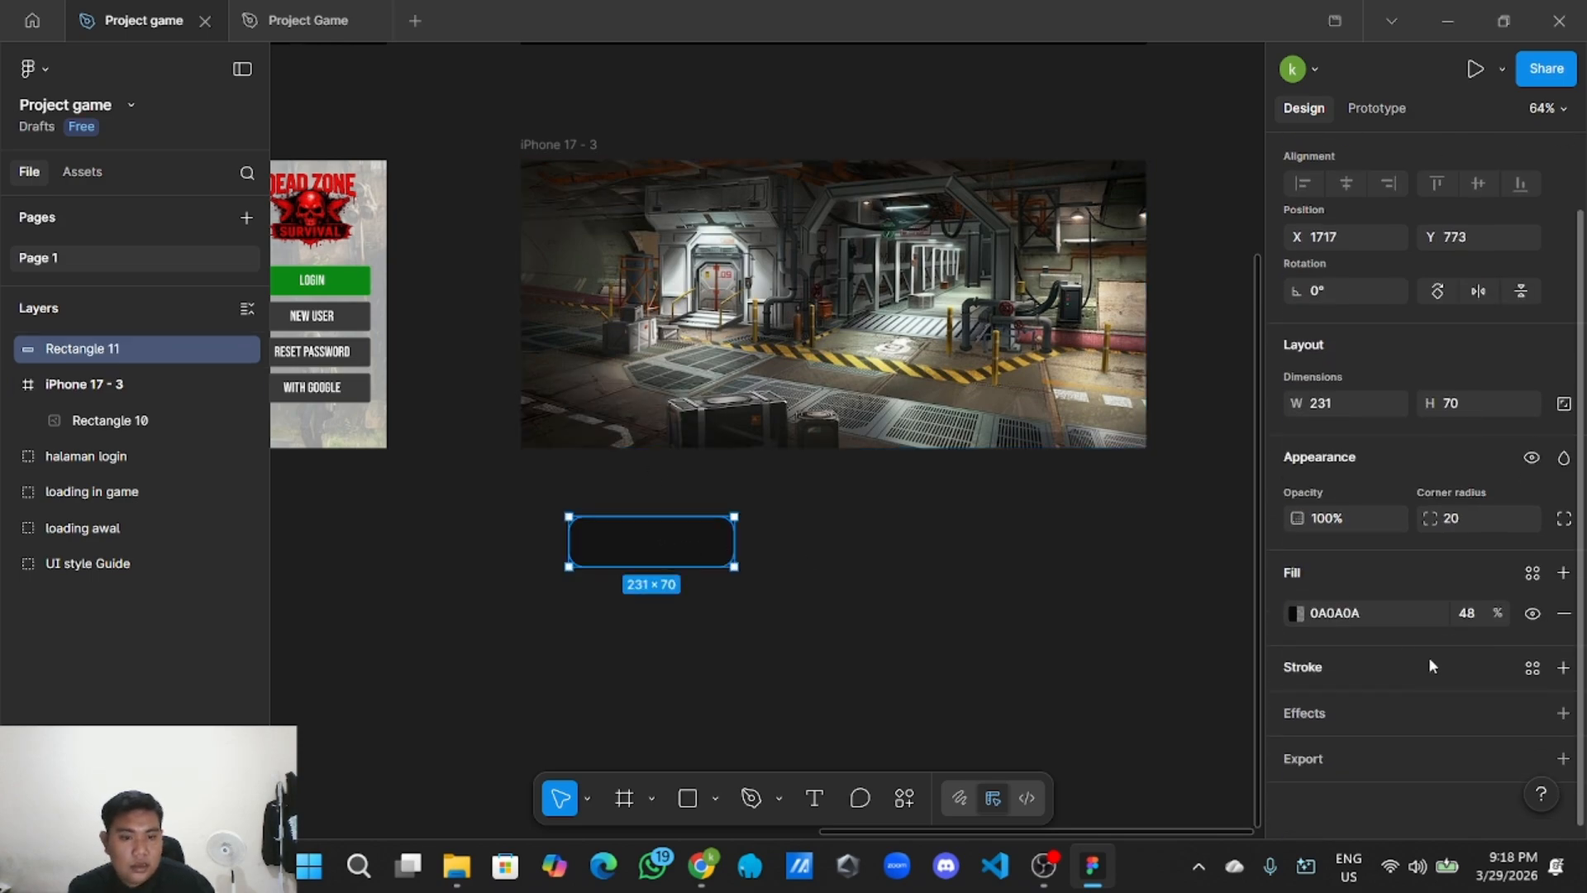
Add a white FFFFFF stroke at 39% opacity to the rectangle.
{"action": "left_click", "coordinate": [1562, 667]}
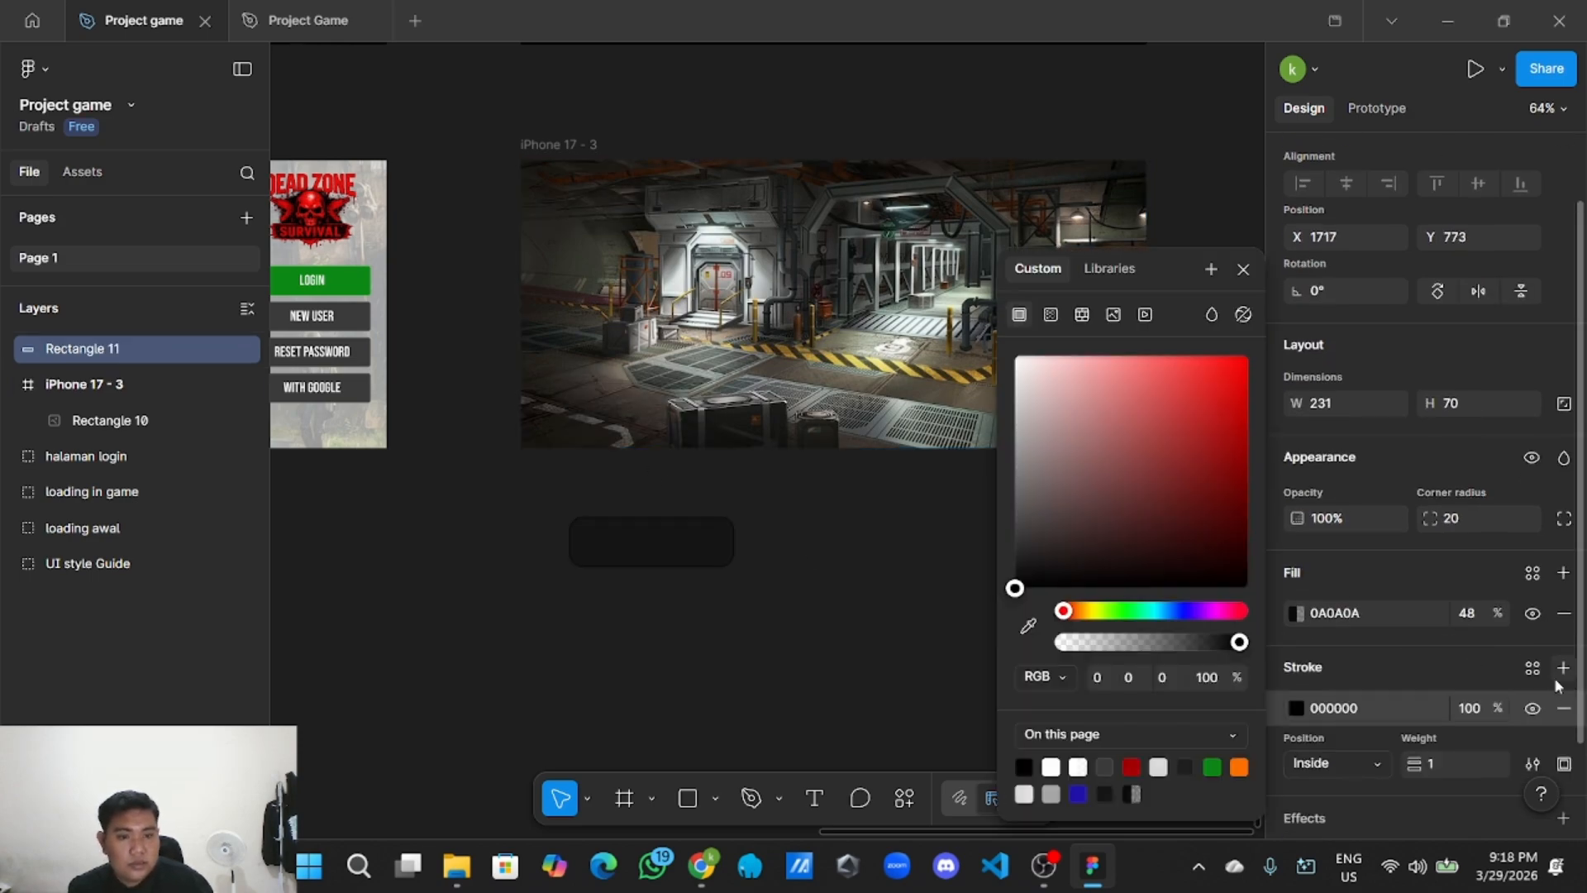
{"action": "mouse_move", "coordinate": [1016, 588]}
{"action": "left_mouse_down"}
{"action": "mouse_move", "coordinate": [1055, 514]}
{"action": "mouse_move", "coordinate": [994, 319]}
{"action": "left_mouse_up"}
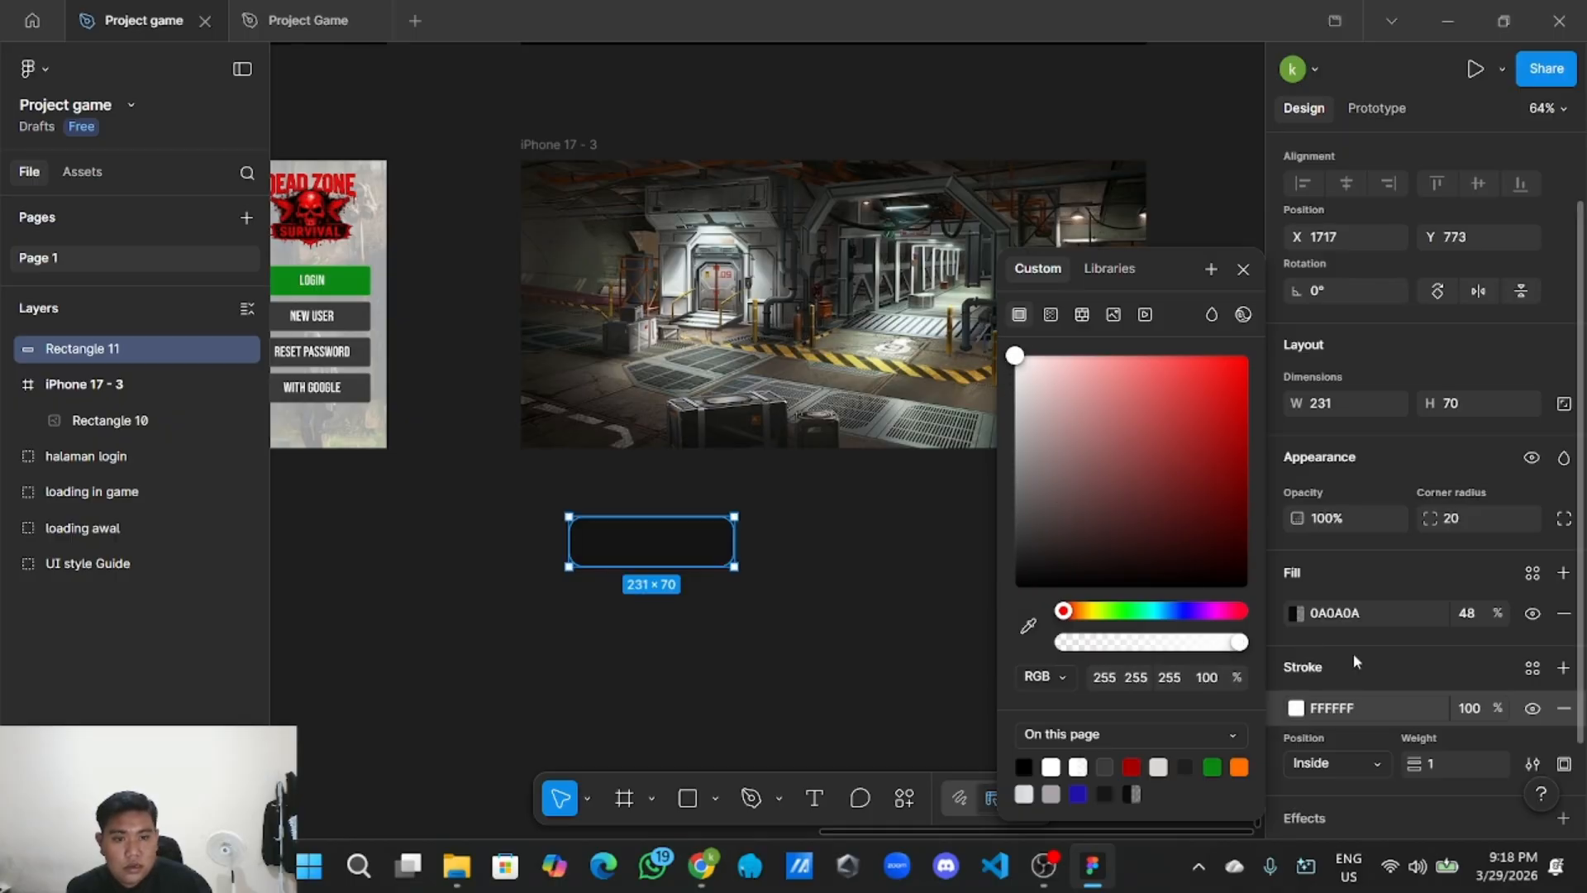
{"action": "left_click", "coordinate": [1485, 707]}
{"action": "key", "text": "BackSpace"}
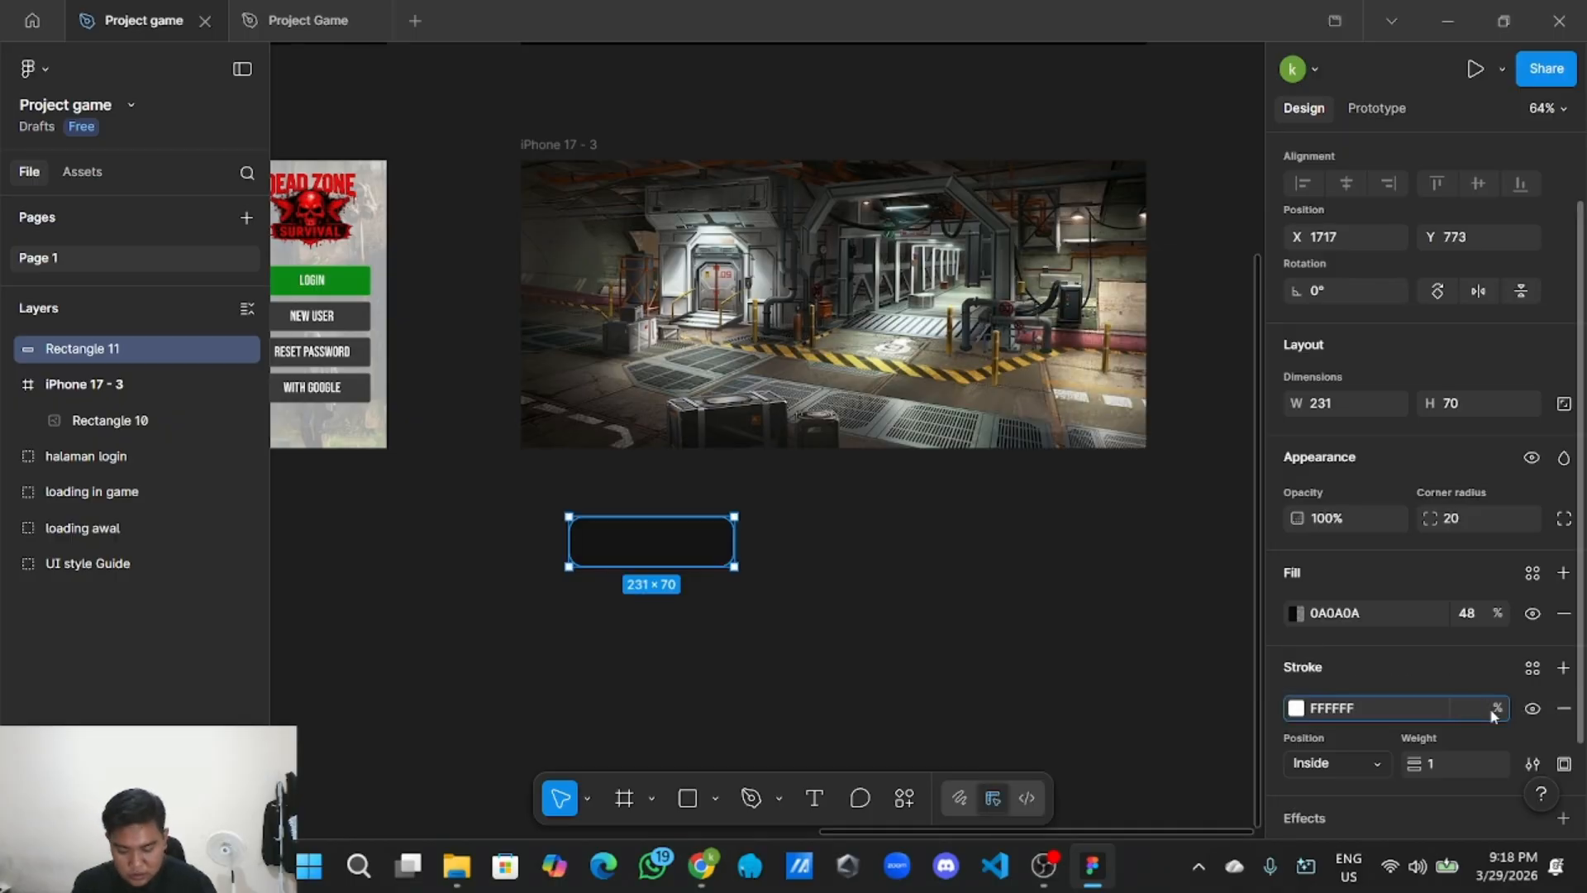
{"action": "left_click", "coordinate": [1043, 691]}
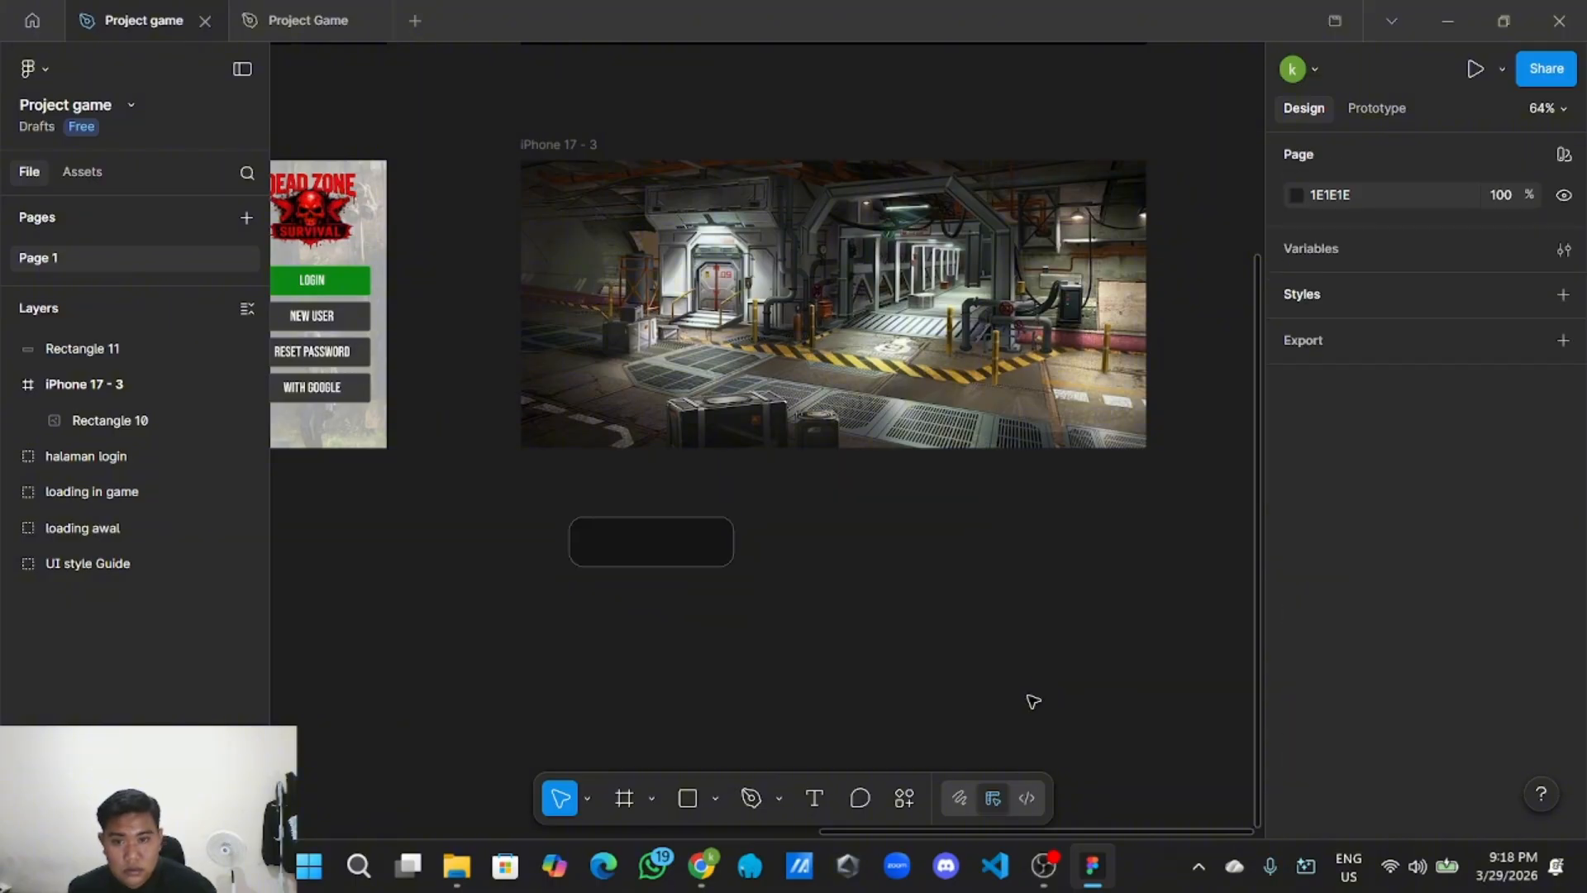
{"action": "left_click", "coordinate": [712, 558]}
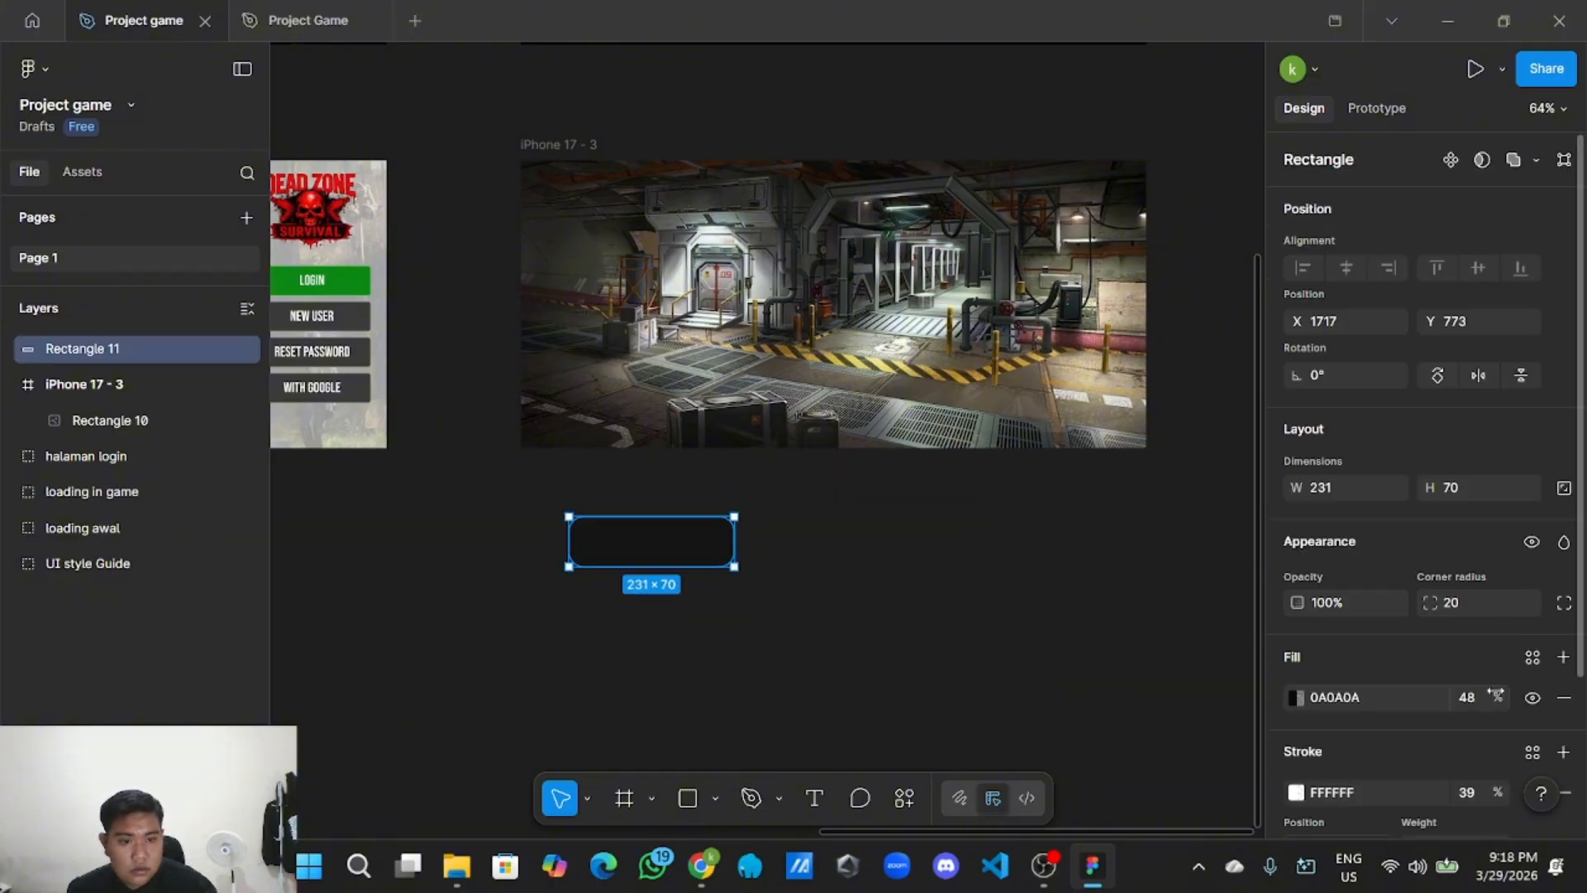
Raise Rectangle 11's fill to 52%, move it to the iPhone 17 - 3 frame's top-left, and resize it to 181×60.
{"action": "left_click_drag", "start_coordinate": [1503, 699], "coordinate": [1503, 699]}
{"action": "left_click", "coordinate": [971, 651]}
{"action": "left_click_drag", "start_coordinate": [694, 561], "coordinate": [629, 176]}
{"action": "scroll", "coordinate": [616, 233], "scroll_direction": "up", "scroll_amount": 3}
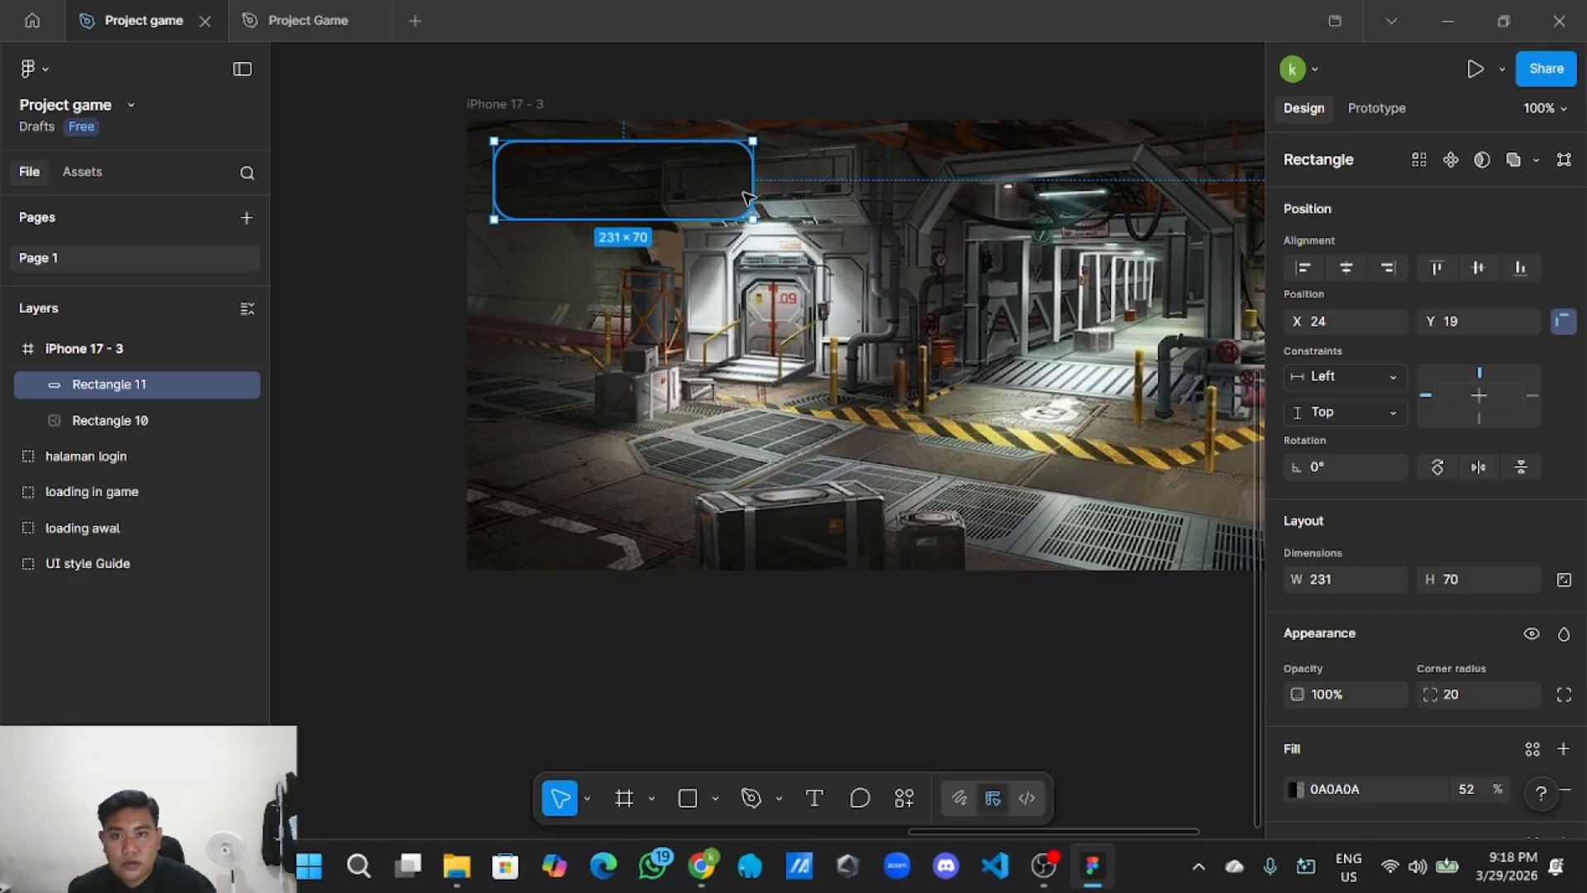
{"action": "left_click_drag", "start_coordinate": [743, 185], "coordinate": [618, 182]}
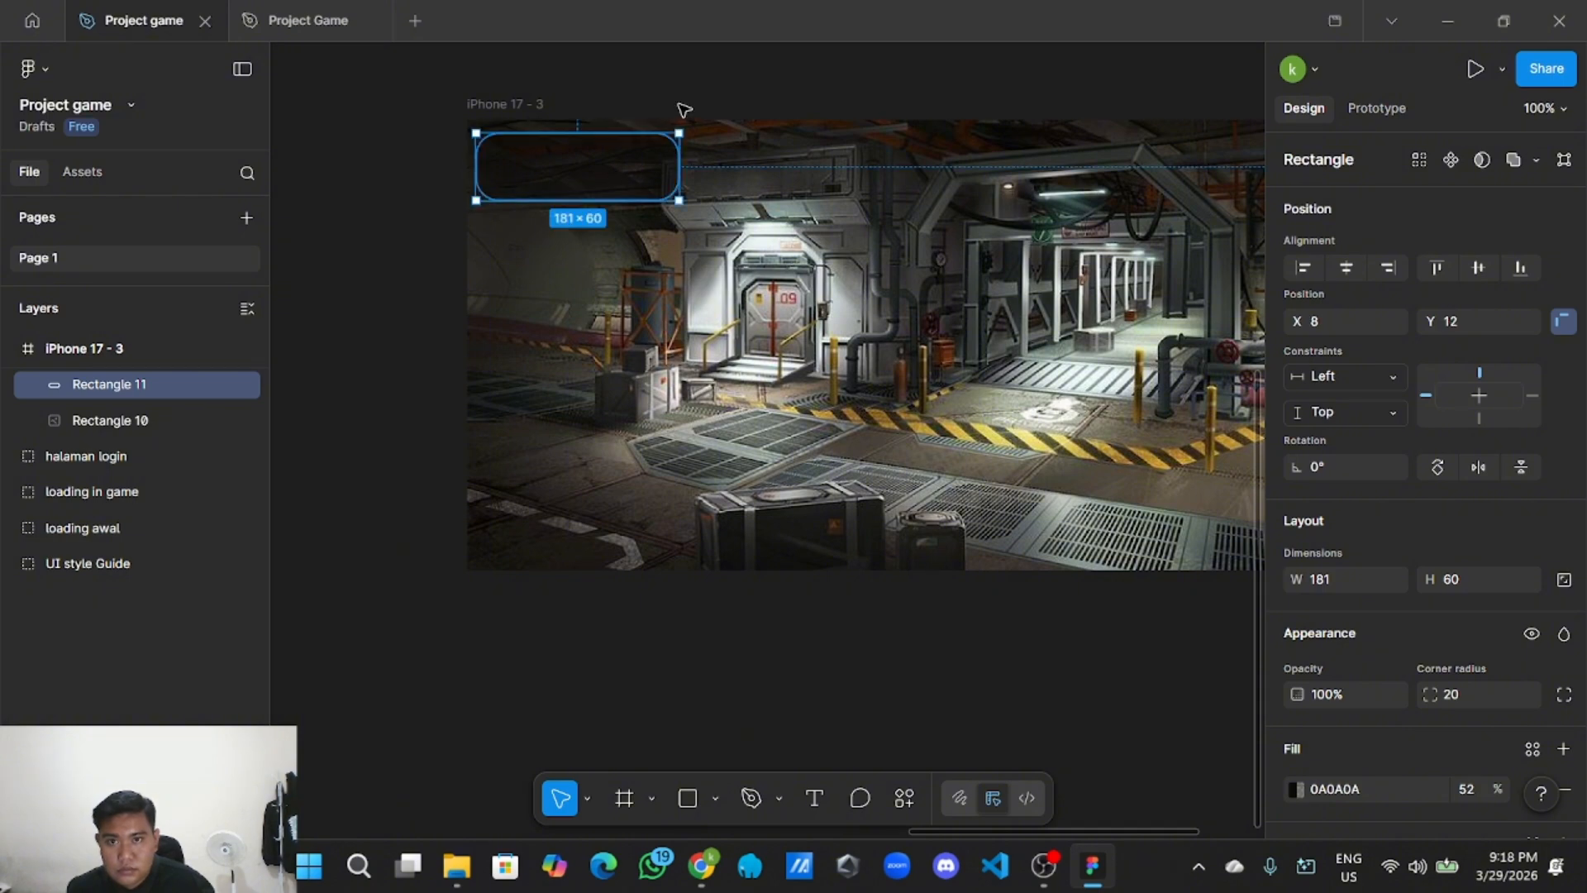
{"action": "left_click", "coordinate": [682, 108]}
{"action": "scroll", "coordinate": [609, 698], "scroll_direction": "down", "scroll_amount": 2}
{"action": "scroll", "coordinate": [662, 674], "scroll_direction": "down", "scroll_amount": 2}
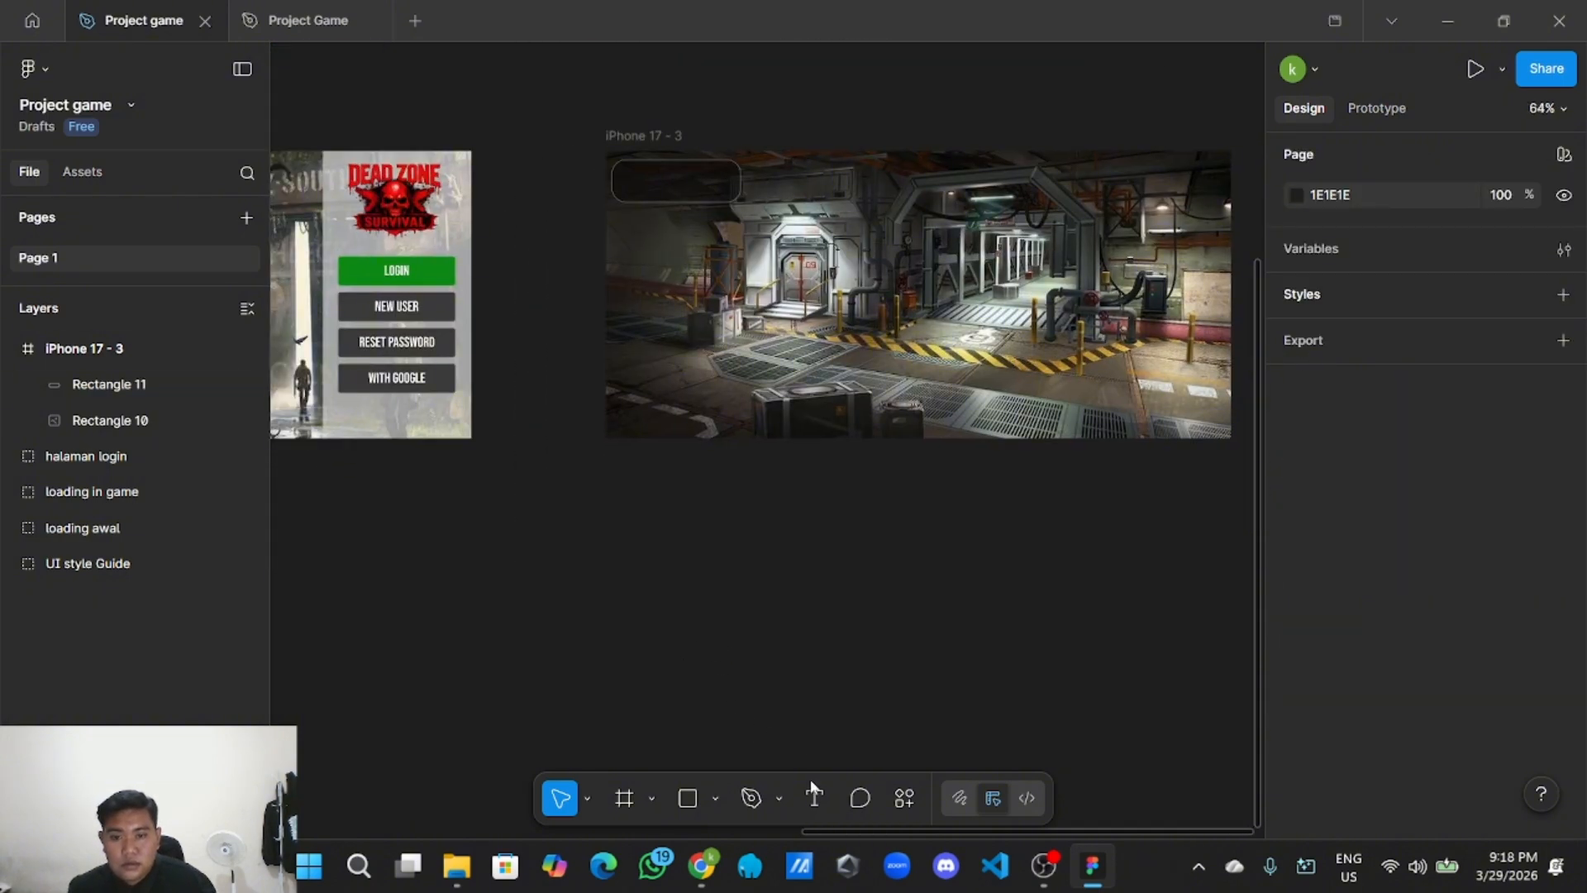
Add a text layer reading 'Phantom' on the canvas.
{"action": "left_click", "coordinate": [814, 795]}
{"action": "left_click", "coordinate": [727, 649]}
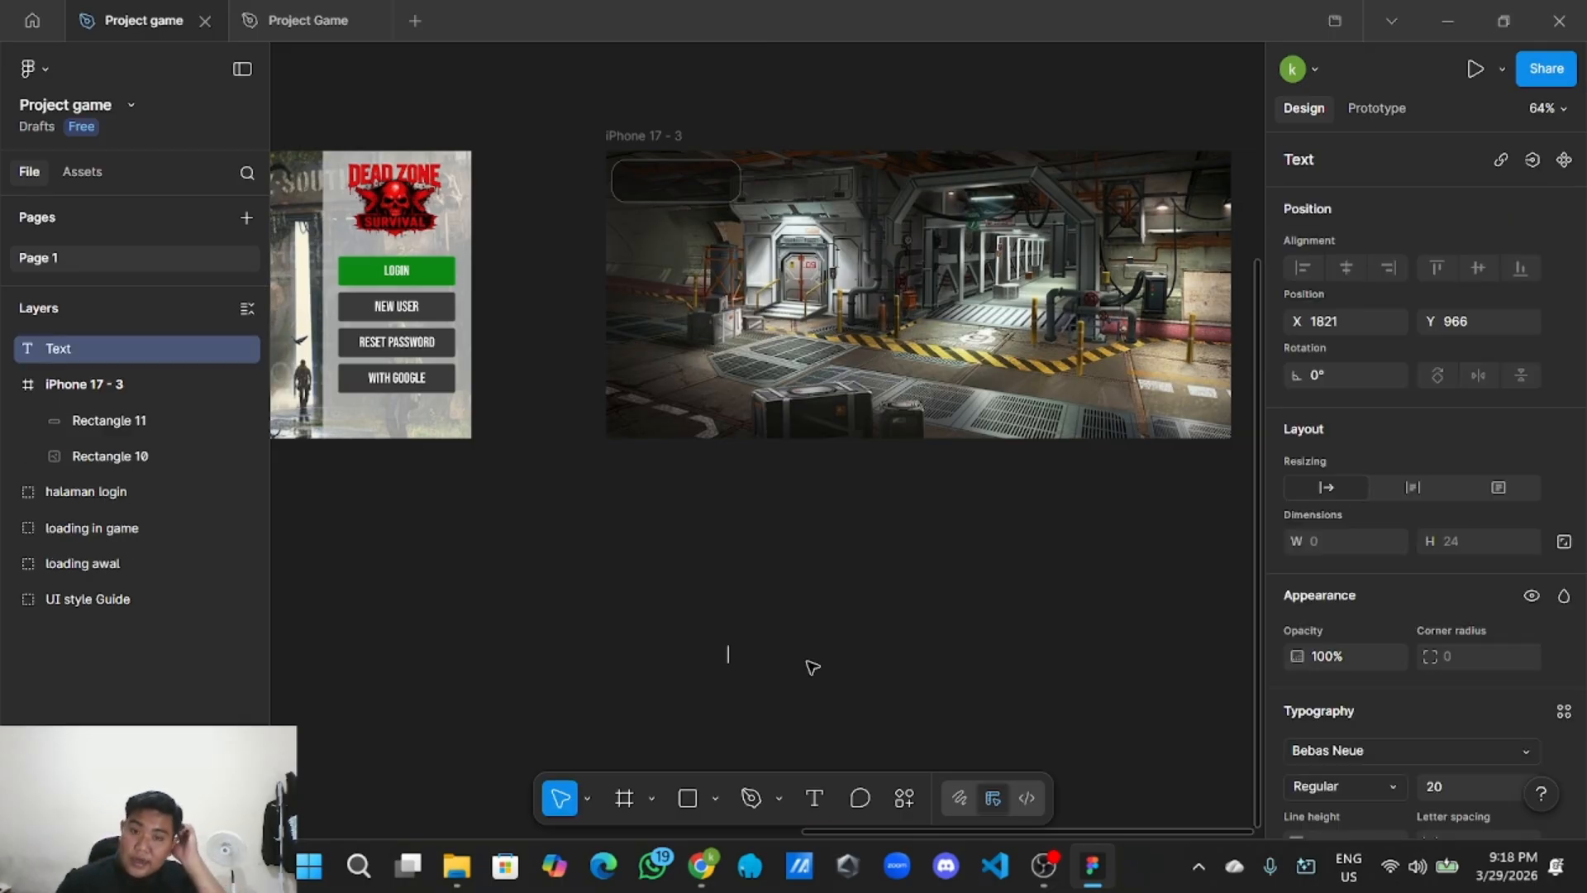
{"action": "type", "text": "Phantom"}
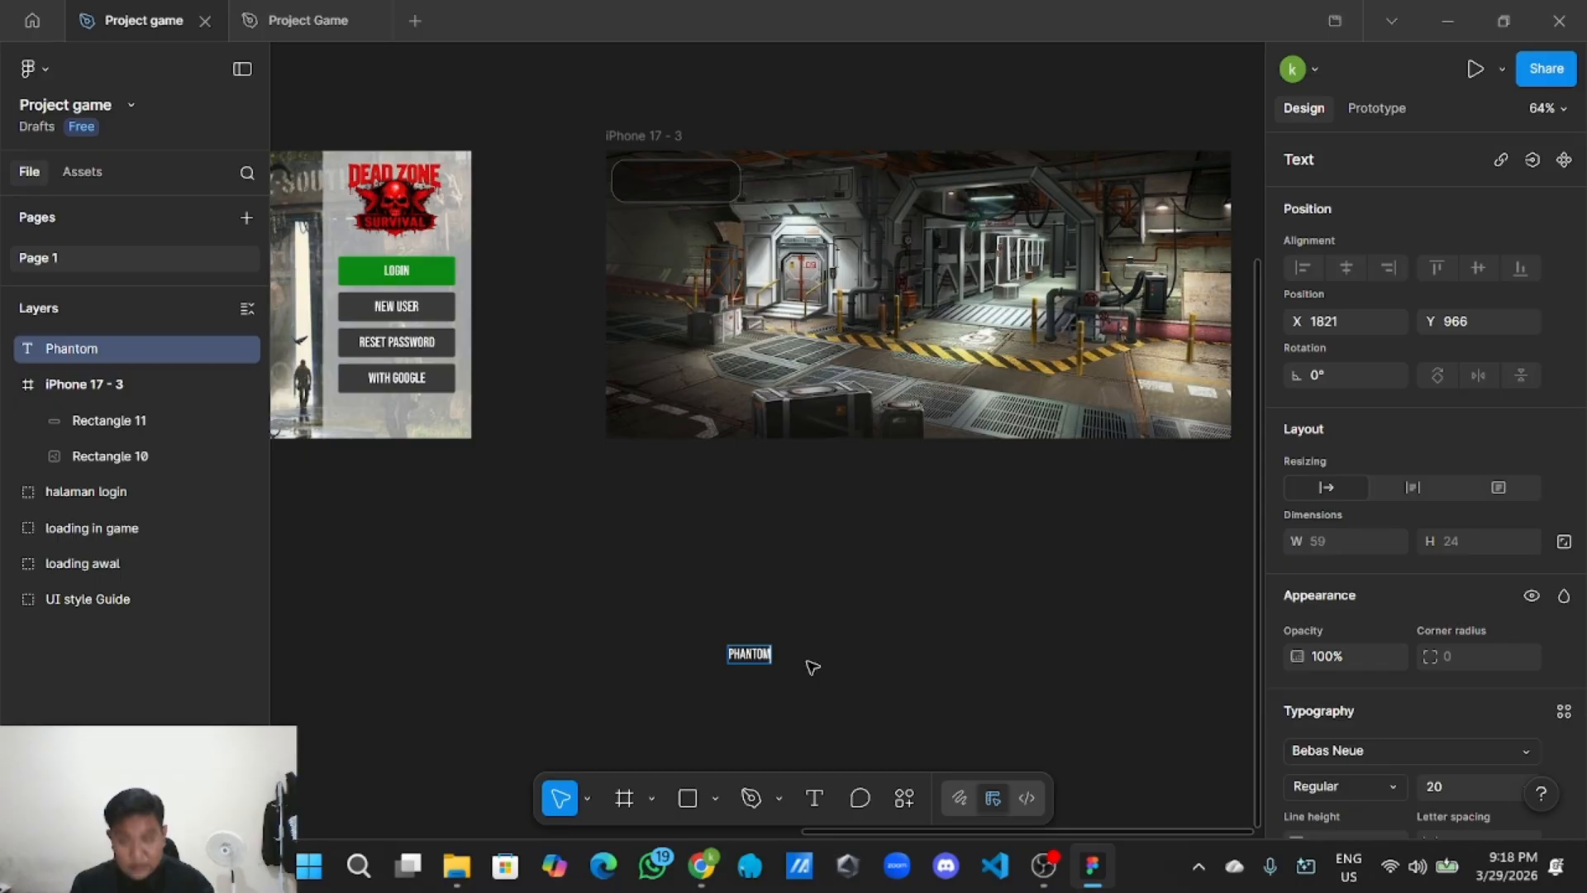
{"action": "scroll", "coordinate": [813, 666], "scroll_direction": "up", "scroll_amount": 3}
{"action": "scroll", "coordinate": [885, 659], "scroll_direction": "down", "scroll_amount": 3}
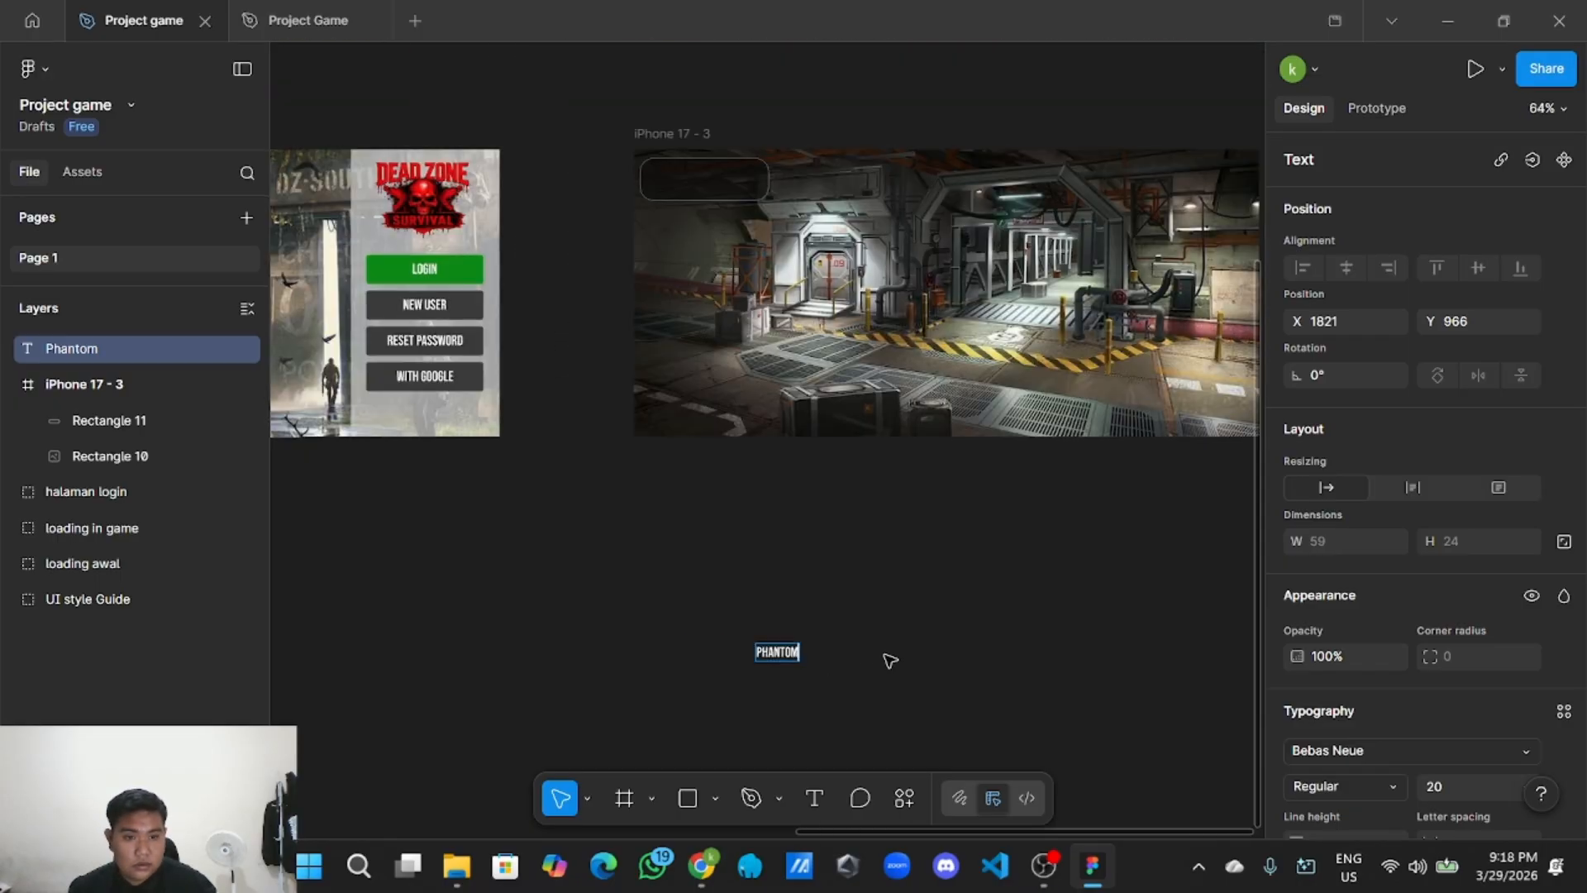
{"action": "scroll", "coordinate": [1405, 756], "scroll_direction": "down", "scroll_amount": 2}
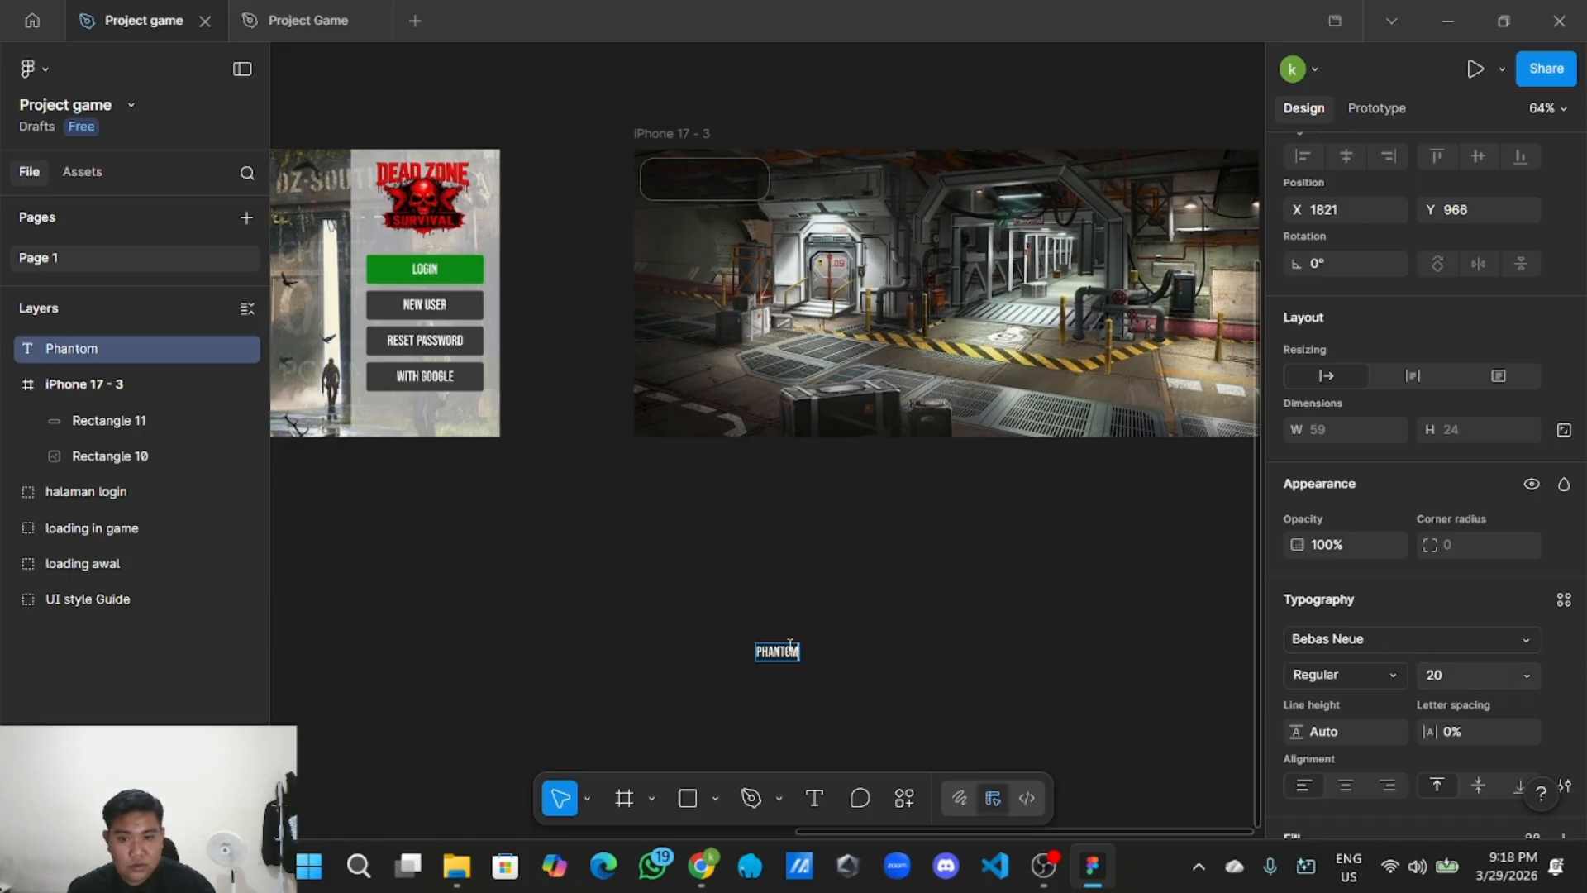
{"action": "key", "text": "Escape"}
Move the PHANTOM text into the phone frame and centre it at the top of the panel.
{"action": "left_click_drag", "start_coordinate": [791, 661], "coordinate": [692, 255]}
{"action": "scroll", "coordinate": [693, 254], "scroll_direction": "up", "scroll_amount": 3}
{"action": "key", "text": "Escape"}
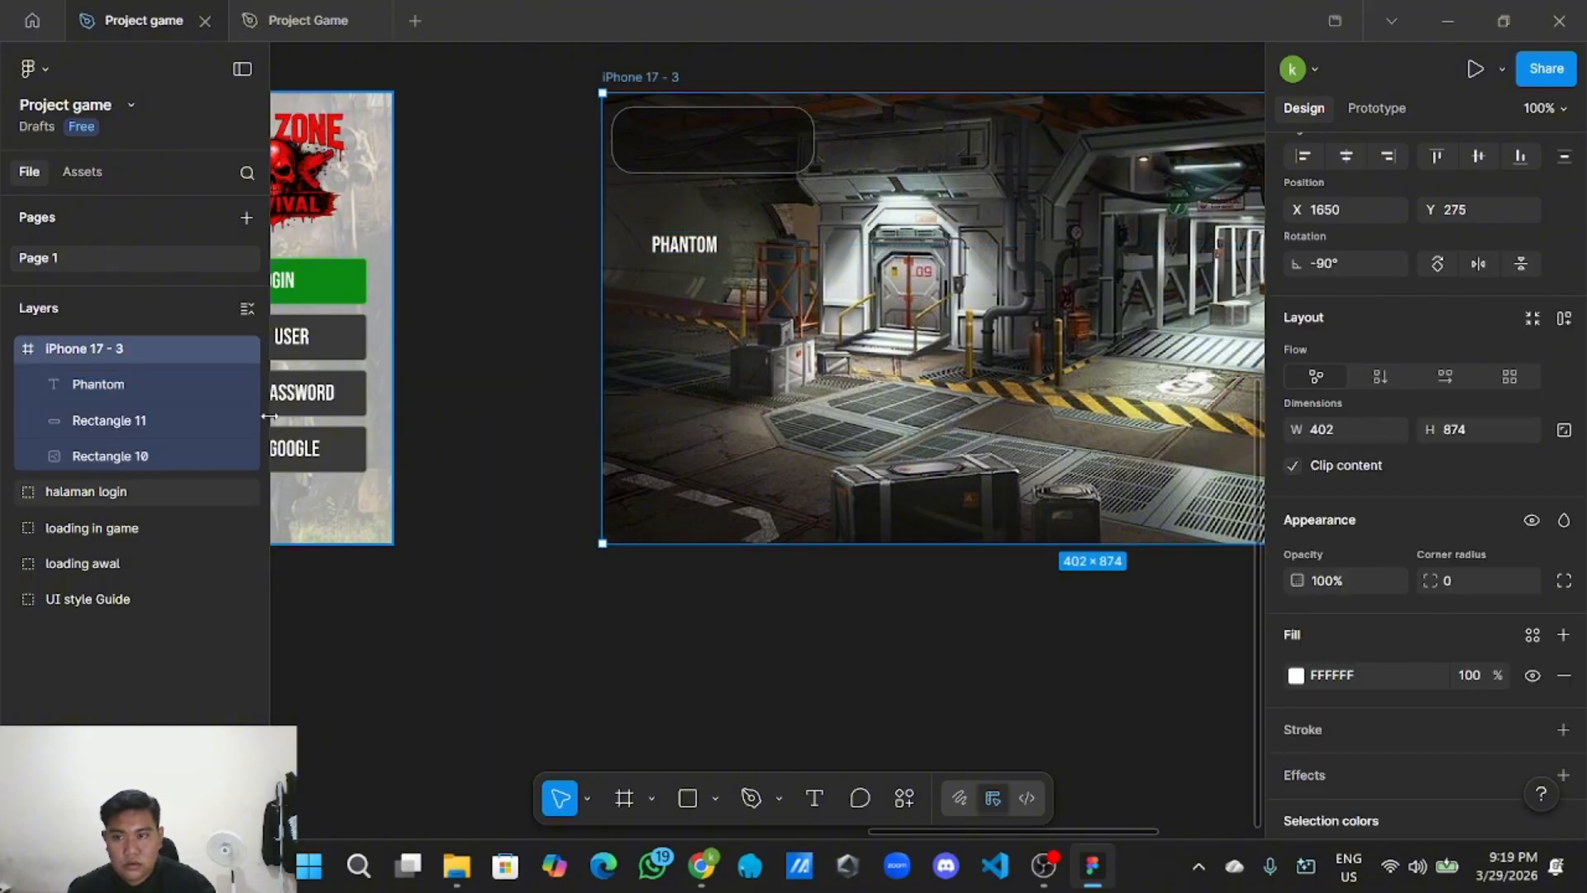
{"action": "left_click", "coordinate": [807, 524]}
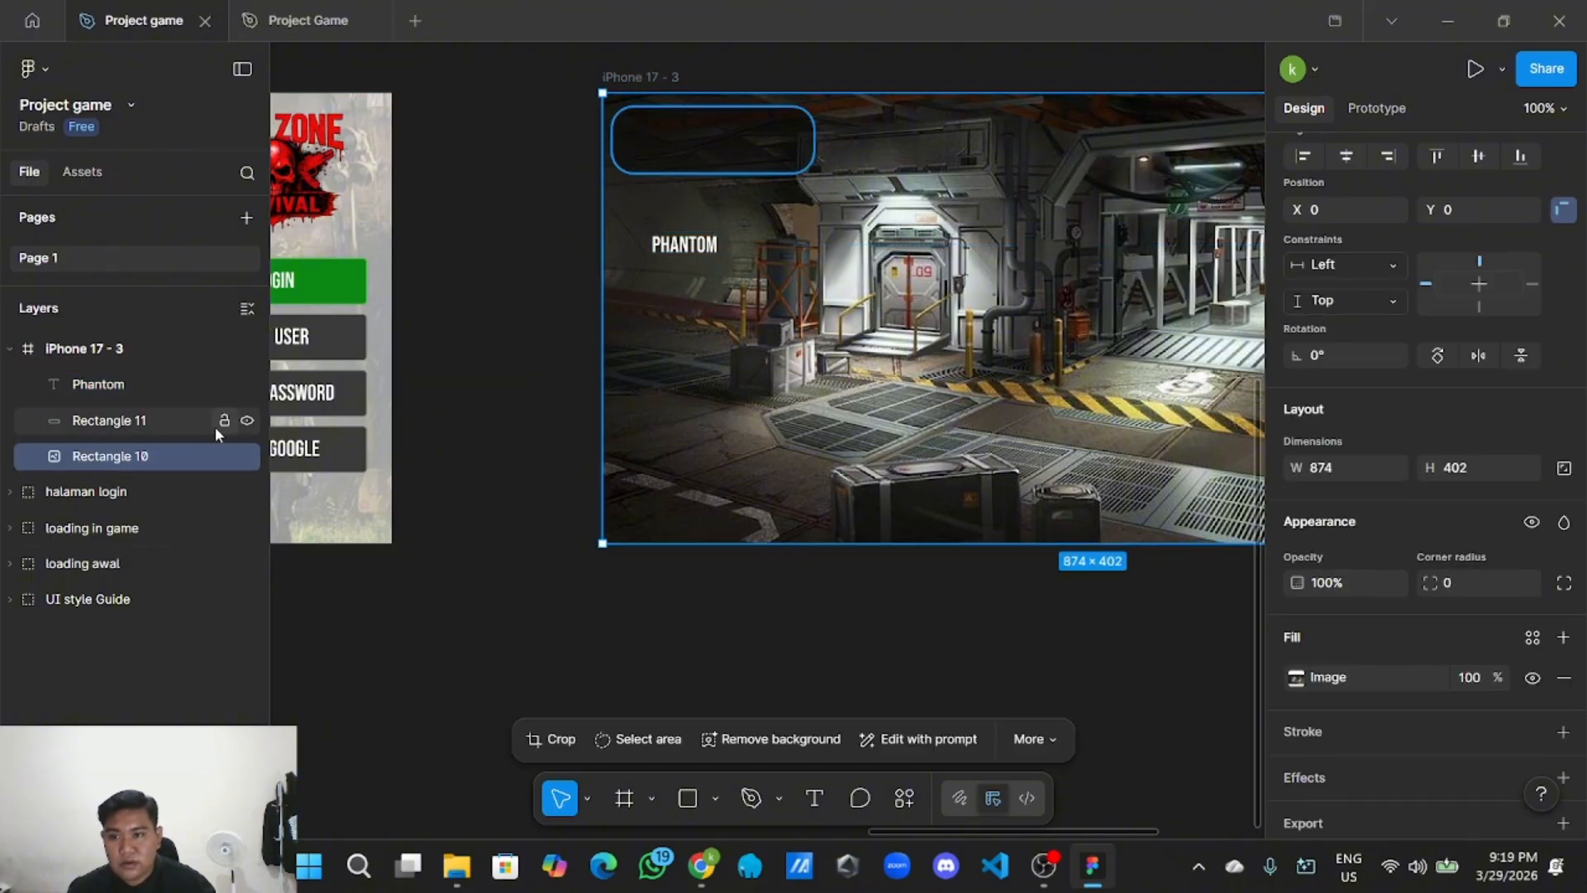
{"action": "left_click", "coordinate": [504, 396]}
{"action": "left_click_drag", "start_coordinate": [693, 249], "coordinate": [703, 139]}
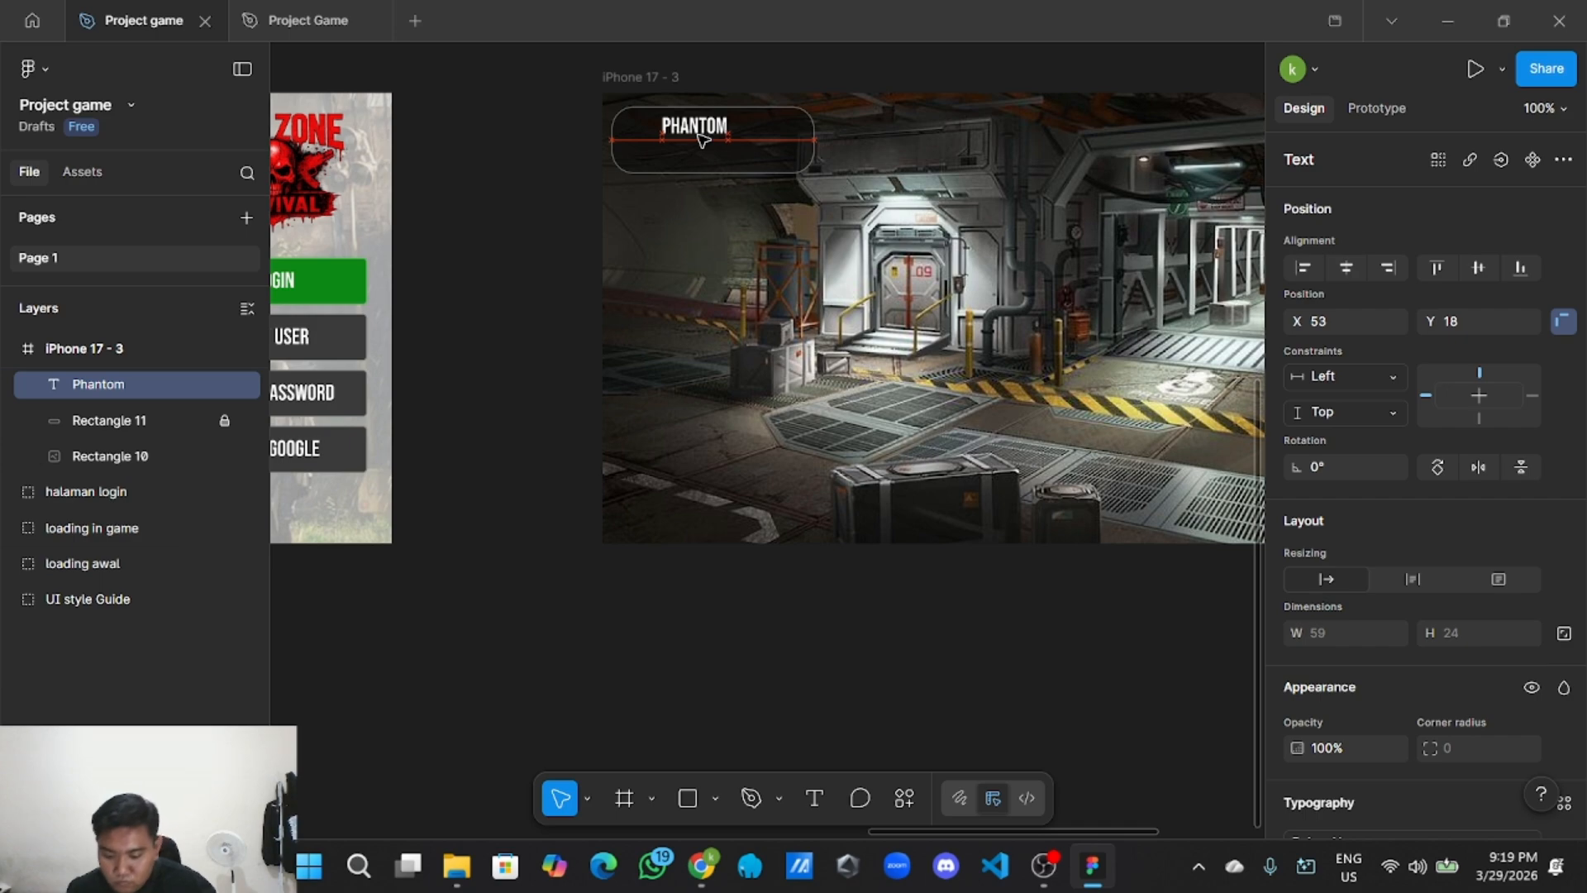
{"action": "left_click_drag", "start_coordinate": [701, 141], "coordinate": [716, 141]}
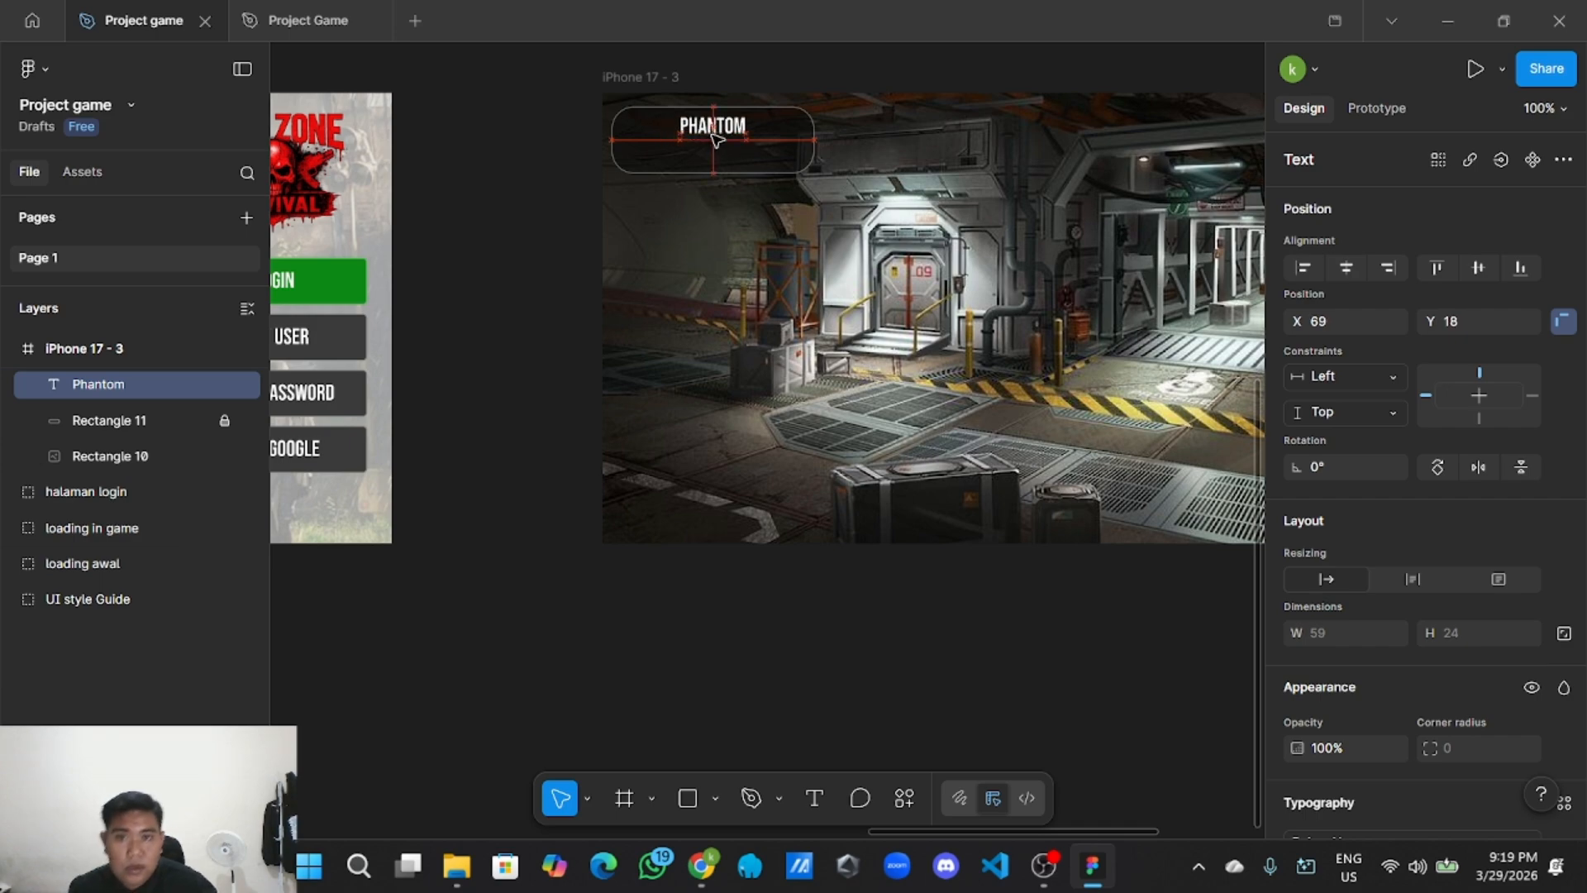
{"action": "left_click", "coordinate": [549, 209]}
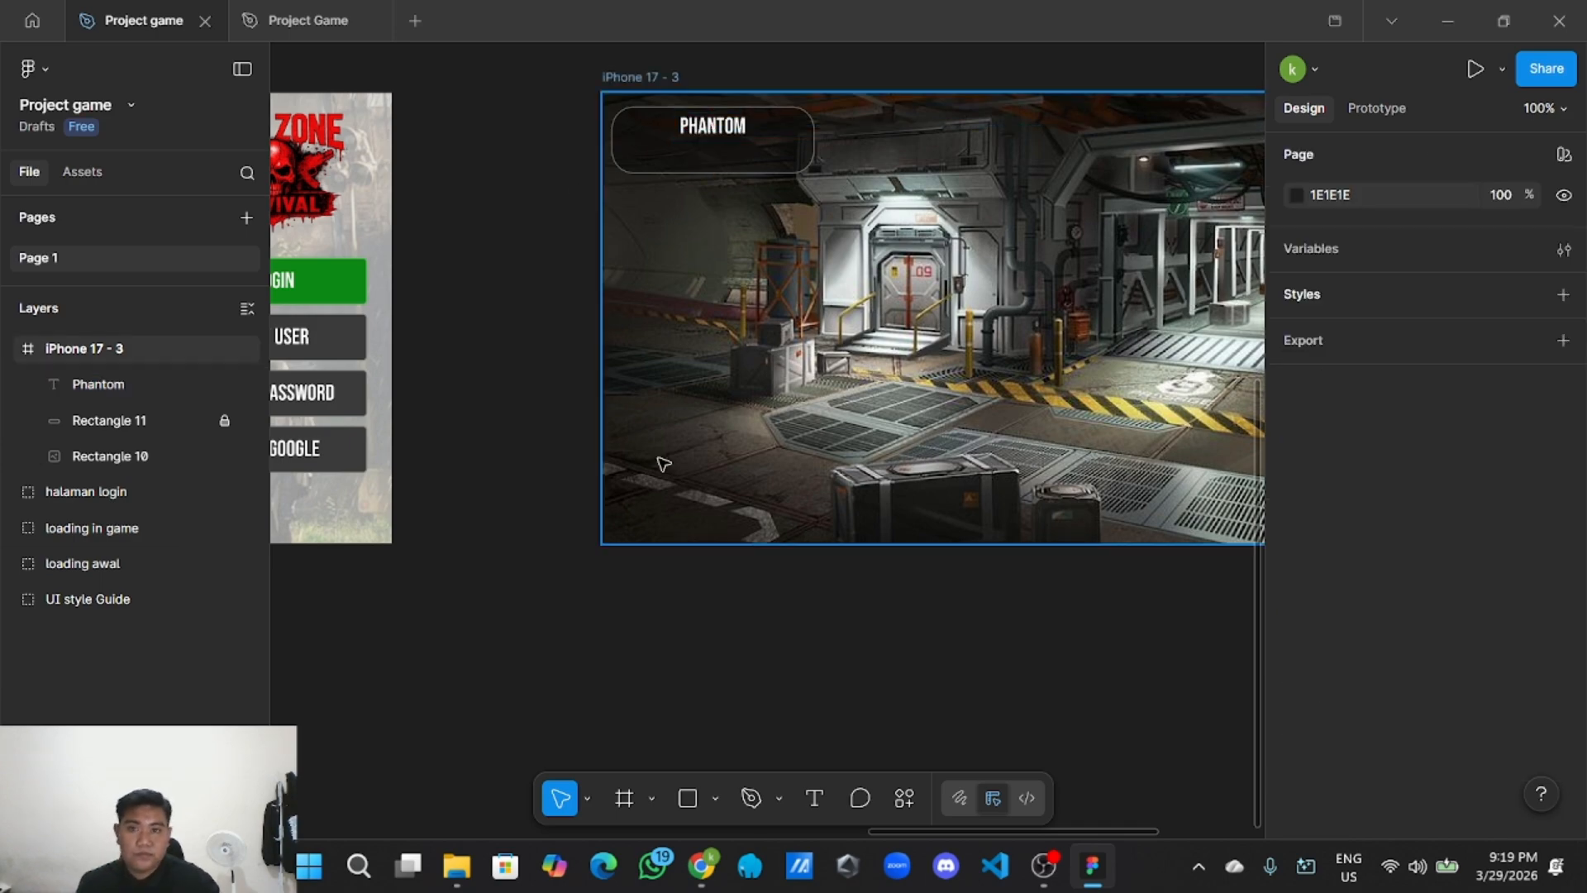
{"action": "left_click", "coordinate": [715, 798]}
Draw Rectangle 12, a thin 114×5 light-grey bar, just under PHANTOM.
{"action": "left_click", "coordinate": [744, 588]}
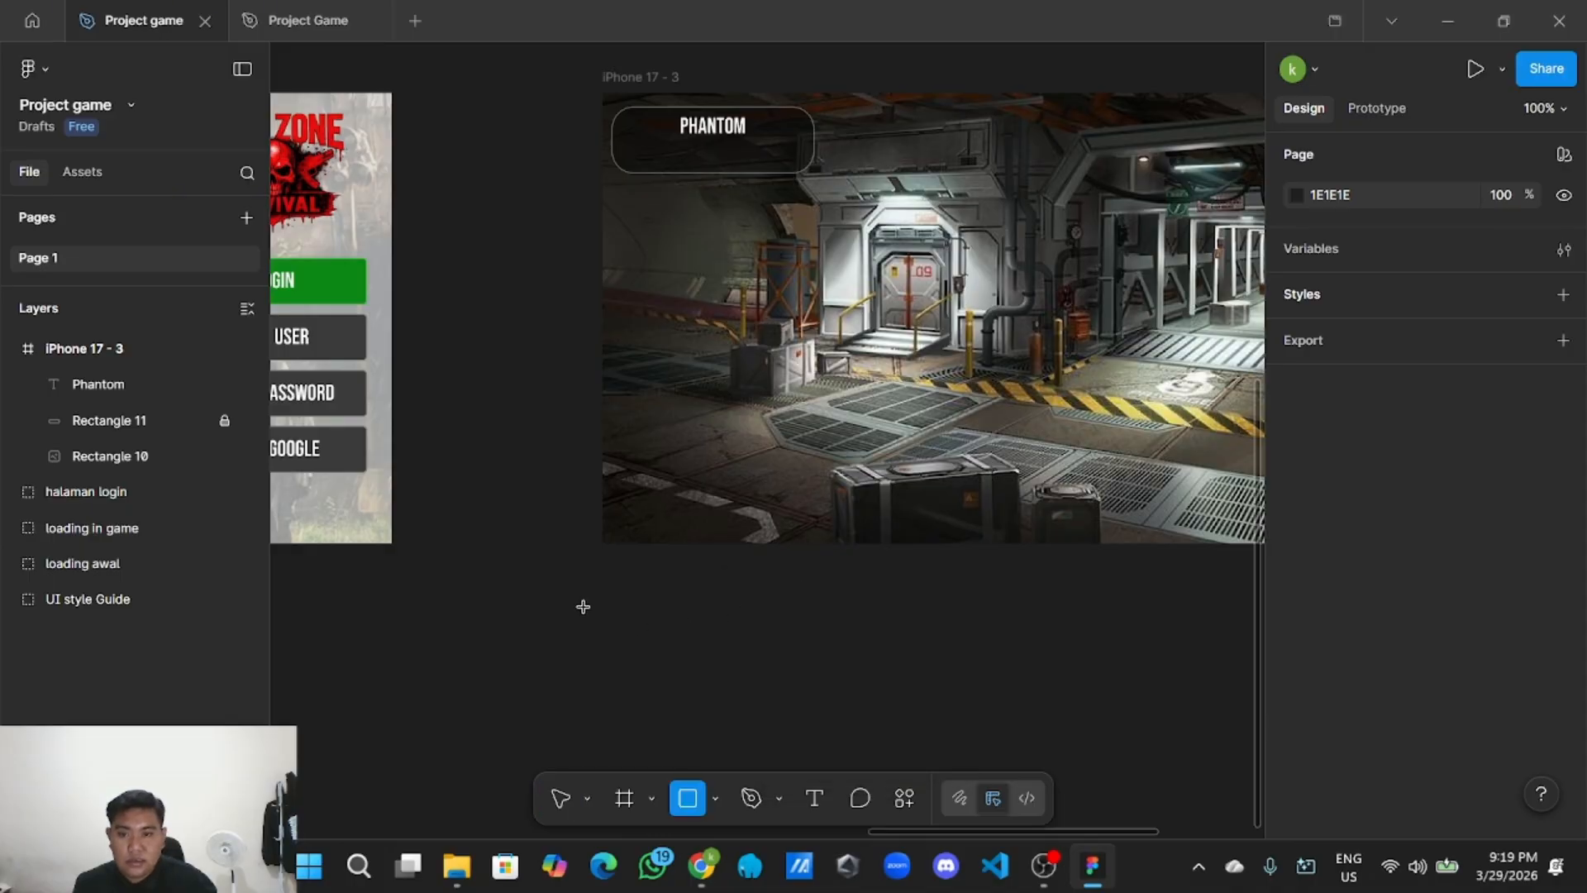
{"action": "mouse_move", "coordinate": [583, 607]}
{"action": "left_mouse_down"}
{"action": "mouse_move", "coordinate": [733, 610]}
{"action": "mouse_move", "coordinate": [717, 606]}
{"action": "mouse_move", "coordinate": [753, 157]}
{"action": "mouse_move", "coordinate": [797, 649]}
{"action": "mouse_move", "coordinate": [822, 643]}
{"action": "mouse_move", "coordinate": [776, 654]}
{"action": "mouse_move", "coordinate": [746, 165]}
{"action": "left_mouse_up"}
{"action": "left_click", "coordinate": [751, 627]}
{"action": "left_click", "coordinate": [698, 611]}
{"action": "left_click", "coordinate": [795, 674]}
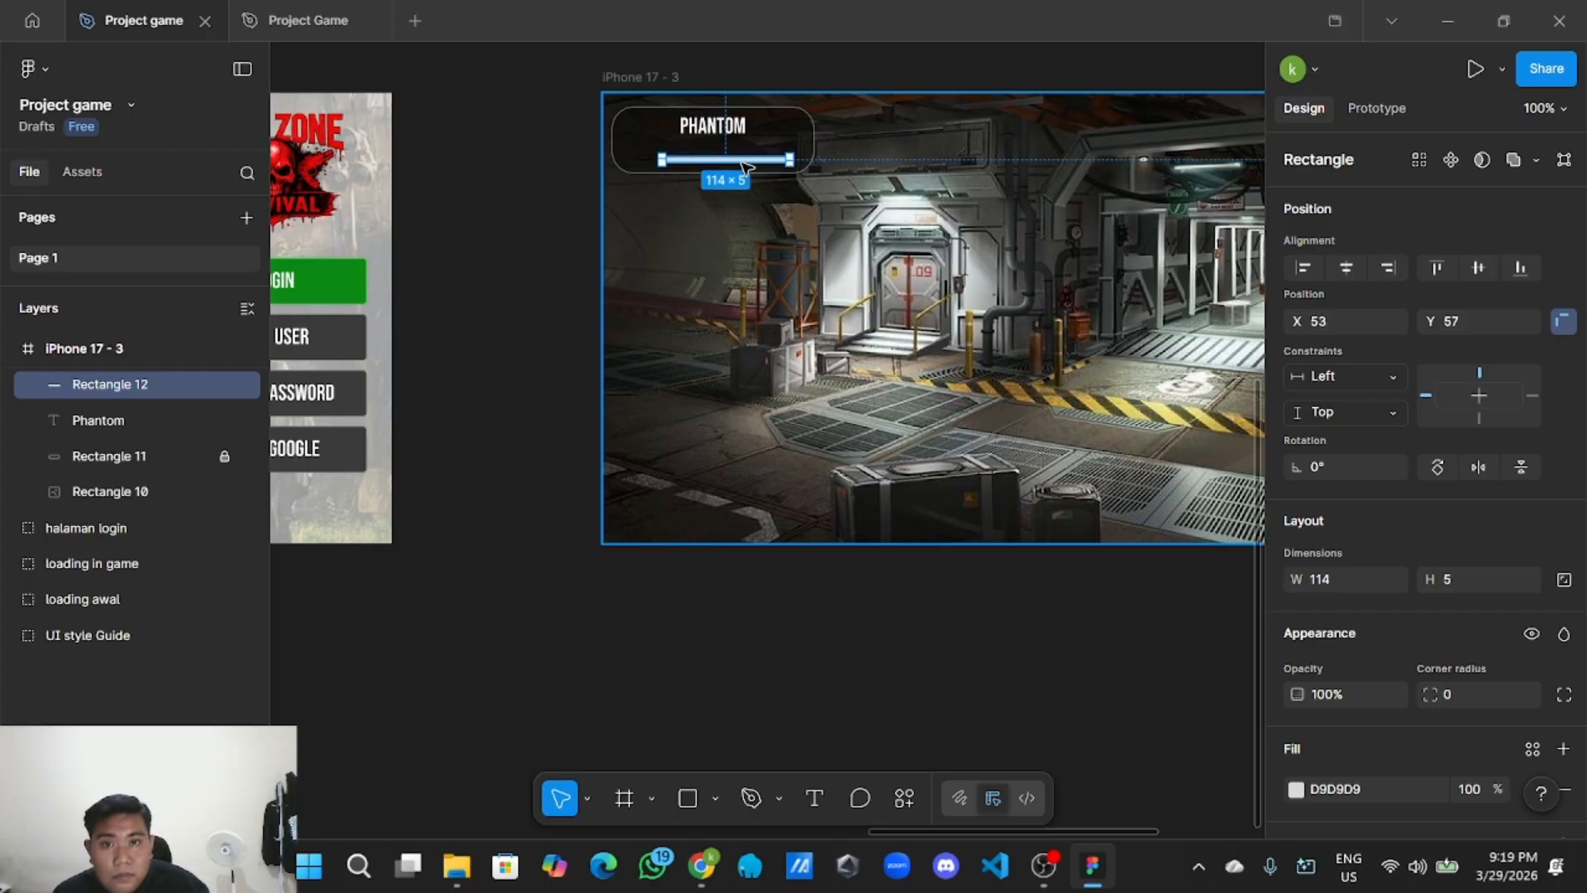
{"action": "left_click", "coordinate": [852, 647]}
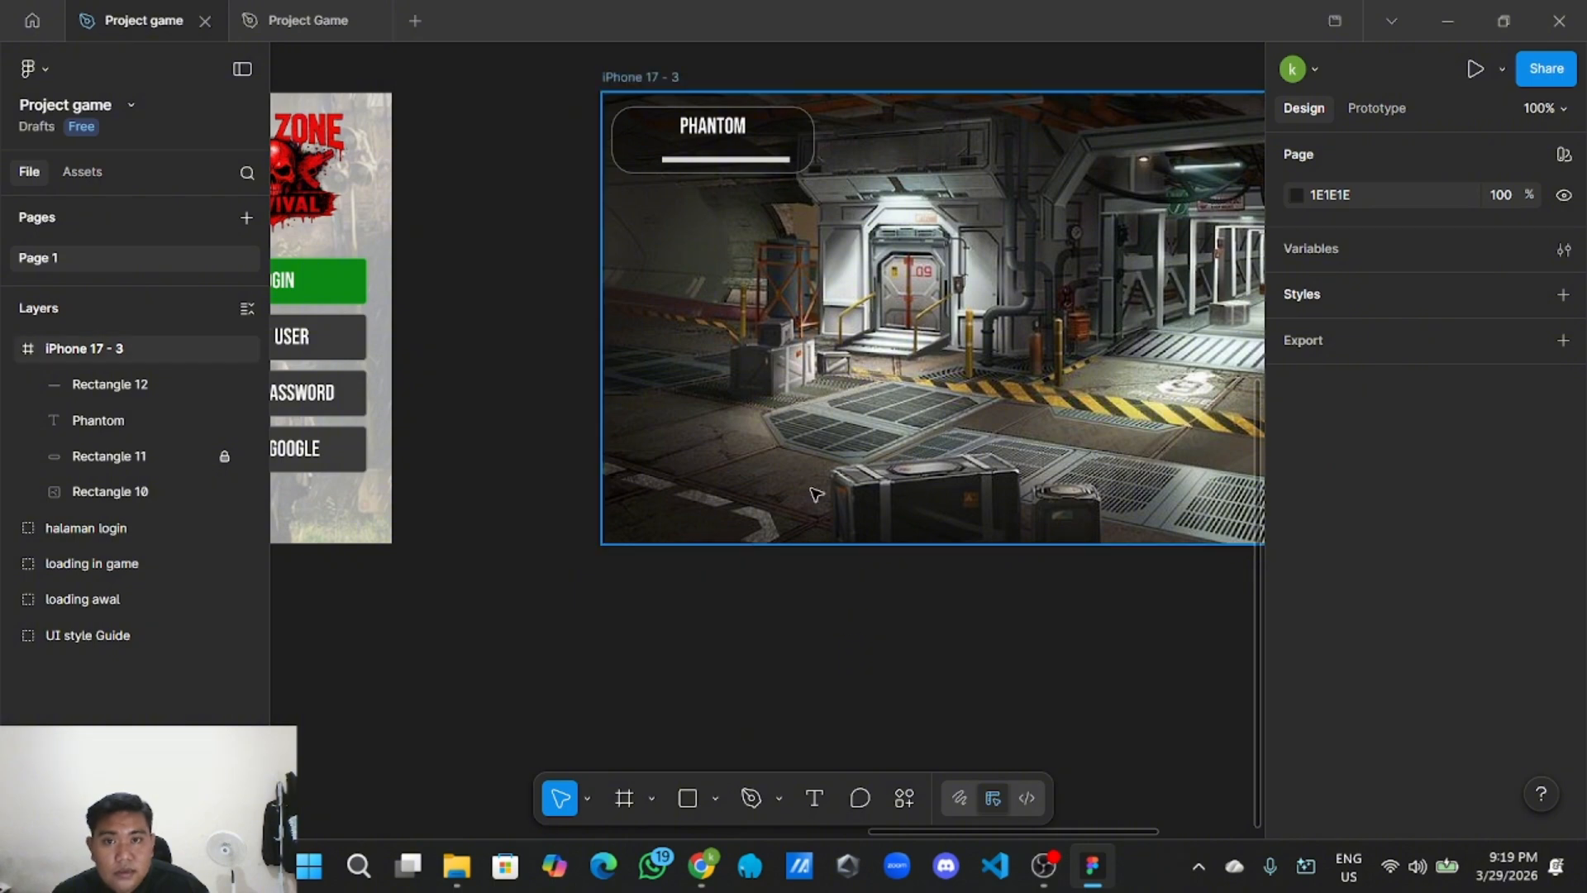
{"action": "left_click", "coordinate": [704, 120]}
Paste a copy of the PHANTOM text and change its content to 'lvl 2'.
{"action": "right_click", "coordinate": [710, 116]}
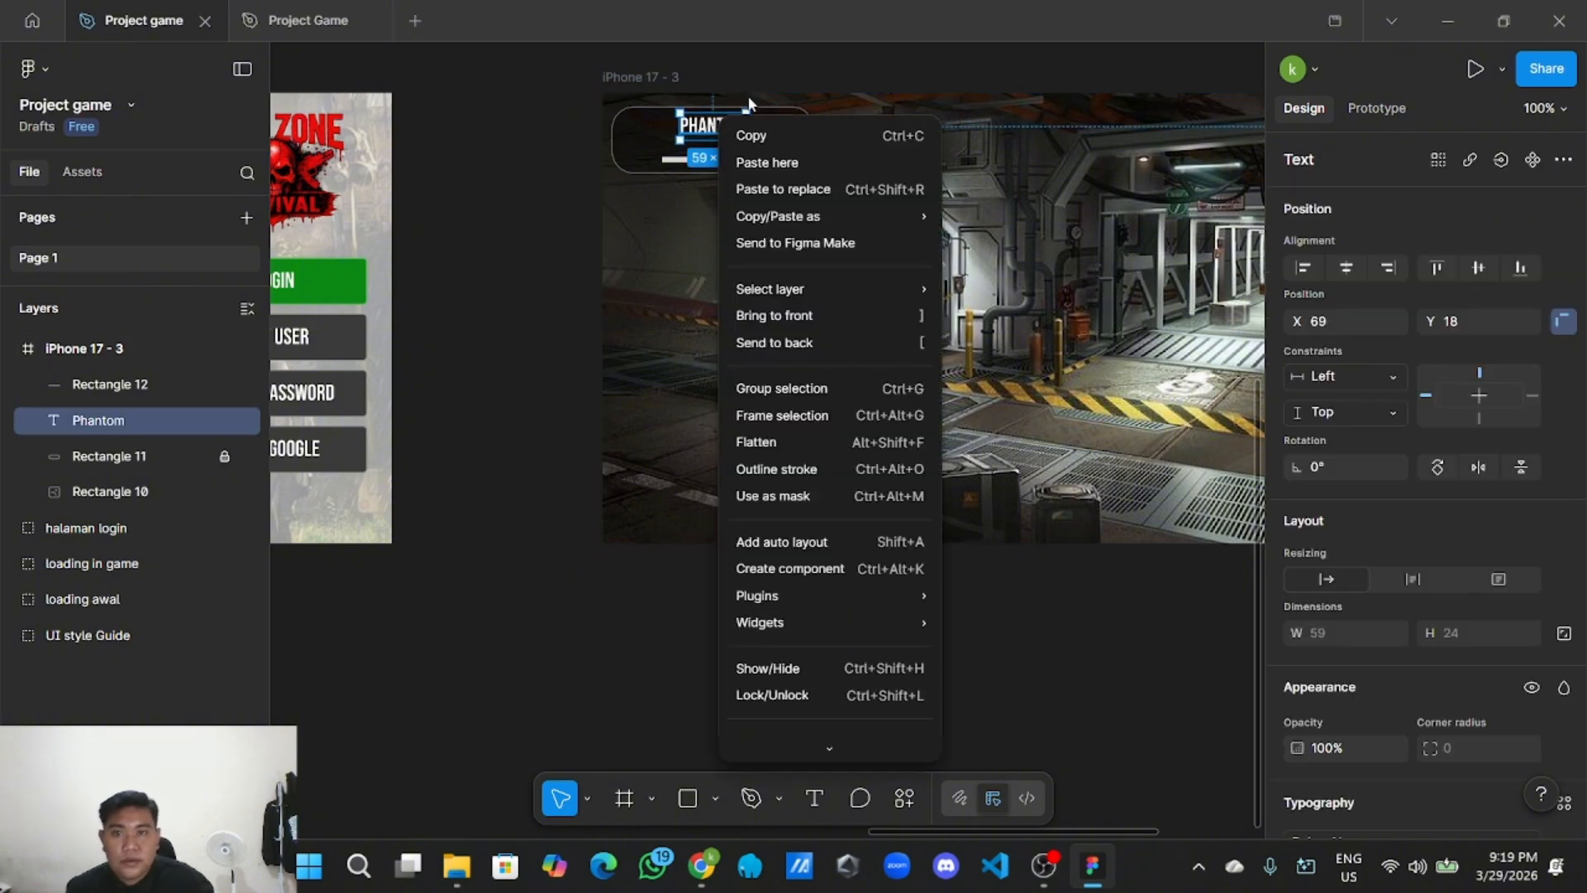
{"action": "key", "text": "Escape"}
{"action": "right_click", "coordinate": [518, 560]}
{"action": "left_click", "coordinate": [570, 539]}
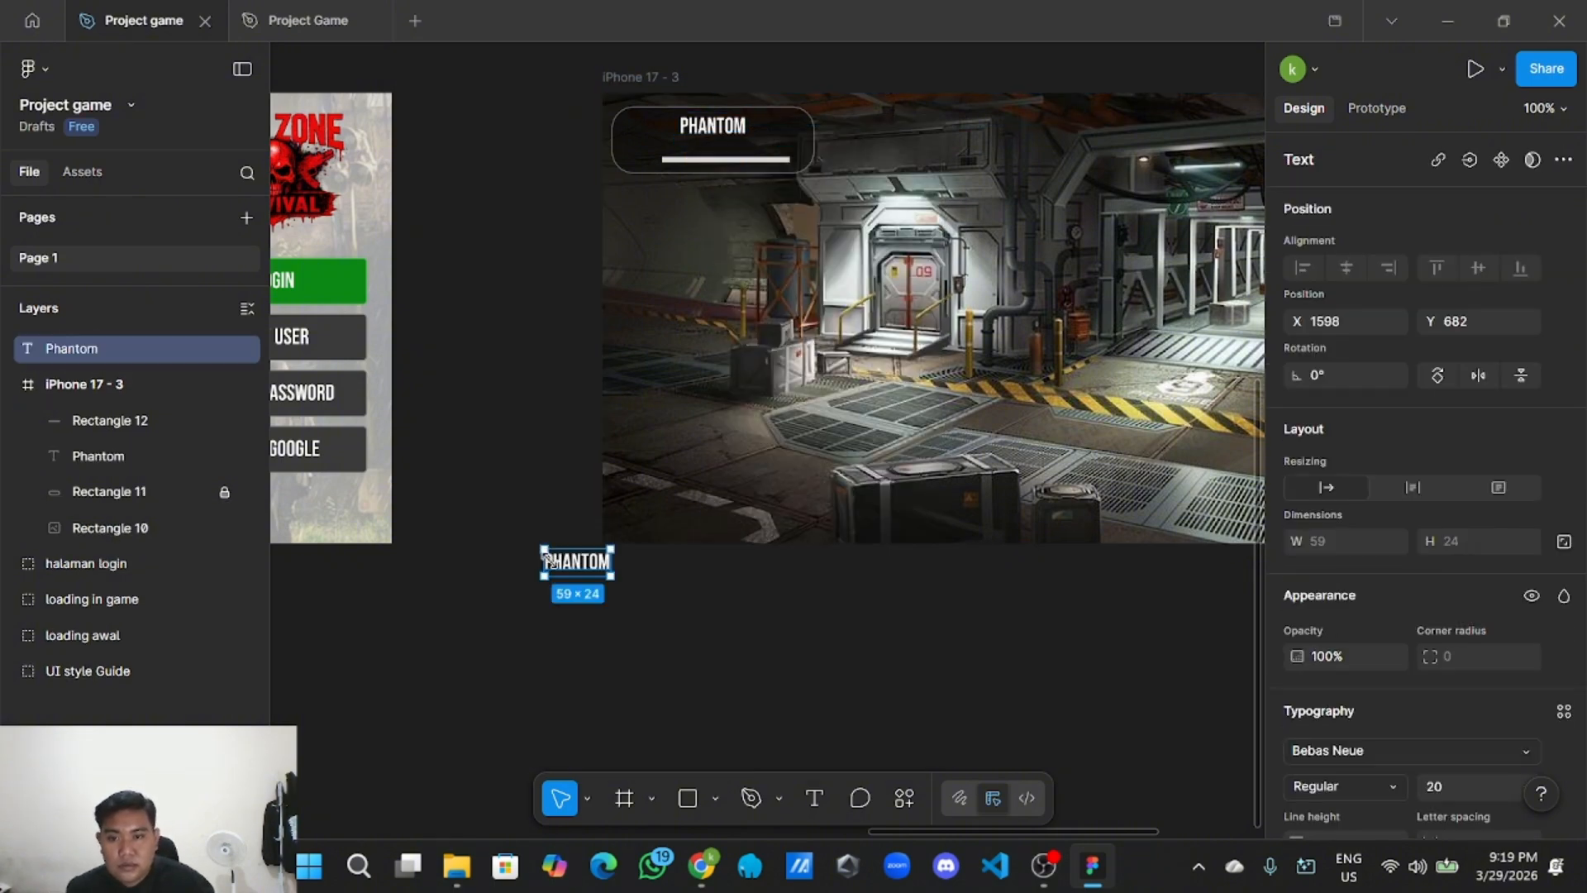
{"action": "double_click", "coordinate": [576, 562]}
{"action": "key", "text": "BackSpace"}
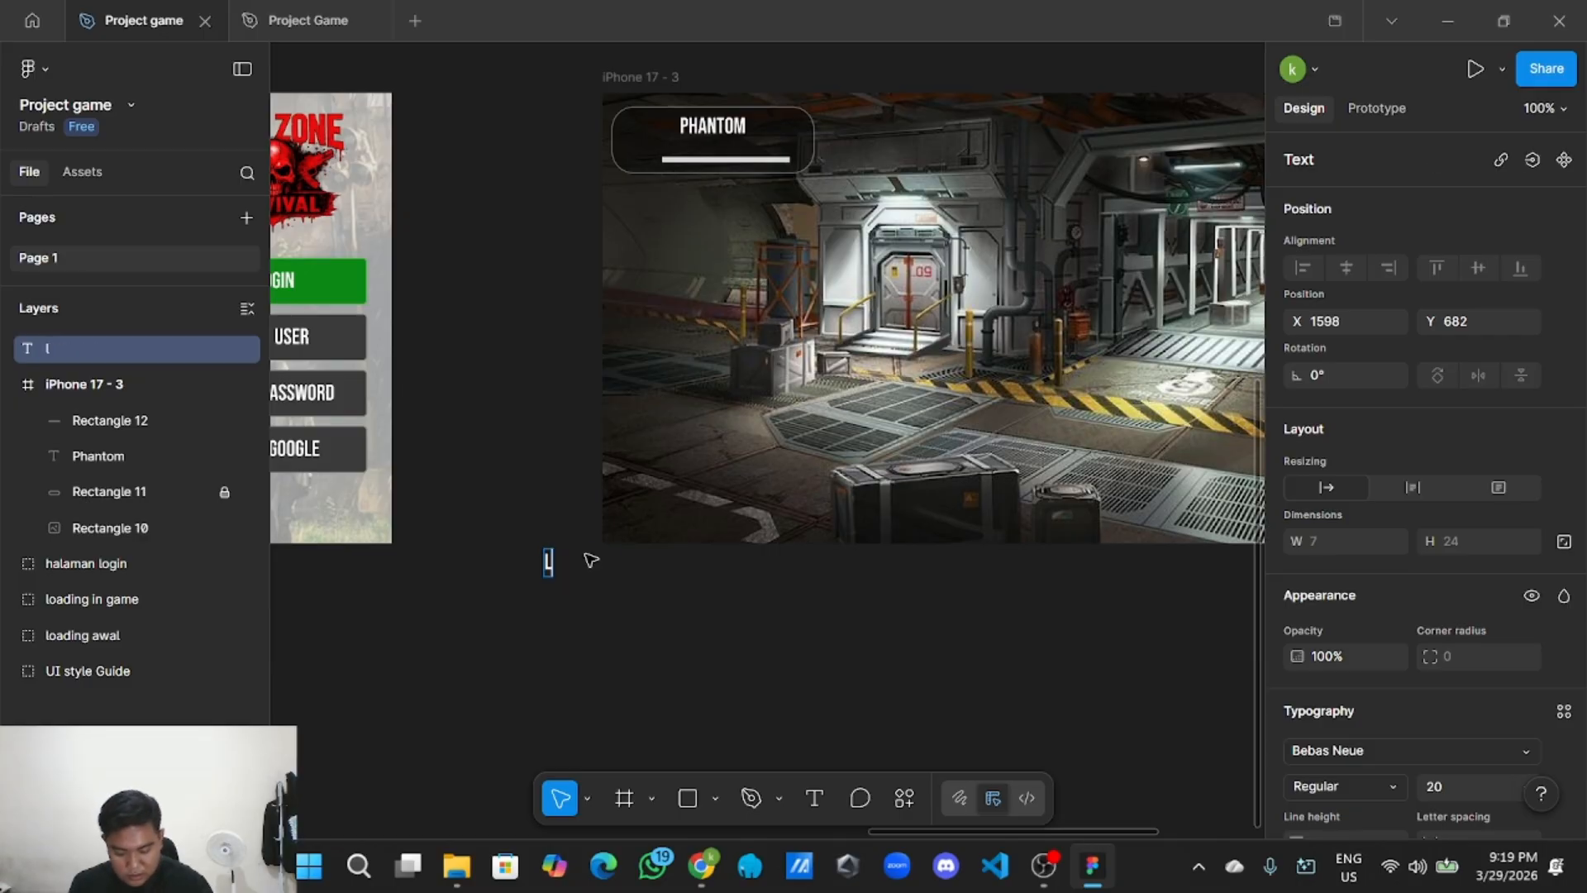
{"action": "type", "text": "lvl 2"}
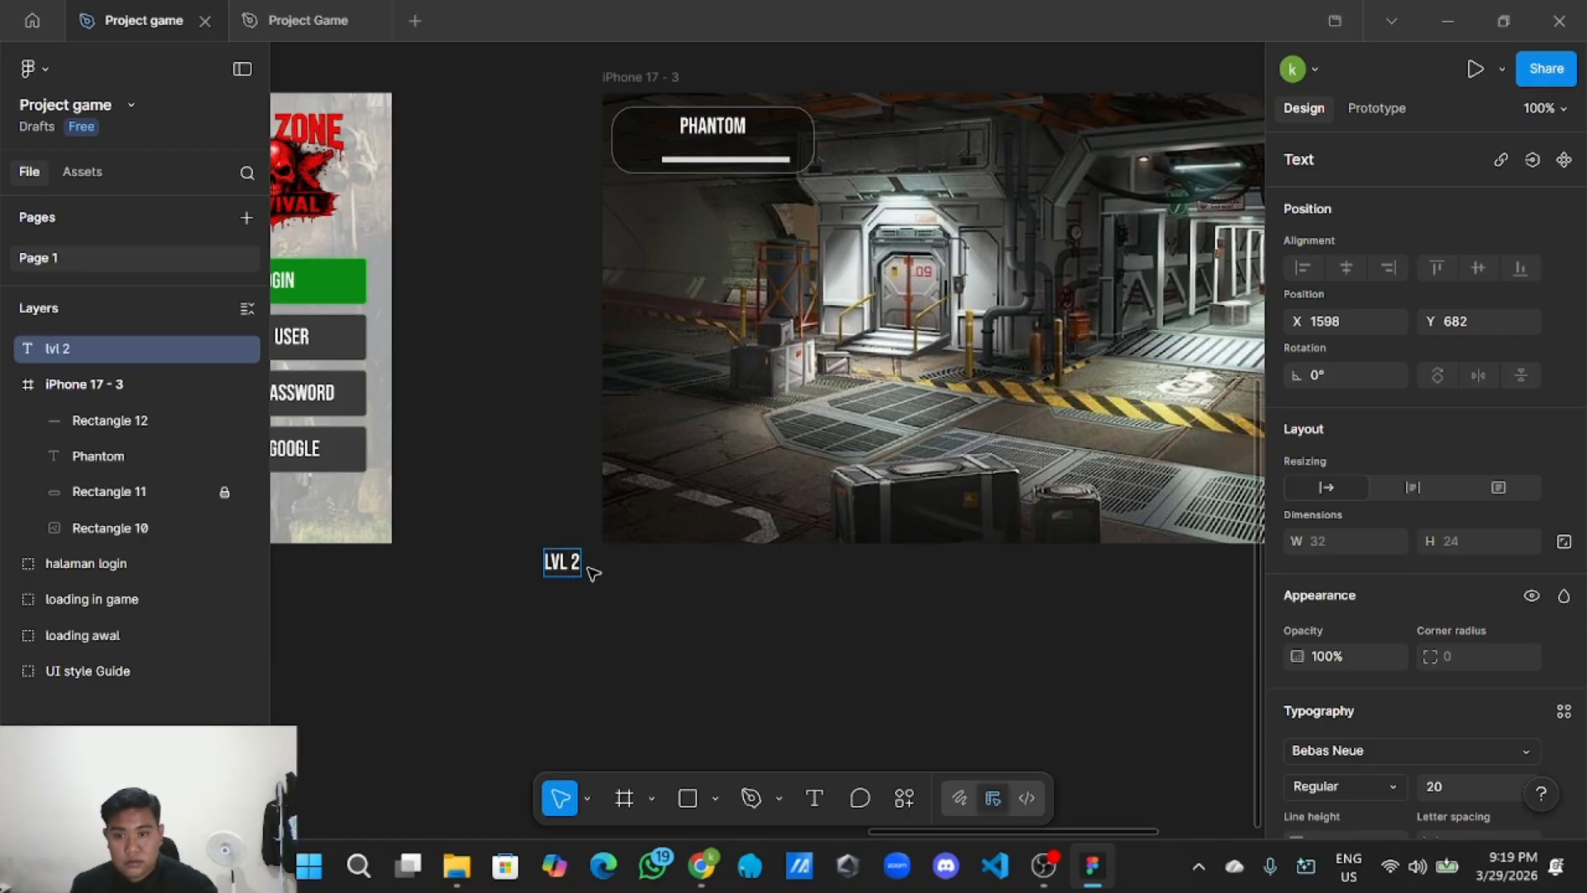
{"action": "key", "text": "Escape"}
{"action": "left_click", "coordinate": [602, 590]}
Move LVL 2 into the panel and shorten Rectangle 12 to 69×5 beside it.
{"action": "left_click_drag", "start_coordinate": [566, 566], "coordinate": [648, 148]}
{"action": "scroll", "coordinate": [642, 162], "scroll_direction": "up", "scroll_amount": 2}
{"action": "left_click", "coordinate": [762, 159]}
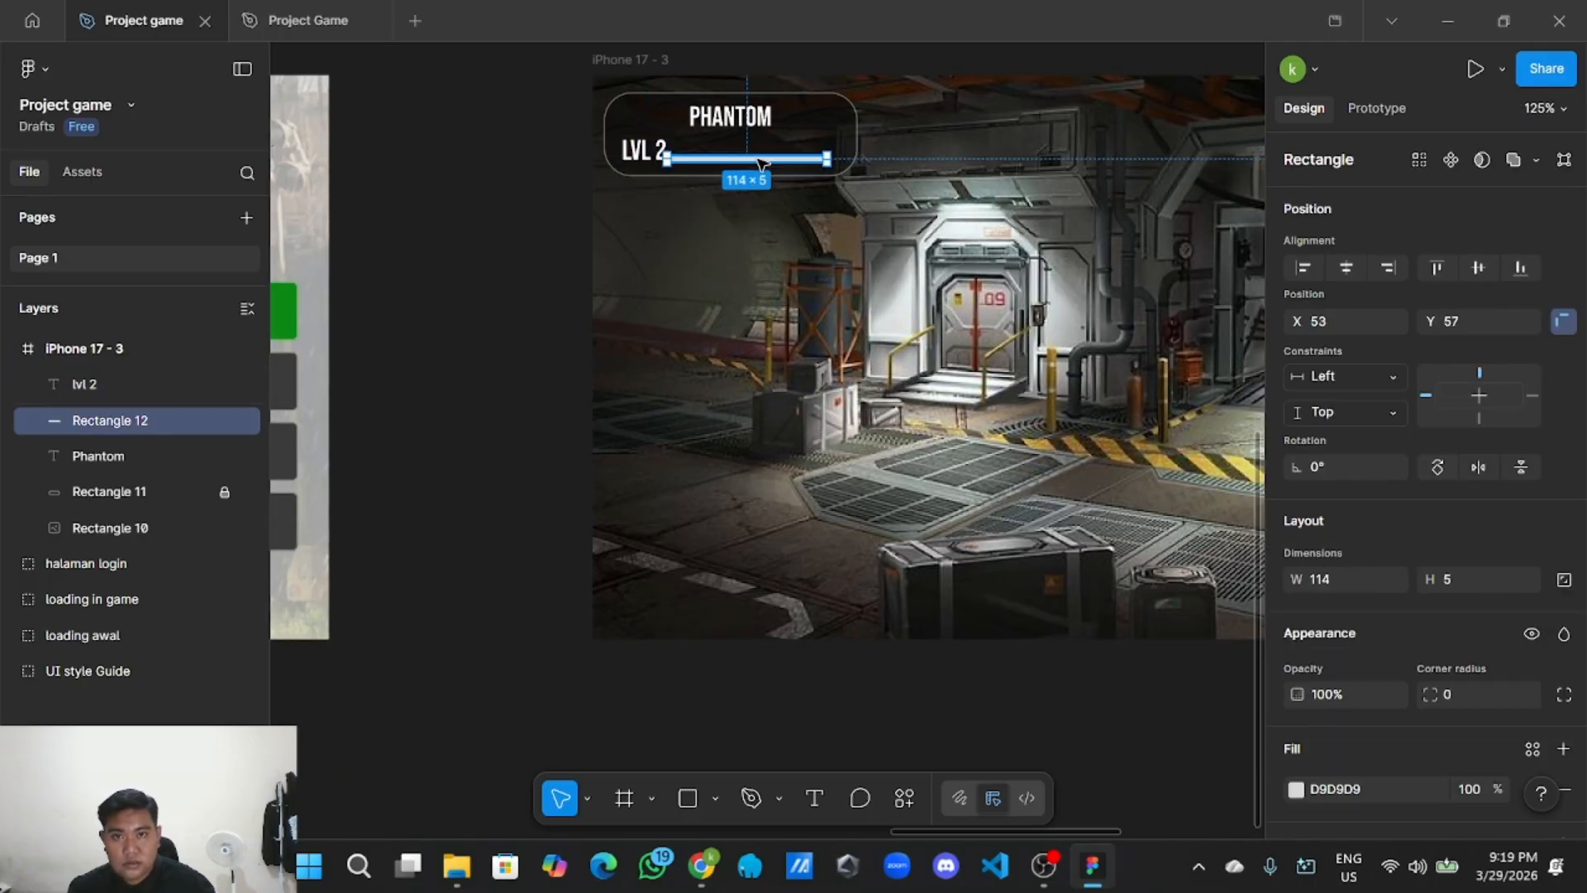
{"action": "left_click_drag", "start_coordinate": [745, 161], "coordinate": [754, 152]}
{"action": "scroll", "coordinate": [754, 152], "scroll_direction": "up", "scroll_amount": 3}
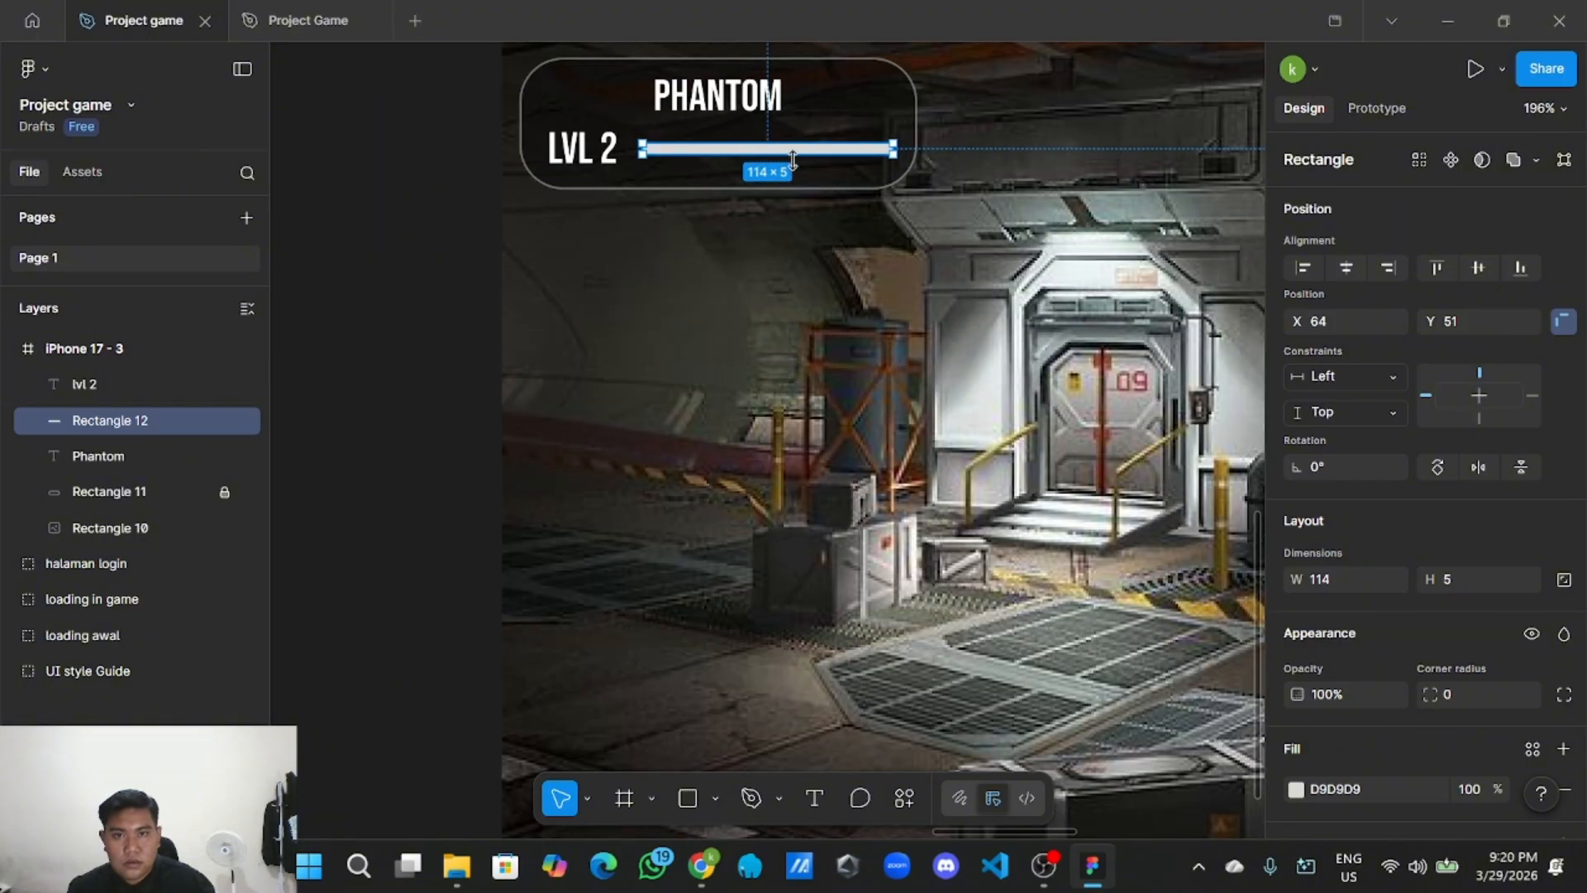
{"action": "scroll", "coordinate": [793, 160], "scroll_direction": "up", "scroll_amount": 2}
{"action": "left_click_drag", "start_coordinate": [919, 148], "coordinate": [792, 146]}
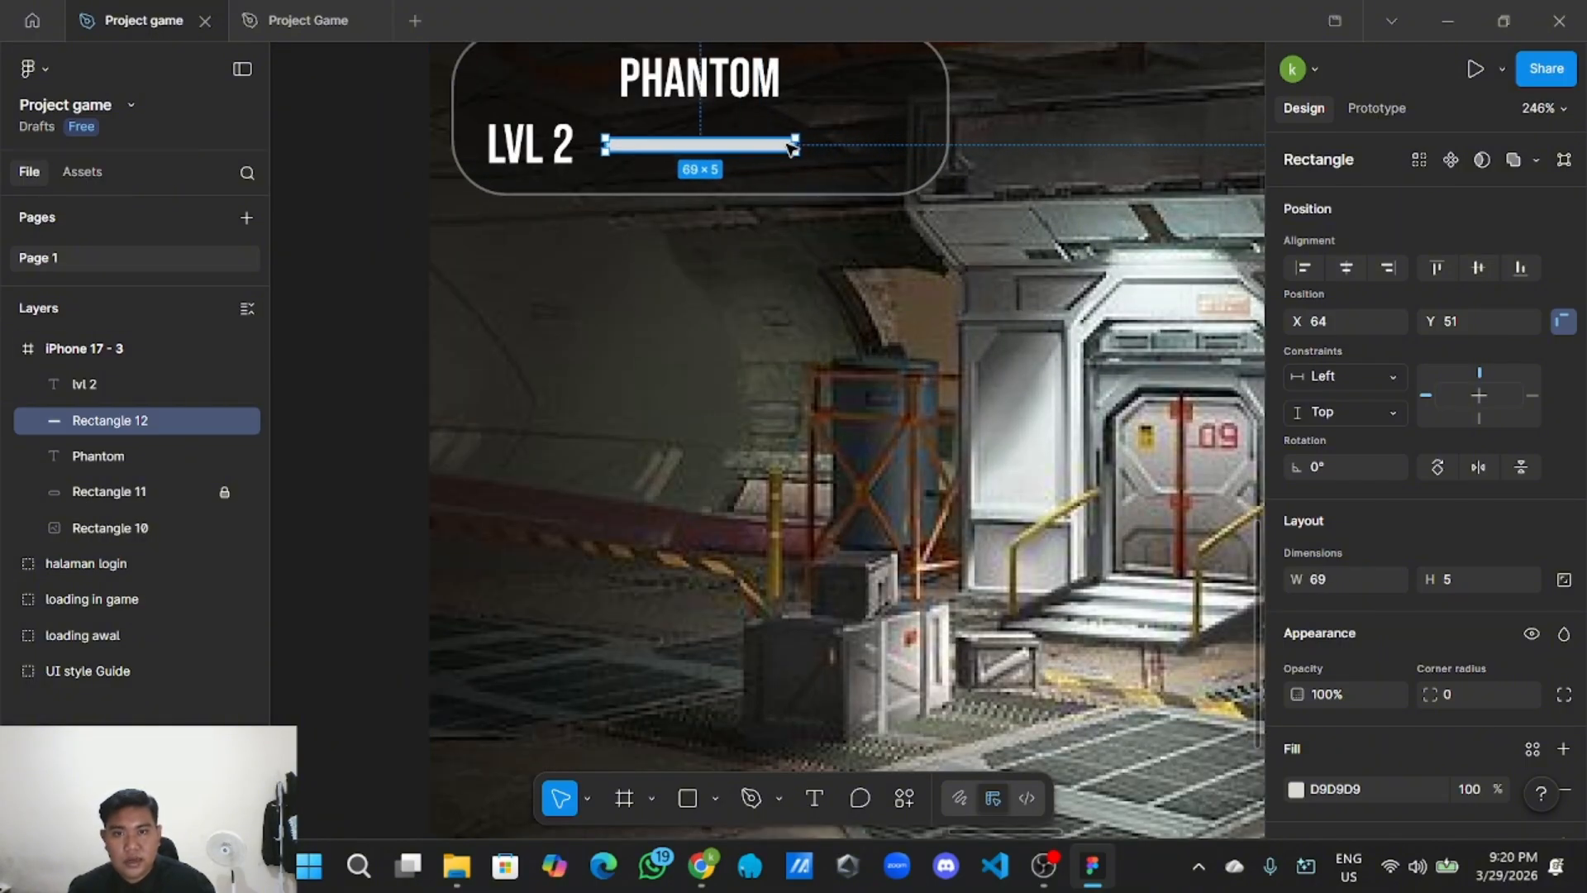
Paste a copy of the bar, Rectangle 13, and line it up after the first bar.
{"action": "right_click", "coordinate": [792, 146]}
{"action": "left_click", "coordinate": [751, 312]}
{"action": "right_click", "coordinate": [752, 310]}
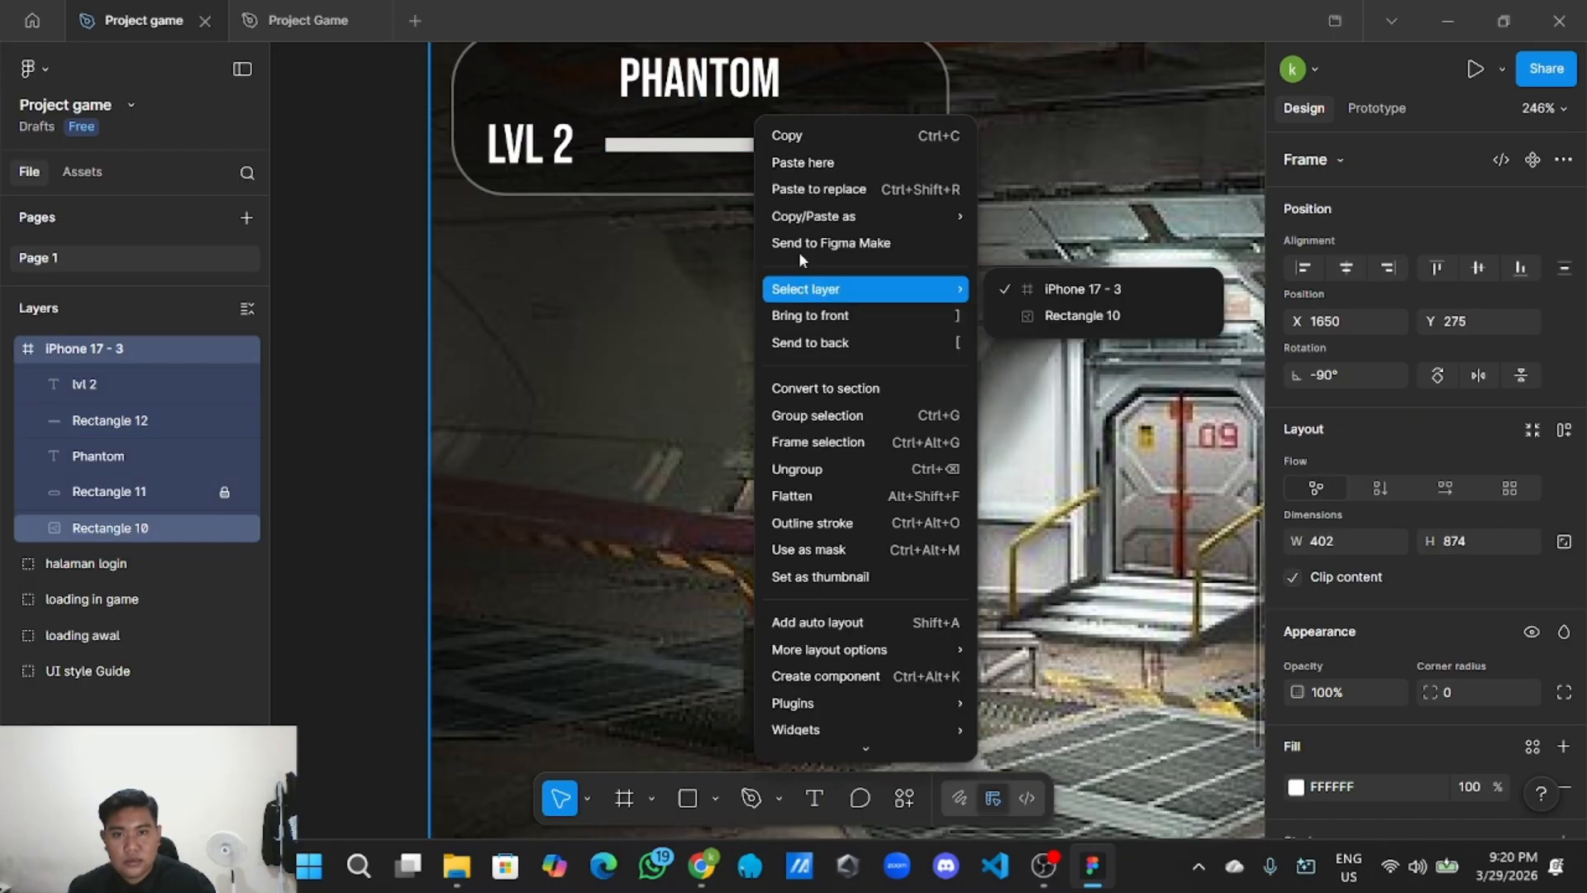
{"action": "left_click", "coordinate": [803, 162]}
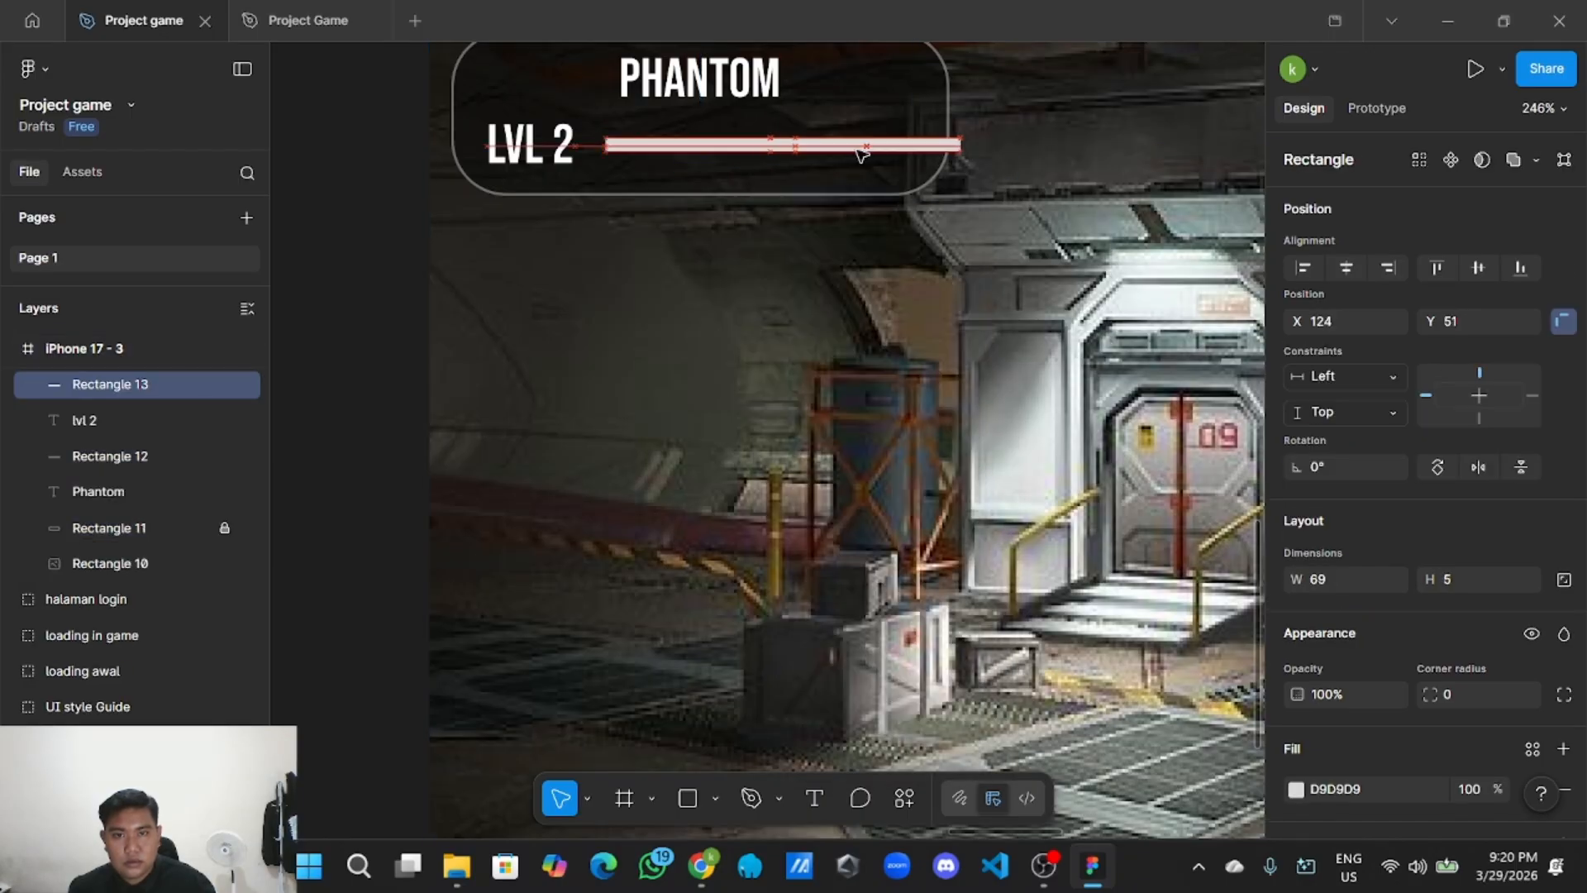
{"action": "left_click_drag", "start_coordinate": [862, 152], "coordinate": [815, 152]}
{"action": "left_click", "coordinate": [792, 291]}
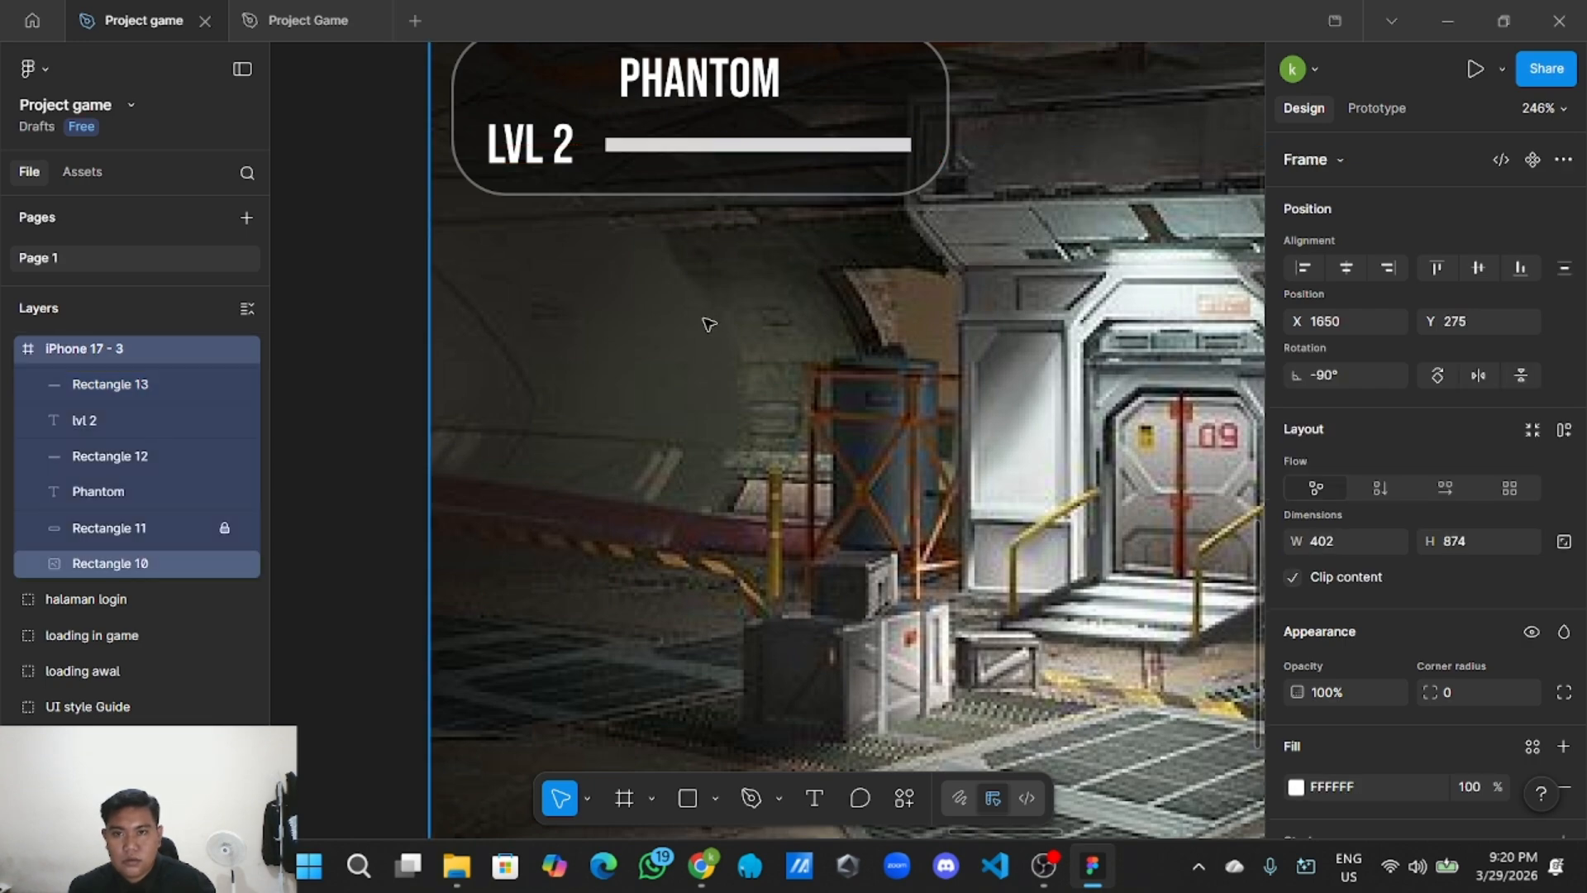
{"action": "scroll", "coordinate": [709, 324], "scroll_direction": "down", "scroll_amount": 3}
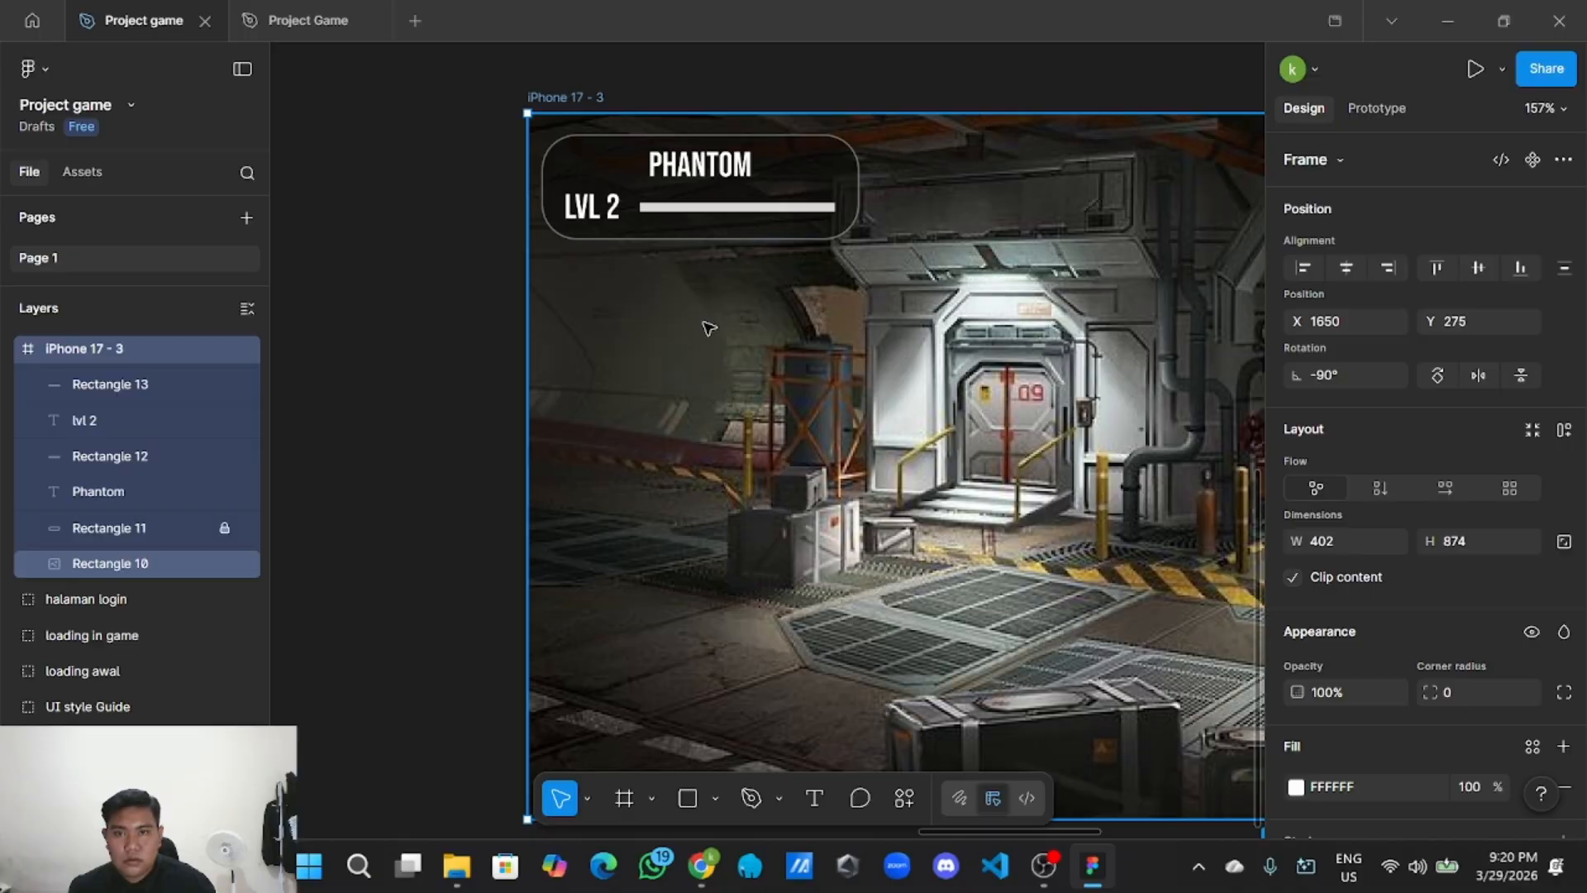
{"action": "left_click", "coordinate": [700, 207]}
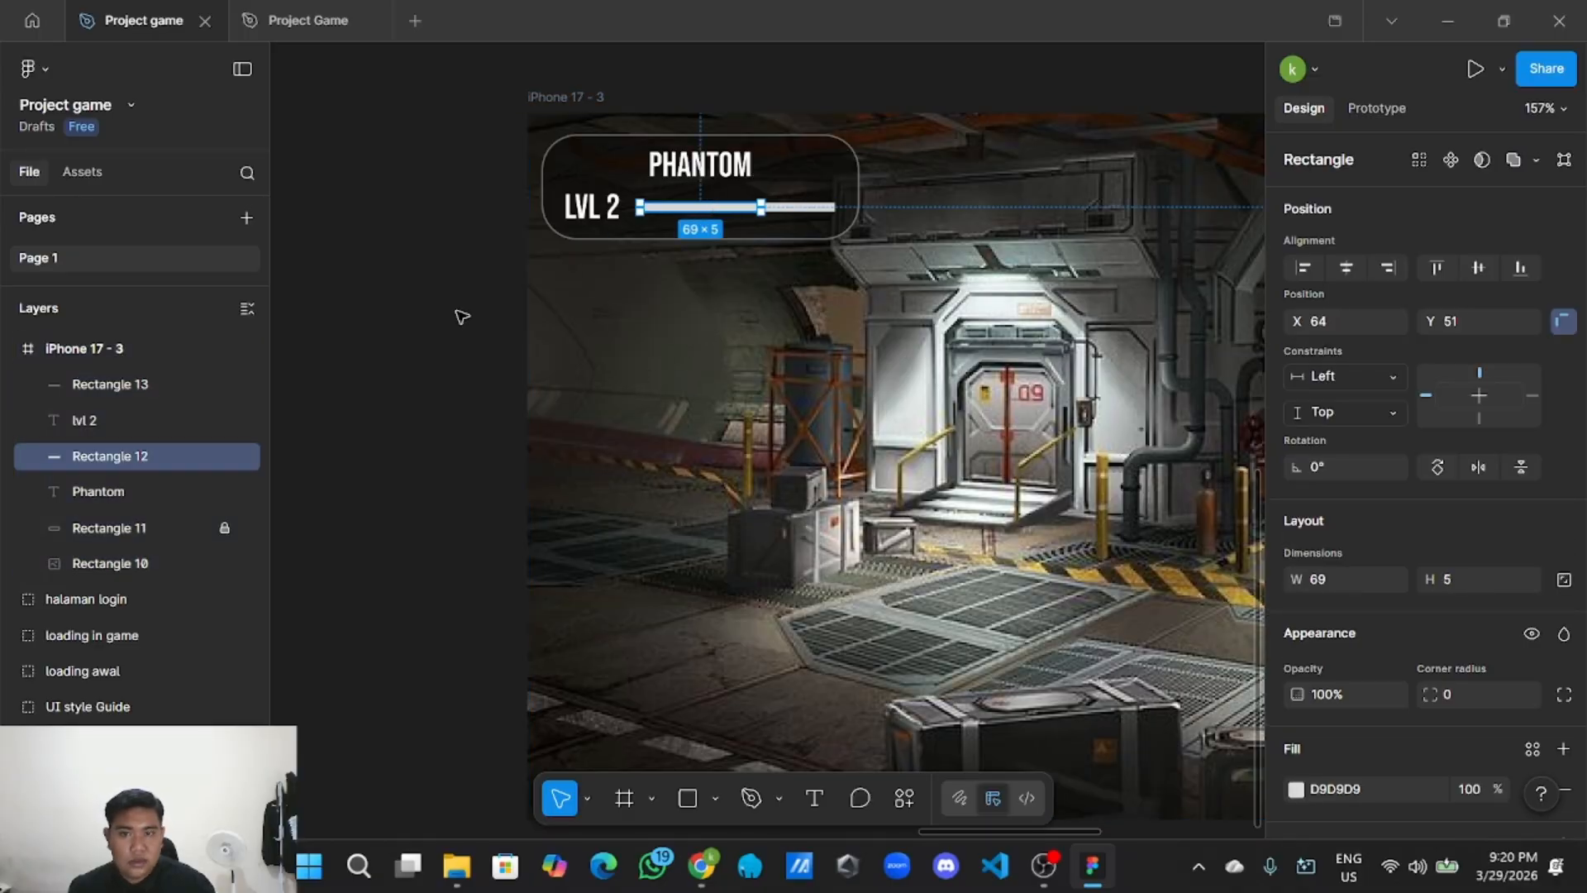
{"action": "scroll", "coordinate": [410, 332], "scroll_direction": "down", "scroll_amount": 3}
{"action": "left_click_drag", "start_coordinate": [411, 333], "coordinate": [856, 329]}
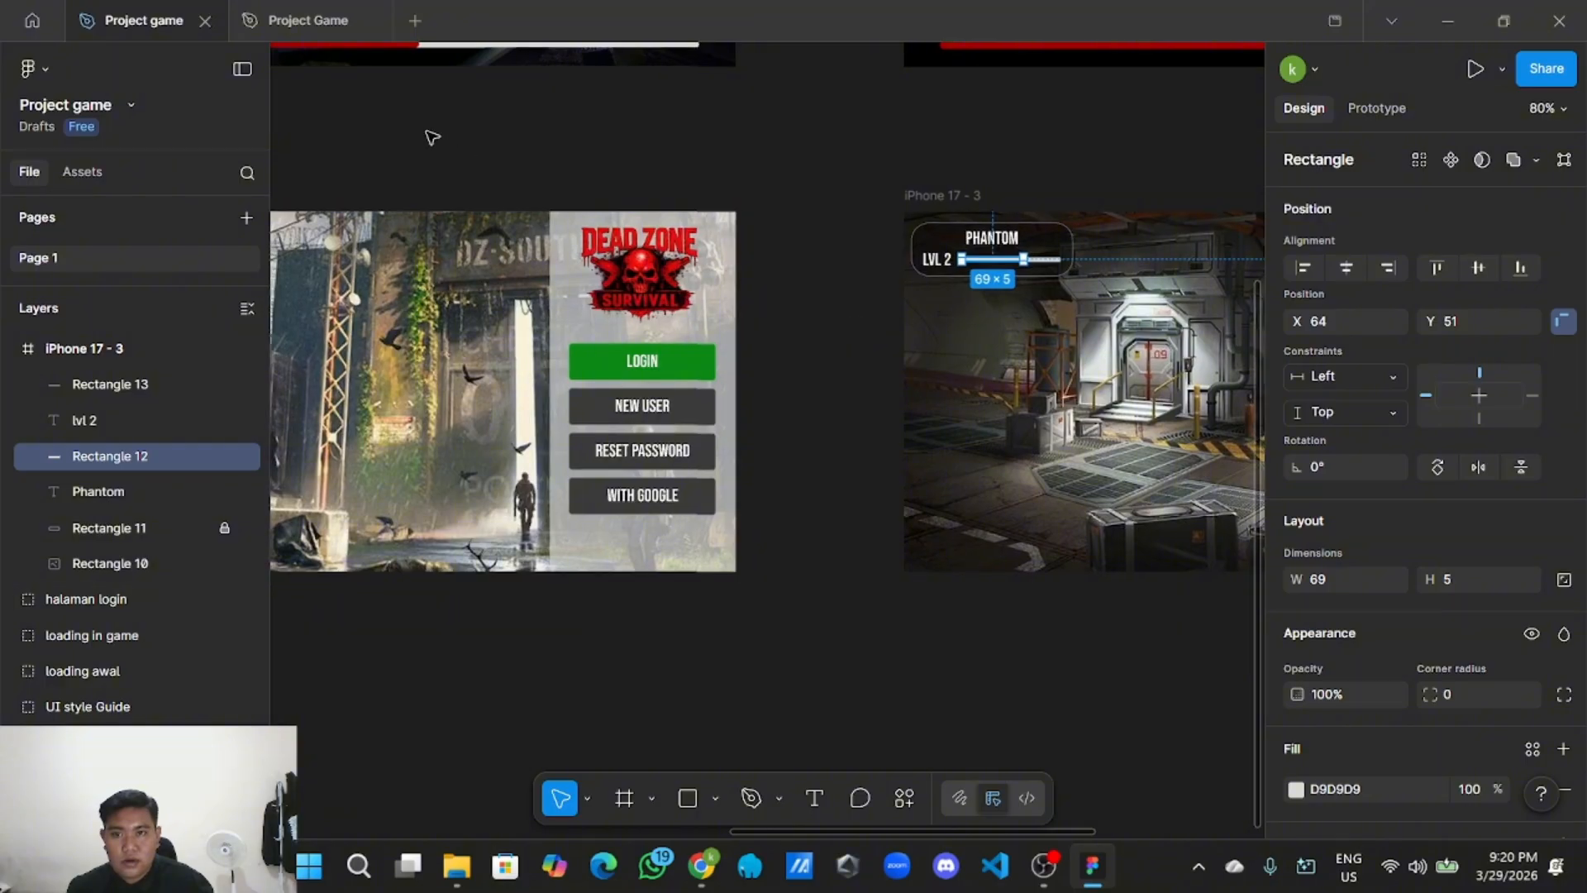
{"action": "left_click_drag", "start_coordinate": [343, 138], "coordinate": [726, 255]}
{"action": "scroll", "coordinate": [726, 256], "scroll_direction": "down", "scroll_amount": 3}
{"action": "left_click_drag", "start_coordinate": [516, 289], "coordinate": [731, 383]}
{"action": "left_click_drag", "start_coordinate": [367, 305], "coordinate": [595, 434]}
{"action": "scroll", "coordinate": [592, 435], "scroll_direction": "up", "scroll_amount": 6}
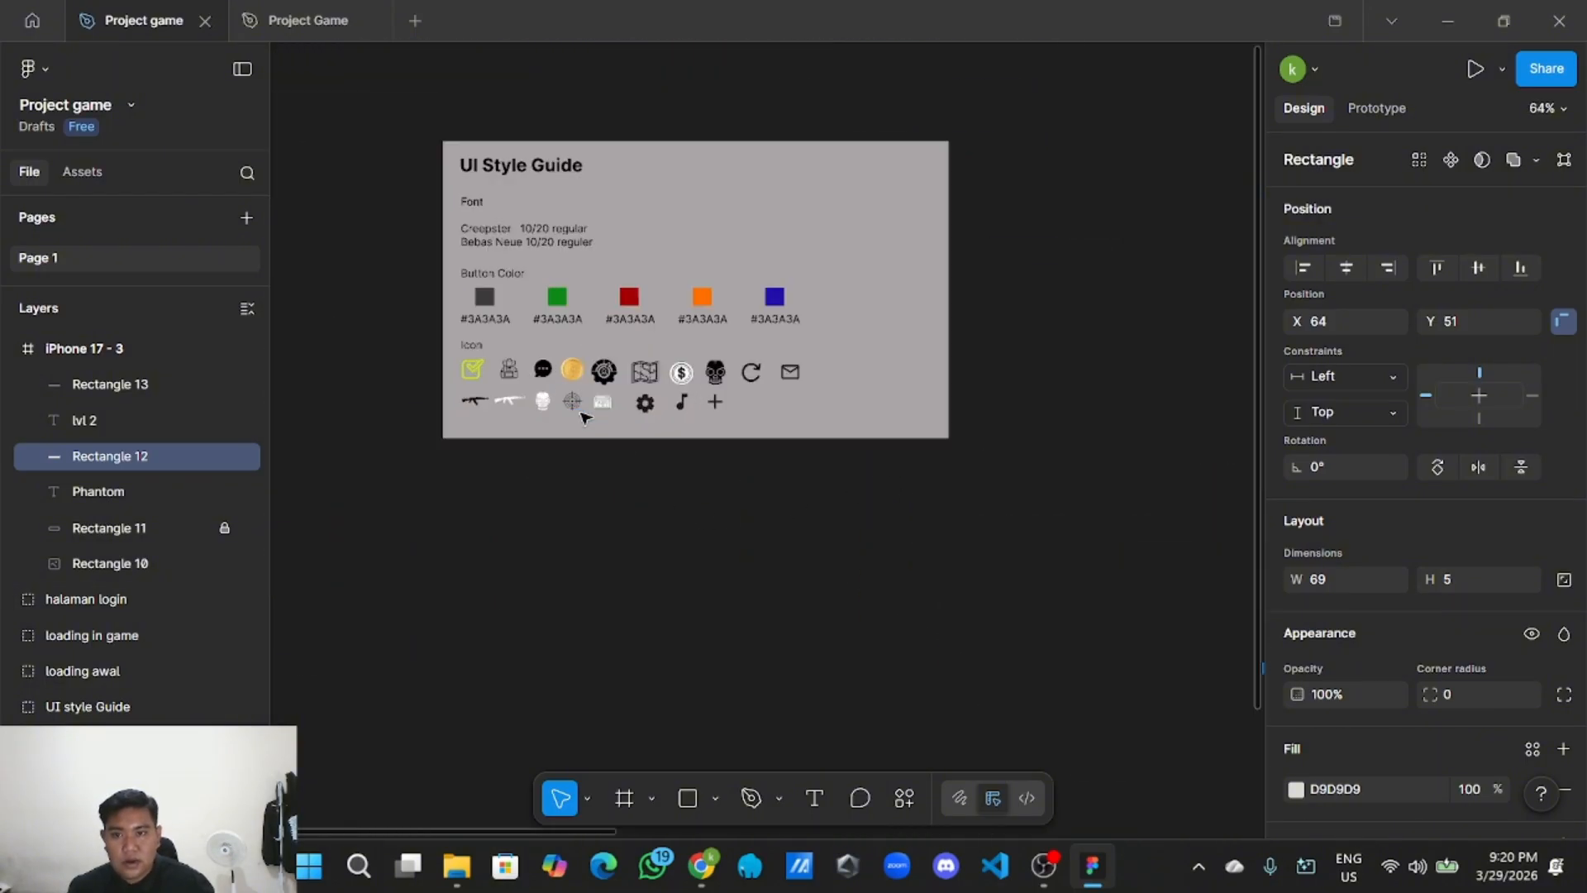
{"action": "scroll", "coordinate": [692, 462], "scroll_direction": "down", "scroll_amount": 2}
{"action": "scroll", "coordinate": [727, 520], "scroll_direction": "up", "scroll_amount": 3}
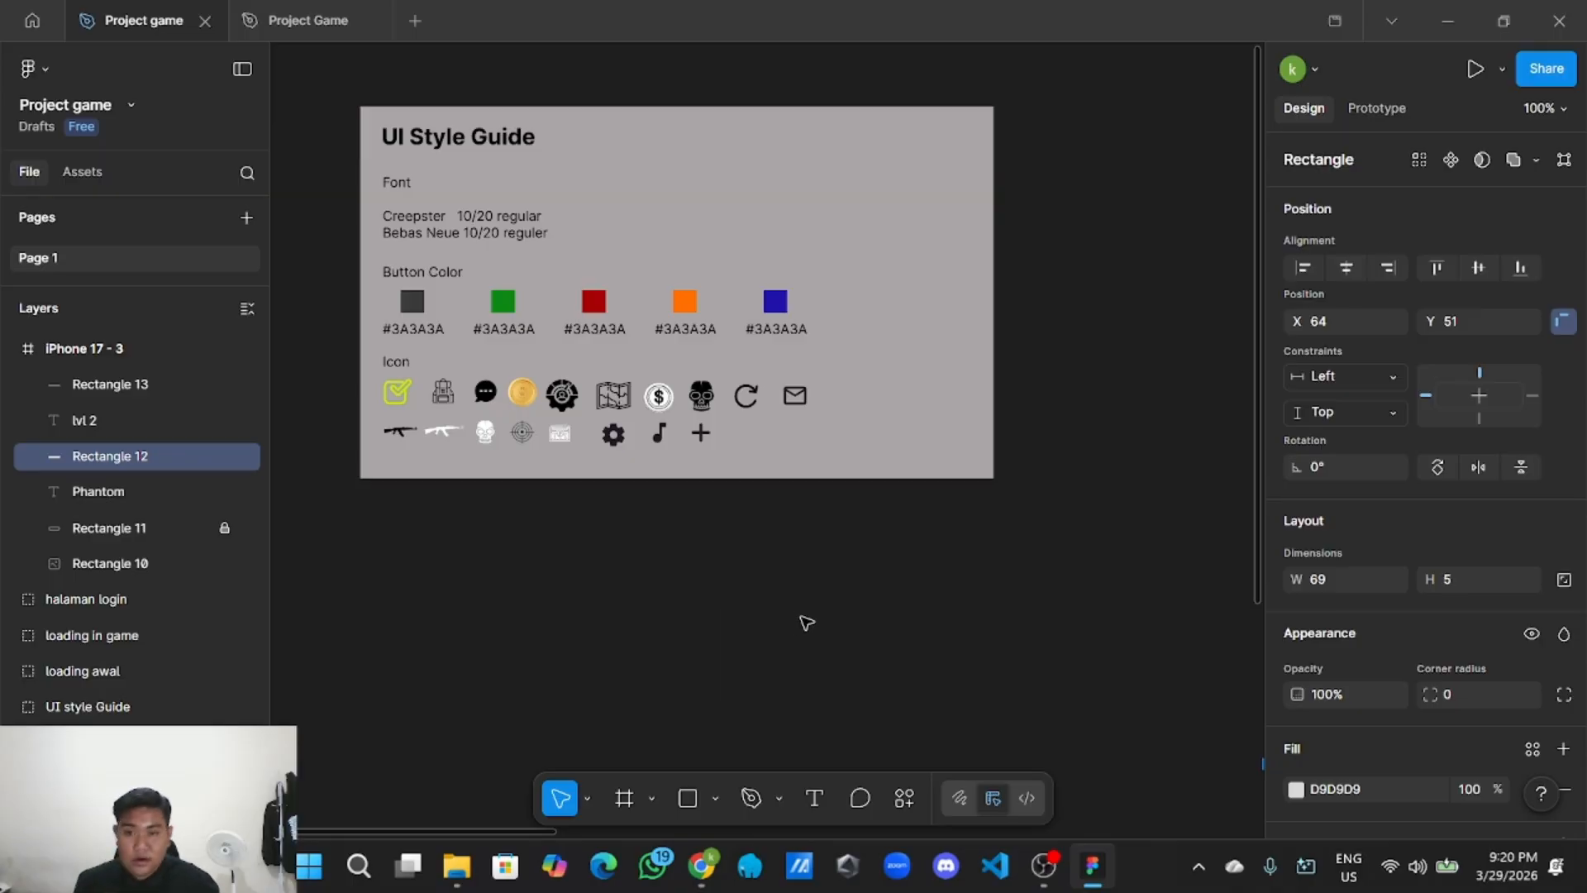
{"action": "left_click_drag", "start_coordinate": [588, 507], "coordinate": [717, 609]}
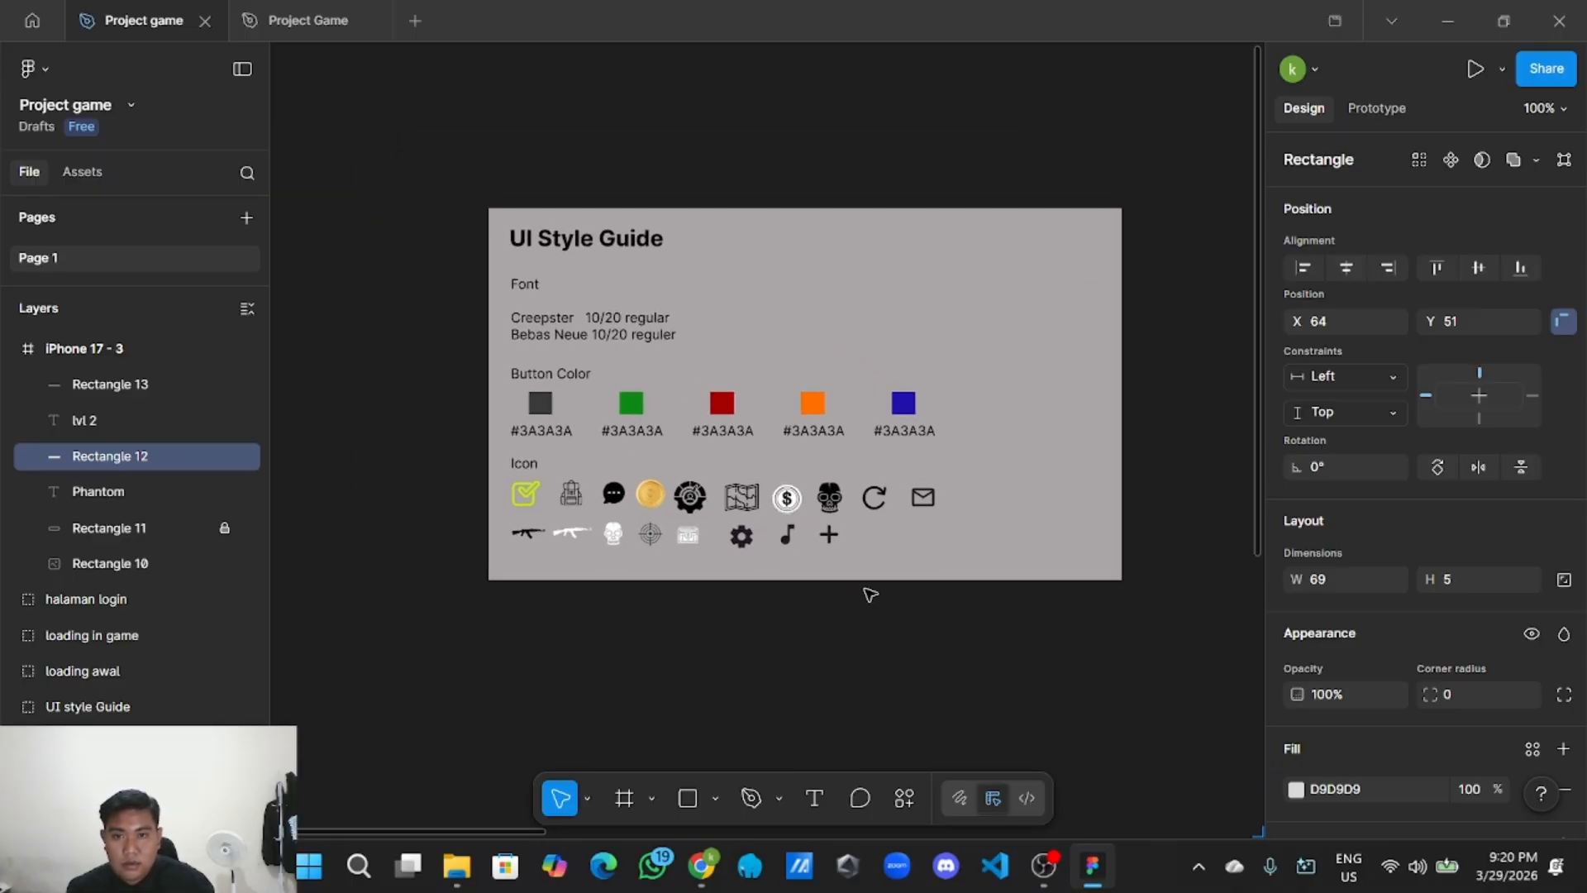
{"action": "scroll", "coordinate": [941, 526], "scroll_direction": "up", "scroll_amount": 1}
{"action": "scroll", "coordinate": [1017, 661], "scroll_direction": "down", "scroll_amount": 1}
{"action": "scroll", "coordinate": [1018, 661], "scroll_direction": "right", "scroll_amount": 12}
{"action": "scroll", "coordinate": [964, 638], "scroll_direction": "down", "scroll_amount": 2}
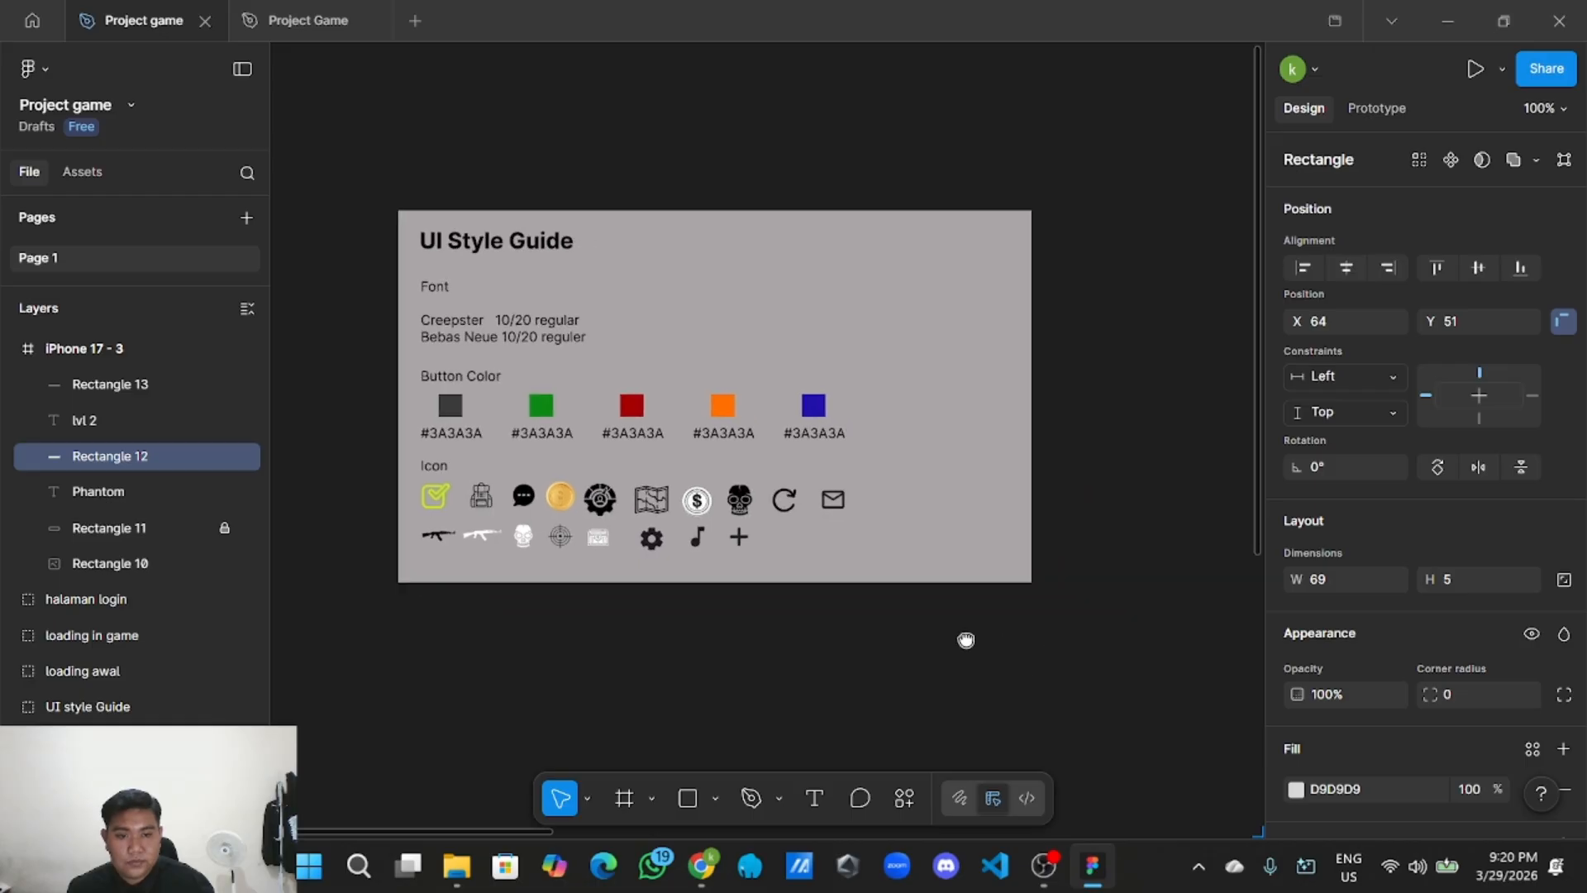
{"action": "scroll", "coordinate": [963, 561], "scroll_direction": "down", "scroll_amount": 2}
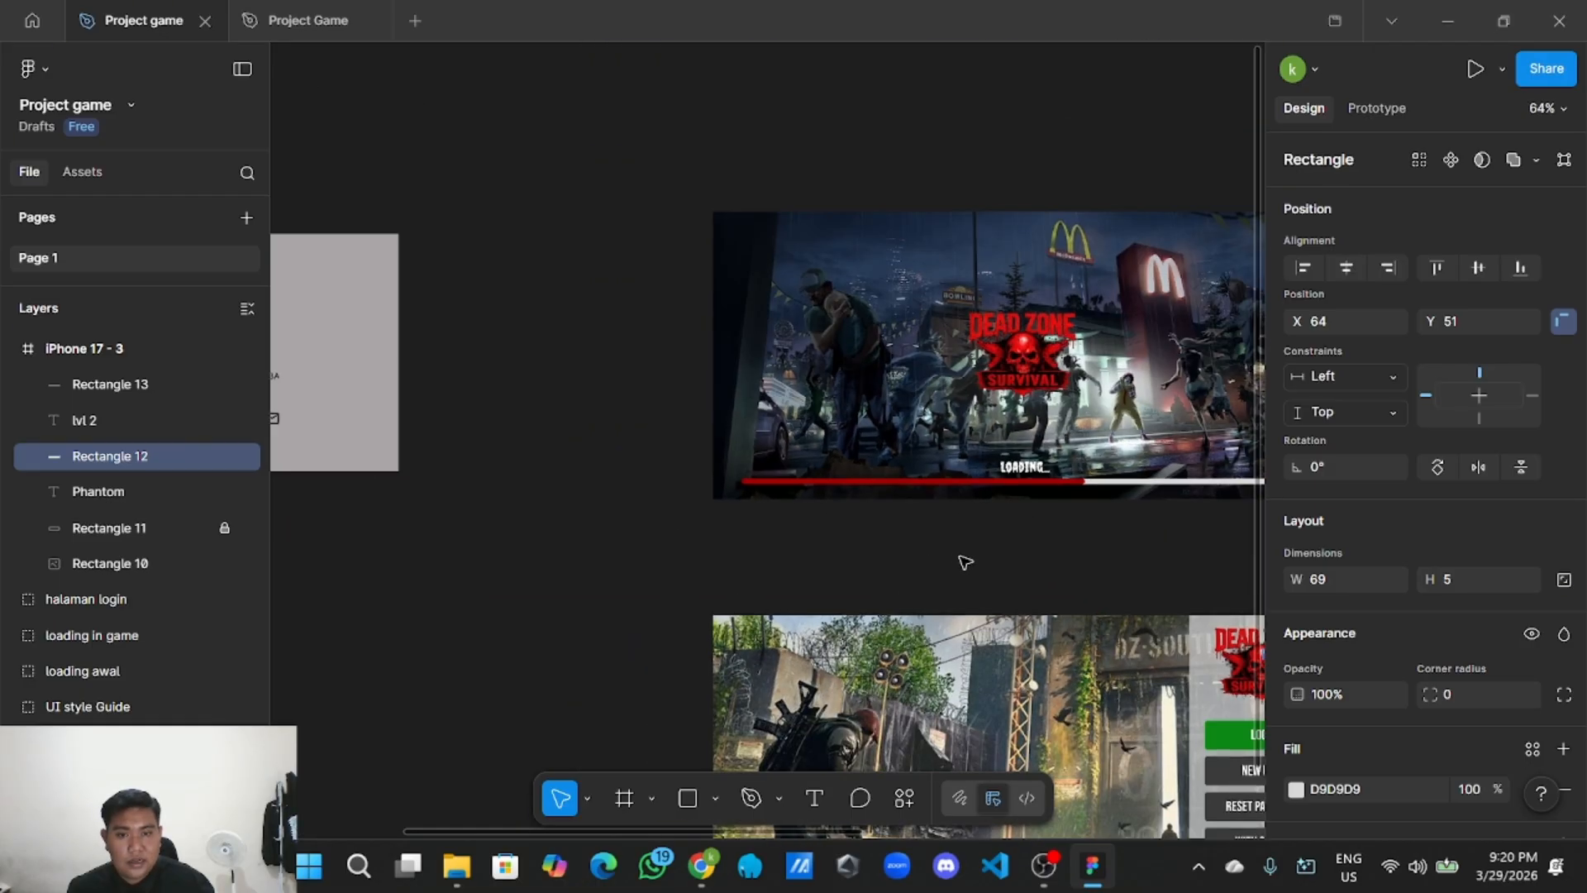
{"action": "left_click_drag", "start_coordinate": [964, 560], "coordinate": [680, 553]}
{"action": "left_click_drag", "start_coordinate": [967, 592], "coordinate": [628, 542]}
{"action": "left_click_drag", "start_coordinate": [1009, 467], "coordinate": [452, 407]}
{"action": "scroll", "coordinate": [577, 407], "scroll_direction": "up", "scroll_amount": 2}
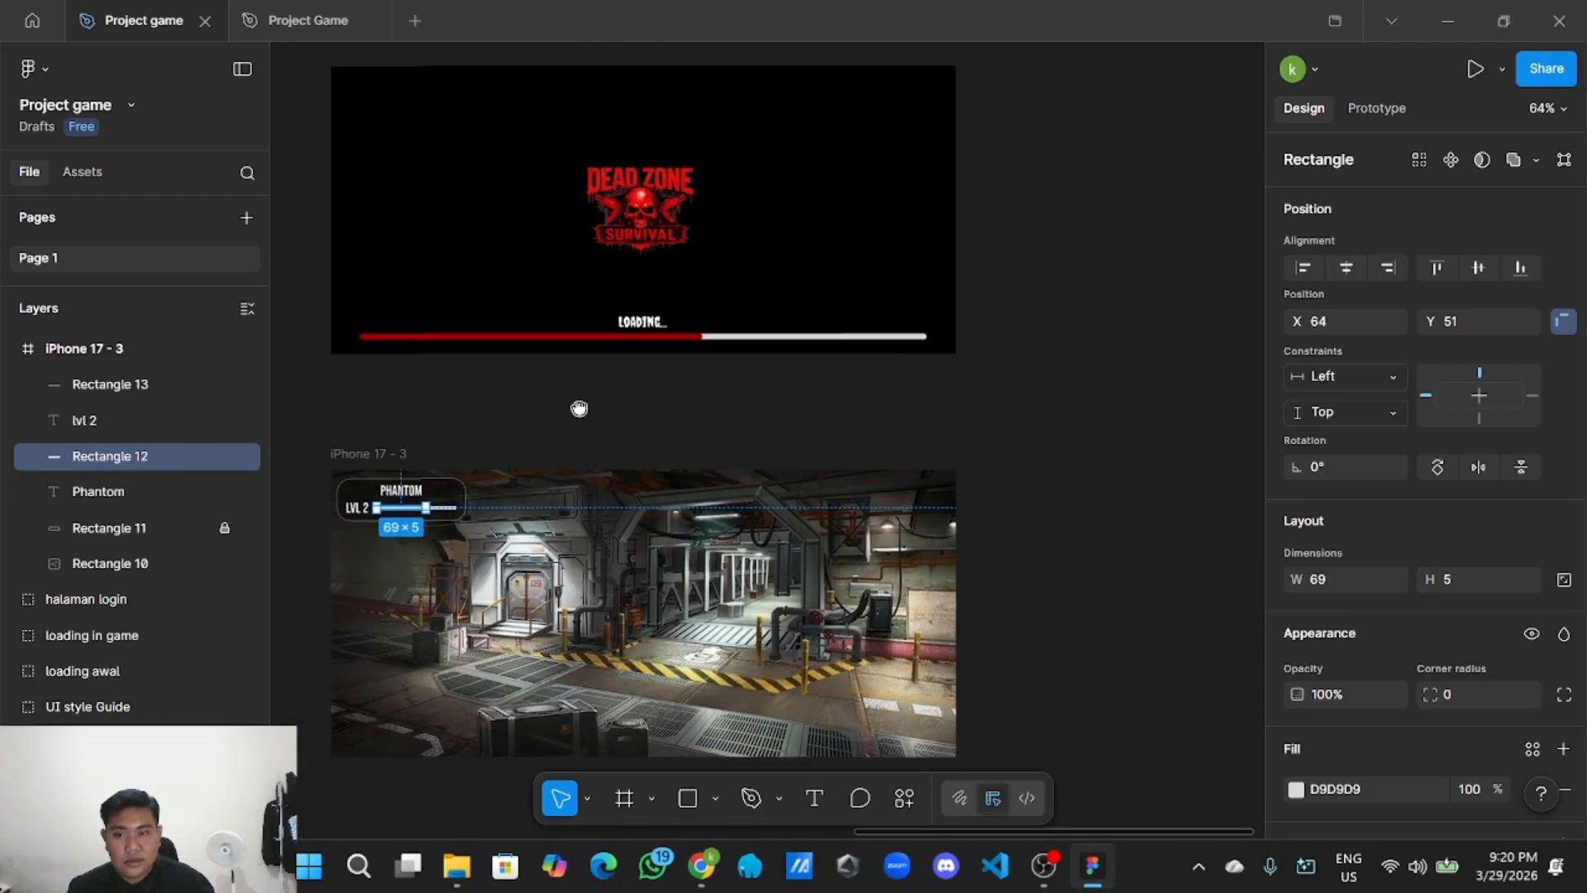
{"action": "scroll", "coordinate": [1345, 686], "scroll_direction": "down", "scroll_amount": 2}
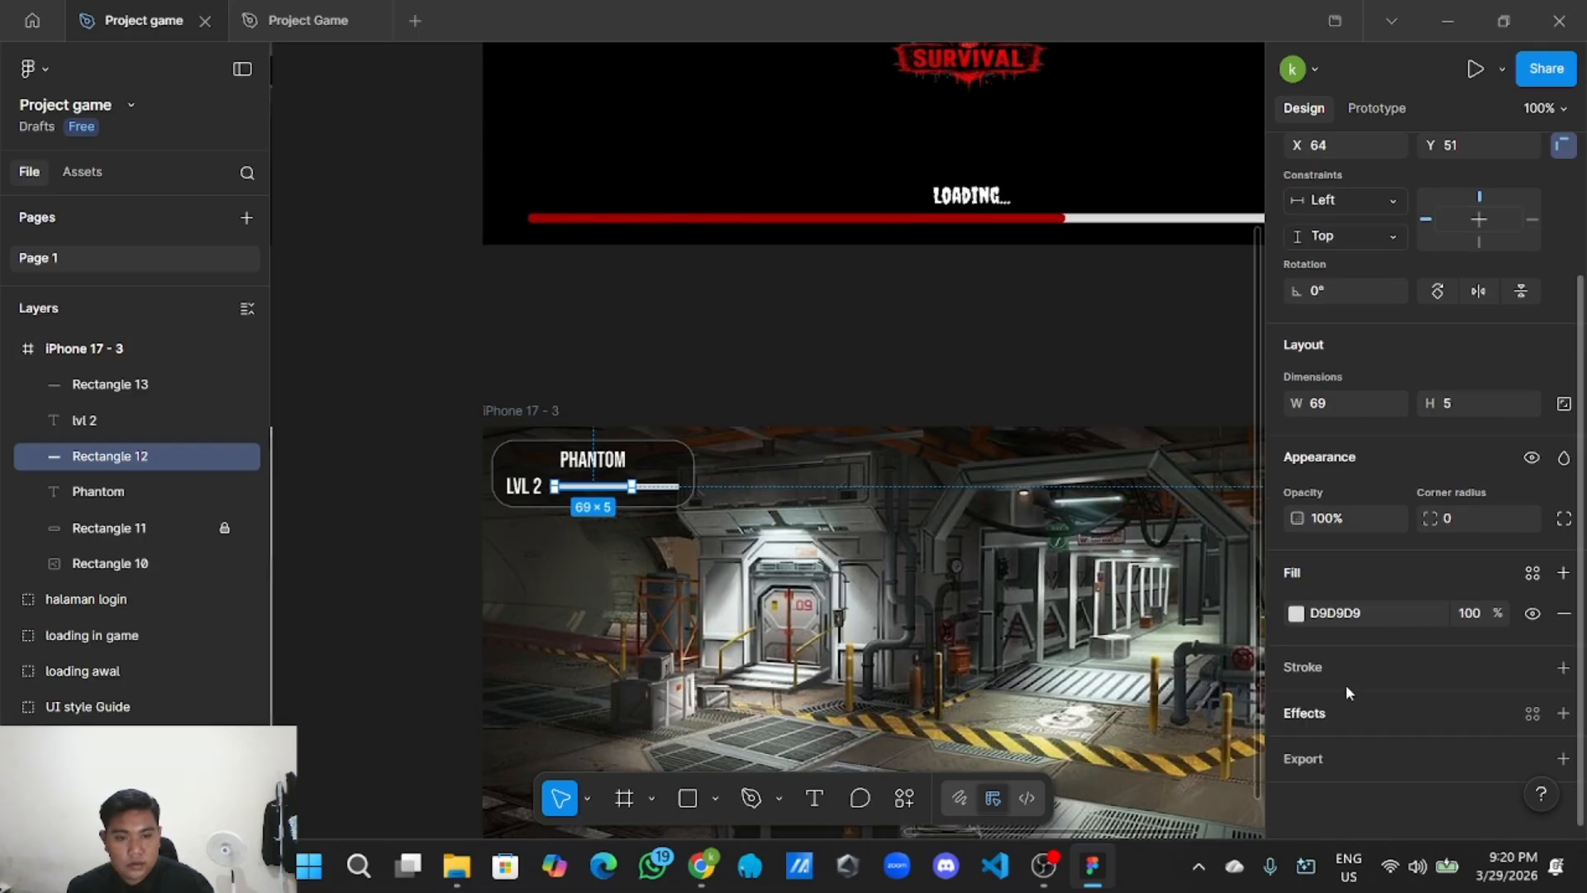
Change Rectangle 12's fill from light grey to yellow-green D0E928.
{"action": "left_click", "coordinate": [1296, 613]}
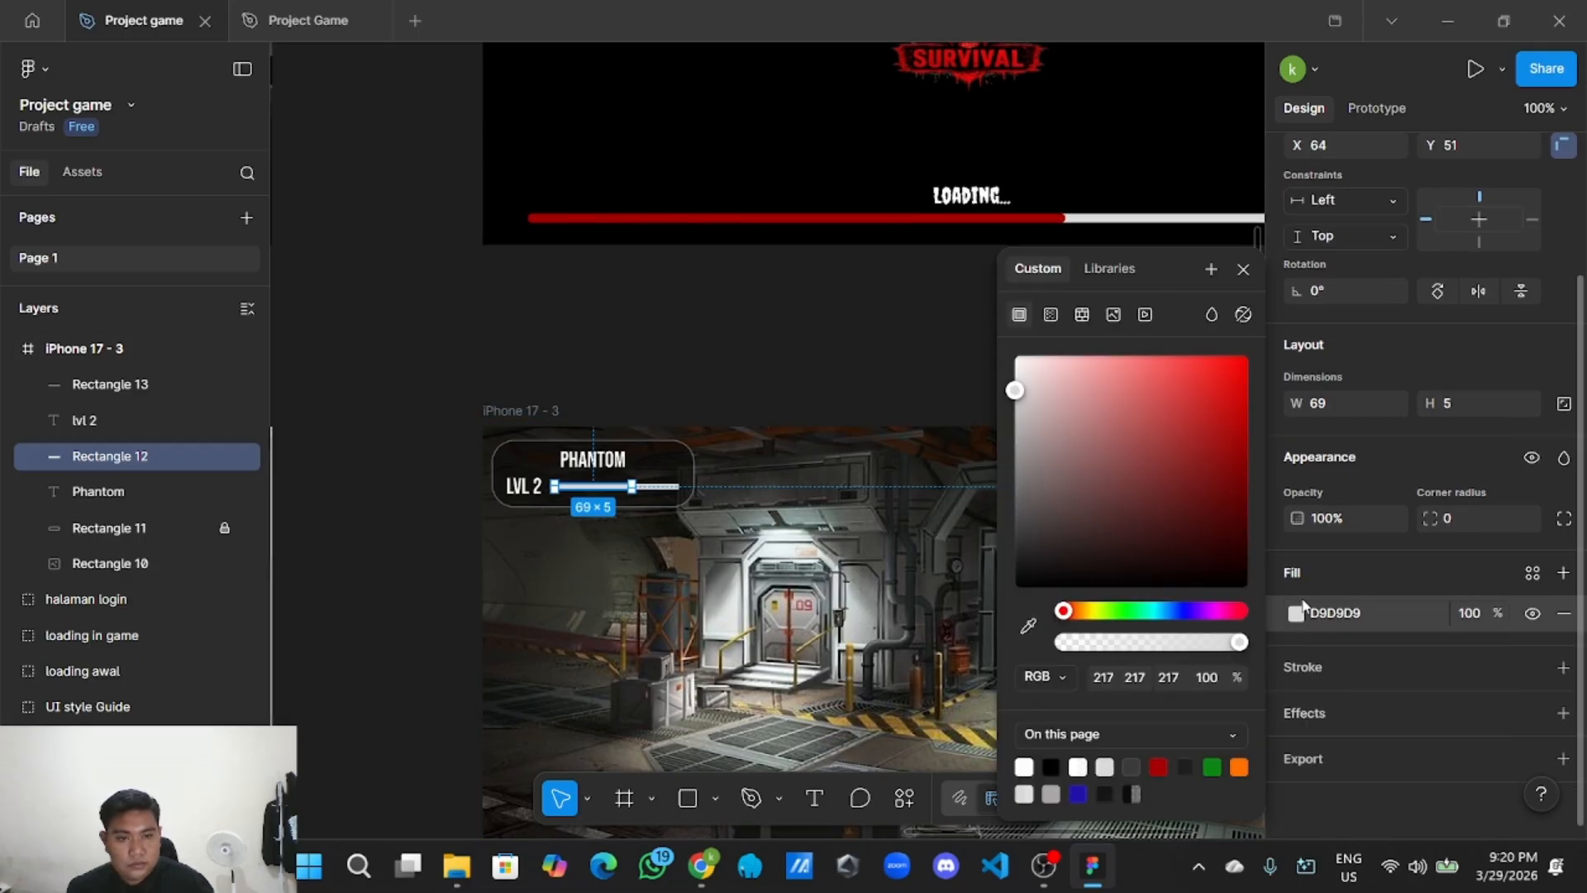
{"action": "left_click", "coordinate": [1096, 611]}
{"action": "left_click_drag", "start_coordinate": [1160, 465], "coordinate": [1209, 391]}
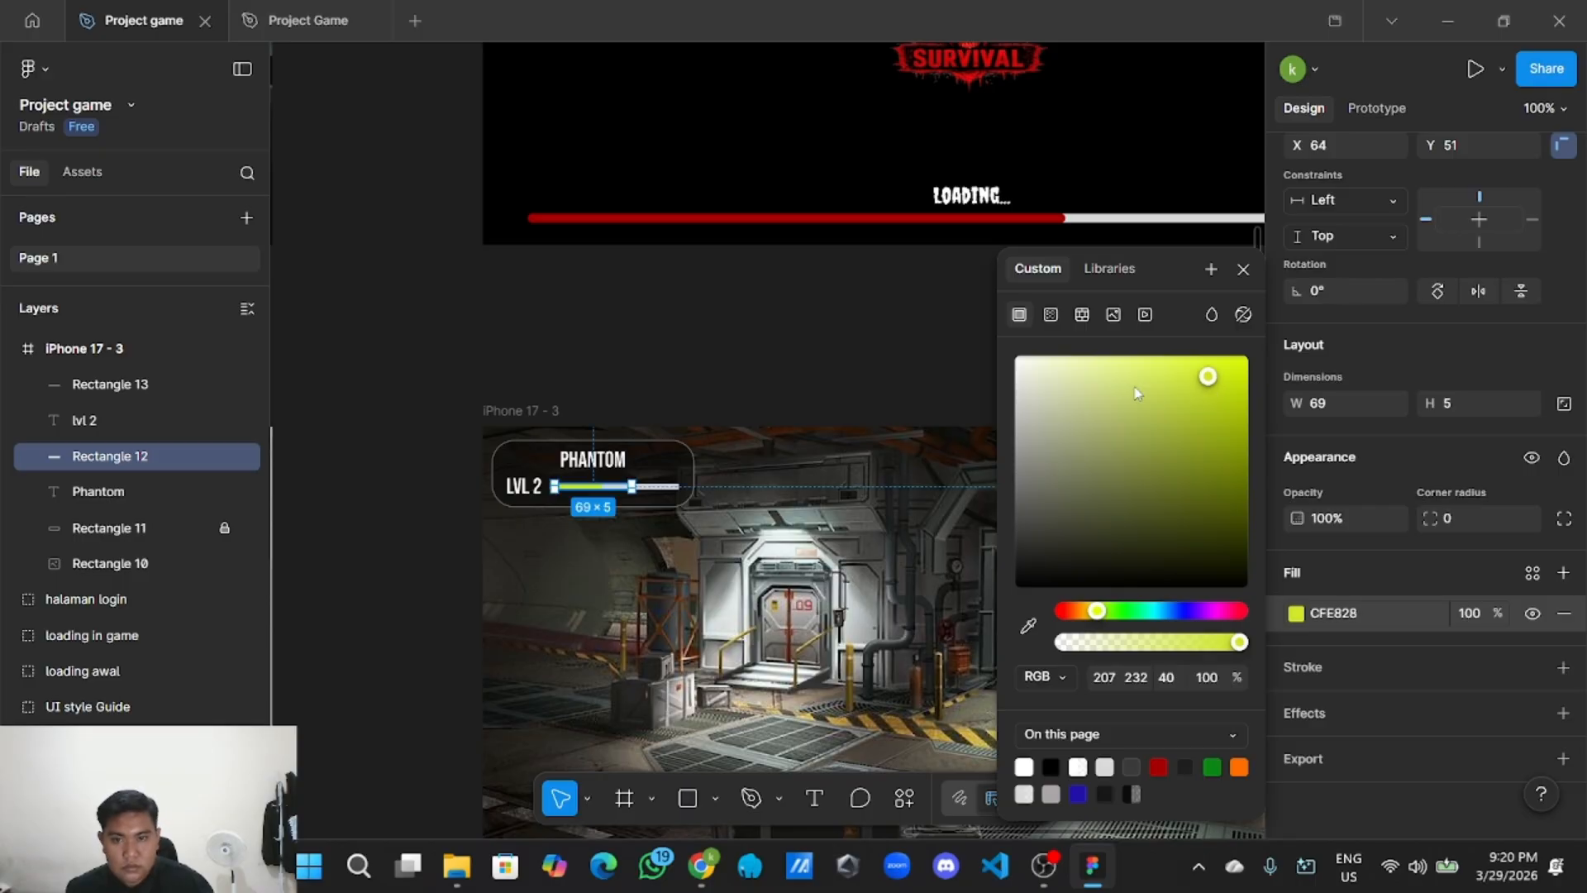
{"action": "mouse_move", "coordinate": [1209, 384]}
{"action": "left_mouse_down"}
{"action": "mouse_move", "coordinate": [1241, 376]}
{"action": "mouse_move", "coordinate": [1208, 387]}
{"action": "left_mouse_up"}
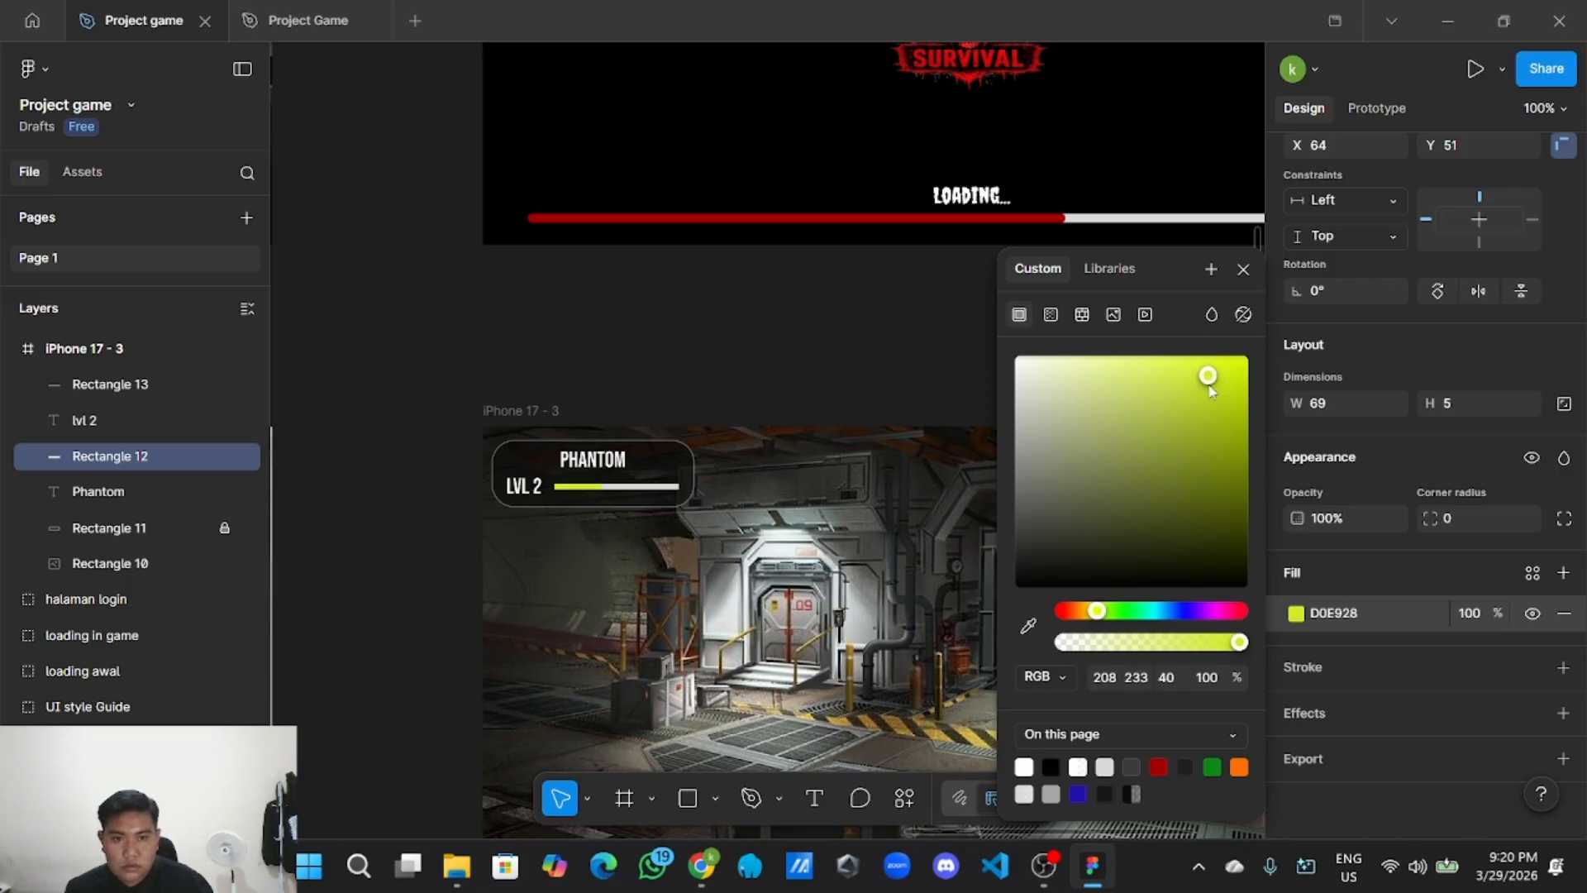
{"action": "left_click", "coordinate": [1030, 382]}
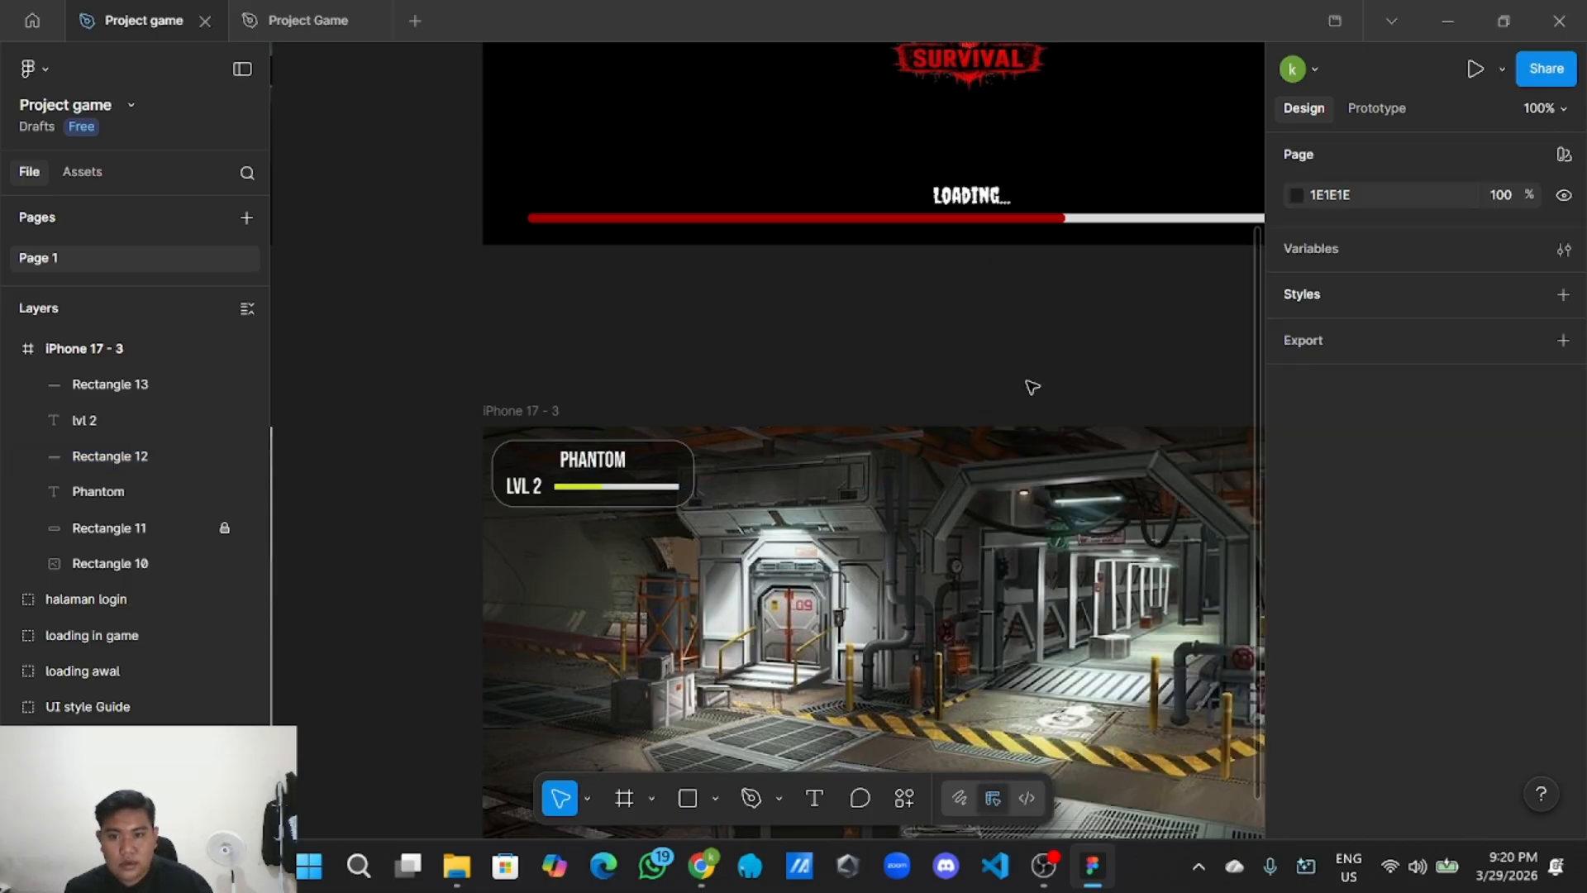
{"action": "left_click", "coordinate": [596, 488]}
{"action": "scroll", "coordinate": [1301, 724], "scroll_direction": "down", "scroll_amount": 3}
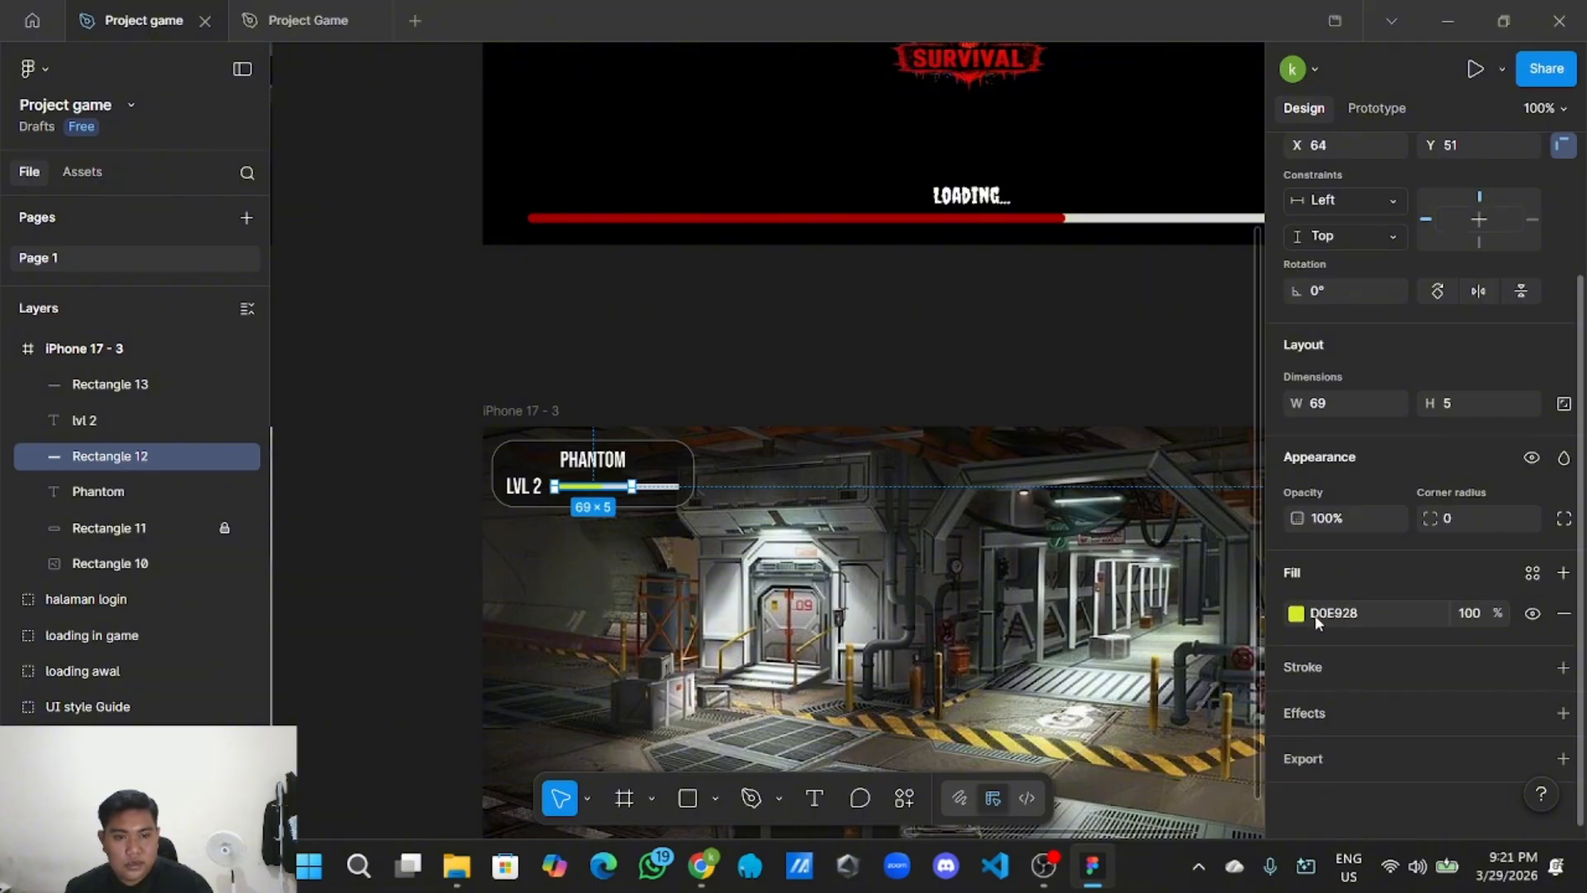
Adjust the XP bar's fill to a yellow-green D2F200.
{"action": "left_click", "coordinate": [768, 350]}
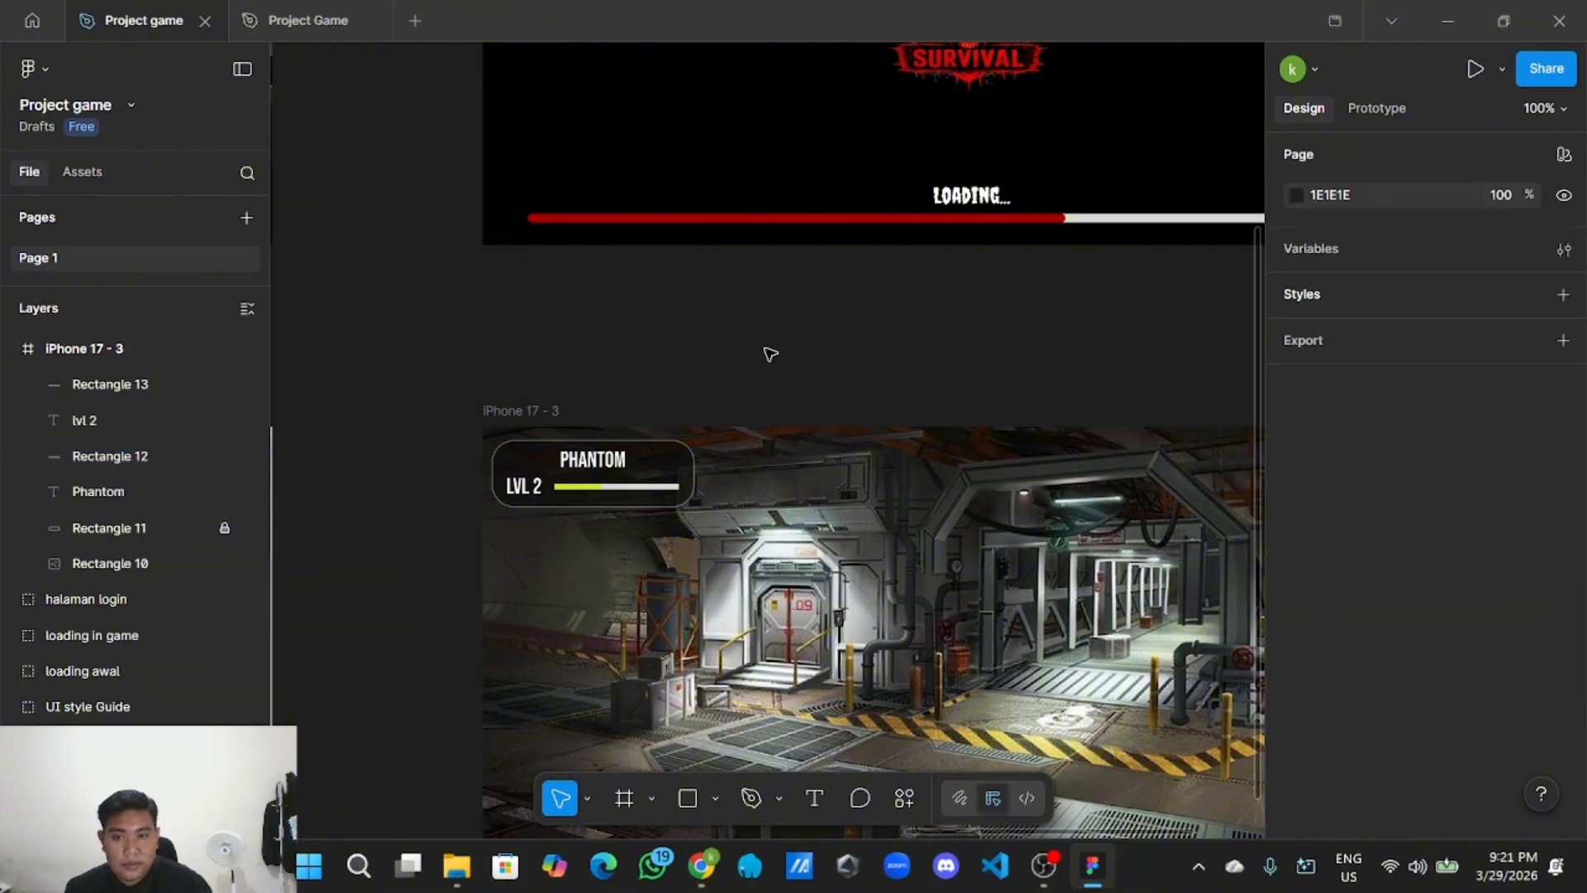
{"action": "scroll", "coordinate": [761, 353], "scroll_direction": "up", "scroll_amount": 3}
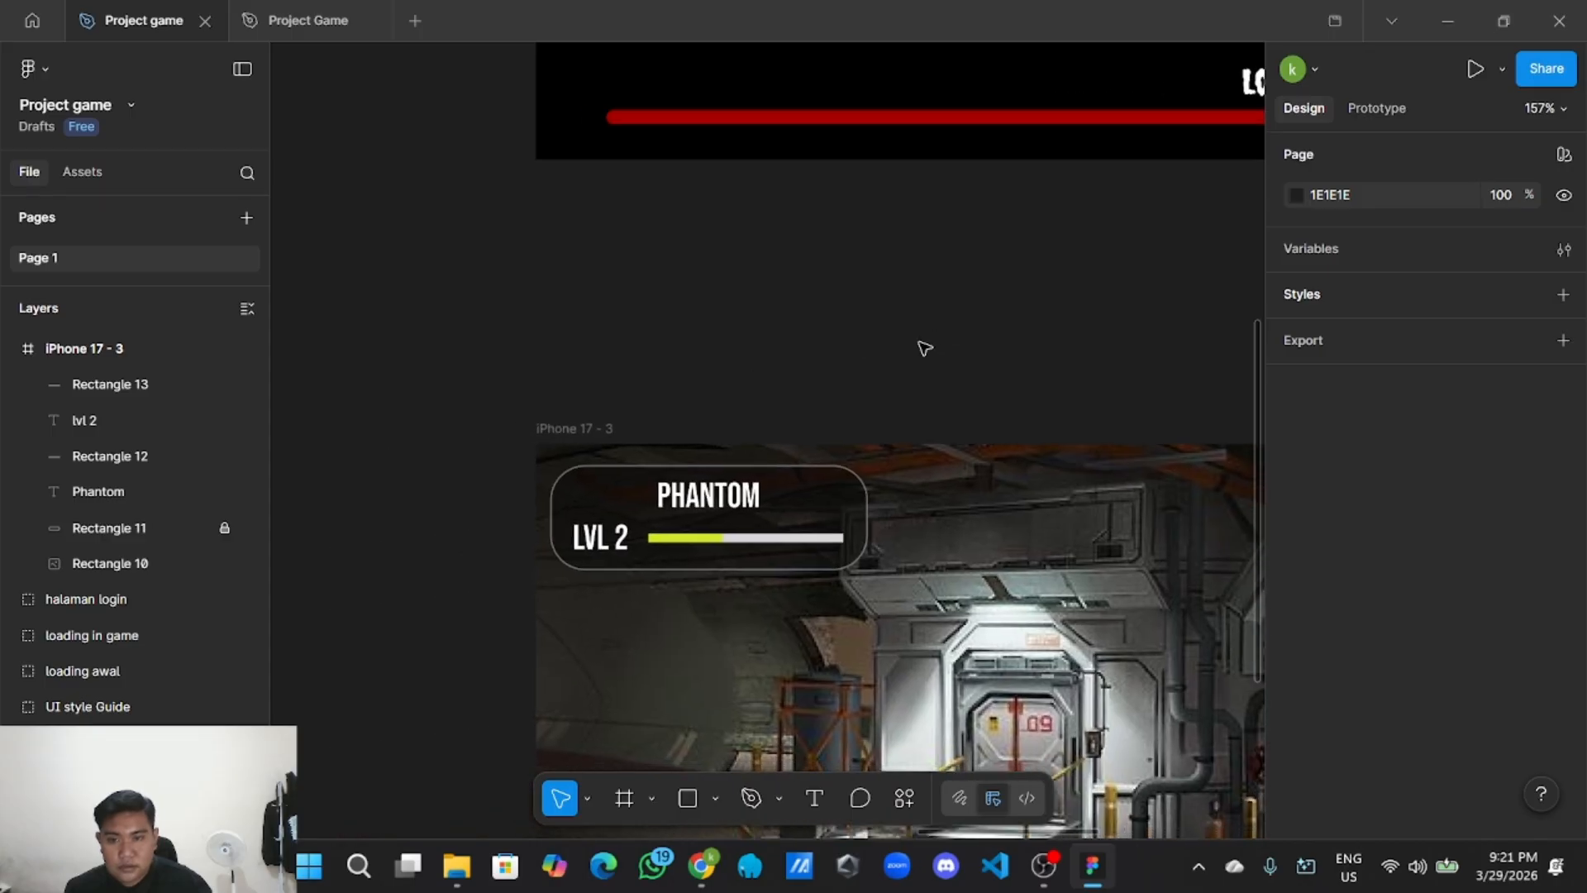
{"action": "left_click", "coordinate": [719, 539]}
{"action": "scroll", "coordinate": [1364, 653], "scroll_direction": "down", "scroll_amount": 2}
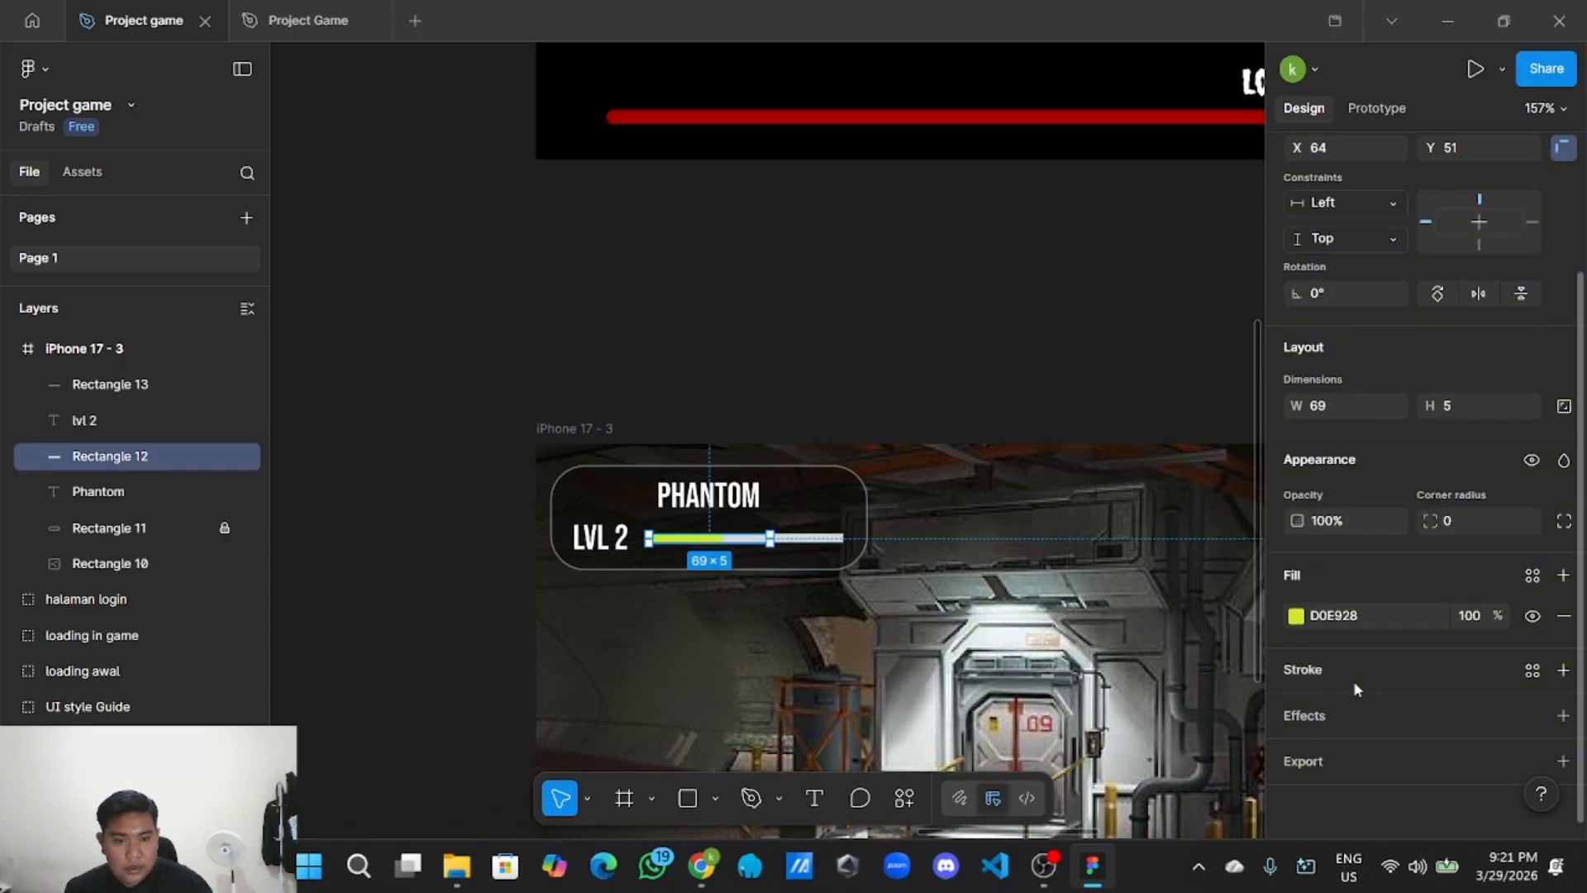
{"action": "left_click", "coordinate": [1296, 613]}
{"action": "mouse_move", "coordinate": [1212, 380]}
{"action": "left_mouse_down"}
{"action": "mouse_move", "coordinate": [1218, 445]}
{"action": "mouse_move", "coordinate": [1249, 382]}
{"action": "left_mouse_up"}
{"action": "left_click", "coordinate": [872, 615]}
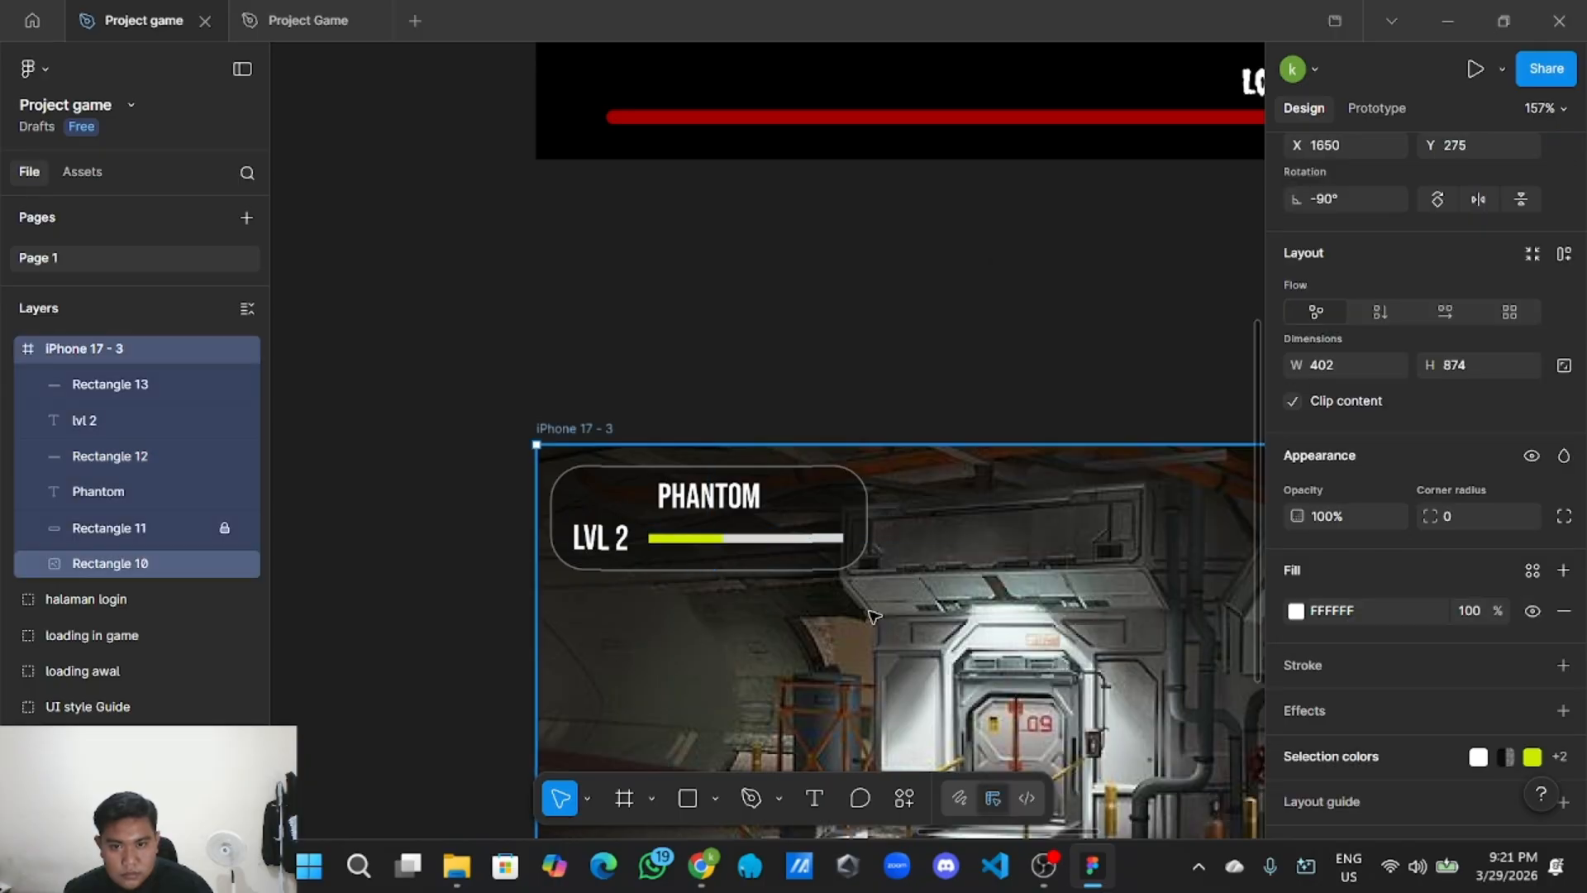
{"action": "left_click", "coordinate": [879, 369]}
Trim the grey track's left end so the yellow fill covers about half the bar.
{"action": "scroll", "coordinate": [793, 488], "scroll_direction": "up", "scroll_amount": 3, "text": "ctrl"}
{"action": "left_click", "coordinate": [721, 456]}
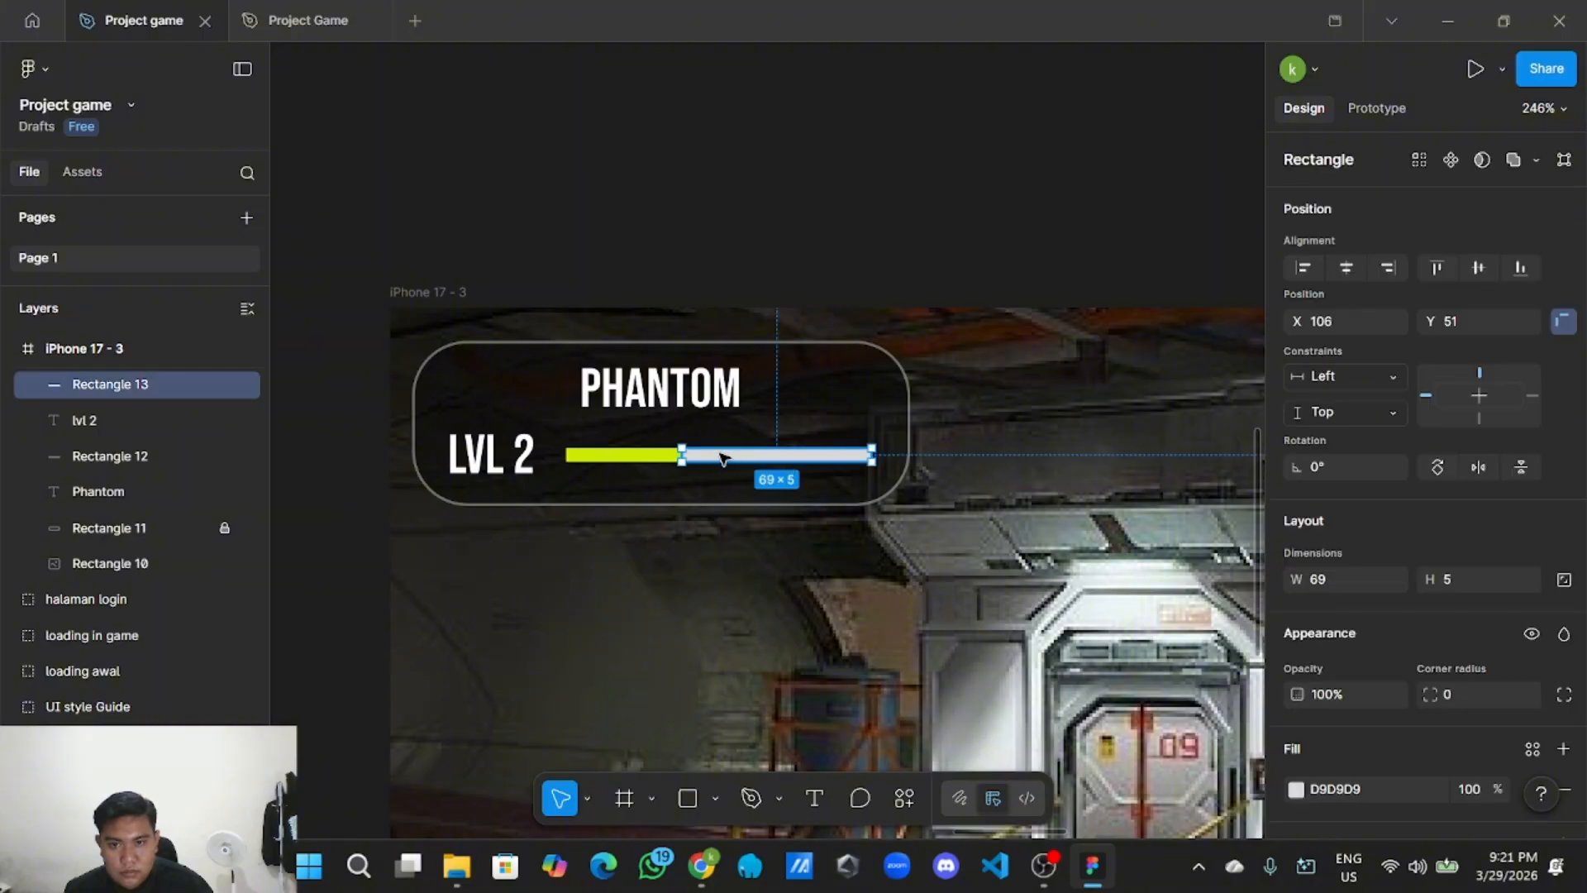
{"action": "double_click", "coordinate": [691, 460]}
{"action": "key", "text": "Escape"}
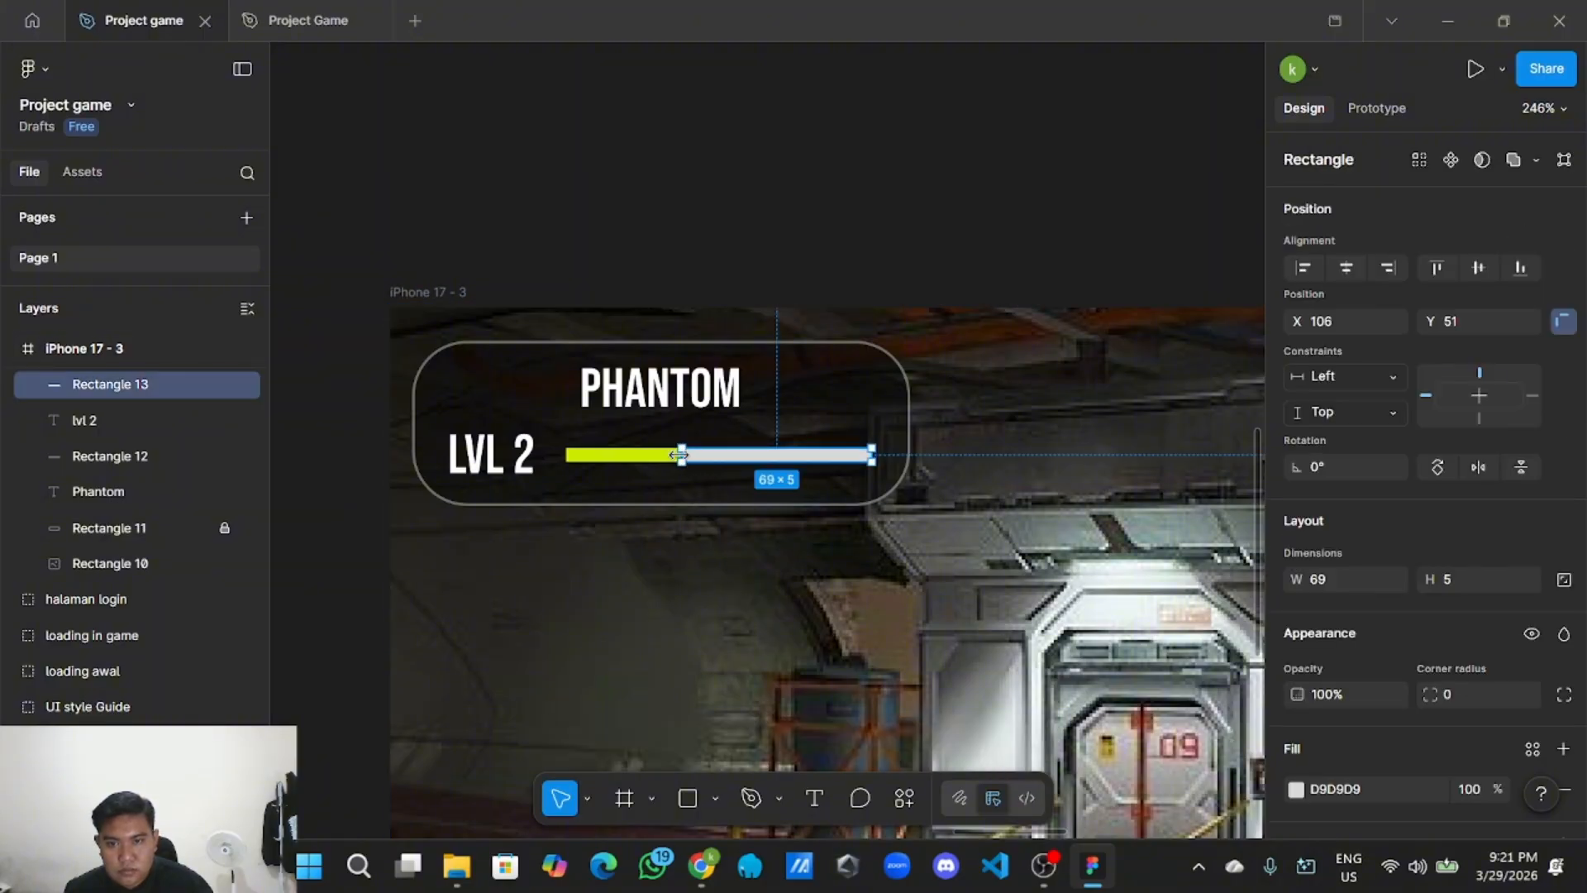
{"action": "left_click_drag", "start_coordinate": [683, 455], "coordinate": [715, 457]}
{"action": "left_click", "coordinate": [788, 278]}
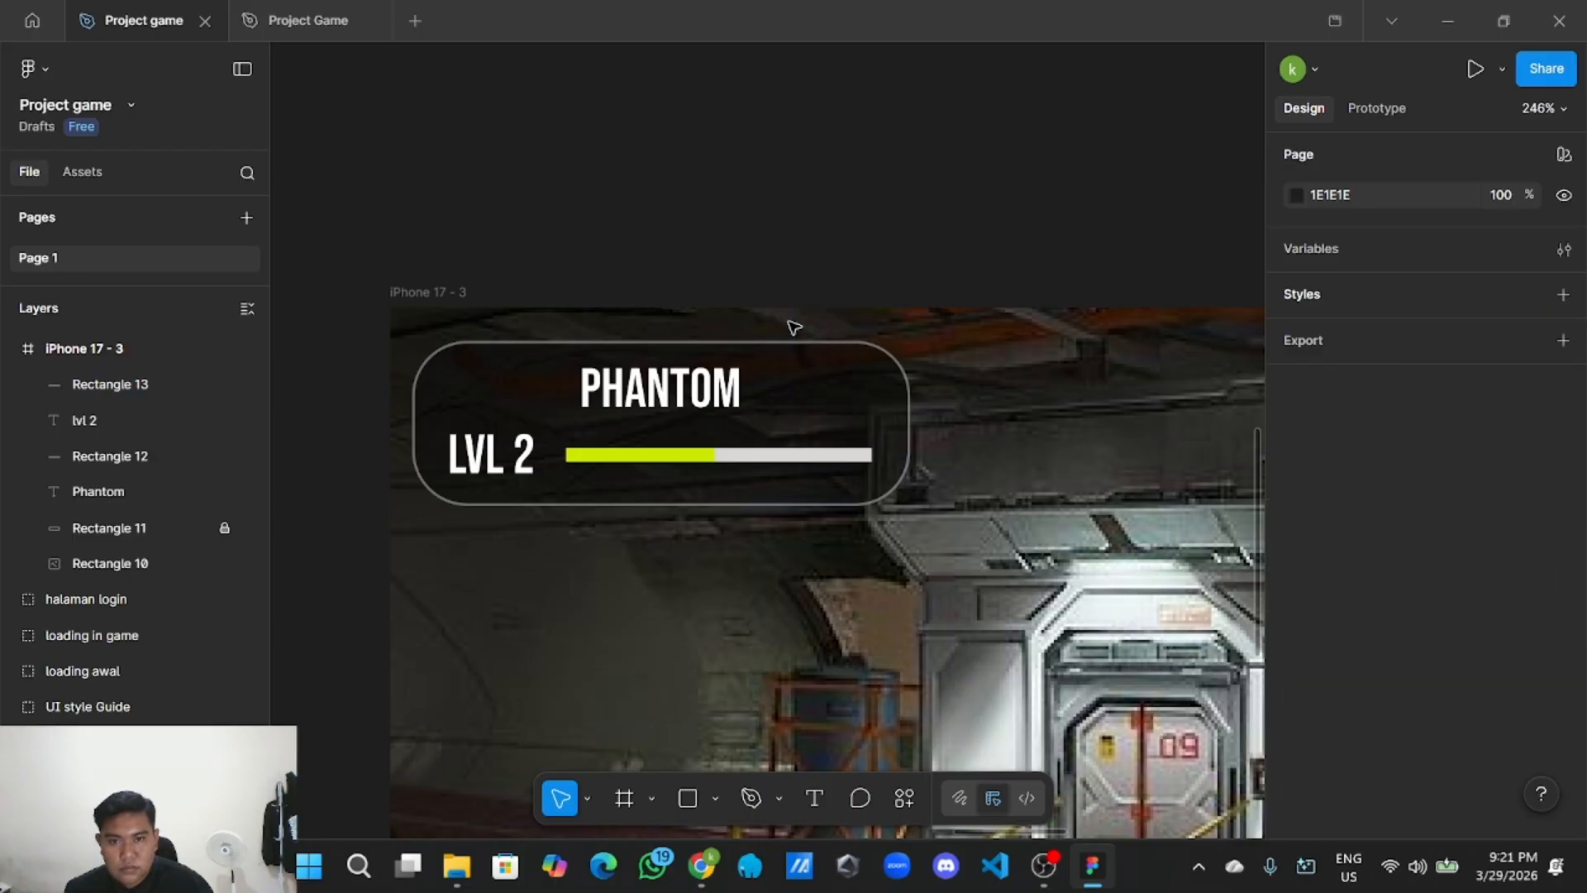
{"action": "scroll", "coordinate": [751, 259], "scroll_direction": "down", "scroll_amount": 4}
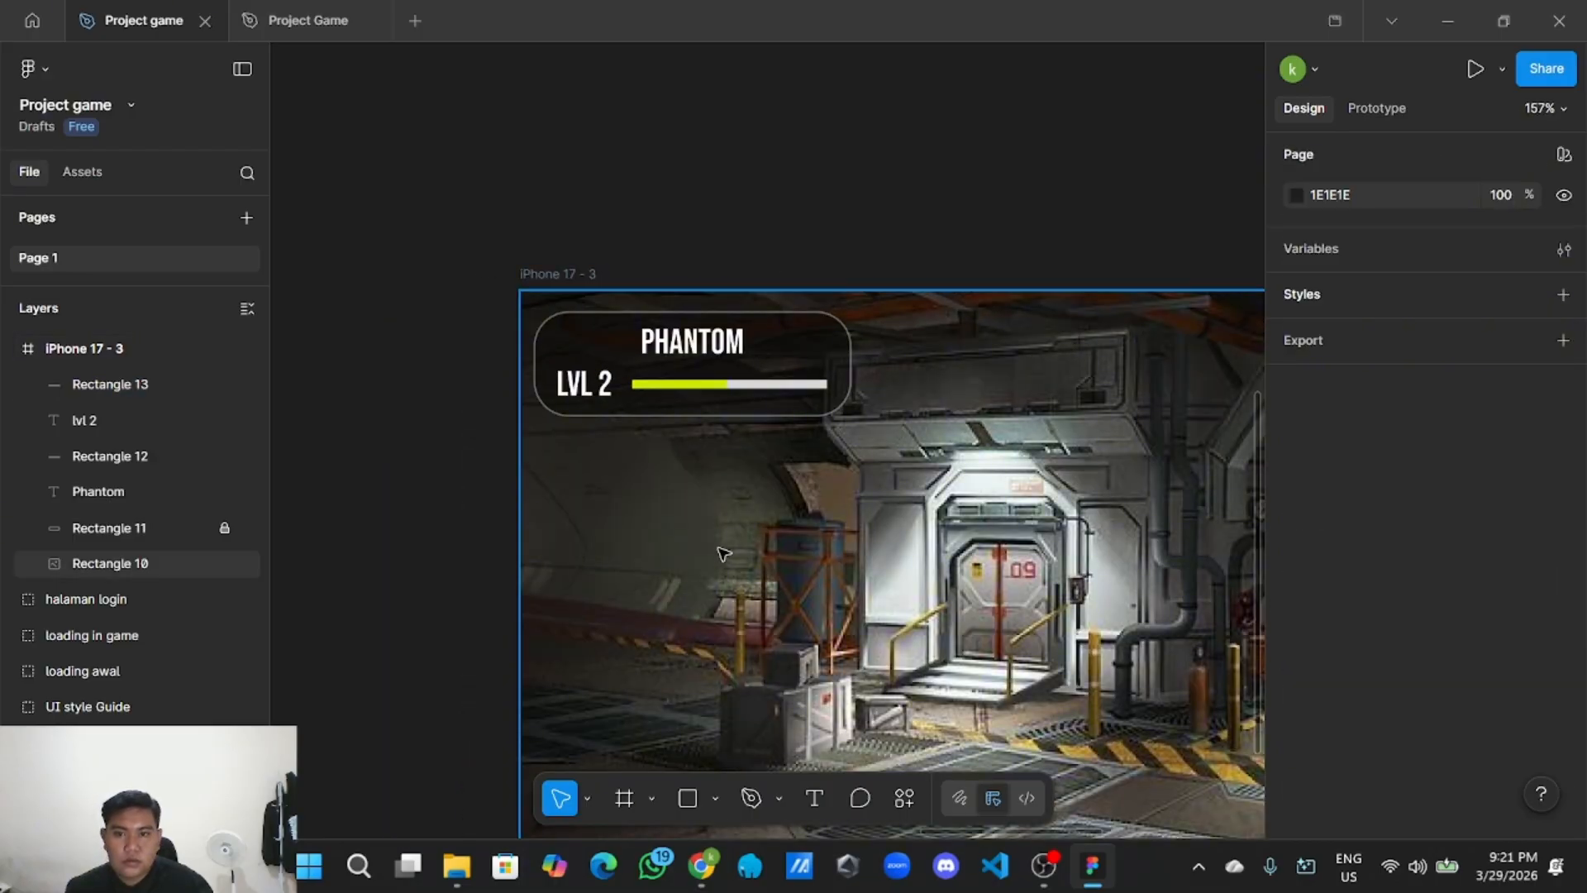
{"action": "scroll", "coordinate": [724, 554], "scroll_direction": "down", "scroll_amount": 4}
{"action": "scroll", "coordinate": [719, 533], "scroll_direction": "up", "scroll_amount": 8}
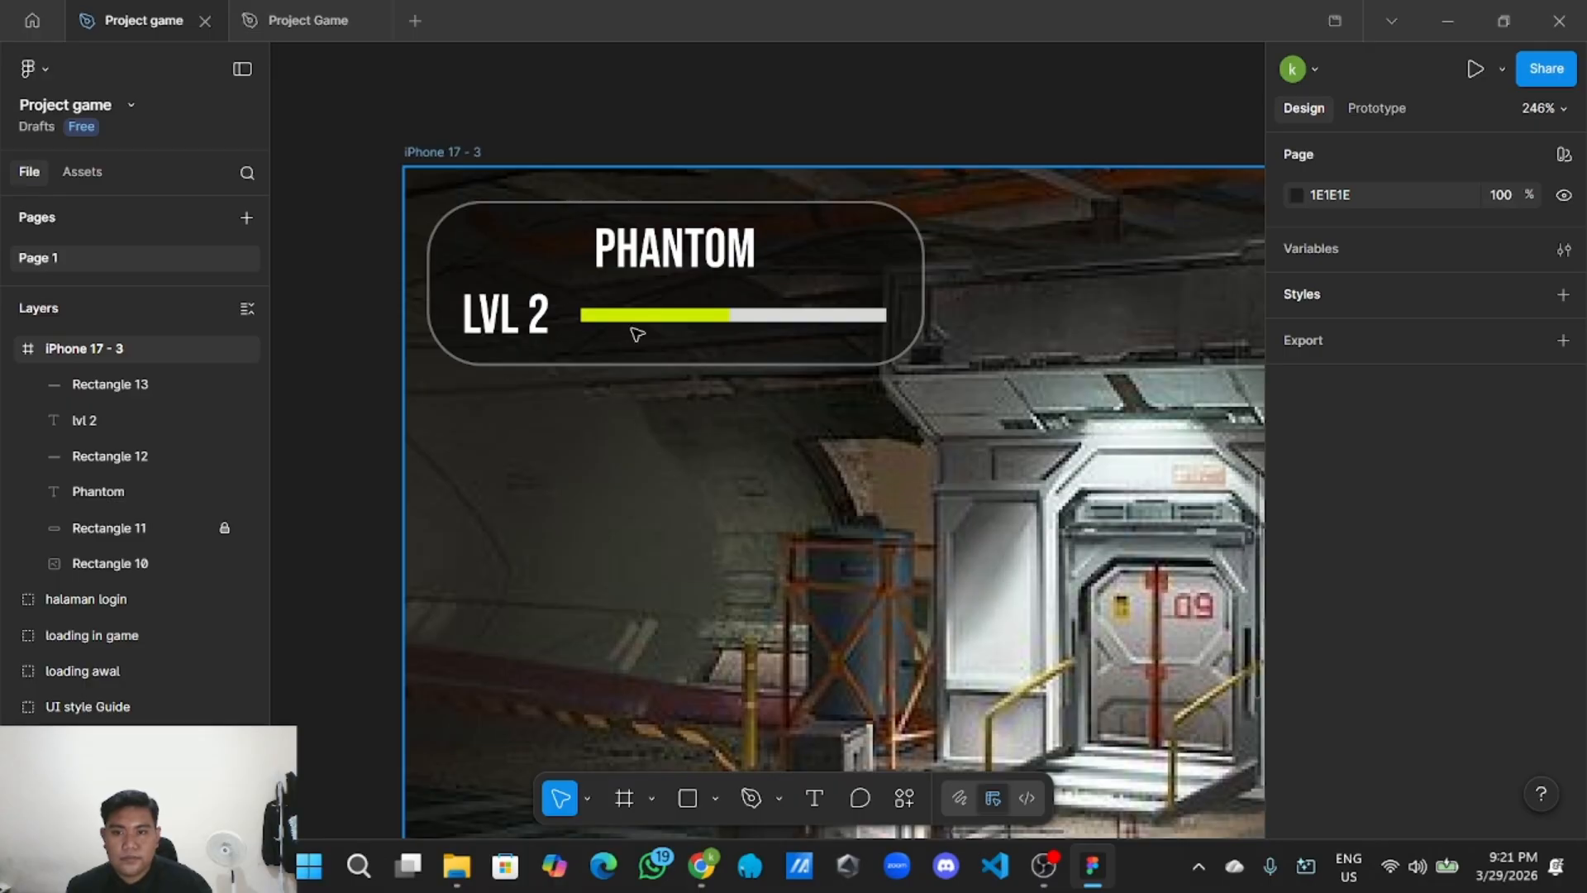
Give the yellow-green XP bar a corner radius of 3.
{"action": "left_click", "coordinate": [636, 315]}
{"action": "scroll", "coordinate": [1416, 584], "scroll_direction": "down", "scroll_amount": 2}
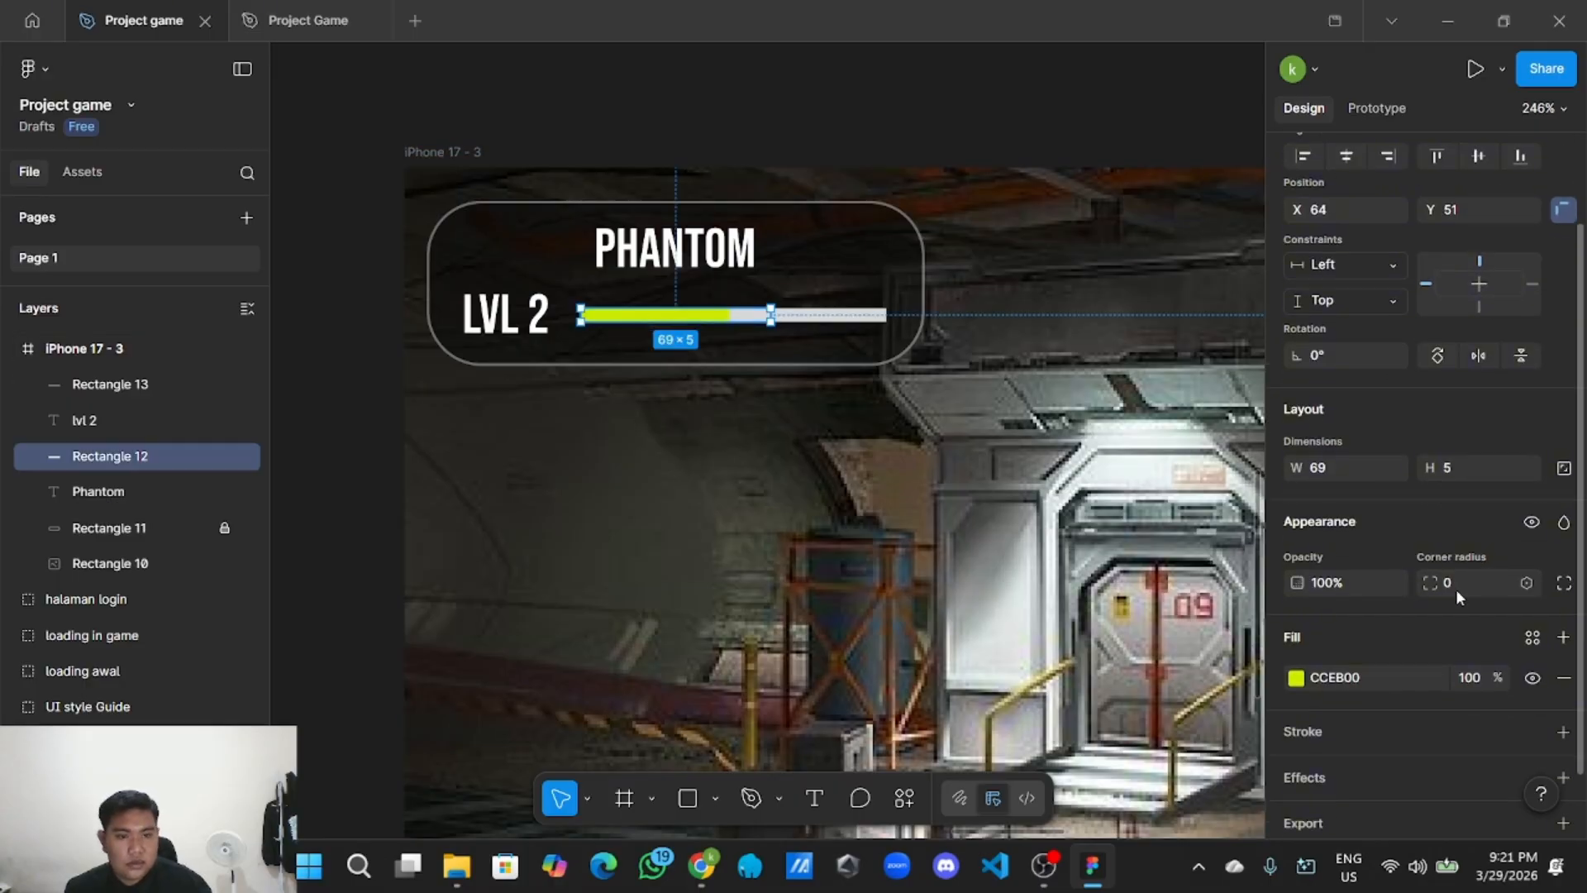
{"action": "left_click", "coordinate": [1456, 588]}
{"action": "type", "text": "3"}
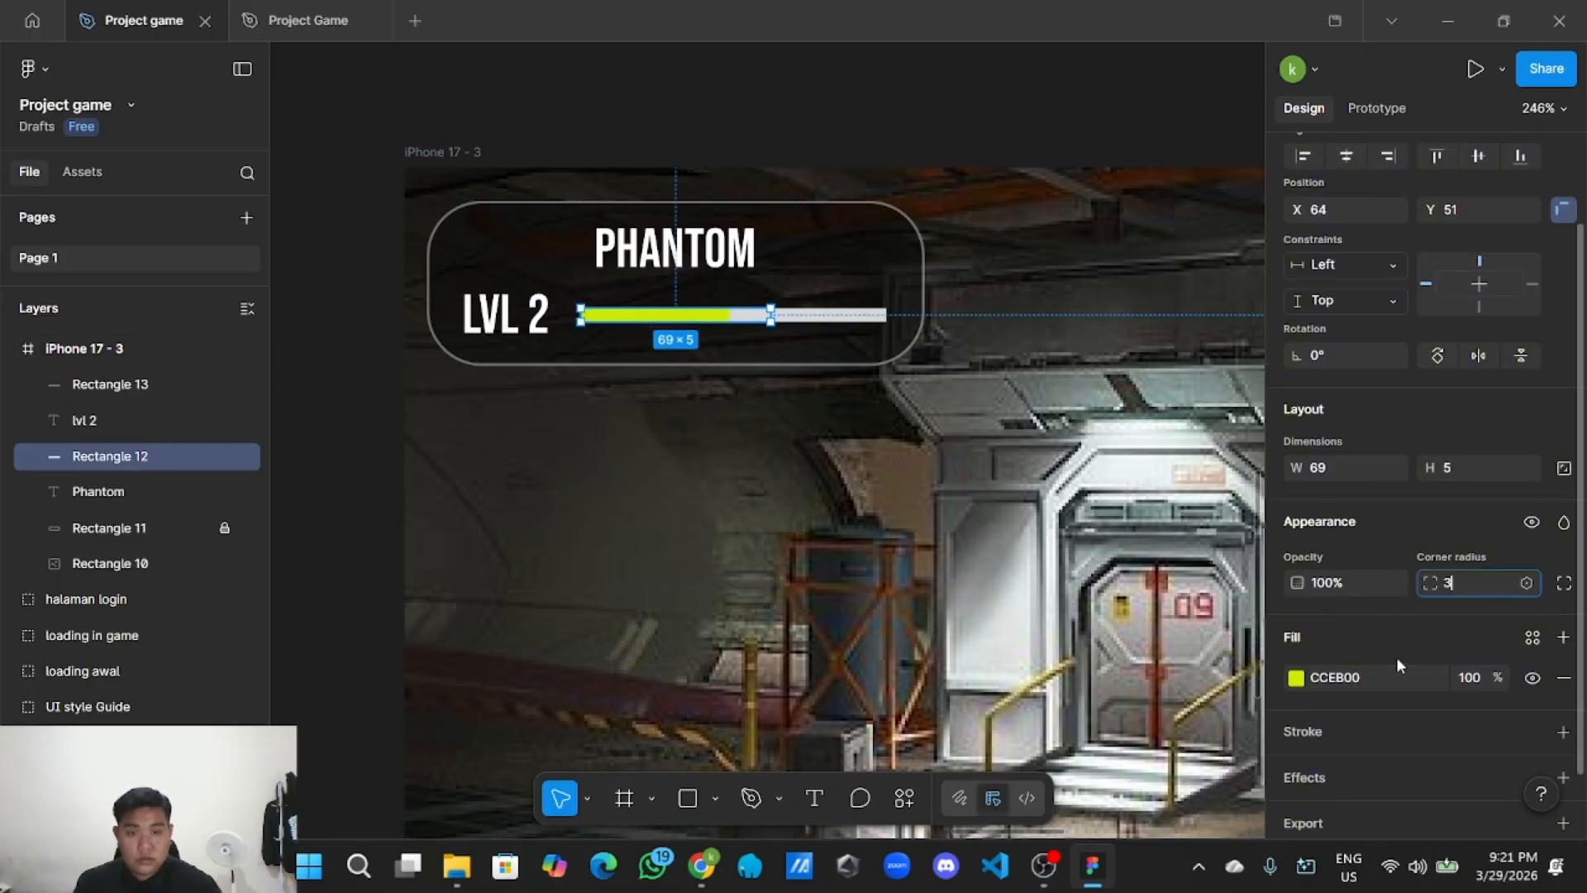
{"action": "left_click", "coordinate": [942, 717]}
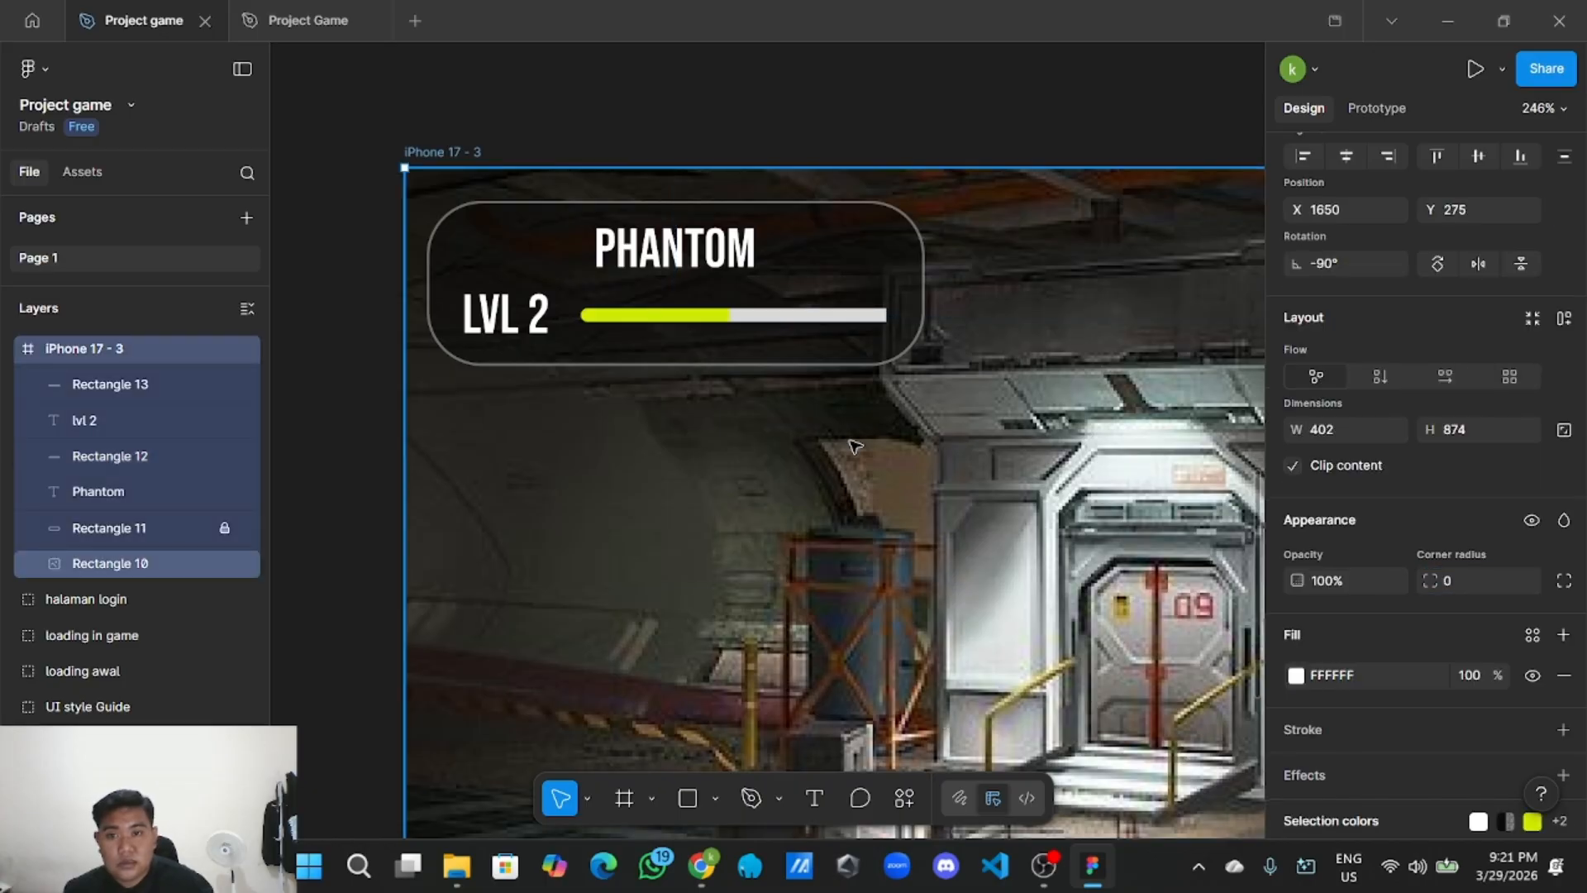
Move Rectangle 12 above Rectangle 13 in the layers so the yellow overlays the grey track.
{"action": "left_click", "coordinate": [851, 315]}
{"action": "scroll", "coordinate": [1466, 527], "scroll_direction": "down", "scroll_amount": 2}
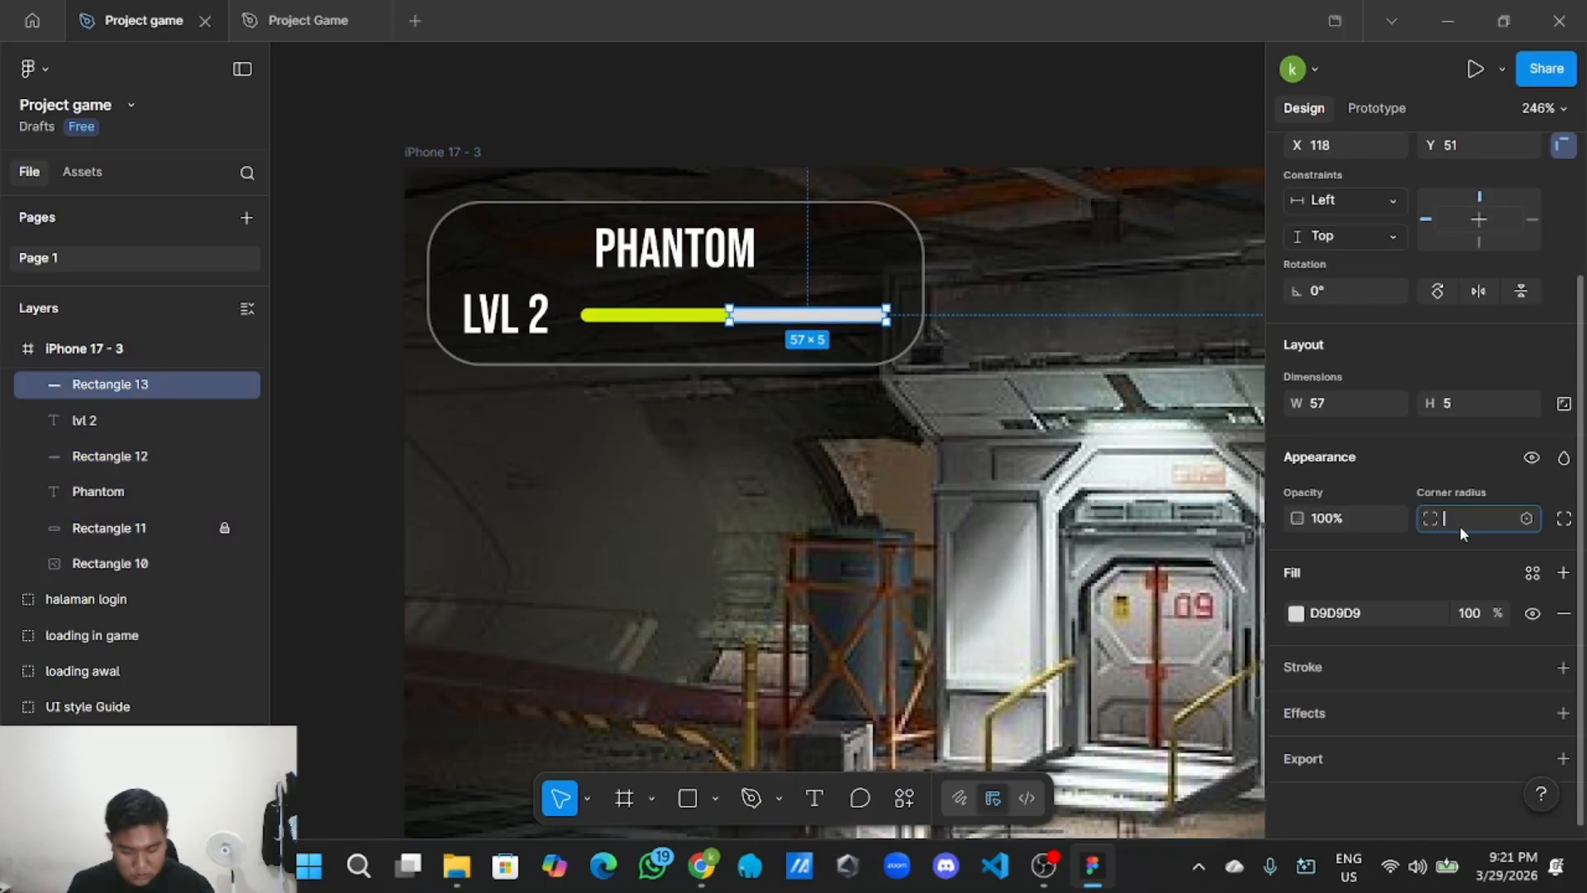
{"action": "scroll", "coordinate": [834, 412], "scroll_direction": "down", "scroll_amount": 3}
{"action": "left_click", "coordinate": [834, 124]}
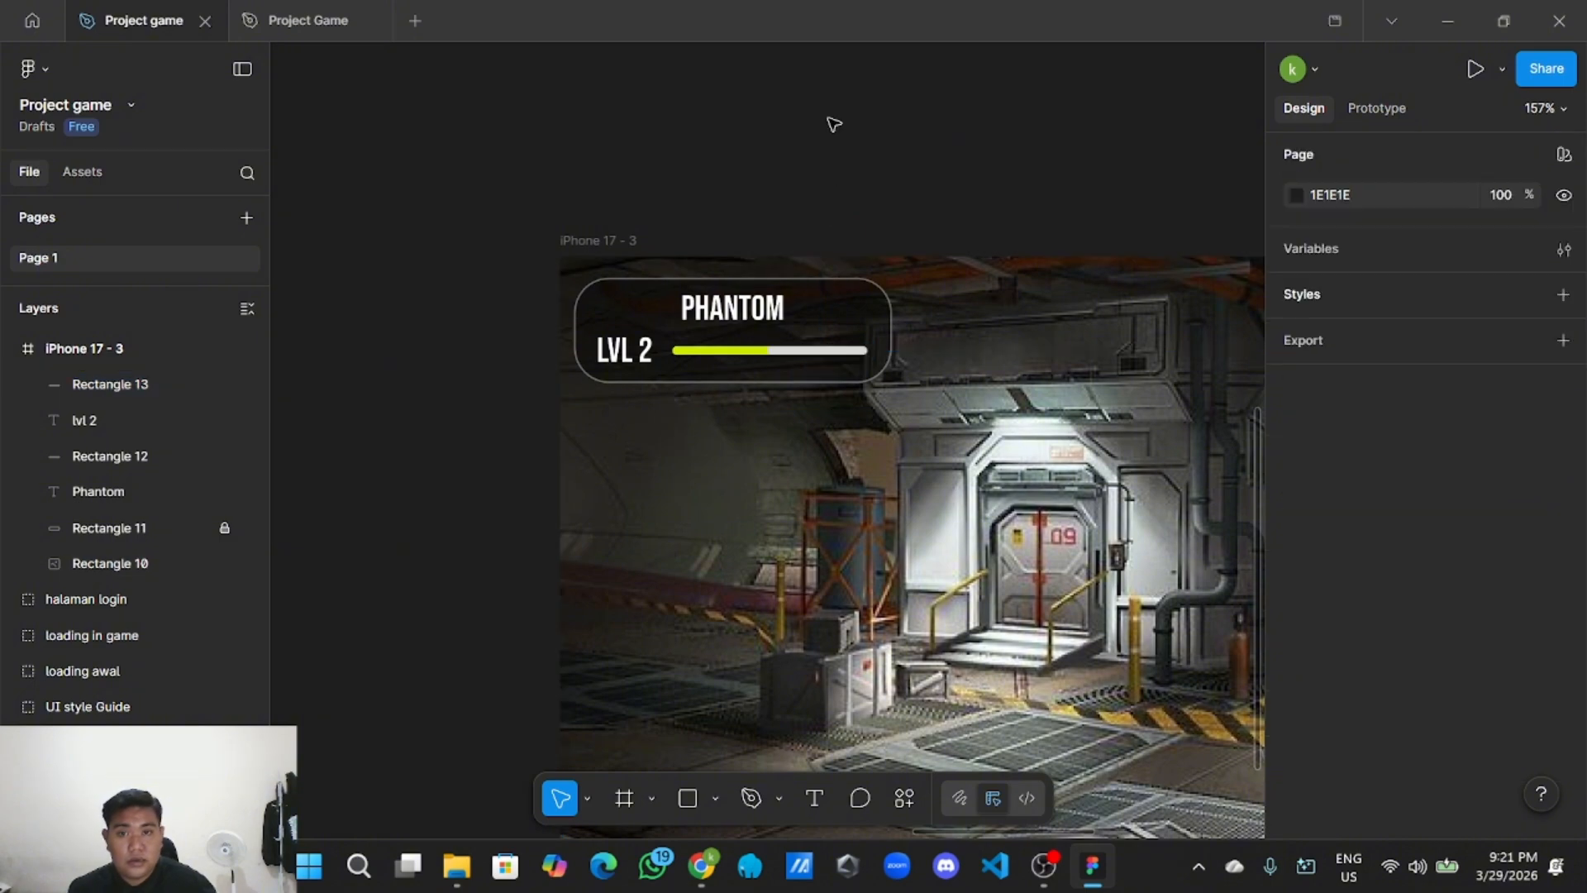
{"action": "scroll", "coordinate": [840, 161], "scroll_direction": "up", "scroll_amount": 3}
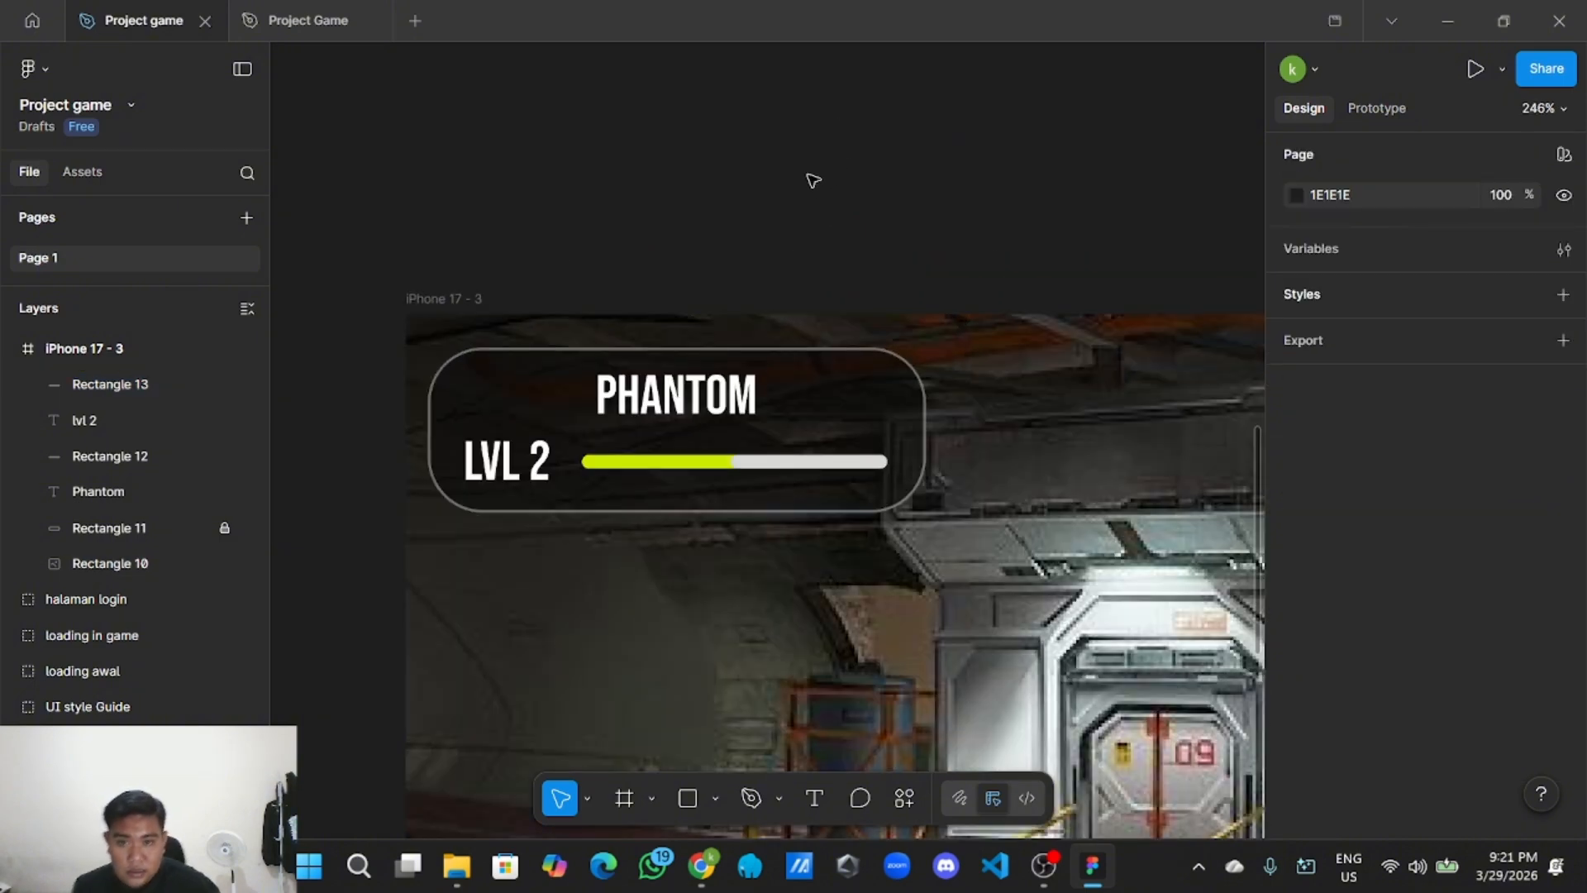
{"action": "left_click", "coordinate": [667, 462]}
{"action": "left_click_drag", "start_coordinate": [143, 461], "coordinate": [157, 385]}
{"action": "left_click", "coordinate": [533, 201]}
{"action": "scroll", "coordinate": [759, 188], "scroll_direction": "down", "scroll_amount": 2}
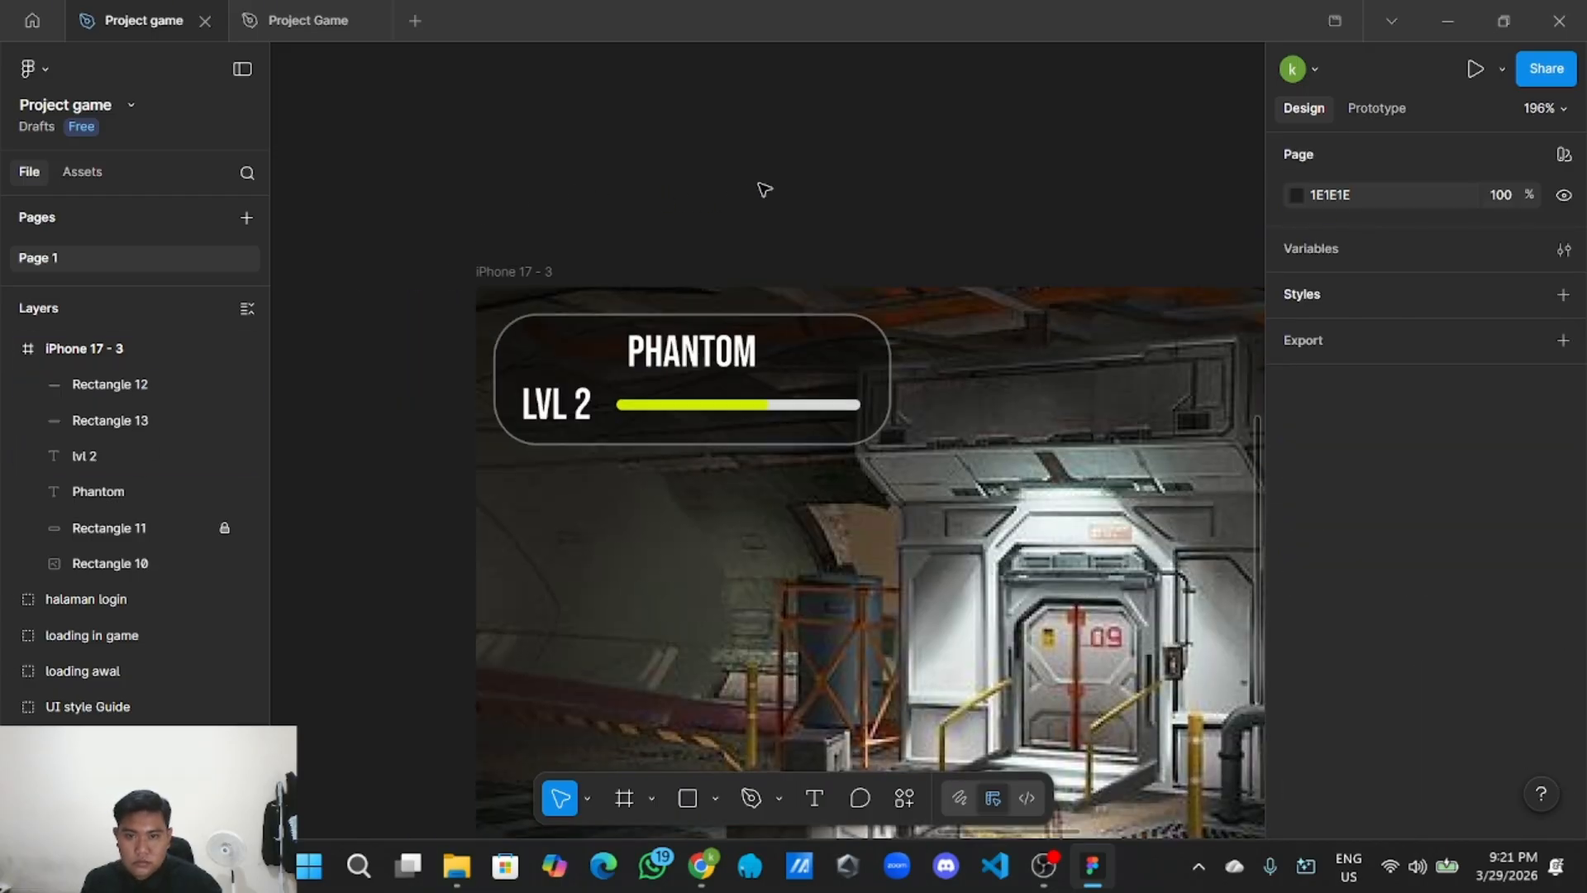
{"action": "scroll", "coordinate": [821, 169], "scroll_direction": "down", "scroll_amount": 3}
{"action": "left_click_drag", "start_coordinate": [821, 169], "coordinate": [671, 259]}
{"action": "scroll", "coordinate": [695, 286], "scroll_direction": "down", "scroll_amount": 3}
{"action": "scroll", "coordinate": [648, 354], "scroll_direction": "up", "scroll_amount": 2}
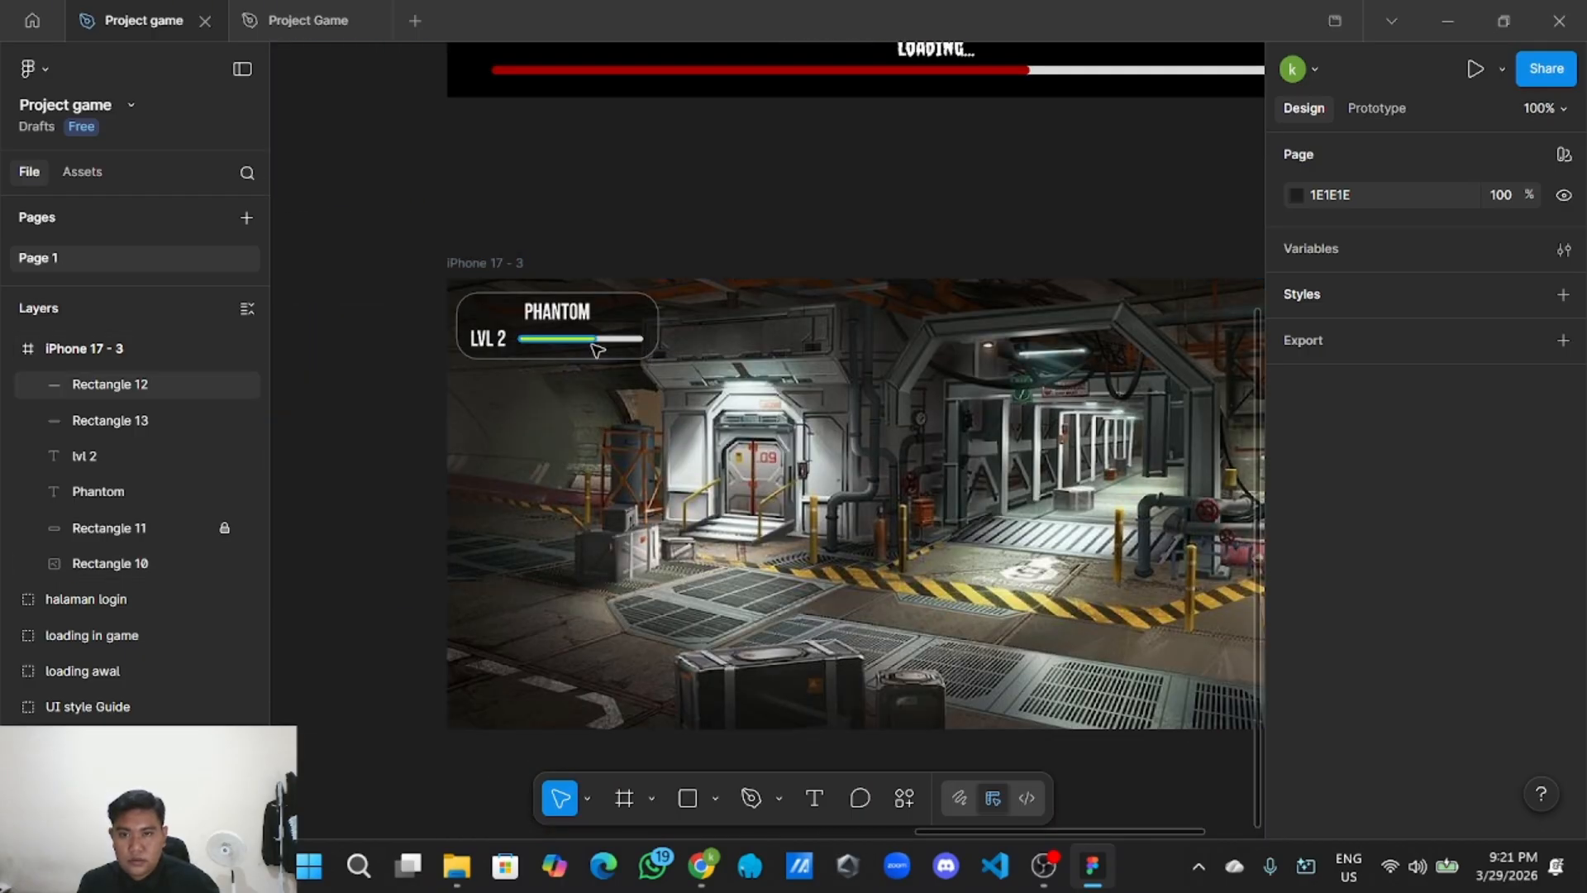
{"action": "scroll", "coordinate": [628, 289], "scroll_direction": "down", "scroll_amount": 2}
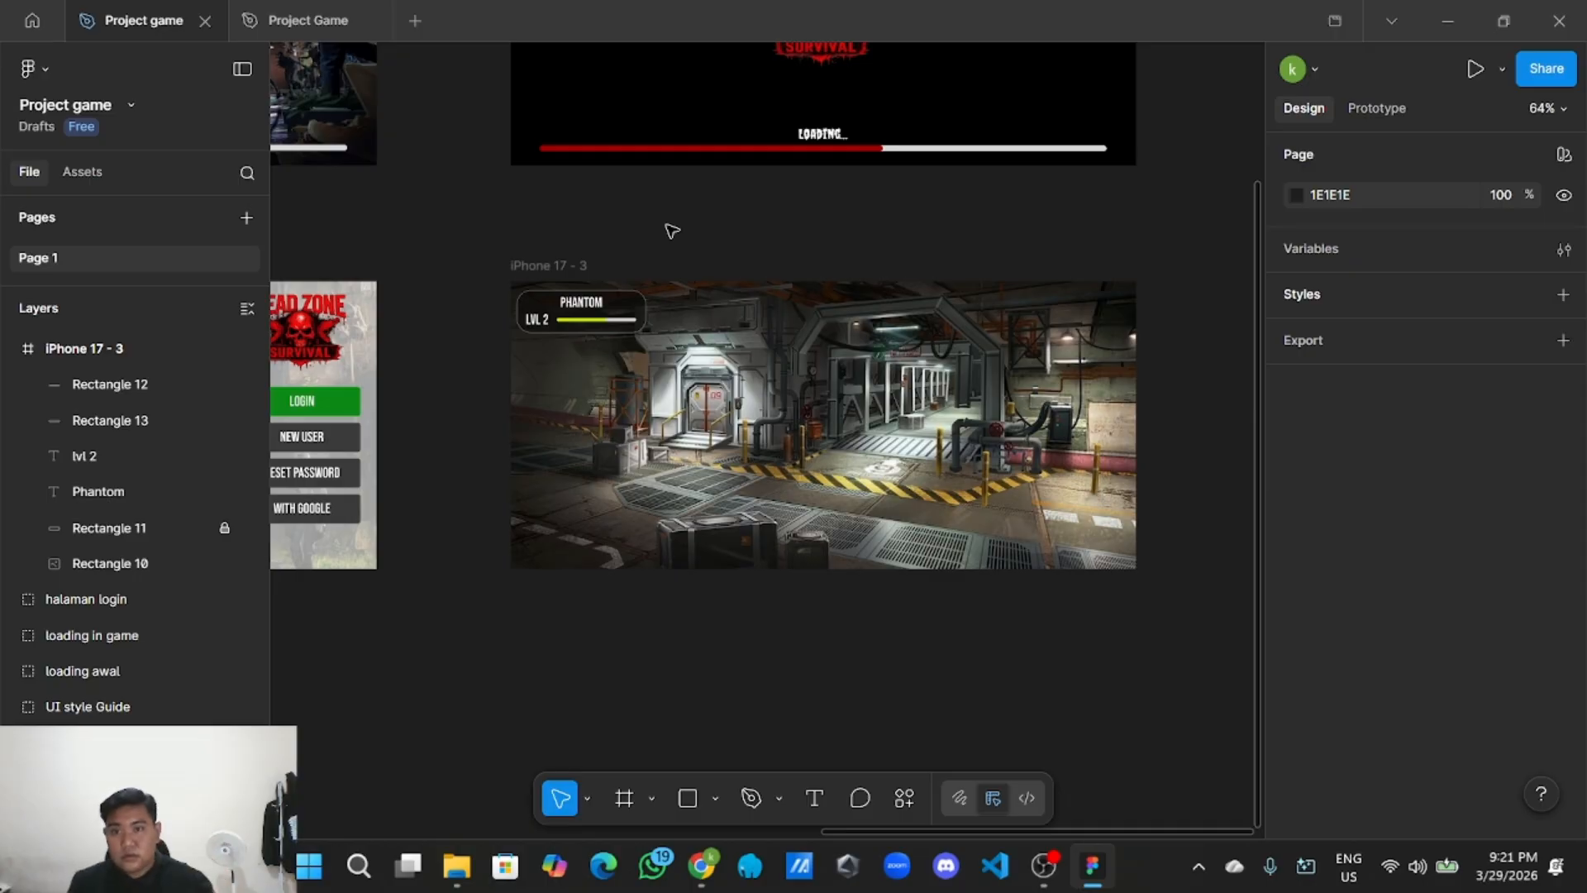
Lock the bunker background image, Rectangle 10, in place.
{"action": "double_click", "coordinate": [691, 359]}
{"action": "left_click", "coordinate": [681, 215]}
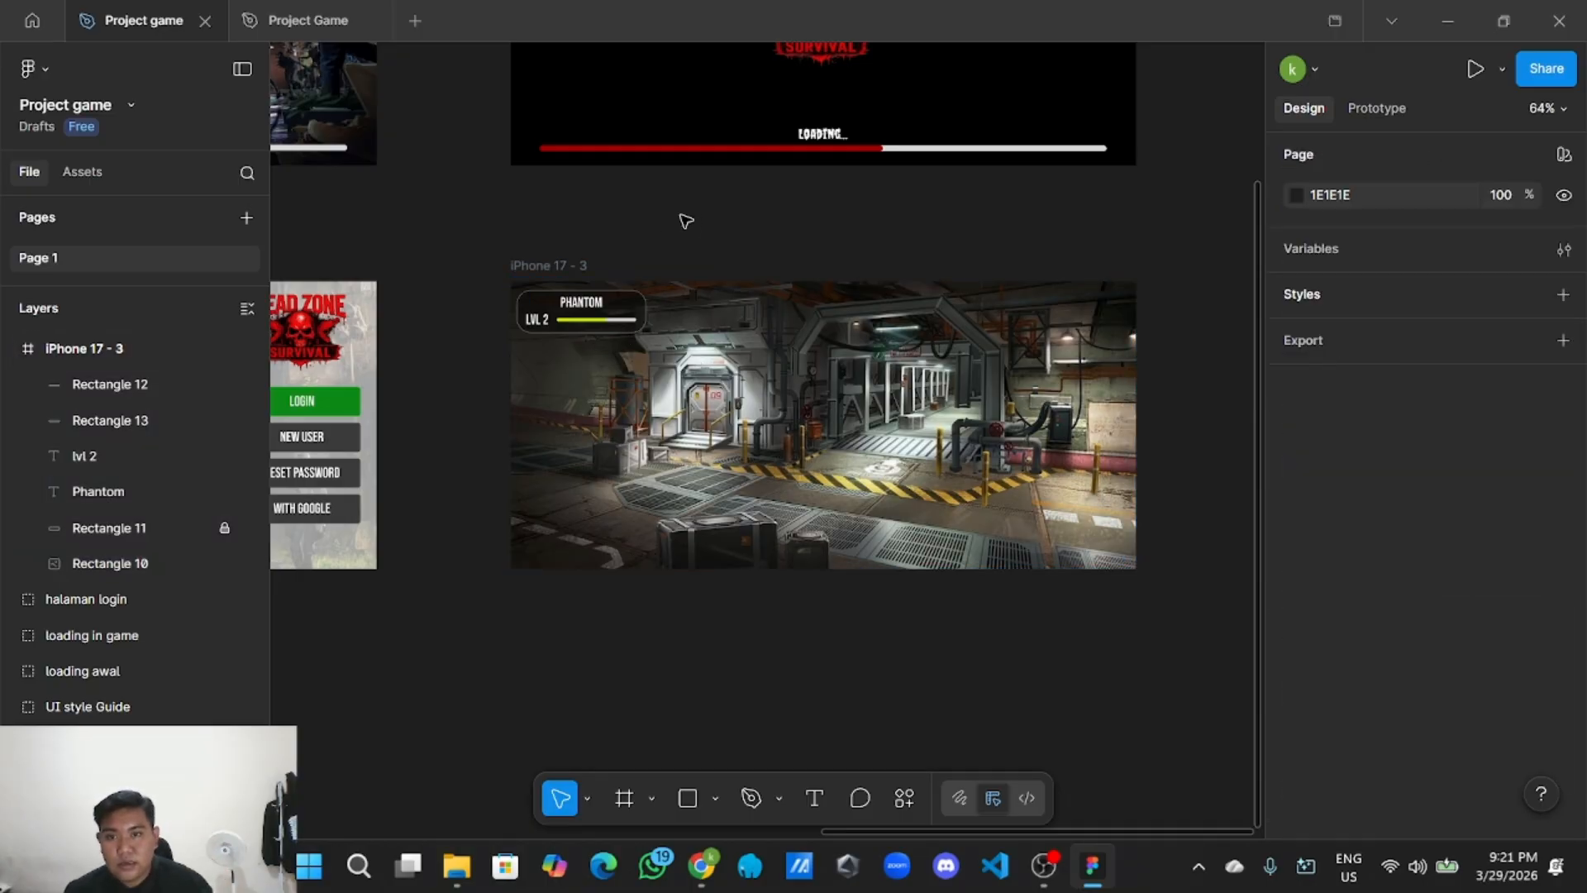
{"action": "scroll", "coordinate": [686, 221], "scroll_direction": "up", "scroll_amount": 3}
{"action": "left_click", "coordinate": [708, 382]}
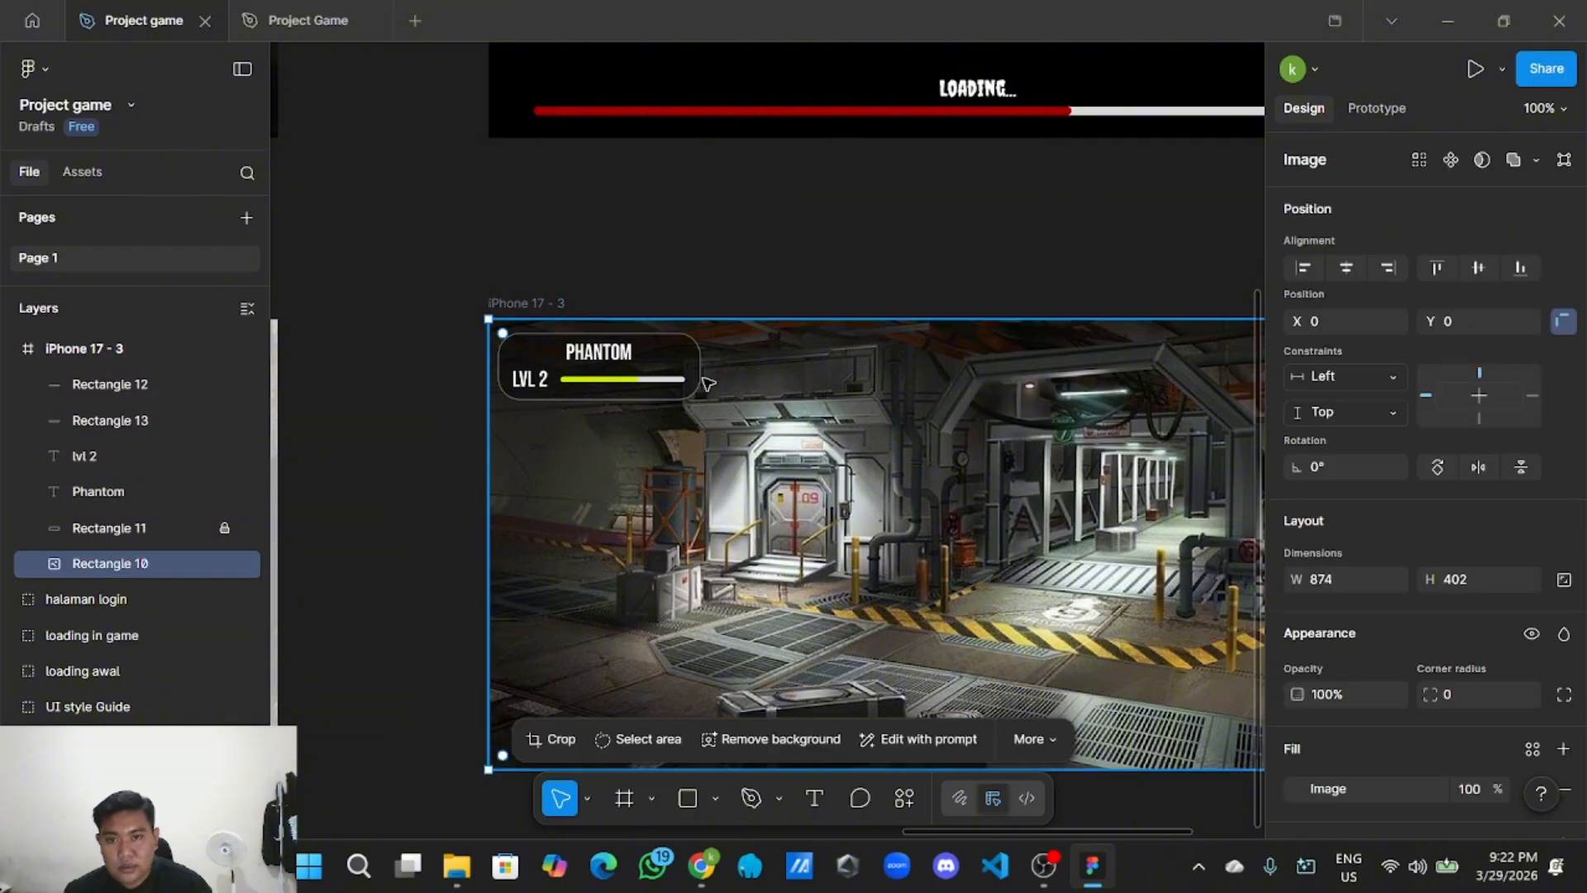
{"action": "left_click_drag", "start_coordinate": [758, 442], "coordinate": [671, 417]}
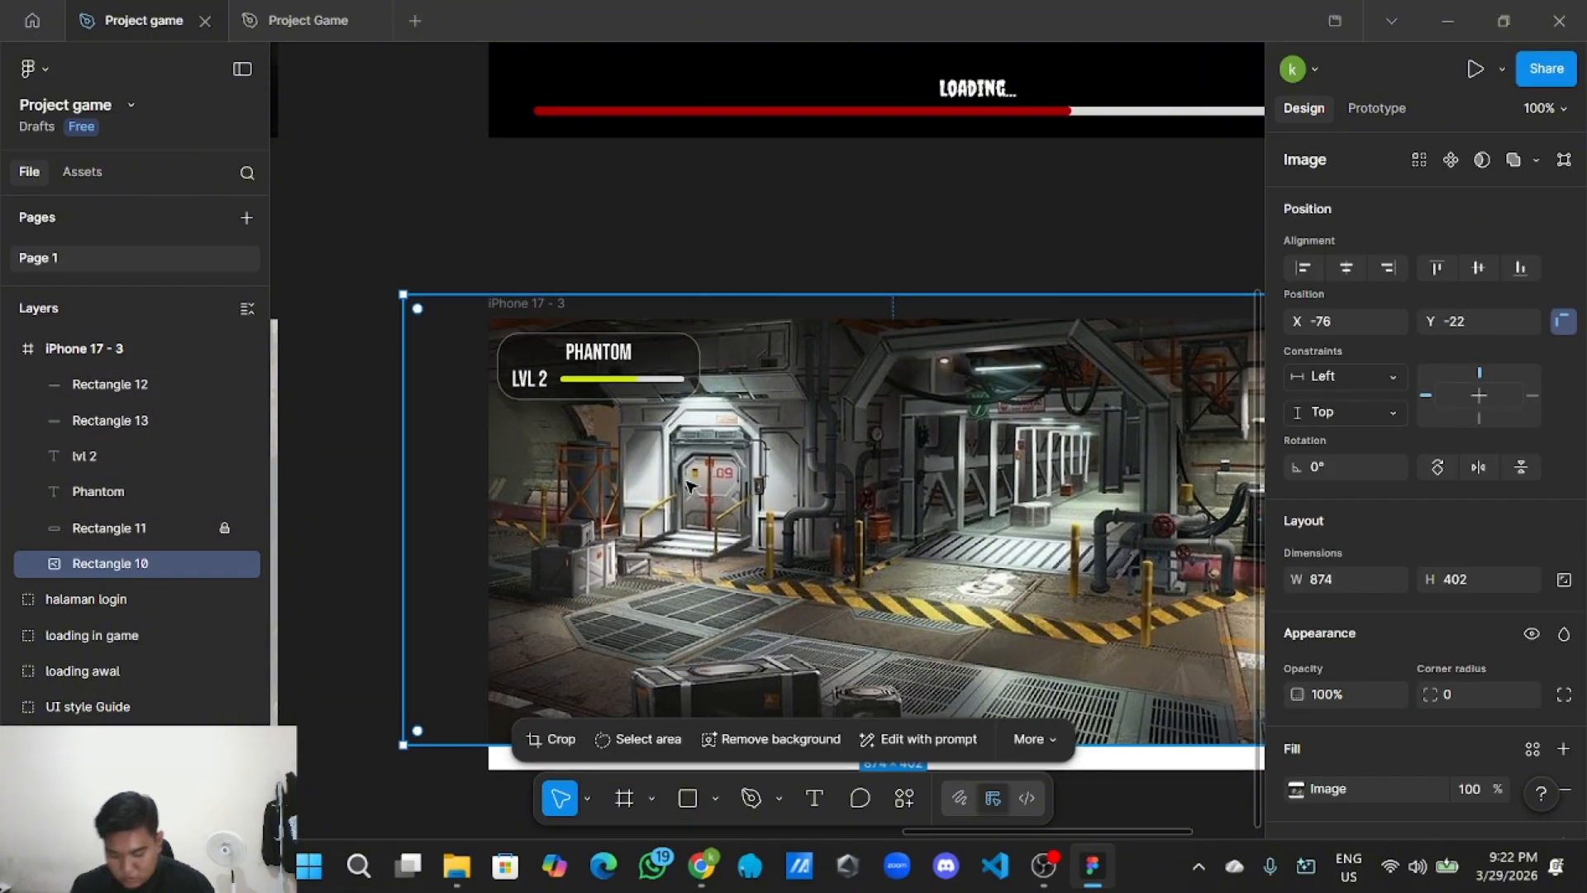
{"action": "key", "text": "ctrl+z"}
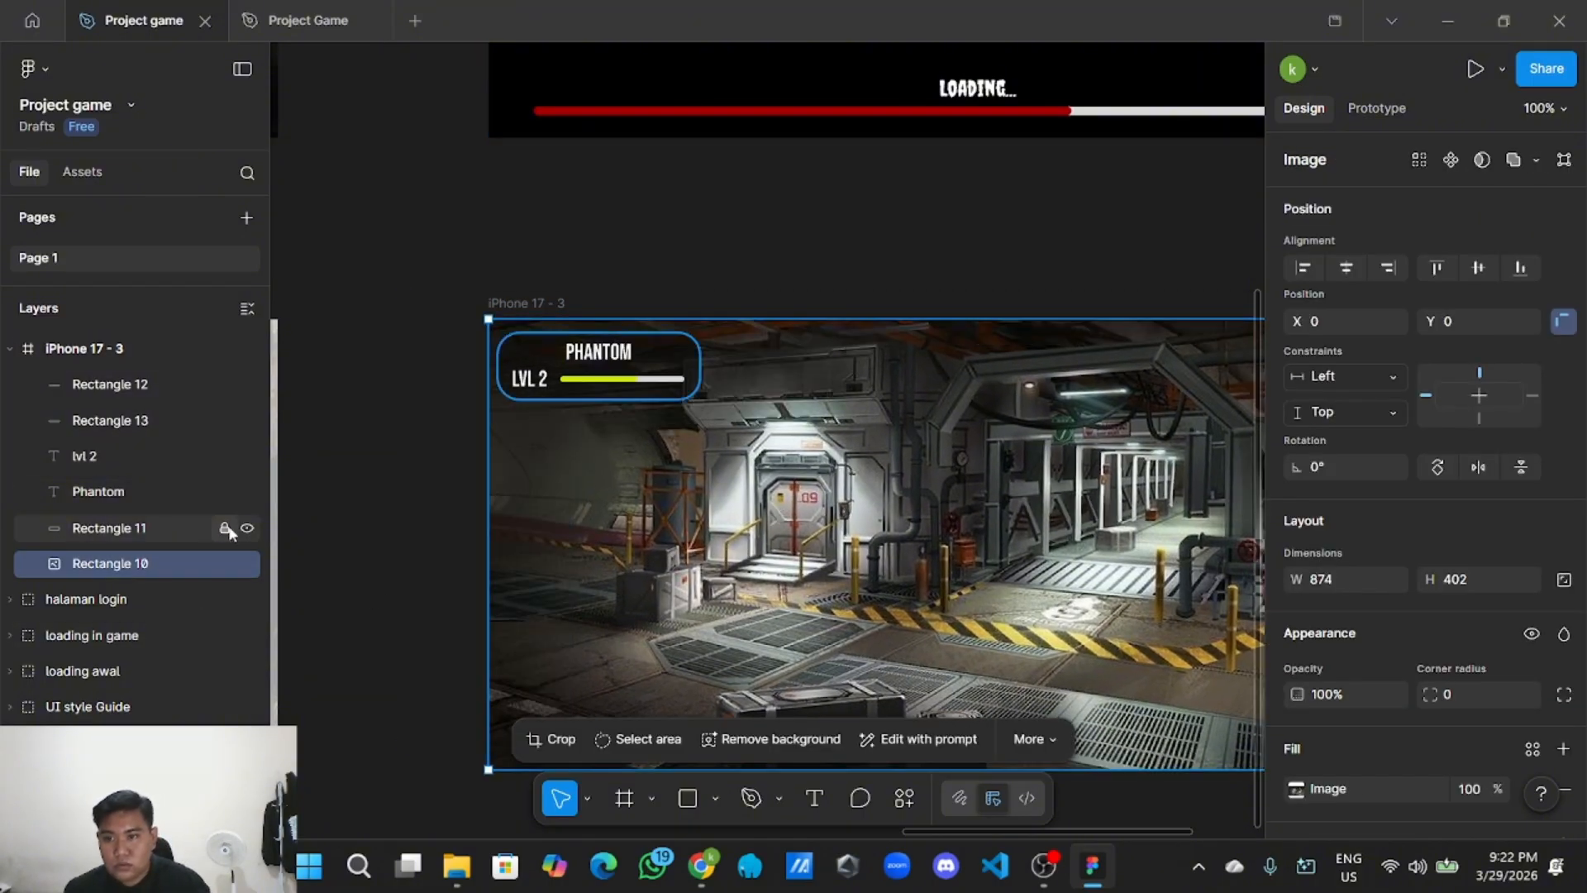
{"action": "left_click", "coordinate": [314, 487]}
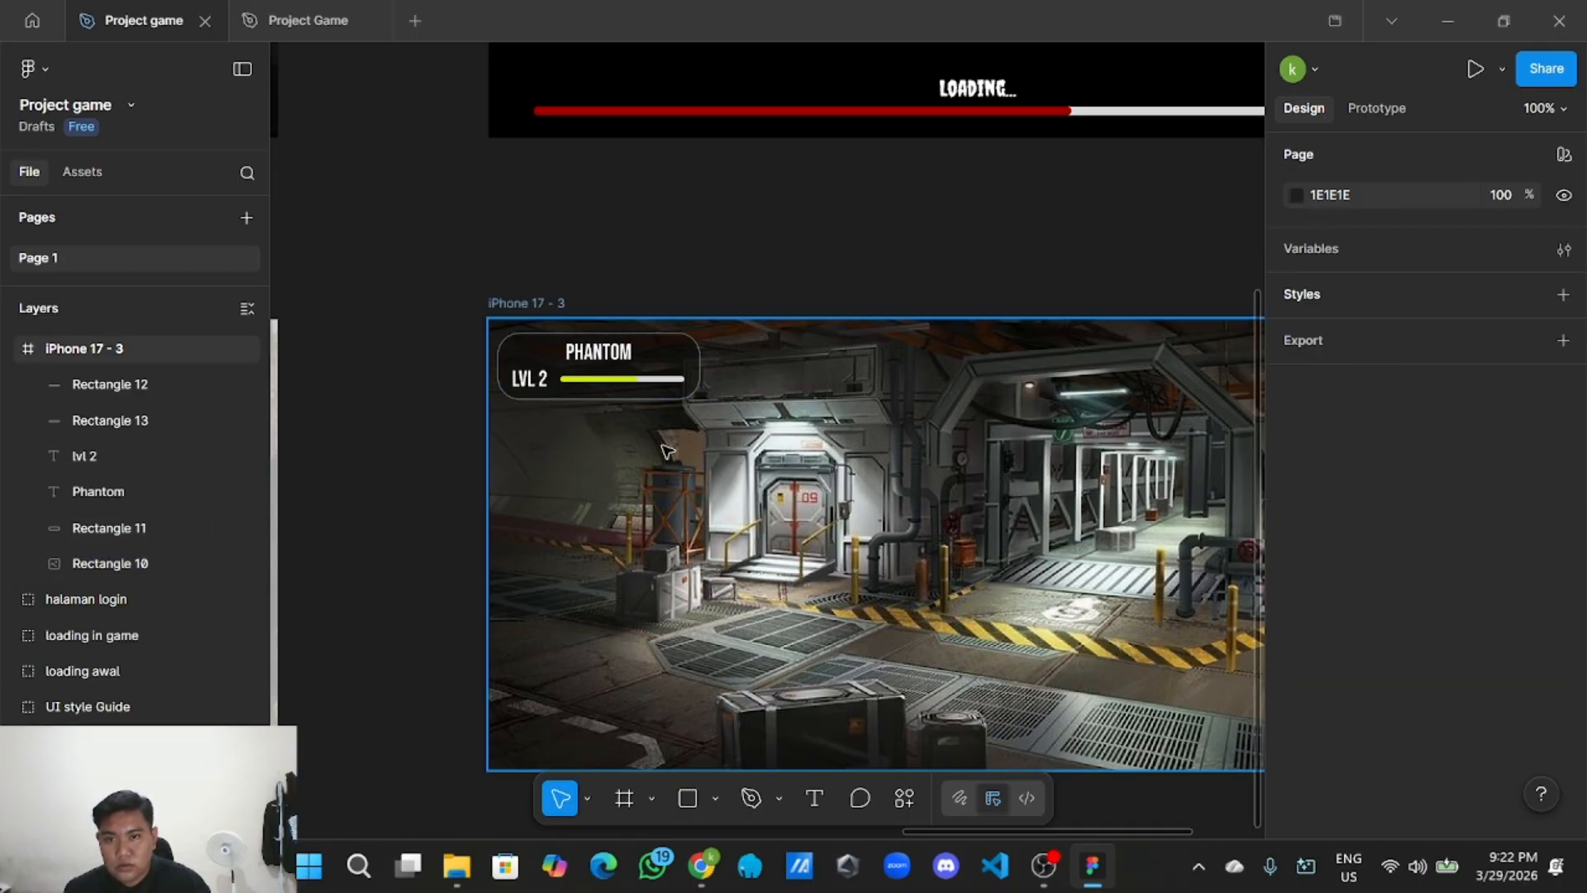
{"action": "left_click", "coordinate": [639, 537]}
{"action": "left_click", "coordinate": [224, 563]}
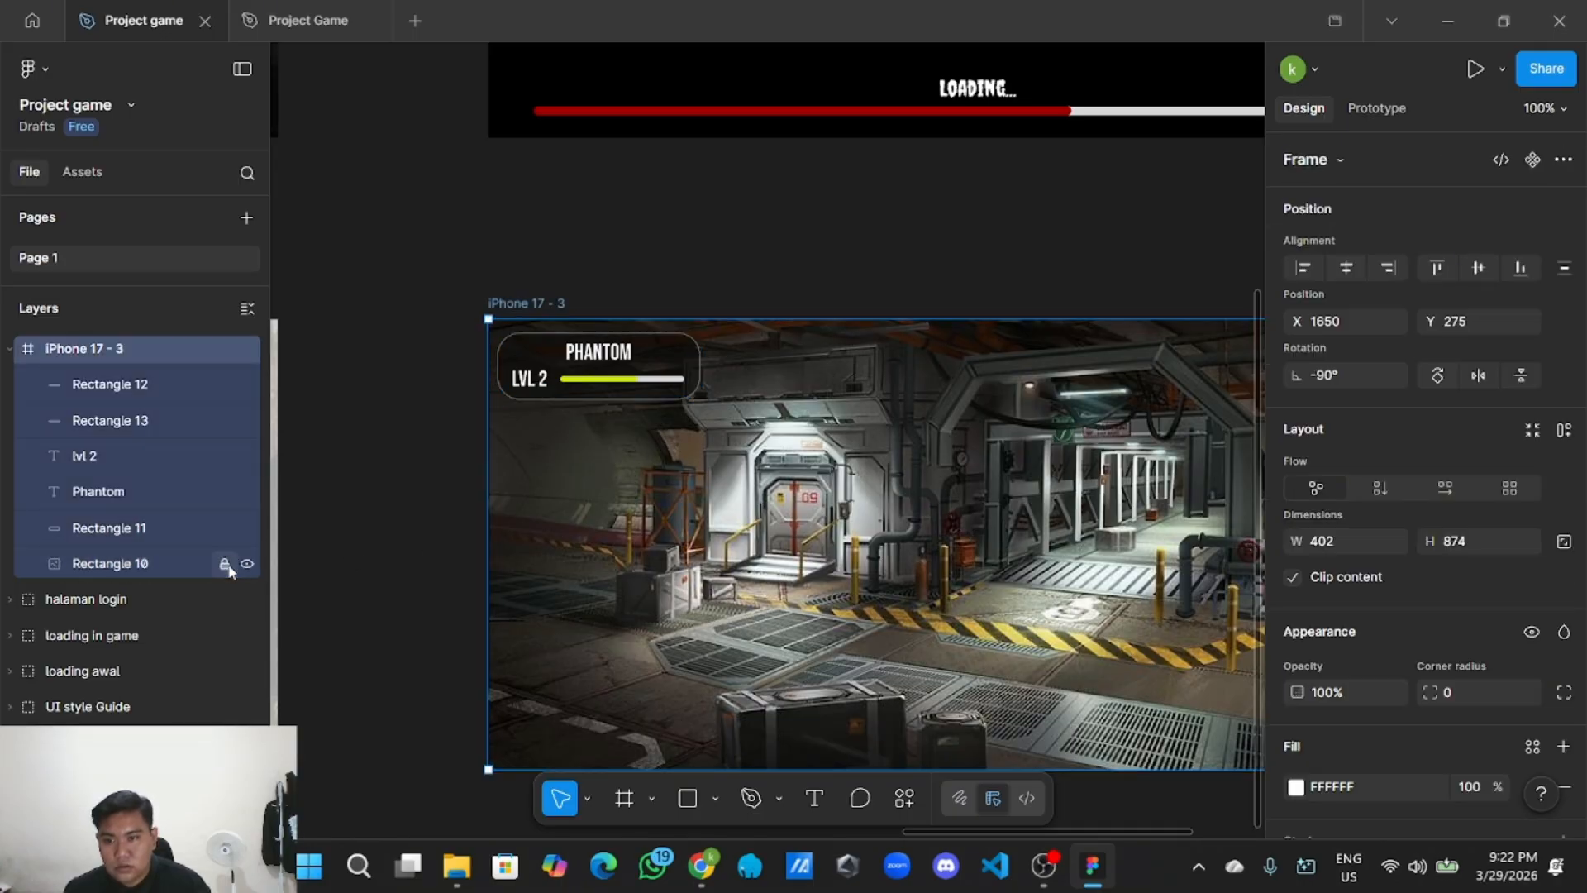
{"action": "left_click", "coordinate": [738, 525]}
Group the five PHANTOM badge parts and rename the group 'Nama'.
{"action": "left_click_drag", "start_coordinate": [706, 461], "coordinate": [494, 327]}
{"action": "right_click", "coordinate": [541, 353]}
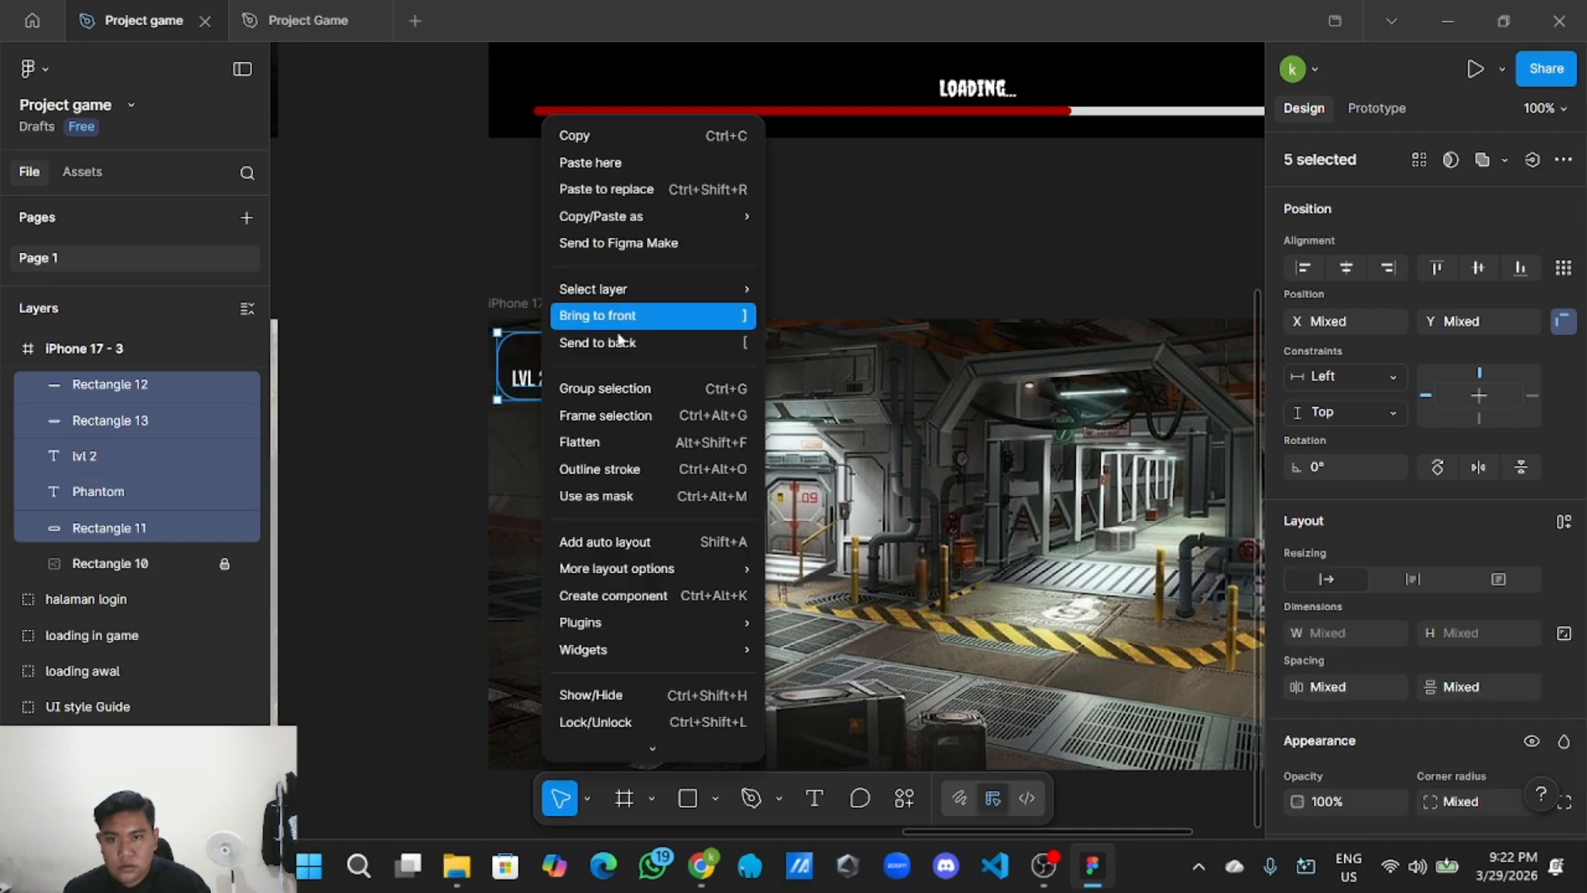
{"action": "left_click", "coordinate": [618, 390]}
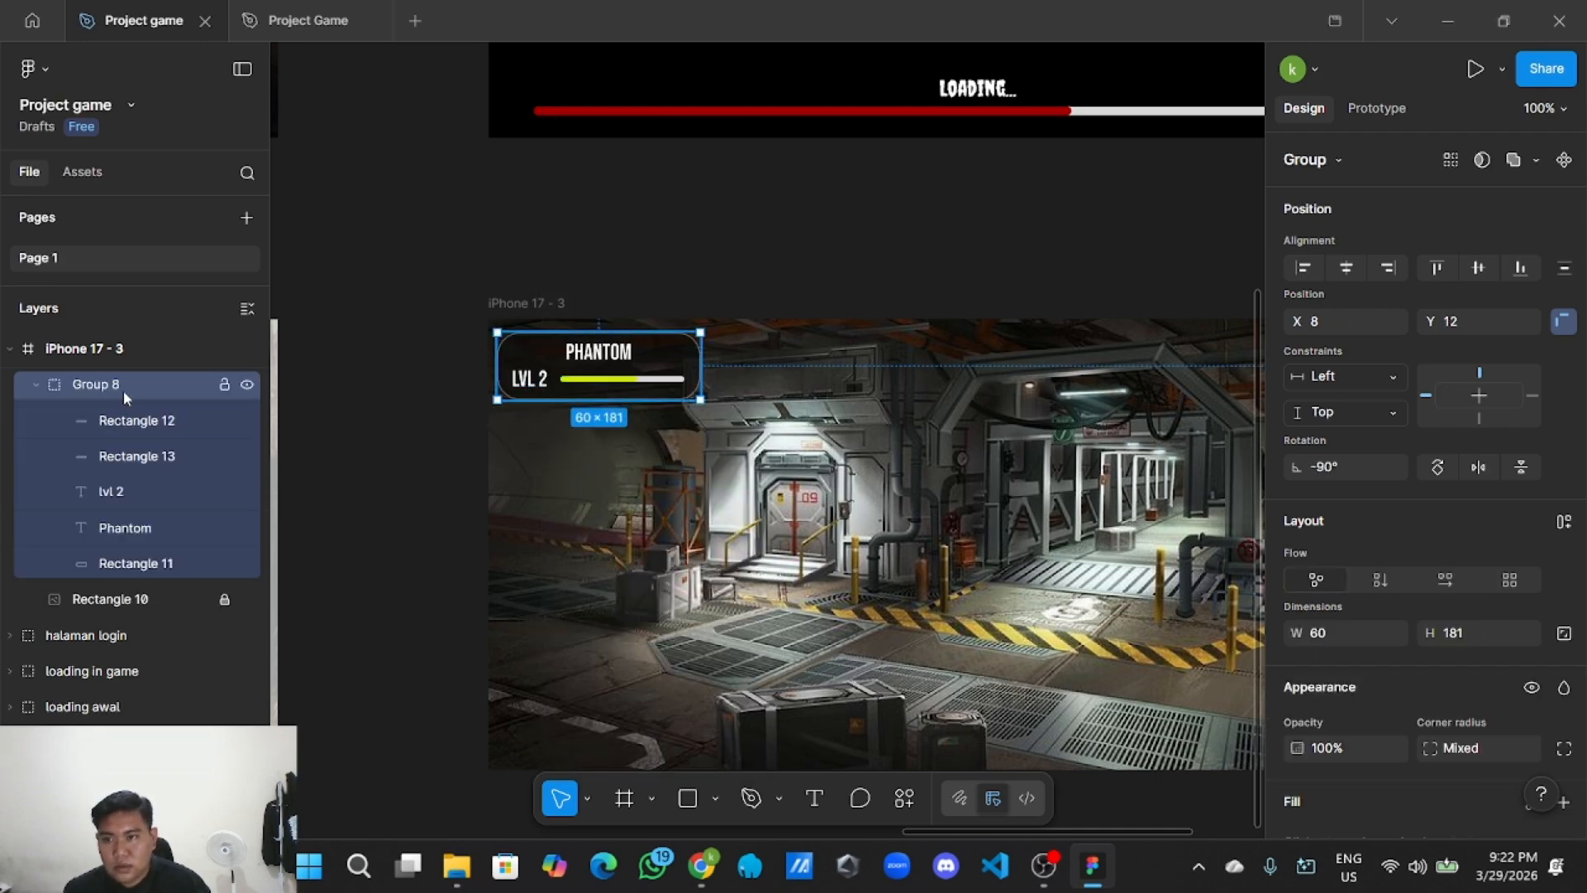
{"action": "double_click", "coordinate": [145, 383]}
{"action": "key", "text": "BackSpace"}
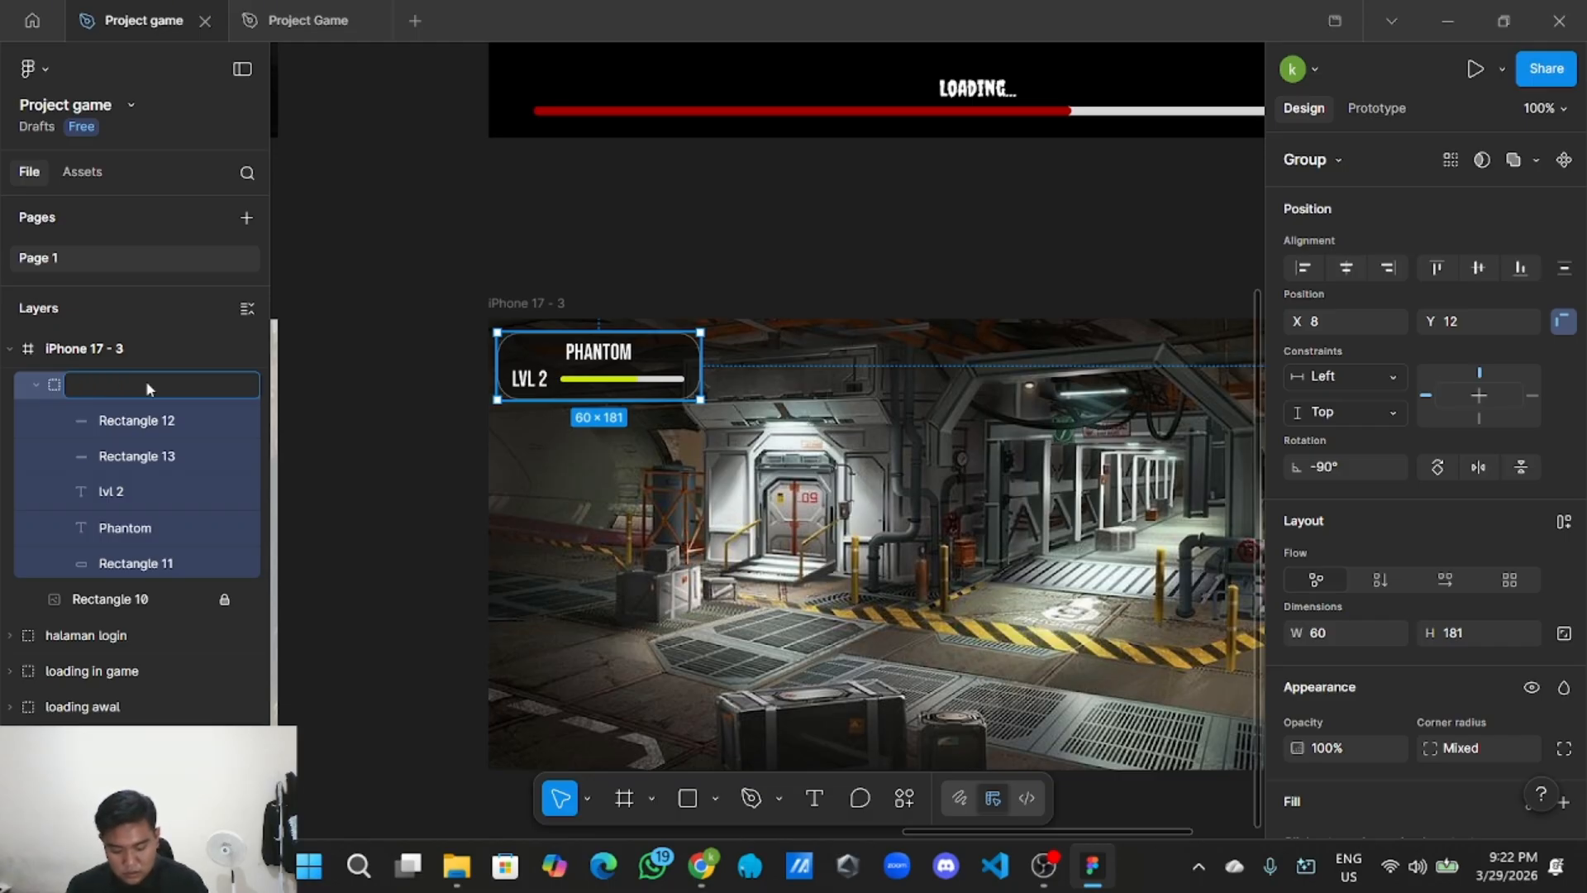
{"action": "type", "text": "Nam"}
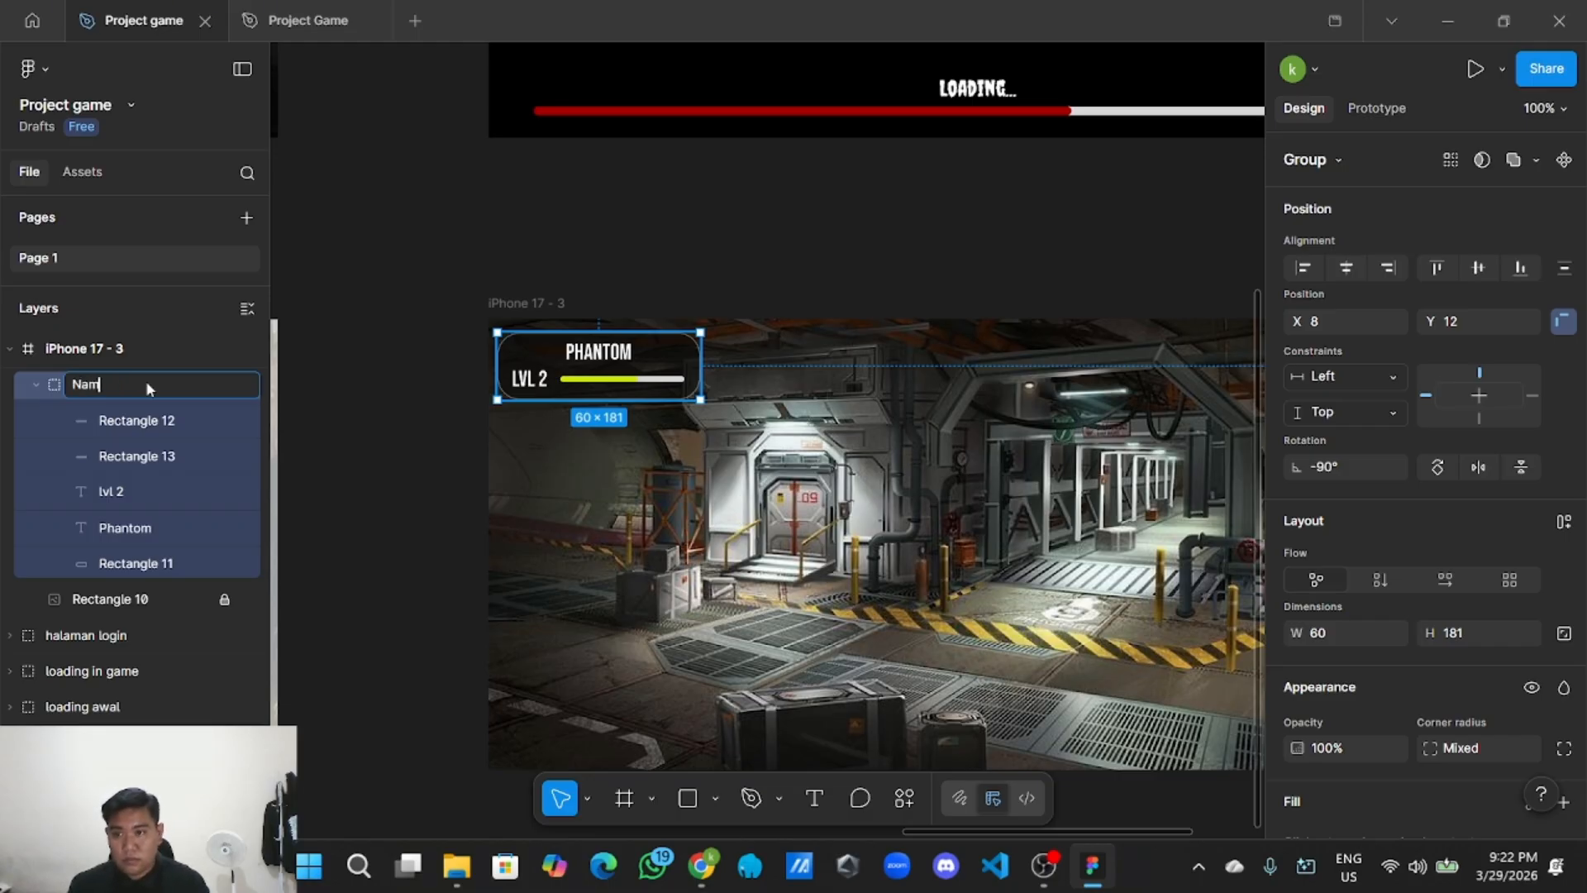
{"action": "type", "text": "a"}
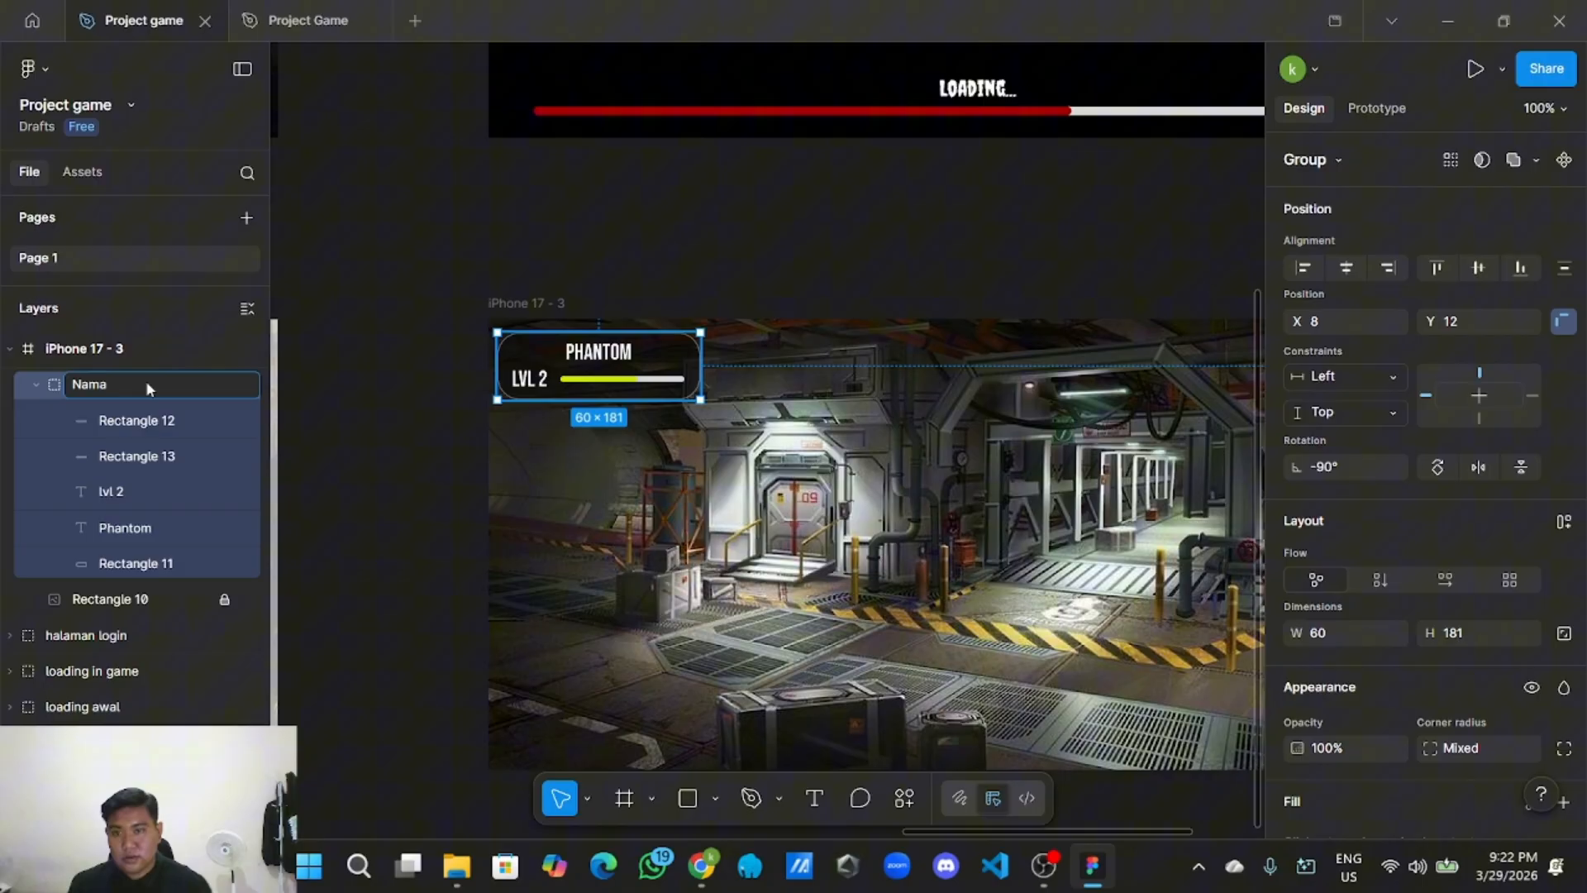
Confirm the name Nama, then place a copy of the group beside the original.
{"action": "left_click", "coordinate": [402, 378]}
{"action": "left_click", "coordinate": [588, 394]}
{"action": "right_click", "coordinate": [591, 390]}
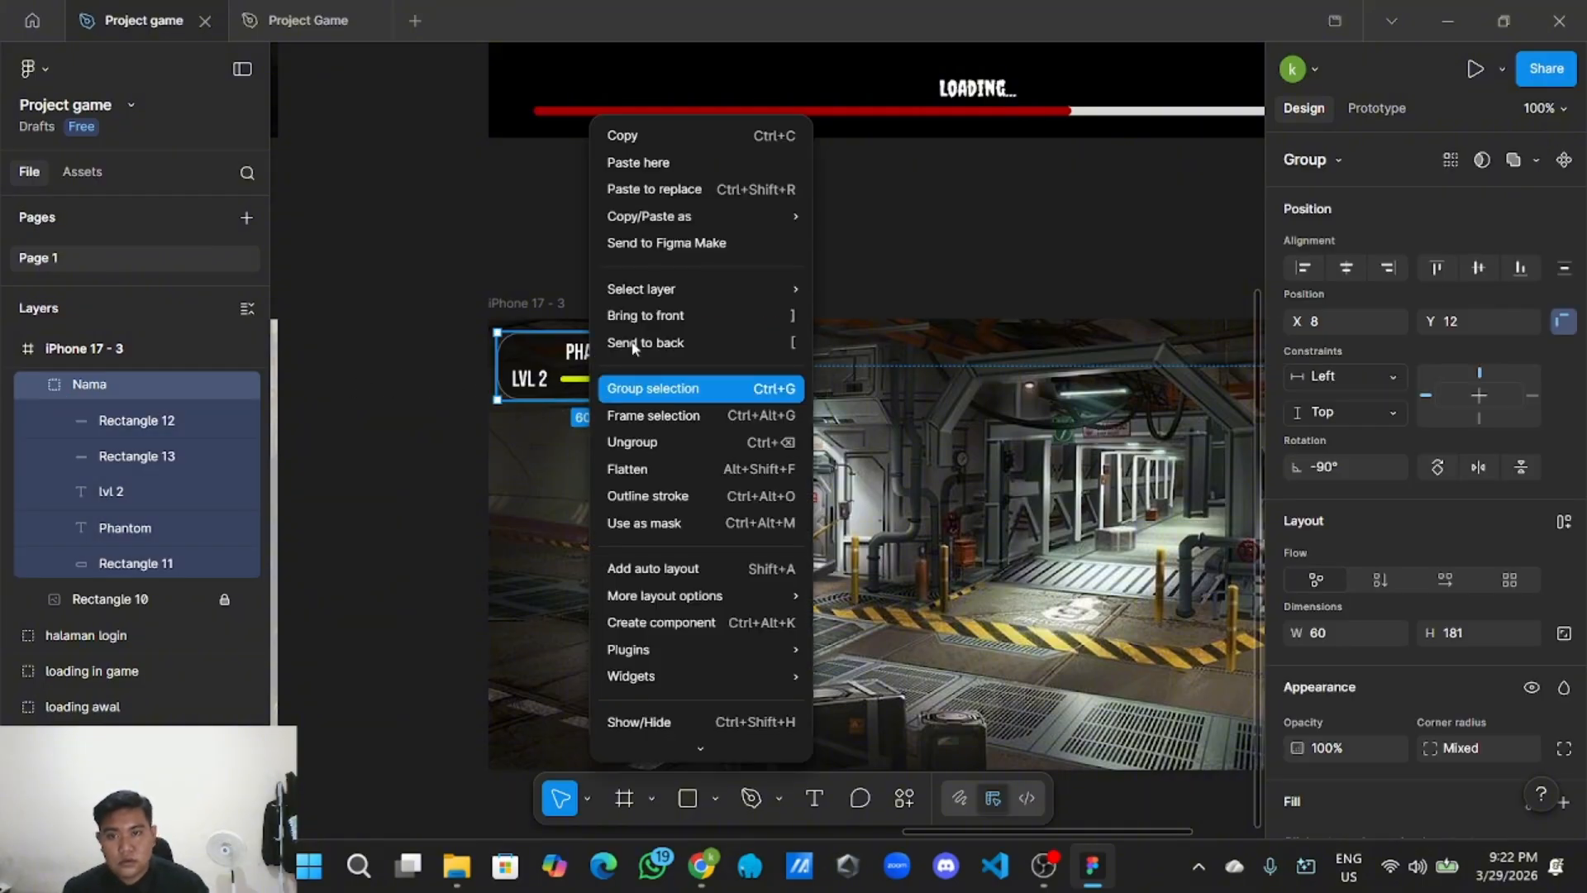
{"action": "left_click", "coordinate": [610, 135]}
{"action": "right_click", "coordinate": [782, 140]}
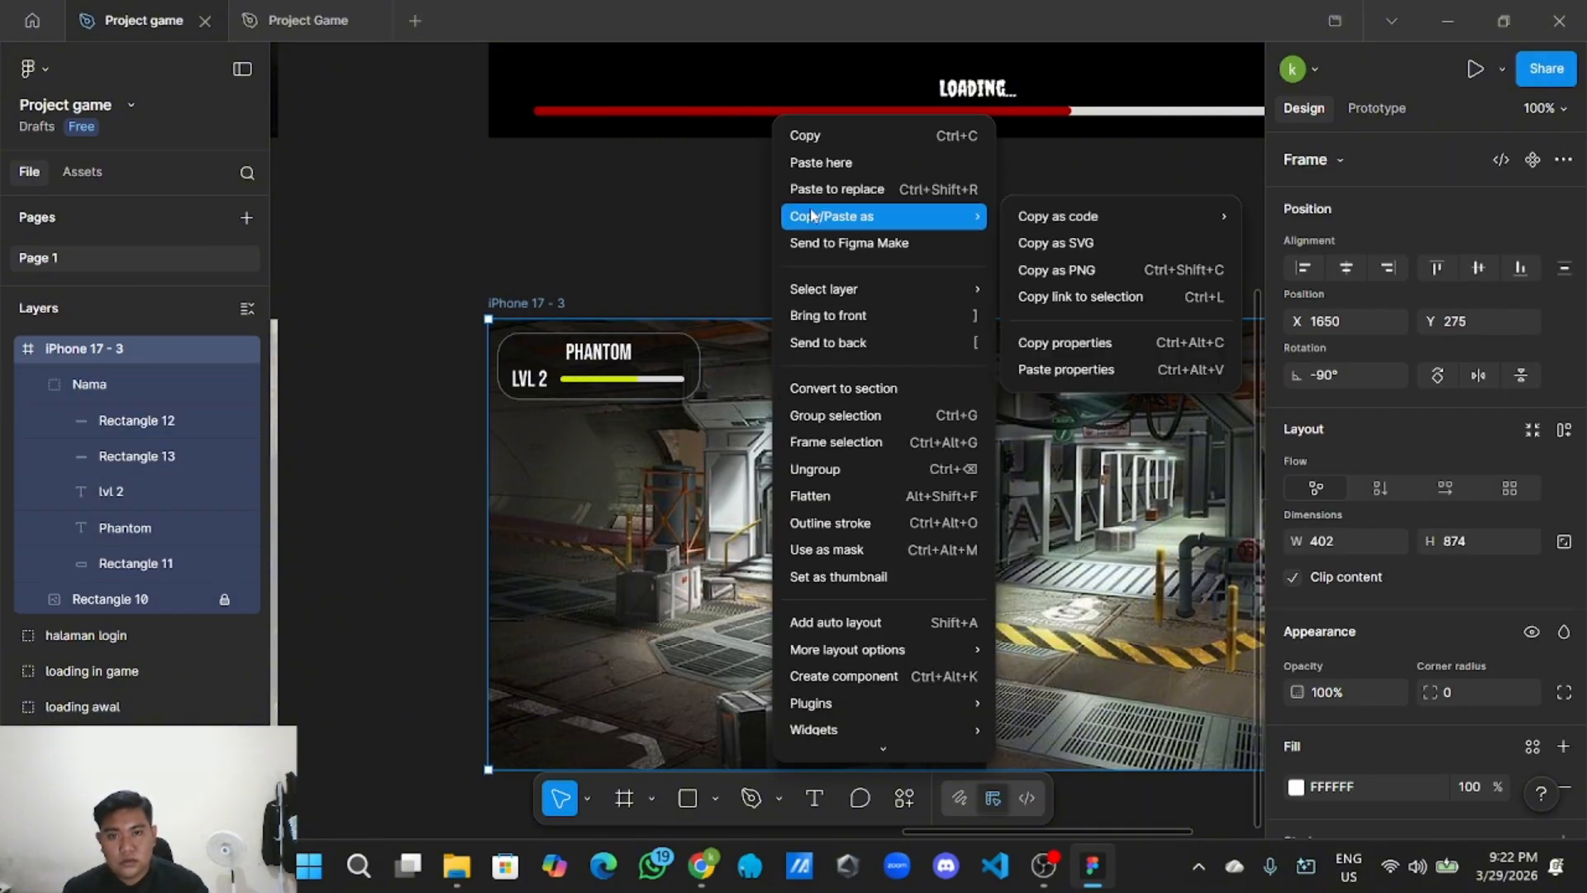
{"action": "left_click", "coordinate": [826, 160]}
{"action": "left_click_drag", "start_coordinate": [891, 219], "coordinate": [813, 367]}
{"action": "left_click", "coordinate": [840, 271]}
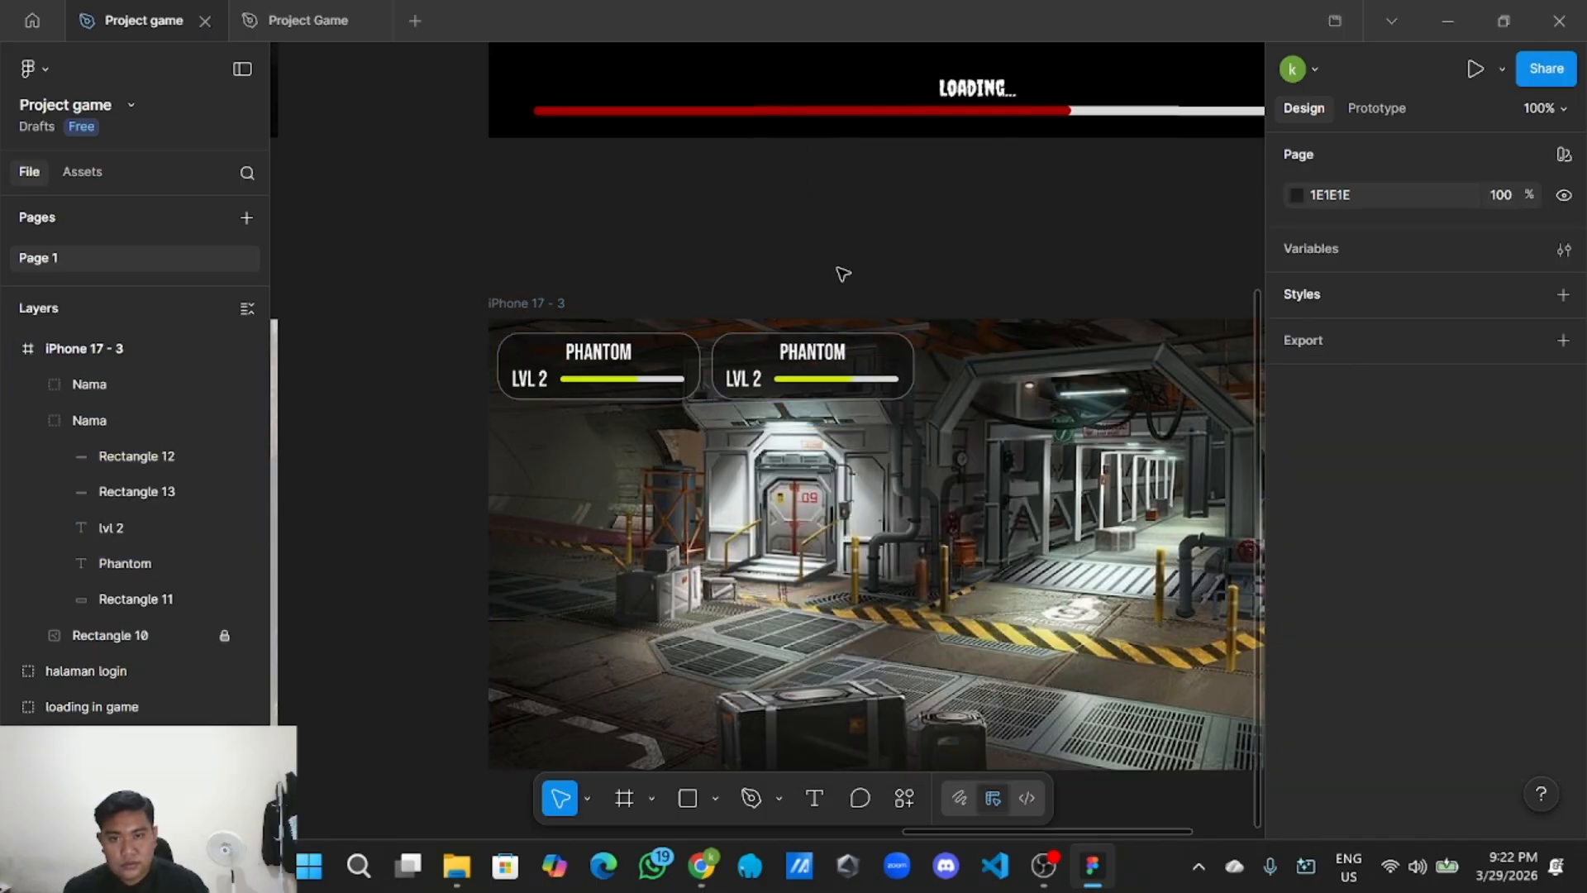
Strip the copied badge by deleting its green XP bar and LVL 2 text.
{"action": "scroll", "coordinate": [841, 271], "scroll_direction": "down", "scroll_amount": 2}
{"action": "left_click_drag", "start_coordinate": [904, 238], "coordinate": [814, 253]}
{"action": "scroll", "coordinate": [606, 304], "scroll_direction": "up", "scroll_amount": 1}
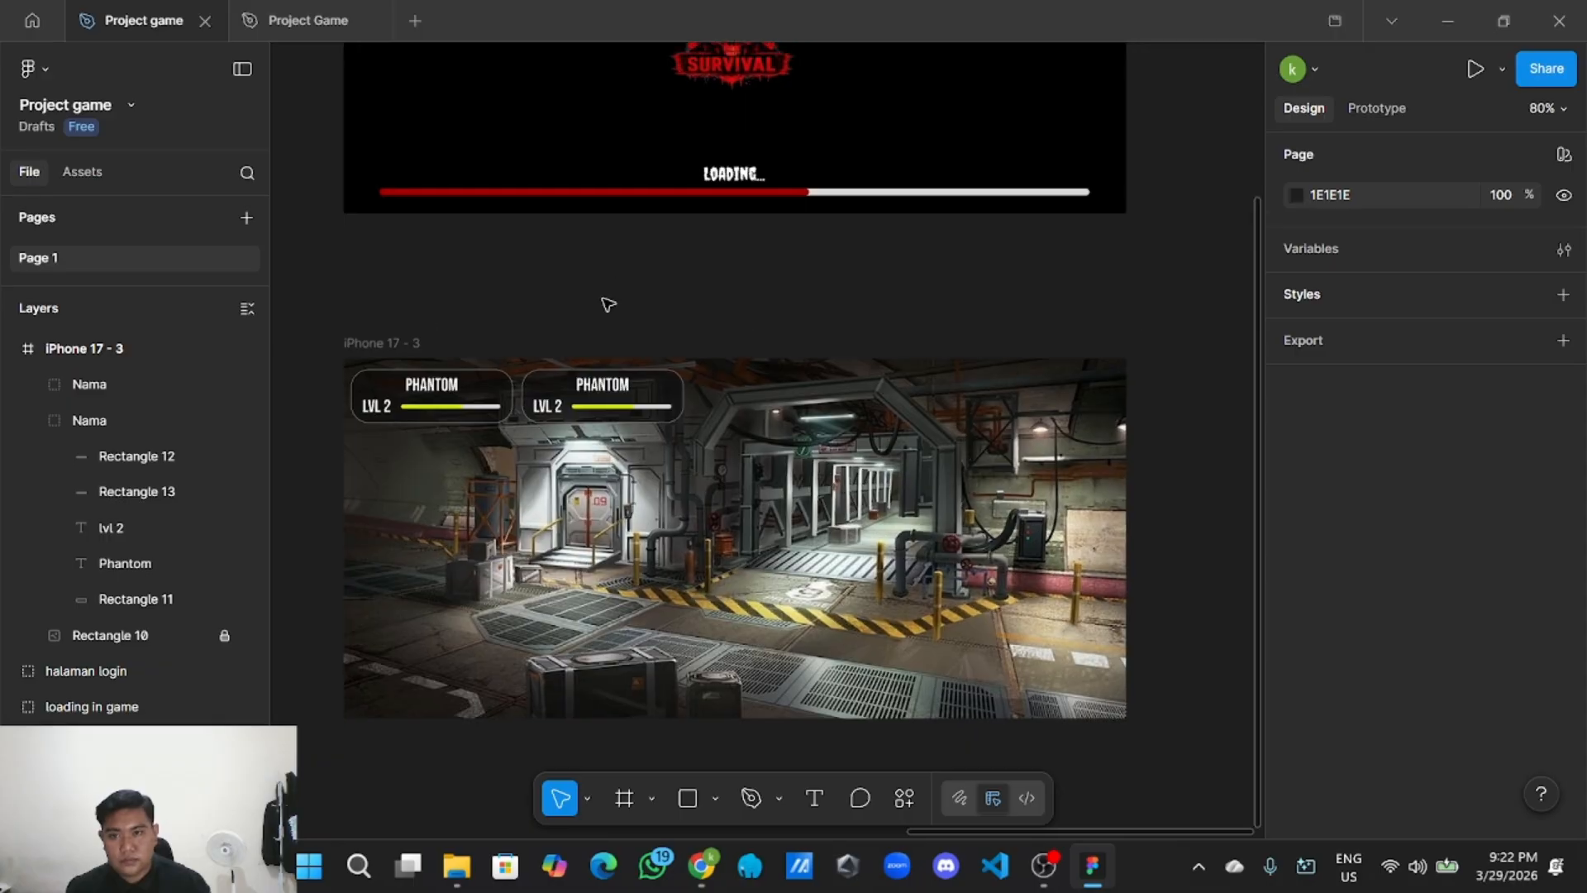
{"action": "scroll", "coordinate": [620, 361], "scroll_direction": "up", "scroll_amount": 2}
{"action": "scroll", "coordinate": [624, 423], "scroll_direction": "up", "scroll_amount": 2}
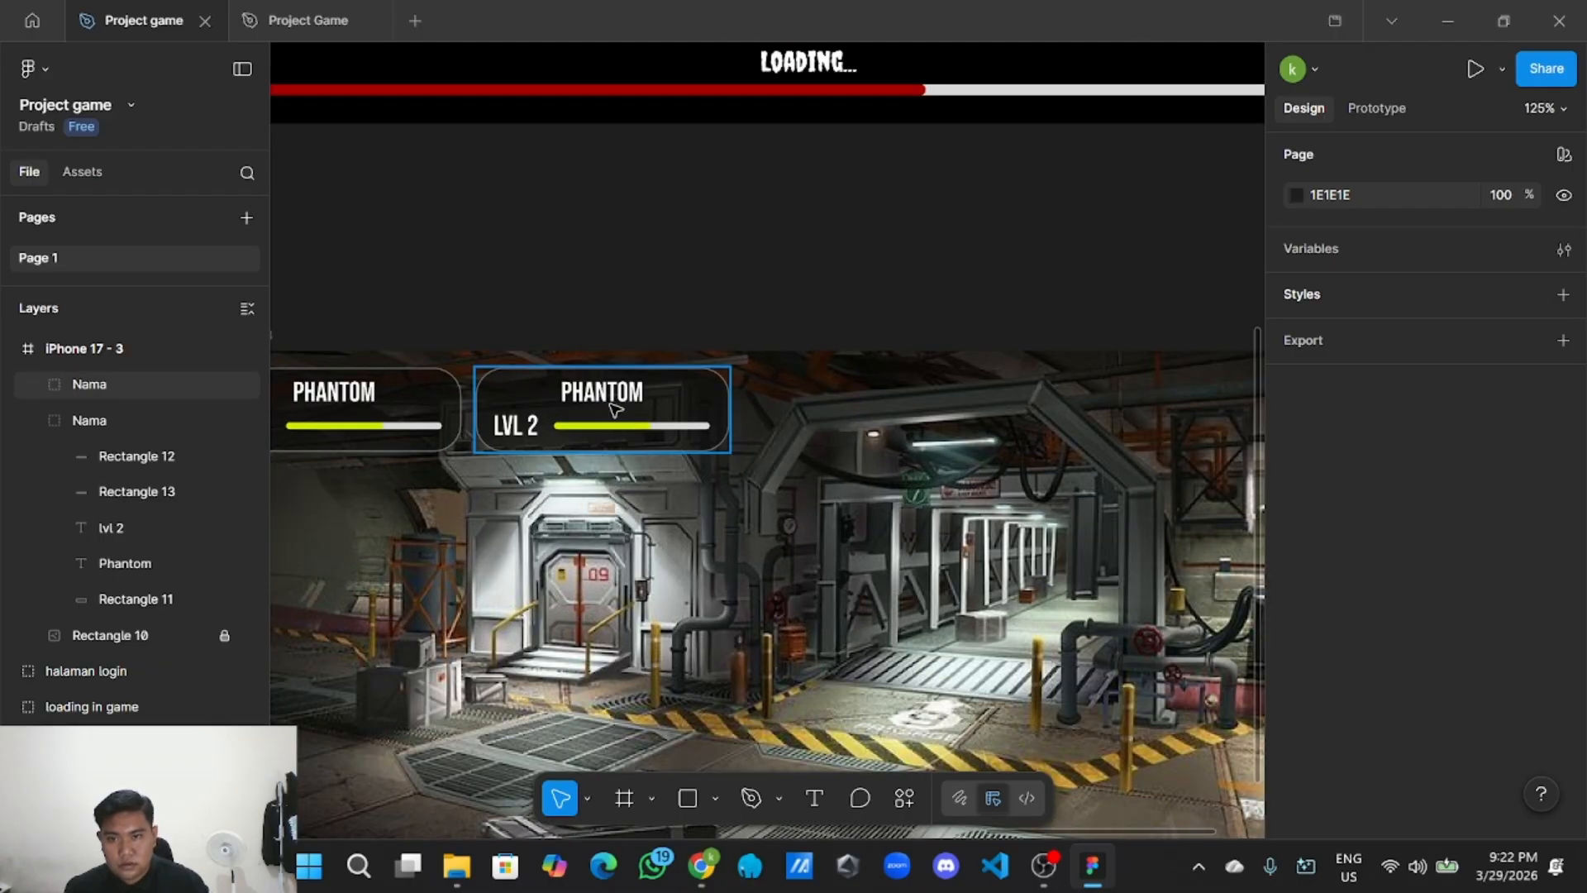
{"action": "double_click", "coordinate": [612, 409]}
{"action": "double_click", "coordinate": [618, 404]}
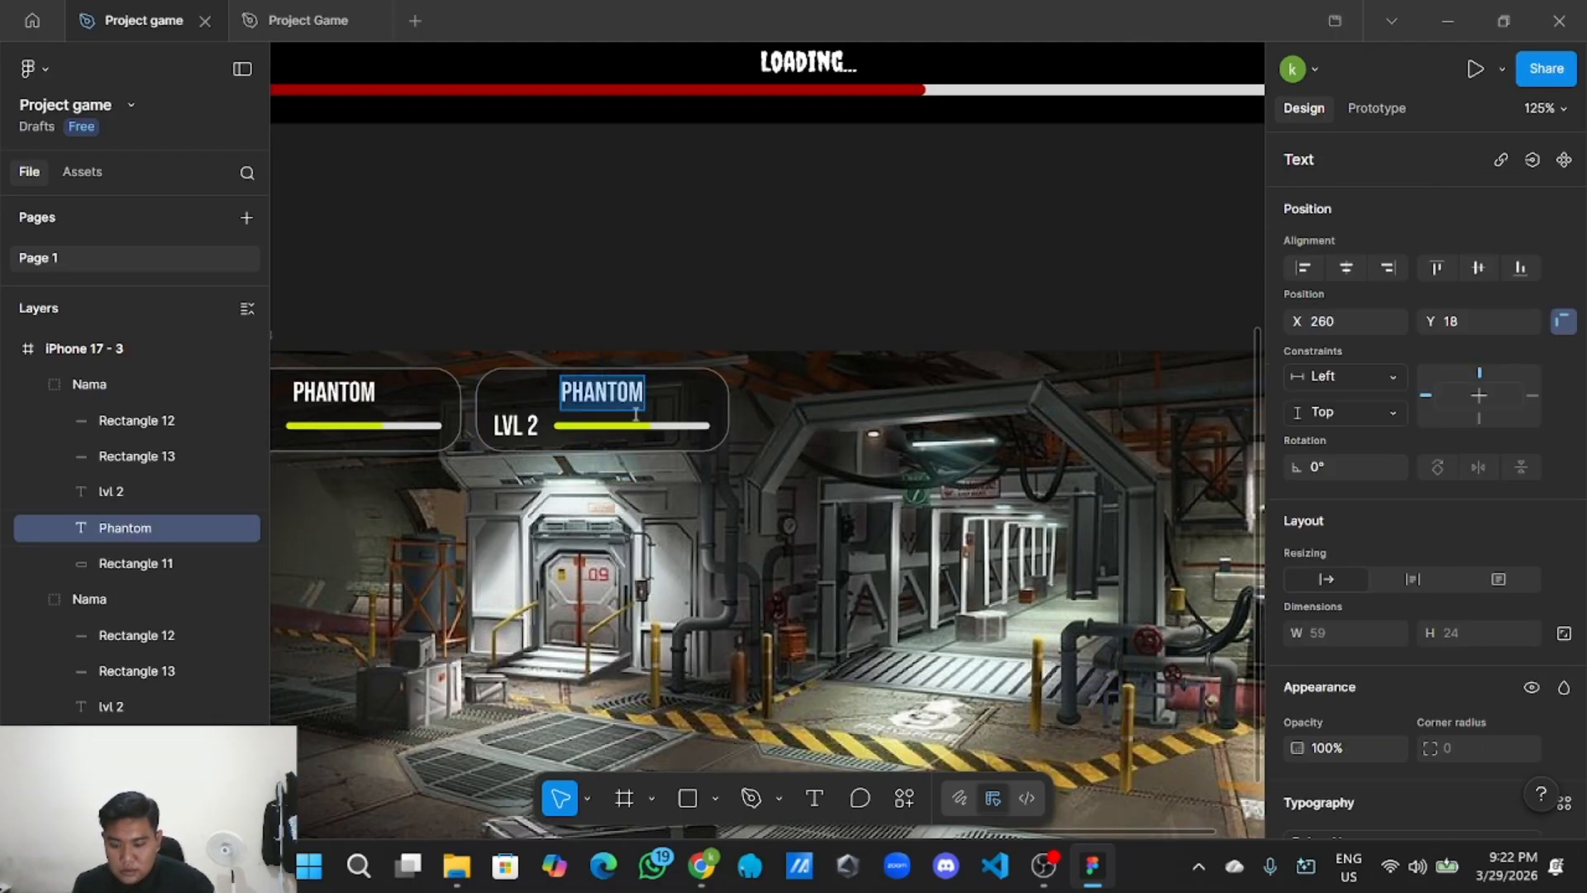
{"action": "key", "text": "Escape"}
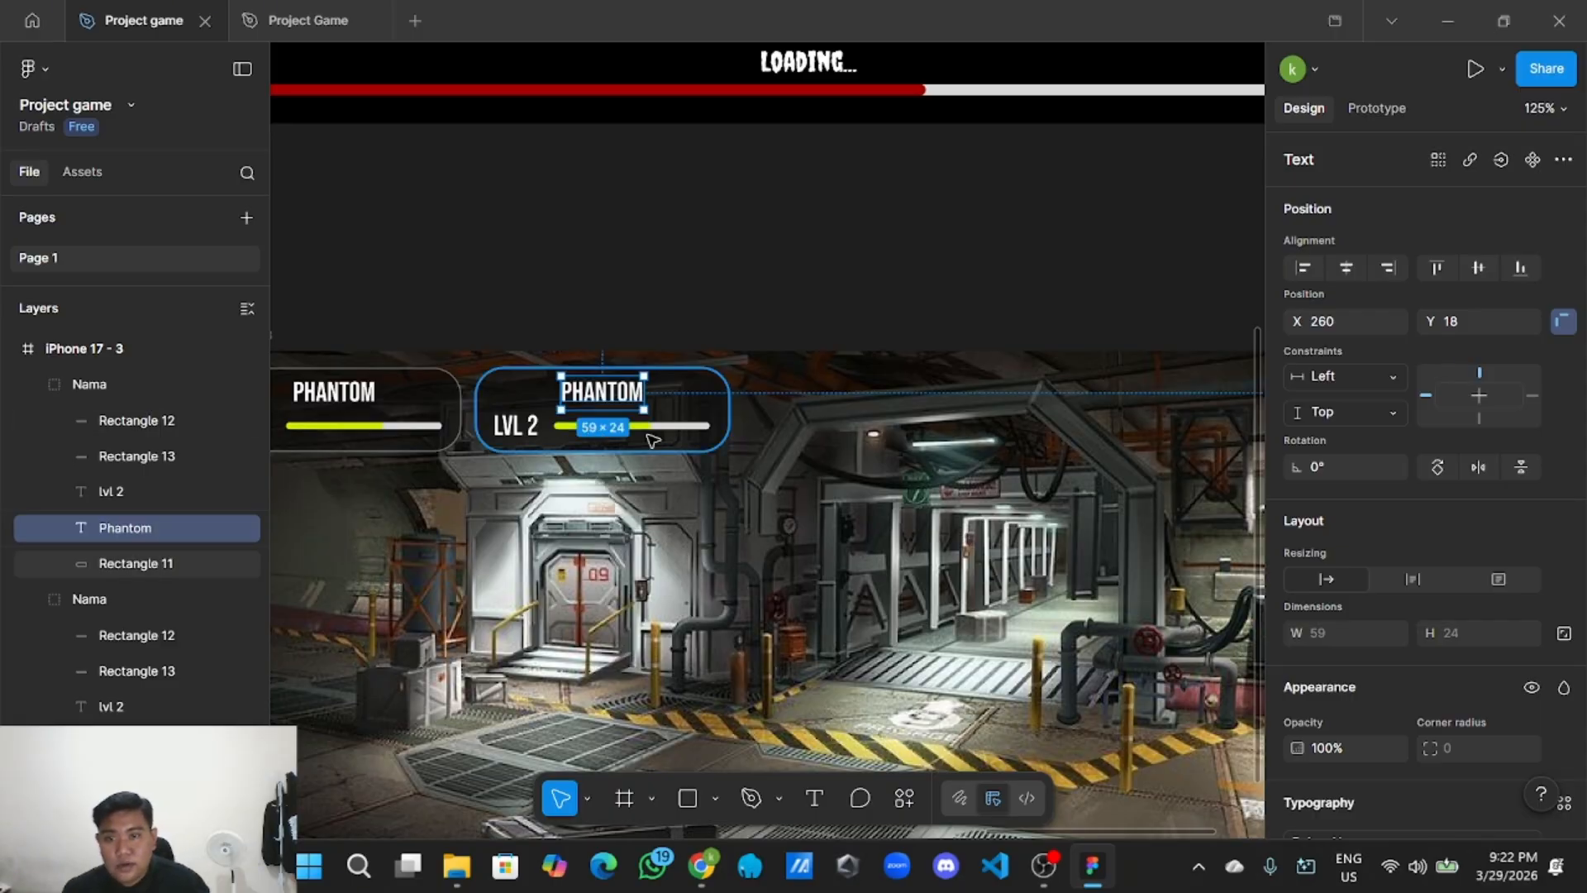
{"action": "left_click", "coordinate": [683, 428]}
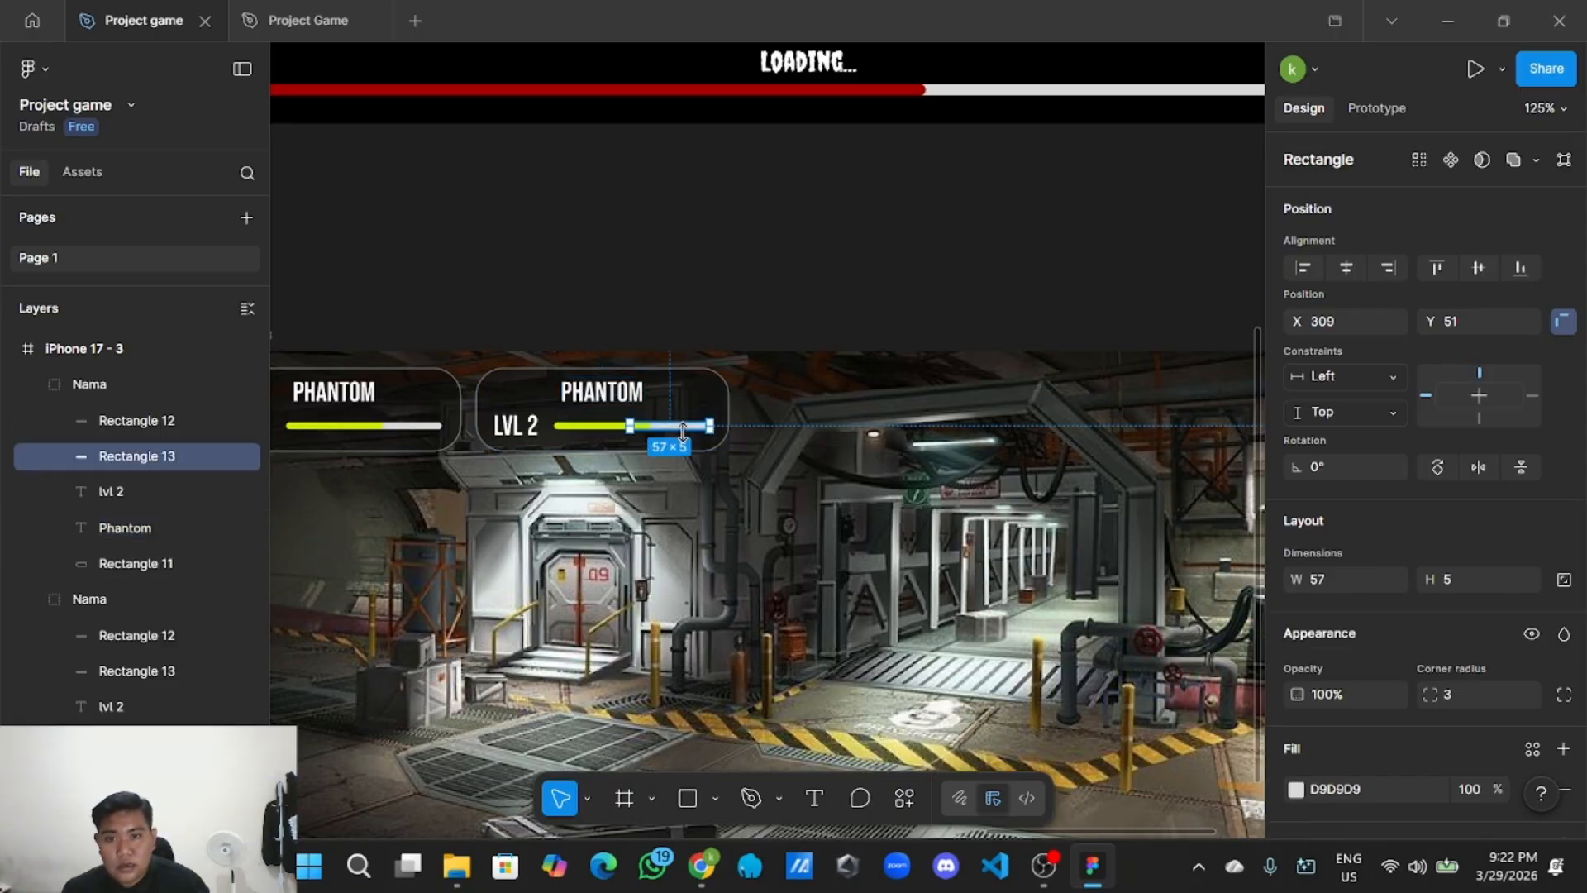
{"action": "left_click", "coordinate": [703, 347]}
{"action": "left_click", "coordinate": [600, 423]}
{"action": "key", "text": "Delete"}
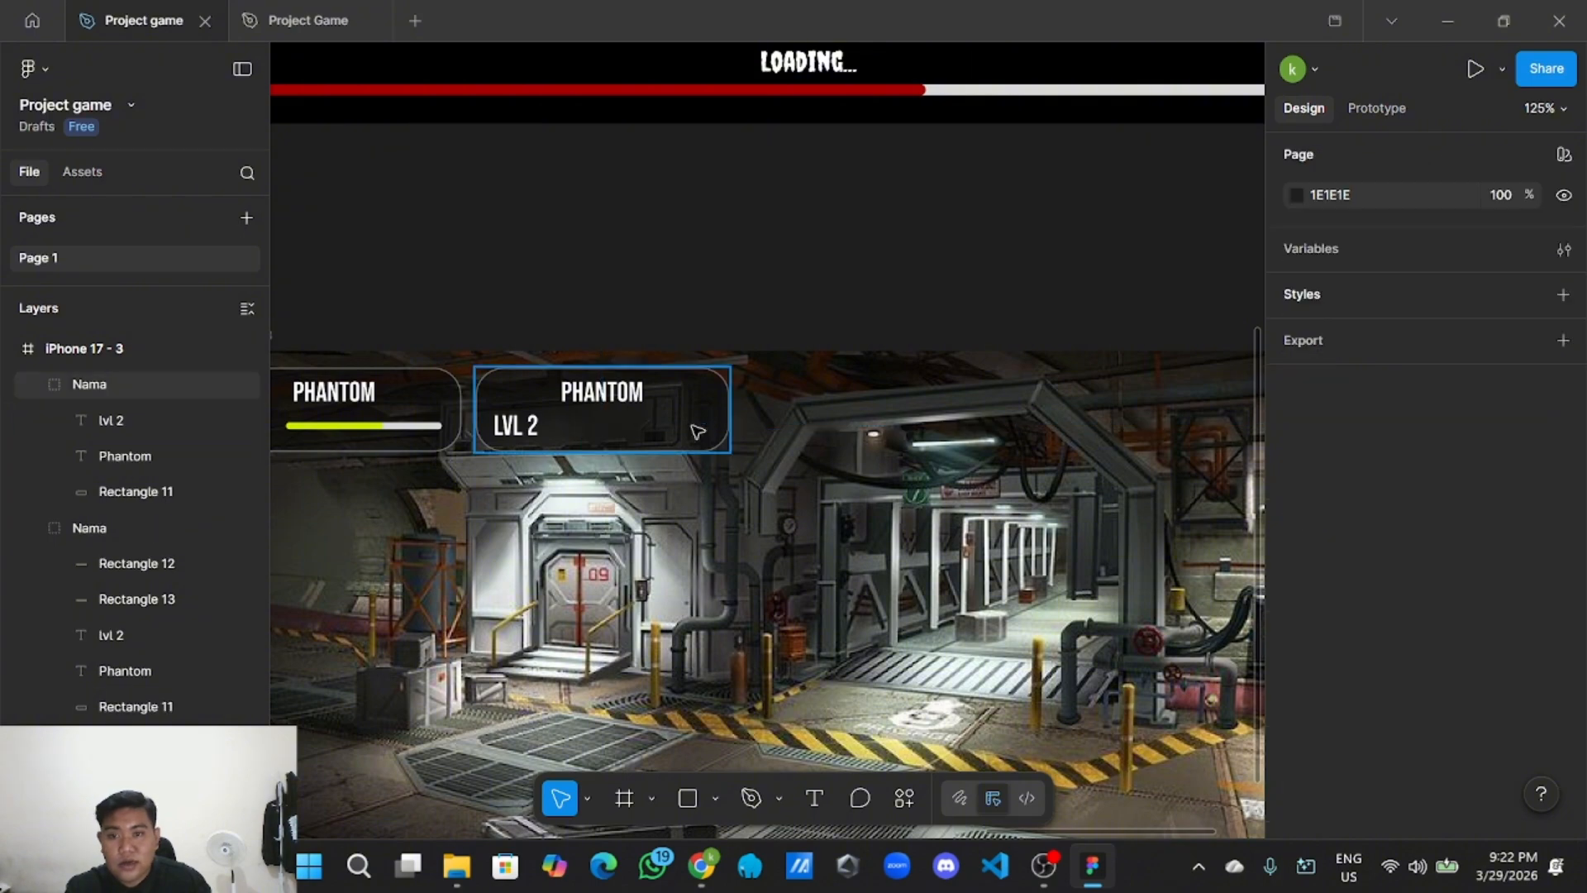
{"action": "double_click", "coordinate": [525, 429]}
{"action": "key", "text": "Delete"}
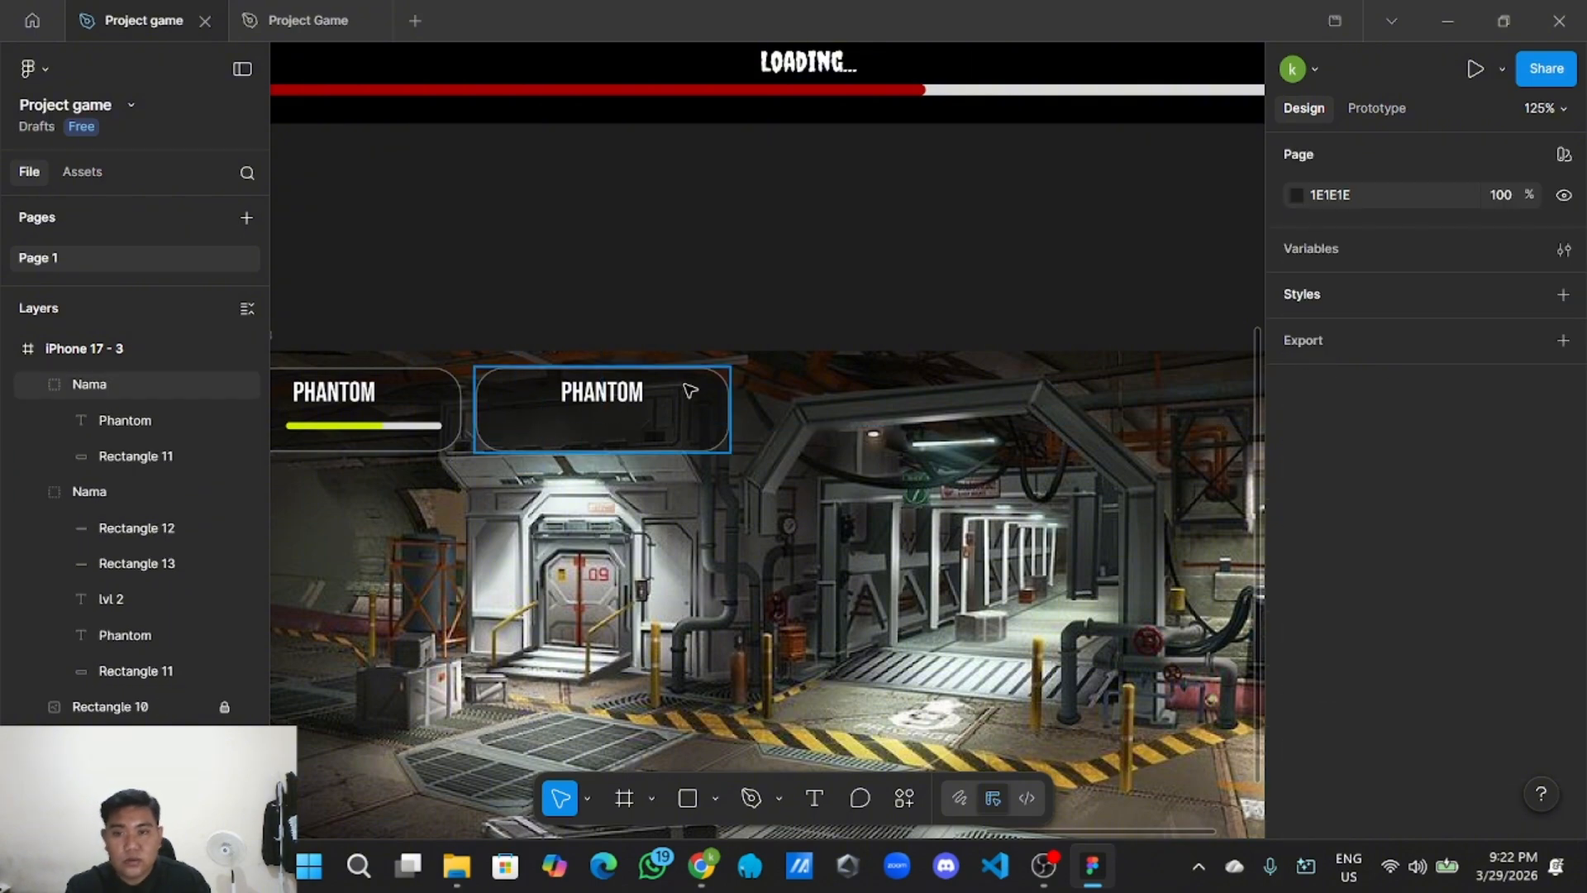
Reposition the copy's text and replace PHANTOM with 1,256.
{"action": "left_click", "coordinate": [647, 395]}
{"action": "scroll", "coordinate": [619, 400], "scroll_direction": "up", "scroll_amount": 5}
{"action": "left_click_drag", "start_coordinate": [616, 402], "coordinate": [520, 423]}
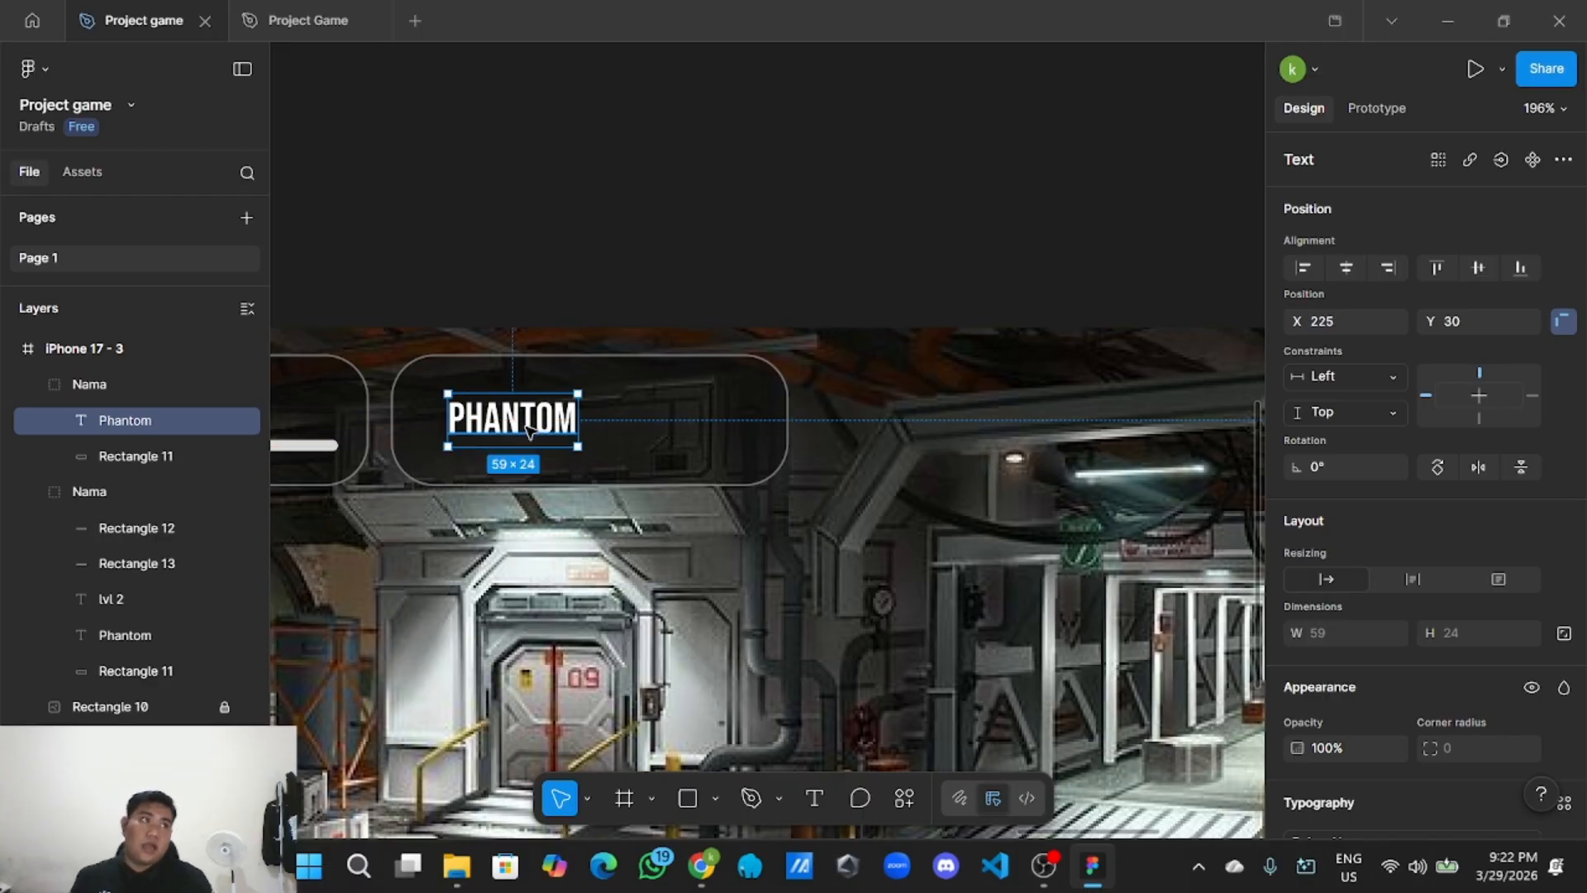
{"action": "double_click", "coordinate": [527, 427]}
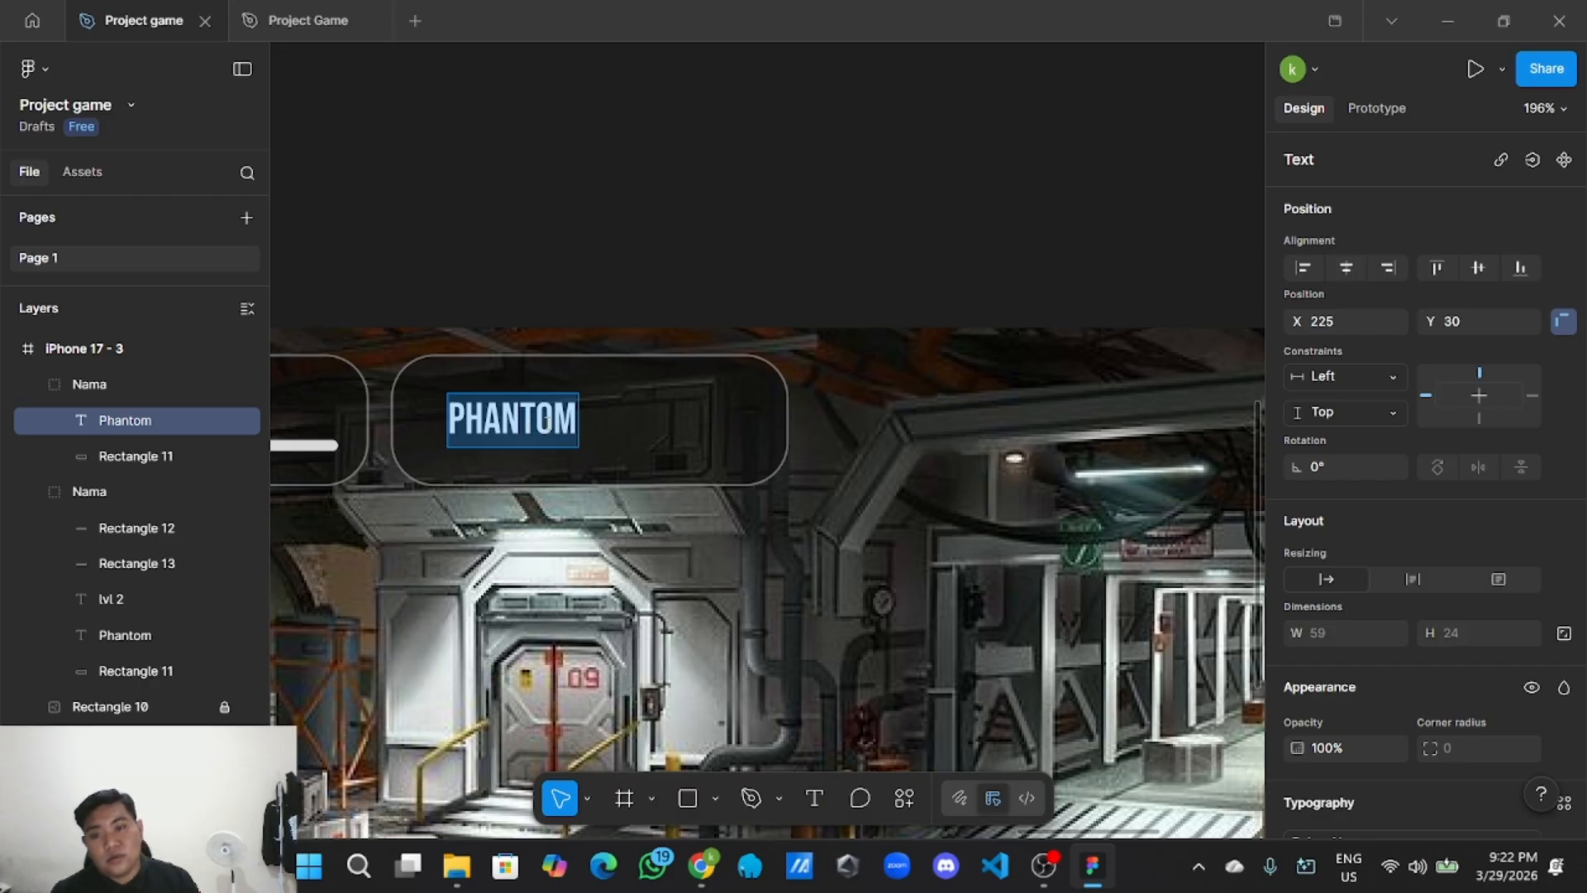
{"action": "left_click", "coordinate": [580, 417]}
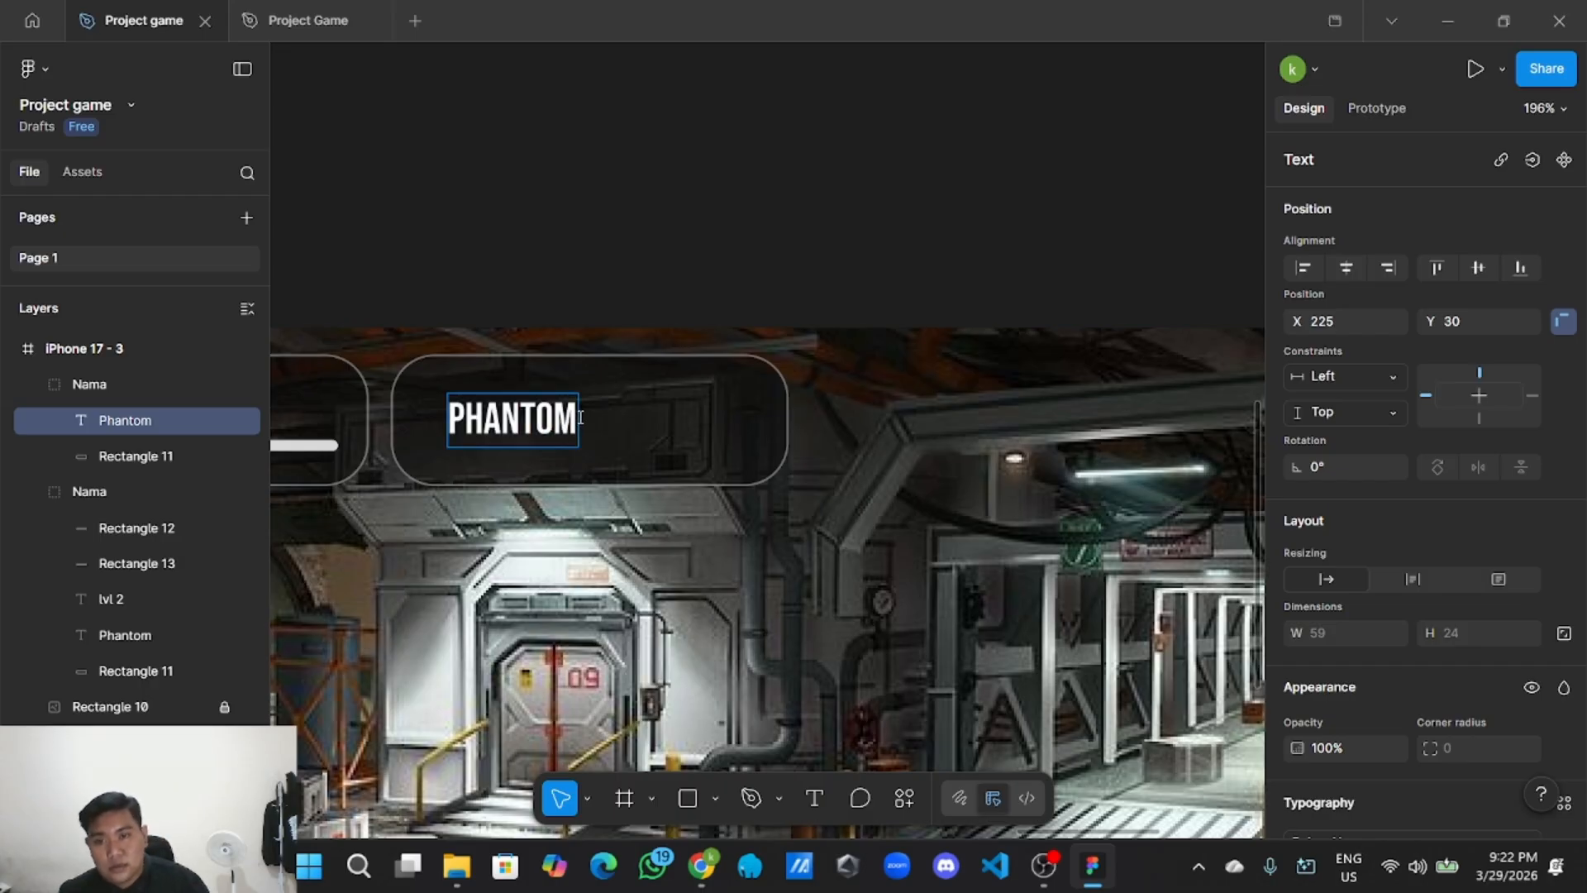
{"action": "key", "text": "BackSpace"}
{"action": "key", "text": "BackSpace"}
{"action": "key", "text": "BackSpace"}
{"action": "key", "text": "BackSpace"}
{"action": "key", "text": "BackSpace"}
{"action": "key", "text": "BackSpace"}
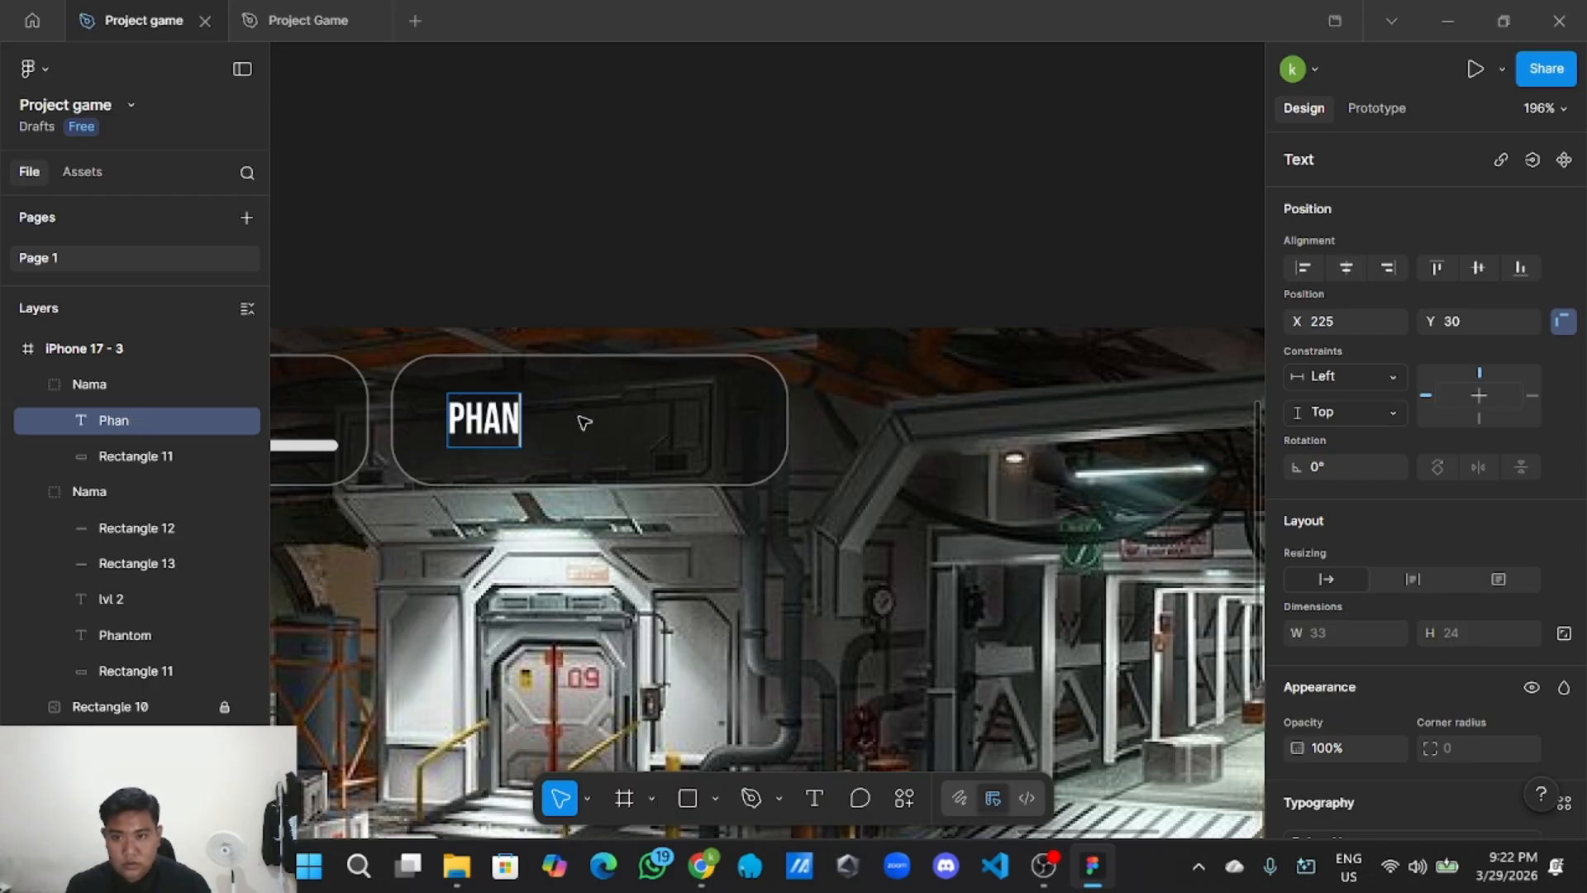
{"action": "key", "text": "BackSpace"}
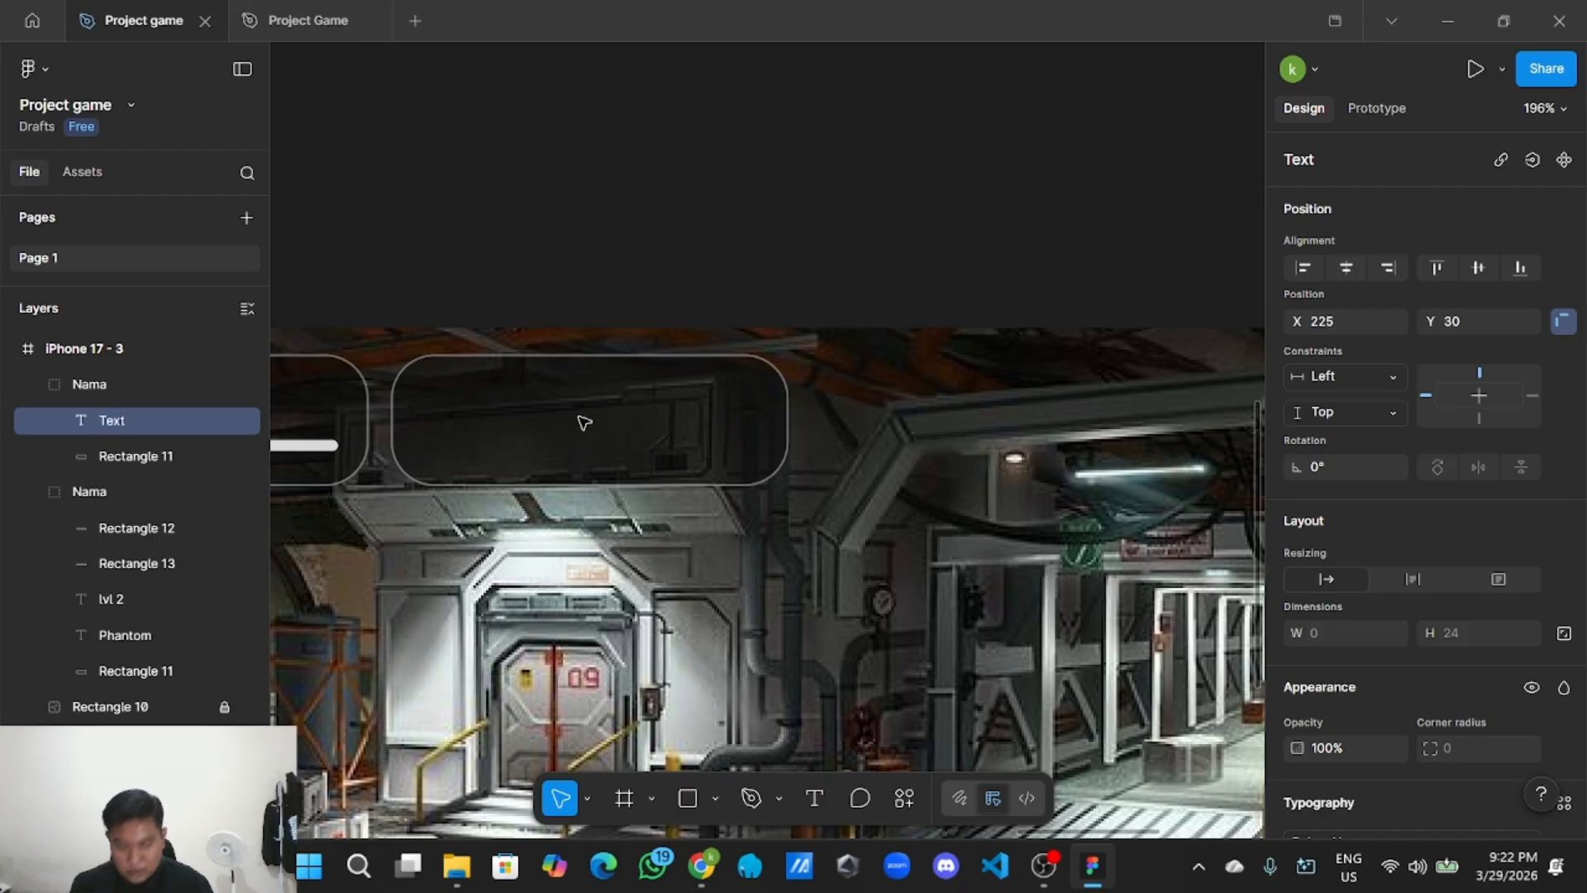
{"action": "type", "text": "1"}
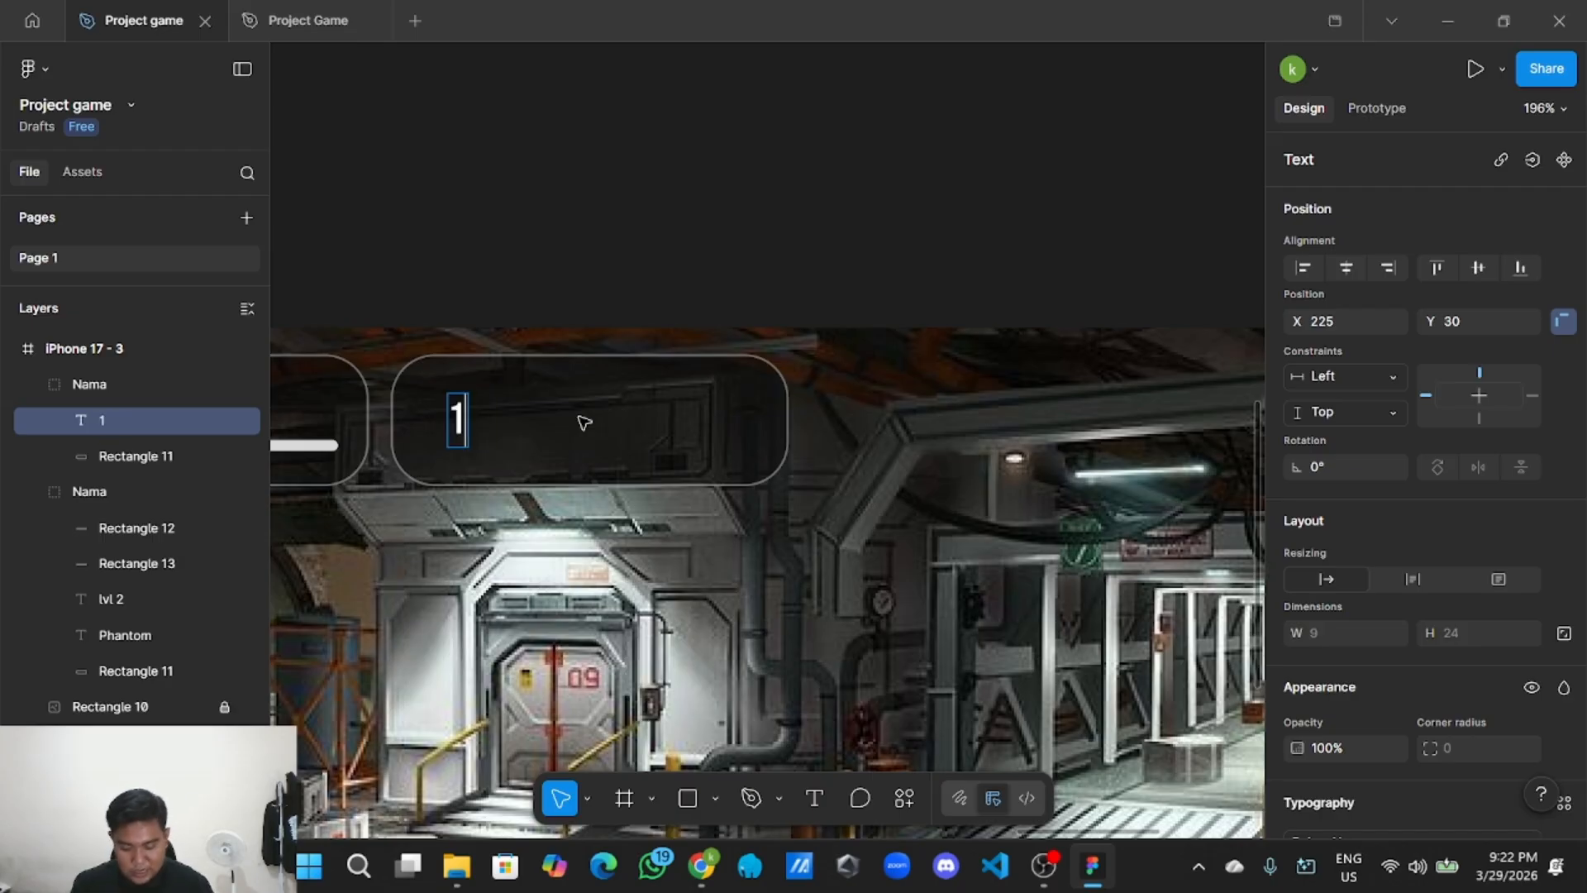
{"action": "type", "text": ",25"}
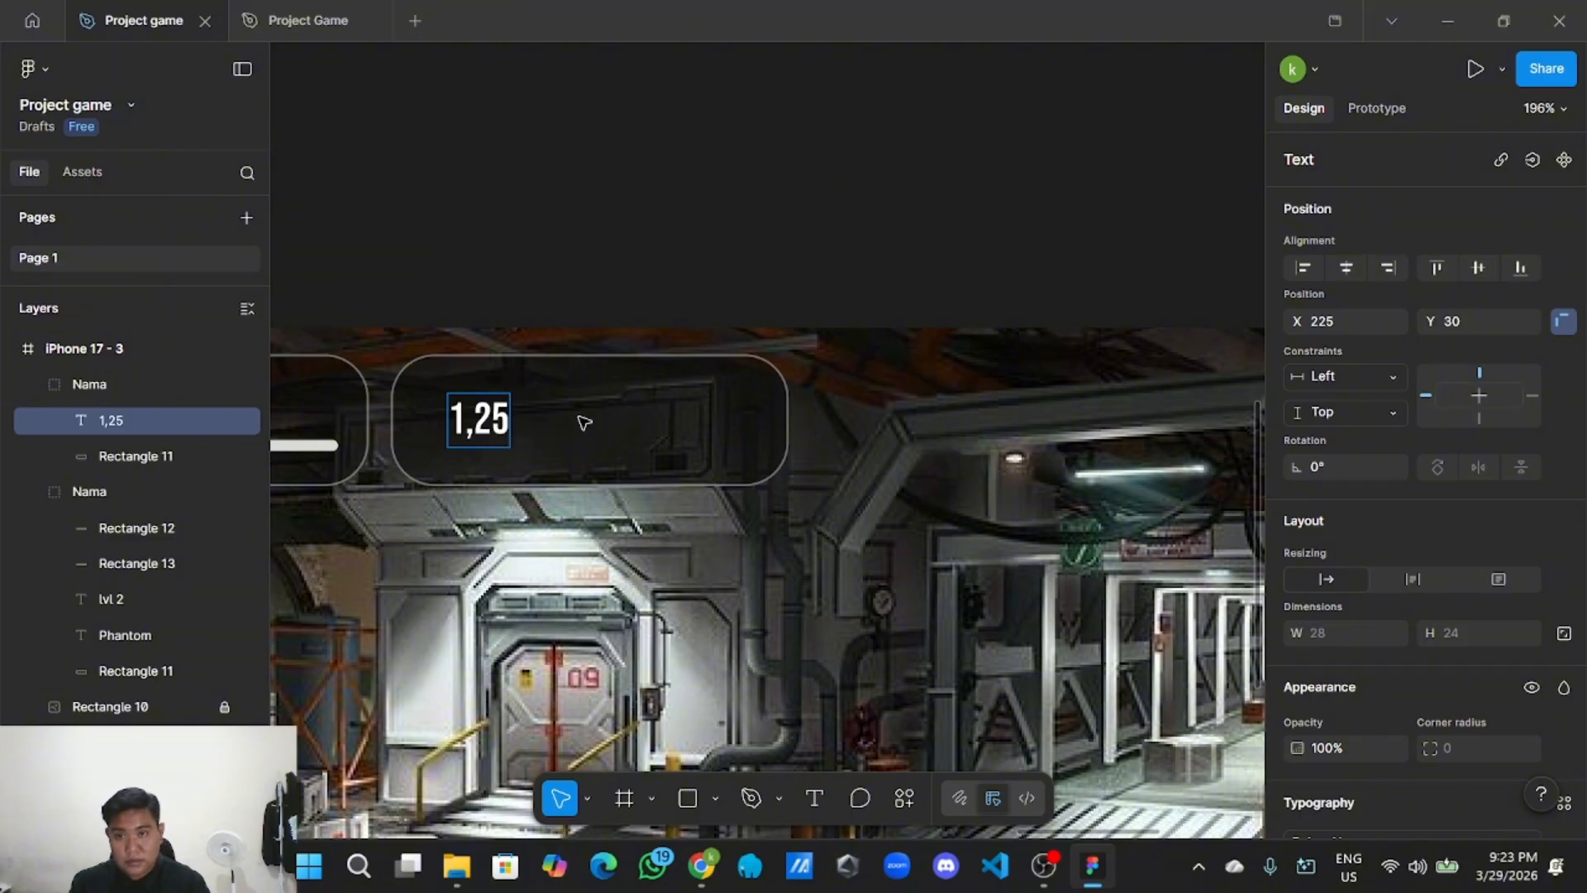
{"action": "type", "text": "6"}
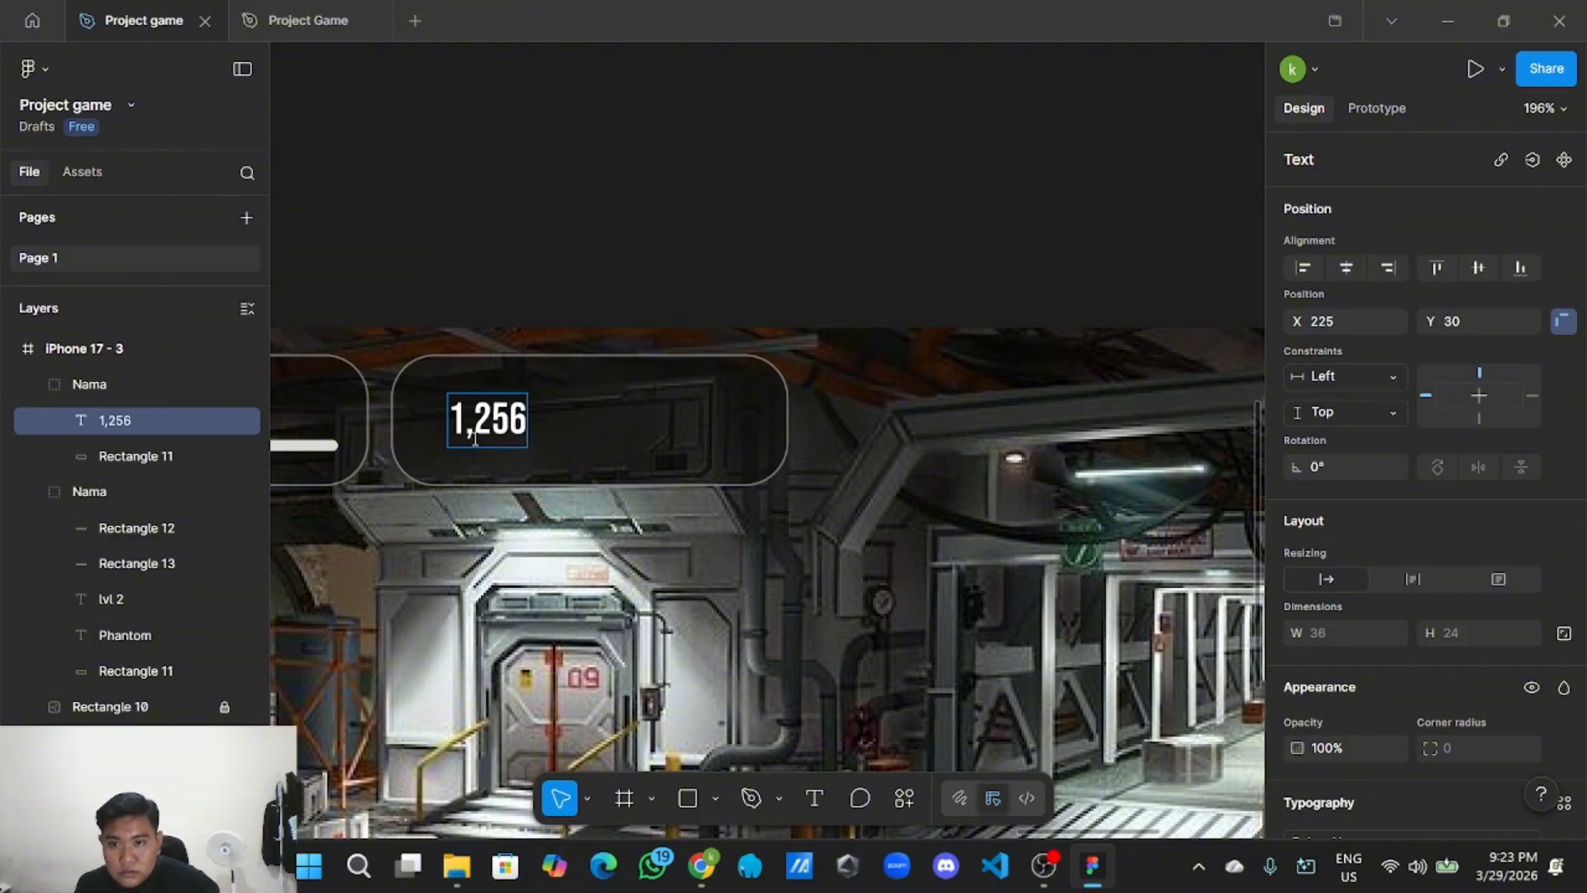
Edit the number down to 126 and move the label toward the panel's centre.
{"action": "key", "text": "BackSpace"}
{"action": "type", "text": "."}
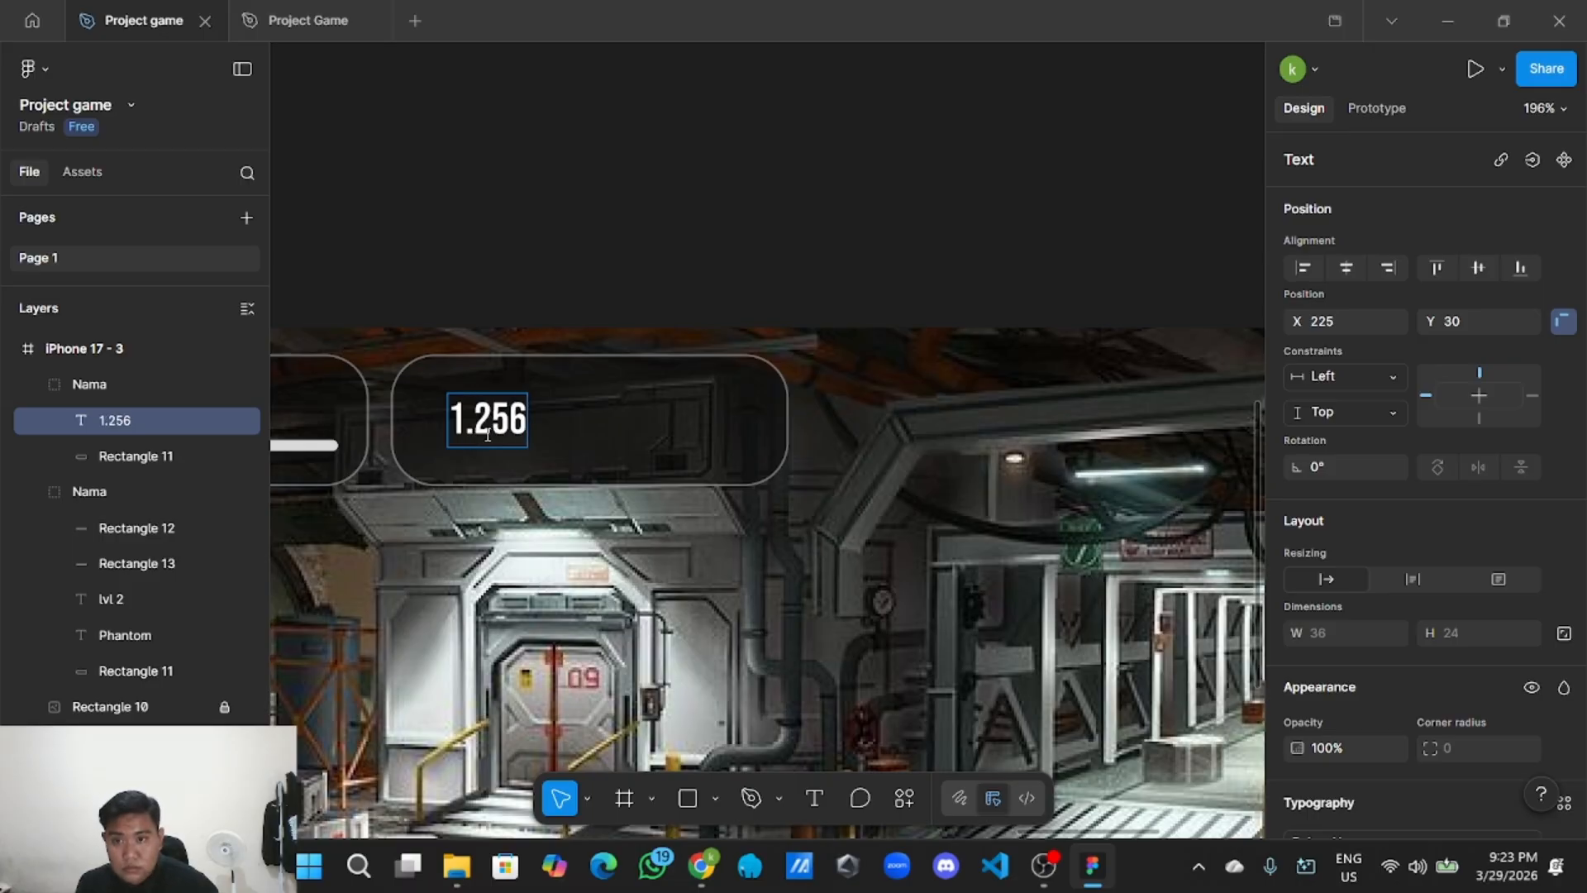
{"action": "key", "text": "BackSpace"}
{"action": "type", "text": ","}
{"action": "key", "text": "BackSpace"}
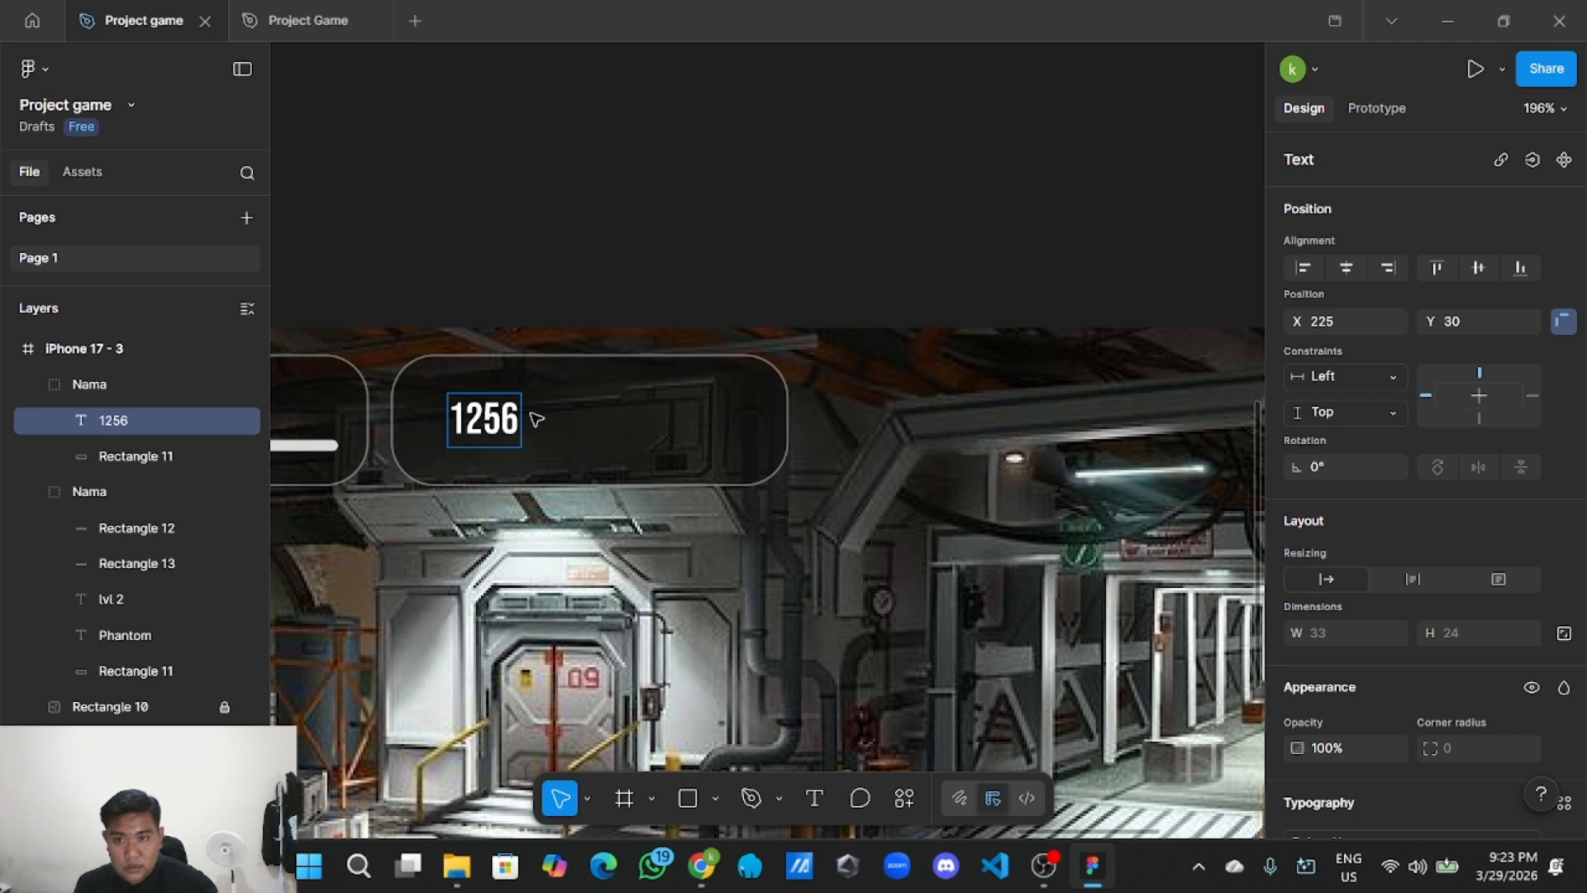
{"action": "key", "text": "Right"}
{"action": "key", "text": "Right"}
{"action": "key", "text": "BackSpace"}
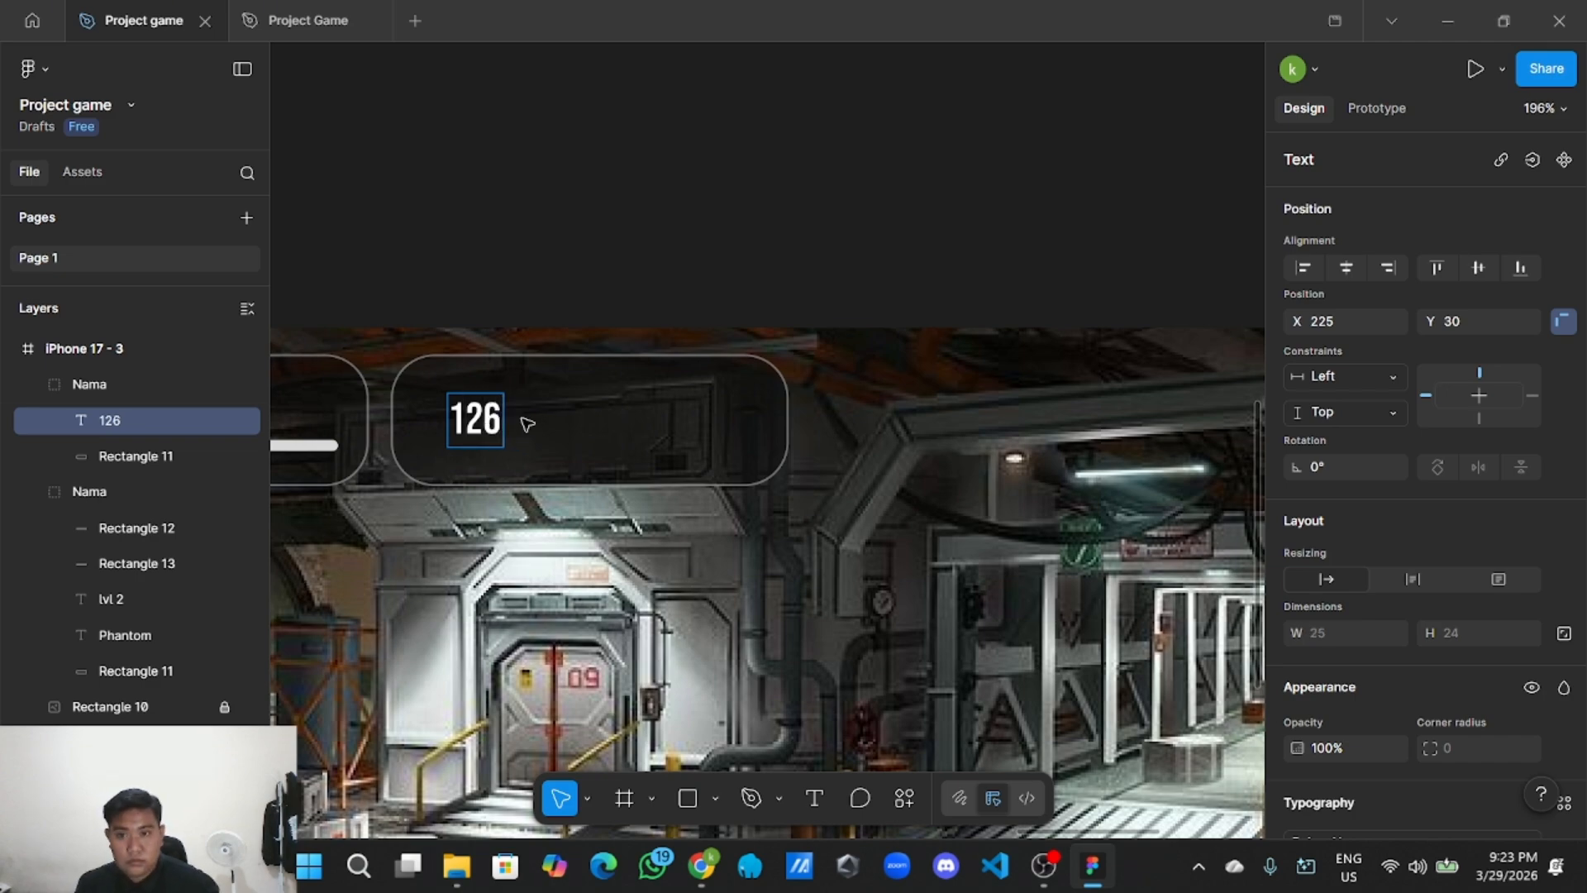
{"action": "key", "text": "Escape"}
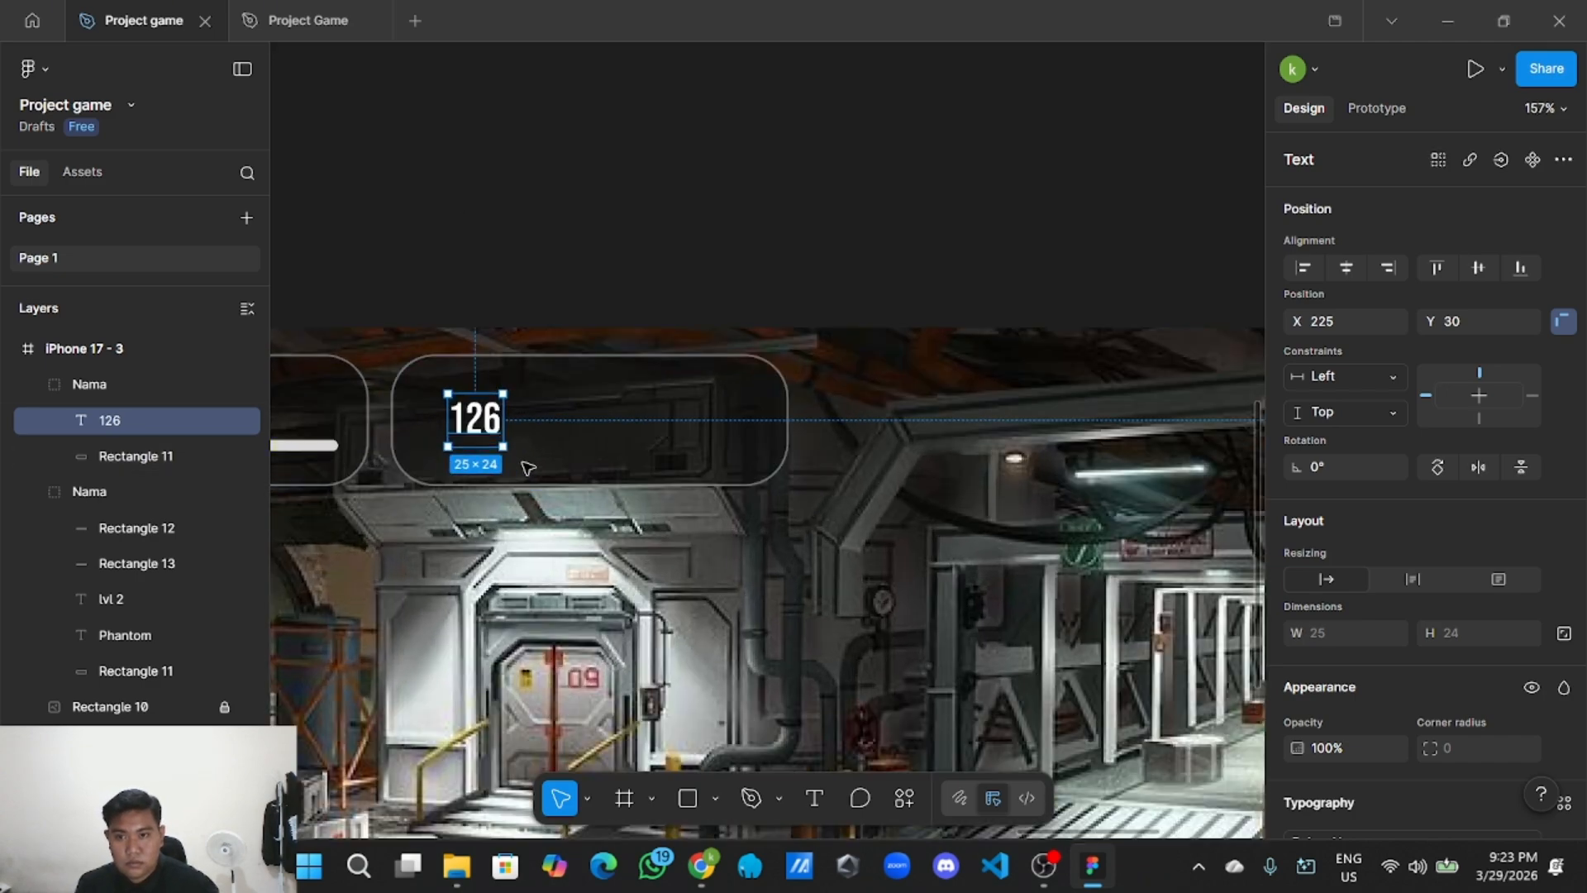
{"action": "scroll", "coordinate": [527, 468], "scroll_direction": "up", "scroll_amount": 3}
{"action": "left_click_drag", "start_coordinate": [470, 423], "coordinate": [616, 413]}
Narrow the currency panel's background rectangle, keeping its position unchanged.
{"action": "left_click", "coordinate": [744, 418]}
{"action": "scroll", "coordinate": [770, 422], "scroll_direction": "down", "scroll_amount": 3}
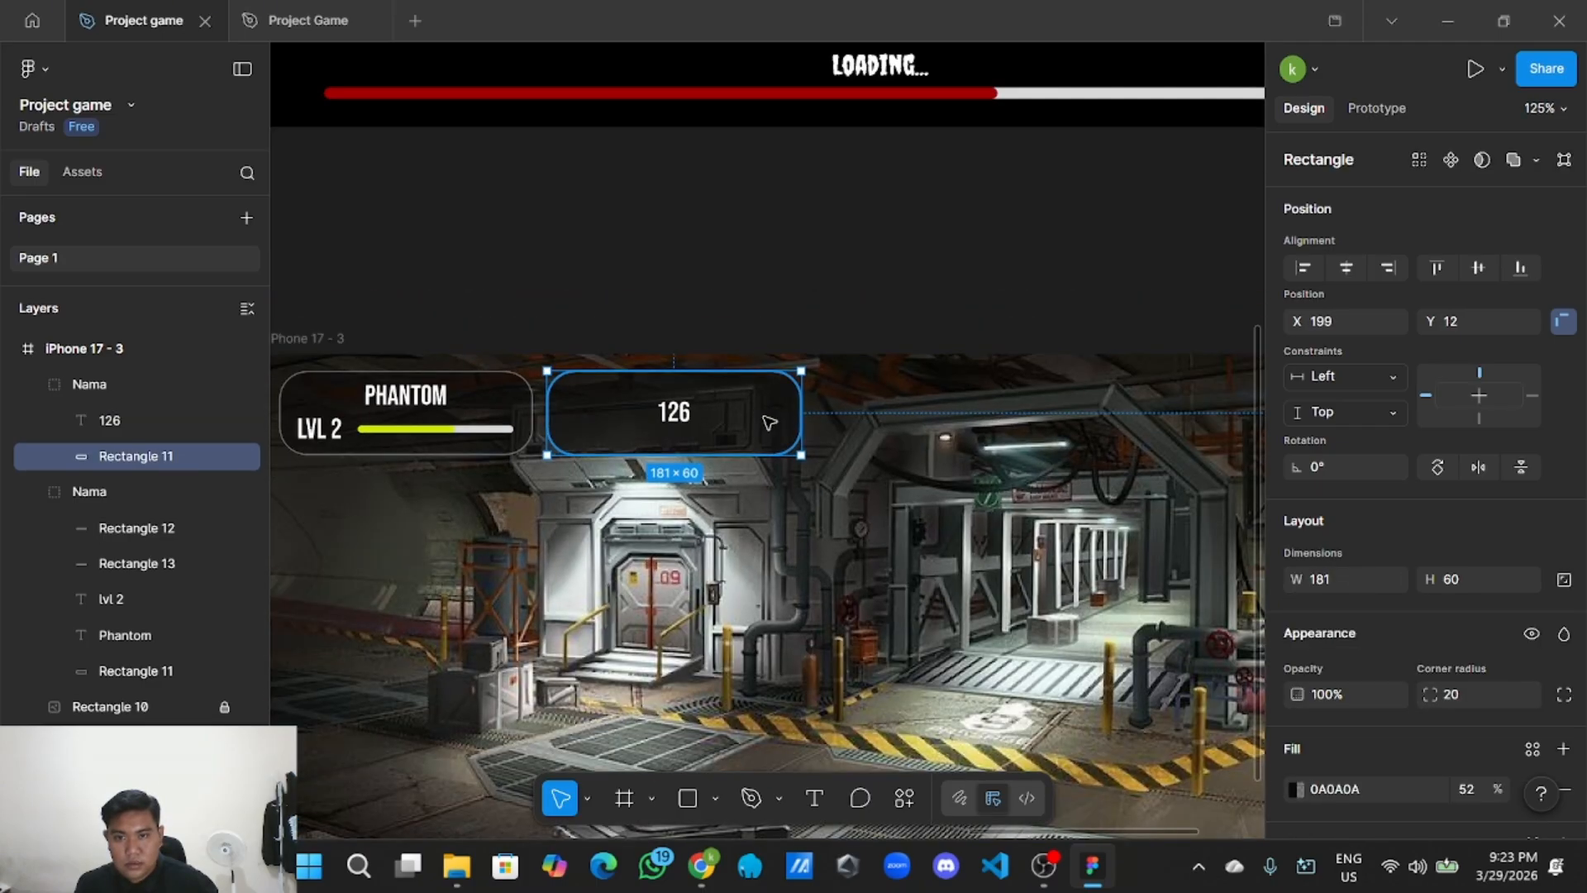
{"action": "left_click_drag", "start_coordinate": [801, 413], "coordinate": [735, 409]}
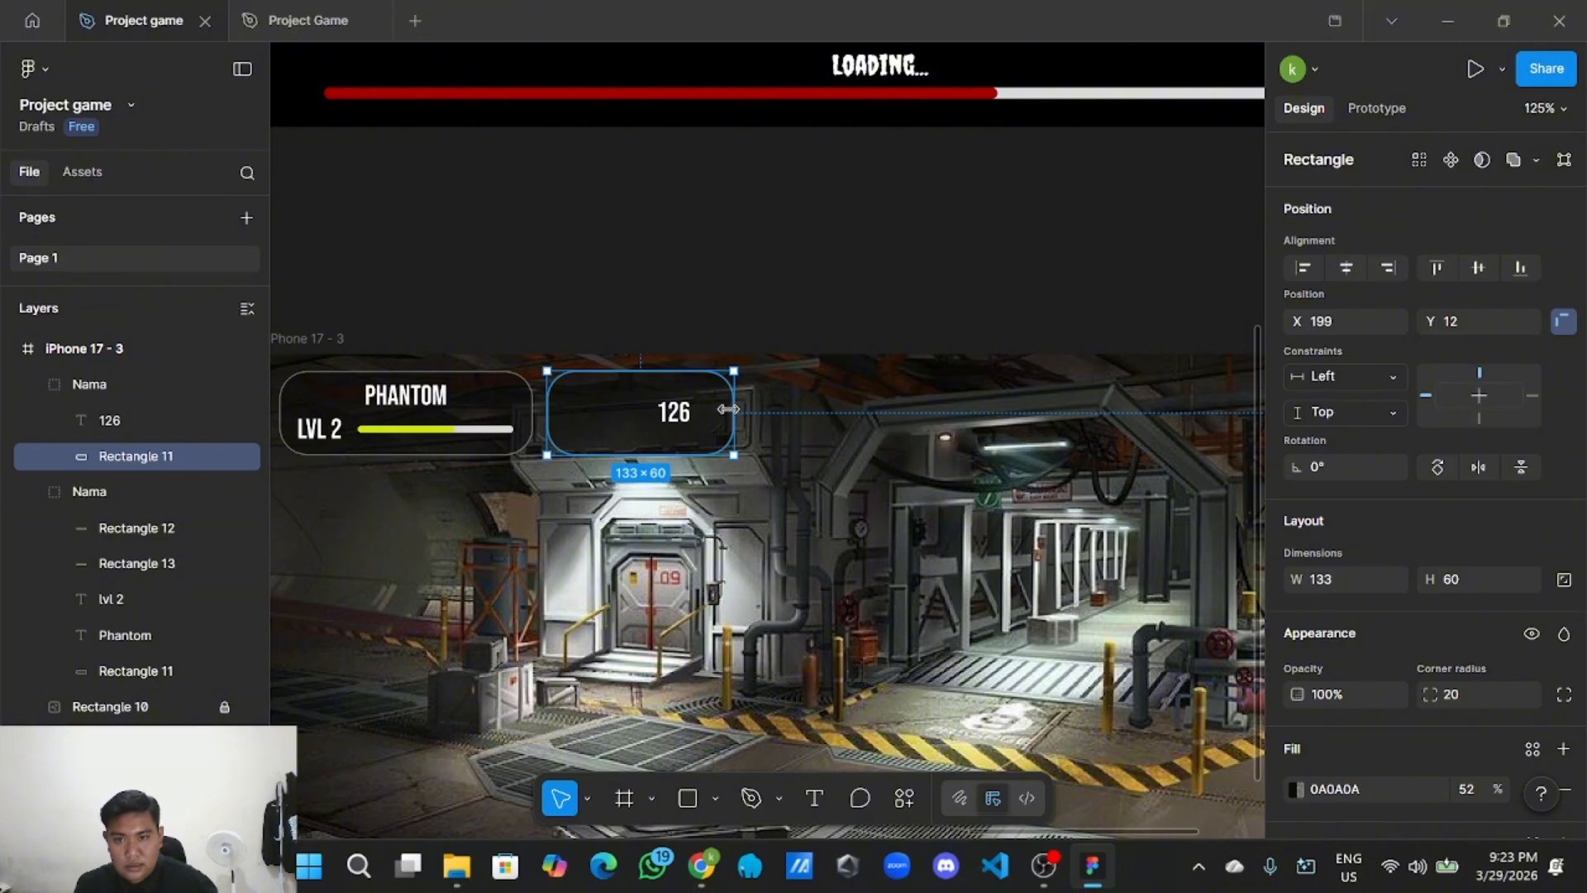
{"action": "scroll", "coordinate": [728, 408], "scroll_direction": "up", "scroll_amount": 3}
{"action": "key", "text": "shift+Left"}
{"action": "key", "text": "Up"}
{"action": "key", "text": "Up"}
{"action": "key", "text": "Up"}
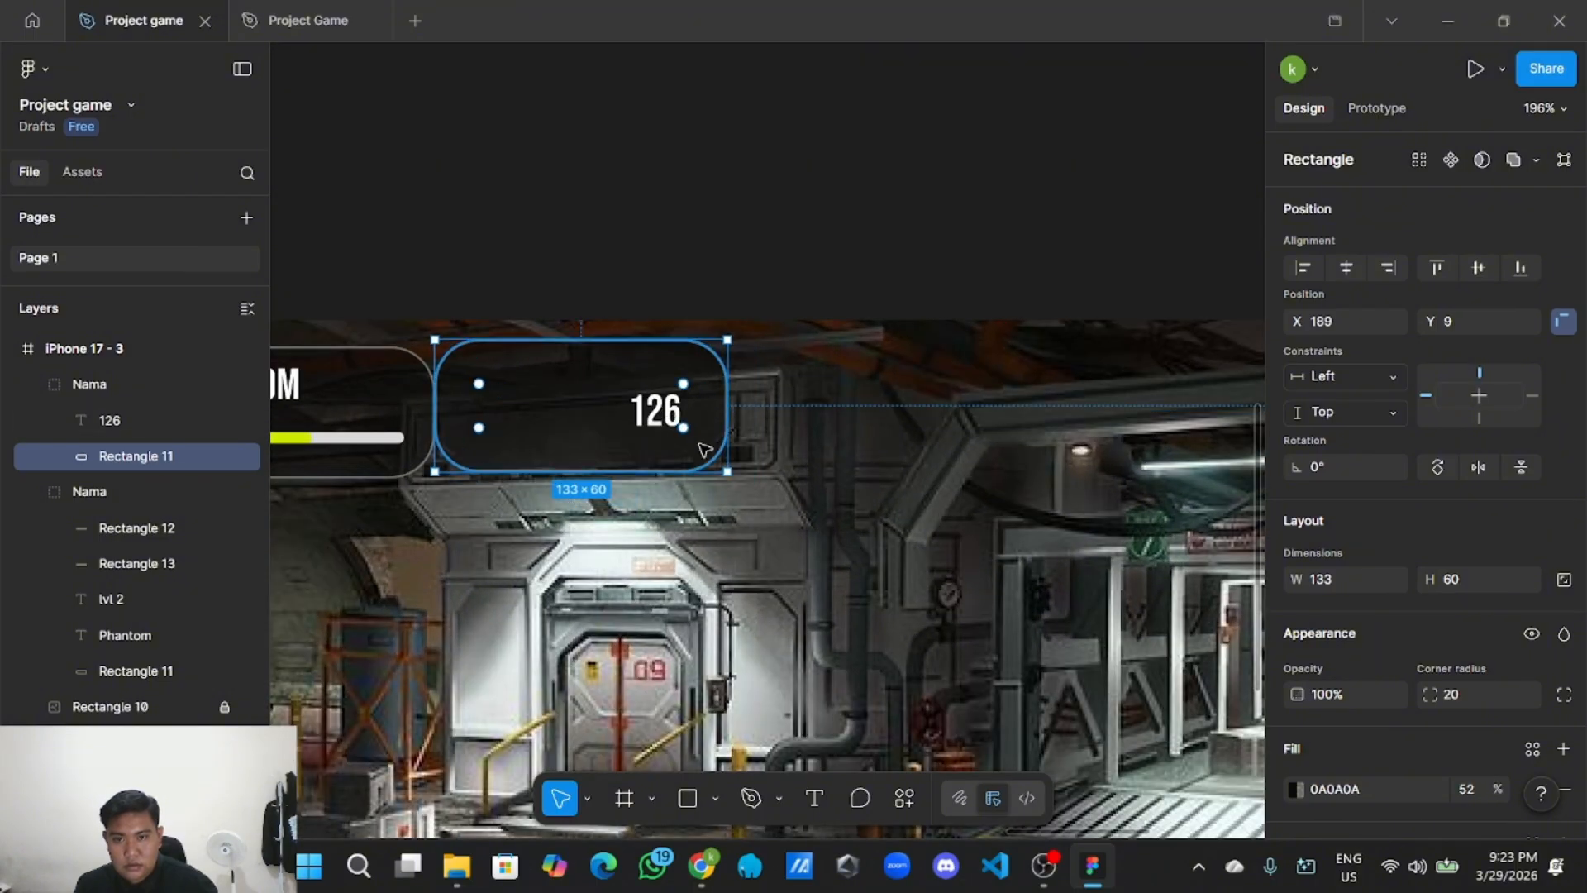
{"action": "key", "text": "ctrl+z"}
{"action": "left_click_drag", "start_coordinate": [745, 425], "coordinate": [702, 424]}
{"action": "key", "text": "shift+Left"}
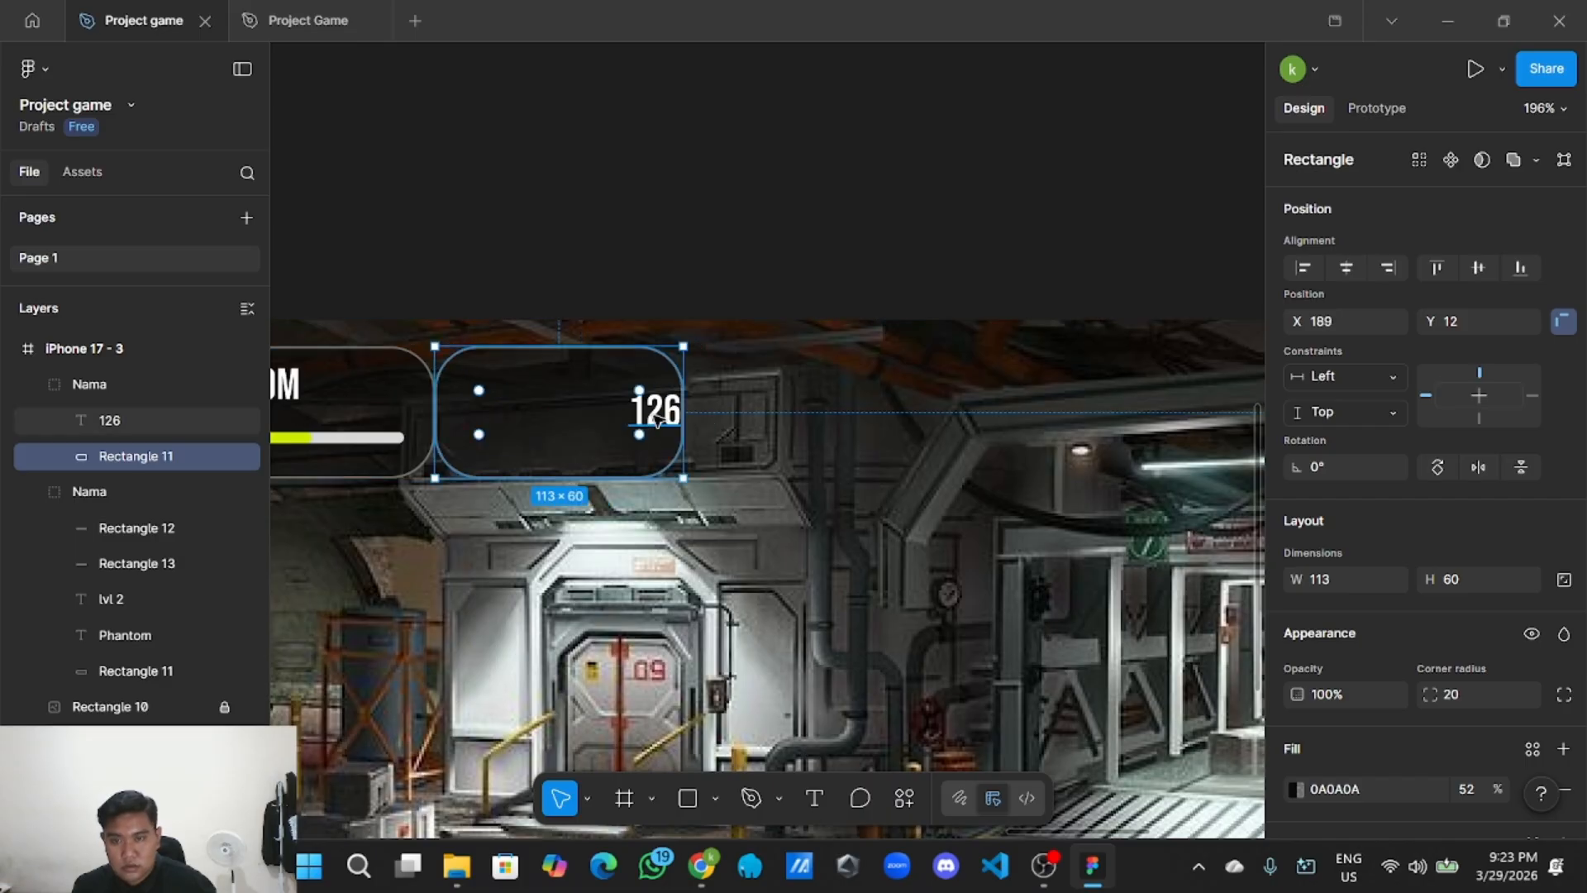
{"action": "key", "text": "shift+Right"}
Centre the 126 within the narrowed panel, then bring the other screens into view.
{"action": "left_click_drag", "start_coordinate": [673, 414], "coordinate": [639, 414]}
{"action": "left_click", "coordinate": [680, 272]}
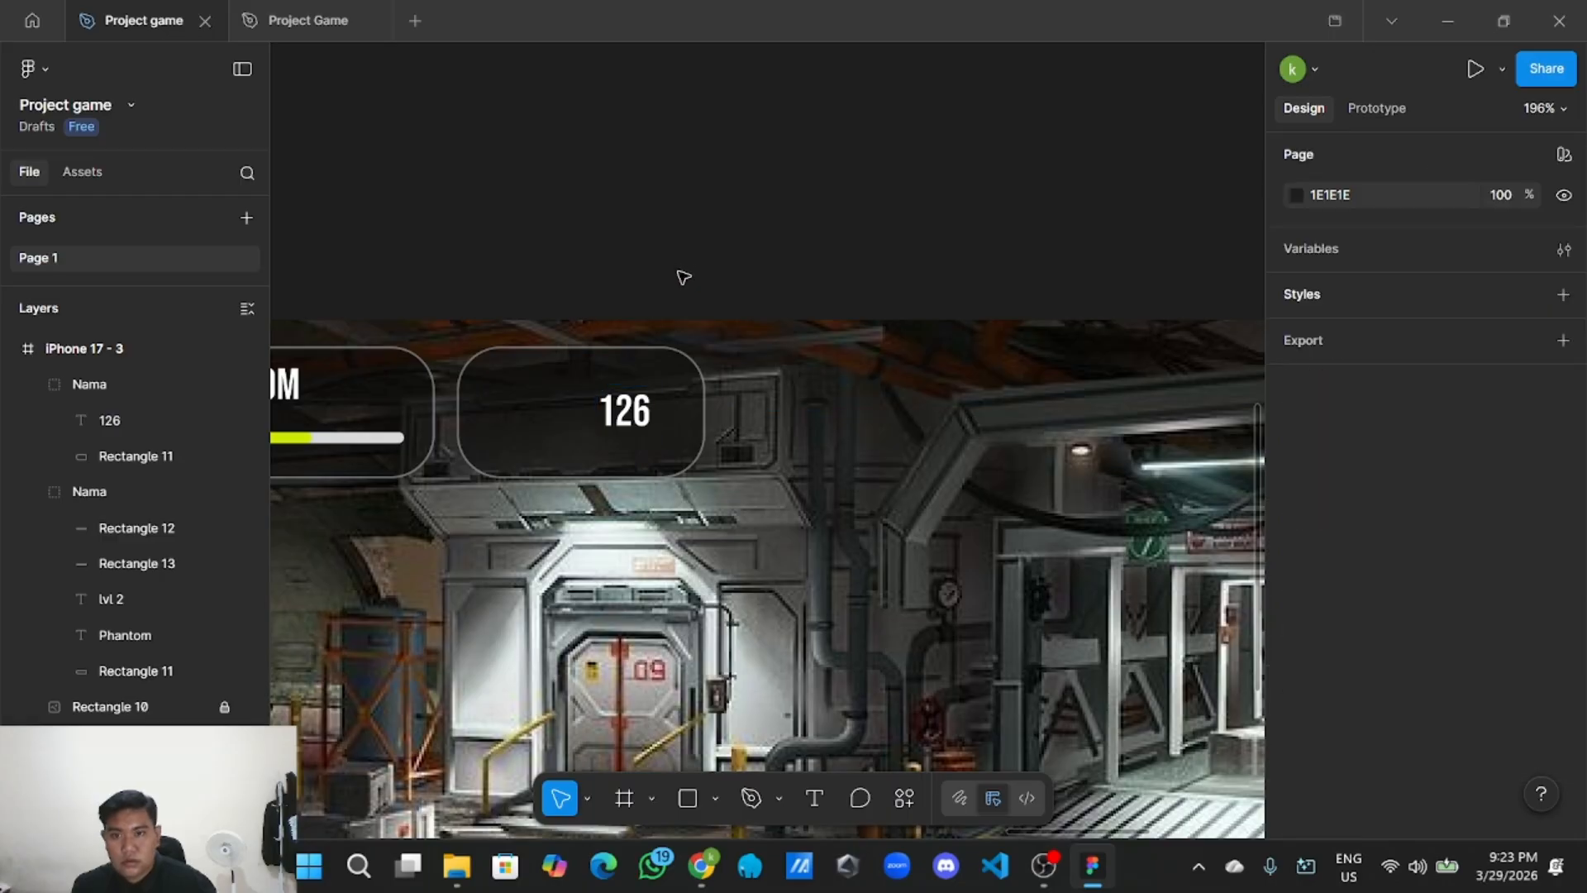
{"action": "scroll", "coordinate": [680, 248], "scroll_direction": "down", "scroll_amount": 3}
{"action": "scroll", "coordinate": [655, 244], "scroll_direction": "down", "scroll_amount": 2}
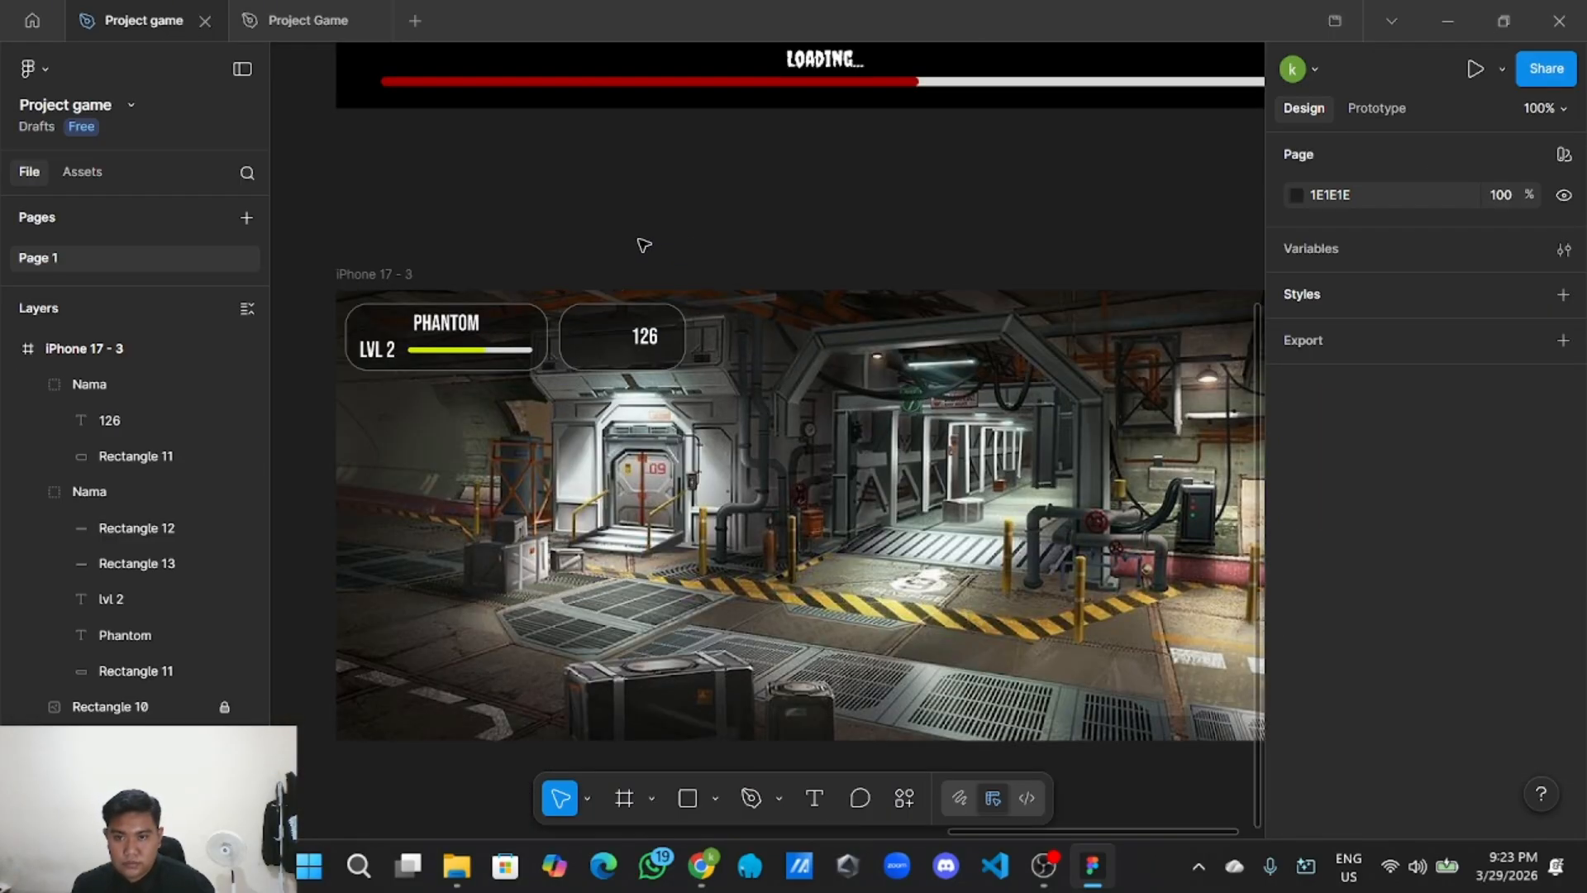
{"action": "scroll", "coordinate": [646, 242], "scroll_direction": "down", "scroll_amount": 2}
{"action": "scroll", "coordinate": [655, 249], "scroll_direction": "up", "scroll_amount": 3}
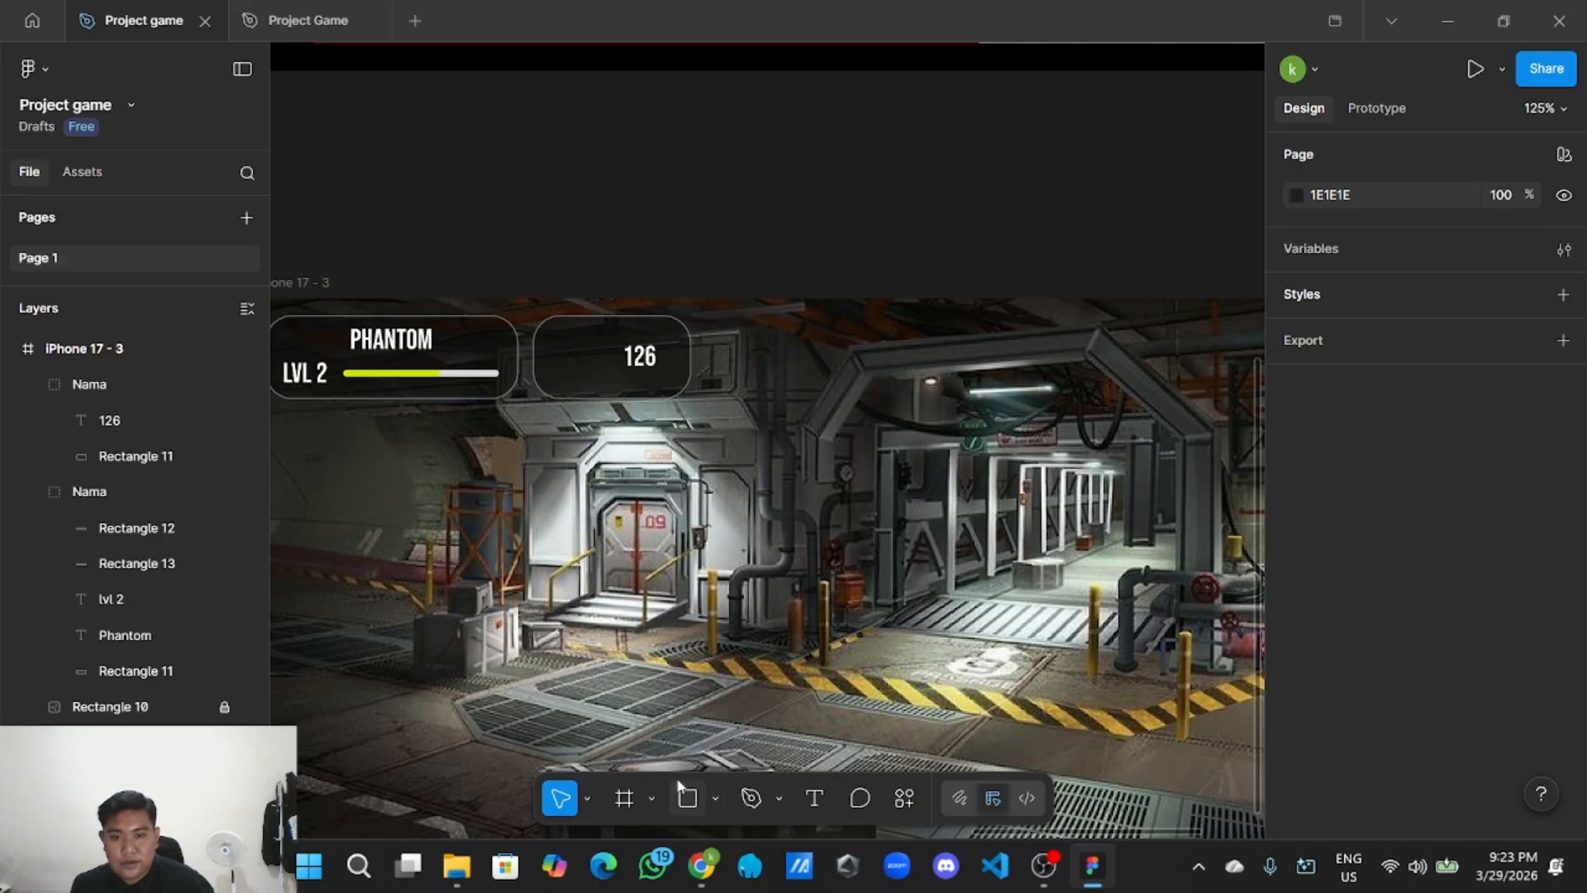
{"action": "scroll", "coordinate": [594, 661], "scroll_direction": "down", "scroll_amount": 5}
{"action": "left_click_drag", "start_coordinate": [411, 460], "coordinate": [877, 418]}
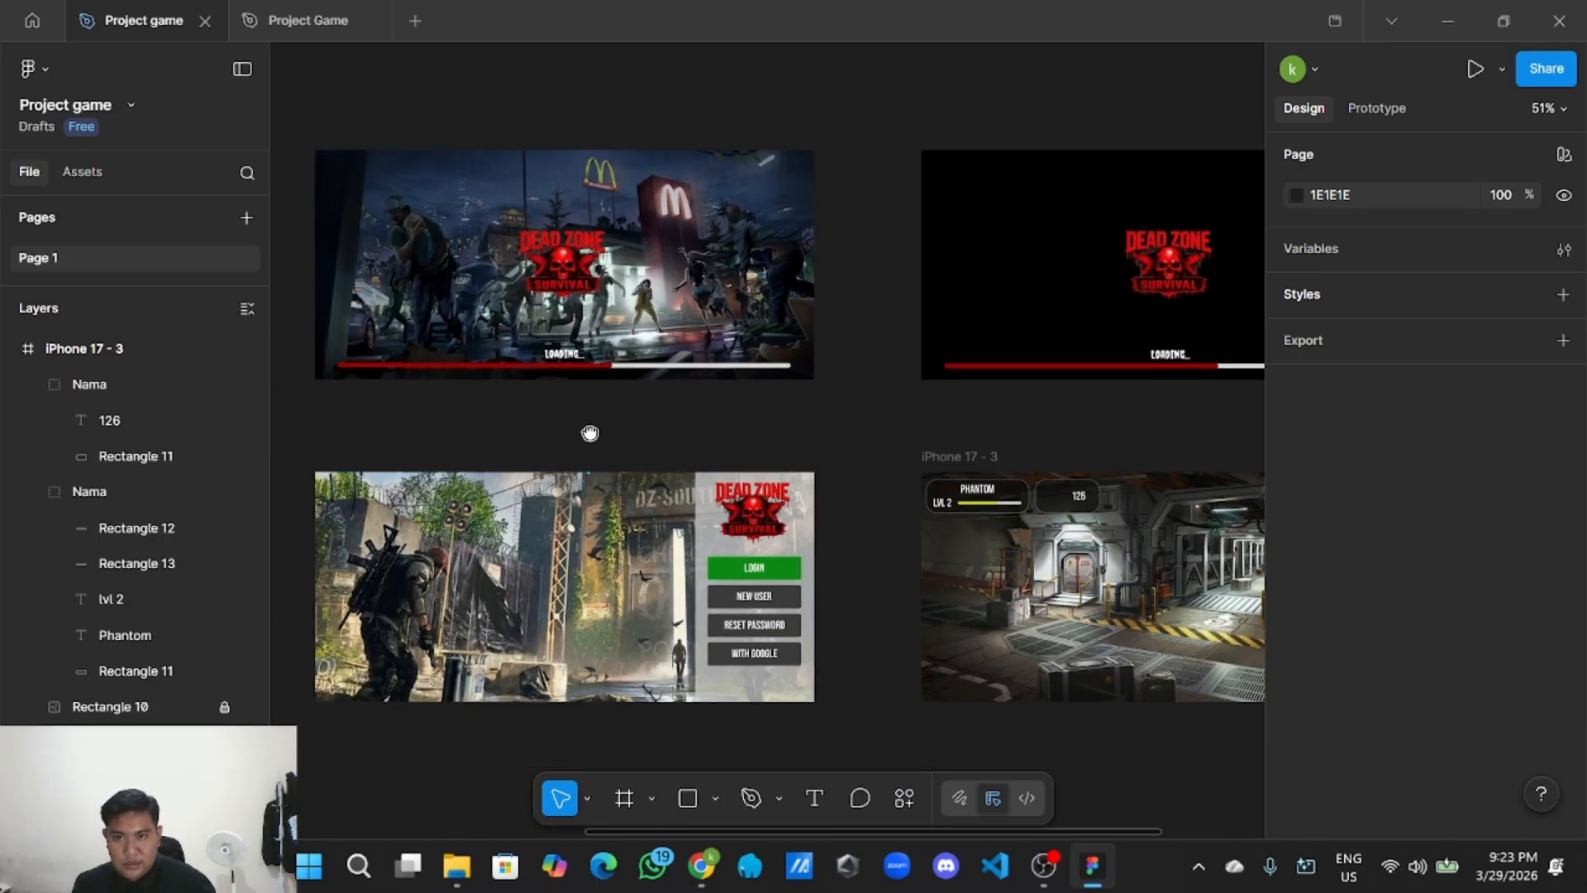
Copy the coin image from the UI Style Guide.
{"action": "scroll", "coordinate": [590, 433], "scroll_direction": "left", "scroll_amount": 10}
{"action": "scroll", "coordinate": [843, 464], "scroll_direction": "up", "scroll_amount": 3}
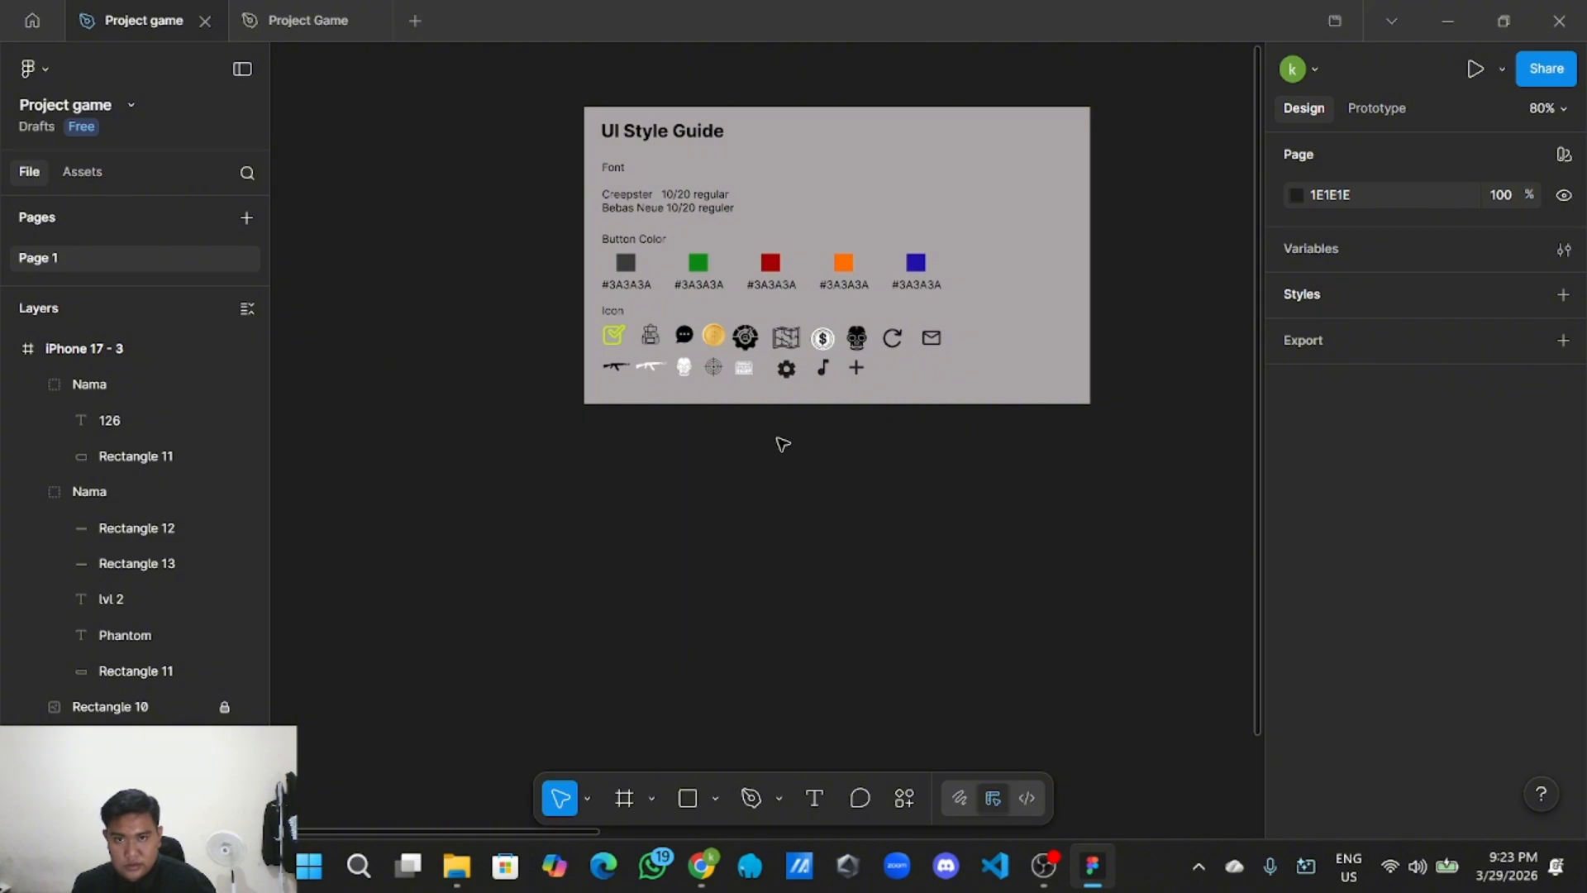
{"action": "scroll", "coordinate": [782, 444], "scroll_direction": "up", "scroll_amount": 2}
{"action": "scroll", "coordinate": [773, 443], "scroll_direction": "up", "scroll_amount": 2}
{"action": "scroll", "coordinate": [727, 463], "scroll_direction": "up", "scroll_amount": 3}
{"action": "left_click", "coordinate": [633, 400]}
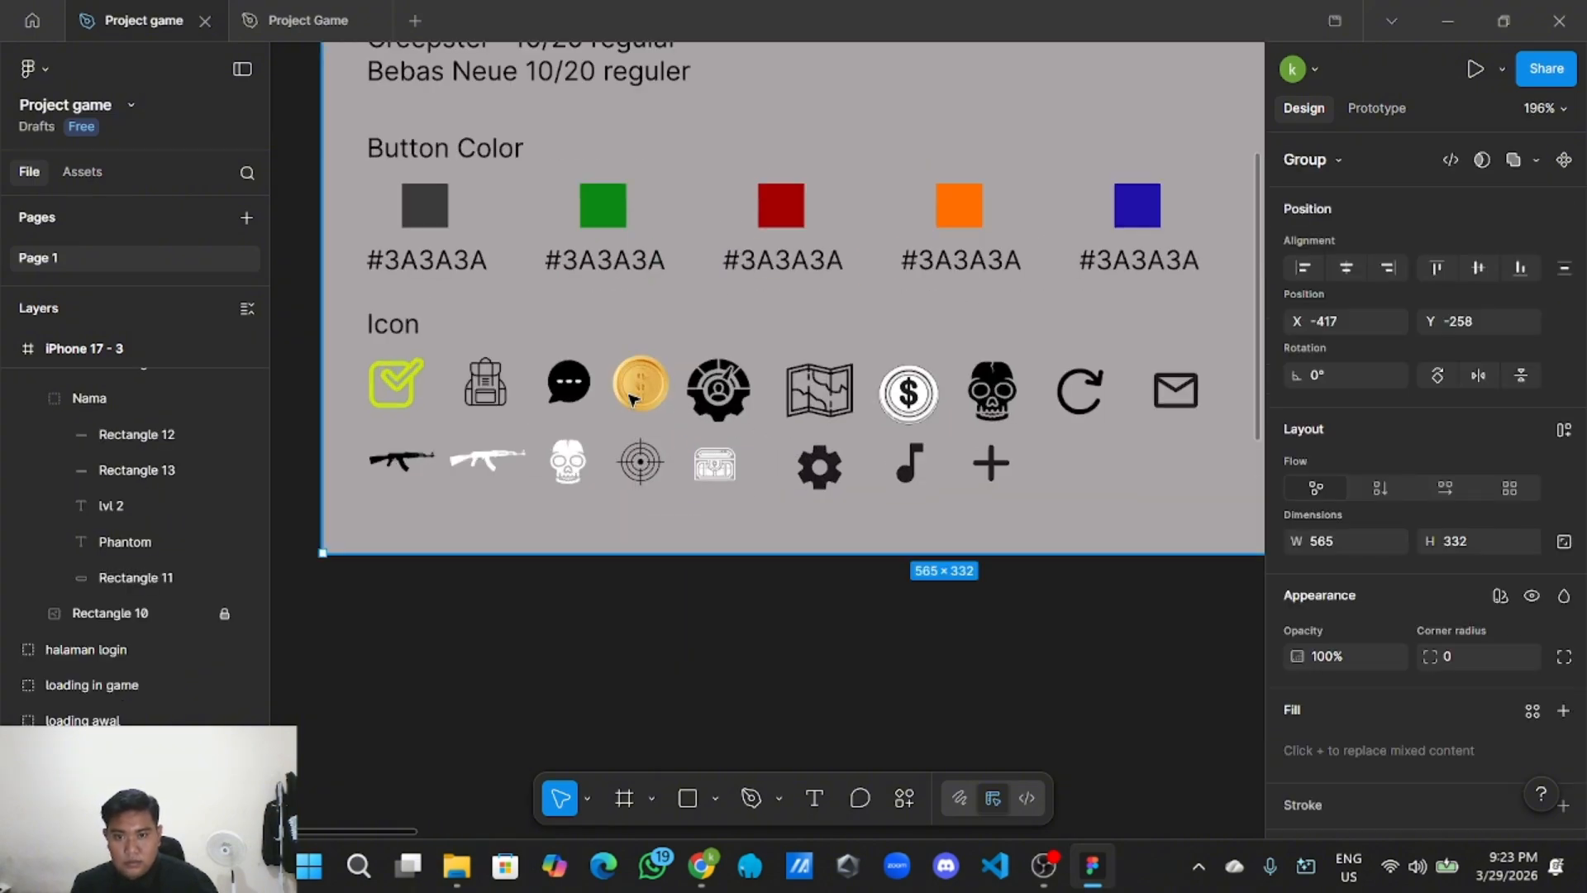
{"action": "double_click", "coordinate": [632, 400]}
{"action": "right_click", "coordinate": [637, 400]}
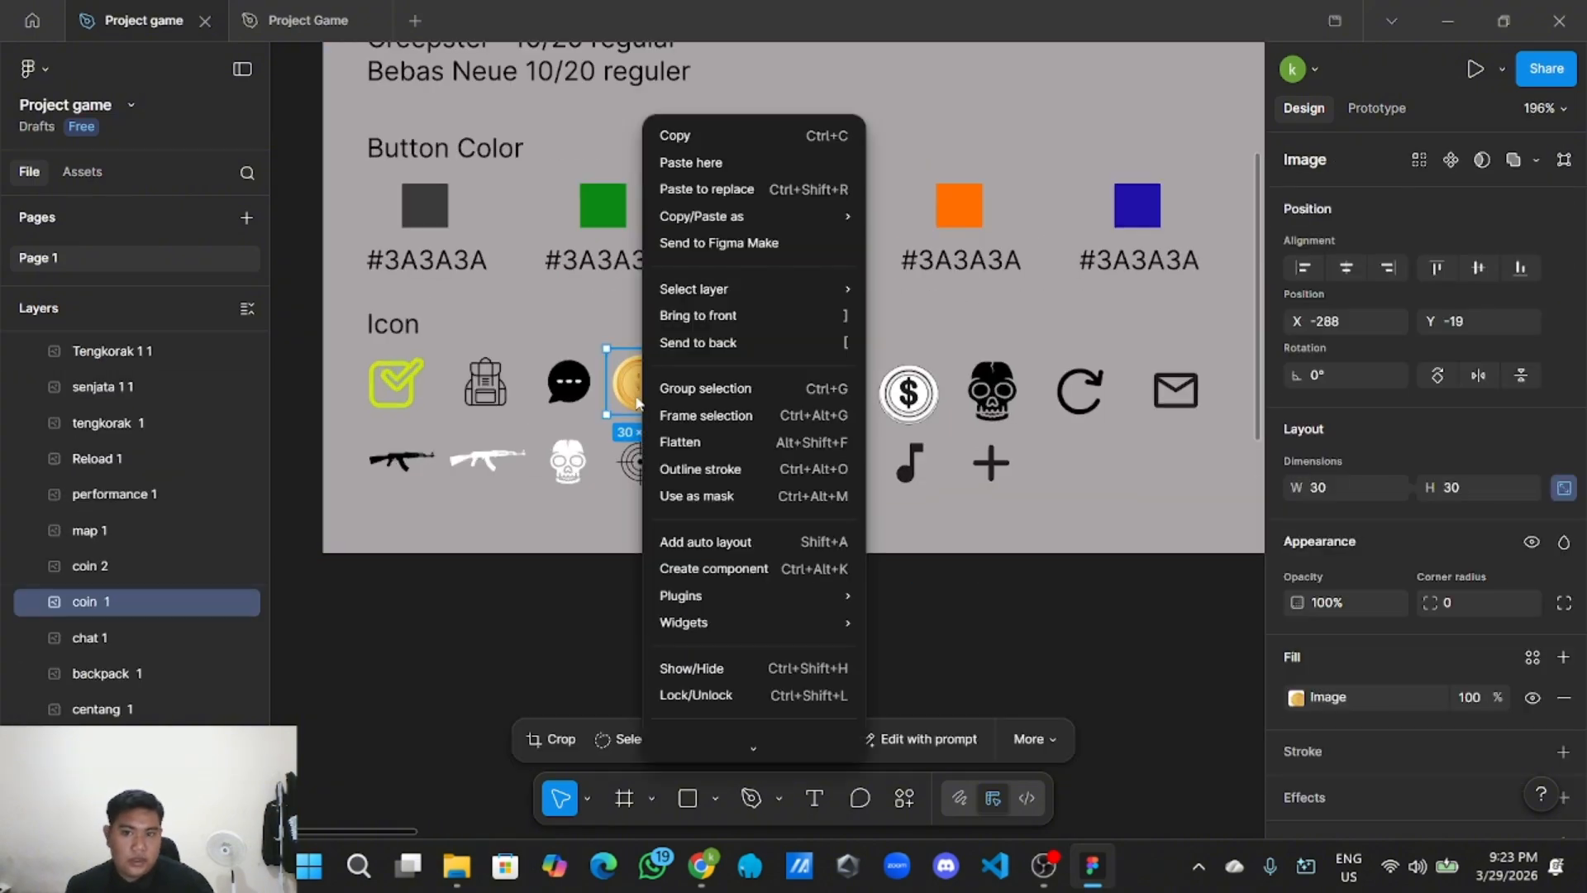
{"action": "left_click", "coordinate": [697, 151]}
Paste the coin and place it inside the currency panel, left of 126.
{"action": "scroll", "coordinate": [860, 627], "scroll_direction": "down", "scroll_amount": 6}
{"action": "scroll", "coordinate": [909, 538], "scroll_direction": "right", "scroll_amount": 8}
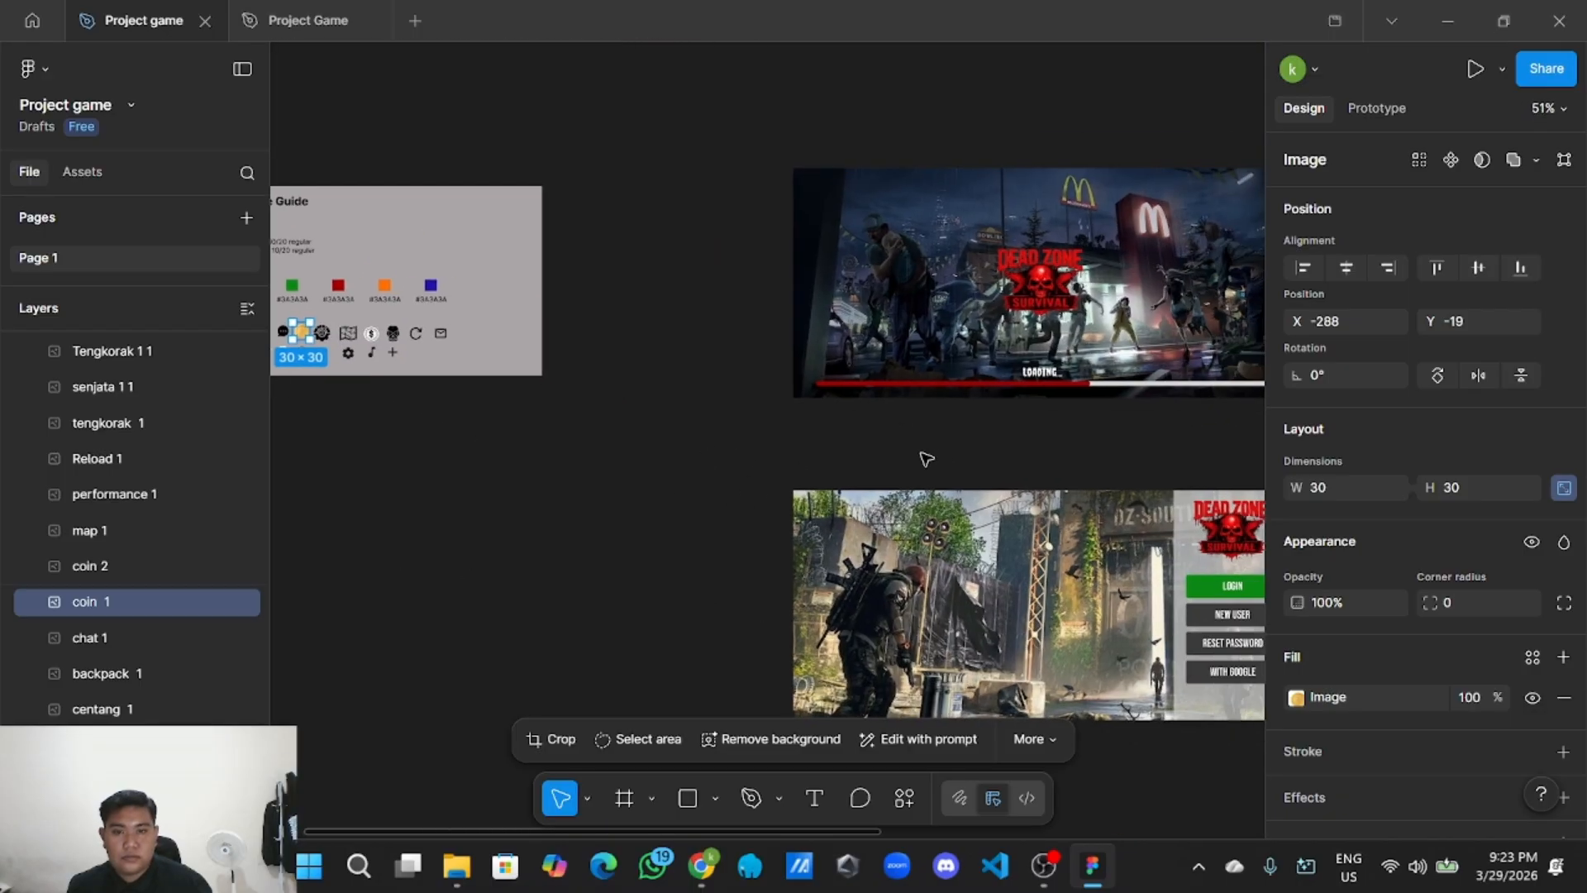
{"action": "scroll", "coordinate": [850, 368], "scroll_direction": "right", "scroll_amount": 6}
{"action": "scroll", "coordinate": [585, 340], "scroll_direction": "up", "scroll_amount": 3}
{"action": "right_click", "coordinate": [643, 368]}
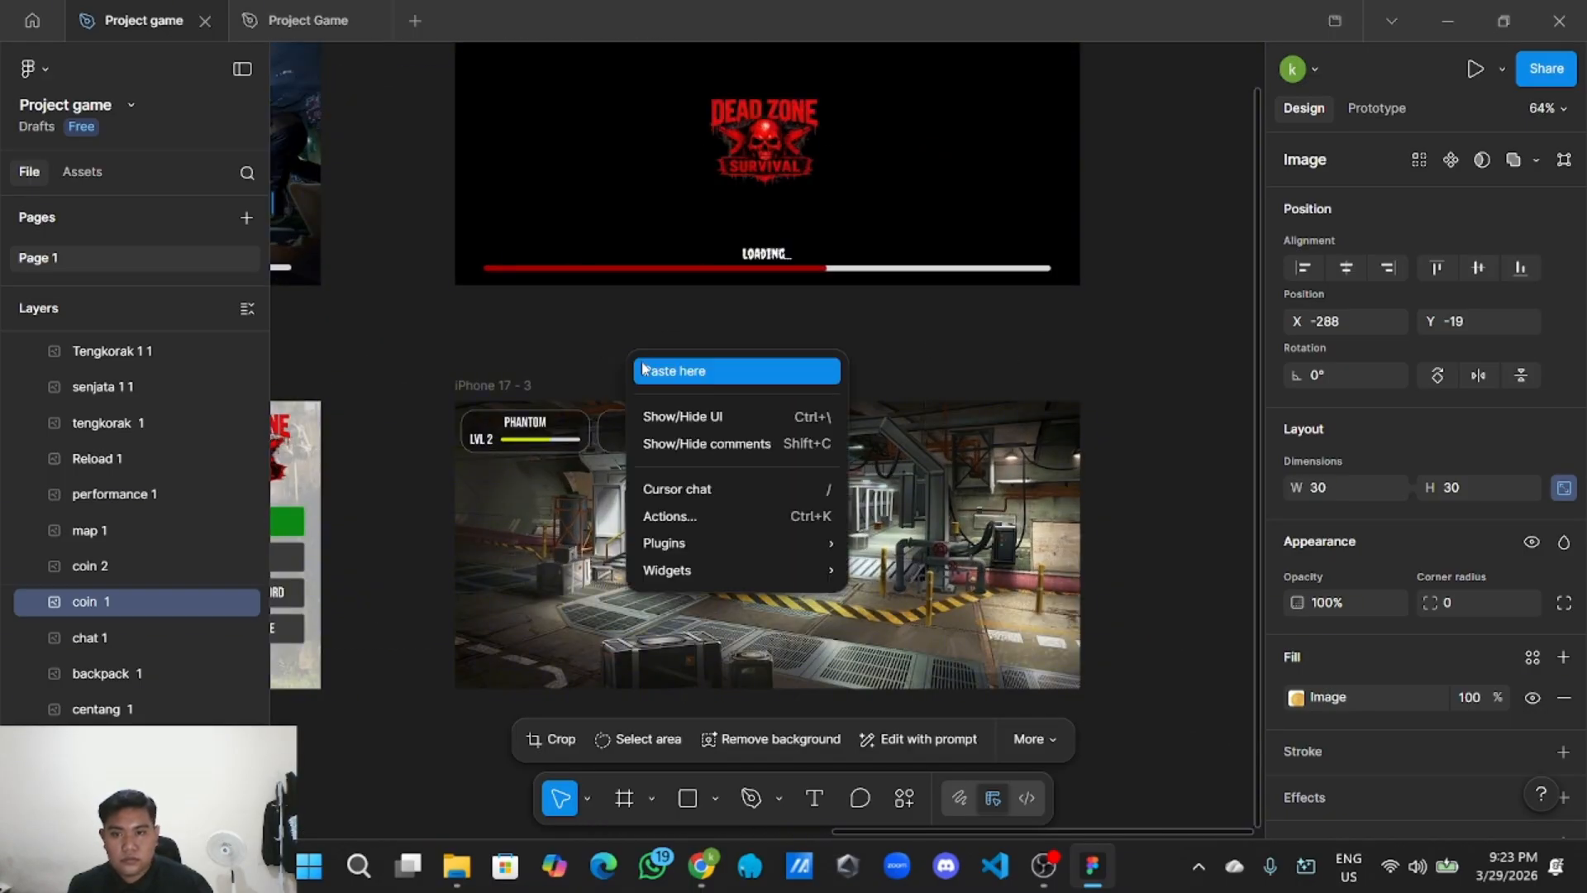
{"action": "left_click", "coordinate": [643, 371]}
{"action": "scroll", "coordinate": [662, 384], "scroll_direction": "up", "scroll_amount": 6}
{"action": "left_click_drag", "start_coordinate": [685, 422], "coordinate": [576, 638]}
{"action": "left_click", "coordinate": [632, 351]}
{"action": "scroll", "coordinate": [638, 328], "scroll_direction": "down", "scroll_amount": 10}
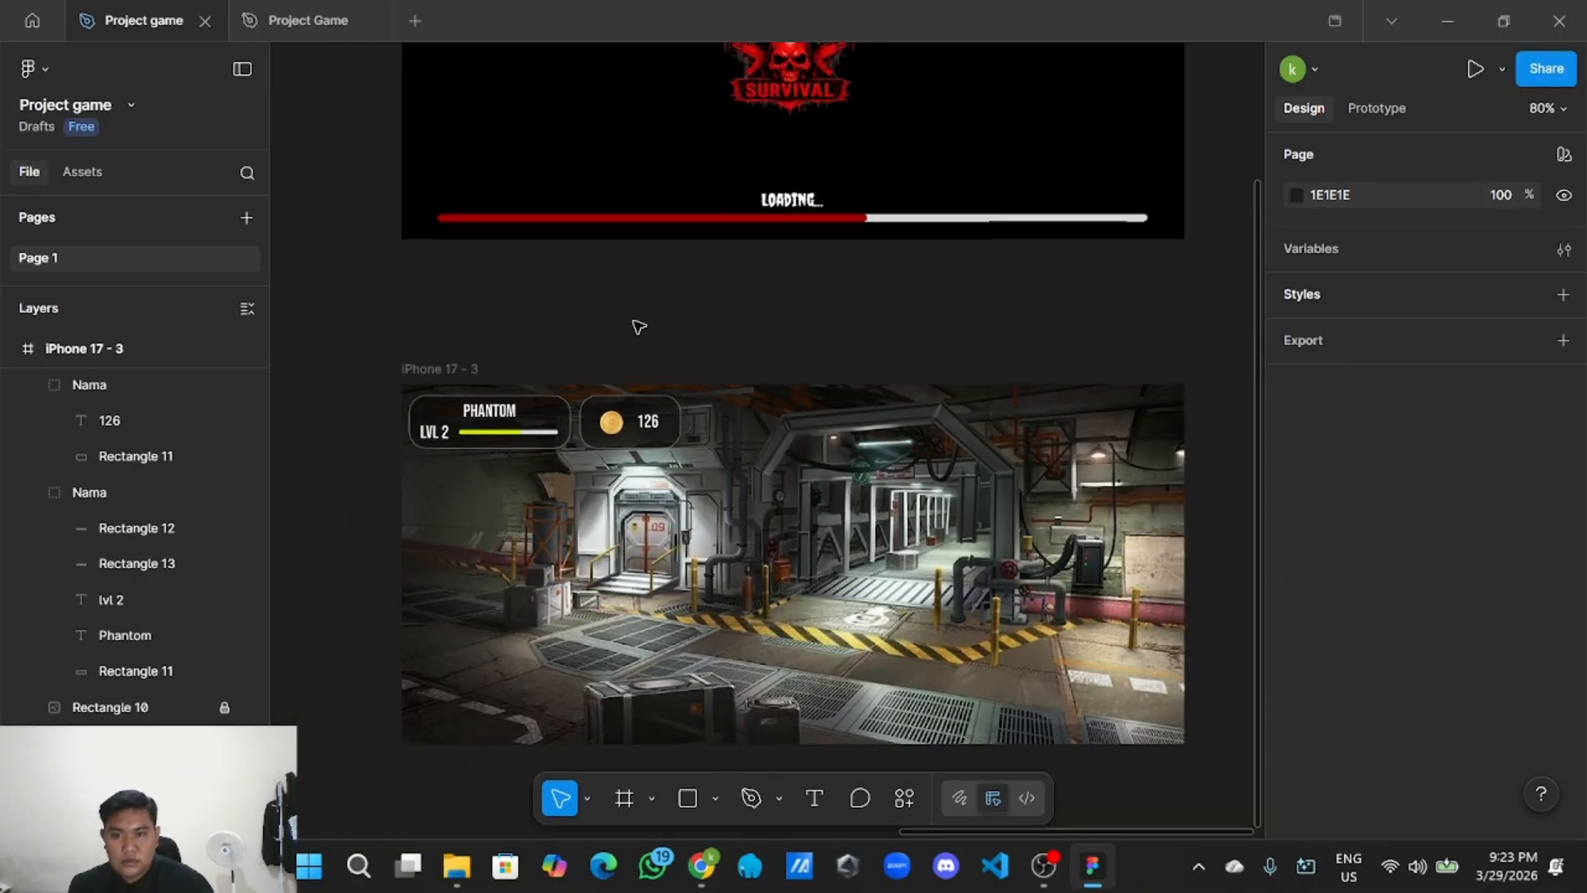
{"action": "scroll", "coordinate": [642, 326], "scroll_direction": "up", "scroll_amount": 5}
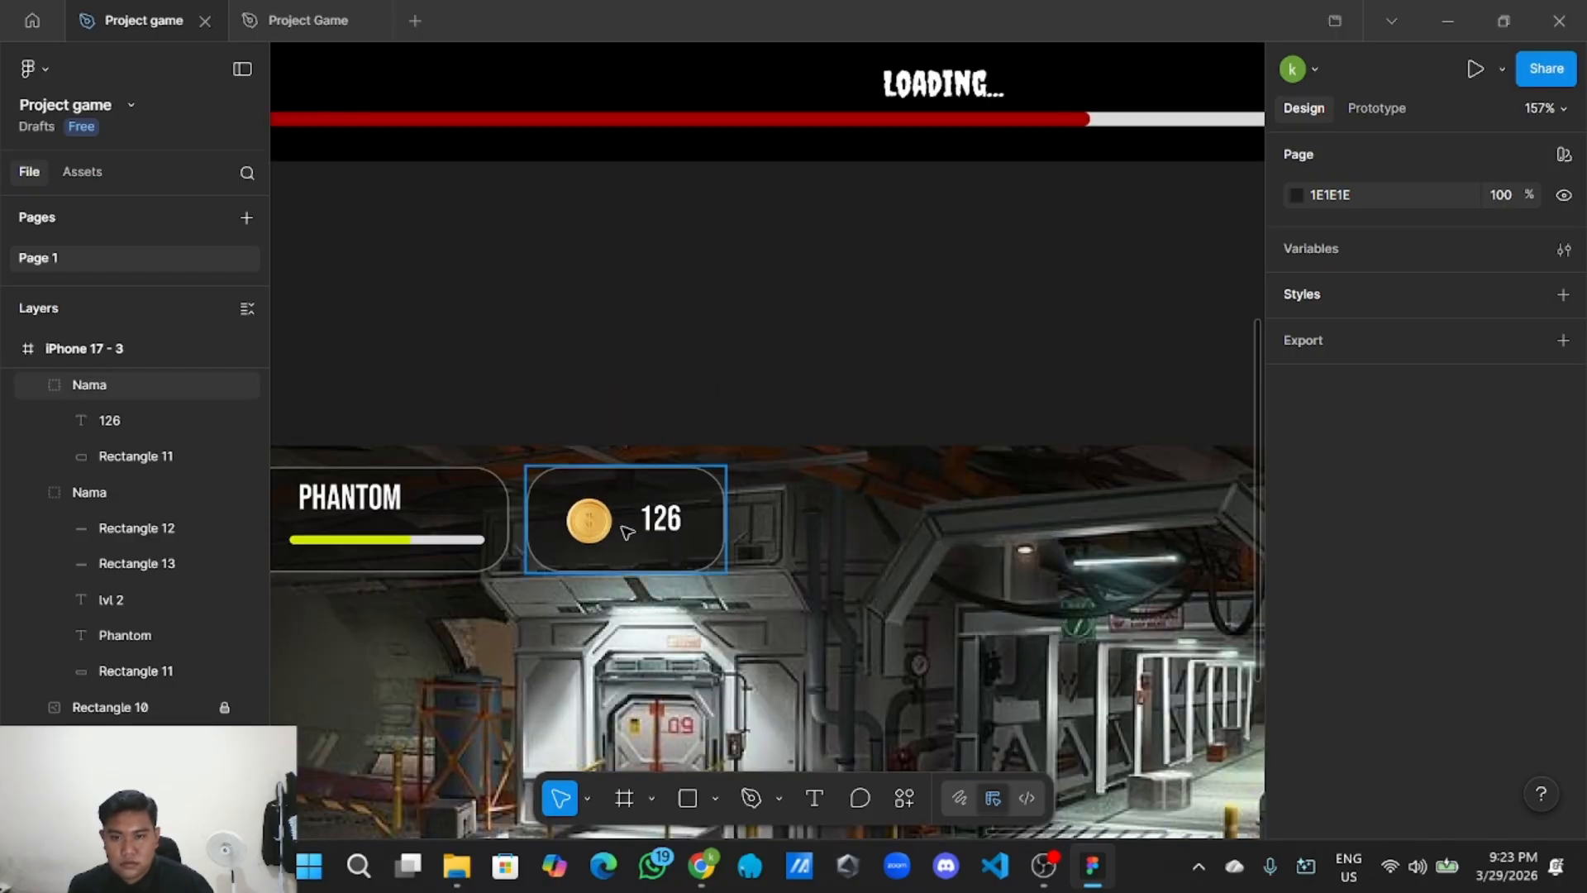
Line the coin up vertically with 126 and spread the two further apart.
{"action": "left_click", "coordinate": [626, 532]}
{"action": "left_click", "coordinate": [588, 523]}
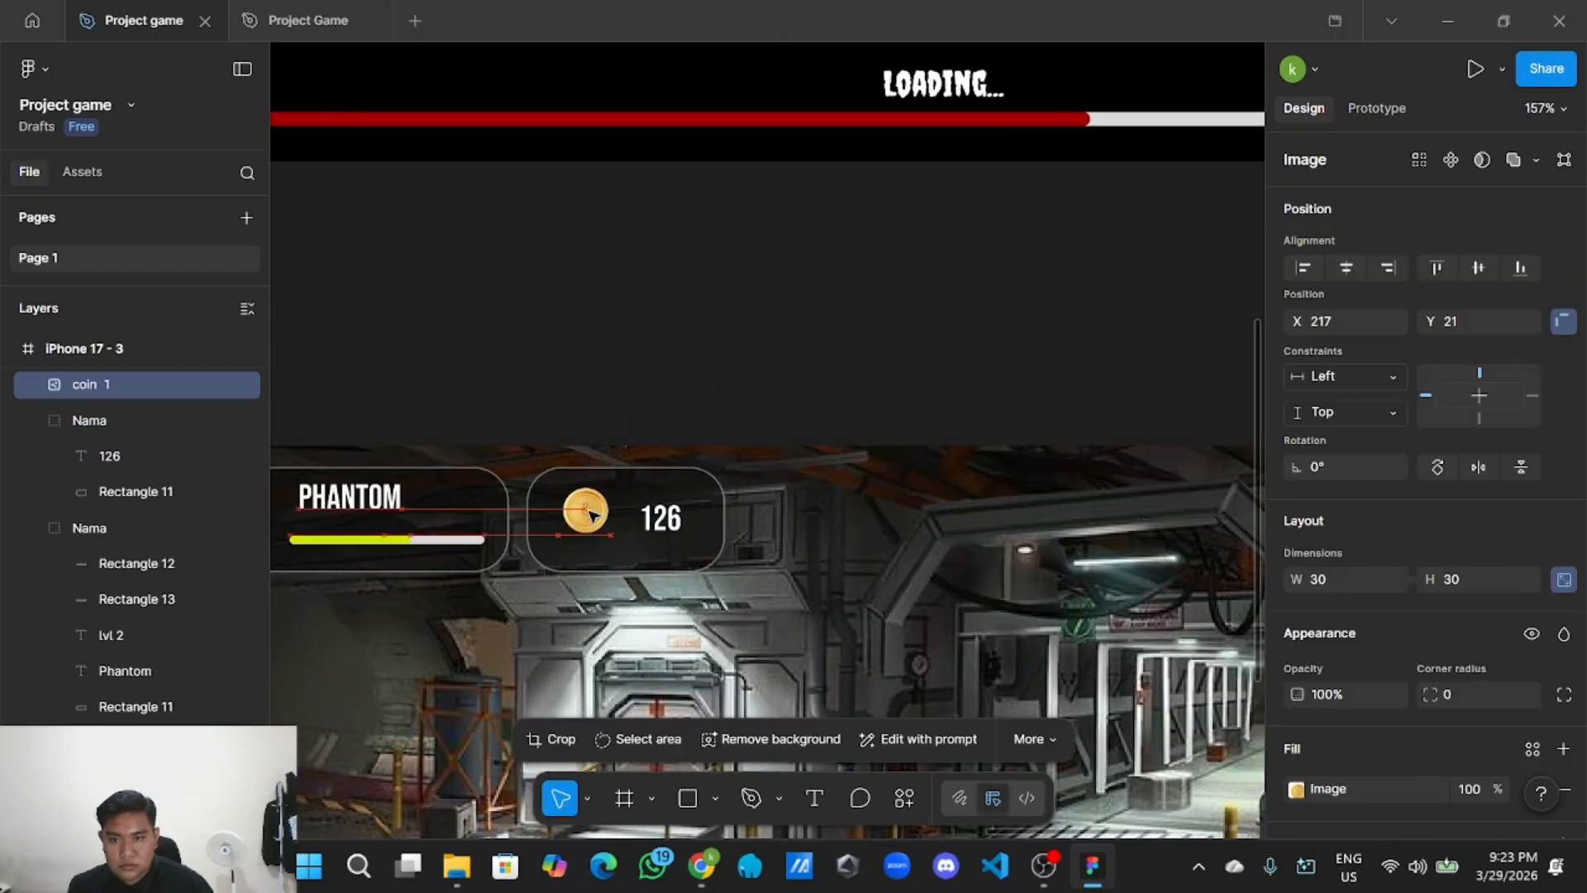
{"action": "left_click_drag", "start_coordinate": [588, 522], "coordinate": [608, 525]}
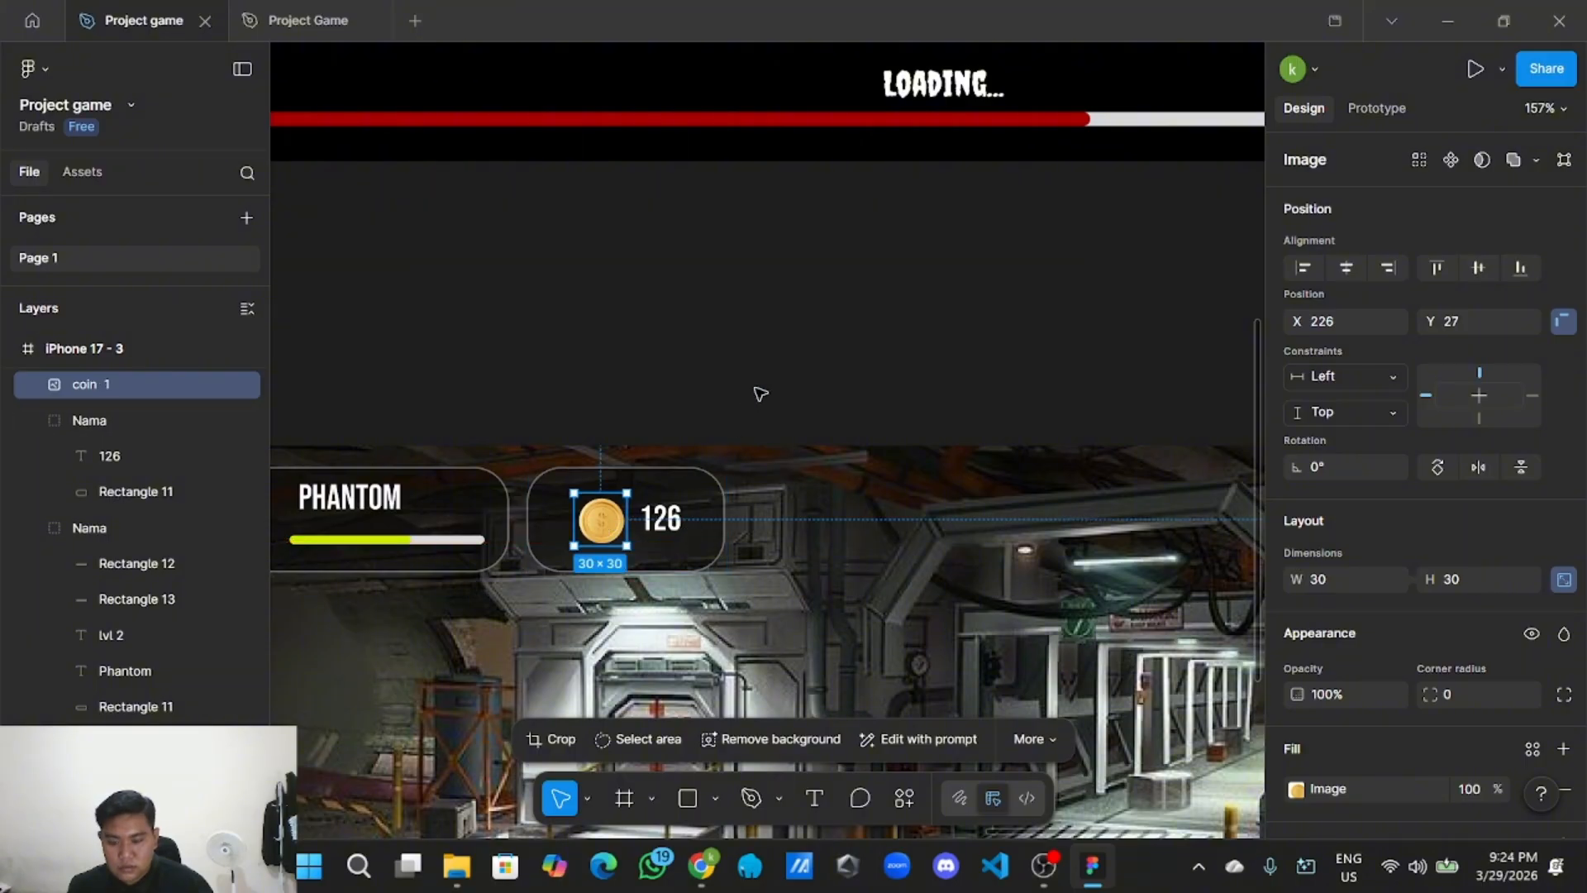
{"action": "left_click", "coordinate": [786, 367]}
{"action": "left_click", "coordinate": [719, 533]}
{"action": "left_click_drag", "start_coordinate": [729, 526], "coordinate": [795, 527]}
{"action": "left_click", "coordinate": [797, 364]}
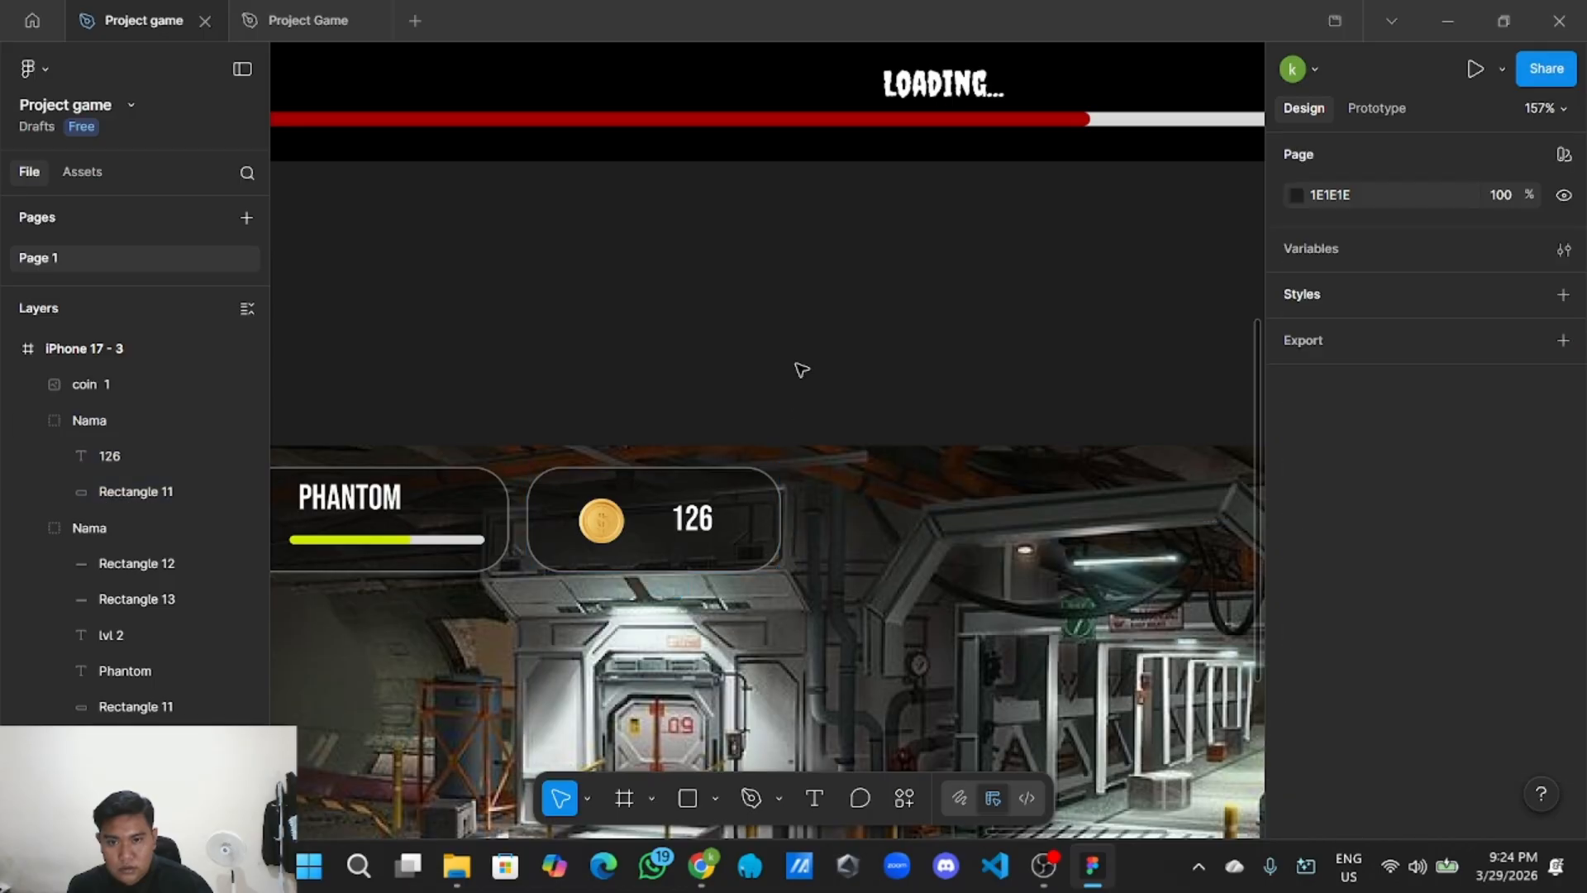
{"action": "scroll", "coordinate": [798, 370], "scroll_direction": "down", "scroll_amount": 5}
{"action": "scroll", "coordinate": [797, 371], "scroll_direction": "down", "scroll_amount": 2}
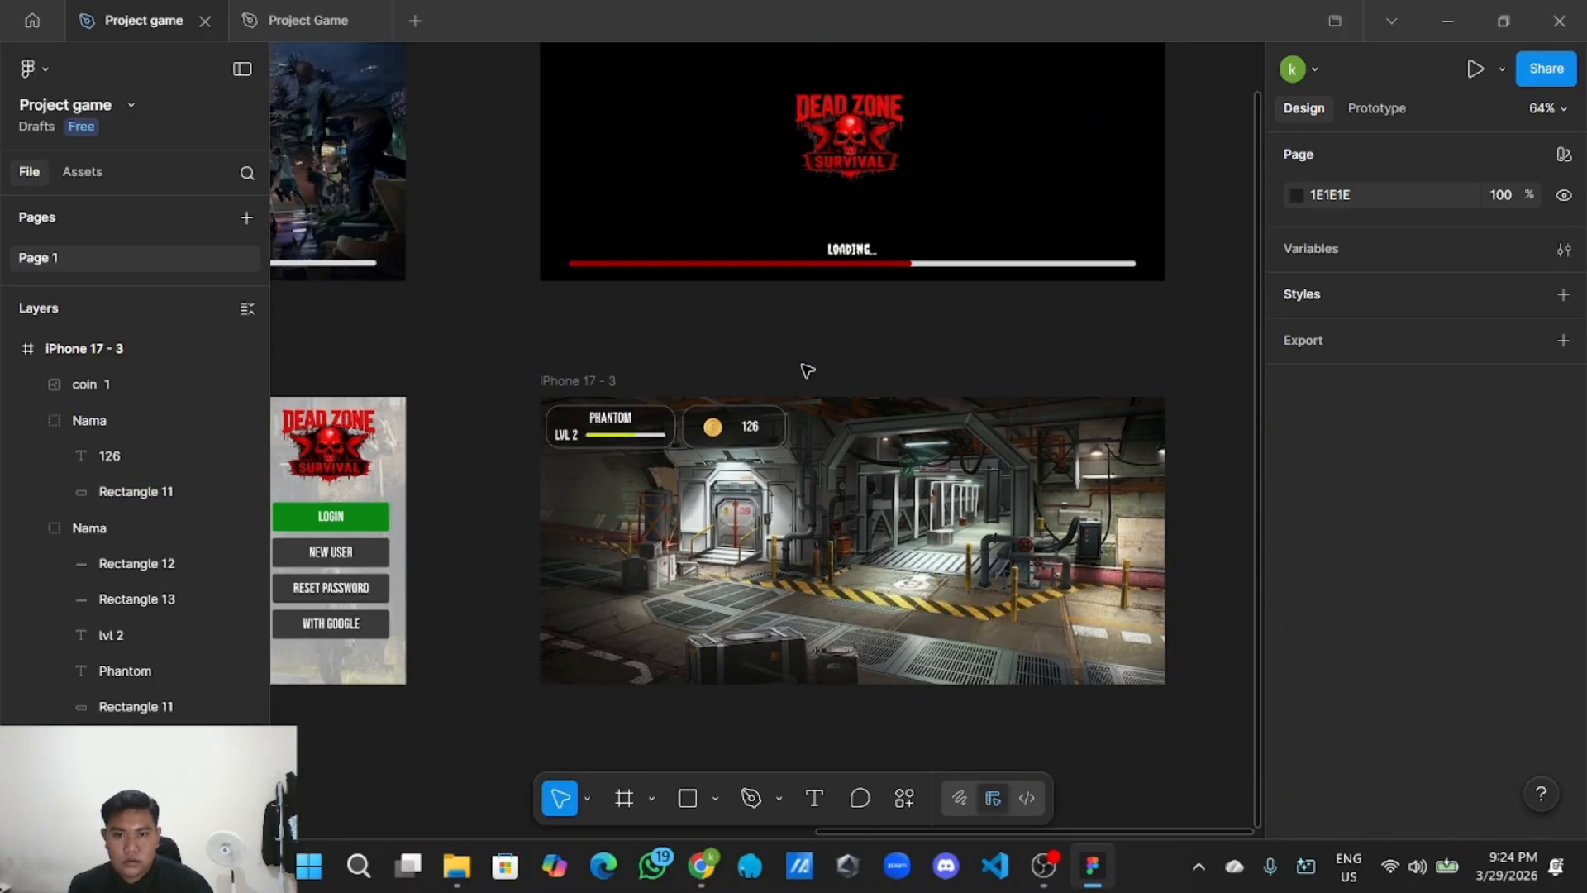
{"action": "scroll", "coordinate": [806, 369], "scroll_direction": "down", "scroll_amount": 3}
{"action": "scroll", "coordinate": [804, 366], "scroll_direction": "up", "scroll_amount": 3}
{"action": "scroll", "coordinate": [736, 354], "scroll_direction": "down", "scroll_amount": 2}
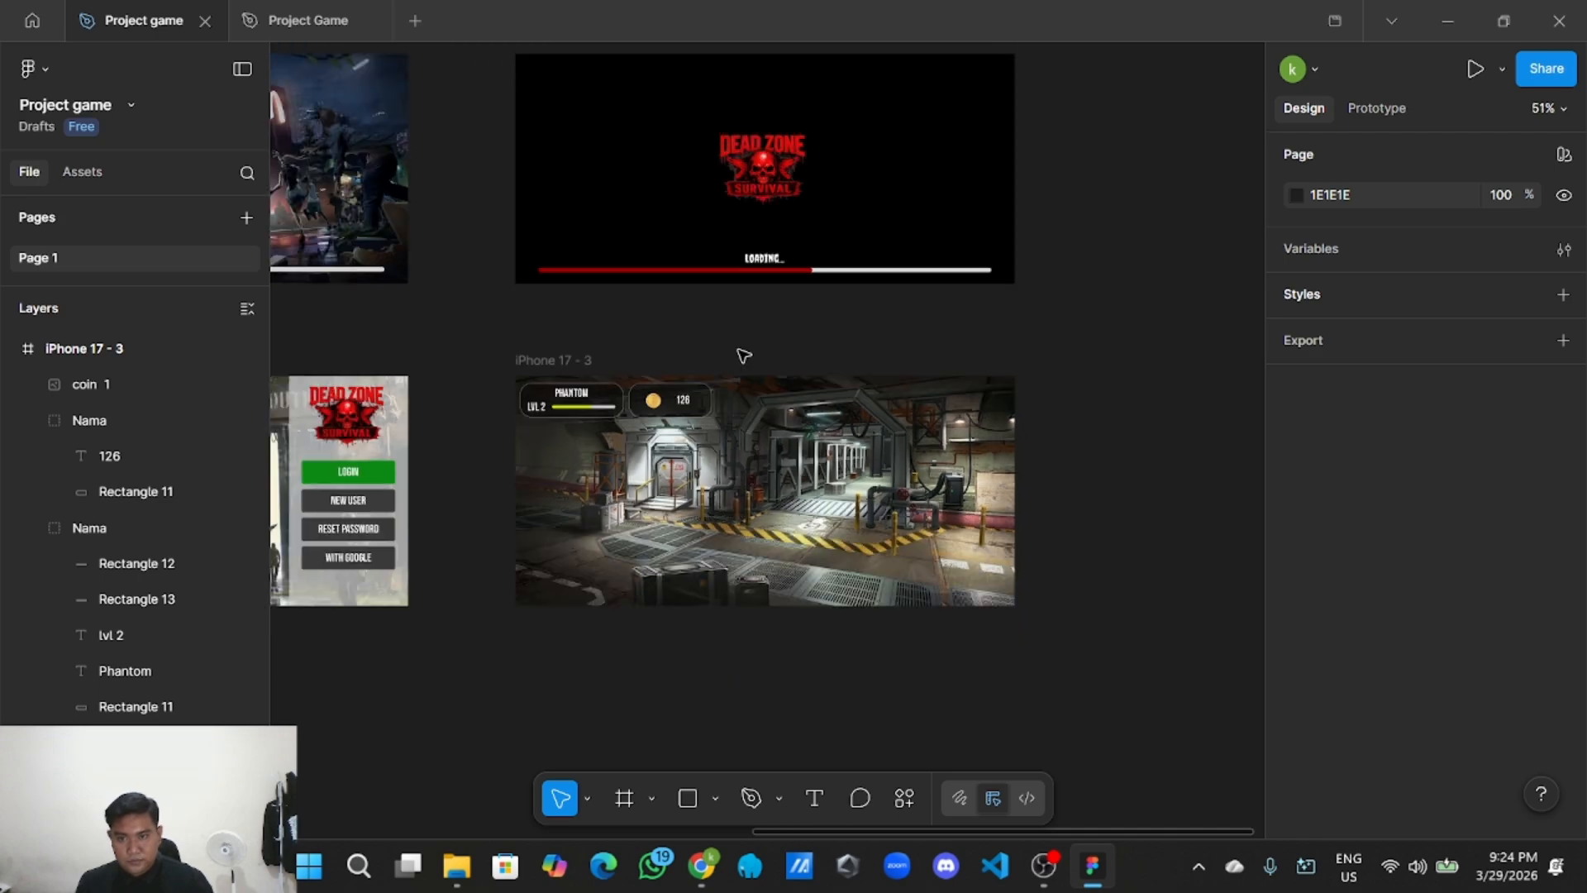
{"action": "scroll", "coordinate": [744, 355], "scroll_direction": "up", "scroll_amount": 1}
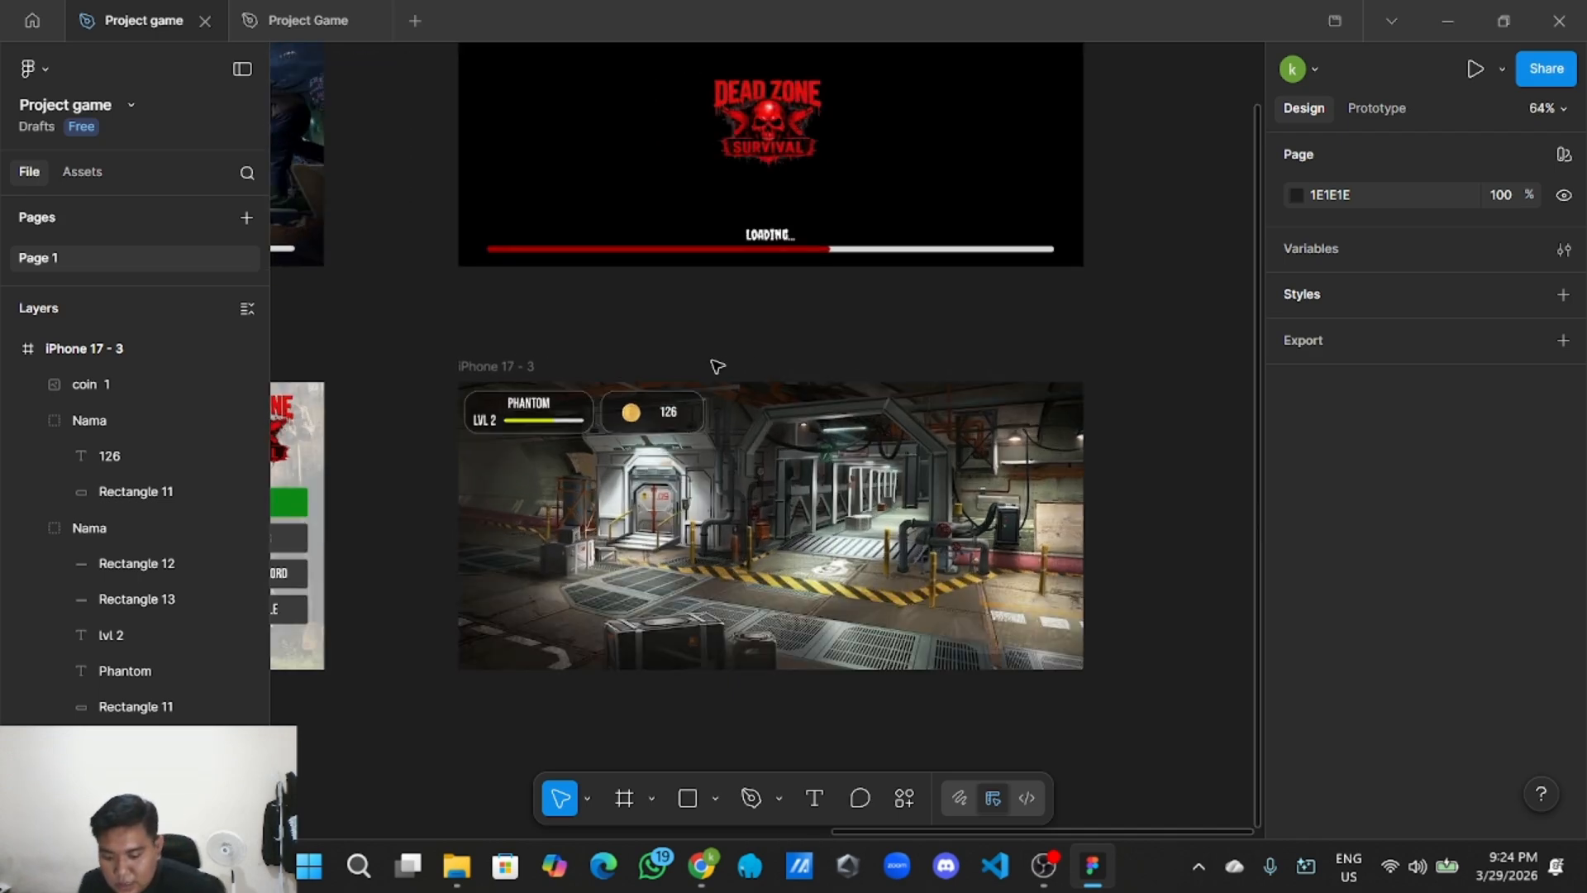
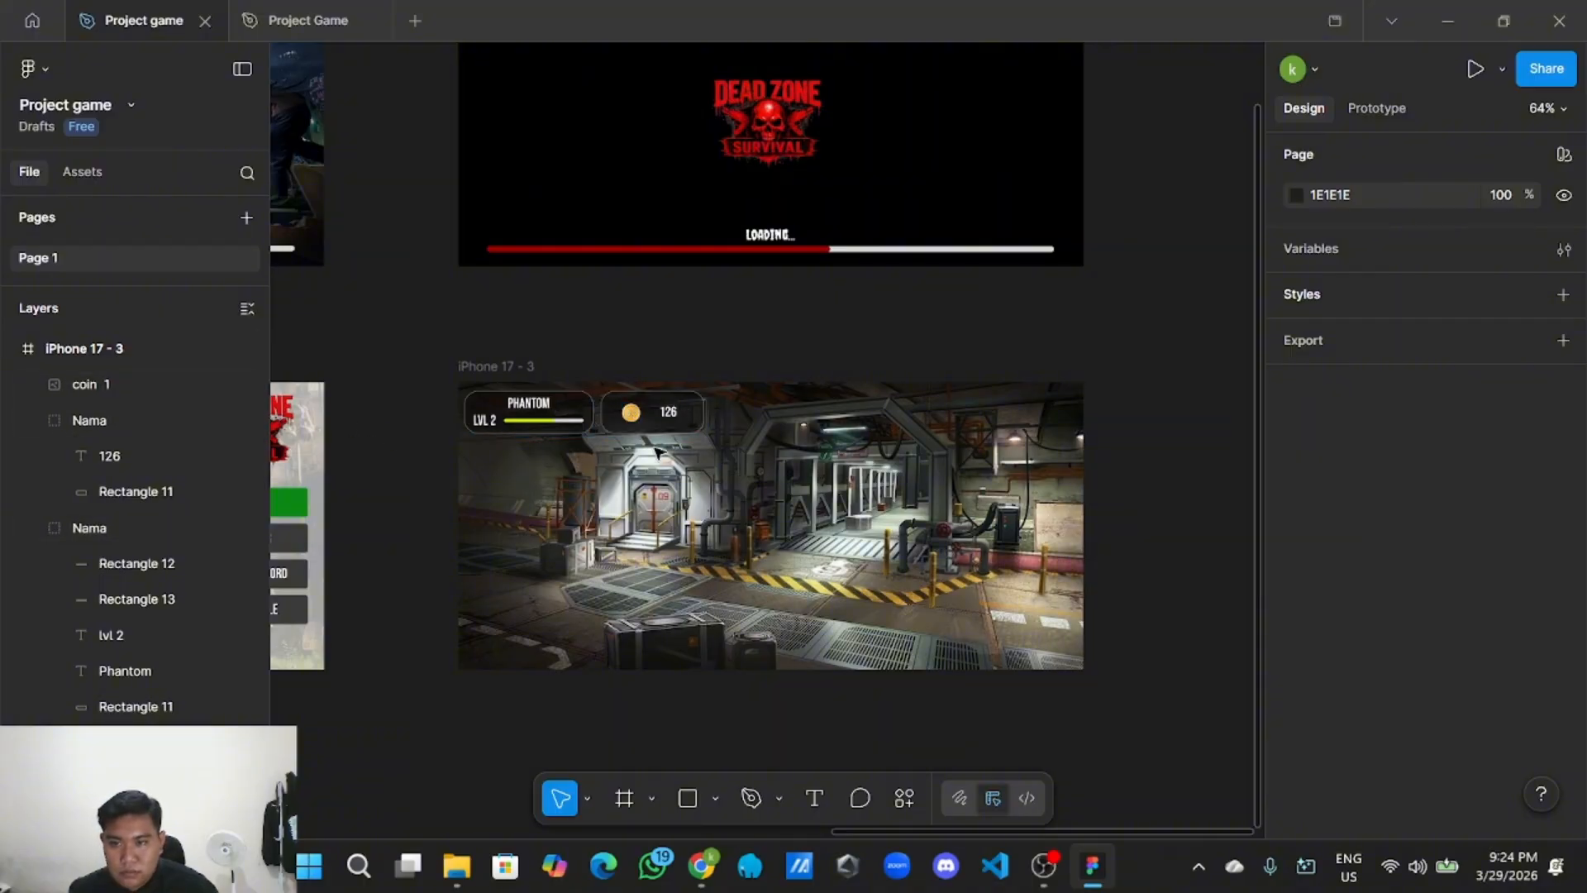
Group the coin icon with its 126 counter and name the group 'coin'.
{"action": "scroll", "coordinate": [560, 465], "scroll_direction": "up", "scroll_amount": 3}
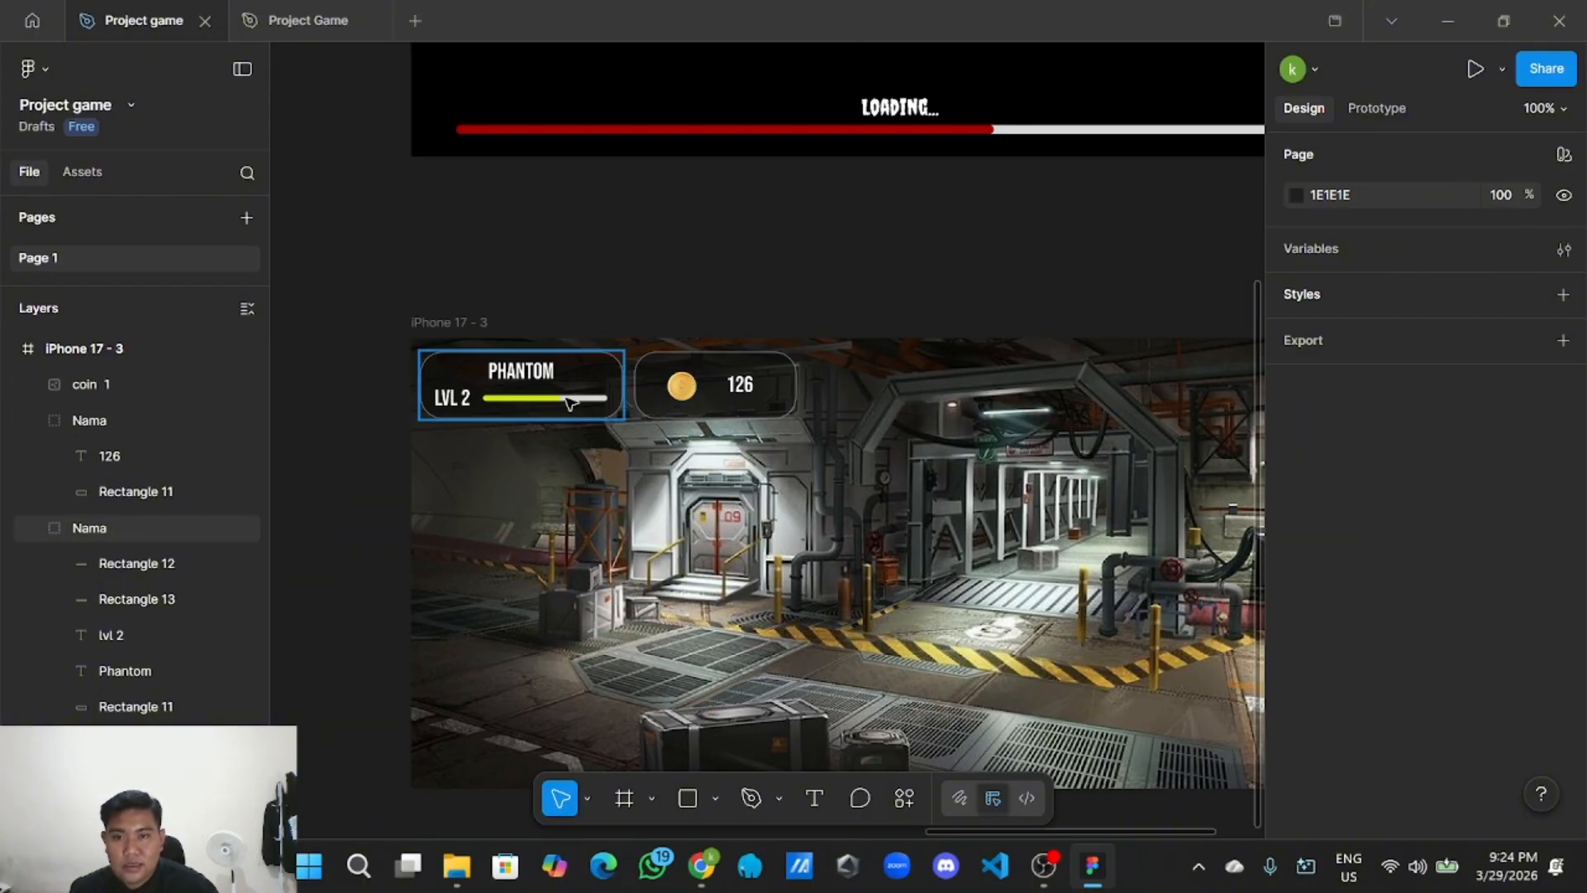
{"action": "left_click_drag", "start_coordinate": [818, 446], "coordinate": [644, 367]}
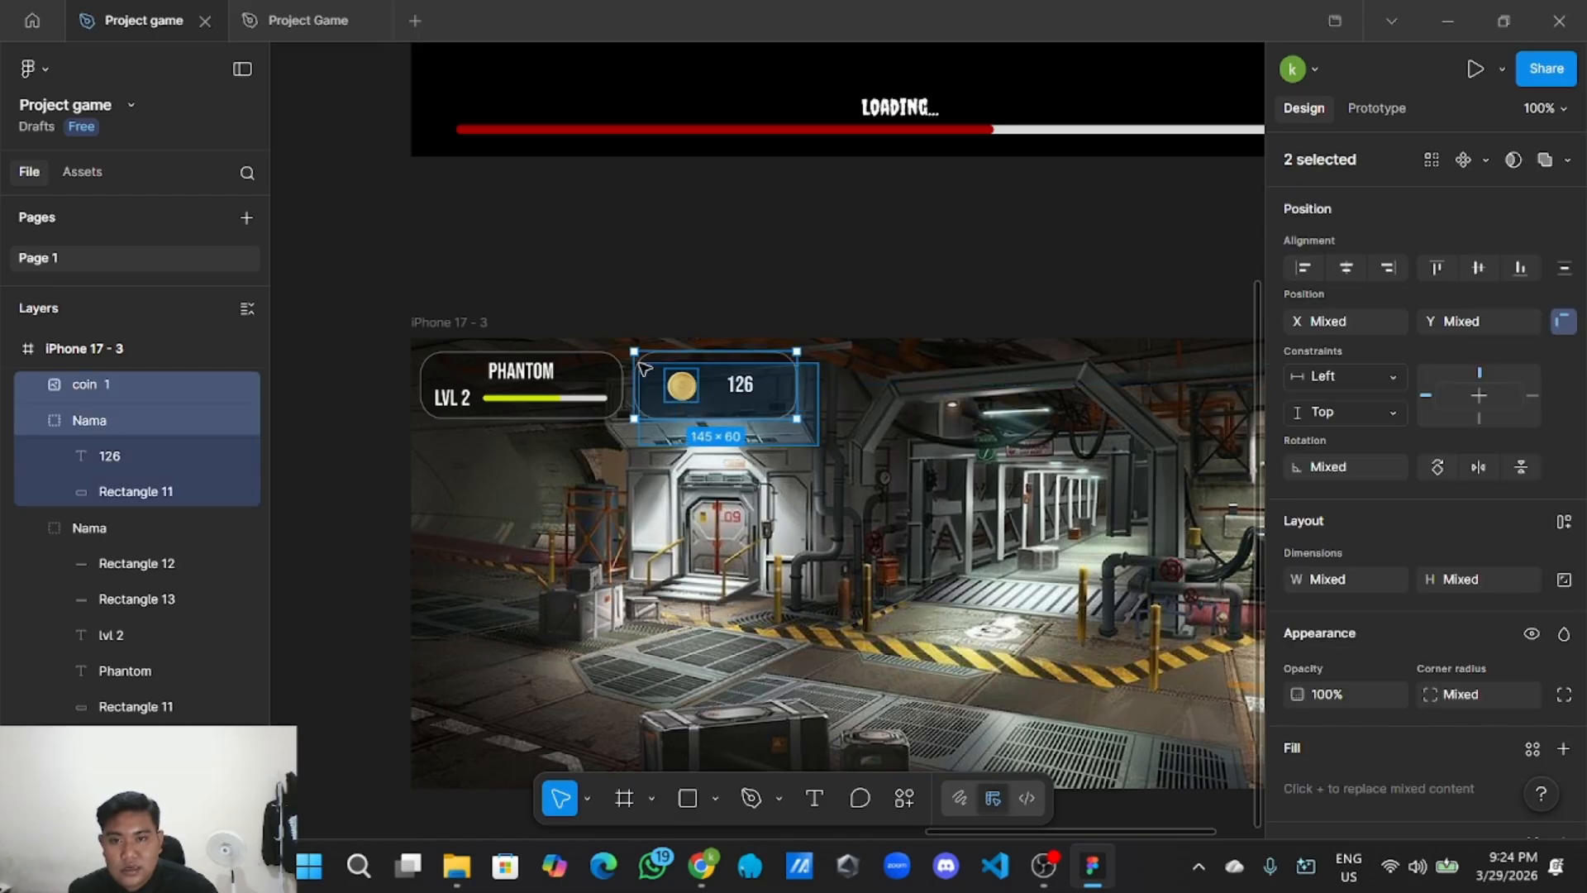
{"action": "right_click", "coordinate": [708, 370]}
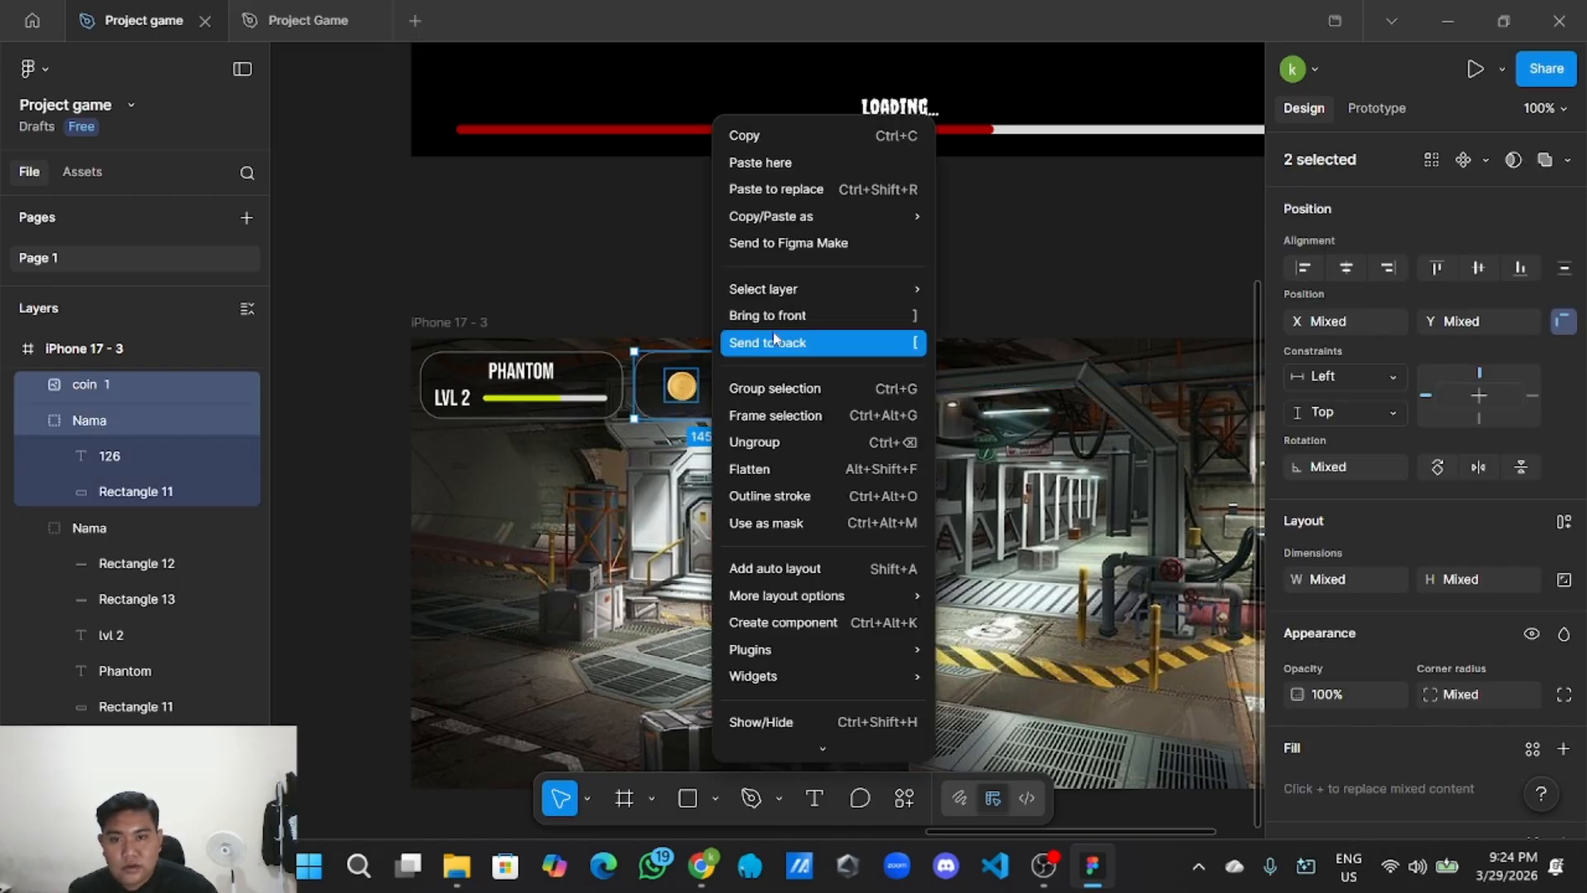
{"action": "left_click", "coordinate": [781, 388]}
{"action": "double_click", "coordinate": [132, 385]}
{"action": "type", "text": "cp"}
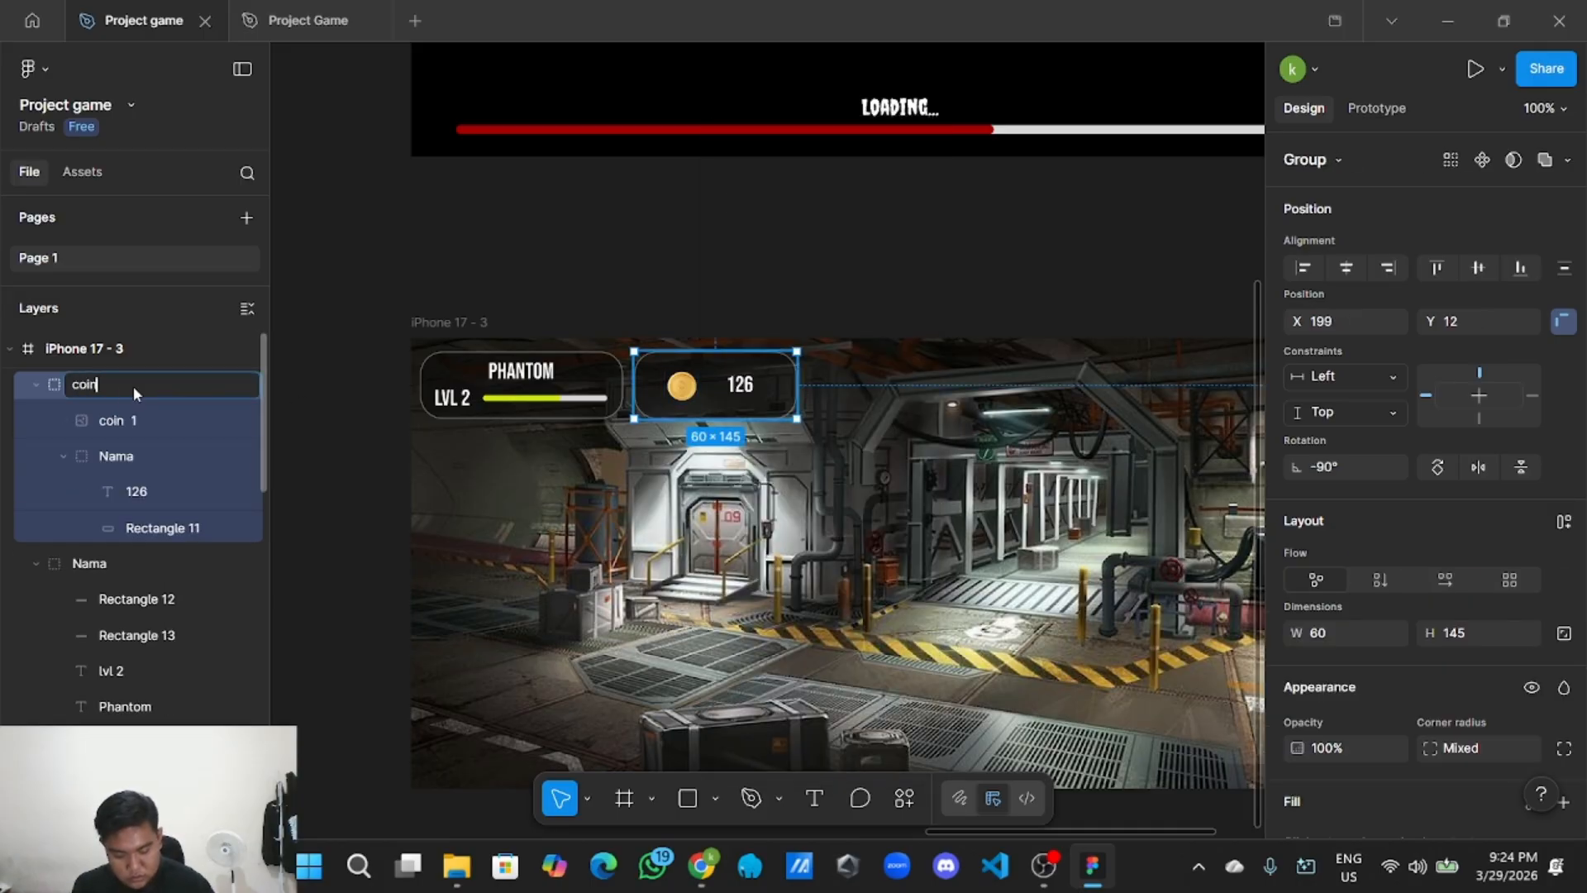
{"action": "key", "text": "Return"}
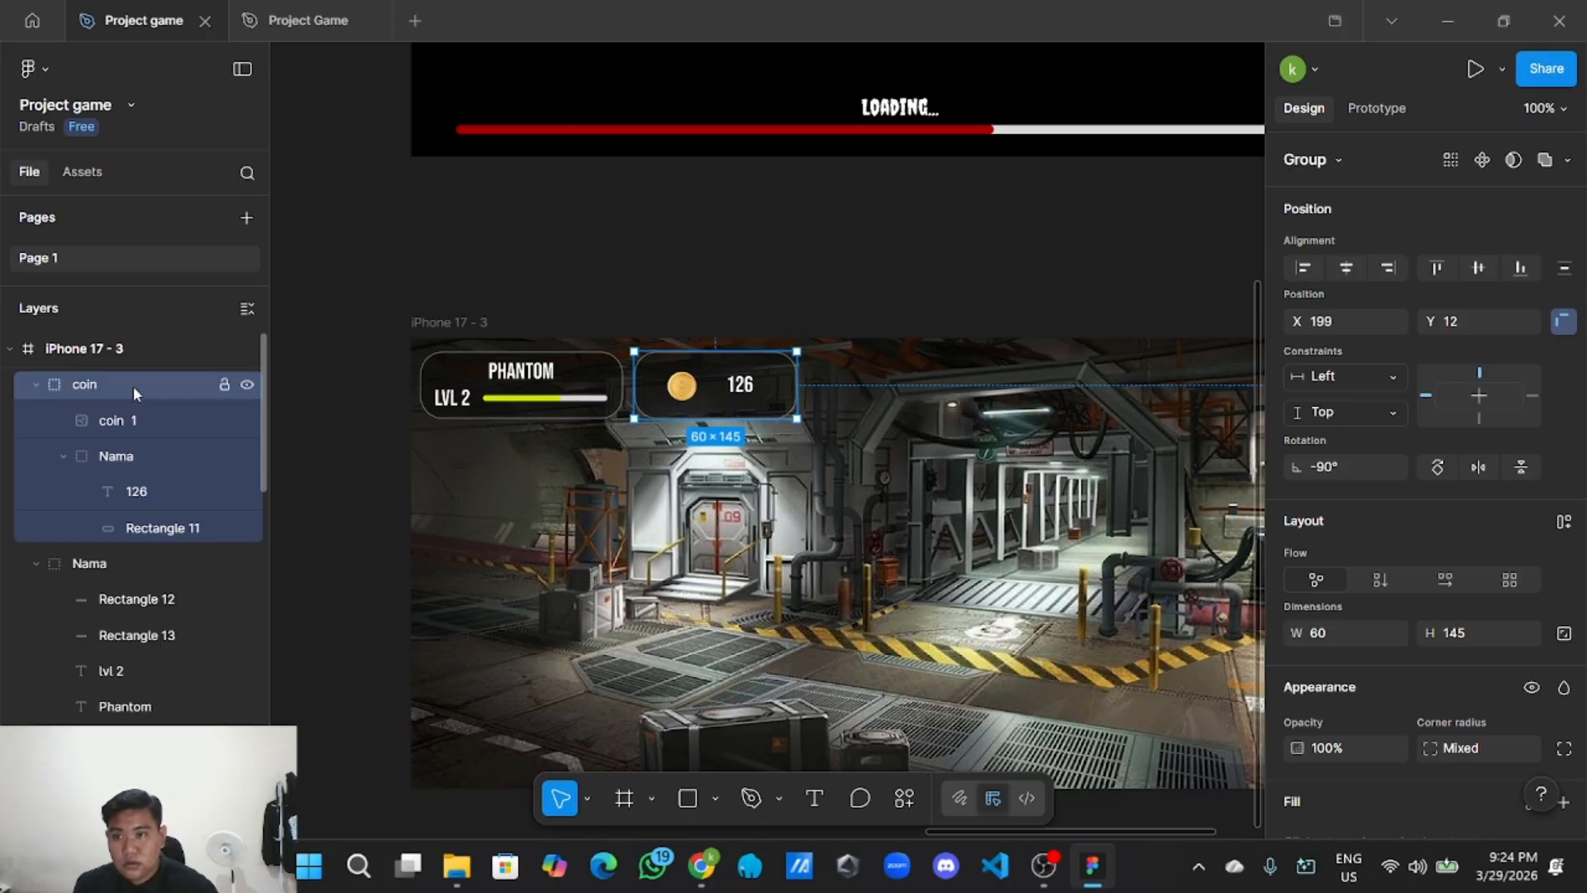
Collapse the coin and Nama groups in Layers and select the Phantom player panel.
{"action": "left_click", "coordinate": [35, 386]}
{"action": "left_click", "coordinate": [37, 420]}
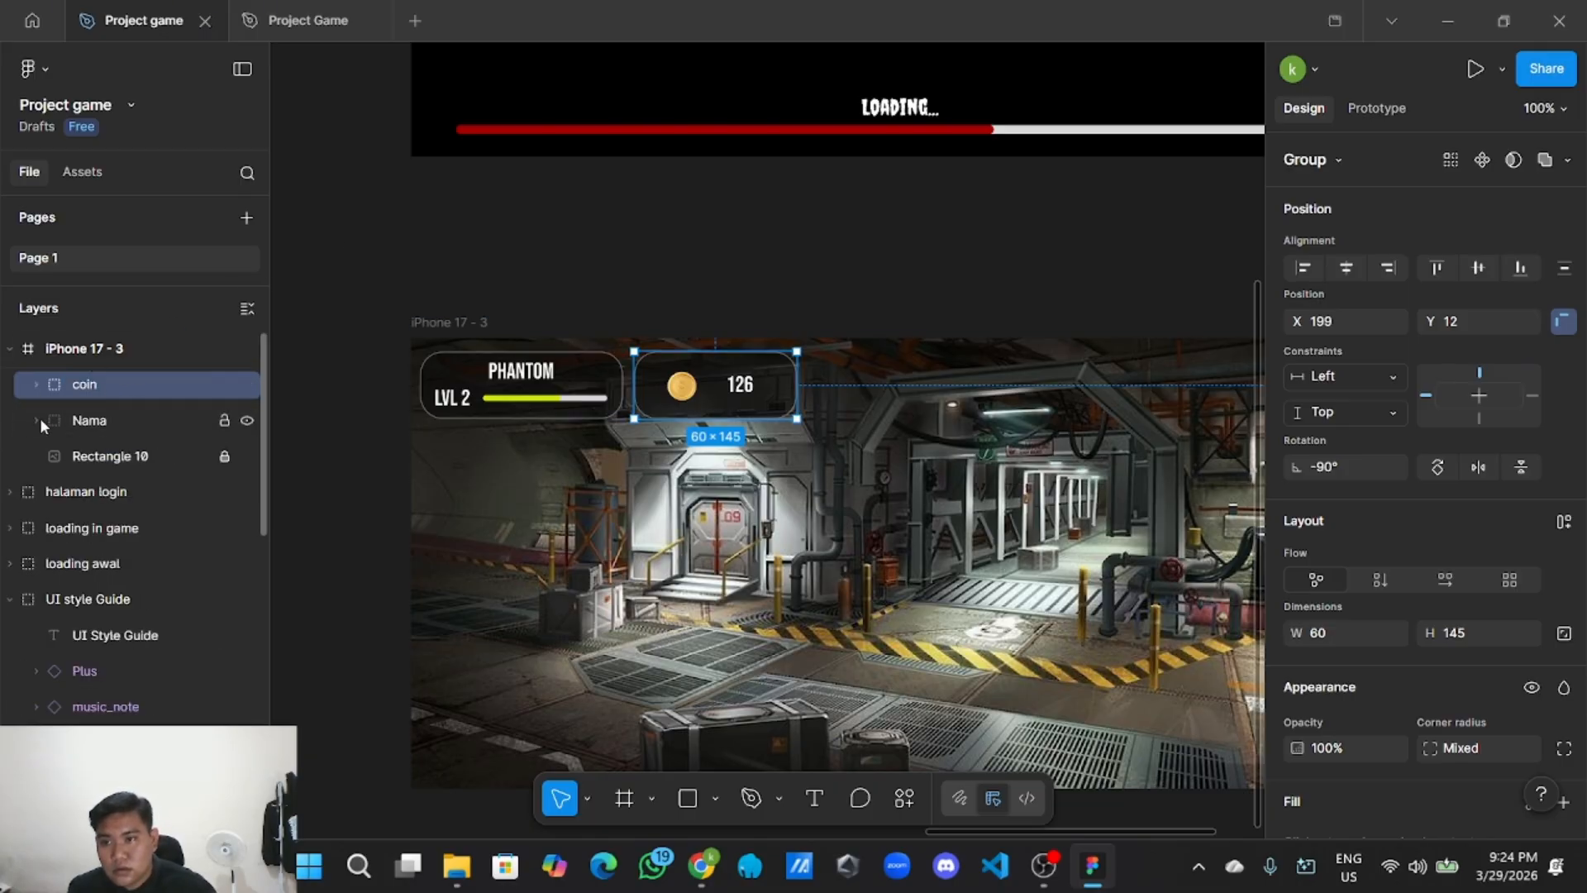
{"action": "left_click", "coordinate": [446, 293]}
{"action": "left_click", "coordinate": [537, 411]}
Duplicate the Phantom panel below the original and stretch it to span both top panels.
{"action": "right_click", "coordinate": [537, 411]}
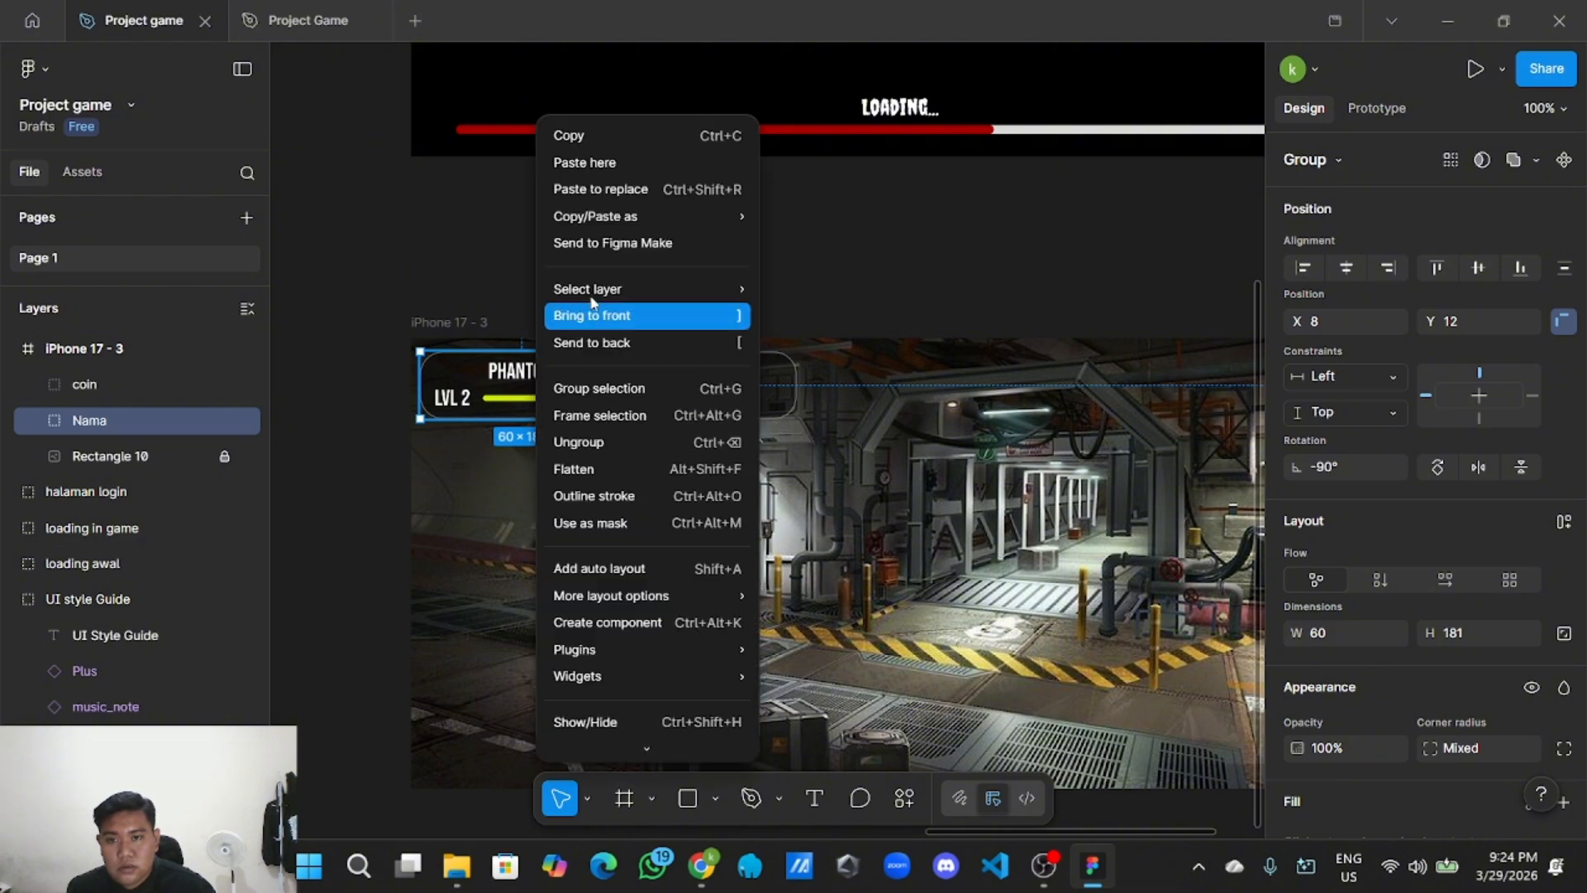
{"action": "left_click", "coordinate": [578, 134]}
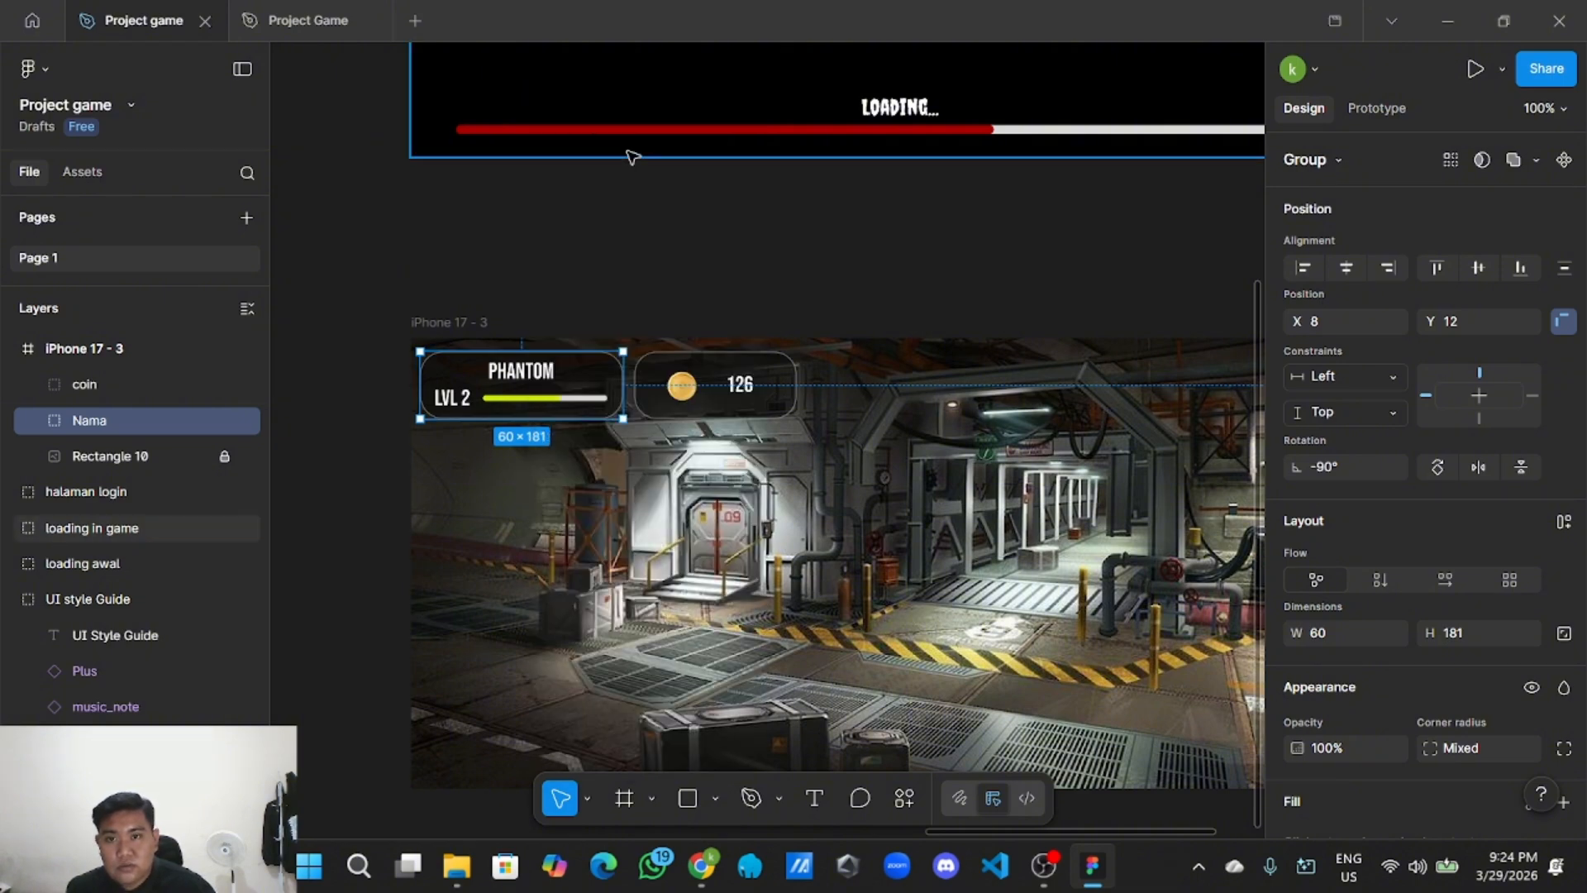
{"action": "right_click", "coordinate": [457, 267]}
{"action": "left_click", "coordinate": [487, 283]}
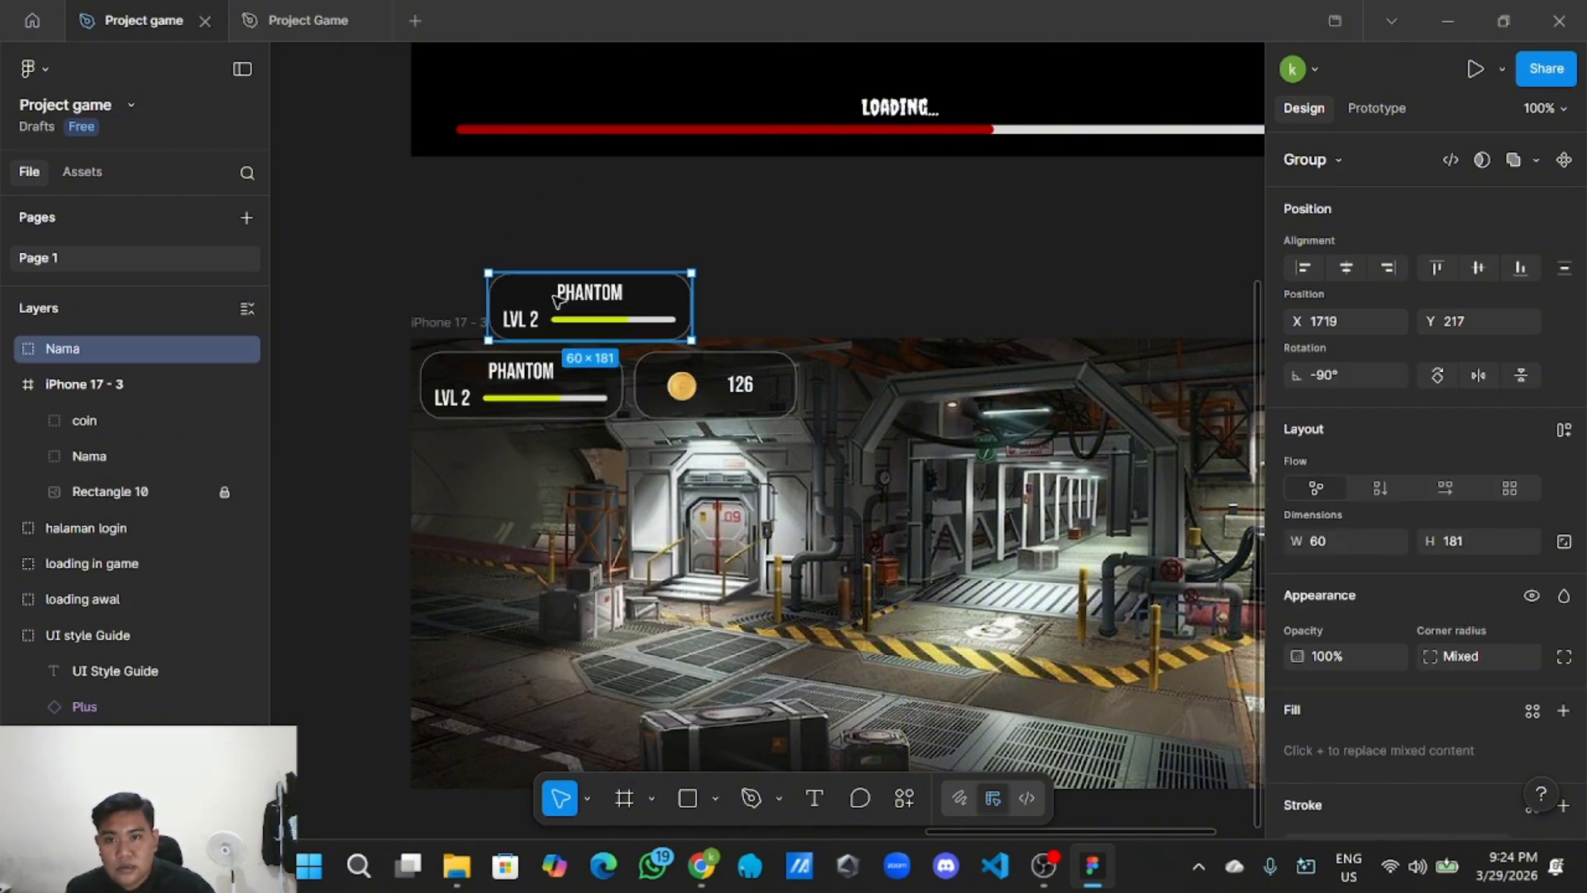
{"action": "left_click_drag", "start_coordinate": [550, 285], "coordinate": [488, 453]}
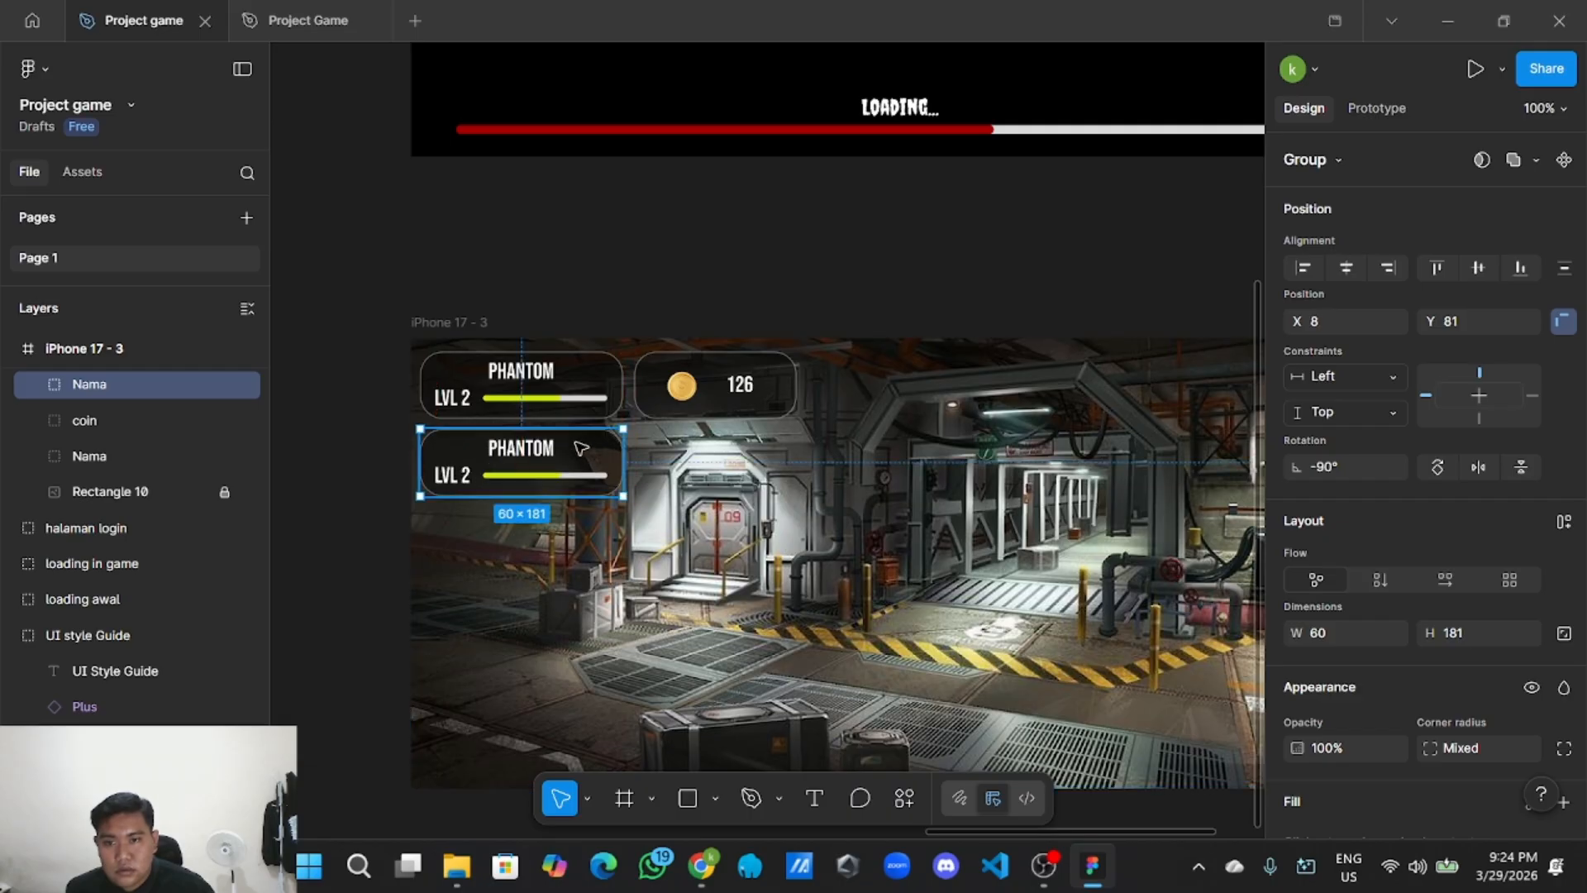
{"action": "left_click_drag", "start_coordinate": [626, 460], "coordinate": [796, 457]}
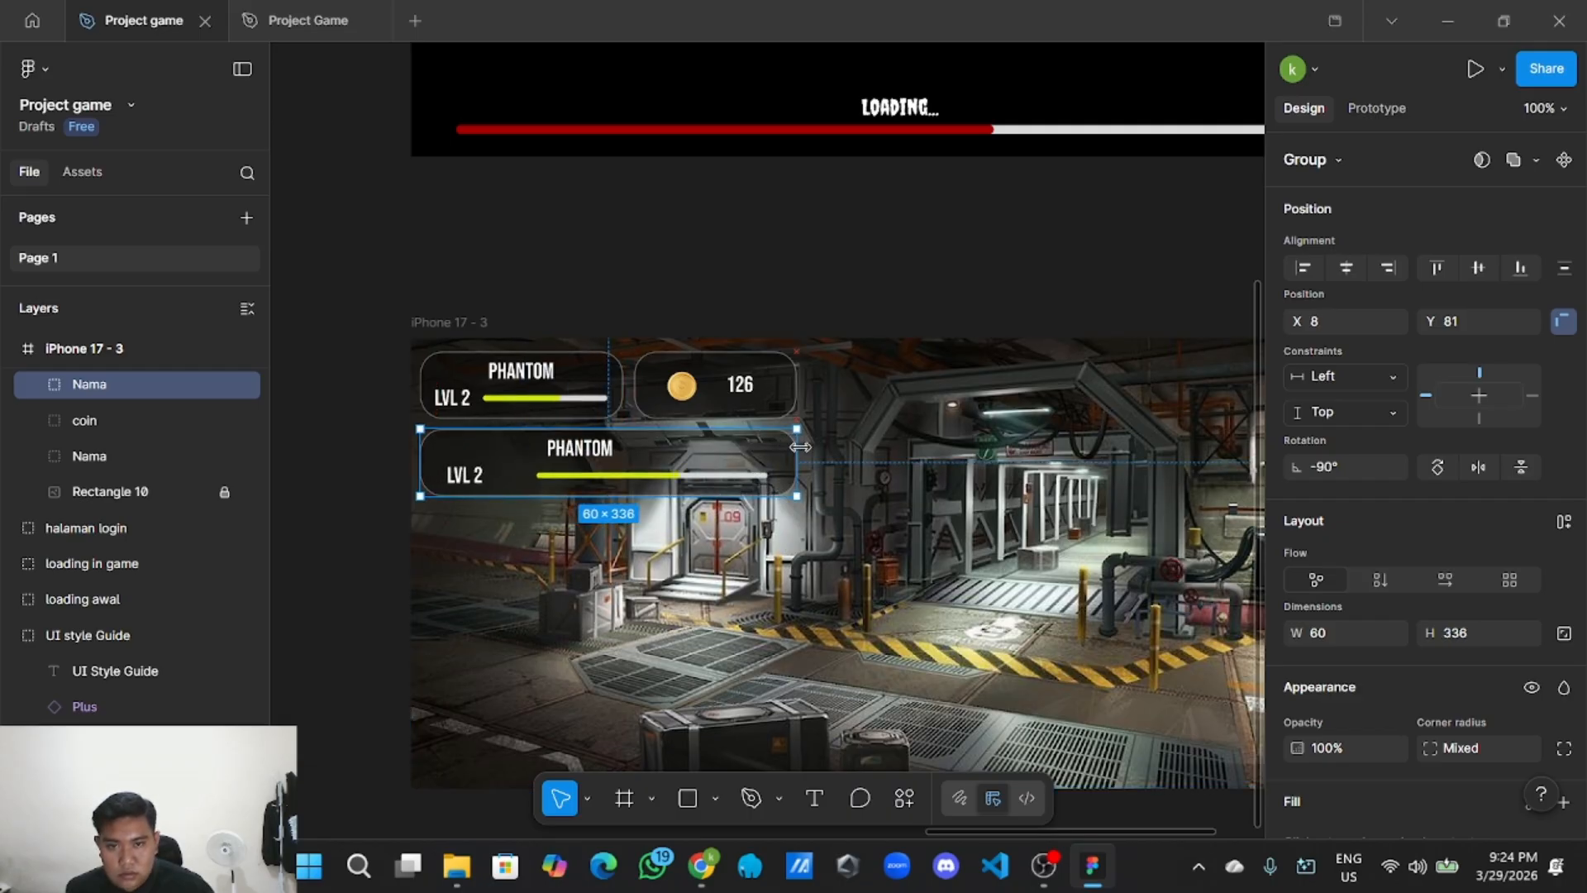
Delete the LVL 2 label, green progress bar and white progress track from the copy.
{"action": "double_click", "coordinate": [457, 475]}
{"action": "key", "text": "Delete"}
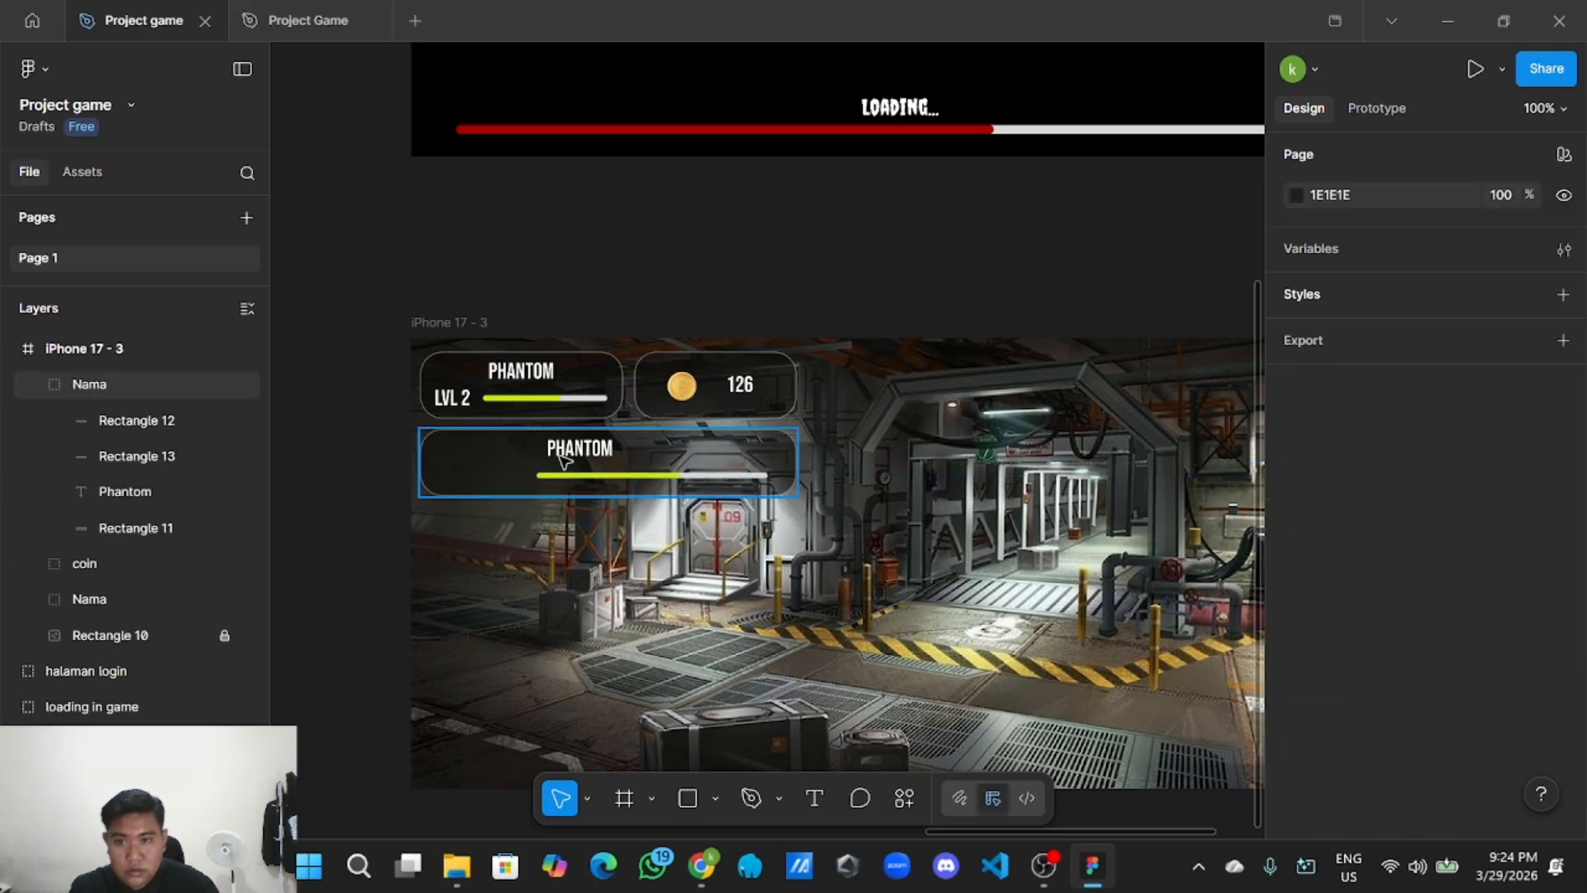
{"action": "left_click", "coordinate": [576, 477]}
{"action": "key", "text": "Delete"}
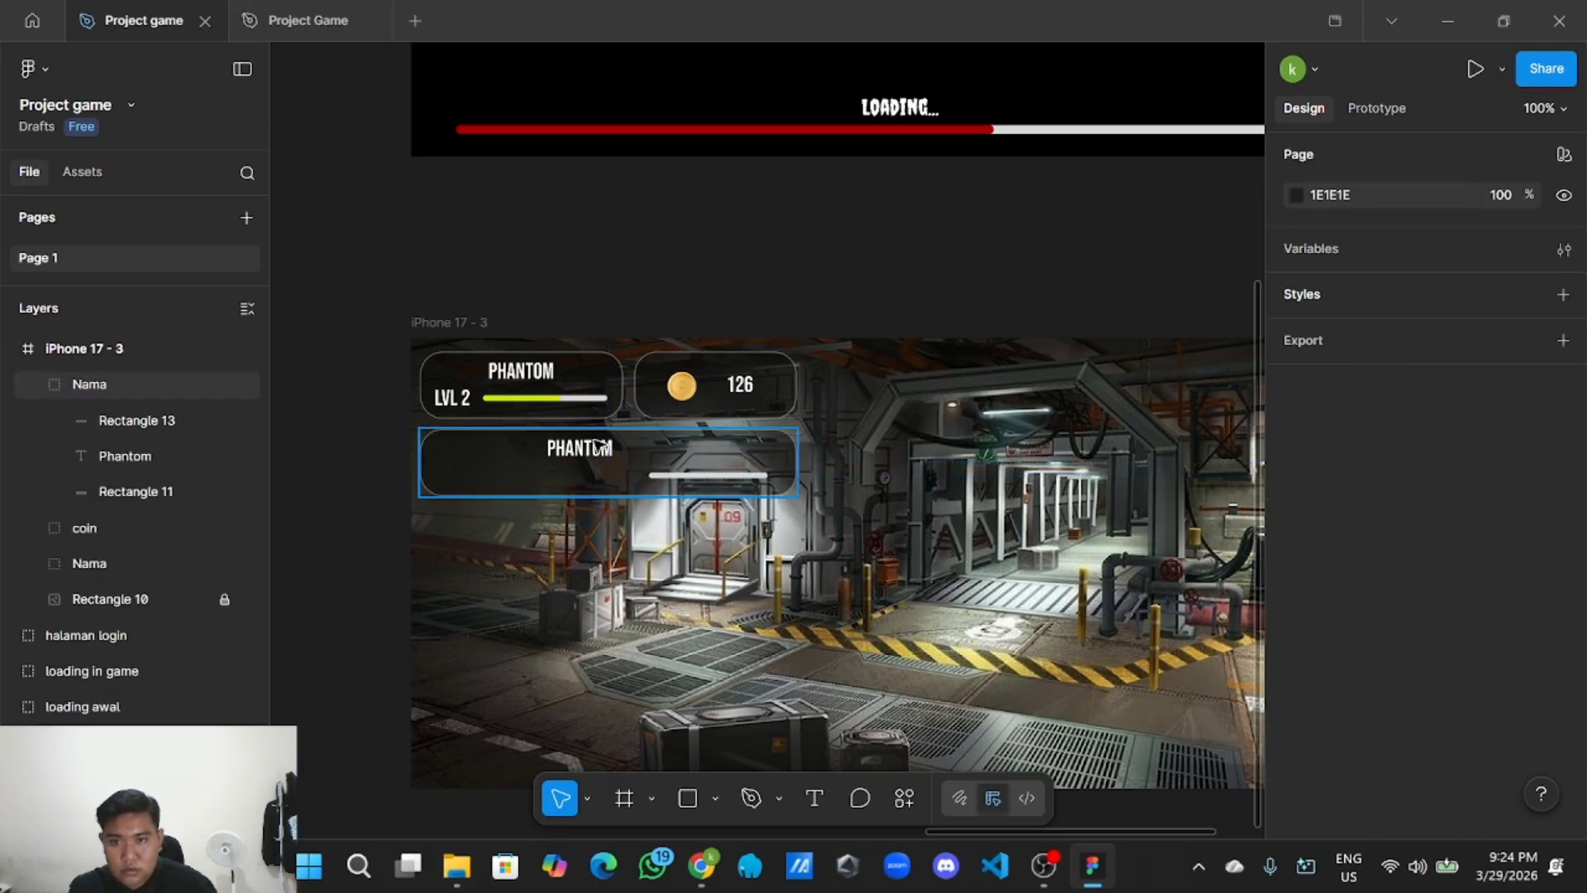
{"action": "left_click", "coordinate": [598, 446]}
{"action": "left_click", "coordinate": [665, 477]}
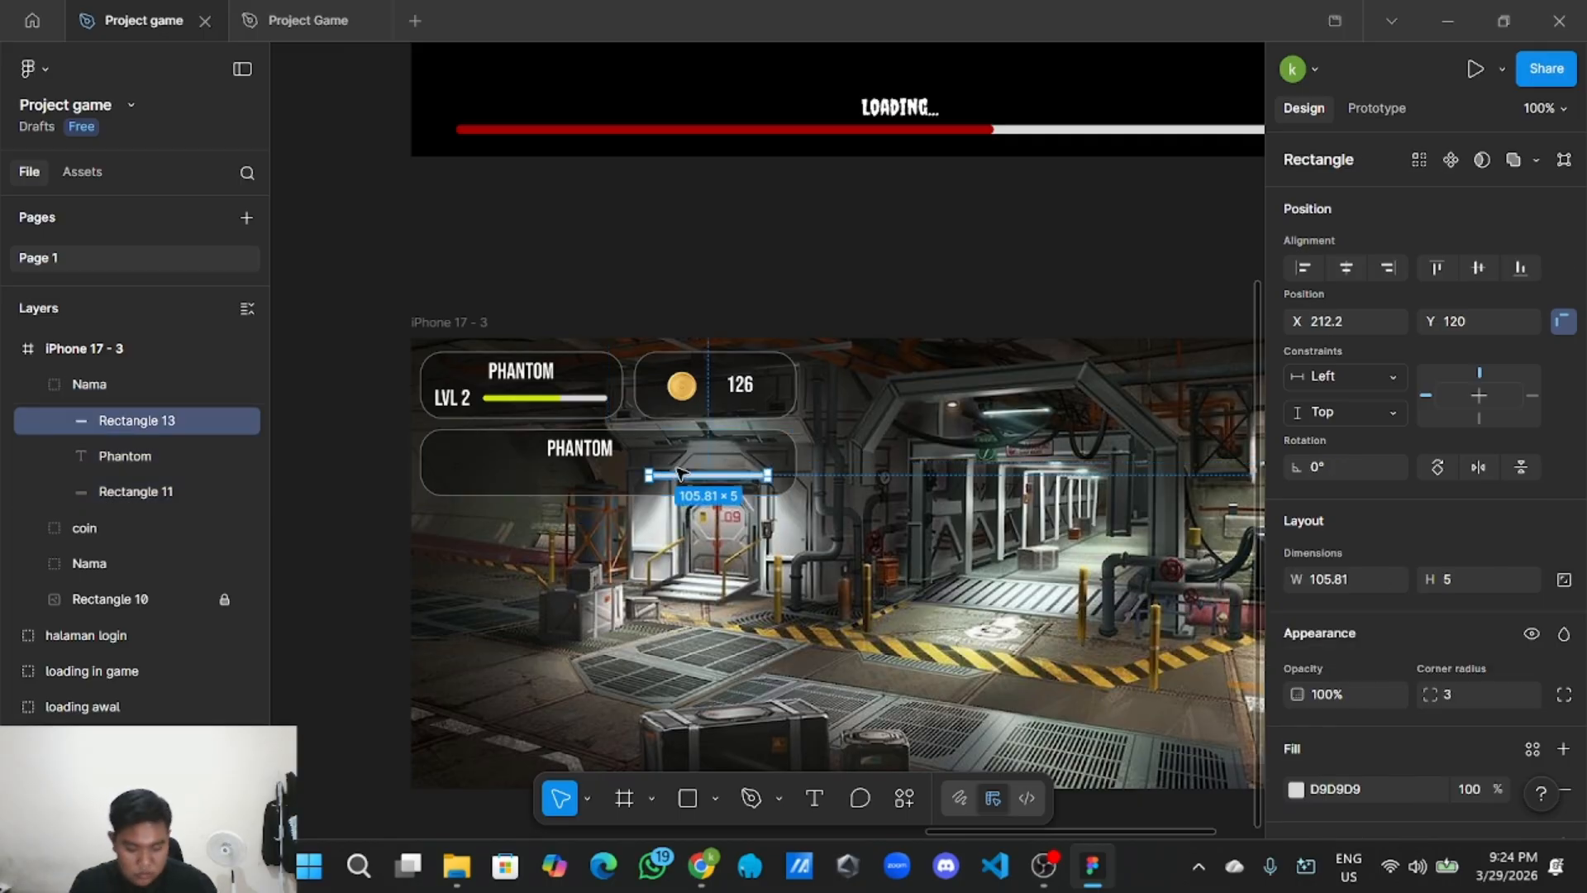
{"action": "key", "text": "Delete"}
{"action": "scroll", "coordinate": [551, 557], "scroll_direction": "up", "scroll_amount": 3}
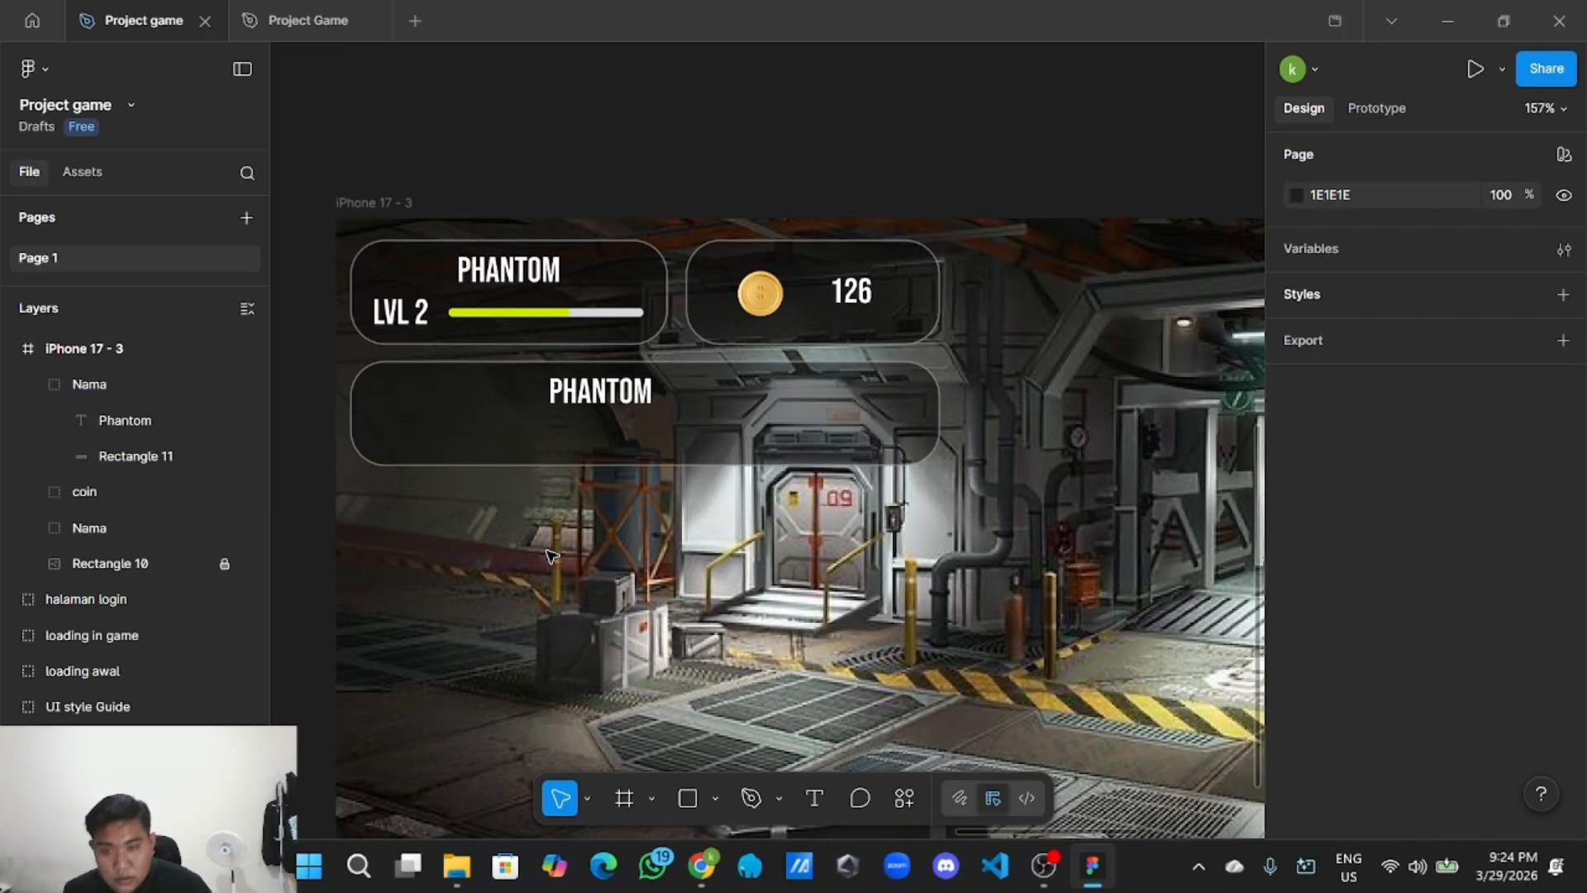
{"action": "scroll", "coordinate": [552, 556], "scroll_direction": "up", "scroll_amount": 1}
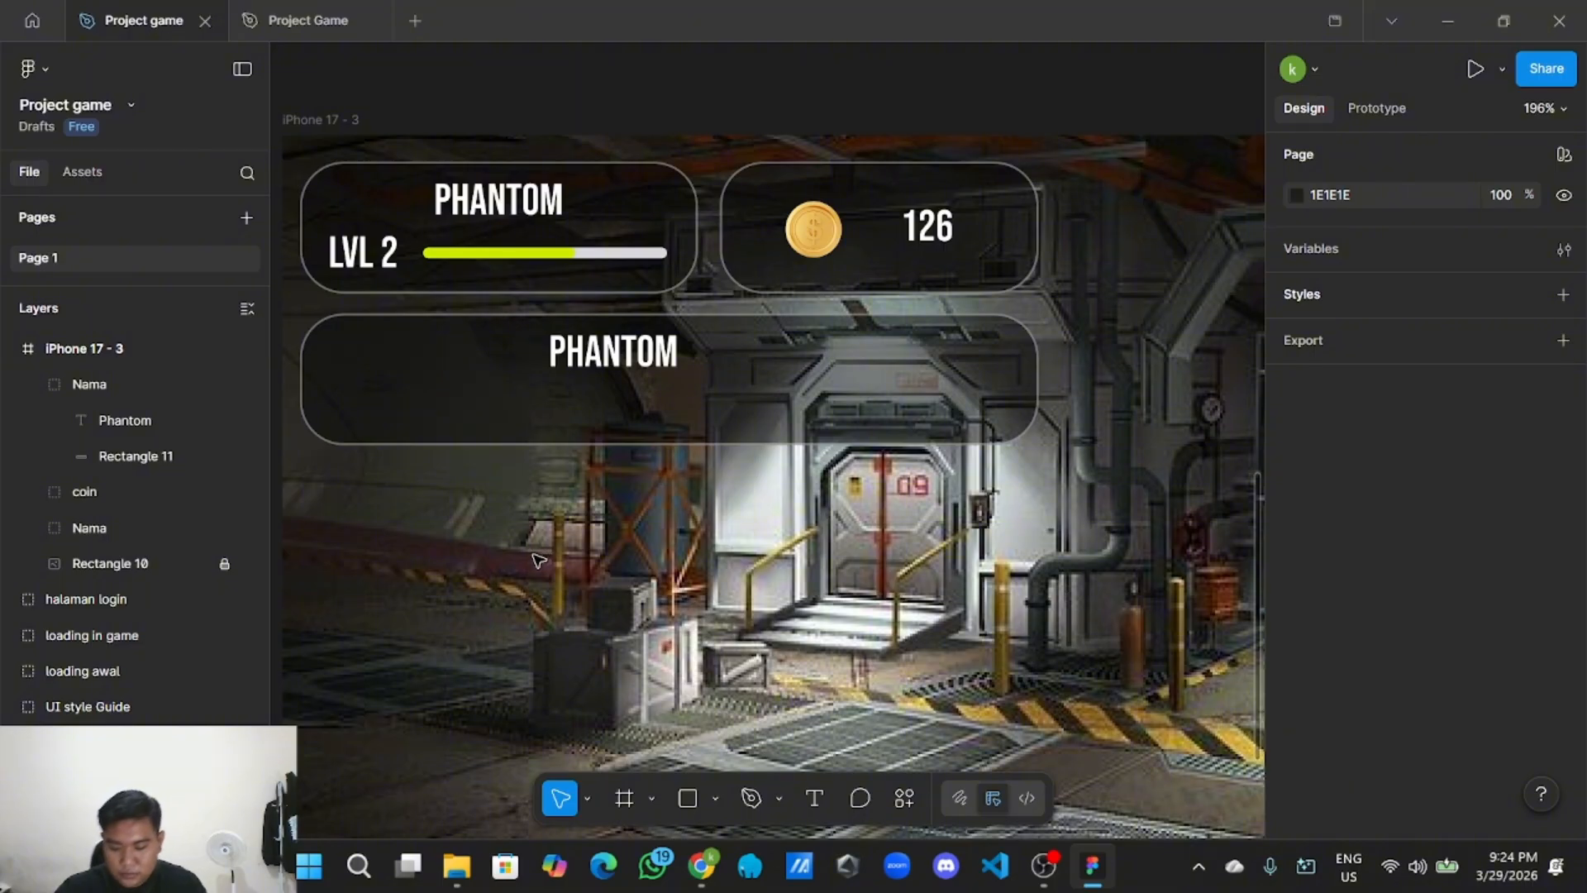
Move the copy's PHANTOM text to the panel's left side and widen its text box.
{"action": "double_click", "coordinate": [650, 368]}
{"action": "left_click_drag", "start_coordinate": [645, 364], "coordinate": [462, 357]}
{"action": "left_click_drag", "start_coordinate": [607, 353], "coordinate": [993, 354]}
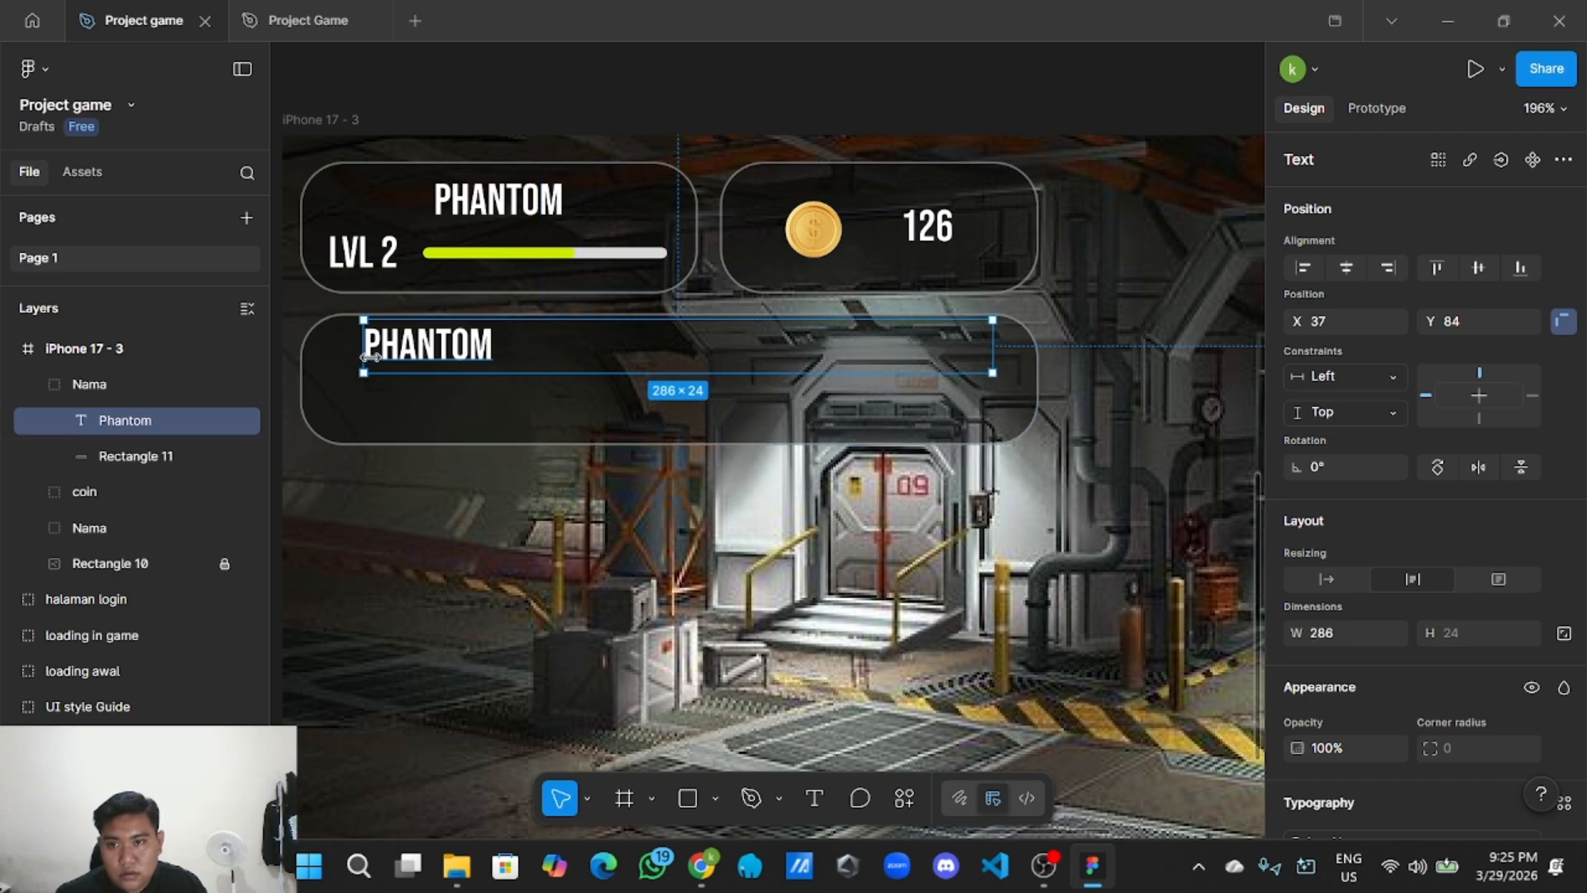
{"action": "left_click_drag", "start_coordinate": [370, 357], "coordinate": [334, 357]}
Replace PHANTOM with the words 'daily challenge progress'.
{"action": "double_click", "coordinate": [490, 357]}
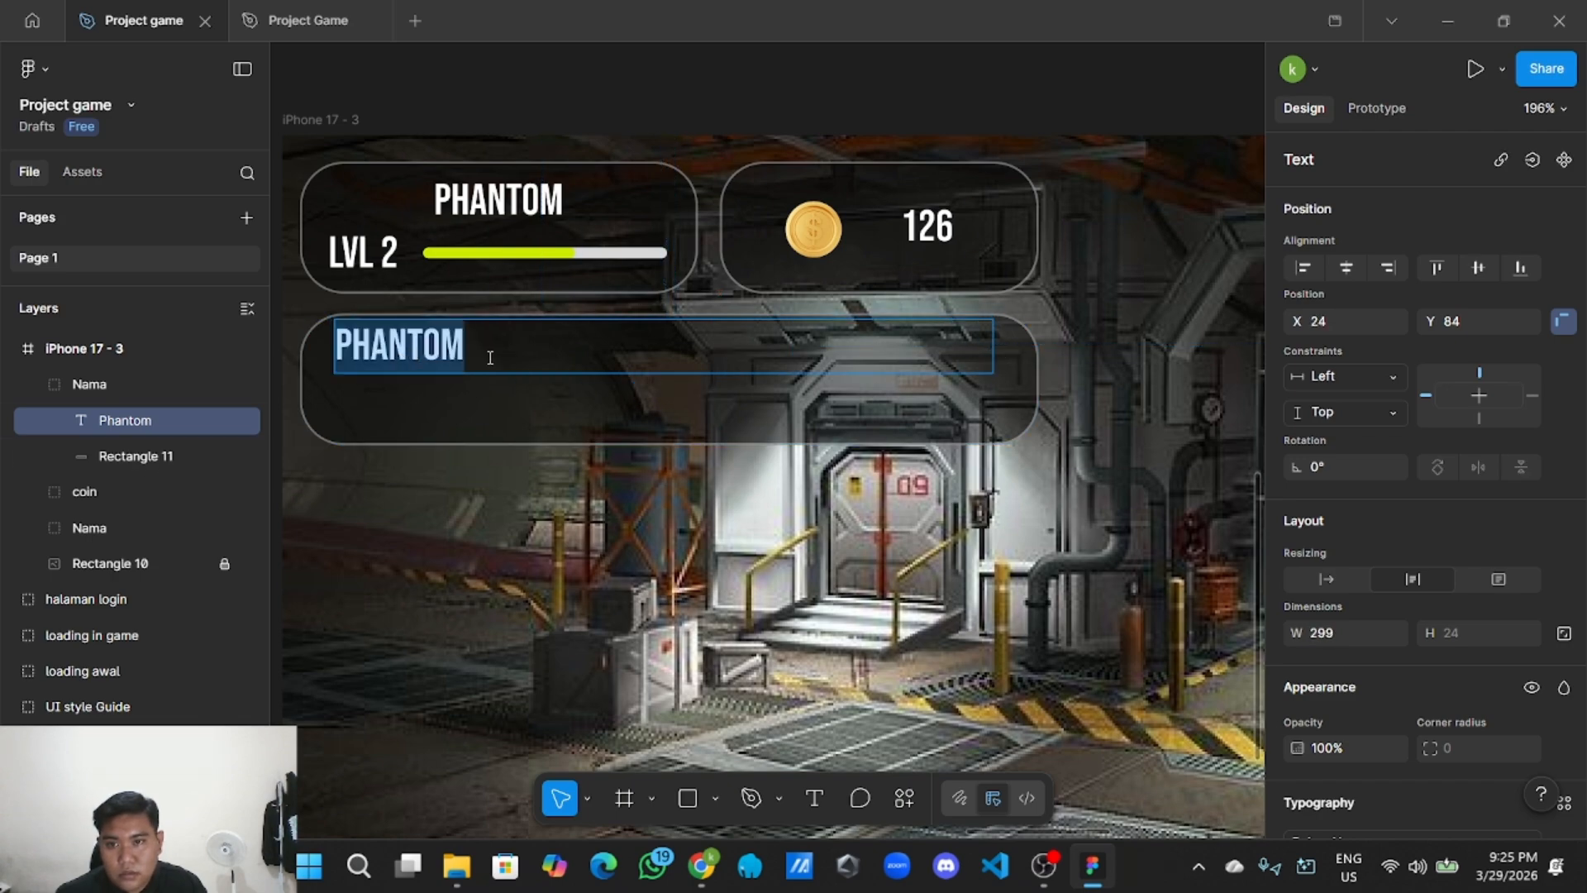
{"action": "key", "text": "BackSpace"}
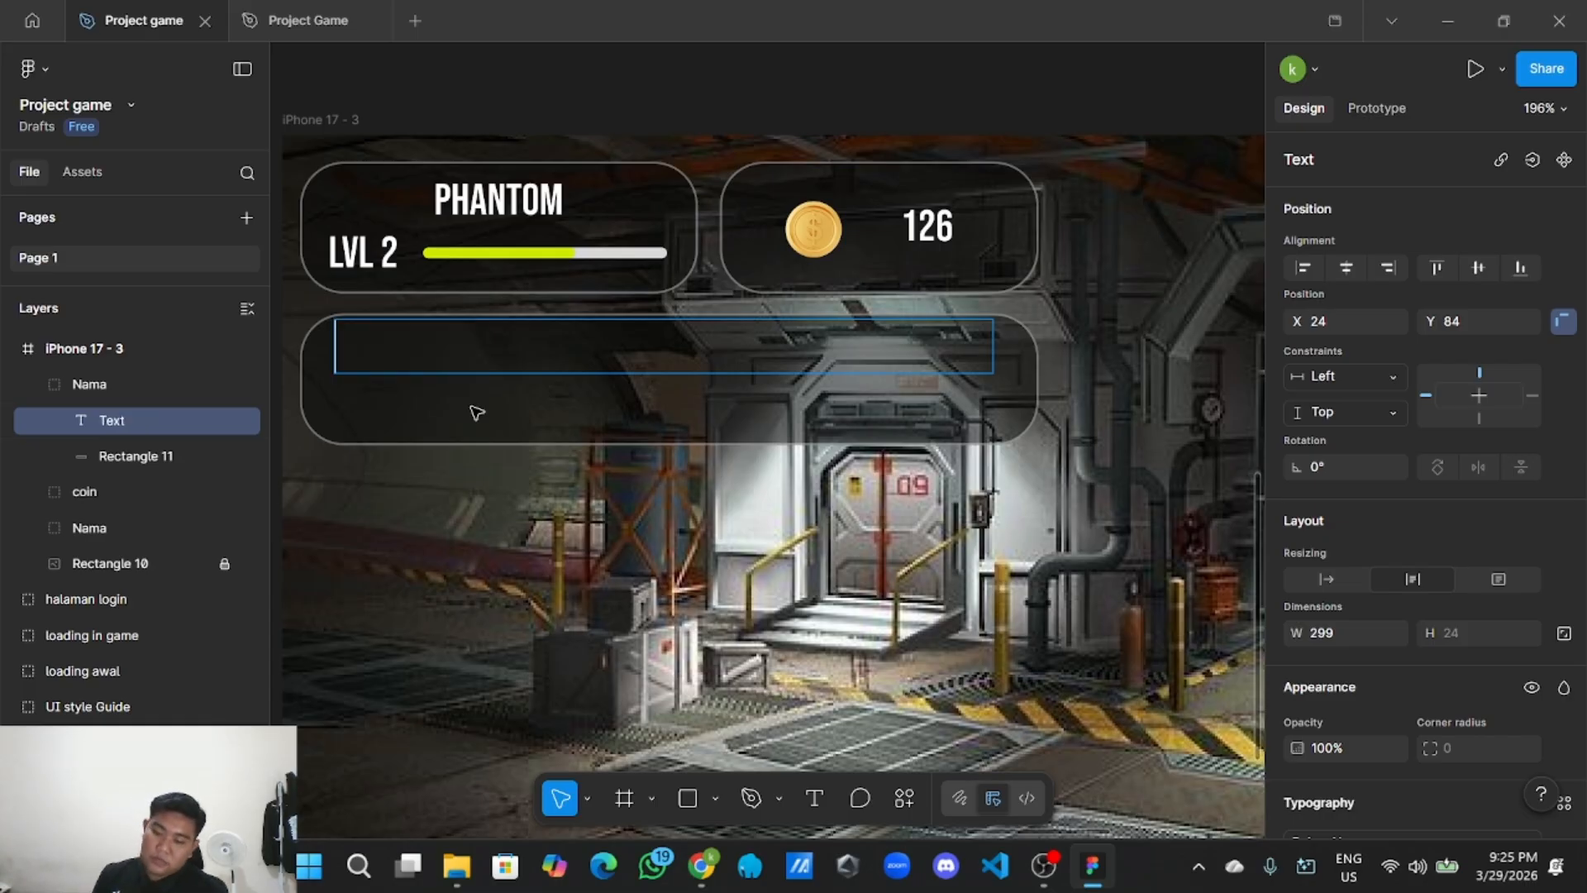
{"action": "type", "text": "daily"}
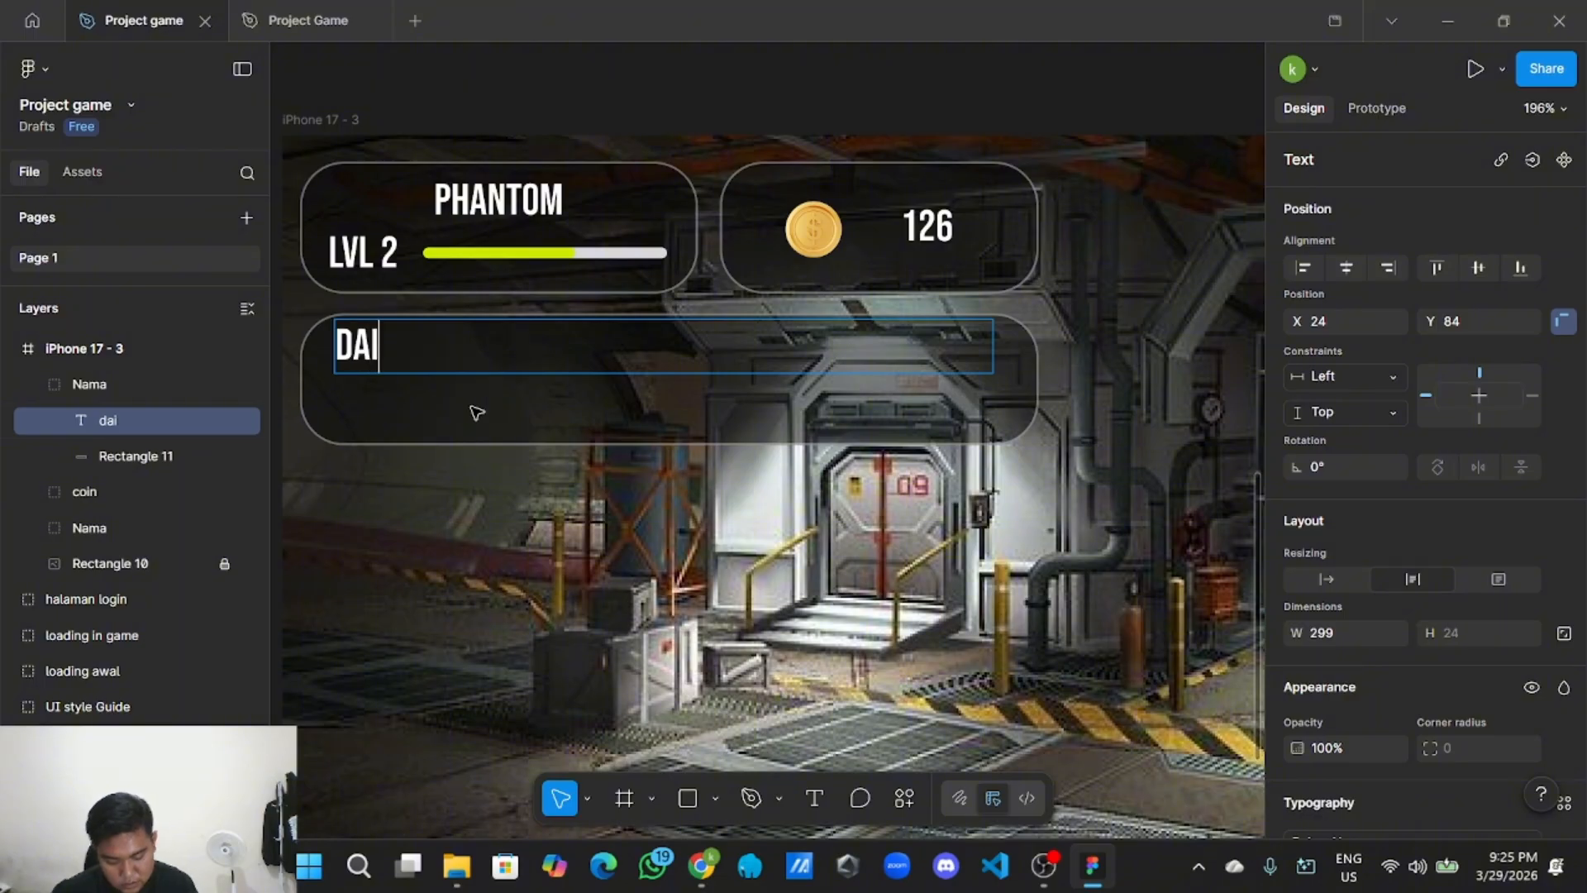
{"action": "type", "text": " ch"}
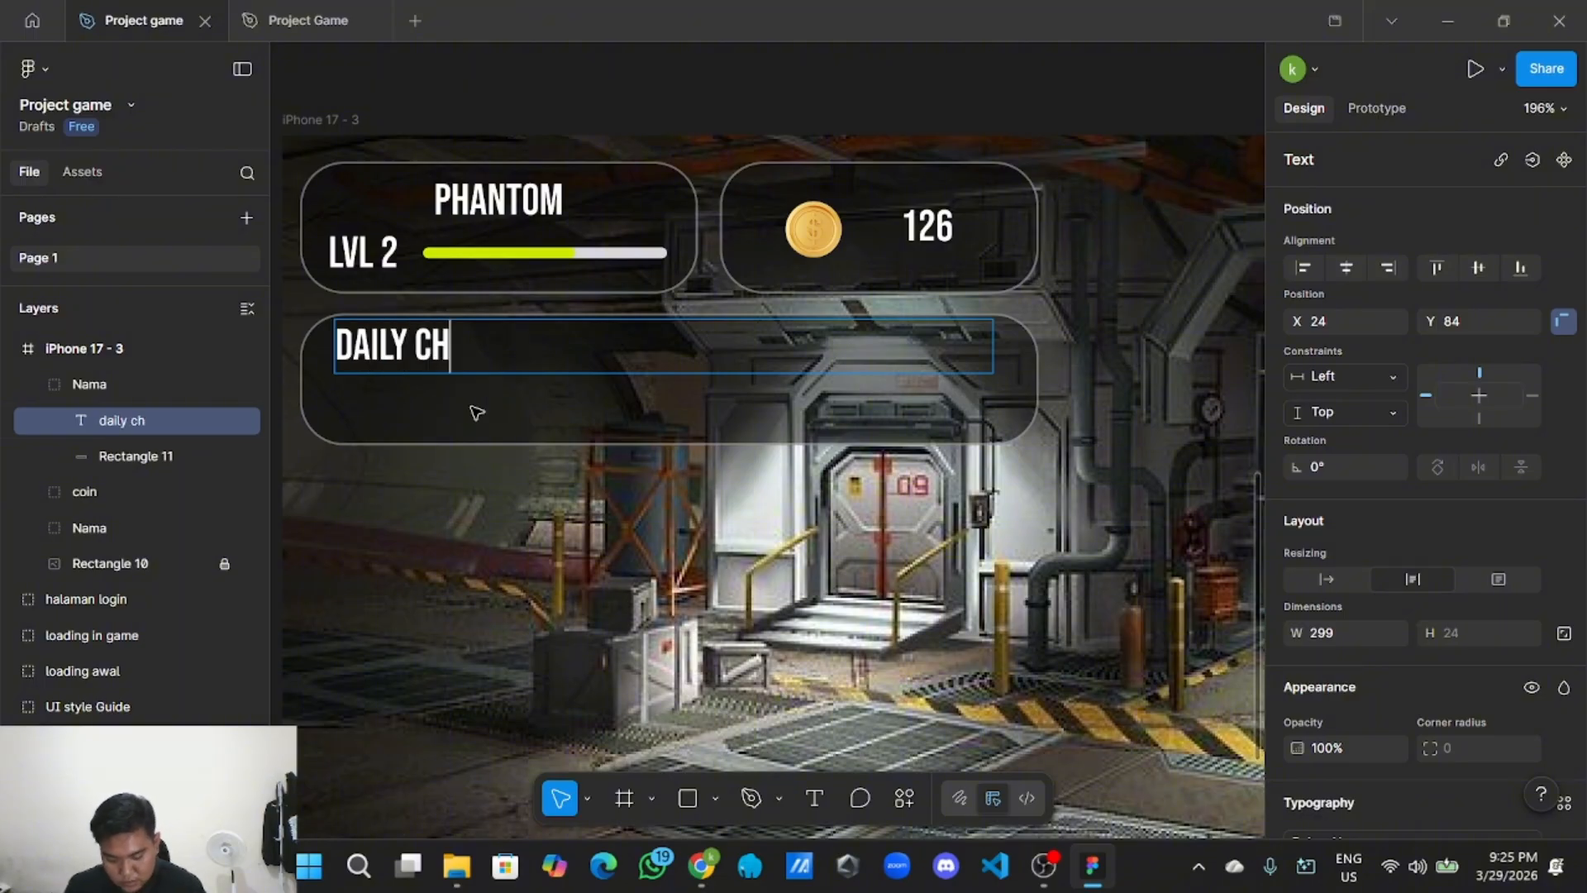
{"action": "type", "text": "al"}
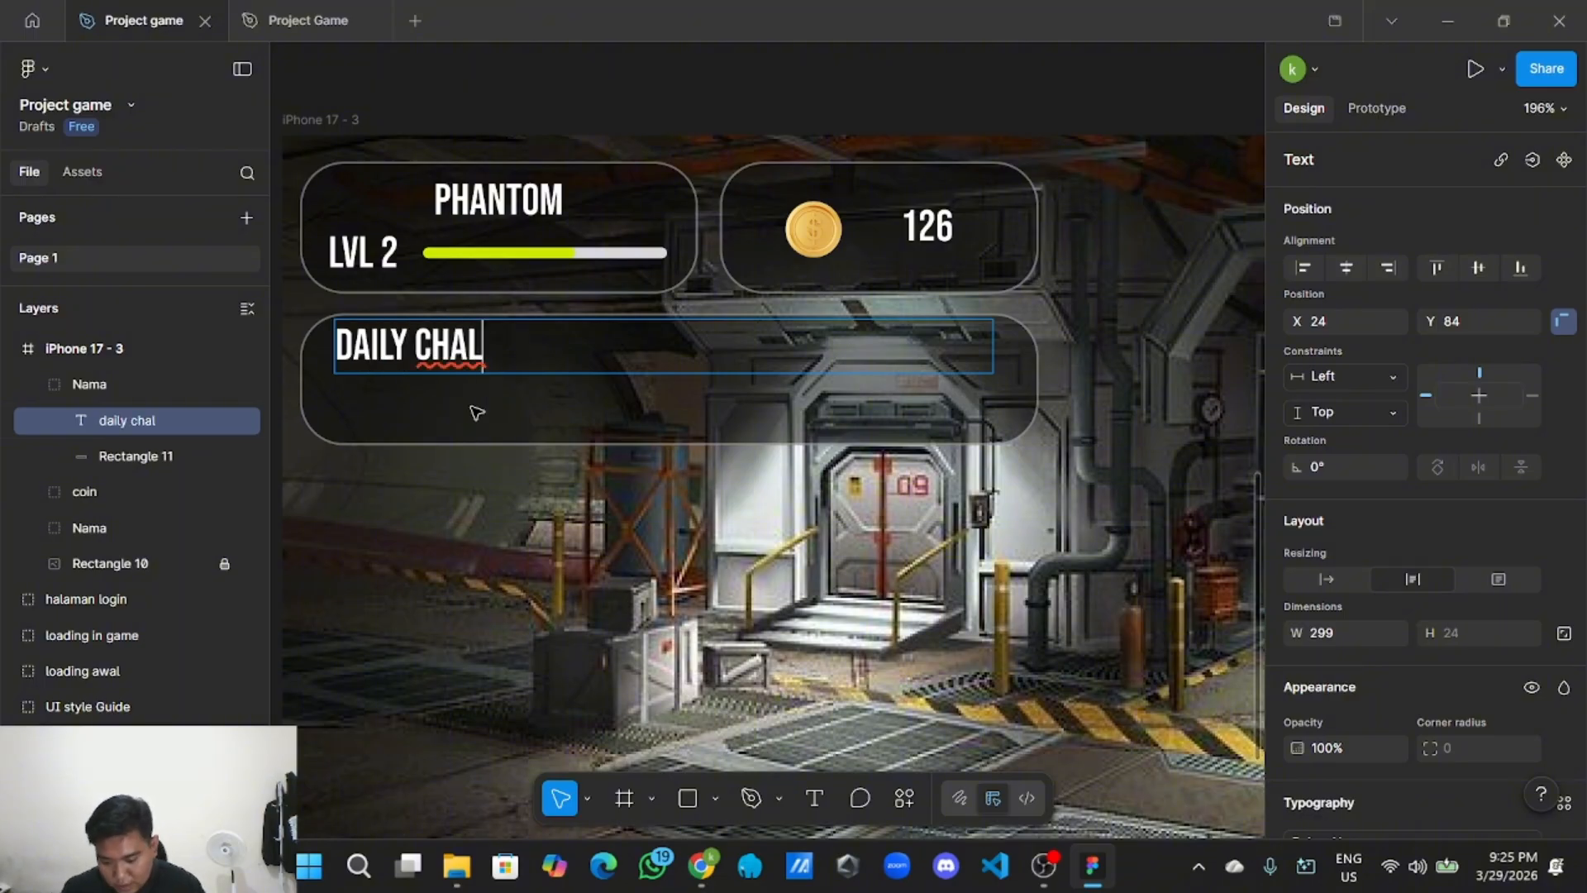
{"action": "type", "text": "lenge"}
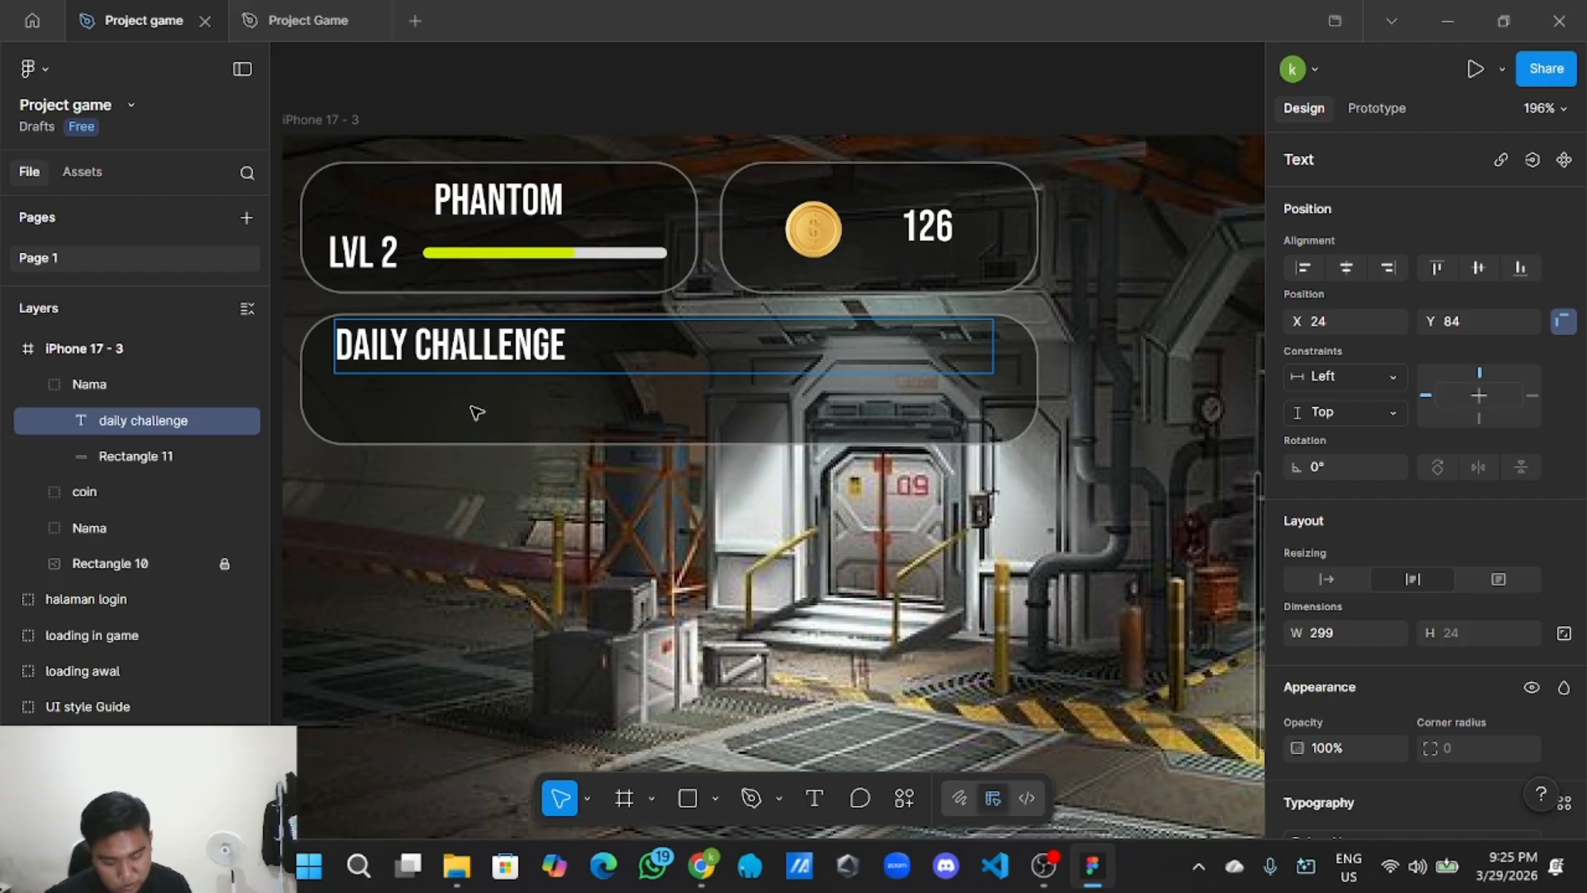
{"action": "type", "text": " progres"}
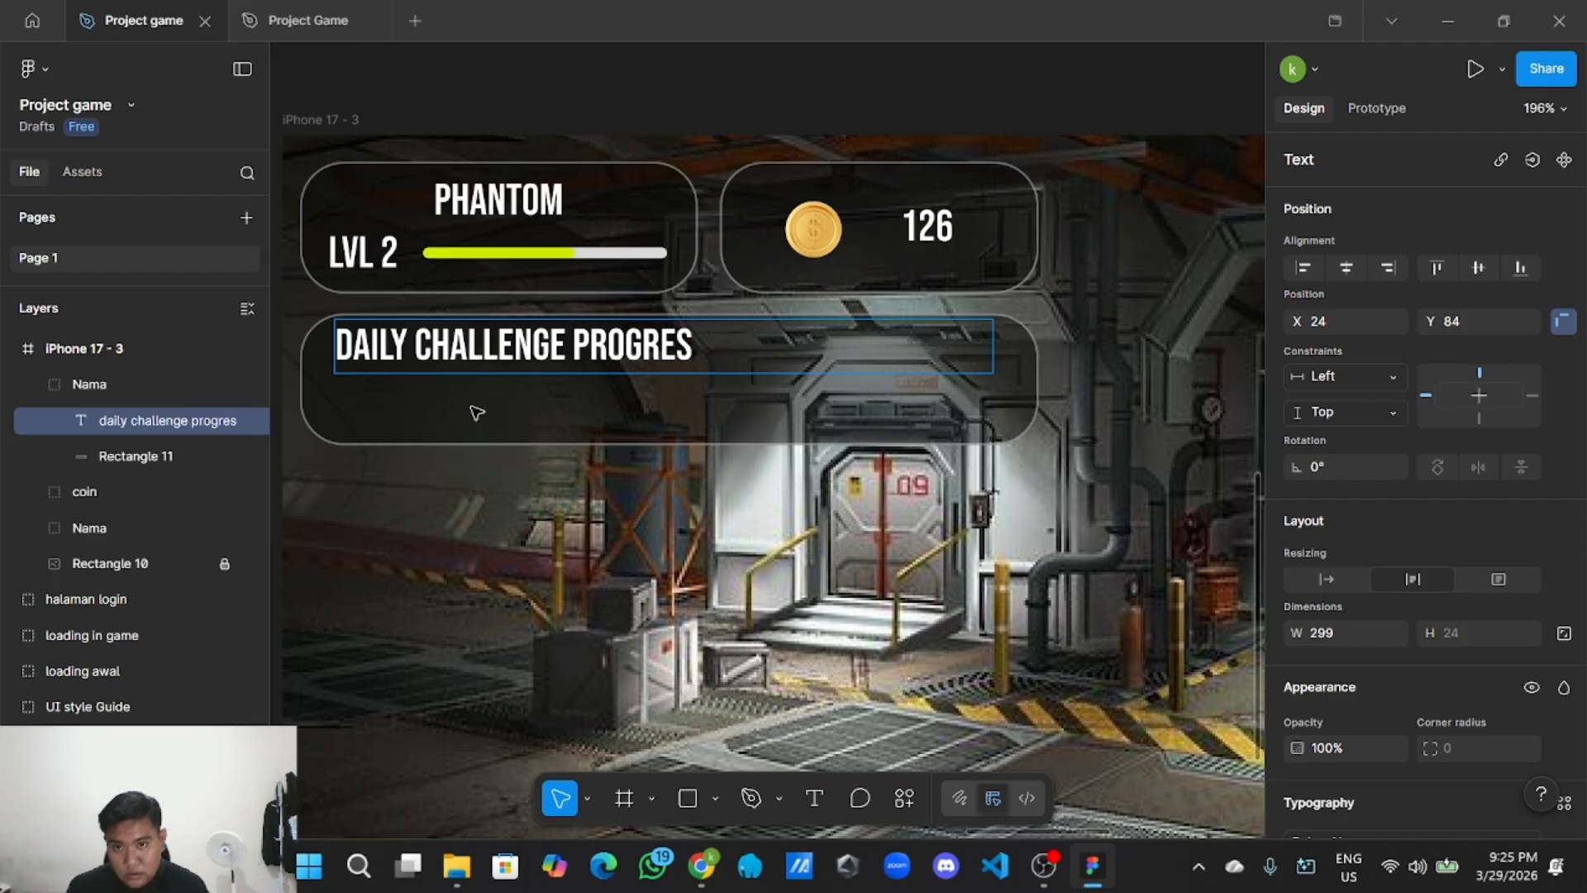
{"action": "type", "text": "s"}
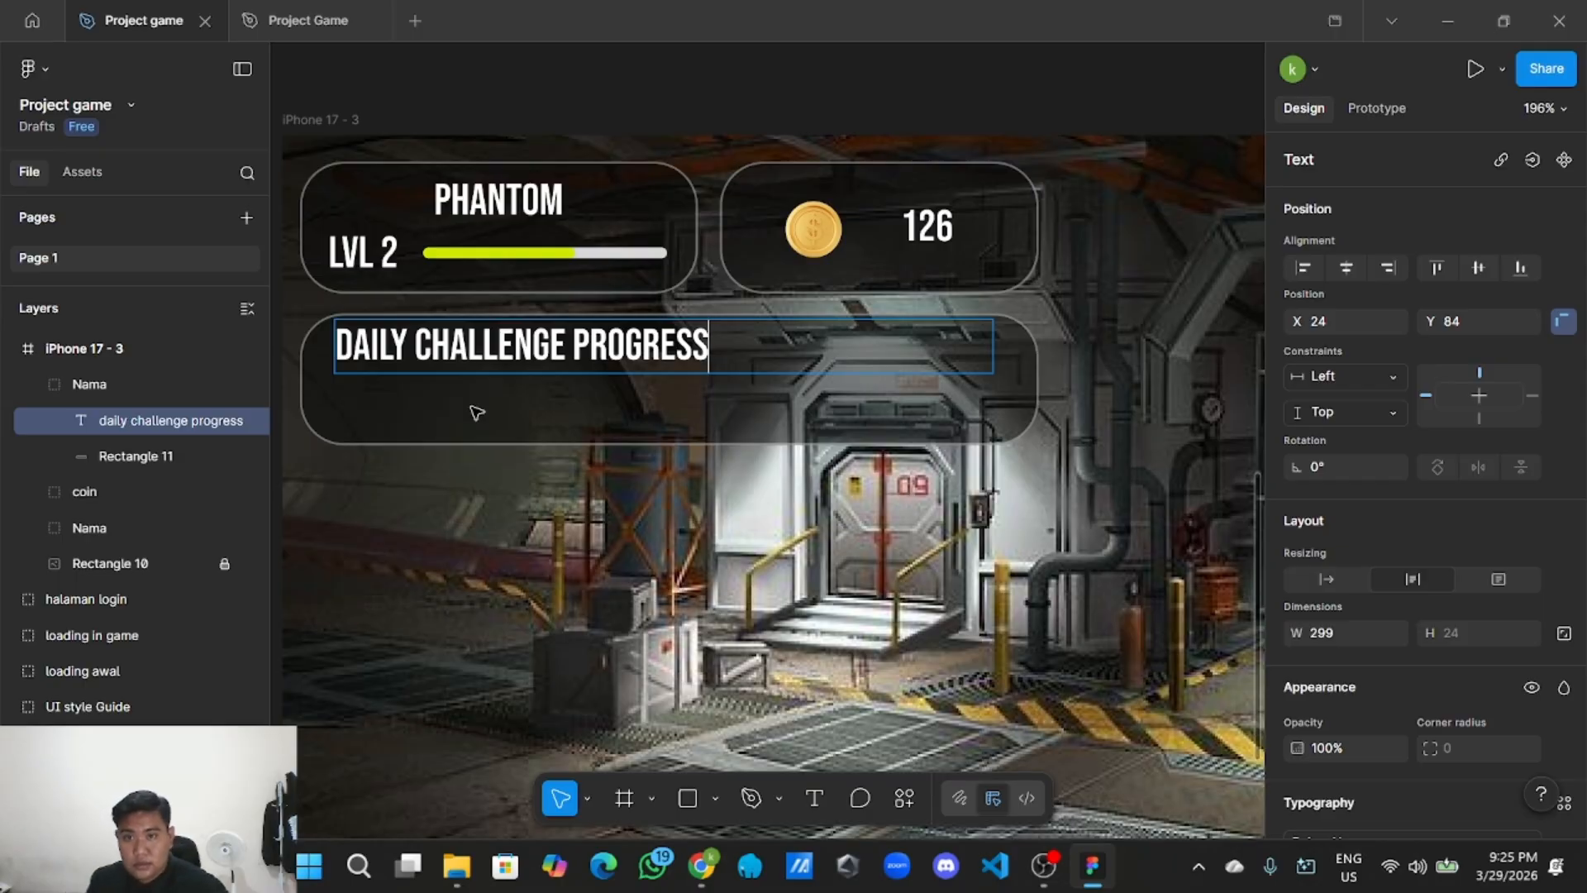
{"action": "left_click_drag", "start_coordinate": [764, 356], "coordinate": [344, 337]}
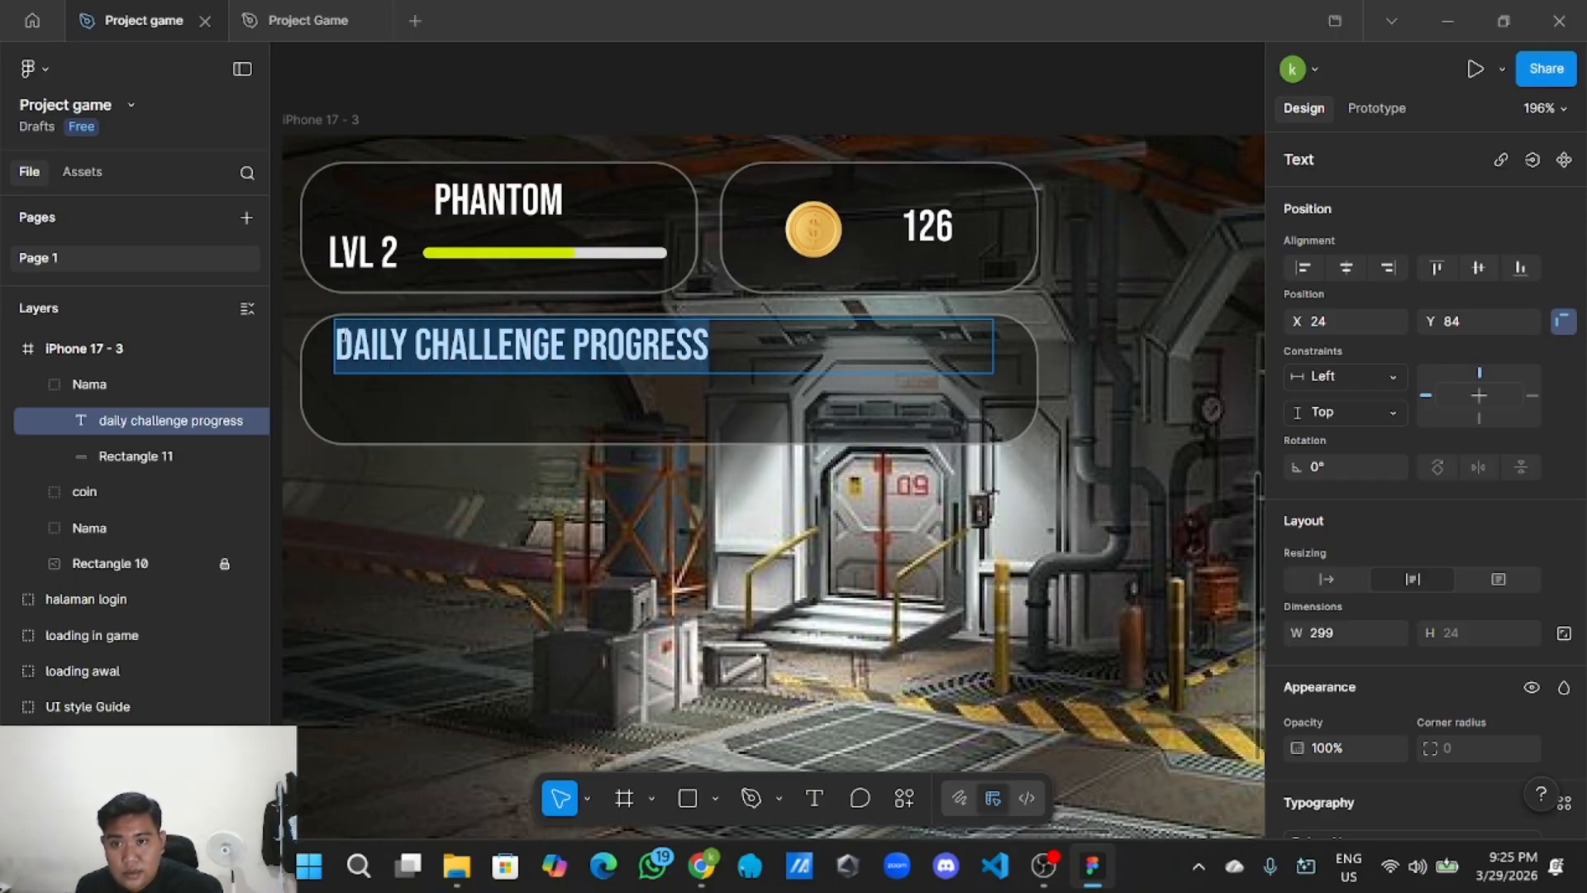
{"action": "scroll", "coordinate": [430, 416], "scroll_direction": "down", "scroll_amount": 5}
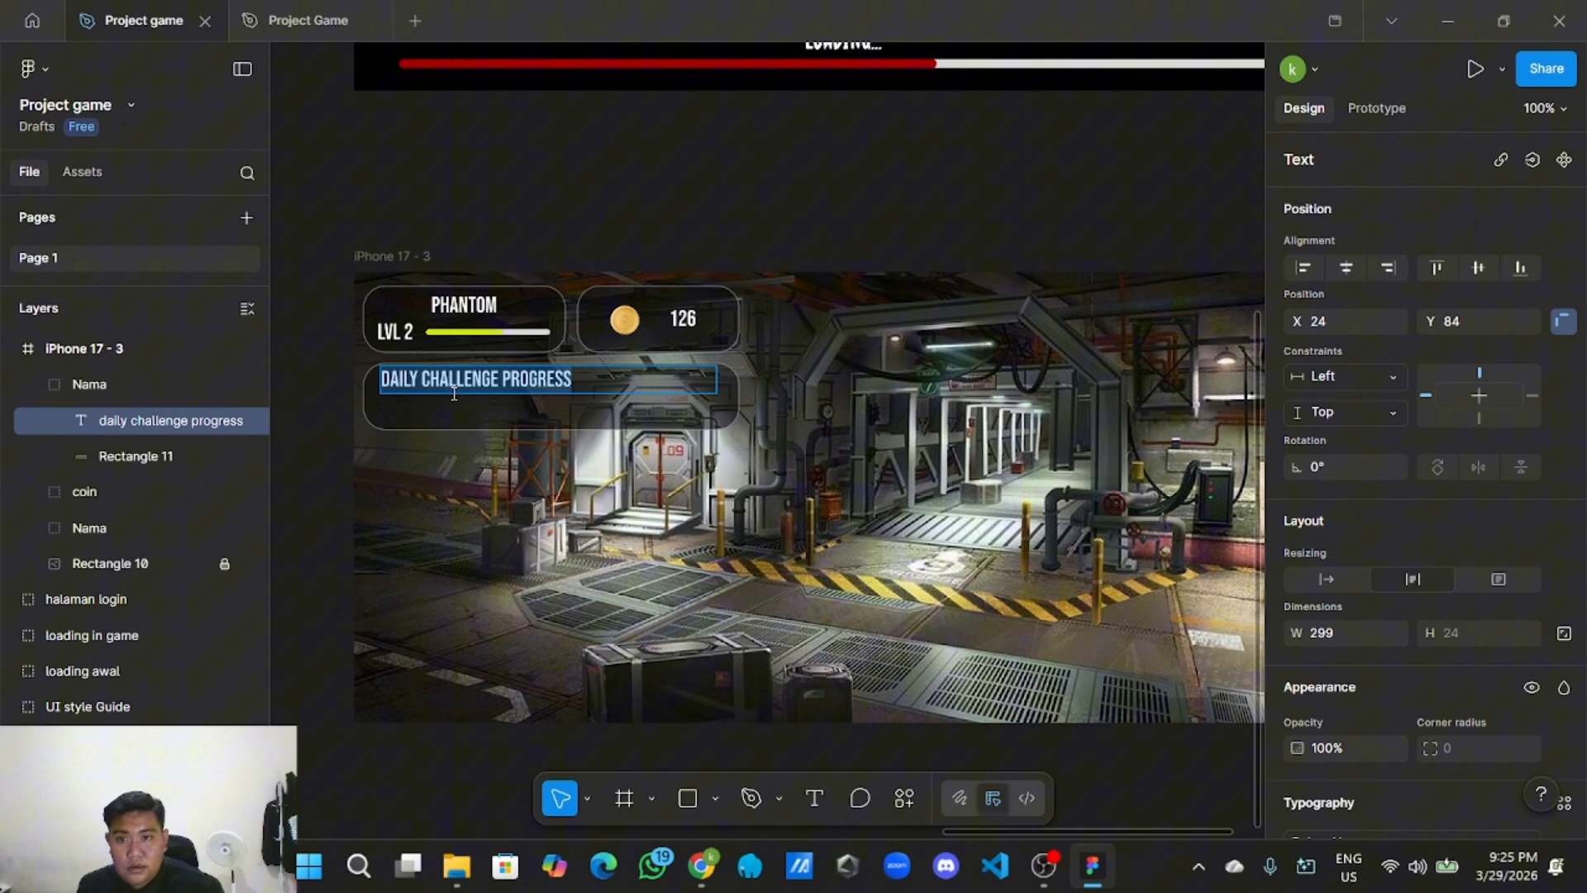
Set the DAILY CHALLENGE PROGRESS heading's fill to CCEB00.
{"action": "key", "text": "Escape"}
{"action": "double_click", "coordinate": [475, 333]}
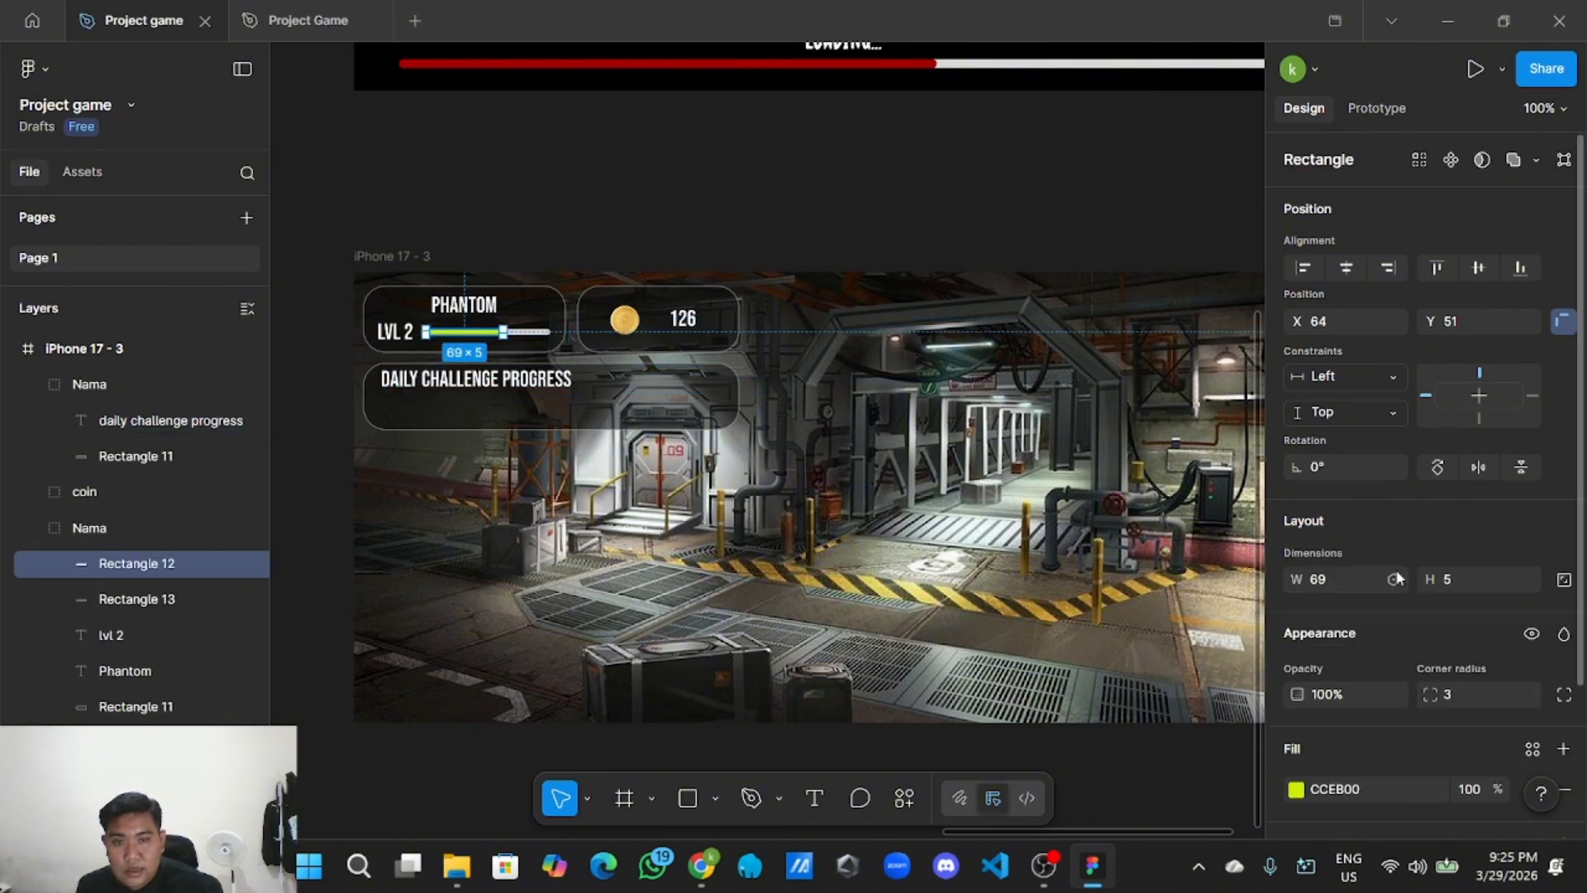
{"action": "scroll", "coordinate": [1330, 670], "scroll_direction": "down", "scroll_amount": 2}
{"action": "left_click", "coordinate": [1364, 680]}
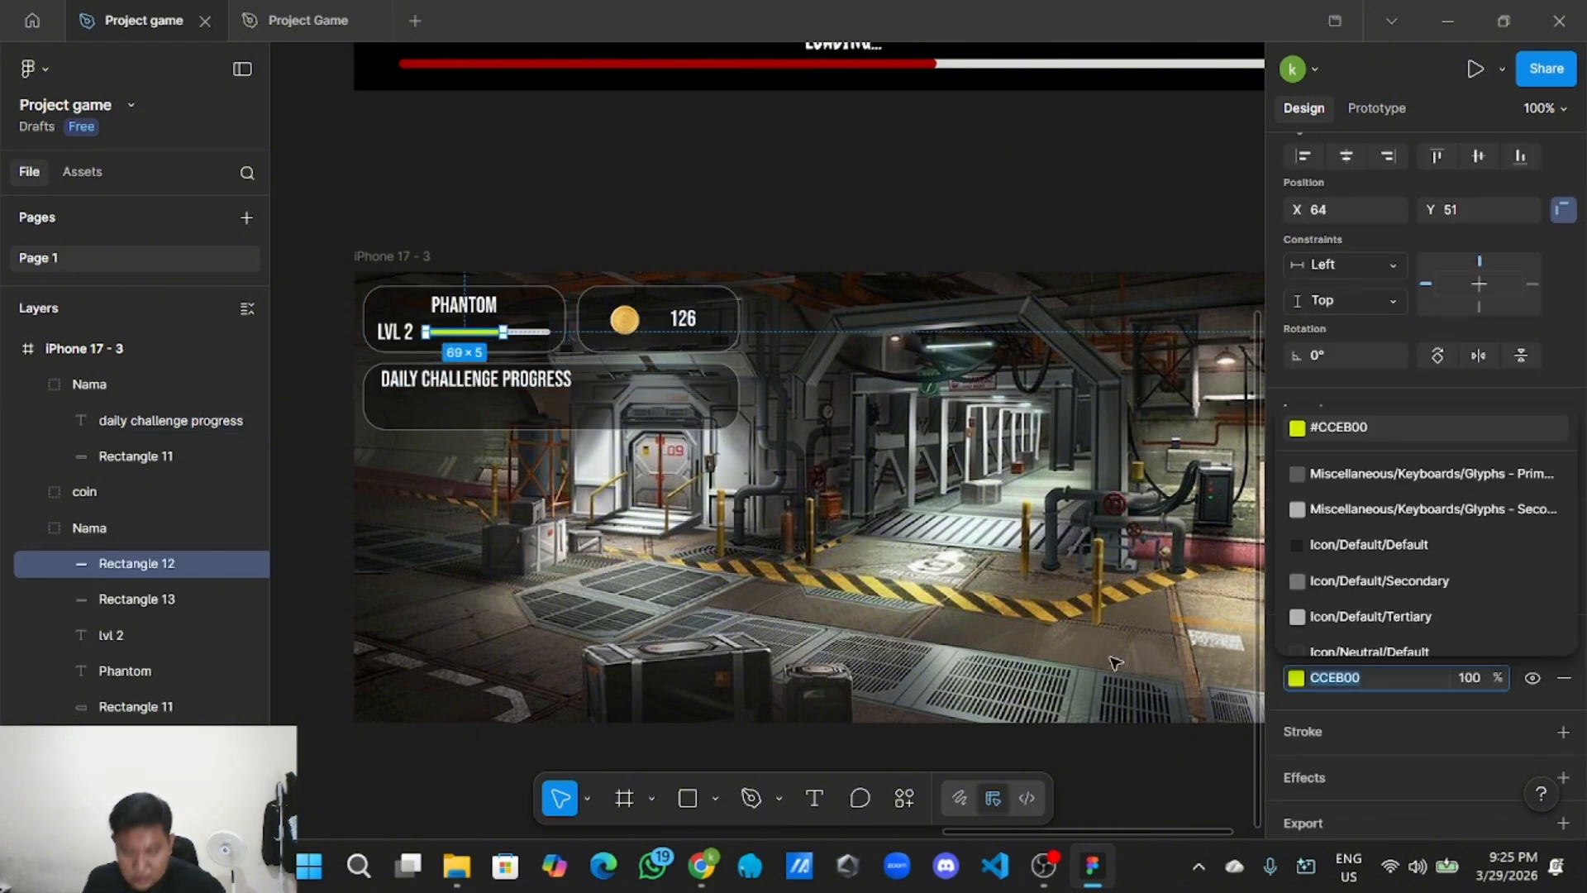
{"action": "left_click", "coordinate": [531, 390]}
{"action": "double_click", "coordinate": [532, 391]}
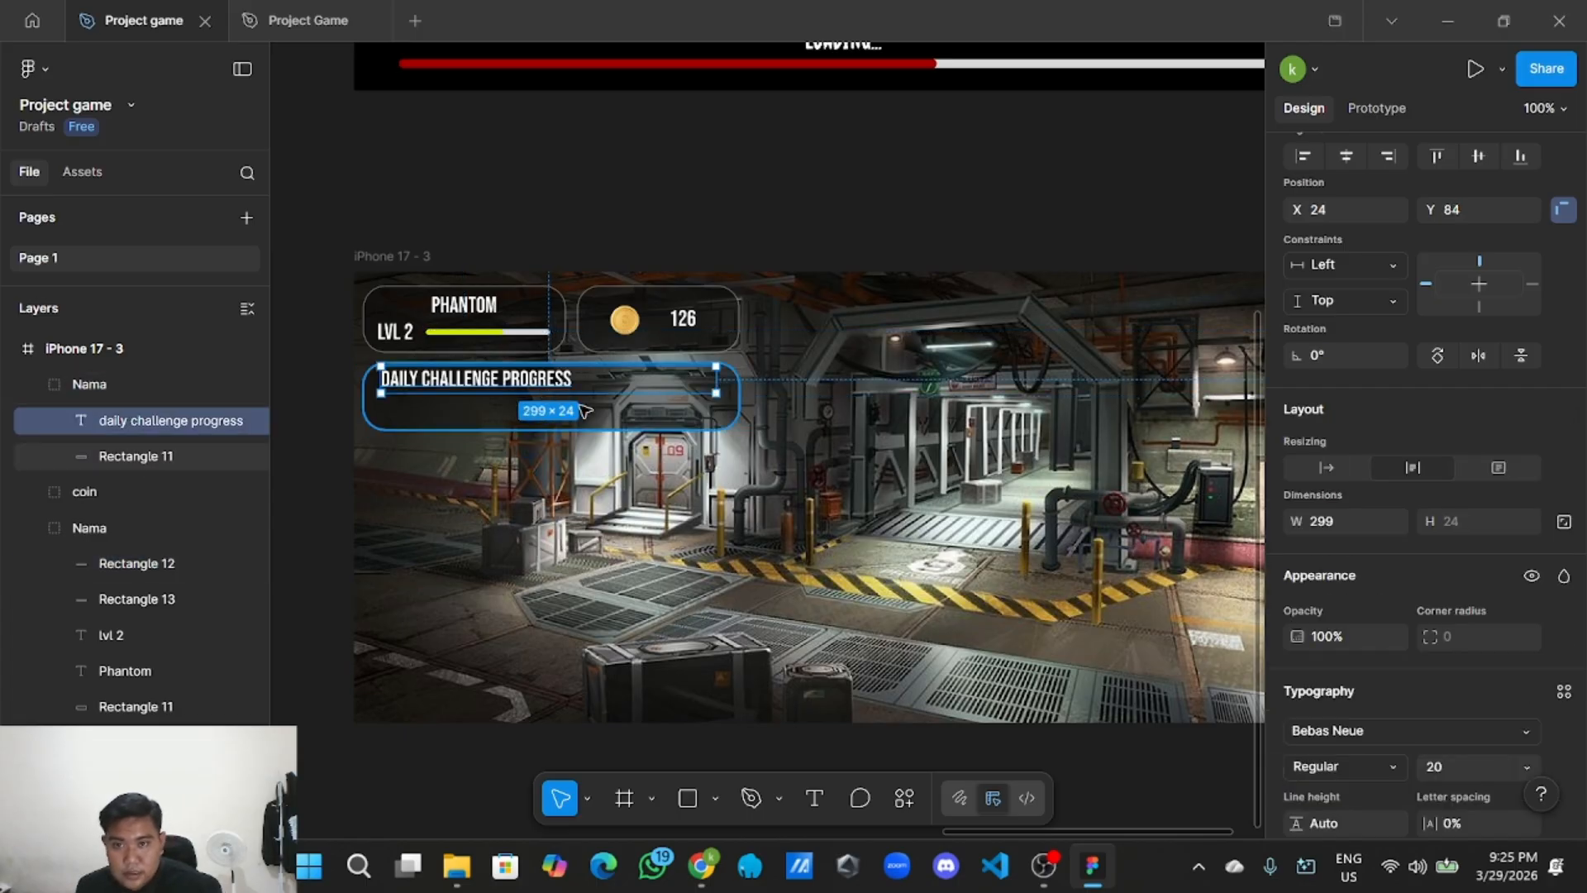
{"action": "scroll", "coordinate": [1376, 647], "scroll_direction": "down", "scroll_amount": 4}
{"action": "left_click", "coordinate": [1373, 637]}
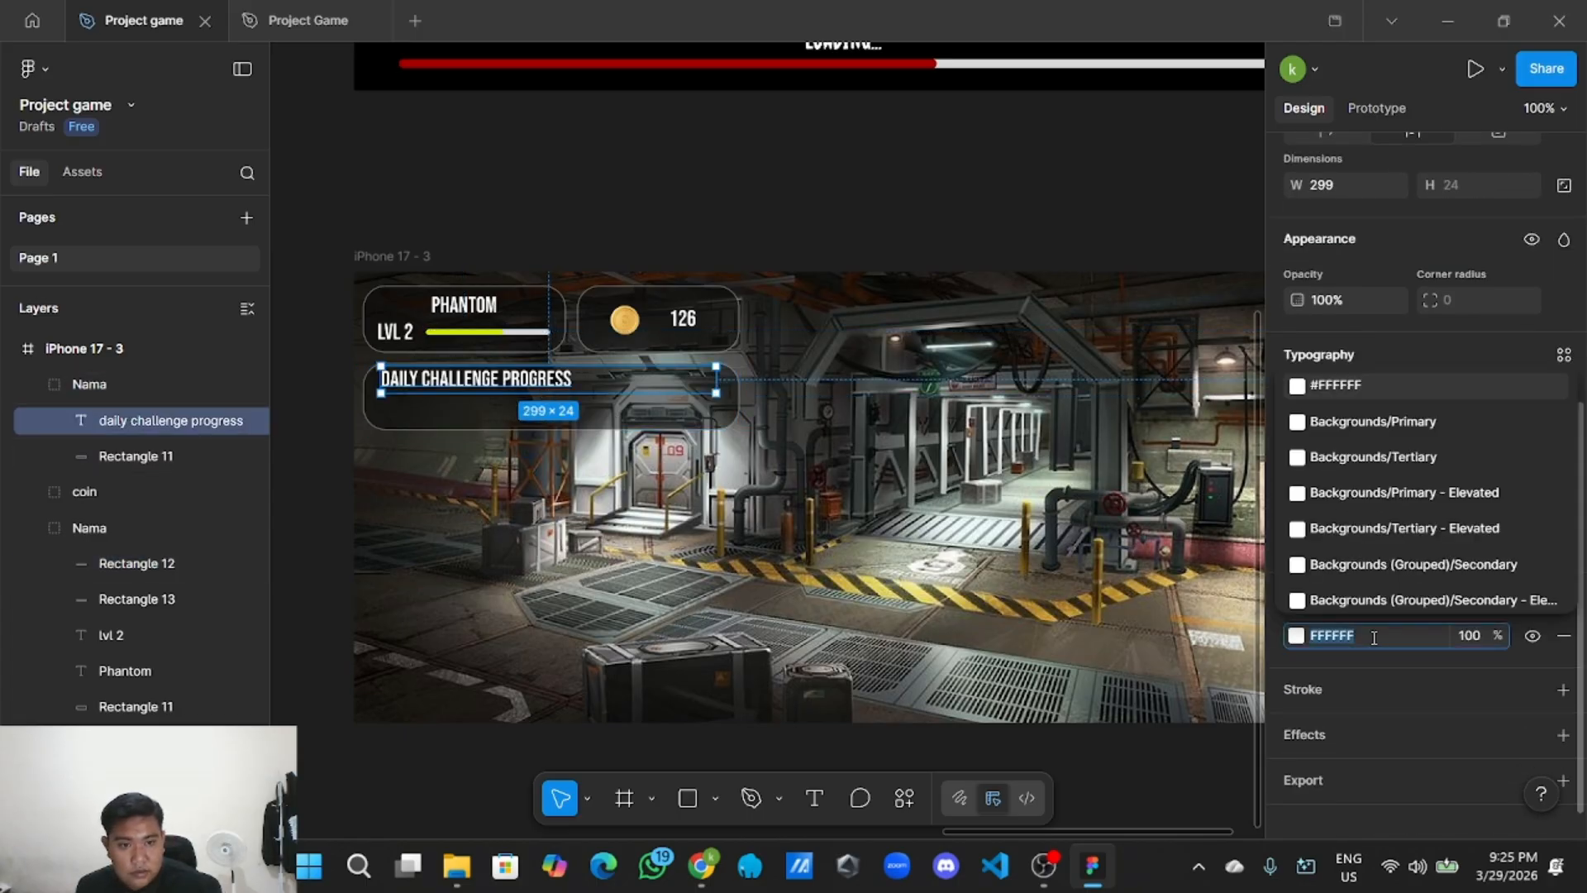
{"action": "type", "text": "CCEB00"}
{"action": "left_click", "coordinate": [747, 191]}
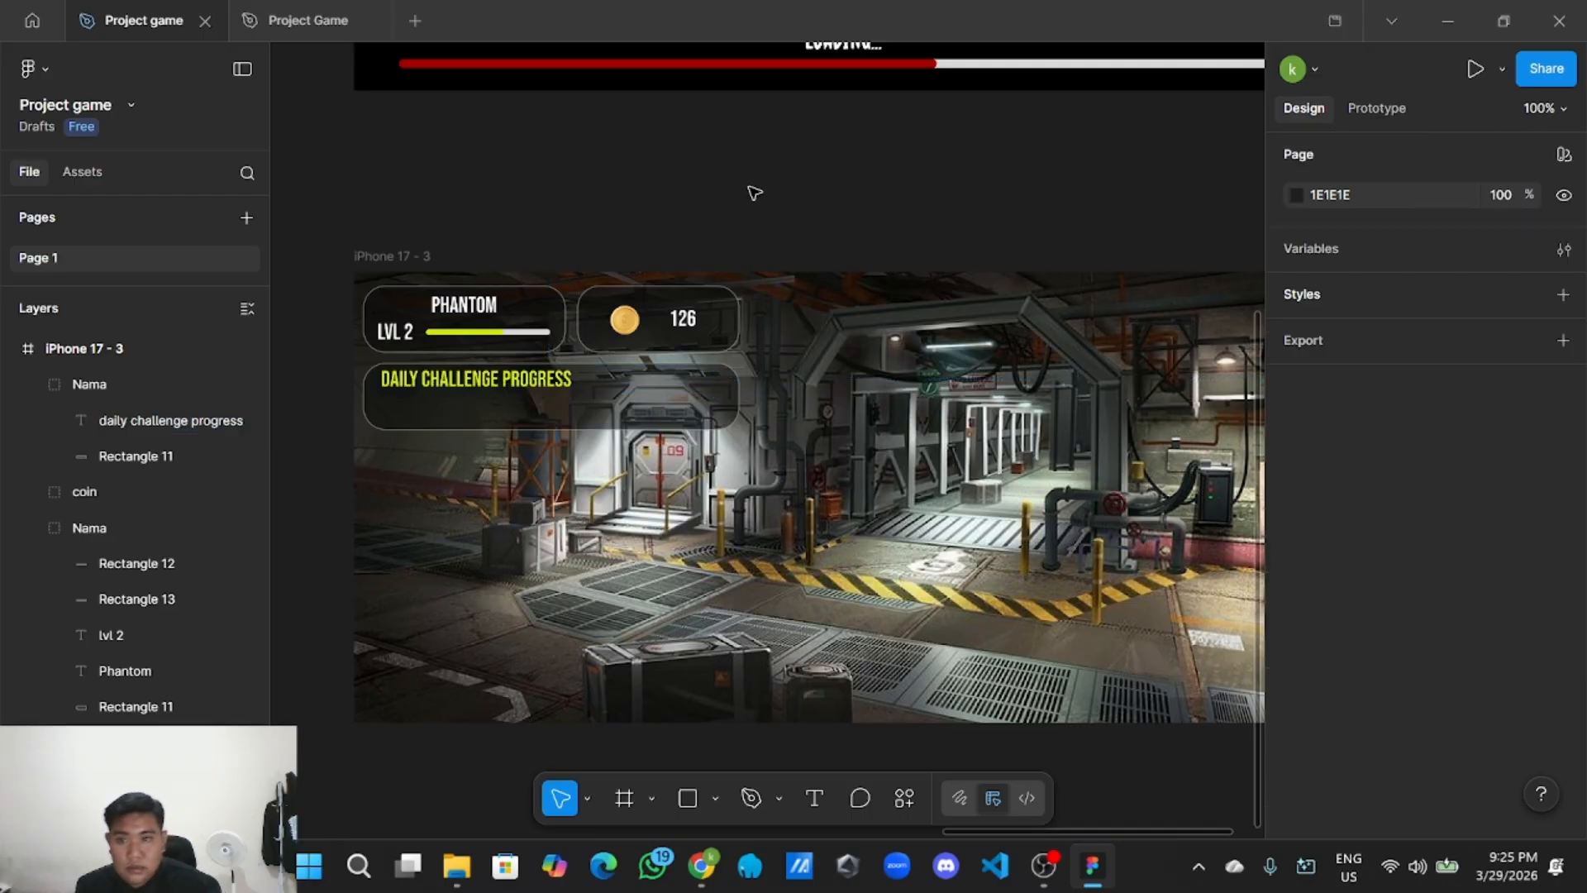
Narrow the heading's text box to fit the words, then return to 100% zoom.
{"action": "left_click", "coordinate": [556, 380]}
{"action": "double_click", "coordinate": [557, 379]}
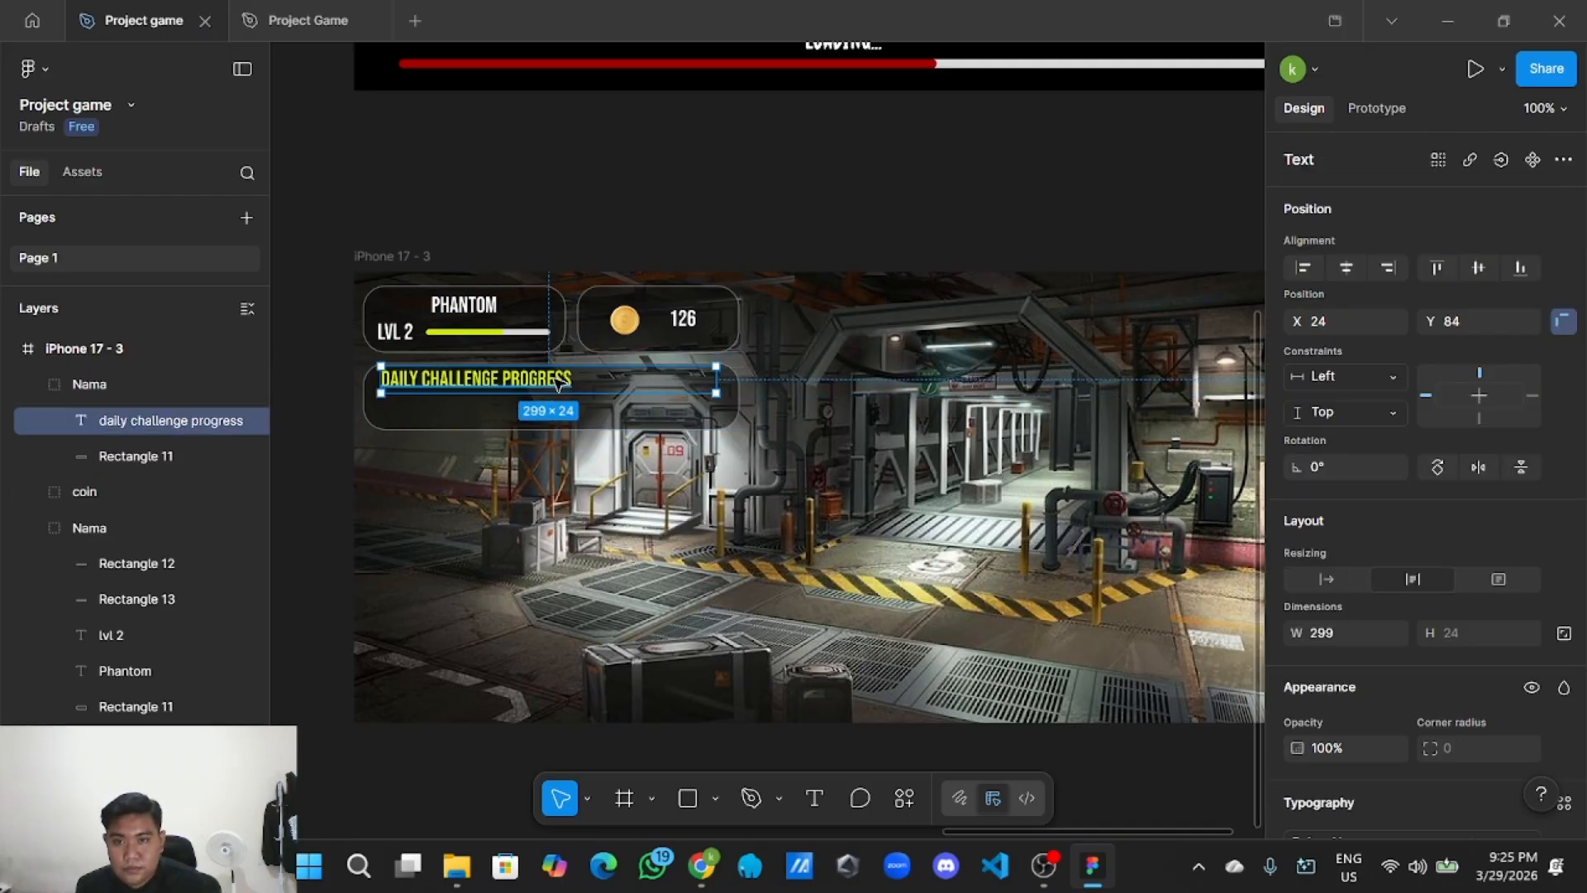
{"action": "scroll", "coordinate": [553, 379], "scroll_direction": "up", "scroll_amount": 3}
{"action": "left_click_drag", "start_coordinate": [814, 379], "coordinate": [637, 377]}
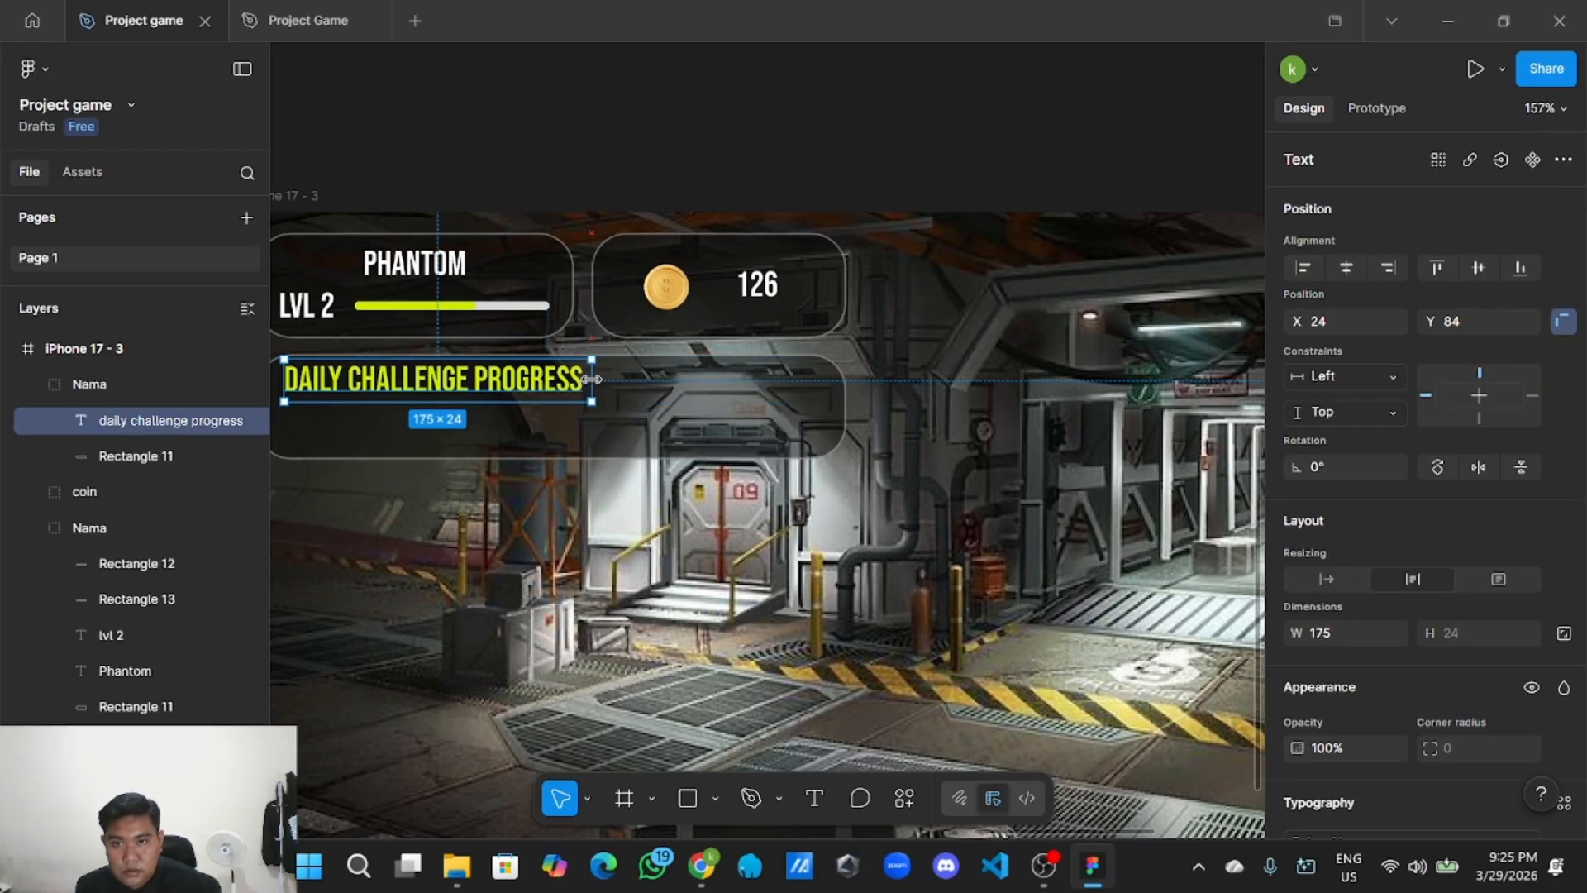
{"action": "left_click", "coordinate": [608, 150]}
{"action": "key", "text": "shift+0"}
{"action": "left_click_drag", "start_coordinate": [575, 195], "coordinate": [683, 237]}
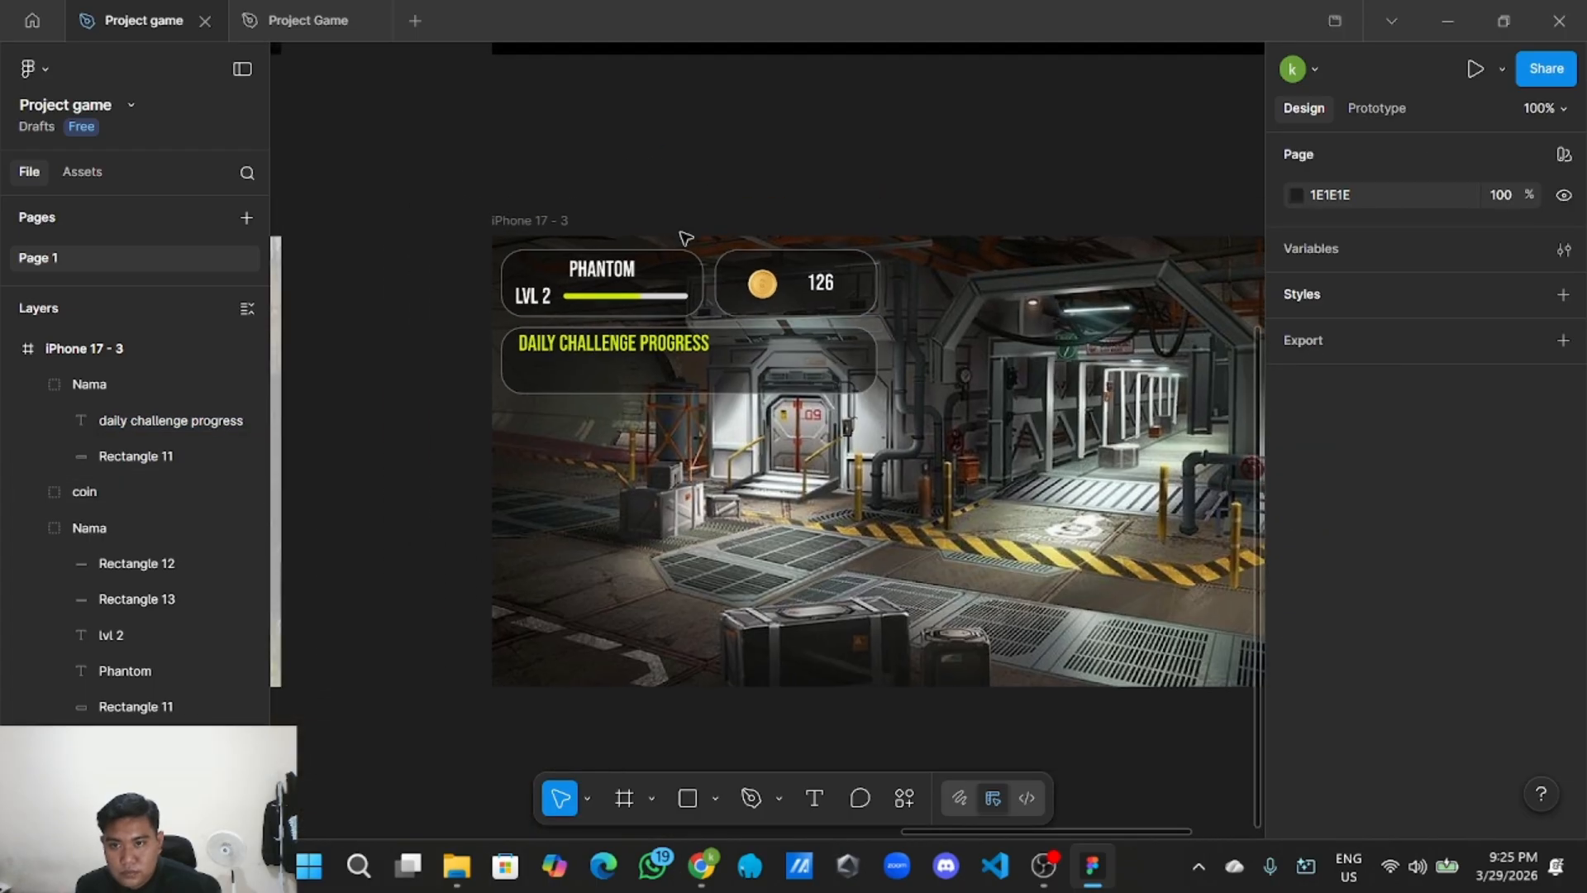
{"action": "scroll", "coordinate": [661, 415], "scroll_direction": "up", "scroll_amount": 3}
{"action": "left_click_drag", "start_coordinate": [617, 475], "coordinate": [683, 502]}
Paste a copy of the heading into the challenge group, placed under the heading.
{"action": "scroll", "coordinate": [683, 502], "scroll_direction": "up", "scroll_amount": 2}
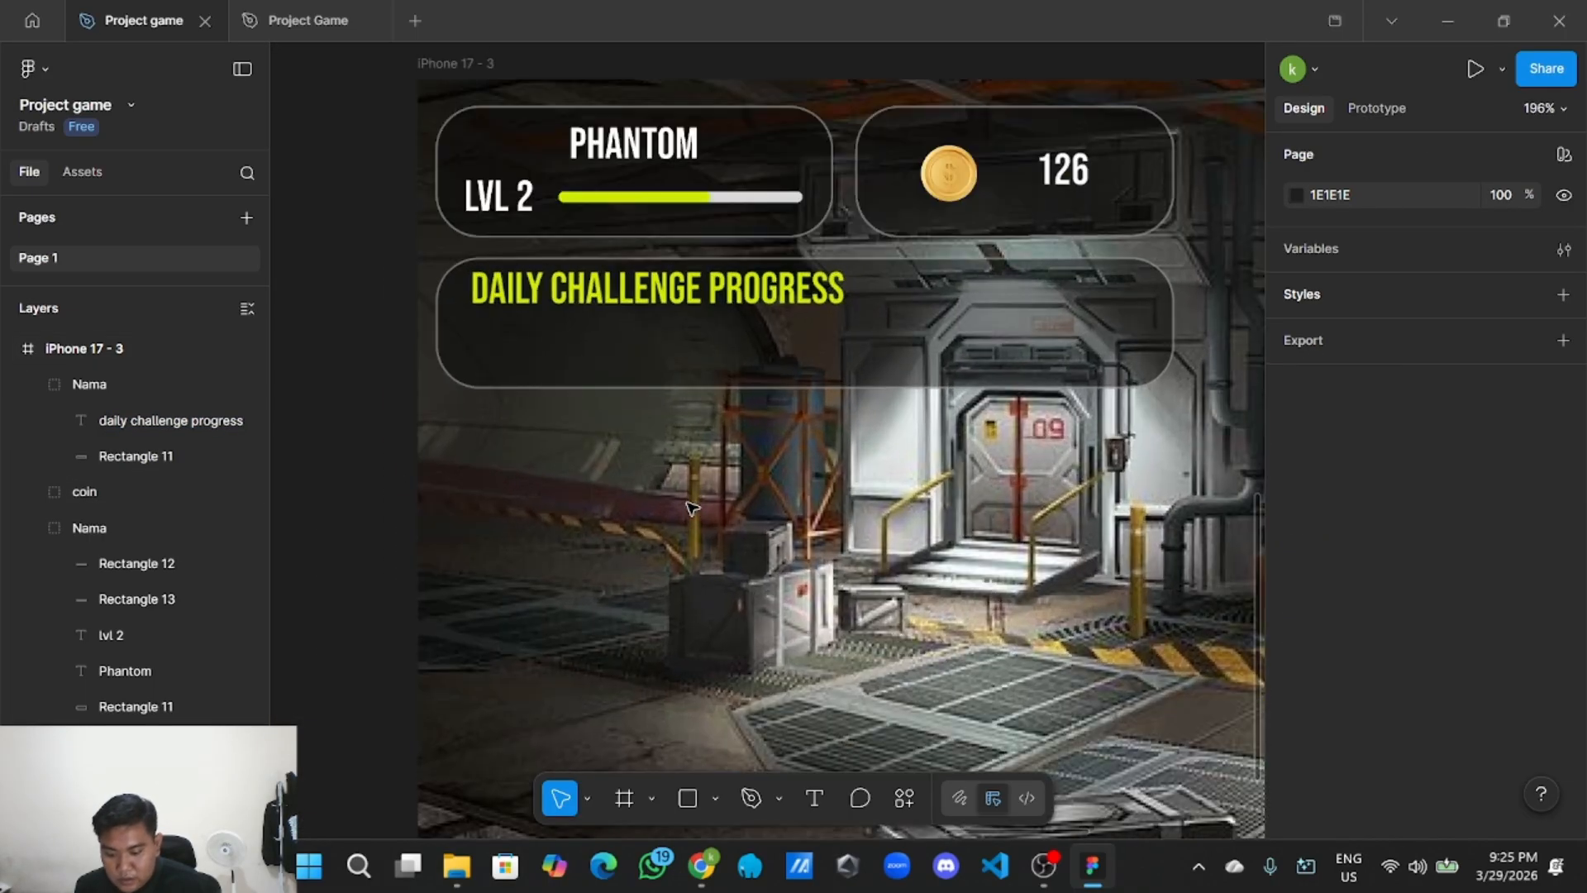
{"action": "double_click", "coordinate": [667, 289]}
{"action": "right_click", "coordinate": [674, 289]}
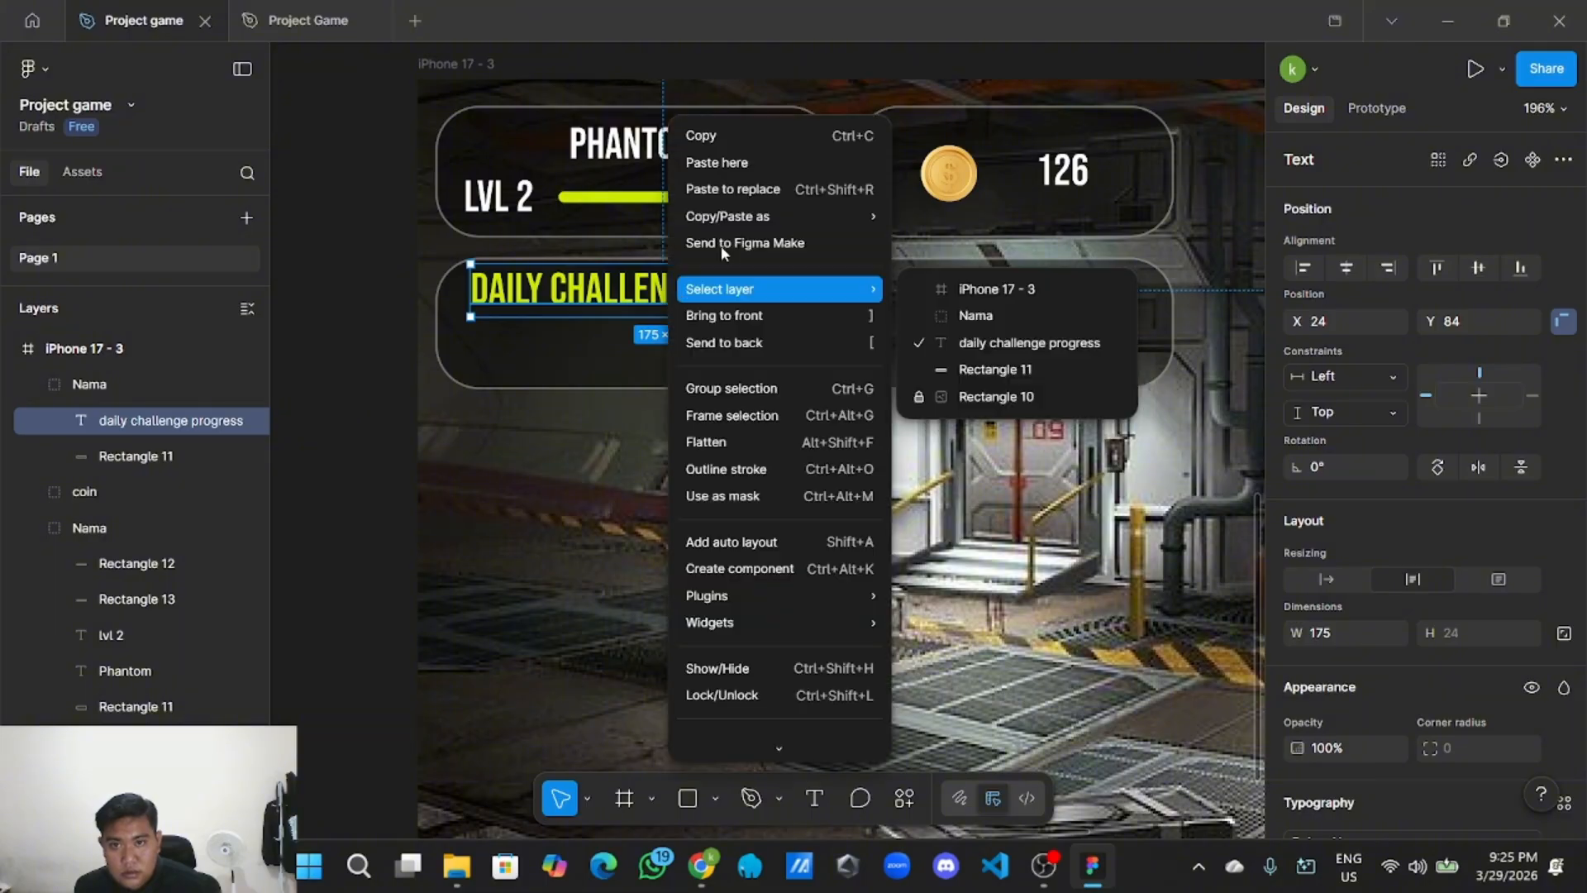
{"action": "left_click", "coordinate": [765, 136]}
{"action": "right_click", "coordinate": [707, 488]}
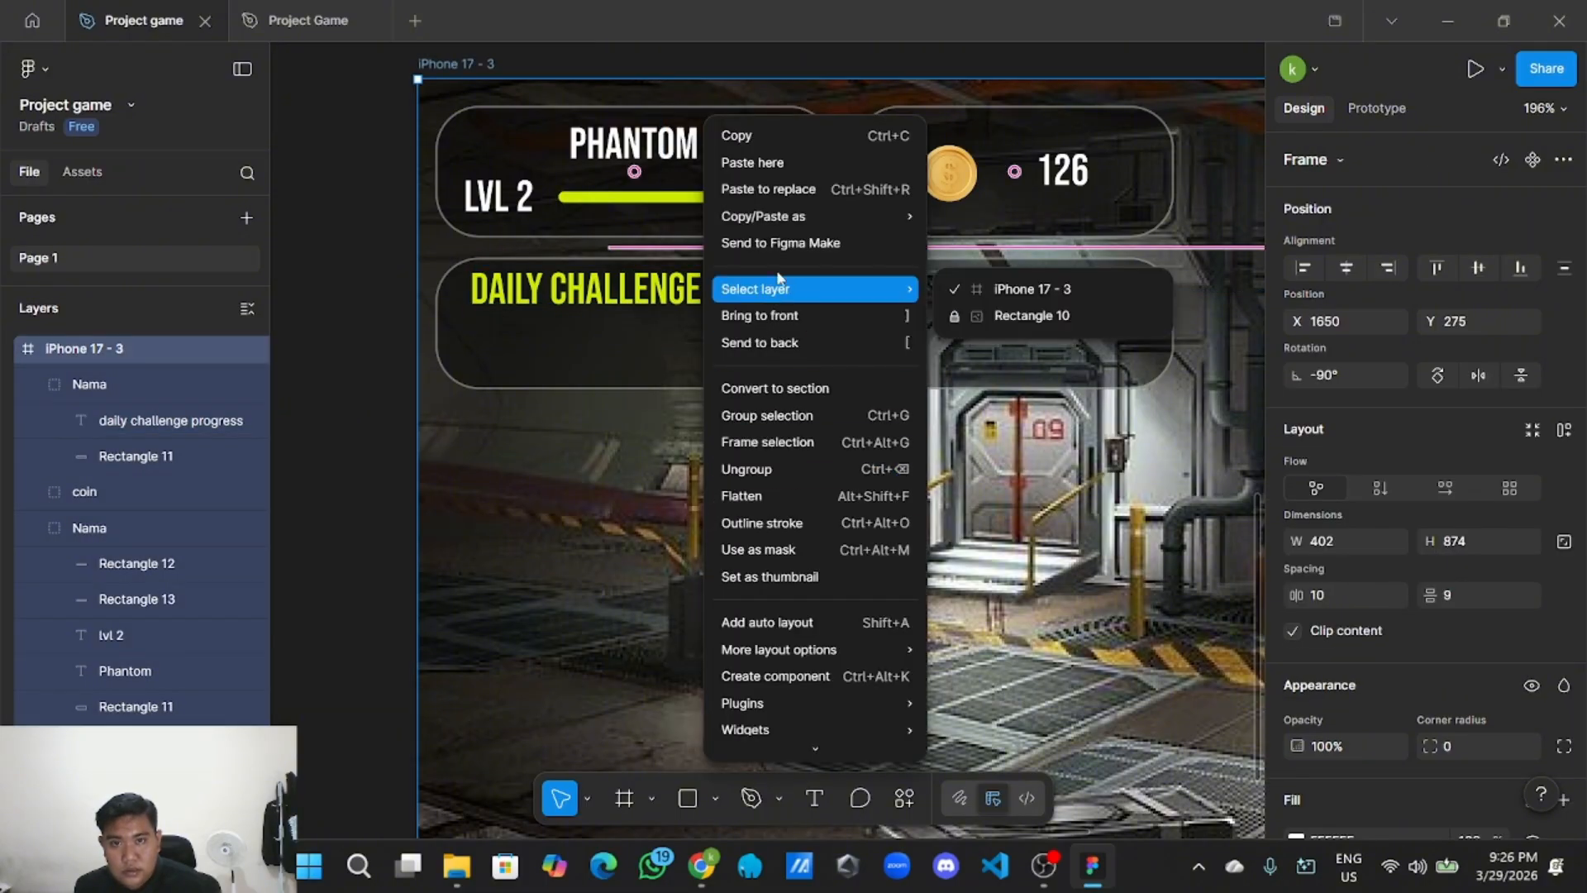
{"action": "left_click", "coordinate": [773, 162]}
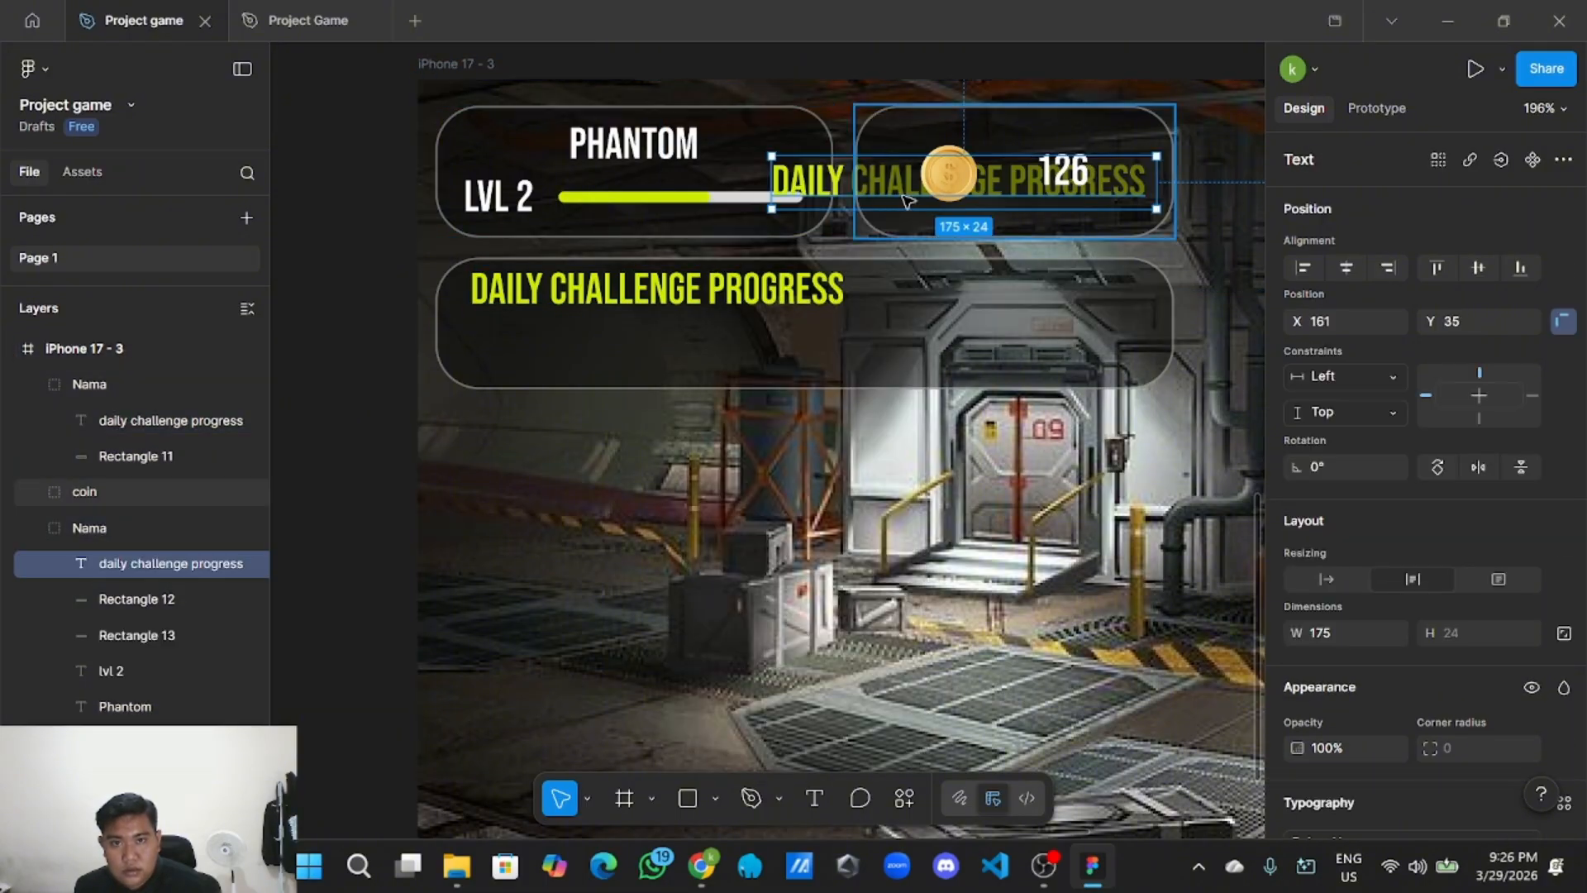
{"action": "left_click_drag", "start_coordinate": [839, 195], "coordinate": [574, 467]}
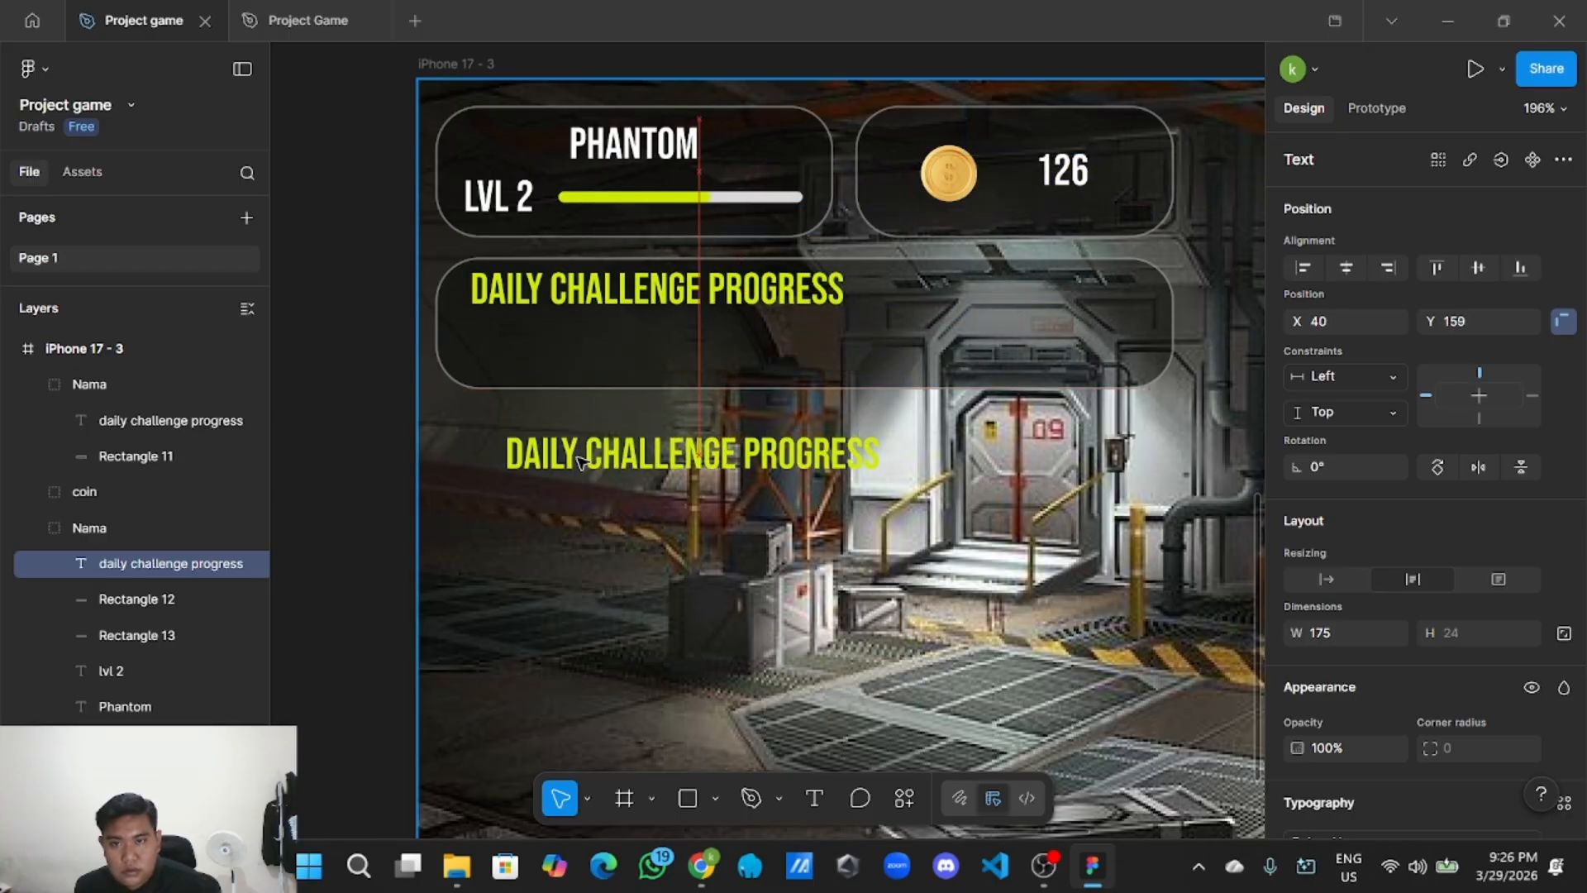
{"action": "left_click_drag", "start_coordinate": [171, 564], "coordinate": [195, 417]}
{"action": "left_click_drag", "start_coordinate": [604, 457], "coordinate": [581, 353]}
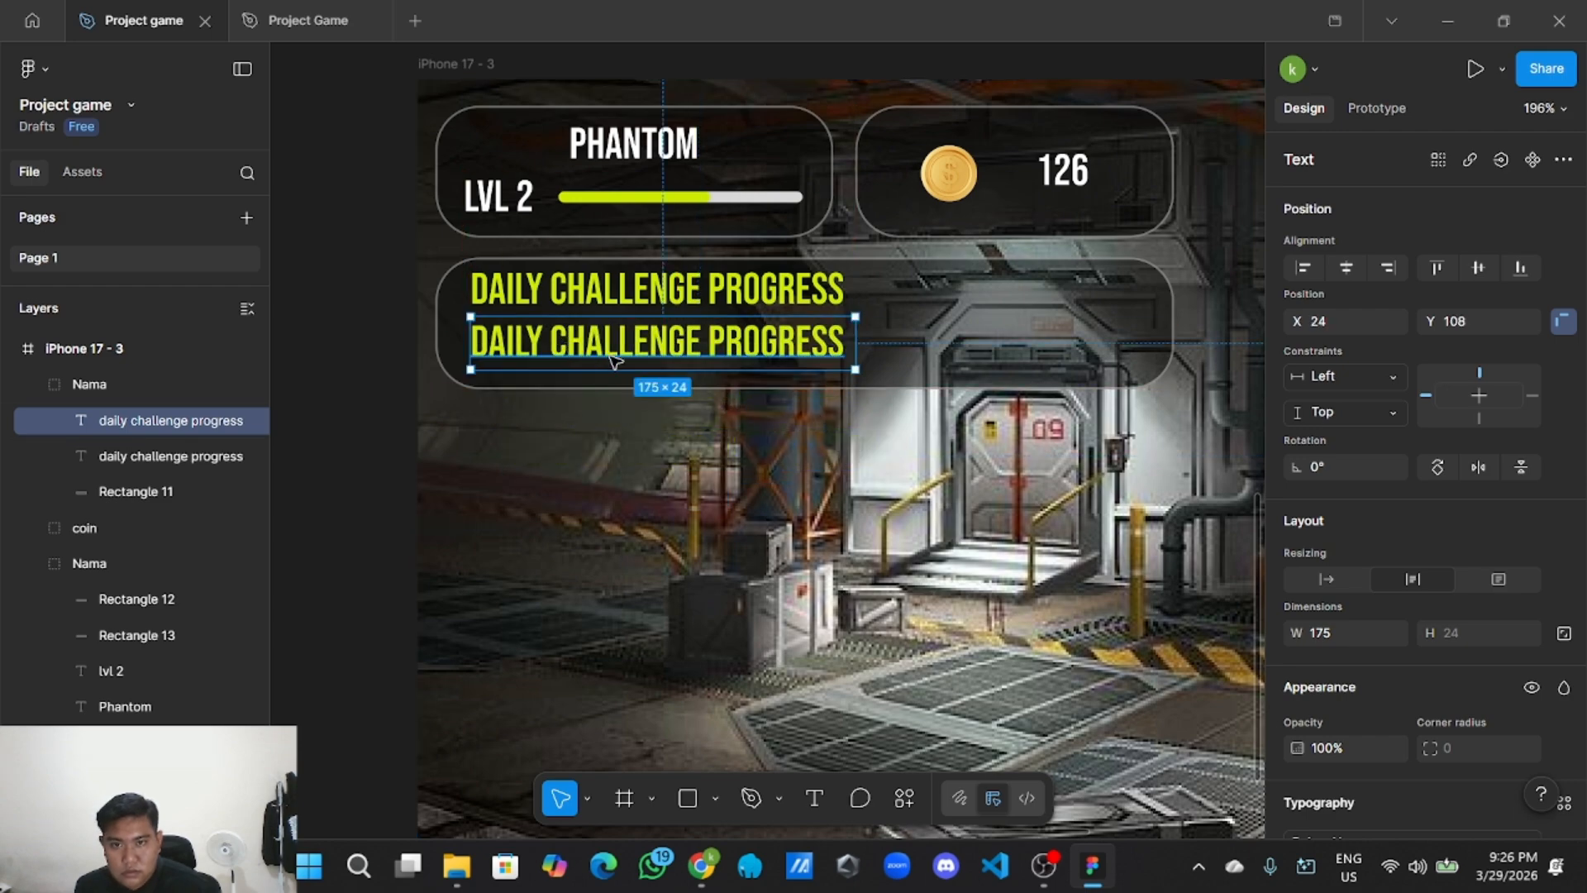
Make the copied text white with font size 10.
{"action": "scroll", "coordinate": [1406, 562], "scroll_direction": "down", "scroll_amount": 5}
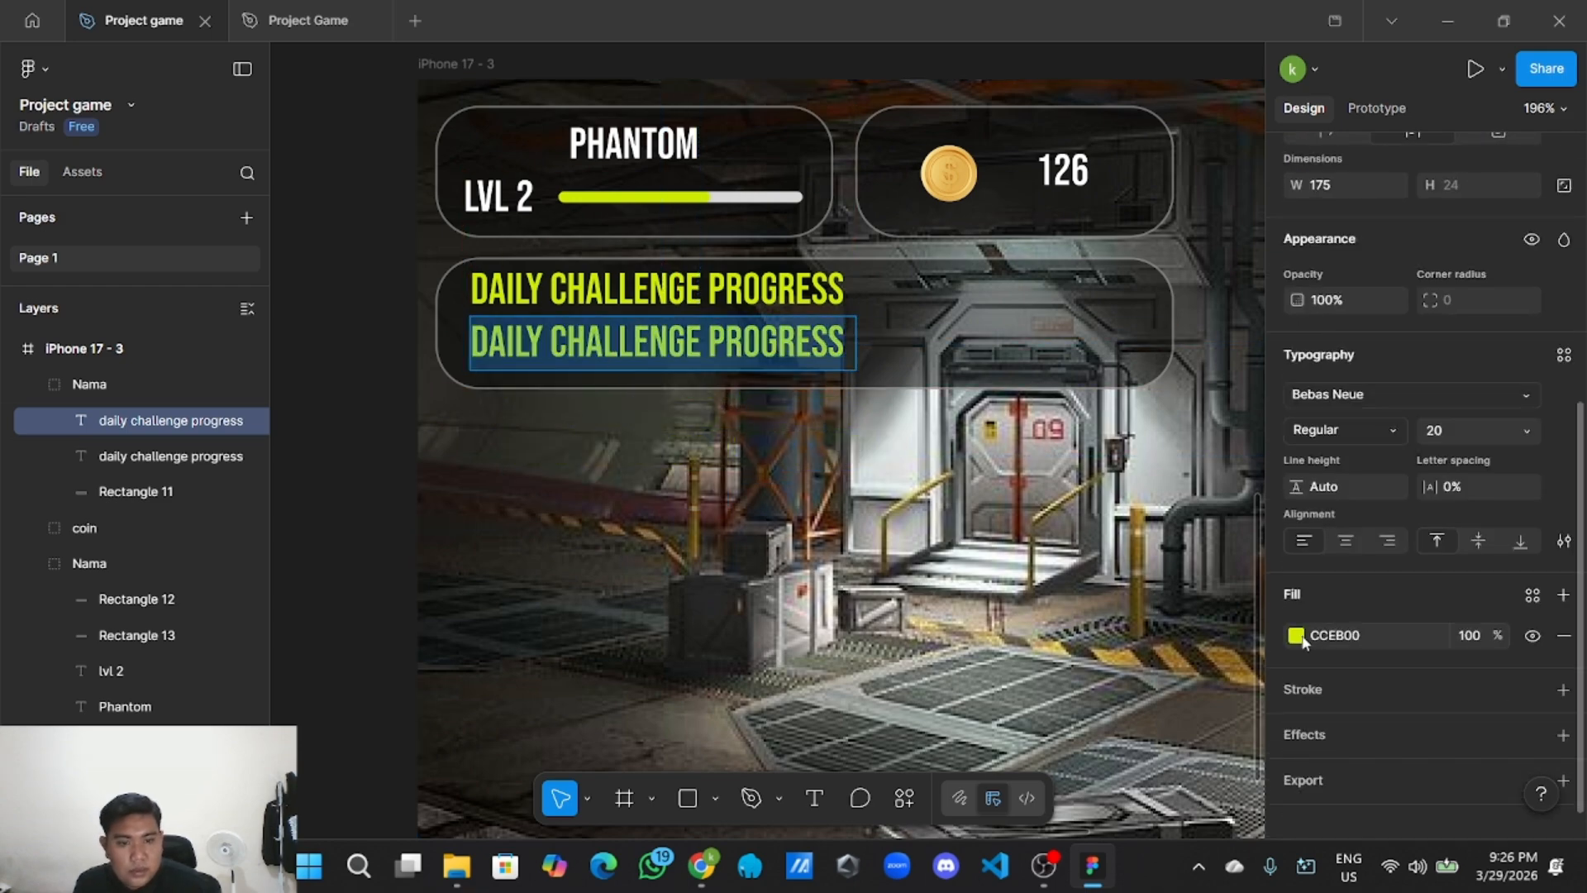
{"action": "left_click", "coordinate": [1296, 635]}
{"action": "left_click_drag", "start_coordinate": [1201, 560], "coordinate": [990, 315]}
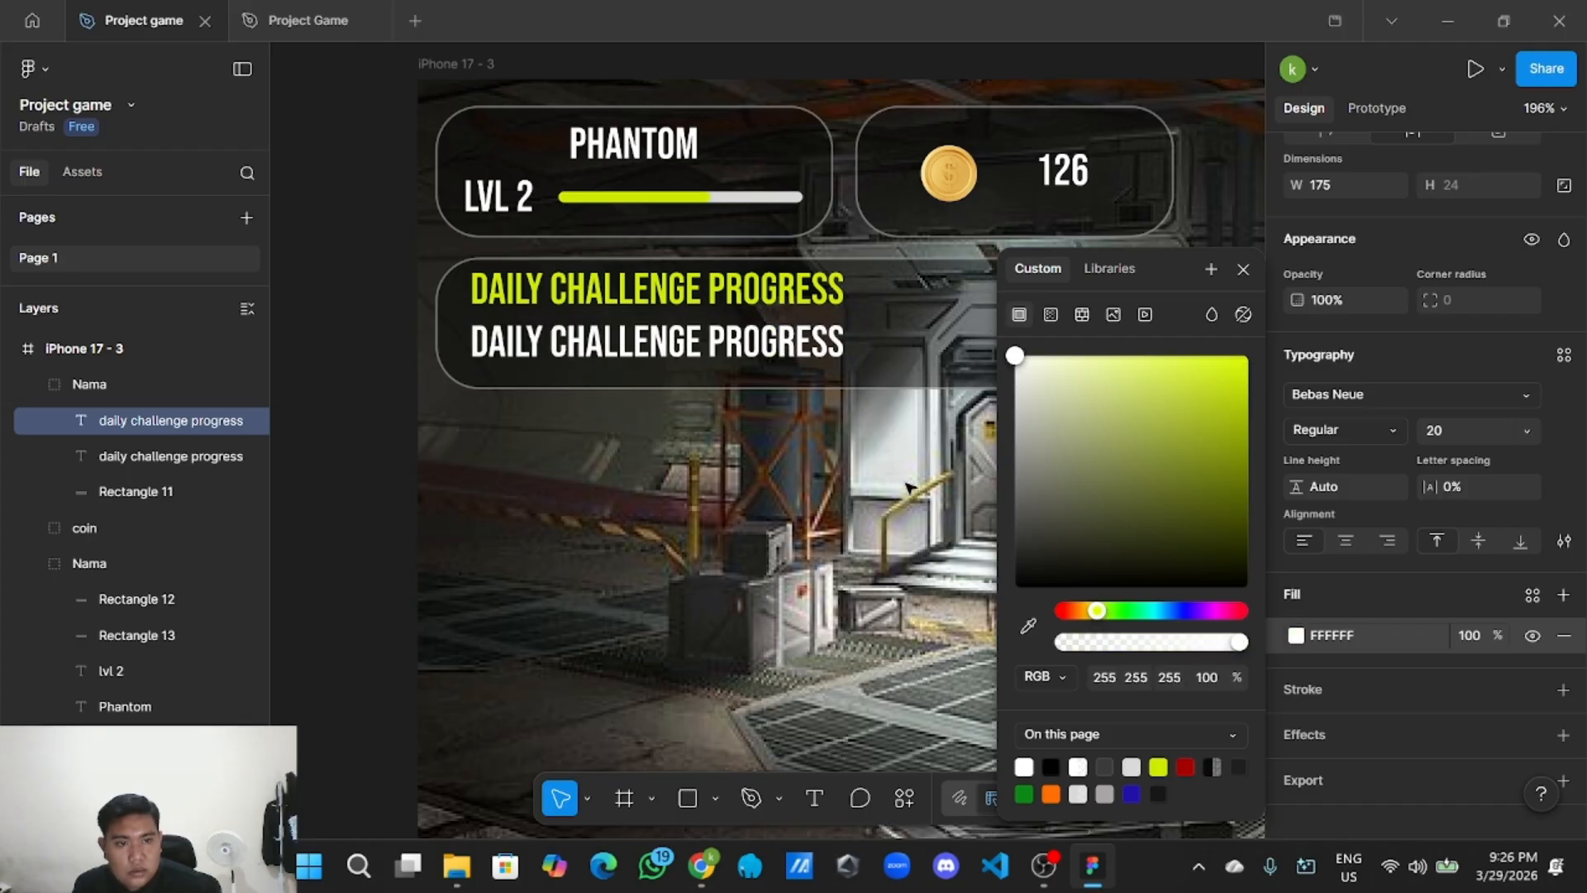
{"action": "double_click", "coordinate": [797, 354]}
{"action": "left_click", "coordinate": [797, 353]}
{"action": "left_click", "coordinate": [777, 564]}
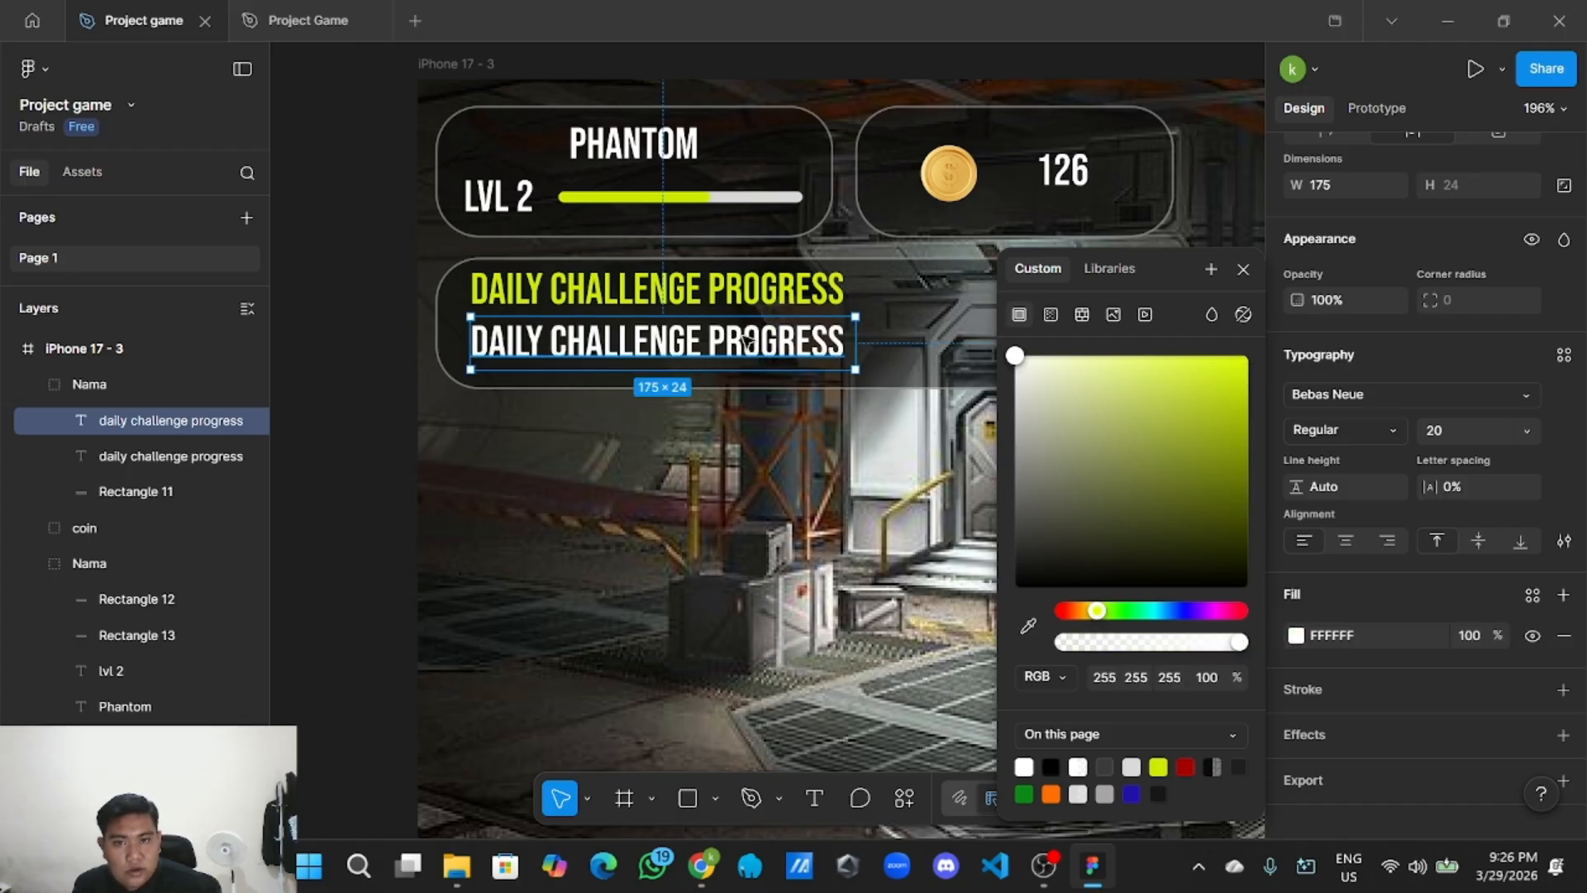
{"action": "double_click", "coordinate": [748, 346]}
{"action": "left_click", "coordinate": [1517, 440]}
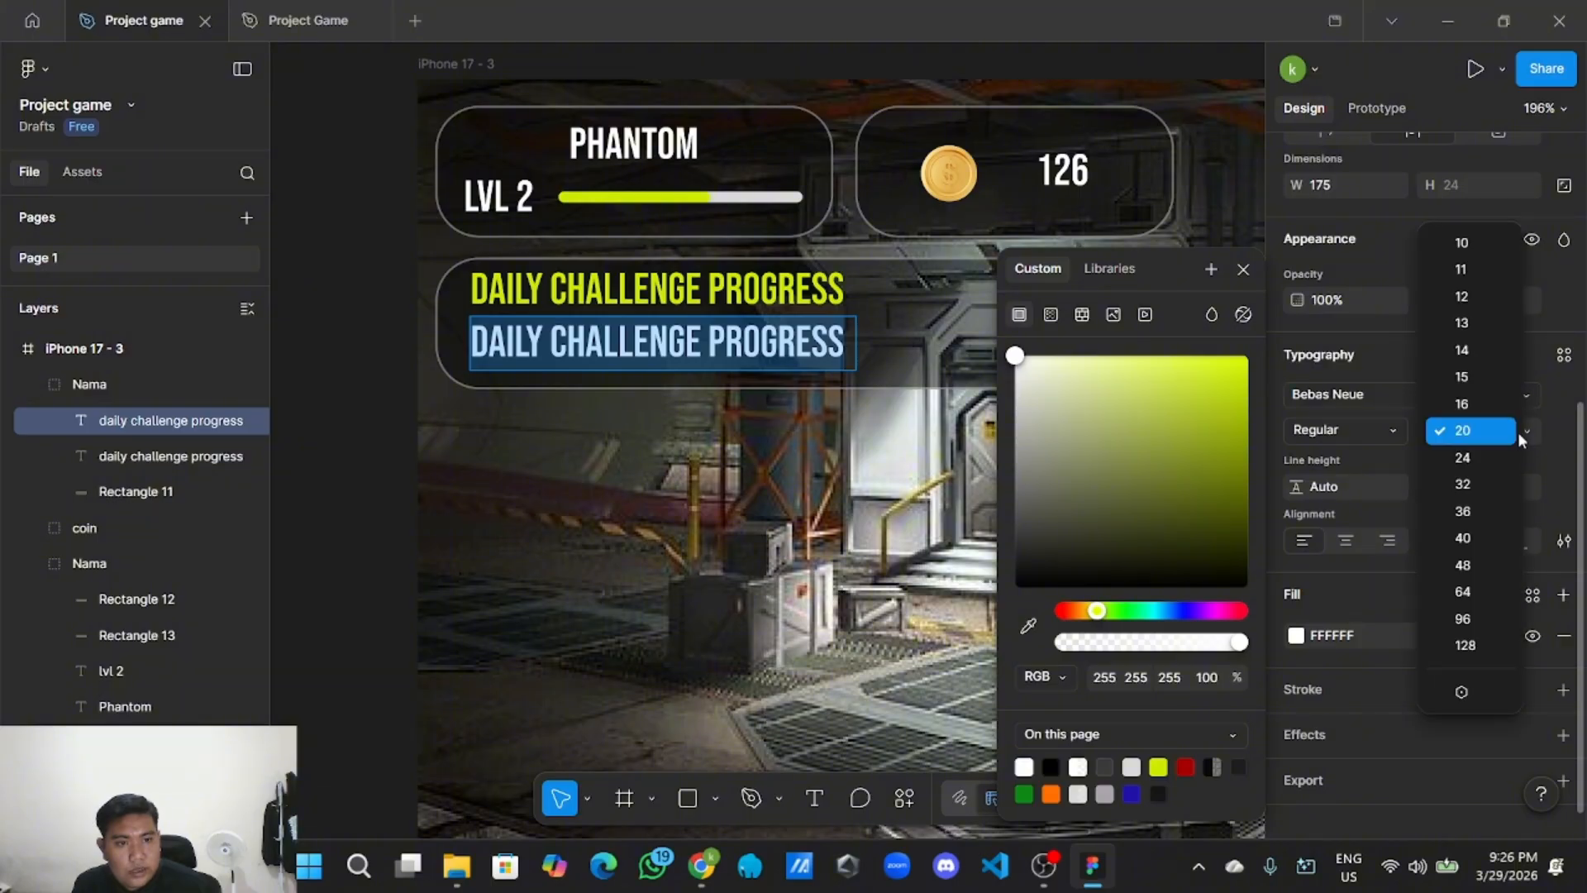
{"action": "left_click", "coordinate": [1461, 250]}
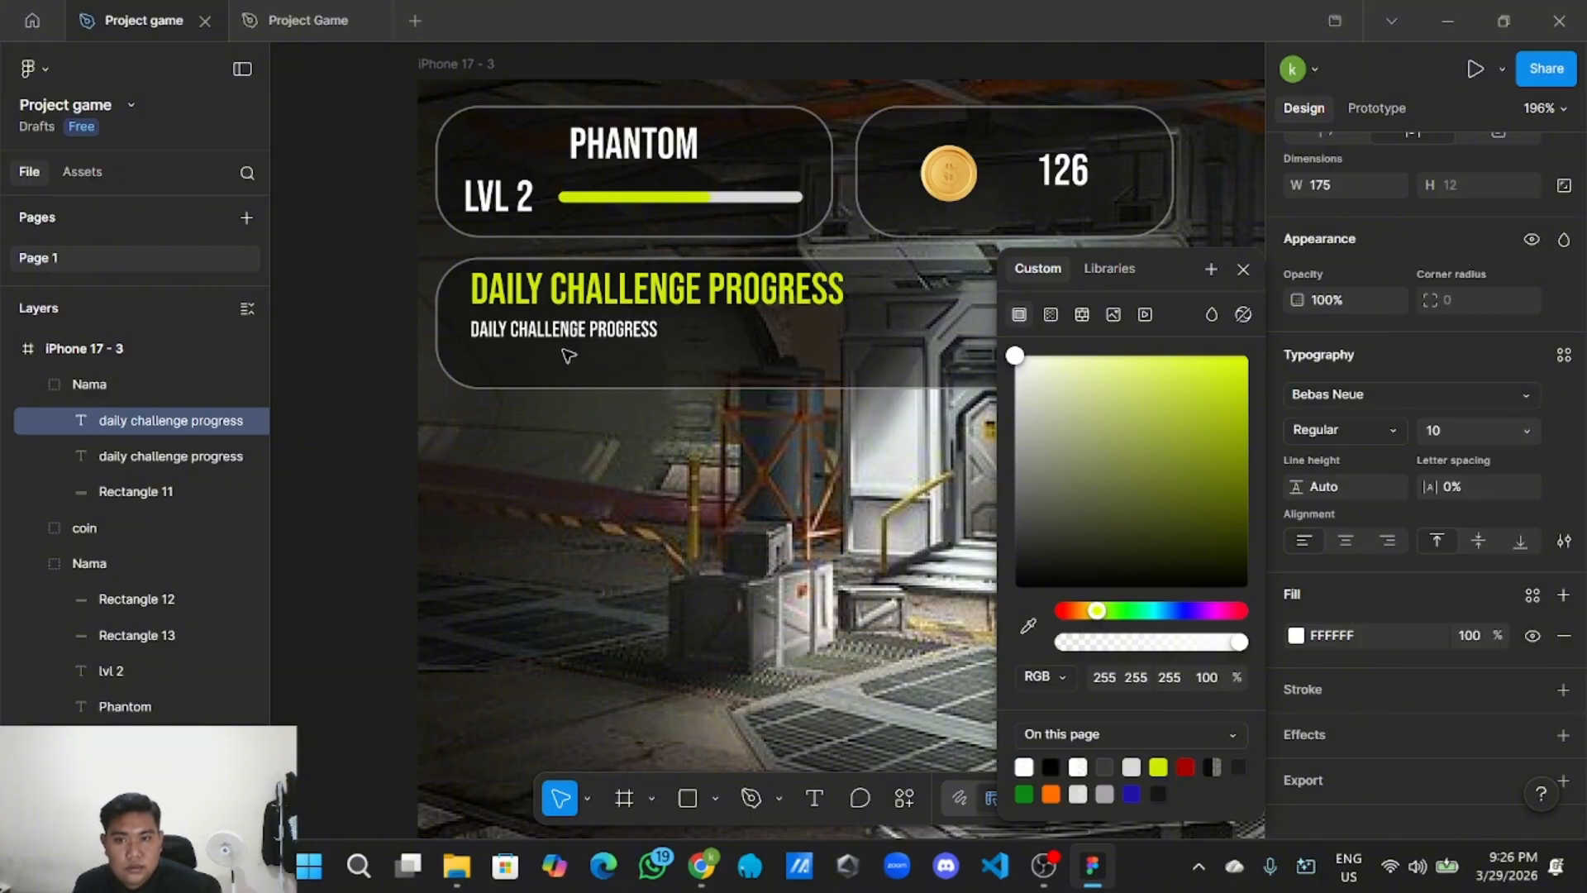
{"action": "left_click", "coordinate": [572, 448]}
{"action": "left_click", "coordinate": [617, 392]}
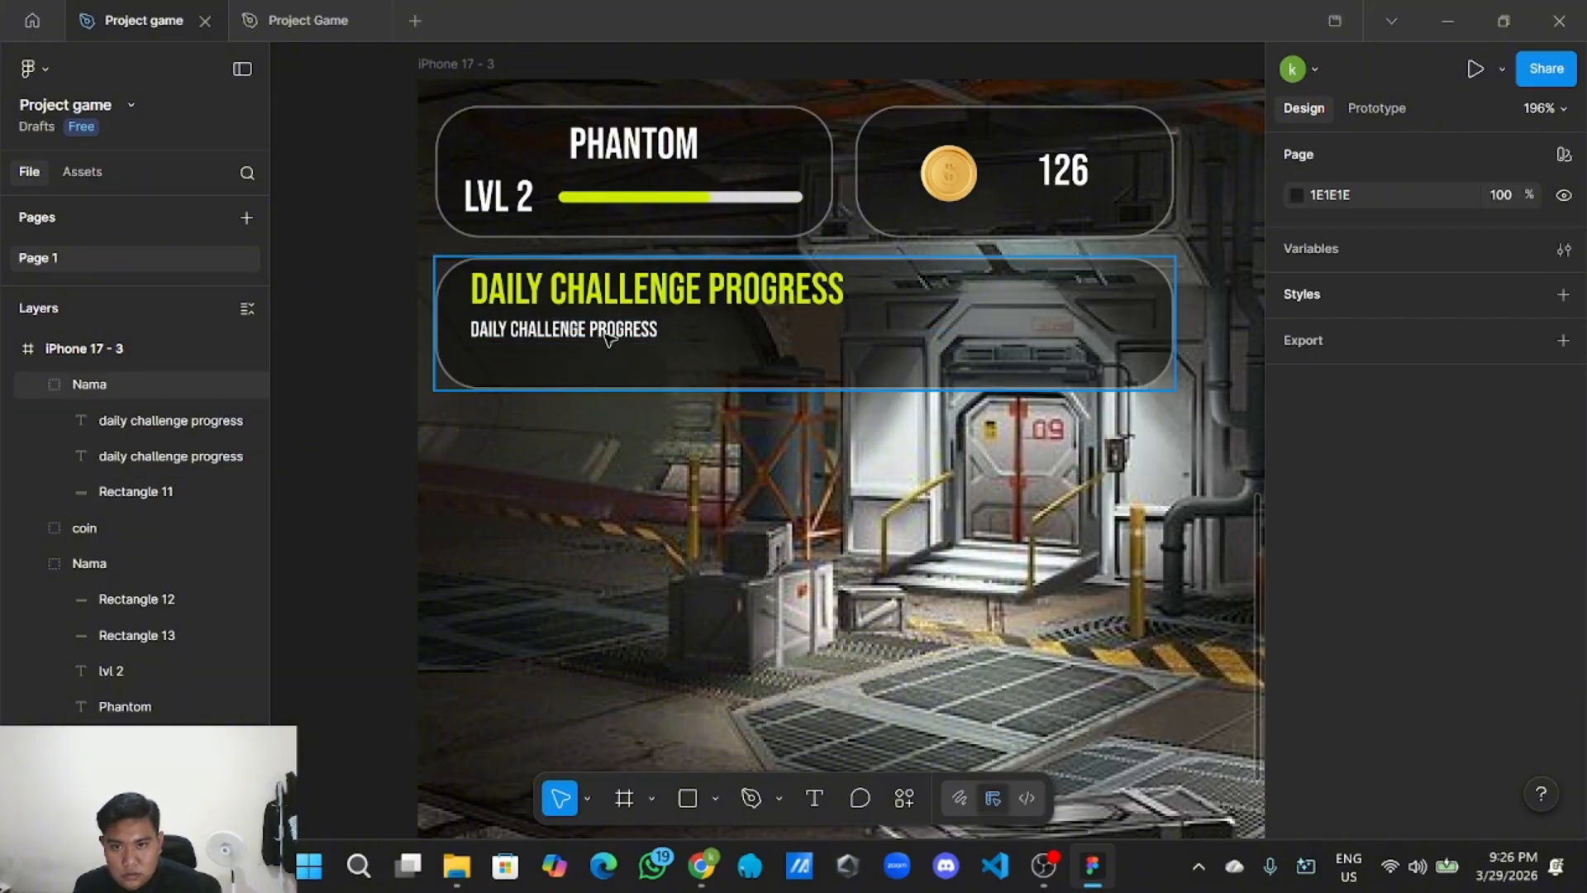
Nudge the small white text lower and narrow its box to 94 wide.
{"action": "double_click", "coordinate": [610, 335]}
{"action": "scroll", "coordinate": [639, 372], "scroll_direction": "up", "scroll_amount": 1}
{"action": "scroll", "coordinate": [639, 372], "scroll_direction": "right", "scroll_amount": 1}
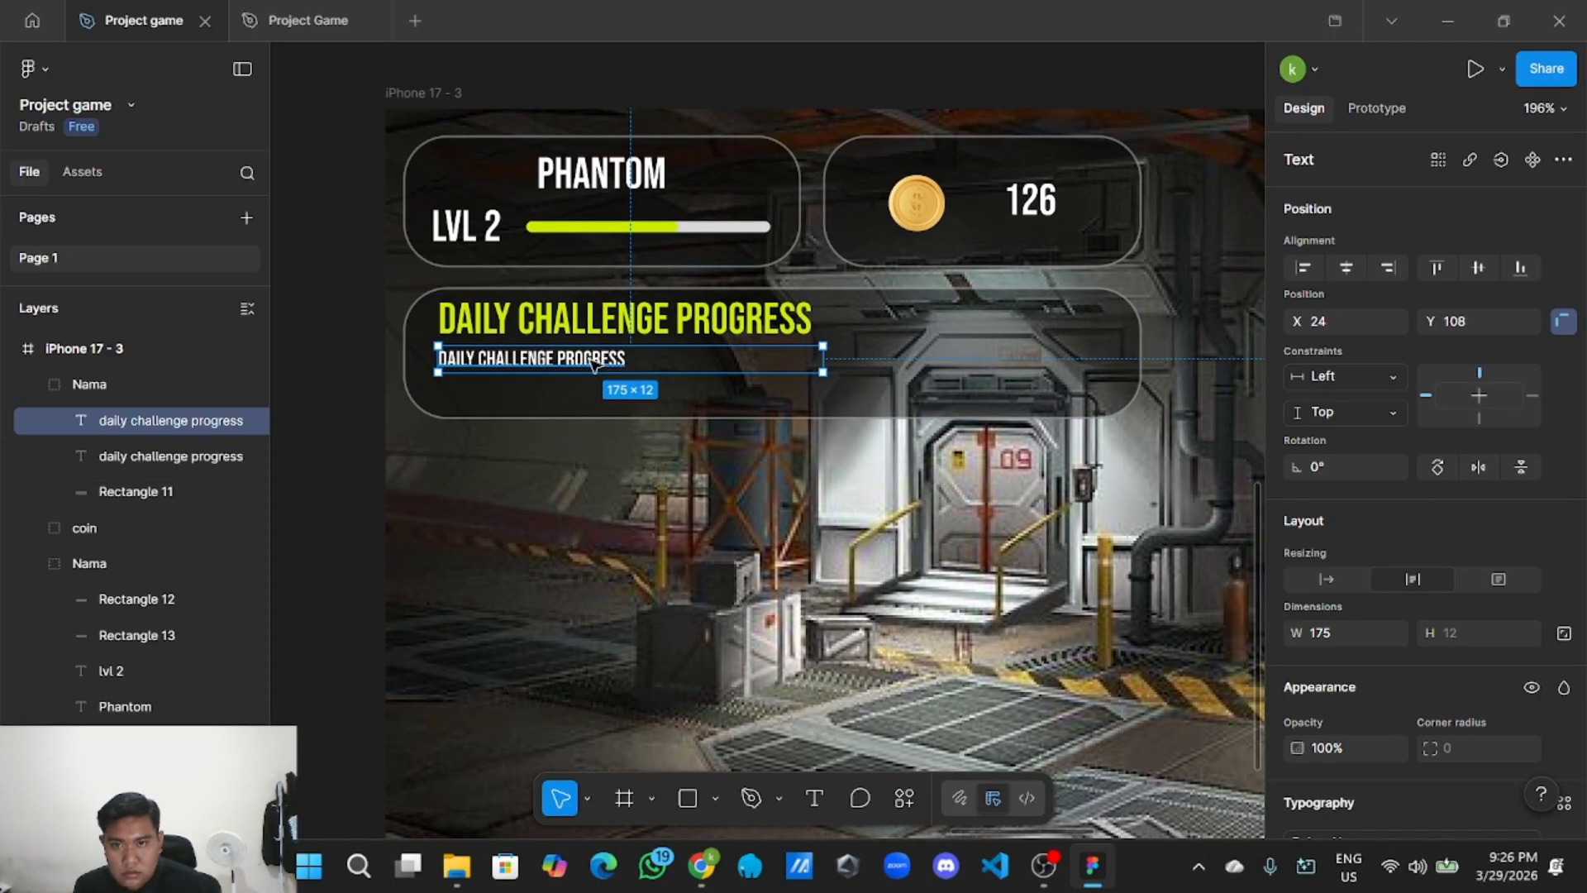
{"action": "mouse_move", "coordinate": [593, 363]}
{"action": "left_mouse_down"}
{"action": "mouse_move", "coordinate": [605, 382]}
{"action": "mouse_move", "coordinate": [593, 377]}
{"action": "left_mouse_up"}
{"action": "left_click_drag", "start_coordinate": [813, 373], "coordinate": [644, 374]}
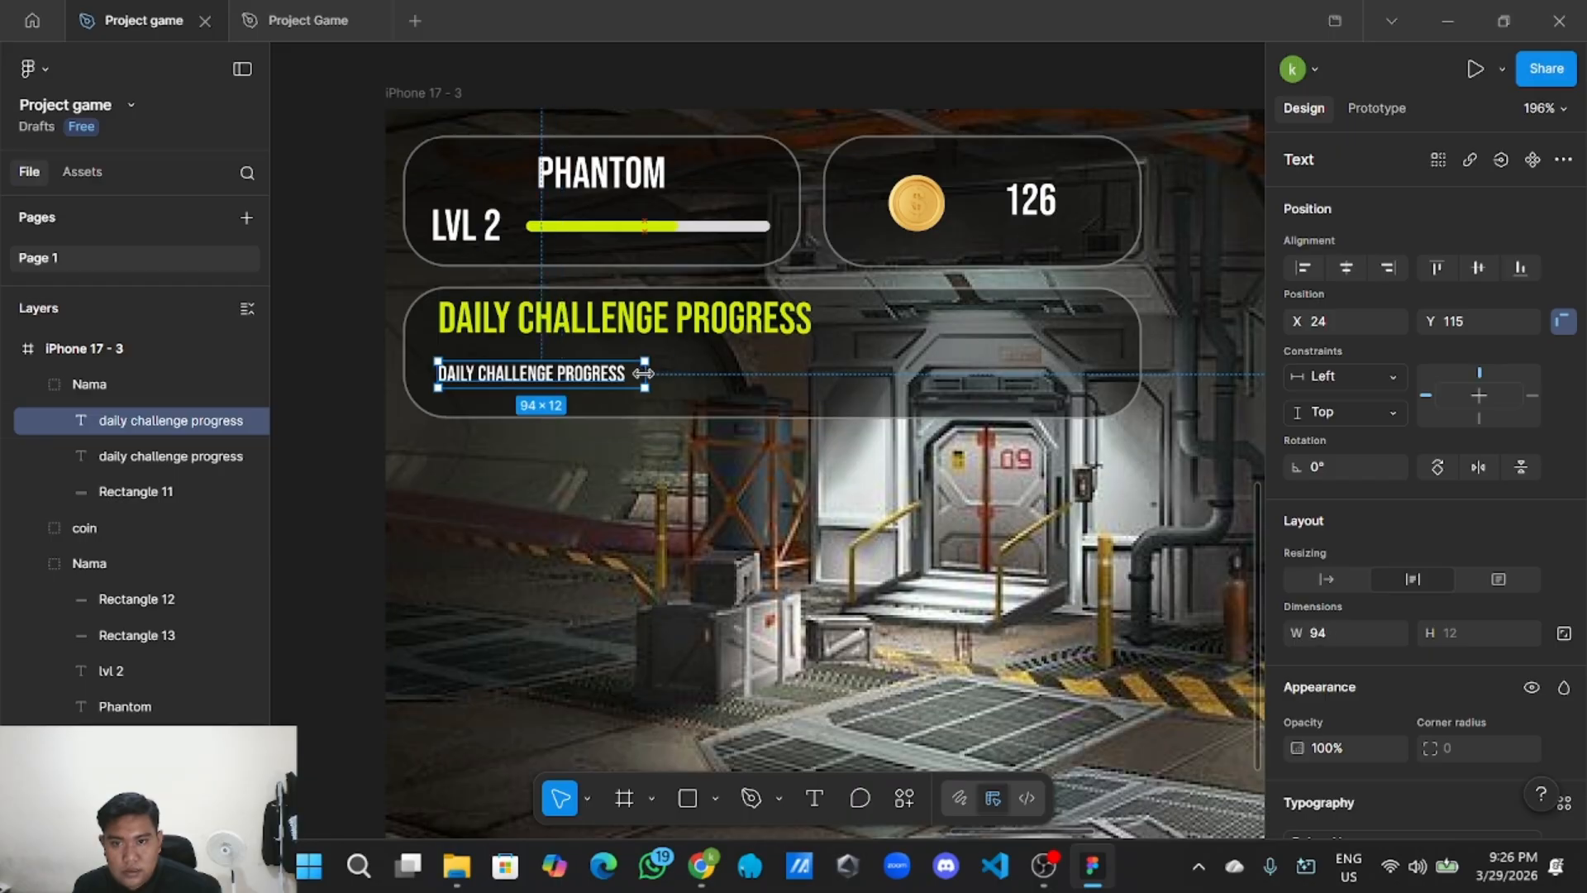
{"action": "left_click", "coordinate": [716, 472]}
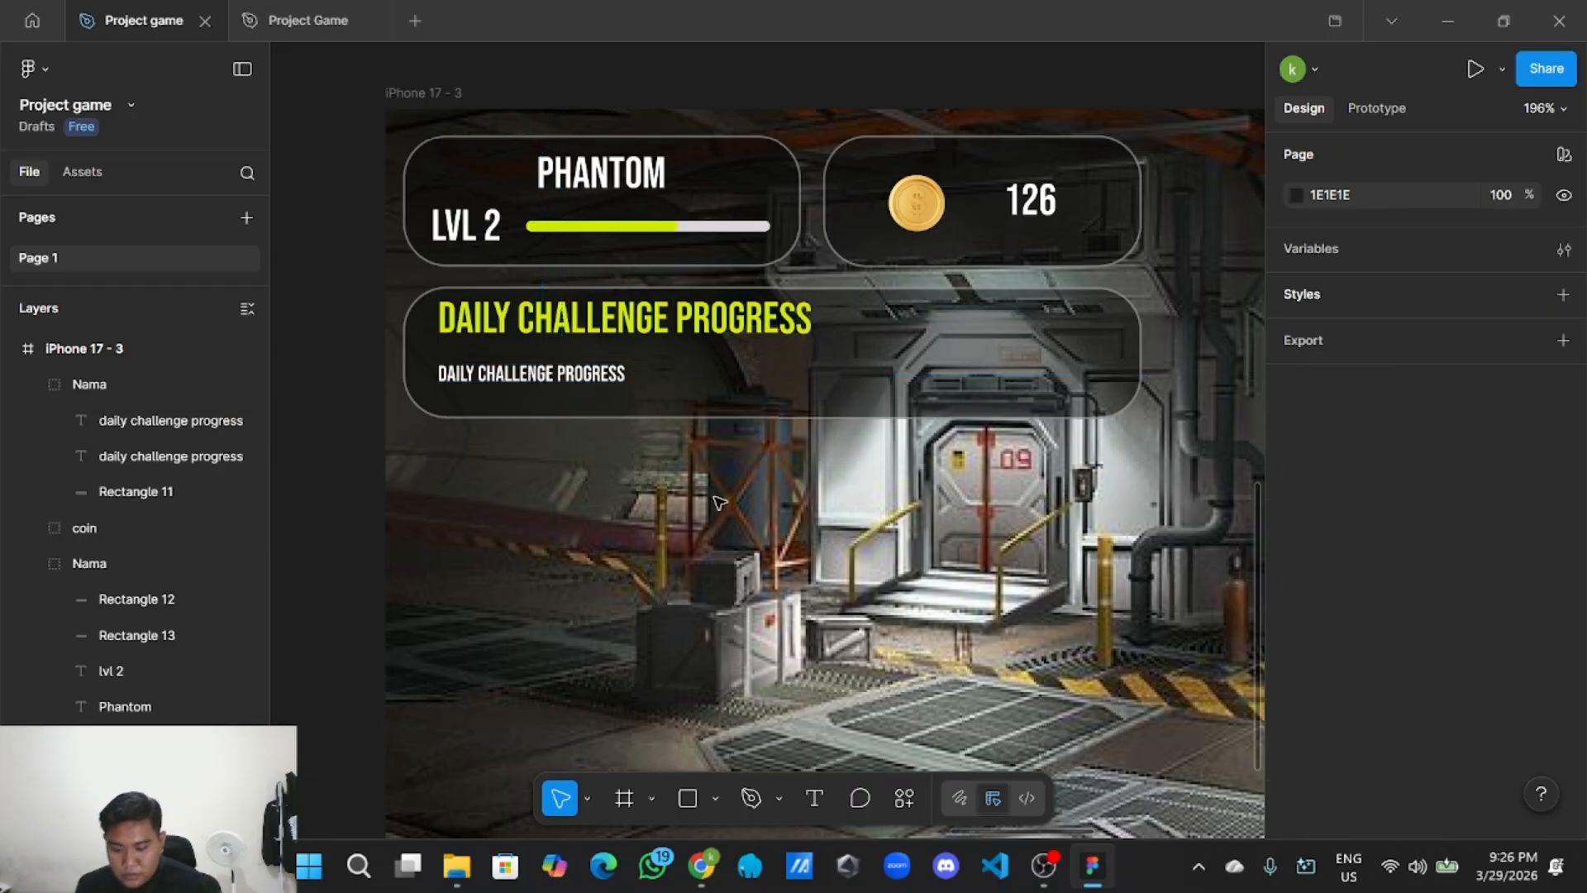
Shorten the challenge panel to 46 high to fit both lines.
{"action": "scroll", "coordinate": [738, 533], "scroll_direction": "up", "scroll_amount": 1}
{"action": "scroll", "coordinate": [736, 533], "scroll_direction": "down", "scroll_amount": 3}
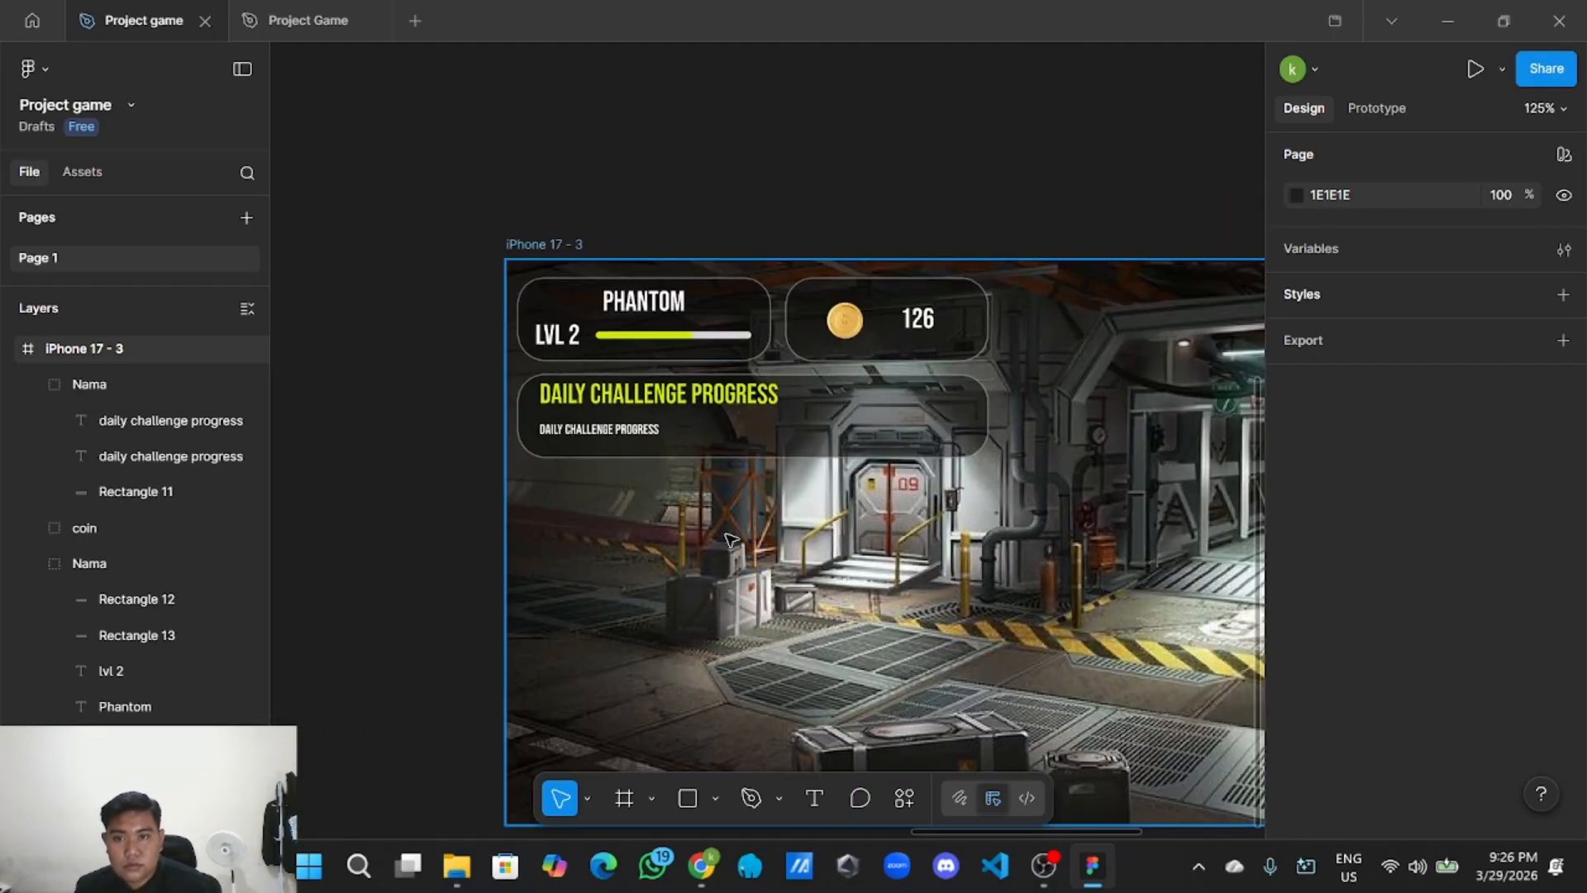
{"action": "scroll", "coordinate": [630, 522], "scroll_direction": "up", "scroll_amount": 2}
{"action": "left_click", "coordinate": [727, 418]}
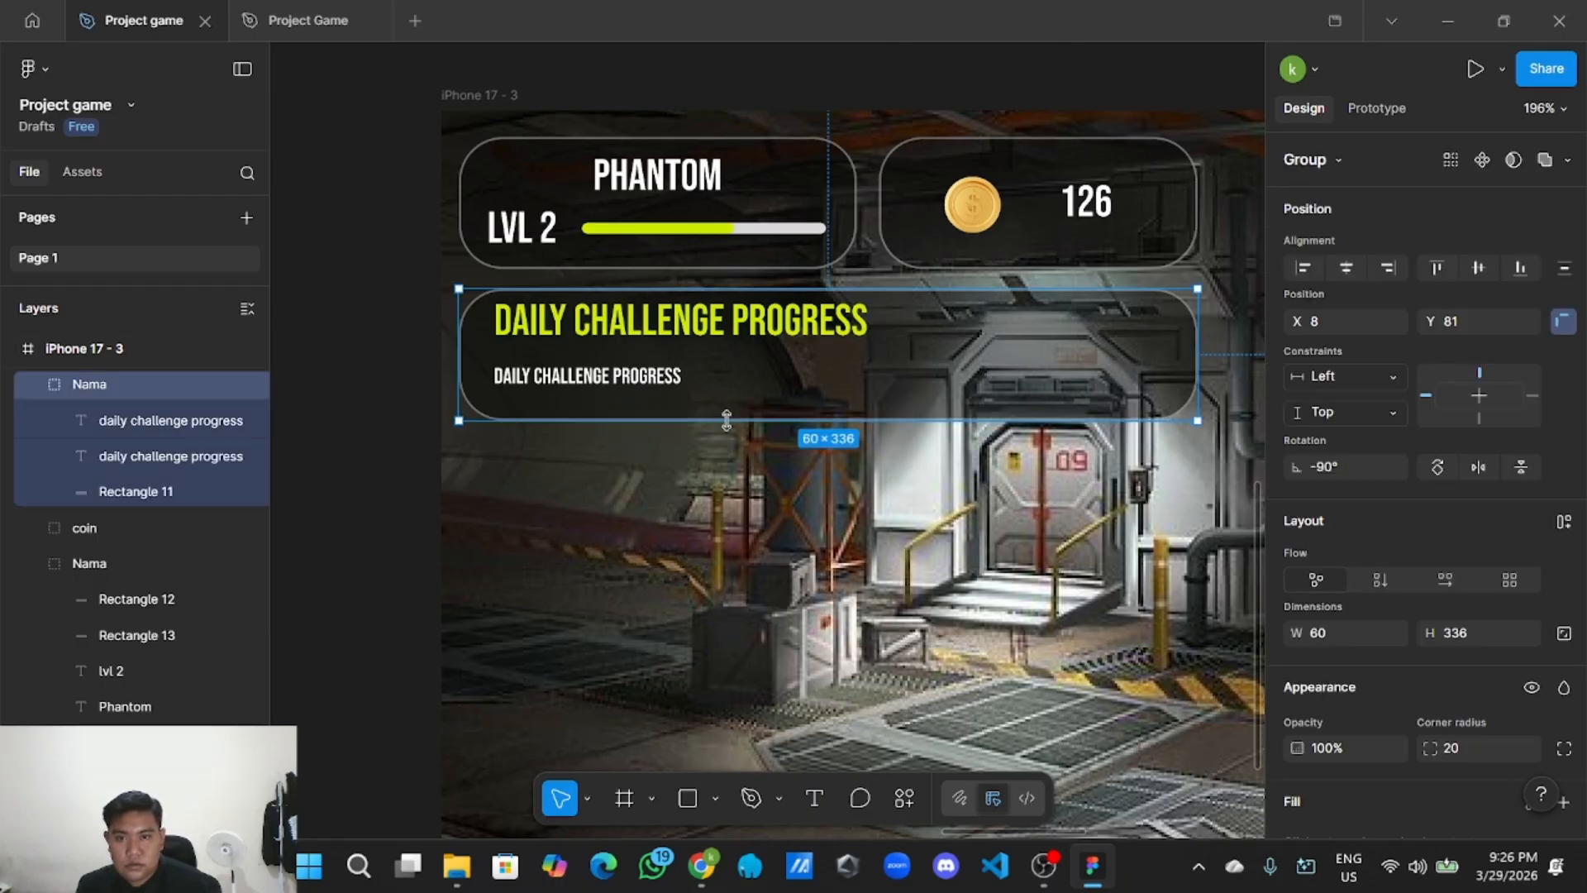
{"action": "left_click_drag", "start_coordinate": [728, 419], "coordinate": [744, 382]}
{"action": "left_click", "coordinate": [749, 450]}
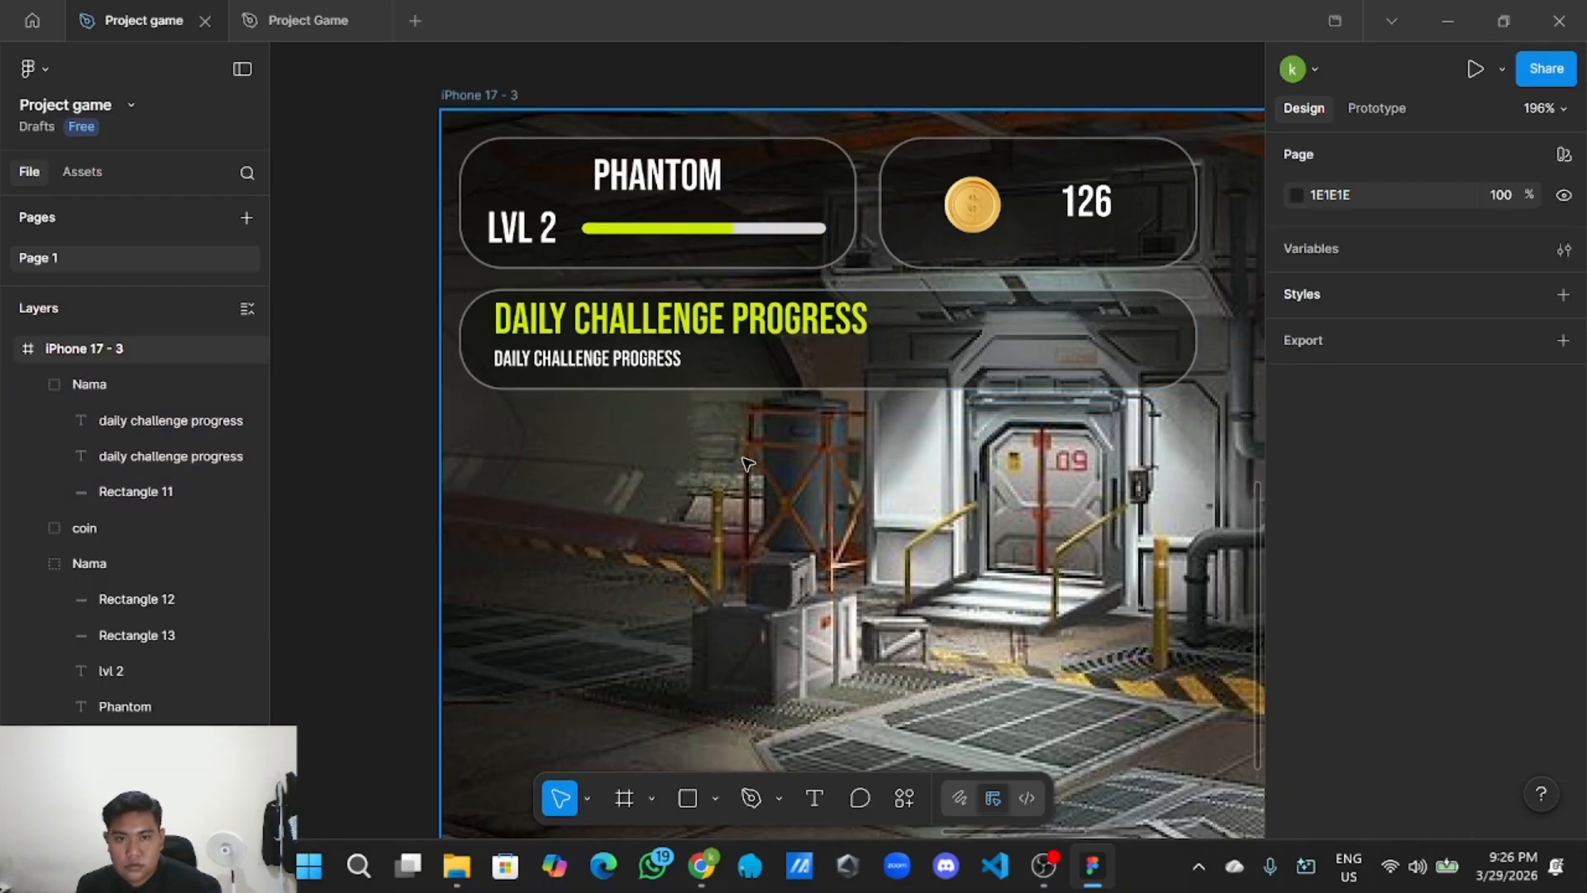
{"action": "scroll", "coordinate": [749, 451], "scroll_direction": "down", "scroll_amount": 3}
{"action": "left_click_drag", "start_coordinate": [769, 478], "coordinate": [694, 507]}
{"action": "scroll", "coordinate": [731, 496], "scroll_direction": "up", "scroll_amount": 1}
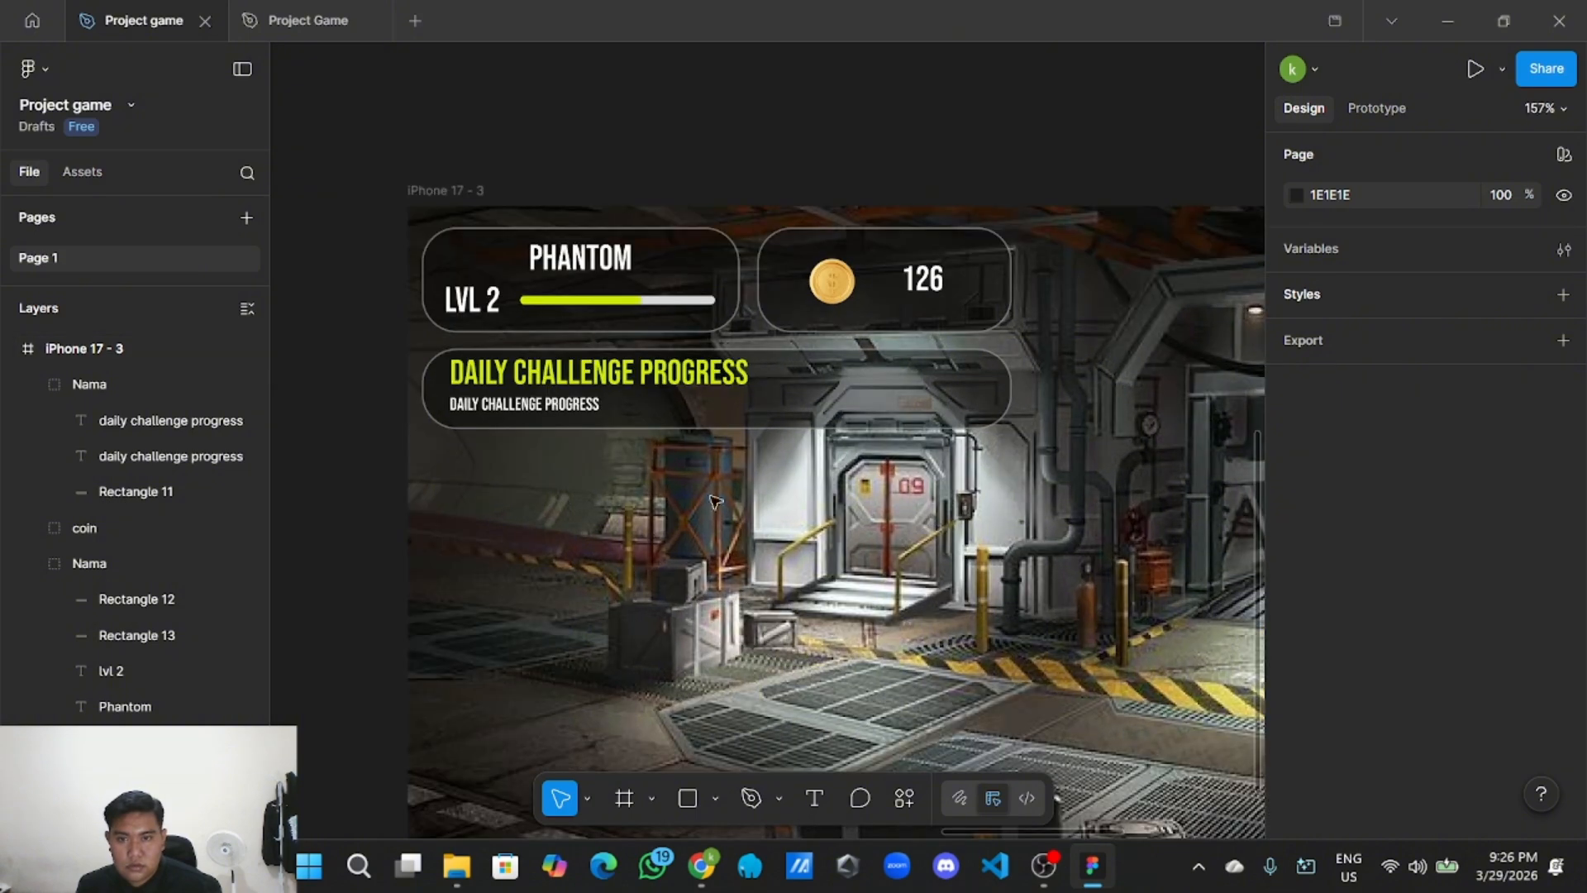
{"action": "left_click", "coordinate": [668, 436]}
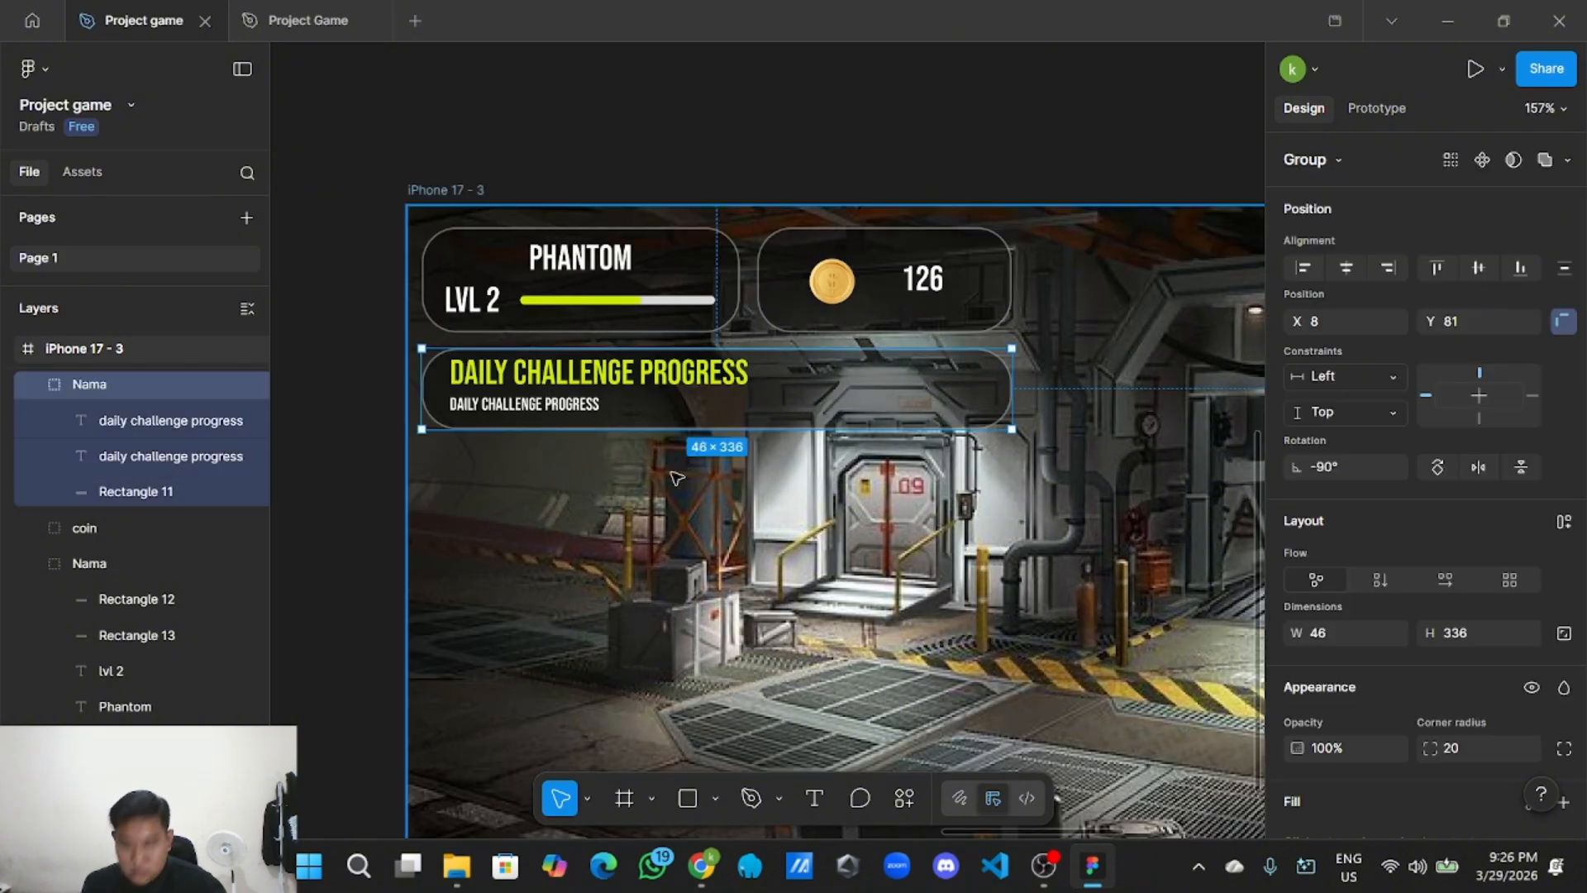
Undo the panel shortening and select the small subtitle text.
{"action": "key", "text": "ctrl+z"}
{"action": "left_click", "coordinate": [612, 497]}
{"action": "double_click", "coordinate": [569, 419]}
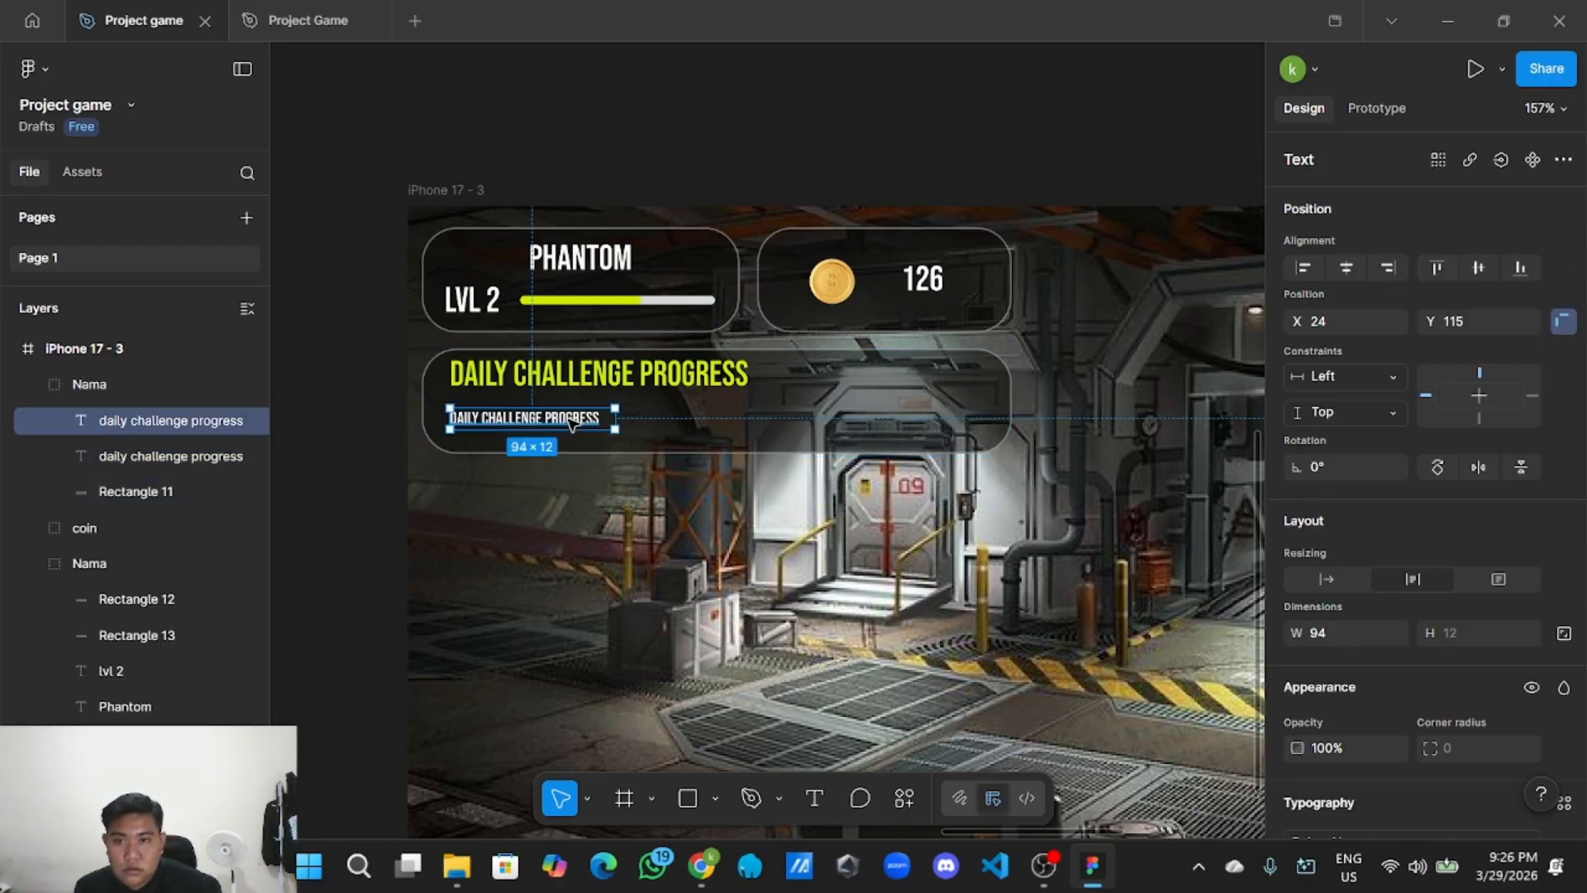
{"action": "double_click", "coordinate": [570, 419]}
{"action": "scroll", "coordinate": [1426, 600], "scroll_direction": "down", "scroll_amount": 3}
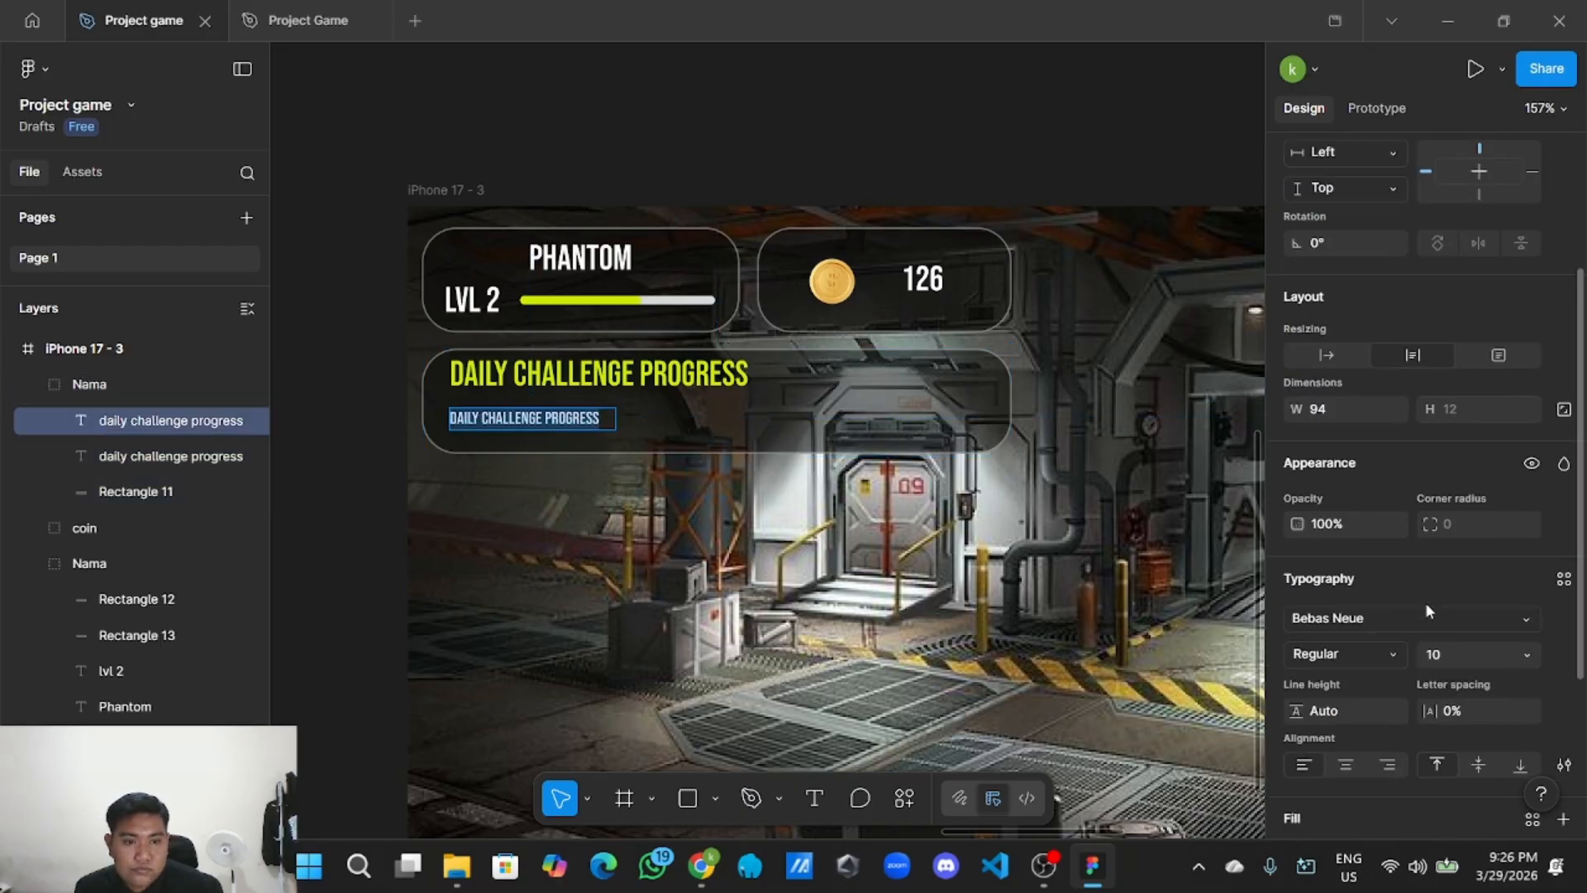
{"action": "scroll", "coordinate": [1424, 602], "scroll_direction": "down", "scroll_amount": 2}
{"action": "left_click", "coordinate": [1526, 552]}
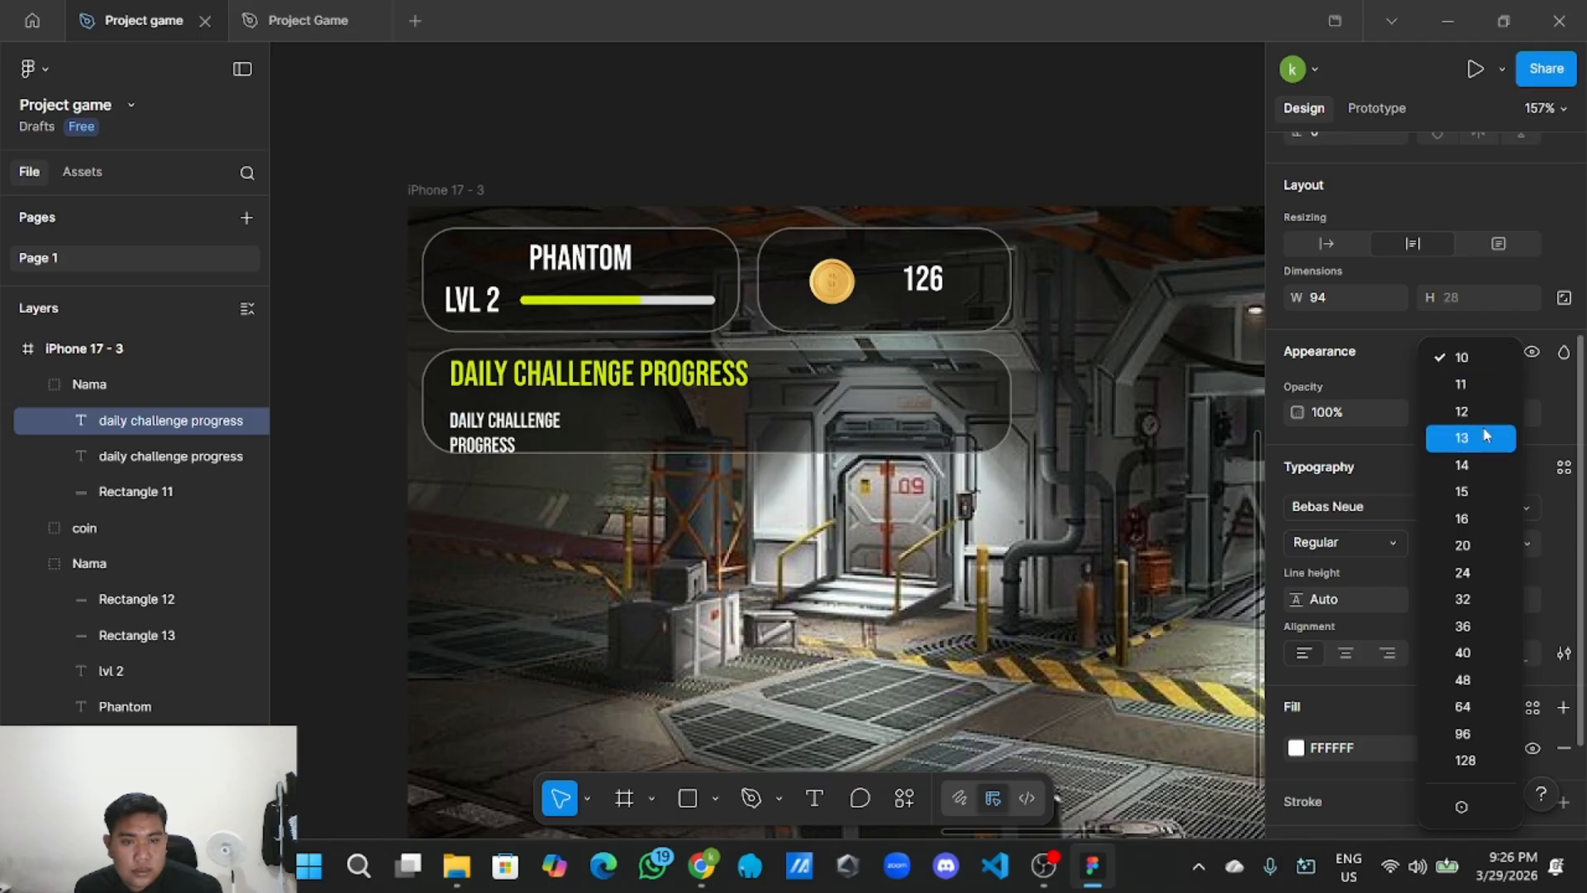
{"action": "left_click", "coordinate": [1043, 603]}
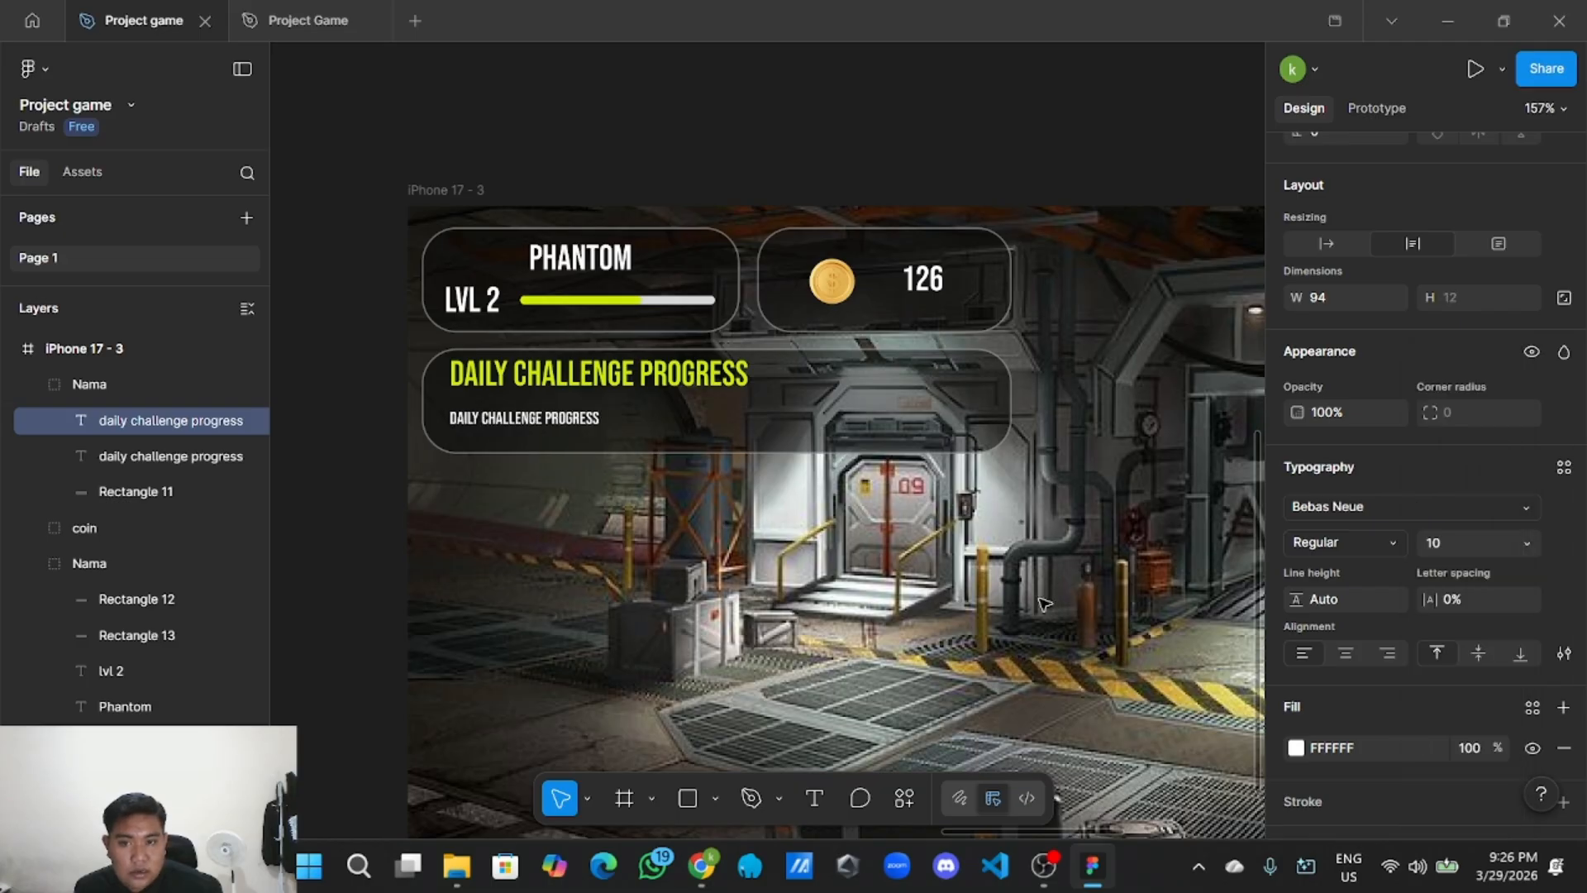
Widen the subtitle text box and raise its font size to 16.
{"action": "left_click", "coordinate": [615, 422]}
{"action": "left_click_drag", "start_coordinate": [615, 424], "coordinate": [782, 424]}
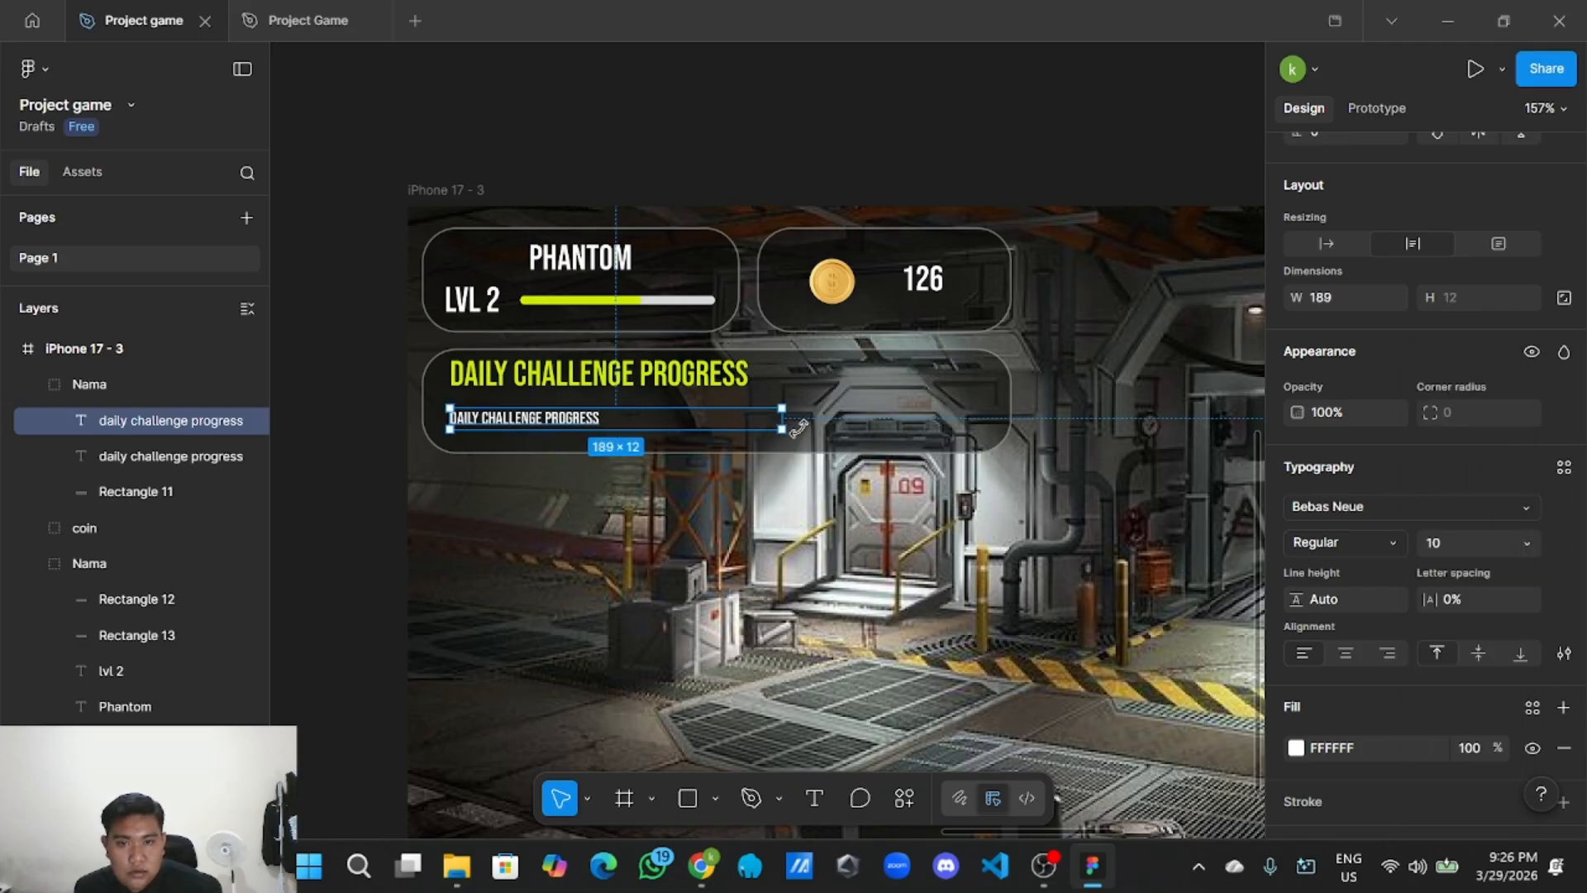
{"action": "double_click", "coordinate": [595, 423]}
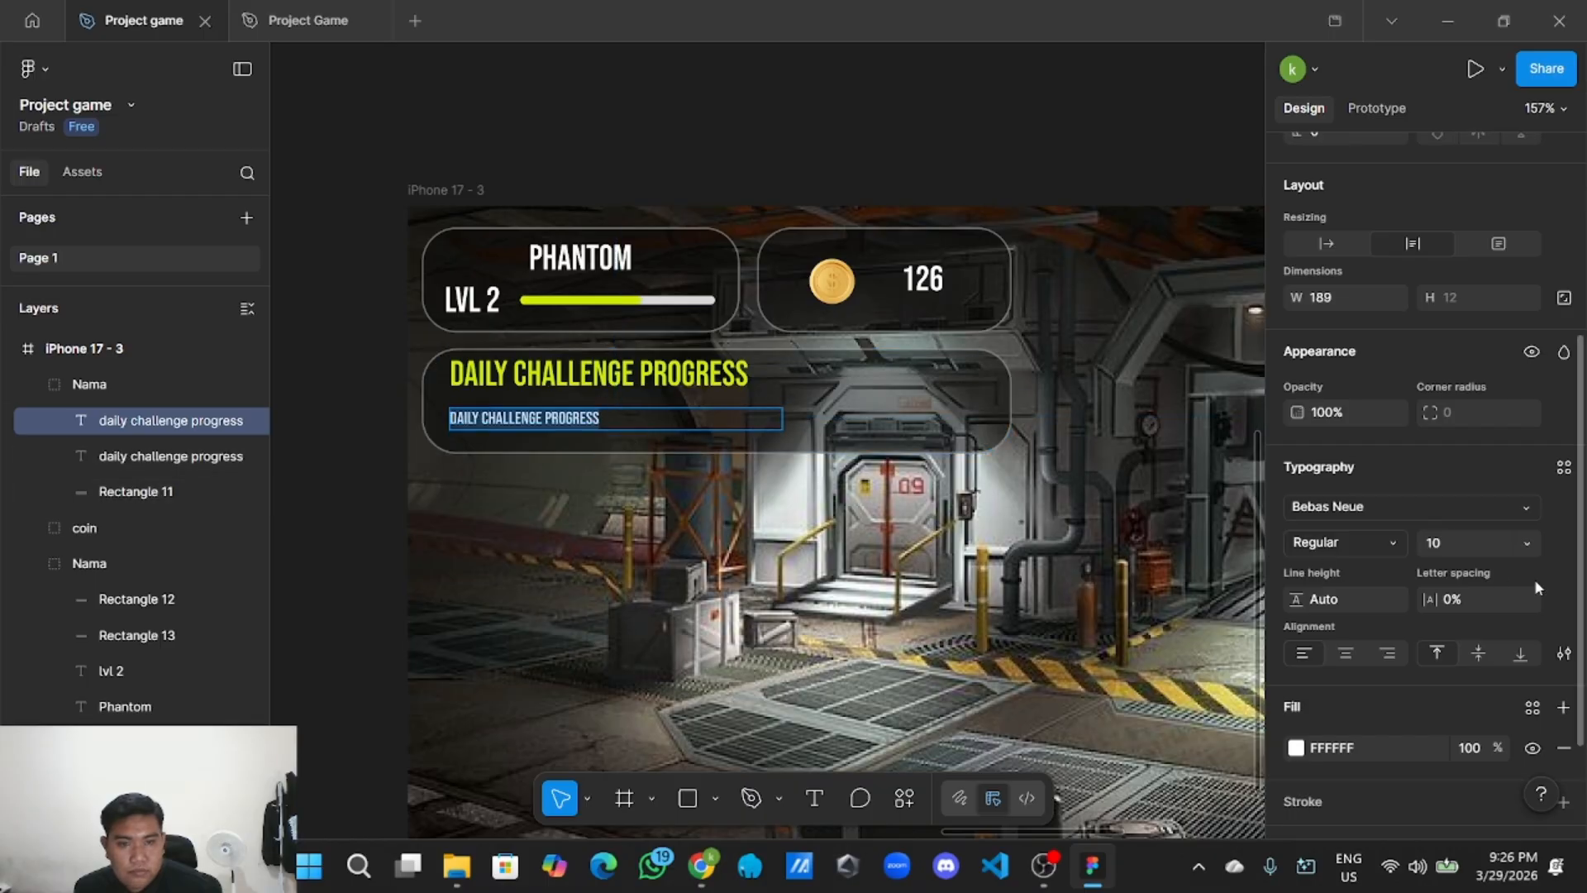
{"action": "scroll", "coordinate": [1521, 553], "scroll_direction": "down", "scroll_amount": 2}
{"action": "left_click", "coordinate": [1528, 438]}
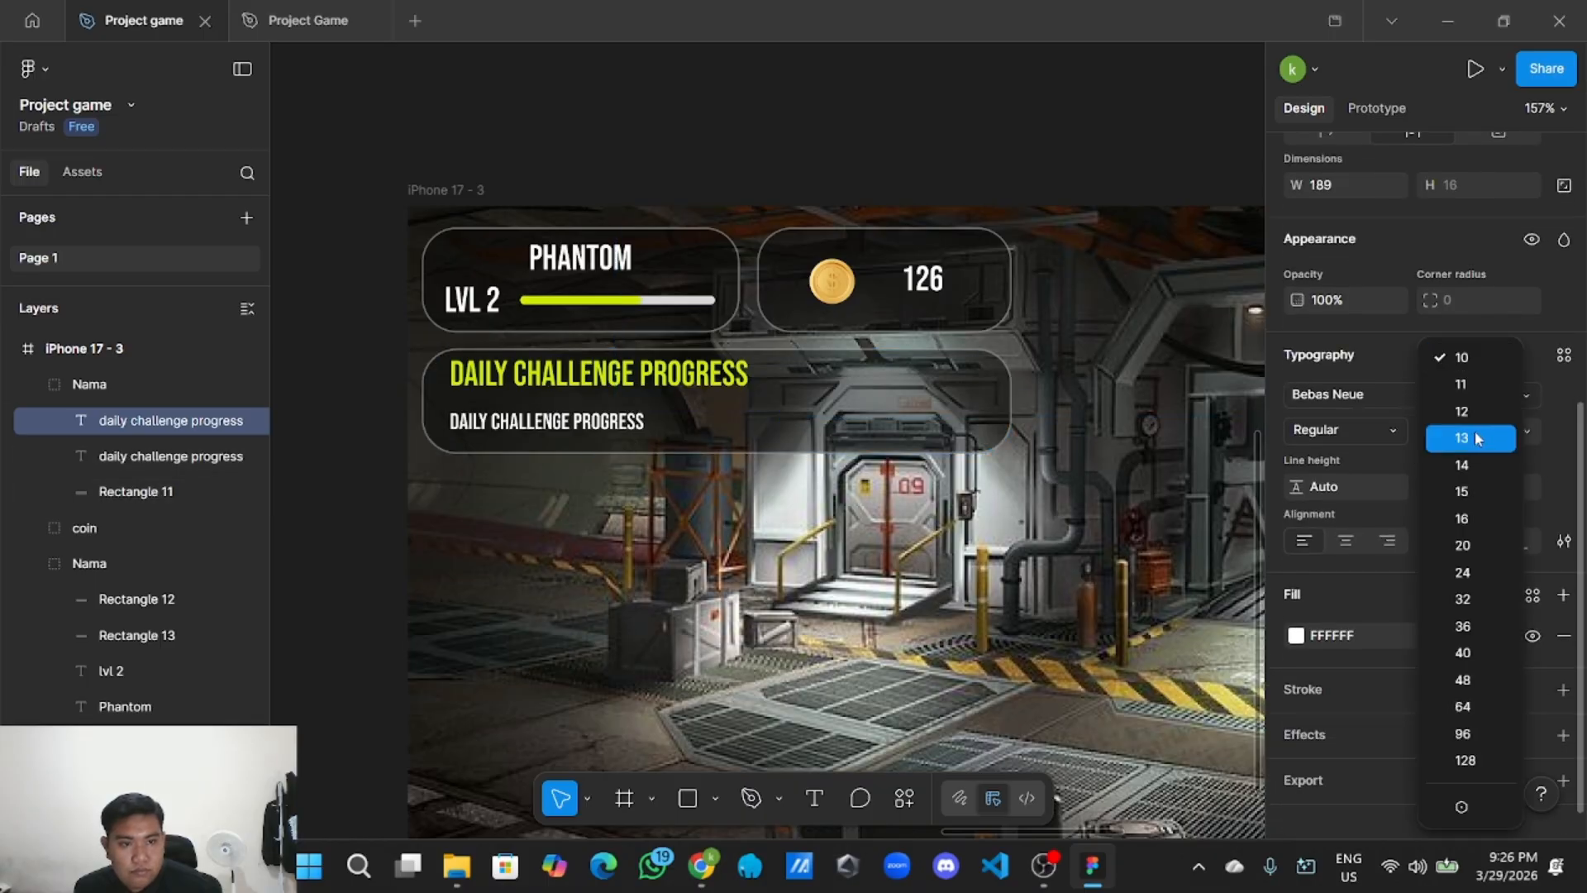
{"action": "left_click", "coordinate": [1464, 521]}
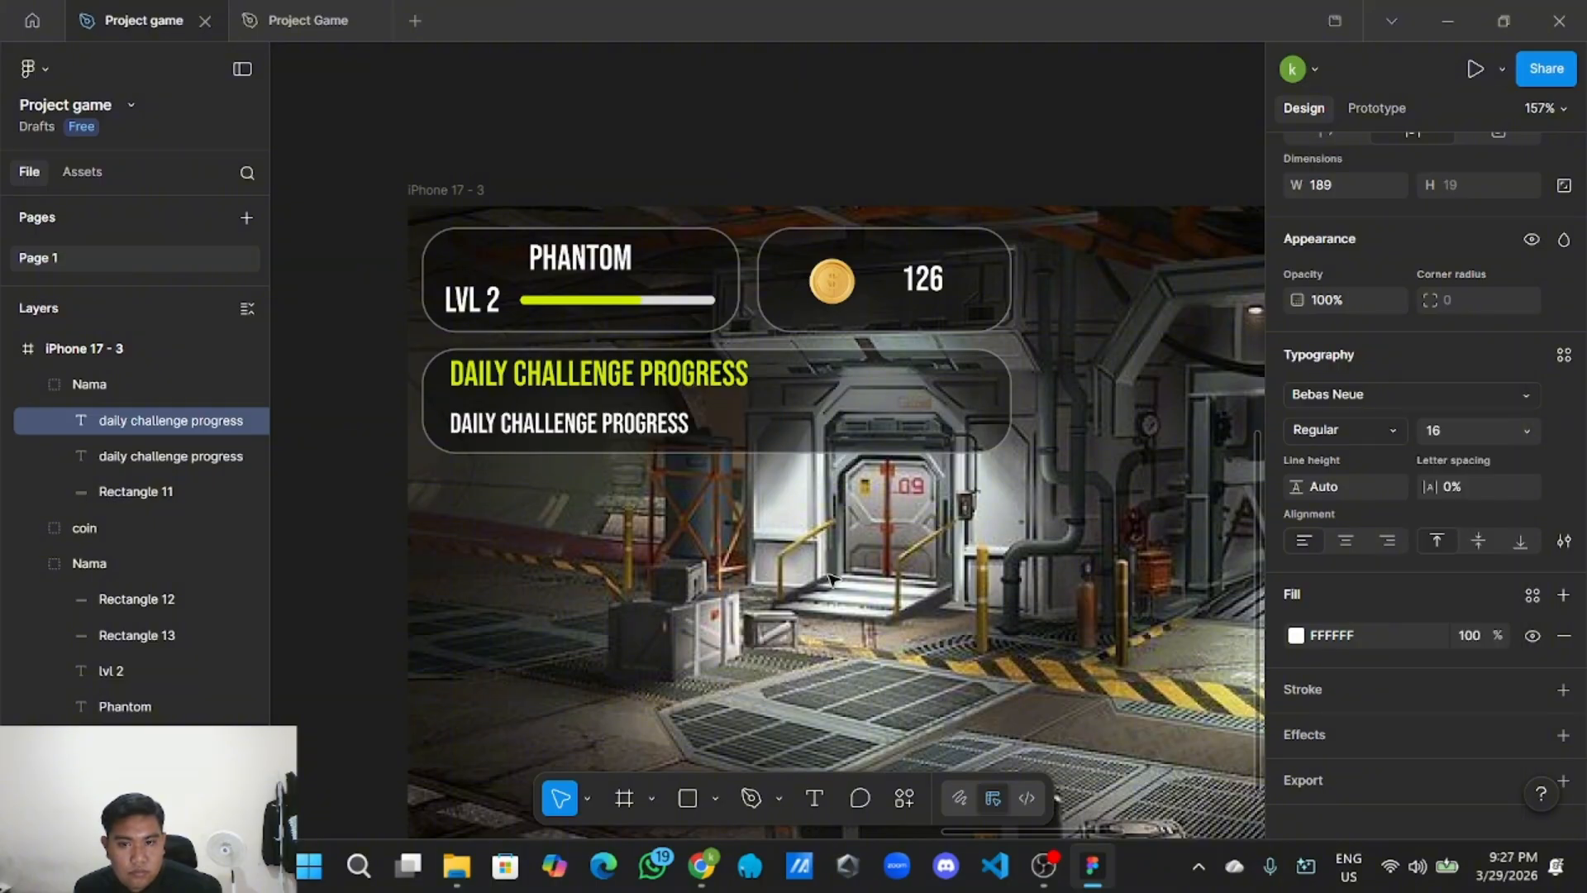
{"action": "left_click", "coordinate": [714, 517]}
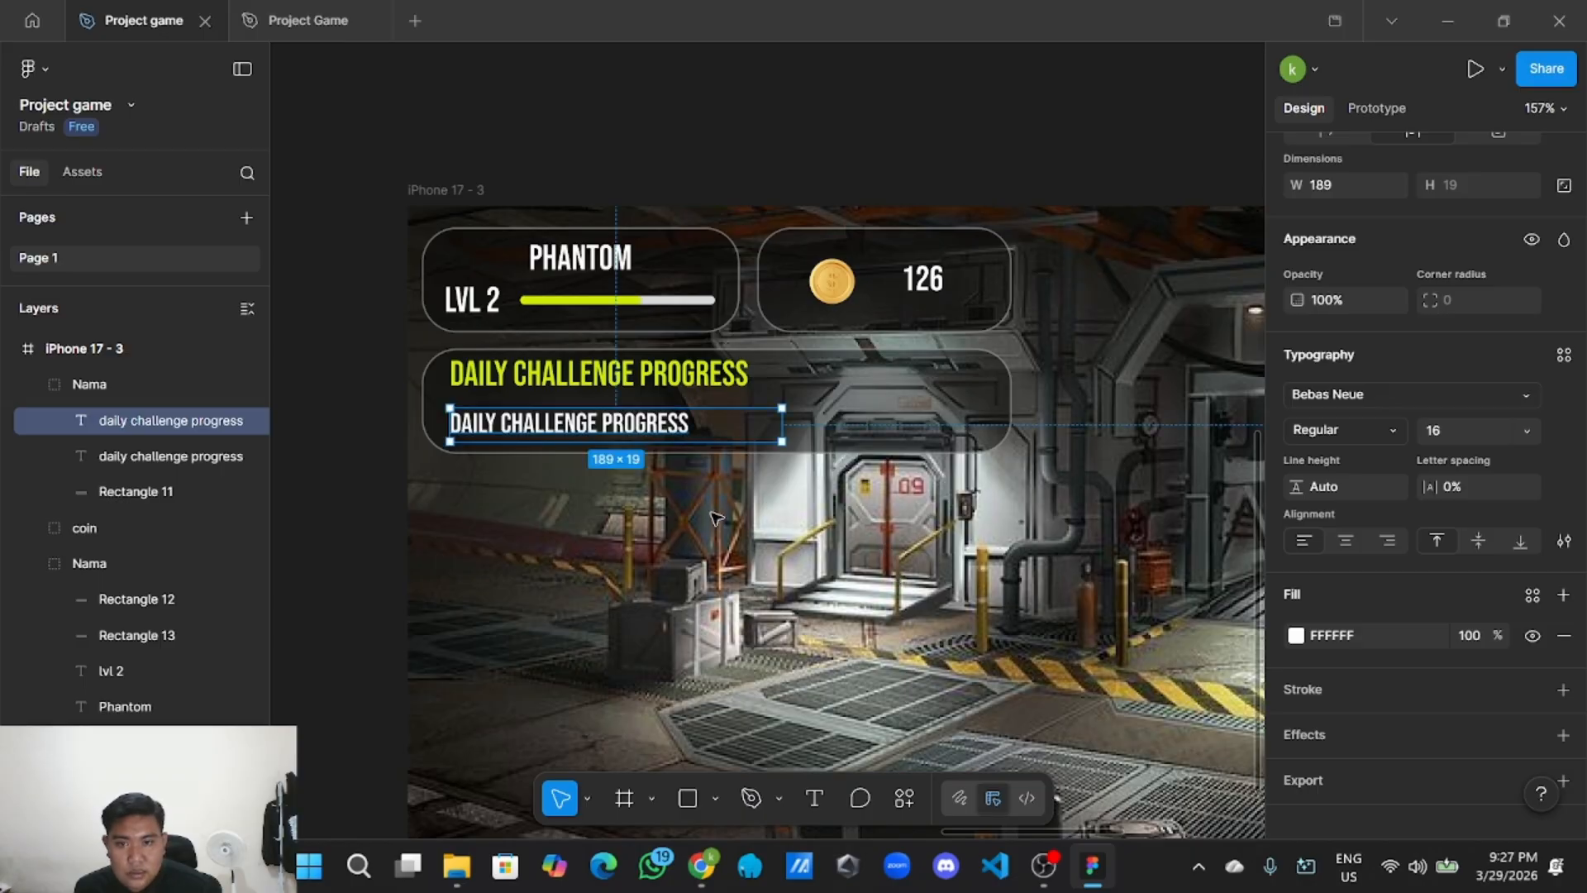
Align the size-16 subtitle directly under the yellow-green heading.
{"action": "scroll", "coordinate": [714, 518], "scroll_direction": "up", "scroll_amount": 1}
{"action": "mouse_move", "coordinate": [633, 403]}
{"action": "left_mouse_down"}
{"action": "mouse_move", "coordinate": [658, 405]}
{"action": "mouse_move", "coordinate": [638, 398]}
{"action": "left_mouse_up"}
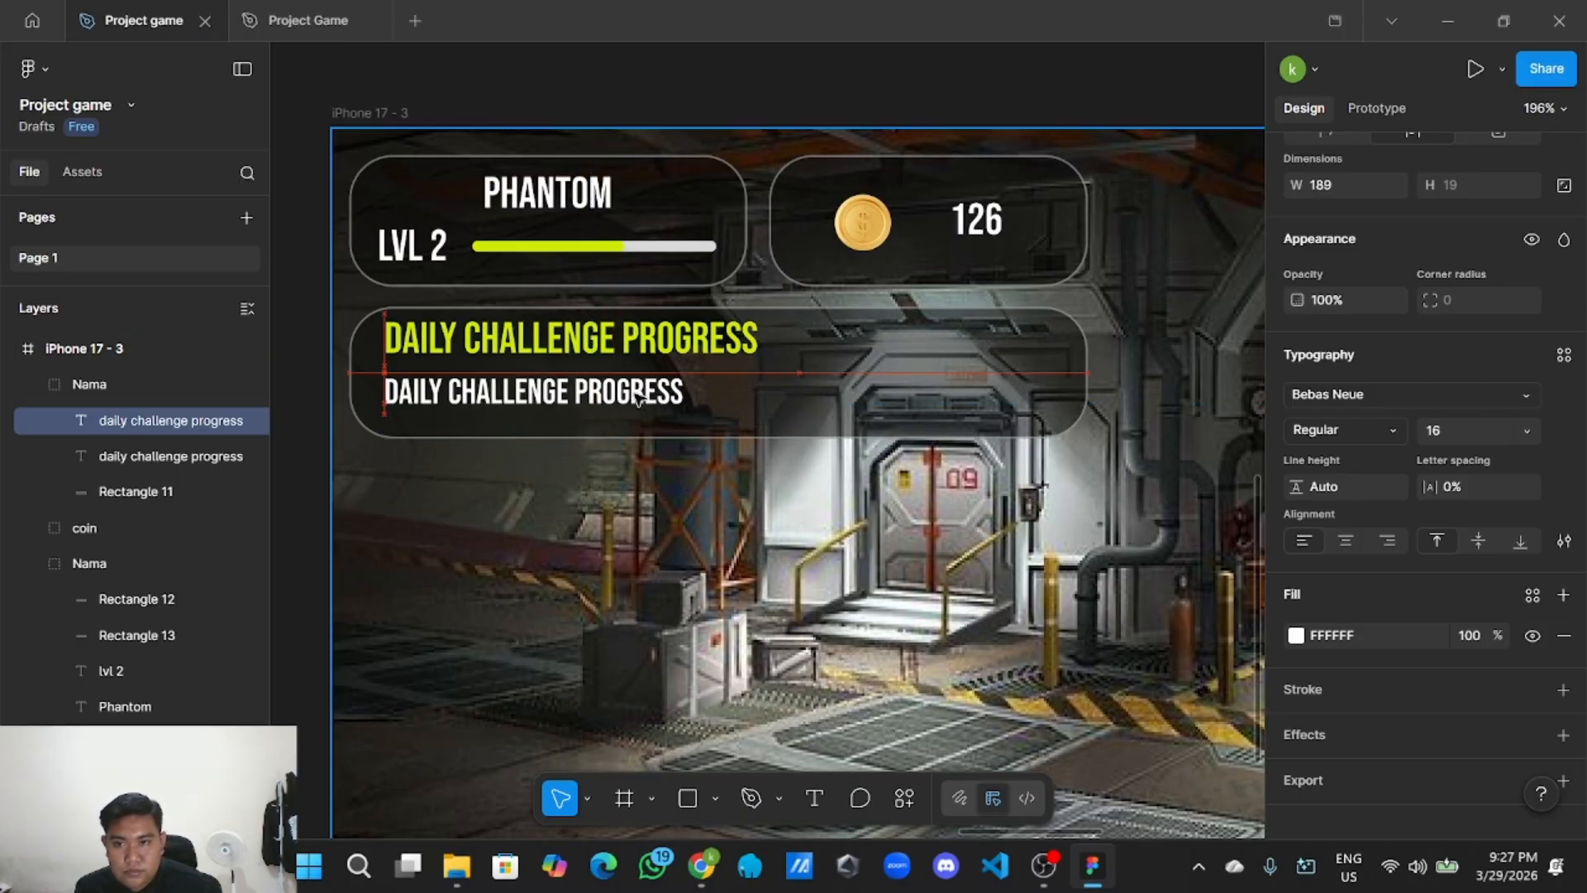
{"action": "key", "text": "Escape"}
{"action": "scroll", "coordinate": [739, 512], "scroll_direction": "down", "scroll_amount": 5}
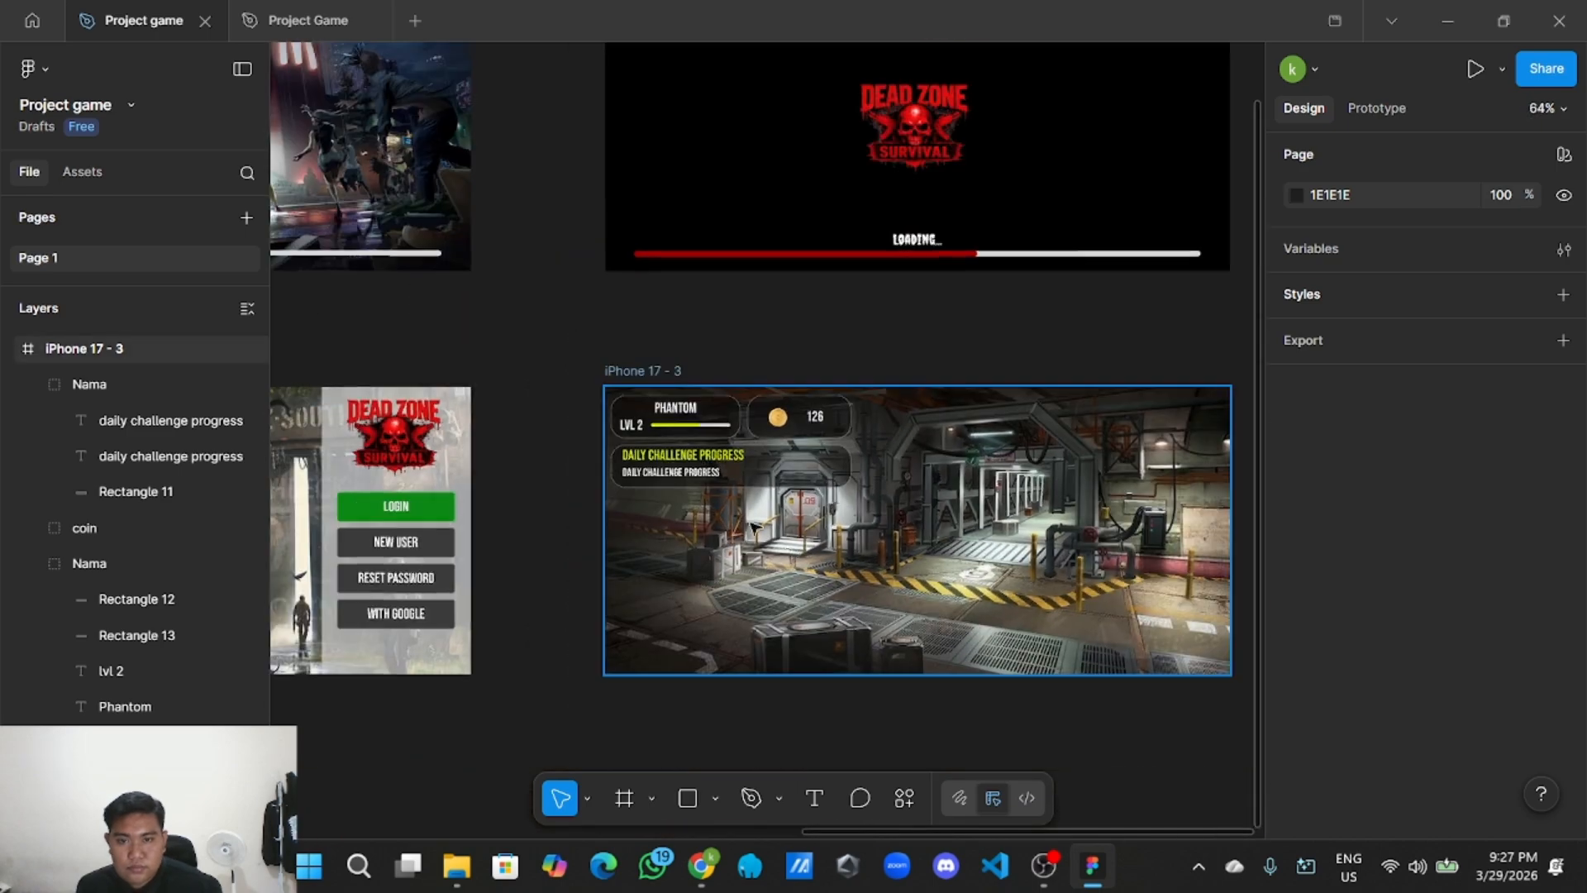
{"action": "scroll", "coordinate": [833, 560], "scroll_direction": "up", "scroll_amount": 3}
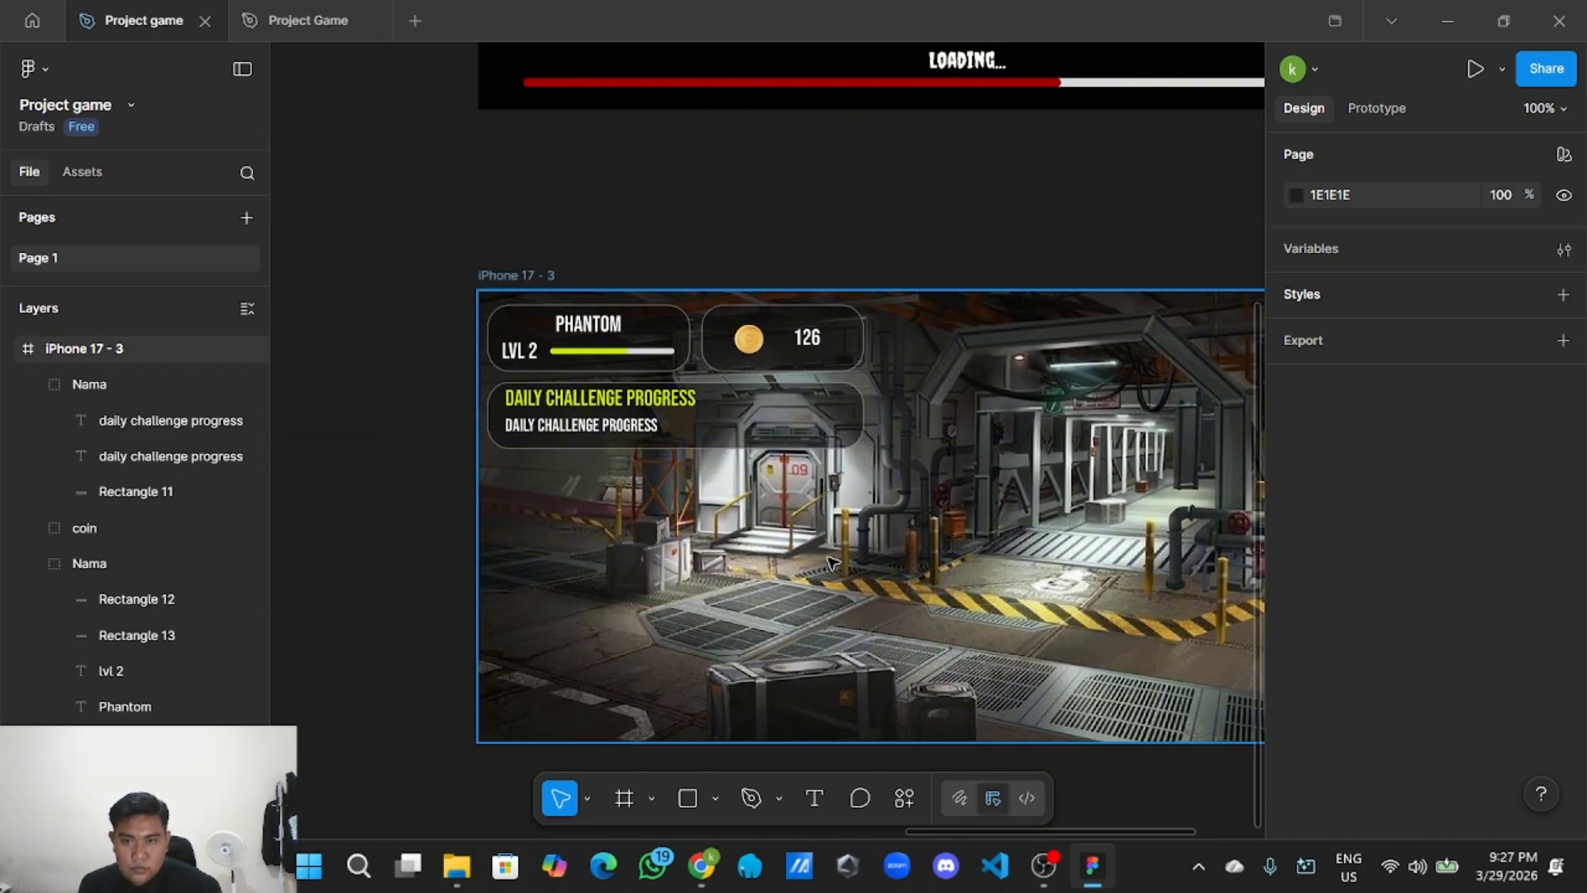
{"action": "scroll", "coordinate": [833, 560], "scroll_direction": "up", "scroll_amount": 1}
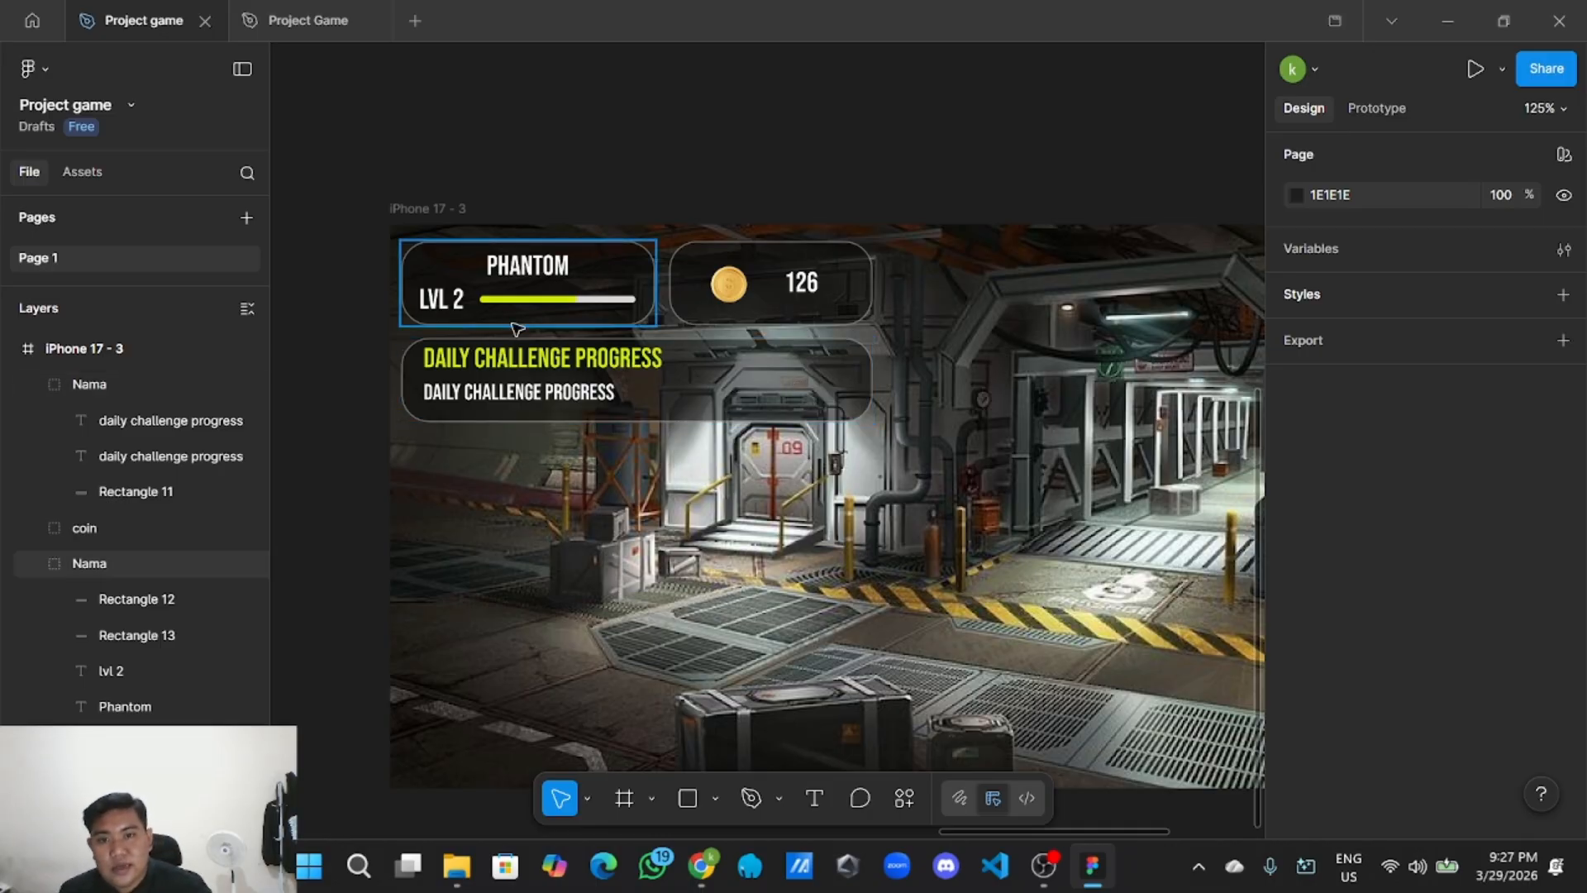
{"action": "scroll", "coordinate": [611, 397], "scroll_direction": "up", "scroll_amount": 3}
{"action": "scroll", "coordinate": [579, 417], "scroll_direction": "down", "scroll_amount": 3}
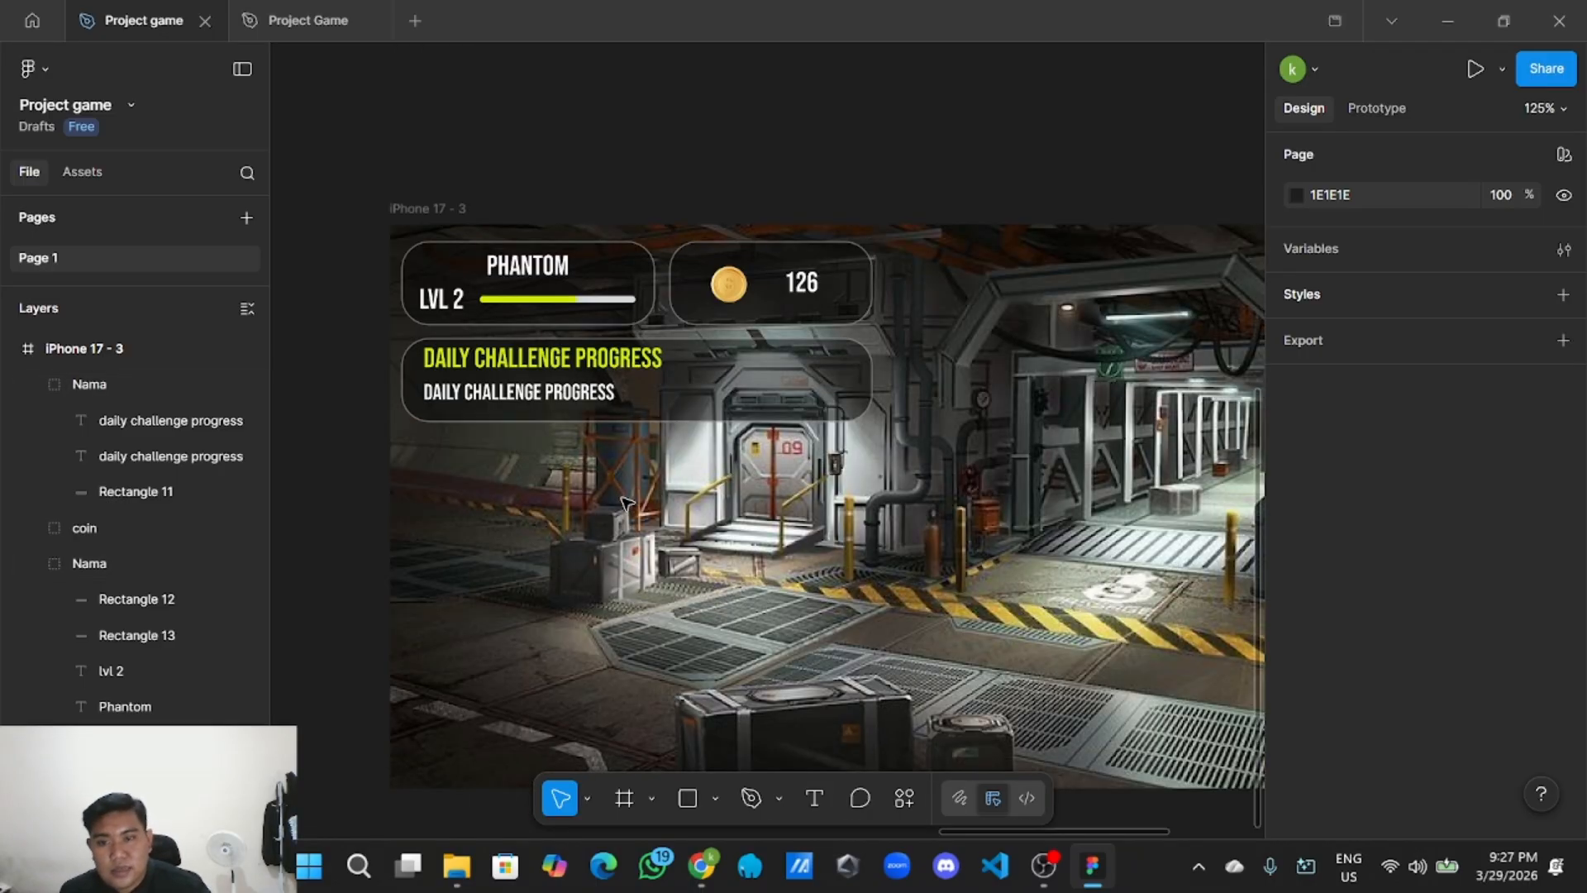
Retype the white subtitle as 'kill 25 zombies with a pistol', fixing typos along the way.
{"action": "double_click", "coordinate": [584, 400]}
{"action": "key", "text": "Return"}
{"action": "key", "text": "BackSpace"}
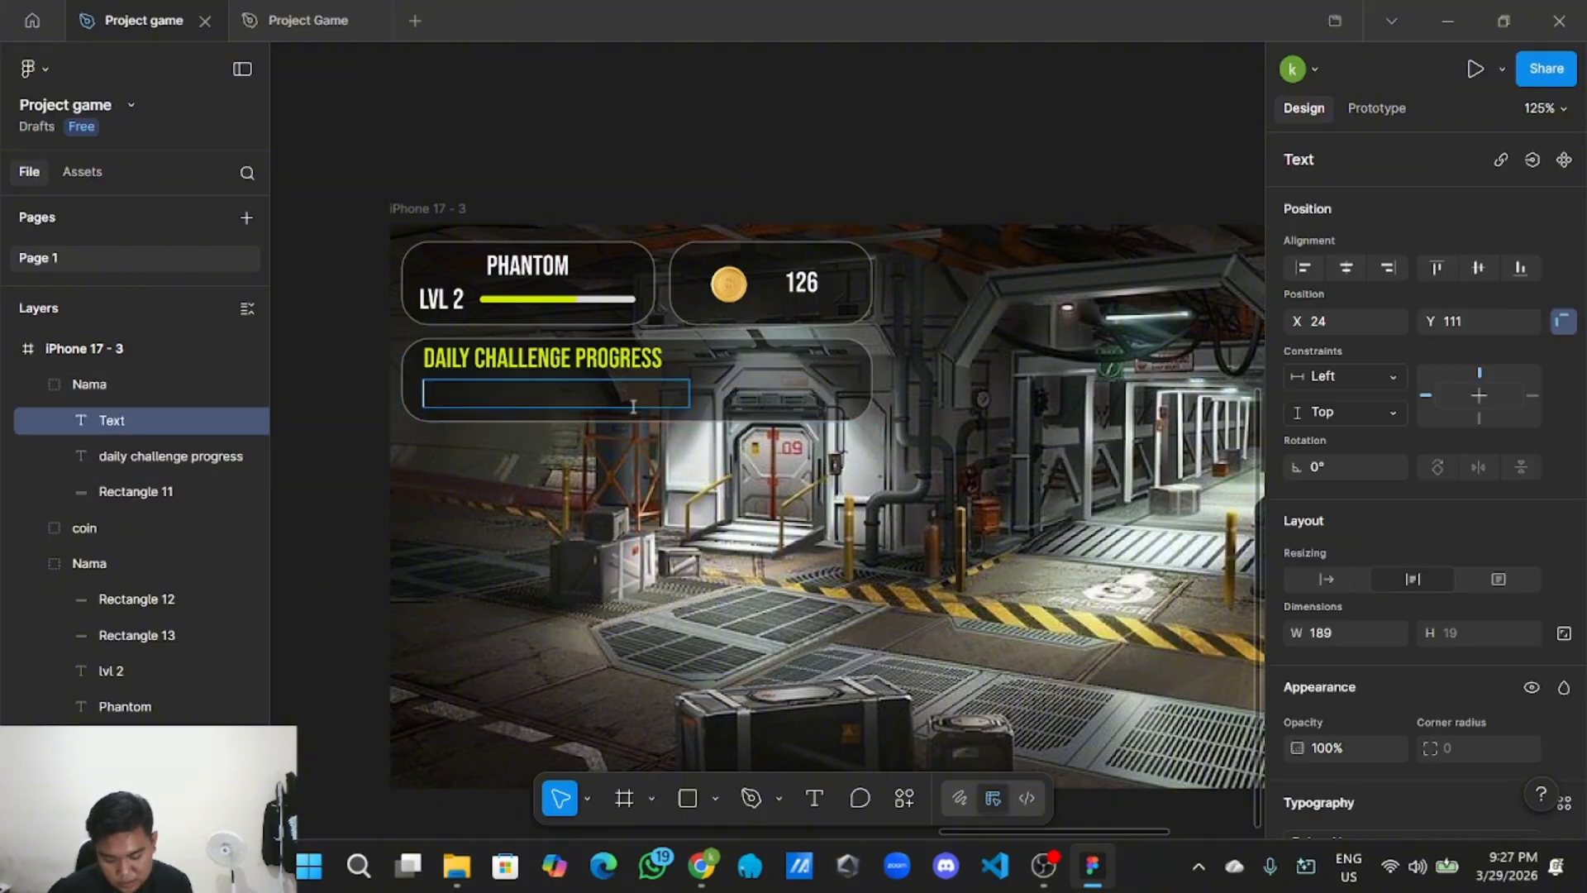
{"action": "type", "text": "kill"}
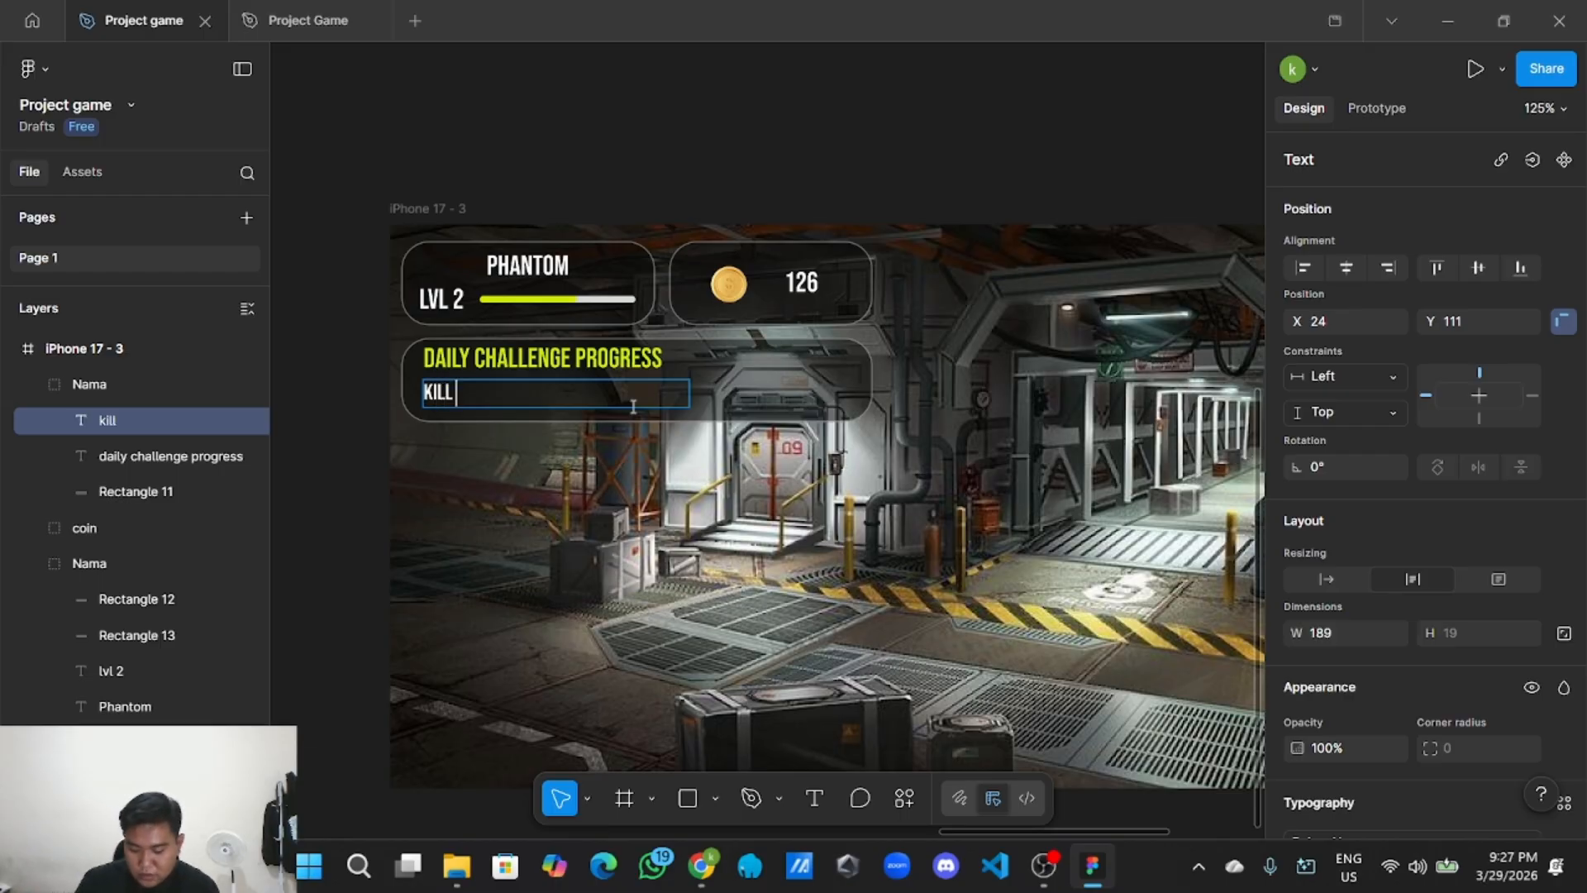
{"action": "type", "text": " 2"}
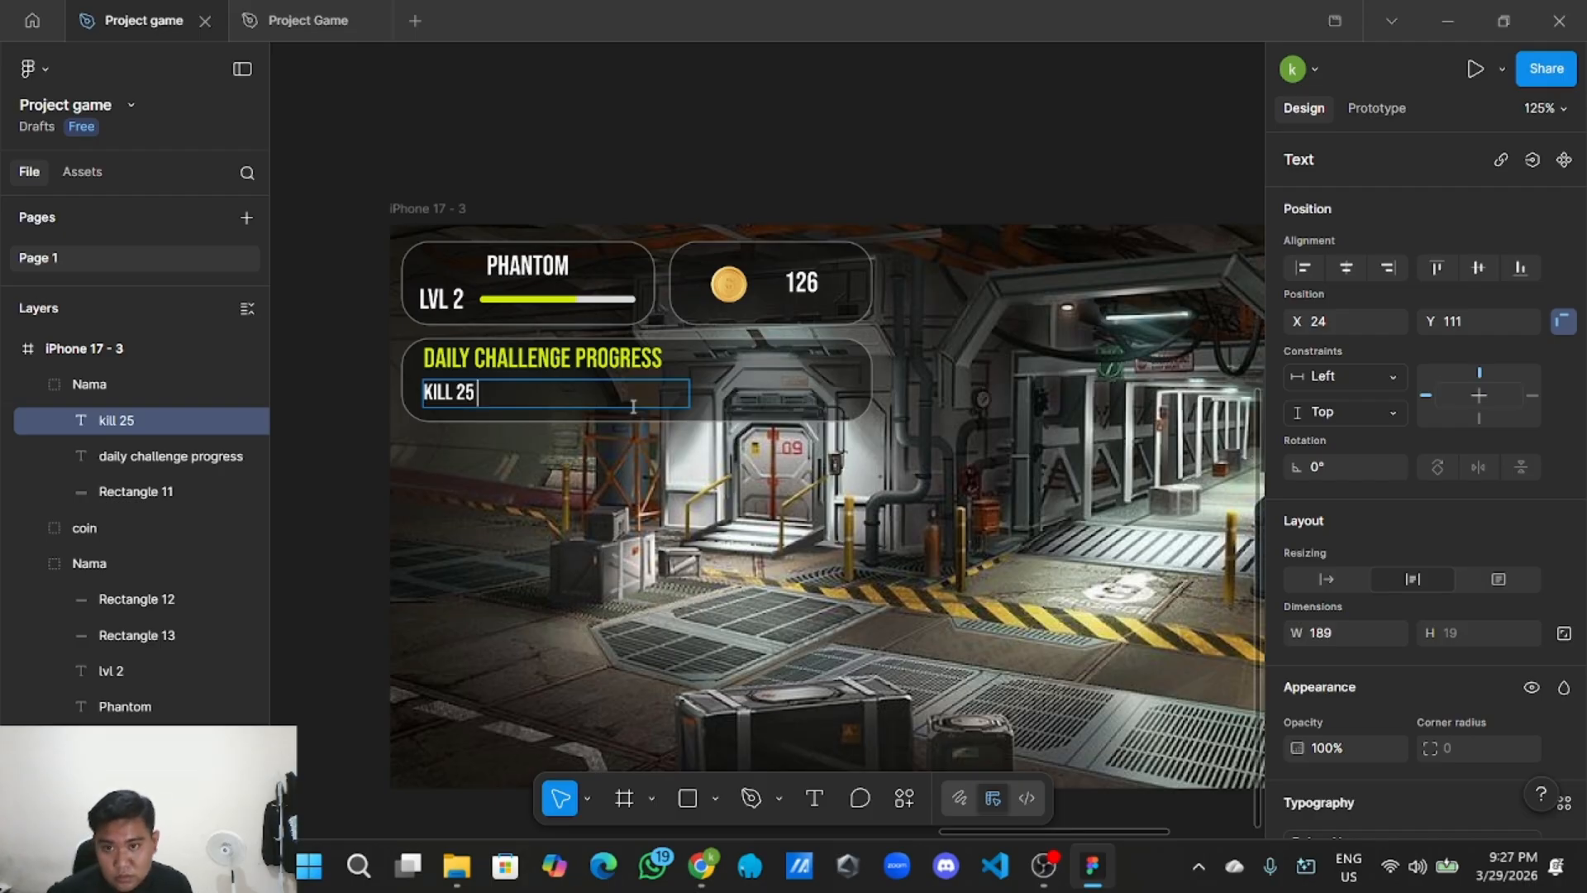
{"action": "type", "text": "5 wit a "}
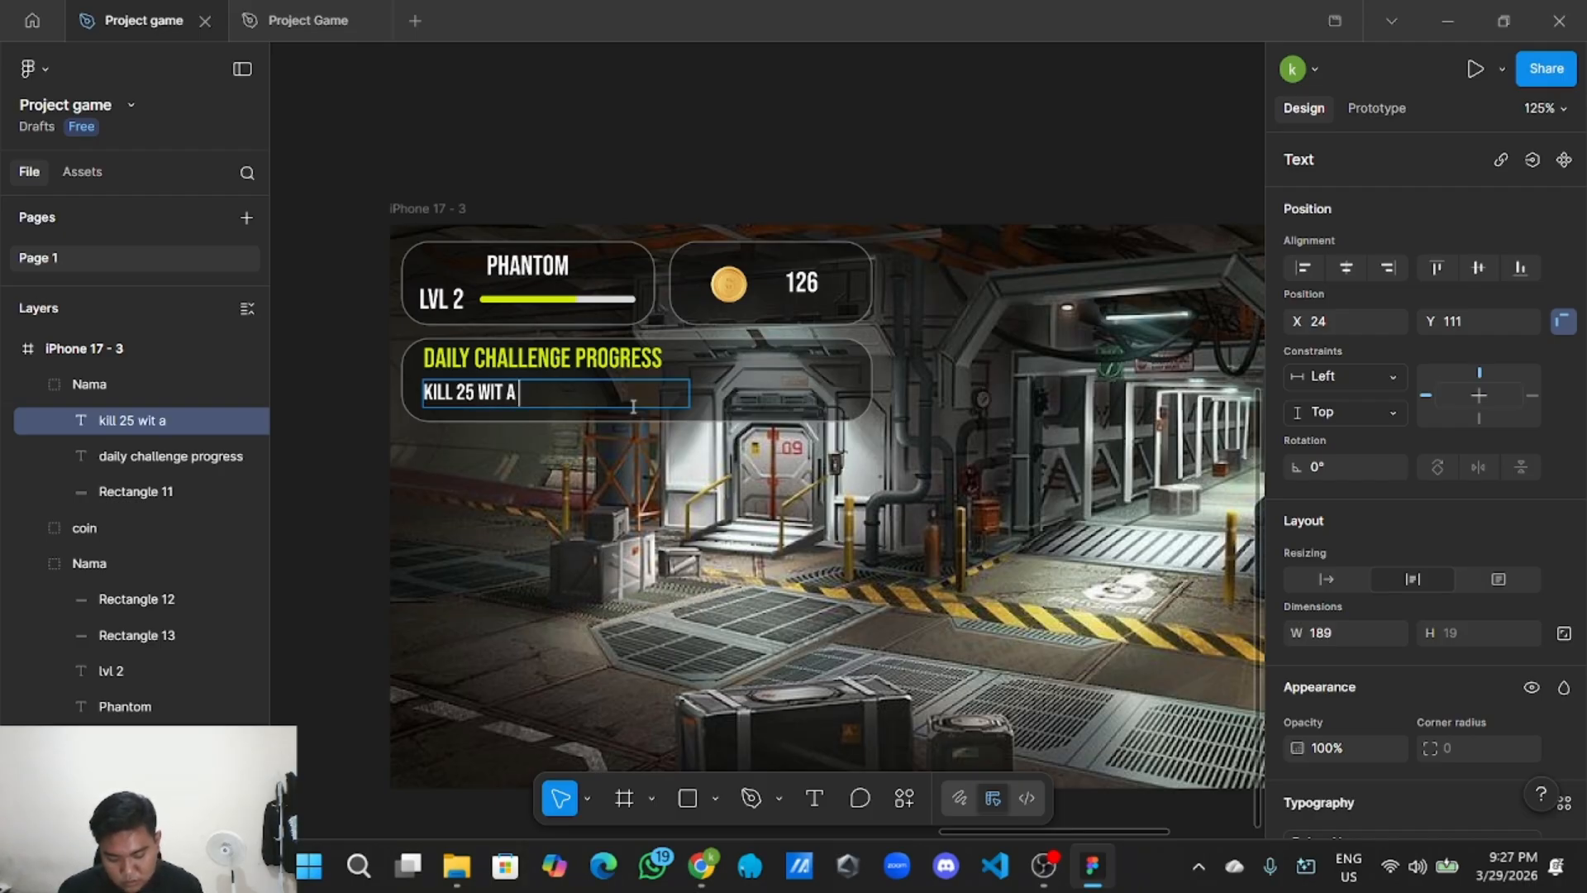
{"action": "type", "text": "pistol"}
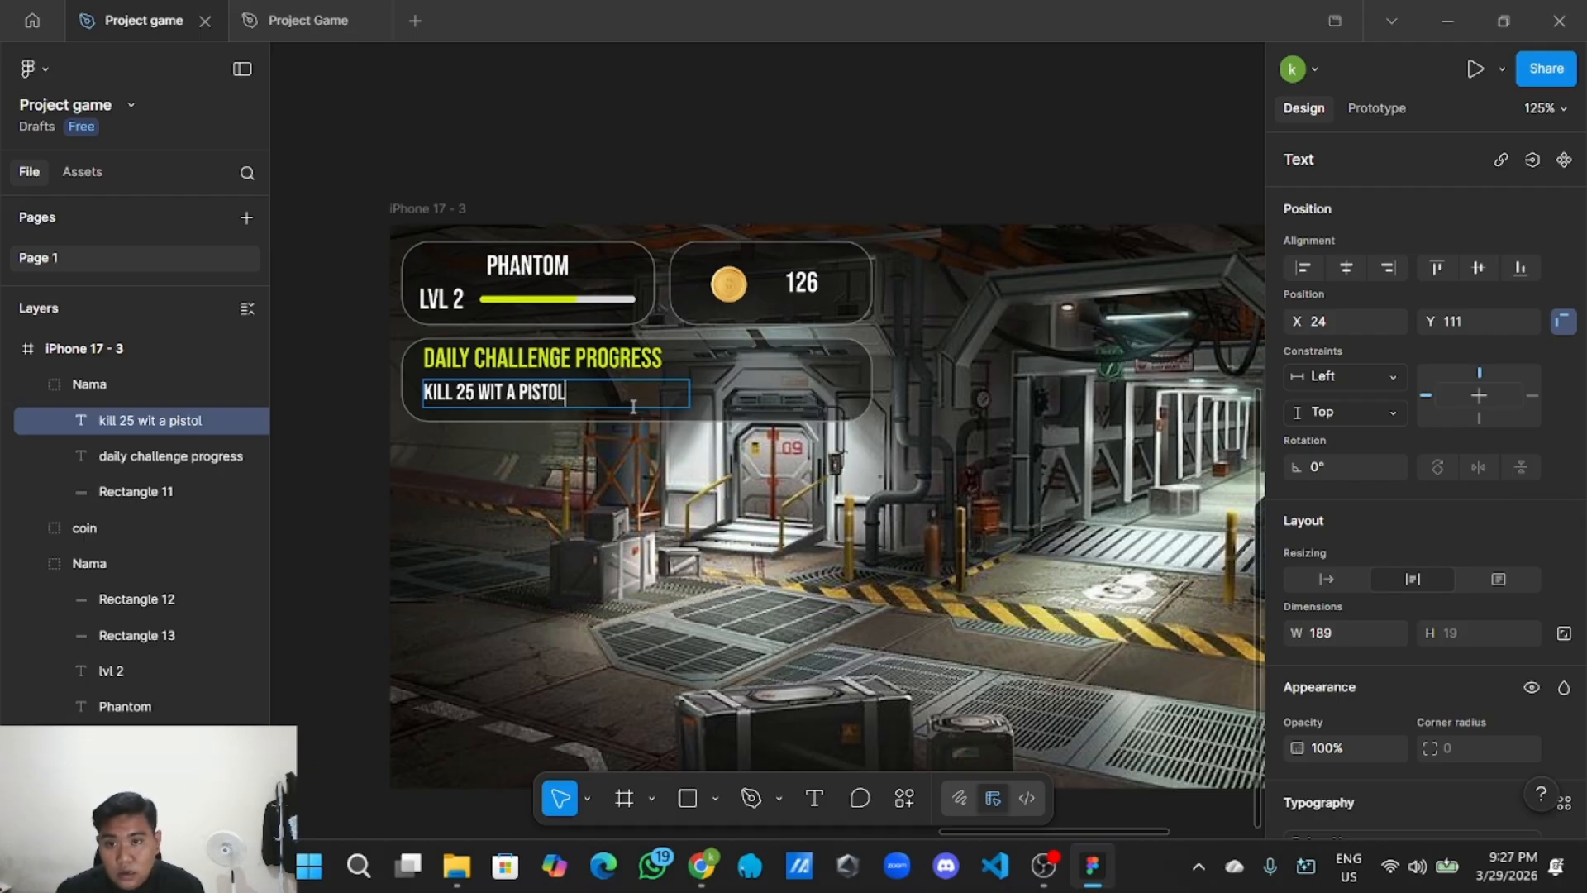
{"action": "key", "text": "BackSpace"}
{"action": "key", "text": "BackSpace"}
{"action": "key", "text": "BackSpace"}
{"action": "key", "text": "BackSpace"}
{"action": "key", "text": "BackSpace"}
{"action": "key", "text": "BackSpace"}
{"action": "key", "text": "BackSpace"}
{"action": "key", "text": "BackSpace"}
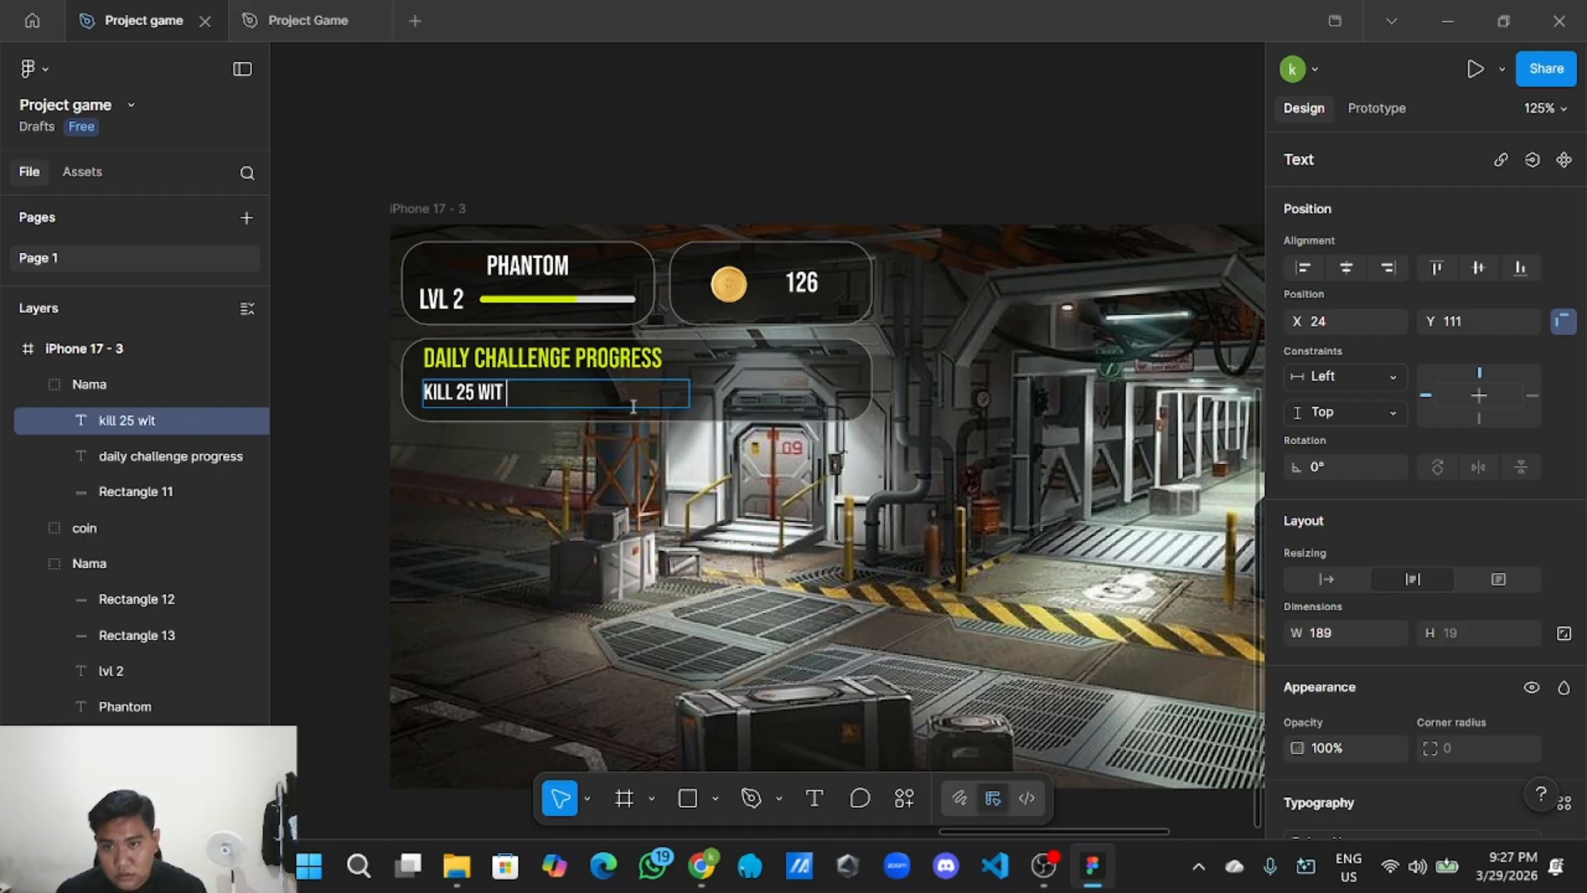
{"action": "type", "text": "T A PISTOL"}
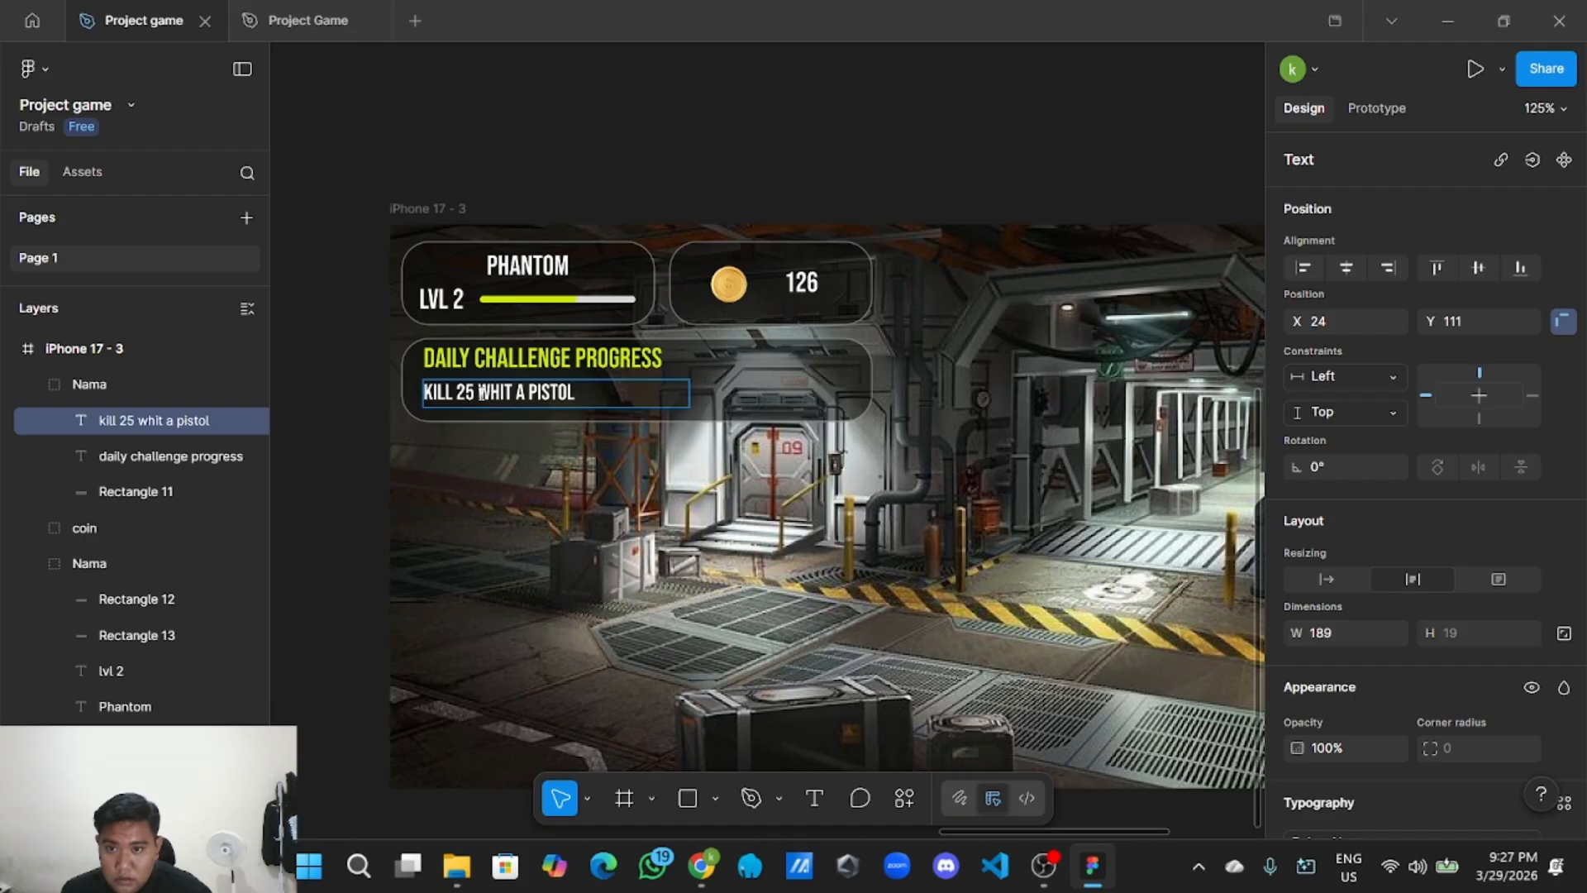
{"action": "type", "text": "zombies"}
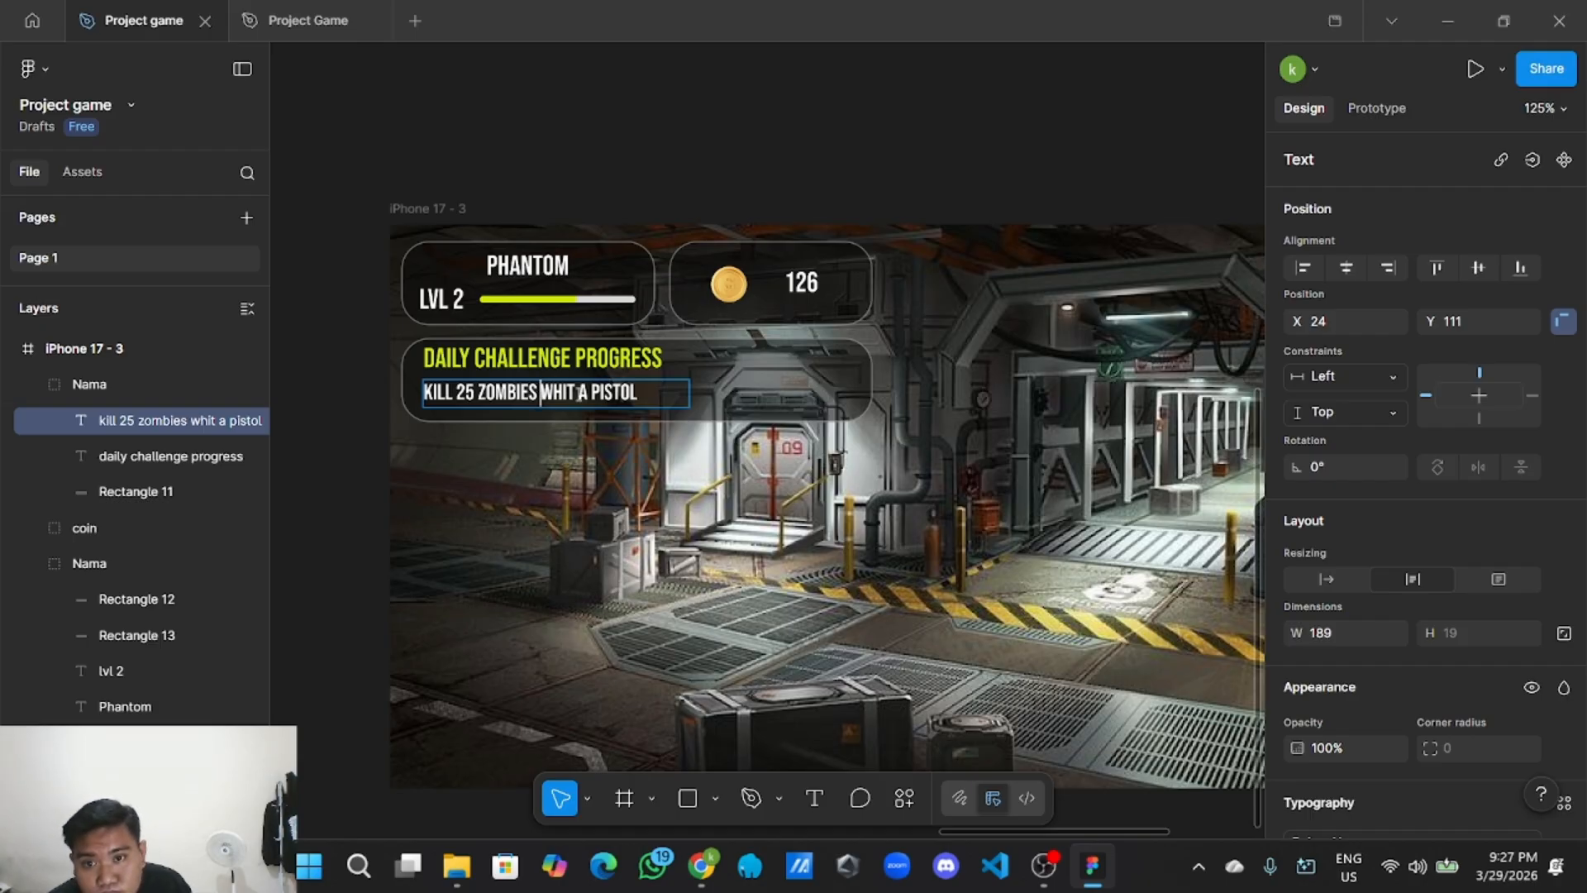
{"action": "key", "text": "BackSpace"}
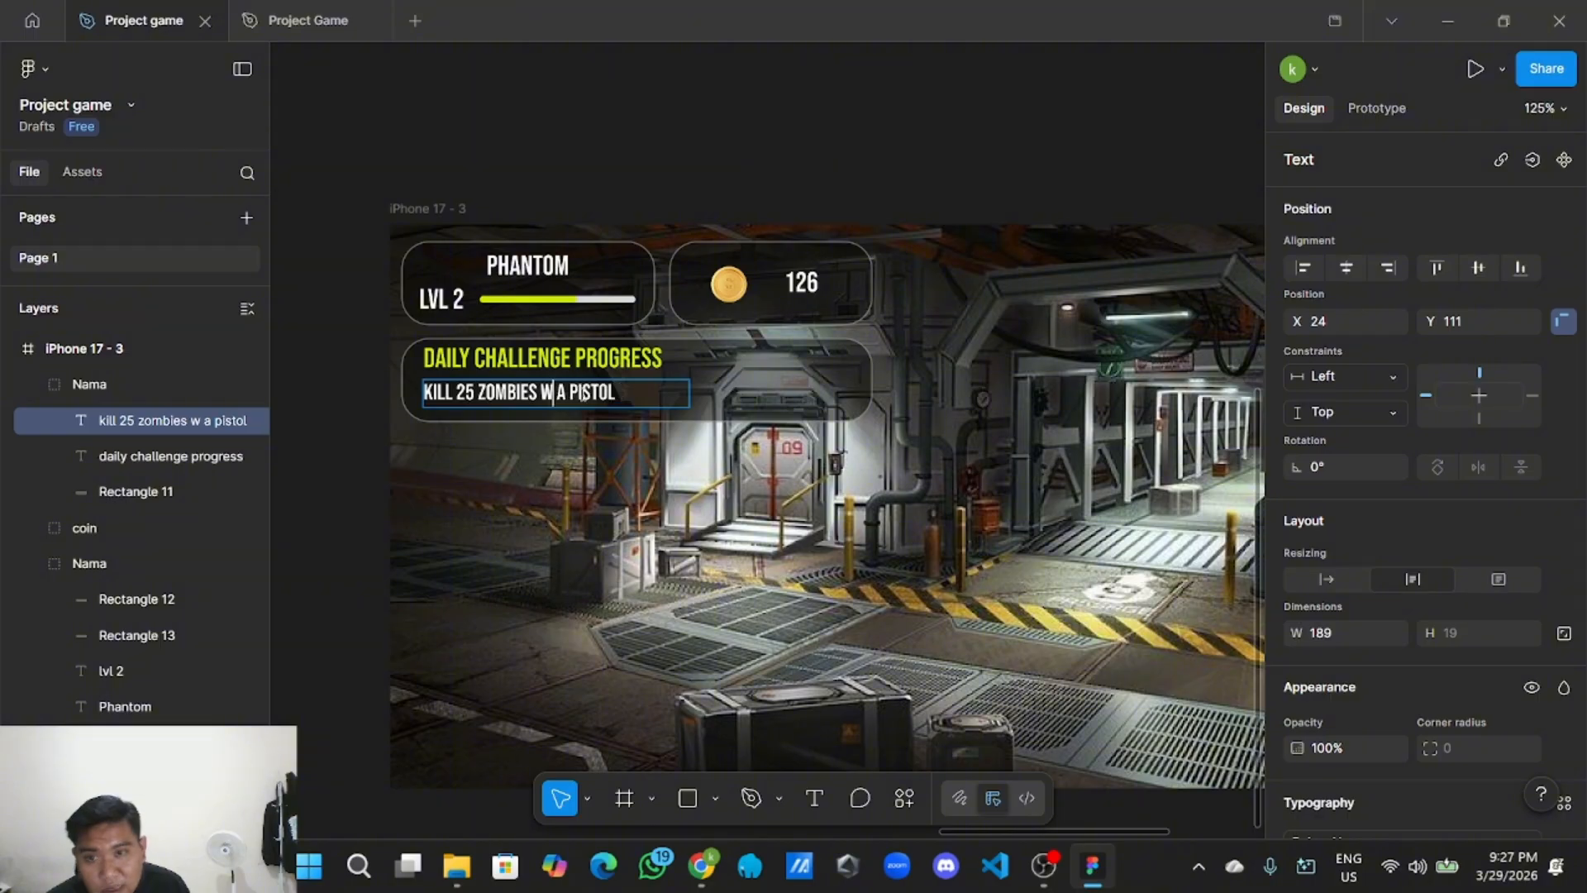
{"action": "type", "text": "h"}
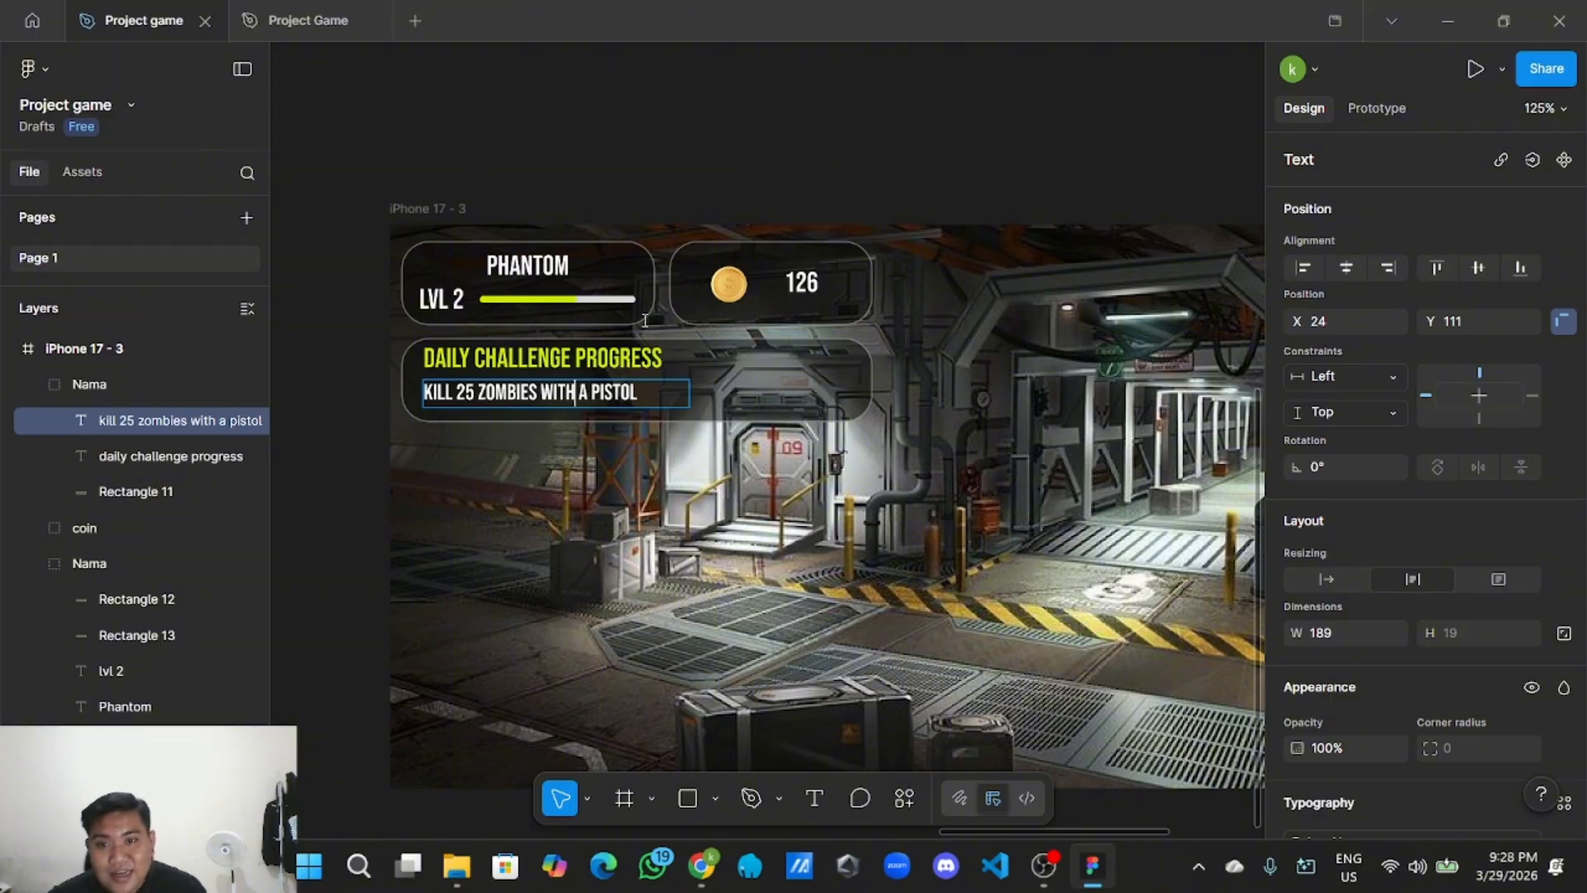
{"action": "key", "text": "Escape"}
{"action": "key", "text": "Escape"}
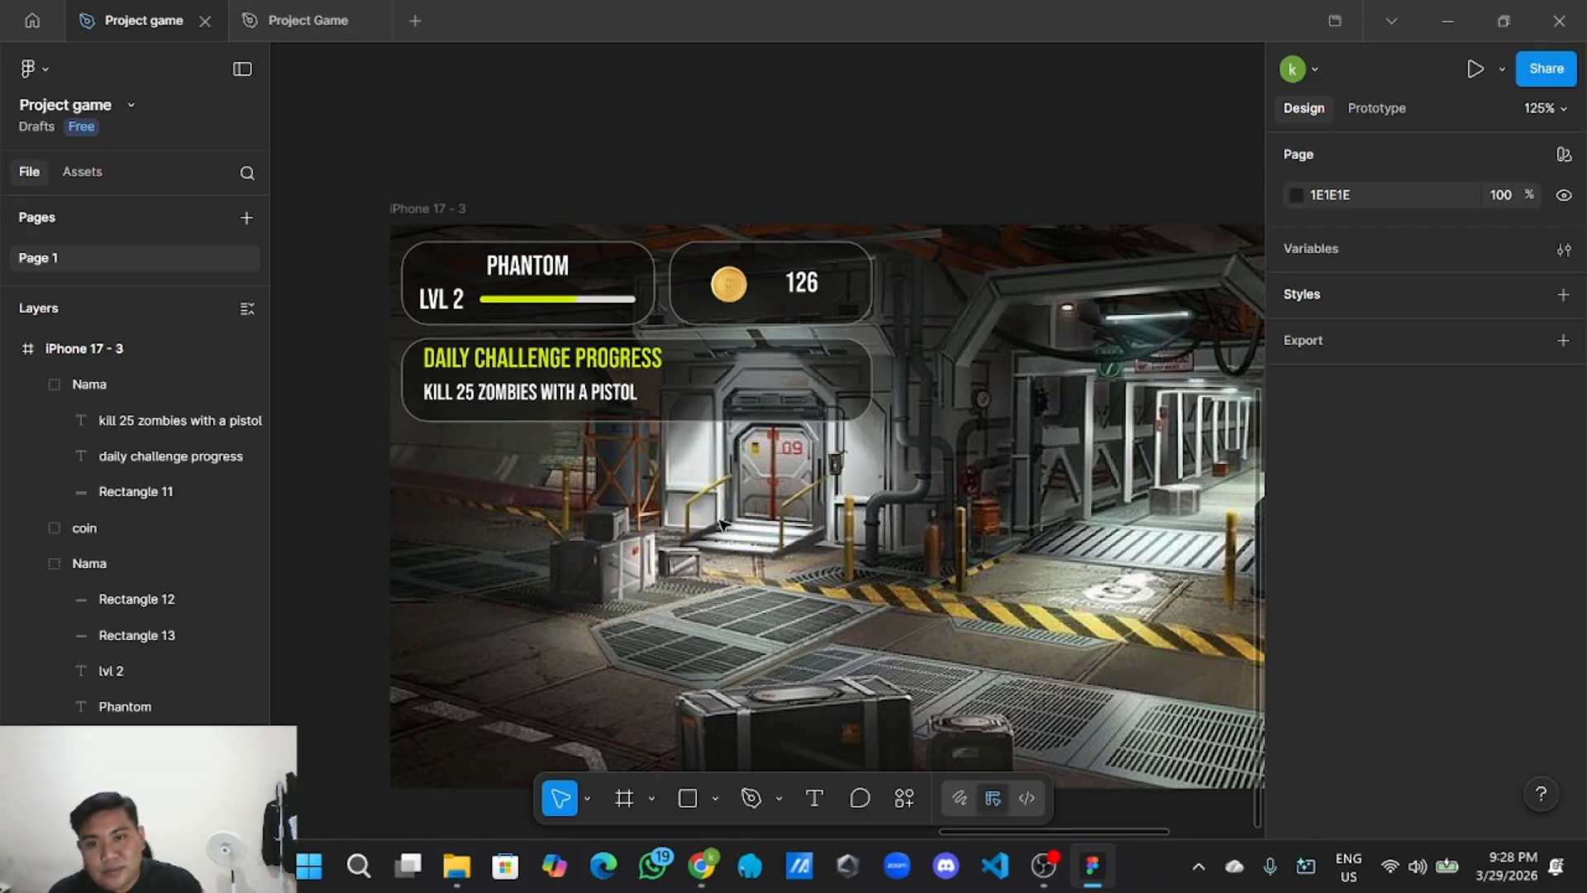
Nudge the 126 coin count text in the coin panel to a whole-pixel position.
{"action": "left_click", "coordinate": [800, 283]}
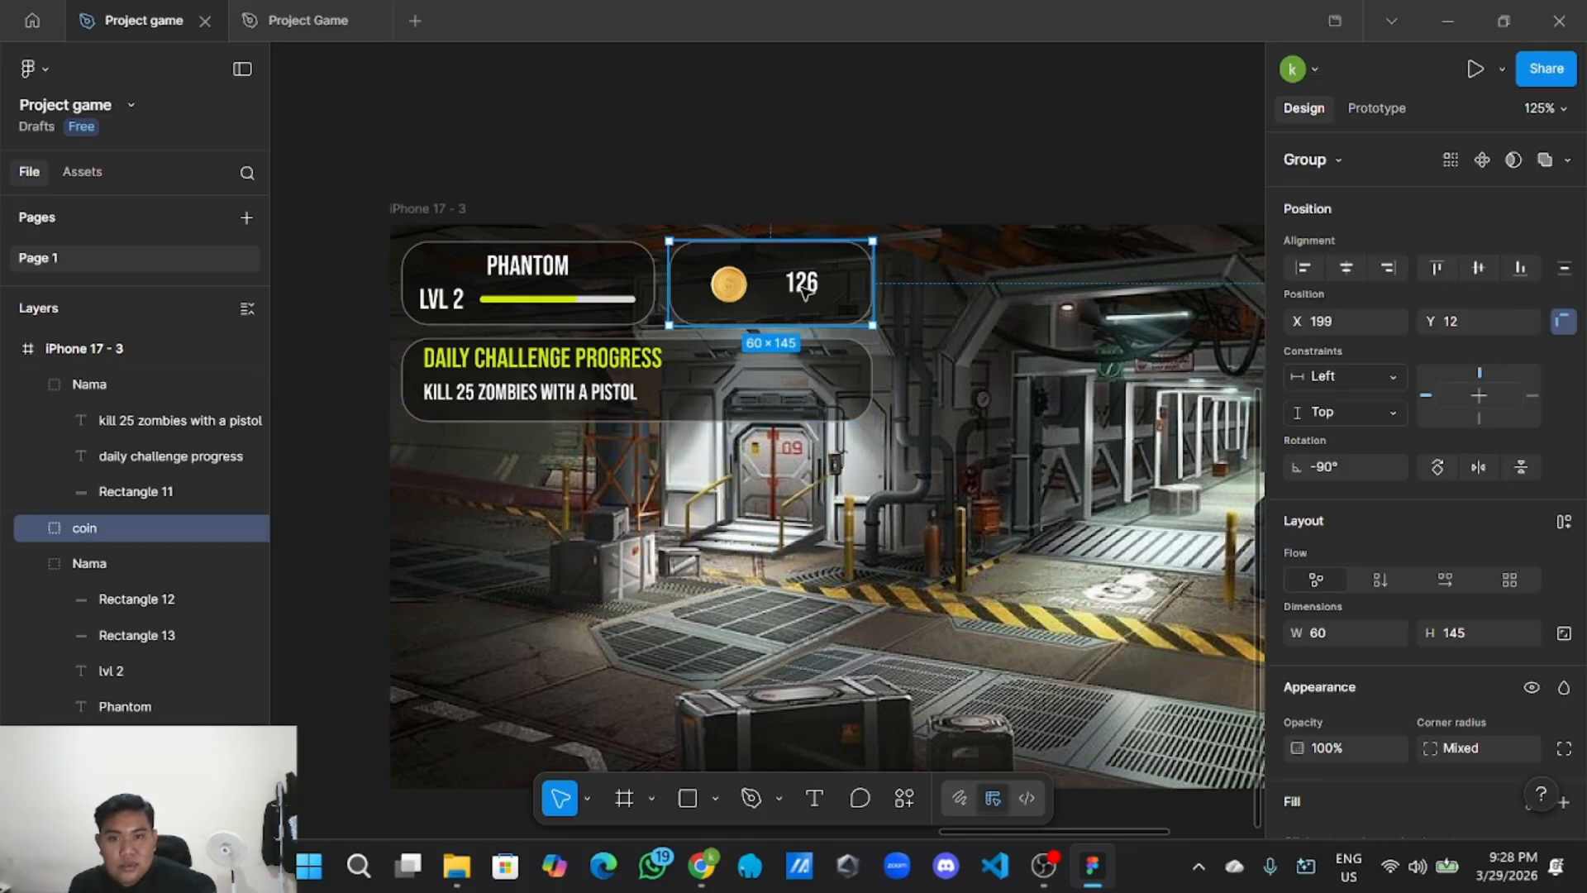
{"action": "left_click", "coordinate": [803, 284]}
{"action": "left_click", "coordinate": [813, 285]}
{"action": "left_click_drag", "start_coordinate": [812, 285], "coordinate": [813, 285]}
{"action": "left_click", "coordinate": [775, 489]}
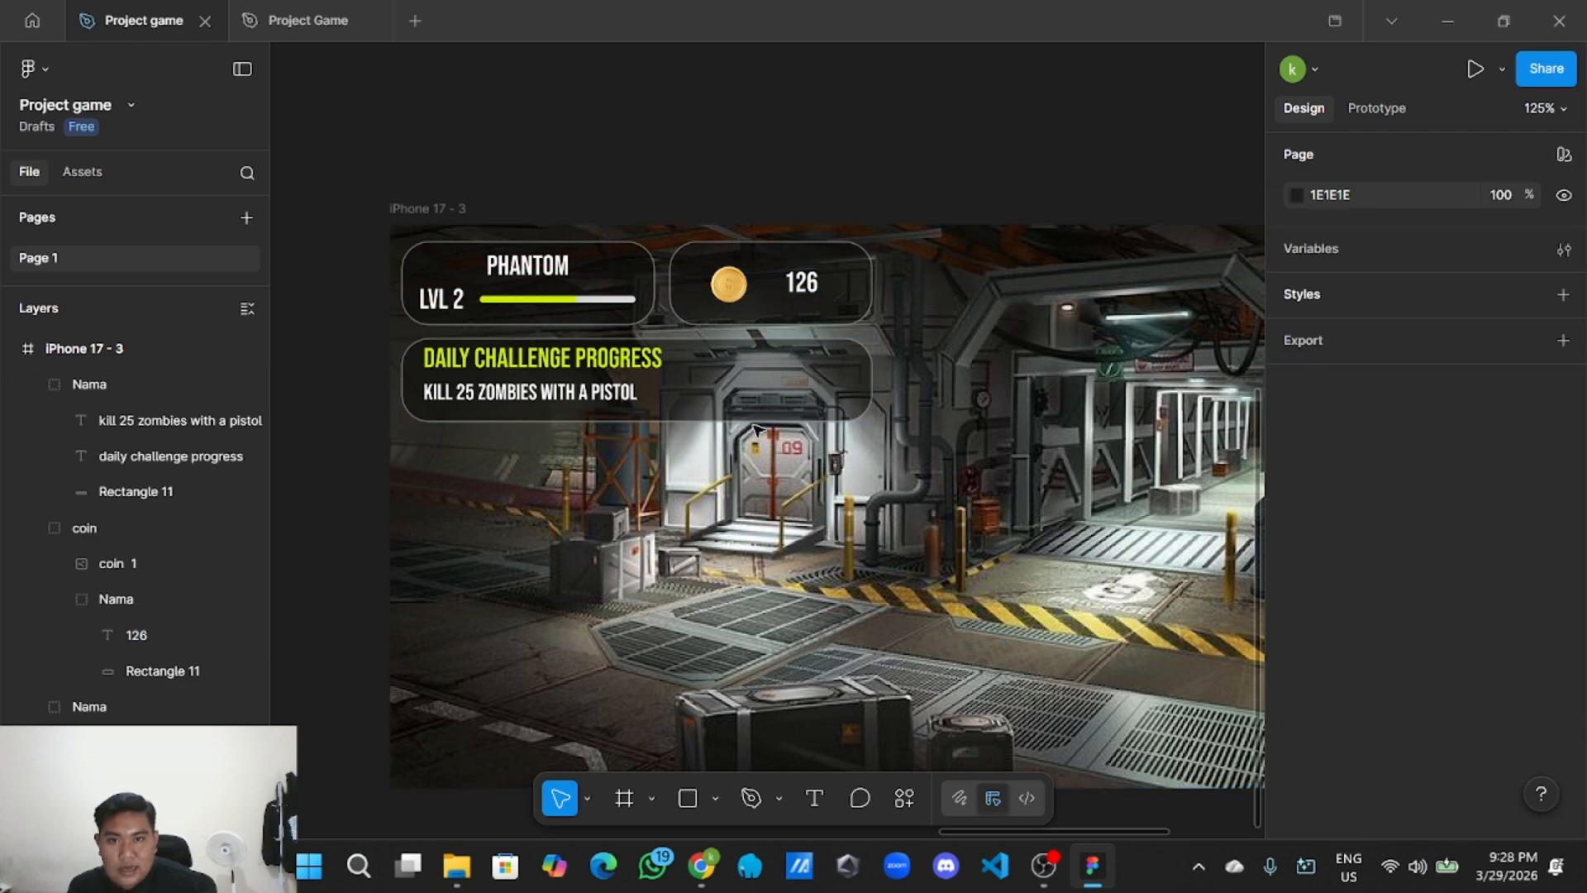
Copy the coin image from the top coin panel.
{"action": "double_click", "coordinate": [730, 302]}
{"action": "right_click", "coordinate": [730, 303]}
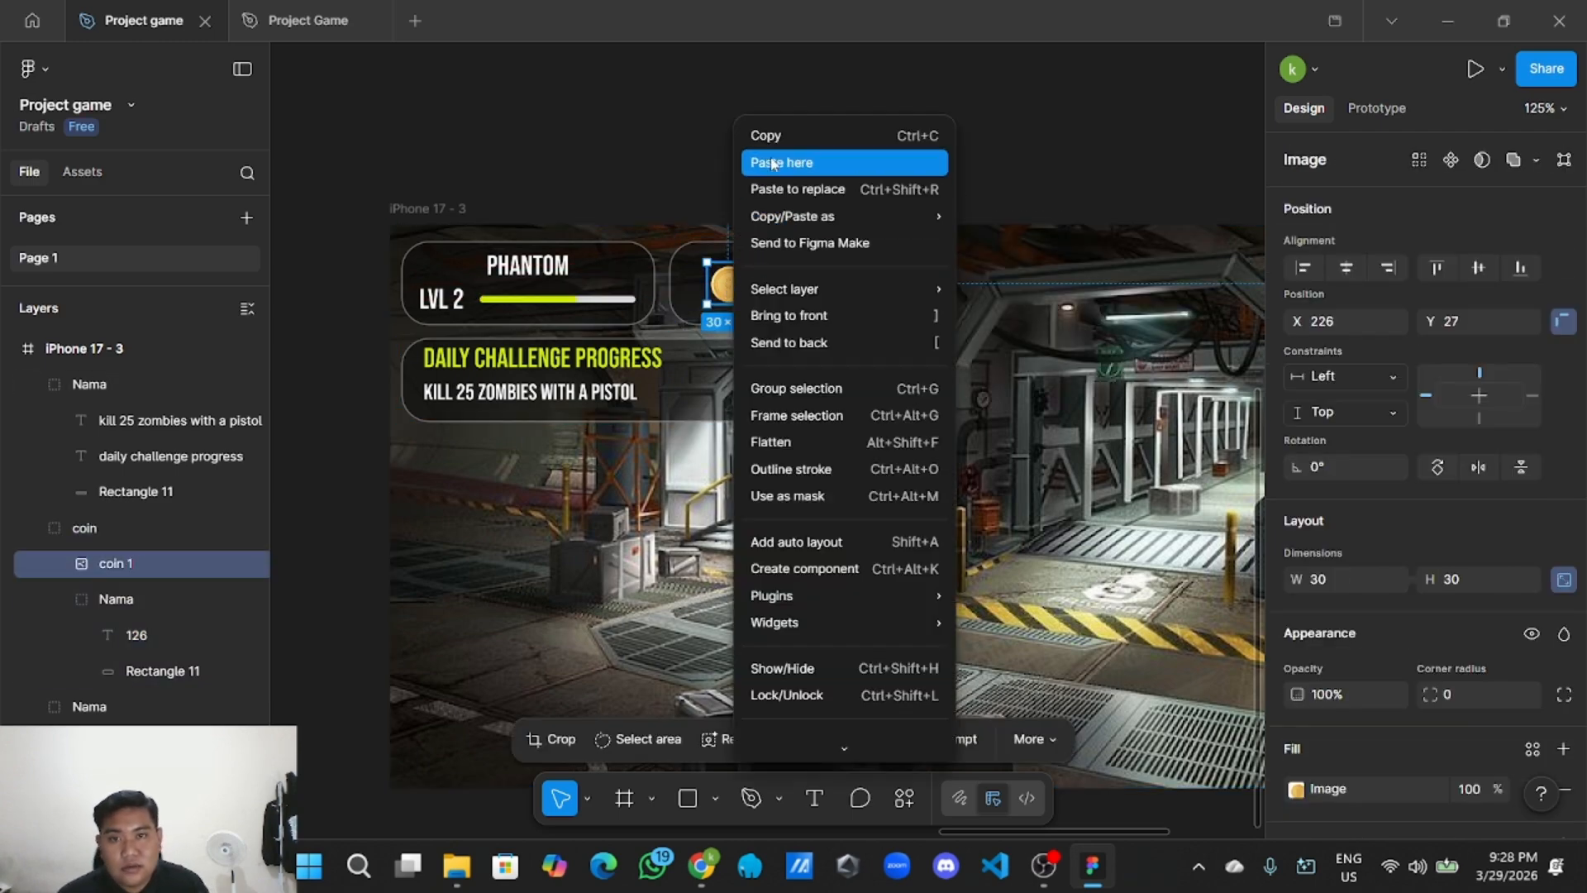
{"action": "left_click", "coordinate": [785, 135]}
{"action": "right_click", "coordinate": [796, 544]}
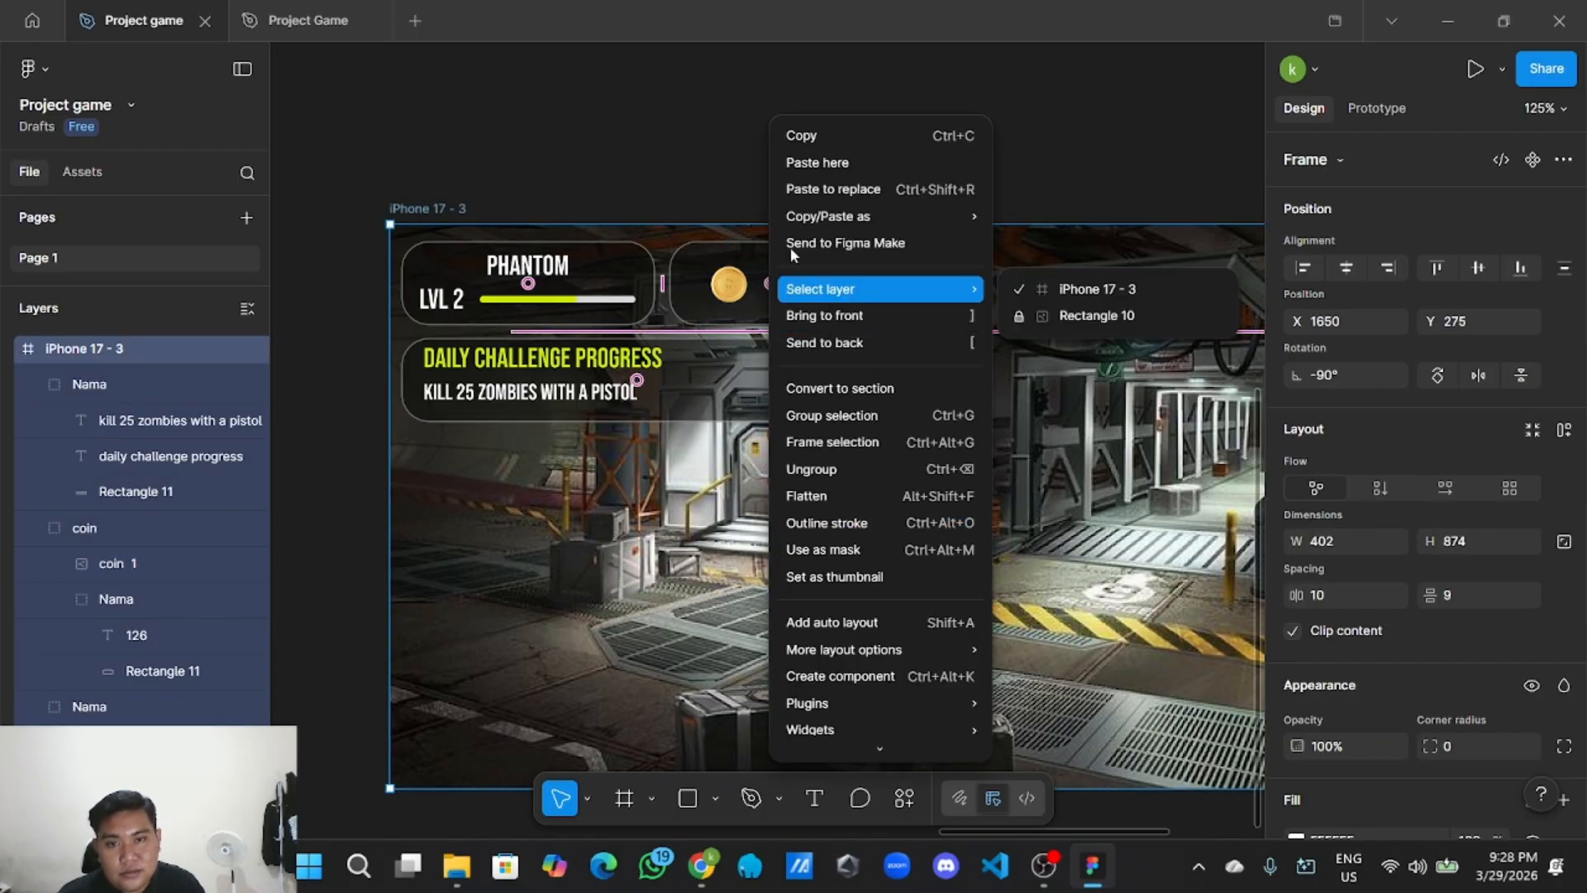
{"action": "left_click", "coordinate": [817, 136]}
{"action": "scroll", "coordinate": [823, 450], "scroll_direction": "down", "scroll_amount": 3}
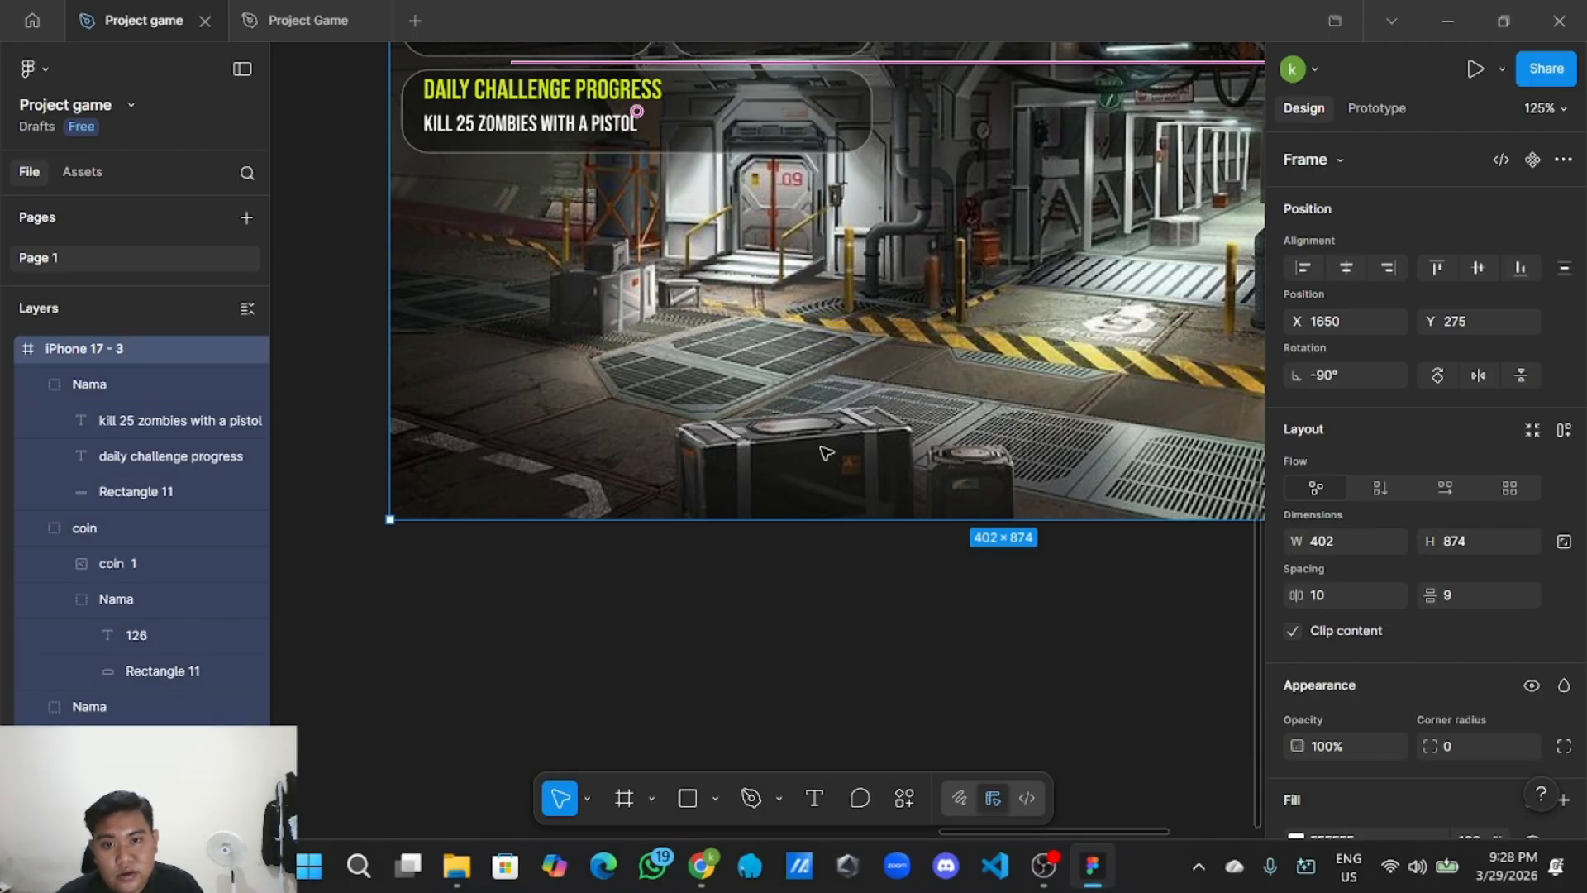
{"action": "scroll", "coordinate": [823, 450], "scroll_direction": "up", "scroll_amount": 3}
{"action": "left_click", "coordinate": [721, 184]}
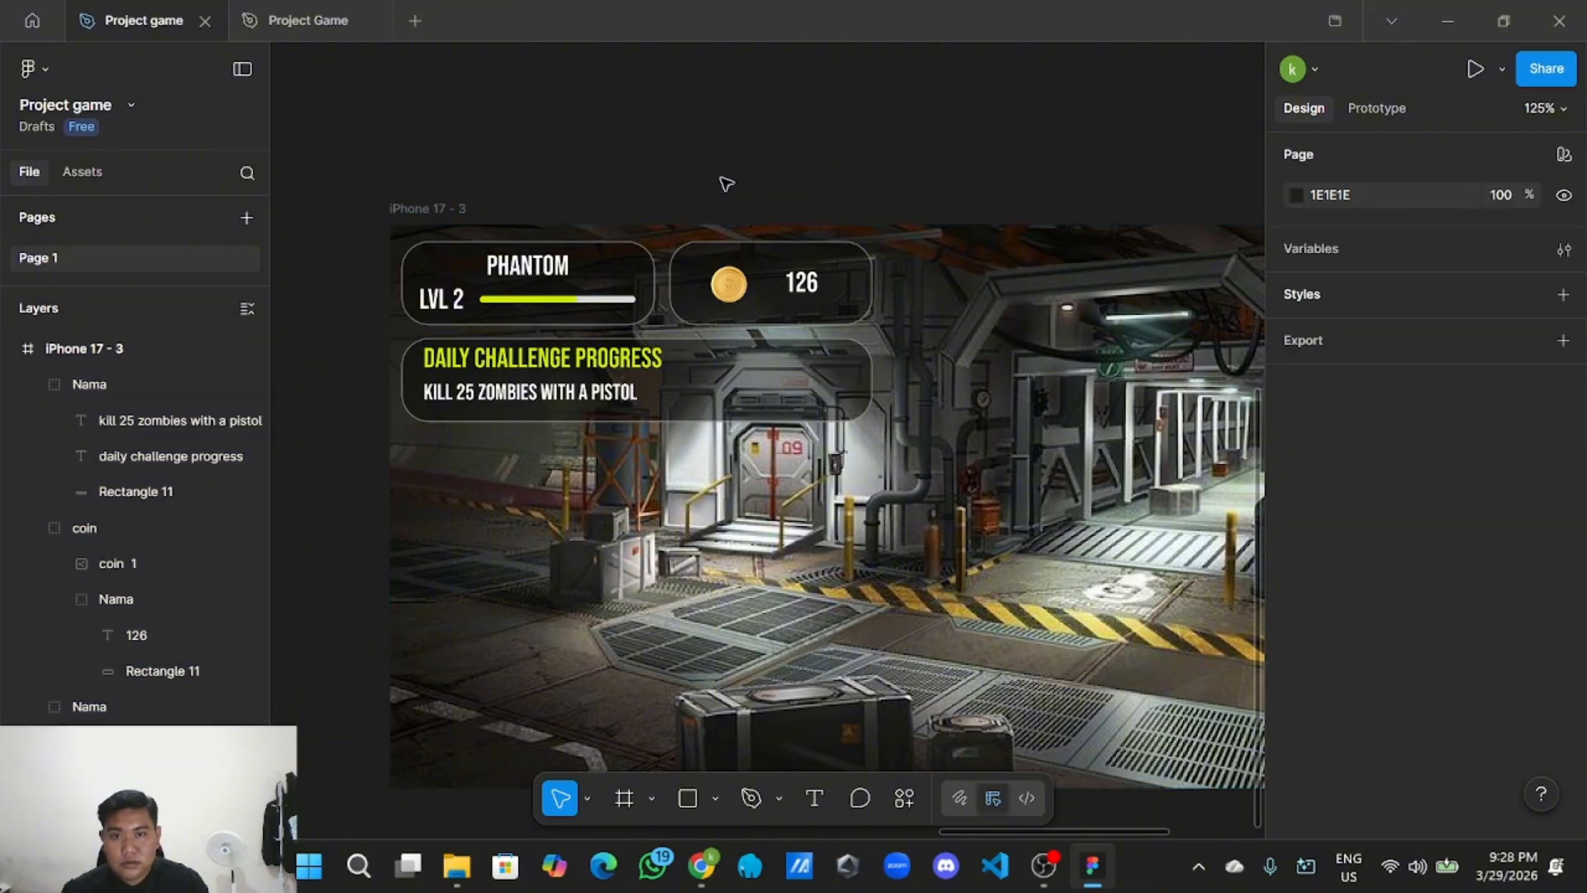
{"action": "scroll", "coordinate": [725, 182], "scroll_direction": "down", "scroll_amount": 3}
Paste a copy of the coin and drag it into the Daily Challenge panel.
{"action": "double_click", "coordinate": [728, 246]}
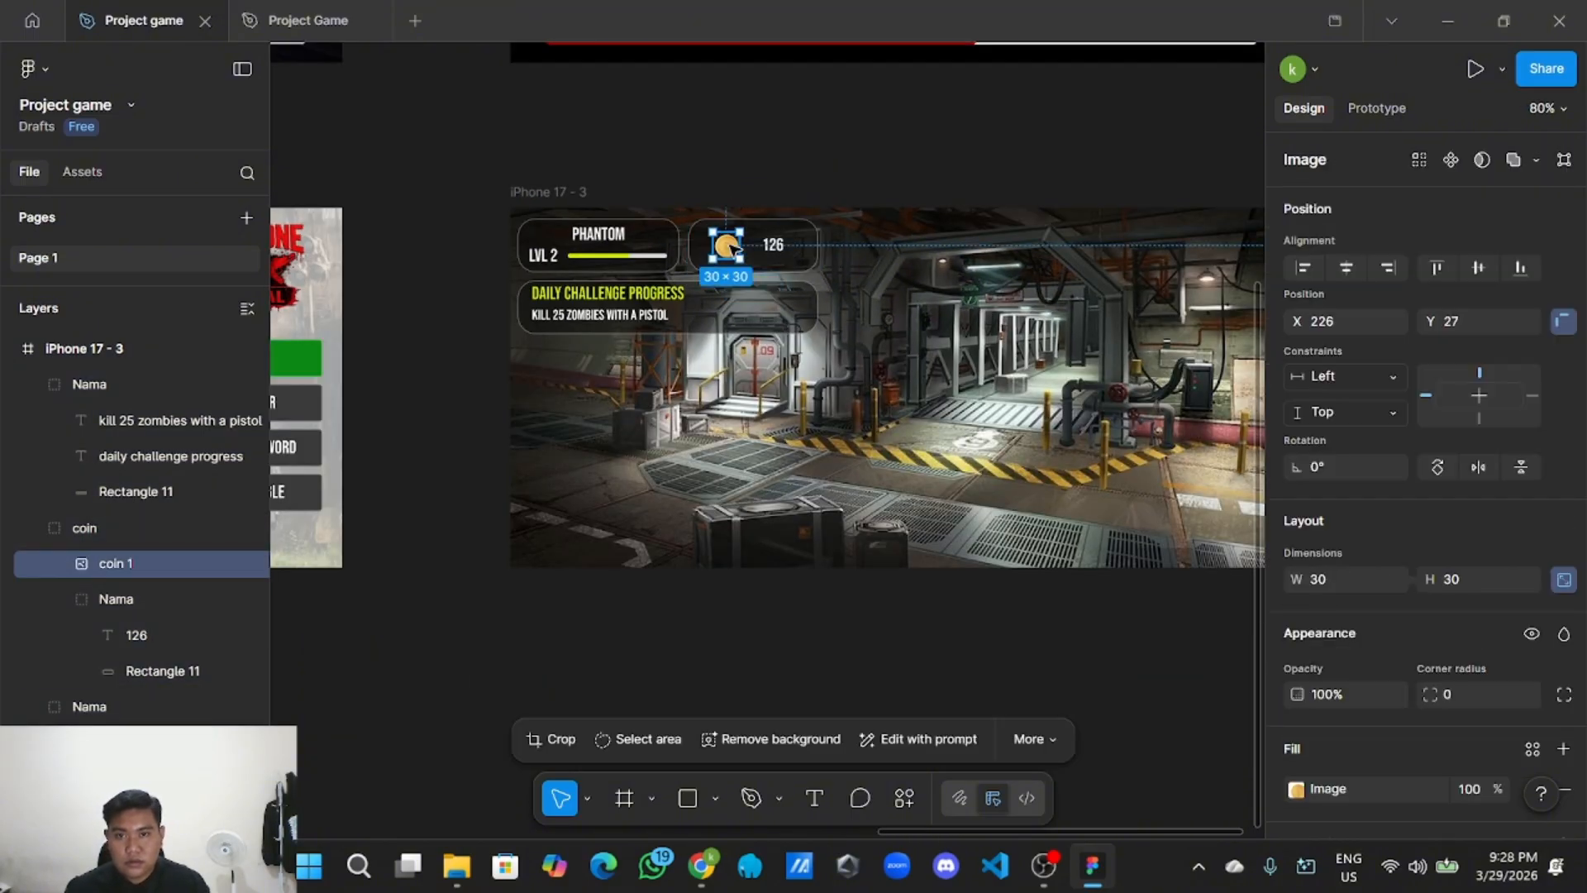
{"action": "right_click", "coordinate": [729, 244]}
{"action": "left_click", "coordinate": [778, 139]}
{"action": "right_click", "coordinate": [724, 121]}
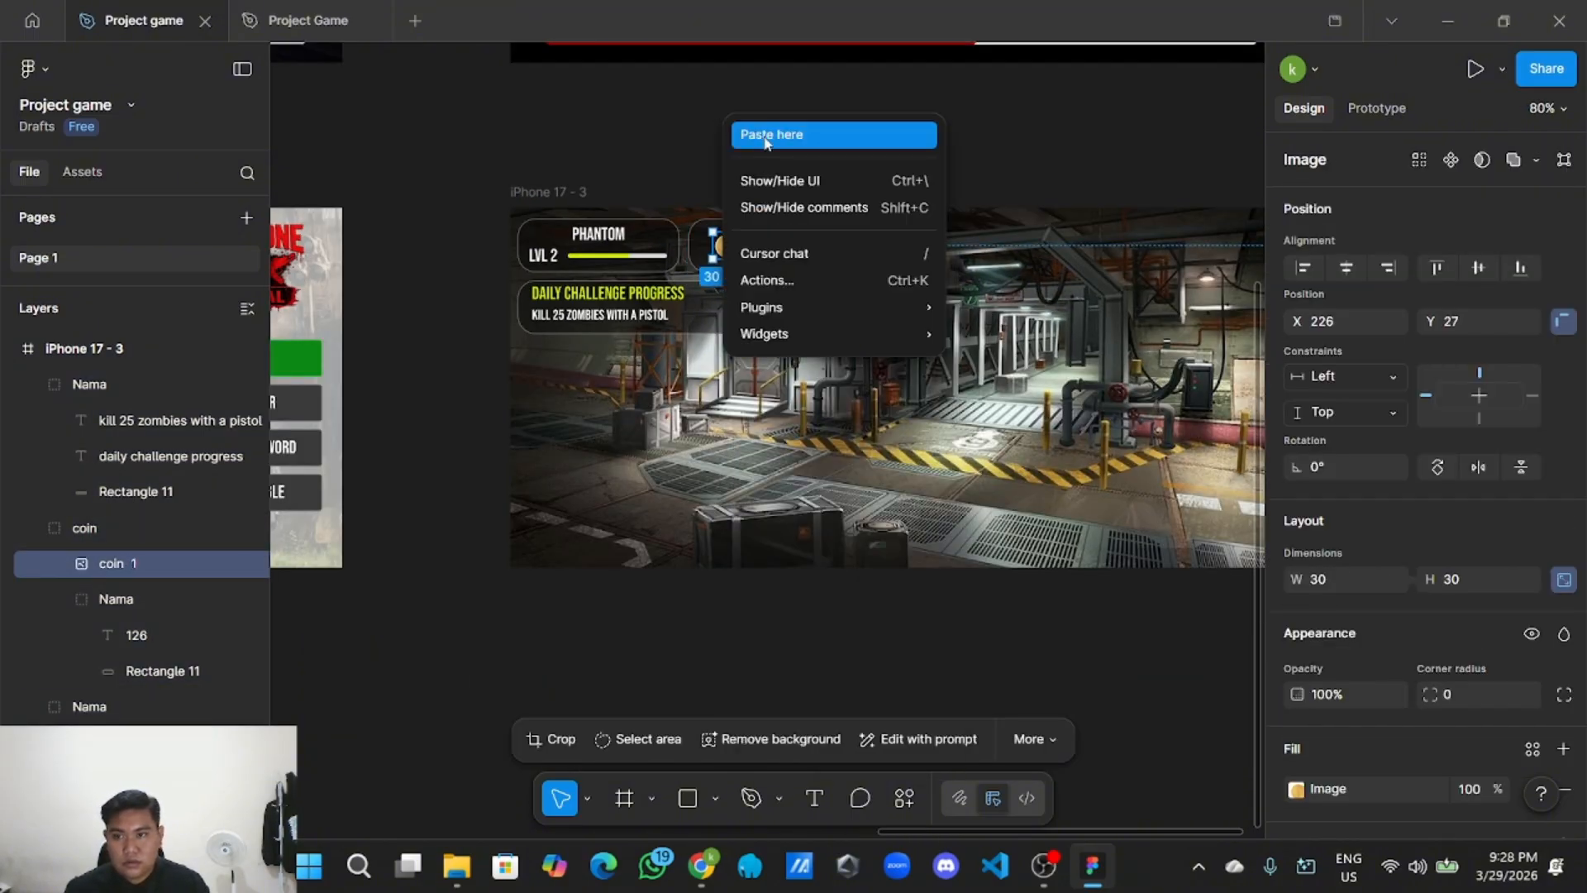
{"action": "left_click", "coordinate": [766, 136]}
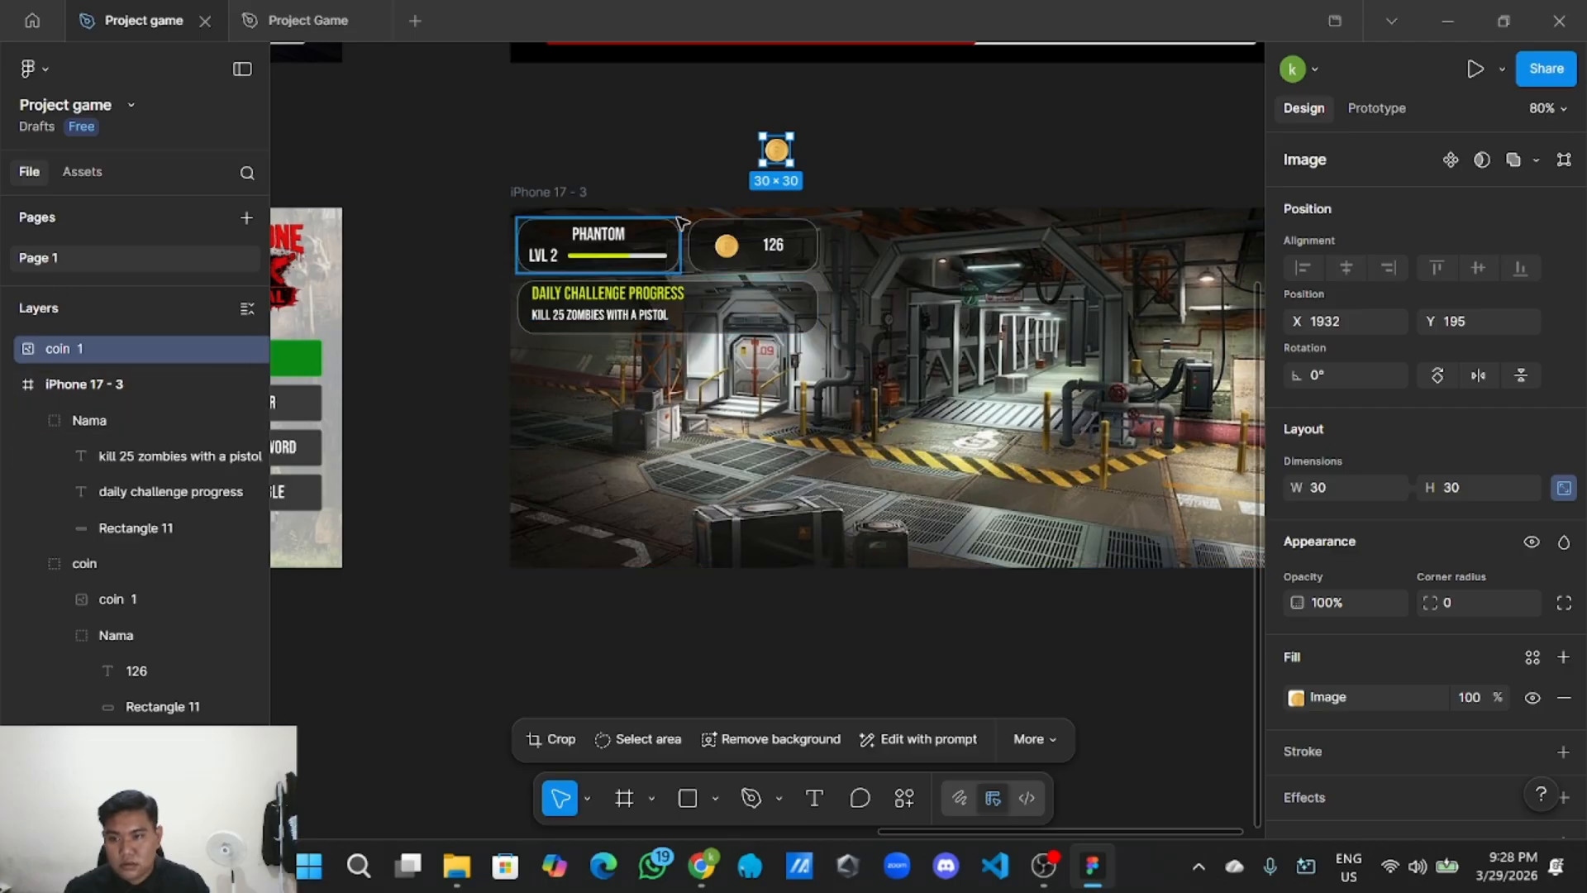
{"action": "left_click_drag", "start_coordinate": [776, 150], "coordinate": [744, 294]}
Resize the pasted coin to 24×24 and shift it right beside the DAILY CHALLENGE PROGRESS heading.
{"action": "scroll", "coordinate": [744, 294], "scroll_direction": "up", "scroll_amount": 3}
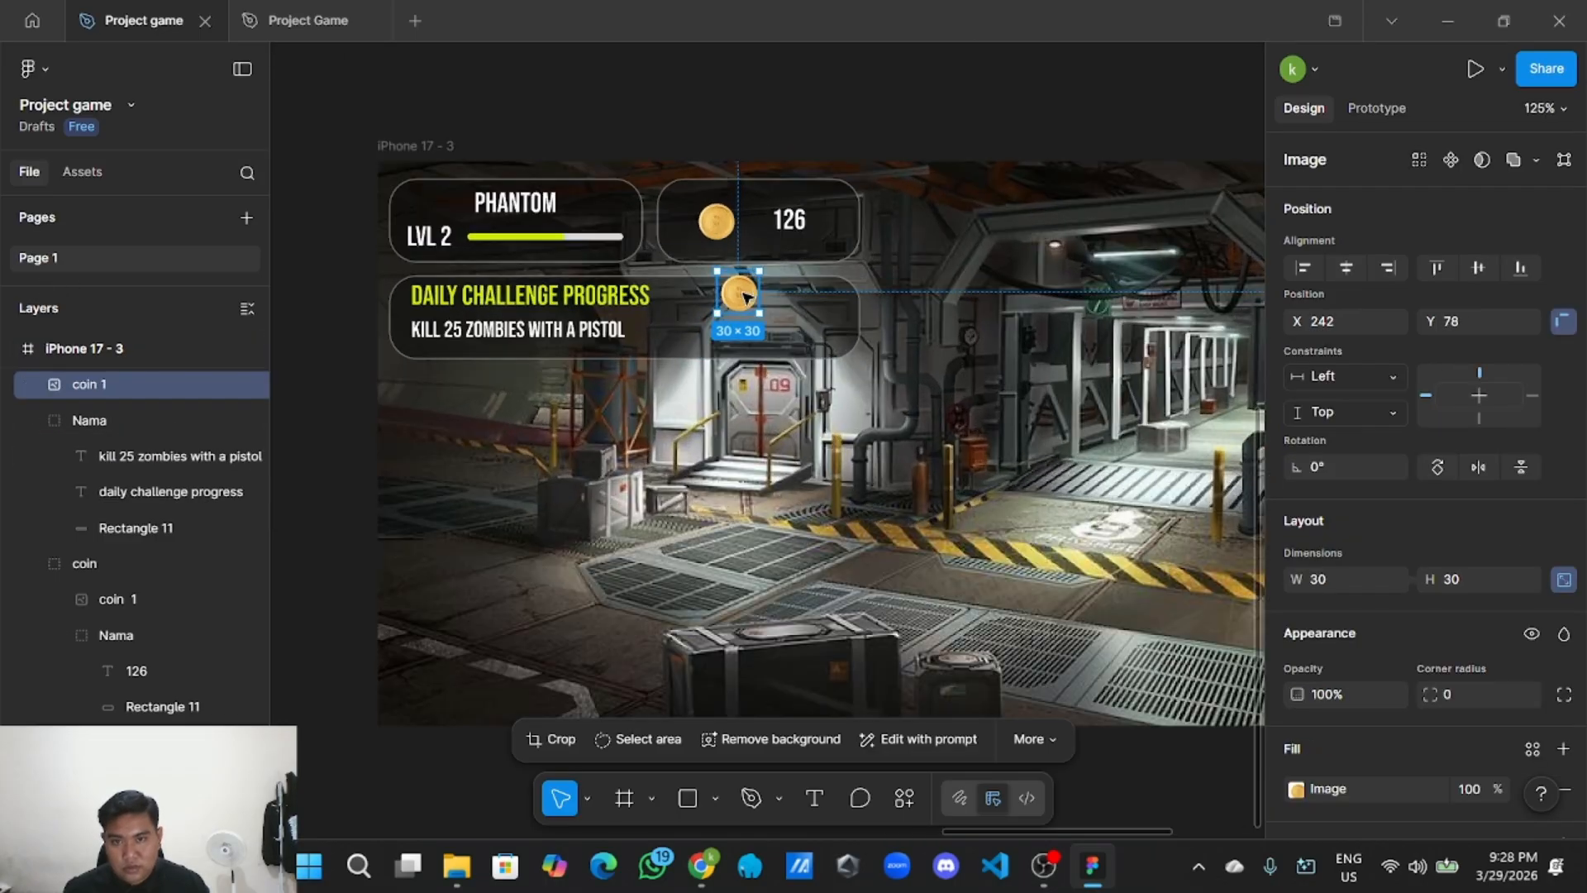
{"action": "scroll", "coordinate": [744, 295], "scroll_direction": "up", "scroll_amount": 2}
{"action": "scroll", "coordinate": [748, 299], "scroll_direction": "up", "scroll_amount": 2}
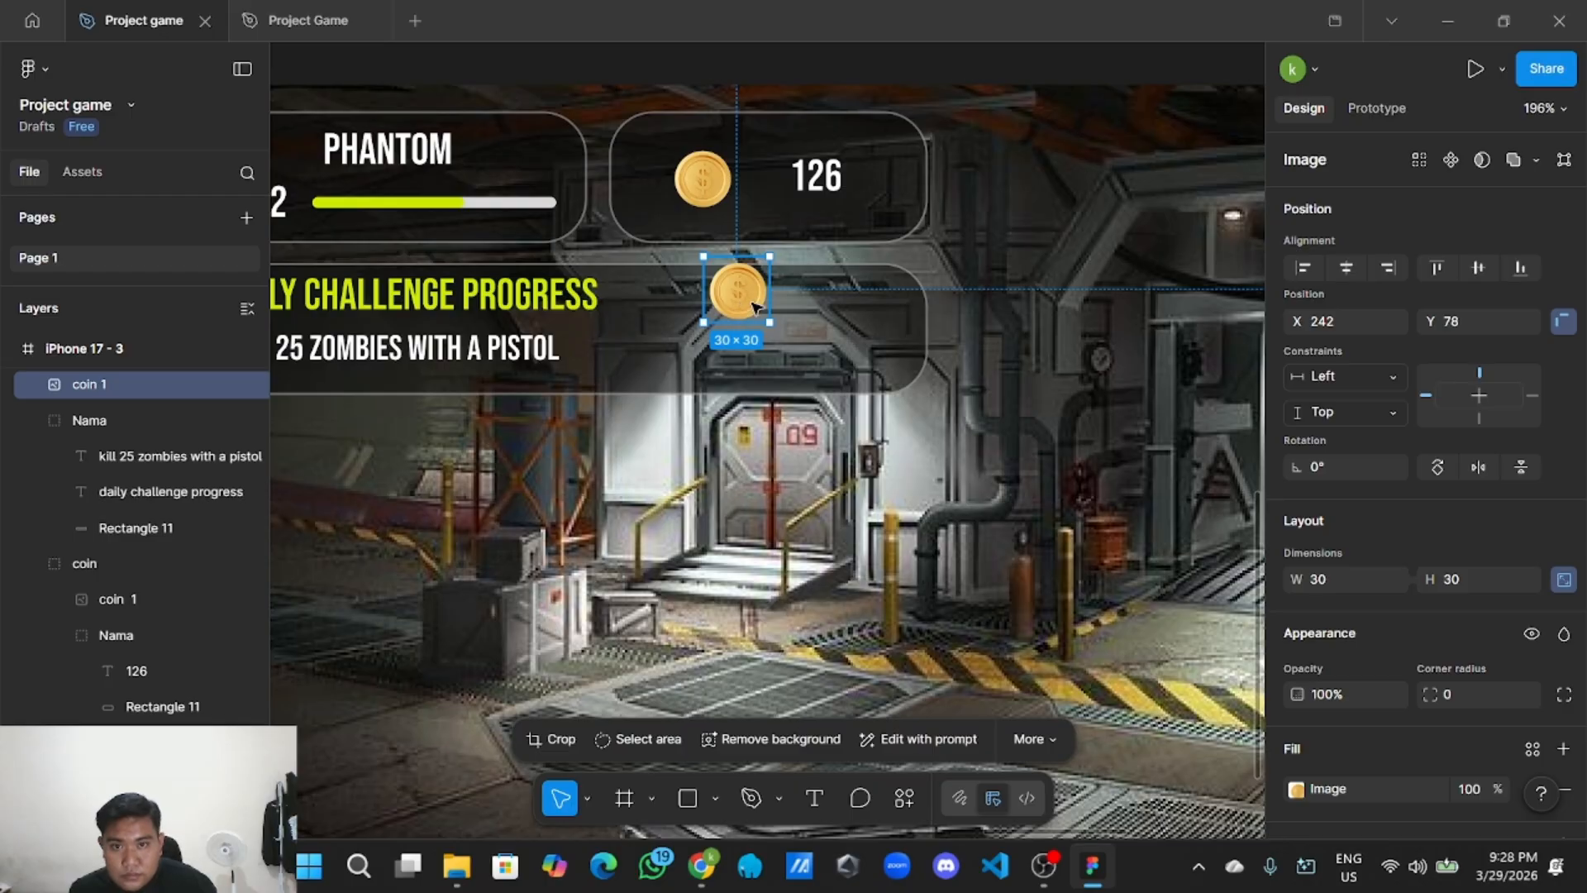
{"action": "mouse_move", "coordinate": [754, 307]}
{"action": "left_mouse_down"}
{"action": "mouse_move", "coordinate": [772, 310]}
{"action": "mouse_move", "coordinate": [745, 307]}
{"action": "left_mouse_up"}
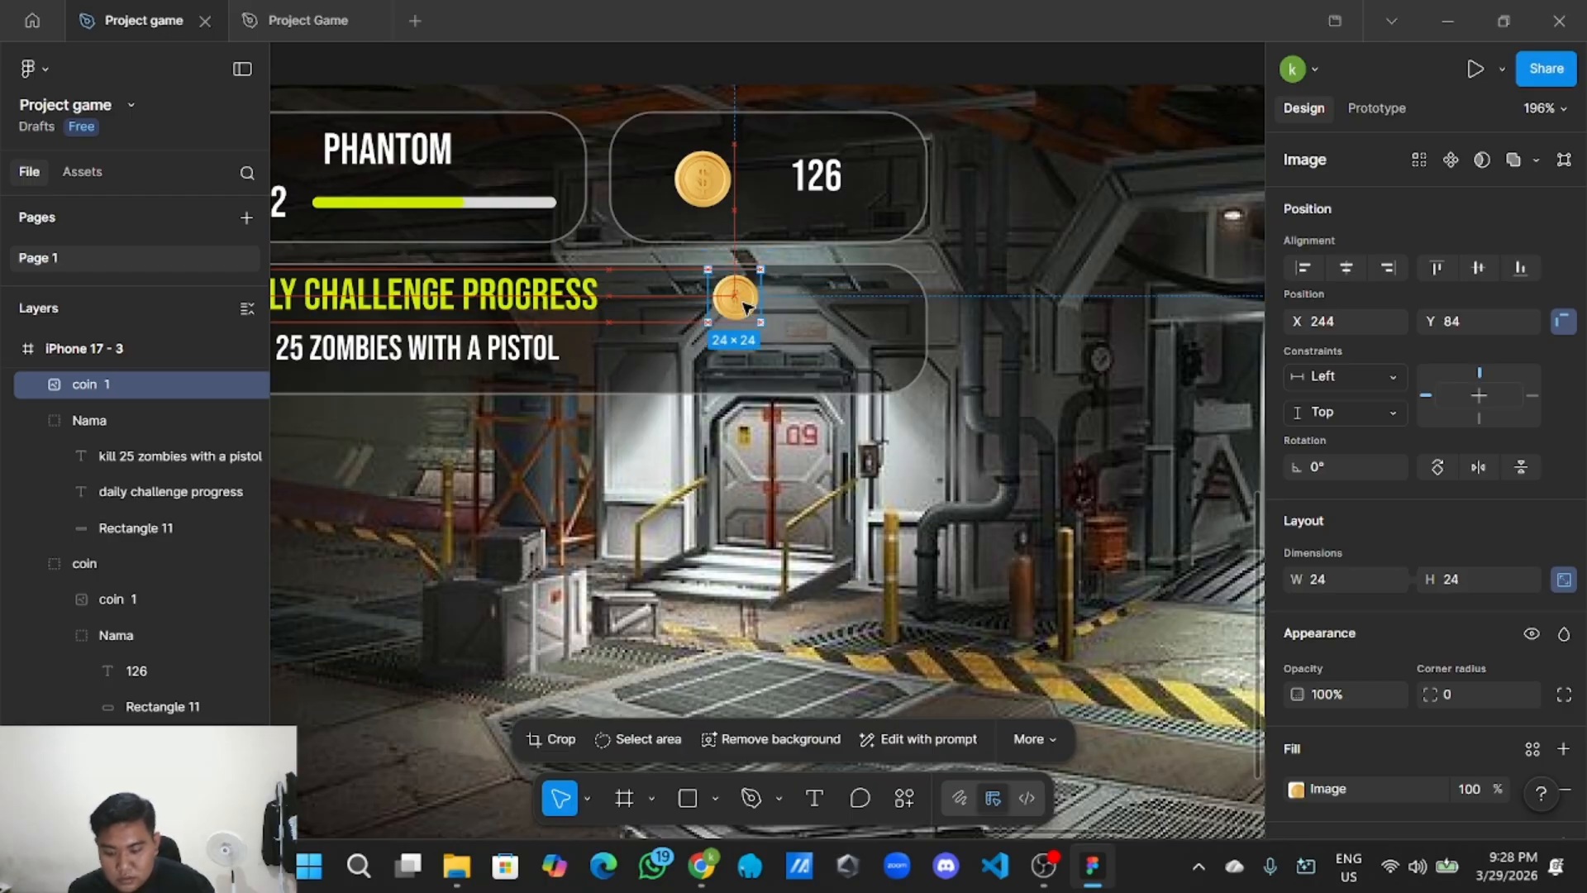
{"action": "scroll", "coordinate": [745, 307], "scroll_direction": "down", "scroll_amount": 3}
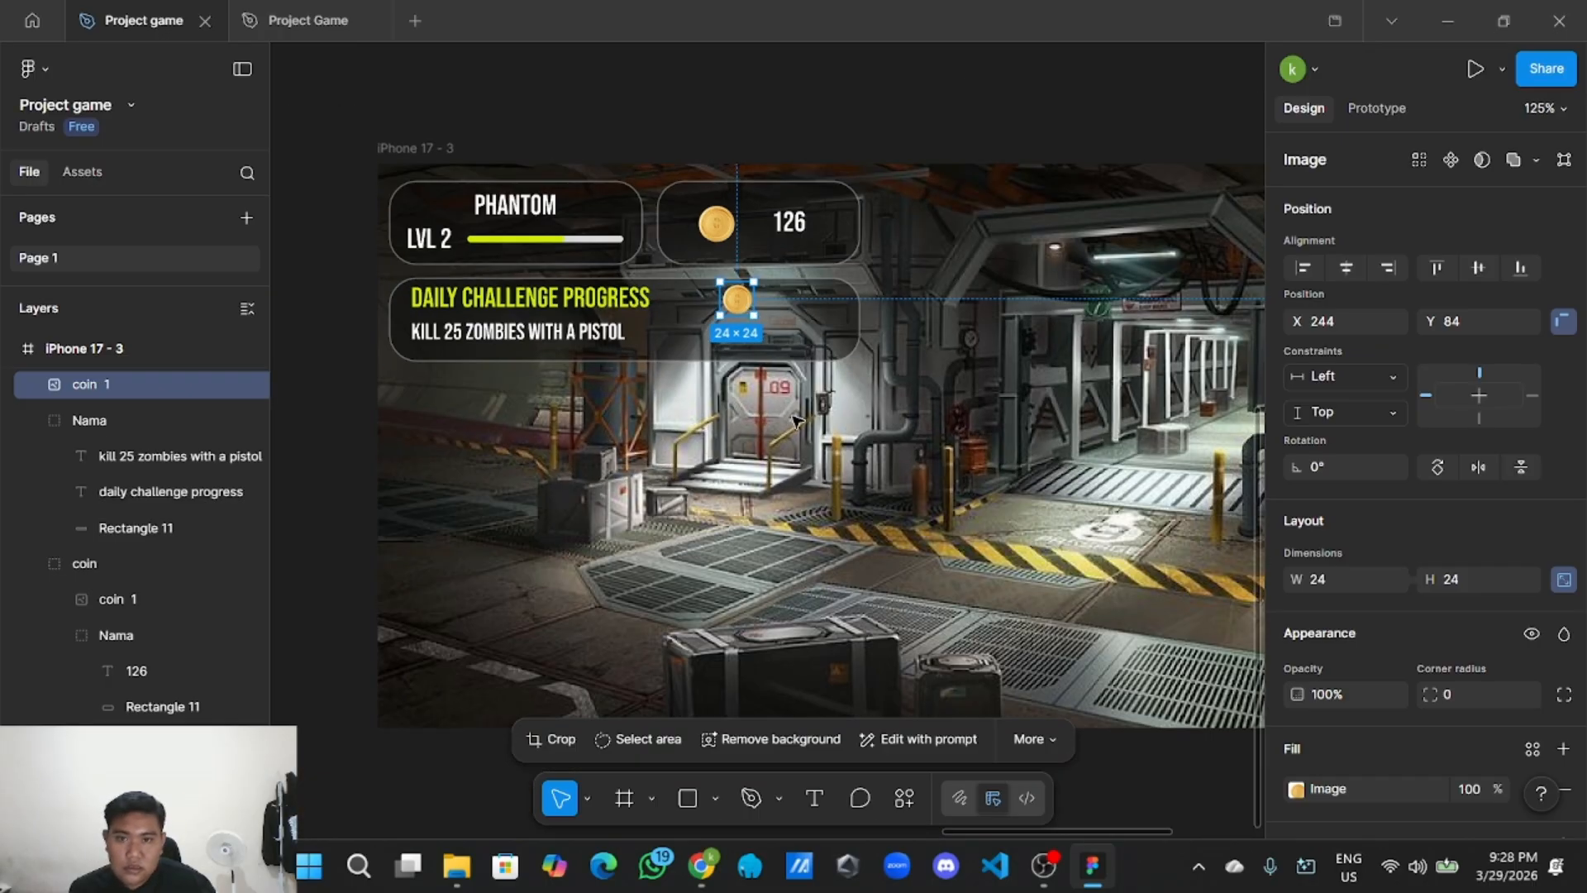
{"action": "key", "text": "Escape"}
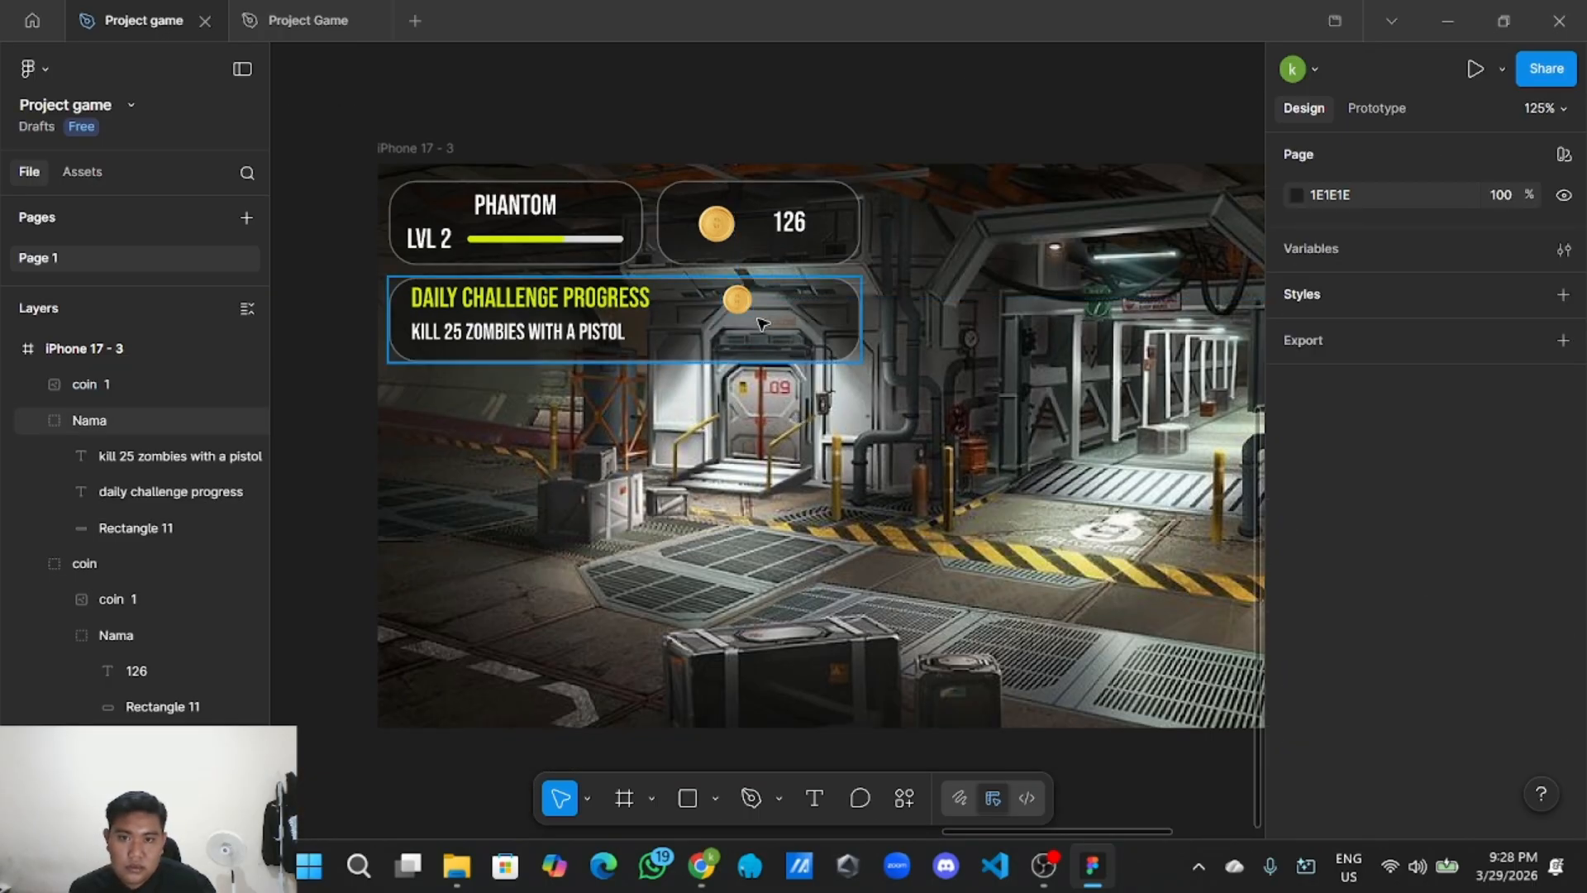
{"action": "mouse_move", "coordinate": [740, 306]}
{"action": "left_mouse_down"}
{"action": "mouse_move", "coordinate": [773, 310]}
{"action": "mouse_move", "coordinate": [758, 305]}
{"action": "left_mouse_up"}
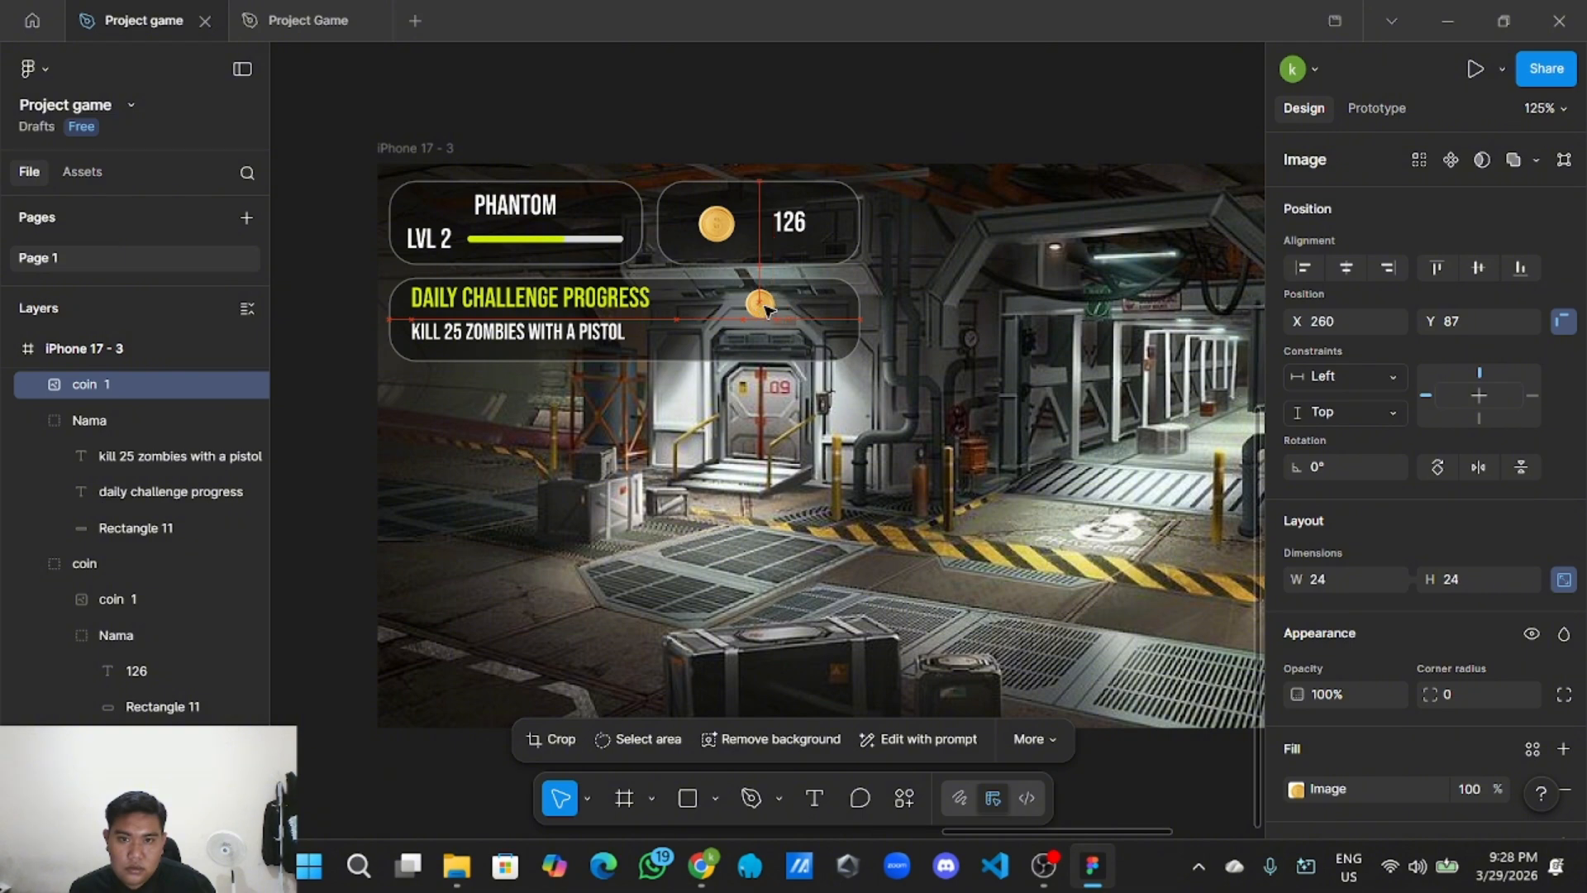
{"action": "left_click", "coordinate": [791, 229]}
Copy the 126 counter text, removing an accidentally pasted duplicate line.
{"action": "double_click", "coordinate": [790, 228]}
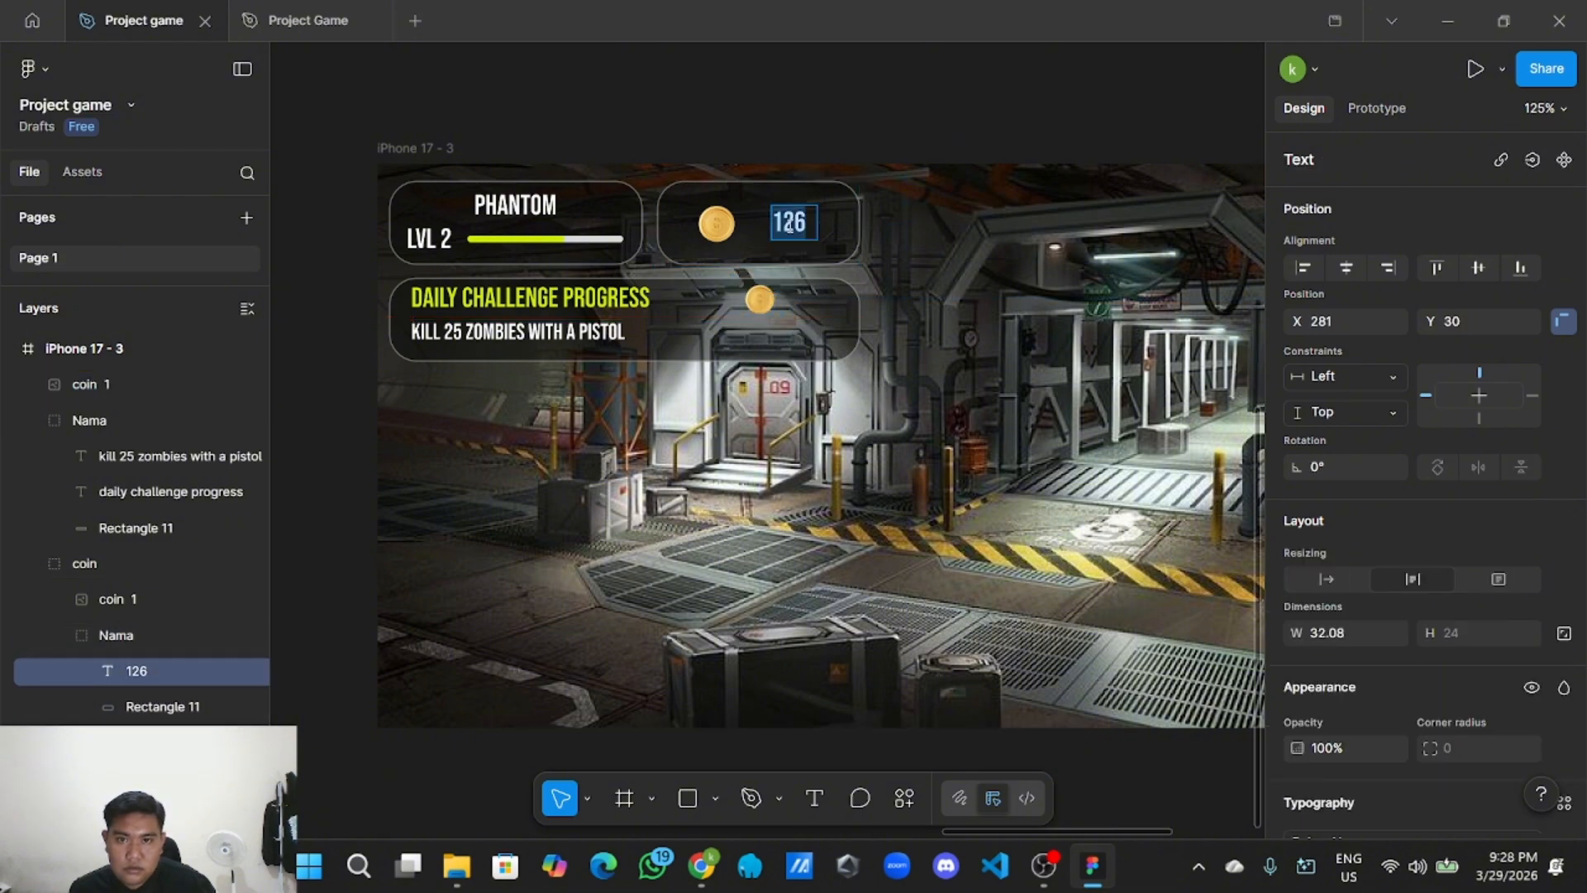
{"action": "right_click", "coordinate": [809, 213]}
{"action": "left_click", "coordinate": [843, 234]}
{"action": "right_click", "coordinate": [818, 139]}
{"action": "left_click", "coordinate": [843, 155]}
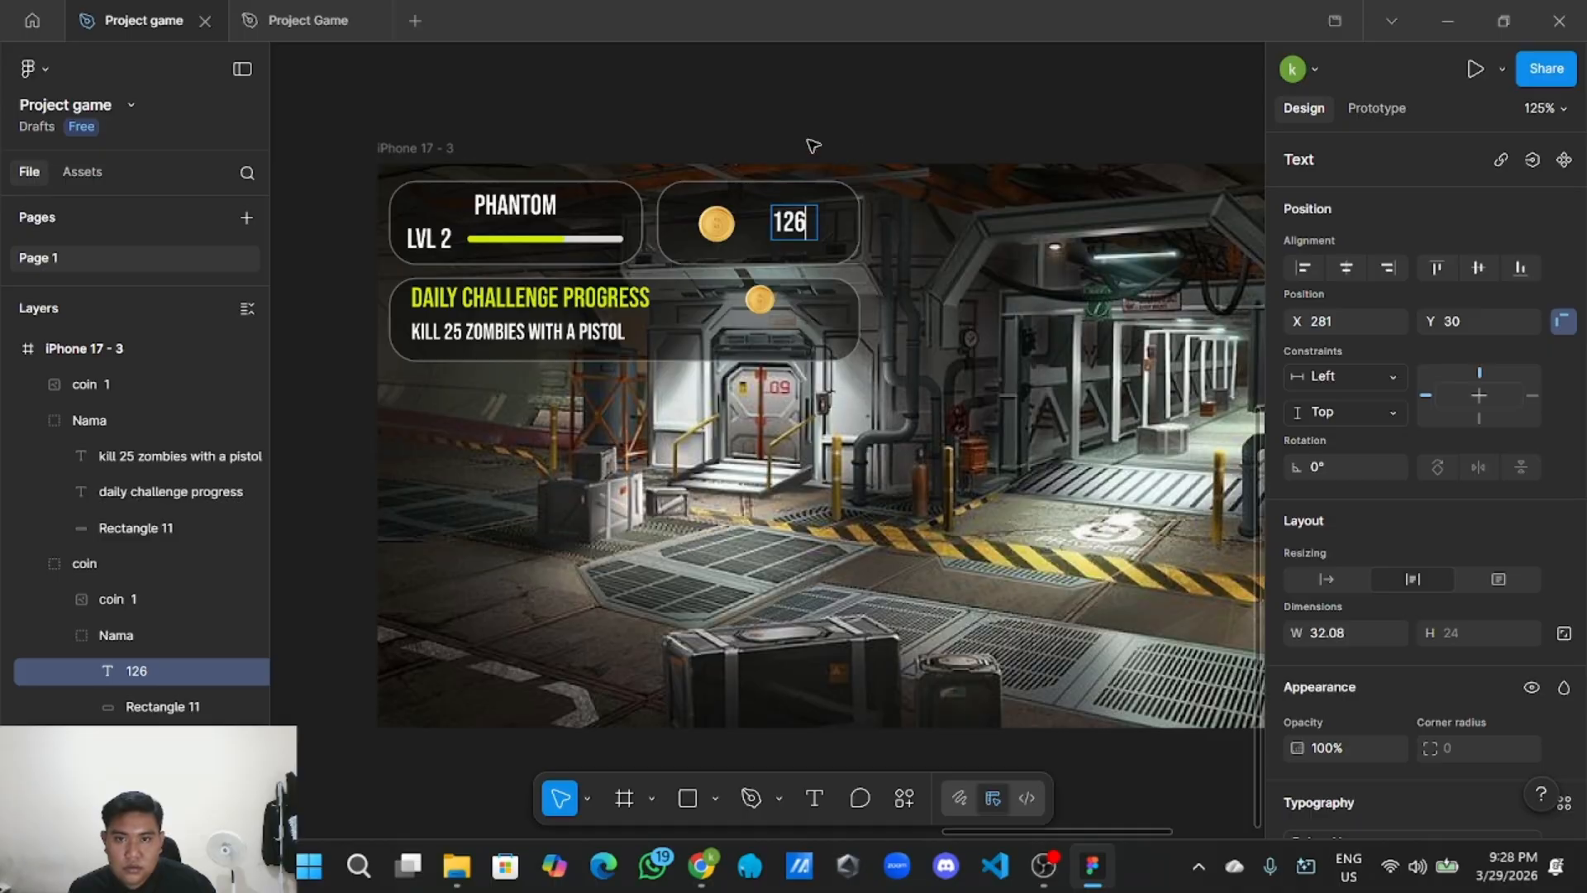
{"action": "right_click", "coordinate": [823, 99]}
{"action": "left_click", "coordinate": [845, 107]}
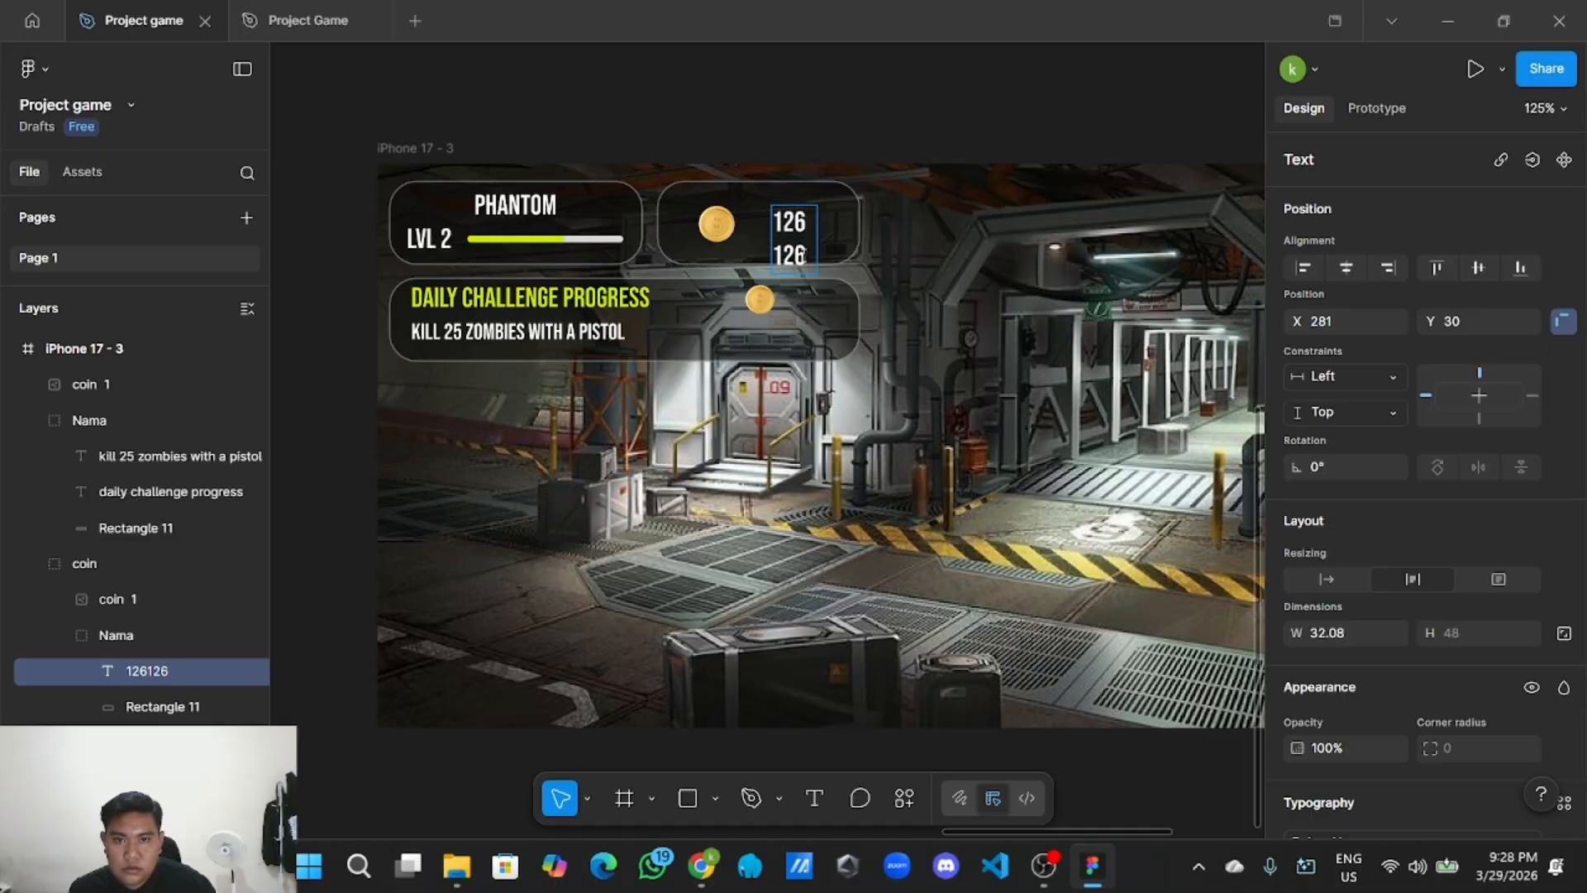
{"action": "key", "text": "BackSpace"}
{"action": "key", "text": "BackSpace"}
{"action": "key", "text": "BackSpace"}
{"action": "key", "text": "BackSpace"}
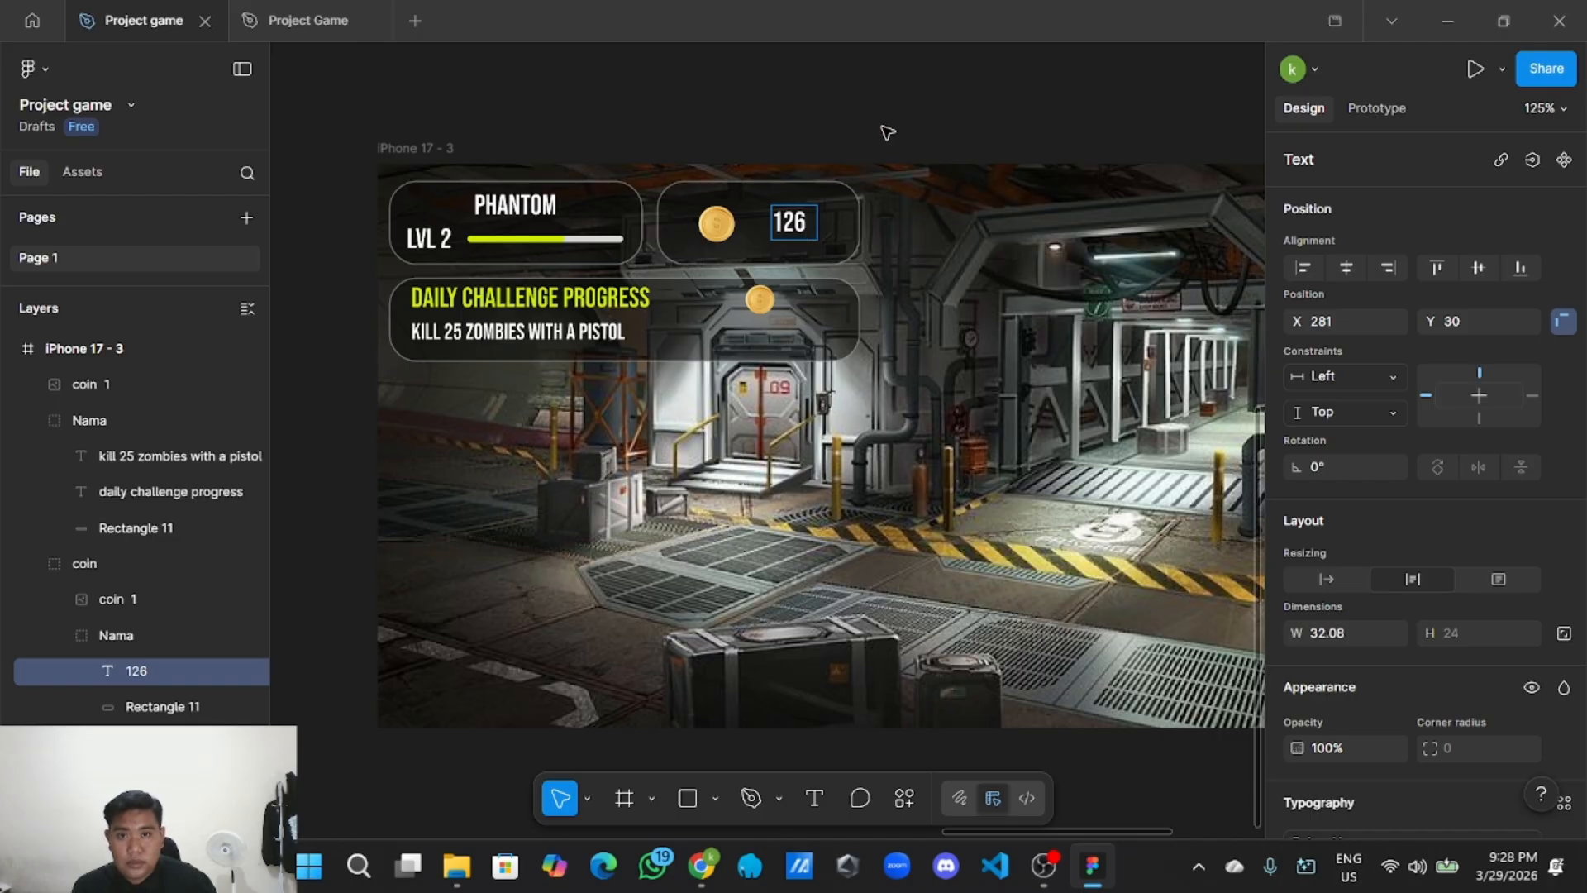
{"action": "key", "text": "Escape"}
Paste a copy of the 126 text beside the challenge panel's small coin.
{"action": "scroll", "coordinate": [873, 128], "scroll_direction": "down", "scroll_amount": 3}
{"action": "scroll", "coordinate": [673, 383], "scroll_direction": "up", "scroll_amount": 3}
{"action": "scroll", "coordinate": [673, 383], "scroll_direction": "right", "scroll_amount": 2}
{"action": "right_click", "coordinate": [725, 329]}
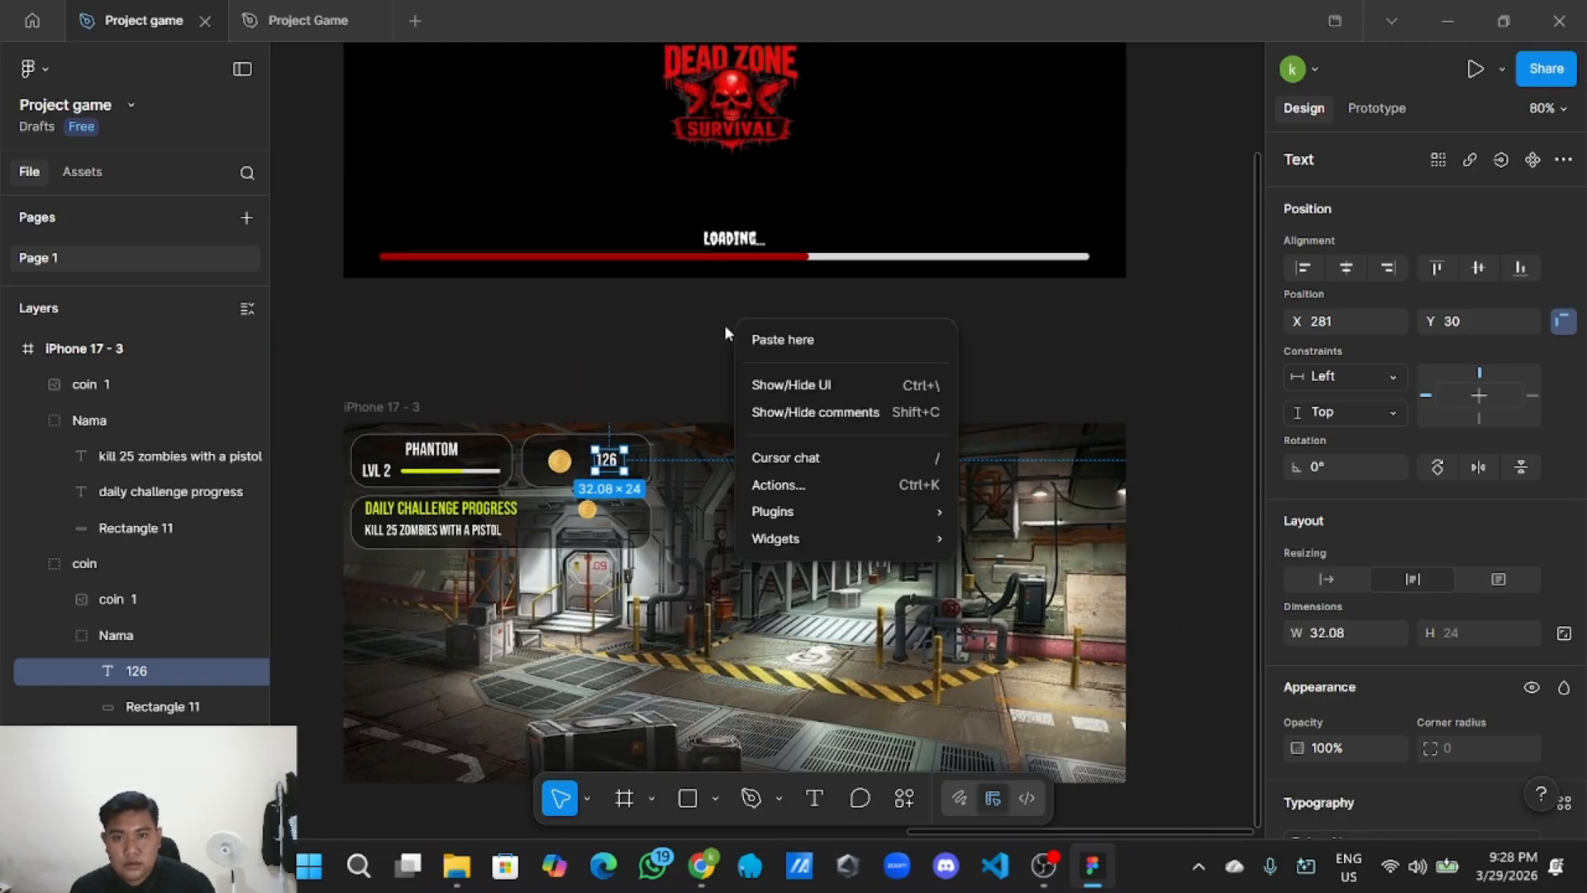
{"action": "left_click", "coordinate": [765, 336]}
{"action": "left_click_drag", "start_coordinate": [771, 342], "coordinate": [604, 508]}
{"action": "scroll", "coordinate": [632, 508], "scroll_direction": "up", "scroll_amount": 5}
{"action": "scroll", "coordinate": [610, 513], "scroll_direction": "down", "scroll_amount": 3}
{"action": "left_click_drag", "start_coordinate": [775, 269], "coordinate": [913, 233]}
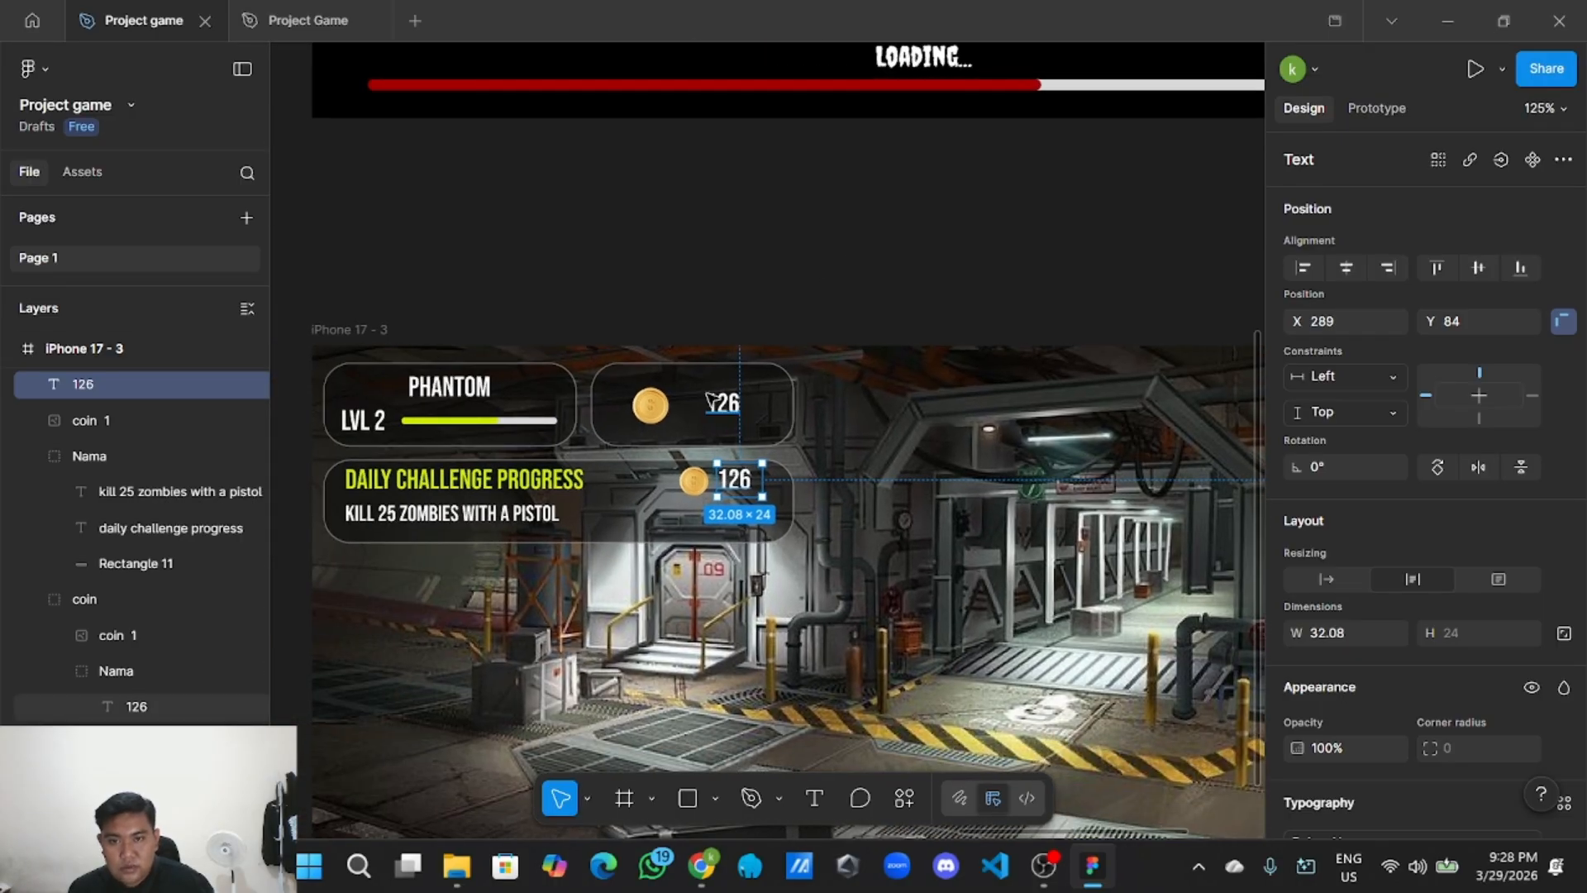
{"action": "scroll", "coordinate": [707, 398], "scroll_direction": "up", "scroll_amount": 3}
Change the copied text's value from 126 to 10.
{"action": "double_click", "coordinate": [781, 552]}
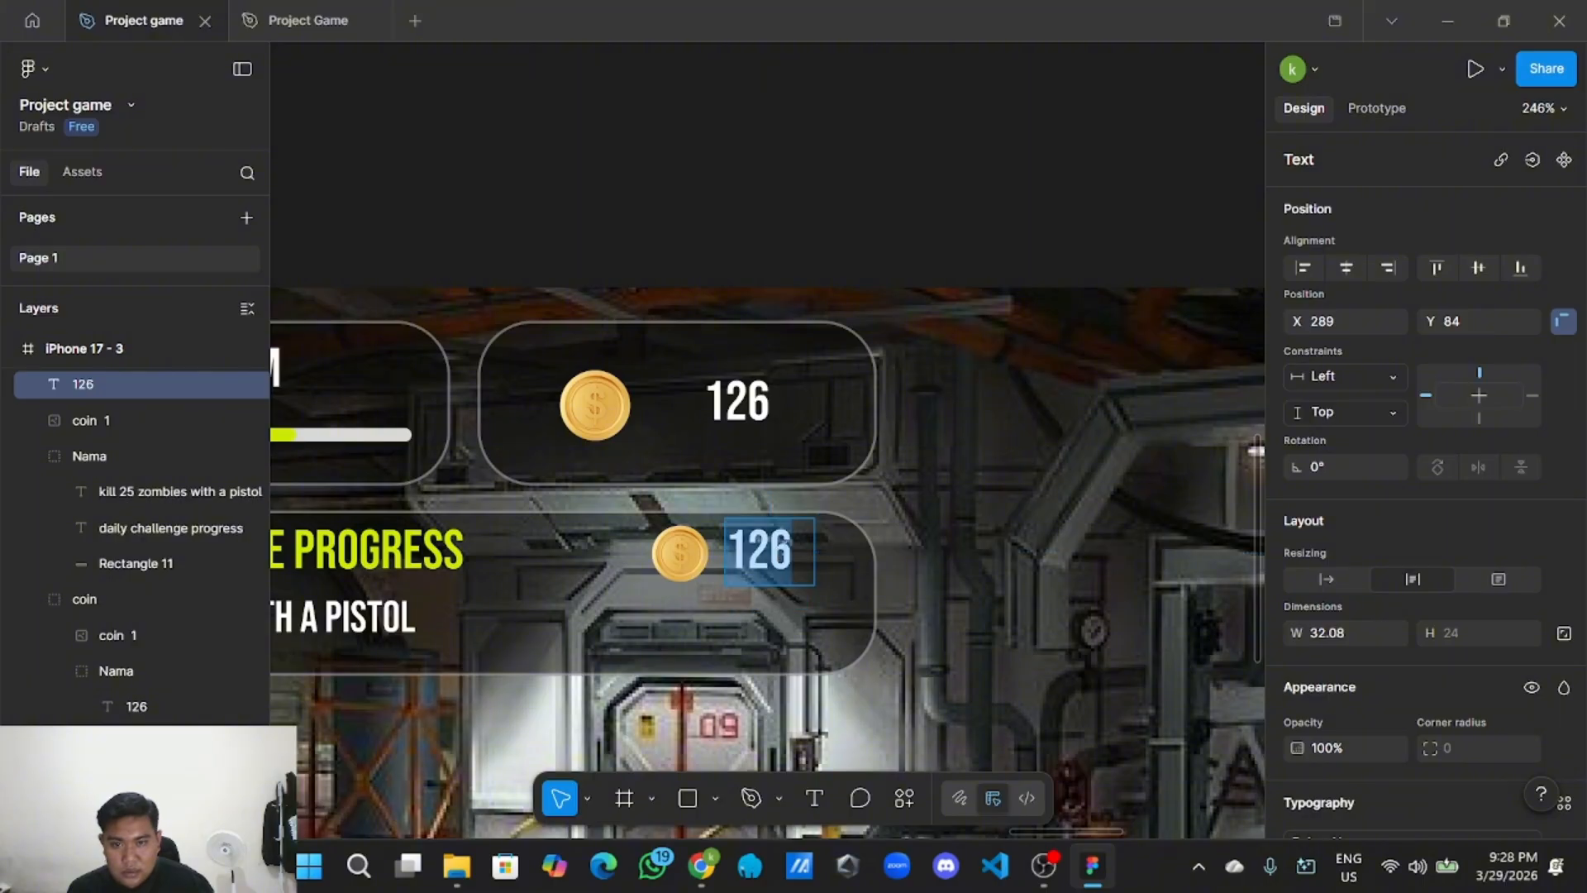
{"action": "left_click", "coordinate": [792, 549]}
{"action": "scroll", "coordinate": [792, 550], "scroll_direction": "down", "scroll_amount": 3}
{"action": "scroll", "coordinate": [794, 548], "scroll_direction": "up", "scroll_amount": 2}
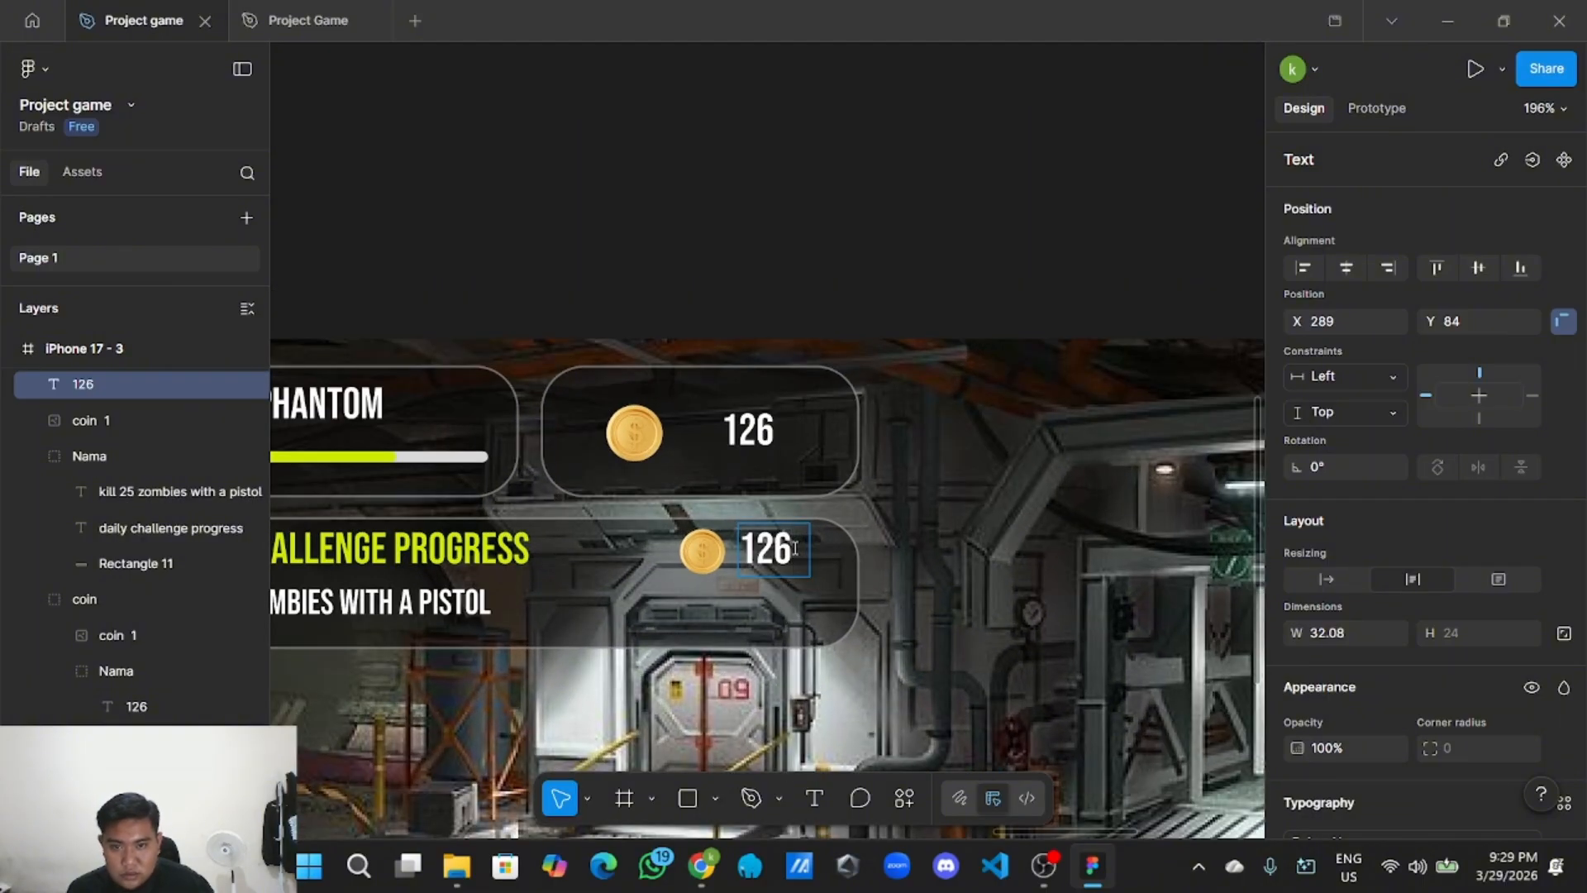
{"action": "key", "text": "BackSpace"}
{"action": "key", "text": "BackSpace"}
{"action": "key", "text": "BackSpace"}
{"action": "type", "text": "10"}
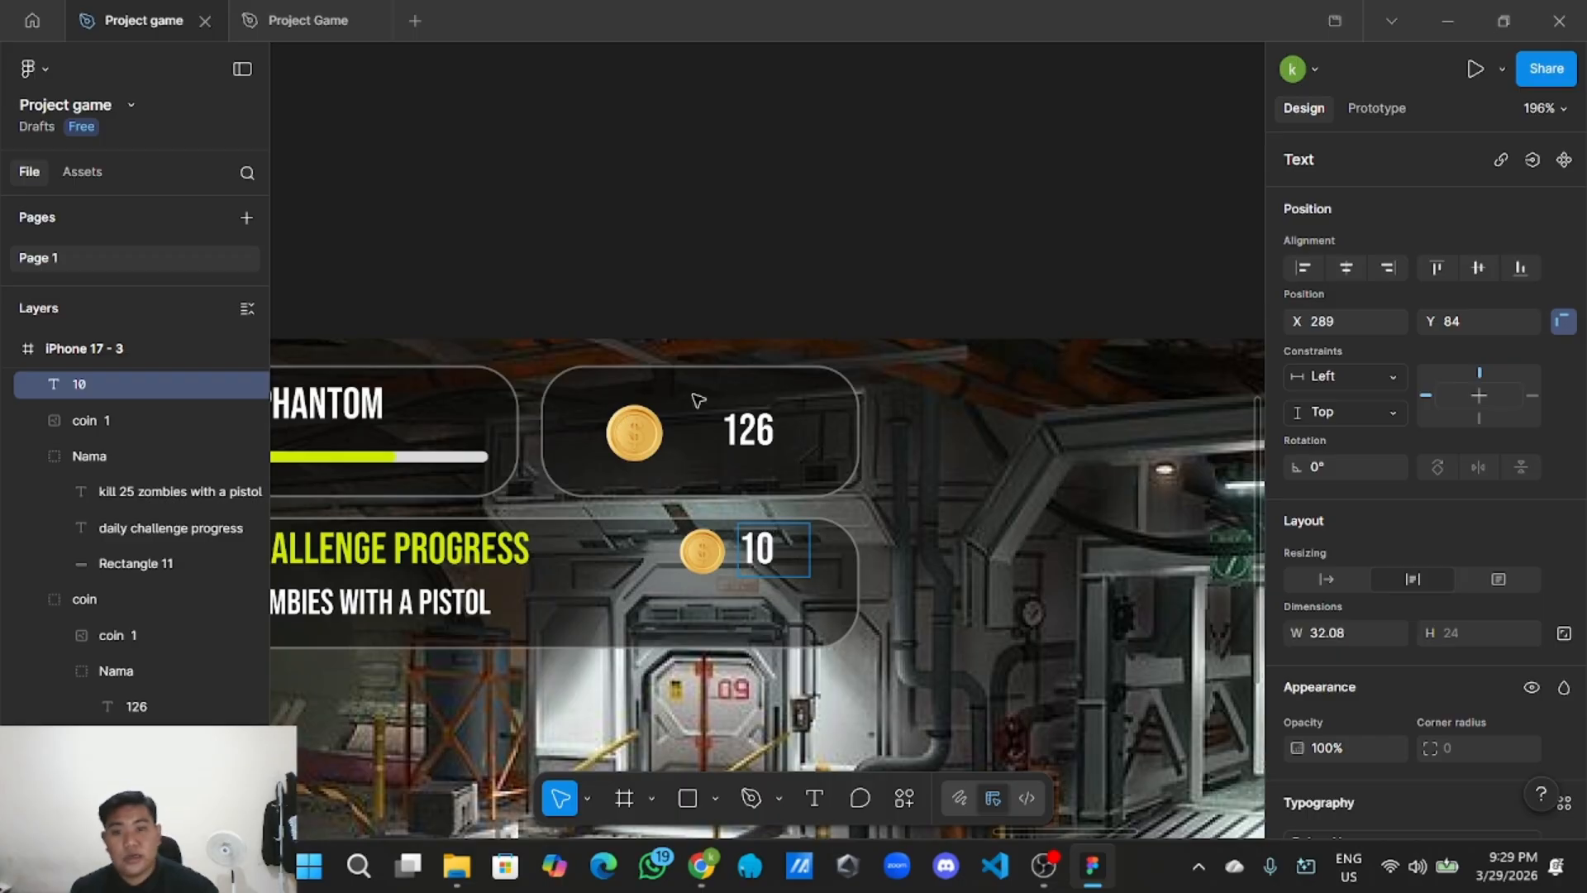
{"action": "key", "text": "Escape"}
{"action": "left_click", "coordinate": [810, 256]}
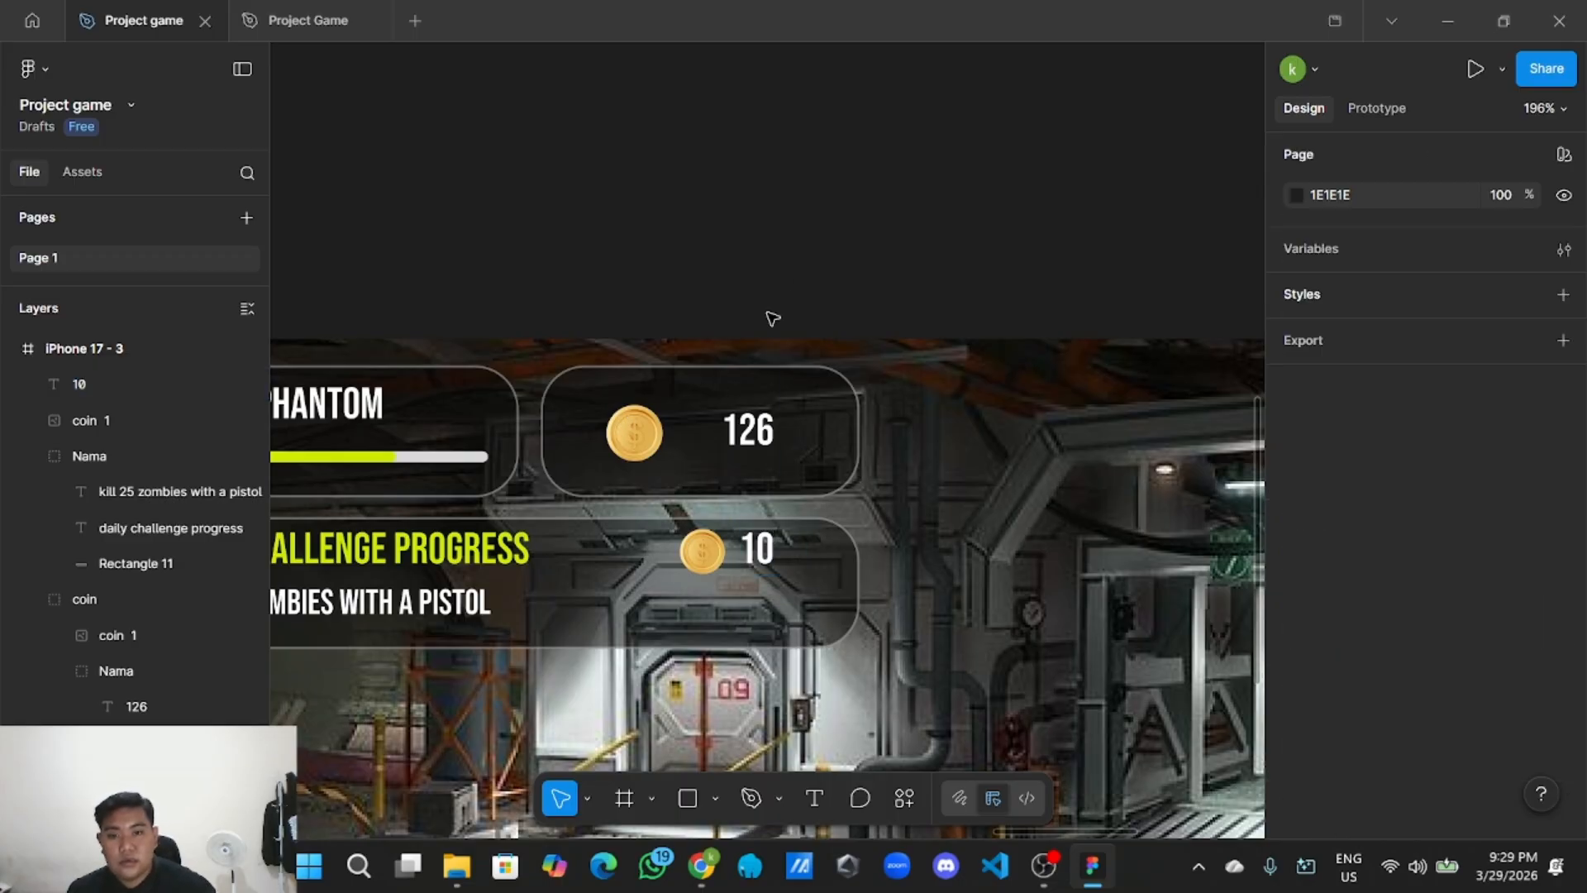
{"action": "scroll", "coordinate": [728, 636], "scroll_direction": "down", "scroll_amount": 2}
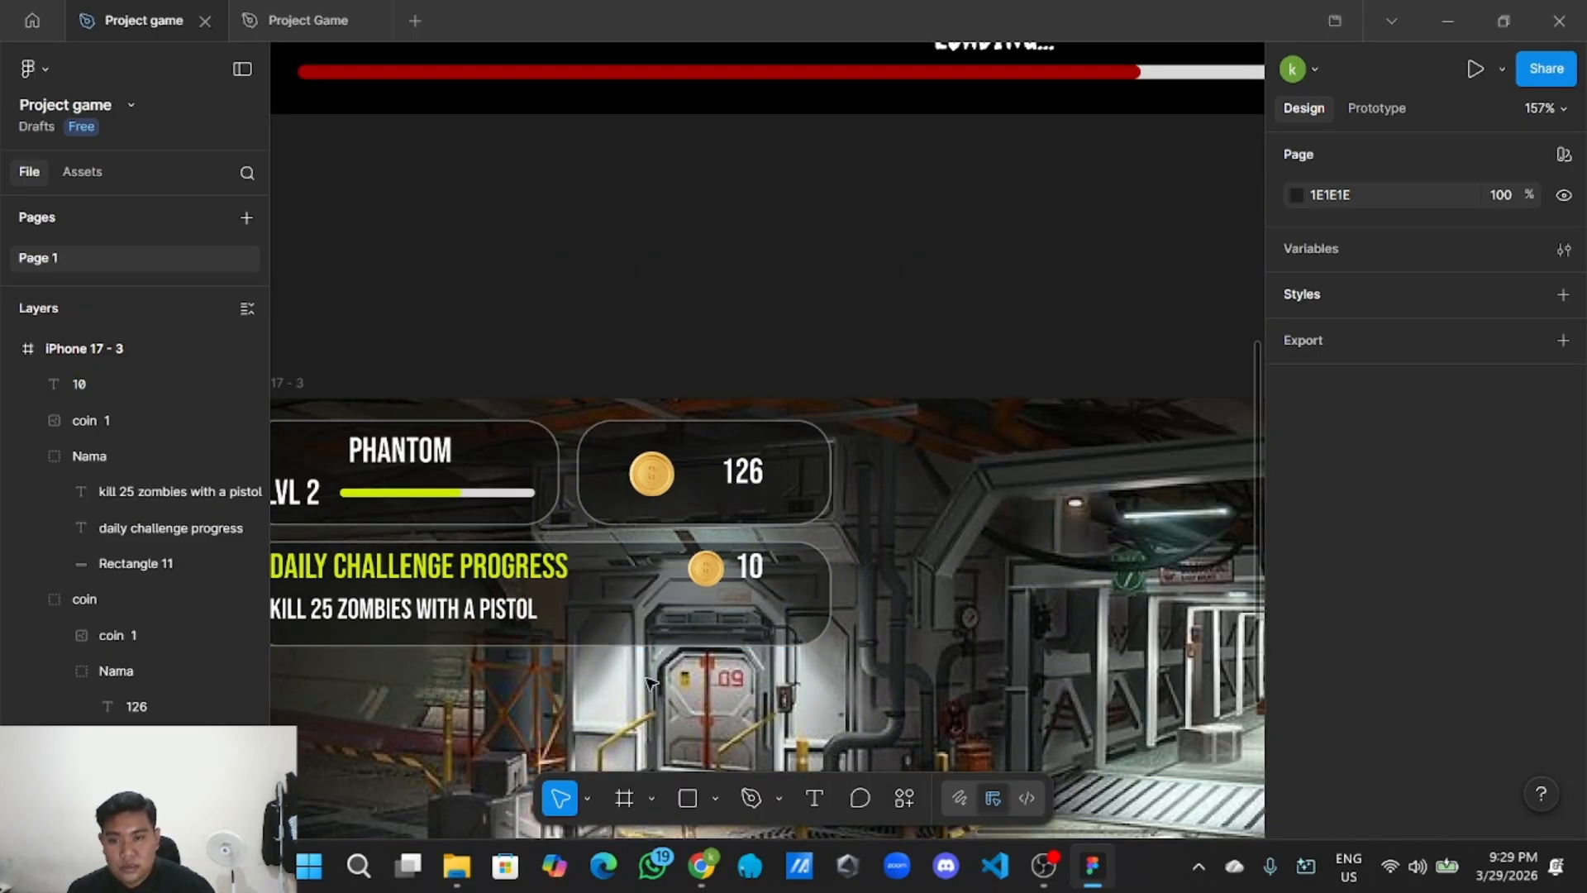
Copy the green progress fill from the PHANTOM card and paste it on the canvas.
{"action": "scroll", "coordinate": [625, 370], "scroll_direction": "left", "scroll_amount": 2}
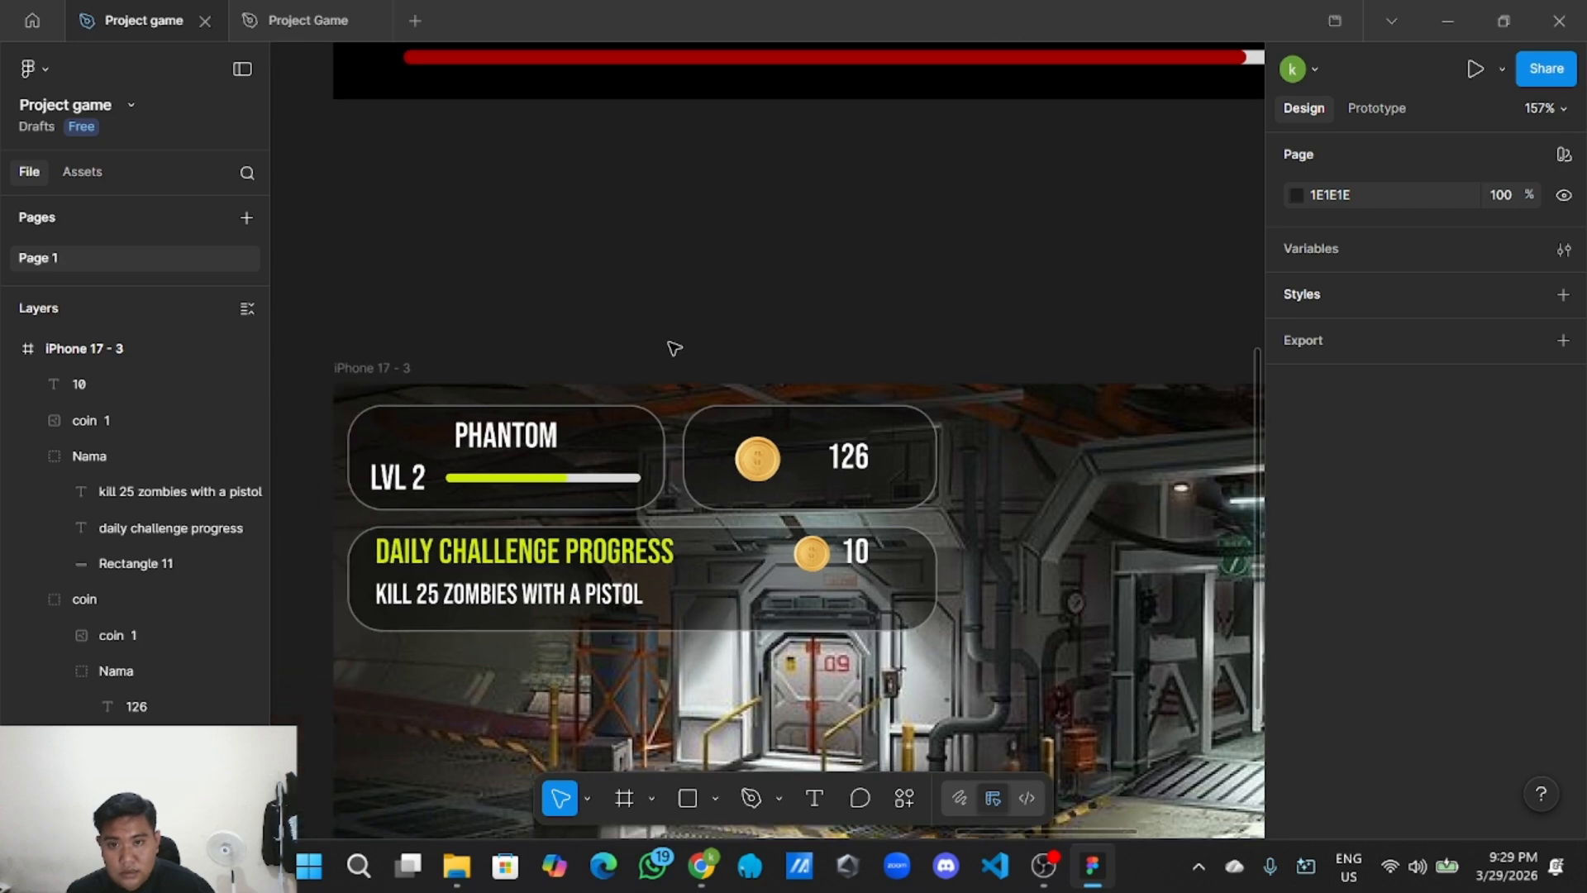
{"action": "scroll", "coordinate": [673, 347], "scroll_direction": "up", "scroll_amount": 2}
{"action": "left_click", "coordinate": [654, 491]}
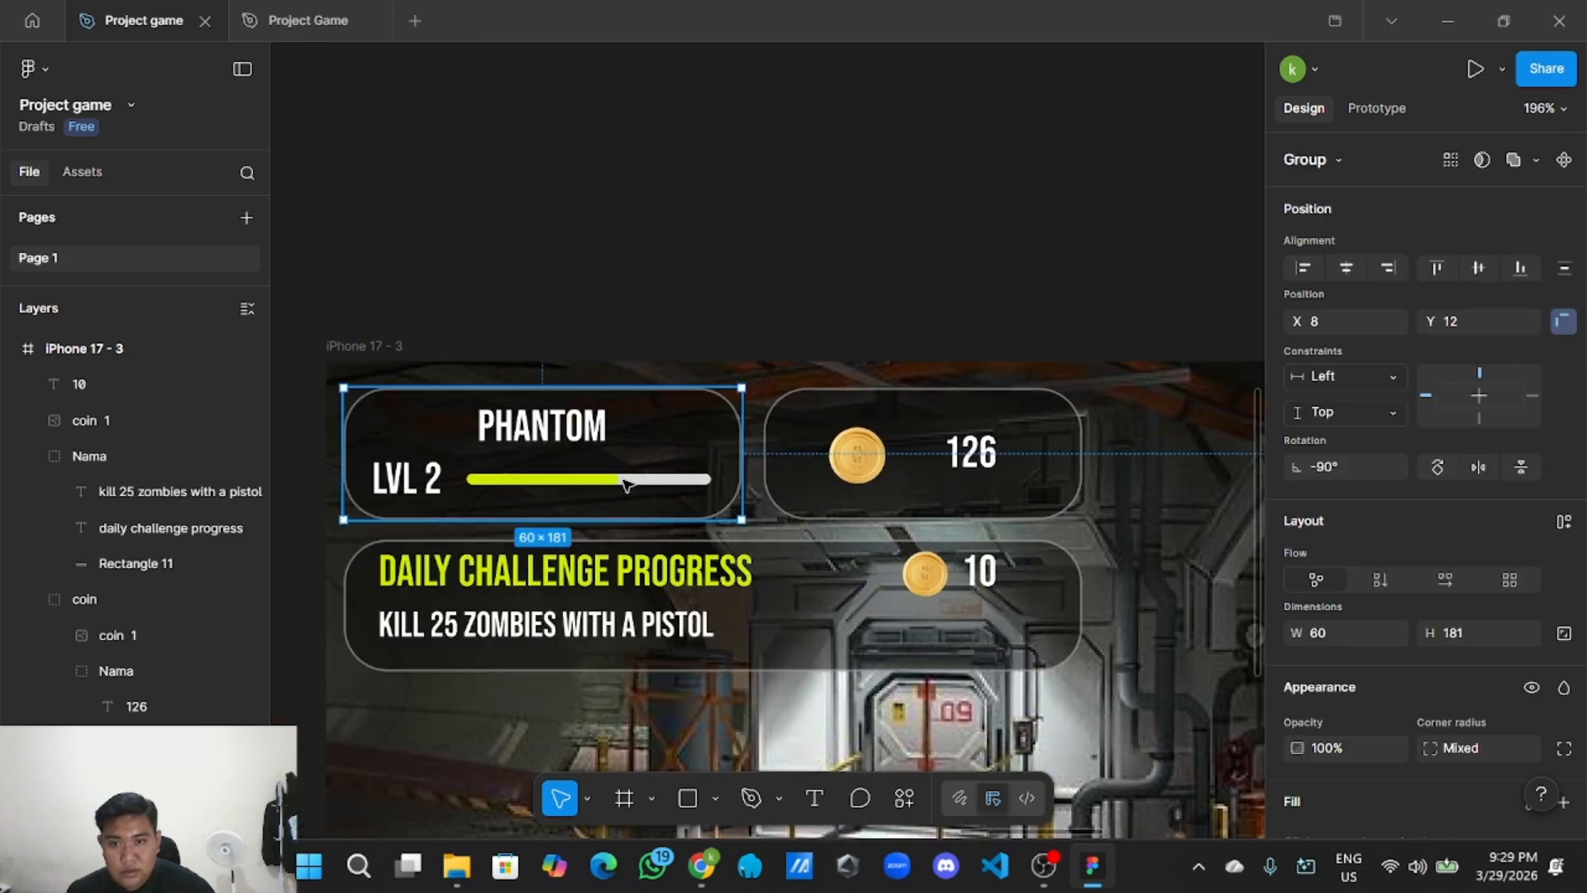
{"action": "left_click", "coordinate": [621, 478]}
{"action": "left_click", "coordinate": [768, 333]}
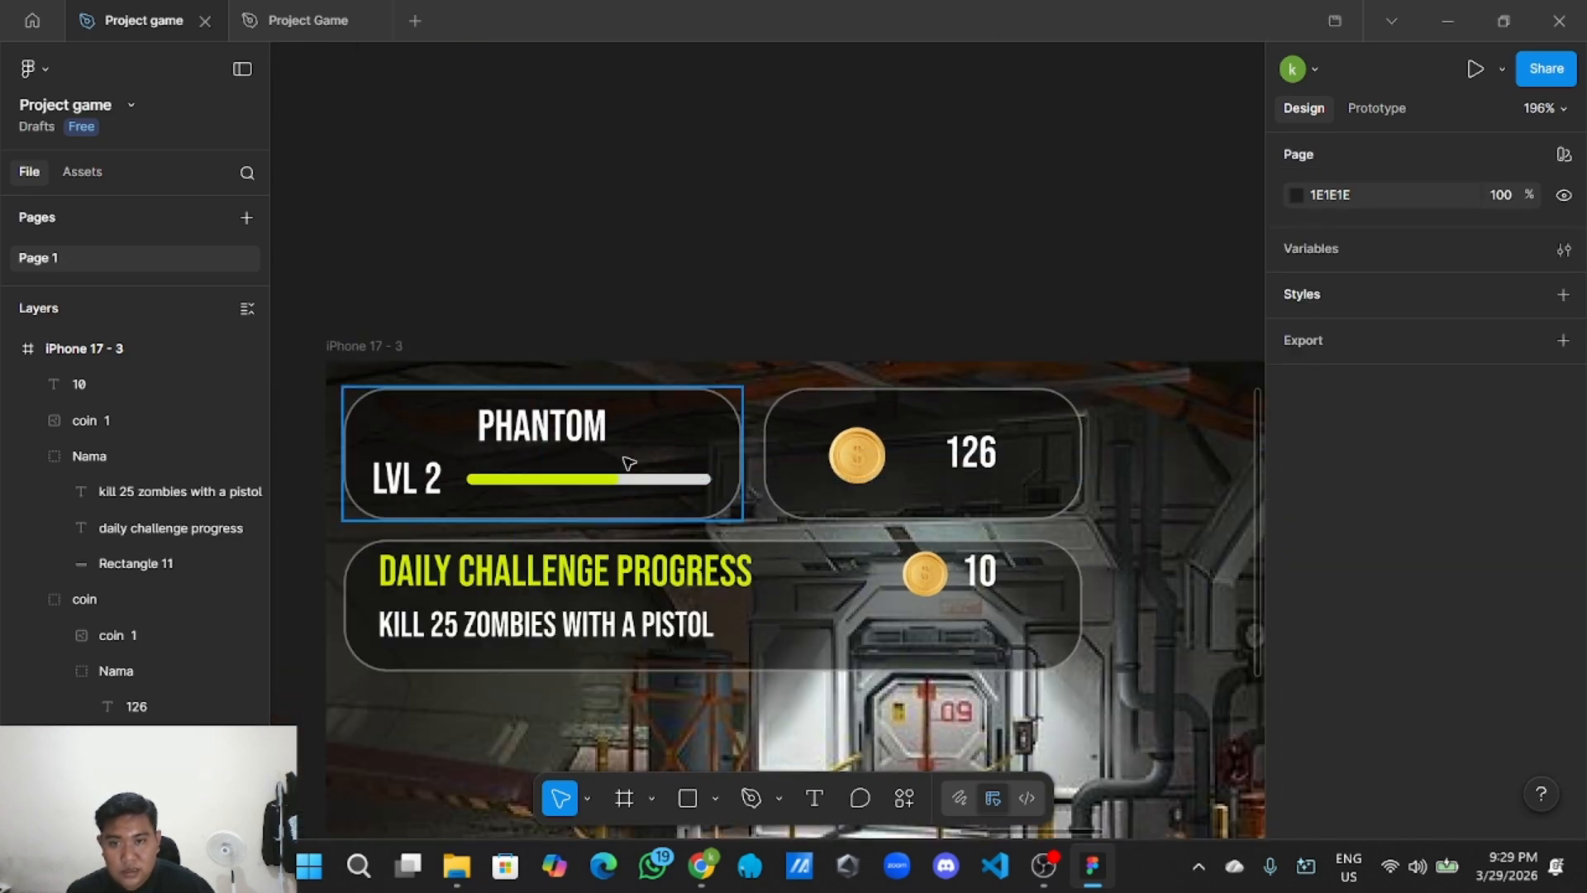
{"action": "double_click", "coordinate": [634, 484]}
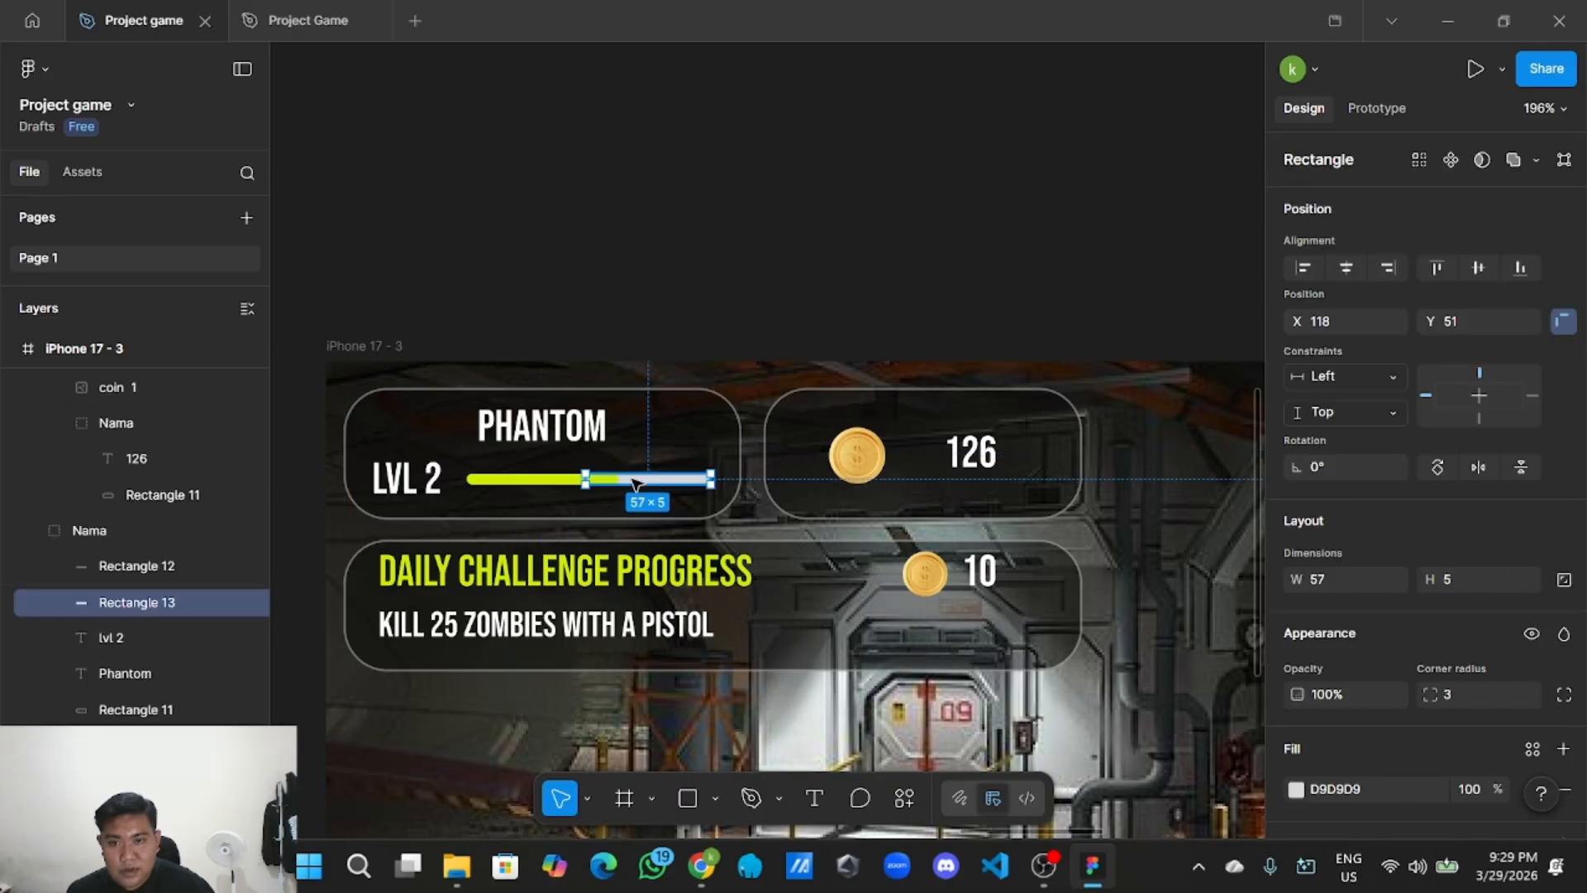
{"action": "left_click", "coordinate": [561, 488]}
{"action": "right_click", "coordinate": [584, 481]}
{"action": "left_click", "coordinate": [637, 136]}
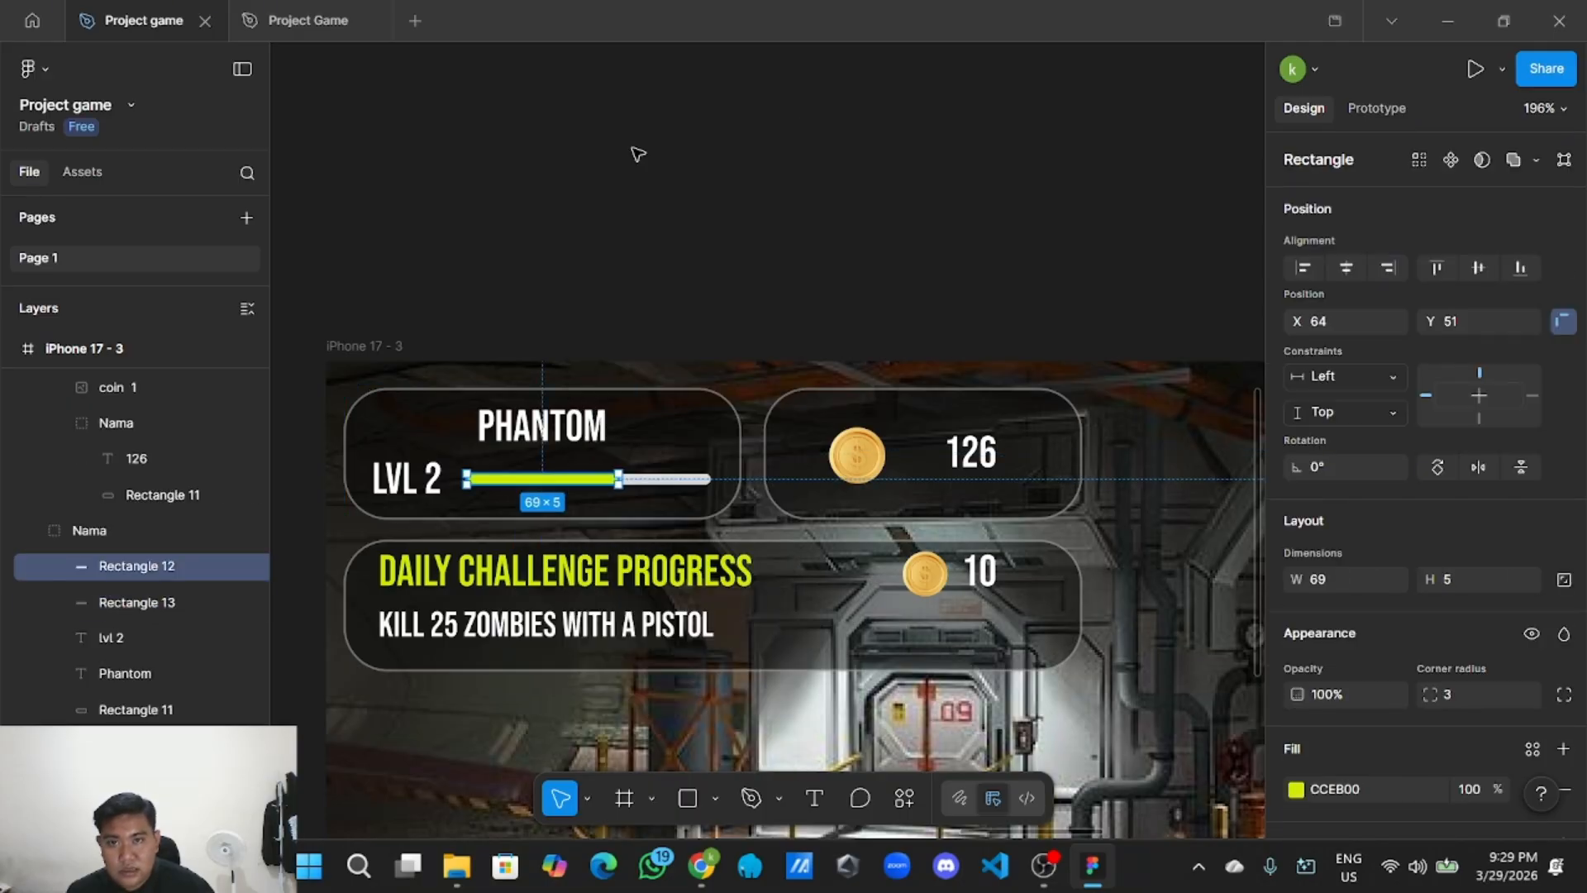
{"action": "right_click", "coordinate": [776, 198]}
{"action": "left_click", "coordinate": [831, 219]}
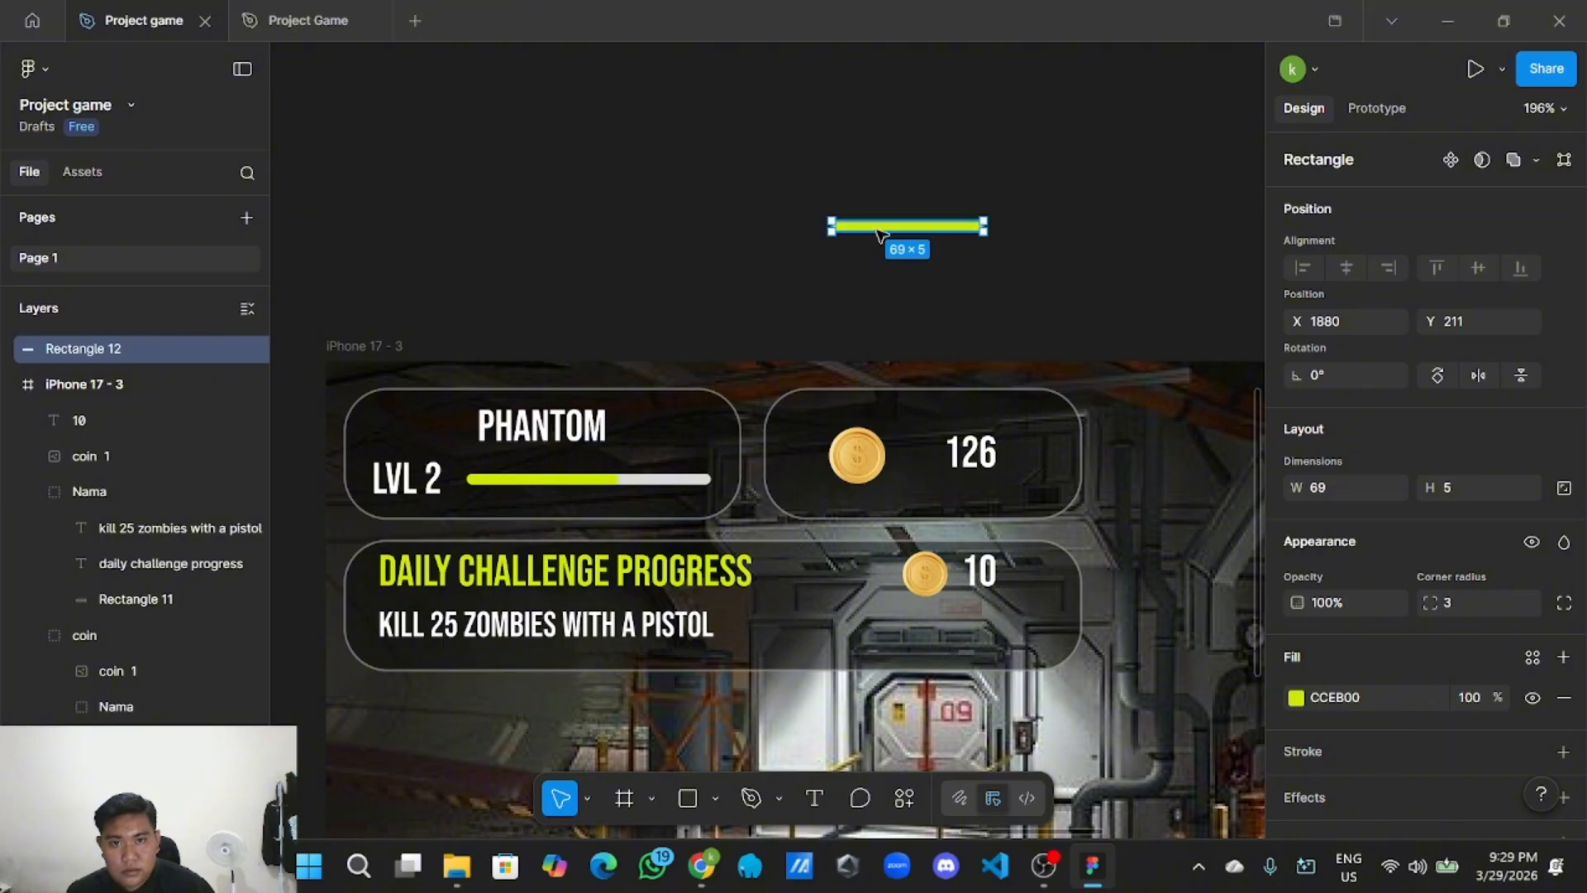
Move the green bar copy into the Daily Challenge panel and shorten it to 37 wide.
{"action": "left_click_drag", "start_coordinate": [880, 221], "coordinate": [904, 630]}
{"action": "scroll", "coordinate": [887, 590], "scroll_direction": "up", "scroll_amount": 3}
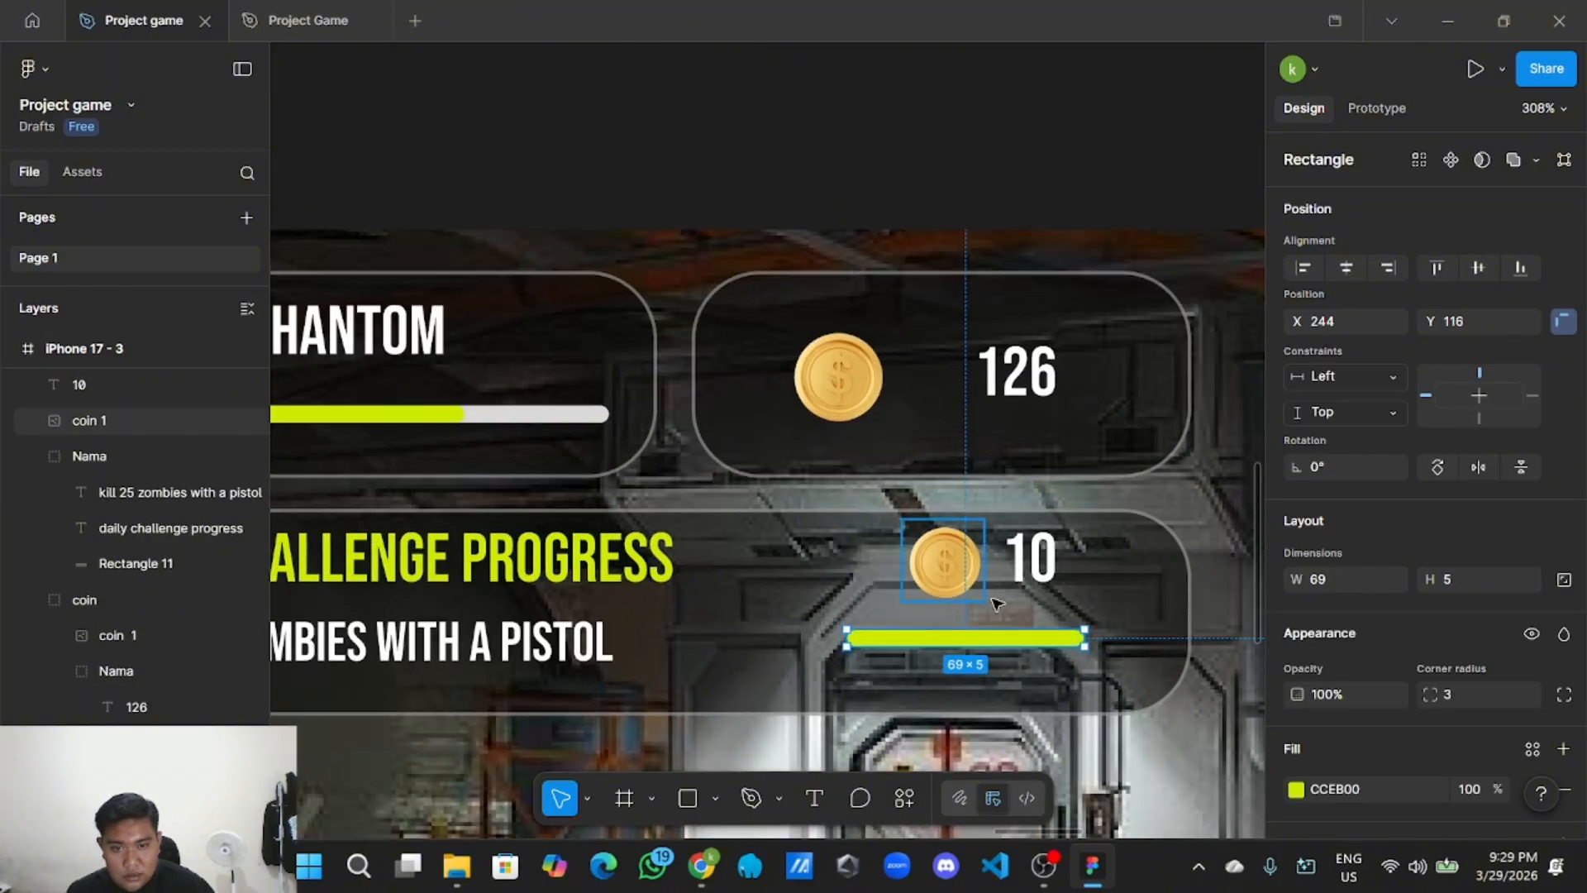
{"action": "left_click_drag", "start_coordinate": [1080, 637], "coordinate": [975, 637]}
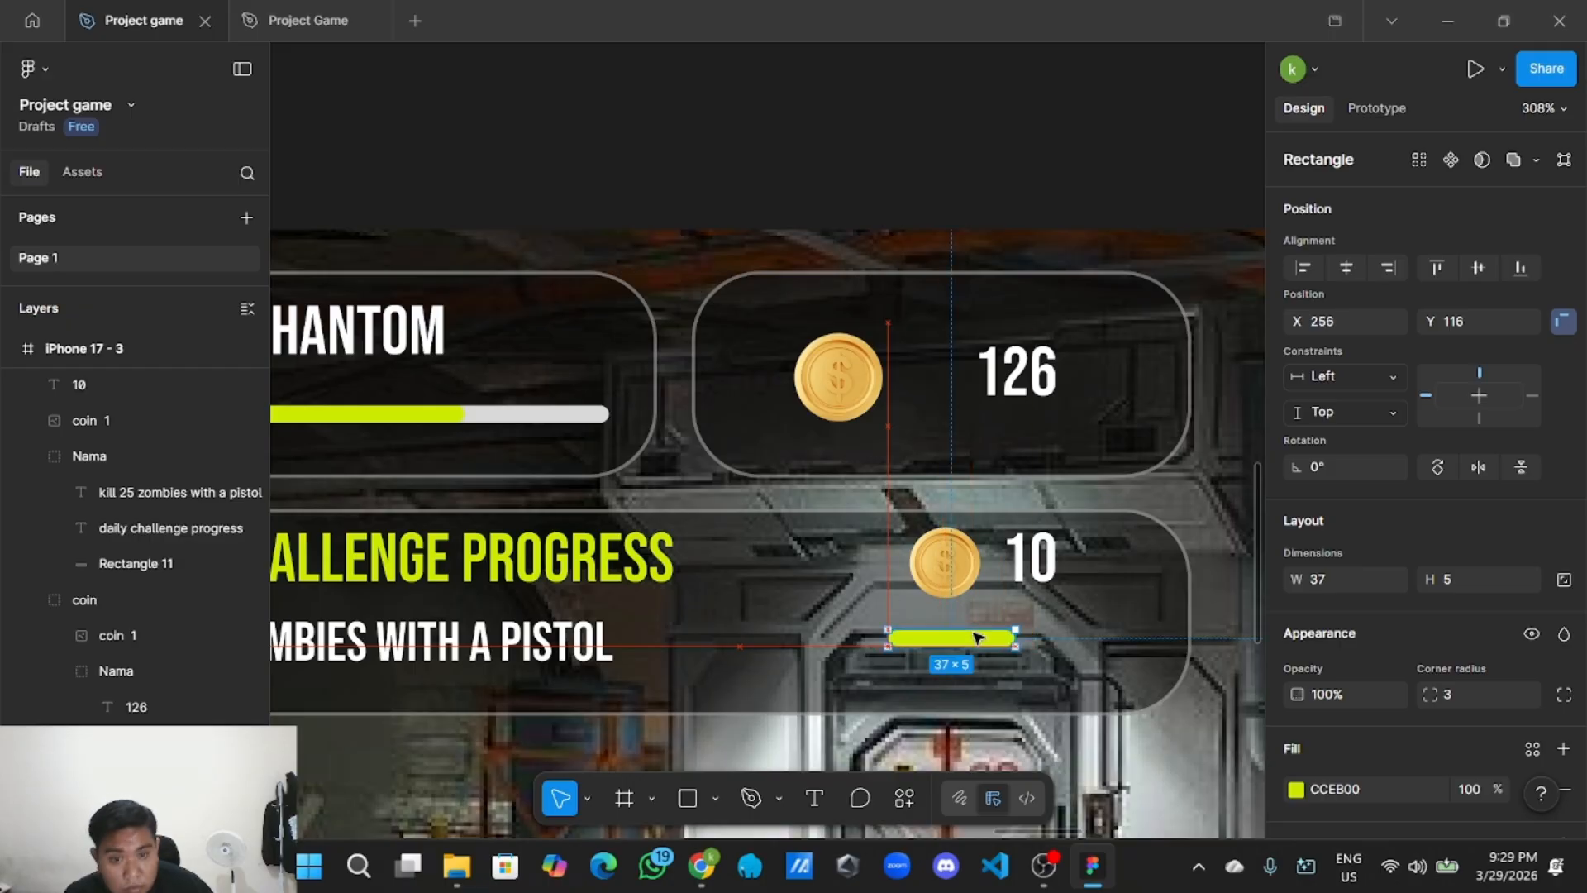
{"action": "scroll", "coordinate": [975, 637], "scroll_direction": "down", "scroll_amount": 2}
{"action": "scroll", "coordinate": [975, 637], "scroll_direction": "down", "scroll_amount": 2}
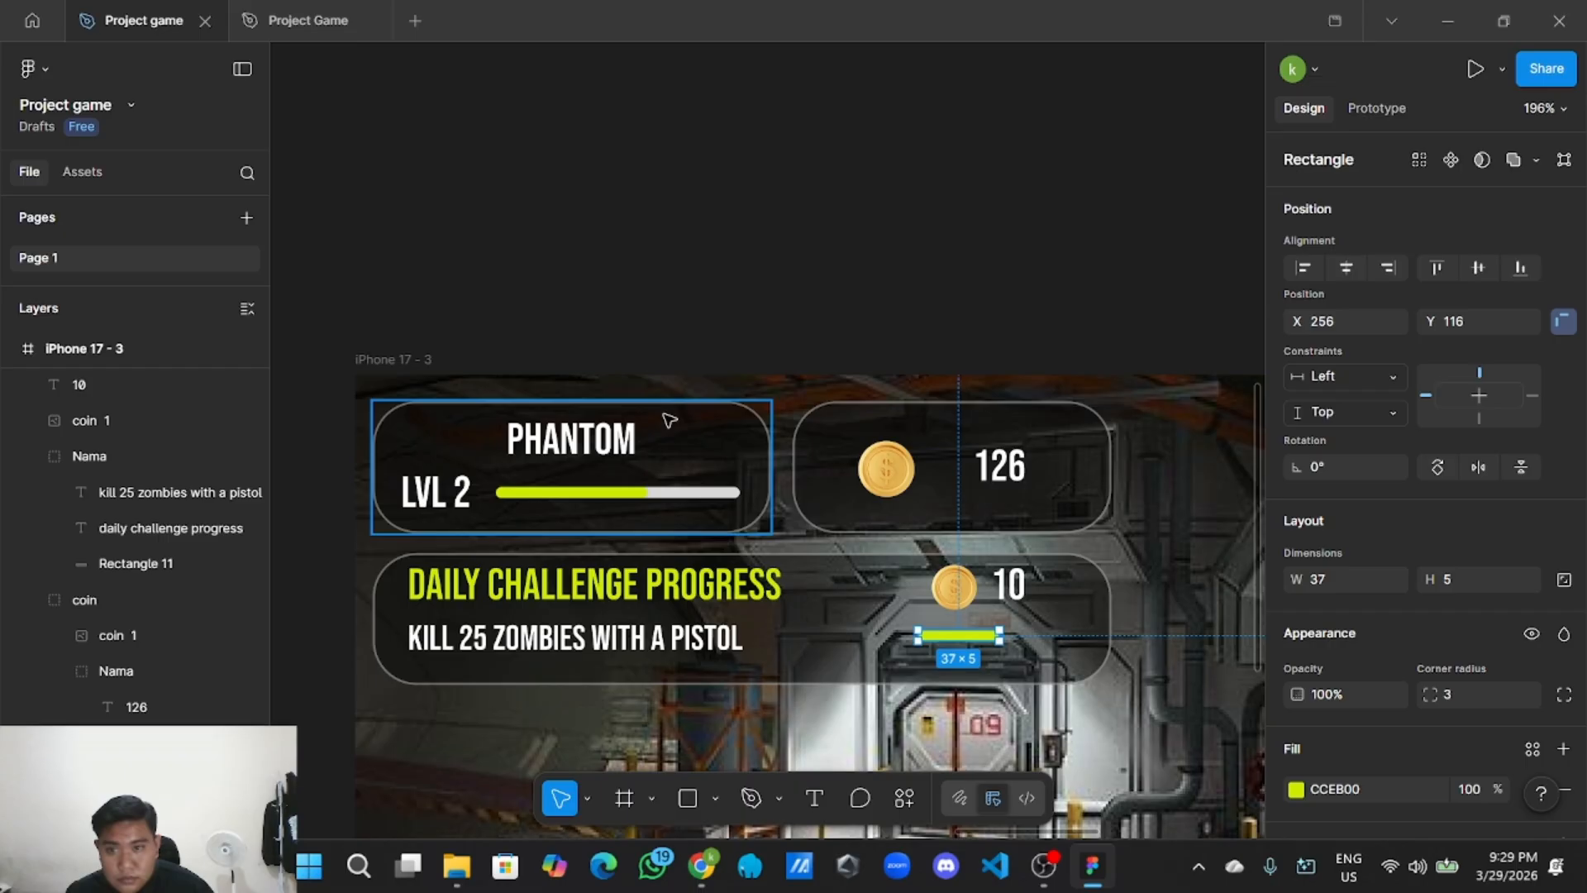
Add a copy of the 57×5 grey track under the green fill, keeping green on top.
{"action": "double_click", "coordinate": [690, 494]}
{"action": "right_click", "coordinate": [691, 494]}
{"action": "left_click", "coordinate": [767, 134]}
{"action": "right_click", "coordinate": [782, 171]}
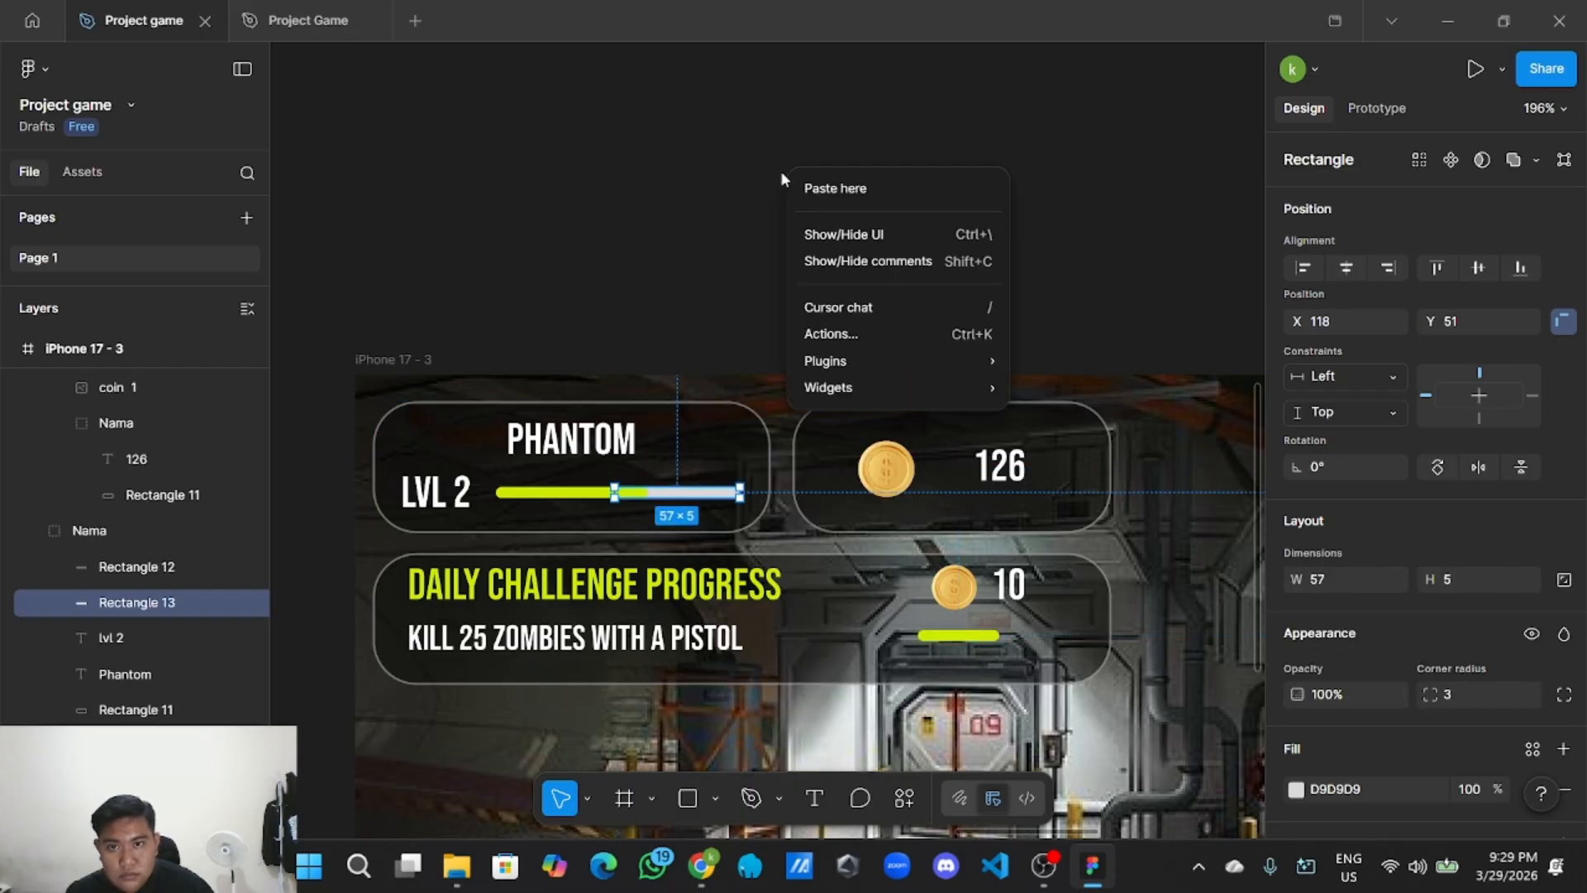
{"action": "left_click", "coordinate": [835, 188]}
{"action": "left_click_drag", "start_coordinate": [877, 184], "coordinate": [981, 639]}
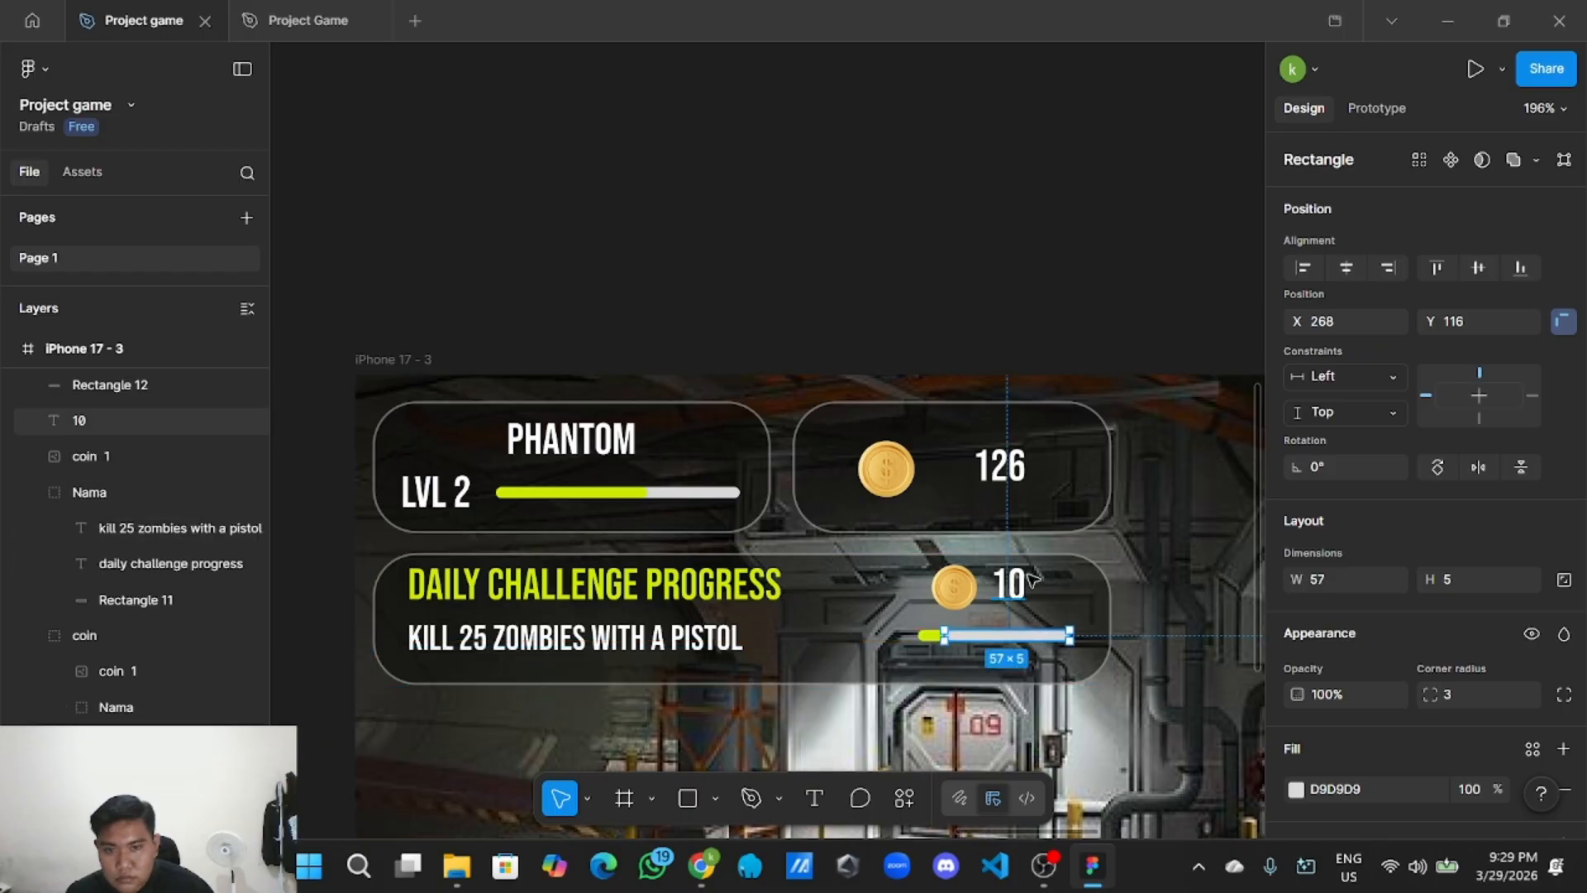
{"action": "left_click_drag", "start_coordinate": [162, 423], "coordinate": [161, 368]}
{"action": "left_click", "coordinate": [938, 331]}
{"action": "scroll", "coordinate": [1005, 634], "scroll_direction": "up", "scroll_amount": 3}
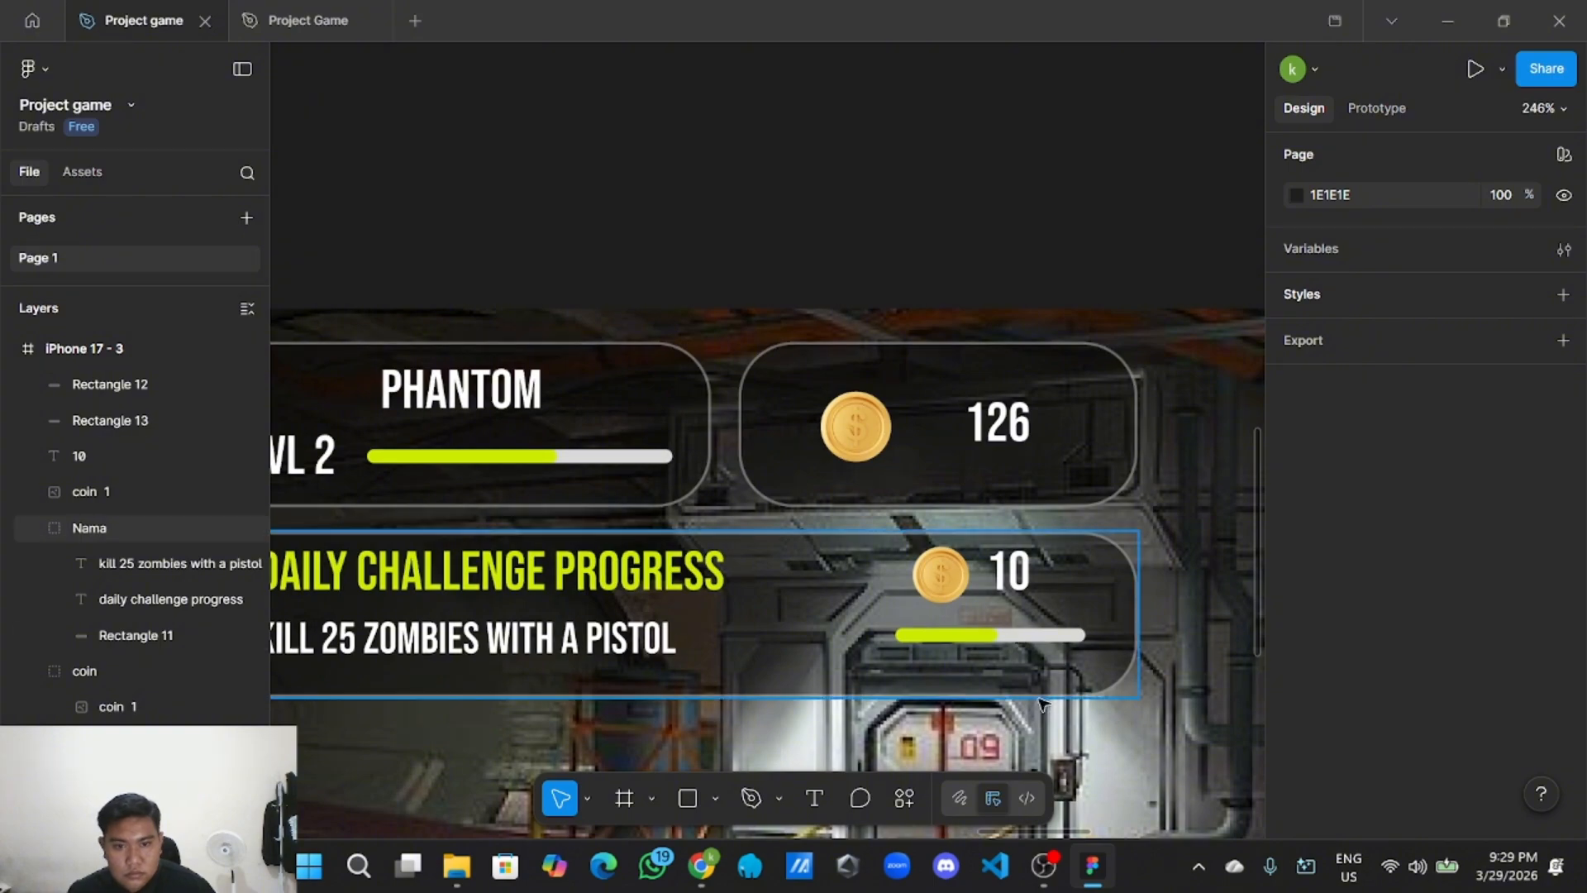
{"action": "scroll", "coordinate": [1068, 707], "scroll_direction": "down", "scroll_amount": 3}
Paste a copy of the 10 text below the challenge progress bar.
{"action": "scroll", "coordinate": [1044, 635], "scroll_direction": "up", "scroll_amount": 2}
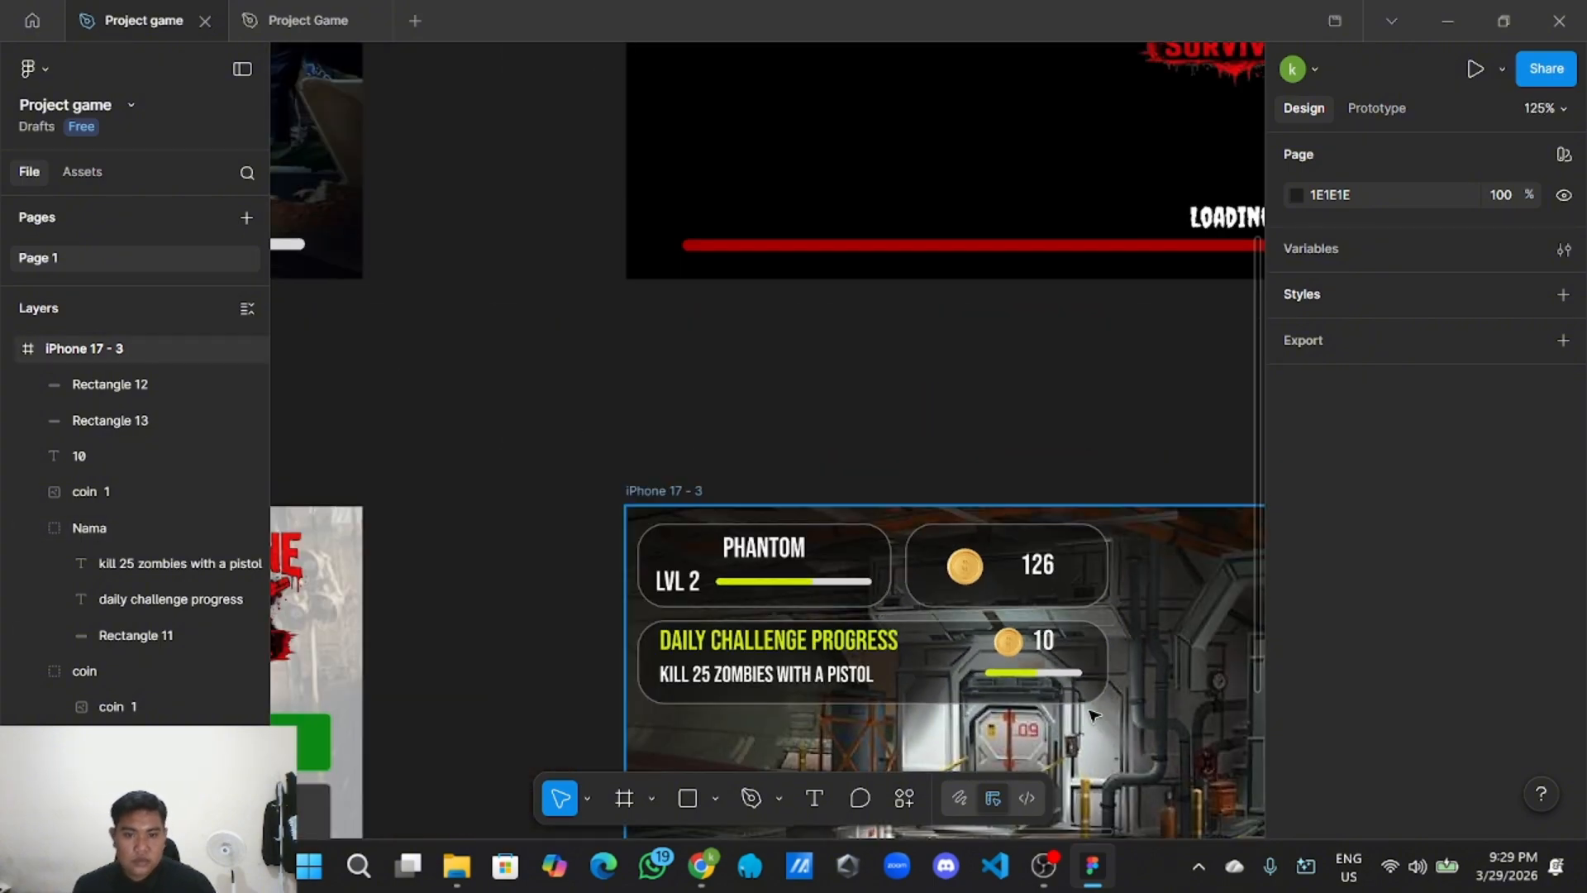
{"action": "left_click", "coordinate": [1021, 610]}
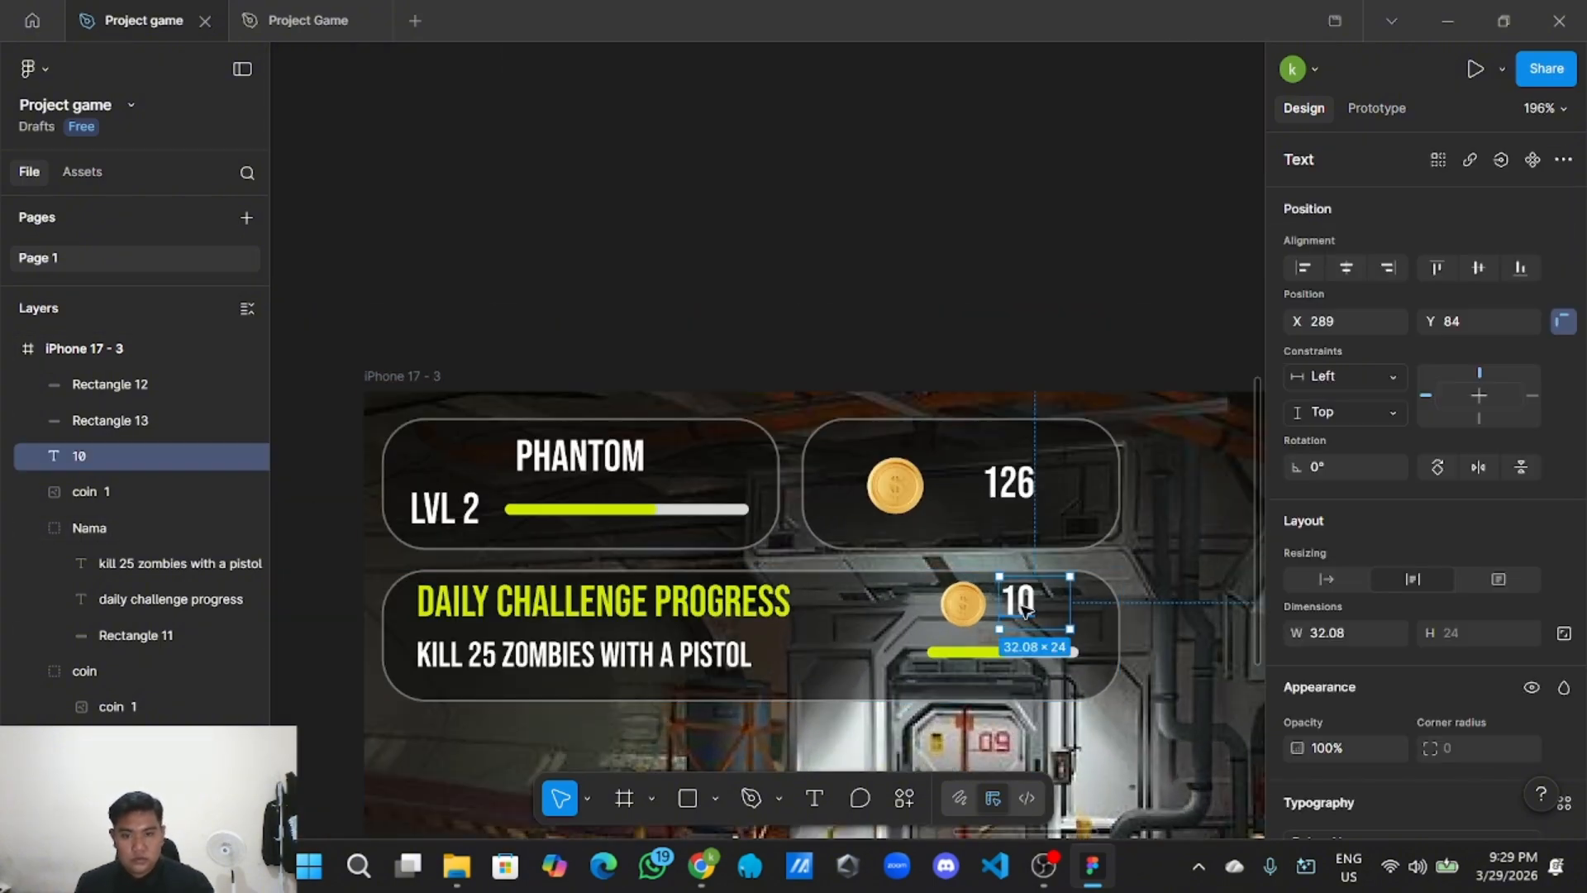
{"action": "right_click", "coordinate": [1022, 612]}
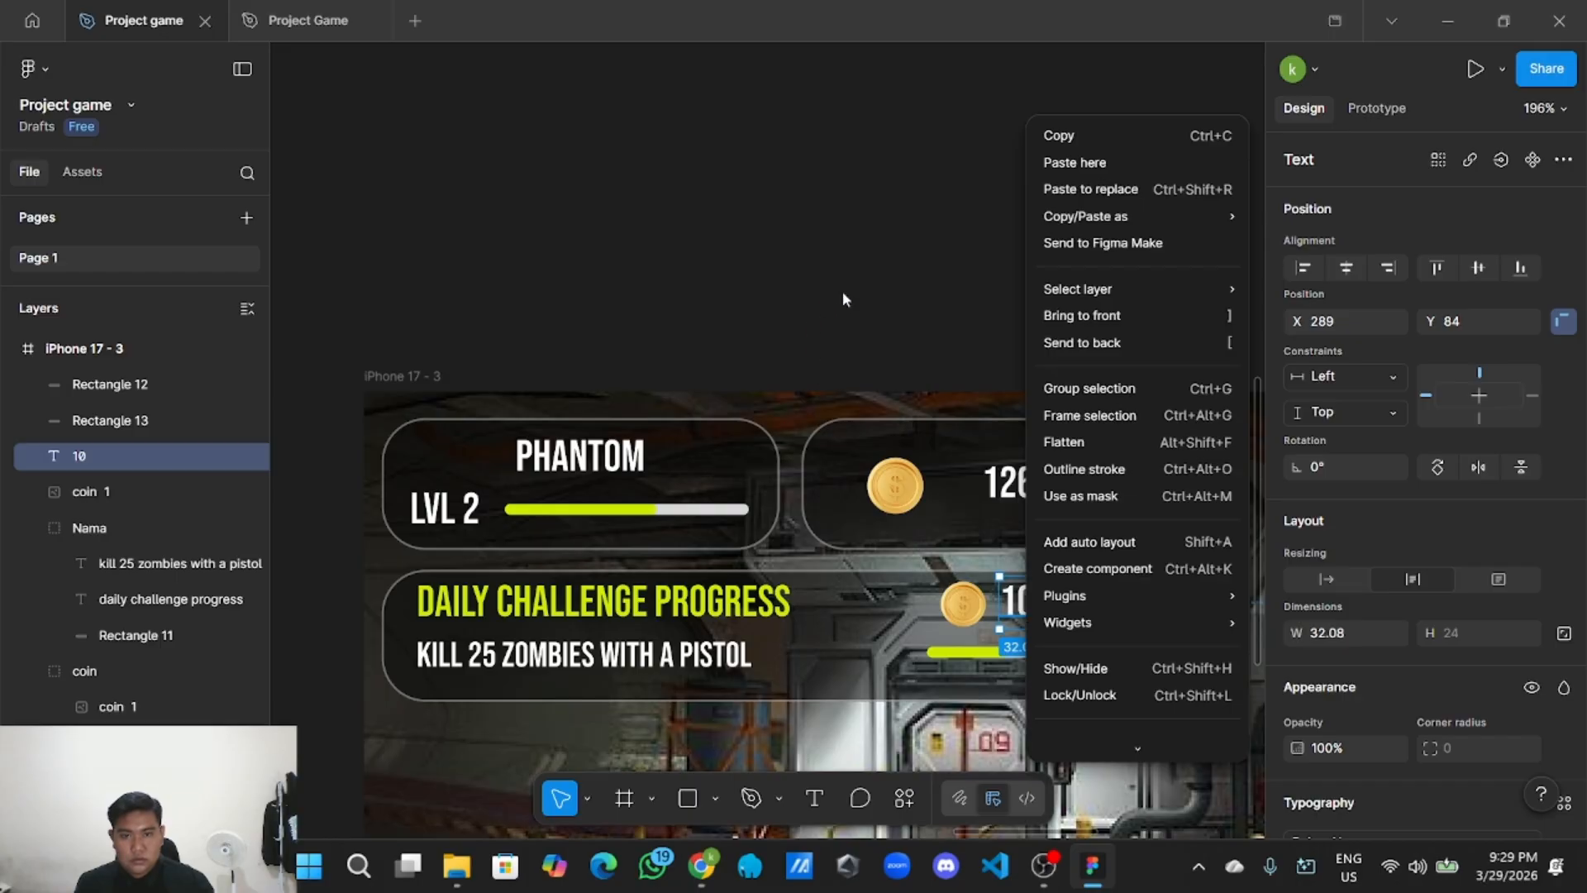
{"action": "left_click", "coordinate": [1058, 135]}
{"action": "scroll", "coordinate": [868, 272], "scroll_direction": "down", "scroll_amount": 3}
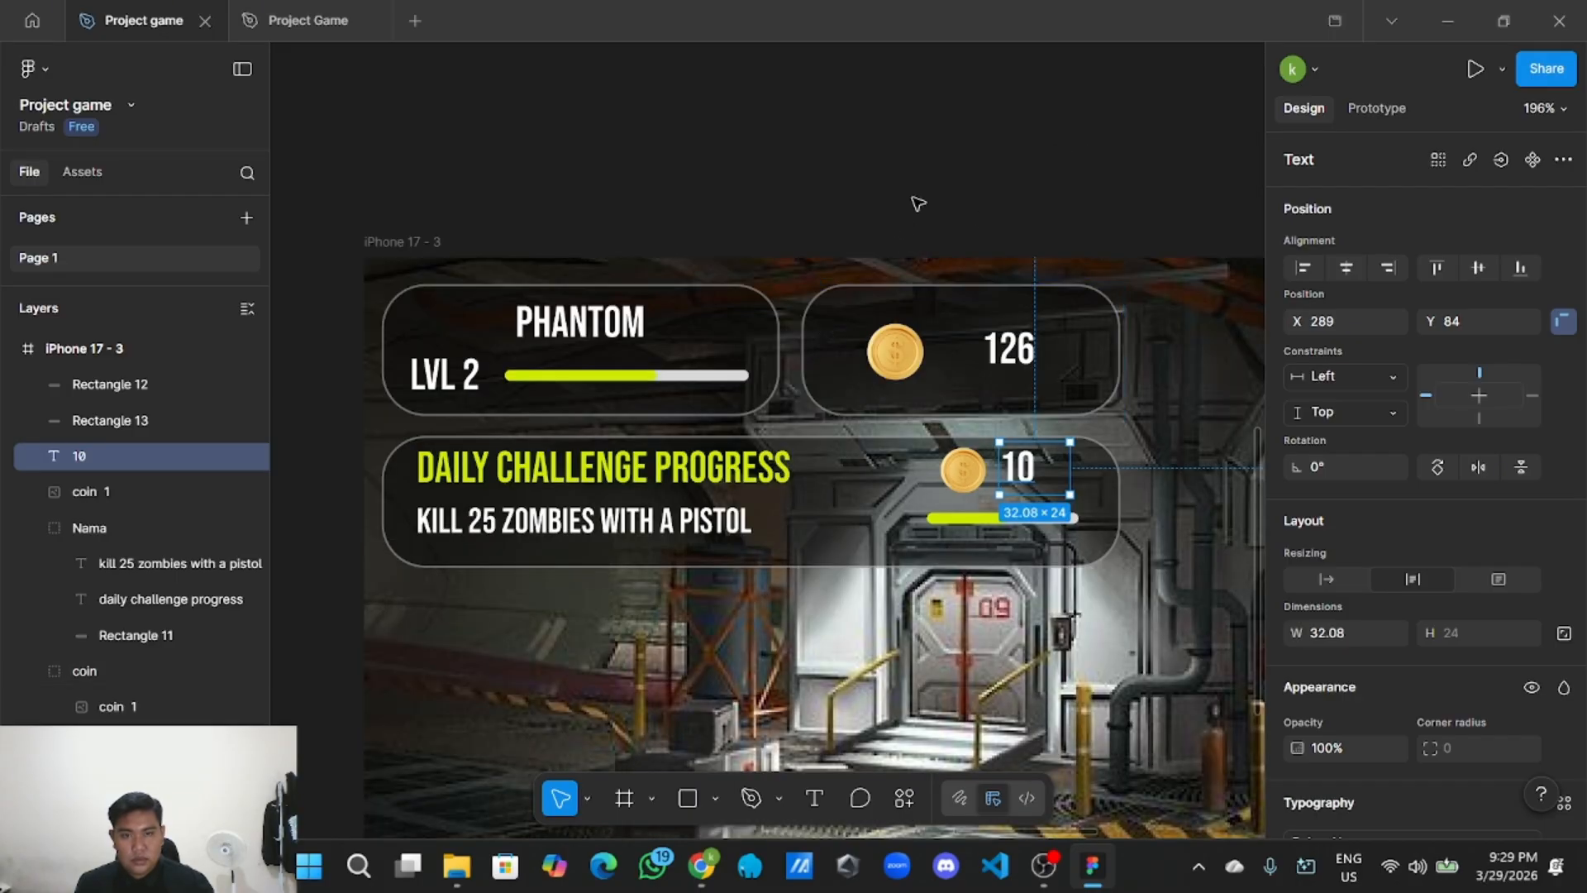
{"action": "right_click", "coordinate": [972, 201]}
{"action": "left_click", "coordinate": [976, 211]}
{"action": "left_click_drag", "start_coordinate": [980, 241], "coordinate": [994, 539]}
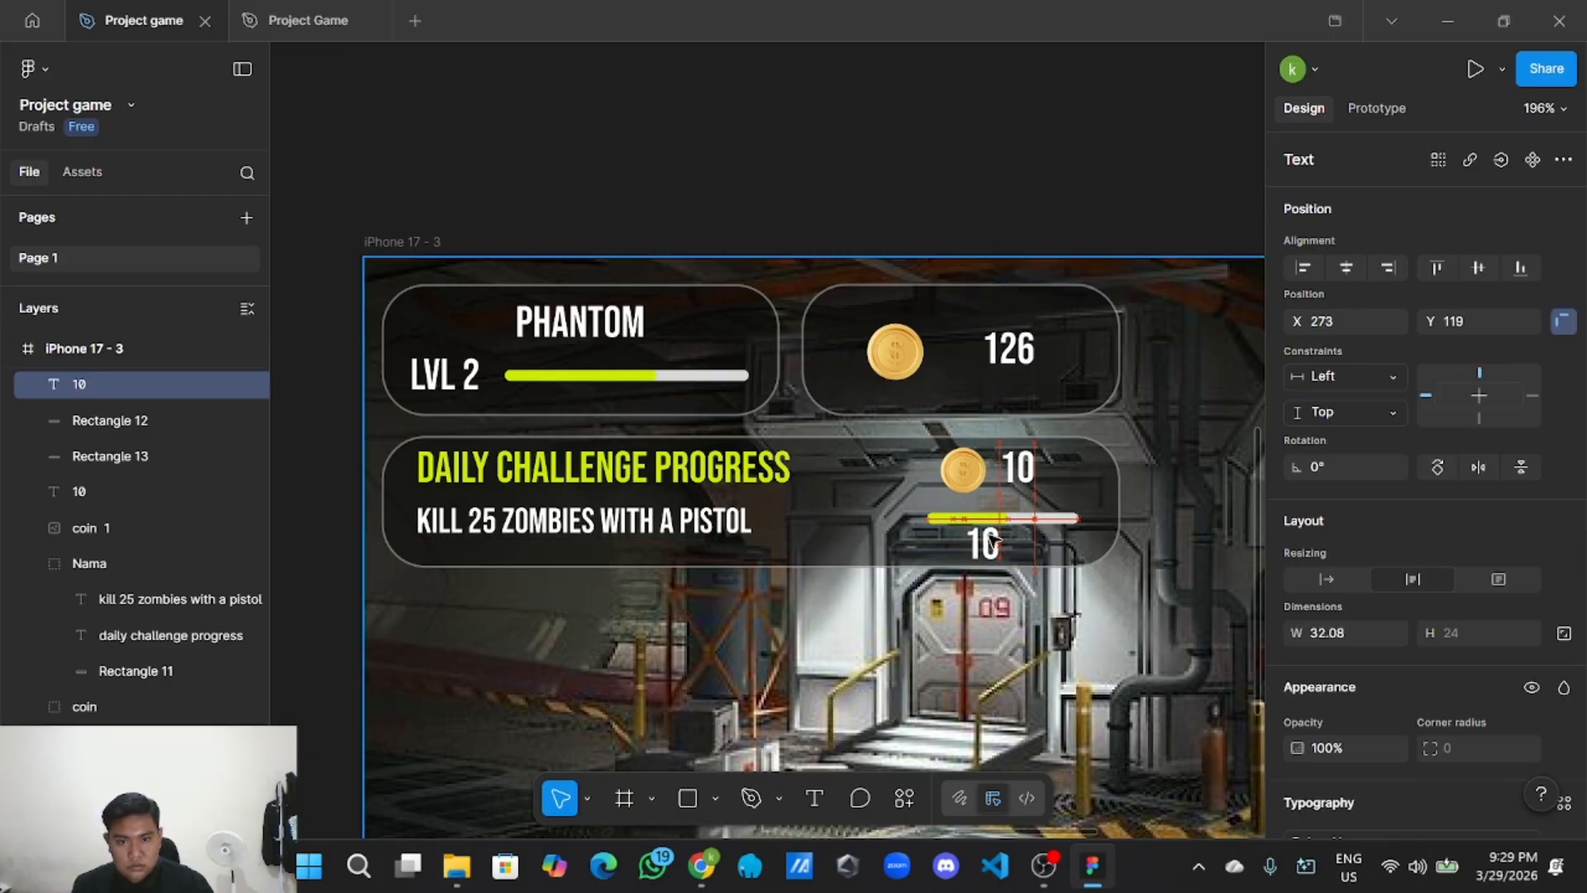
{"action": "scroll", "coordinate": [1002, 484], "scroll_direction": "down", "scroll_amount": 3}
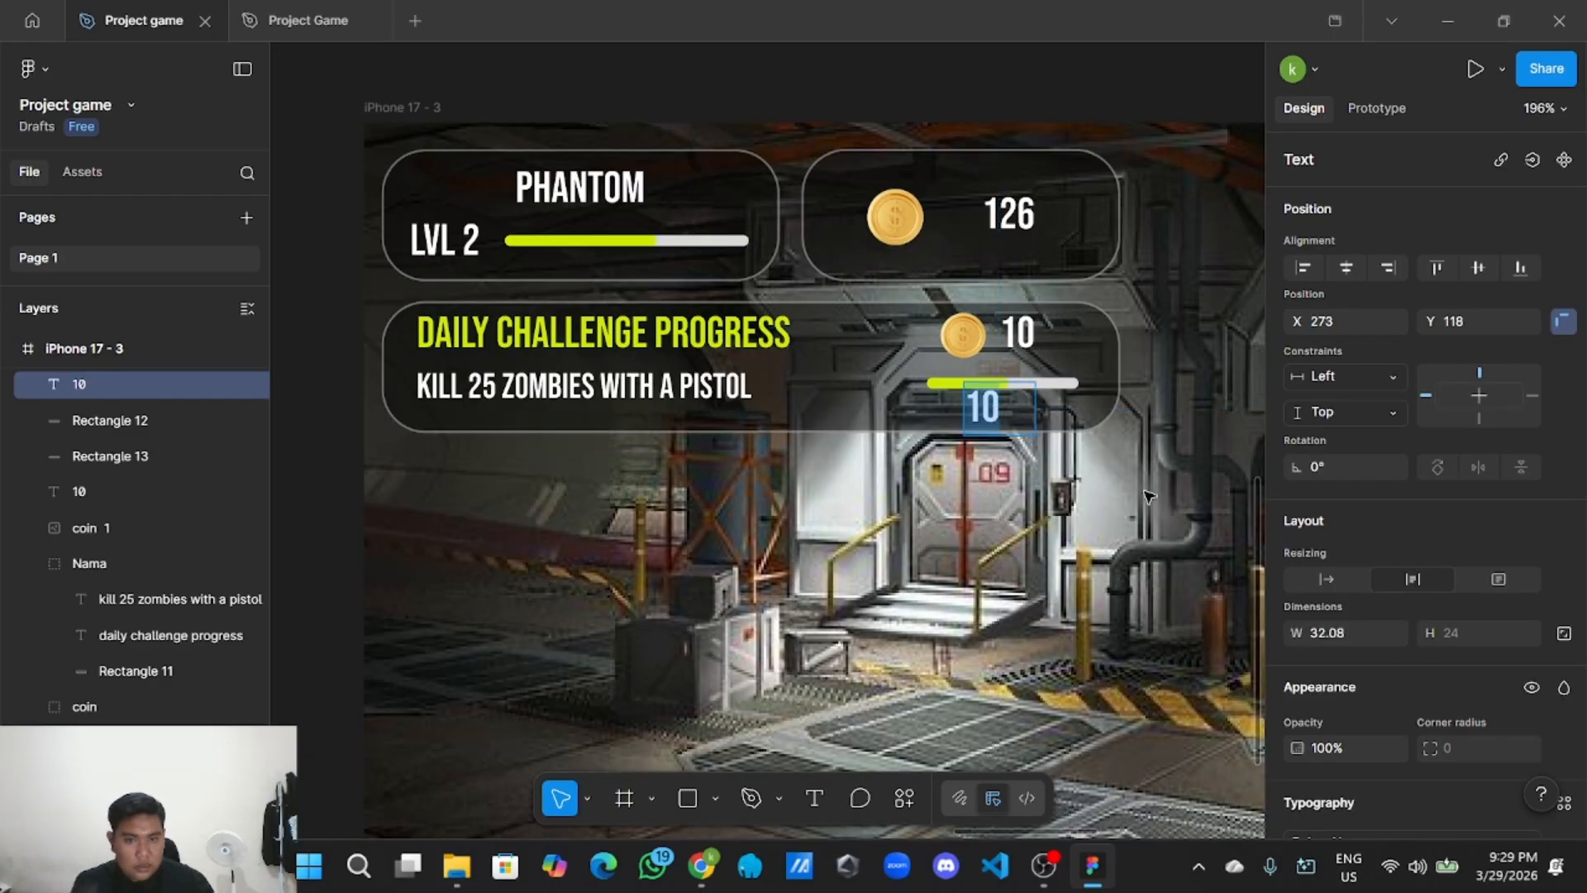
{"action": "scroll", "coordinate": [1325, 502], "scroll_direction": "down", "scroll_amount": 4}
Set the copied label's font size to 16 and reposition it under the bar.
{"action": "left_click", "coordinate": [1529, 543]}
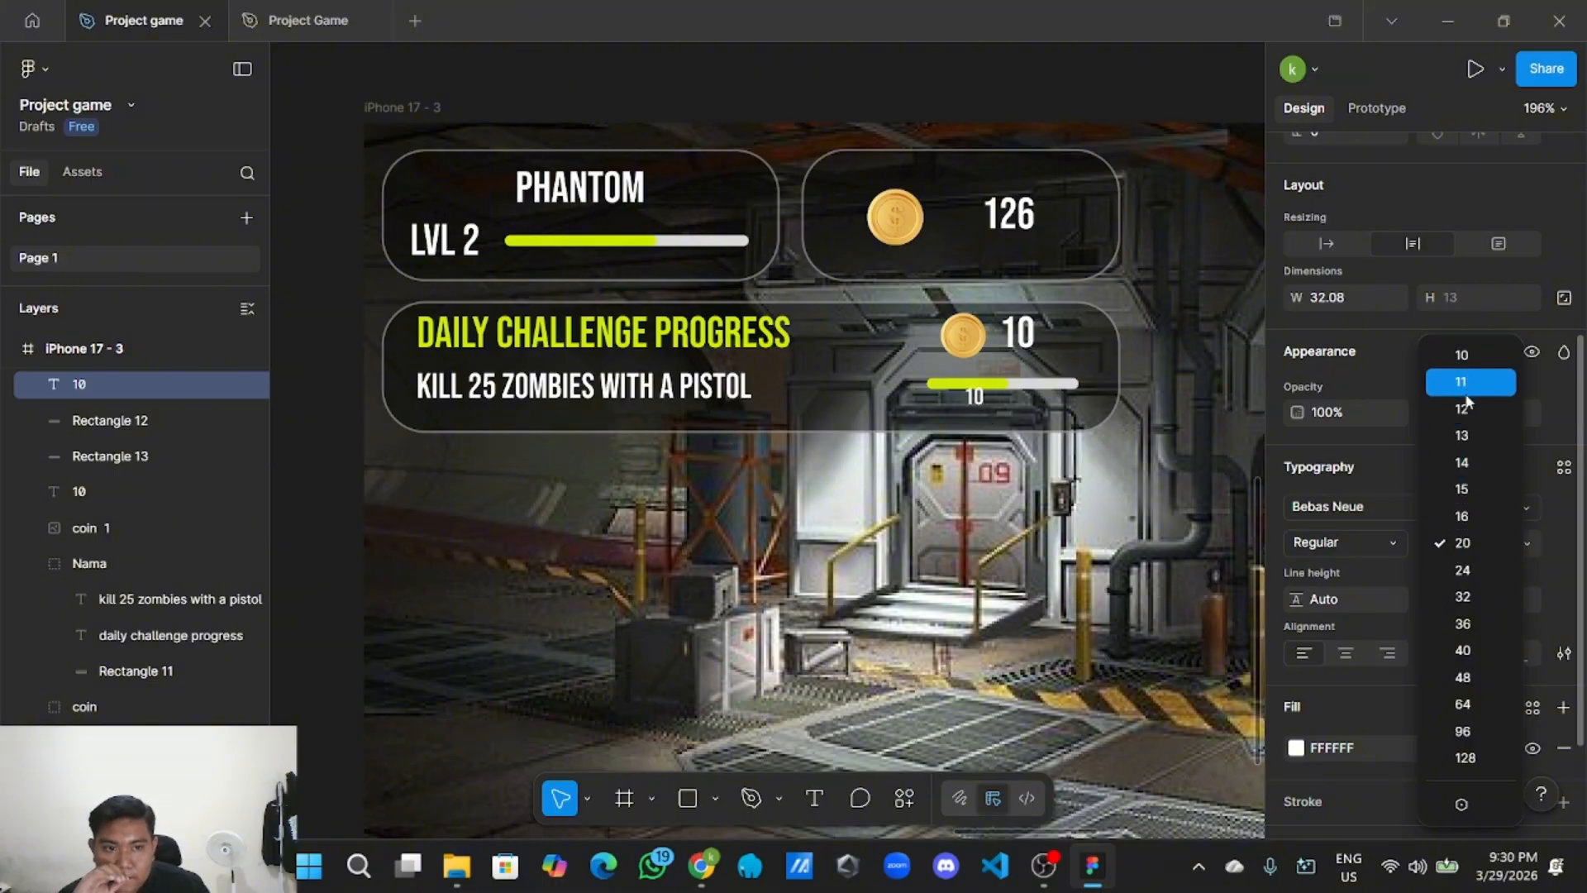
{"action": "left_click", "coordinate": [1457, 516]}
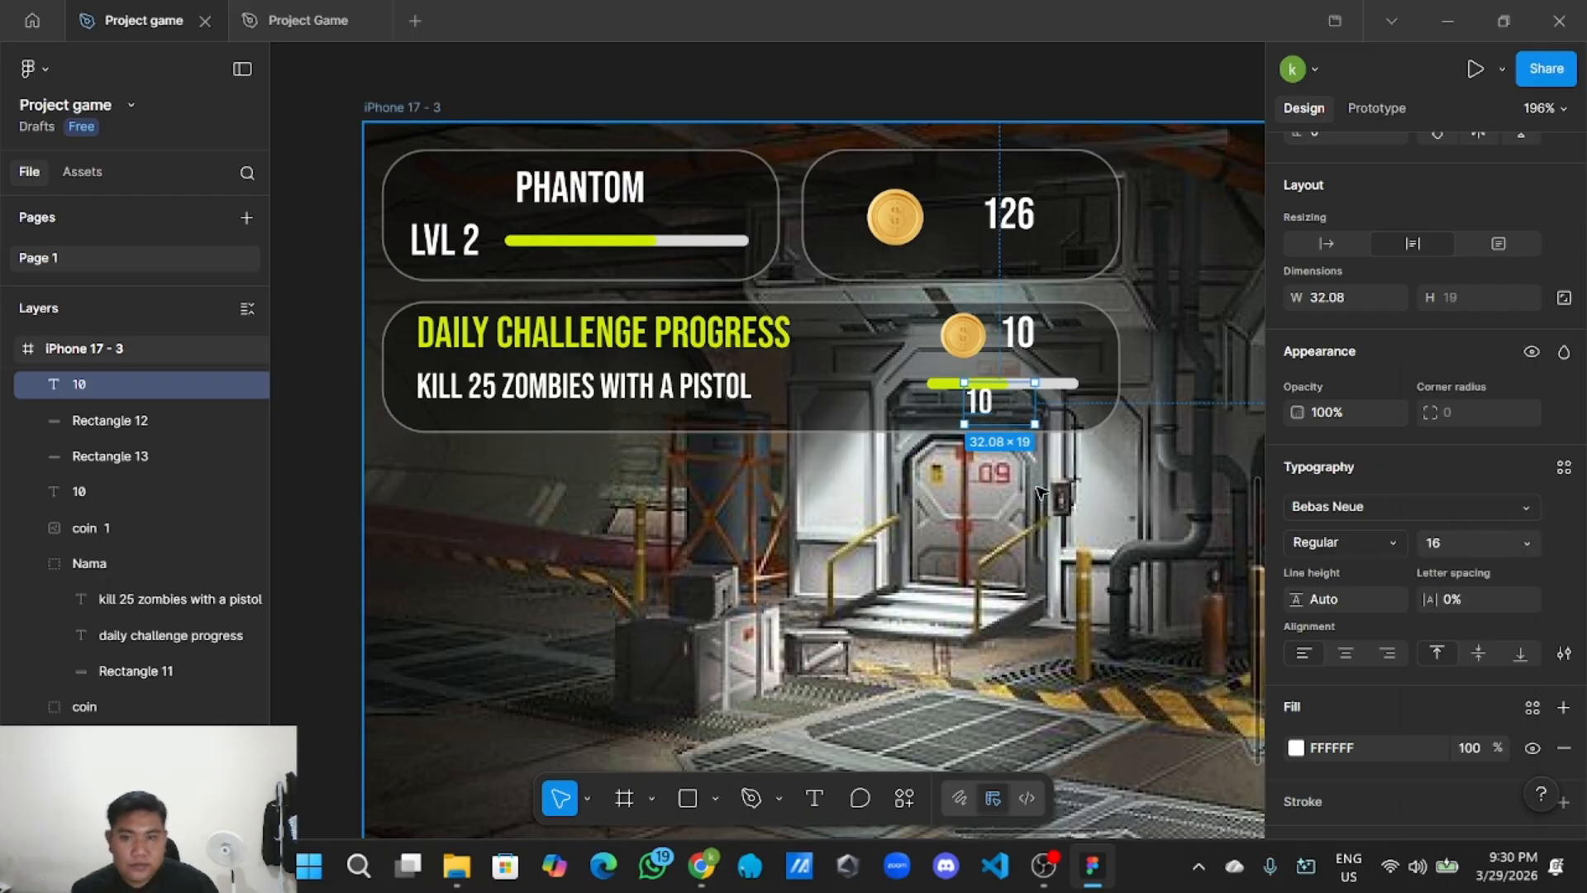
{"action": "scroll", "coordinate": [1029, 500], "scroll_direction": "up", "scroll_amount": 2}
{"action": "left_click_drag", "start_coordinate": [1029, 499], "coordinate": [944, 578]}
{"action": "left_click_drag", "start_coordinate": [893, 467], "coordinate": [906, 472]}
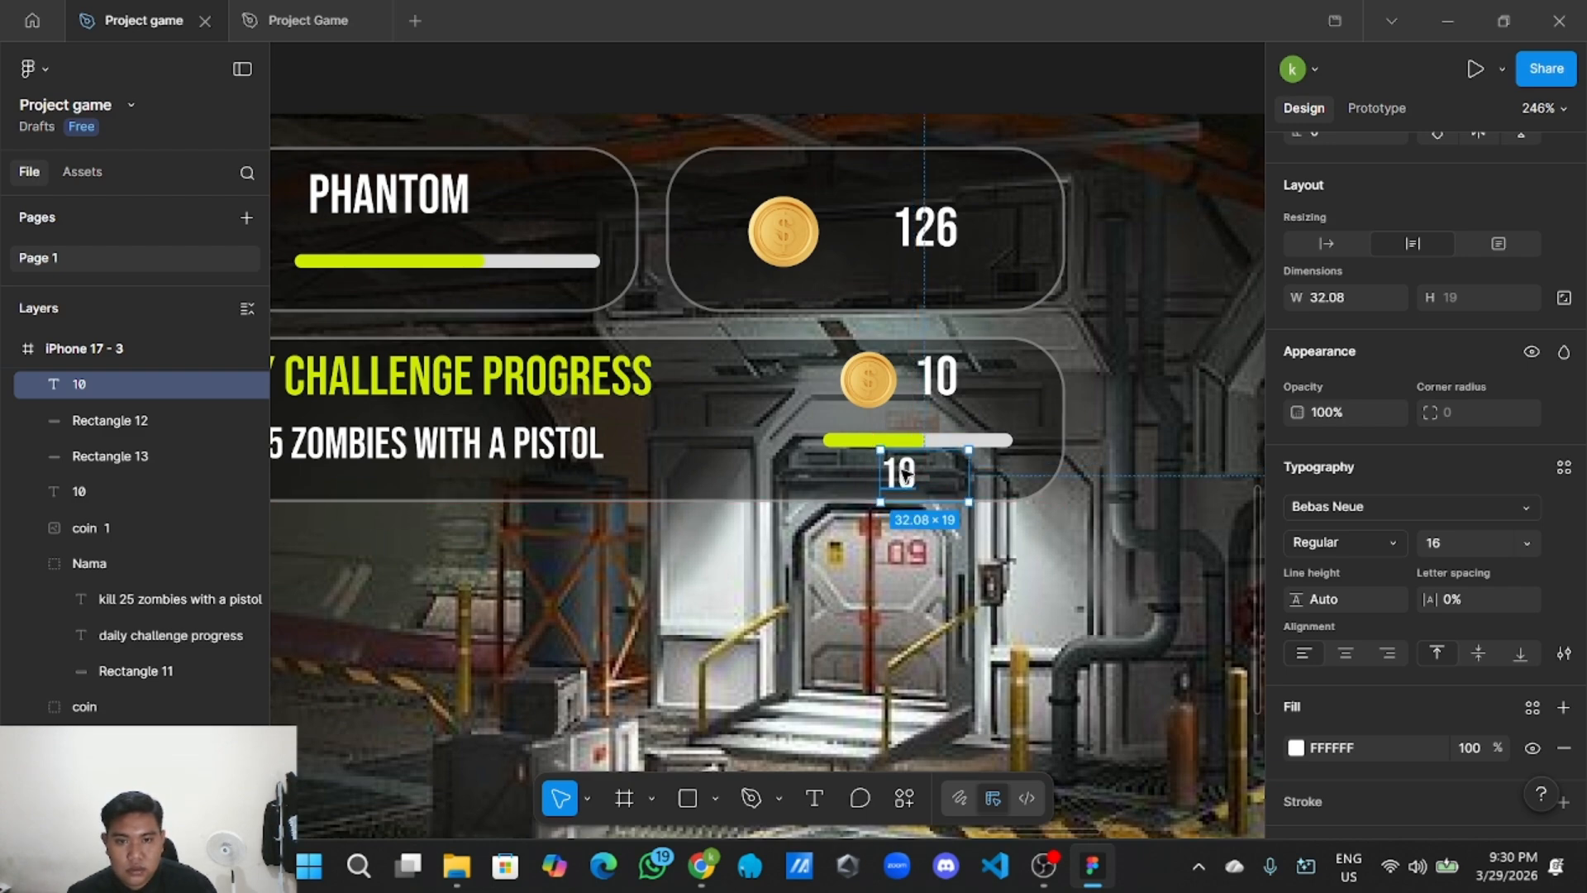
Append /35 so the label reads 10/35 and move it right of the card.
{"action": "double_click", "coordinate": [926, 469]}
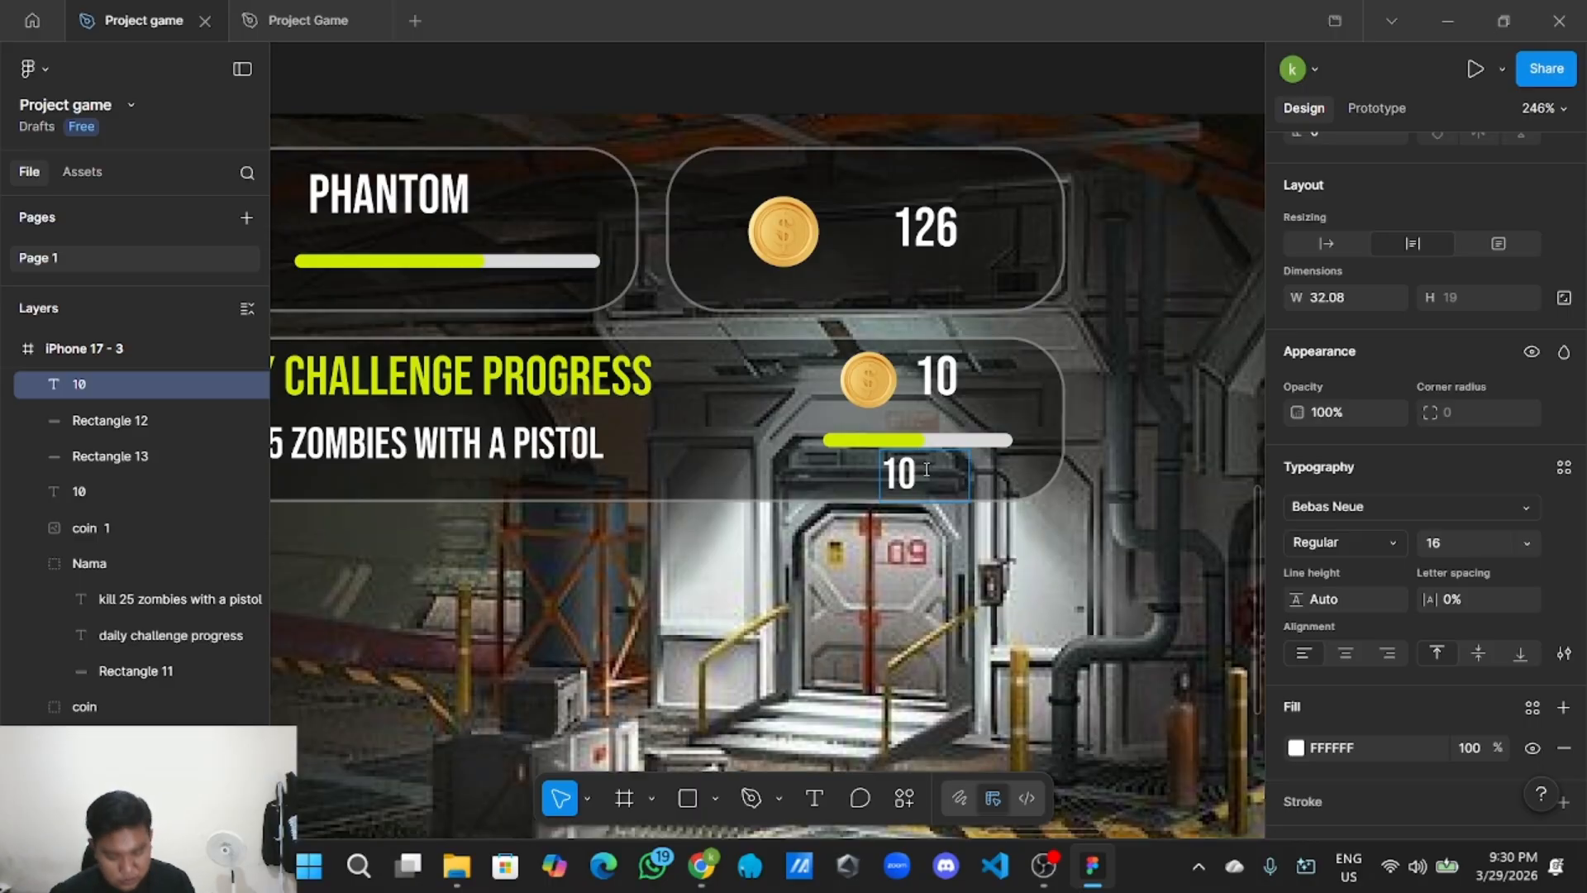
{"action": "type", "text": "/35"}
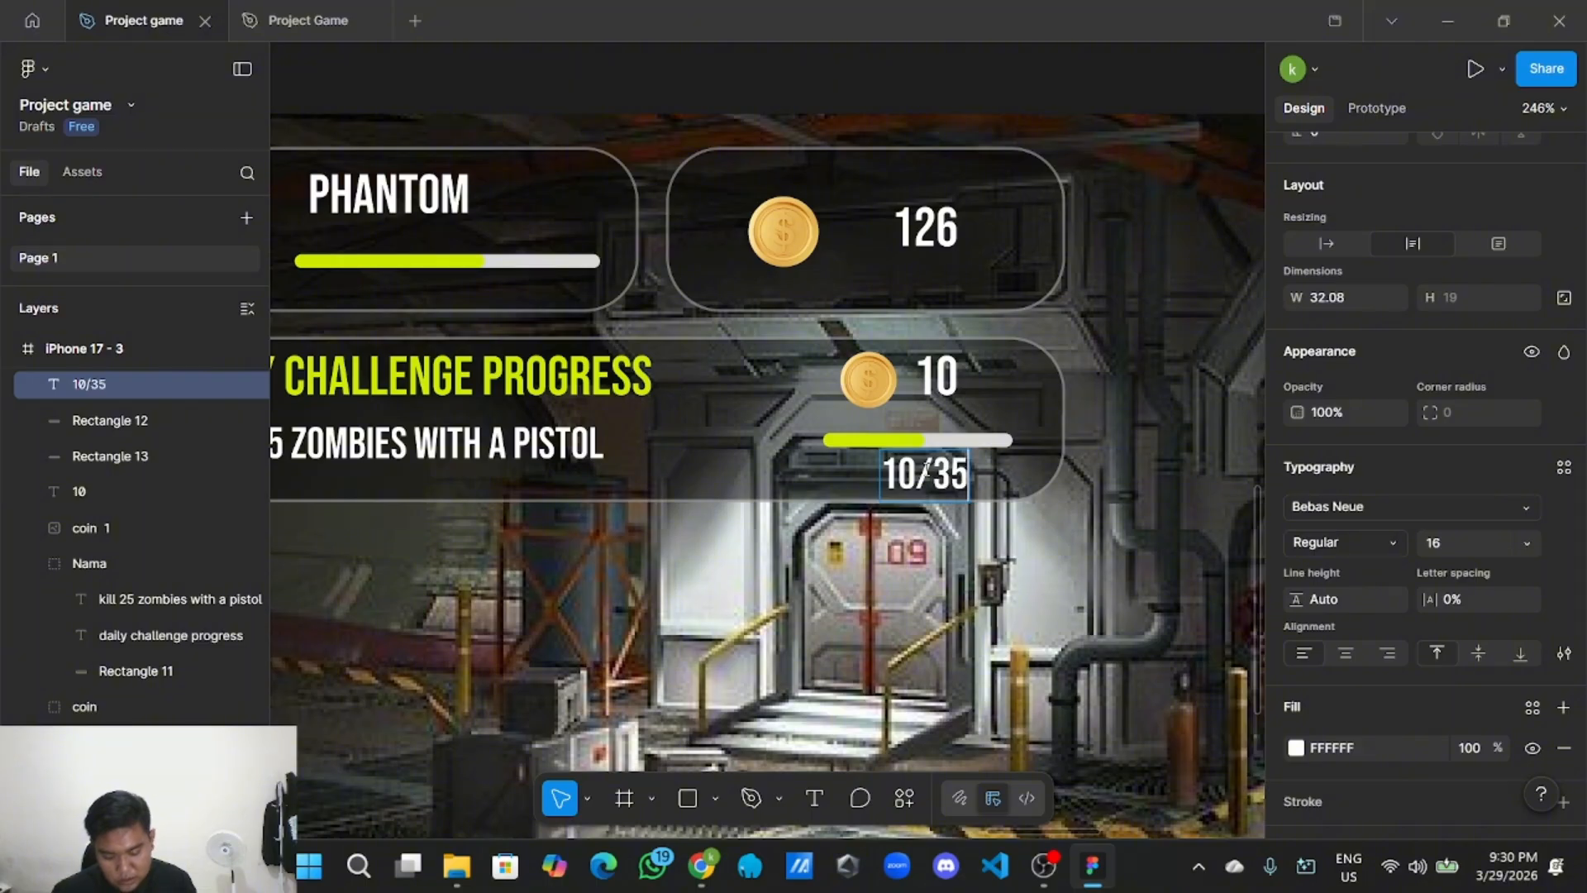
{"action": "key", "text": "Escape"}
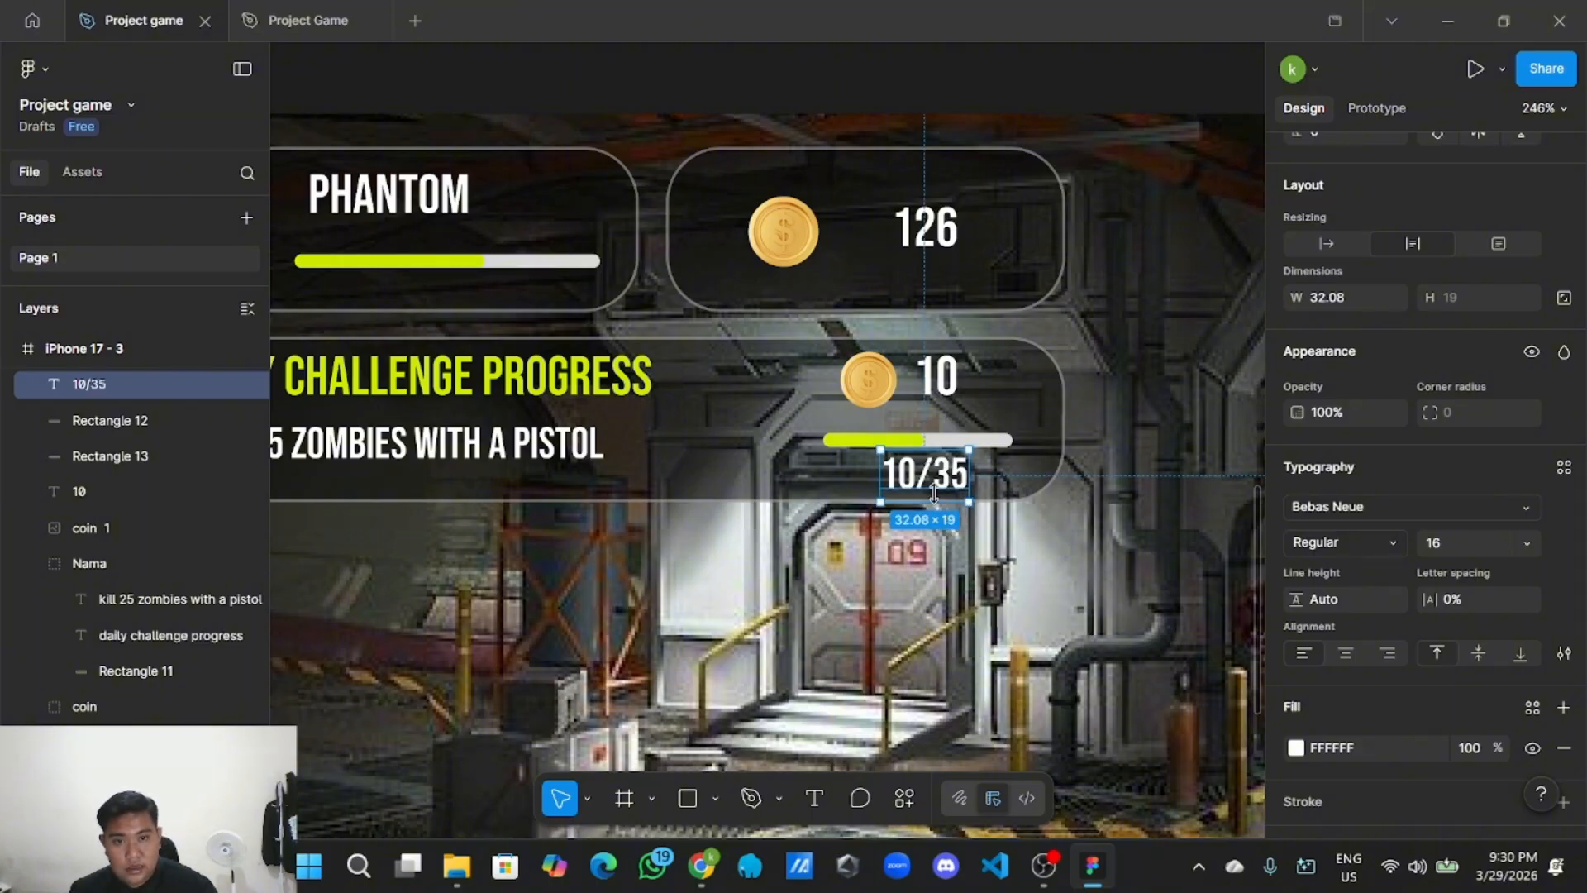
{"action": "left_click_drag", "start_coordinate": [938, 486], "coordinate": [1113, 413]}
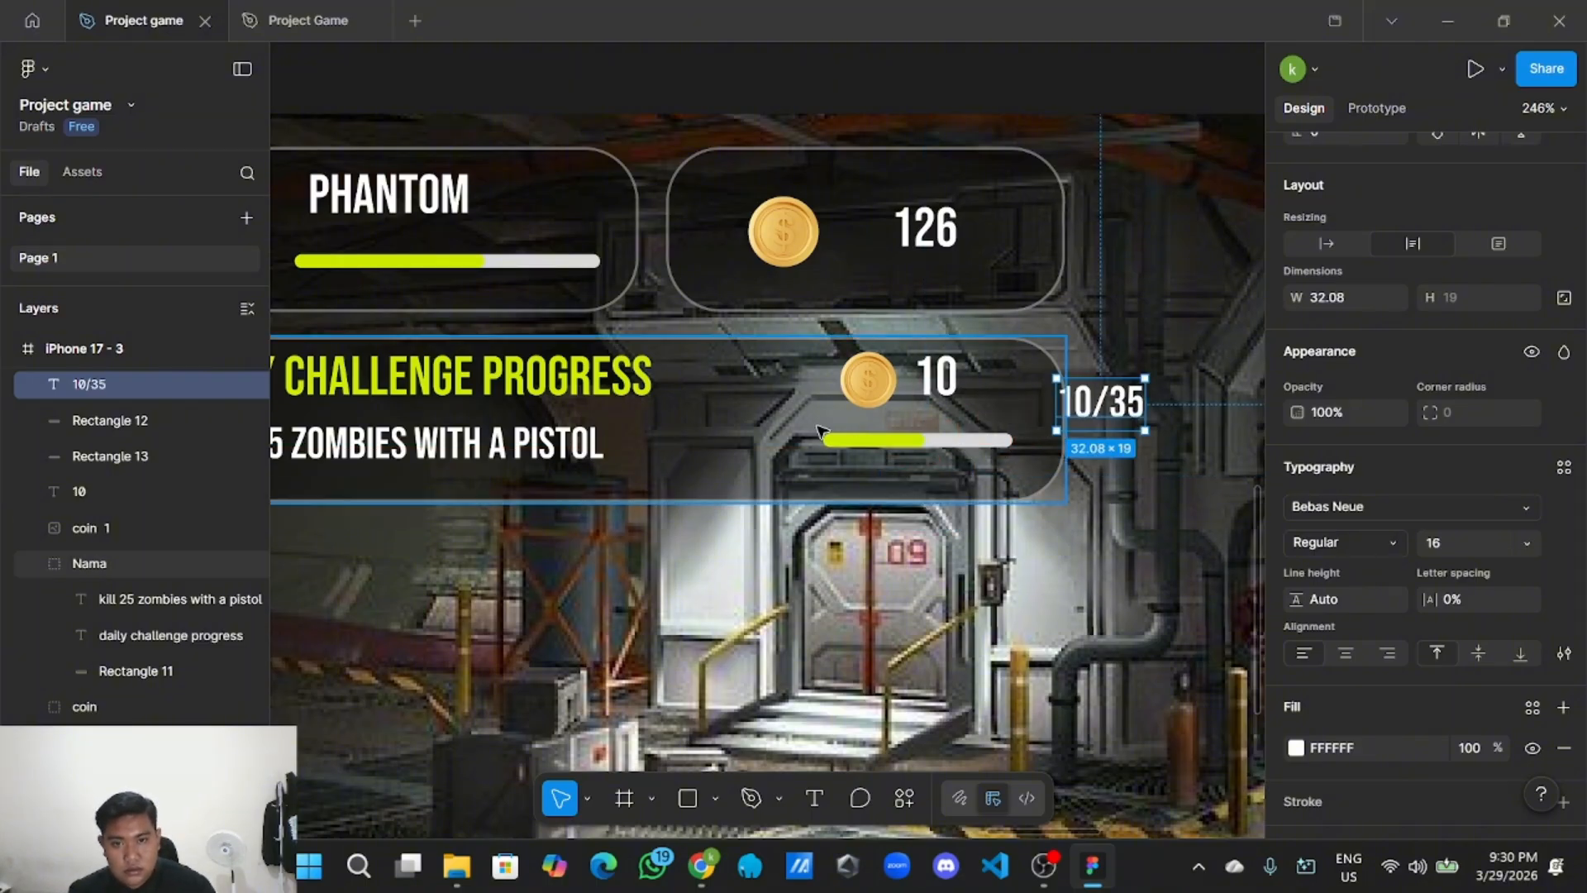
{"action": "left_click_drag", "start_coordinate": [820, 428], "coordinate": [869, 450]}
Undo the accidental Nama card move and lock the Nama card group.
{"action": "key", "text": "ctrl+z"}
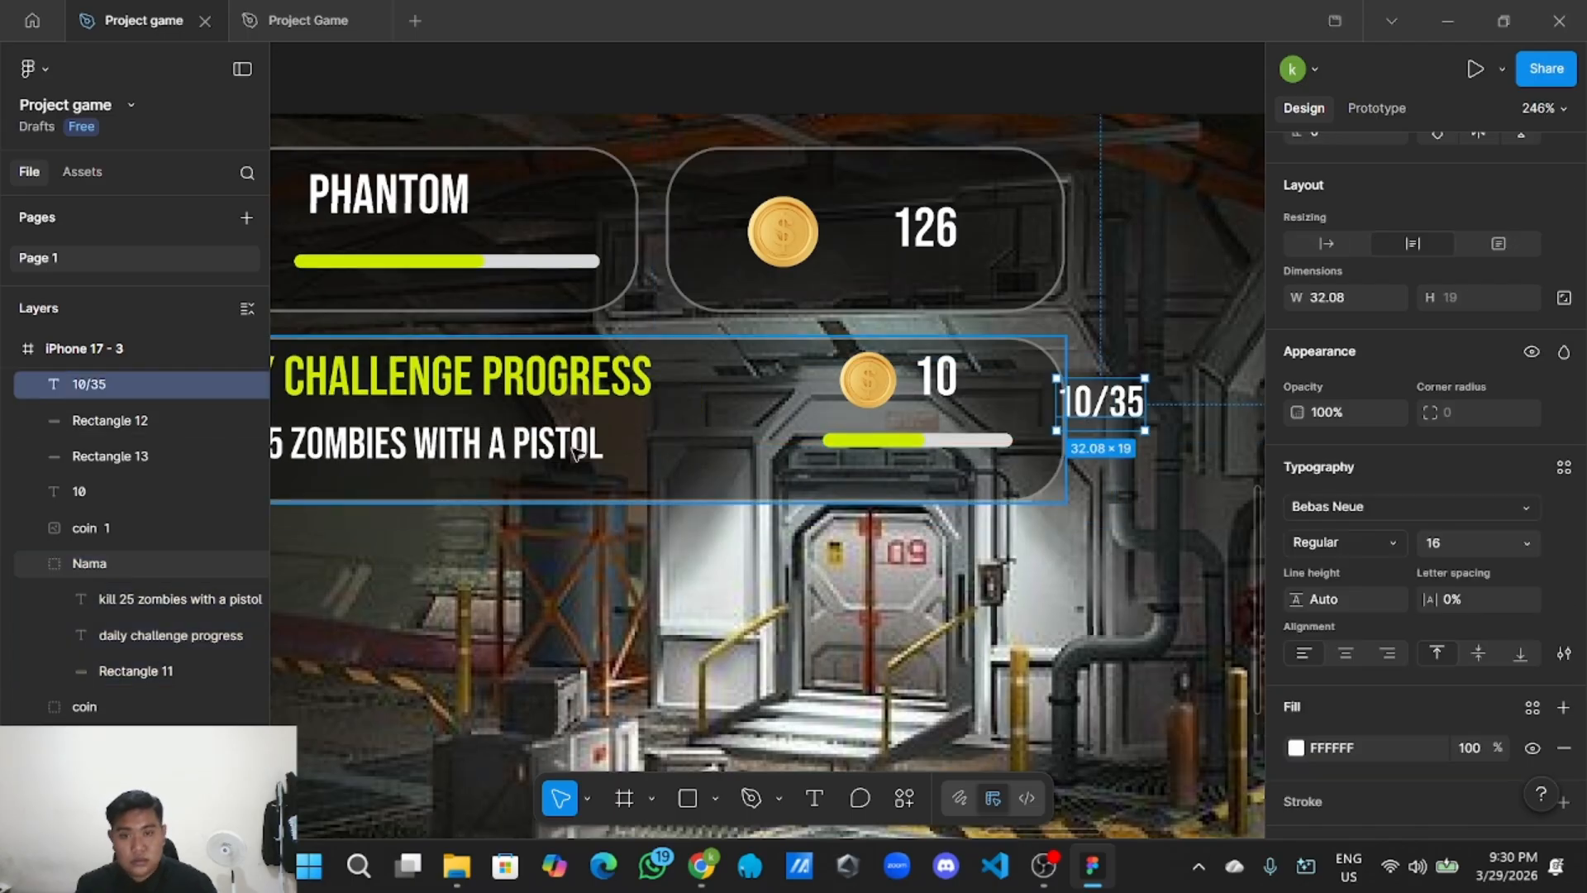
{"action": "left_click", "coordinate": [209, 565]}
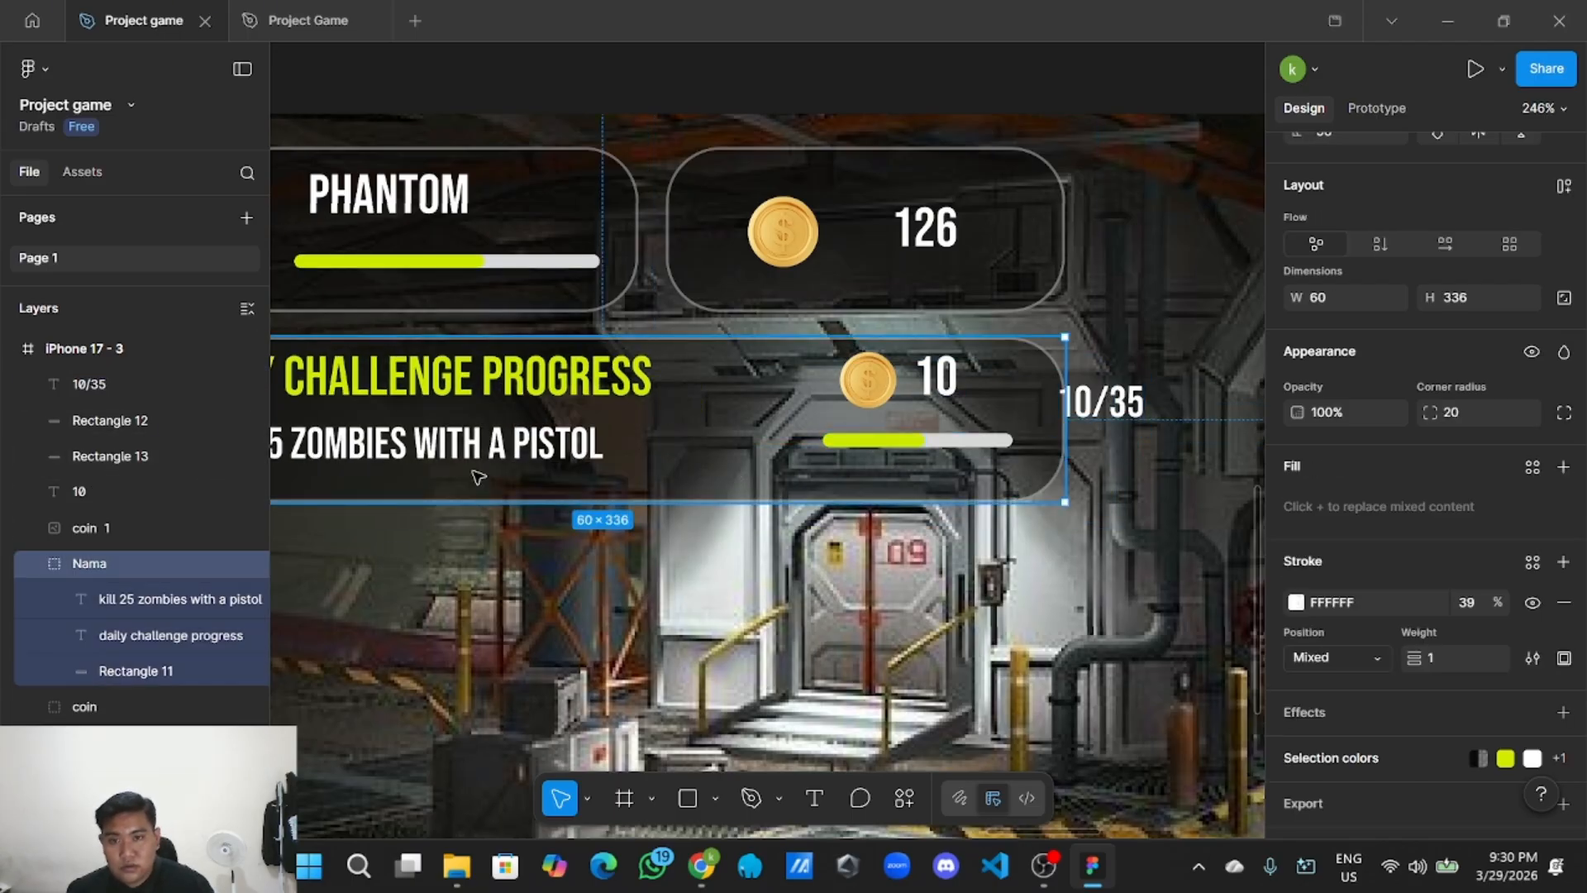
{"action": "left_click", "coordinate": [225, 564]}
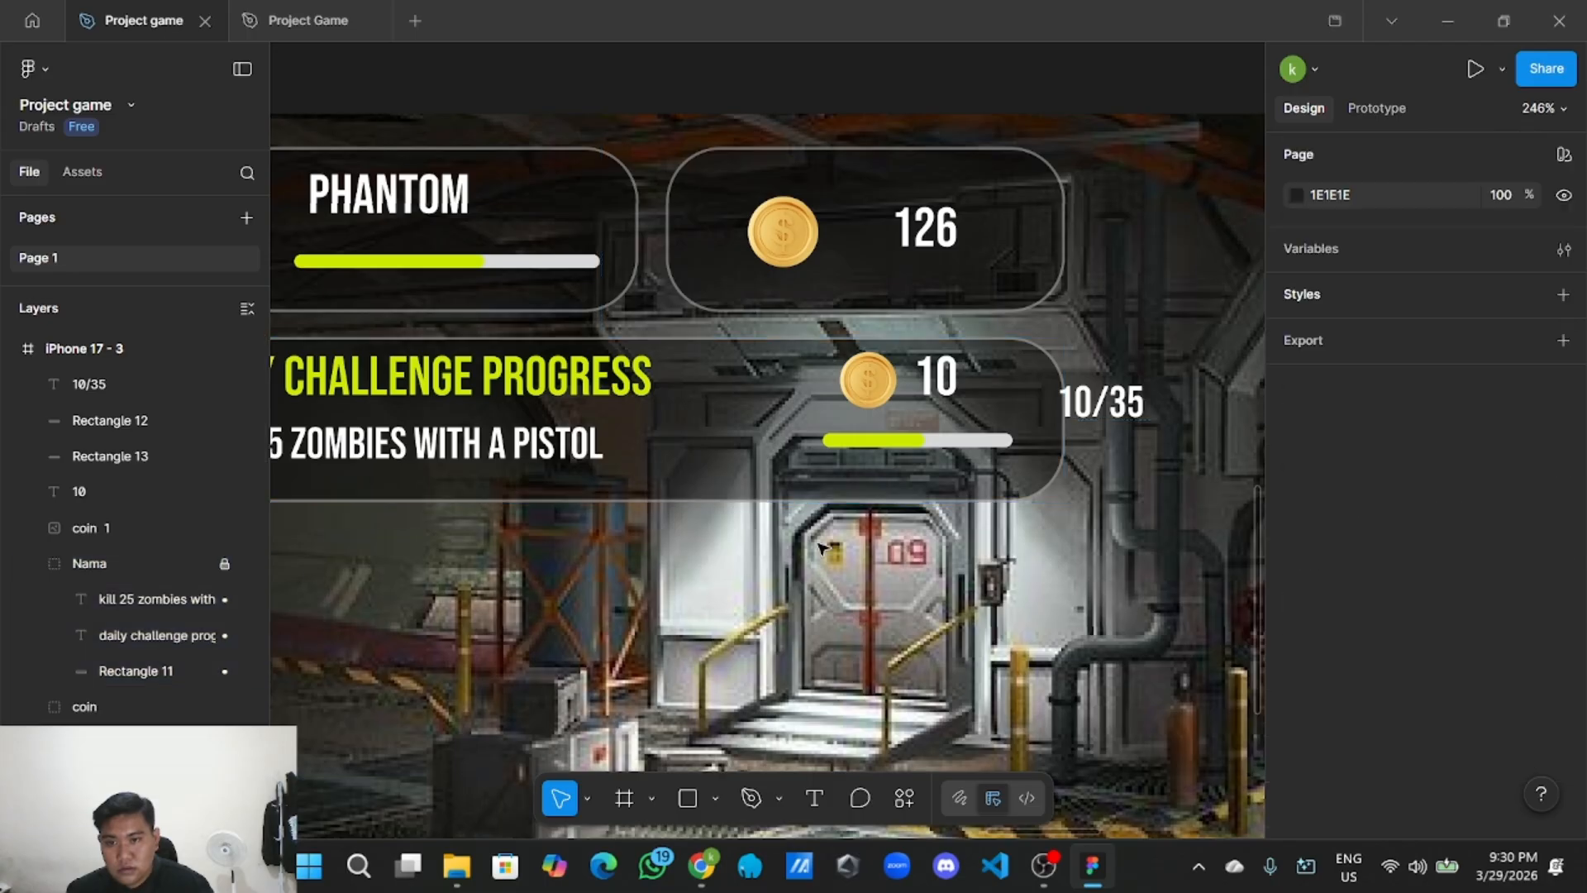
{"action": "left_click", "coordinate": [1099, 403]}
{"action": "left_click", "coordinate": [962, 437]}
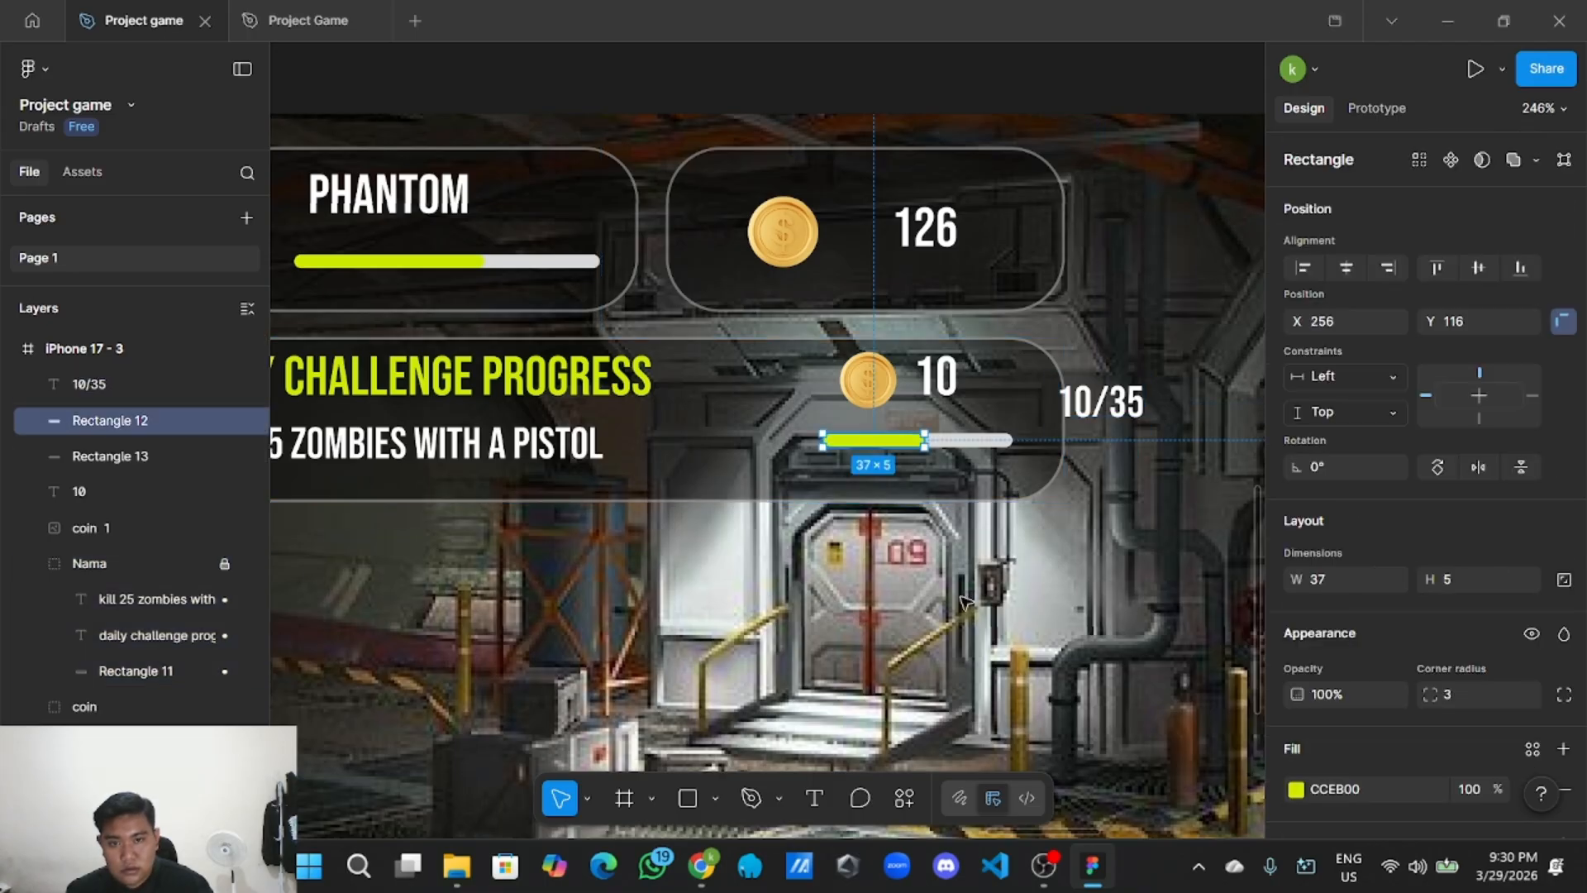
Group the green and grey progress rectangles and nudge the bar slightly down.
{"action": "left_click", "coordinate": [815, 447]}
{"action": "left_click_drag", "start_coordinate": [843, 447], "coordinate": [876, 450]}
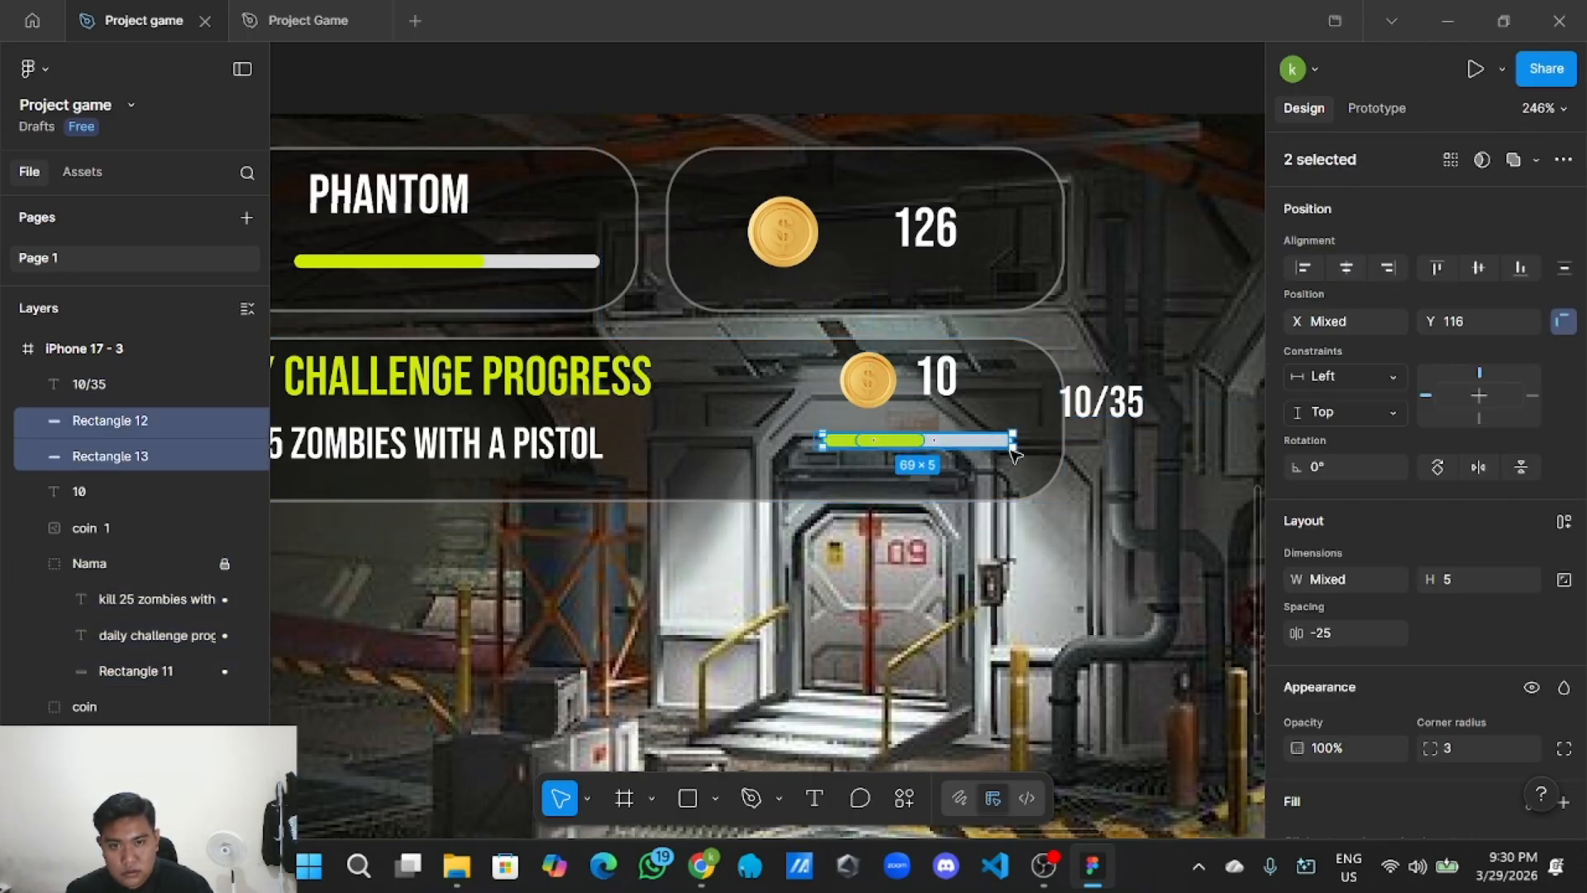
{"action": "right_click", "coordinate": [971, 440]}
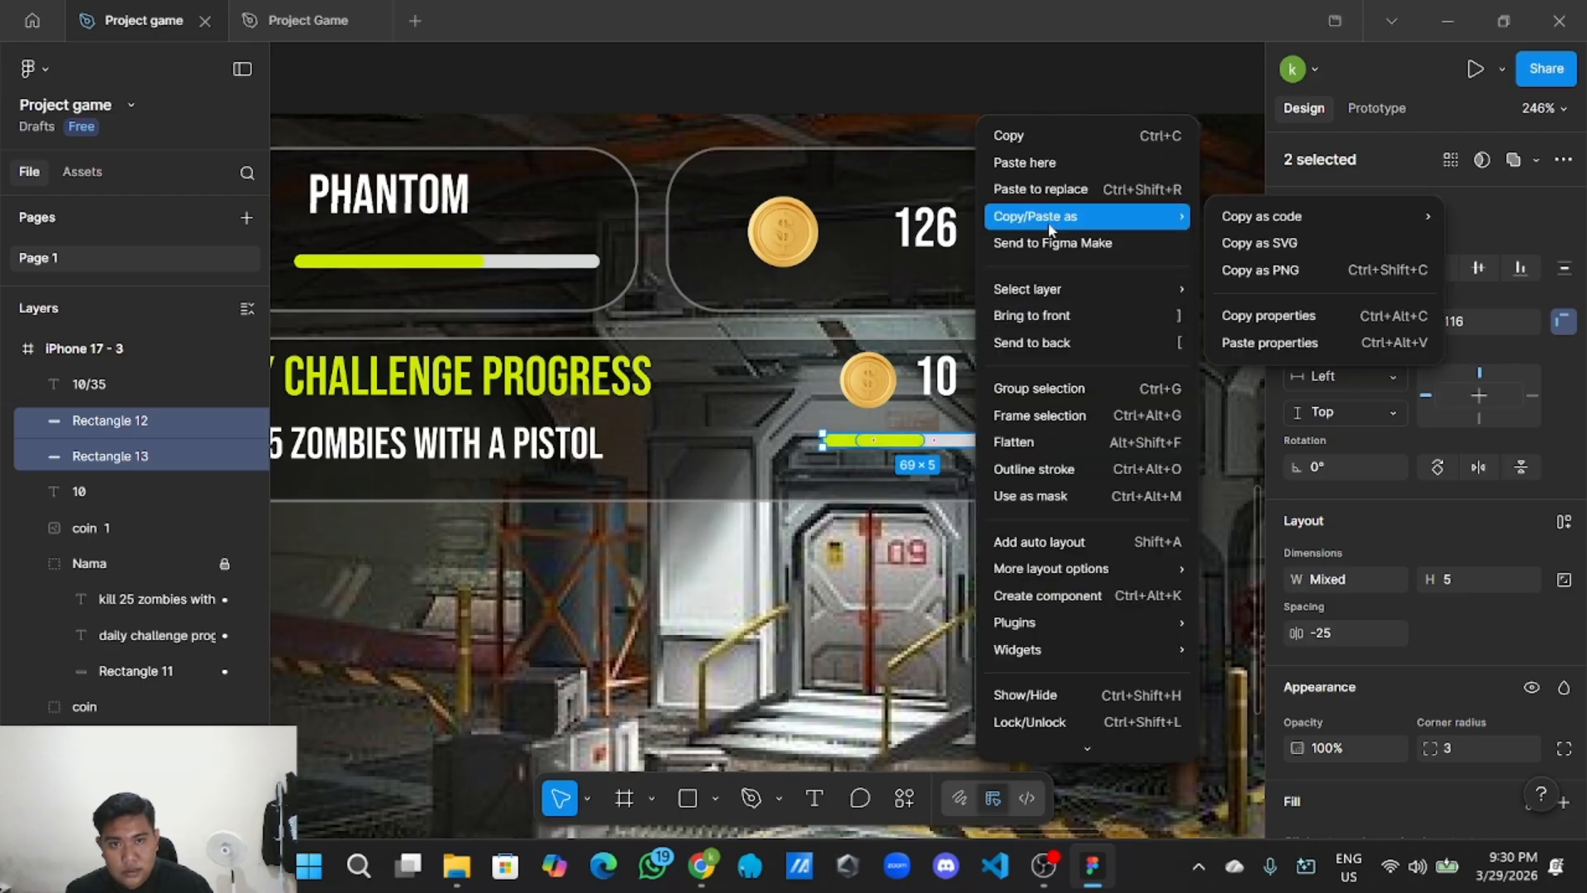
{"action": "mouse_move", "coordinate": [1039, 298]}
{"action": "left_click", "coordinate": [1051, 403]}
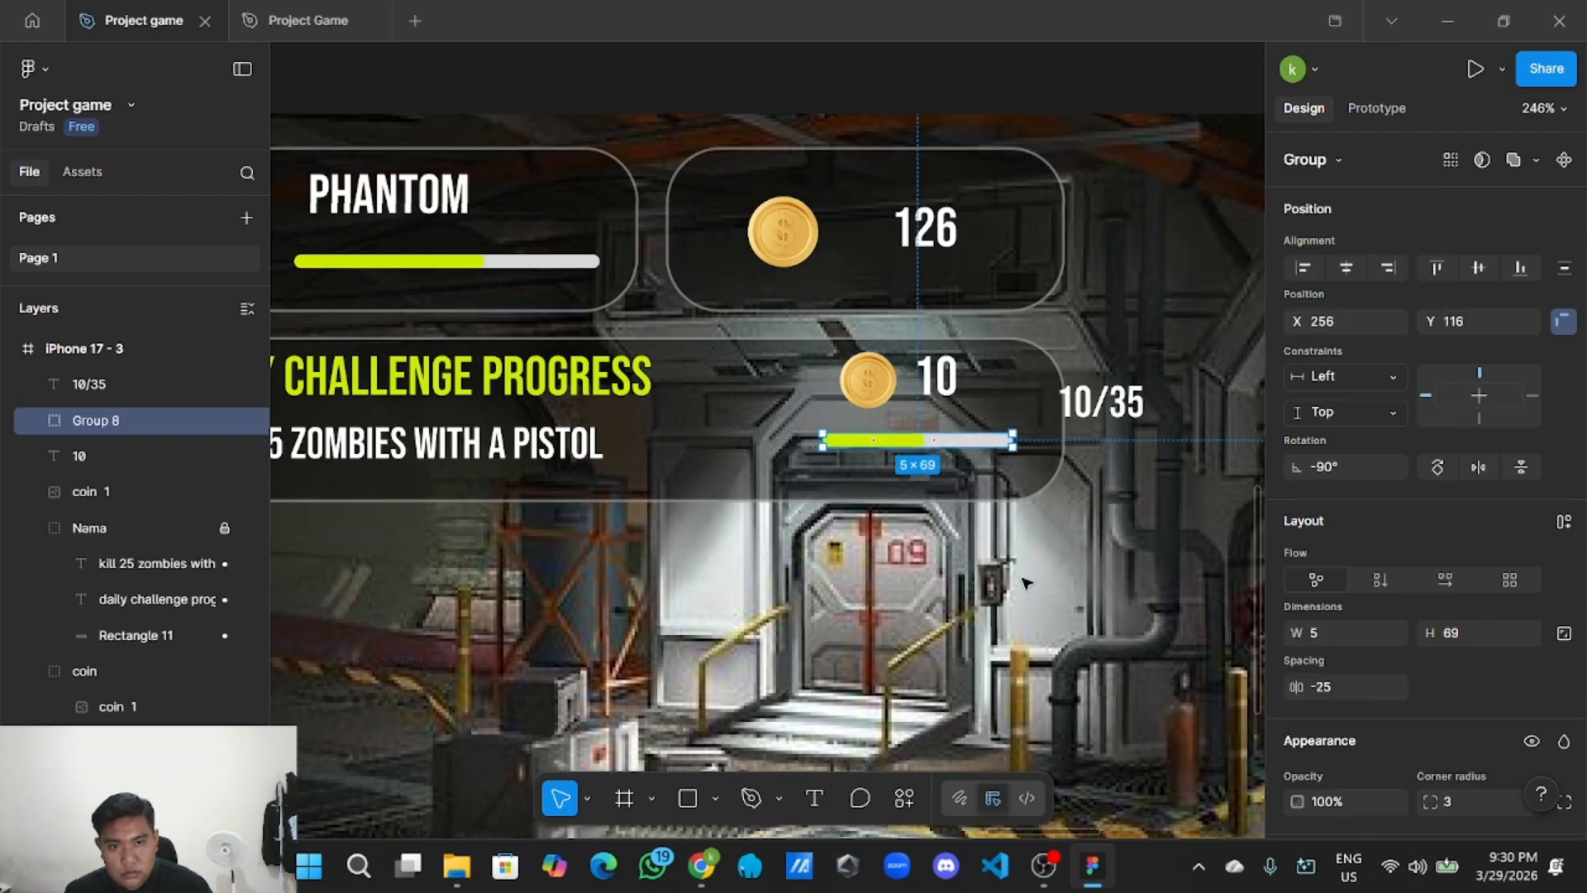
{"action": "left_click", "coordinate": [1029, 537]}
{"action": "left_click", "coordinate": [920, 446]}
{"action": "left_click_drag", "start_coordinate": [918, 449], "coordinate": [914, 473]}
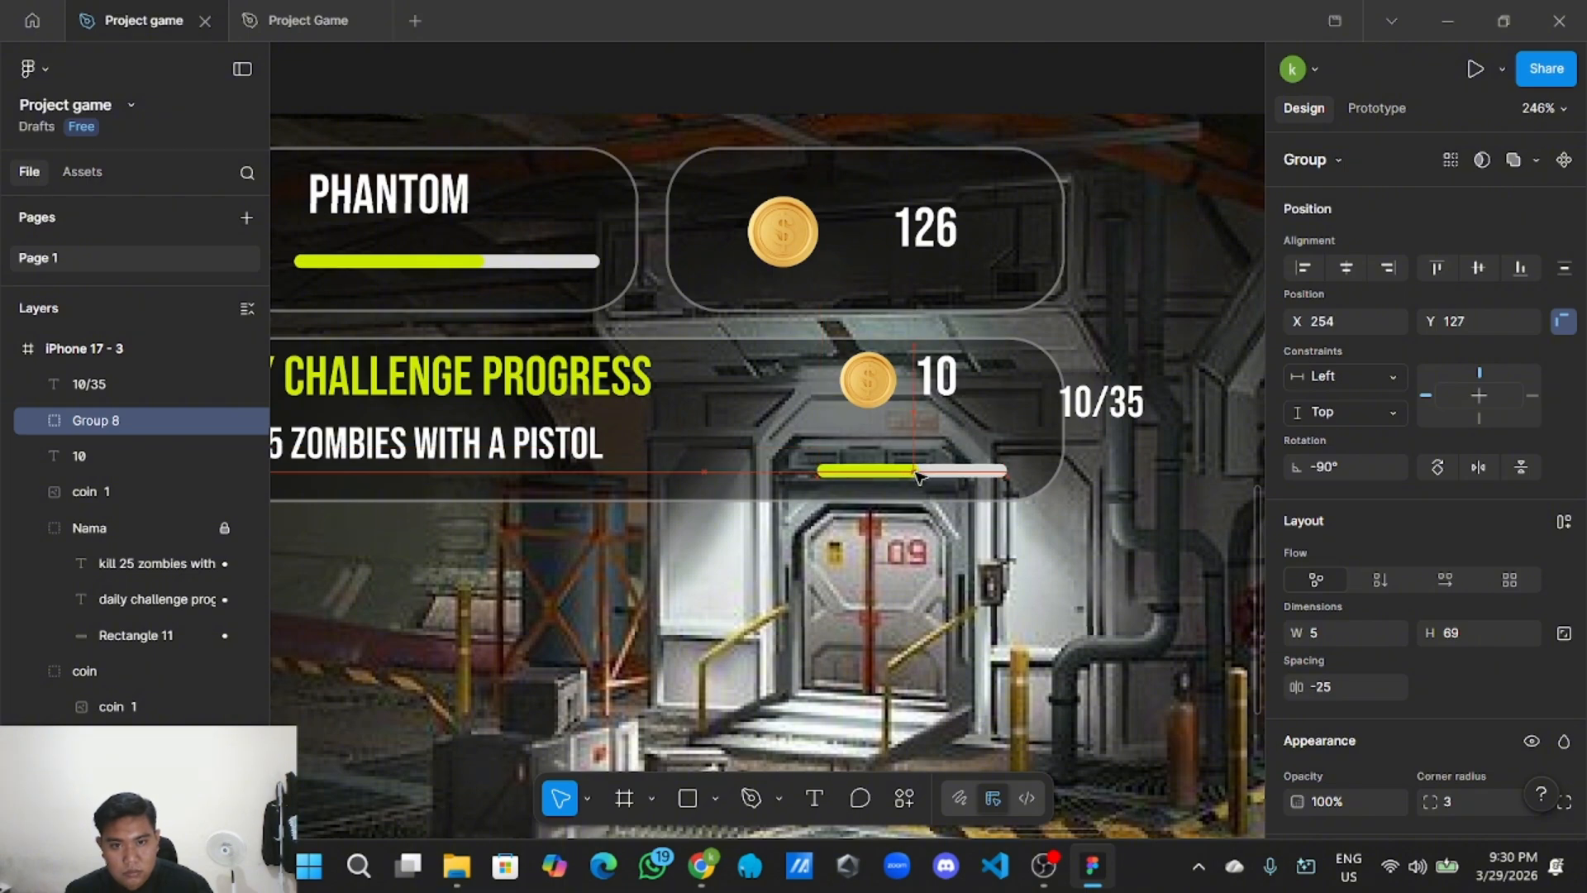
Place the 10/35 label under the 10, just above the progress bar.
{"action": "left_click", "coordinate": [1112, 403]}
{"action": "left_click_drag", "start_coordinate": [1112, 403], "coordinate": [935, 430]}
{"action": "left_click", "coordinate": [865, 580]}
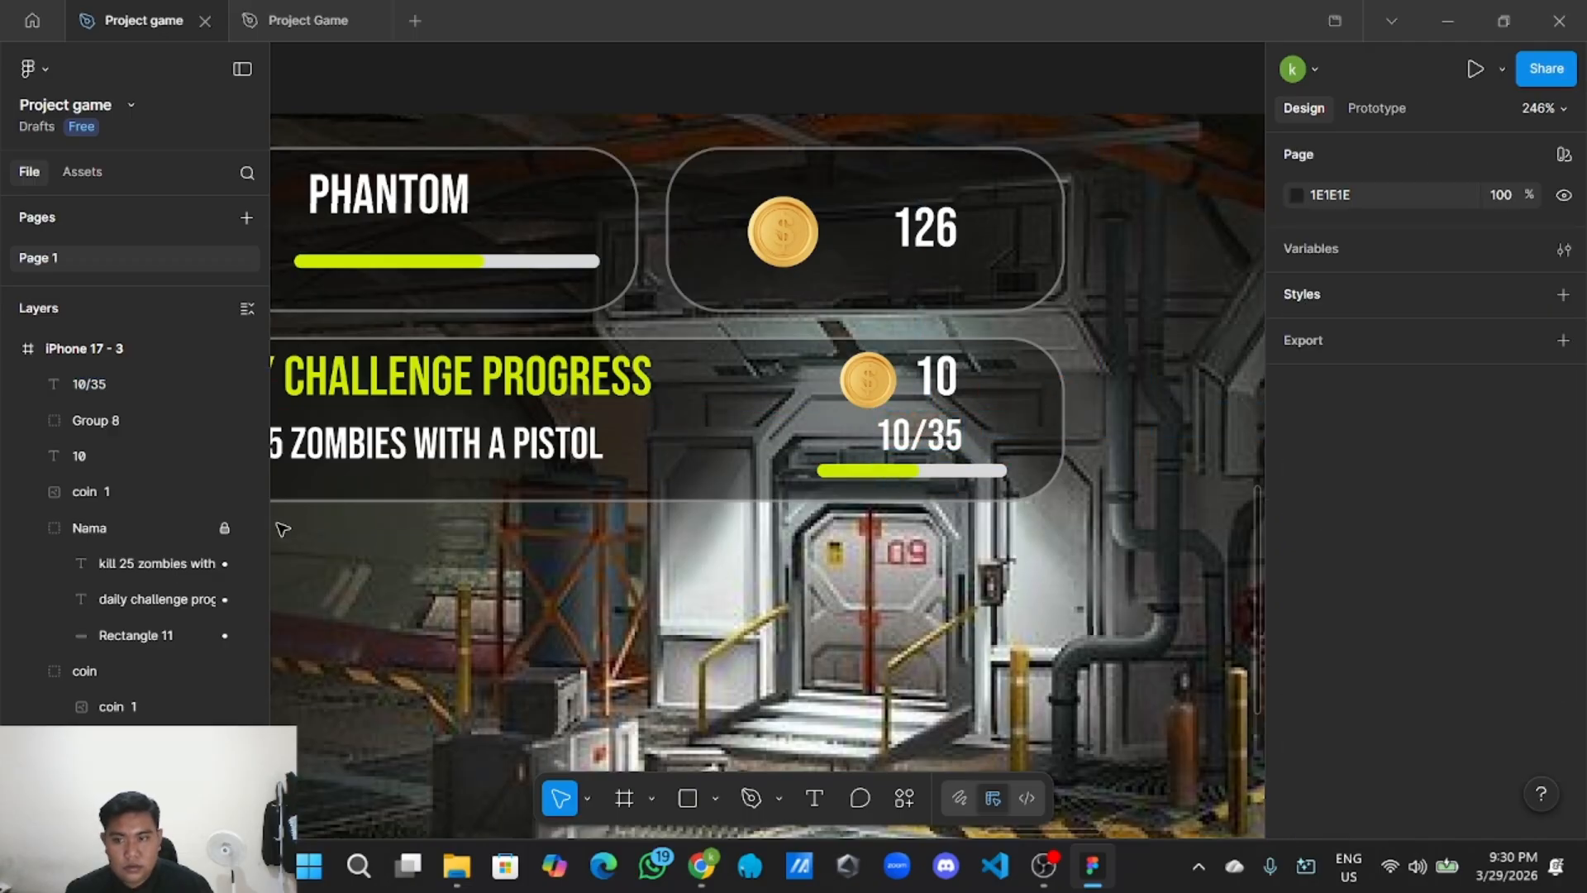
Unlock the Nama card group in the layers panel.
{"action": "left_click", "coordinate": [225, 528]}
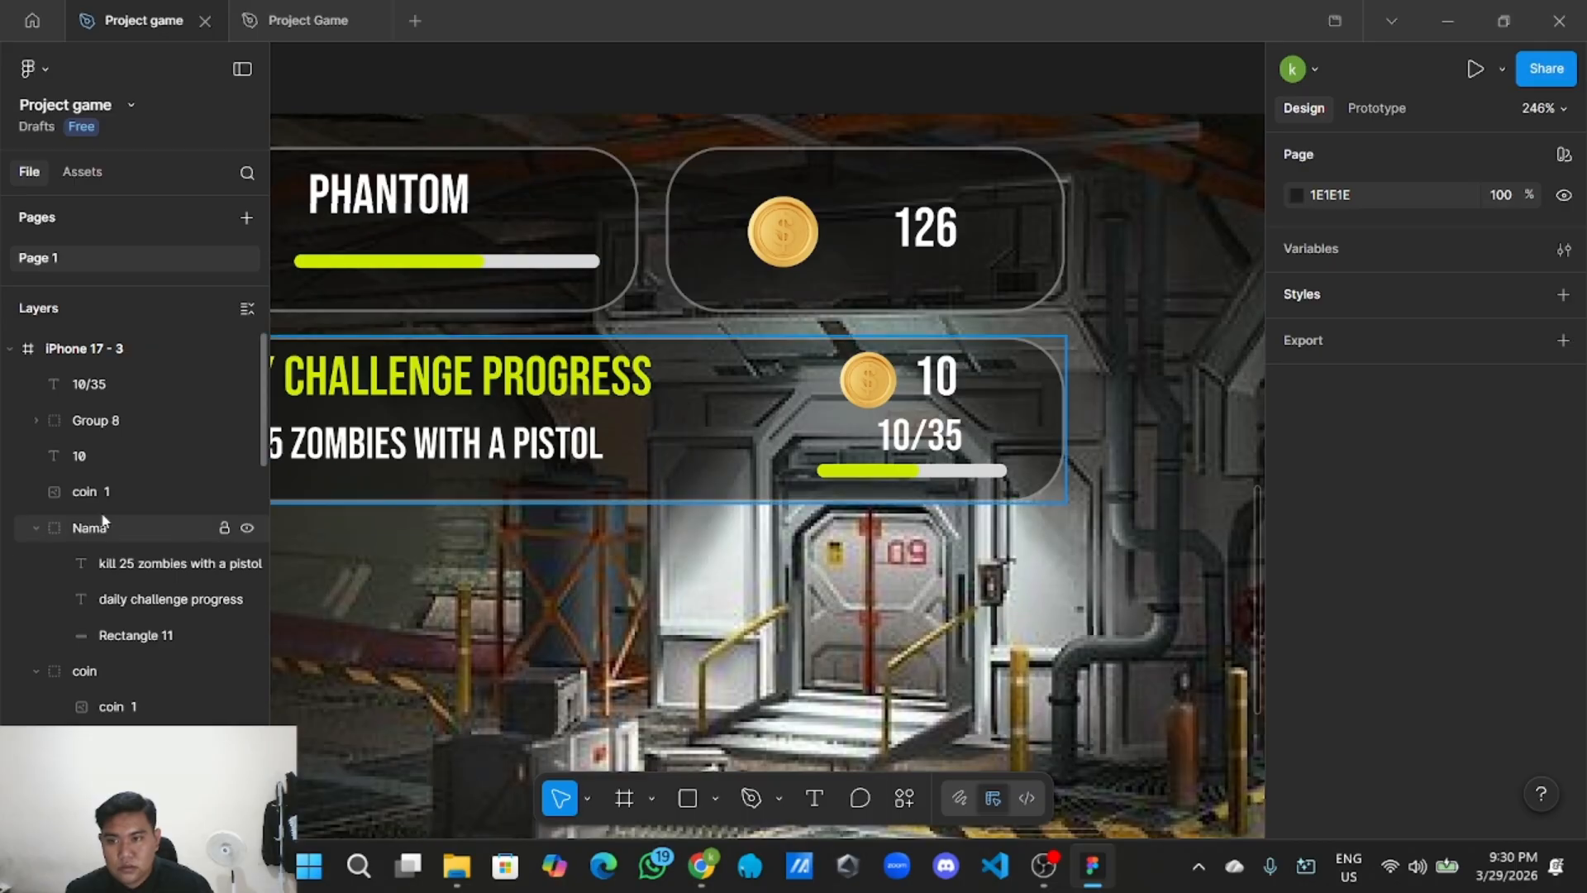
{"action": "double_click", "coordinate": [113, 533]}
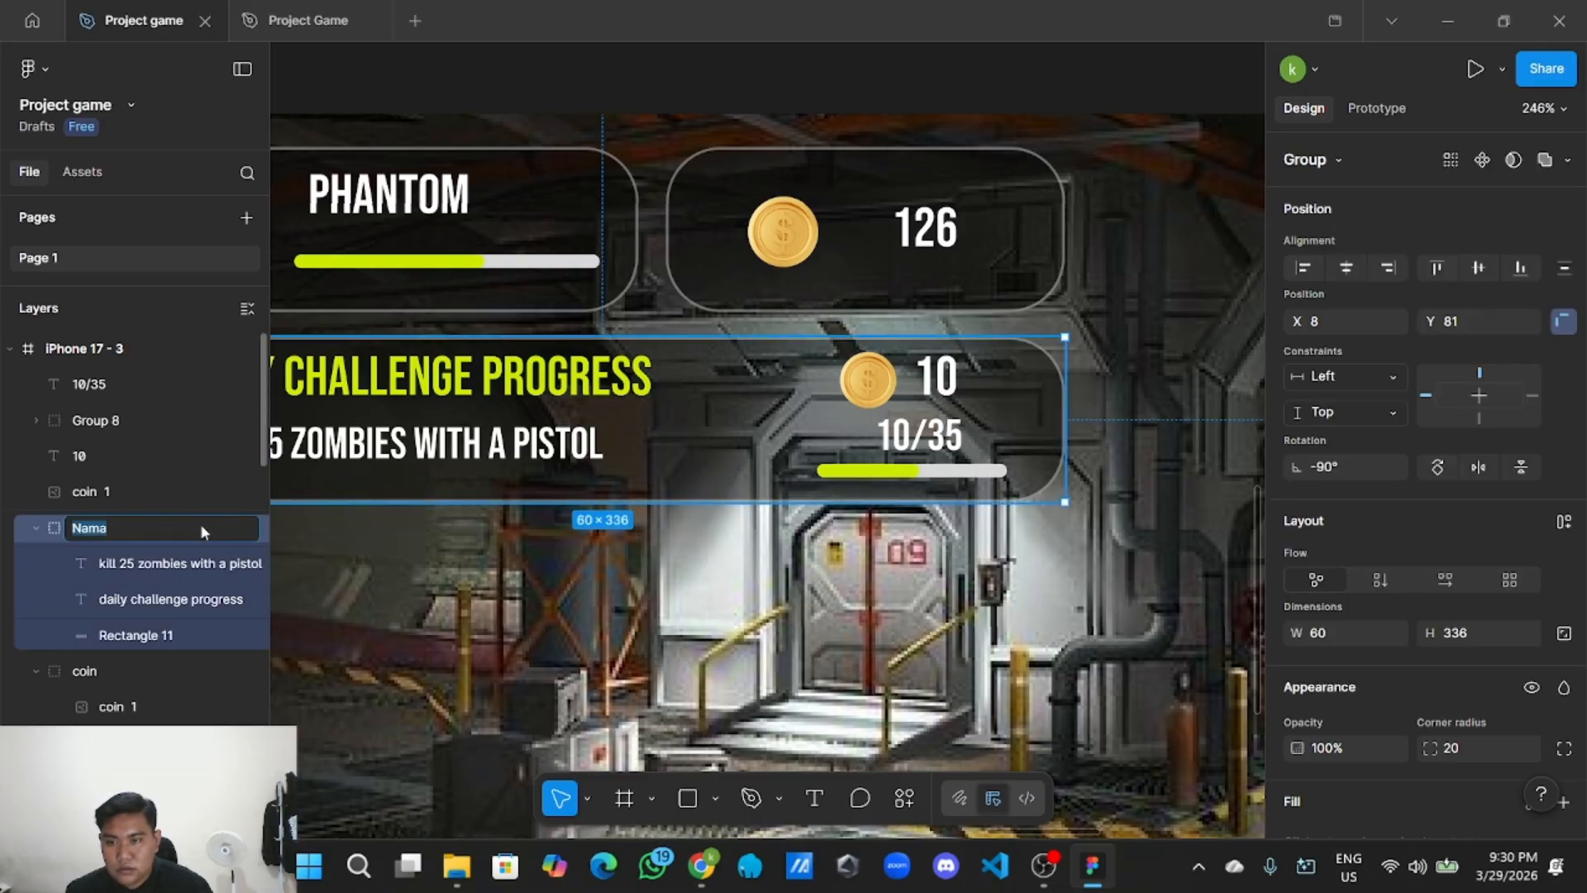
{"action": "left_click", "coordinate": [524, 516]}
{"action": "left_click", "coordinate": [718, 391]}
{"action": "right_click", "coordinate": [691, 392]}
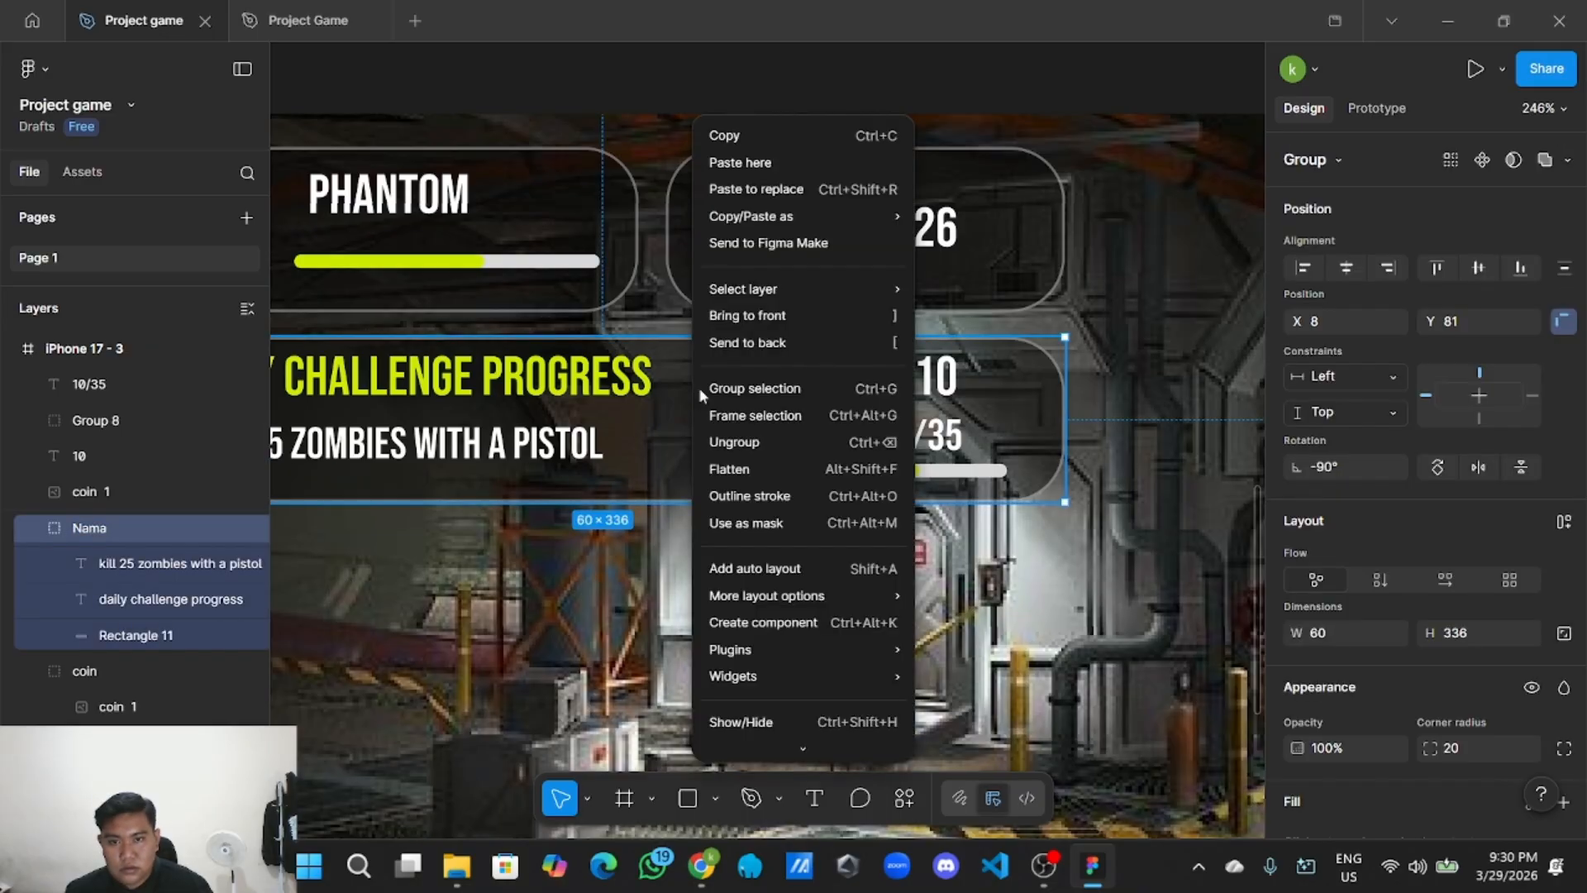
Ungroup the Nama card group.
{"action": "left_click", "coordinate": [736, 448]}
{"action": "left_click", "coordinate": [660, 540]}
{"action": "scroll", "coordinate": [638, 533], "scroll_direction": "down", "scroll_amount": 3}
{"action": "scroll", "coordinate": [640, 549], "scroll_direction": "left", "scroll_amount": 1}
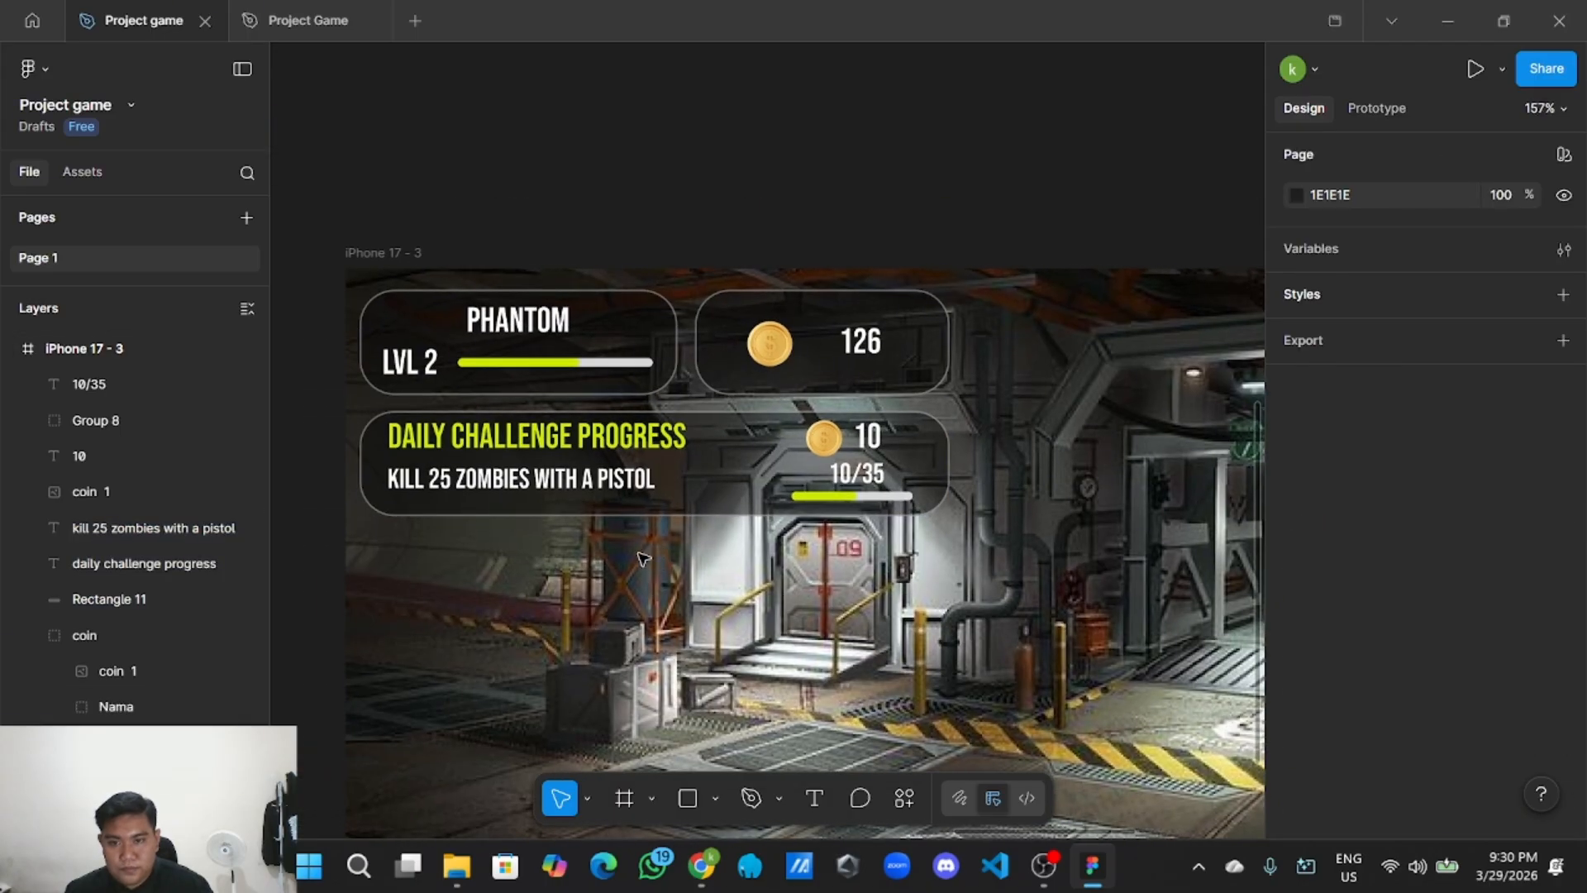
{"action": "scroll", "coordinate": [642, 554], "scroll_direction": "up", "scroll_amount": 3}
{"action": "scroll", "coordinate": [644, 558], "scroll_direction": "down", "scroll_amount": 3}
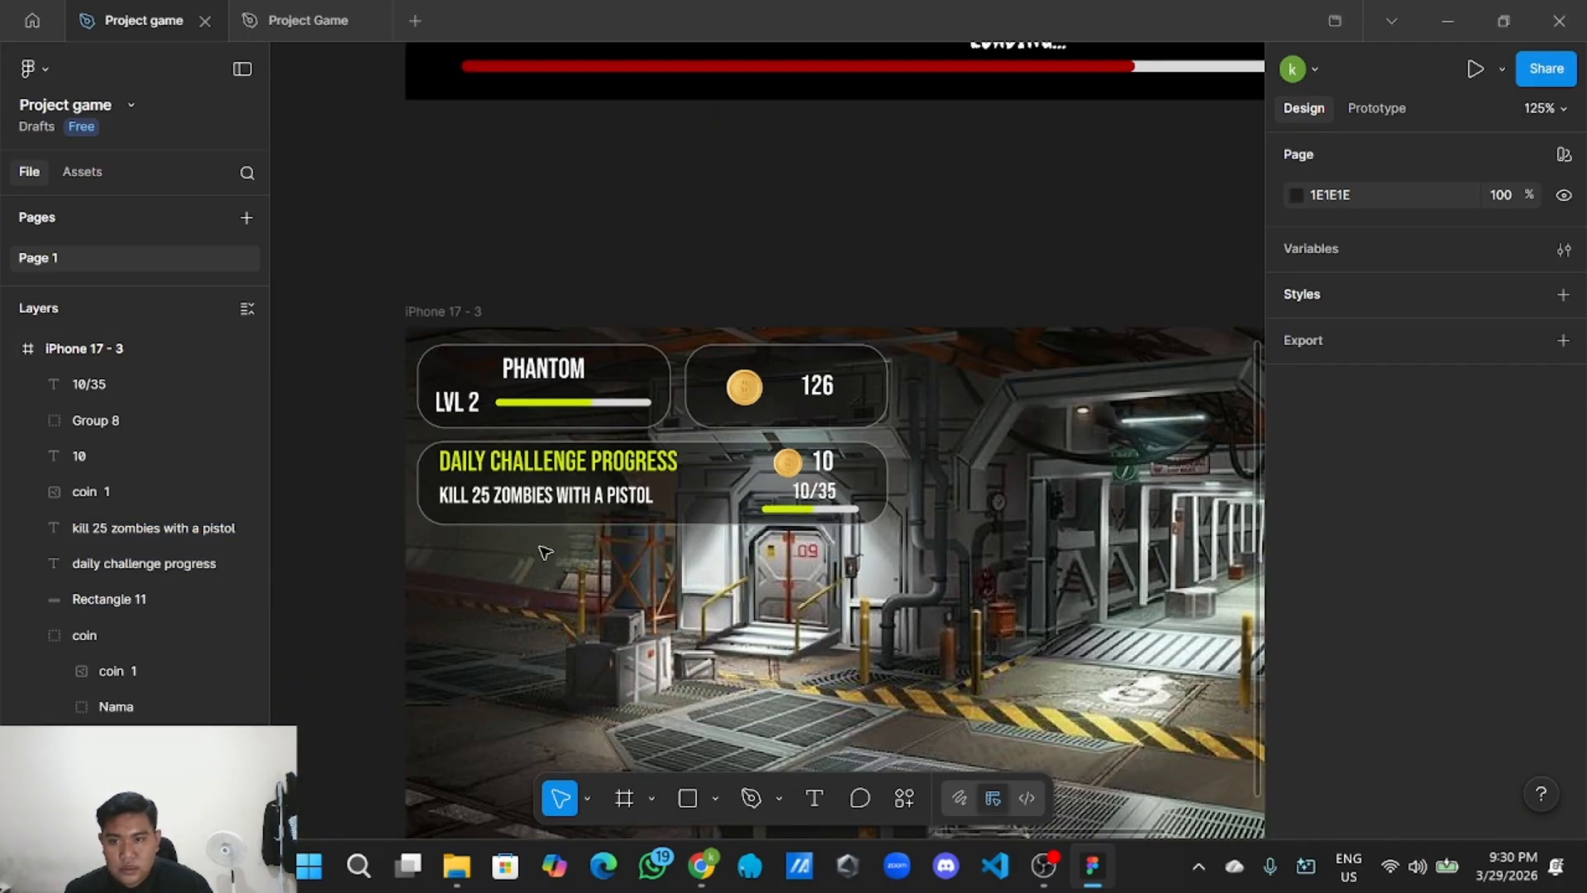
Group the seven Daily Challenge panel layers and name the group 'Daily challenge'.
{"action": "left_click_drag", "start_coordinate": [890, 589], "coordinate": [414, 437]}
{"action": "right_click", "coordinate": [551, 473]}
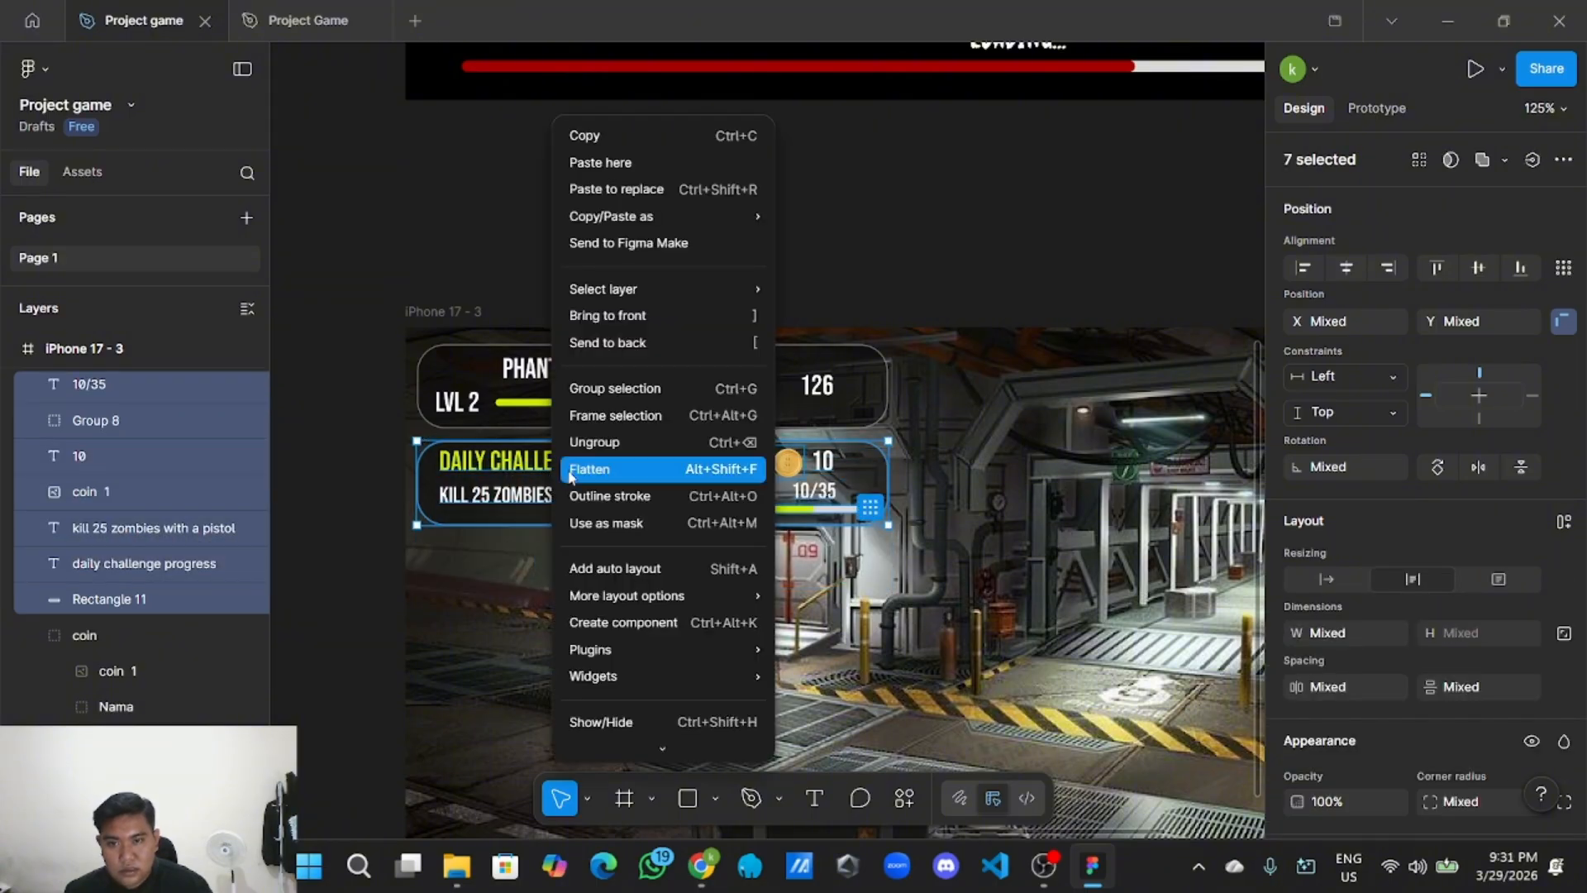
{"action": "left_click", "coordinate": [639, 390]}
{"action": "double_click", "coordinate": [136, 383]}
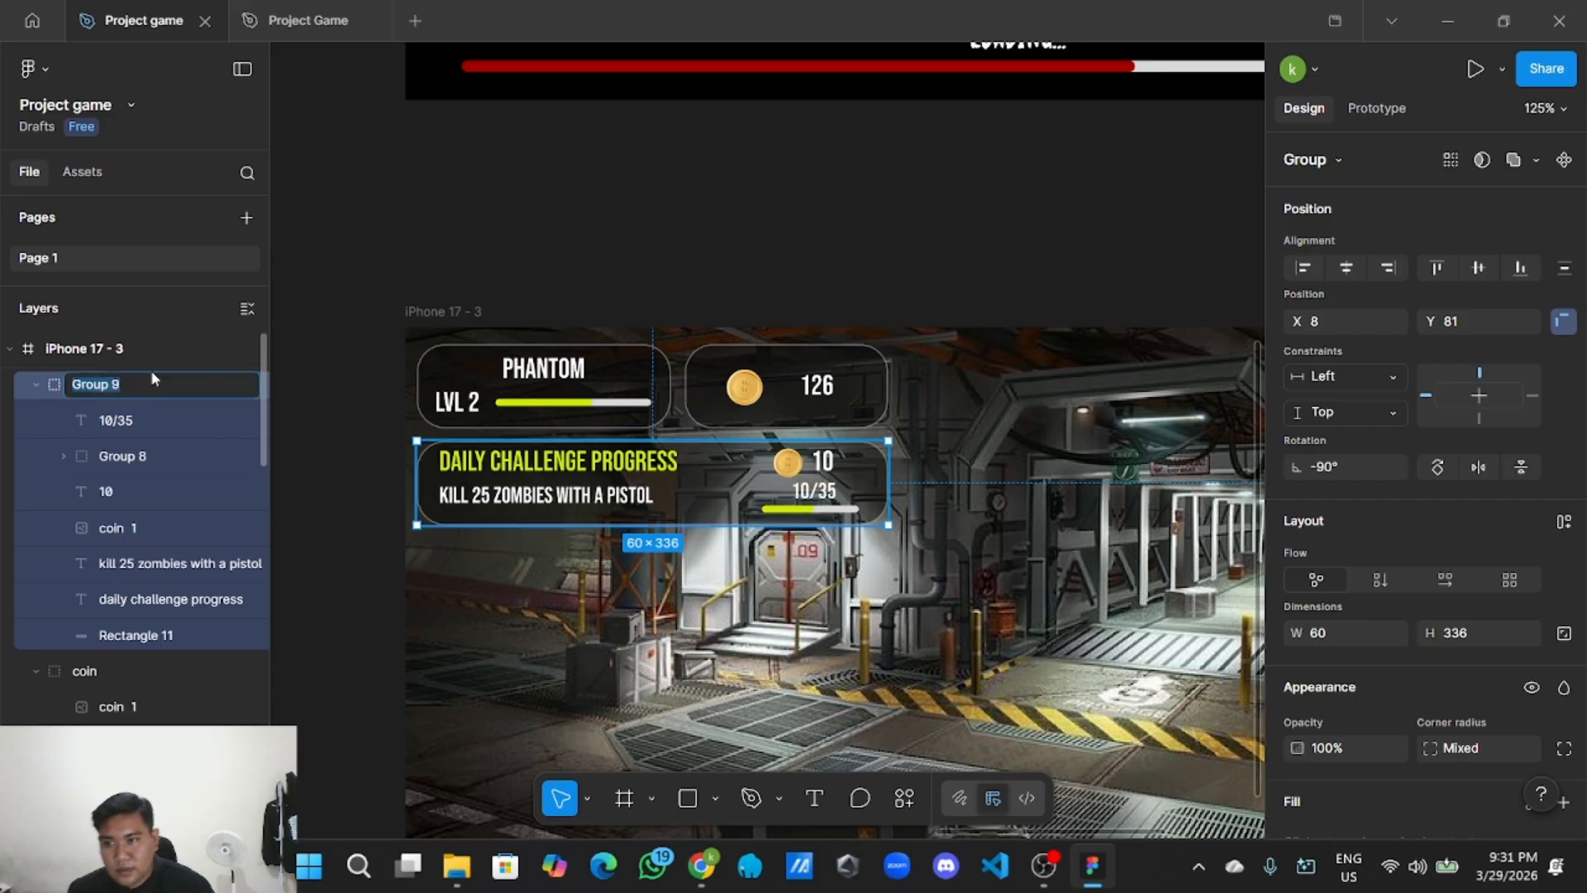
{"action": "key", "text": "BackSpace"}
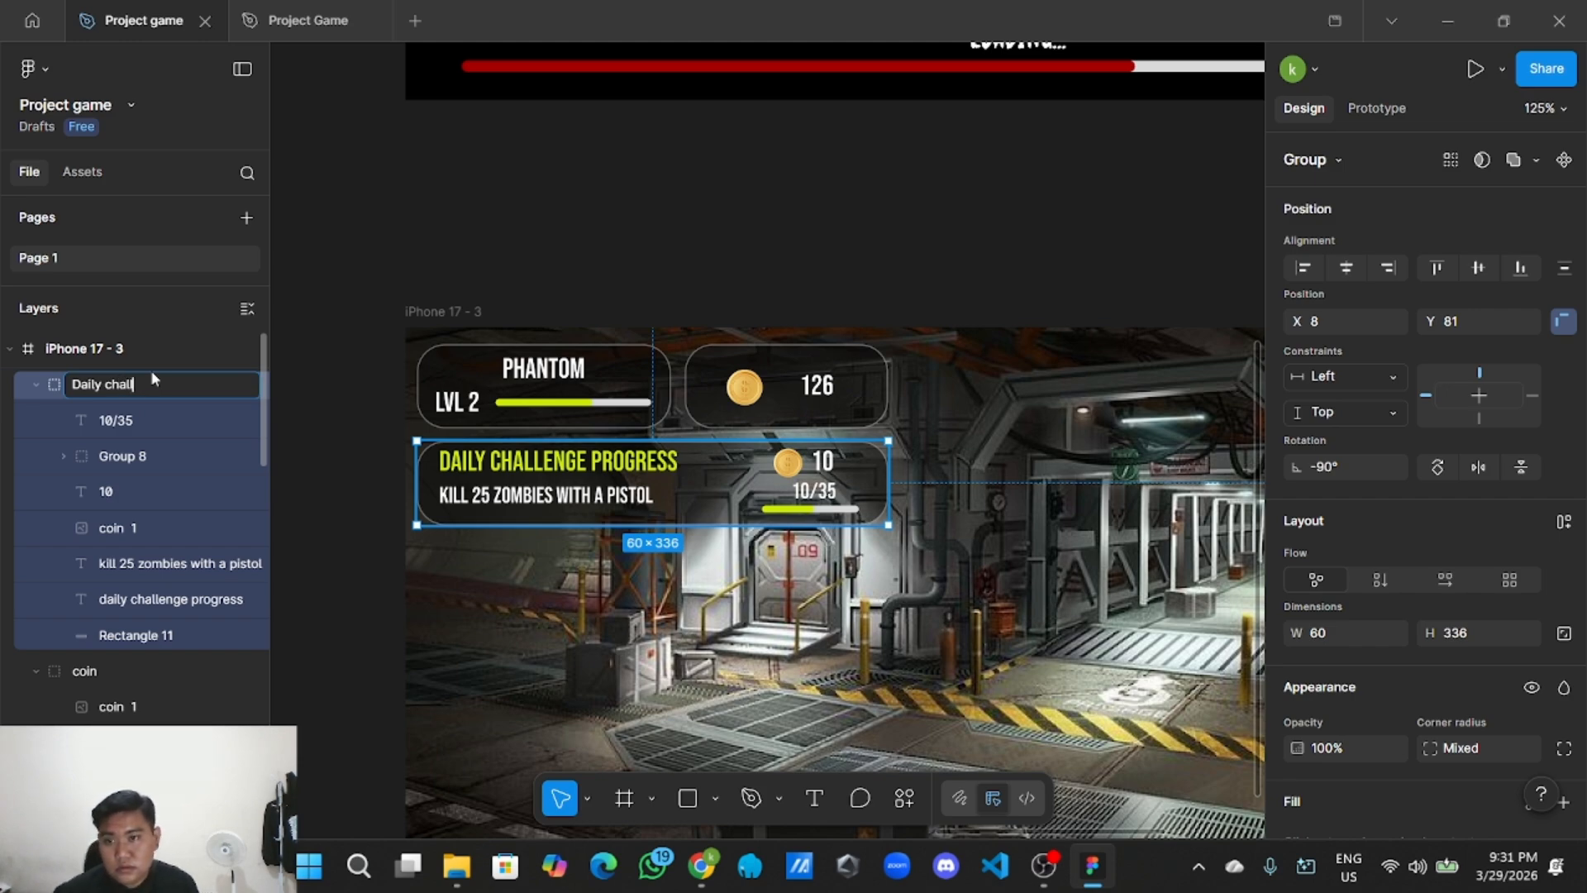
{"action": "type", "text": "Daily challenge"}
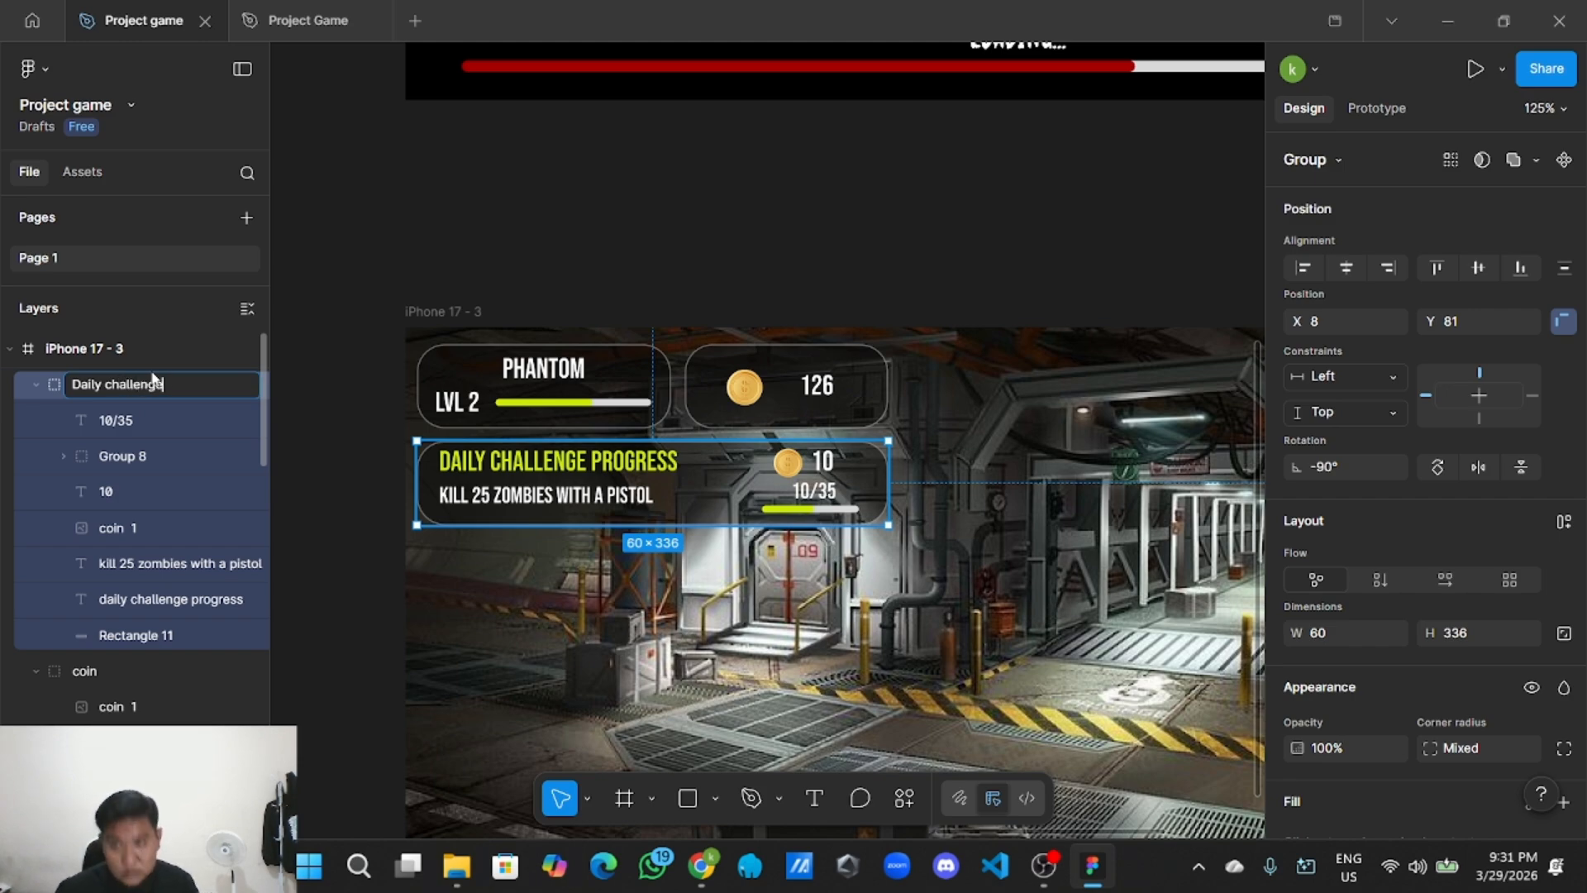
{"action": "key", "text": "Return"}
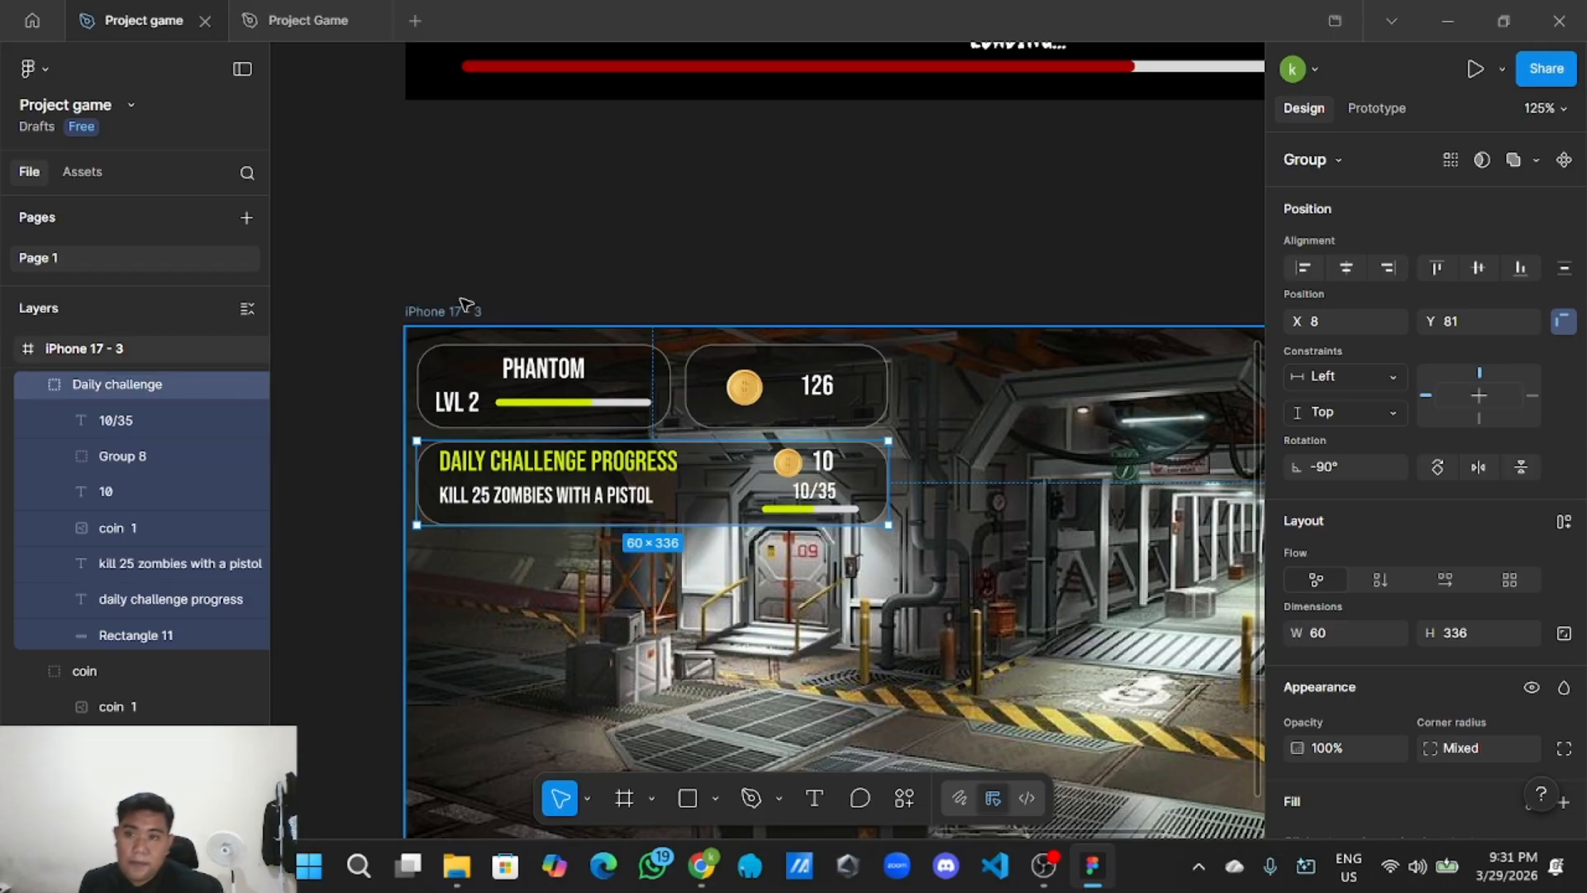
Deselect the group and bring the game screen's right side into view.
{"action": "left_click", "coordinate": [623, 236]}
{"action": "scroll", "coordinate": [625, 248], "scroll_direction": "down", "scroll_amount": 3}
{"action": "scroll", "coordinate": [744, 248], "scroll_direction": "down", "scroll_amount": 3}
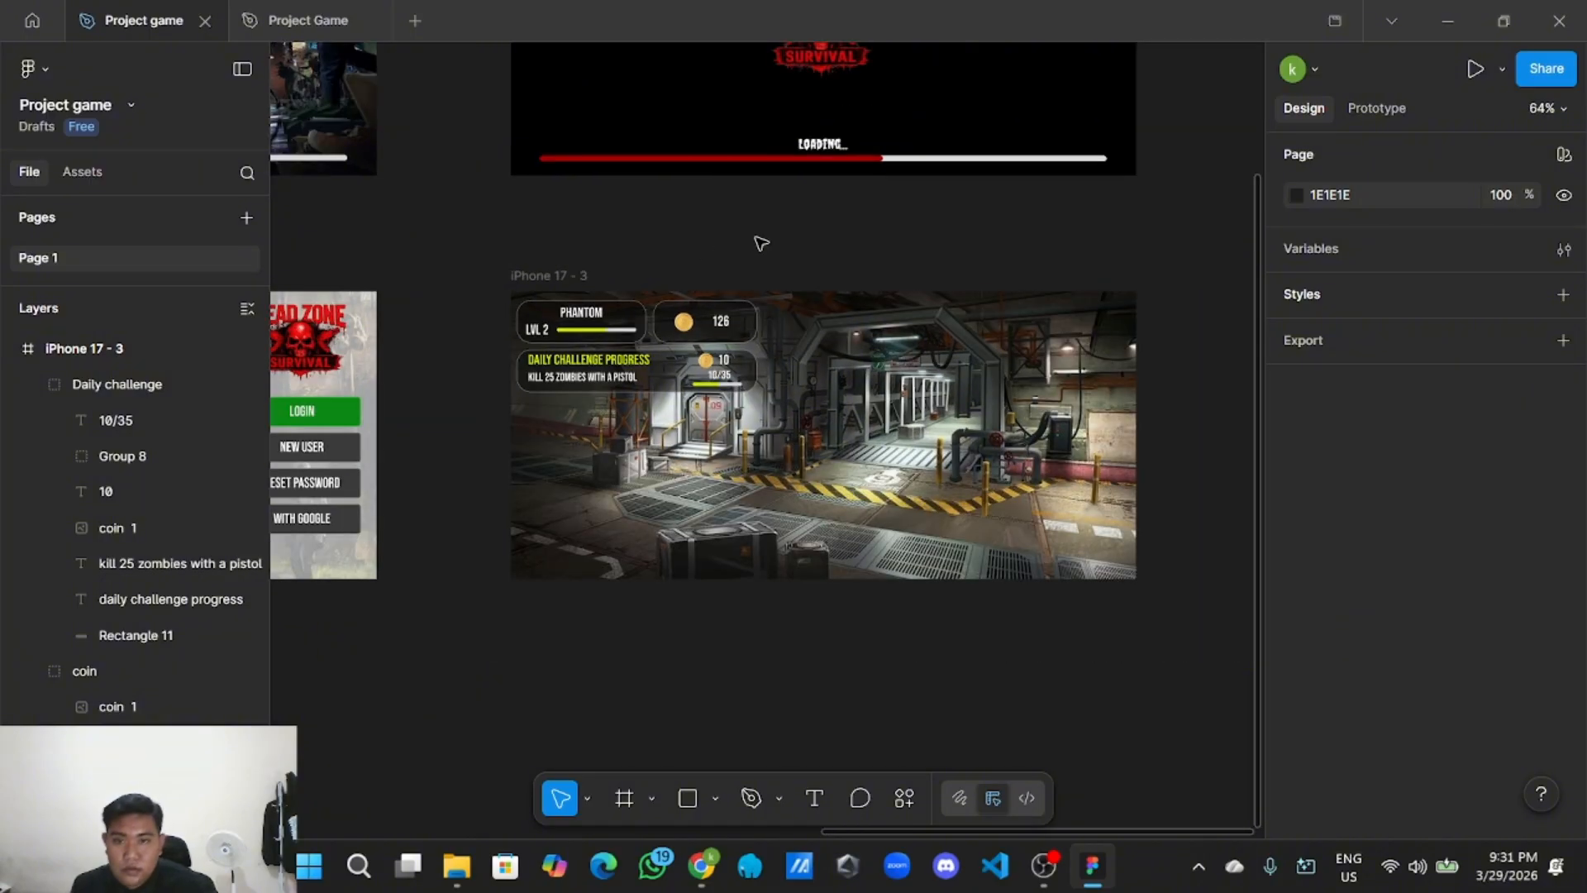
{"action": "scroll", "coordinate": [738, 328], "scroll_direction": "up", "scroll_amount": 3}
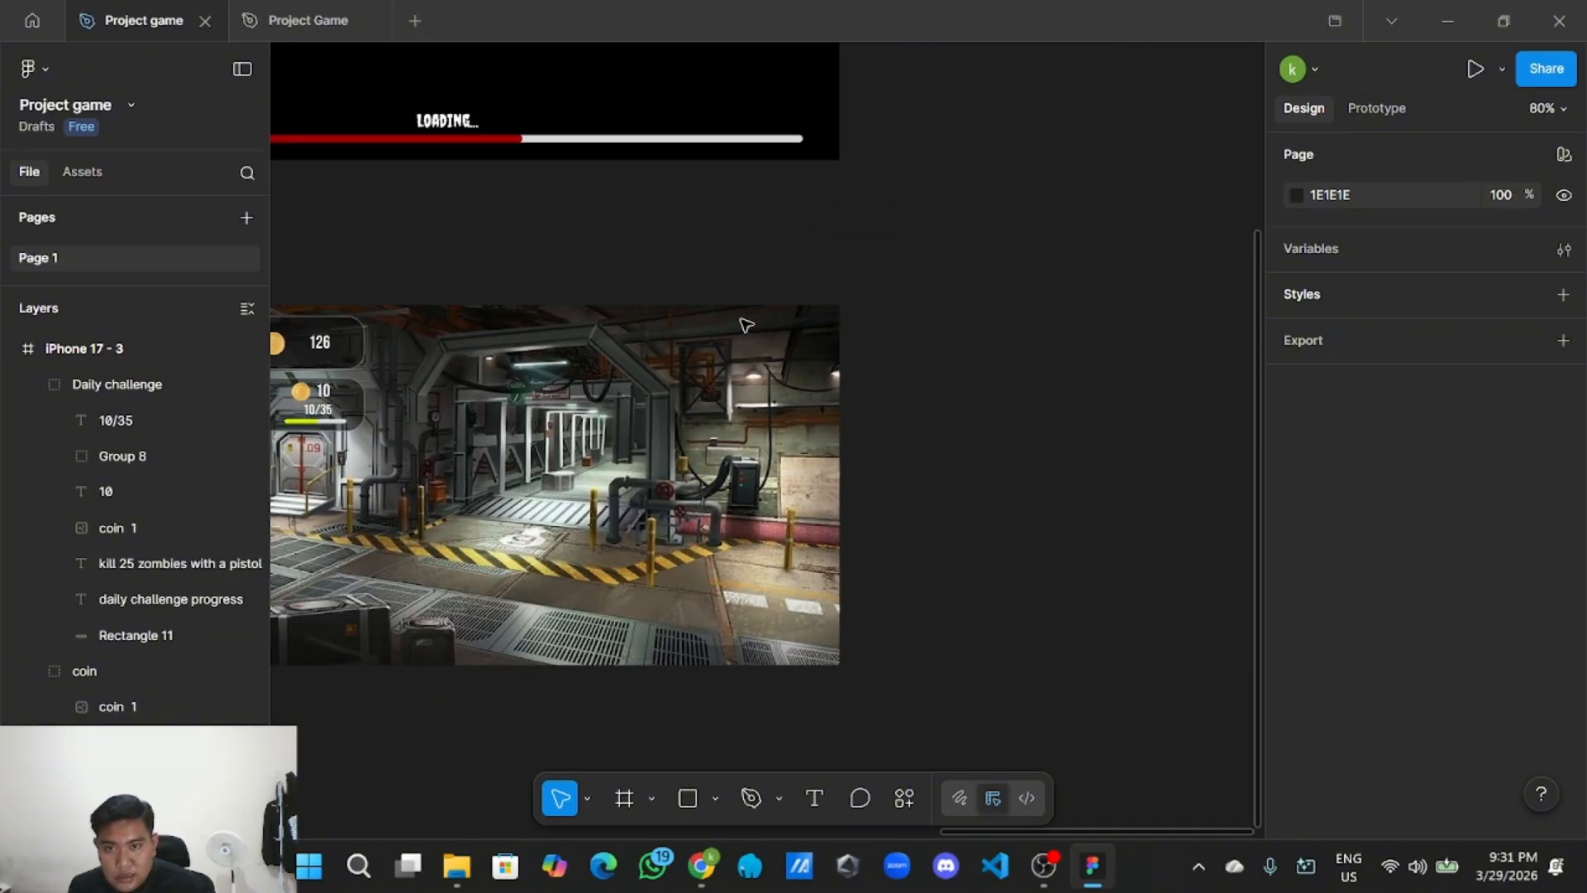
{"action": "left_click_drag", "start_coordinate": [735, 289], "coordinate": [824, 341]}
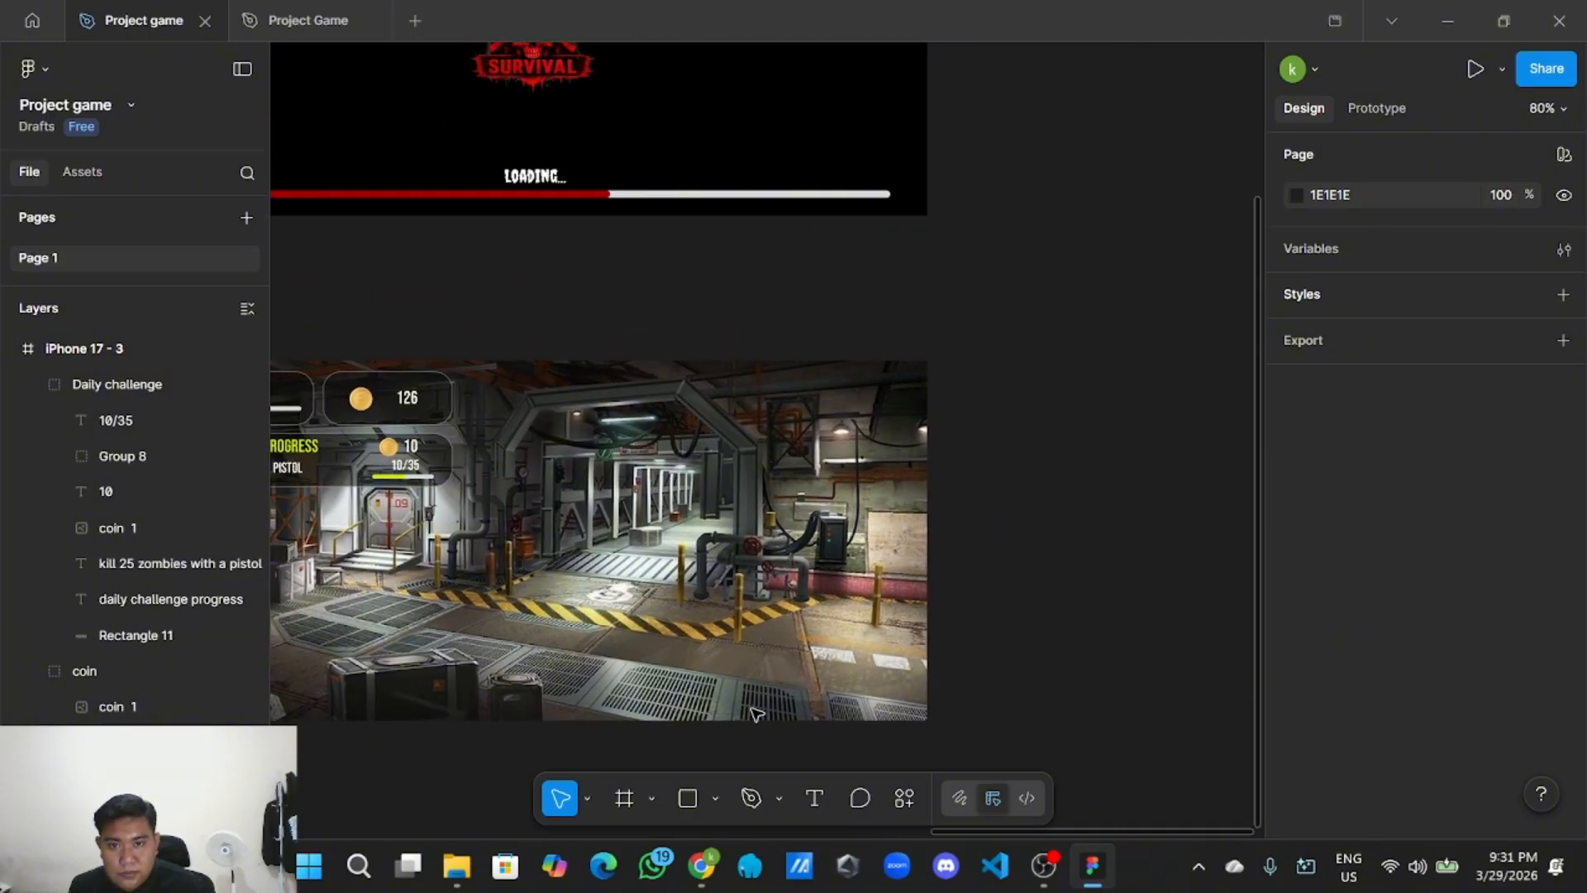
Draw a new rectangle at the game screen's top-right corner.
{"action": "left_click", "coordinate": [715, 786]}
{"action": "left_click", "coordinate": [810, 587]}
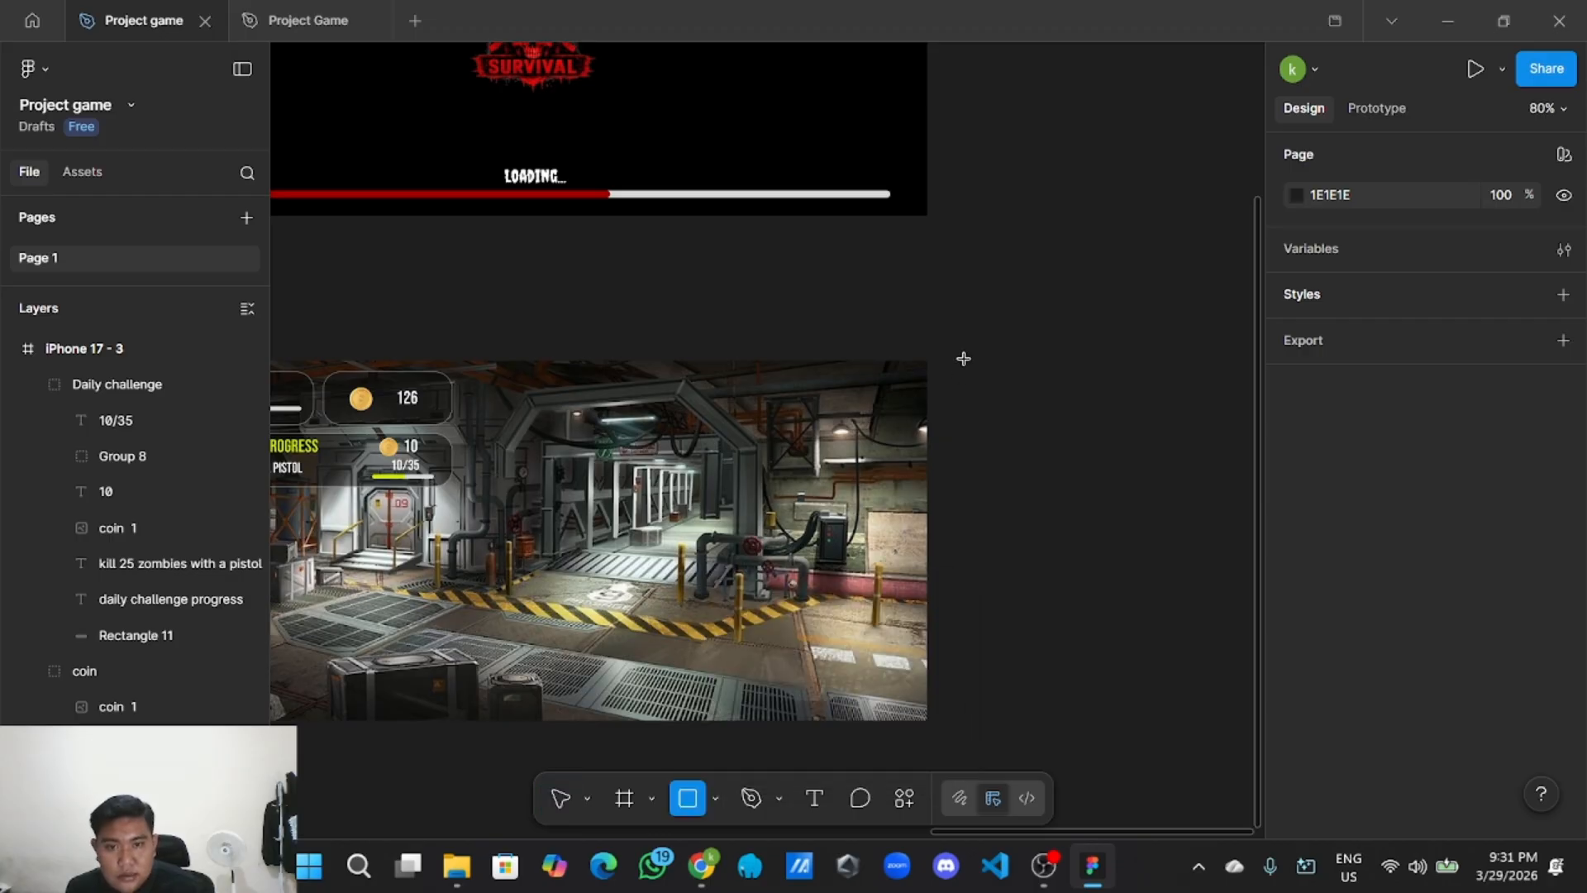
{"action": "mouse_move", "coordinate": [964, 358]}
{"action": "left_mouse_down"}
{"action": "mouse_move", "coordinate": [1068, 398]}
{"action": "mouse_move", "coordinate": [1028, 396]}
{"action": "mouse_move", "coordinate": [1074, 394]}
{"action": "mouse_move", "coordinate": [835, 411]}
{"action": "left_mouse_up"}
{"action": "scroll", "coordinate": [1014, 395], "scroll_direction": "down", "scroll_amount": 3}
{"action": "scroll", "coordinate": [1014, 395], "scroll_direction": "down", "scroll_amount": 2}
{"action": "scroll", "coordinate": [1005, 446], "scroll_direction": "up", "scroll_amount": 5}
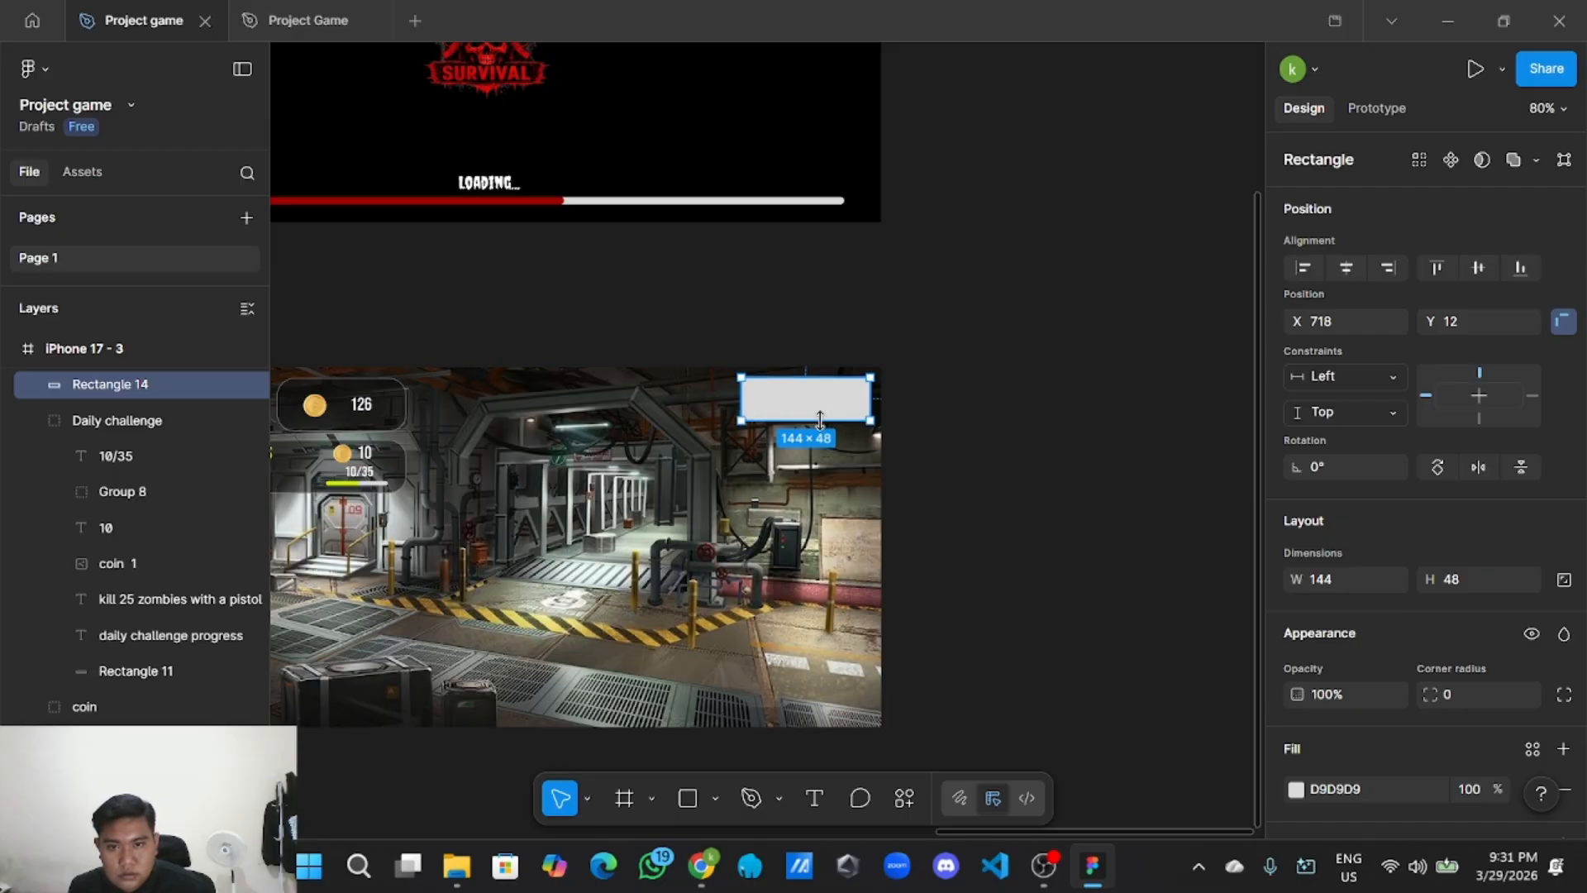
{"action": "scroll", "coordinate": [819, 422], "scroll_direction": "up", "scroll_amount": 2}
{"action": "scroll", "coordinate": [812, 427], "scroll_direction": "down", "scroll_amount": 2}
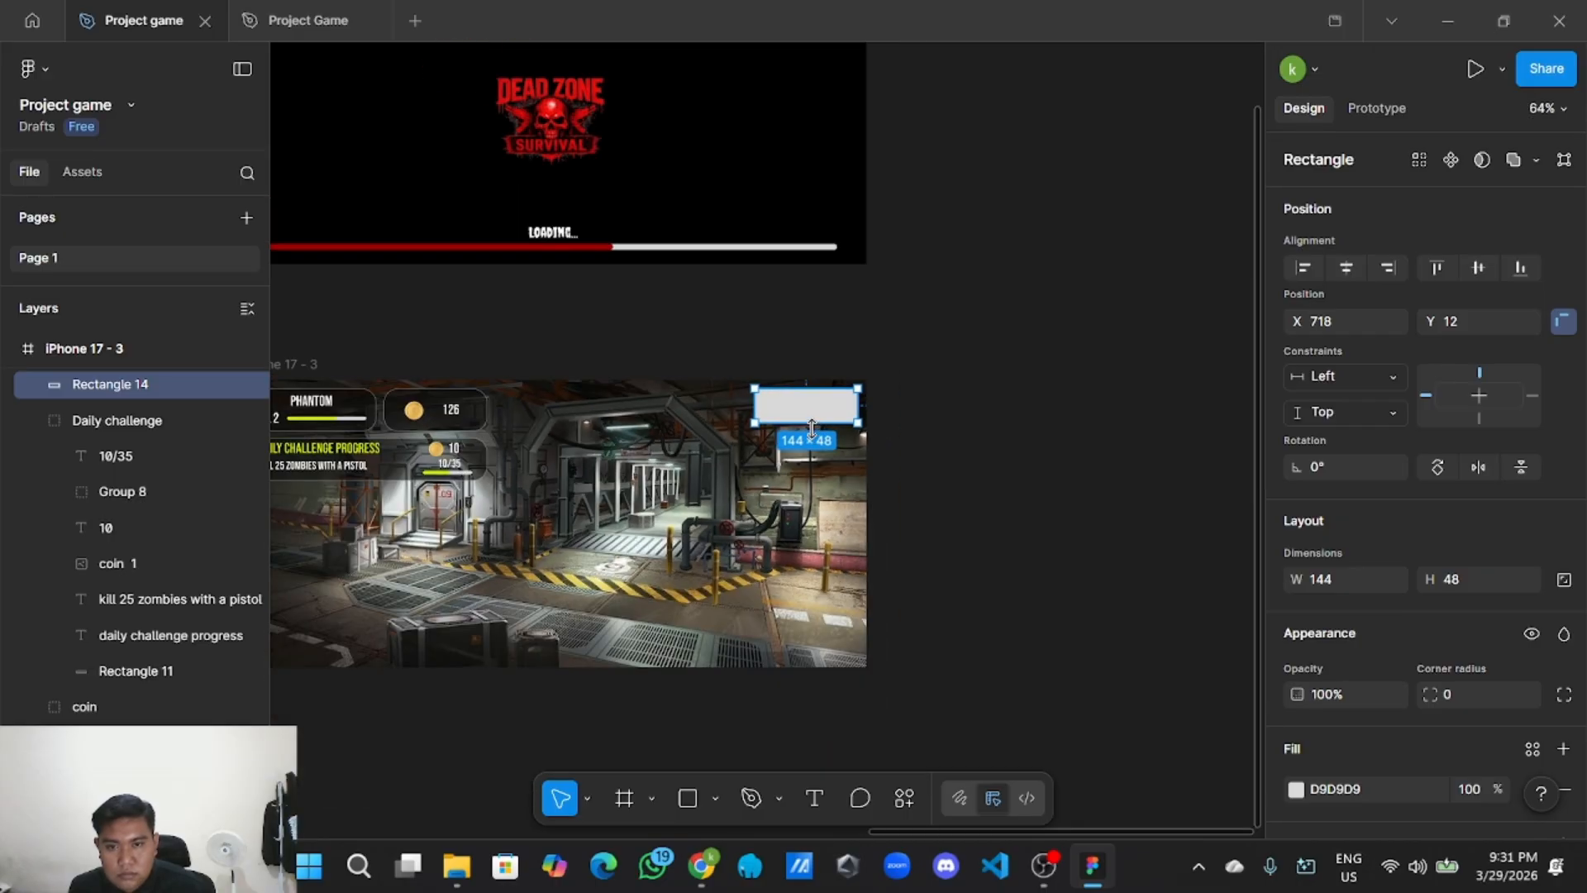
Resize the new rectangle to 116×48.
{"action": "left_click_drag", "start_coordinate": [814, 424], "coordinate": [867, 408]}
{"action": "scroll", "coordinate": [825, 424], "scroll_direction": "up", "scroll_amount": 3}
{"action": "left_click", "coordinate": [934, 428]}
{"action": "scroll", "coordinate": [939, 432], "scroll_direction": "down", "scroll_amount": 3}
{"action": "scroll", "coordinate": [851, 400], "scroll_direction": "up", "scroll_amount": 2}
{"action": "left_click", "coordinate": [847, 408]}
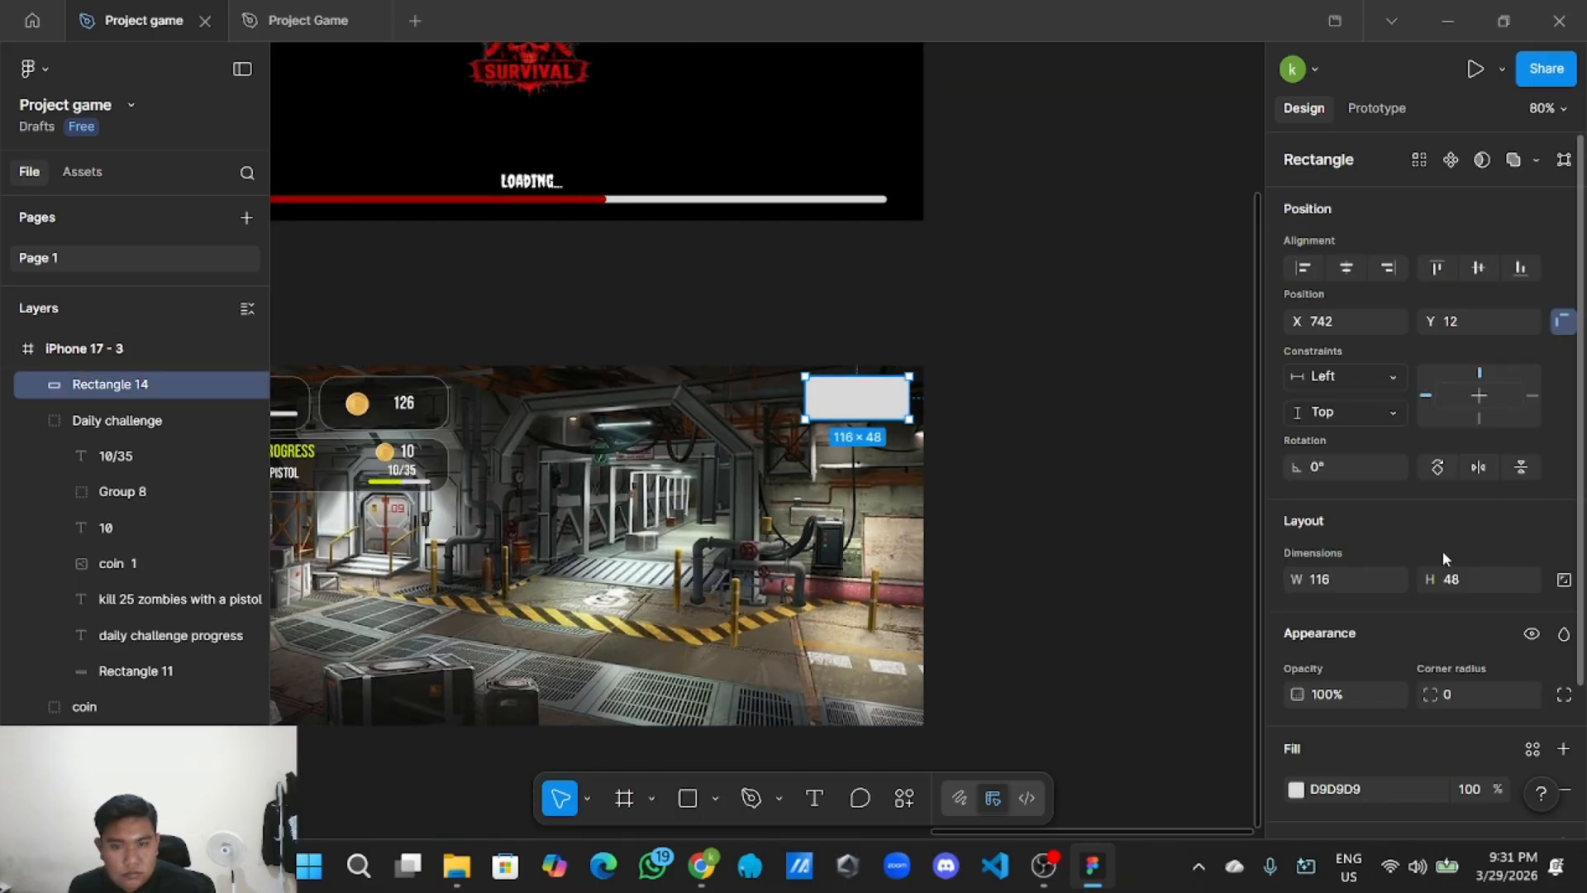
{"action": "scroll", "coordinate": [1442, 551], "scroll_direction": "down", "scroll_amount": 2}
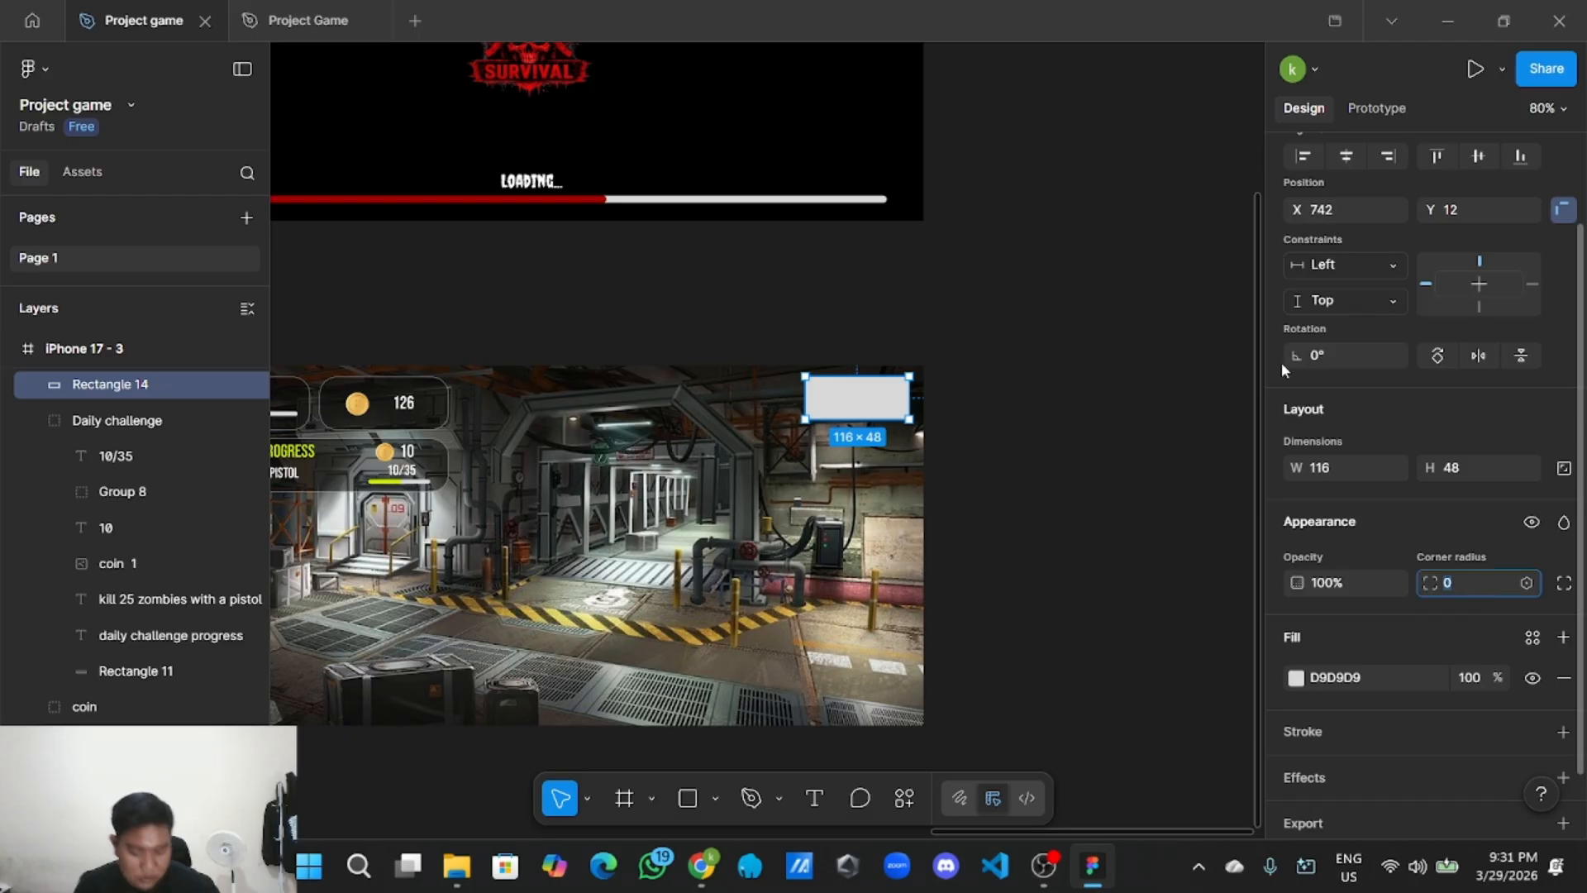
Set the rectangle's corner radius to 4.
{"action": "key", "text": "BackSpace"}
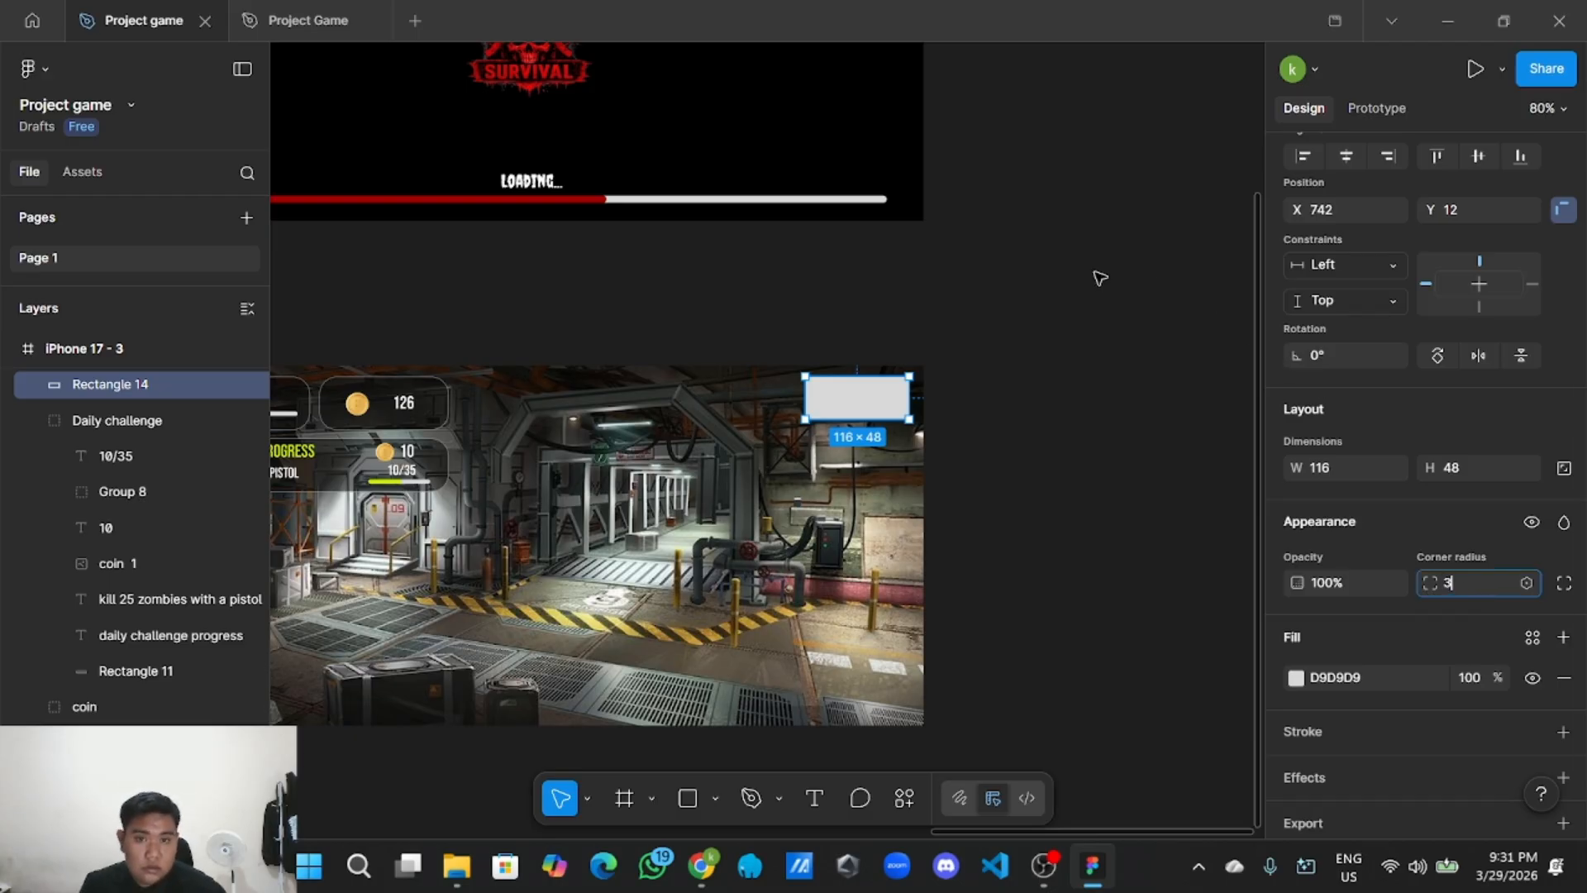
{"action": "left_click", "coordinate": [1102, 276]}
{"action": "left_click", "coordinate": [883, 402]}
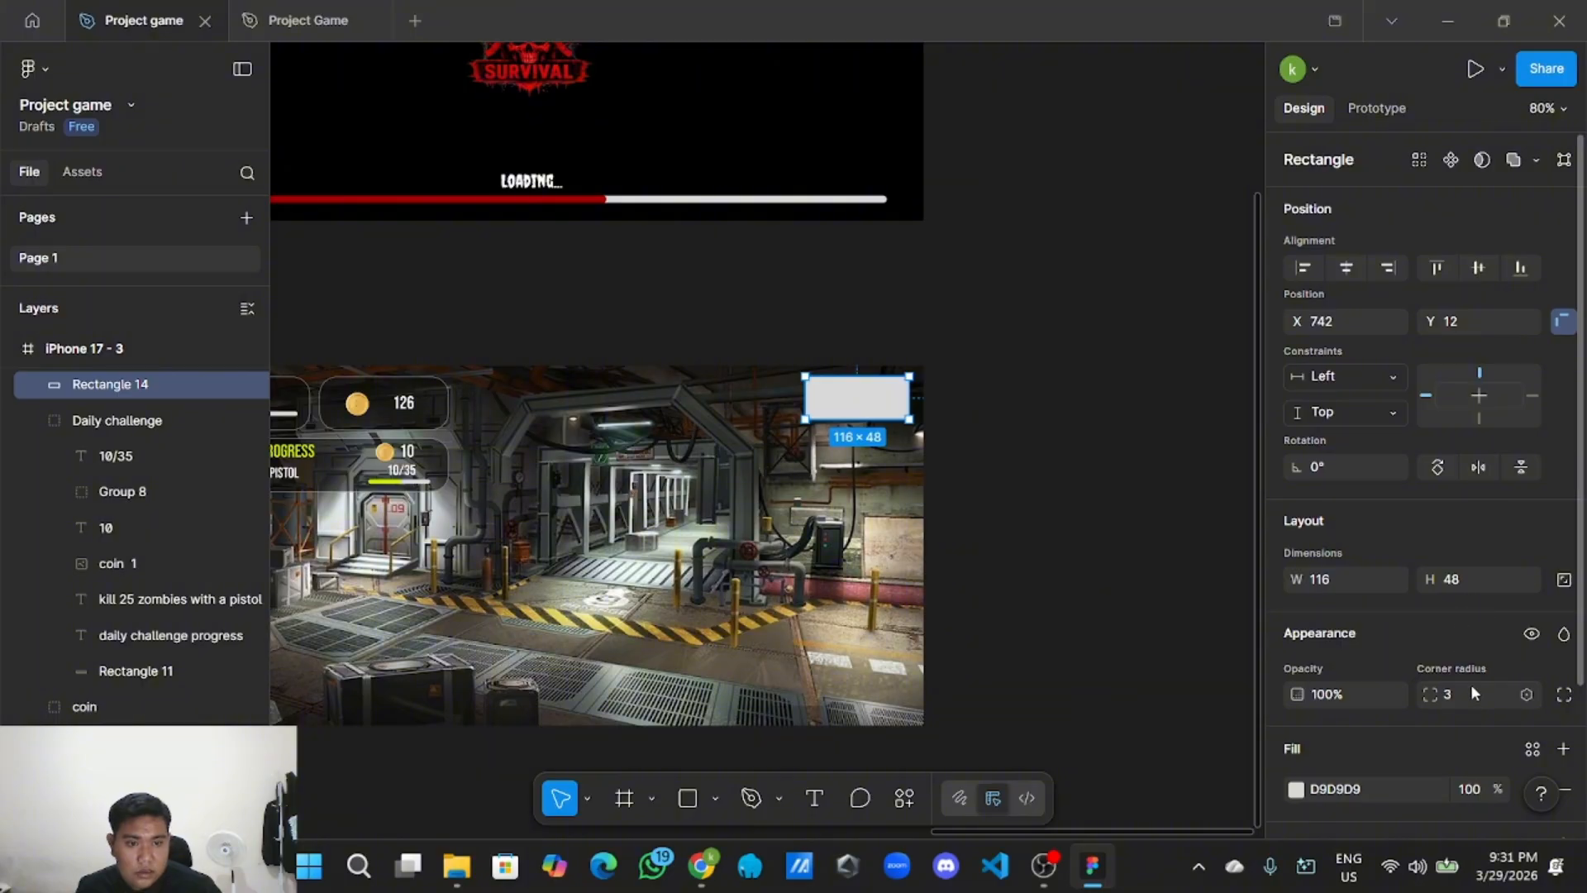
{"action": "type", "text": "8"}
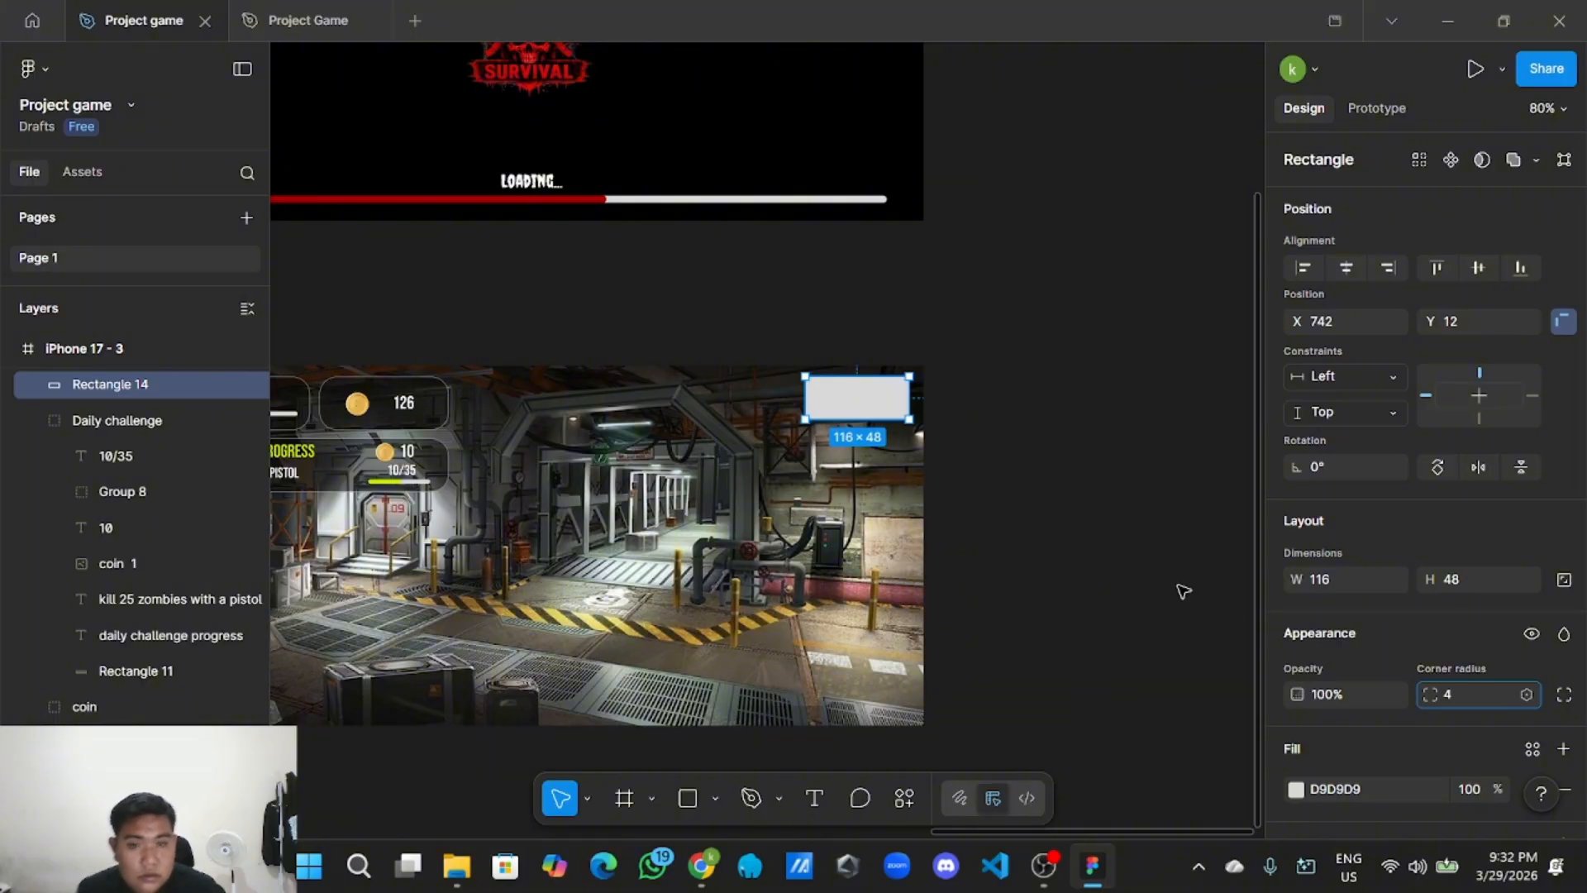
{"action": "left_click", "coordinate": [1154, 579]}
Add a white outline at 39% opacity to the rectangle.
{"action": "left_click", "coordinate": [851, 411]}
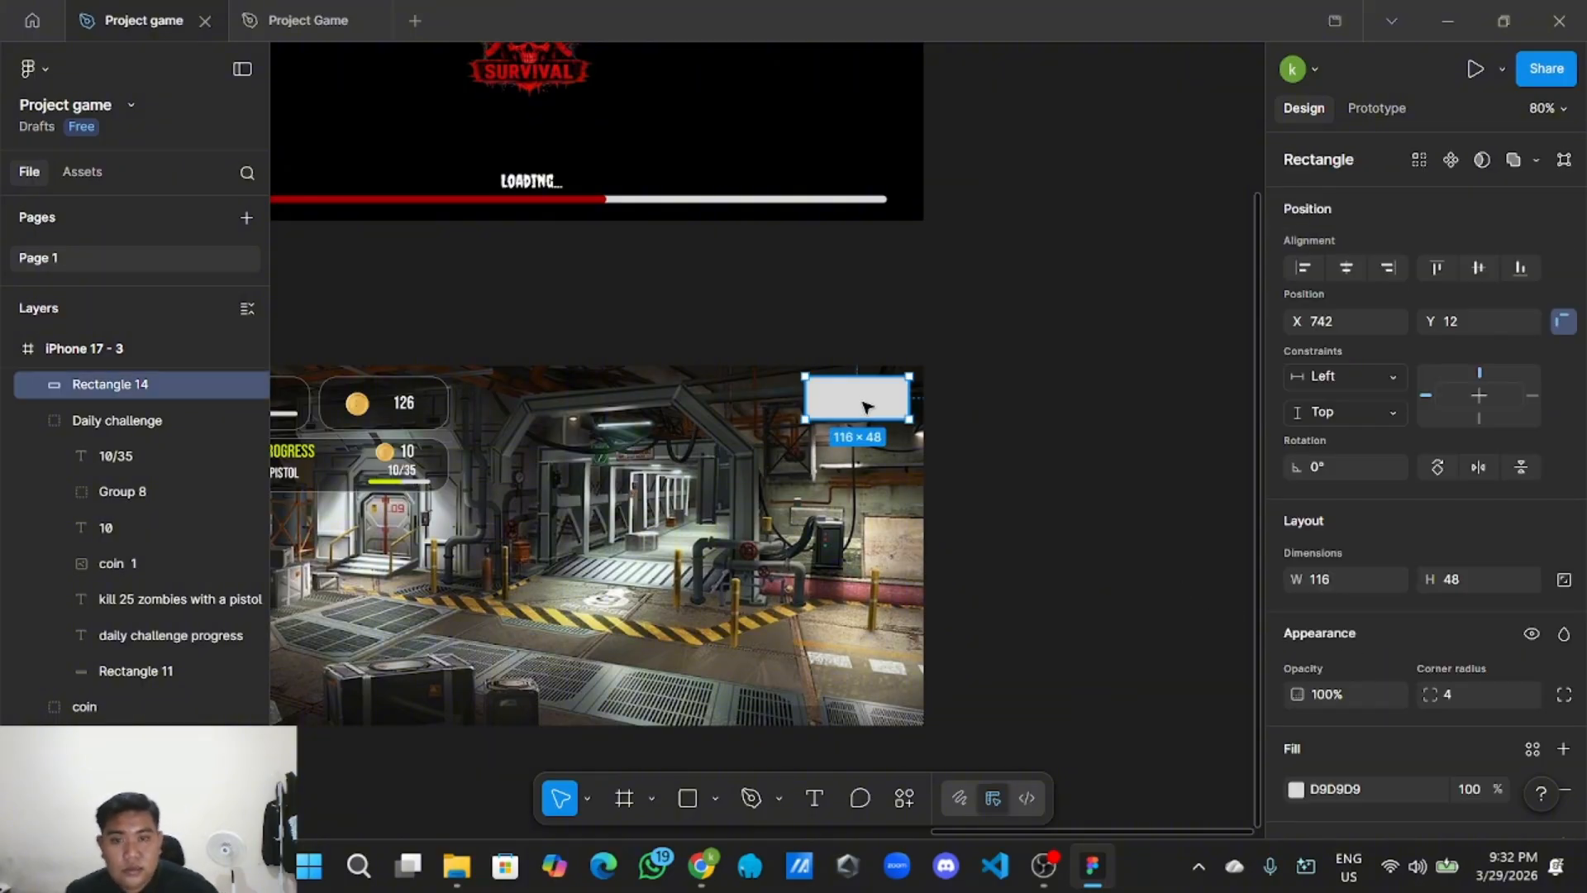
{"action": "scroll", "coordinate": [1397, 674], "scroll_direction": "down", "scroll_amount": 2}
{"action": "left_click", "coordinate": [1563, 667]}
{"action": "left_click", "coordinate": [1296, 707]}
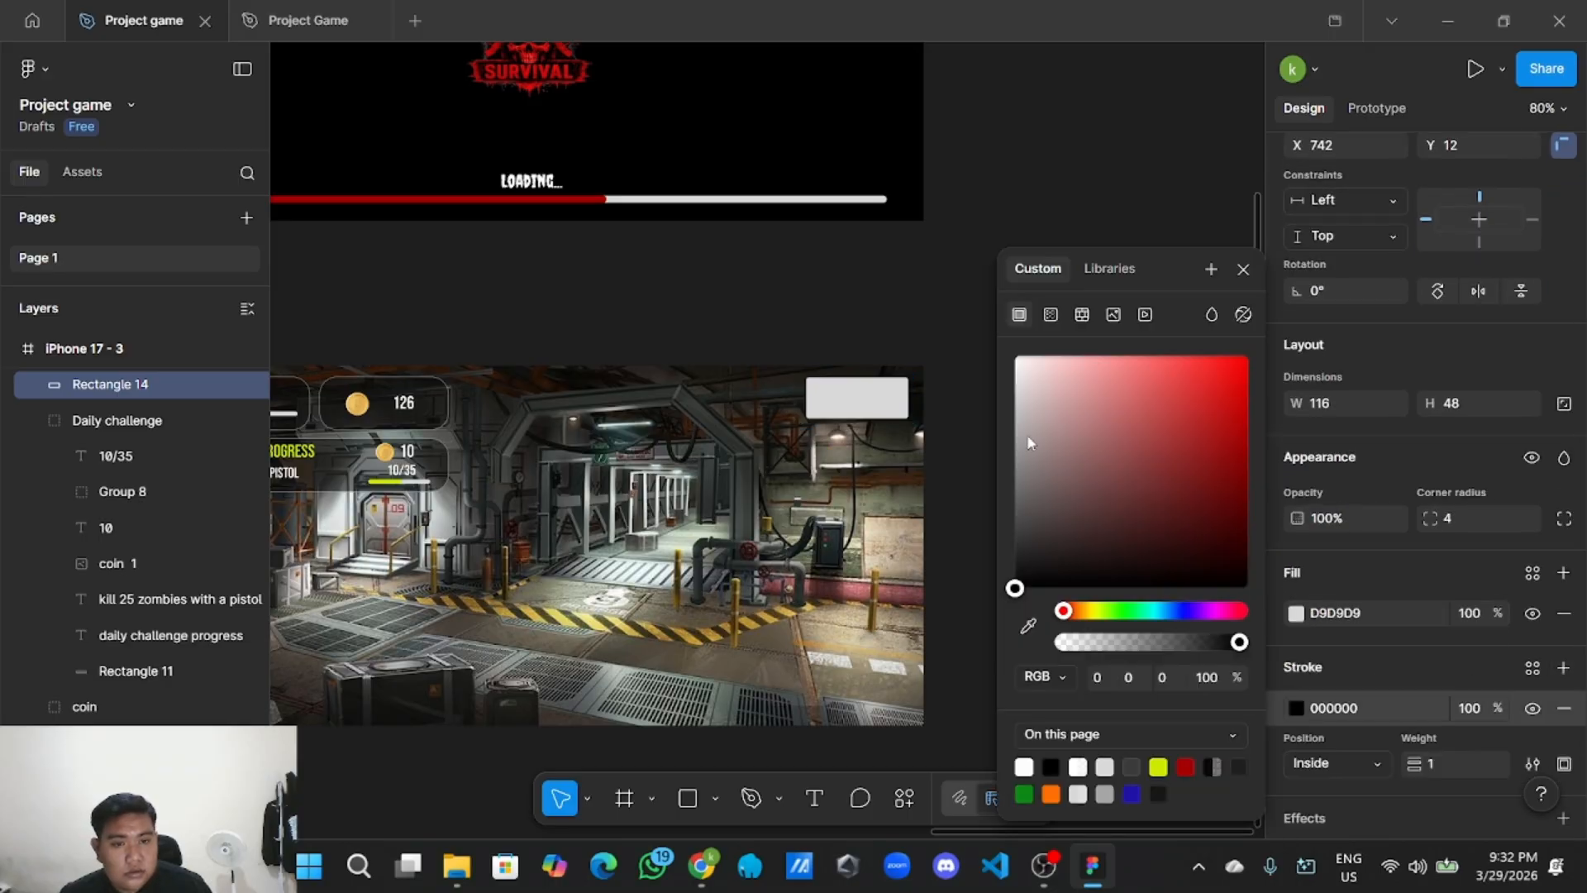
{"action": "left_click_drag", "start_coordinate": [1027, 434], "coordinate": [989, 333]}
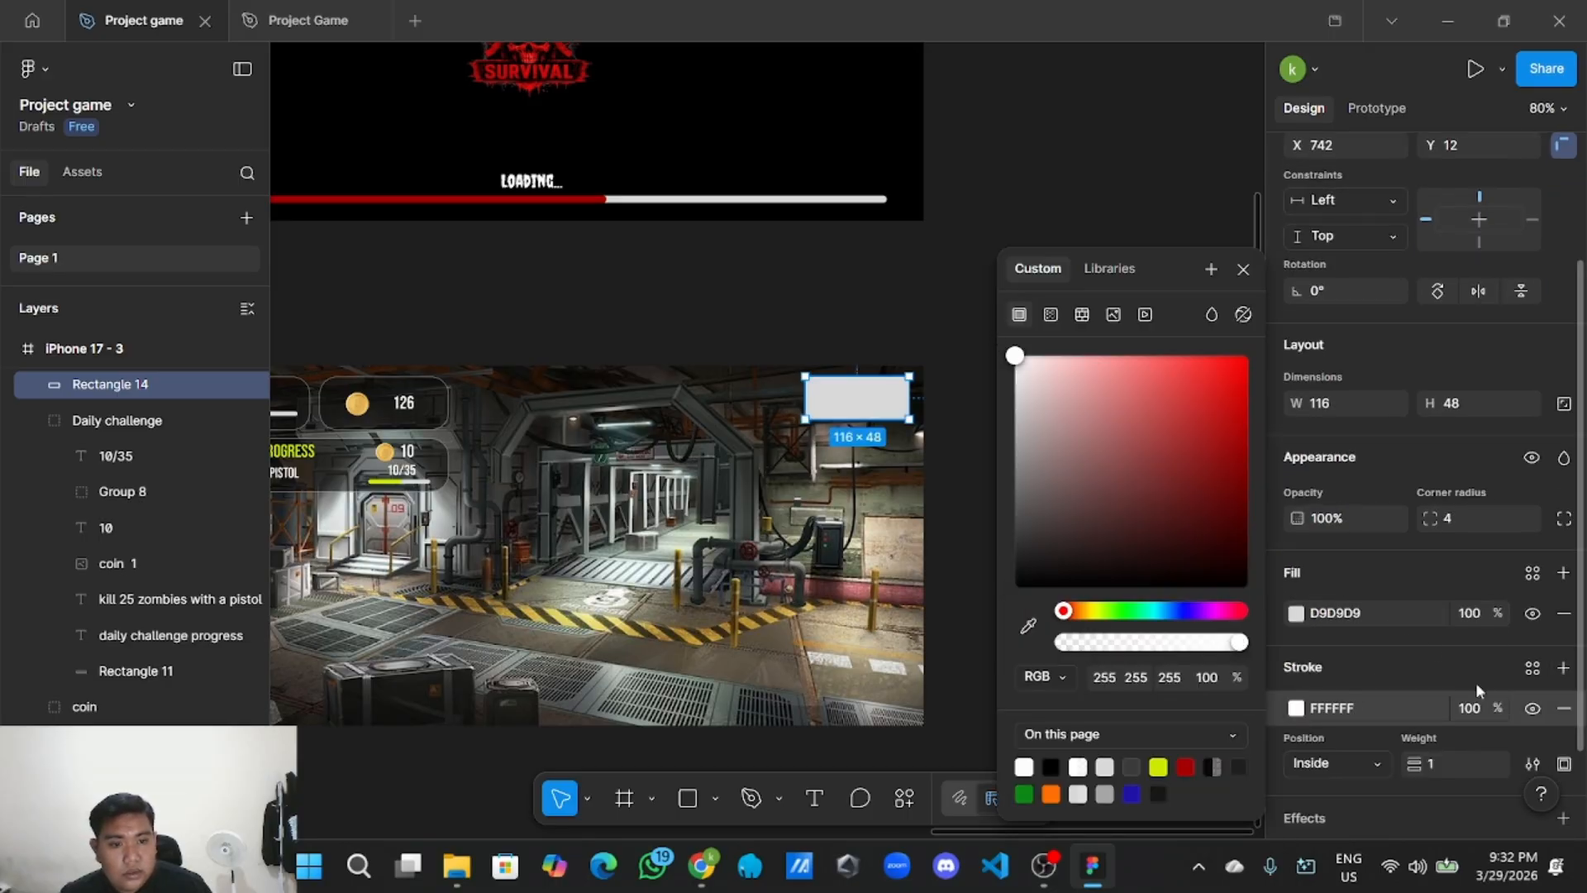
{"action": "left_click", "coordinate": [1474, 709]}
{"action": "key", "text": "BackSpace"}
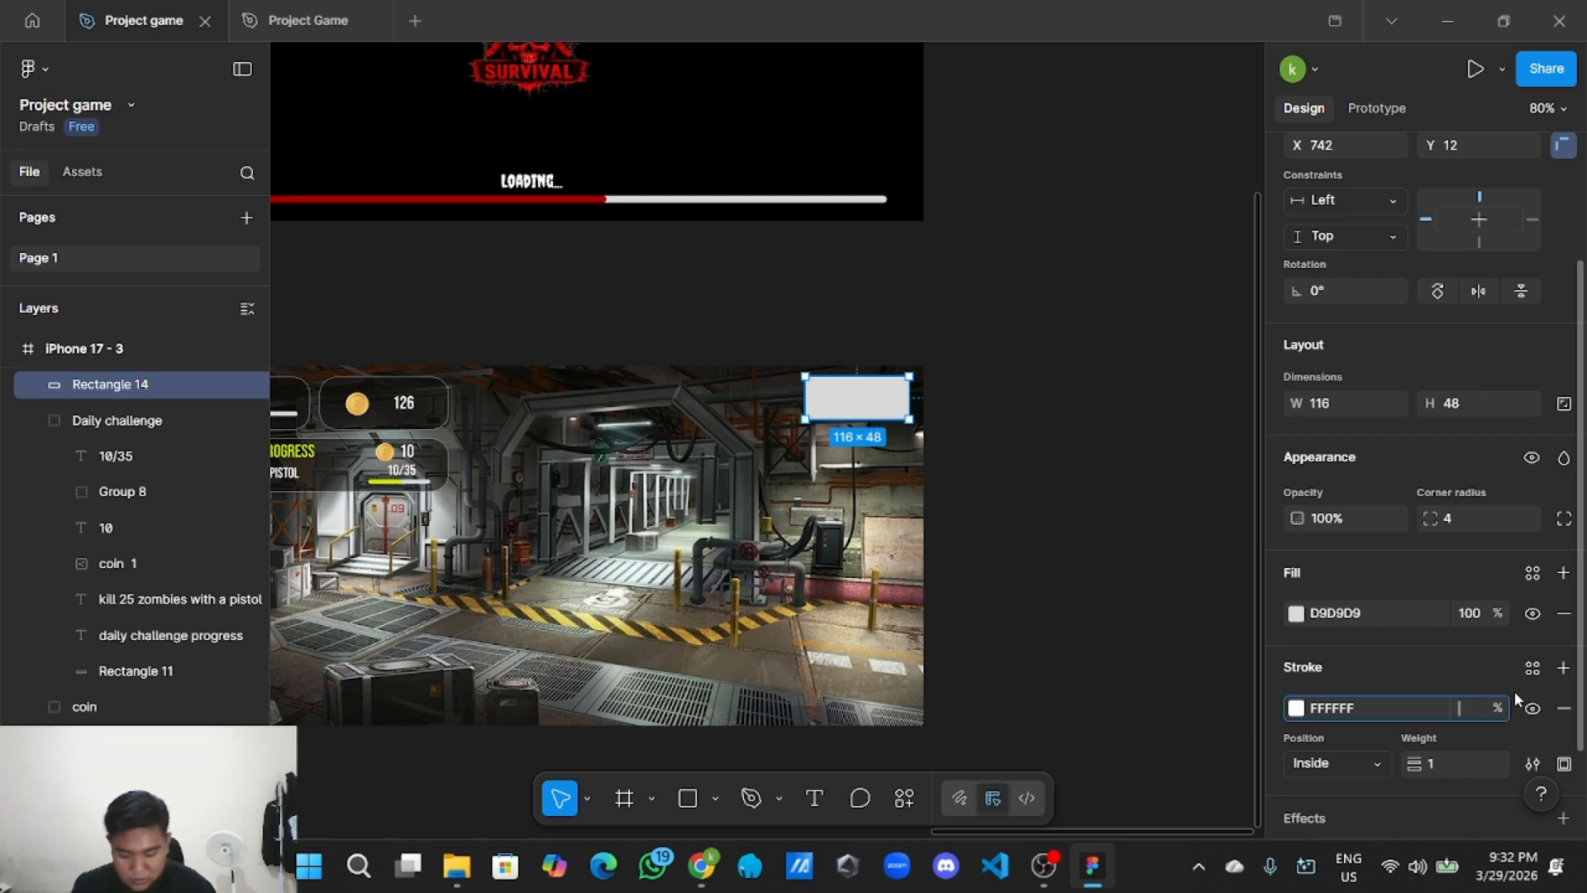
{"action": "left_click", "coordinate": [1050, 584]}
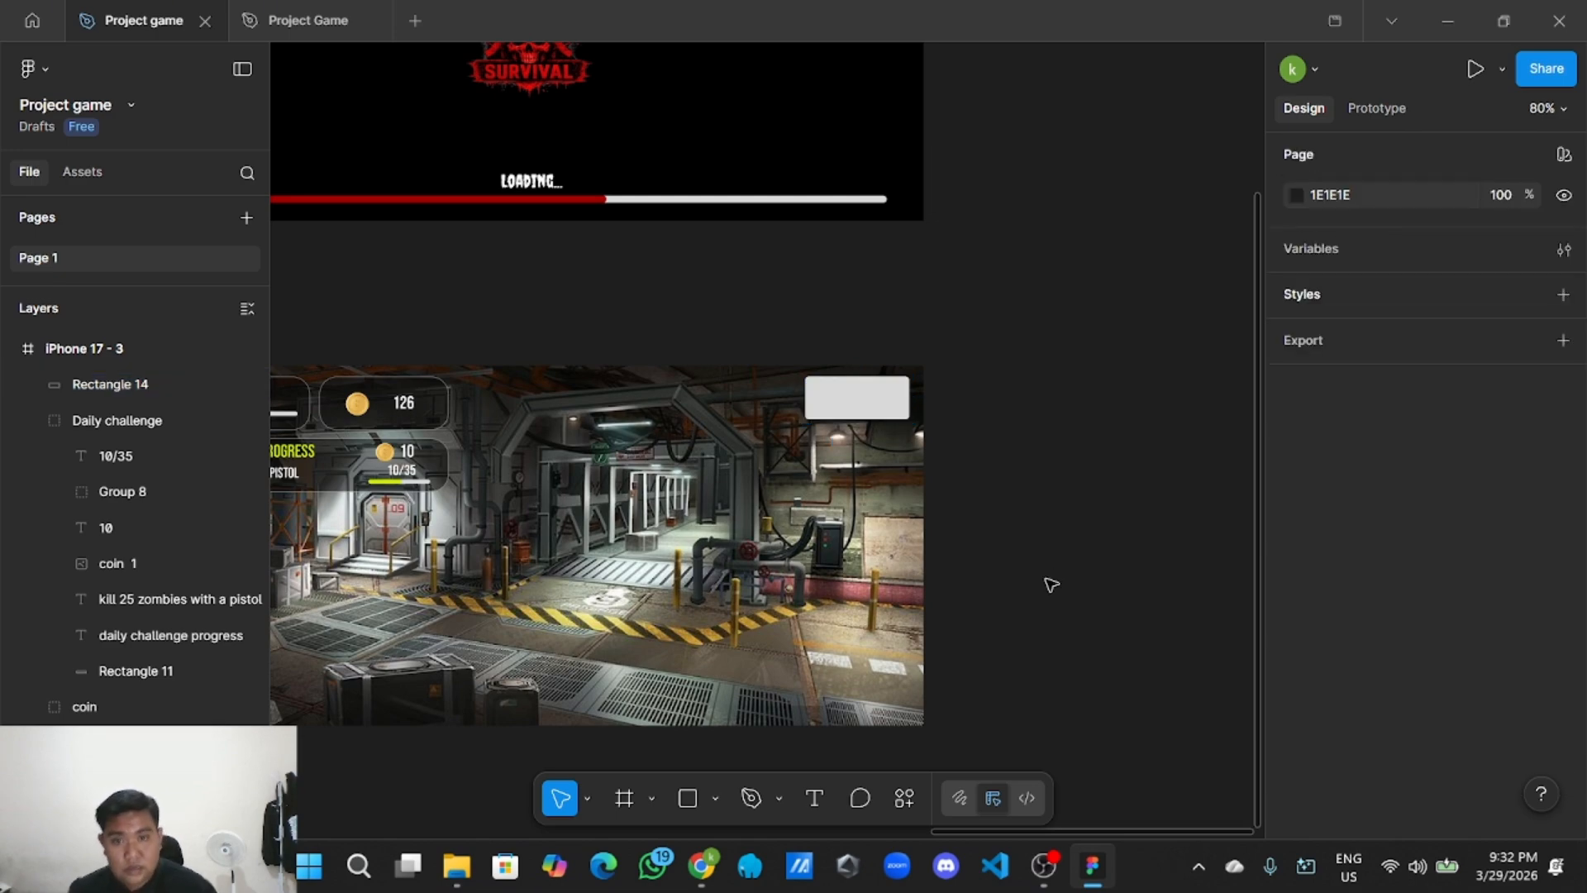
{"action": "left_click", "coordinate": [860, 397]}
Look up the orange button swatch's hex colour in the UI Style Guide.
{"action": "scroll", "coordinate": [761, 312], "scroll_direction": "down", "scroll_amount": 5}
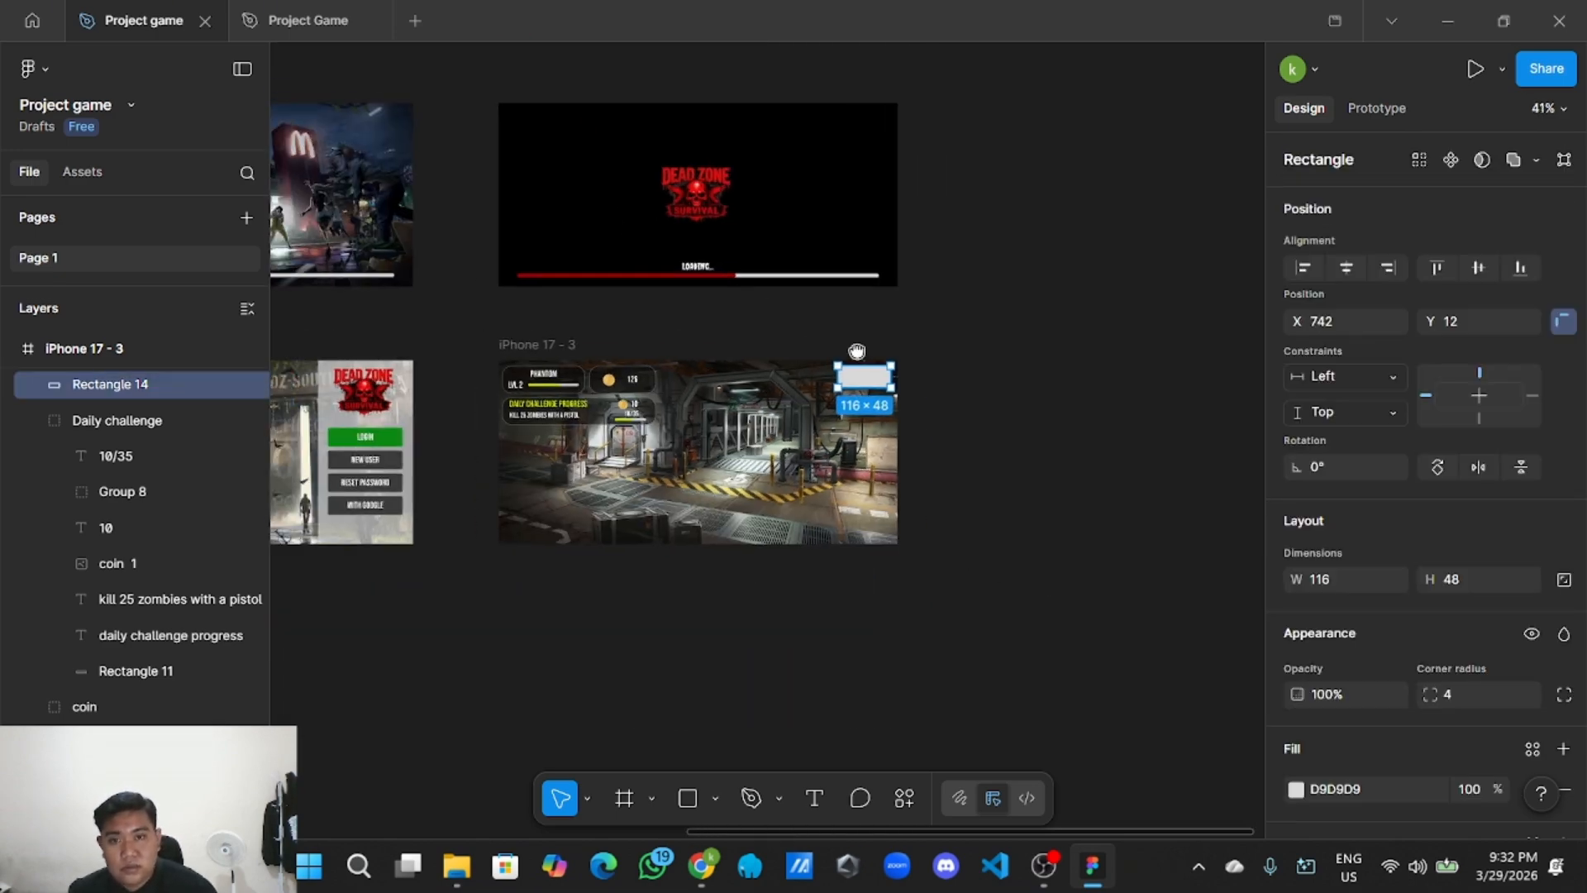
{"action": "scroll", "coordinate": [682, 373], "scroll_direction": "left", "scroll_amount": 10}
{"action": "scroll", "coordinate": [681, 374], "scroll_direction": "up", "scroll_amount": 3}
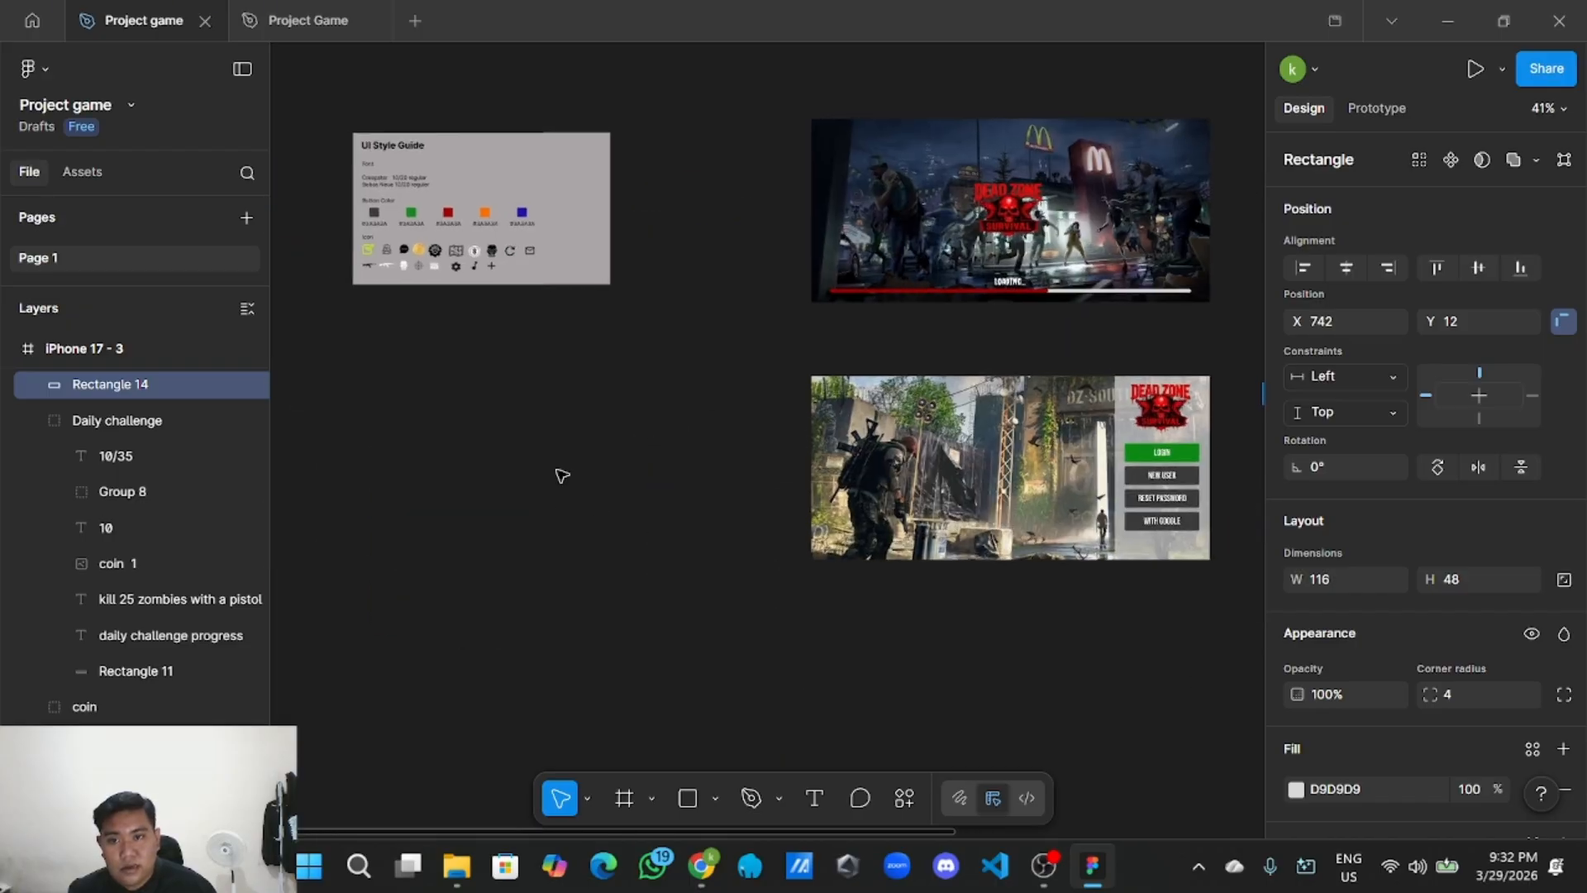
{"action": "scroll", "coordinate": [694, 405], "scroll_direction": "up", "scroll_amount": 10}
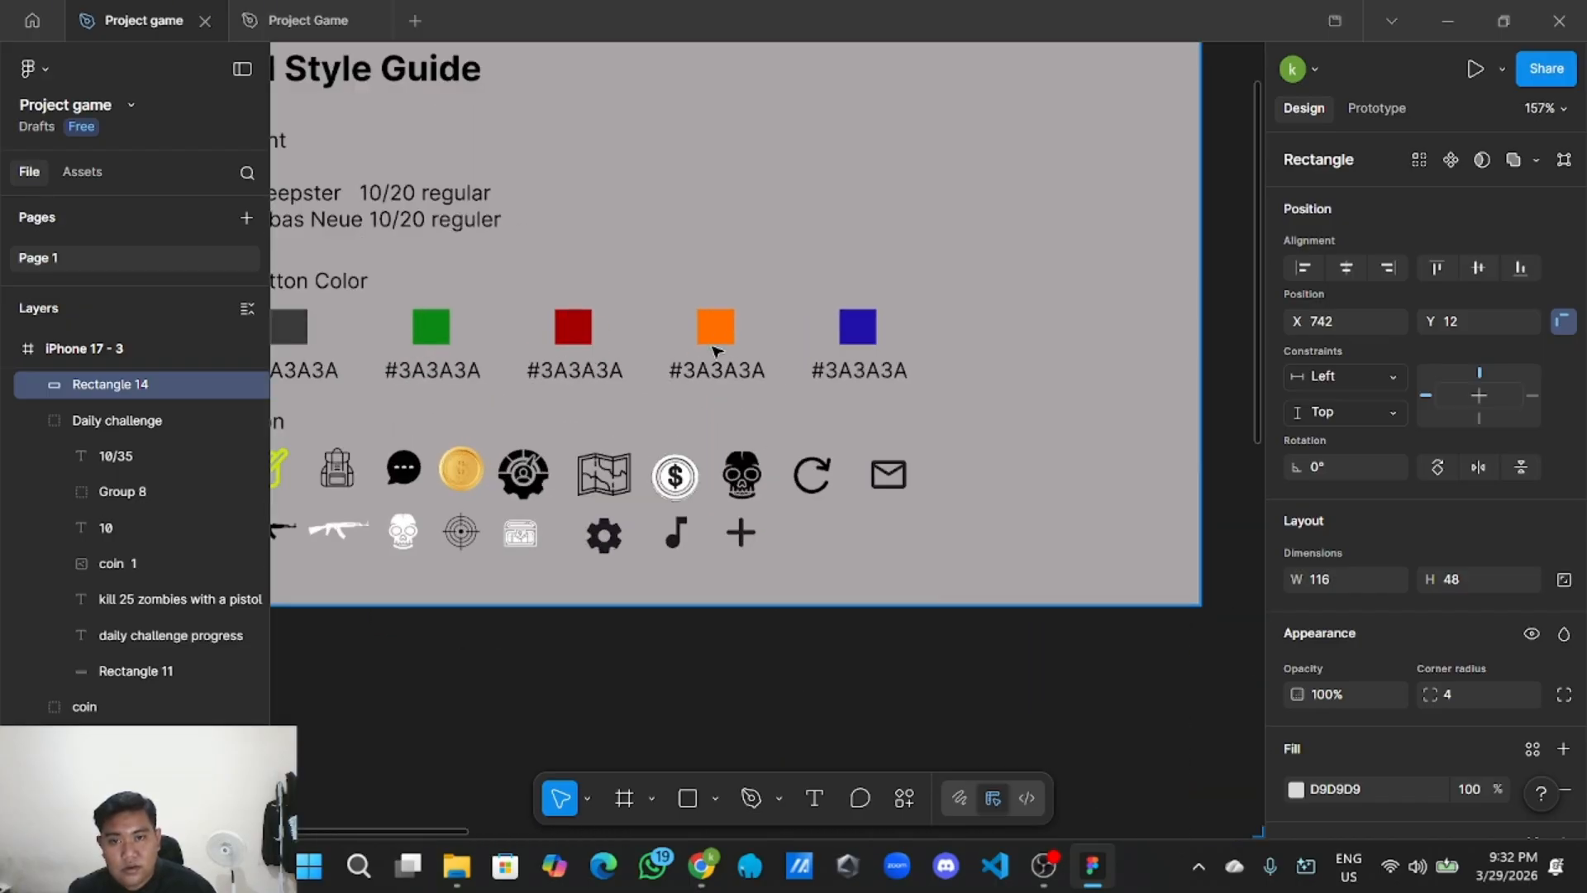
{"action": "left_click", "coordinate": [724, 337]}
{"action": "left_click", "coordinate": [723, 337]}
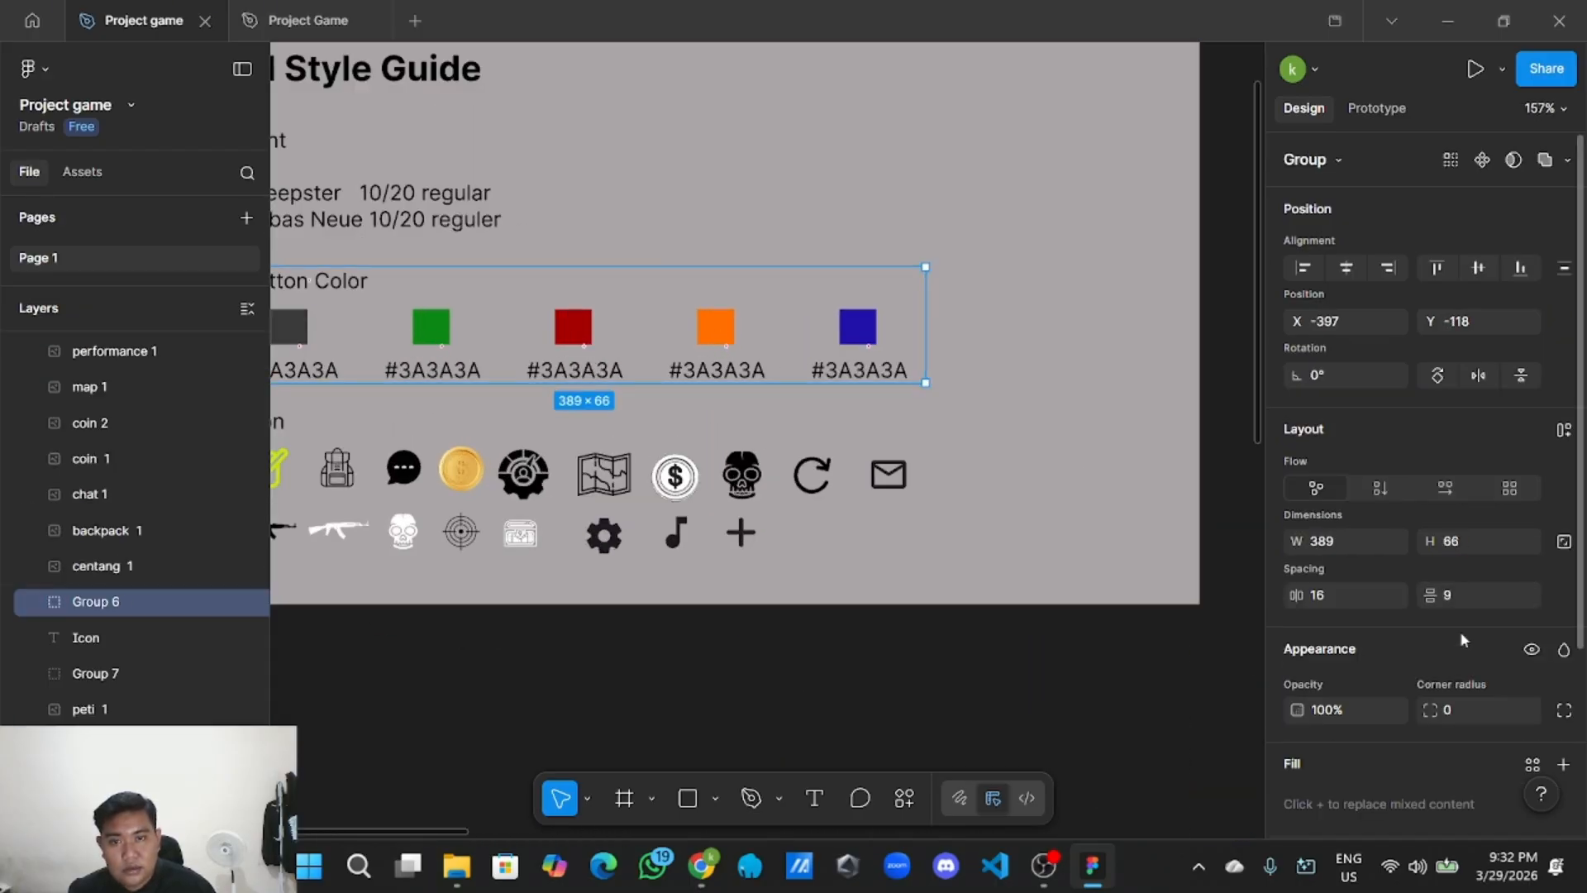
{"action": "left_click", "coordinate": [723, 327]}
{"action": "scroll", "coordinate": [1388, 635], "scroll_direction": "down", "scroll_amount": 5}
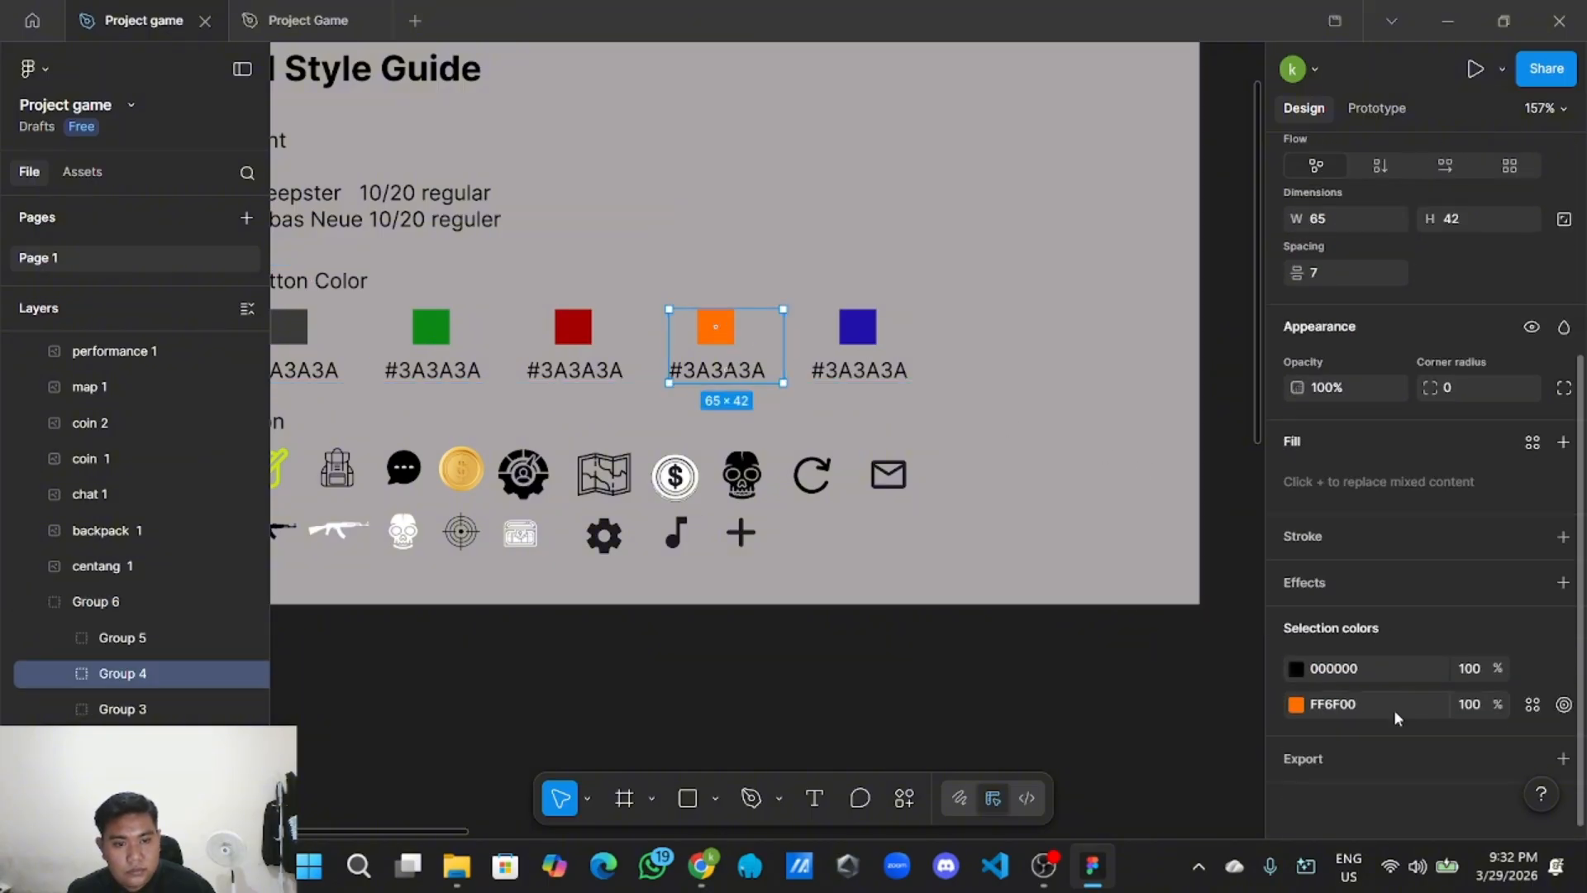
{"action": "left_click", "coordinate": [1374, 709]}
{"action": "left_click", "coordinate": [851, 724]}
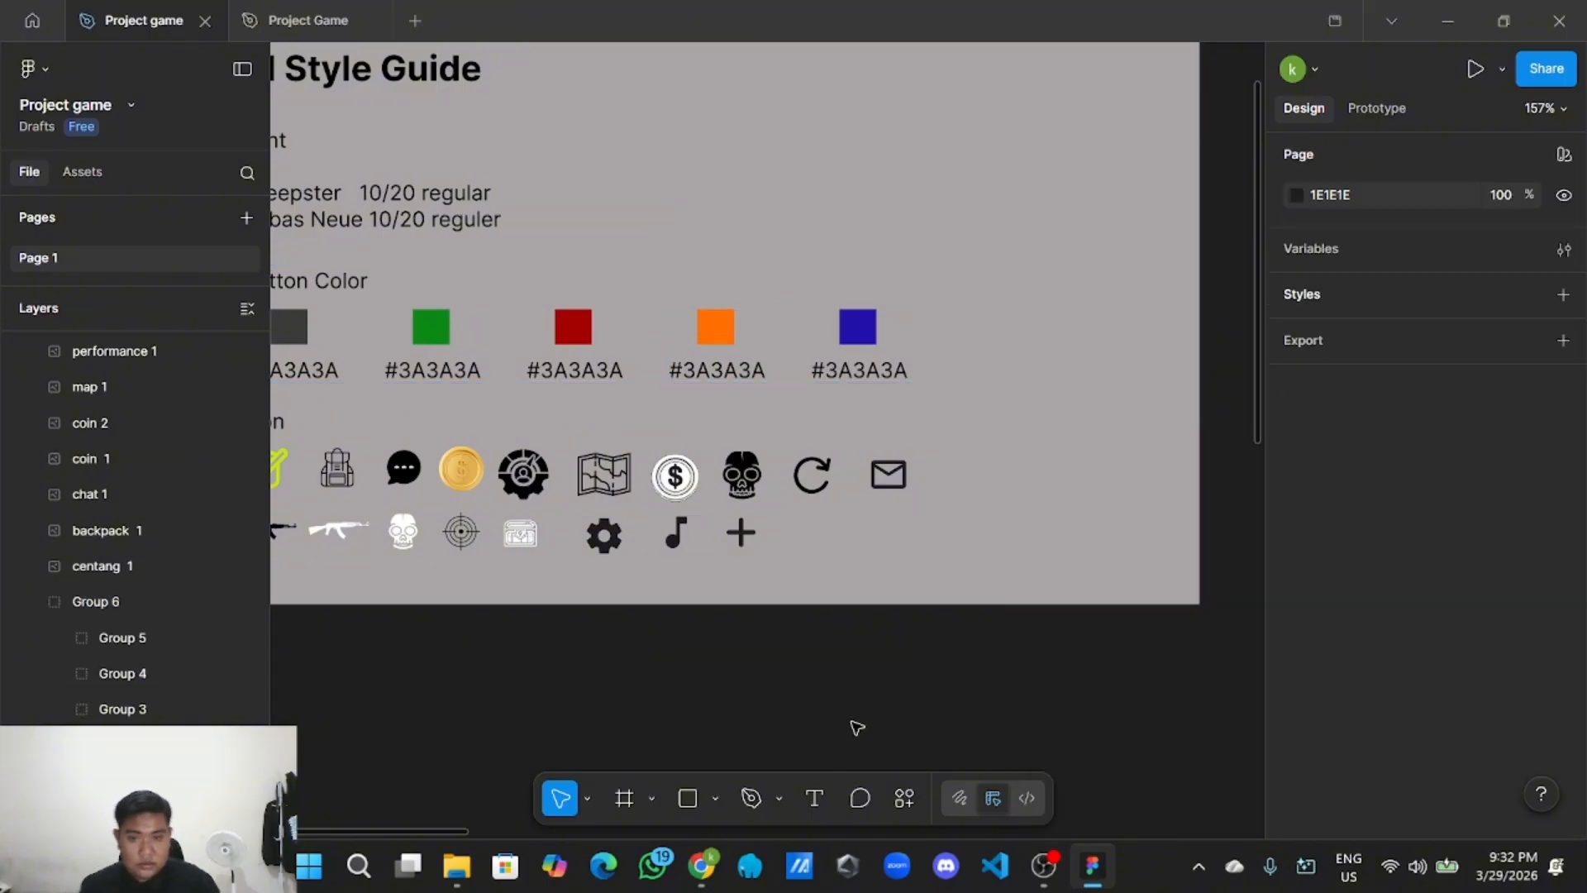
Fill the grey top-right rectangle on the home screen with orange FF7A00.
{"action": "scroll", "coordinate": [856, 725], "scroll_direction": "down", "scroll_amount": 2}
{"action": "left_click_drag", "start_coordinate": [946, 723], "coordinate": [430, 498]}
{"action": "left_click_drag", "start_coordinate": [796, 507], "coordinate": [504, 459]}
{"action": "scroll", "coordinate": [504, 459], "scroll_direction": "down", "scroll_amount": 2}
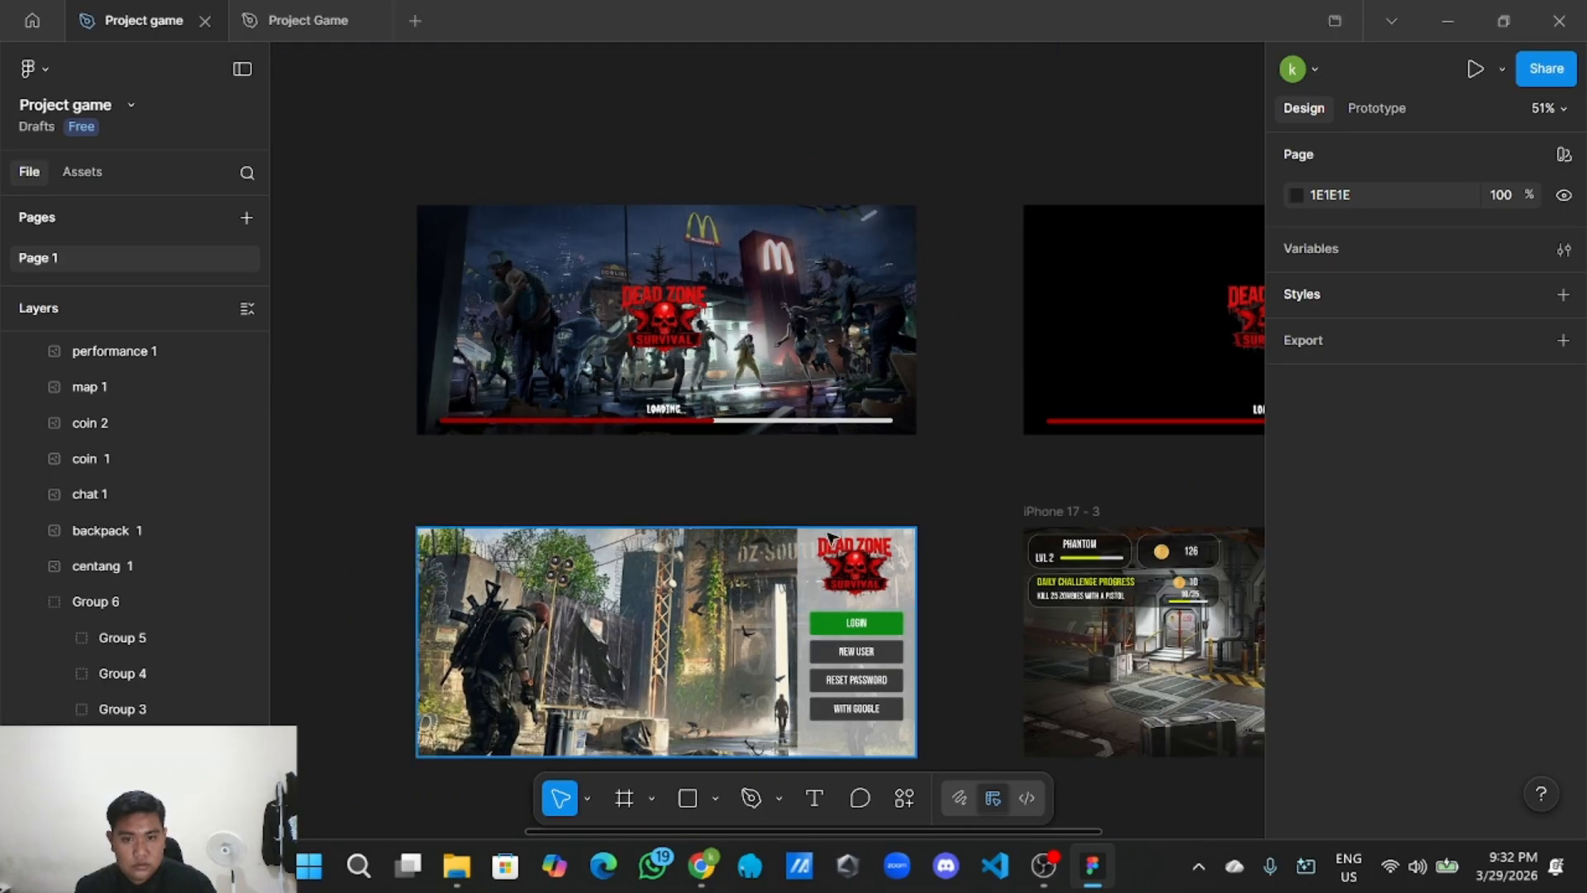
{"action": "left_click_drag", "start_coordinate": [916, 541], "coordinate": [490, 524]}
{"action": "left_click_drag", "start_coordinate": [1043, 484], "coordinate": [906, 468]}
{"action": "scroll", "coordinate": [925, 488], "scroll_direction": "up", "scroll_amount": 2}
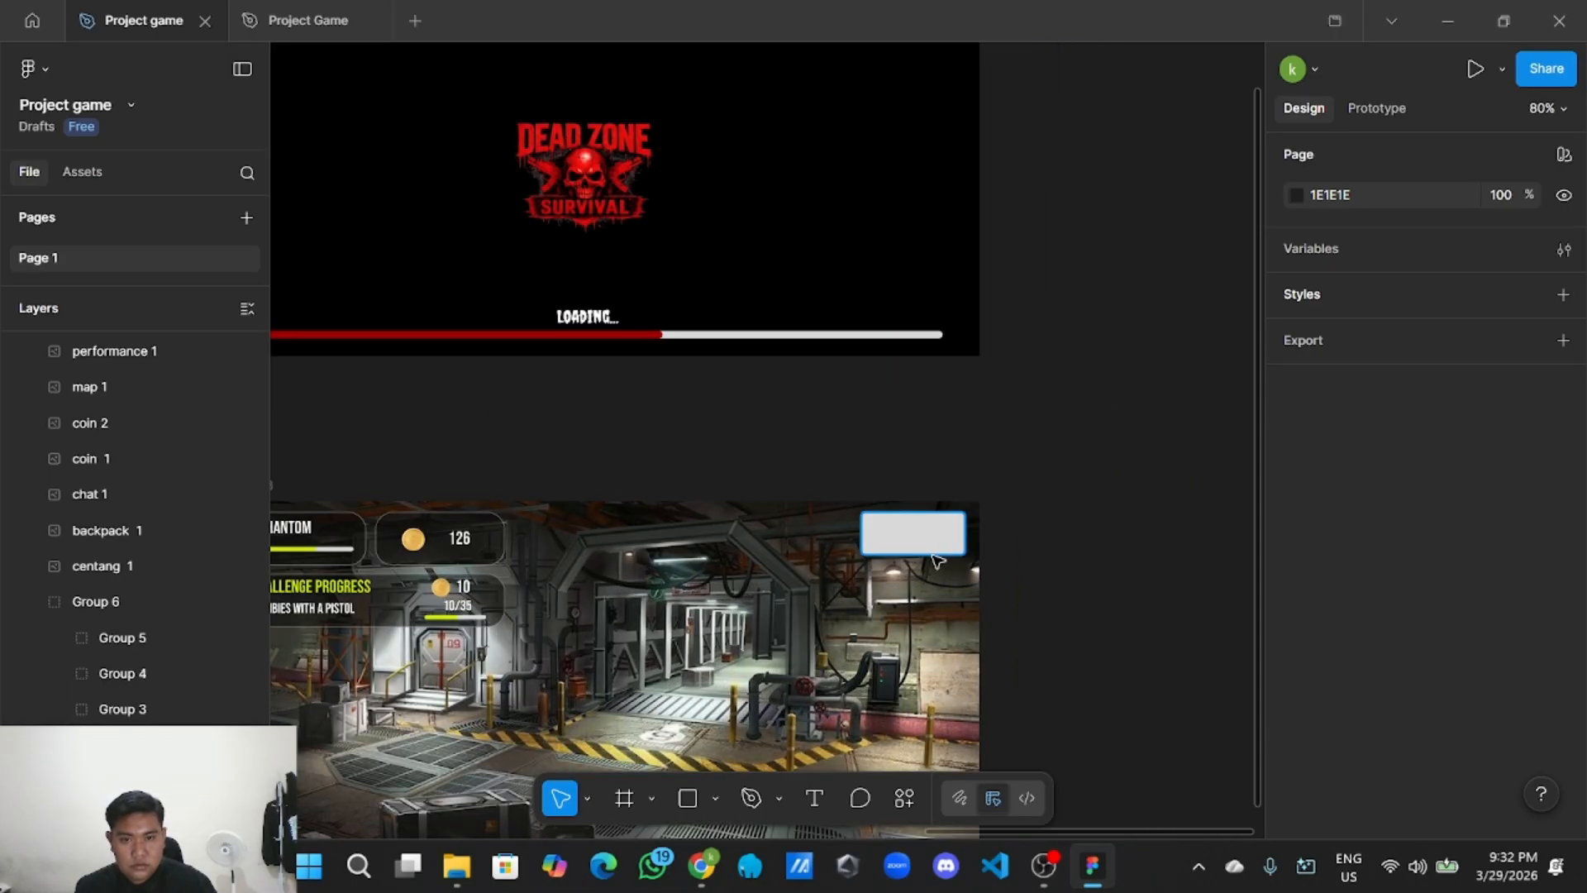
{"action": "left_click", "coordinate": [938, 551]}
{"action": "scroll", "coordinate": [1240, 591], "scroll_direction": "down", "scroll_amount": 1}
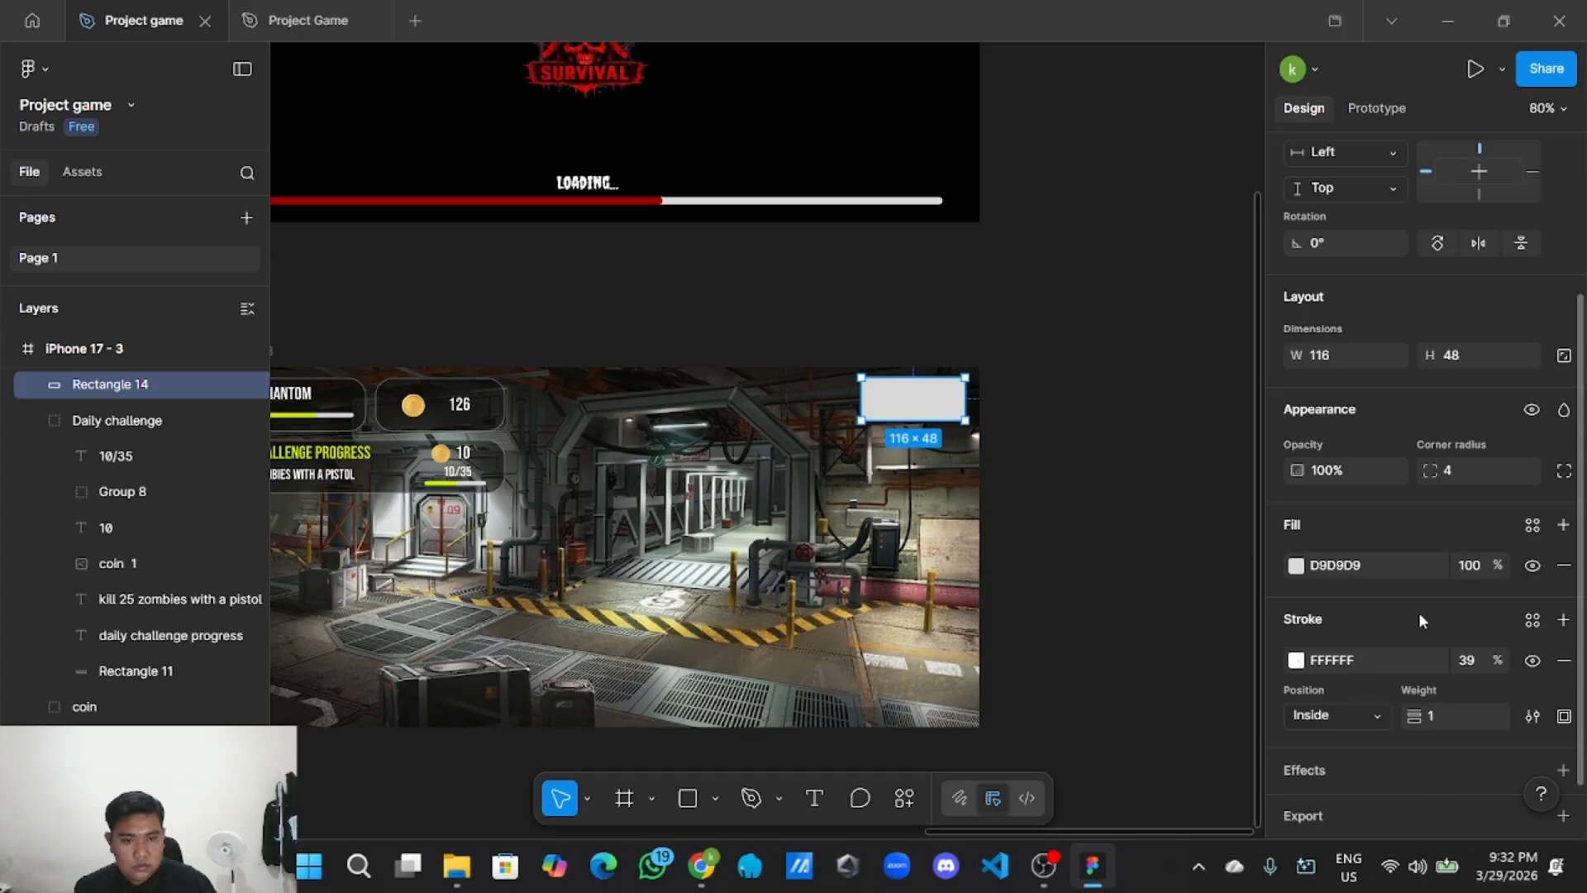
{"action": "left_click", "coordinate": [1400, 572]}
{"action": "type", "text": "FF7A00"}
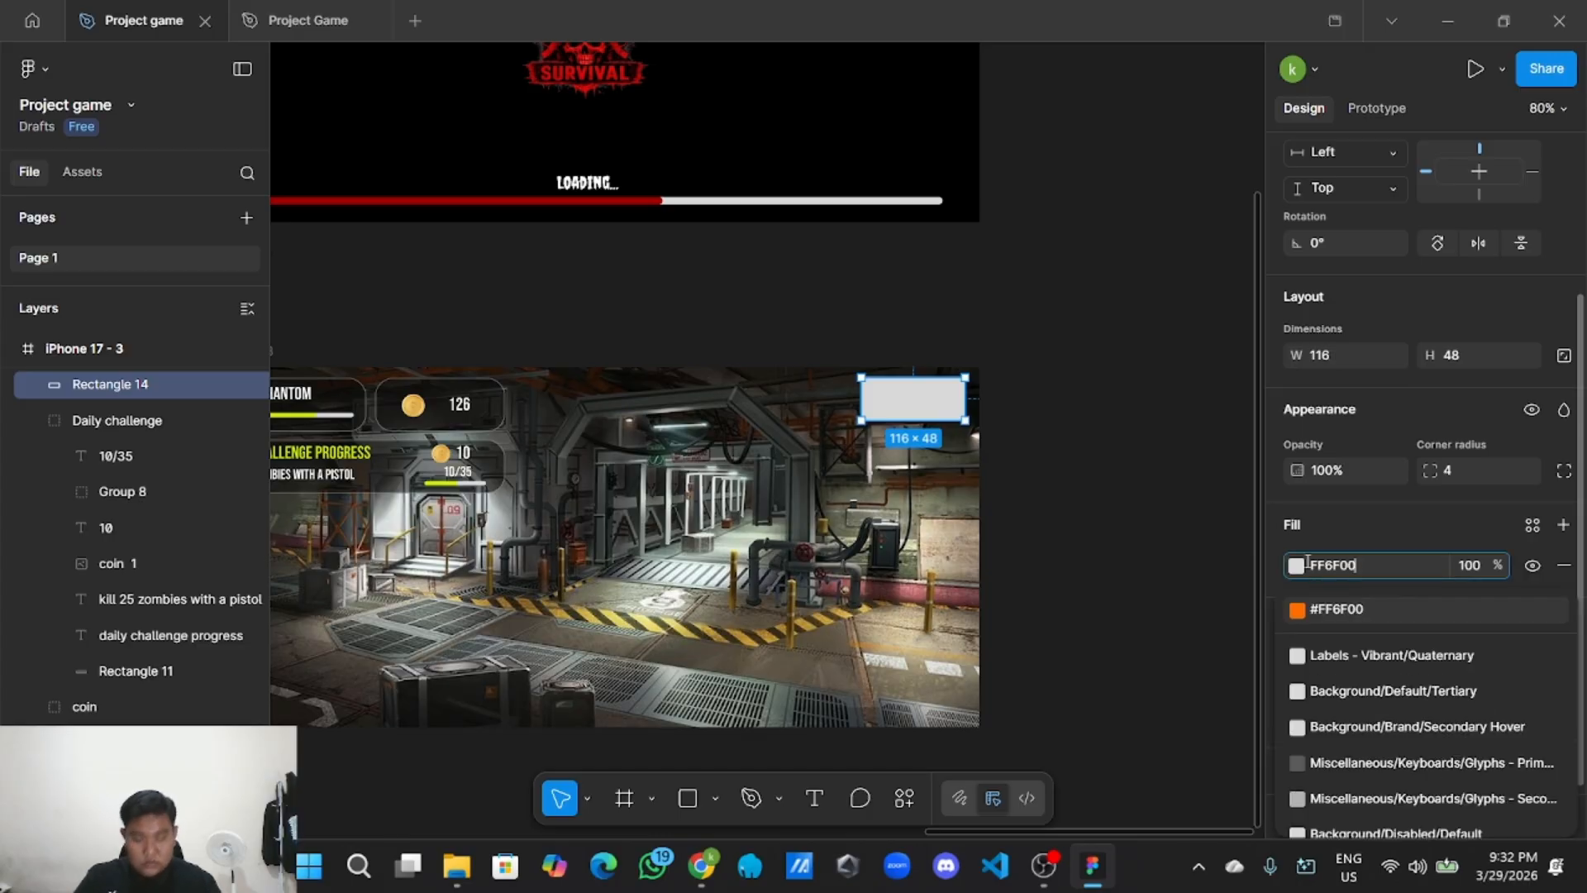
{"action": "left_click", "coordinate": [1129, 573]}
Select the PHANTOM name text to copy it.
{"action": "scroll", "coordinate": [1038, 535], "scroll_direction": "up", "scroll_amount": 2}
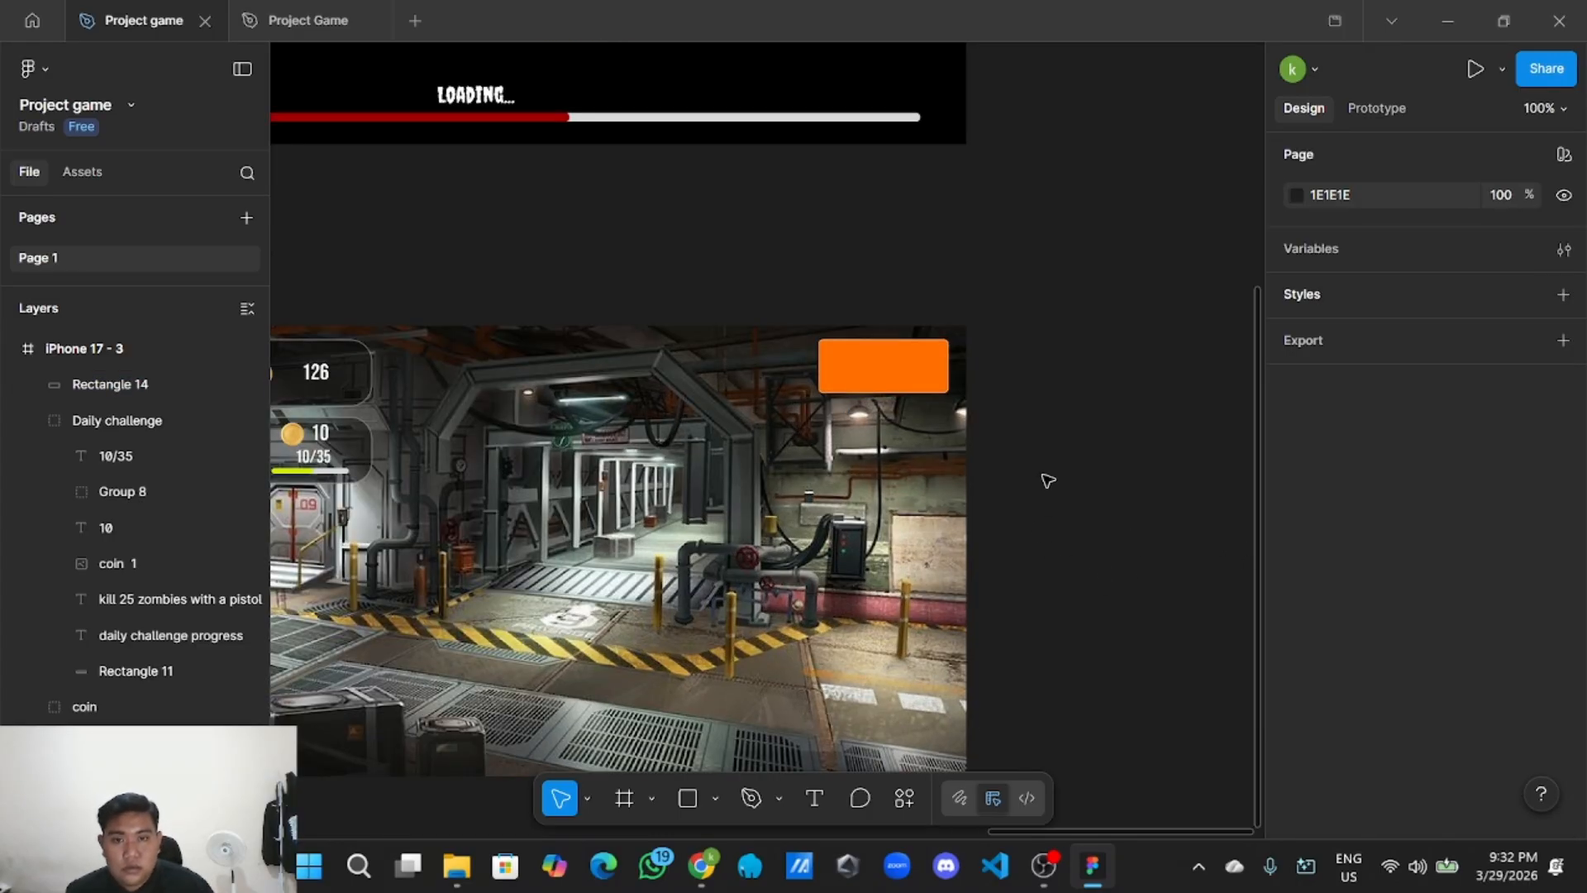
{"action": "scroll", "coordinate": [1043, 476], "scroll_direction": "up", "scroll_amount": 1}
{"action": "scroll", "coordinate": [1042, 477], "scroll_direction": "down", "scroll_amount": 1}
{"action": "scroll", "coordinate": [1043, 476], "scroll_direction": "down", "scroll_amount": 2}
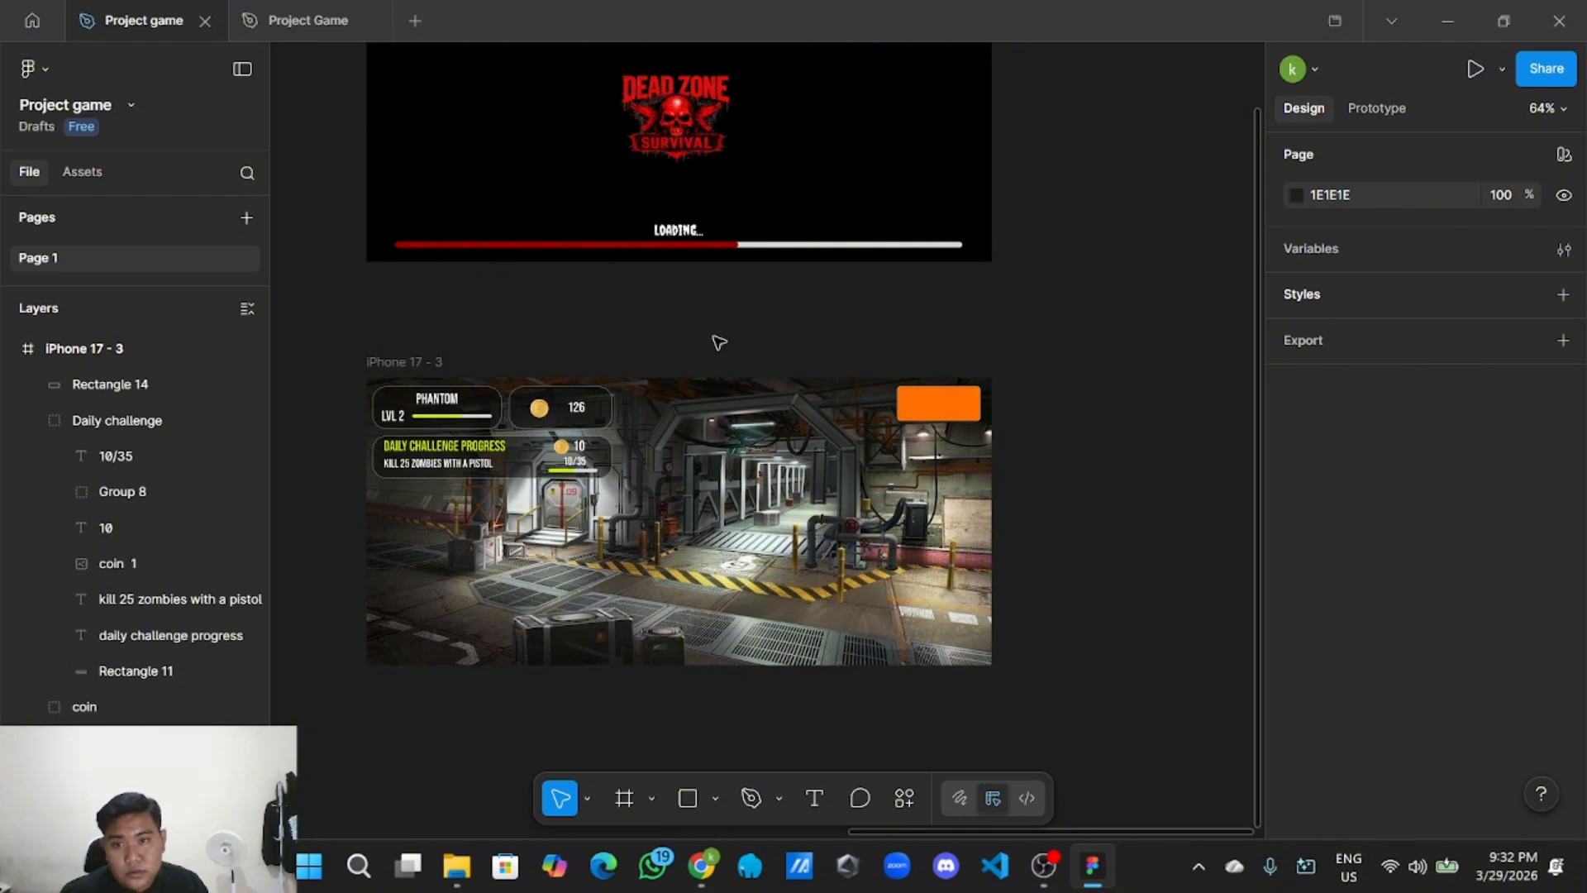
{"action": "scroll", "coordinate": [722, 379], "scroll_direction": "up", "scroll_amount": 2}
{"action": "scroll", "coordinate": [608, 401], "scroll_direction": "up", "scroll_amount": 3}
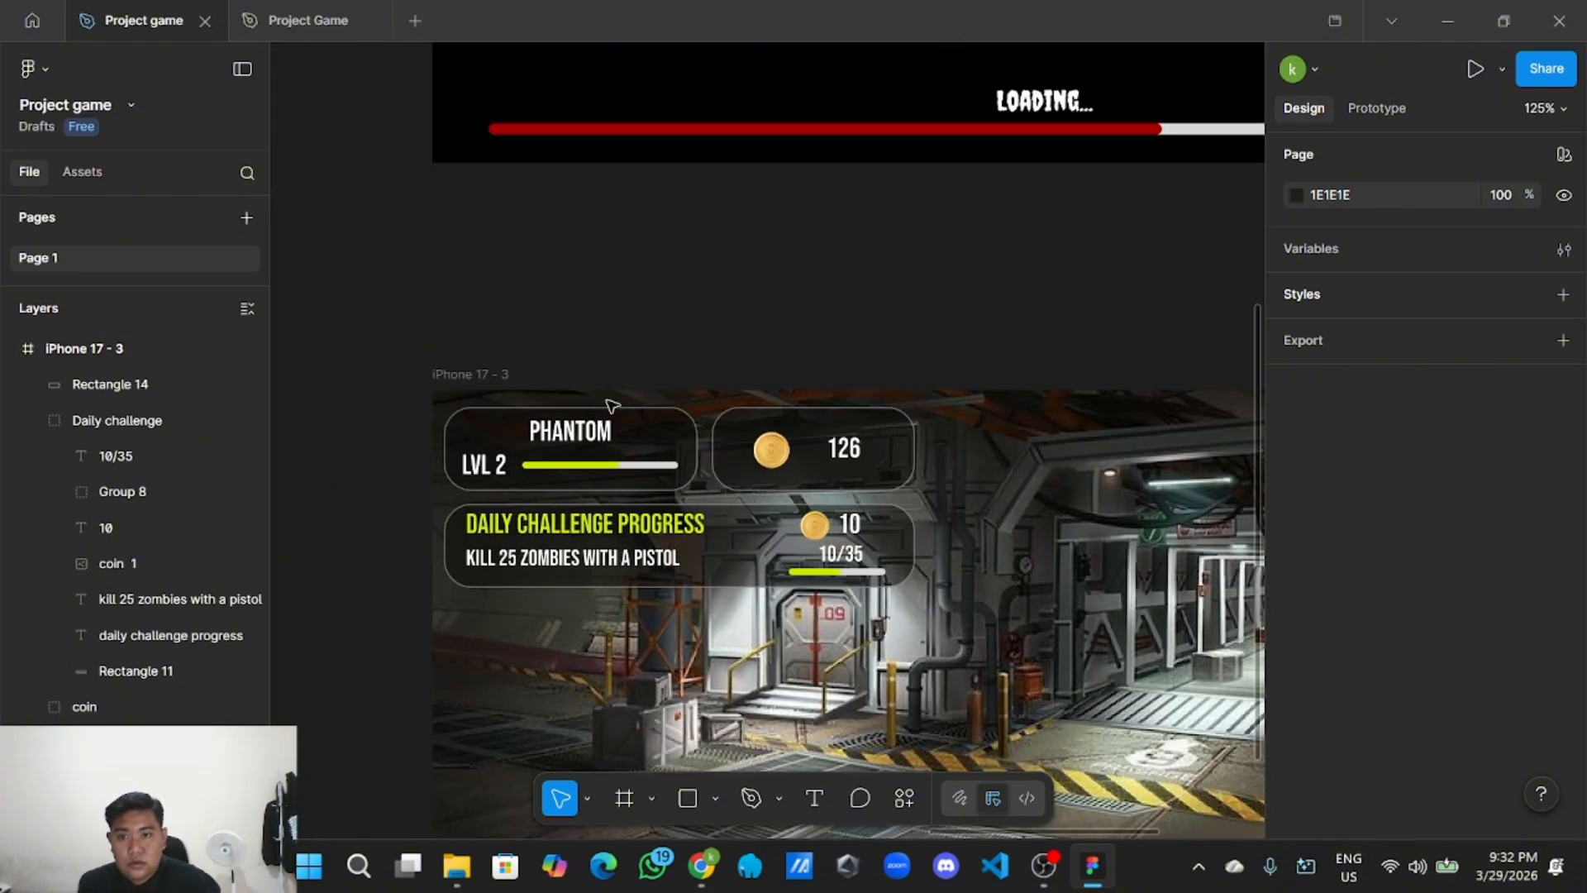
{"action": "double_click", "coordinate": [592, 432]}
{"action": "right_click", "coordinate": [599, 435]}
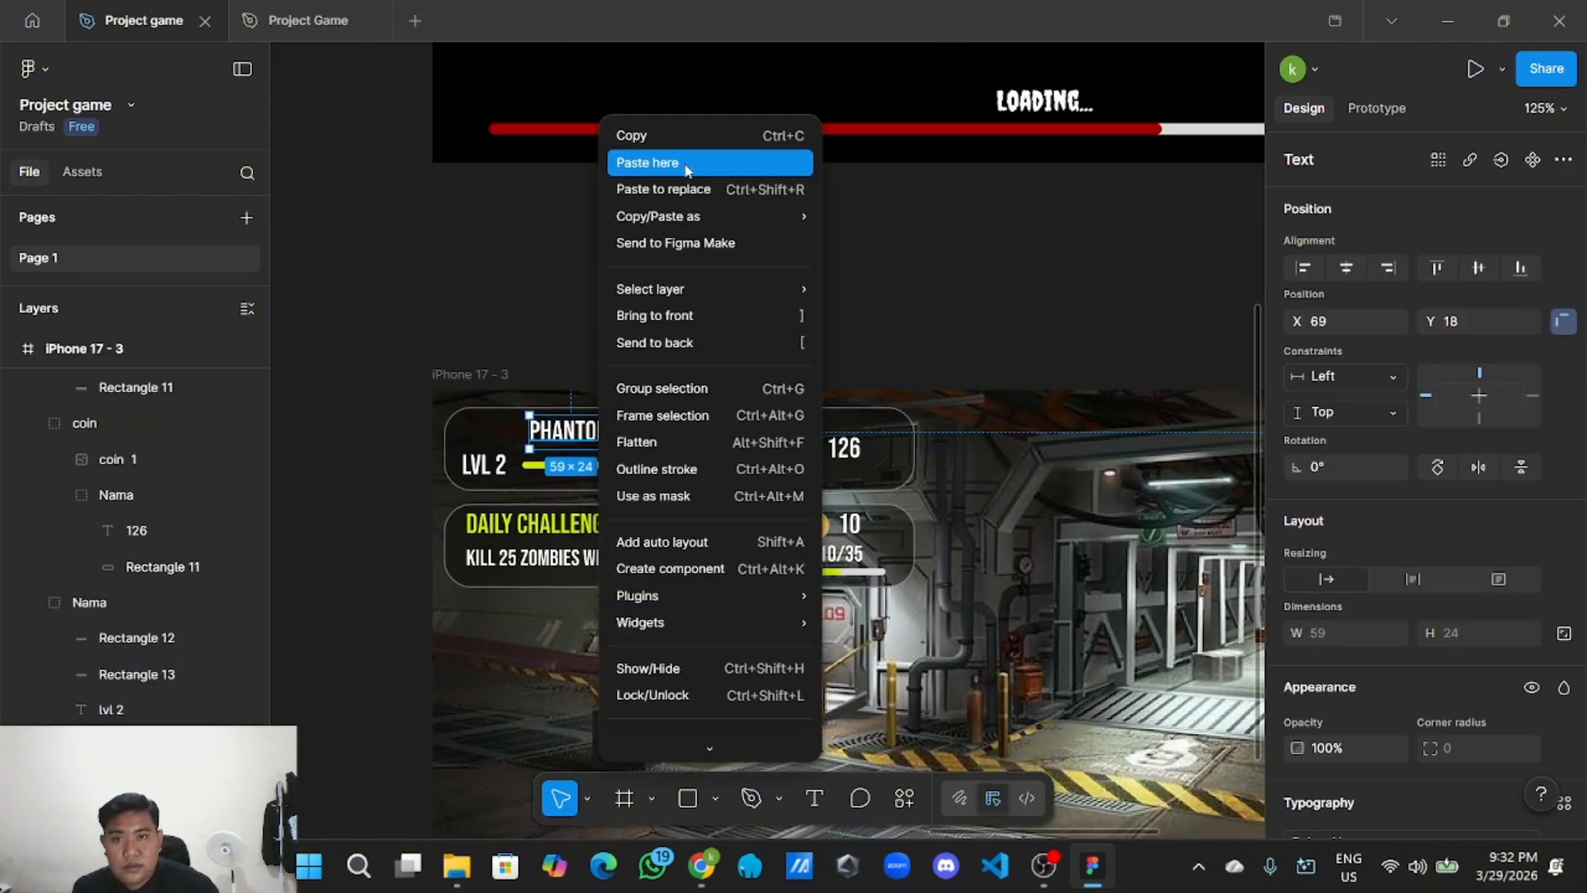
Copy the PHANTOM text and paste it onto the orange rectangle.
{"action": "left_click", "coordinate": [686, 134]}
{"action": "scroll", "coordinate": [1068, 140], "scroll_direction": "down", "scroll_amount": 2}
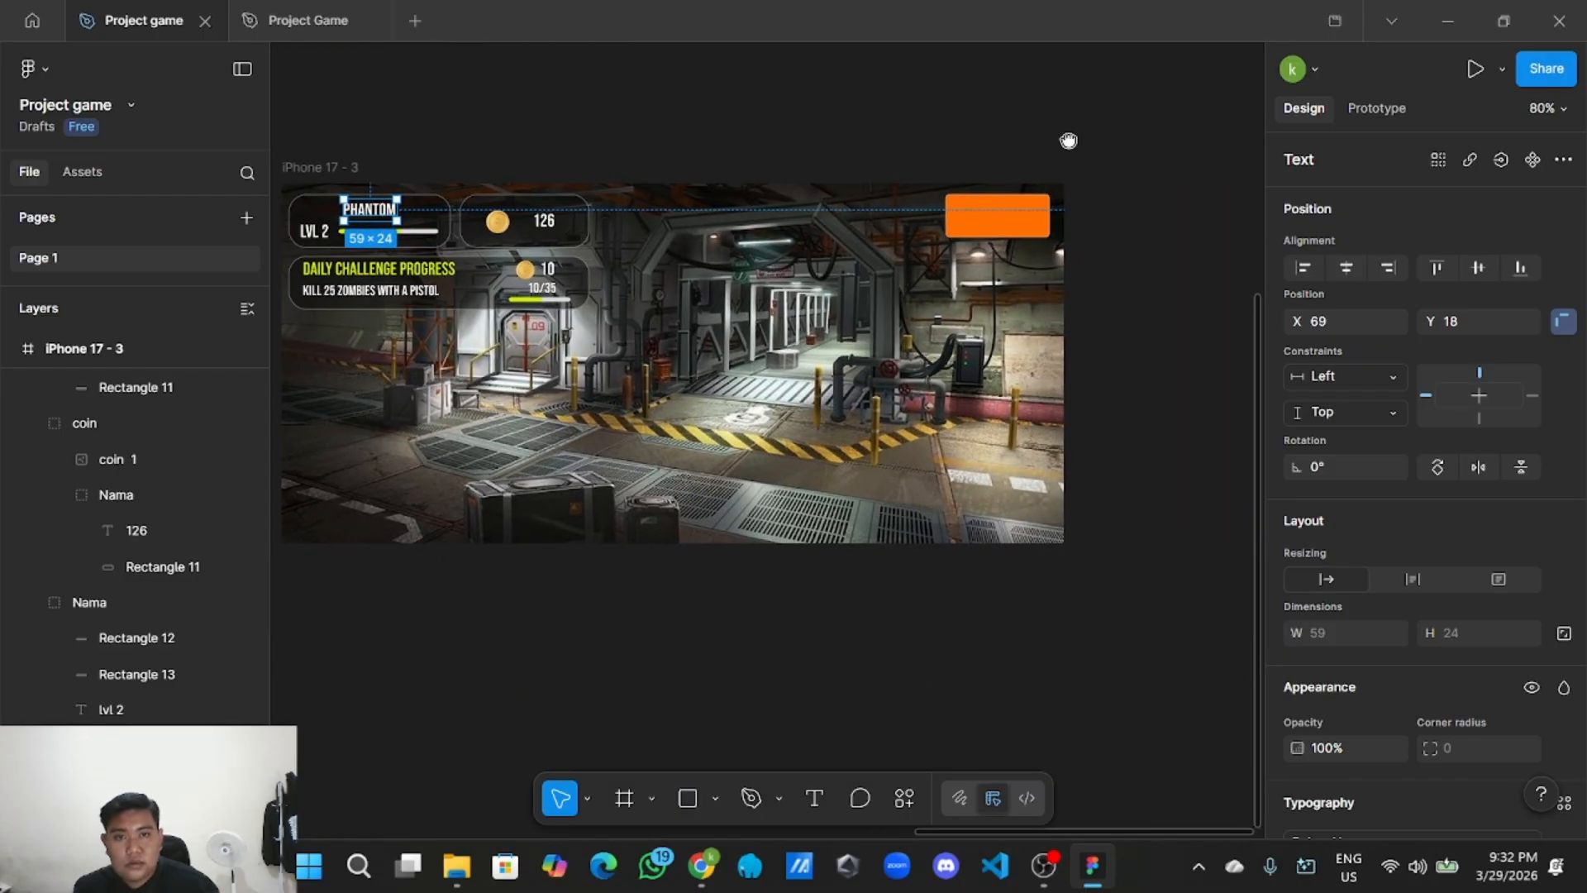
{"action": "left_click_drag", "start_coordinate": [1069, 140], "coordinate": [827, 318]}
{"action": "right_click", "coordinate": [868, 305]}
{"action": "left_click", "coordinate": [915, 319]}
{"action": "left_click_drag", "start_coordinate": [928, 331], "coordinate": [769, 395]}
{"action": "scroll", "coordinate": [768, 395], "scroll_direction": "up", "scroll_amount": 5}
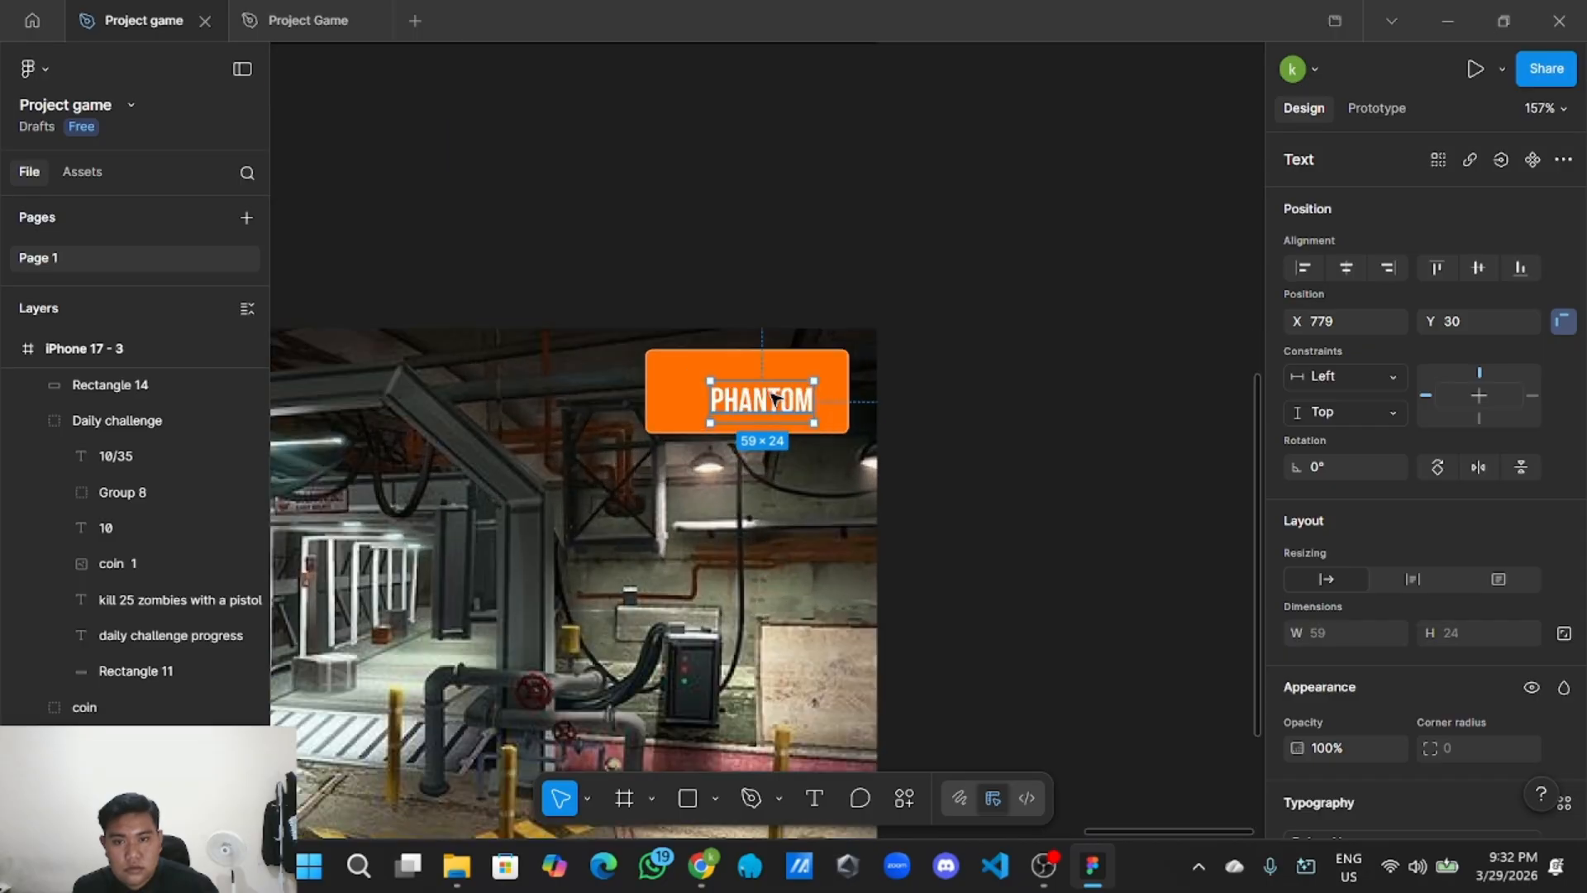
Change the pasted text to 'SHOP' and centre it on the orange button.
{"action": "double_click", "coordinate": [768, 395]}
{"action": "key", "text": "ctrl+a"}
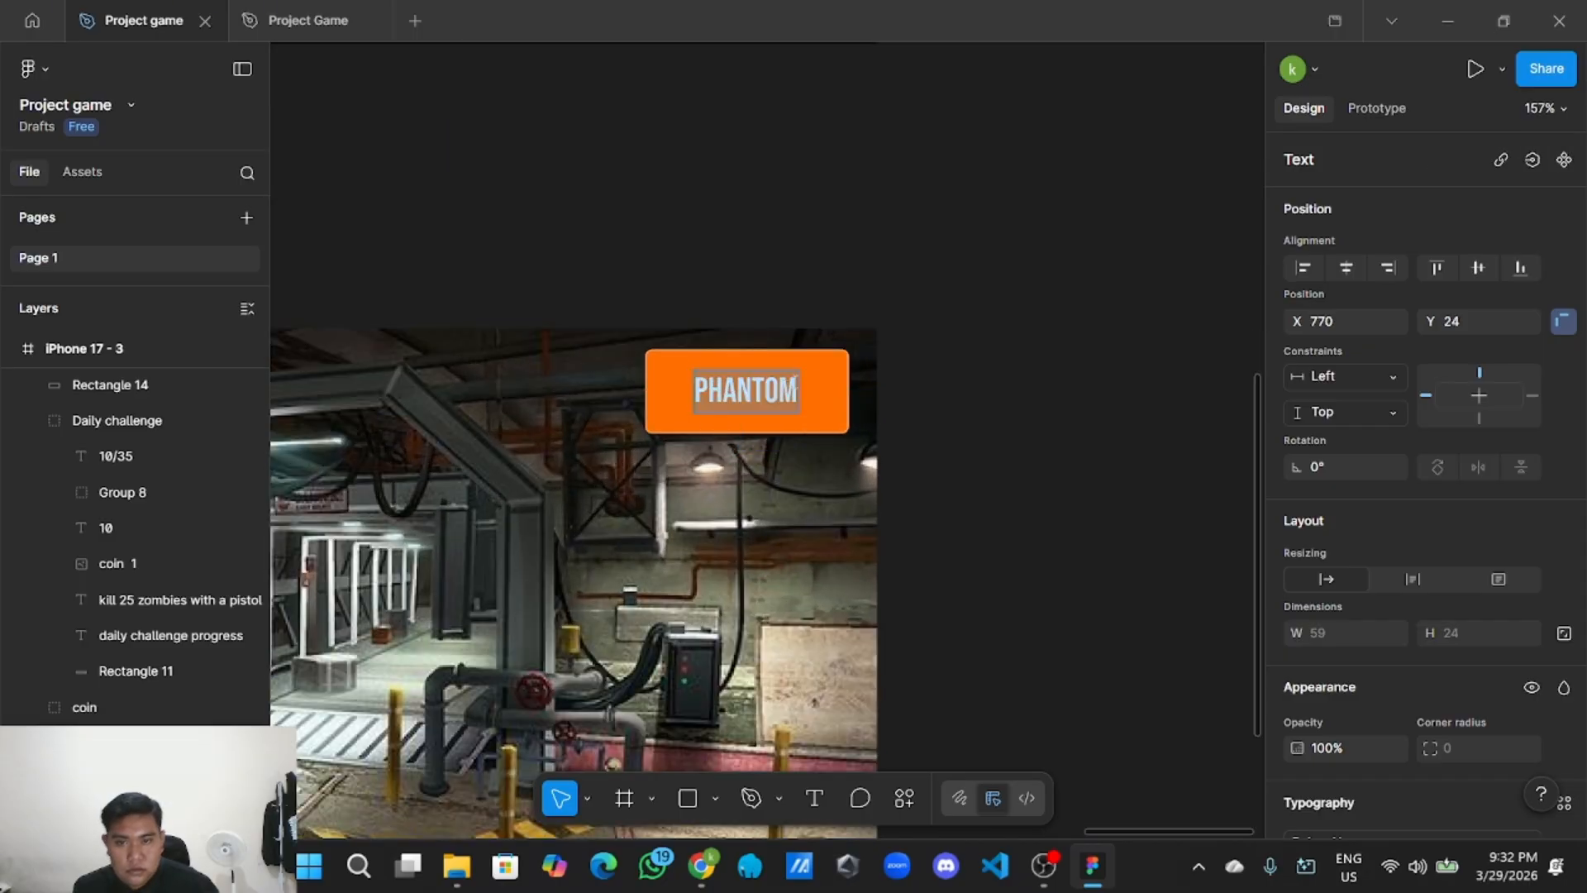
{"action": "key", "text": "BackSpace"}
{"action": "type", "text": "SHOP"}
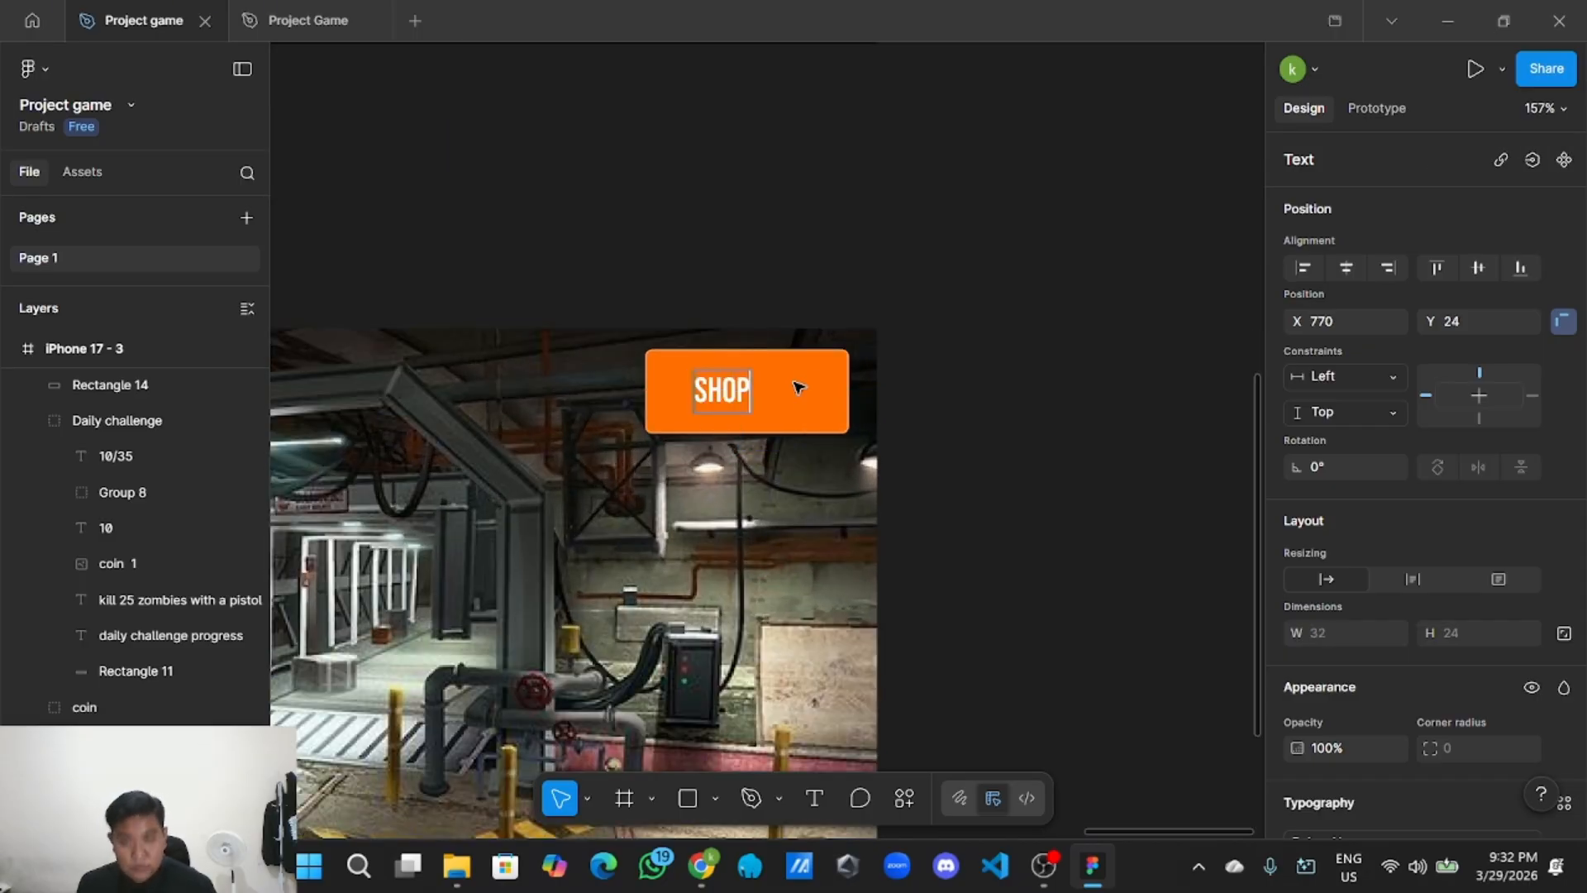
{"action": "key", "text": "Escape"}
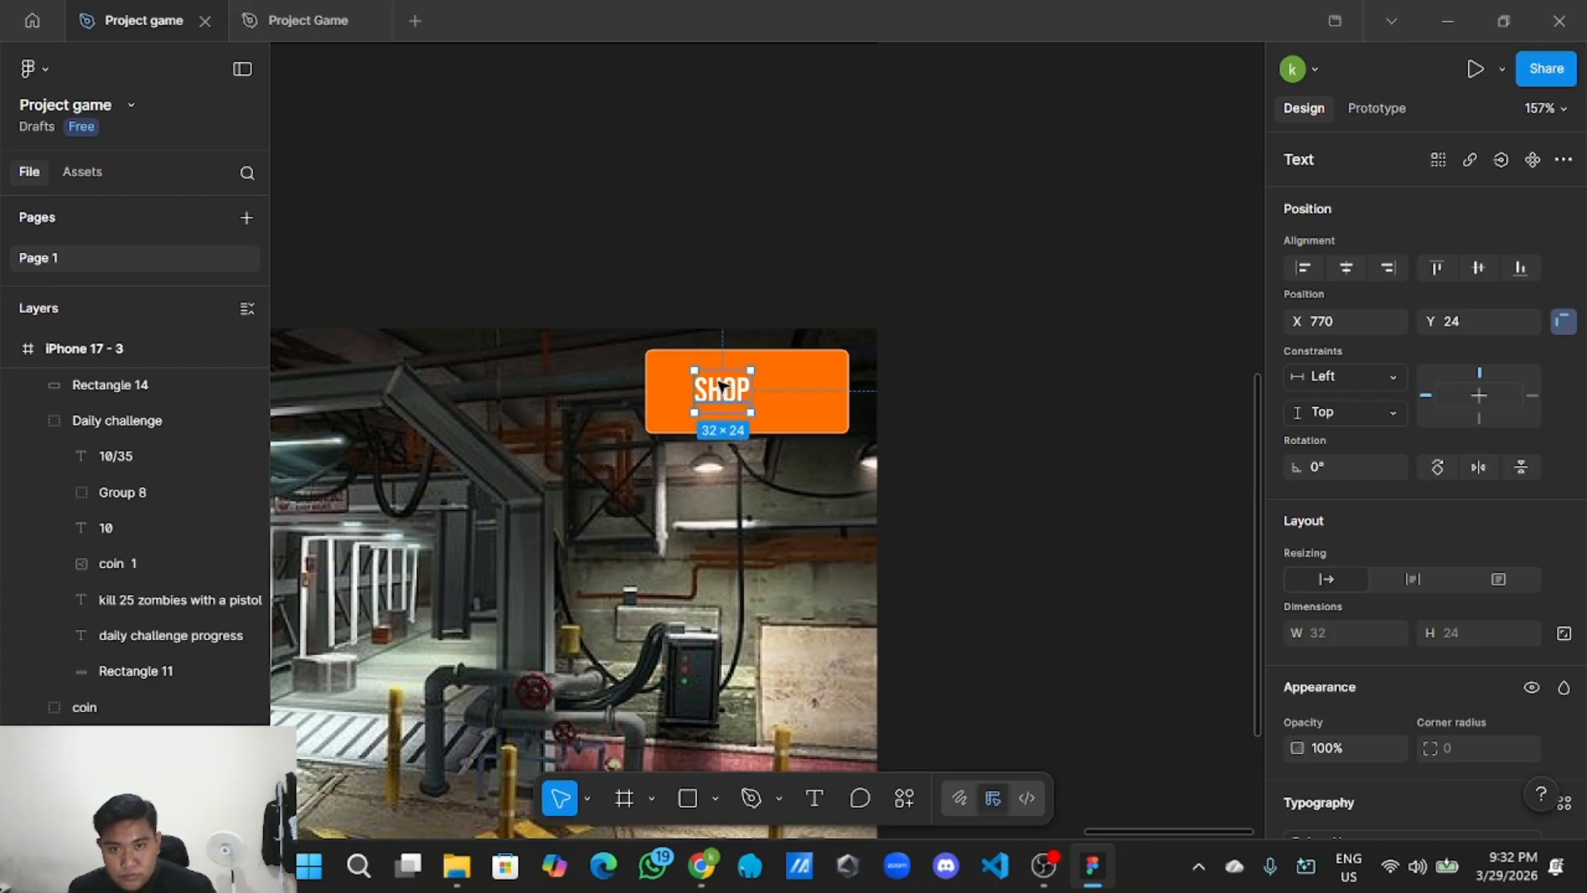
{"action": "left_click_drag", "start_coordinate": [722, 395], "coordinate": [747, 399]}
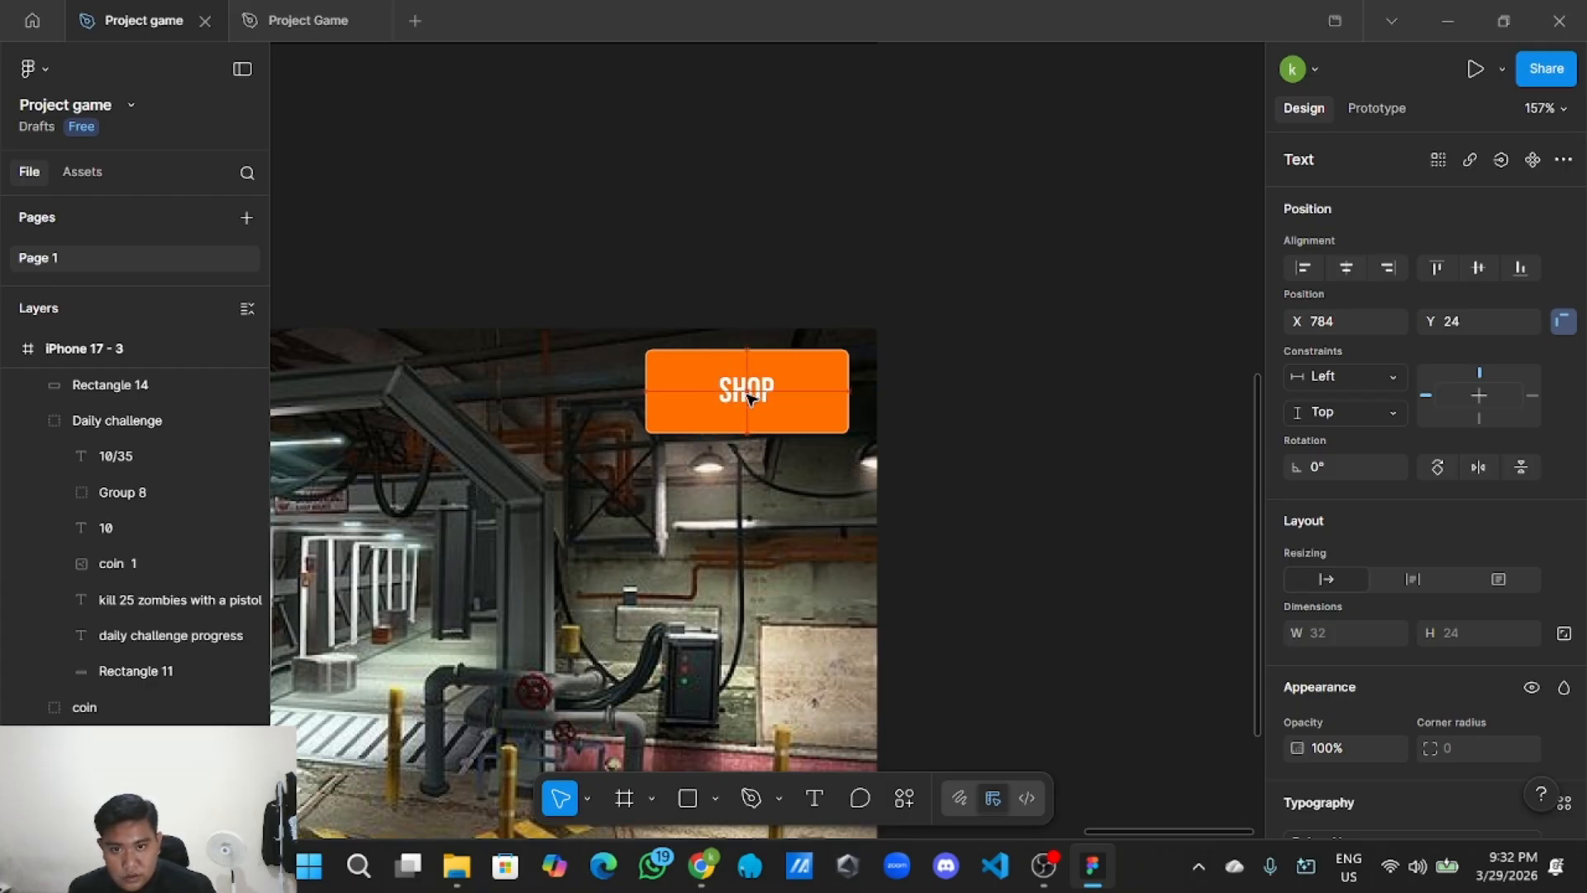
{"action": "left_click", "coordinate": [850, 300]}
{"action": "scroll", "coordinate": [903, 354], "scroll_direction": "down", "scroll_amount": 10}
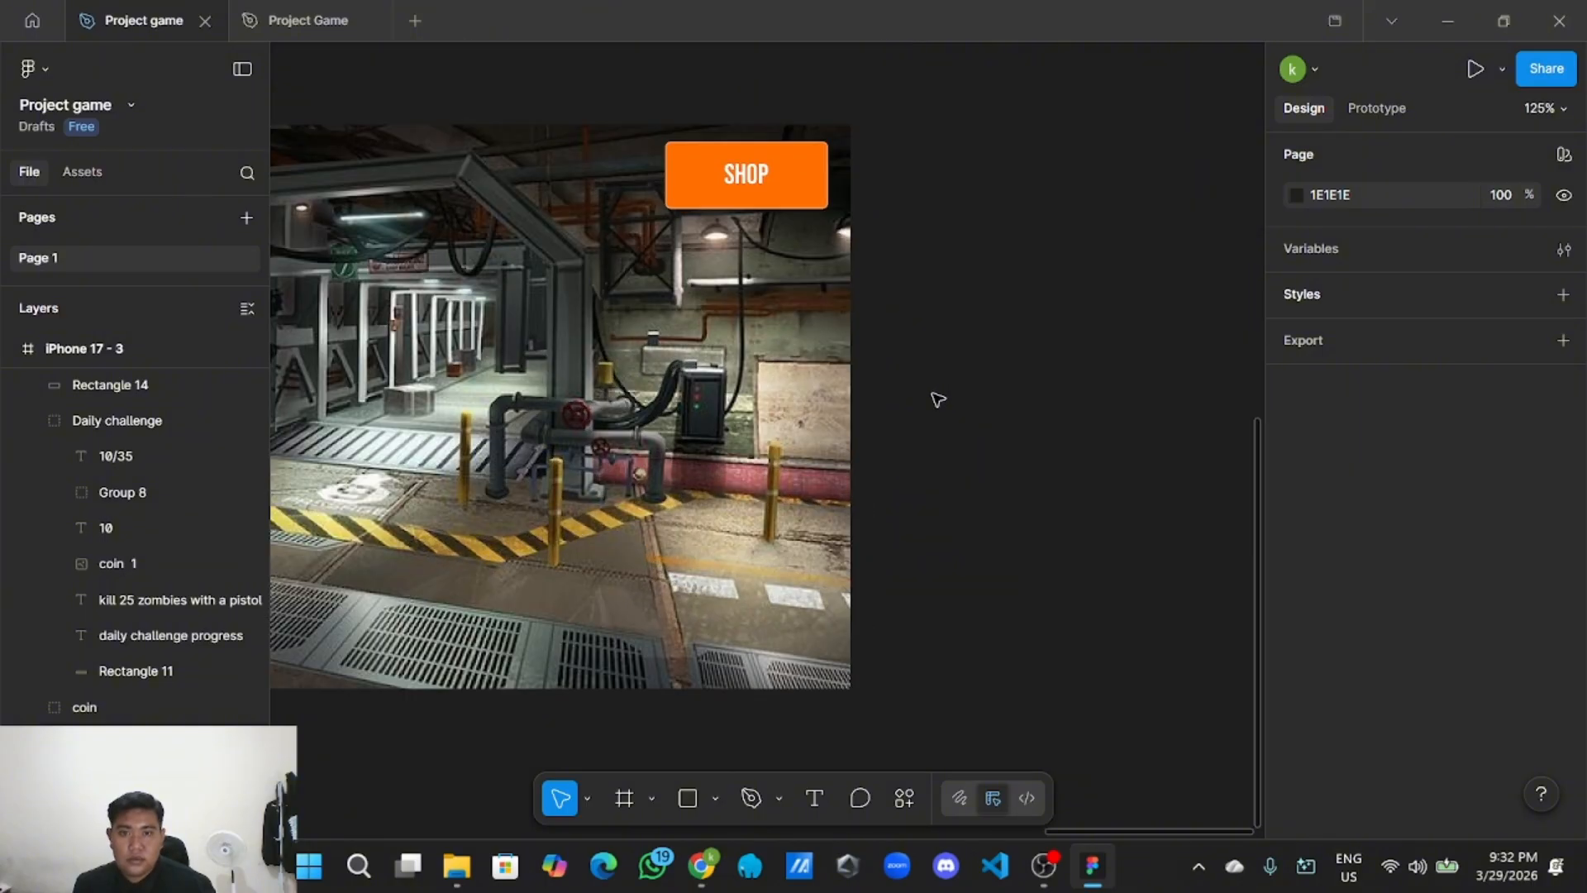
{"action": "scroll", "coordinate": [938, 400], "scroll_direction": "up", "scroll_amount": 5}
{"action": "scroll", "coordinate": [937, 400], "scroll_direction": "left", "scroll_amount": 2}
Group the orange rectangle with its SHOP text and rename the group 'Button Shop'.
{"action": "left_click_drag", "start_coordinate": [779, 418], "coordinate": [952, 494]}
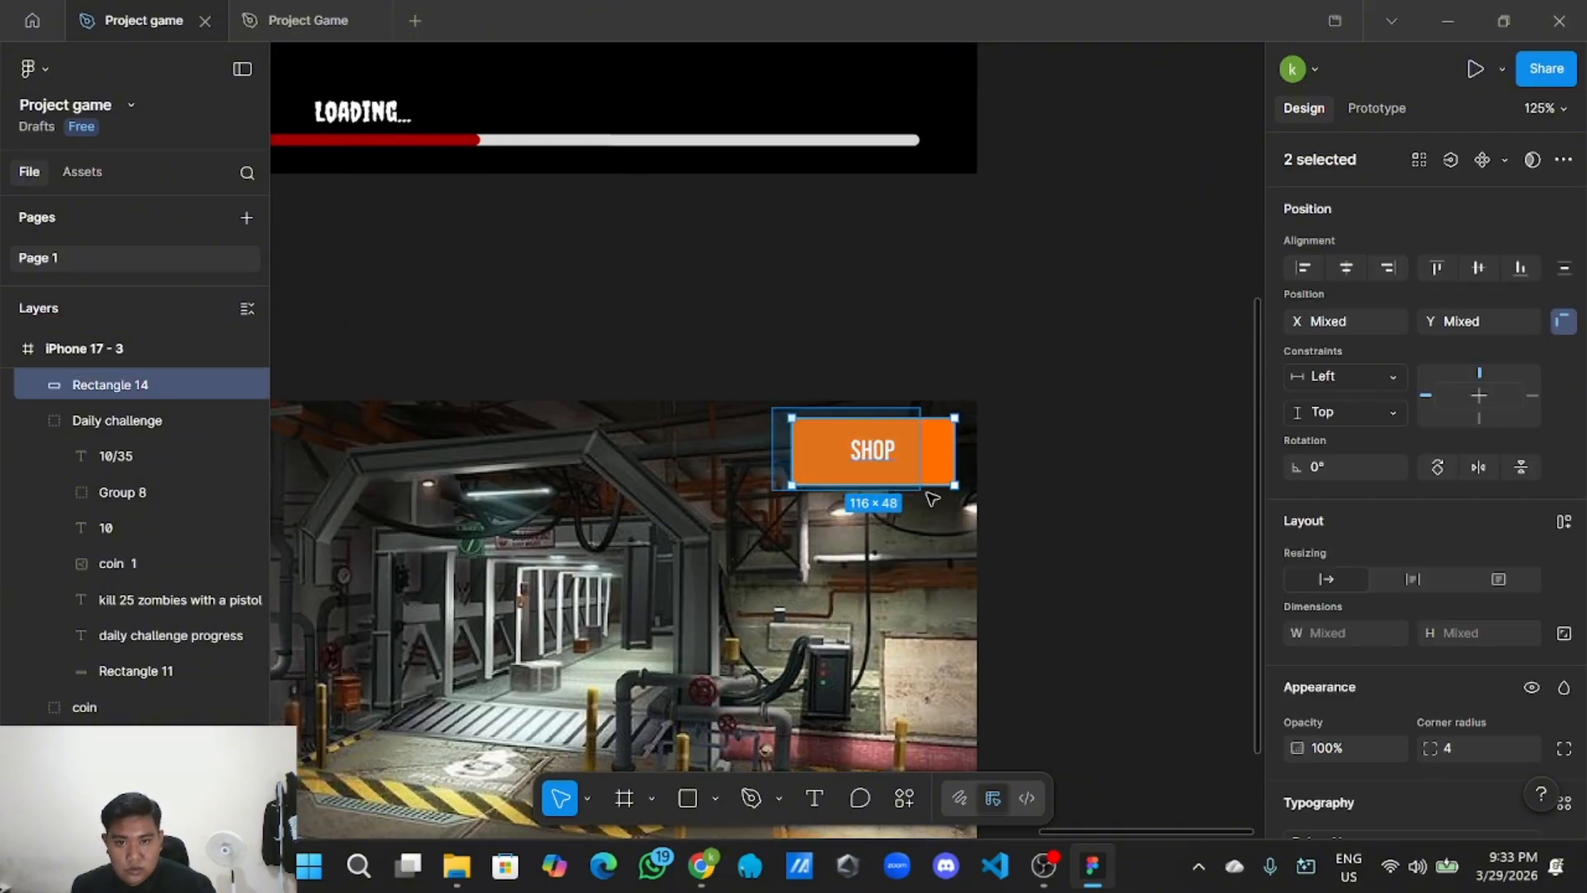
{"action": "right_click", "coordinate": [946, 479]}
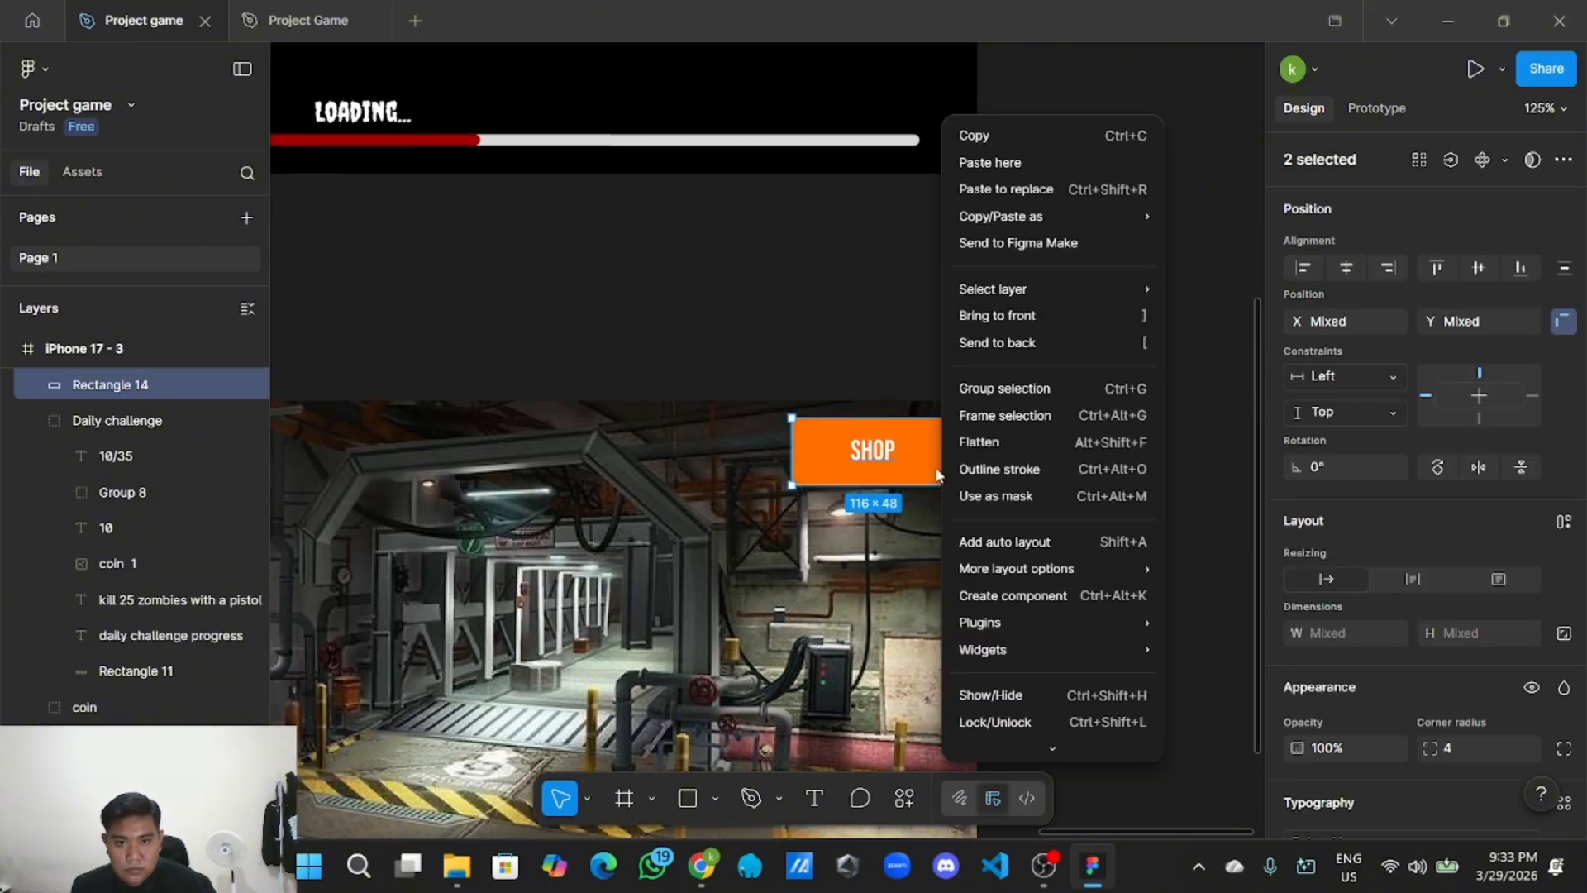
{"action": "left_click", "coordinate": [1033, 390]}
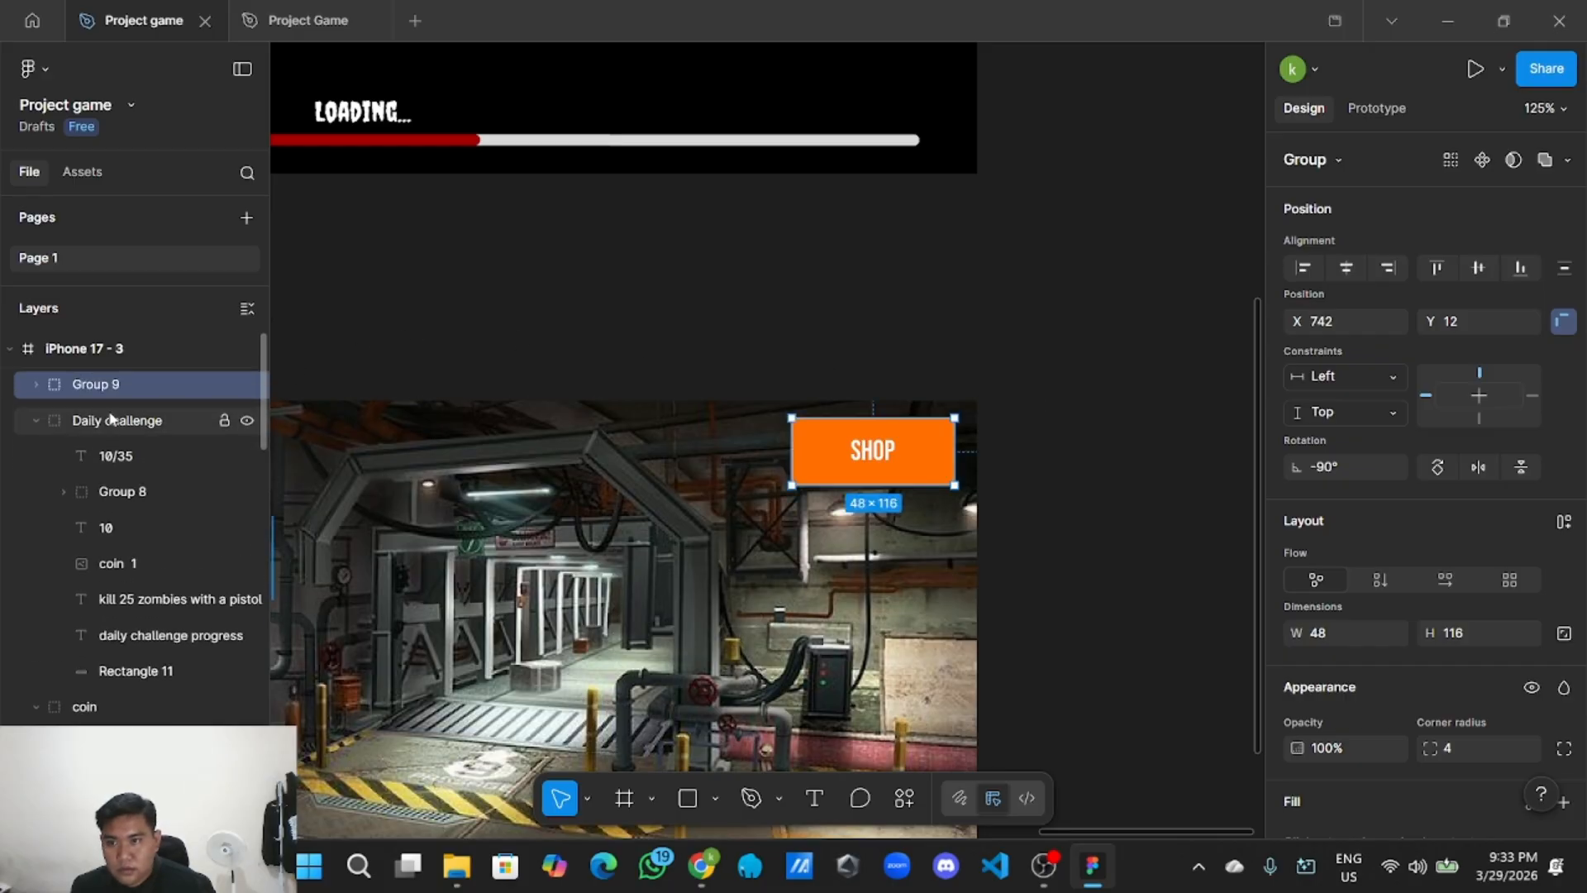
{"action": "double_click", "coordinate": [125, 383]}
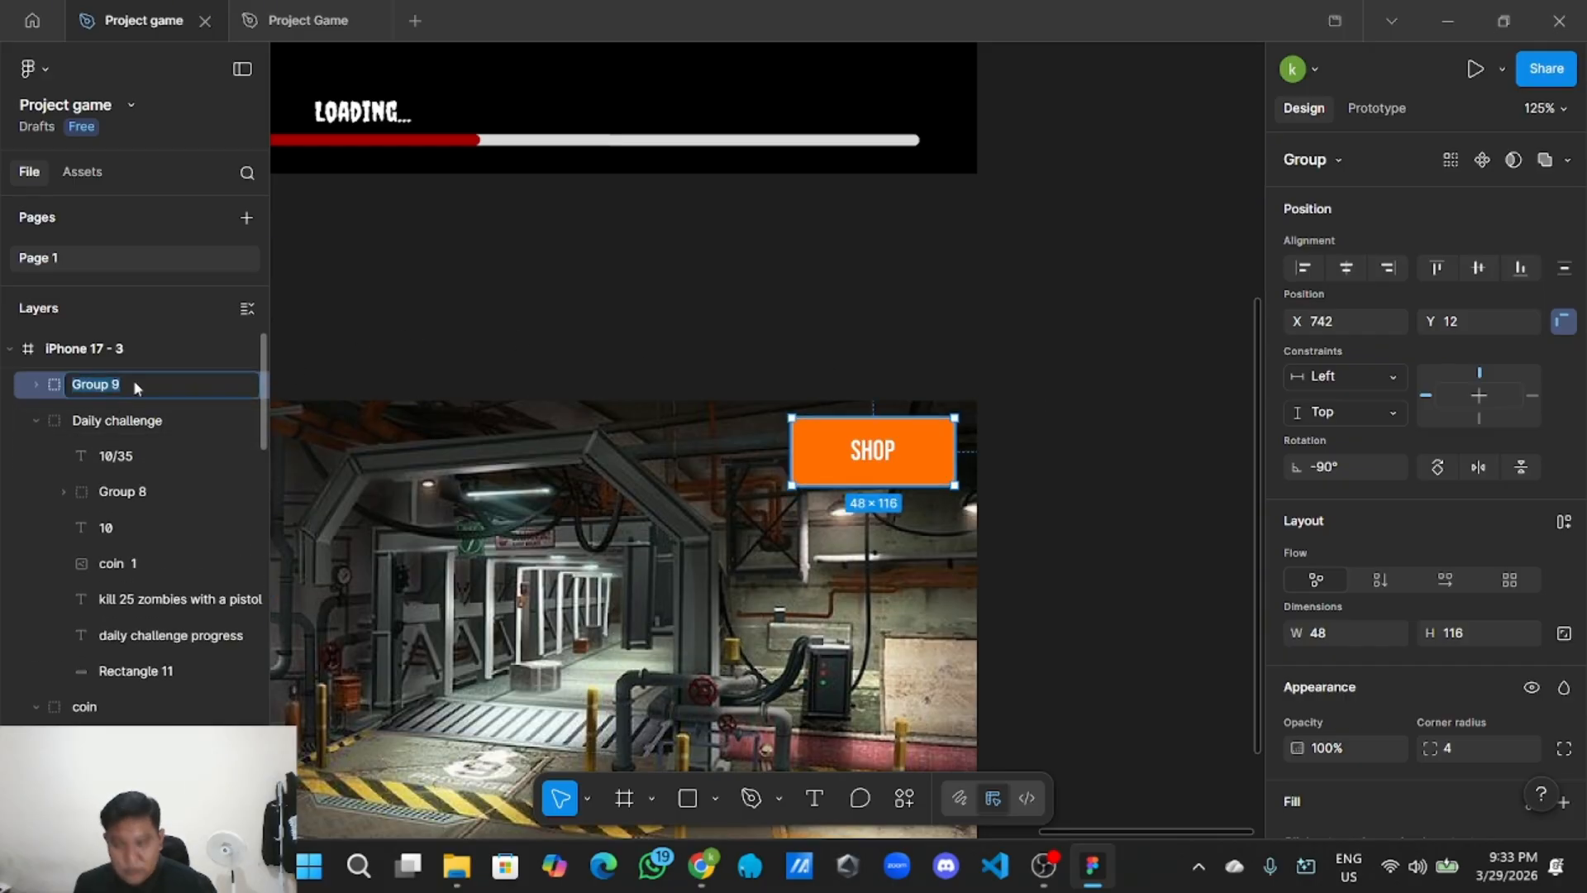
{"action": "key", "text": "BackSpace"}
{"action": "type", "text": "bBU"}
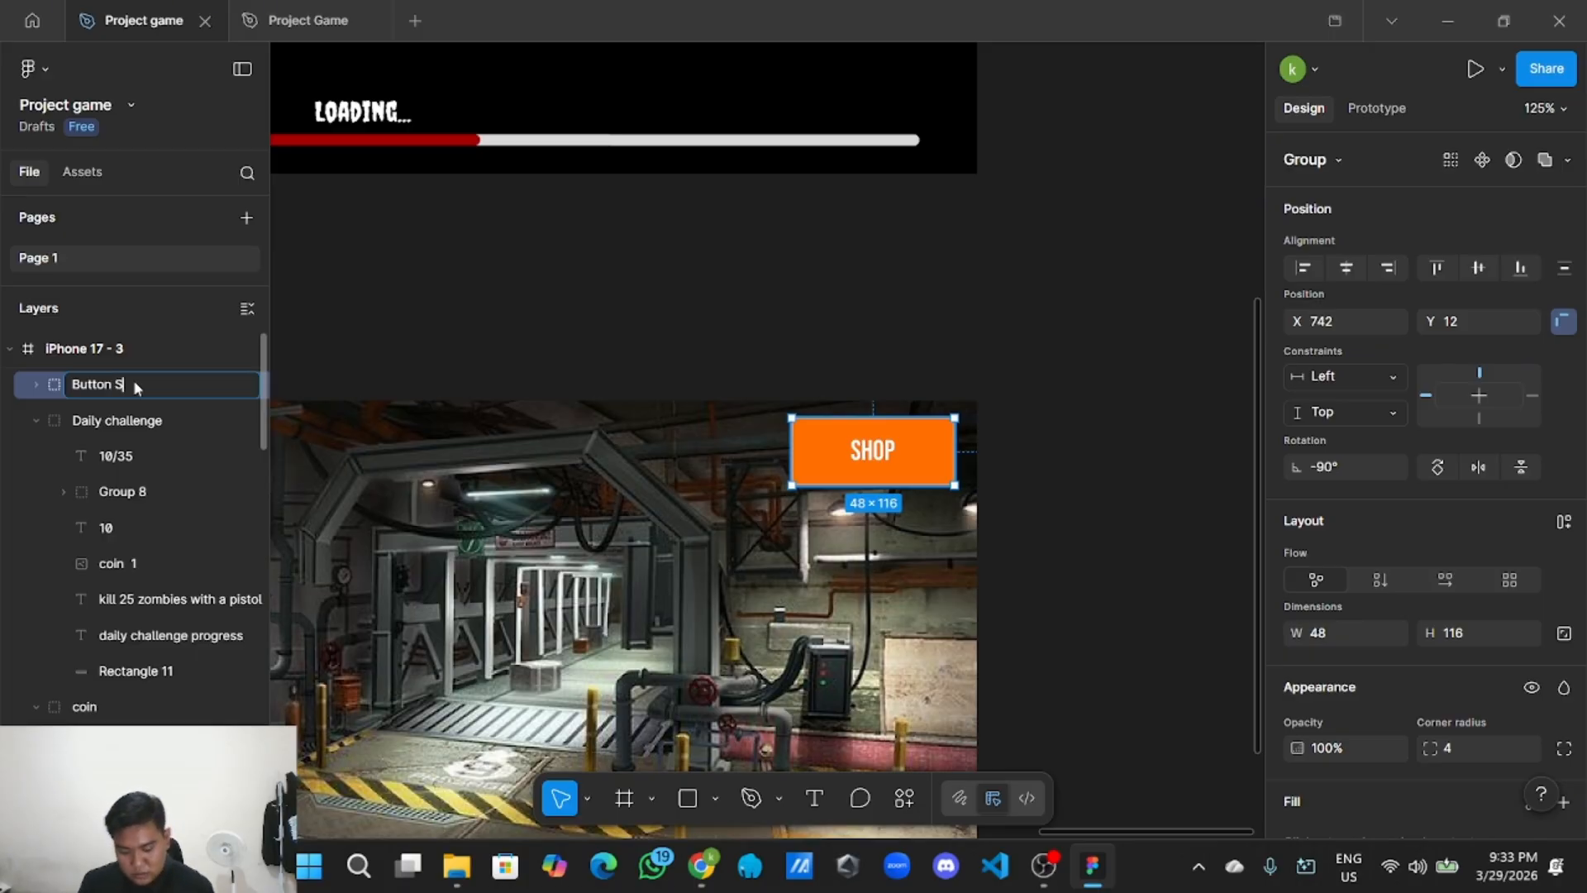
{"action": "key", "text": "Return"}
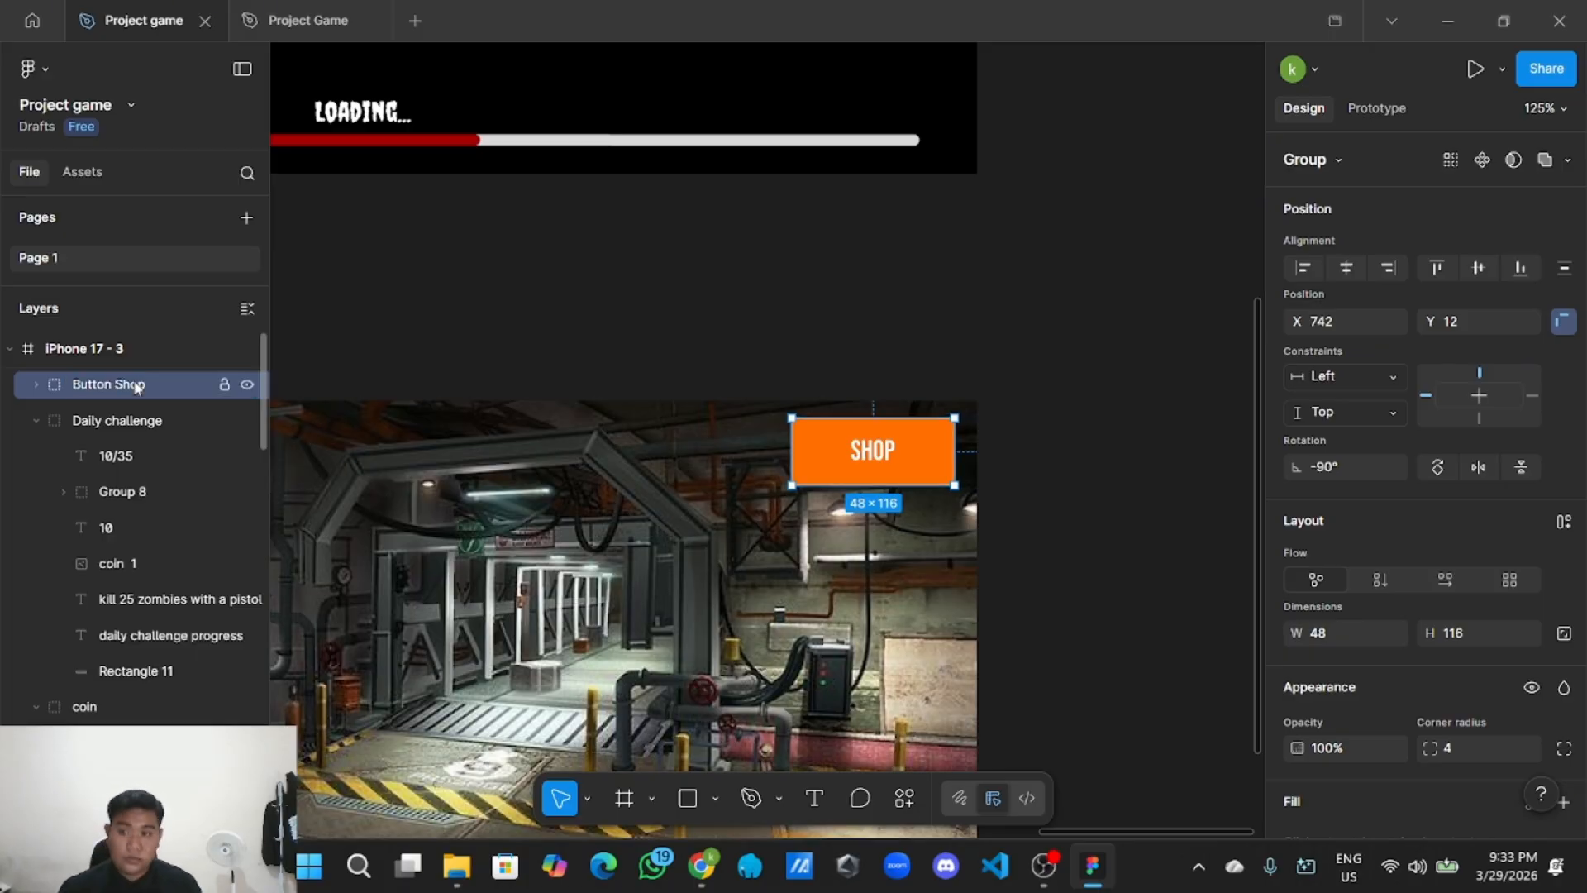
{"action": "left_click", "coordinate": [36, 384]}
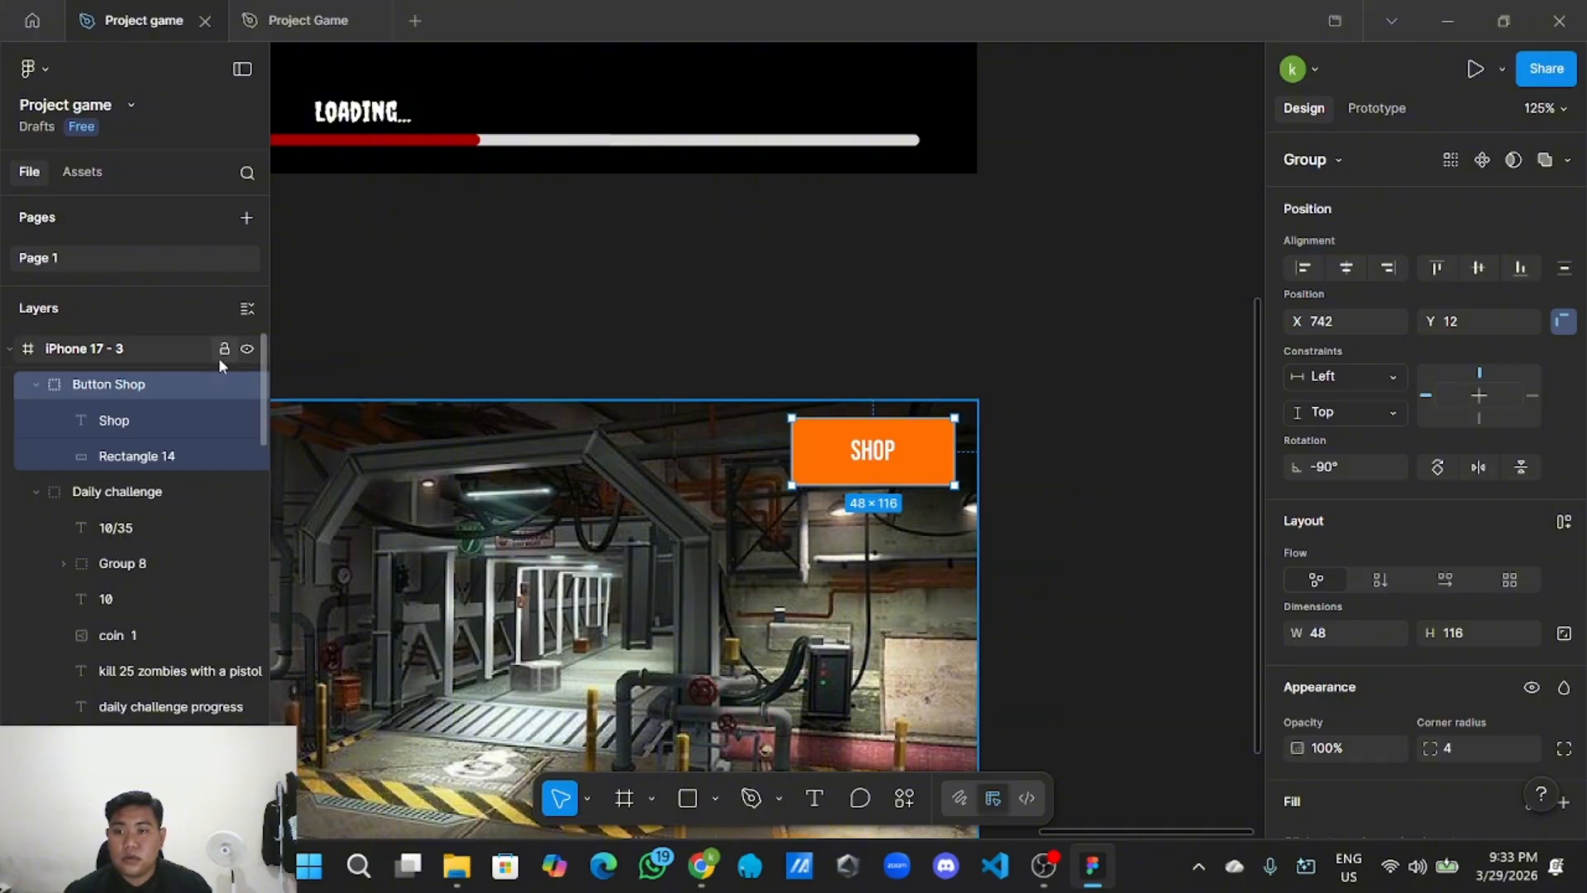
{"action": "left_click", "coordinate": [248, 308]}
{"action": "left_click", "coordinate": [662, 283]}
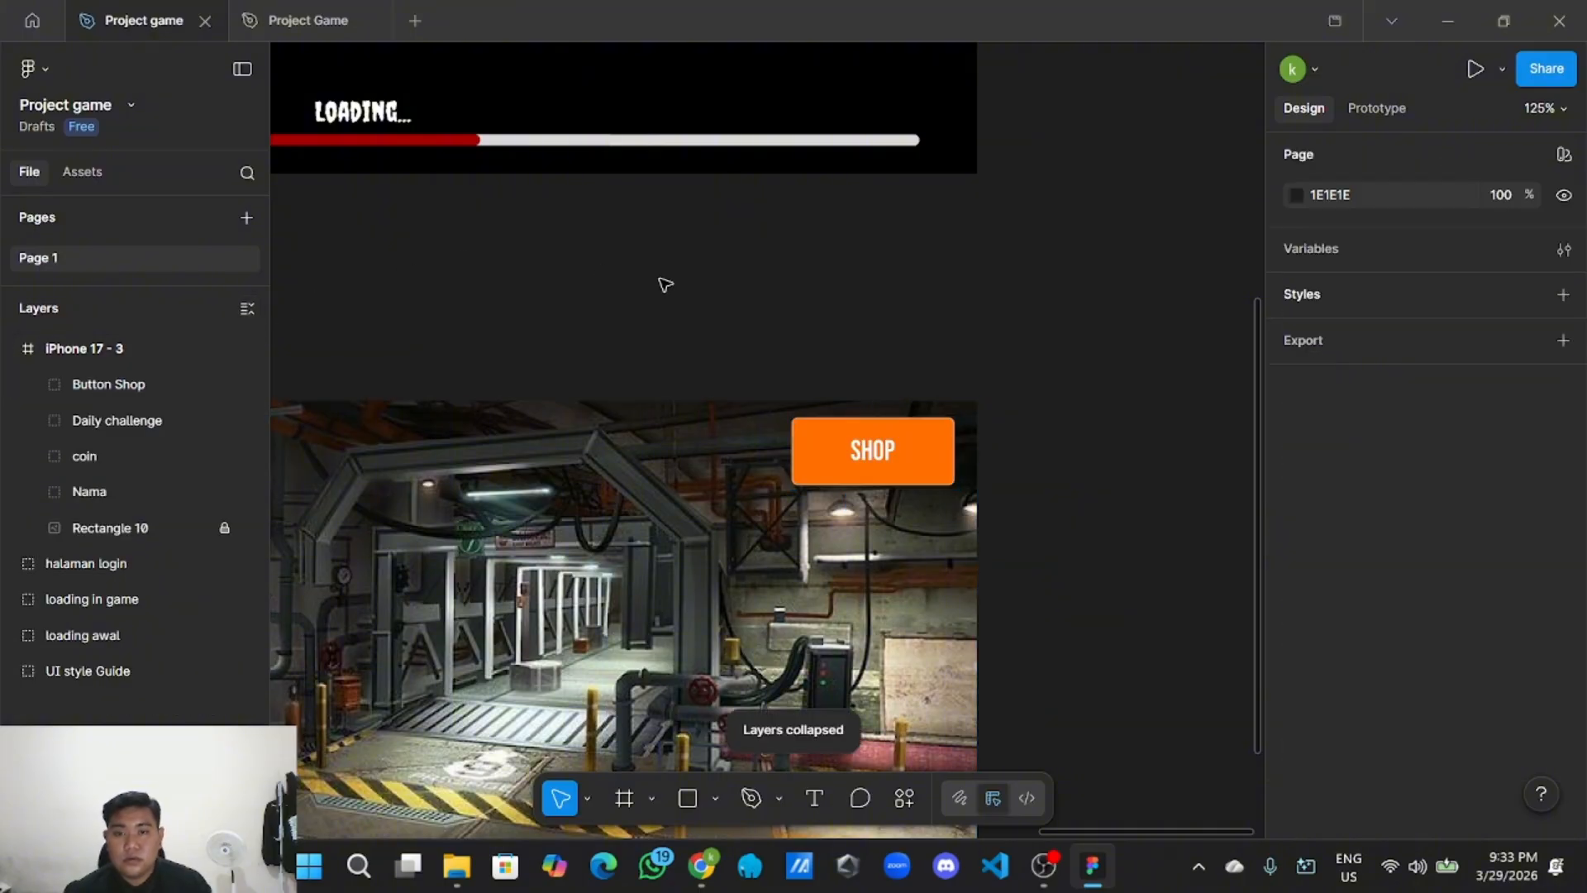
{"action": "scroll", "coordinate": [685, 288], "scroll_direction": "down", "scroll_amount": 3}
Draw a small 46×38 rectangle at the home screen's left edge below the challenge panel.
{"action": "left_click_drag", "start_coordinate": [686, 289], "coordinate": [1038, 282]}
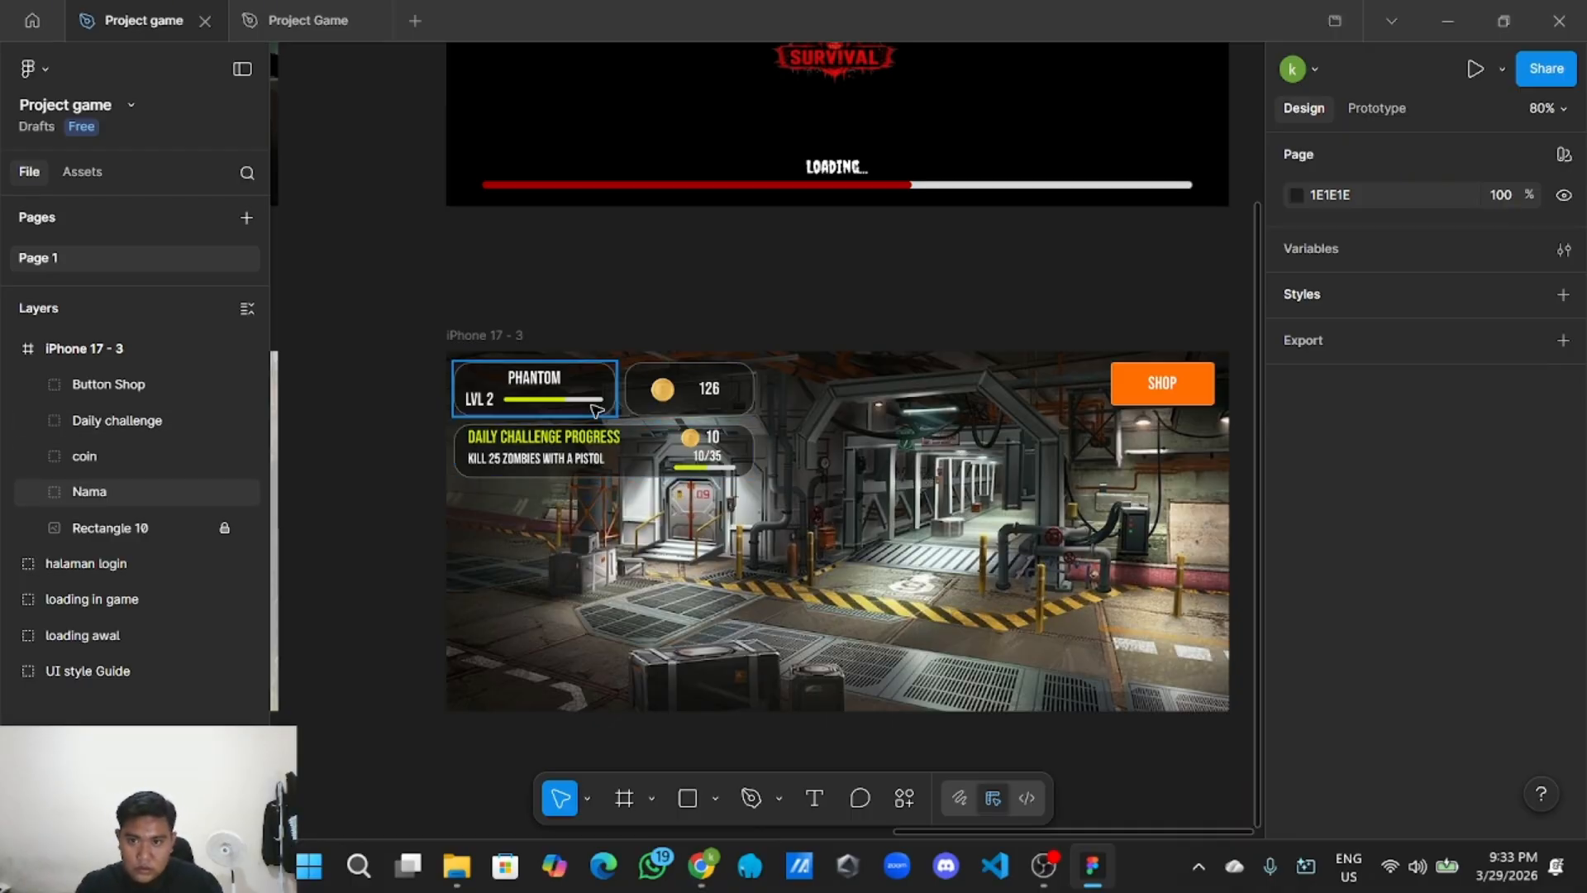
{"action": "scroll", "coordinate": [519, 521], "scroll_direction": "up", "scroll_amount": 2, "text": "ctrl"}
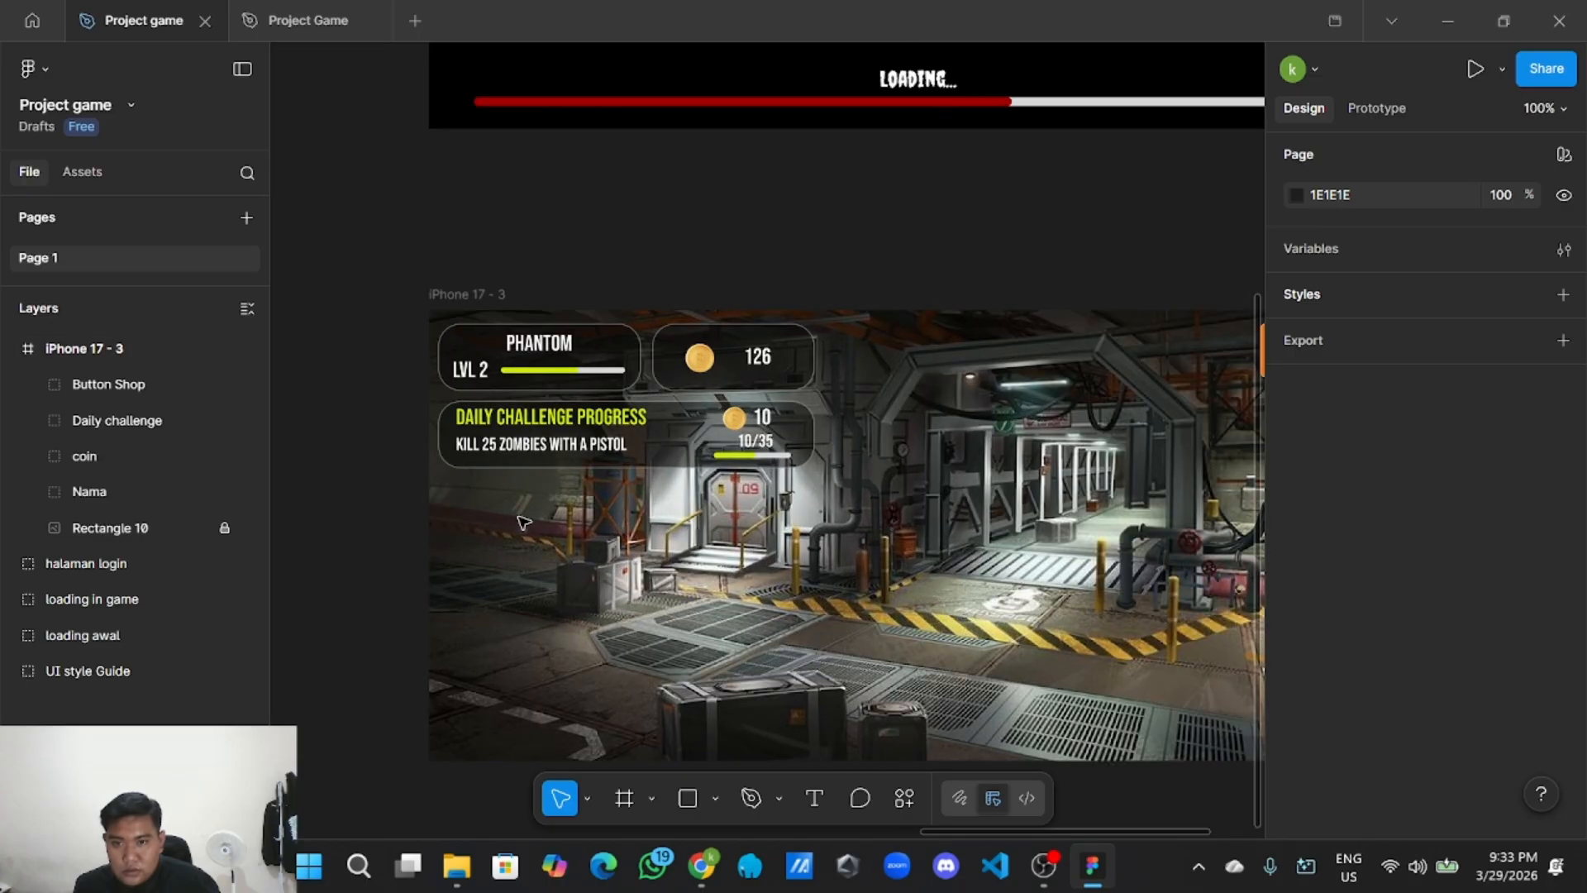
{"action": "scroll", "coordinate": [524, 522], "scroll_direction": "down", "scroll_amount": 2}
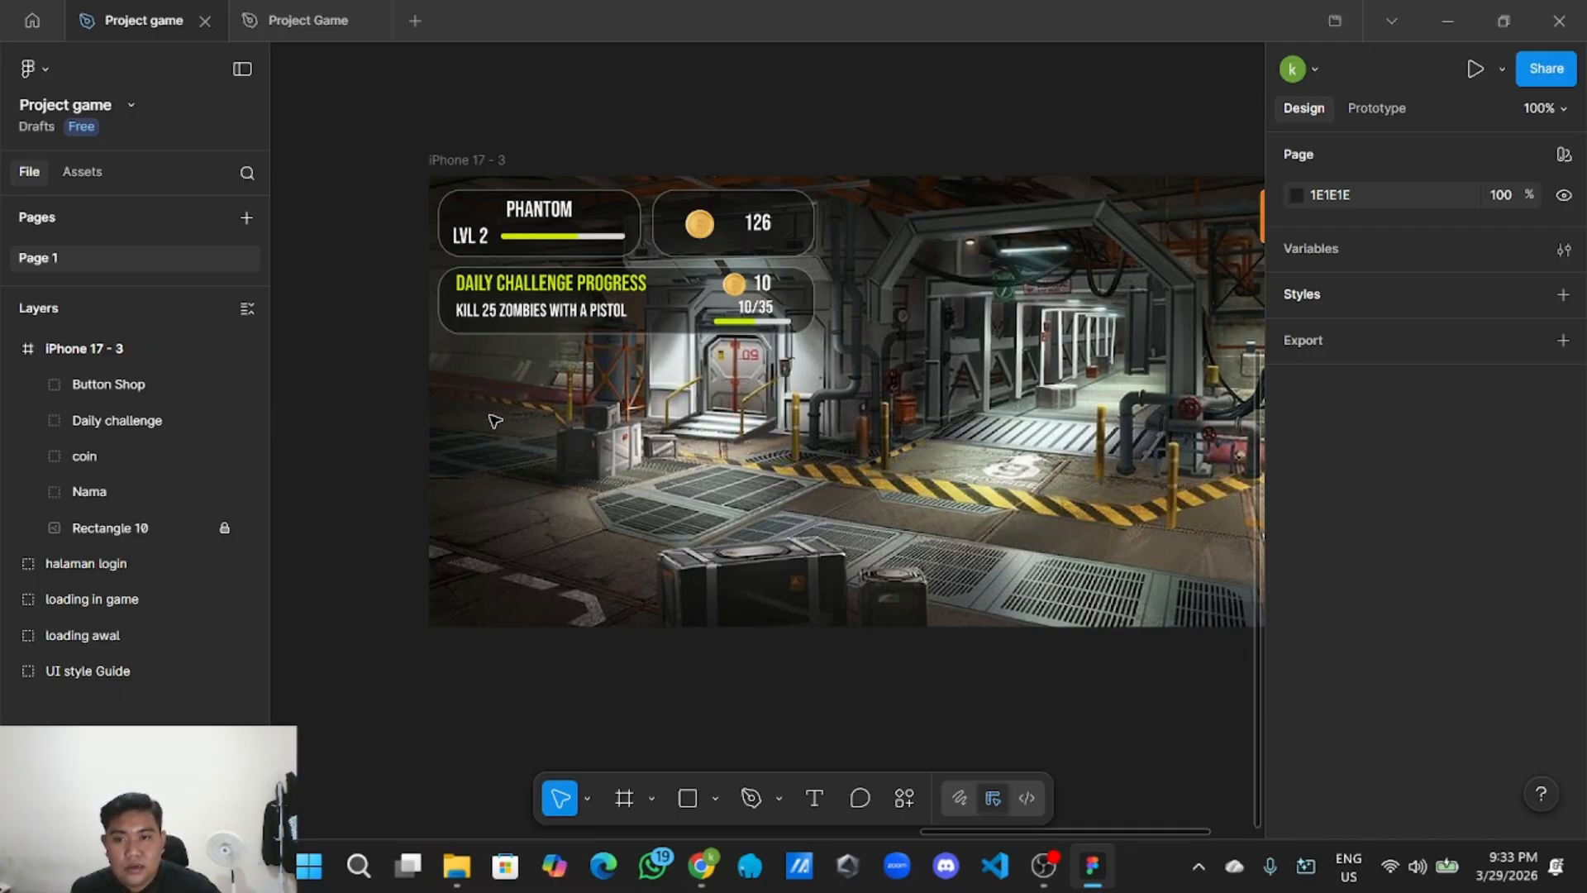
{"action": "left_click", "coordinate": [712, 790]}
{"action": "left_click", "coordinate": [727, 588]}
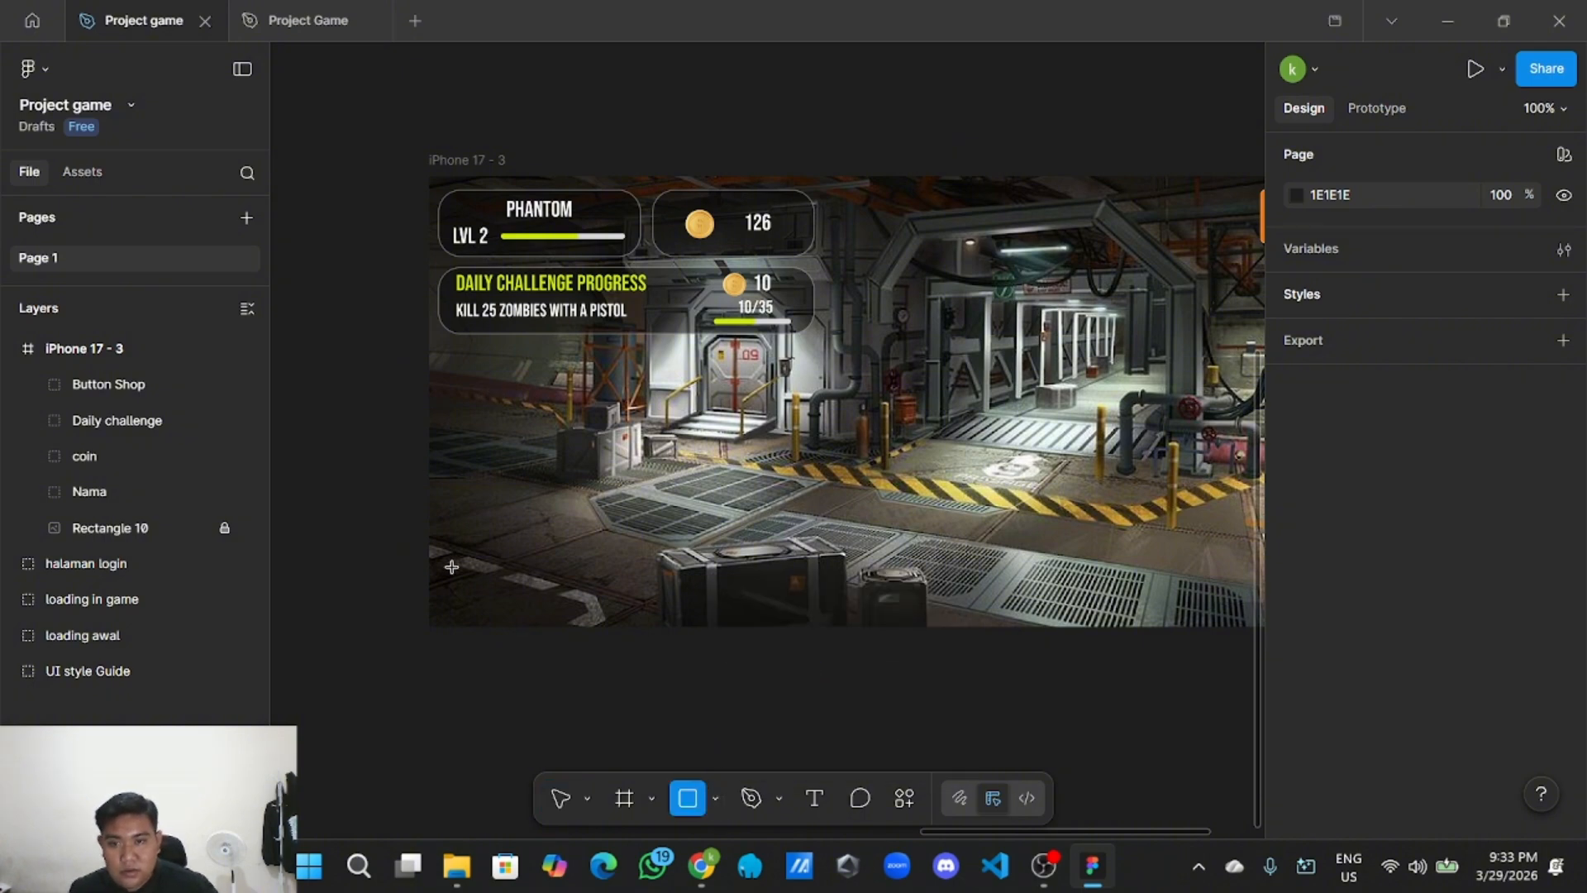
{"action": "mouse_move", "coordinate": [375, 461]}
{"action": "left_mouse_down"}
{"action": "mouse_move", "coordinate": [413, 496]}
{"action": "mouse_move", "coordinate": [472, 395]}
{"action": "mouse_move", "coordinate": [500, 400]}
{"action": "mouse_move", "coordinate": [474, 426]}
{"action": "mouse_move", "coordinate": [460, 405]}
{"action": "left_mouse_up"}
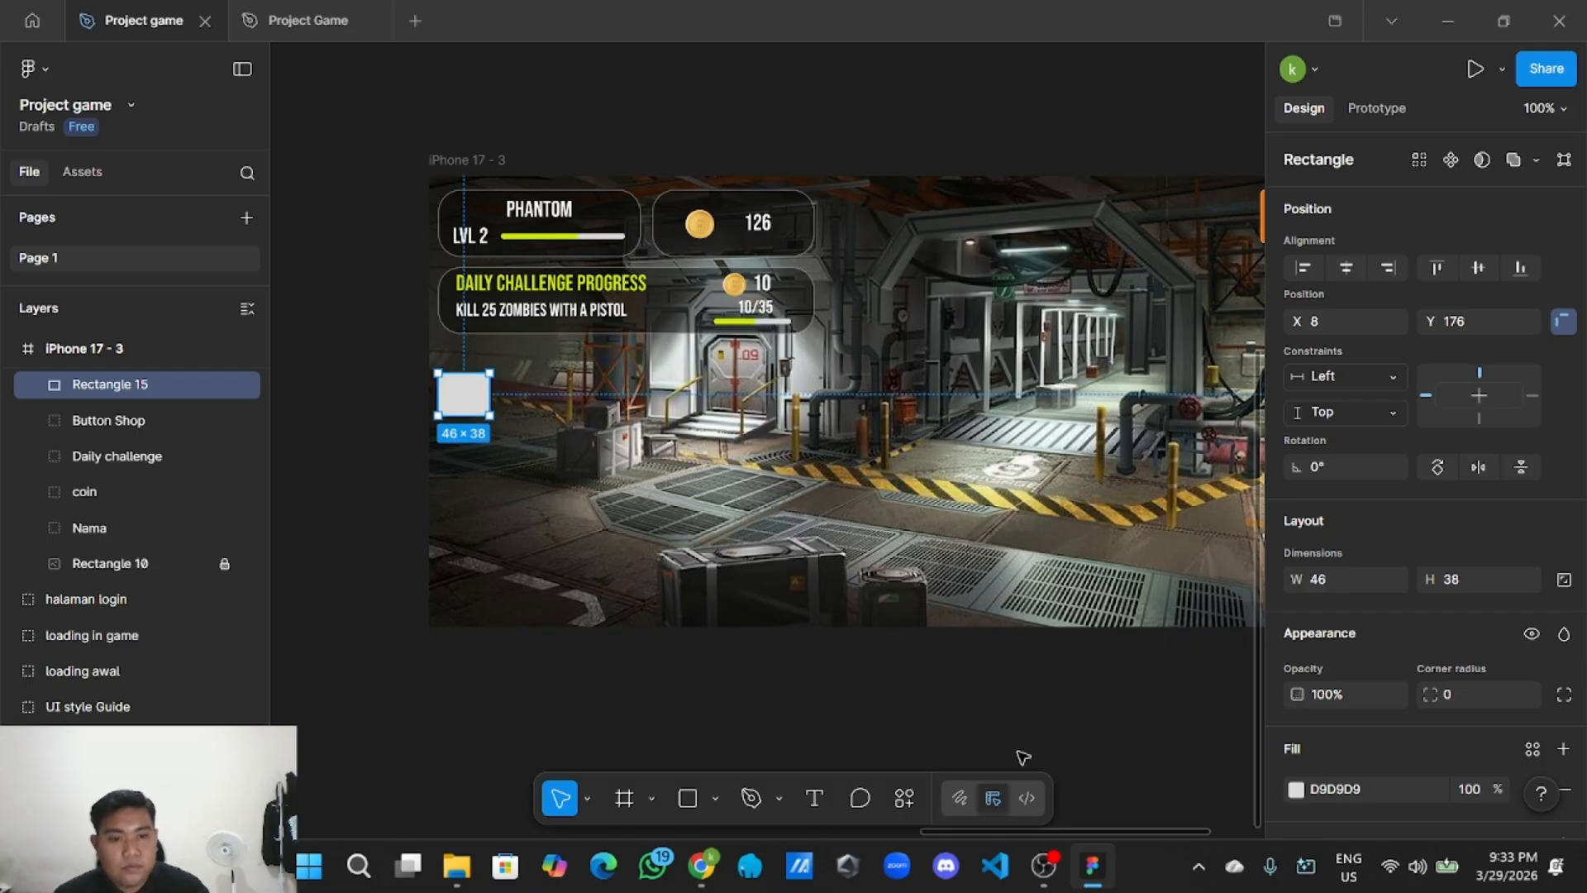
Give the small rectangle a black fill at 52% opacity and corner radius 3, matching the challenge panel.
{"action": "scroll", "coordinate": [1306, 694], "scroll_direction": "down", "scroll_amount": 2}
{"action": "left_click", "coordinate": [1296, 678]}
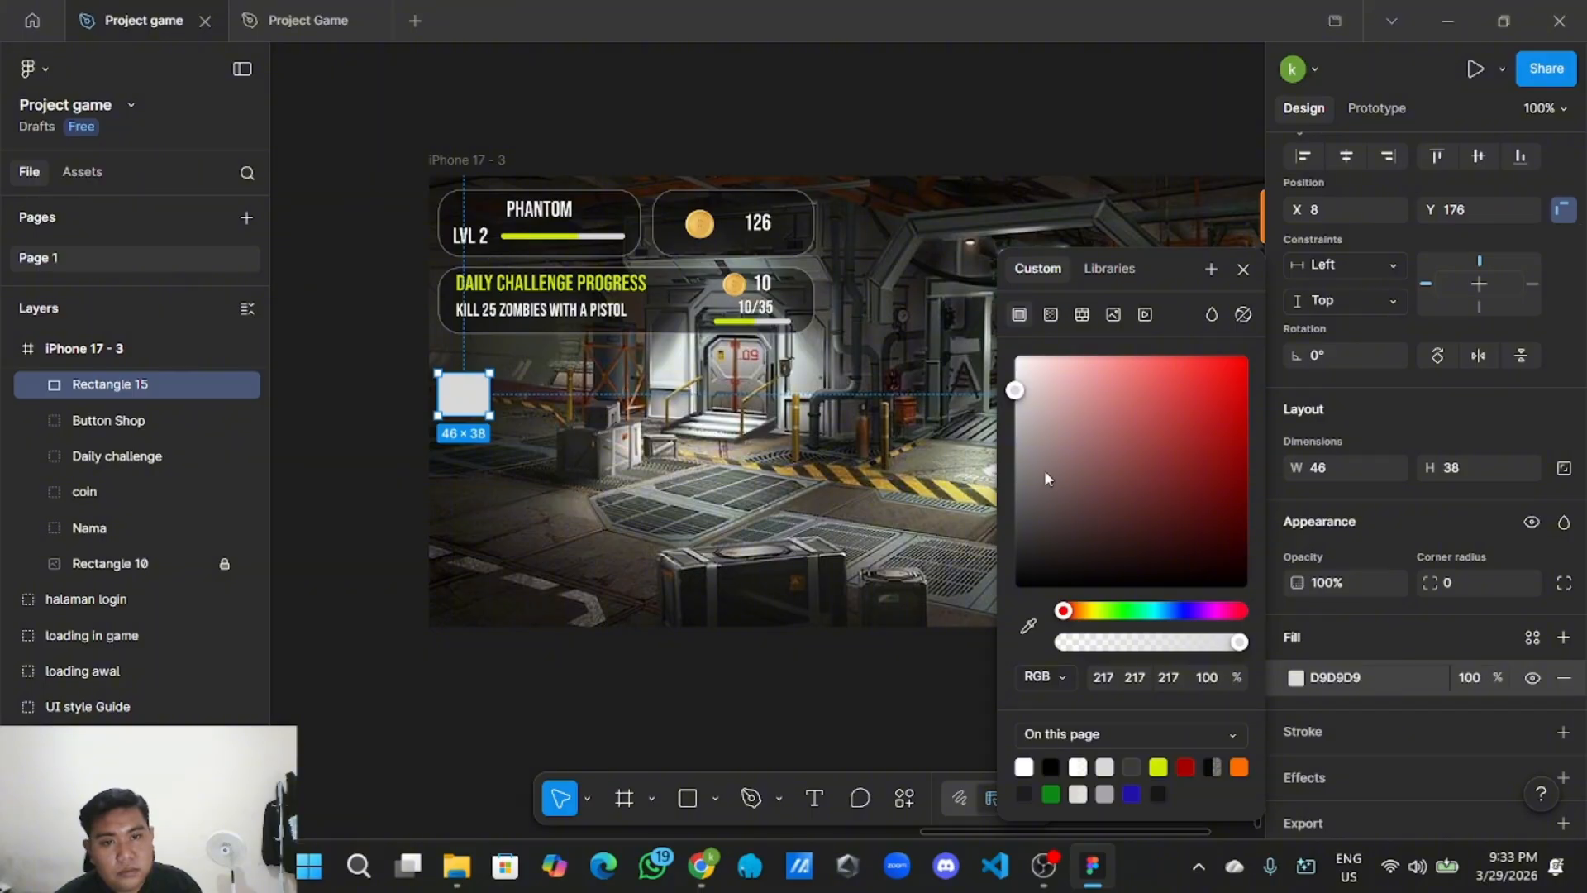
{"action": "left_click_drag", "start_coordinate": [1015, 392], "coordinate": [1015, 589]}
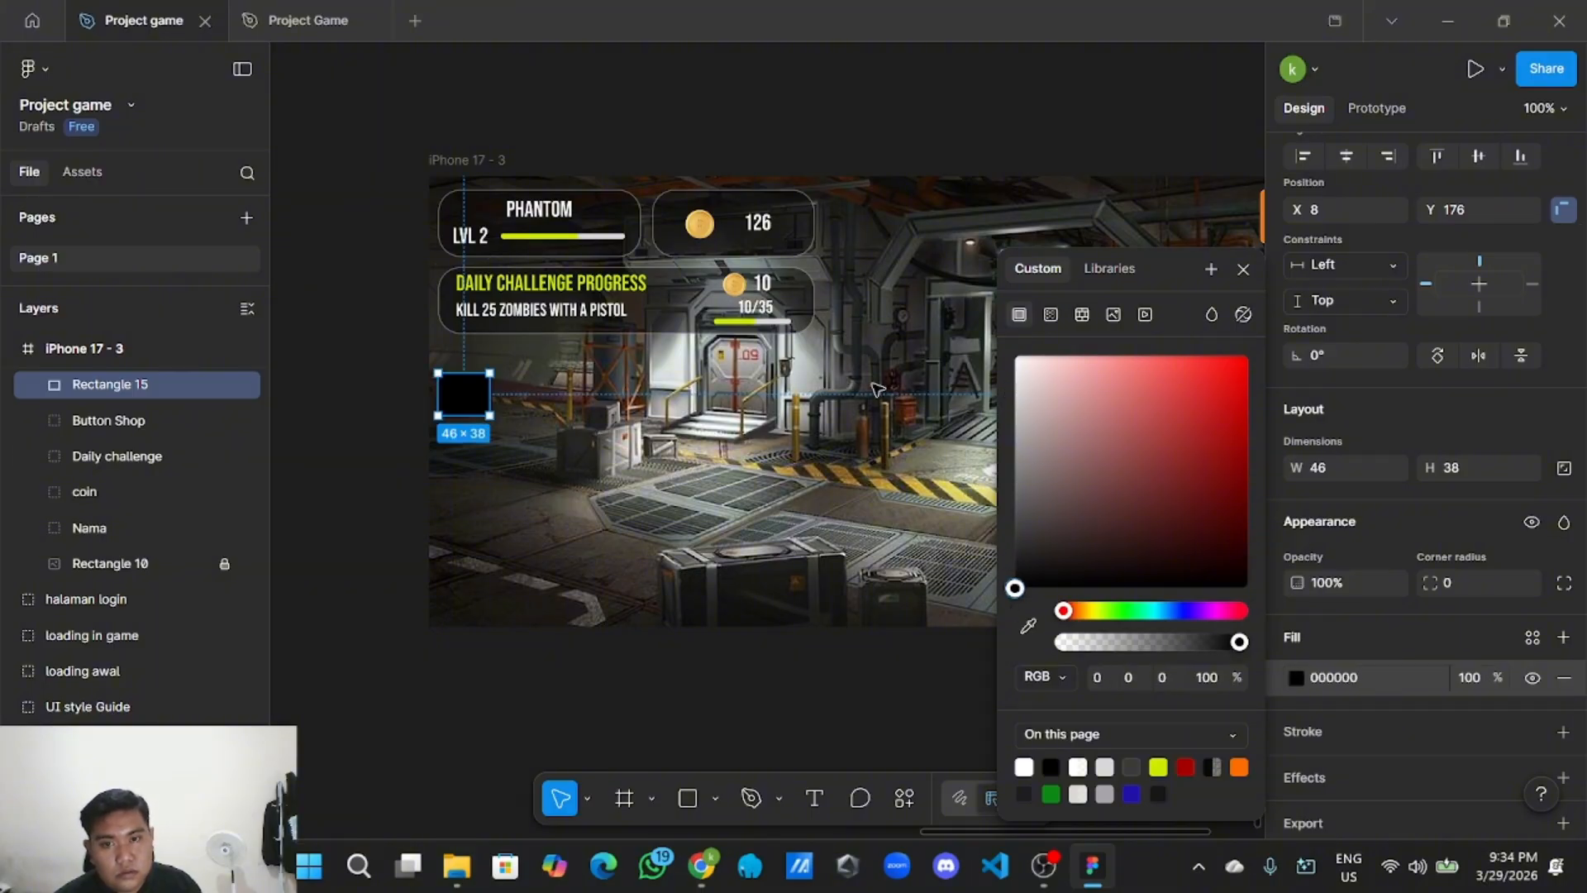
{"action": "left_click", "coordinate": [703, 310]}
{"action": "scroll", "coordinate": [1438, 571], "scroll_direction": "down", "scroll_amount": 3}
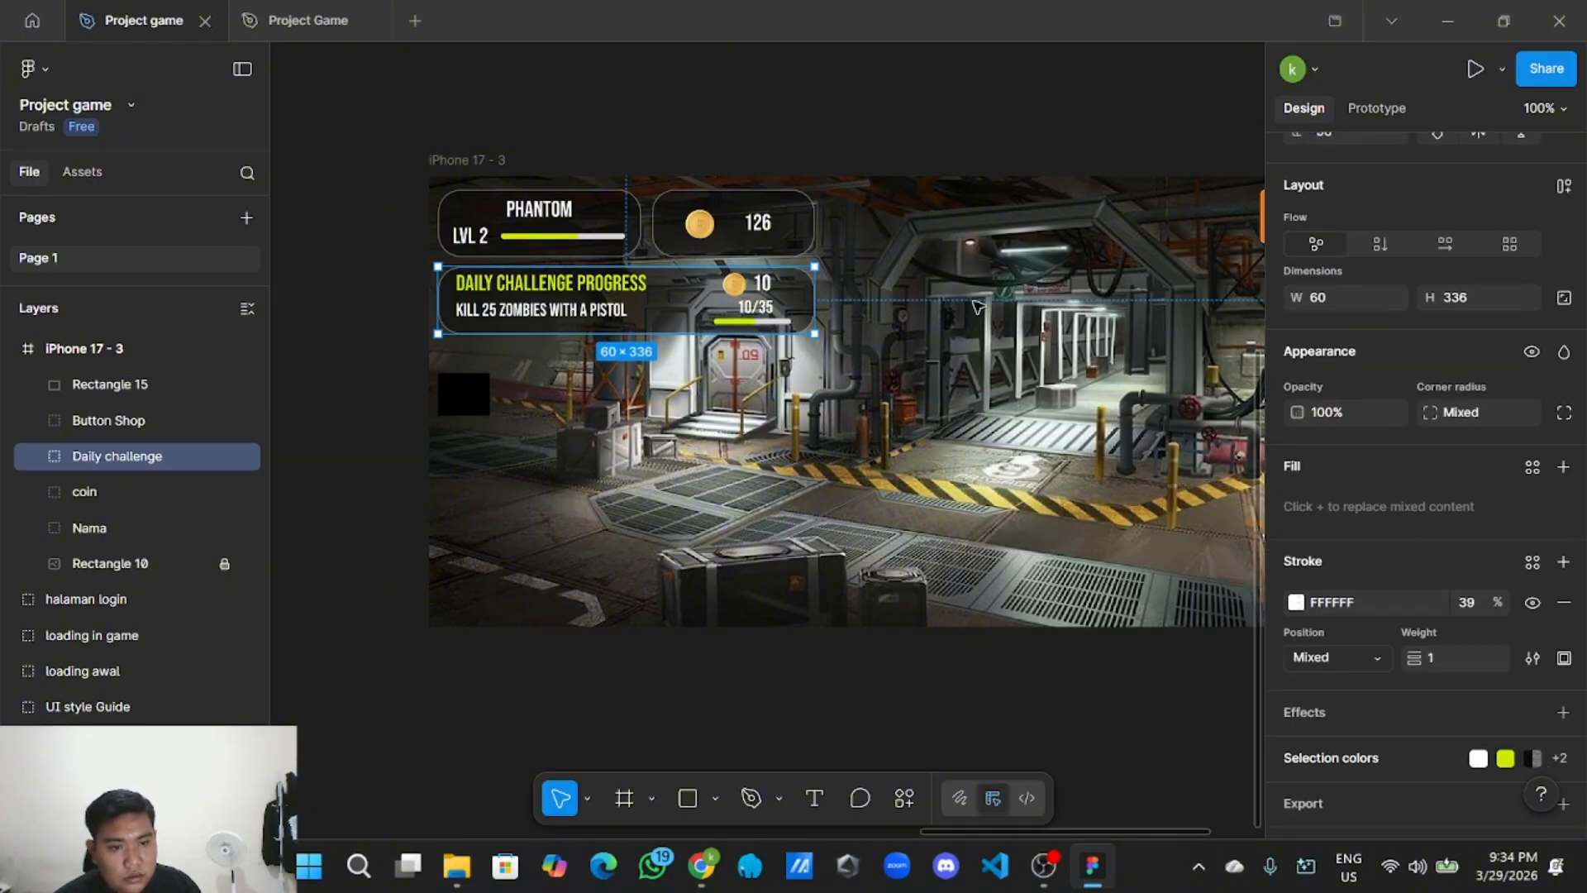
{"action": "left_click", "coordinate": [683, 303]}
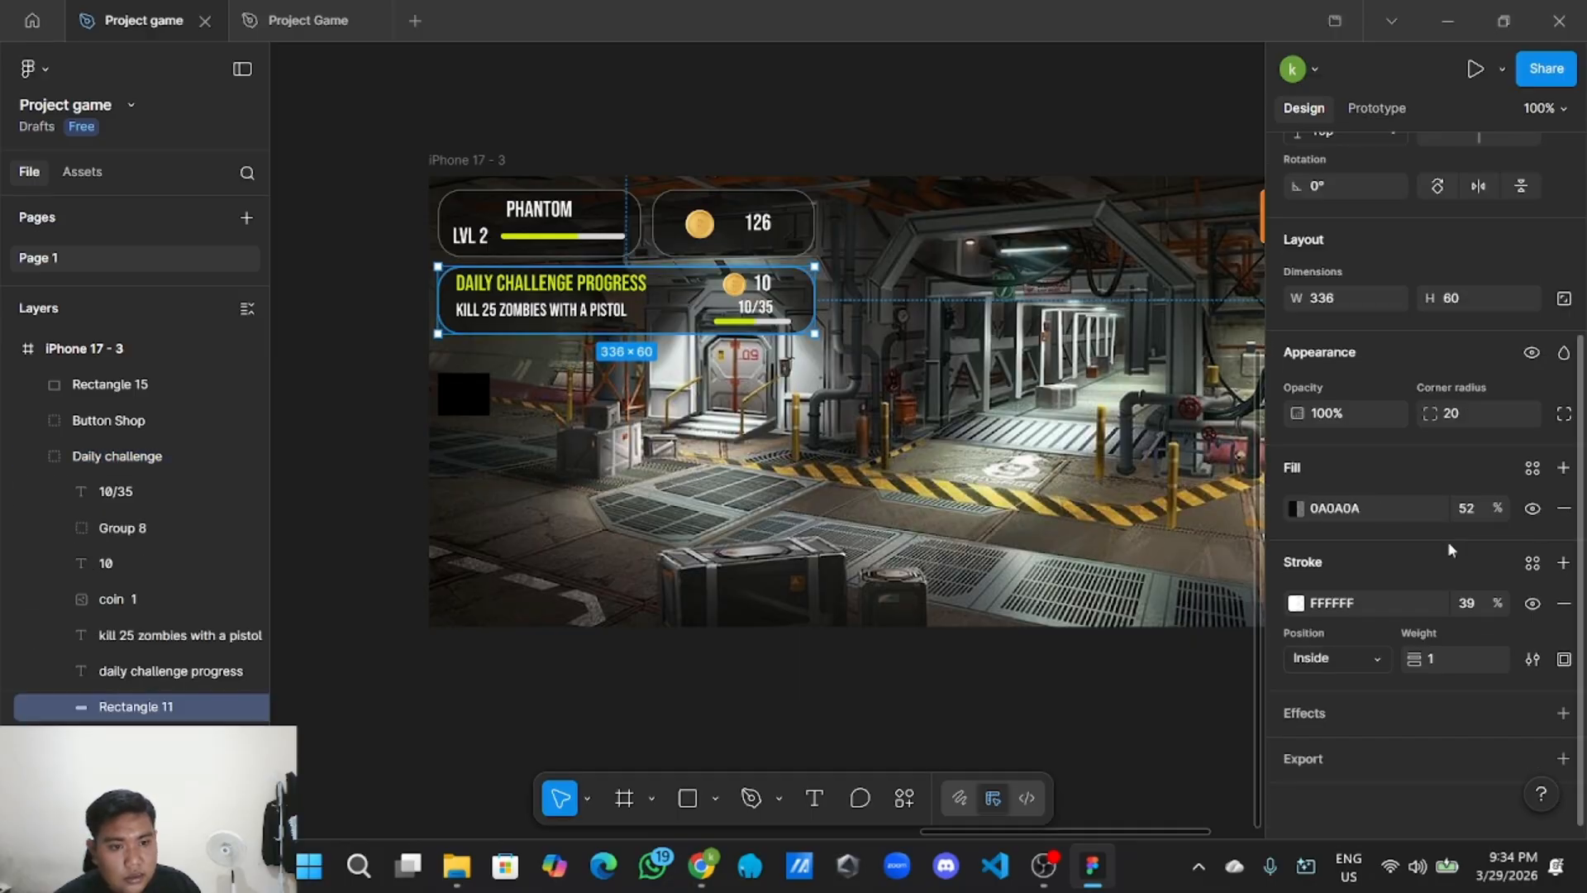
{"action": "left_click", "coordinate": [481, 393]}
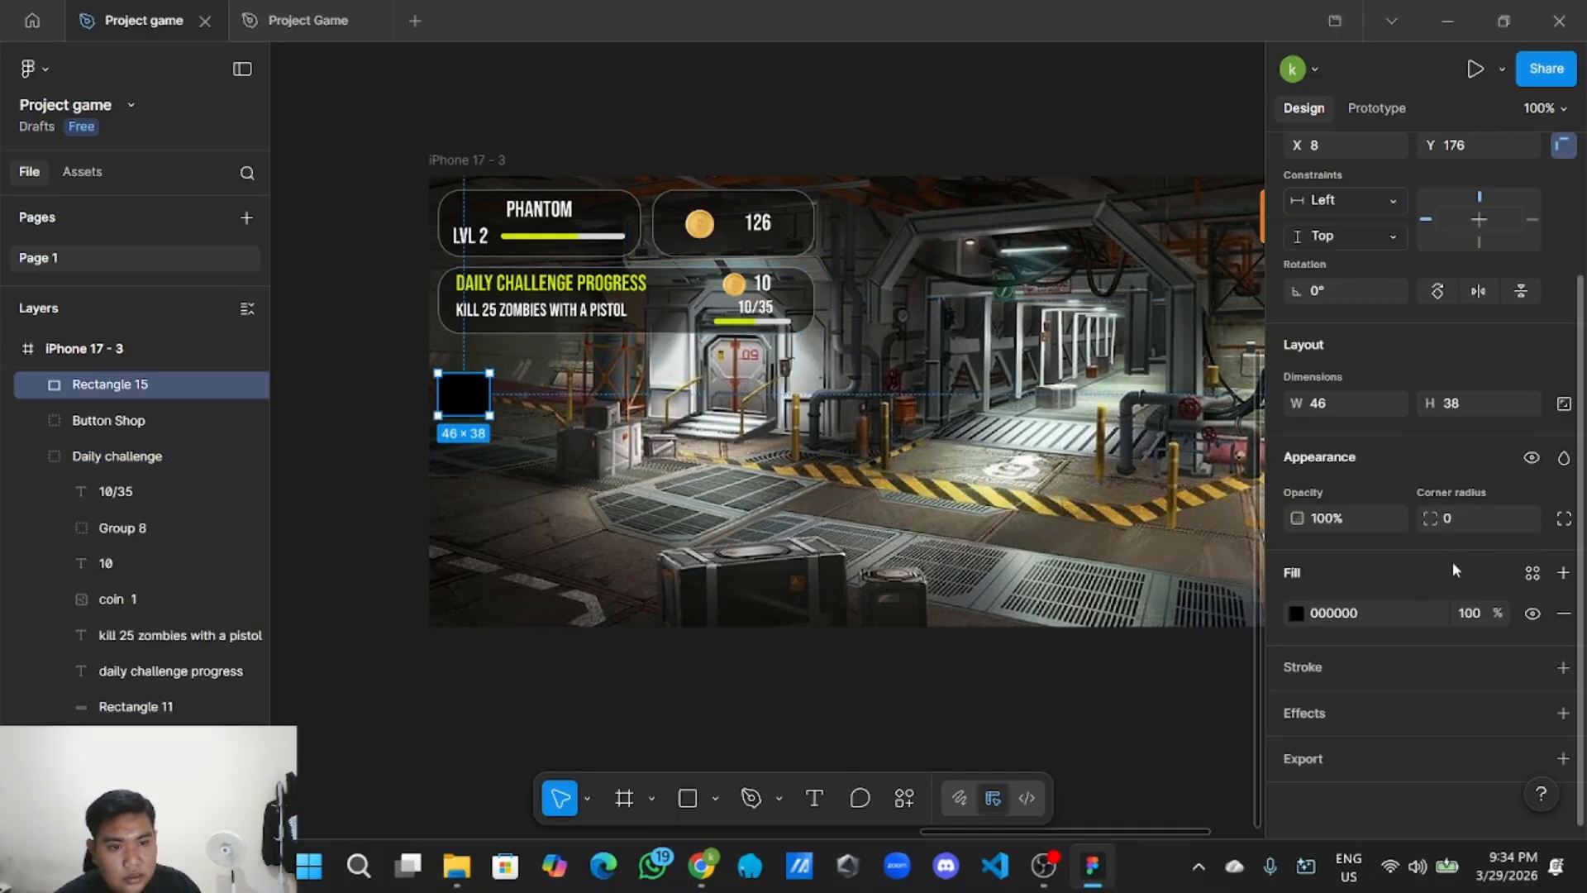
{"action": "left_click", "coordinate": [1456, 520]}
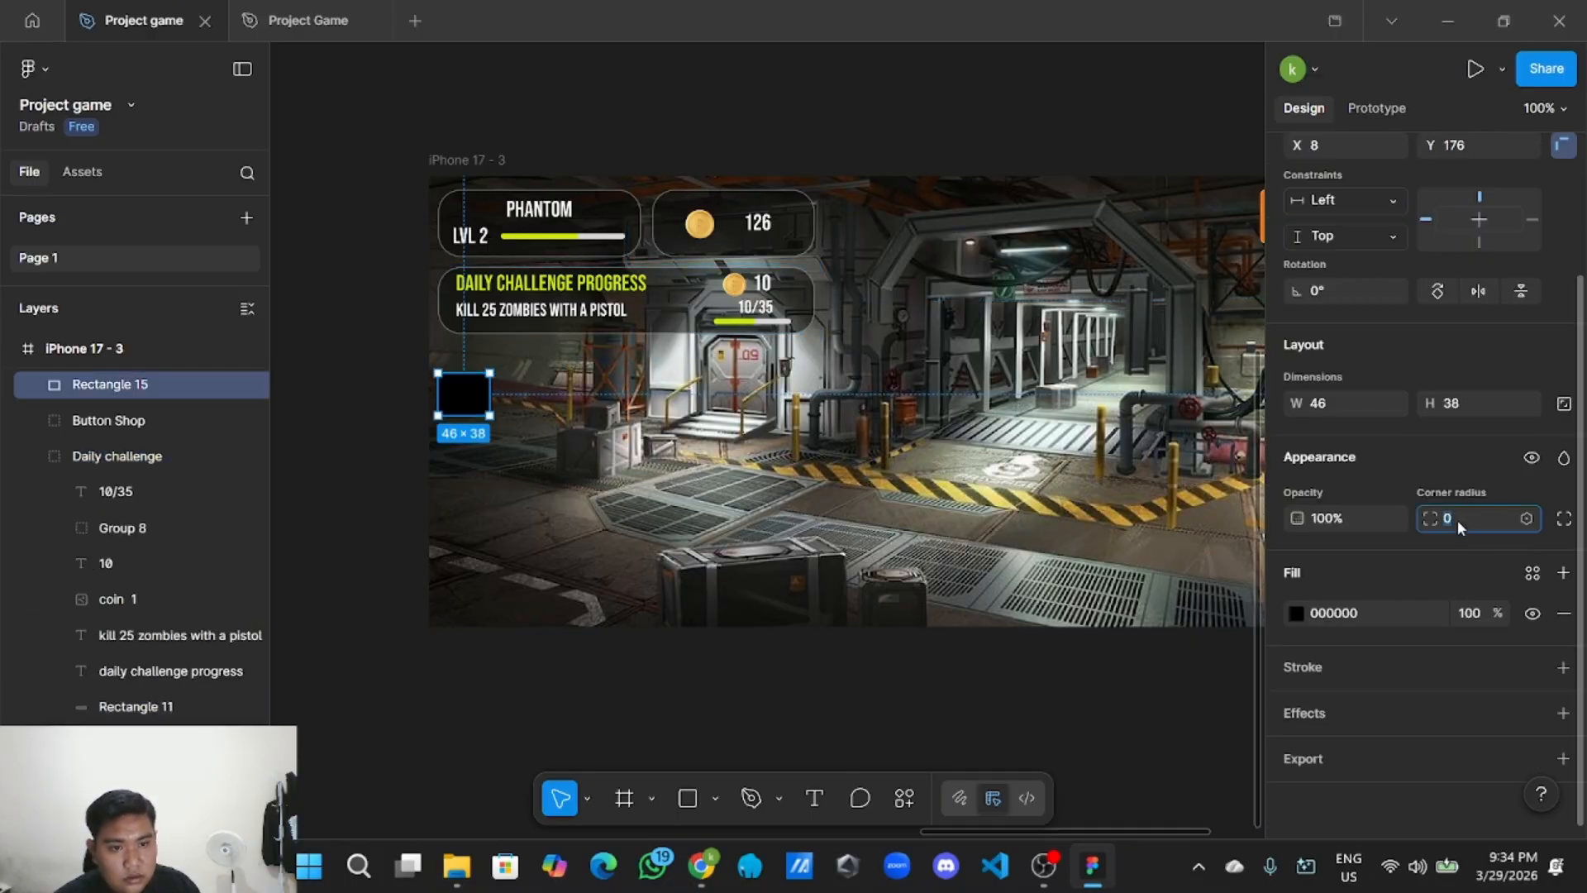
{"action": "left_click", "coordinate": [1475, 616]}
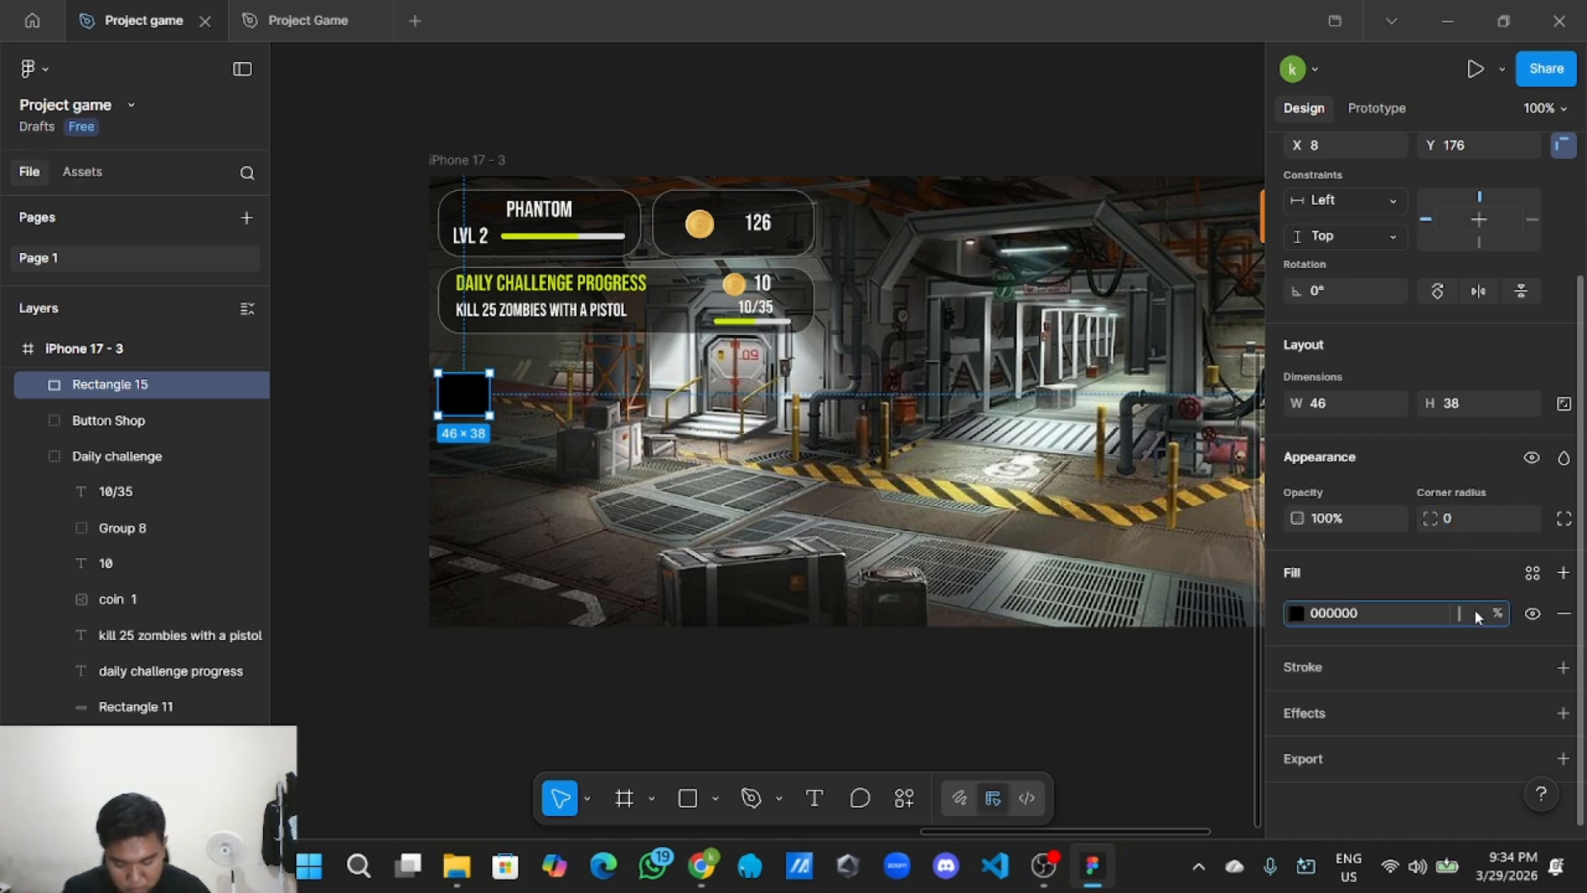
{"action": "key", "text": "Return"}
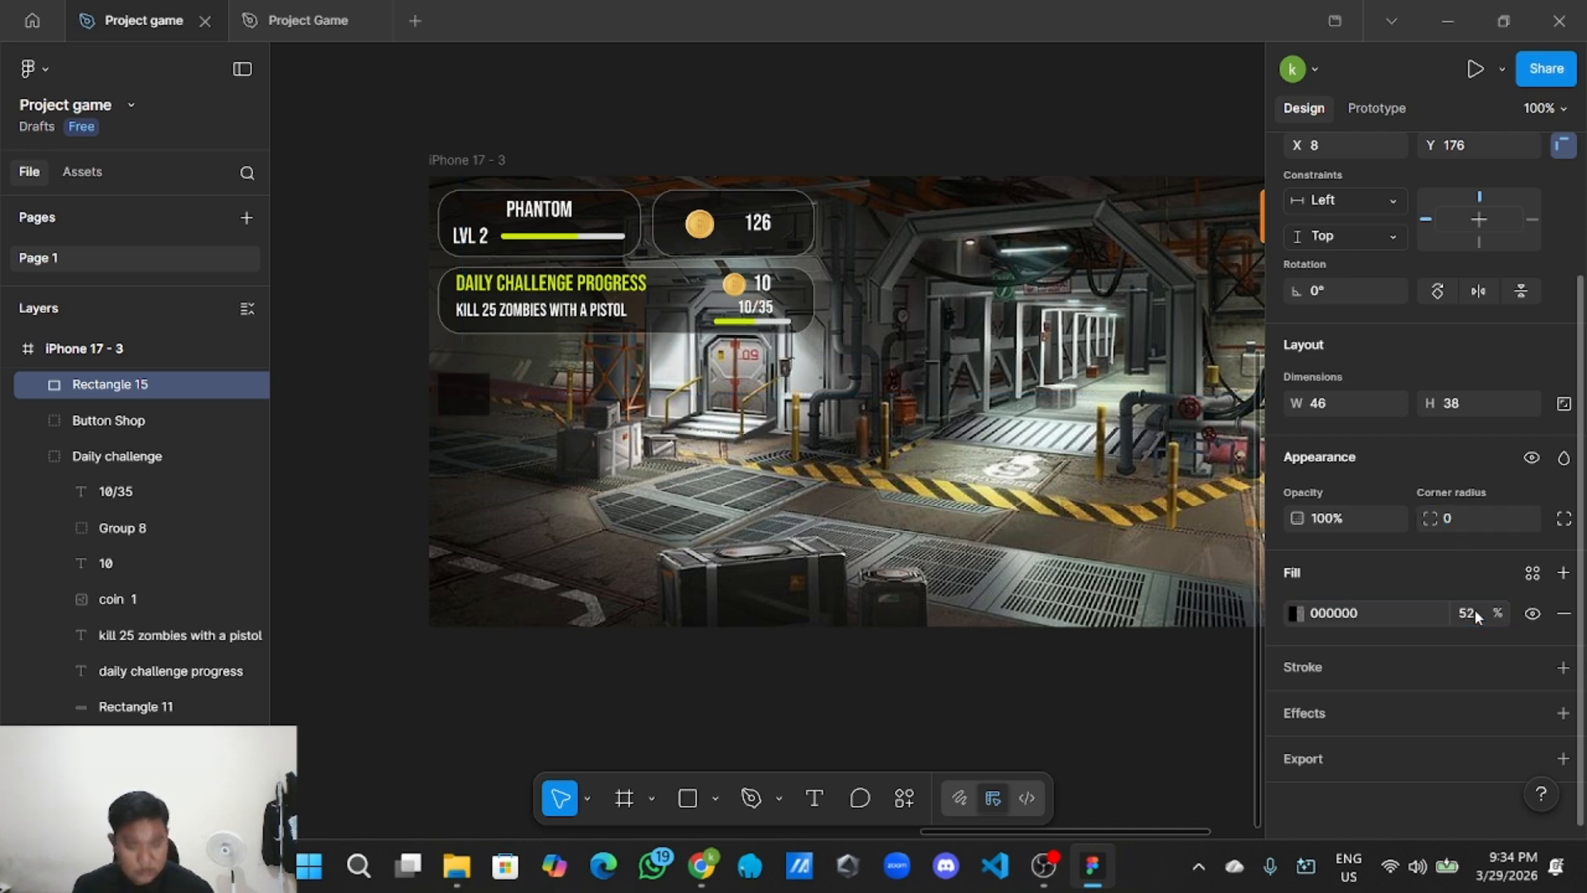
Add a white stroke at 39% opacity to the dark box.
{"action": "left_click", "coordinate": [1563, 667]}
{"action": "left_click", "coordinate": [1296, 708]}
{"action": "left_click_drag", "start_coordinate": [1101, 544], "coordinate": [975, 347]}
{"action": "left_click", "coordinate": [1478, 704]}
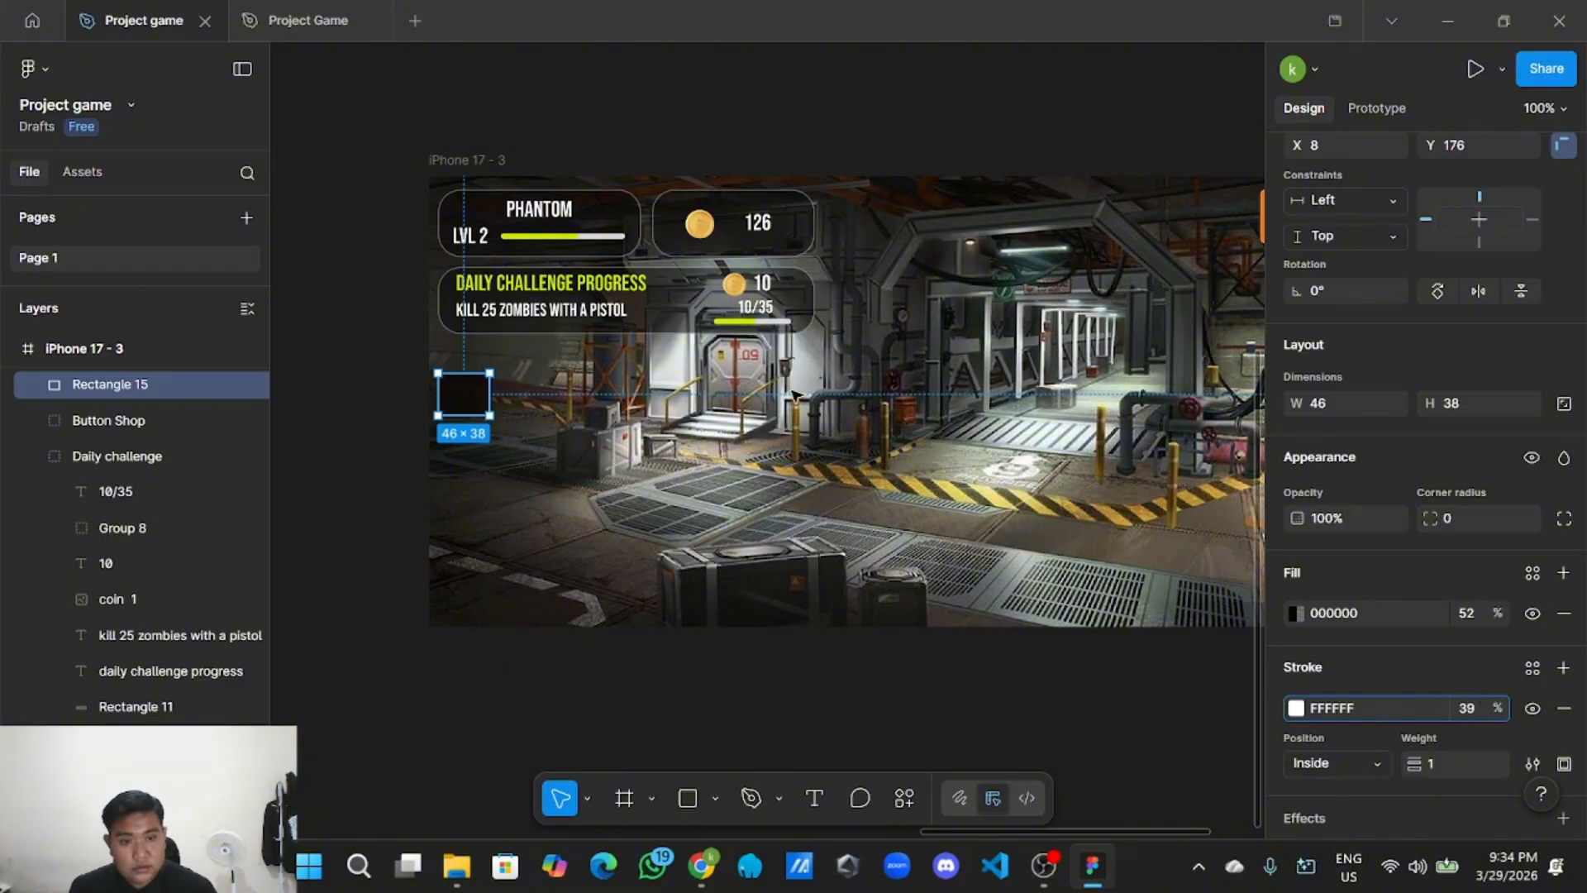
{"action": "left_click", "coordinate": [1049, 523]}
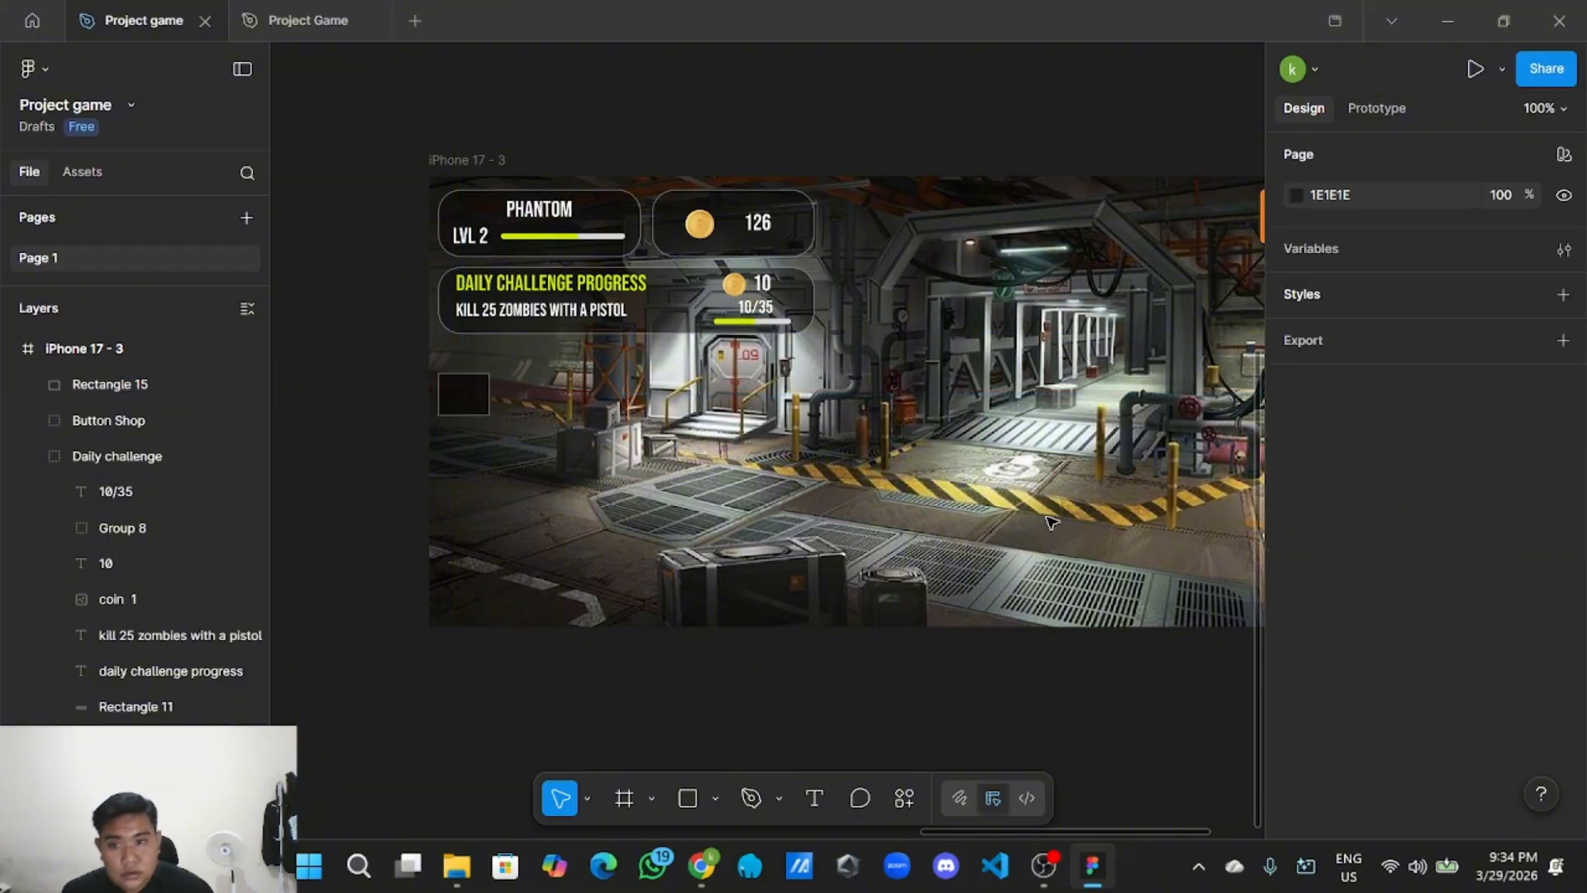
Nudge the dark box slightly lower to Y 182.
{"action": "left_click", "coordinate": [479, 401]}
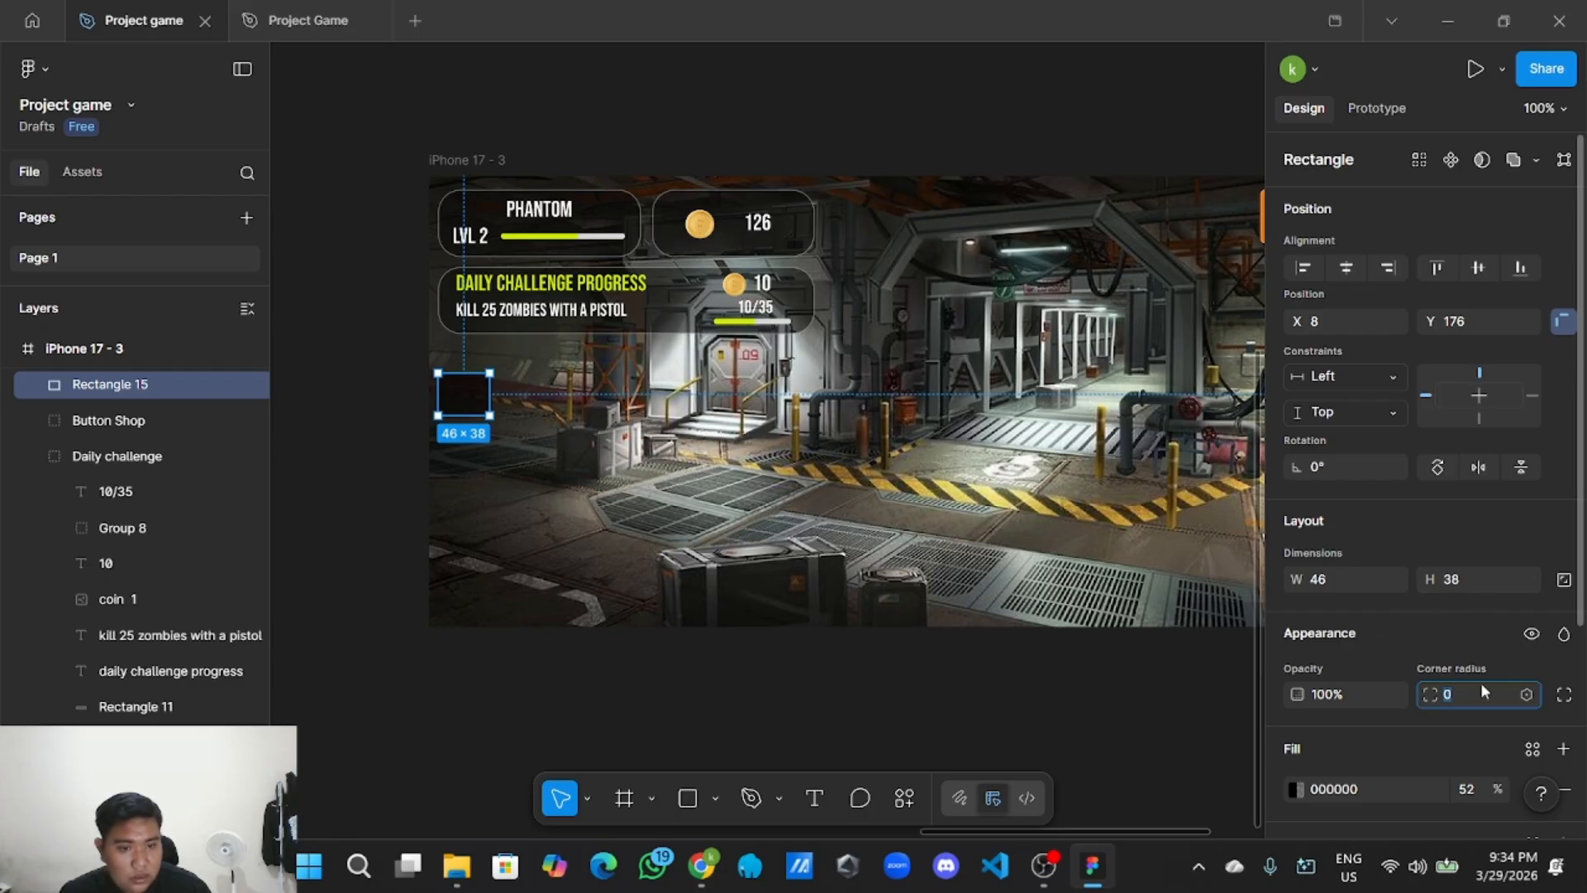
{"action": "left_click", "coordinate": [1167, 700]}
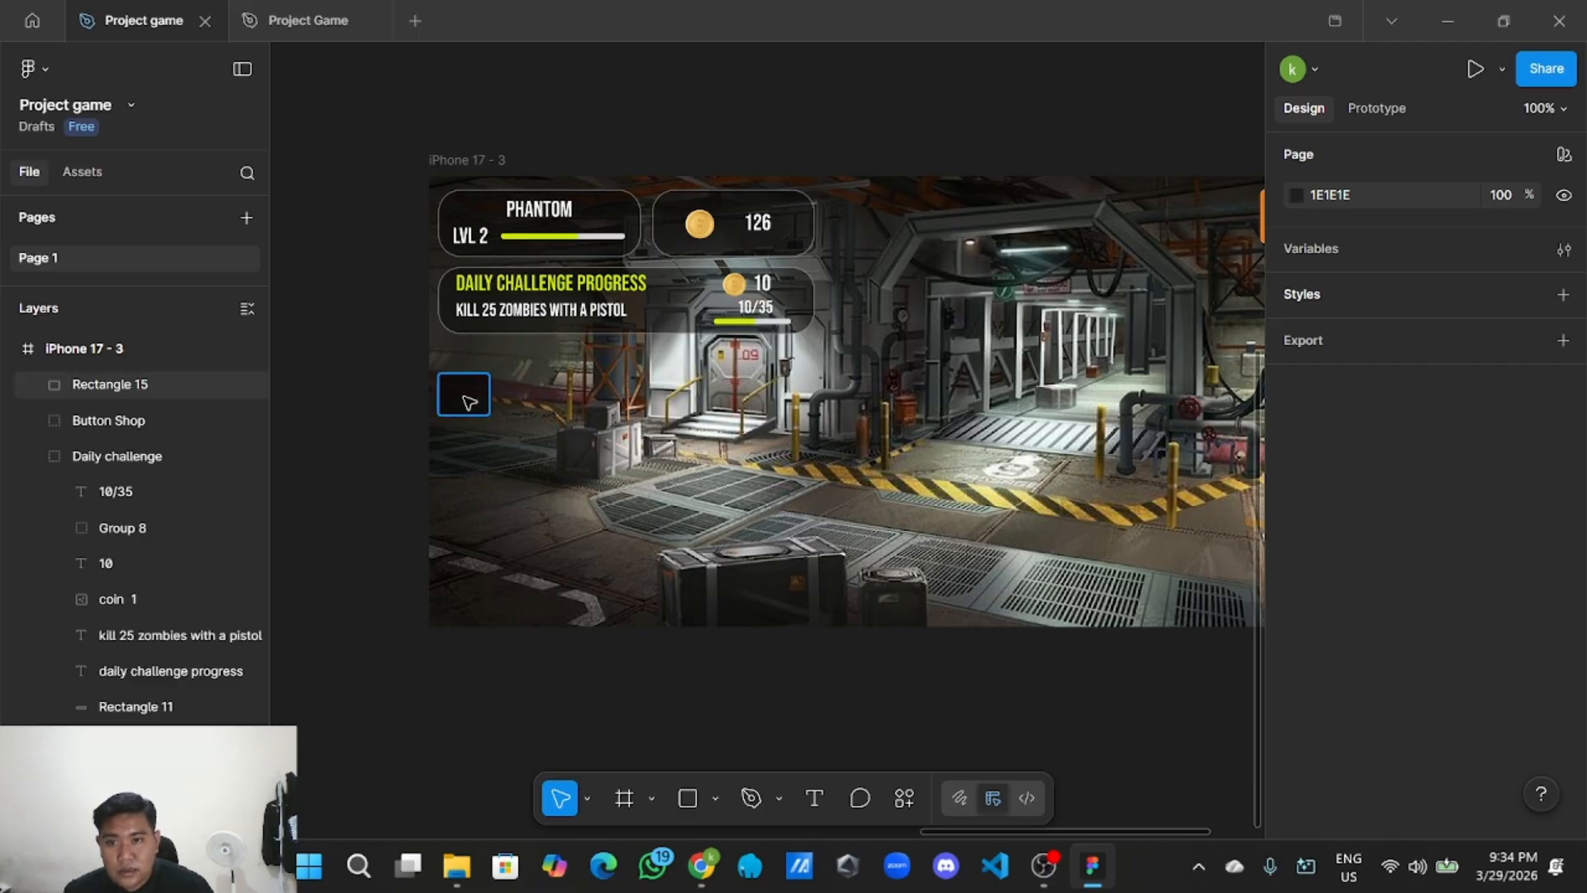
{"action": "left_click_drag", "start_coordinate": [460, 398], "coordinate": [466, 408]}
{"action": "left_click", "coordinate": [418, 442]}
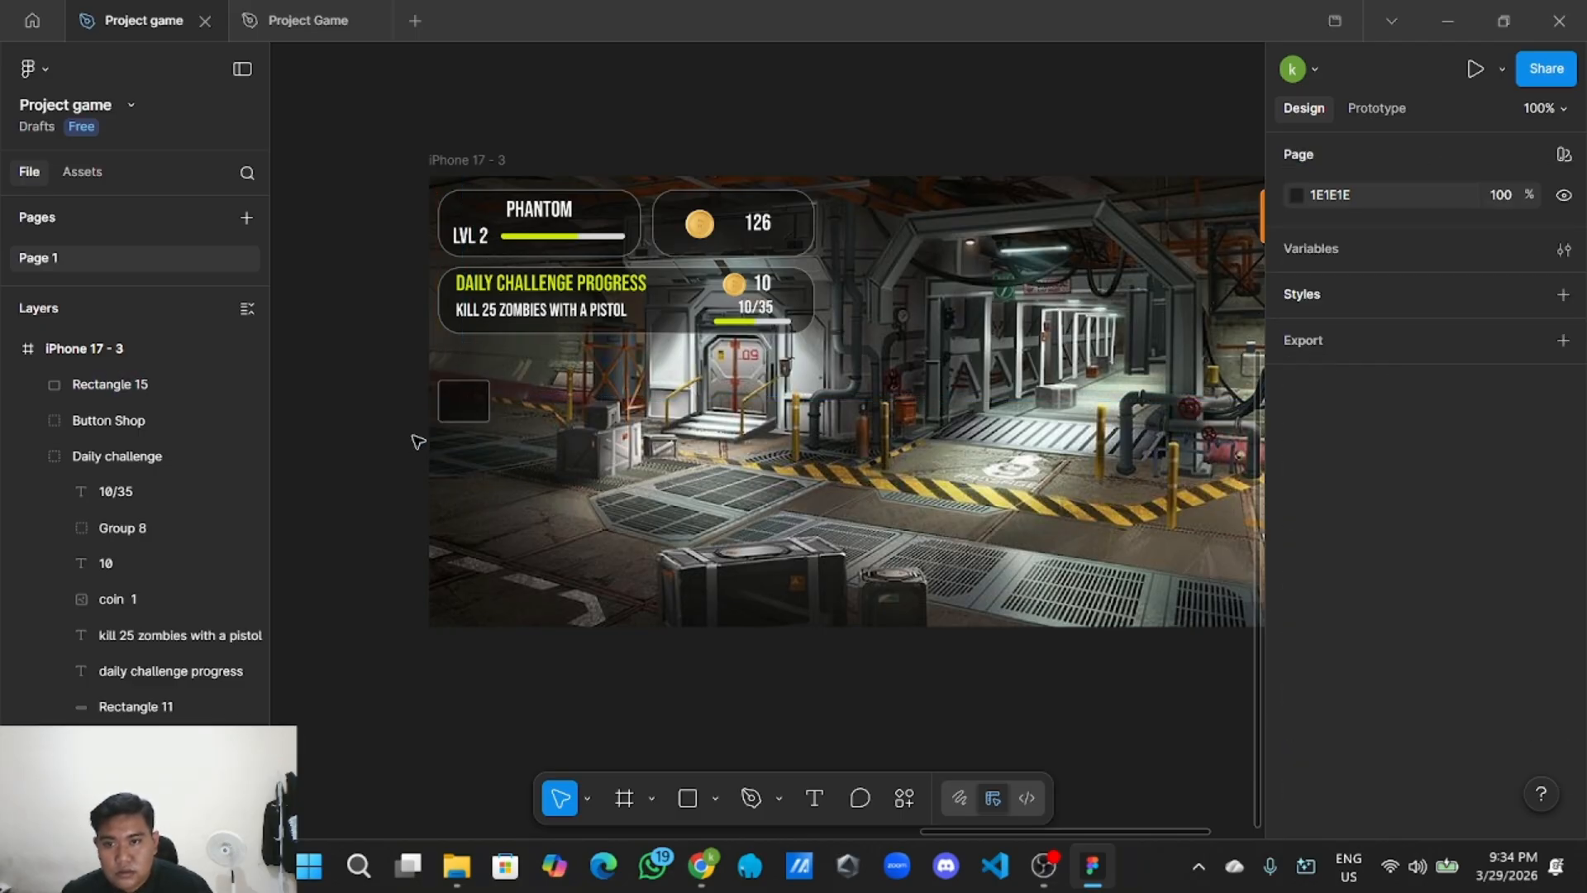
Copy the mail icon from the UI Style Guide.
{"action": "scroll", "coordinate": [438, 364], "scroll_direction": "left", "scroll_amount": 3}
{"action": "scroll", "coordinate": [451, 397], "scroll_direction": "up", "scroll_amount": 5}
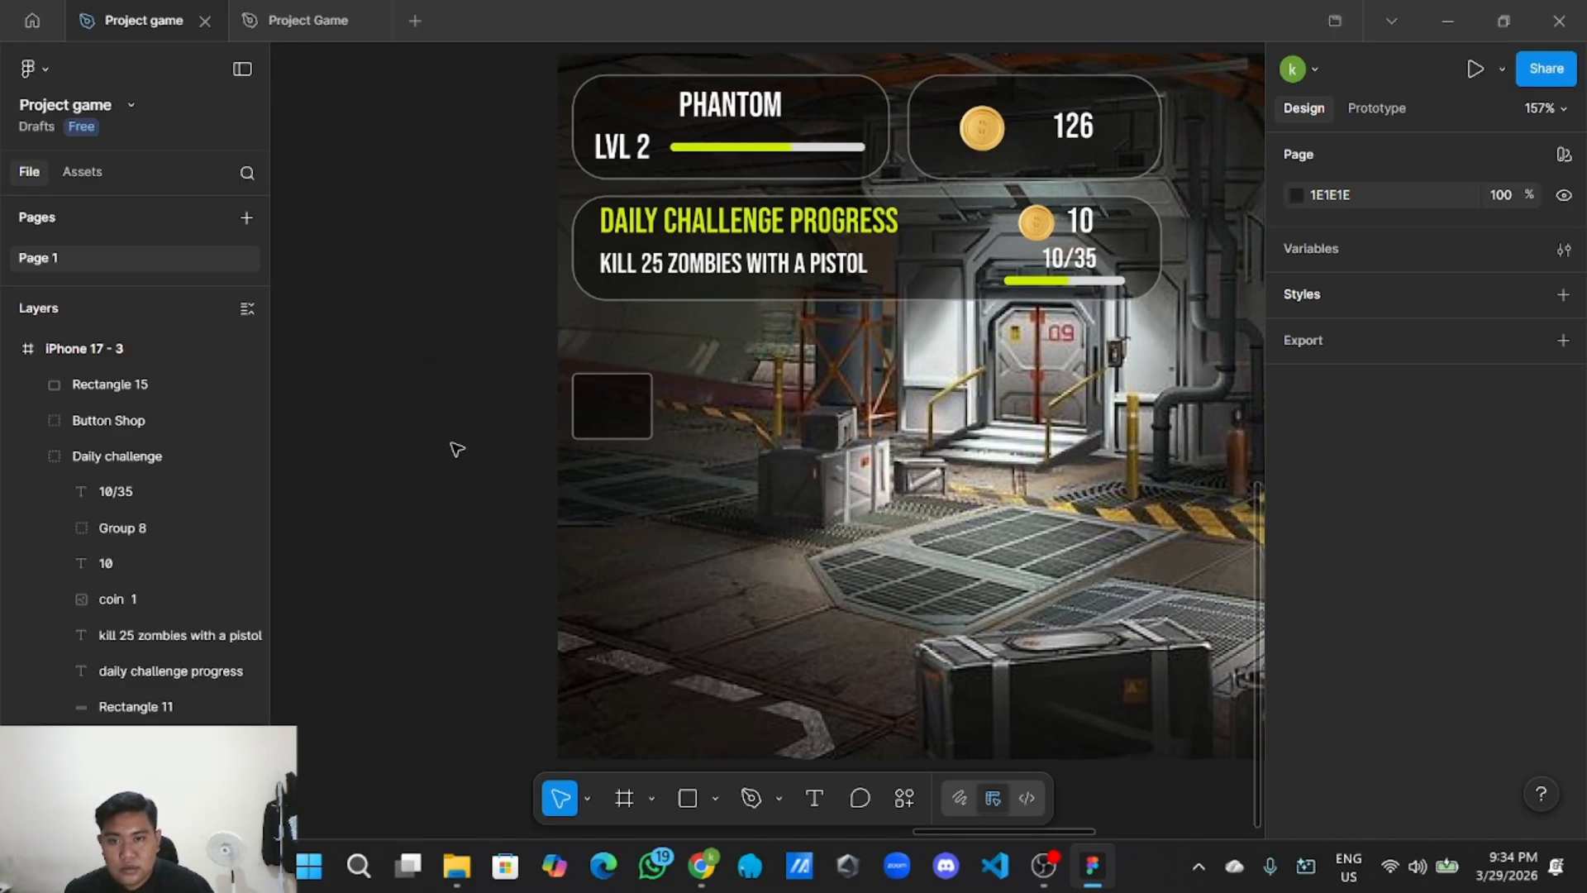
{"action": "scroll", "coordinate": [425, 441], "scroll_direction": "right", "scroll_amount": 2}
{"action": "left_click", "coordinate": [716, 800]}
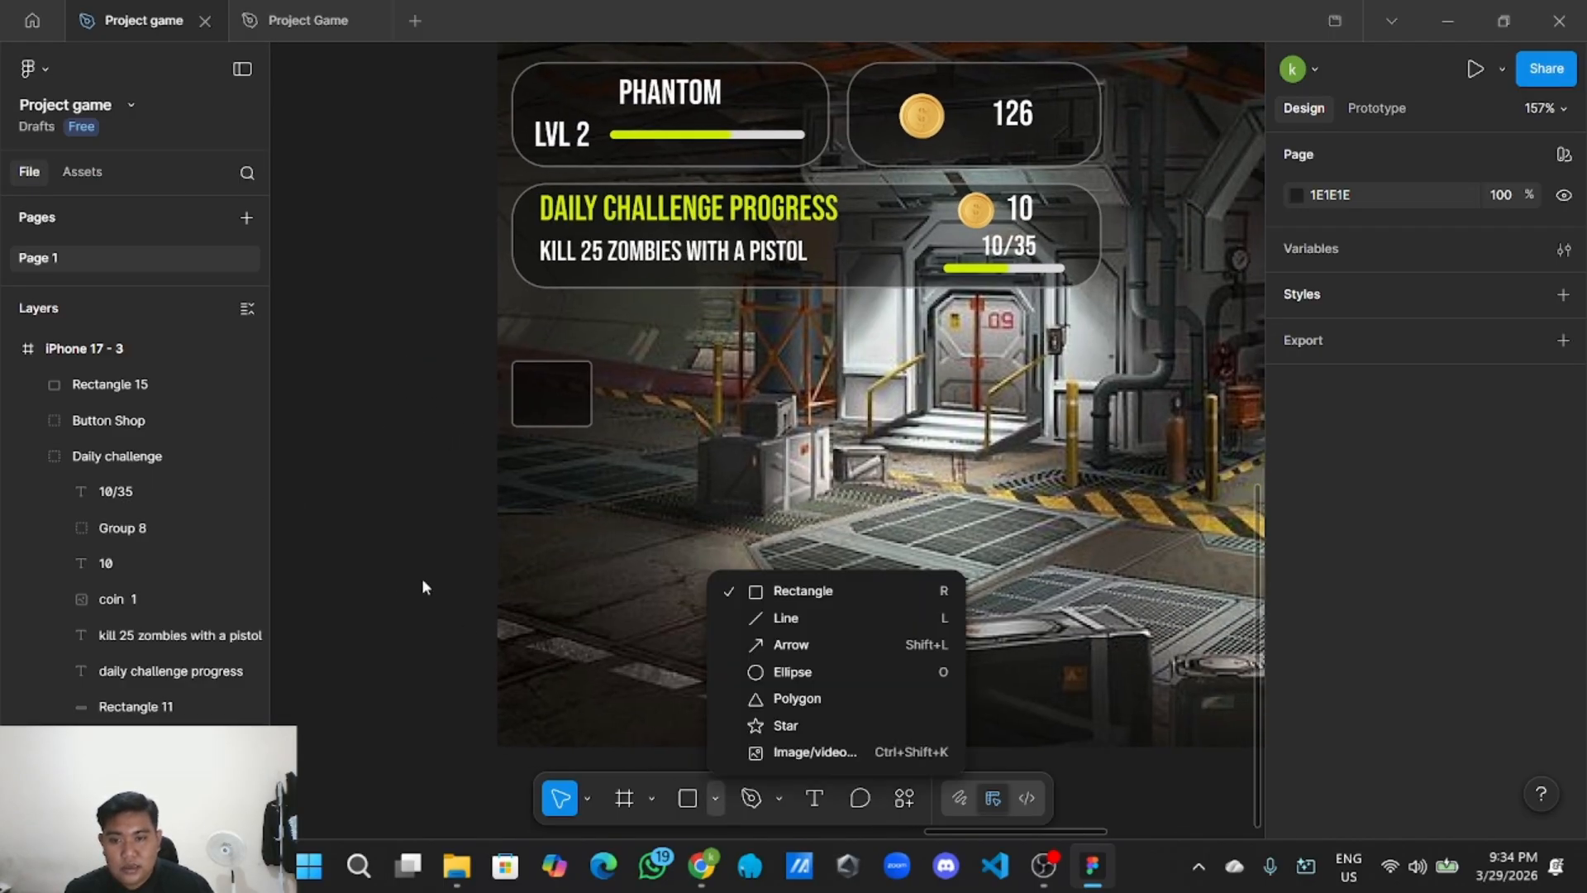
{"action": "scroll", "coordinate": [425, 583], "scroll_direction": "down", "scroll_amount": 8}
{"action": "scroll", "coordinate": [617, 462], "scroll_direction": "left", "scroll_amount": 5}
{"action": "scroll", "coordinate": [826, 413], "scroll_direction": "left", "scroll_amount": 6}
{"action": "scroll", "coordinate": [942, 438], "scroll_direction": "up", "scroll_amount": 2}
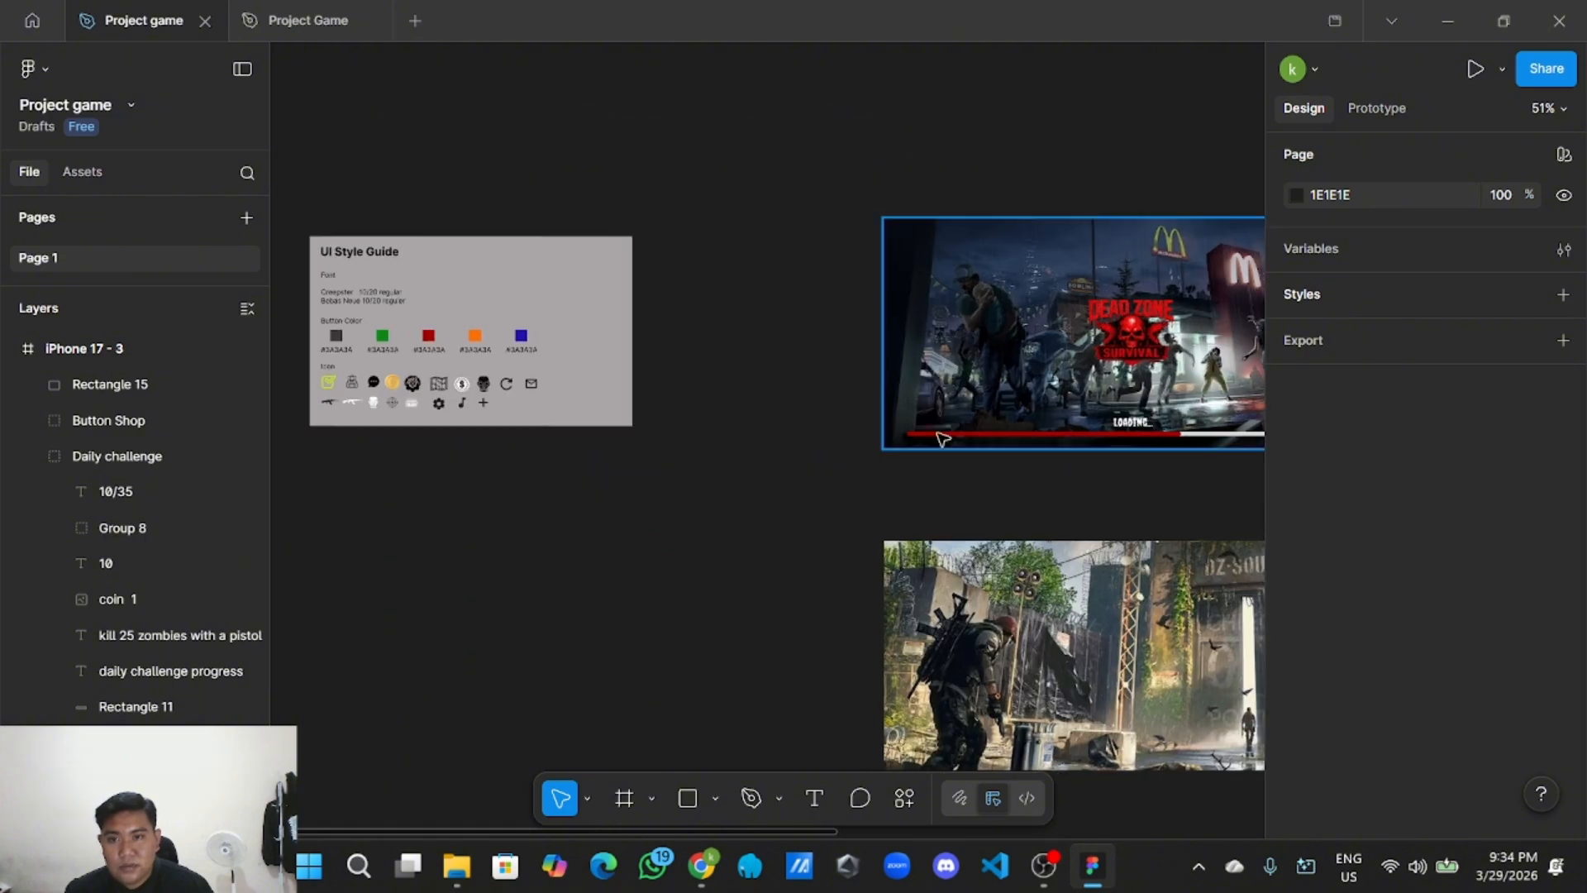
{"action": "scroll", "coordinate": [826, 455], "scroll_direction": "left", "scroll_amount": 3}
{"action": "scroll", "coordinate": [545, 529], "scroll_direction": "up", "scroll_amount": 6}
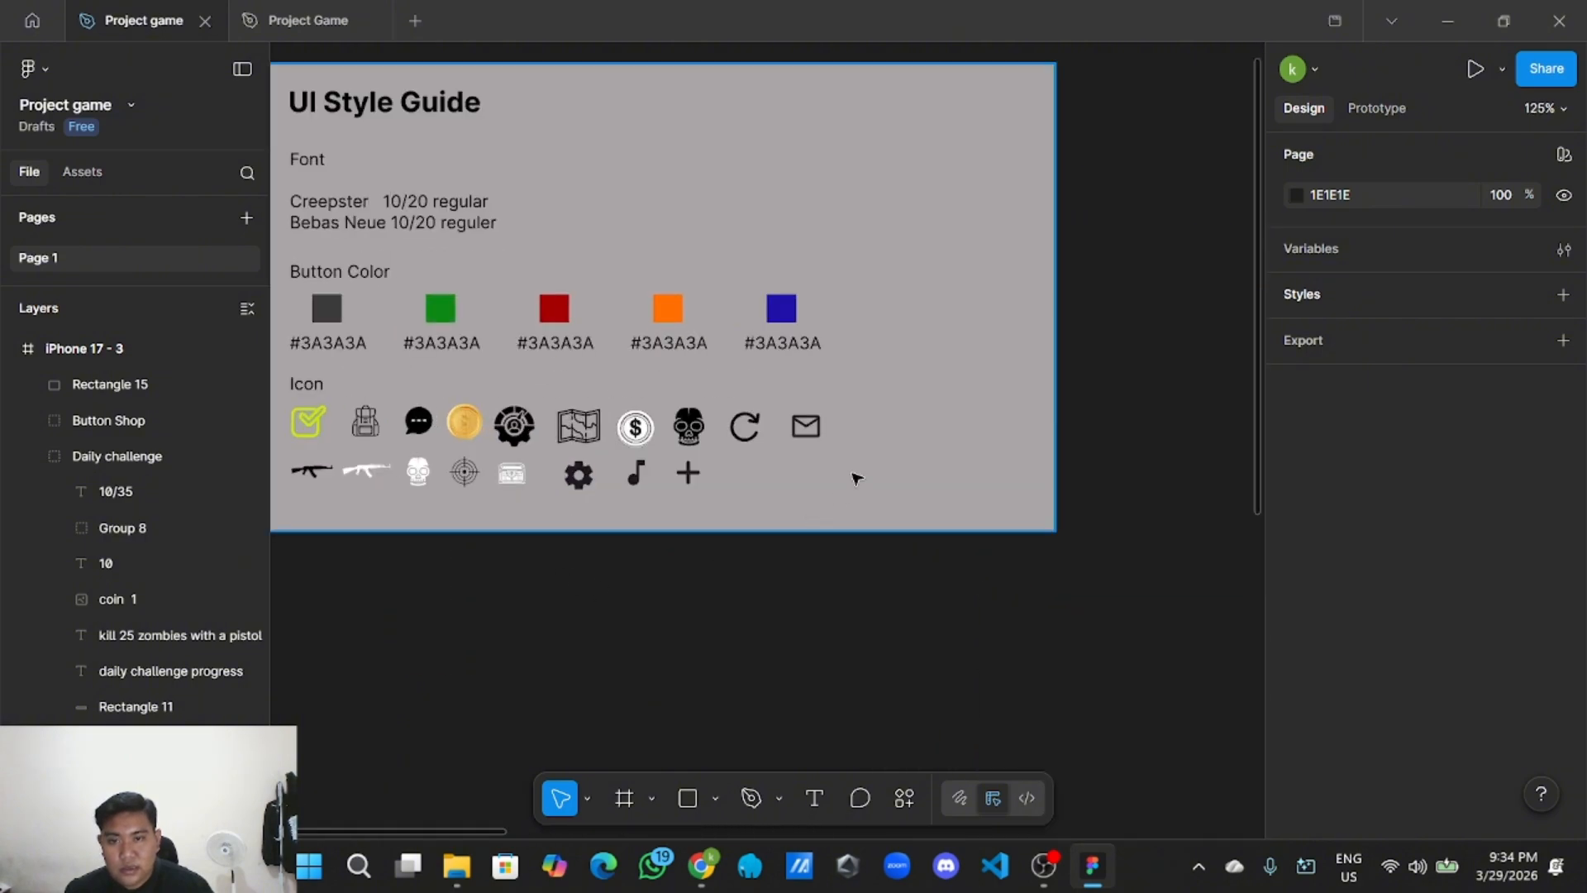
{"action": "left_click", "coordinate": [805, 428]}
{"action": "left_click", "coordinate": [806, 428]}
{"action": "right_click", "coordinate": [806, 428]}
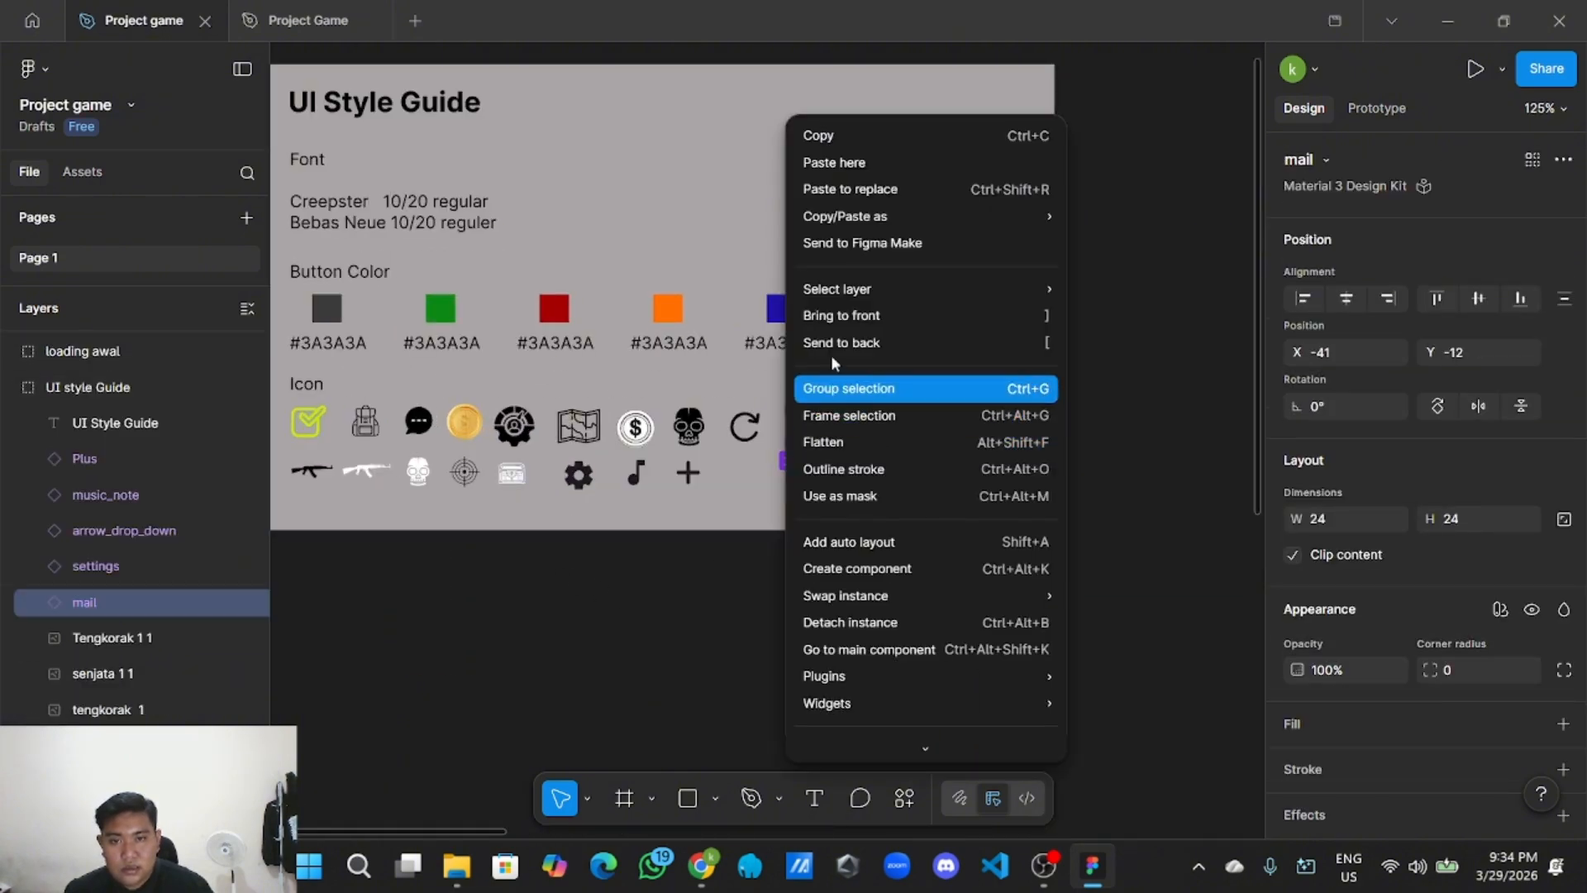
{"action": "left_click", "coordinate": [852, 135]}
Paste the mail icon into the game screen and place it on the dark box Rectangle 15.
{"action": "scroll", "coordinate": [910, 659], "scroll_direction": "down", "scroll_amount": 5}
{"action": "scroll", "coordinate": [680, 485], "scroll_direction": "right", "scroll_amount": 5}
{"action": "scroll", "coordinate": [917, 509], "scroll_direction": "up", "scroll_amount": 3}
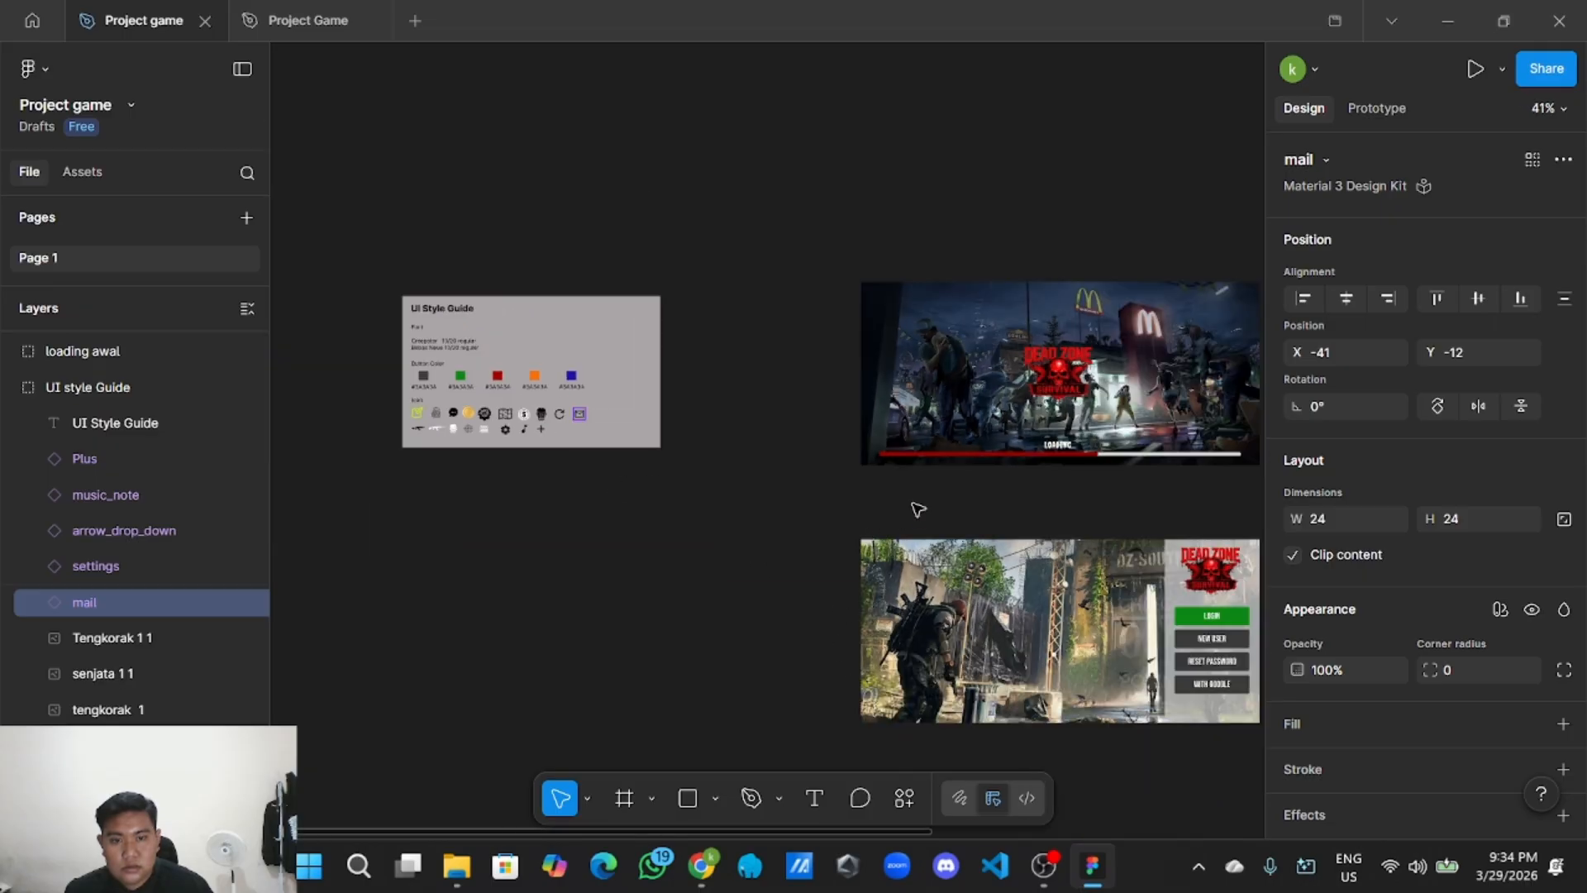
{"action": "scroll", "coordinate": [918, 509], "scroll_direction": "right", "scroll_amount": 5}
{"action": "scroll", "coordinate": [1010, 550], "scroll_direction": "right", "scroll_amount": 5}
{"action": "scroll", "coordinate": [632, 473], "scroll_direction": "up", "scroll_amount": 5}
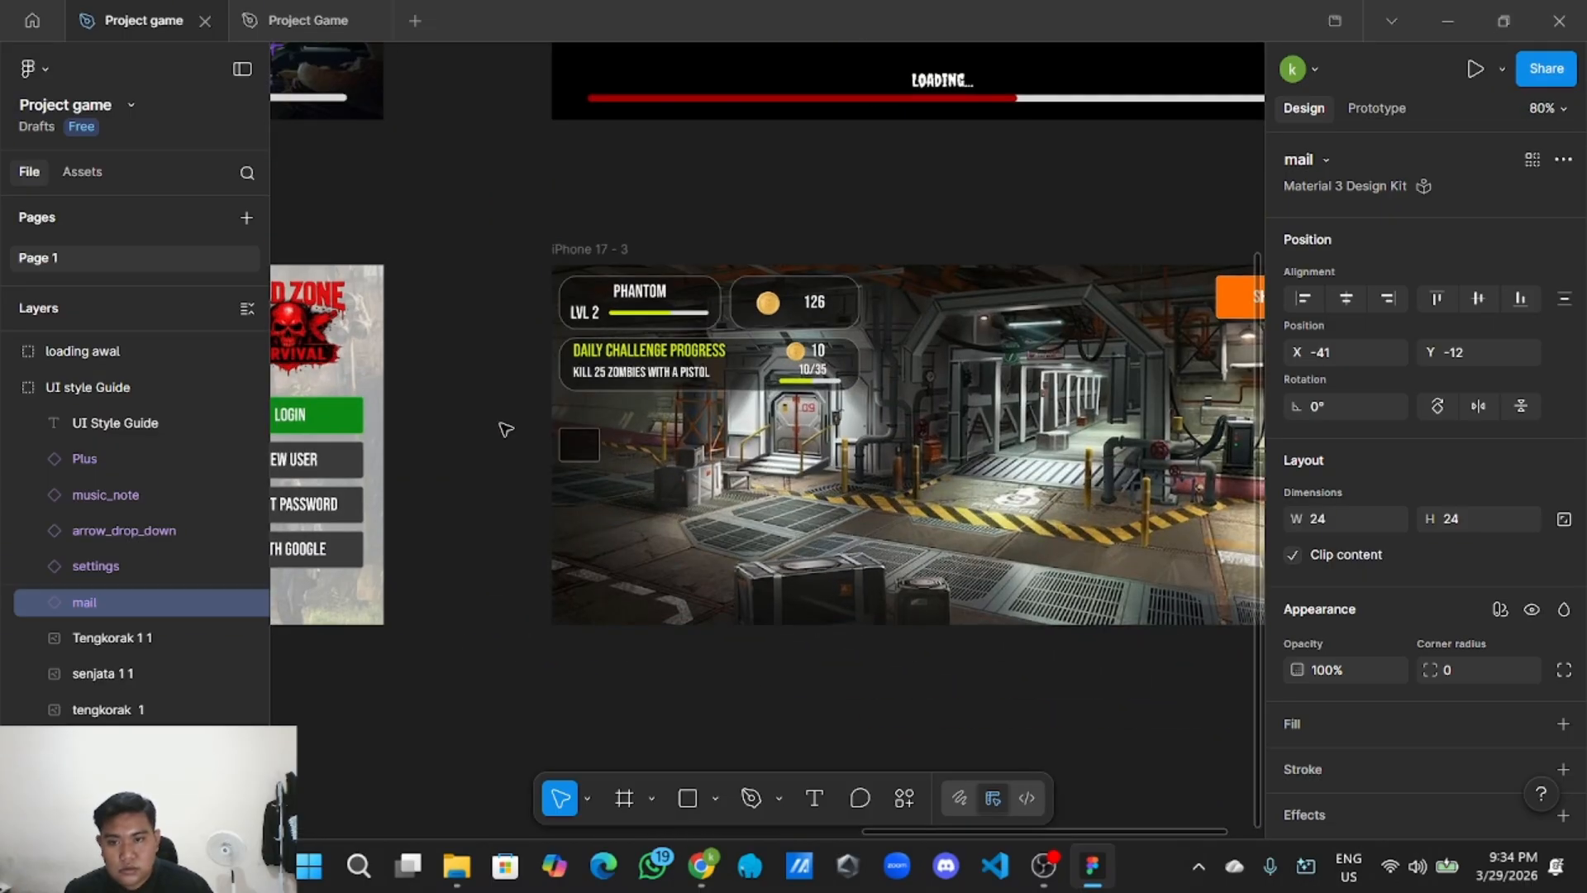
{"action": "right_click", "coordinate": [506, 429]}
{"action": "left_click", "coordinate": [520, 435]}
{"action": "scroll", "coordinate": [514, 432], "scroll_direction": "up", "scroll_amount": 3}
{"action": "left_click_drag", "start_coordinate": [538, 448], "coordinate": [617, 453]}
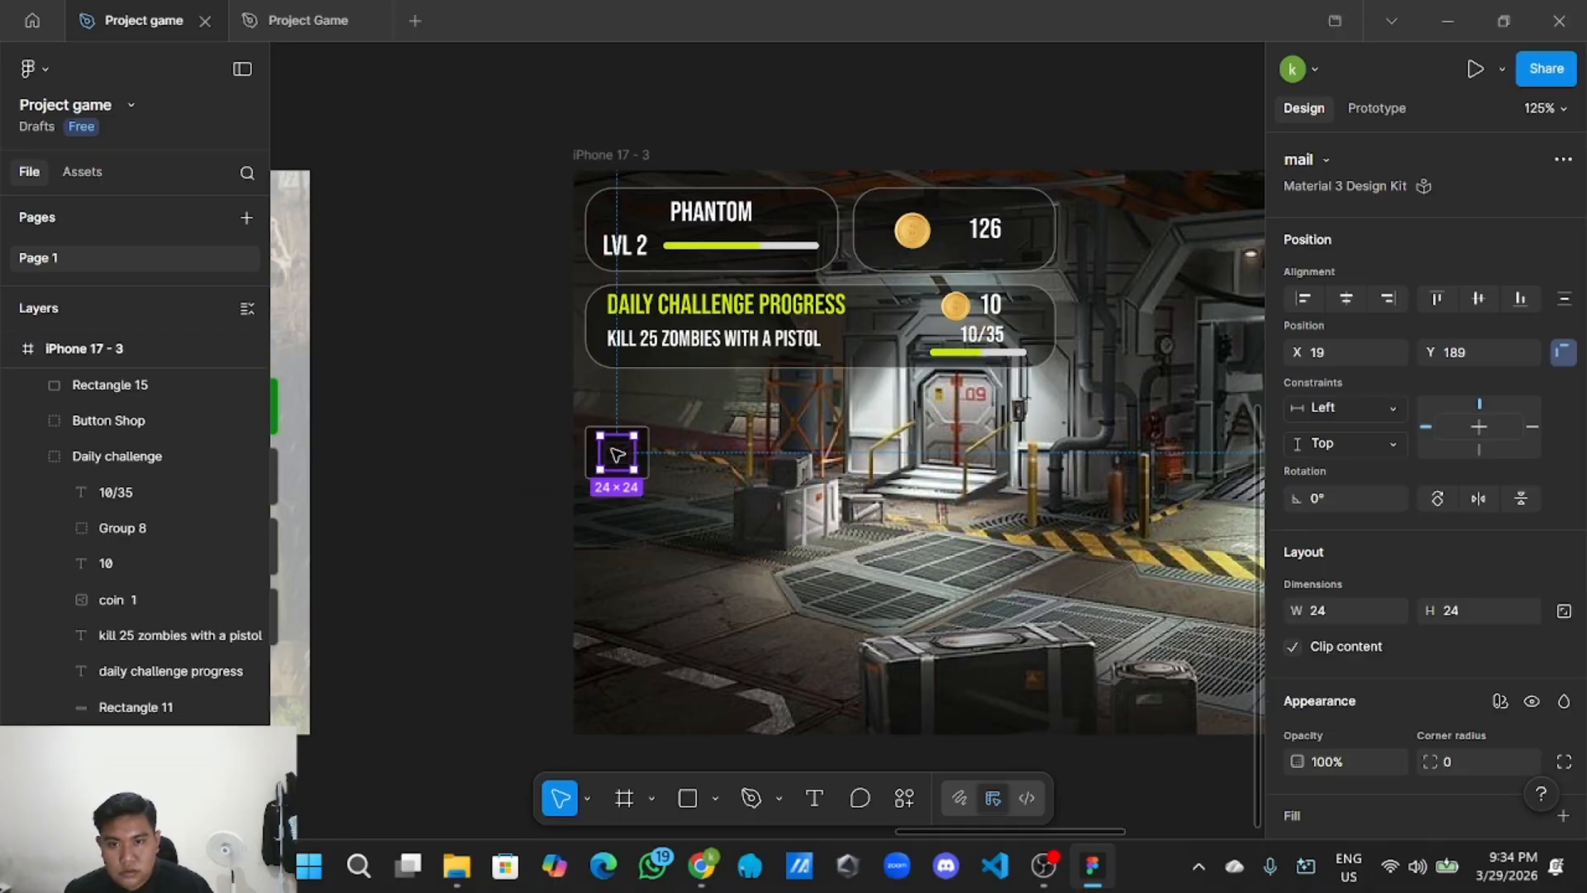
Change the mail icon's fill colour to white (FFFFFF).
{"action": "double_click", "coordinate": [616, 454]}
{"action": "scroll", "coordinate": [1395, 578], "scroll_direction": "down", "scroll_amount": 3}
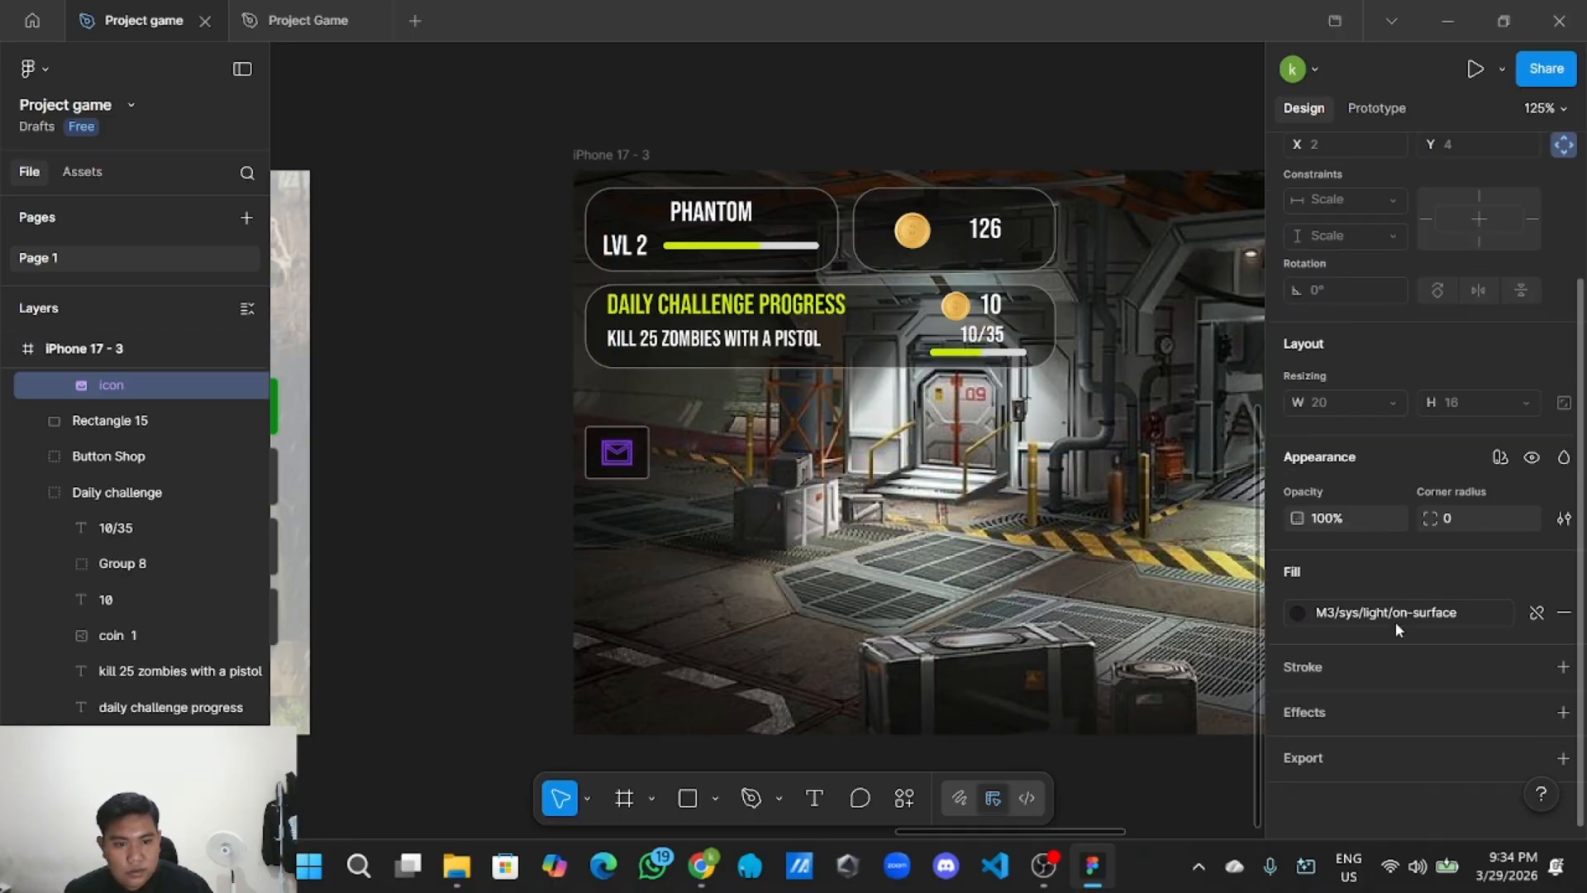
{"action": "left_click", "coordinate": [1534, 616]}
{"action": "left_click", "coordinate": [1297, 613]}
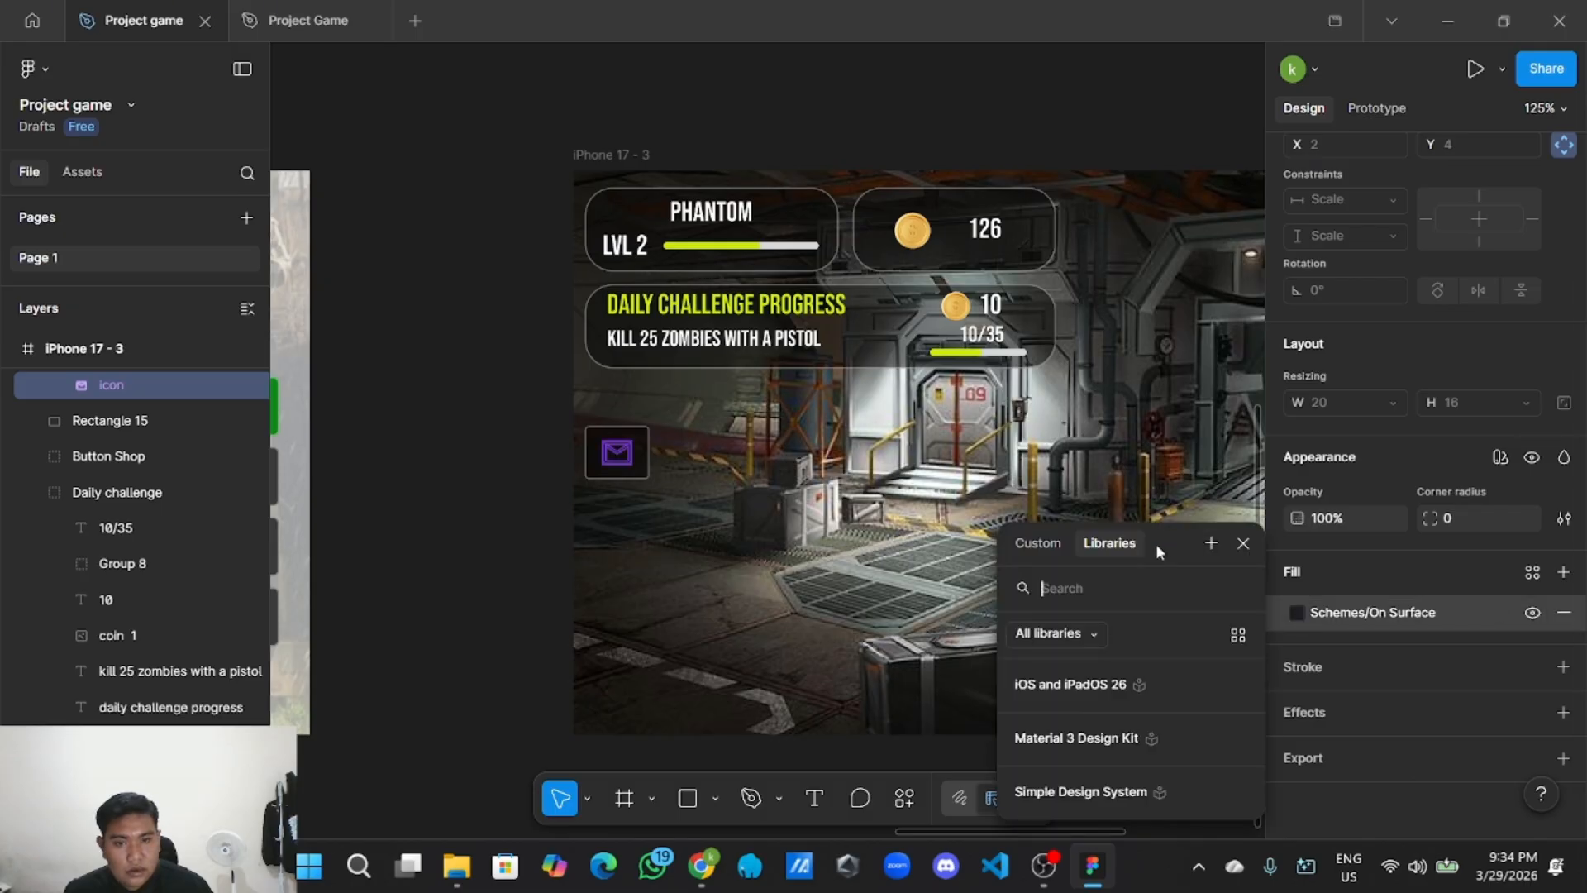
{"action": "left_click", "coordinate": [1030, 547]}
{"action": "left_click_drag", "start_coordinate": [1058, 544], "coordinate": [1004, 310]}
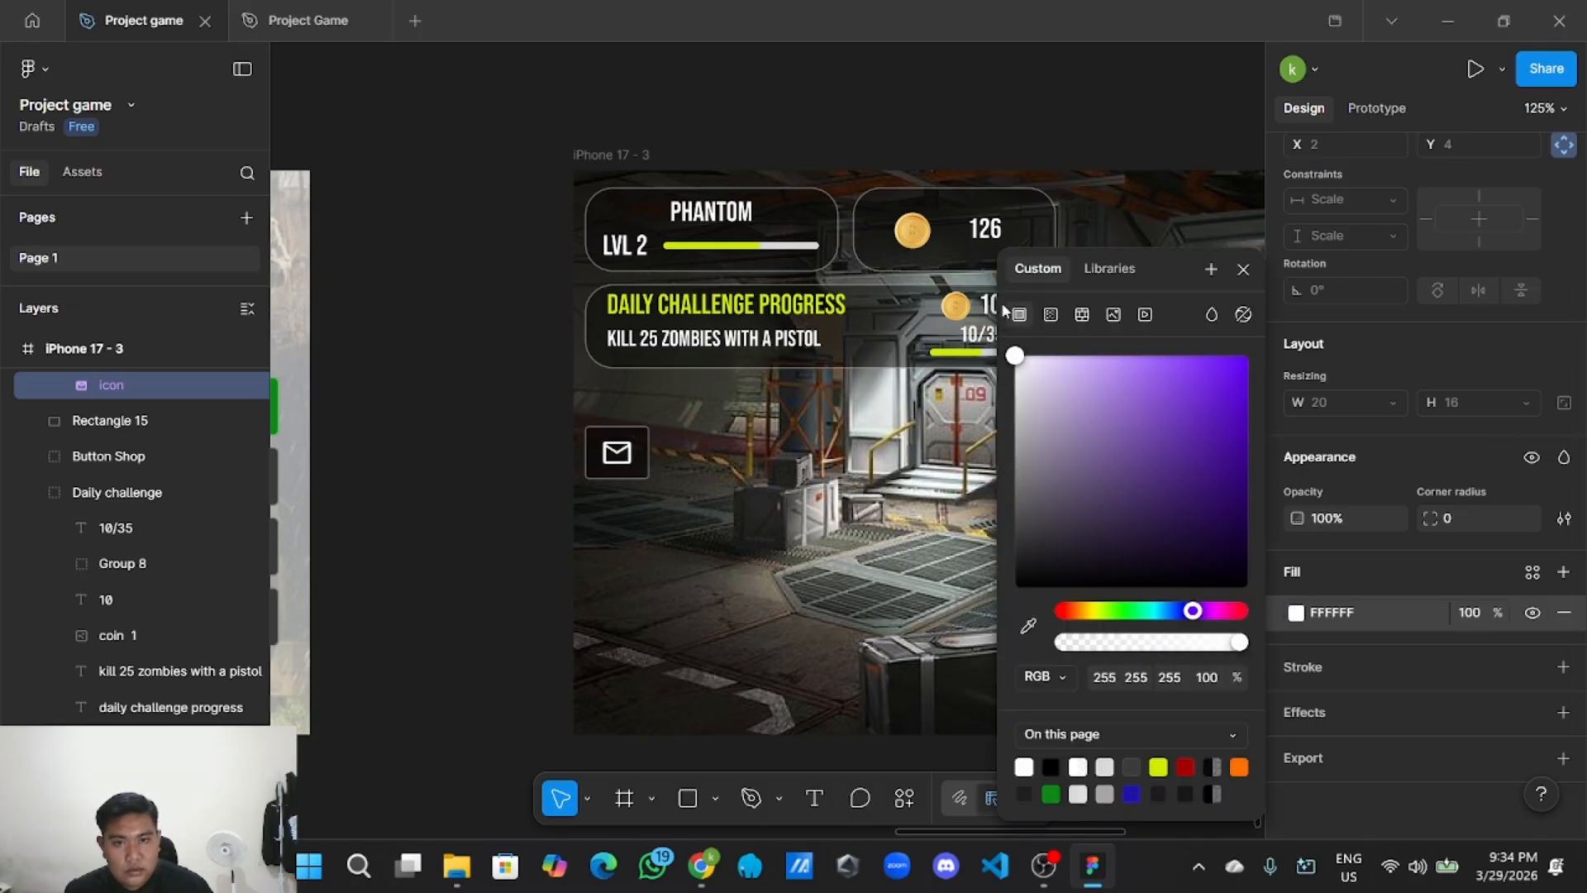
{"action": "left_click", "coordinate": [454, 319]}
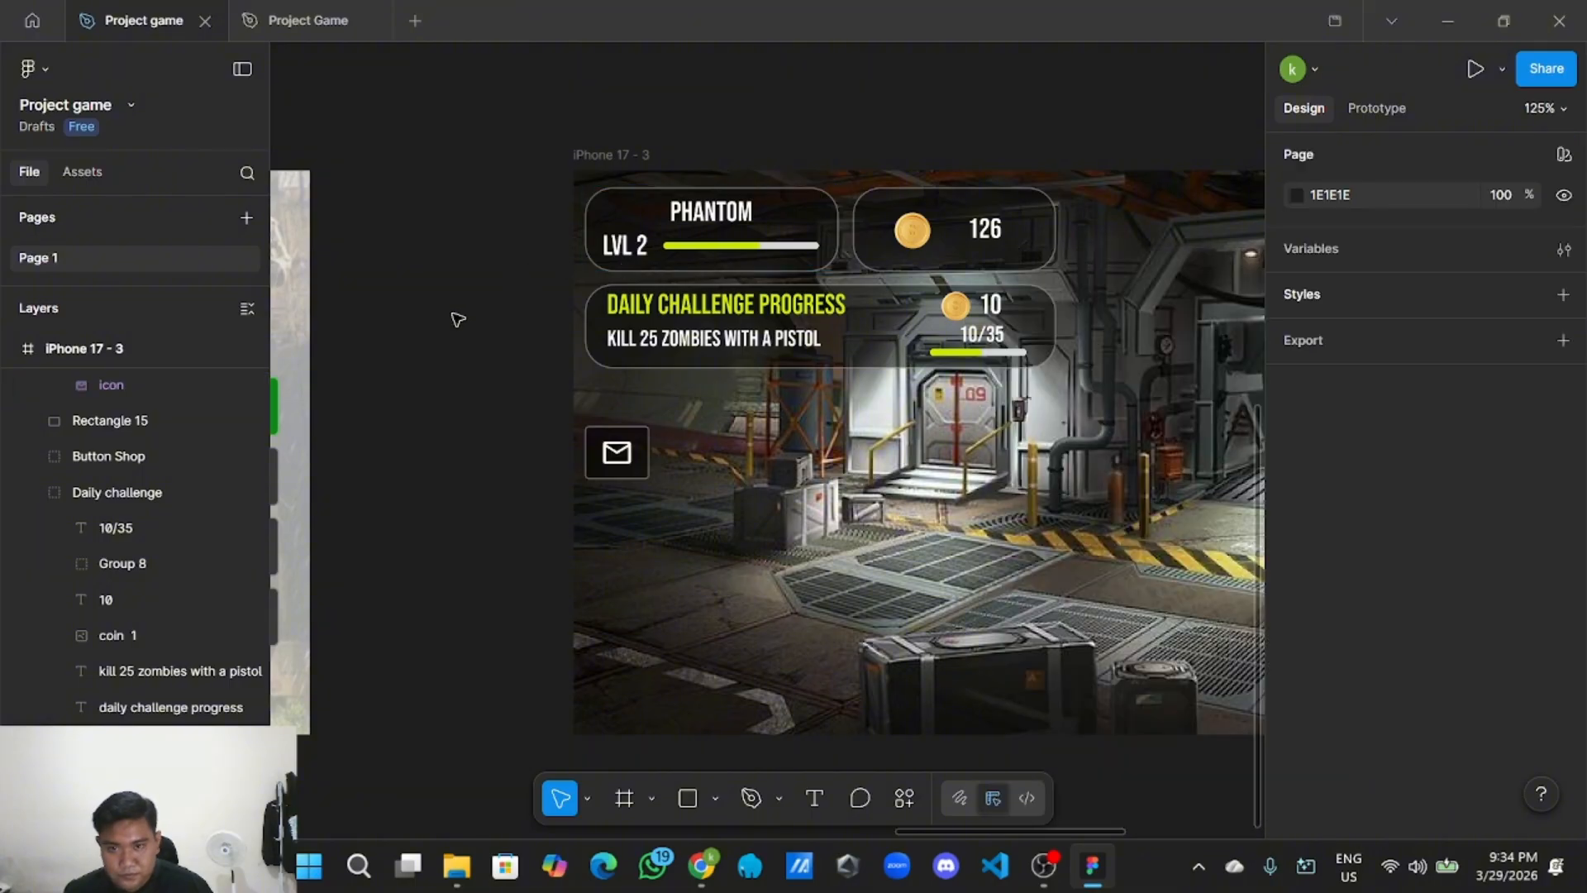
{"action": "scroll", "coordinate": [457, 319], "scroll_direction": "down", "scroll_amount": 1}
{"action": "scroll", "coordinate": [457, 319], "scroll_direction": "down", "scroll_amount": 1}
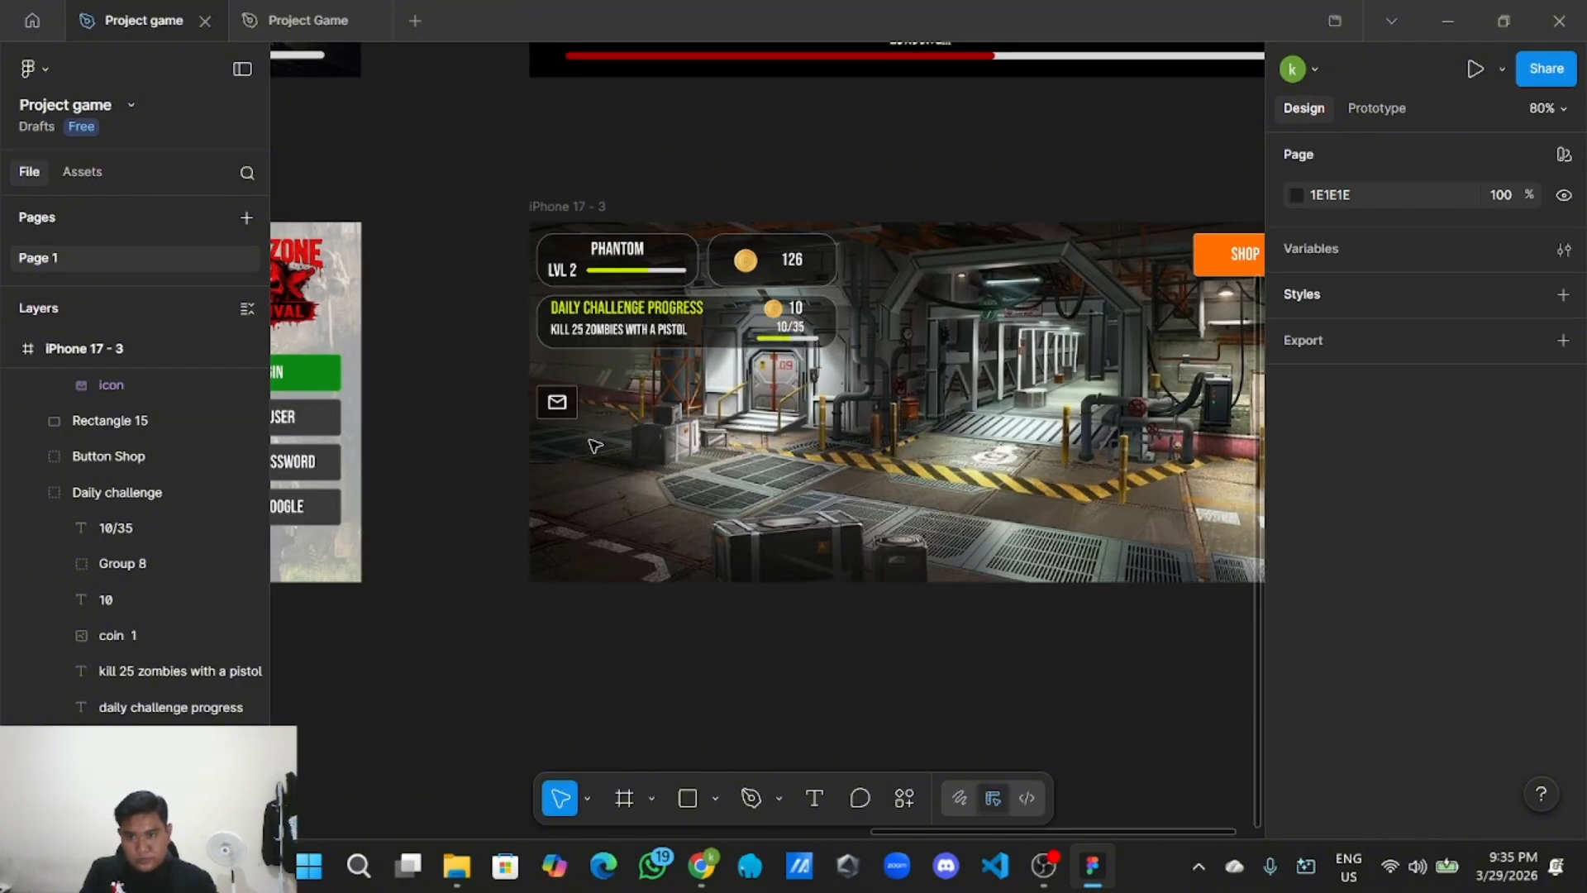
{"action": "scroll", "coordinate": [594, 446], "scroll_direction": "up", "scroll_amount": 2}
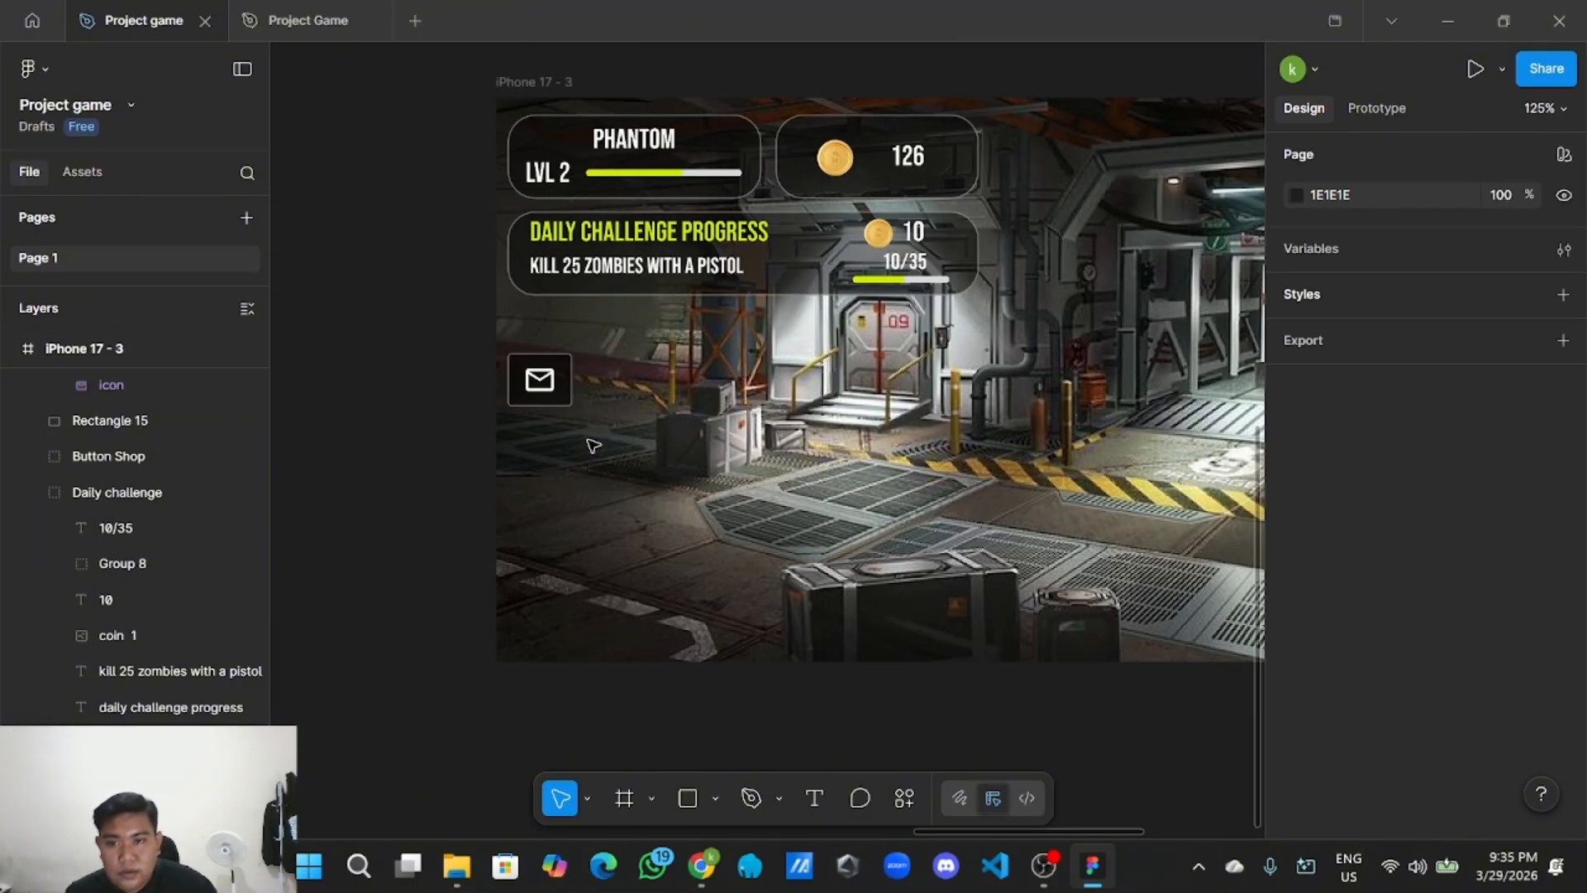
Group the mail icon with its dark box and name the group 'mail'.
{"action": "left_click_drag", "start_coordinate": [592, 435], "coordinate": [496, 330]}
{"action": "right_click", "coordinate": [552, 373]}
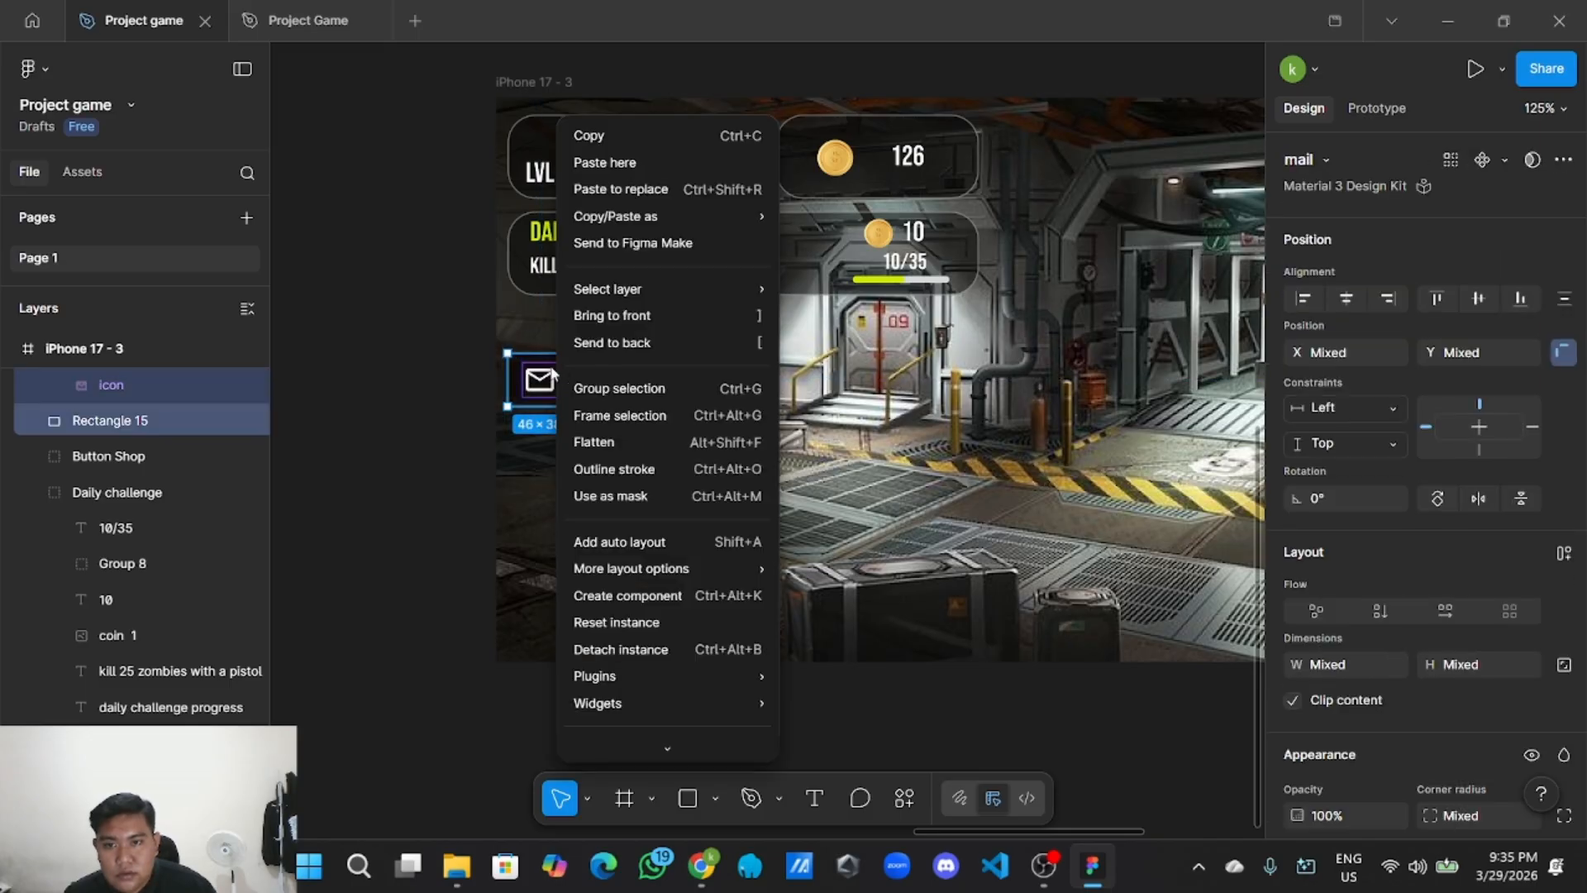
{"action": "left_click", "coordinate": [616, 388]}
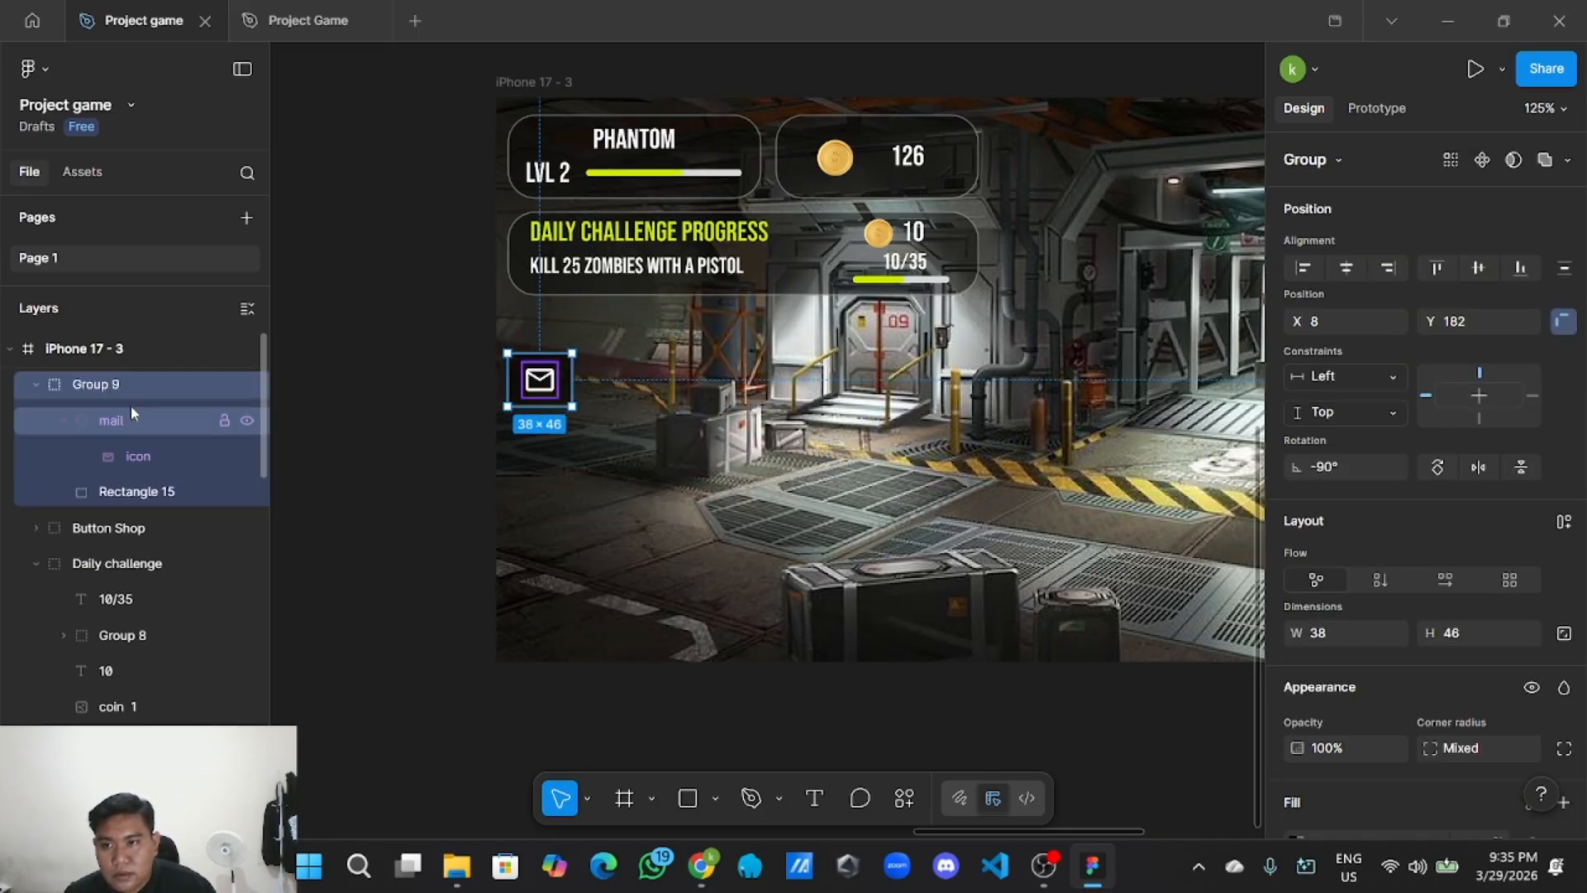
{"action": "double_click", "coordinate": [152, 384]}
{"action": "key", "text": "BackSpace"}
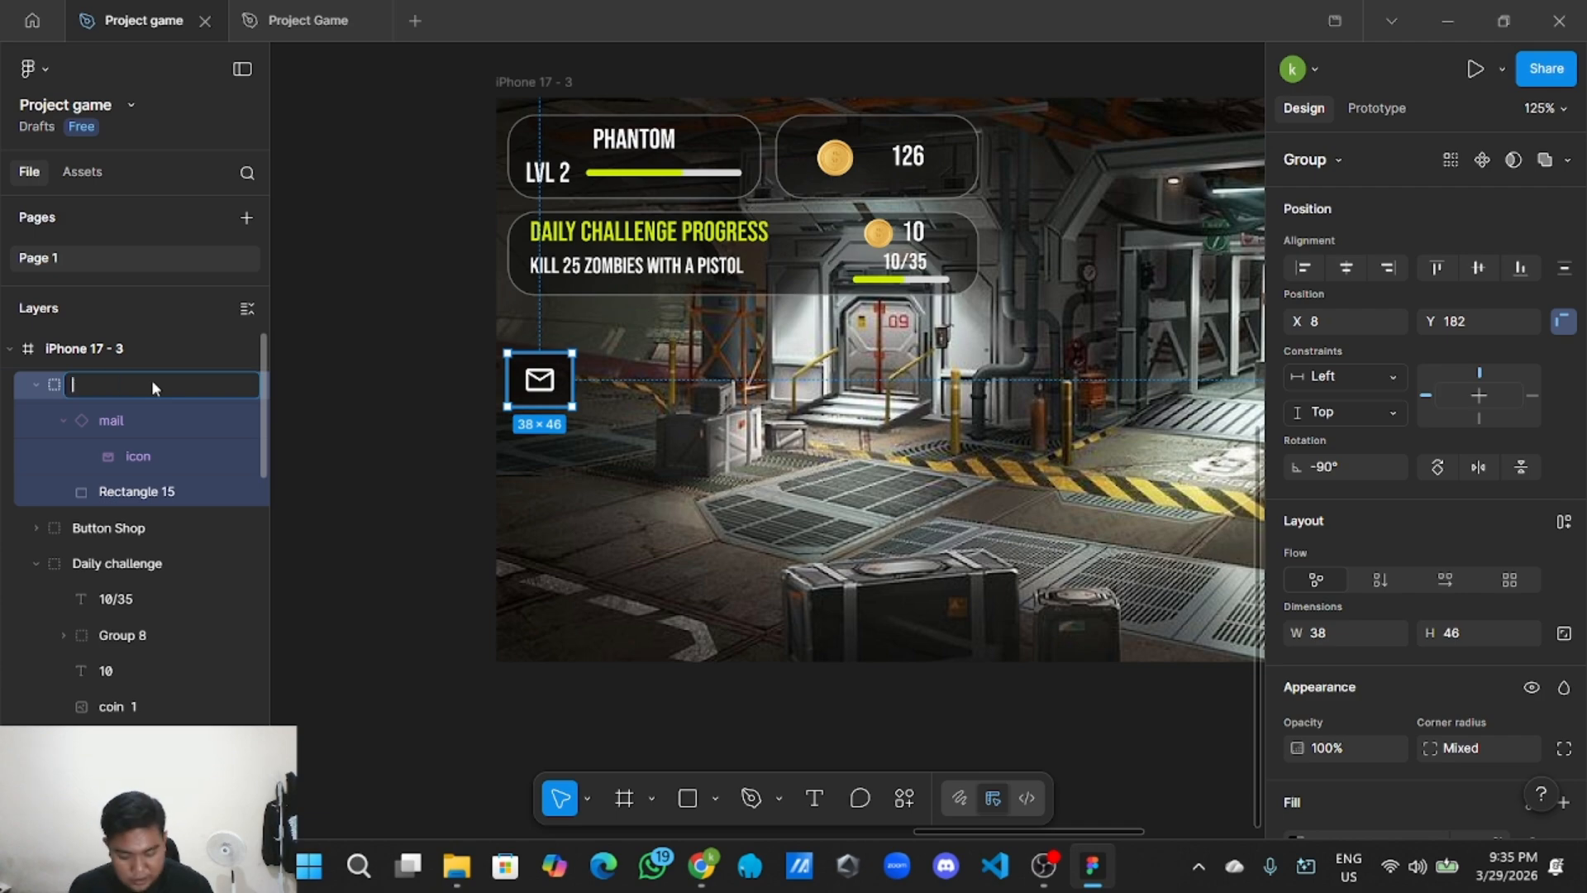
{"action": "type", "text": "mail"}
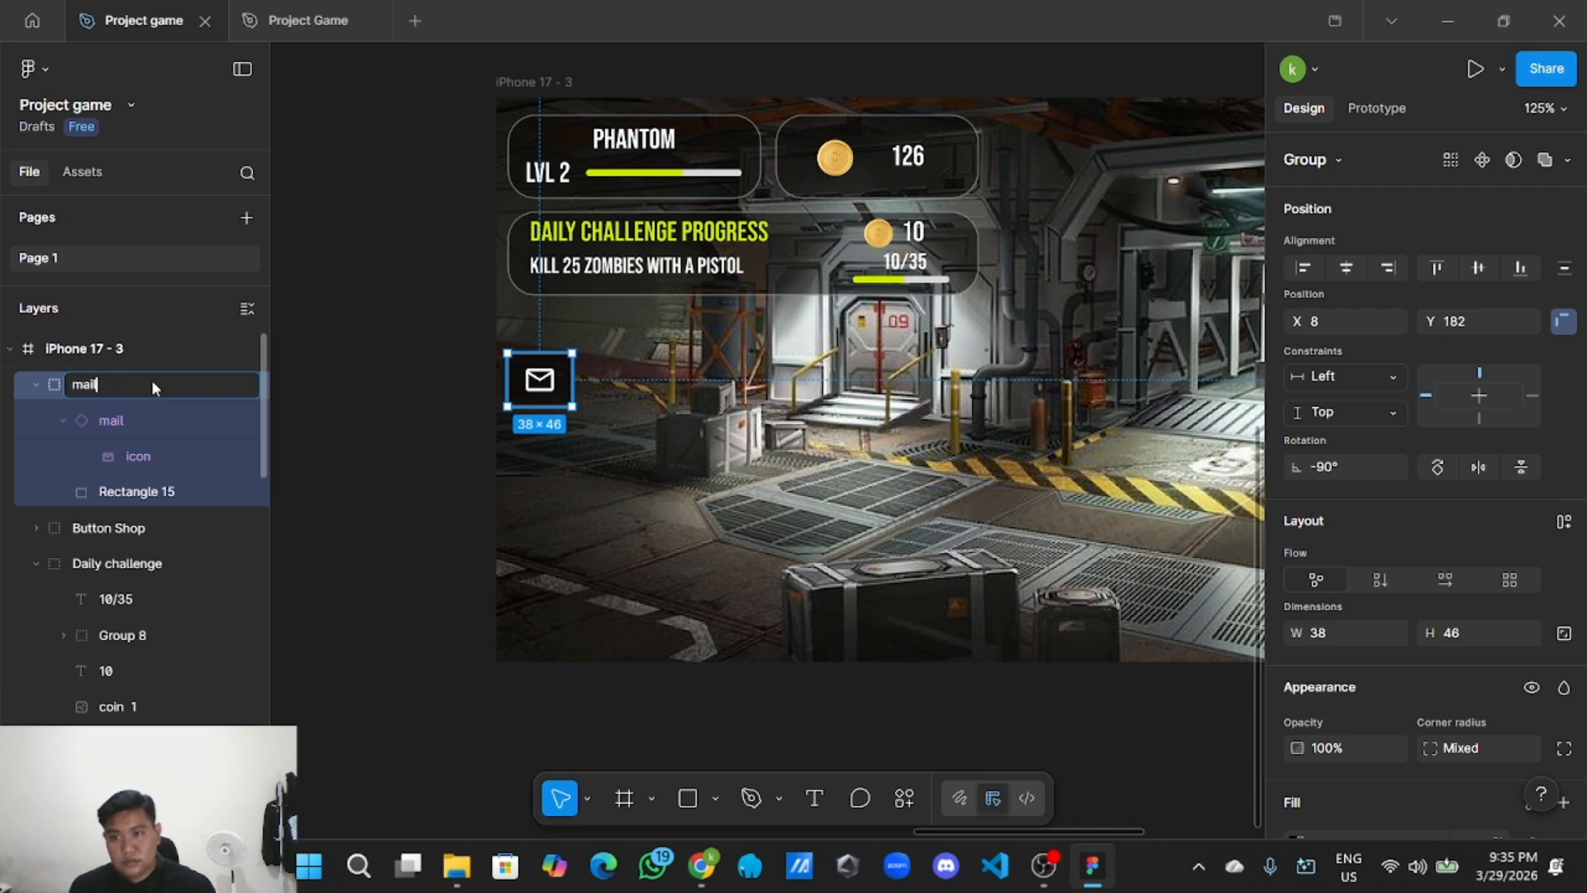
{"action": "left_click", "coordinate": [389, 425]}
{"action": "left_click", "coordinate": [36, 384]}
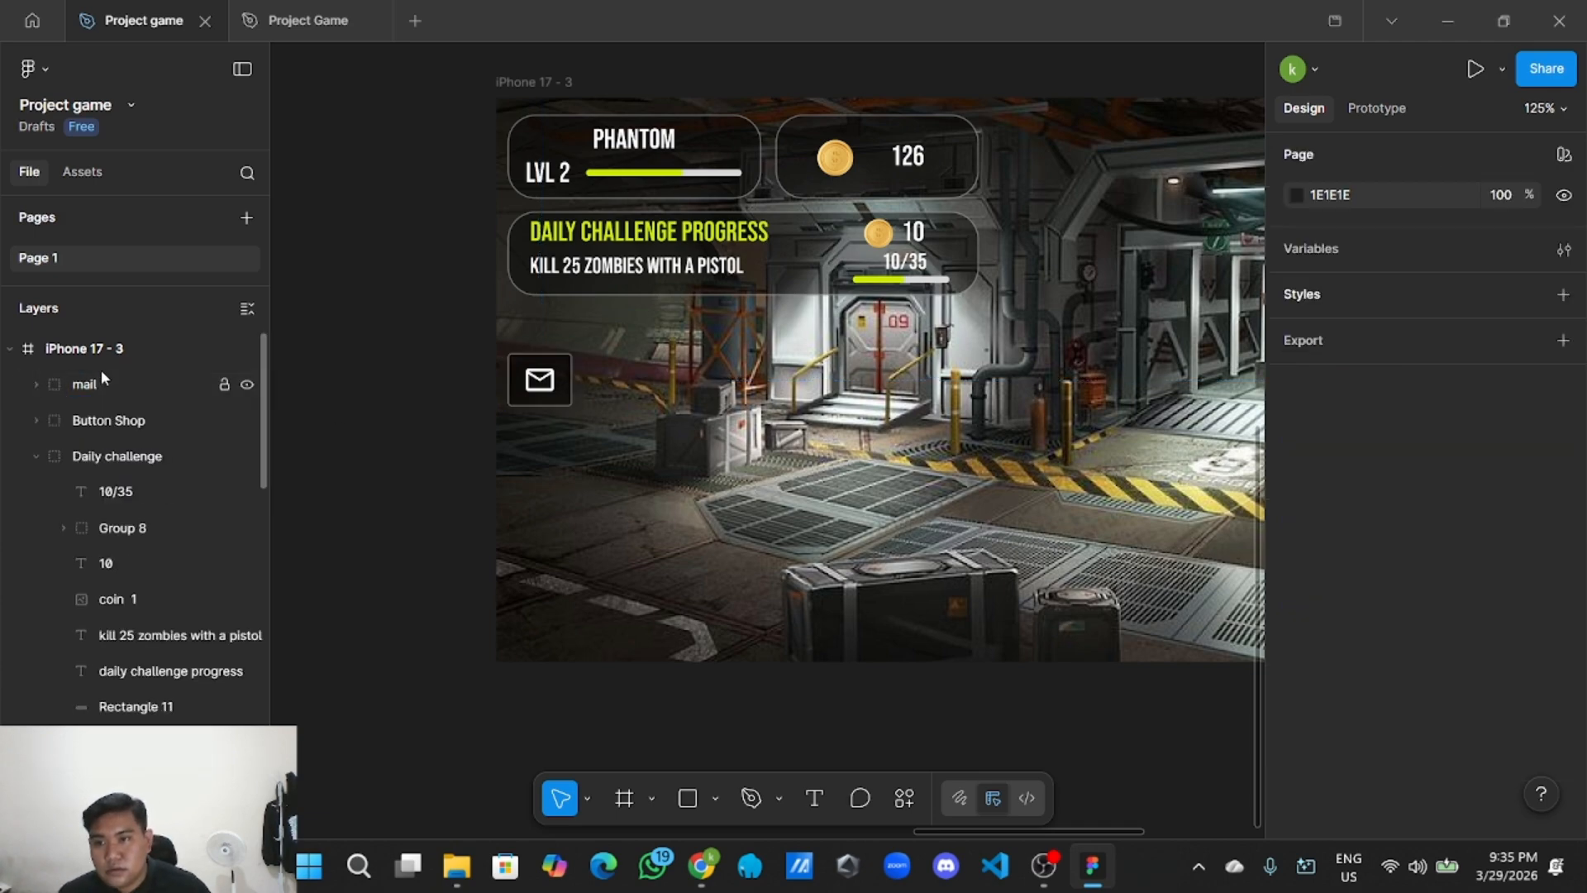
Copy the mail group so it can be pasted on the canvas.
{"action": "left_click", "coordinate": [248, 310]}
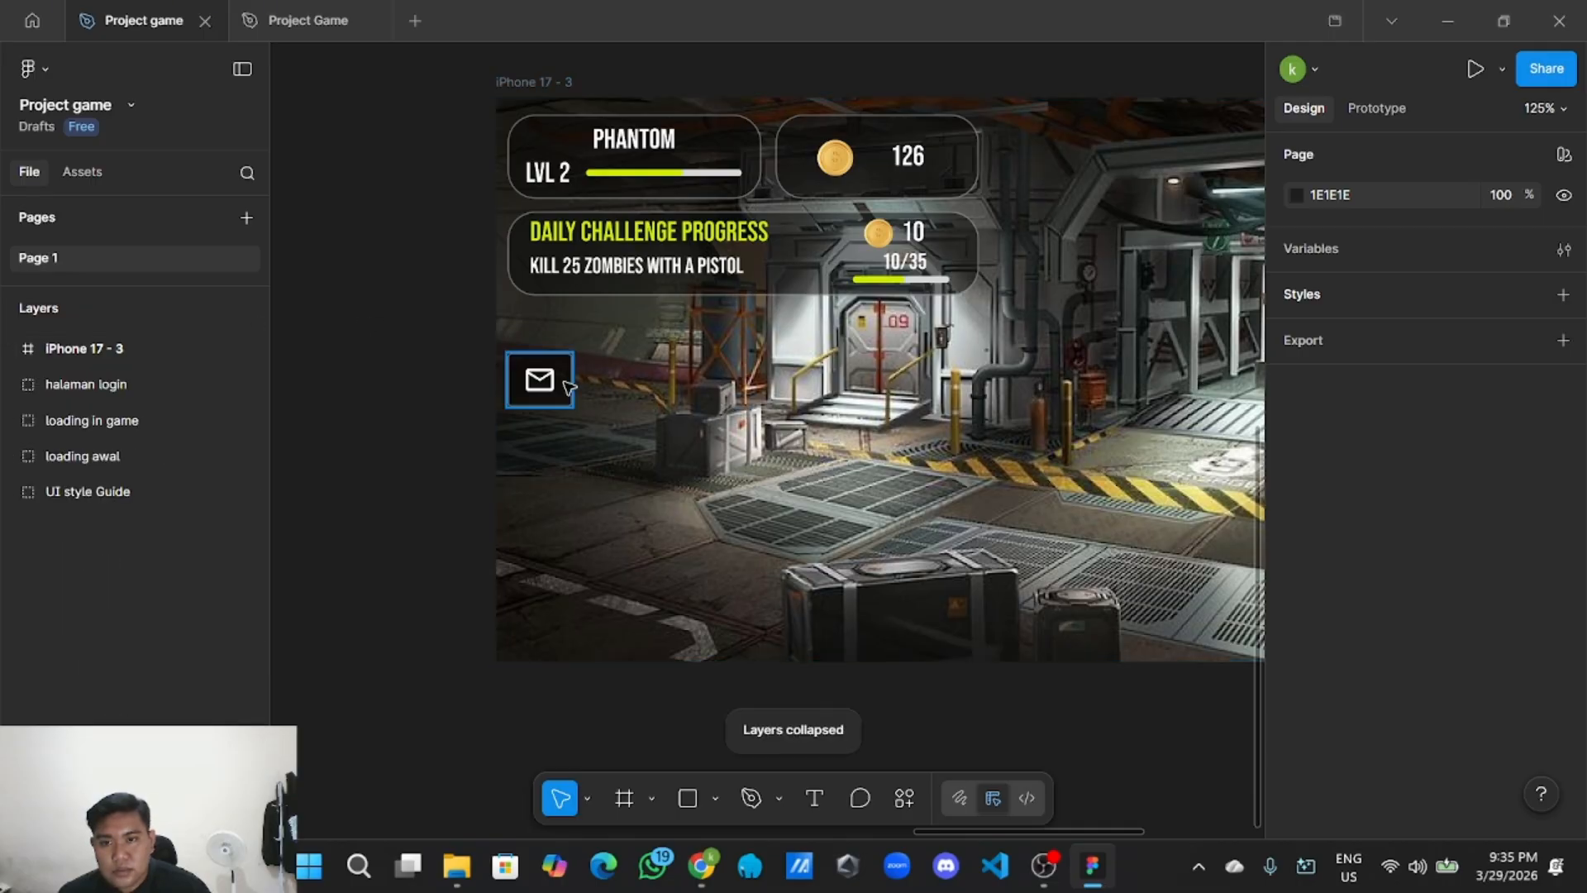
{"action": "right_click", "coordinate": [568, 386]}
{"action": "left_click", "coordinate": [624, 135]}
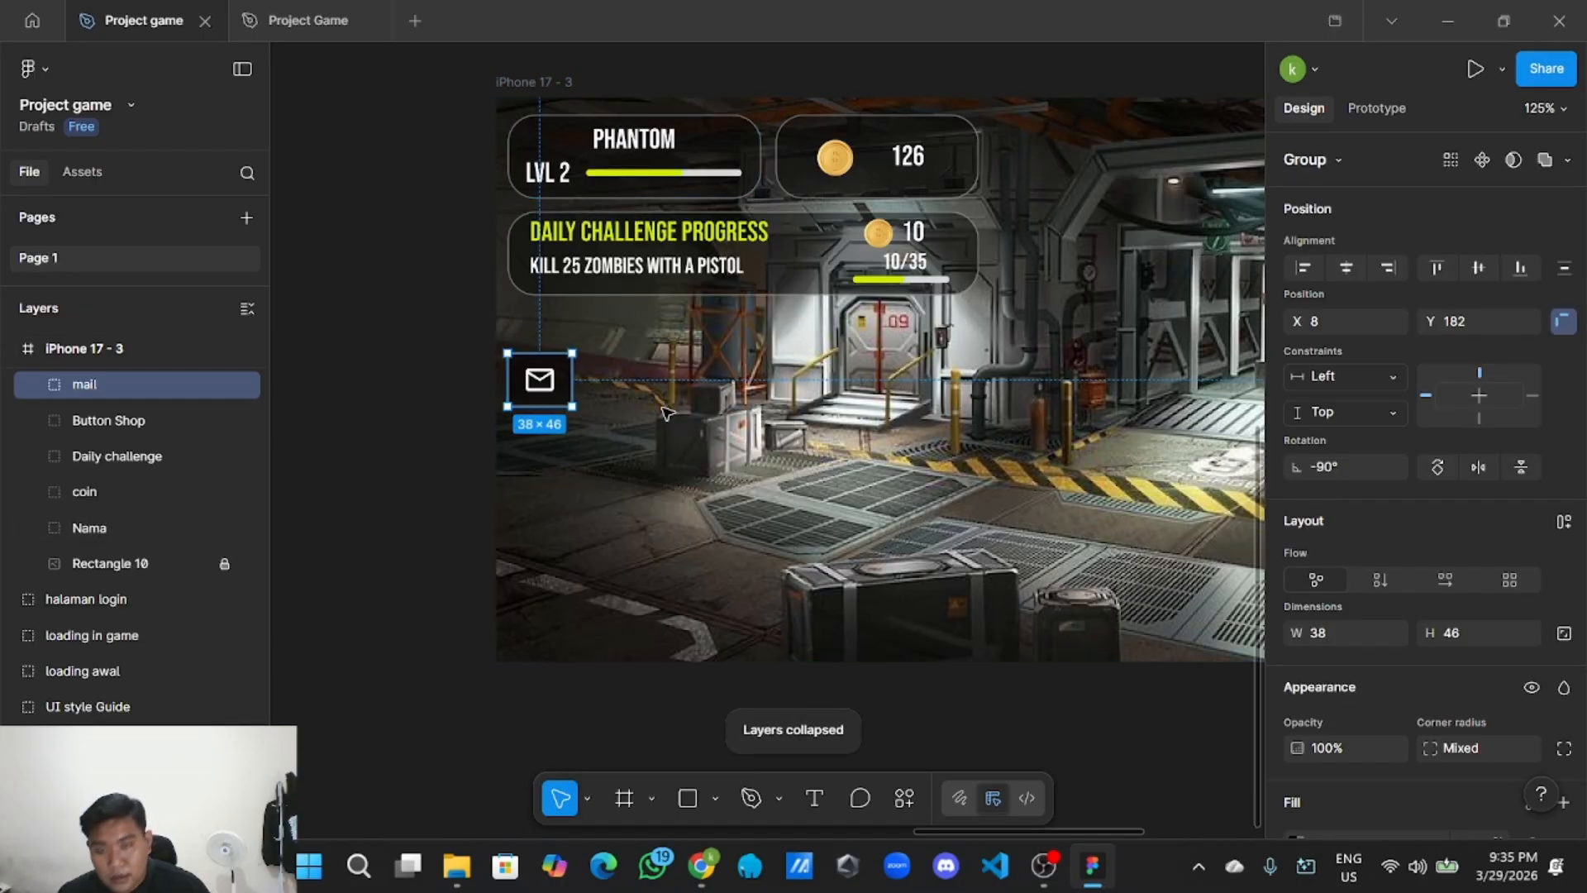
{"action": "right_click", "coordinate": [615, 451]}
{"action": "left_click", "coordinate": [320, 425]}
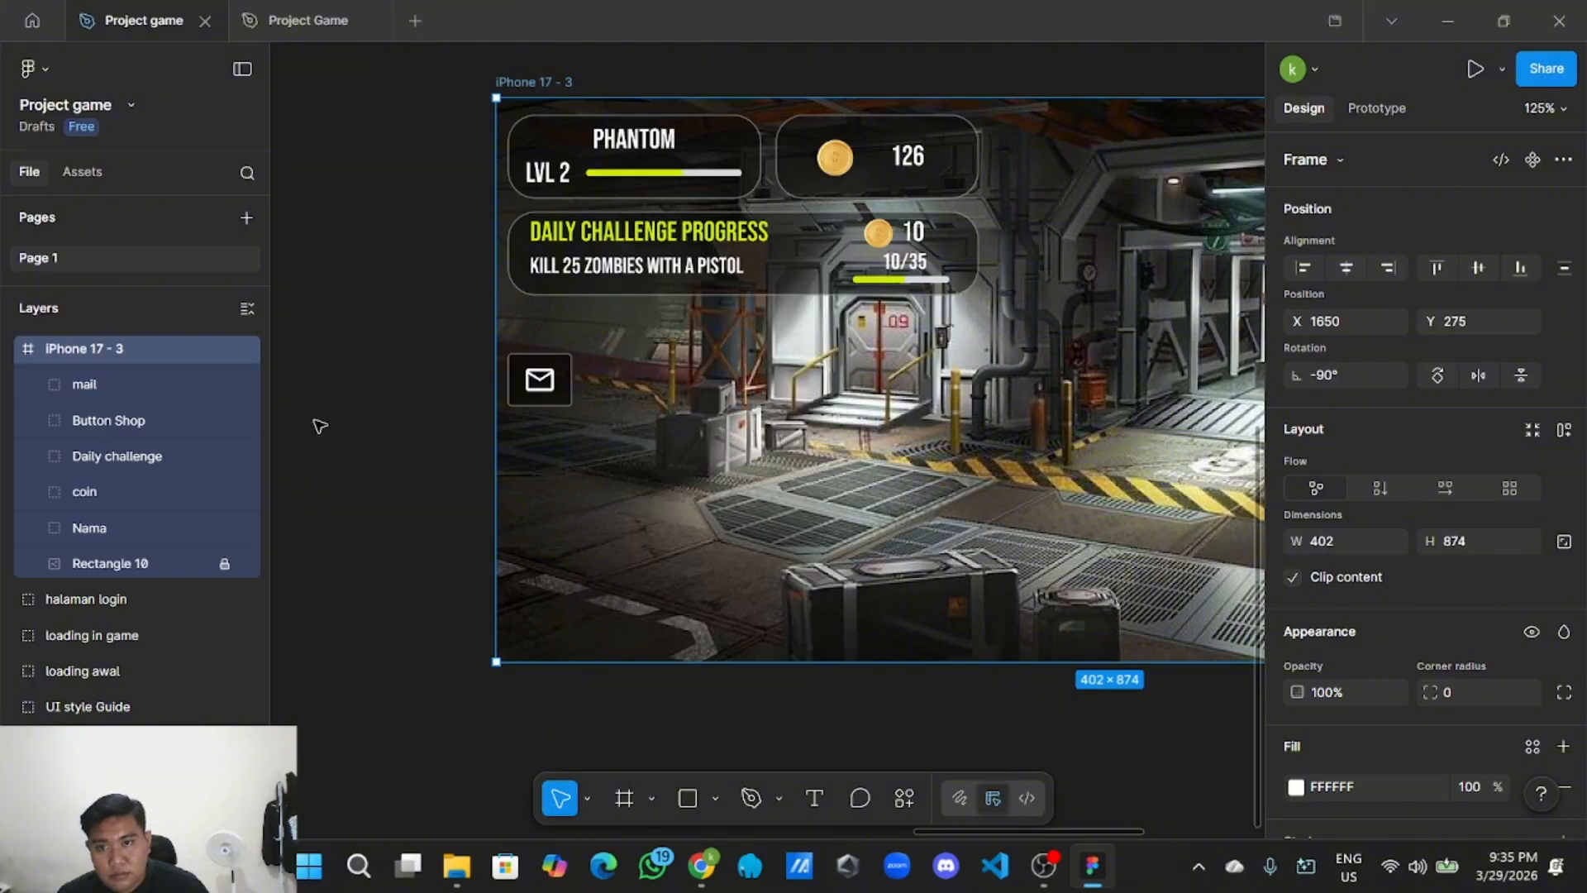
{"action": "right_click", "coordinate": [328, 413]}
Paste a mail group copy below the original, delete its icon and ungroup it, leaving an empty dark box.
{"action": "left_click", "coordinate": [352, 435]}
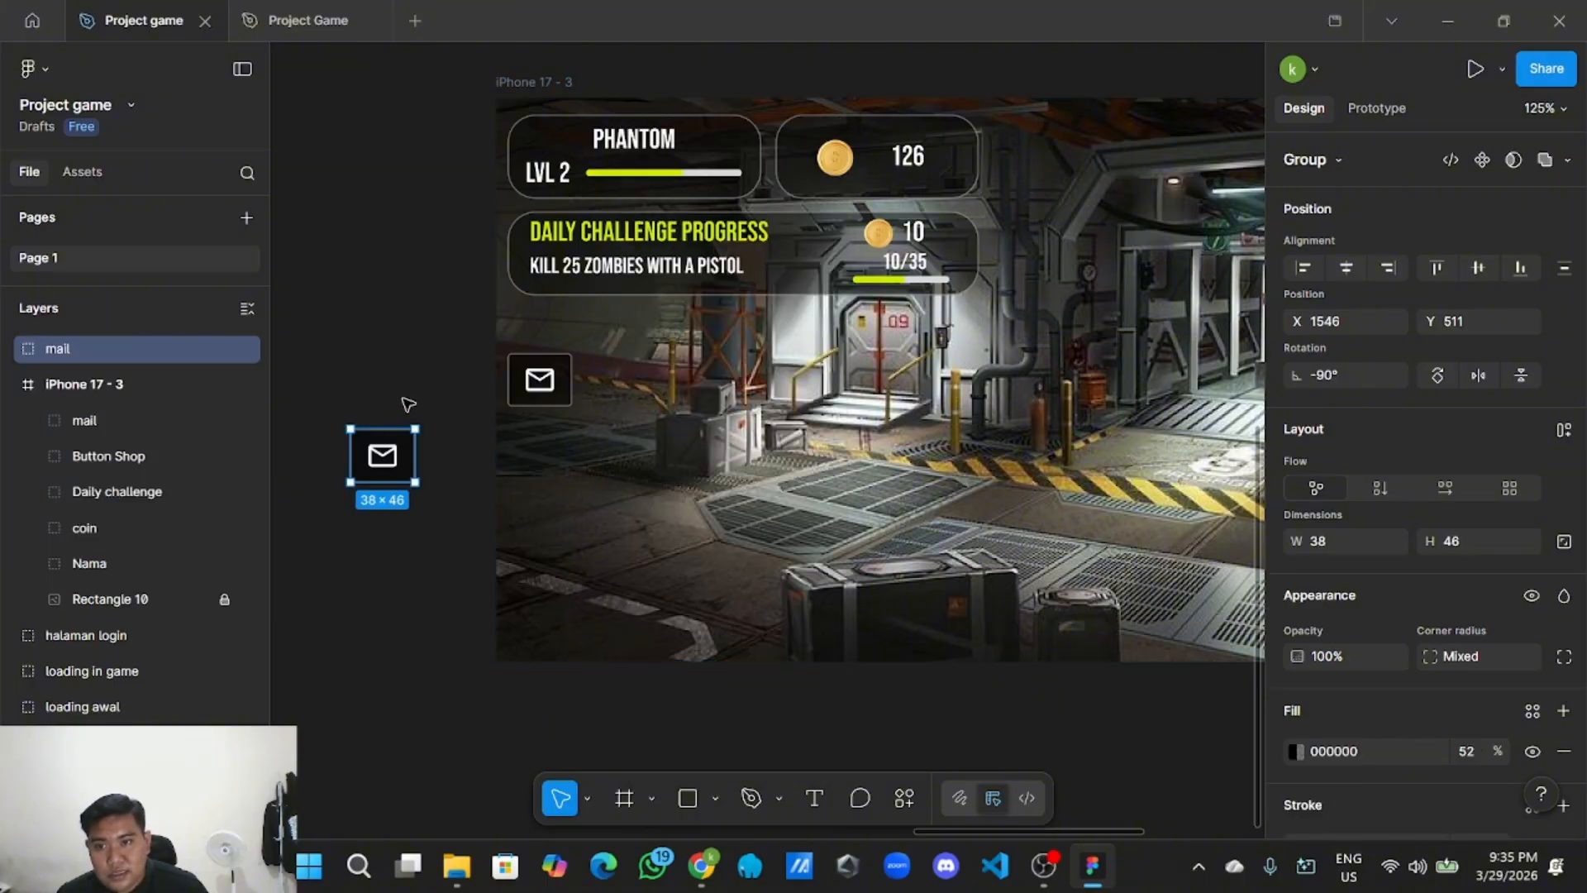
{"action": "left_click_drag", "start_coordinate": [389, 447], "coordinate": [547, 447]}
{"action": "double_click", "coordinate": [546, 447]}
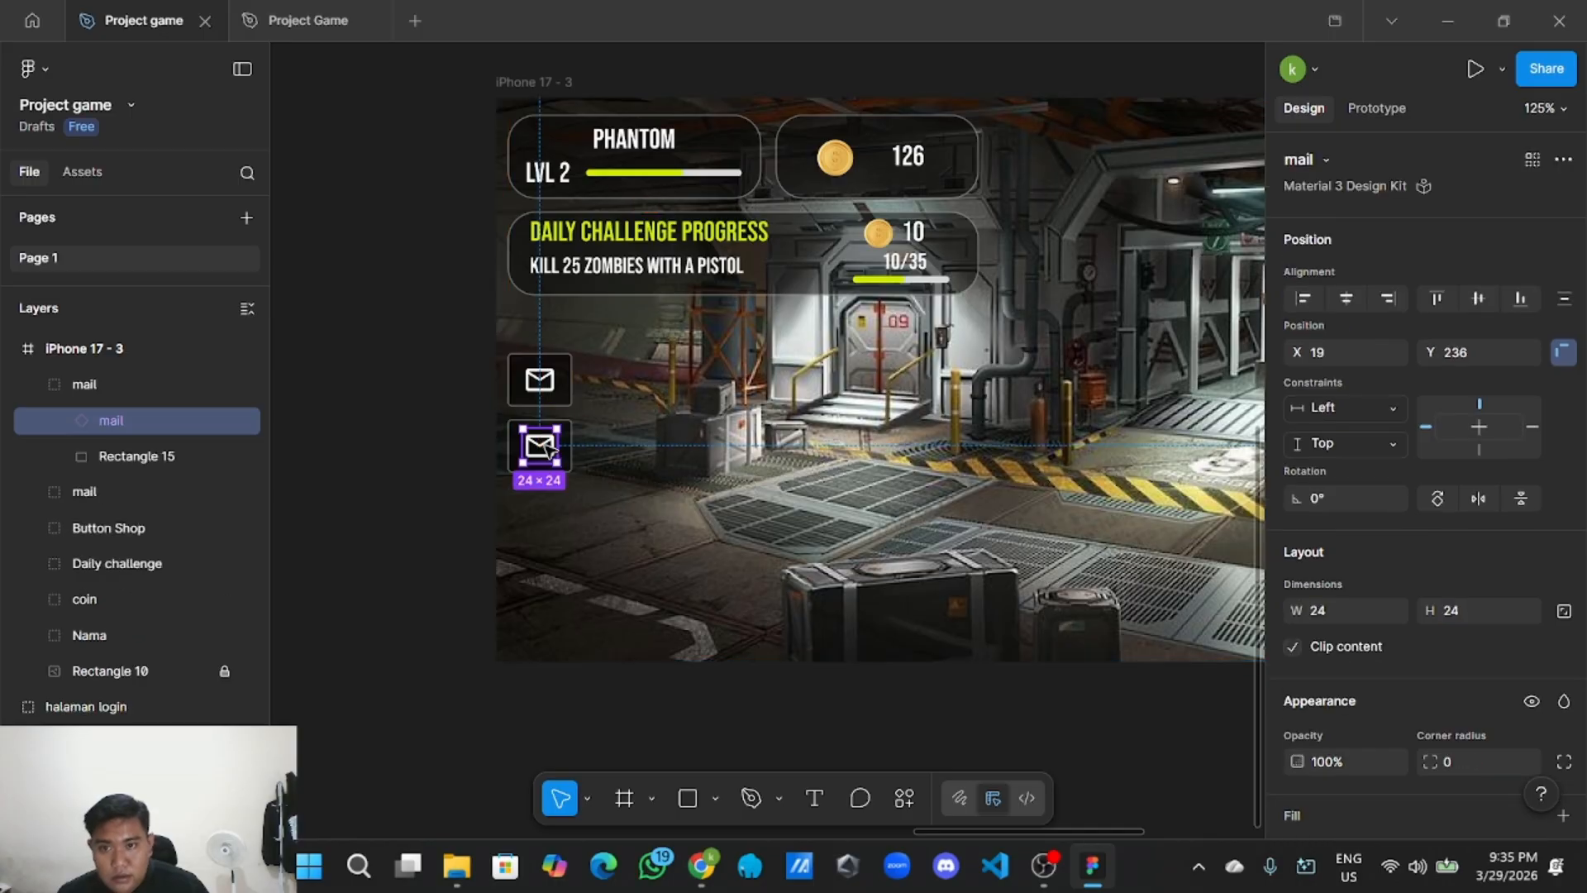
{"action": "key", "text": "Delete"}
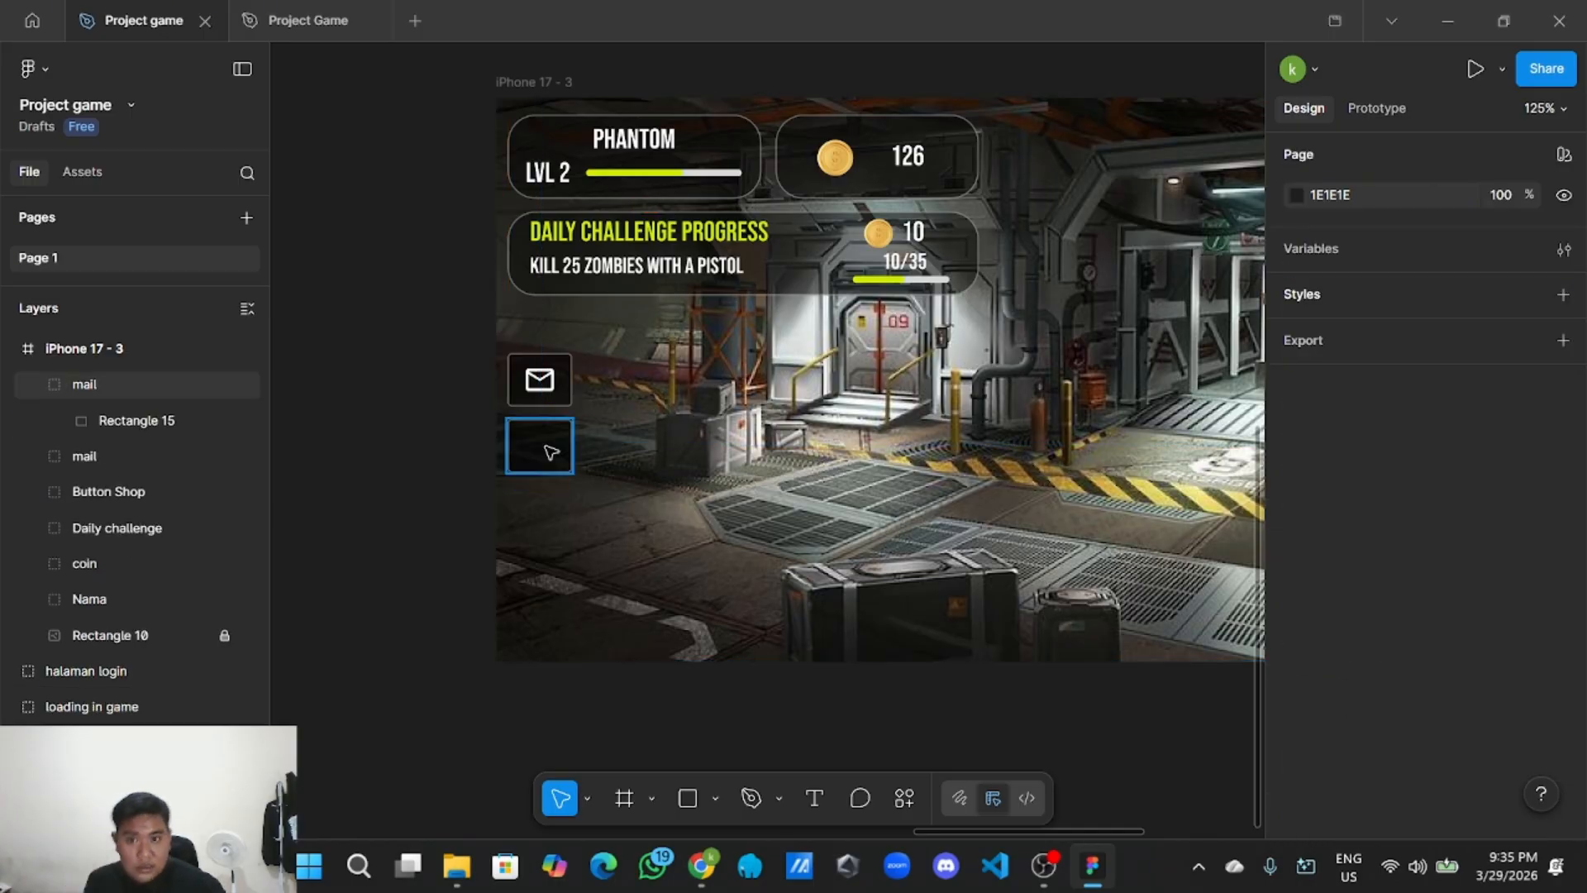
{"action": "right_click", "coordinate": [524, 450]}
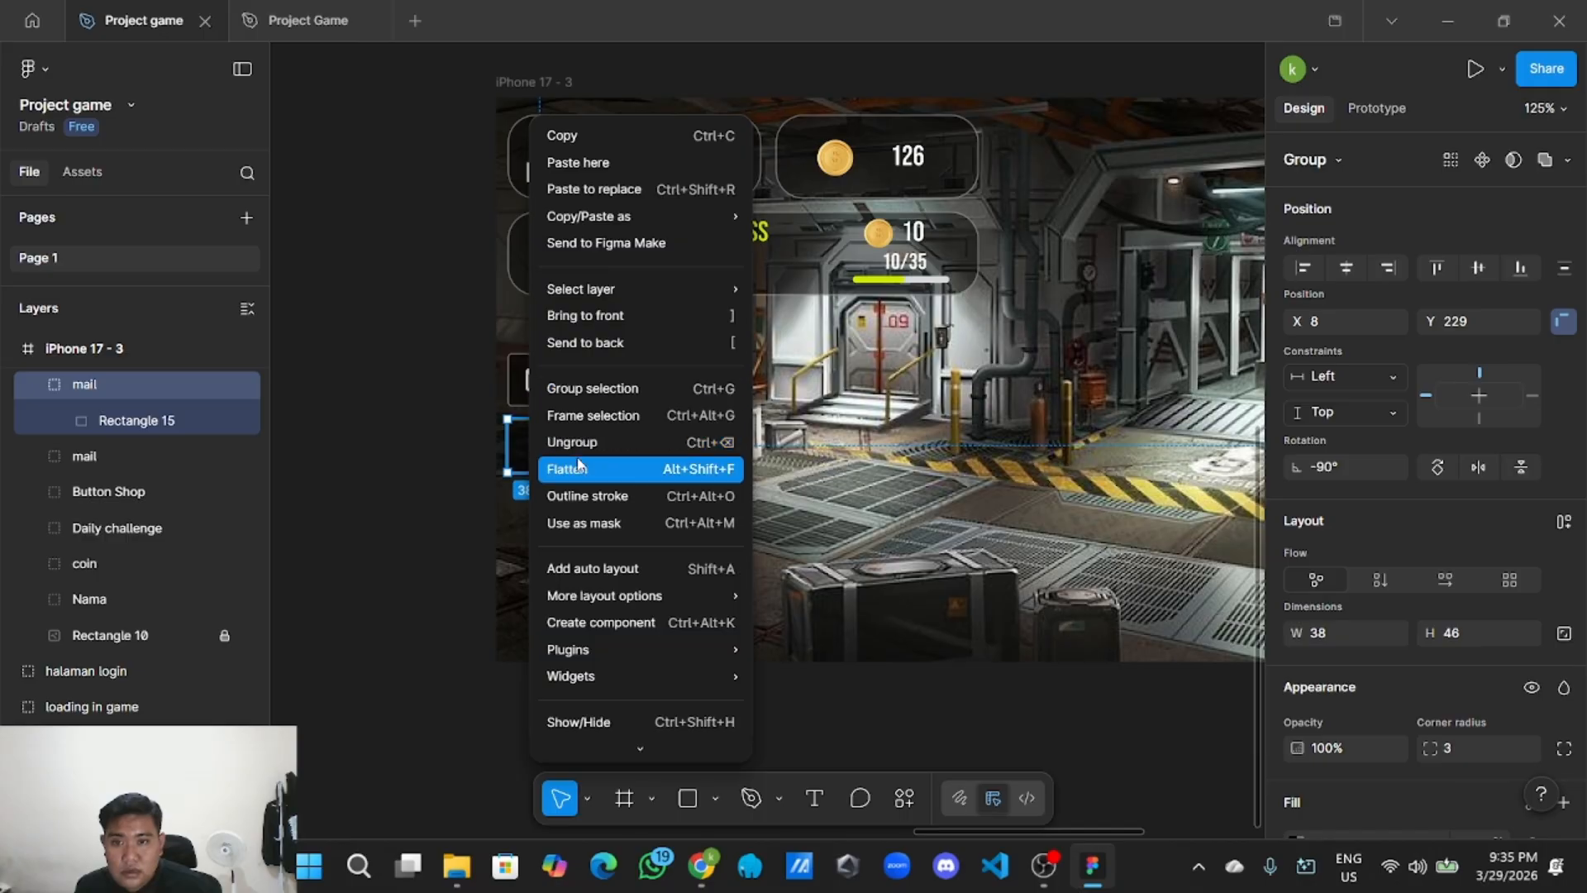
{"action": "left_click", "coordinate": [621, 450]}
{"action": "left_click", "coordinate": [450, 465]}
Copy the settings gear icon from the UI Style Guide.
{"action": "scroll", "coordinate": [451, 465], "scroll_direction": "down", "scroll_amount": 2}
{"action": "left_click_drag", "start_coordinate": [451, 466], "coordinate": [1106, 467]}
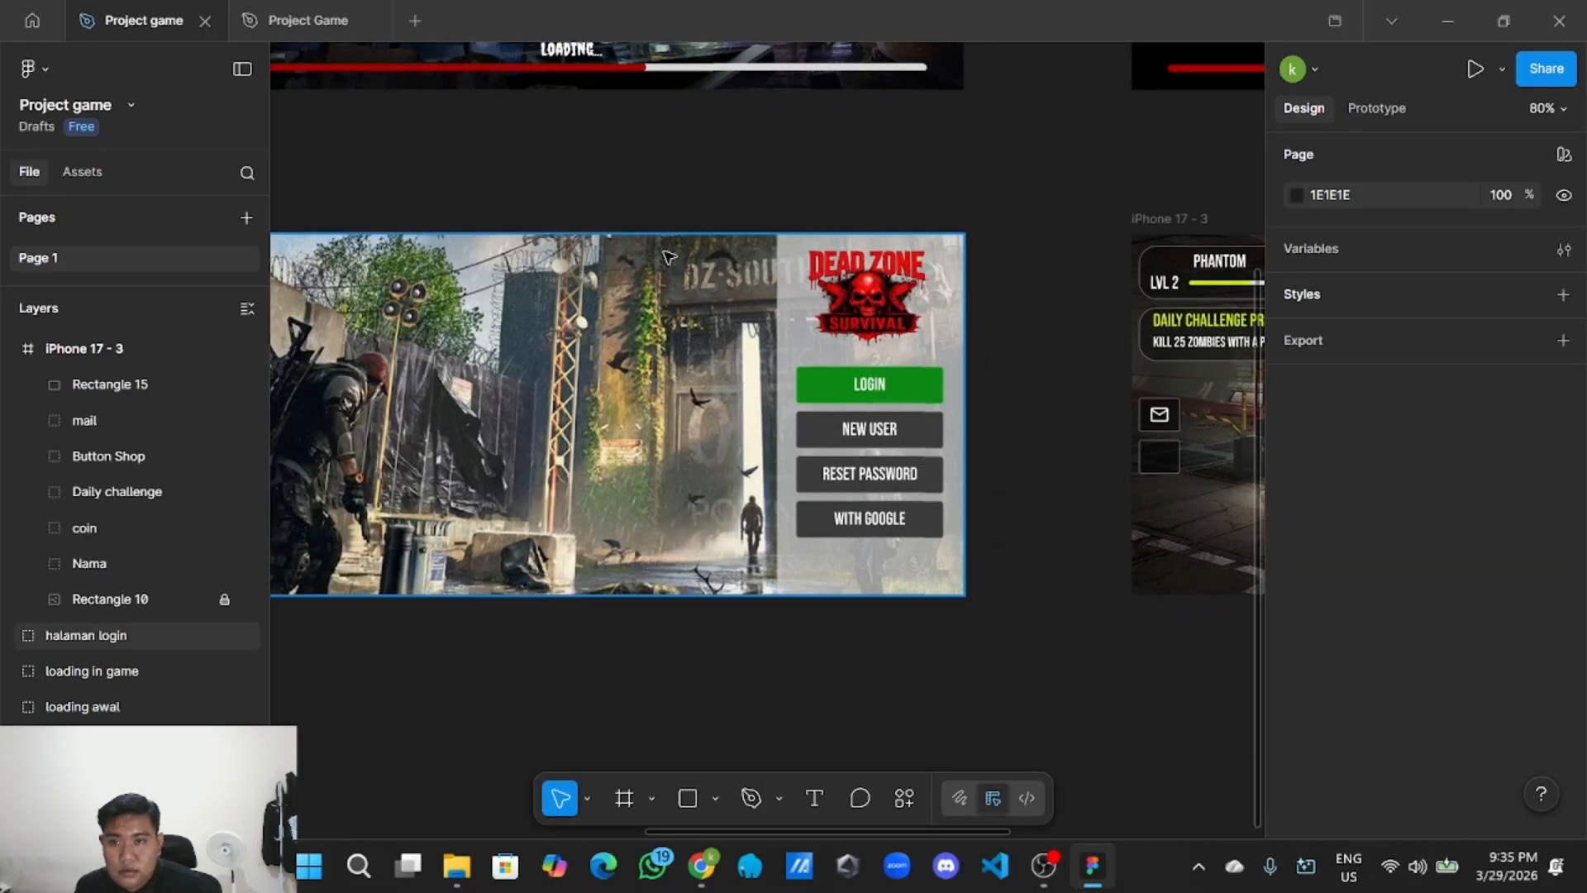
{"action": "left_click_drag", "start_coordinate": [595, 209], "coordinate": [1008, 397]}
{"action": "scroll", "coordinate": [537, 408], "scroll_direction": "down", "scroll_amount": 2}
{"action": "left_click_drag", "start_coordinate": [536, 408], "coordinate": [868, 500]}
{"action": "left_click_drag", "start_coordinate": [512, 444], "coordinate": [610, 556]}
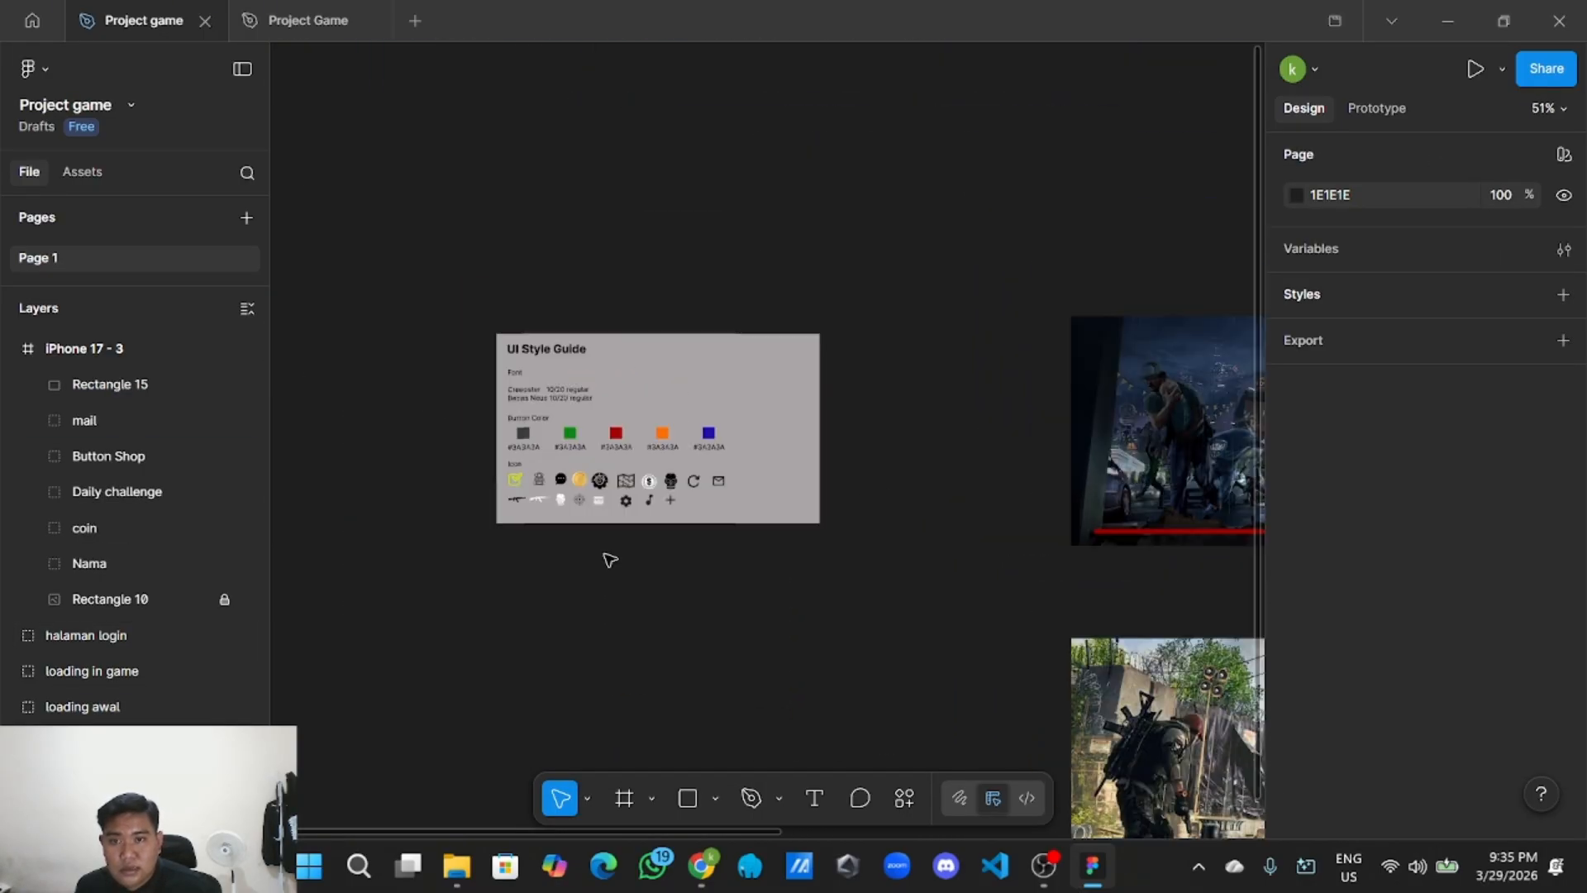
{"action": "scroll", "coordinate": [620, 546], "scroll_direction": "up", "scroll_amount": 4}
{"action": "scroll", "coordinate": [532, 603], "scroll_direction": "up", "scroll_amount": 1}
{"action": "scroll", "coordinate": [619, 567], "scroll_direction": "up", "scroll_amount": 3}
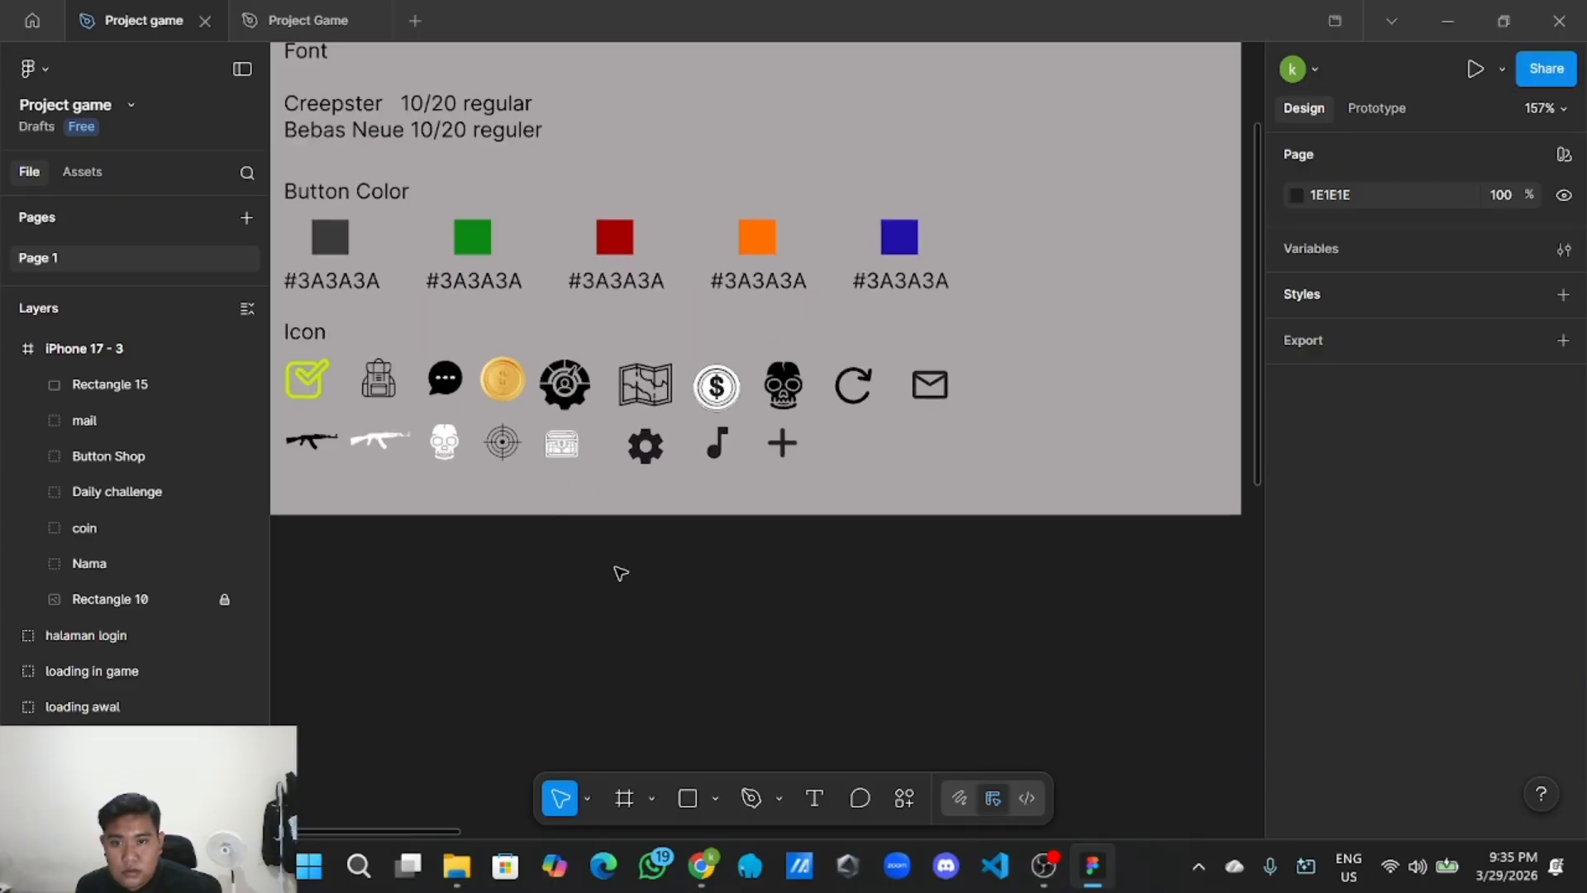
{"action": "left_click", "coordinate": [649, 458]}
{"action": "right_click", "coordinate": [651, 460]}
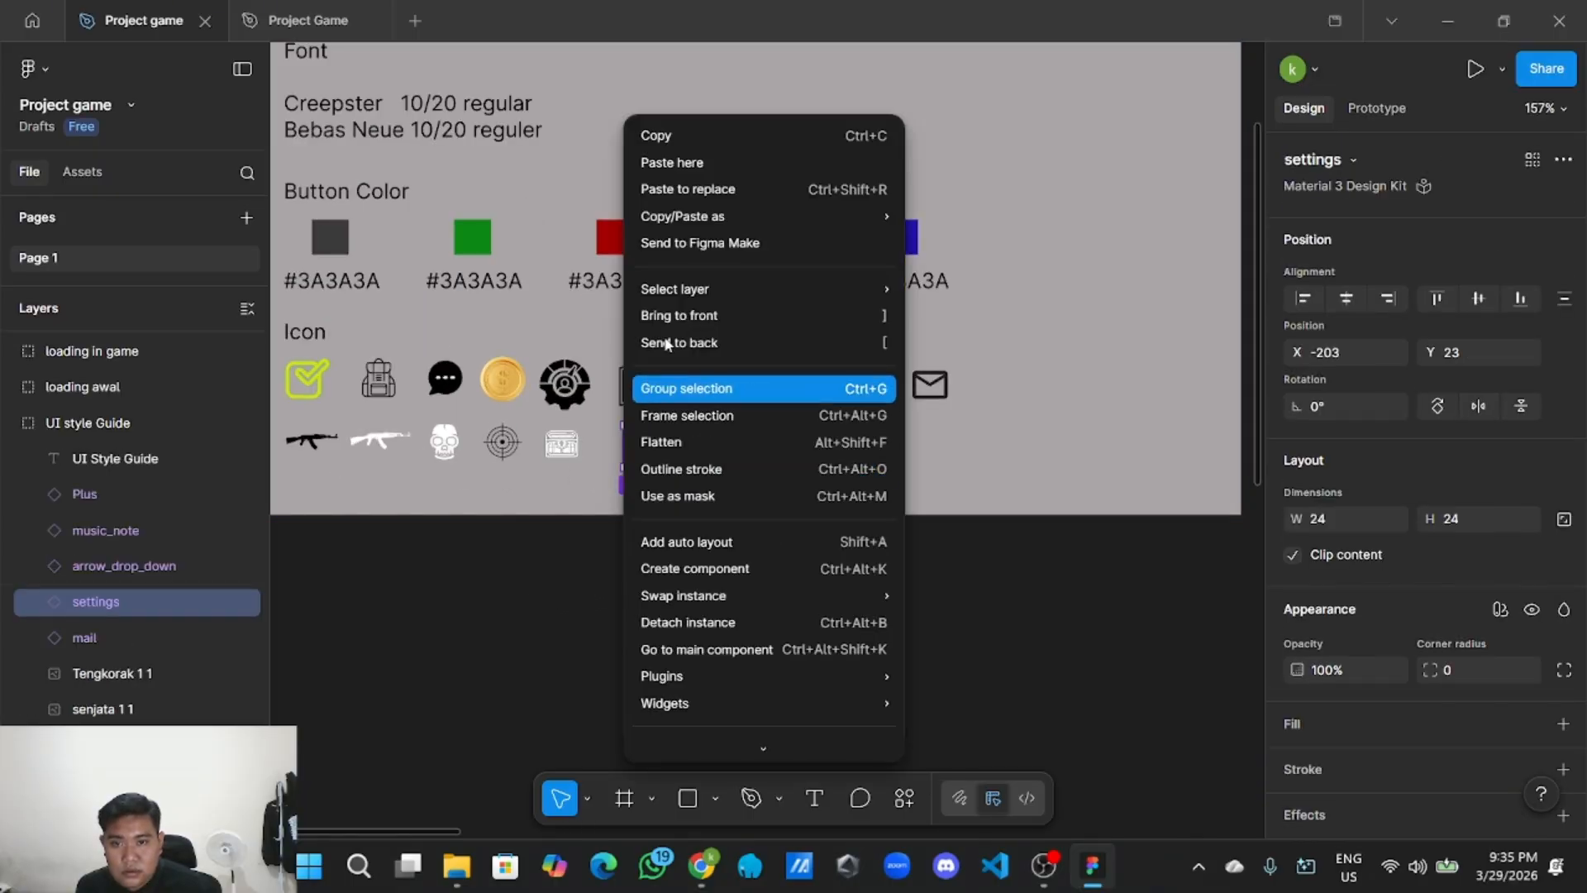
{"action": "left_click", "coordinate": [698, 134]}
Copy and paste the iPhone 17 - 3 frame, then delete the resulting iPhone 17 - 4 copy.
{"action": "scroll", "coordinate": [708, 573], "scroll_direction": "down", "scroll_amount": 4}
{"action": "scroll", "coordinate": [708, 574], "scroll_direction": "down", "scroll_amount": 3}
{"action": "left_click_drag", "start_coordinate": [897, 619], "coordinate": [593, 470]}
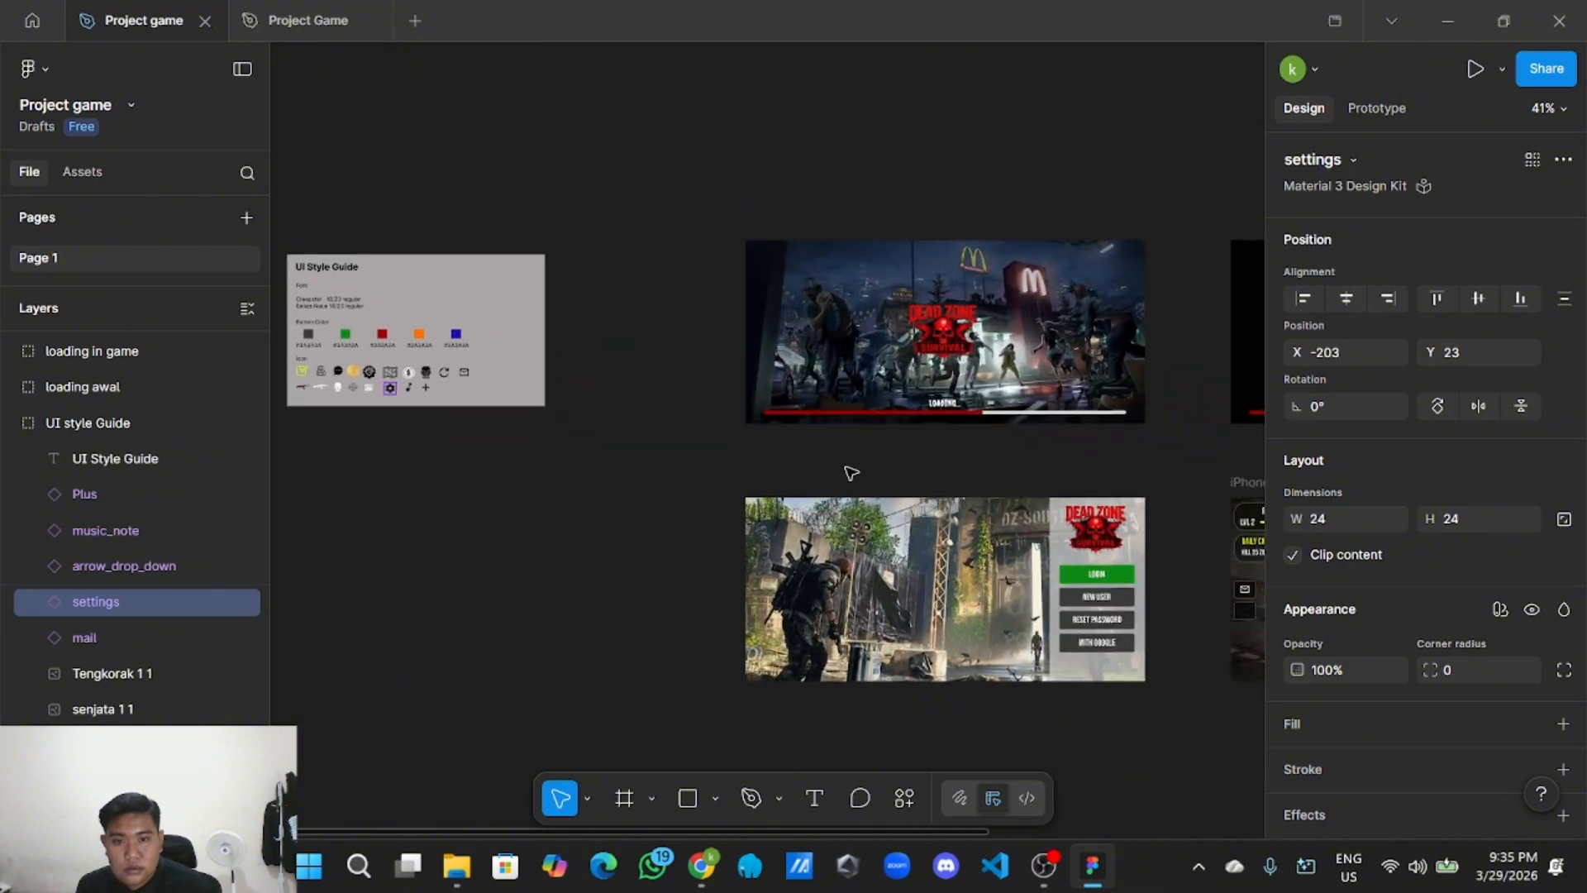
{"action": "left_click_drag", "start_coordinate": [909, 498], "coordinate": [460, 385]}
{"action": "scroll", "coordinate": [782, 429], "scroll_direction": "up", "scroll_amount": 2}
{"action": "scroll", "coordinate": [782, 430], "scroll_direction": "up", "scroll_amount": 4}
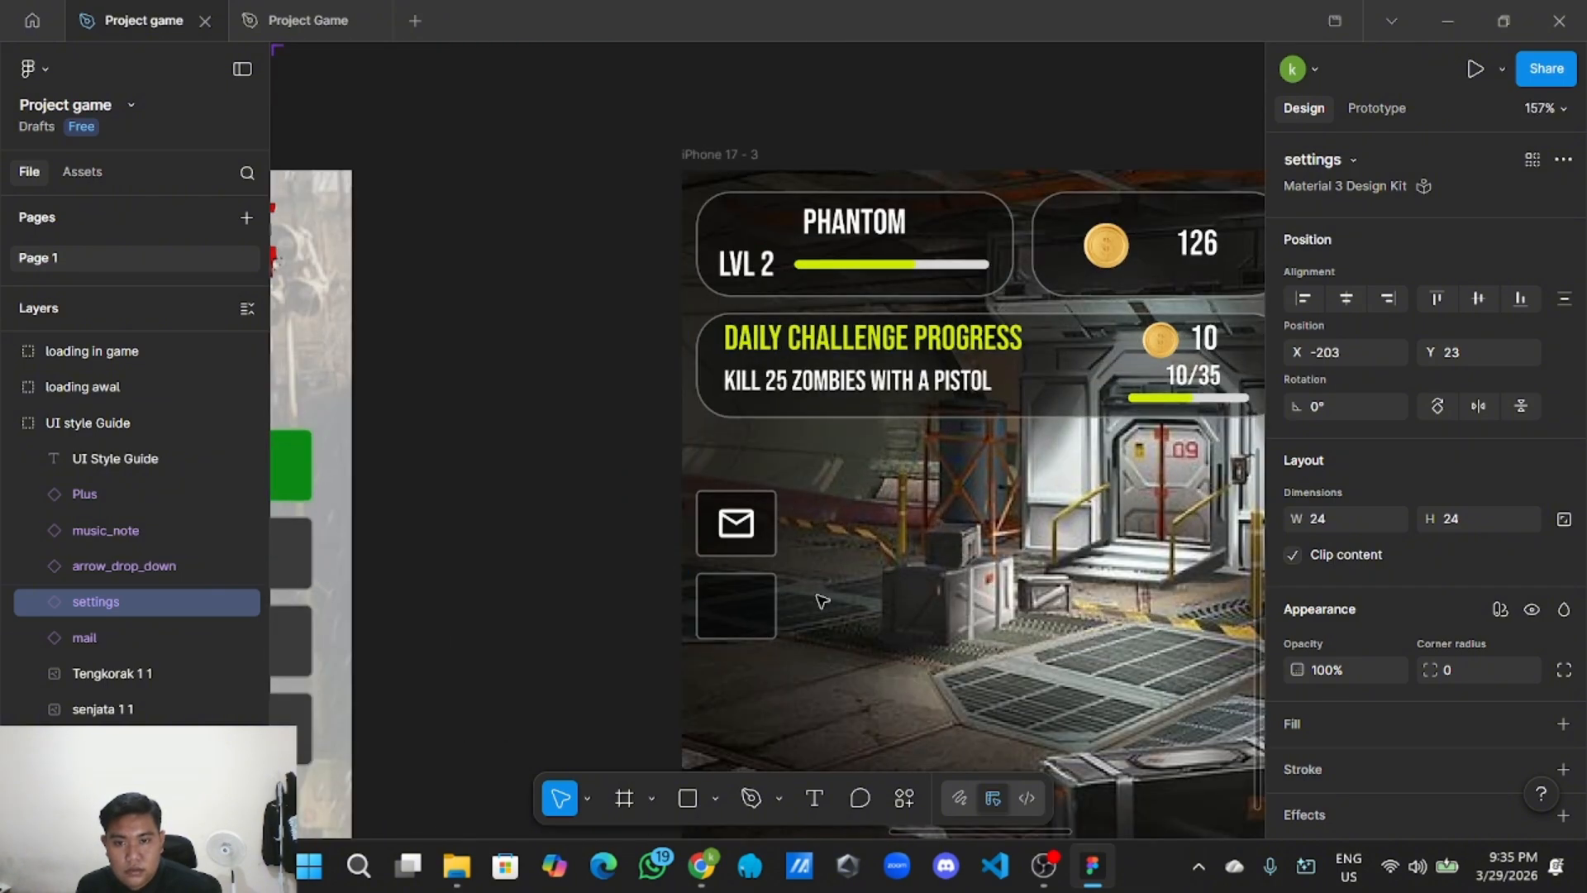
{"action": "right_click", "coordinate": [823, 601]}
{"action": "mouse_move", "coordinate": [892, 207]}
{"action": "left_click", "coordinate": [897, 138]}
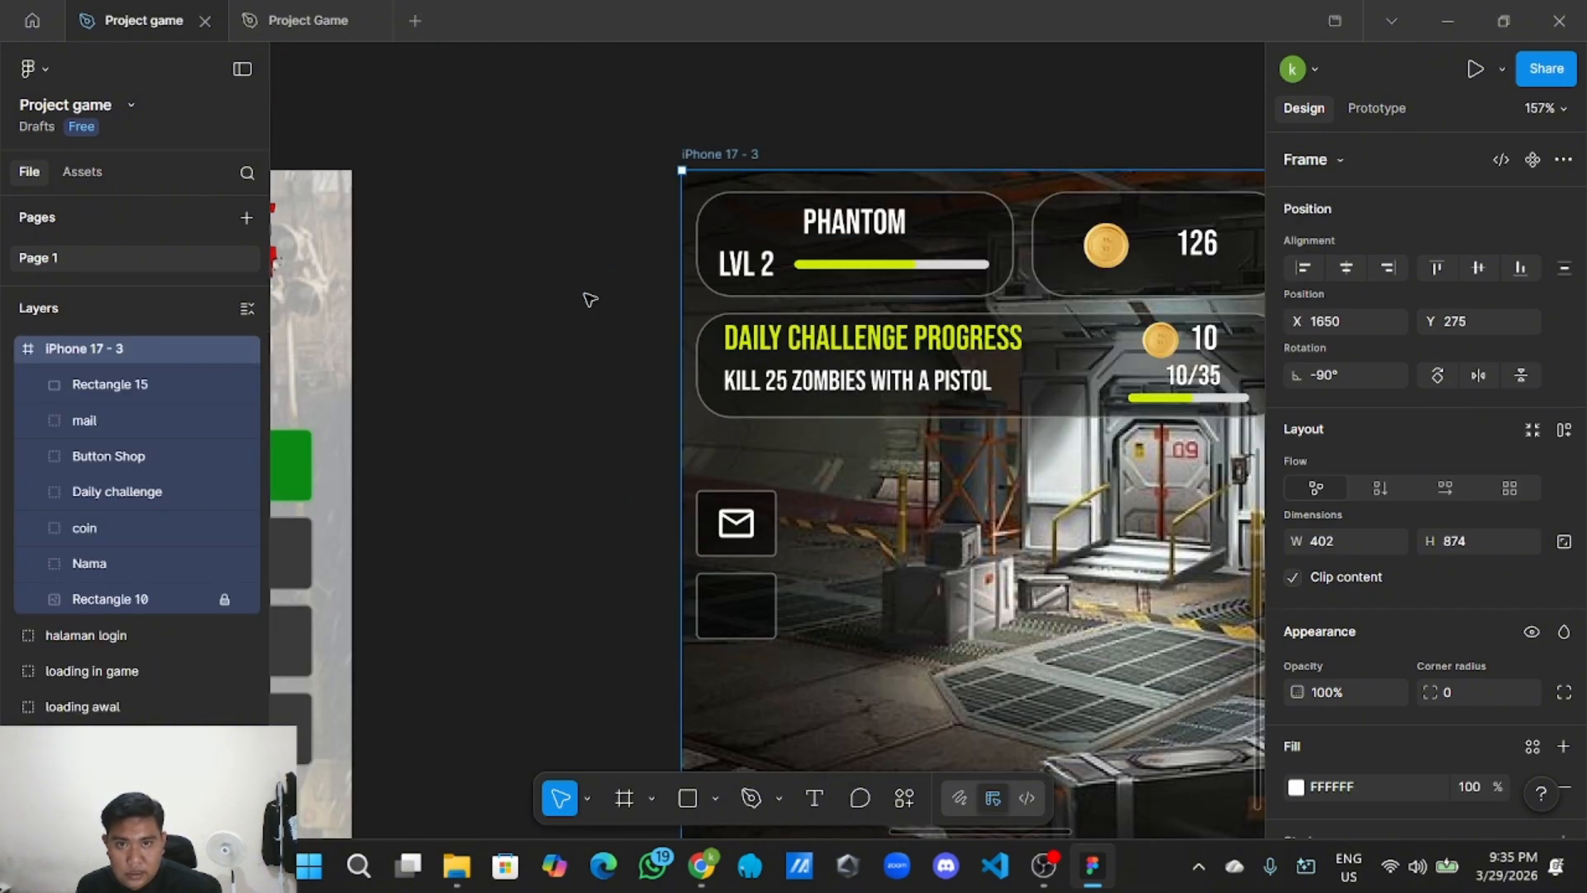
{"action": "right_click", "coordinate": [535, 364]}
{"action": "left_click", "coordinate": [572, 374]}
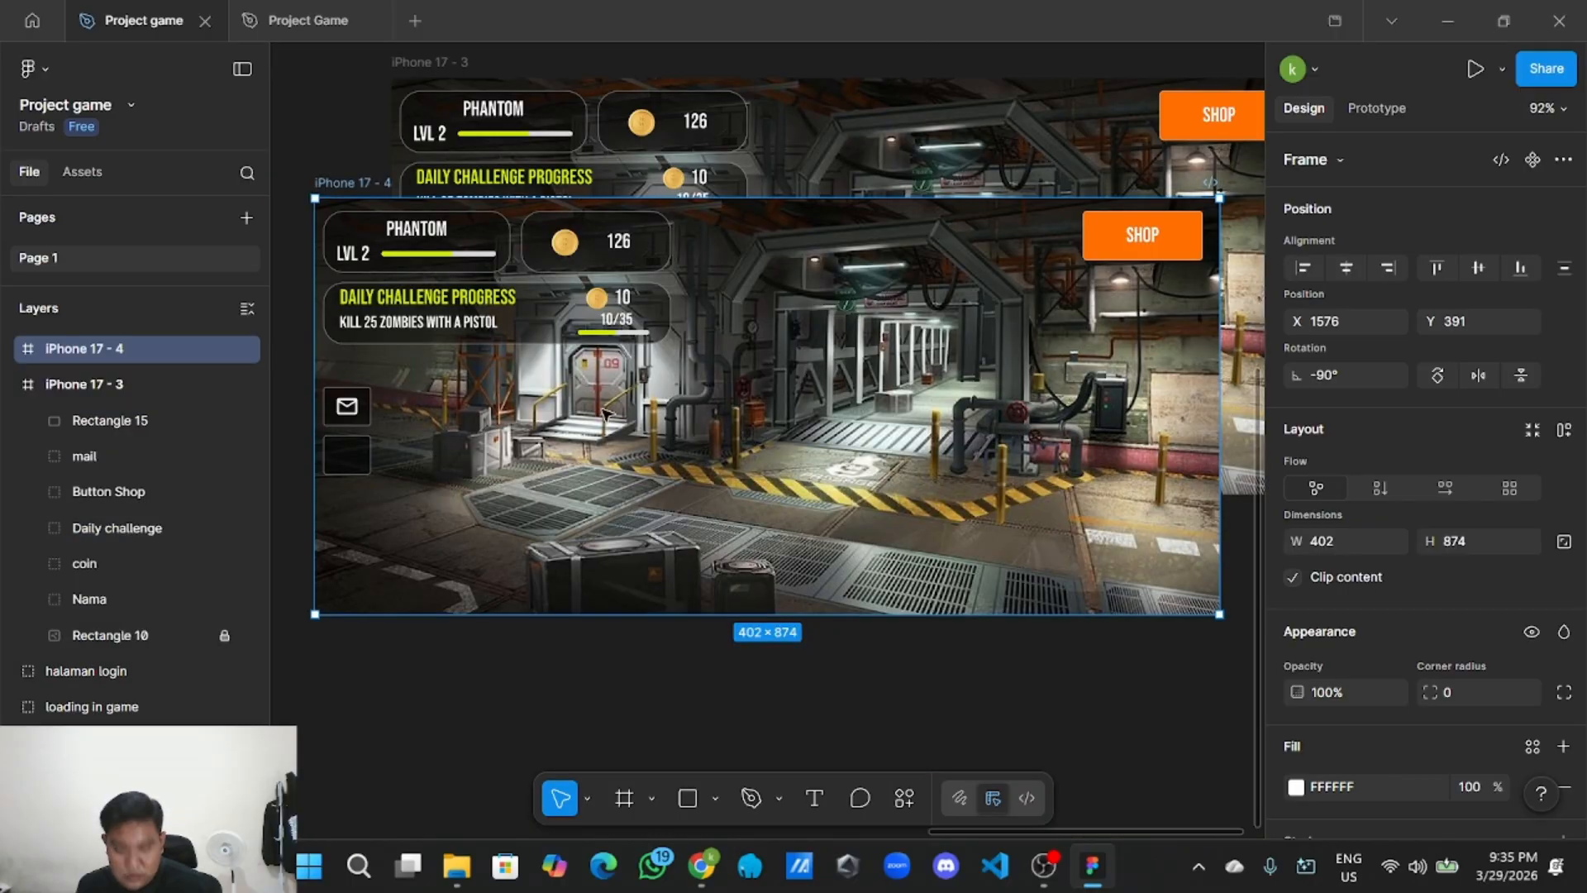
{"action": "key", "text": "Delete"}
Copy the style guide's settings gear icon once more.
{"action": "scroll", "coordinate": [628, 463], "scroll_direction": "down", "scroll_amount": 10}
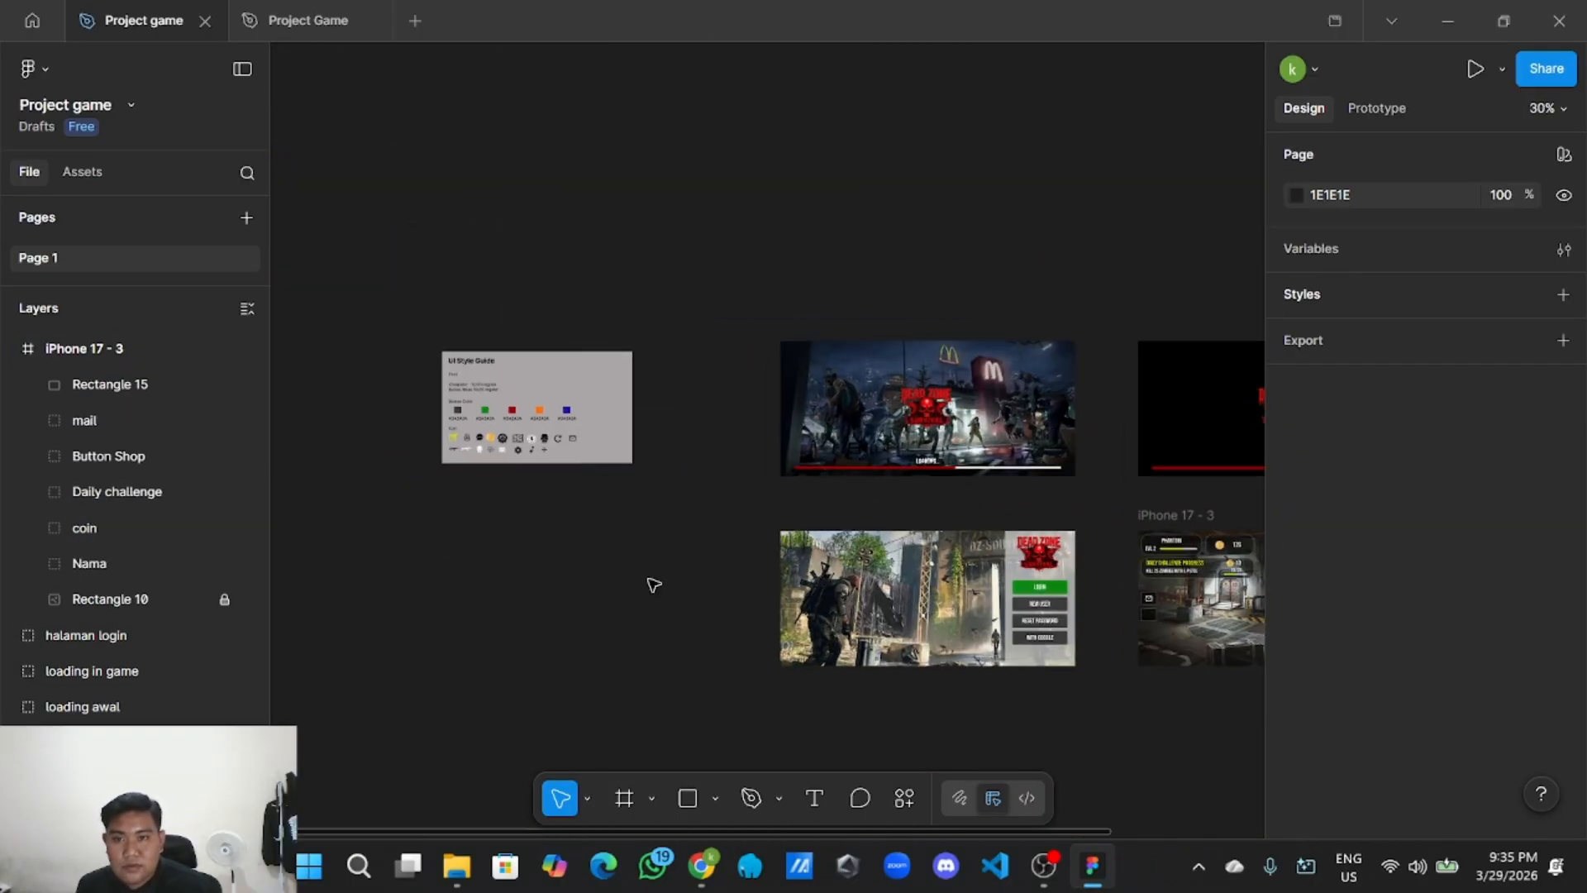
{"action": "scroll", "coordinate": [579, 496], "scroll_direction": "left", "scroll_amount": 1}
{"action": "scroll", "coordinate": [464, 375], "scroll_direction": "up", "scroll_amount": 5}
{"action": "scroll", "coordinate": [729, 583], "scroll_direction": "up", "scroll_amount": 3}
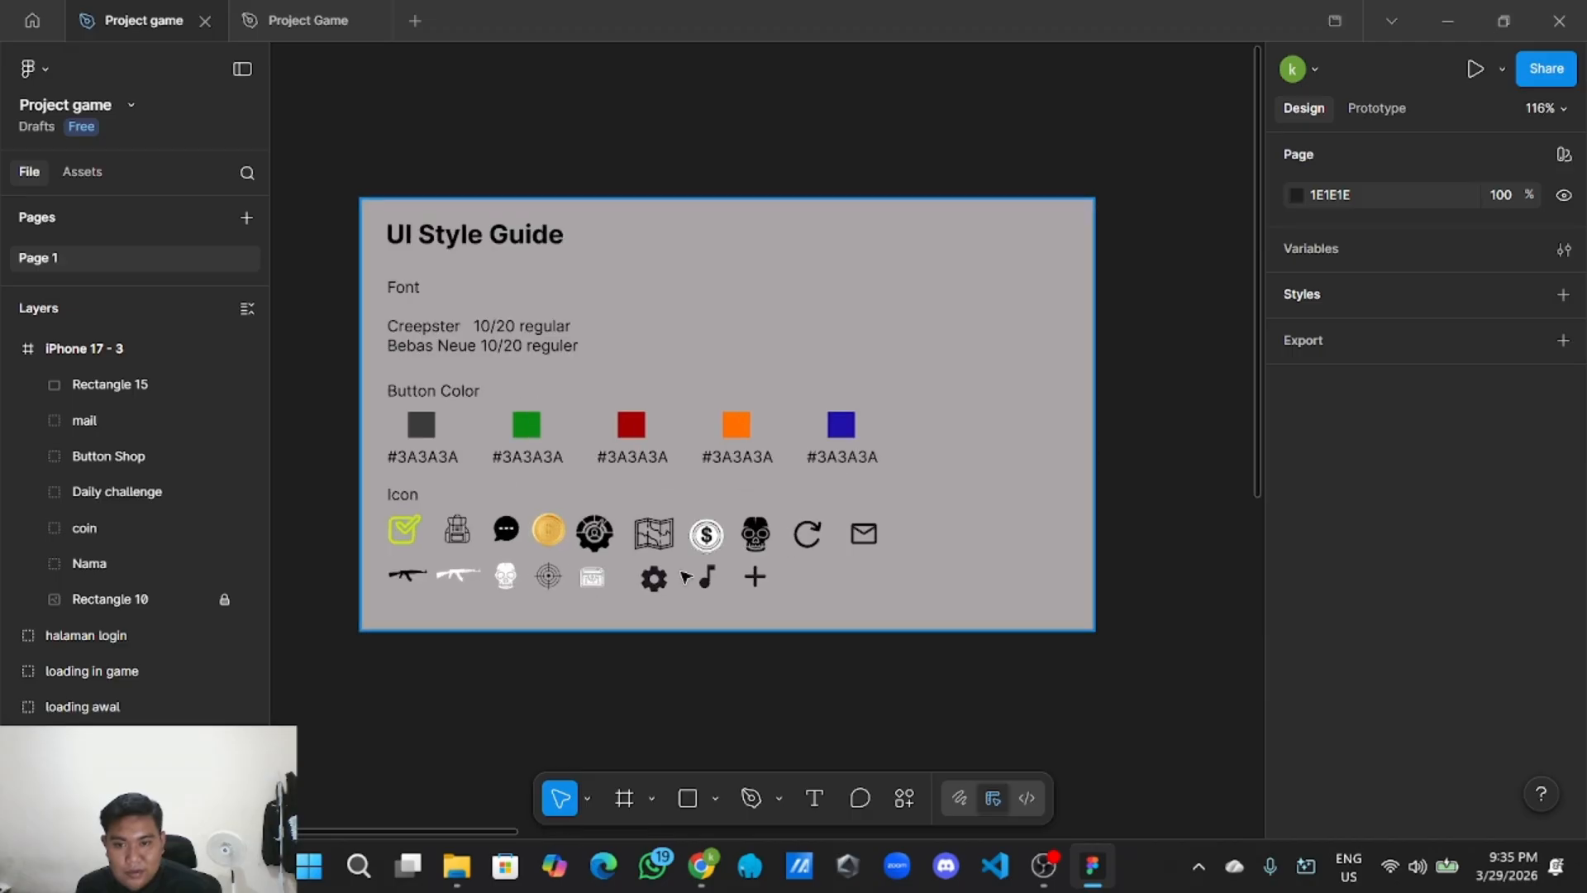
{"action": "left_click", "coordinate": [732, 583]}
{"action": "right_click", "coordinate": [648, 576]}
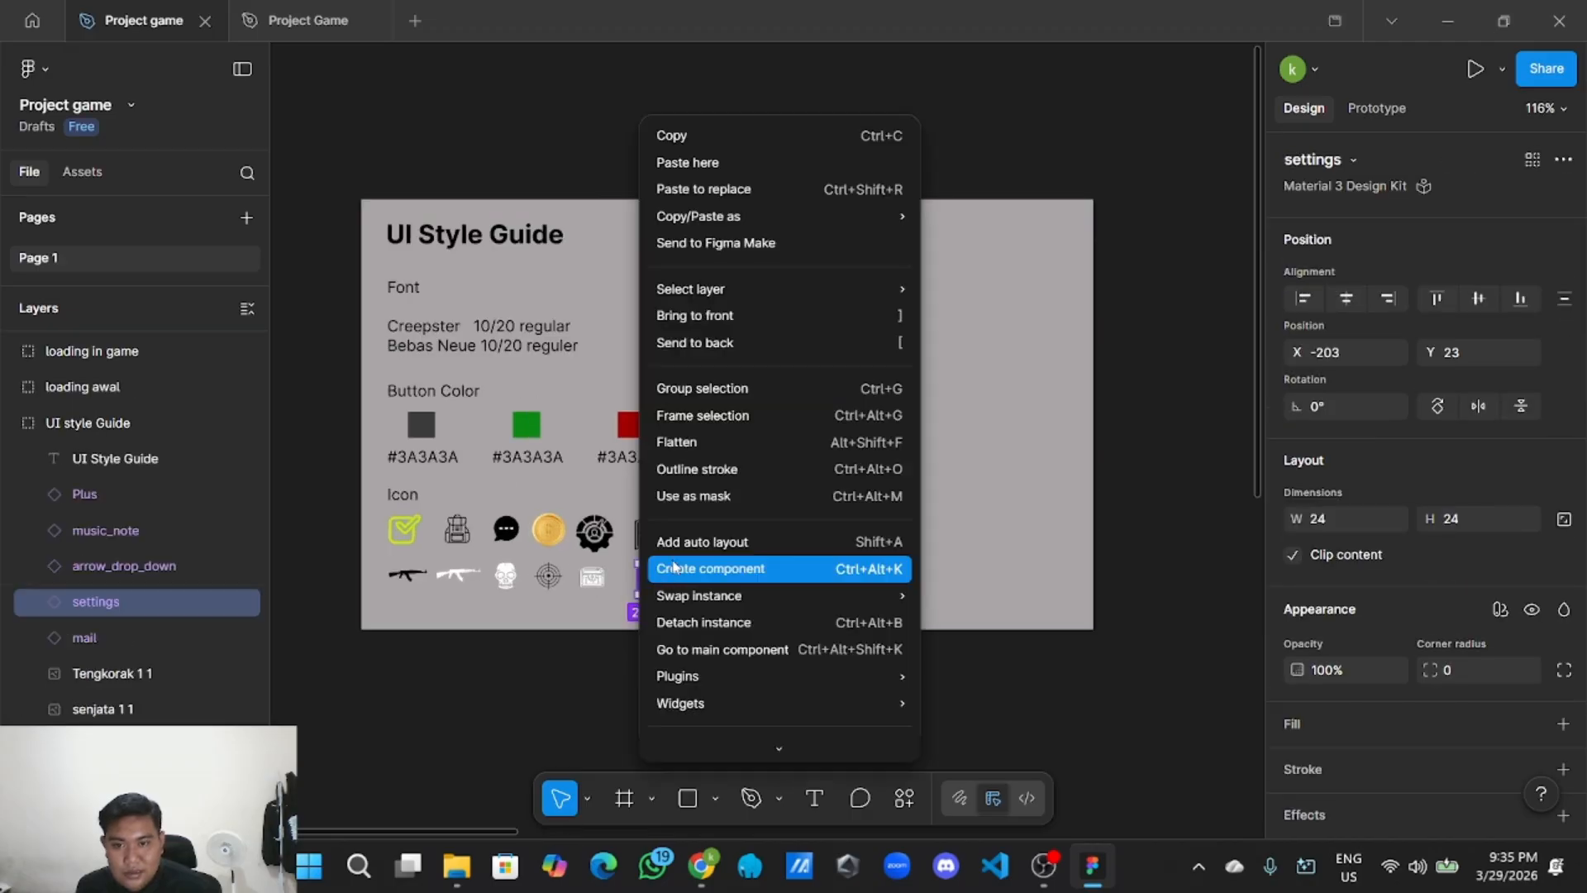
{"action": "left_click", "coordinate": [779, 135]}
Paste the gear icon and place it inside the empty dark box under mail.
{"action": "scroll", "coordinate": [778, 116], "scroll_direction": "down", "scroll_amount": 5}
{"action": "scroll", "coordinate": [1015, 523], "scroll_direction": "right", "scroll_amount": 2}
{"action": "scroll", "coordinate": [833, 499], "scroll_direction": "right", "scroll_amount": 3}
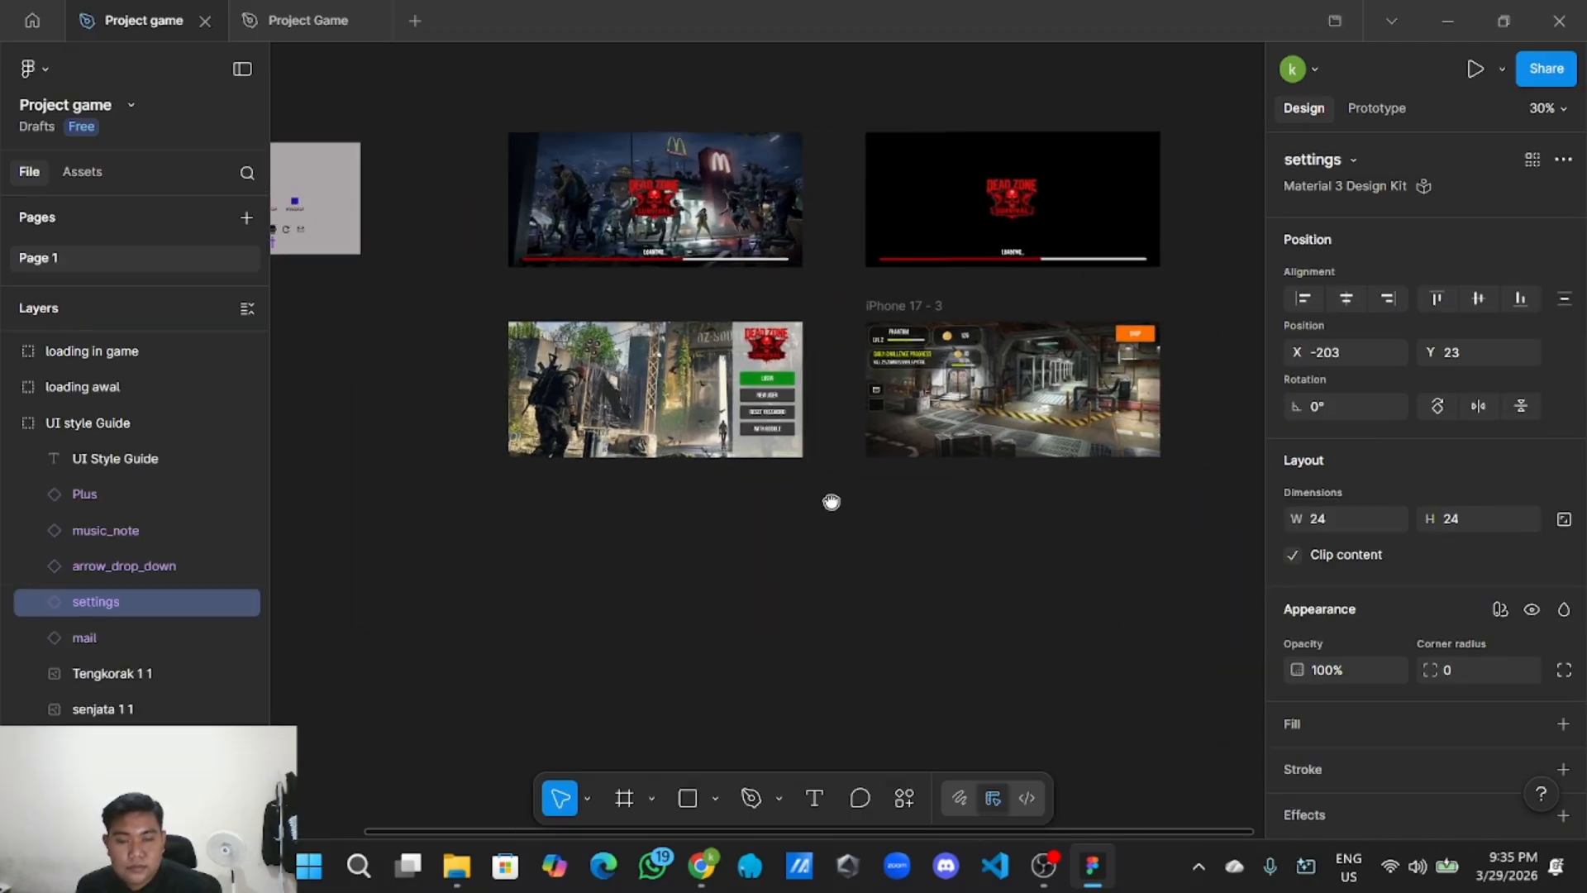
{"action": "scroll", "coordinate": [850, 485], "scroll_direction": "up", "scroll_amount": 2}
{"action": "right_click", "coordinate": [854, 484]}
{"action": "left_click", "coordinate": [869, 498]}
{"action": "scroll", "coordinate": [870, 483], "scroll_direction": "up", "scroll_amount": 5}
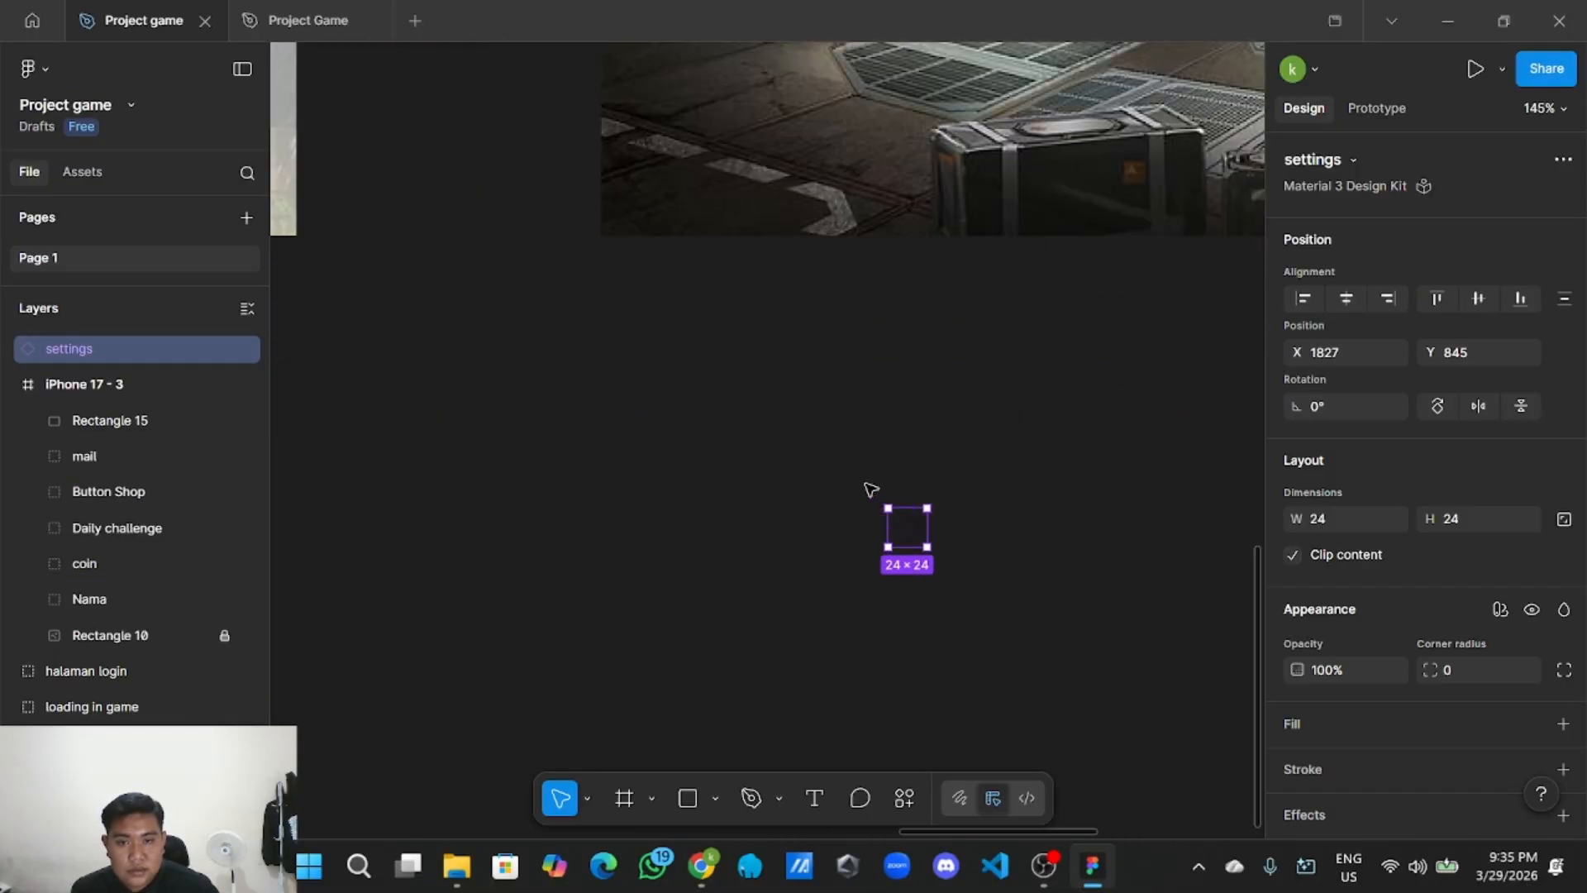
{"action": "left_click_drag", "start_coordinate": [911, 530], "coordinate": [689, 172]}
{"action": "scroll", "coordinate": [702, 273], "scroll_direction": "up", "scroll_amount": 4}
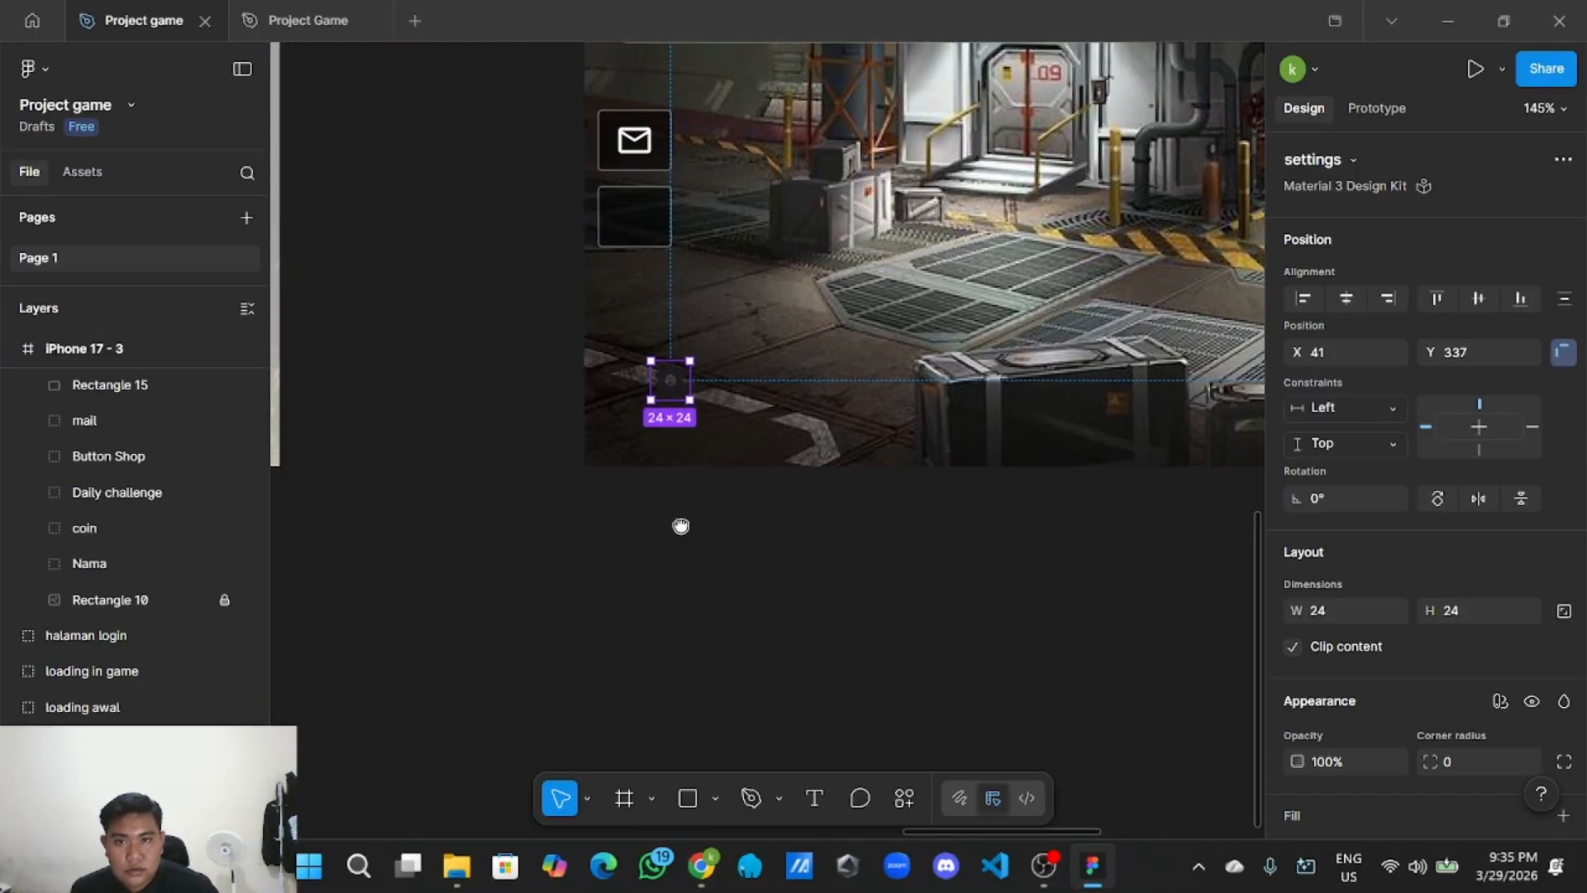
{"action": "left_click_drag", "start_coordinate": [661, 529], "coordinate": [629, 364]}
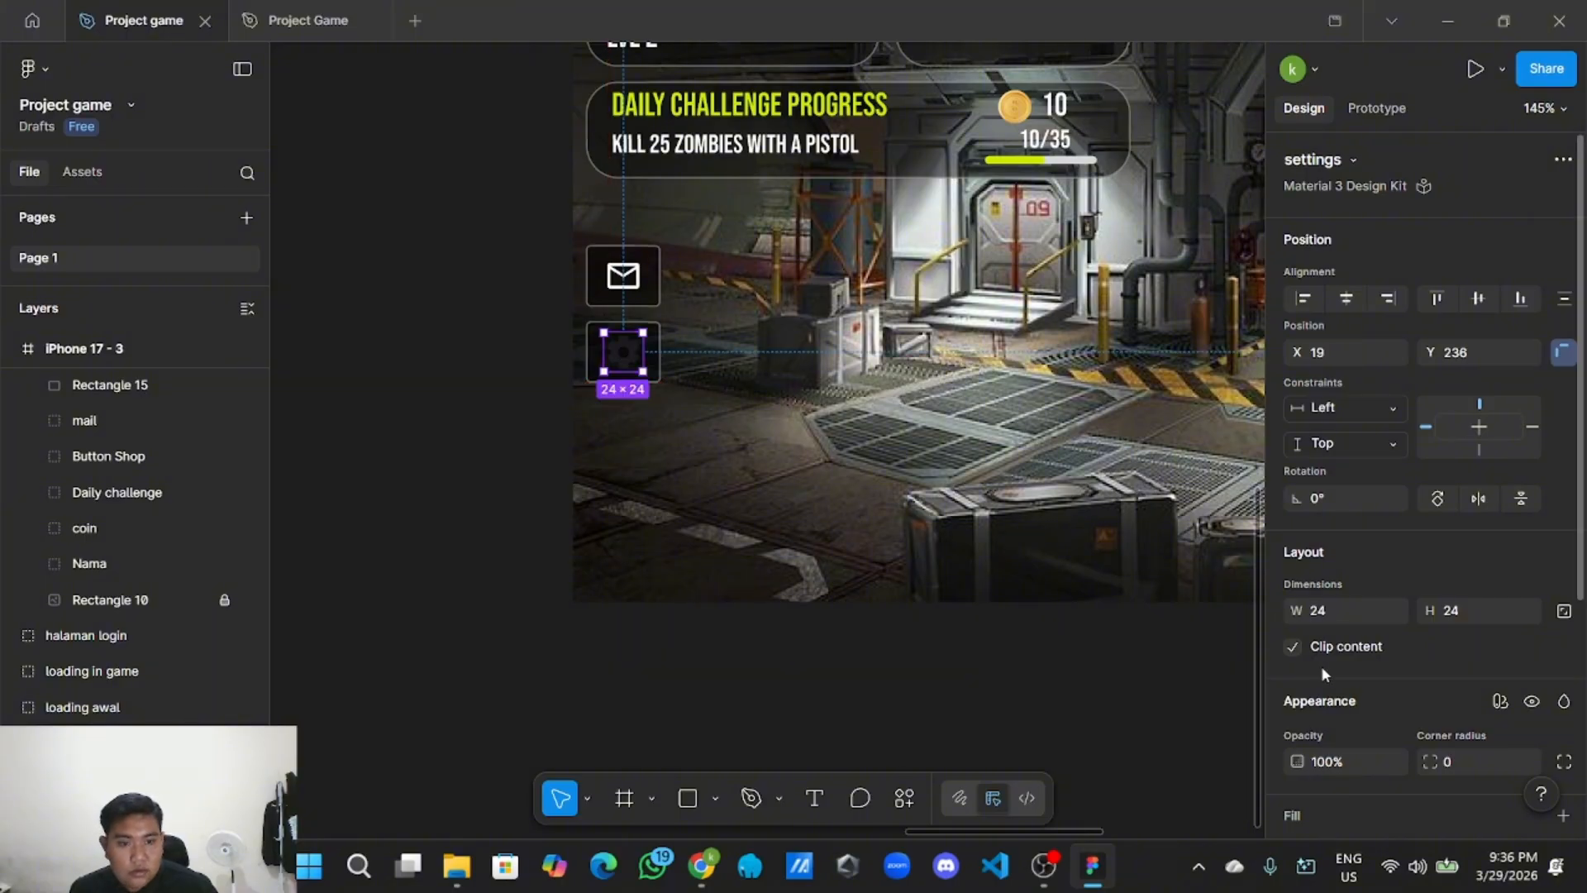
Make the gear icon's fill colour white.
{"action": "scroll", "coordinate": [1331, 665], "scroll_direction": "down", "scroll_amount": 4}
{"action": "left_click", "coordinate": [1531, 660]}
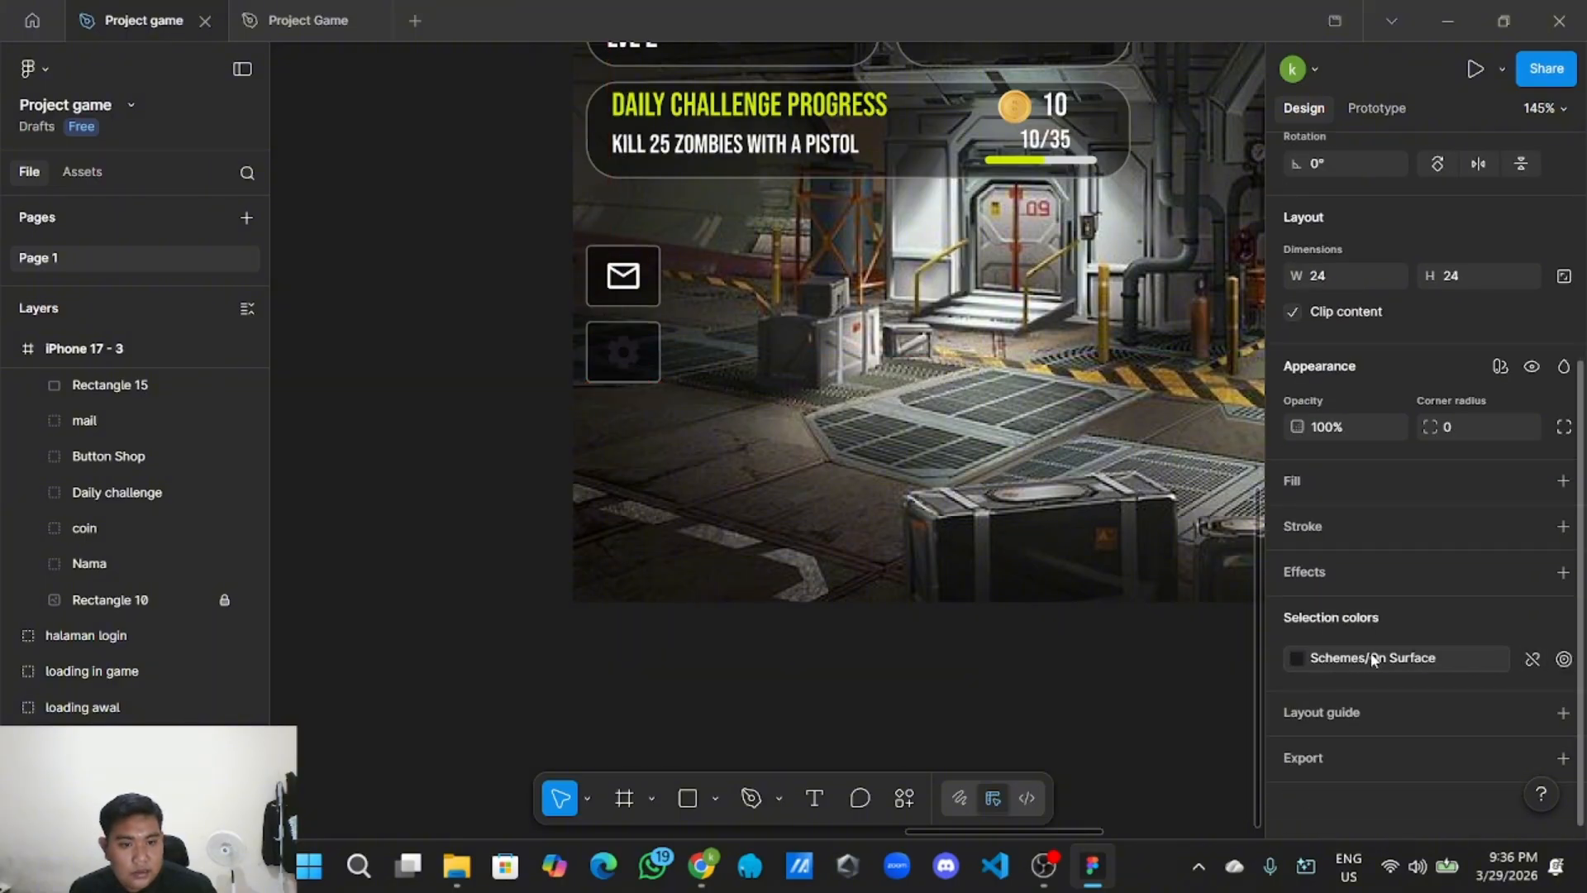
{"action": "left_click", "coordinate": [1297, 659]}
{"action": "left_click", "coordinate": [1025, 543]}
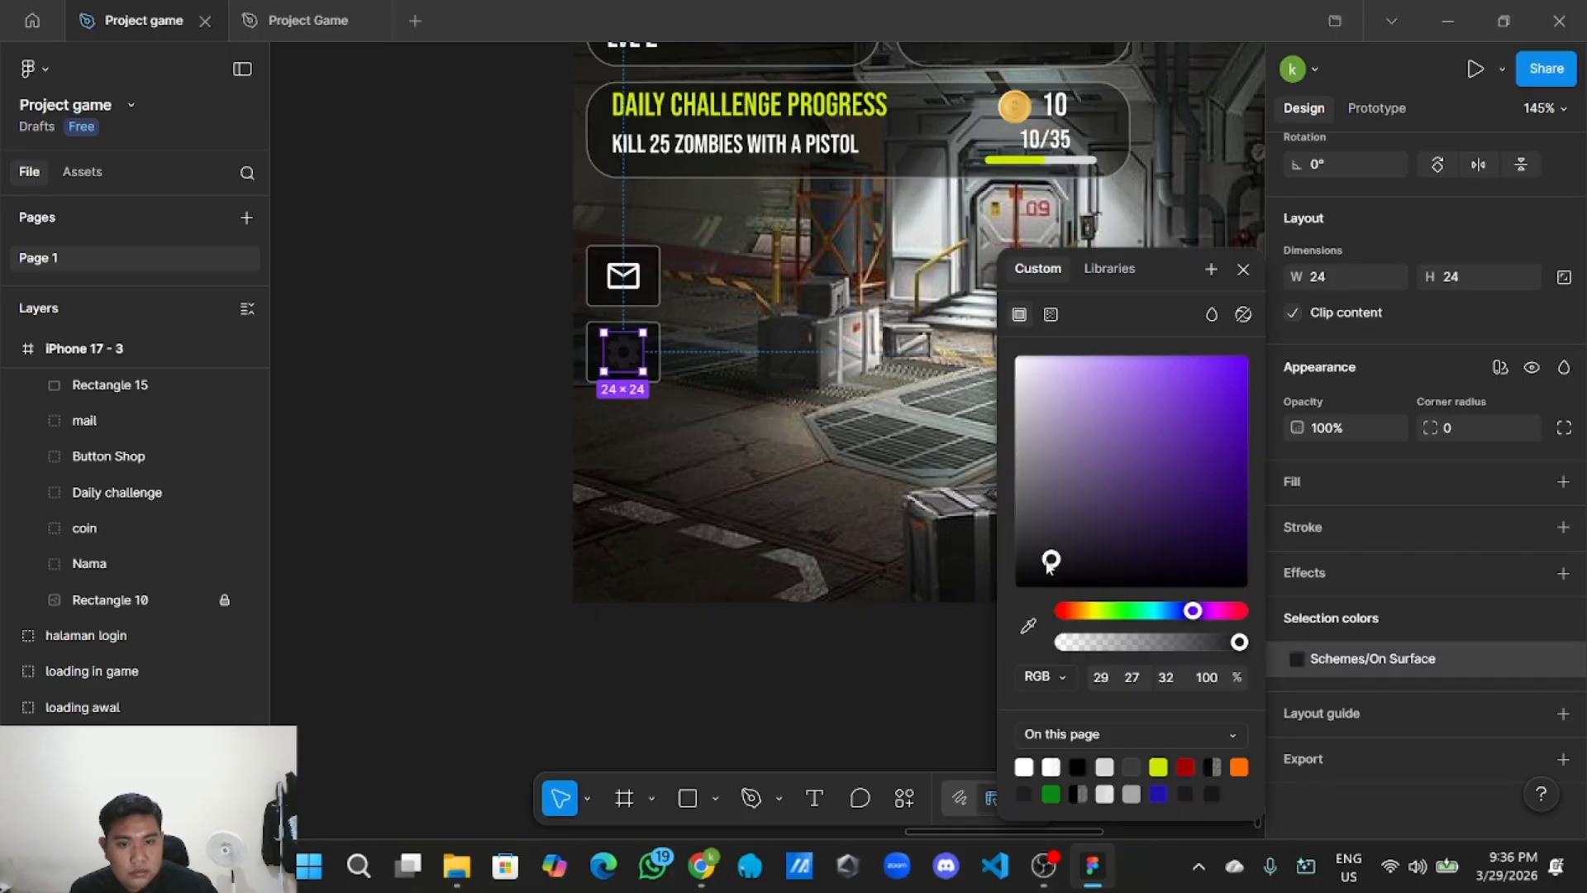
{"action": "left_click_drag", "start_coordinate": [1029, 496], "coordinate": [1018, 358]}
{"action": "left_click", "coordinate": [467, 432]}
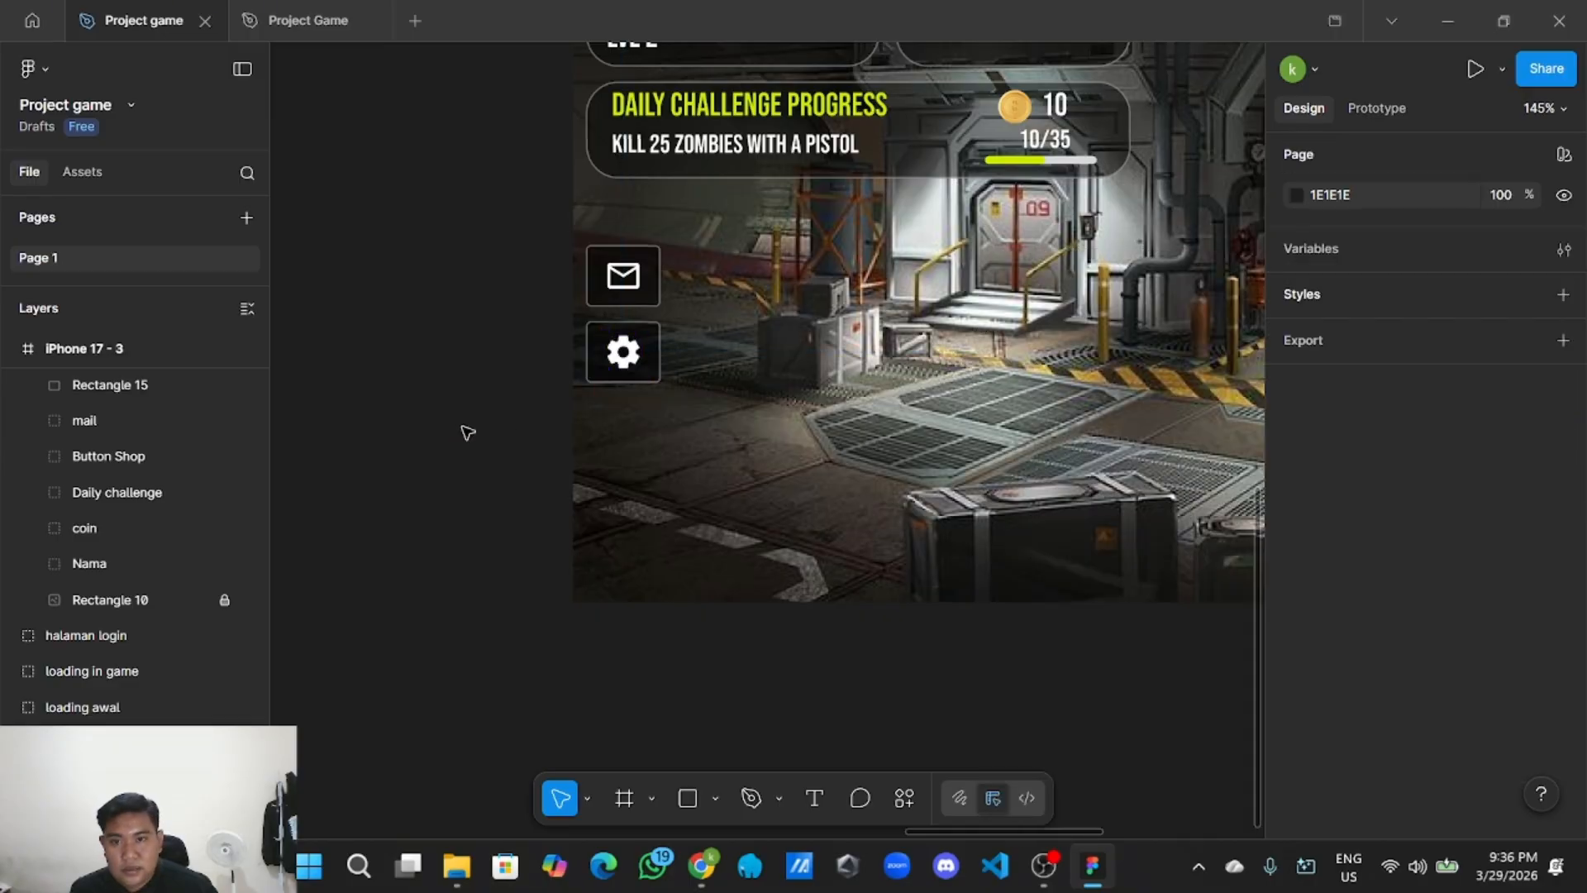
Group the gear with its dark box and rename the group 'setting'.
{"action": "left_click_drag", "start_coordinate": [650, 419], "coordinate": [622, 371]}
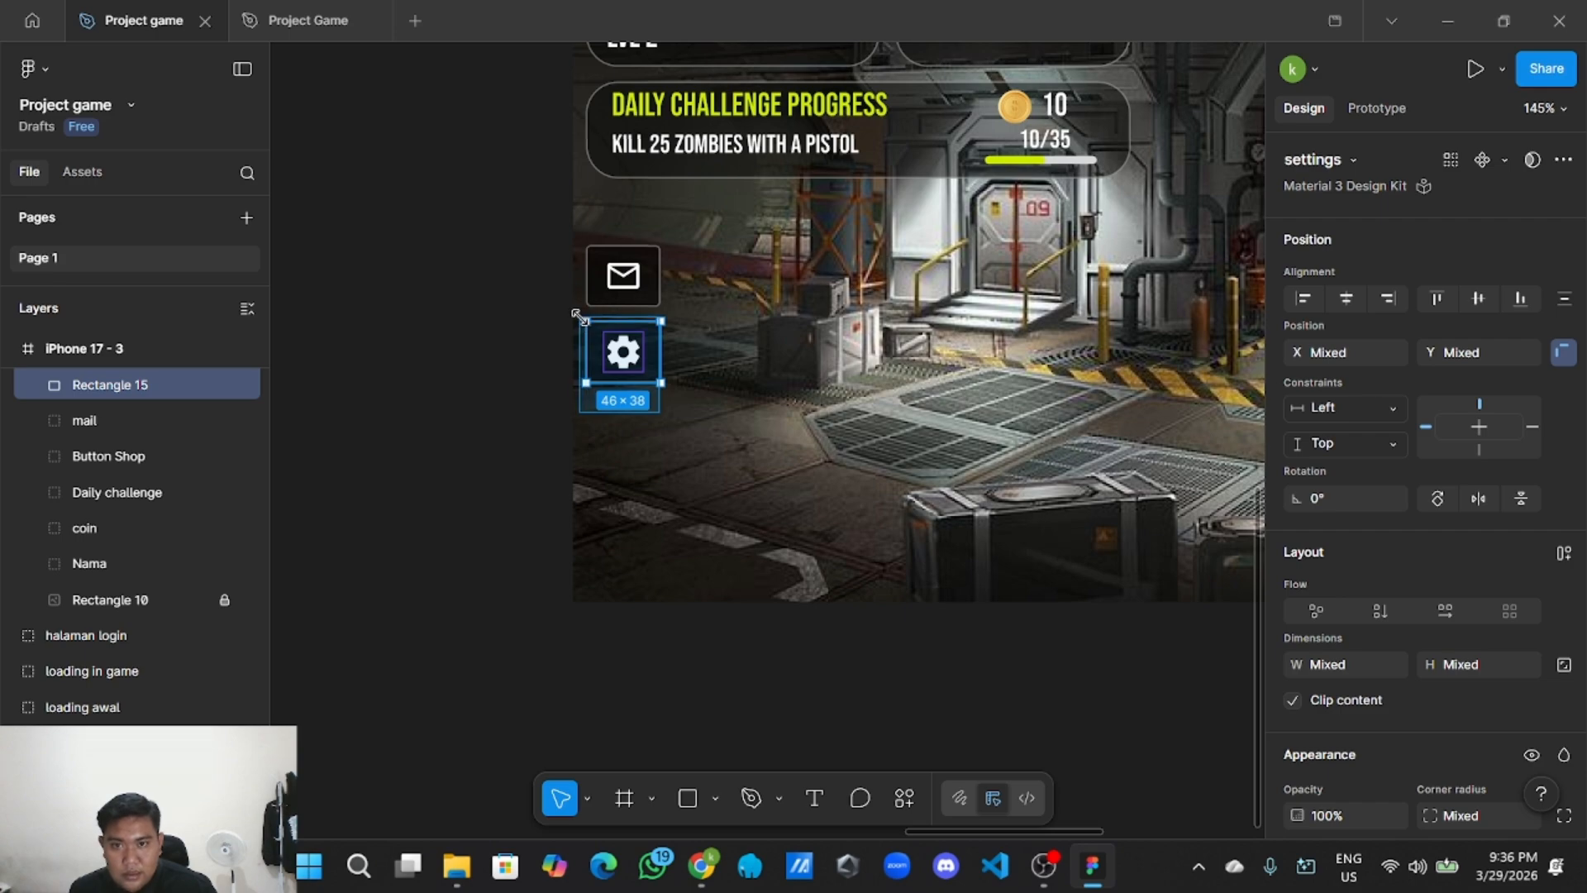
{"action": "right_click", "coordinate": [651, 346]}
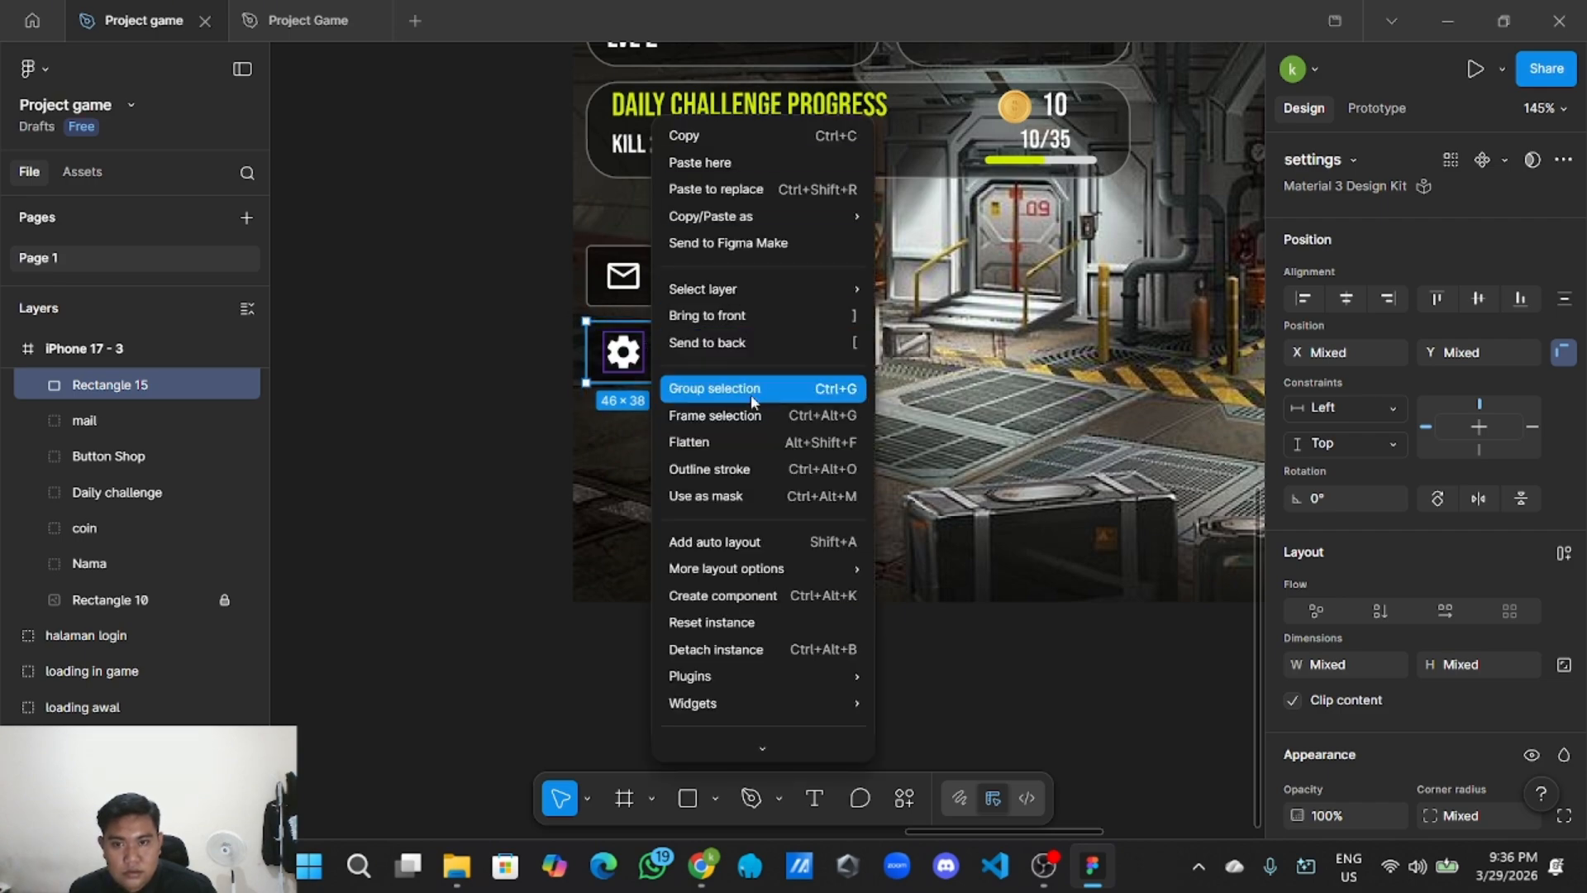
{"action": "left_click", "coordinate": [719, 485]}
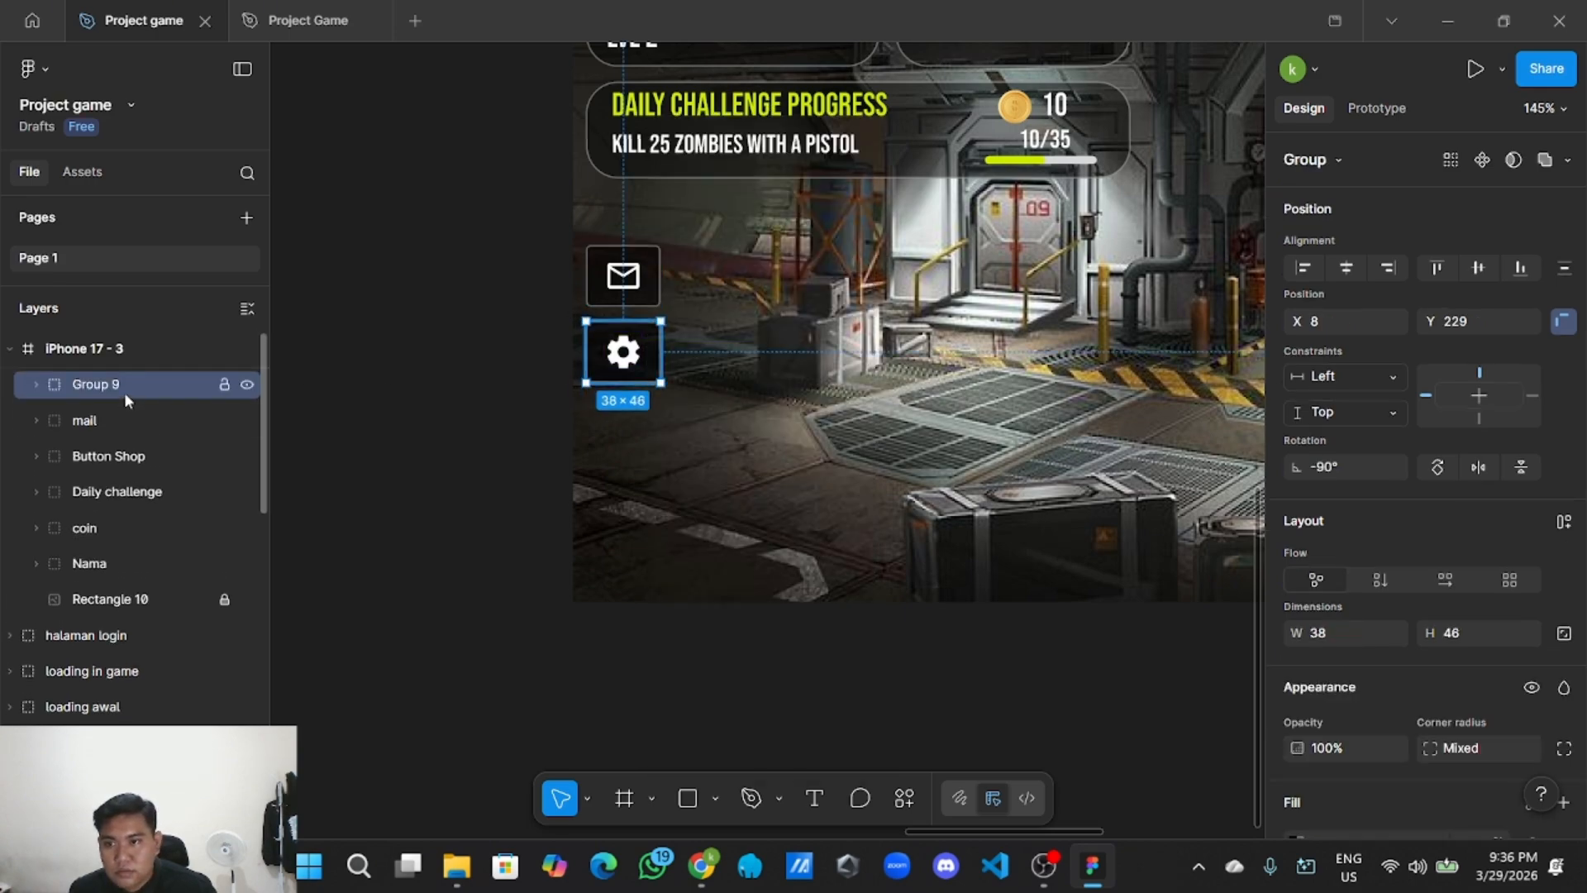
{"action": "double_click", "coordinate": [130, 385]}
{"action": "type", "text": "setting"}
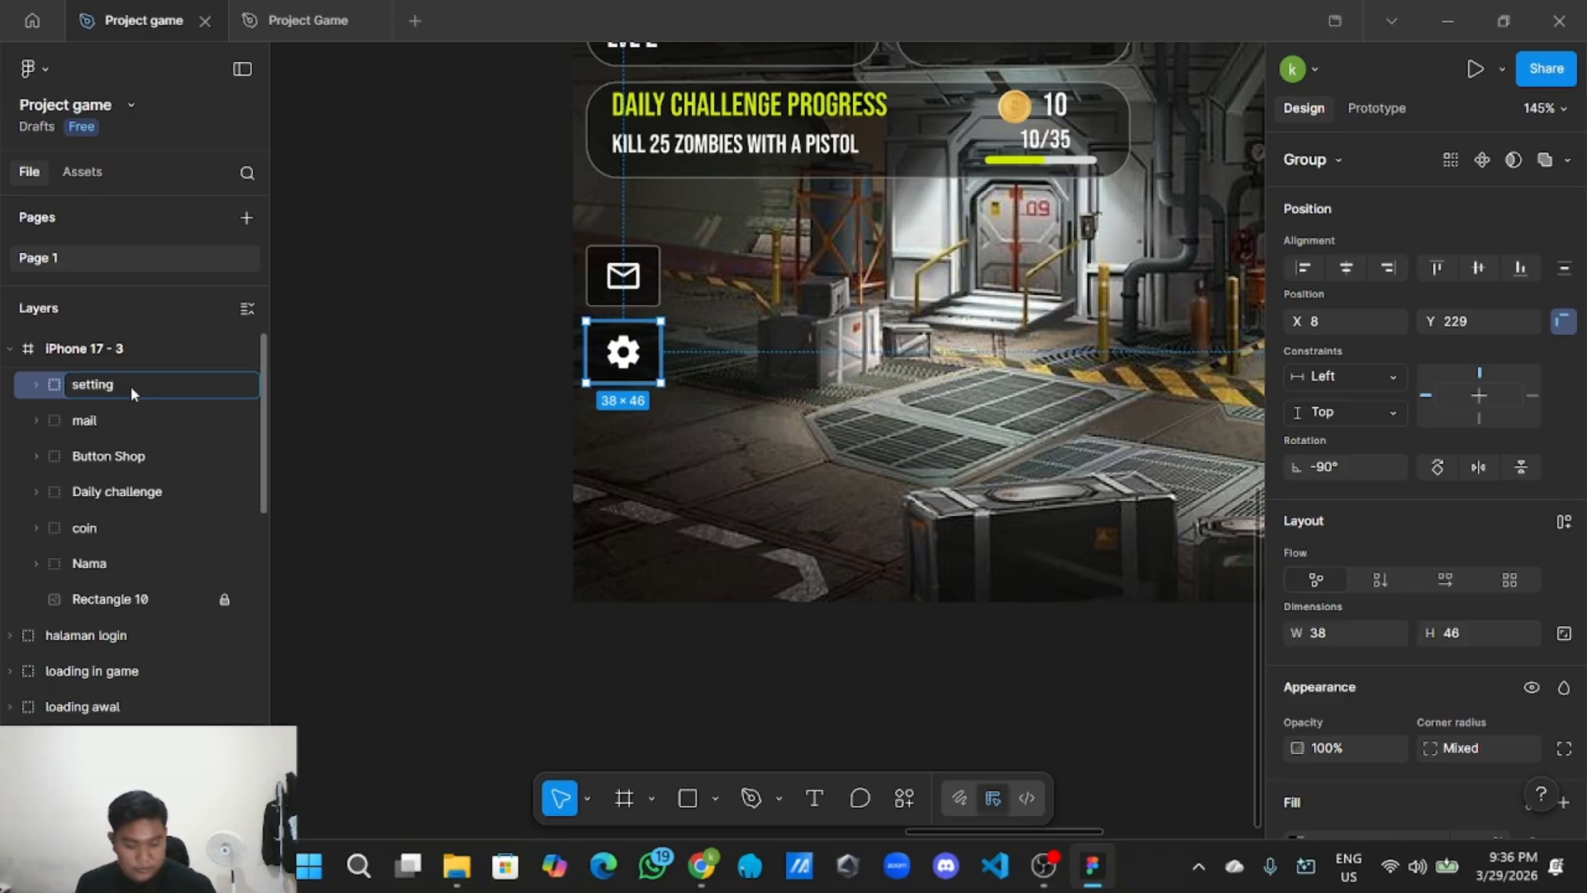
{"action": "key", "text": "Return"}
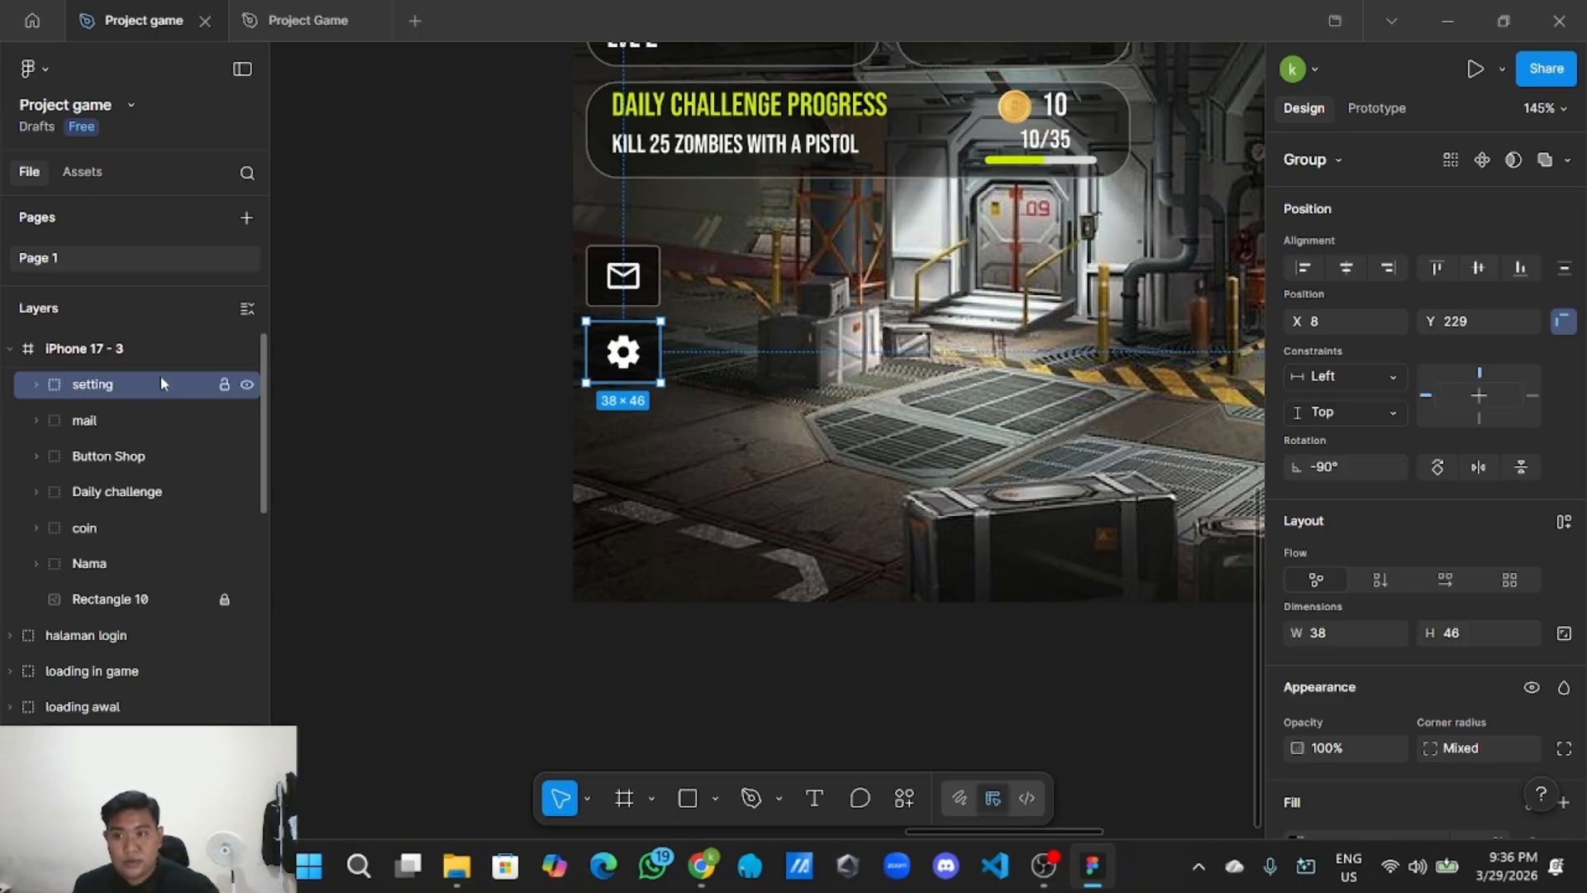
{"action": "left_click", "coordinate": [592, 424]}
Duplicate the SHOP button and move the copy to the home screen's bottom-left corner.
{"action": "scroll", "coordinate": [906, 574], "scroll_direction": "down", "scroll_amount": 5}
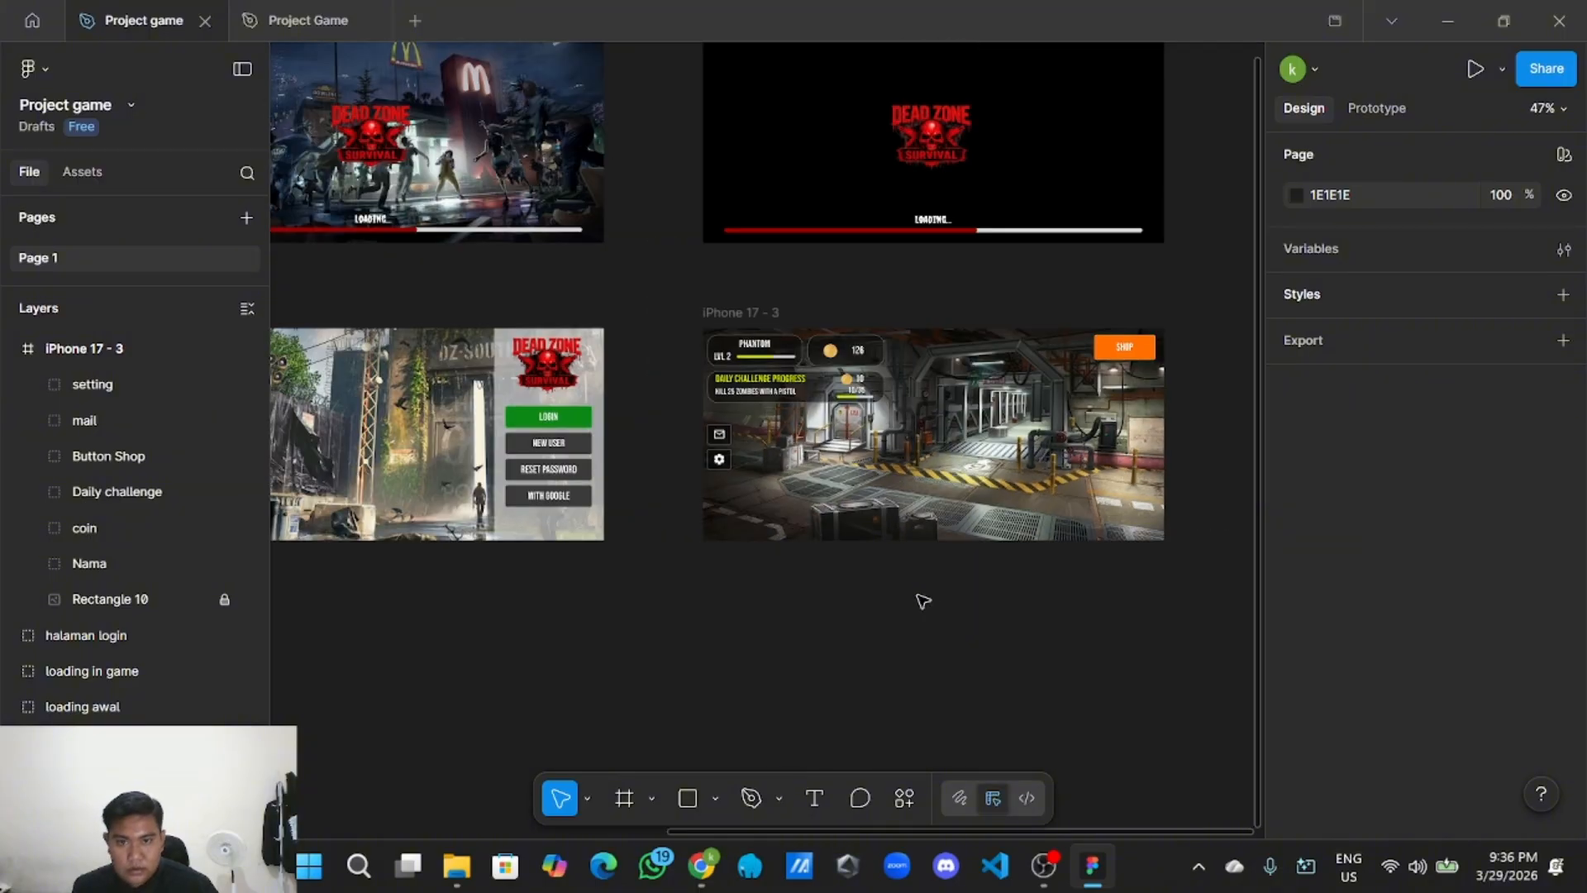
{"action": "scroll", "coordinate": [917, 603], "scroll_direction": "right", "scroll_amount": 2}
{"action": "scroll", "coordinate": [804, 617], "scroll_direction": "up", "scroll_amount": 2}
{"action": "scroll", "coordinate": [595, 634], "scroll_direction": "up", "scroll_amount": 2}
{"action": "scroll", "coordinate": [669, 609], "scroll_direction": "down", "scroll_amount": 3}
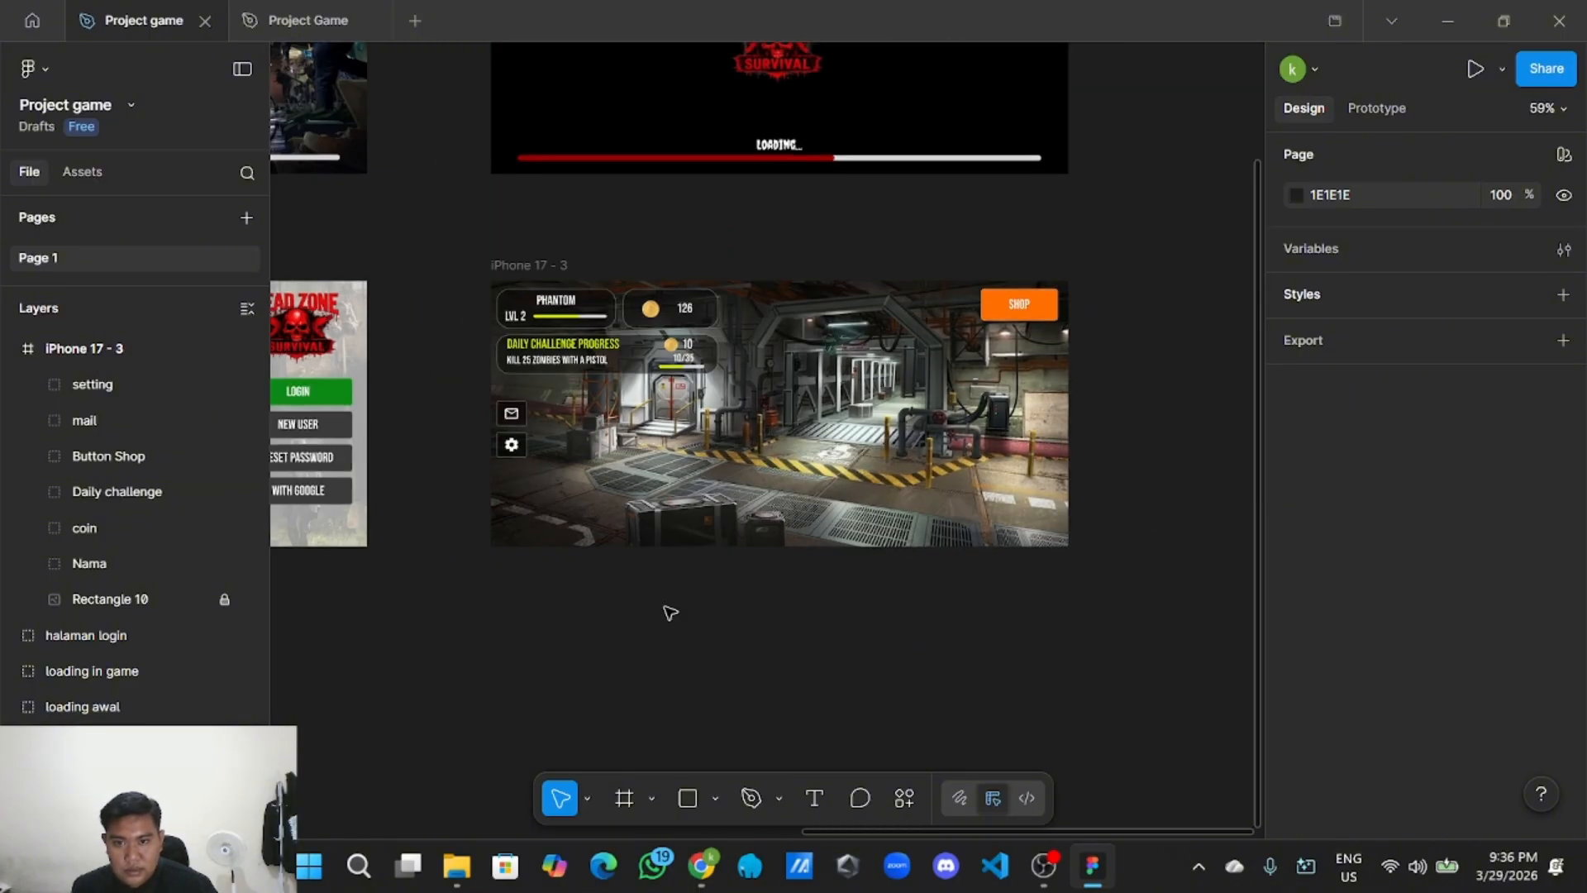
{"action": "scroll", "coordinate": [623, 628], "scroll_direction": "right", "scroll_amount": 2}
{"action": "scroll", "coordinate": [718, 624], "scroll_direction": "up", "scroll_amount": 1}
{"action": "scroll", "coordinate": [815, 623], "scroll_direction": "left", "scroll_amount": 2}
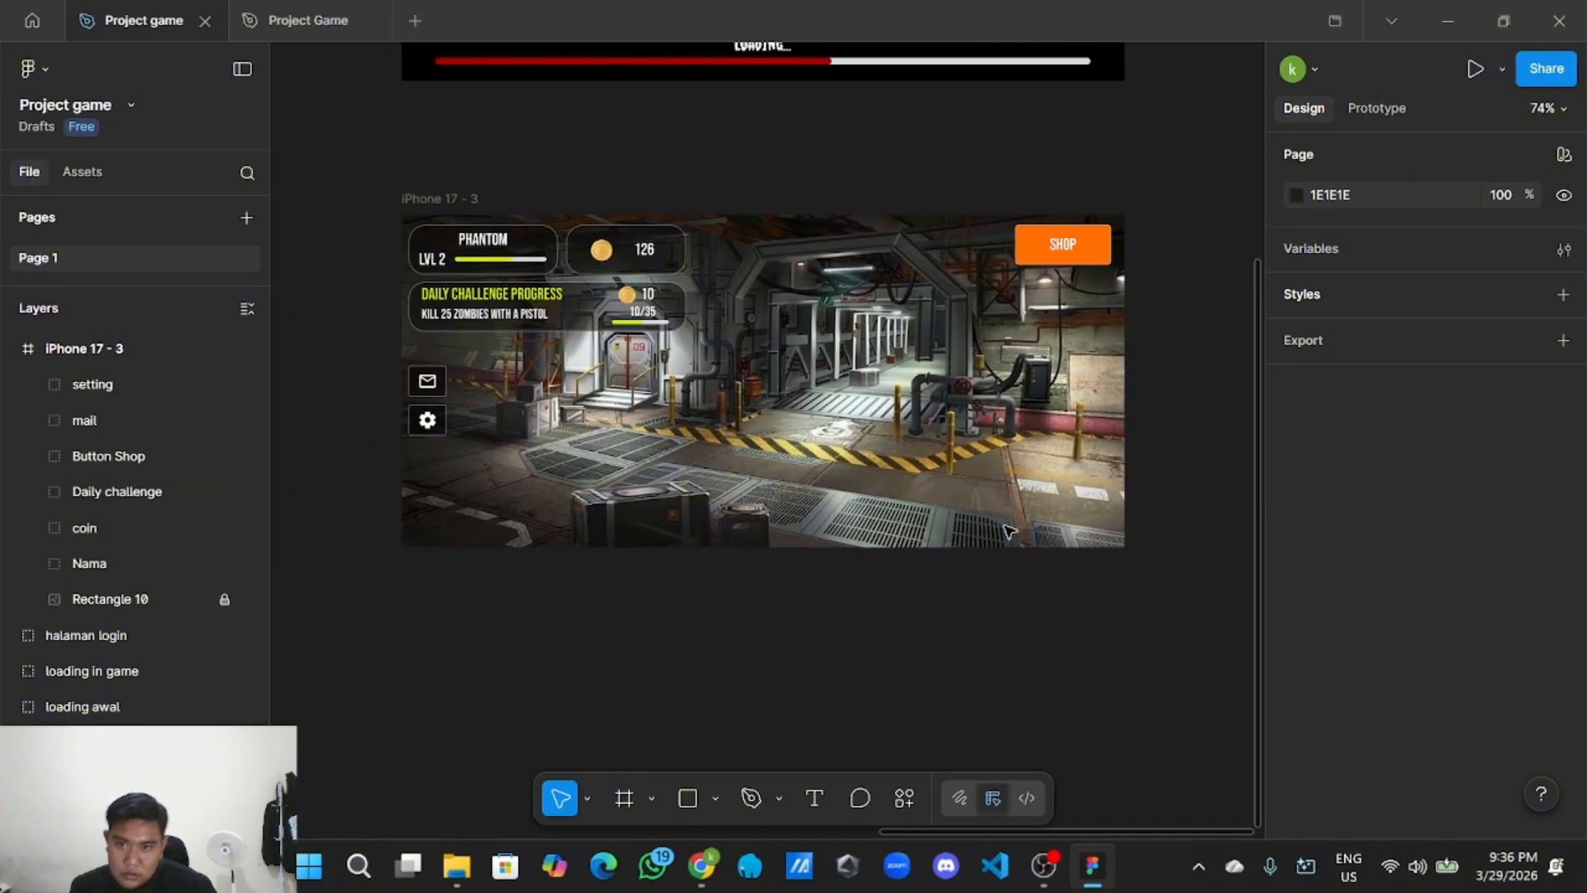
{"action": "scroll", "coordinate": [792, 304], "scroll_direction": "down", "scroll_amount": 2}
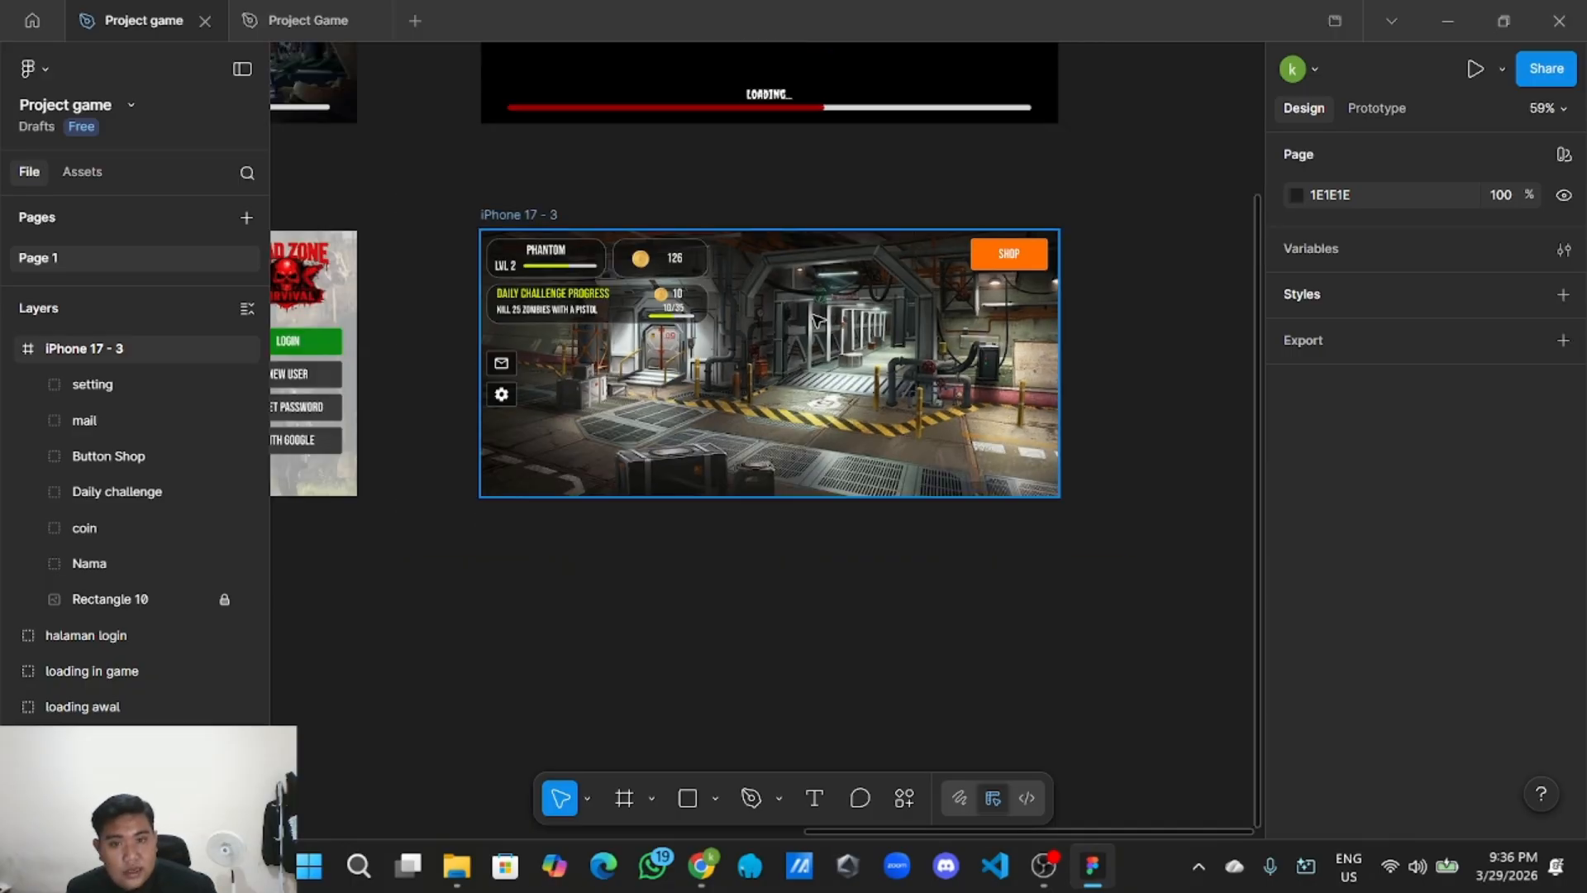
{"action": "left_click", "coordinate": [1008, 254]}
{"action": "right_click", "coordinate": [1035, 256]}
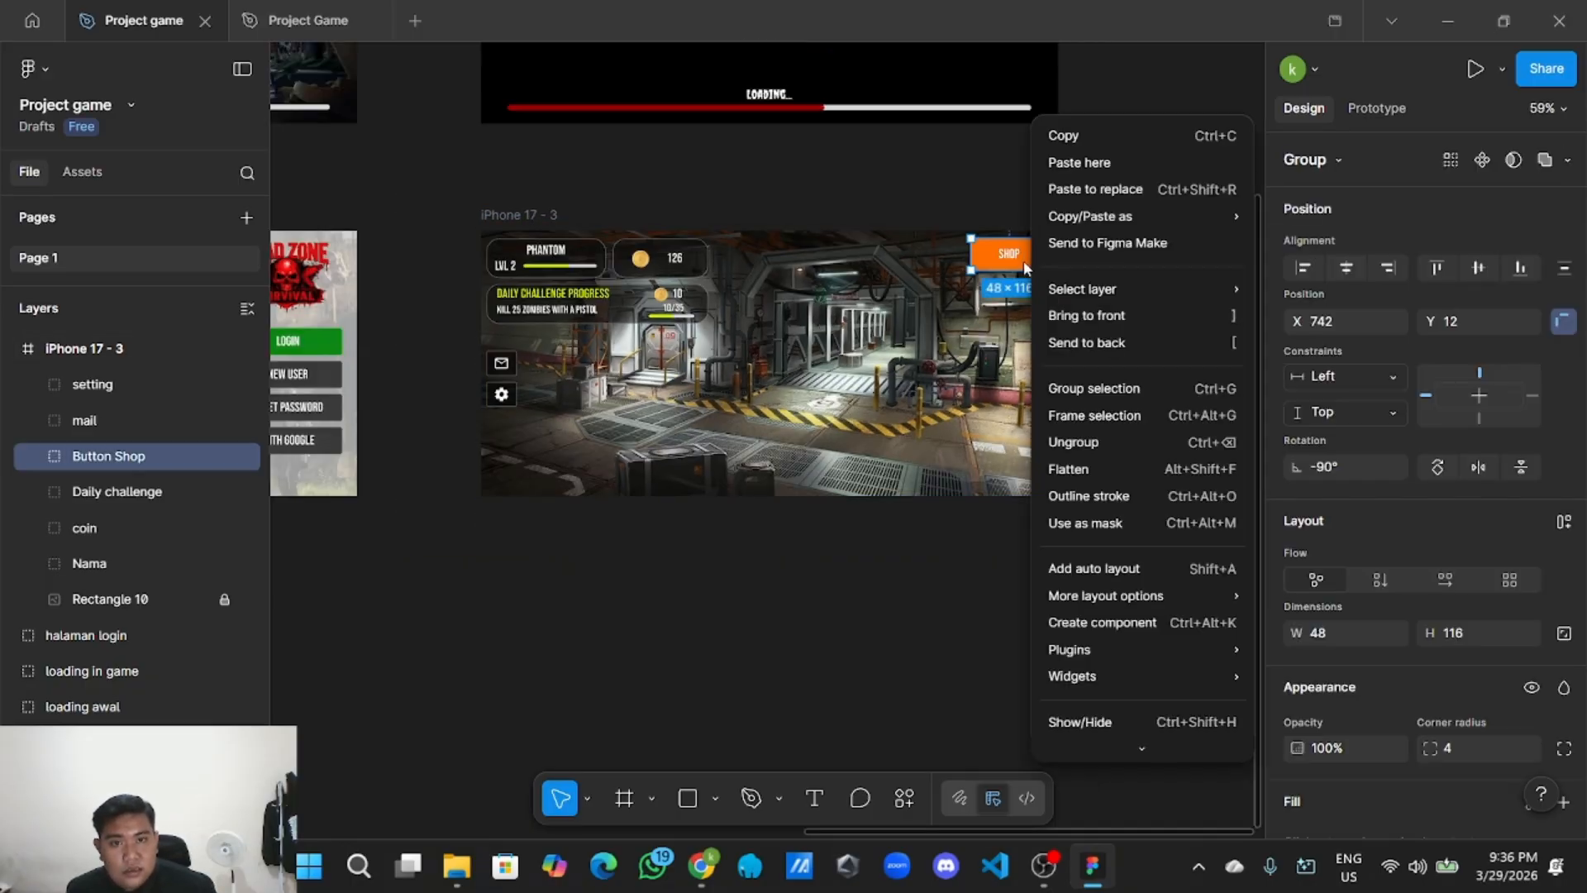
{"action": "left_click", "coordinate": [1087, 138]}
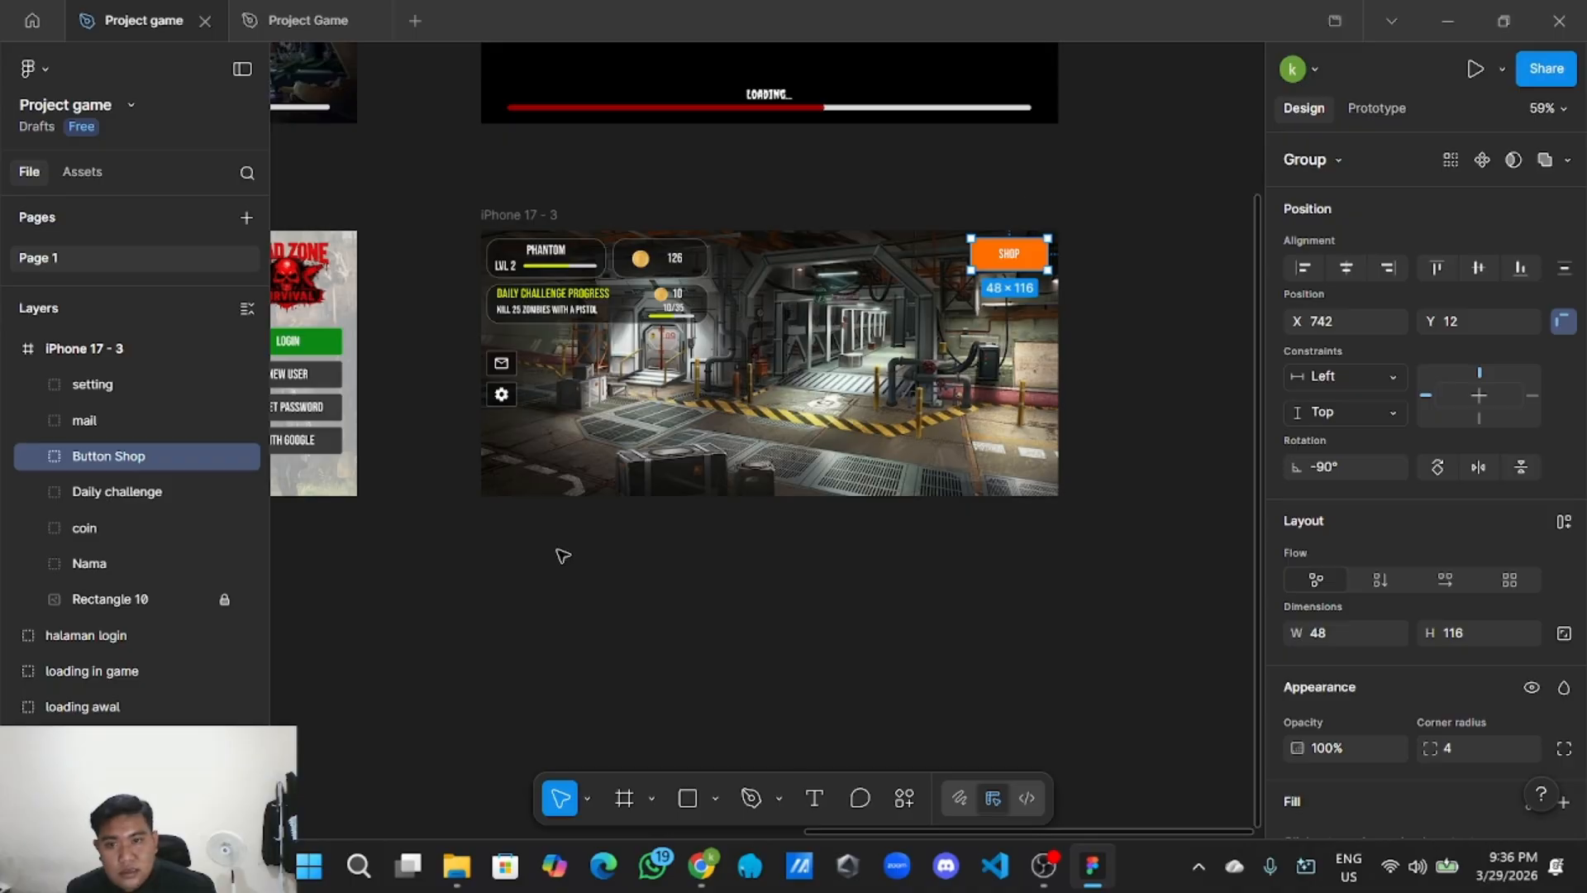
{"action": "right_click", "coordinate": [571, 527]}
{"action": "left_click", "coordinate": [618, 533]}
{"action": "left_click_drag", "start_coordinate": [645, 549], "coordinate": [550, 477]}
{"action": "scroll", "coordinate": [536, 567], "scroll_direction": "up", "scroll_amount": 5}
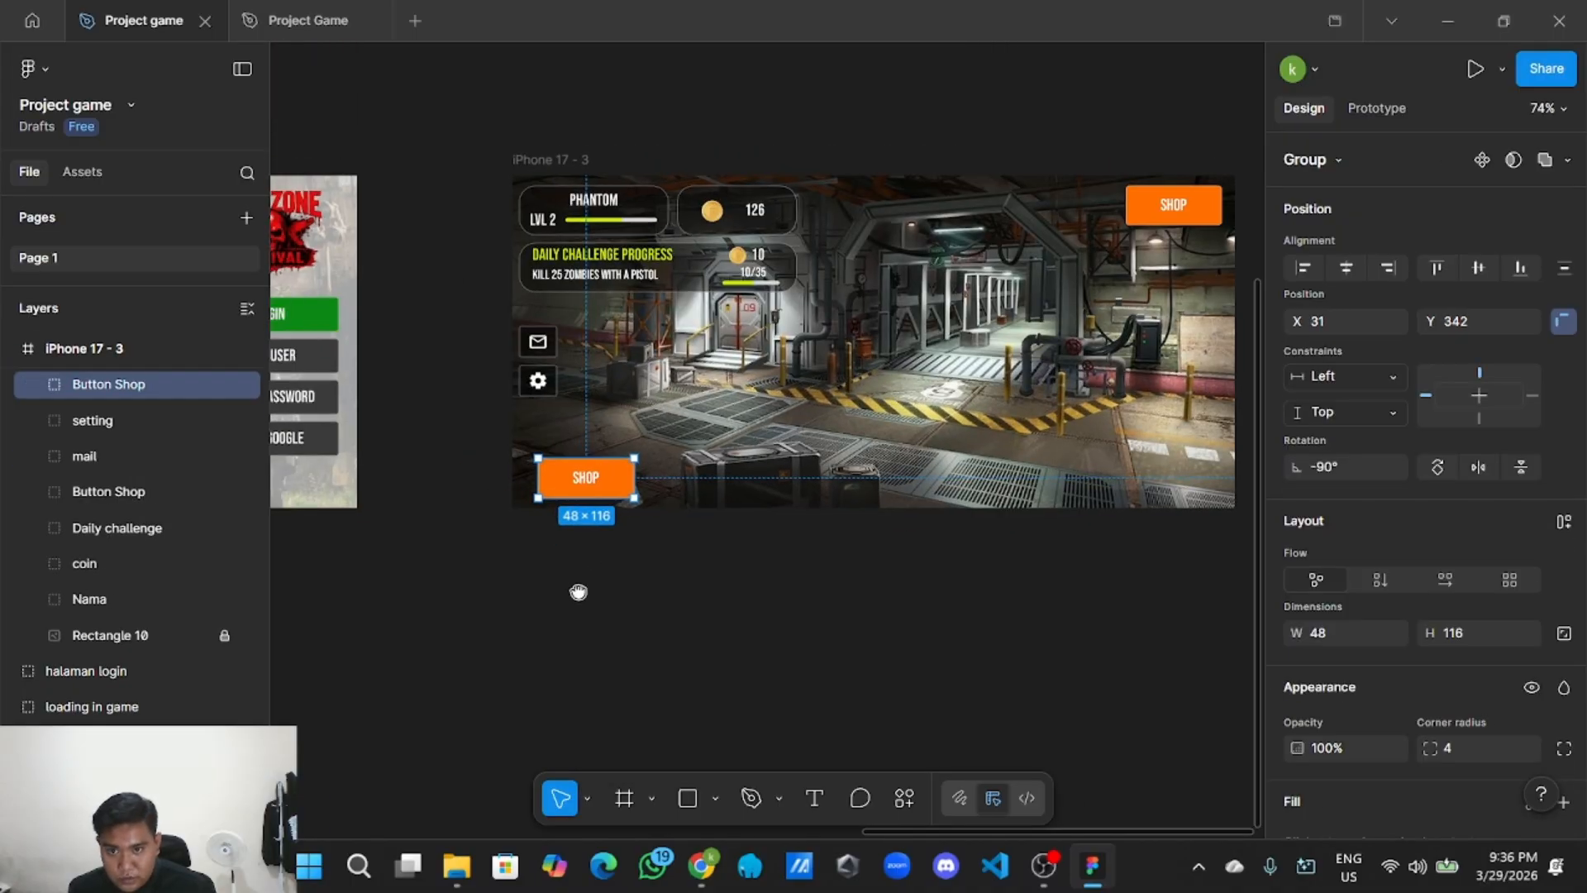
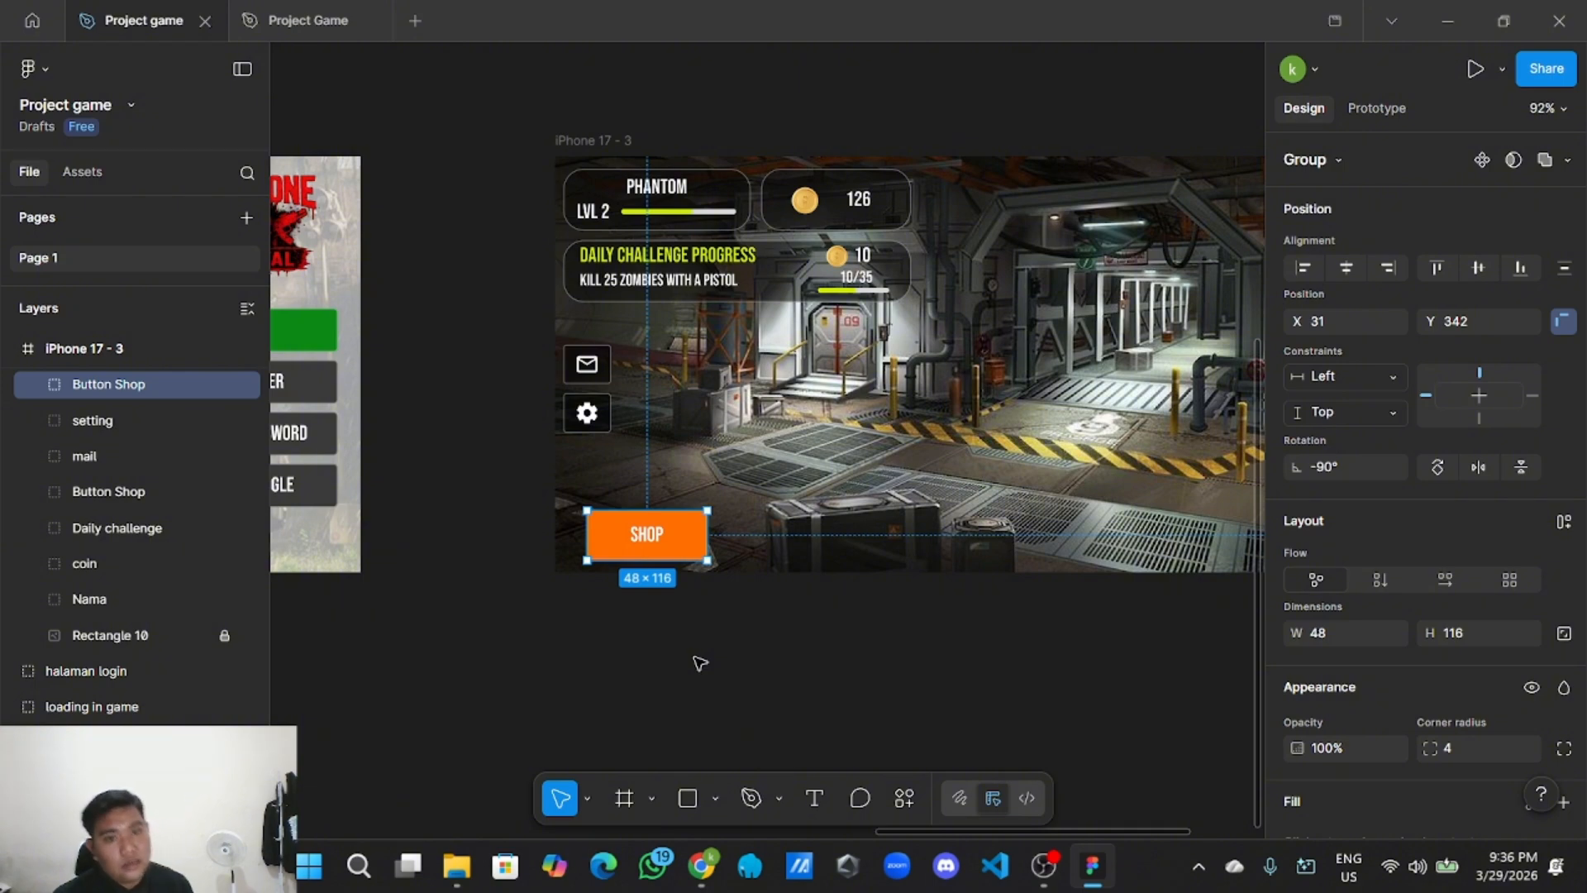
Nudge the copied SHOP button into the lobby screen's bottom-left corner at X 8, Y 339.
{"action": "scroll", "coordinate": [681, 666], "scroll_direction": "up", "scroll_amount": 3}
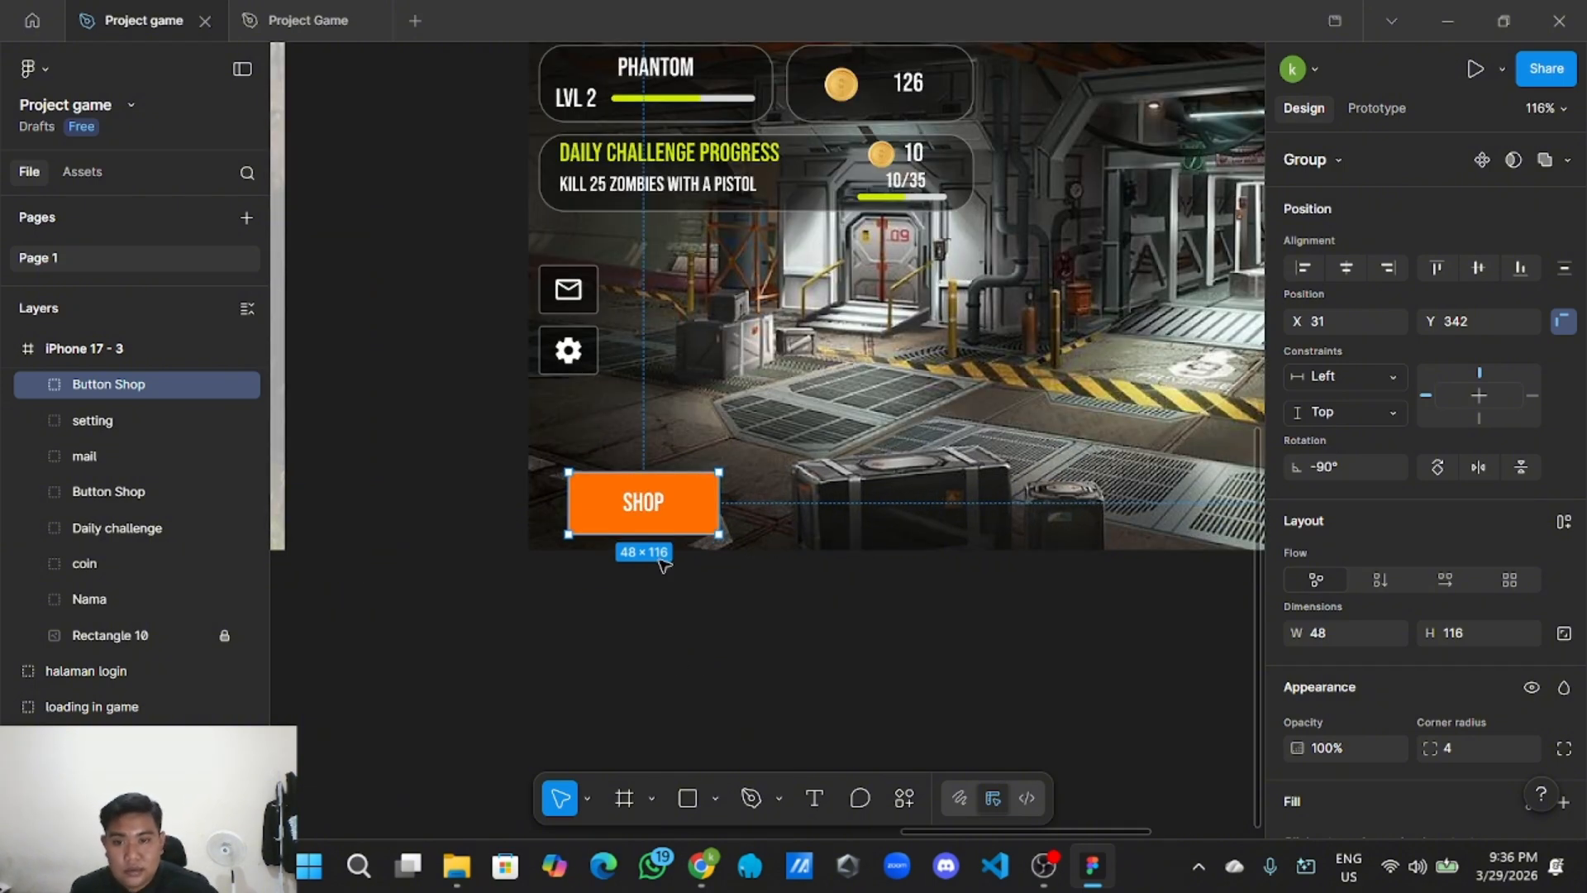
{"action": "mouse_move", "coordinate": [672, 521]}
{"action": "left_mouse_down"}
{"action": "mouse_move", "coordinate": [650, 529]}
{"action": "mouse_move", "coordinate": [650, 515]}
{"action": "left_mouse_up"}
{"action": "scroll", "coordinate": [653, 530], "scroll_direction": "down", "scroll_amount": 5}
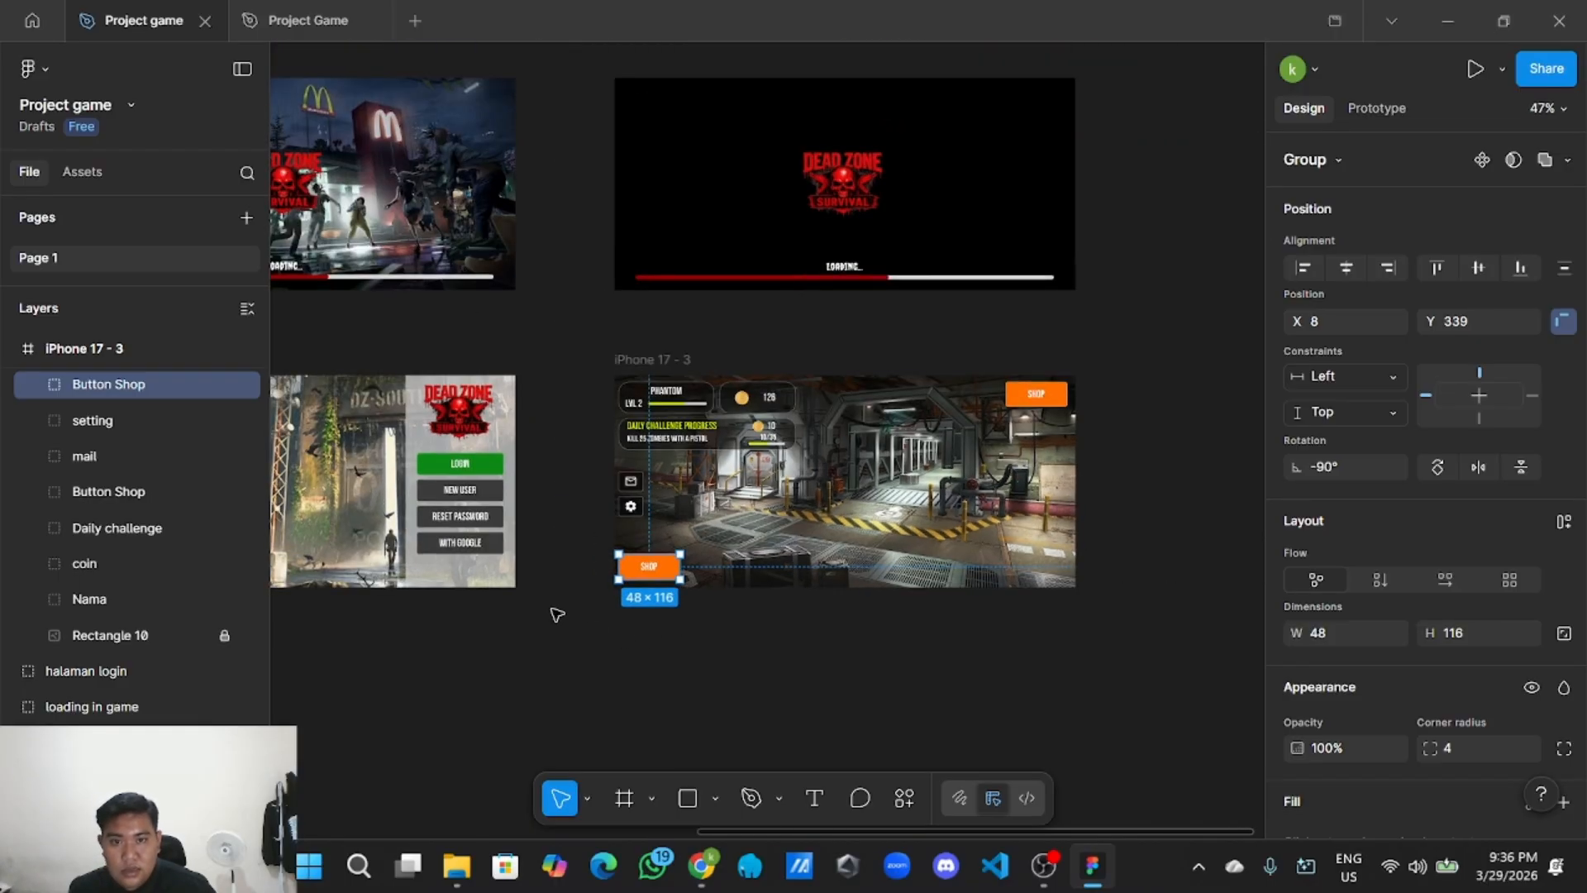
{"action": "scroll", "coordinate": [556, 613], "scroll_direction": "up", "scroll_amount": 4}
{"action": "scroll", "coordinate": [641, 597], "scroll_direction": "down", "scroll_amount": 5}
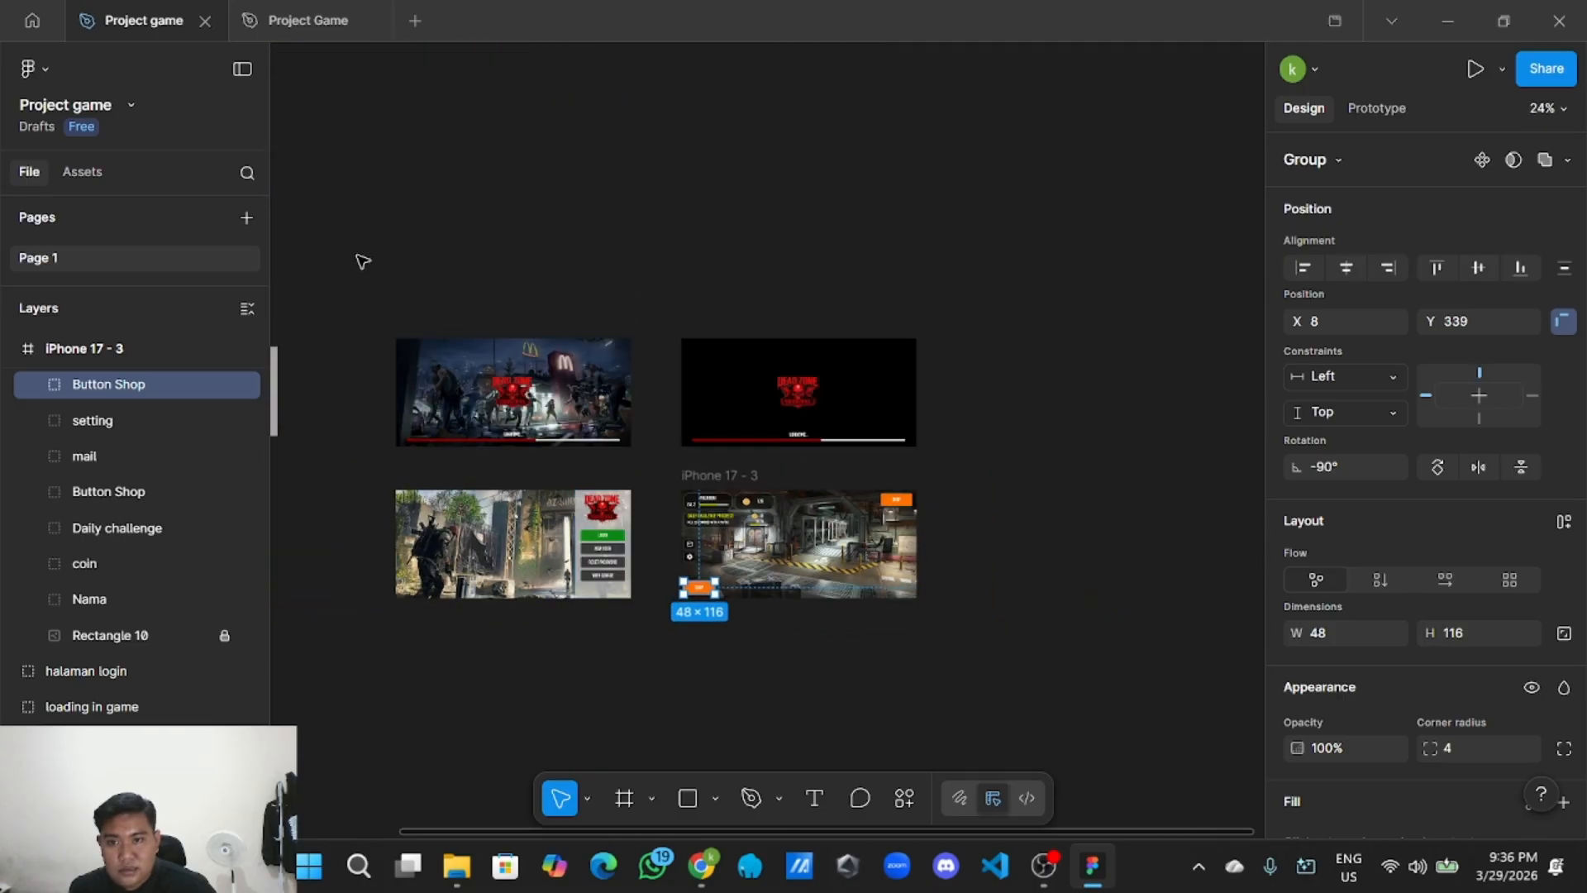
{"action": "scroll", "coordinate": [597, 324], "scroll_direction": "left", "scroll_amount": 5}
{"action": "scroll", "coordinate": [541, 413], "scroll_direction": "up", "scroll_amount": 5}
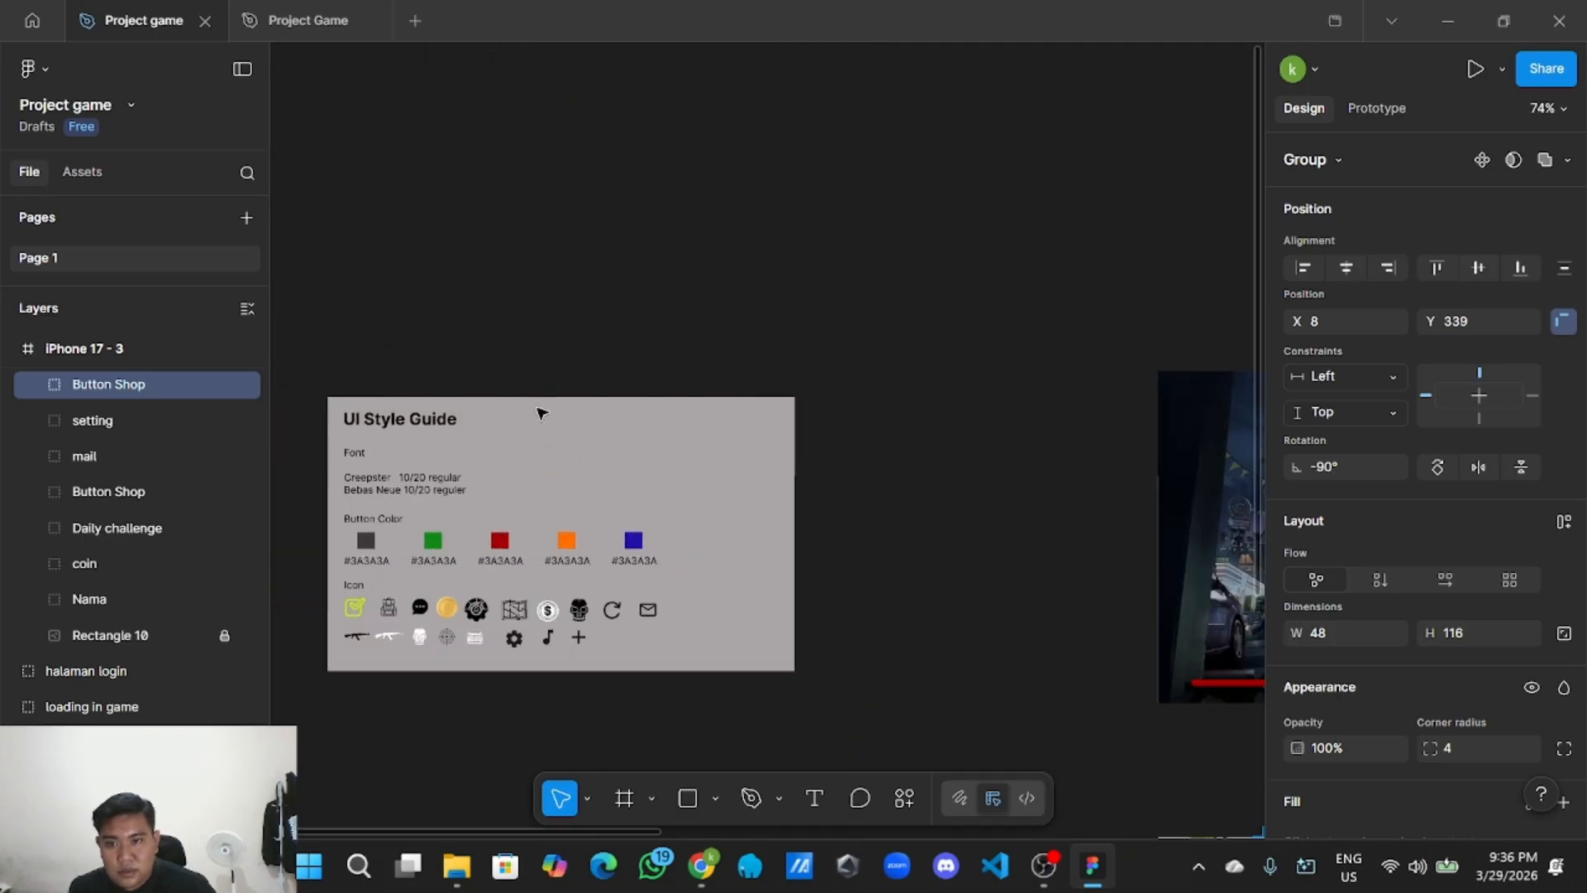
Look up the green swatch's hex code on the UI Style Guide card.
{"action": "left_click", "coordinate": [441, 538]}
{"action": "scroll", "coordinate": [1356, 711], "scroll_direction": "down", "scroll_amount": 5}
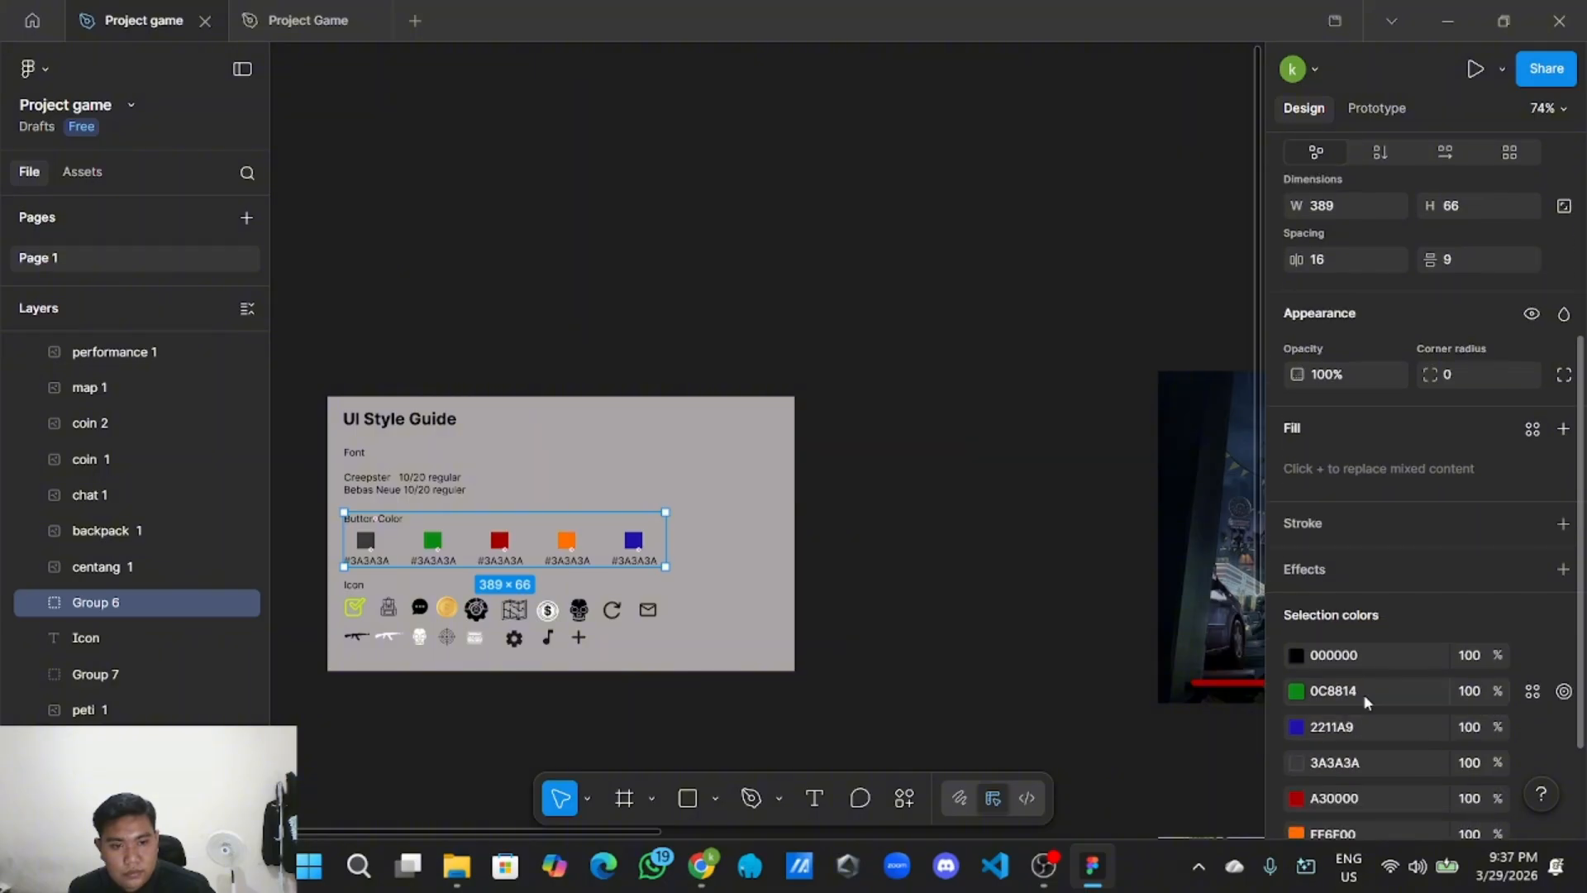
{"action": "left_click", "coordinate": [1354, 687]}
{"action": "left_click", "coordinate": [904, 602]}
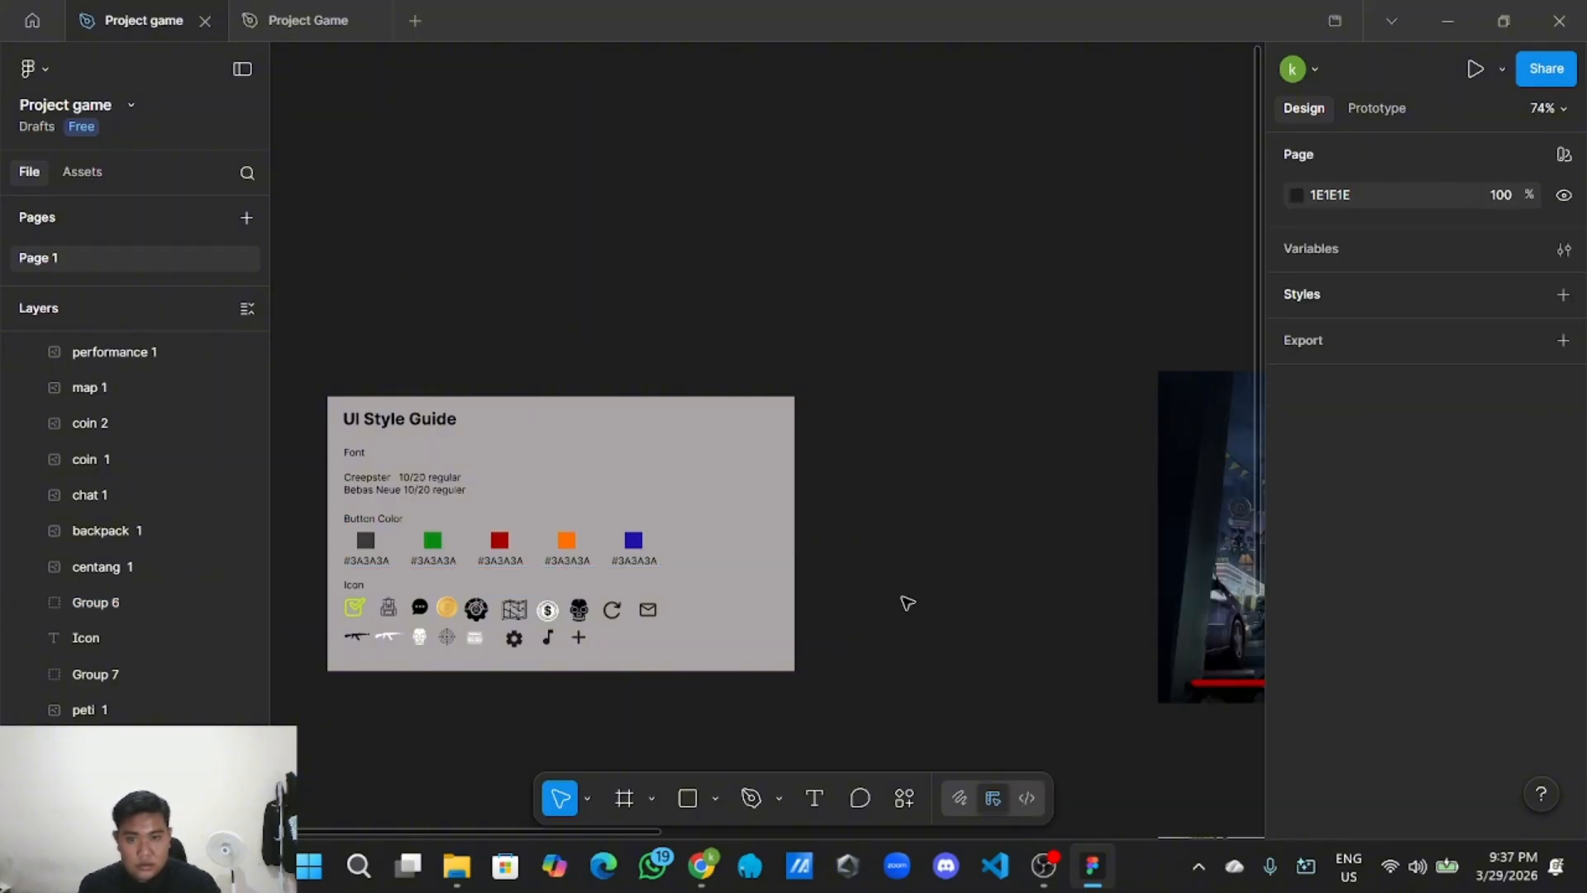
{"action": "scroll", "coordinate": [903, 601], "scroll_direction": "down", "scroll_amount": 3}
{"action": "left_click_drag", "start_coordinate": [1252, 740], "coordinate": [785, 516]}
{"action": "scroll", "coordinate": [948, 559], "scroll_direction": "up", "scroll_amount": 6}
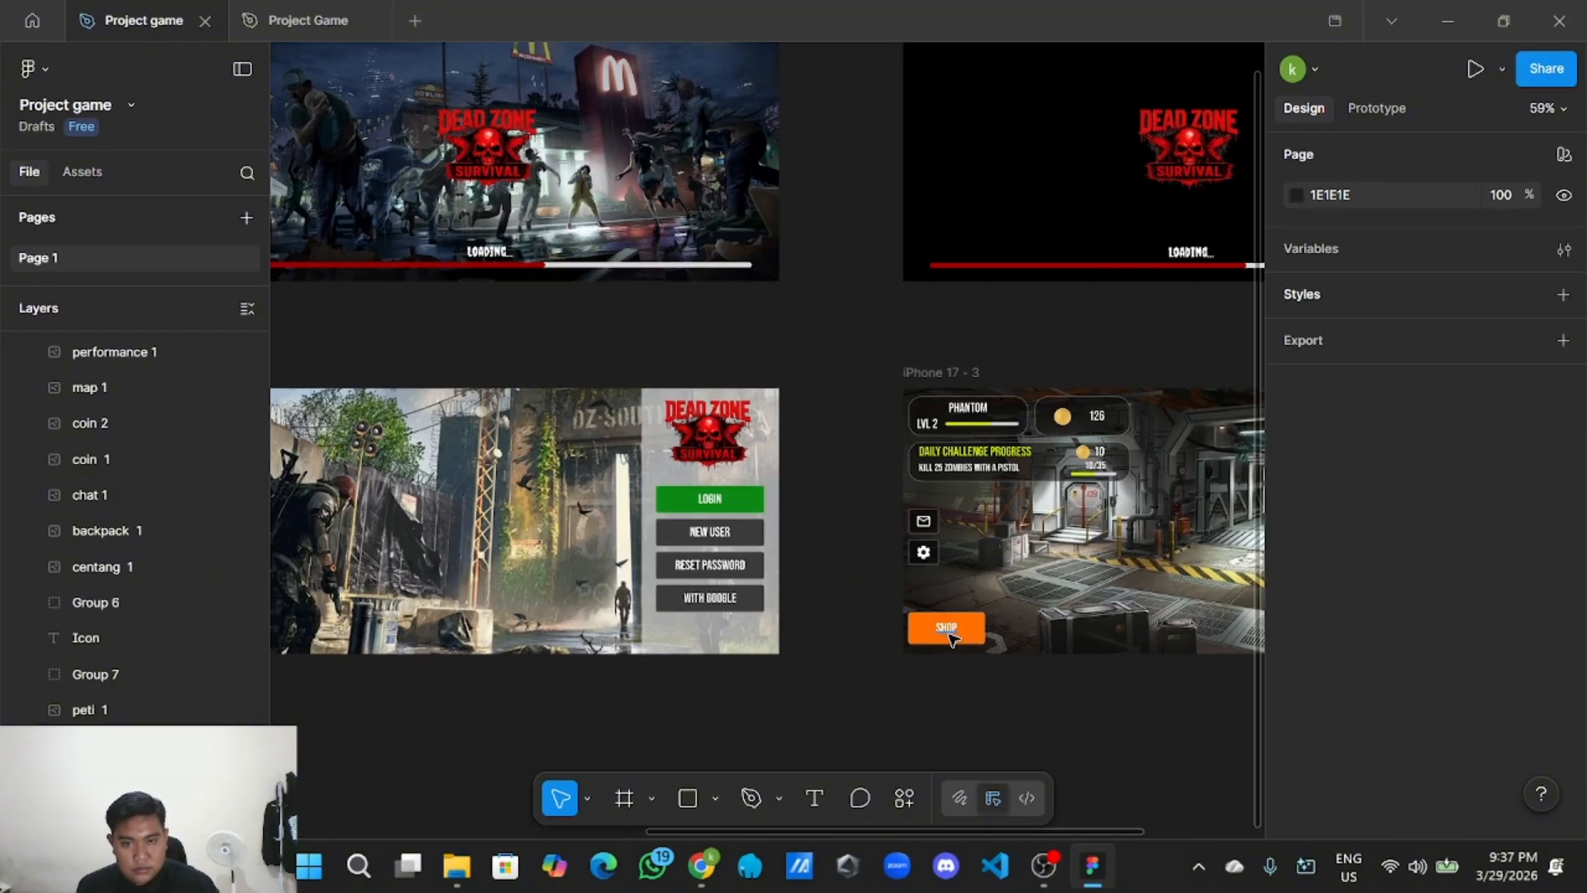
Recolour the copied SHOP button from FF6F00 to green 0C8F14.
{"action": "left_click", "coordinate": [888, 591]}
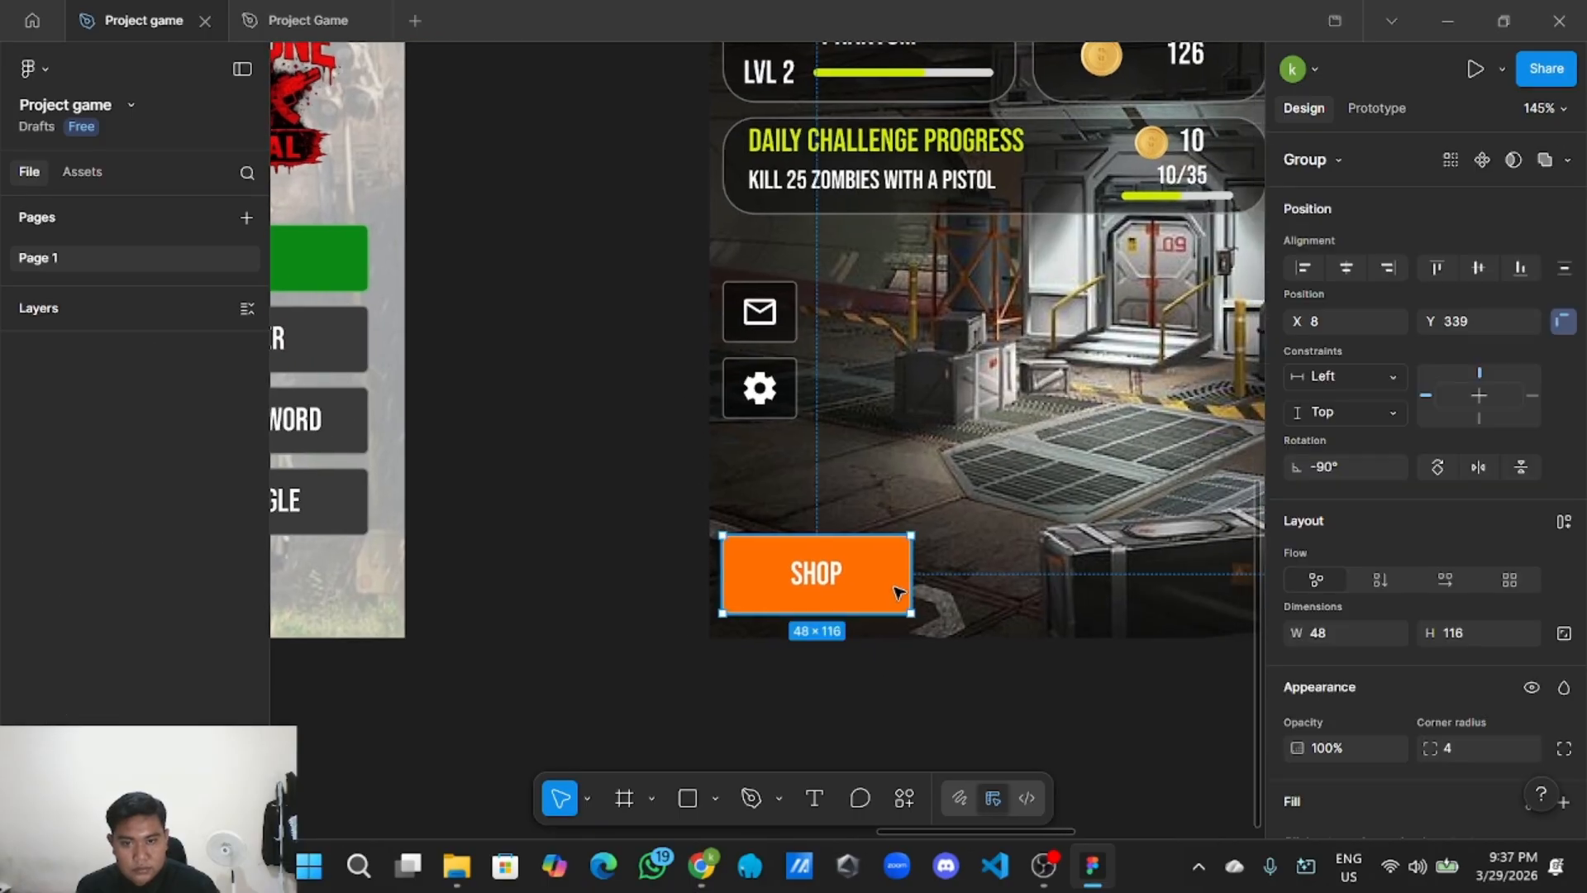
{"action": "scroll", "coordinate": [1353, 689], "scroll_direction": "down", "scroll_amount": 5}
{"action": "left_click", "coordinate": [1344, 687]}
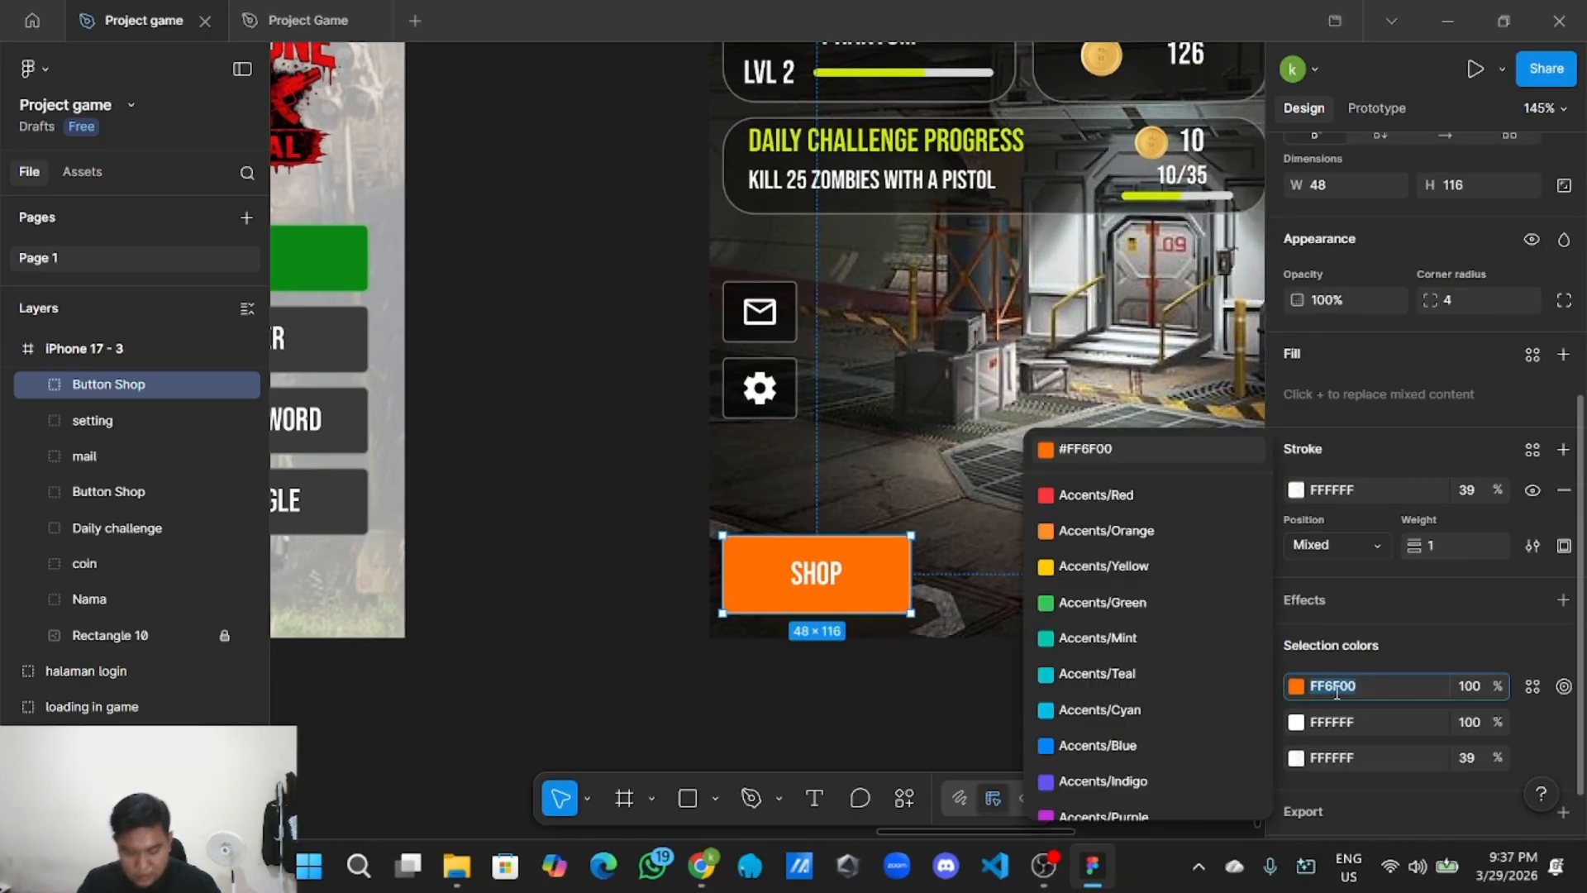
{"action": "type", "text": "0C8F14"}
{"action": "left_click", "coordinate": [909, 696]}
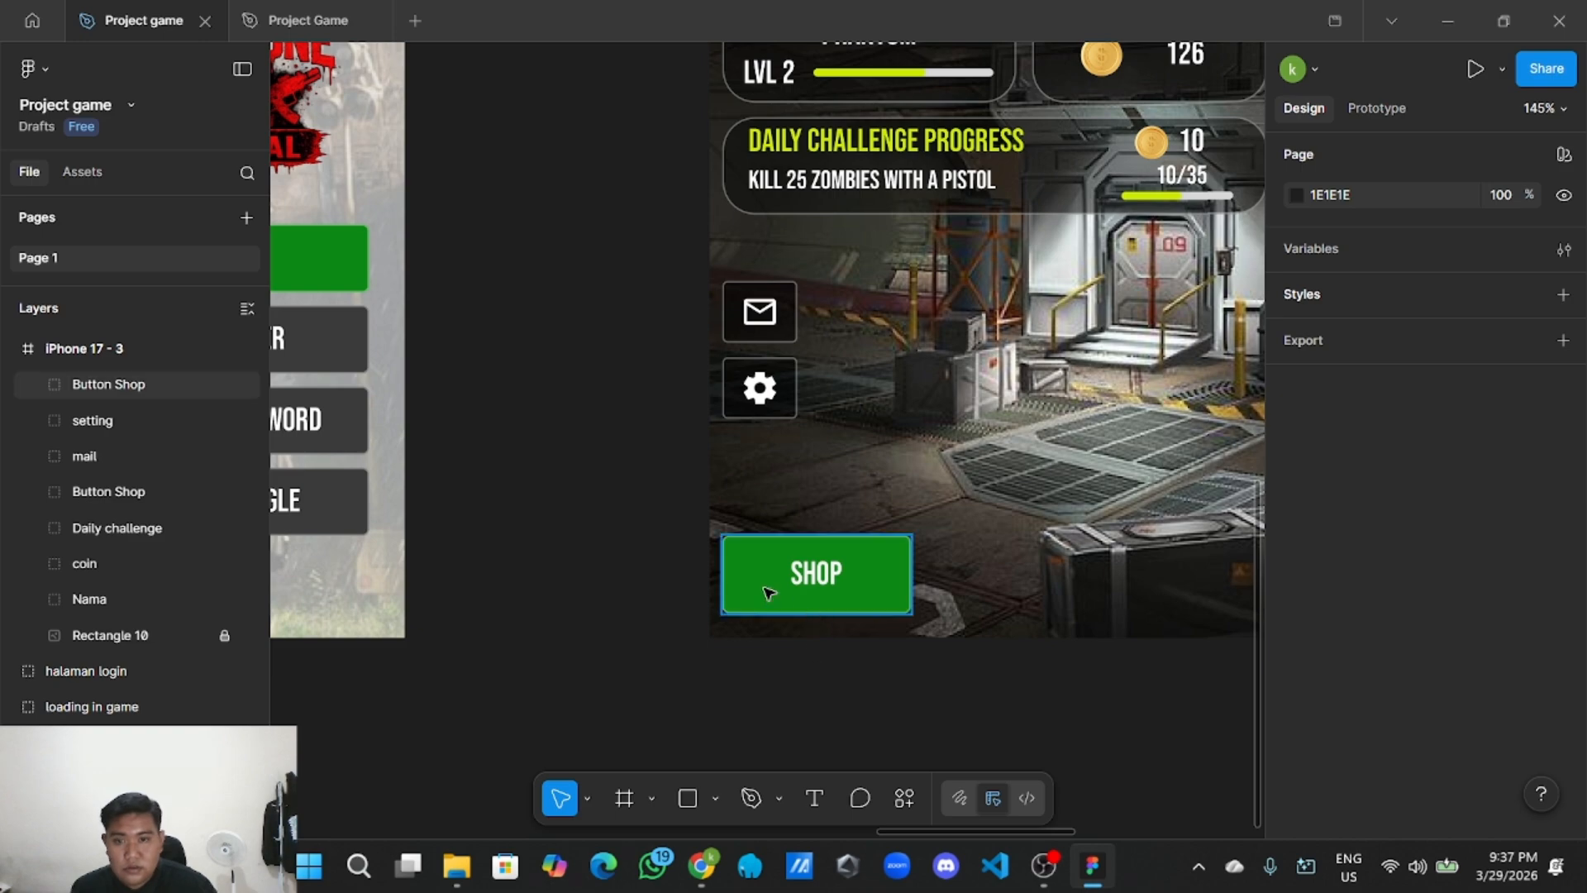
Change the button's label to EQUIP and centre it in the green button.
{"action": "left_click", "coordinate": [798, 587]}
{"action": "left_click", "coordinate": [800, 585]}
{"action": "double_click", "coordinate": [826, 581]}
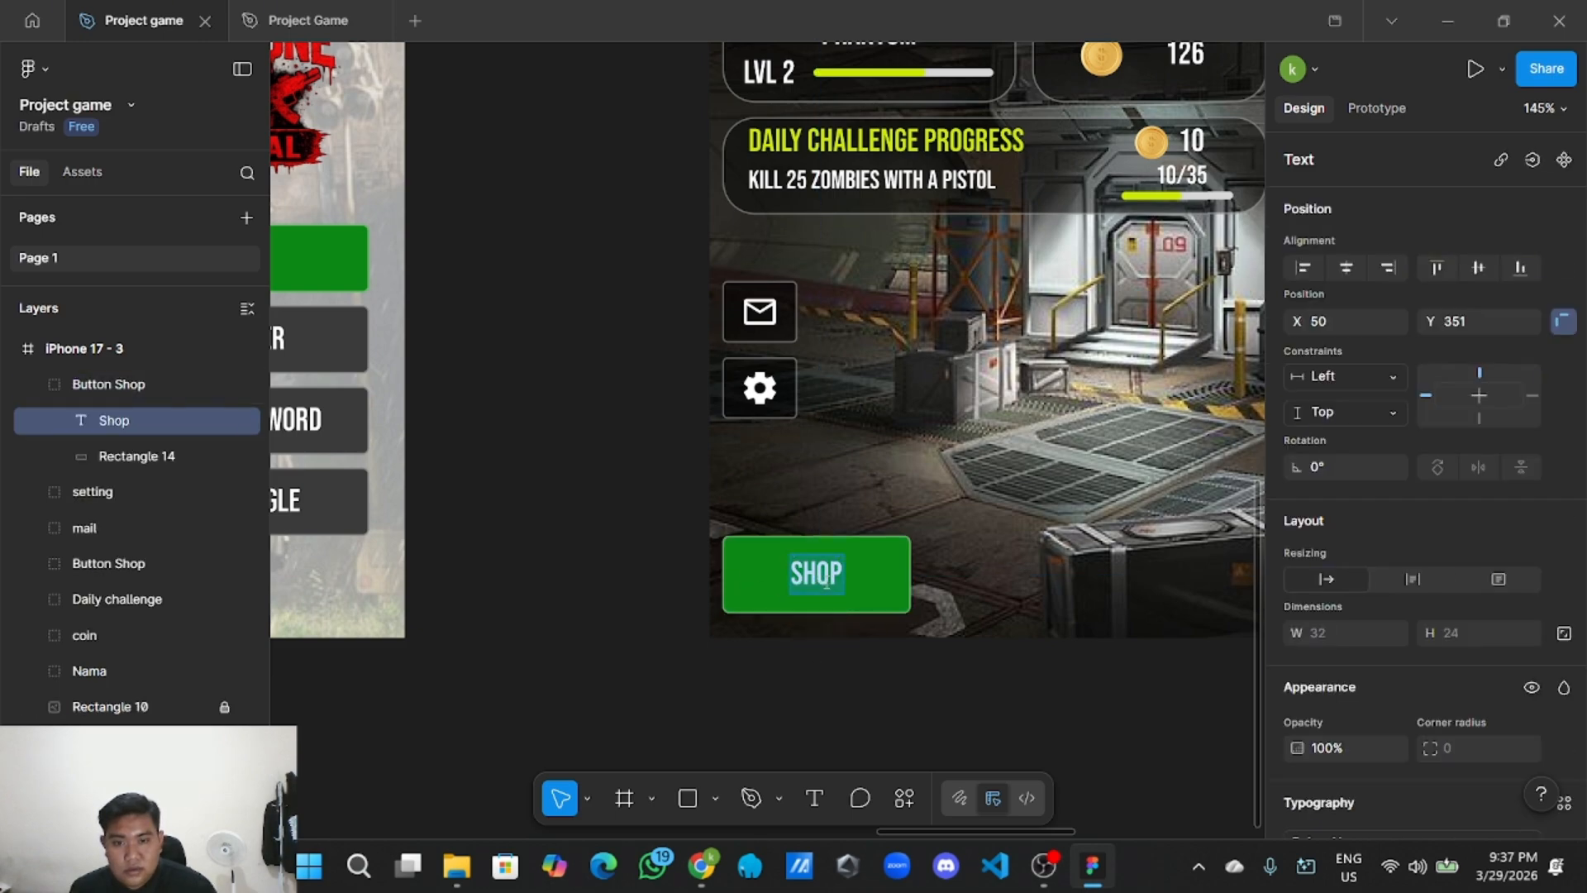
{"action": "key", "text": "BackSpace"}
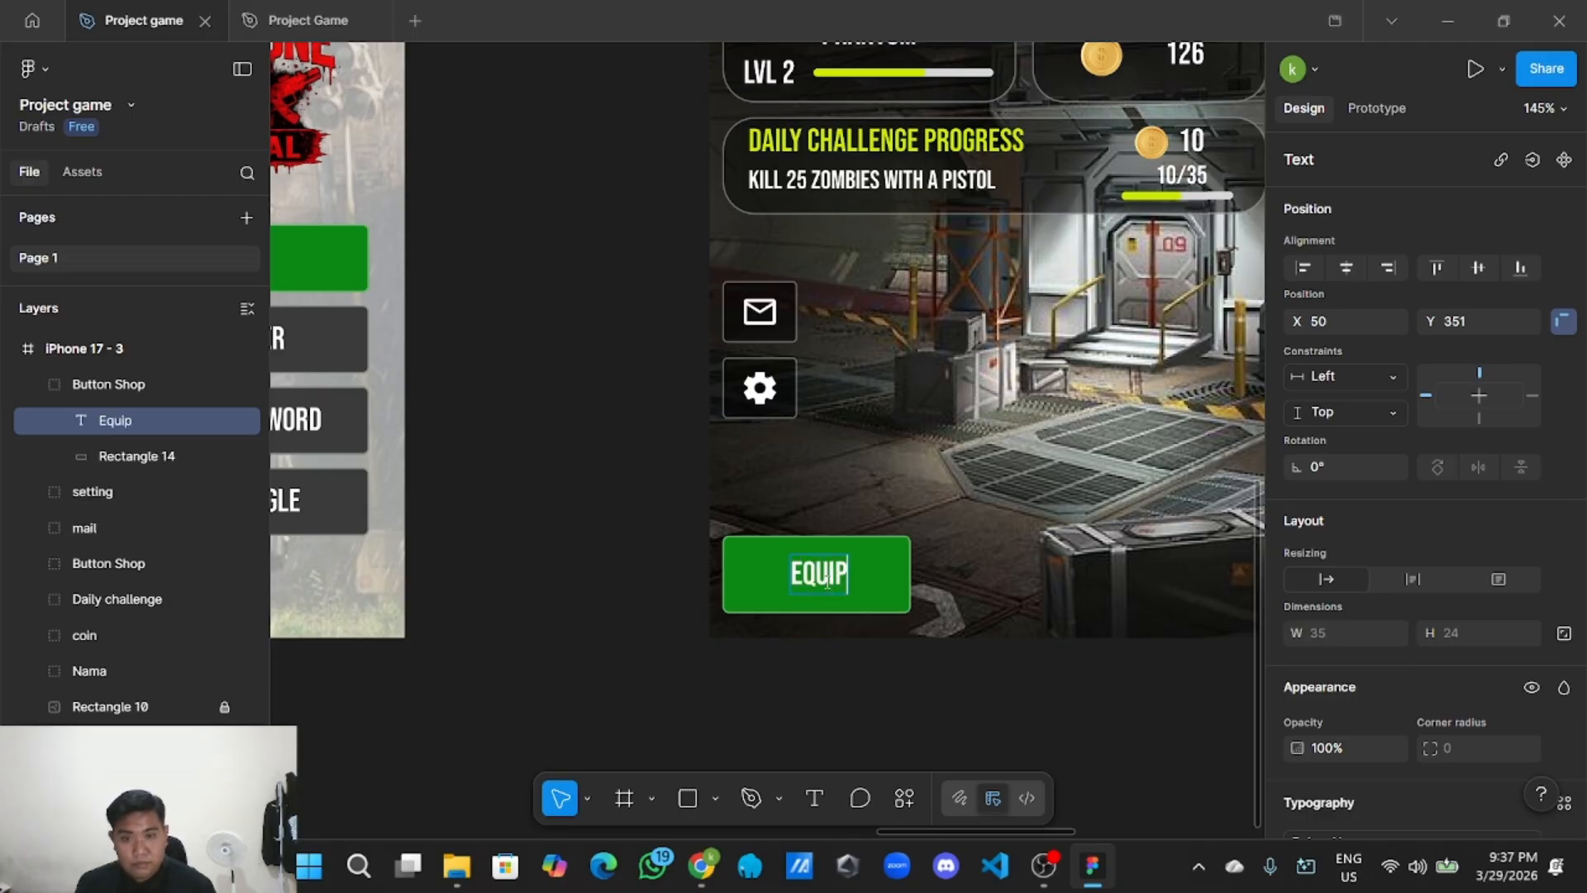
{"action": "key", "text": "Escape"}
{"action": "scroll", "coordinate": [860, 744], "scroll_direction": "up", "scroll_amount": 2}
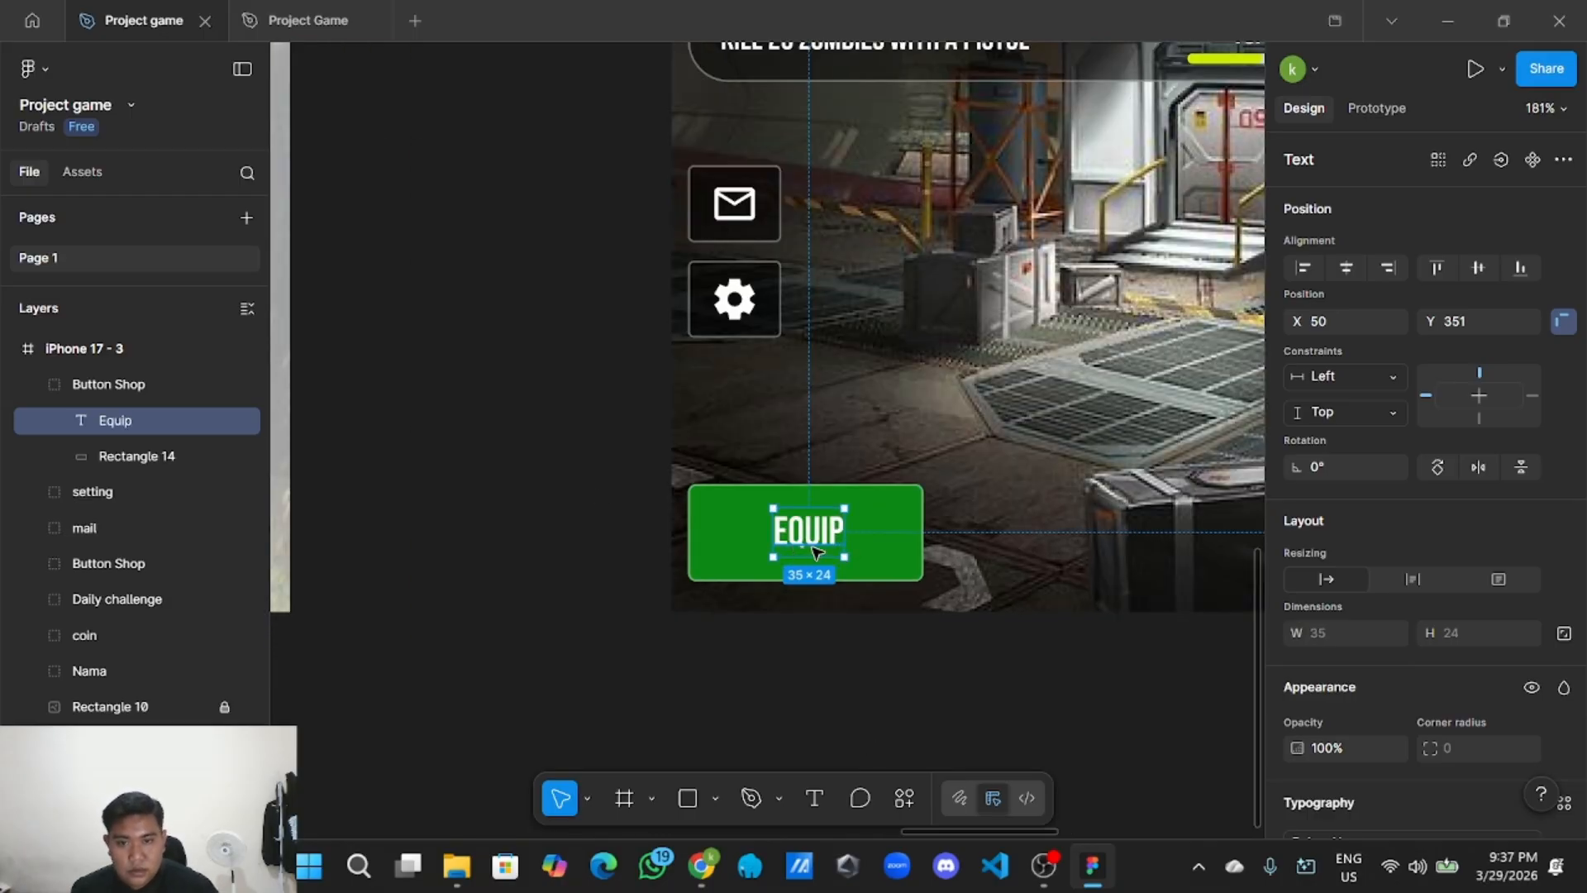
{"action": "mouse_move", "coordinate": [816, 551]}
{"action": "left_mouse_down"}
{"action": "mouse_move", "coordinate": [807, 531]}
{"action": "mouse_move", "coordinate": [818, 543]}
{"action": "left_mouse_up"}
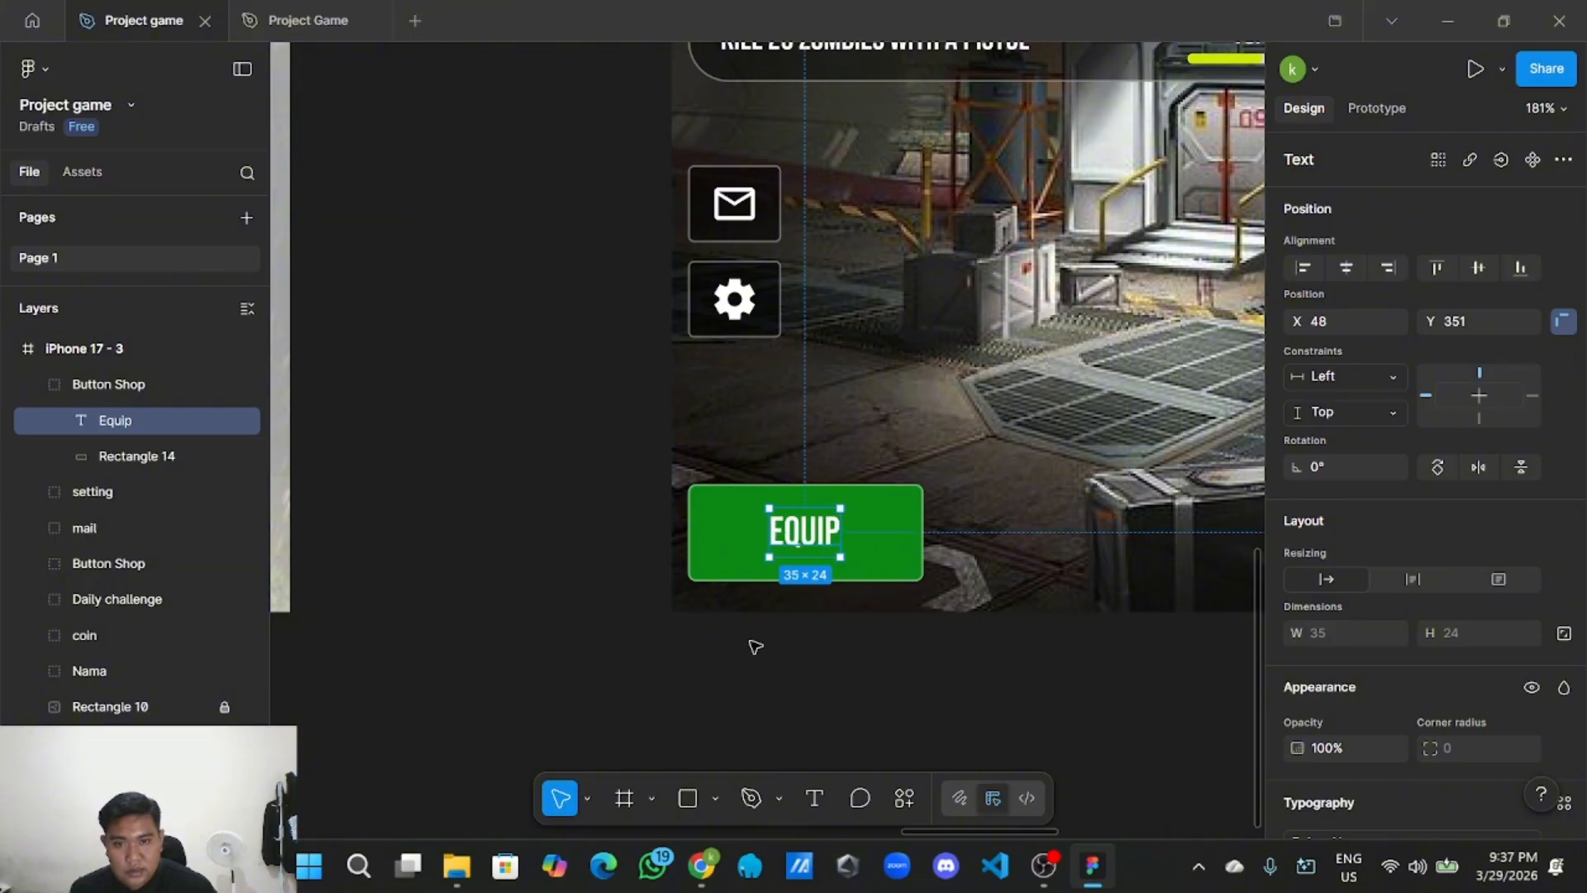
{"action": "left_click", "coordinate": [383, 559]}
Rename the button's layer group to 'Button Equip'.
{"action": "left_click", "coordinate": [131, 390]}
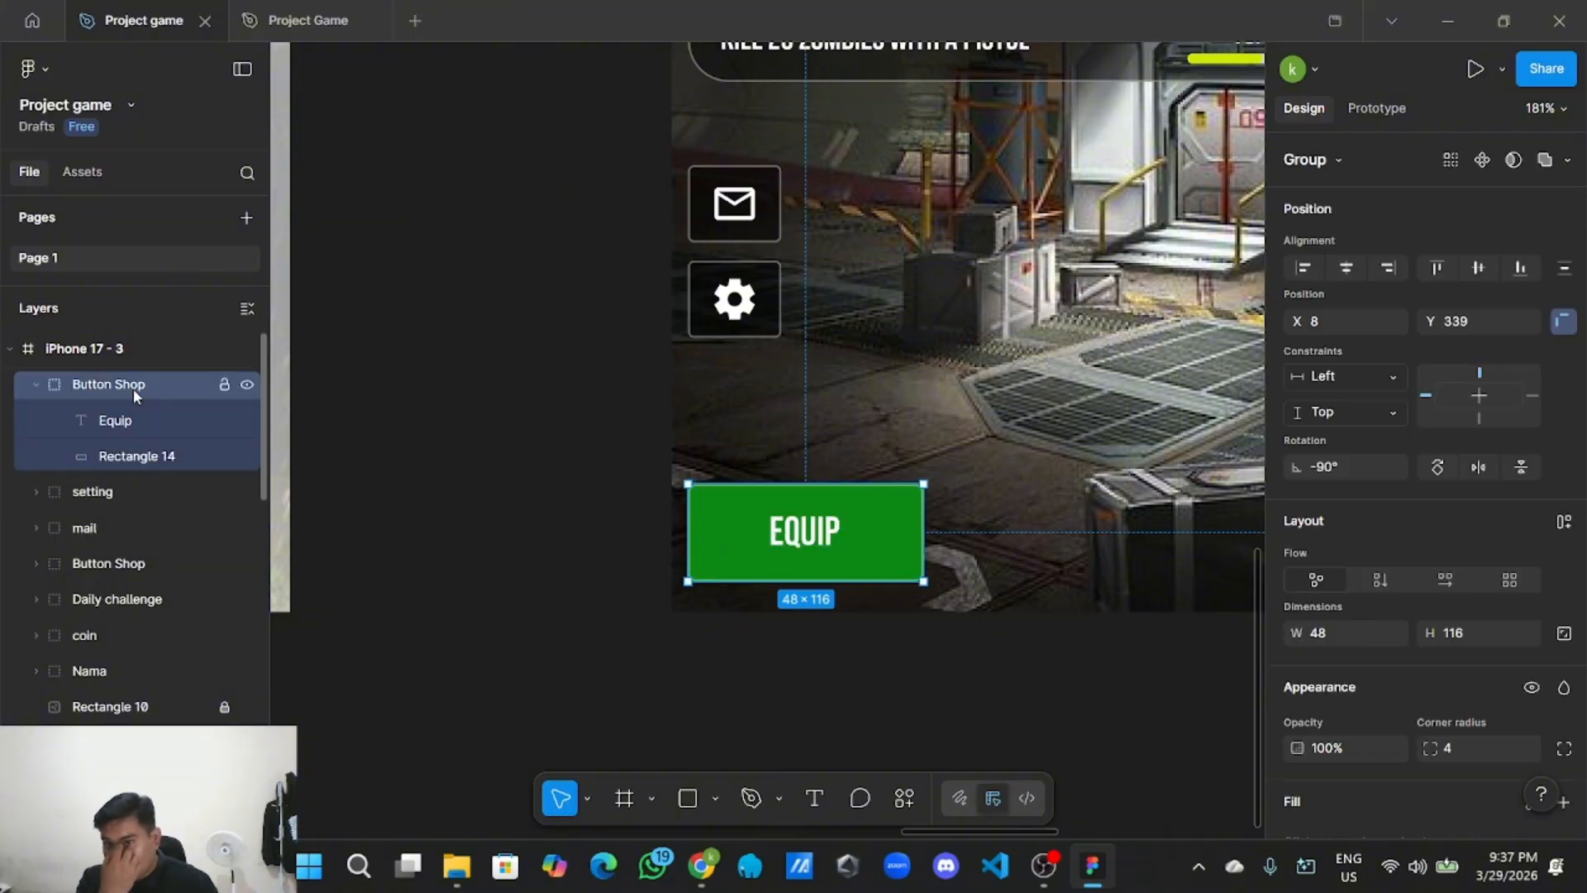
{"action": "double_click", "coordinate": [154, 384]}
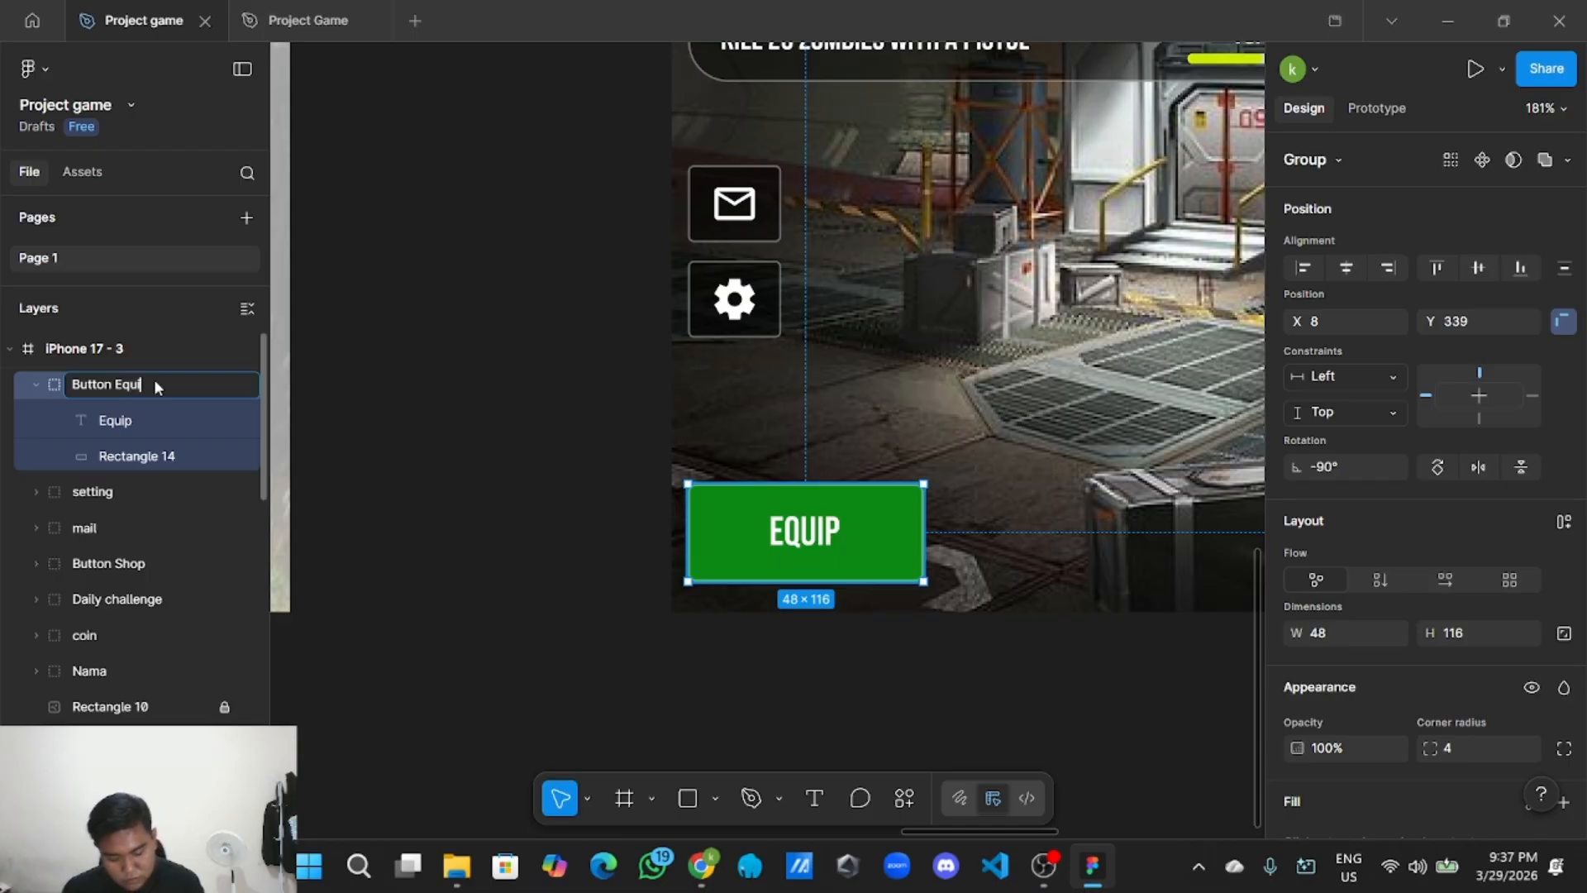
{"action": "type", "text": "Button Equip"}
{"action": "left_click", "coordinate": [354, 435]}
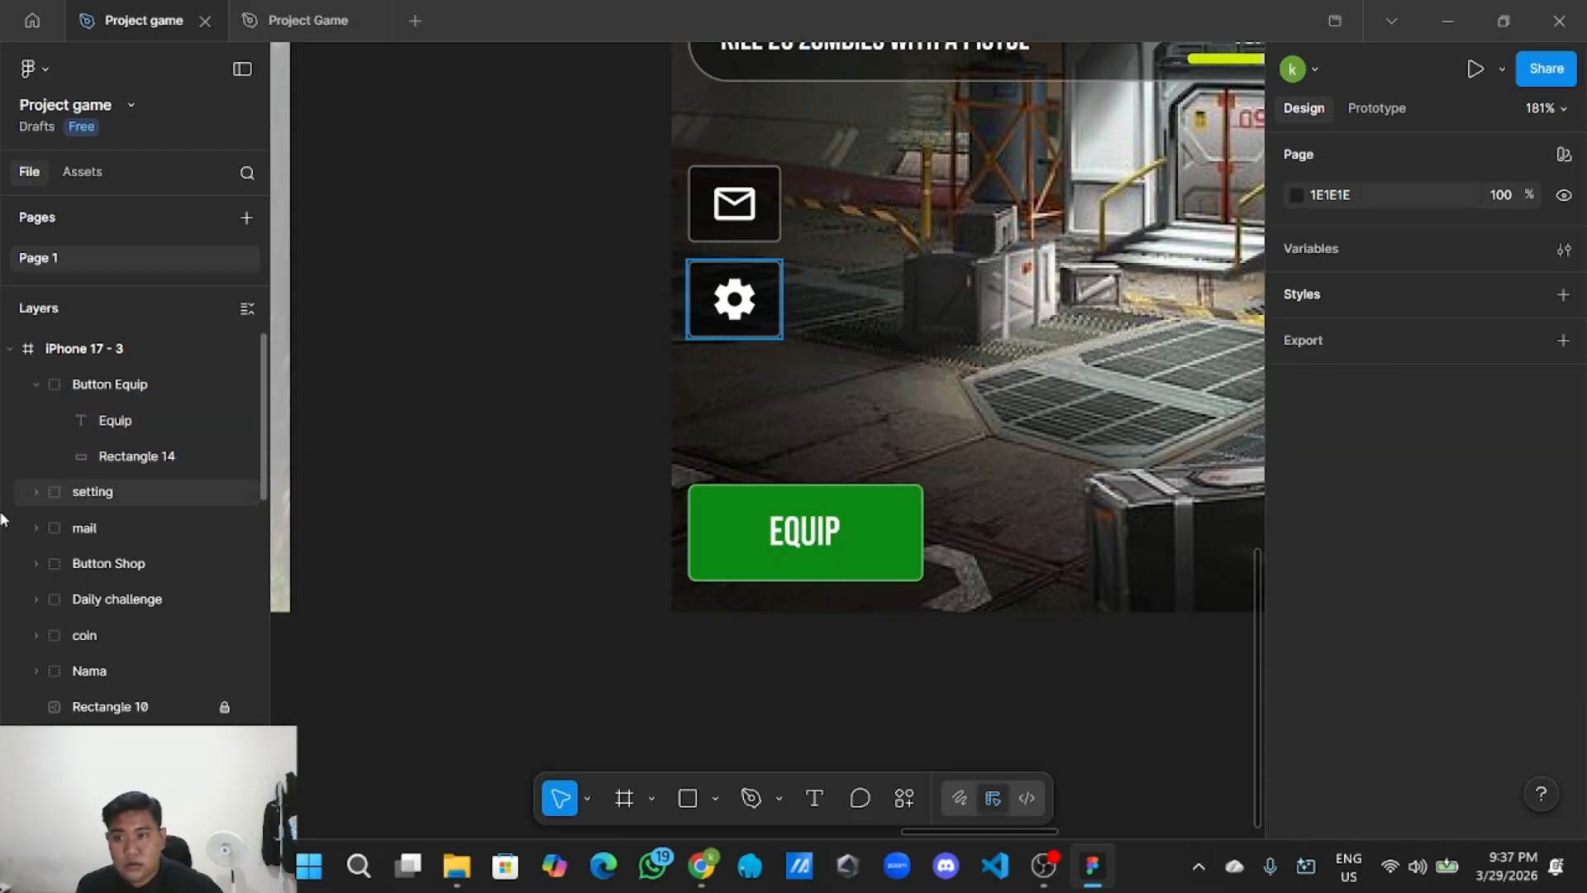
{"action": "left_click", "coordinate": [35, 385]}
{"action": "scroll", "coordinate": [487, 382], "scroll_direction": "down", "scroll_amount": 5}
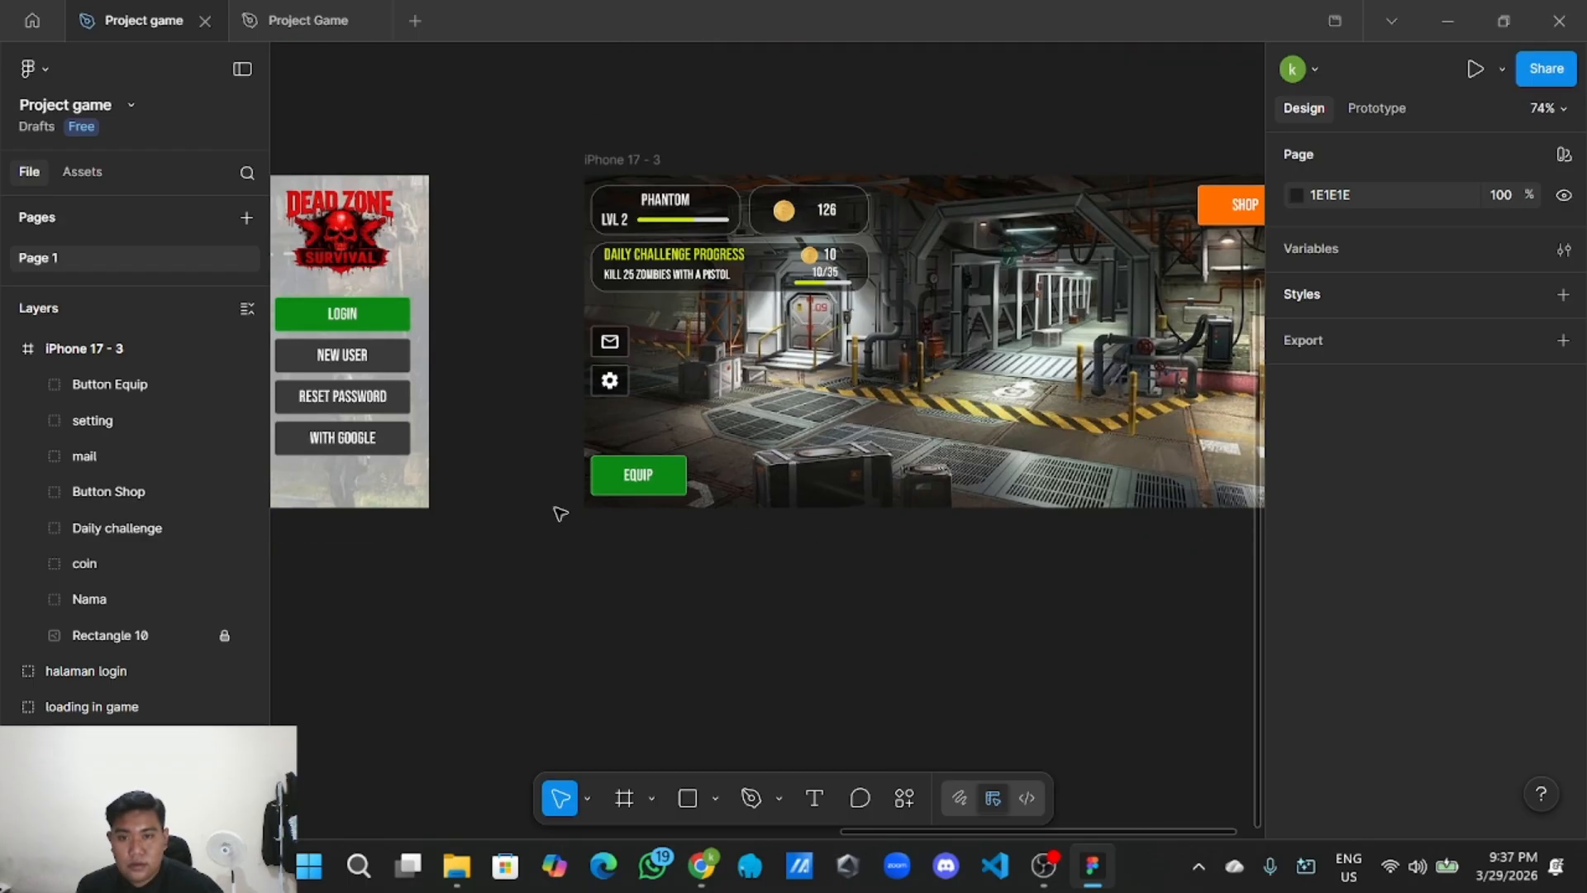
Copy the EQUIP button and paste a duplicate beside it on the lobby screen.
{"action": "scroll", "coordinate": [548, 611], "scroll_direction": "up", "scroll_amount": 2}
{"action": "scroll", "coordinate": [637, 595], "scroll_direction": "down", "scroll_amount": 2}
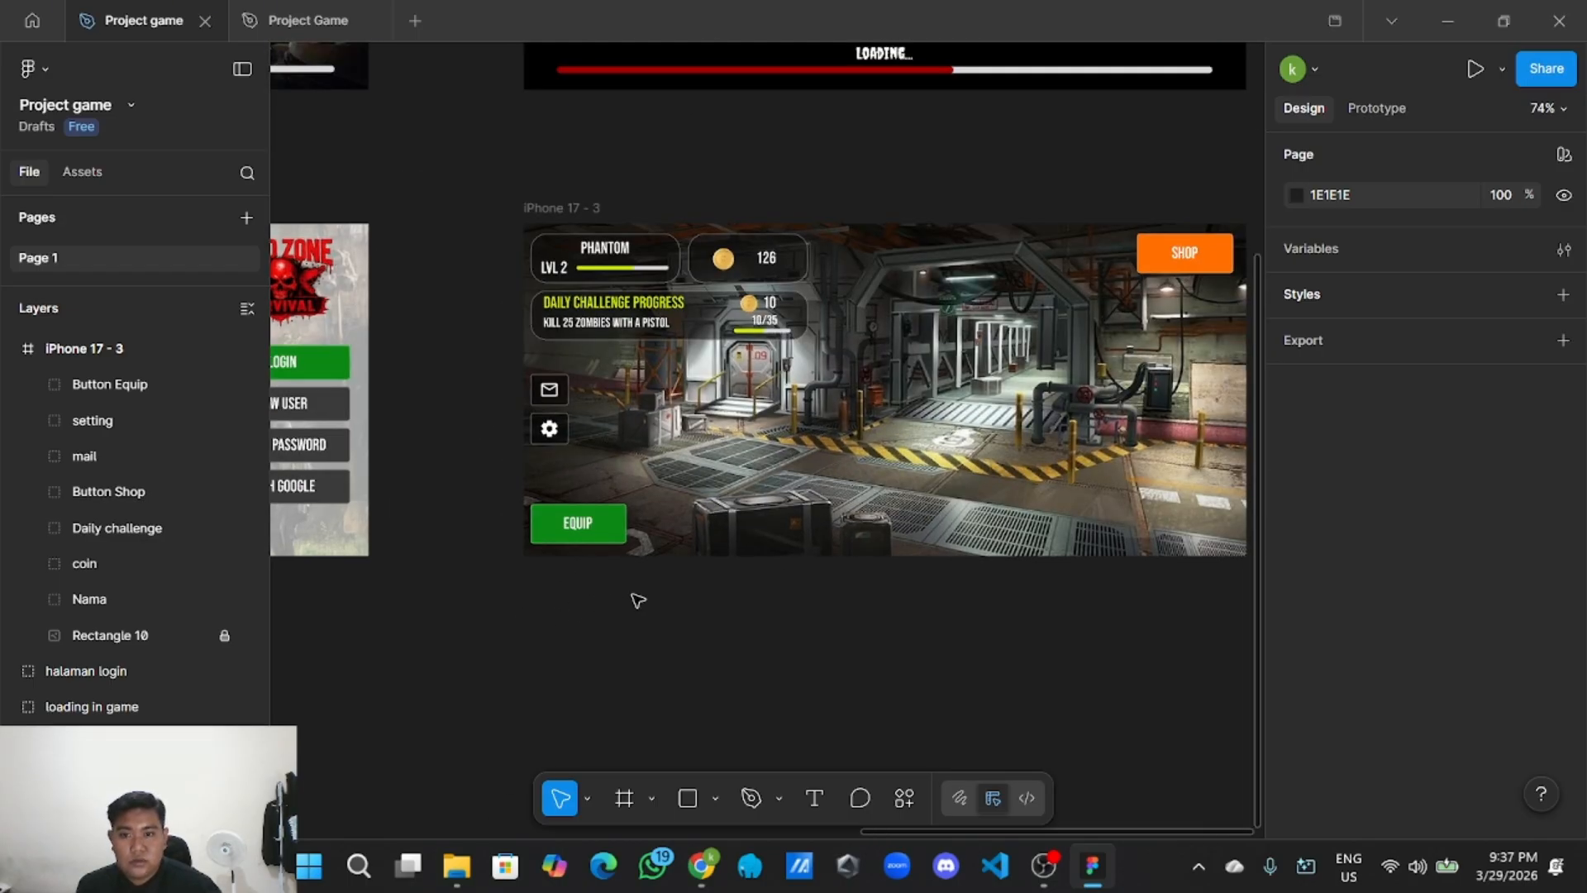
{"action": "scroll", "coordinate": [592, 617], "scroll_direction": "up", "scroll_amount": 2}
{"action": "left_click", "coordinate": [584, 522]}
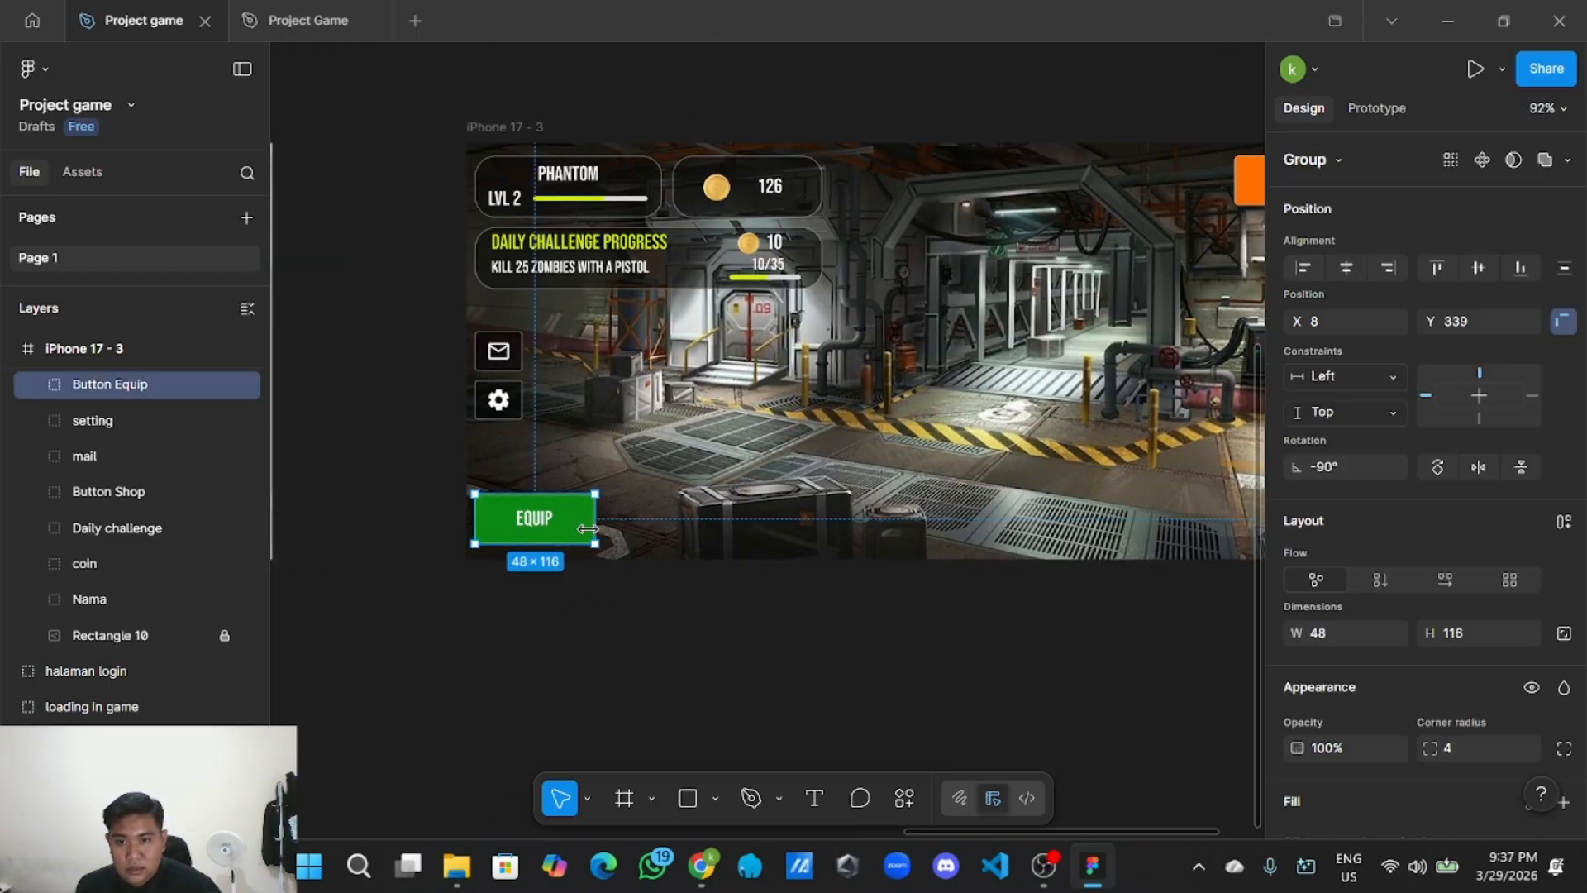
{"action": "right_click", "coordinate": [596, 521]}
{"action": "left_click", "coordinate": [651, 137]}
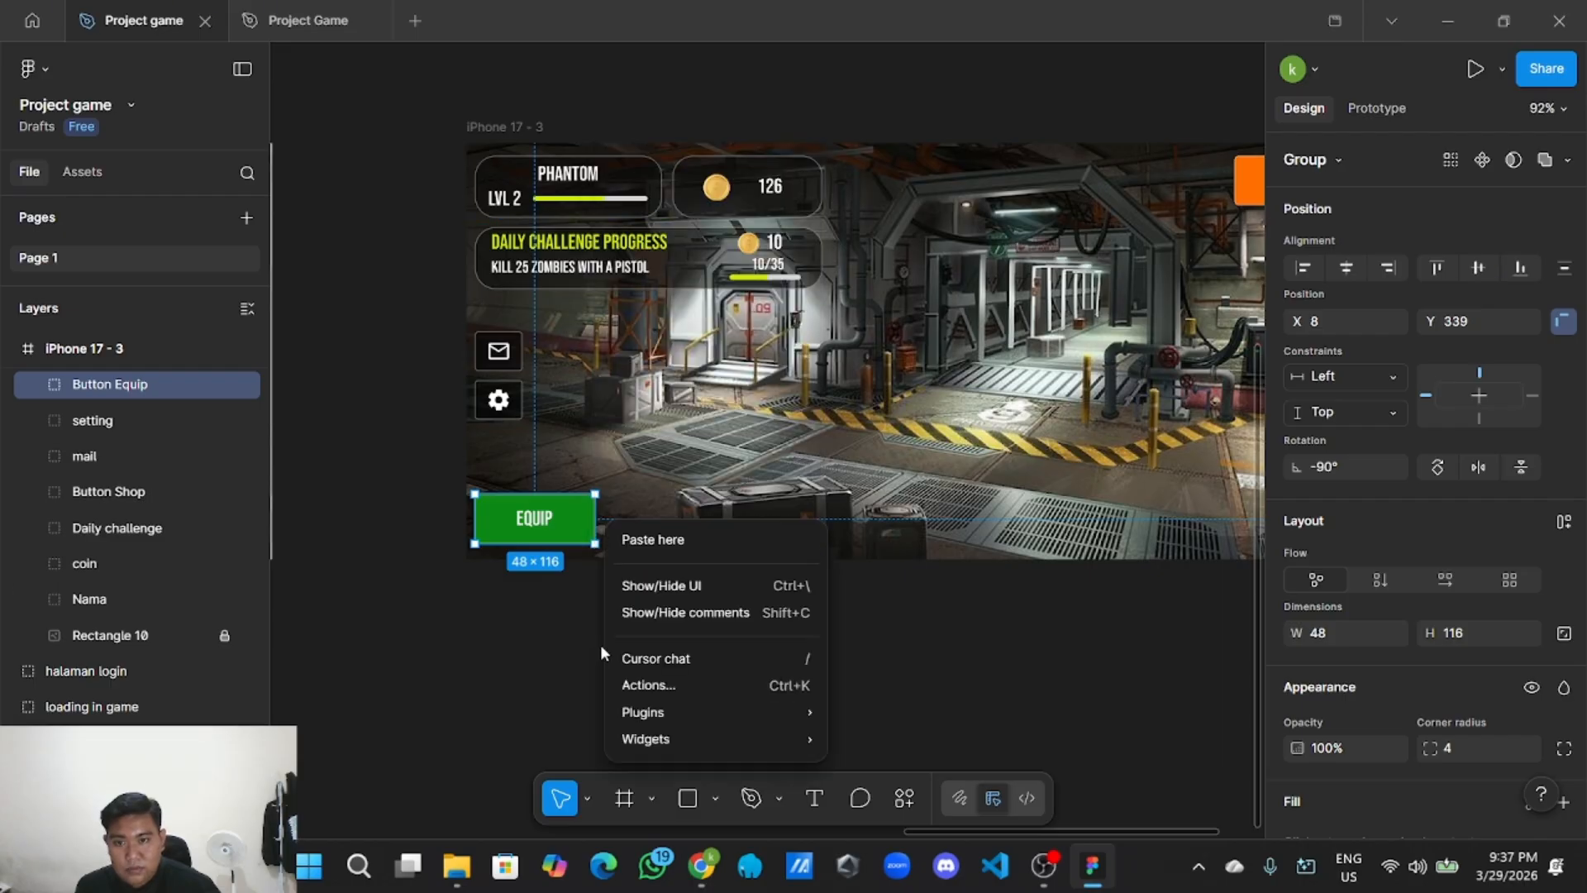
{"action": "right_click", "coordinate": [600, 643]}
{"action": "left_click", "coordinate": [674, 539]}
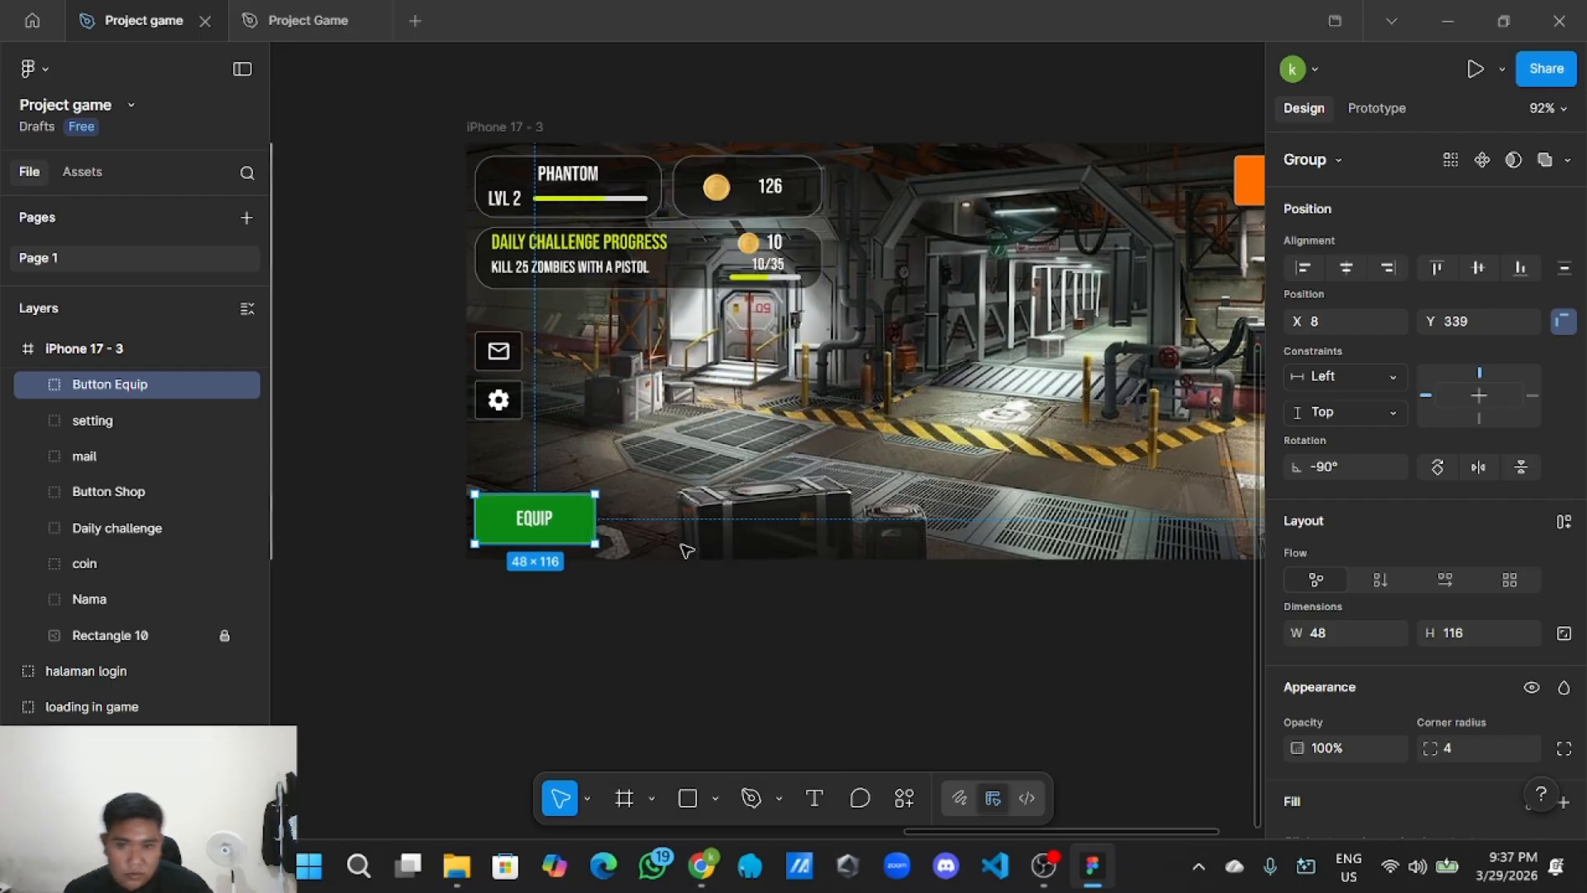
{"action": "left_click_drag", "start_coordinate": [768, 564], "coordinate": [698, 507]}
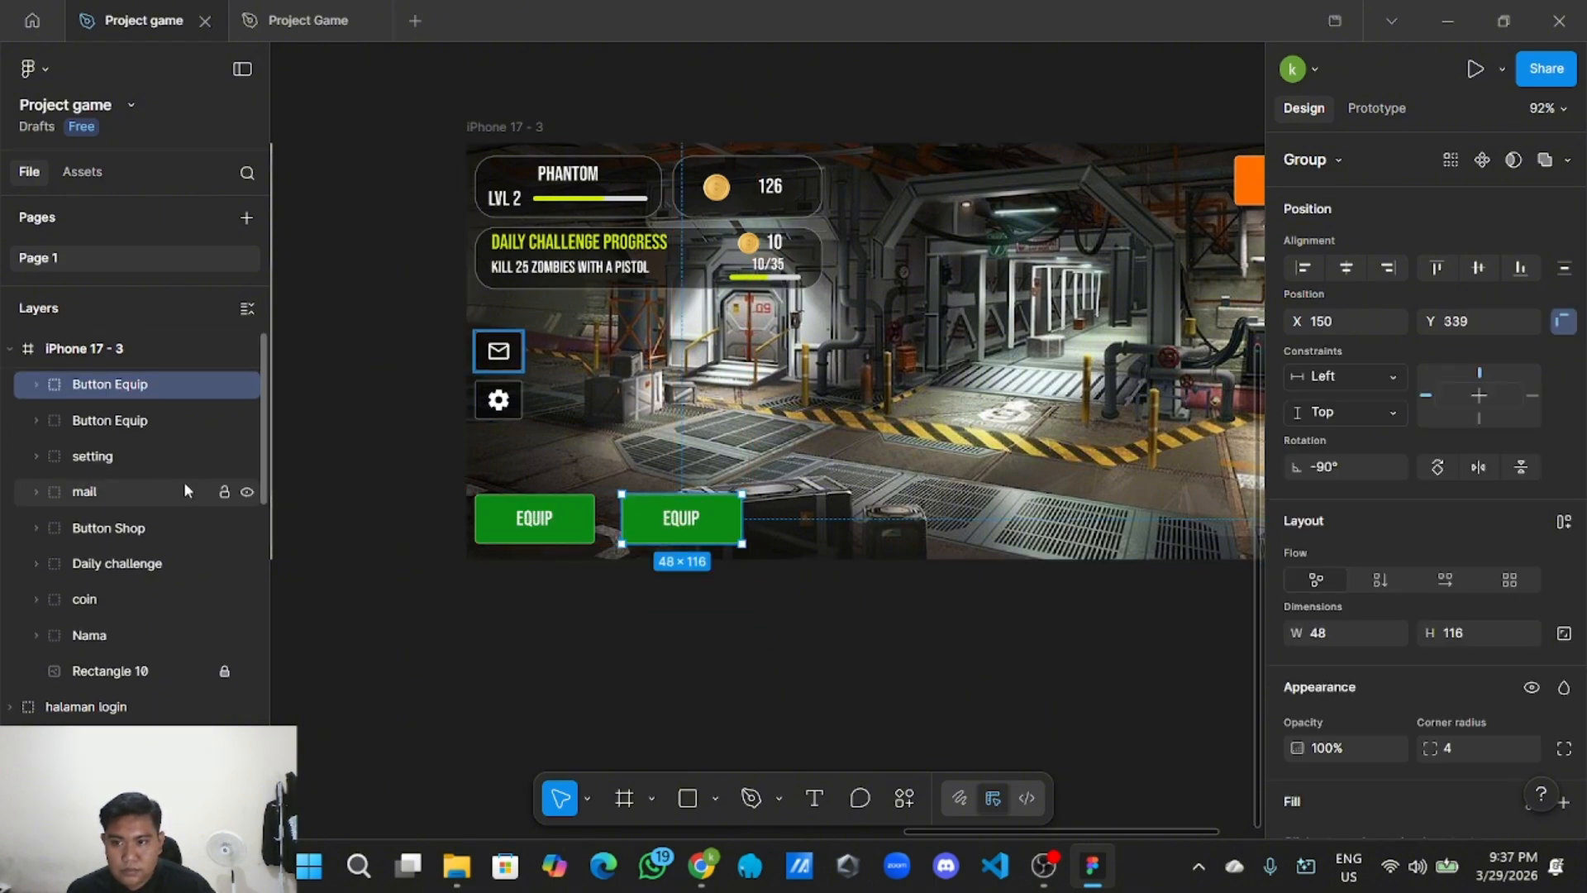
Slide the second EQUIP button up against the first, at X 138, Y 339.
{"action": "scroll", "coordinate": [616, 635], "scroll_direction": "right", "scroll_amount": 3}
{"action": "scroll", "coordinate": [496, 653], "scroll_direction": "up", "scroll_amount": 5}
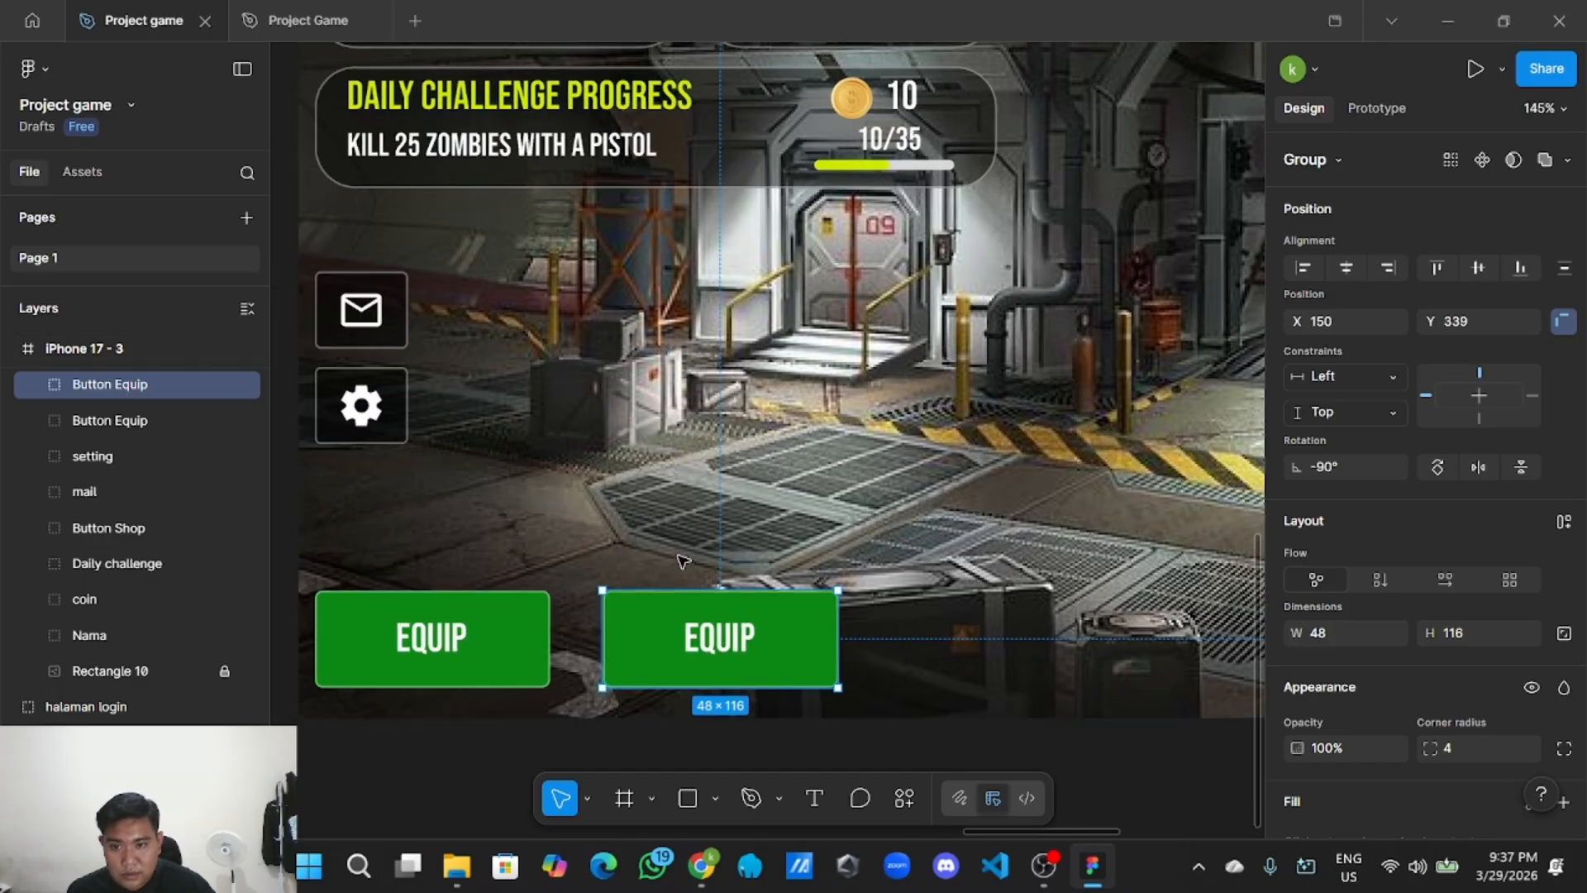
{"action": "left_click_drag", "start_coordinate": [706, 628], "coordinate": [679, 629]}
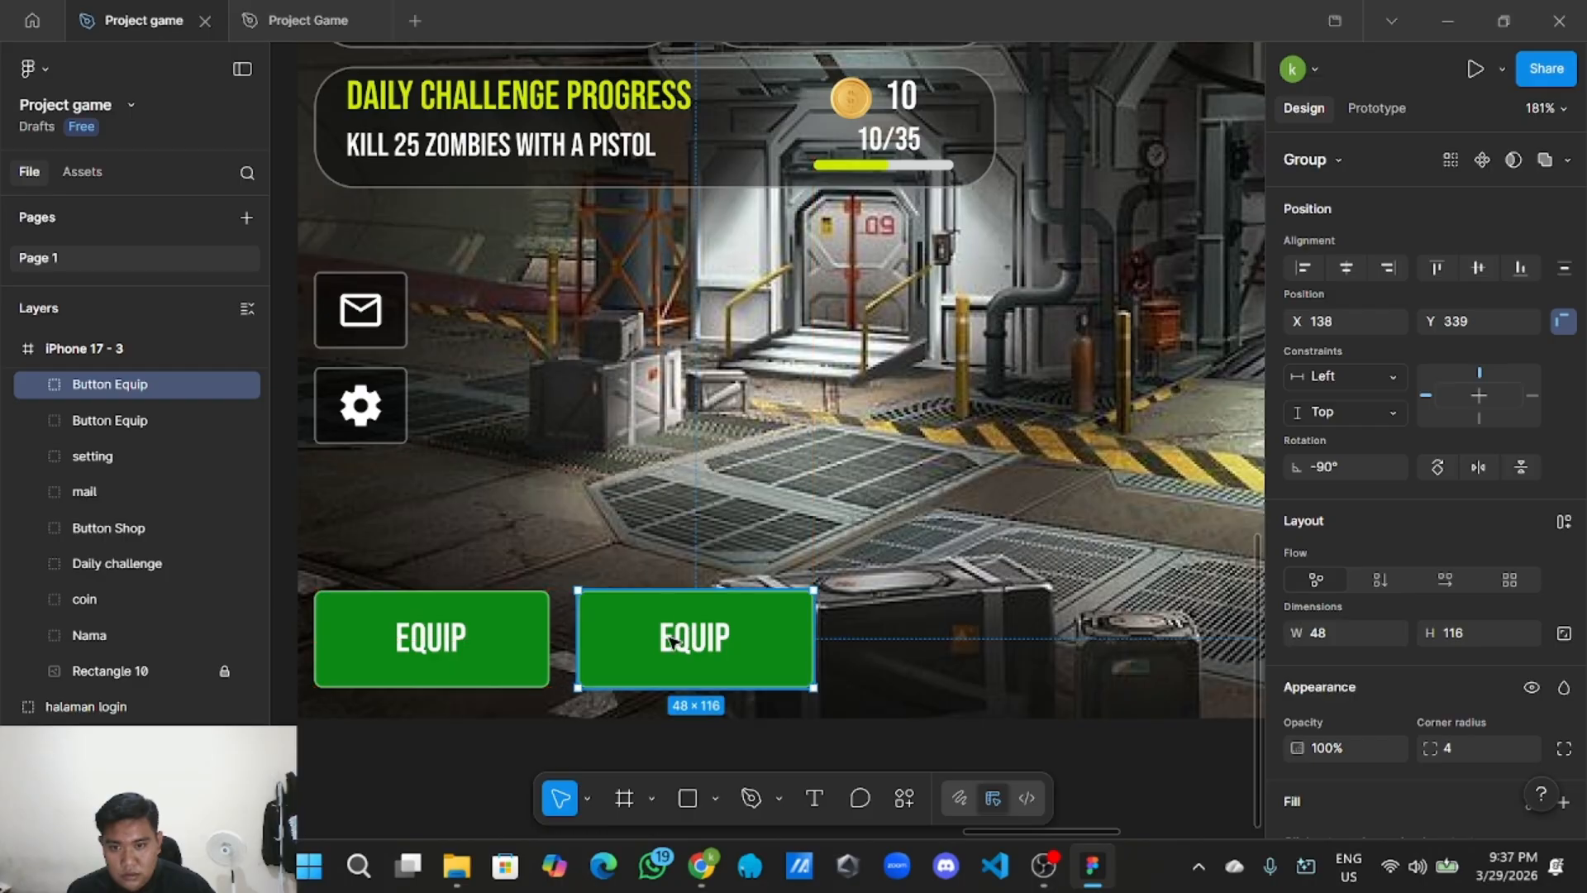
{"action": "scroll", "coordinate": [617, 716], "scroll_direction": "down", "scroll_amount": 5}
{"action": "scroll", "coordinate": [614, 712], "scroll_direction": "down", "scroll_amount": 5}
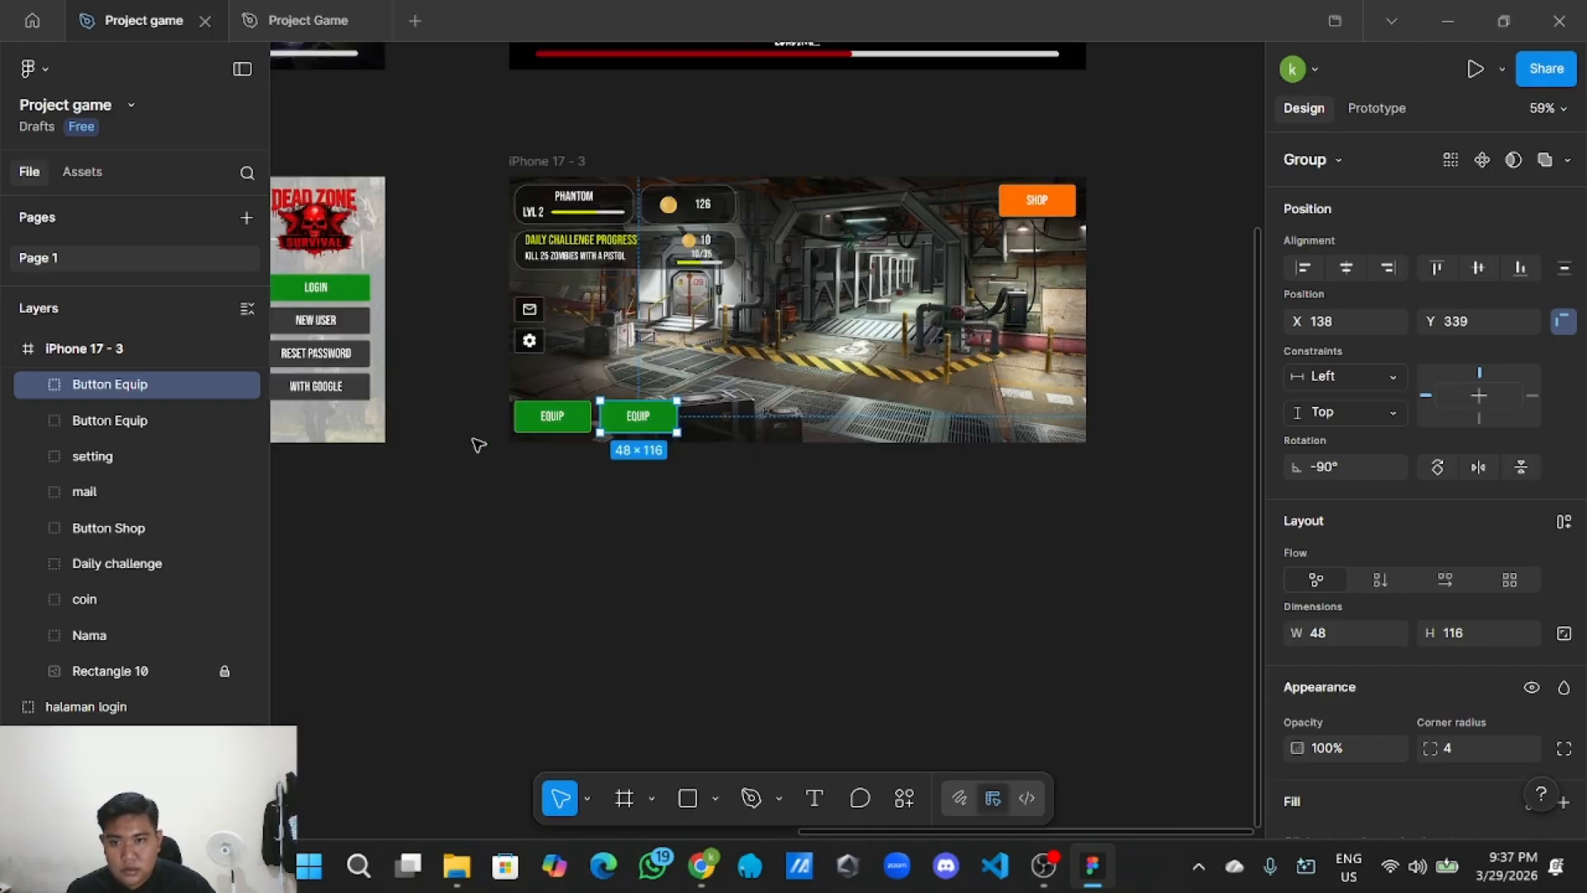
{"action": "scroll", "coordinate": [545, 538], "scroll_direction": "up", "scroll_amount": 3}
{"action": "scroll", "coordinate": [484, 497], "scroll_direction": "down", "scroll_amount": 3}
{"action": "scroll", "coordinate": [470, 513], "scroll_direction": "left", "scroll_amount": 6}
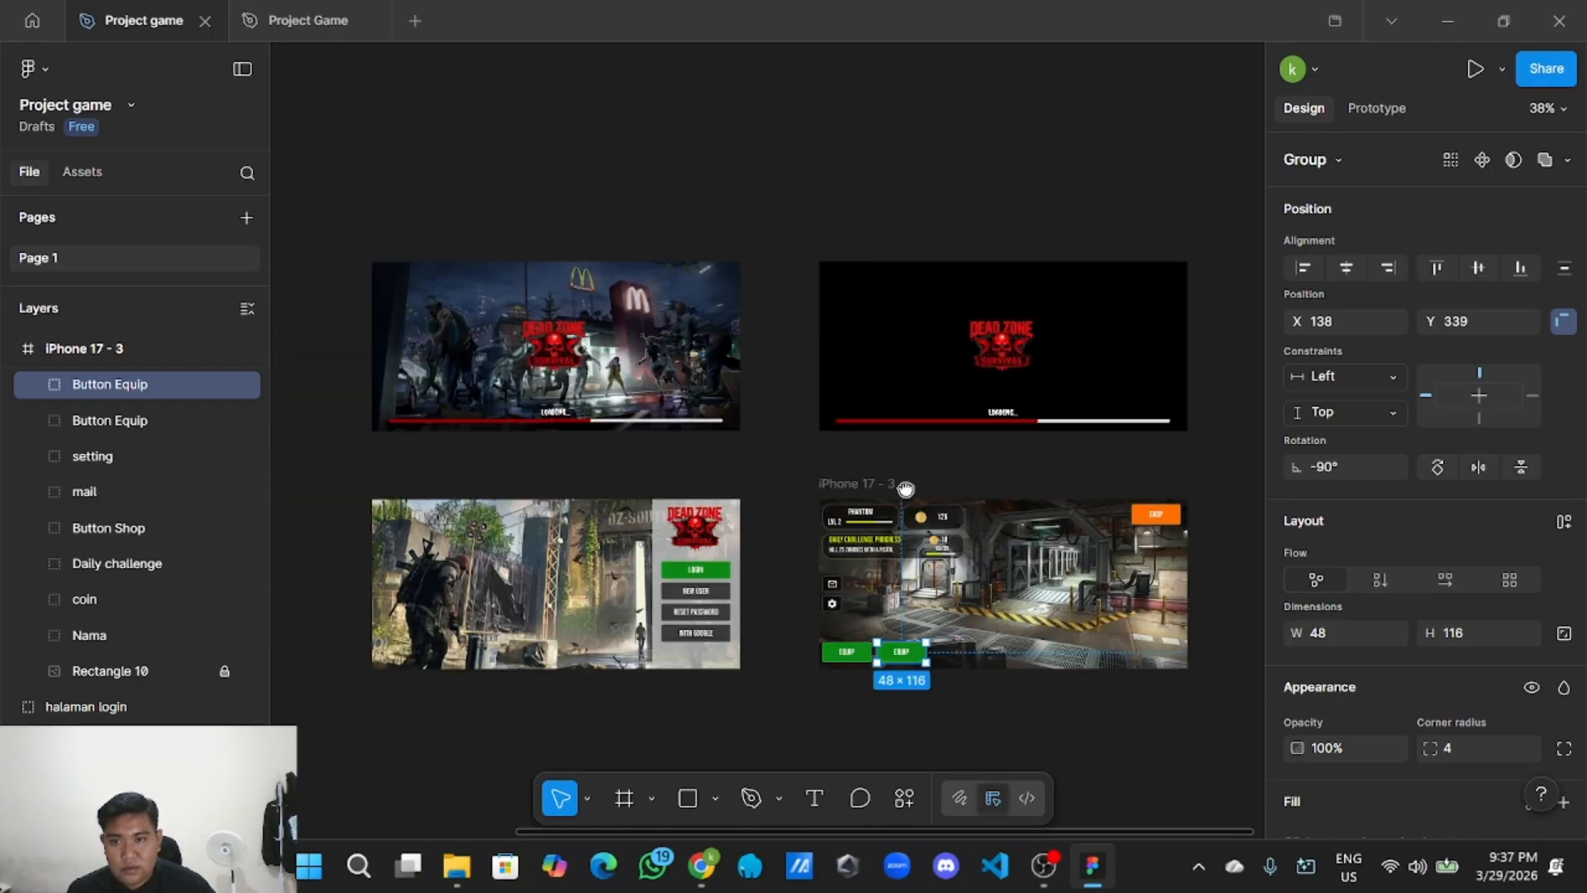
{"action": "scroll", "coordinate": [472, 533], "scroll_direction": "left", "scroll_amount": 5}
{"action": "scroll", "coordinate": [781, 547], "scroll_direction": "up", "scroll_amount": 5}
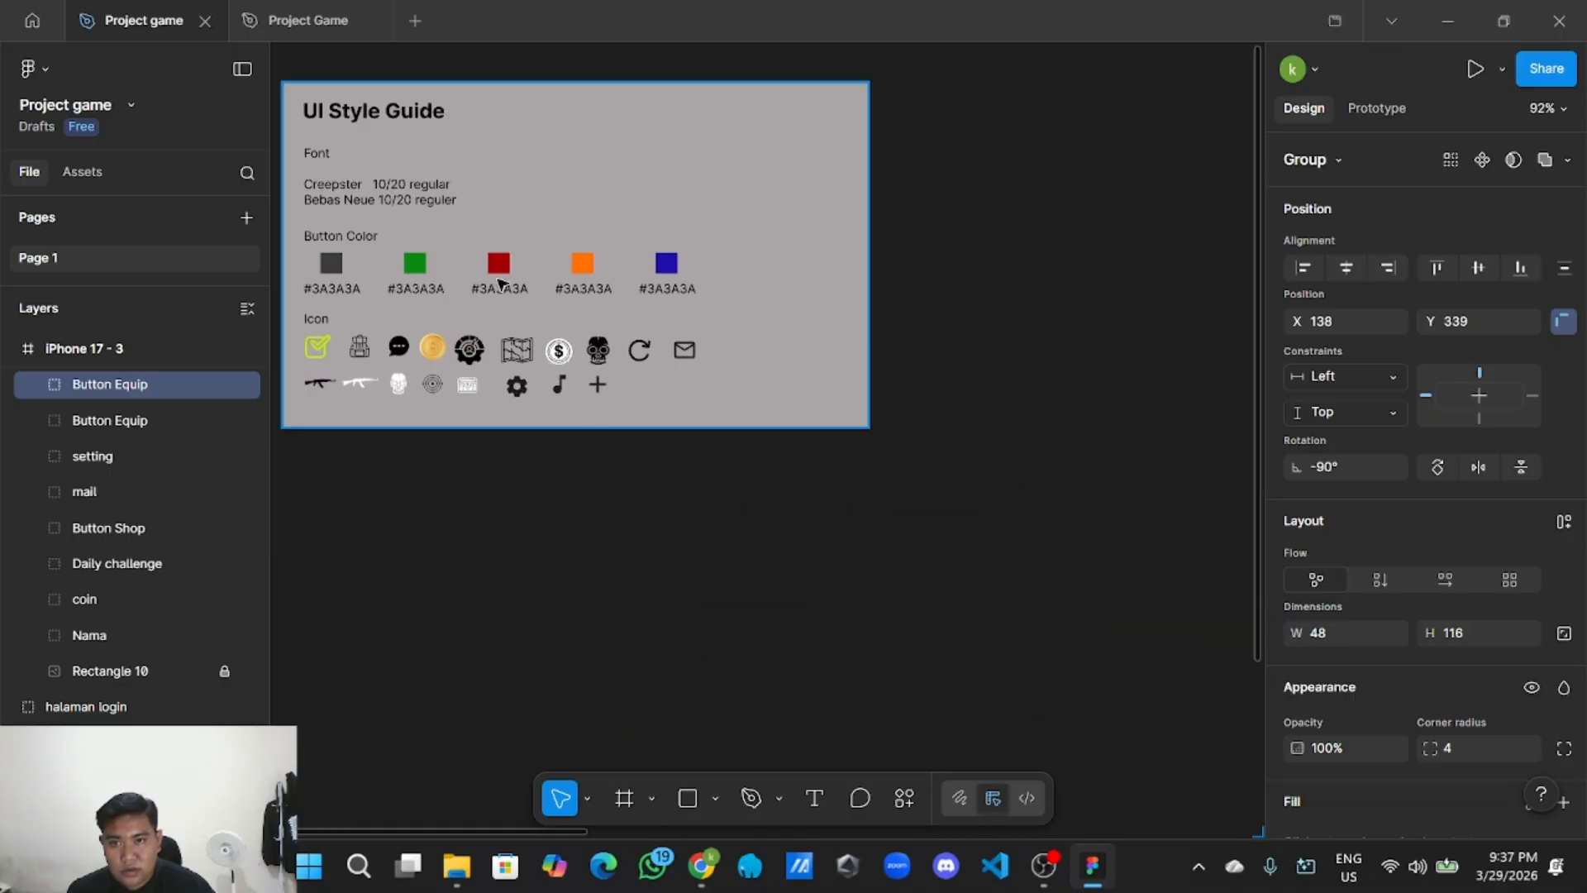
Look up the red swatch's hex code on the UI Style Guide card.
{"action": "left_click", "coordinate": [502, 267]}
{"action": "double_click", "coordinate": [501, 267]}
{"action": "scroll", "coordinate": [1406, 628], "scroll_direction": "down", "scroll_amount": 6}
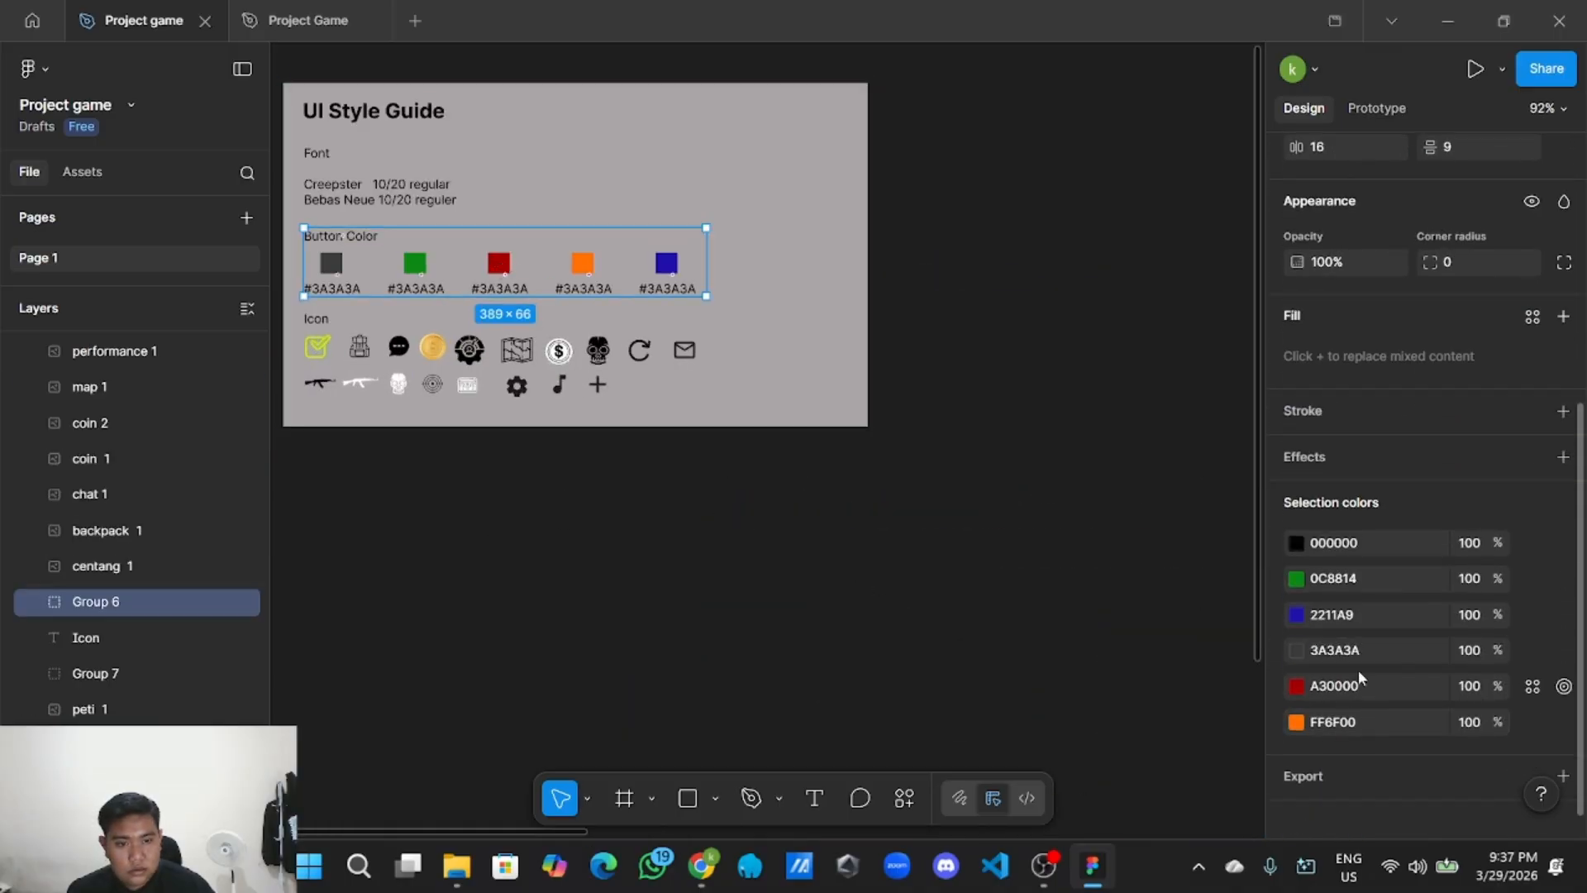
{"action": "left_click", "coordinate": [1369, 686]}
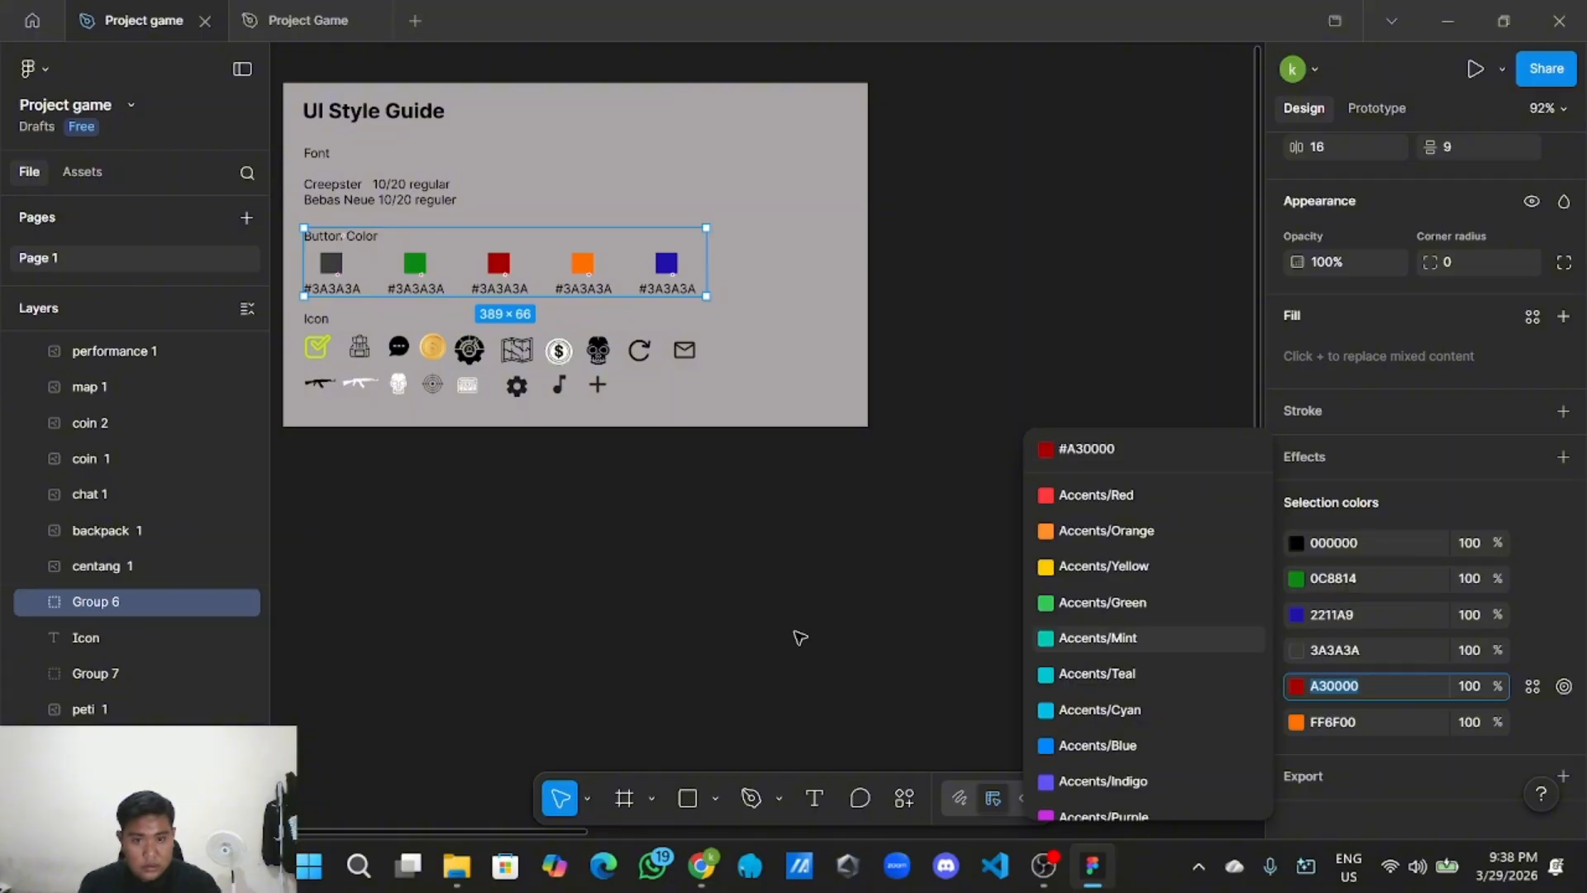
{"action": "left_click", "coordinate": [795, 633]}
{"action": "scroll", "coordinate": [800, 633], "scroll_direction": "down", "scroll_amount": 3}
{"action": "left_click_drag", "start_coordinate": [1239, 616], "coordinate": [605, 349]}
{"action": "scroll", "coordinate": [608, 353], "scroll_direction": "right", "scroll_amount": 5}
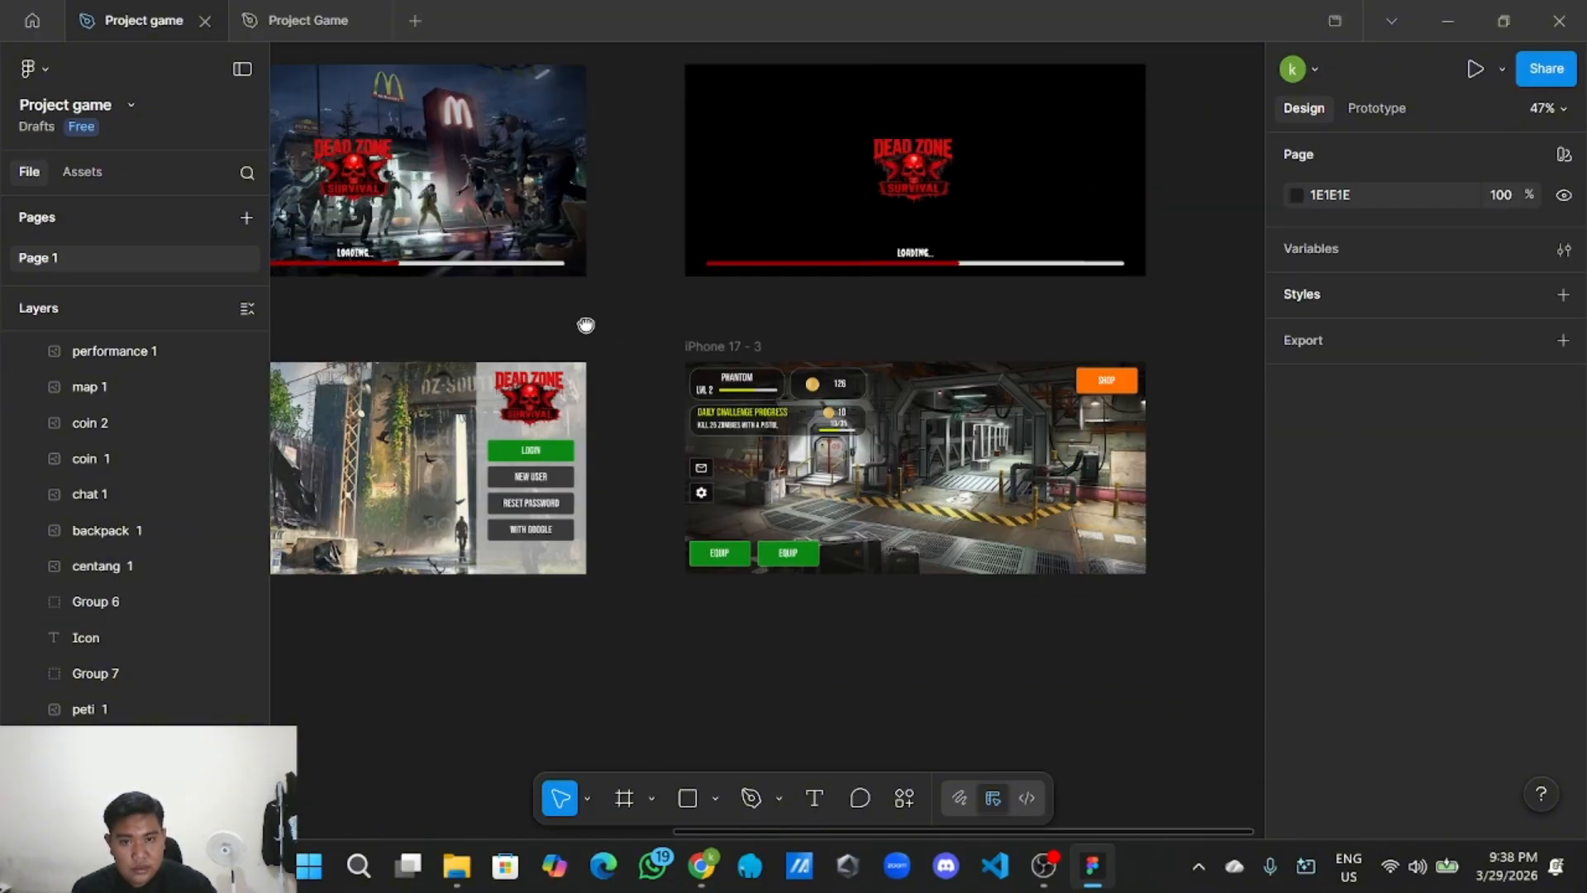
{"action": "scroll", "coordinate": [706, 606], "scroll_direction": "up", "scroll_amount": 5}
Recolour the second EQUIP button from 0C8F14 to red A30000.
{"action": "left_click", "coordinate": [814, 545]}
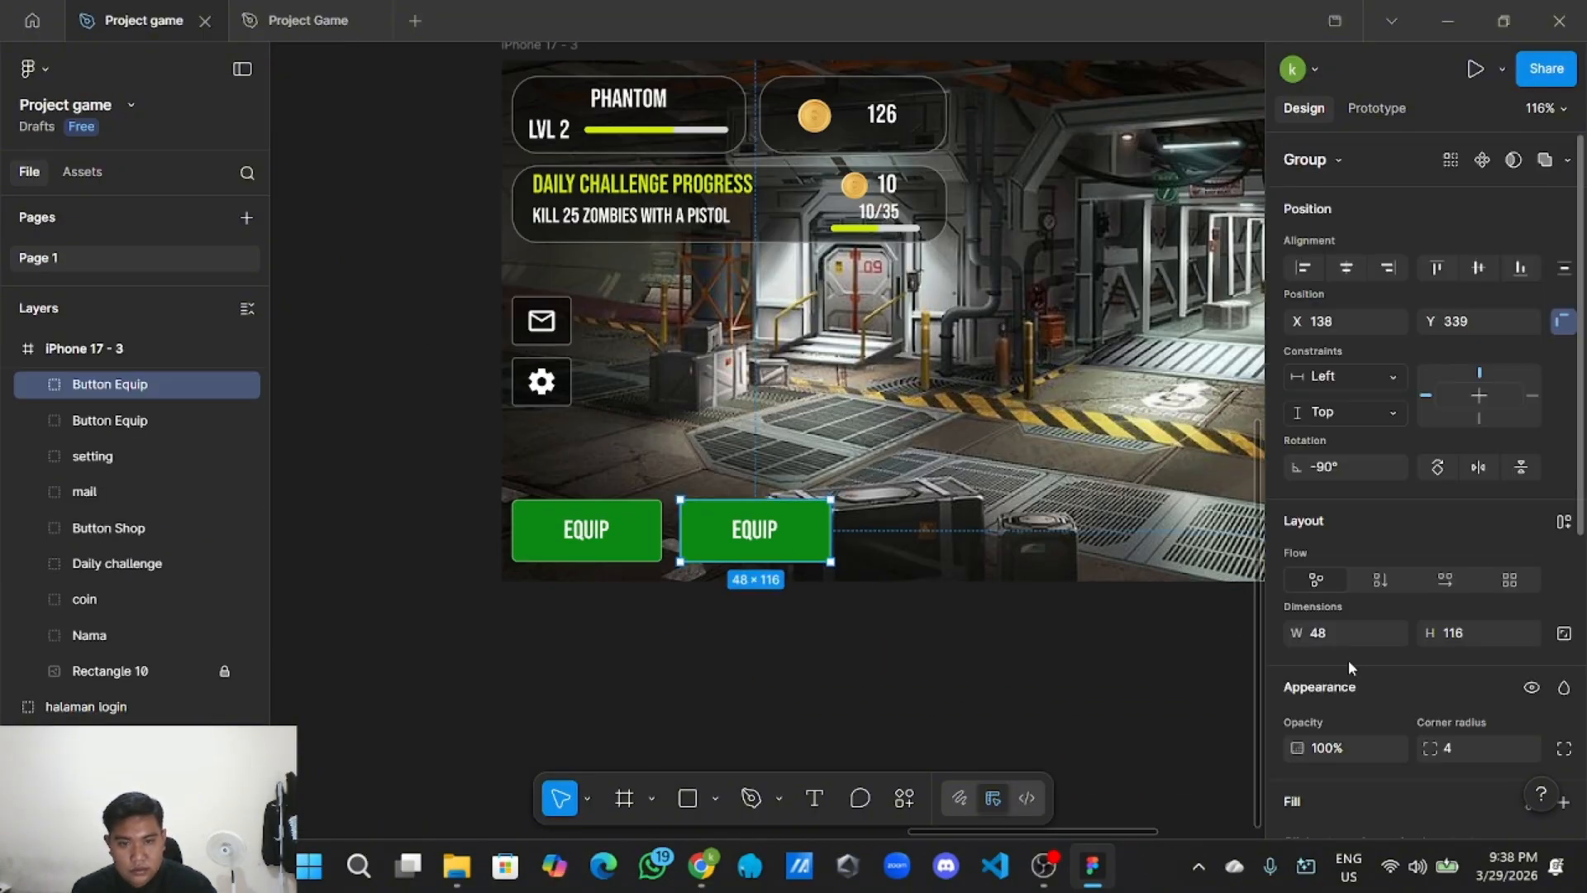
{"action": "scroll", "coordinate": [1332, 701], "scroll_direction": "down", "scroll_amount": 6}
{"action": "left_click", "coordinate": [1370, 687]}
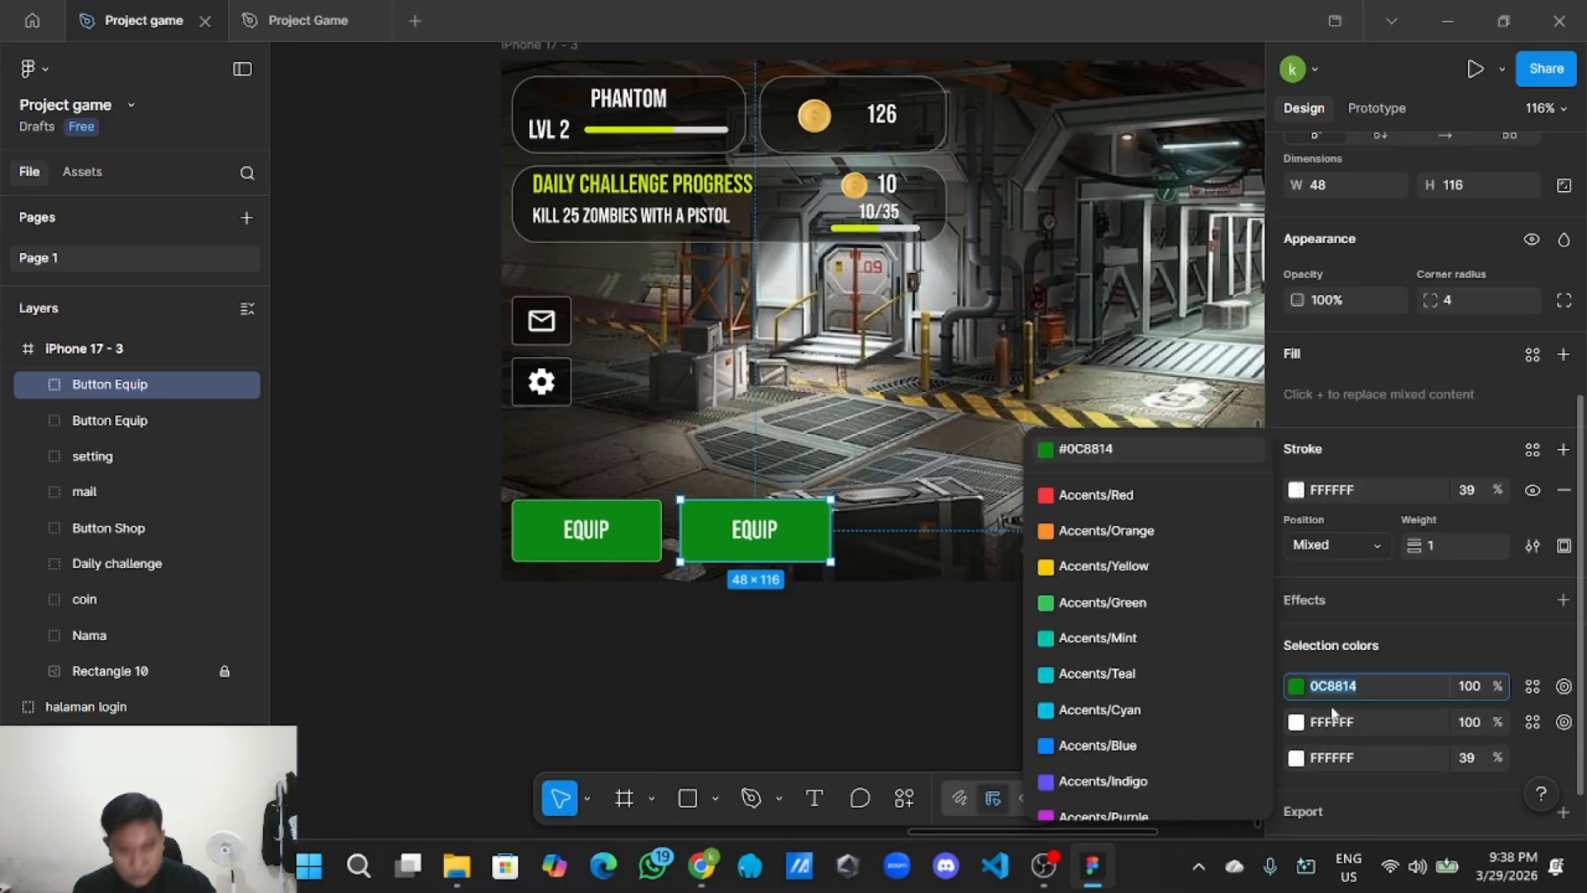
{"action": "type", "text": "A30000"}
{"action": "key", "text": "Return"}
{"action": "left_click", "coordinate": [893, 696]}
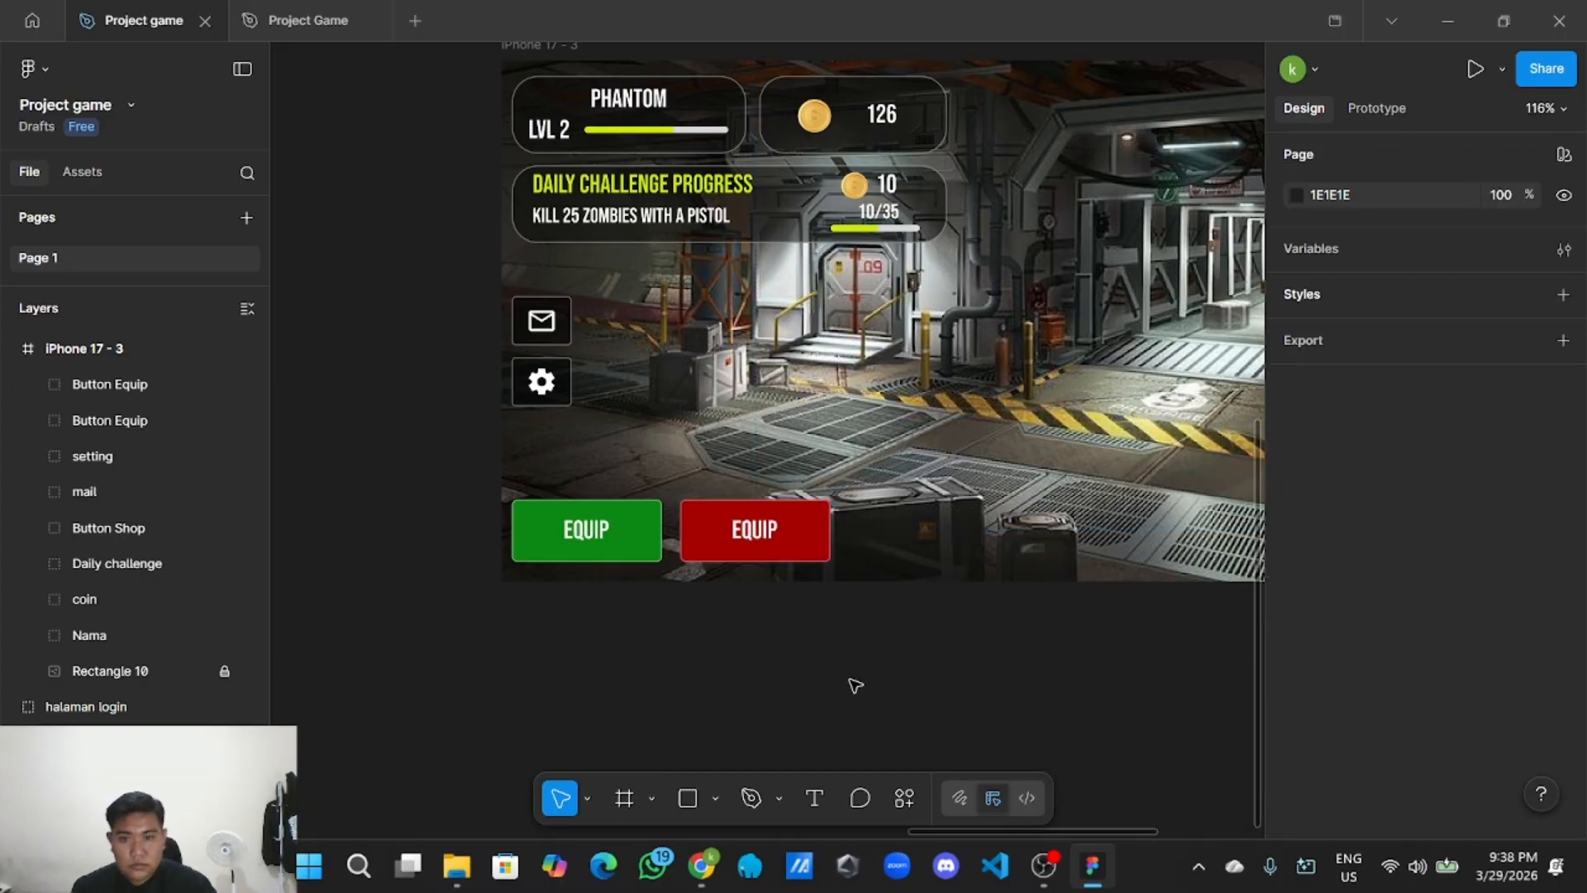
Retype the red button's label as START.
{"action": "double_click", "coordinate": [772, 535]}
{"action": "double_click", "coordinate": [771, 533]}
{"action": "key", "text": "BackSpace"}
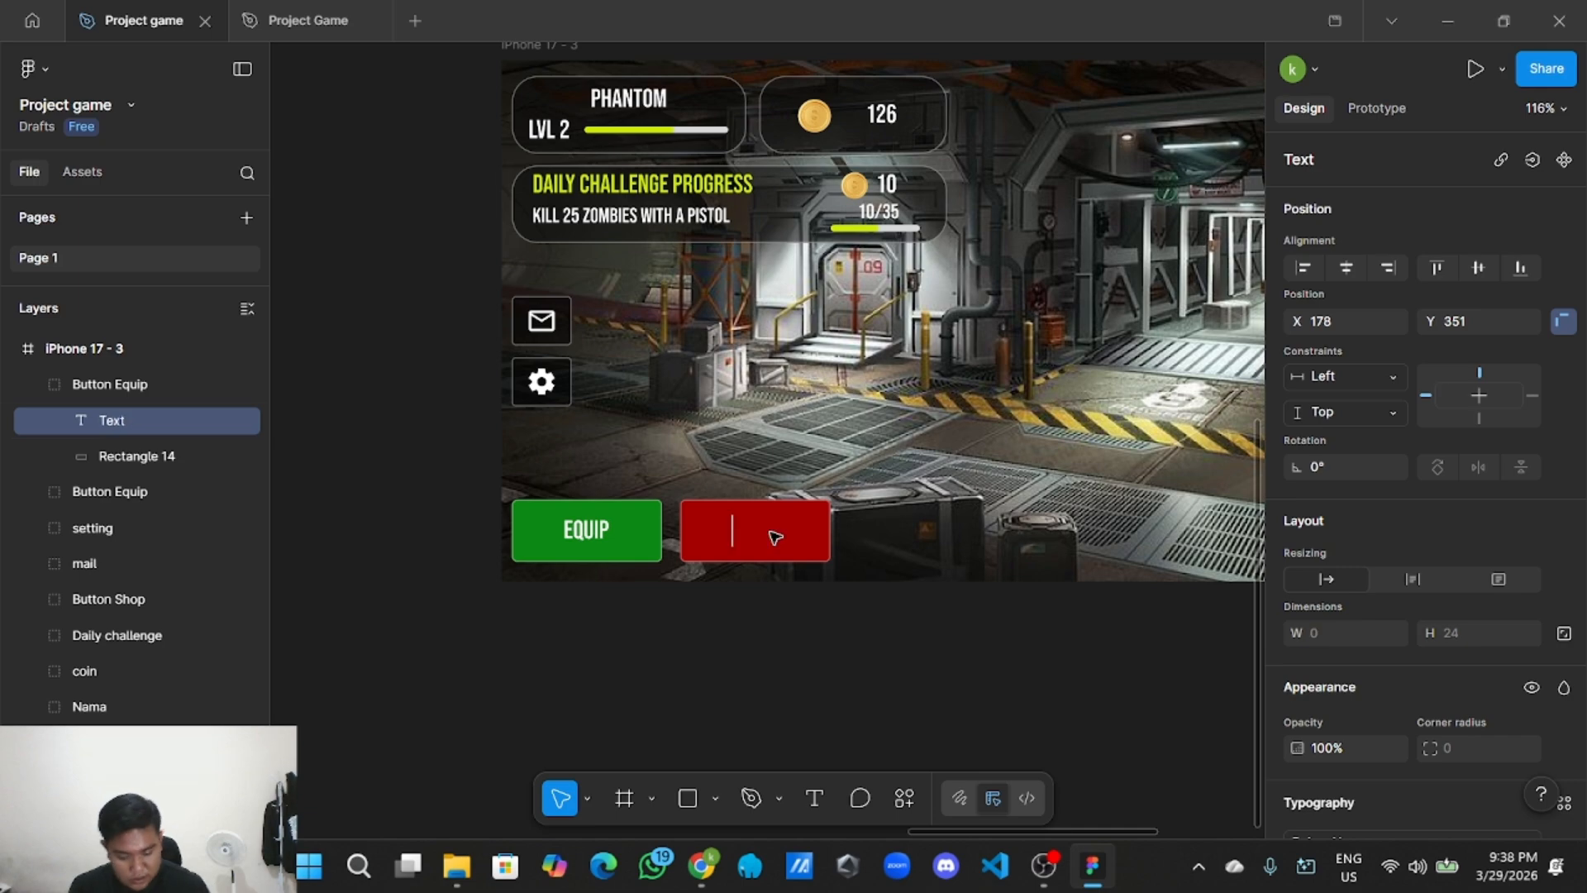
{"action": "type", "text": "sta"}
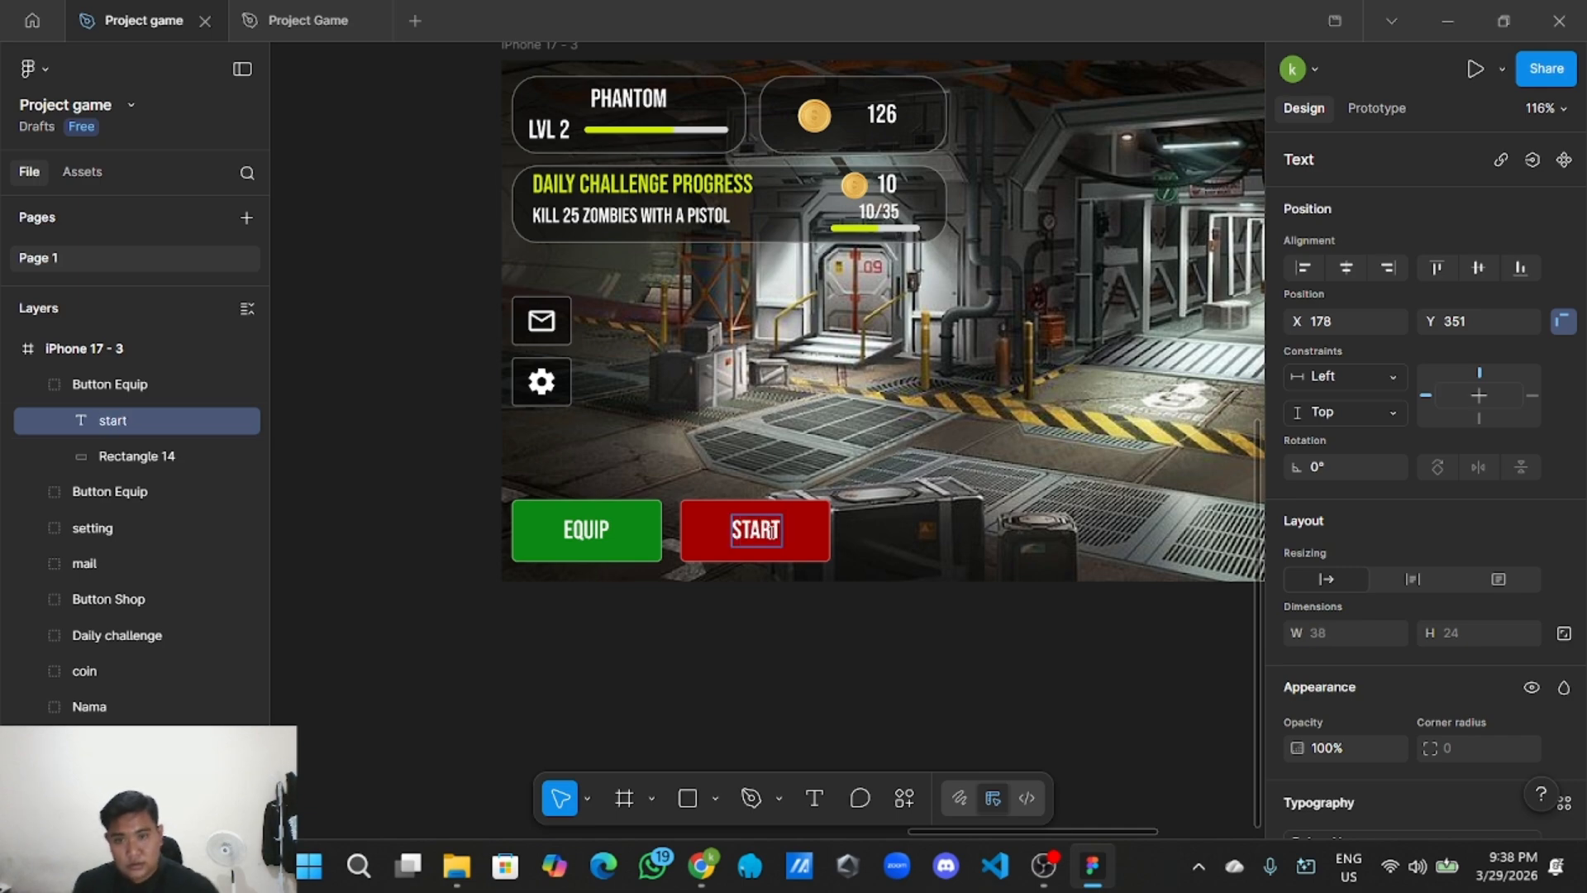
{"action": "left_click", "coordinate": [810, 648]}
Centre the START label within the red button.
{"action": "scroll", "coordinate": [797, 641], "scroll_direction": "up", "scroll_amount": 3}
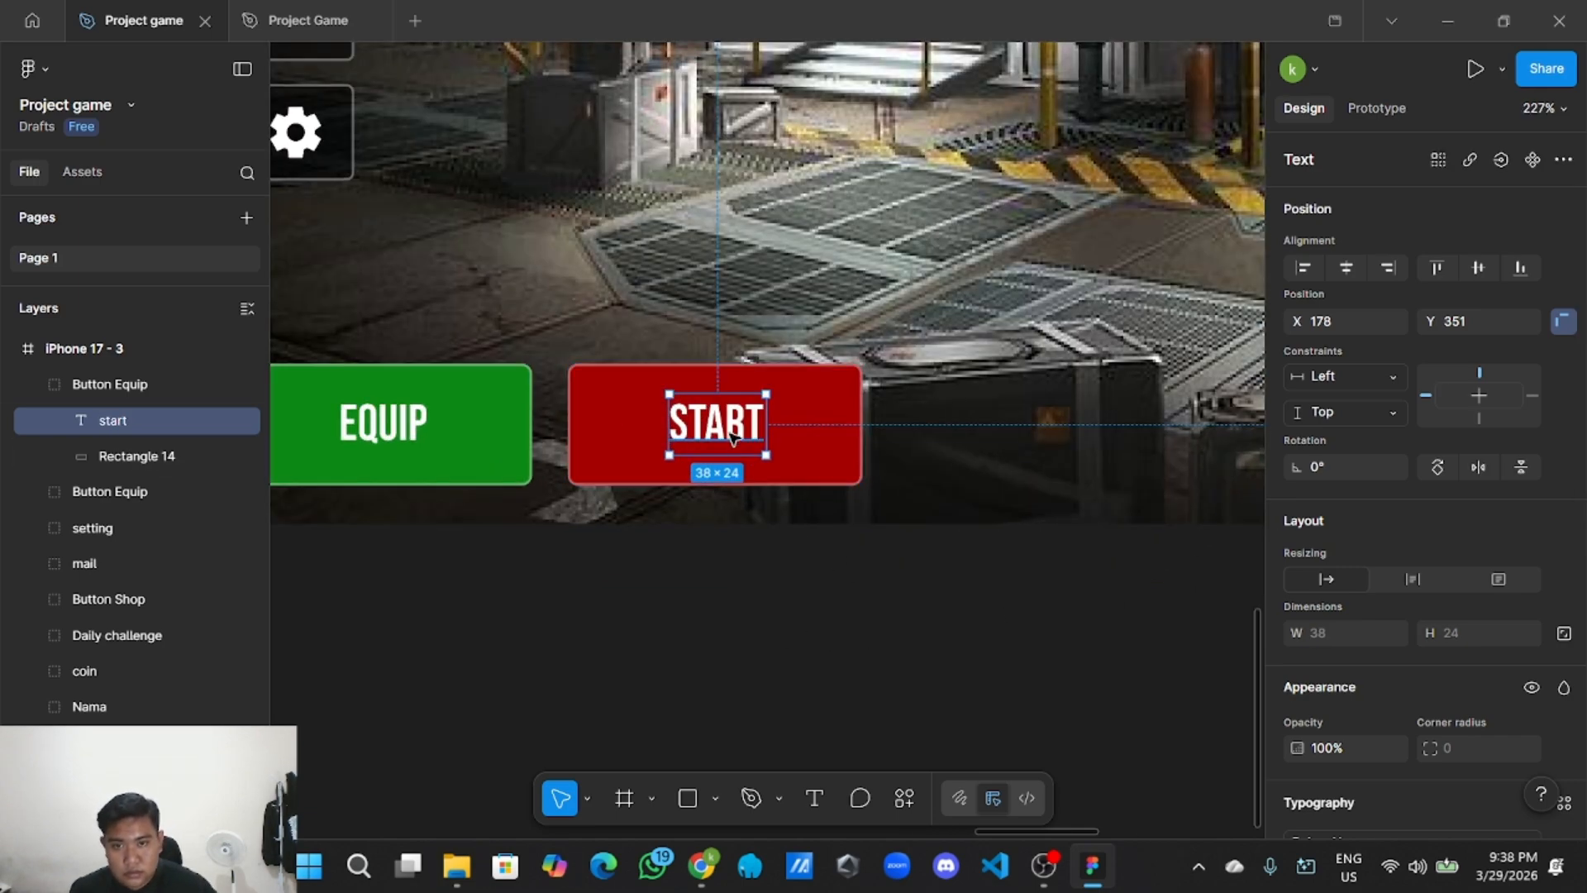
{"action": "left_click_drag", "start_coordinate": [732, 442], "coordinate": [729, 441]}
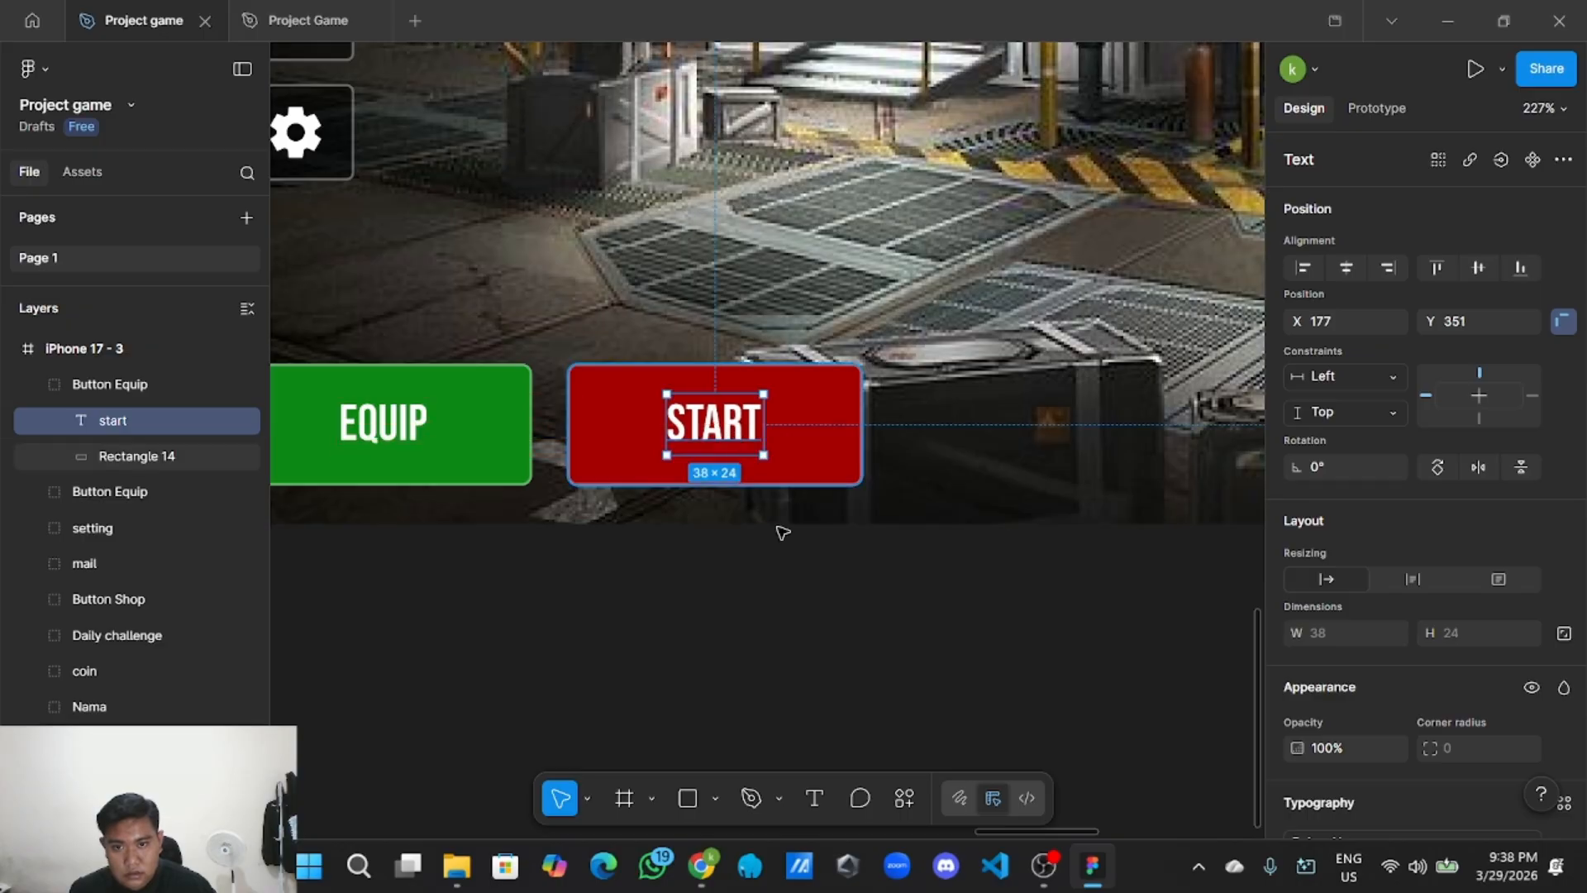
{"action": "left_click", "coordinate": [789, 549]}
{"action": "scroll", "coordinate": [790, 550], "scroll_direction": "down", "scroll_amount": 10}
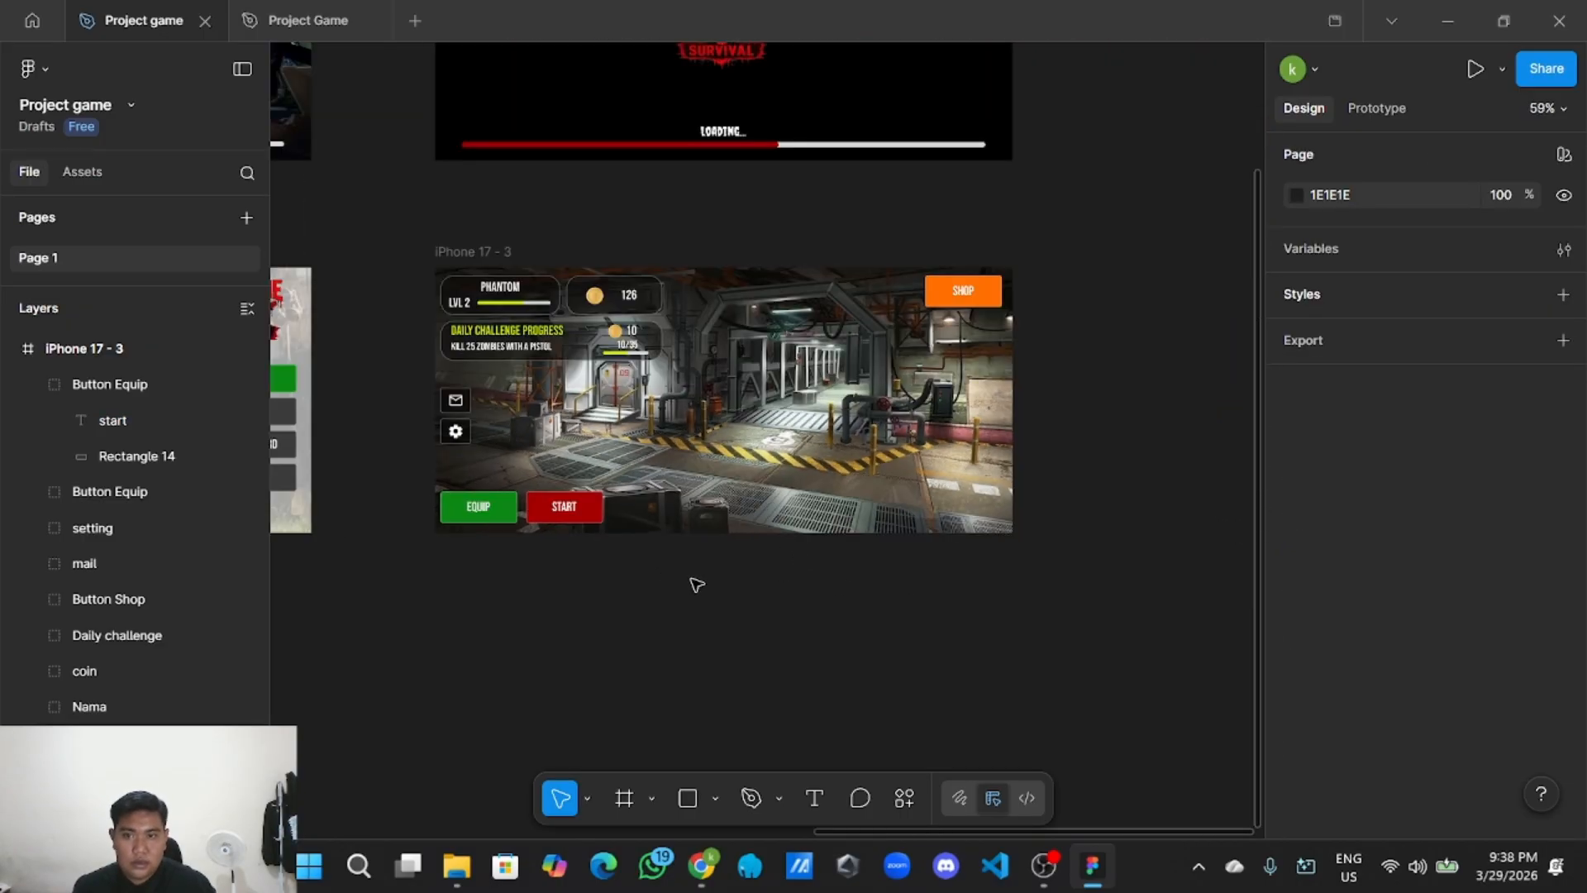
{"action": "scroll", "coordinate": [694, 585], "scroll_direction": "down", "scroll_amount": 3}
{"action": "left_click_drag", "start_coordinate": [756, 609], "coordinate": [779, 650]}
{"action": "scroll", "coordinate": [831, 670], "scroll_direction": "up", "scroll_amount": 3}
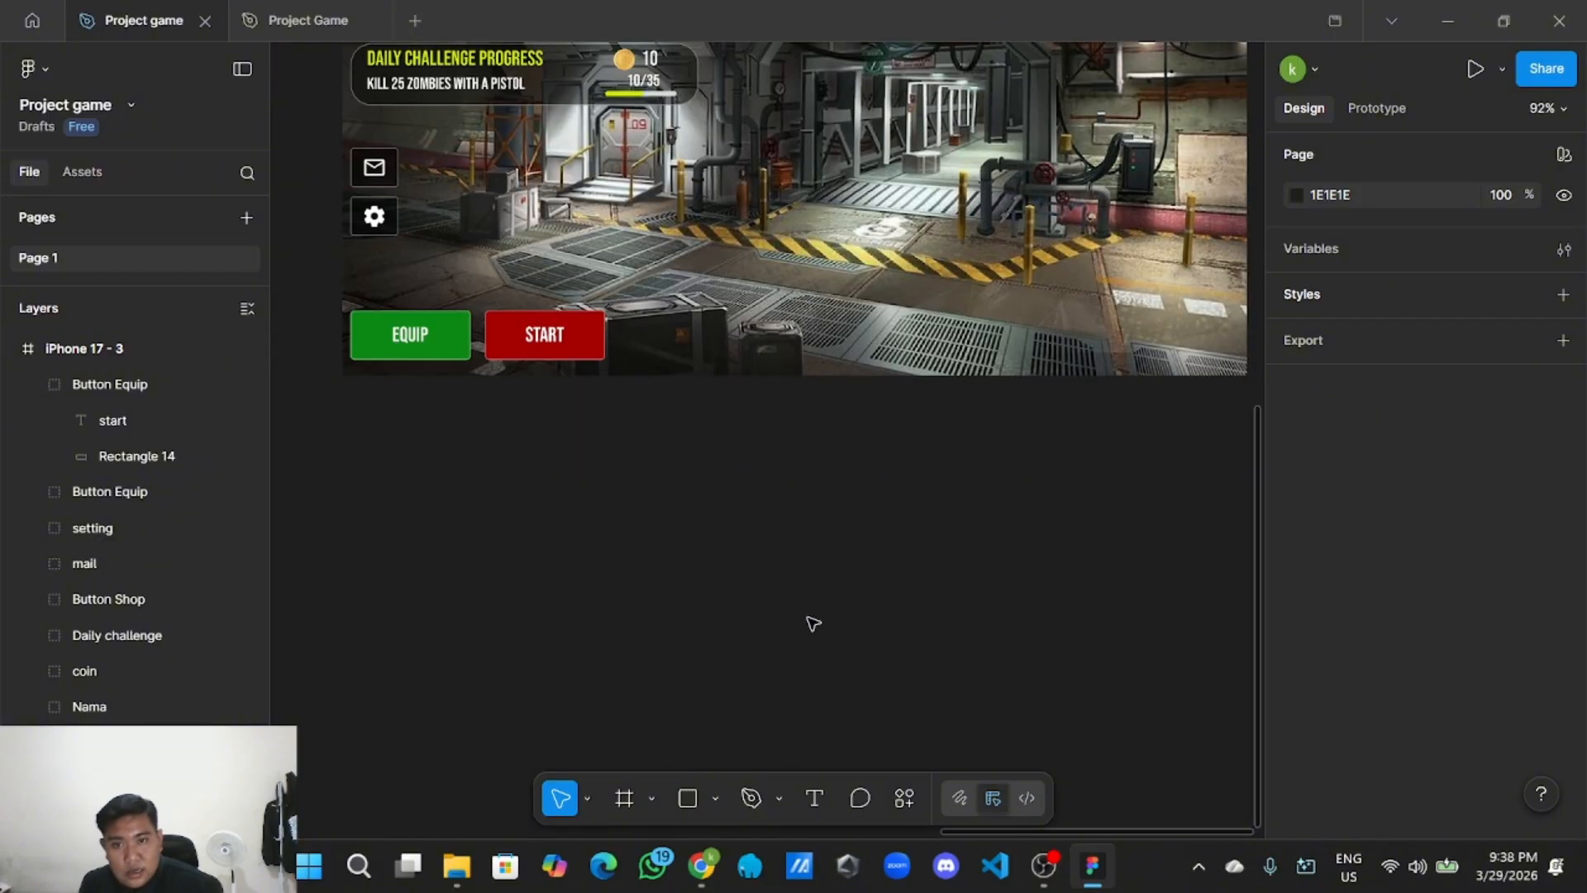
{"action": "scroll", "coordinate": [810, 657], "scroll_direction": "up", "scroll_amount": 3}
{"action": "scroll", "coordinate": [818, 556], "scroll_direction": "down", "scroll_amount": 3}
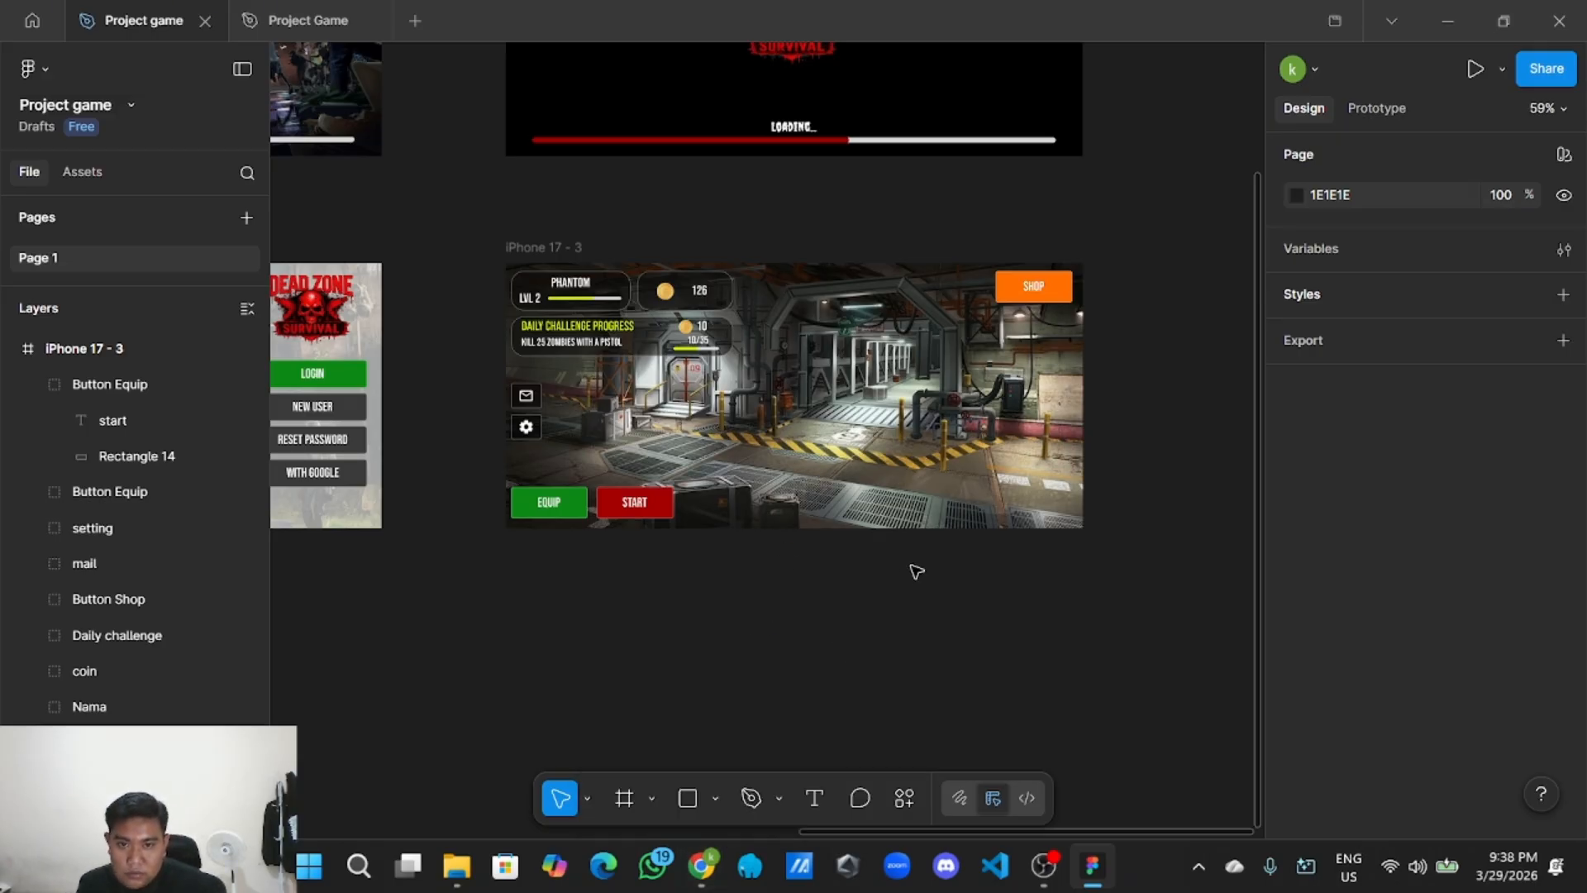
Insert Character 1.png from the Asset > Character folder as an image.
{"action": "scroll", "coordinate": [916, 571], "scroll_direction": "up", "scroll_amount": 2}
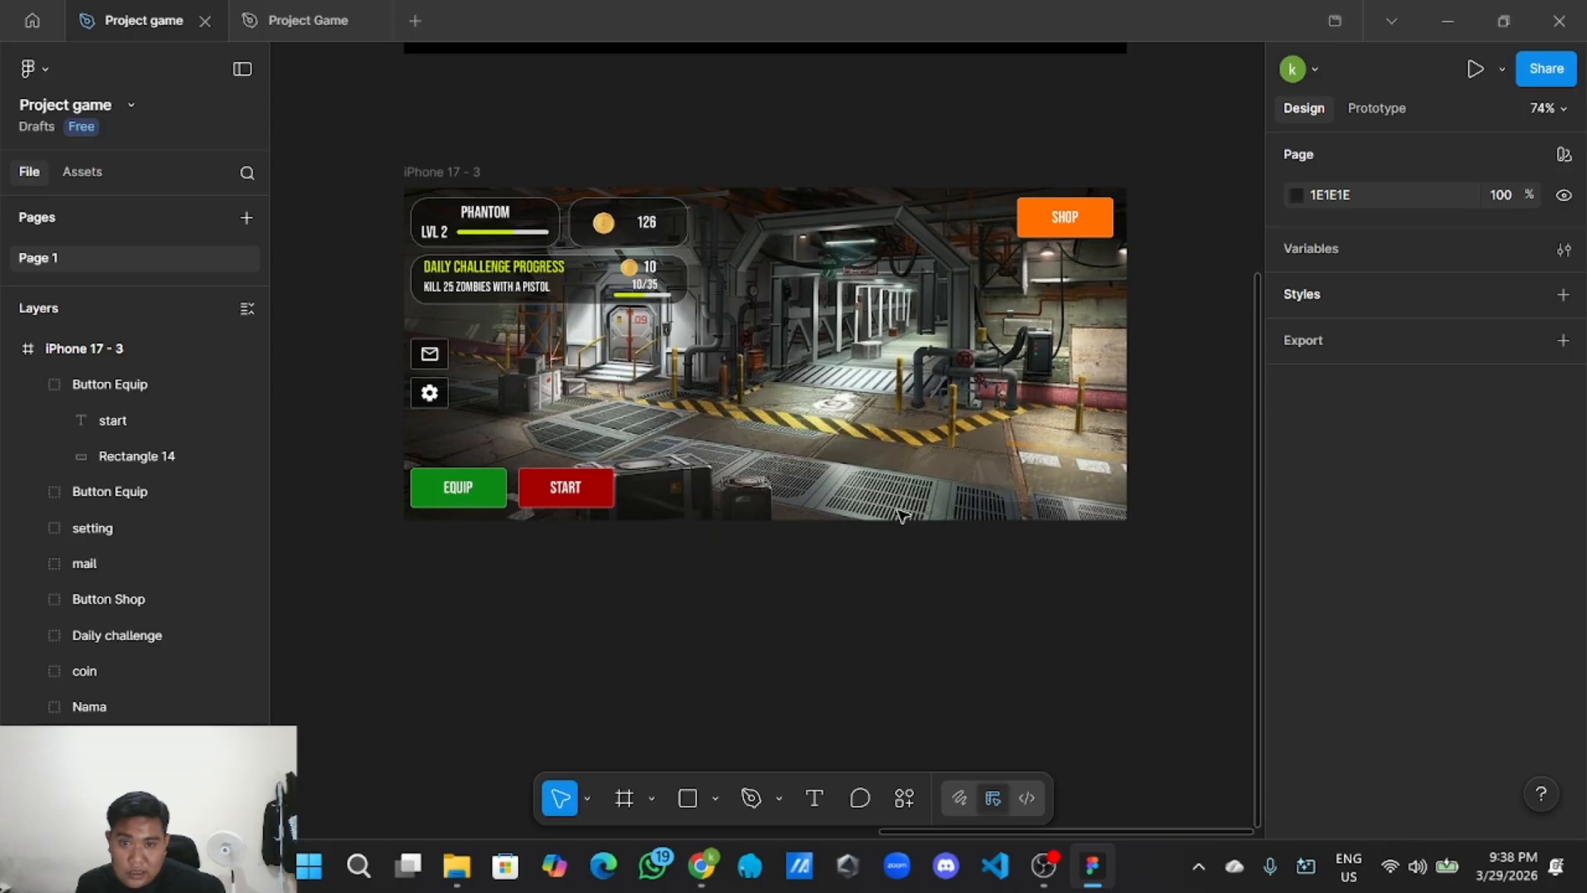
{"action": "left_click", "coordinate": [723, 798]}
{"action": "left_click", "coordinate": [789, 752]}
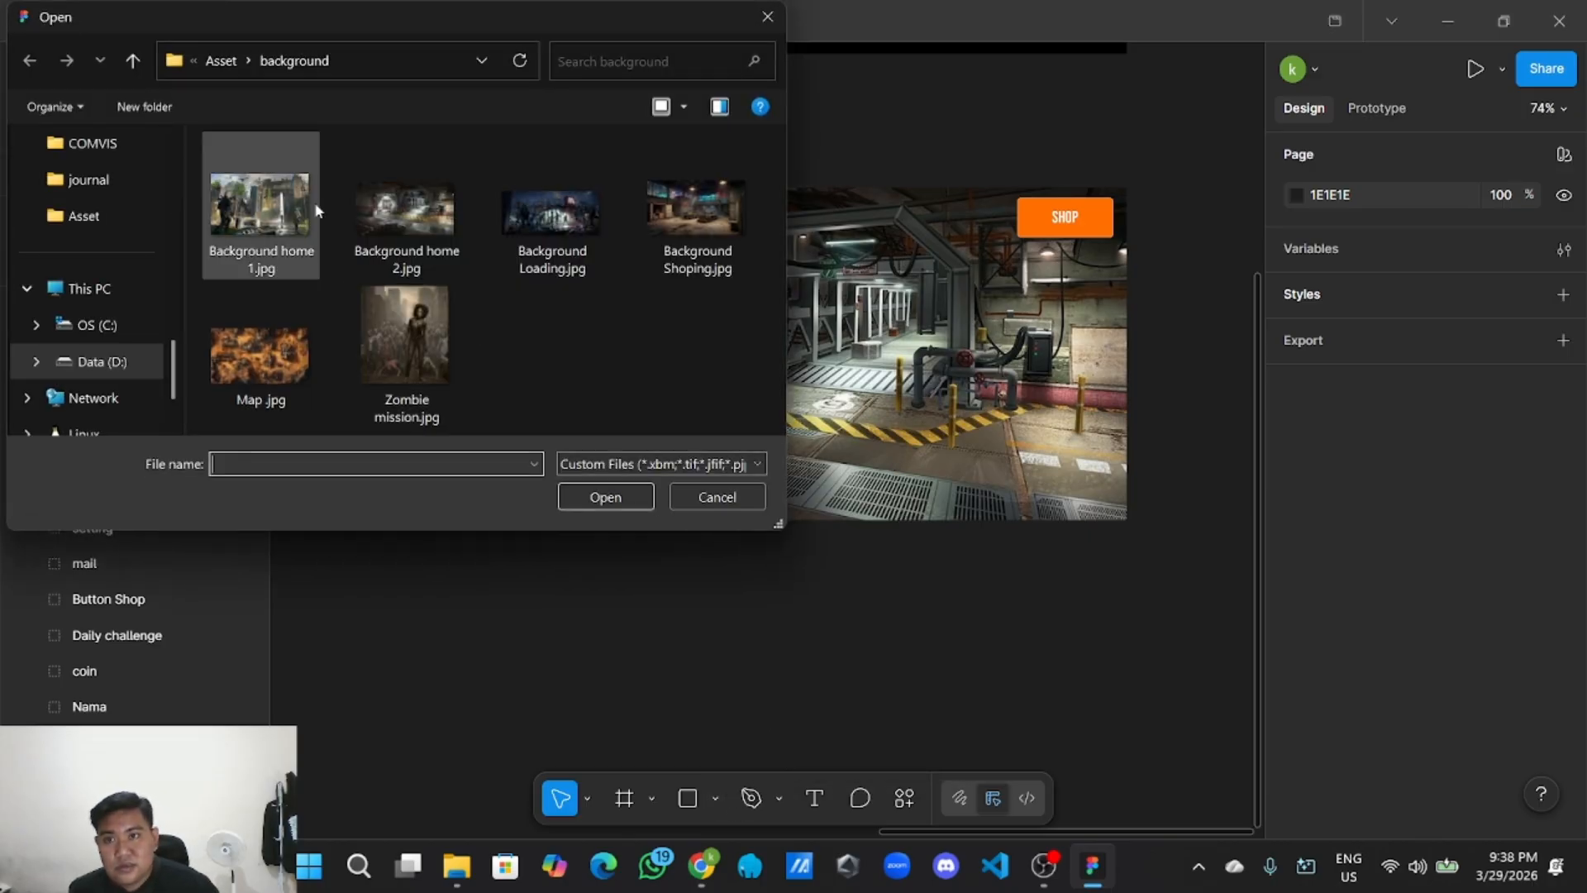
{"action": "left_click", "coordinate": [221, 61]}
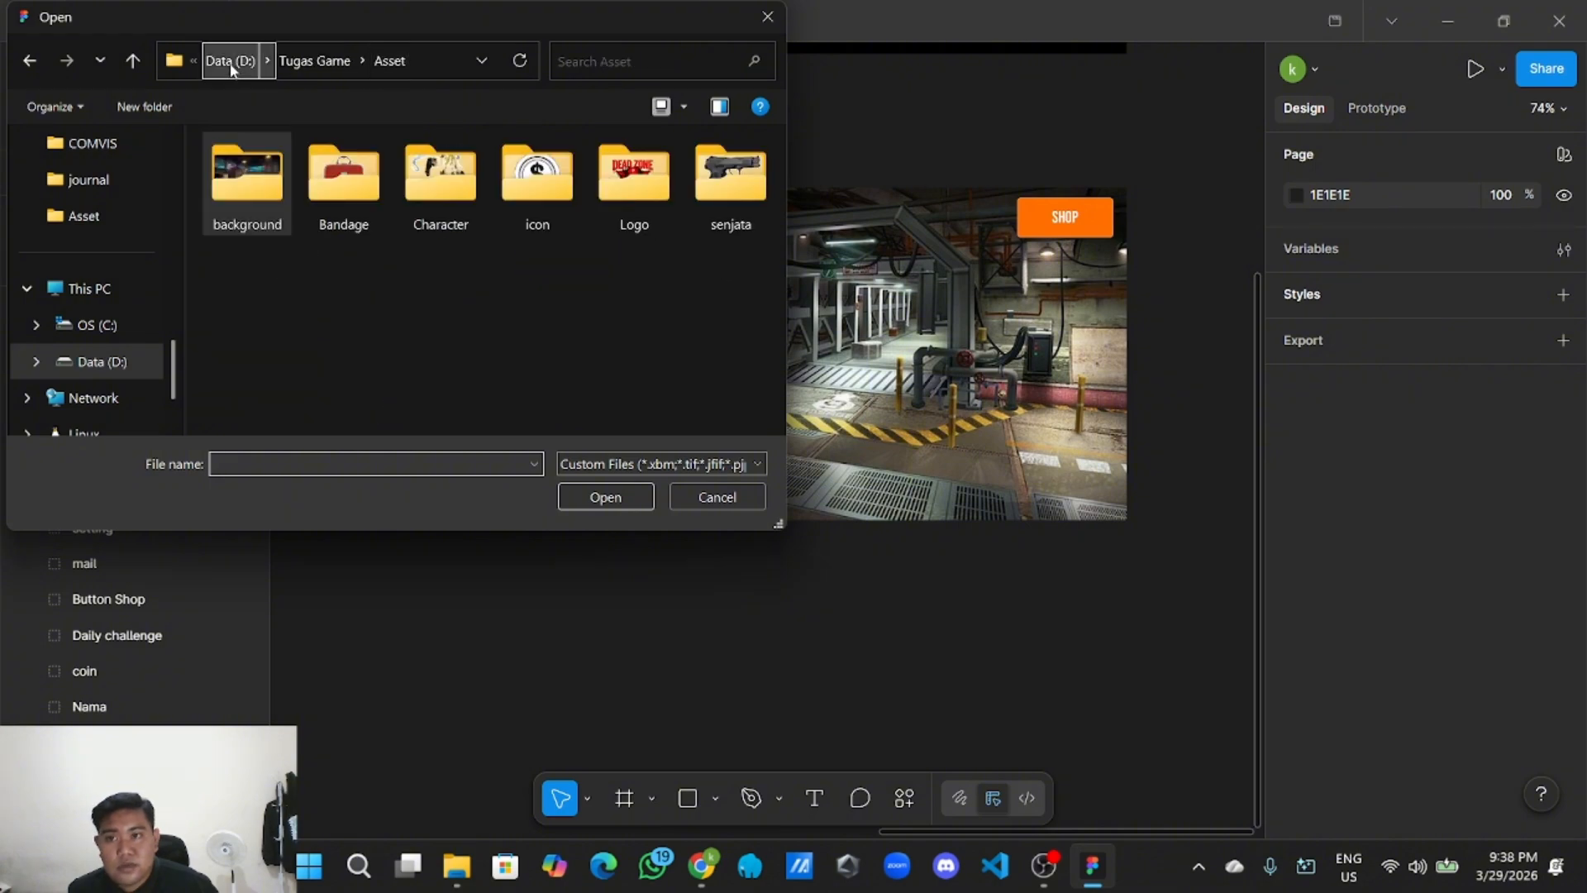
{"action": "left_click", "coordinate": [453, 197]}
{"action": "double_click", "coordinate": [457, 198]}
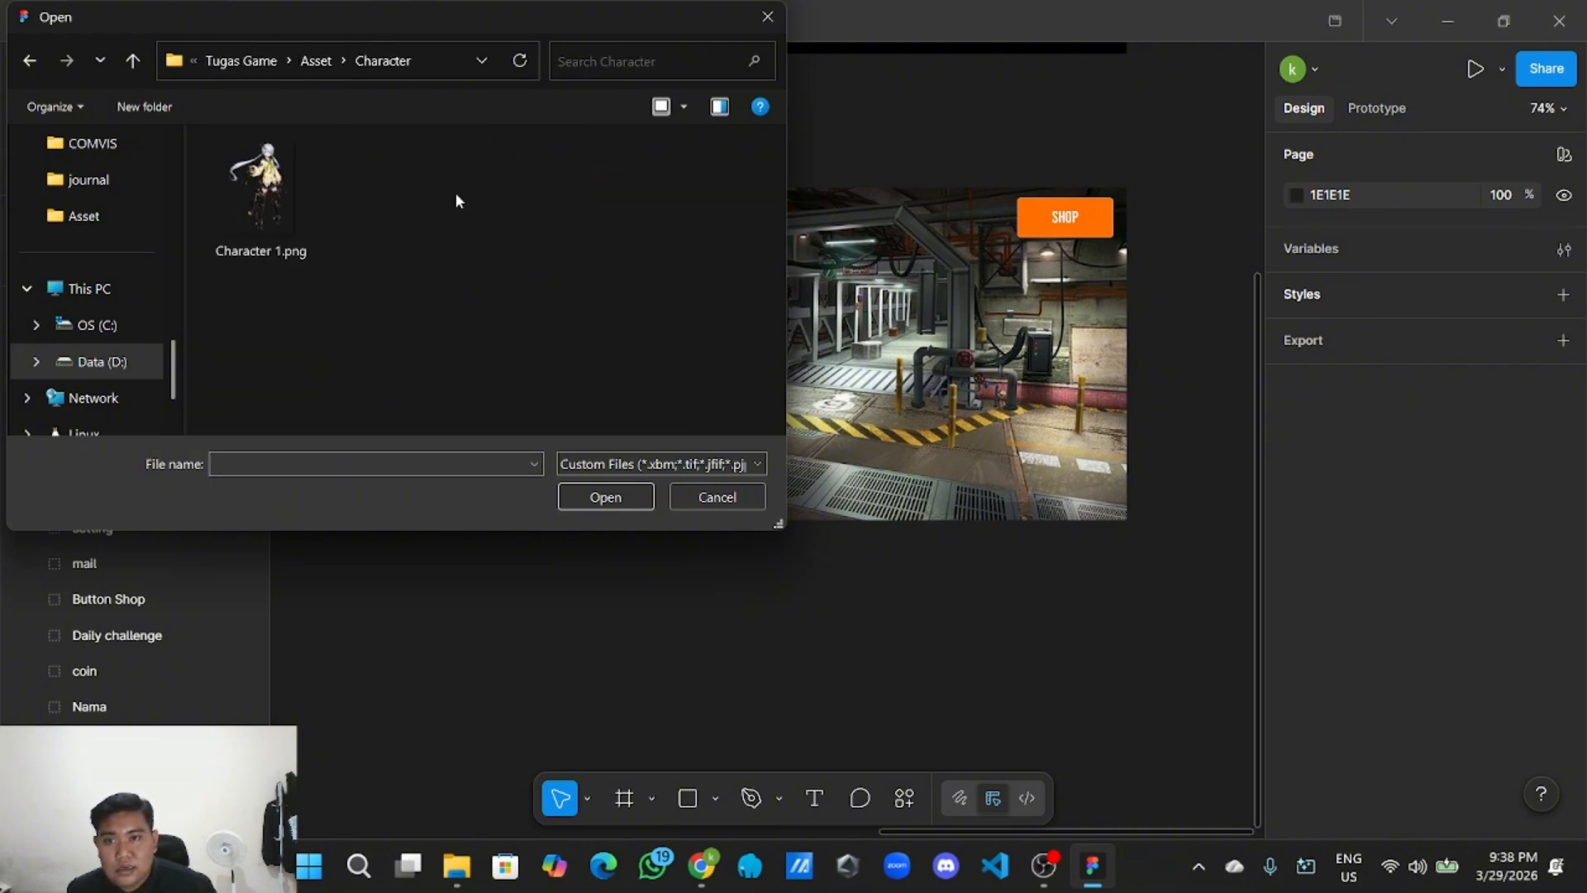
{"action": "left_click", "coordinate": [306, 217]}
{"action": "left_click", "coordinate": [629, 492]}
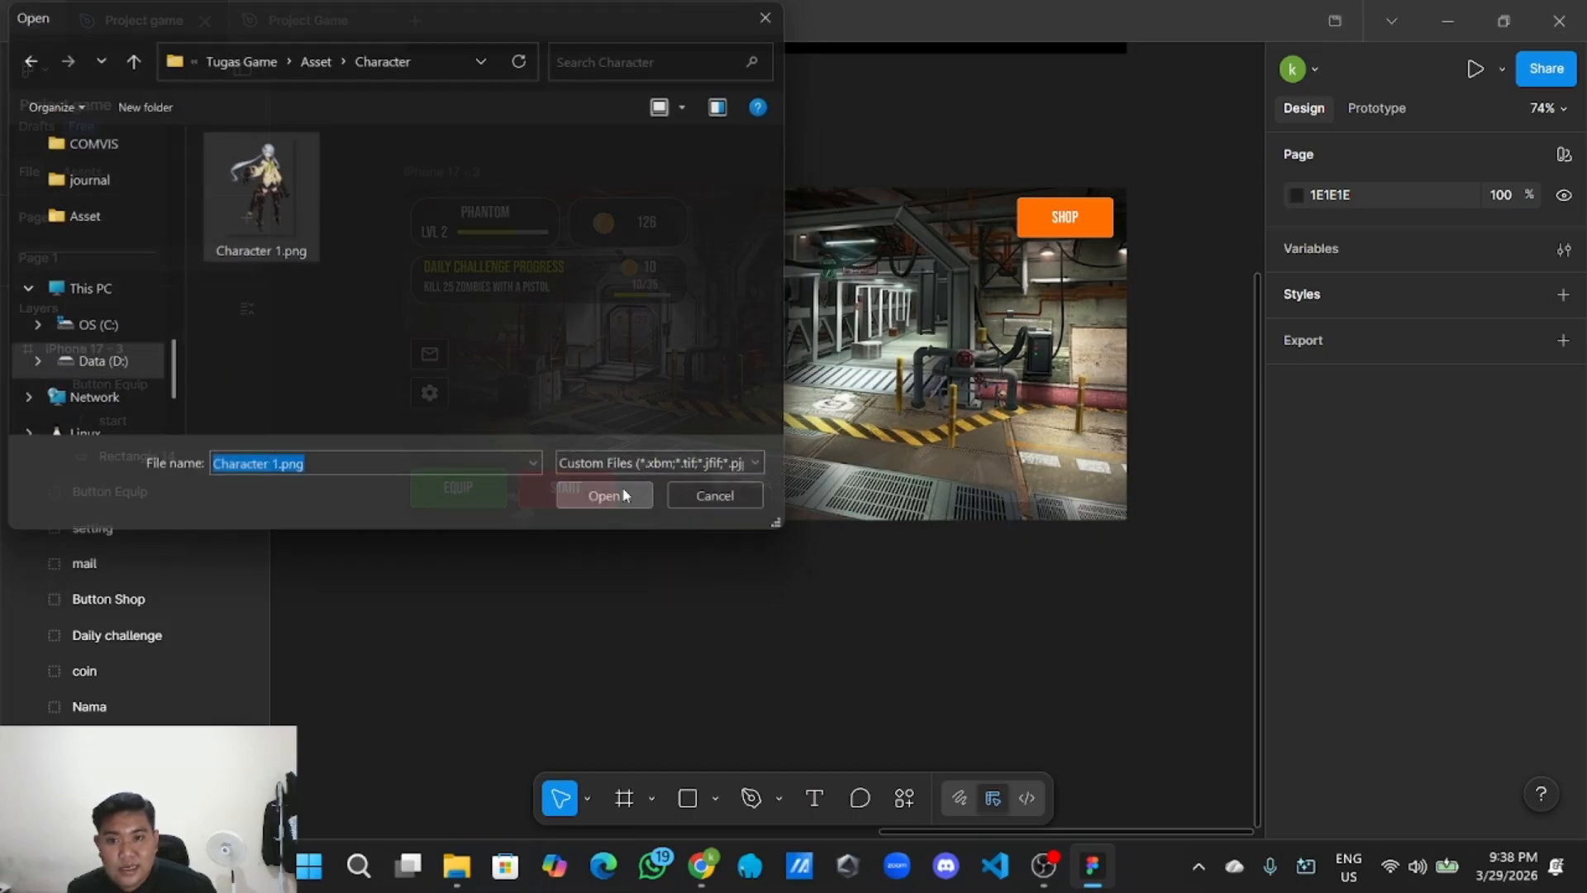
Undo the misplaced character image and load Character 1.png again.
{"action": "left_click", "coordinate": [866, 371]}
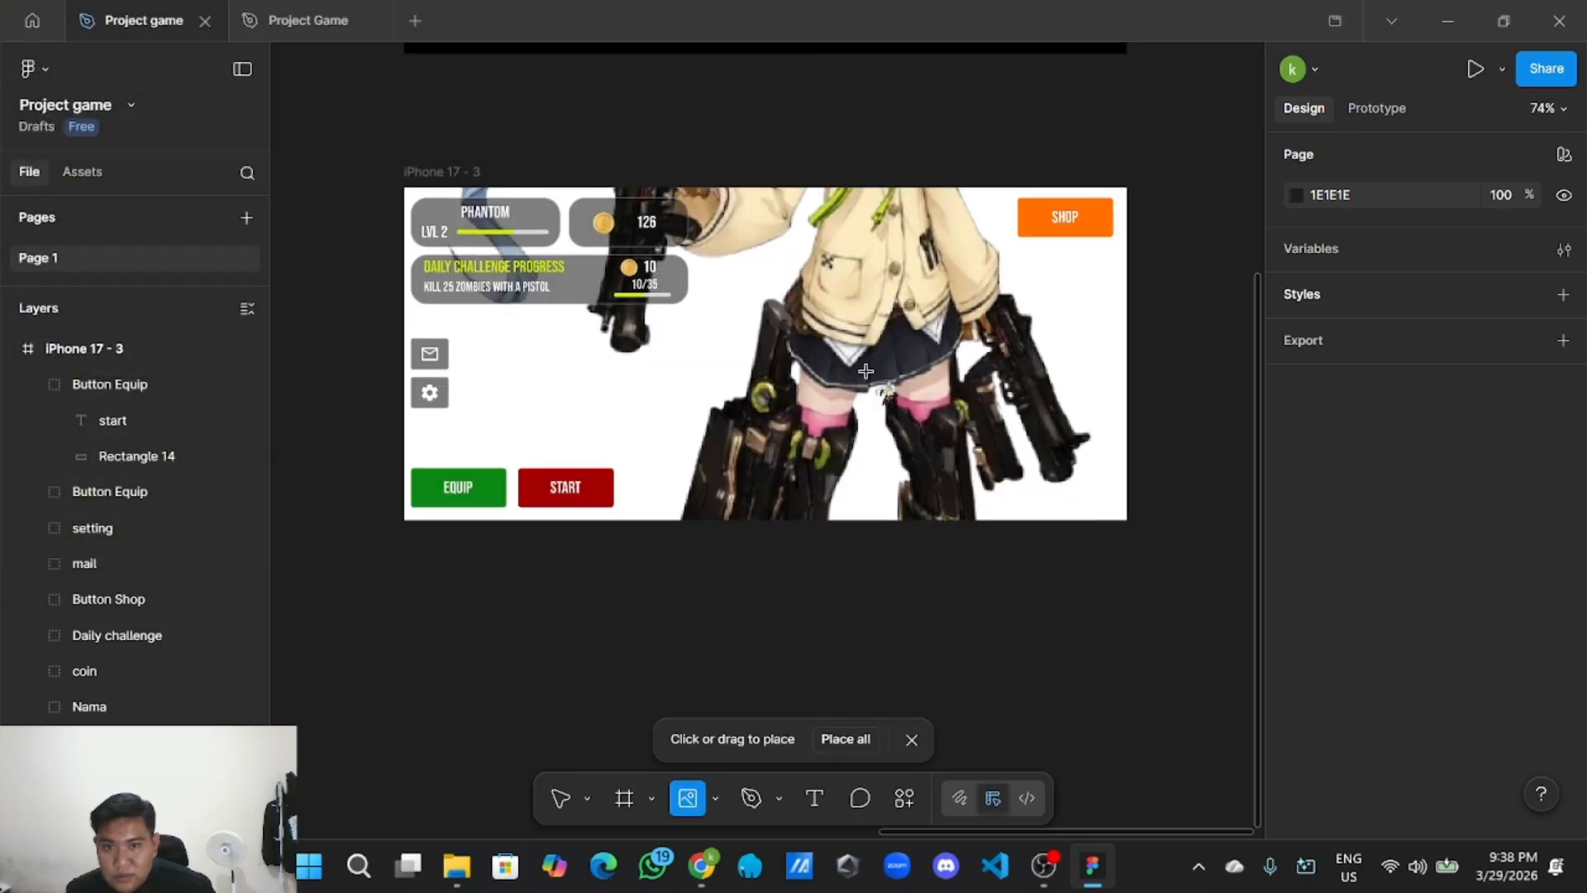
{"action": "key", "text": "ctrl+z"}
{"action": "key", "text": "Escape"}
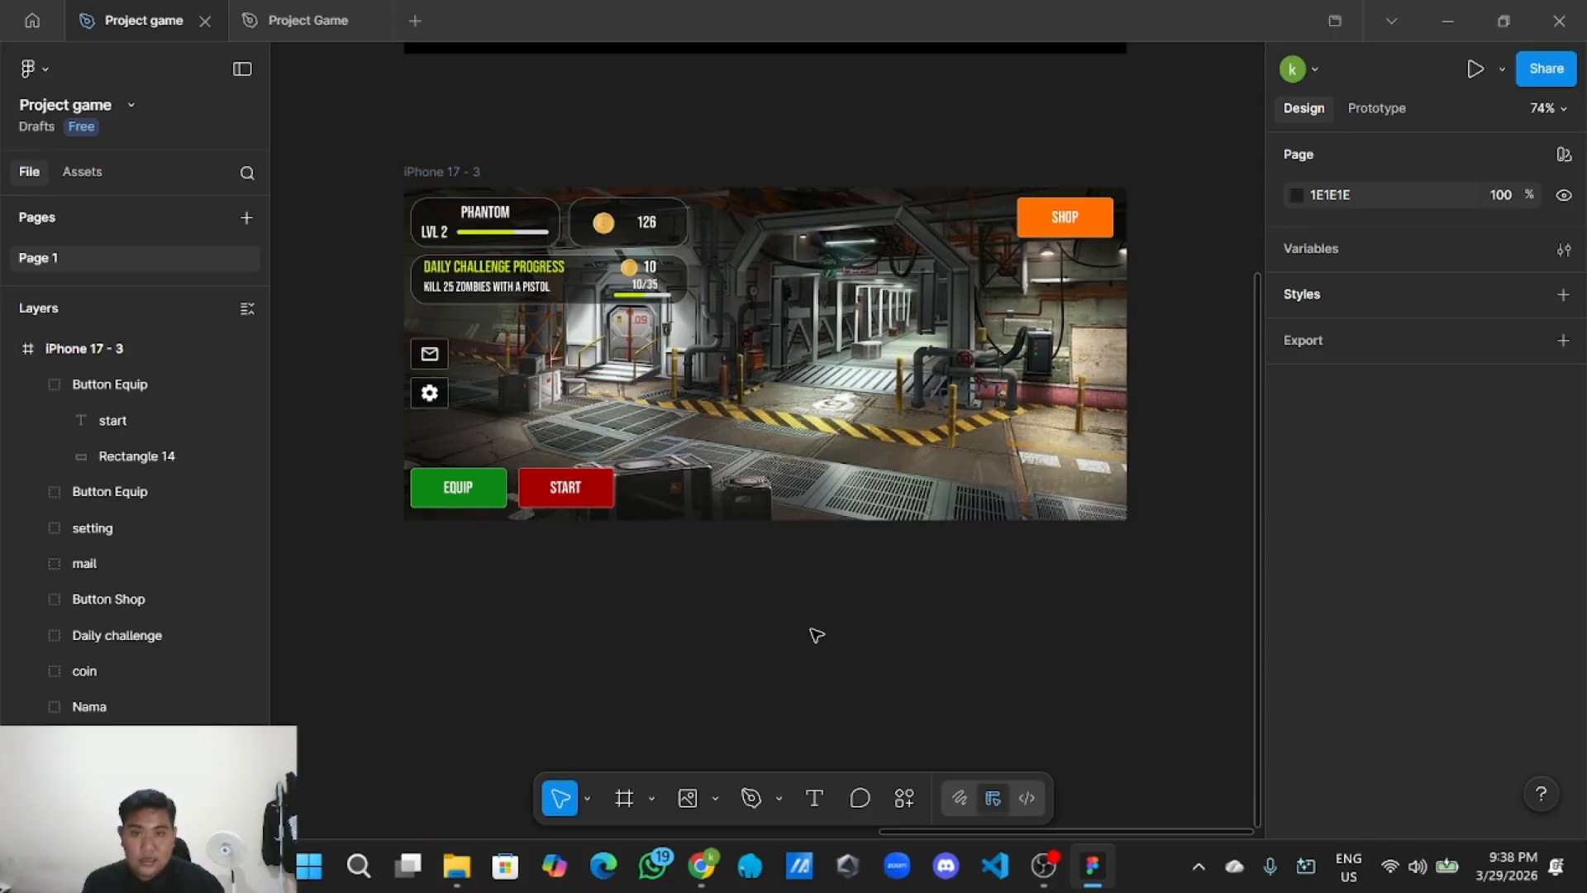
{"action": "left_click", "coordinate": [708, 798]}
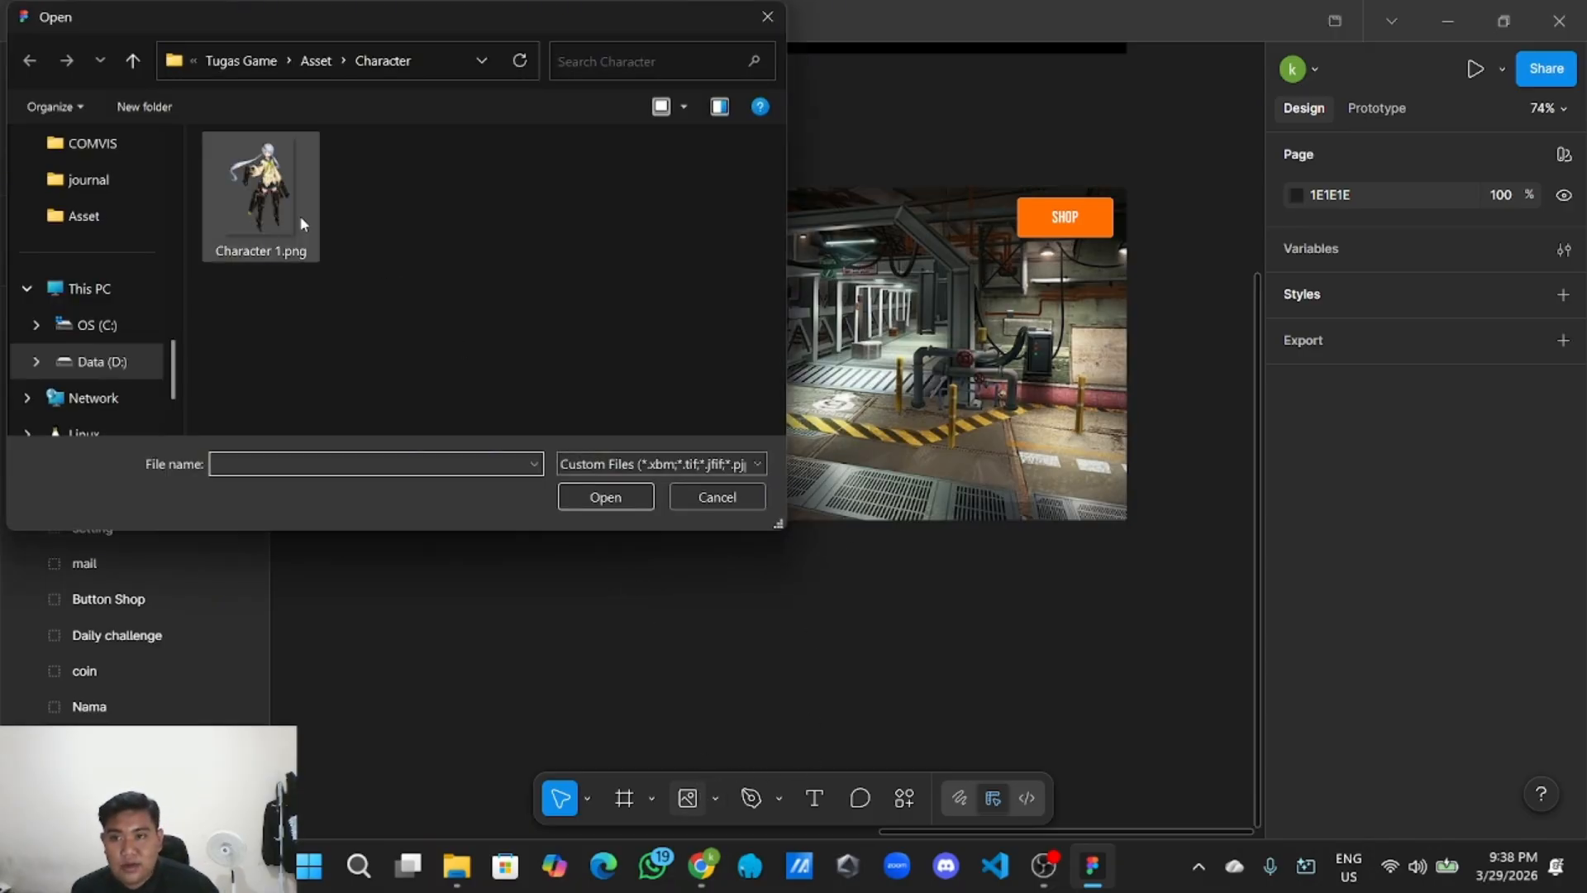
{"action": "left_click", "coordinate": [300, 217]}
{"action": "left_click", "coordinate": [600, 496]}
{"action": "scroll", "coordinate": [595, 489], "scroll_direction": "down", "scroll_amount": 6}
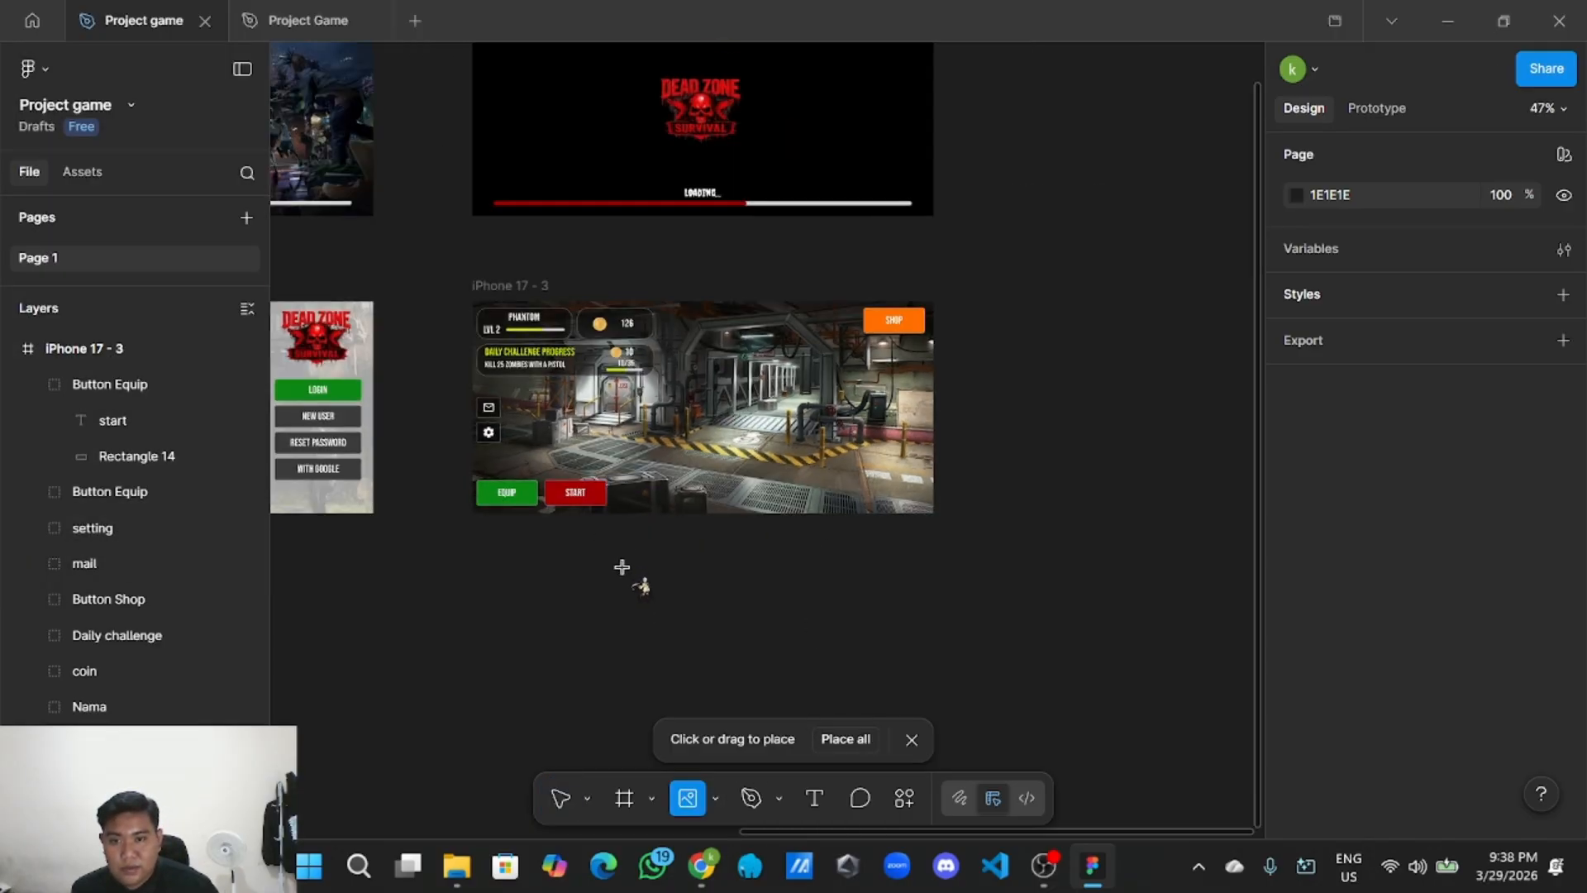
Drop the character onto the home screen and shrink it to 285×403.
{"action": "left_click", "coordinate": [1050, 445]}
{"action": "left_click_drag", "start_coordinate": [1009, 454], "coordinate": [749, 542]}
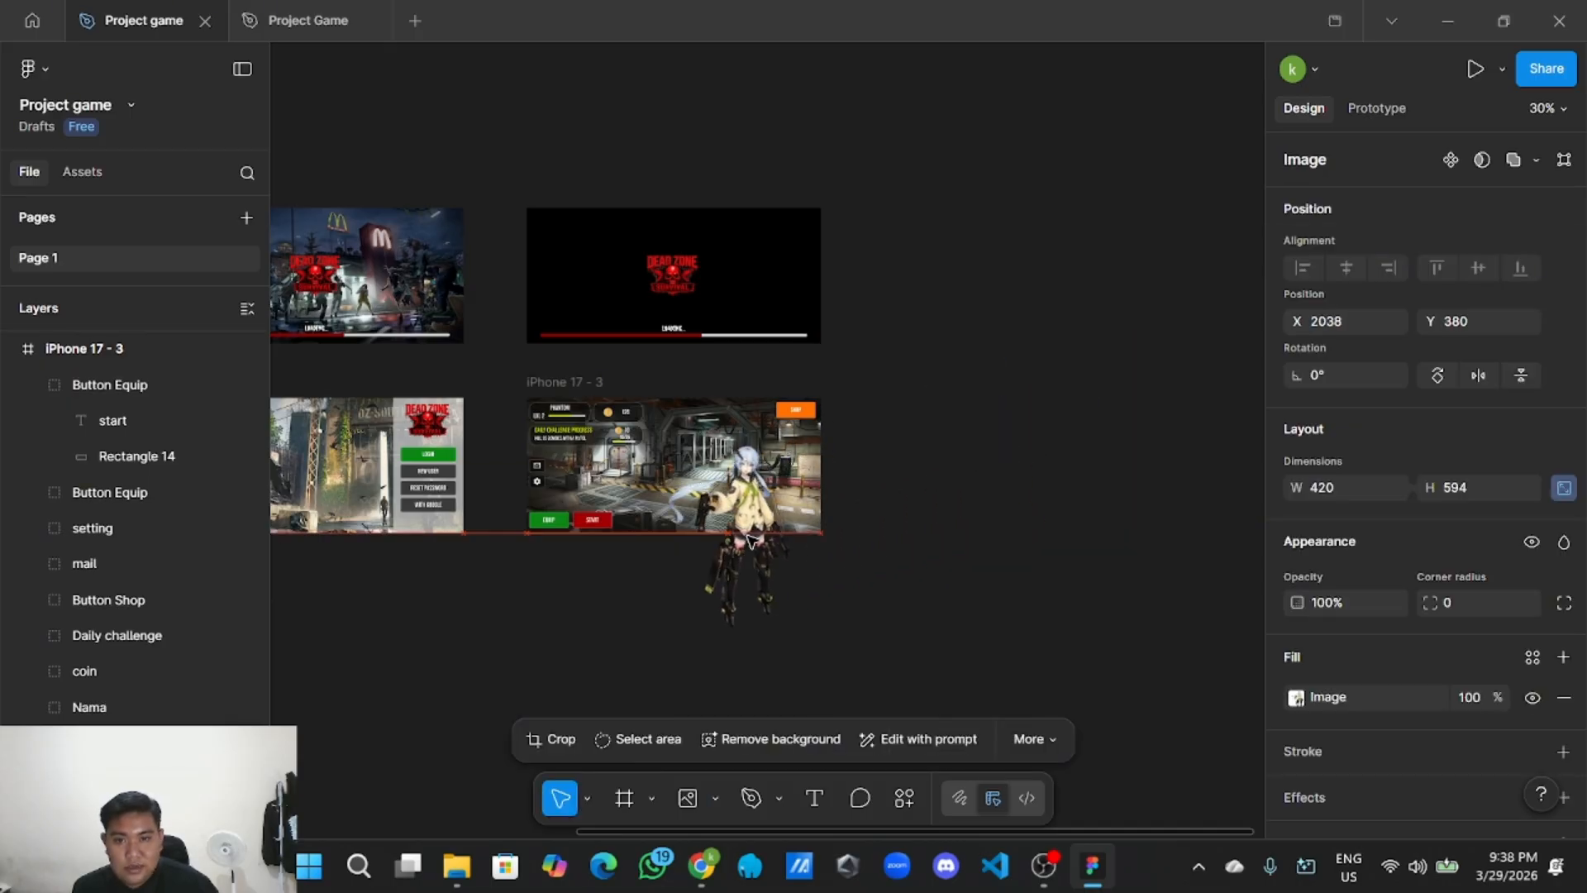
{"action": "scroll", "coordinate": [750, 542], "scroll_direction": "up", "scroll_amount": 3}
{"action": "scroll", "coordinate": [750, 541], "scroll_direction": "up", "scroll_amount": 3}
{"action": "scroll", "coordinate": [887, 529], "scroll_direction": "down", "scroll_amount": 3}
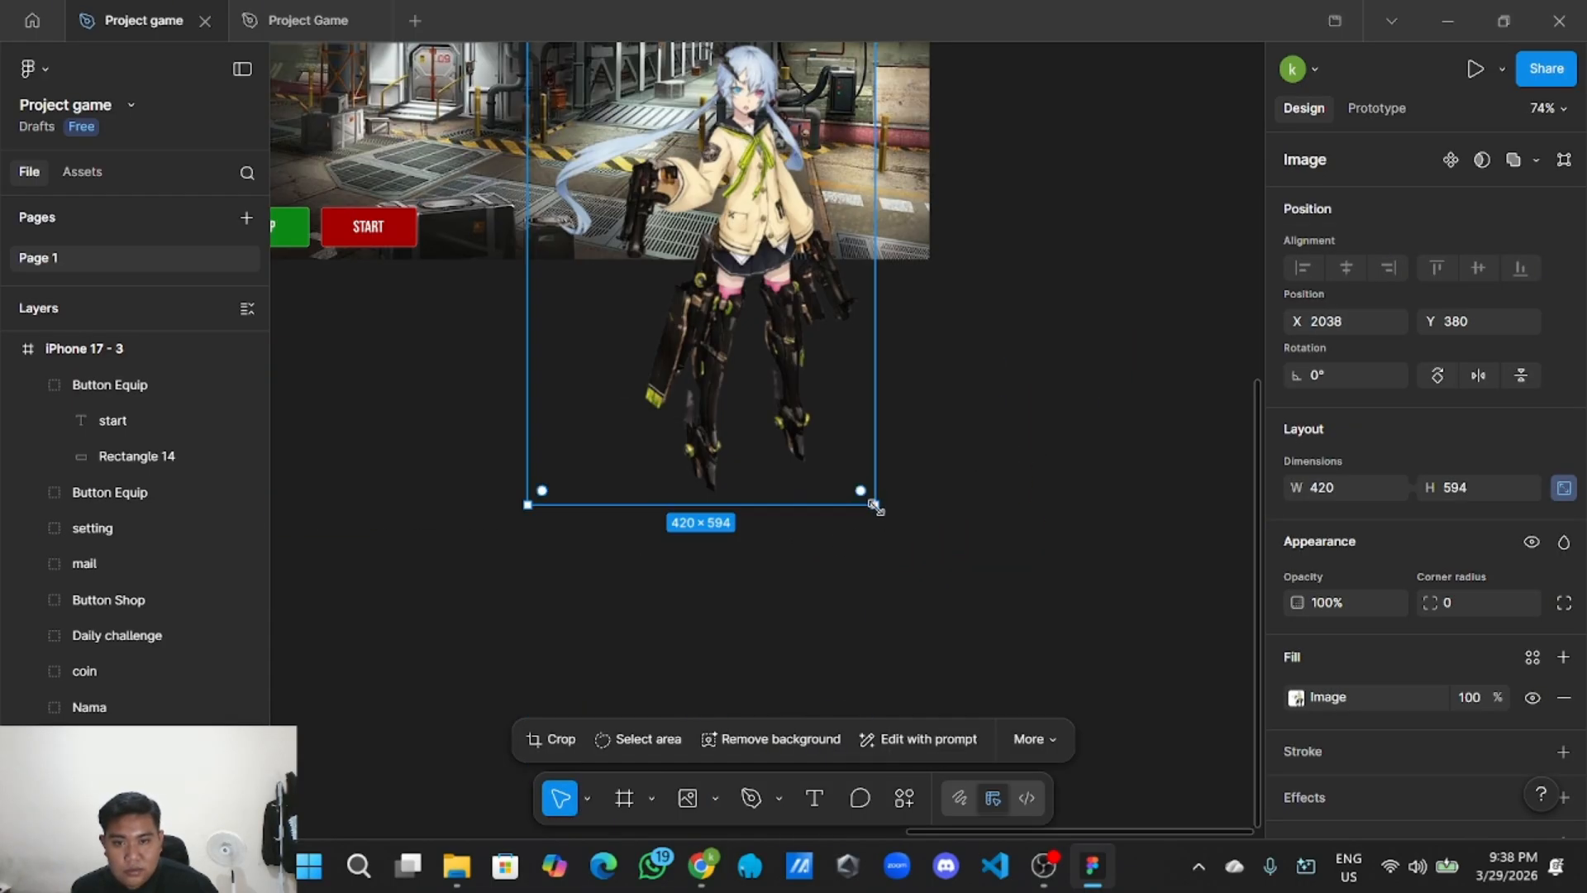
{"action": "left_click_drag", "start_coordinate": [873, 506], "coordinate": [806, 408]}
{"action": "scroll", "coordinate": [806, 408], "scroll_direction": "up", "scroll_amount": 5}
{"action": "scroll", "coordinate": [928, 673], "scroll_direction": "down", "scroll_amount": 2}
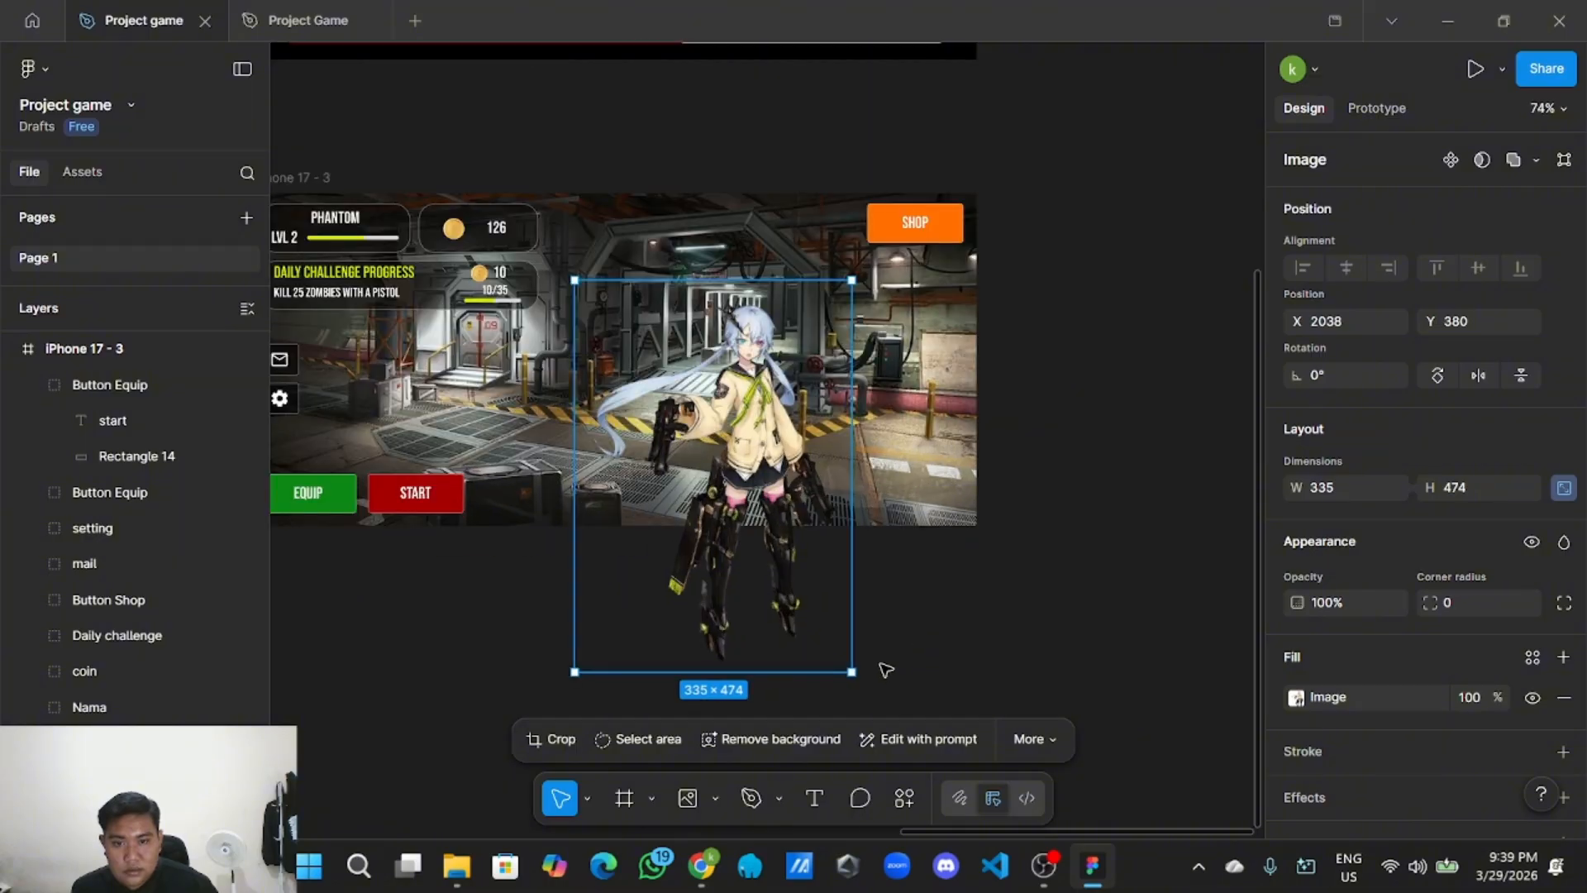
{"action": "left_click_drag", "start_coordinate": [852, 671], "coordinate": [810, 614]}
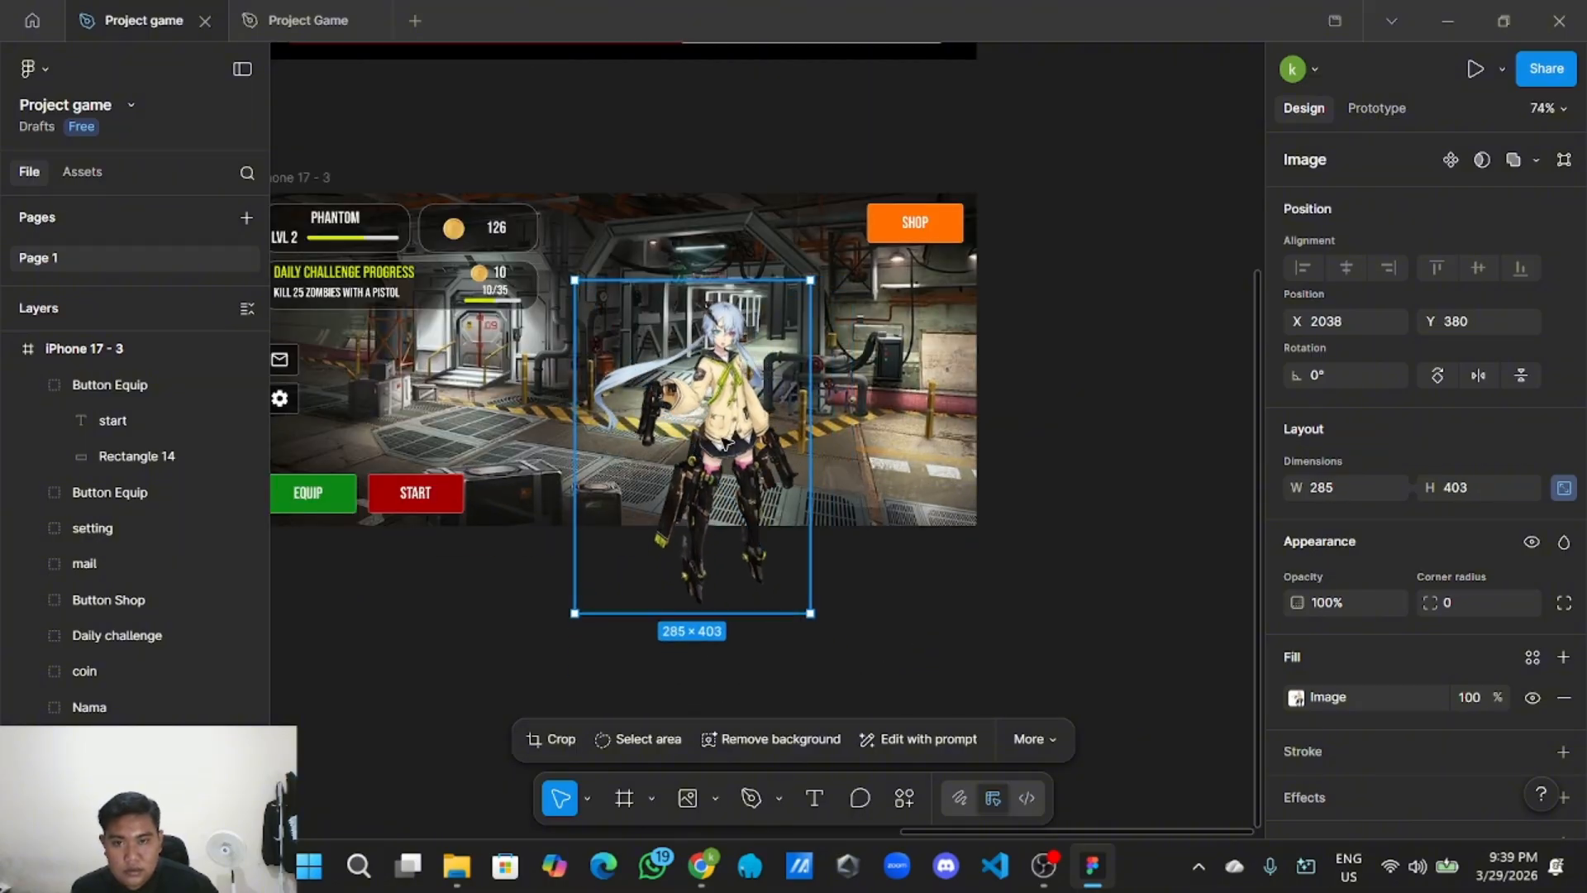
Shrink the character to 272×384 and centre it between the buttons.
{"action": "left_click_drag", "start_coordinate": [726, 443], "coordinate": [736, 369]}
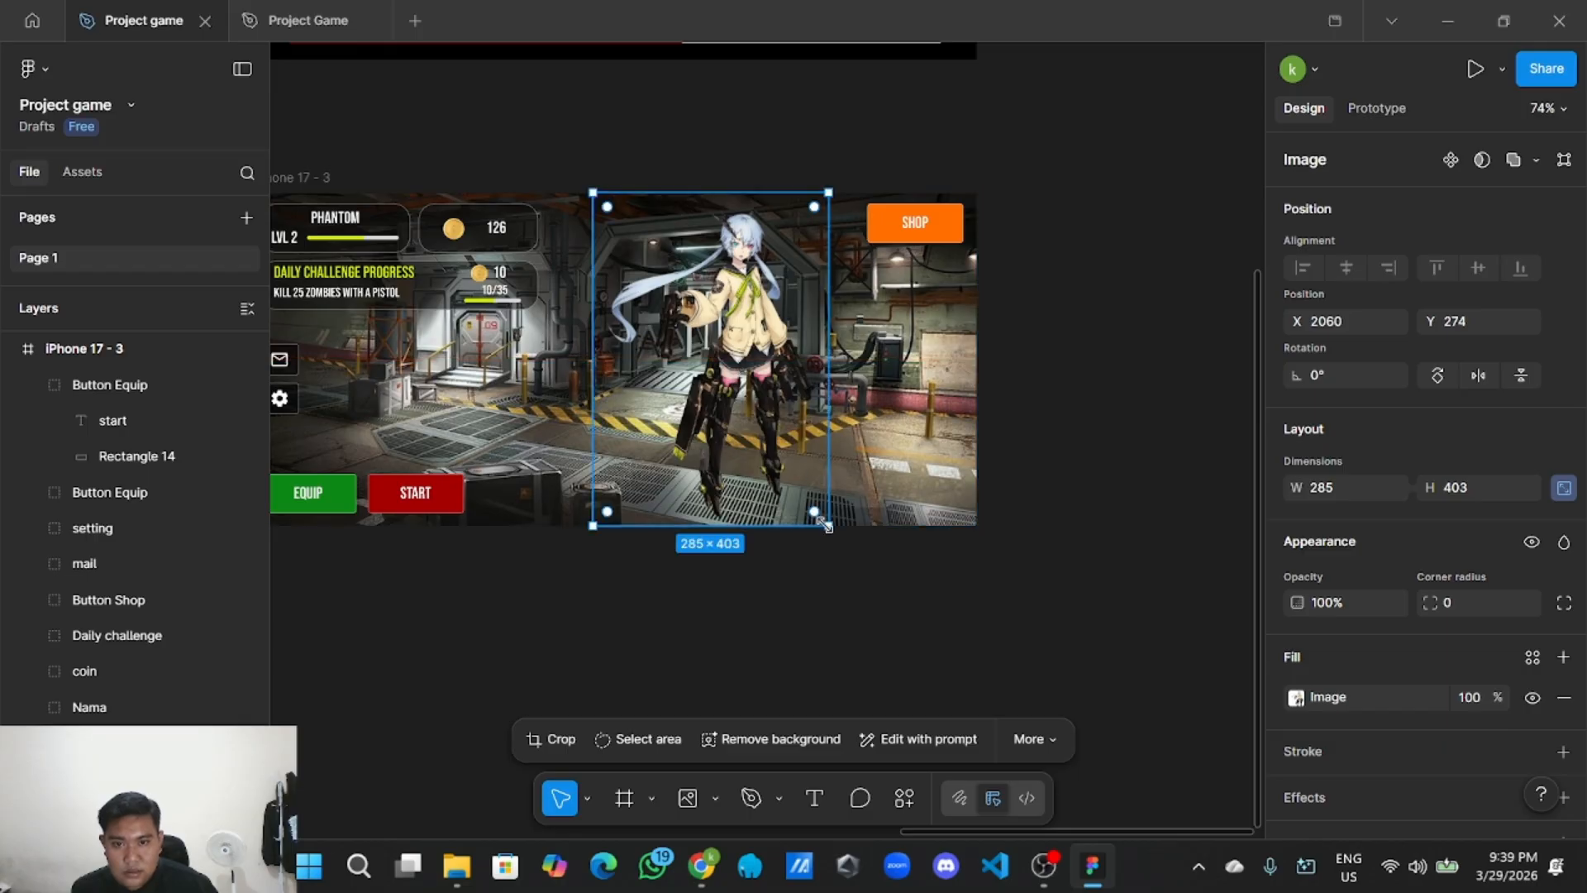
{"action": "left_click_drag", "start_coordinate": [826, 525], "coordinate": [816, 510]}
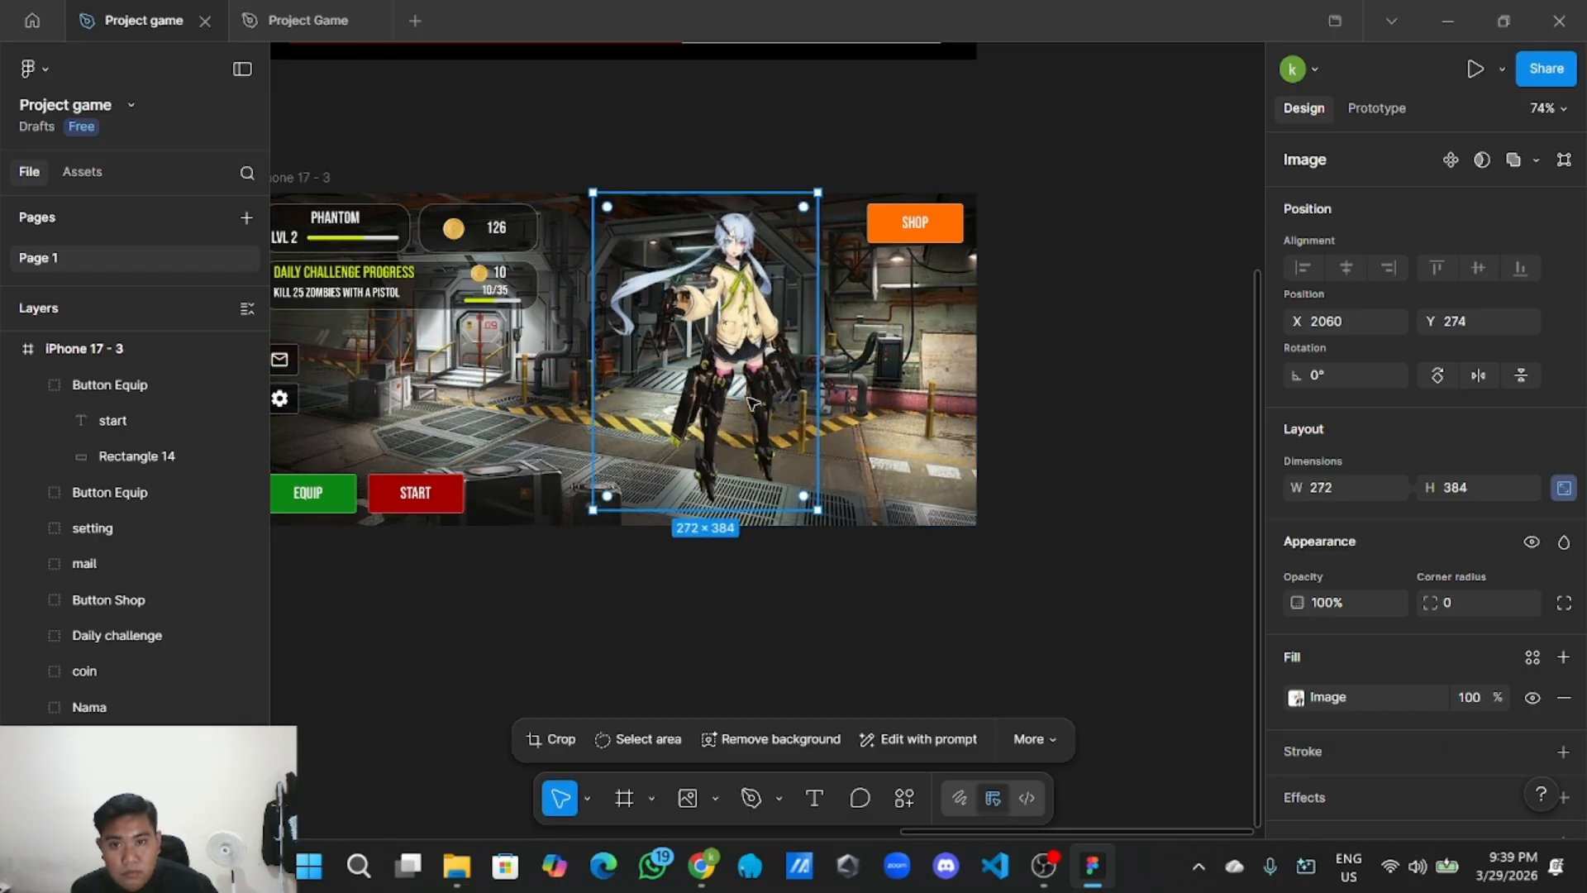
{"action": "mouse_move", "coordinate": [750, 403]}
{"action": "left_mouse_down"}
{"action": "mouse_move", "coordinate": [754, 427]}
{"action": "mouse_move", "coordinate": [755, 413]}
{"action": "left_mouse_up"}
{"action": "left_click_drag", "start_coordinate": [756, 417], "coordinate": [770, 422]}
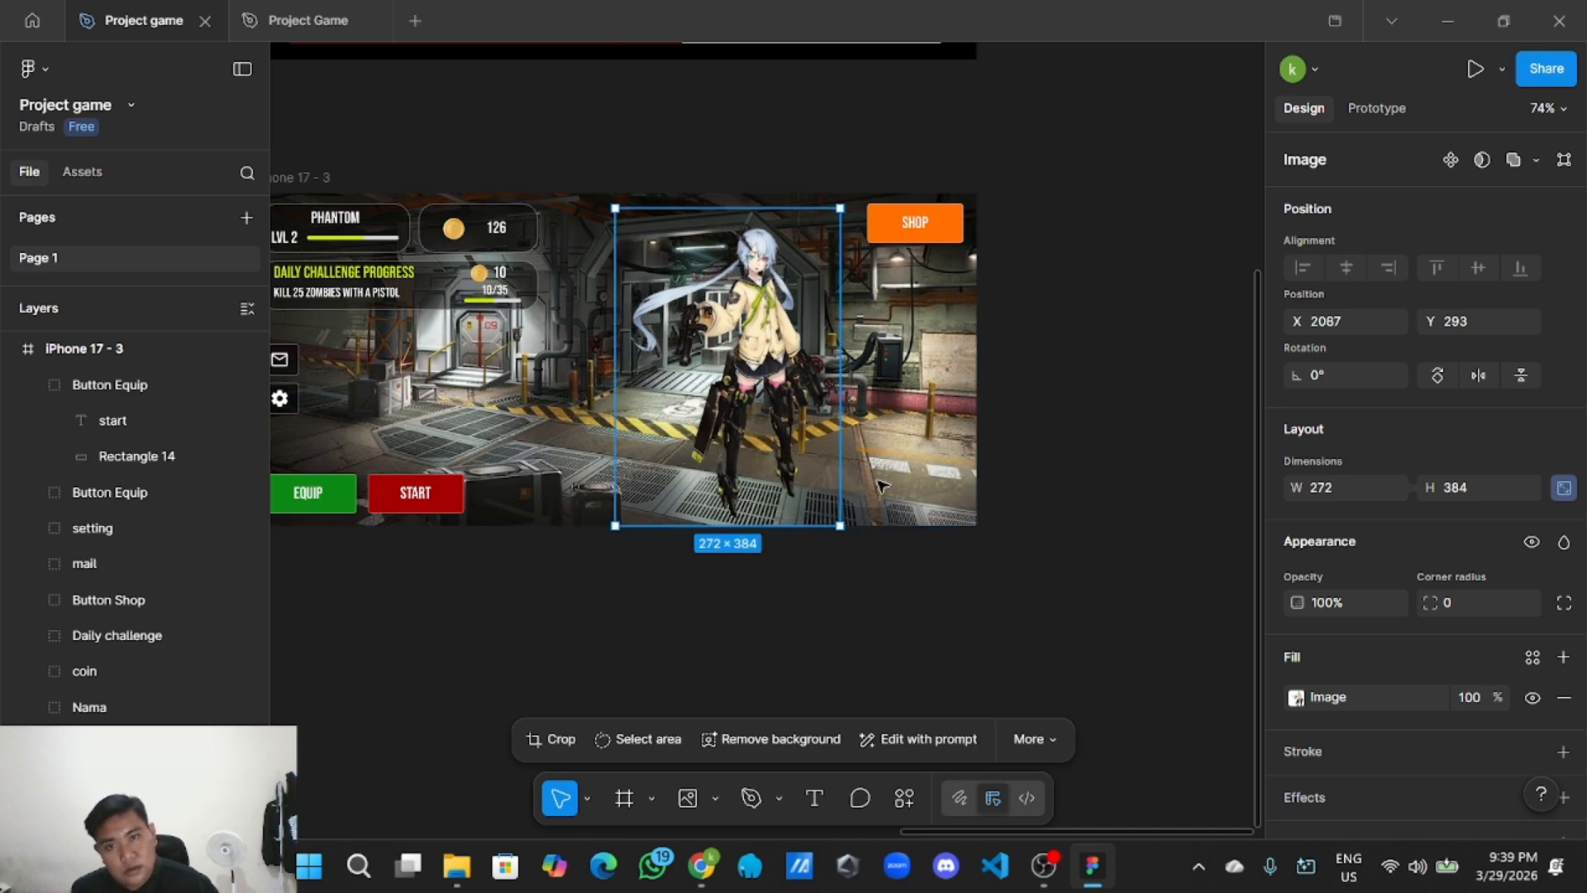
{"action": "left_click", "coordinate": [978, 648]}
{"action": "scroll", "coordinate": [977, 650], "scroll_direction": "down", "scroll_amount": 5, "text": "ctrl"}
{"action": "scroll", "coordinate": [931, 651], "scroll_direction": "up", "scroll_amount": 3}
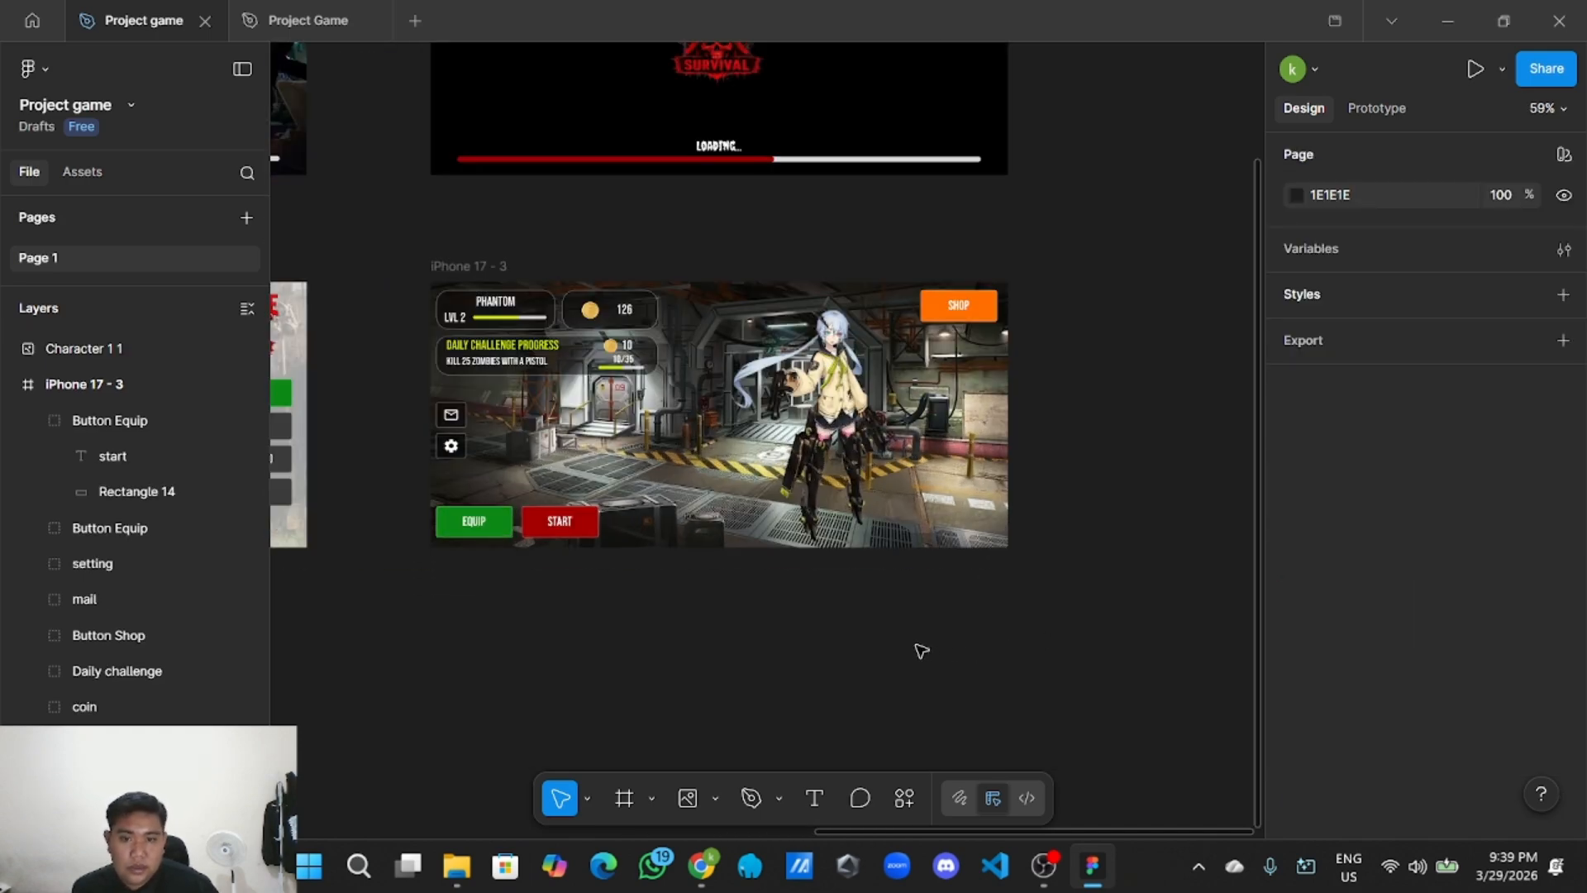
Check the character's placement on the lobby screen.
{"action": "left_click", "coordinate": [827, 444]}
{"action": "left_click", "coordinate": [852, 625]}
{"action": "scroll", "coordinate": [849, 621], "scroll_direction": "down", "scroll_amount": 3}
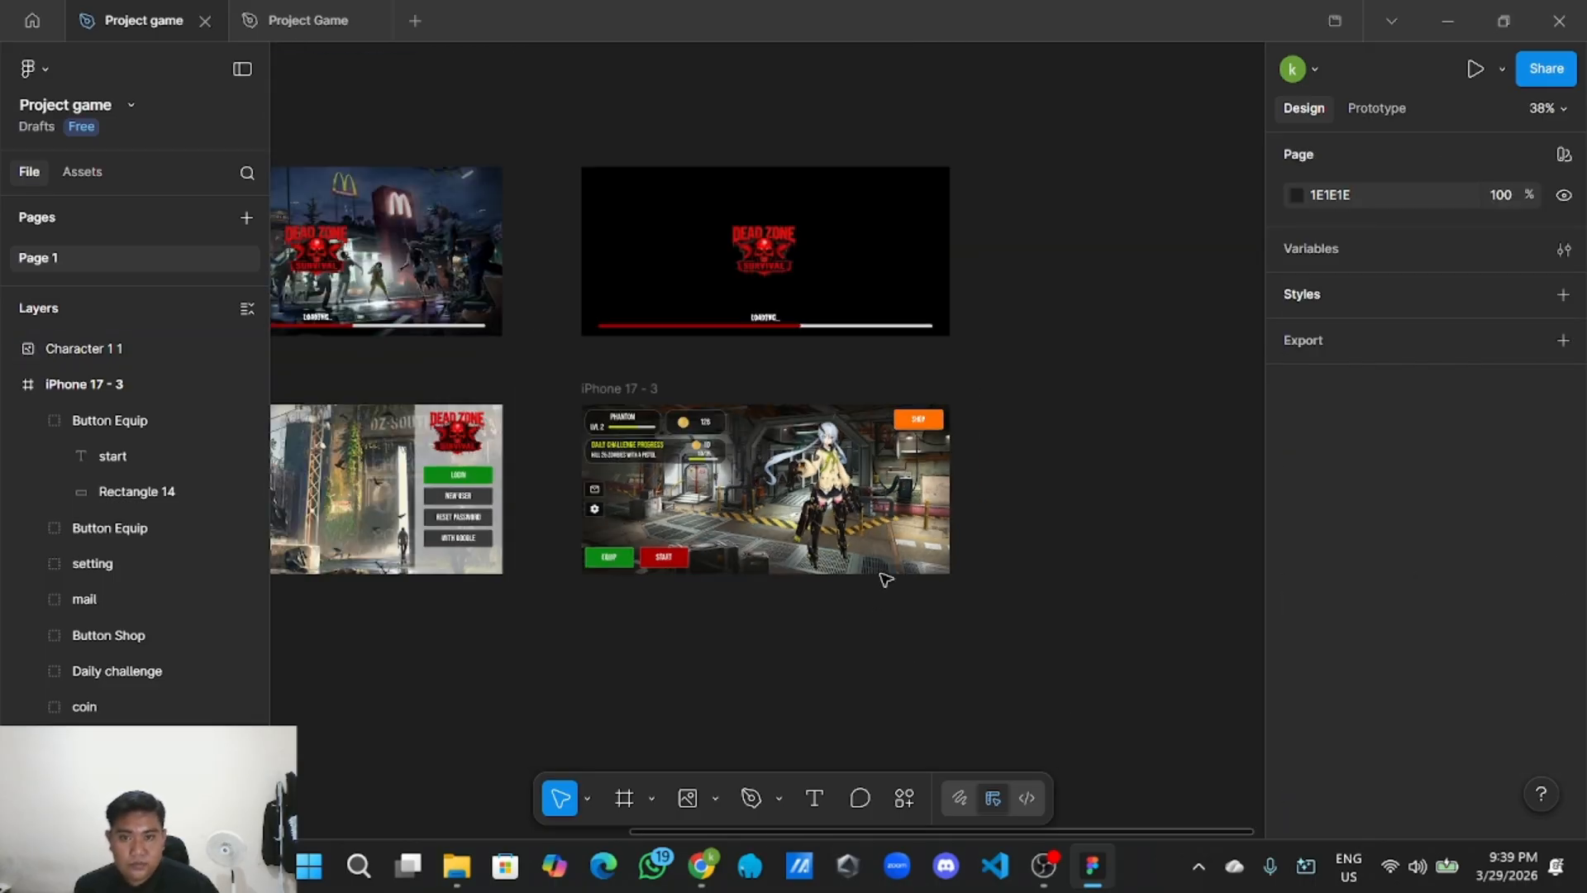
{"action": "scroll", "coordinate": [860, 613], "scroll_direction": "up", "scroll_amount": 2}
{"action": "scroll", "coordinate": [860, 612], "scroll_direction": "down", "scroll_amount": 3}
{"action": "scroll", "coordinate": [860, 607], "scroll_direction": "down", "scroll_amount": 2}
{"action": "scroll", "coordinate": [893, 607], "scroll_direction": "up", "scroll_amount": 2}
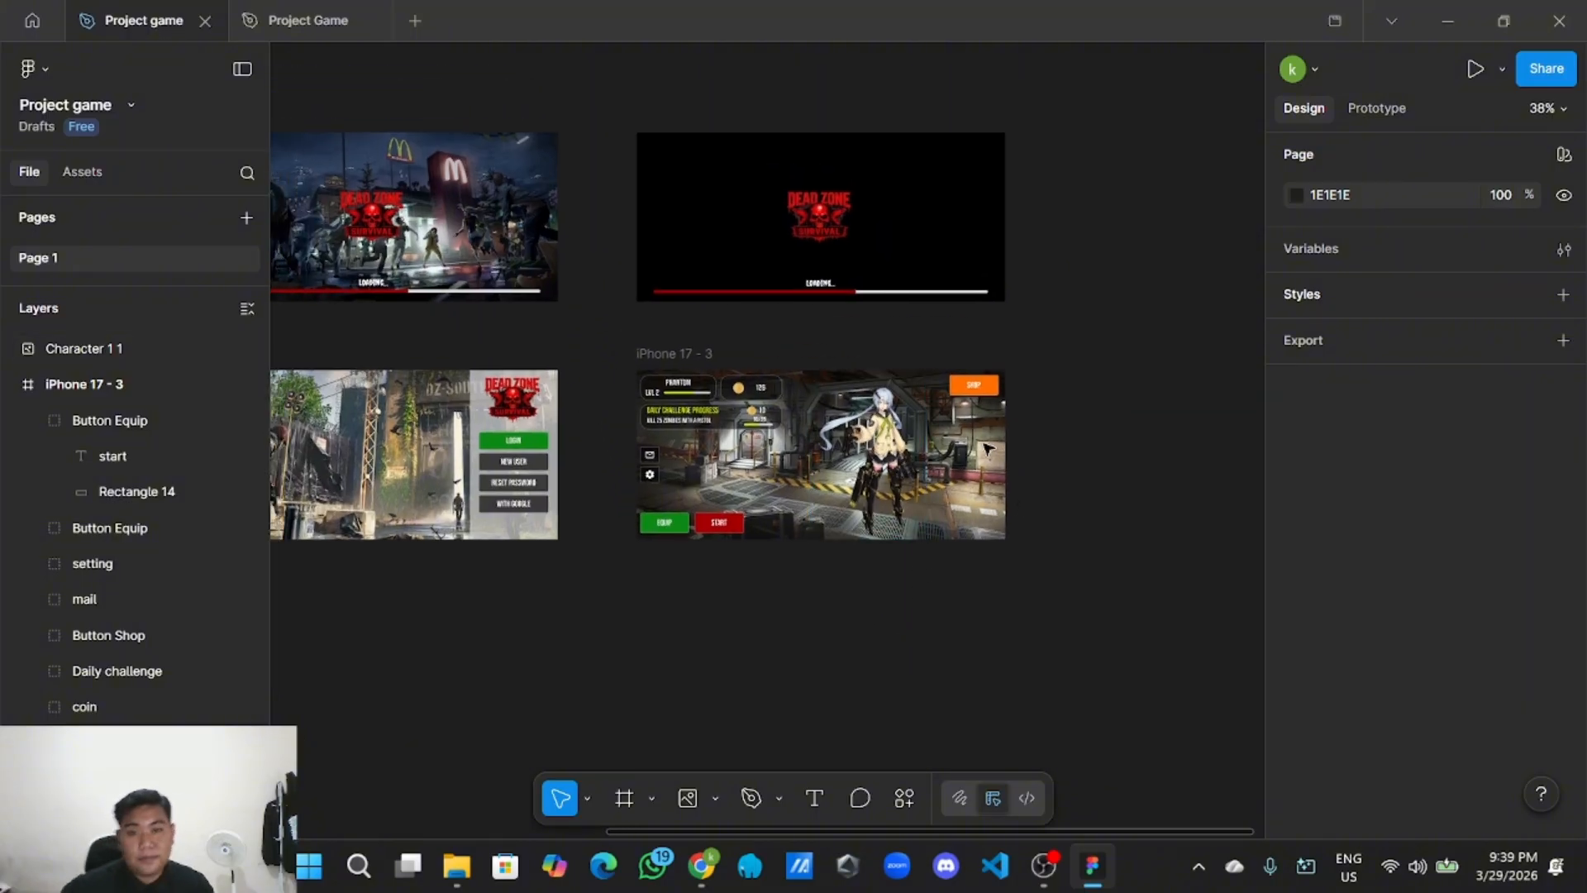
{"action": "scroll", "coordinate": [902, 444], "scroll_direction": "up", "scroll_amount": 1}
{"action": "scroll", "coordinate": [921, 443], "scroll_direction": "up", "scroll_amount": 3}
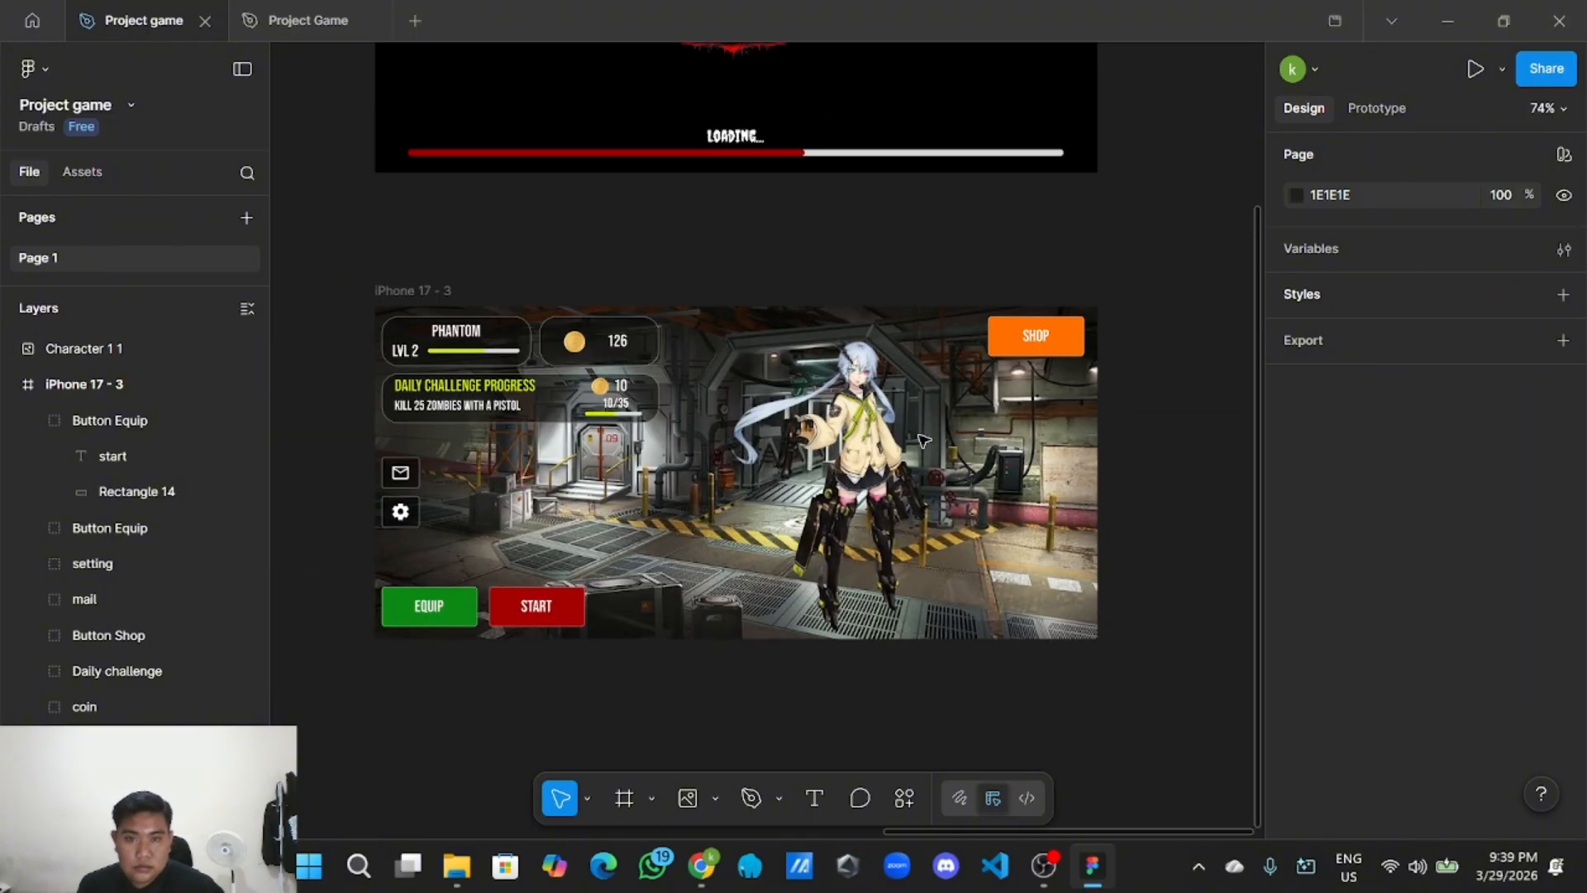
{"action": "scroll", "coordinate": [921, 440], "scroll_direction": "down", "scroll_amount": 3}
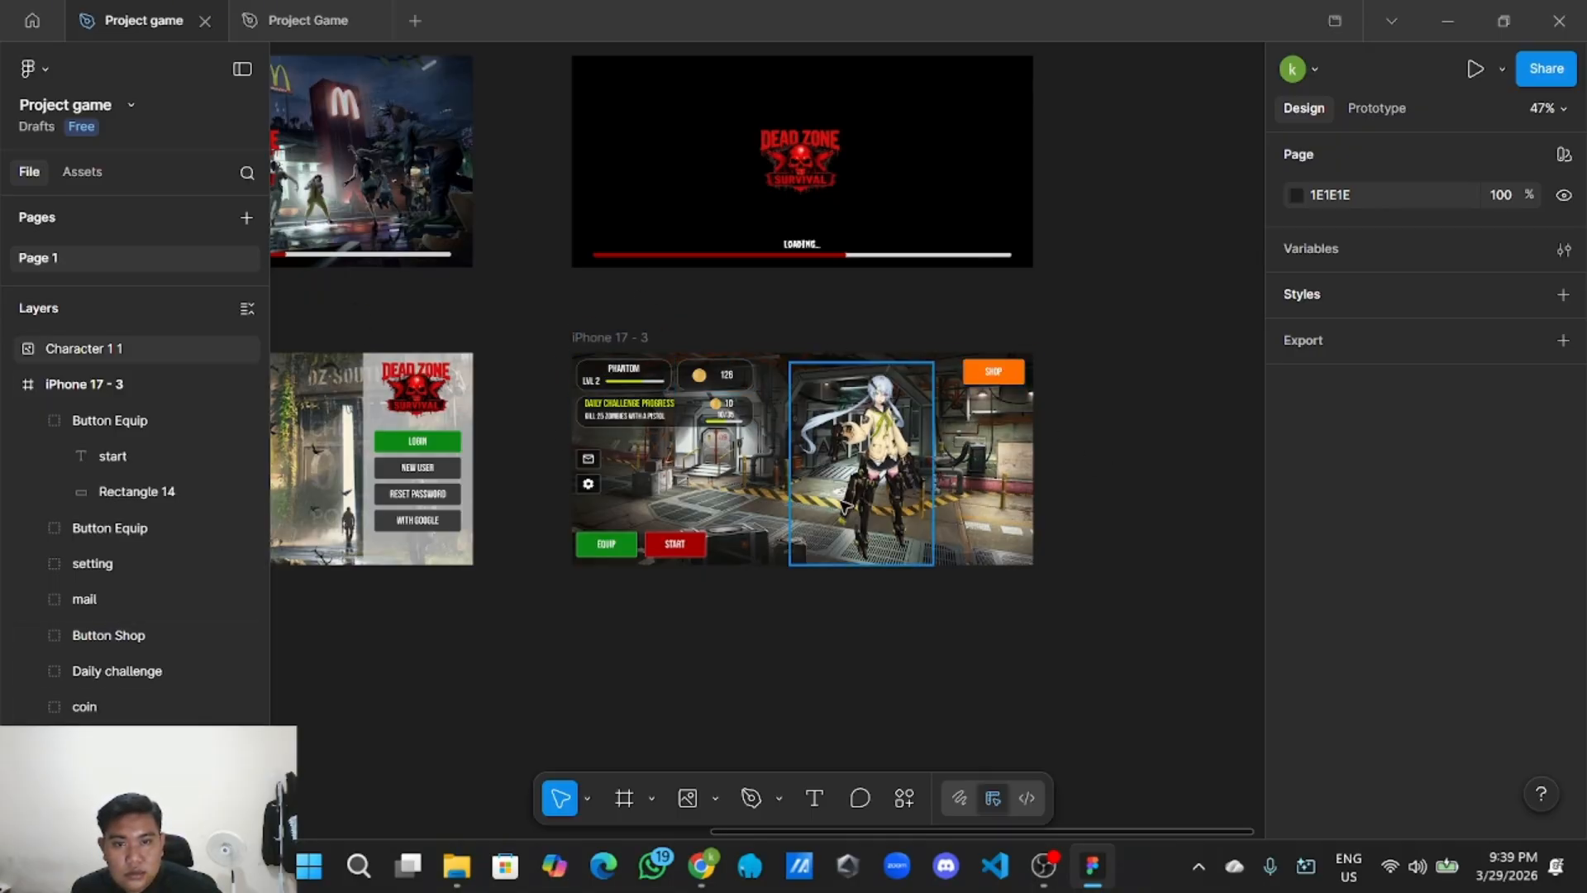
Group the Character 1 image with the iPhone 17 - 3 frame as 'halaman home/beranda'.
{"action": "left_click_drag", "start_coordinate": [556, 331], "coordinate": [1048, 574]}
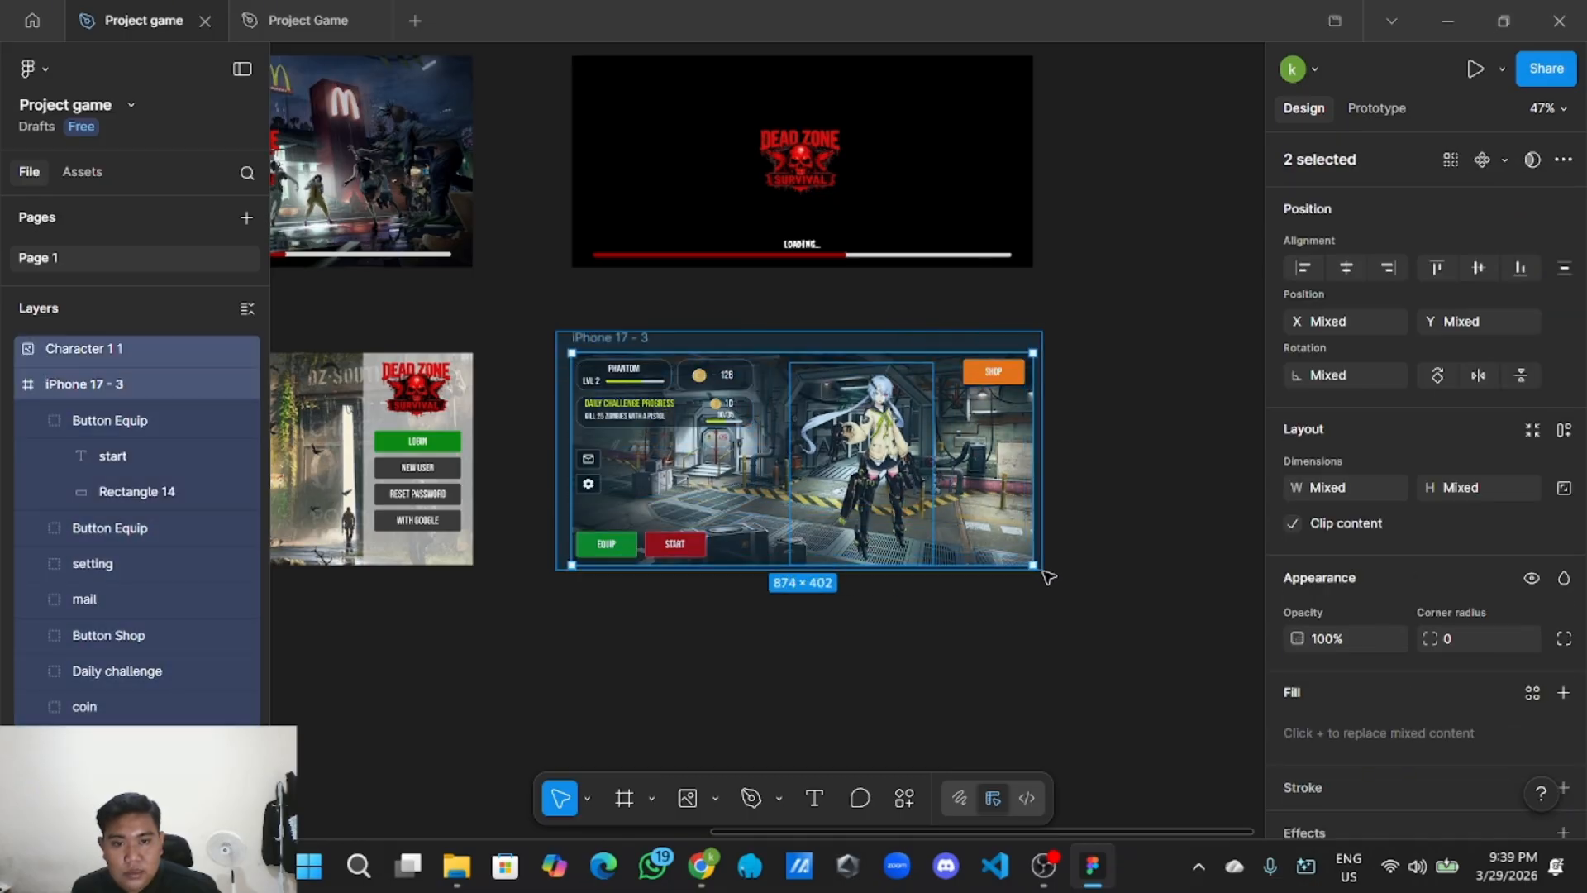
{"action": "right_click", "coordinate": [786, 450]}
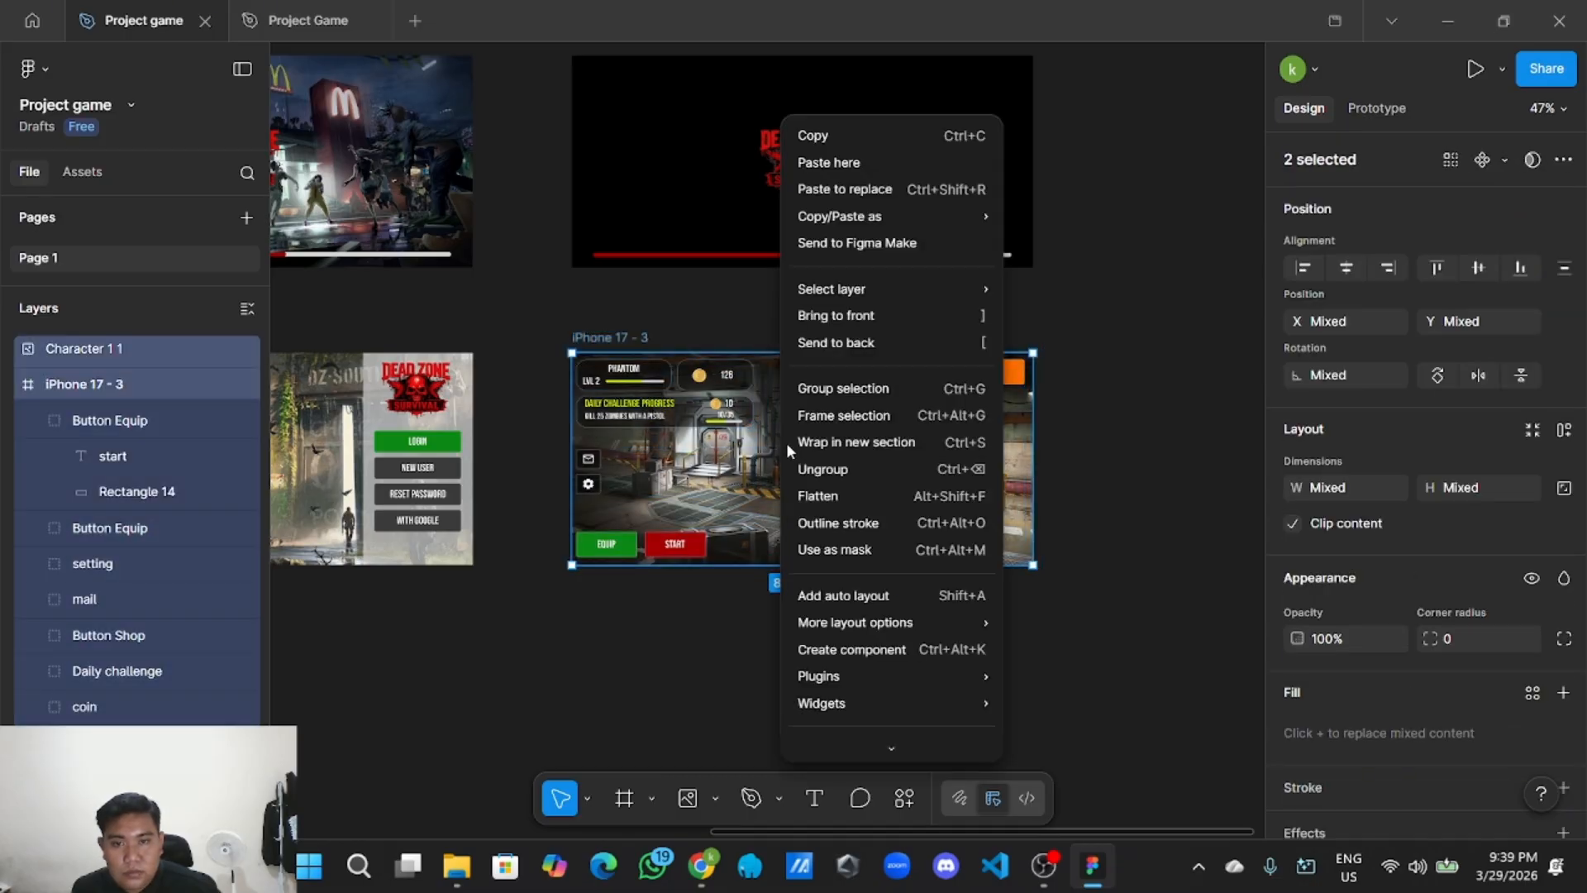
{"action": "left_click", "coordinate": [835, 388]}
{"action": "double_click", "coordinate": [83, 349]}
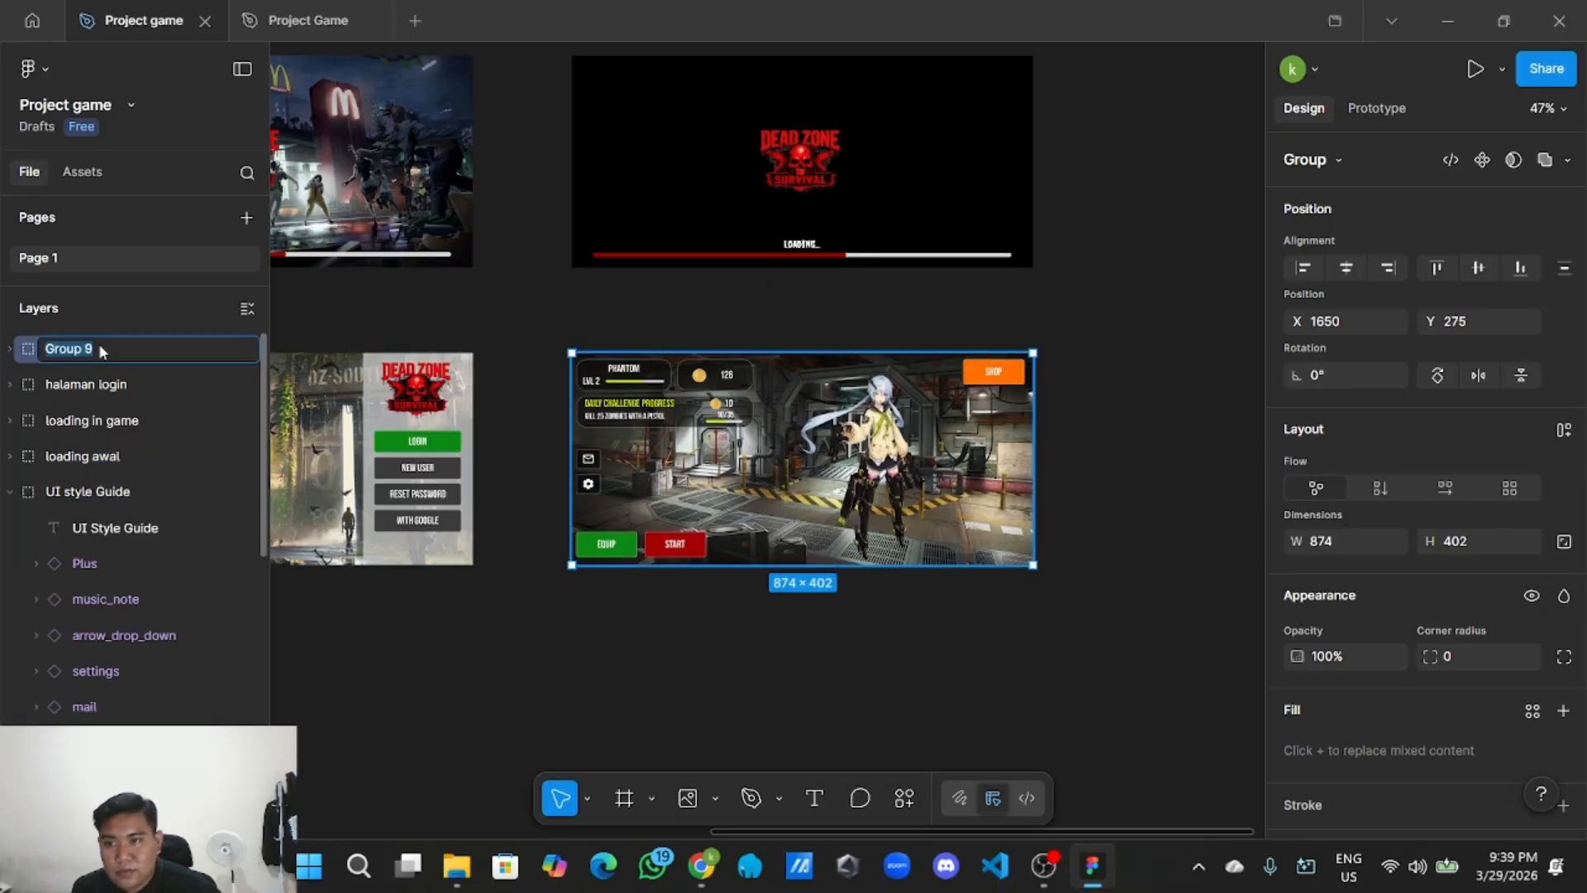
{"action": "key", "text": "BackSpace"}
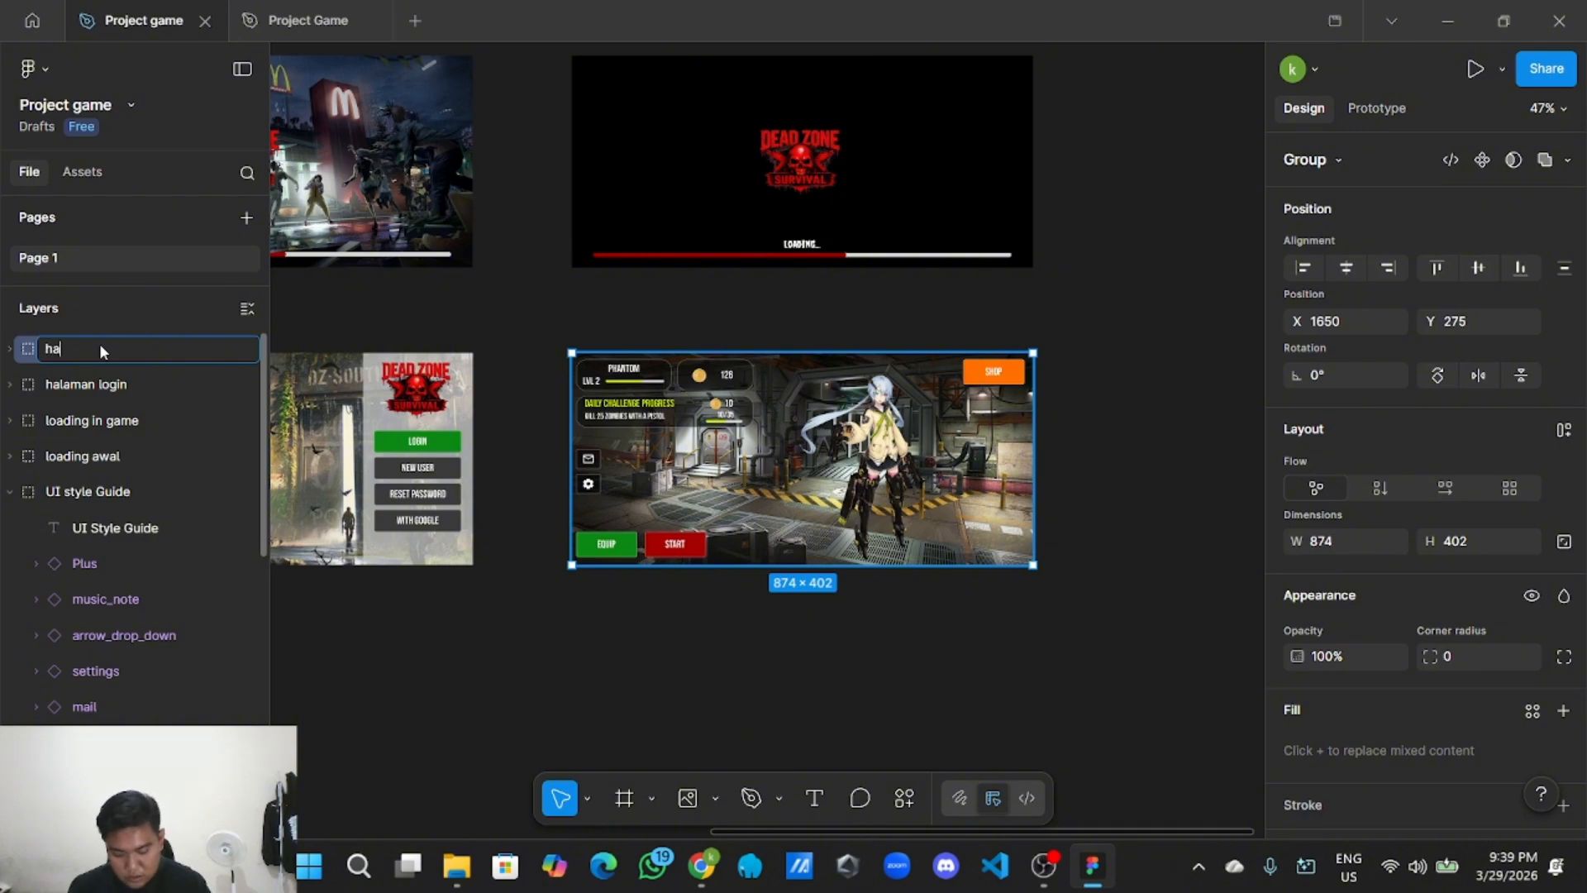
{"action": "type", "text": "halaman home/beranda"}
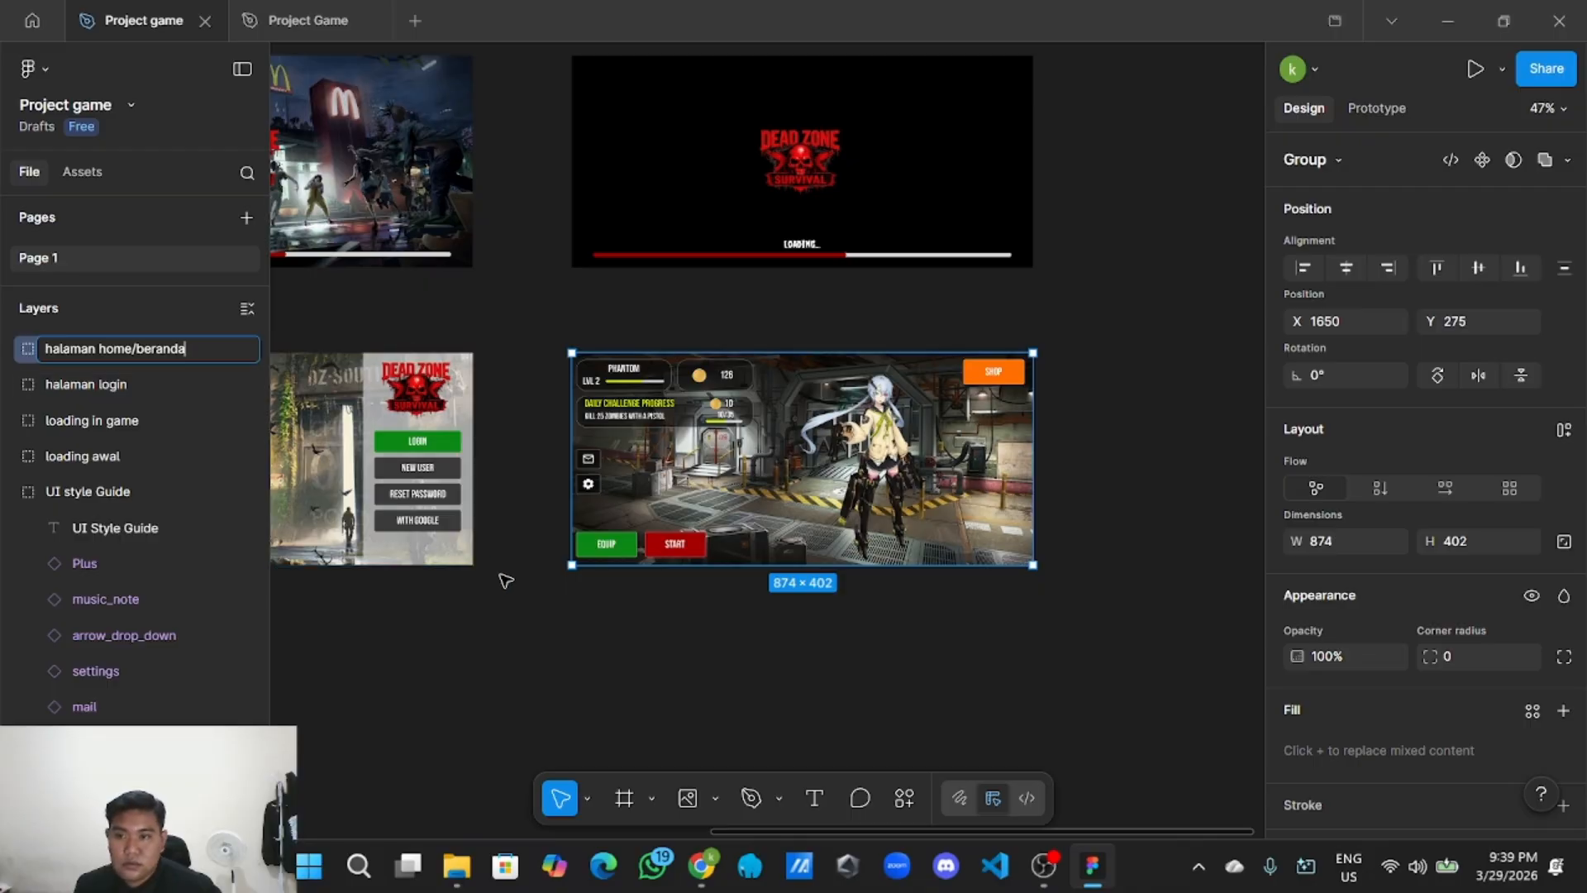
{"action": "left_click", "coordinate": [521, 583]}
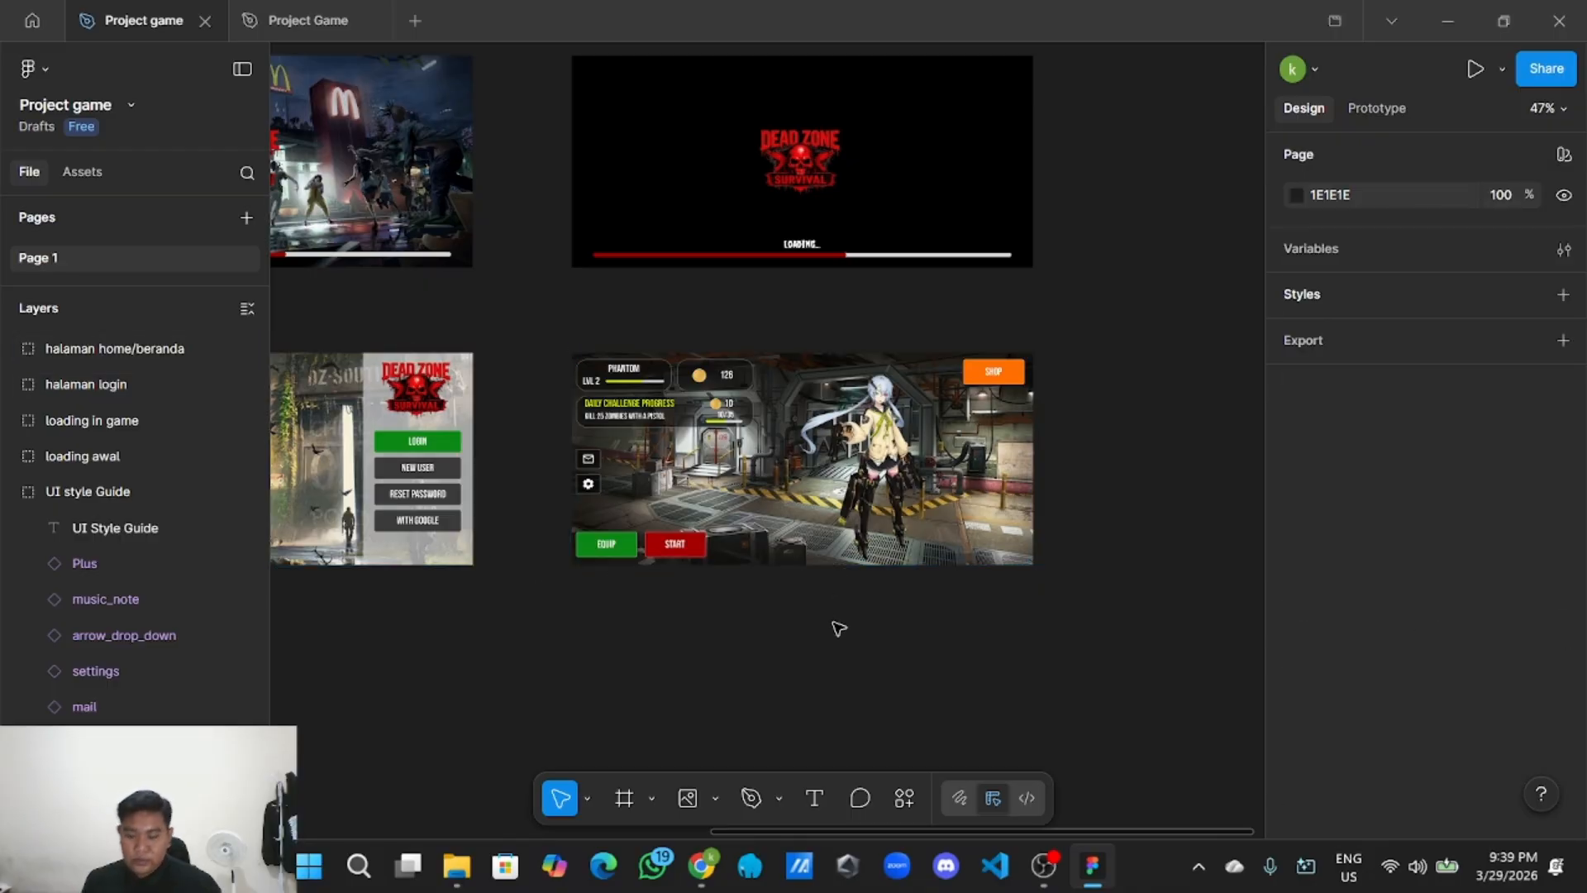
Pan across the login, loading and home screen designs to review them.
{"action": "scroll", "coordinate": [836, 626], "scroll_direction": "down", "scroll_amount": 3}
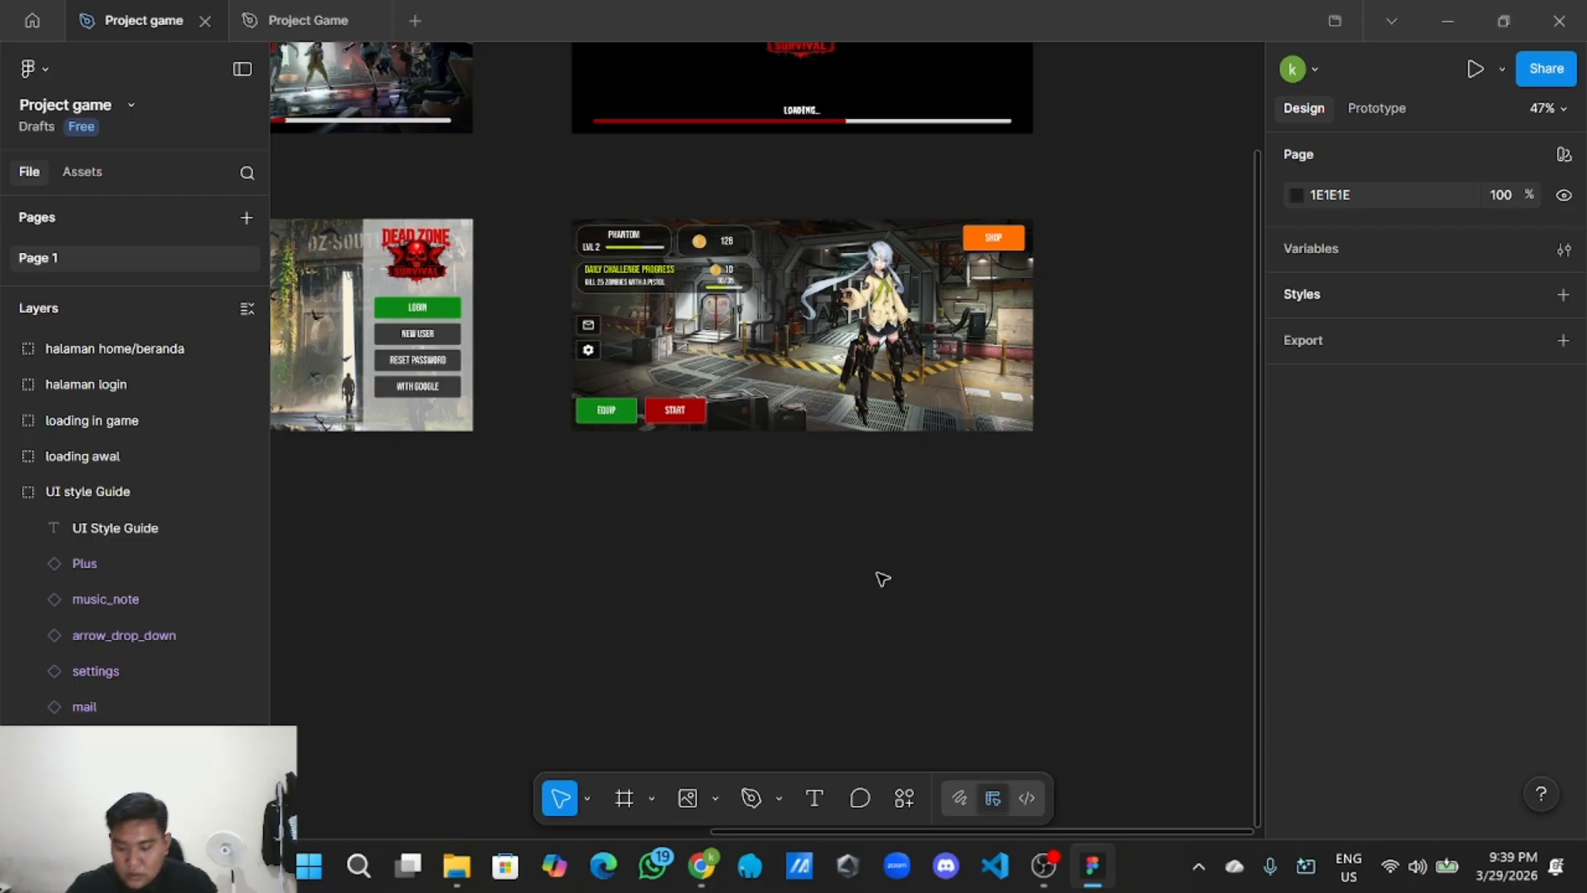
{"action": "scroll", "coordinate": [889, 573], "scroll_direction": "down", "scroll_amount": 6}
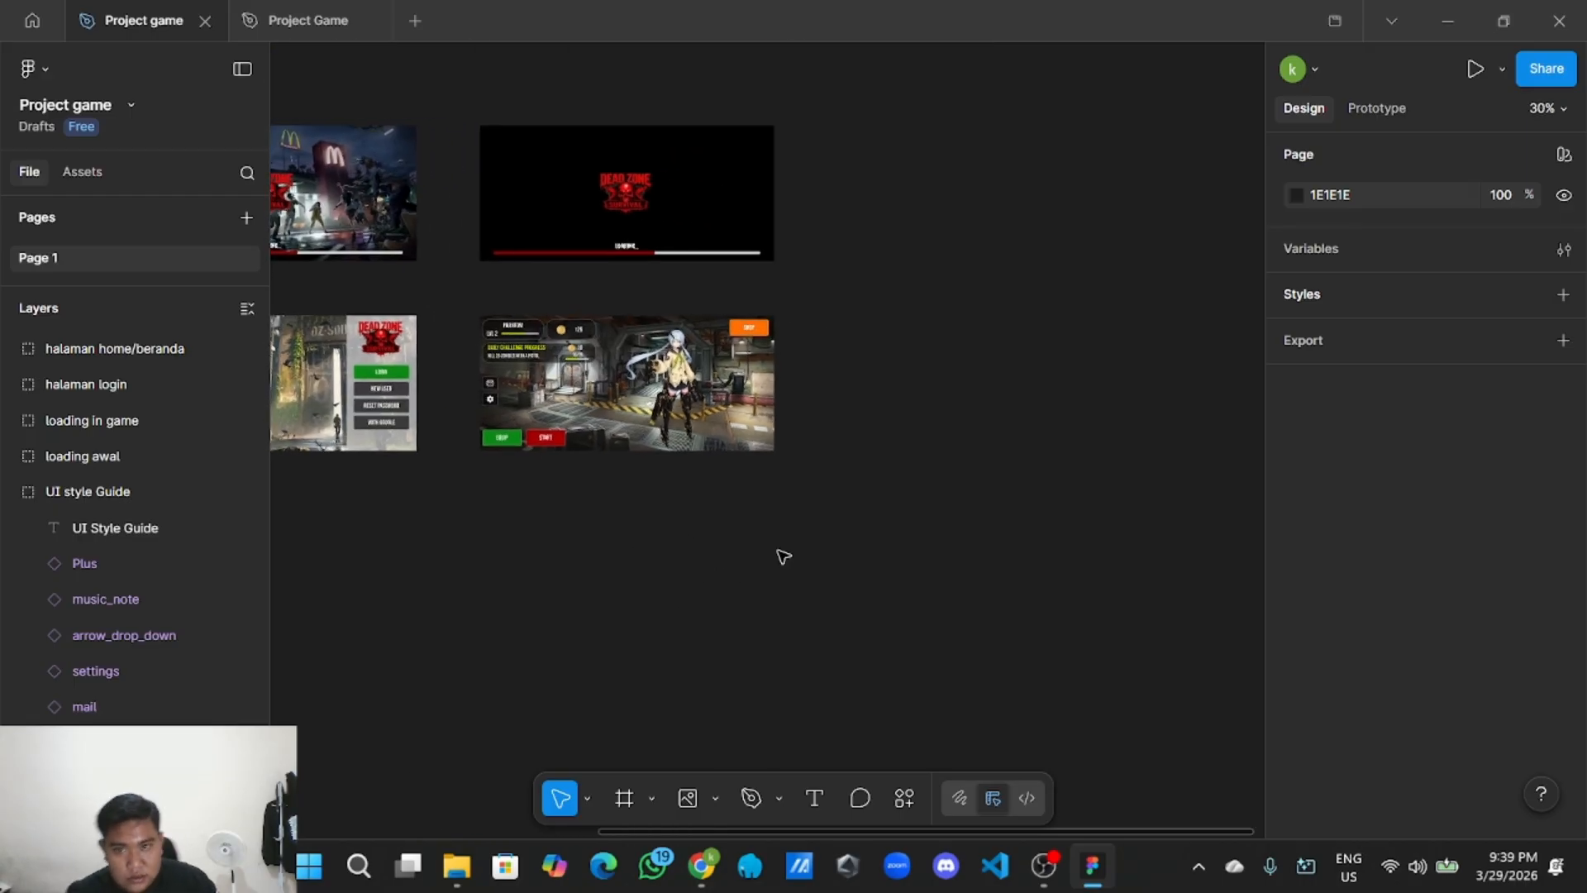
{"action": "scroll", "coordinate": [792, 552], "scroll_direction": "up", "scroll_amount": 1}
{"action": "scroll", "coordinate": [802, 547], "scroll_direction": "up", "scroll_amount": 5}
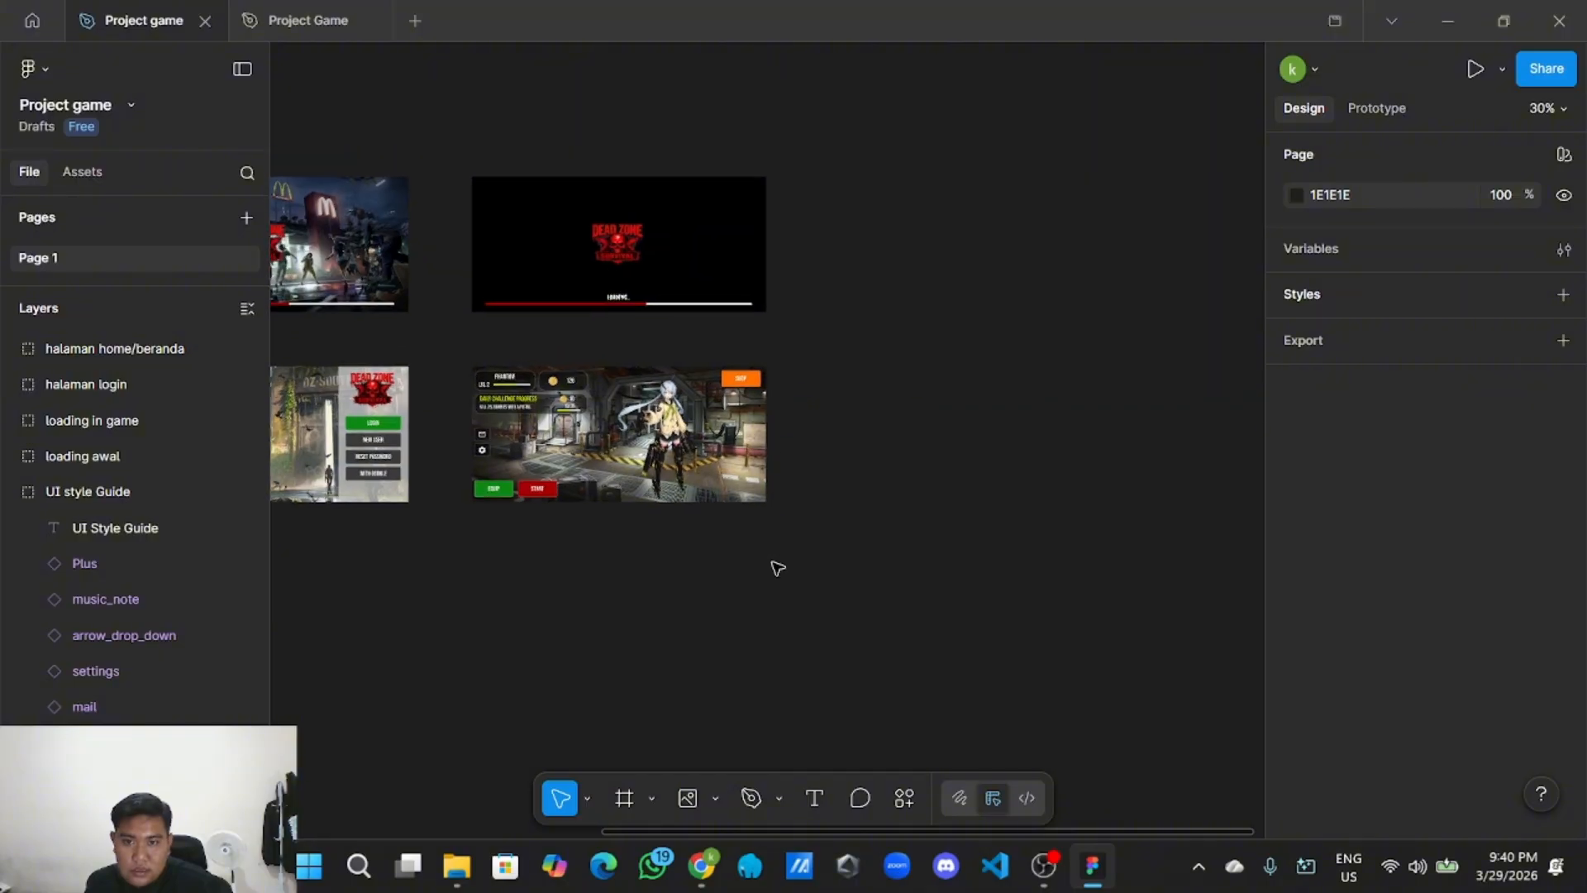
{"action": "left_click_drag", "start_coordinate": [815, 518], "coordinate": [877, 562]}
{"action": "scroll", "coordinate": [888, 558], "scroll_direction": "up", "scroll_amount": 1}
{"action": "scroll", "coordinate": [890, 554], "scroll_direction": "down", "scroll_amount": 1}
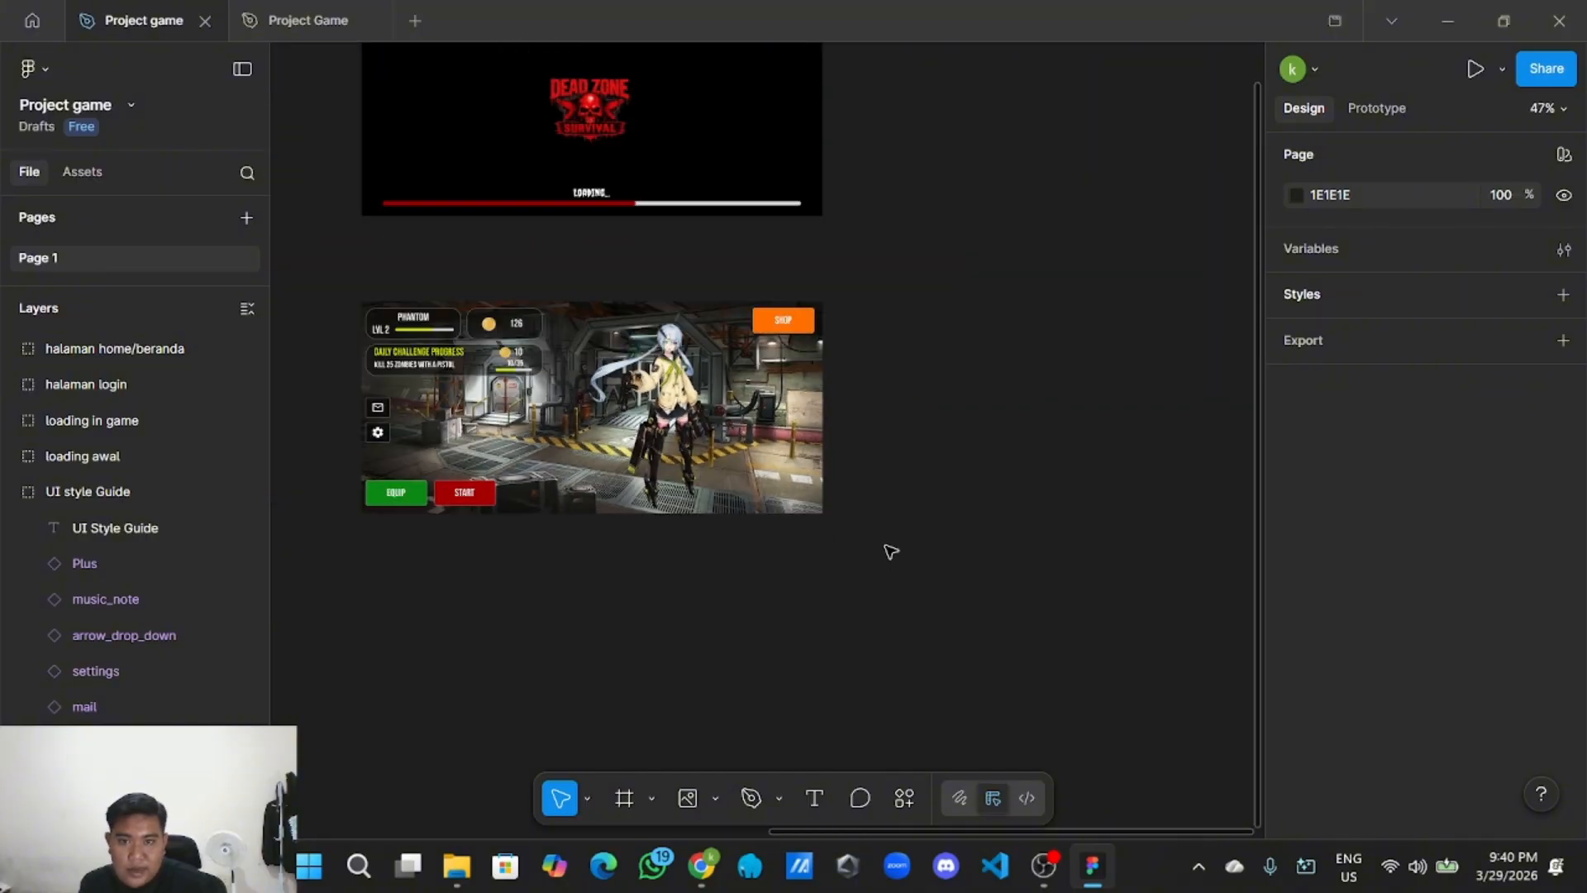
{"action": "left_click", "coordinate": [624, 797]}
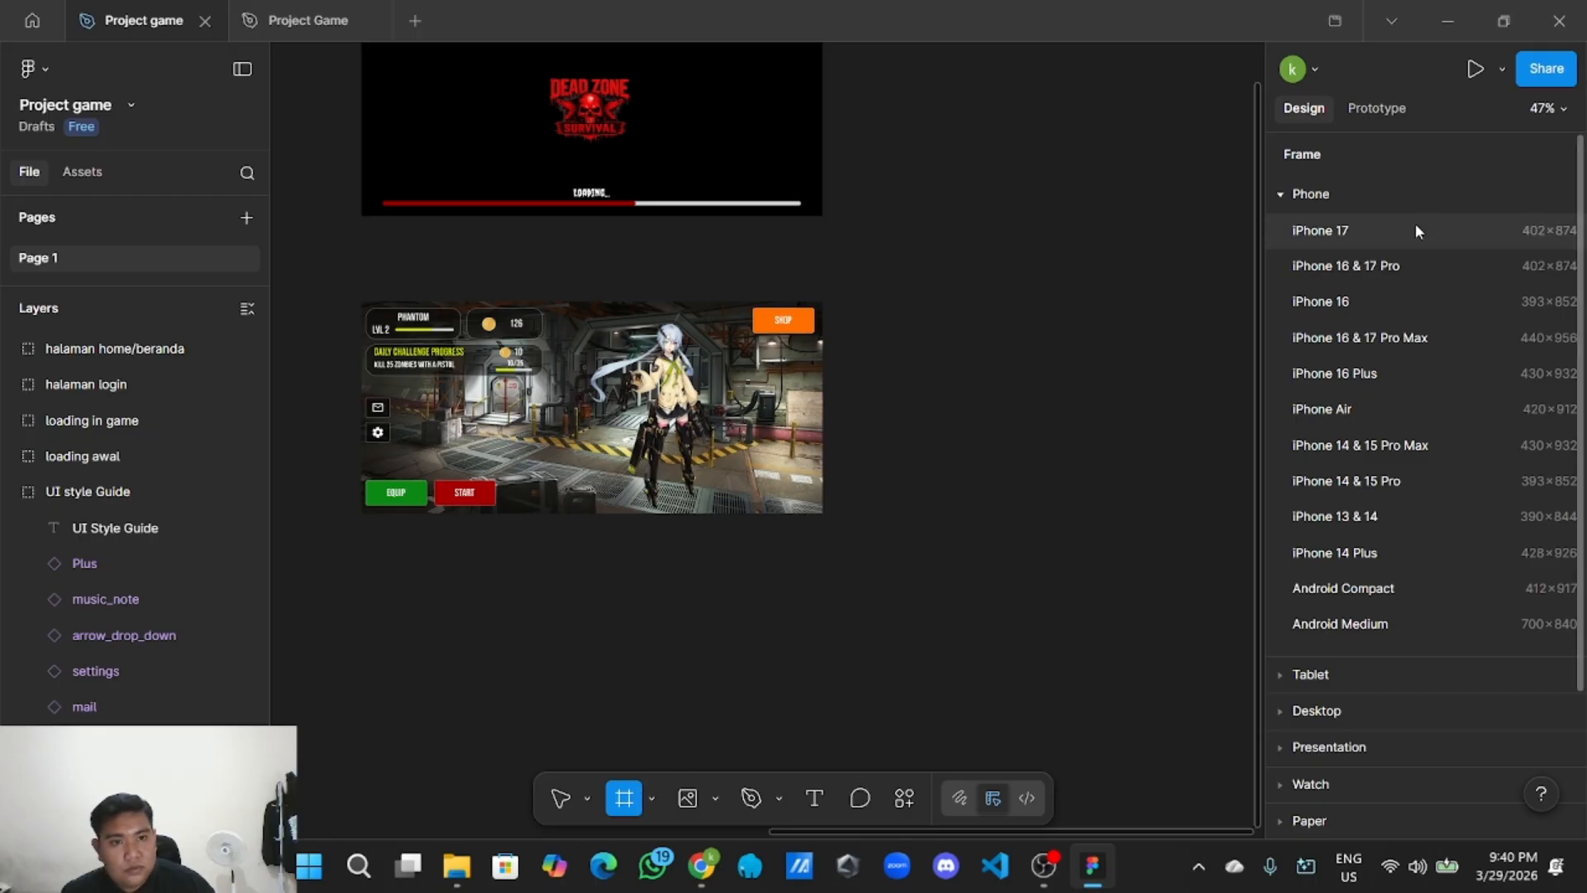
{"action": "left_click", "coordinate": [1370, 226]}
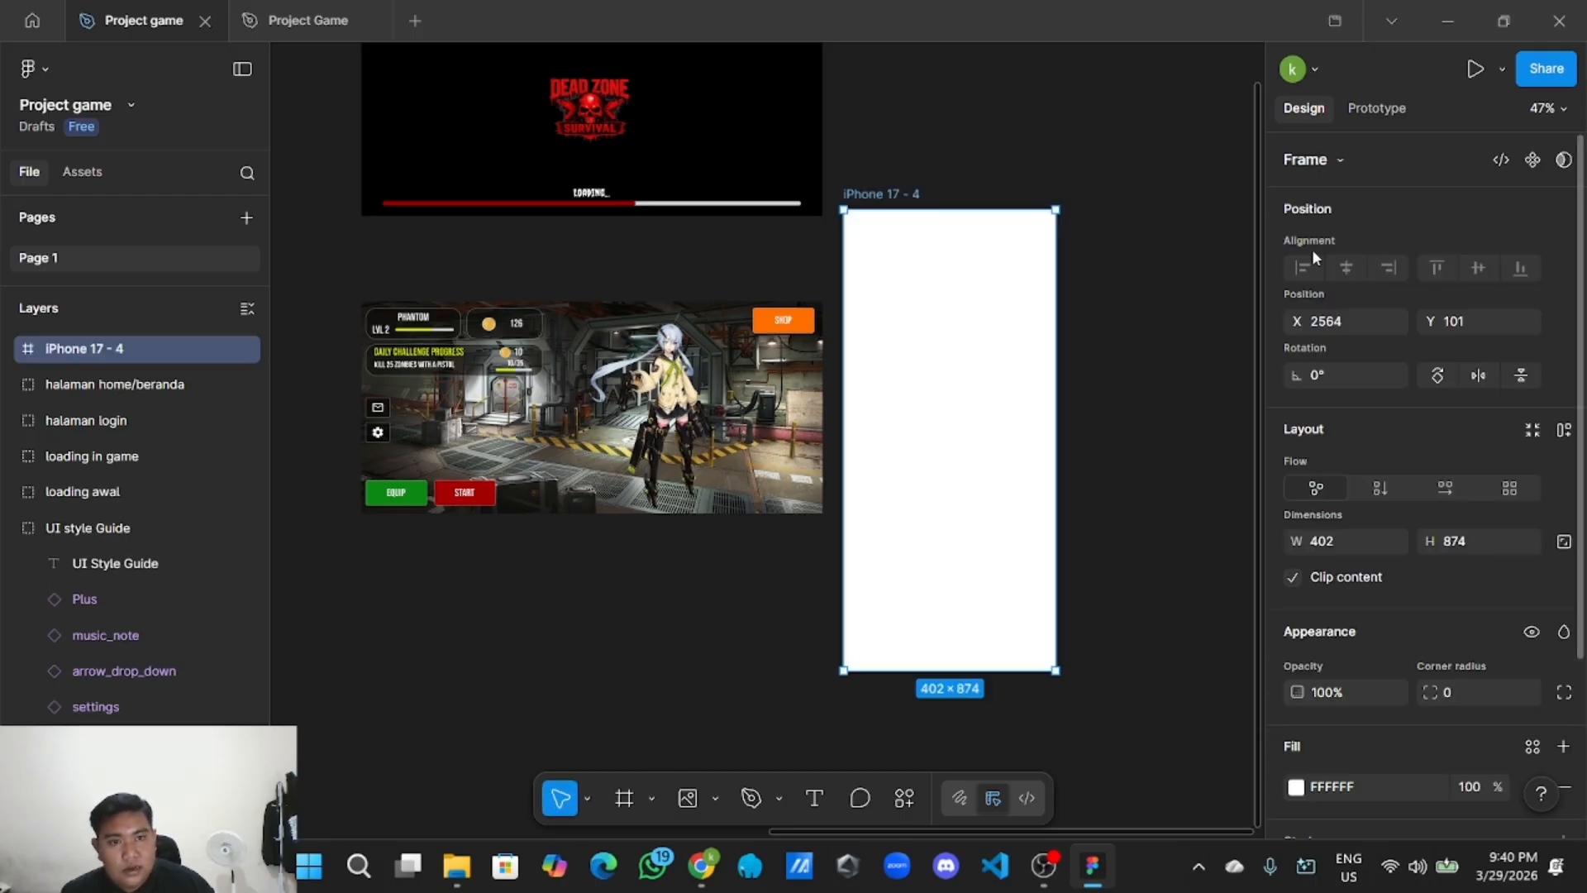
{"action": "scroll", "coordinate": [1186, 438], "scroll_direction": "down", "scroll_amount": 3}
{"action": "left_click_drag", "start_coordinate": [1181, 440], "coordinate": [910, 562]}
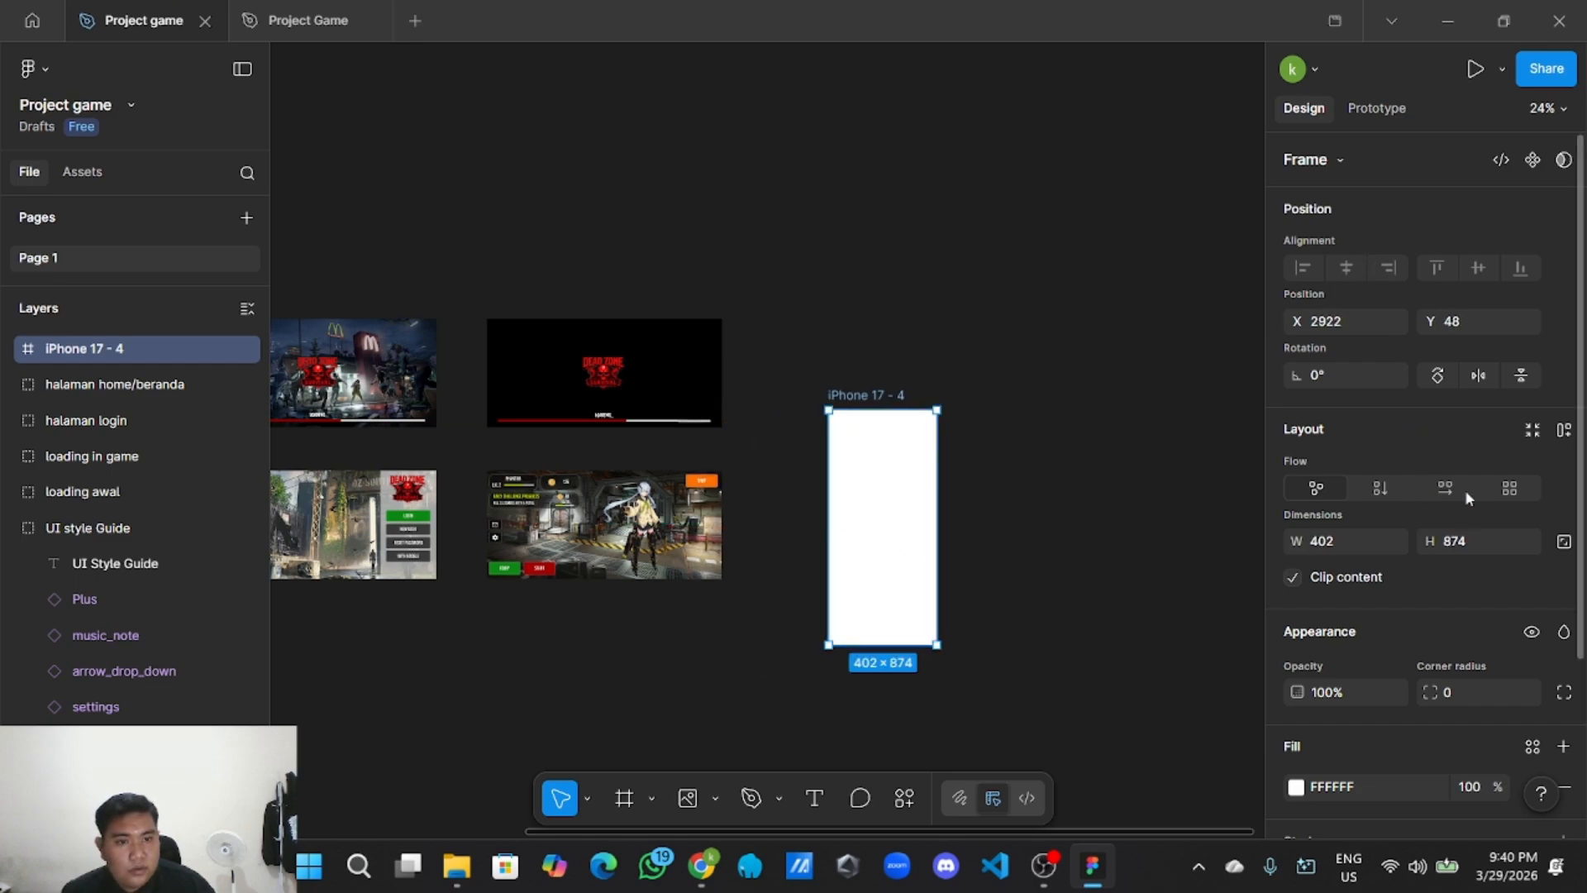
{"action": "left_click", "coordinate": [1452, 375]}
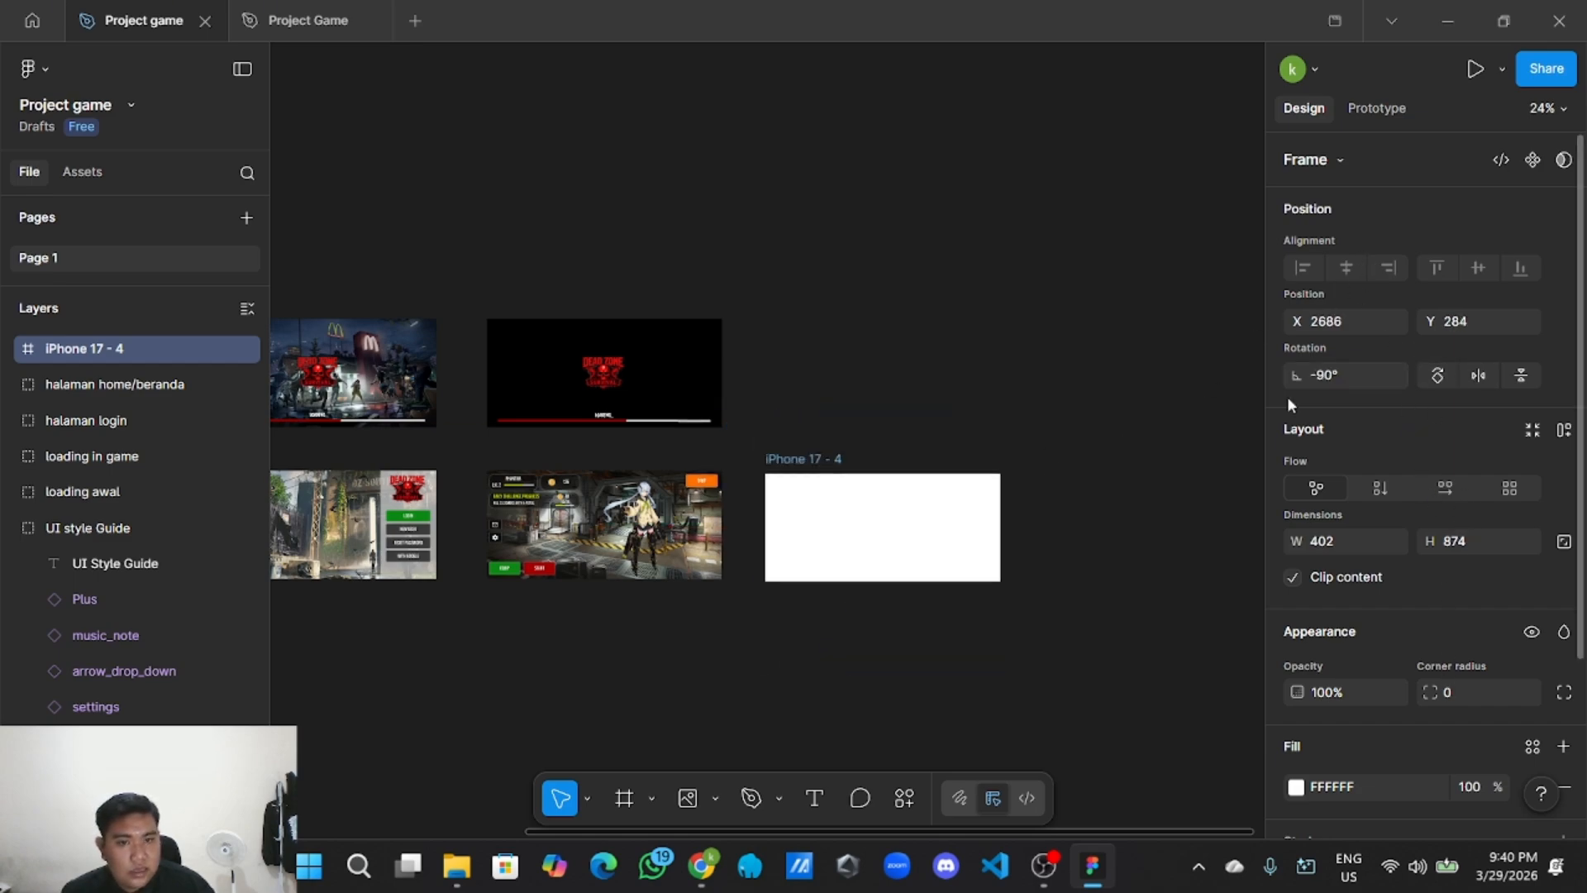
{"action": "scroll", "coordinate": [956, 504], "scroll_direction": "up", "scroll_amount": 2}
{"action": "left_click_drag", "start_coordinate": [912, 526], "coordinate": [862, 490]}
{"action": "scroll", "coordinate": [840, 459], "scroll_direction": "down", "scroll_amount": 3}
{"action": "scroll", "coordinate": [840, 479], "scroll_direction": "up", "scroll_amount": 1}
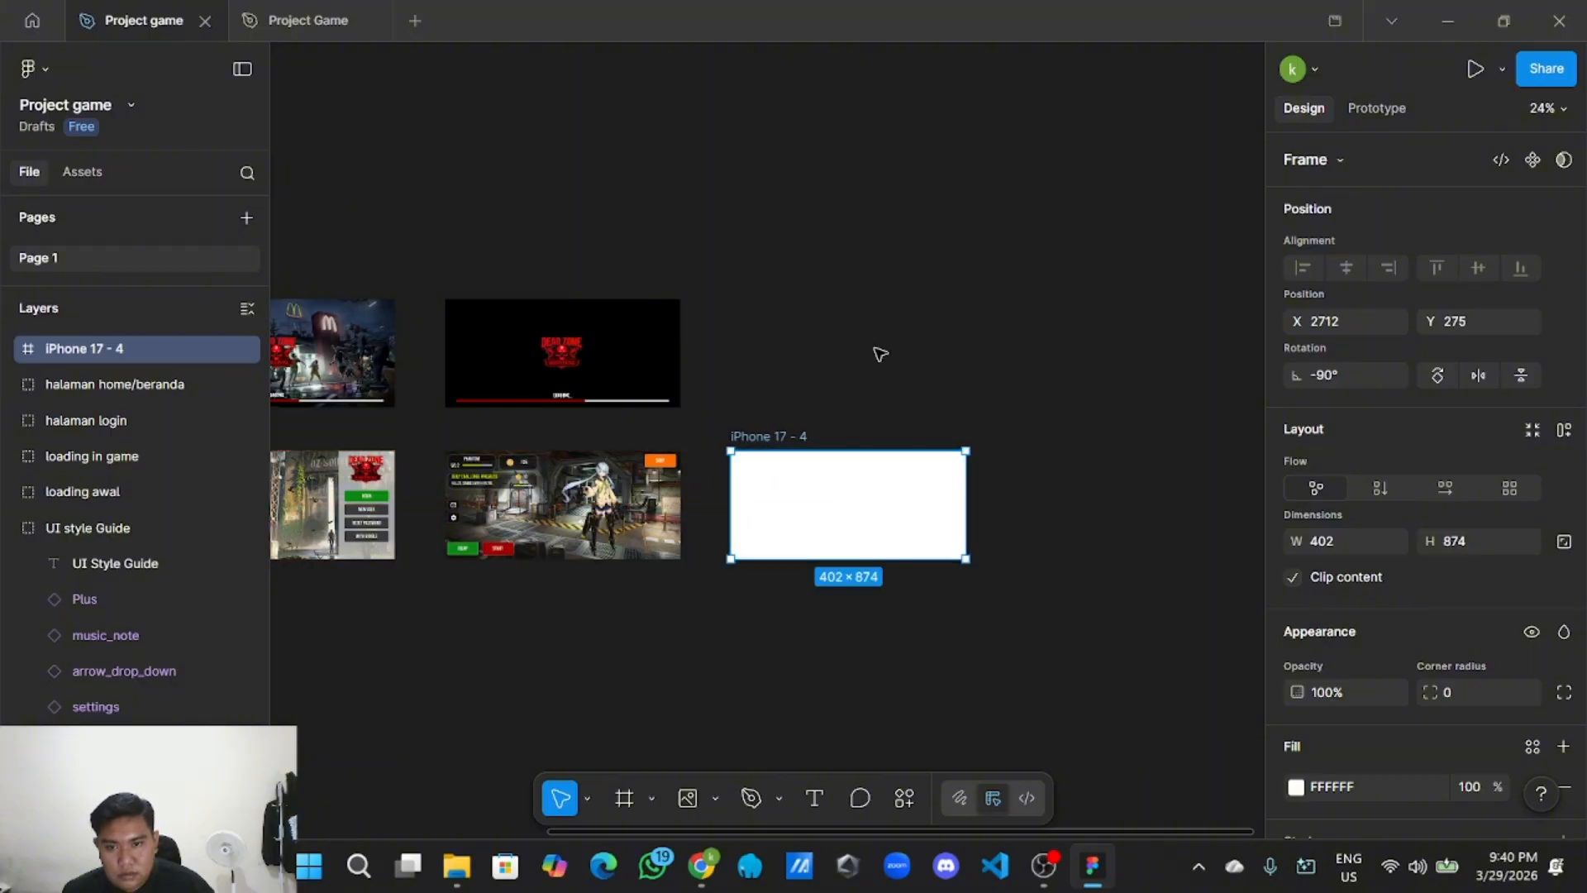
{"action": "left_click", "coordinate": [878, 351]}
{"action": "left_click", "coordinate": [712, 800]}
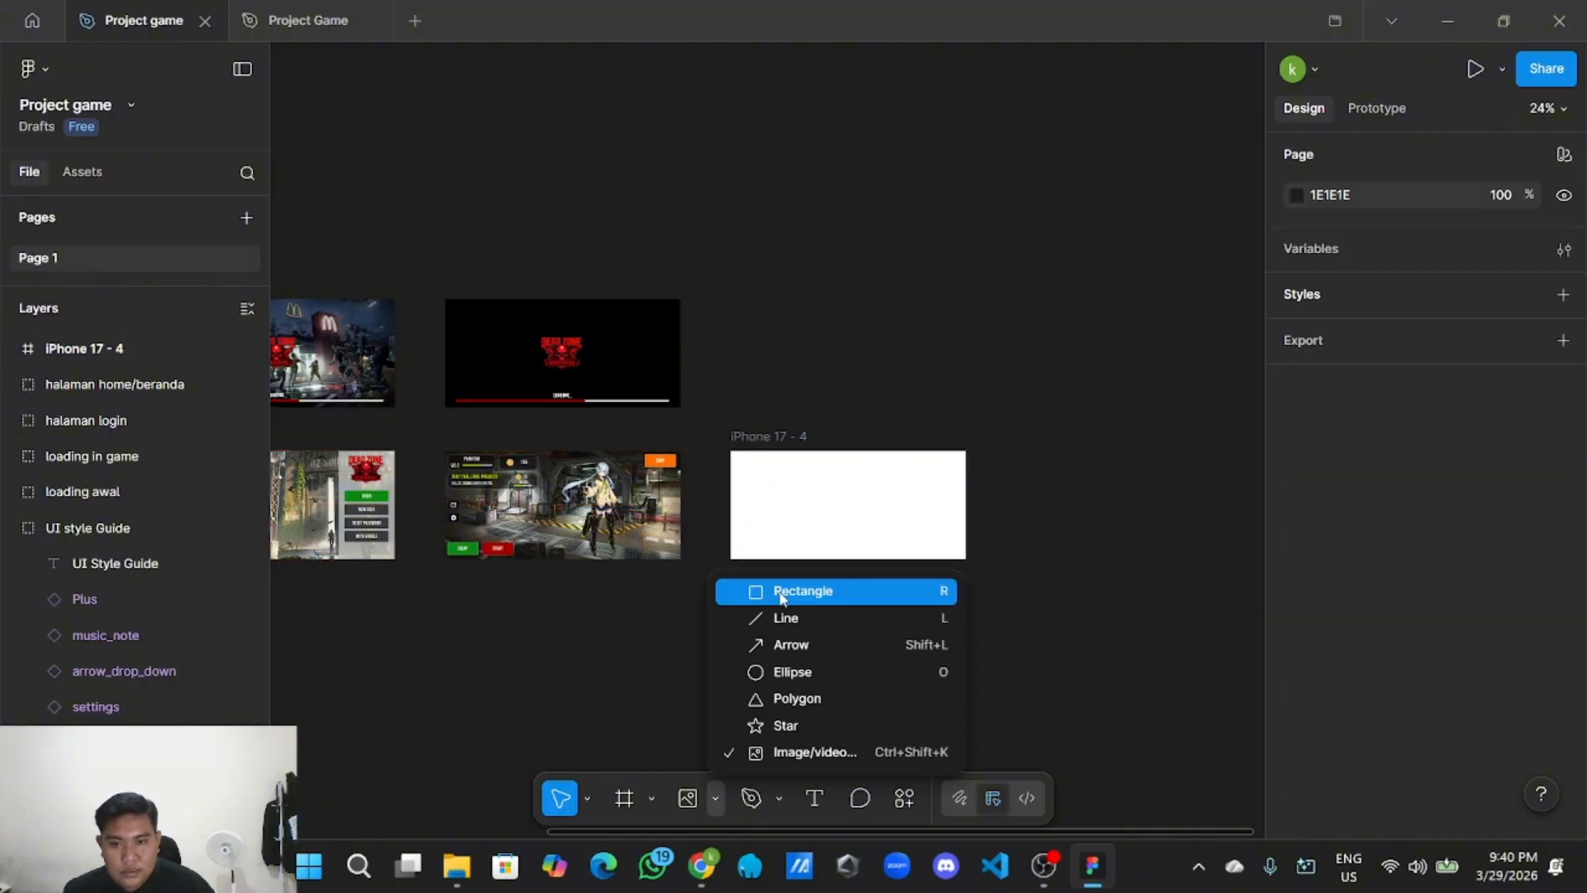
{"action": "left_click", "coordinate": [780, 588]}
{"action": "scroll", "coordinate": [779, 588], "scroll_direction": "up", "scroll_amount": 3}
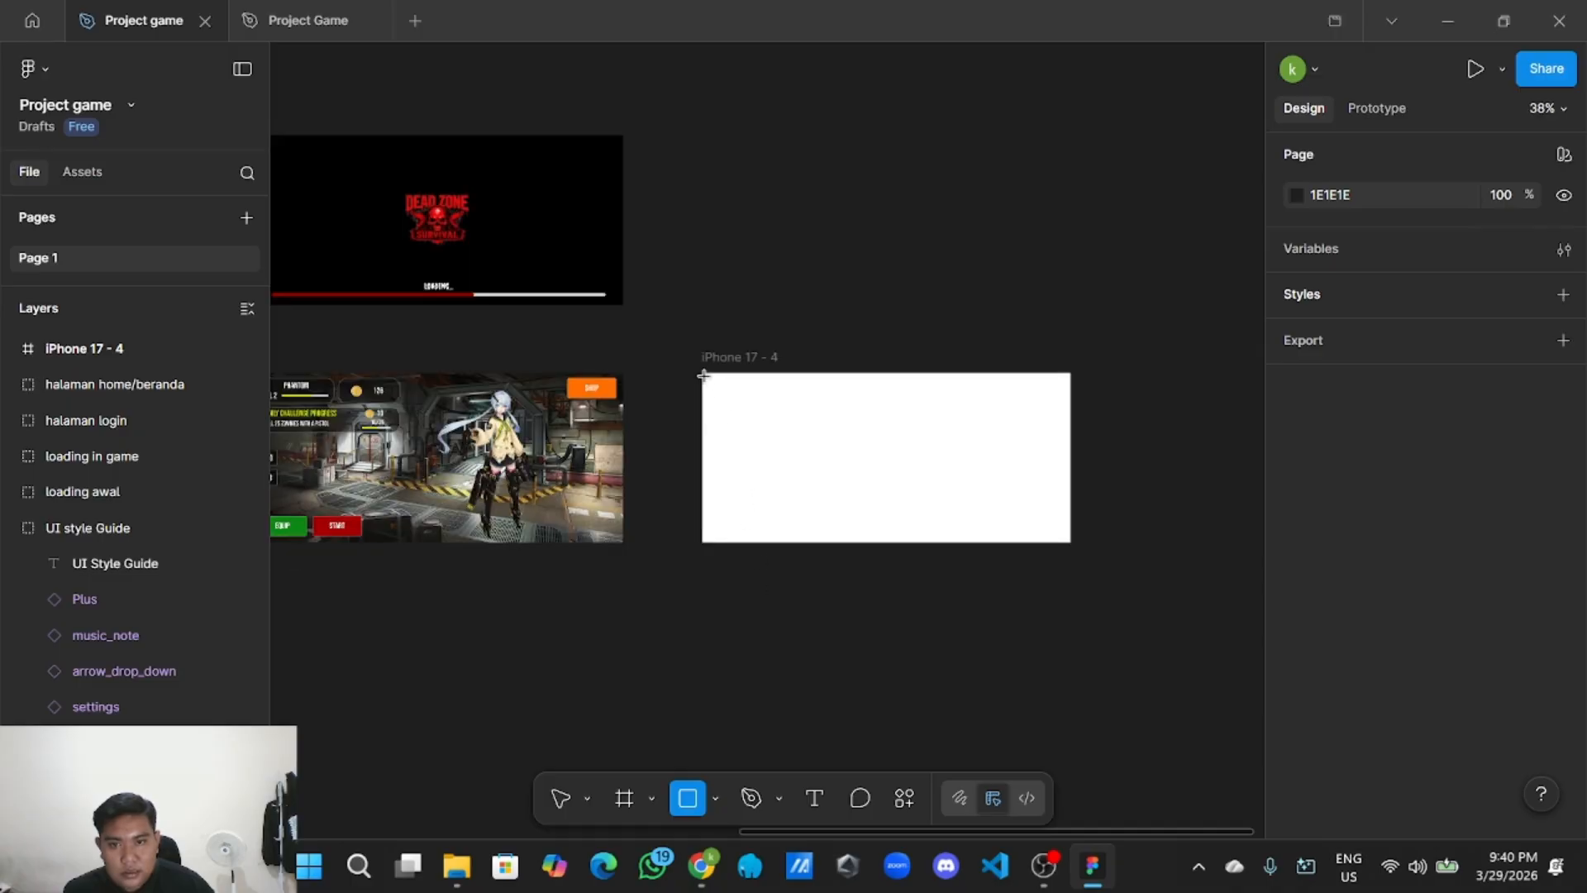
{"action": "left_click_drag", "start_coordinate": [703, 373], "coordinate": [713, 383]}
{"action": "left_click", "coordinate": [768, 429]}
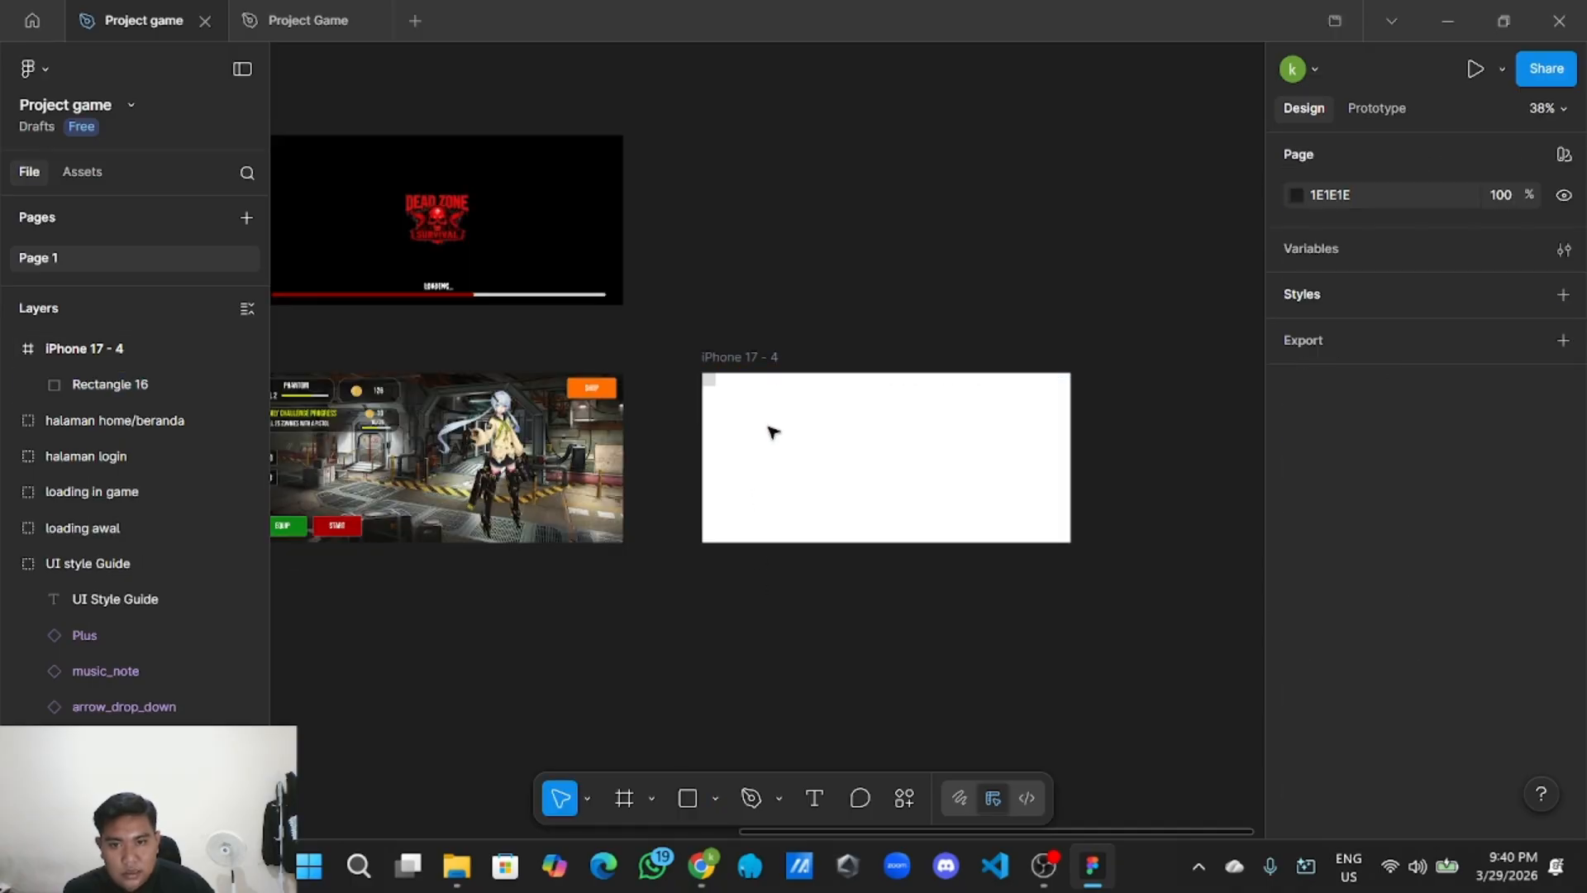
{"action": "left_click", "coordinate": [709, 380]}
{"action": "key", "text": "Delete"}
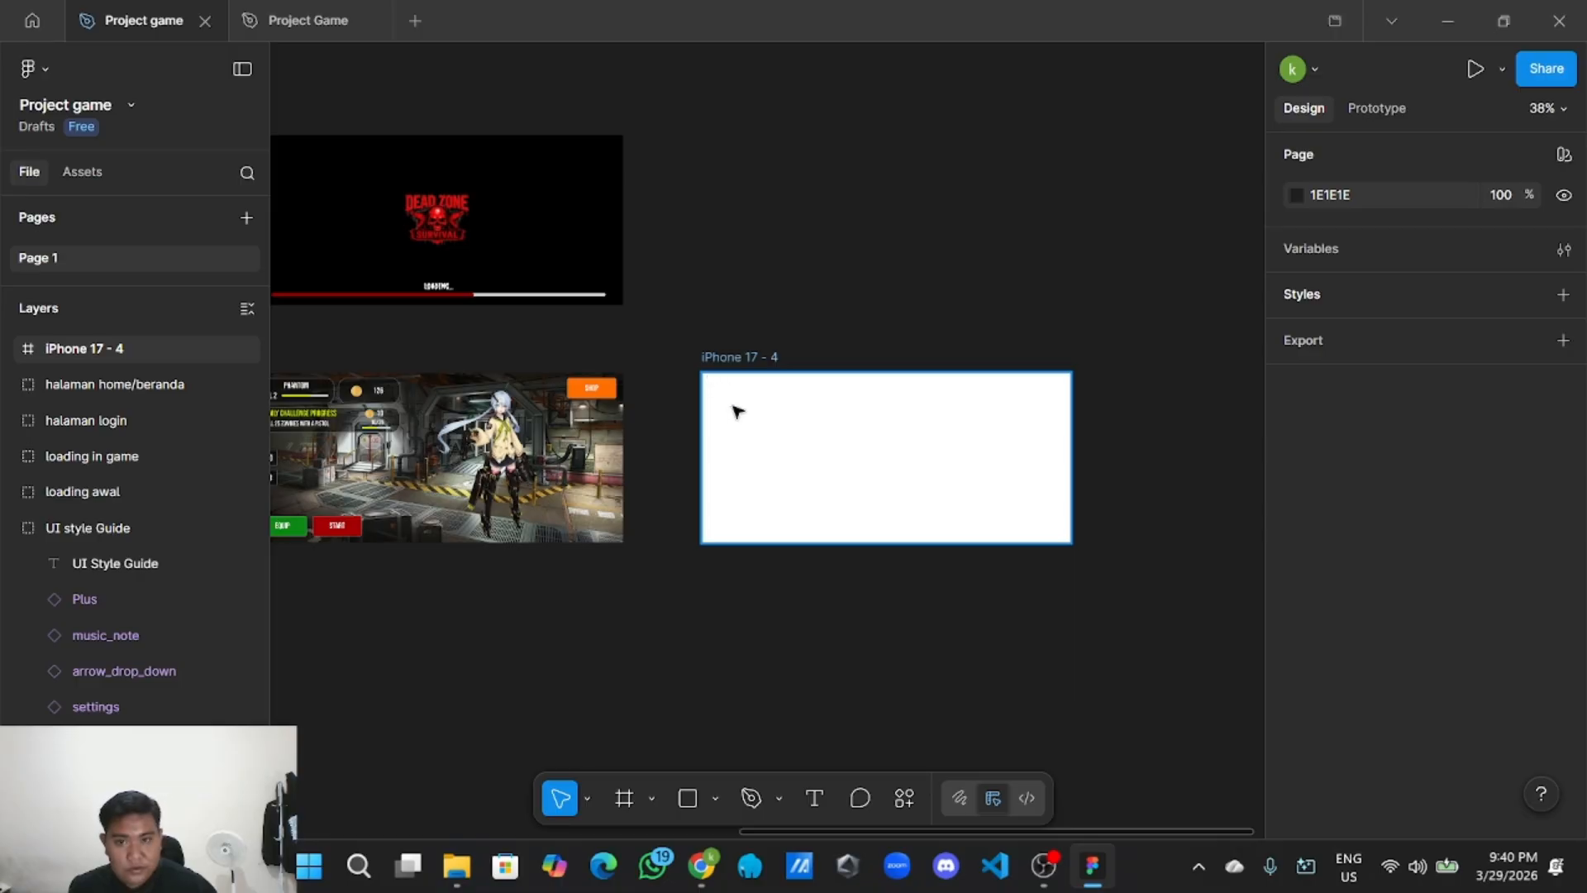
{"action": "left_click", "coordinate": [762, 427]}
{"action": "key", "text": "Delete"}
Copy the halaman home/beranda home screen group and paste it onto empty canvas.
{"action": "left_click", "coordinate": [488, 463]}
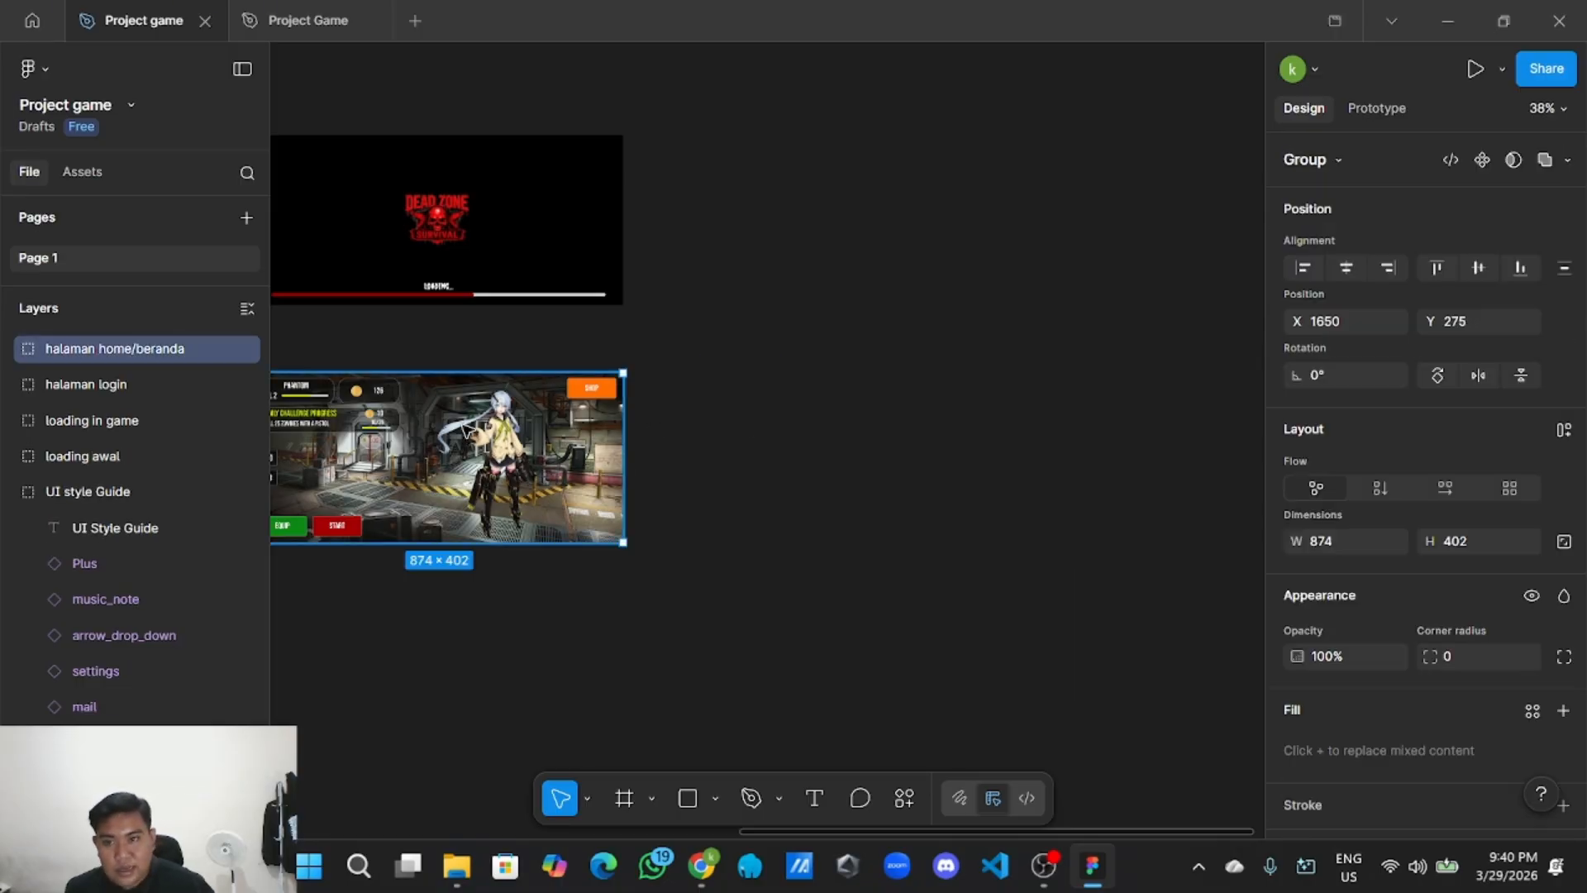
{"action": "double_click", "coordinate": [487, 463]}
{"action": "scroll", "coordinate": [732, 465], "scroll_direction": "left", "scroll_amount": 3}
{"action": "left_click", "coordinate": [920, 468]}
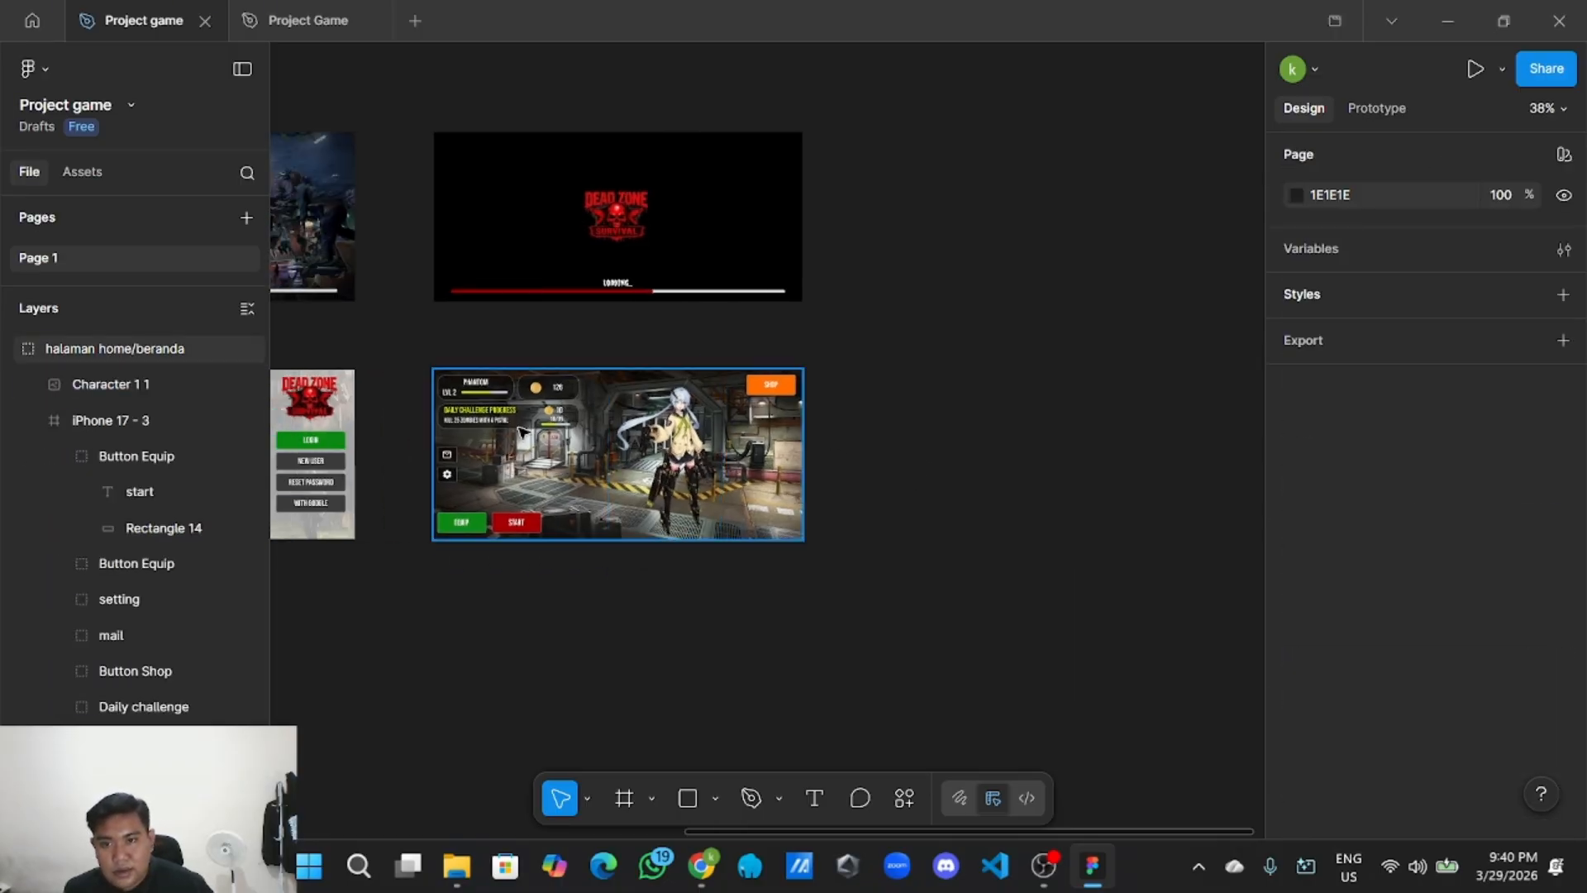
{"action": "left_click", "coordinate": [559, 446]}
{"action": "right_click", "coordinate": [581, 457]}
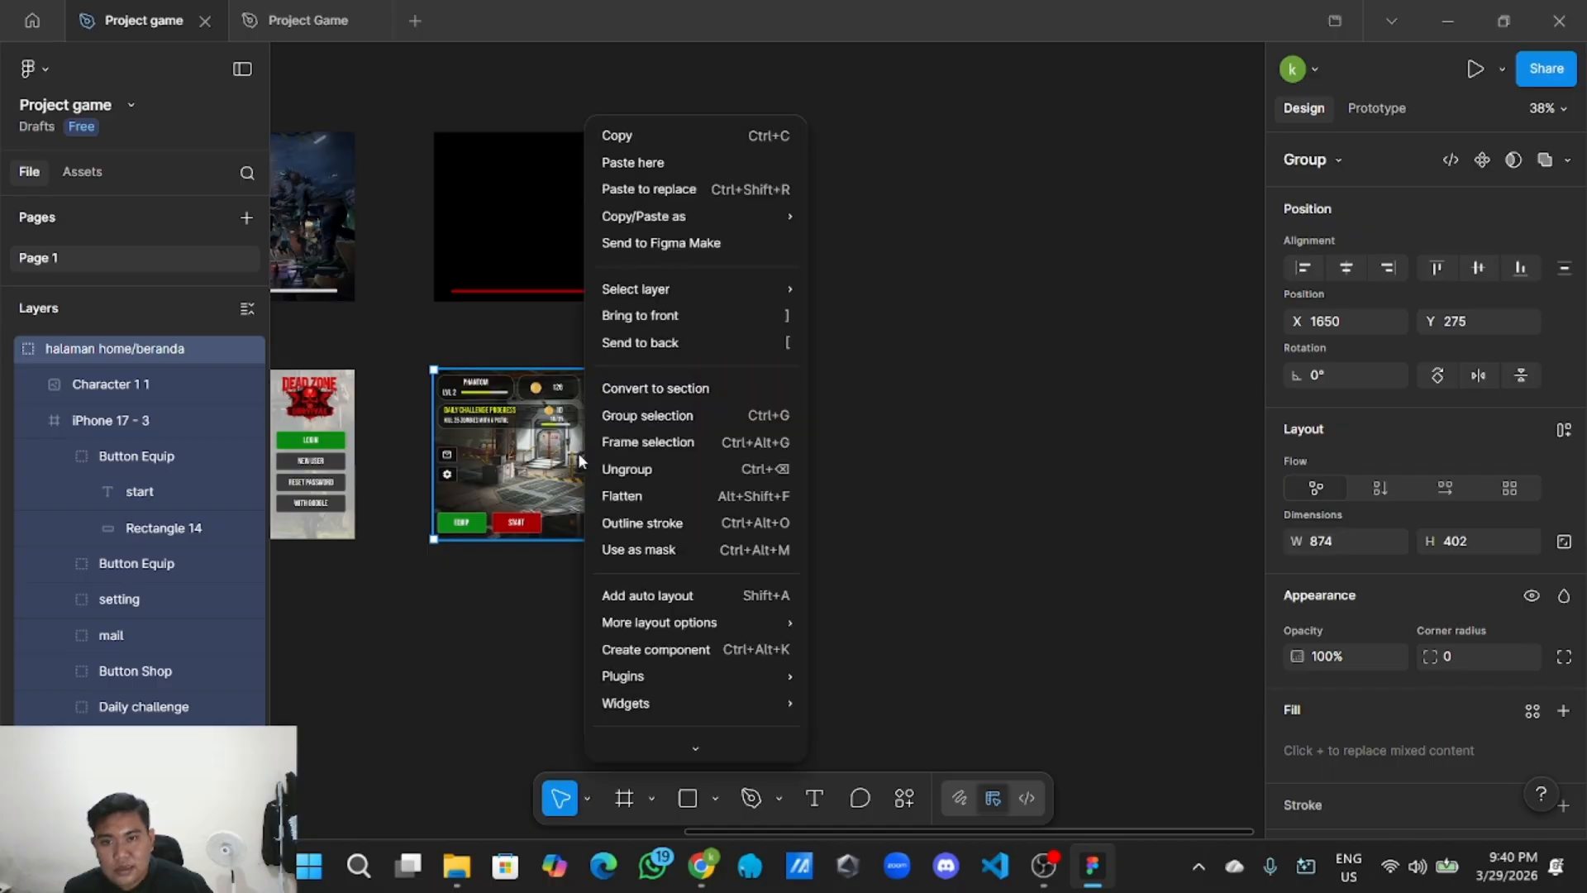
{"action": "left_click", "coordinate": [658, 147]}
{"action": "right_click", "coordinate": [893, 429]}
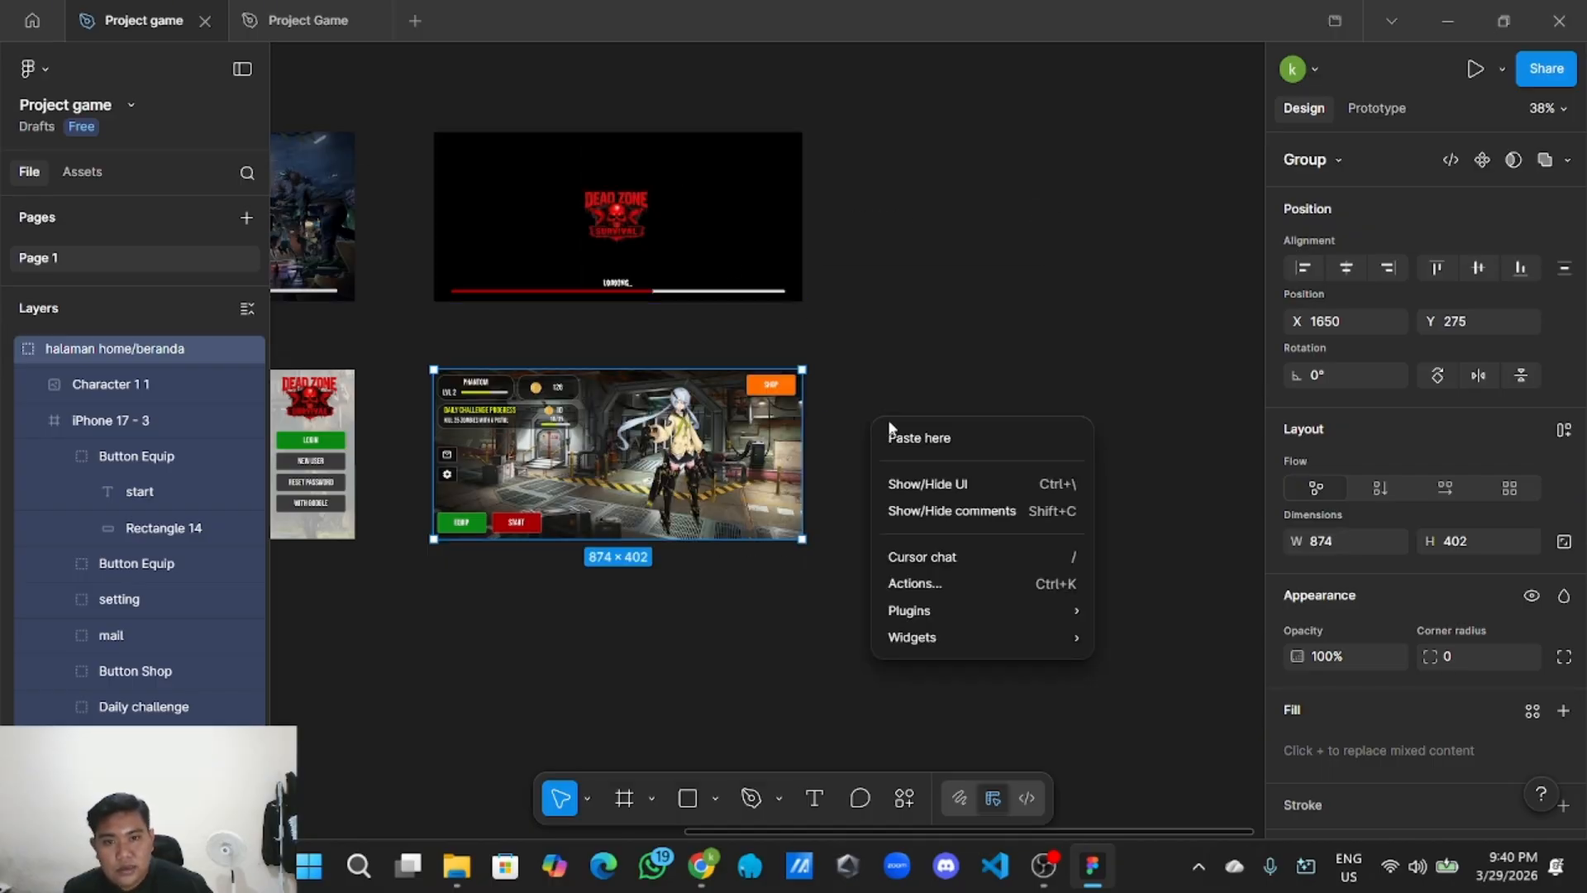
{"action": "left_click", "coordinate": [918, 436]}
Position the pasted copy to the right of the original, level with it.
{"action": "scroll", "coordinate": [1045, 314], "scroll_direction": "right", "scroll_amount": 3}
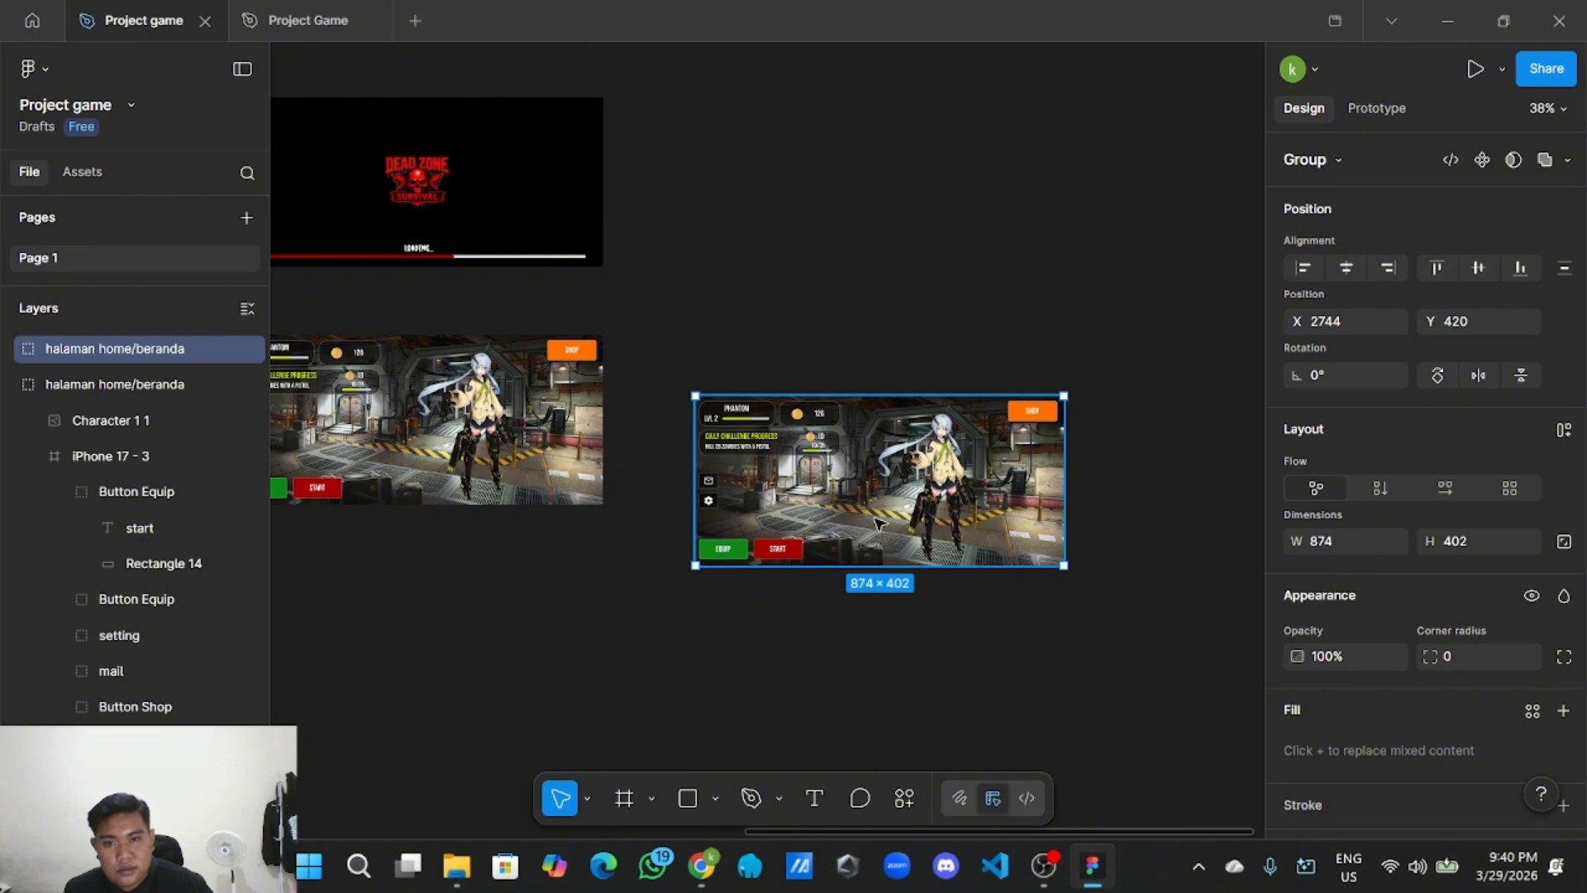
{"action": "left_click_drag", "start_coordinate": [887, 530], "coordinate": [881, 472]}
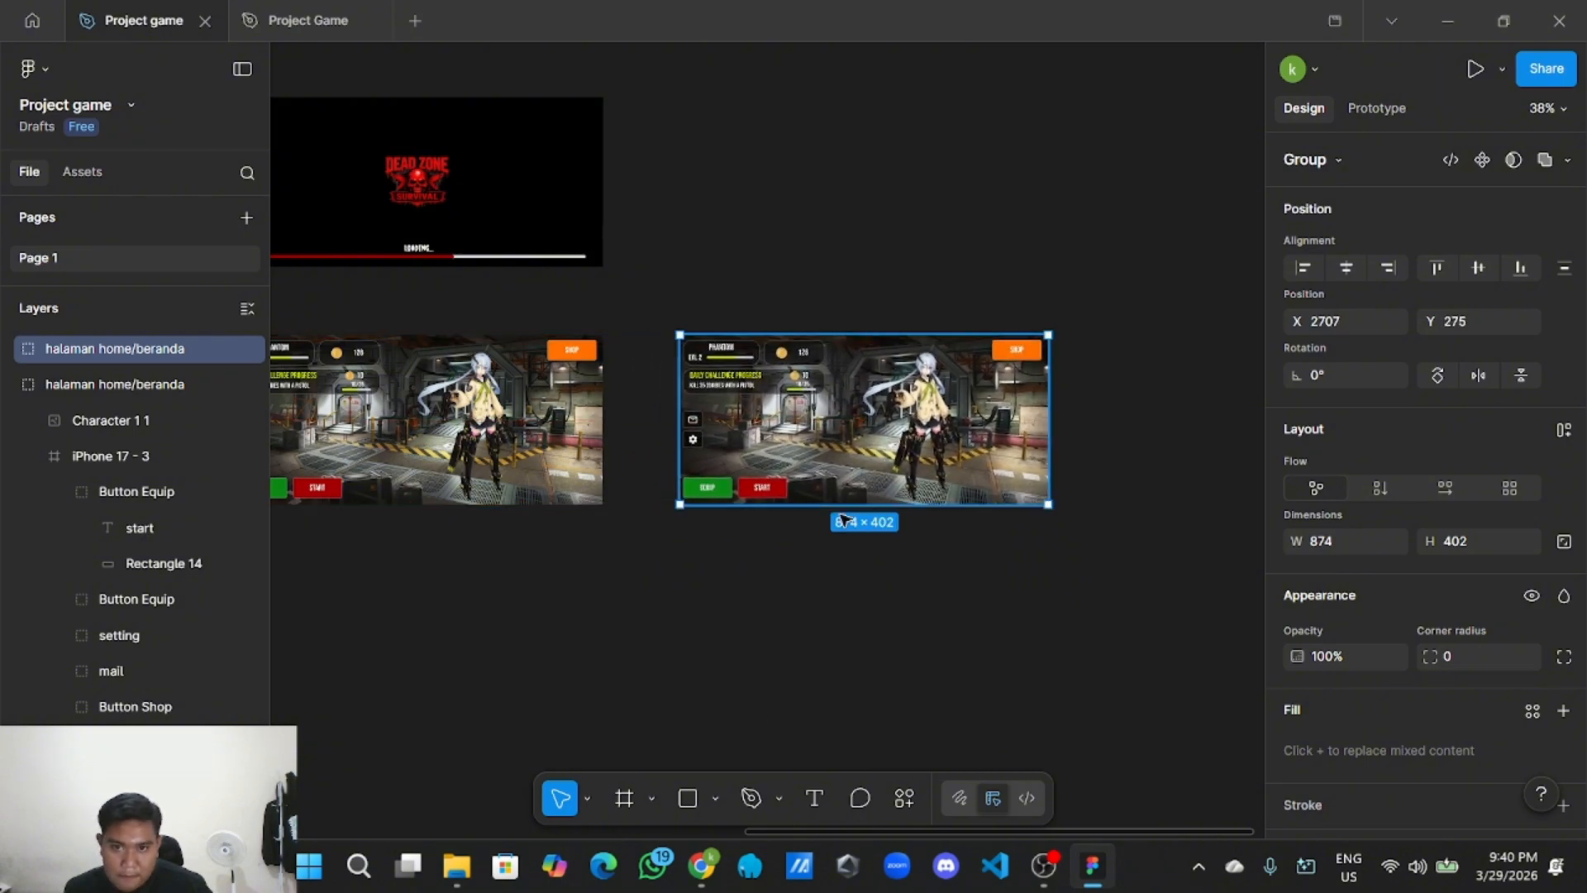
{"action": "scroll", "coordinate": [780, 694], "scroll_direction": "down", "scroll_amount": 3}
{"action": "scroll", "coordinate": [791, 553], "scroll_direction": "right", "scroll_amount": 2}
{"action": "left_click_drag", "start_coordinate": [791, 553], "coordinate": [794, 539]}
{"action": "left_click", "coordinate": [791, 648]}
{"action": "scroll", "coordinate": [777, 654], "scroll_direction": "up", "scroll_amount": 2}
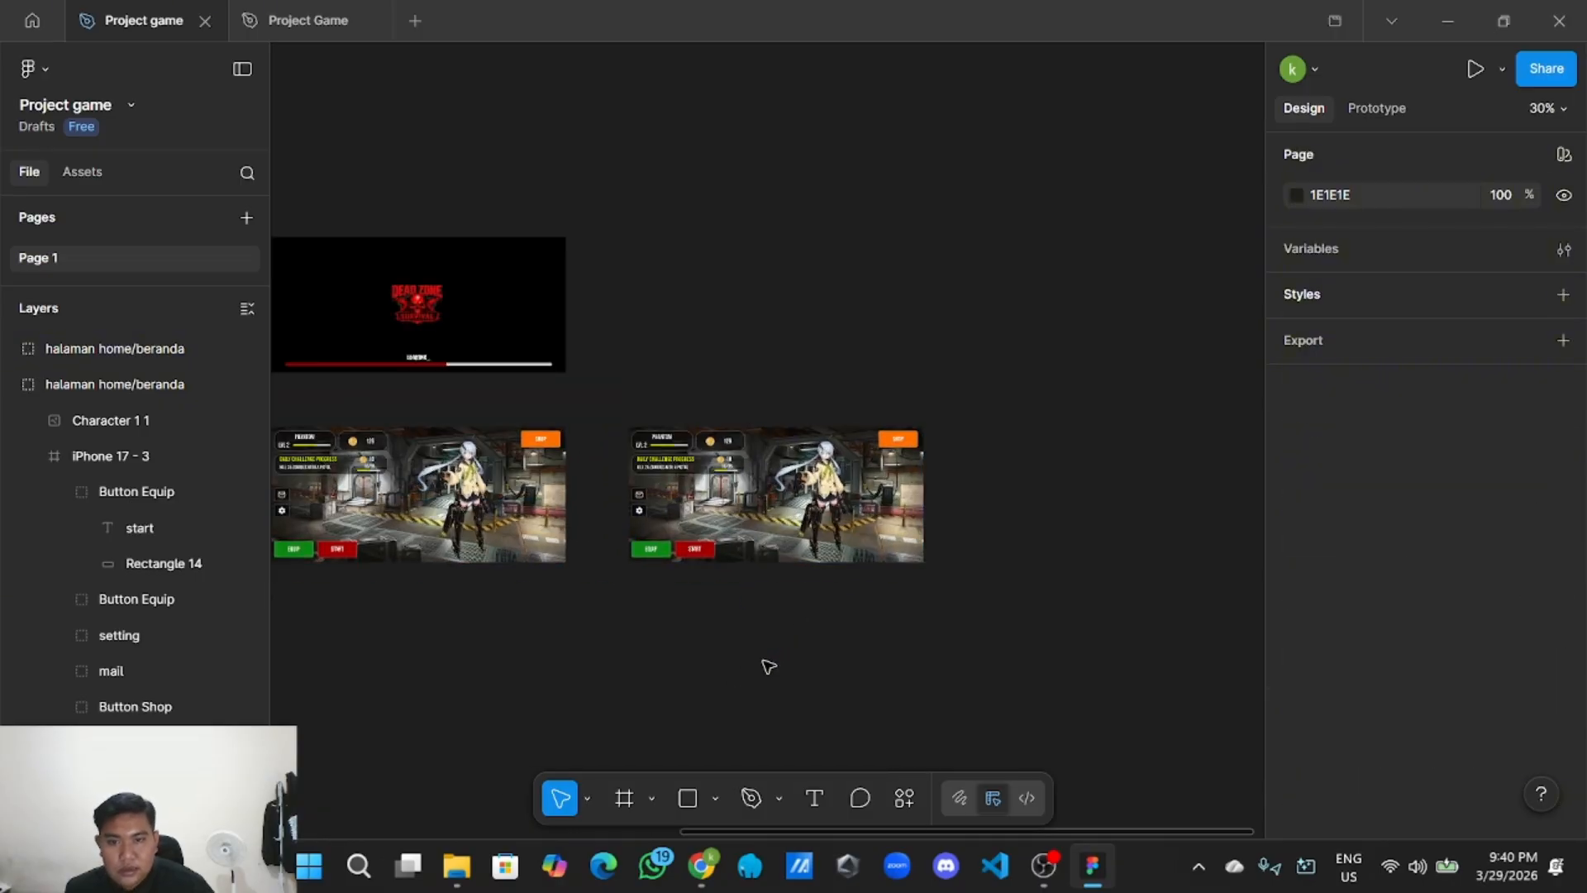
{"action": "scroll", "coordinate": [752, 710], "scroll_direction": "right", "scroll_amount": 2}
{"action": "left_click", "coordinate": [716, 796]}
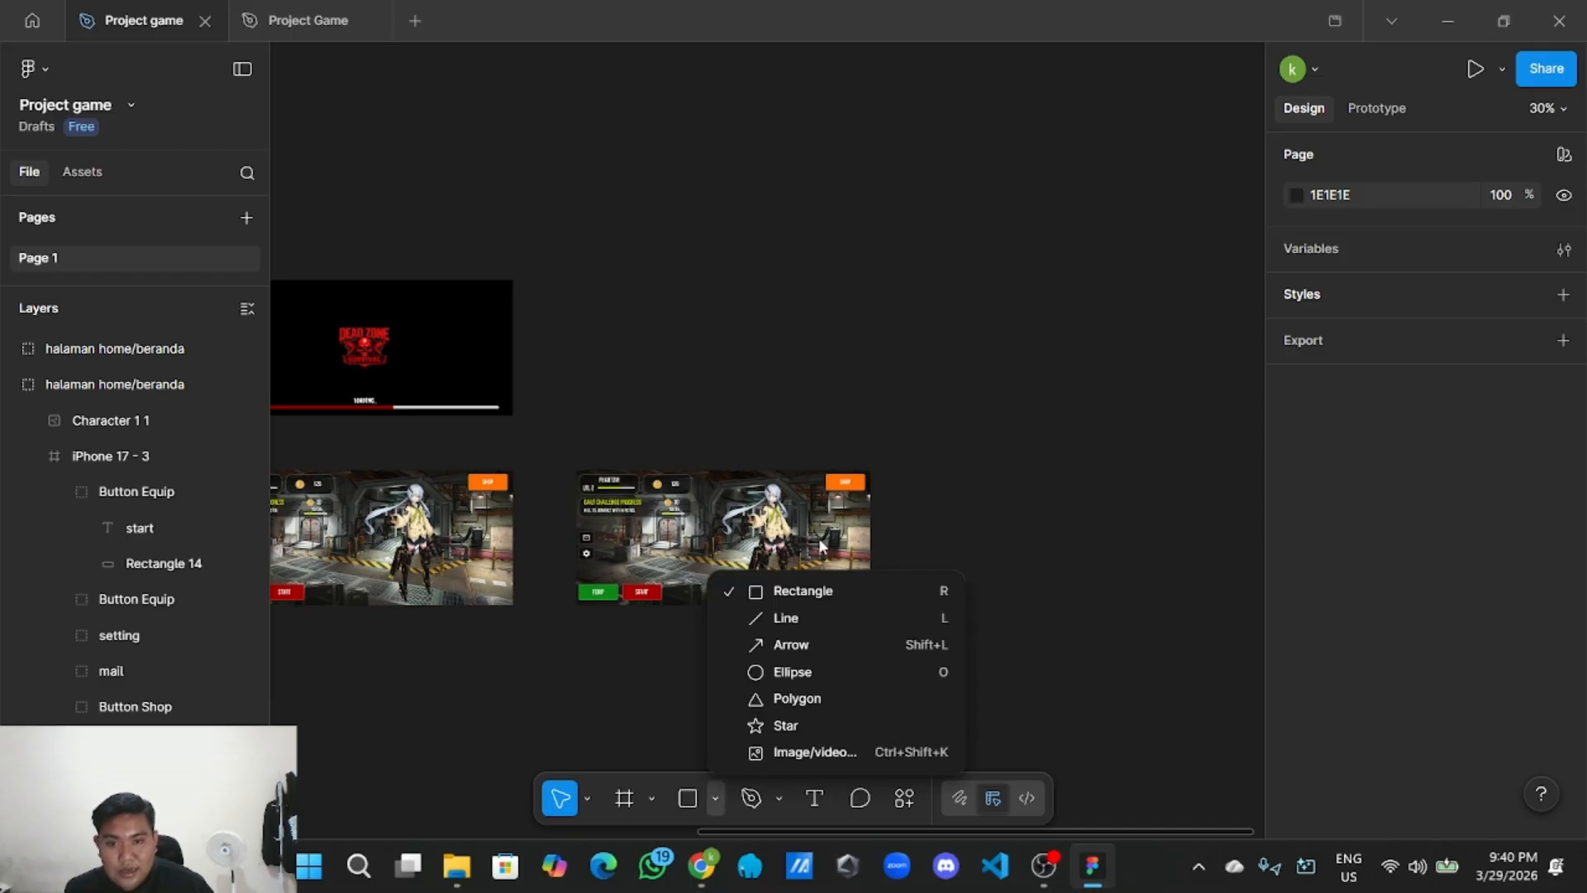
Draw Rectangle 16 over the copied home screen and stretch it to 874×402.
{"action": "left_click", "coordinate": [744, 587]}
{"action": "scroll", "coordinate": [733, 624], "scroll_direction": "up", "scroll_amount": 1}
{"action": "scroll", "coordinate": [733, 624], "scroll_direction": "up", "scroll_amount": 1}
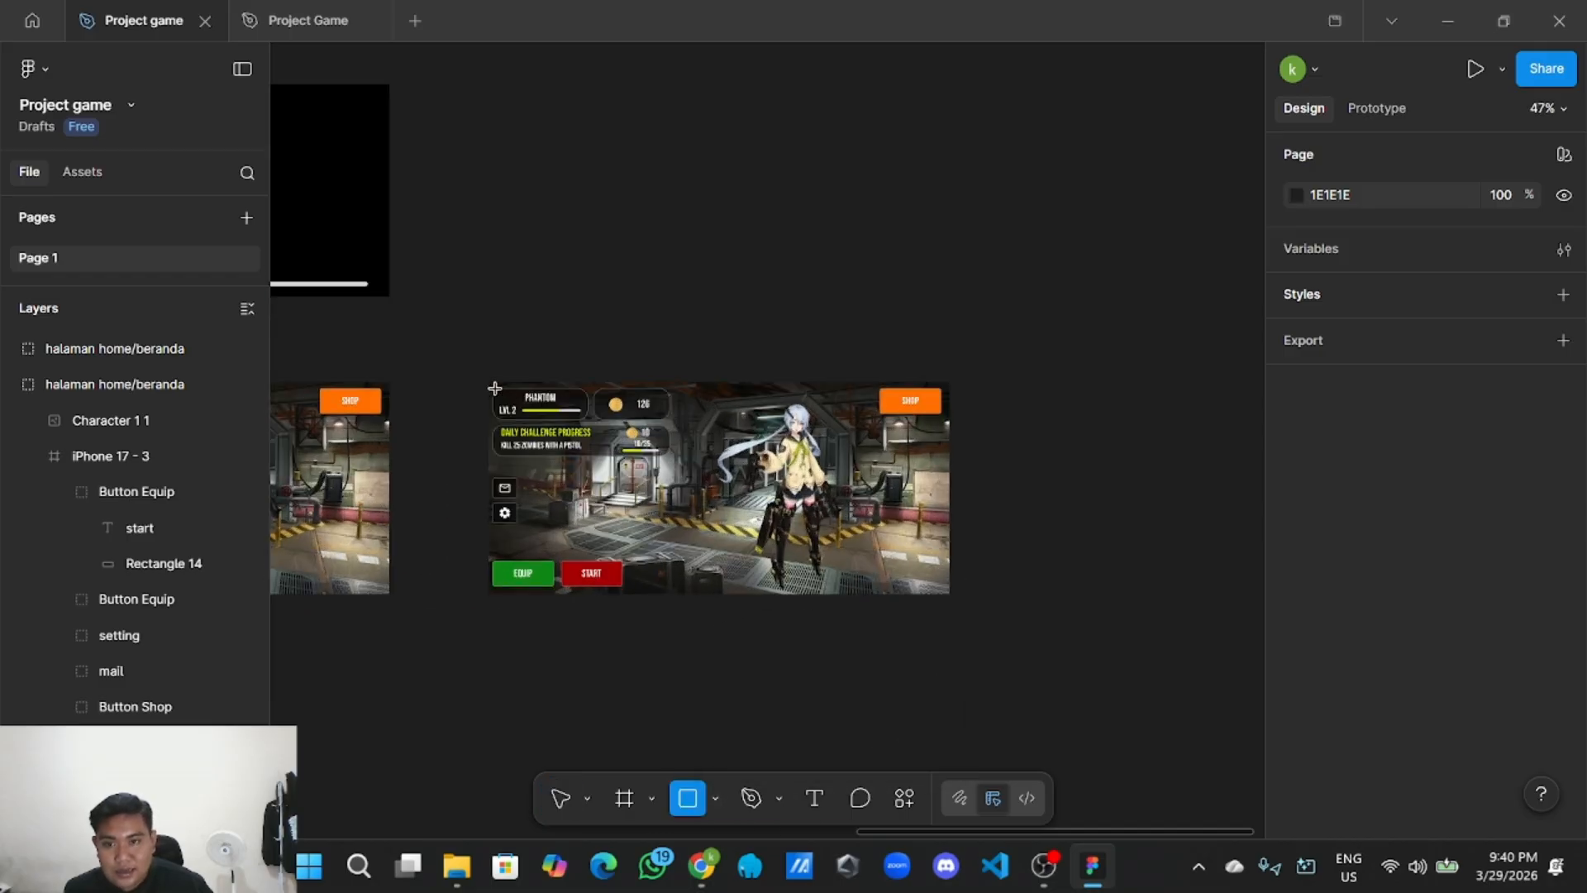
{"action": "mouse_move", "coordinate": [488, 381]}
{"action": "left_mouse_down"}
{"action": "mouse_move", "coordinate": [585, 443]}
{"action": "mouse_move", "coordinate": [949, 586]}
{"action": "left_mouse_up"}
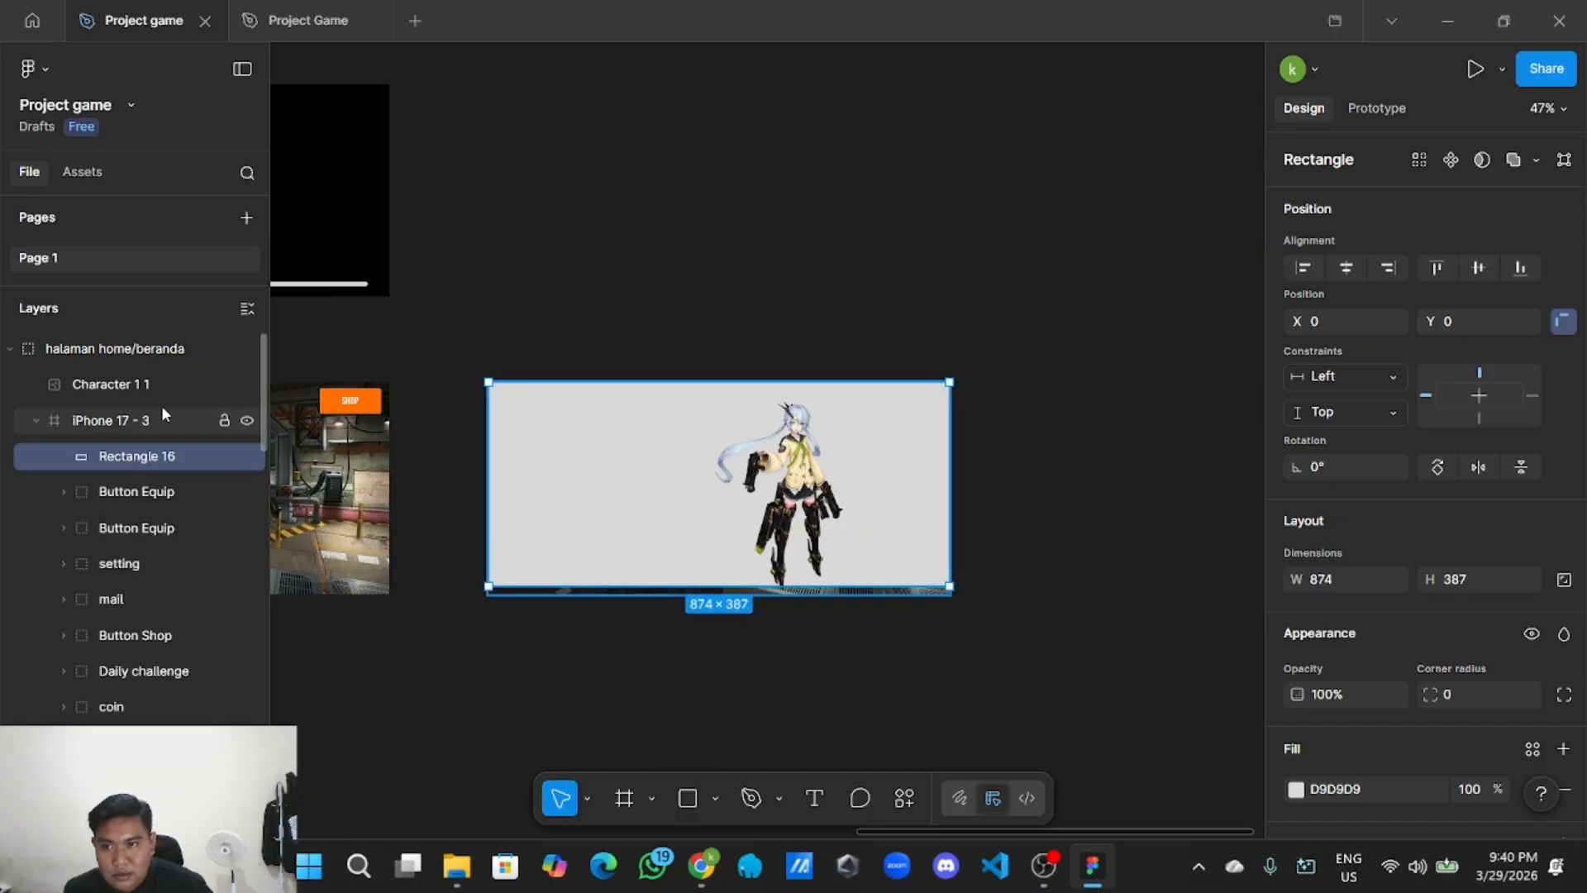
{"action": "left_click_drag", "start_coordinate": [176, 456], "coordinate": [185, 325]}
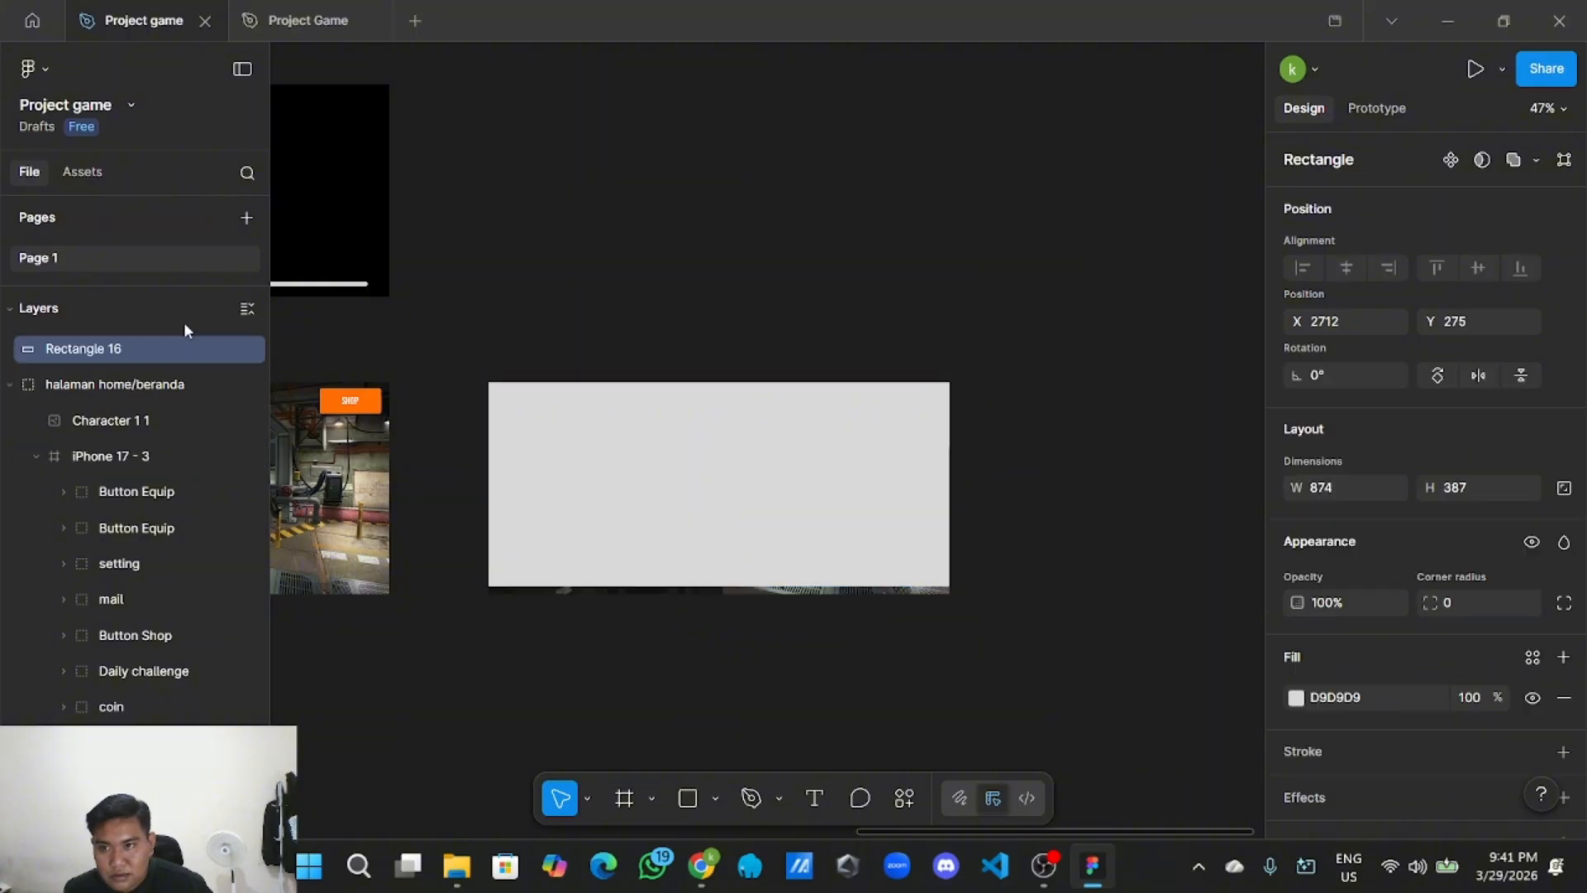
{"action": "left_click", "coordinate": [727, 264]}
{"action": "left_click", "coordinate": [716, 541]}
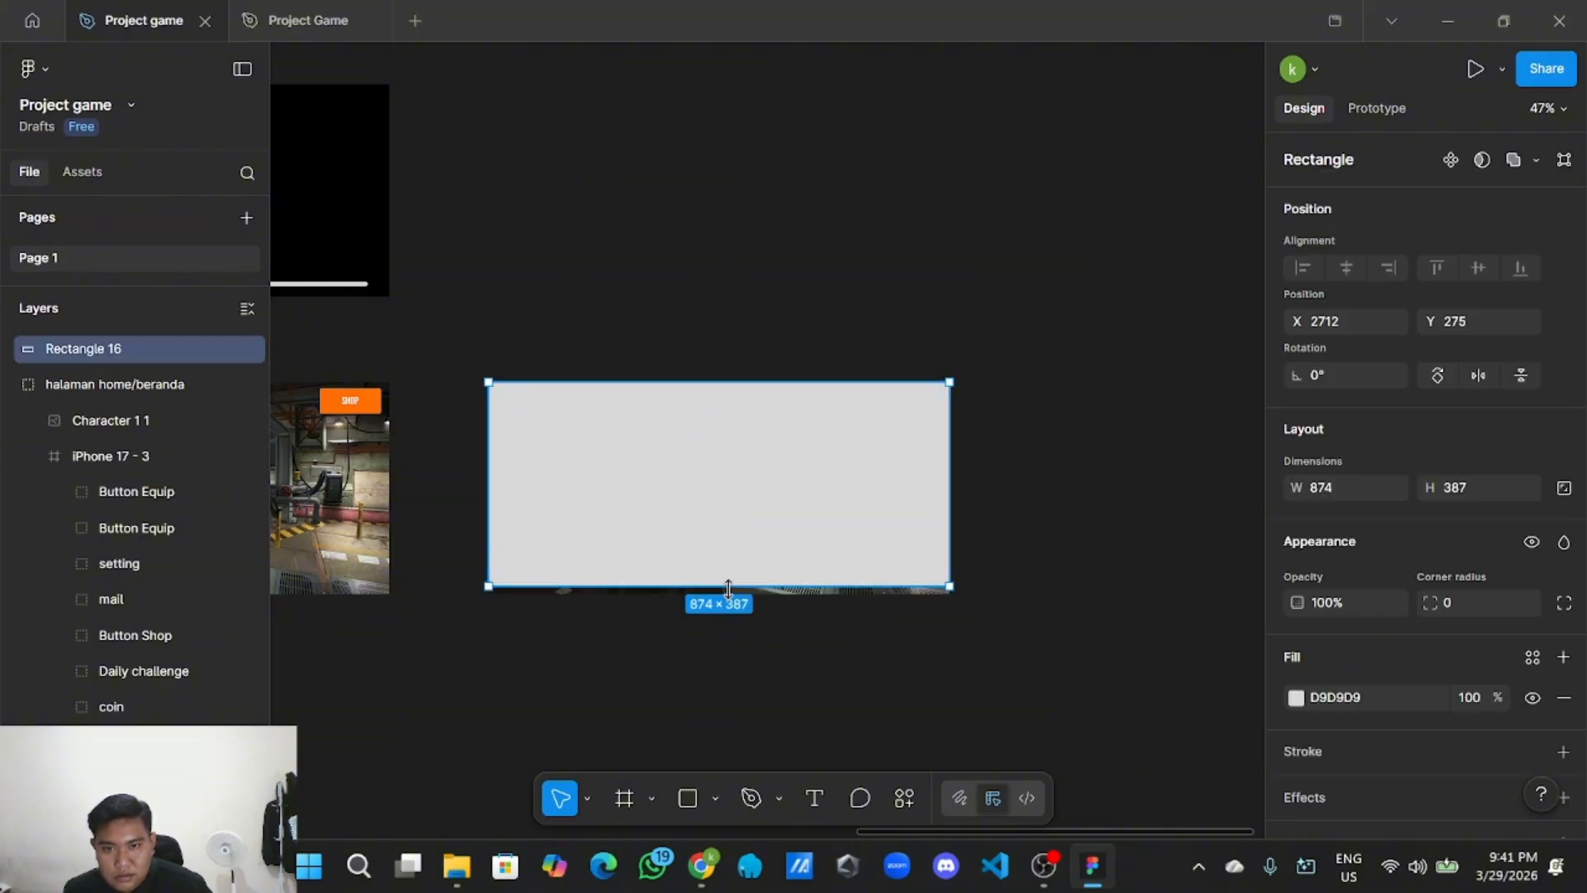
{"action": "left_click_drag", "start_coordinate": [727, 588], "coordinate": [729, 594]}
{"action": "left_click", "coordinate": [1006, 539]}
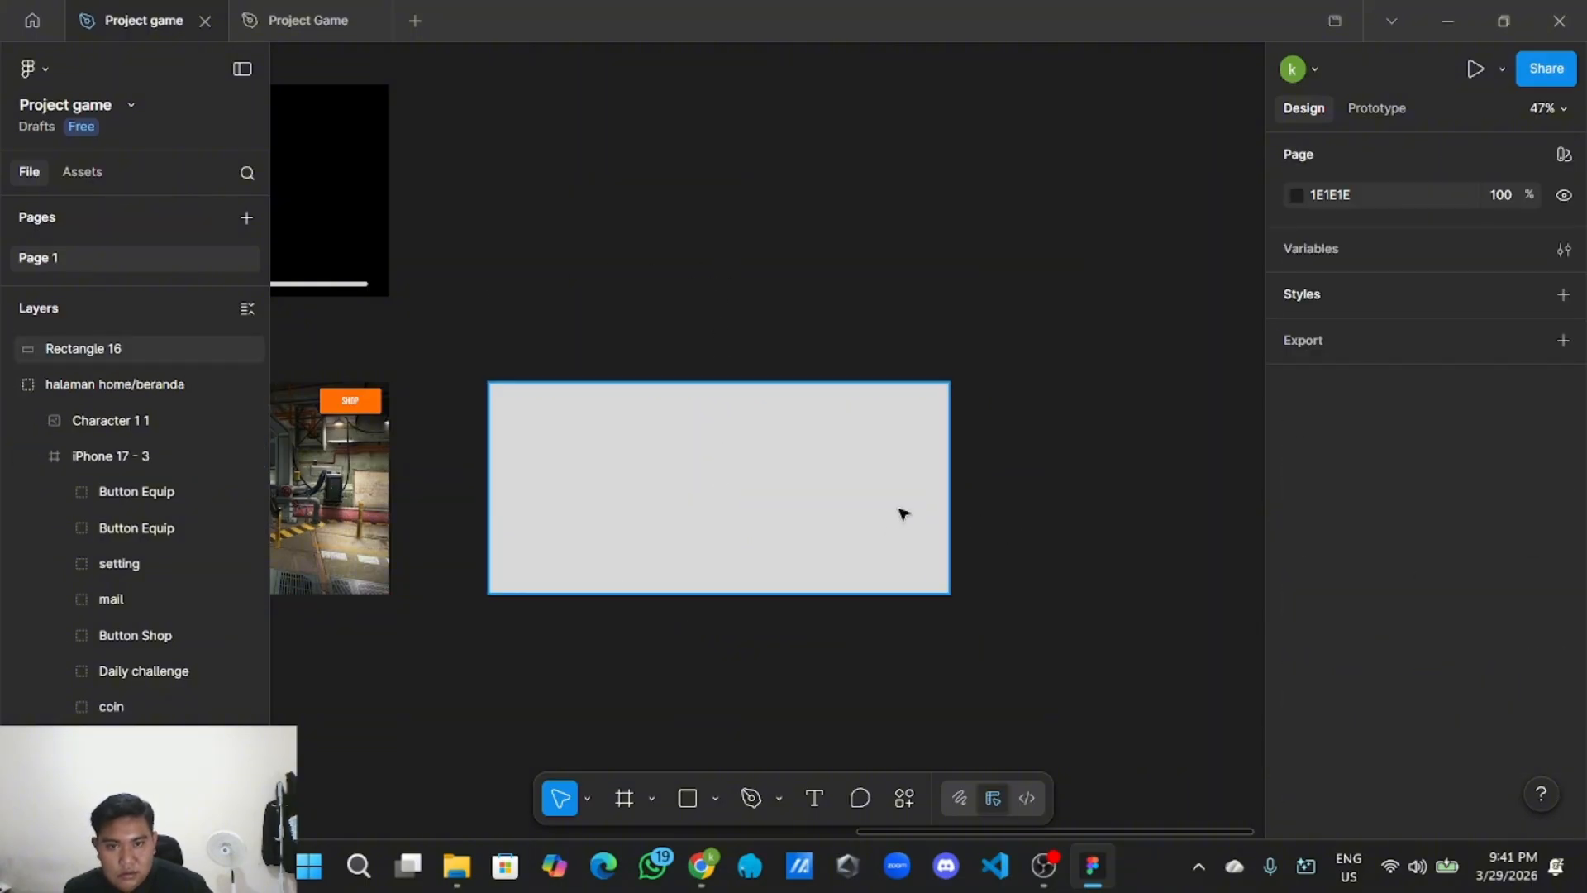
{"action": "left_click", "coordinate": [903, 514]}
{"action": "left_click", "coordinate": [1063, 500]}
{"action": "left_click", "coordinate": [909, 525]}
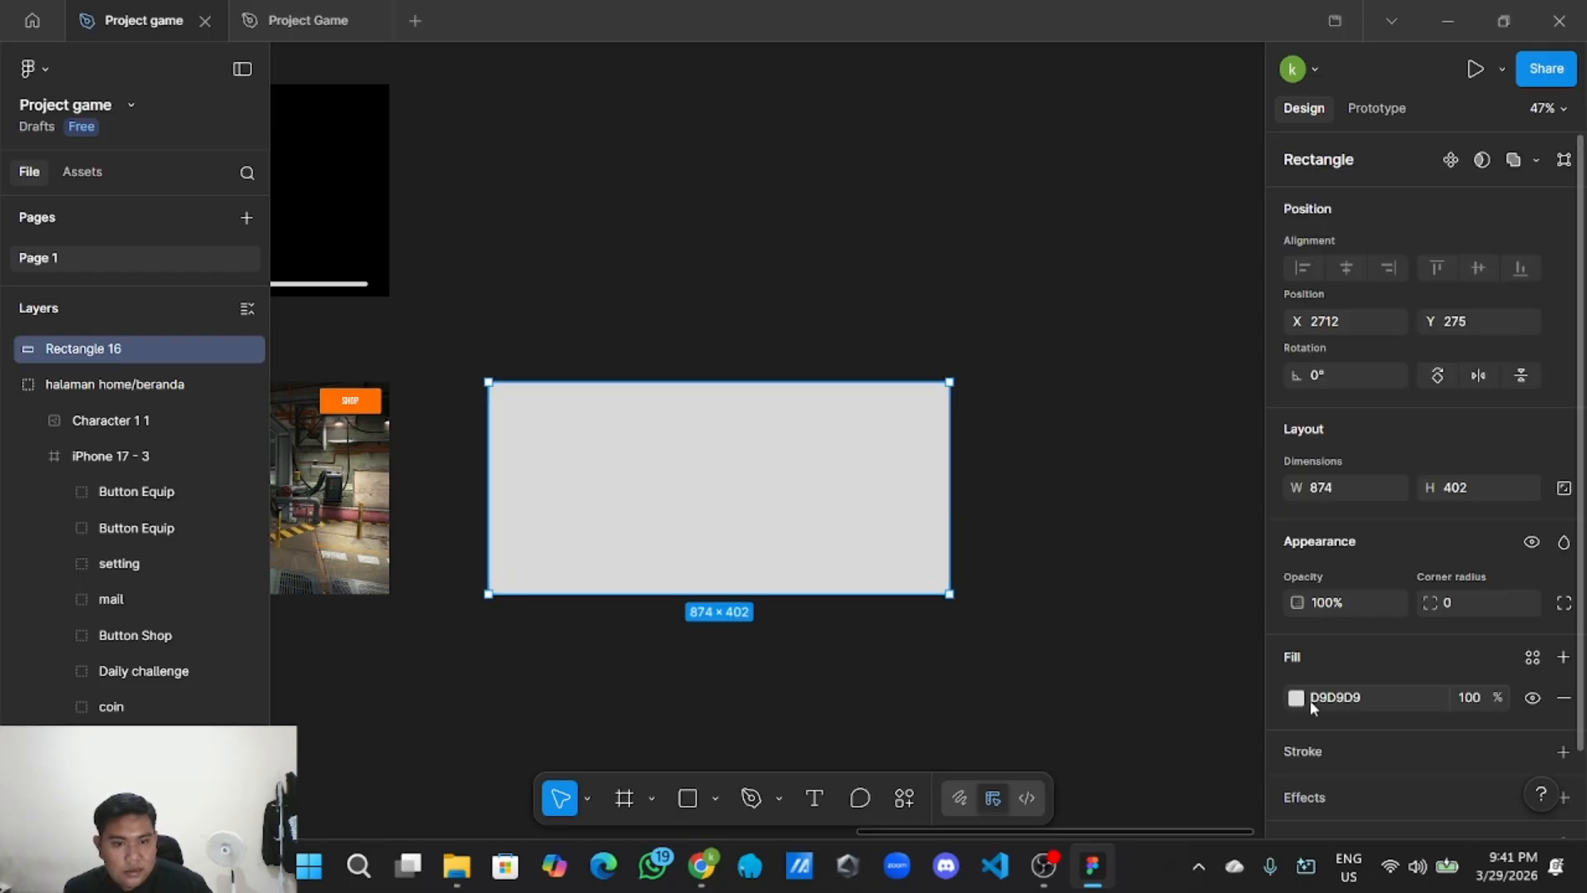
Set the overlay's fill to white FFFFFF at 47% opacity.
{"action": "left_click", "coordinate": [1296, 696]}
{"action": "left_click_drag", "start_coordinate": [1018, 396], "coordinate": [1004, 597]}
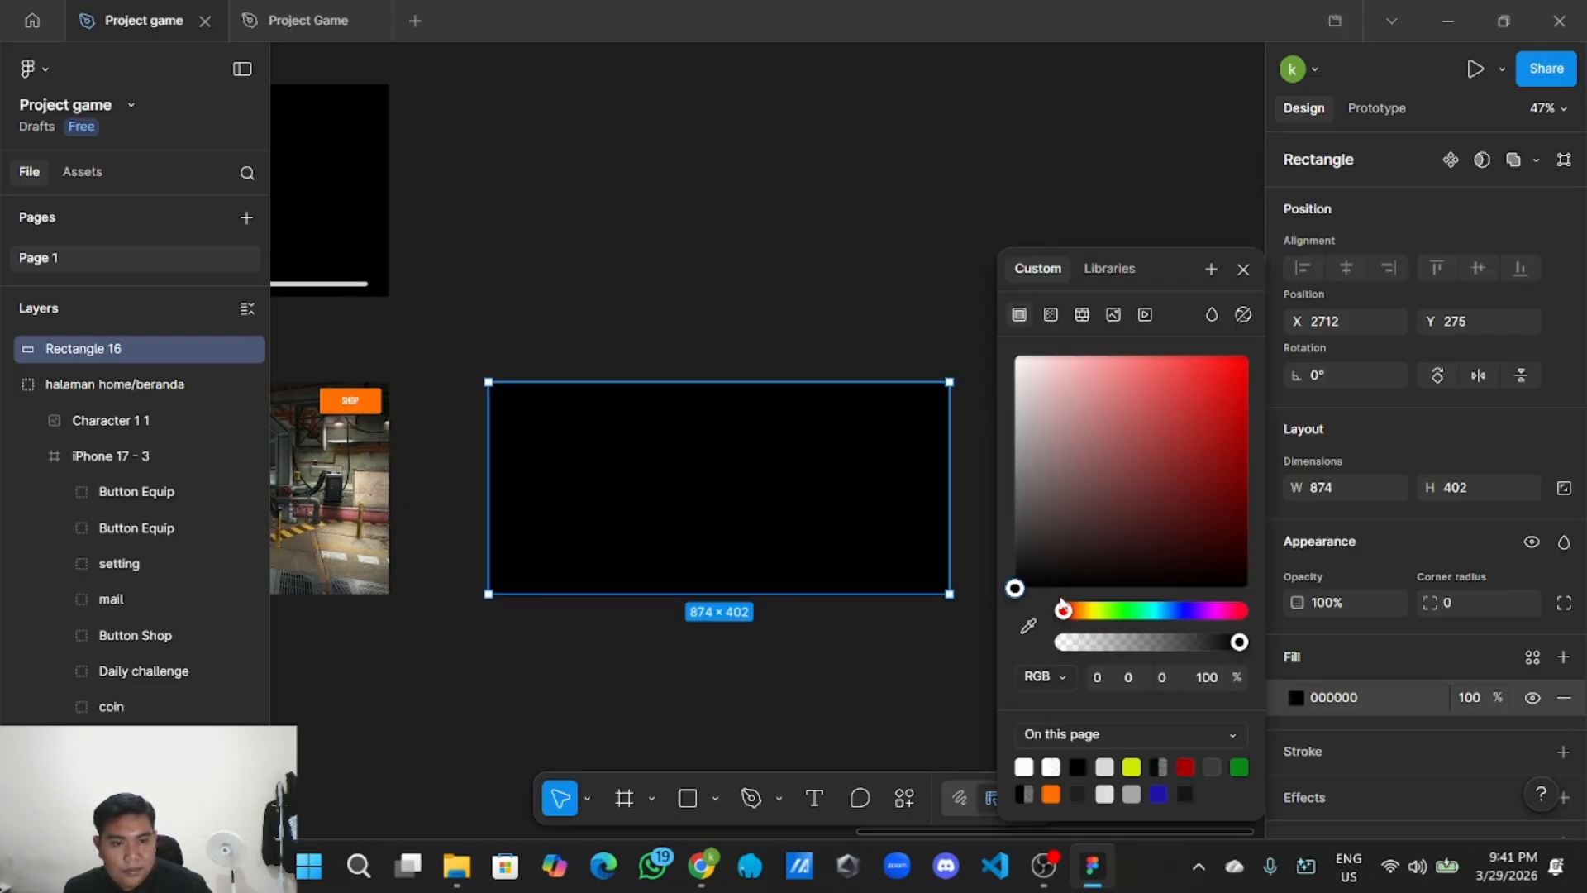
{"action": "left_click", "coordinate": [1471, 699]}
{"action": "key", "text": "BackSpace"}
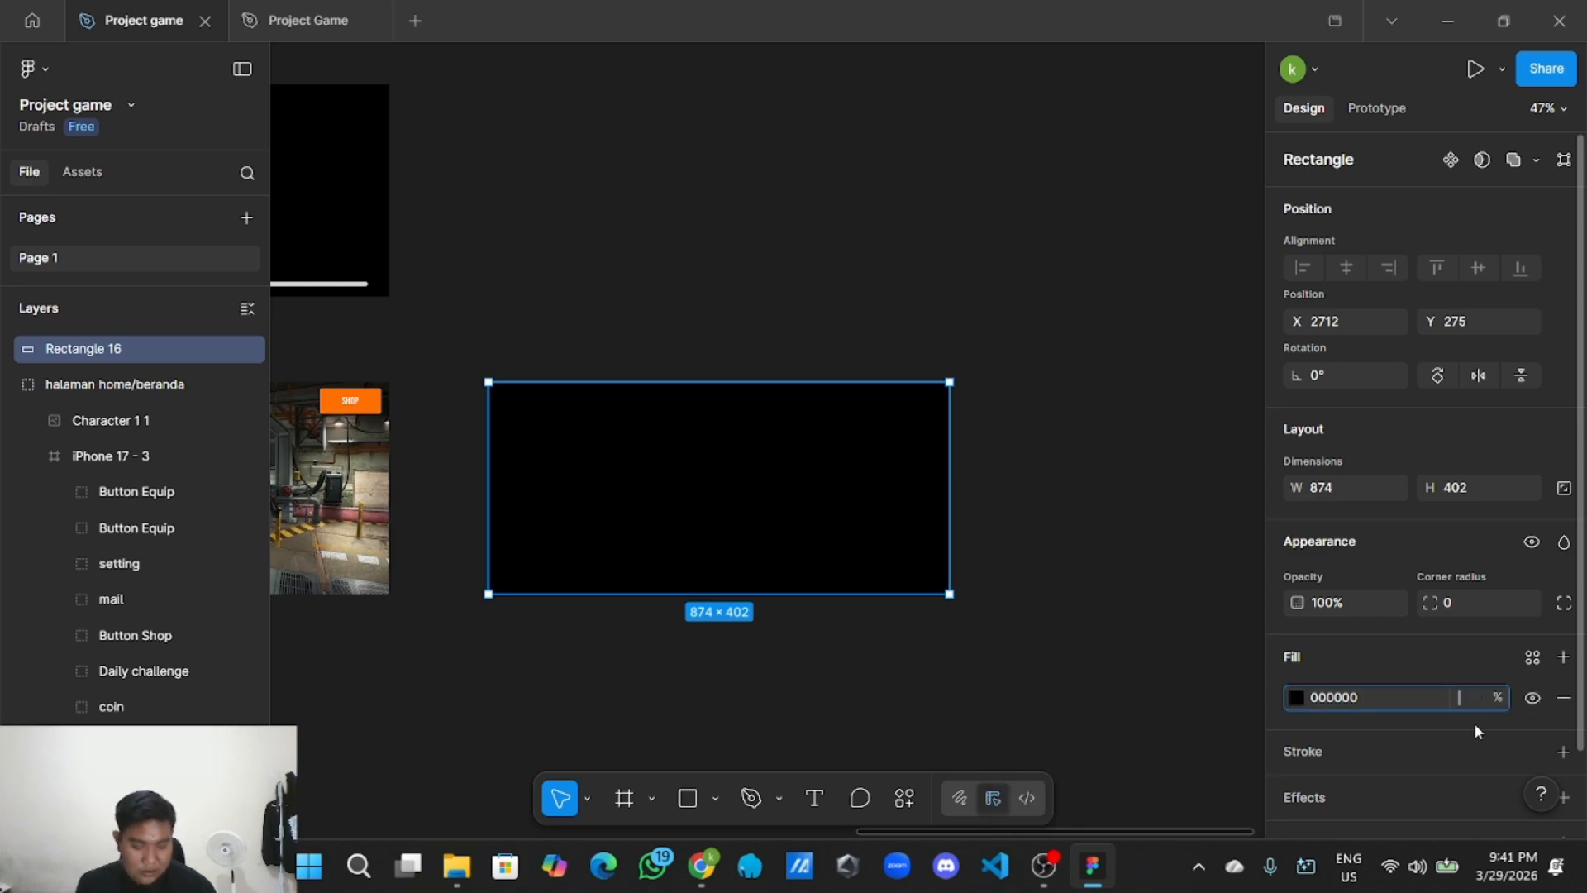
{"action": "type", "text": "39"}
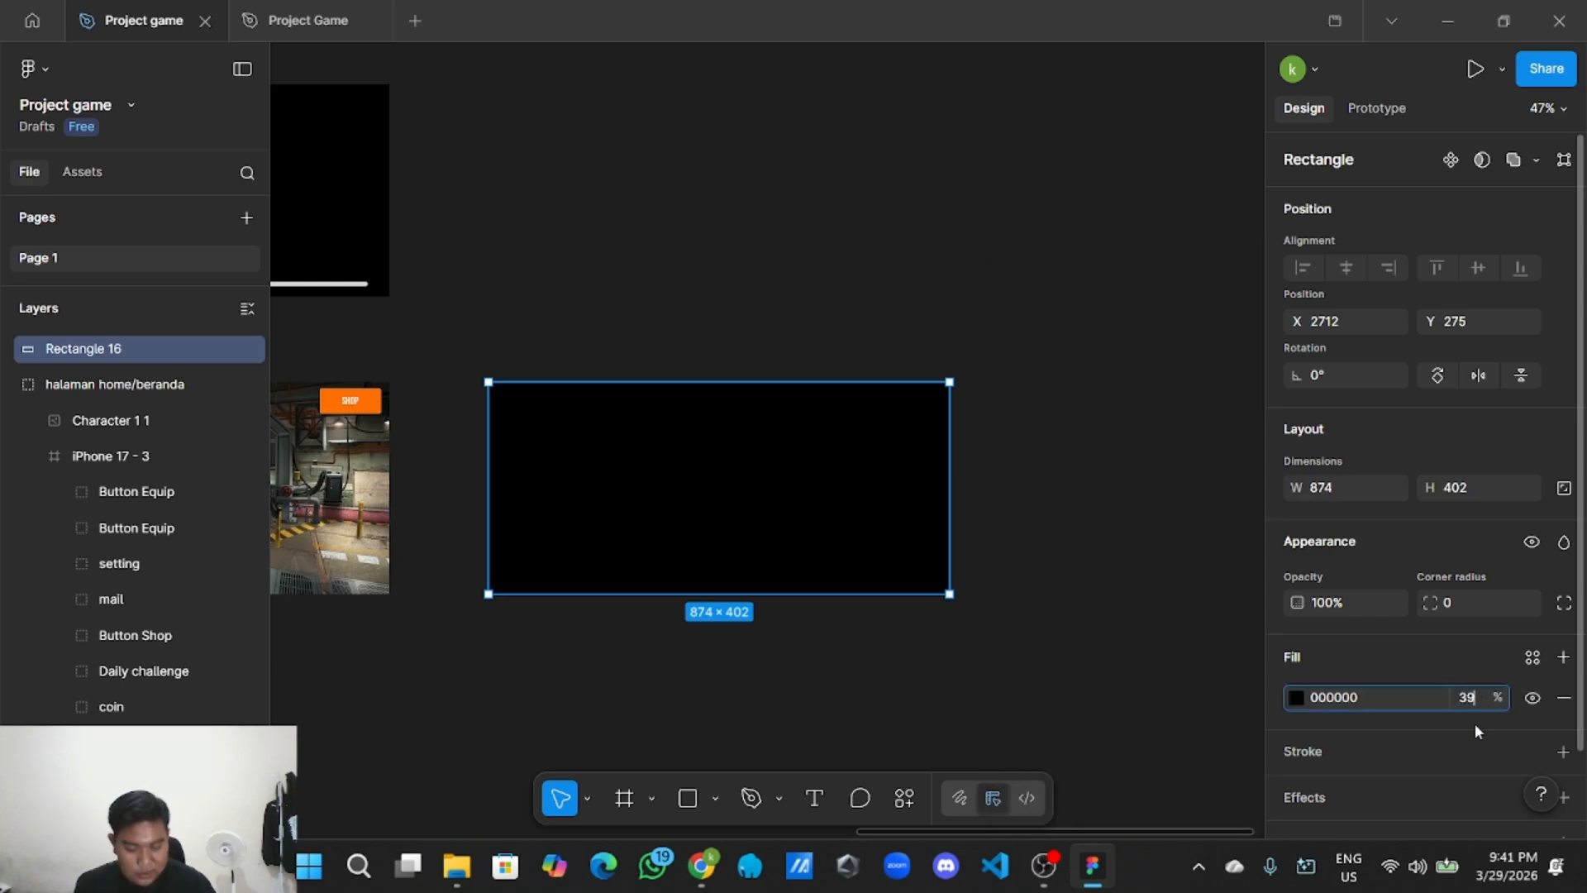
{"action": "left_click", "coordinate": [1102, 618]}
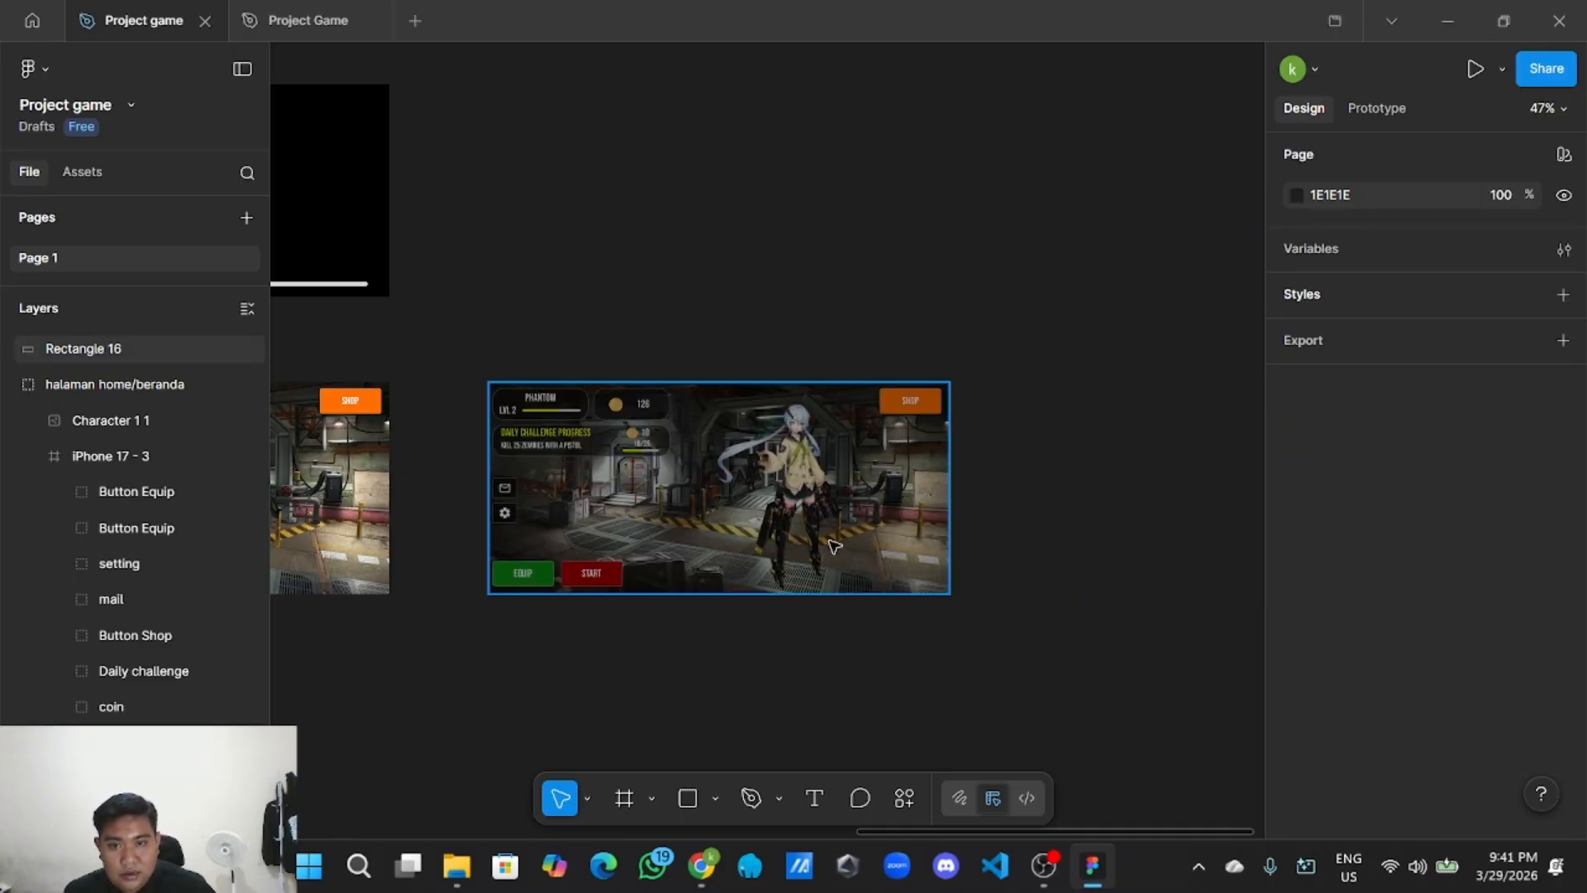
{"action": "left_click", "coordinate": [810, 510]}
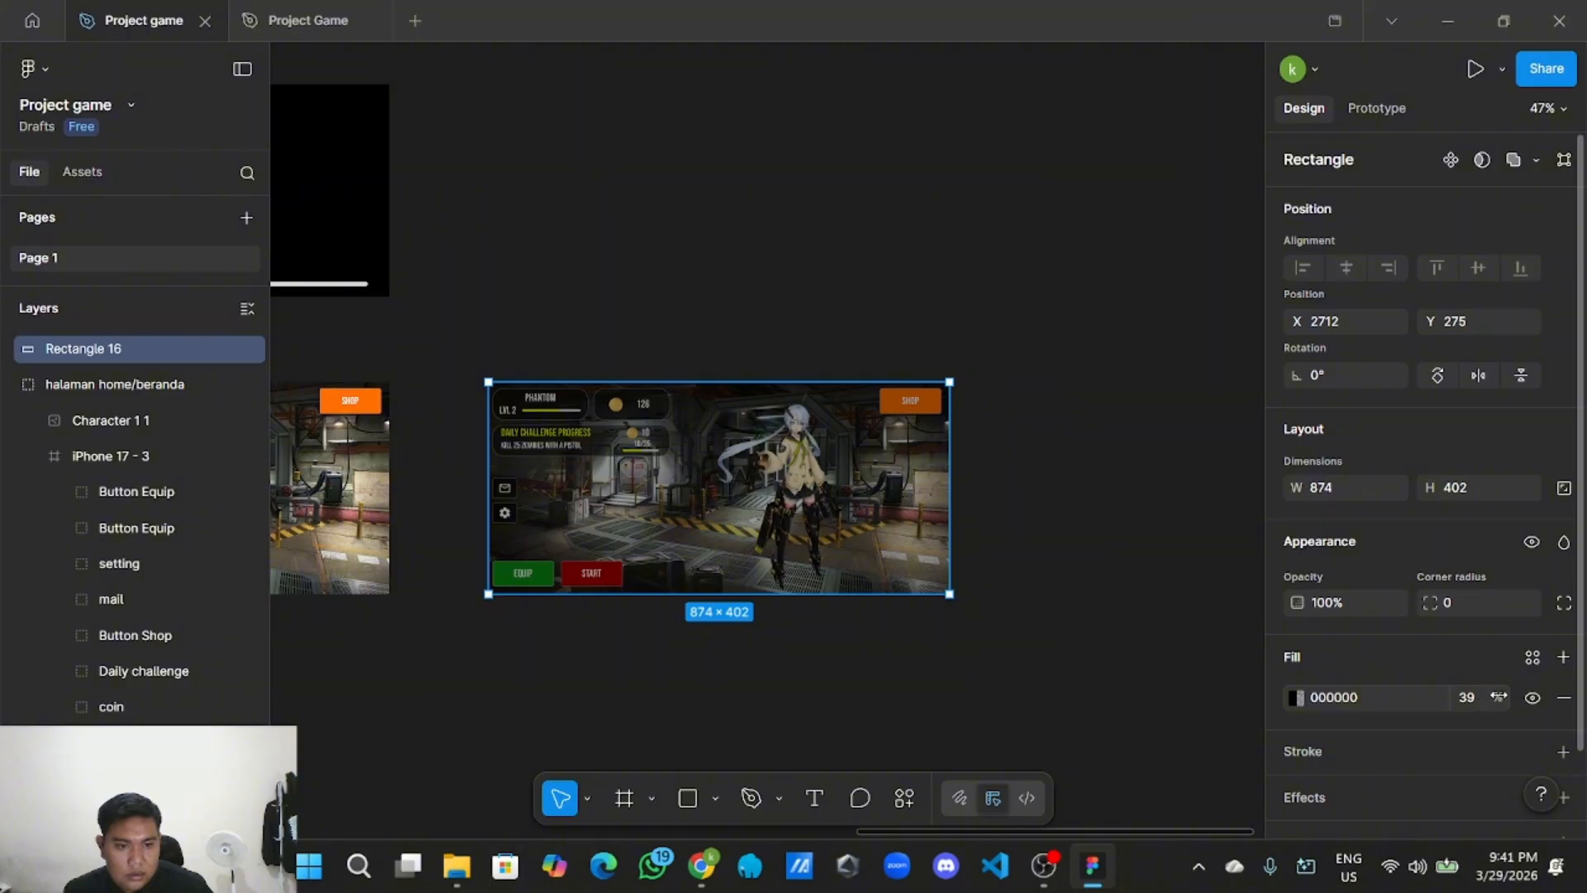
{"action": "left_click_drag", "start_coordinate": [1498, 697], "coordinate": [1573, 697]}
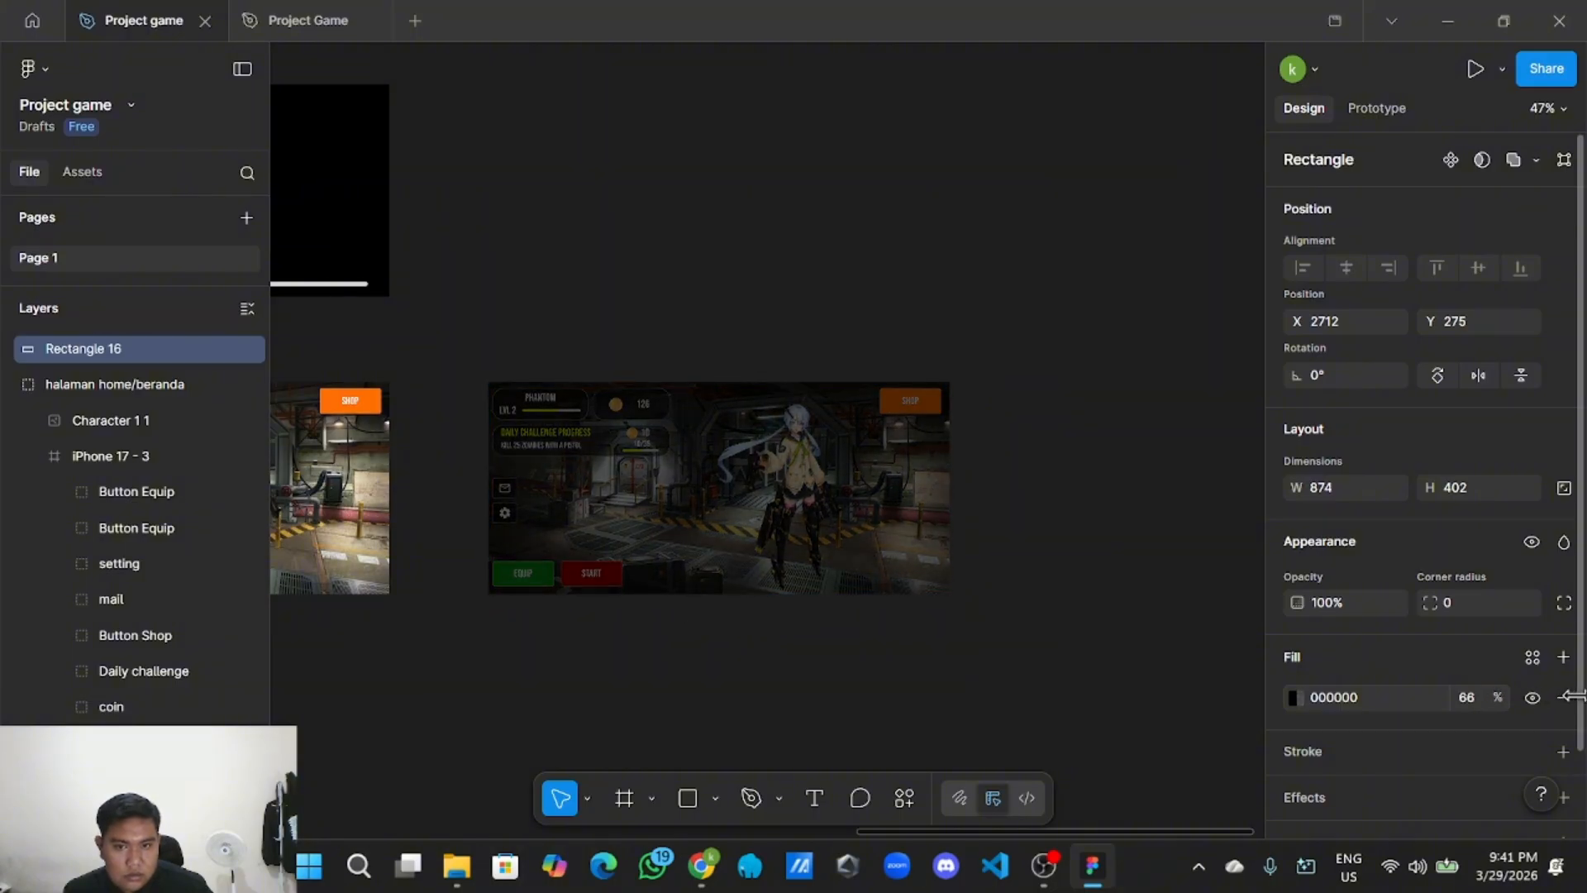
{"action": "left_click", "coordinate": [1294, 697]}
{"action": "left_click_drag", "start_coordinate": [1083, 514], "coordinate": [969, 240]}
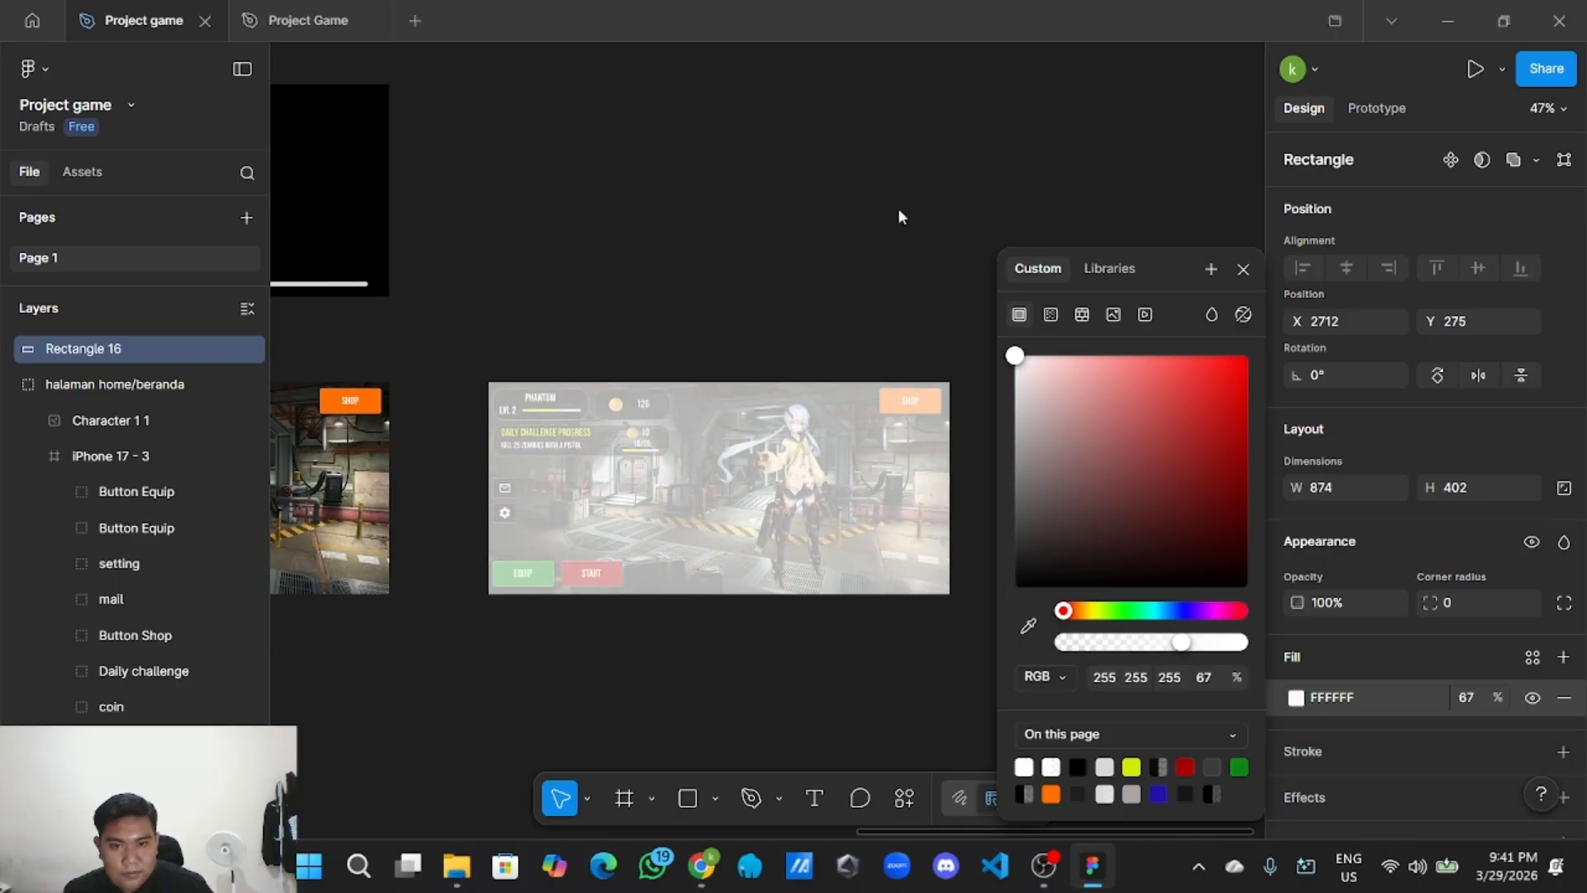
{"action": "left_click_drag", "start_coordinate": [1504, 697], "coordinate": [1448, 695]}
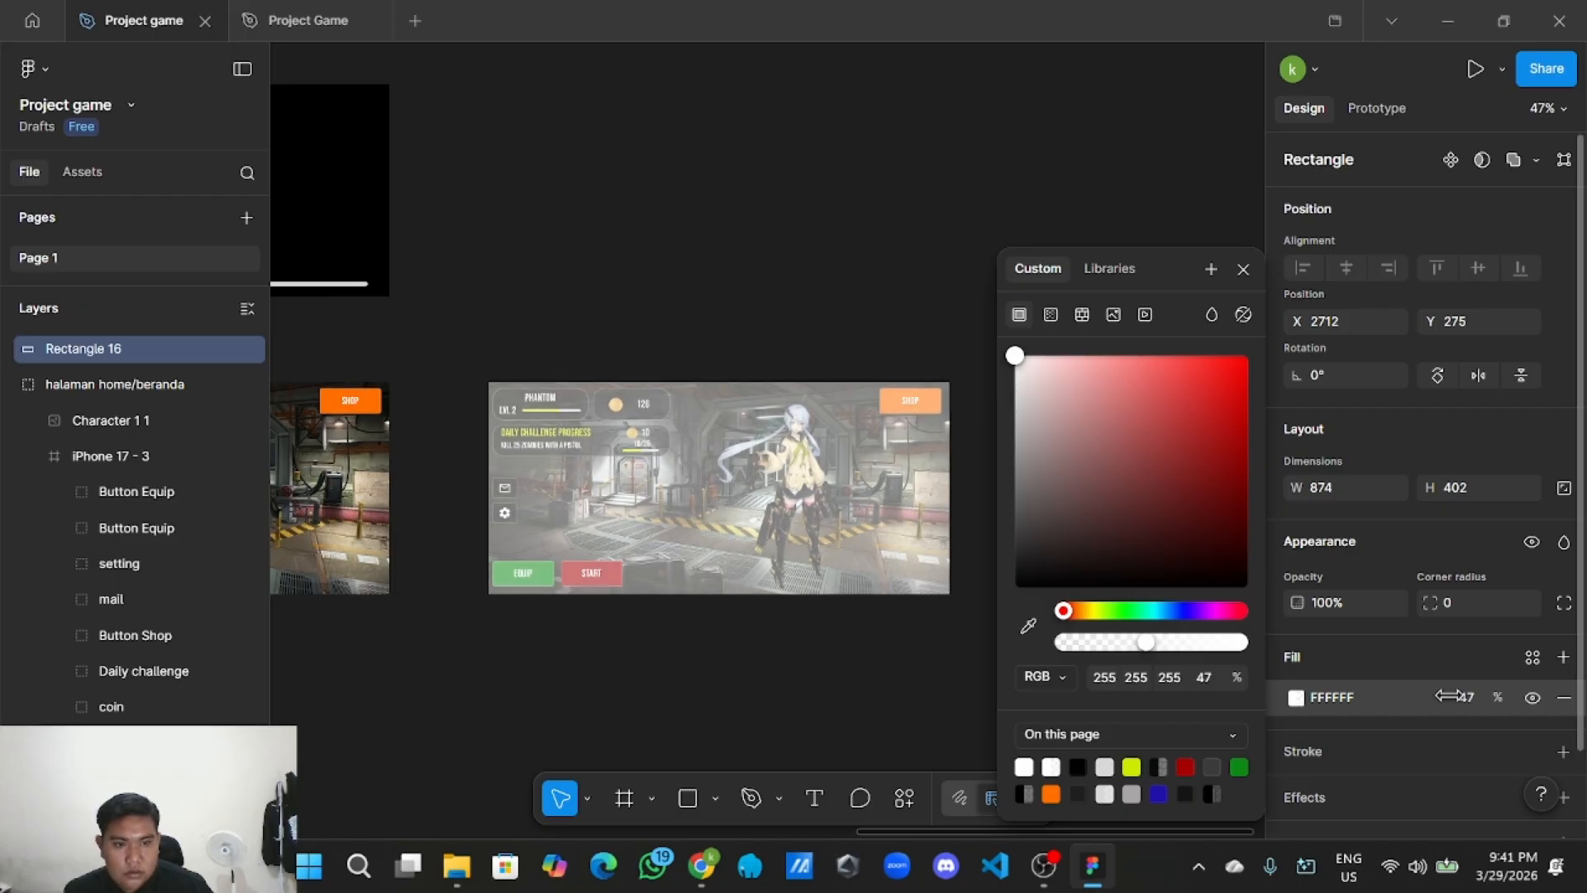
{"action": "left_click", "coordinate": [835, 320]}
Lock Rectangle 16 and the duplicated home screen frame in Layers.
{"action": "scroll", "coordinate": [769, 306], "scroll_direction": "up", "scroll_amount": 1}
{"action": "scroll", "coordinate": [768, 306], "scroll_direction": "left", "scroll_amount": 1}
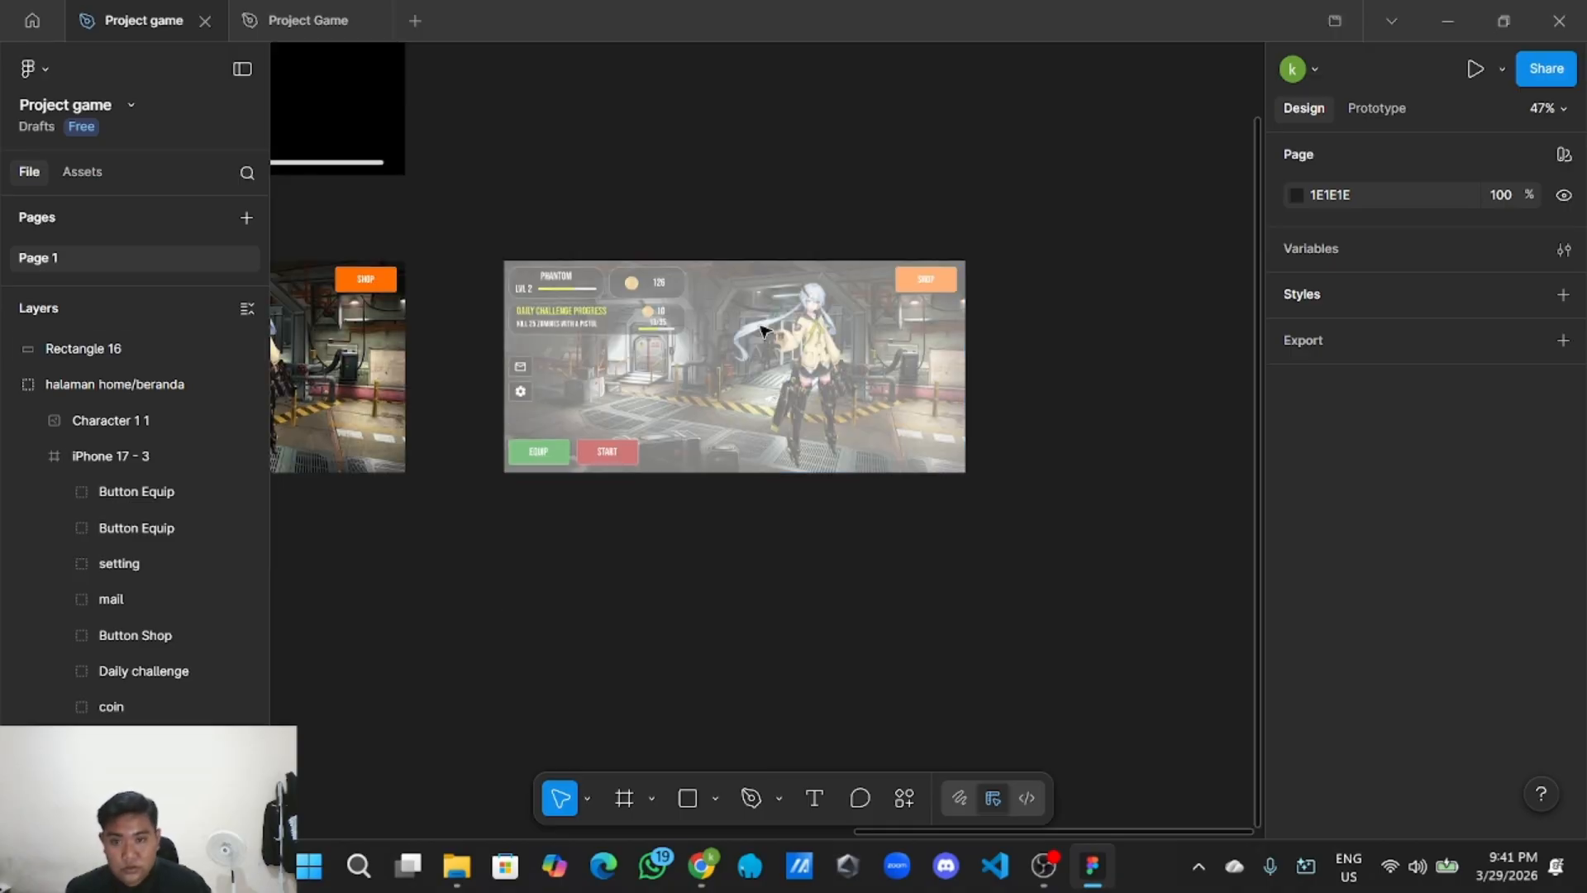
{"action": "left_click", "coordinate": [724, 512]}
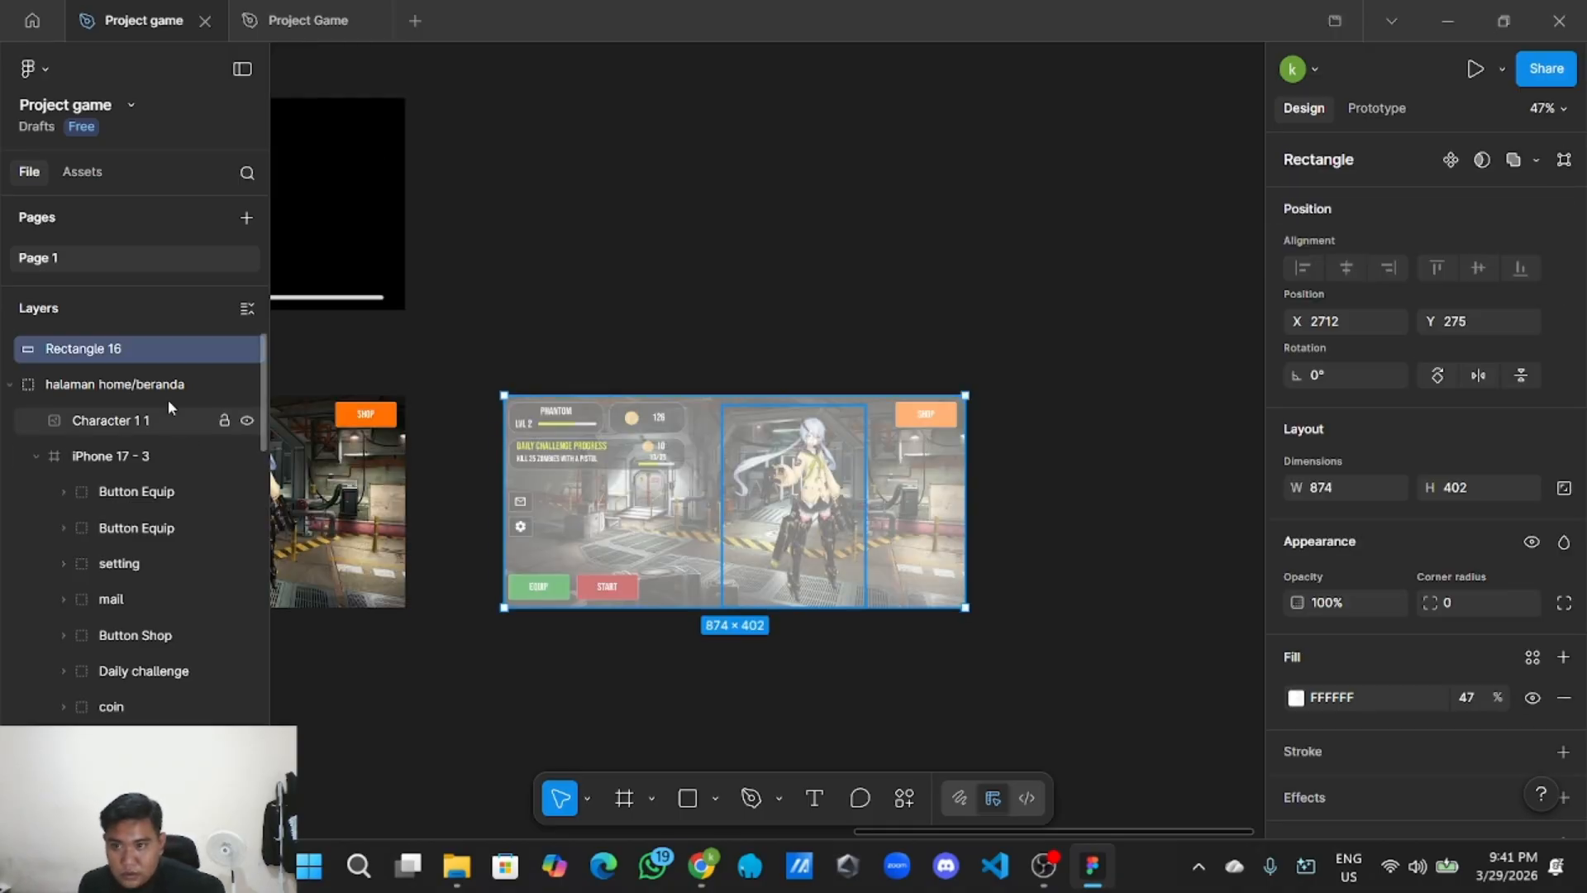
{"action": "left_click", "coordinate": [224, 349]}
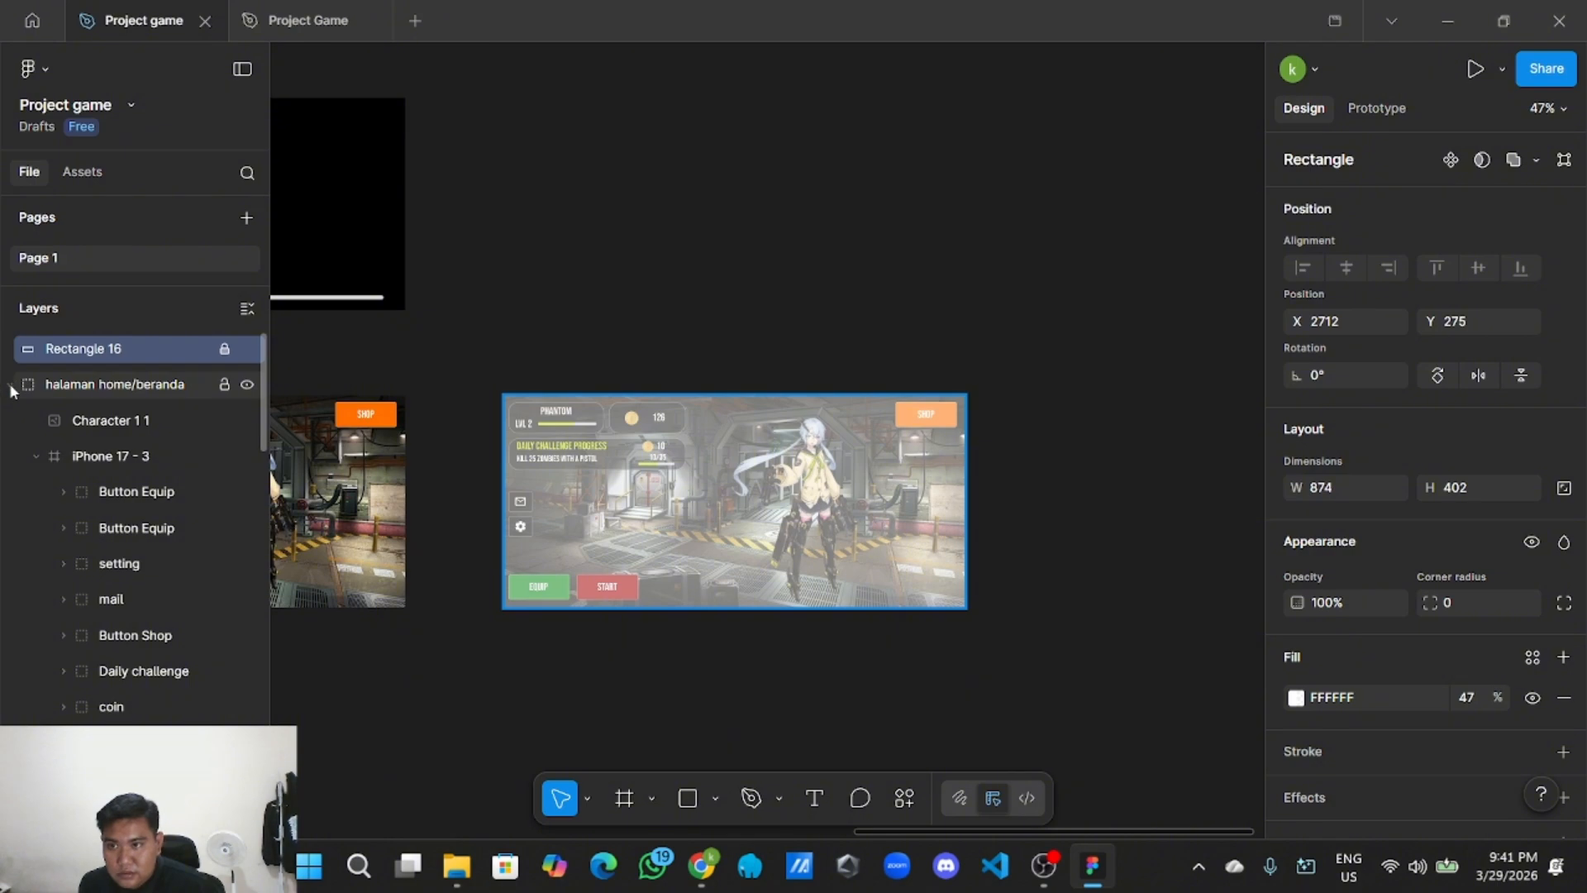
{"action": "left_click", "coordinate": [10, 385]}
{"action": "left_click", "coordinate": [223, 385]}
{"action": "left_click", "coordinate": [687, 284]}
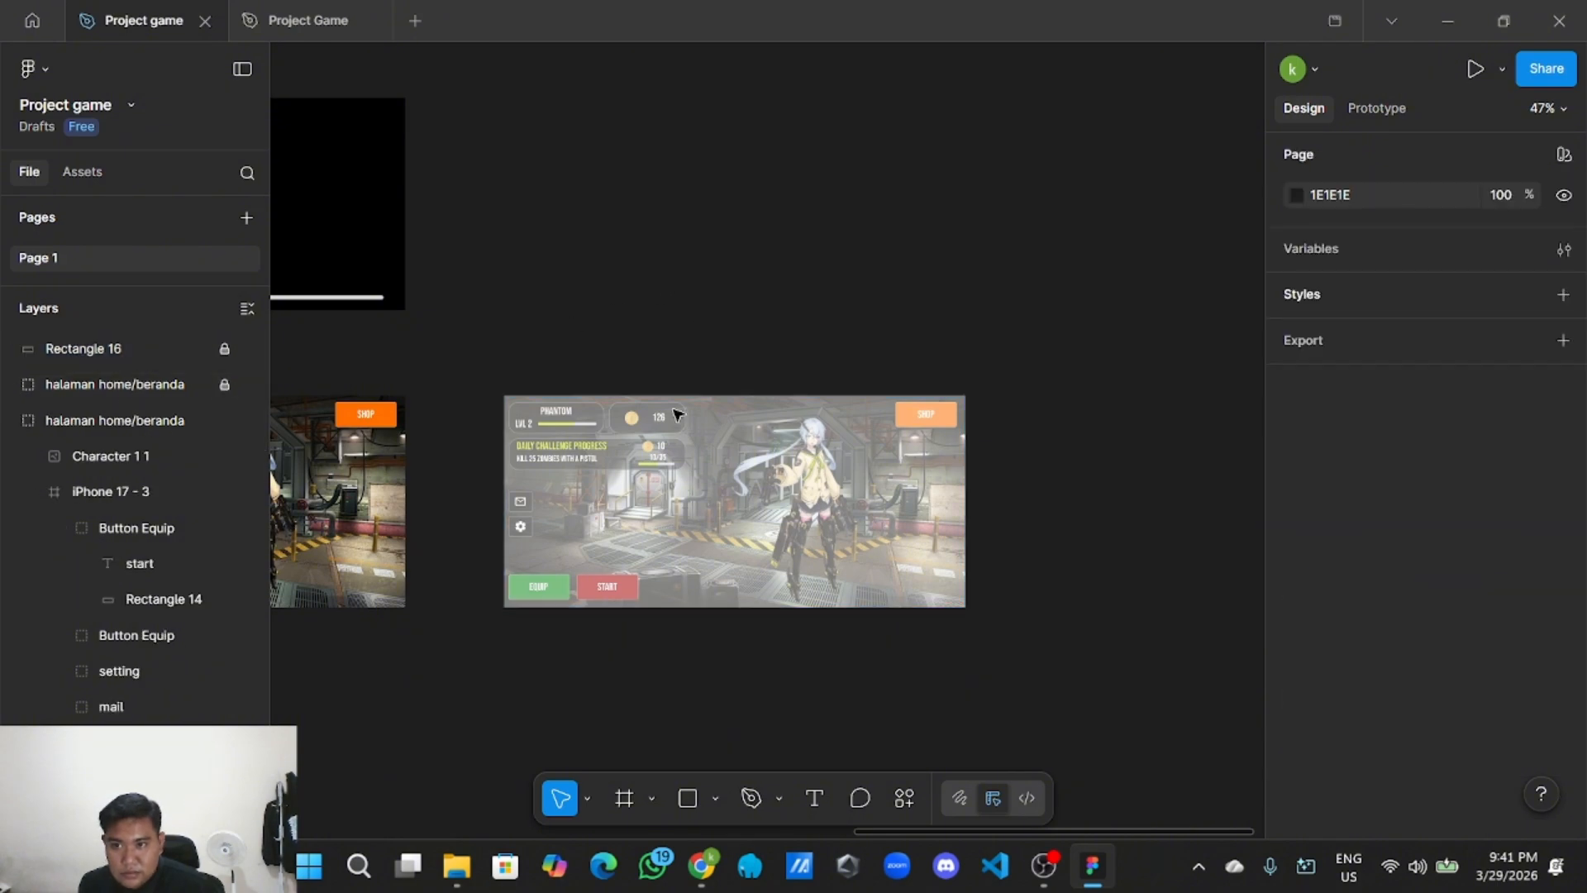
Draw a 496-wide popup rectangle centred on the duplicated game screen.
{"action": "left_click", "coordinate": [715, 798]}
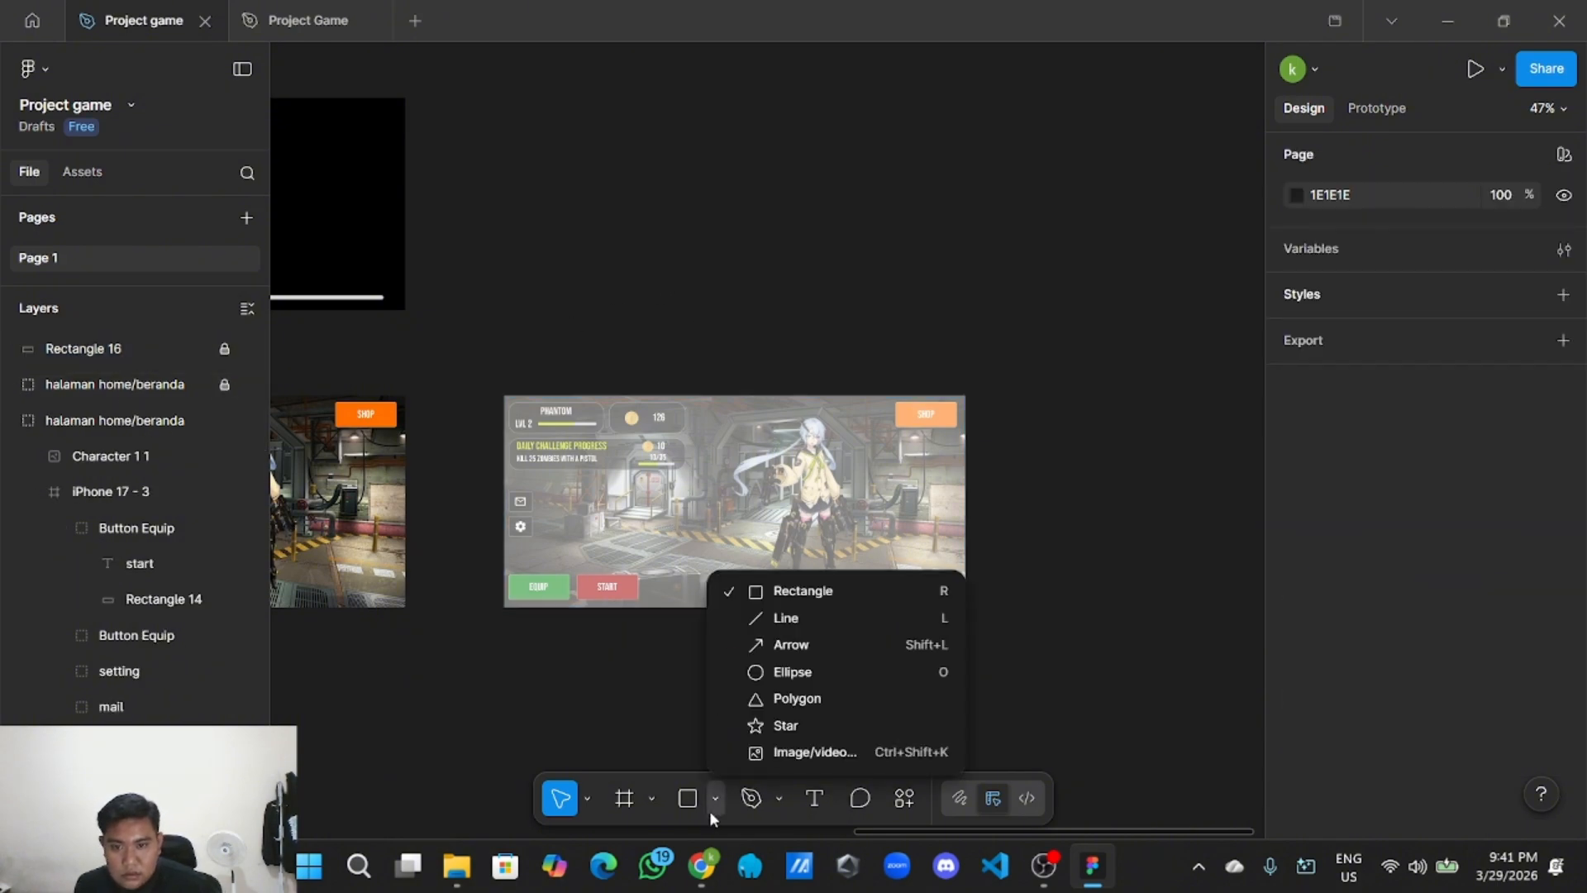
{"action": "left_click", "coordinate": [785, 590]}
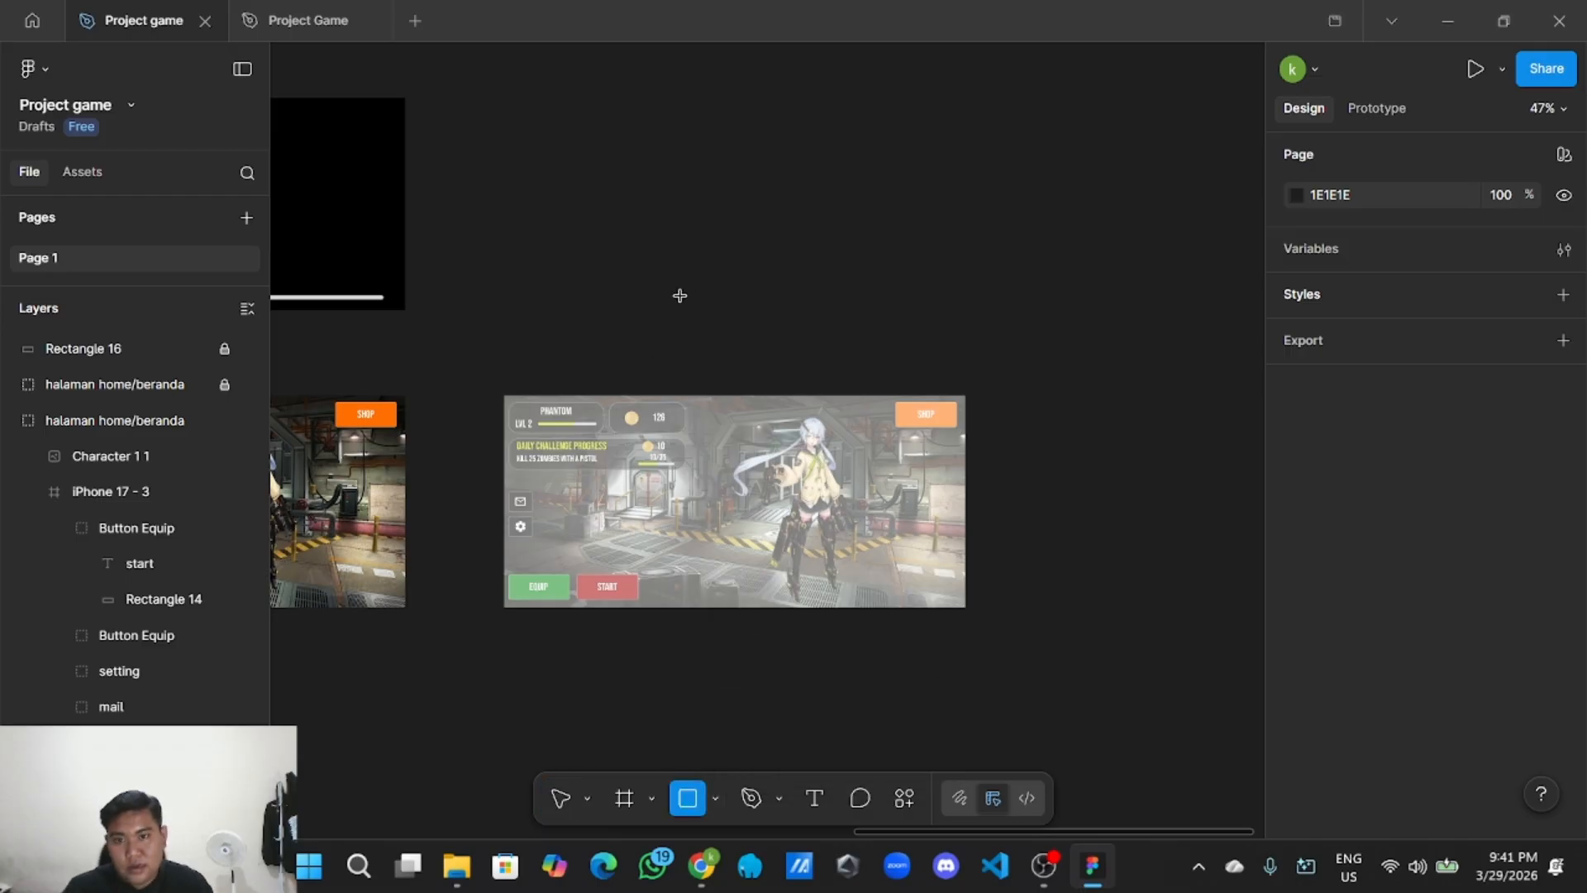
{"action": "mouse_move", "coordinate": [620, 214]}
{"action": "left_mouse_down"}
{"action": "mouse_move", "coordinate": [825, 314]}
{"action": "mouse_move", "coordinate": [852, 389]}
{"action": "left_mouse_up"}
{"action": "left_click_drag", "start_coordinate": [786, 326], "coordinate": [775, 484]}
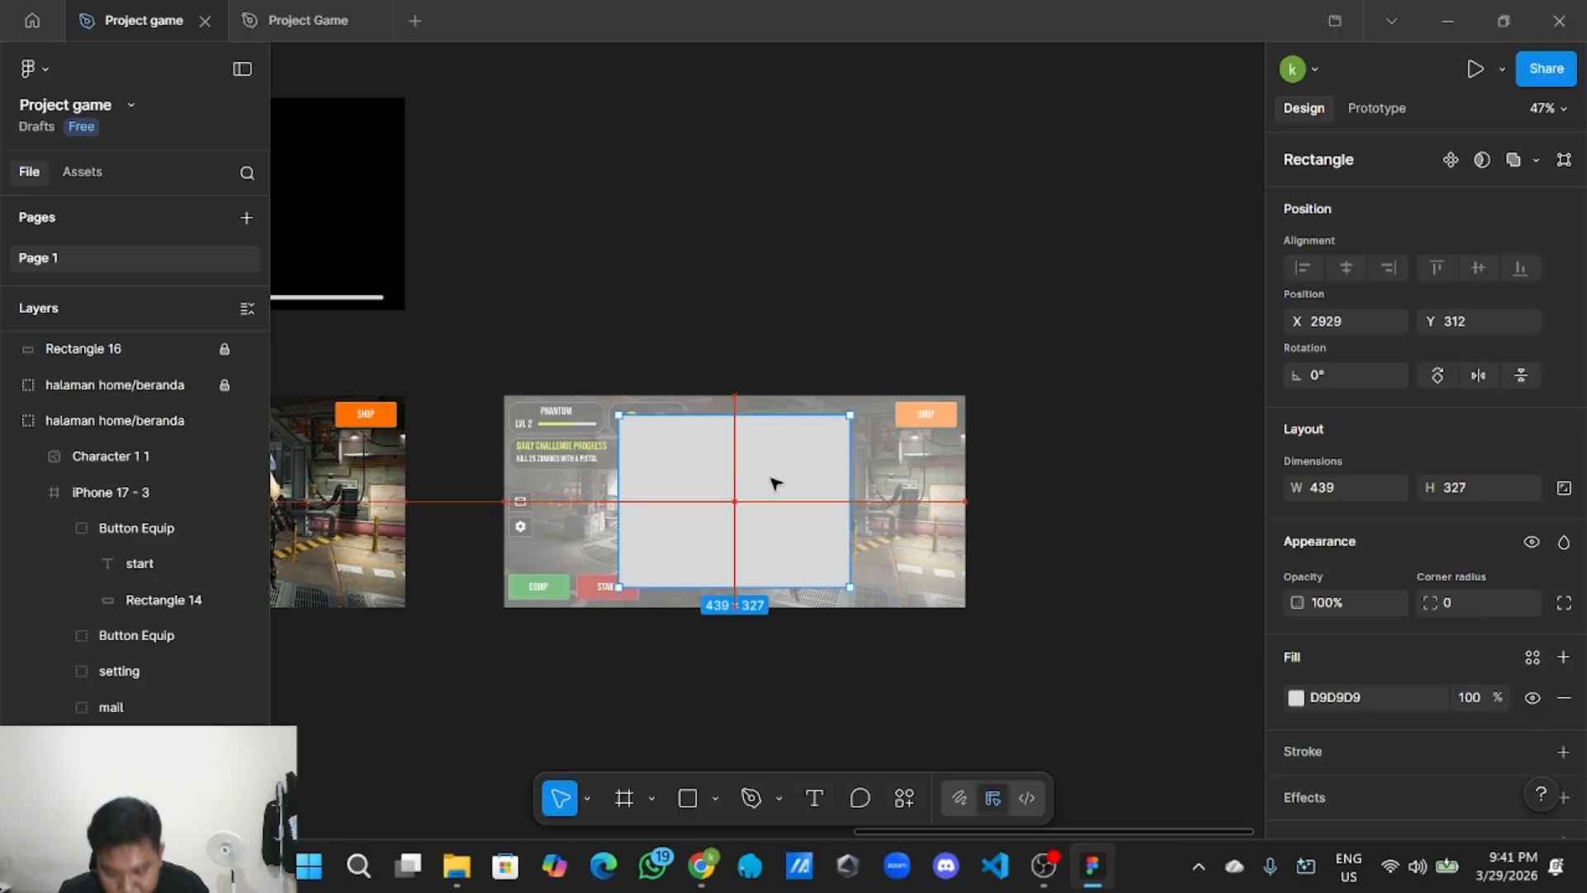
{"action": "left_click_drag", "start_coordinate": [619, 490], "coordinate": [605, 490]}
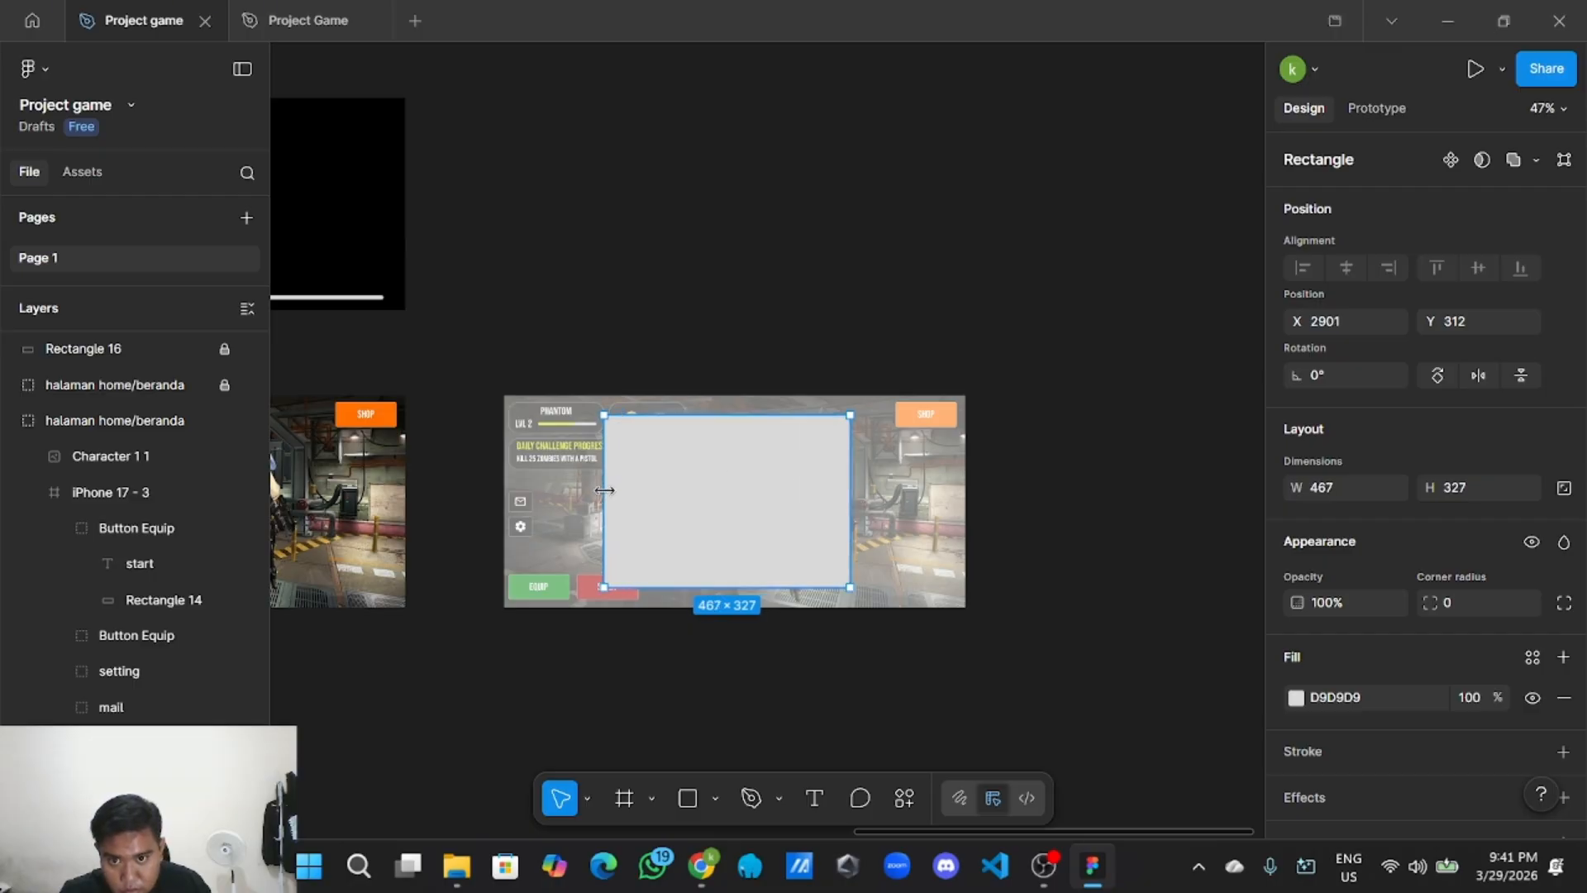
{"action": "left_click_drag", "start_coordinate": [851, 489], "coordinate": [867, 488]}
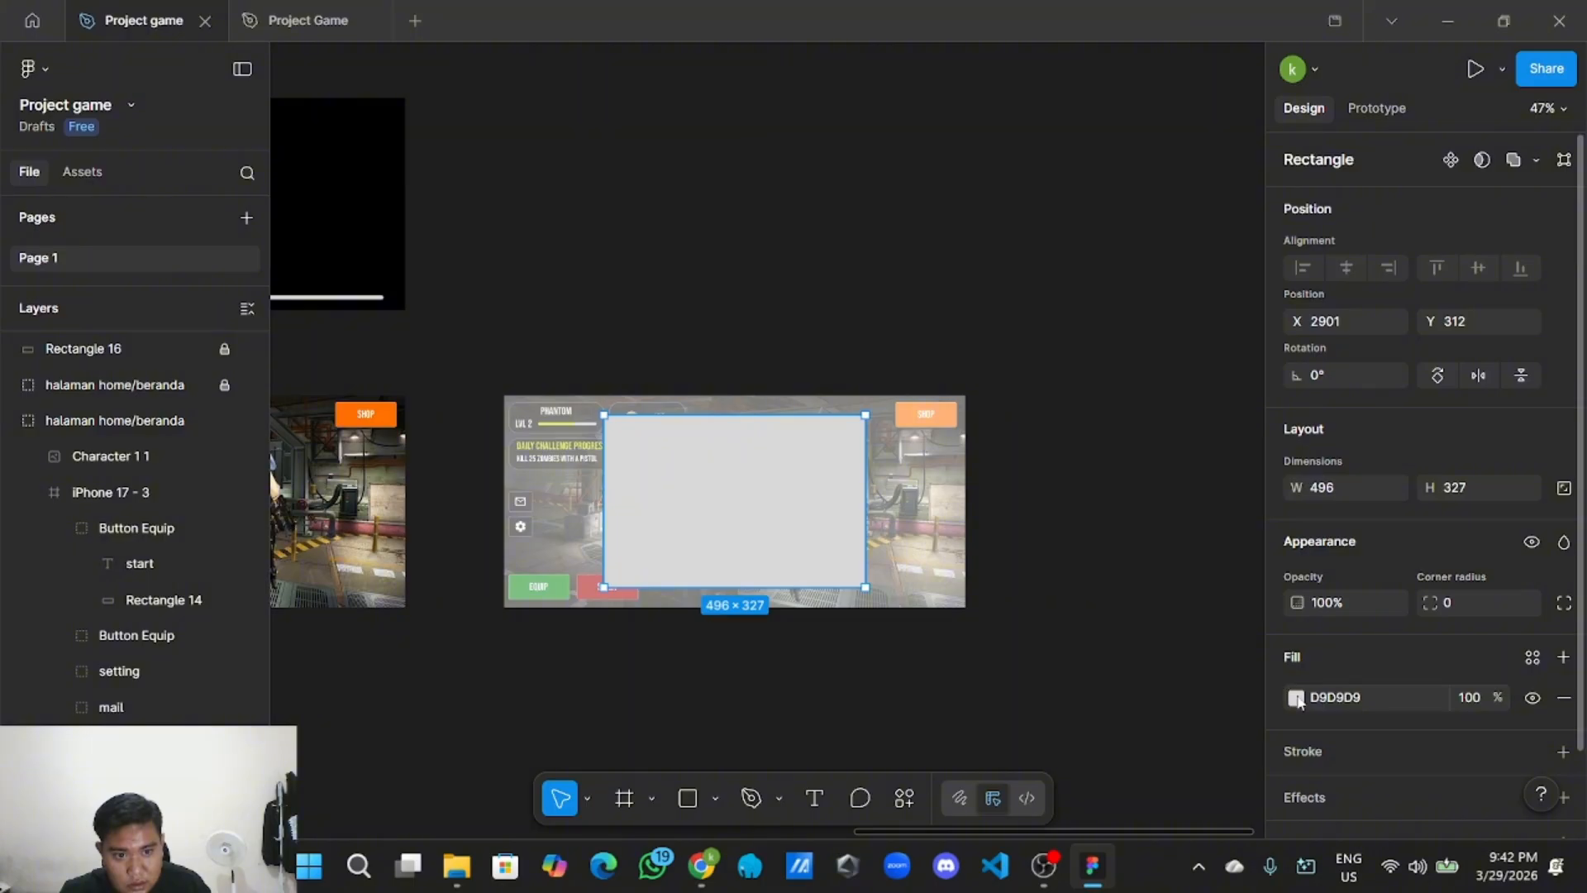
Fill the popup rectangle black, add a stroke, and set corner radius 4.
{"action": "left_click", "coordinate": [1296, 699]}
{"action": "left_click_drag", "start_coordinate": [1032, 401], "coordinate": [999, 621]}
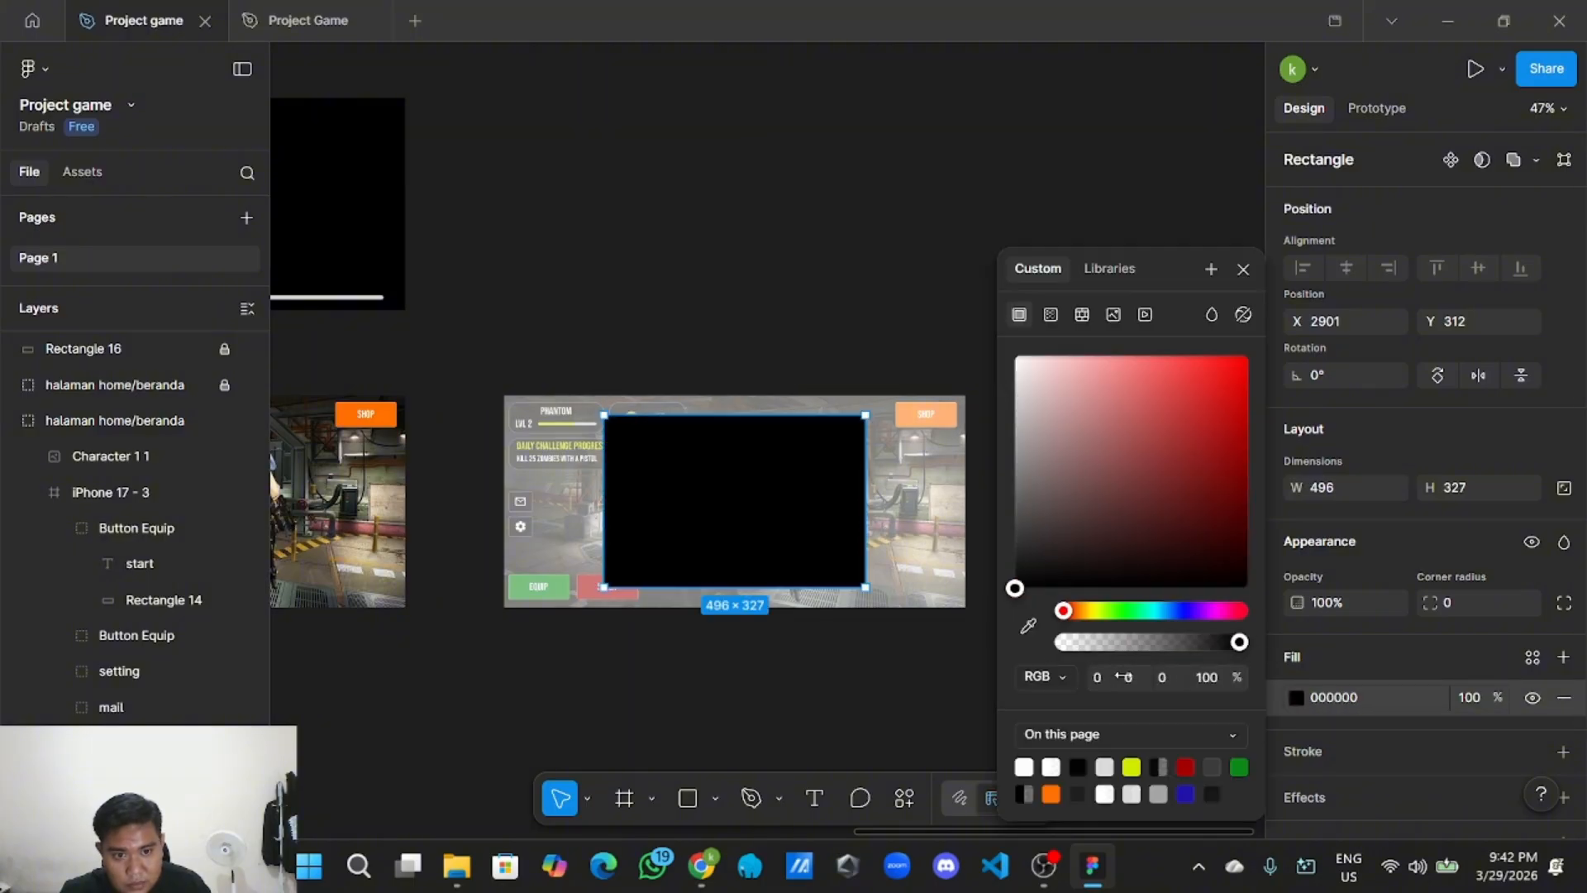
{"action": "scroll", "coordinate": [1383, 672], "scroll_direction": "down", "scroll_amount": 1}
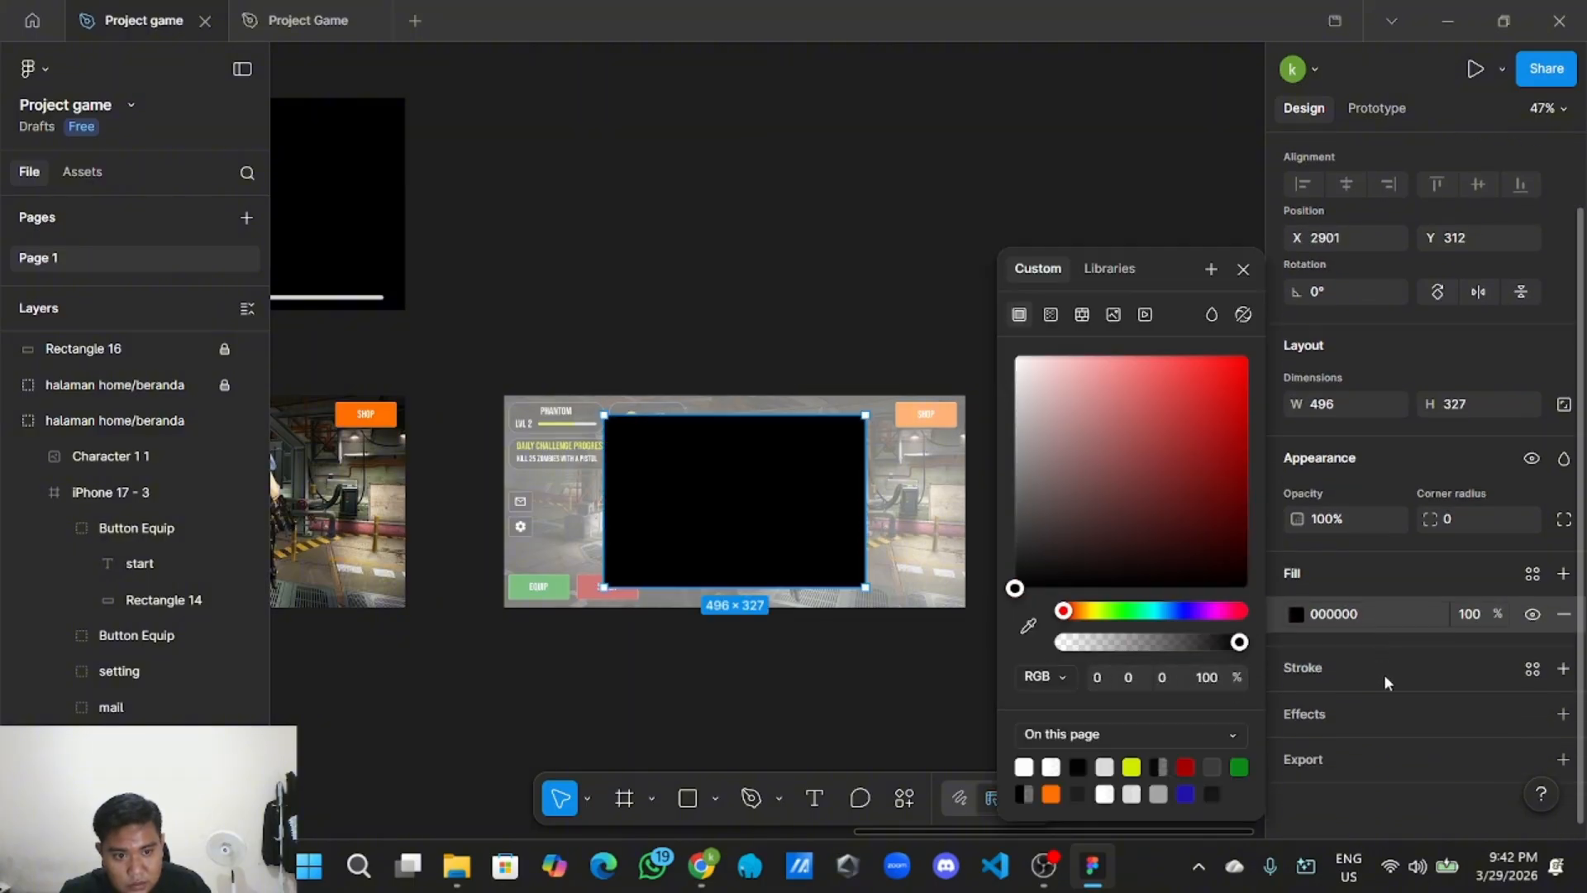
{"action": "left_click", "coordinate": [1562, 668]}
{"action": "left_click", "coordinate": [1479, 709]}
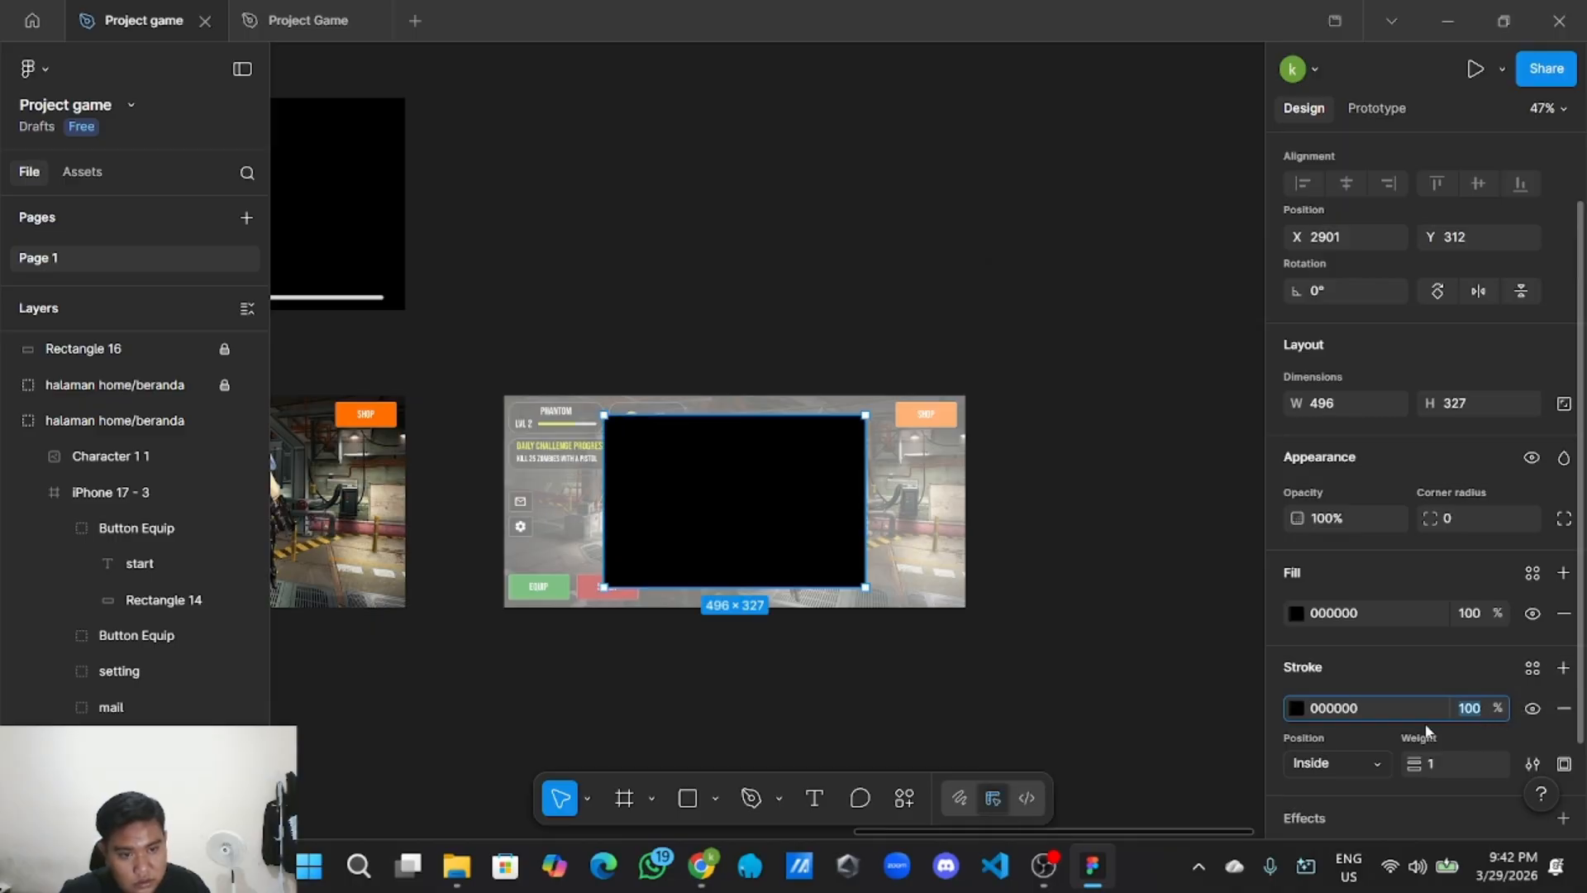
{"action": "key", "text": "BackSpace"}
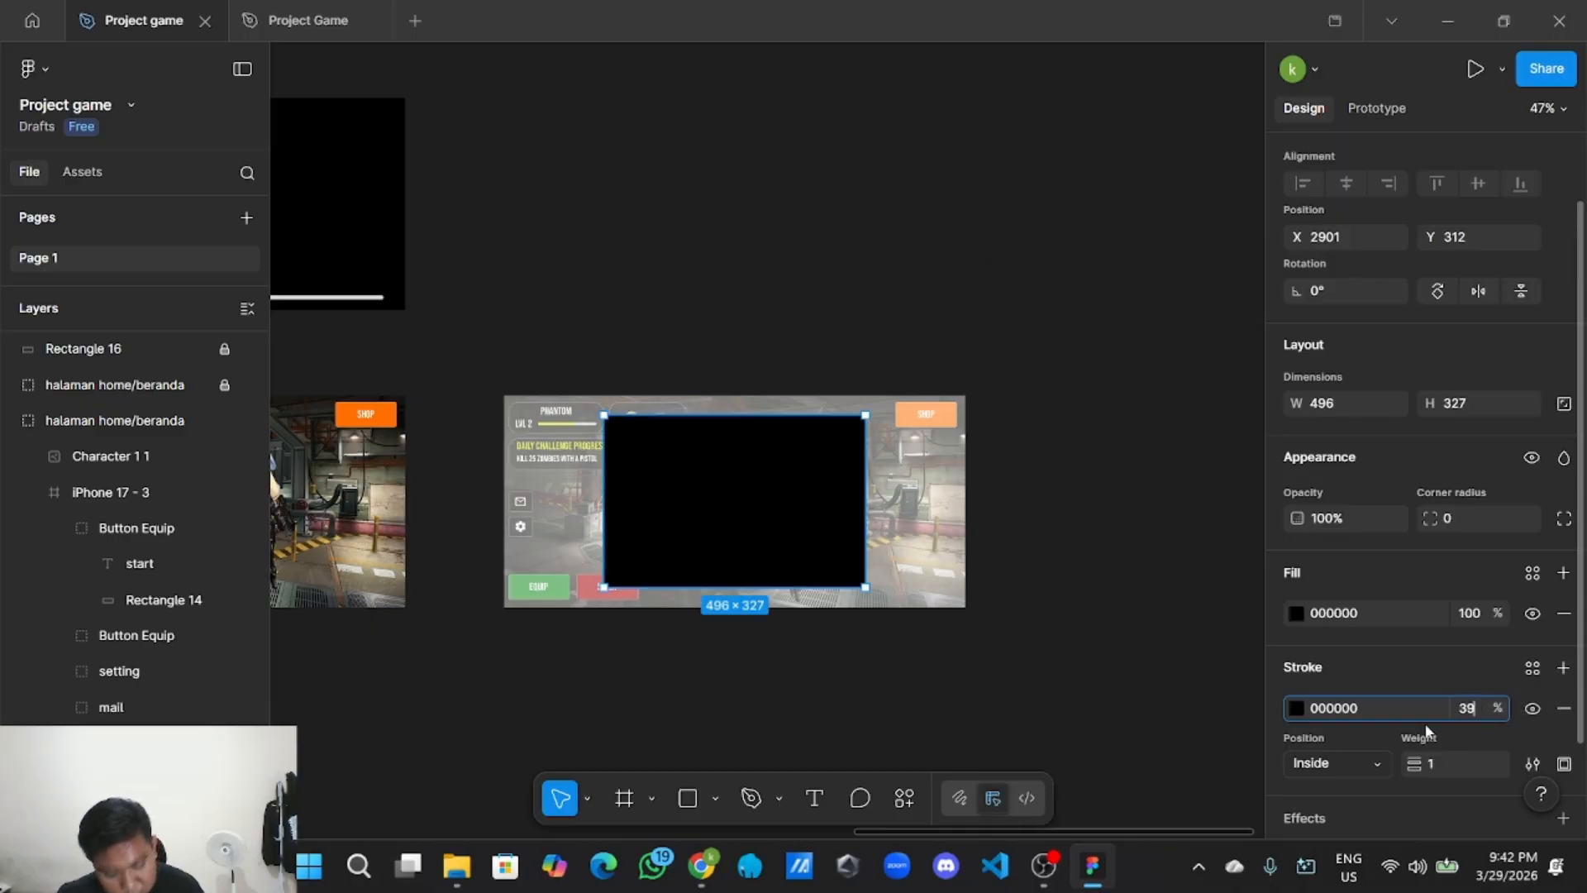
{"action": "left_click", "coordinate": [1040, 356]}
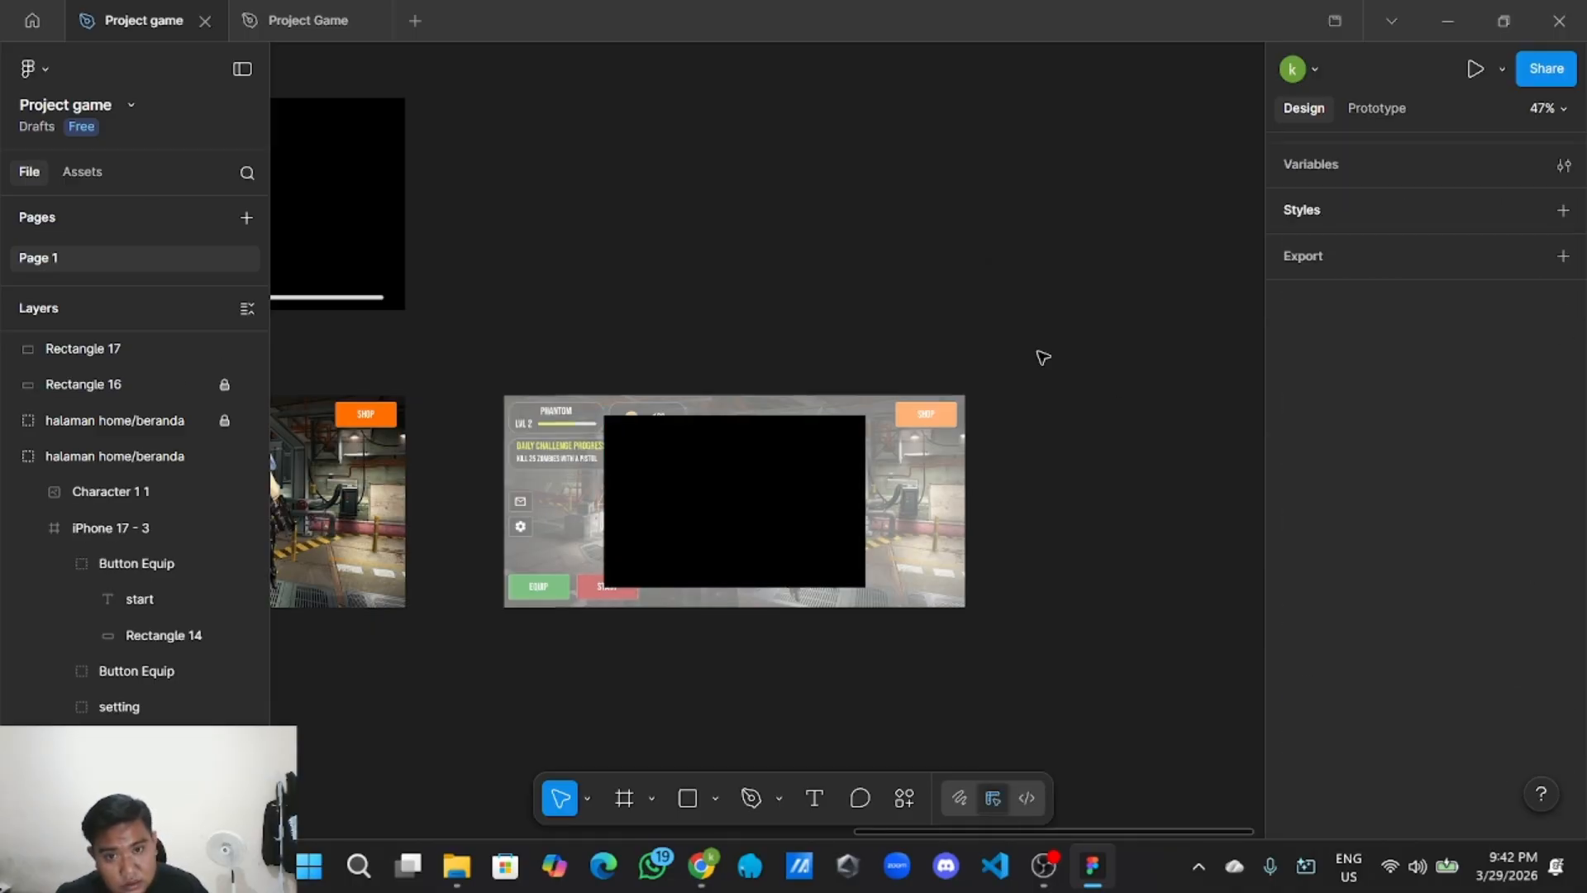
{"action": "left_click", "coordinate": [829, 468]}
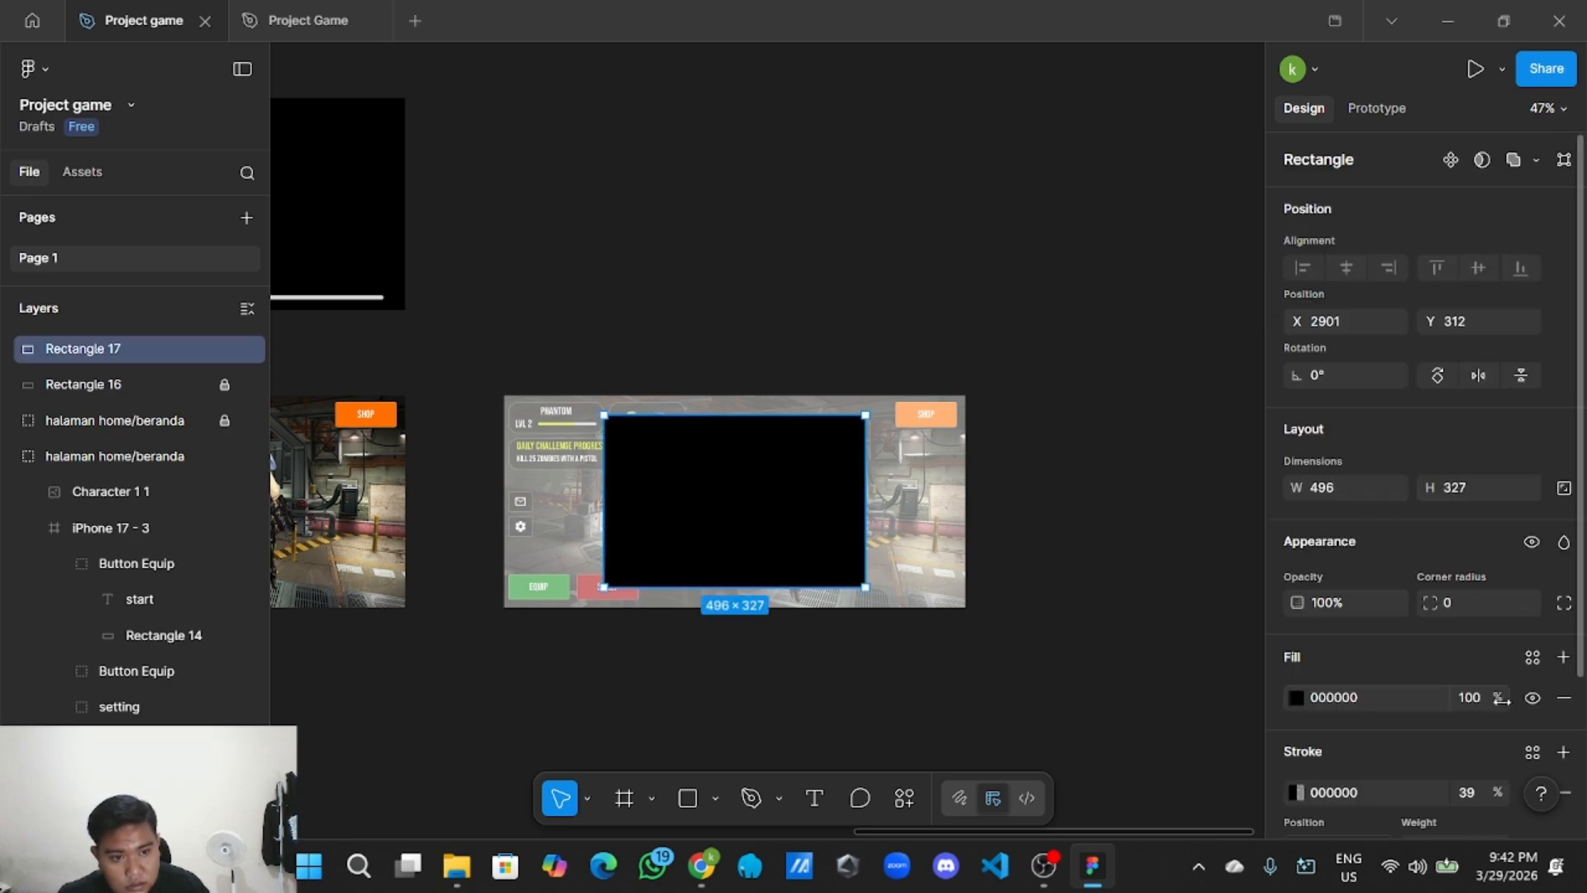
{"action": "mouse_move", "coordinate": [1502, 700]}
{"action": "left_mouse_down"}
{"action": "mouse_move", "coordinate": [1467, 696]}
{"action": "mouse_move", "coordinate": [1485, 700]}
{"action": "left_mouse_up"}
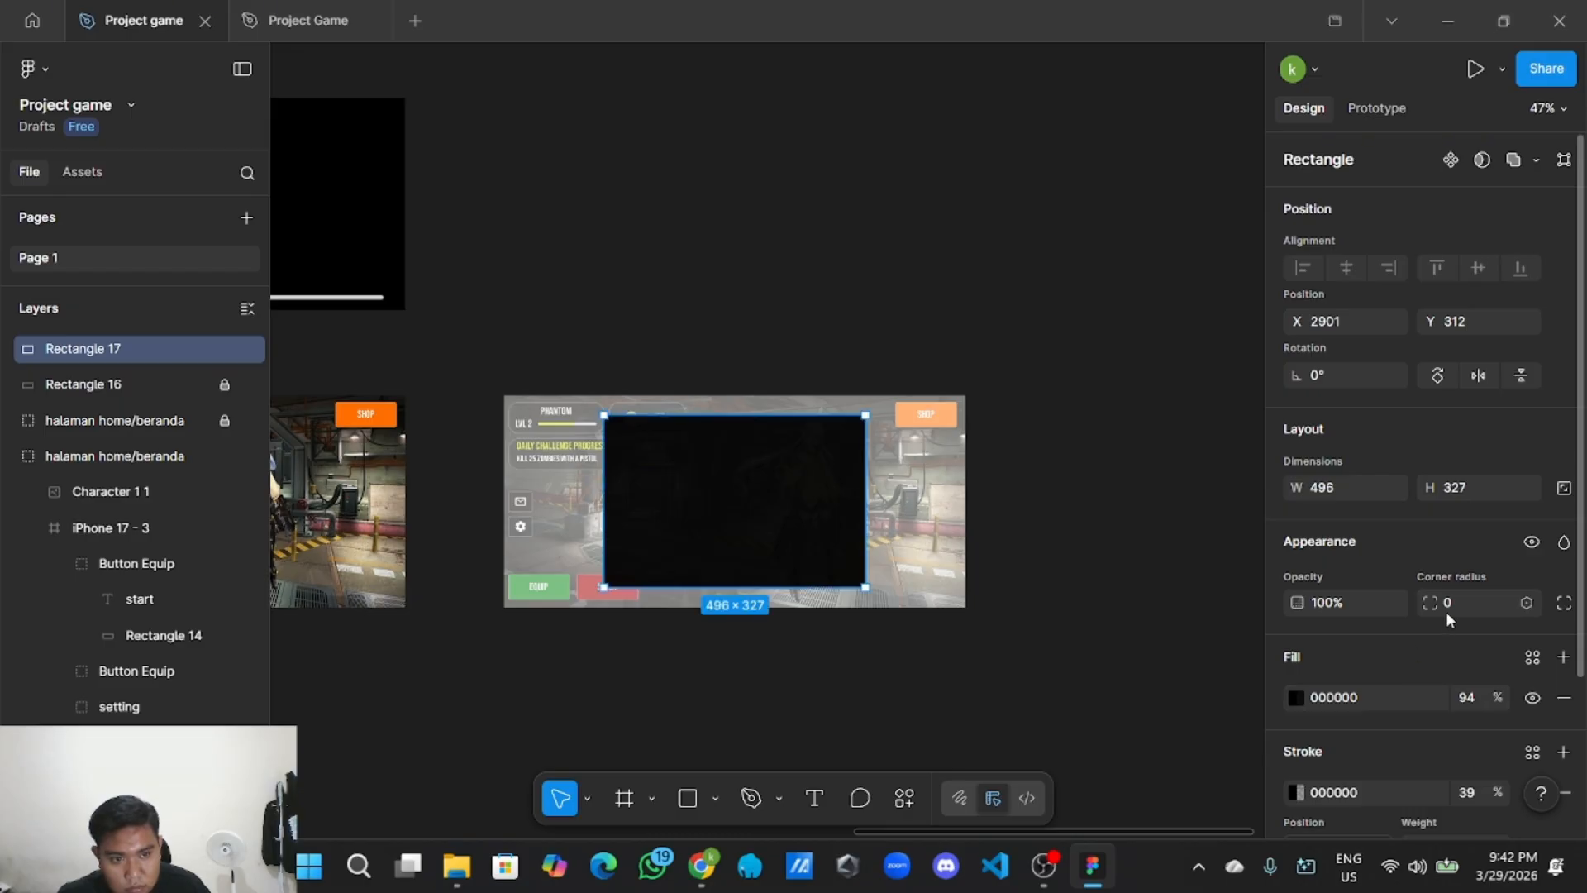
{"action": "type", "text": "4"}
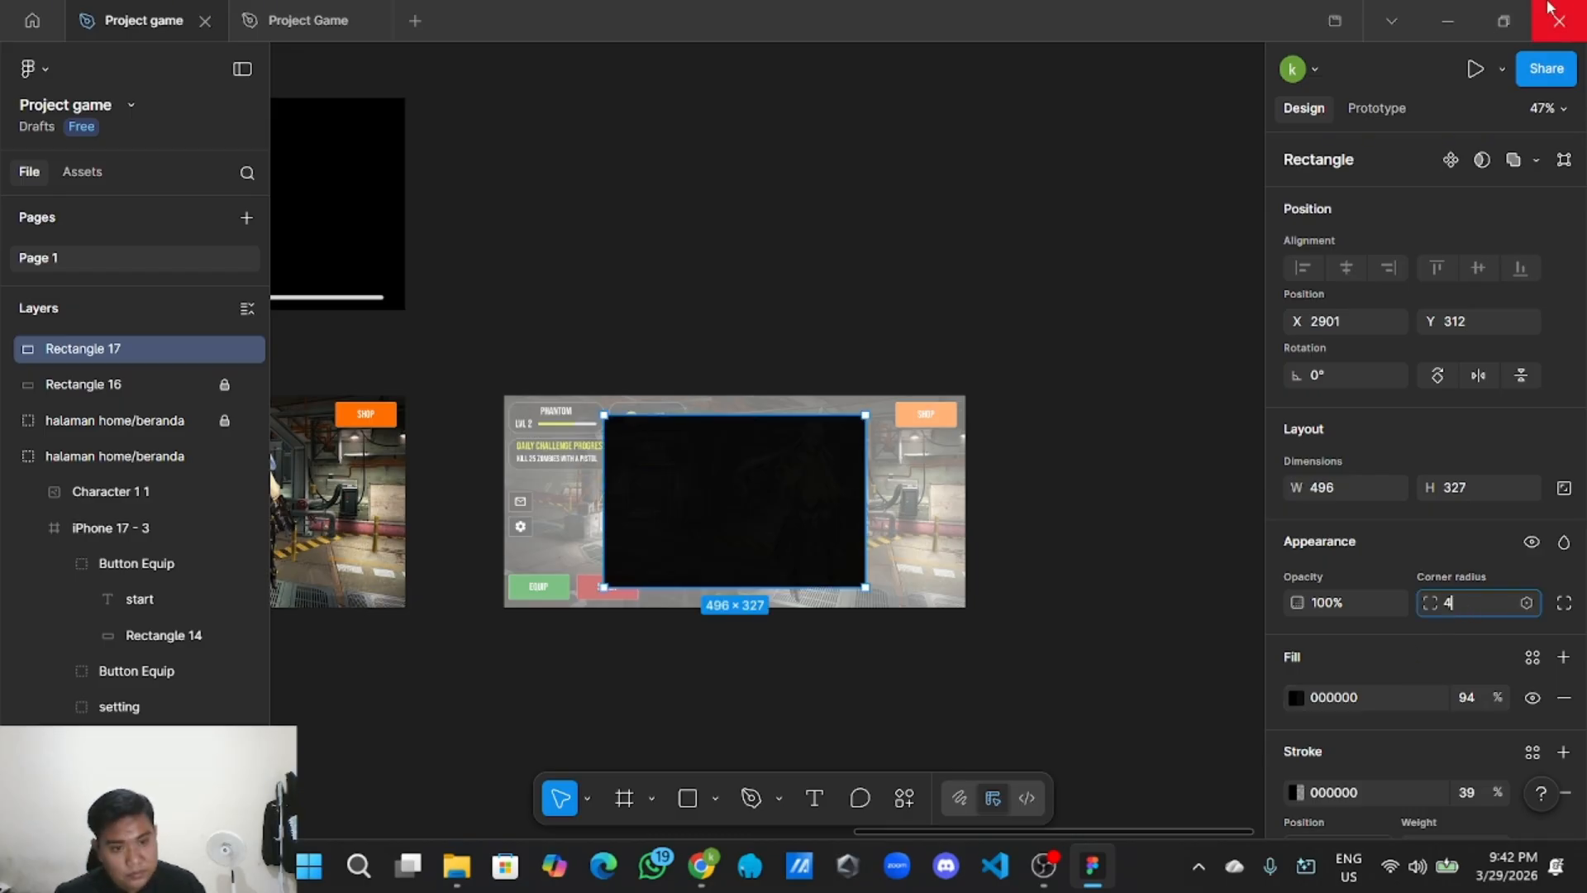
{"action": "left_click", "coordinate": [1043, 182]}
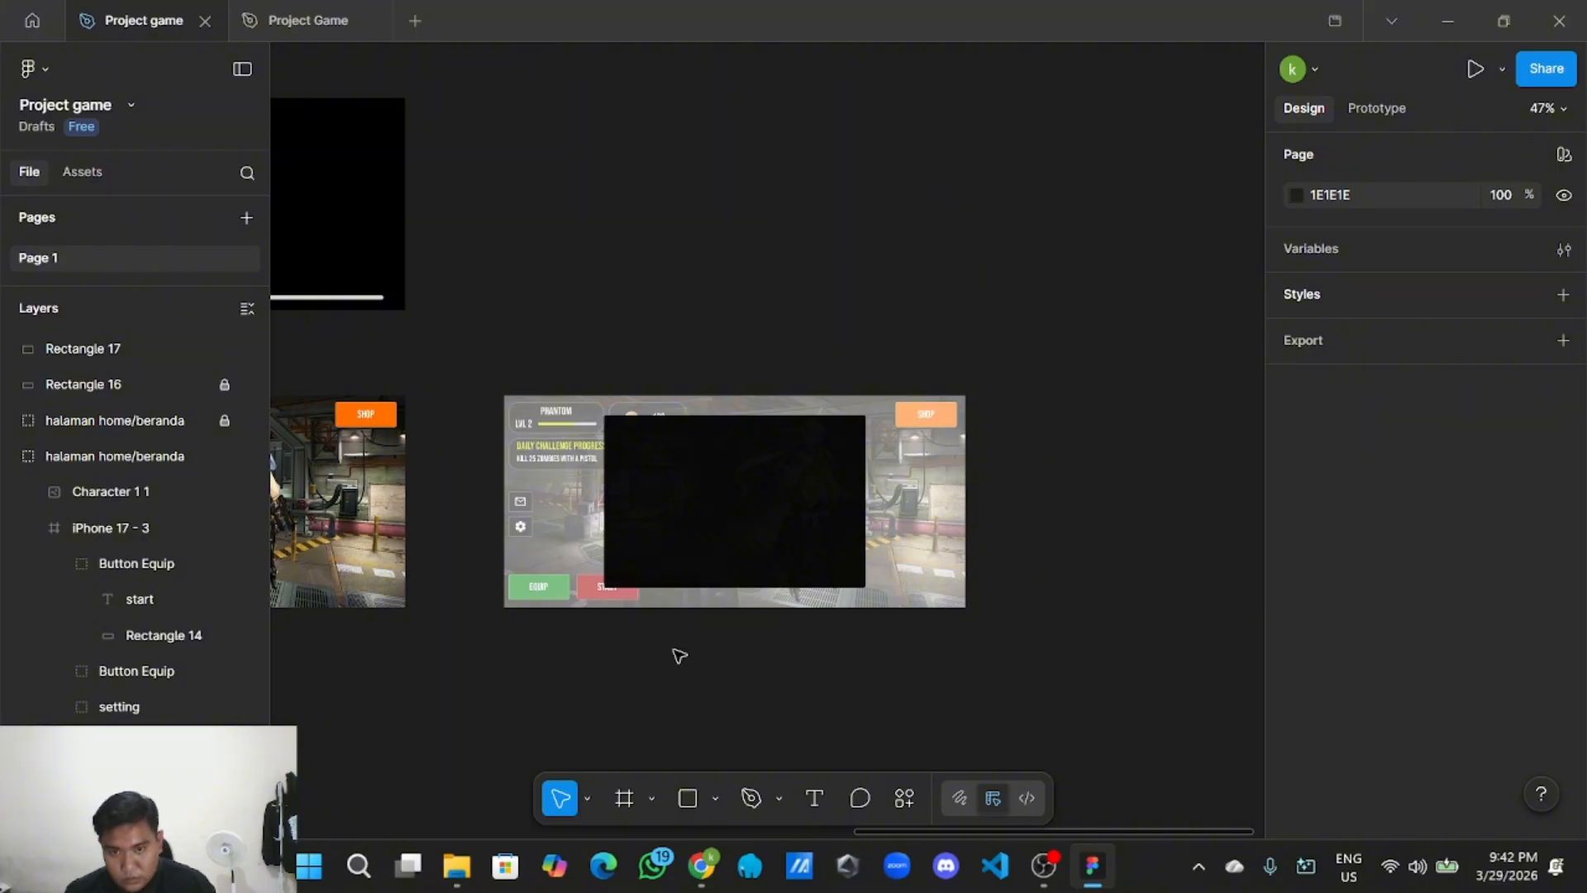
Adjust the panel's corner rounding, reducing it toward 25.
{"action": "left_click", "coordinate": [781, 505]}
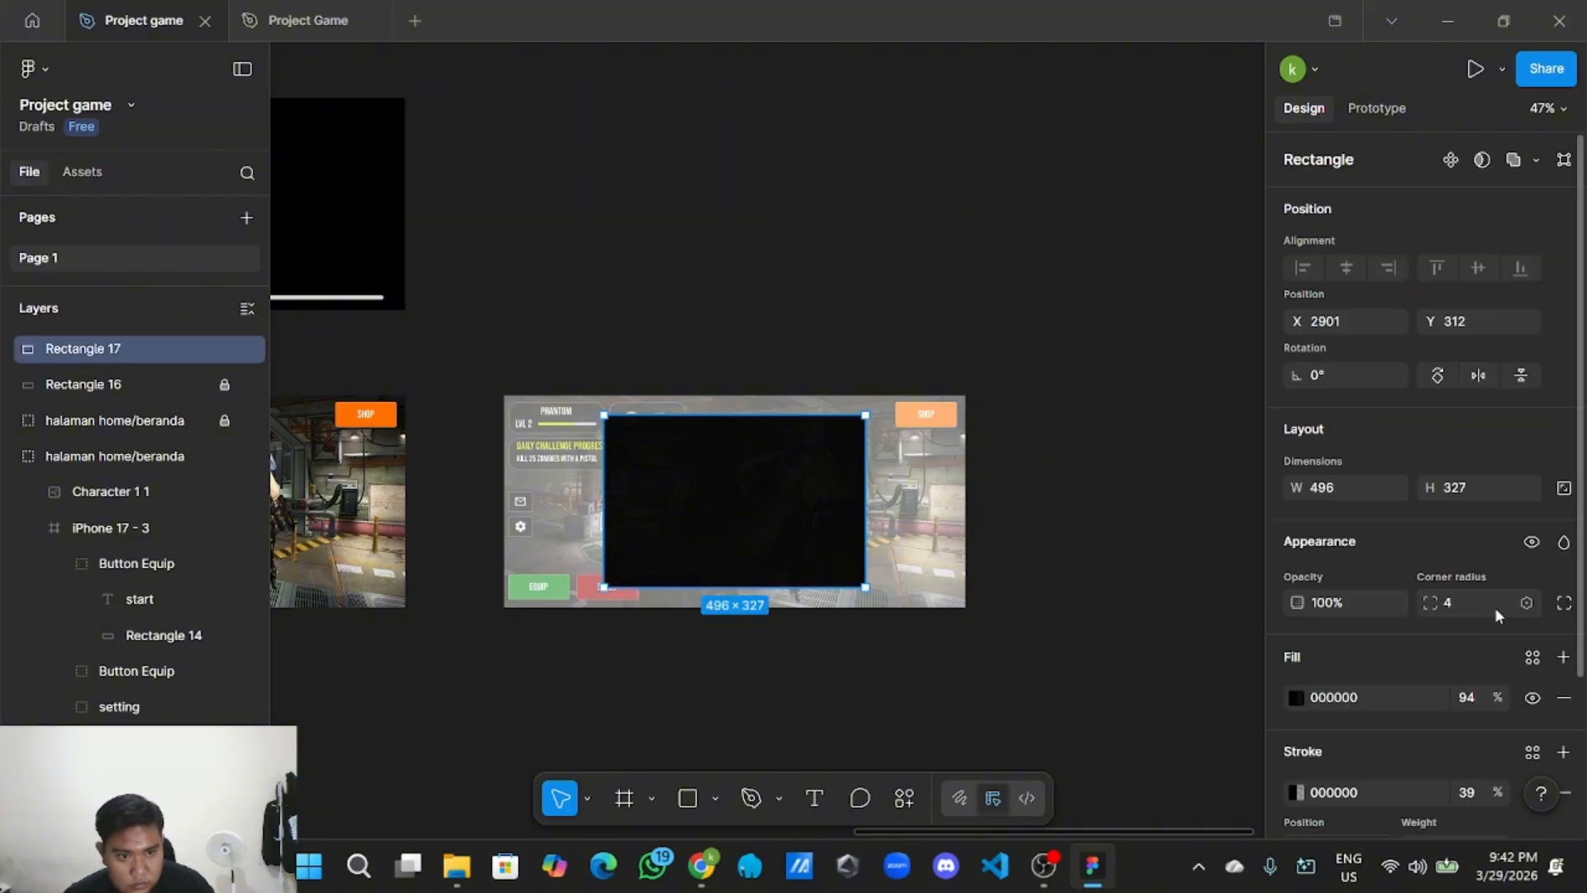
{"action": "left_click_drag", "start_coordinate": [1434, 602], "coordinate": [348, 626]}
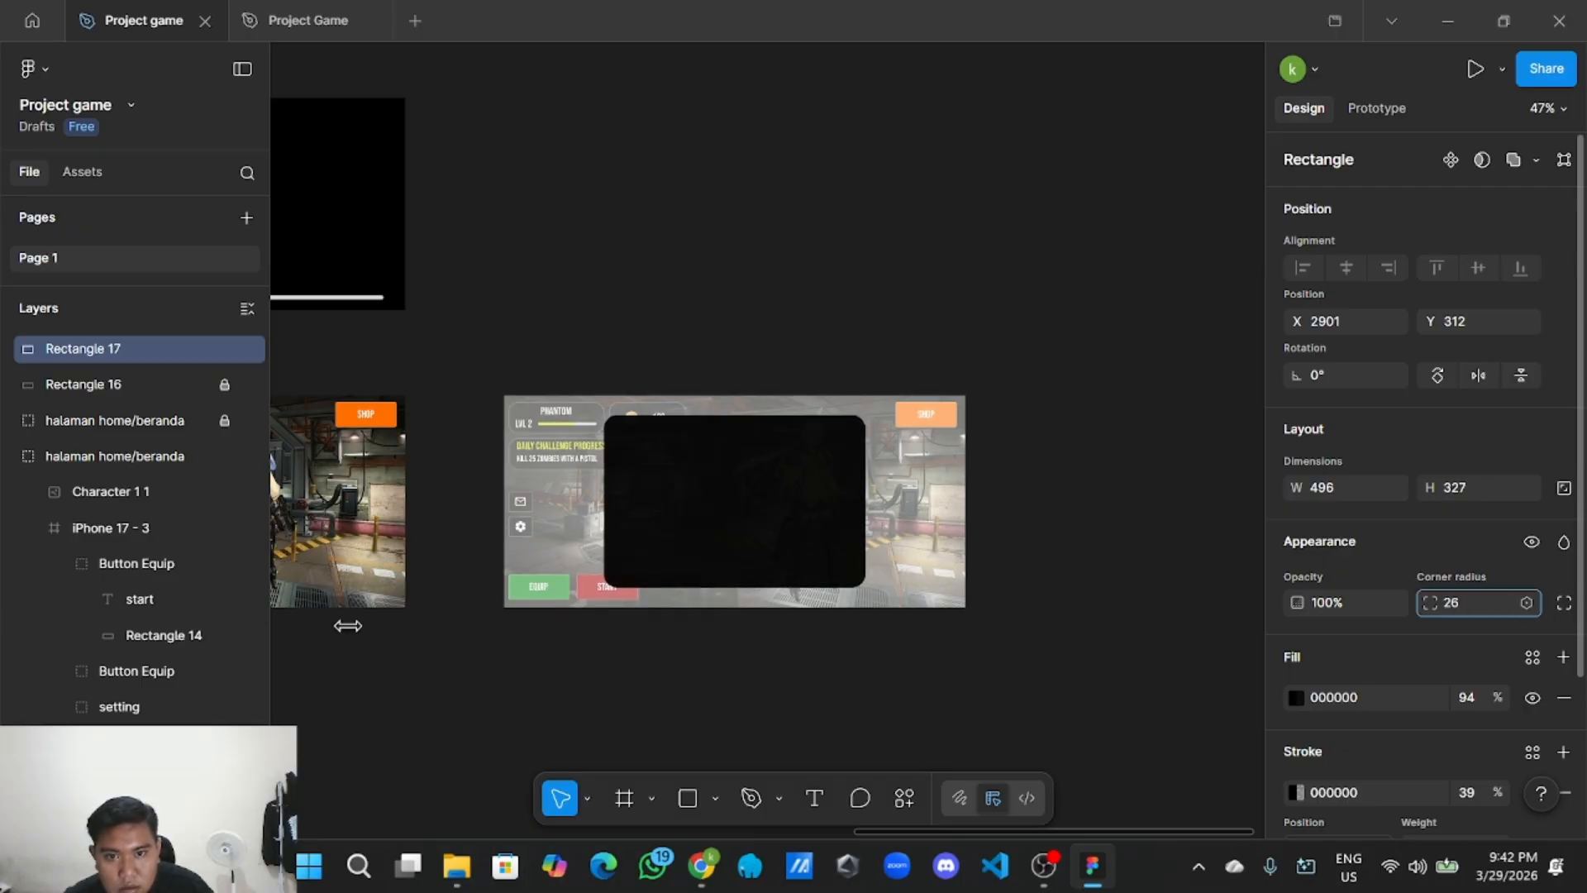
{"action": "left_click_drag", "start_coordinate": [1253, 454], "coordinate": [1226, 464]}
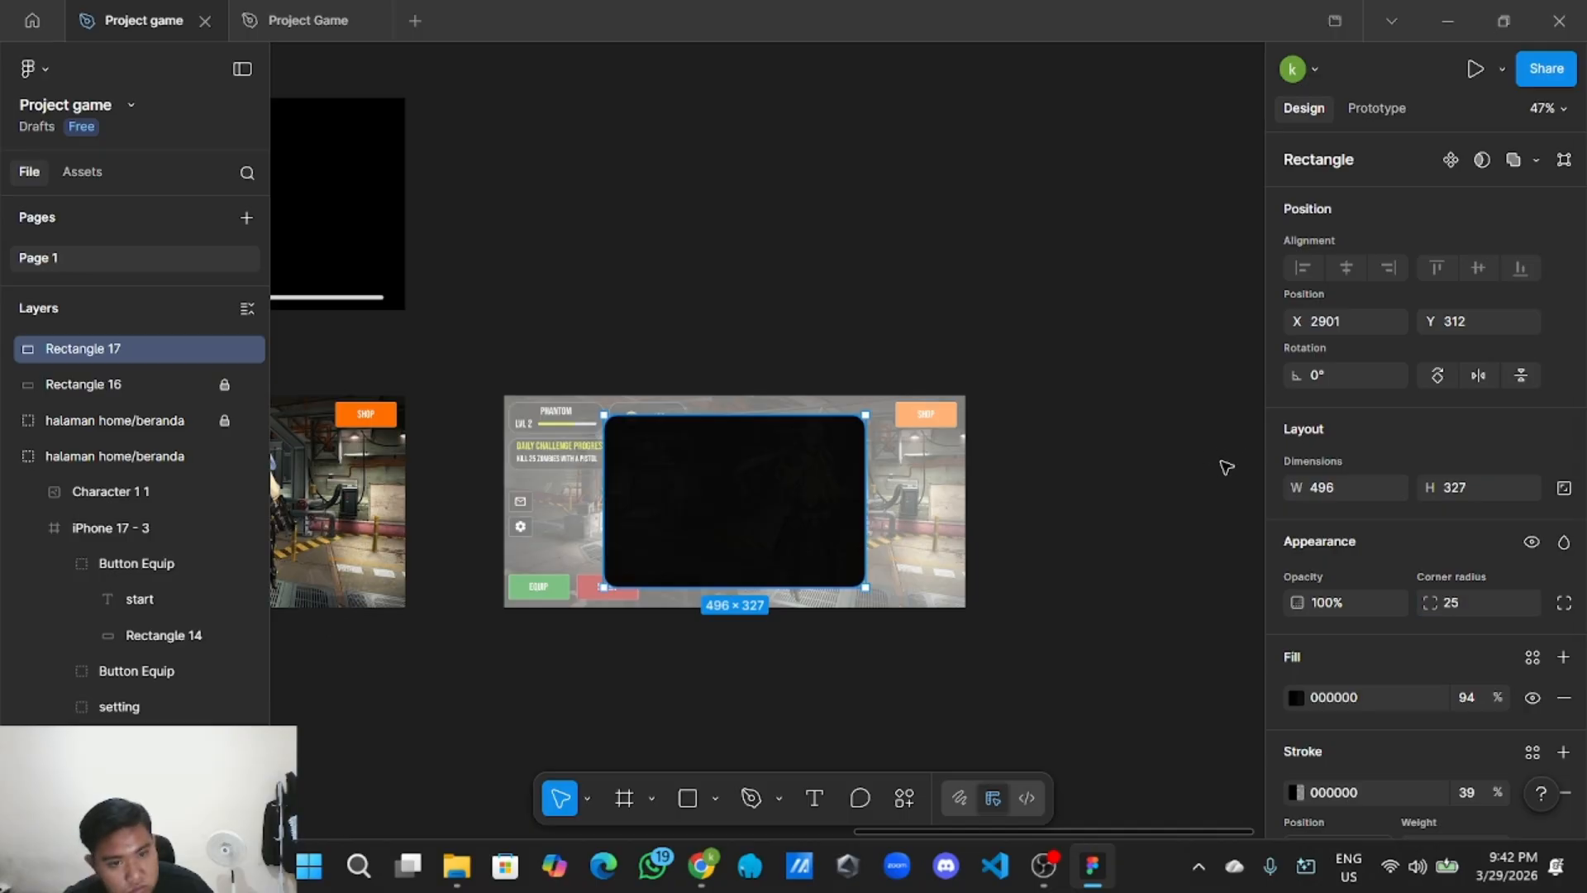
{"action": "left_click", "coordinate": [1485, 600]}
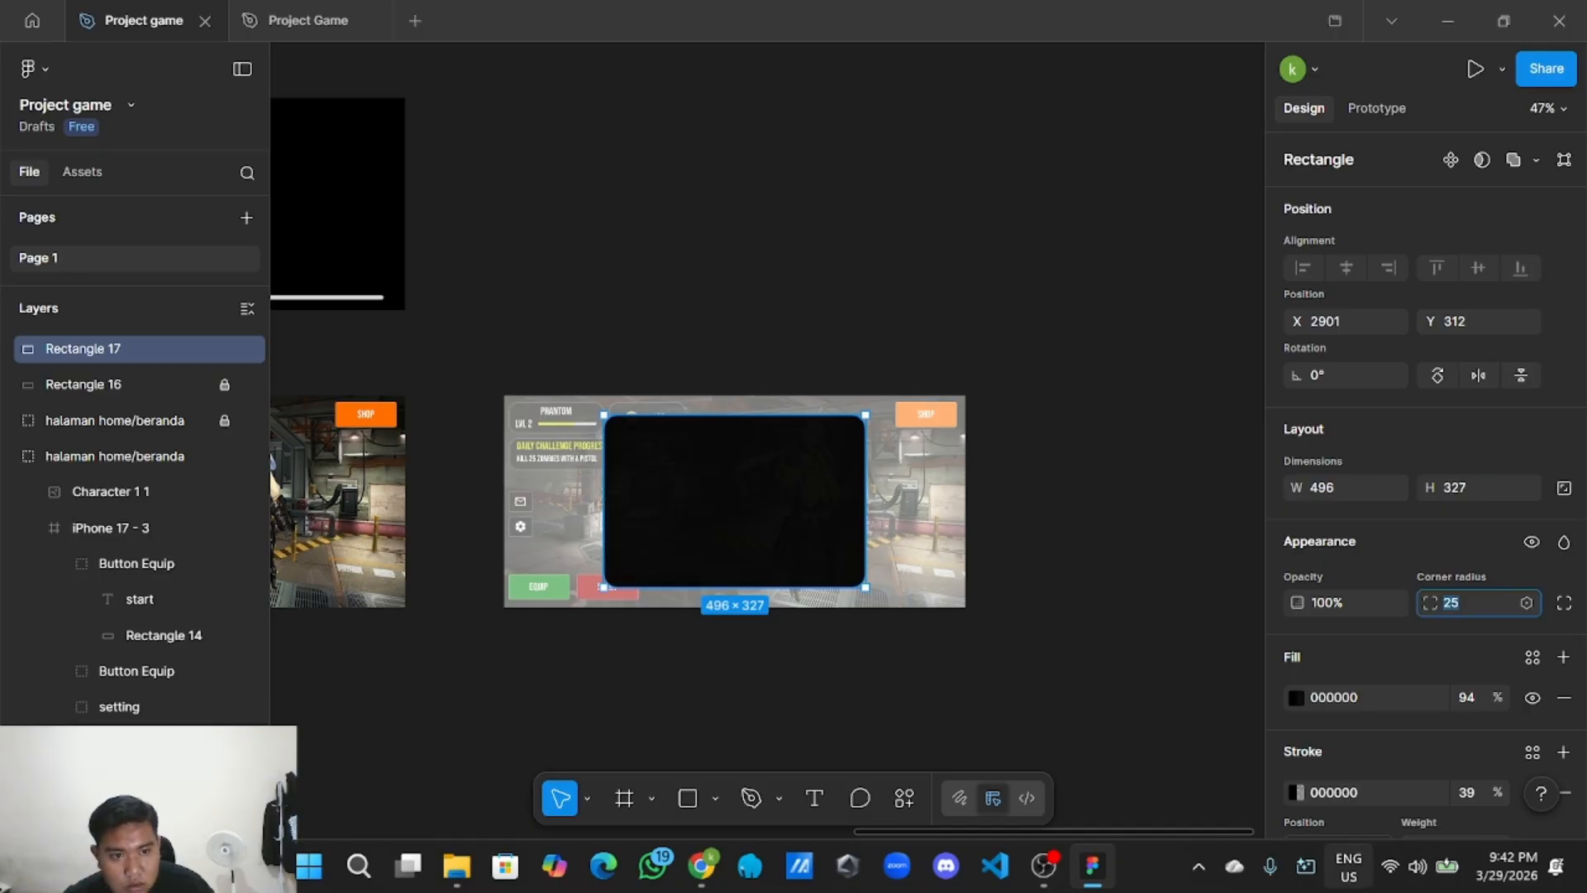
{"action": "key", "text": "BackSpace"}
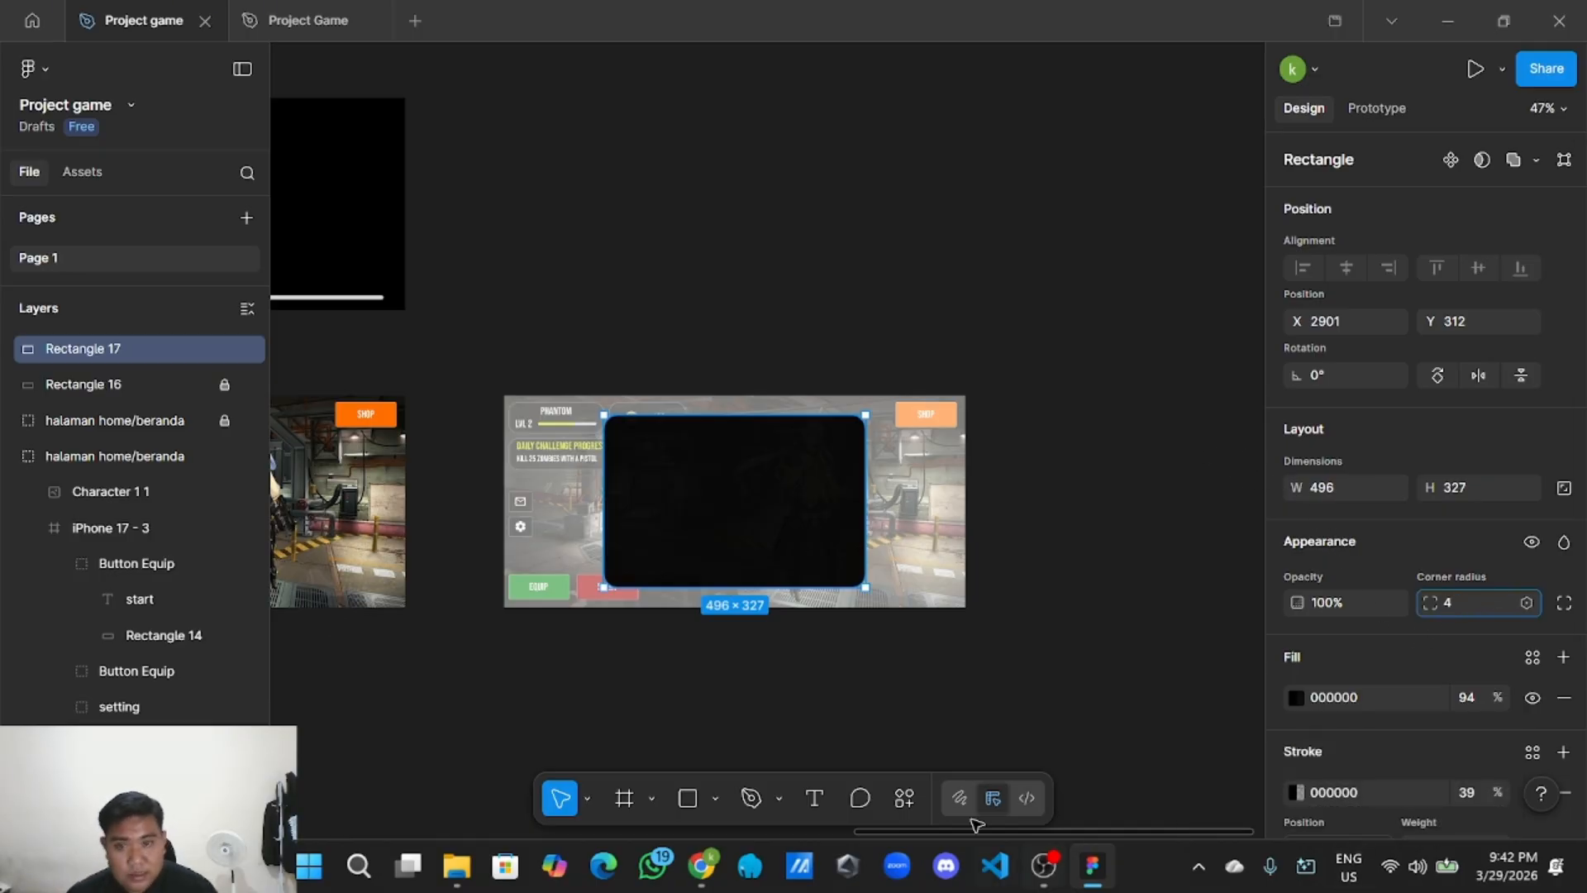
{"action": "left_click", "coordinate": [891, 686]}
Change the black panel's stroke colour to white.
{"action": "scroll", "coordinate": [813, 658], "scroll_direction": "up", "scroll_amount": 2}
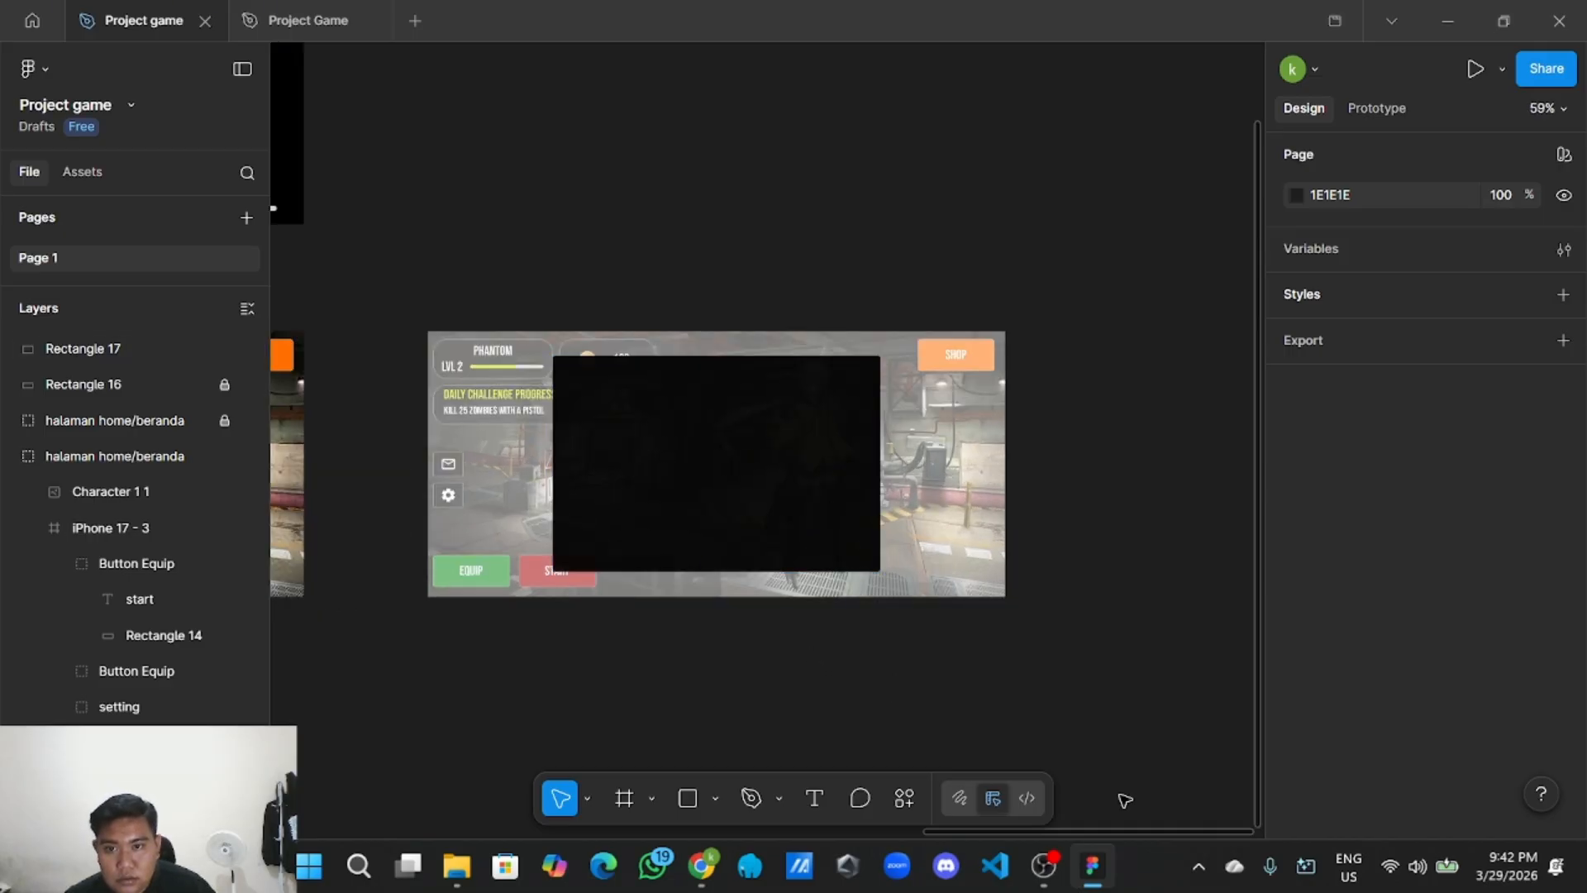
{"action": "scroll", "coordinate": [716, 647], "scroll_direction": "up", "scroll_amount": 3}
{"action": "left_click", "coordinate": [789, 453]}
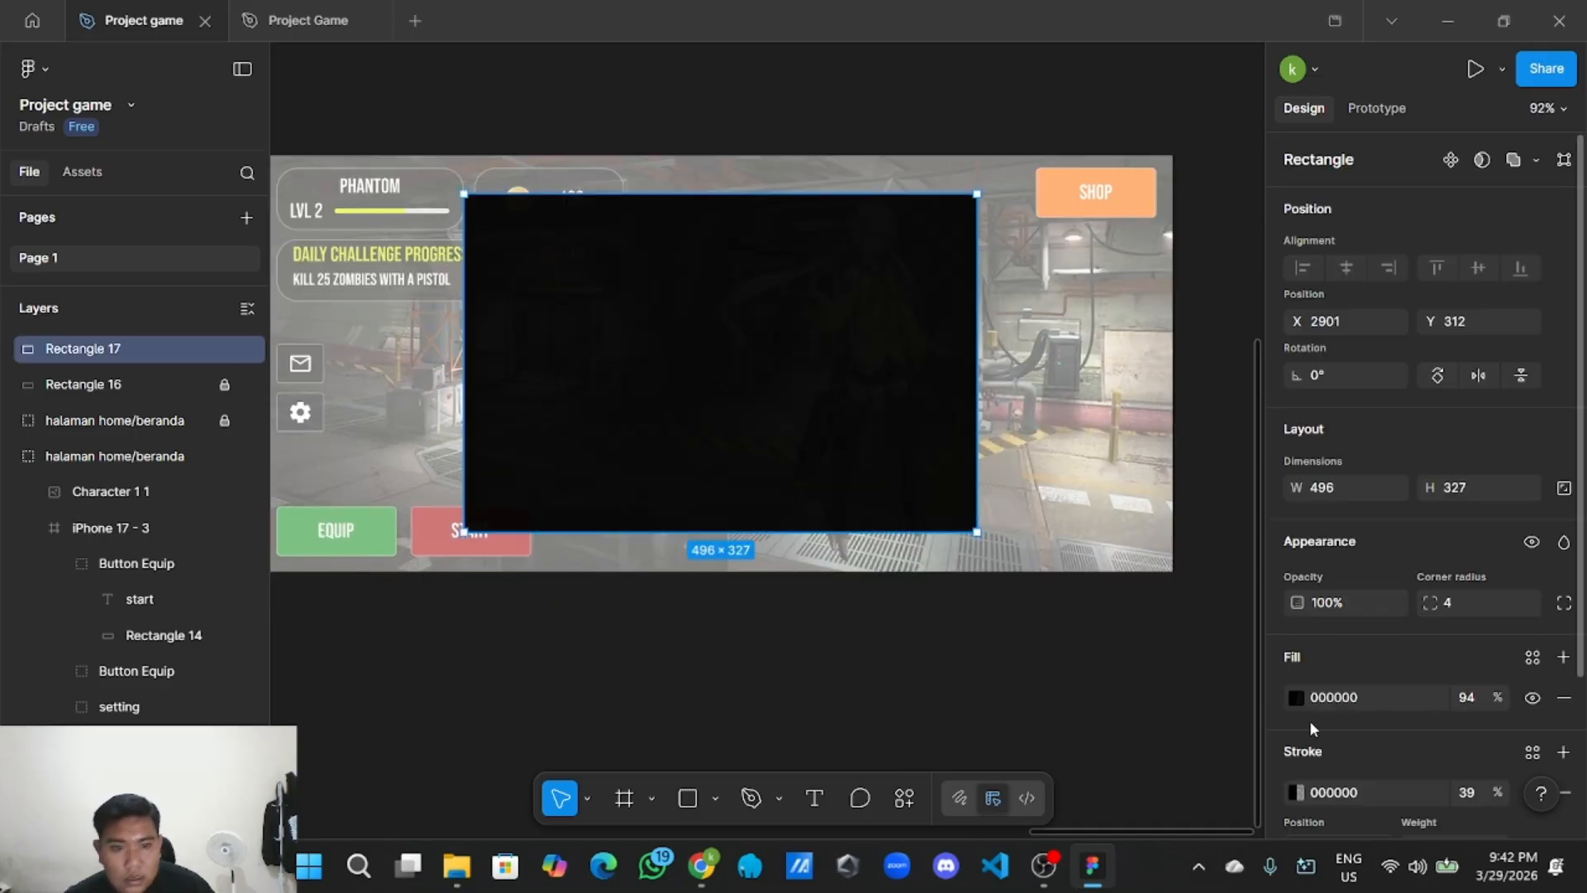
{"action": "scroll", "coordinate": [1129, 639], "scroll_direction": "down", "scroll_amount": 3}
{"action": "left_click", "coordinate": [1296, 792]}
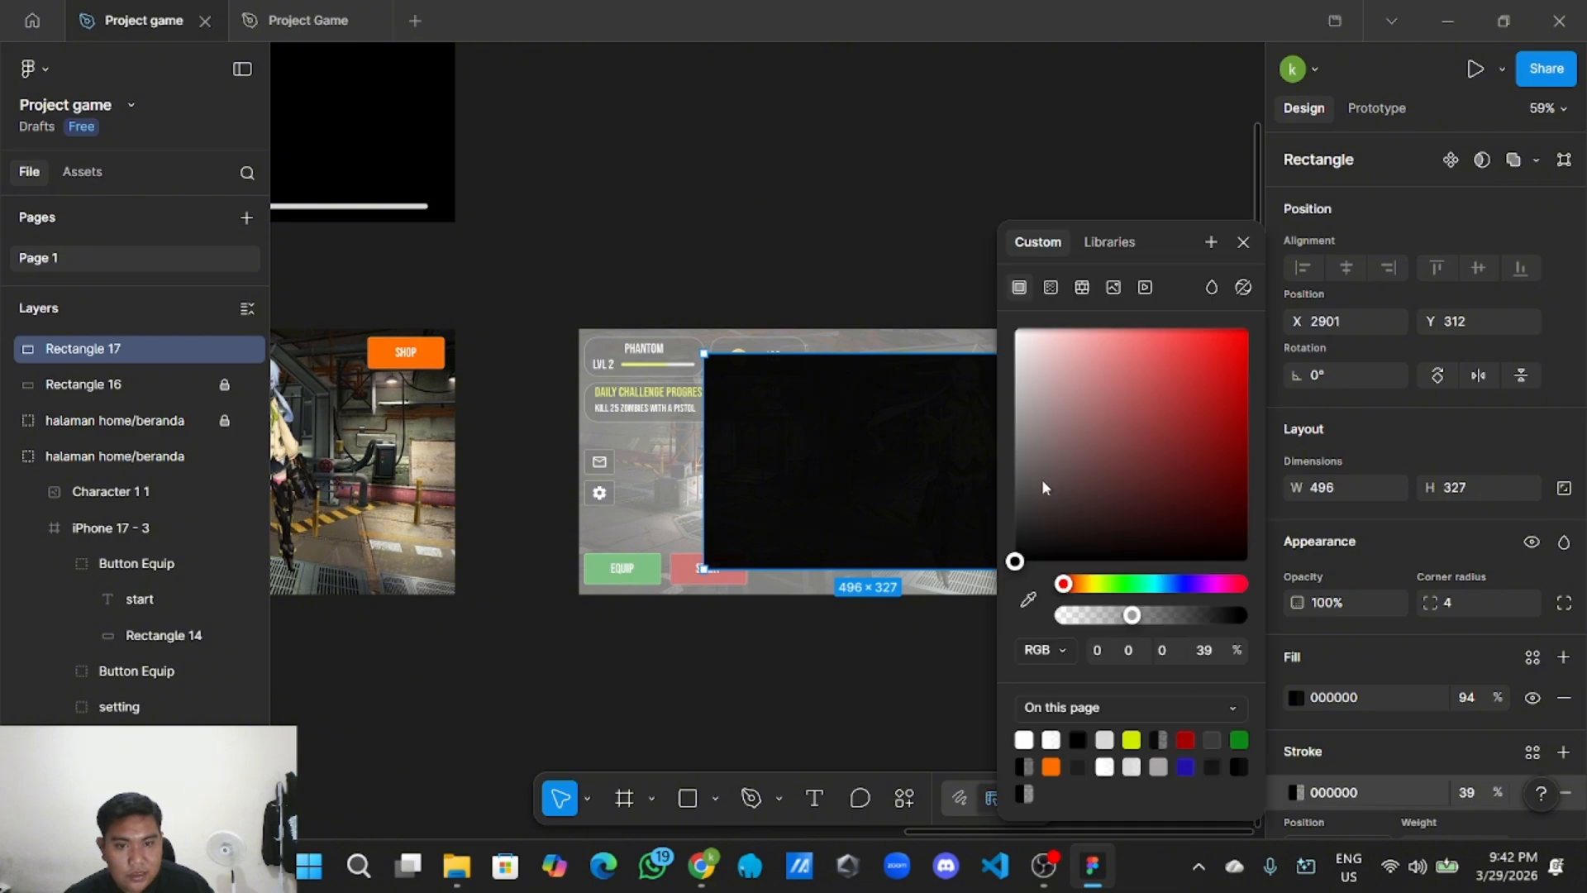
{"action": "left_click_drag", "start_coordinate": [1041, 479], "coordinate": [1000, 291]}
{"action": "left_click", "coordinate": [864, 220]}
Delete the 496×327 Rectangle 17 panel from the duplicated screen.
{"action": "scroll", "coordinate": [953, 537], "scroll_direction": "up", "scroll_amount": 3}
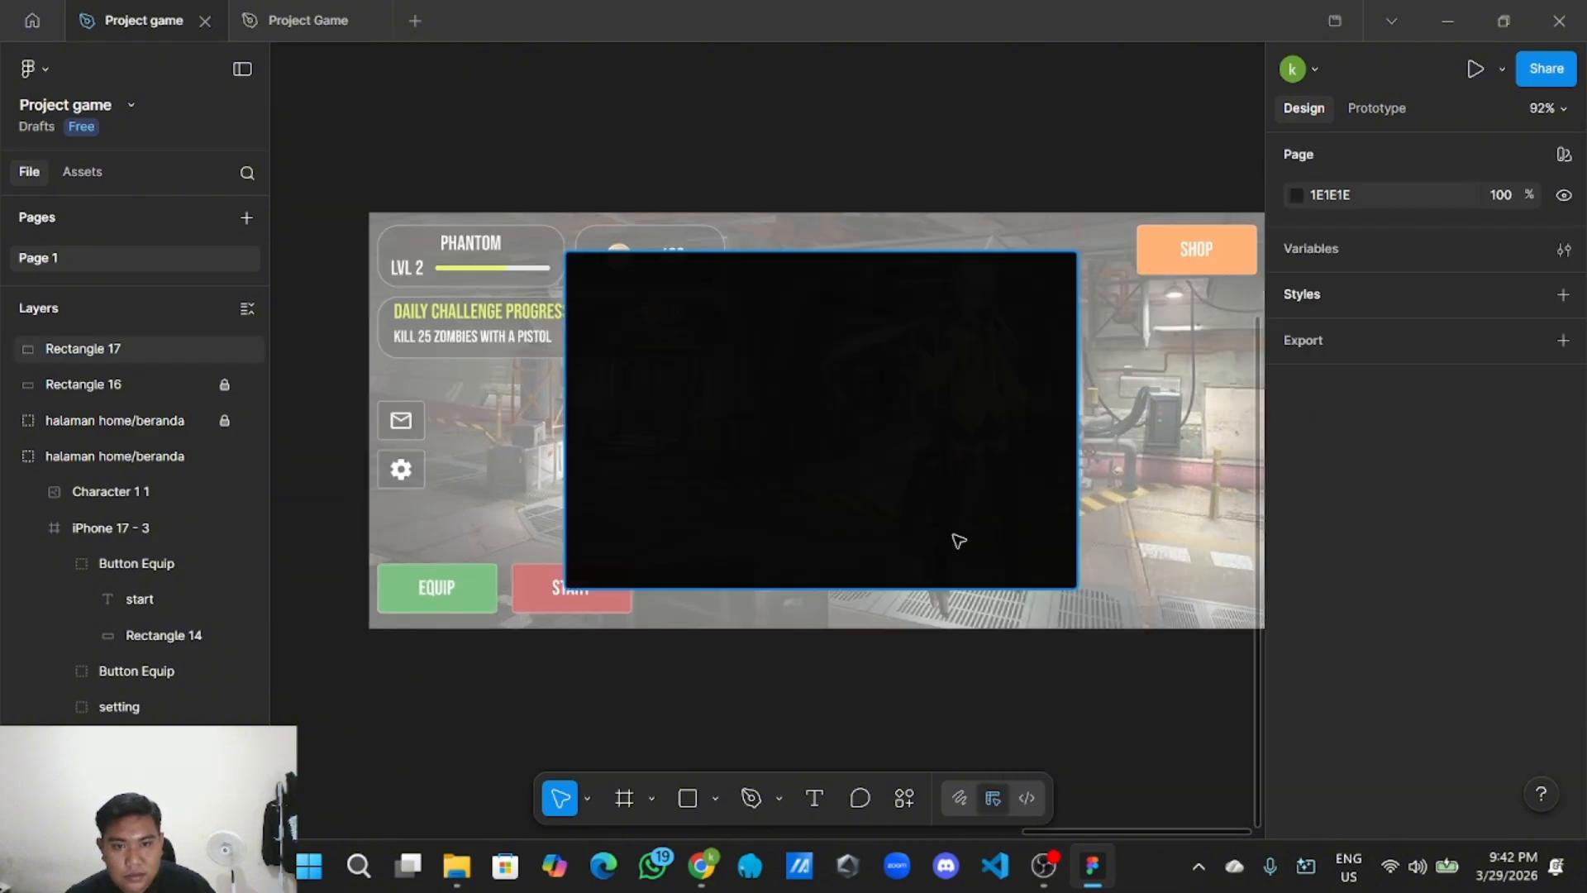
{"action": "left_click", "coordinate": [886, 516]}
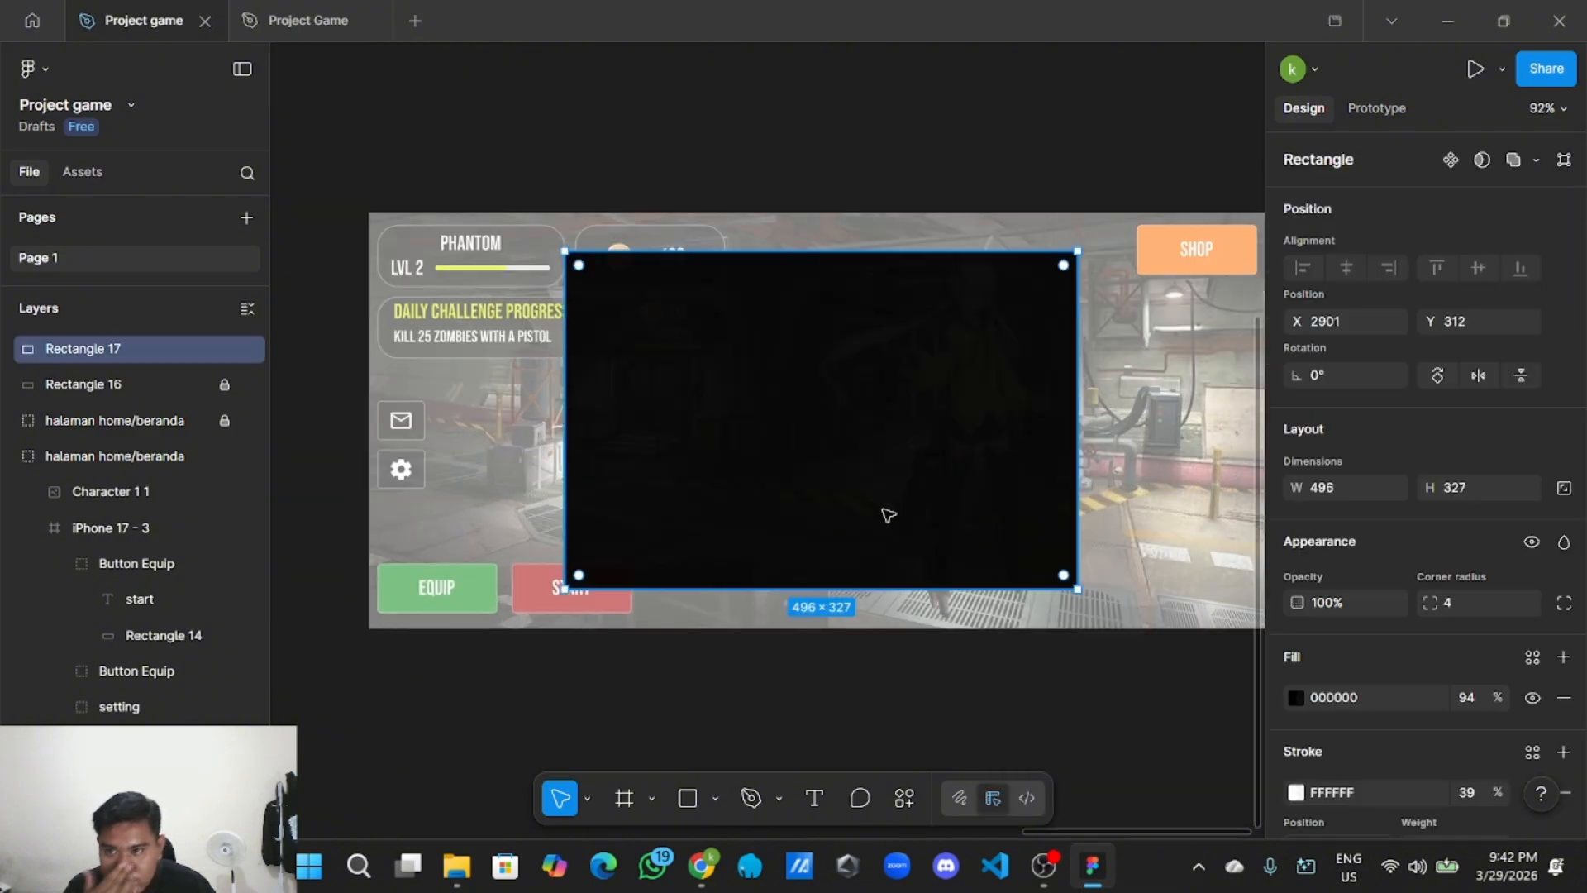
{"action": "key", "text": "Delete"}
Draw a 414×344 rectangle and move it just above the duplicated game screen.
{"action": "scroll", "coordinate": [840, 538], "scroll_direction": "down", "scroll_amount": 5}
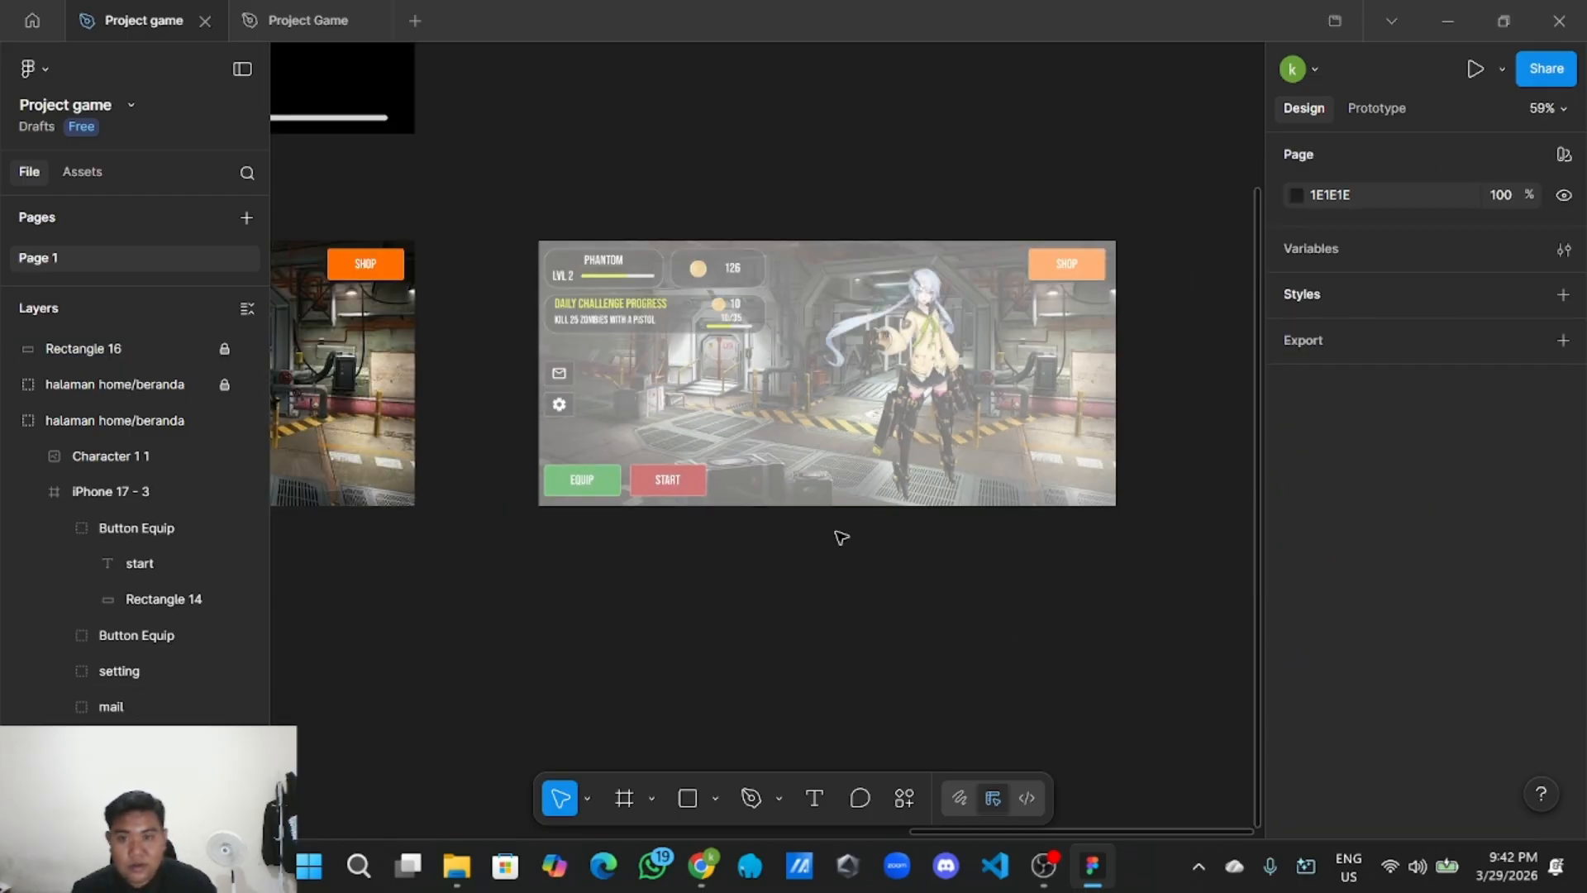
{"action": "left_click_drag", "start_coordinate": [786, 559], "coordinate": [762, 567]}
{"action": "scroll", "coordinate": [762, 567], "scroll_direction": "up", "scroll_amount": 1}
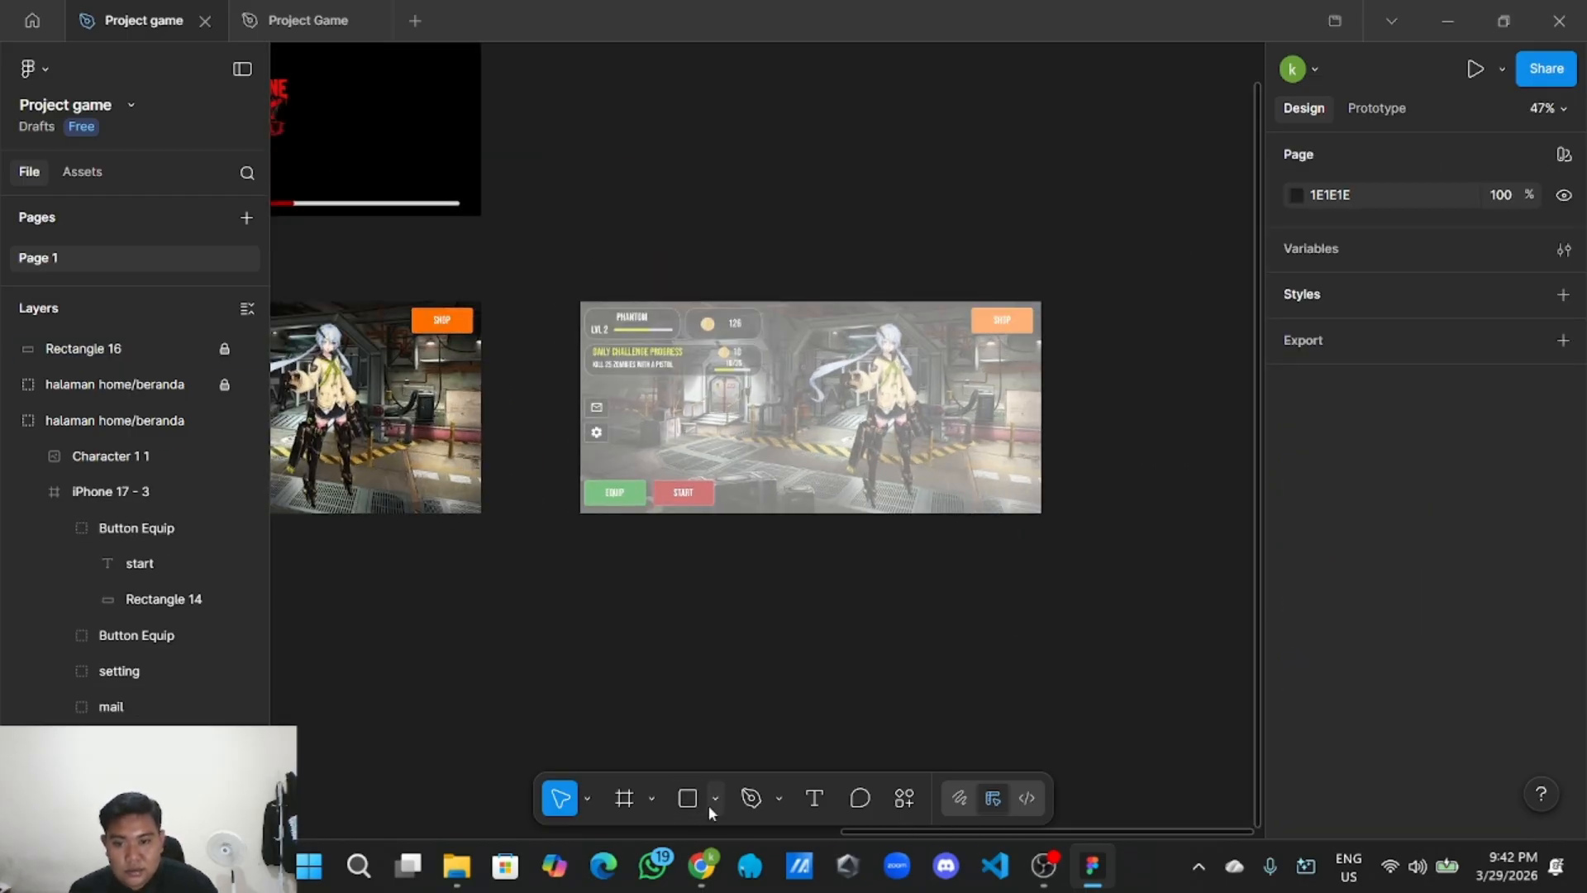
{"action": "left_click", "coordinate": [715, 799]}
{"action": "left_click", "coordinate": [836, 592]}
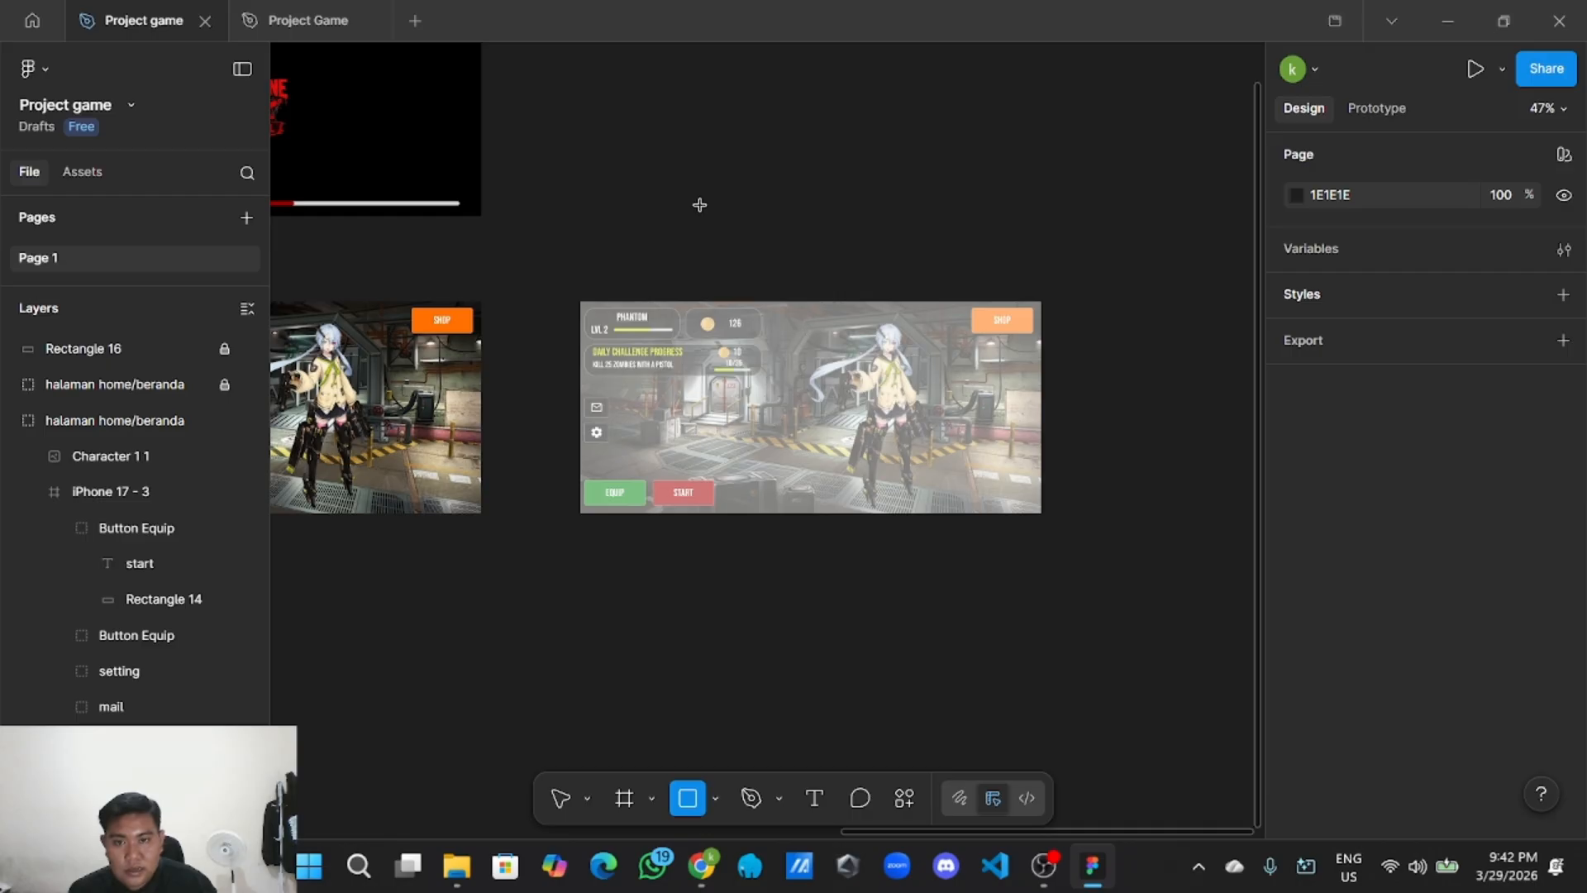
{"action": "mouse_move", "coordinate": [698, 153]}
{"action": "left_mouse_down"}
{"action": "mouse_move", "coordinate": [772, 201]}
{"action": "mouse_move", "coordinate": [851, 301]}
{"action": "mouse_move", "coordinate": [916, 336]}
{"action": "left_mouse_up"}
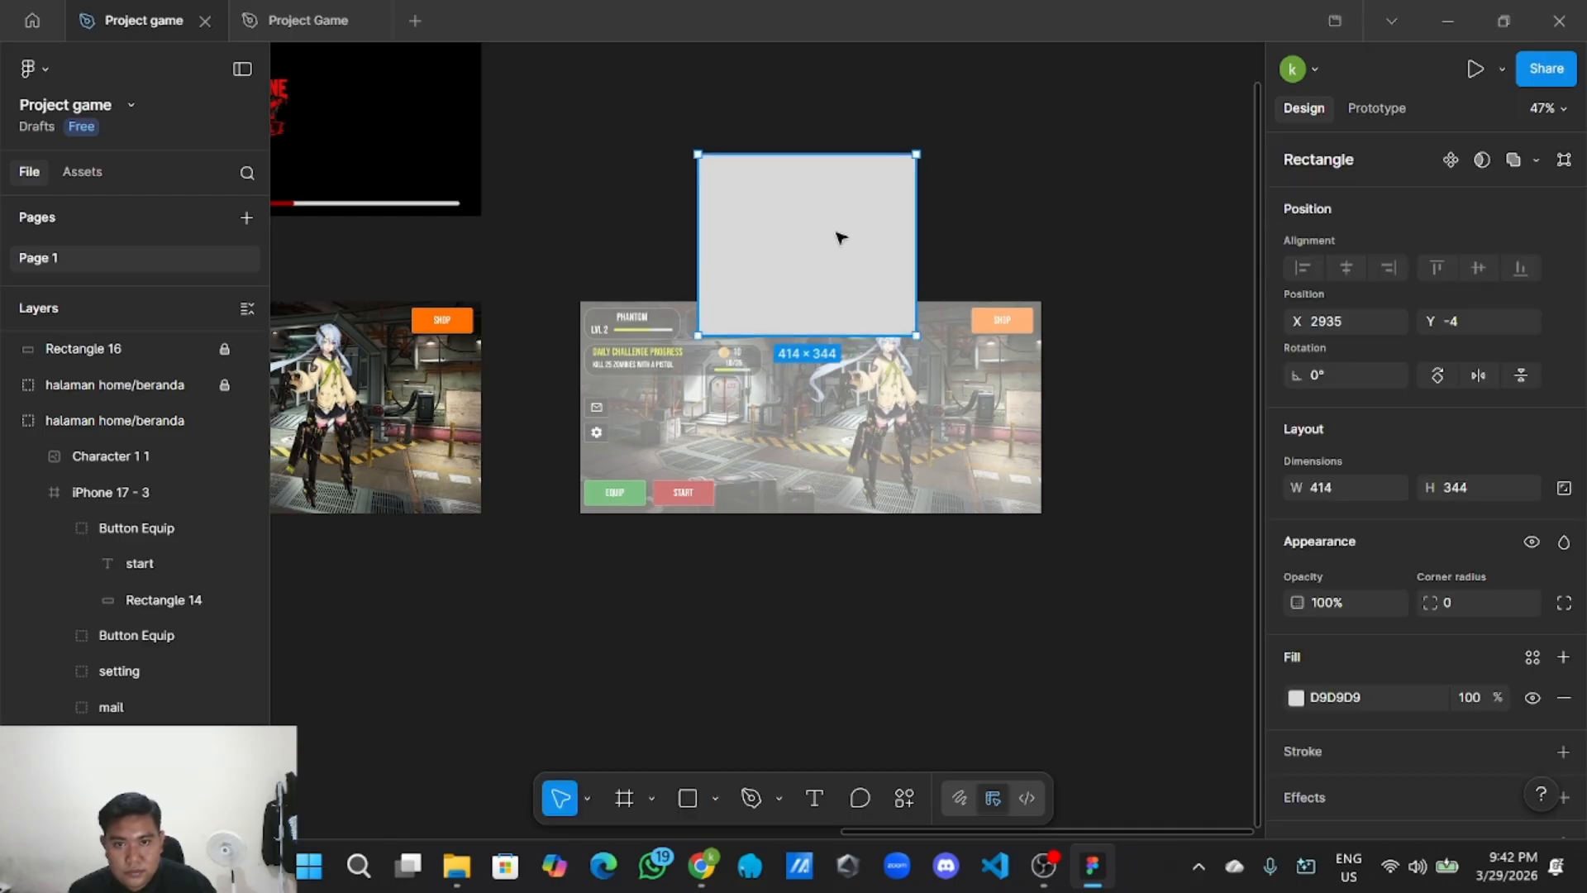
{"action": "left_click_drag", "start_coordinate": [840, 237], "coordinate": [820, 180]}
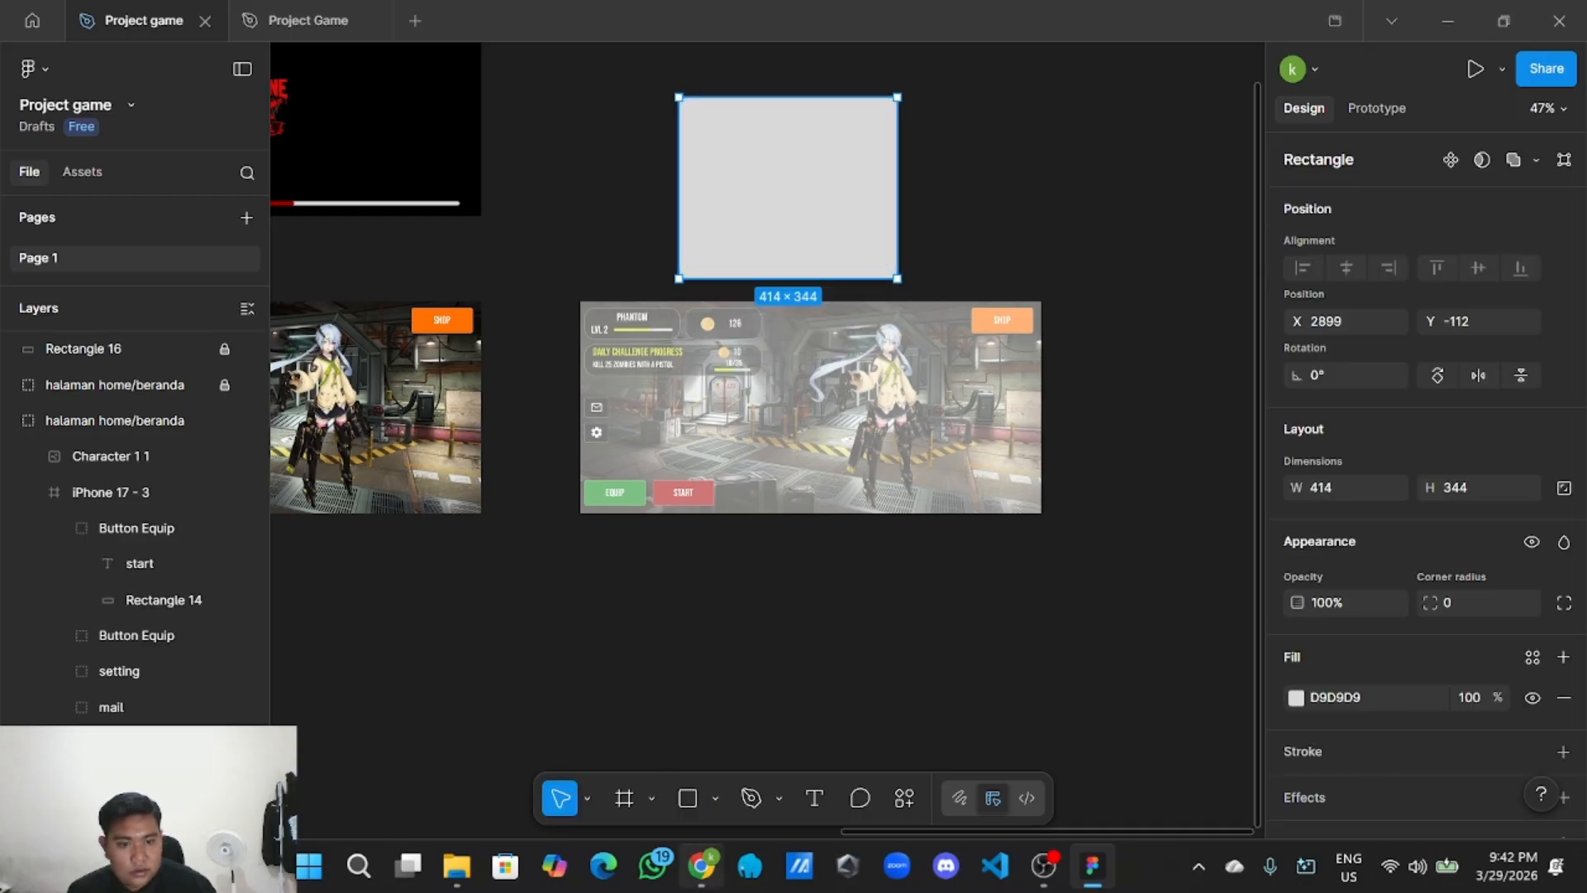
Give the rectangle a solid 000000 fill and a white FFFFFF stroke.
{"action": "scroll", "coordinate": [1494, 630], "scroll_direction": "down", "scroll_amount": 2}
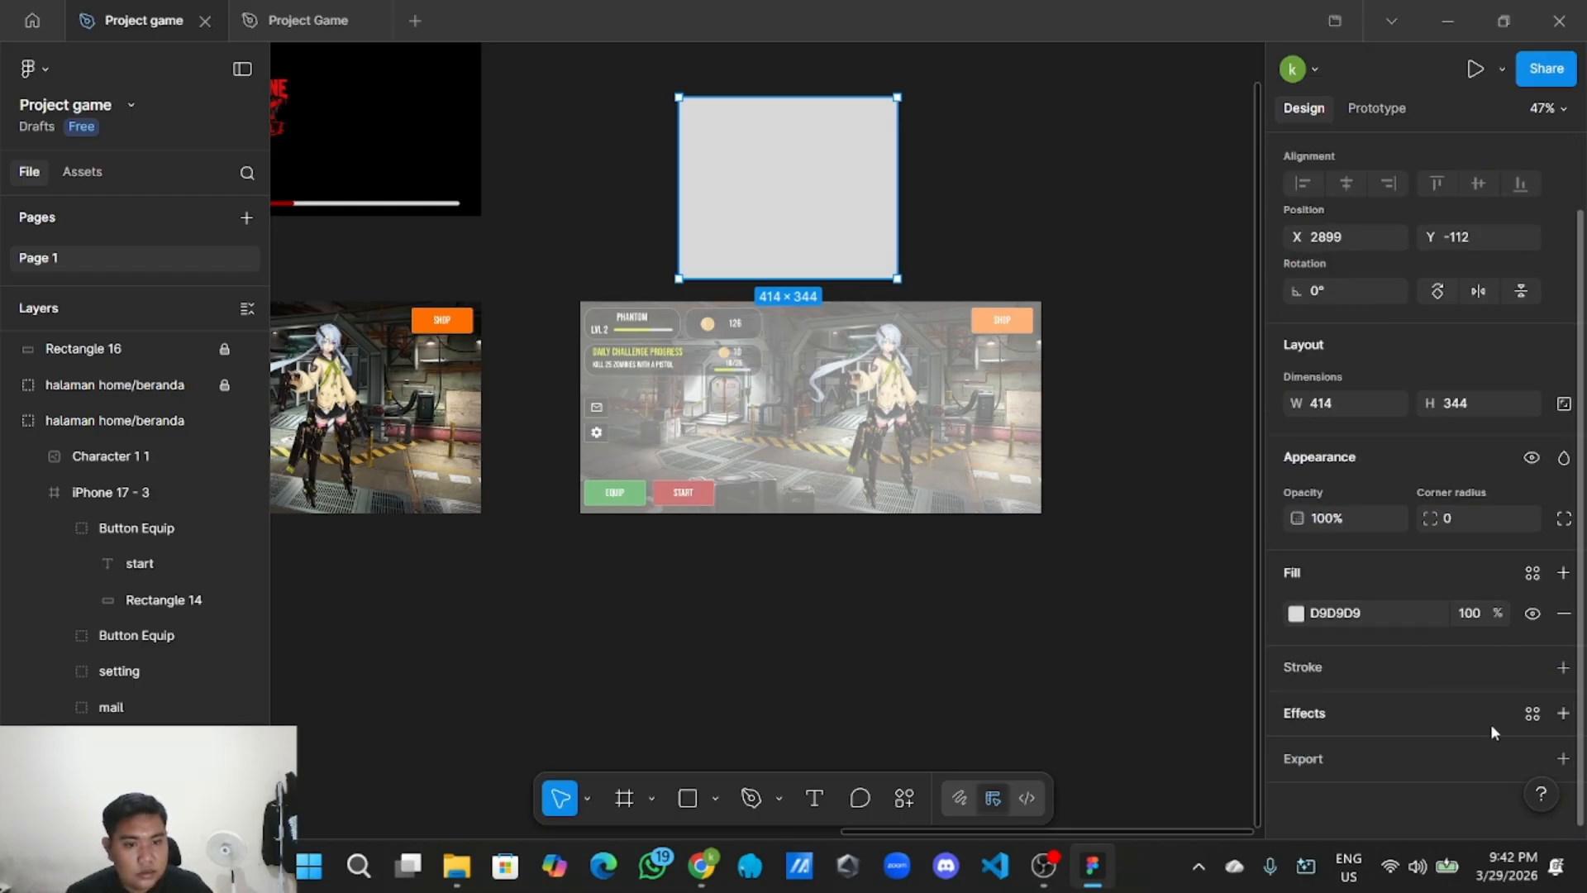
{"action": "left_click", "coordinate": [1562, 667]}
{"action": "left_click", "coordinate": [1296, 707]}
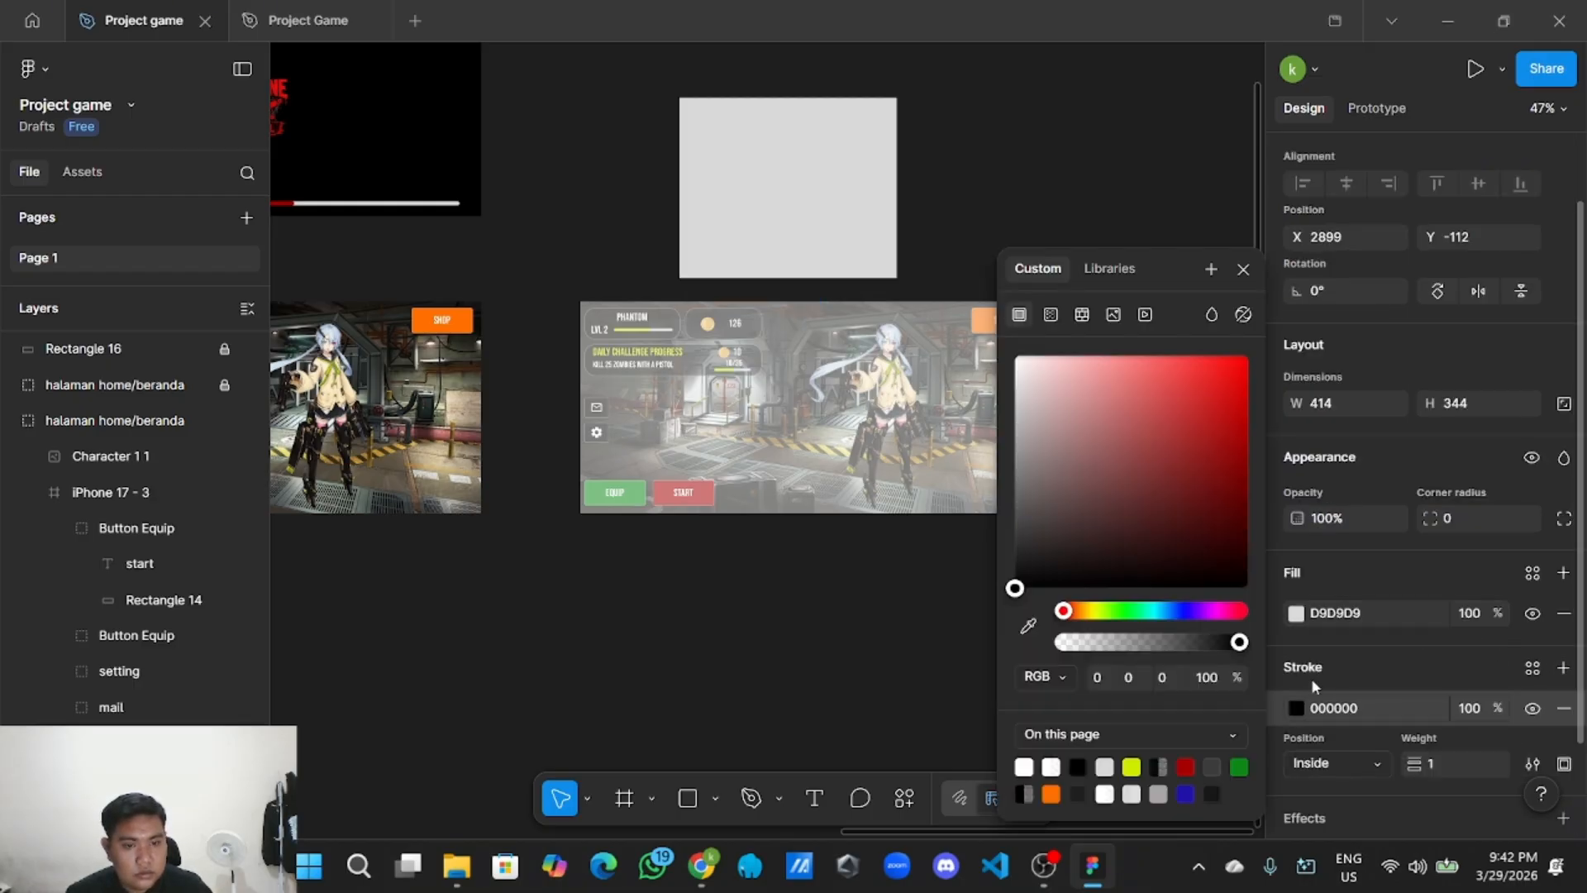
{"action": "left_click", "coordinate": [1296, 613]}
{"action": "left_click", "coordinate": [1031, 390]}
{"action": "left_click_drag", "start_coordinate": [1031, 442], "coordinate": [1000, 617]}
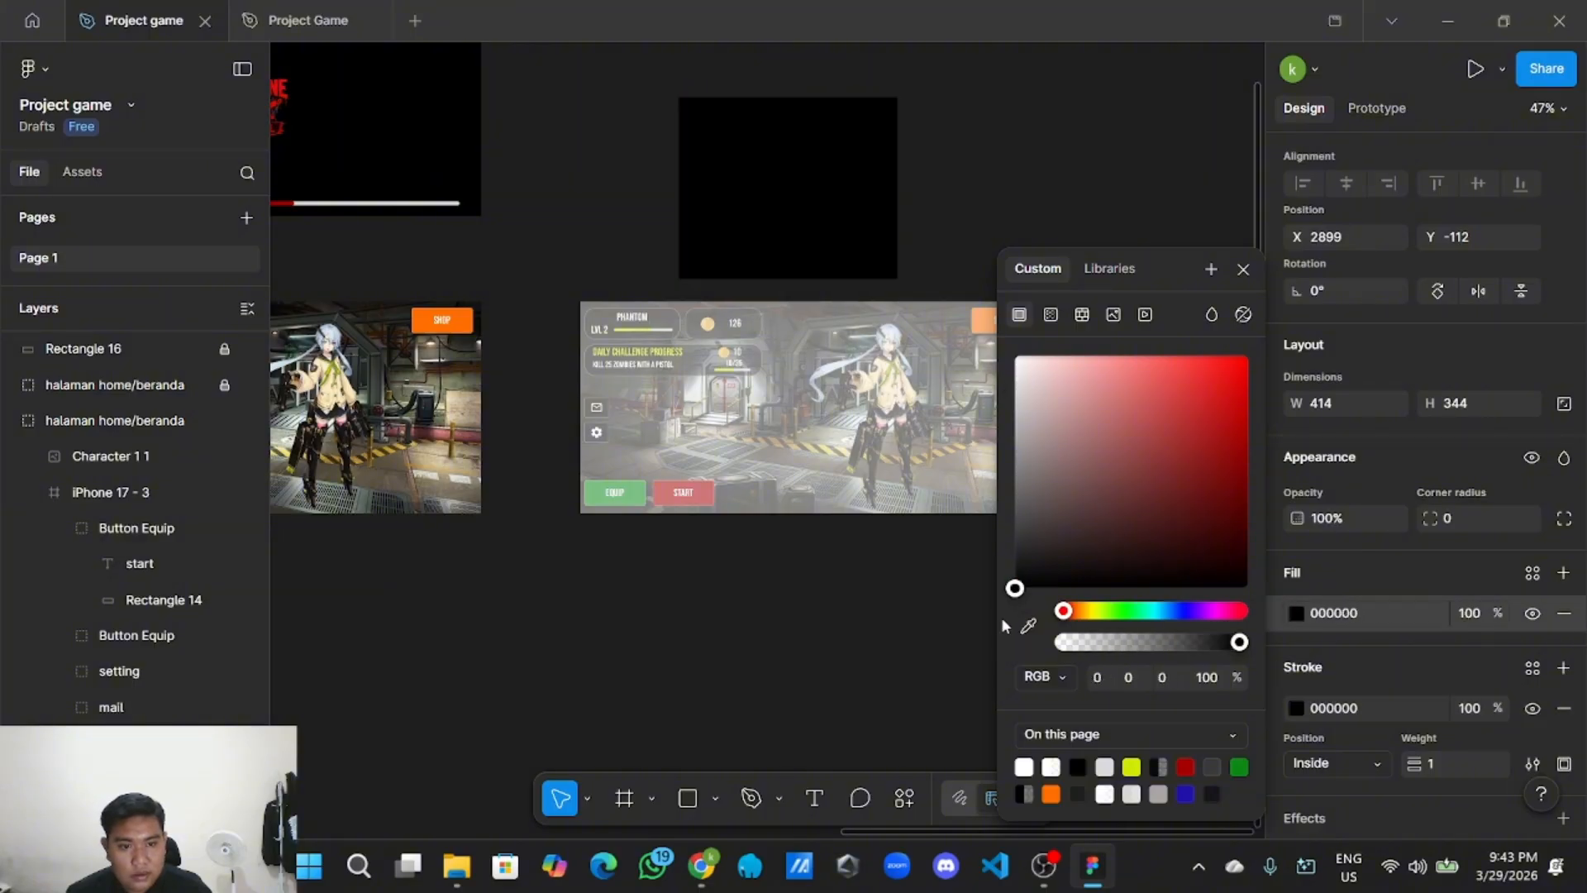
{"action": "left_click", "coordinate": [1296, 708]}
{"action": "left_click_drag", "start_coordinate": [1142, 552], "coordinate": [1010, 350]}
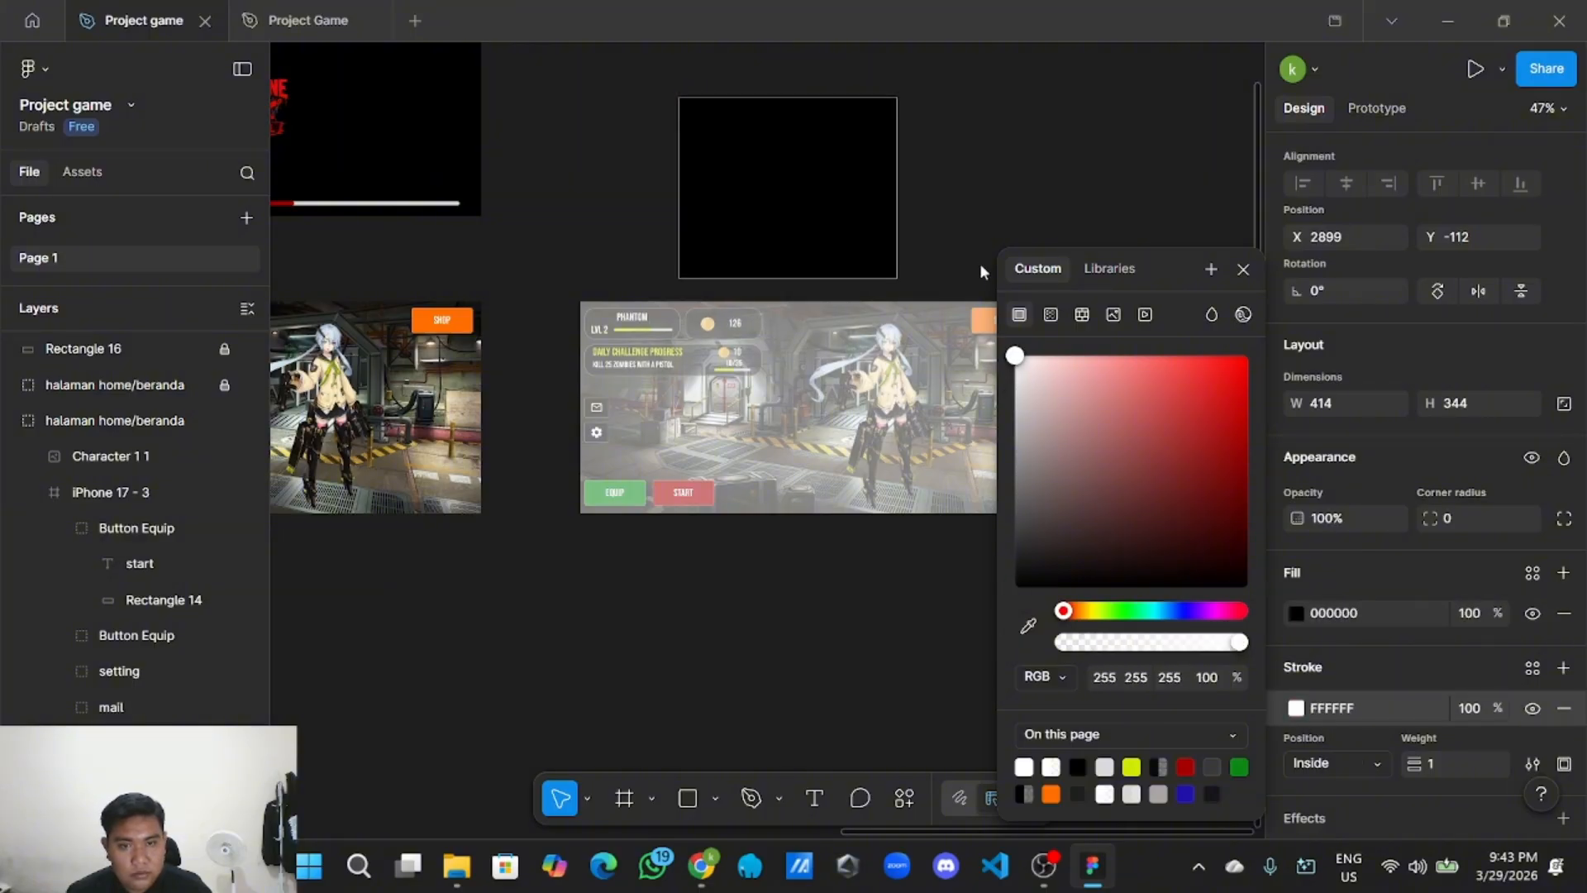
{"action": "left_click", "coordinate": [1484, 716]}
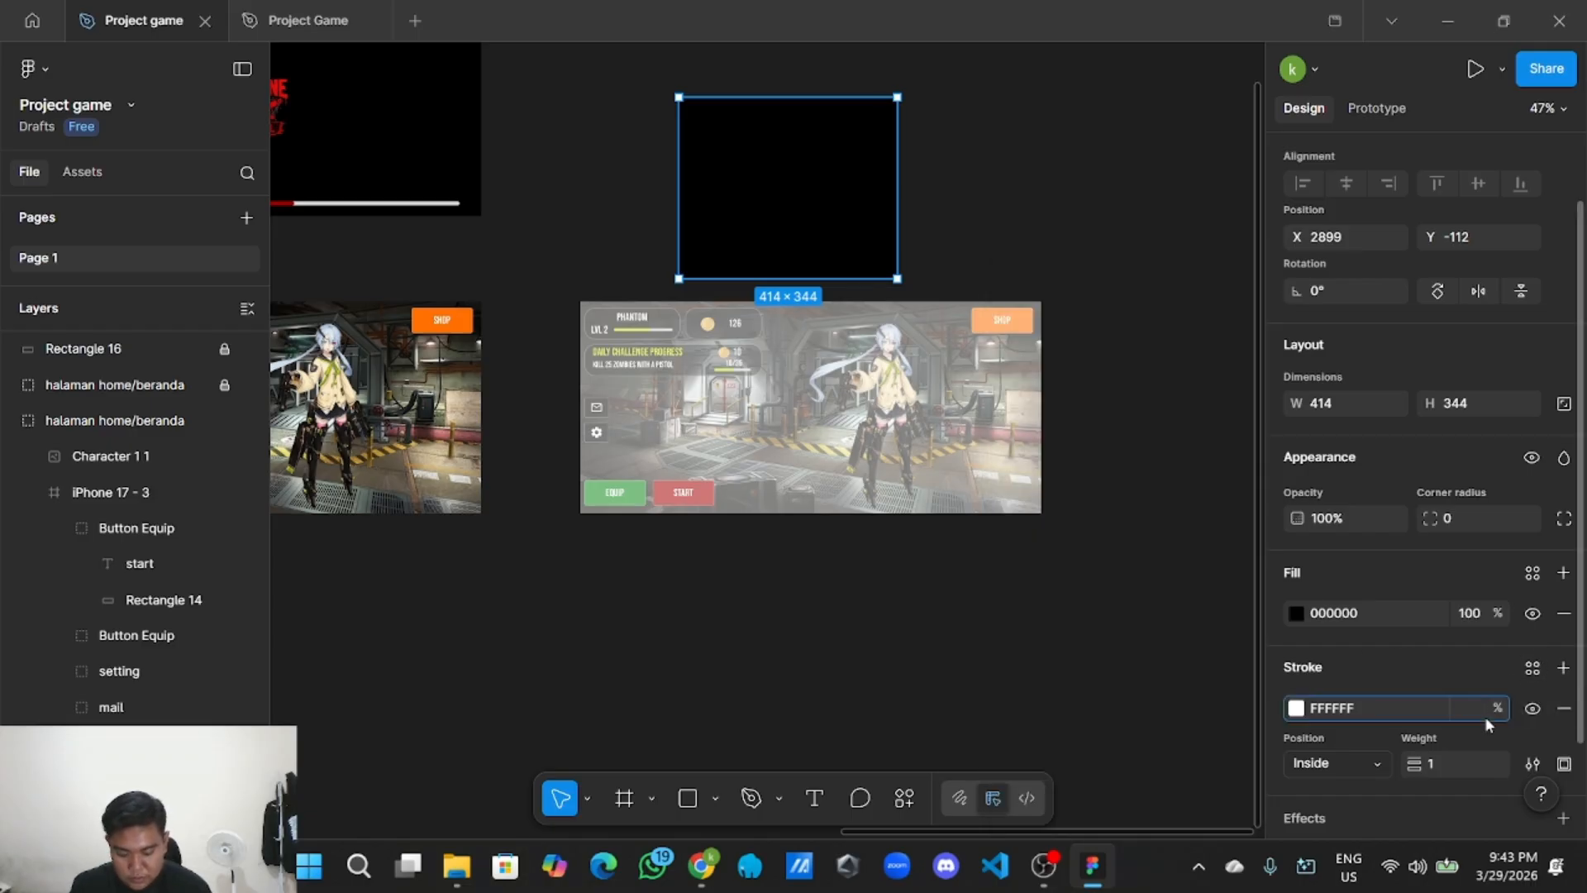
{"action": "left_click", "coordinate": [1081, 215]}
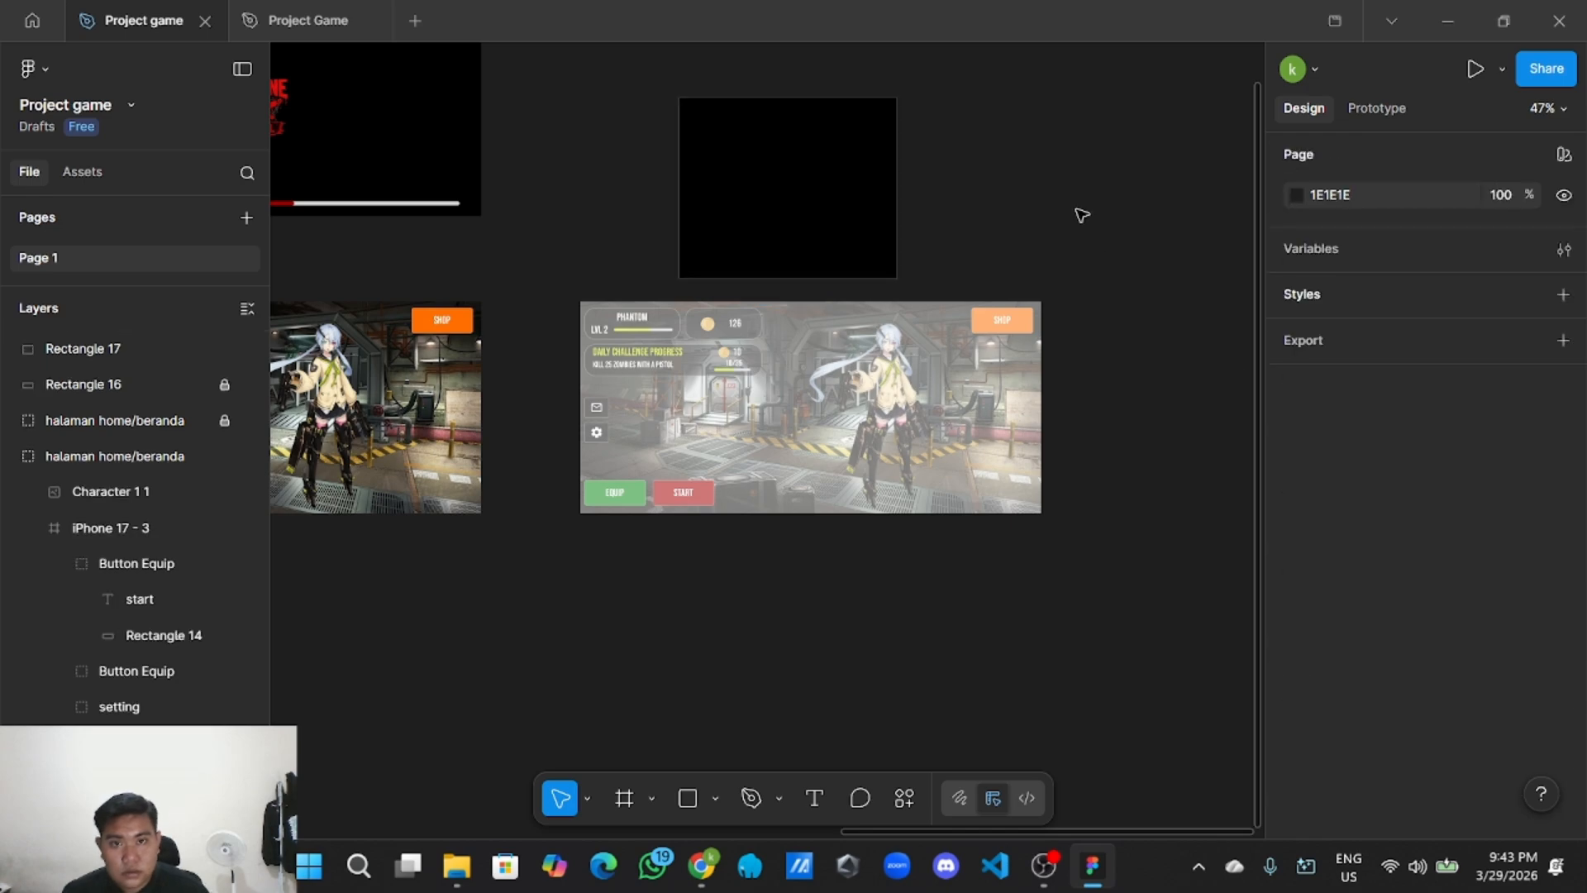
{"action": "scroll", "coordinate": [1050, 216], "scroll_direction": "up", "scroll_amount": 3, "text": "ctrl"}
{"action": "scroll", "coordinate": [1008, 222], "scroll_direction": "down", "scroll_amount": 3, "text": "ctrl"}
Move the black panel onto the duplicated home screen with corner radius 4.
{"action": "left_click", "coordinate": [841, 209]}
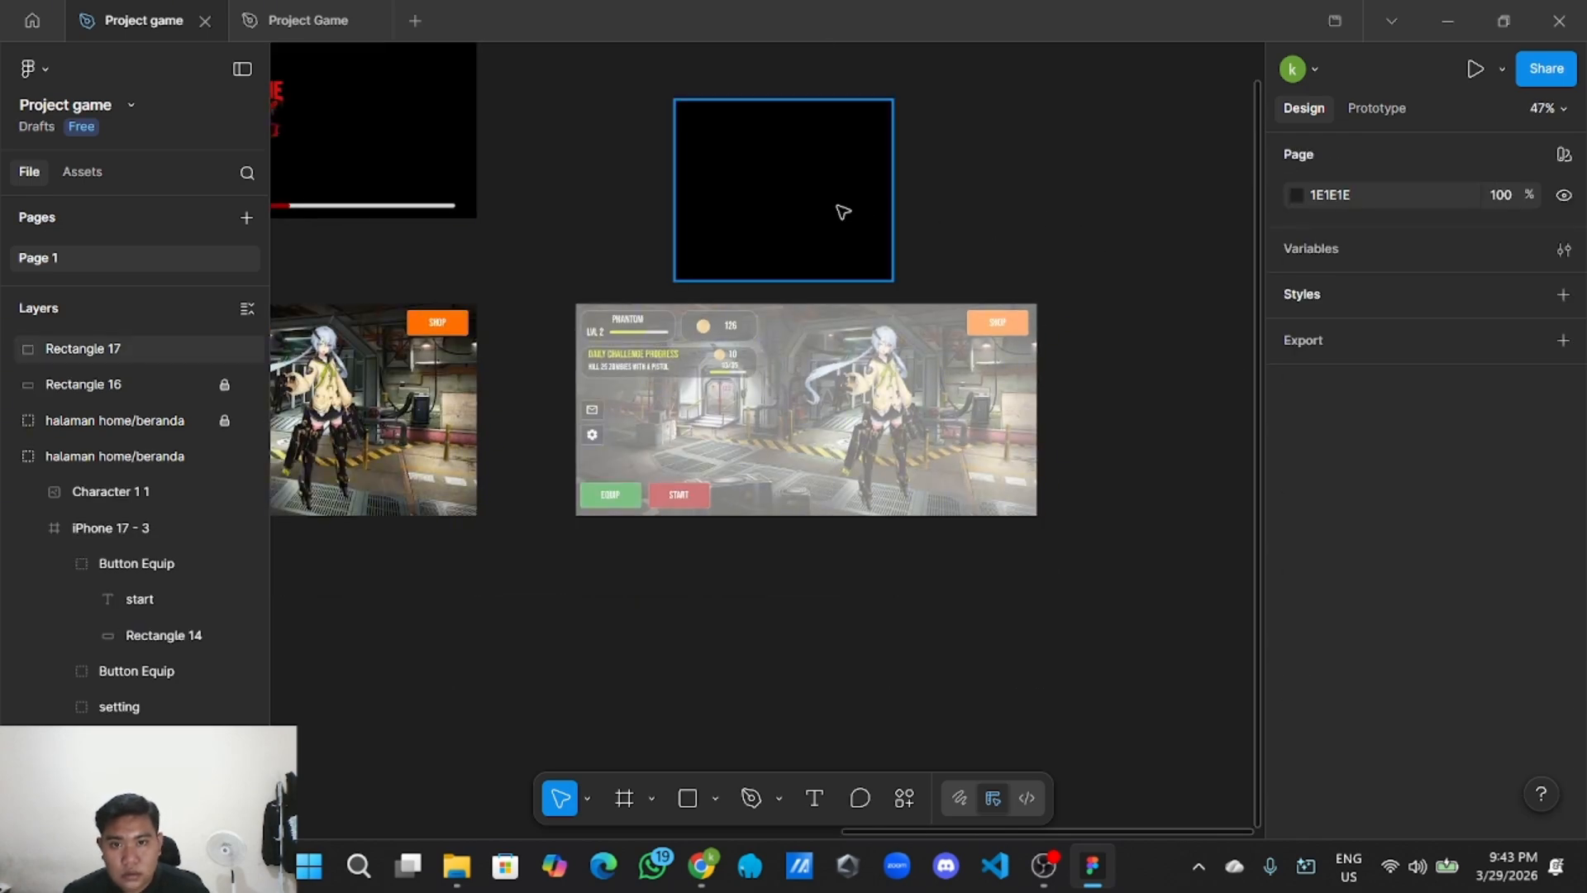
{"action": "left_click_drag", "start_coordinate": [795, 215], "coordinate": [807, 433]}
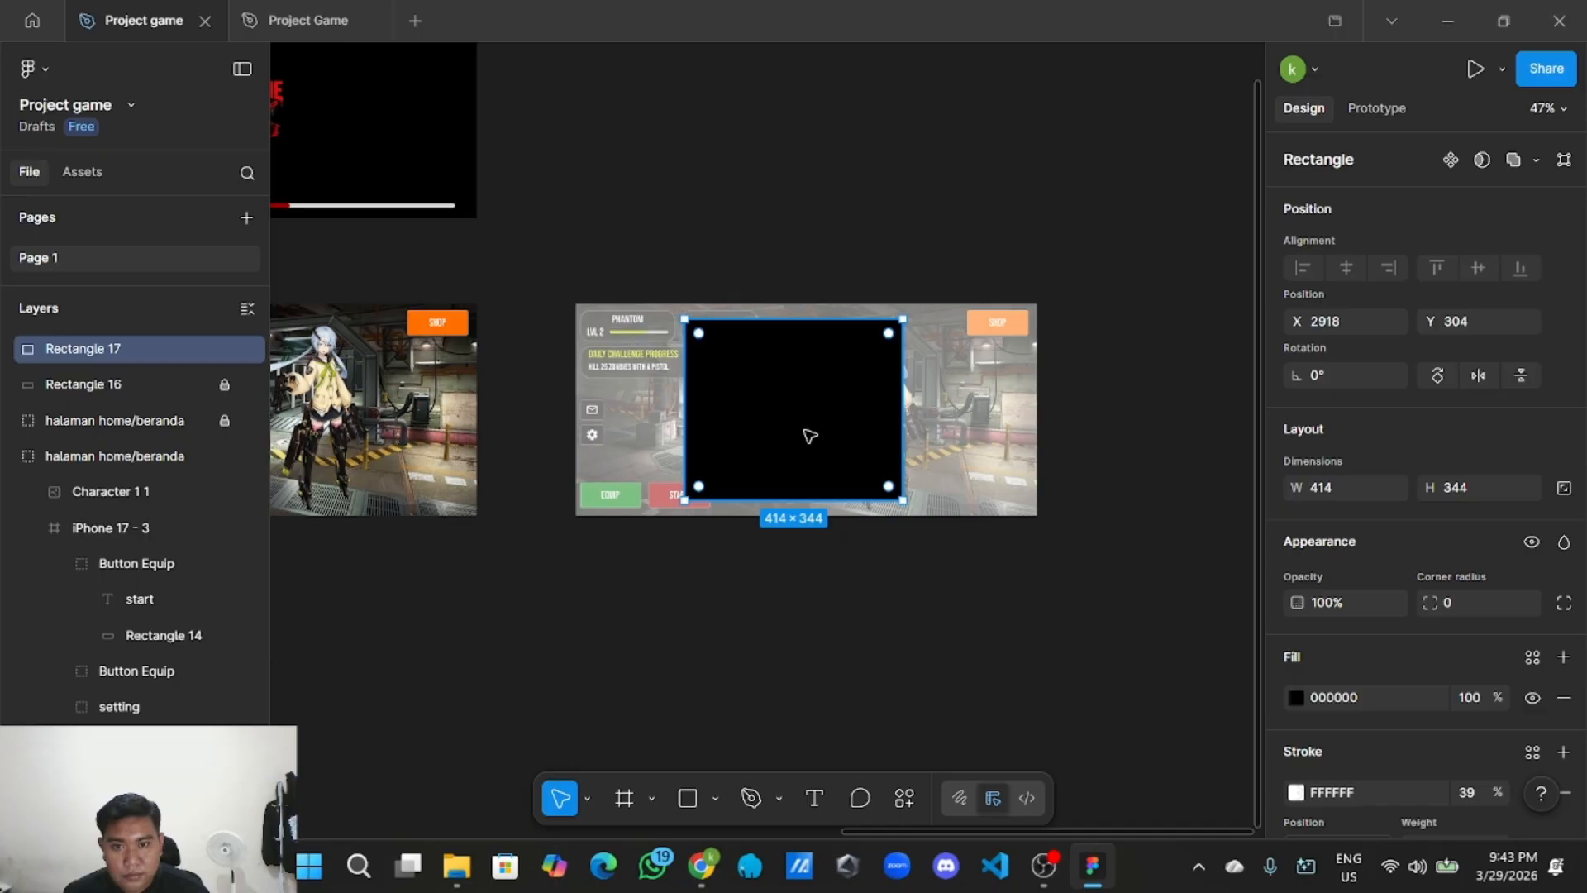
{"action": "left_click", "coordinate": [1494, 612]}
{"action": "type", "text": "4"}
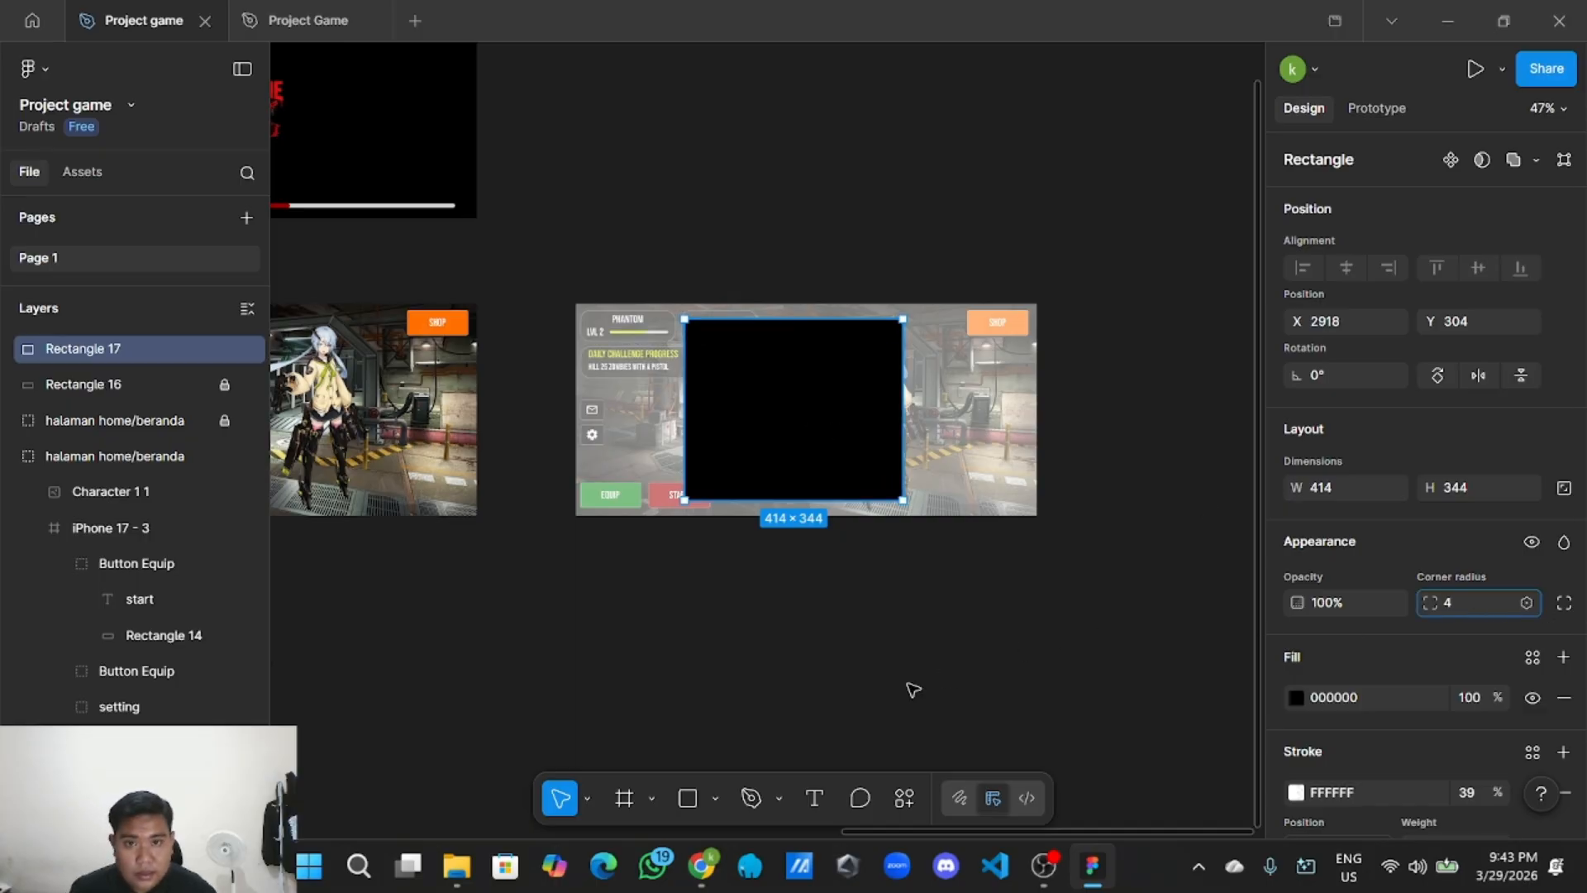
{"action": "left_click", "coordinate": [909, 684]}
Increase the panel's corner radius from 4 to 10.
{"action": "scroll", "coordinate": [902, 670], "scroll_direction": "up", "scroll_amount": 1}
{"action": "left_click_drag", "start_coordinate": [877, 640], "coordinate": [959, 755]}
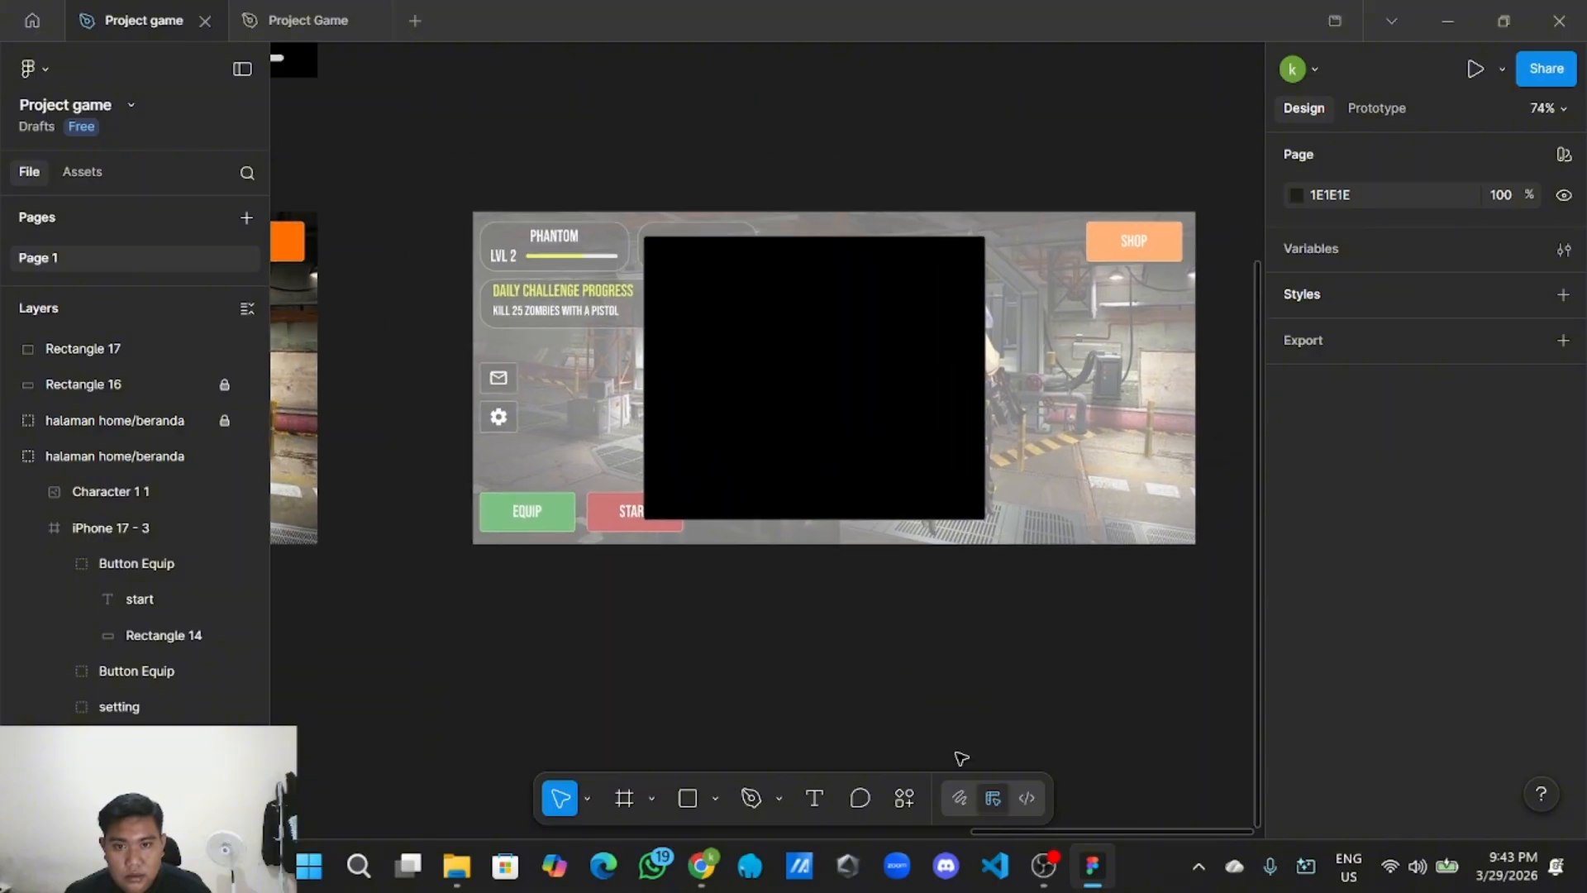
{"action": "scroll", "coordinate": [831, 629], "scroll_direction": "up", "scroll_amount": 1}
{"action": "left_click_drag", "start_coordinate": [826, 623], "coordinate": [808, 752]}
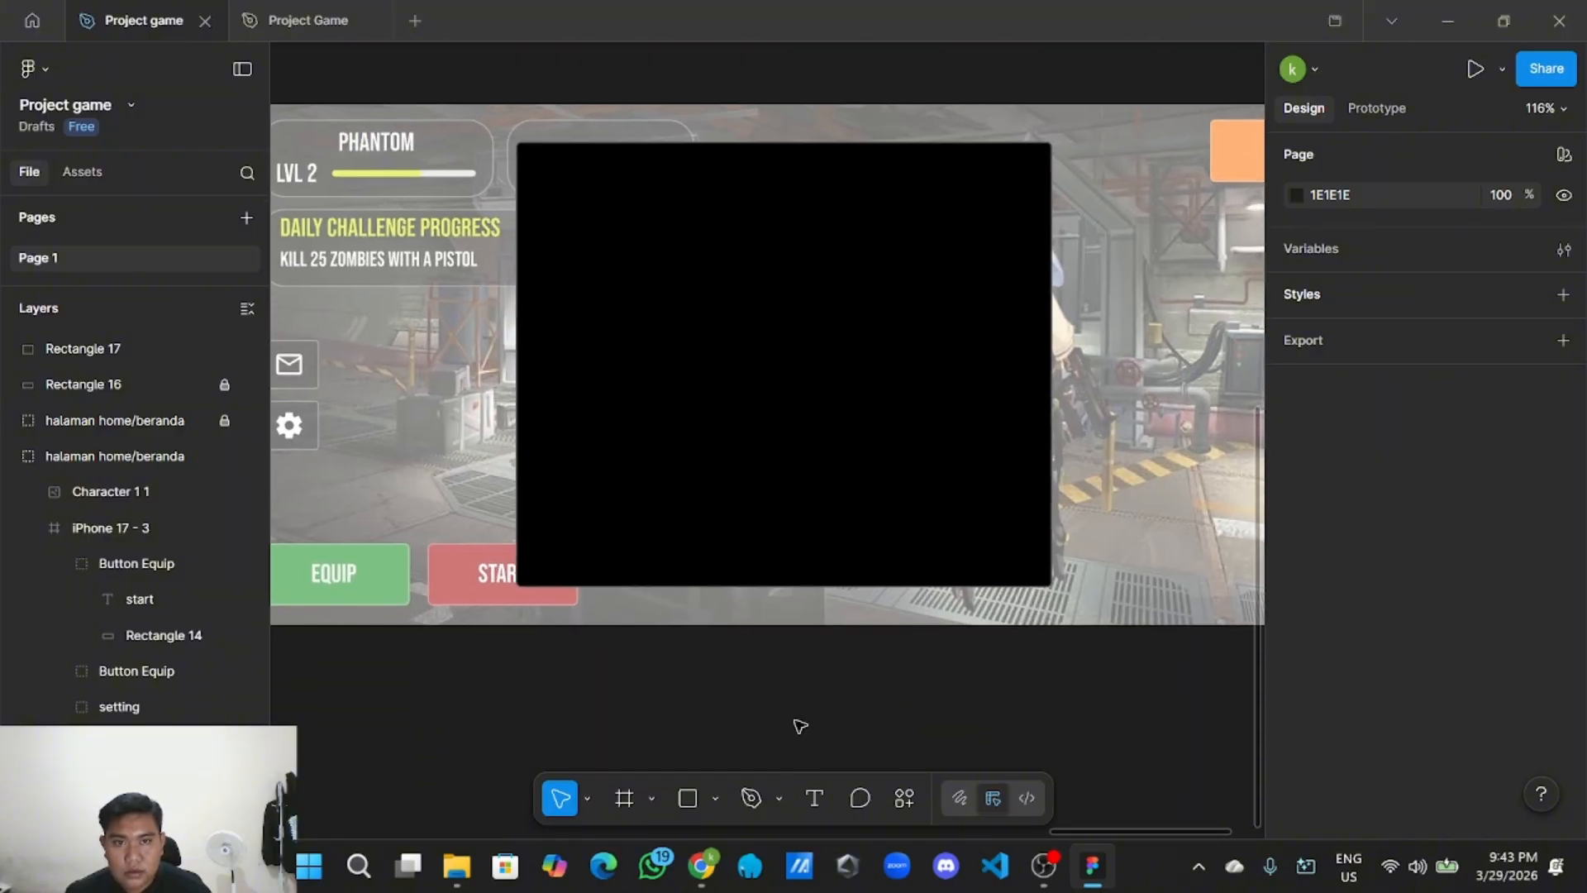
{"action": "scroll", "coordinate": [800, 725], "scroll_direction": "down", "scroll_amount": 1}
{"action": "left_click", "coordinate": [786, 578]}
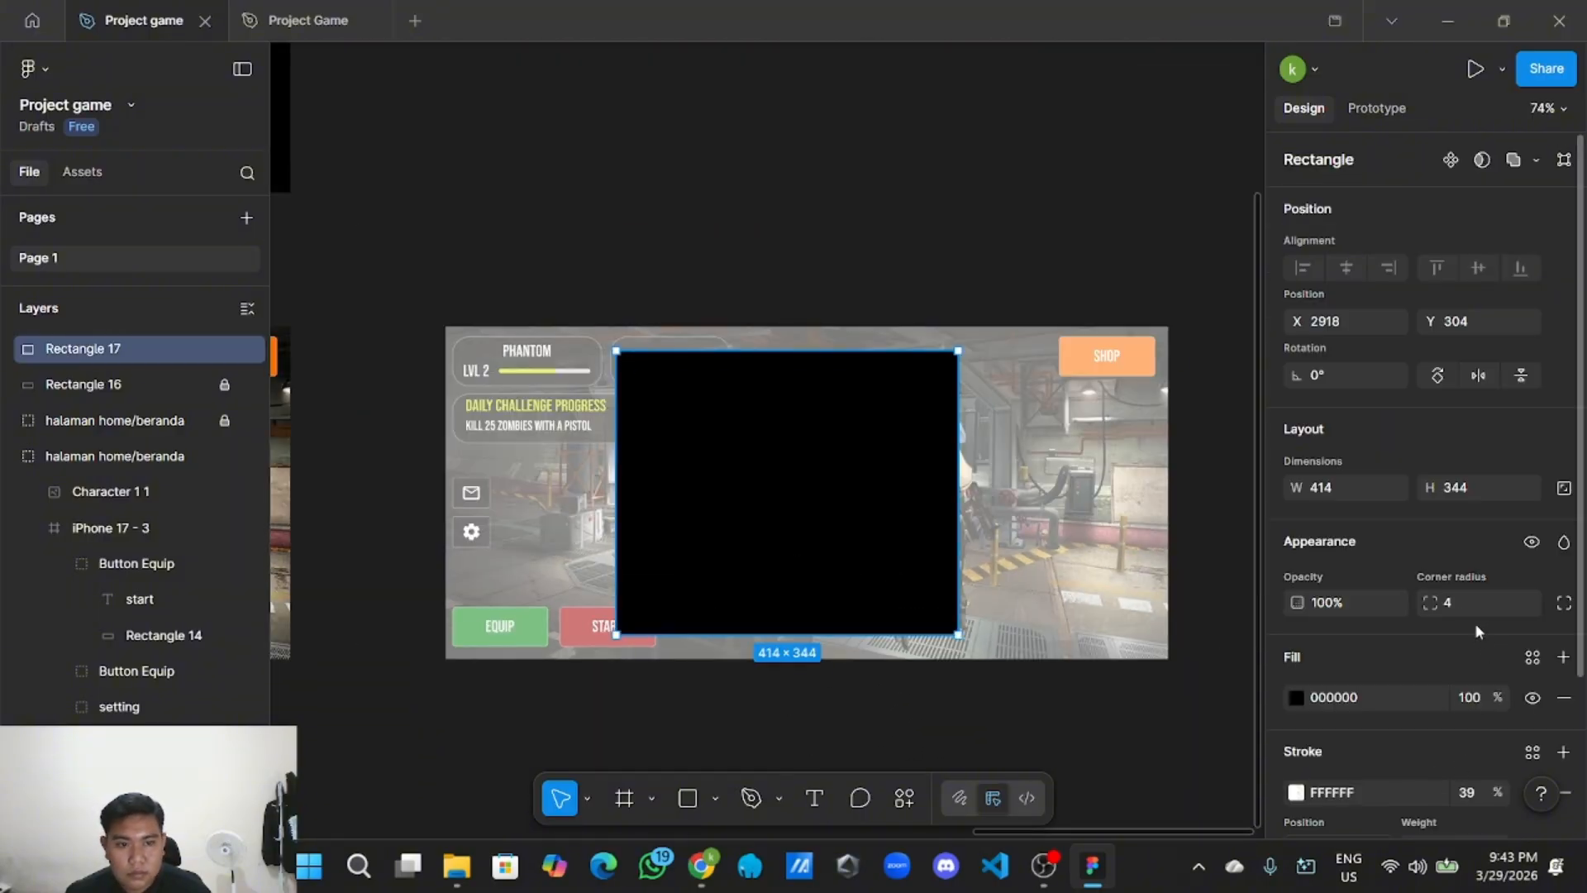
{"action": "left_click_drag", "start_coordinate": [1430, 603], "coordinate": [1563, 608]}
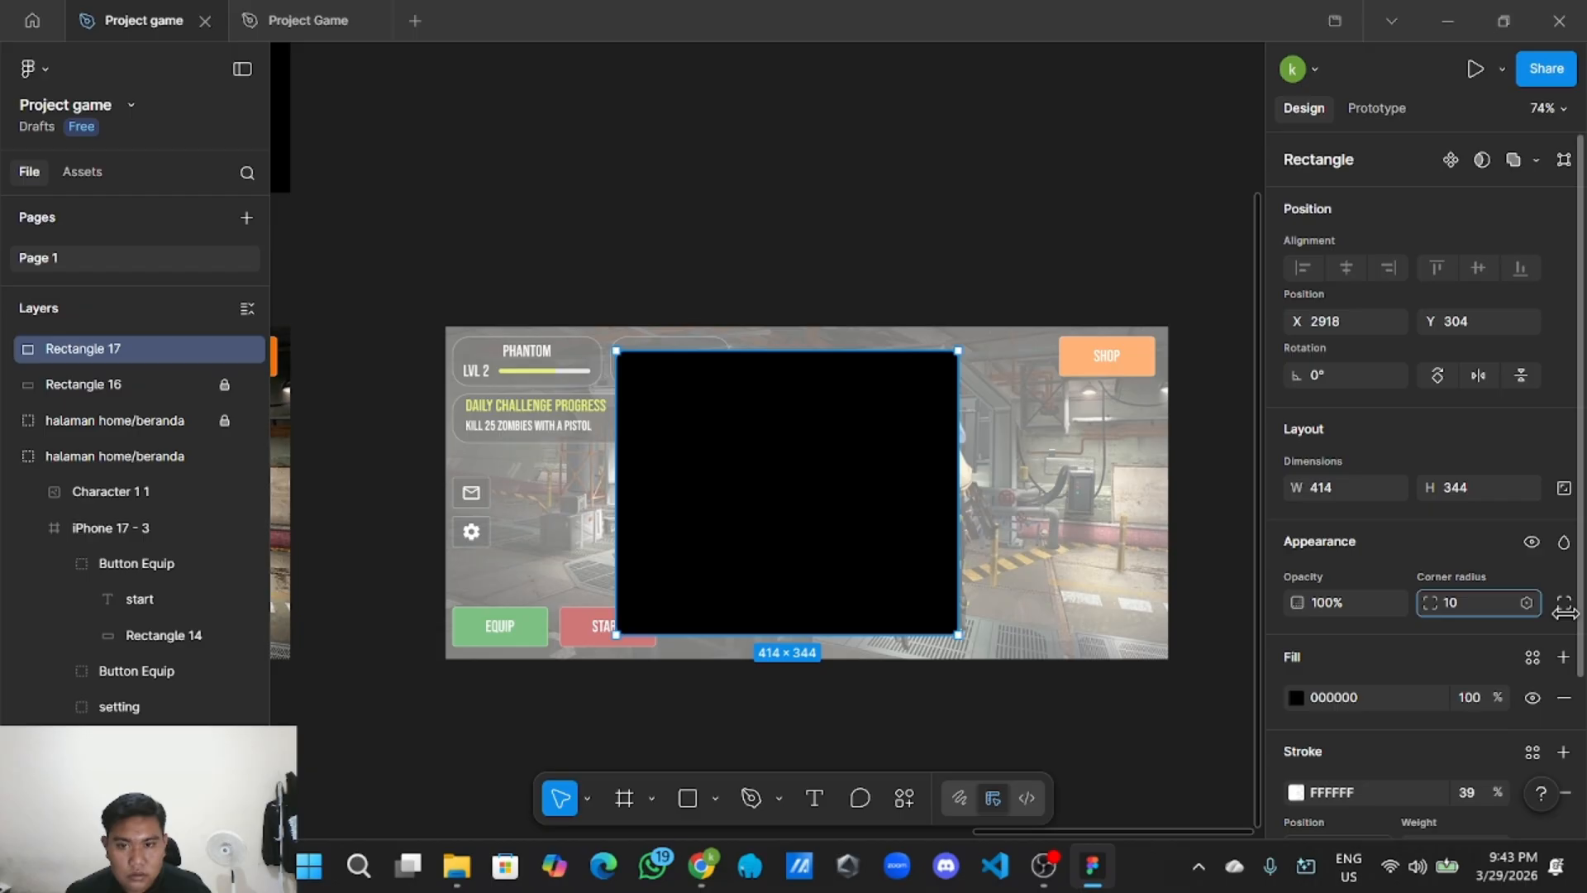
{"action": "left_click", "coordinate": [908, 202]}
{"action": "left_click", "coordinate": [824, 424]}
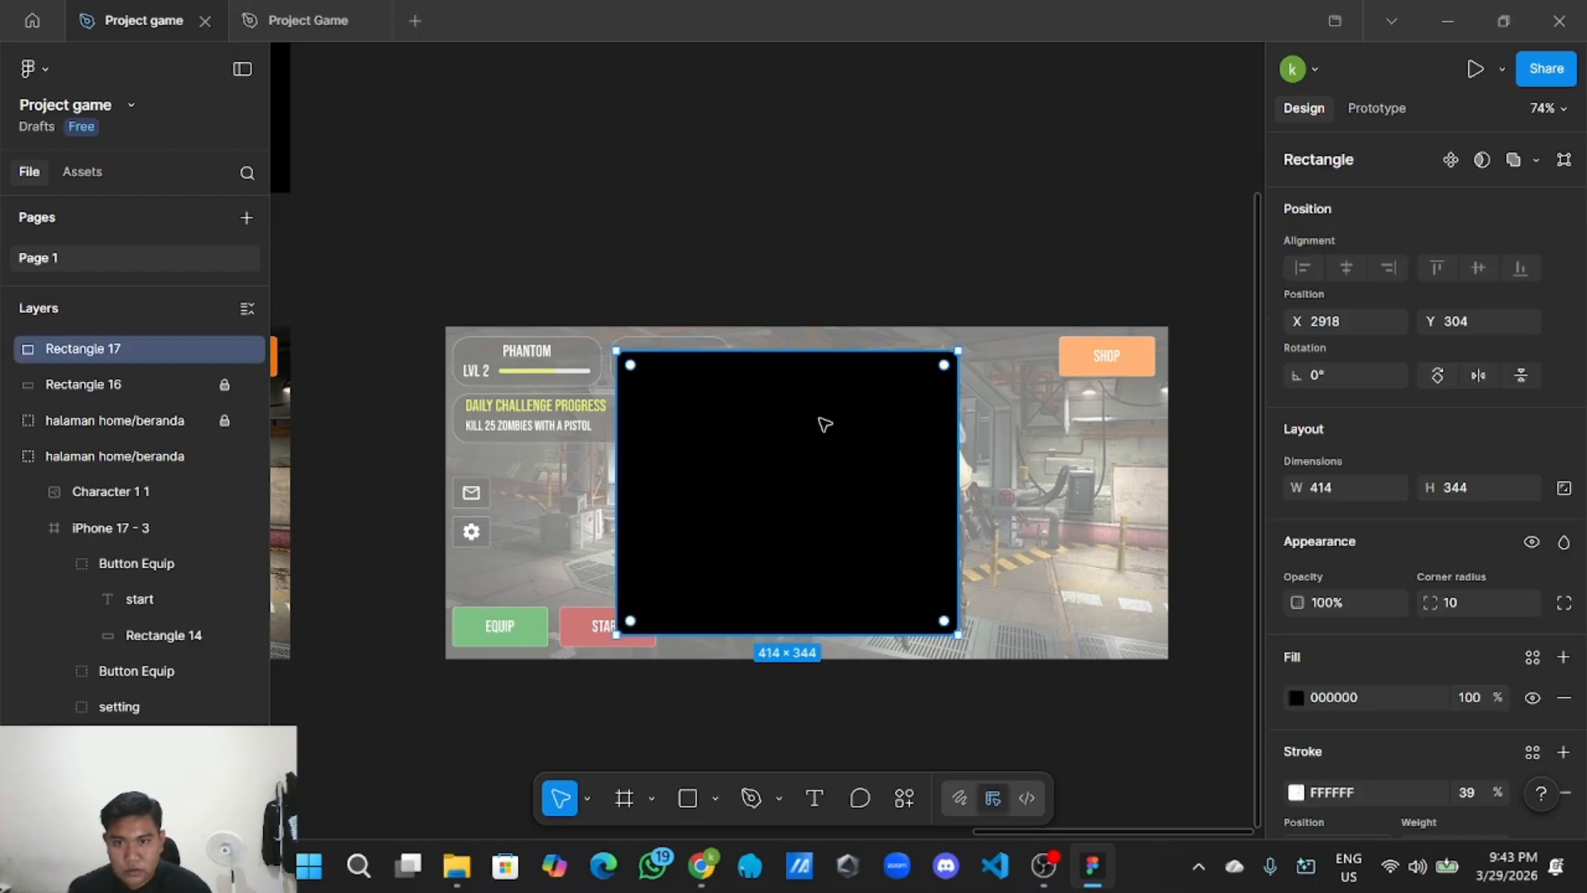
{"action": "left_click", "coordinate": [862, 288]}
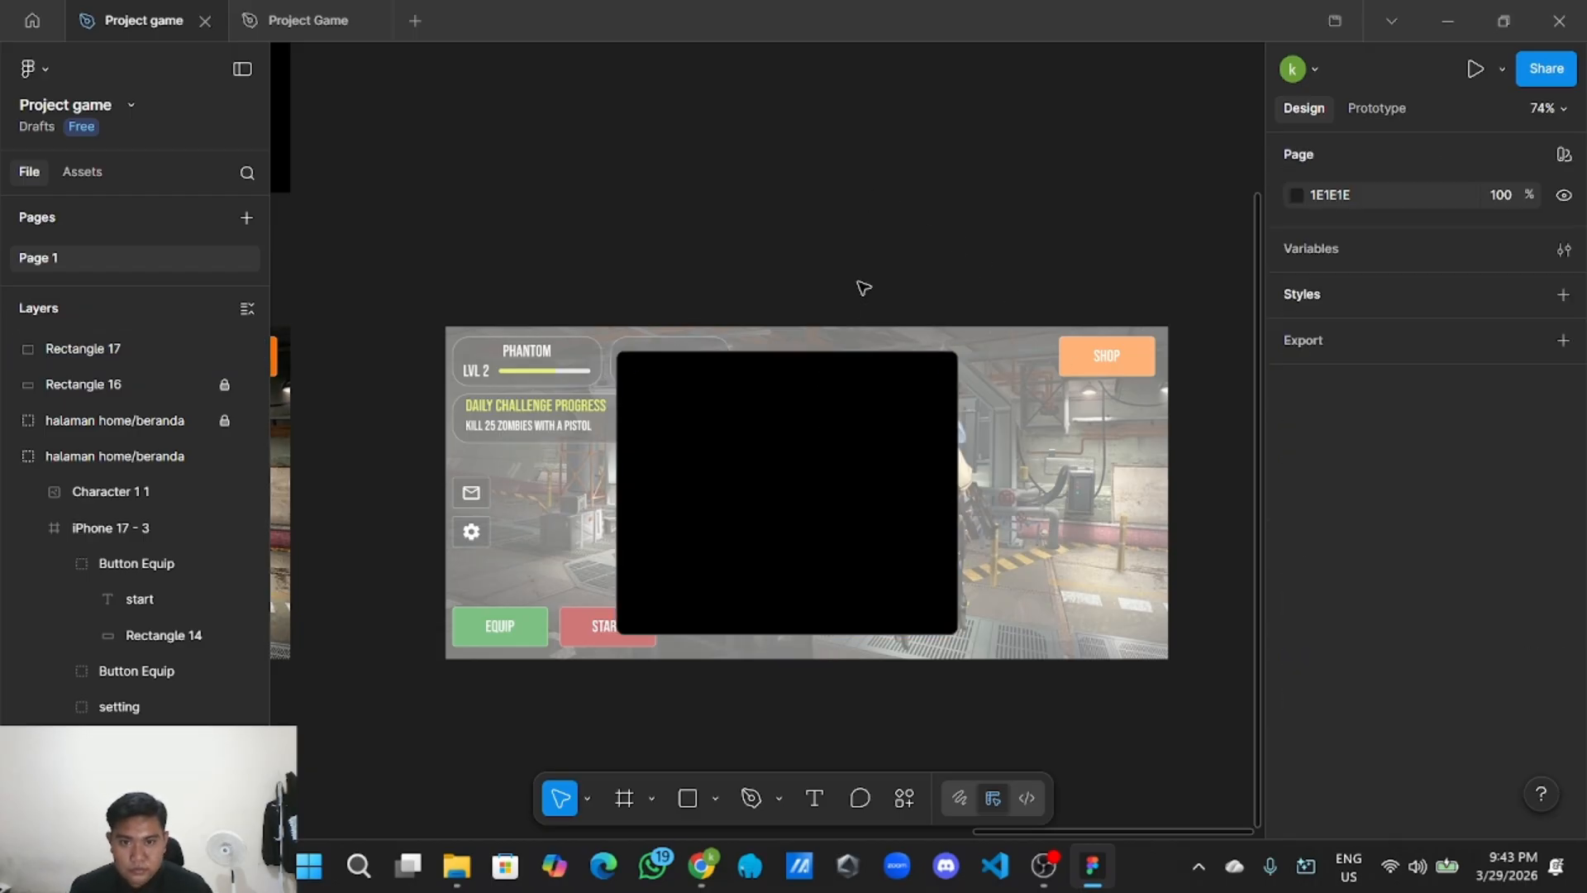
{"action": "scroll", "coordinate": [828, 495], "scroll_direction": "up", "scroll_amount": 2}
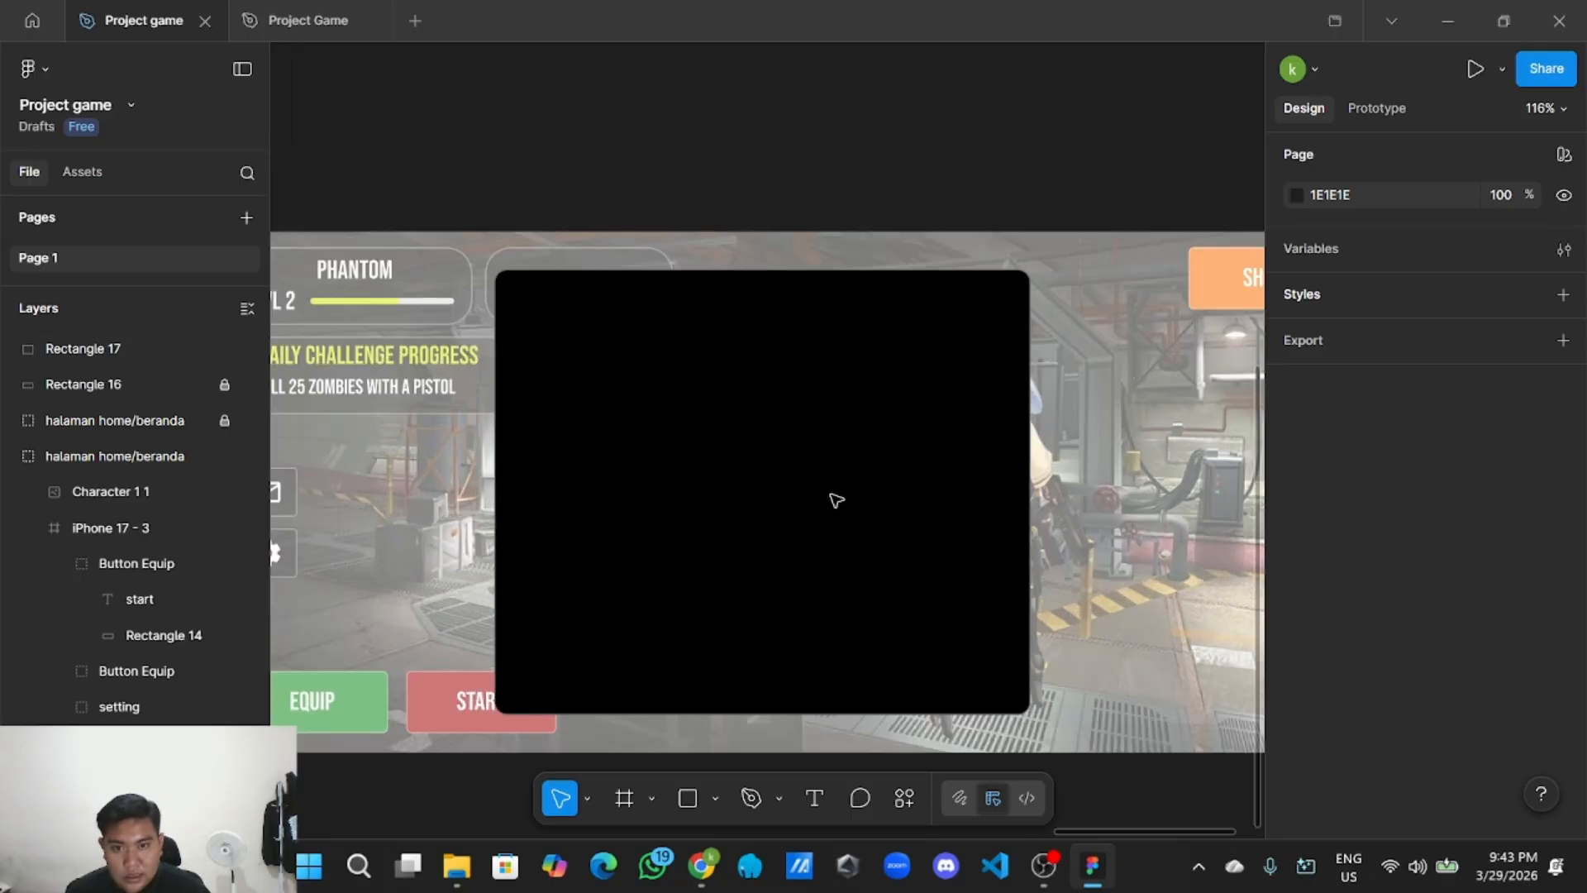
{"action": "scroll", "coordinate": [828, 495], "scroll_direction": "down", "scroll_amount": 2}
{"action": "scroll", "coordinate": [800, 479], "scroll_direction": "down", "scroll_amount": 2}
Copy the PHANTOM name text from the original home screen's player card.
{"action": "left_click_drag", "start_coordinate": [595, 338], "coordinate": [981, 299]}
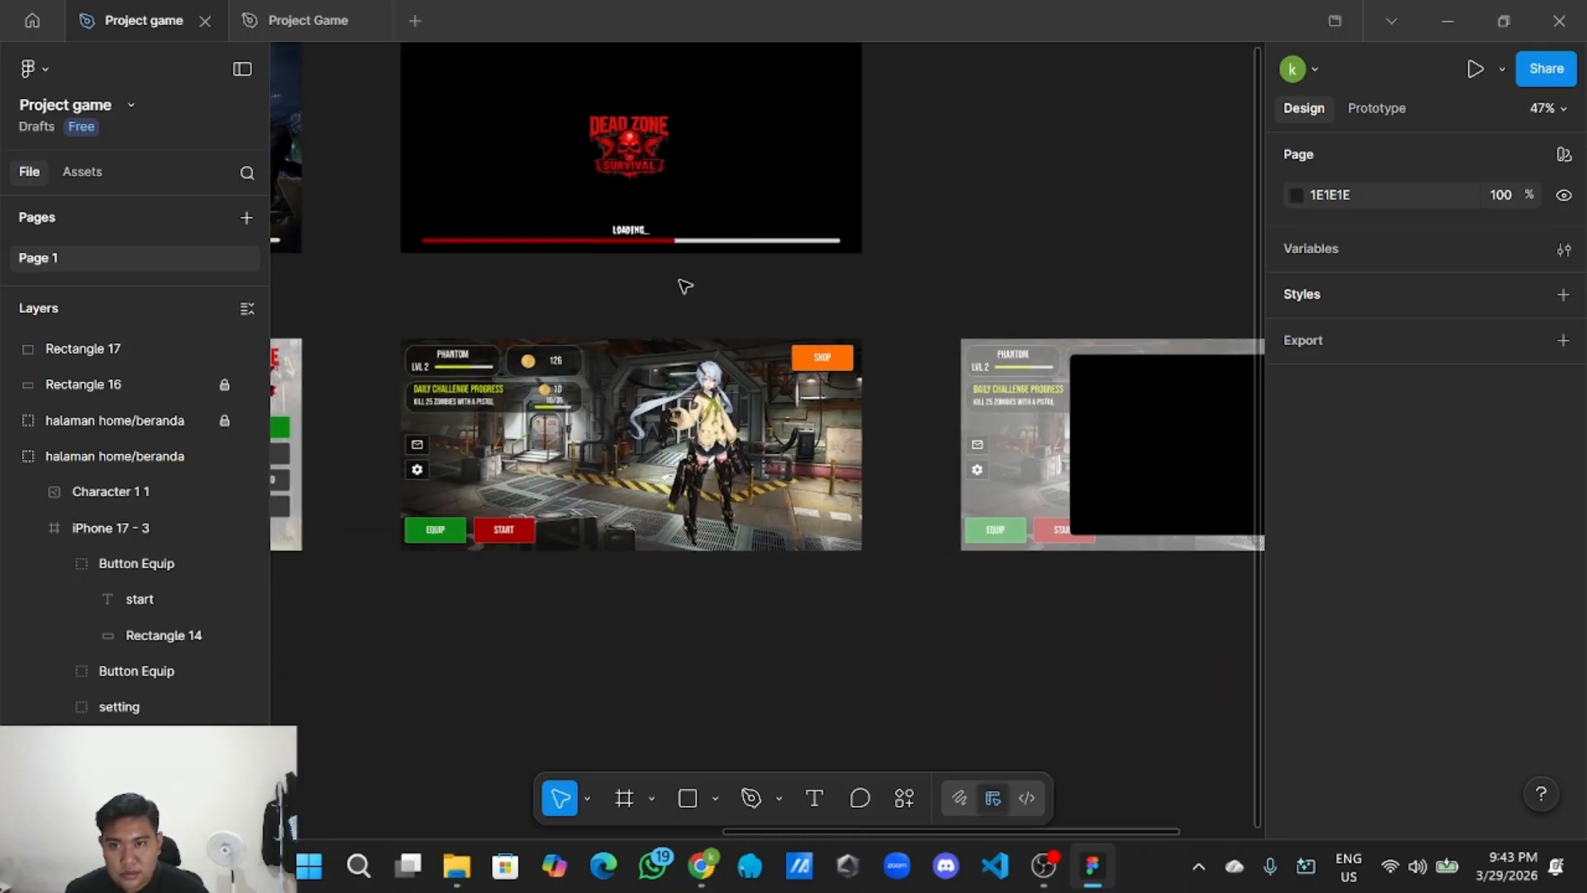
{"action": "scroll", "coordinate": [634, 298], "scroll_direction": "up", "scroll_amount": 2}
{"action": "left_click_drag", "start_coordinate": [606, 316], "coordinate": [904, 362]}
{"action": "scroll", "coordinate": [685, 423], "scroll_direction": "up", "scroll_amount": 1}
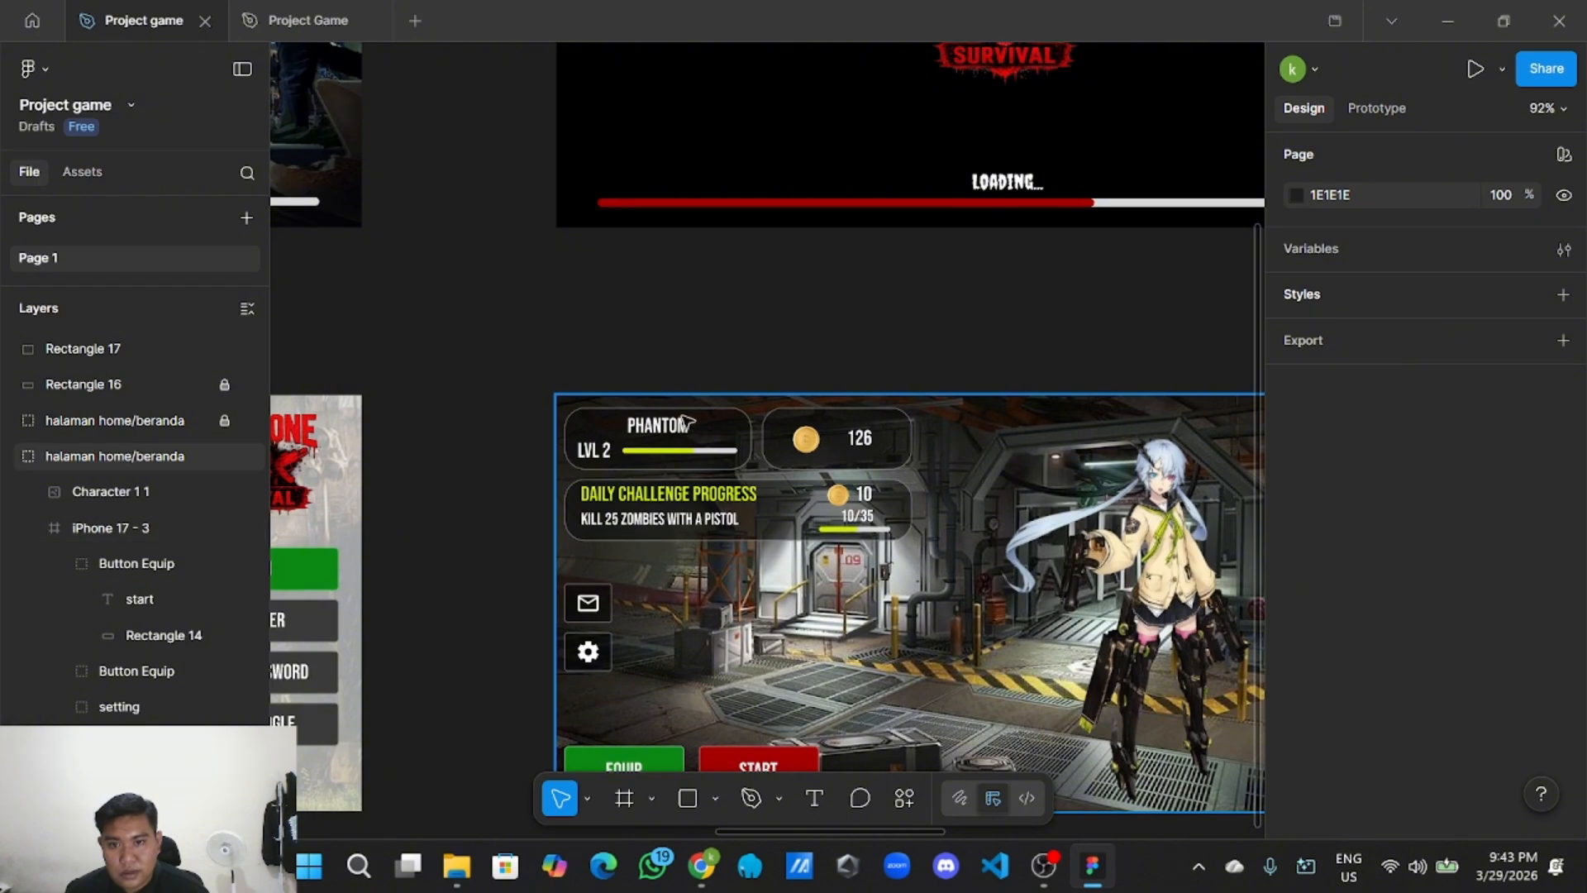
{"action": "left_click", "coordinate": [671, 429]}
{"action": "double_click", "coordinate": [671, 429]}
{"action": "right_click", "coordinate": [671, 429]}
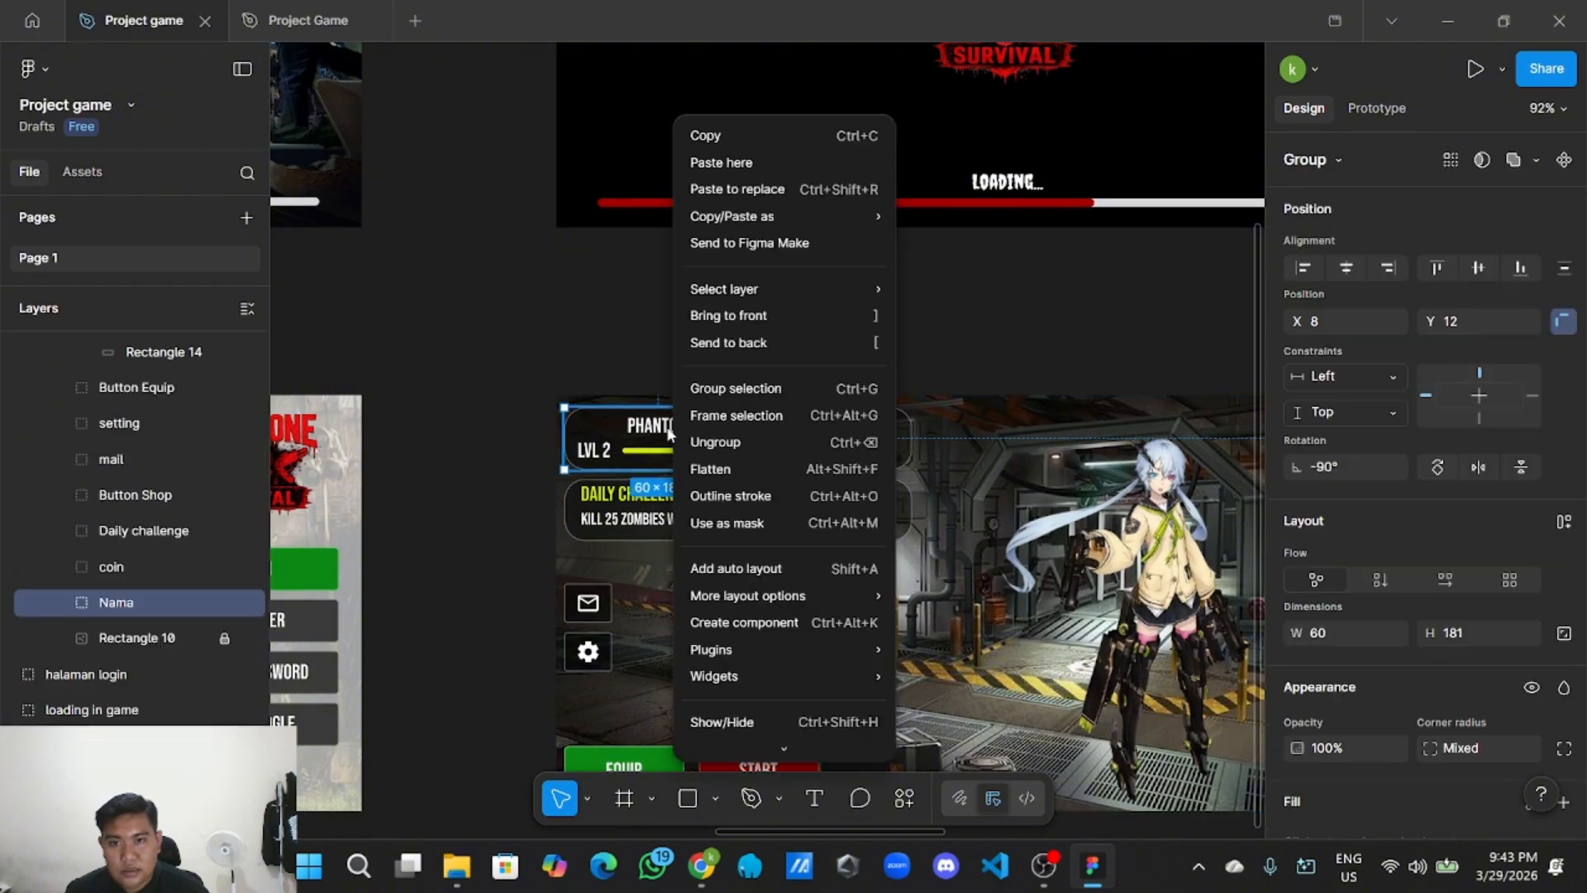
{"action": "left_click", "coordinate": [672, 429]}
{"action": "double_click", "coordinate": [671, 429]}
{"action": "right_click", "coordinate": [671, 431]}
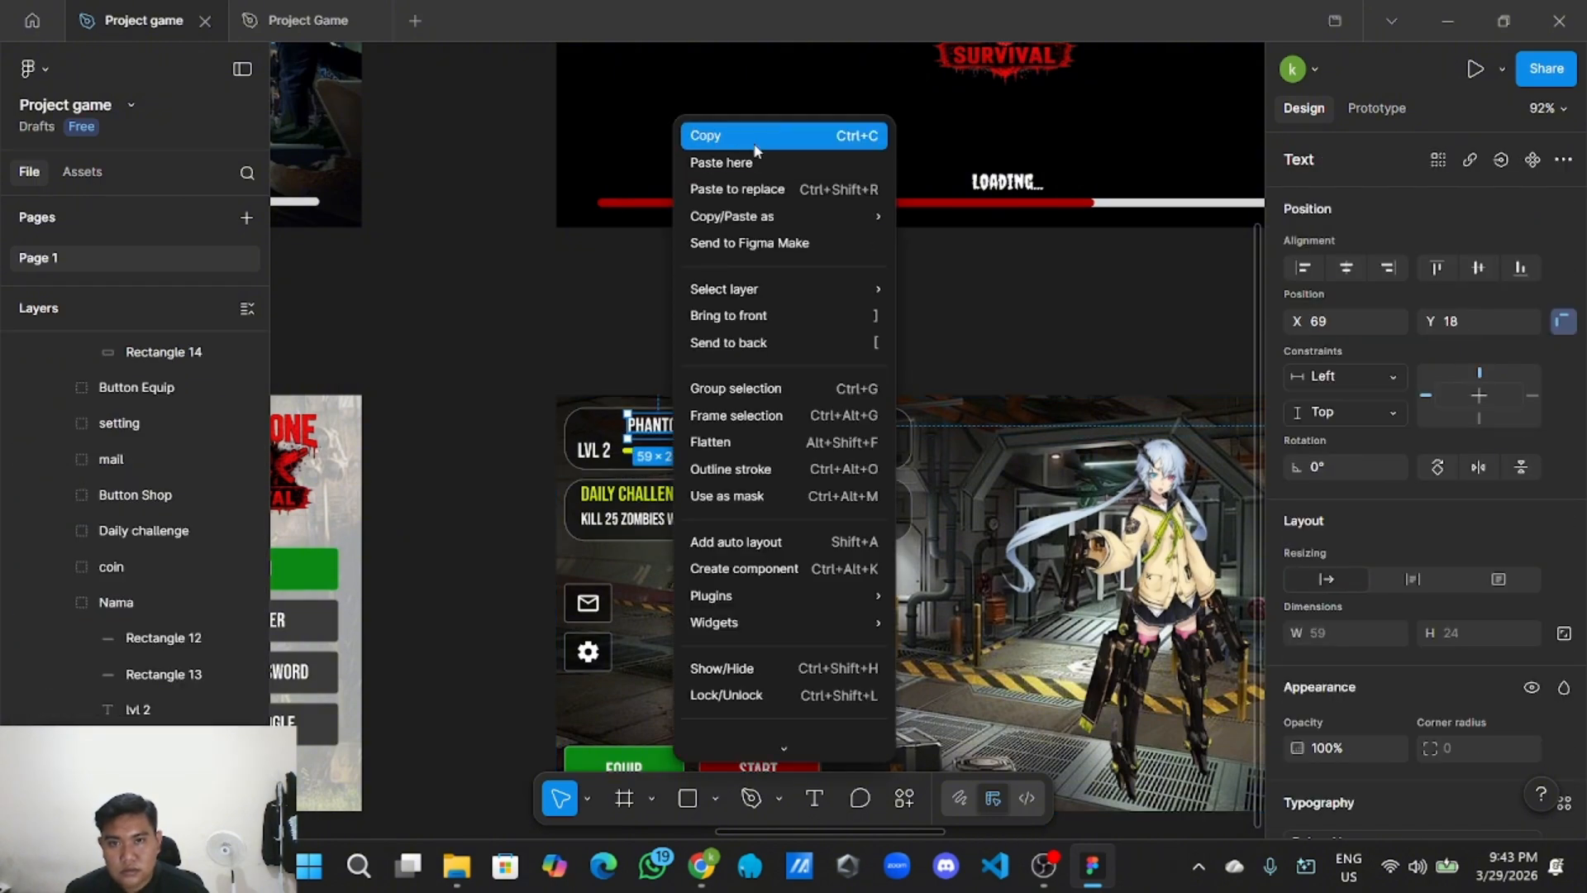
{"action": "left_click", "coordinate": [754, 142]}
Paste the PHANTOM text onto the duplicated screen and place it atop the black popup.
{"action": "scroll", "coordinate": [757, 195], "scroll_direction": "down", "scroll_amount": 3}
{"action": "left_click_drag", "start_coordinate": [964, 276], "coordinate": [780, 282]}
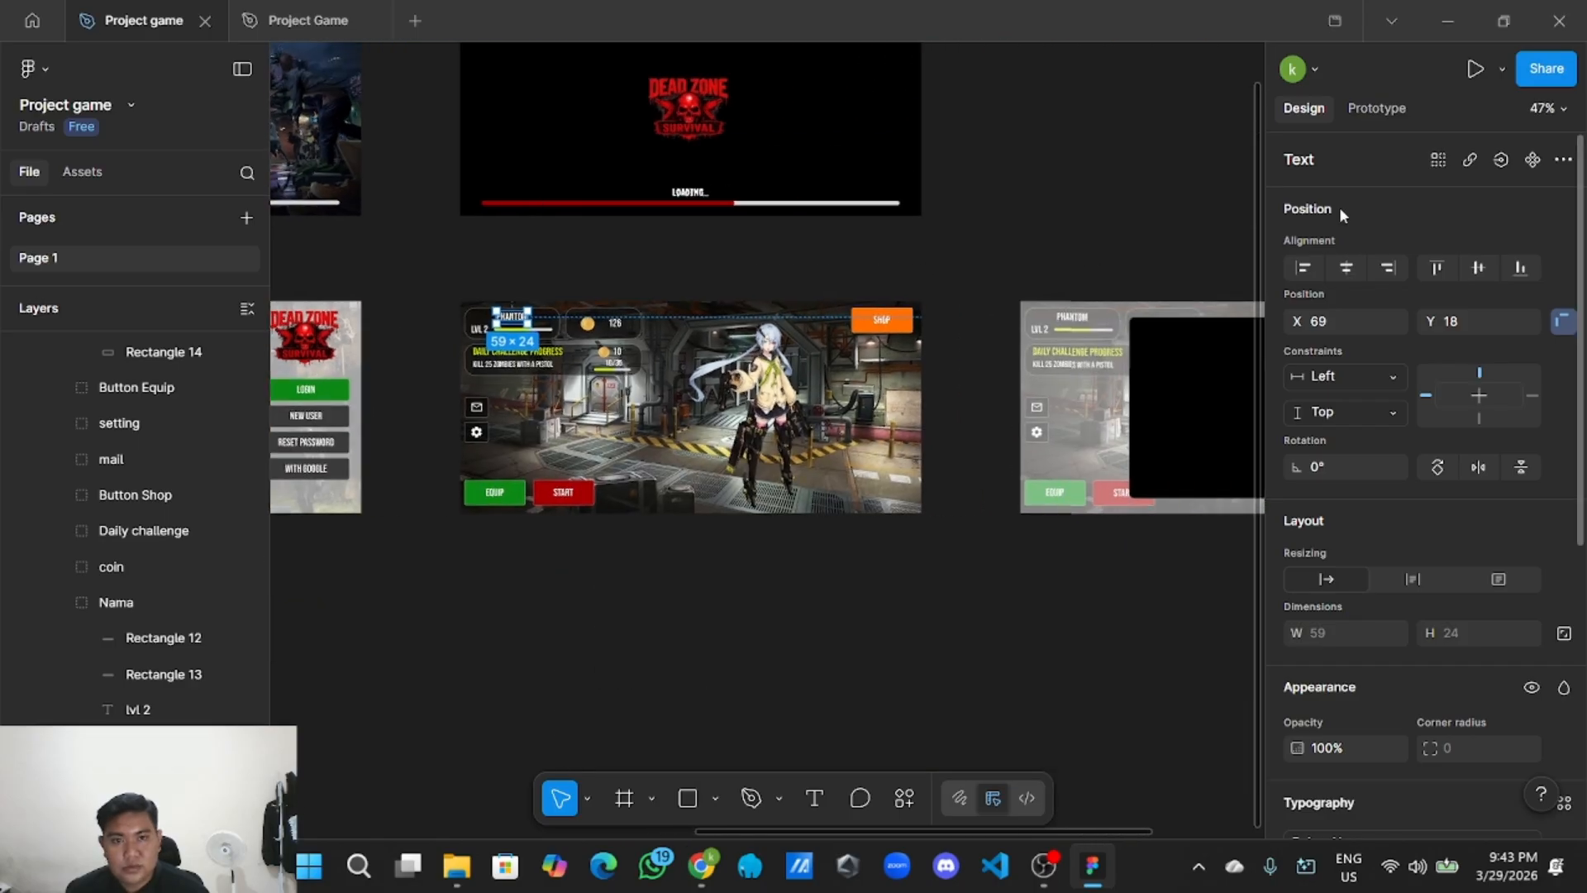
{"action": "left_click_drag", "start_coordinate": [1168, 226], "coordinate": [638, 265]}
{"action": "right_click", "coordinate": [661, 271]}
{"action": "left_click", "coordinate": [691, 287]}
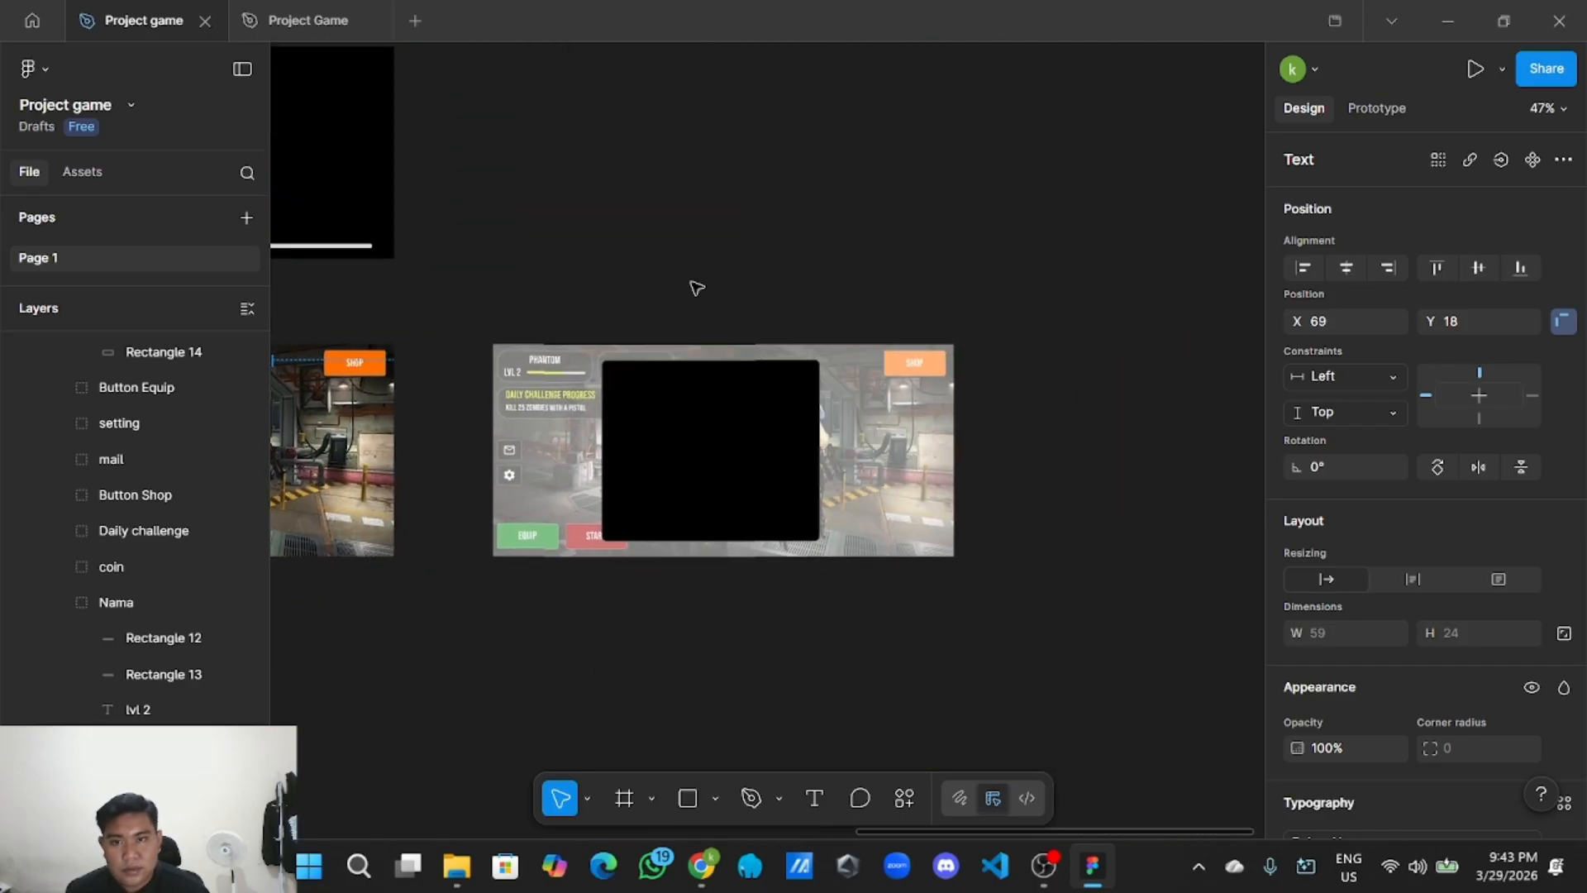
{"action": "scroll", "coordinate": [702, 294], "scroll_direction": "up", "scroll_amount": 5}
{"action": "left_click_drag", "start_coordinate": [712, 299], "coordinate": [728, 466]}
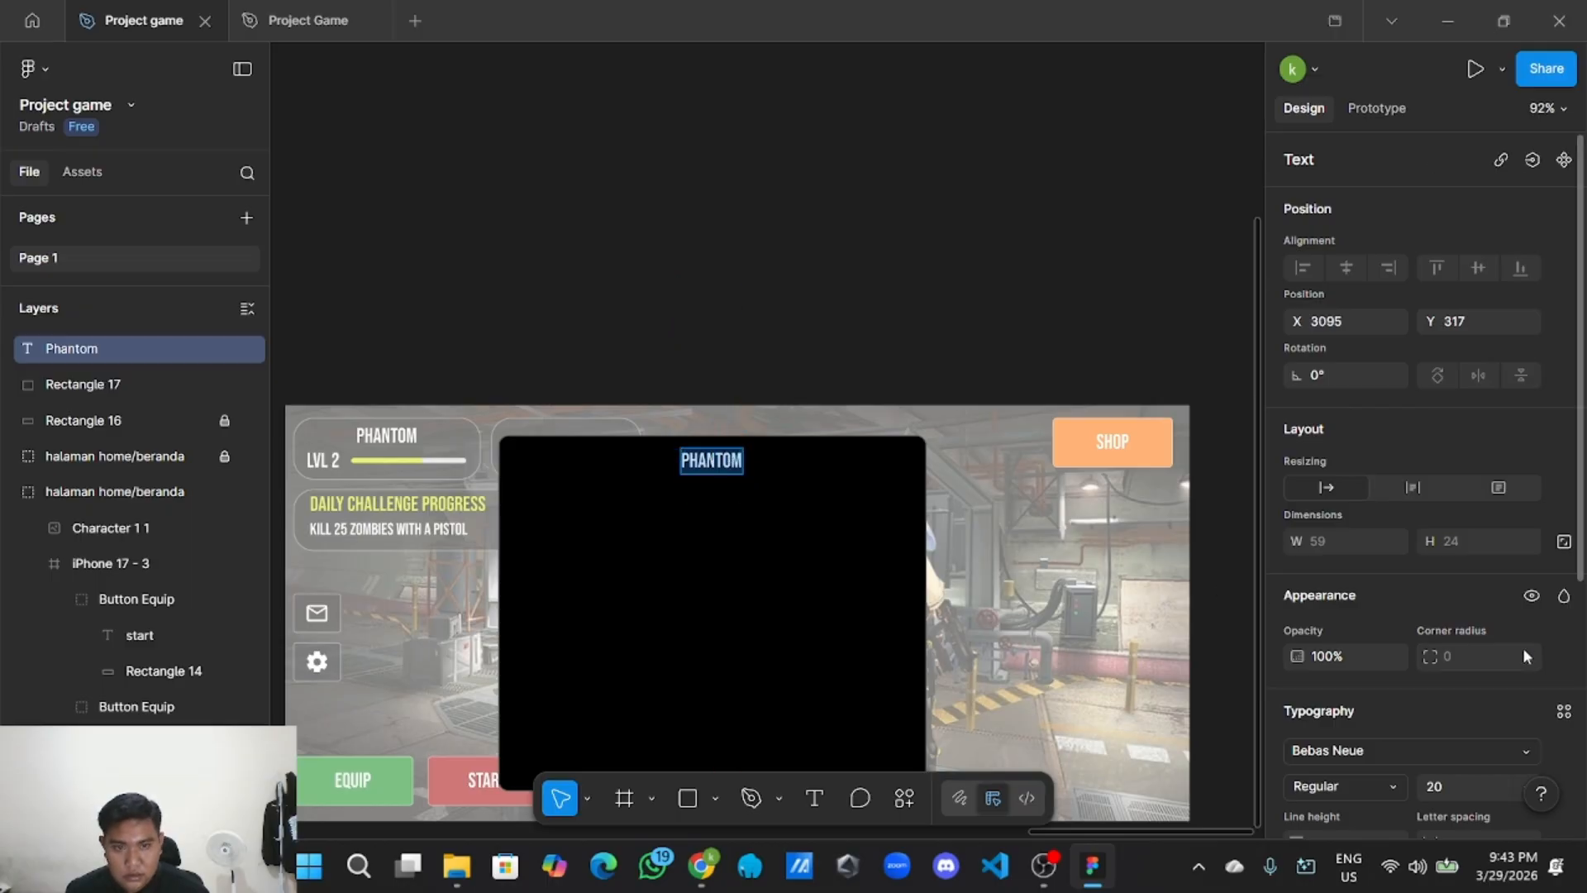
Retype the pasted text as Profile so the title reads PROFILE.
{"action": "scroll", "coordinate": [1522, 647], "scroll_direction": "down", "scroll_amount": 3}
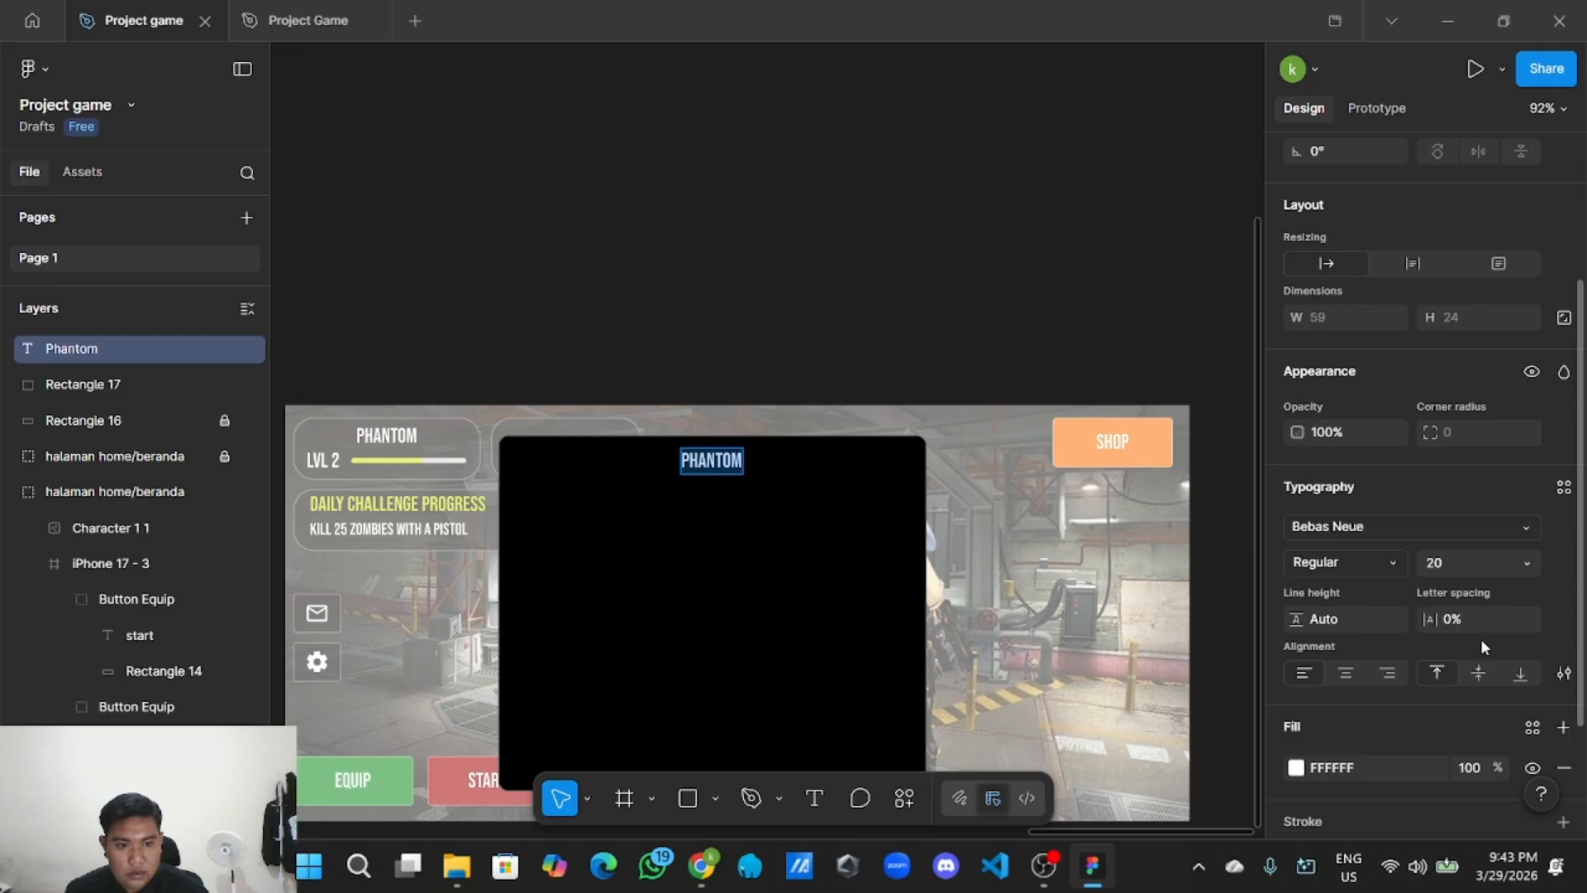
{"action": "left_click", "coordinate": [734, 468]}
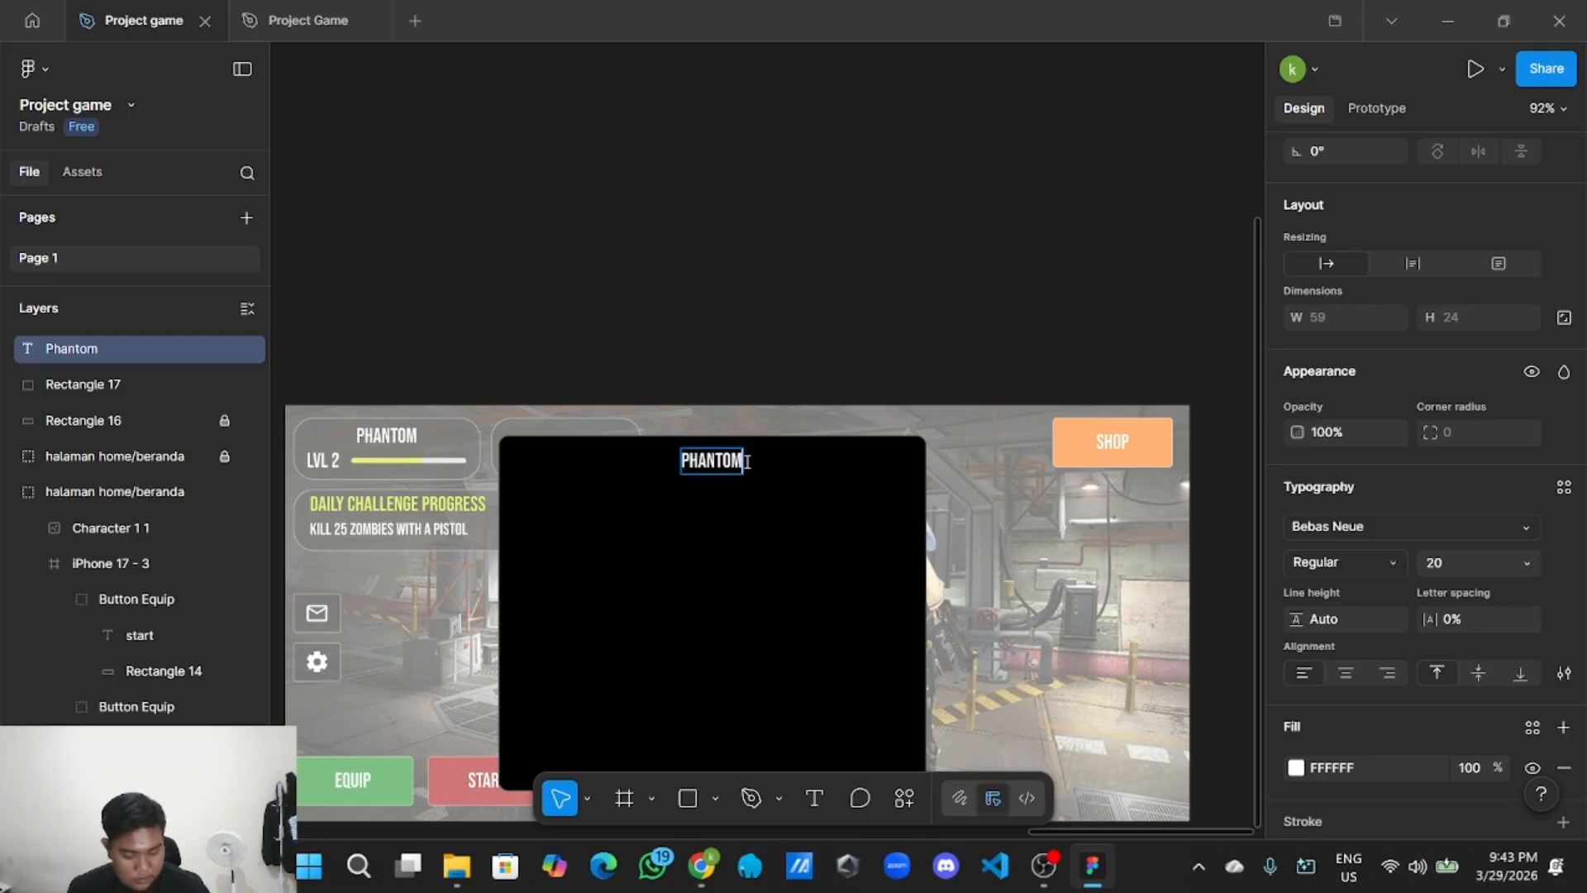
{"action": "key", "text": "BackSpace"}
{"action": "key", "text": "BackSpace"}
{"action": "key", "text": "BackSpace"}
{"action": "key", "text": "BackSpace"}
{"action": "key", "text": "BackSpace"}
{"action": "key", "text": "BackSpace"}
{"action": "key", "text": "BackSpace"}
{"action": "type", "text": "Profile"}
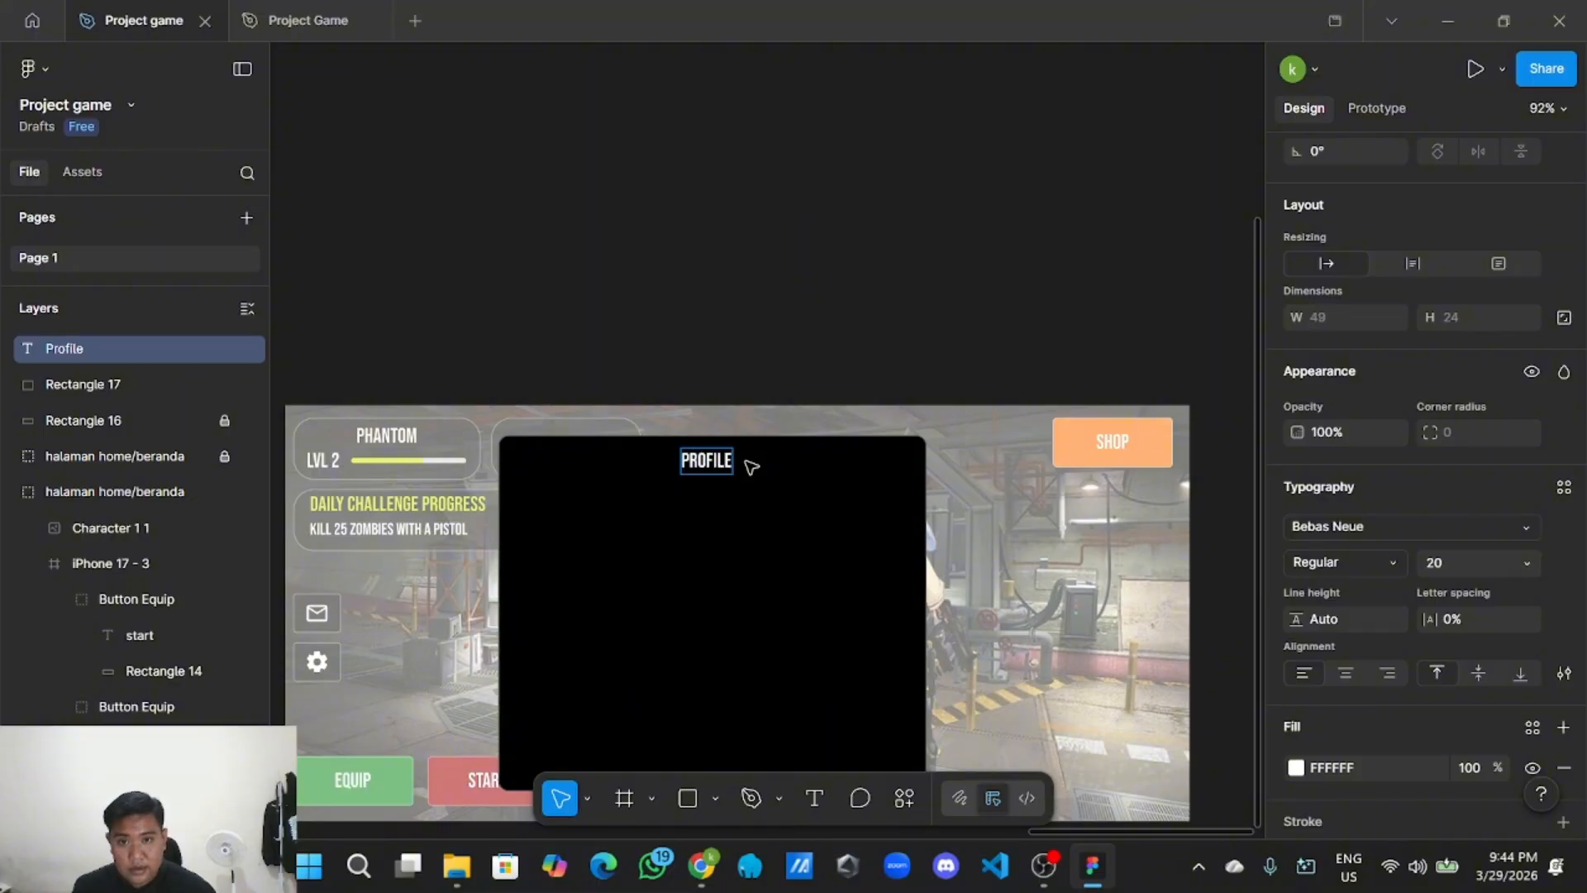
{"action": "key", "text": "Escape"}
{"action": "key", "text": "Escape"}
{"action": "scroll", "coordinate": [758, 340], "scroll_direction": "down", "scroll_amount": 3}
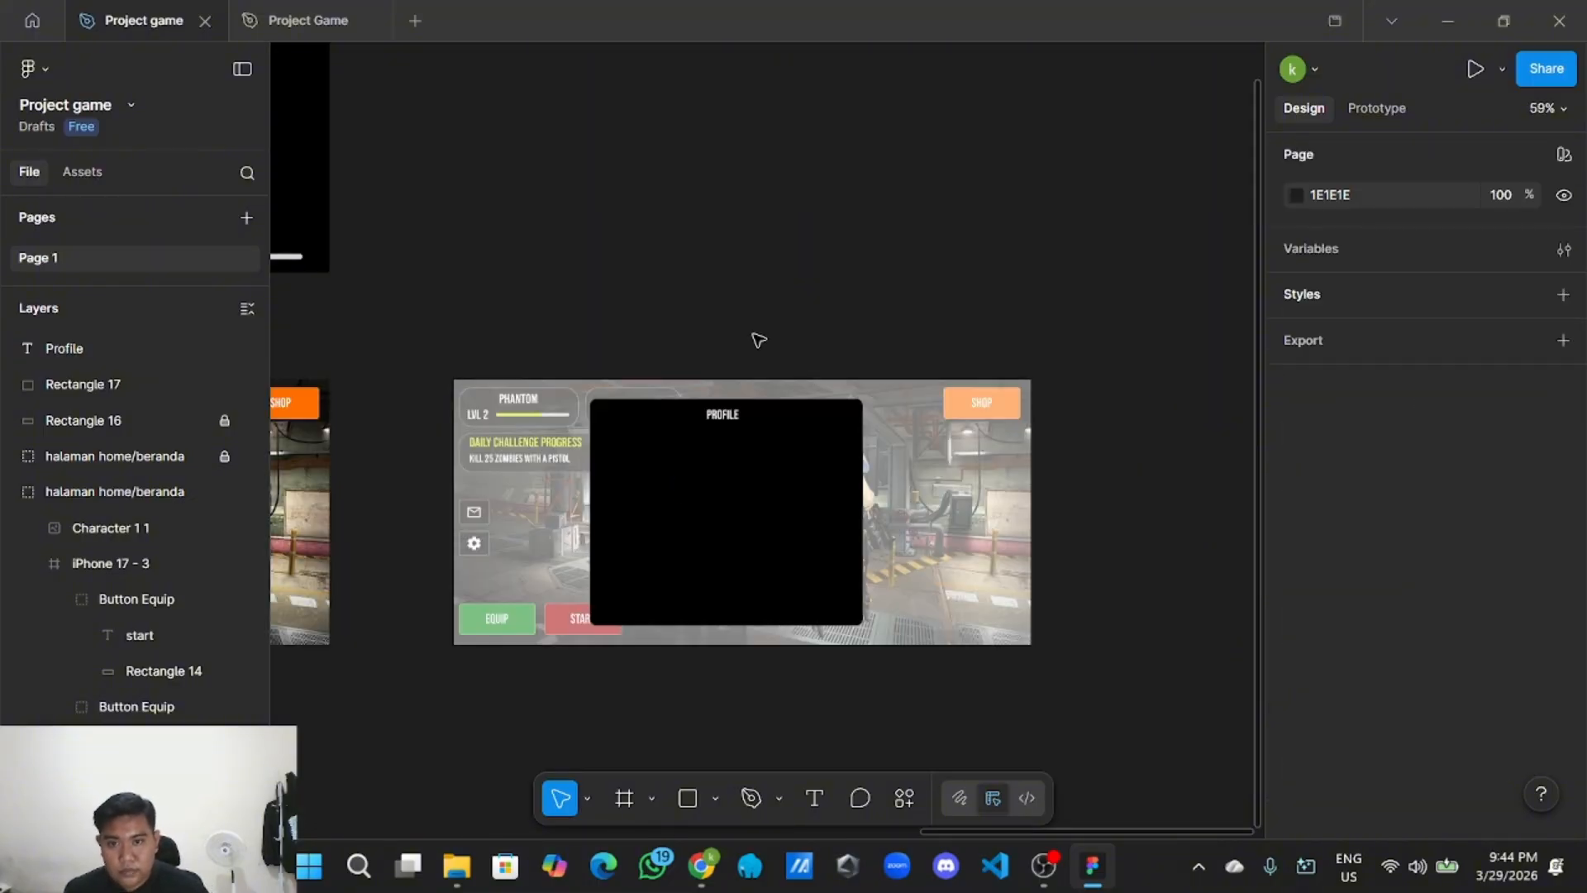
{"action": "scroll", "coordinate": [756, 339], "scroll_direction": "up", "scroll_amount": 1}
{"action": "scroll", "coordinate": [760, 397], "scroll_direction": "down", "scroll_amount": 3}
{"action": "left_click", "coordinate": [733, 403]}
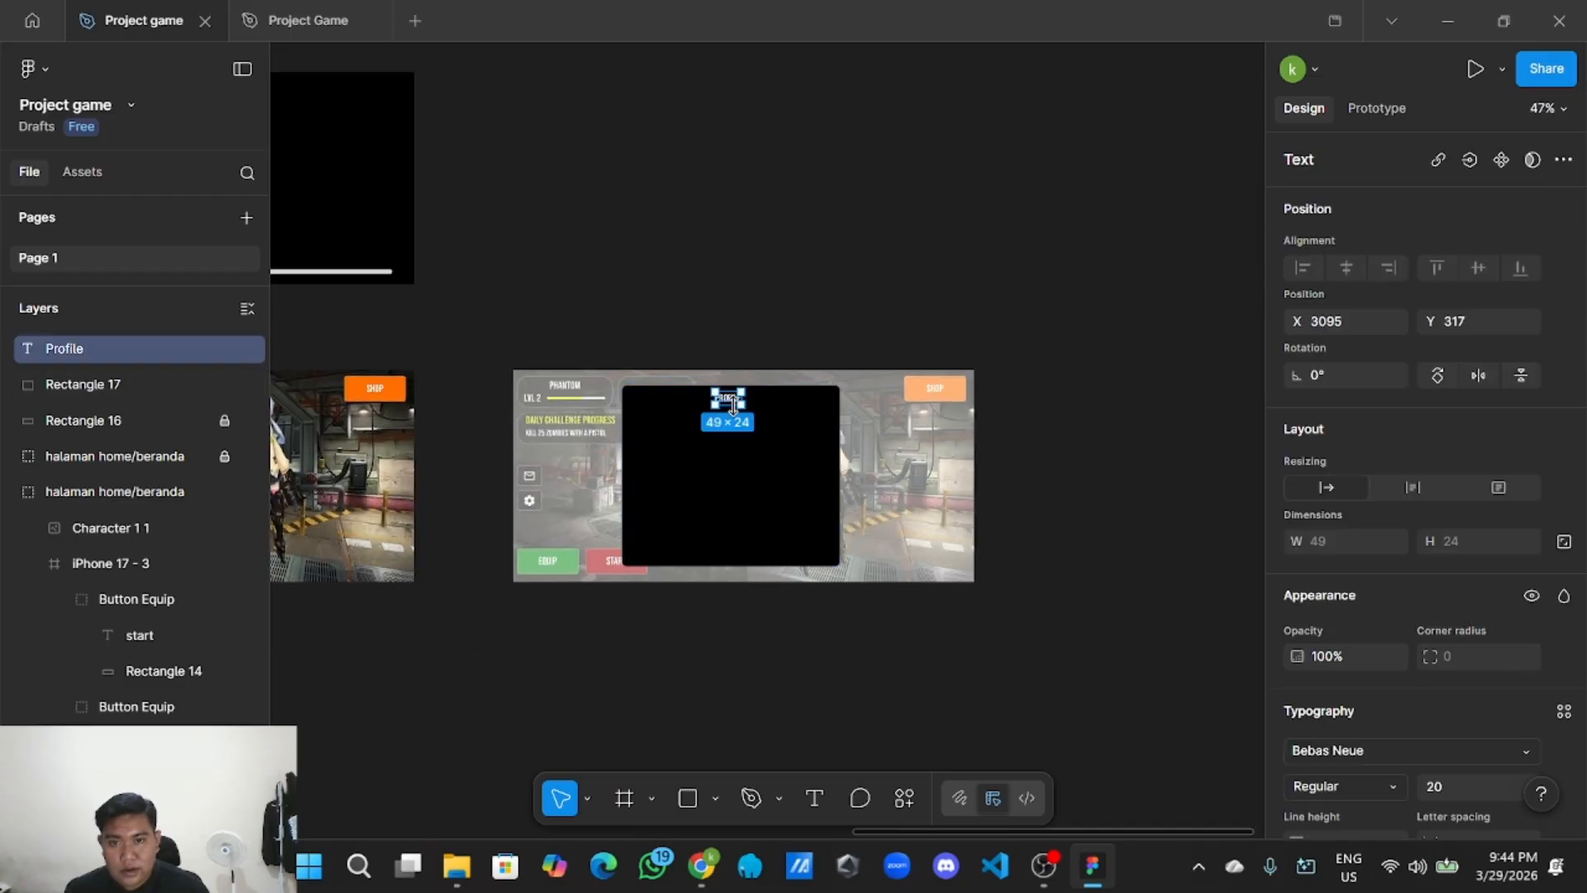
Copy the CCEB00 fill colour from the DAILY CHALLENGE PROGRESS heading.
{"action": "scroll", "coordinate": [612, 372], "scroll_direction": "up", "scroll_amount": 5}
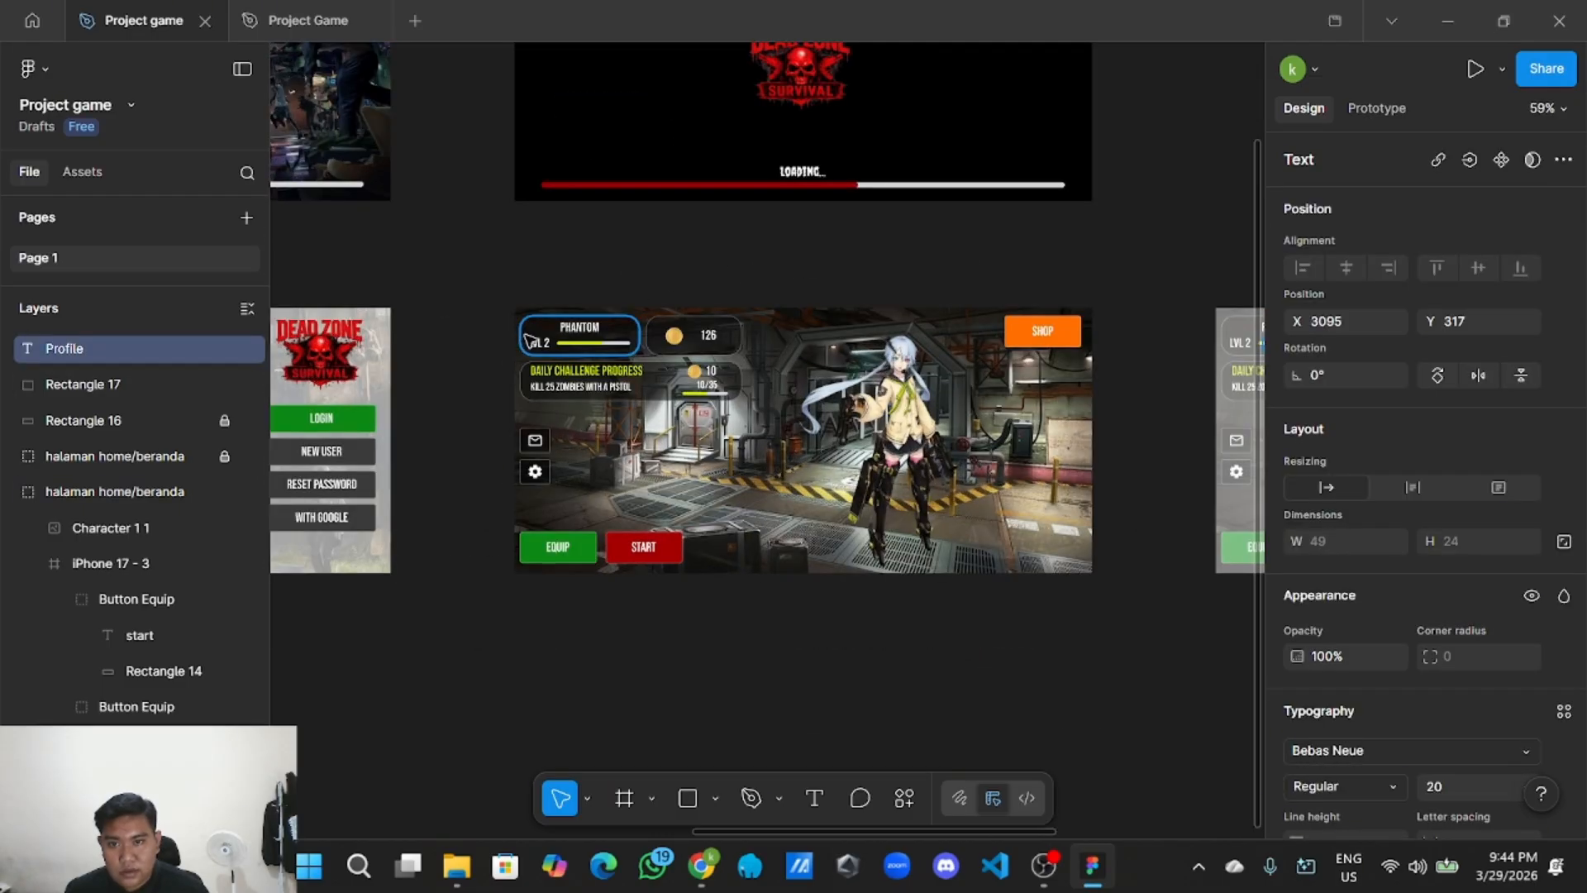
{"action": "left_click", "coordinate": [618, 386]}
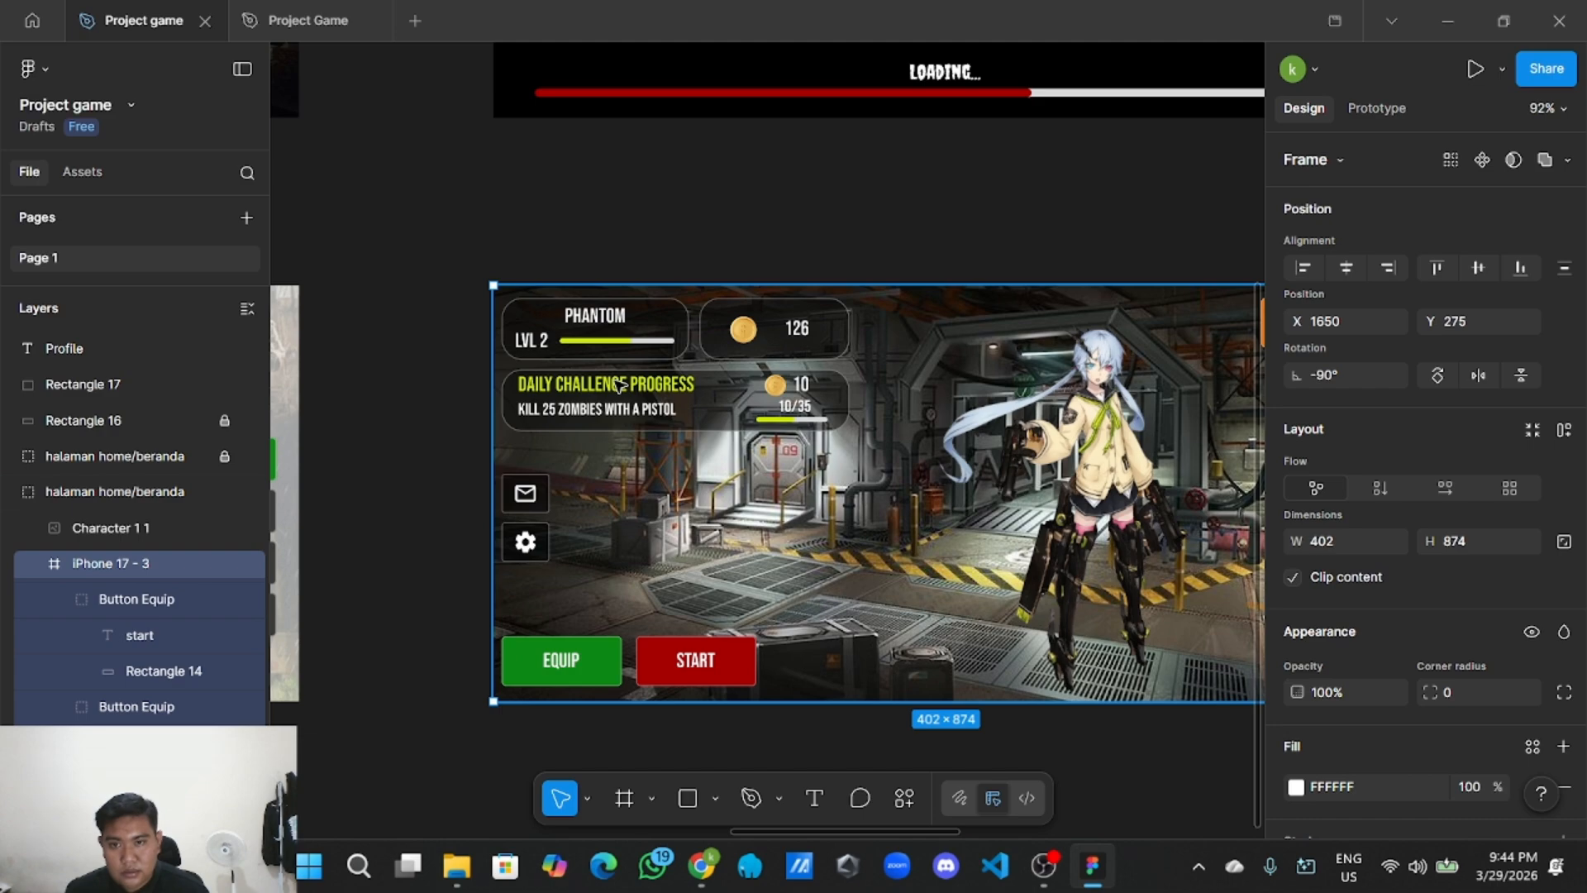
{"action": "left_click", "coordinate": [618, 386]}
{"action": "double_click", "coordinate": [678, 386]}
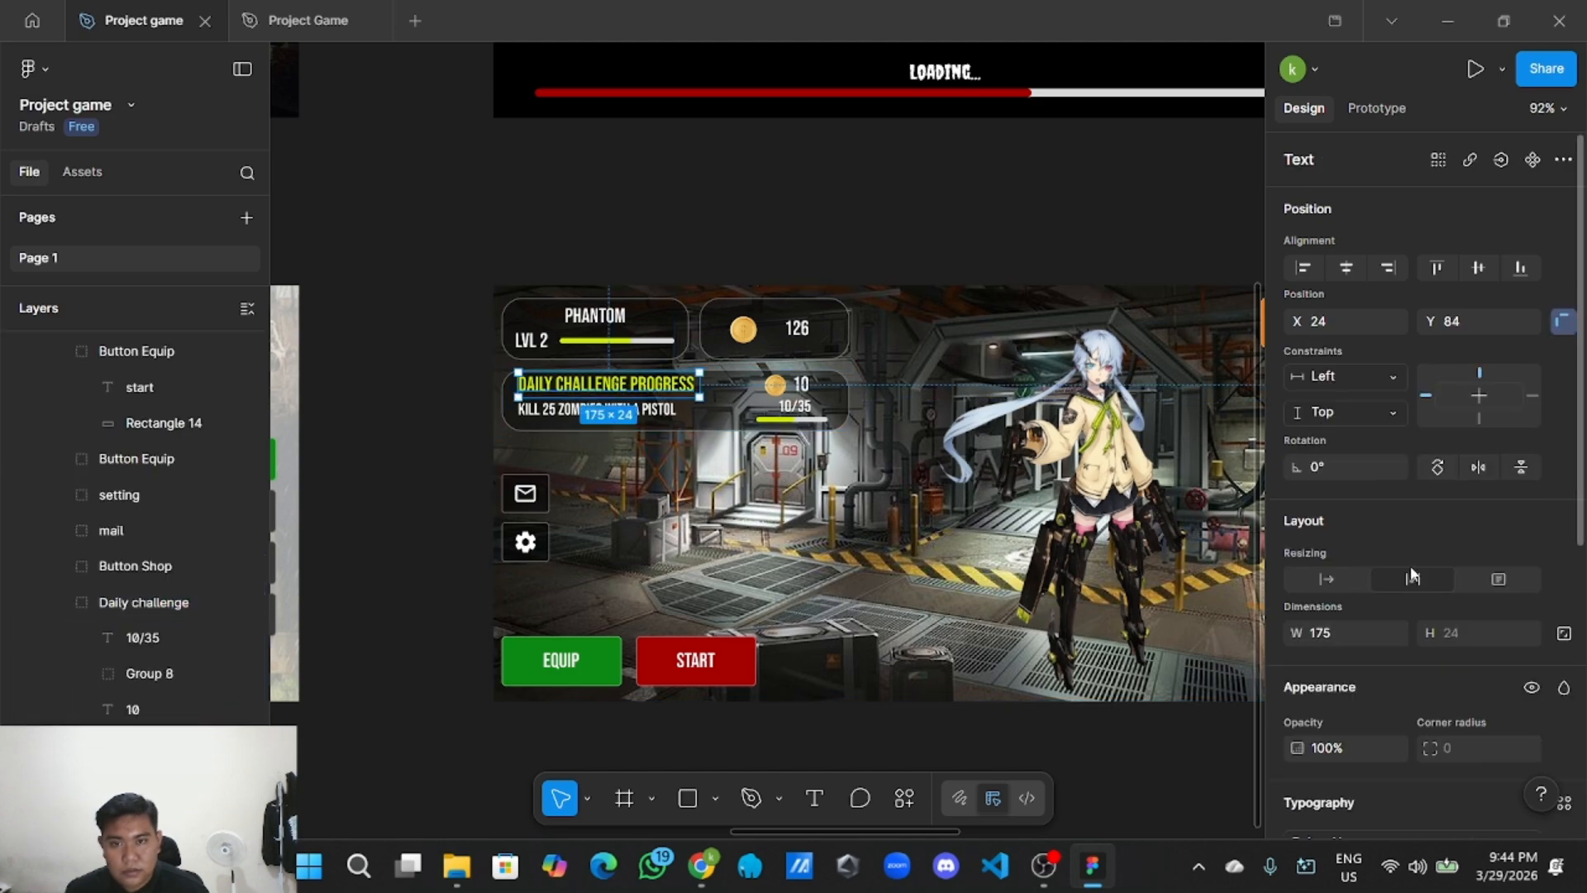
{"action": "scroll", "coordinate": [1410, 575], "scroll_direction": "down", "scroll_amount": 5}
{"action": "left_click", "coordinate": [1388, 610]}
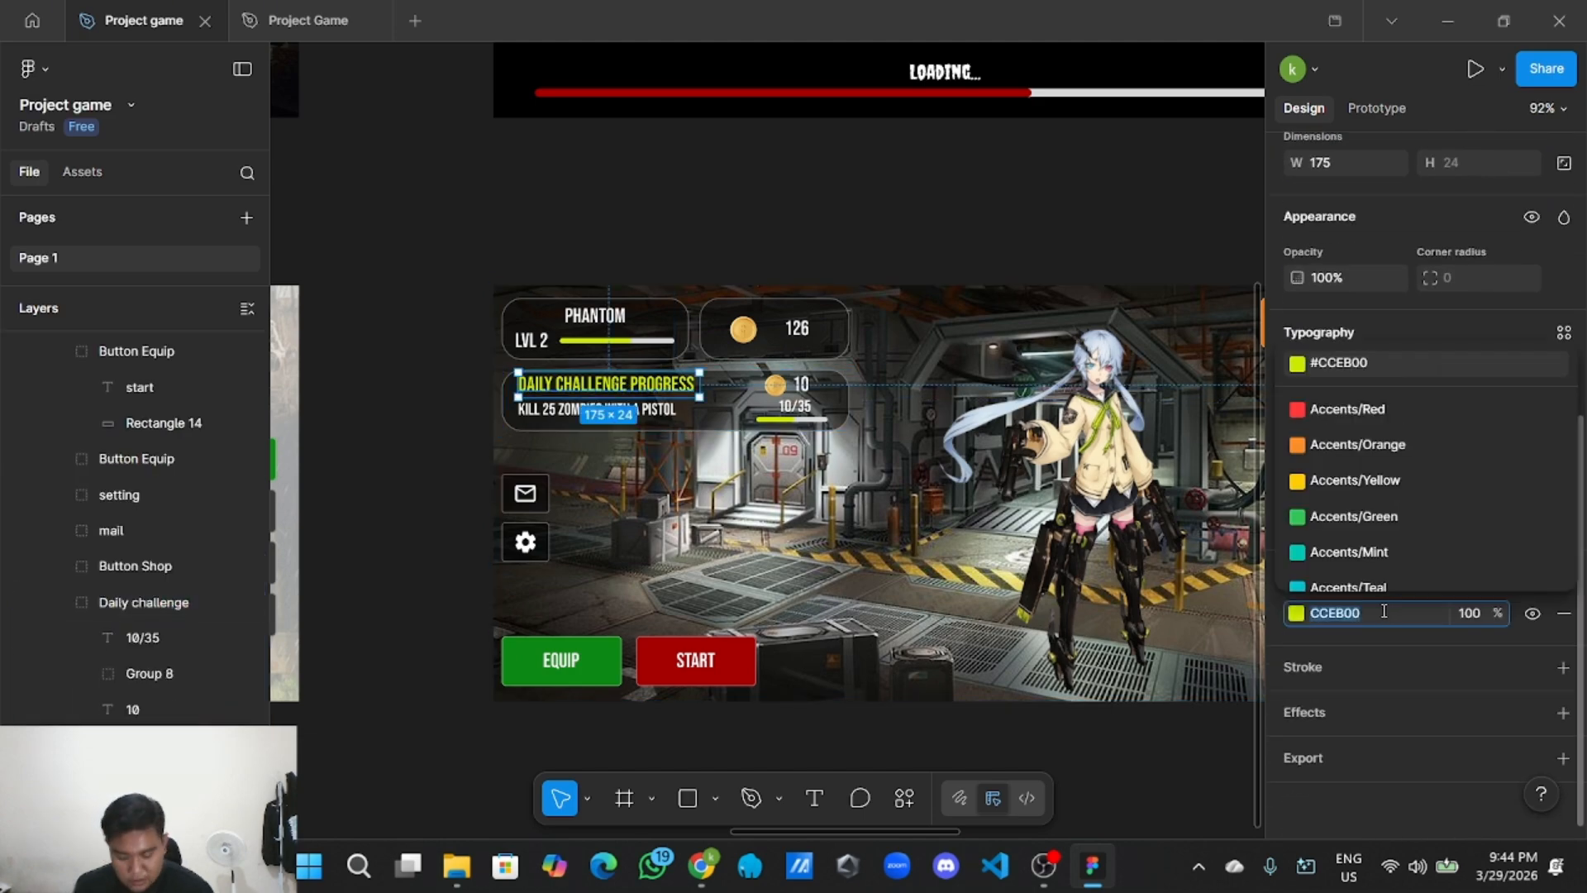
Set the PROFILE title's fill to yellow-green CCEB00.
{"action": "scroll", "coordinate": [1153, 612], "scroll_direction": "down", "scroll_amount": 5}
{"action": "left_click_drag", "start_coordinate": [1063, 270], "coordinate": [792, 245]}
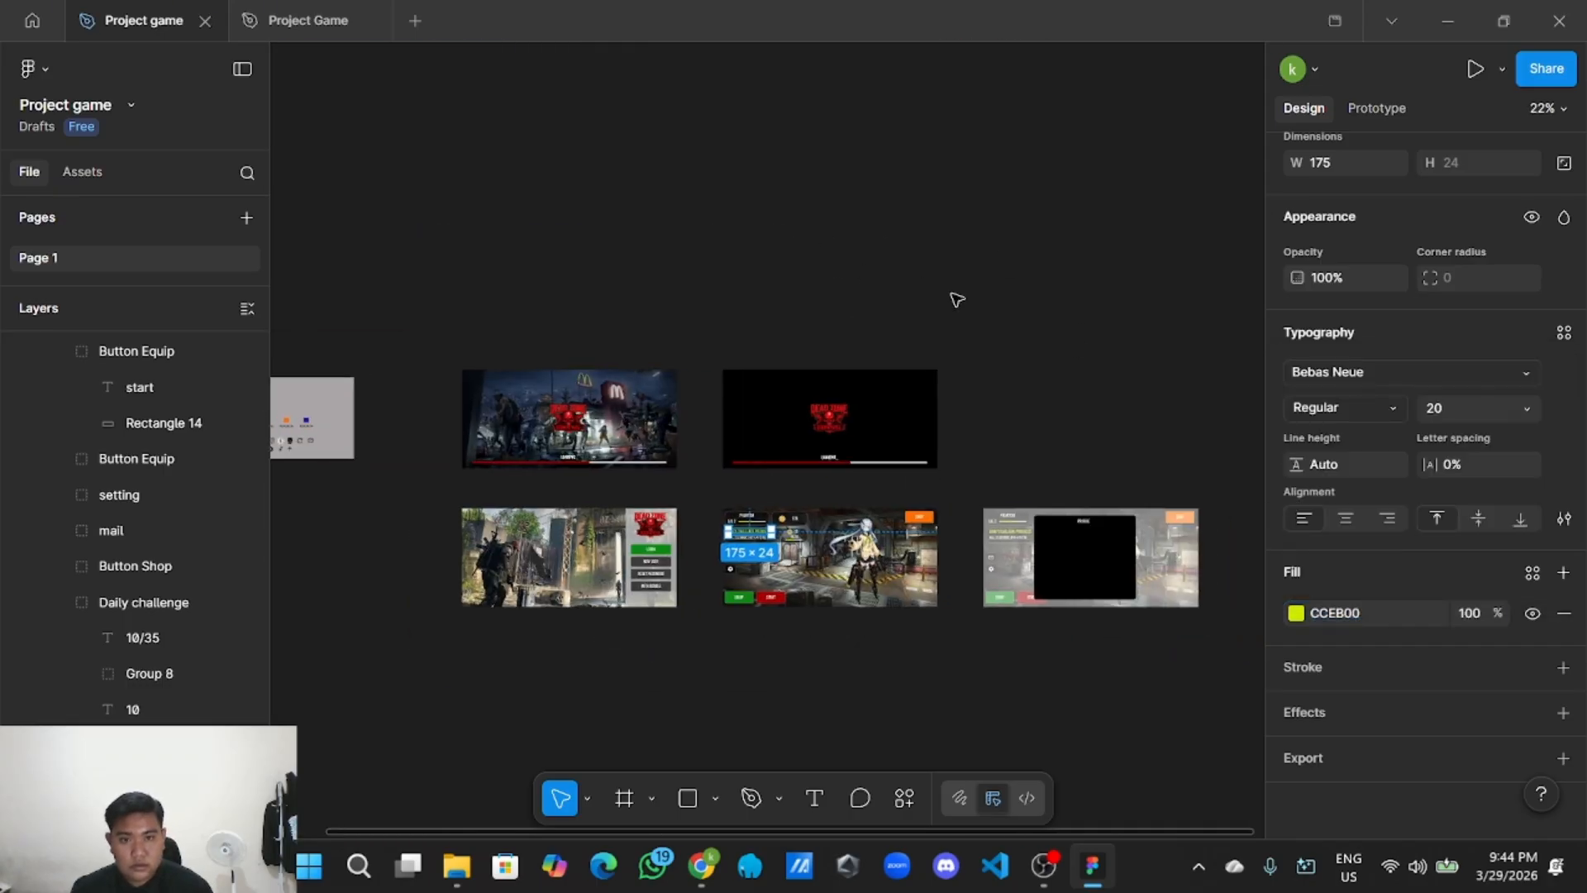
{"action": "scroll", "coordinate": [832, 365], "scroll_direction": "right", "scroll_amount": 3}
{"action": "scroll", "coordinate": [776, 538], "scroll_direction": "up", "scroll_amount": 5}
{"action": "scroll", "coordinate": [665, 424], "scroll_direction": "down", "scroll_amount": 3}
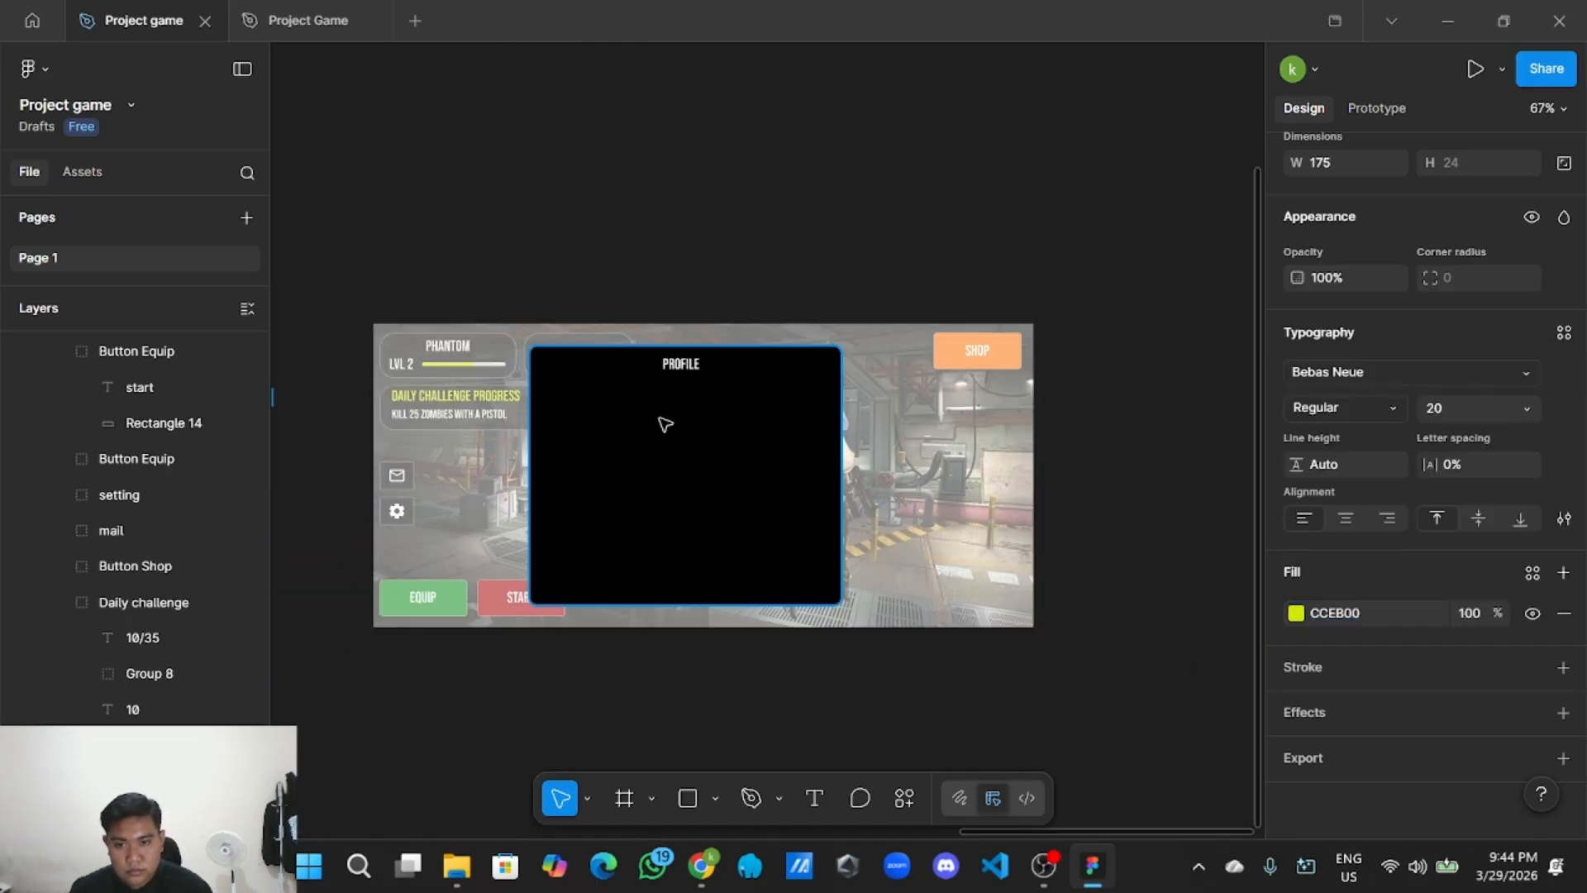
{"action": "scroll", "coordinate": [661, 417], "scroll_direction": "up", "scroll_amount": 3}
{"action": "left_click", "coordinate": [698, 344]}
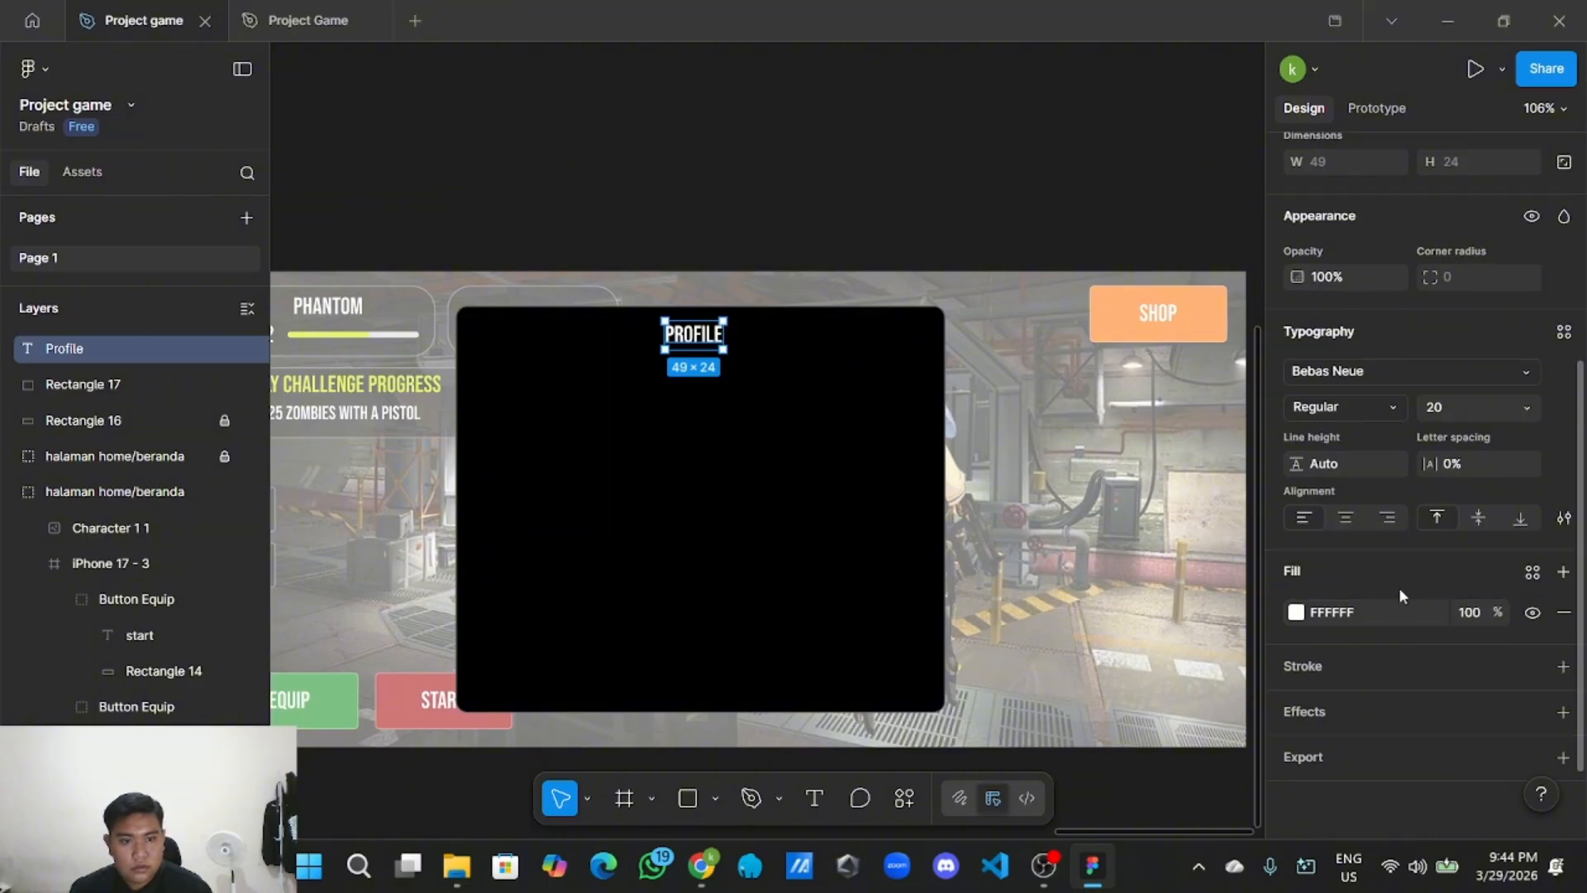
{"action": "left_click", "coordinate": [1364, 612]}
{"action": "key", "text": "ctrl+v"}
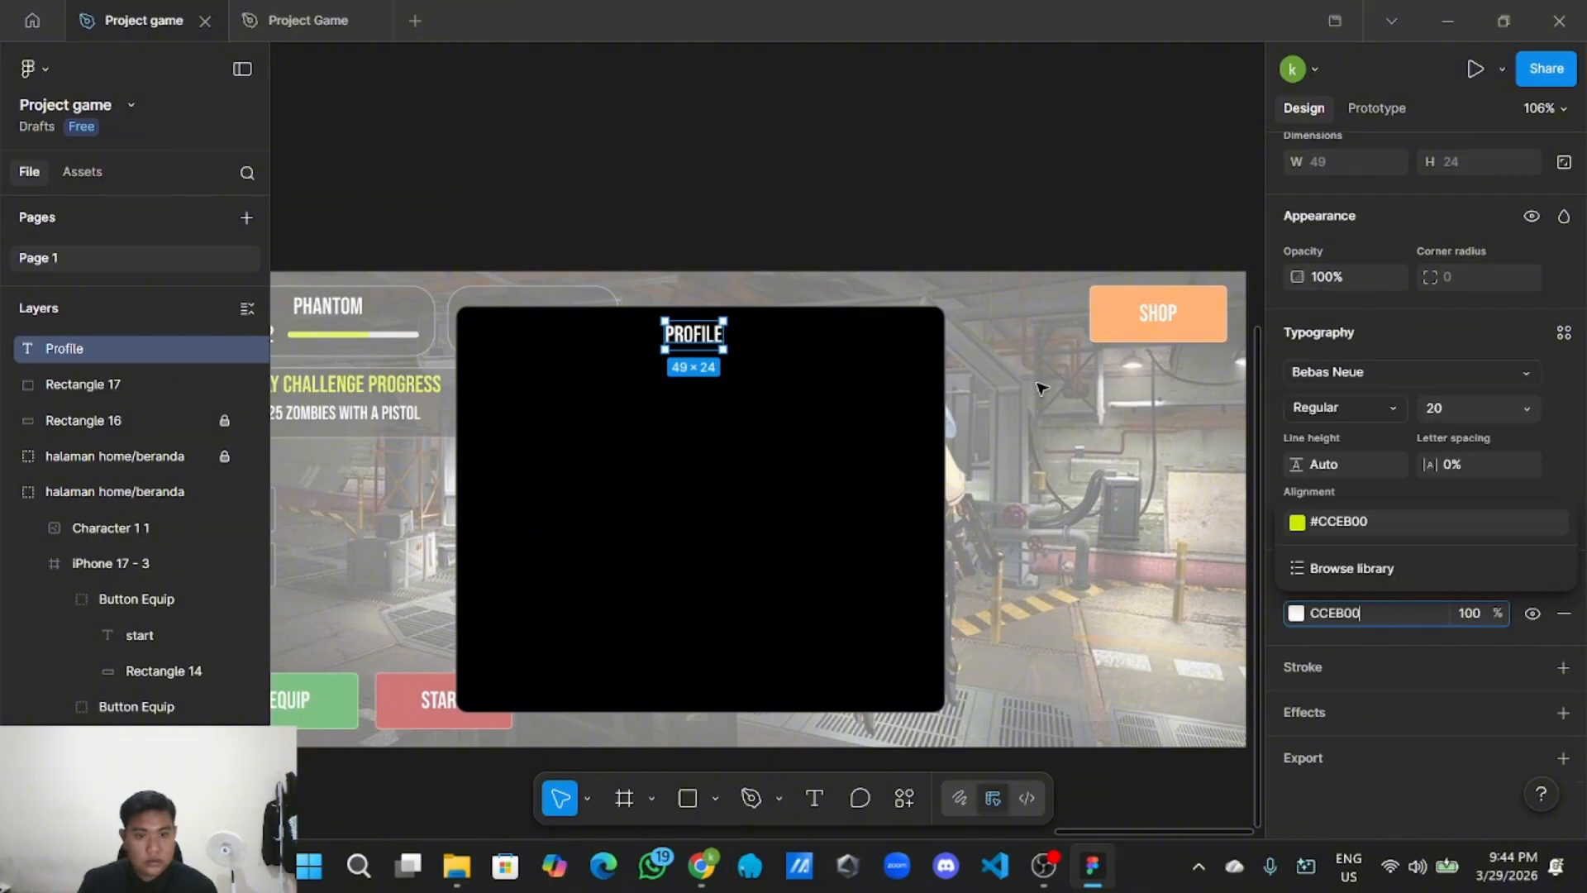
{"action": "left_click", "coordinate": [738, 172]}
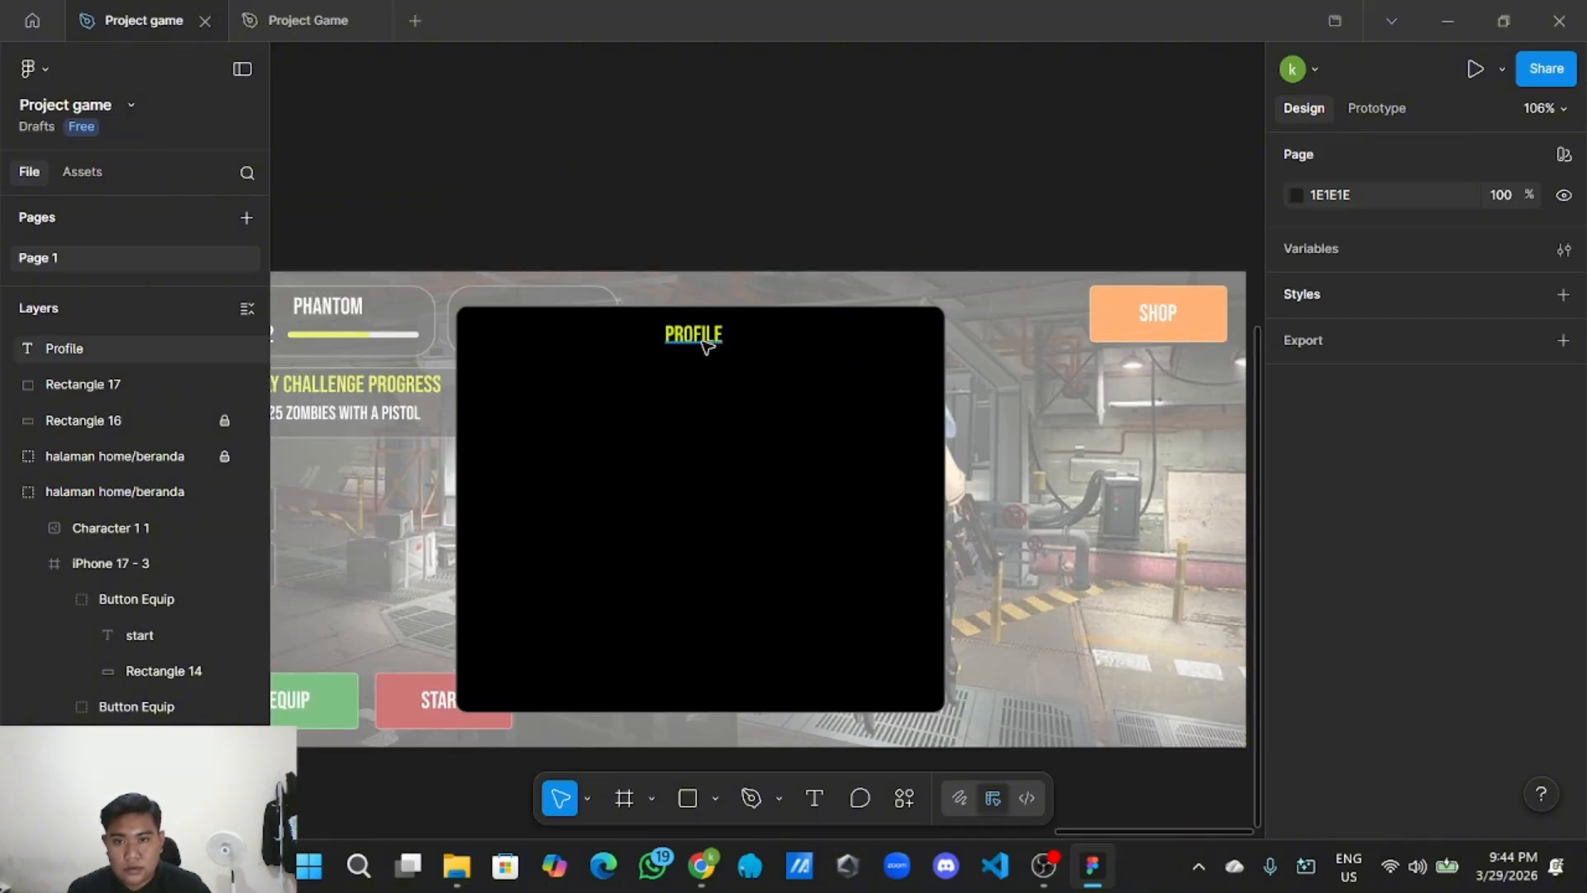
Nudge the PROFILE title up to Y 320 to recentre it.
{"action": "left_click", "coordinate": [705, 345]}
{"action": "left_click_drag", "start_coordinate": [699, 339], "coordinate": [703, 340]}
{"action": "left_click", "coordinate": [753, 188]}
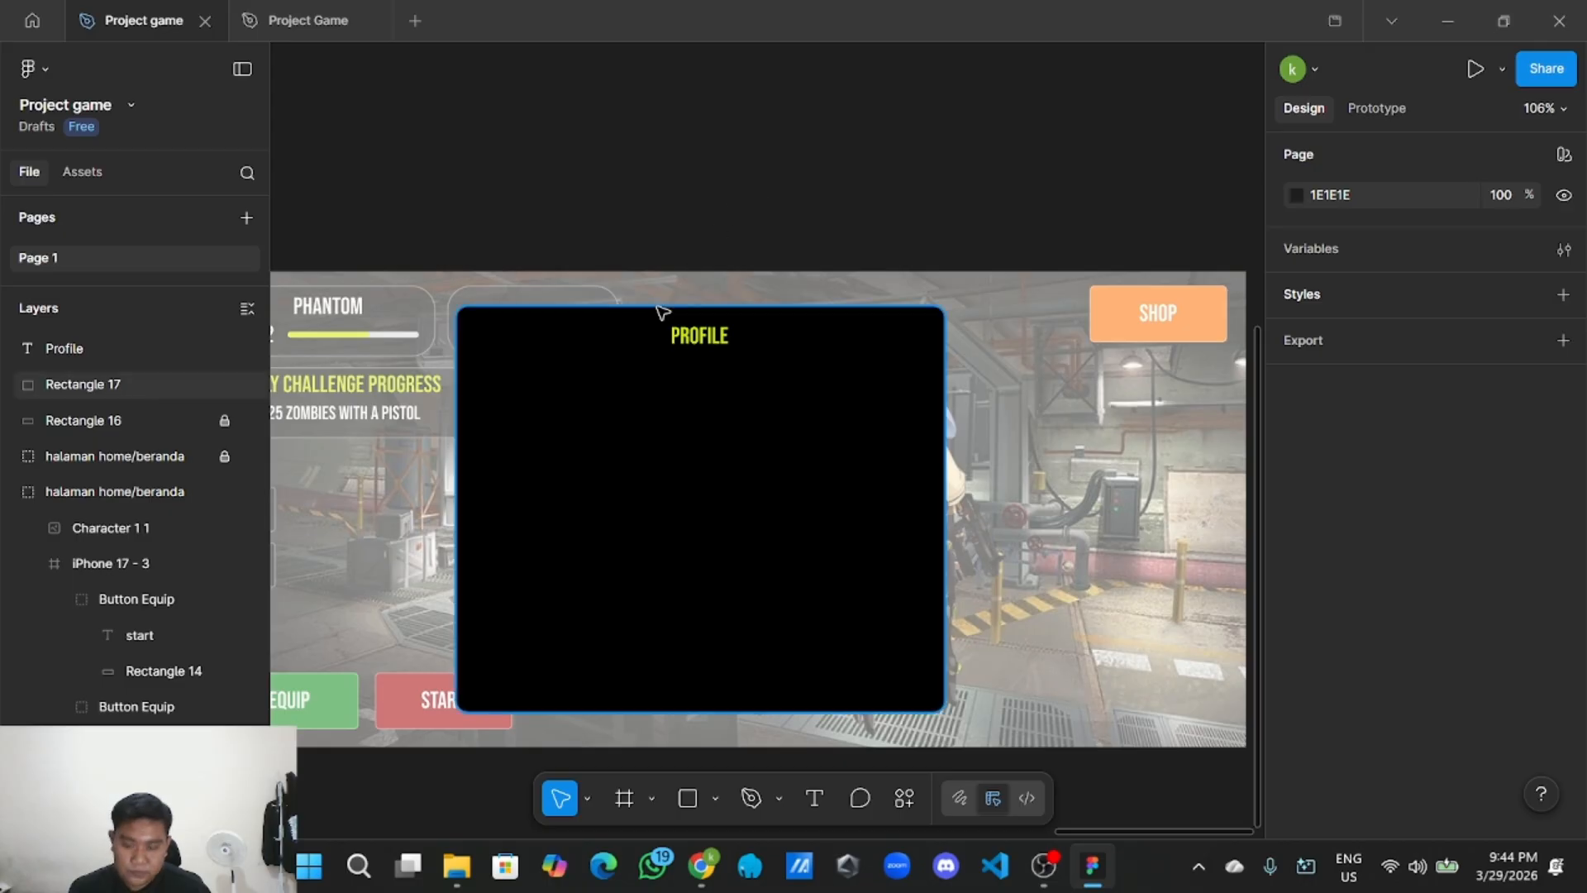
Copy the Nama player card group from the original home screen.
{"action": "scroll", "coordinate": [632, 373], "scroll_direction": "up", "scroll_amount": 3}
{"action": "scroll", "coordinate": [633, 373], "scroll_direction": "down", "scroll_amount": 5}
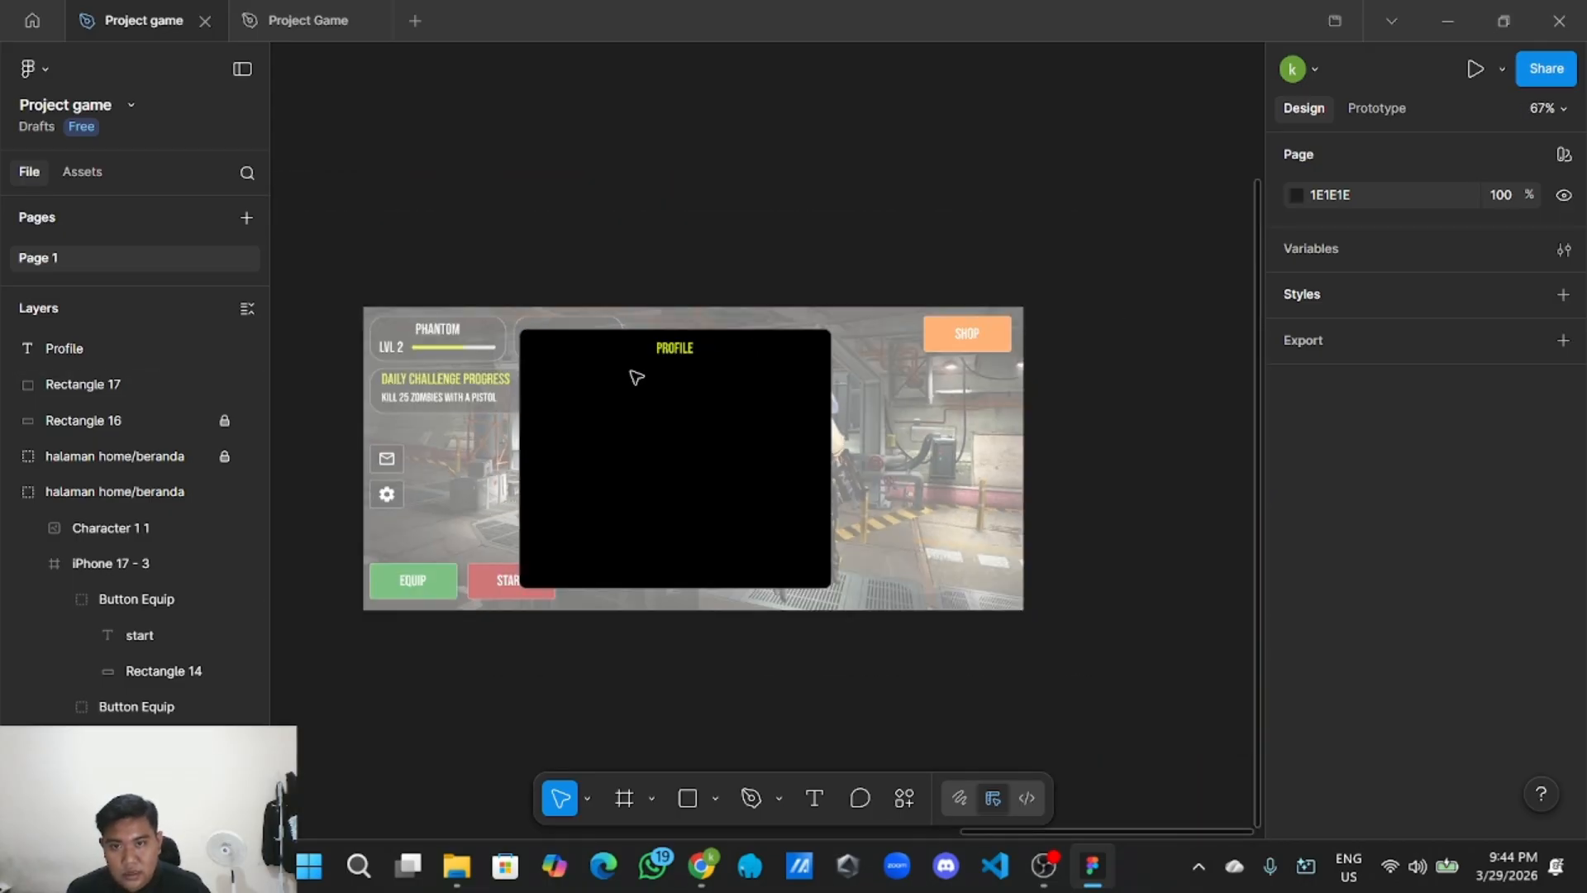
{"action": "scroll", "coordinate": [858, 297], "scroll_direction": "left", "scroll_amount": 3}
{"action": "scroll", "coordinate": [524, 276], "scroll_direction": "left", "scroll_amount": 6}
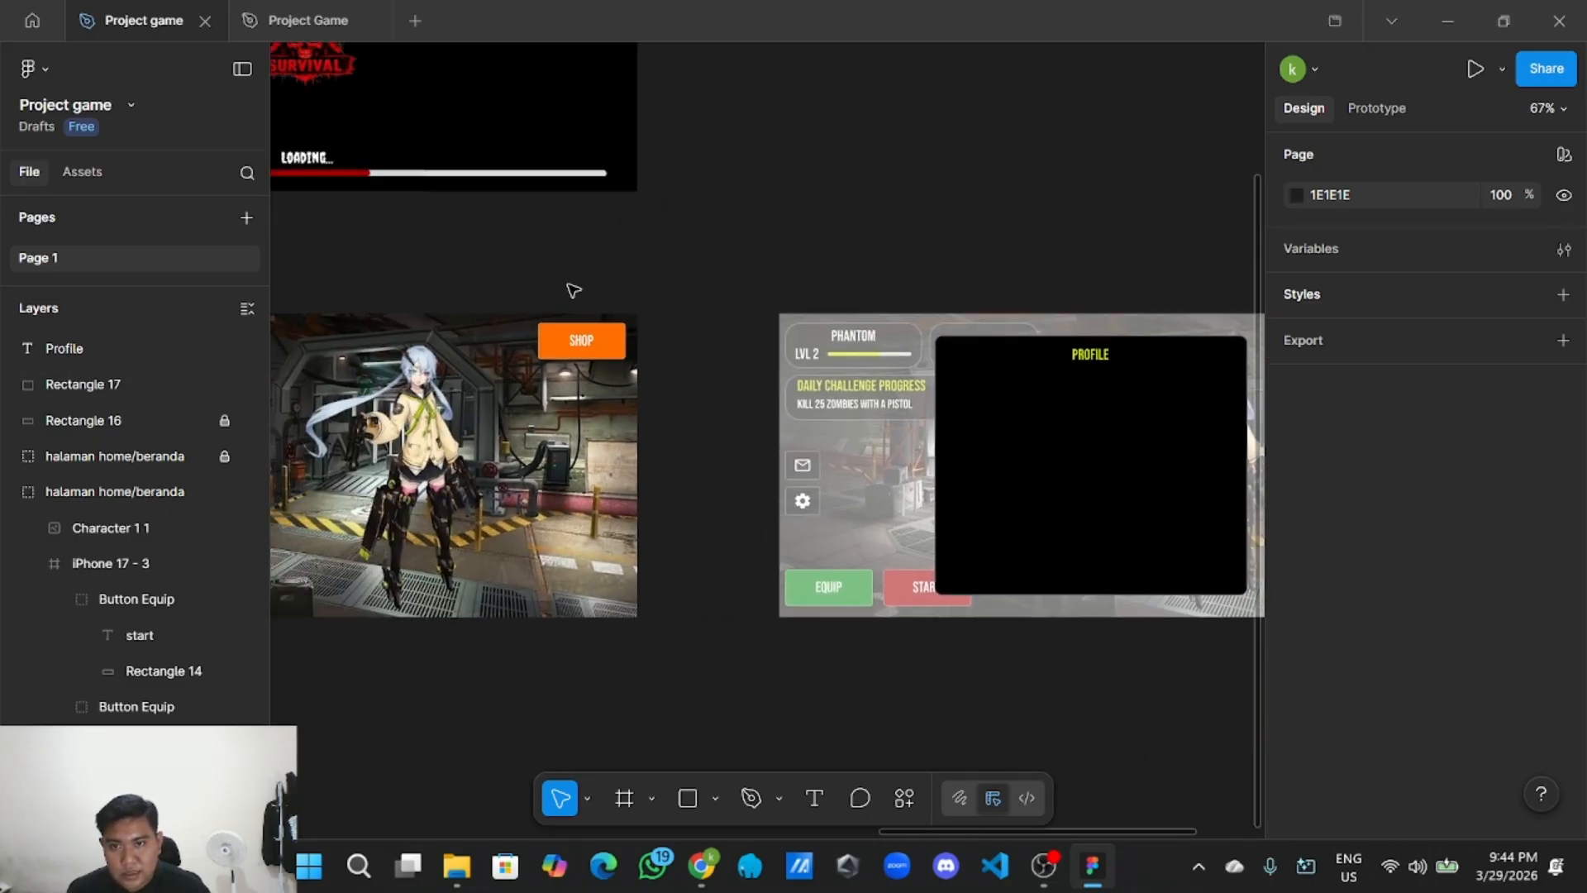
{"action": "left_click", "coordinate": [435, 331]}
{"action": "double_click", "coordinate": [438, 332]}
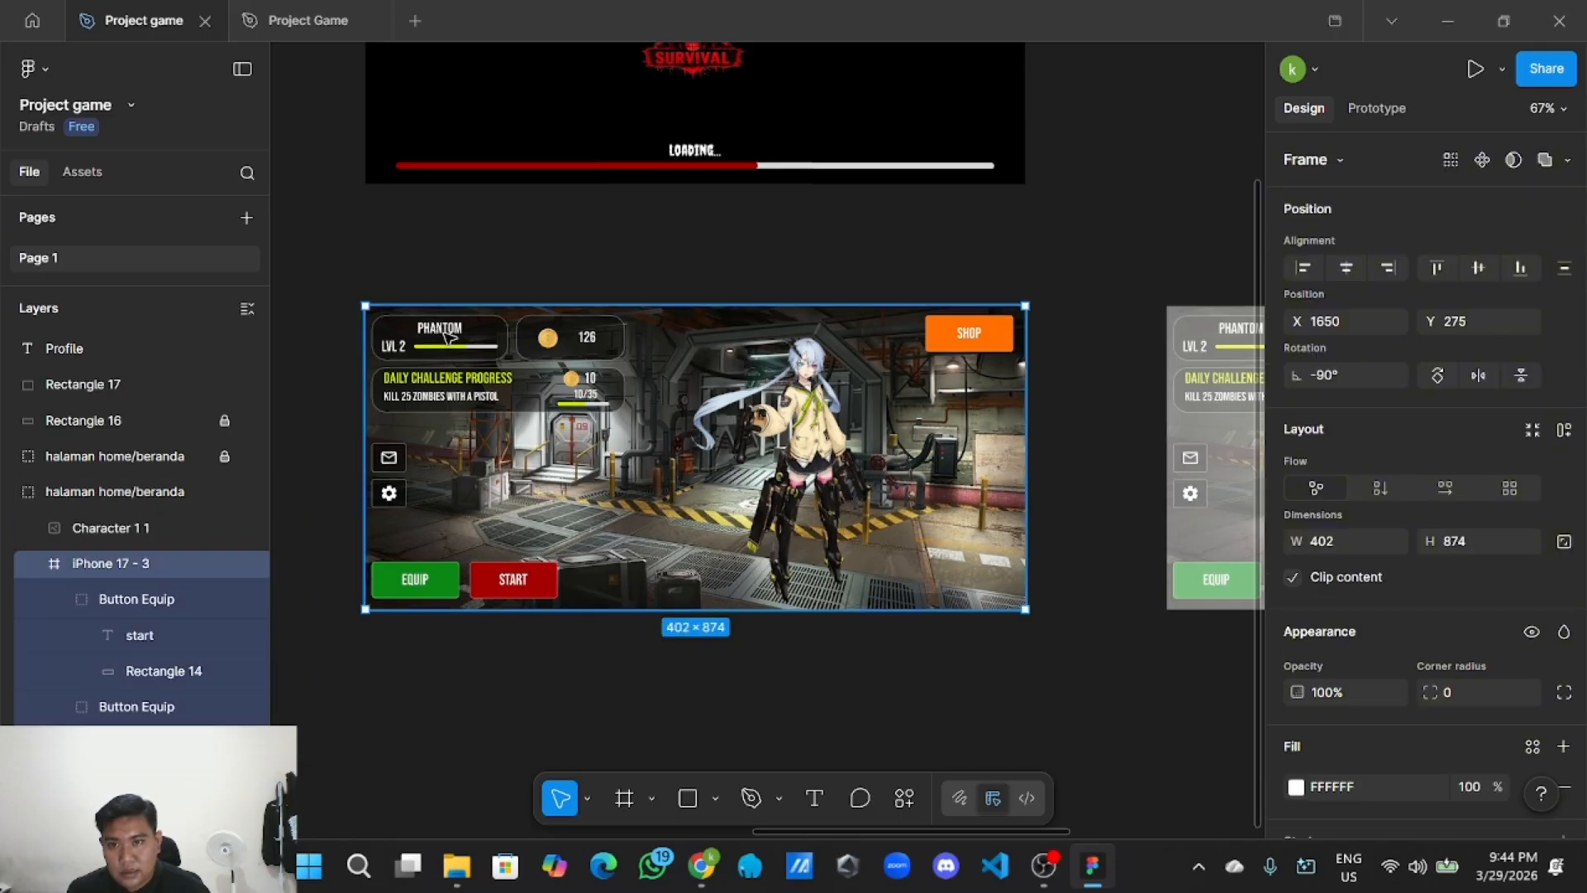
{"action": "double_click", "coordinate": [448, 337]}
{"action": "right_click", "coordinate": [447, 337]}
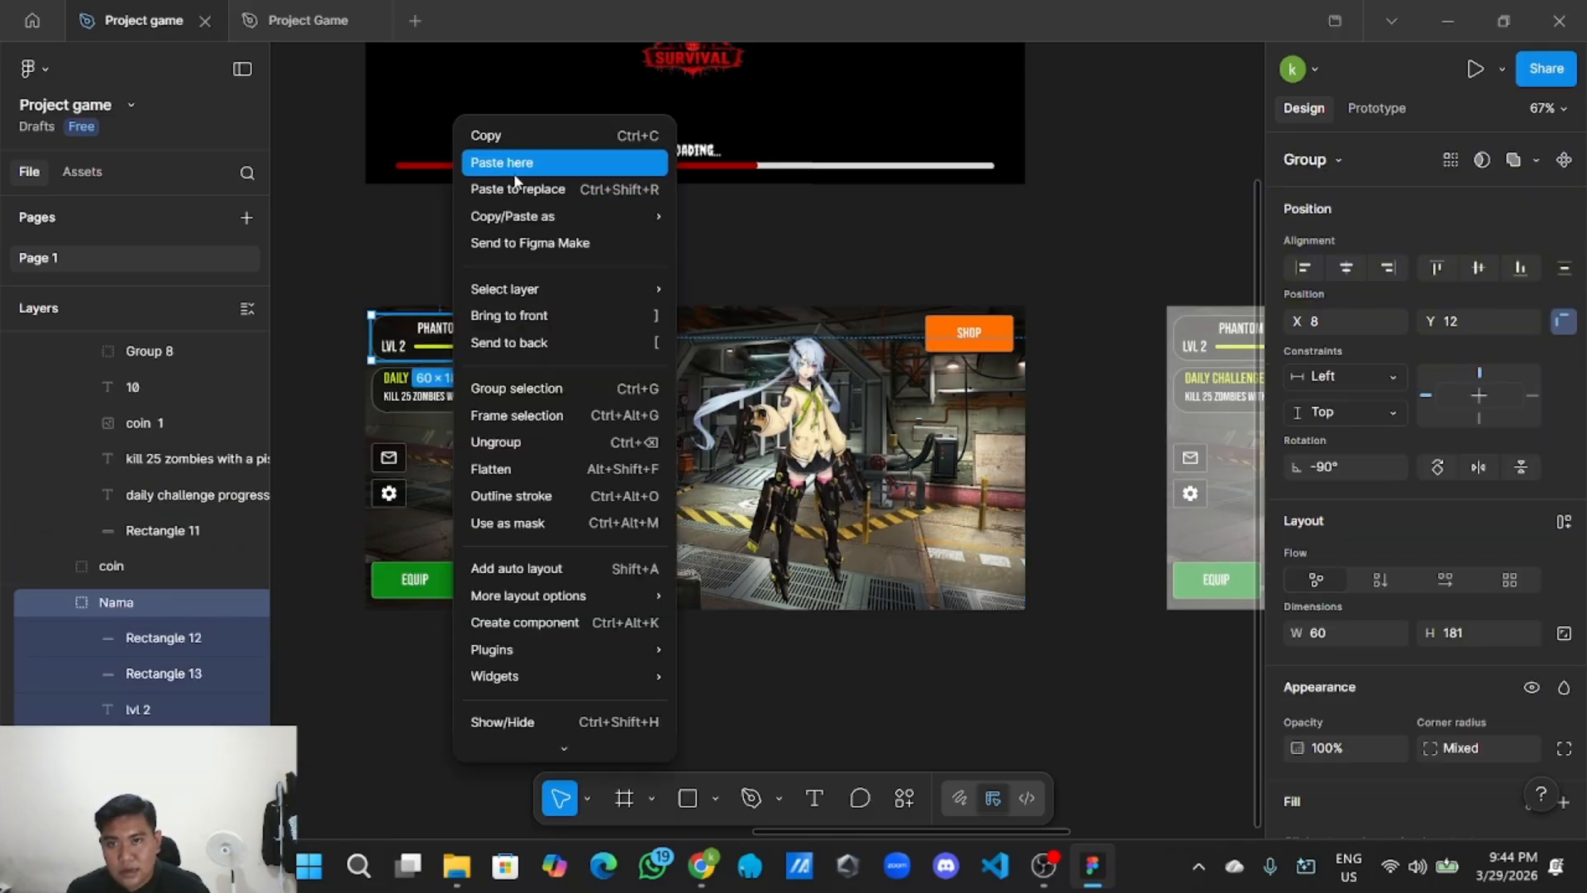
{"action": "left_click", "coordinate": [526, 136]}
Paste the player card into the black popup, centred beneath the PROFILE title.
{"action": "scroll", "coordinate": [588, 234], "scroll_direction": "down", "scroll_amount": 3}
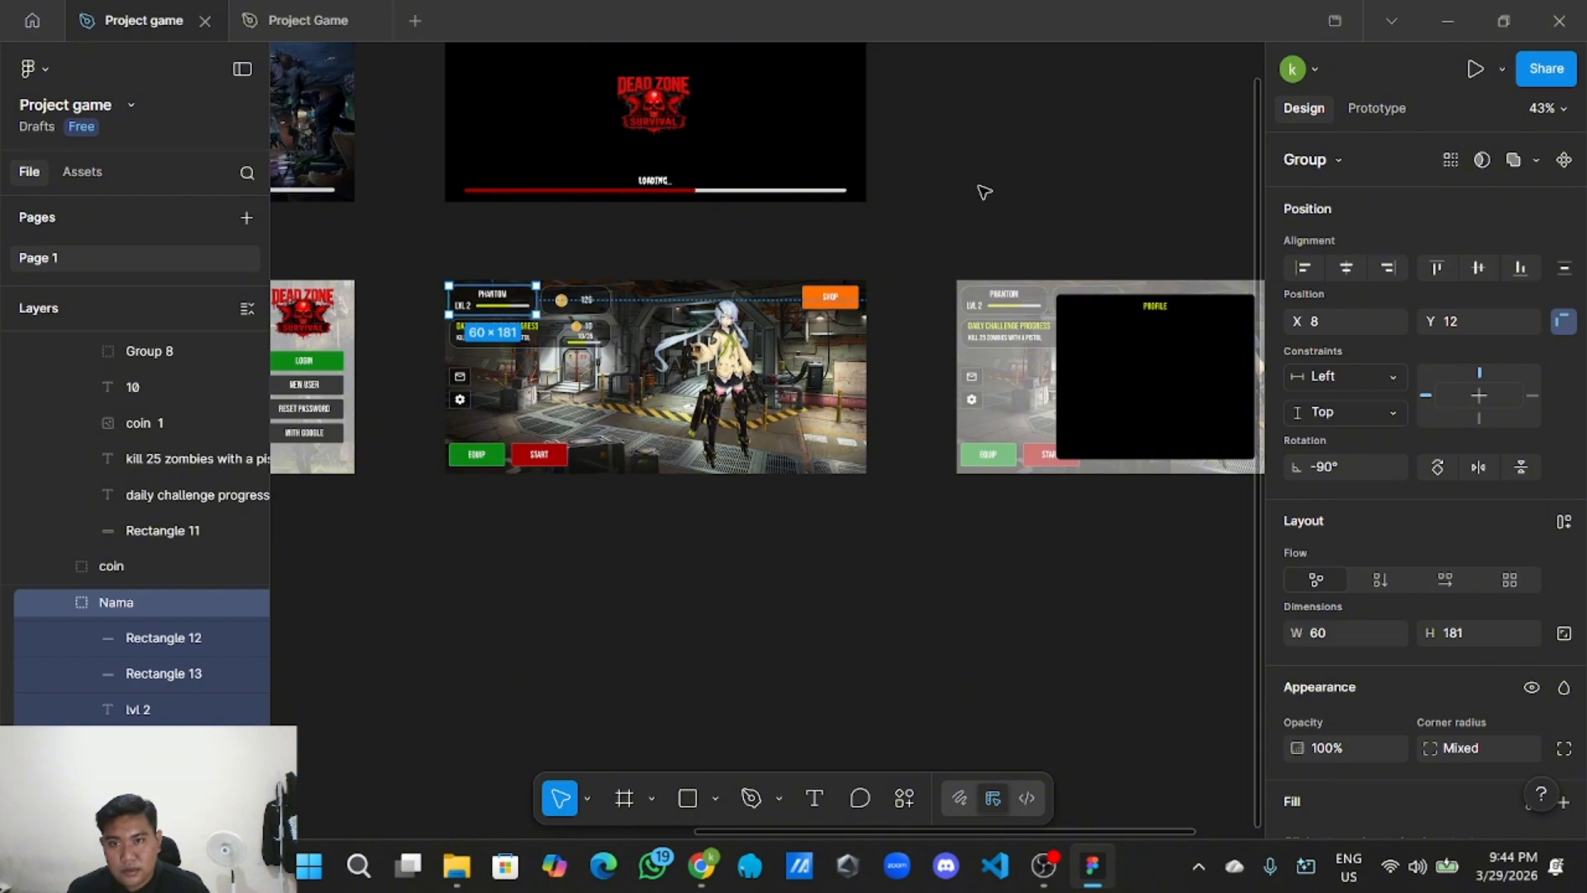
{"action": "scroll", "coordinate": [851, 156], "scroll_direction": "right", "scroll_amount": 5}
{"action": "scroll", "coordinate": [830, 240], "scroll_direction": "up", "scroll_amount": 3}
{"action": "right_click", "coordinate": [840, 230]}
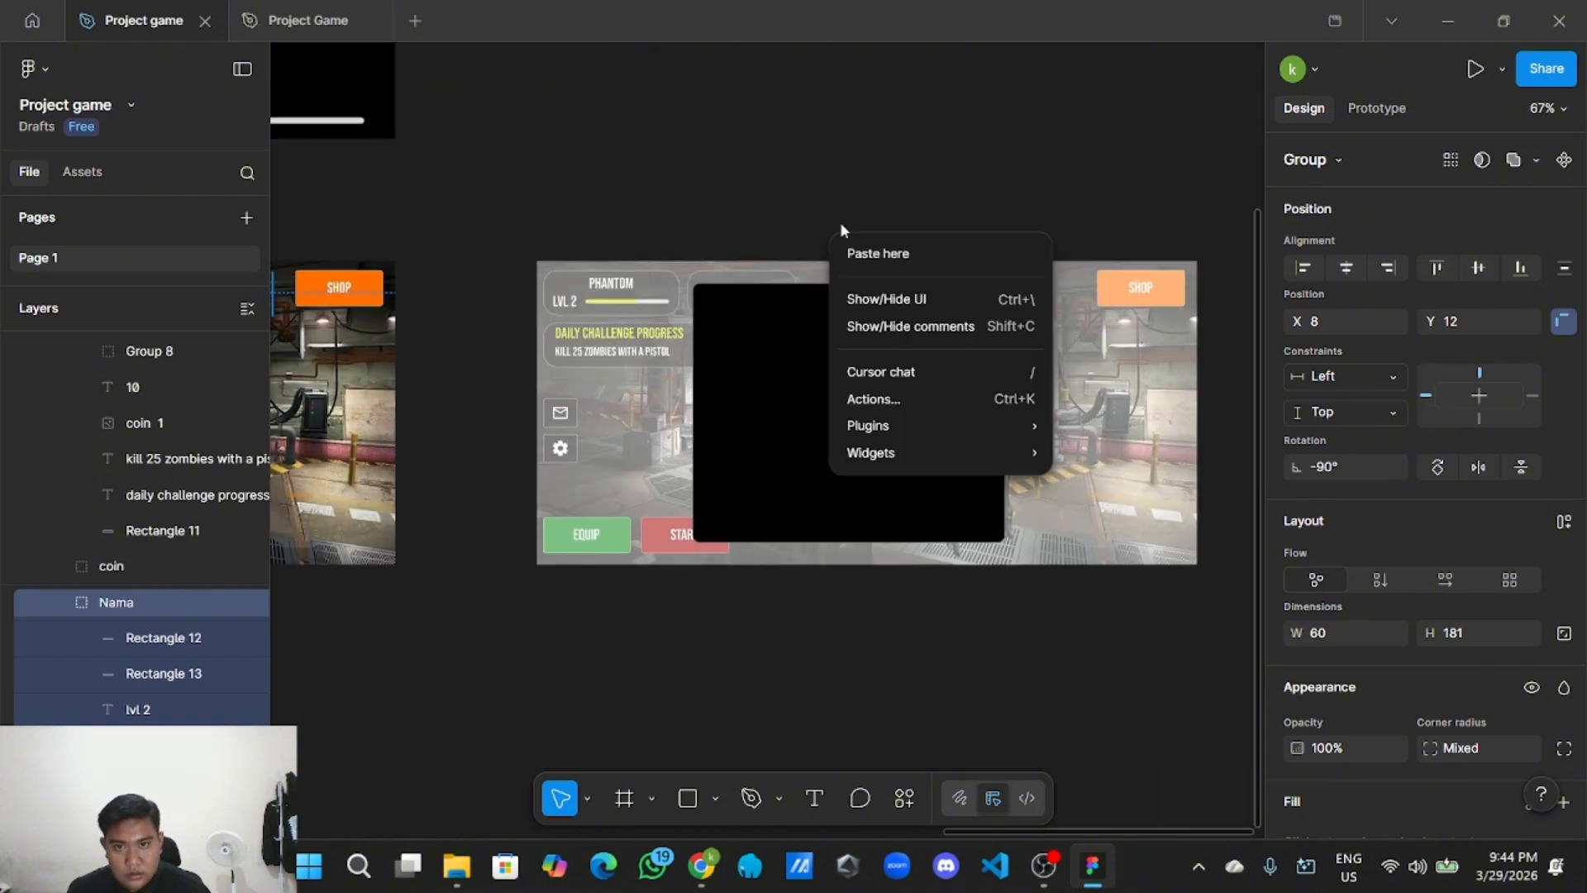
{"action": "left_click", "coordinate": [876, 253]}
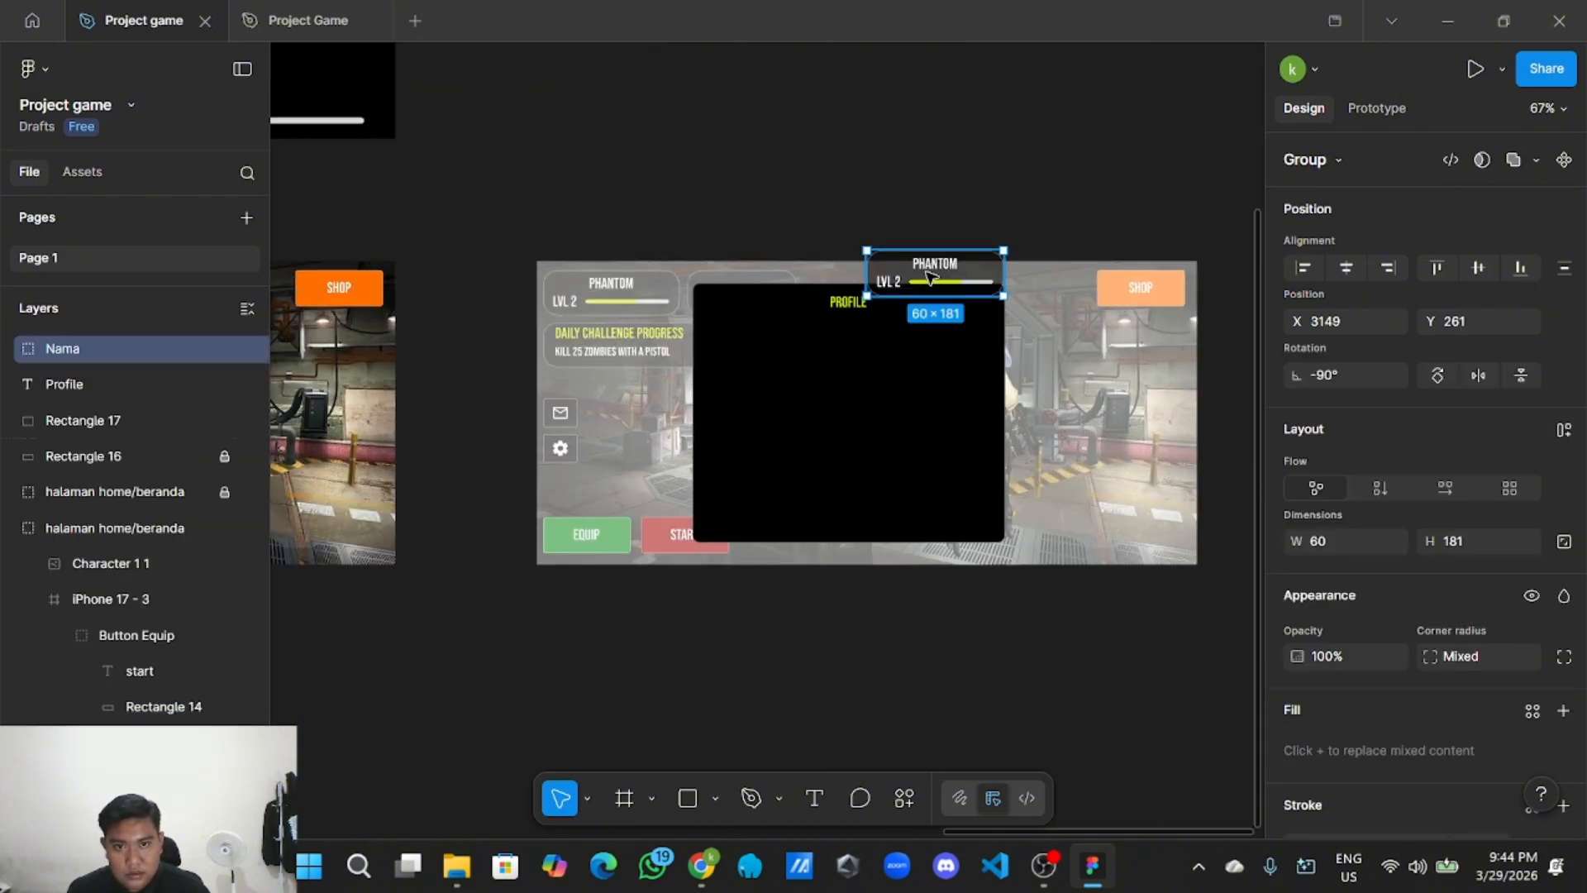
{"action": "left_click_drag", "start_coordinate": [917, 277], "coordinate": [1022, 354]}
{"action": "scroll", "coordinate": [871, 358], "scroll_direction": "up", "scroll_amount": 2}
{"action": "left_click_drag", "start_coordinate": [914, 365], "coordinate": [933, 366]}
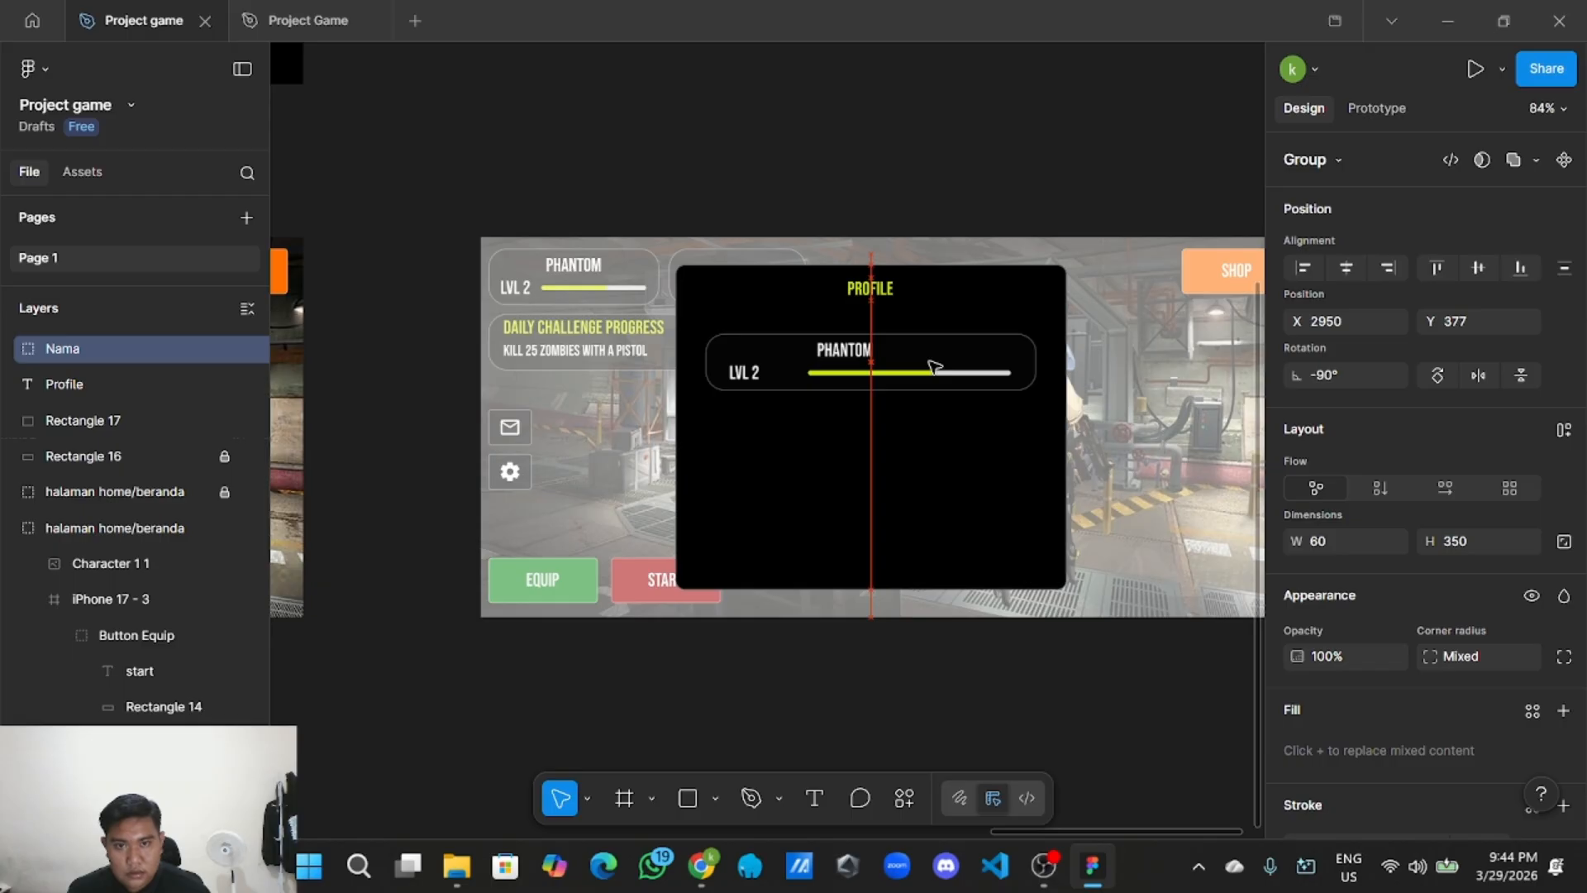
{"action": "left_click", "coordinate": [1000, 147]}
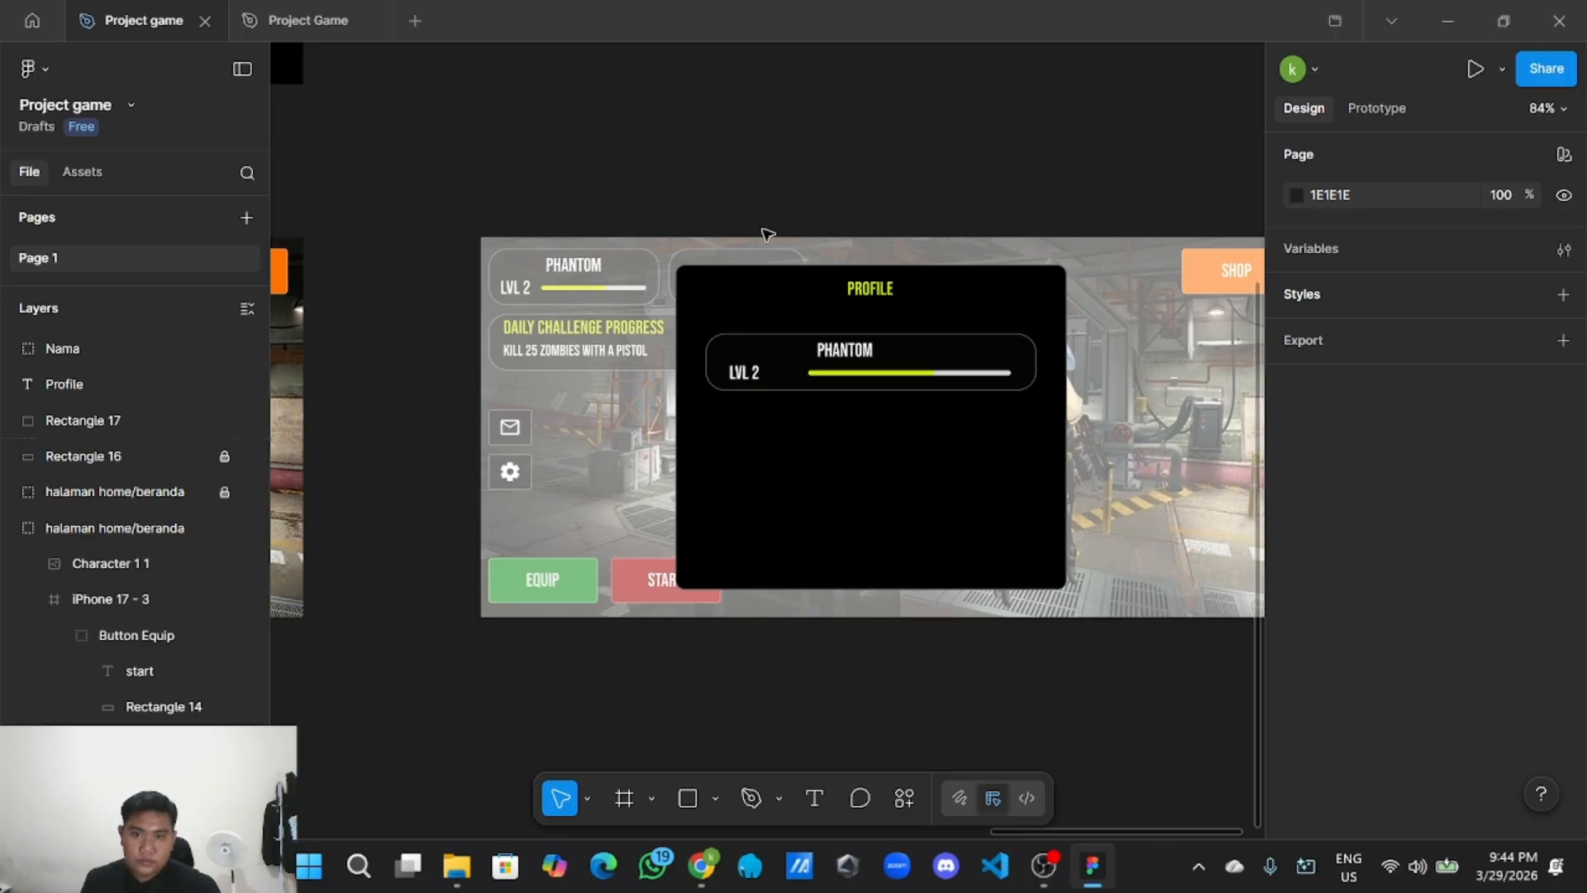
{"action": "scroll", "coordinate": [767, 234], "scroll_direction": "down", "scroll_amount": 3}
{"action": "left_click_drag", "start_coordinate": [698, 202], "coordinate": [1086, 281]}
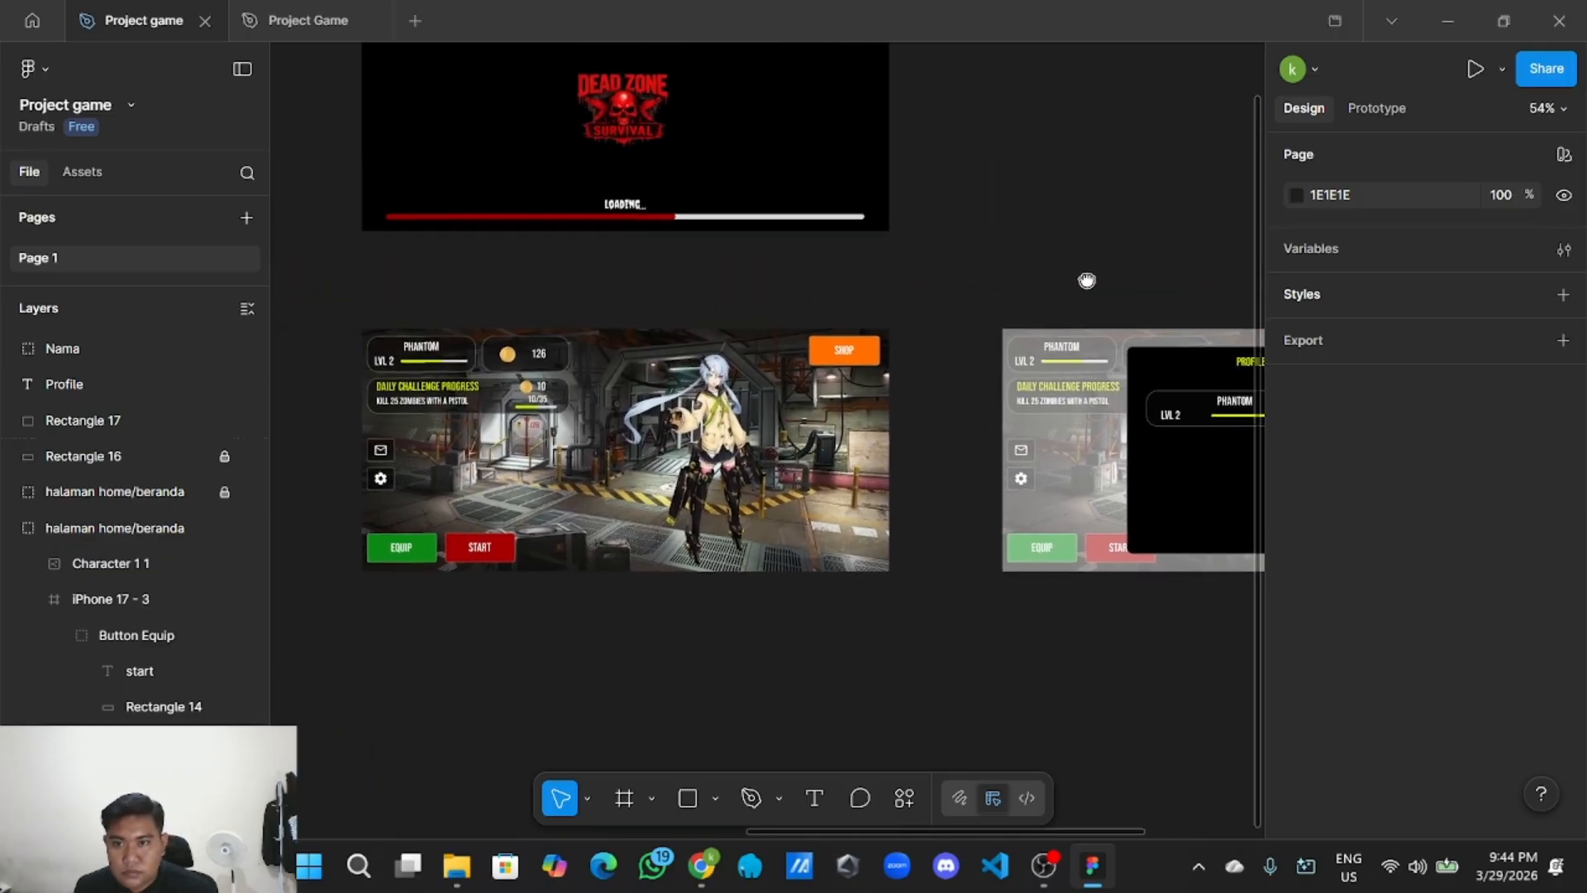
{"action": "scroll", "coordinate": [1074, 280], "scroll_direction": "up", "scroll_amount": 5}
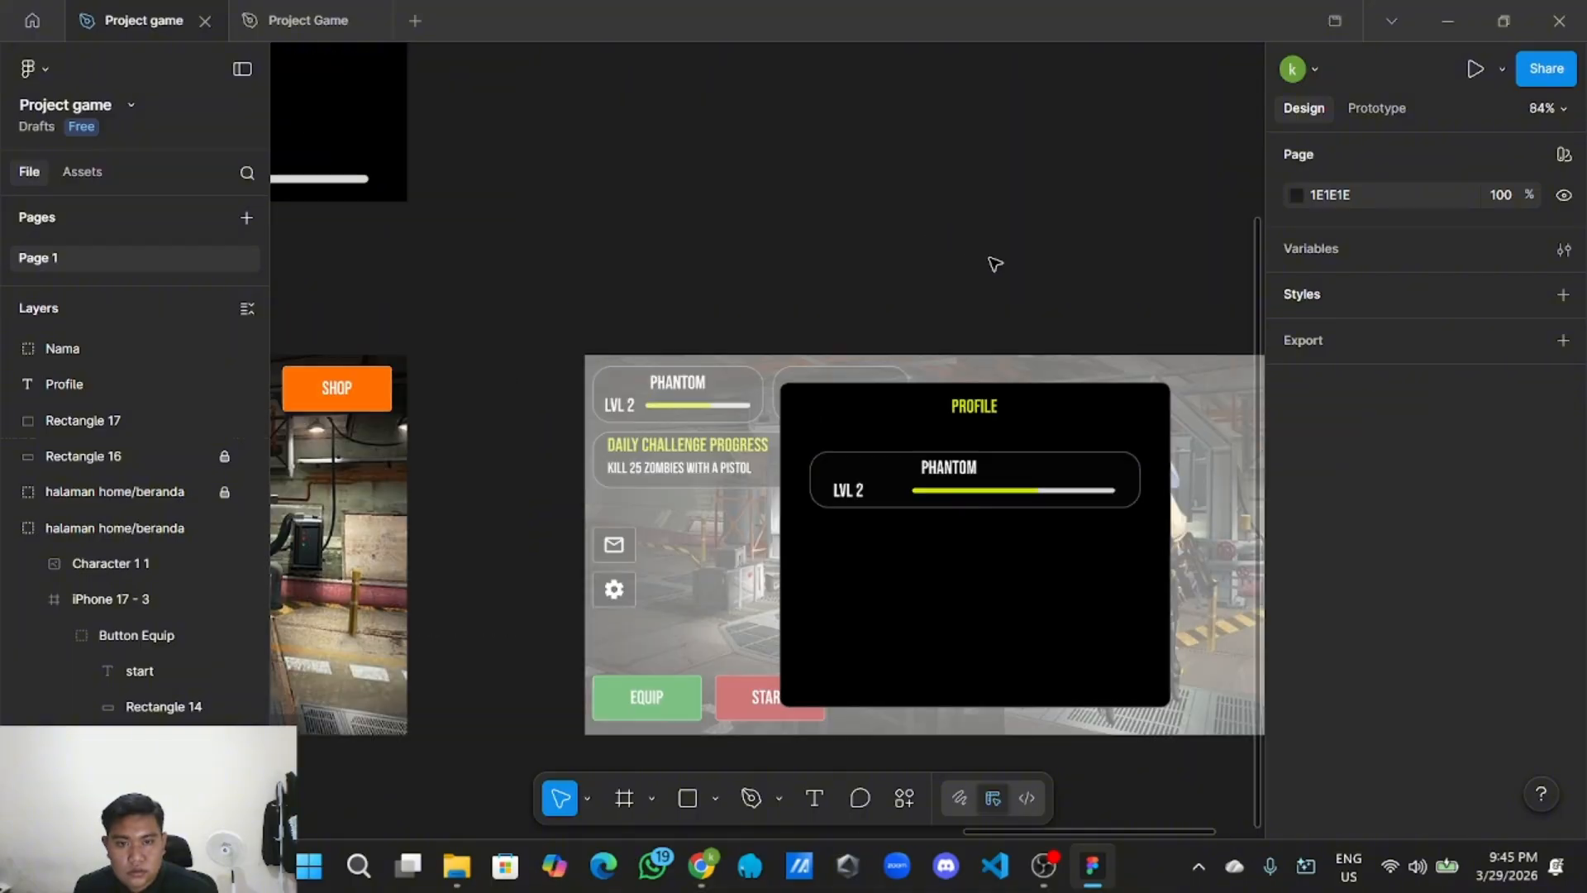
{"action": "scroll", "coordinate": [950, 252], "scroll_direction": "right", "scroll_amount": 2}
{"action": "scroll", "coordinate": [879, 248], "scroll_direction": "down", "scroll_amount": 3}
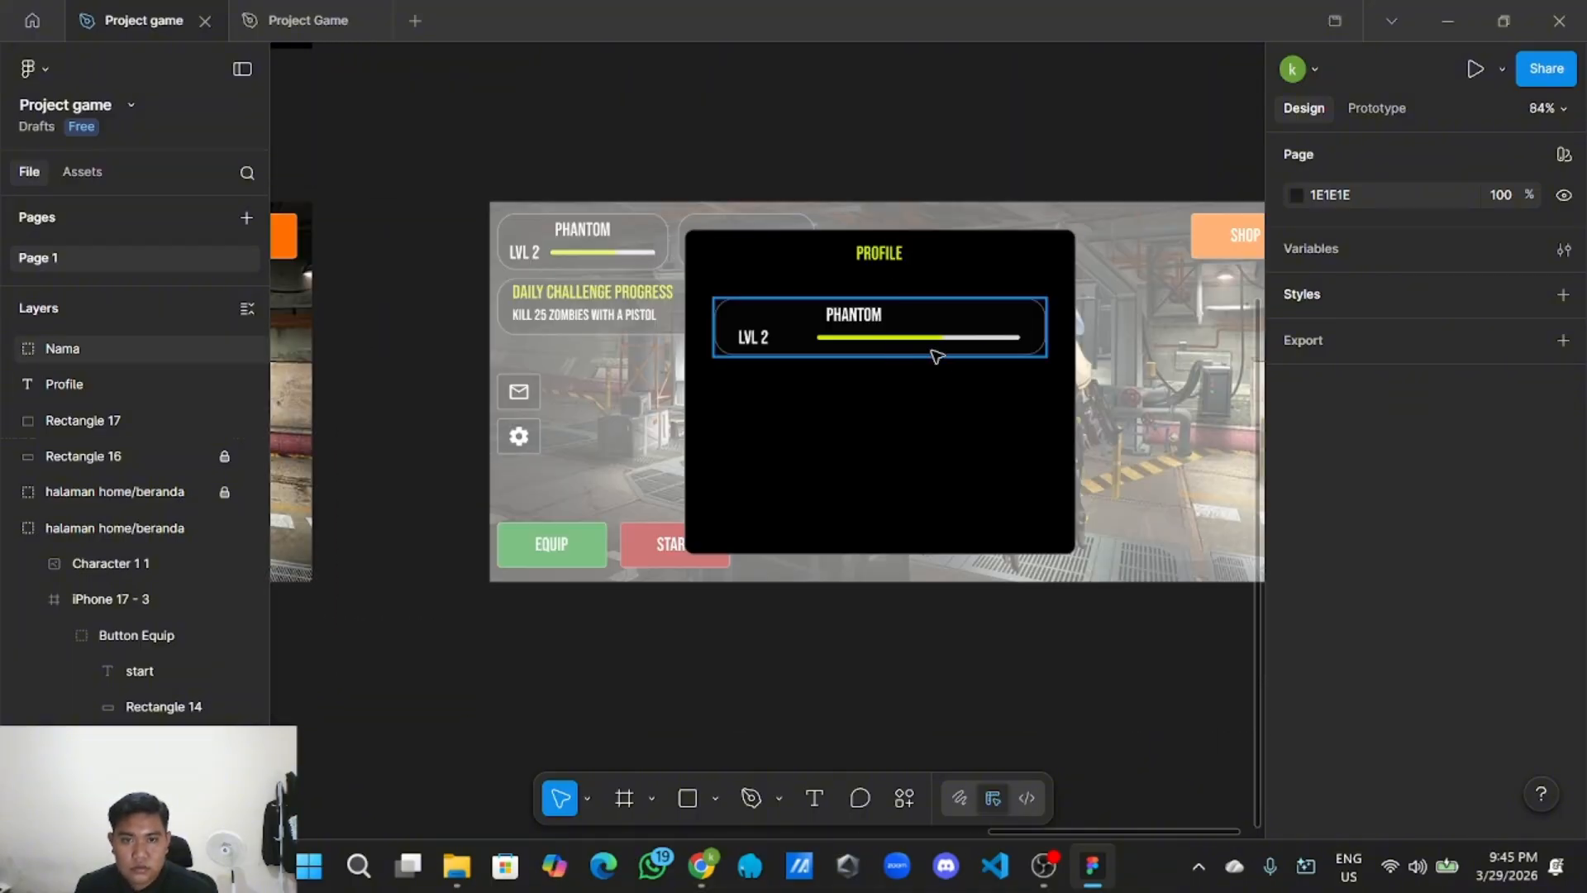
Duplicate the PHANTOM name card and place the copy below the first one.
{"action": "left_click", "coordinate": [956, 343]}
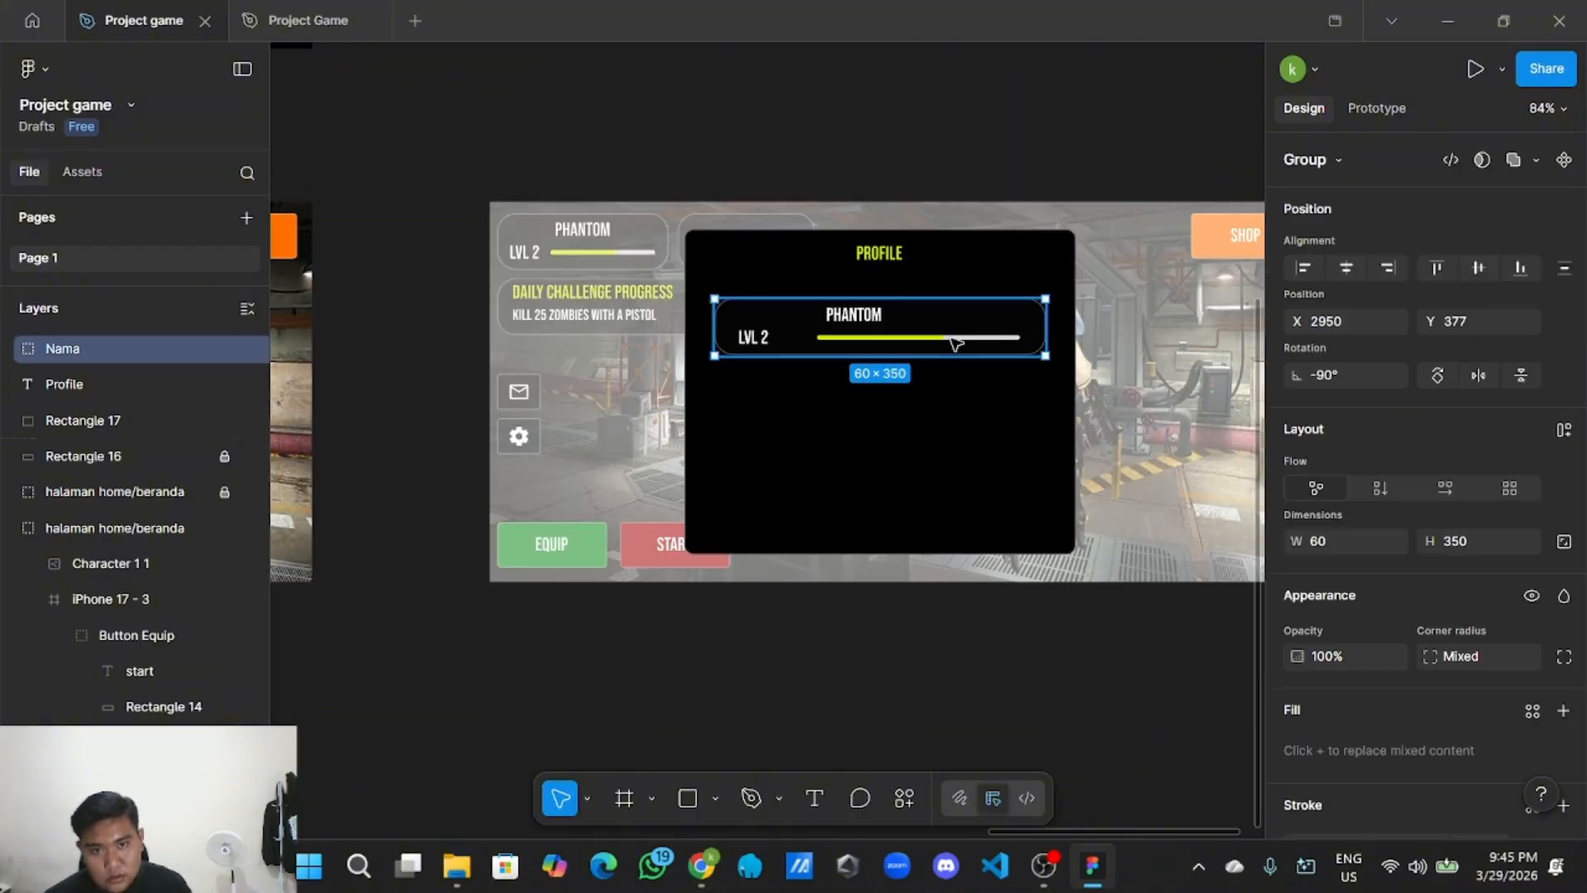
{"action": "right_click", "coordinate": [958, 343]}
{"action": "left_click", "coordinate": [981, 127]}
{"action": "right_click", "coordinate": [981, 127]}
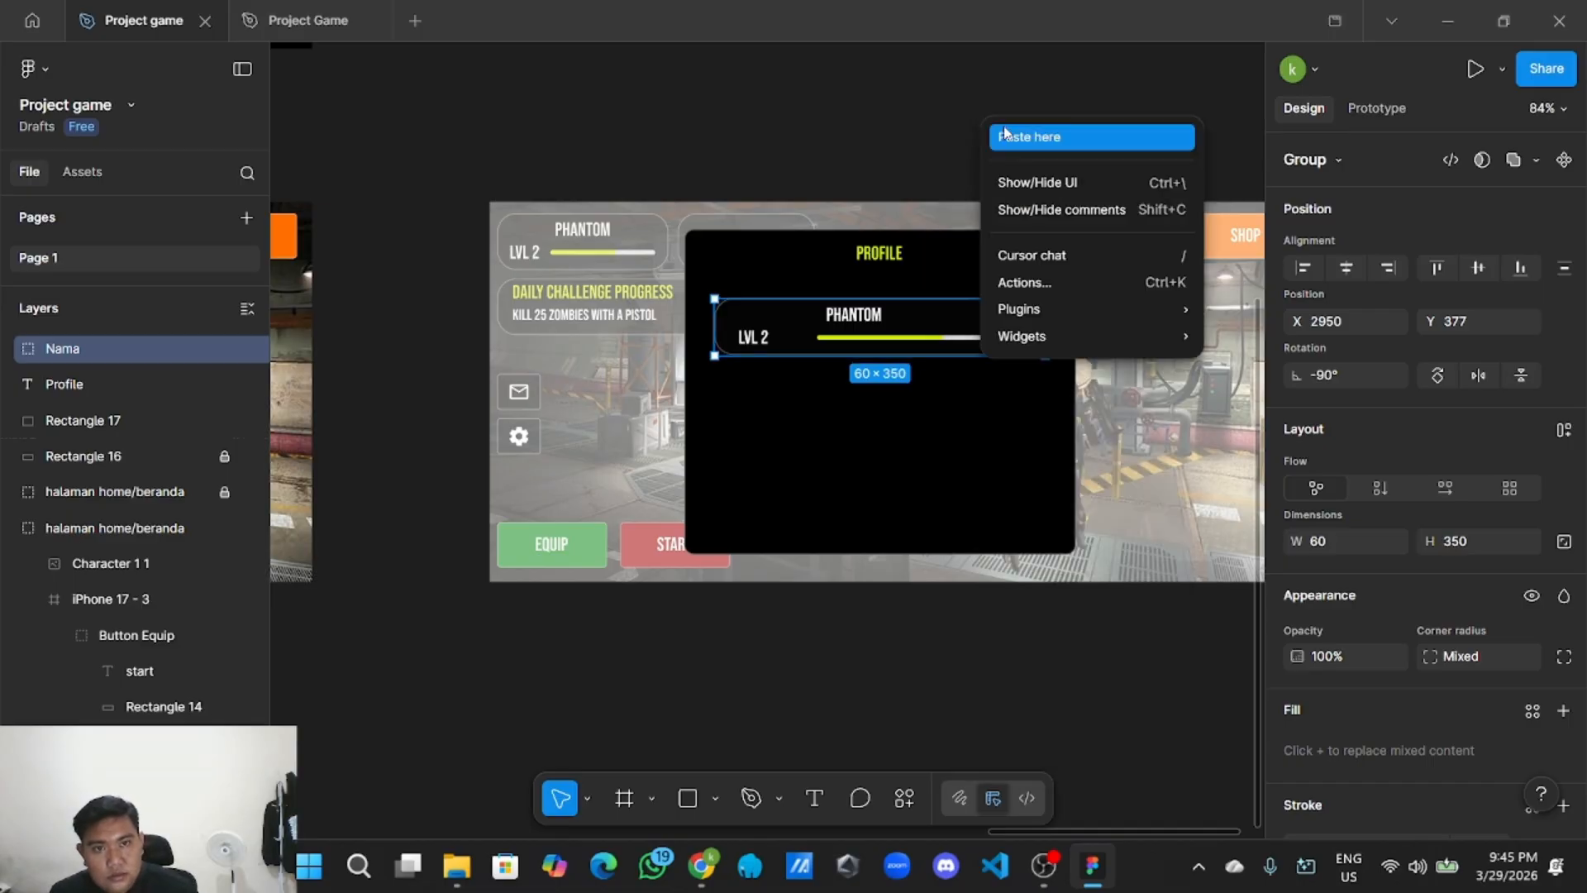
{"action": "left_click", "coordinate": [1013, 136]}
{"action": "left_click_drag", "start_coordinate": [1137, 152], "coordinate": [853, 394]}
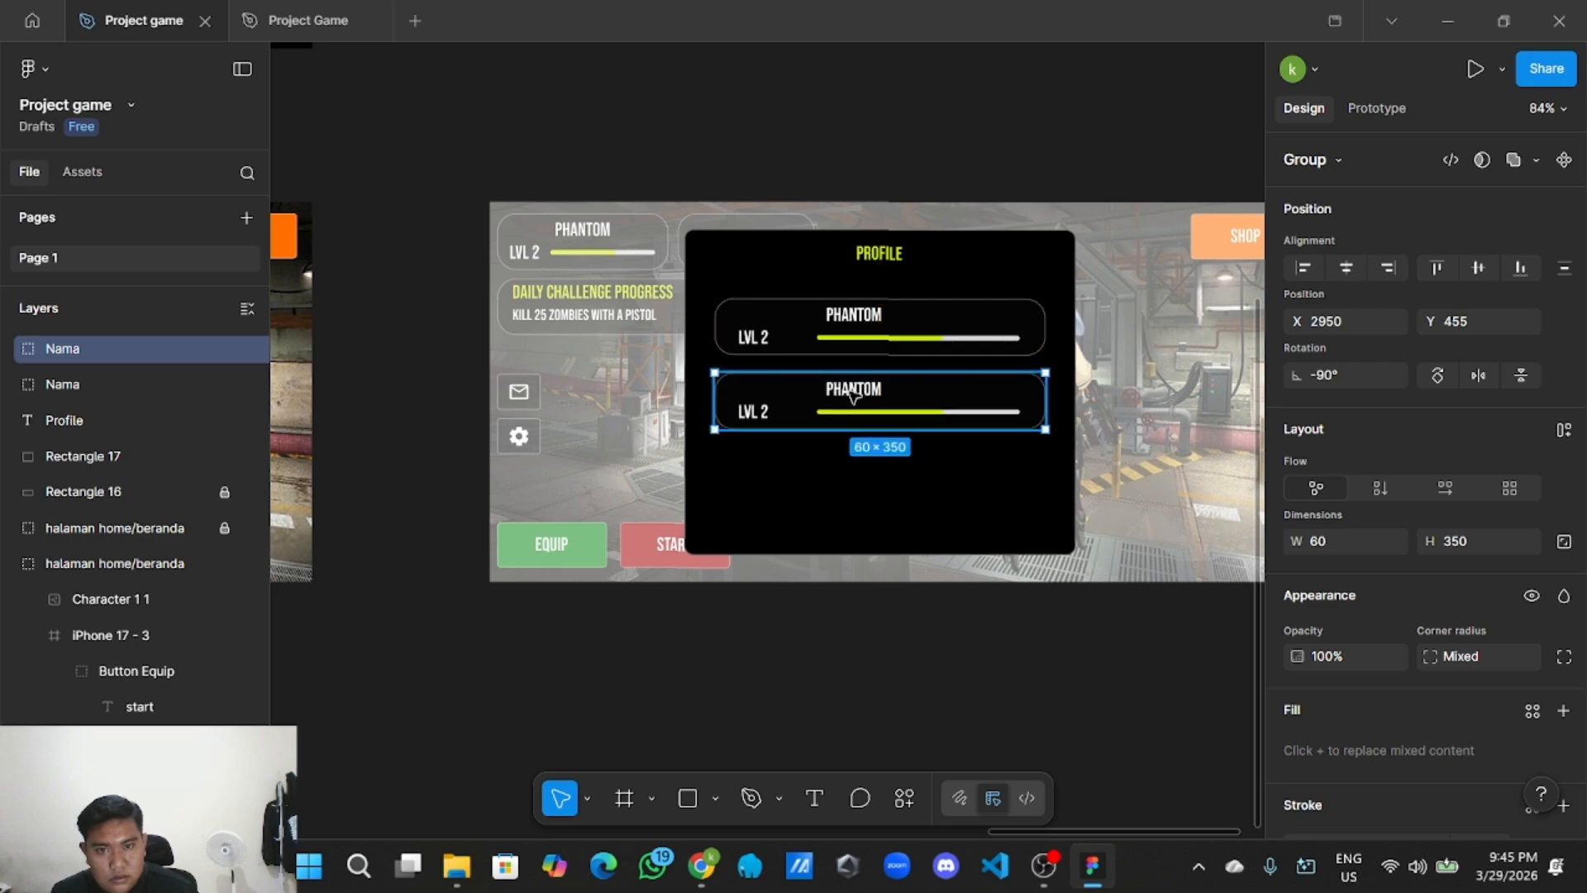
Delete the copy's grey progress track, yellow progress fill and LVL 2 label.
{"action": "double_click", "coordinate": [860, 392]}
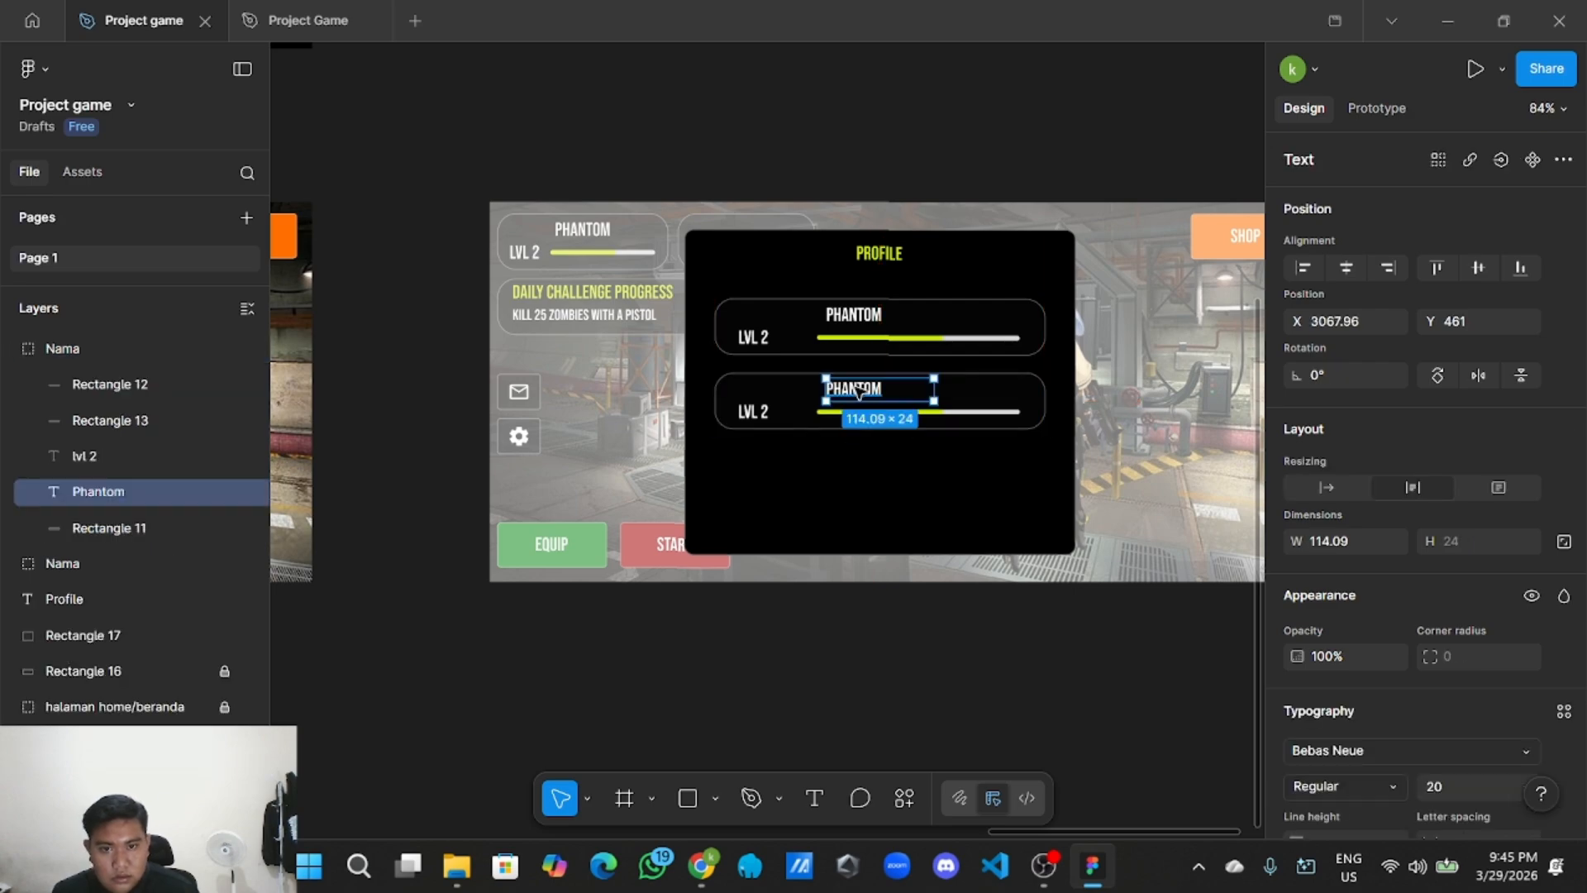
{"action": "left_click", "coordinate": [984, 414]}
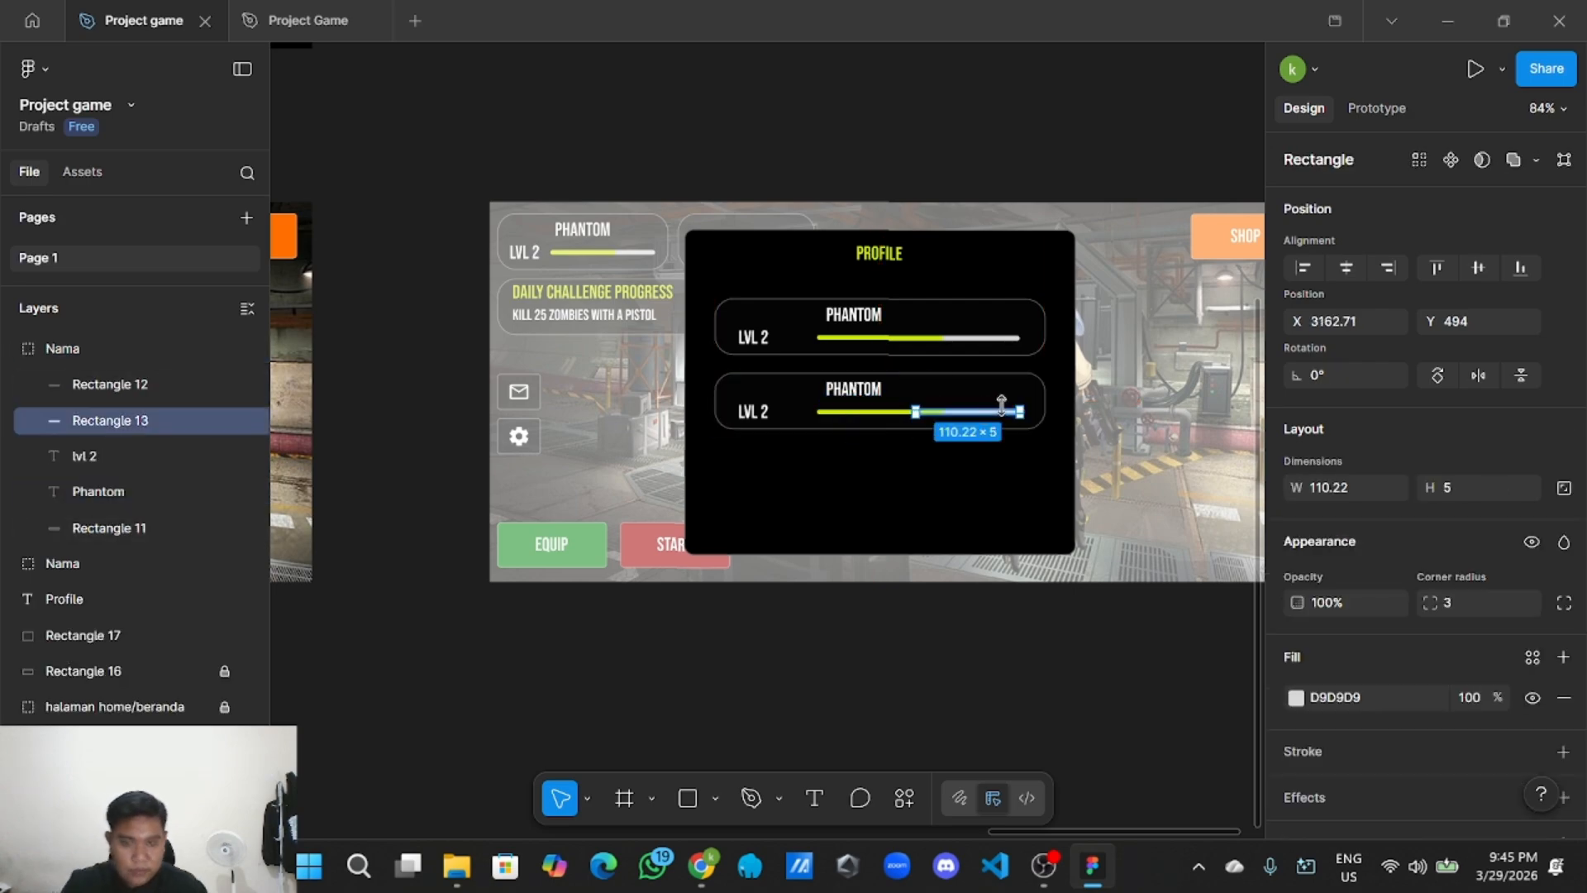
{"action": "key", "text": "Delete"}
{"action": "left_click", "coordinate": [920, 418]}
{"action": "left_click", "coordinate": [917, 416]}
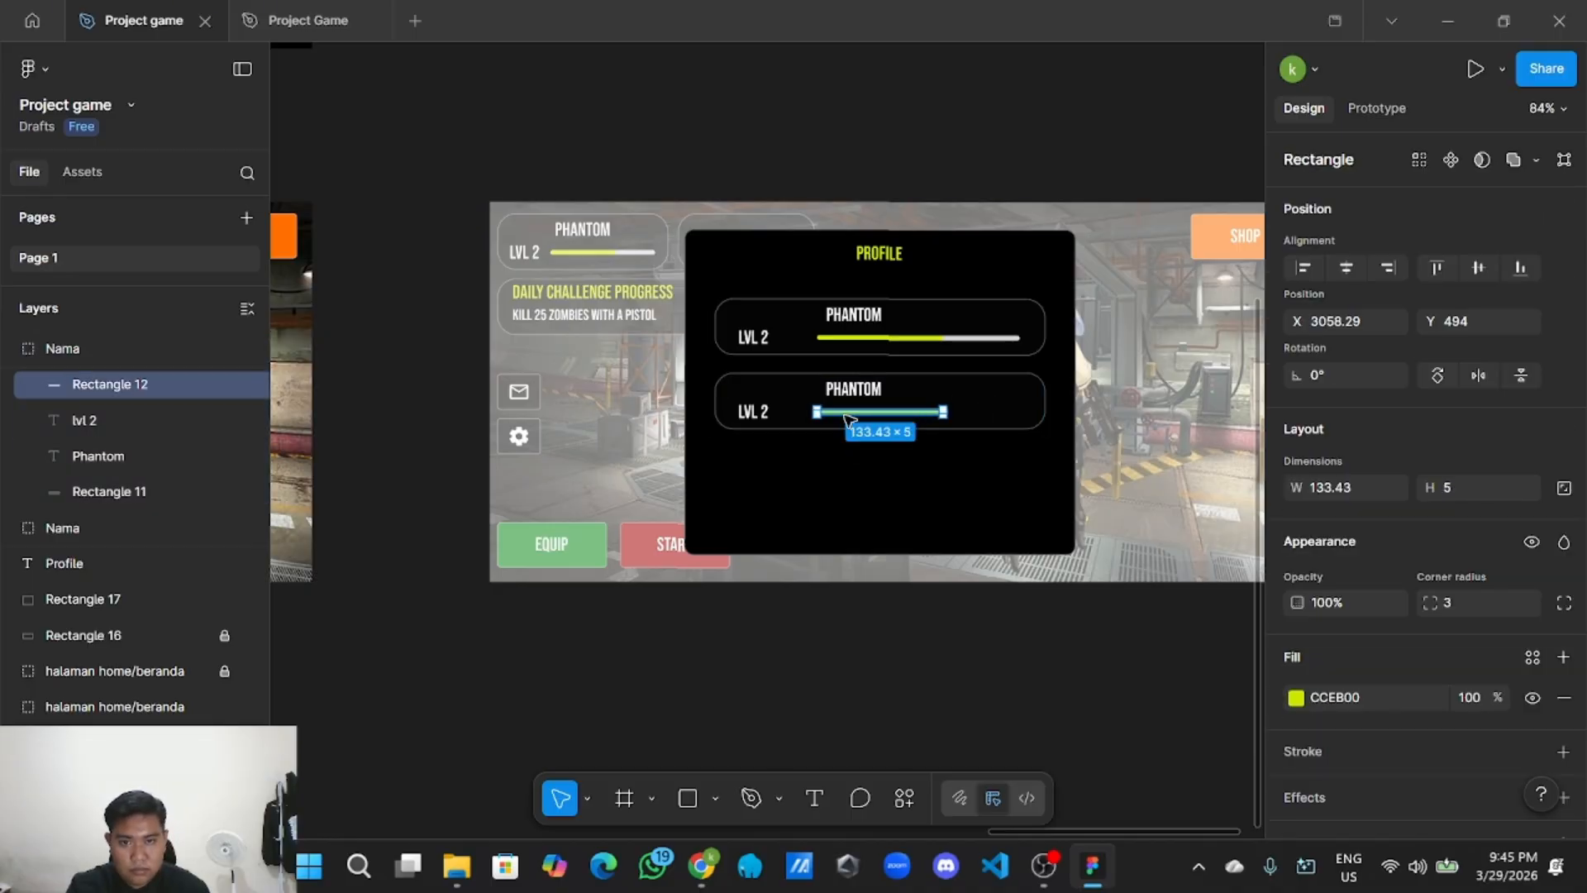
{"action": "key", "text": "Delete"}
{"action": "left_click", "coordinate": [767, 417]}
{"action": "left_click", "coordinate": [767, 418]}
{"action": "key", "text": "Delete"}
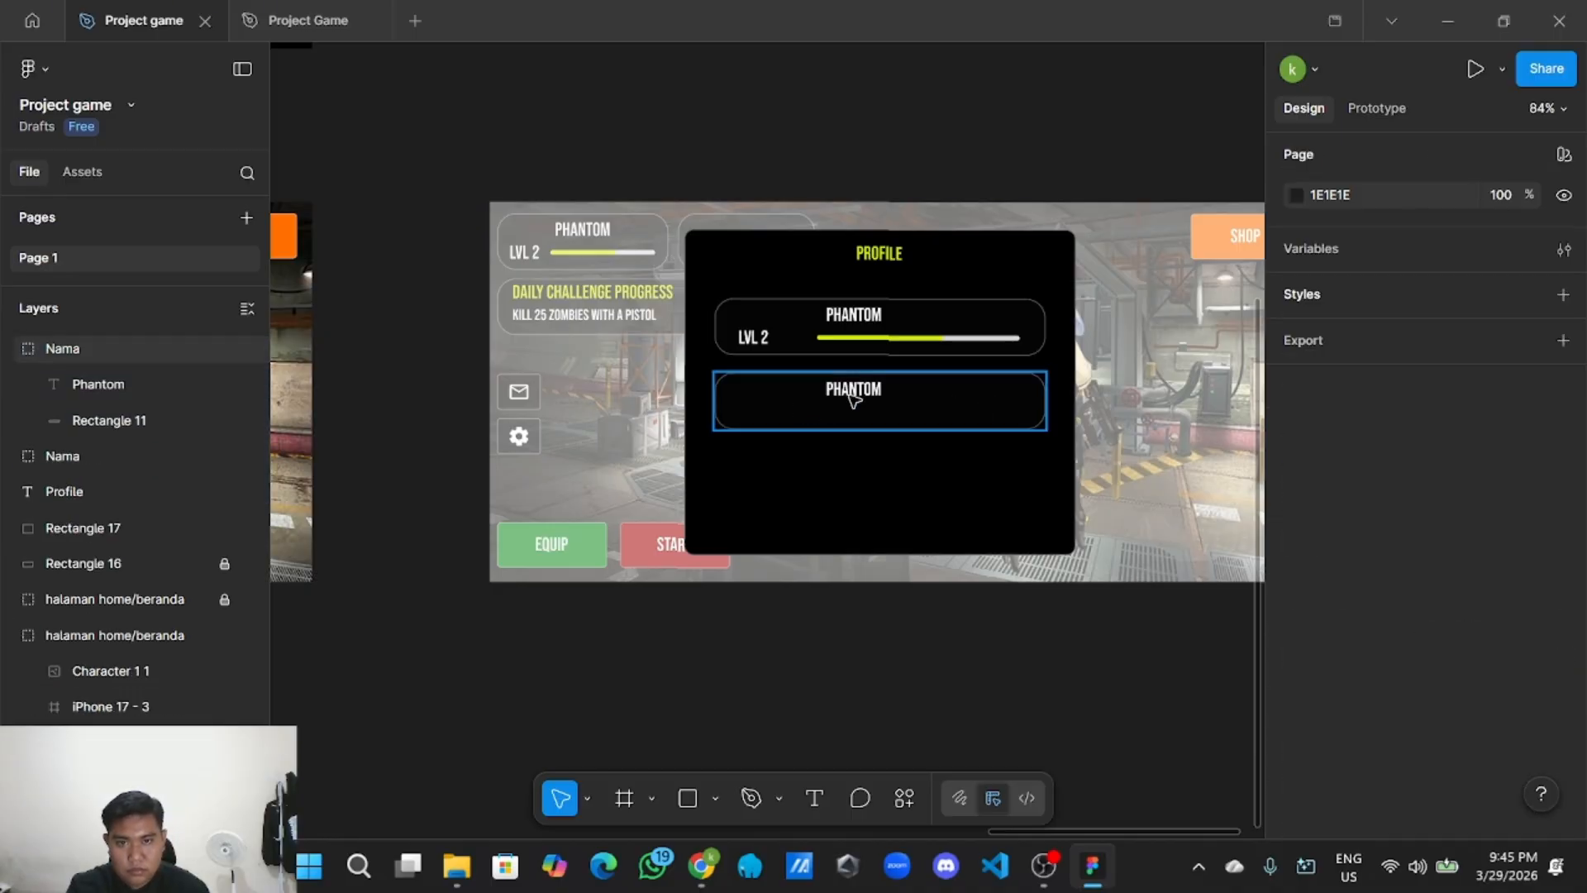
{"action": "left_click", "coordinate": [854, 397]}
{"action": "scroll", "coordinate": [853, 397], "scroll_direction": "up", "scroll_amount": 5}
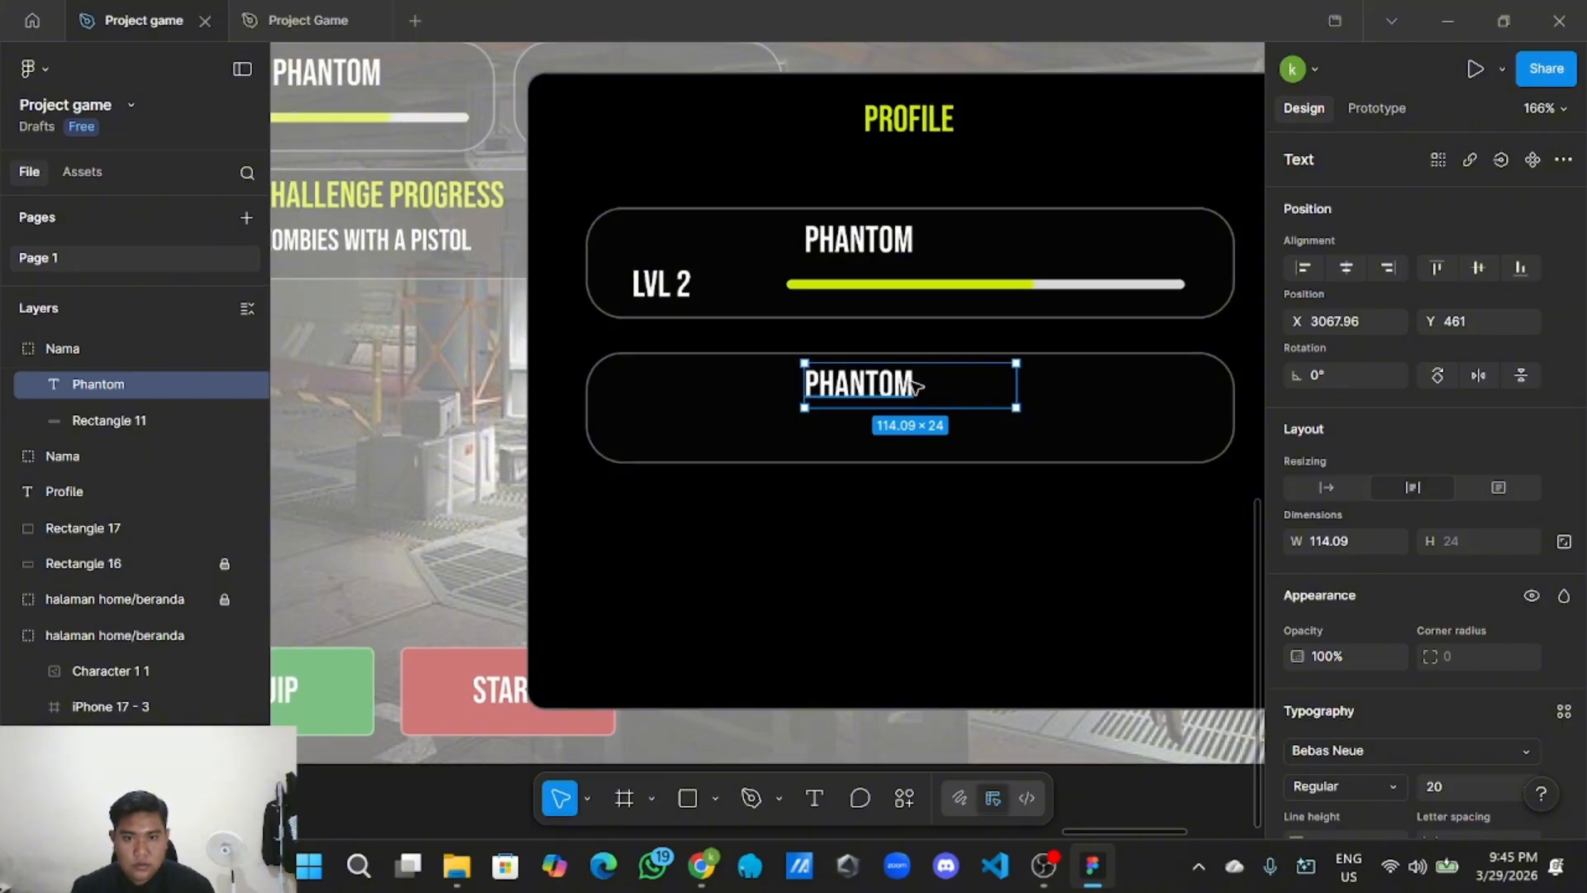
Replace the lower card's PHANTOM text with the admin's gmail.com e-mail address.
{"action": "double_click", "coordinate": [932, 384]}
{"action": "key", "text": "BackSpace"}
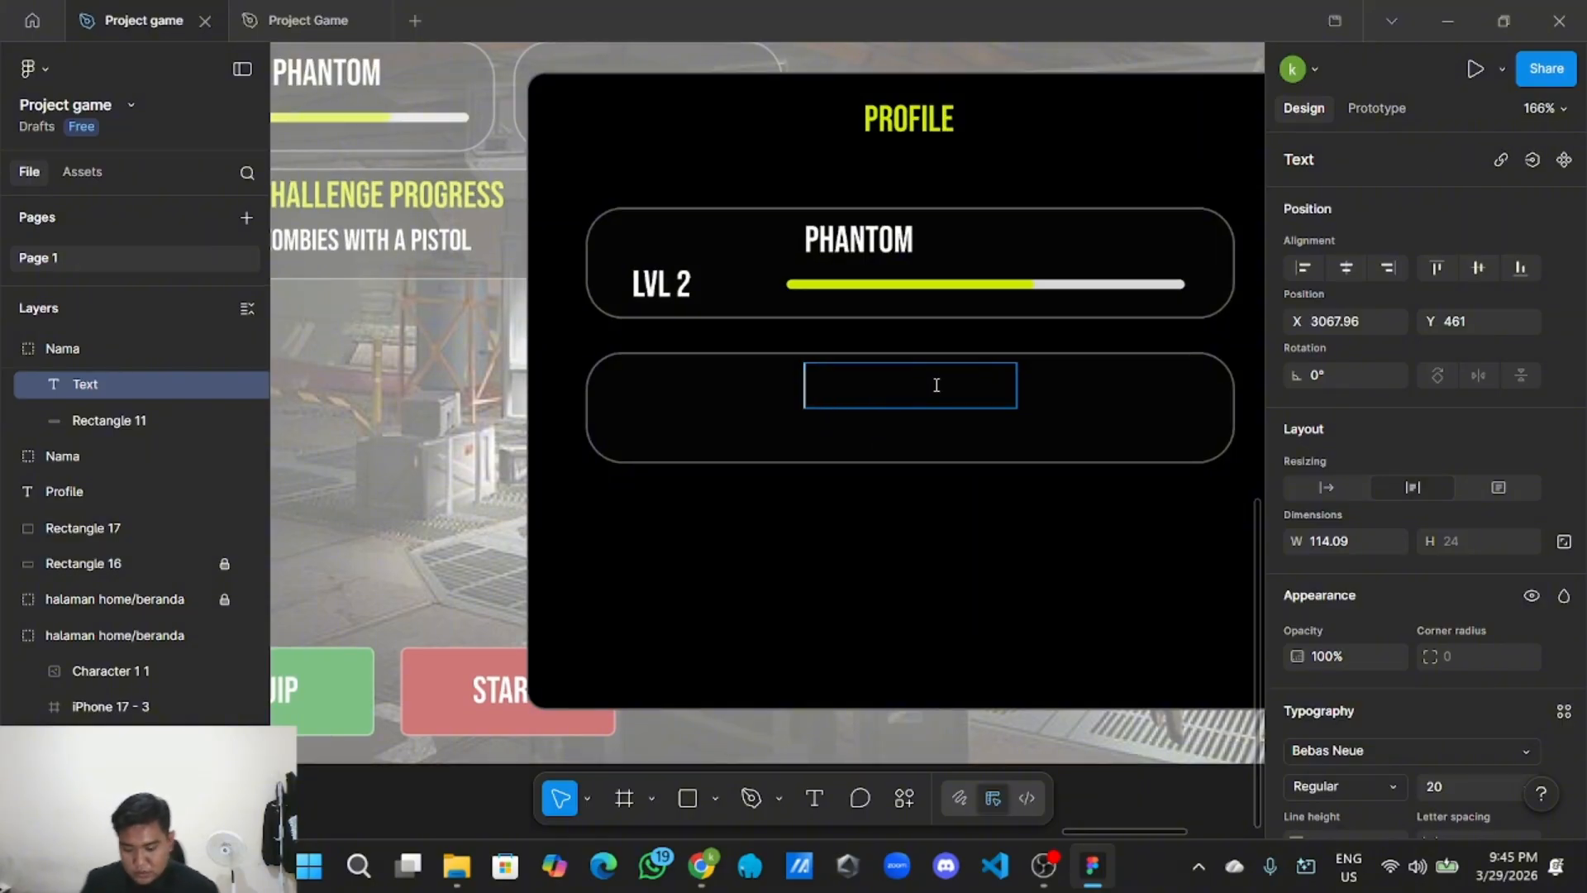
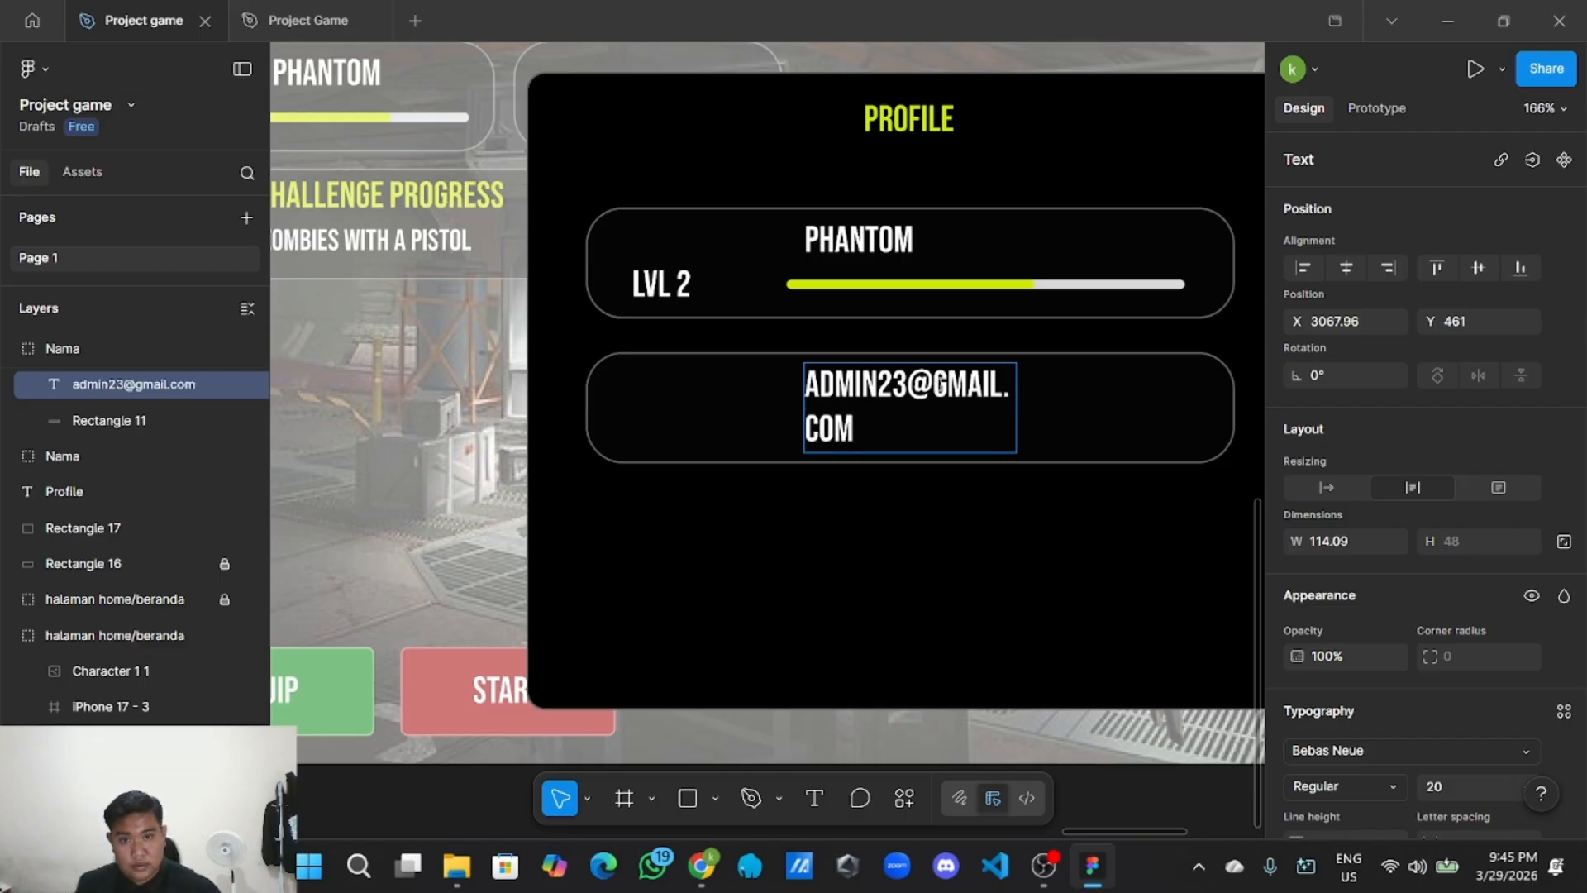
{"action": "key", "text": "Escape"}
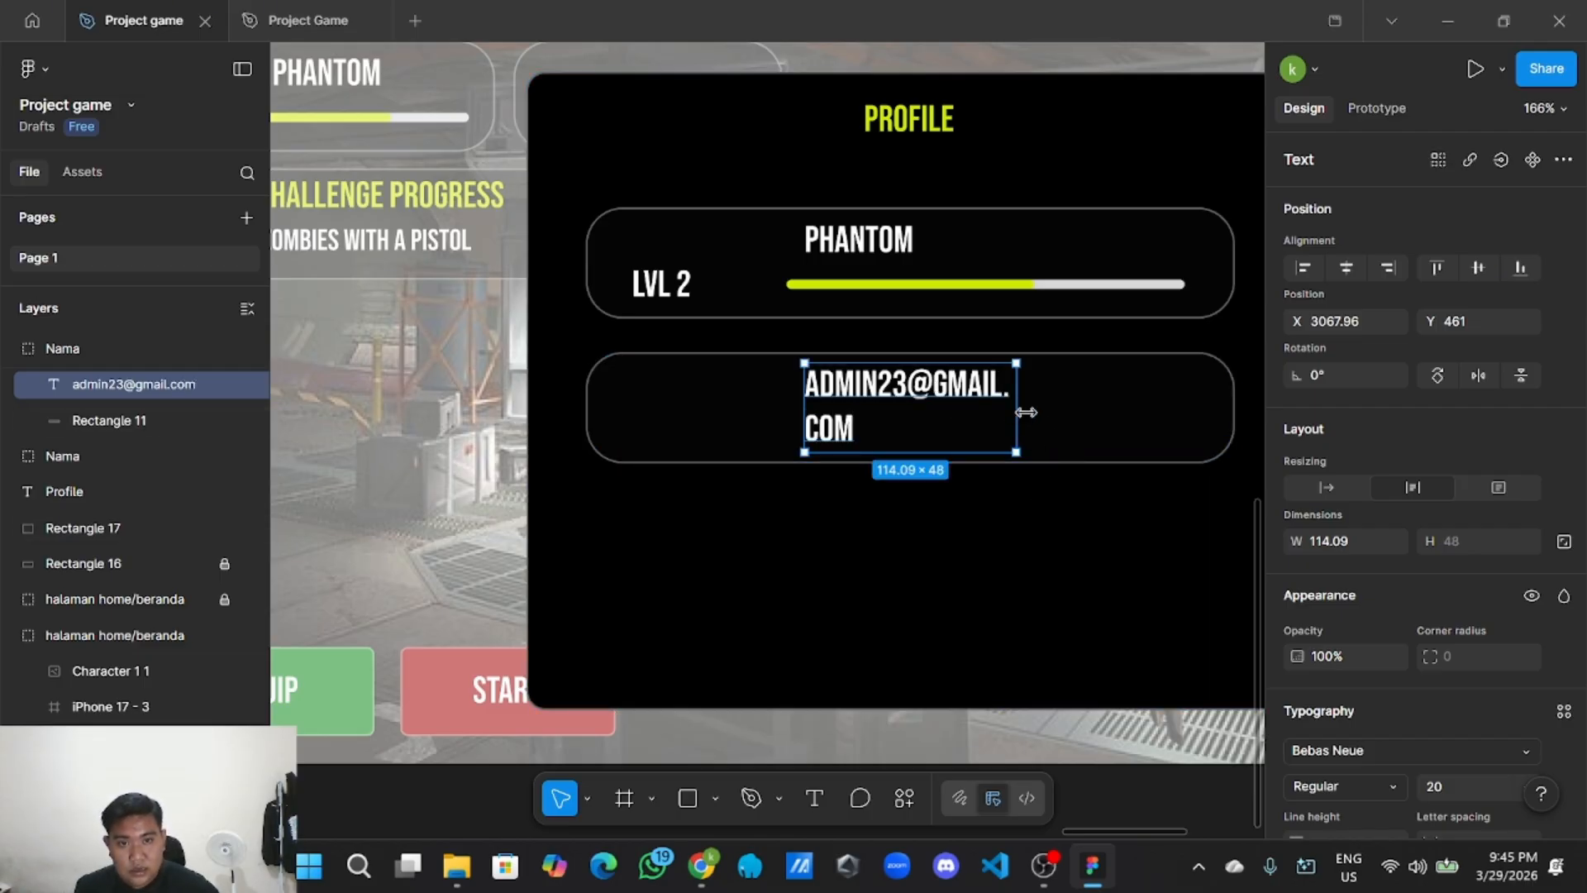
Widen the e-mail text to one line and centre it in the card.
{"action": "left_click_drag", "start_coordinate": [1018, 410], "coordinate": [1074, 406]}
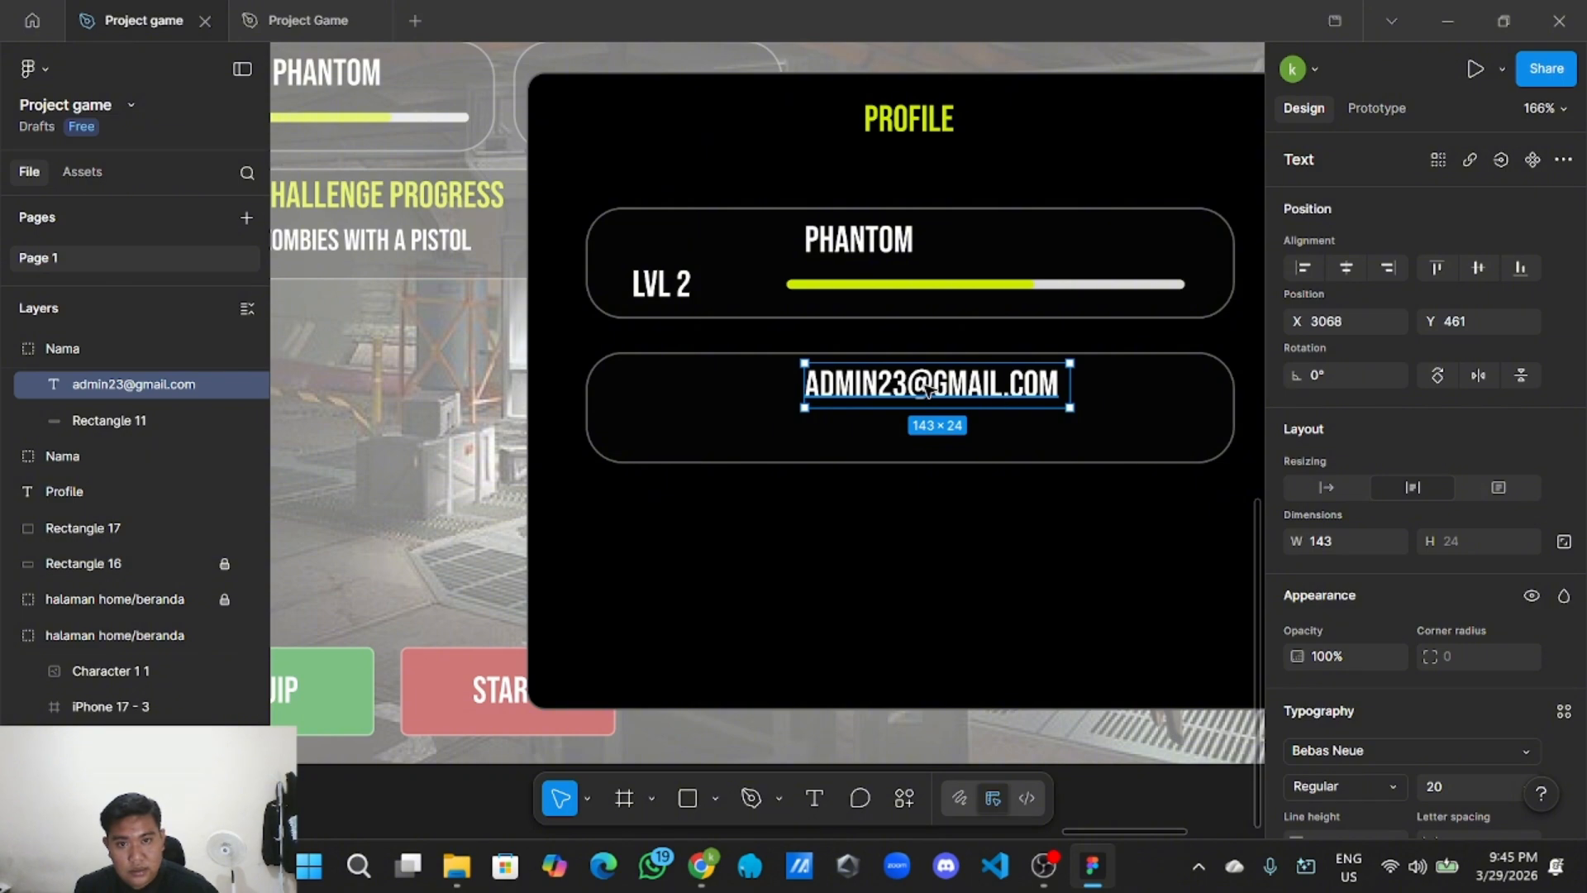
{"action": "left_click_drag", "start_coordinate": [928, 388], "coordinate": [912, 420]}
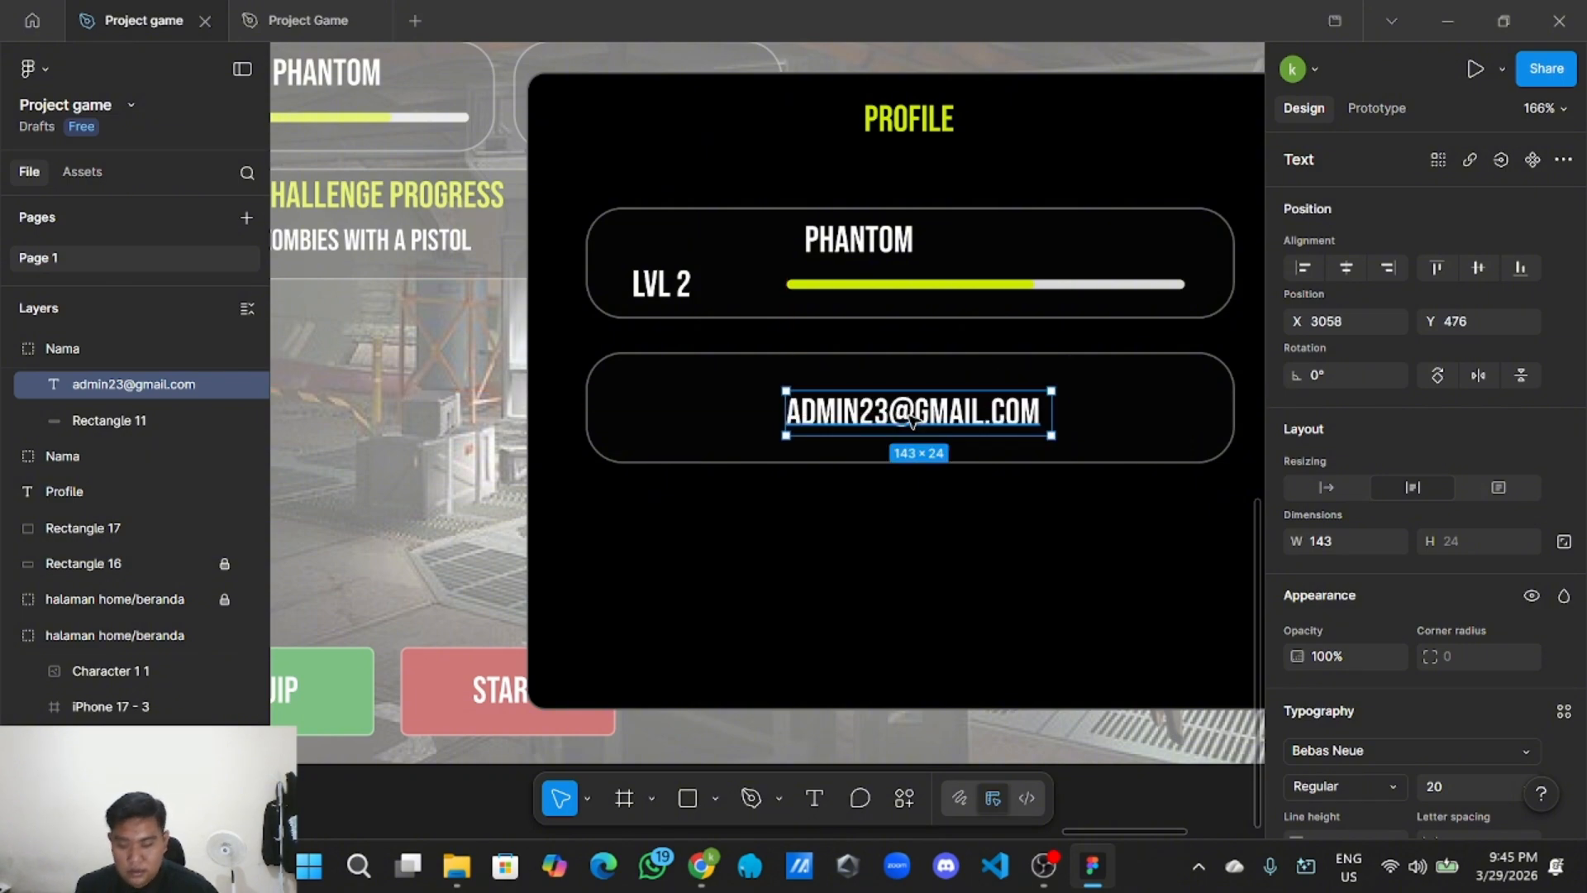
{"action": "scroll", "coordinate": [918, 438], "scroll_direction": "down", "scroll_amount": 2}
{"action": "scroll", "coordinate": [914, 531], "scroll_direction": "down", "scroll_amount": 1}
{"action": "mouse_move", "coordinate": [785, 475]}
{"action": "left_mouse_down"}
{"action": "mouse_move", "coordinate": [747, 475]}
{"action": "mouse_move", "coordinate": [778, 474]}
{"action": "left_mouse_up"}
Copy the orange SHOP button from the original home screen.
{"action": "scroll", "coordinate": [818, 581], "scroll_direction": "down", "scroll_amount": 3}
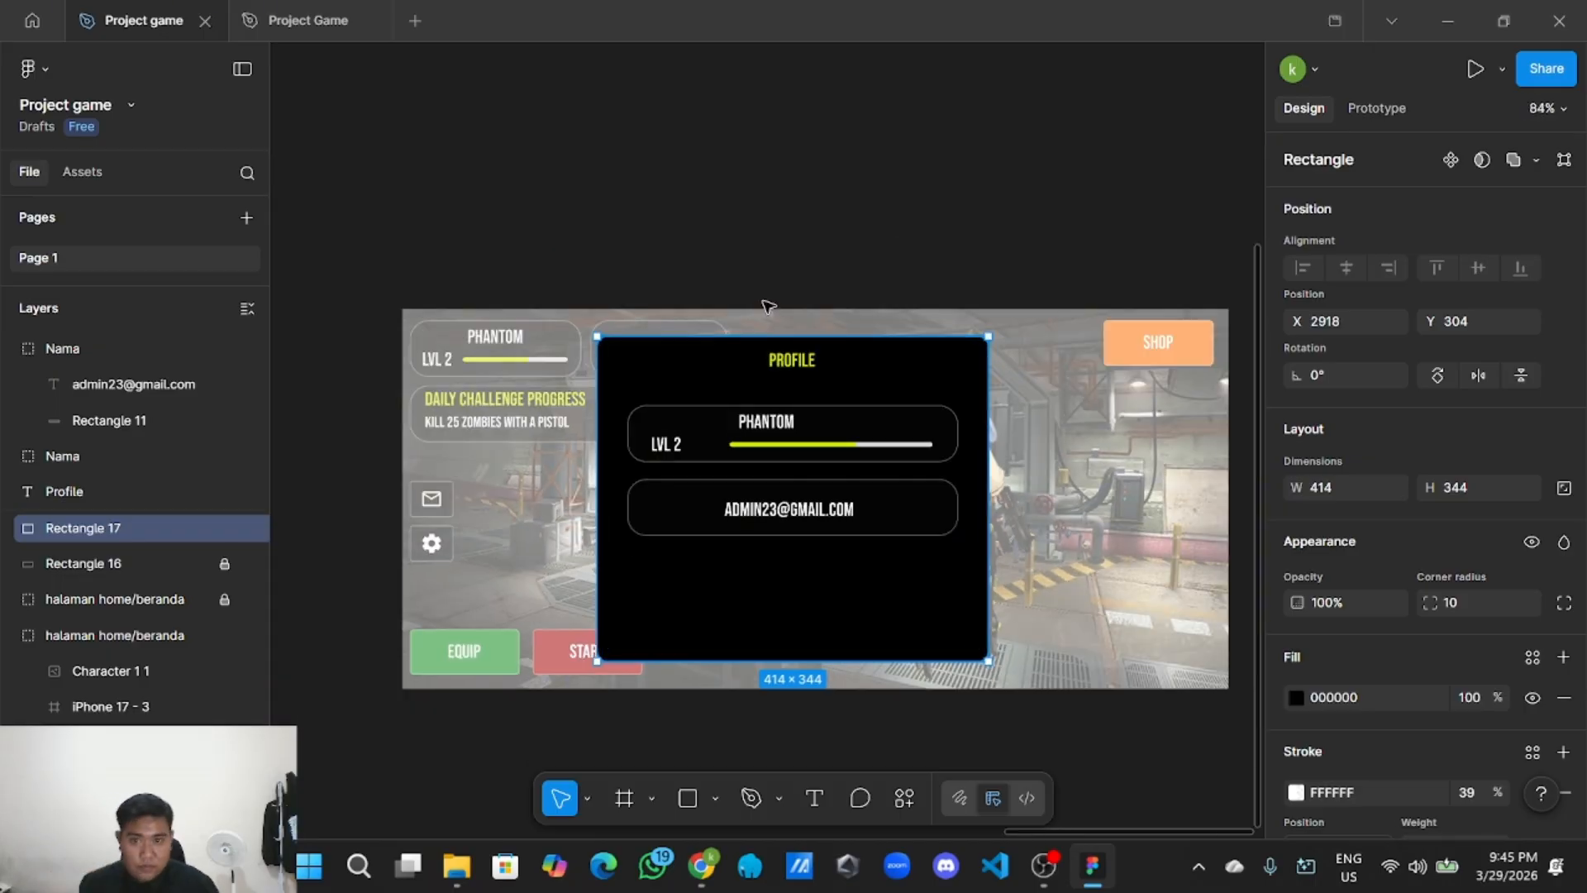
{"action": "scroll", "coordinate": [765, 302], "scroll_direction": "down", "scroll_amount": 3}
{"action": "left_click_drag", "start_coordinate": [655, 219], "coordinate": [766, 209]}
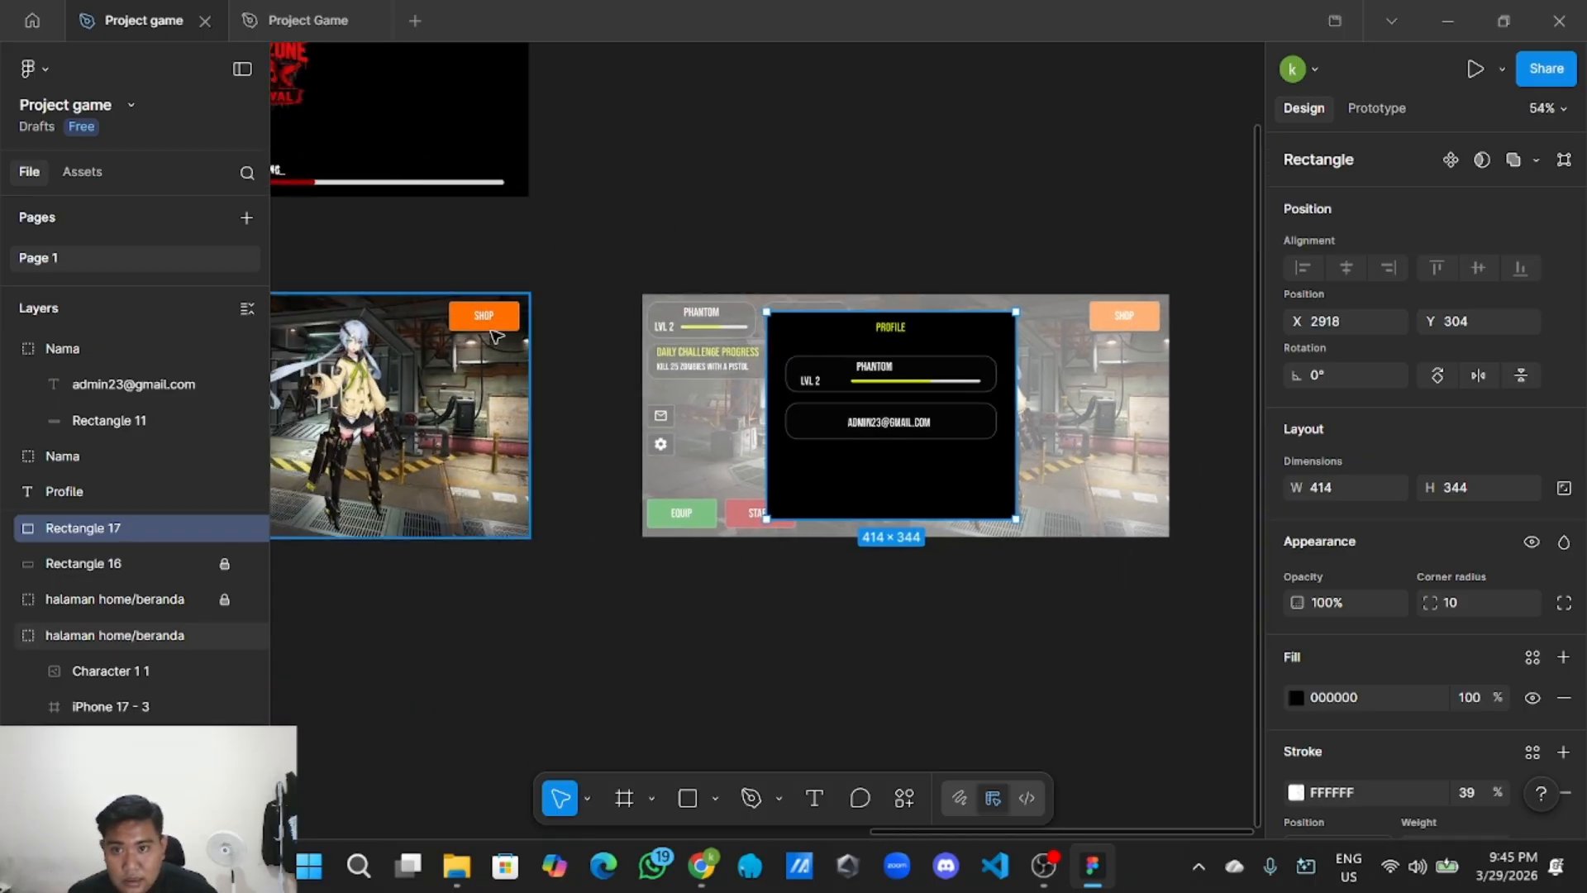
{"action": "left_click", "coordinate": [496, 331]}
{"action": "left_click", "coordinate": [498, 326]}
{"action": "right_click", "coordinate": [498, 327]}
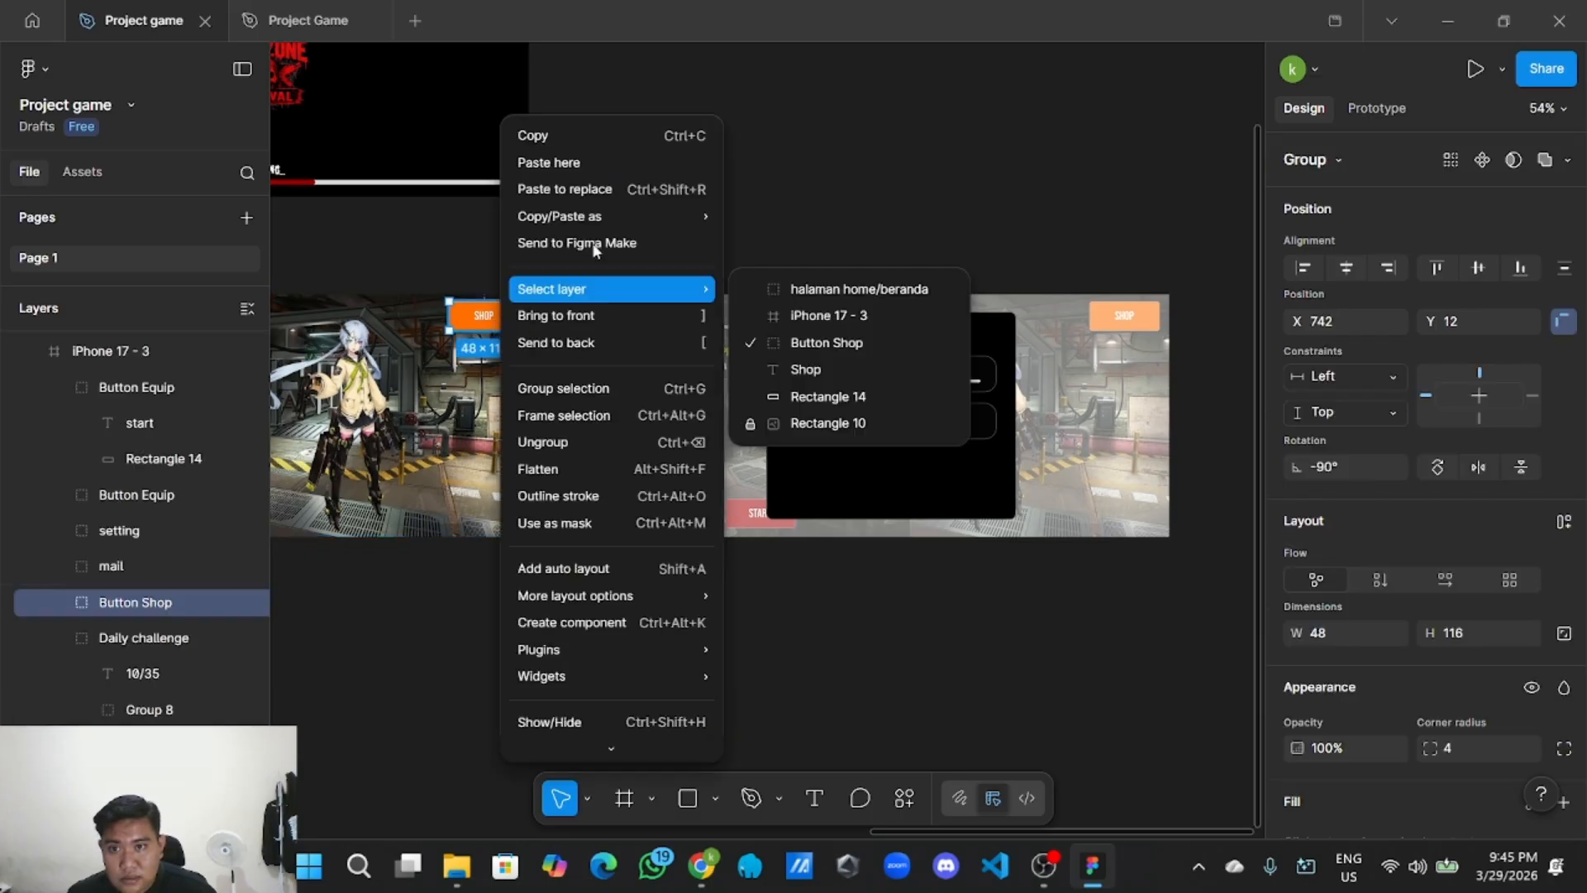
{"action": "left_click", "coordinate": [609, 136]}
Paste the SHOP button into the popup, below the e-mail card.
{"action": "scroll", "coordinate": [901, 157], "scroll_direction": "up", "scroll_amount": 3}
{"action": "right_click", "coordinate": [905, 178]}
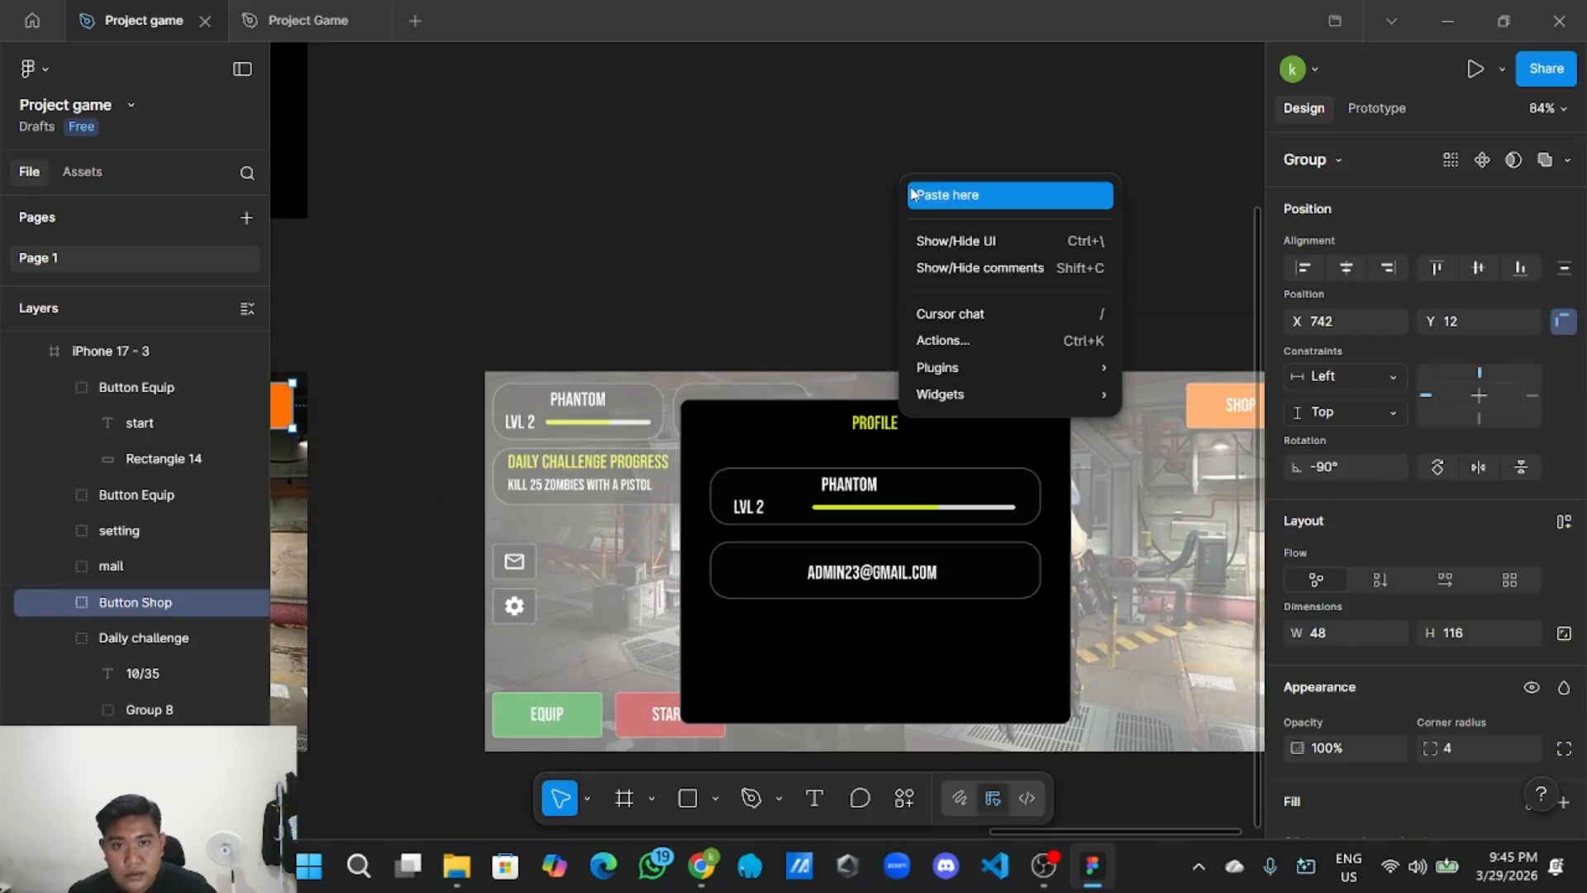
{"action": "left_click", "coordinate": [918, 193]}
{"action": "left_click_drag", "start_coordinate": [968, 210], "coordinate": [883, 649]}
{"action": "scroll", "coordinate": [953, 294], "scroll_direction": "down", "scroll_amount": 4}
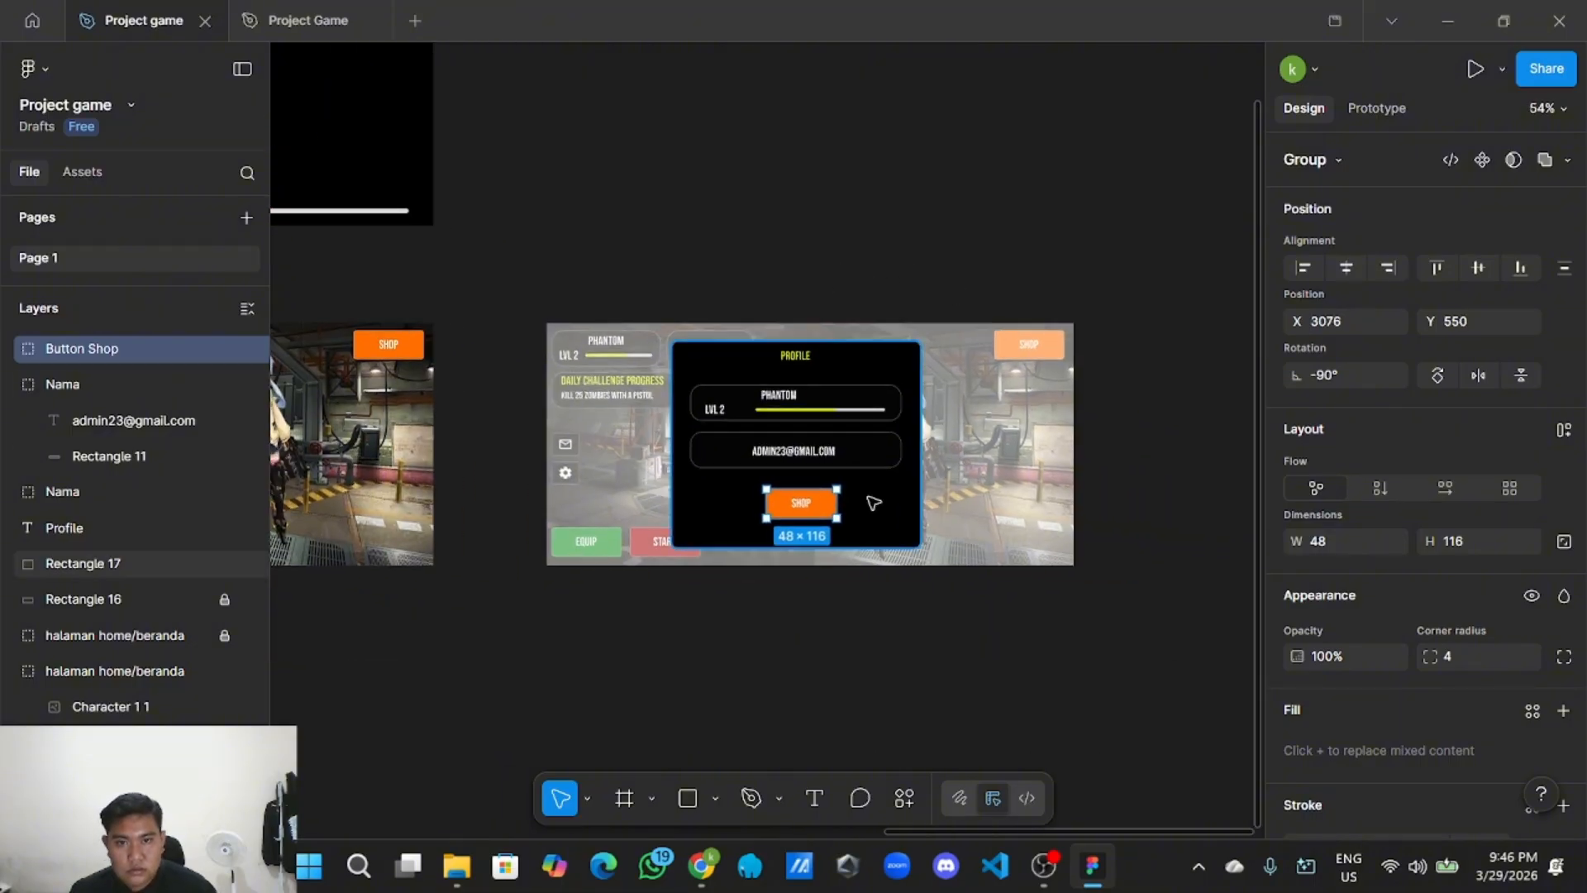
{"action": "scroll", "coordinate": [851, 529], "scroll_direction": "up", "scroll_amount": 6}
Centre the new button in the popup and change its label to EDIT.
{"action": "left_click_drag", "start_coordinate": [783, 434], "coordinate": [775, 432]}
{"action": "double_click", "coordinate": [751, 431]}
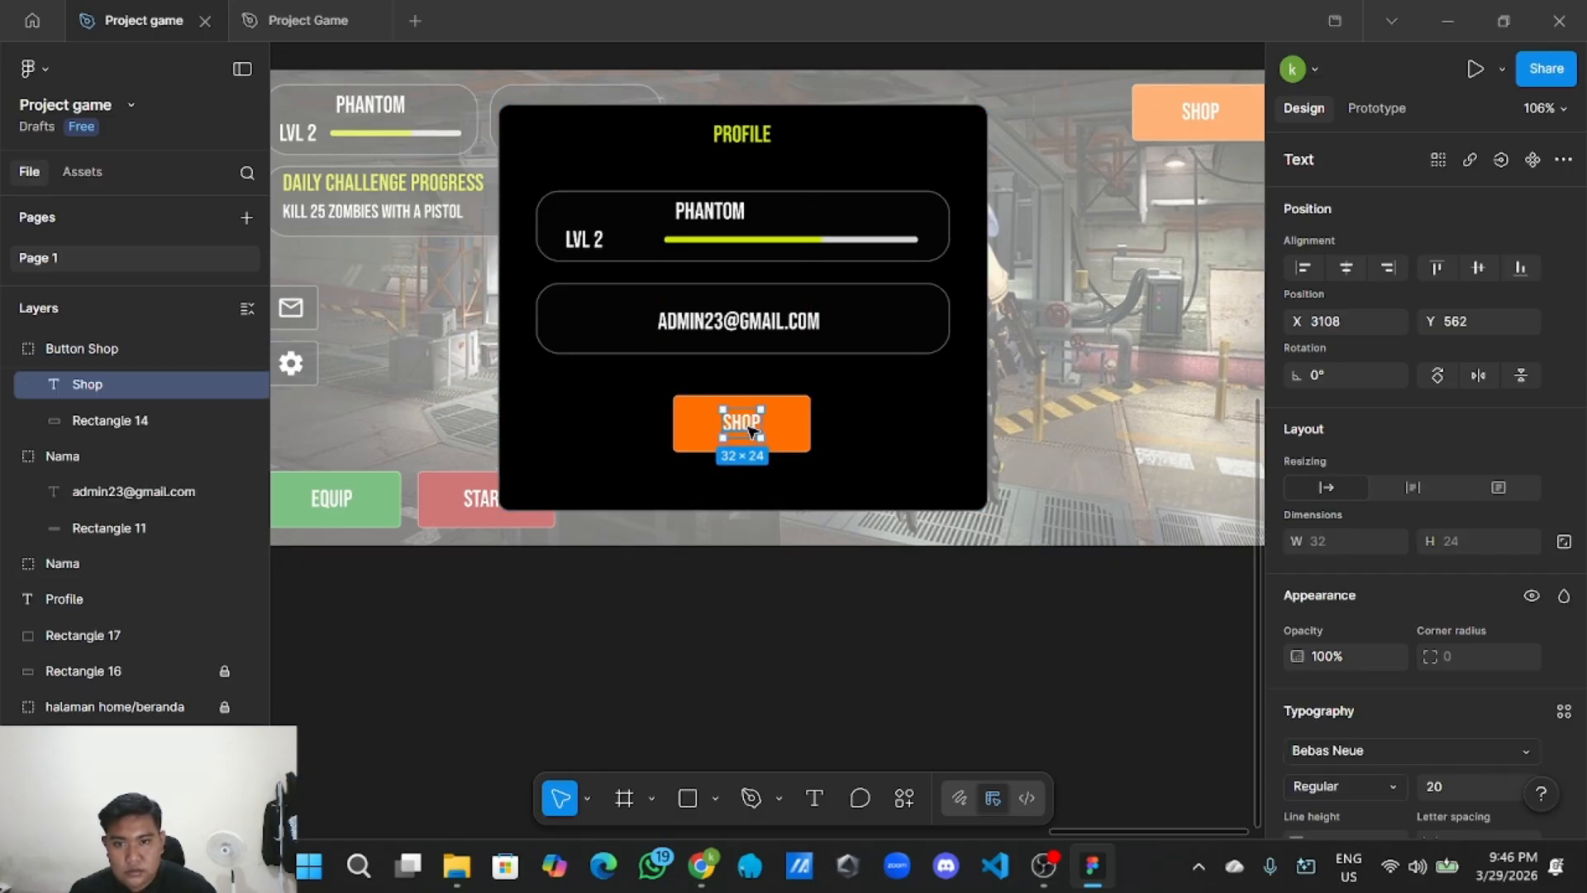
{"action": "double_click", "coordinate": [749, 428]}
{"action": "key", "text": "BackSpace"}
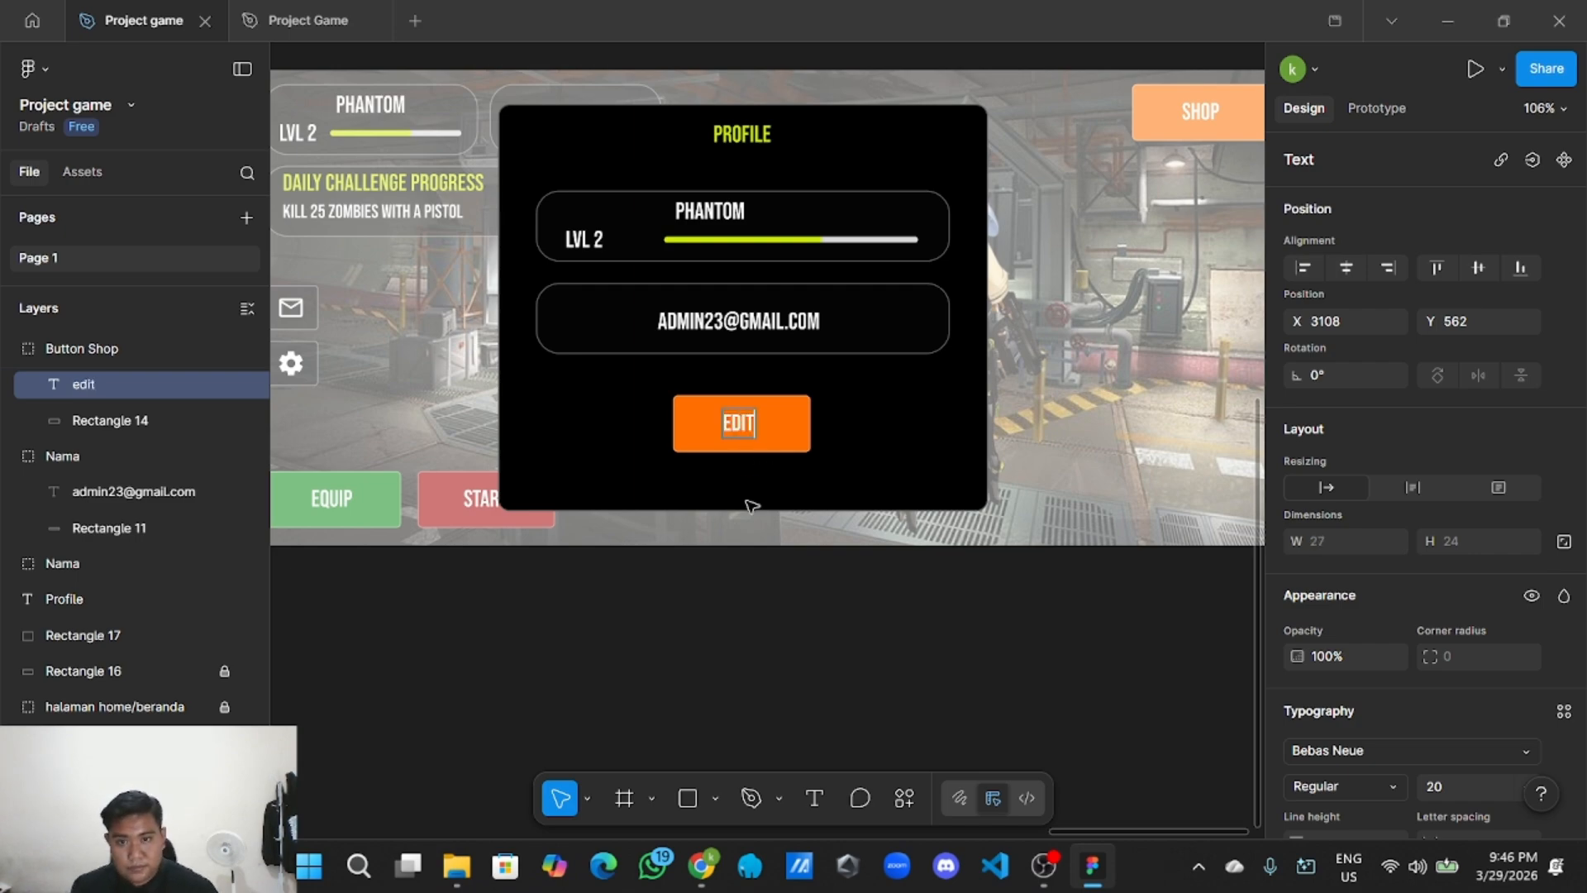
{"action": "key", "text": "Escape"}
{"action": "scroll", "coordinate": [757, 463], "scroll_direction": "up", "scroll_amount": 5}
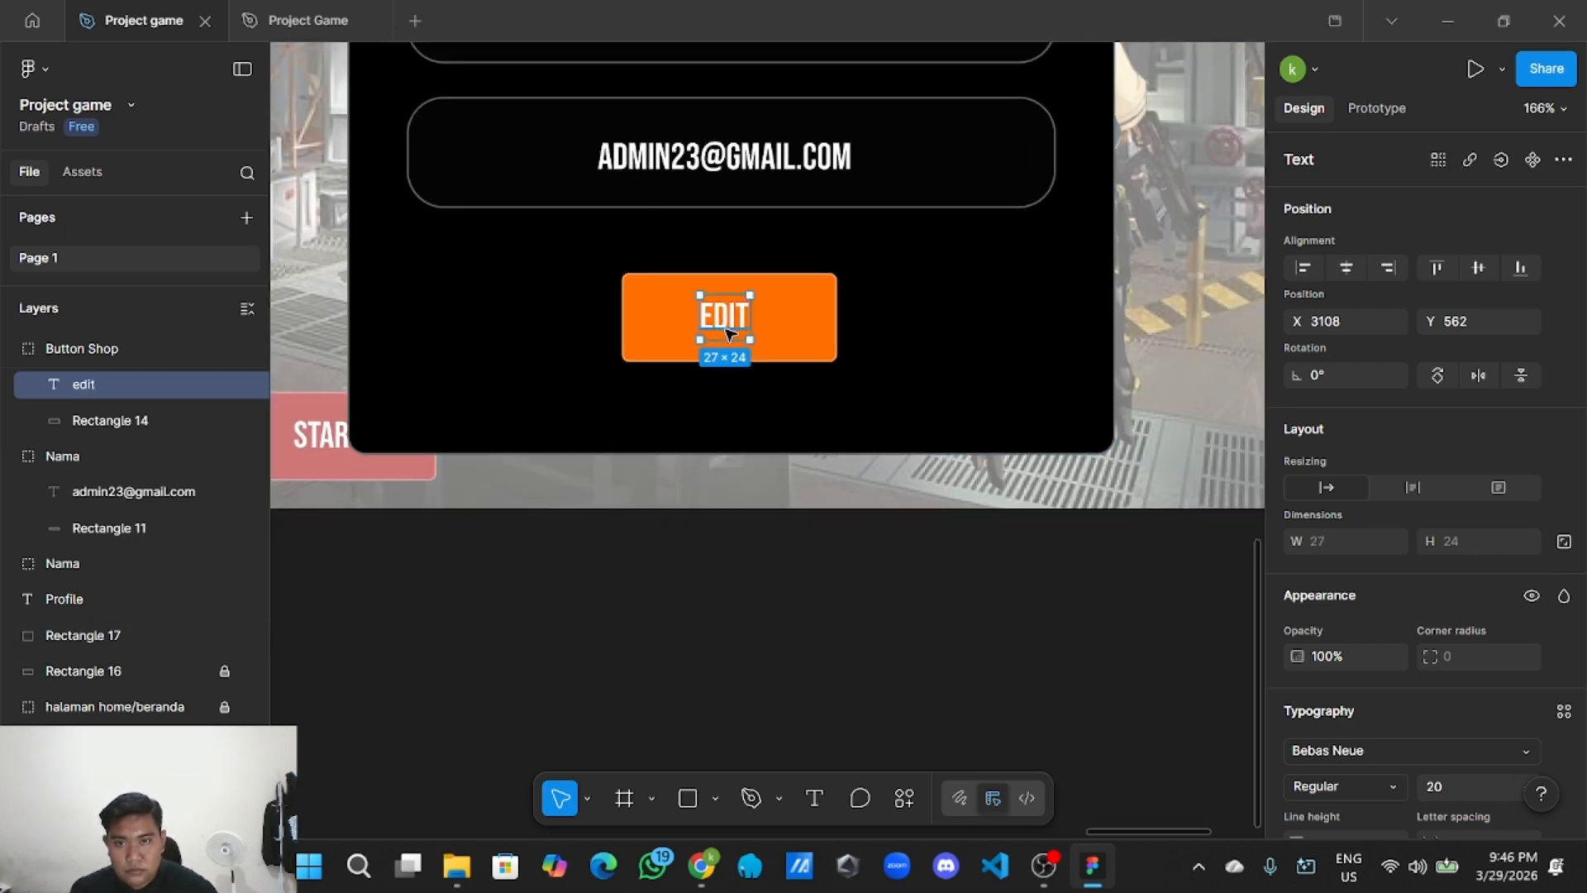
{"action": "left_click_drag", "start_coordinate": [729, 333], "coordinate": [734, 334]}
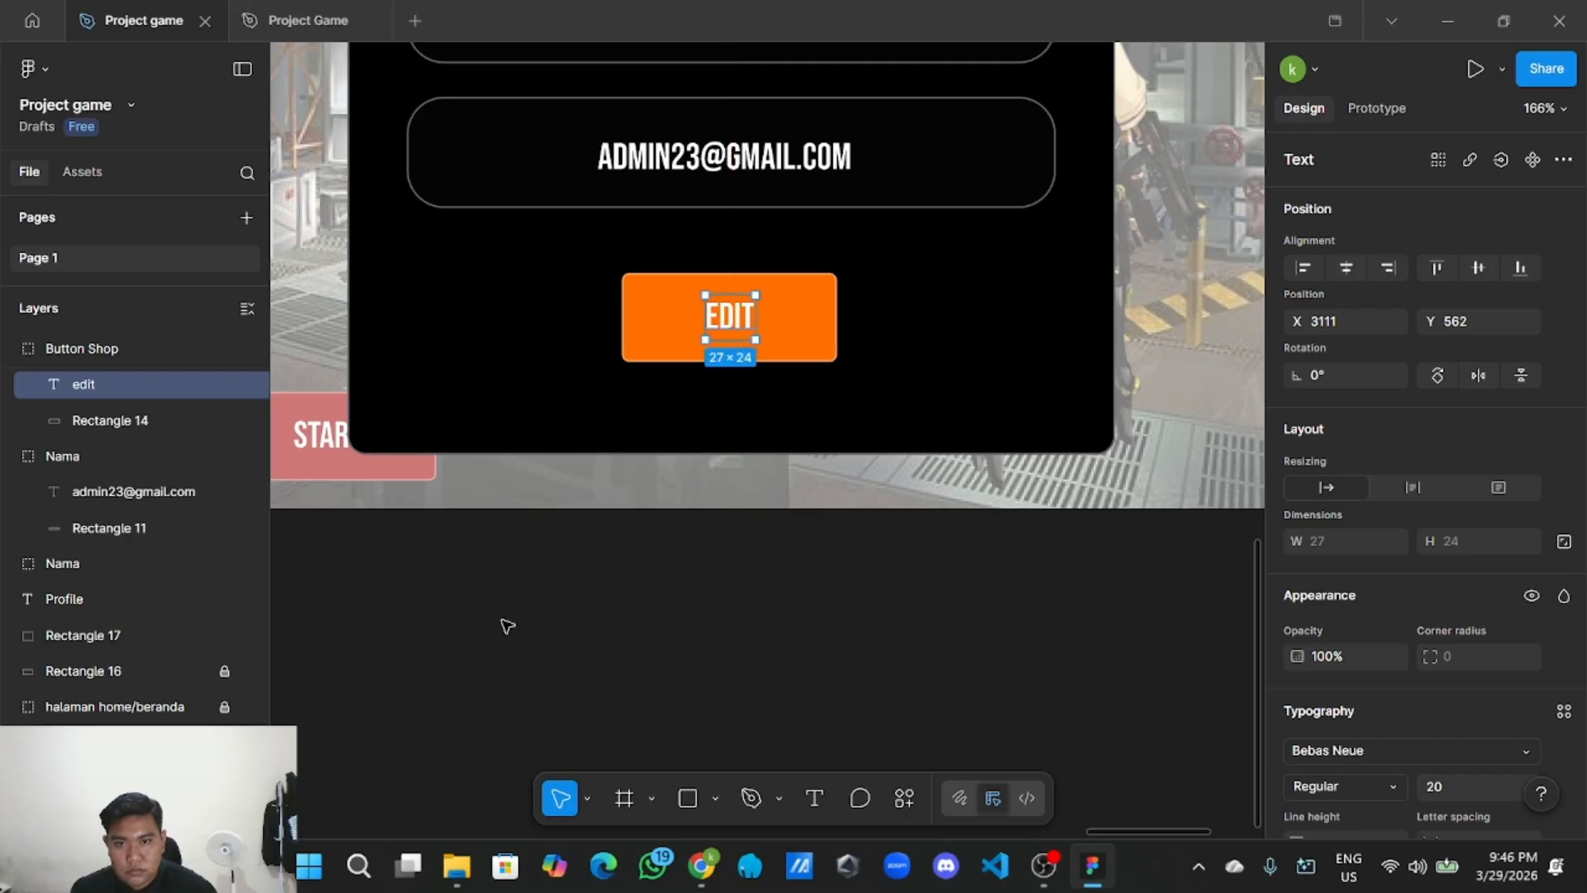
Rename the button group to 'Button Edir' and the e-mail card group to 'email'.
{"action": "double_click", "coordinate": [116, 350]}
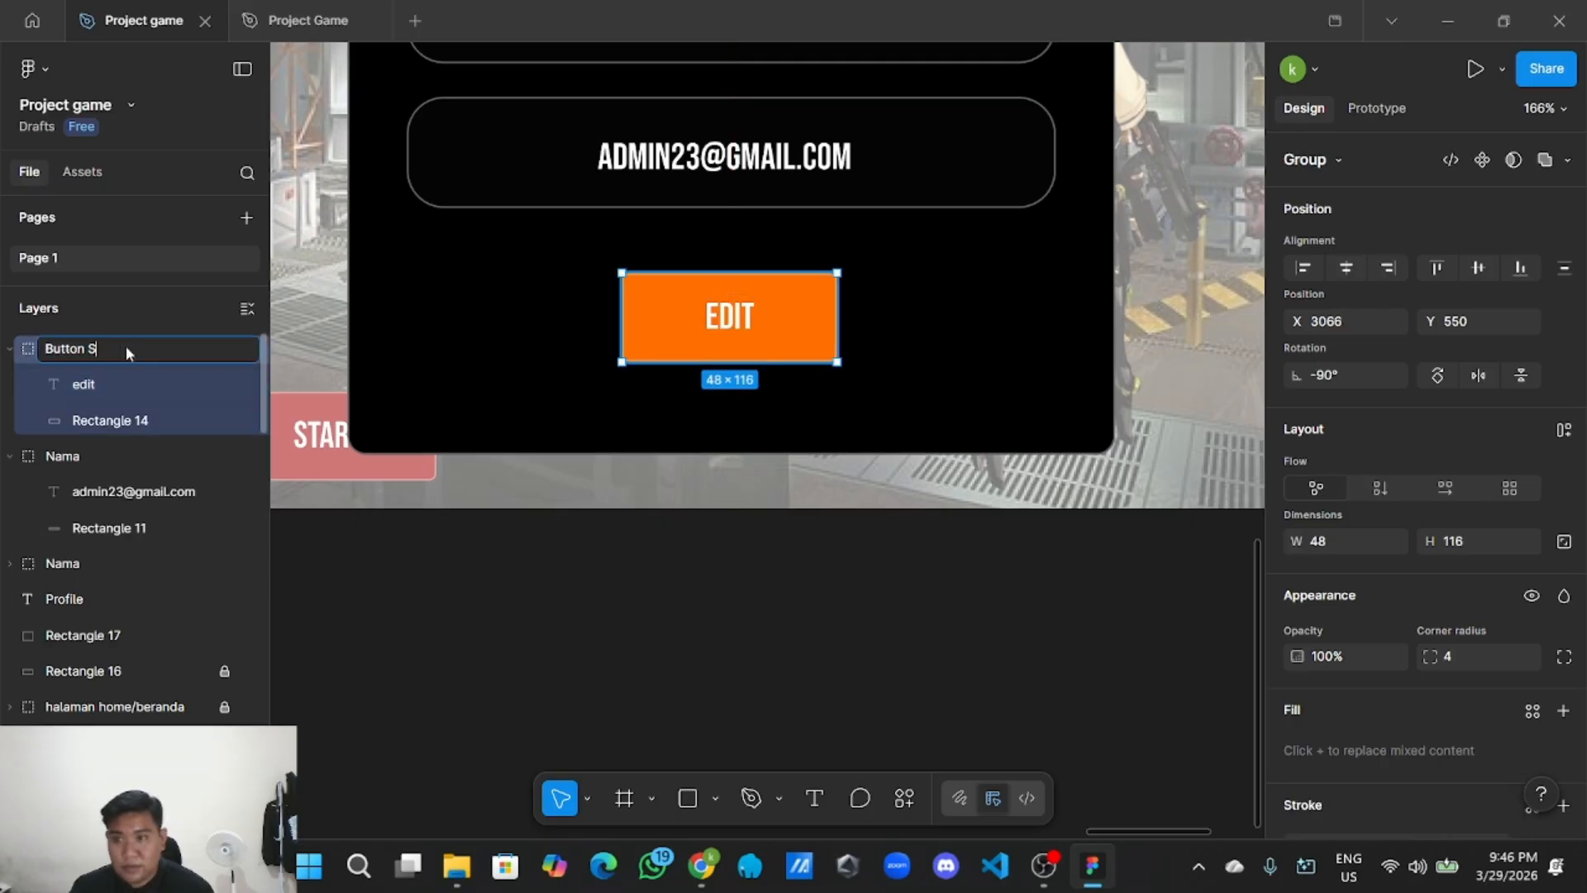
{"action": "type", "text": "Button Edir"}
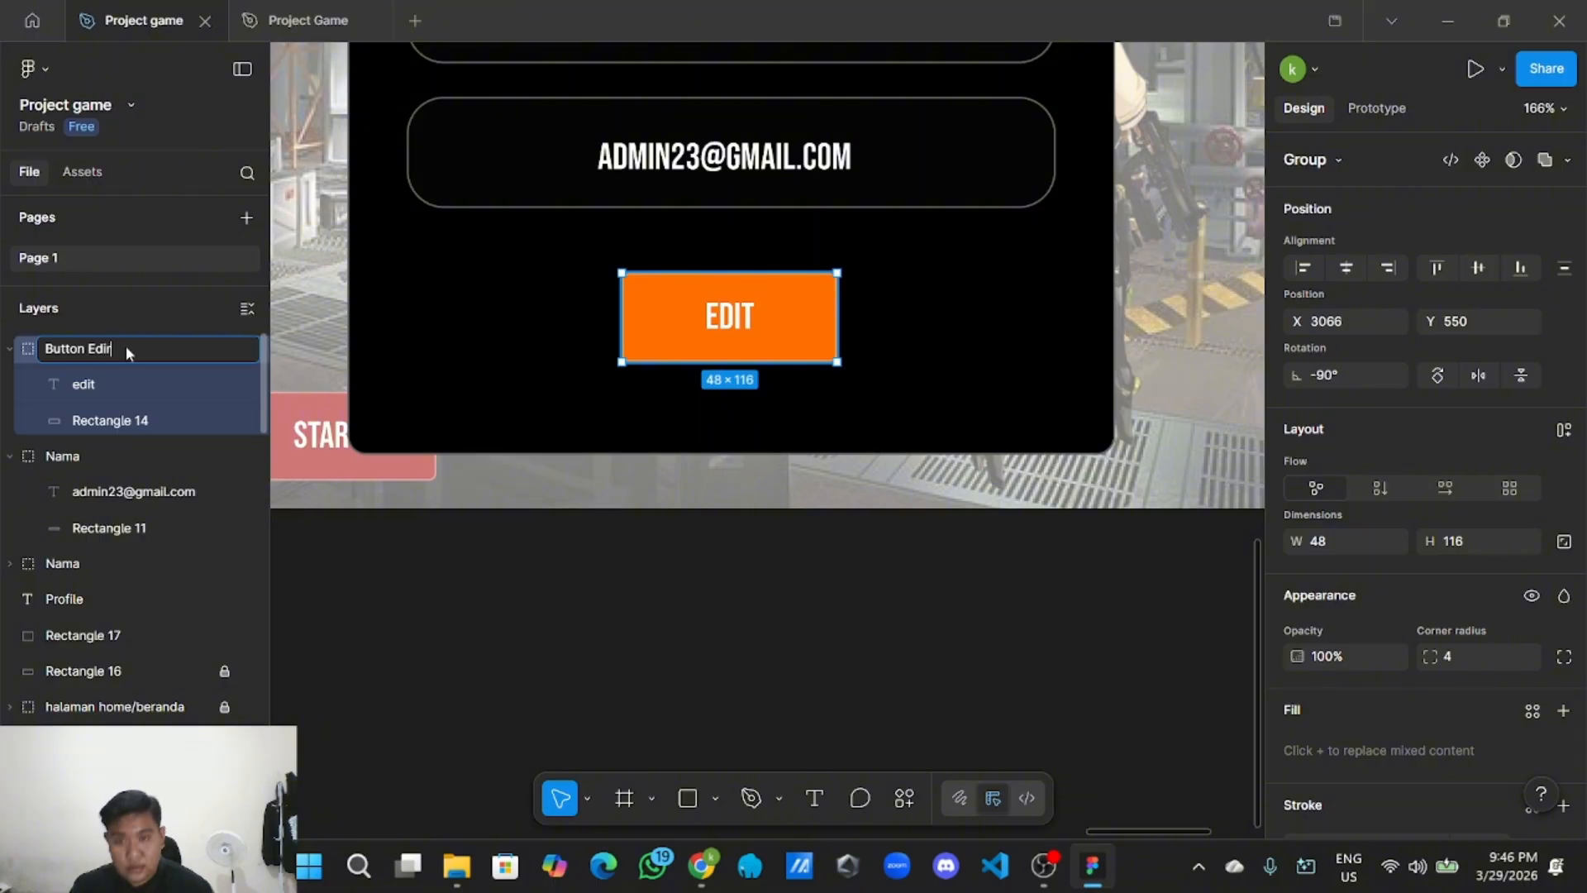
{"action": "left_click", "coordinate": [323, 592]}
{"action": "double_click", "coordinate": [112, 457]}
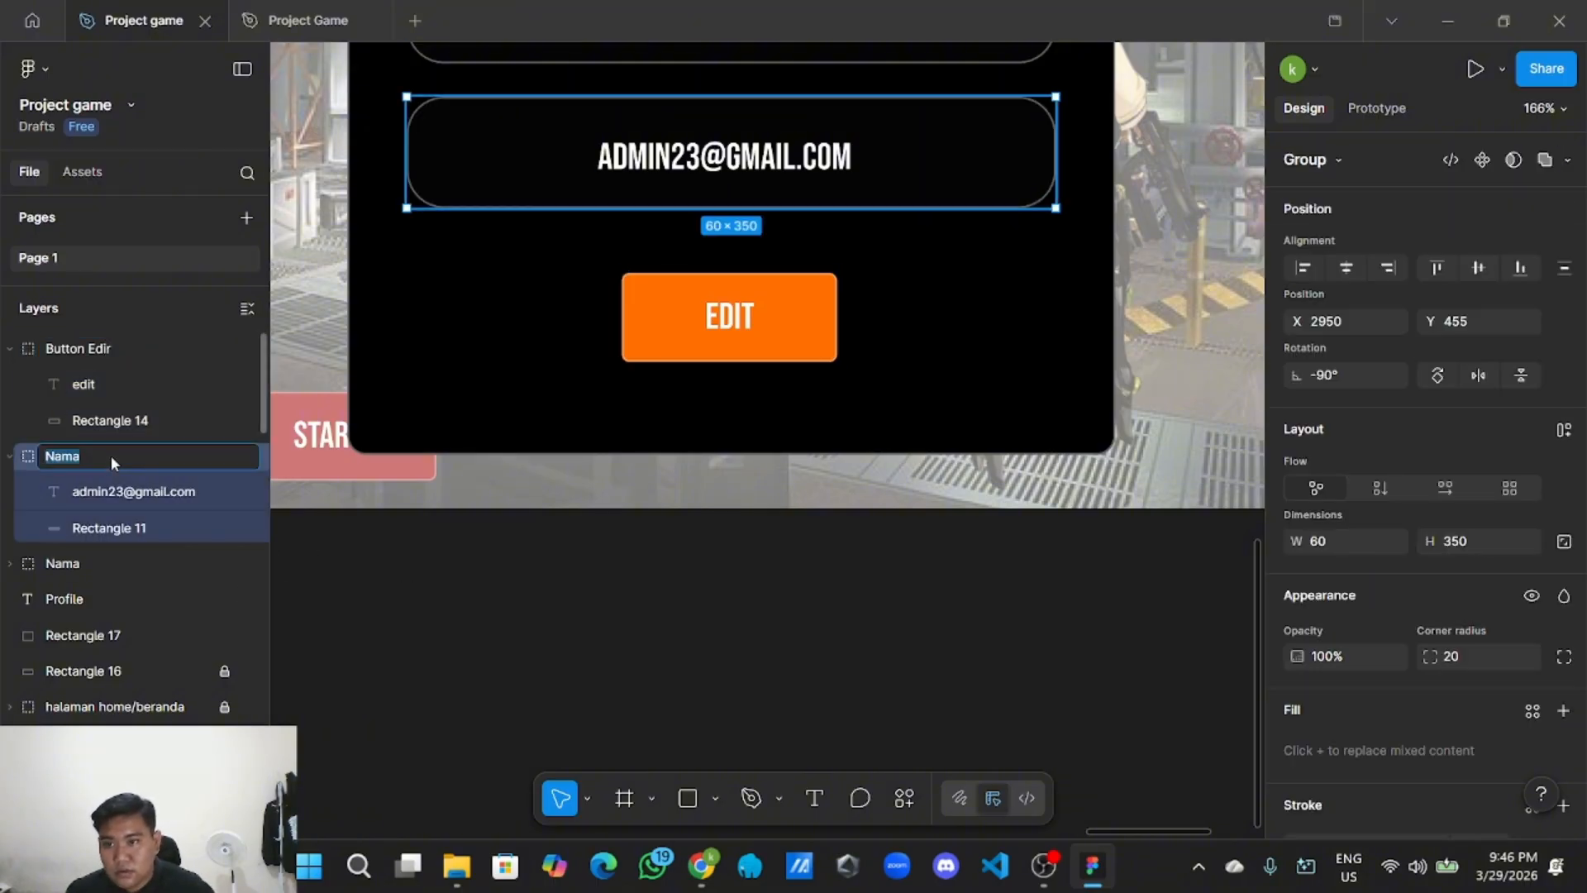
{"action": "type", "text": "email"}
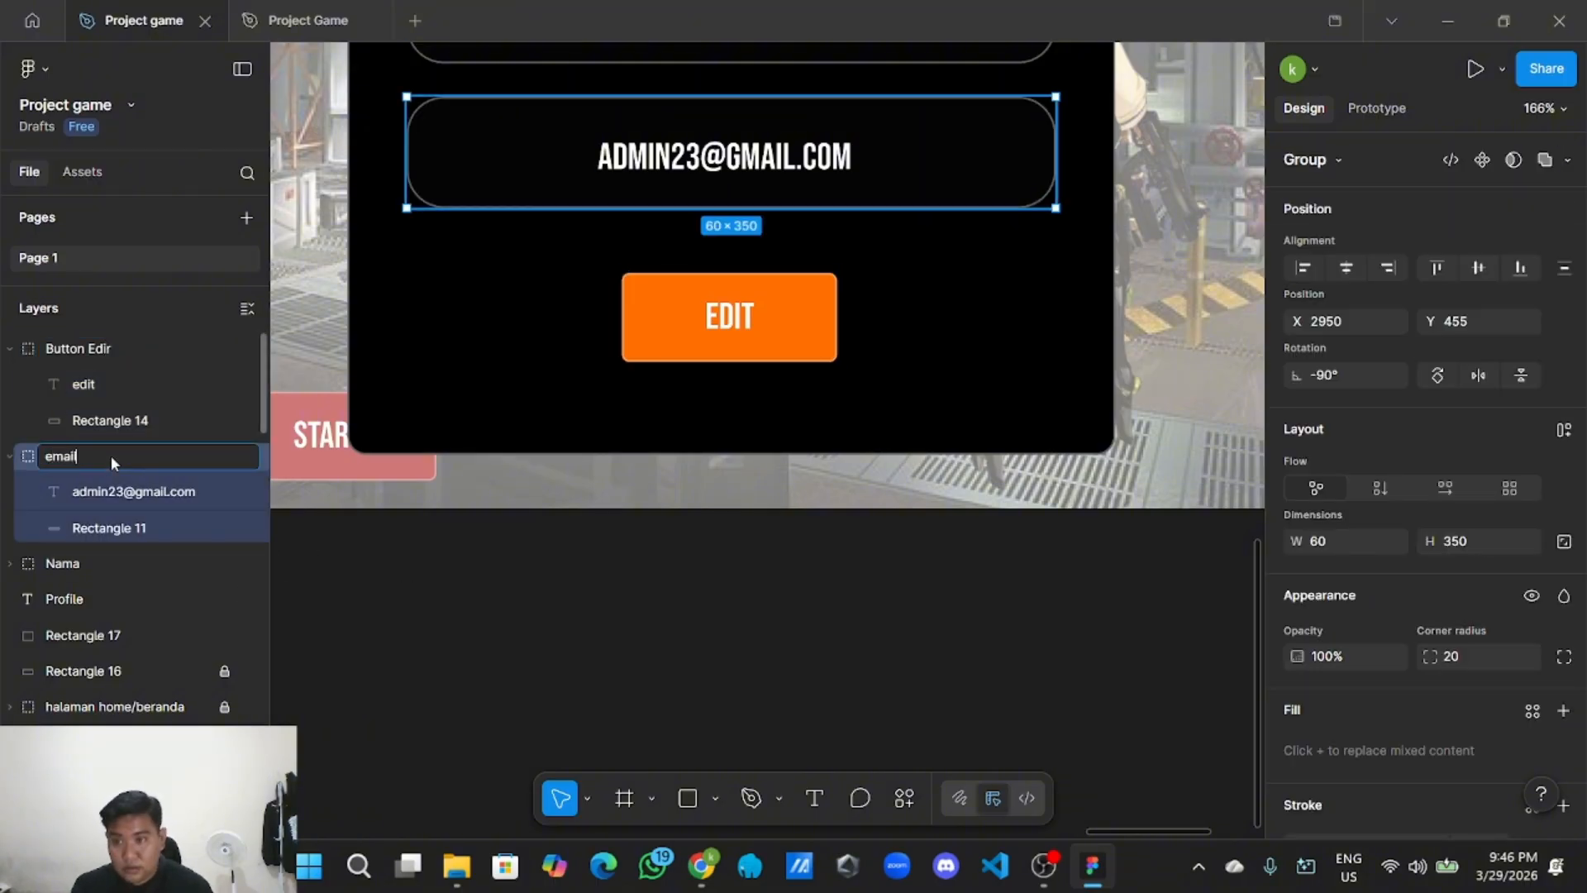
{"action": "left_click", "coordinate": [344, 602]}
Zoom out and pan left across the canvas to the style-guide frame of fonts, button colours and icons.
{"action": "scroll", "coordinate": [651, 524], "scroll_direction": "down", "scroll_amount": 5}
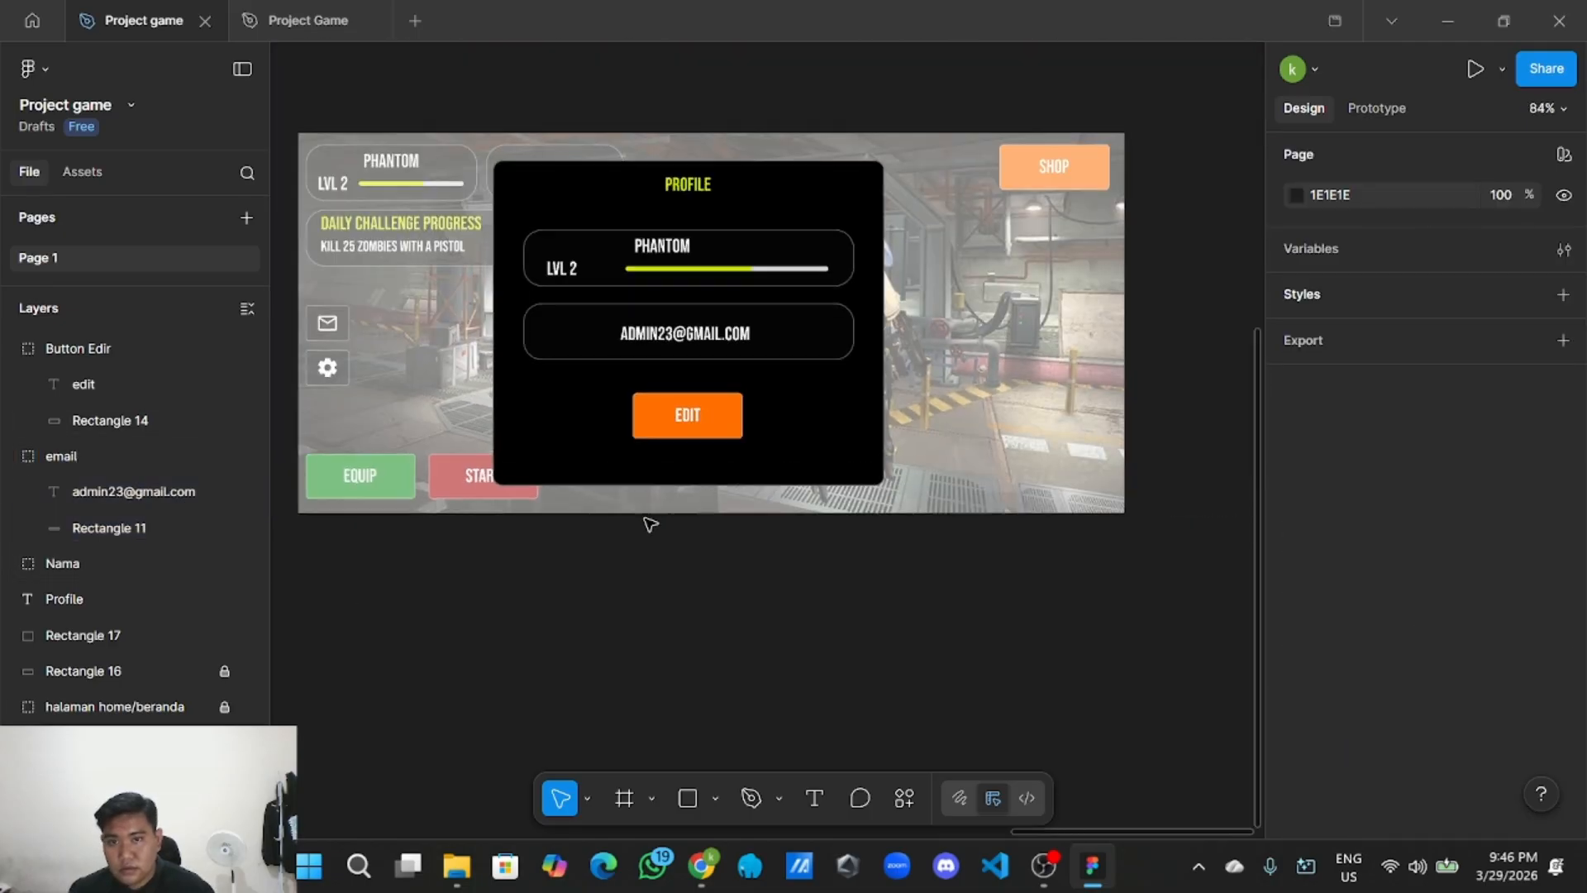
{"action": "scroll", "coordinate": [762, 499], "scroll_direction": "down", "scroll_amount": 3}
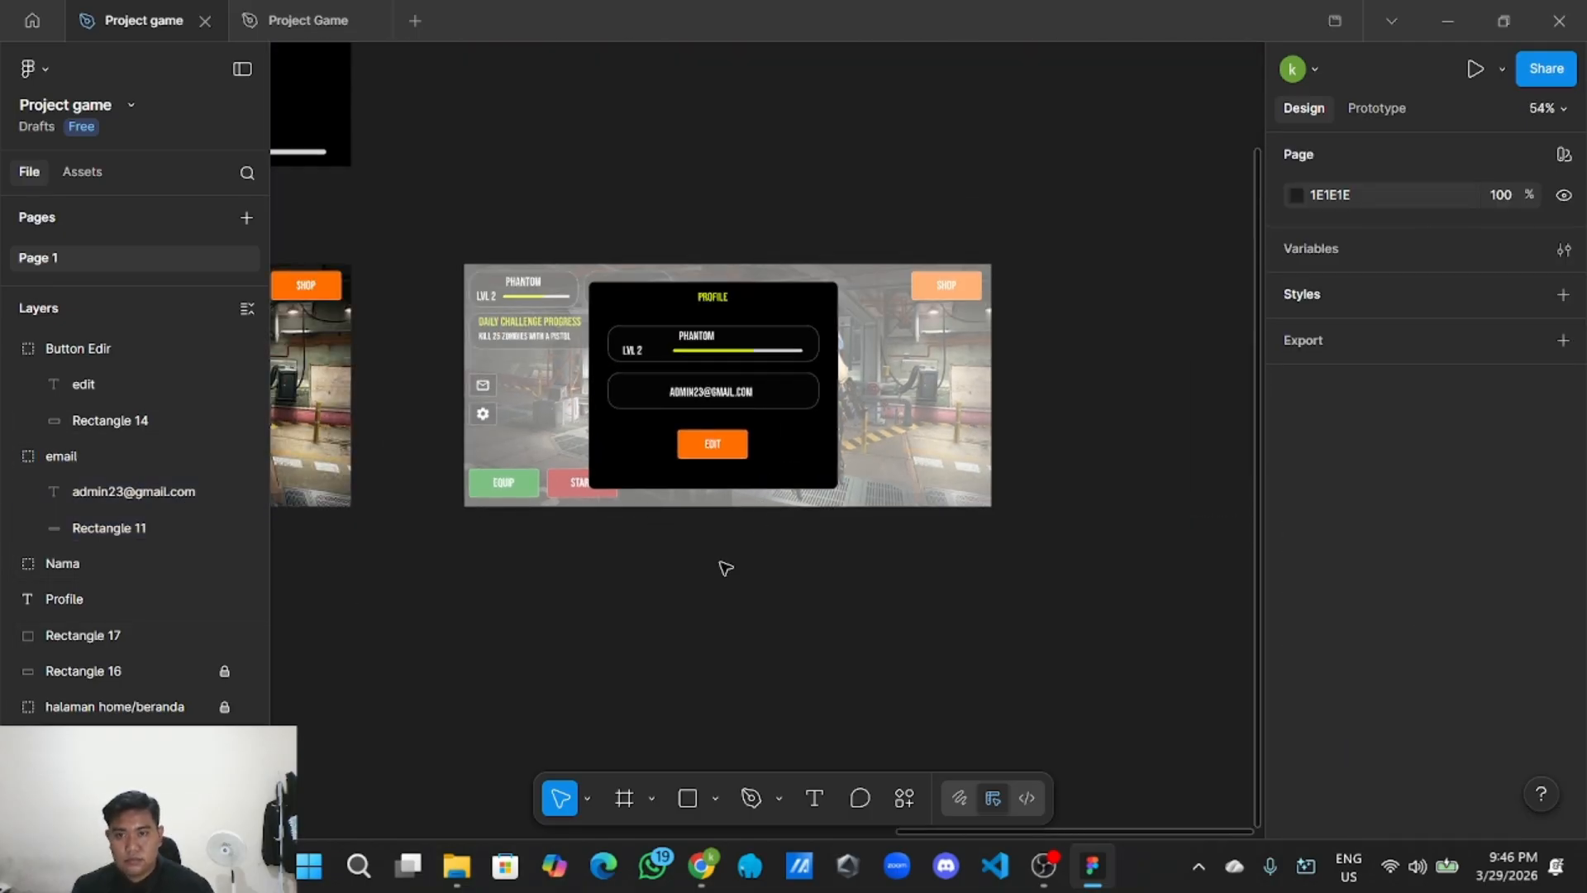
{"action": "scroll", "coordinate": [725, 568], "scroll_direction": "up", "scroll_amount": 2}
{"action": "left_click_drag", "start_coordinate": [700, 546], "coordinate": [810, 603]}
{"action": "scroll", "coordinate": [810, 605], "scroll_direction": "down", "scroll_amount": 3}
{"action": "scroll", "coordinate": [791, 419], "scroll_direction": "up", "scroll_amount": 2}
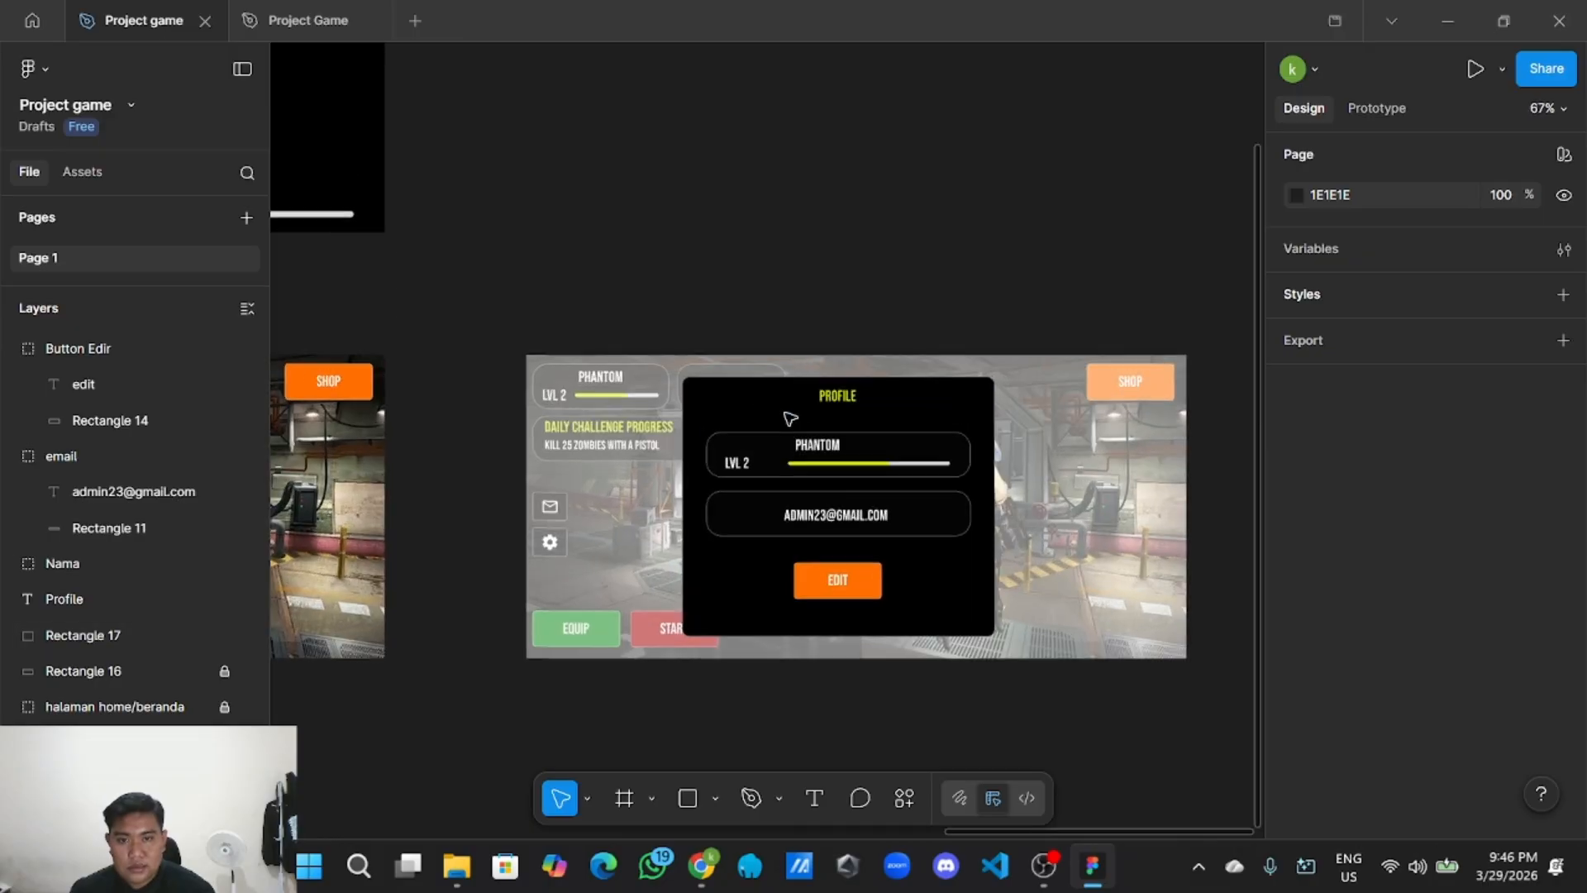
{"action": "scroll", "coordinate": [712, 447], "scroll_direction": "down", "scroll_amount": 2}
{"action": "scroll", "coordinate": [708, 545], "scroll_direction": "up", "scroll_amount": 3}
{"action": "scroll", "coordinate": [712, 544], "scroll_direction": "down", "scroll_amount": 2}
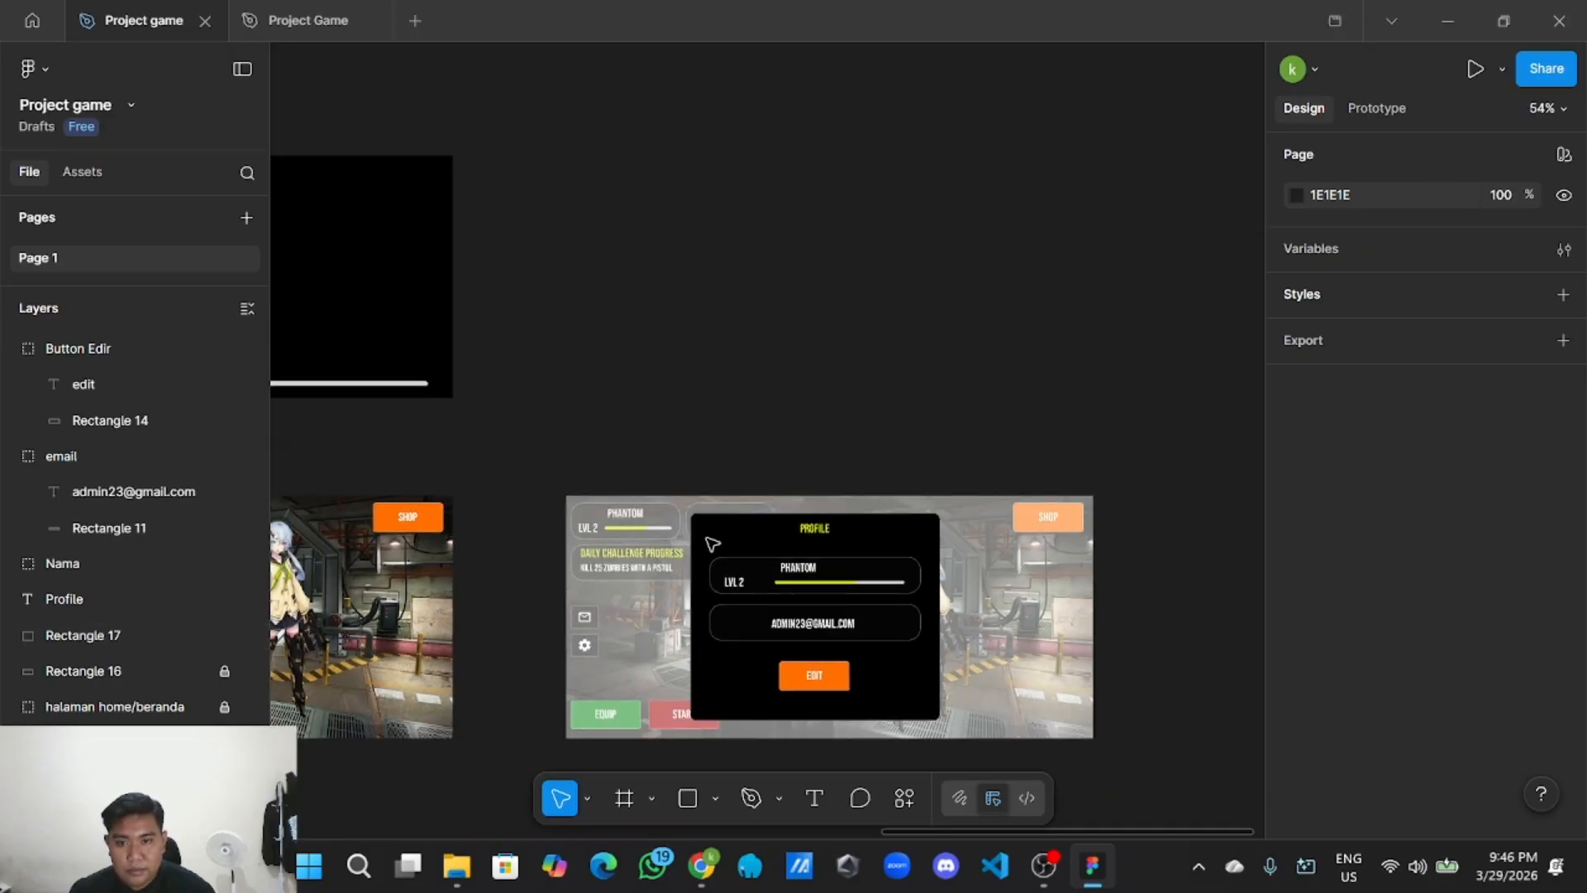
{"action": "scroll", "coordinate": [645, 479], "scroll_direction": "left", "scroll_amount": 2}
{"action": "scroll", "coordinate": [686, 436], "scroll_direction": "down", "scroll_amount": 2}
{"action": "scroll", "coordinate": [687, 436], "scroll_direction": "left", "scroll_amount": 4}
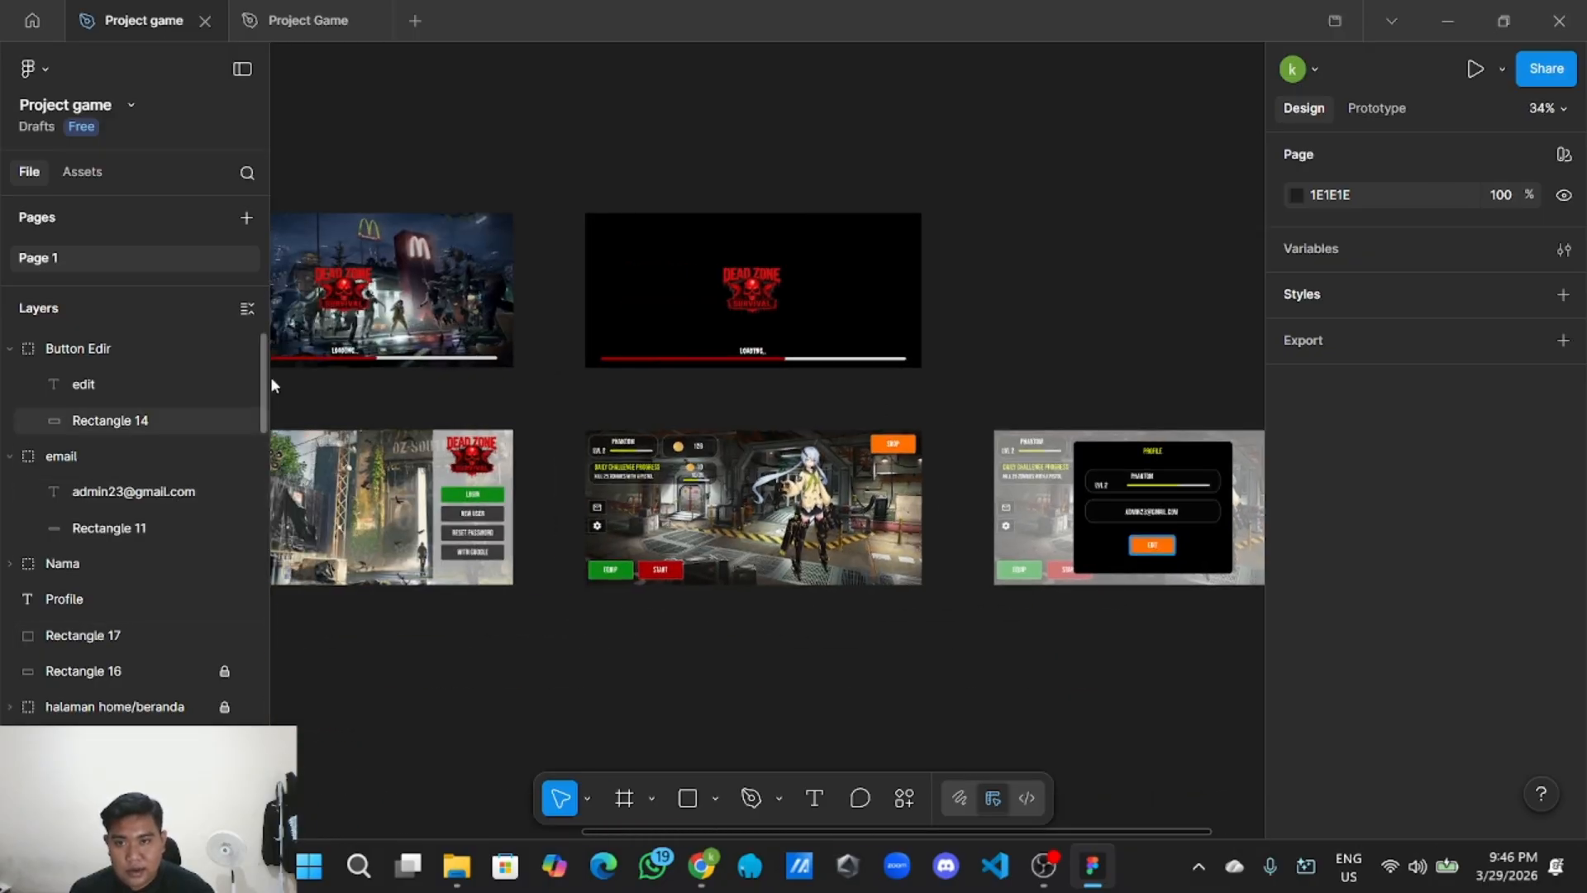
{"action": "scroll", "coordinate": [797, 389], "scroll_direction": "left", "scroll_amount": 5}
{"action": "scroll", "coordinate": [719, 492], "scroll_direction": "up", "scroll_amount": 4}
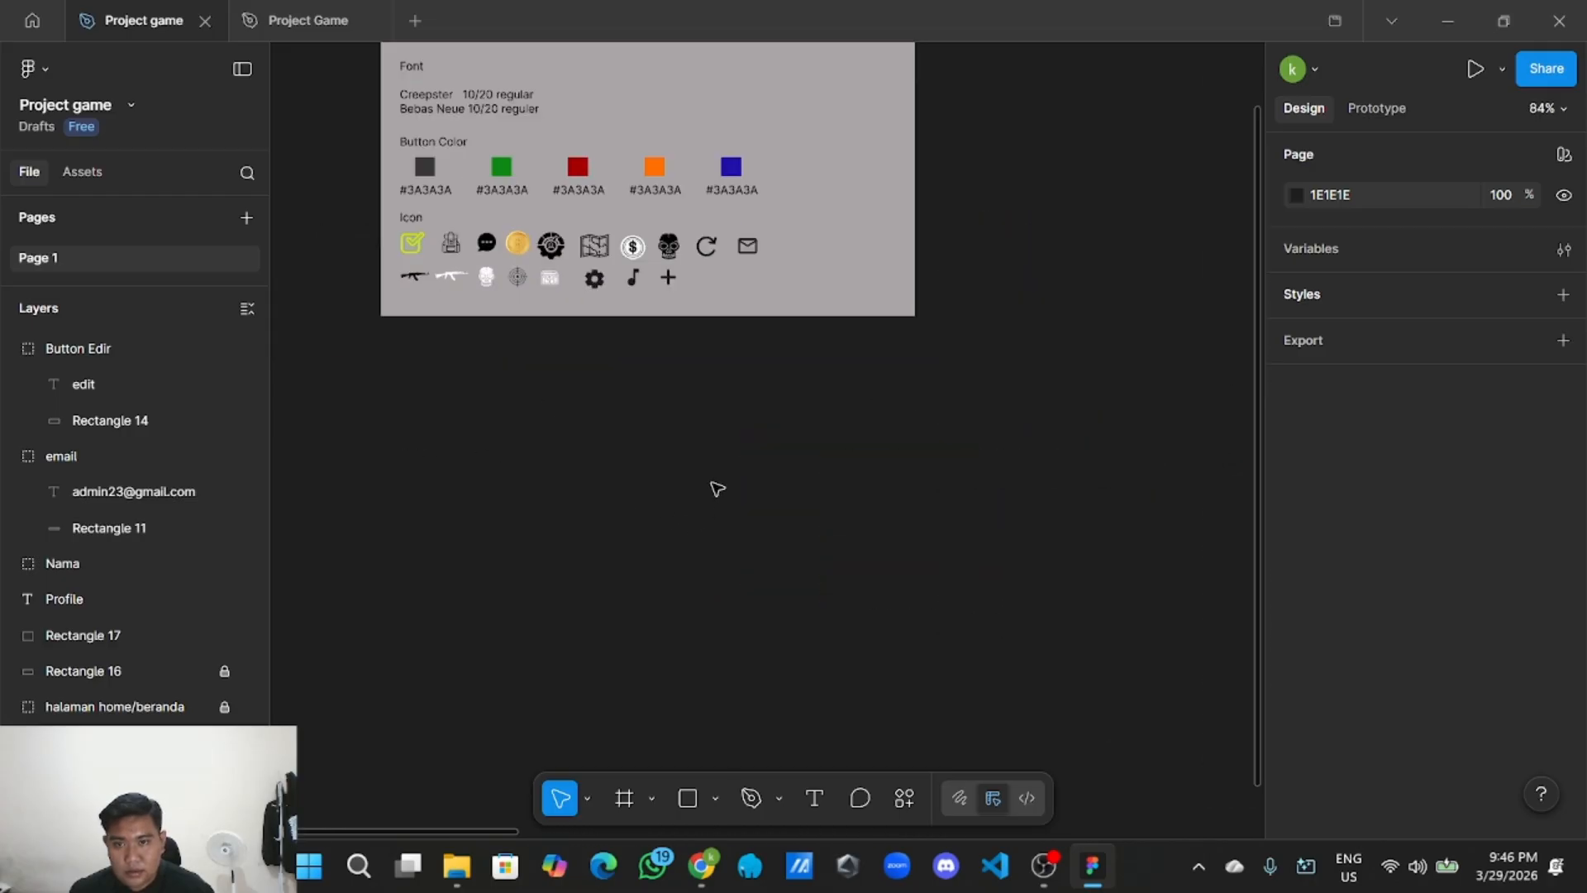
{"action": "scroll", "coordinate": [672, 399], "scroll_direction": "up", "scroll_amount": 2}
{"action": "scroll", "coordinate": [744, 401], "scroll_direction": "up", "scroll_amount": 2}
{"action": "scroll", "coordinate": [826, 407], "scroll_direction": "left", "scroll_amount": 1}
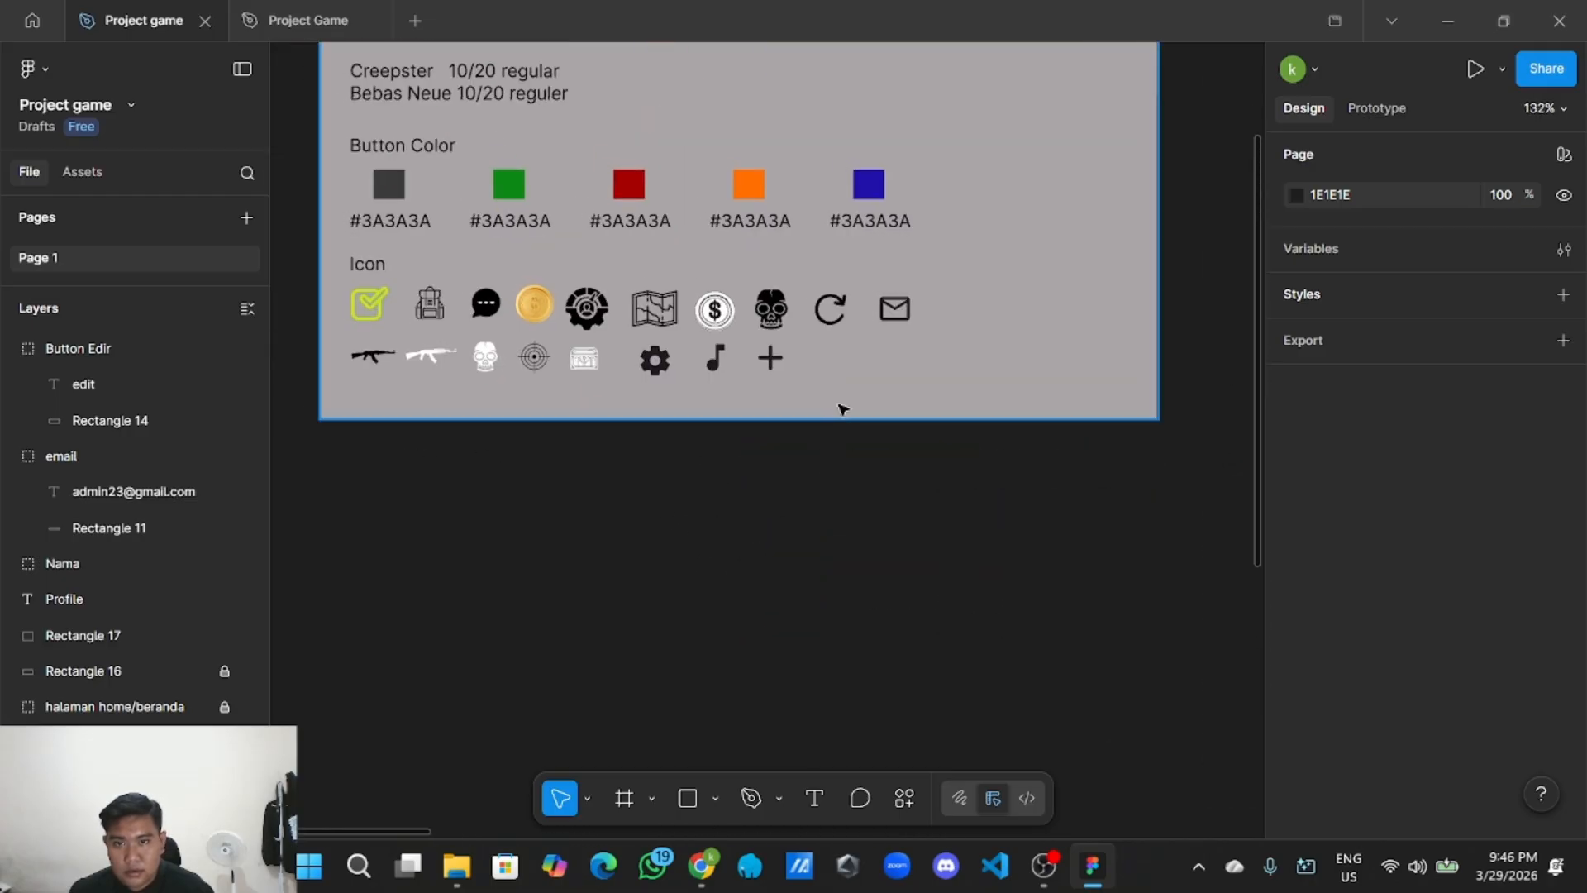
Search the library components for 'back' and drag the 24×24 arrow_back icon onto the canvas.
{"action": "left_click", "coordinate": [904, 808]}
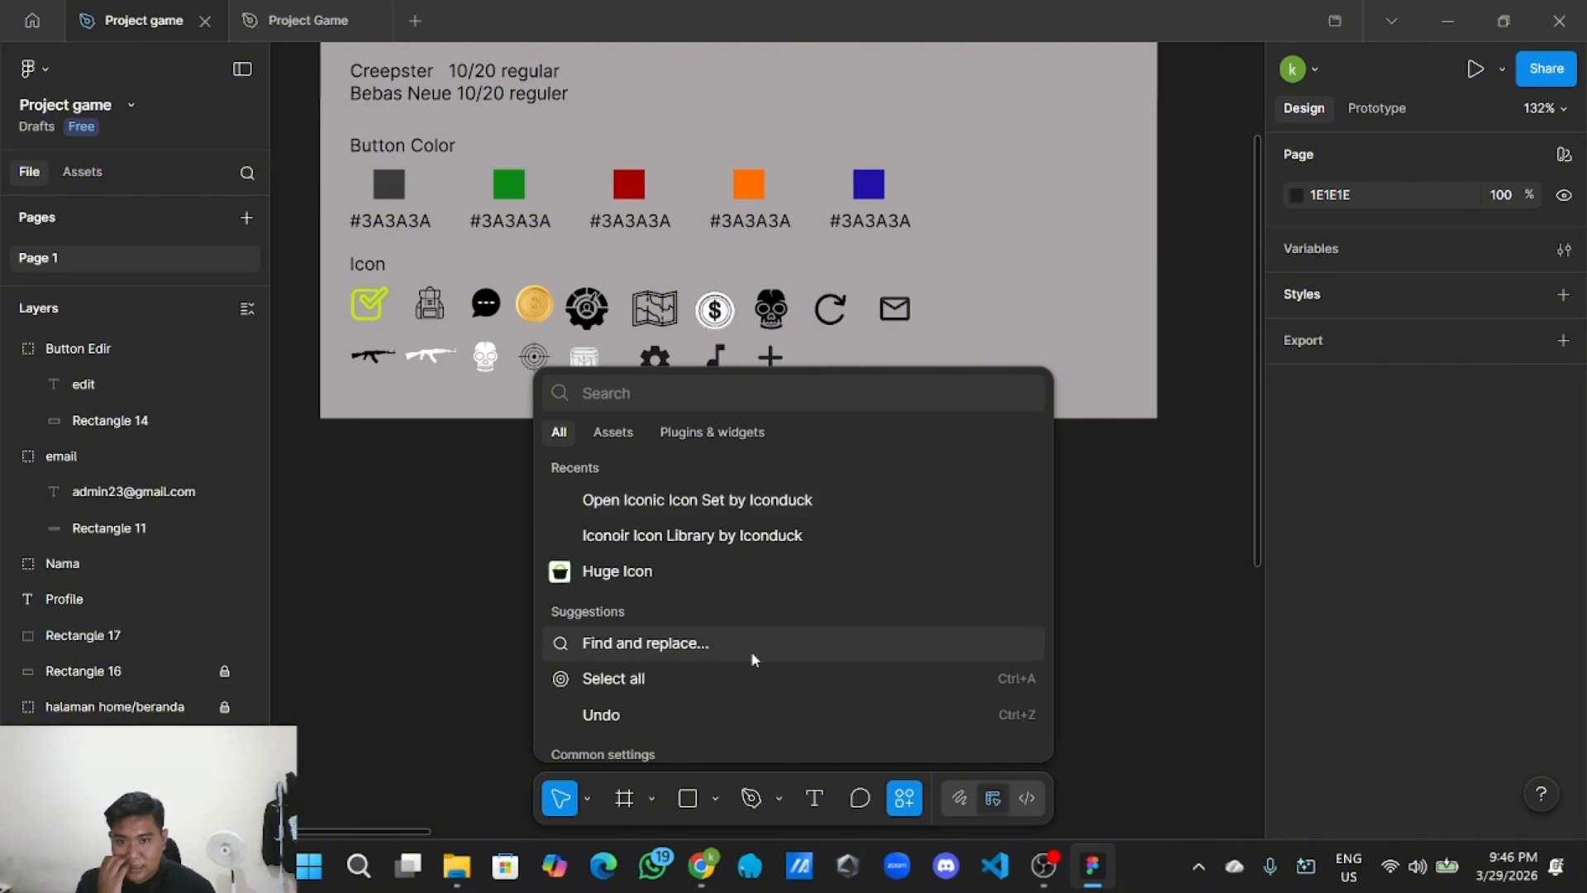
{"action": "left_click", "coordinate": [602, 438]}
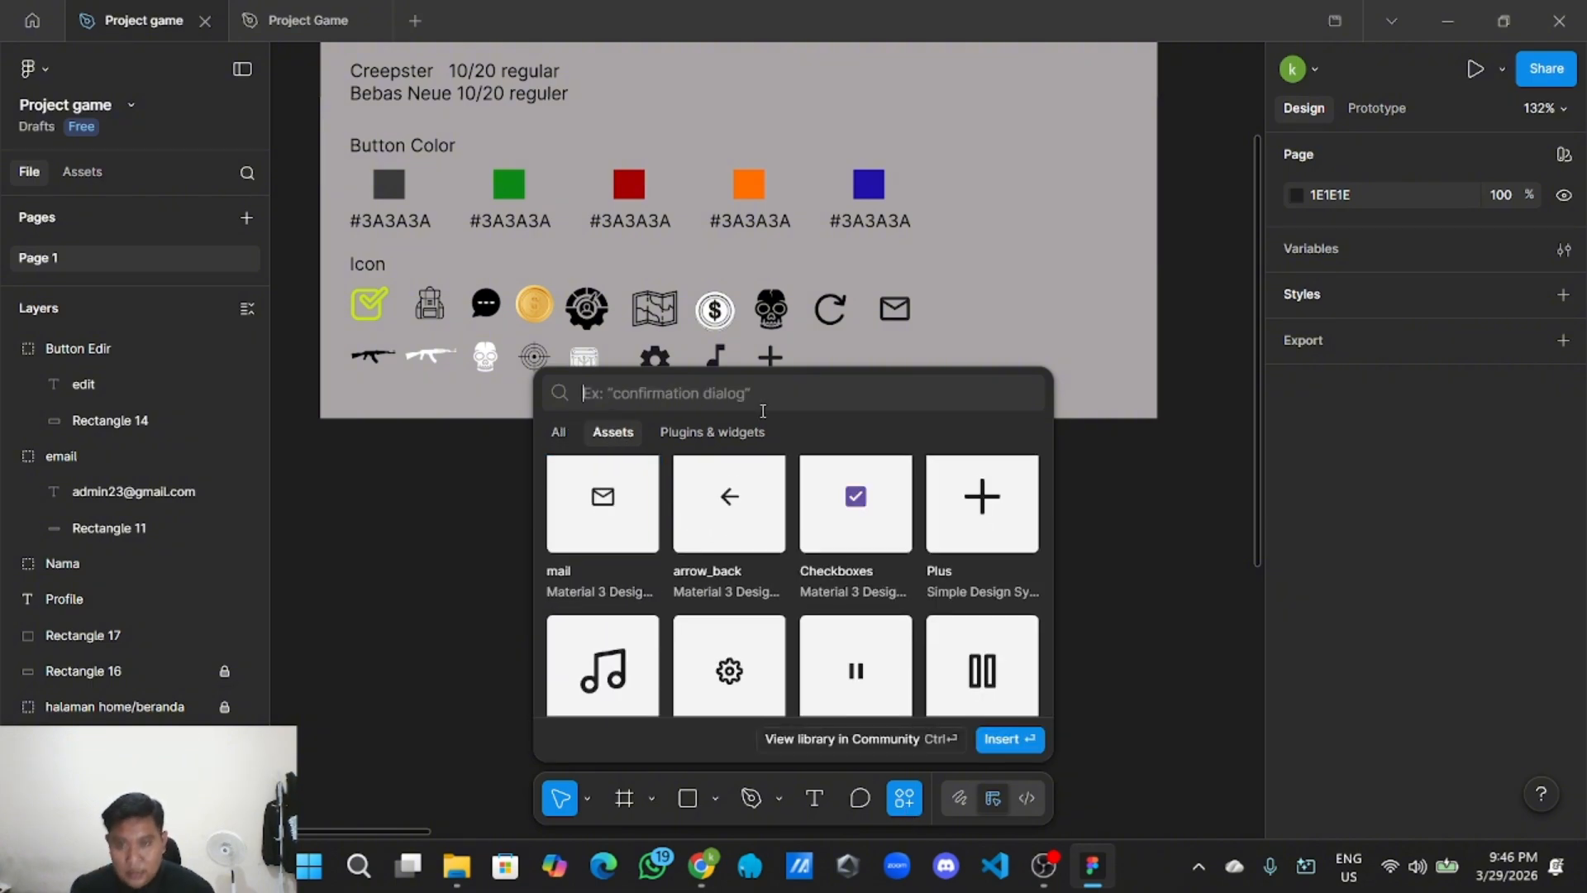
{"action": "type", "text": "bac"}
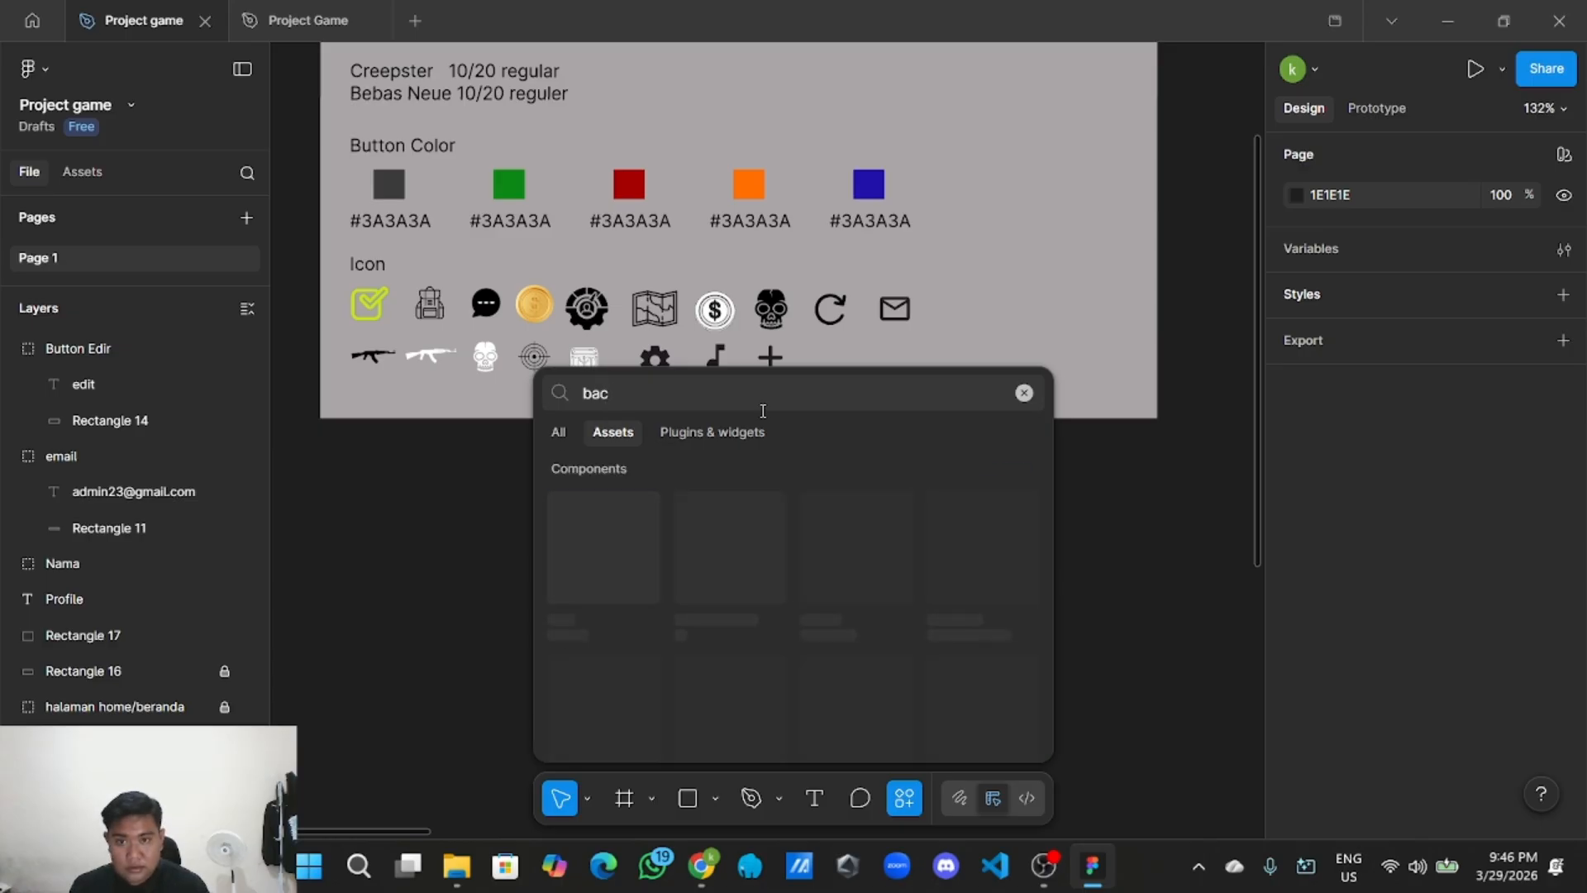
{"action": "type", "text": "k"}
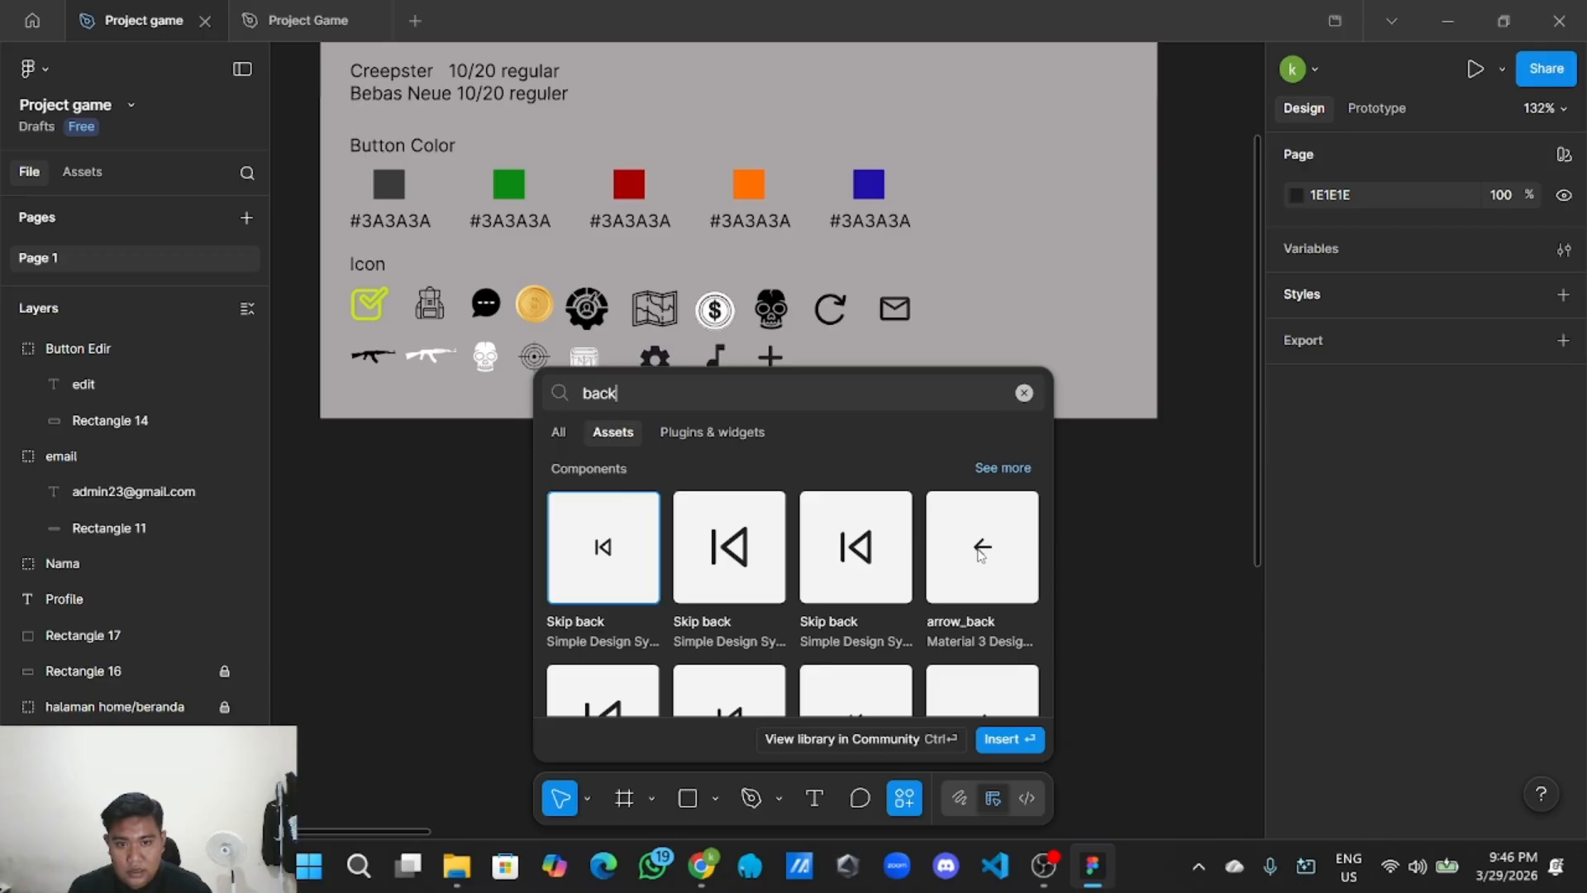
{"action": "left_click_drag", "start_coordinate": [981, 555], "coordinate": [1131, 572]}
{"action": "scroll", "coordinate": [1122, 608], "scroll_direction": "down", "scroll_amount": 2}
{"action": "scroll", "coordinate": [954, 642], "scroll_direction": "down", "scroll_amount": 3}
Move the arrow_back icon across the canvas to just above the profile screen.
{"action": "left_click_drag", "start_coordinate": [971, 677], "coordinate": [336, 538]}
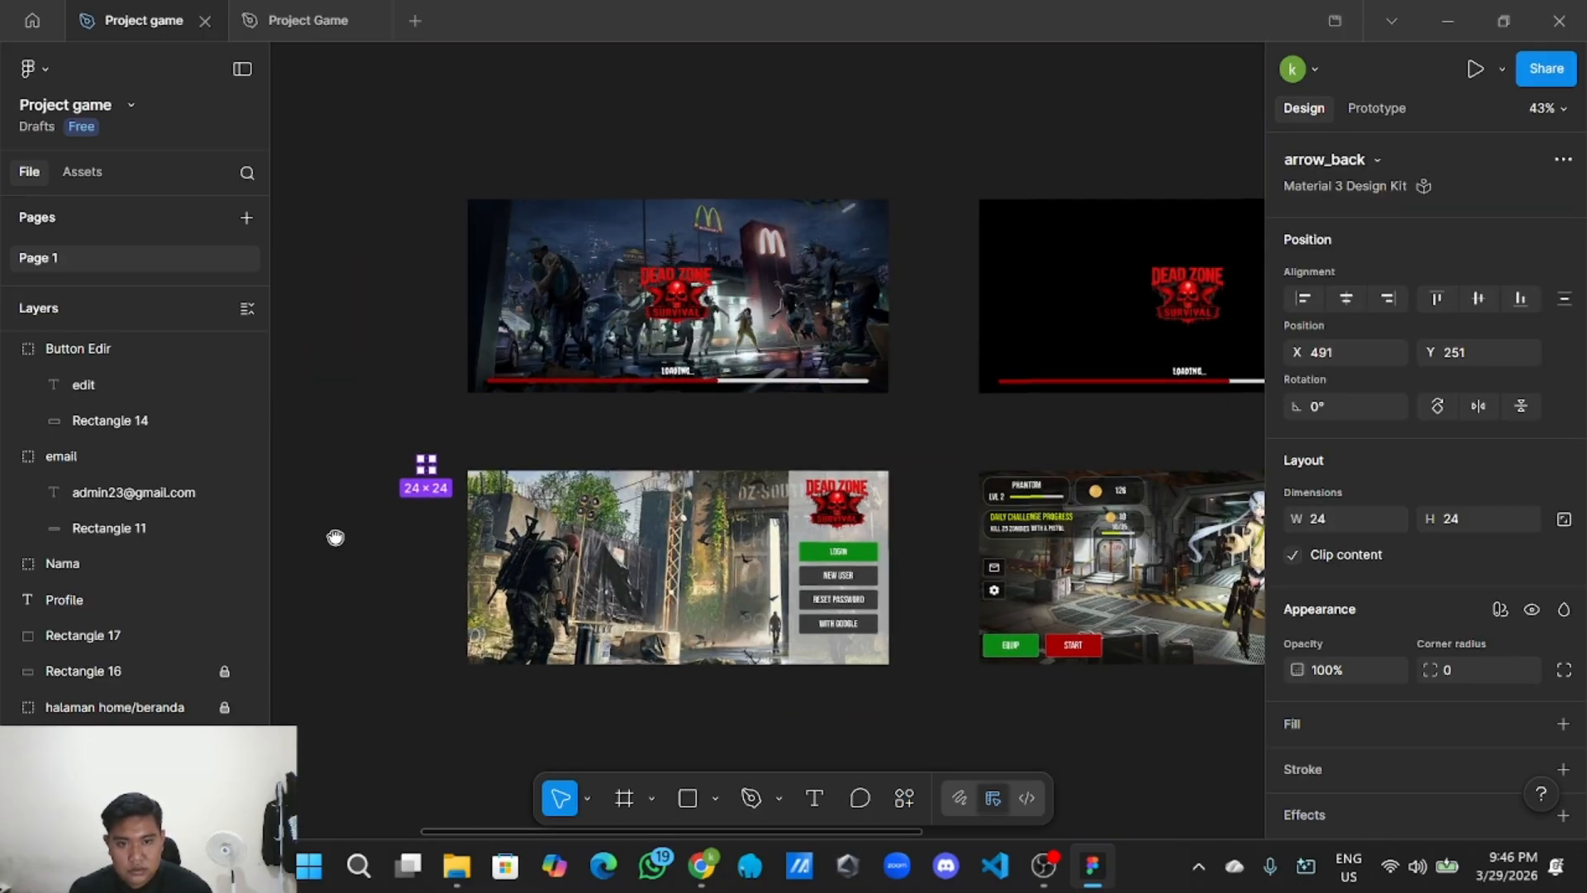
{"action": "left_click_drag", "start_coordinate": [432, 467], "coordinate": [1243, 450]}
{"action": "left_click_drag", "start_coordinate": [1132, 451], "coordinate": [379, 510]}
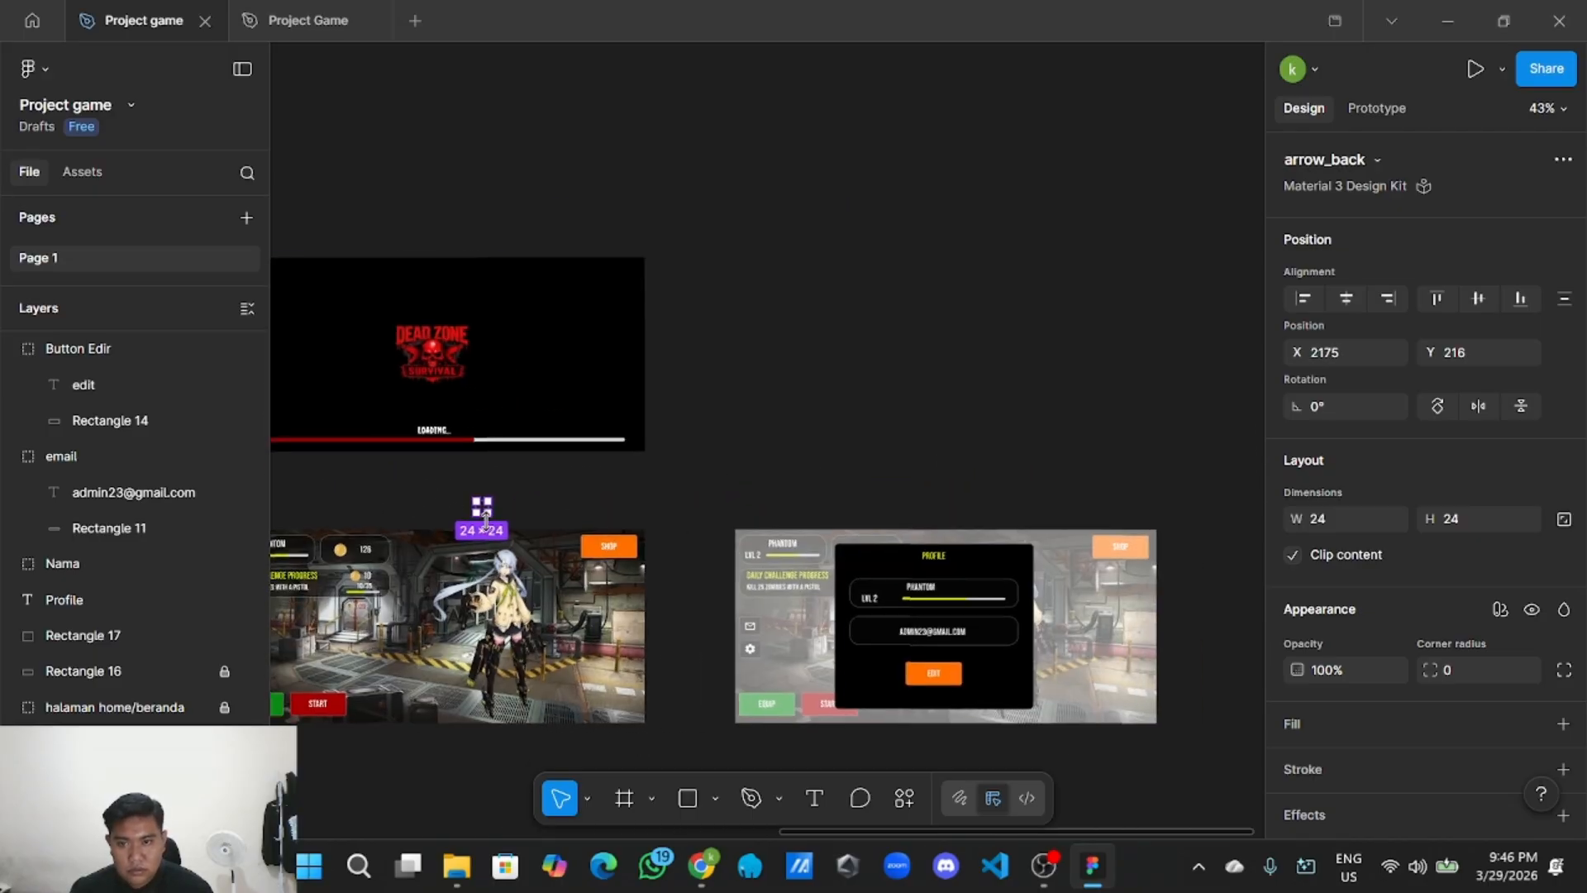
{"action": "left_click_drag", "start_coordinate": [486, 509], "coordinate": [867, 482]}
{"action": "scroll", "coordinate": [866, 484], "scroll_direction": "up", "scroll_amount": 5}
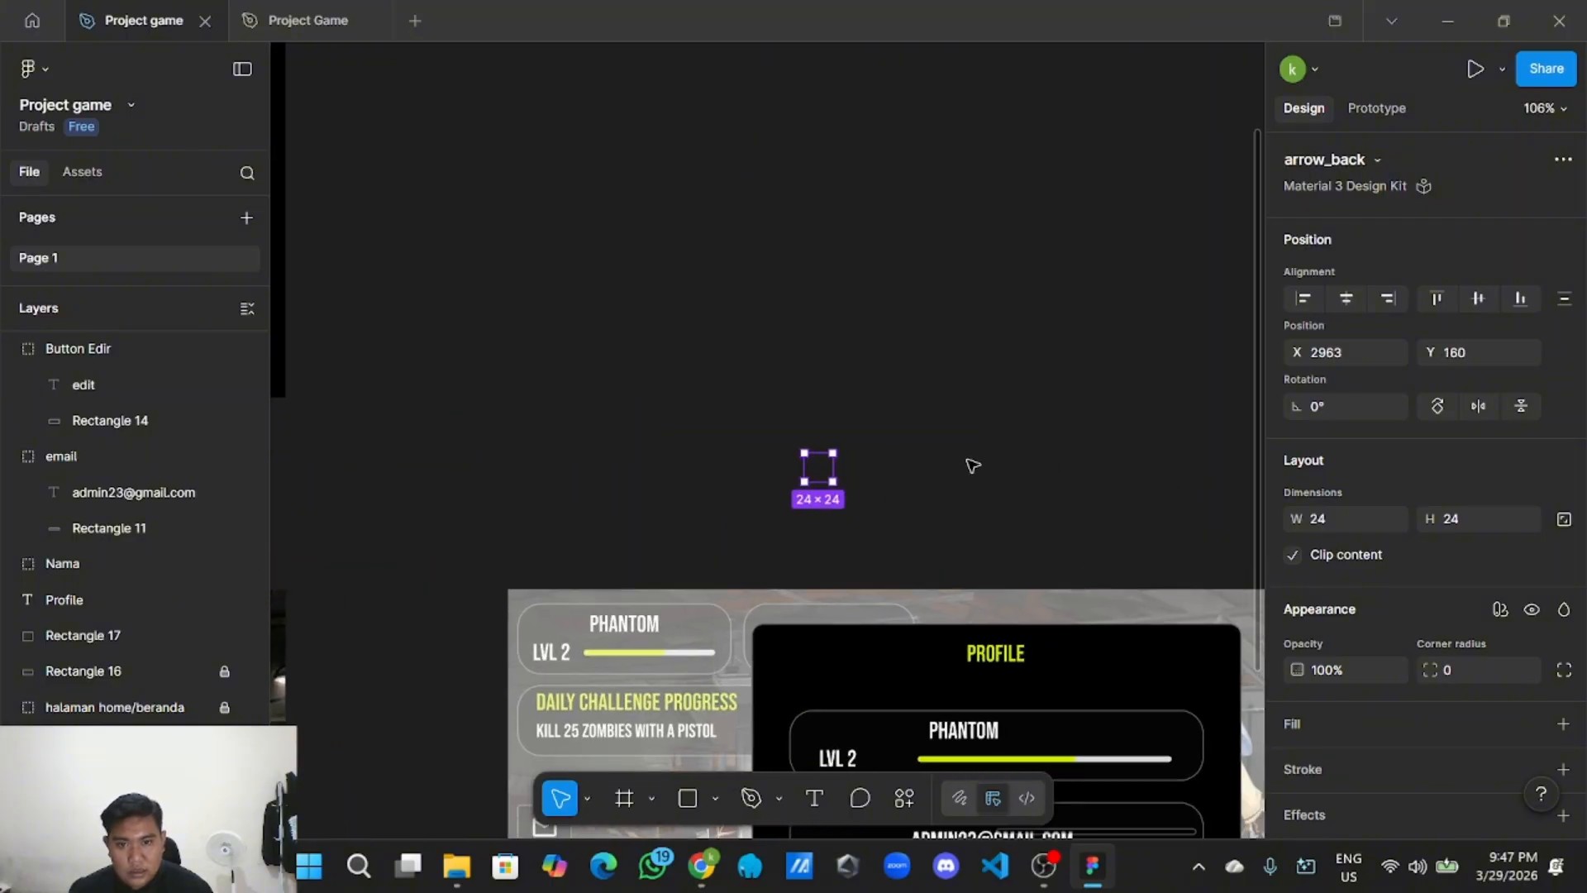
{"action": "scroll", "coordinate": [1500, 644], "scroll_direction": "down", "scroll_amount": 3}
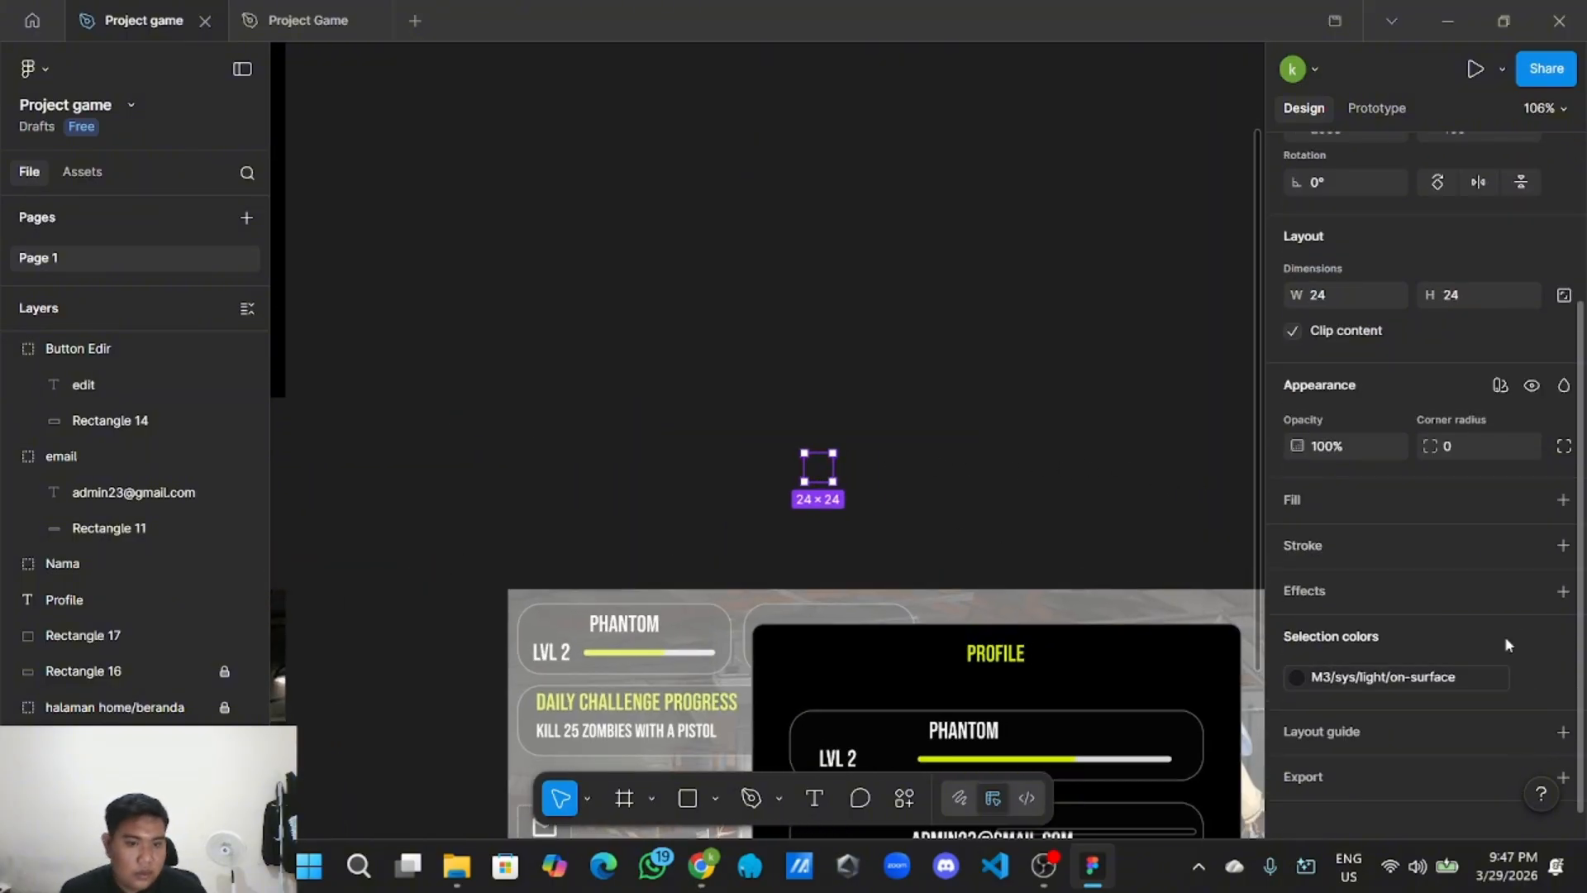
Make the back arrow's selection colour white with the custom colour picker.
{"action": "left_click", "coordinate": [1296, 676]}
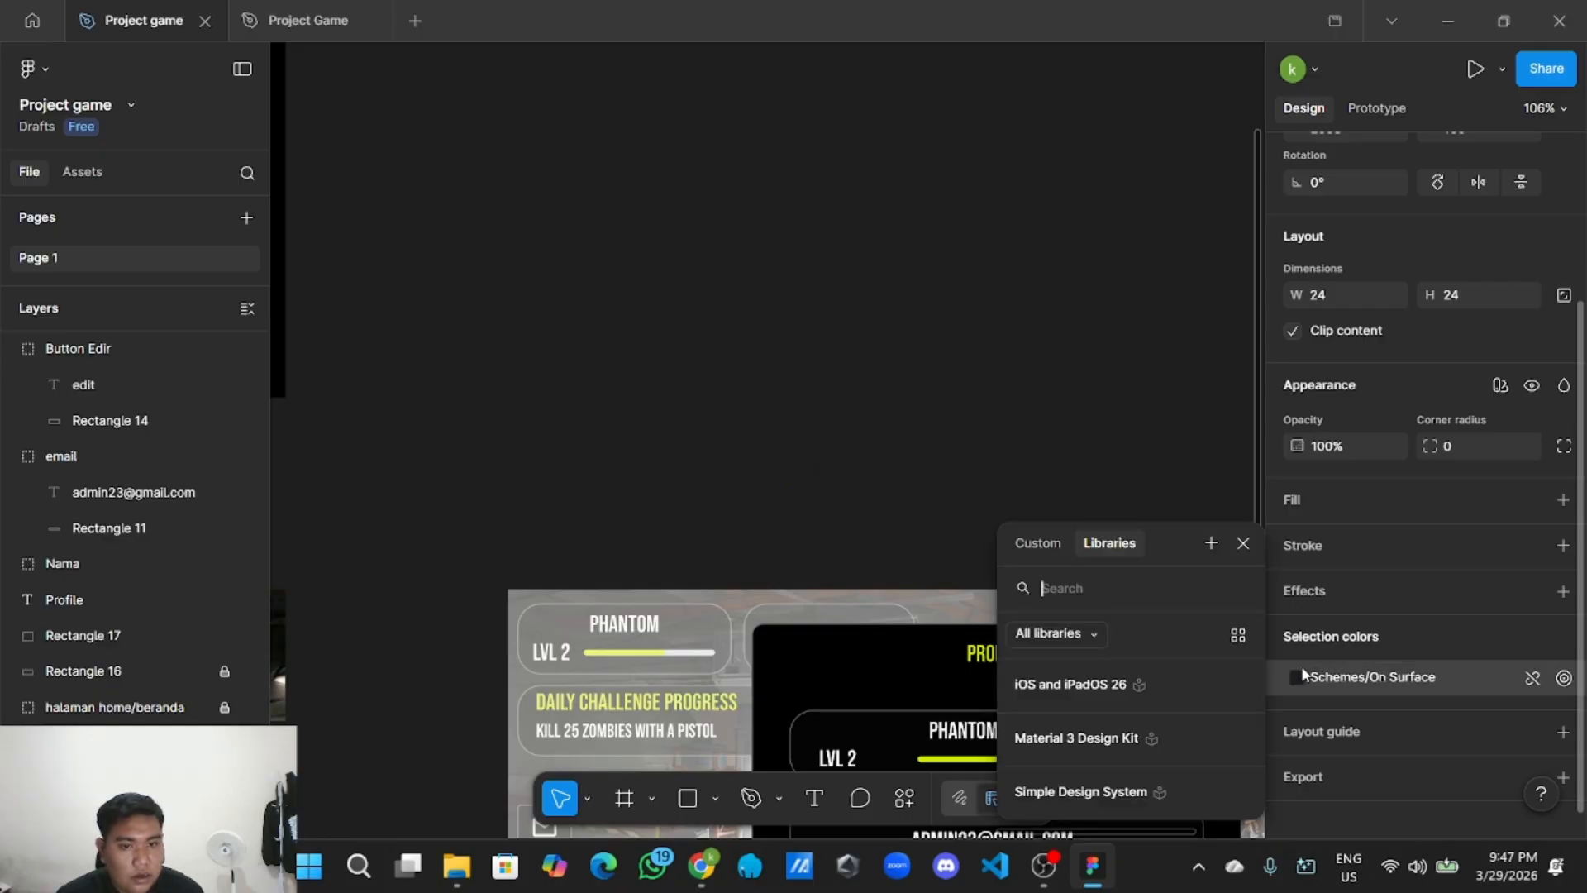
{"action": "left_click", "coordinate": [1041, 545]}
{"action": "left_click_drag", "start_coordinate": [1040, 552], "coordinate": [978, 268]}
{"action": "left_click", "coordinate": [829, 314]}
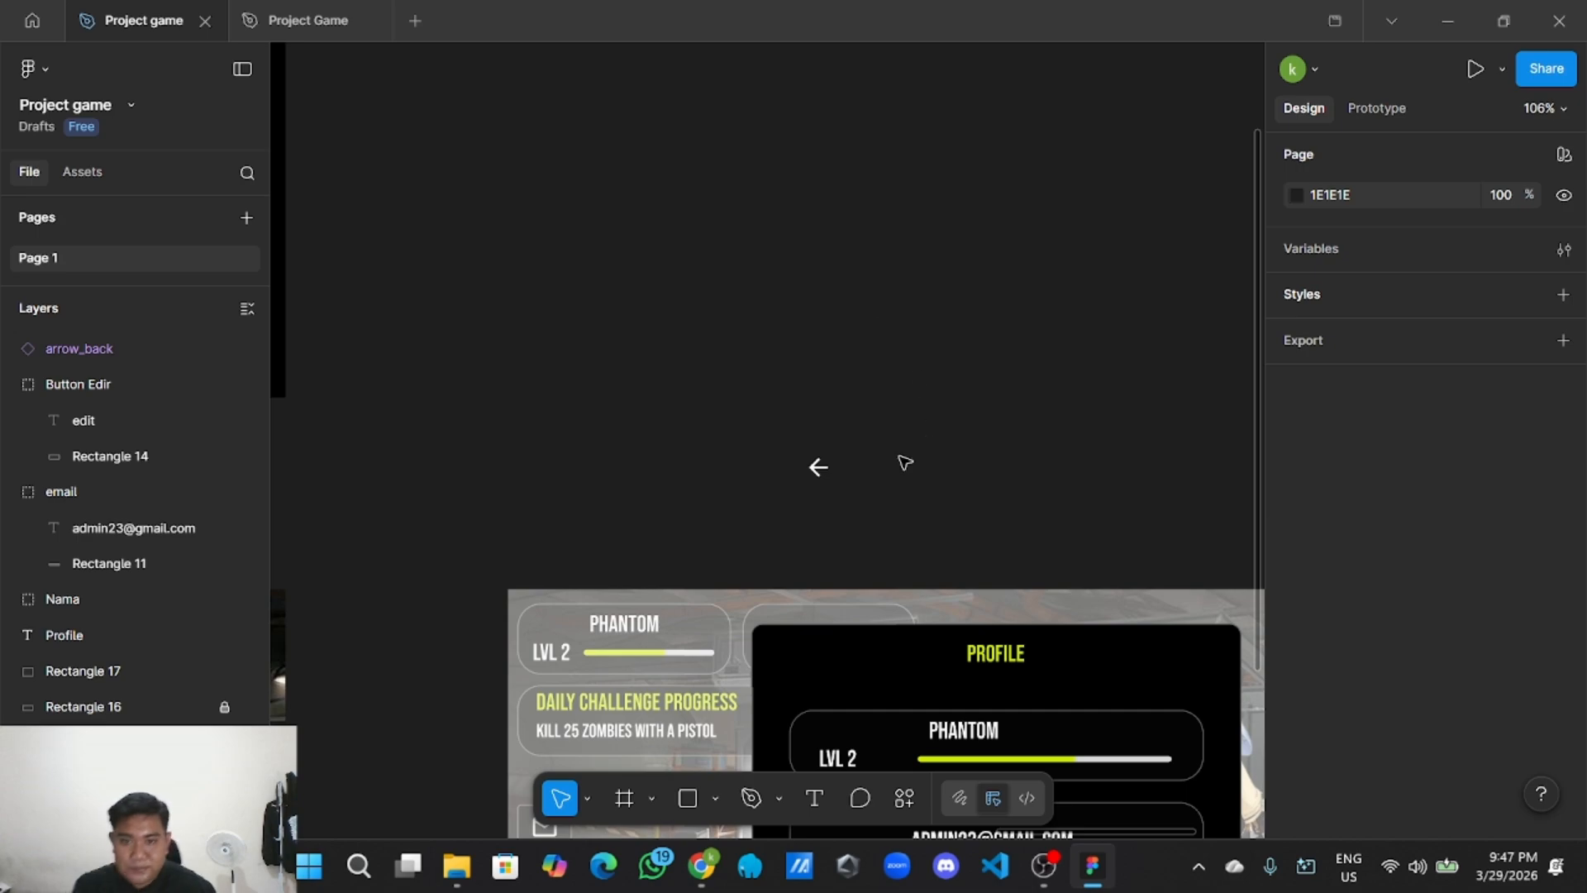
Place the white arrow in the popup's top-left corner, level with PROFILE at Y 318.
{"action": "scroll", "coordinate": [905, 462], "scroll_direction": "up", "scroll_amount": 3, "text": "ctrl"}
{"action": "scroll", "coordinate": [905, 460], "scroll_direction": "down", "scroll_amount": 2}
{"action": "left_click", "coordinate": [773, 340]}
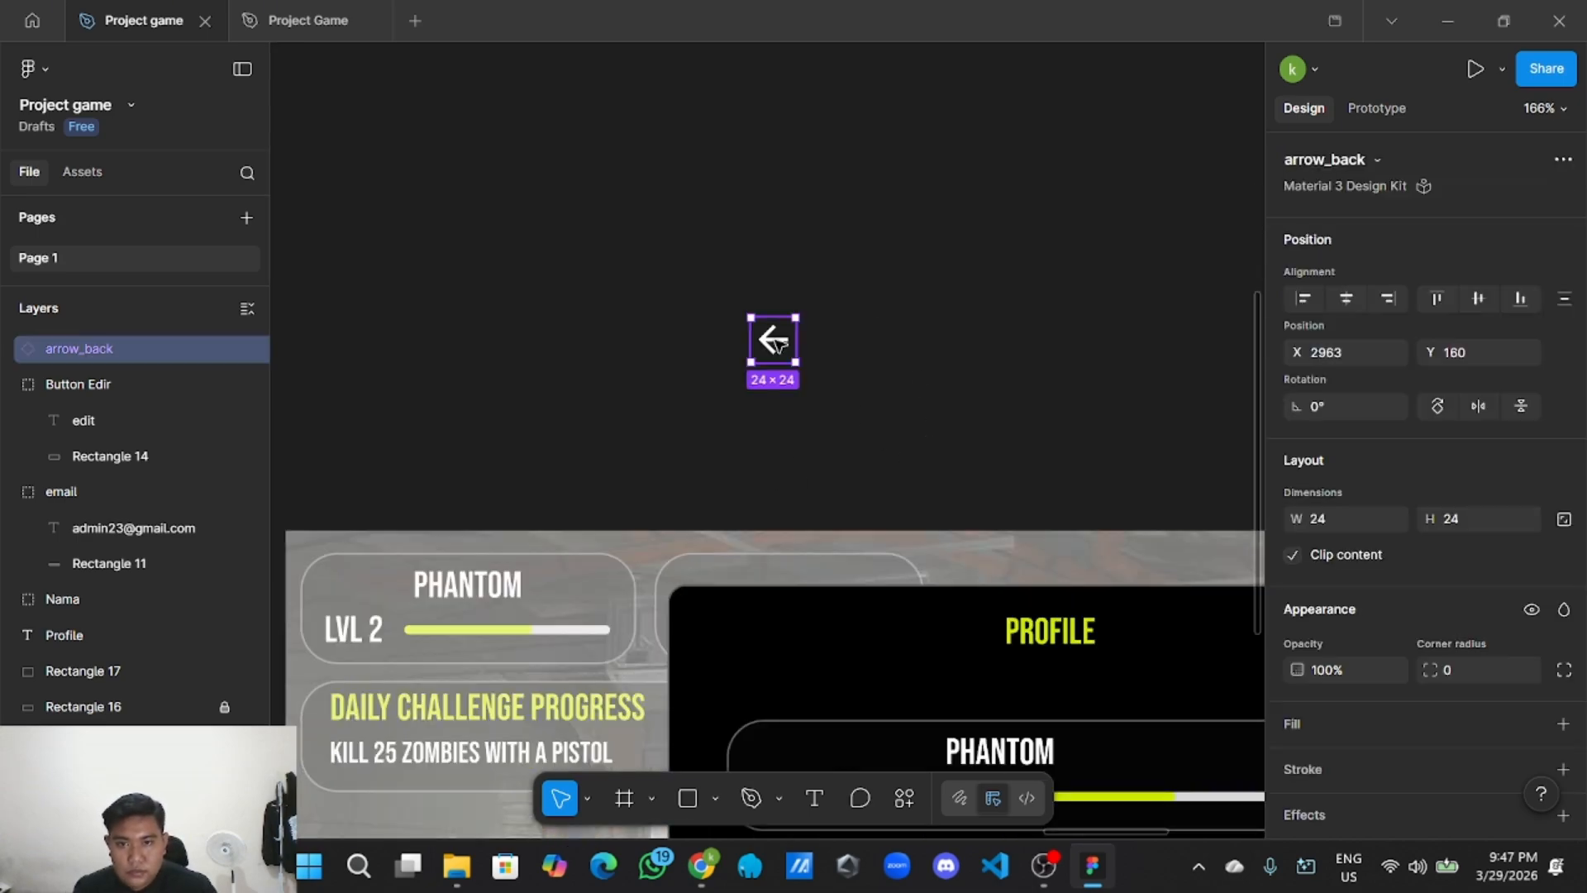
{"action": "left_click_drag", "start_coordinate": [776, 341], "coordinate": [754, 634]}
{"action": "left_click", "coordinate": [754, 443]}
{"action": "scroll", "coordinate": [846, 375], "scroll_direction": "down", "scroll_amount": 5, "text": "ctrl"}
{"action": "scroll", "coordinate": [794, 302], "scroll_direction": "right", "scroll_amount": 1}
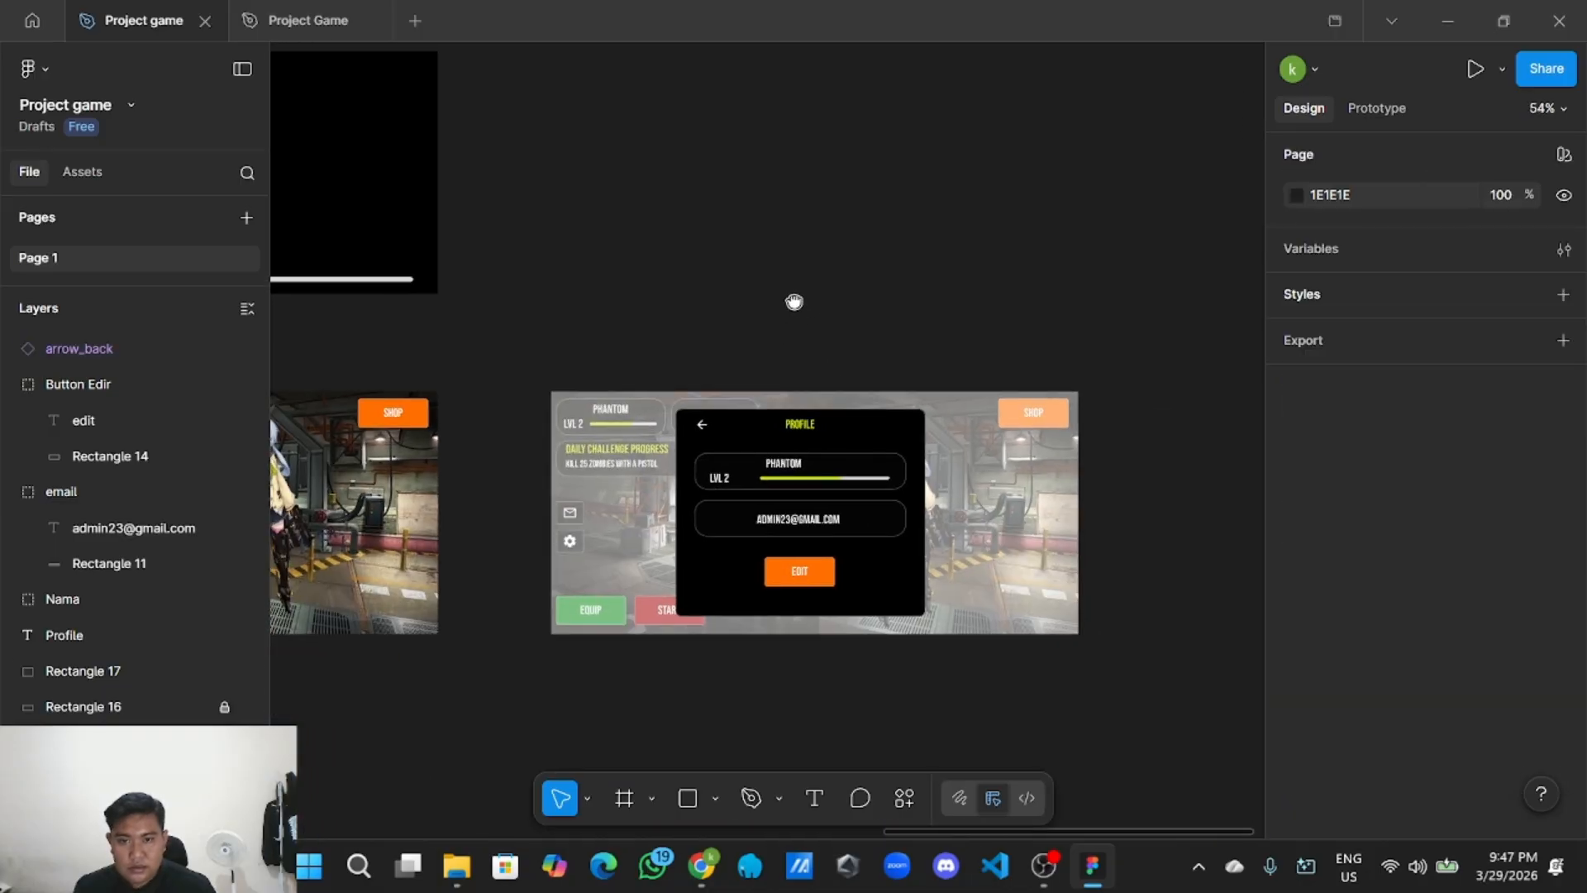
{"action": "scroll", "coordinate": [800, 305], "scroll_direction": "up", "scroll_amount": 2, "text": "ctrl"}
{"action": "scroll", "coordinate": [843, 312], "scroll_direction": "down", "scroll_amount": 2, "text": "ctrl"}
{"action": "scroll", "coordinate": [843, 312], "scroll_direction": "right", "scroll_amount": 1}
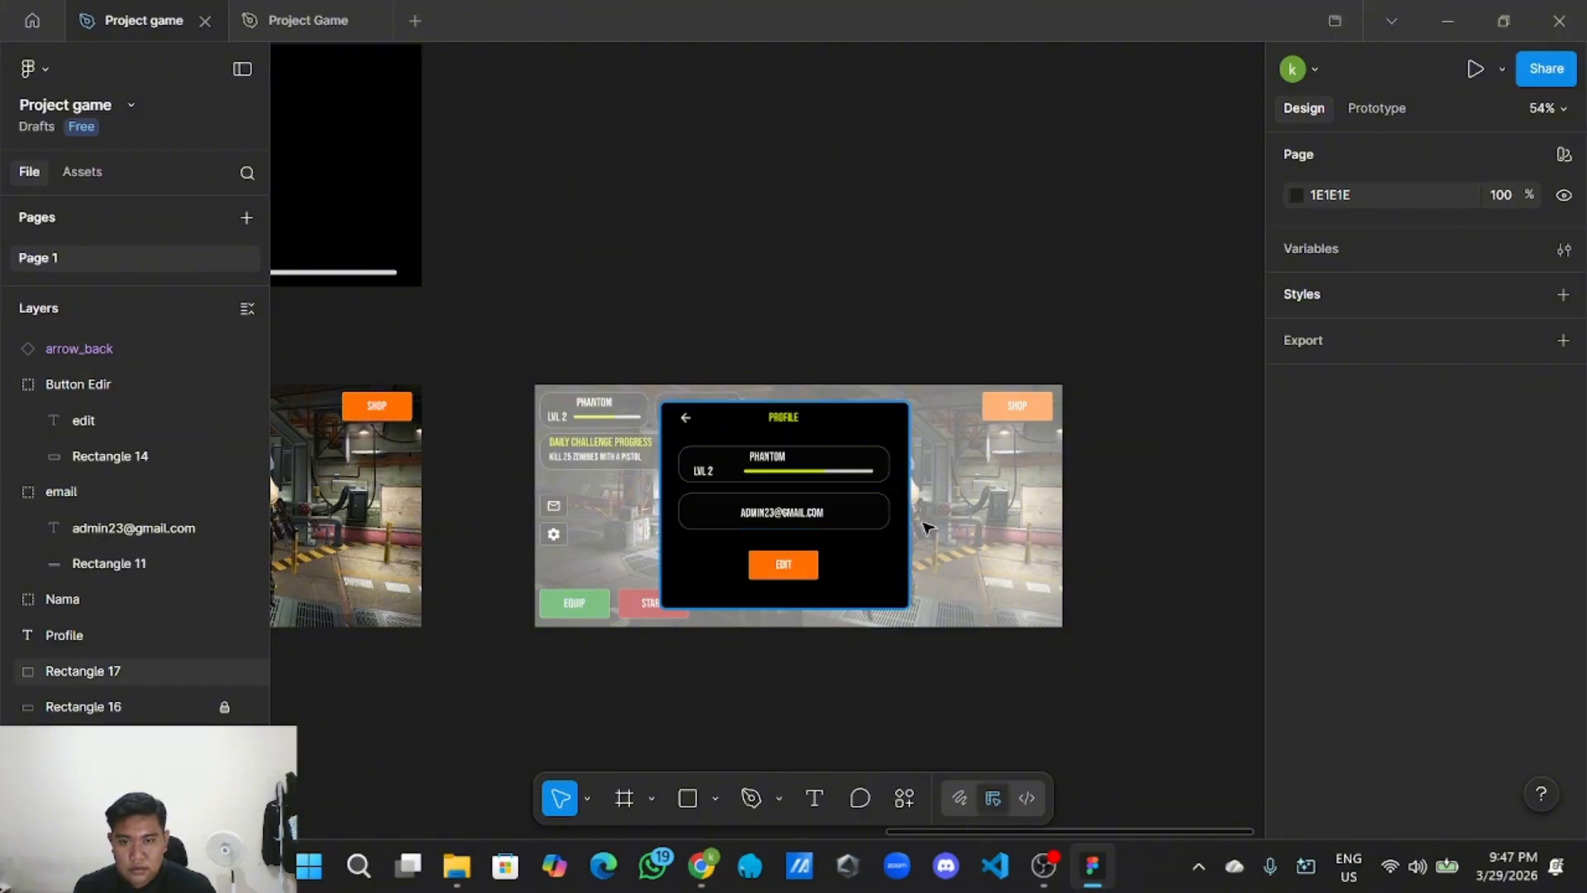
Group all the PROFILE popup pieces and name the group 'card profile'.
{"action": "left_click_drag", "start_coordinate": [677, 430], "coordinate": [872, 548]}
{"action": "right_click", "coordinate": [872, 547]}
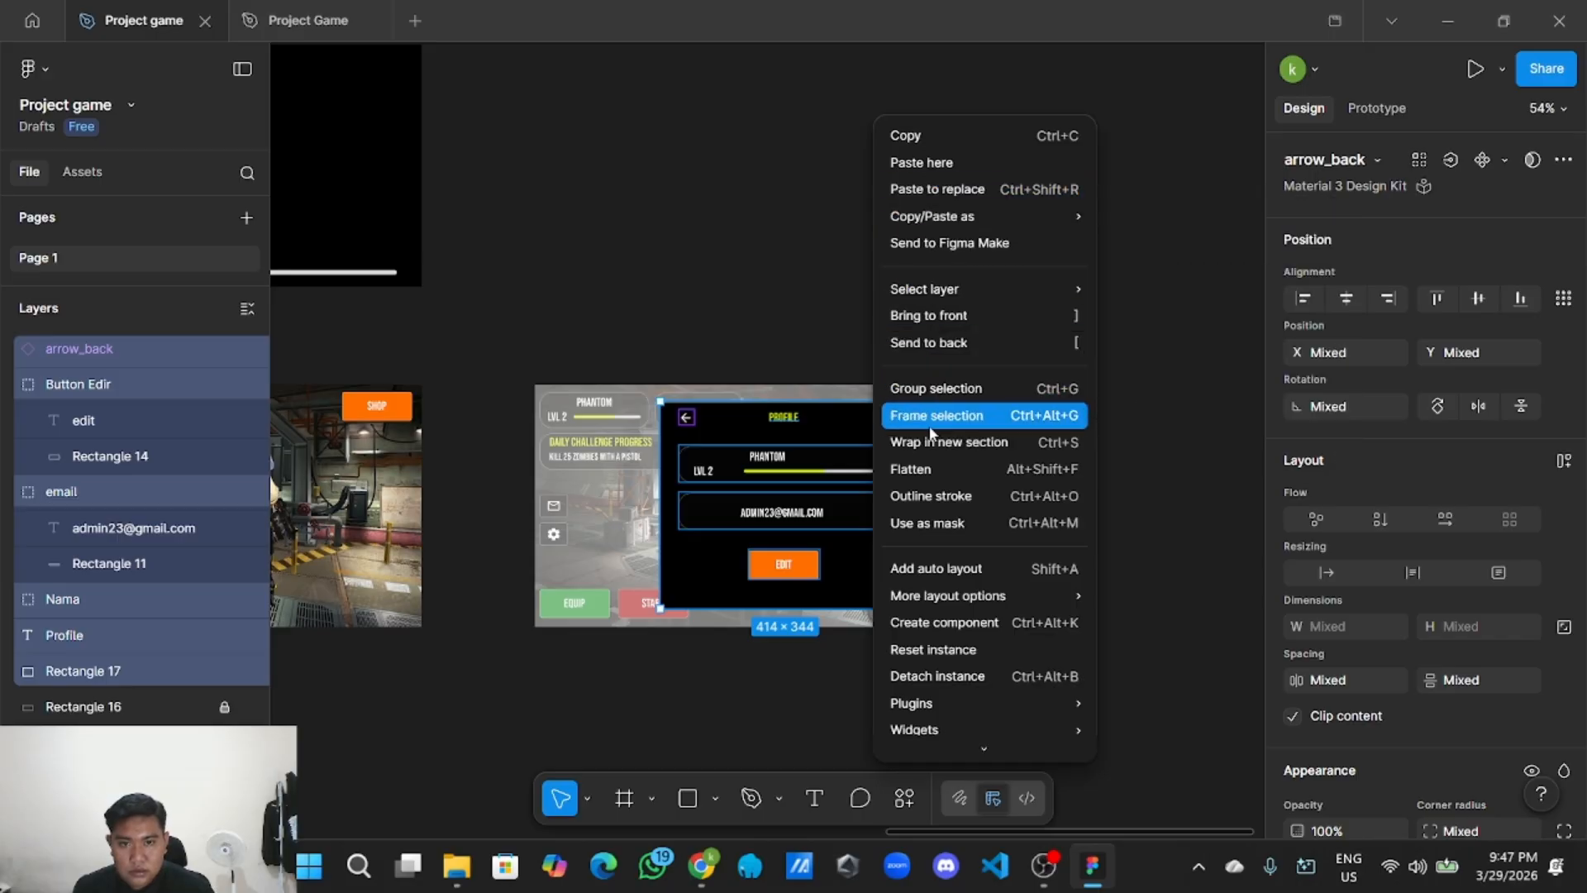
{"action": "left_click", "coordinate": [948, 389]}
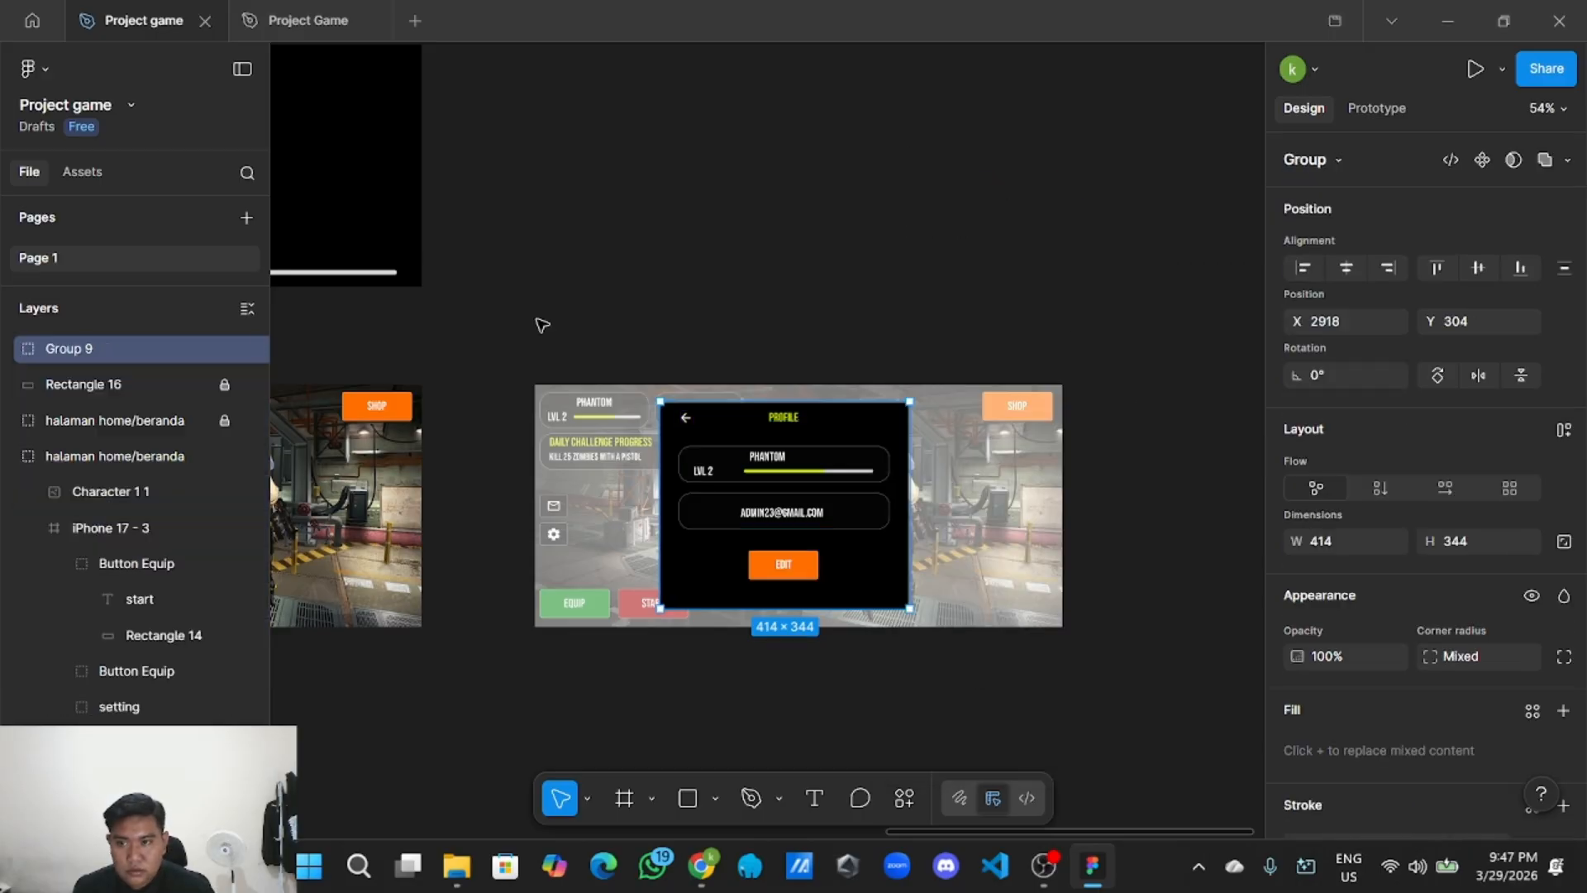
{"action": "double_click", "coordinate": [117, 347]}
{"action": "type", "text": "card profile"}
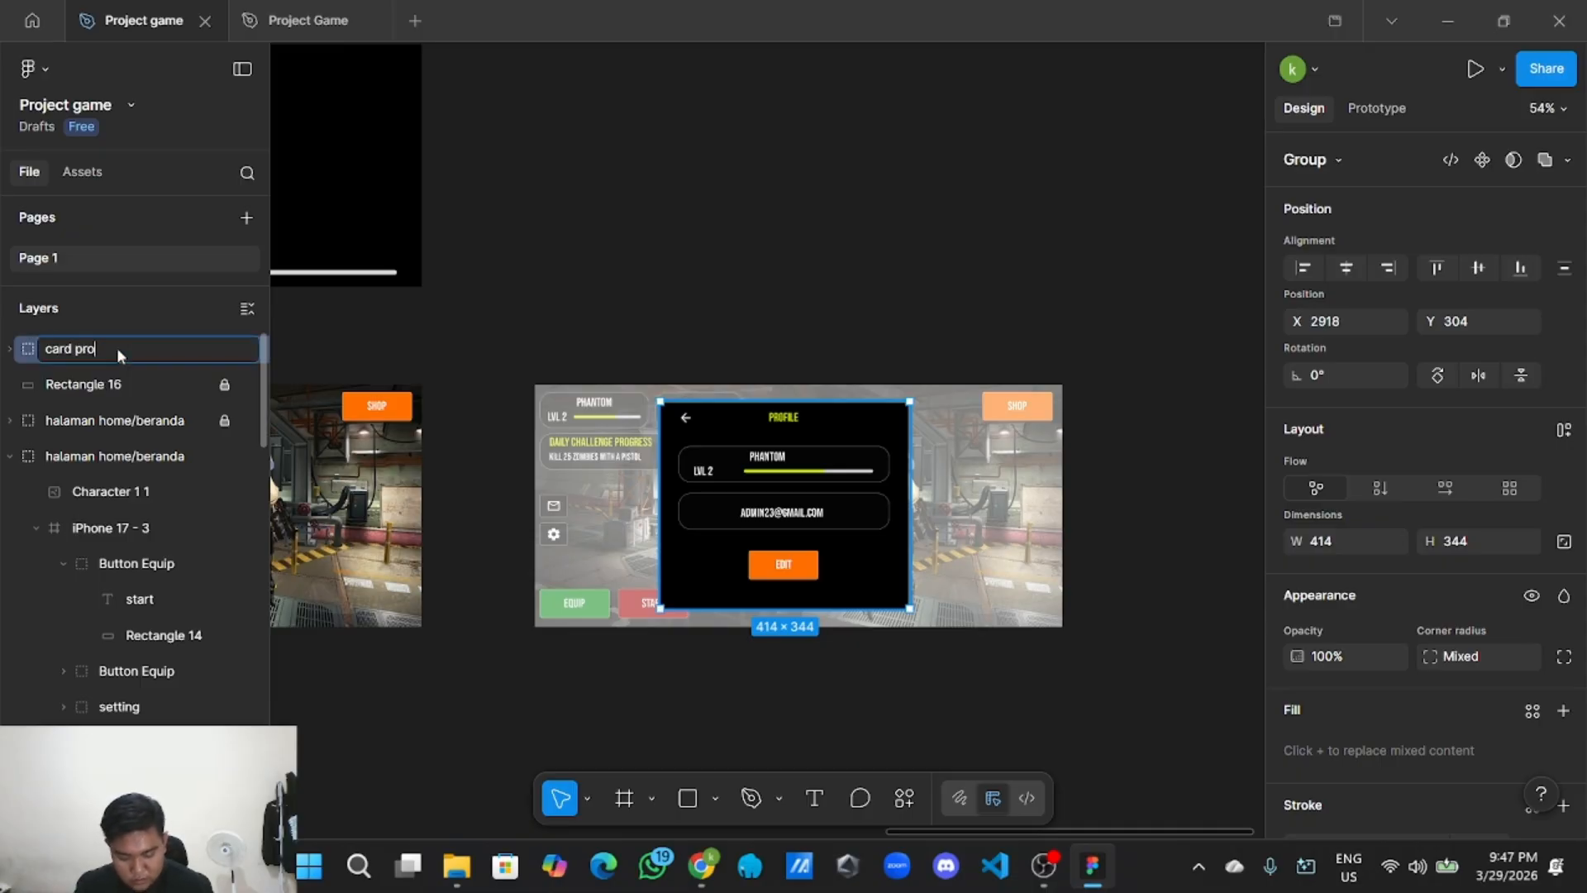
{"action": "left_click", "coordinate": [513, 256]}
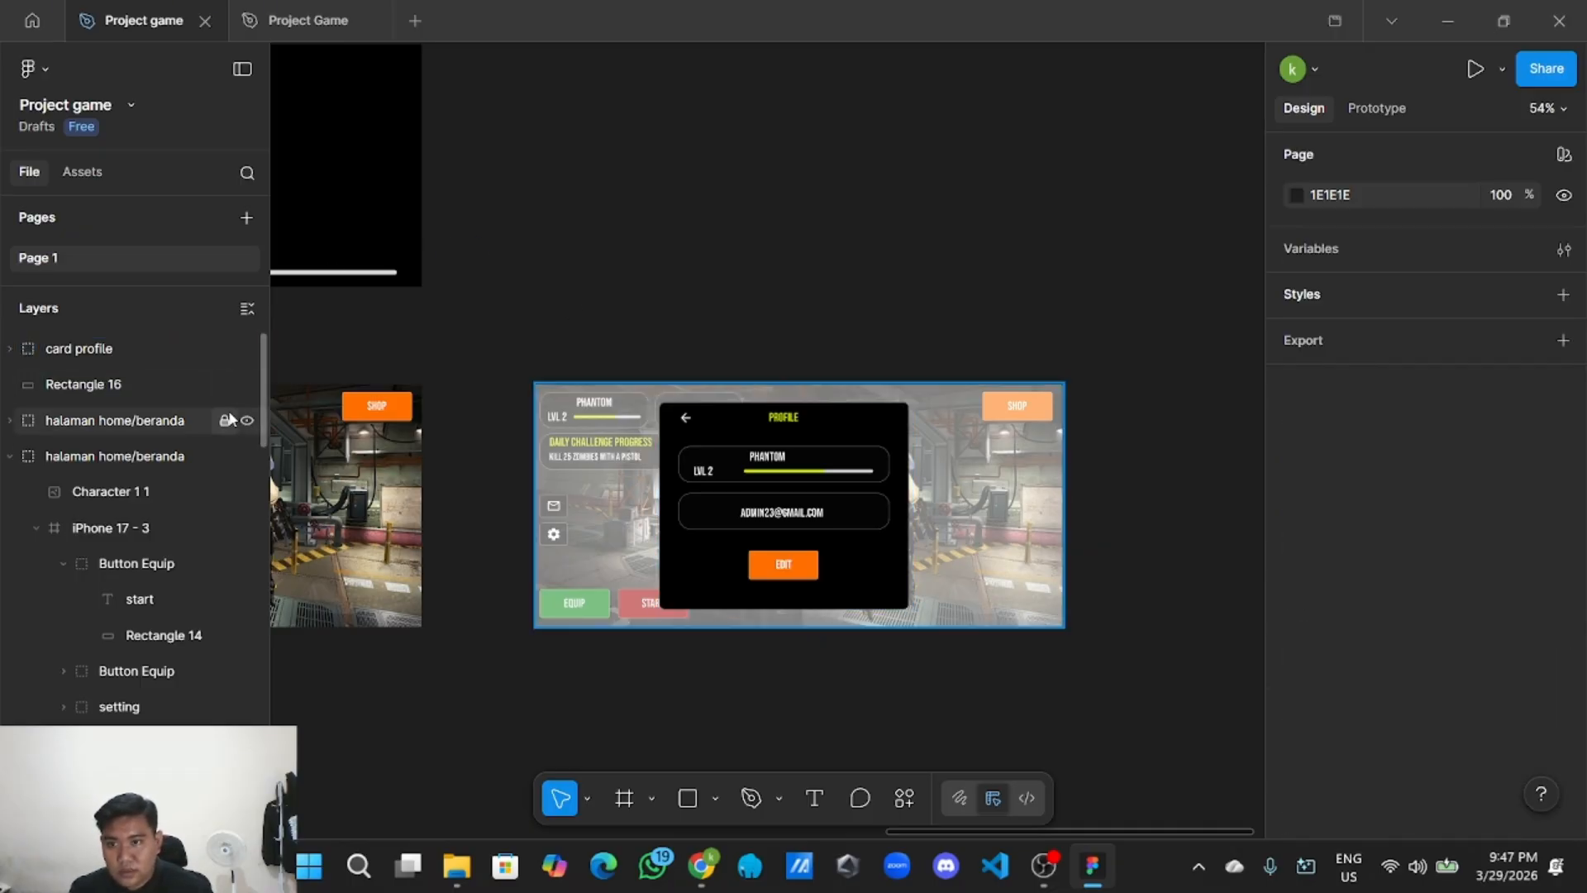
Group 'card profile' with the Rectangle 16 overlay and home screen copy into one 874×402 group.
{"action": "left_click_drag", "start_coordinate": [475, 341], "coordinate": [1074, 646]}
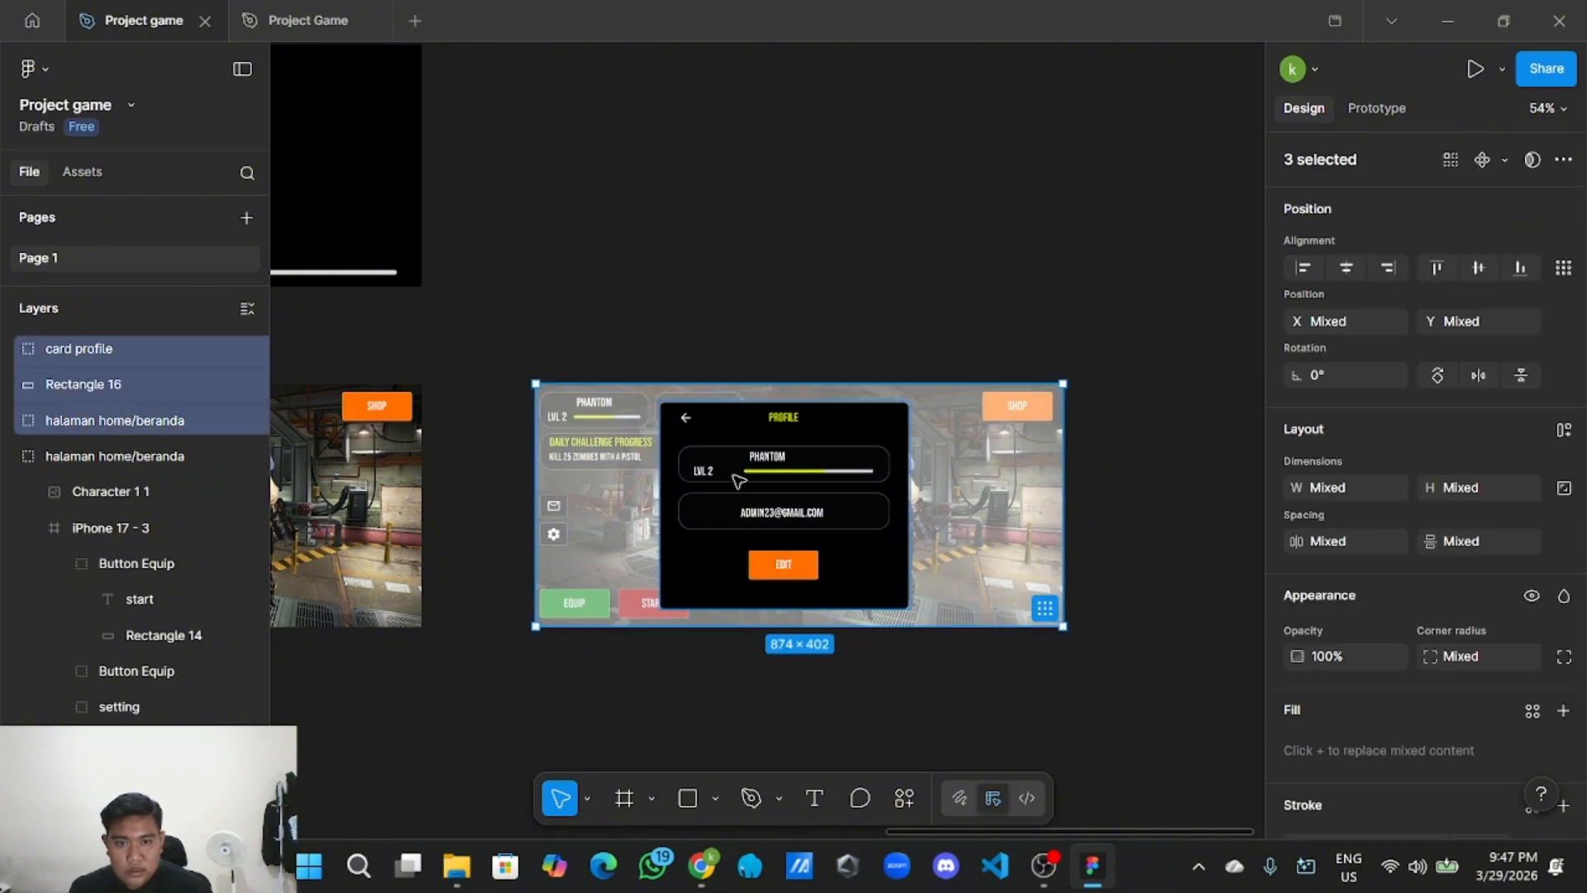
{"action": "right_click", "coordinate": [627, 473]}
{"action": "left_click", "coordinate": [682, 388]}
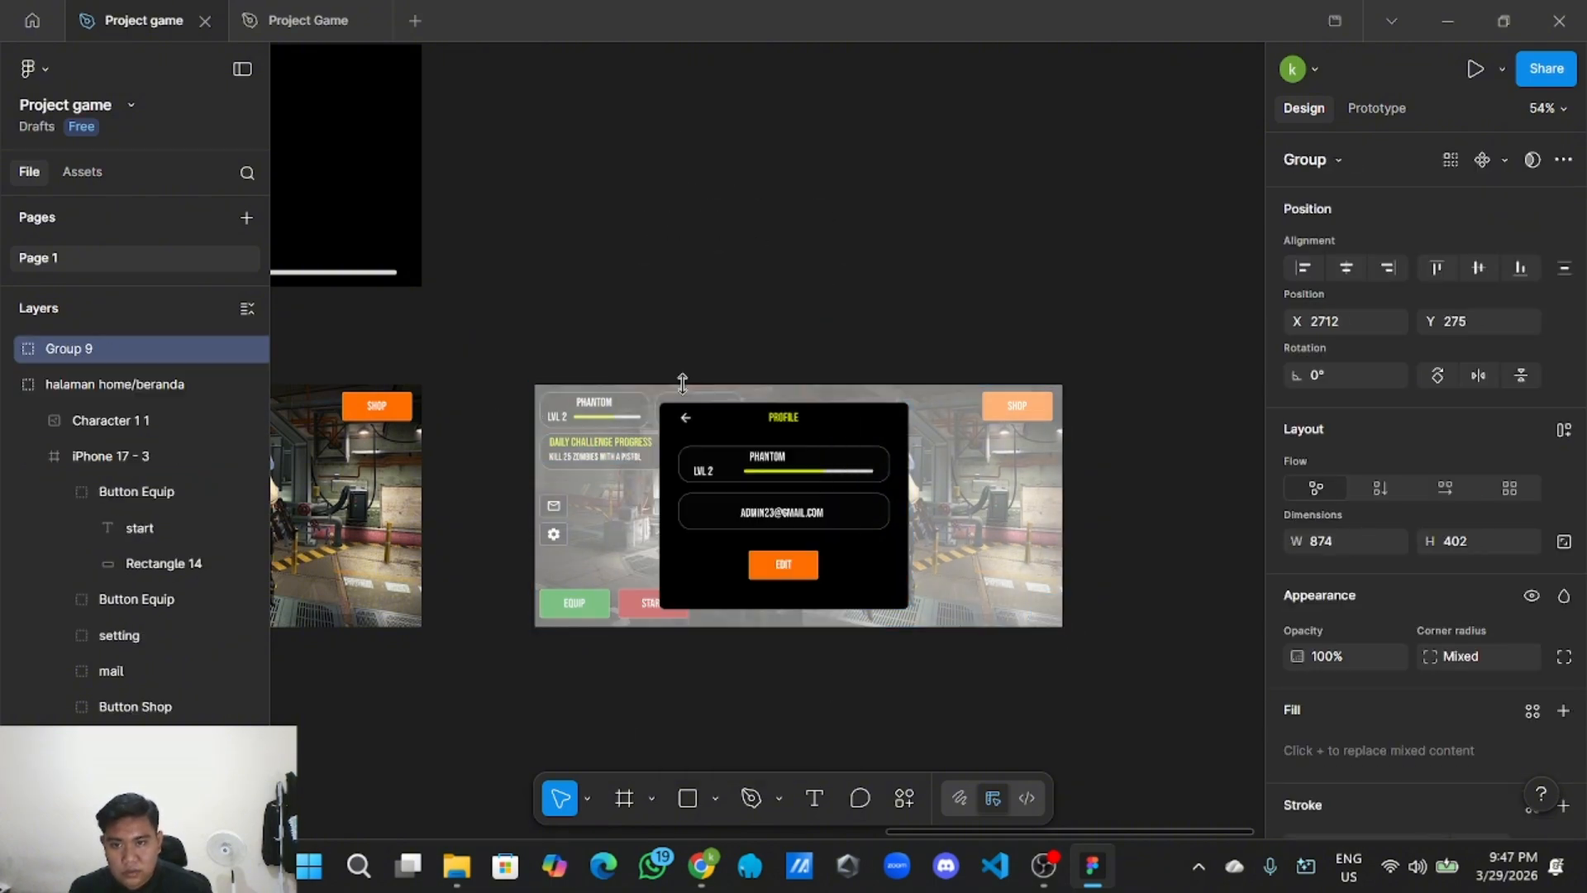
{"action": "double_click", "coordinate": [97, 346]}
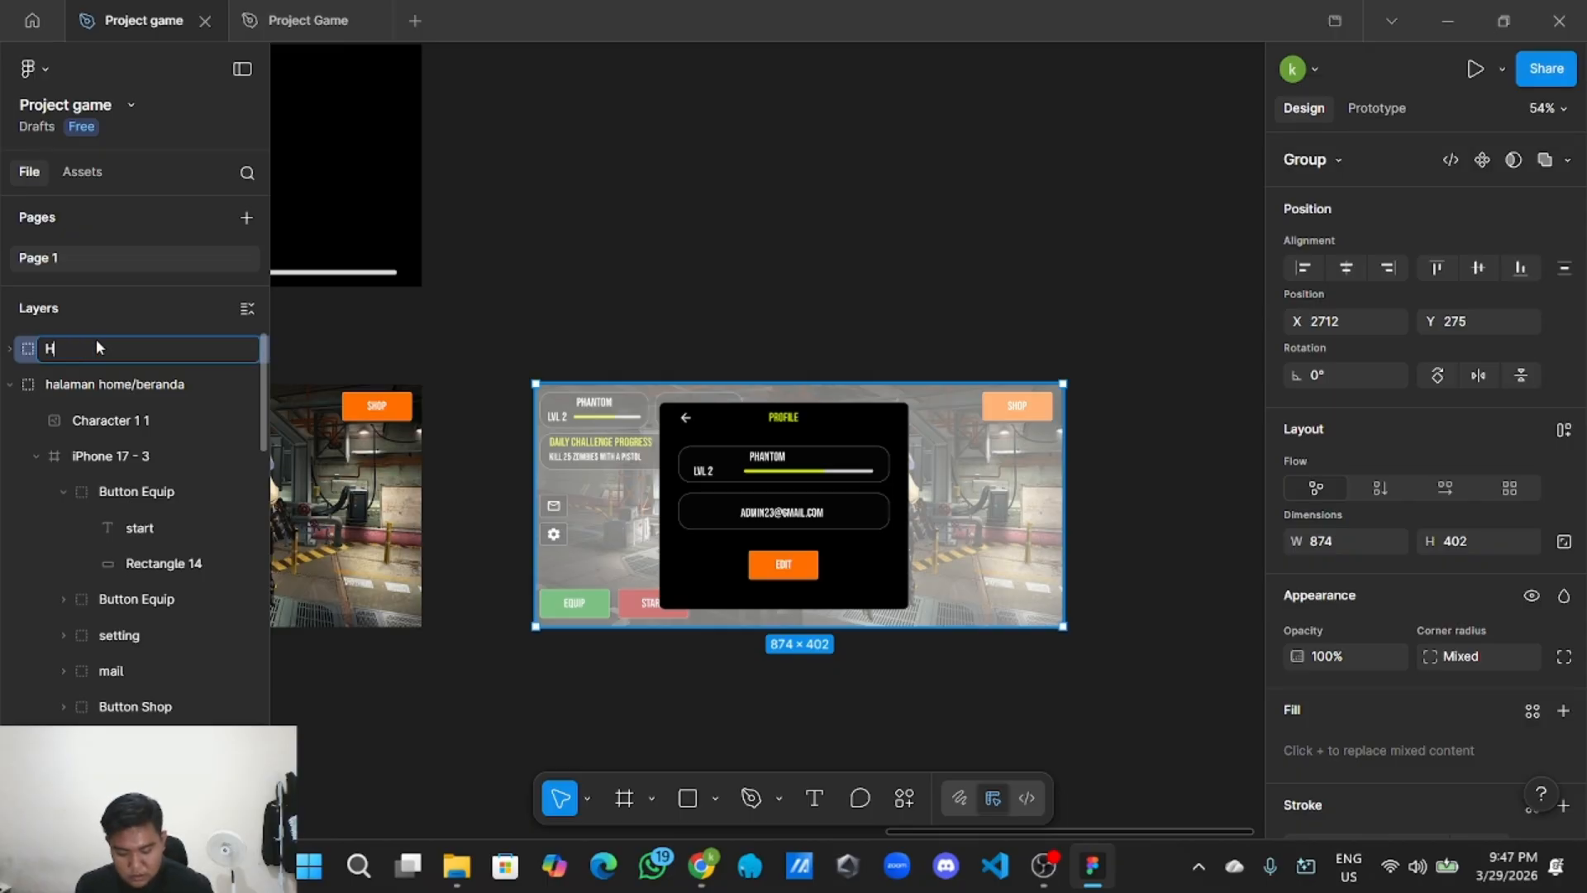
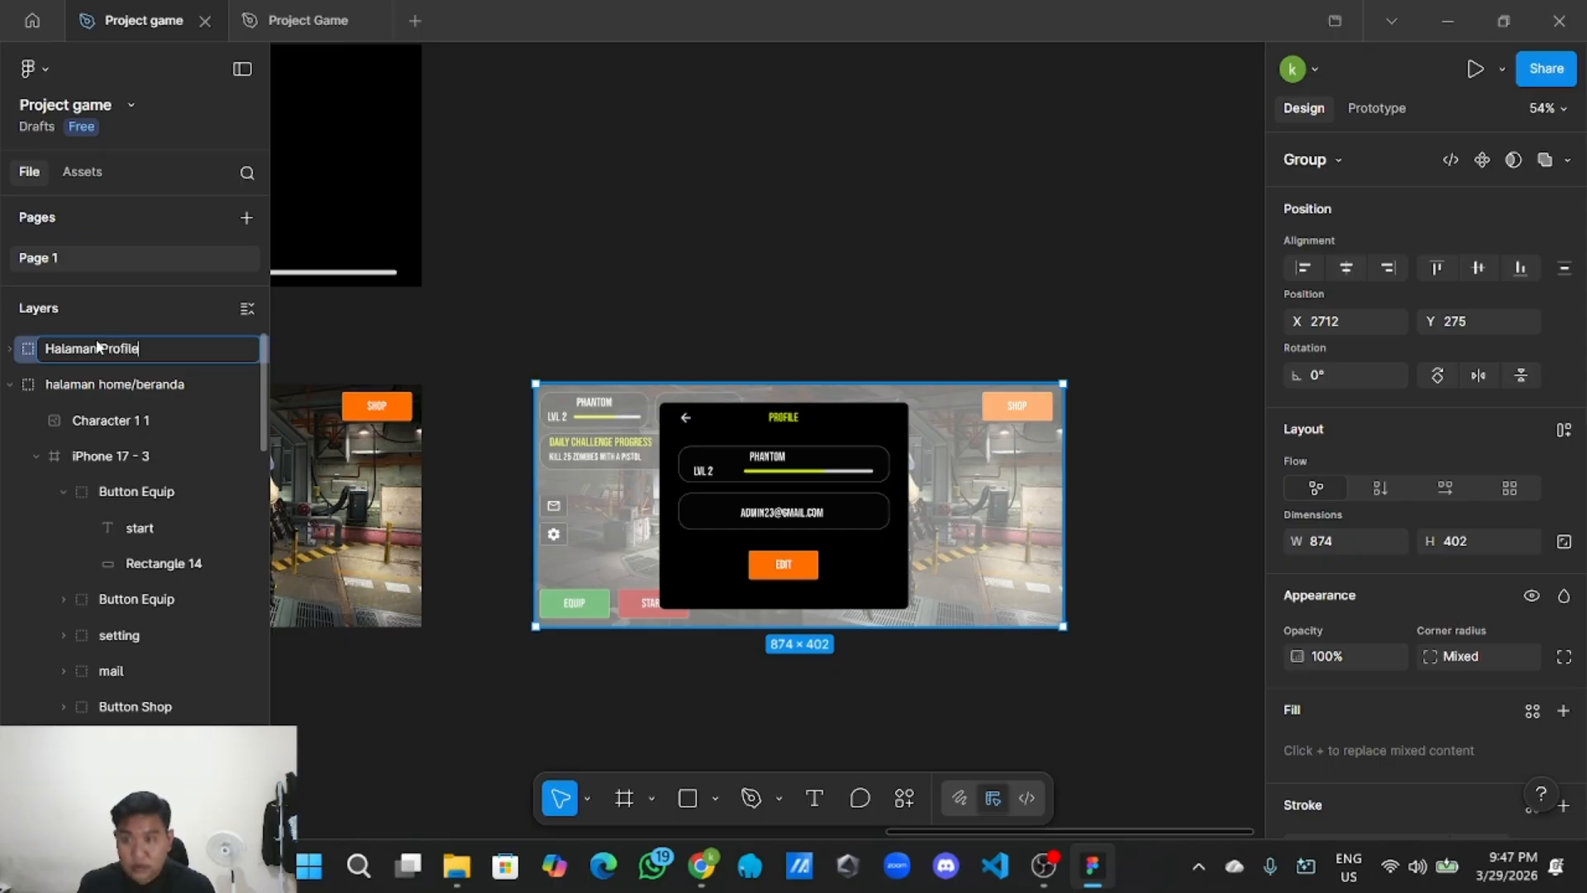
Commit the 'Halaman Profile' group name and pan to the empty area beside the screen.
{"action": "key", "text": "Return"}
{"action": "left_click", "coordinate": [618, 298]}
{"action": "scroll", "coordinate": [628, 318], "scroll_direction": "down", "scroll_amount": 5}
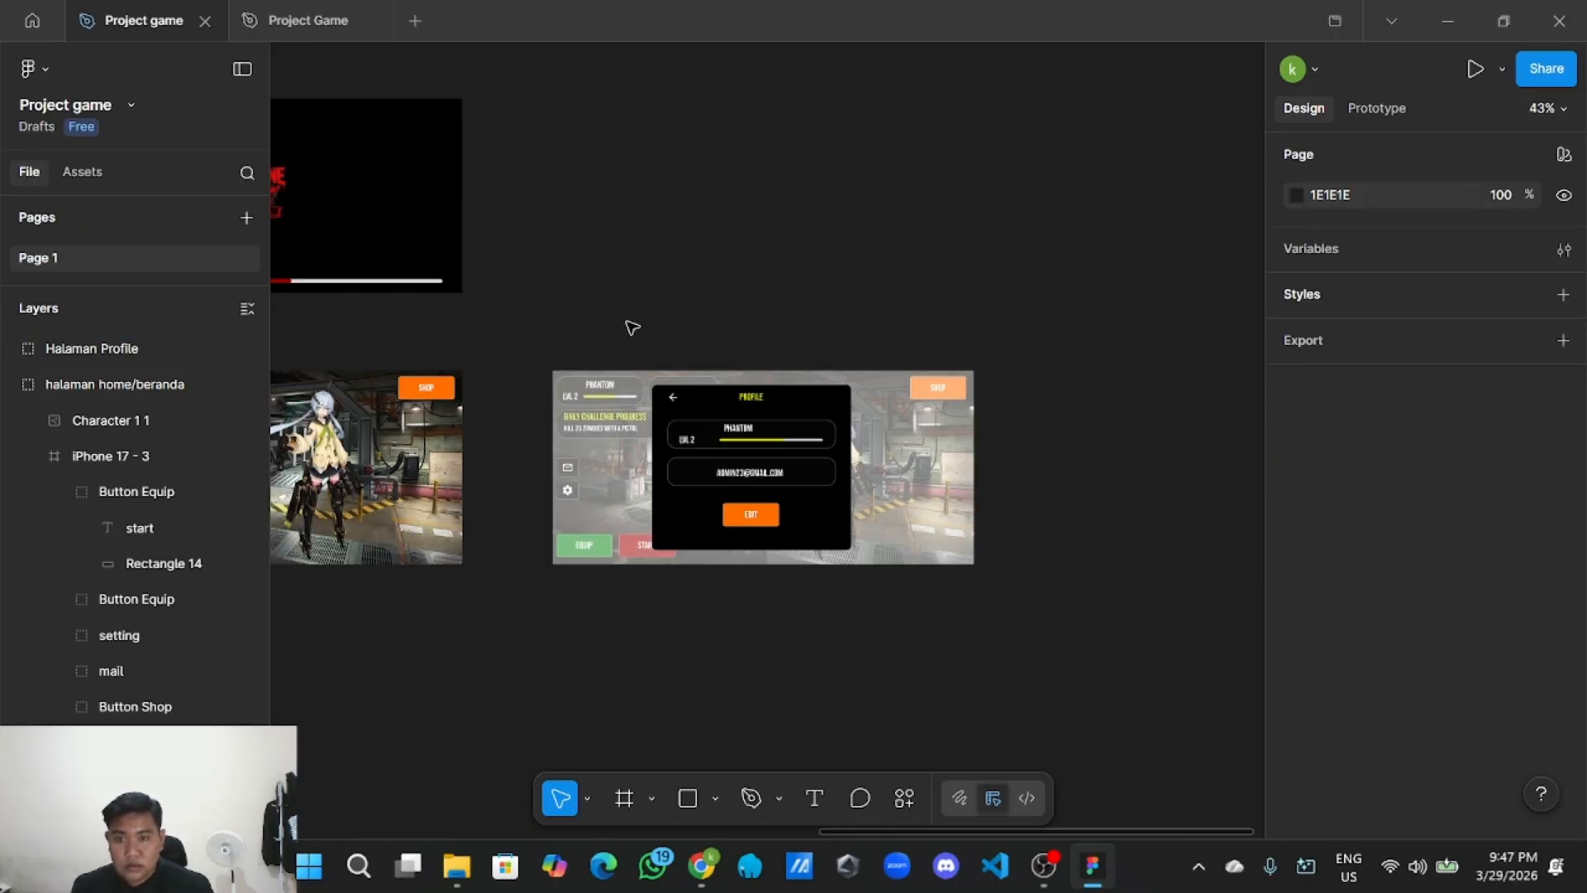
{"action": "left_click_drag", "start_coordinate": [860, 248], "coordinate": [749, 216]}
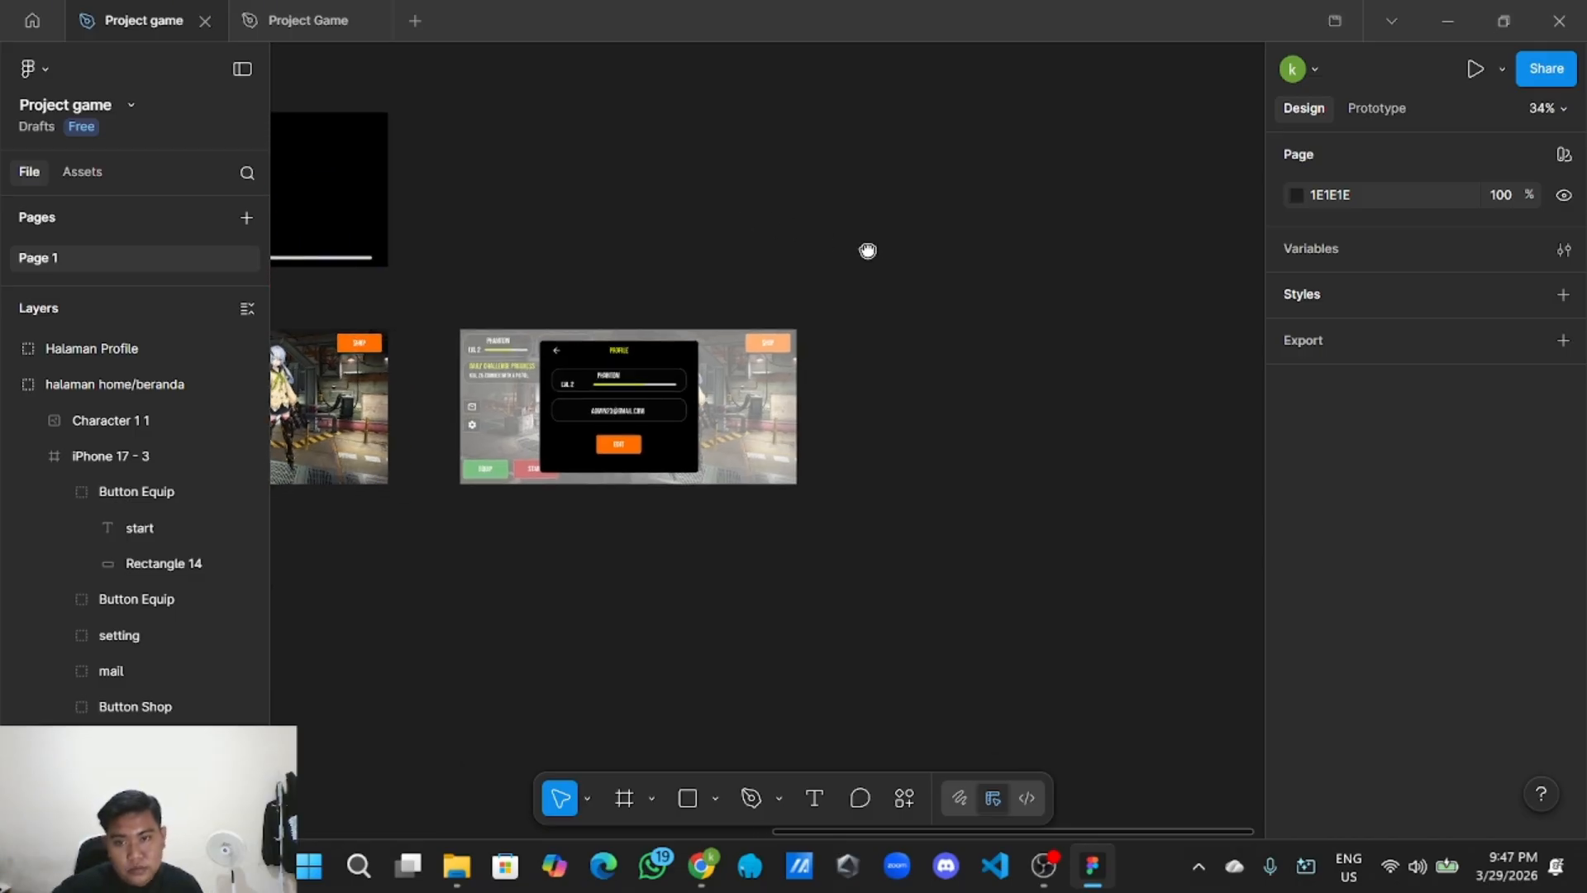
{"action": "left_click_drag", "start_coordinate": [868, 250], "coordinate": [735, 258]}
{"action": "left_click_drag", "start_coordinate": [972, 240], "coordinate": [910, 243]}
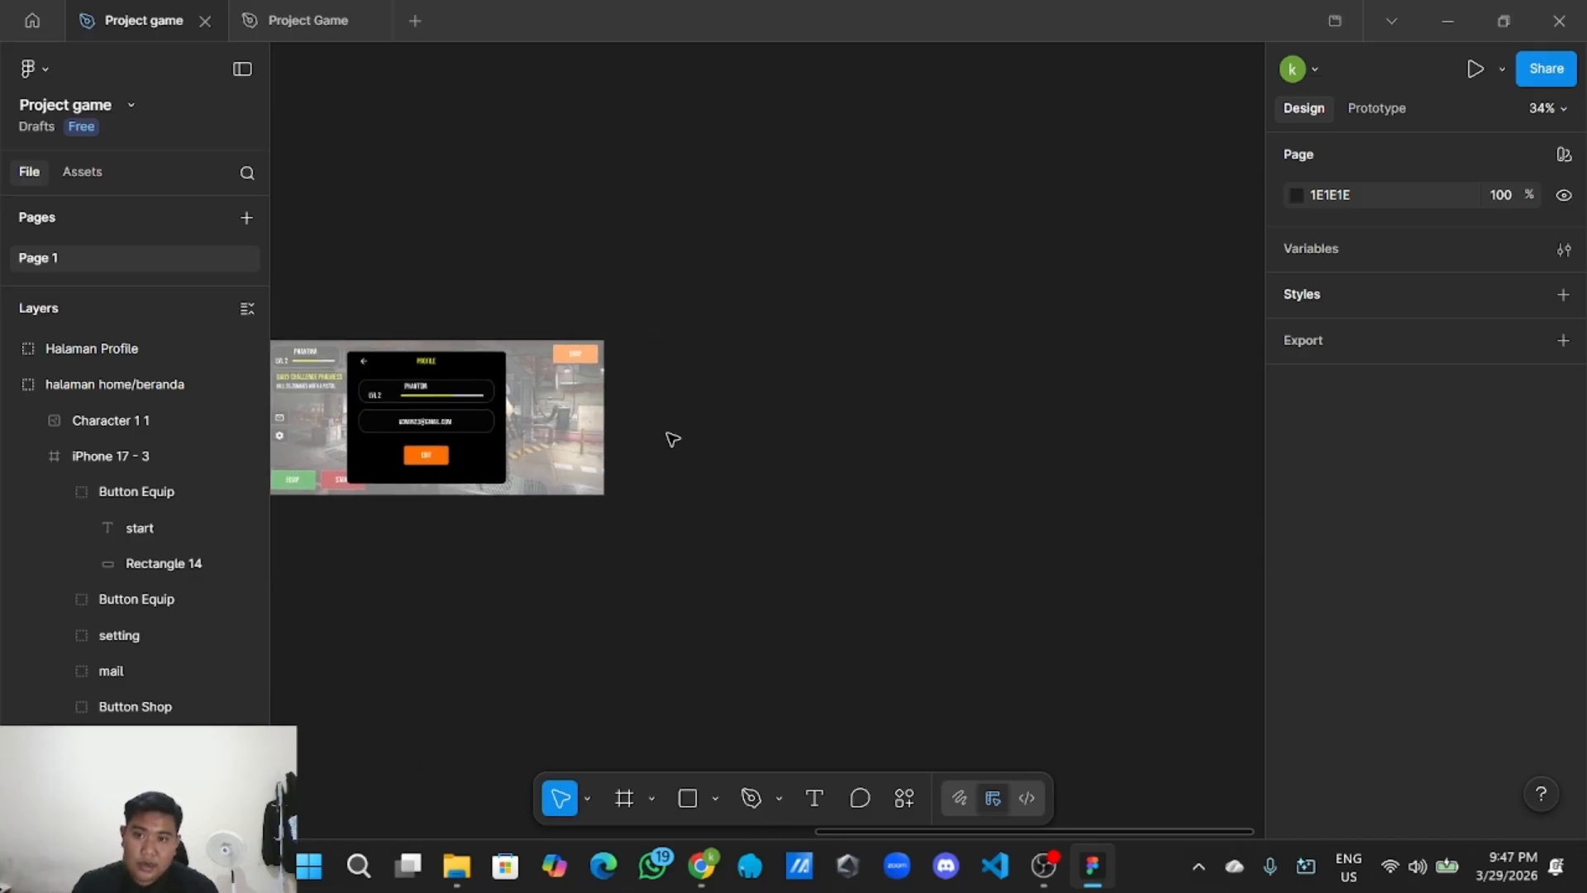
{"action": "scroll", "coordinate": [652, 437], "scroll_direction": "down", "scroll_amount": 4}
{"action": "left_click_drag", "start_coordinate": [662, 435], "coordinate": [791, 463]}
{"action": "scroll", "coordinate": [890, 437], "scroll_direction": "up", "scroll_amount": 2}
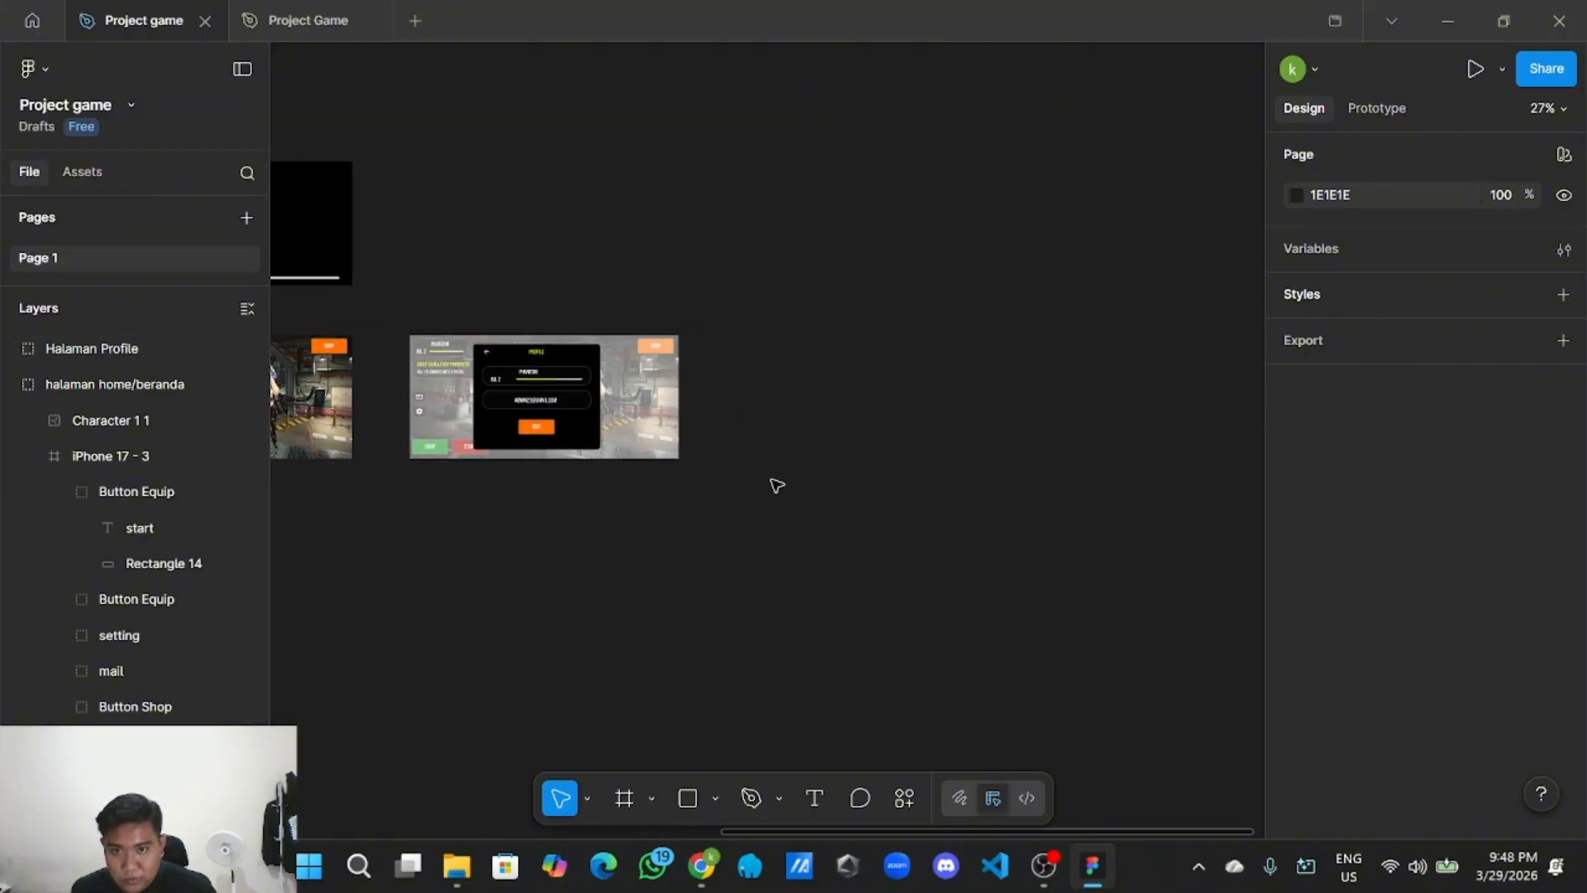
{"action": "scroll", "coordinate": [775, 486], "scroll_direction": "up", "scroll_amount": 2}
{"action": "left_click_drag", "start_coordinate": [671, 439], "coordinate": [733, 499]}
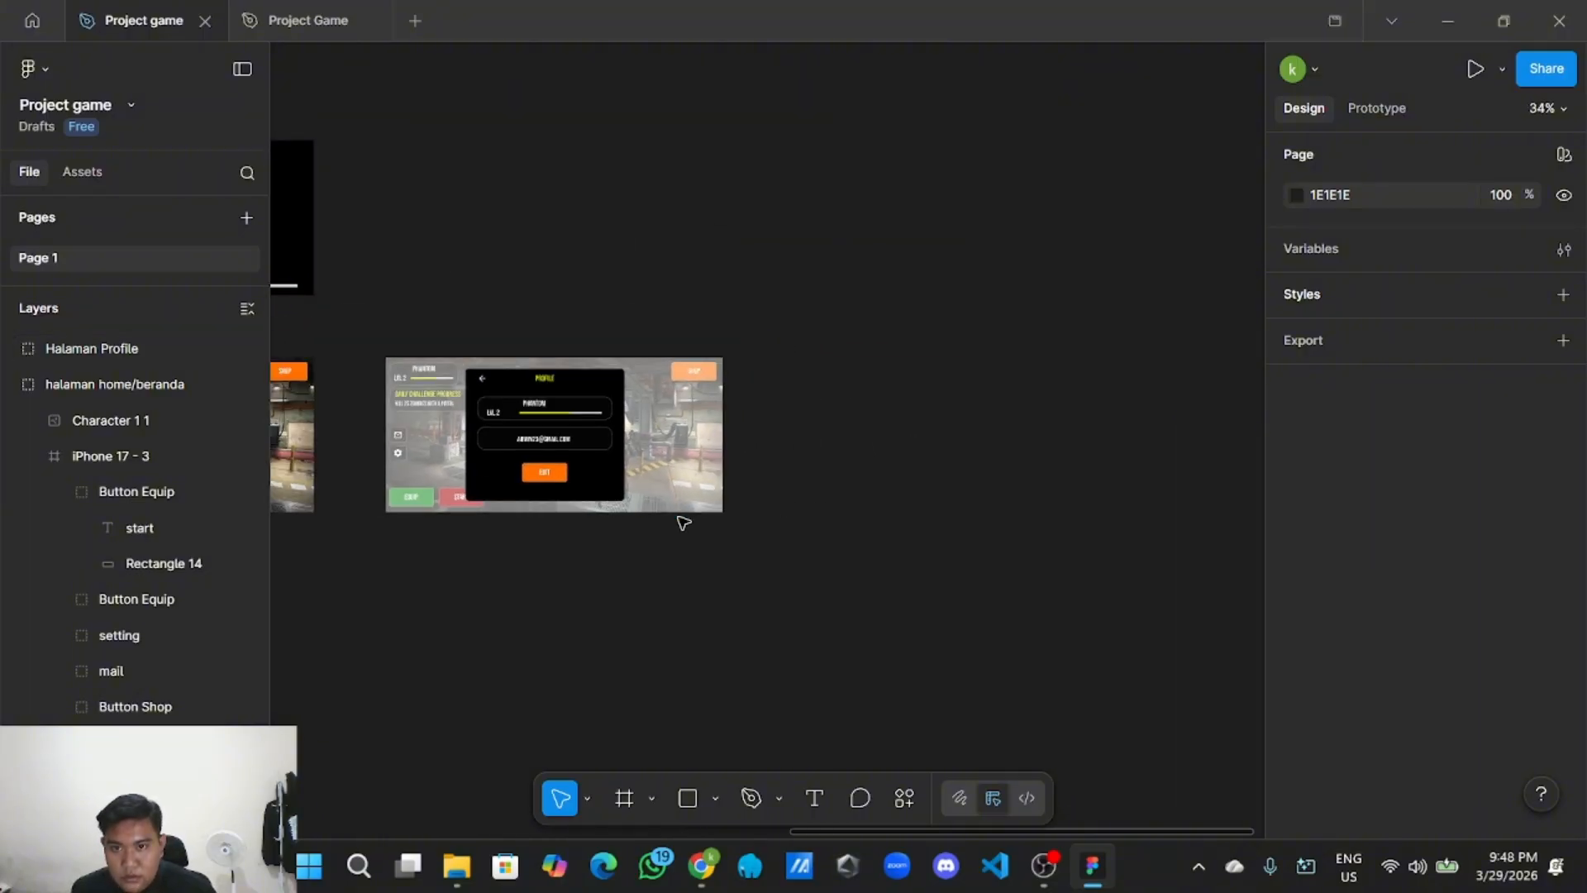
Copy the Halaman Profile group so it can be pasted beside the original.
{"action": "right_click", "coordinate": [614, 424]}
{"action": "left_click", "coordinate": [653, 134]}
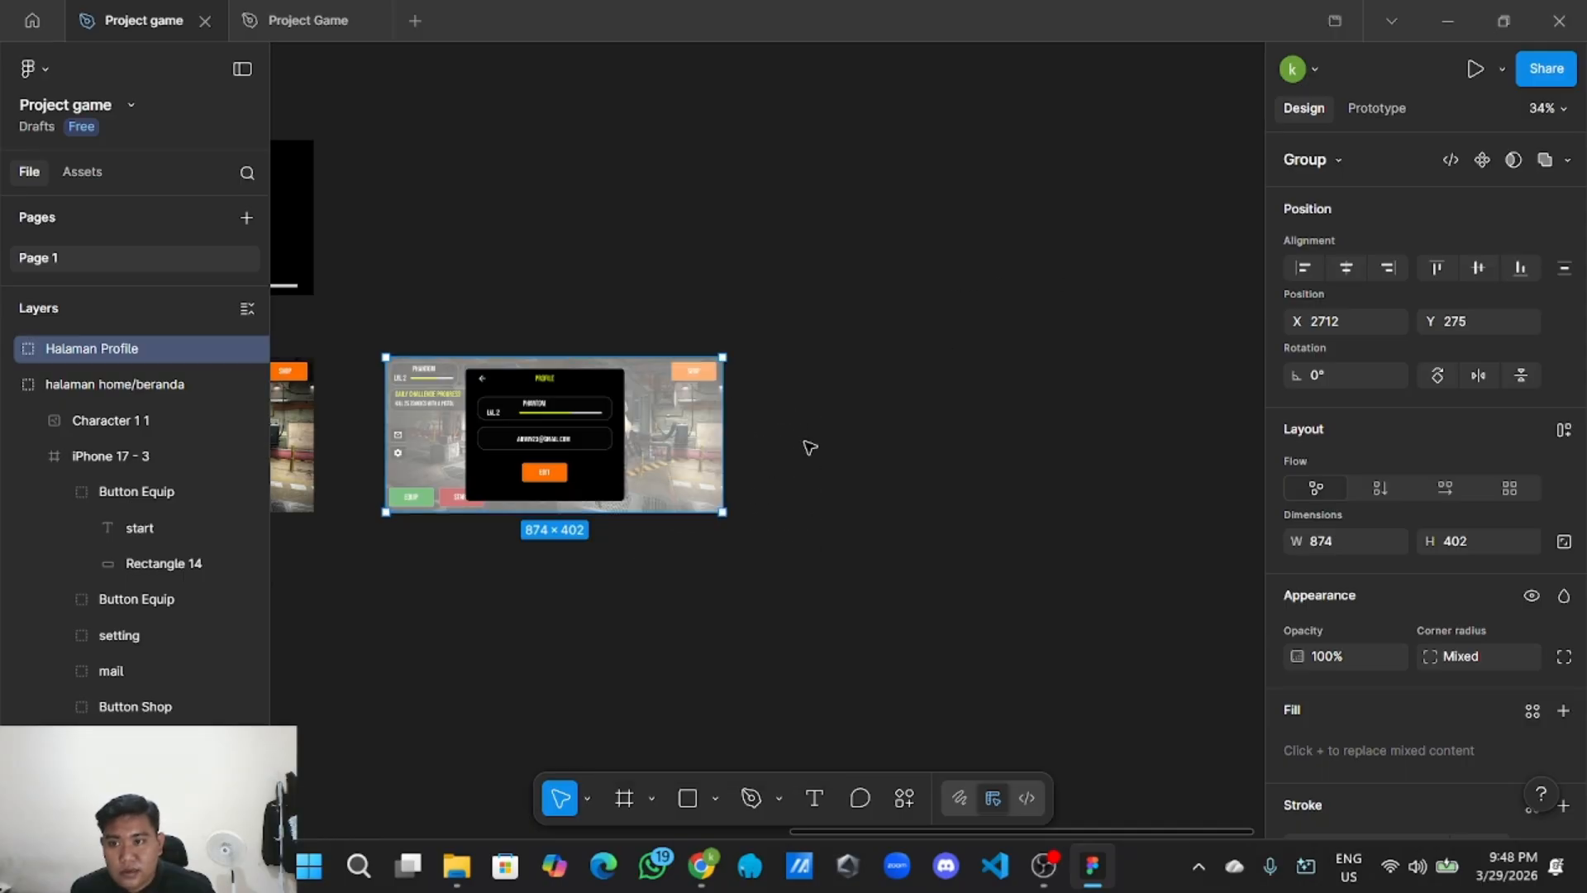
{"action": "right_click", "coordinate": [838, 447]}
Paste a Halaman Profile copy and line it up right of the original, 188 apart.
{"action": "left_click", "coordinate": [868, 460]}
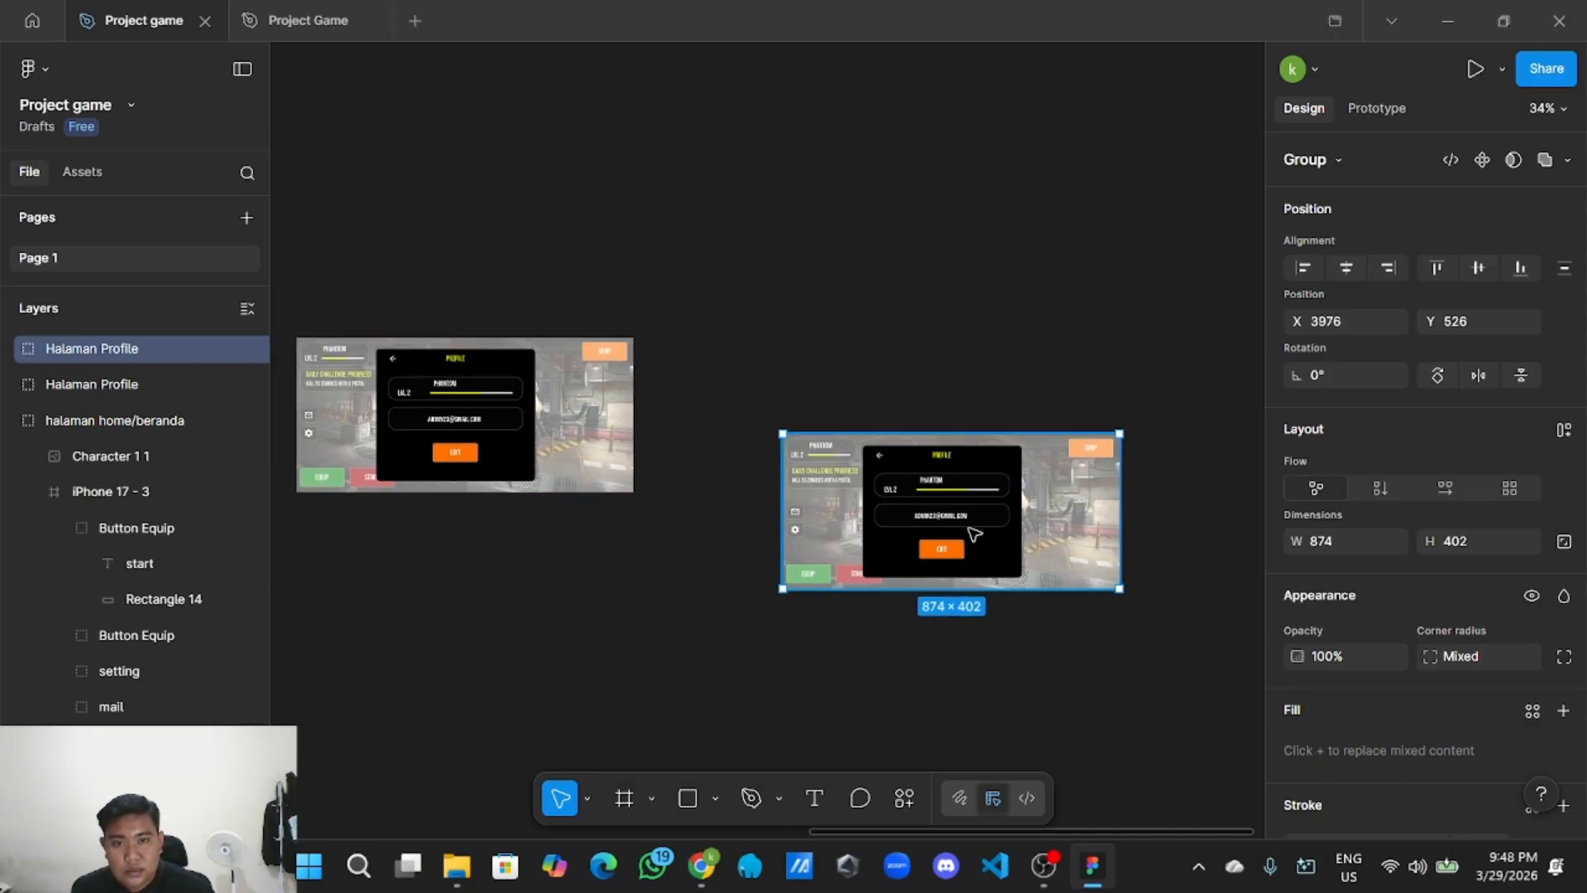
{"action": "left_click_drag", "start_coordinate": [974, 533], "coordinate": [865, 435]}
{"action": "scroll", "coordinate": [815, 556], "scroll_direction": "down", "scroll_amount": 5}
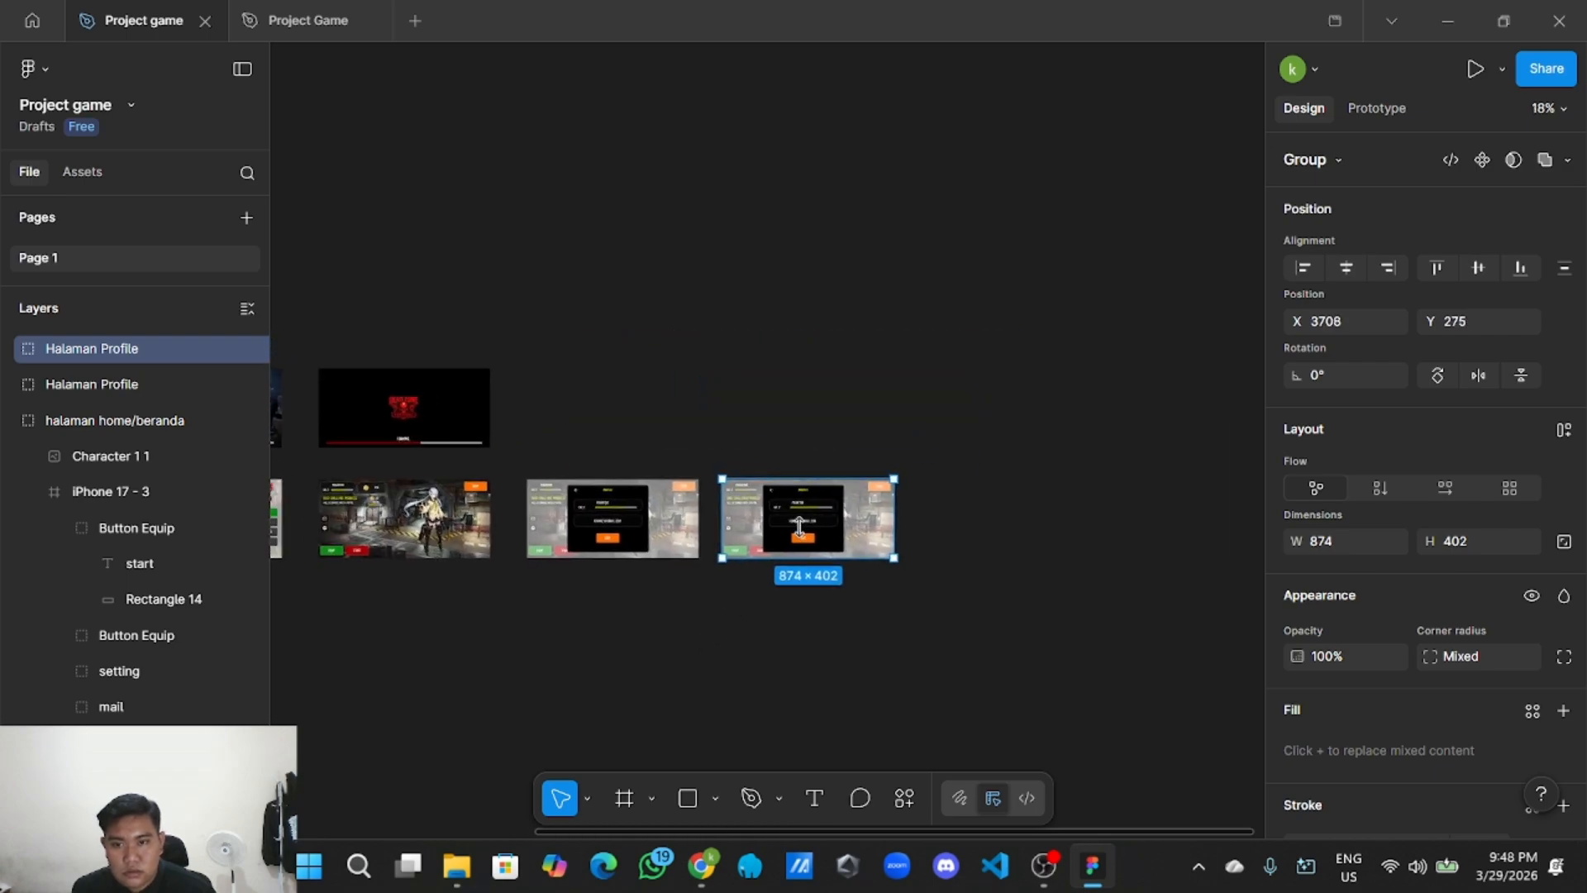
{"action": "left_click_drag", "start_coordinate": [799, 527], "coordinate": [824, 523]}
{"action": "left_click", "coordinate": [848, 445]}
{"action": "scroll", "coordinate": [848, 446], "scroll_direction": "up", "scroll_amount": 5}
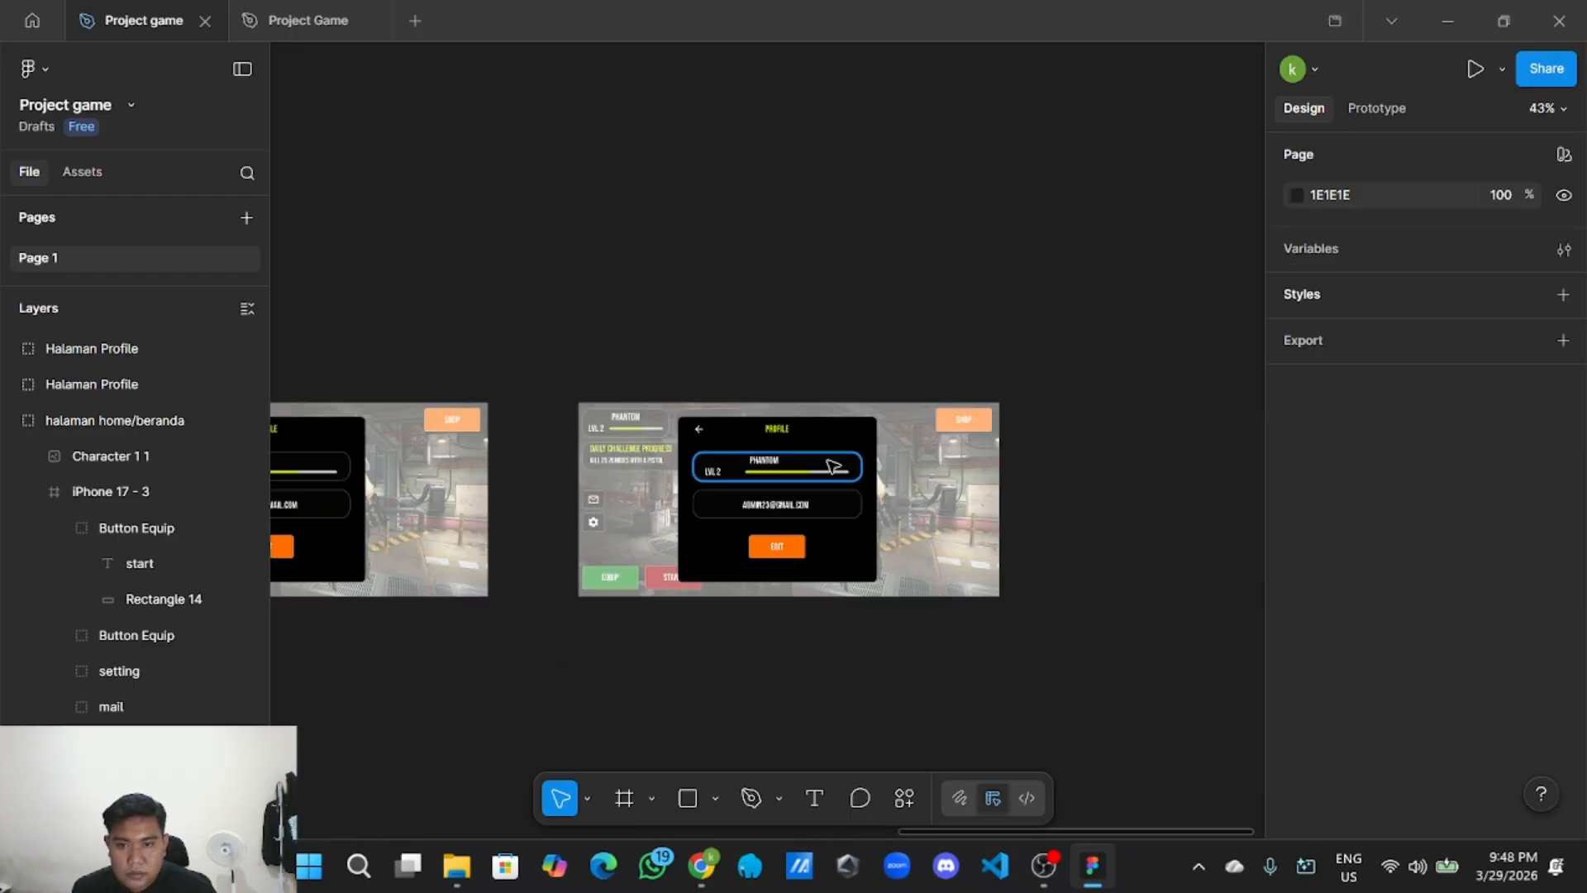
{"action": "scroll", "coordinate": [833, 465], "scroll_direction": "up", "scroll_amount": 5}
{"action": "scroll", "coordinate": [649, 465], "scroll_direction": "up", "scroll_amount": 2}
{"action": "scroll", "coordinate": [827, 446], "scroll_direction": "down", "scroll_amount": 4}
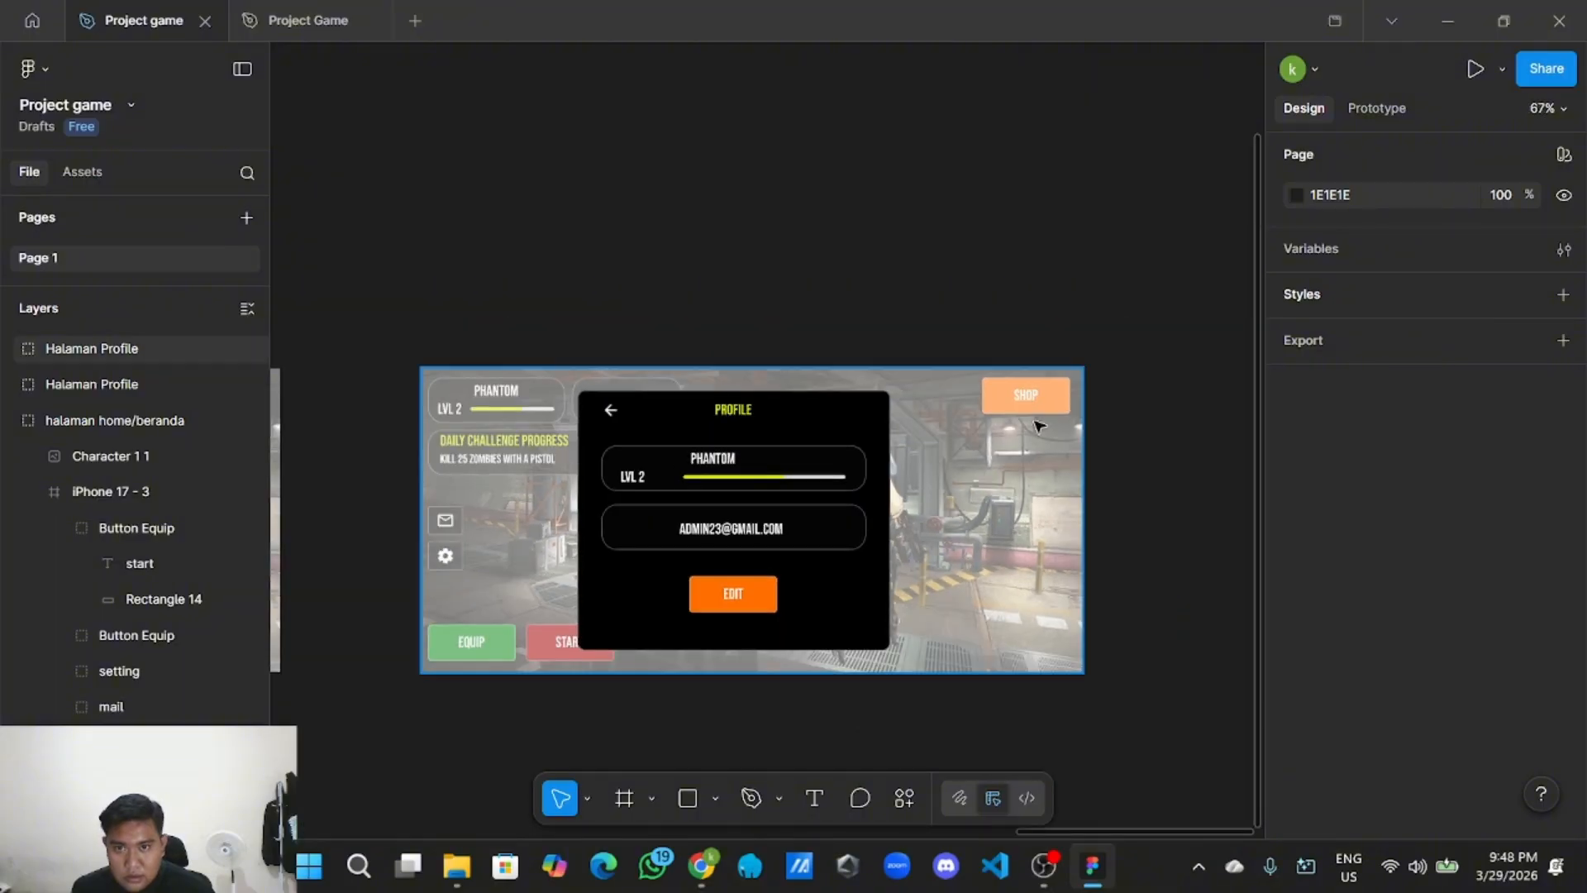
Ungroup the copied Halaman Profile group and its card profile group into individual layers.
{"action": "right_click", "coordinate": [1029, 457]}
{"action": "left_click", "coordinate": [1043, 463]}
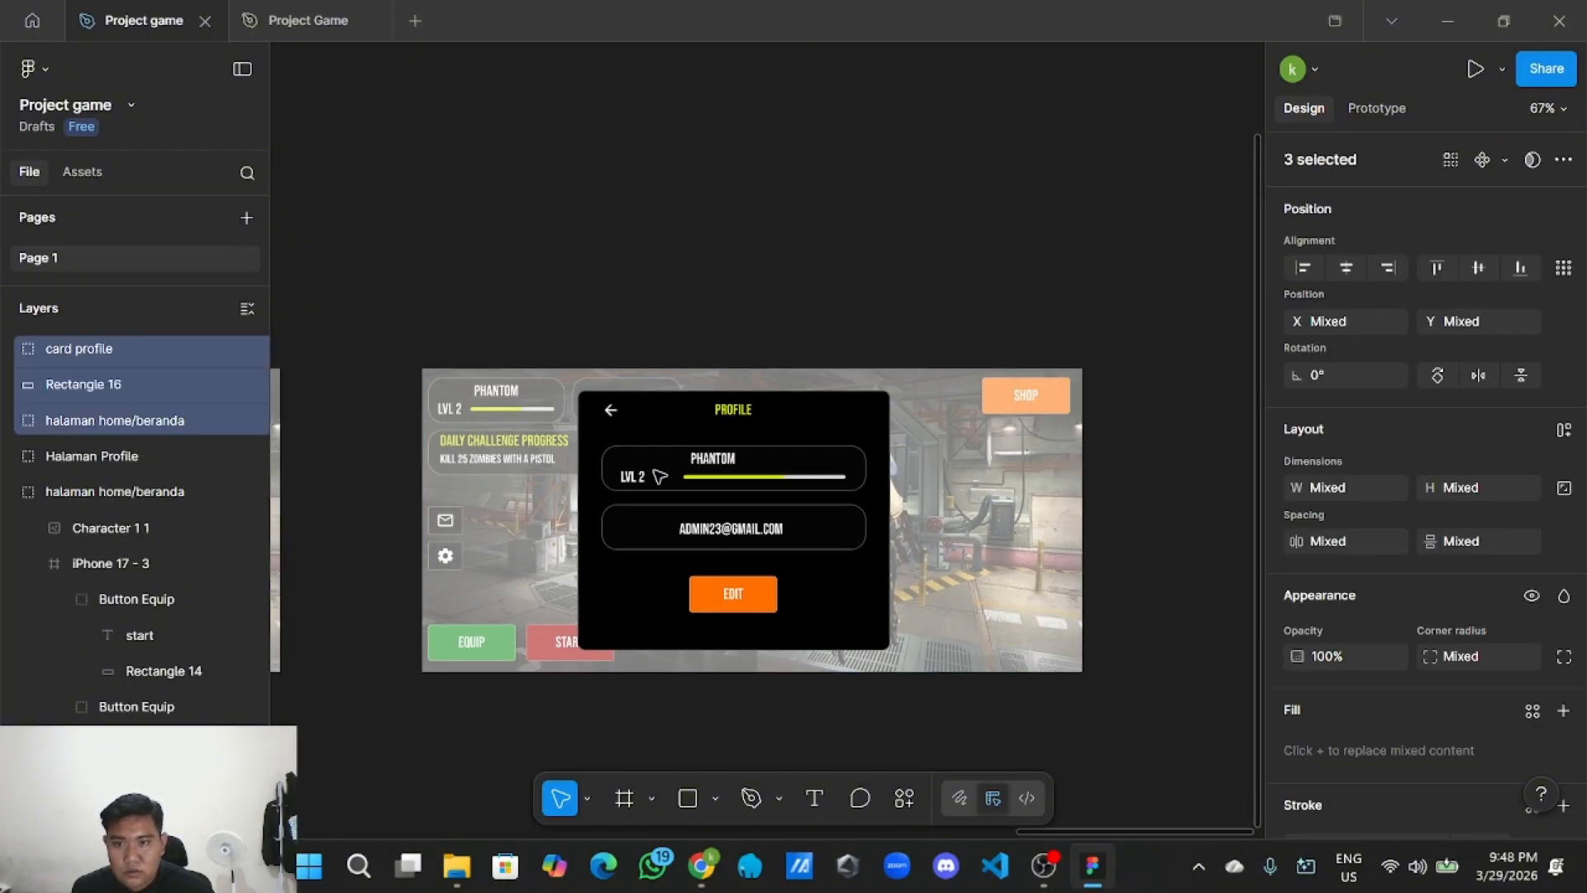
{"action": "left_click", "coordinate": [748, 442]}
{"action": "right_click", "coordinate": [755, 432]}
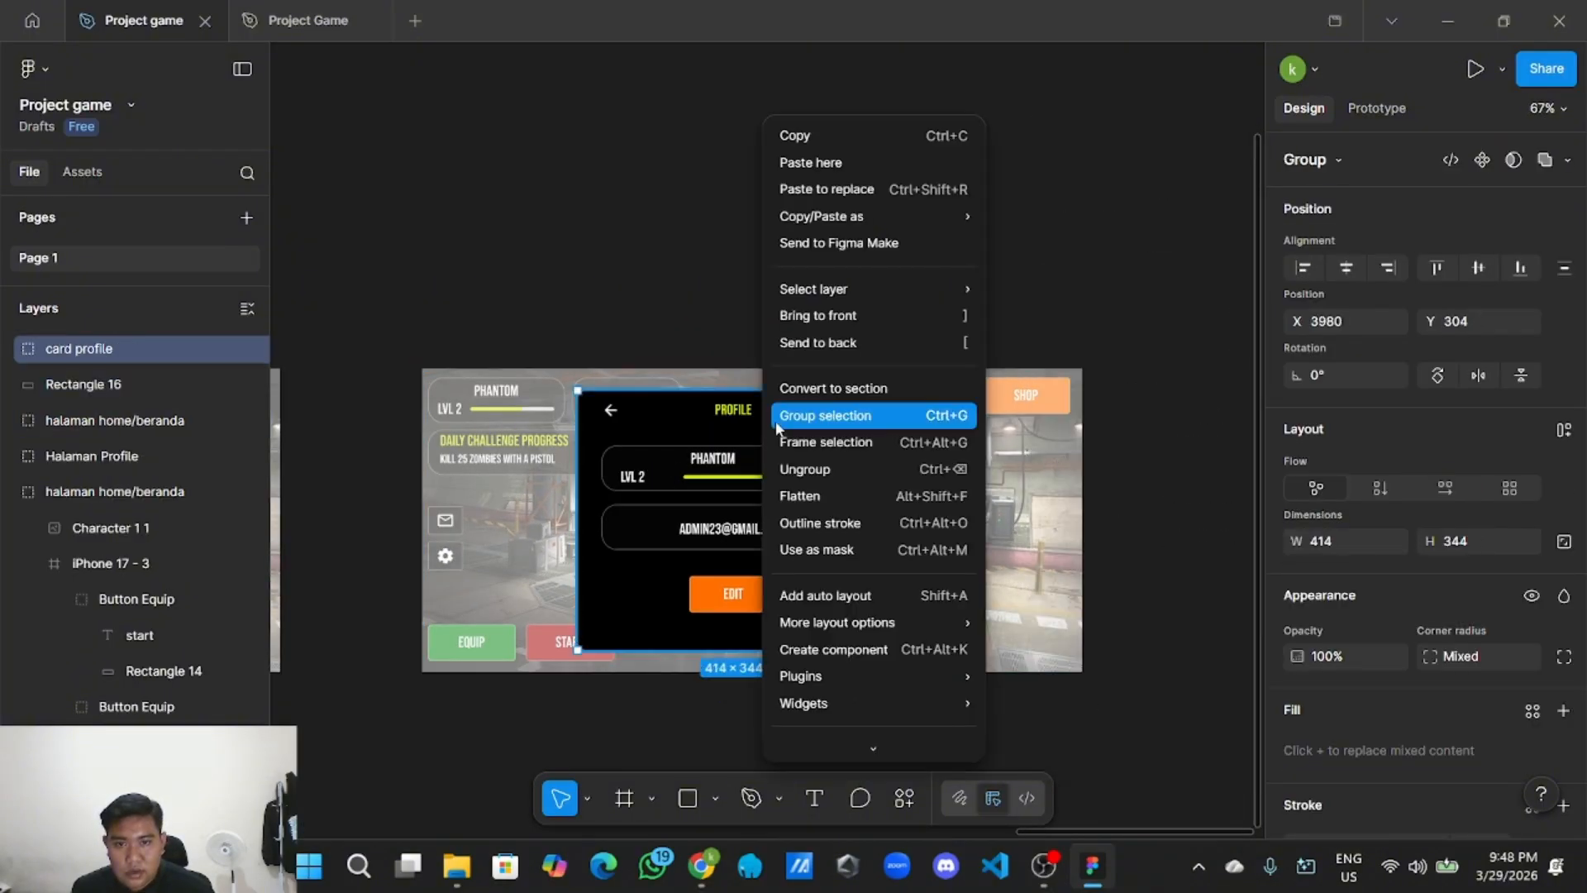
{"action": "left_click", "coordinate": [819, 479]}
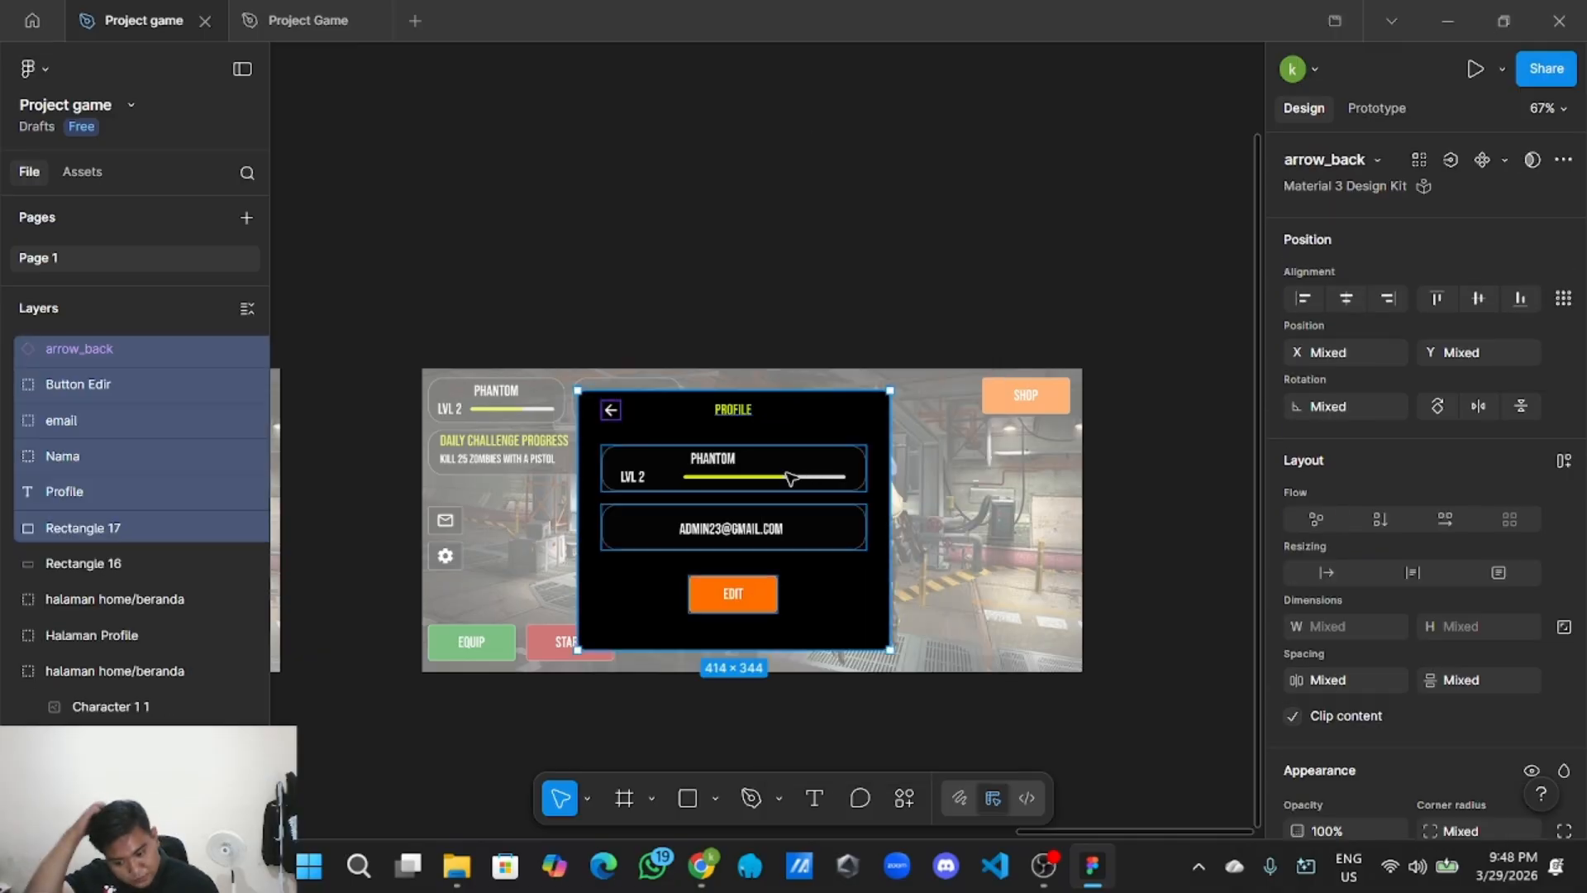
Retitle the copied card's PROFILE heading to 'EDIT PROFILE'.
{"action": "left_click", "coordinate": [810, 347]}
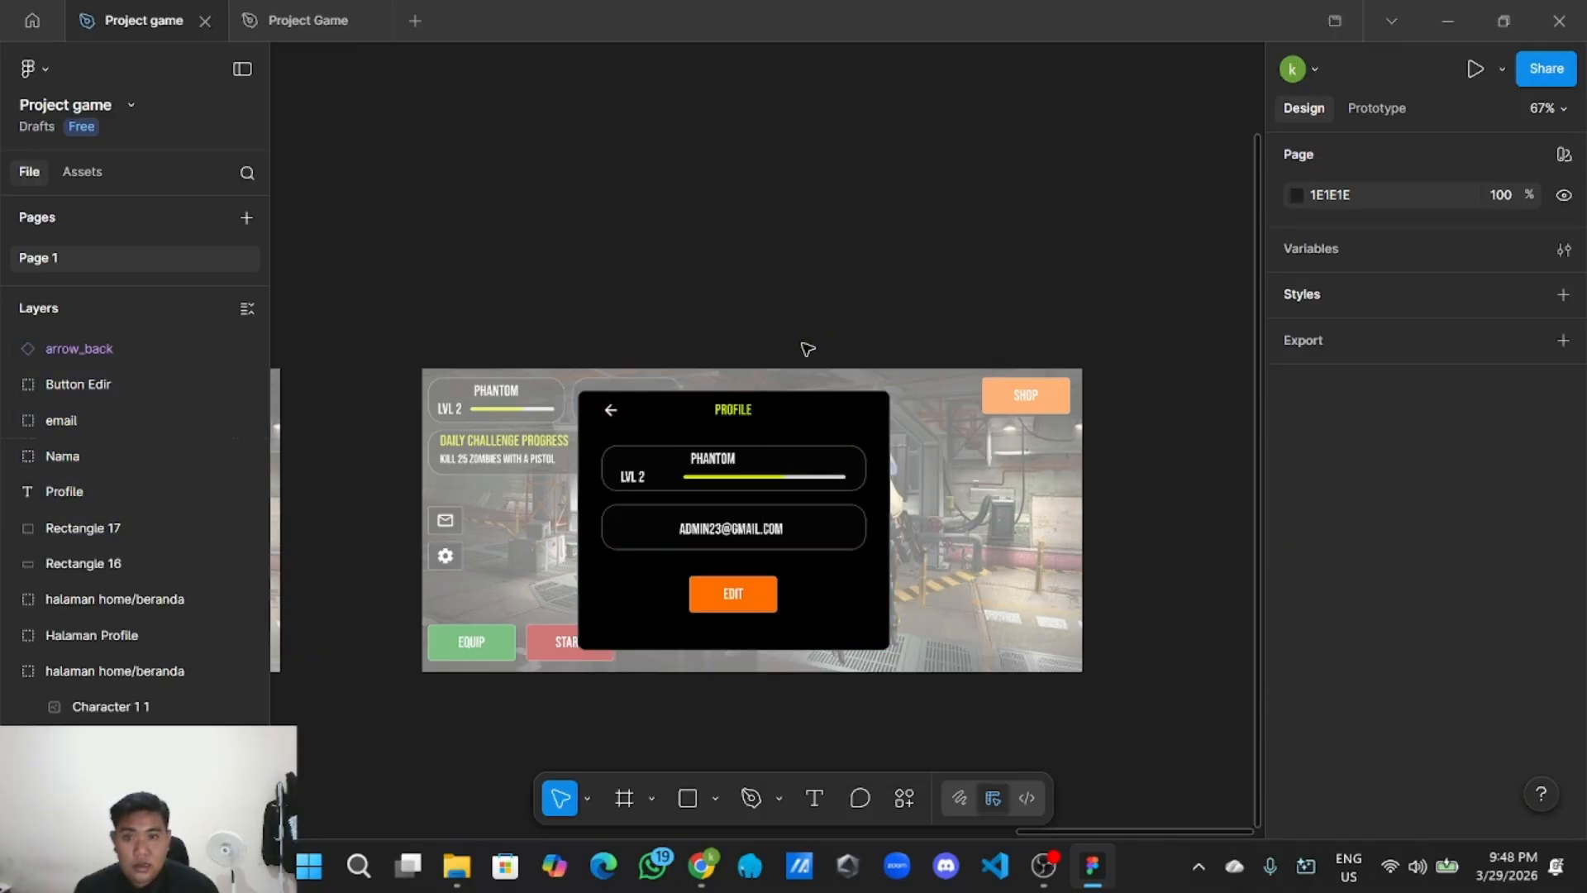
{"action": "scroll", "coordinate": [806, 346], "scroll_direction": "up", "scroll_amount": 5}
{"action": "scroll", "coordinate": [662, 361], "scroll_direction": "down", "scroll_amount": 2}
{"action": "scroll", "coordinate": [653, 315], "scroll_direction": "up", "scroll_amount": 3}
{"action": "double_click", "coordinate": [691, 308]}
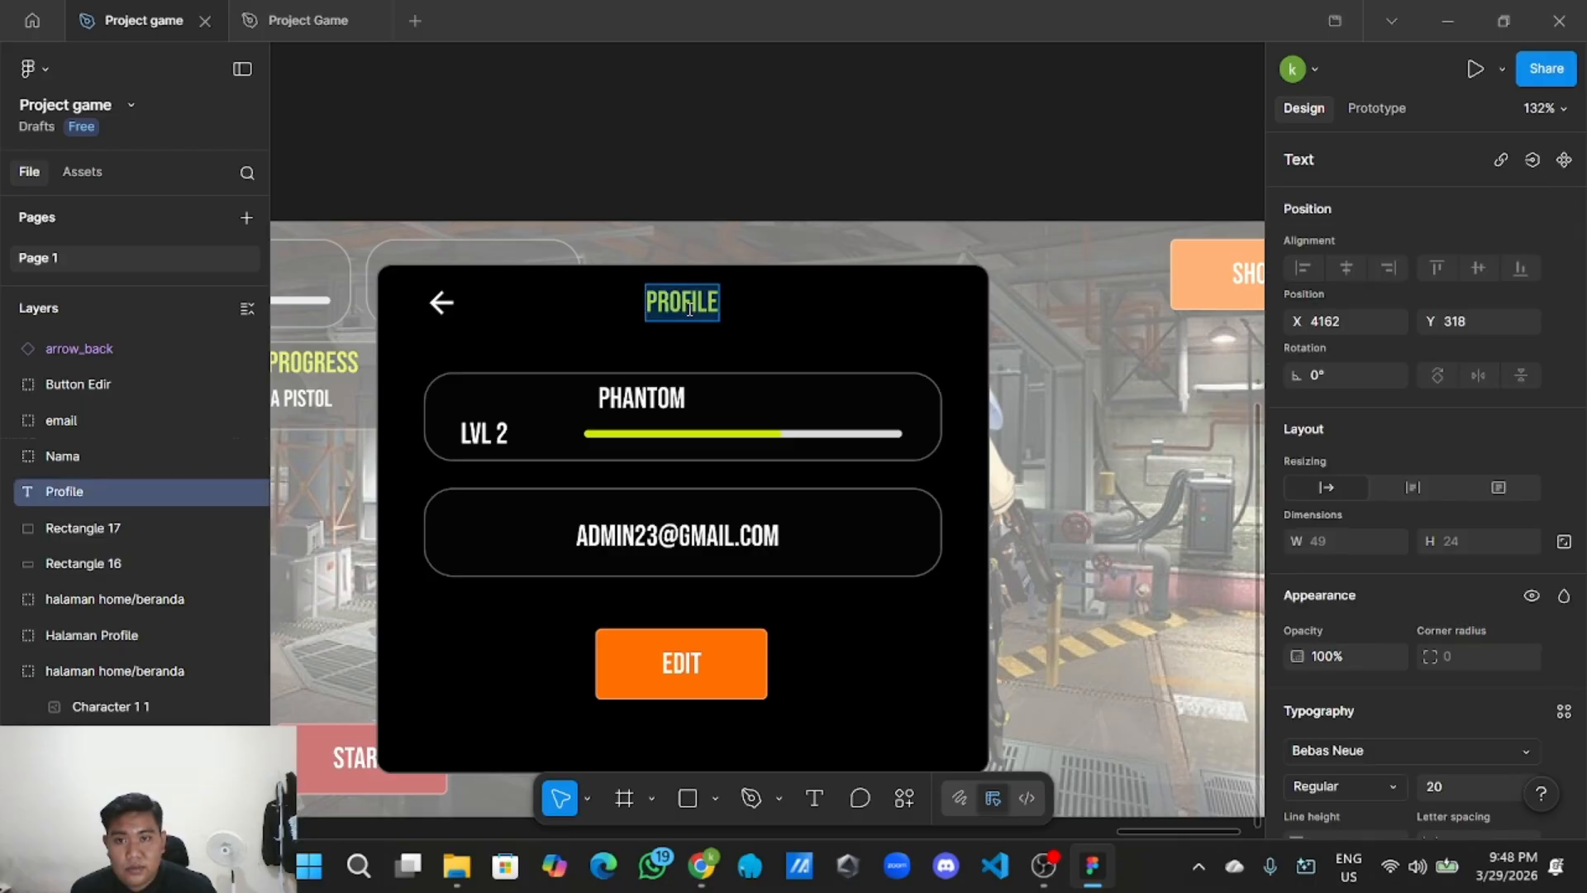
{"action": "left_click", "coordinate": [656, 299]}
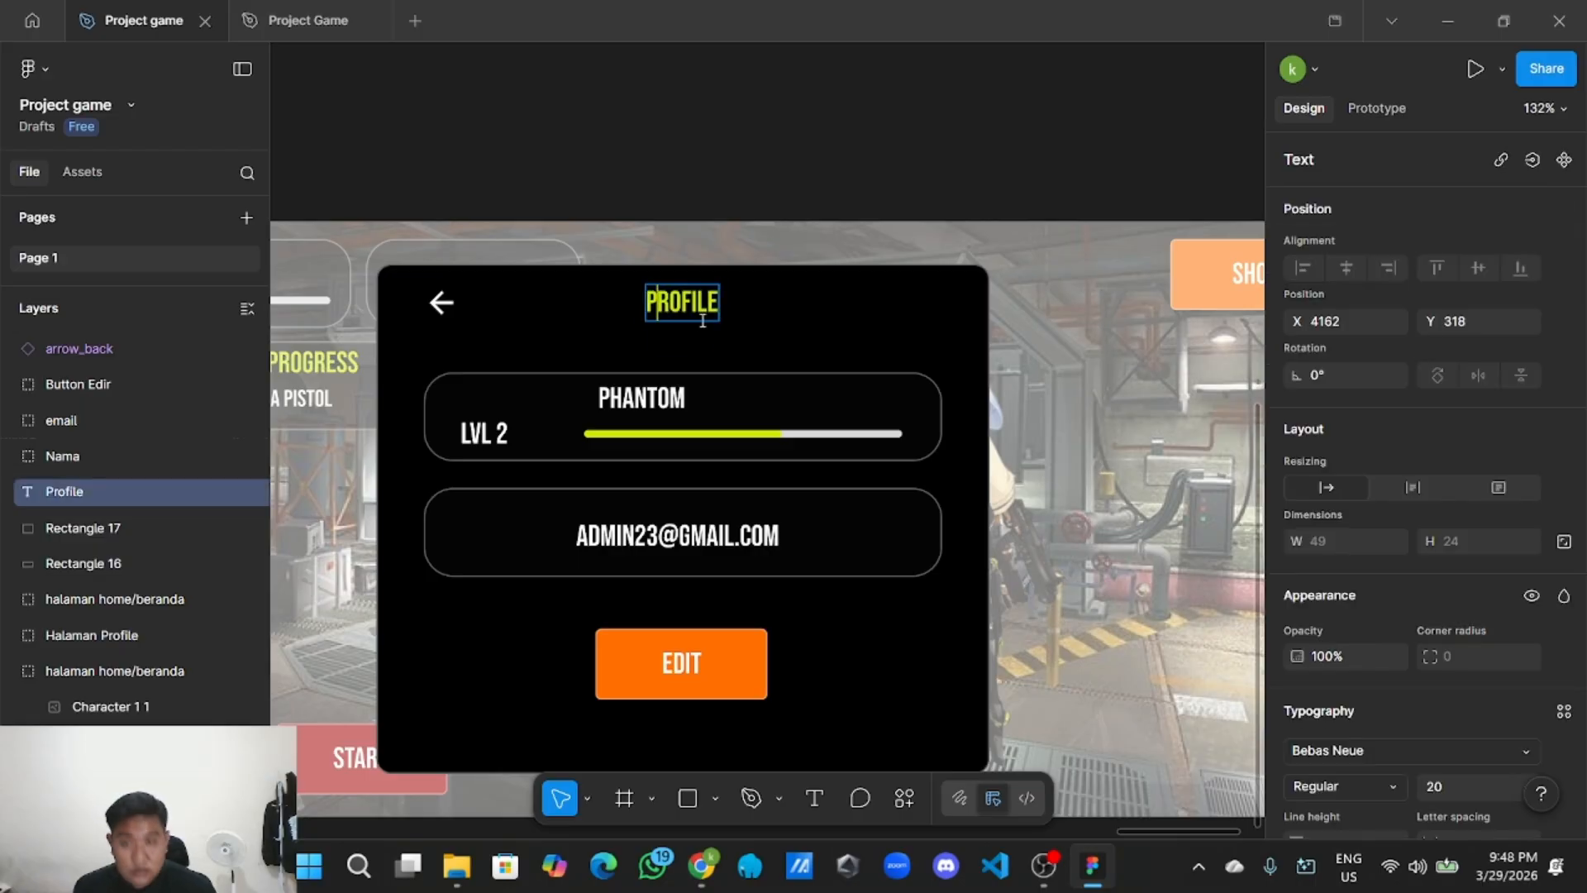
{"action": "type", "text": "edit"}
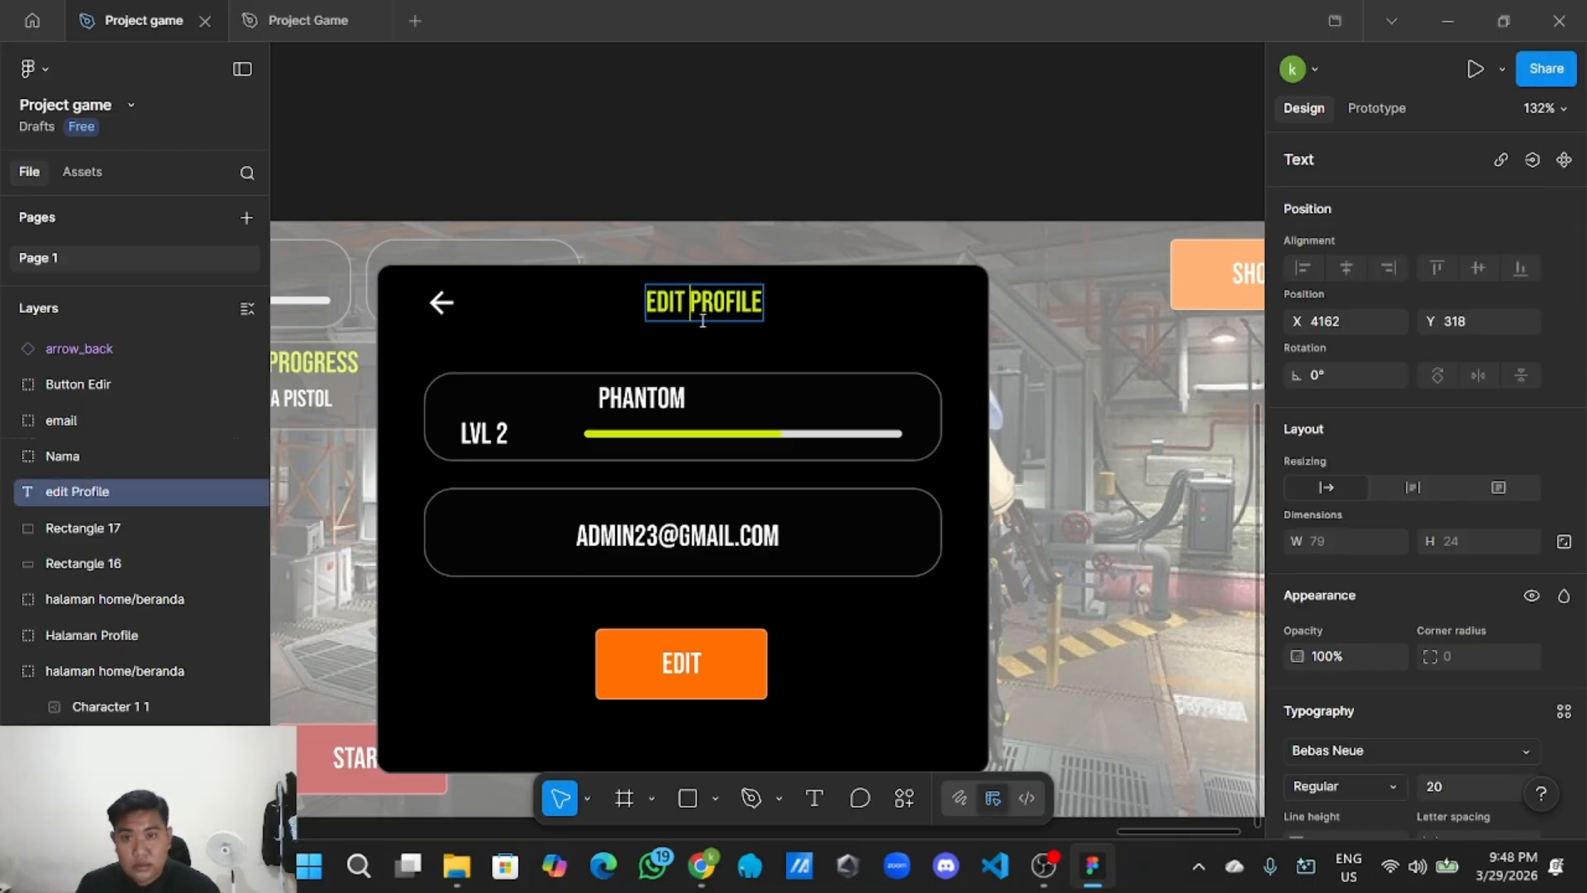
{"action": "key", "text": "Escape"}
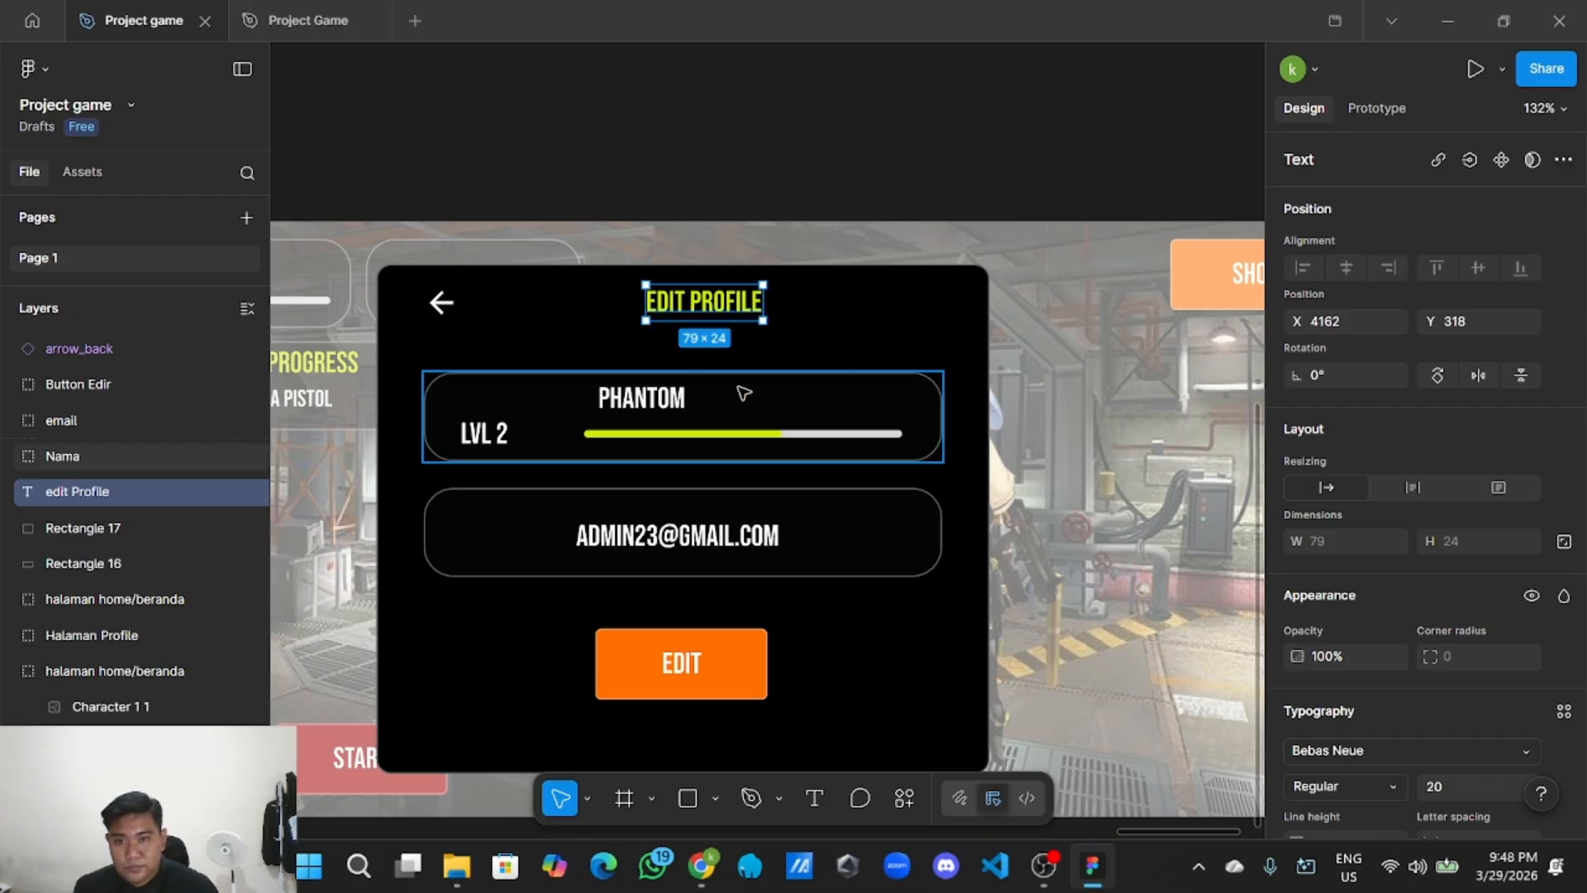
Delete the green progress bar, white progress track and LVL 2 label.
{"action": "double_click", "coordinate": [732, 438]}
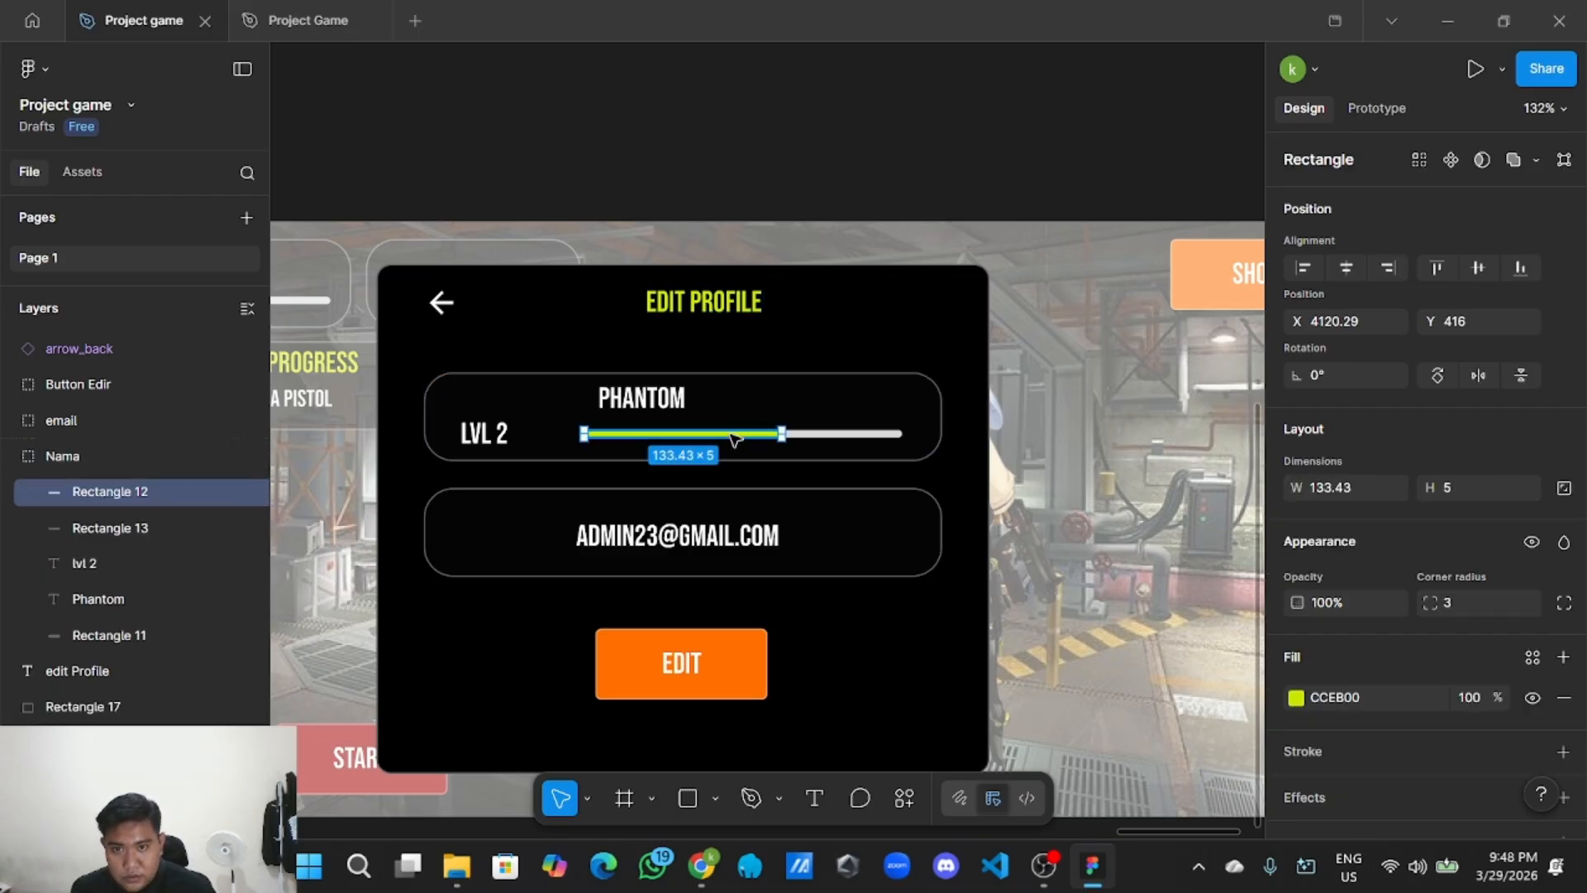
{"action": "key", "text": "Delete"}
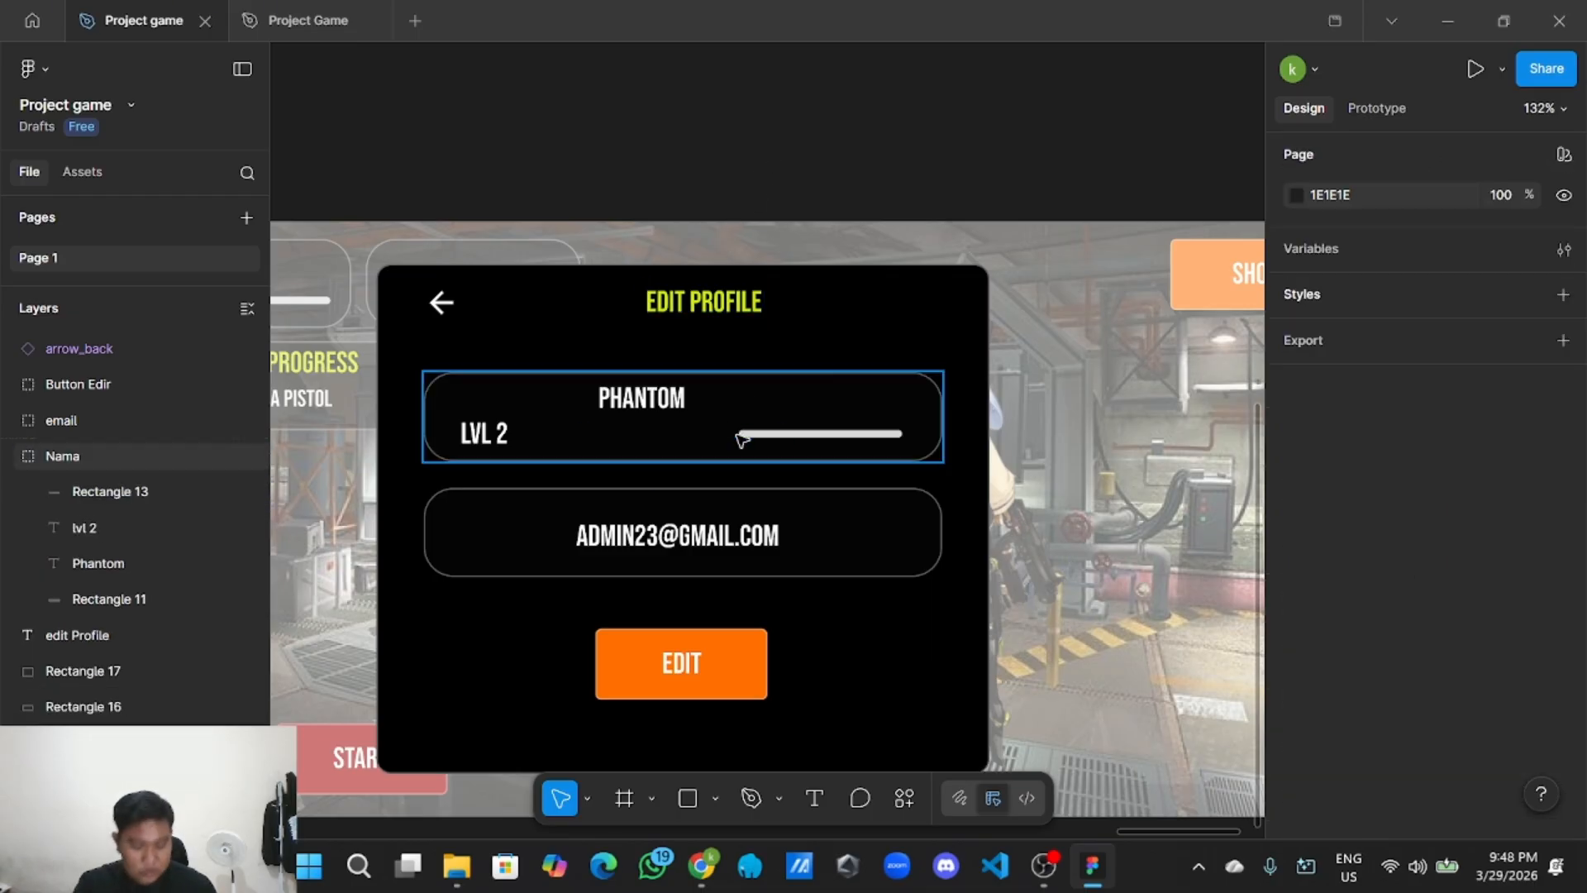
{"action": "double_click", "coordinate": [845, 435]}
{"action": "key", "text": "Delete"}
{"action": "double_click", "coordinate": [492, 438]}
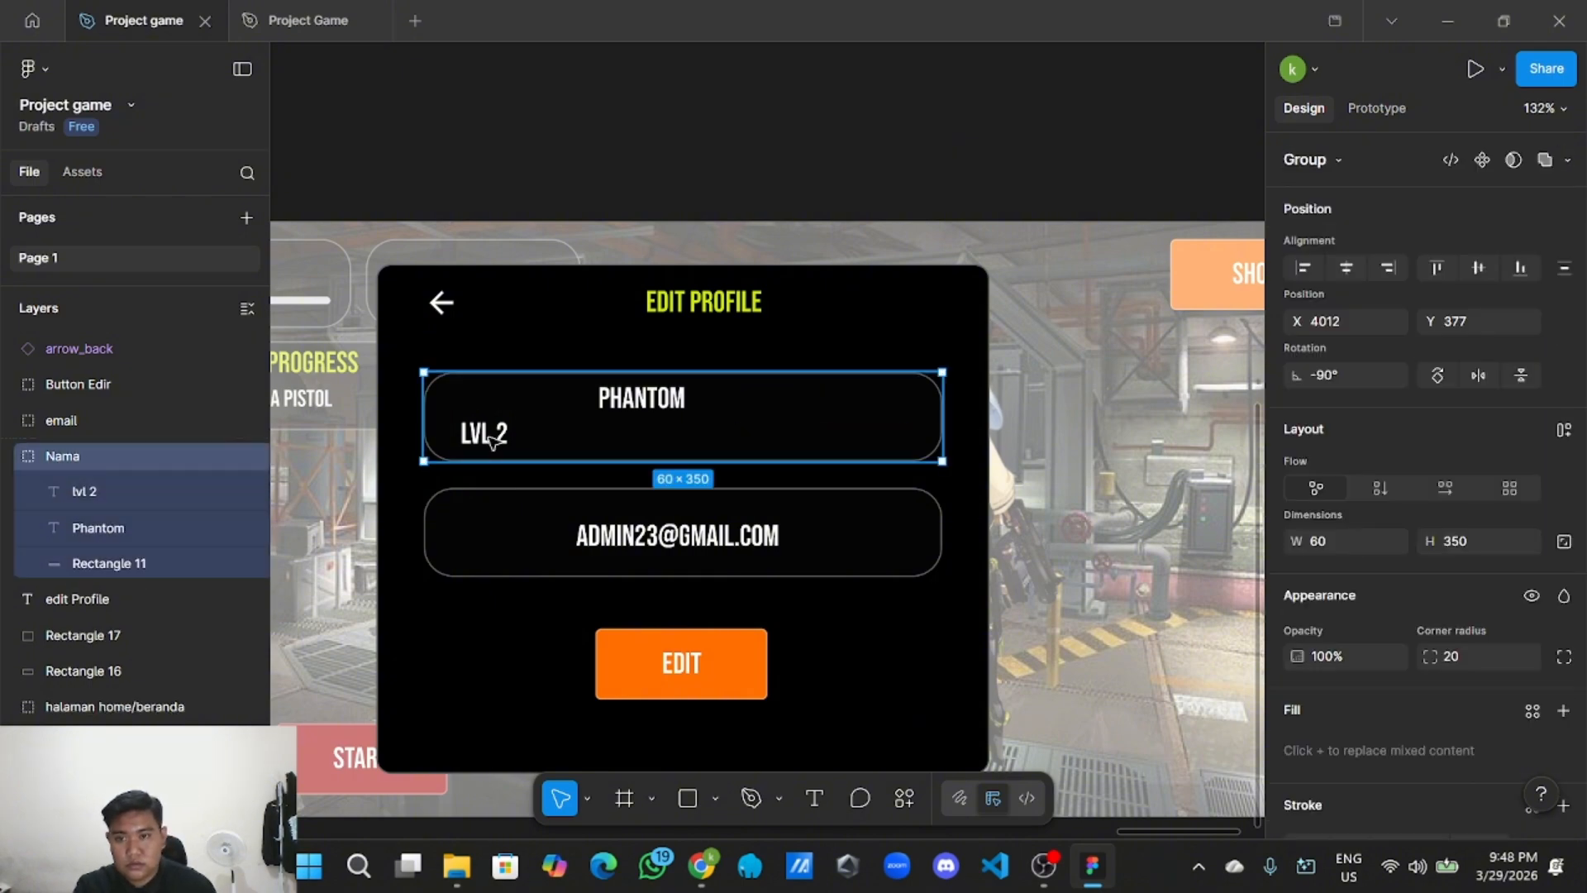
{"action": "key", "text": "Delete"}
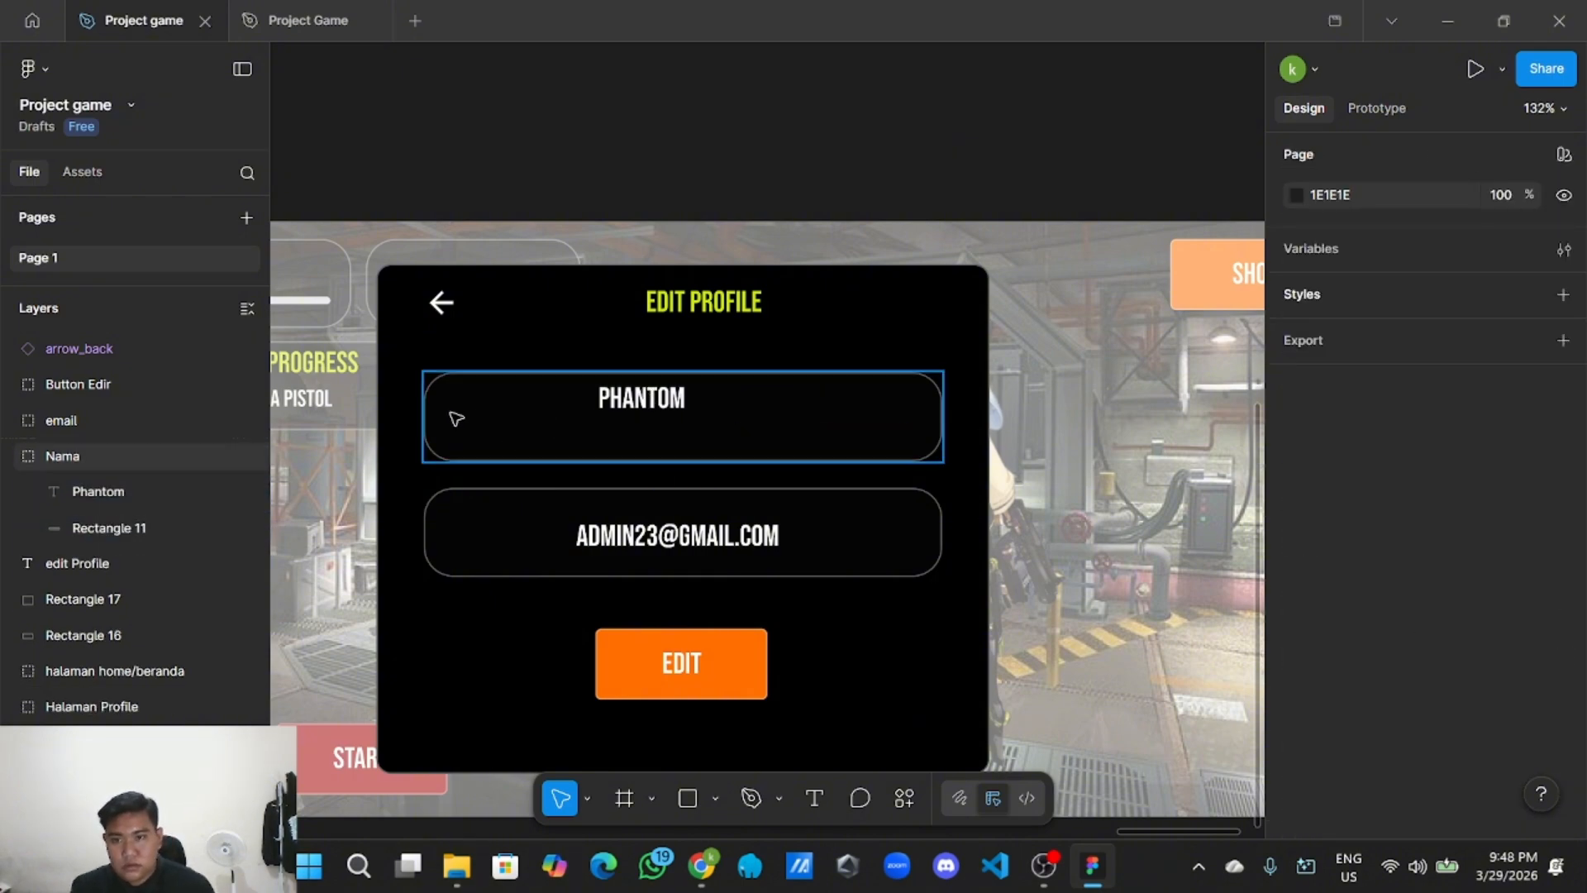
Narrow the Nama name box to 252 and centre its Phantom text.
{"action": "left_click", "coordinate": [424, 423]}
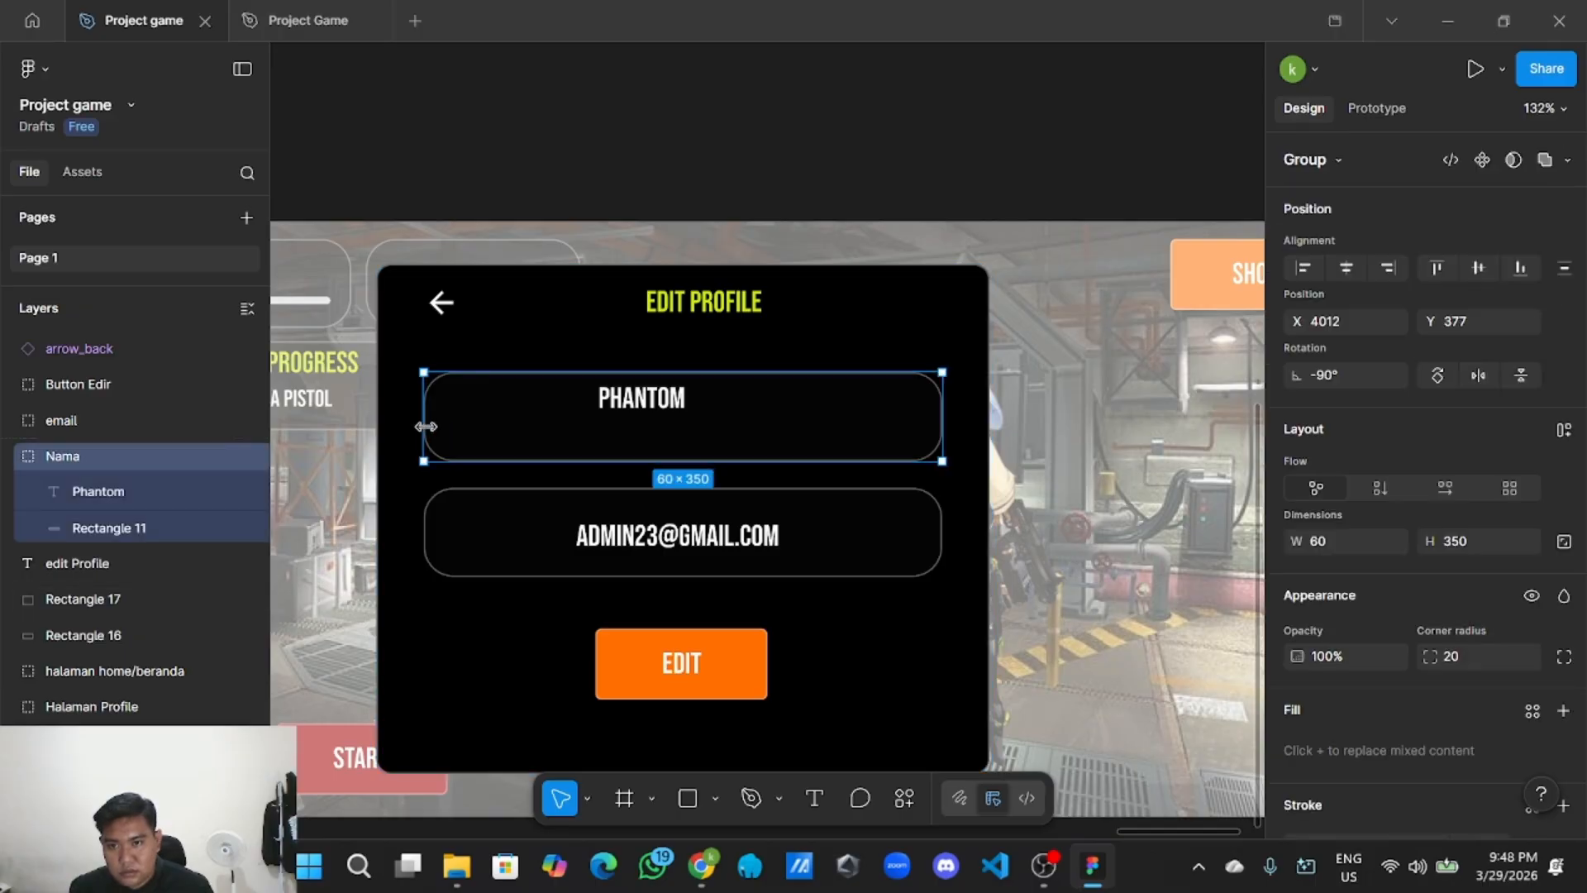
{"action": "left_click_drag", "start_coordinate": [425, 425], "coordinate": [569, 433]}
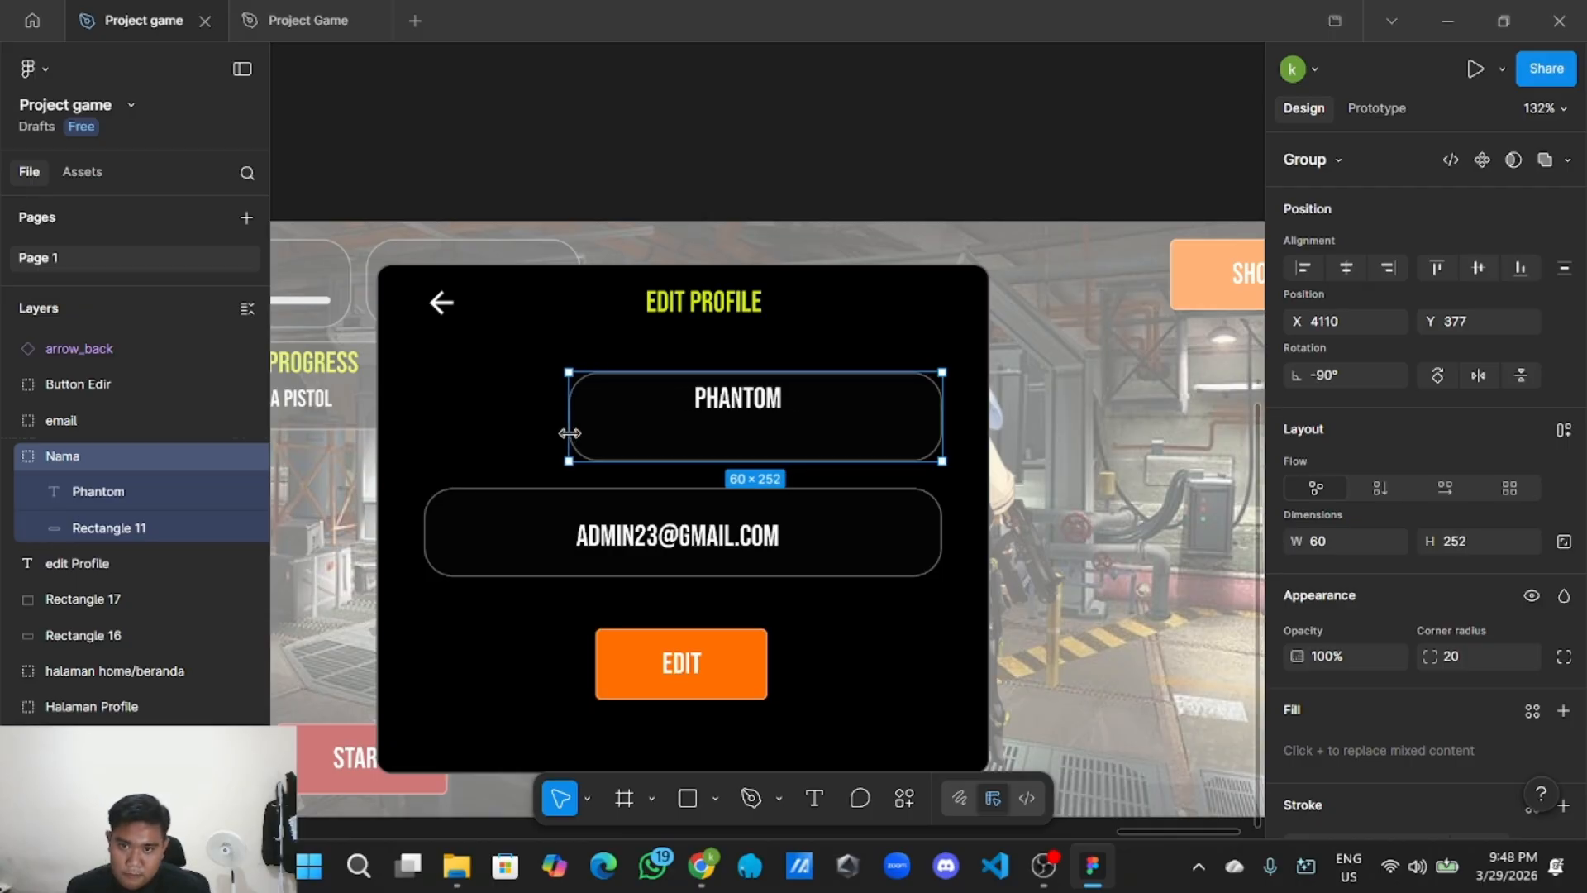
{"action": "double_click", "coordinate": [753, 403]}
{"action": "left_click_drag", "start_coordinate": [751, 403], "coordinate": [703, 419]}
Narrow the email box to 252 and widen and re-centre its email text on one line.
{"action": "left_click", "coordinate": [463, 550]}
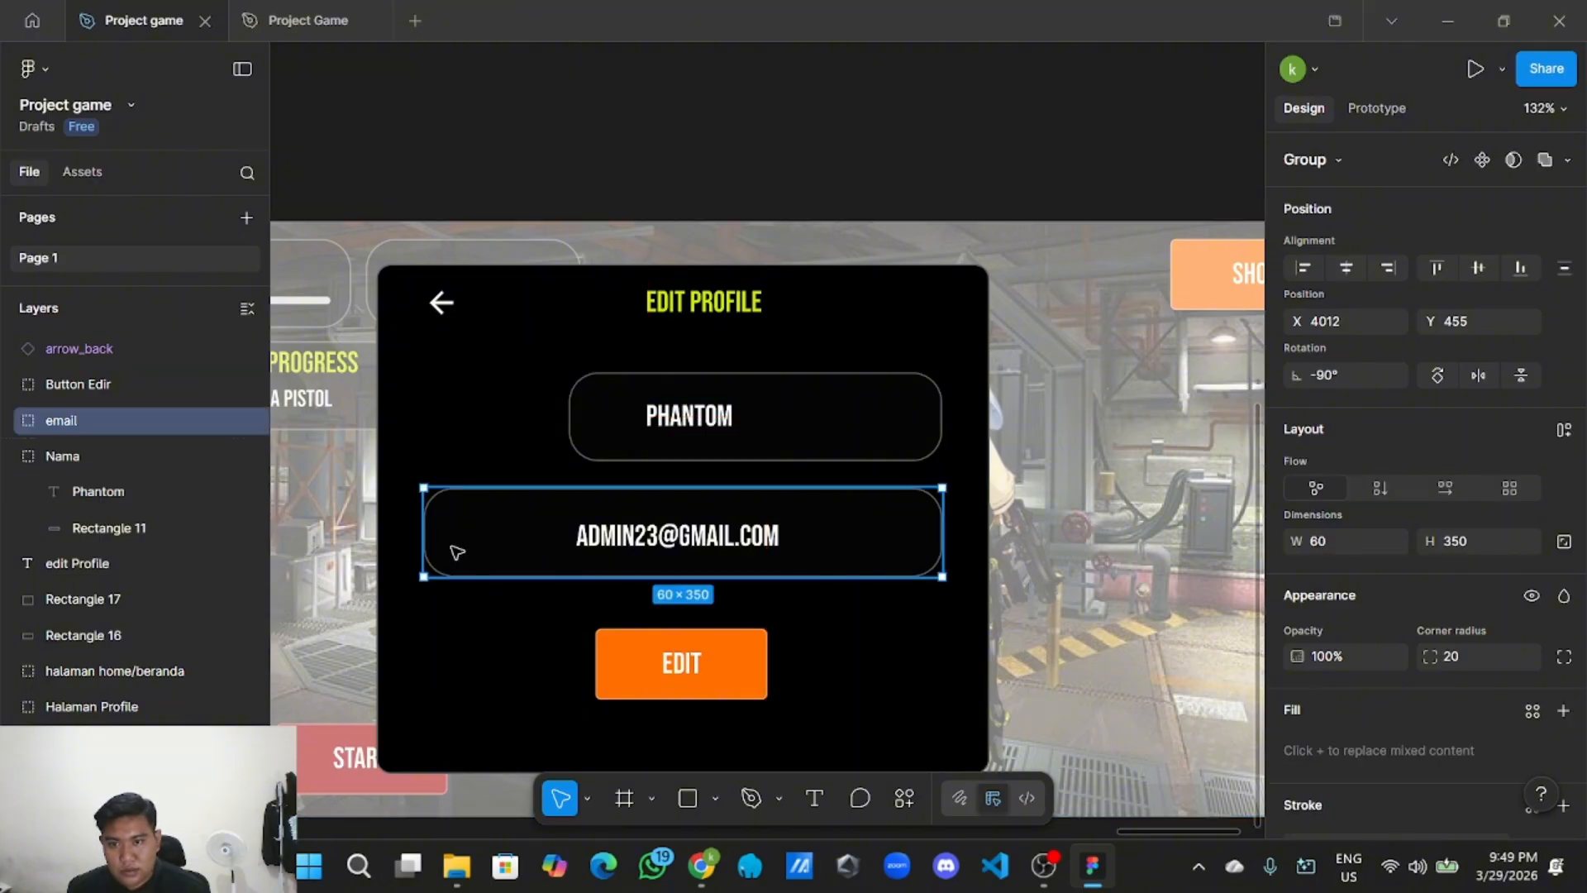
{"action": "left_click_drag", "start_coordinate": [429, 543], "coordinate": [574, 533]}
{"action": "double_click", "coordinate": [729, 537]}
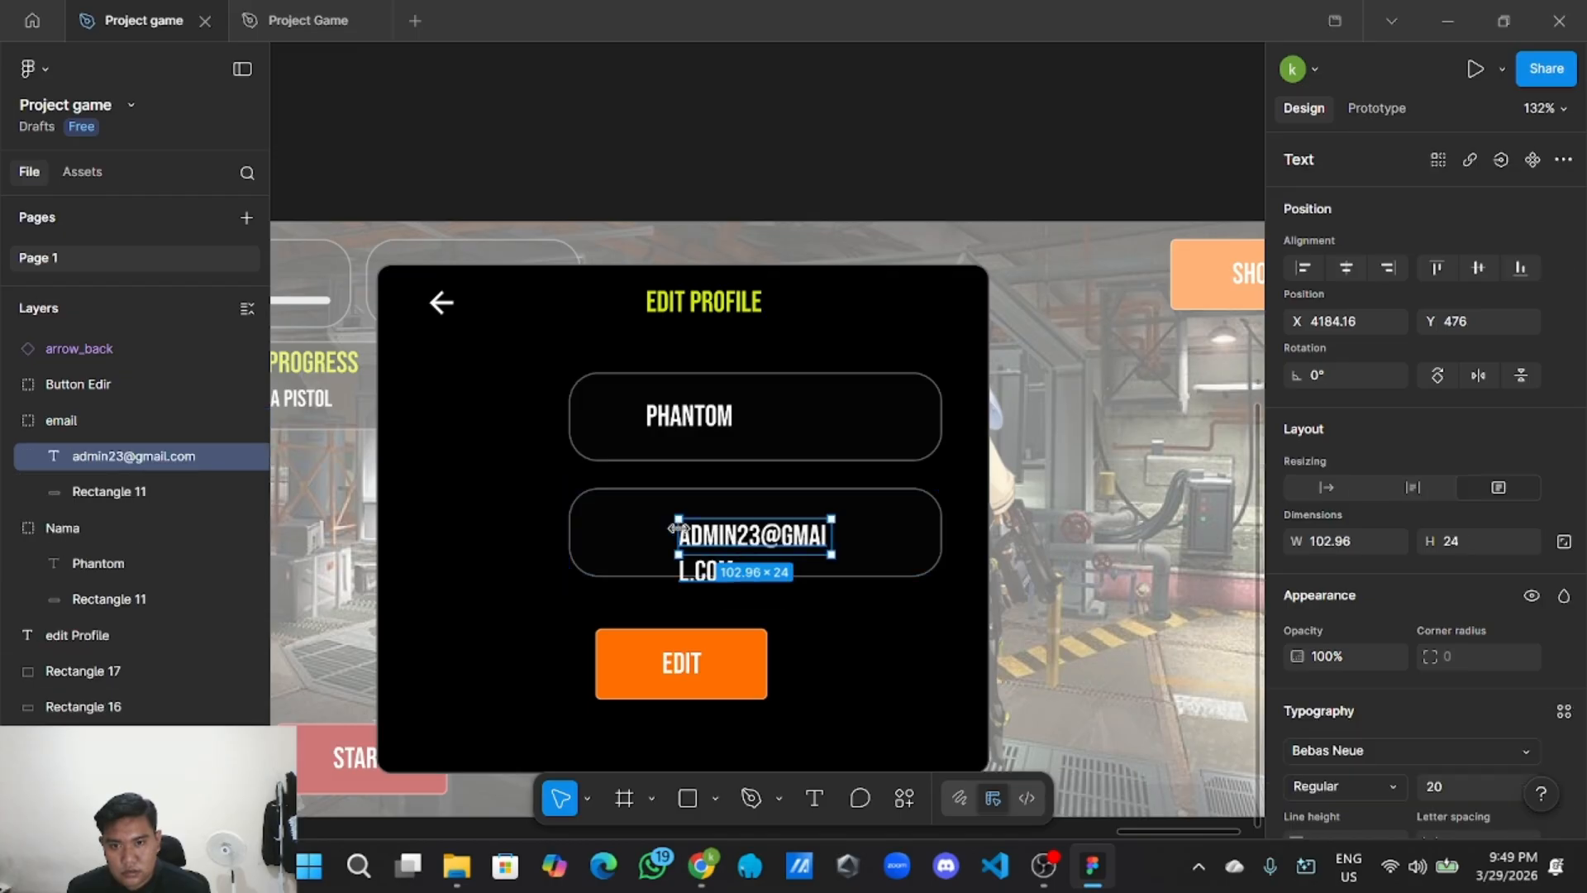
{"action": "left_click_drag", "start_coordinate": [673, 529], "coordinate": [630, 533]}
{"action": "mouse_move", "coordinate": [830, 535]}
{"action": "left_mouse_down"}
{"action": "mouse_move", "coordinate": [929, 536]}
{"action": "mouse_move", "coordinate": [852, 533]}
{"action": "left_mouse_up"}
{"action": "left_click_drag", "start_coordinate": [724, 538], "coordinate": [737, 539]}
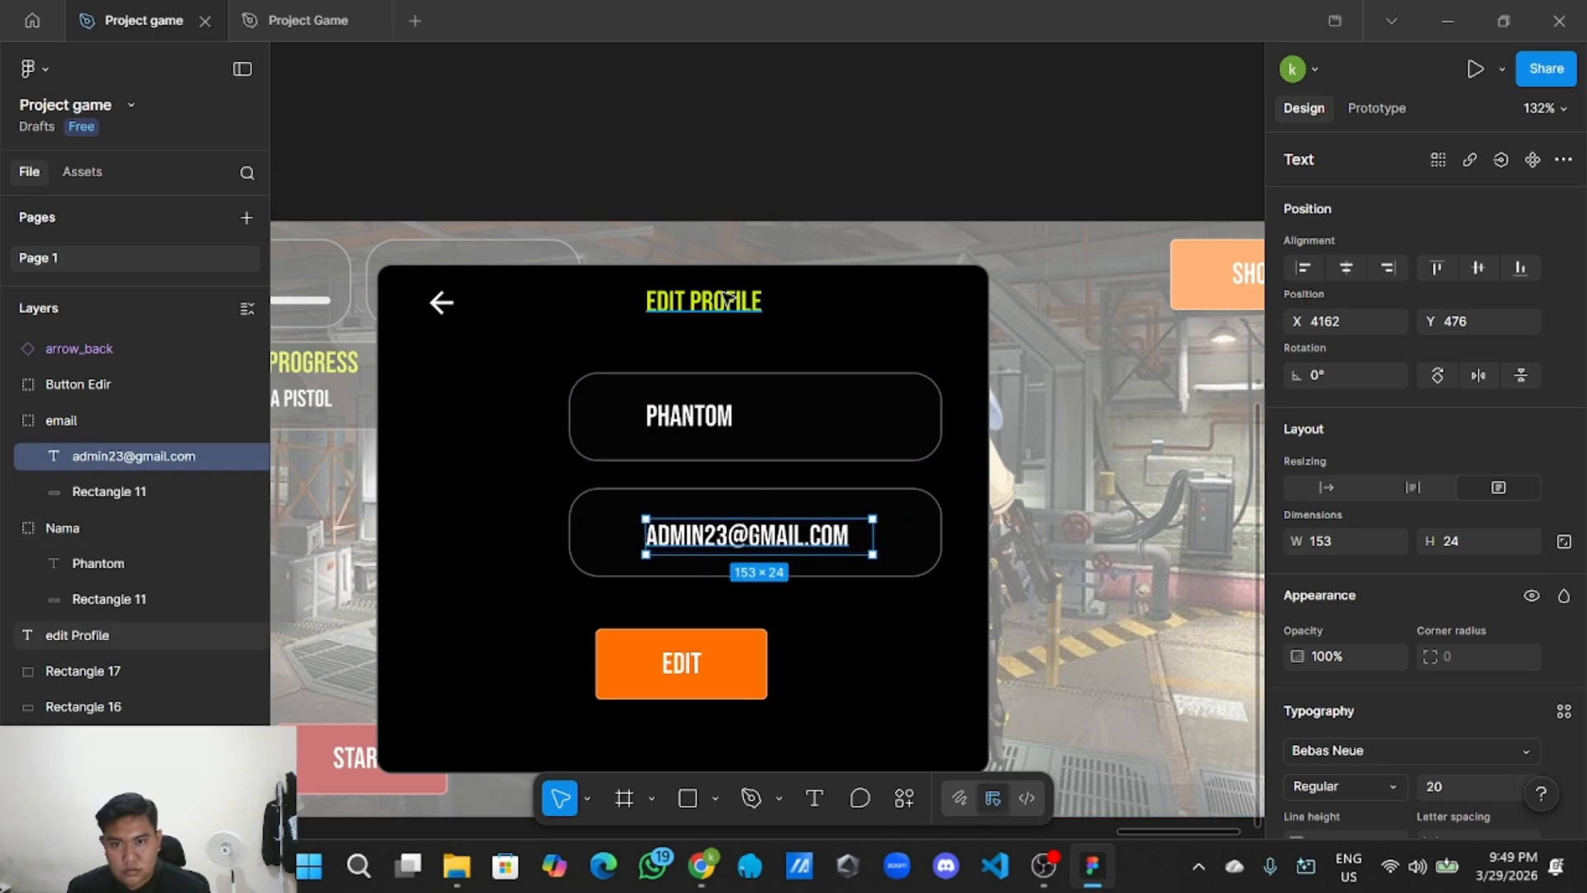
{"action": "left_click", "coordinate": [747, 186]}
{"action": "scroll", "coordinate": [747, 188], "scroll_direction": "down", "scroll_amount": 3}
{"action": "scroll", "coordinate": [716, 369], "scroll_direction": "up", "scroll_amount": 2}
Duplicate the Phantom text as a 'NAMA' label and narrow it to 37 wide.
{"action": "left_click", "coordinate": [726, 325]}
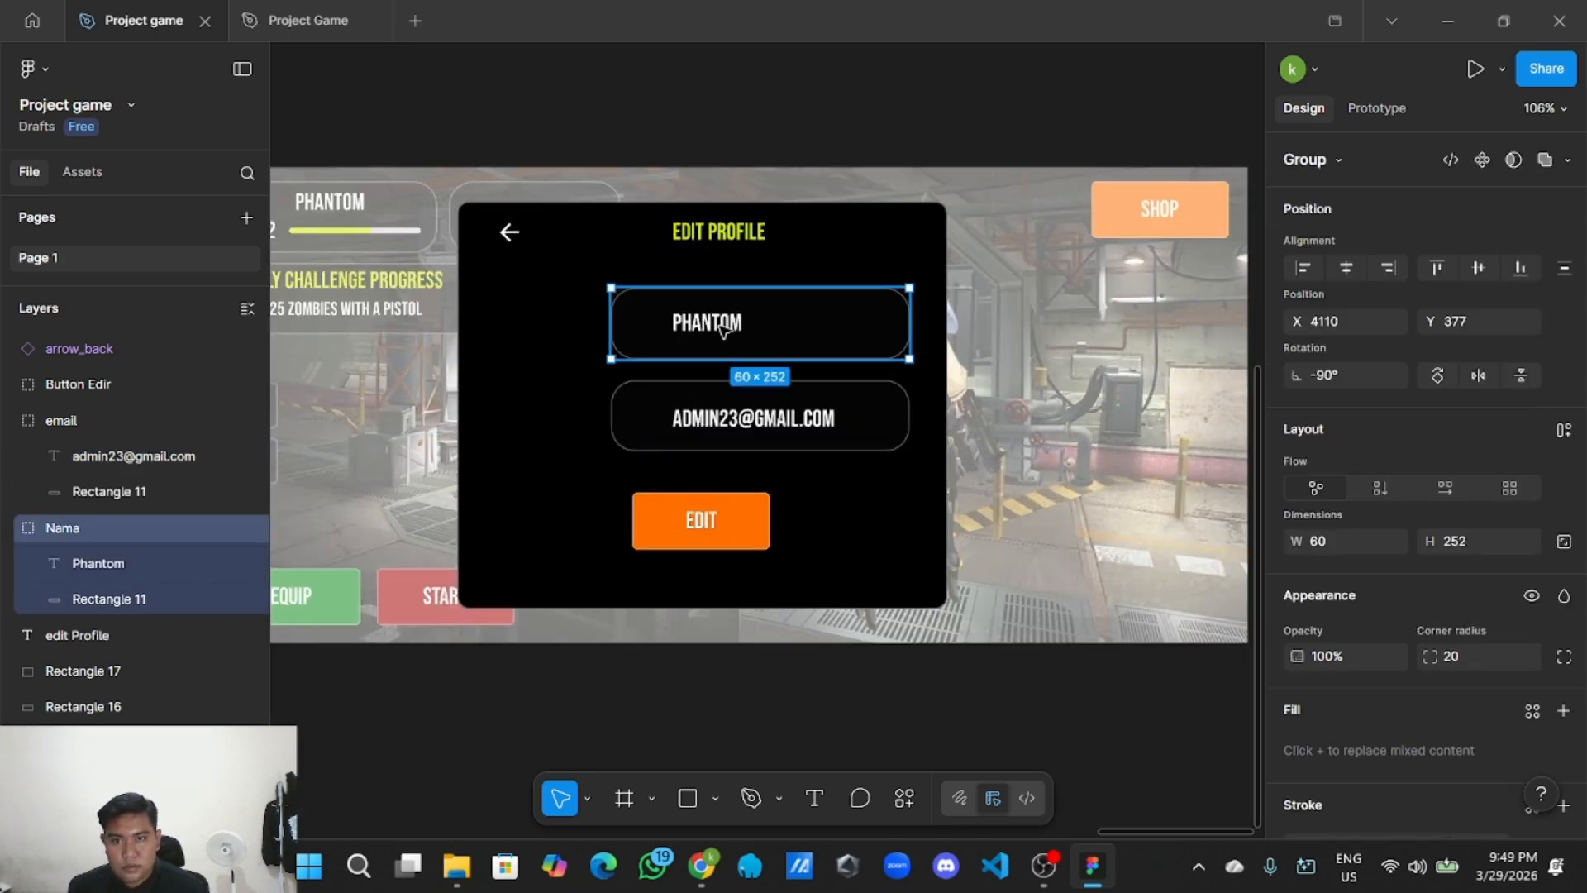
{"action": "left_click", "coordinate": [727, 326]}
{"action": "right_click", "coordinate": [726, 326]}
{"action": "left_click", "coordinate": [762, 135]}
{"action": "right_click", "coordinate": [711, 109]}
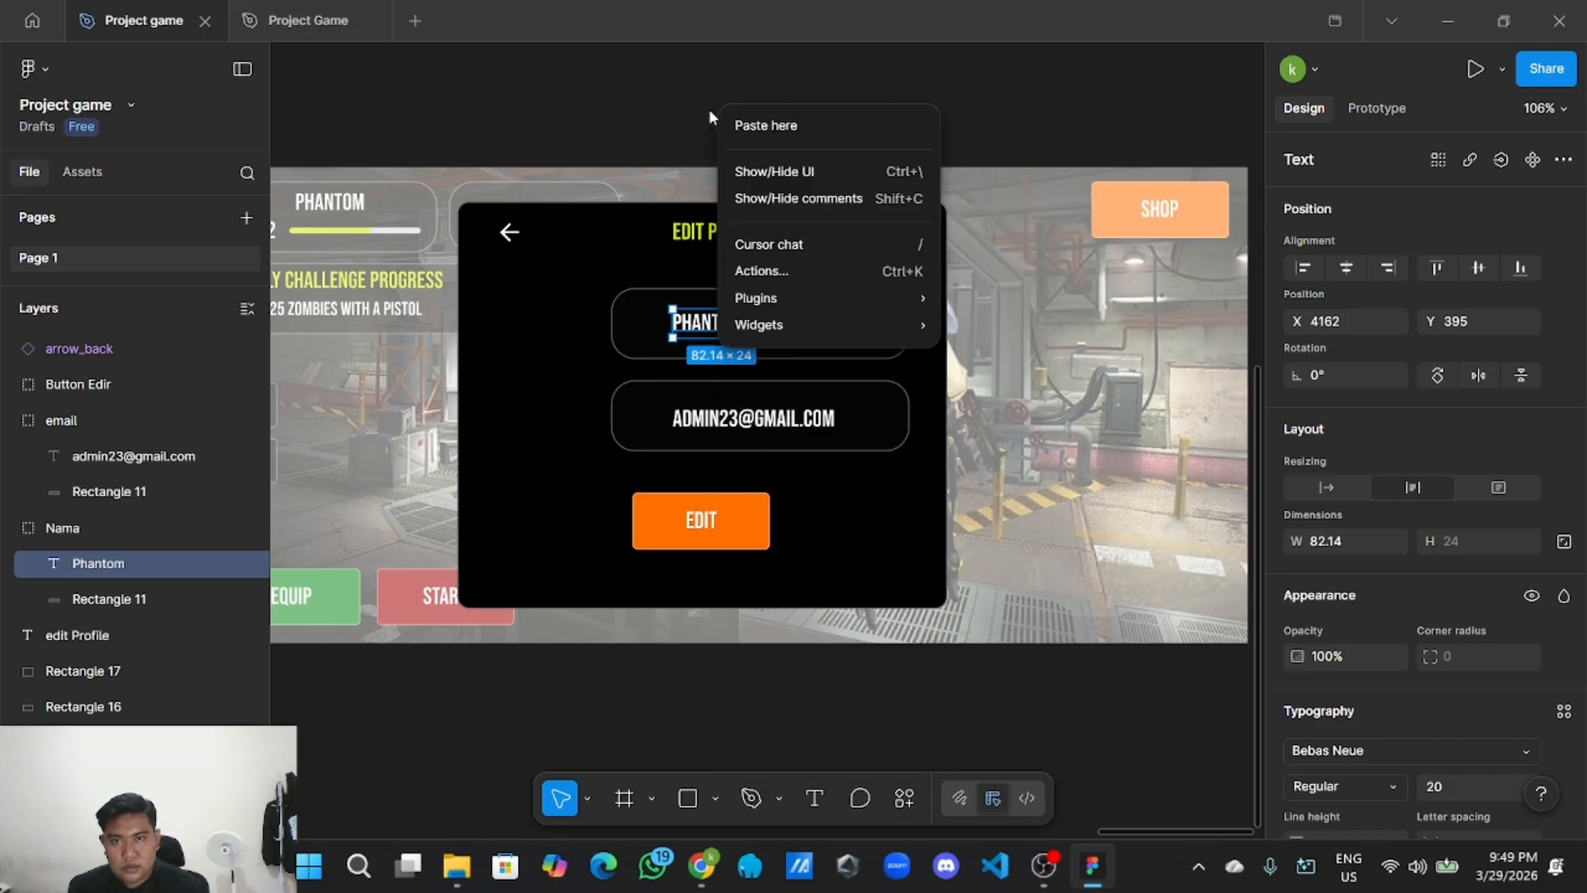
{"action": "left_click", "coordinate": [756, 122]}
{"action": "double_click", "coordinate": [802, 128]}
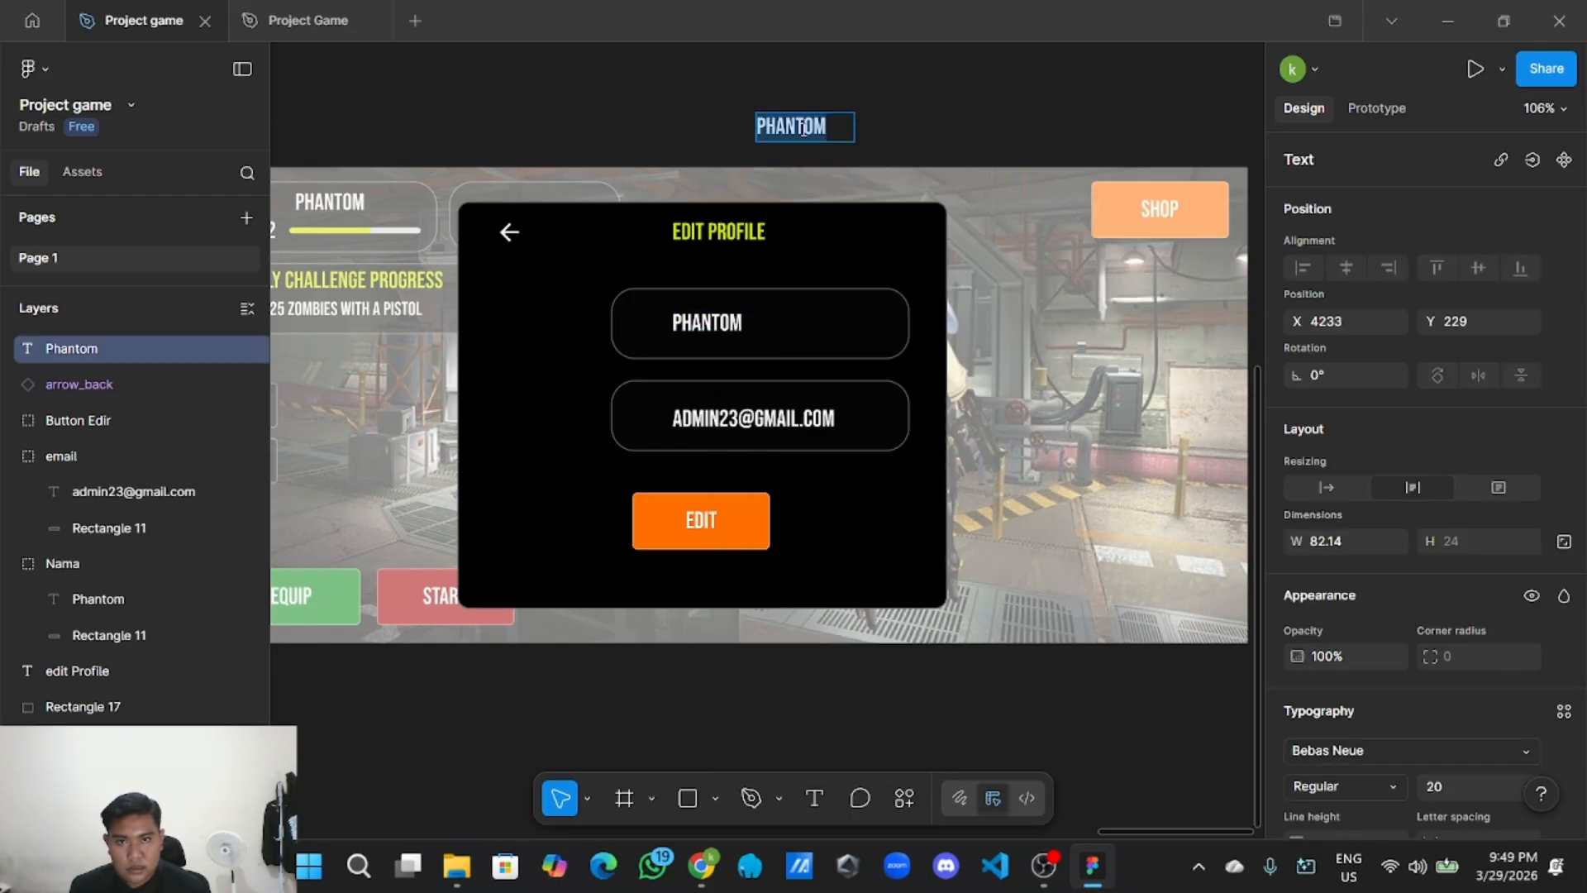
{"action": "key", "text": "BackSpace"}
{"action": "type", "text": "nama"}
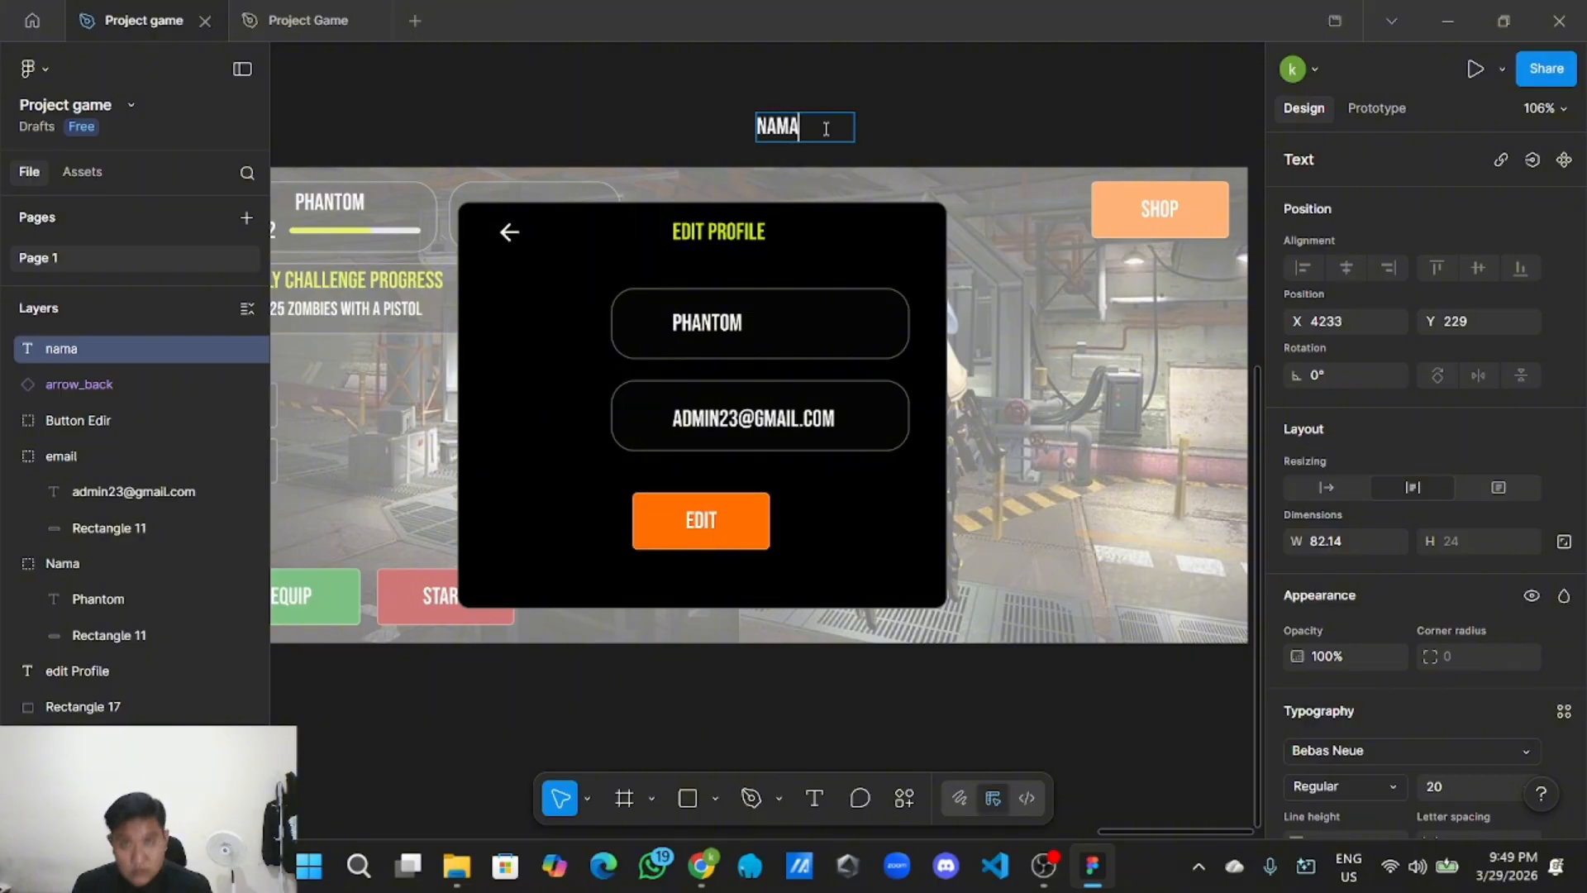
{"action": "key", "text": "Escape"}
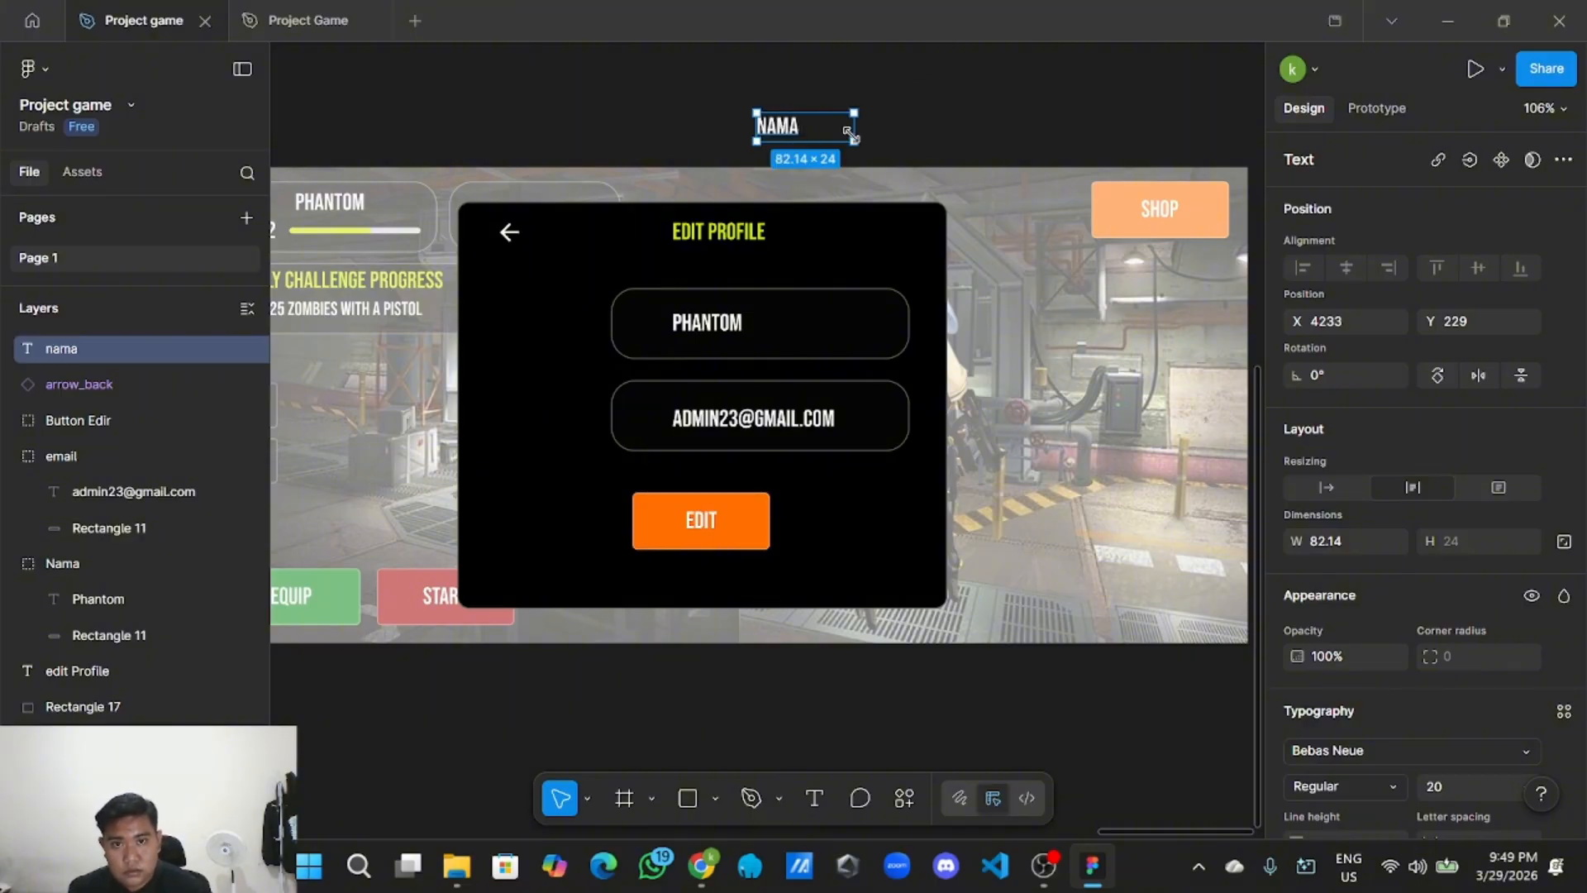
{"action": "left_click_drag", "start_coordinate": [839, 129], "coordinate": [555, 322]}
{"action": "scroll", "coordinate": [73, 440], "scroll_direction": "up", "scroll_amount": 4}
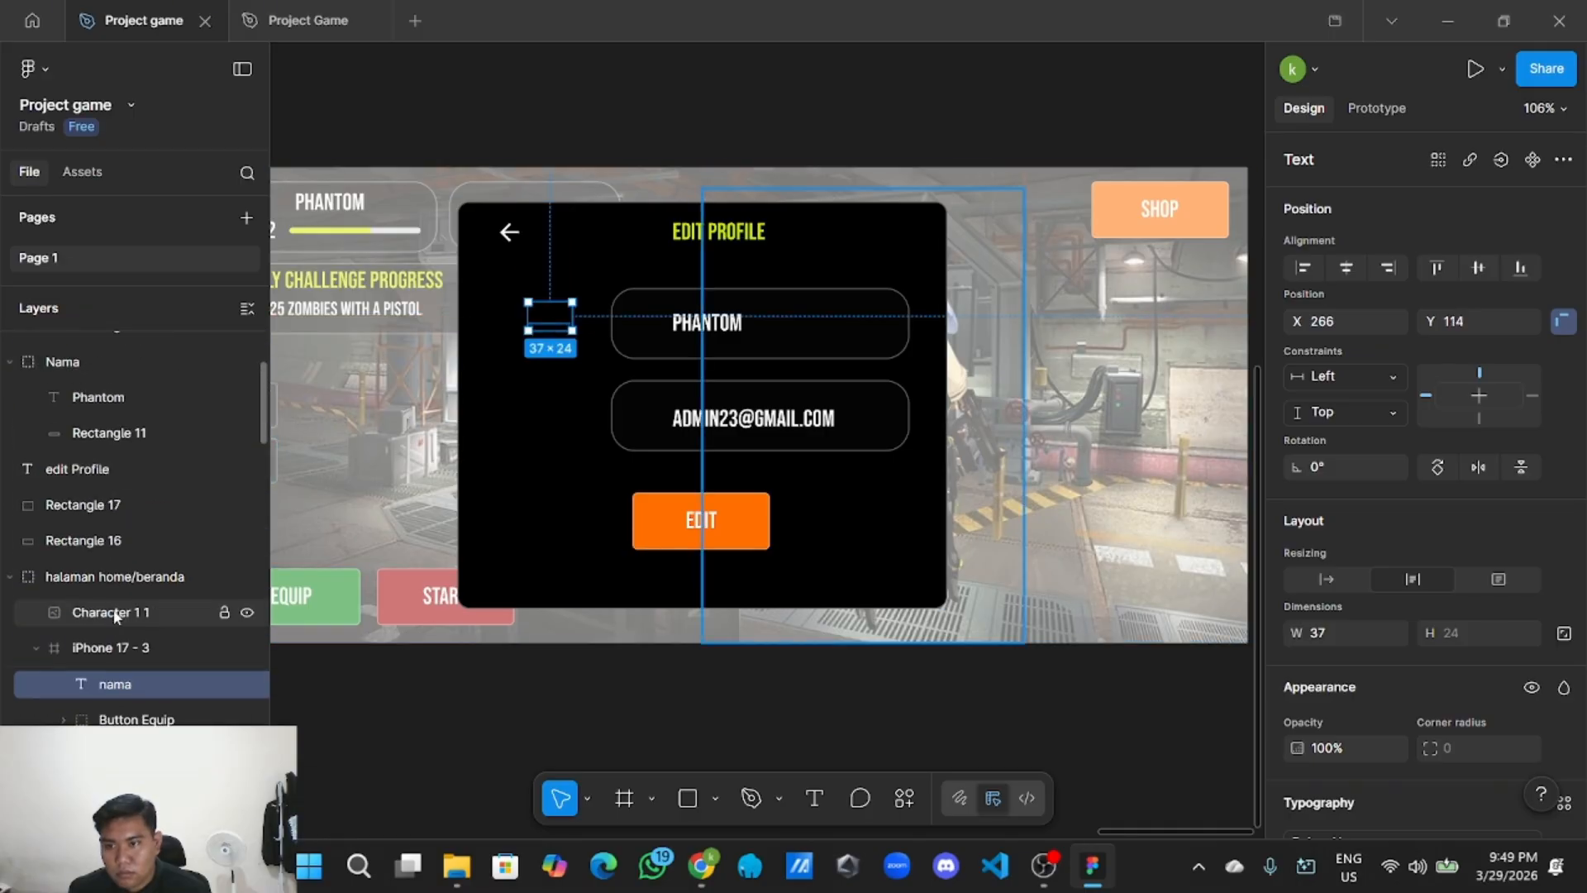
Move the NAMA label into the card's layers and place it left of the name field.
{"action": "left_click", "coordinate": [556, 428]}
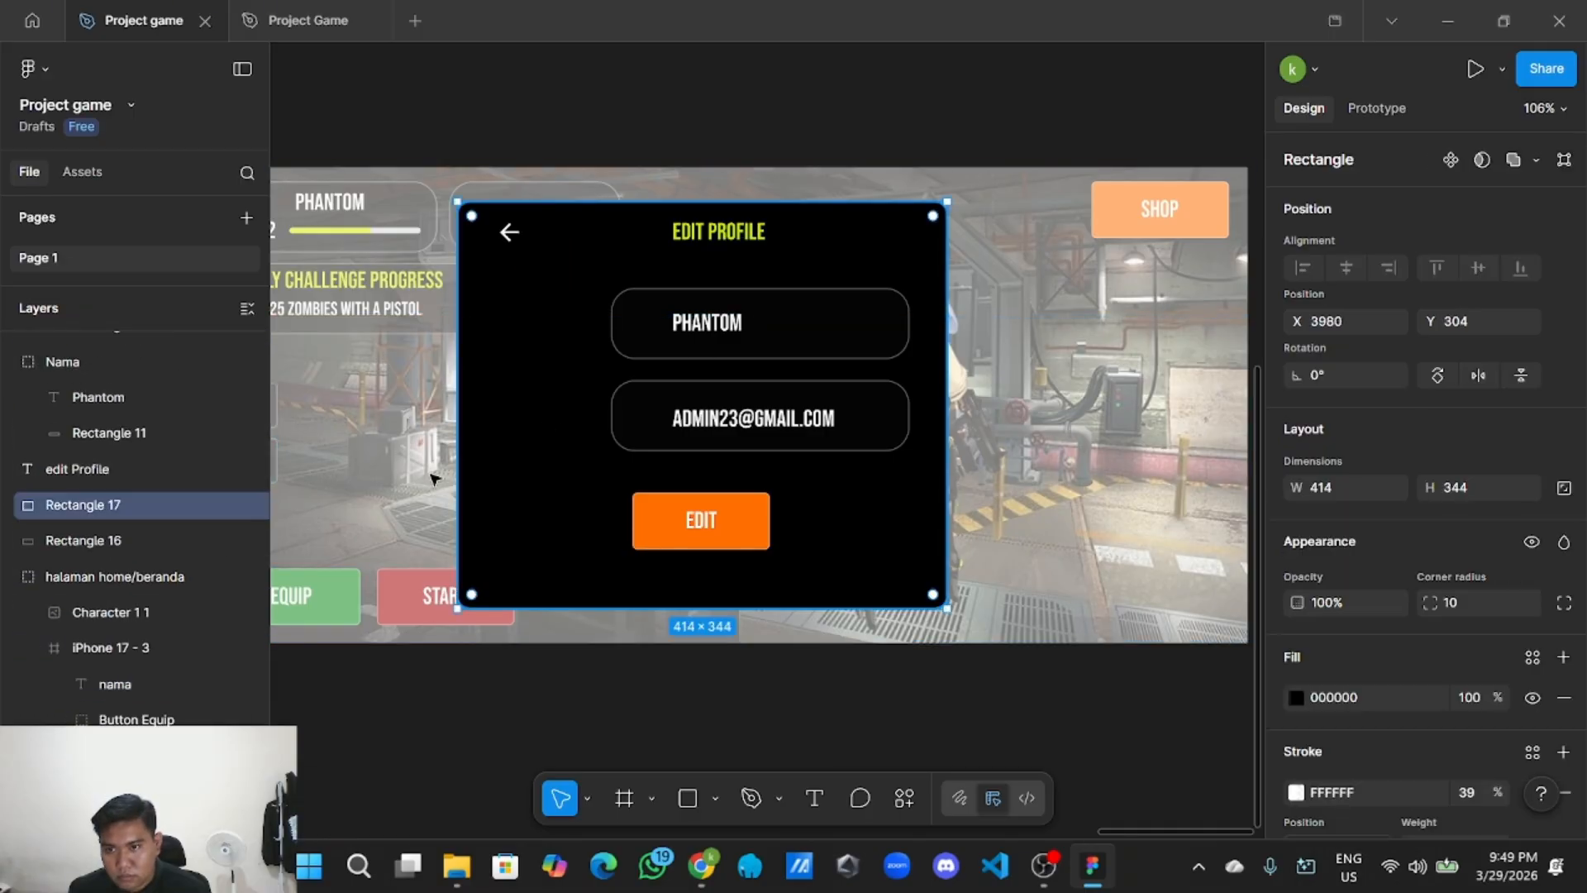
{"action": "left_click", "coordinate": [86, 686]}
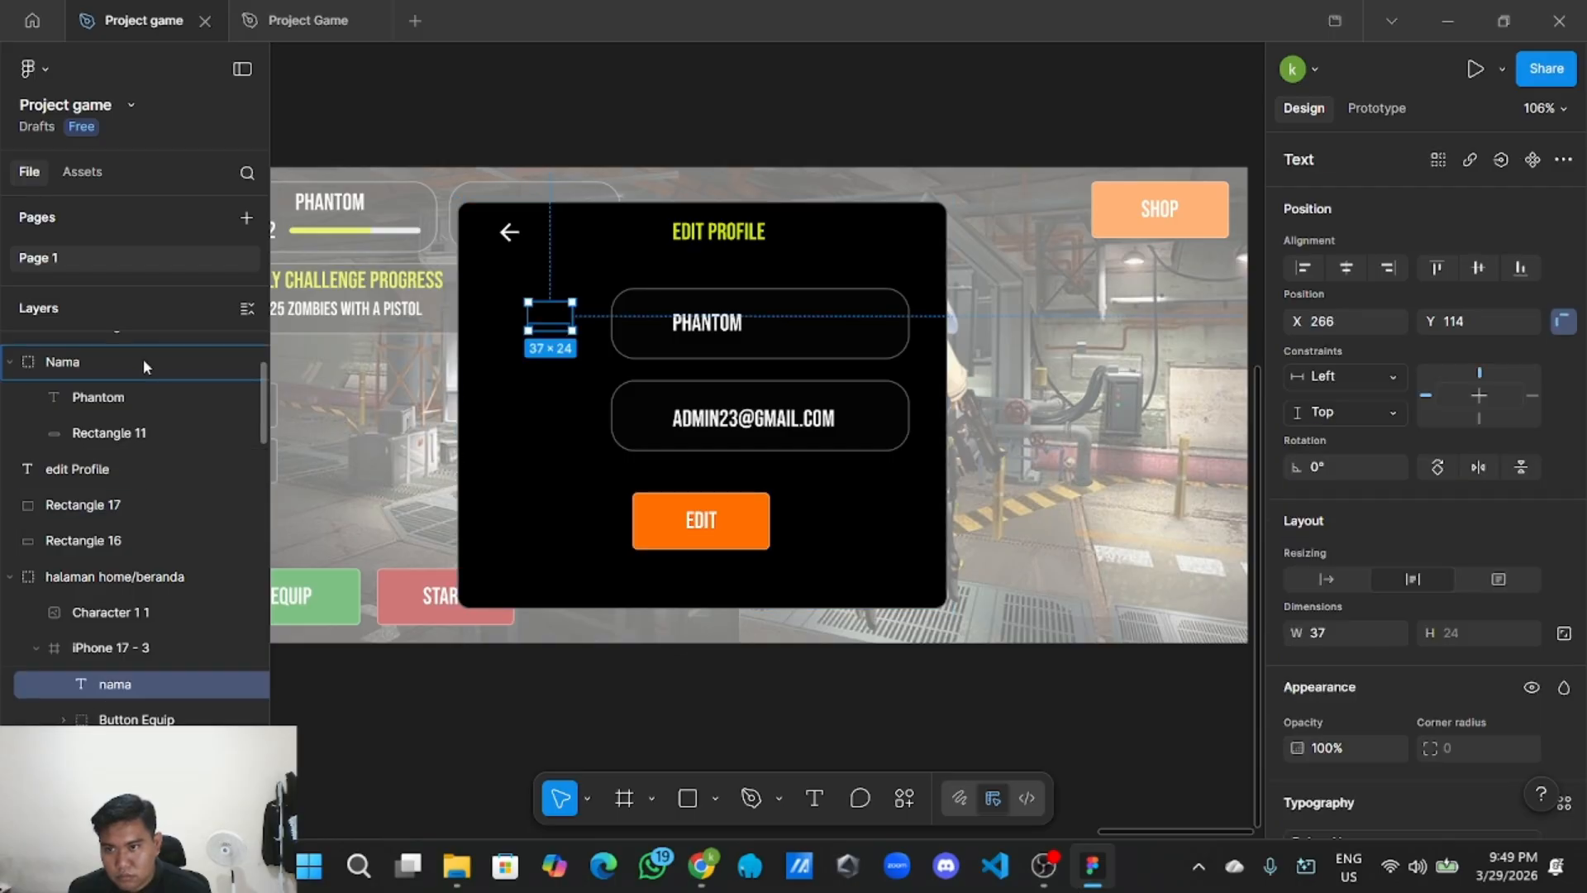
{"action": "left_click_drag", "start_coordinate": [142, 359], "coordinate": [124, 332]}
{"action": "scroll", "coordinate": [522, 292], "scroll_direction": "up", "scroll_amount": 3}
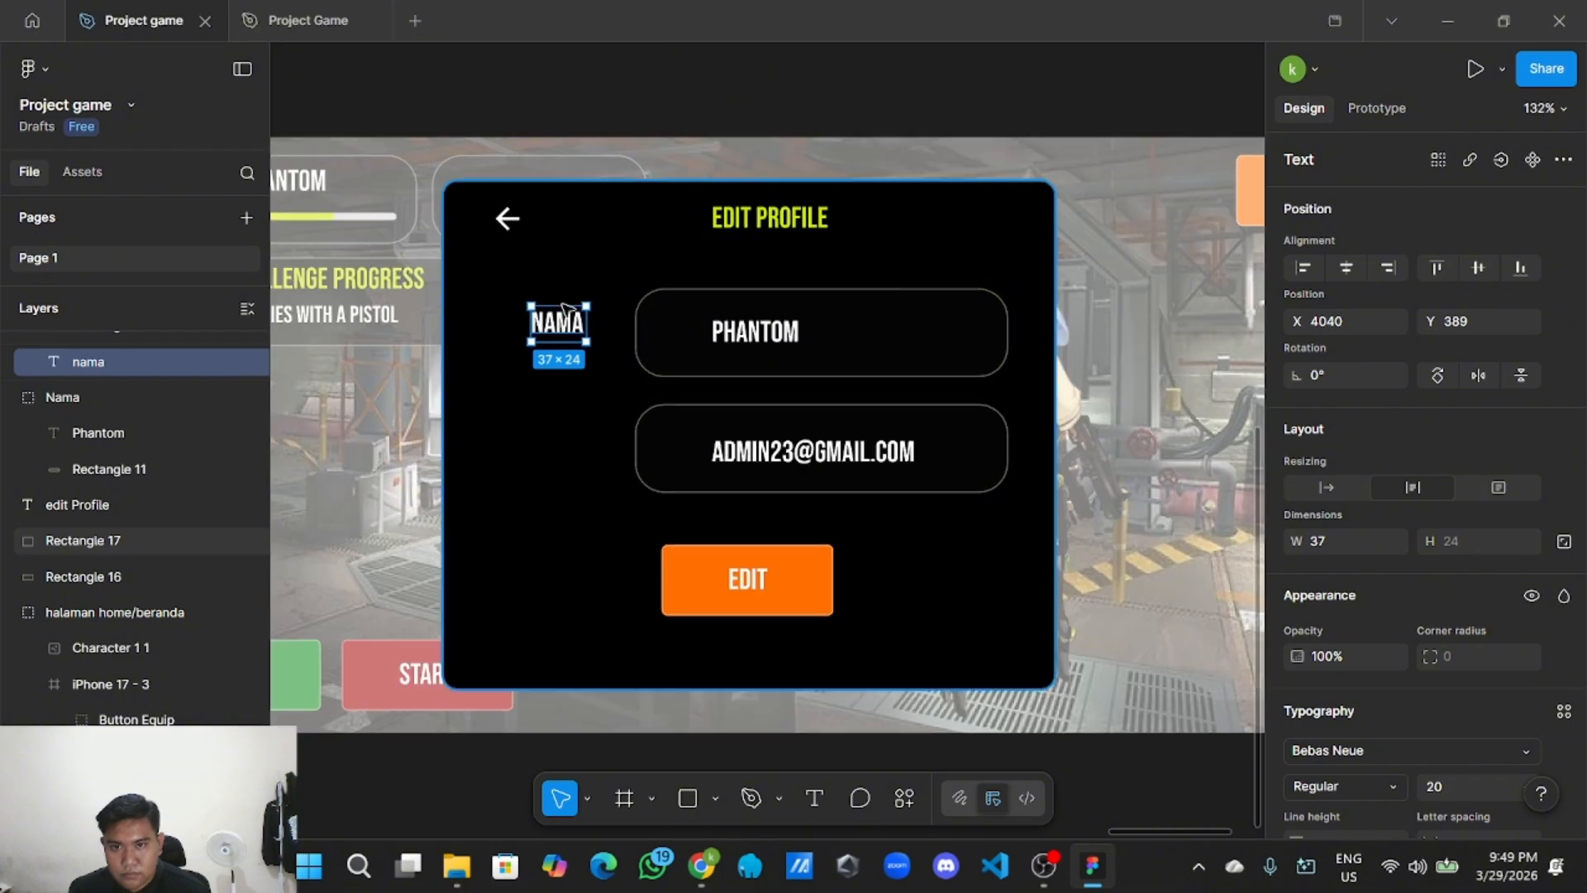
{"action": "left_click_drag", "start_coordinate": [554, 329], "coordinate": [559, 335]}
{"action": "right_click", "coordinate": [561, 335]}
{"action": "key", "text": "Escape"}
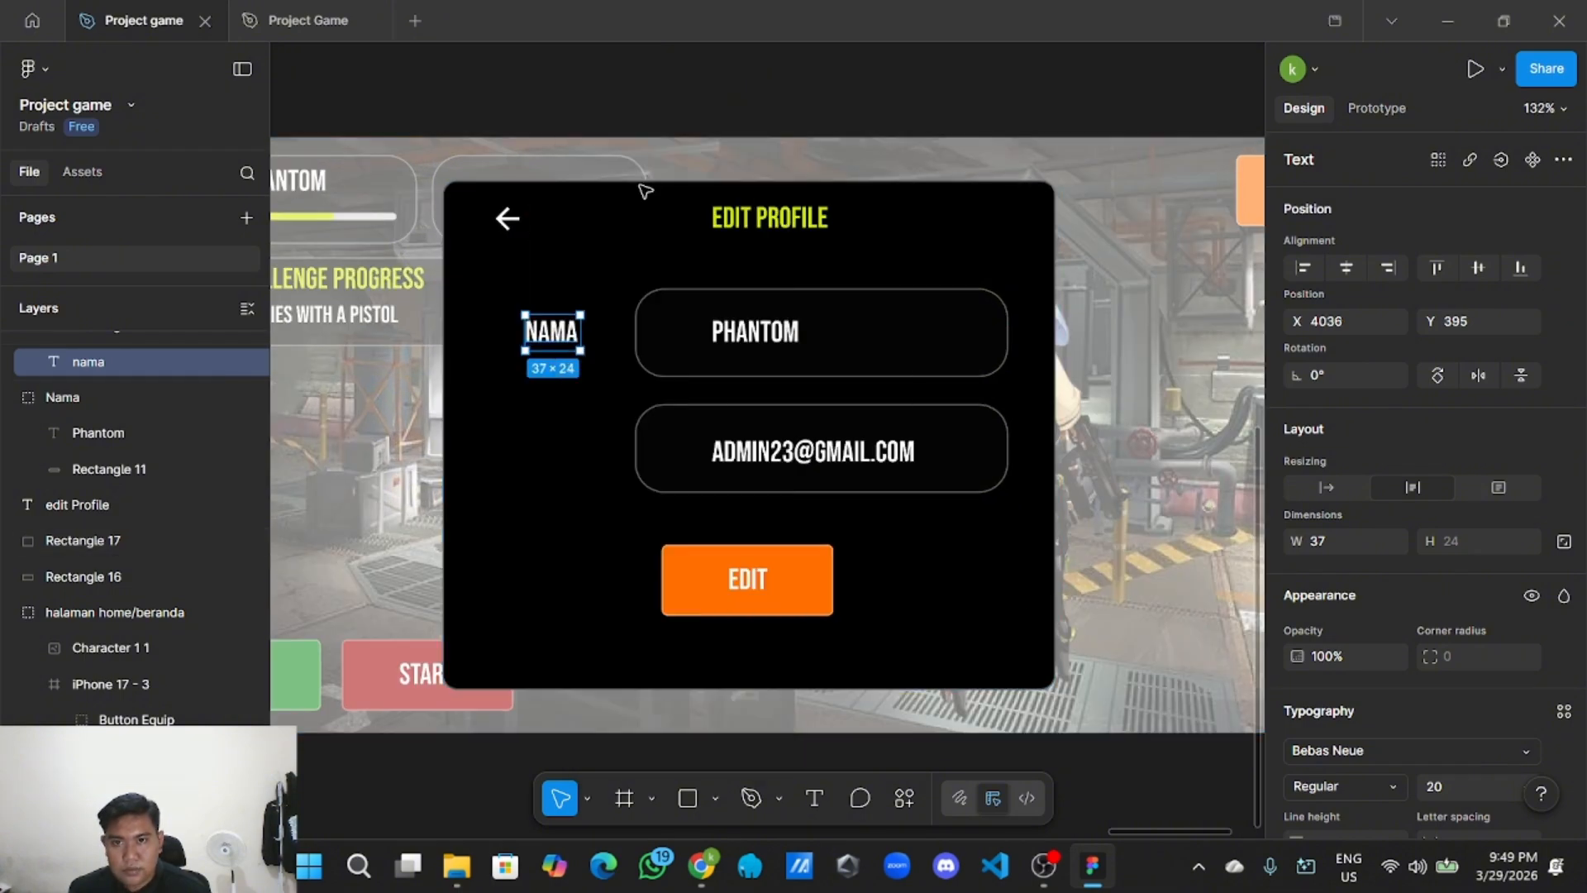
Add a copy of the label beside the email field and change it to 'EMAIL'.
{"action": "right_click", "coordinate": [557, 446]}
{"action": "mouse_move", "coordinate": [594, 281]}
{"action": "left_click", "coordinate": [628, 189]}
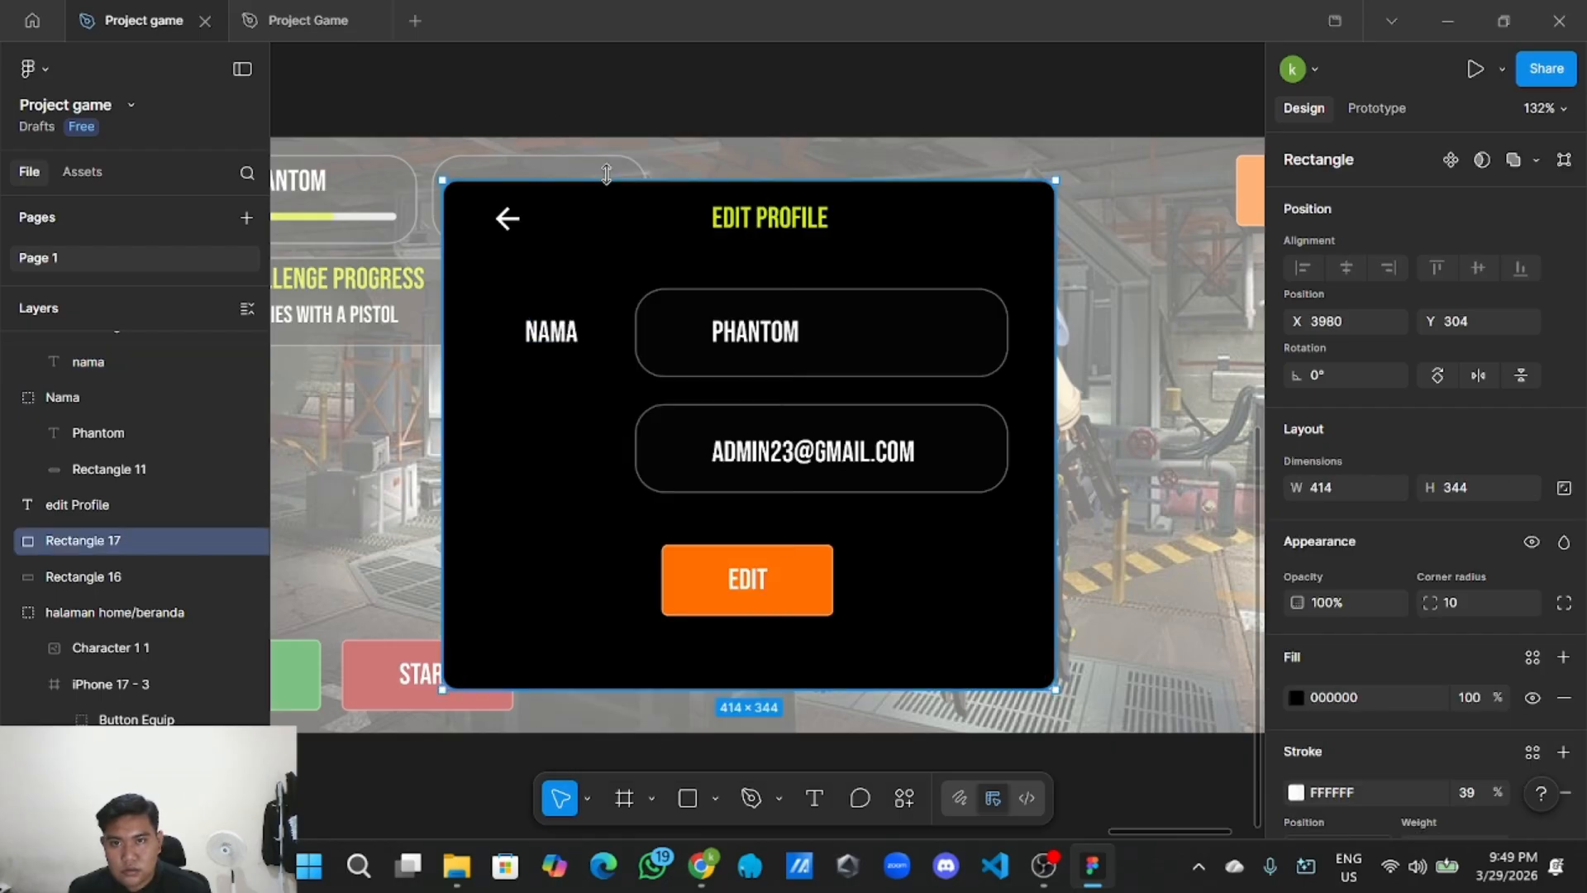
{"action": "left_click_drag", "start_coordinate": [648, 201], "coordinate": [565, 460]}
{"action": "double_click", "coordinate": [562, 459]}
{"action": "key", "text": "BackSpace"}
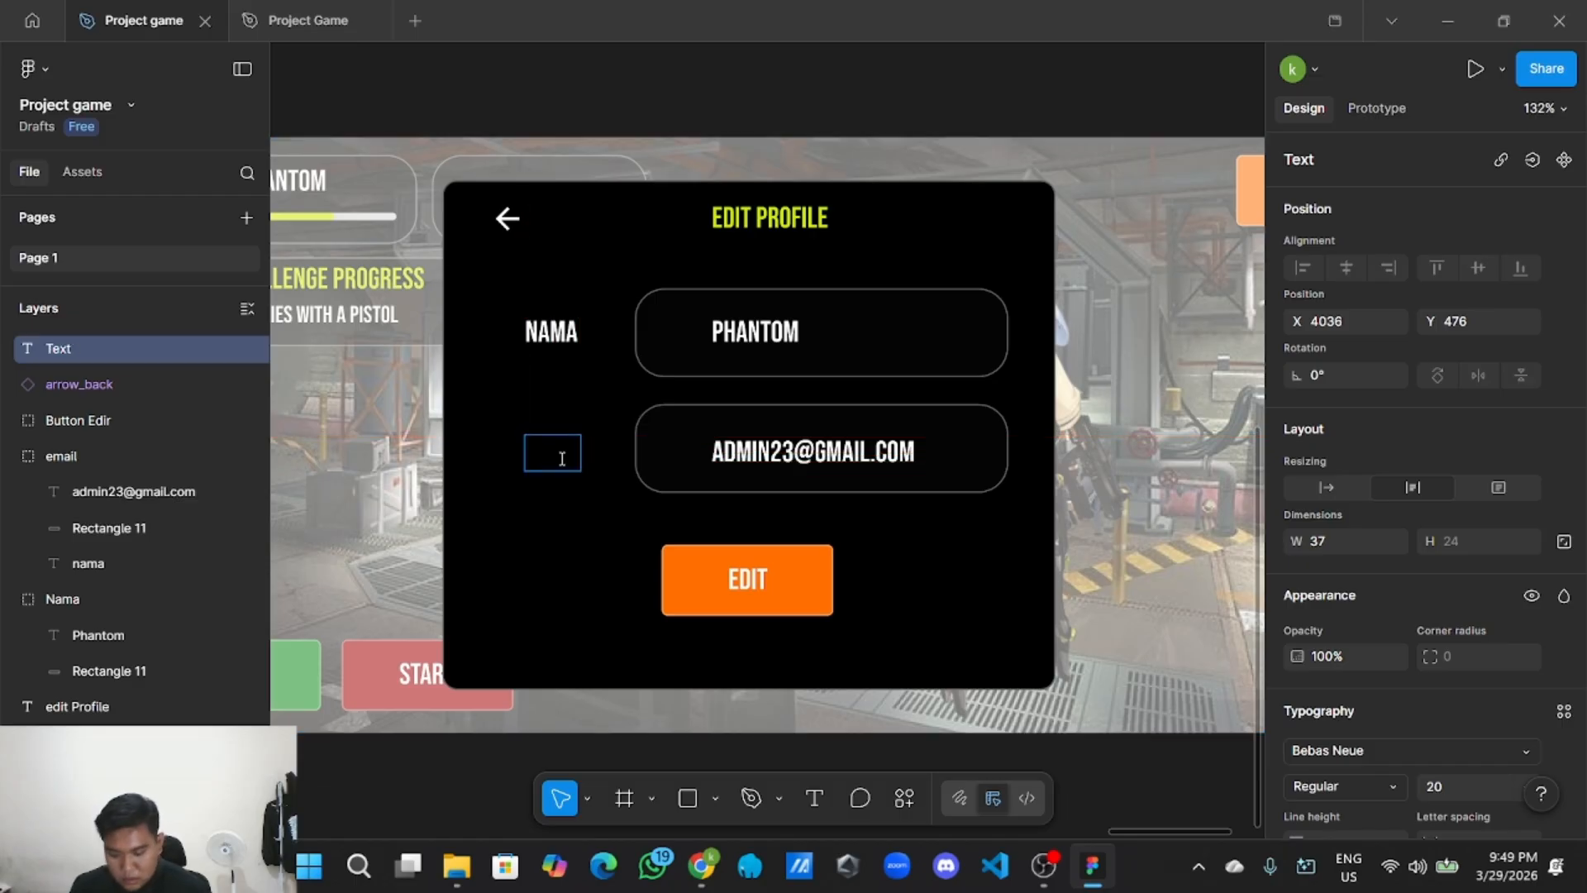
{"action": "type", "text": "EMAIL"}
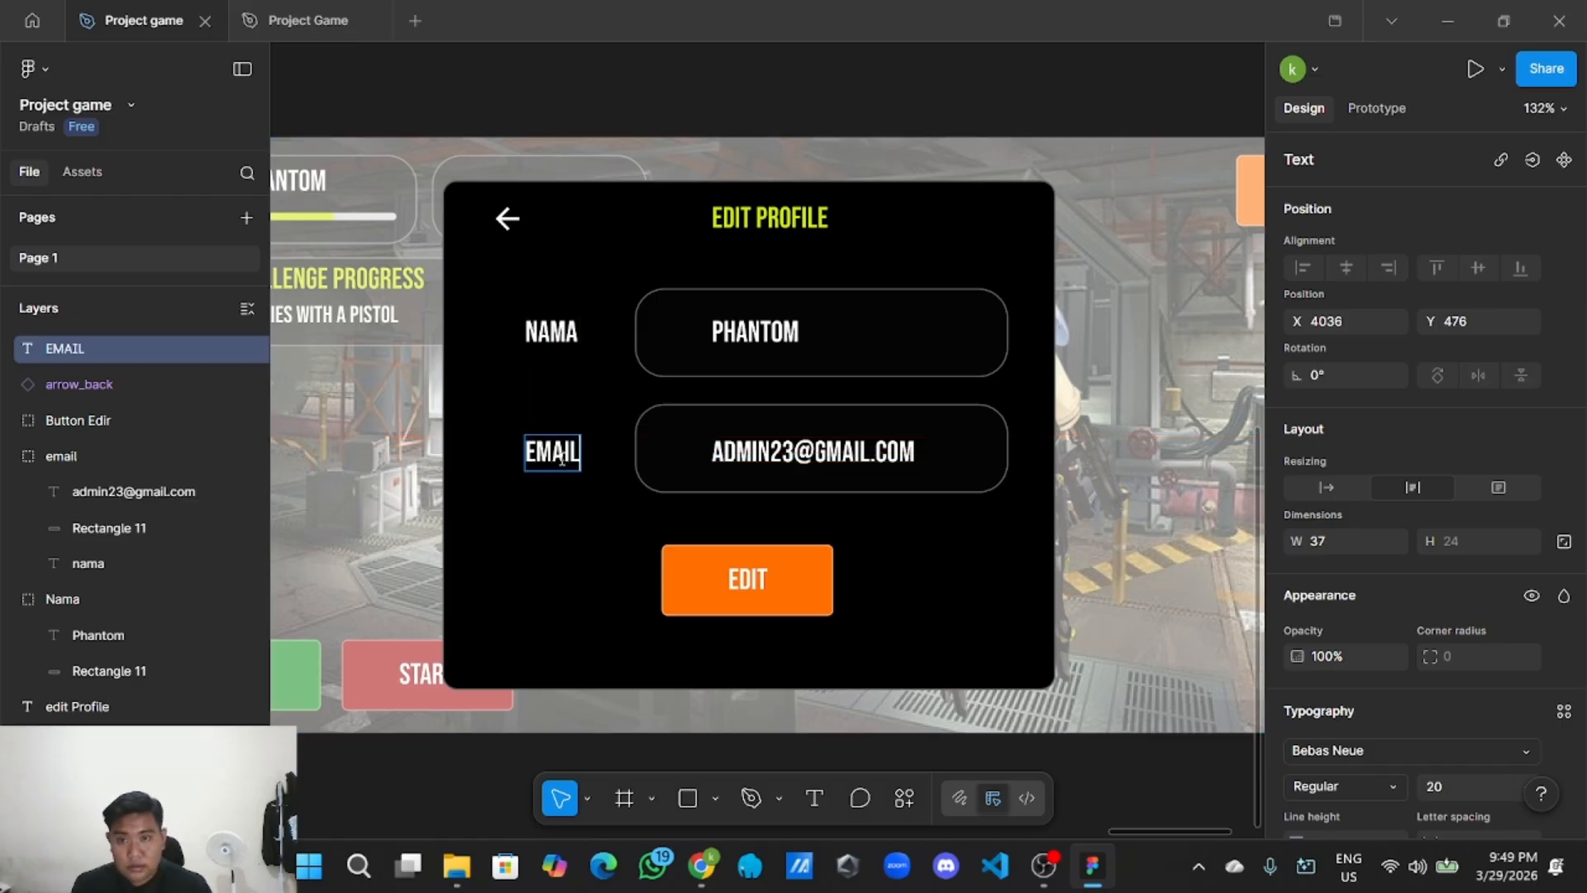
{"action": "key", "text": "Escape"}
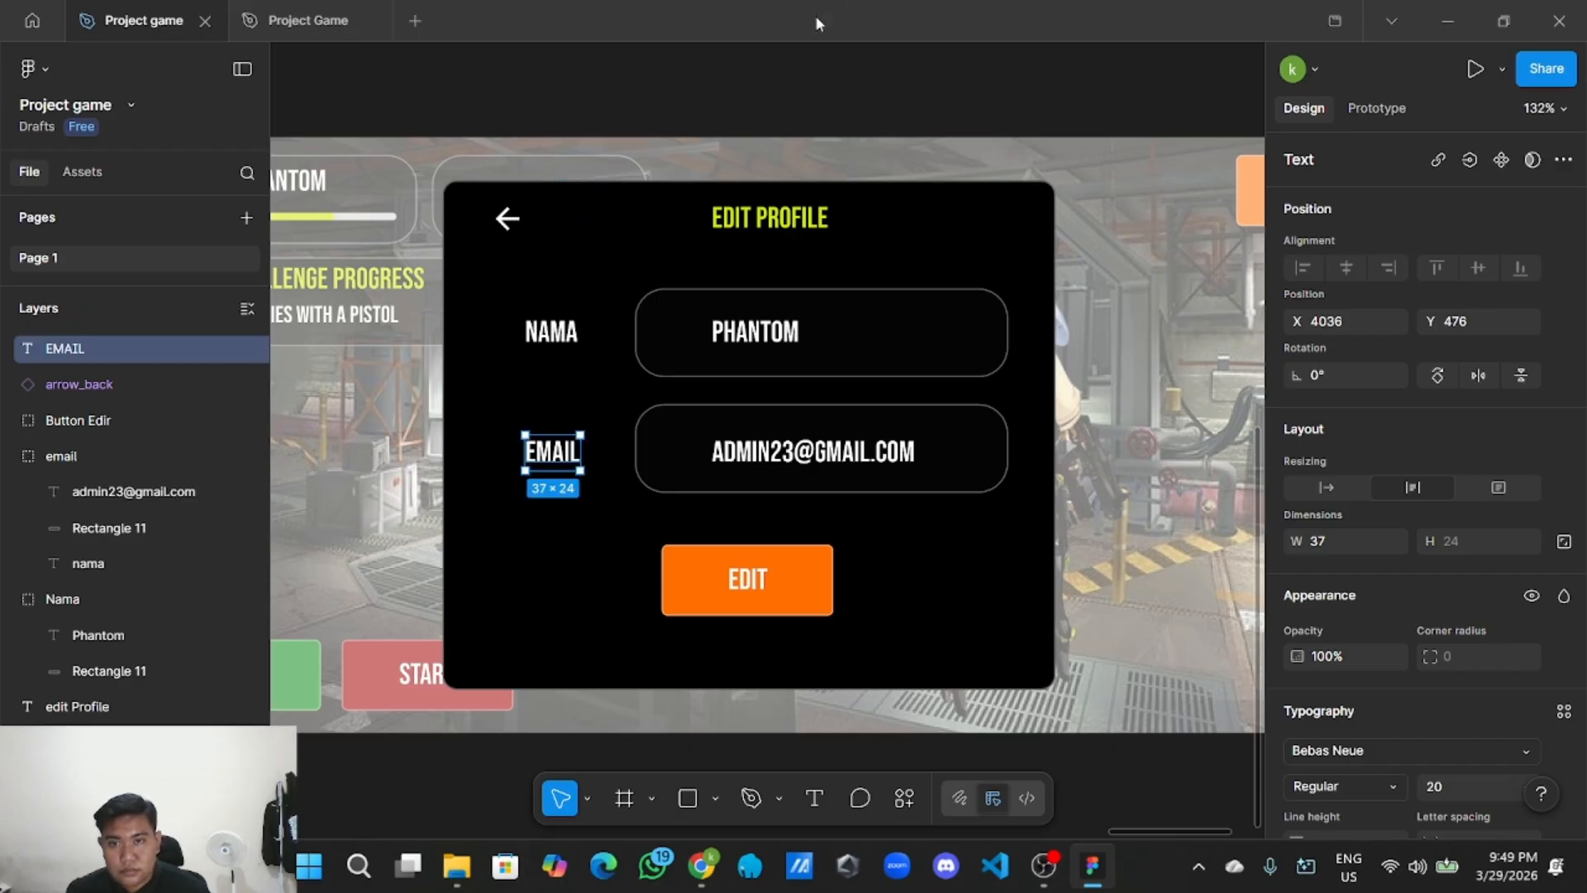
{"action": "left_click", "coordinate": [764, 95]}
Shift the EDIT button left and place a duplicate of it to its right.
{"action": "scroll", "coordinate": [746, 599], "scroll_direction": "down", "scroll_amount": 2}
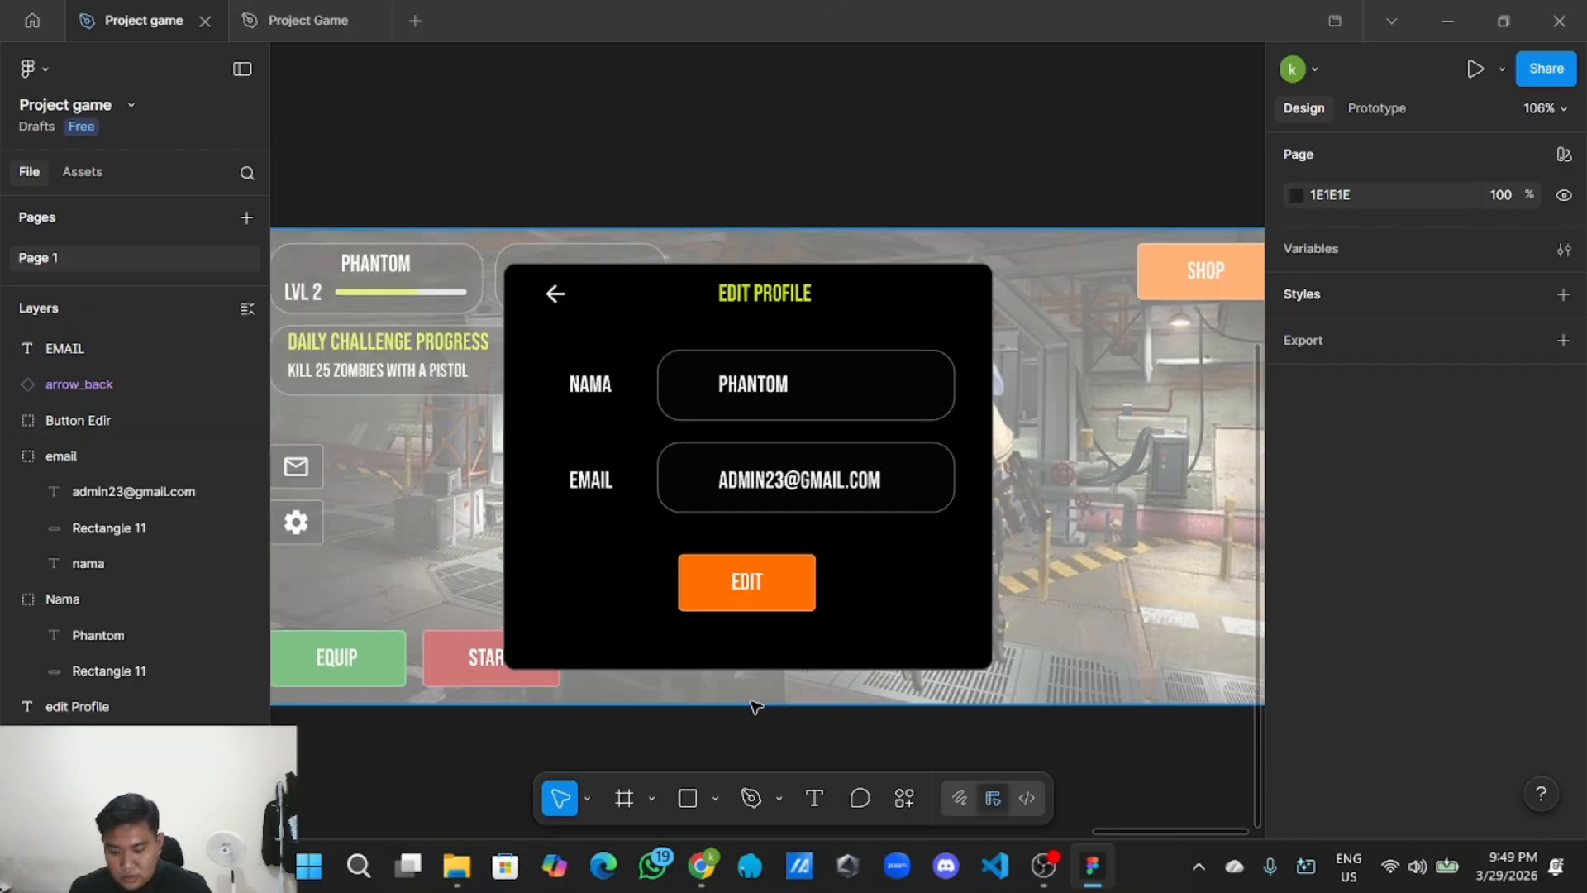
{"action": "scroll", "coordinate": [748, 628], "scroll_direction": "up", "scroll_amount": 2}
{"action": "left_click", "coordinate": [729, 560]}
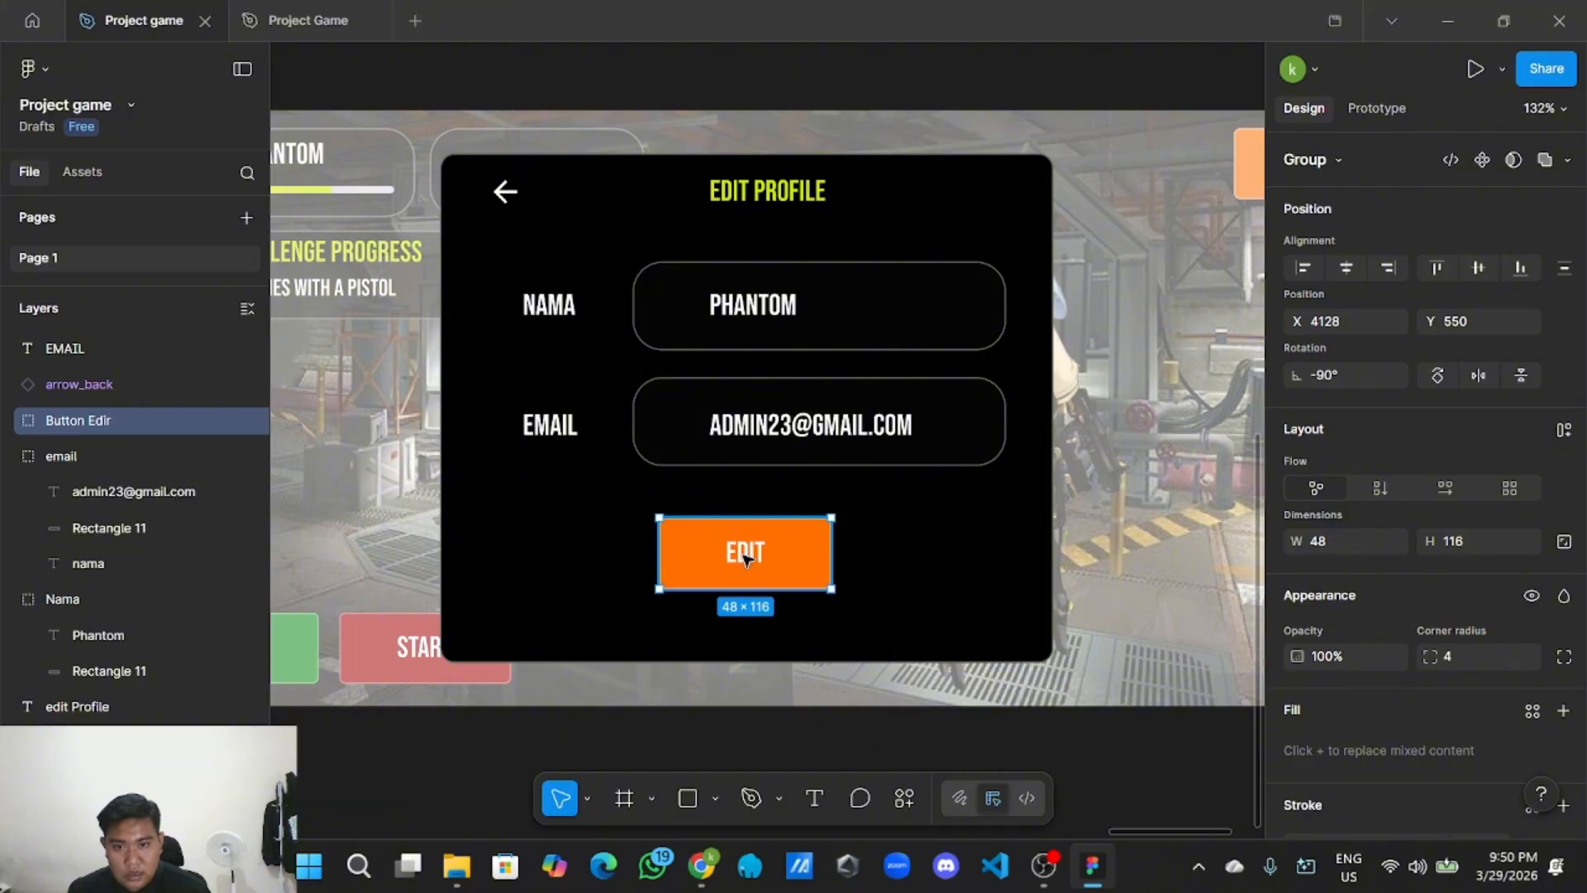
{"action": "left_click_drag", "start_coordinate": [780, 562], "coordinate": [752, 562]}
{"action": "right_click", "coordinate": [770, 552]}
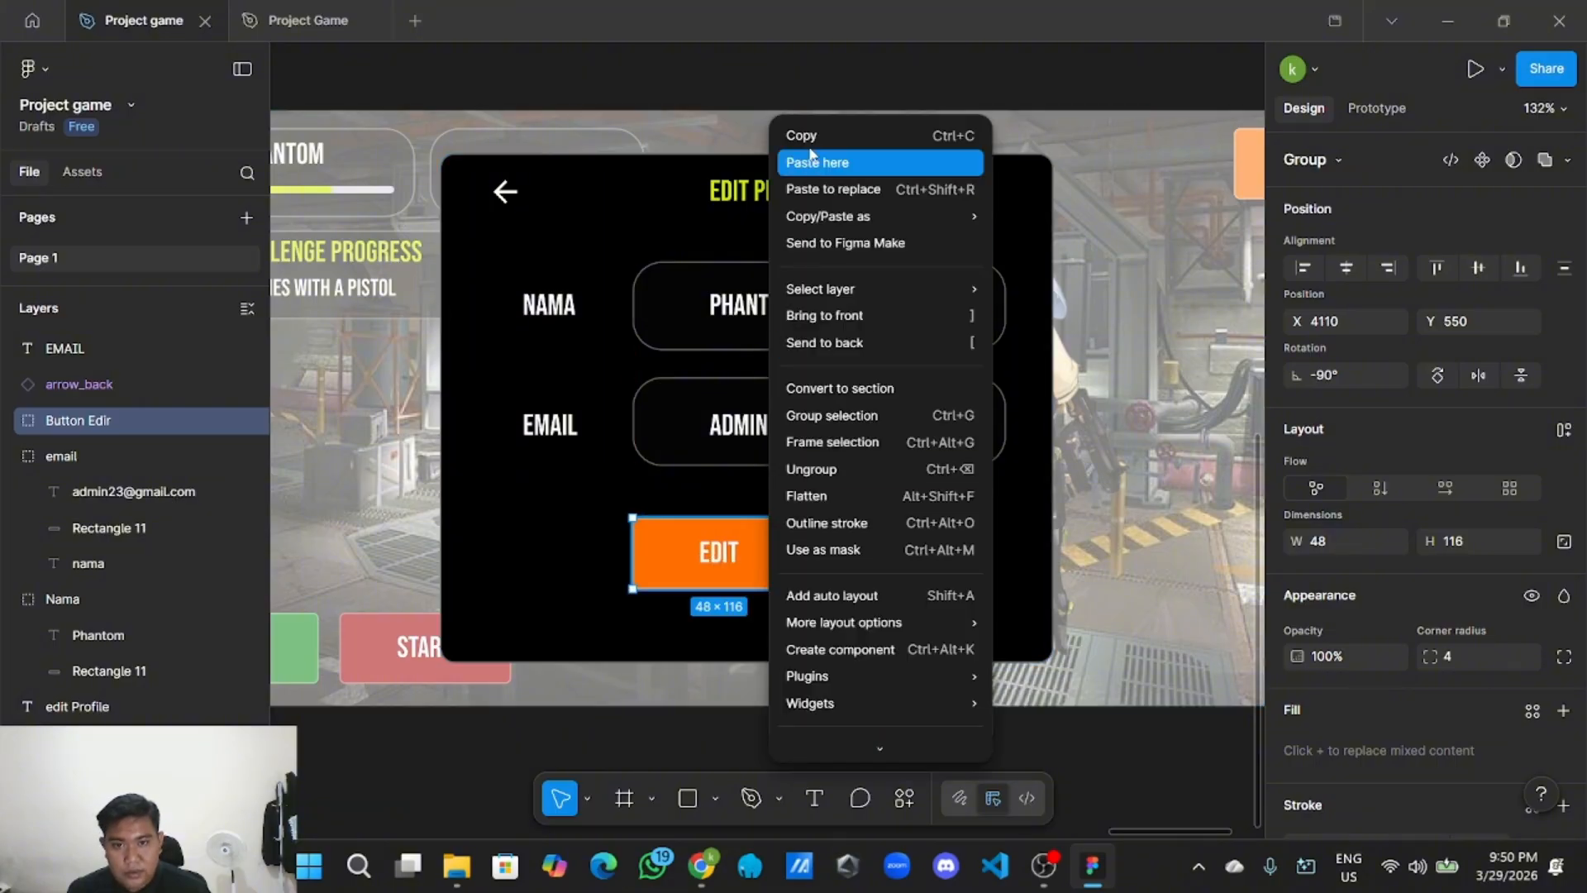
{"action": "left_click", "coordinate": [810, 139]}
{"action": "right_click", "coordinate": [823, 91]}
{"action": "left_click", "coordinate": [851, 102]}
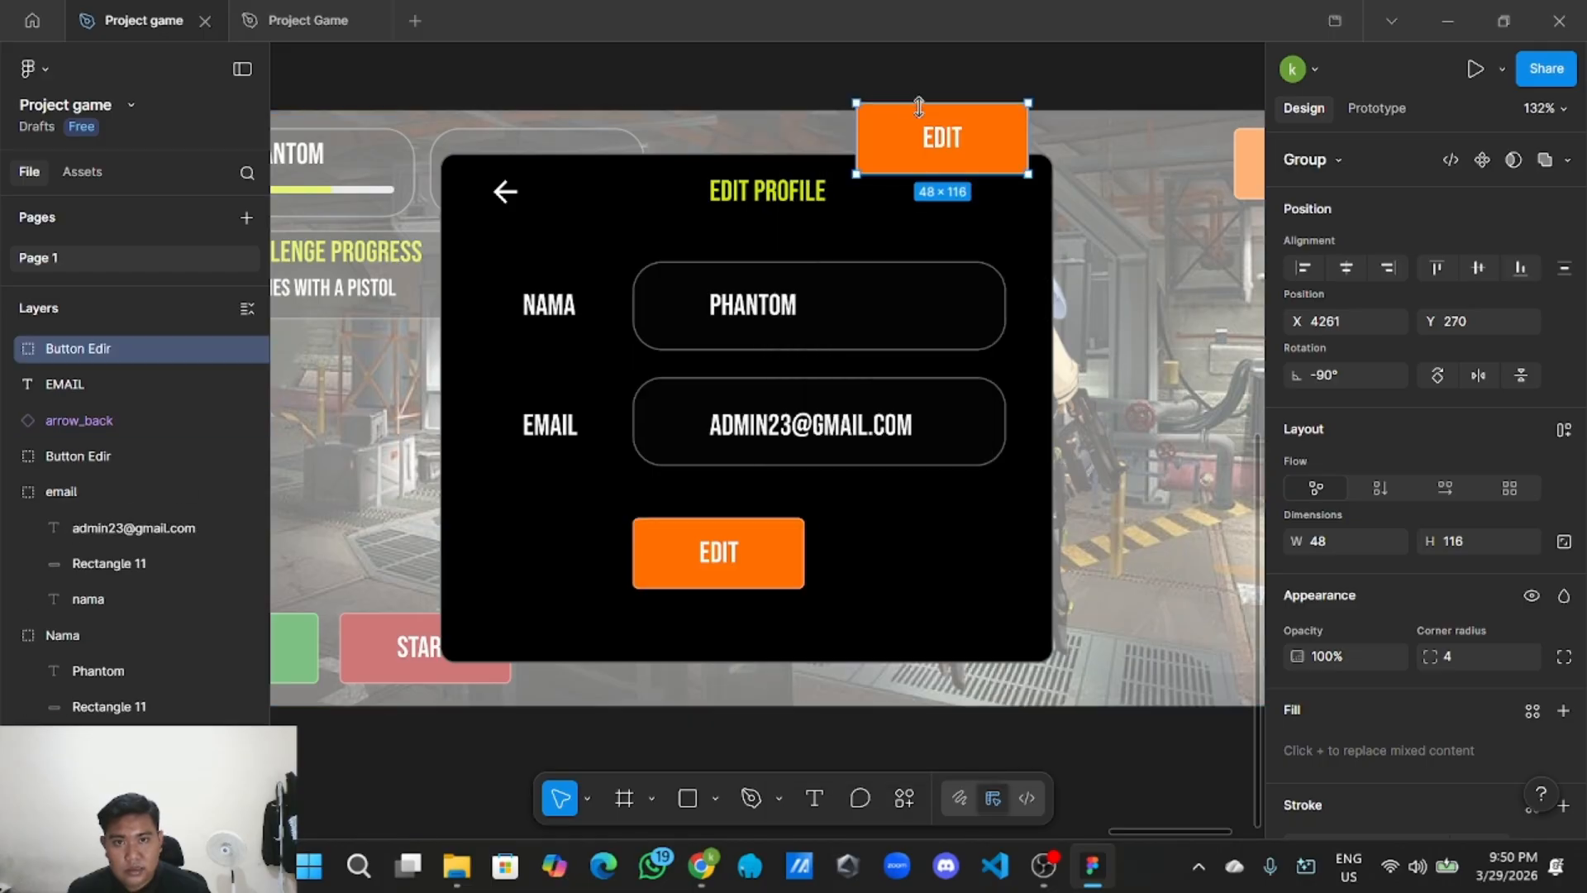
{"action": "left_click_drag", "start_coordinate": [962, 172], "coordinate": [932, 542]}
Relabel the left button 'BATAL' and centre the text in it.
{"action": "left_click", "coordinate": [754, 546]}
{"action": "scroll", "coordinate": [756, 549], "scroll_direction": "down", "scroll_amount": 3}
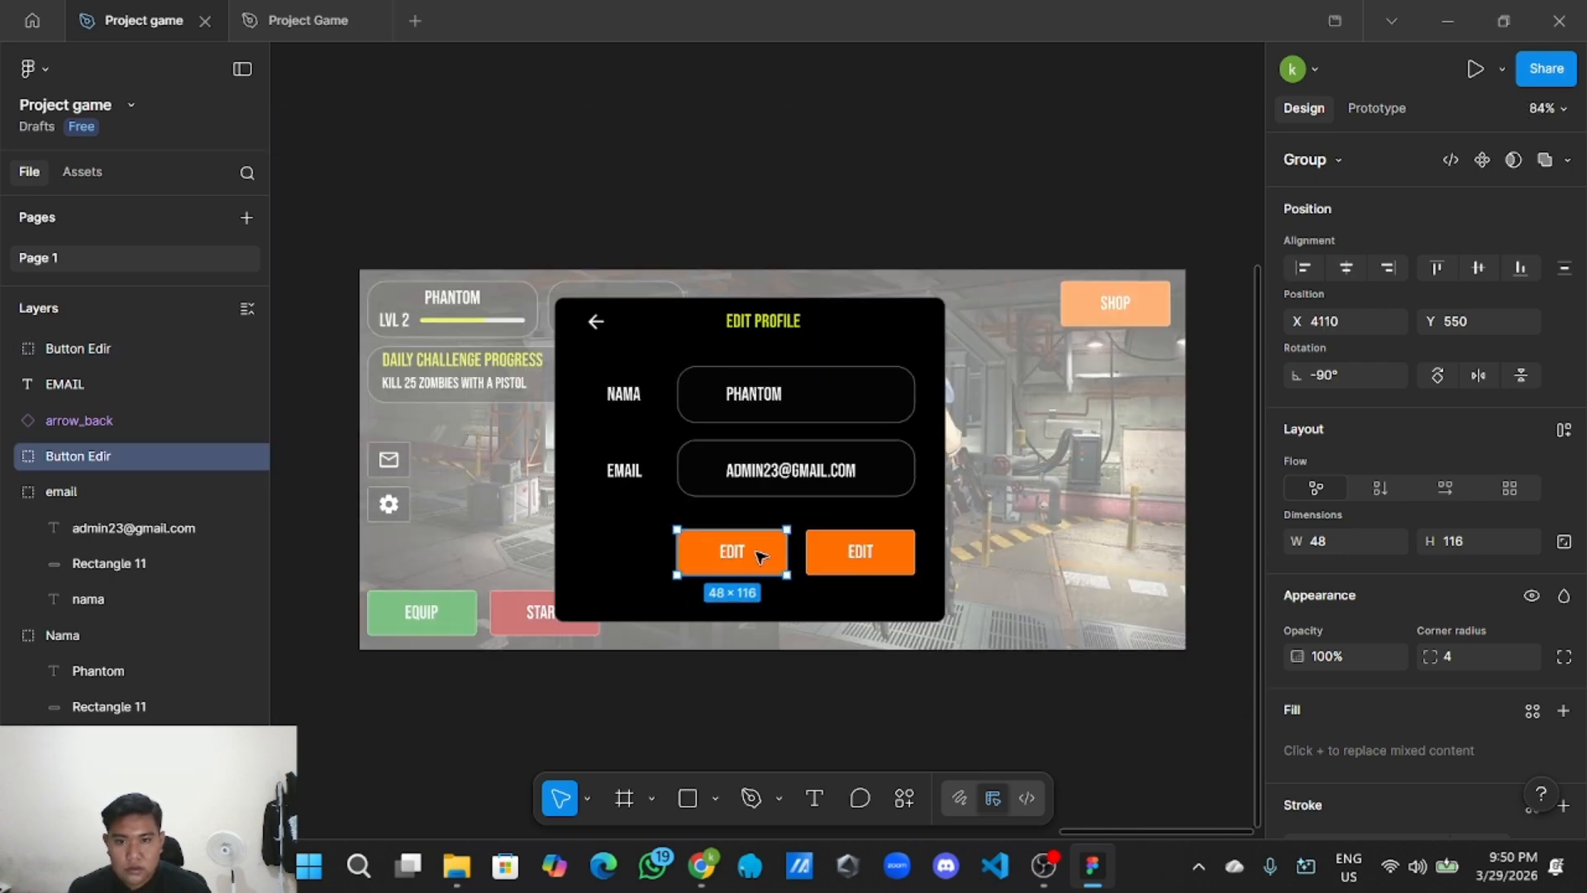
{"action": "scroll", "coordinate": [757, 555], "scroll_direction": "up", "scroll_amount": 3}
{"action": "double_click", "coordinate": [733, 553]}
{"action": "double_click", "coordinate": [733, 552]}
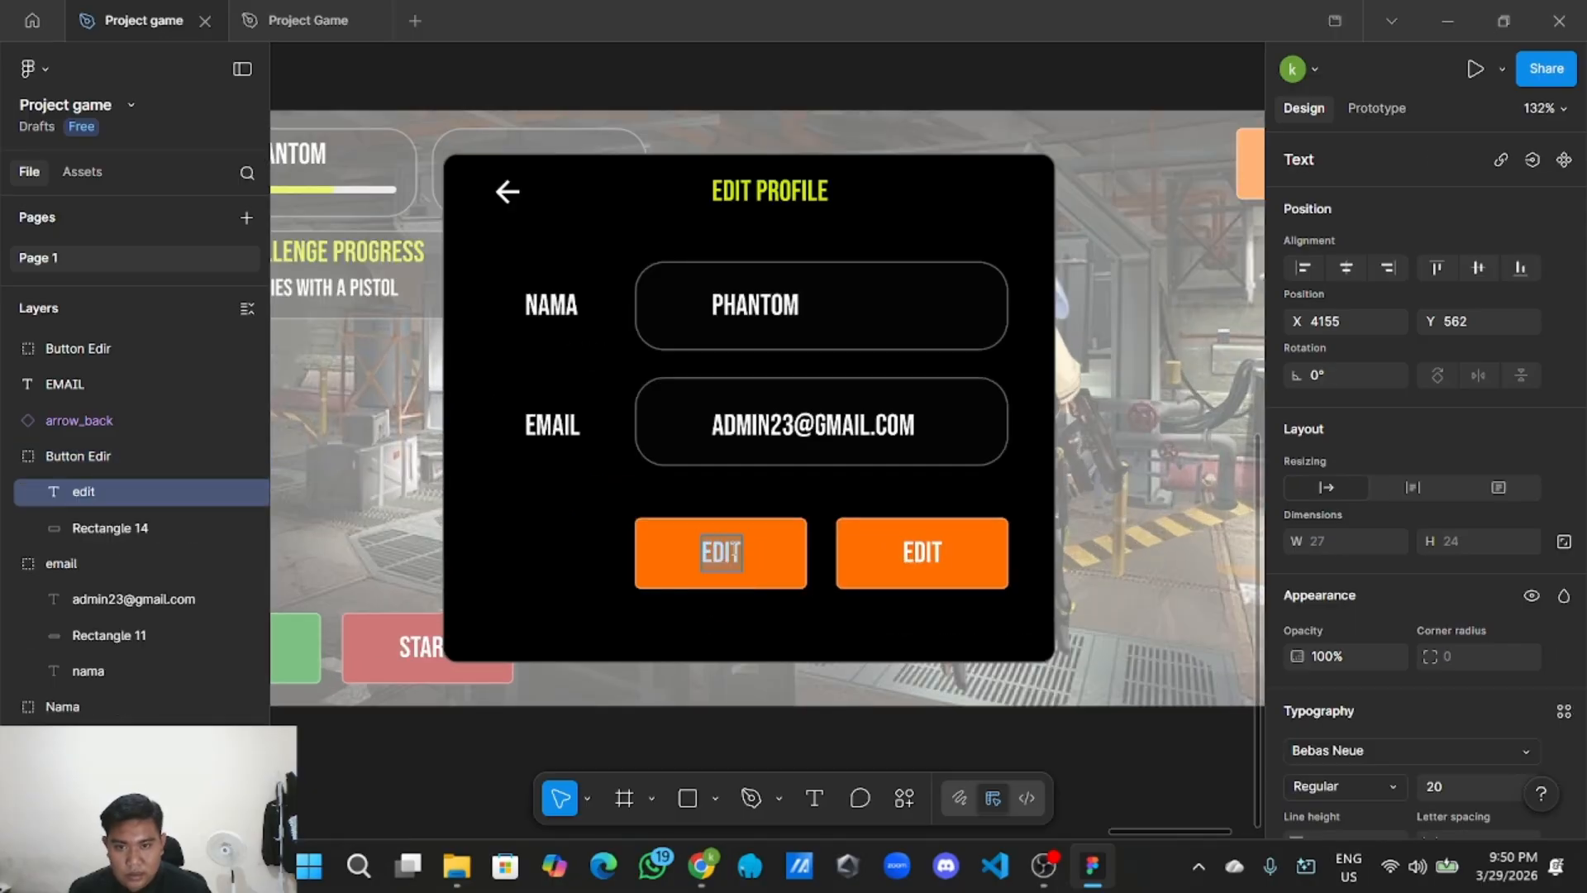
{"action": "key", "text": "BackSpace"}
{"action": "type", "text": "BATAL"}
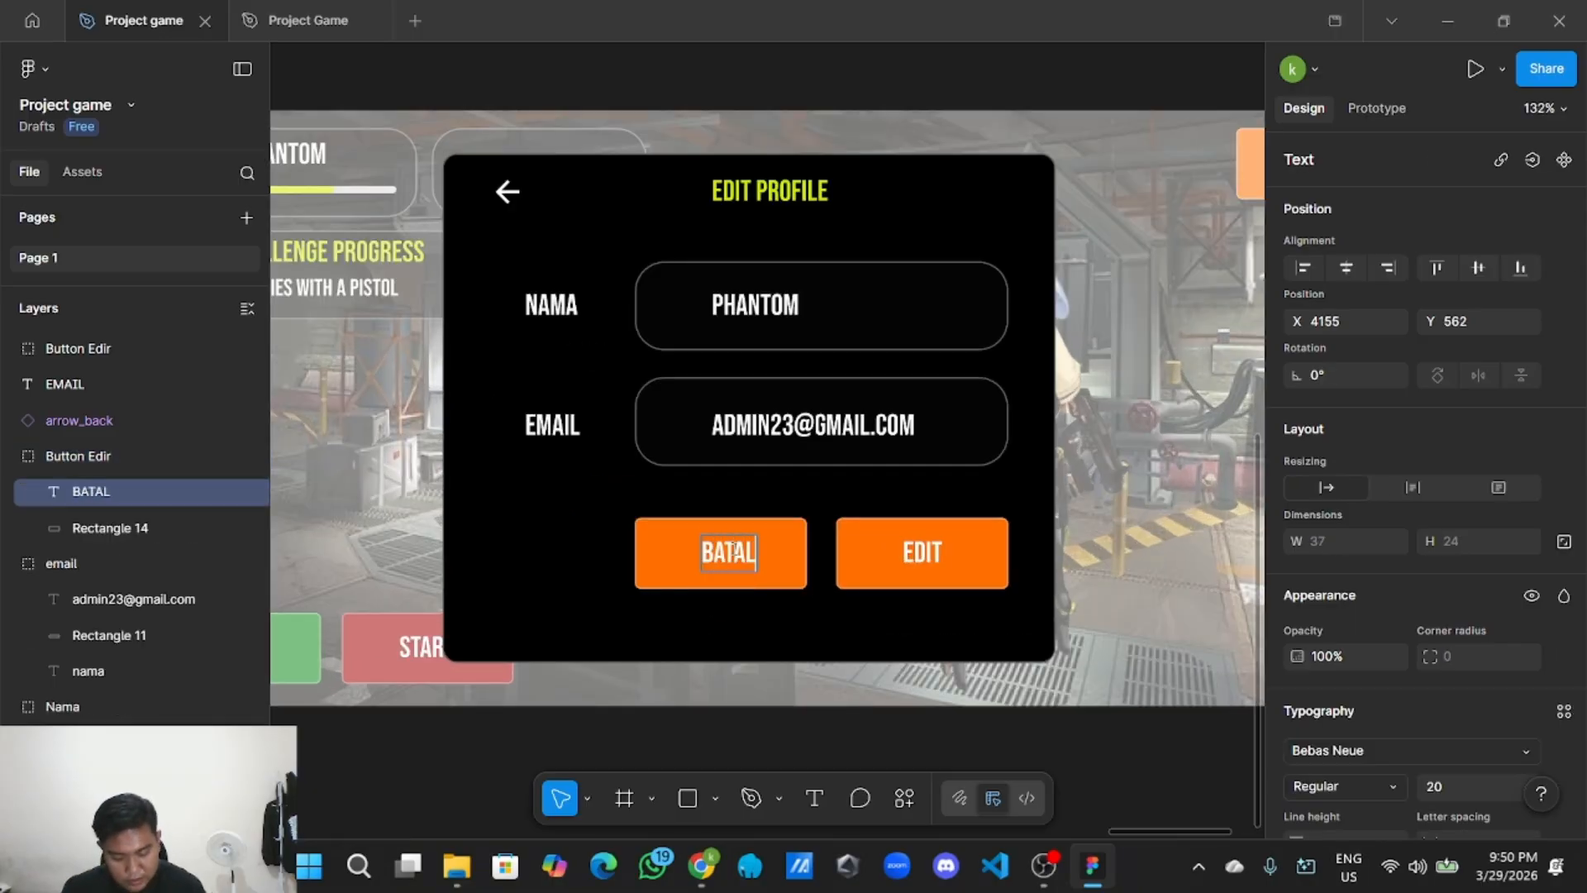
{"action": "scroll", "coordinate": [736, 552], "scroll_direction": "up", "scroll_amount": 3}
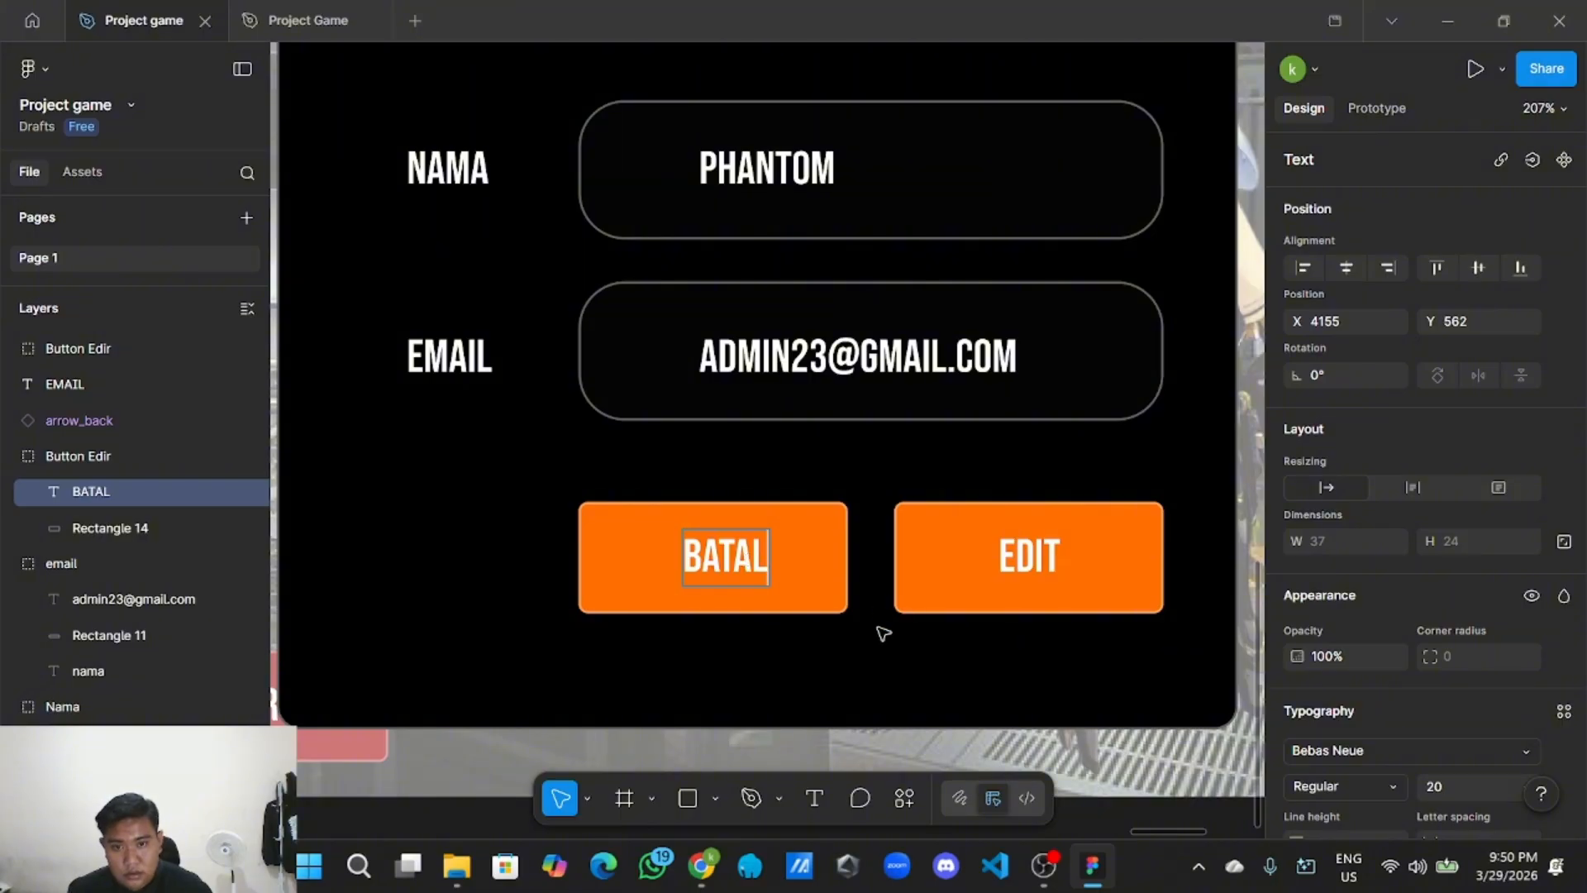
{"action": "key", "text": "Escape"}
{"action": "left_click_drag", "start_coordinate": [729, 569], "coordinate": [716, 568]}
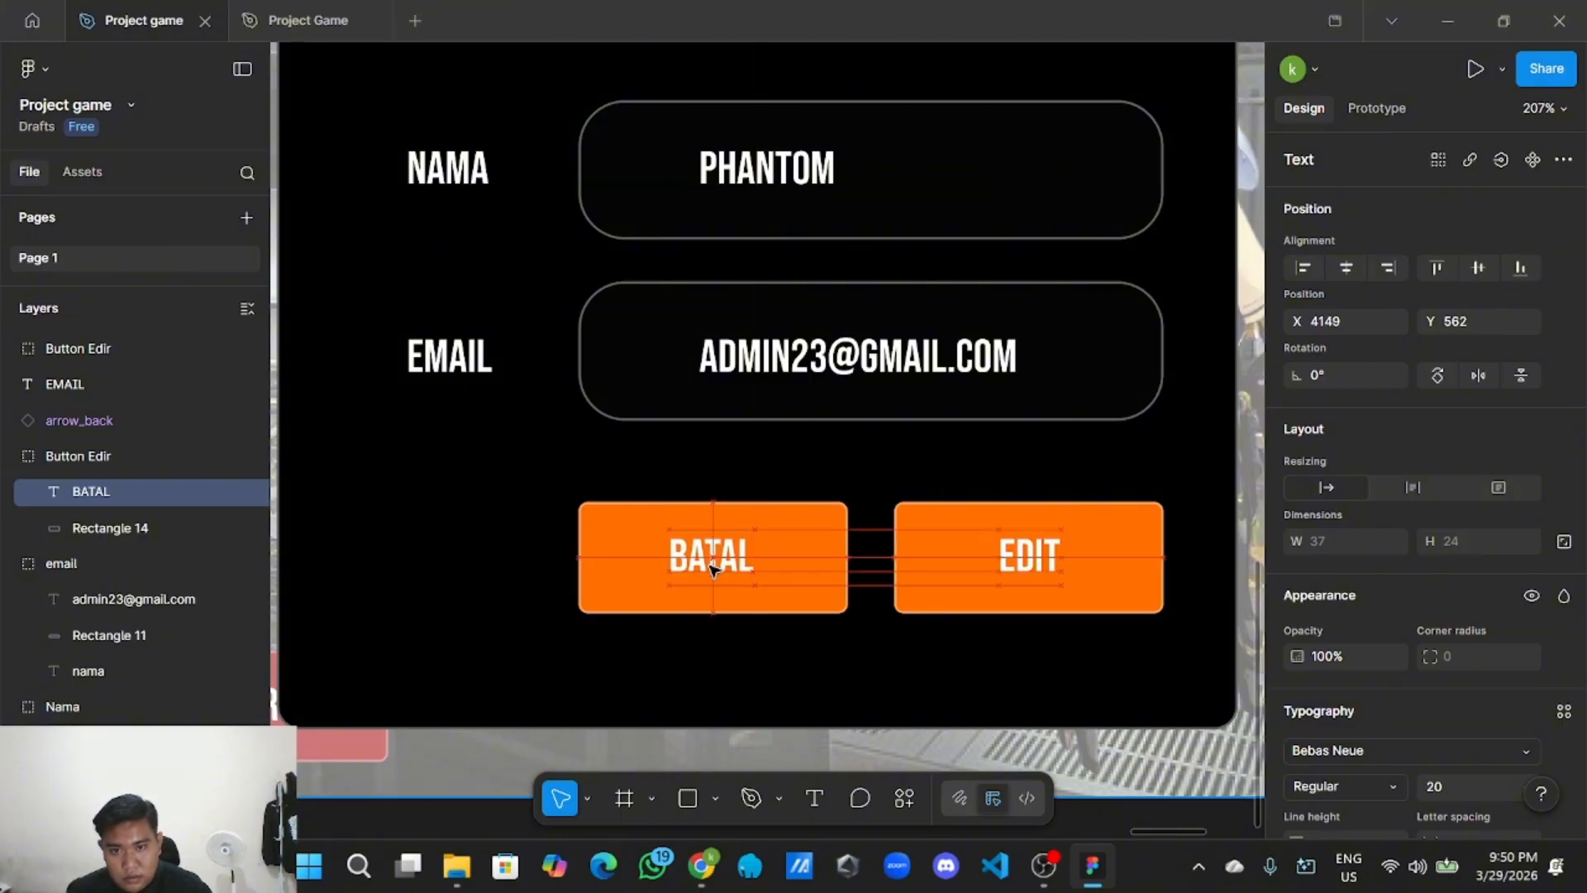
Relabel the right button 'SIMPAN' and centre the text in it.
{"action": "double_click", "coordinate": [1052, 566]}
{"action": "double_click", "coordinate": [1051, 566]}
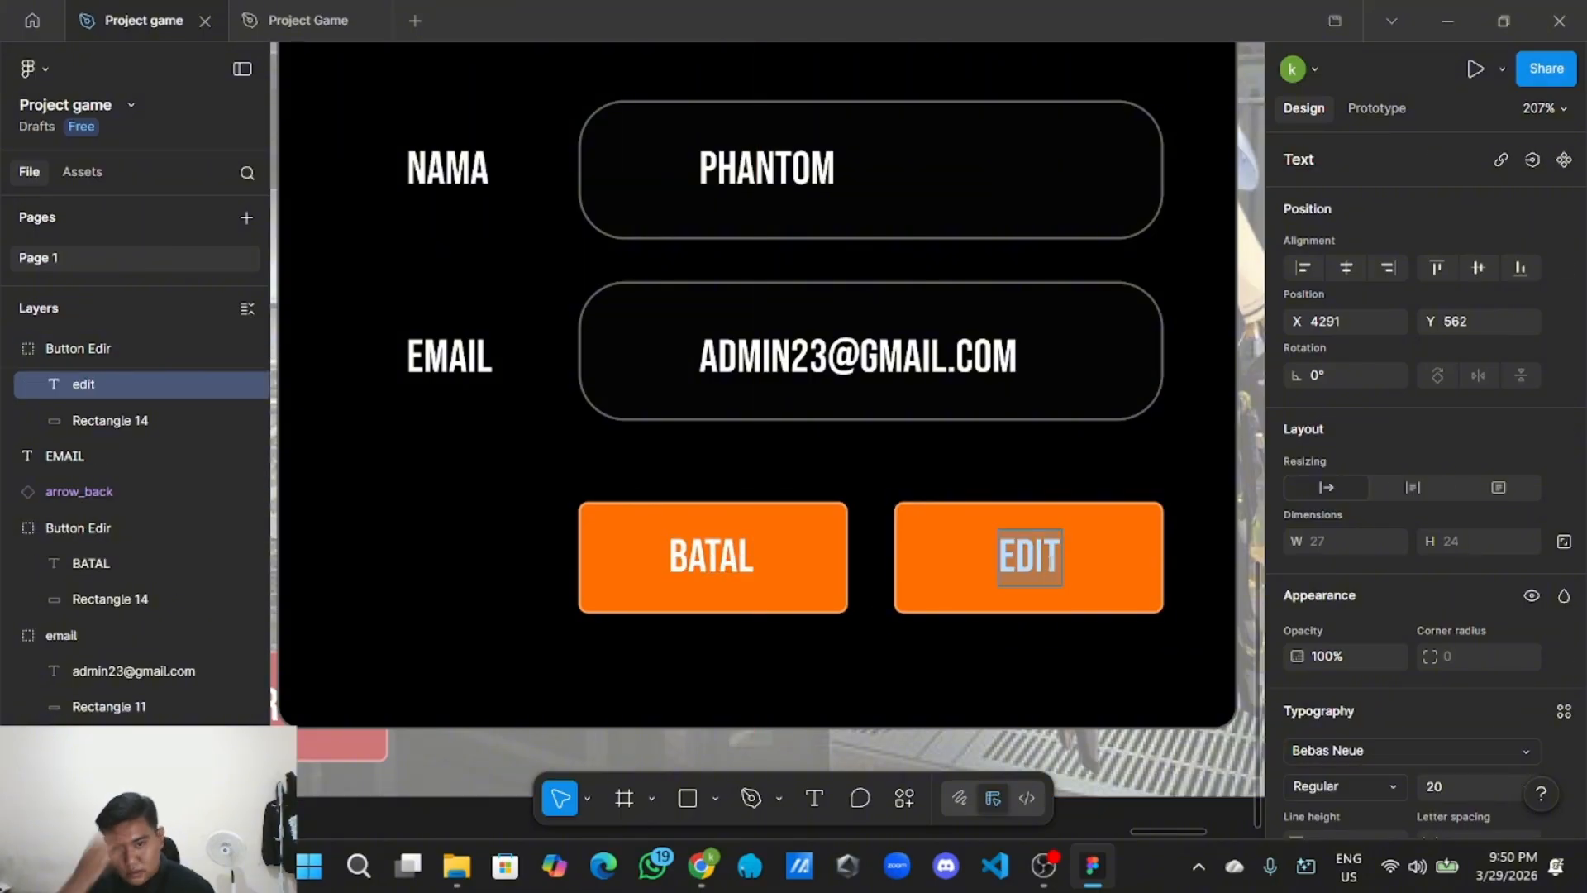
{"action": "key", "text": "BackSpace"}
{"action": "type", "text": "SIMPAN"}
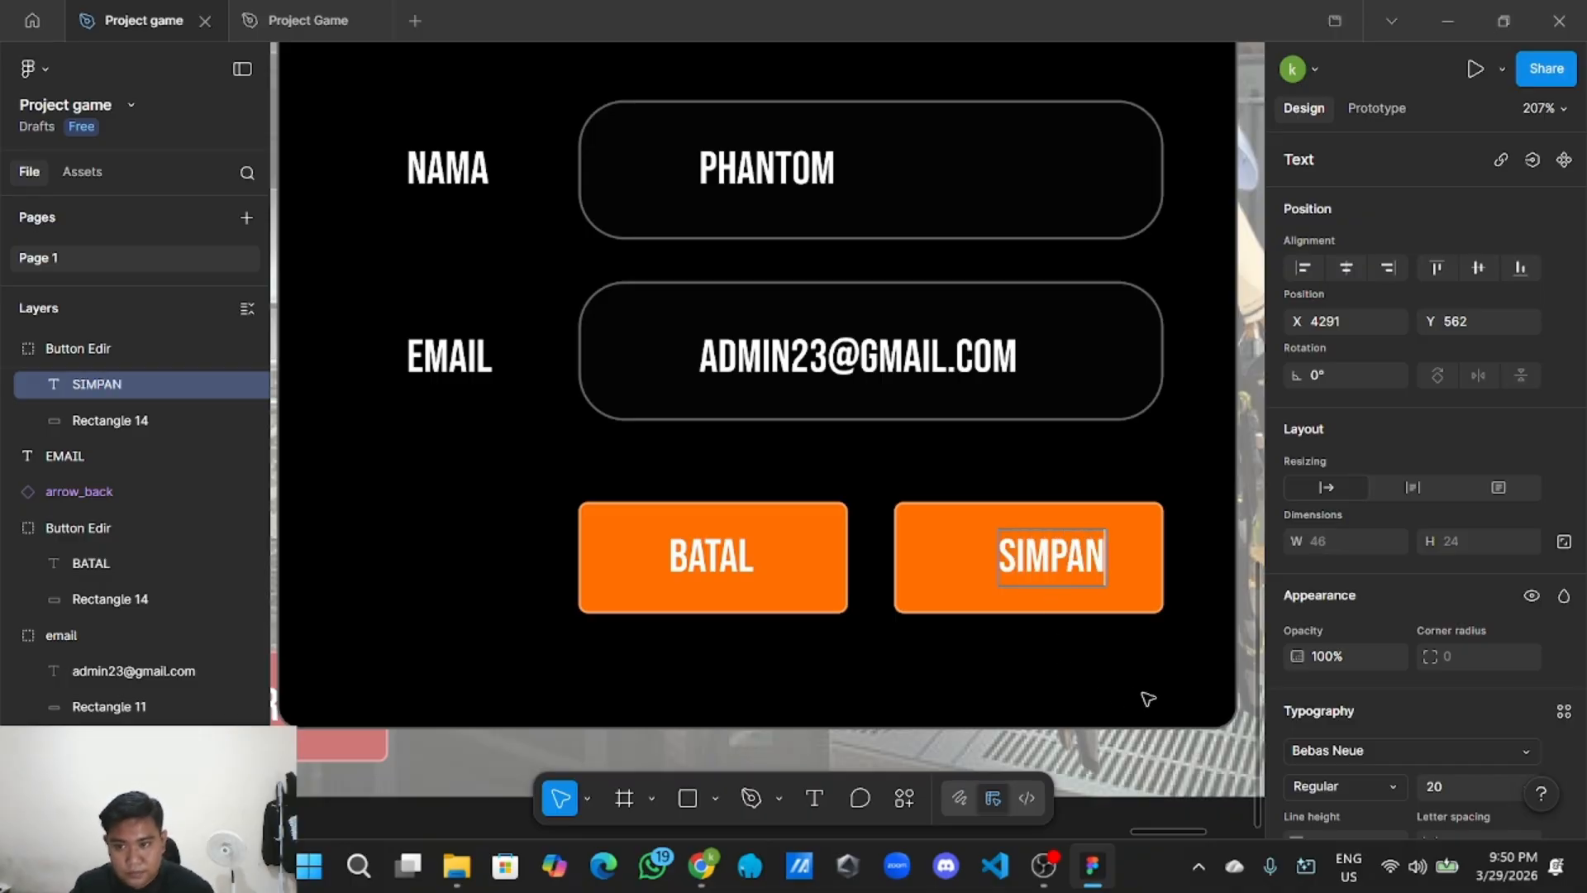
{"action": "left_click_drag", "start_coordinate": [1045, 572], "coordinate": [1027, 572]}
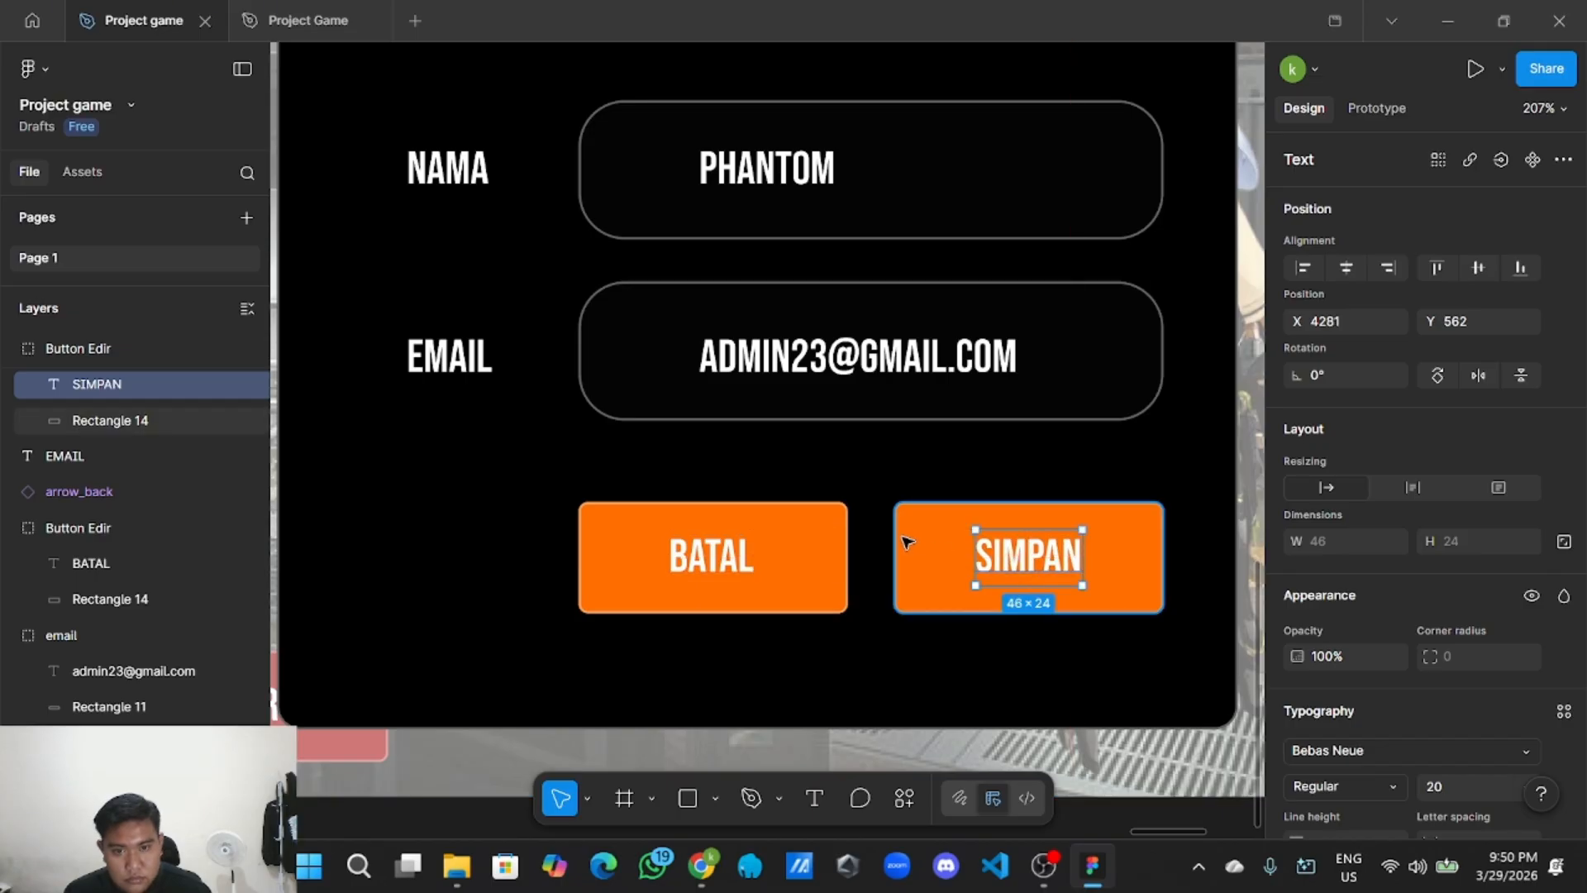
{"action": "left_click", "coordinate": [828, 562]}
{"action": "scroll", "coordinate": [835, 570], "scroll_direction": "down", "scroll_amount": 10}
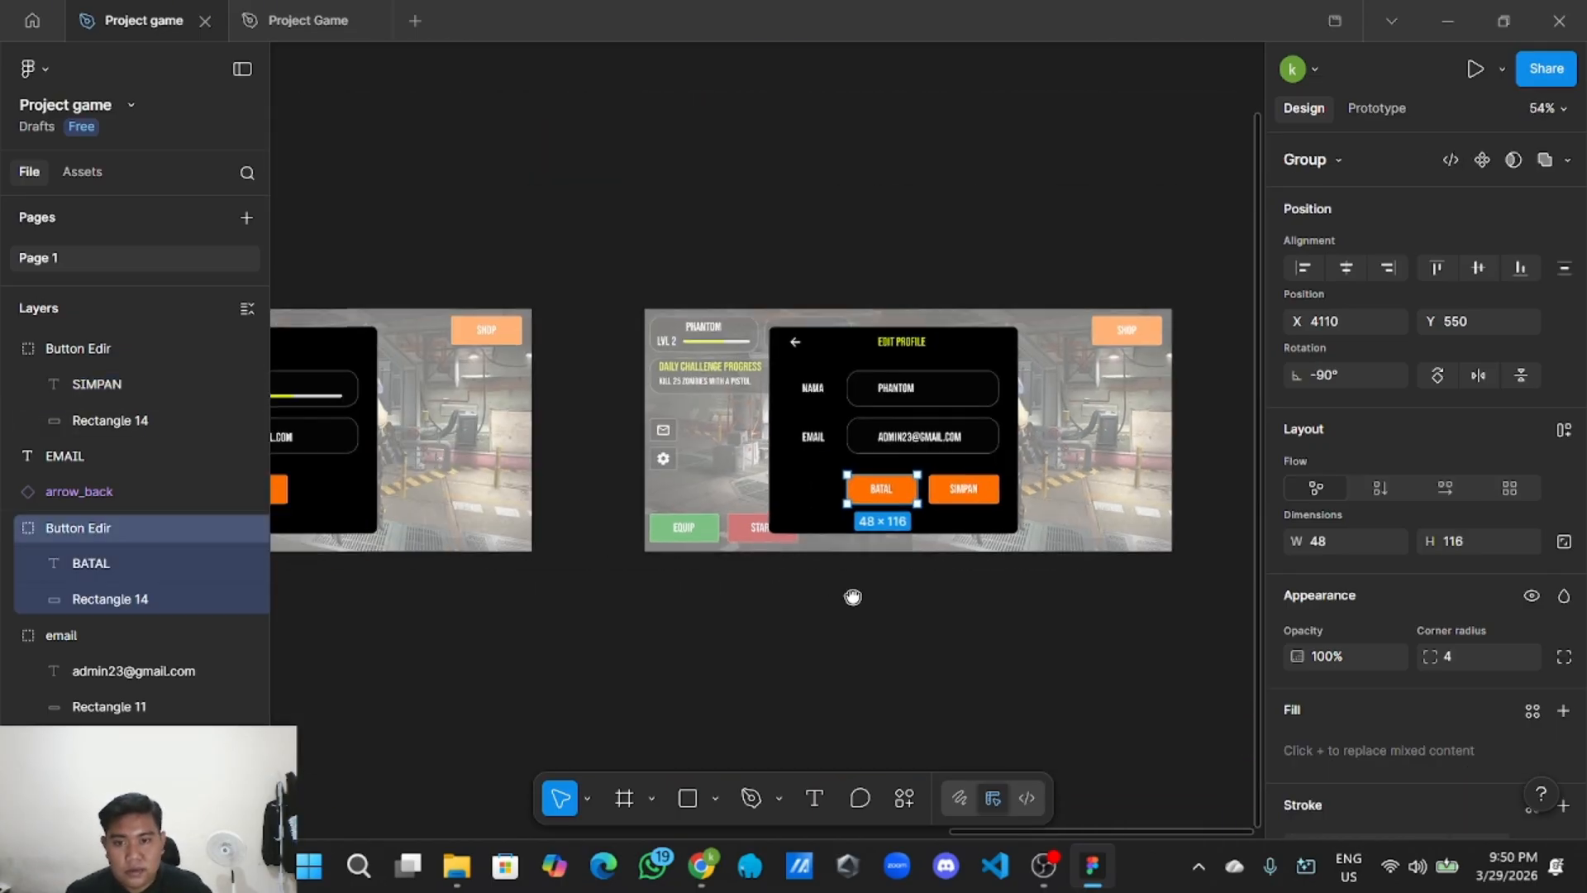
Look up the A30000 red in the UI Style Guide's Button Color swatches.
{"action": "scroll", "coordinate": [853, 597], "scroll_direction": "down", "scroll_amount": 4}
{"action": "scroll", "coordinate": [757, 637], "scroll_direction": "left", "scroll_amount": 4}
{"action": "scroll", "coordinate": [610, 641], "scroll_direction": "down", "scroll_amount": 4}
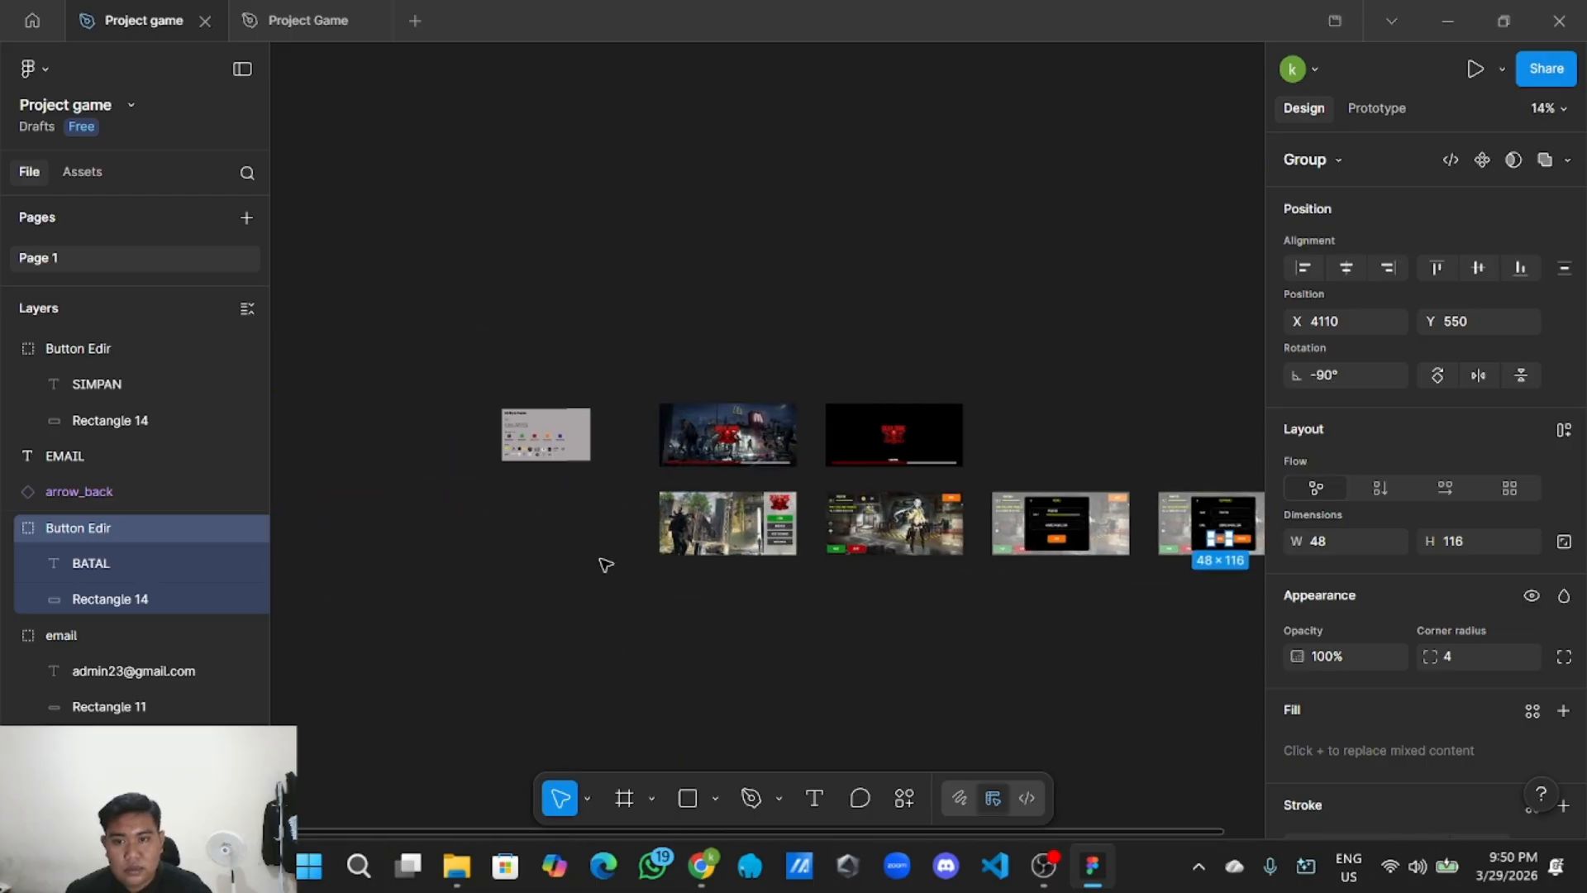
{"action": "scroll", "coordinate": [606, 565], "scroll_direction": "up", "scroll_amount": 8}
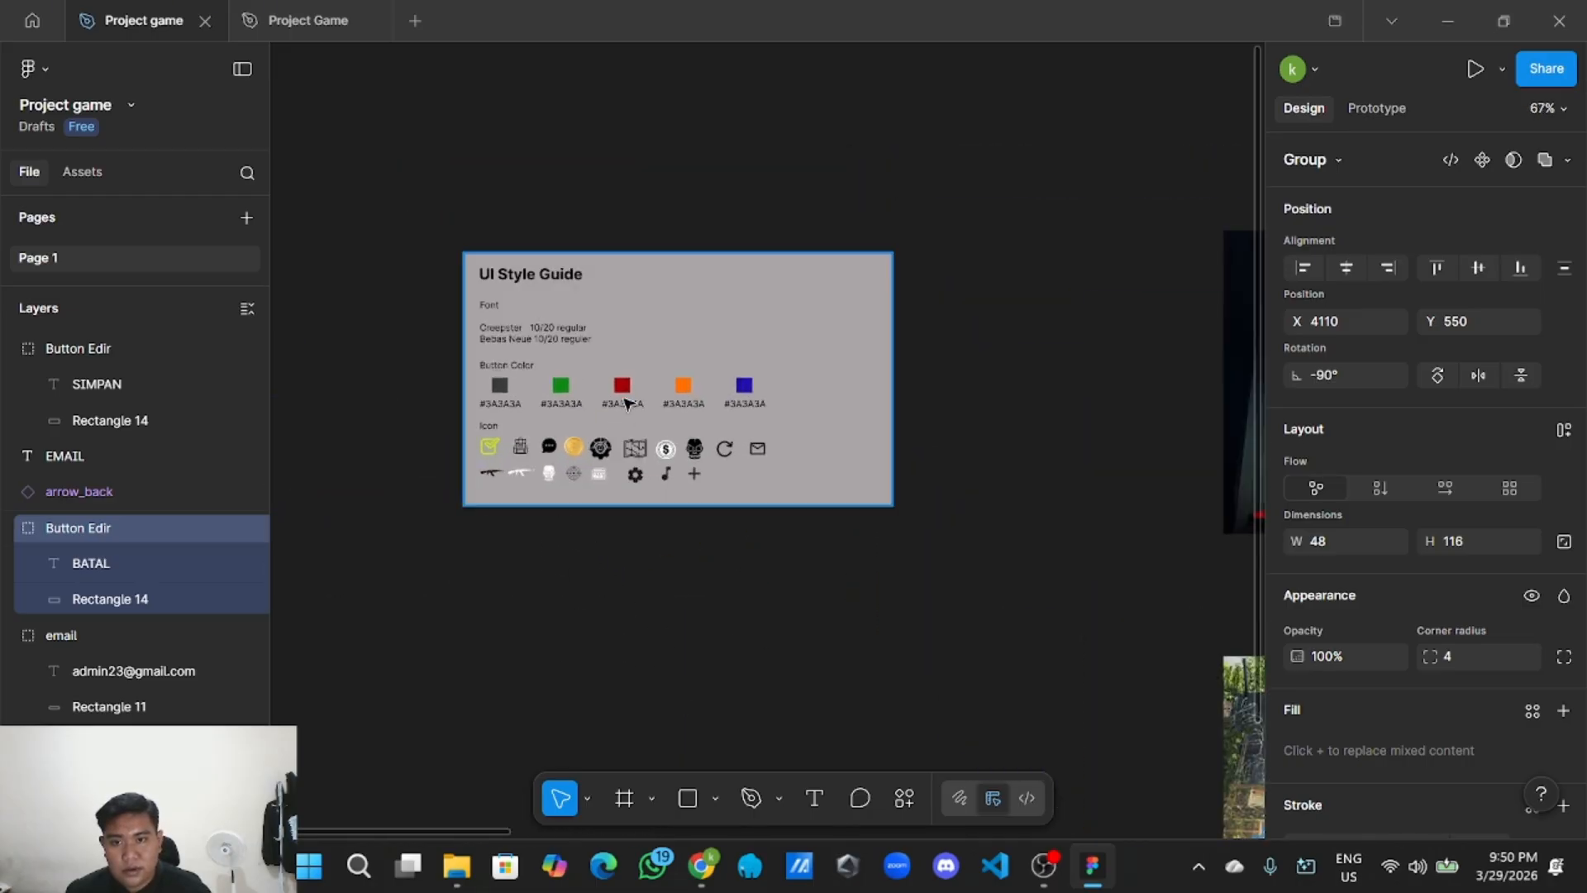
{"action": "left_click", "coordinate": [626, 403]}
{"action": "double_click", "coordinate": [626, 403]}
{"action": "scroll", "coordinate": [1351, 623], "scroll_direction": "down", "scroll_amount": 5}
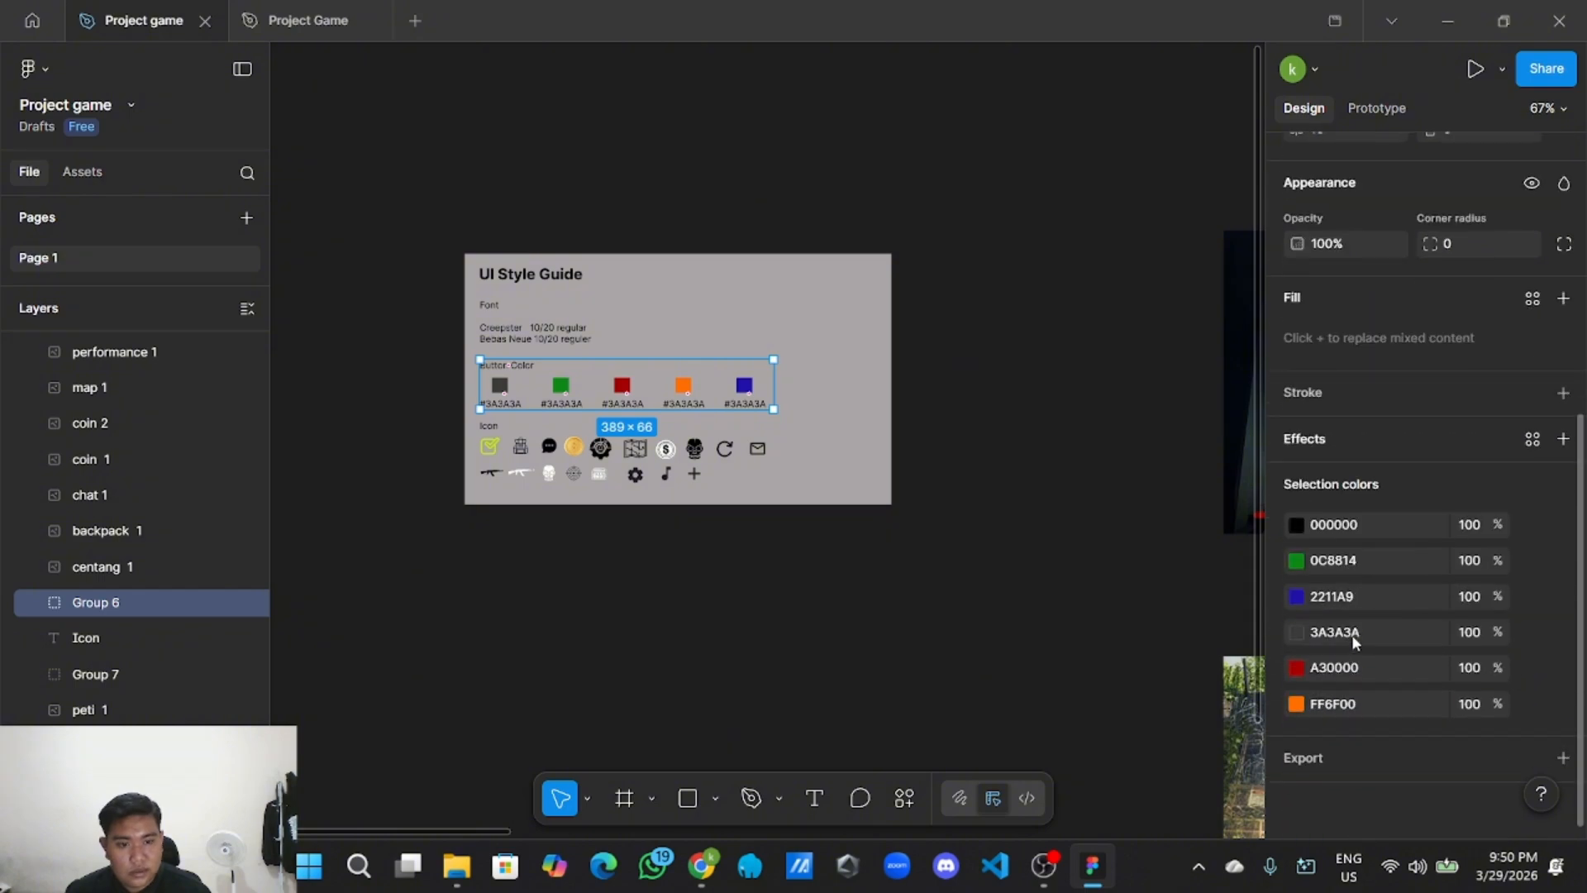
{"action": "left_click", "coordinate": [1369, 665]}
{"action": "scroll", "coordinate": [857, 666], "scroll_direction": "down", "scroll_amount": 3}
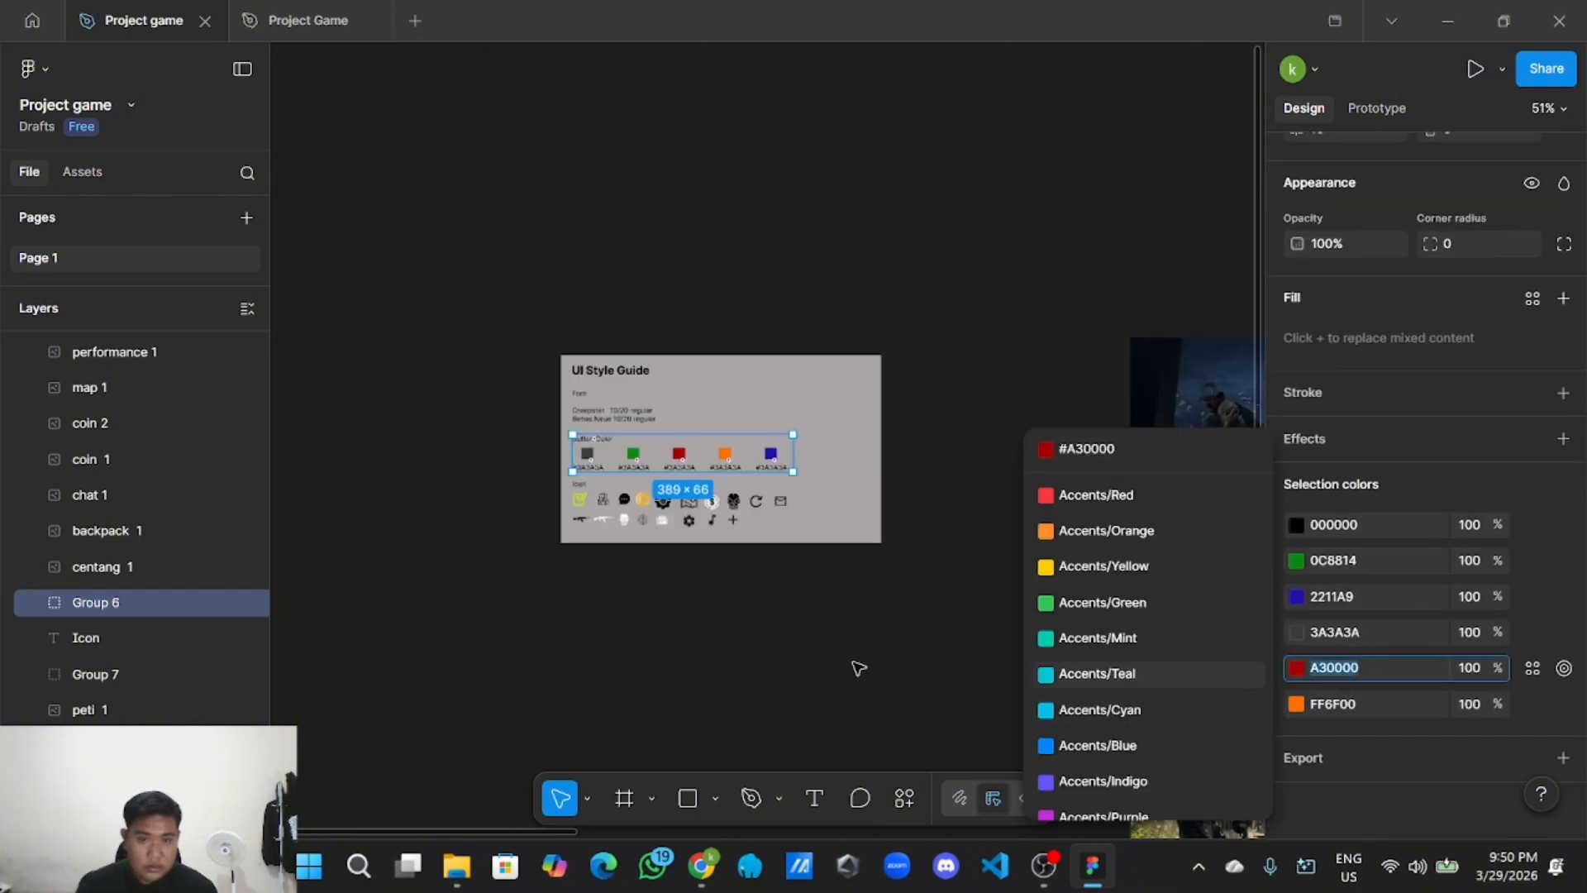
{"action": "left_click", "coordinate": [857, 666]}
Recolour the BATAL button from orange to dark red A30000.
{"action": "left_click_drag", "start_coordinate": [857, 666], "coordinate": [584, 585]}
{"action": "scroll", "coordinate": [1099, 264], "scroll_direction": "right", "scroll_amount": 10}
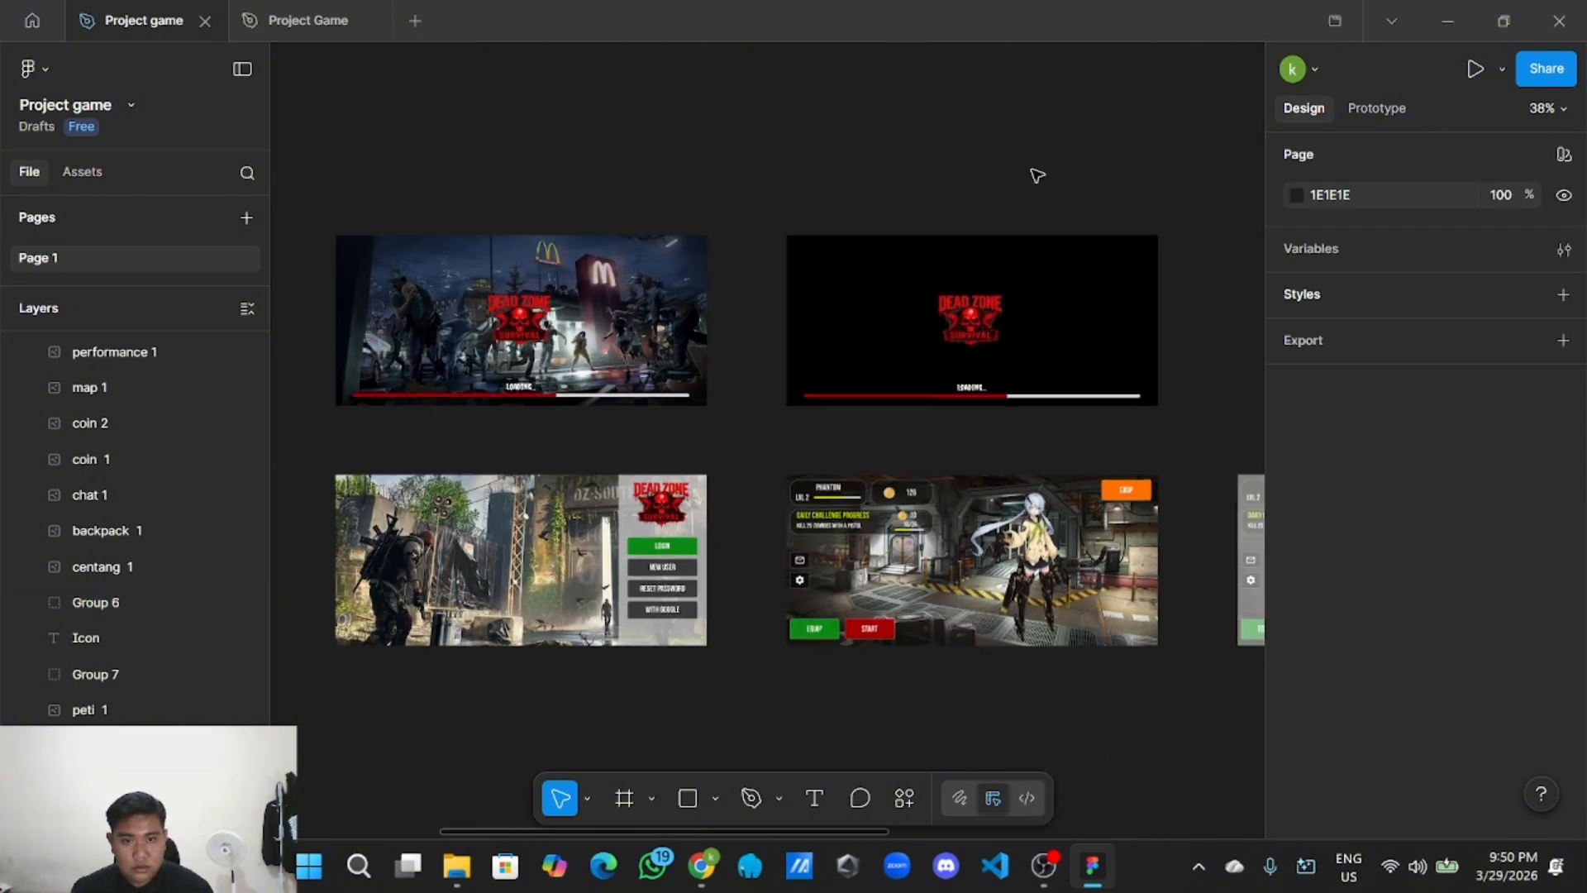
{"action": "scroll", "coordinate": [602, 630], "scroll_direction": "right", "scroll_amount": 8}
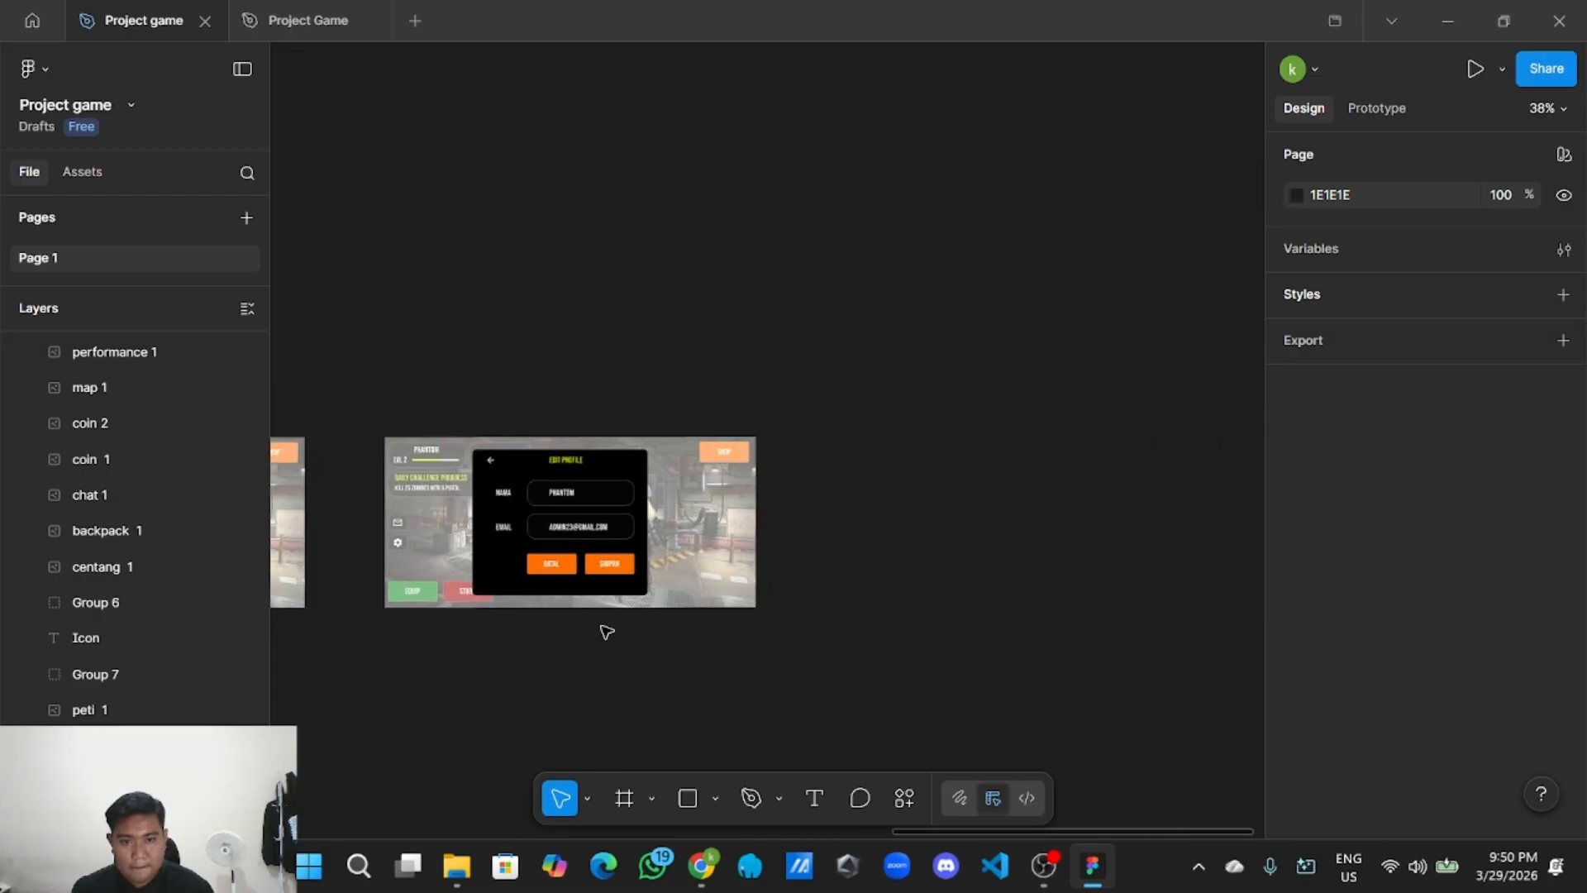
{"action": "scroll", "coordinate": [577, 624], "scroll_direction": "up", "scroll_amount": 6}
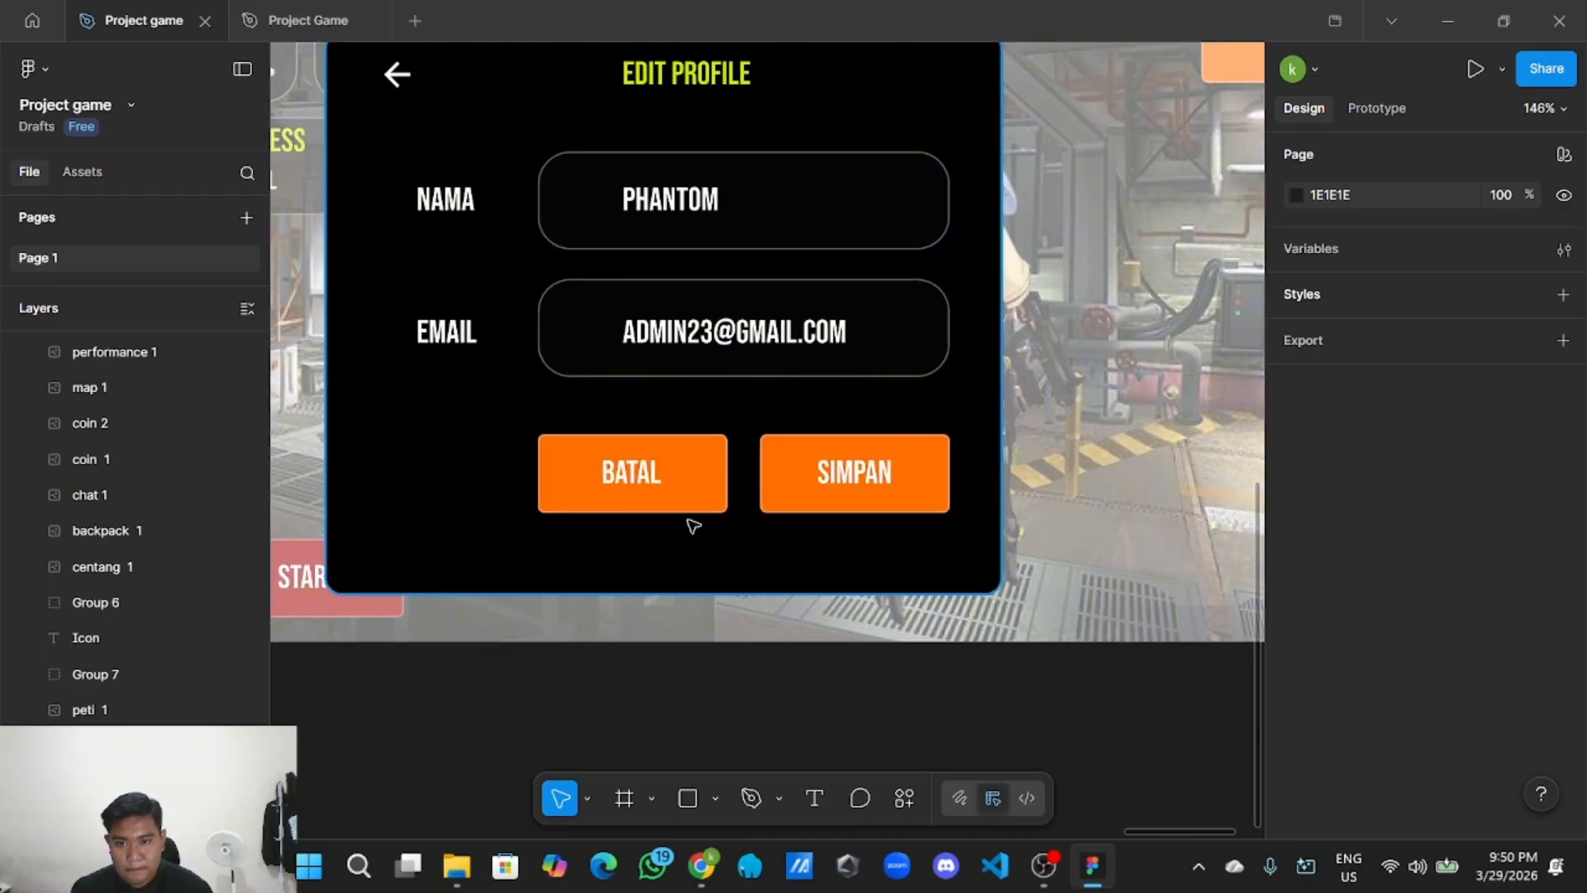
{"action": "left_click", "coordinate": [683, 471]}
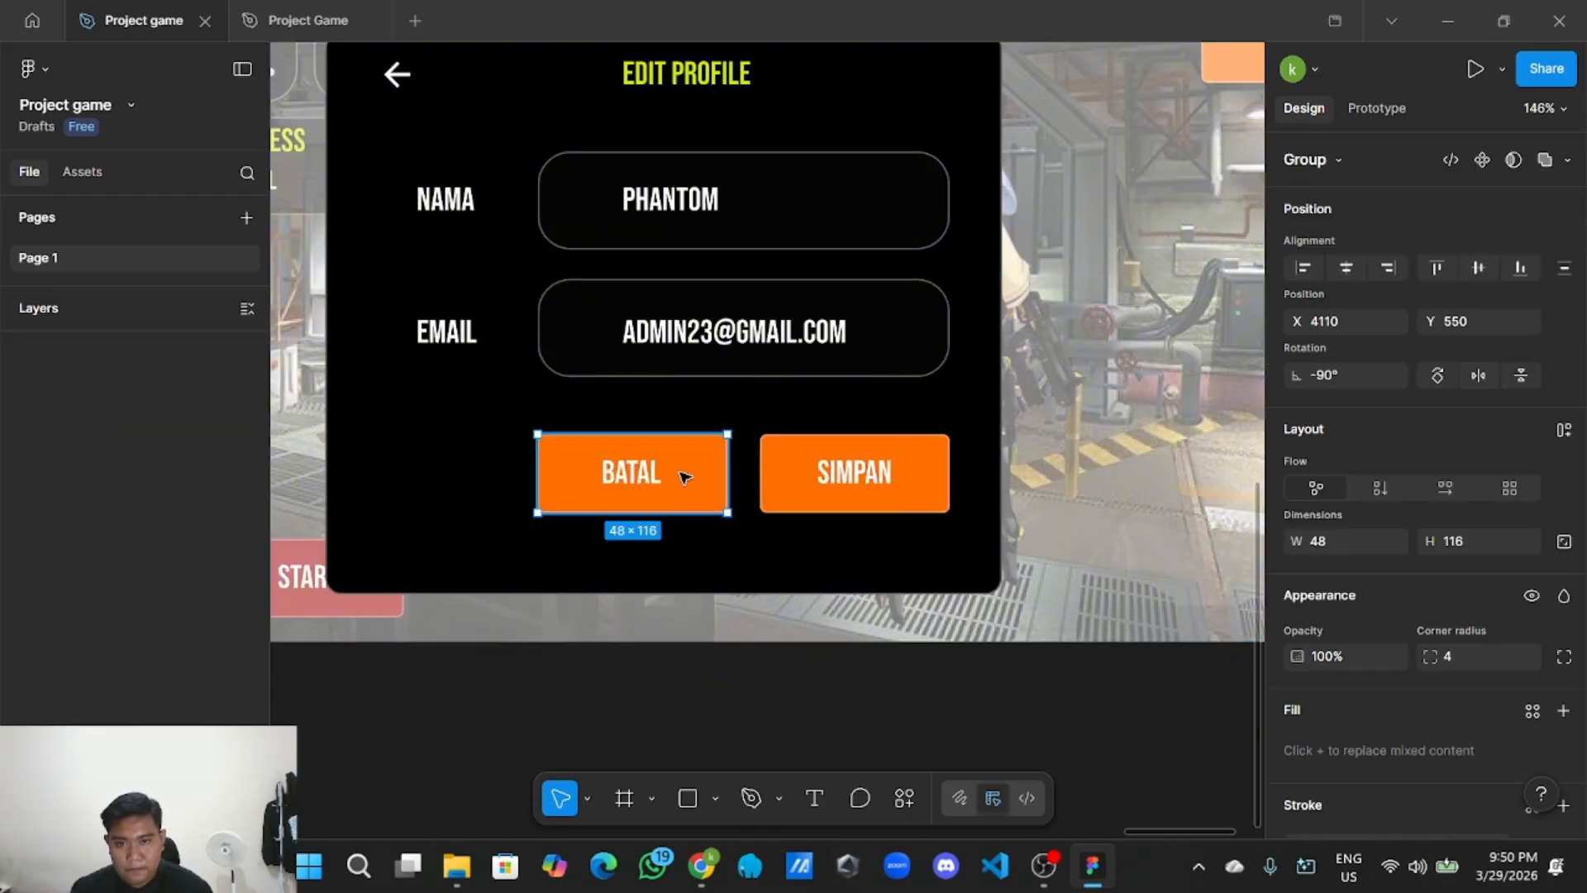
{"action": "scroll", "coordinate": [1337, 644], "scroll_direction": "down", "scroll_amount": 2}
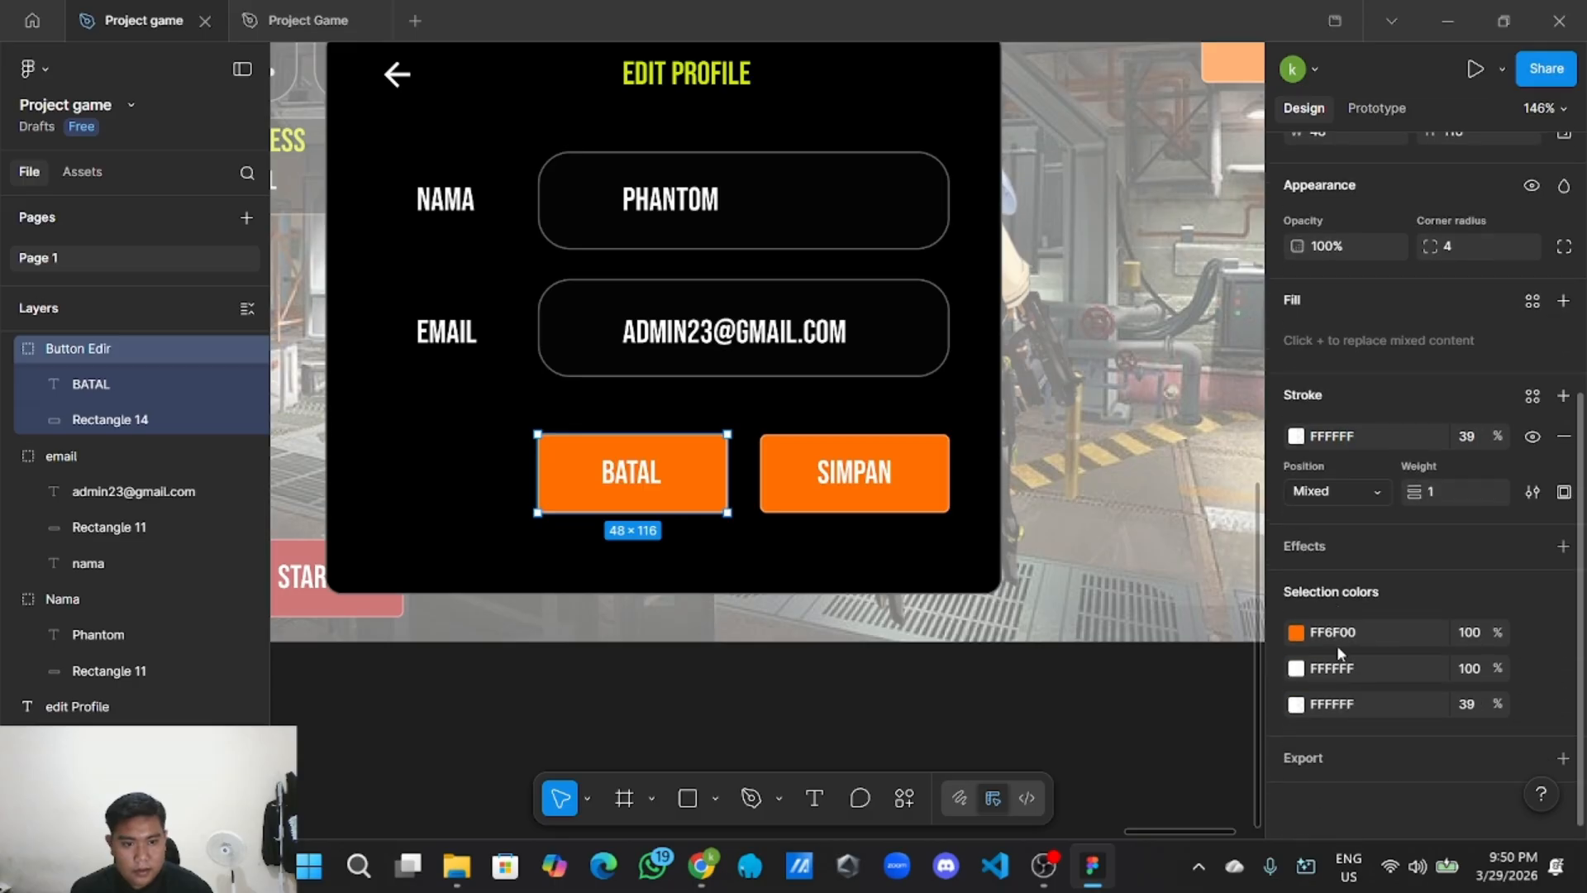
{"action": "left_click", "coordinate": [1363, 633]}
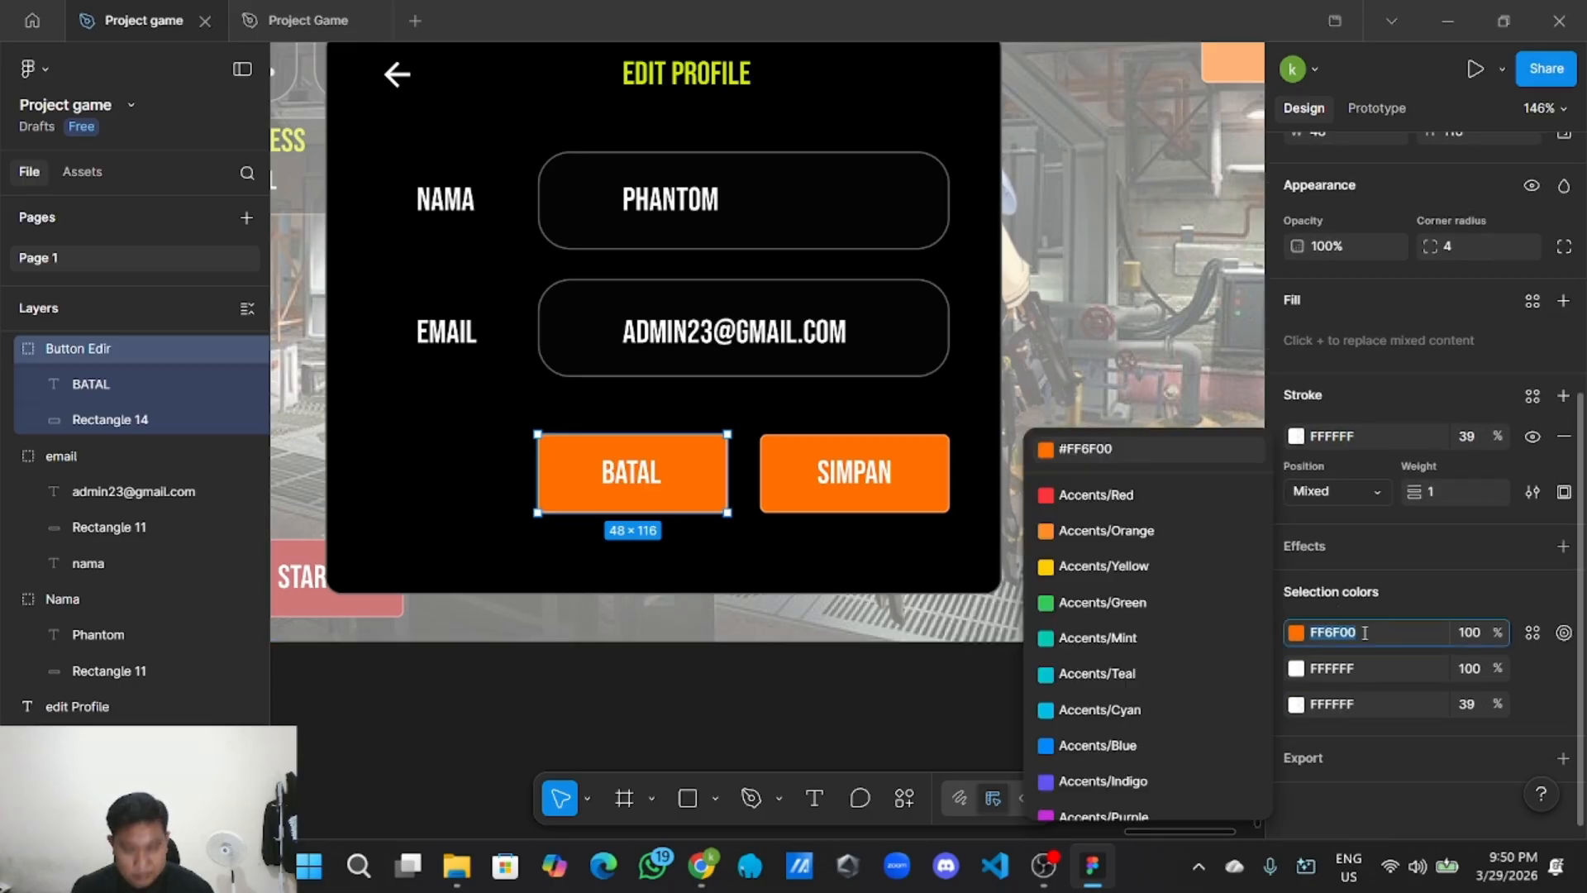
{"action": "type", "text": "A30000"}
{"action": "left_click", "coordinate": [728, 751]}
Check the exact value of the style guide's green Button Color swatch.
{"action": "scroll", "coordinate": [754, 747], "scroll_direction": "down", "scroll_amount": 2}
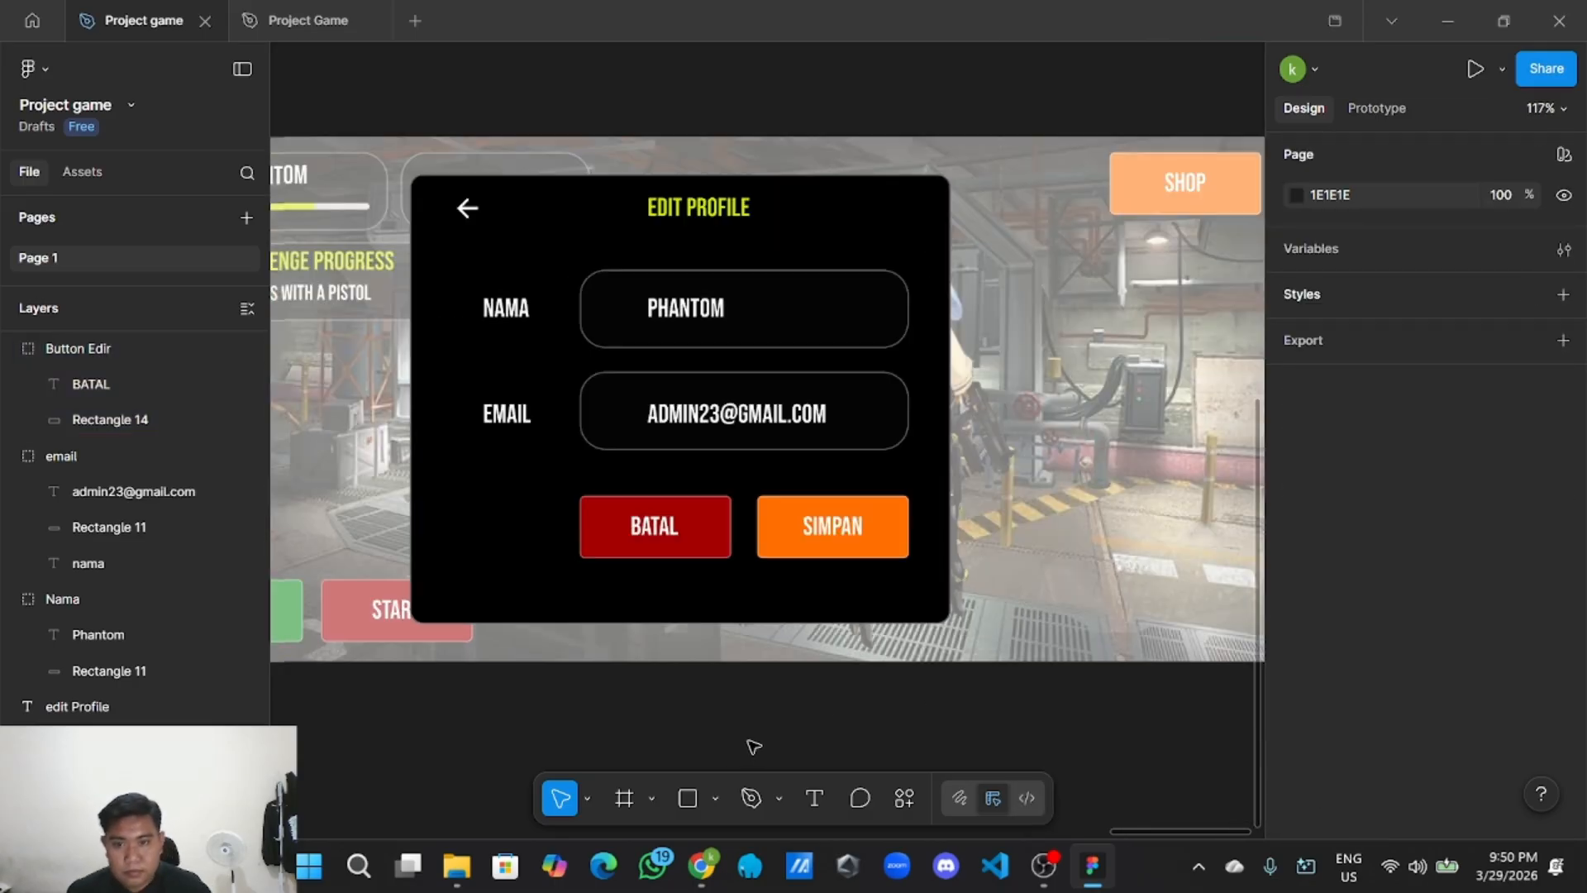
{"action": "scroll", "coordinate": [754, 735], "scroll_direction": "down", "scroll_amount": 4}
{"action": "scroll", "coordinate": [606, 428], "scroll_direction": "left", "scroll_amount": 5}
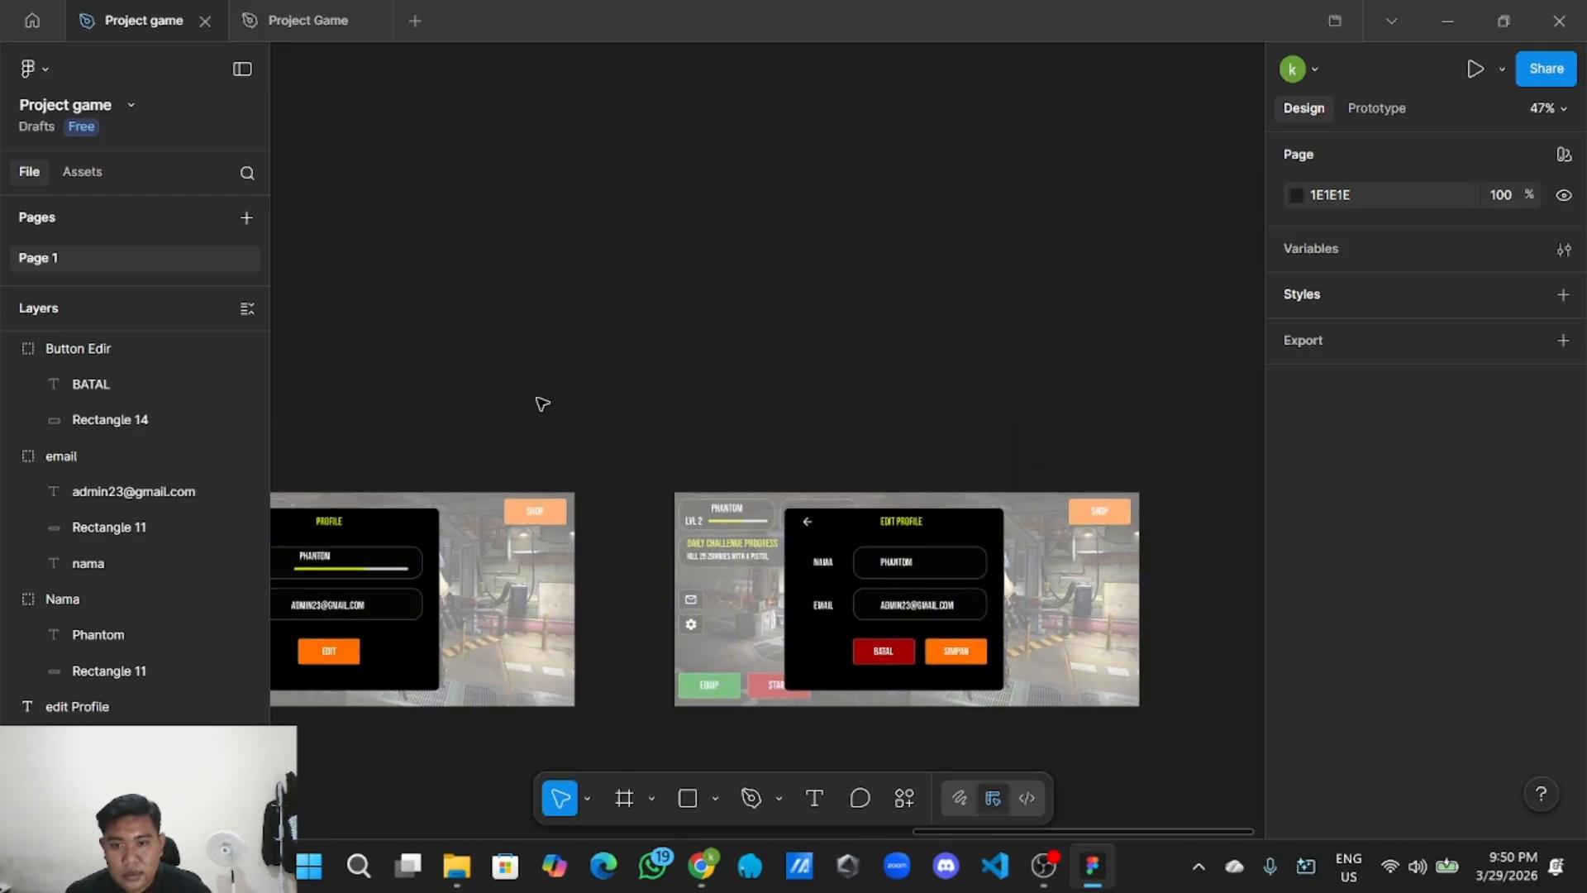
{"action": "scroll", "coordinate": [1079, 456], "scroll_direction": "down", "scroll_amount": 3}
{"action": "scroll", "coordinate": [587, 319], "scroll_direction": "left", "scroll_amount": 6}
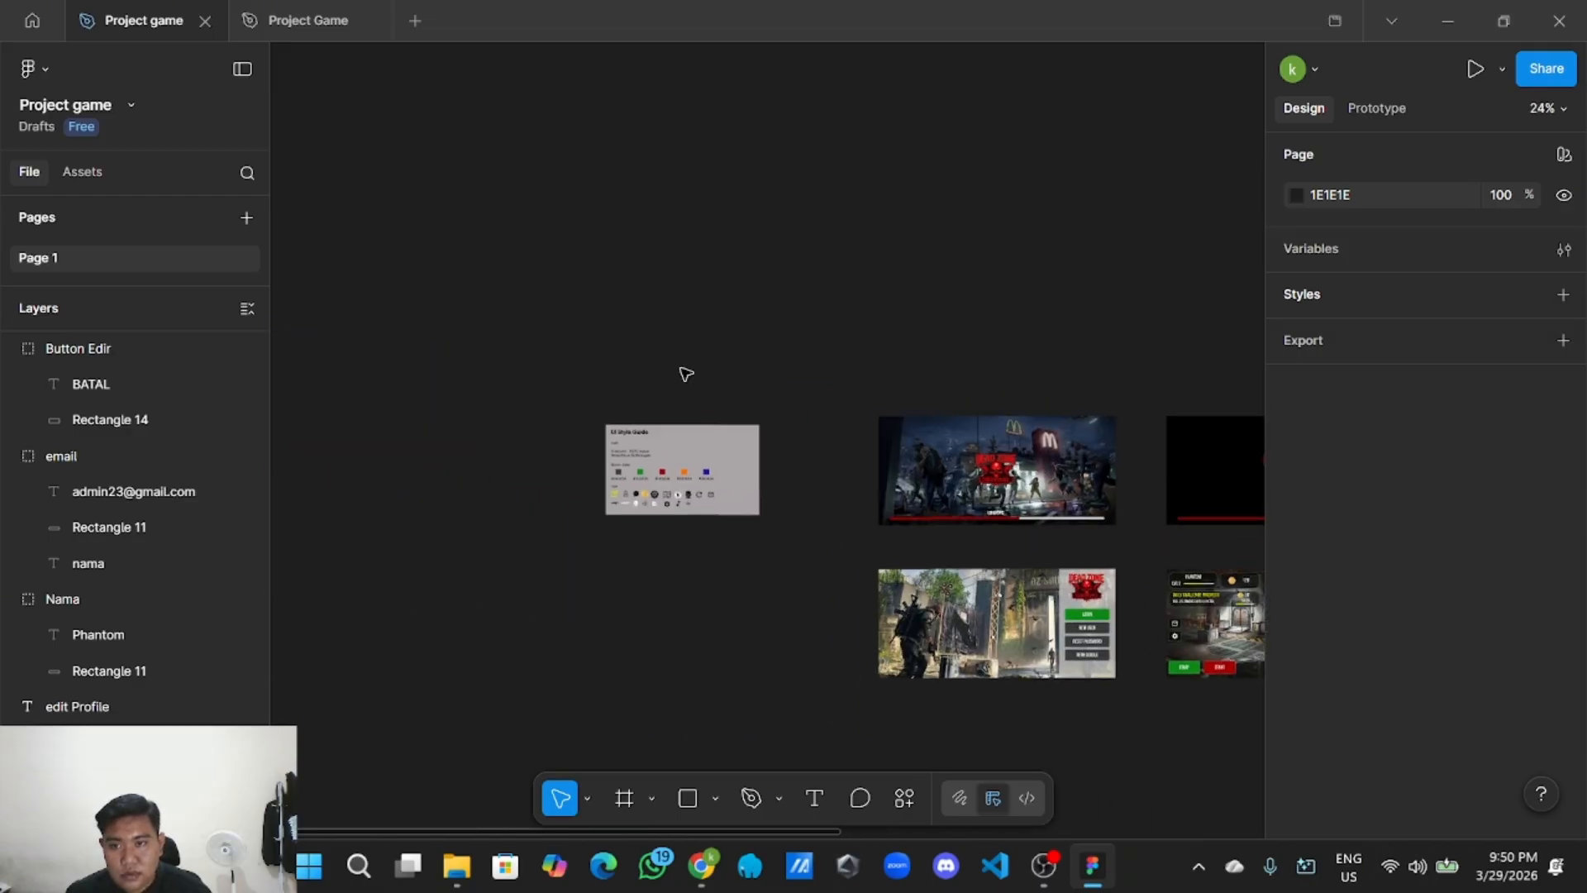
{"action": "scroll", "coordinate": [641, 531], "scroll_direction": "up", "scroll_amount": 5}
{"action": "scroll", "coordinate": [676, 525], "scroll_direction": "up", "scroll_amount": 3}
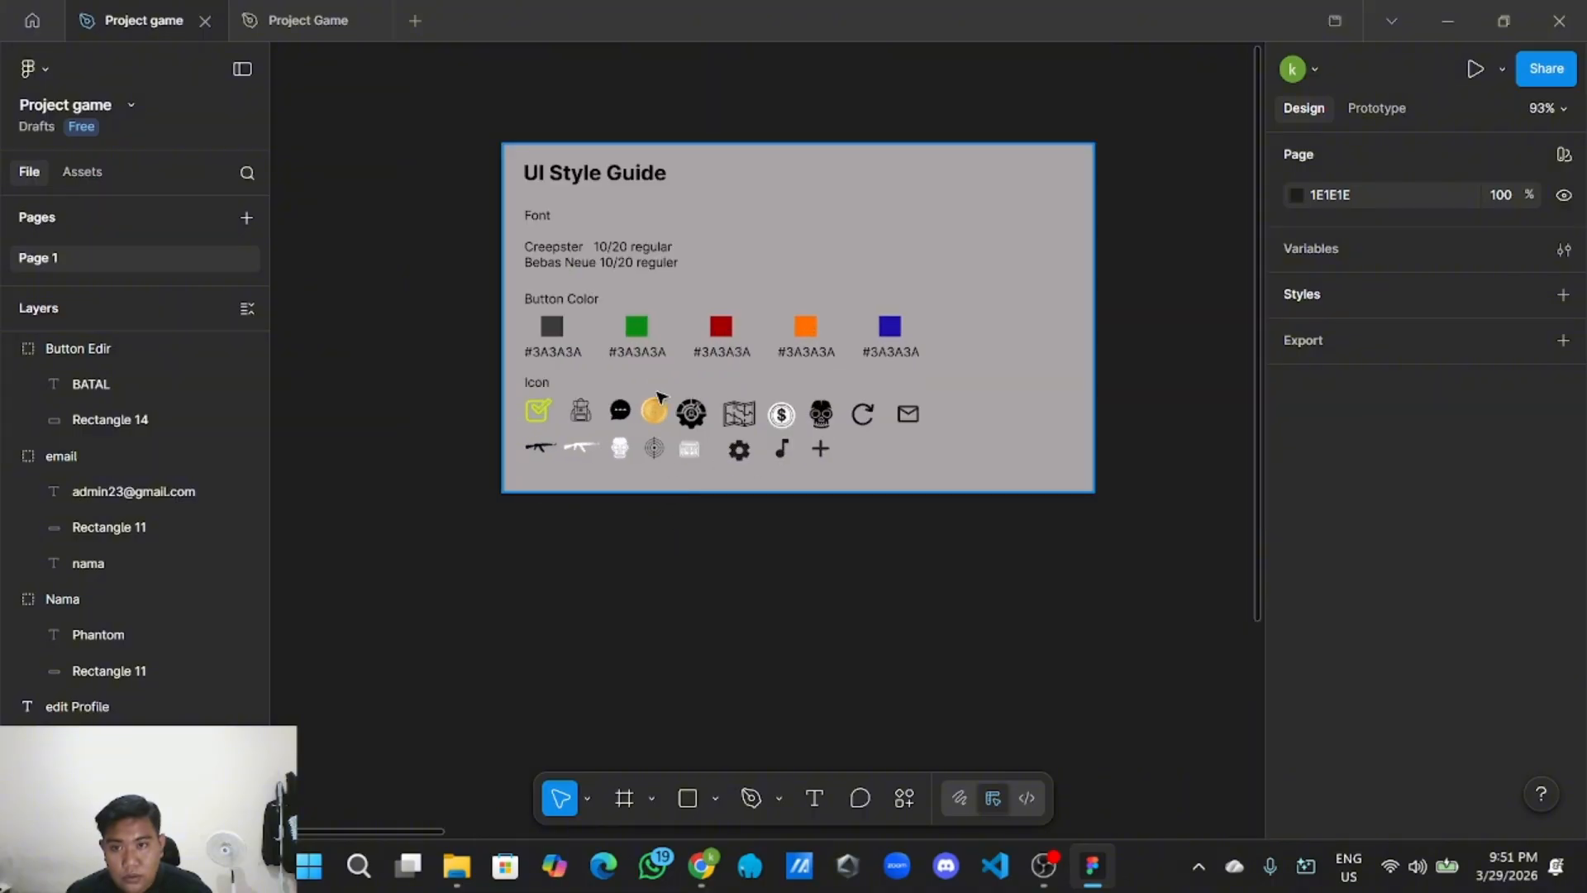
{"action": "left_click", "coordinate": [637, 332]}
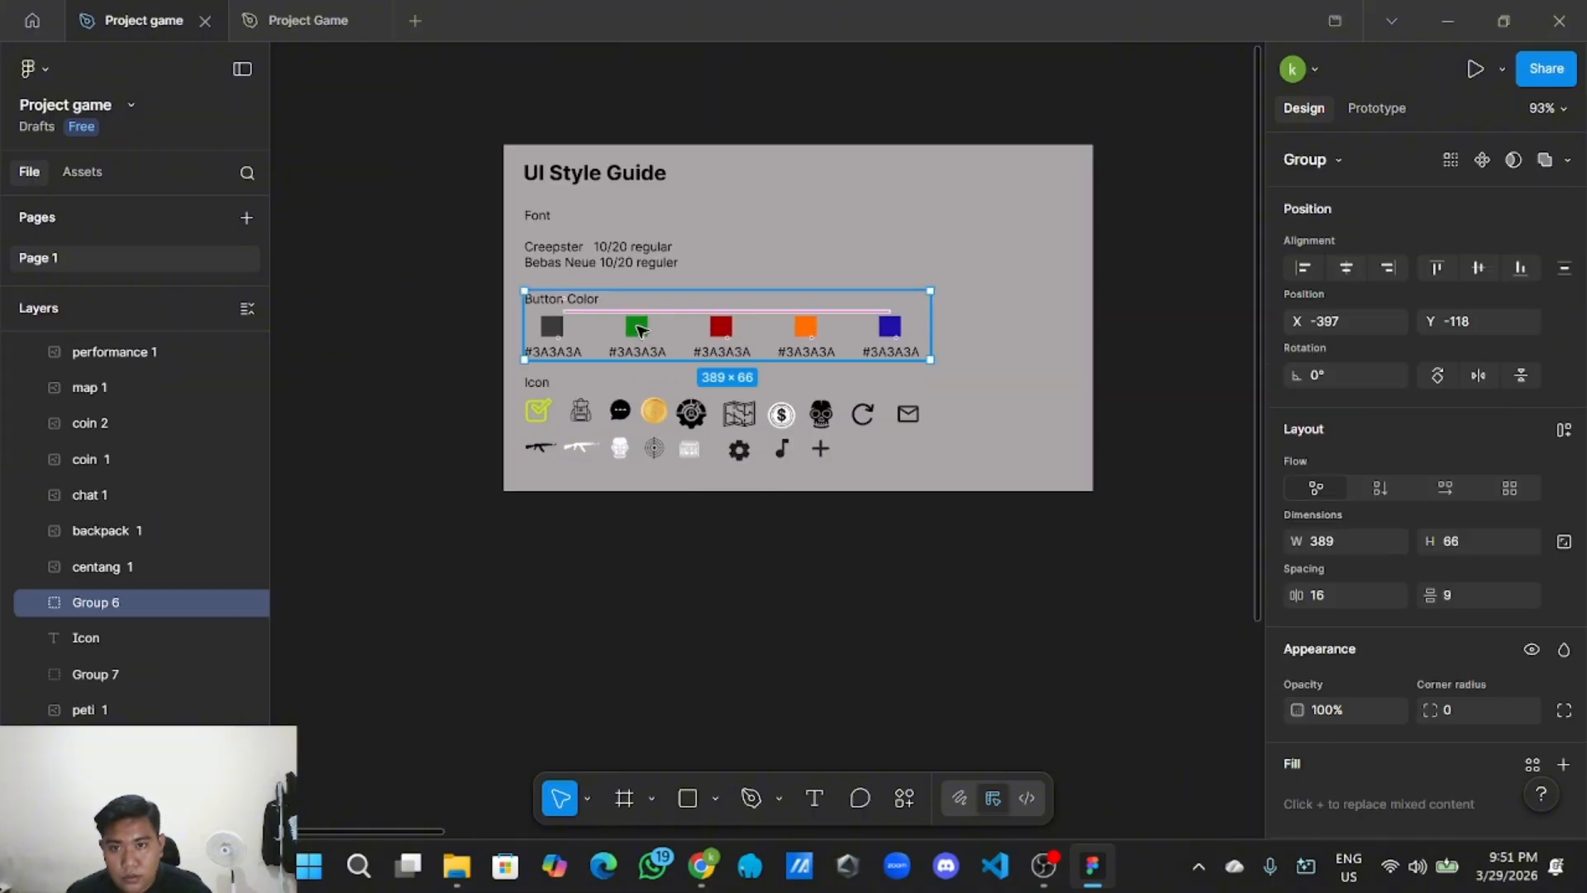
{"action": "left_click", "coordinate": [644, 311]}
{"action": "left_click", "coordinate": [640, 324]}
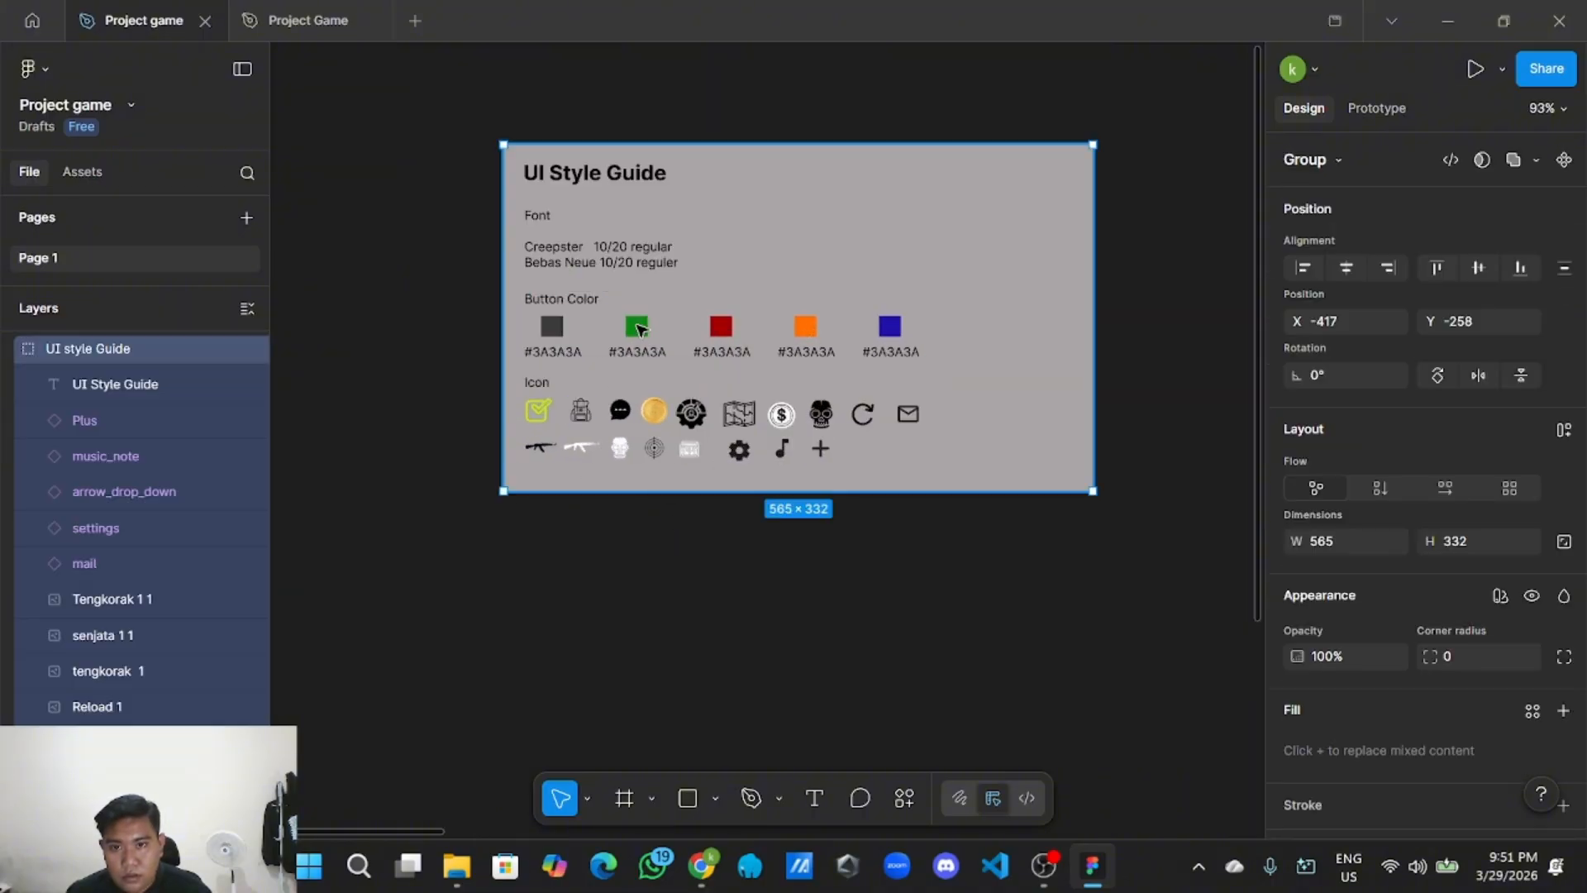
{"action": "left_click", "coordinate": [640, 325]}
{"action": "scroll", "coordinate": [1488, 686], "scroll_direction": "down", "scroll_amount": 3}
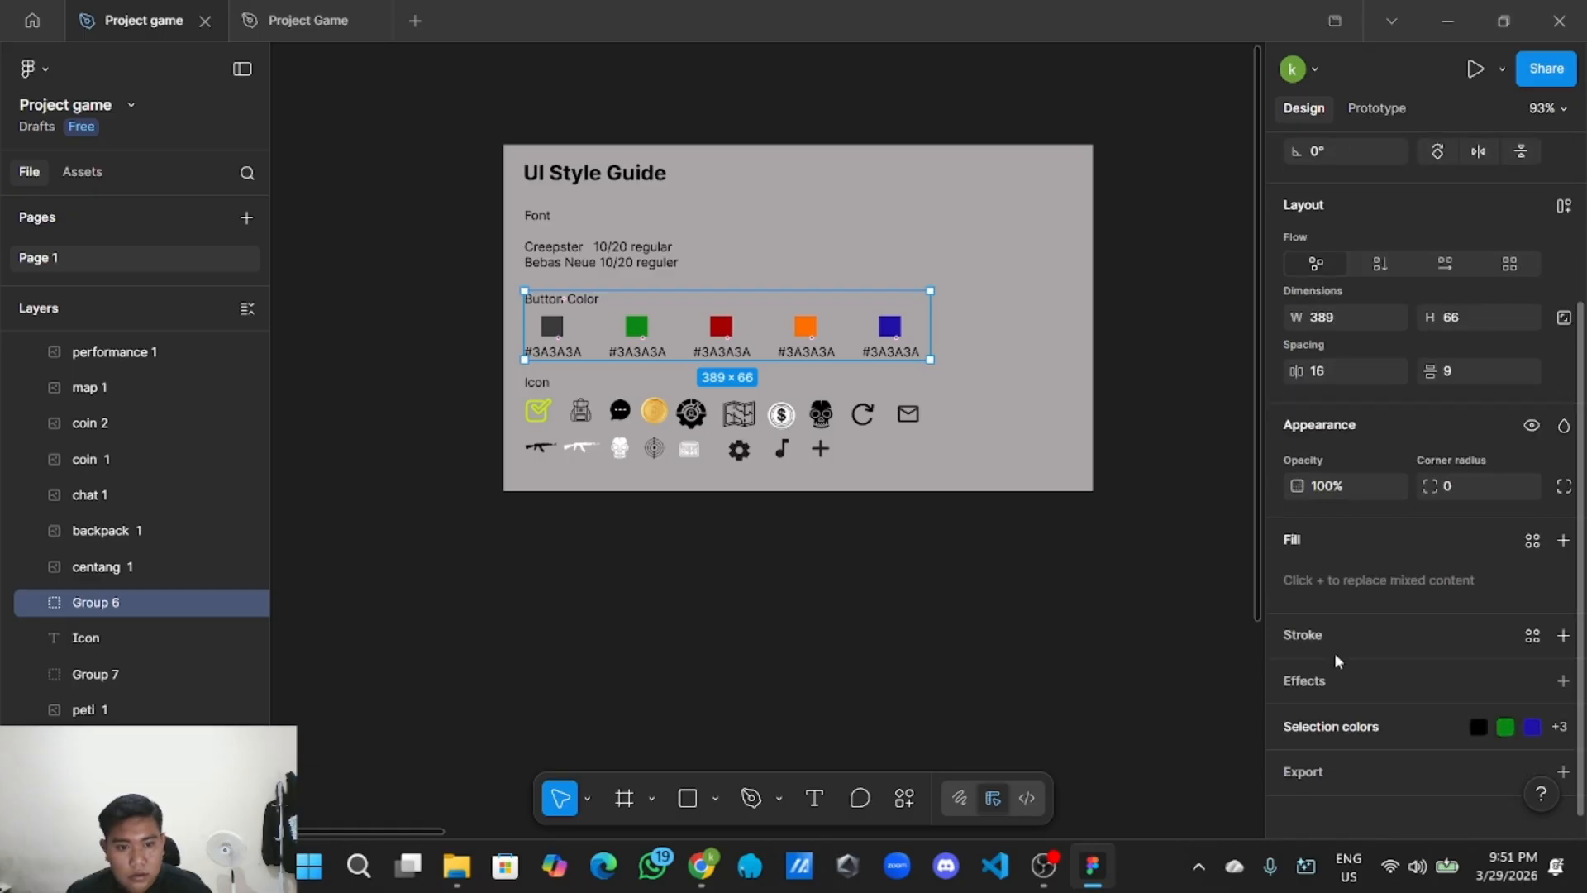
{"action": "left_click", "coordinate": [1506, 723]}
{"action": "scroll", "coordinate": [1405, 645], "scroll_direction": "down", "scroll_amount": 3}
{"action": "left_click", "coordinate": [1364, 563]}
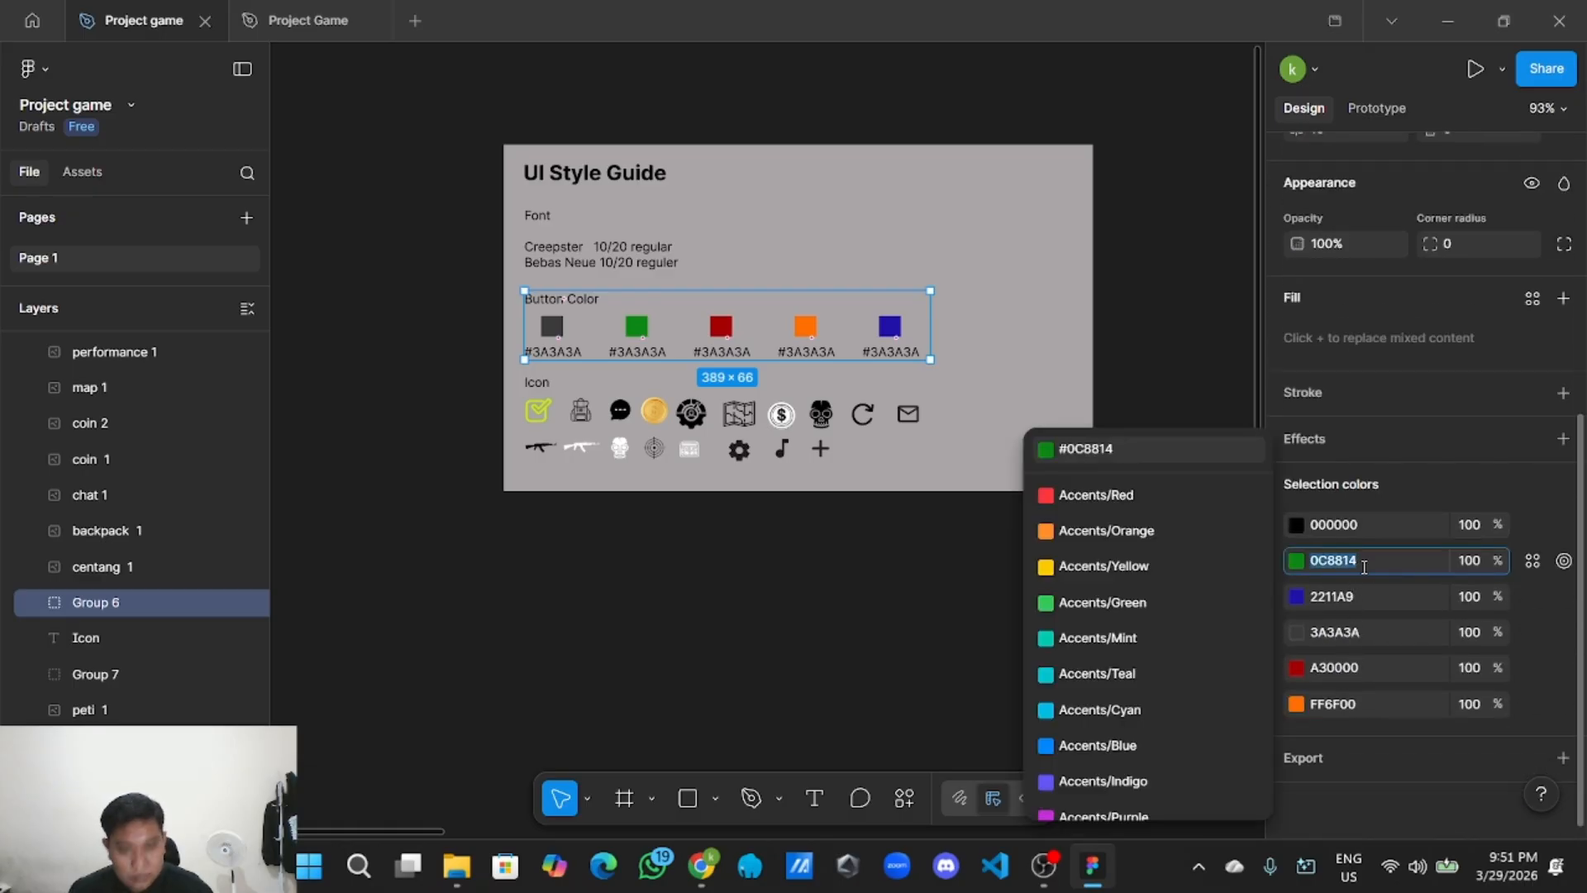
{"action": "left_click", "coordinate": [549, 619]}
Recolour the SIMPAN button from orange to green 0C9E1A and fit the Edit Profile screen in view.
{"action": "scroll", "coordinate": [549, 620], "scroll_direction": "down", "scroll_amount": 3, "text": "ctrl"}
{"action": "scroll", "coordinate": [935, 712], "scroll_direction": "right", "scroll_amount": 3}
{"action": "scroll", "coordinate": [934, 711], "scroll_direction": "down", "scroll_amount": 2}
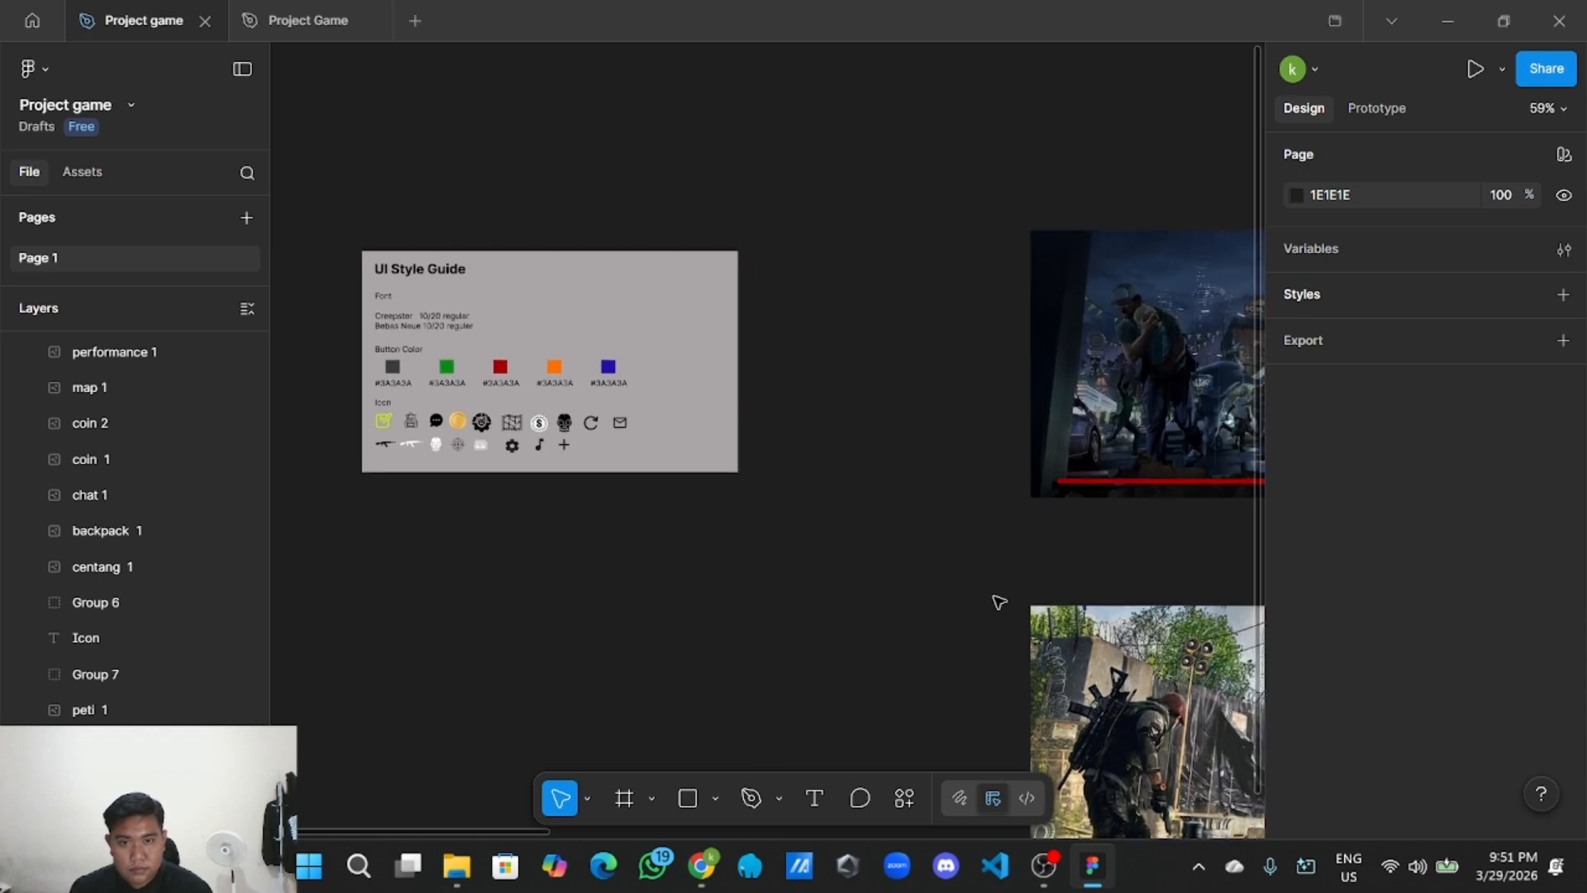
{"action": "left_click_drag", "start_coordinate": [994, 597], "coordinate": [317, 488]}
{"action": "left_click_drag", "start_coordinate": [1221, 488], "coordinate": [489, 470]}
{"action": "left_click_drag", "start_coordinate": [916, 469], "coordinate": [398, 435]}
{"action": "left_click_drag", "start_coordinate": [966, 345], "coordinate": [501, 271]}
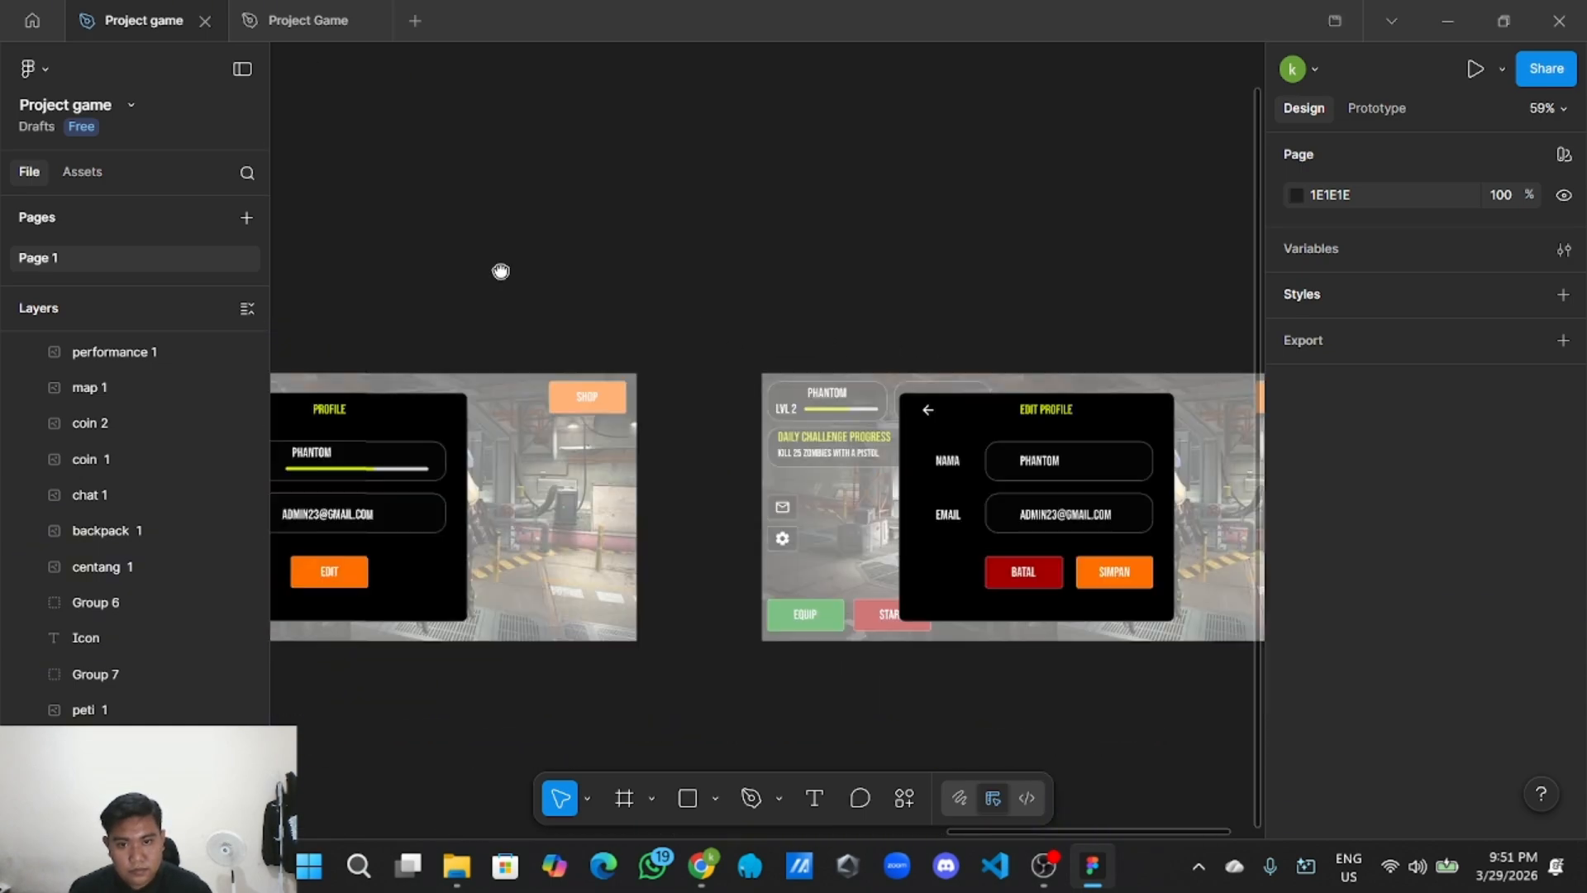
{"action": "left_click_drag", "start_coordinate": [1108, 449], "coordinate": [584, 311]}
{"action": "scroll", "coordinate": [599, 502], "scroll_direction": "up", "scroll_amount": 3, "text": "ctrl"}
{"action": "left_click_drag", "start_coordinate": [620, 580], "coordinate": [731, 687]}
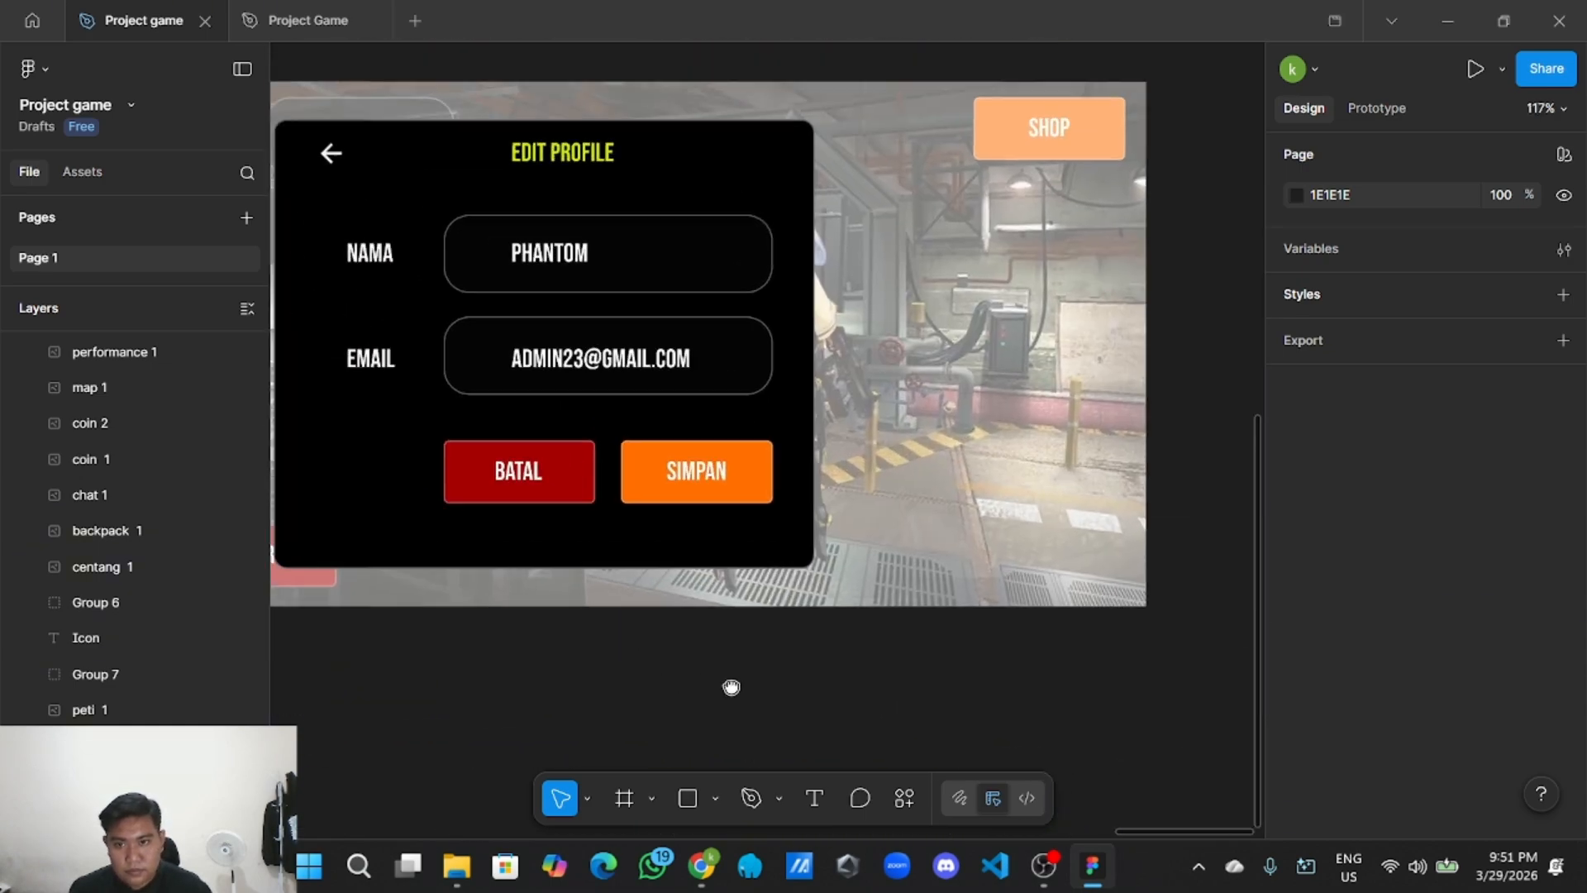
{"action": "scroll", "coordinate": [747, 670], "scroll_direction": "up", "scroll_amount": 3, "text": "ctrl"}
{"action": "left_click", "coordinate": [793, 351]}
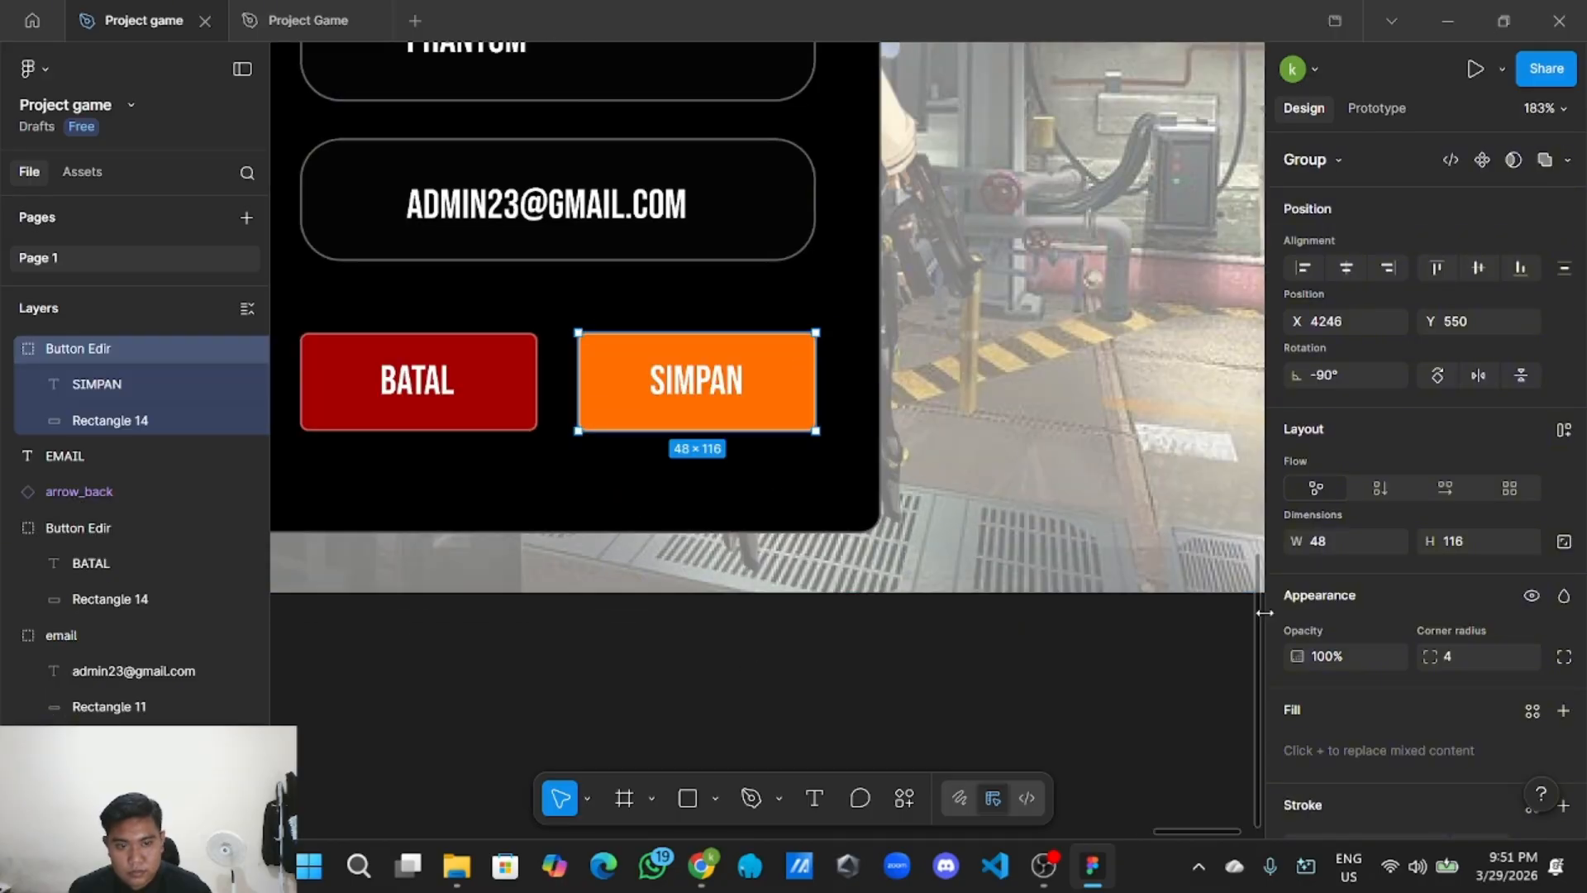
{"action": "scroll", "coordinate": [1309, 645], "scroll_direction": "down", "scroll_amount": 3}
{"action": "scroll", "coordinate": [1323, 629], "scroll_direction": "down", "scroll_amount": 2}
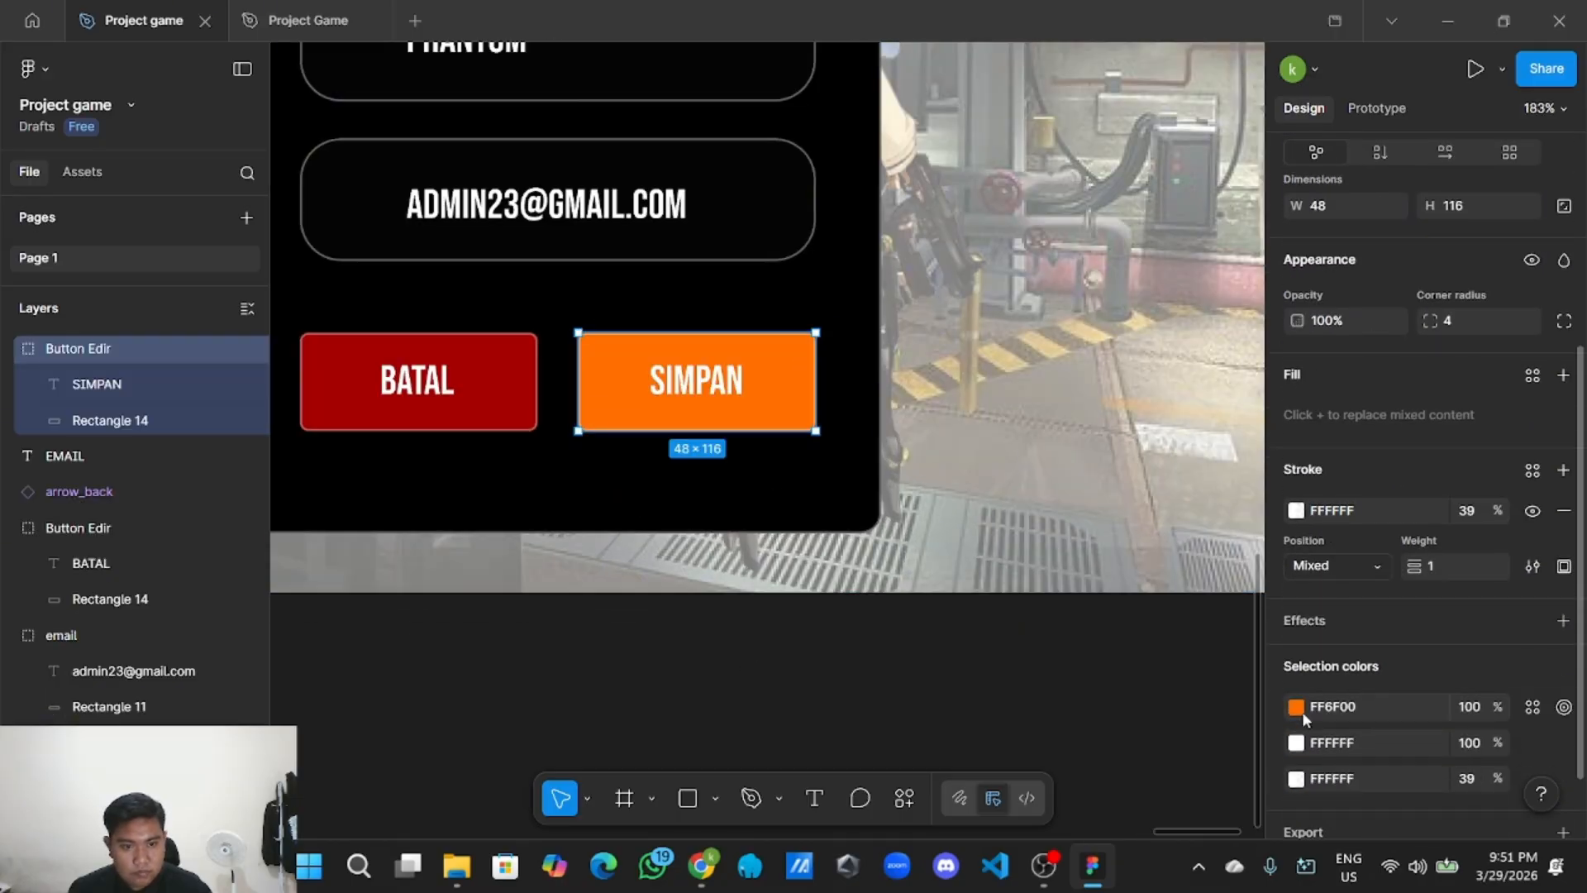
{"action": "left_click", "coordinate": [1347, 710]}
{"action": "type", "text": "0C9E1A"}
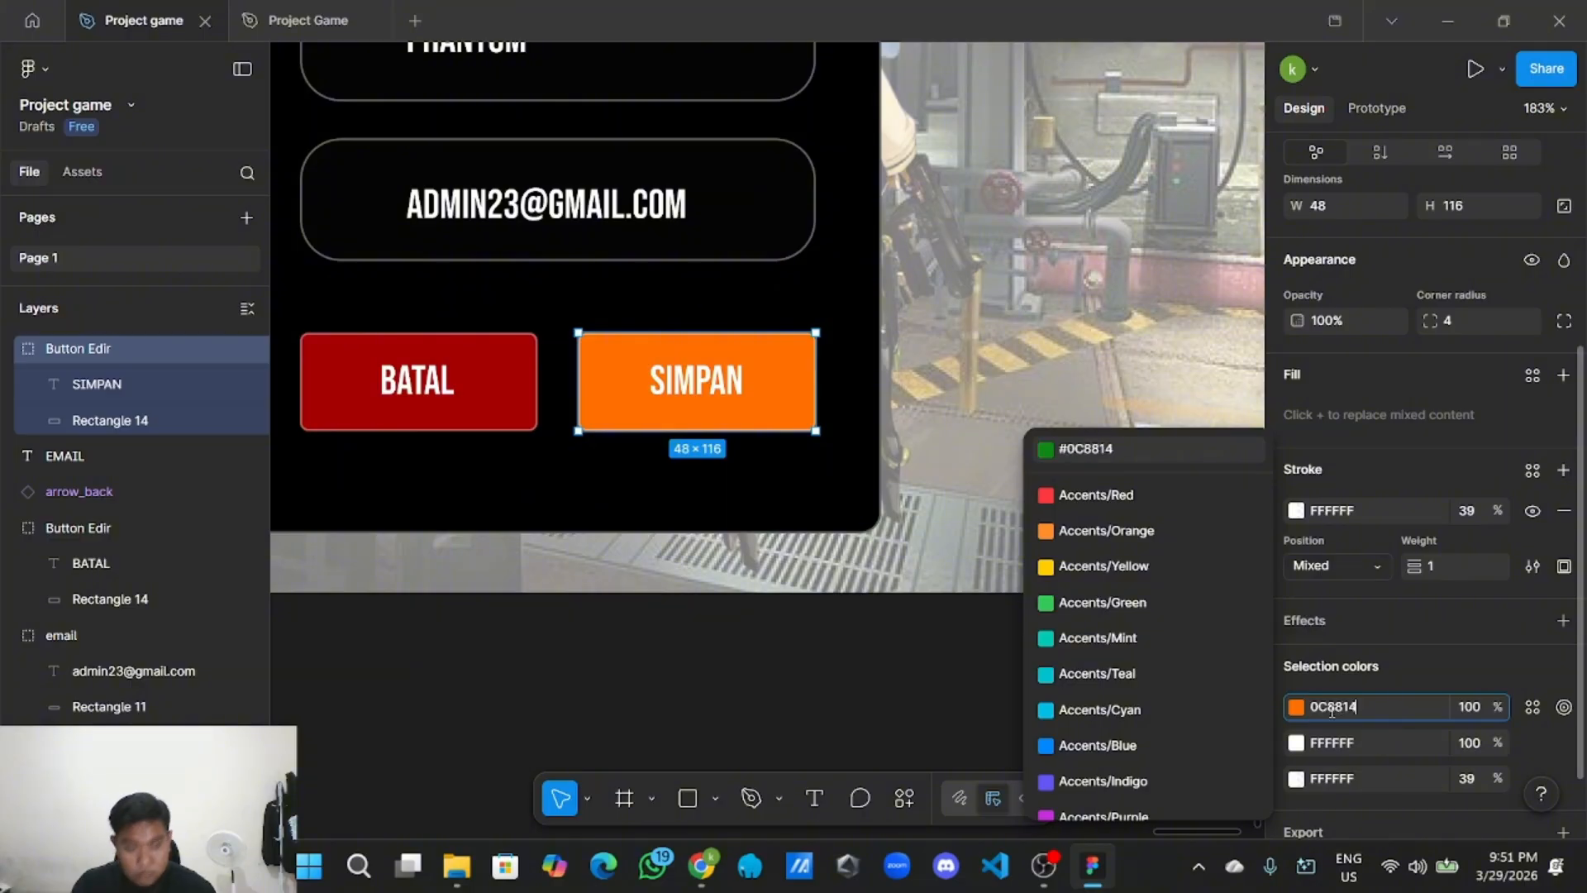
{"action": "left_click", "coordinate": [857, 717]}
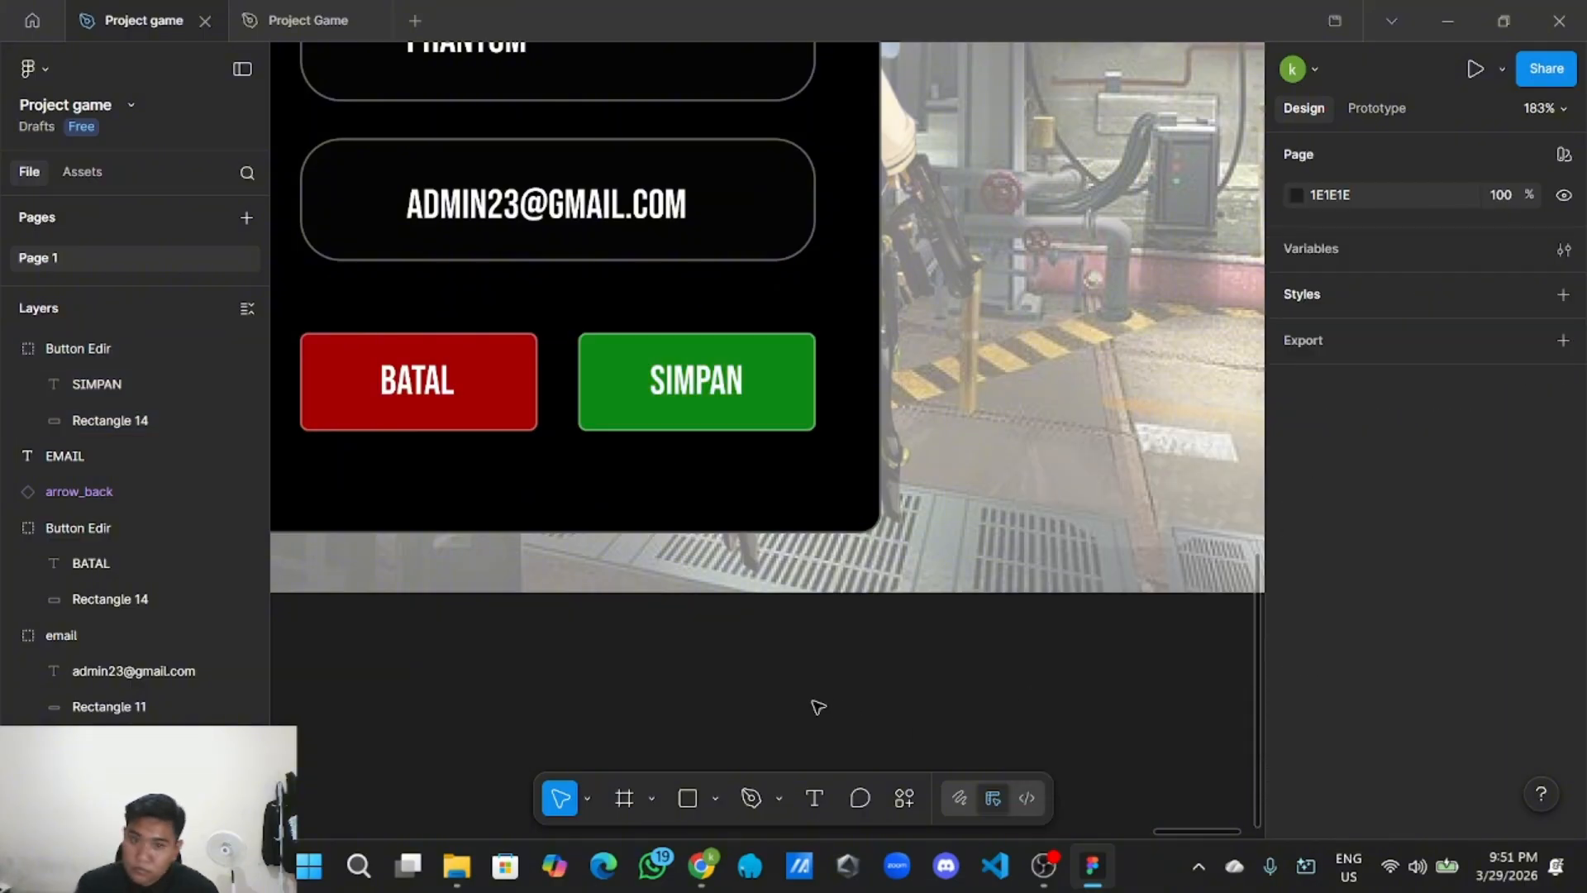
{"action": "key", "text": "shift+1"}
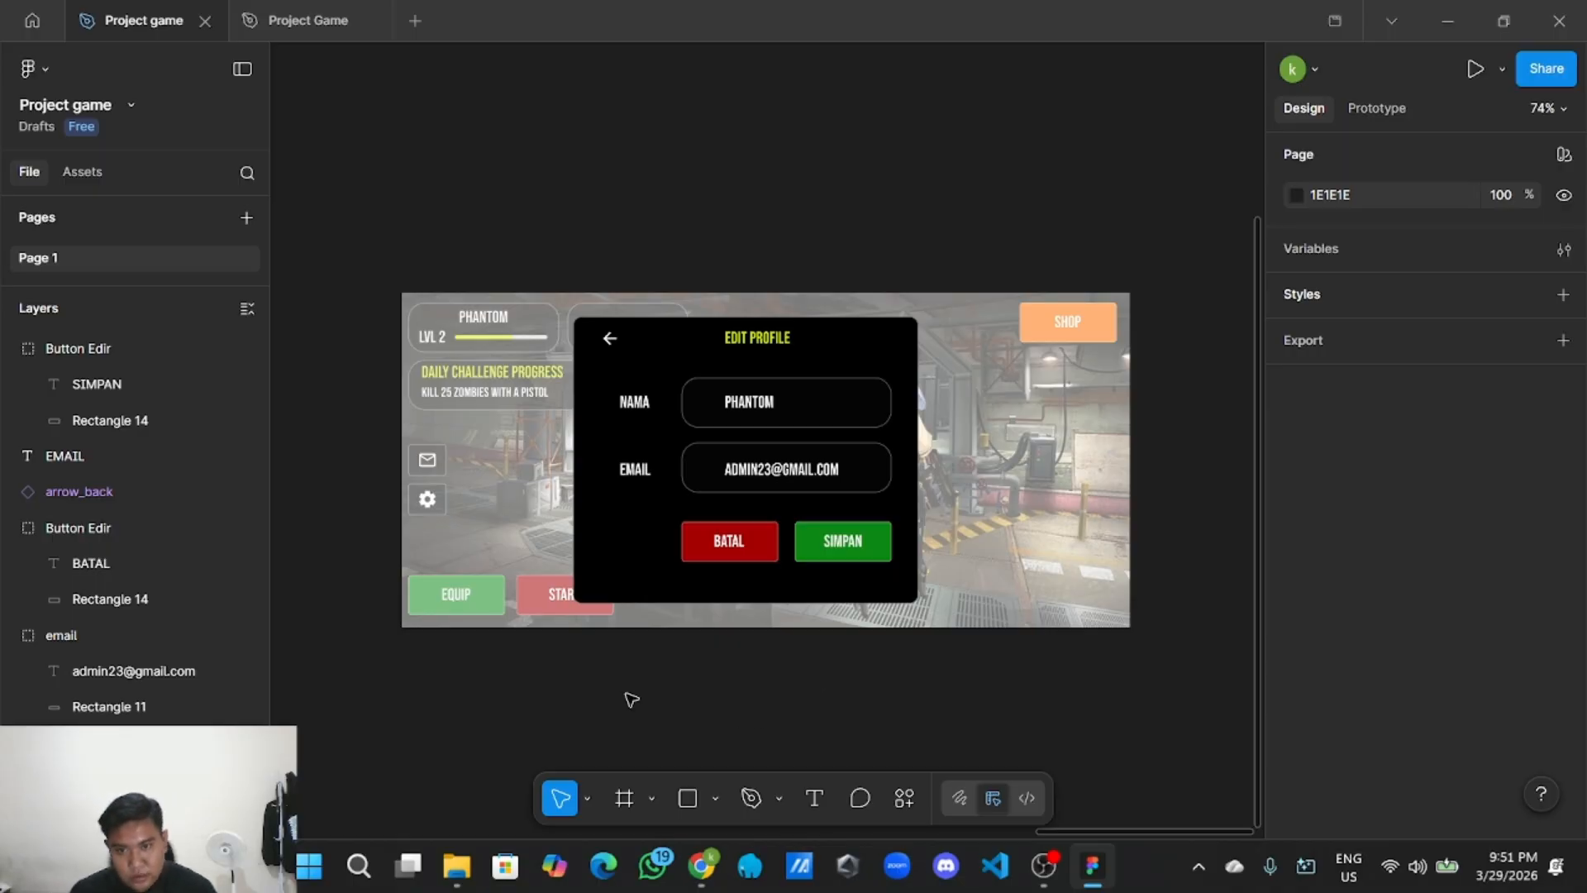
{"action": "scroll", "coordinate": [632, 700], "scroll_direction": "down", "scroll_amount": 5}
{"action": "scroll", "coordinate": [867, 657], "scroll_direction": "left", "scroll_amount": 4}
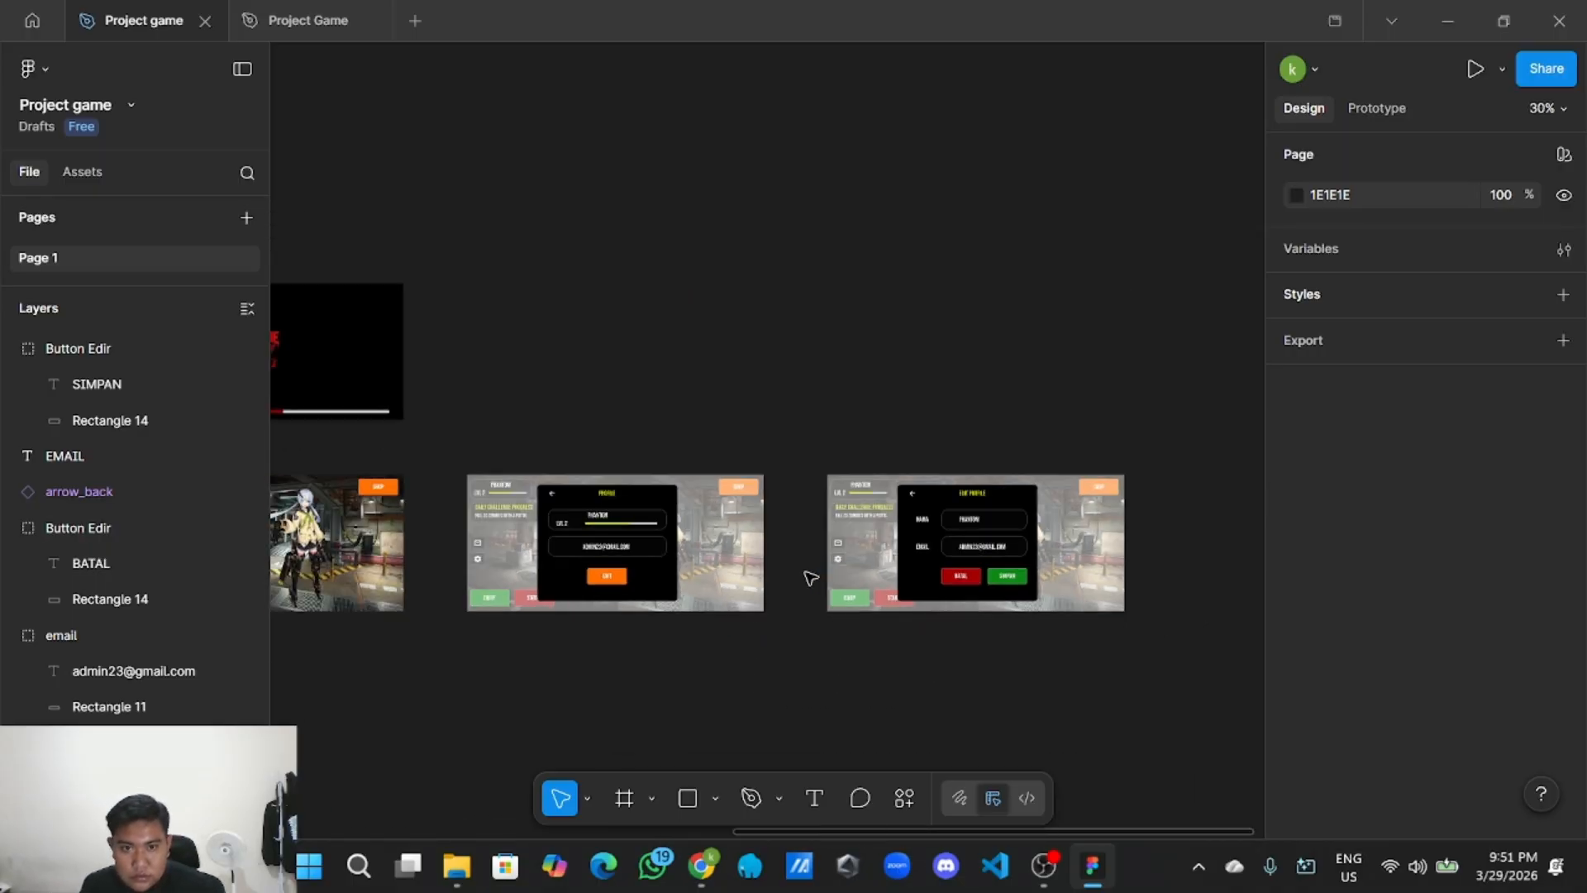
{"action": "scroll", "coordinate": [810, 577], "scroll_direction": "down", "scroll_amount": 3}
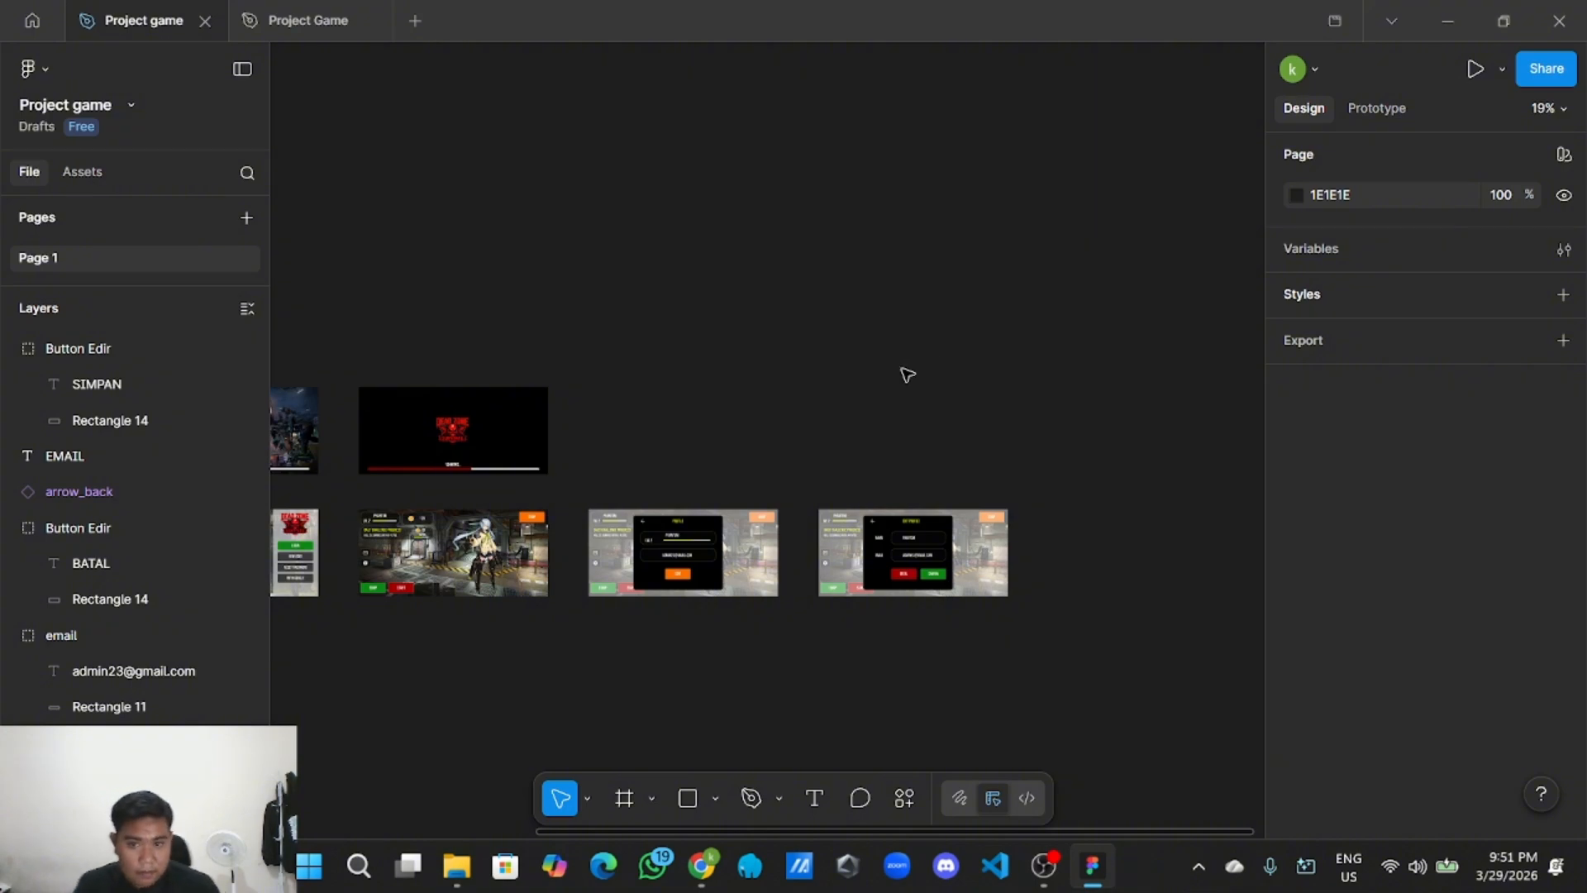
{"action": "scroll", "coordinate": [776, 538], "scroll_direction": "down", "scroll_amount": 3}
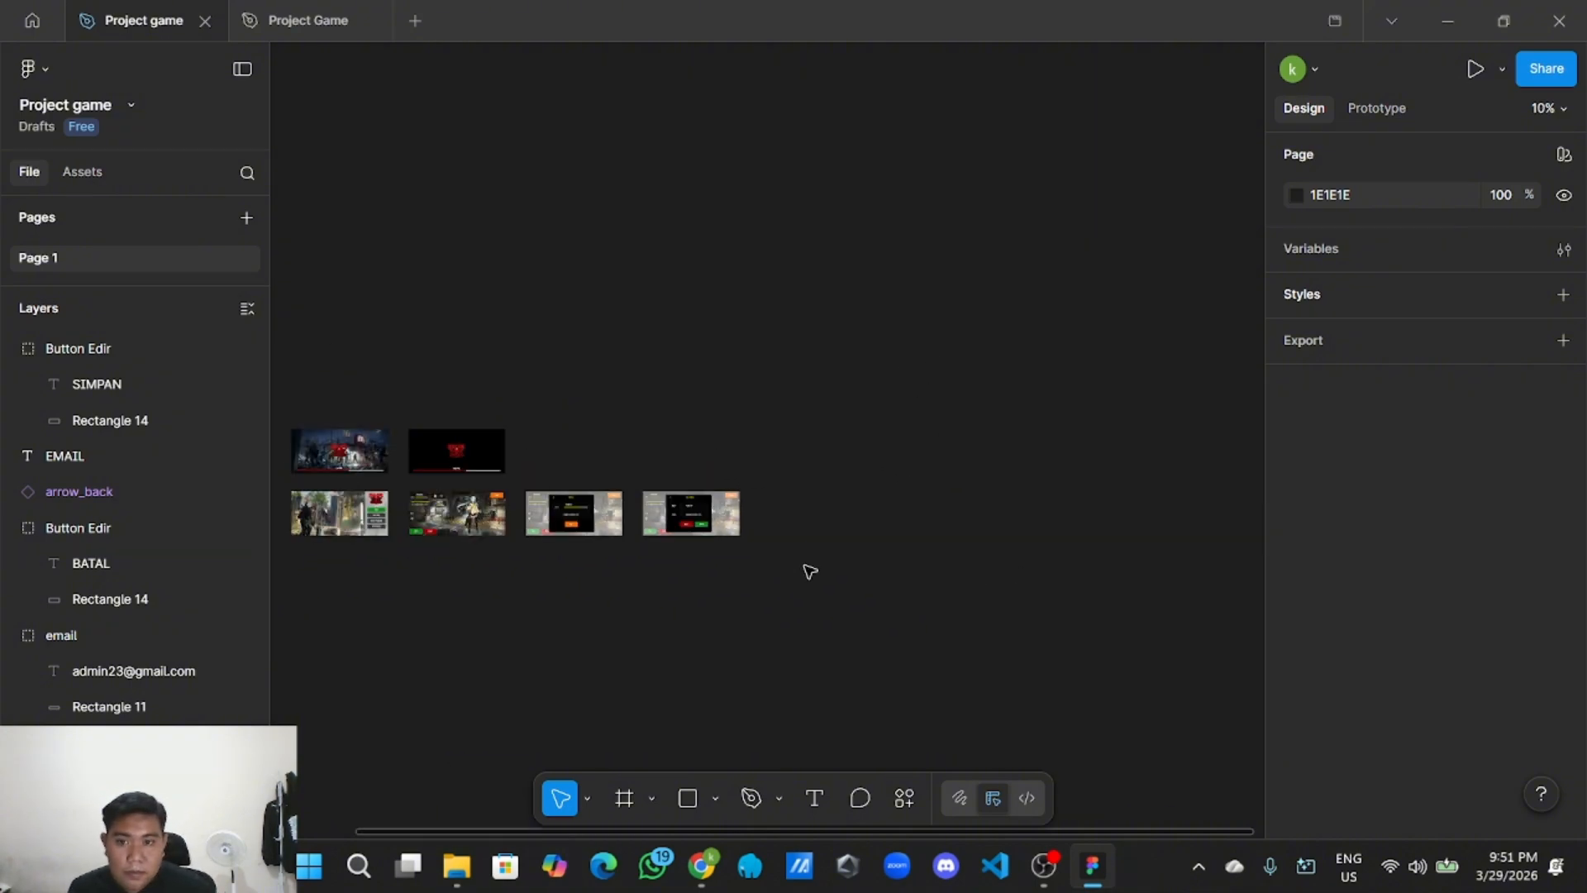
{"action": "scroll", "coordinate": [807, 567], "scroll_direction": "up", "scroll_amount": 2}
{"action": "left_click_drag", "start_coordinate": [807, 567], "coordinate": [946, 665]}
{"action": "scroll", "coordinate": [853, 730], "scroll_direction": "up", "scroll_amount": 4}
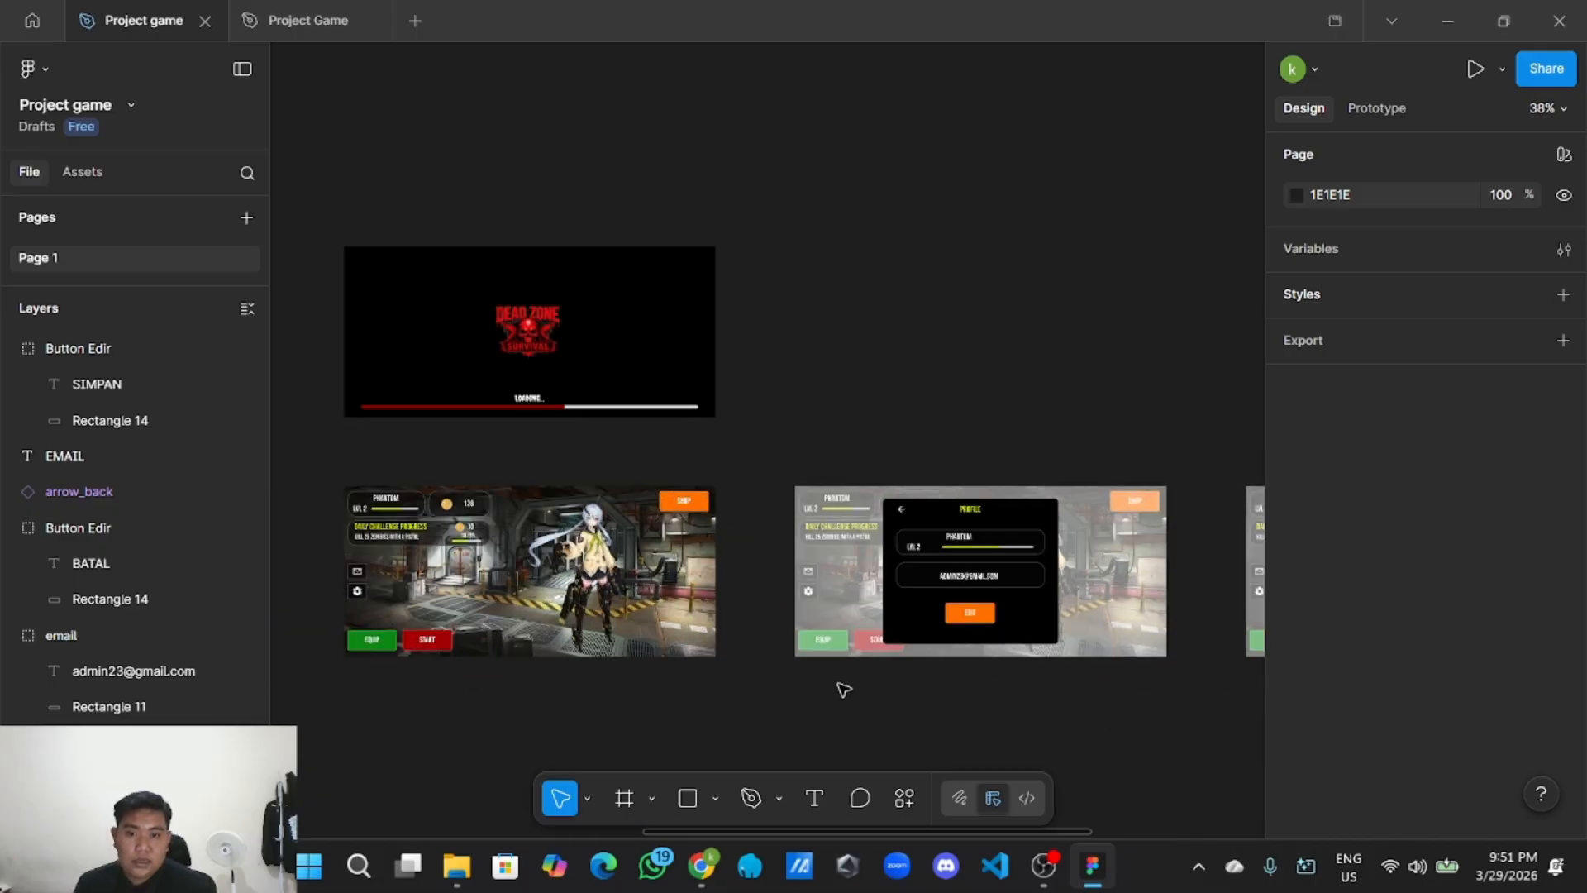
{"action": "scroll", "coordinate": [842, 683], "scroll_direction": "down", "scroll_amount": 4}
{"action": "scroll", "coordinate": [1024, 526], "scroll_direction": "right", "scroll_amount": 3}
{"action": "scroll", "coordinate": [1123, 577], "scroll_direction": "up", "scroll_amount": 3}
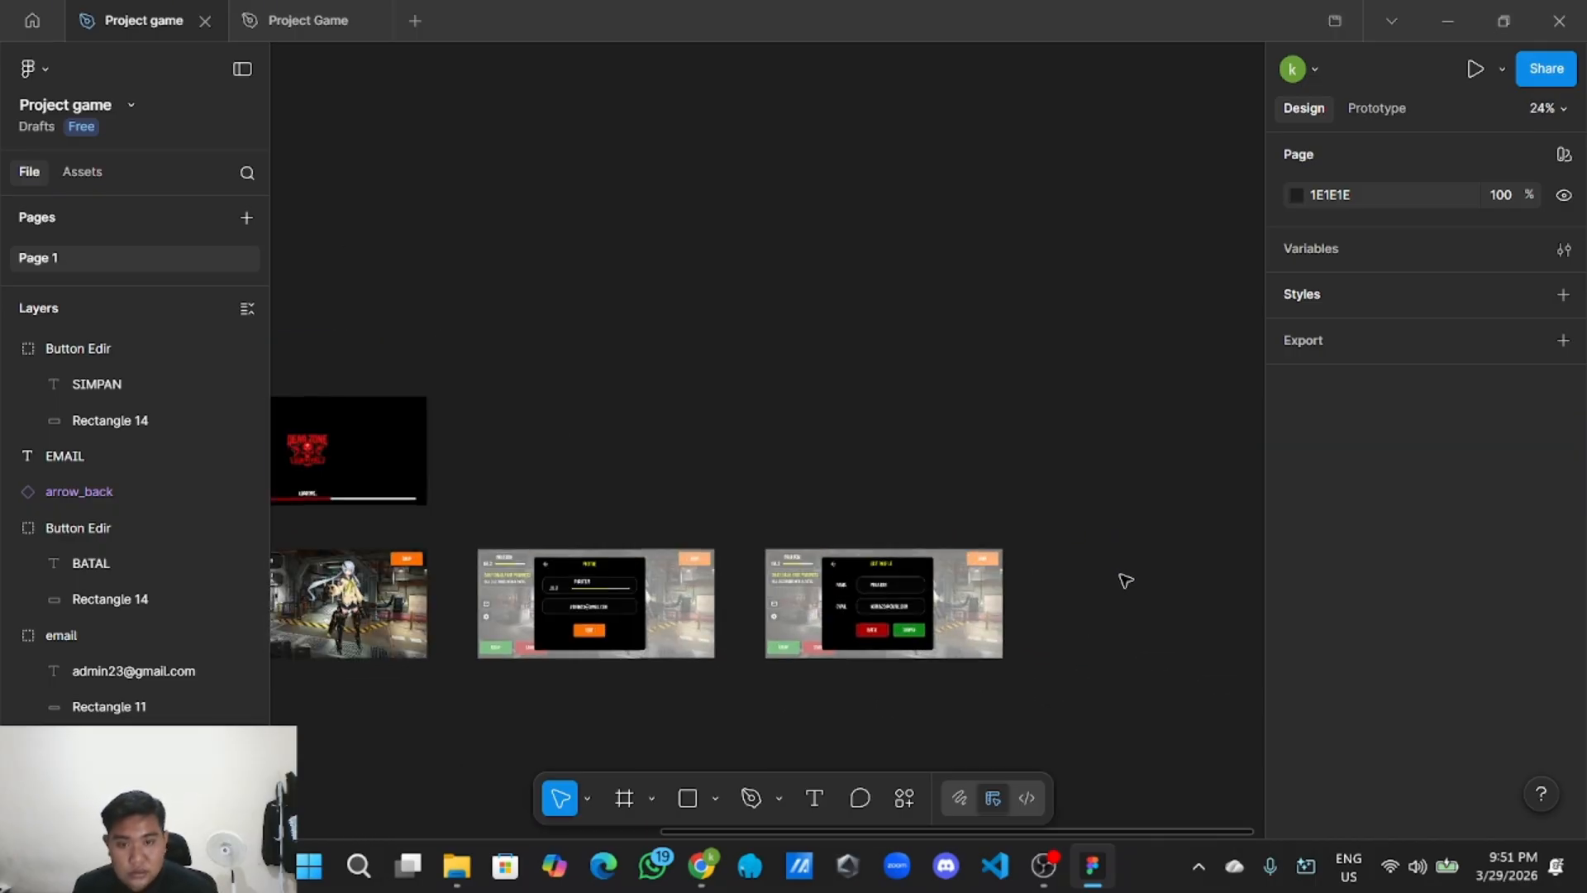
{"action": "scroll", "coordinate": [1074, 642], "scroll_direction": "right", "scroll_amount": 3}
{"action": "scroll", "coordinate": [822, 666], "scroll_direction": "right", "scroll_amount": 3}
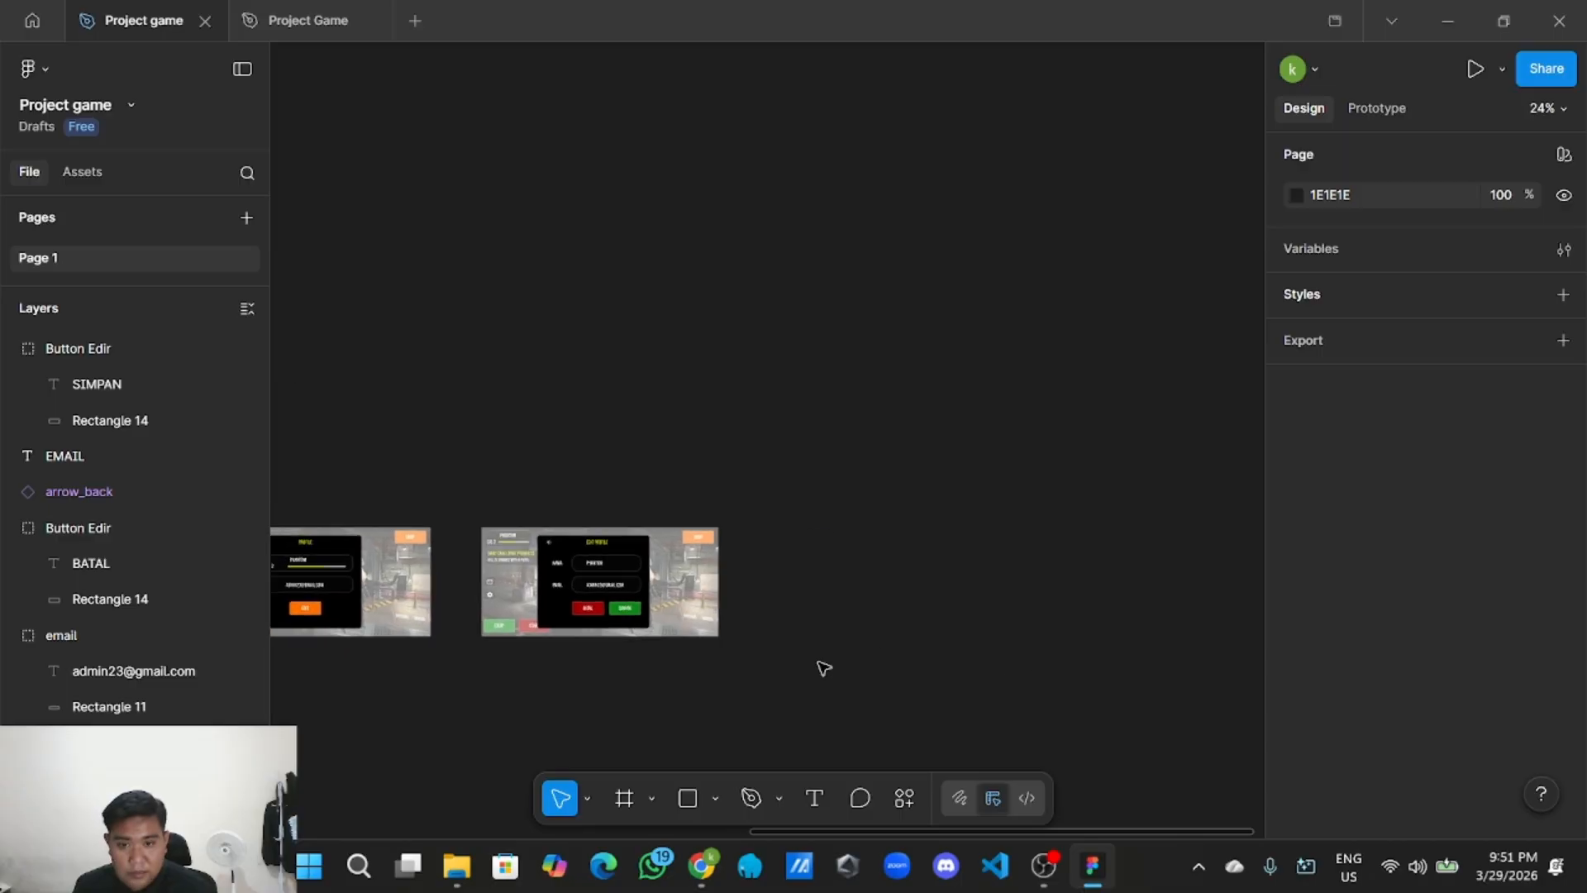
{"action": "scroll", "coordinate": [804, 665], "scroll_direction": "up", "scroll_amount": 1}
Create an iPhone 17 frame to the right of the Edit Profile screen.
{"action": "left_click", "coordinate": [651, 799]}
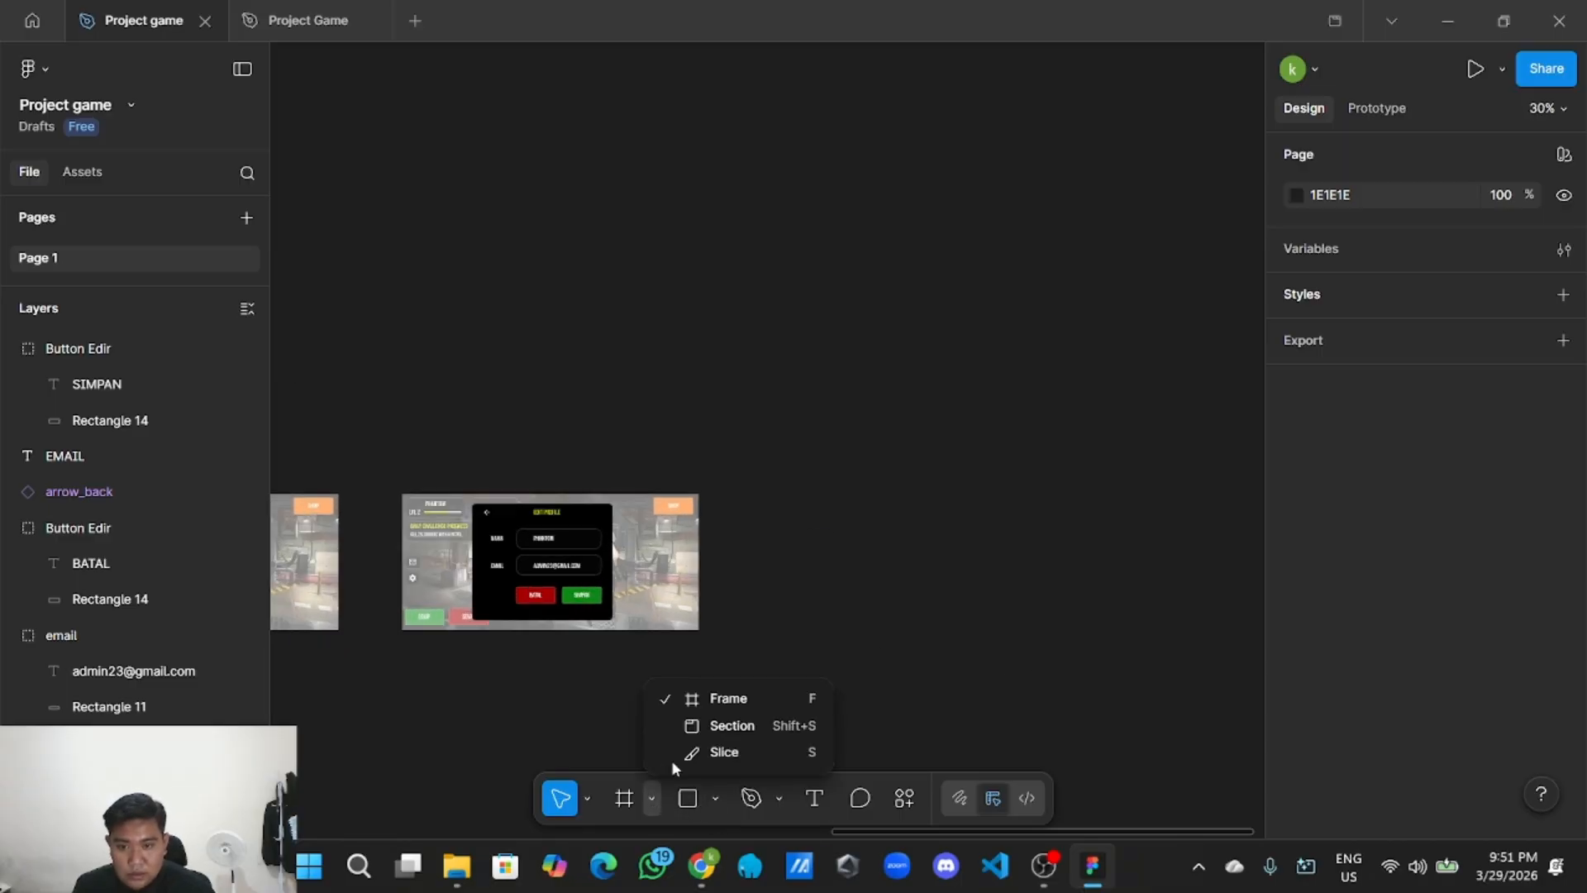
{"action": "left_click", "coordinate": [720, 701]}
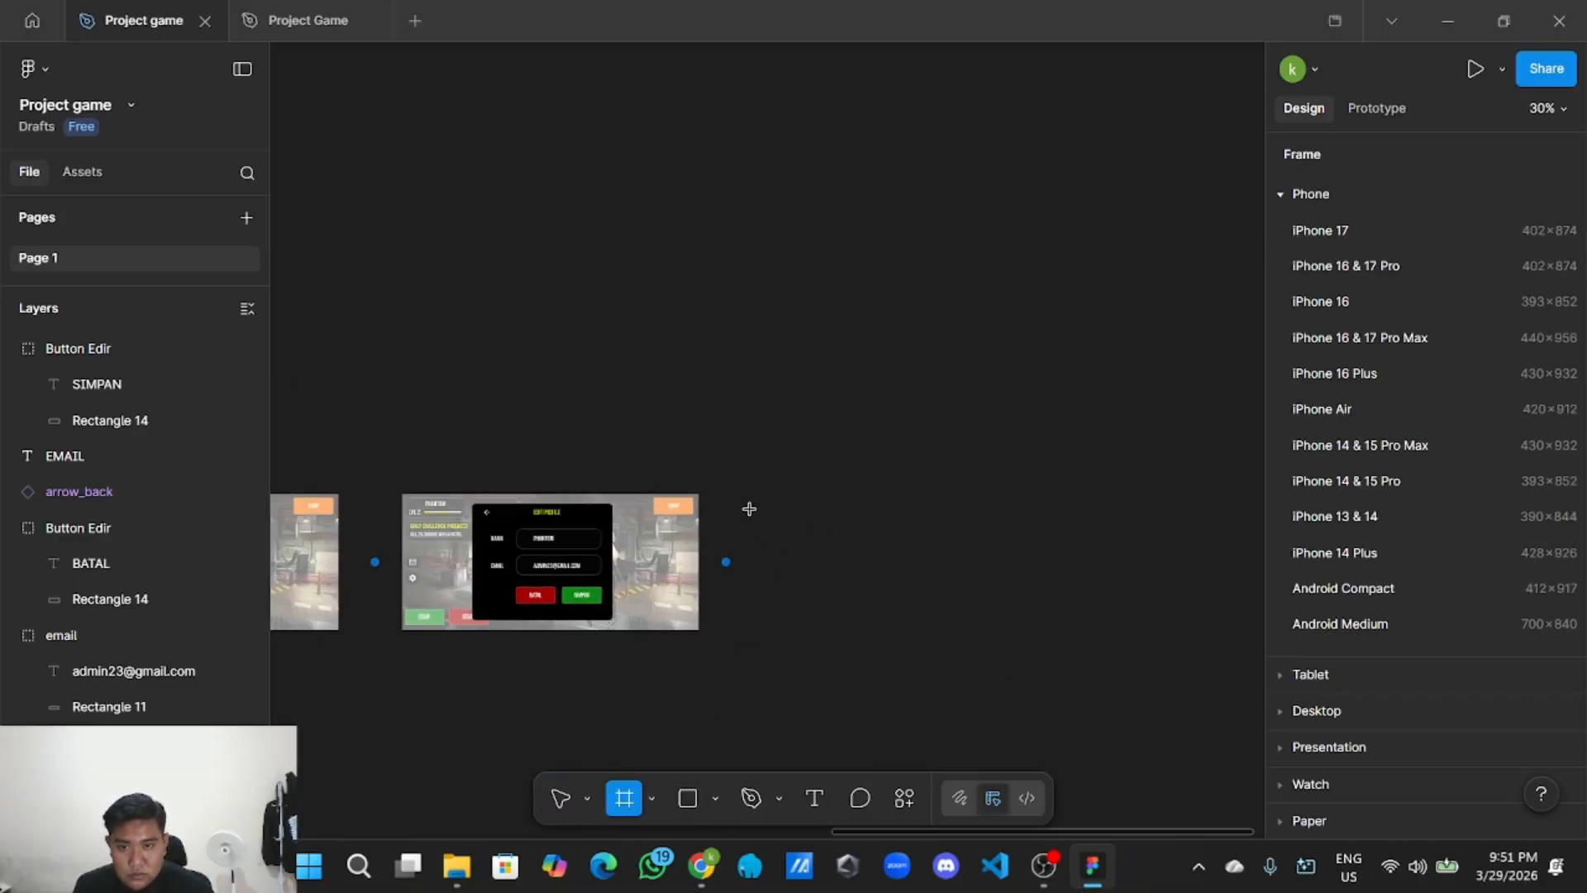
{"action": "left_click", "coordinate": [1321, 232]}
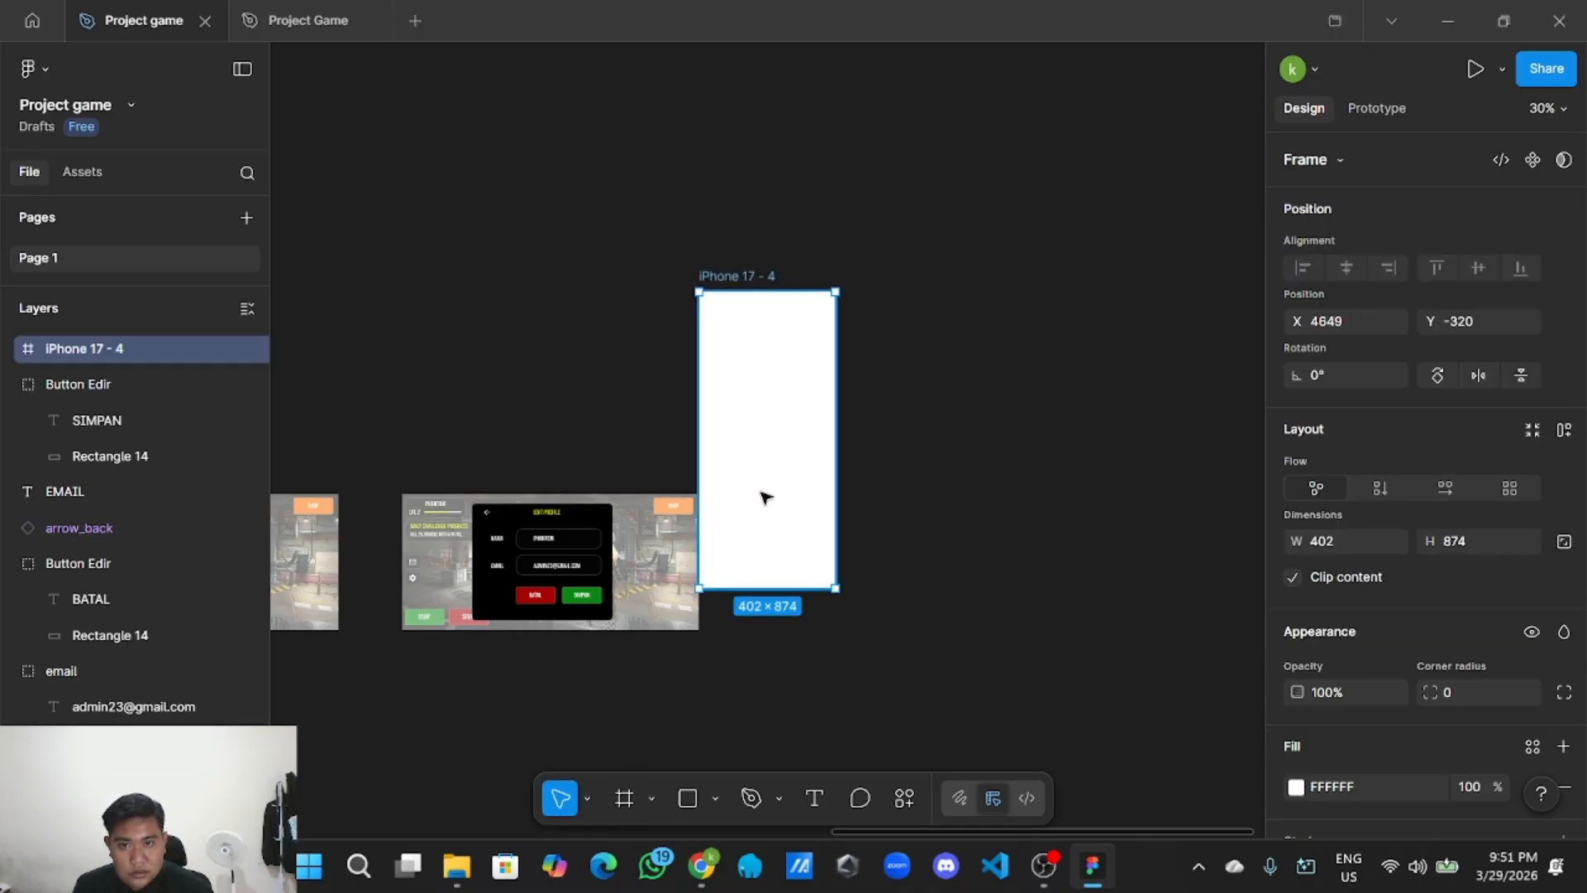
{"action": "left_click_drag", "start_coordinate": [761, 493], "coordinate": [900, 524]}
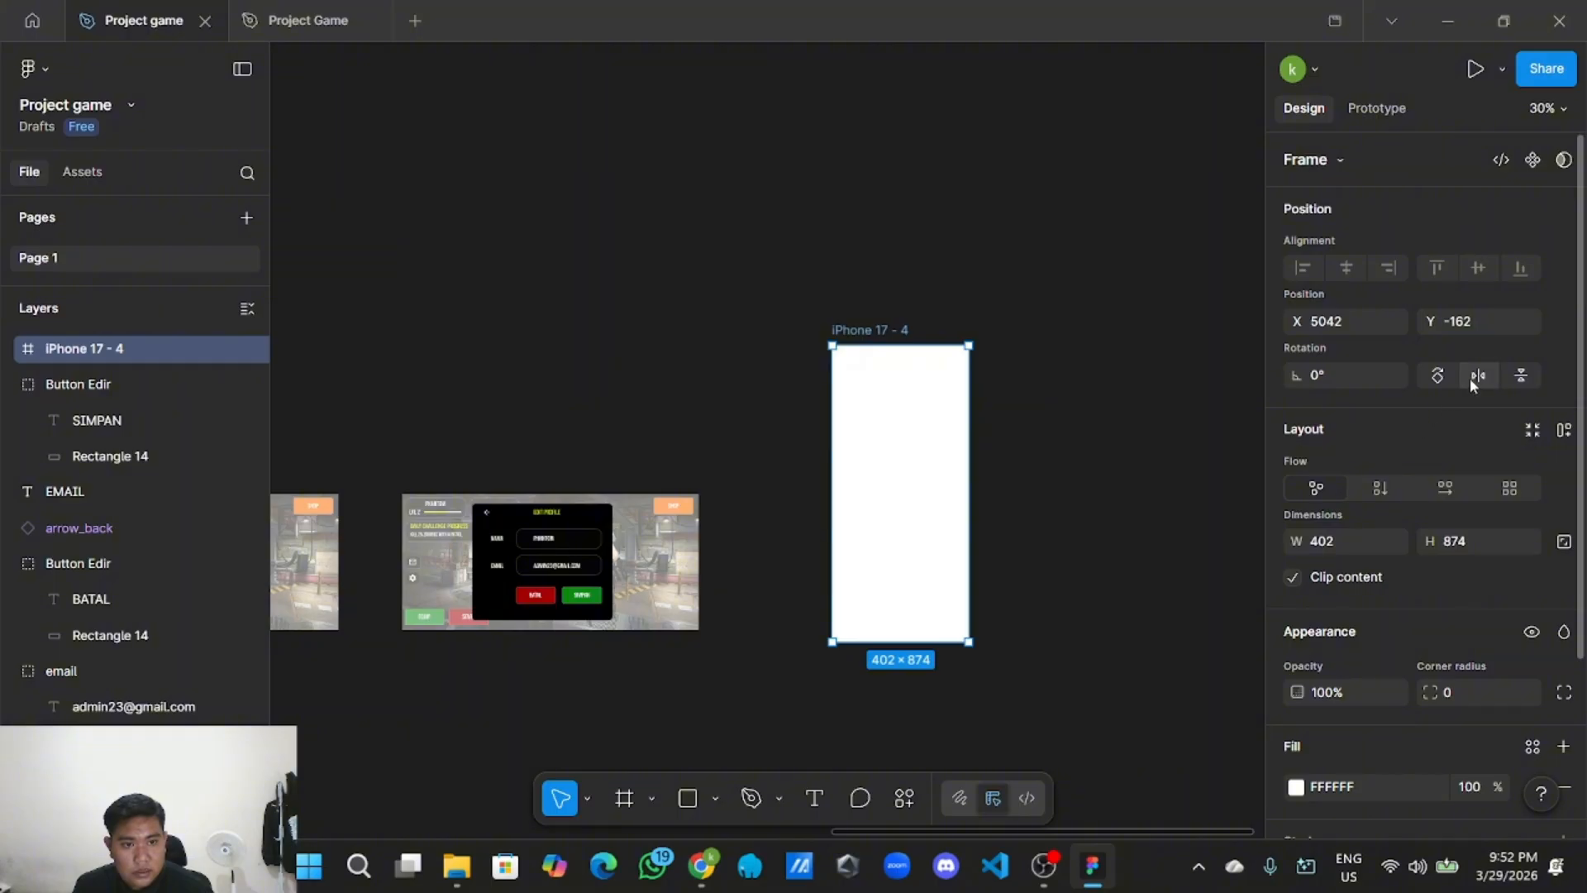
Rotate the new frame -90° to landscape and align it with the other screens.
{"action": "left_click", "coordinate": [1439, 376]}
{"action": "left_click_drag", "start_coordinate": [860, 513], "coordinate": [854, 579]}
{"action": "scroll", "coordinate": [851, 583], "scroll_direction": "down", "scroll_amount": 3}
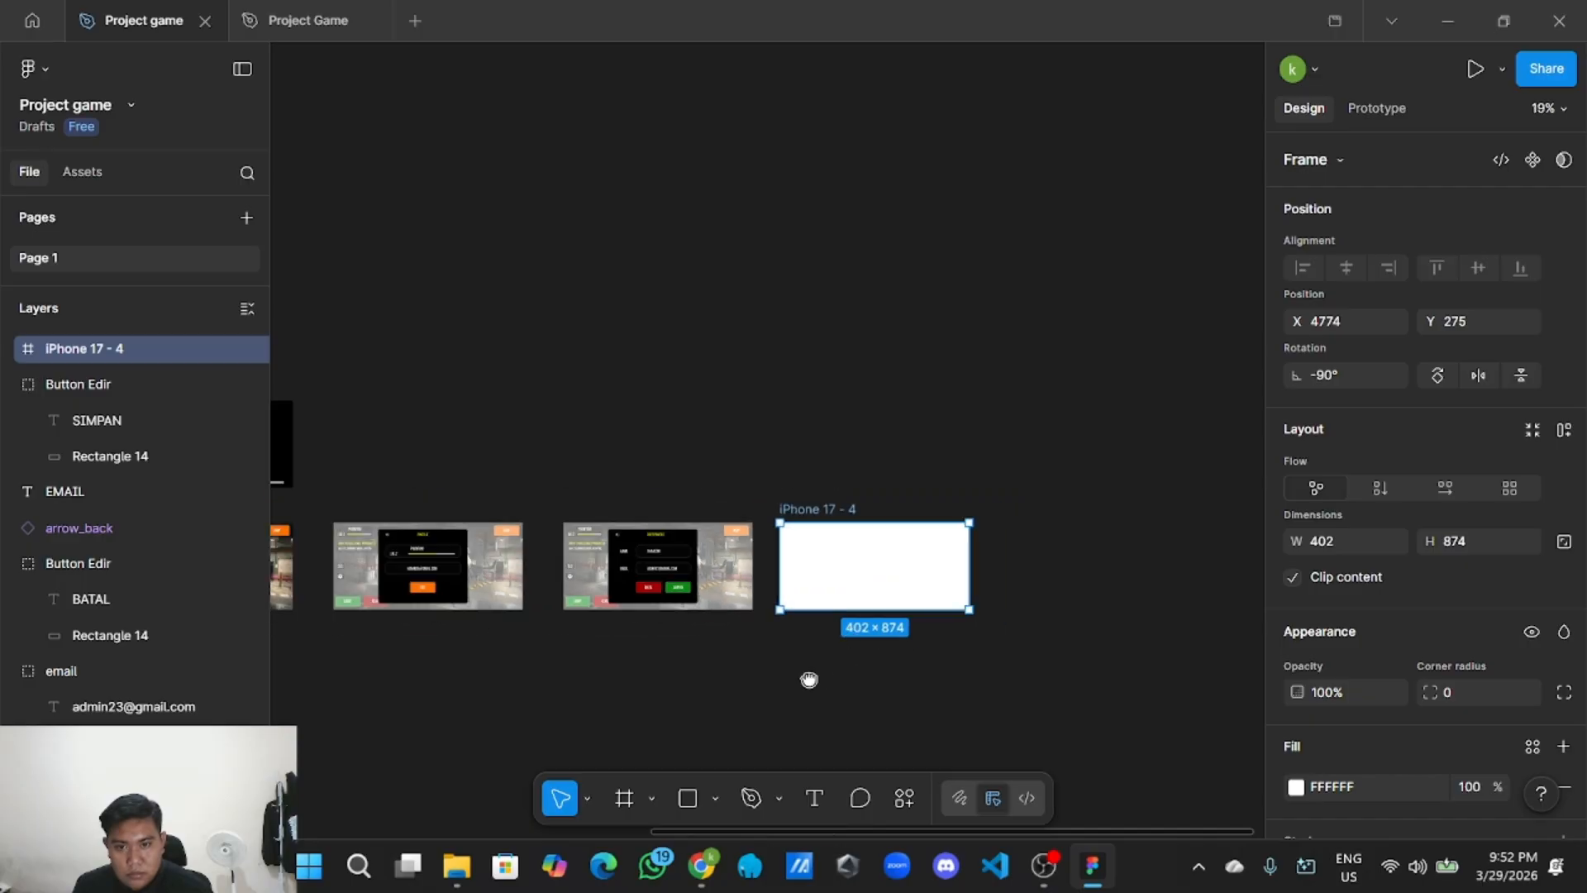
{"action": "left_click_drag", "start_coordinate": [809, 680], "coordinate": [684, 678]}
{"action": "left_click_drag", "start_coordinate": [741, 582], "coordinate": [761, 573]}
{"action": "left_click", "coordinate": [754, 449]}
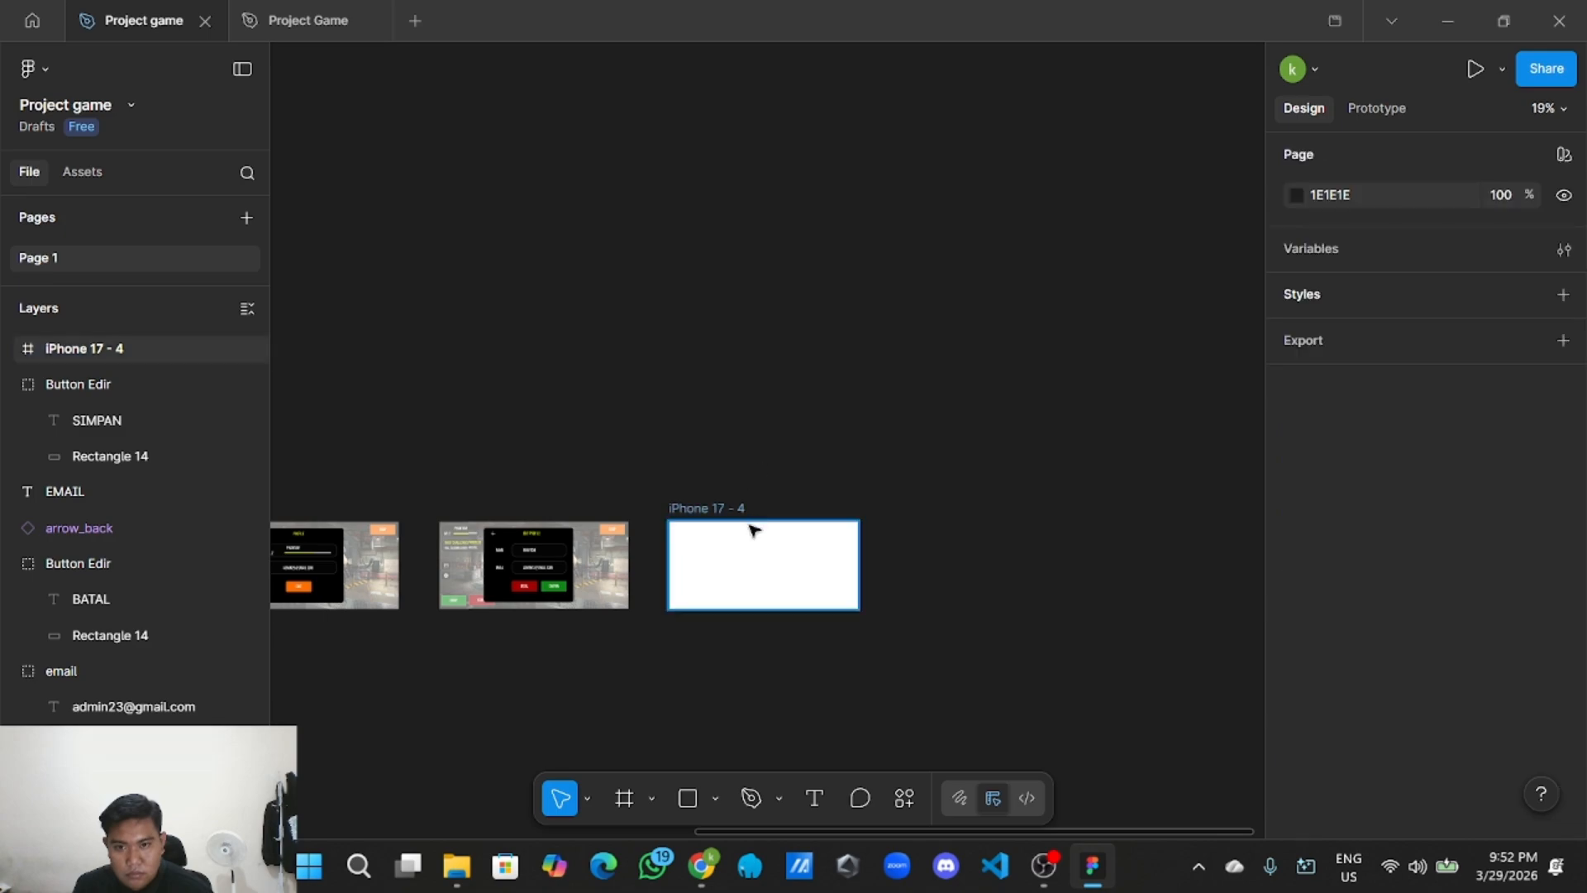
{"action": "scroll", "coordinate": [751, 529], "scroll_direction": "up", "scroll_amount": 3}
{"action": "left_click", "coordinate": [714, 799]}
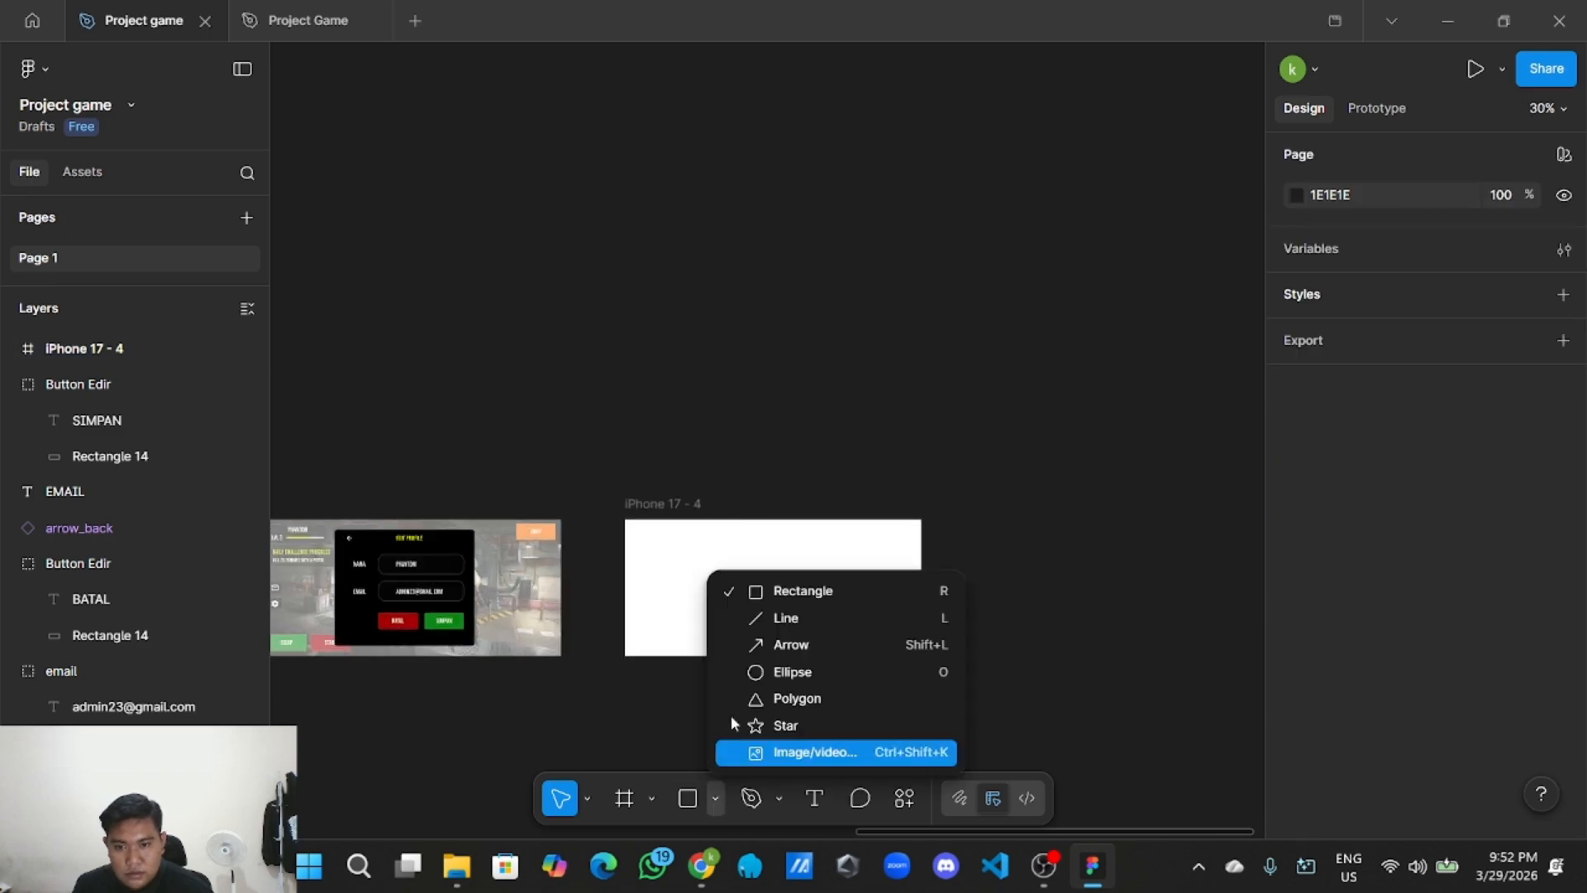
Draw a rectangle filling the empty iPhone 17 - 4 frame.
{"action": "left_click", "coordinate": [777, 589]}
{"action": "scroll", "coordinate": [734, 640], "scroll_direction": "up", "scroll_amount": 4}
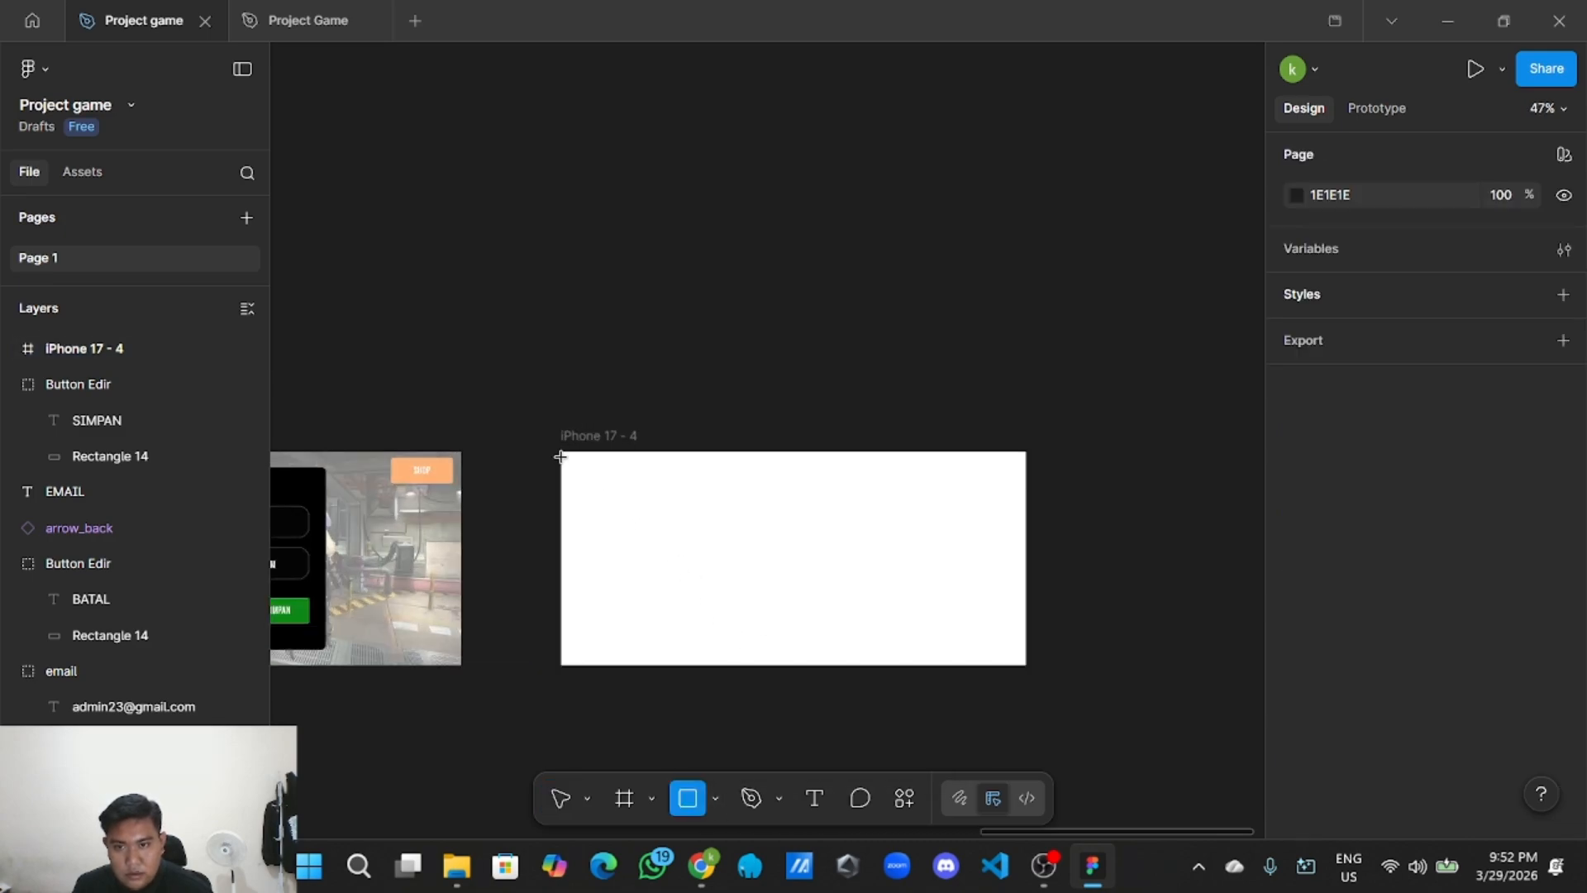
{"action": "left_click_drag", "start_coordinate": [561, 452], "coordinate": [1027, 663]}
{"action": "left_click", "coordinate": [1108, 616]}
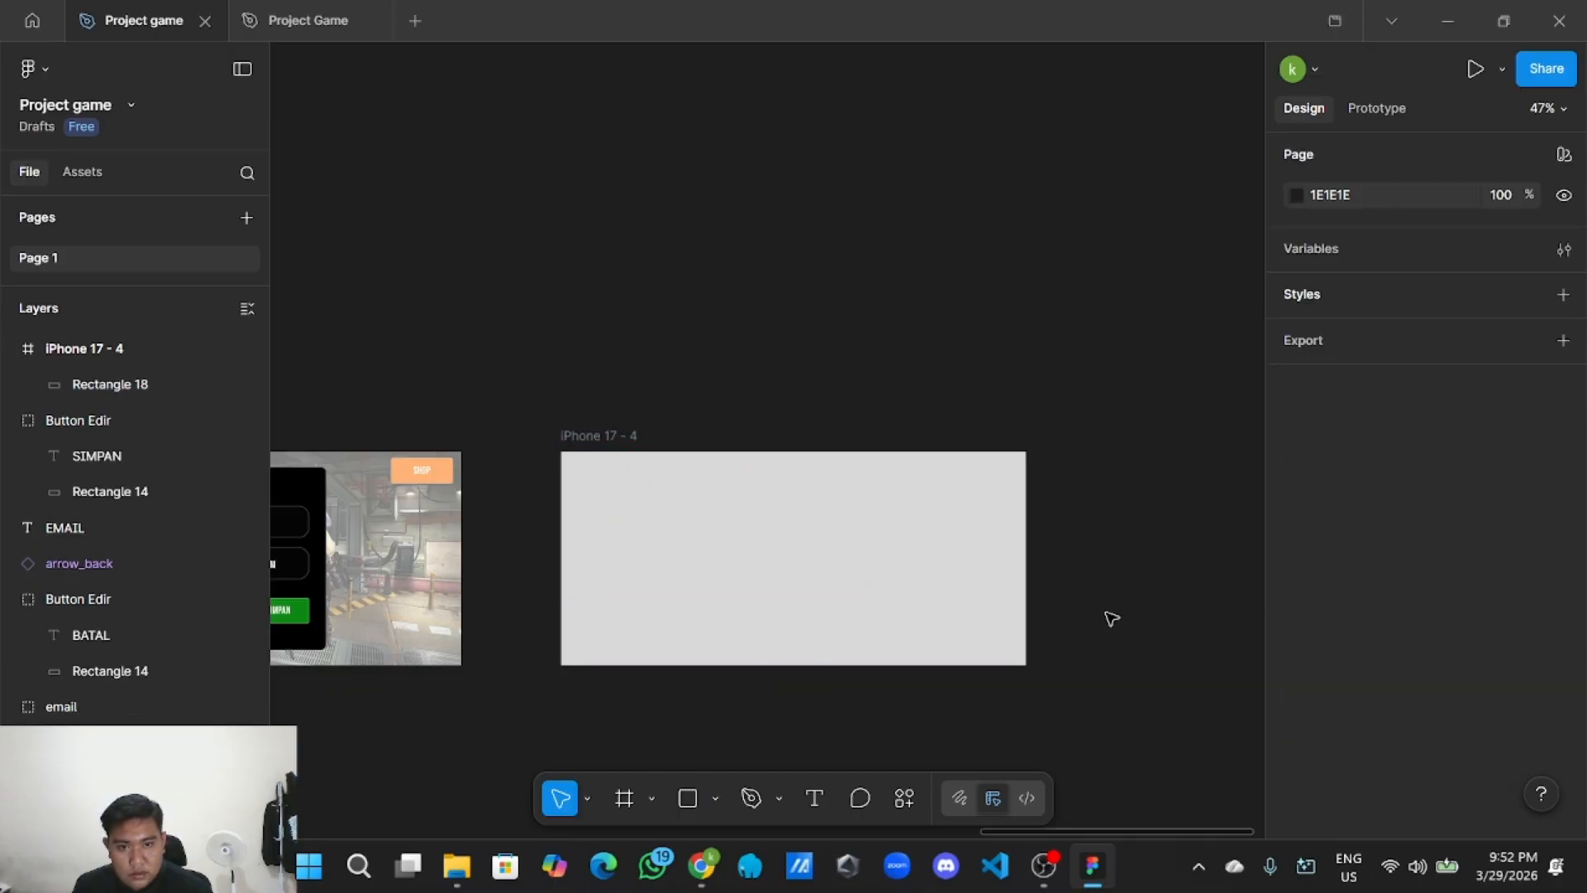
Fill the rectangle with Background Shoping.jpg from the Asset > background folder.
{"action": "left_click", "coordinate": [716, 807]}
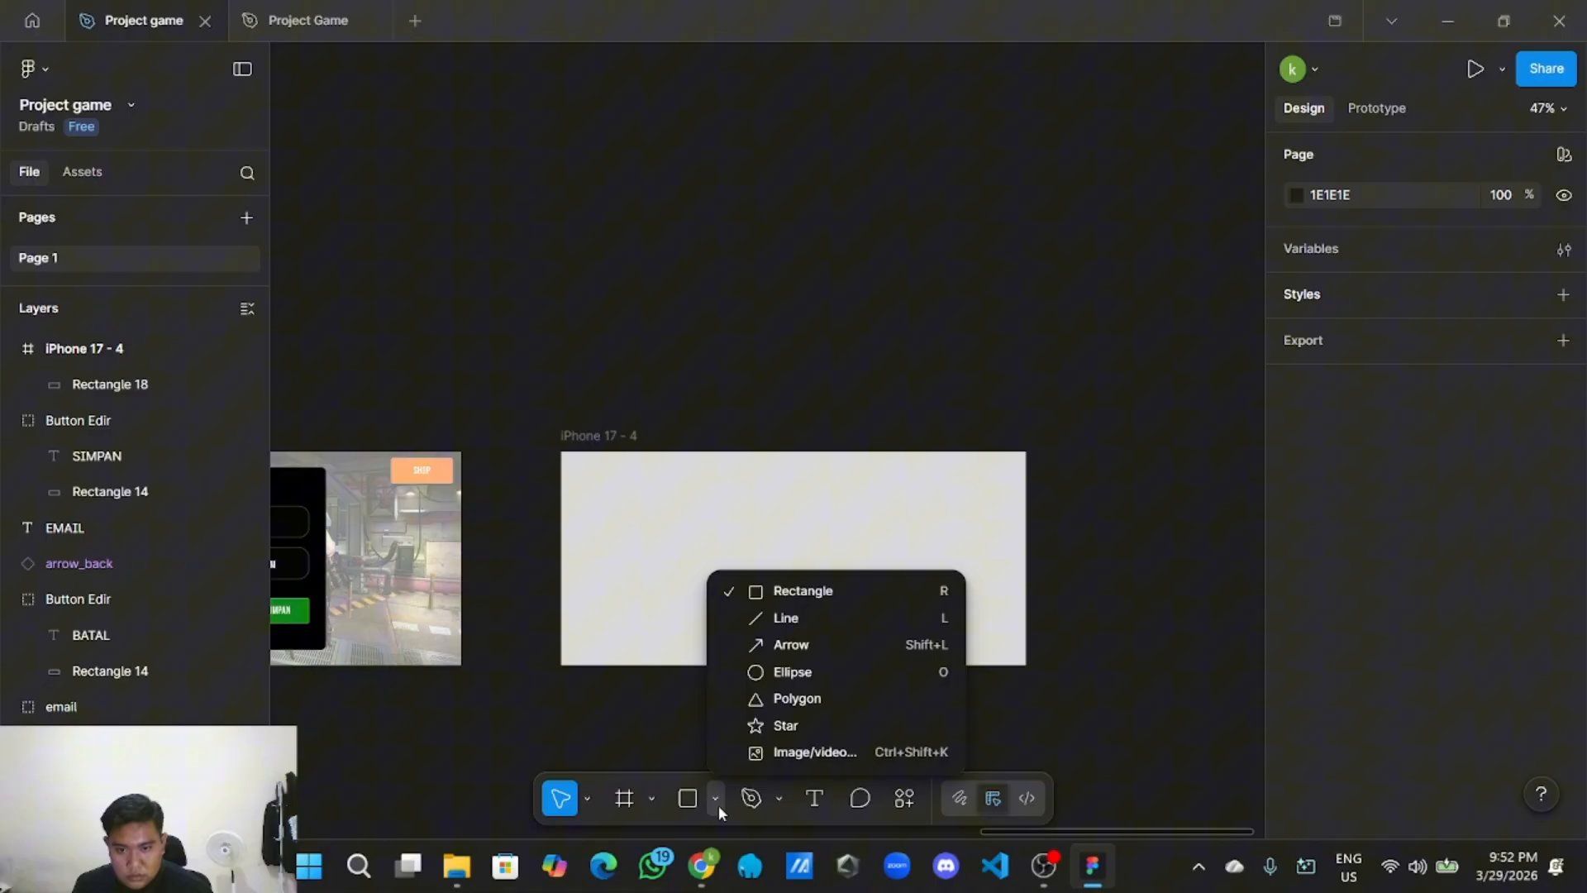
{"action": "left_click", "coordinate": [775, 750]}
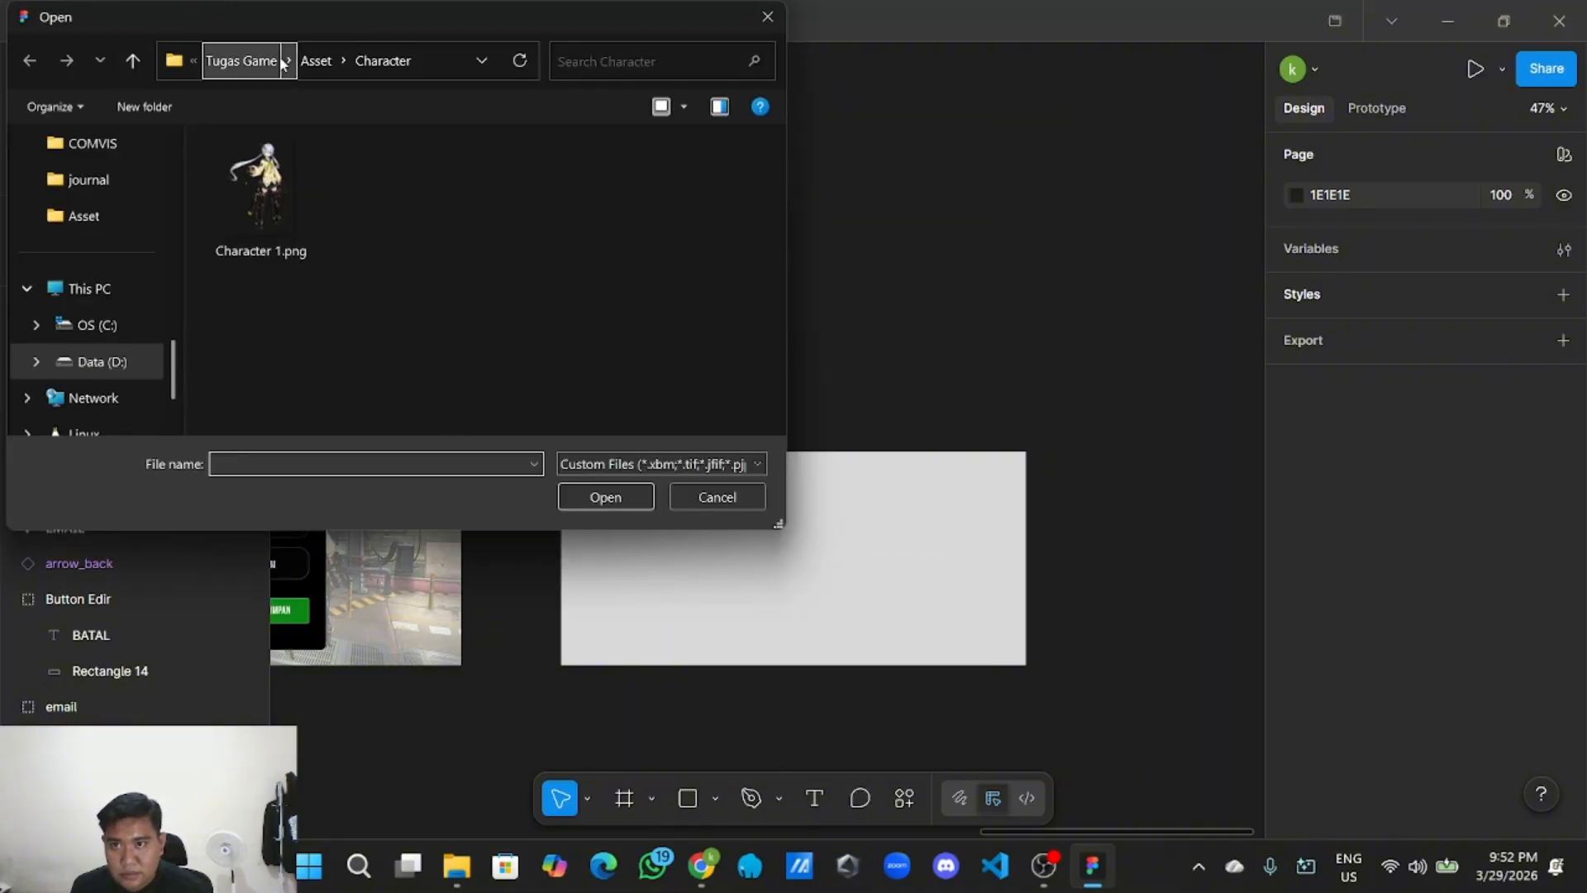
{"action": "left_click", "coordinate": [316, 61]}
{"action": "double_click", "coordinate": [269, 194]}
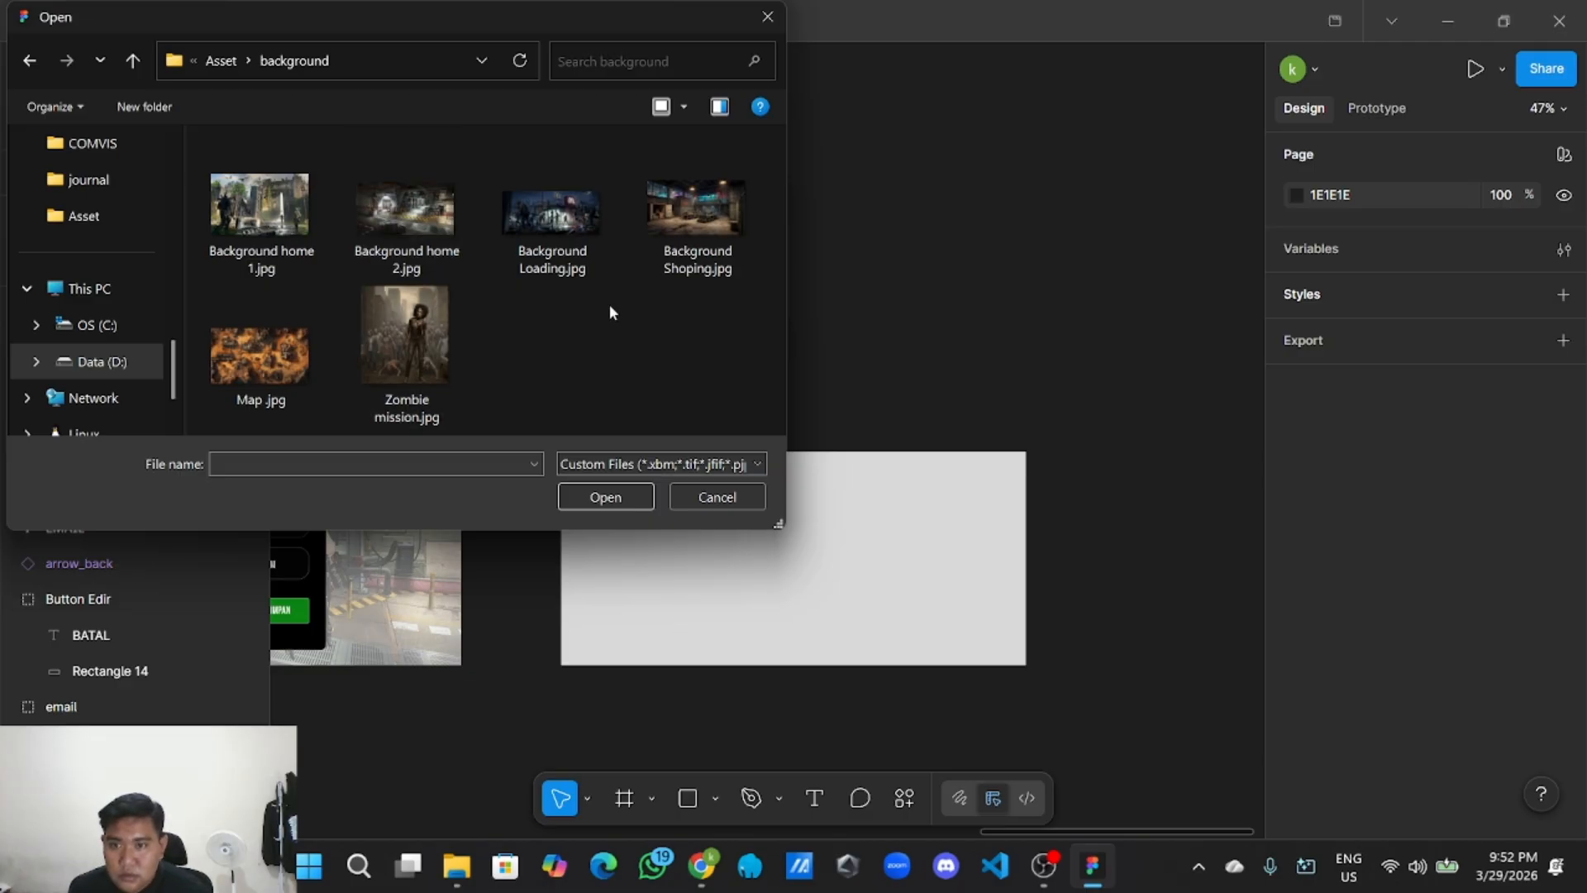
{"action": "left_click", "coordinate": [672, 276]}
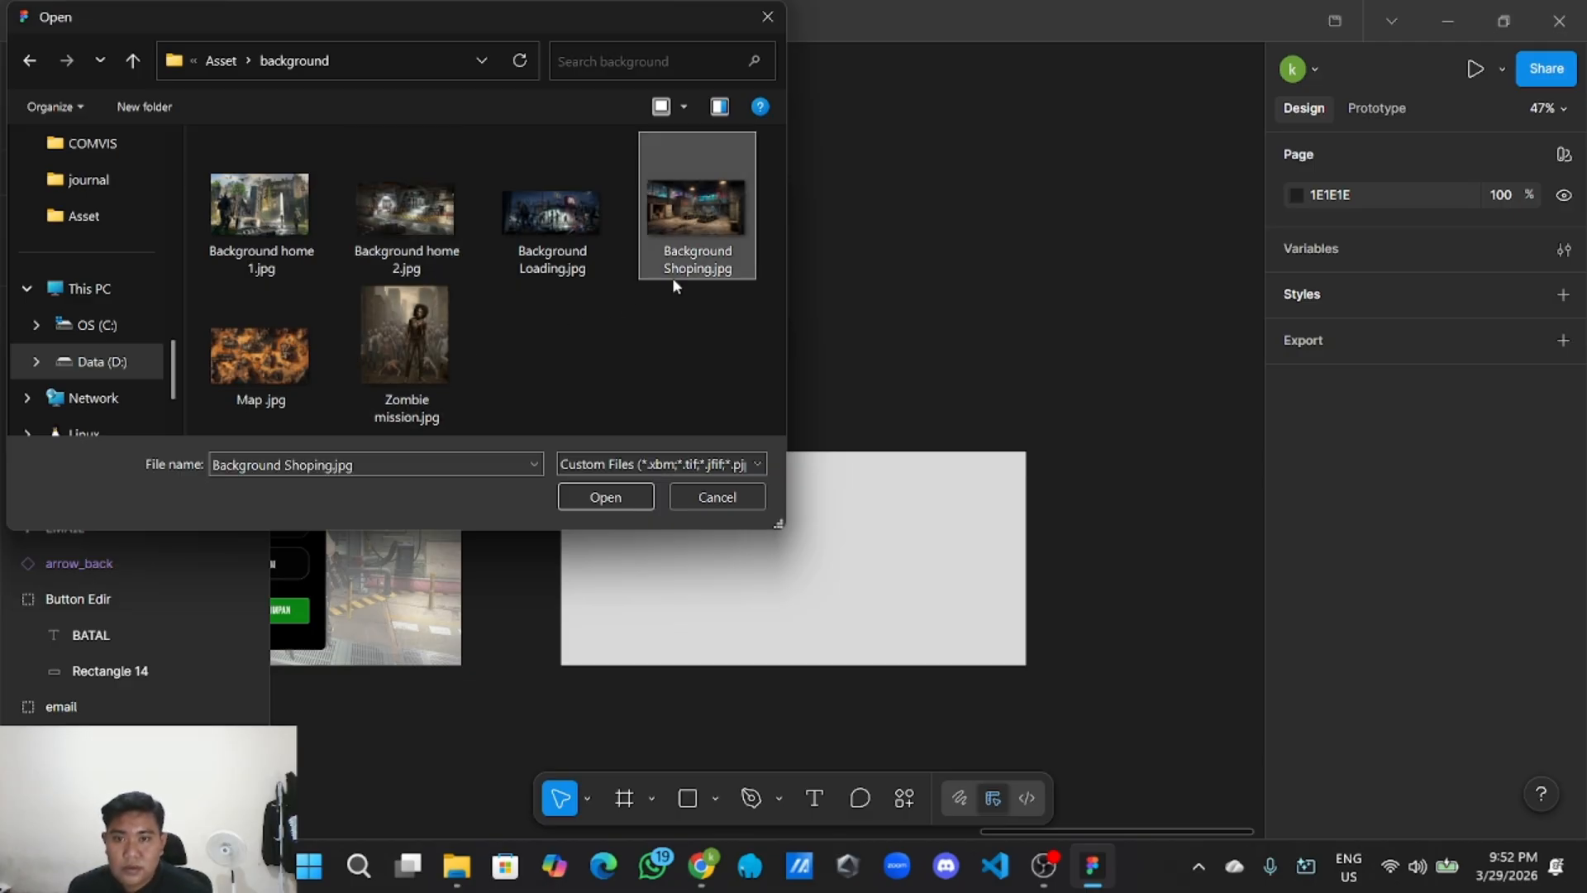
{"action": "left_click", "coordinate": [611, 501]}
{"action": "key", "text": "Escape"}
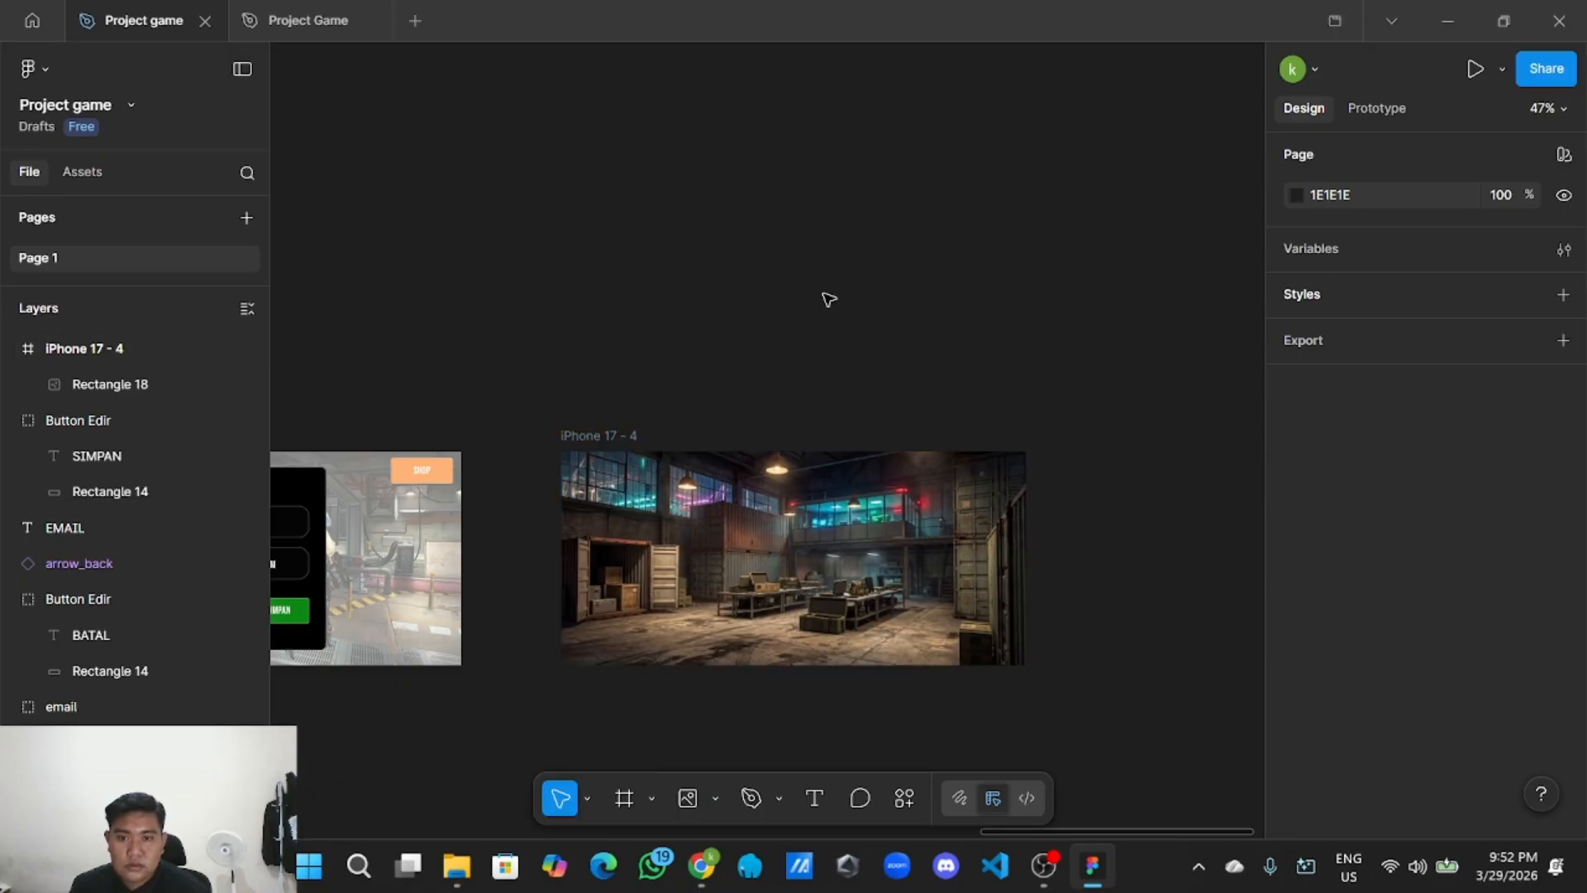
{"action": "scroll", "coordinate": [776, 345], "scroll_direction": "up", "scroll_amount": 2}
{"action": "scroll", "coordinate": [776, 344], "scroll_direction": "down", "scroll_amount": 2}
Marquee-select all the Edit Profile screen's layers and group them.
{"action": "scroll", "coordinate": [743, 322], "scroll_direction": "down", "scroll_amount": 3}
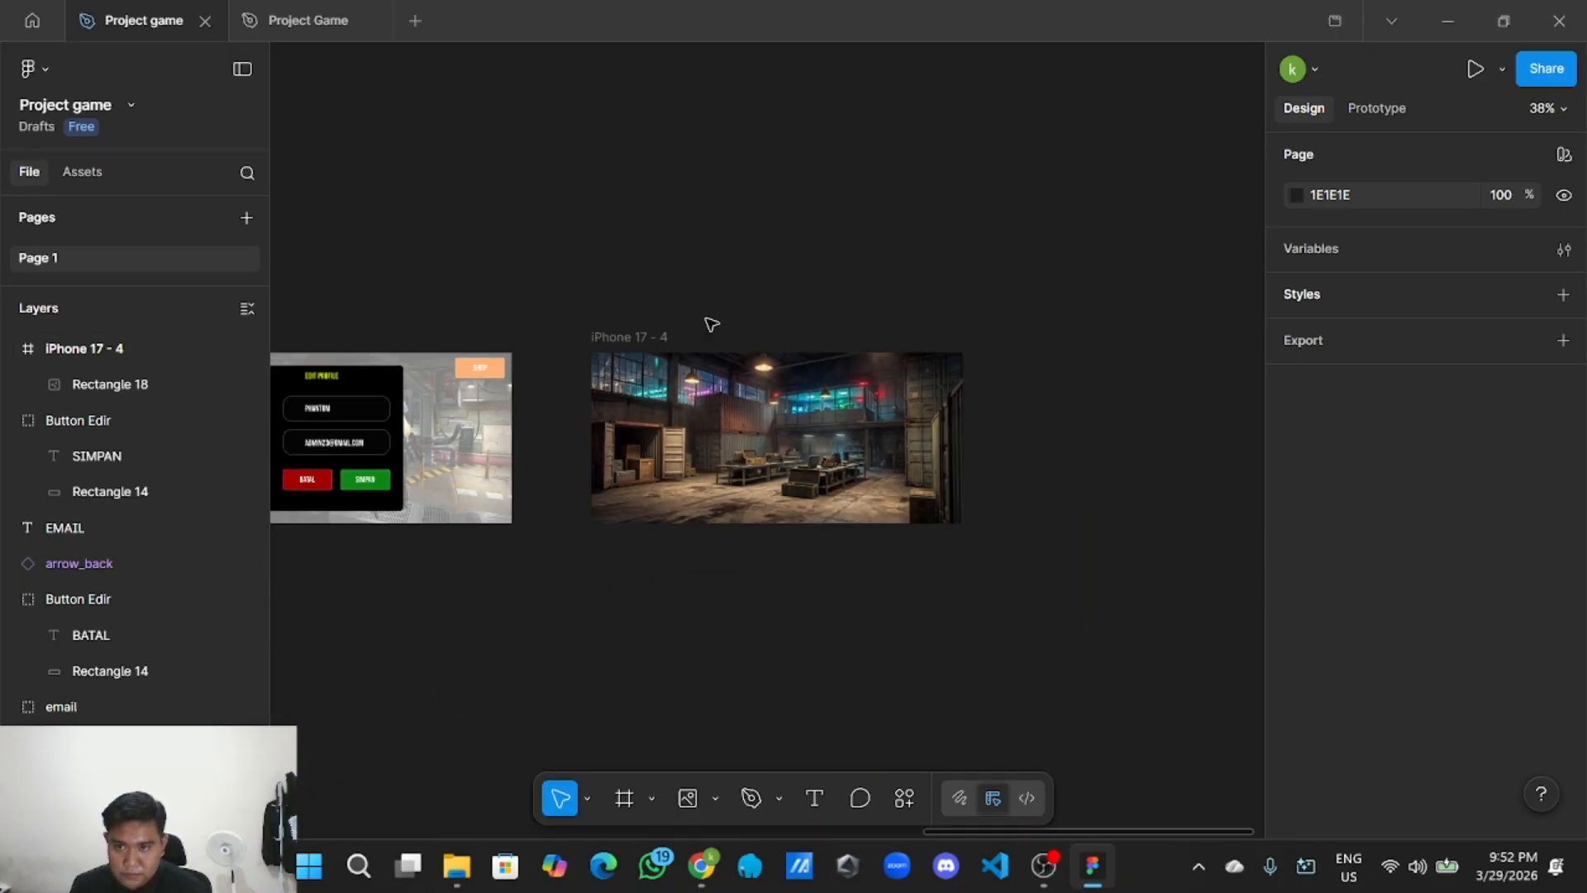
{"action": "left_click_drag", "start_coordinate": [598, 287], "coordinate": [1189, 391]}
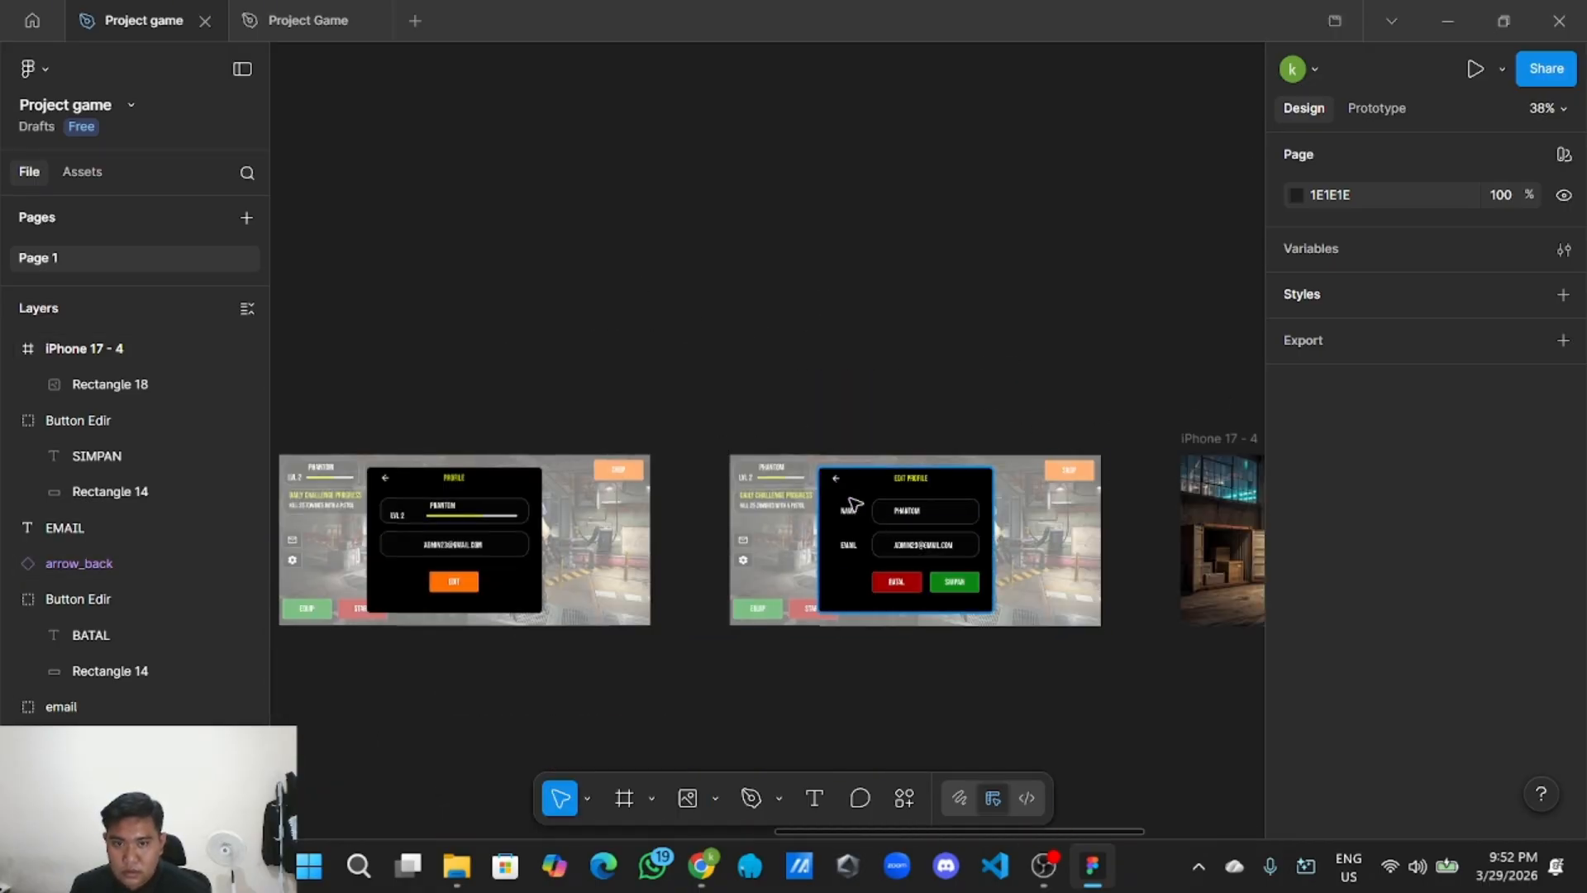
{"action": "left_click_drag", "start_coordinate": [814, 395], "coordinate": [741, 341]}
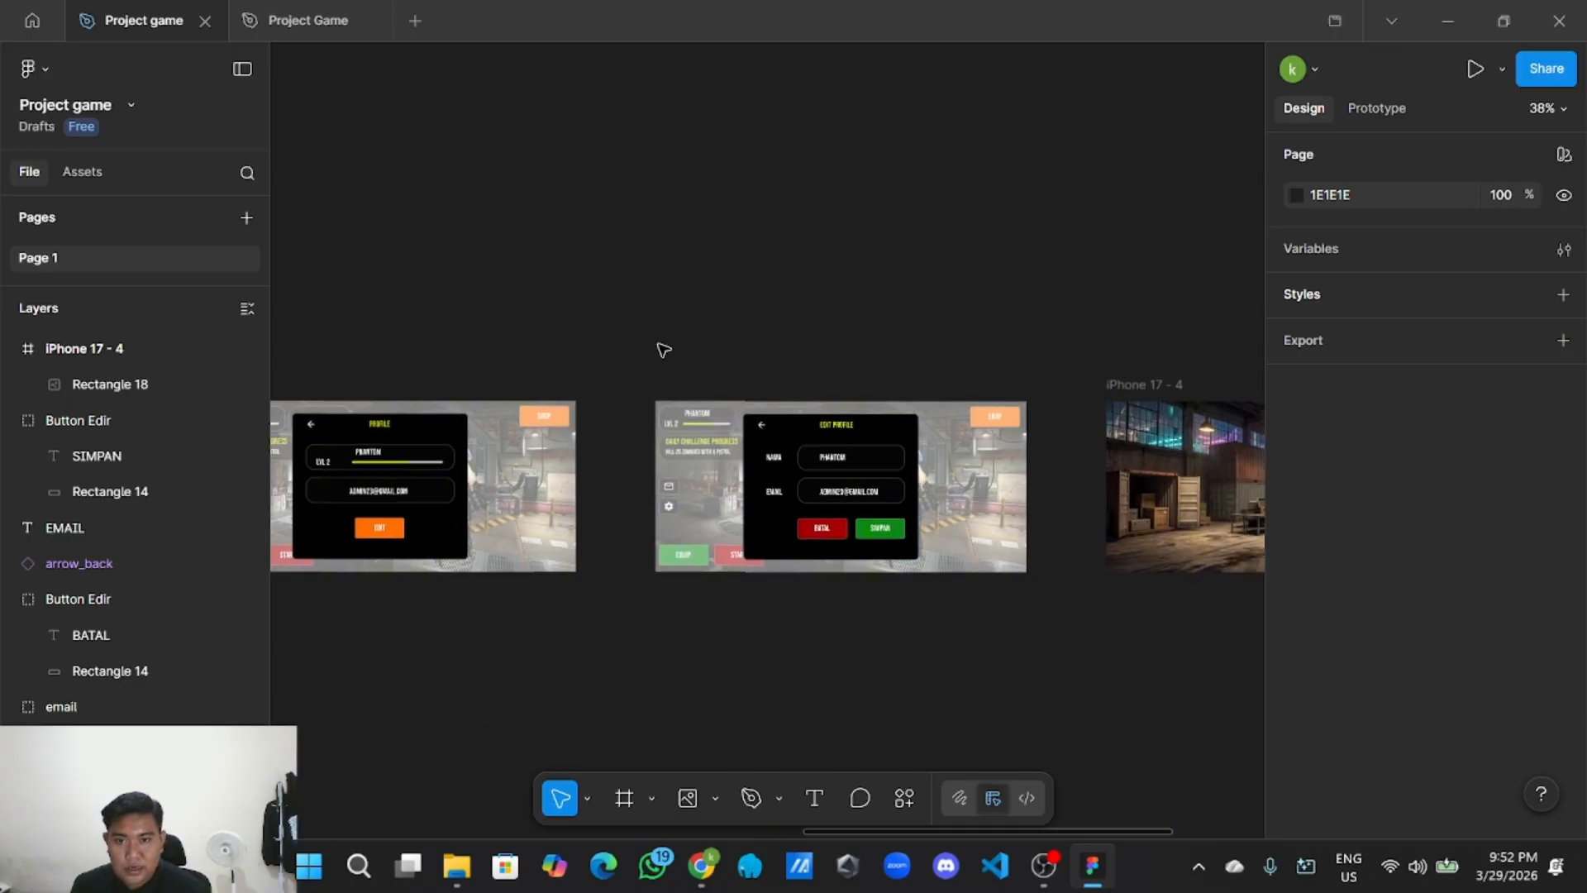
{"action": "left_click_drag", "start_coordinate": [659, 388], "coordinate": [1029, 591]}
{"action": "right_click", "coordinate": [984, 571]}
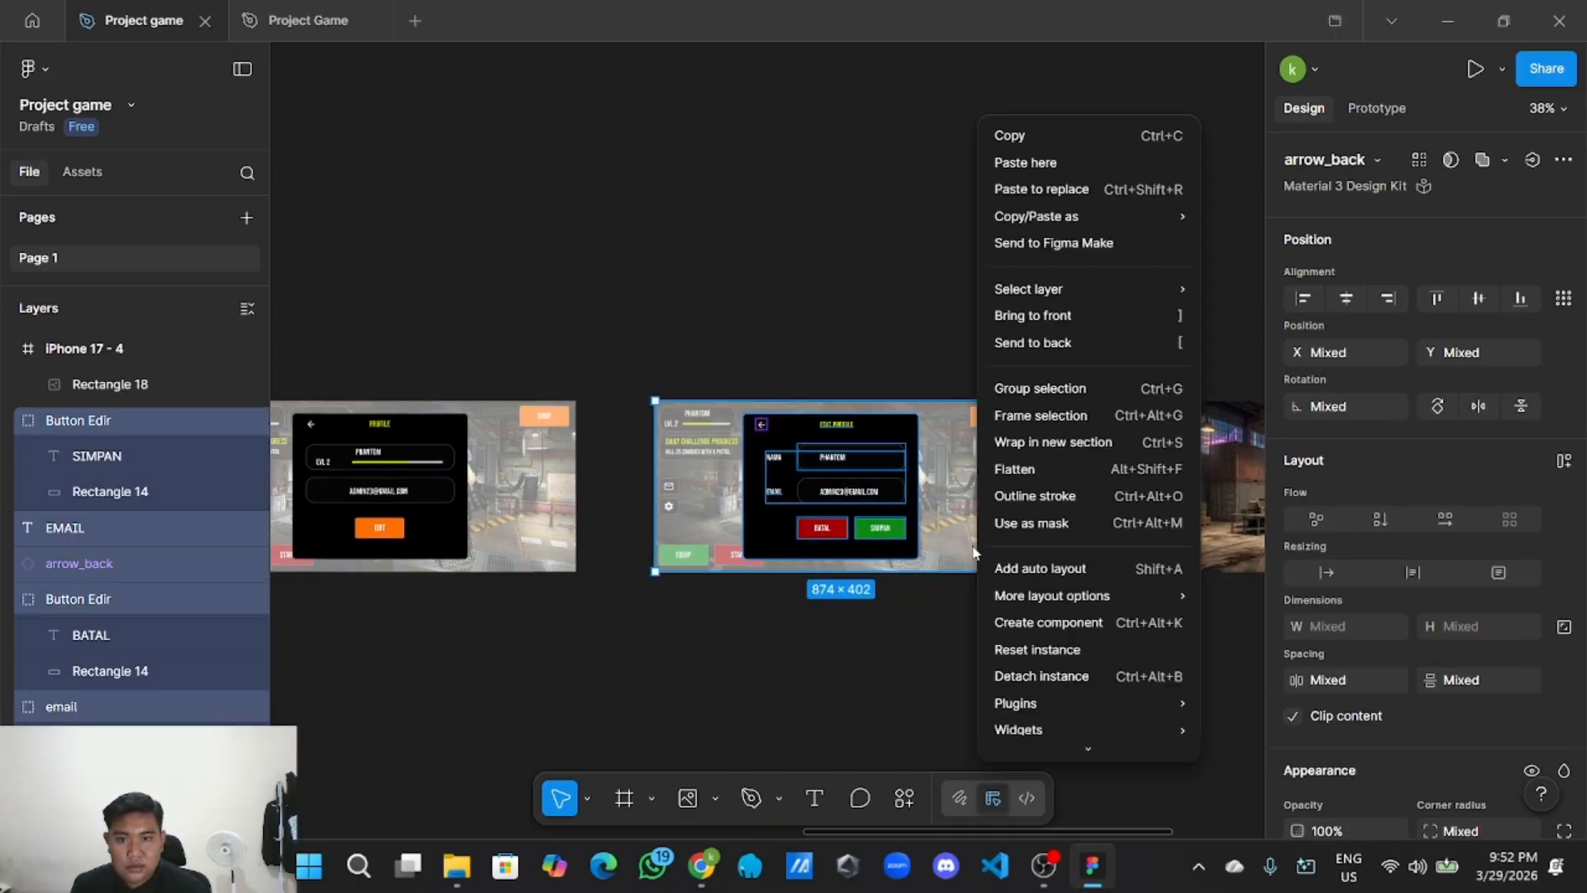
{"action": "left_click", "coordinate": [1028, 385]}
Rename the new group to 'Halaman Edit Profile'.
{"action": "double_click", "coordinate": [104, 423]}
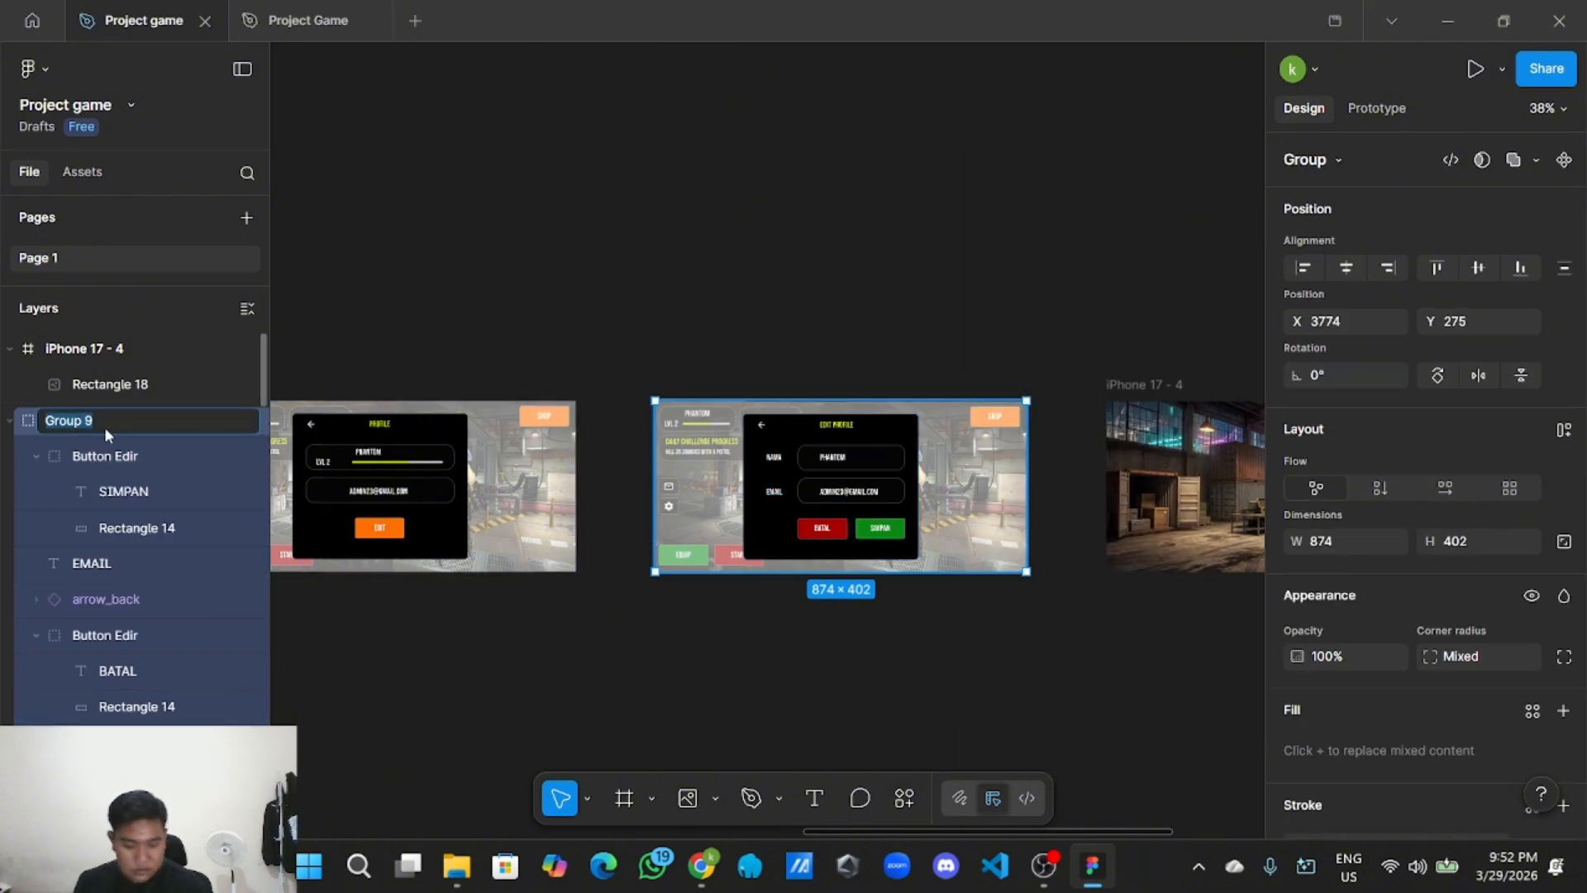
{"action": "type", "text": "HALA"}
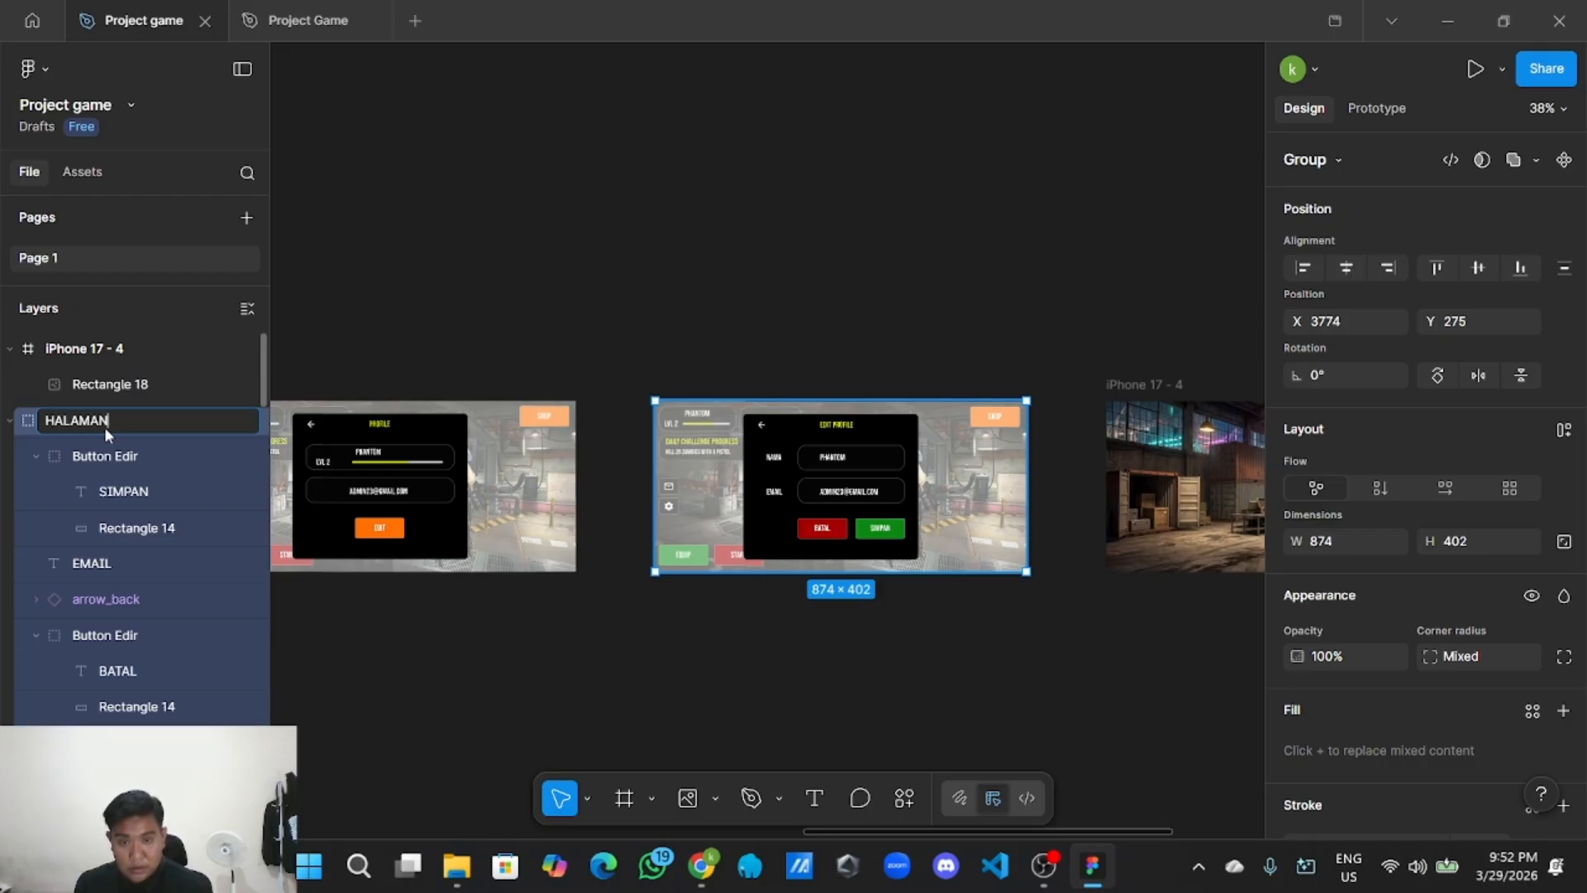
{"action": "type", "text": "MA"}
{"action": "key", "text": "BackSpace"}
{"action": "key", "text": "BackSpace"}
{"action": "key", "text": "BackSpace"}
{"action": "key", "text": "BackSpace"}
{"action": "key", "text": "BackSpace"}
{"action": "key", "text": "BackSpace"}
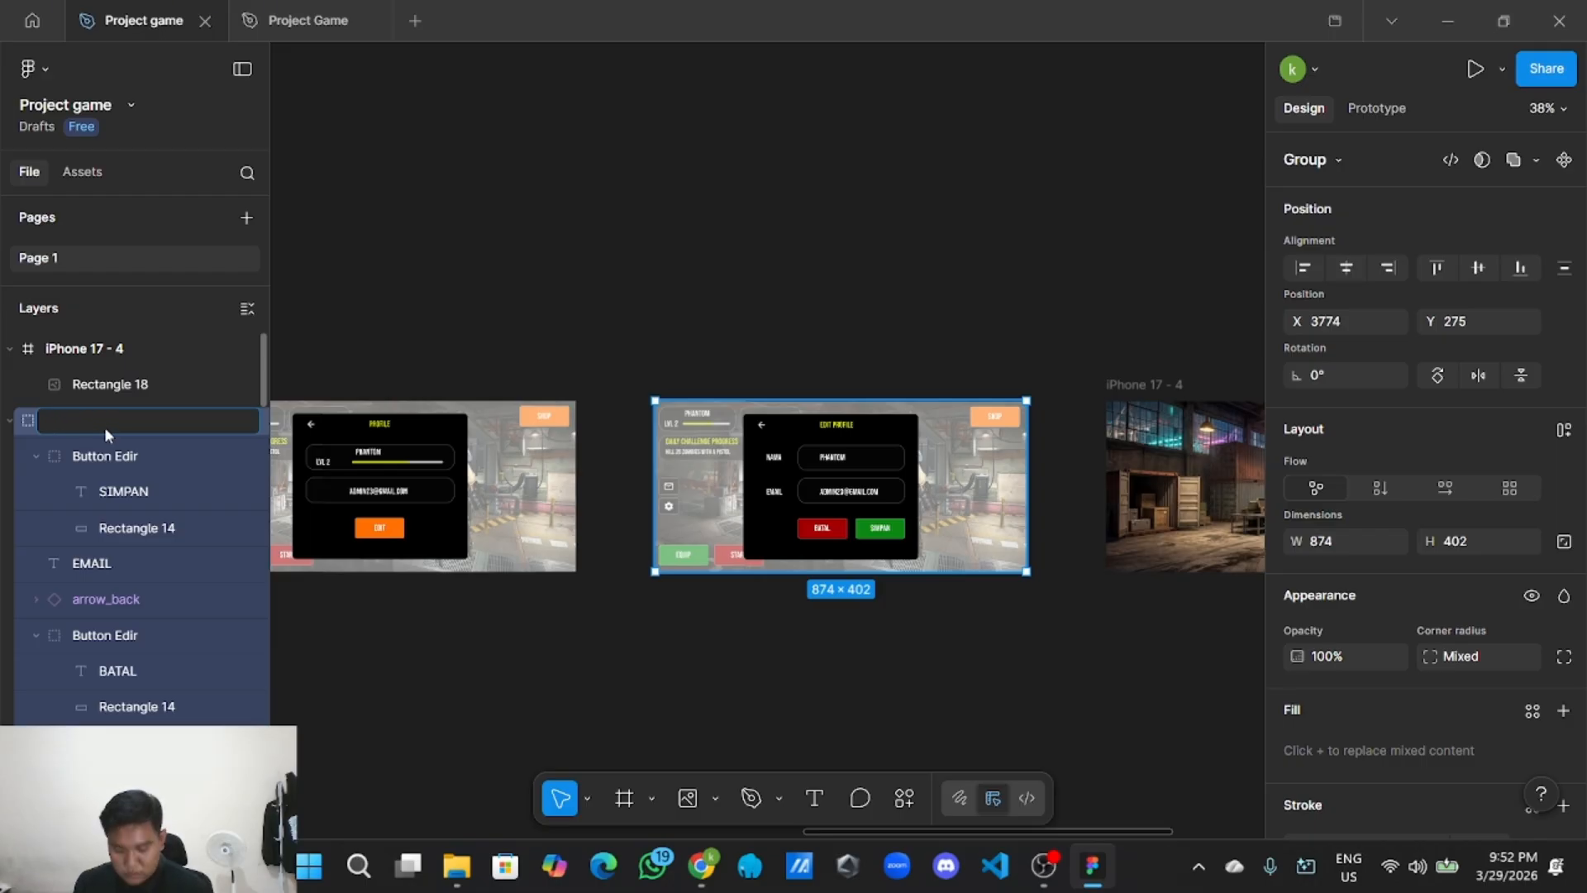
{"action": "type", "text": "Halaman Ed"}
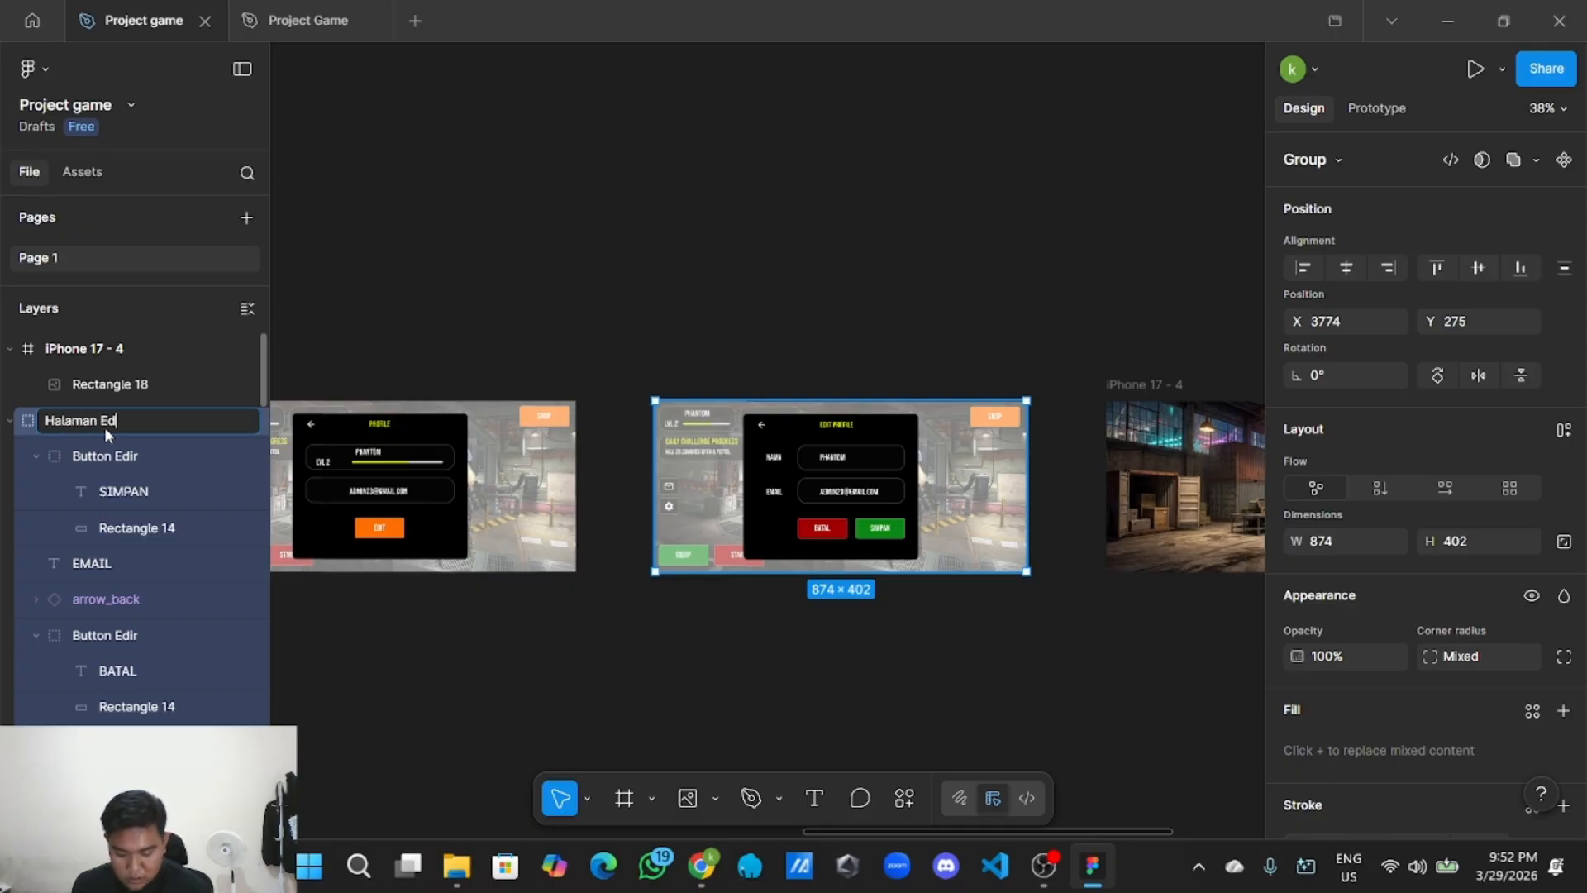
{"action": "type", "text": "it Pro"}
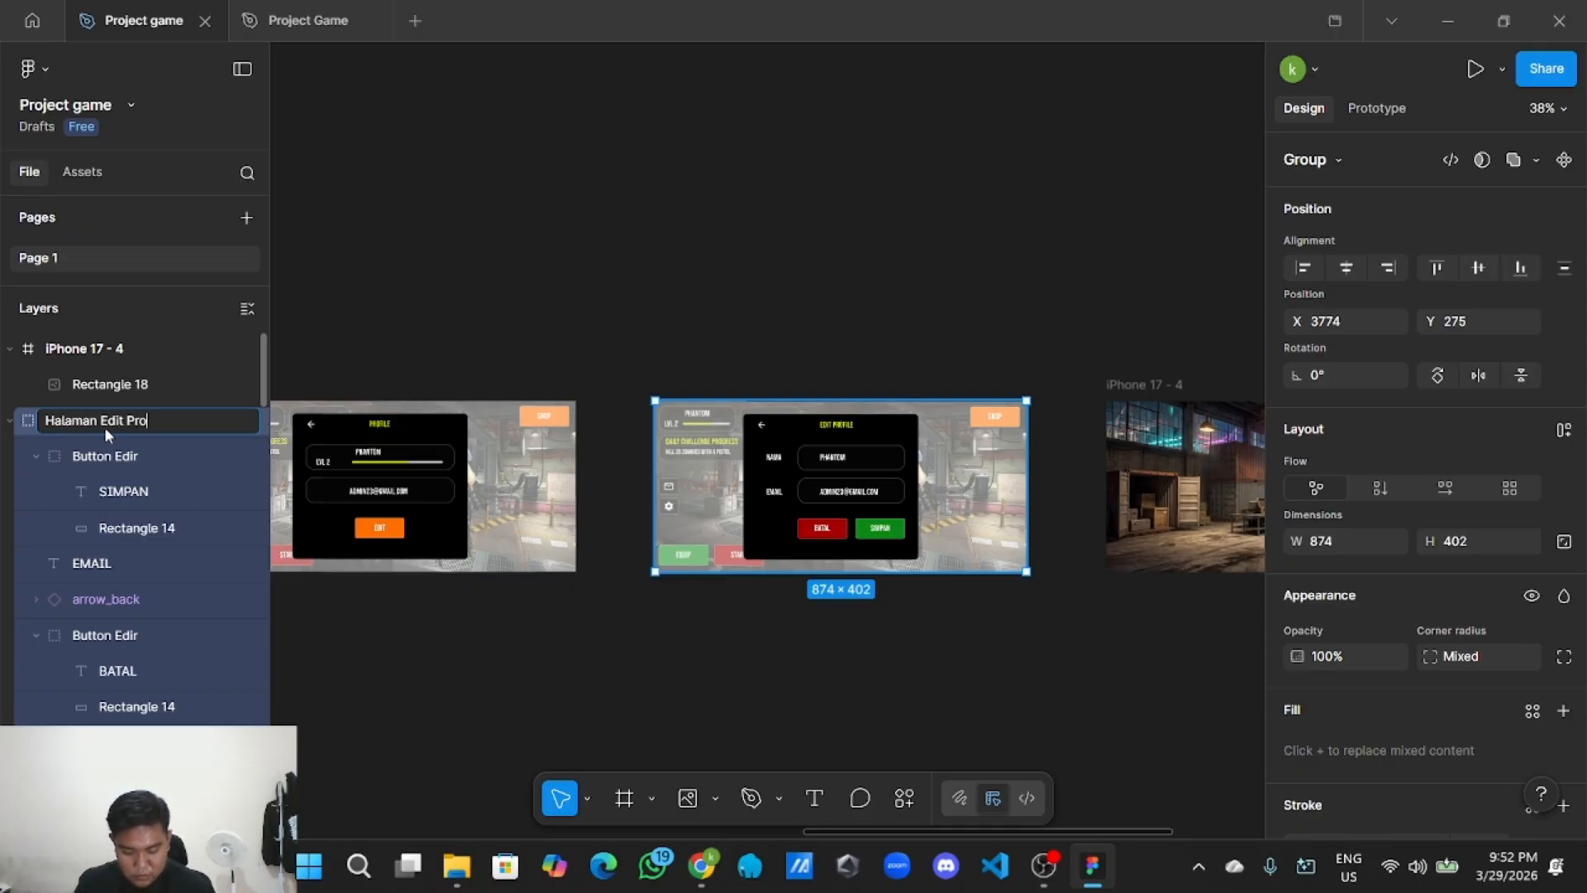
{"action": "type", "text": "file"}
{"action": "left_click", "coordinate": [327, 329]}
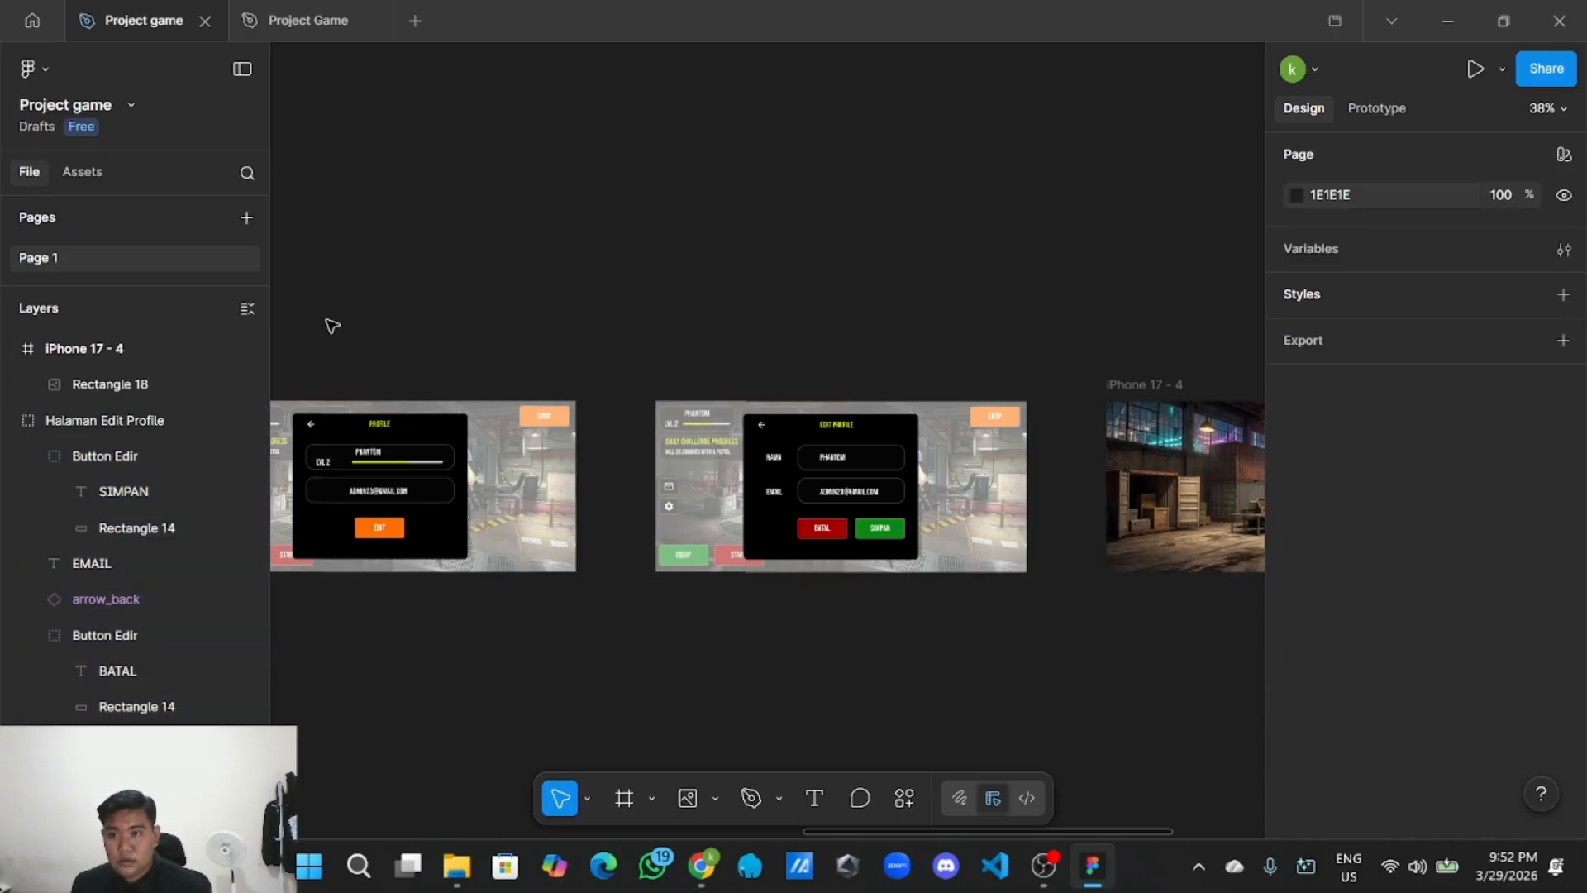
Collapse the layer tree to top-level frames and bring the warehouse iPhone 17 - 4 frame into view.
{"action": "left_click", "coordinate": [247, 309]}
{"action": "scroll", "coordinate": [409, 295], "scroll_direction": "down", "scroll_amount": 2}
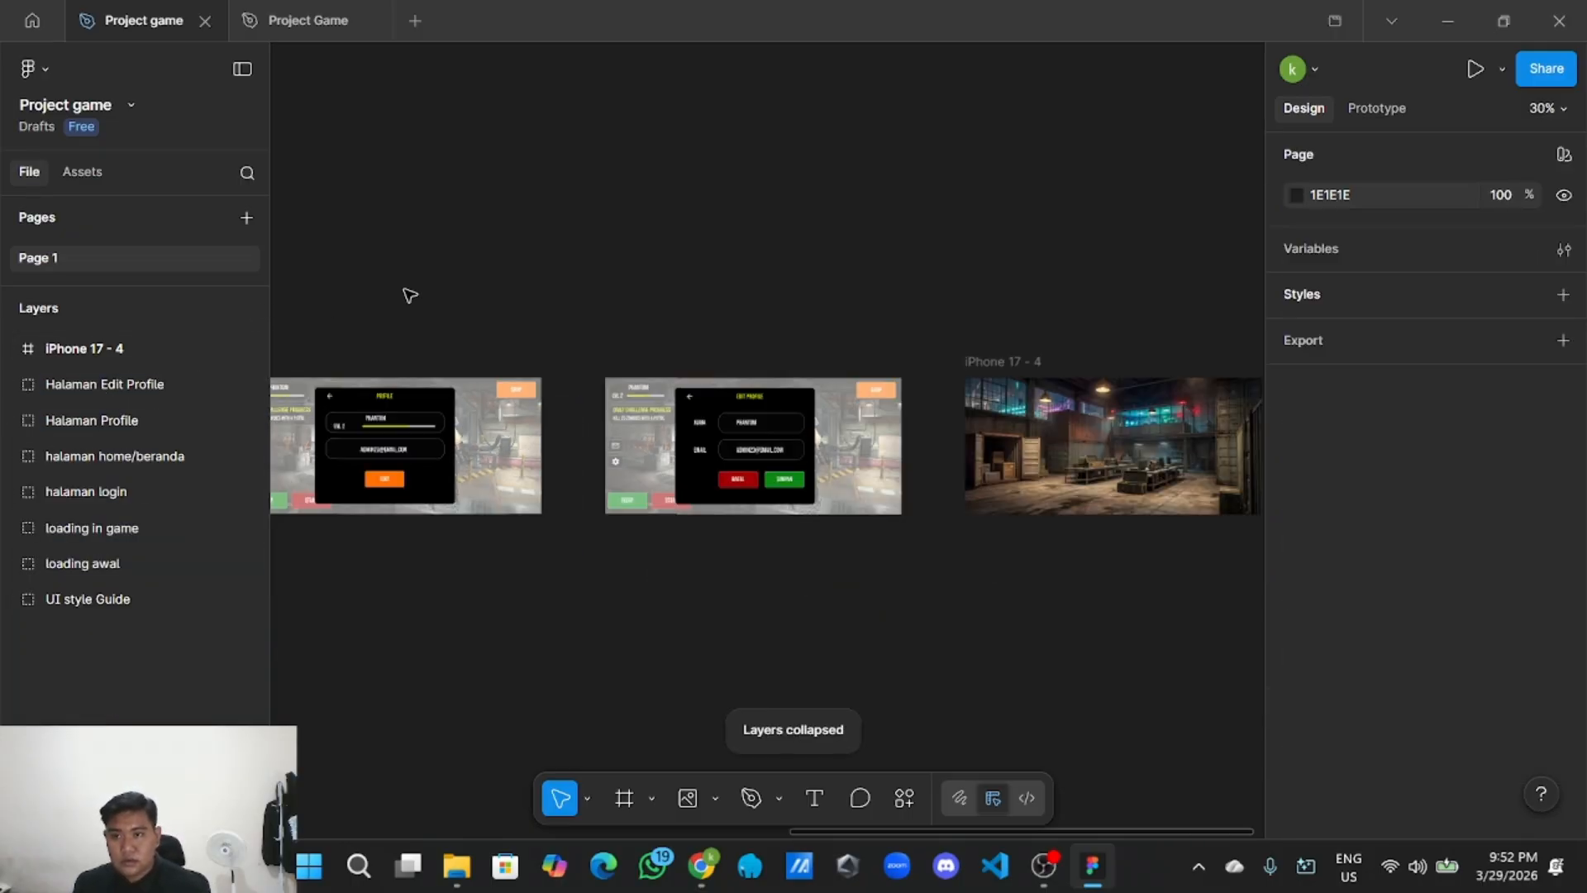
{"action": "scroll", "coordinate": [598, 297], "scroll_direction": "right", "scroll_amount": 5}
{"action": "left_click", "coordinate": [803, 411]}
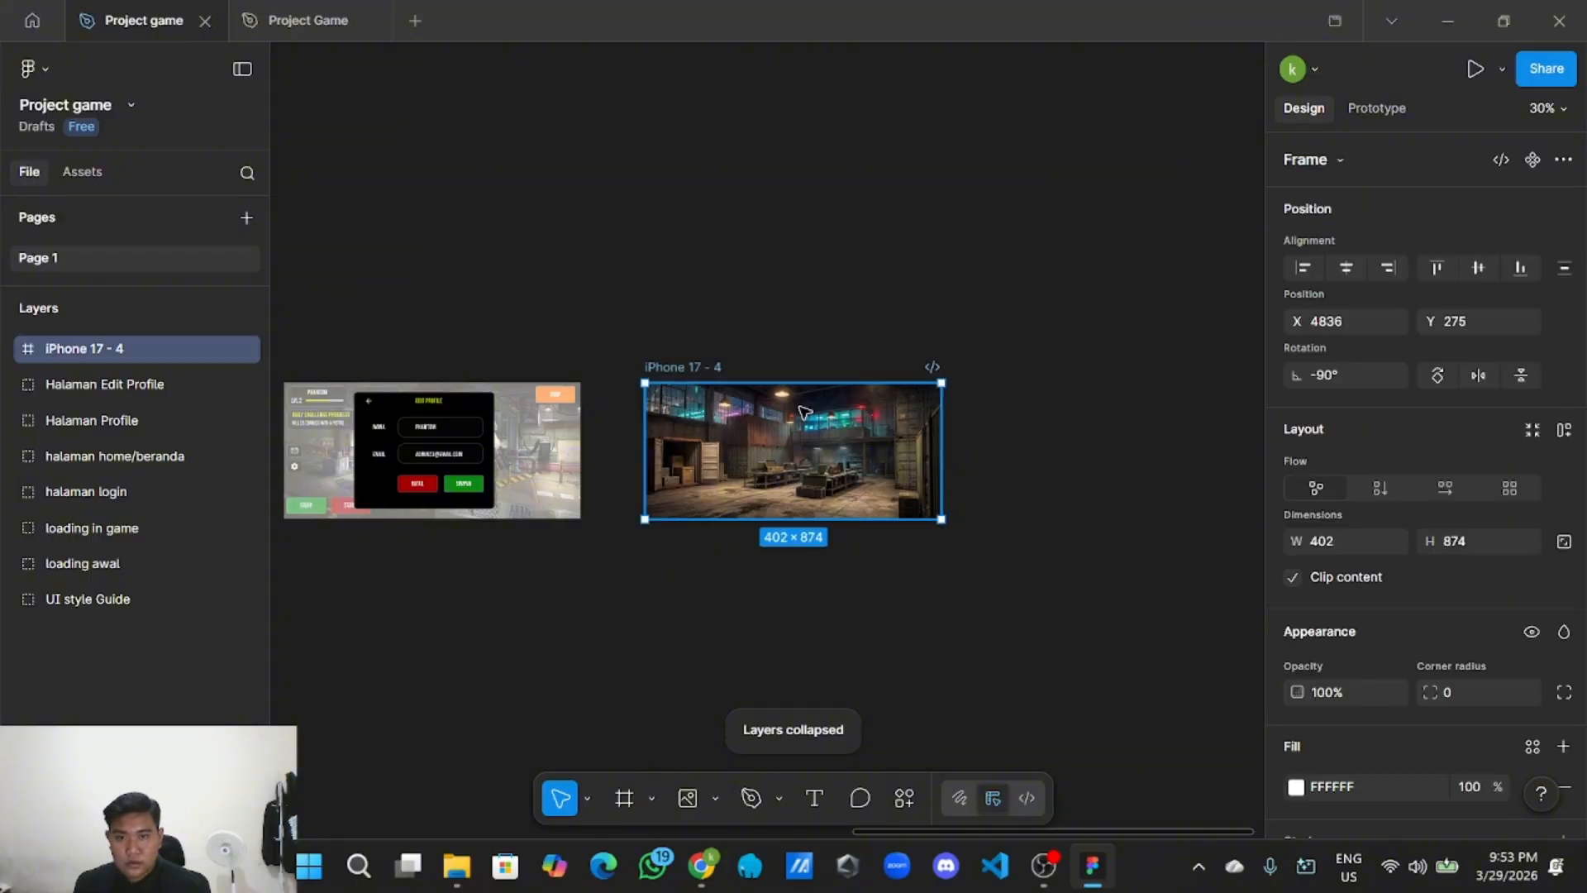
{"action": "scroll", "coordinate": [804, 411], "scroll_direction": "up", "scroll_amount": 3}
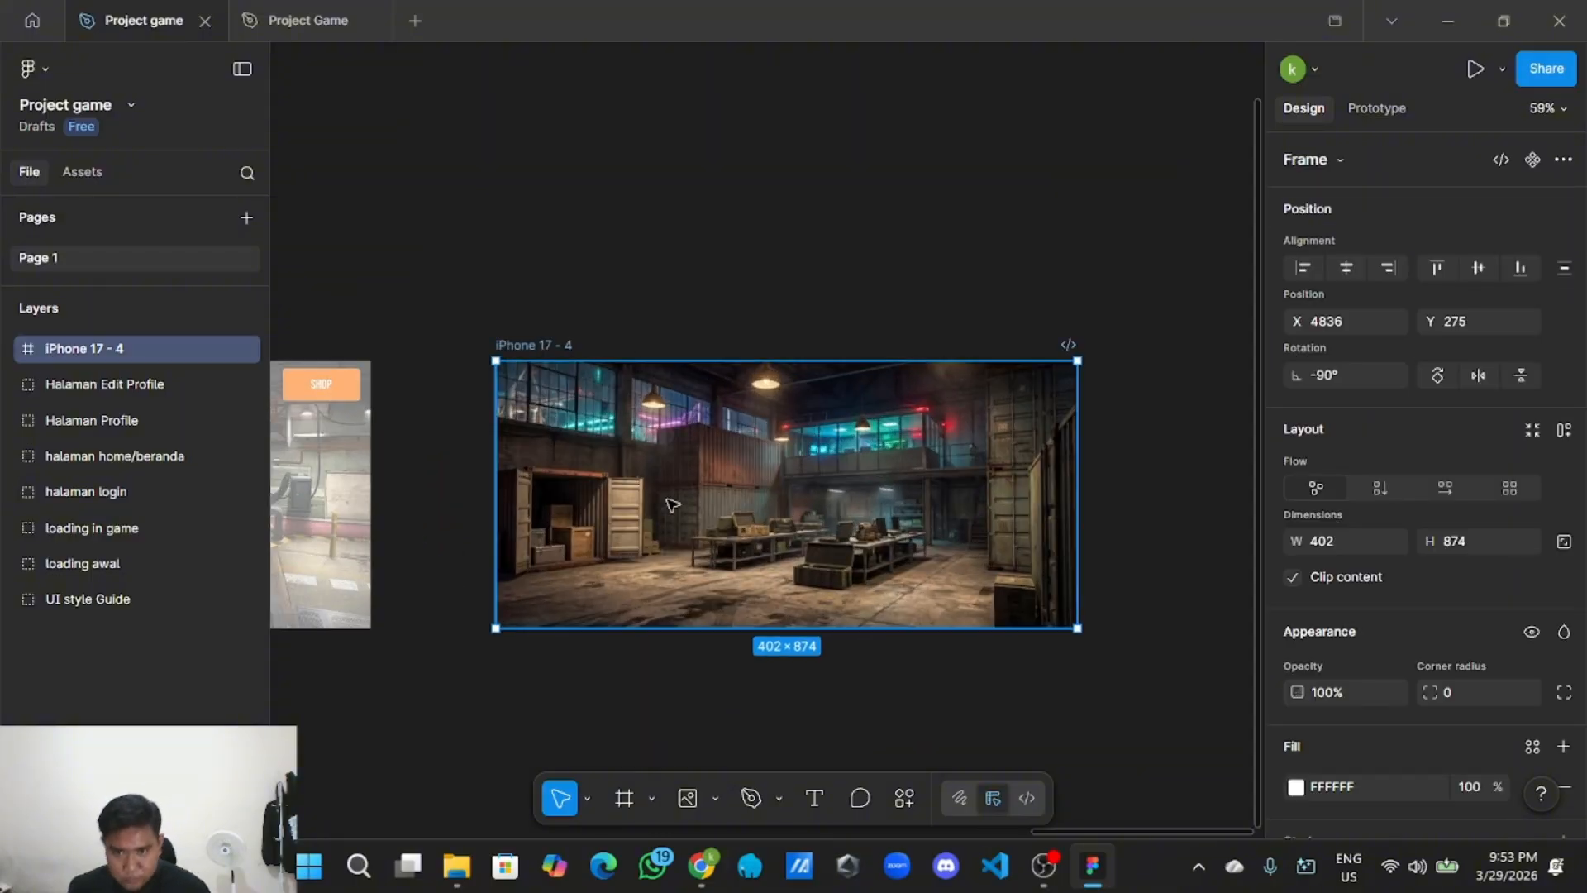
{"action": "left_click", "coordinate": [726, 259]}
{"action": "scroll", "coordinate": [686, 259], "scroll_direction": "down", "scroll_amount": 3}
{"action": "scroll", "coordinate": [728, 347], "scroll_direction": "left", "scroll_amount": 4}
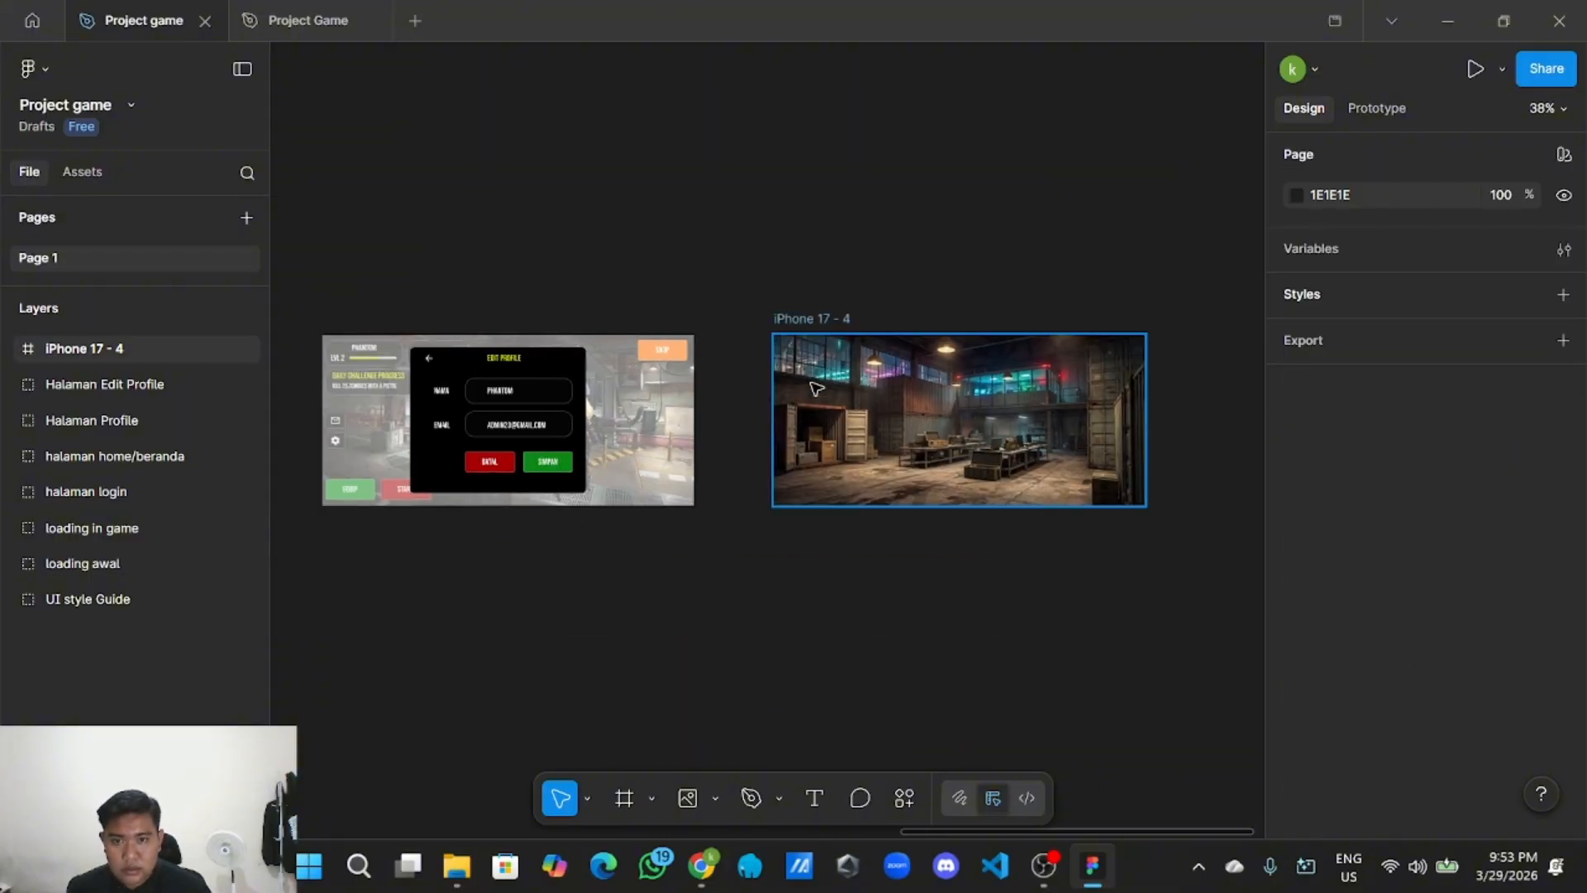
{"action": "scroll", "coordinate": [816, 388], "scroll_direction": "up", "scroll_amount": 2}
{"action": "scroll", "coordinate": [829, 319], "scroll_direction": "right", "scroll_amount": 2}
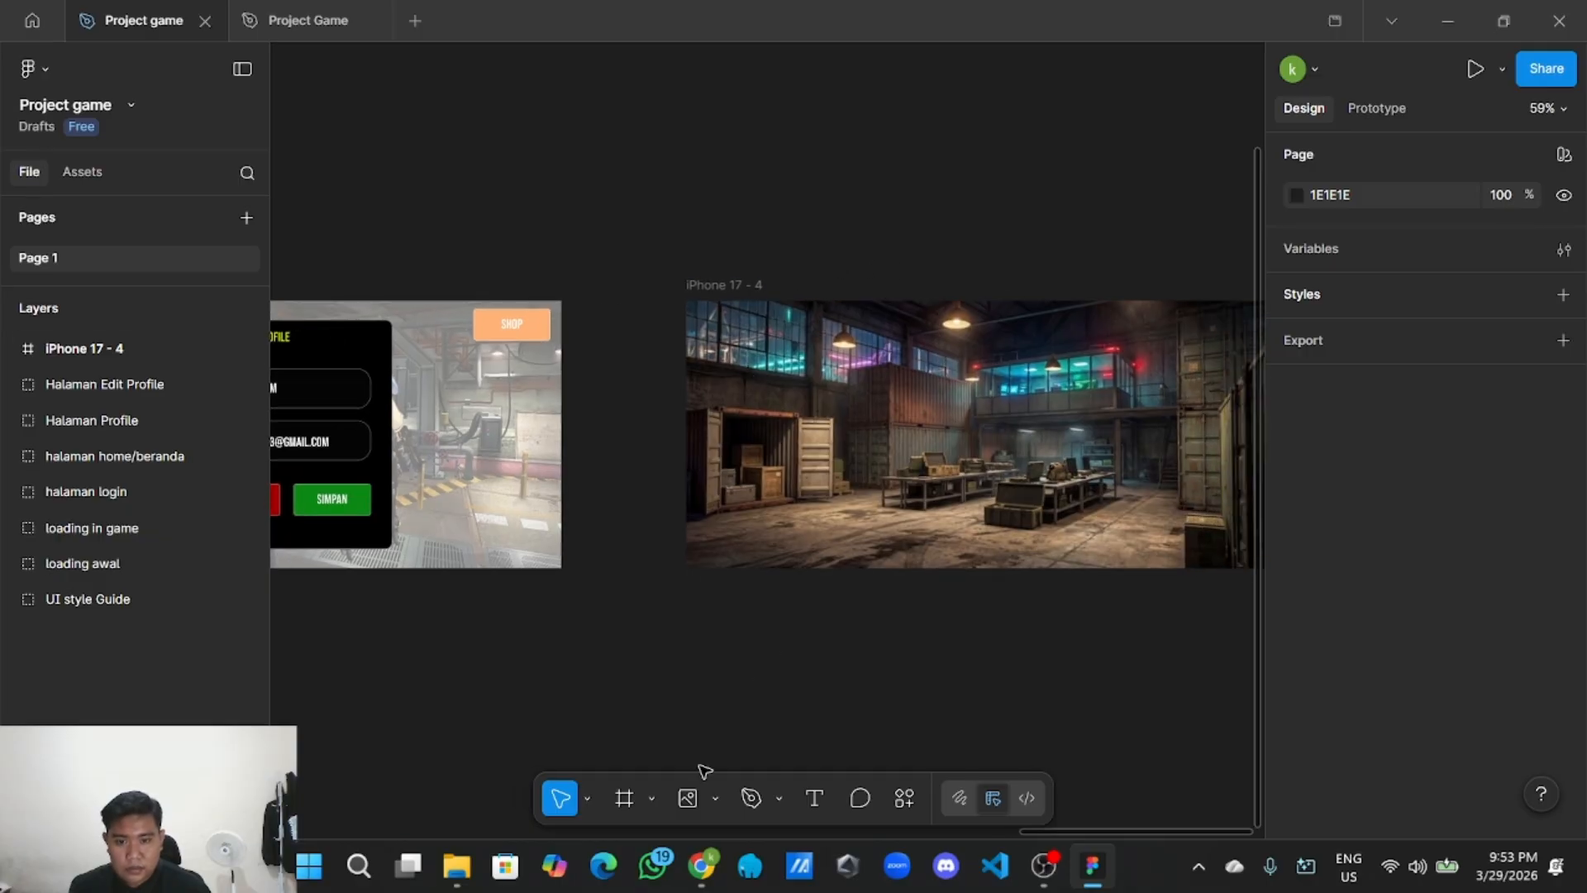
{"action": "left_click", "coordinate": [714, 799]}
Draw a narrow rectangle down the warehouse frame's left side.
{"action": "left_click", "coordinate": [793, 591]}
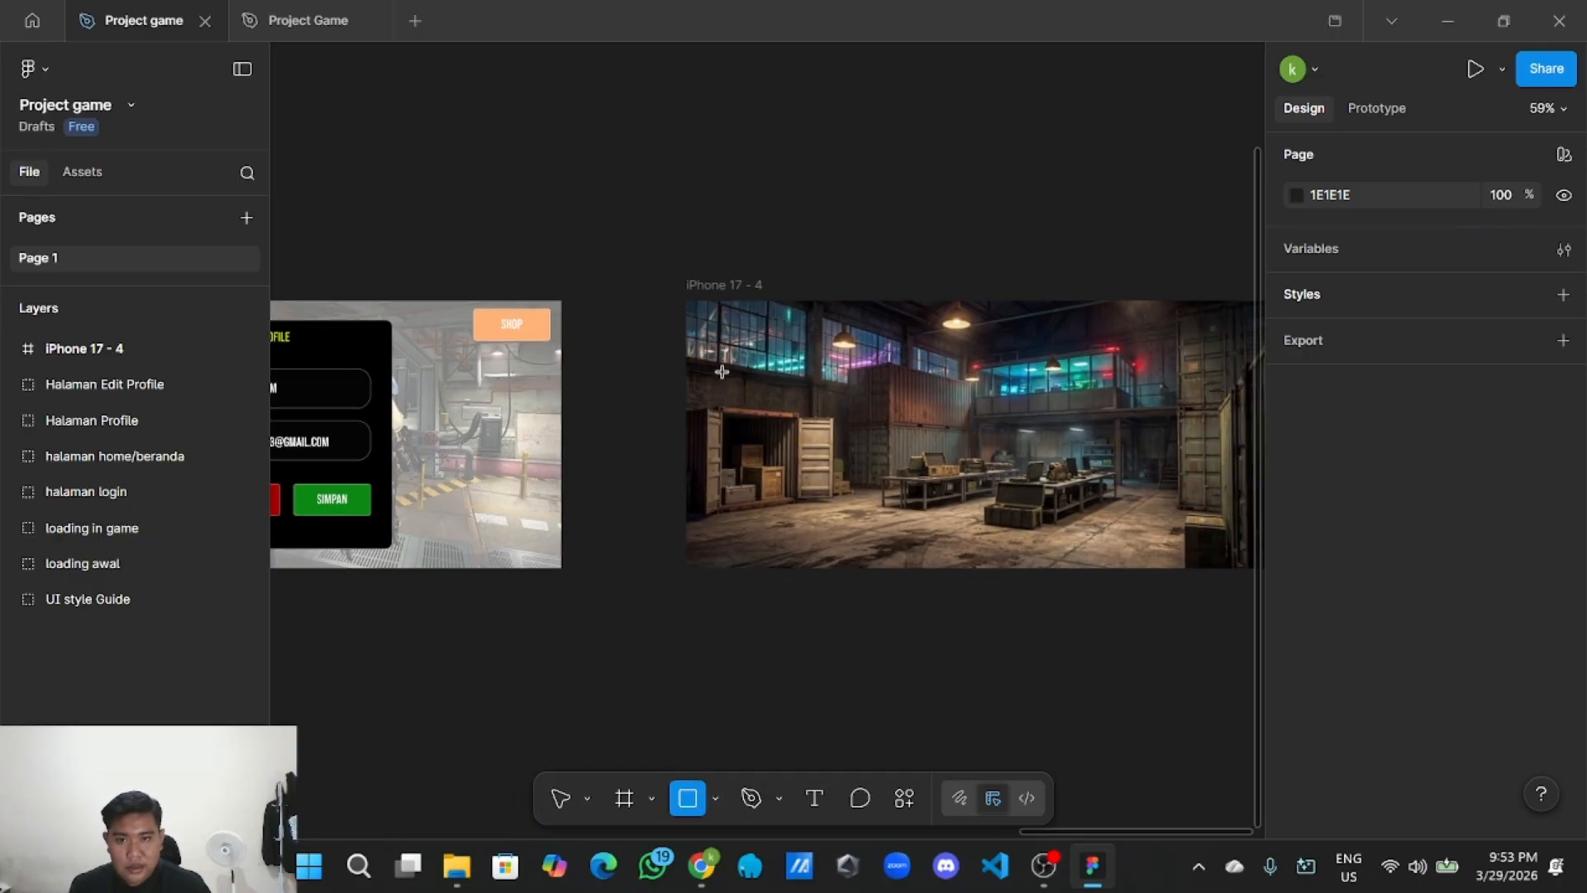
{"action": "mouse_move", "coordinate": [684, 298]}
{"action": "left_mouse_down"}
{"action": "mouse_move", "coordinate": [737, 353]}
{"action": "mouse_move", "coordinate": [806, 569]}
{"action": "left_mouse_up"}
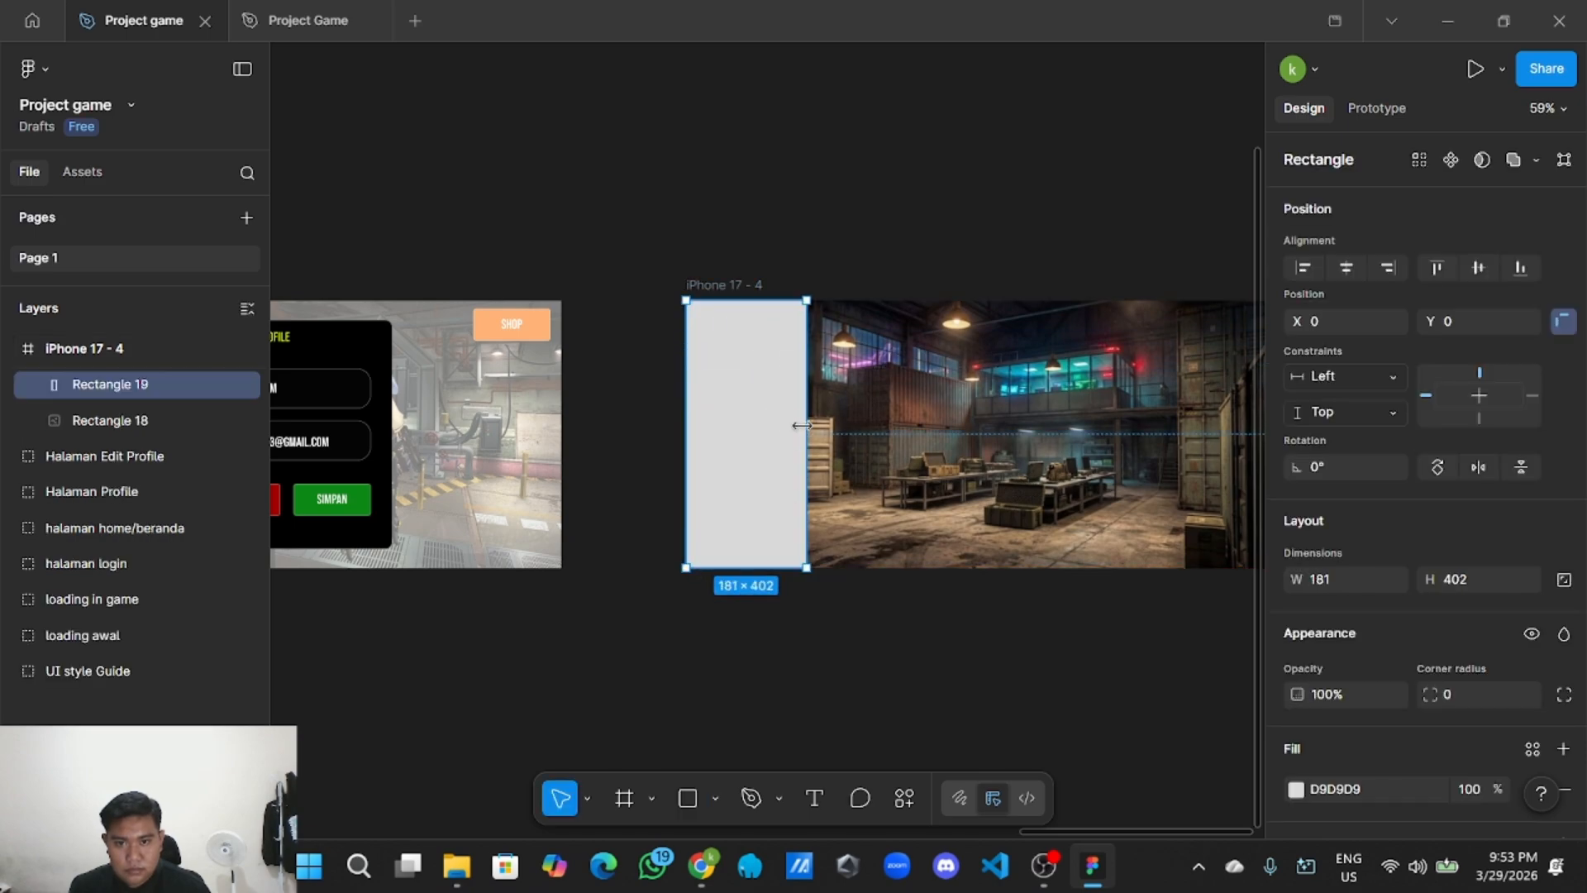
{"action": "mouse_move", "coordinate": [805, 415]}
{"action": "left_mouse_down"}
{"action": "mouse_move", "coordinate": [825, 417]}
{"action": "mouse_move", "coordinate": [783, 429]}
{"action": "left_mouse_up"}
{"action": "left_click", "coordinate": [790, 275]}
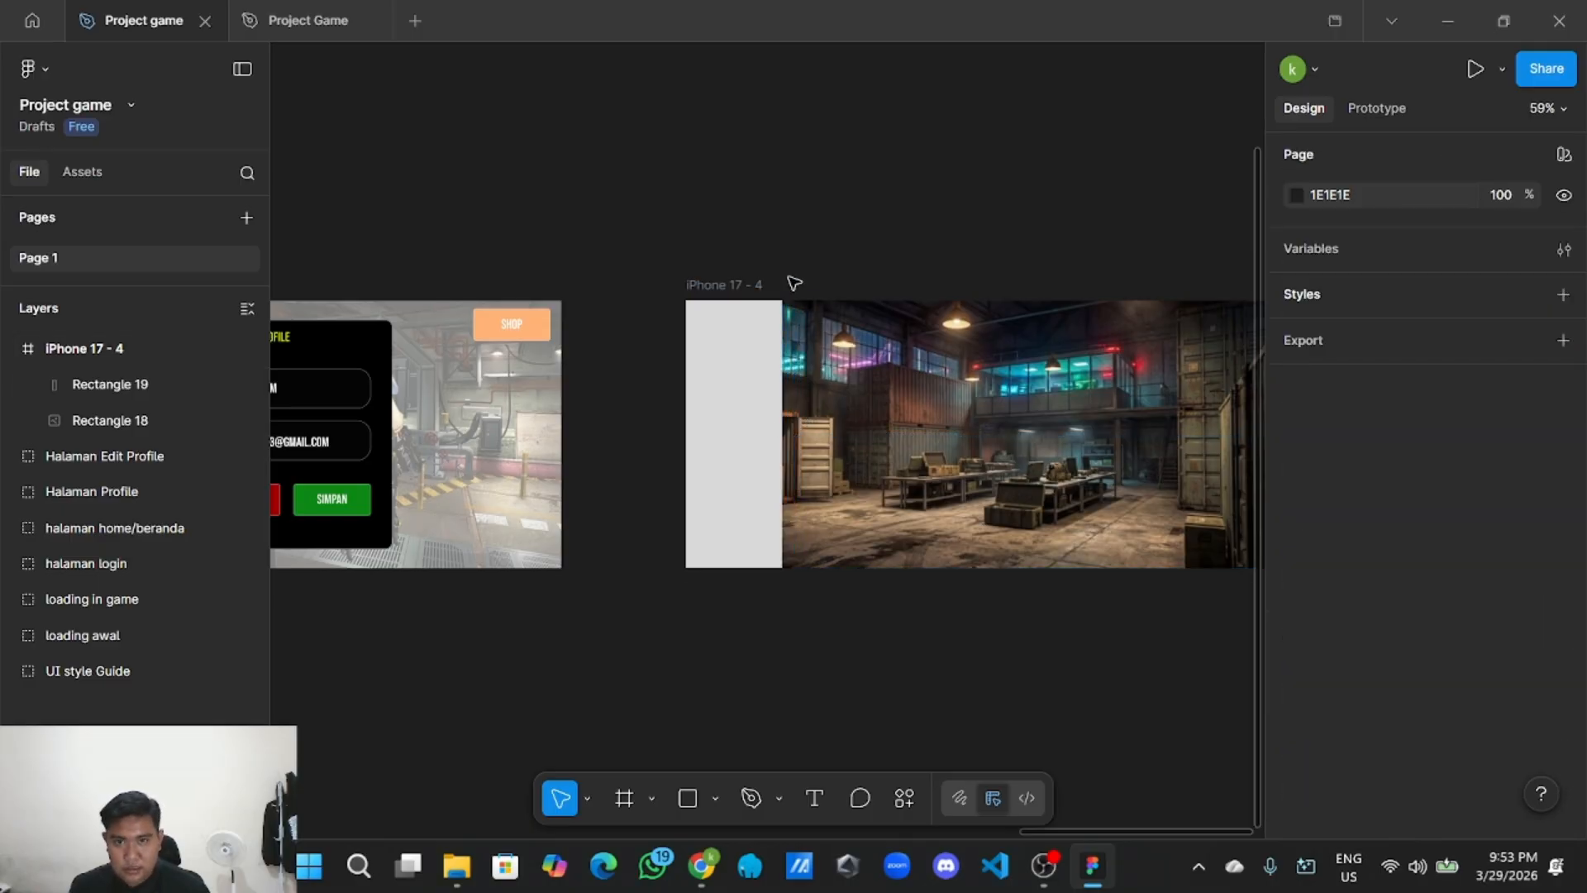
Give the left-side rectangle a black fill at 30% opacity.
{"action": "left_click", "coordinate": [748, 371]}
{"action": "scroll", "coordinate": [1386, 617], "scroll_direction": "down", "scroll_amount": 3}
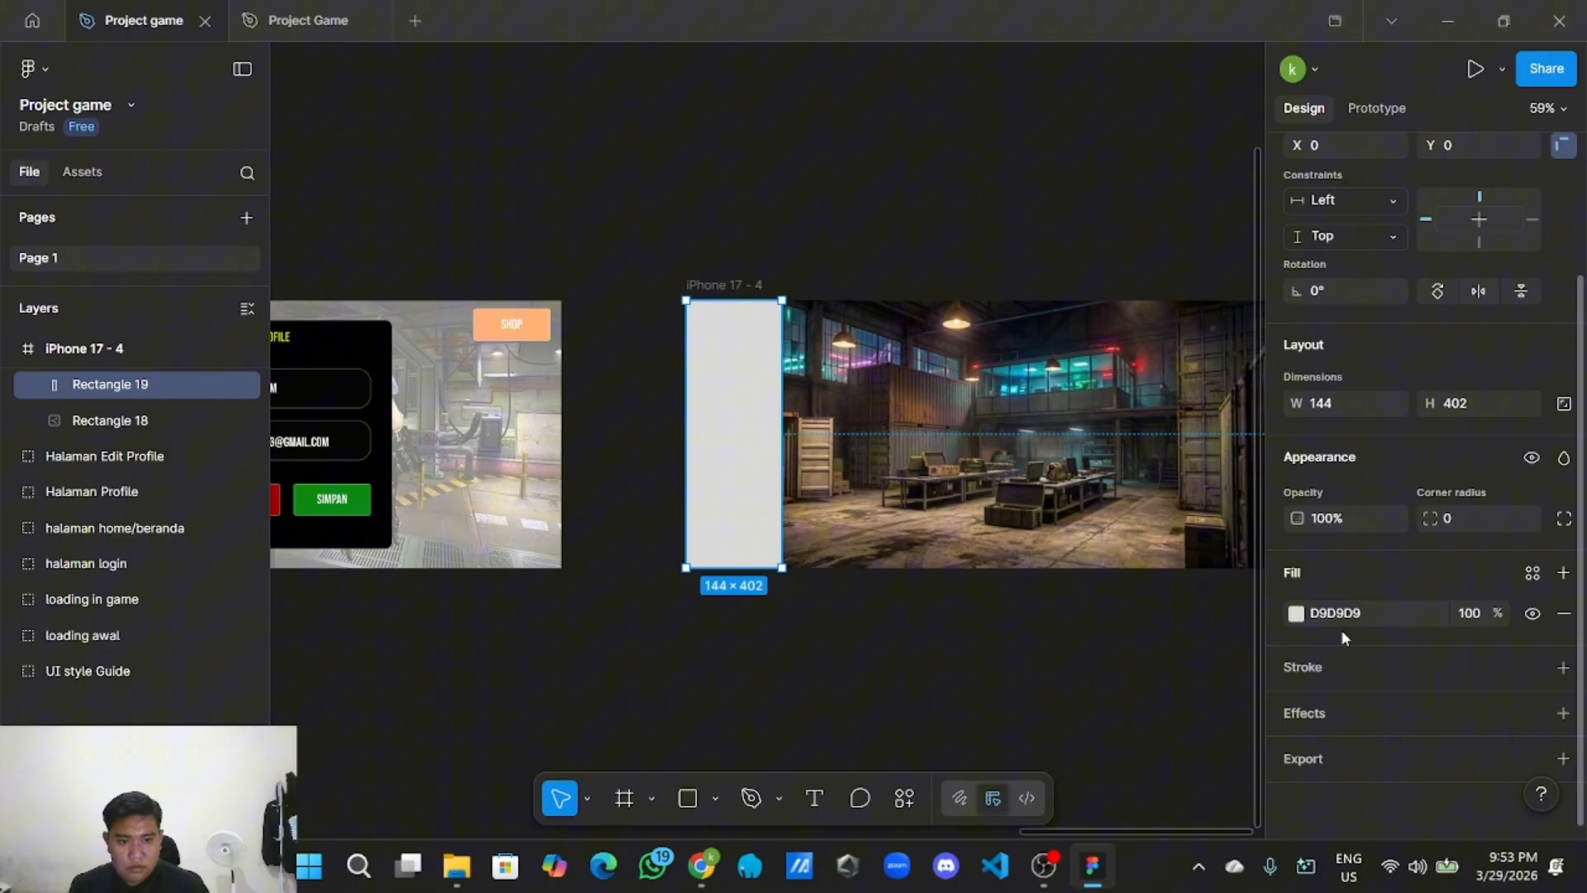
{"action": "left_click", "coordinate": [1295, 614]}
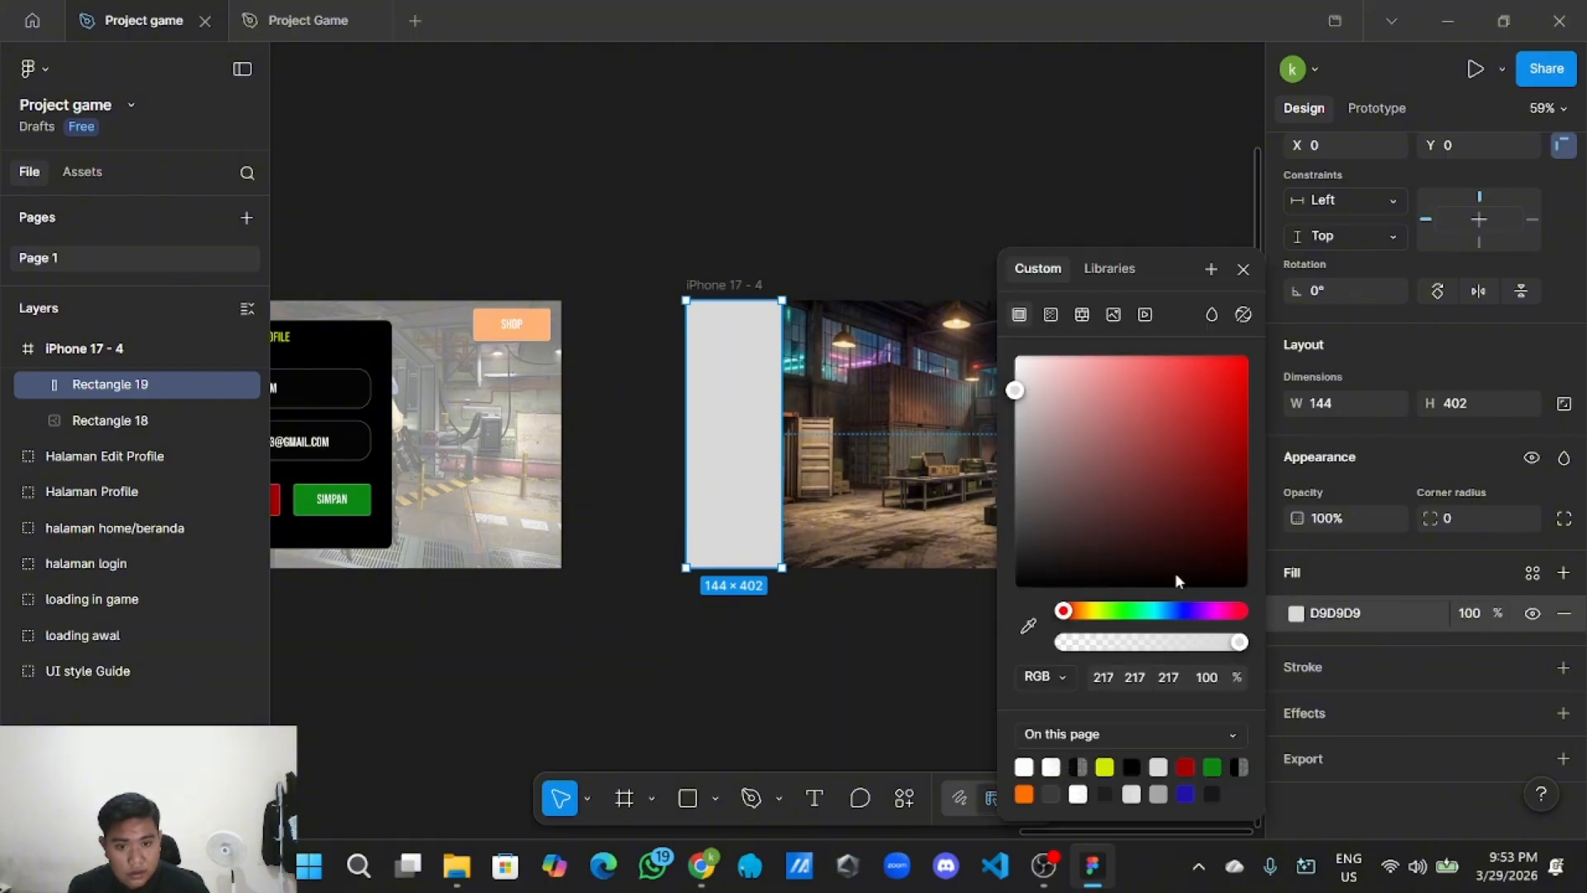
{"action": "left_click_drag", "start_coordinate": [1018, 397], "coordinate": [1015, 618]}
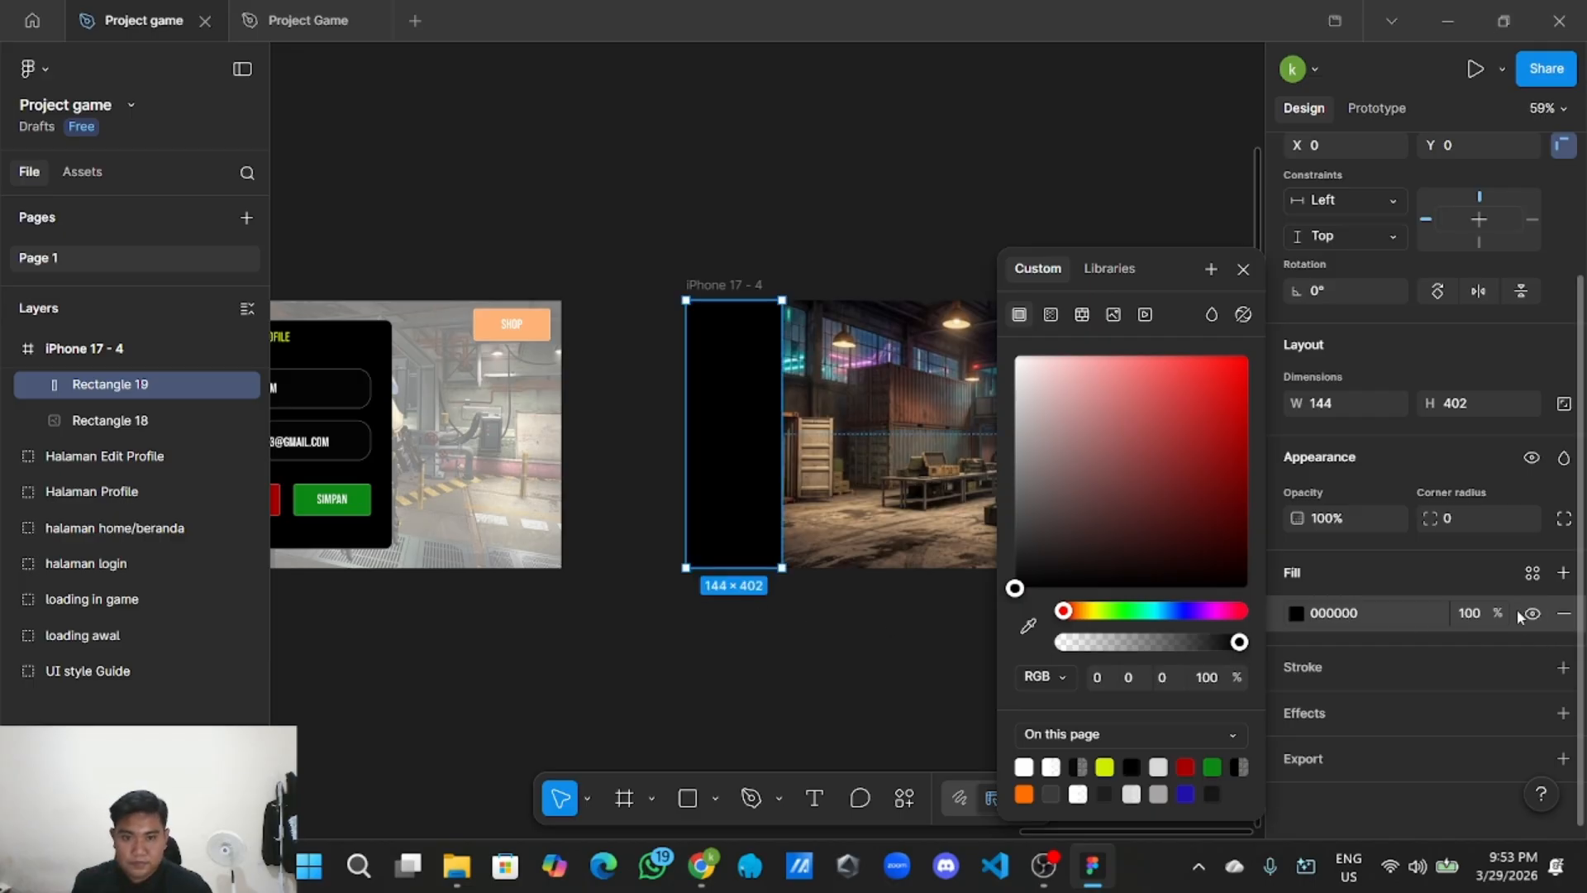
{"action": "left_click", "coordinate": [1486, 621]}
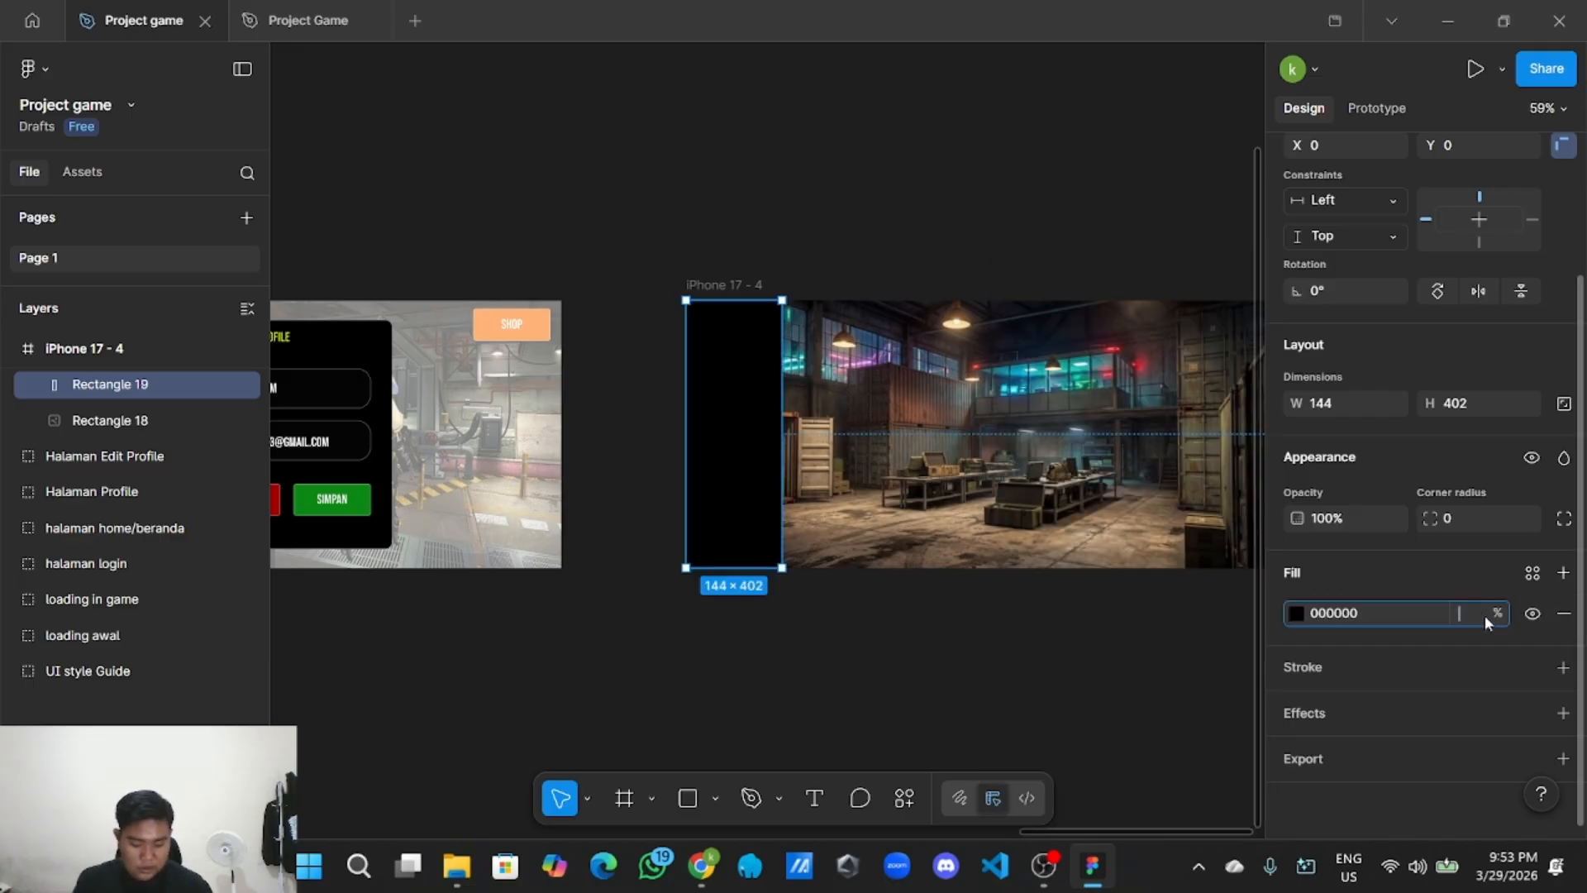
{"action": "type", "text": "30"}
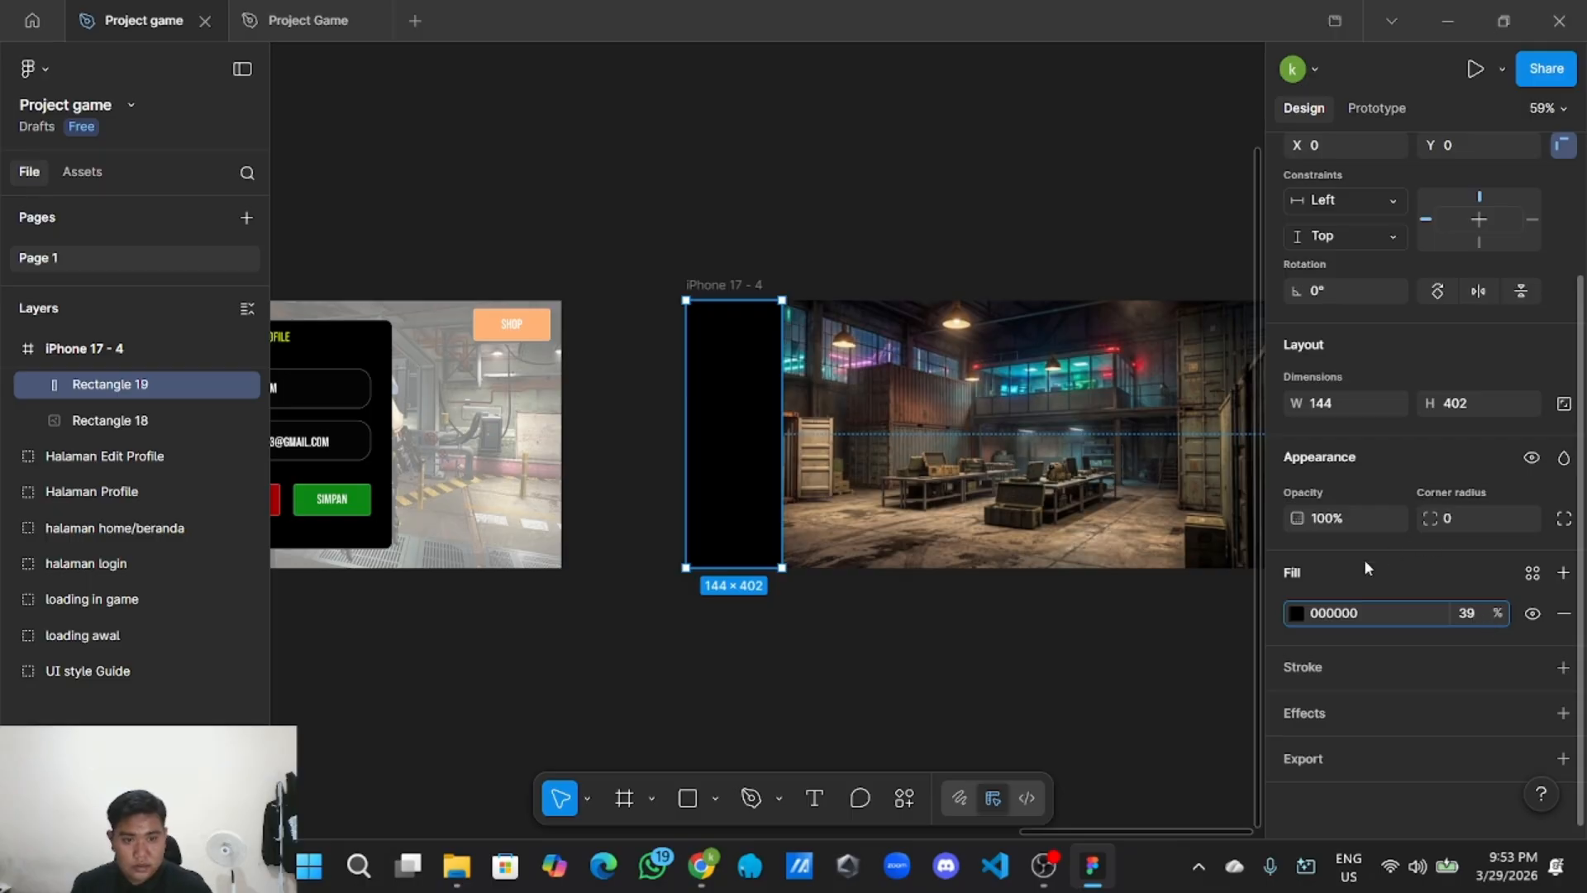
{"action": "left_click", "coordinate": [924, 663]}
Raise the dark strip's fill opacity to 79%.
{"action": "left_click", "coordinate": [734, 496]}
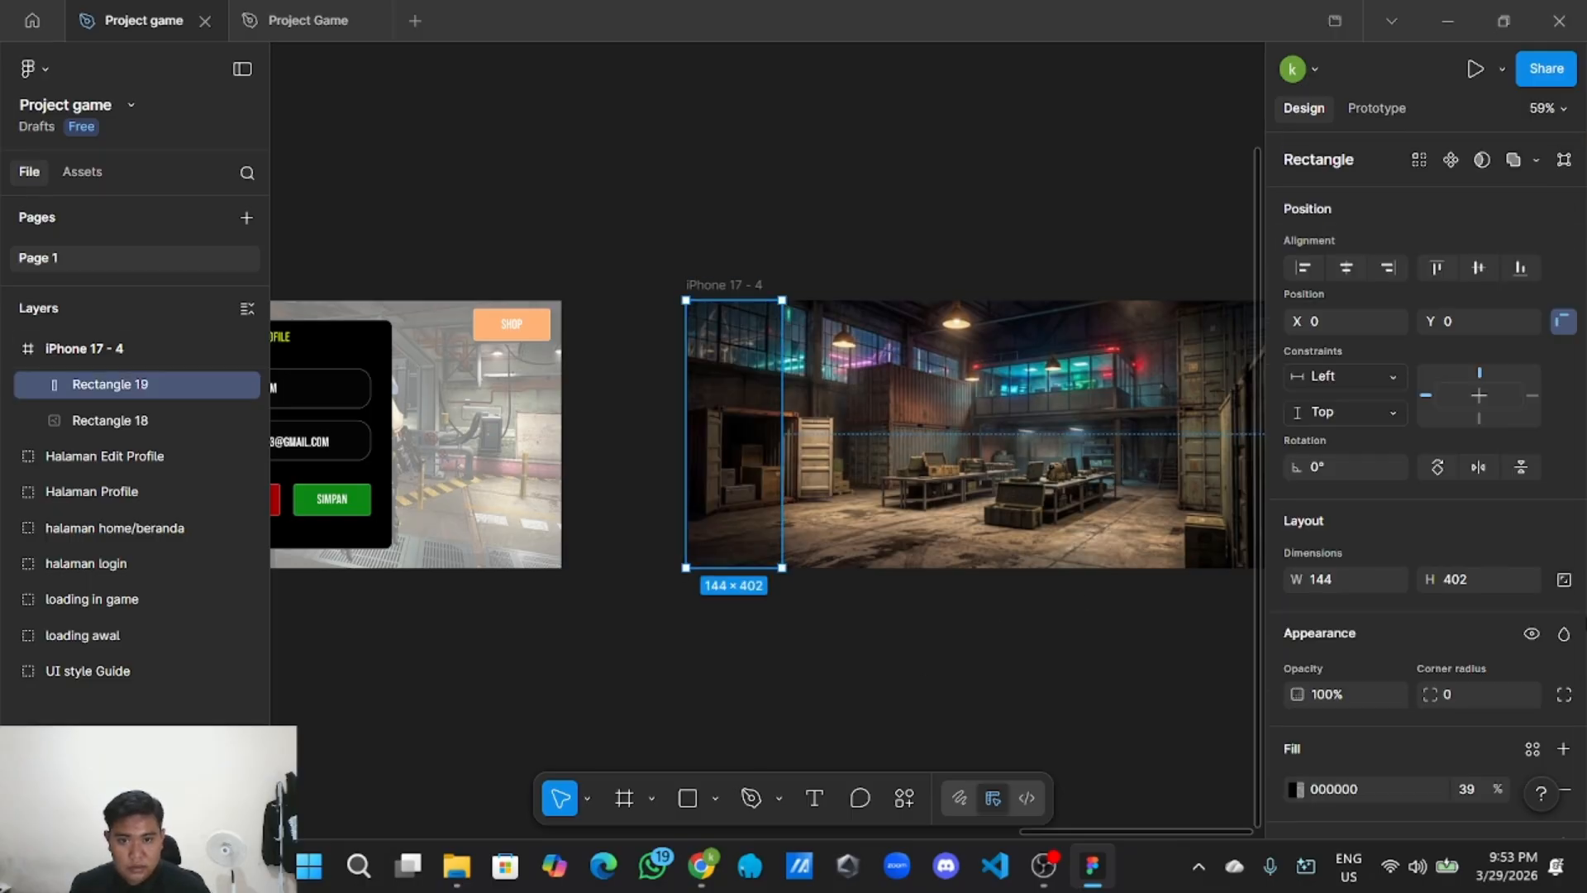
{"action": "scroll", "coordinate": [1469, 726], "scroll_direction": "down", "scroll_amount": 2}
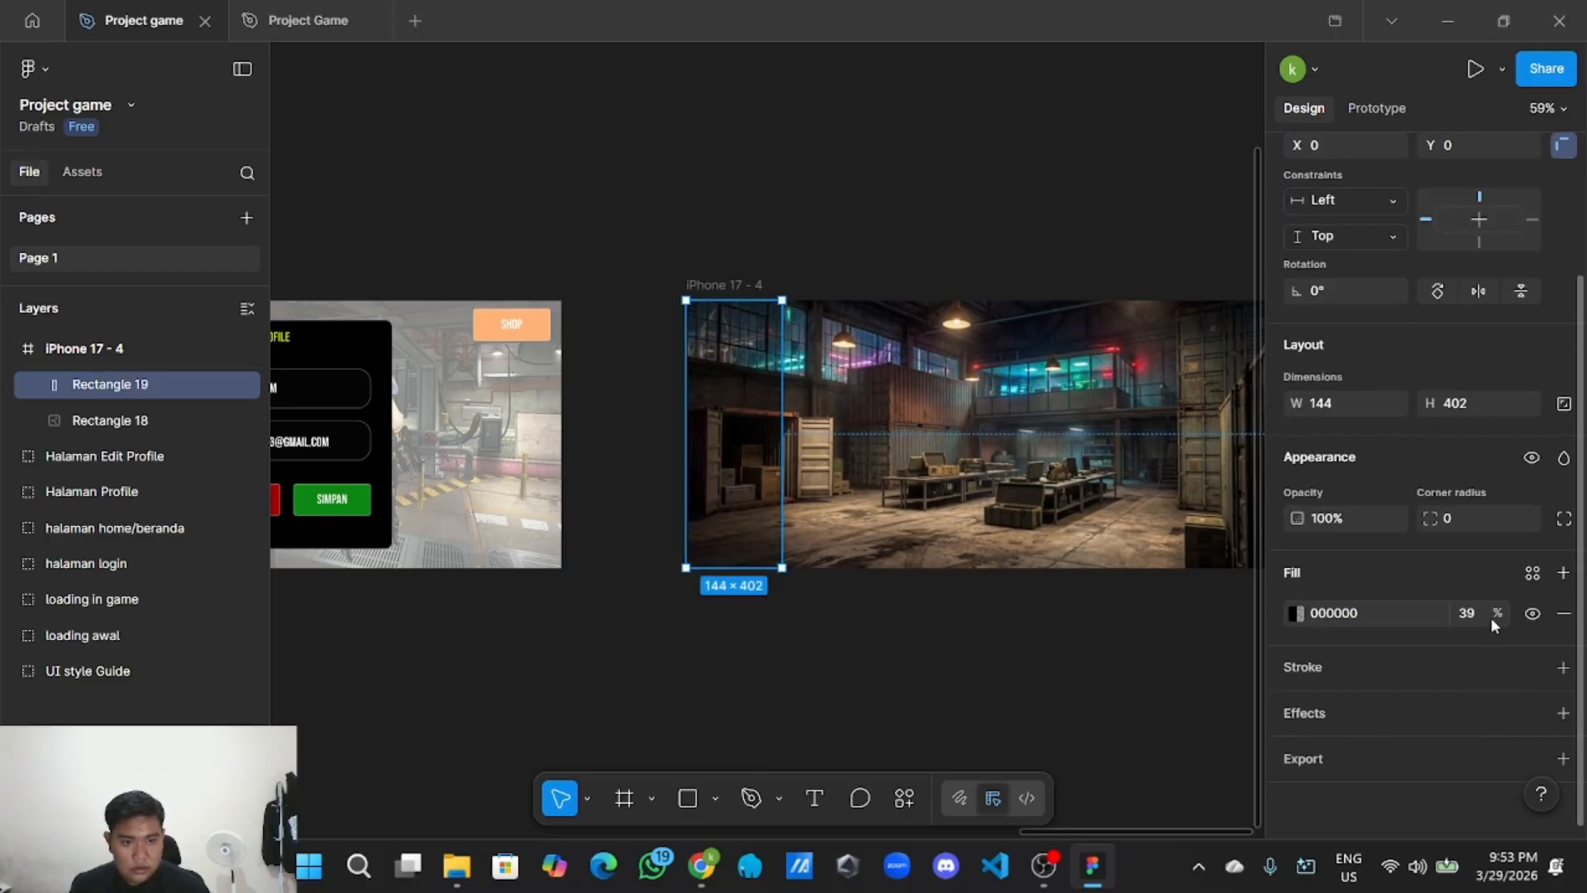
{"action": "left_click_drag", "start_coordinate": [1496, 613], "coordinate": [1564, 622]}
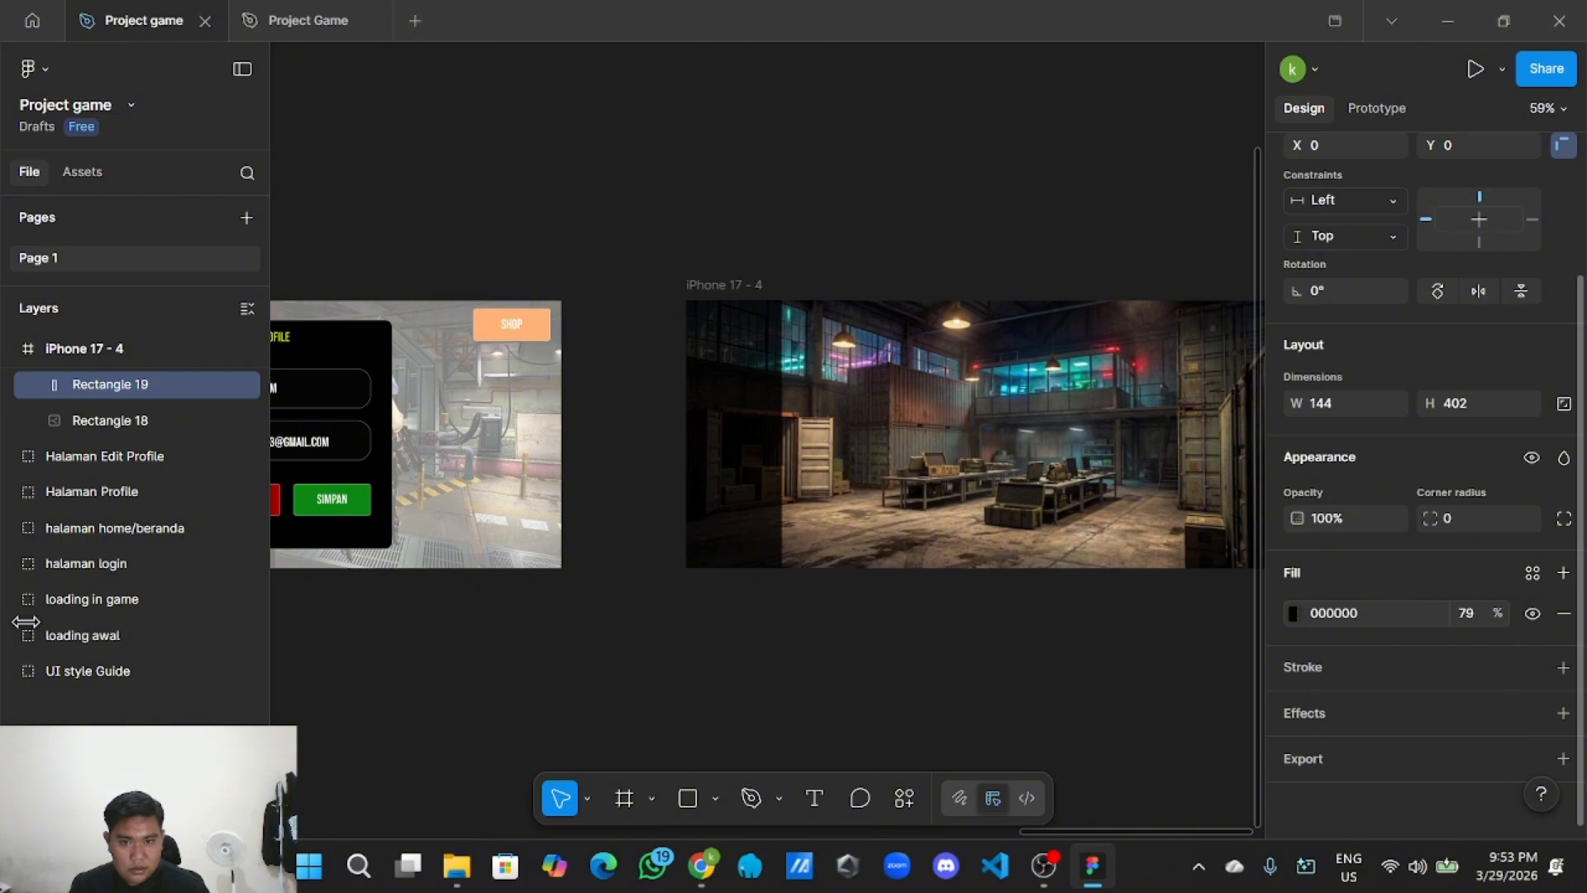
{"action": "left_click", "coordinate": [832, 666]}
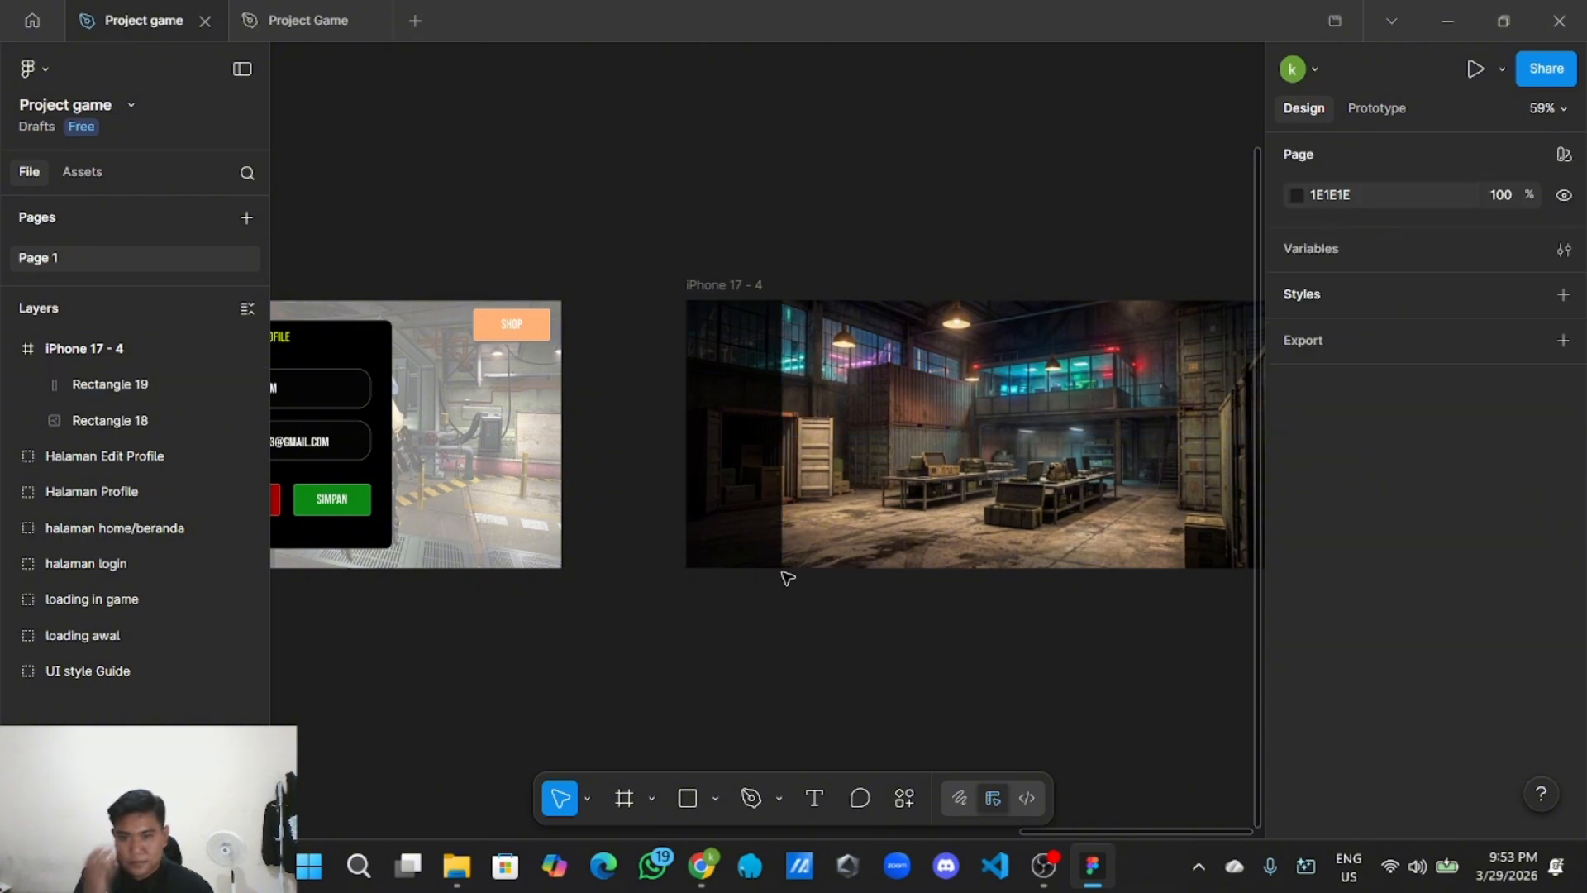
Lock the dark strip rectangle in the Layers panel.
{"action": "left_click", "coordinate": [721, 476]}
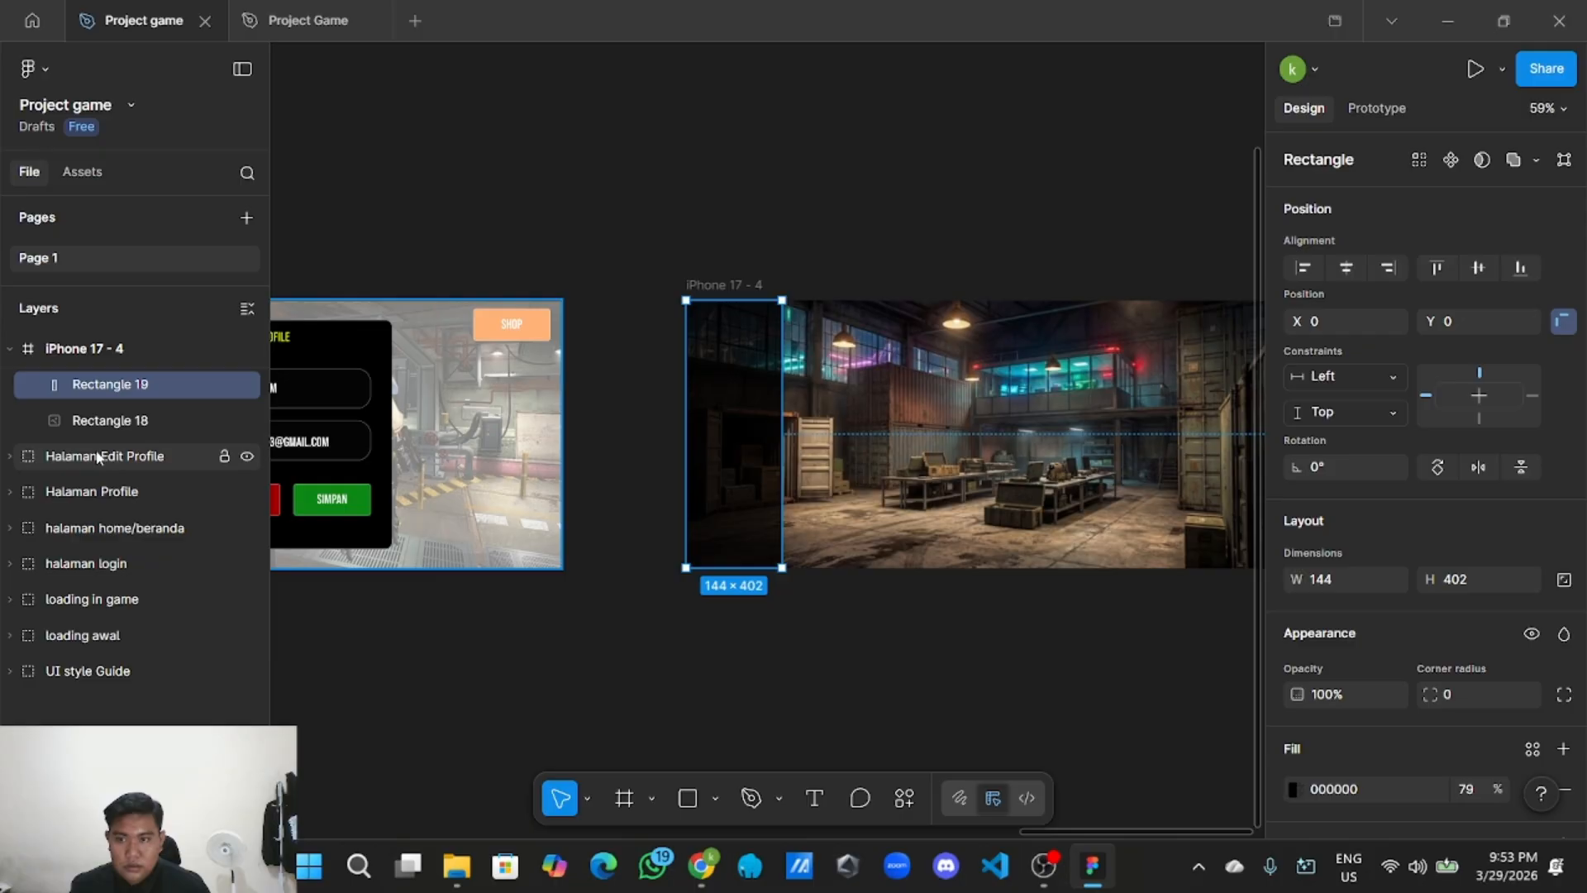
{"action": "left_click", "coordinate": [626, 614]}
{"action": "left_click_drag", "start_coordinate": [622, 612], "coordinate": [711, 613]}
{"action": "left_click_drag", "start_coordinate": [760, 511], "coordinate": [704, 559]}
{"action": "scroll", "coordinate": [782, 479], "scroll_direction": "up", "scroll_amount": 3}
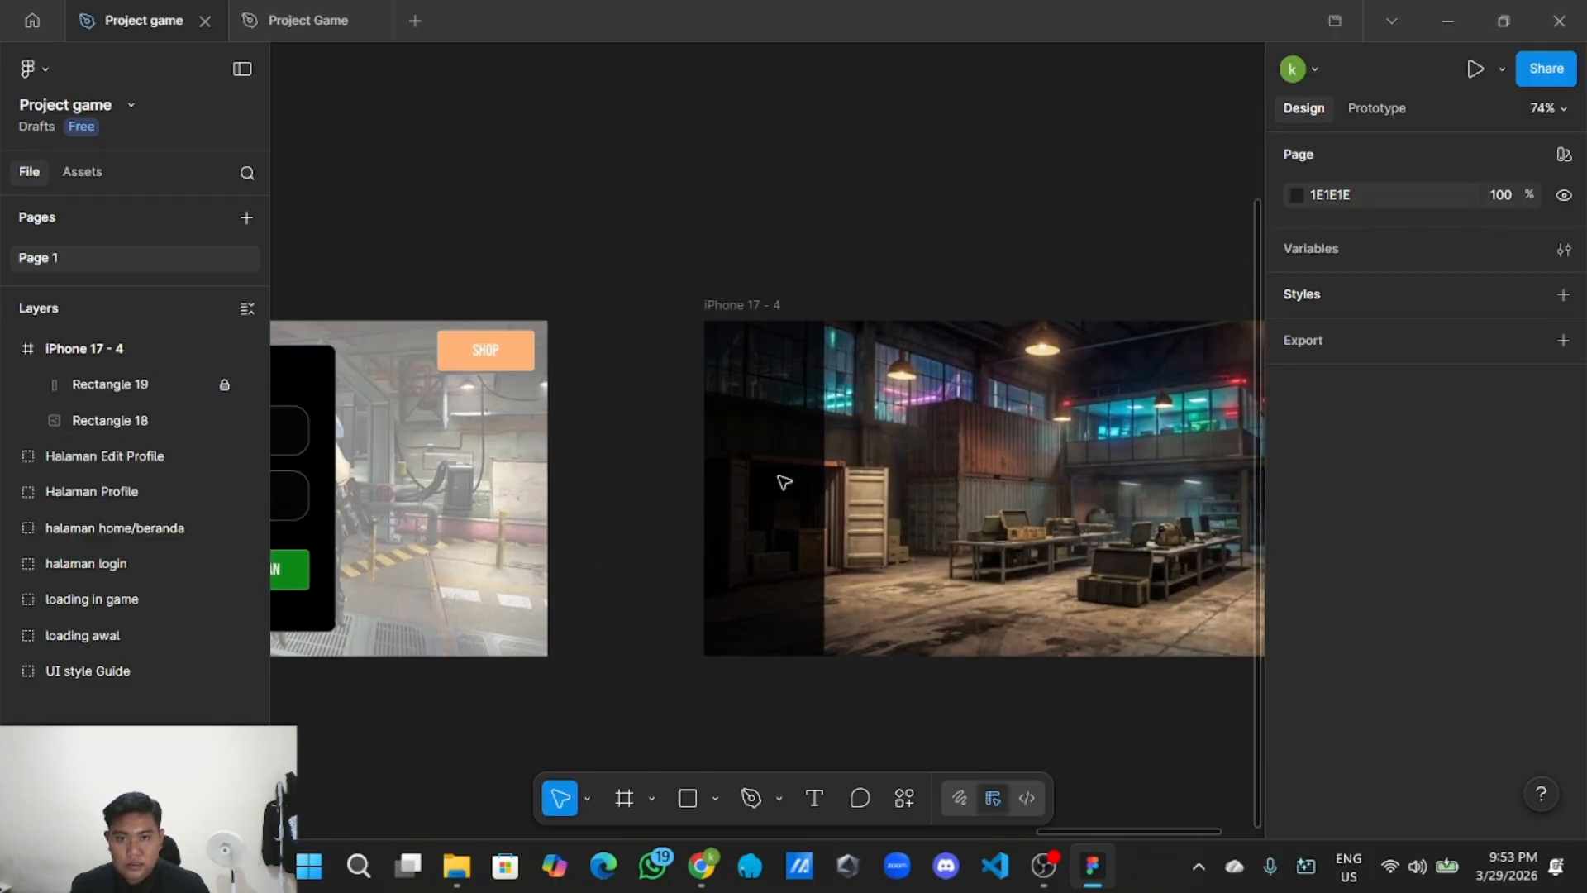
{"action": "scroll", "coordinate": [737, 238], "scroll_direction": "down", "scroll_amount": 3}
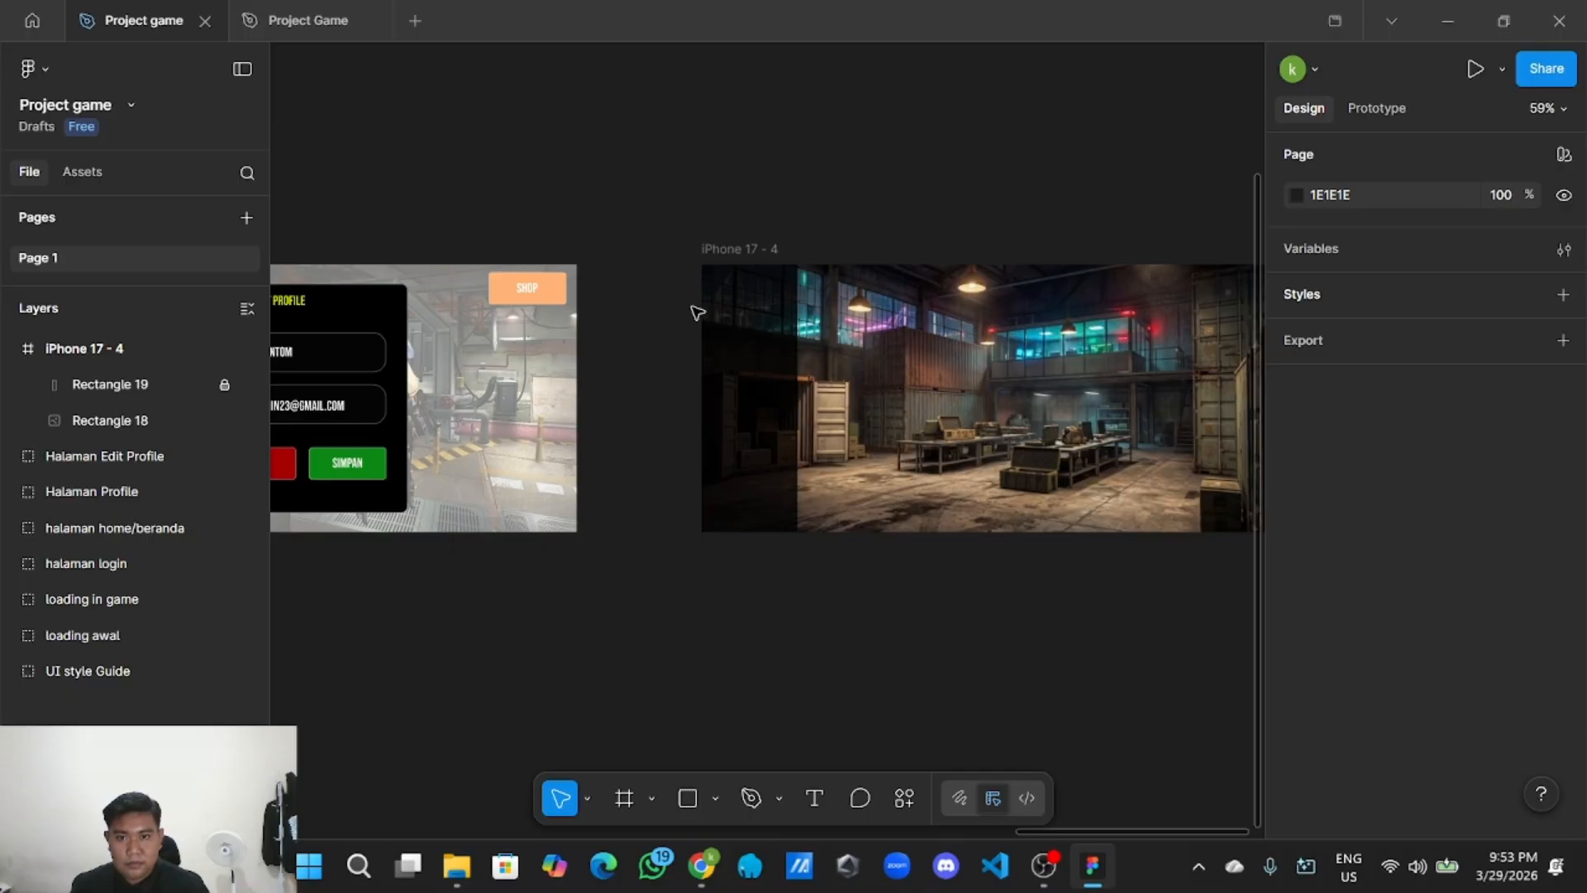
{"action": "scroll", "coordinate": [692, 308], "scroll_direction": "up", "scroll_amount": 1}
{"action": "scroll", "coordinate": [661, 344], "scroll_direction": "down", "scroll_amount": 2}
{"action": "left_click_drag", "start_coordinate": [643, 387], "coordinate": [725, 401]}
{"action": "scroll", "coordinate": [364, 697], "scroll_direction": "up", "scroll_amount": 2}
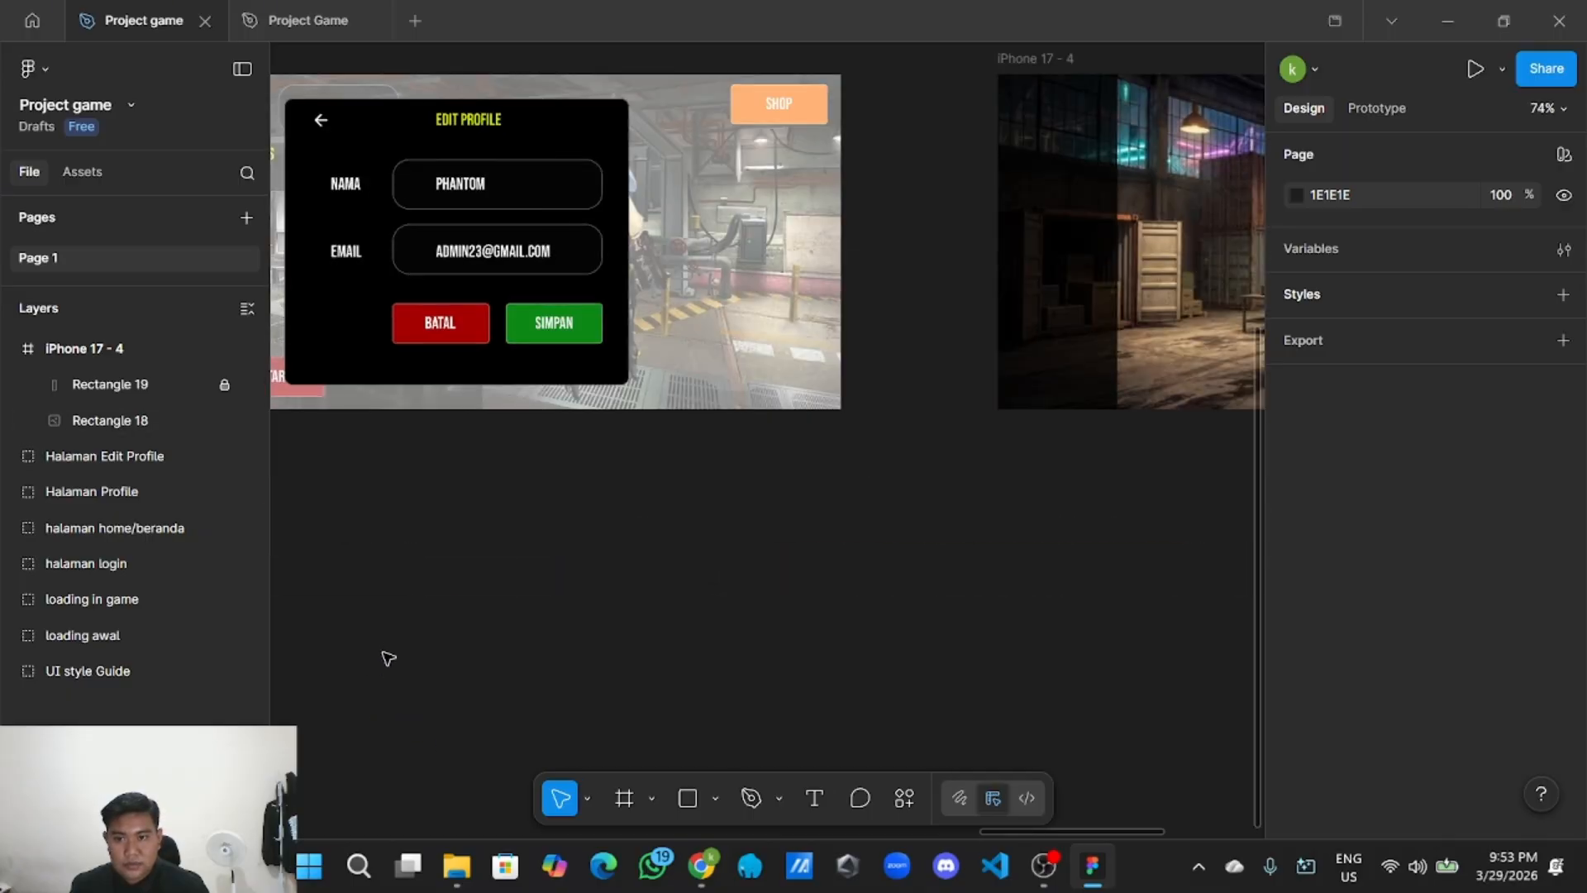
{"action": "left_click_drag", "start_coordinate": [389, 658], "coordinate": [602, 631]}
Copy the red BATAL button and place the copy at the warehouse screen's top-left corner.
{"action": "left_click", "coordinate": [658, 310]}
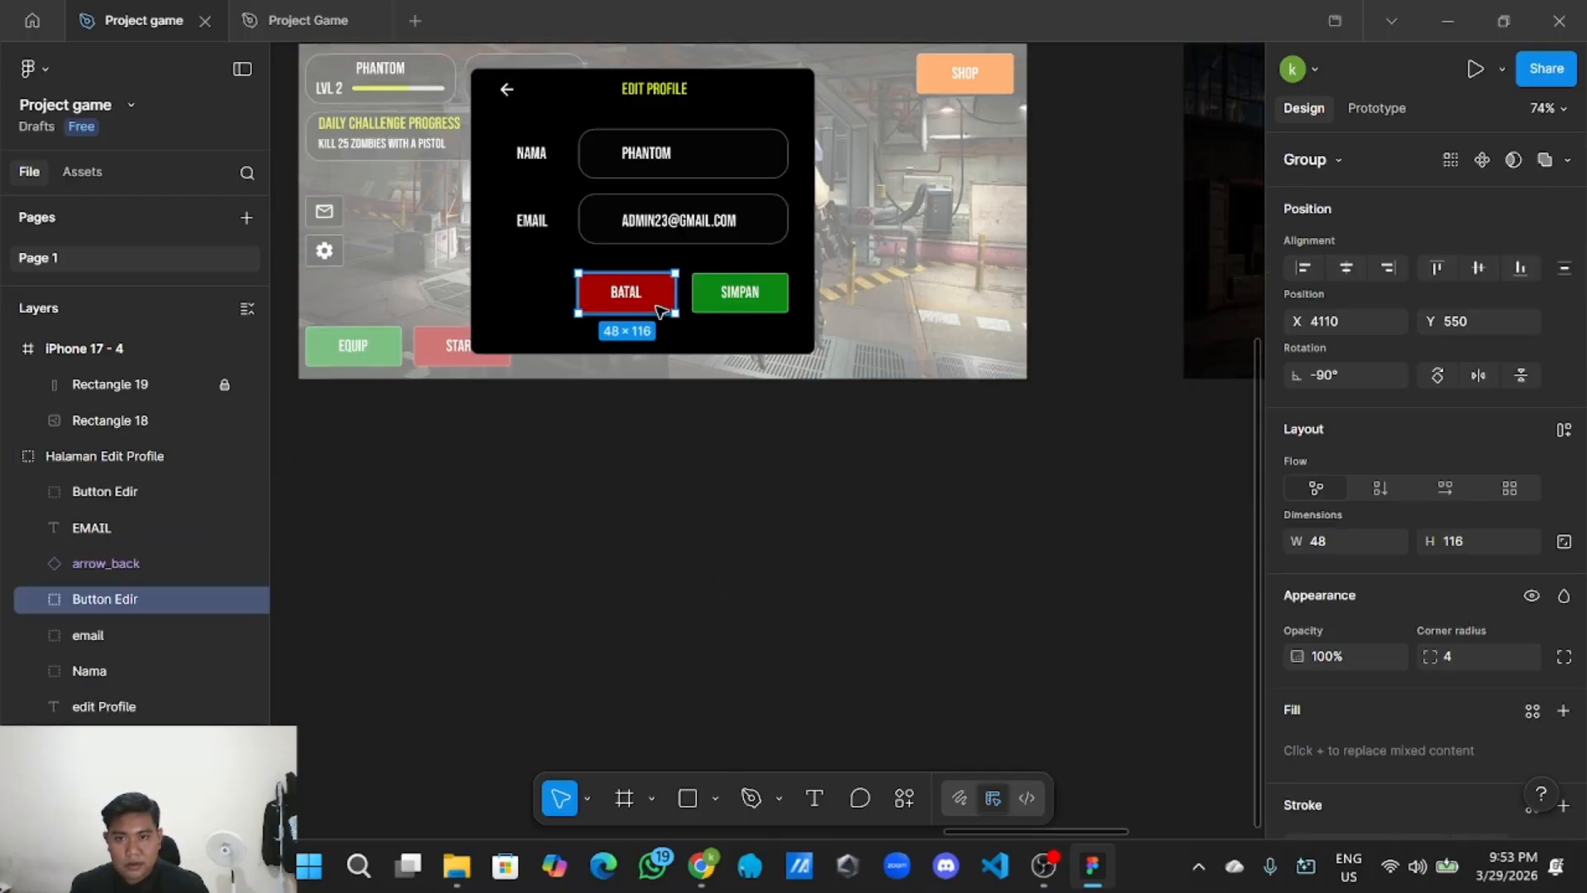
{"action": "right_click", "coordinate": [671, 294]}
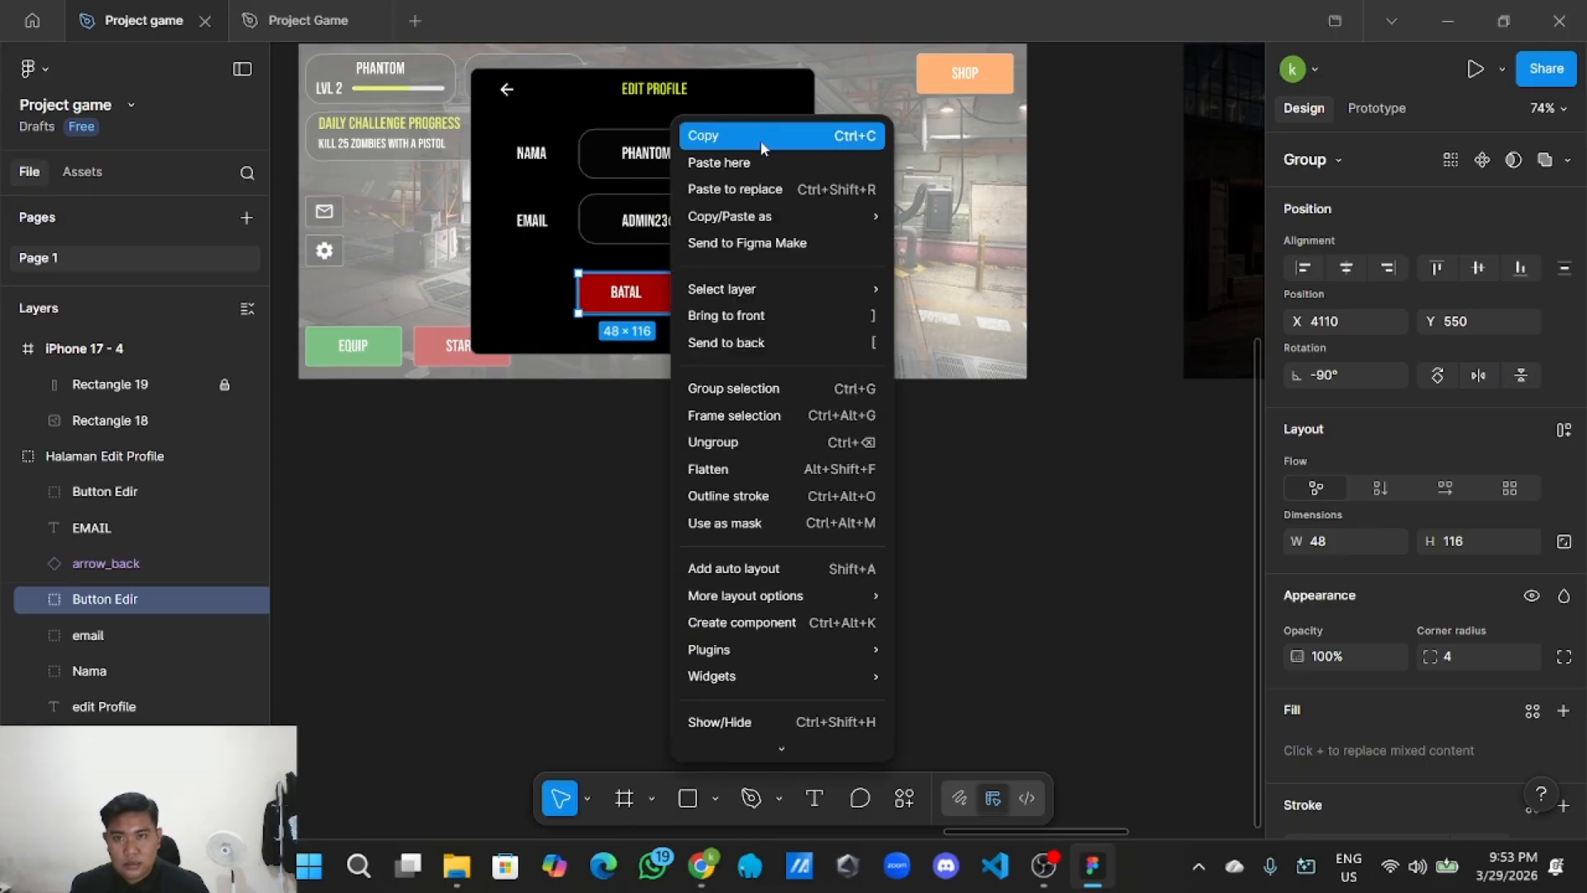
{"action": "left_click", "coordinate": [760, 140]}
{"action": "scroll", "coordinate": [741, 471], "scroll_direction": "down", "scroll_amount": 5}
{"action": "scroll", "coordinate": [911, 506], "scroll_direction": "up", "scroll_amount": 5}
{"action": "scroll", "coordinate": [827, 521], "scroll_direction": "right", "scroll_amount": 5}
{"action": "scroll", "coordinate": [711, 472], "scroll_direction": "right", "scroll_amount": 2}
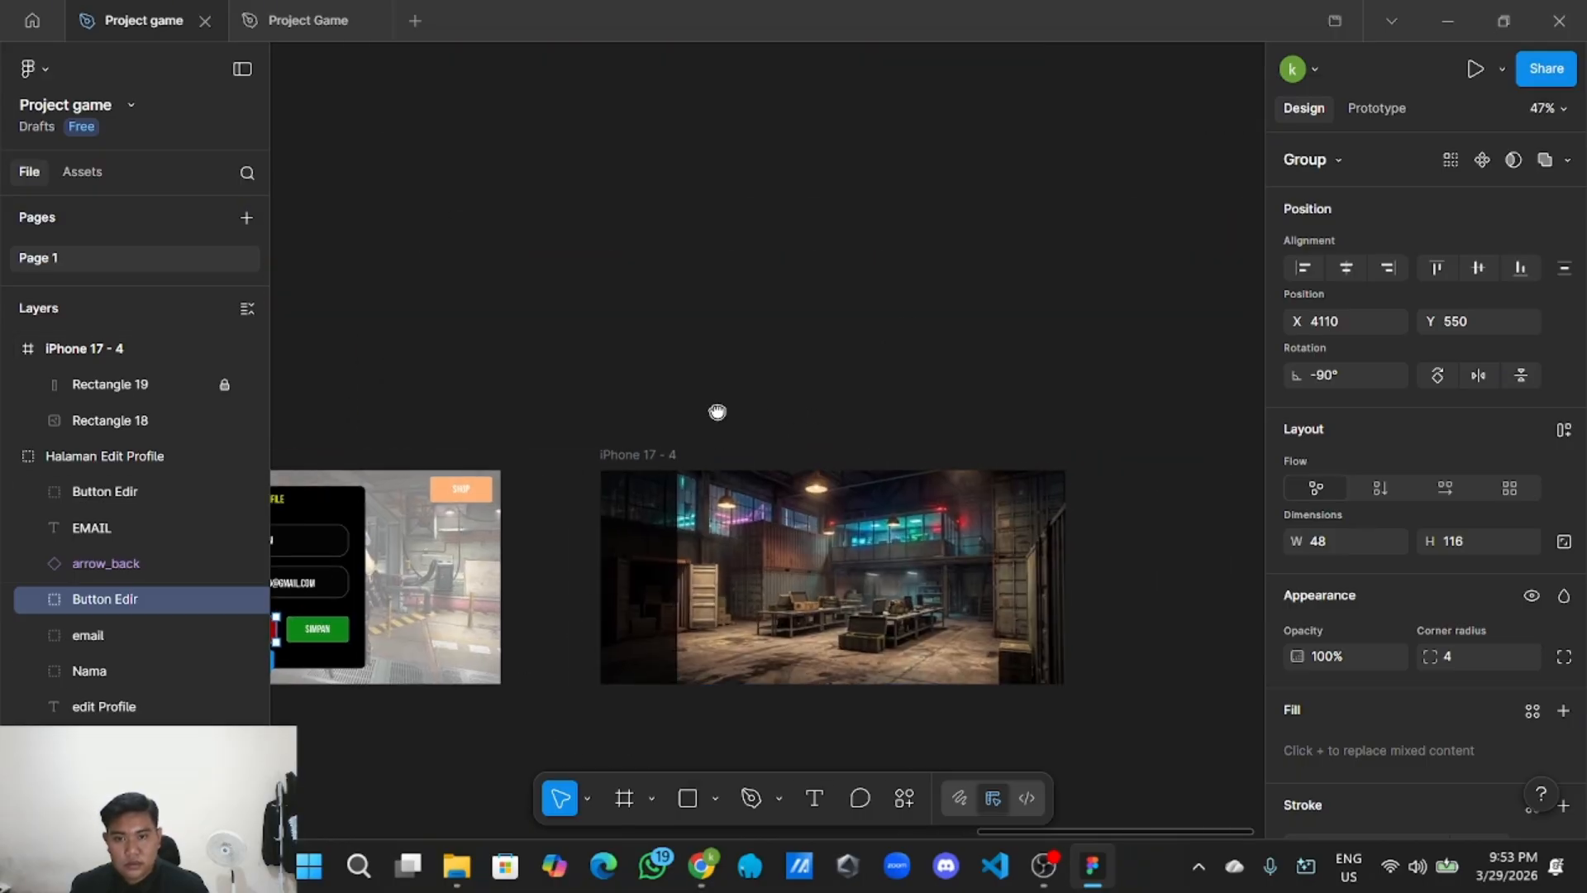
{"action": "right_click", "coordinate": [719, 410]}
{"action": "left_click", "coordinate": [735, 415]}
{"action": "scroll", "coordinate": [735, 413], "scroll_direction": "up", "scroll_amount": 1}
{"action": "scroll", "coordinate": [735, 413], "scroll_direction": "up", "scroll_amount": 4}
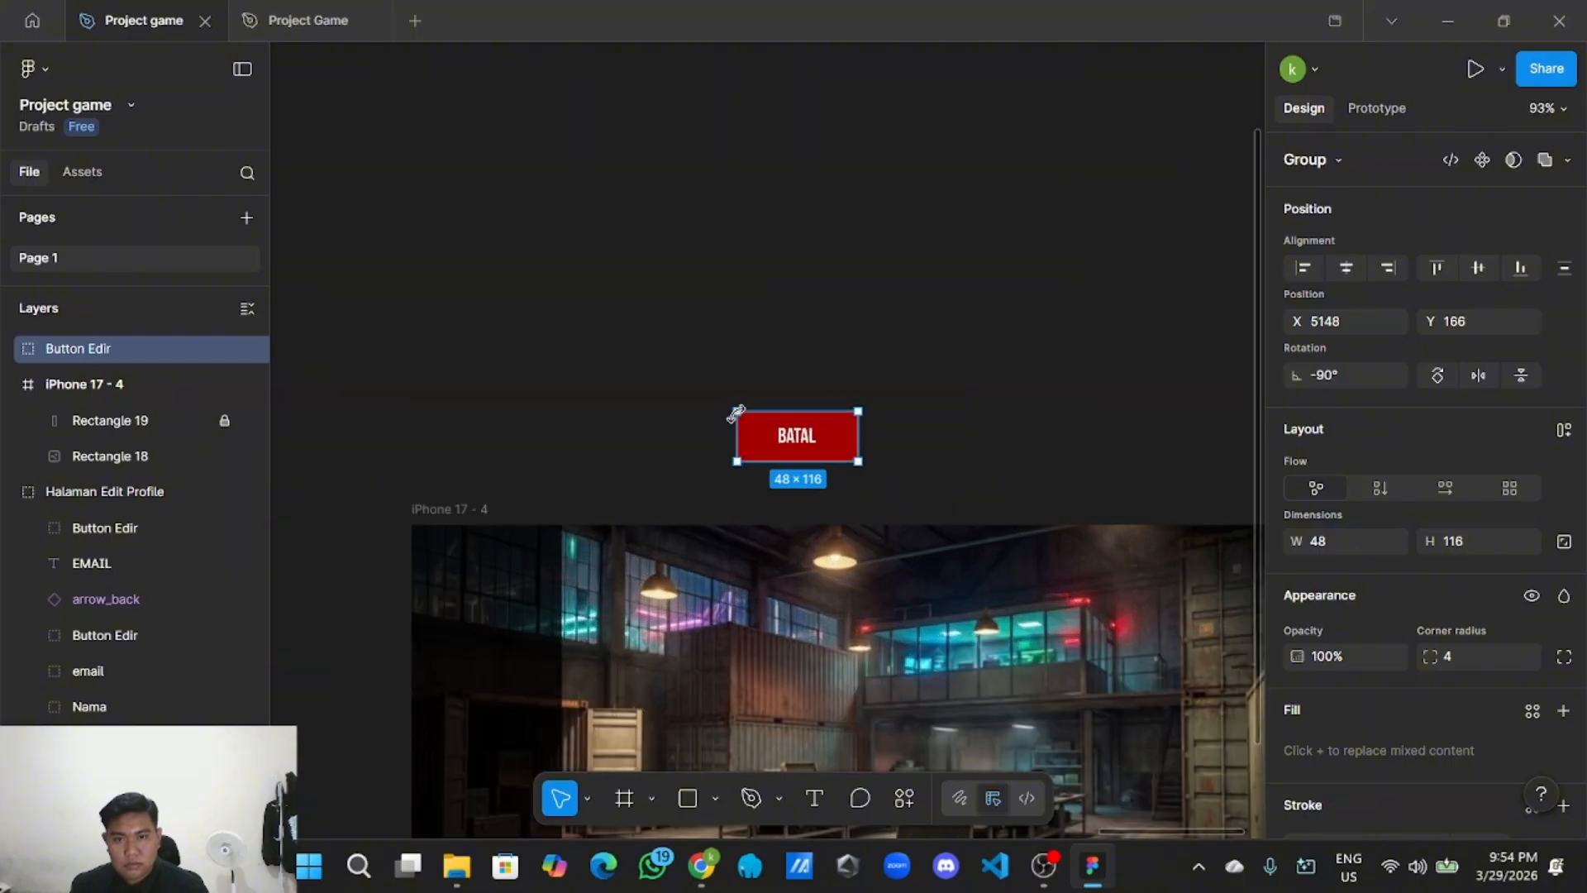
{"action": "left_click_drag", "start_coordinate": [789, 434], "coordinate": [489, 570]}
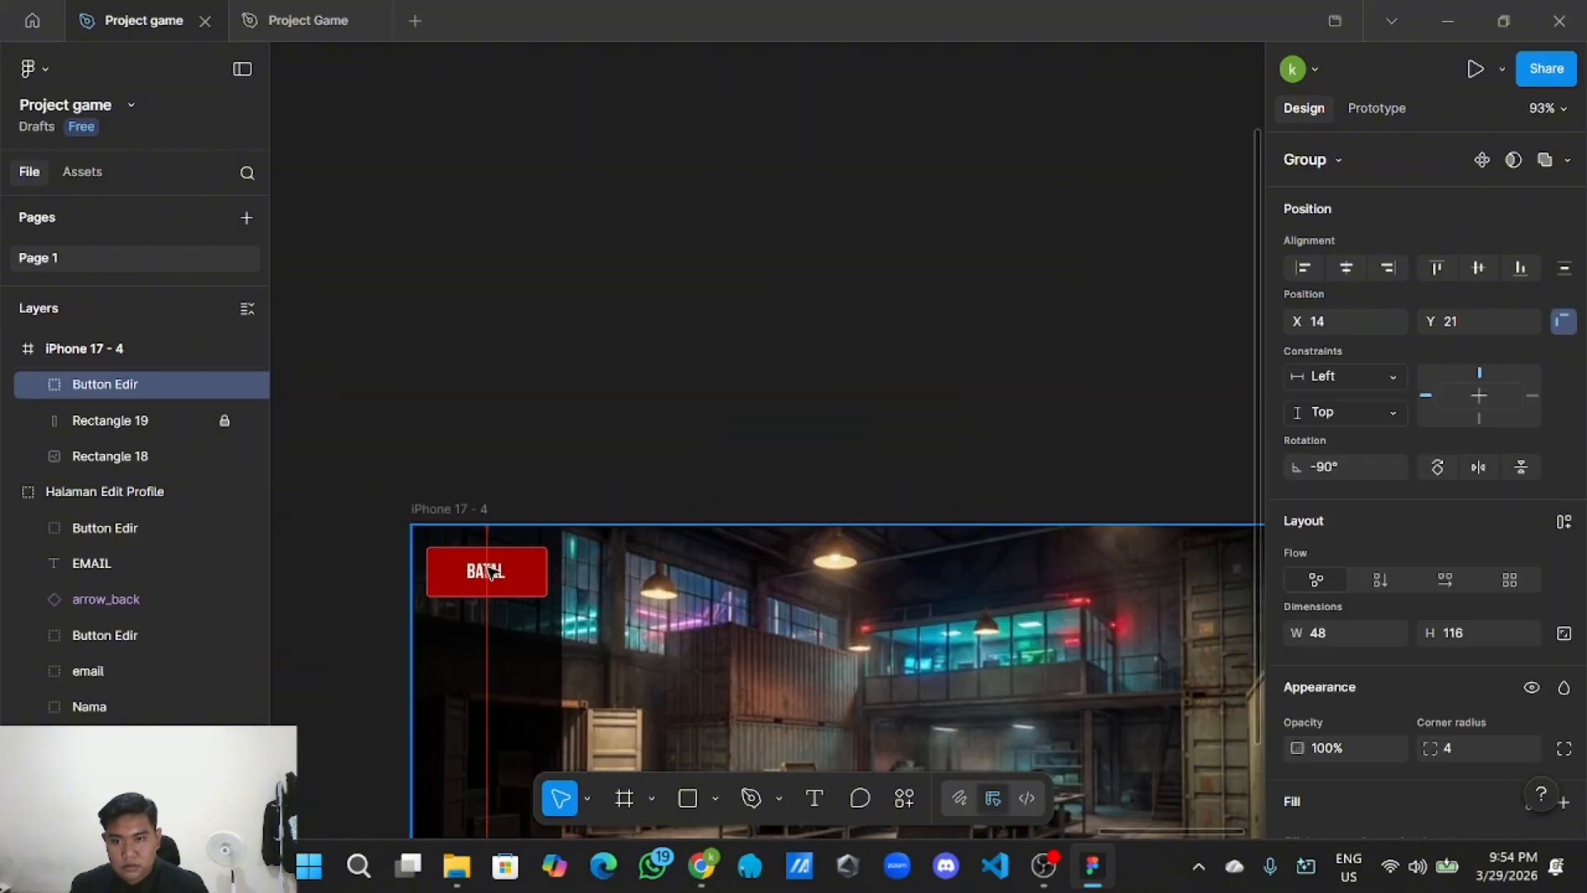
Change the copied button's label to BACK and centre it on the button.
{"action": "scroll", "coordinate": [537, 451], "scroll_direction": "down", "scroll_amount": 3}
{"action": "scroll", "coordinate": [537, 451], "scroll_direction": "left", "scroll_amount": 2}
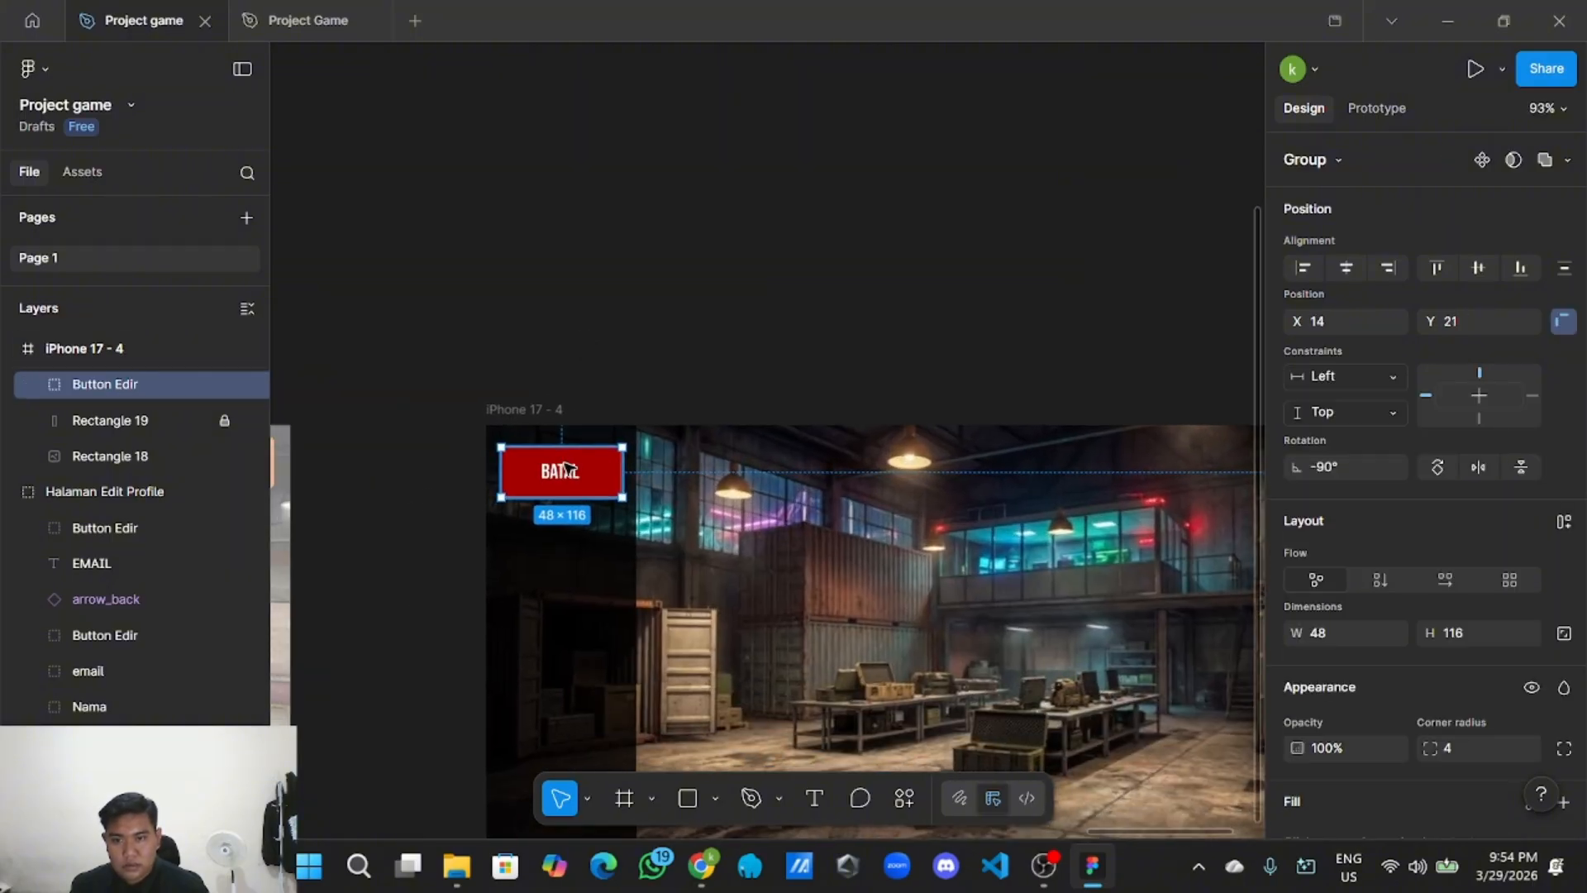
{"action": "double_click", "coordinate": [566, 468]}
{"action": "double_click", "coordinate": [568, 471]}
{"action": "key", "text": "BackSpace"}
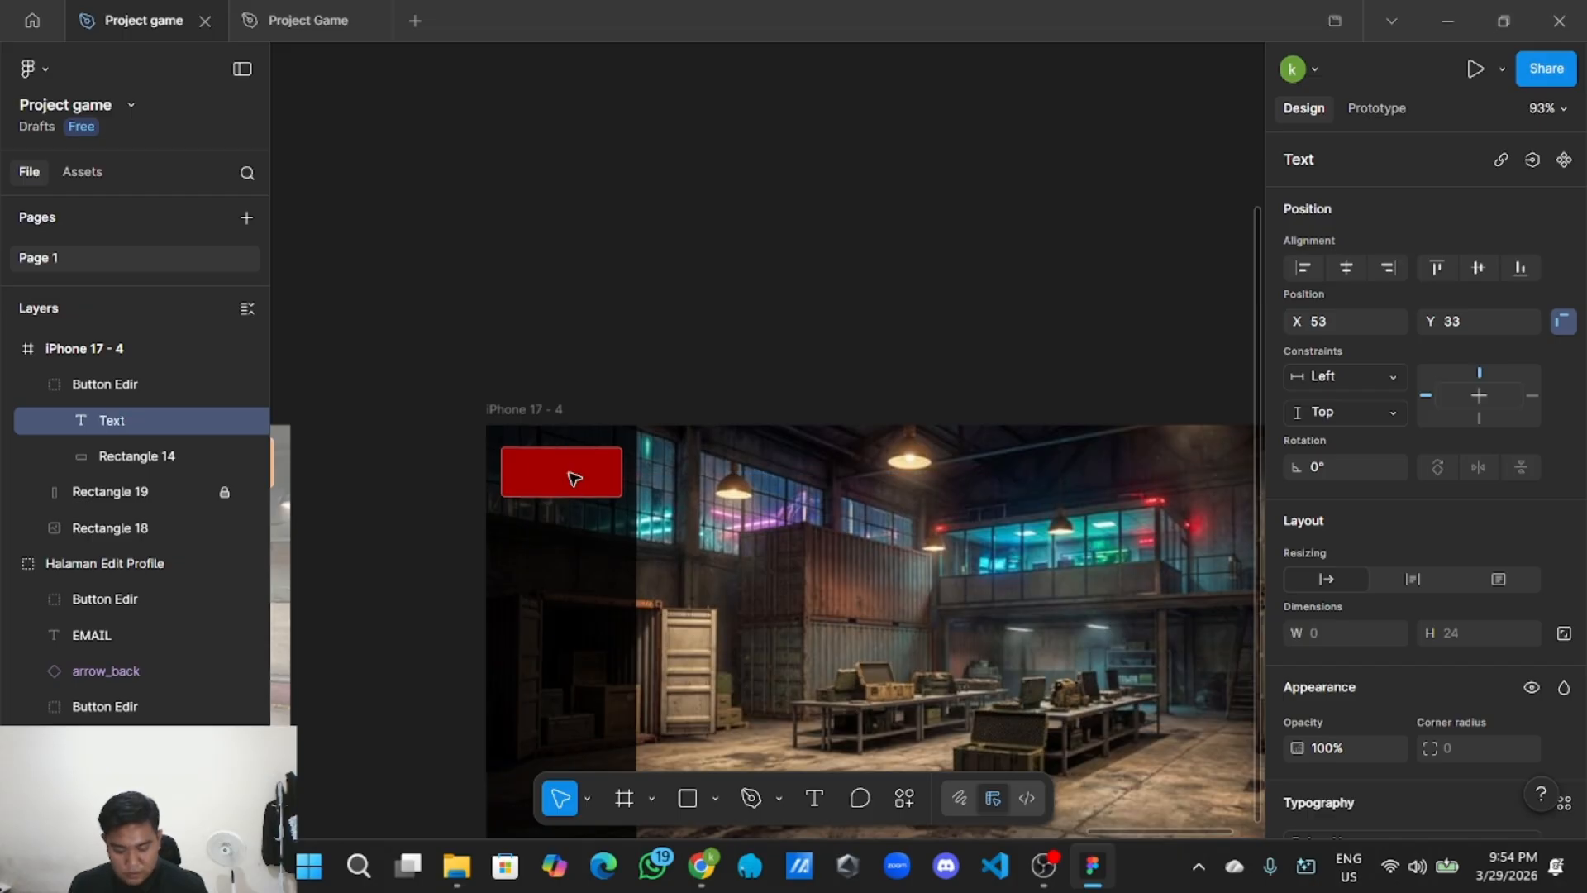
{"action": "type", "text": "Back"}
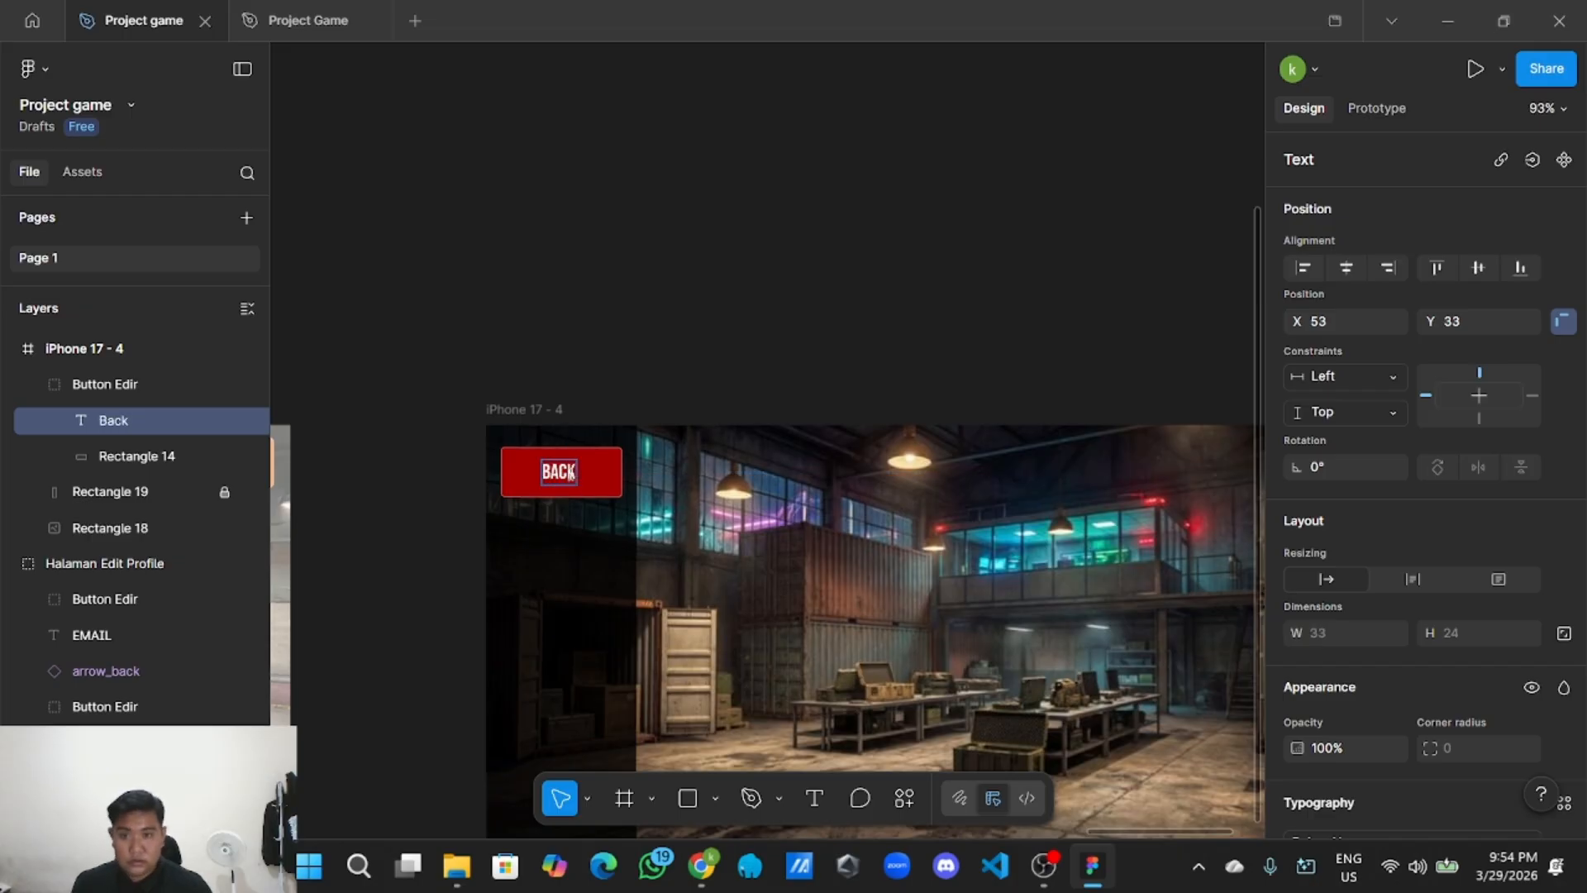
{"action": "key", "text": "Escape"}
{"action": "scroll", "coordinate": [641, 358], "scroll_direction": "up", "scroll_amount": 5}
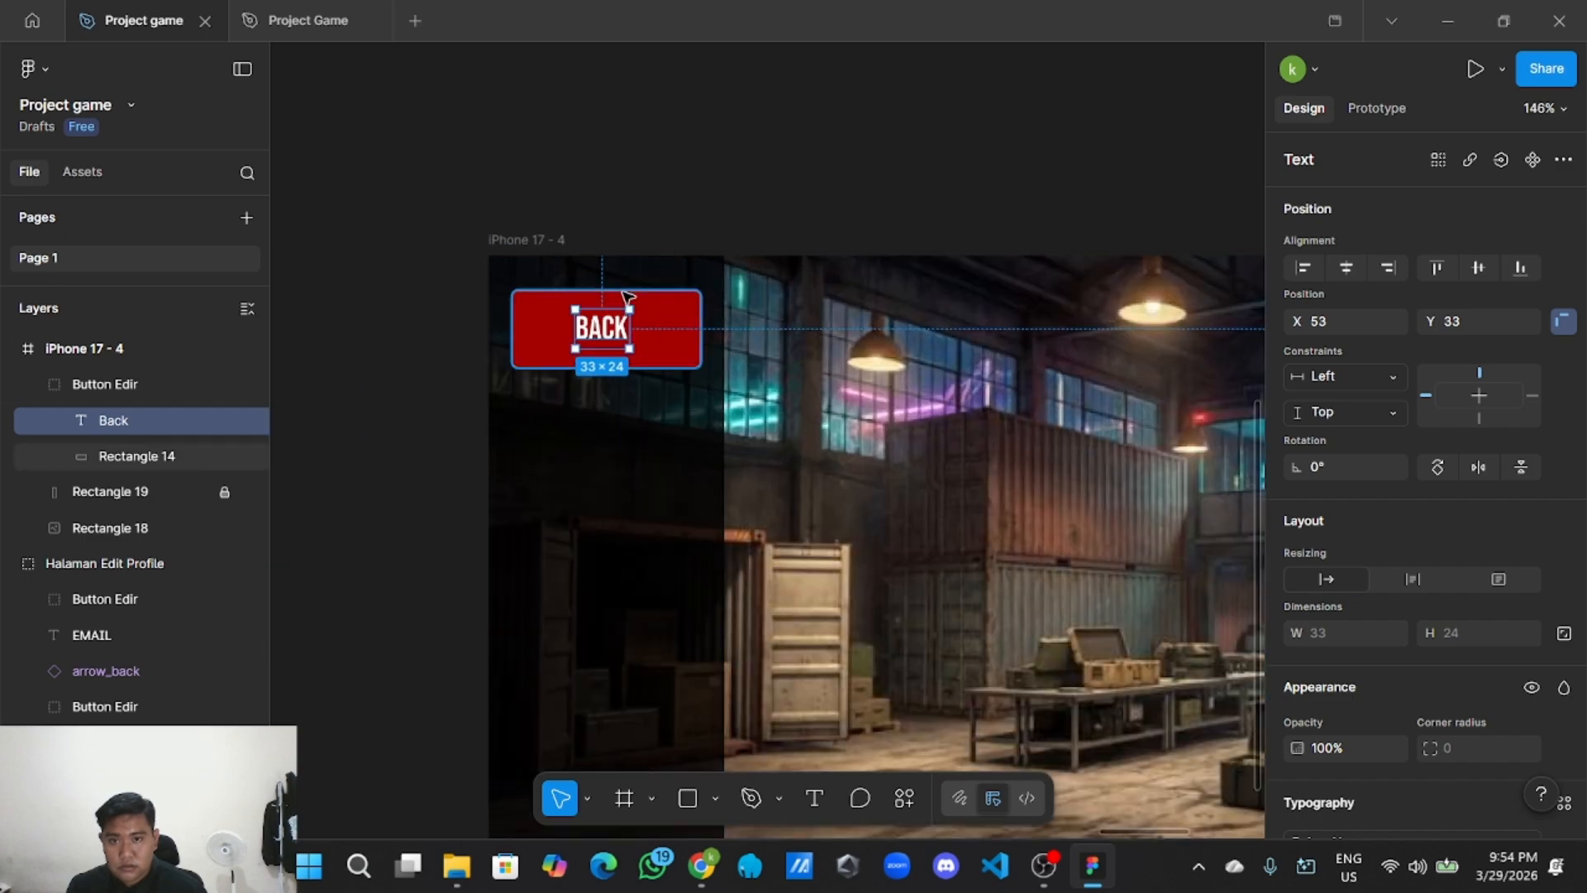
{"action": "left_click_drag", "start_coordinate": [614, 329], "coordinate": [612, 332]}
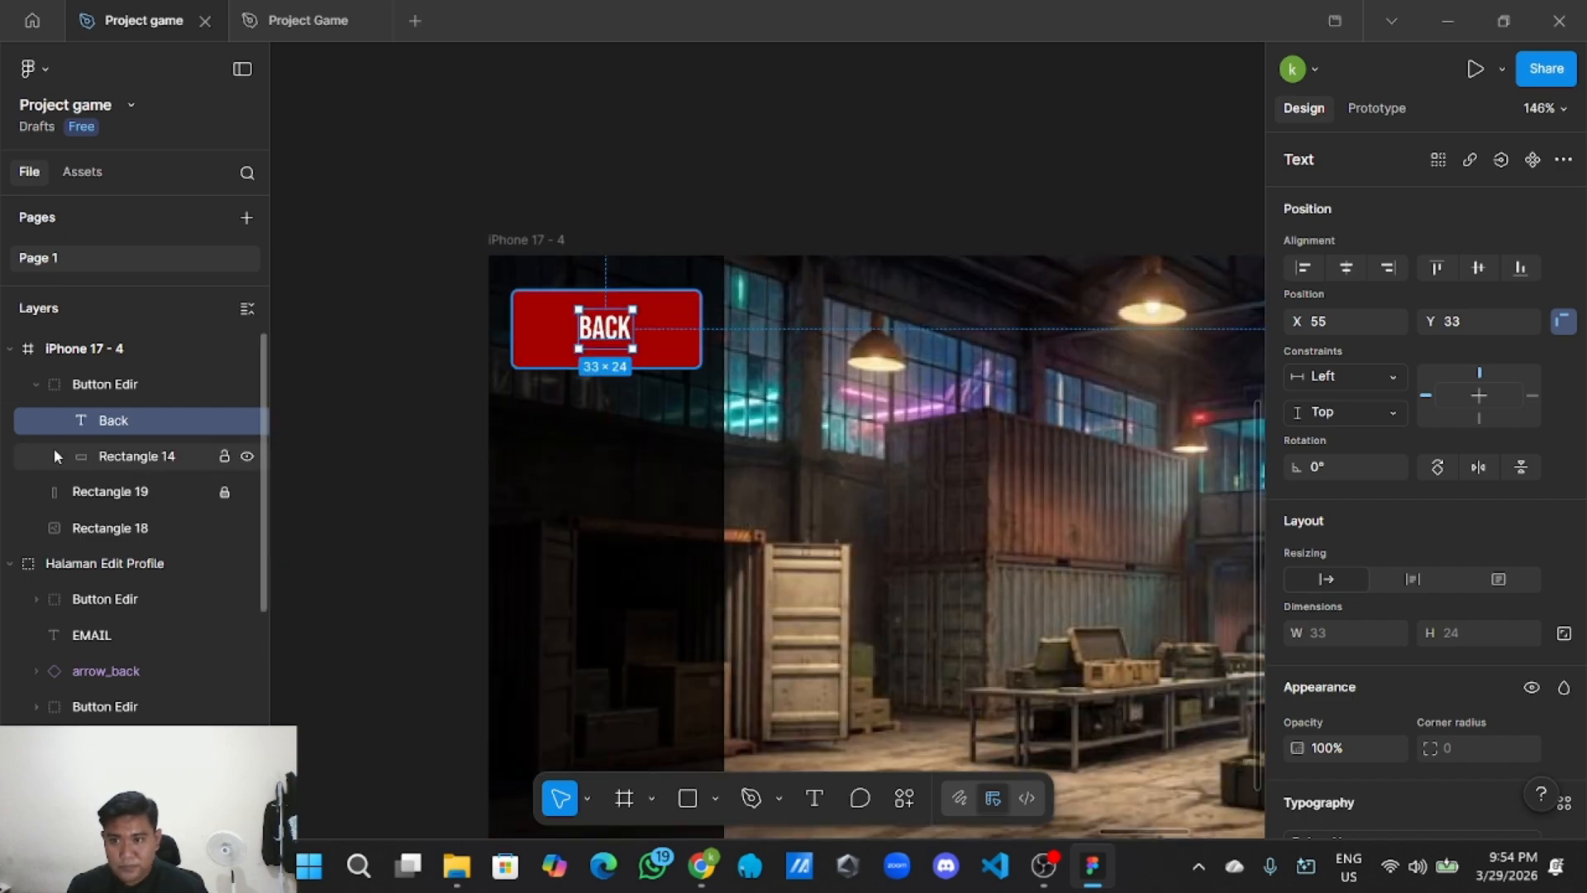
Rename the copied button group to Button Back.
{"action": "left_click", "coordinate": [126, 386]}
{"action": "double_click", "coordinate": [141, 385]}
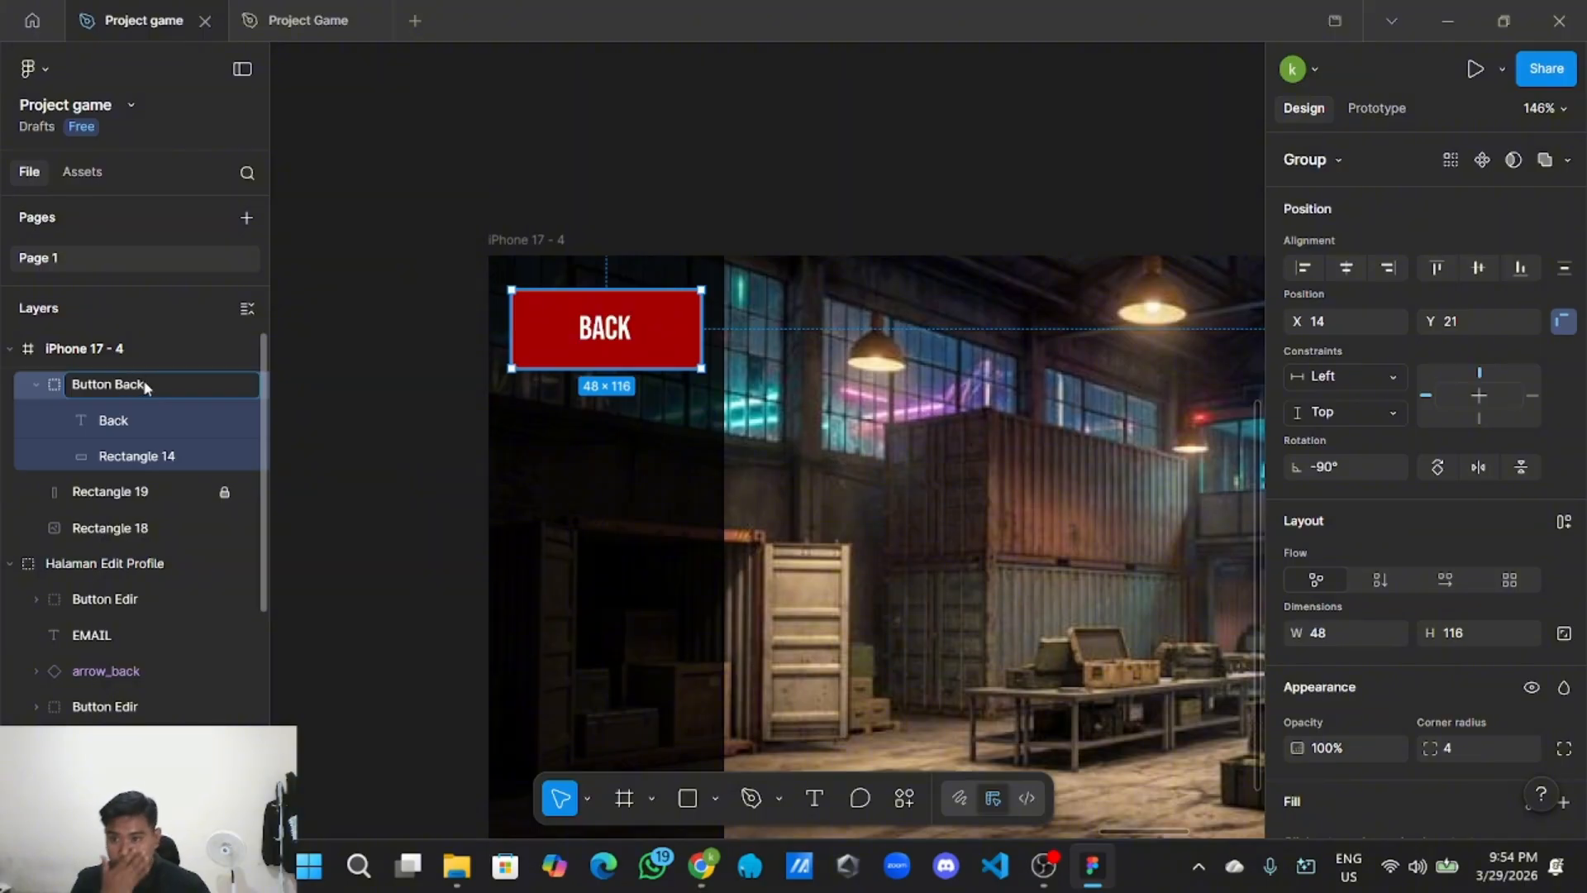
{"action": "type", "text": "Back"}
{"action": "left_click", "coordinate": [592, 206]}
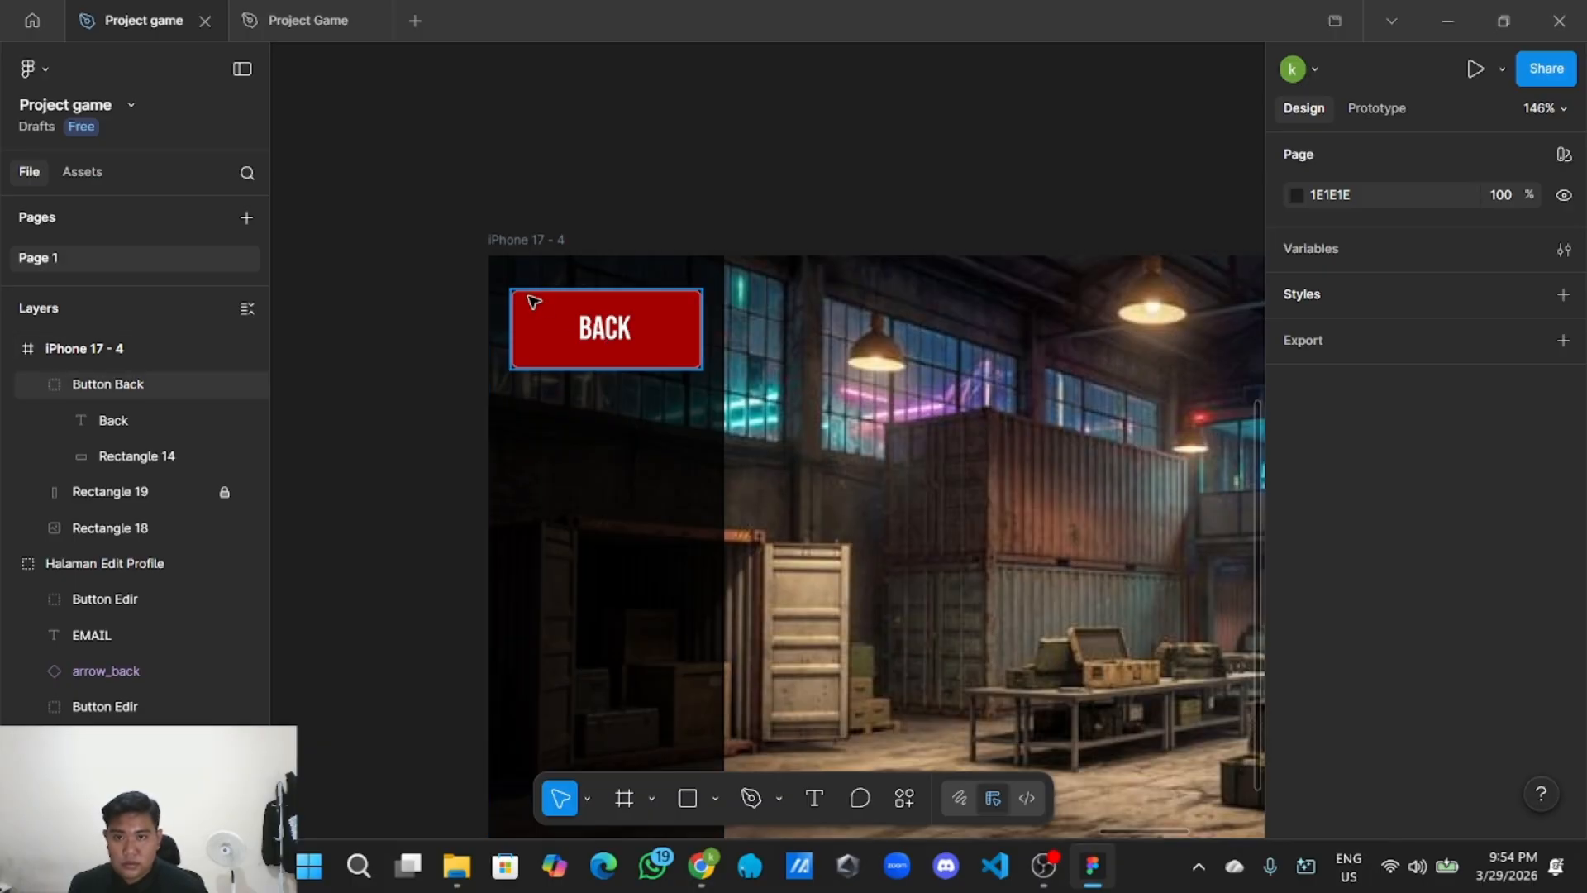
{"action": "scroll", "coordinate": [602, 400], "scroll_direction": "down", "scroll_amount": 3}
{"action": "scroll", "coordinate": [620, 322], "scroll_direction": "up", "scroll_amount": 2}
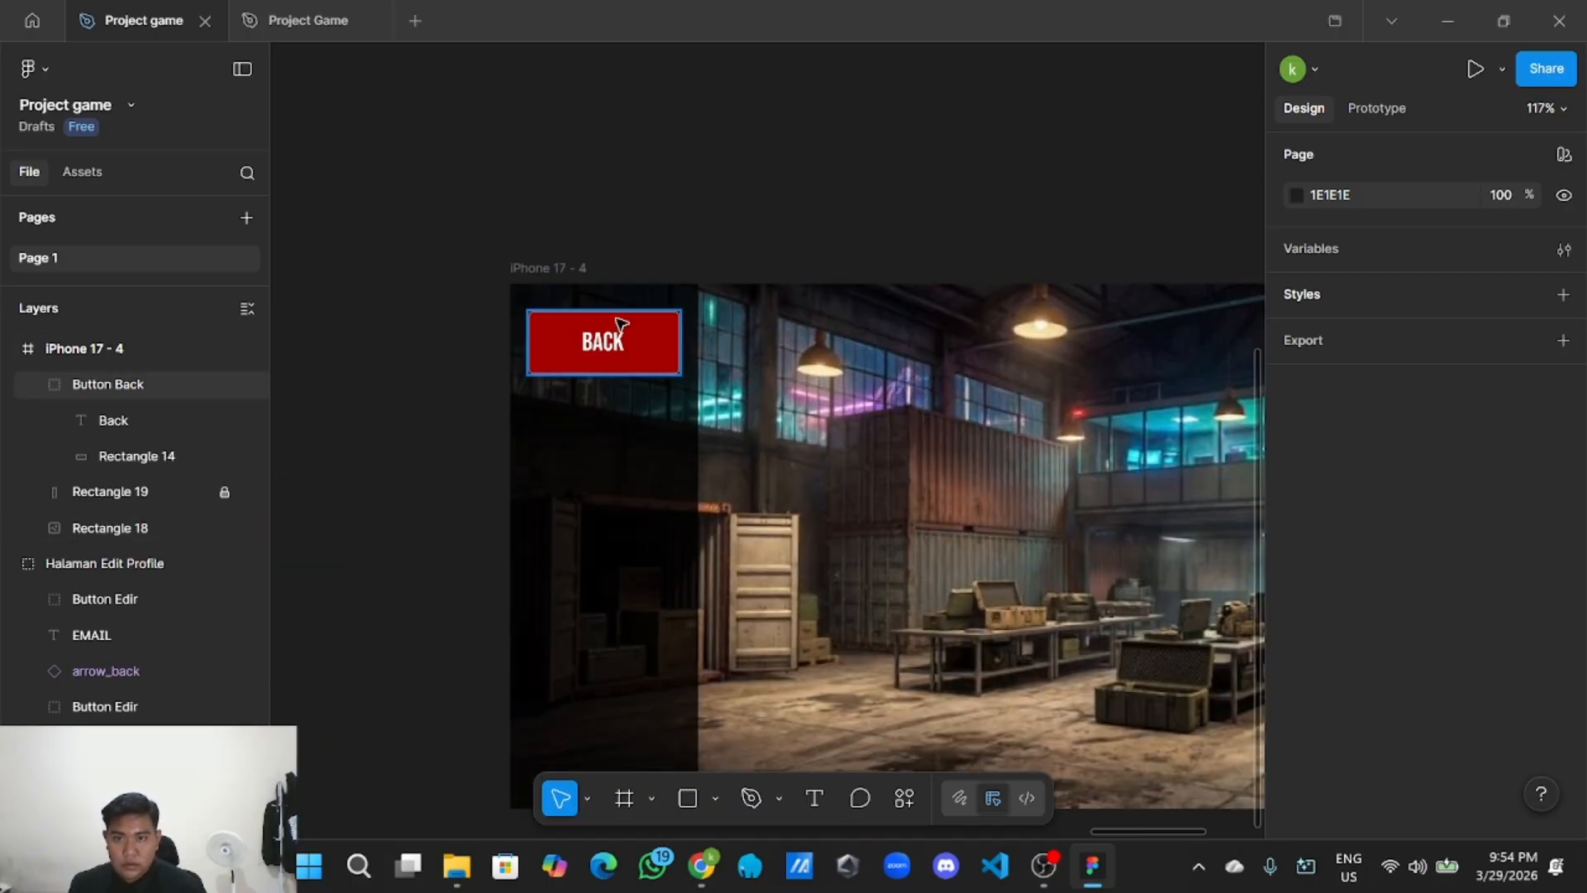
Duplicate the BACK text below the button, relabel it SANJATA and centre it under BACK.
{"action": "double_click", "coordinate": [609, 348]}
{"action": "right_click", "coordinate": [608, 347]}
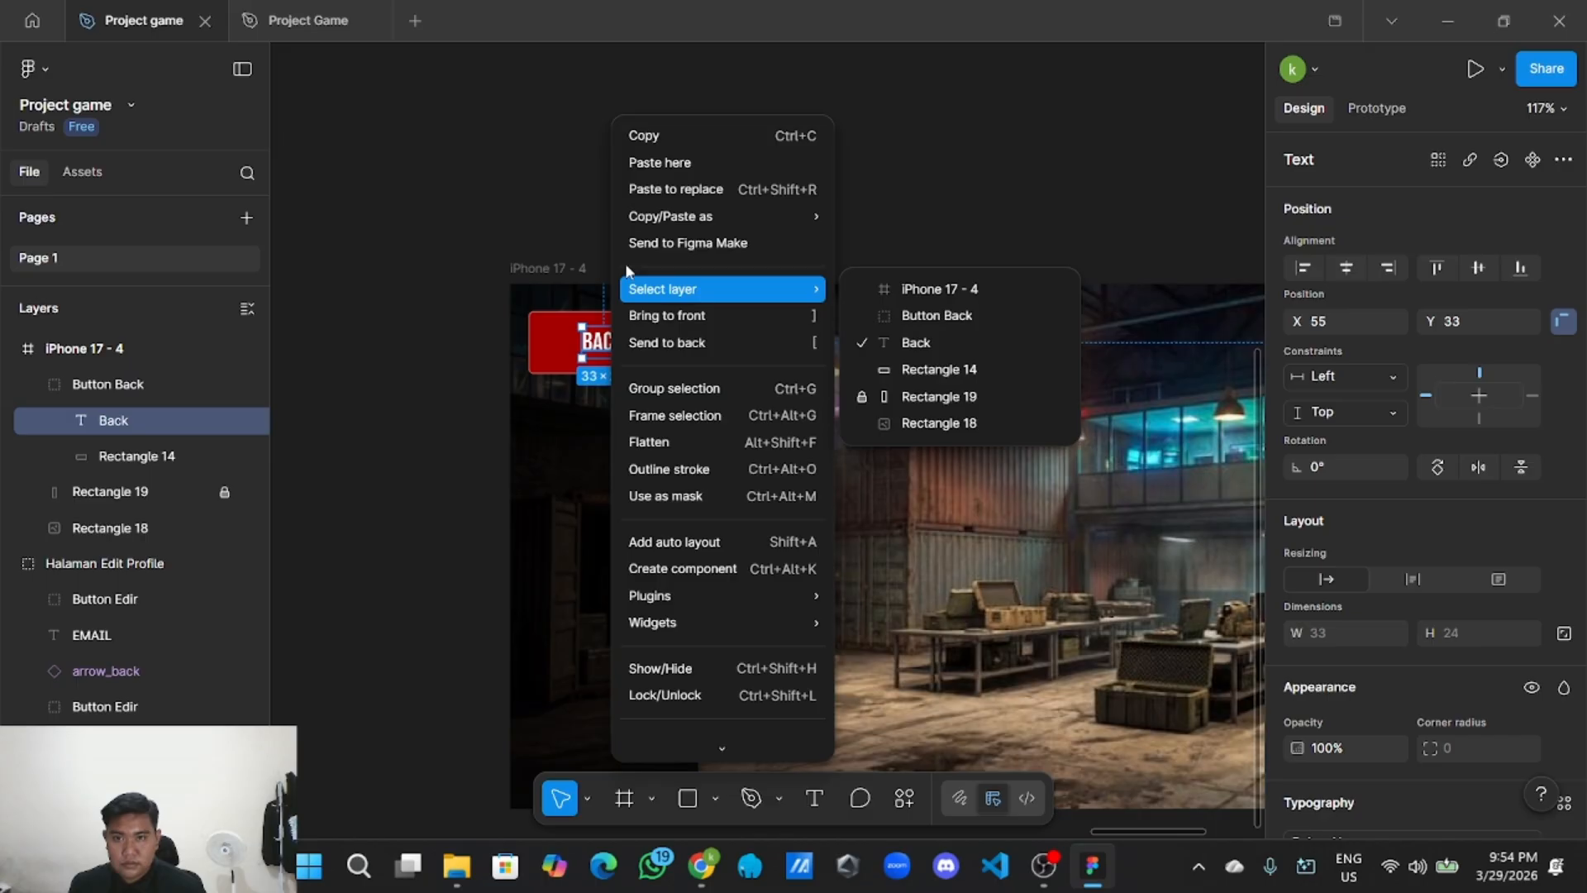
{"action": "right_click", "coordinate": [651, 136]}
{"action": "left_click", "coordinate": [694, 146]}
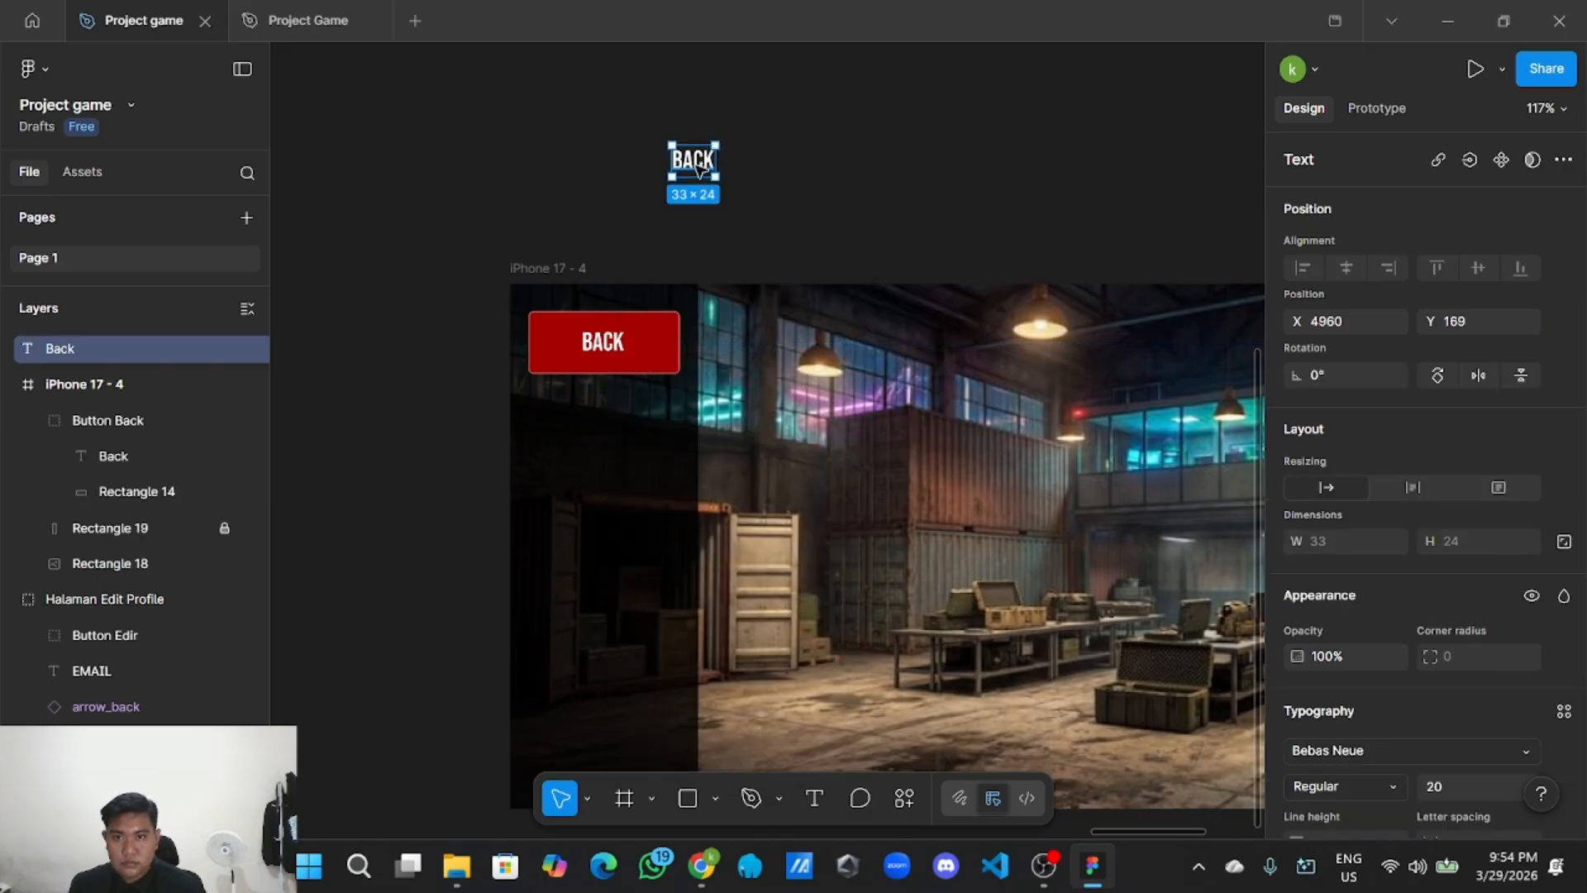
{"action": "left_click_drag", "start_coordinate": [701, 170], "coordinate": [609, 437]}
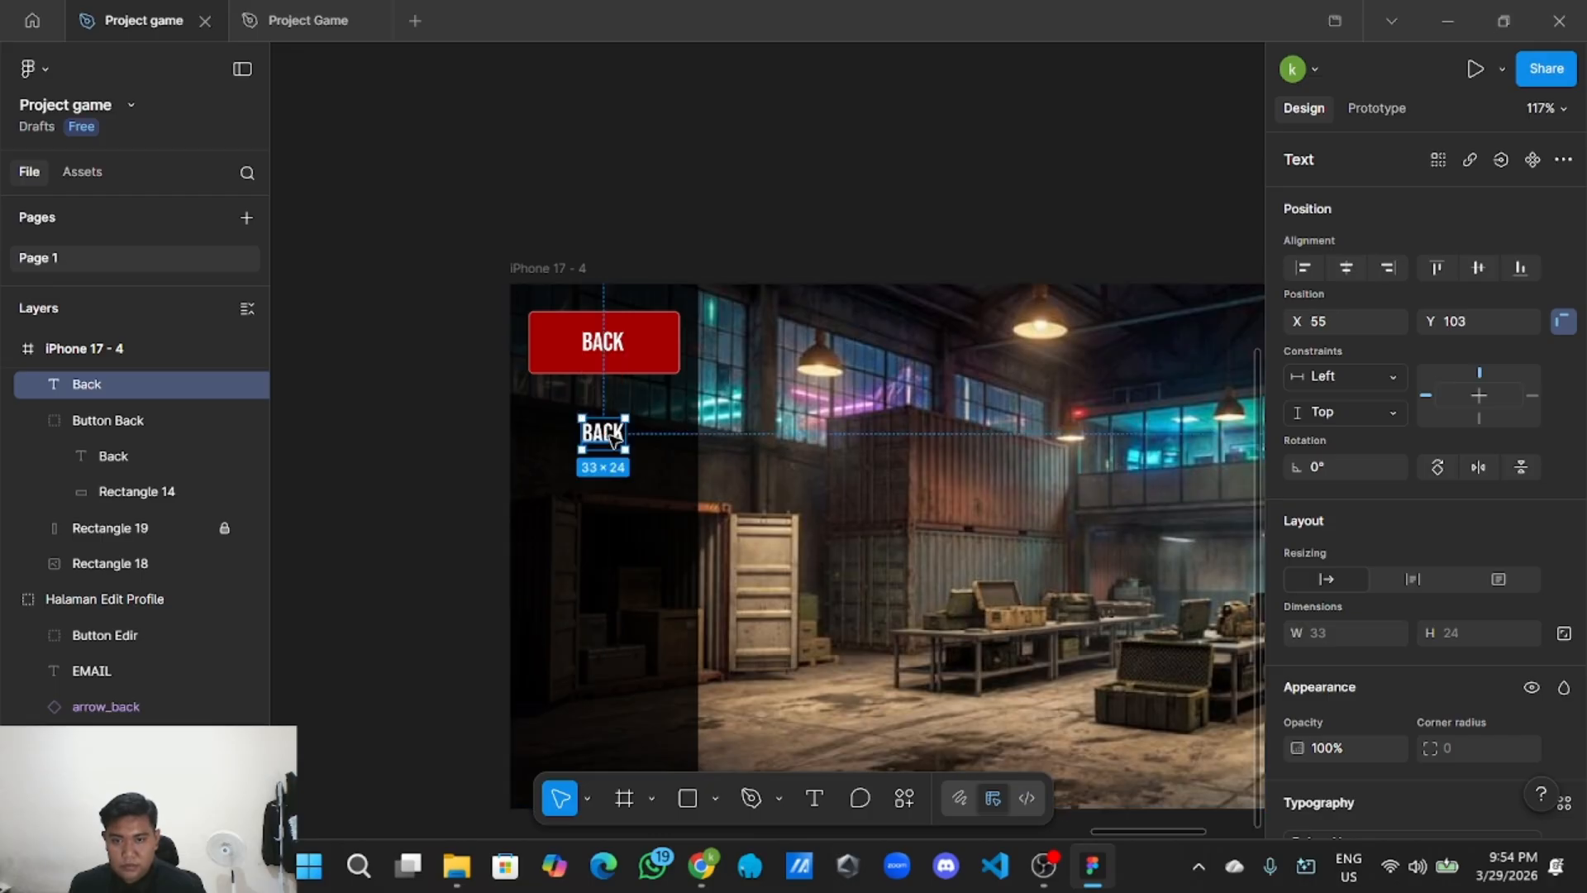
{"action": "key", "text": "BackSpace"}
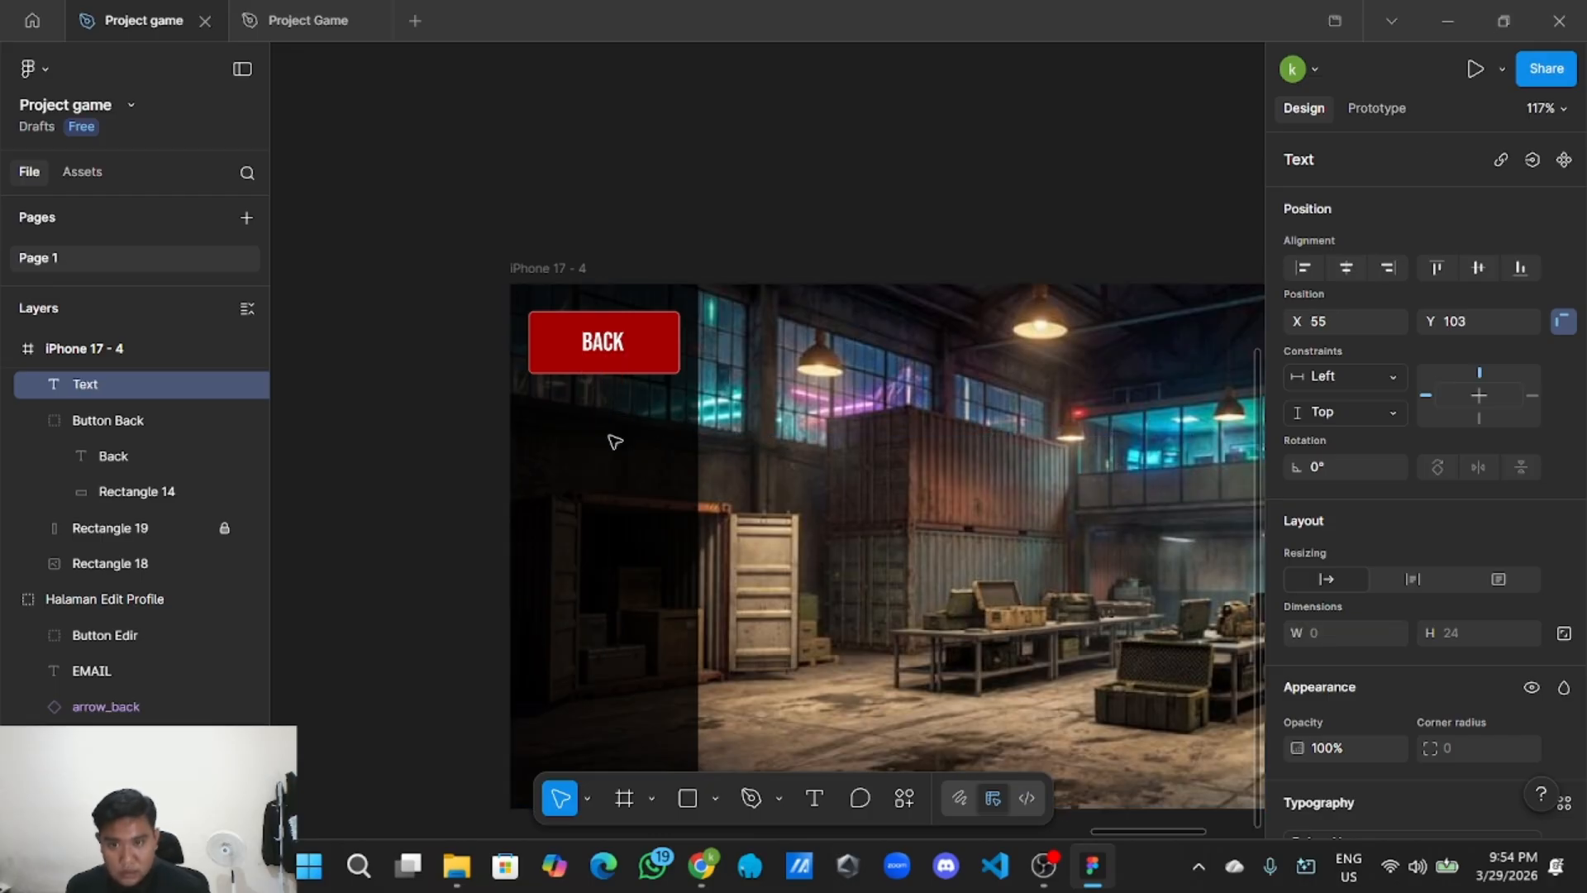
{"action": "type", "text": "sanja"}
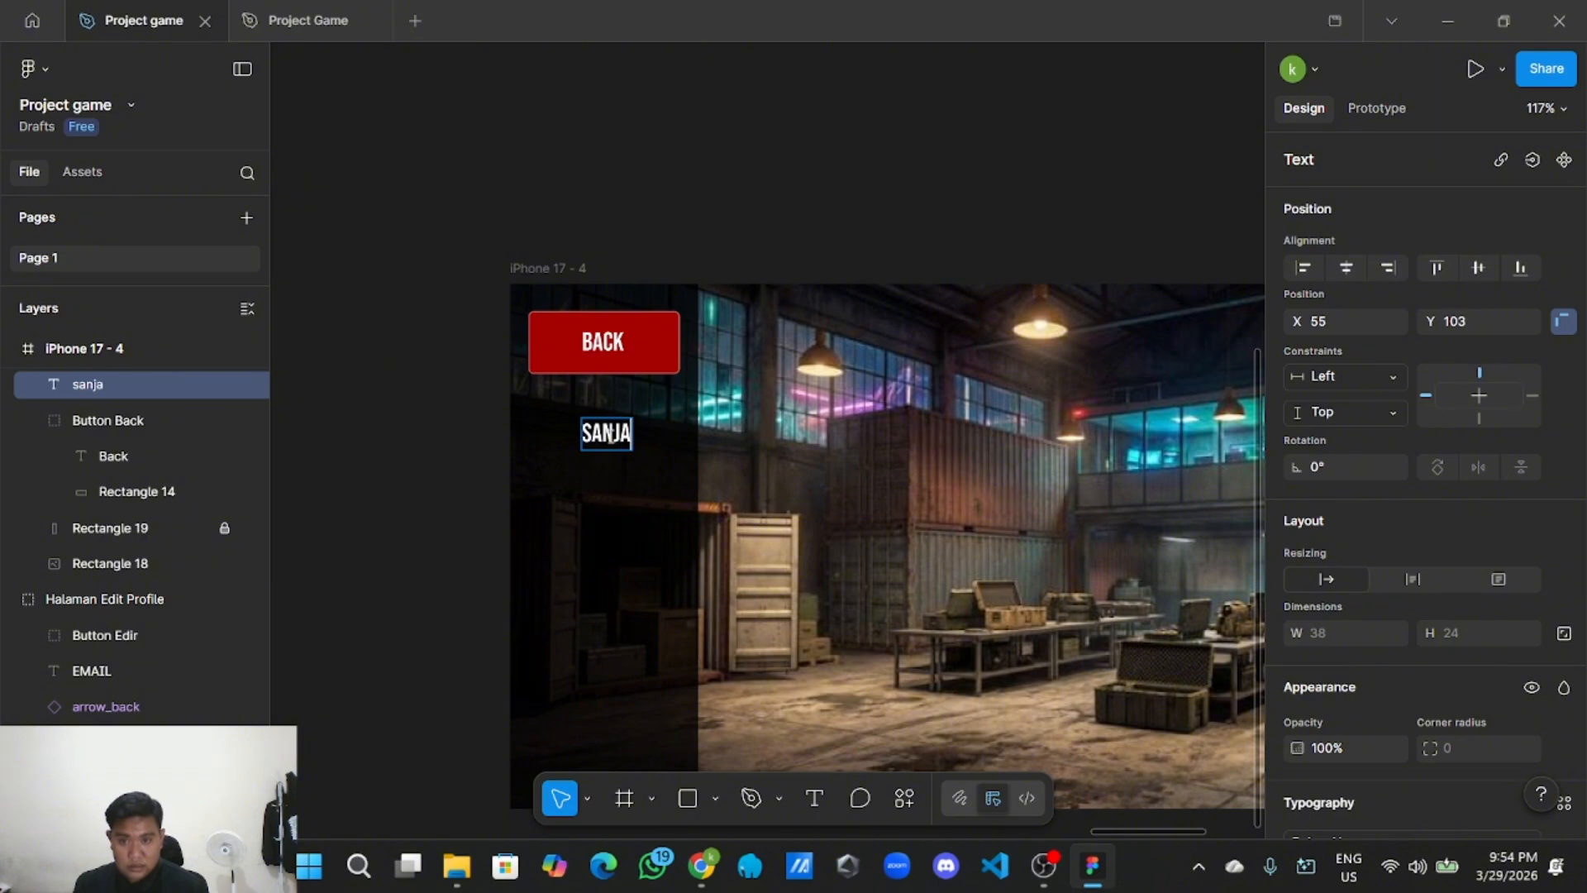
{"action": "type", "text": "ta"}
{"action": "key", "text": "Escape"}
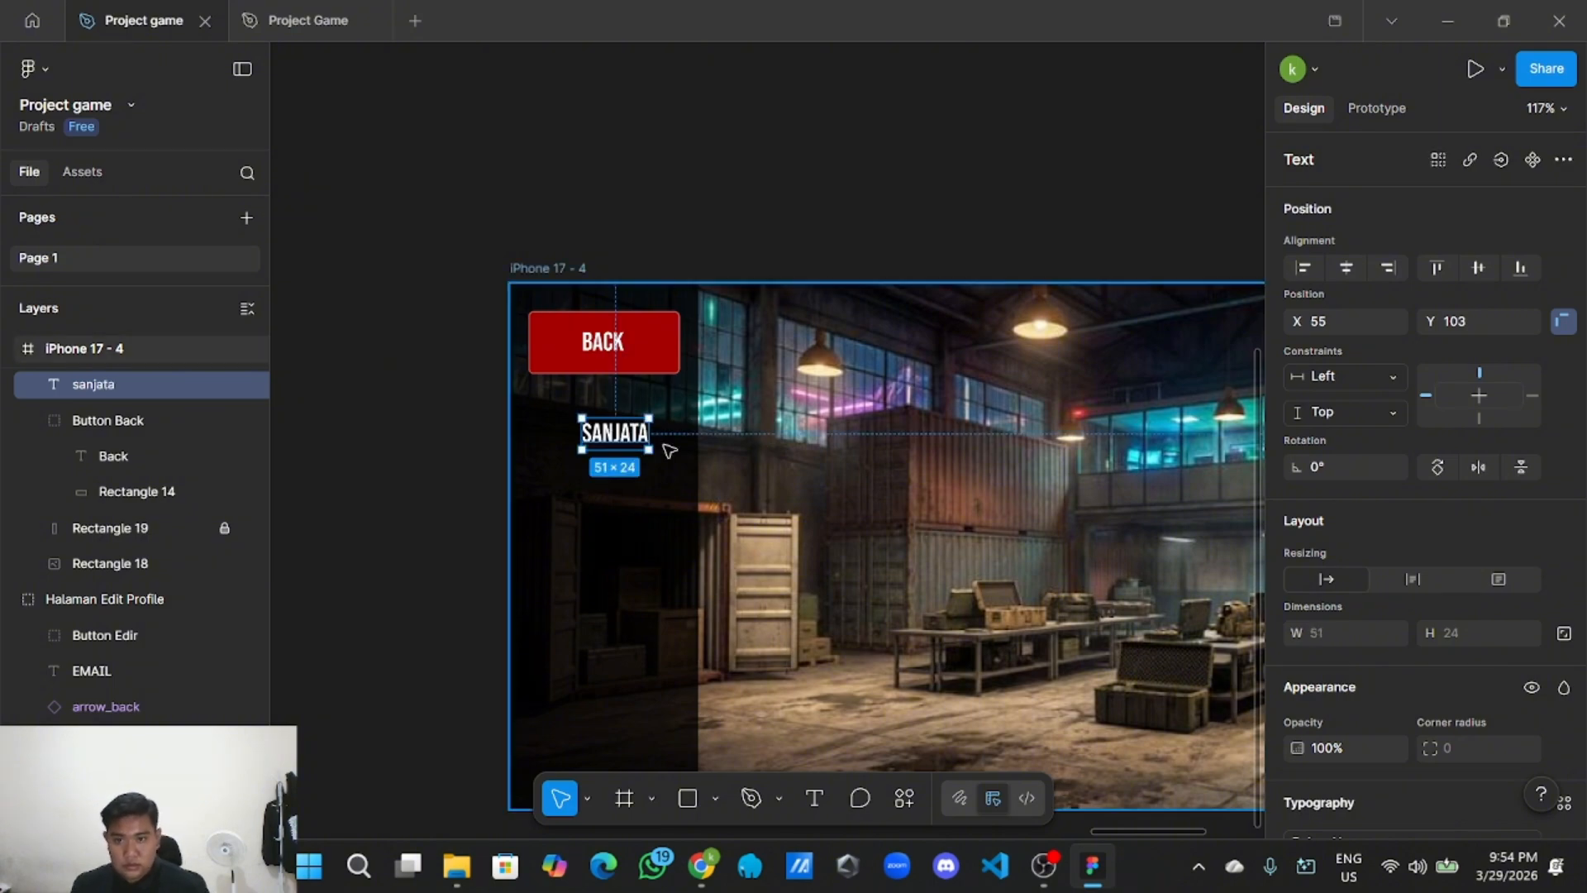
{"action": "left_click_drag", "start_coordinate": [617, 435], "coordinate": [608, 436]}
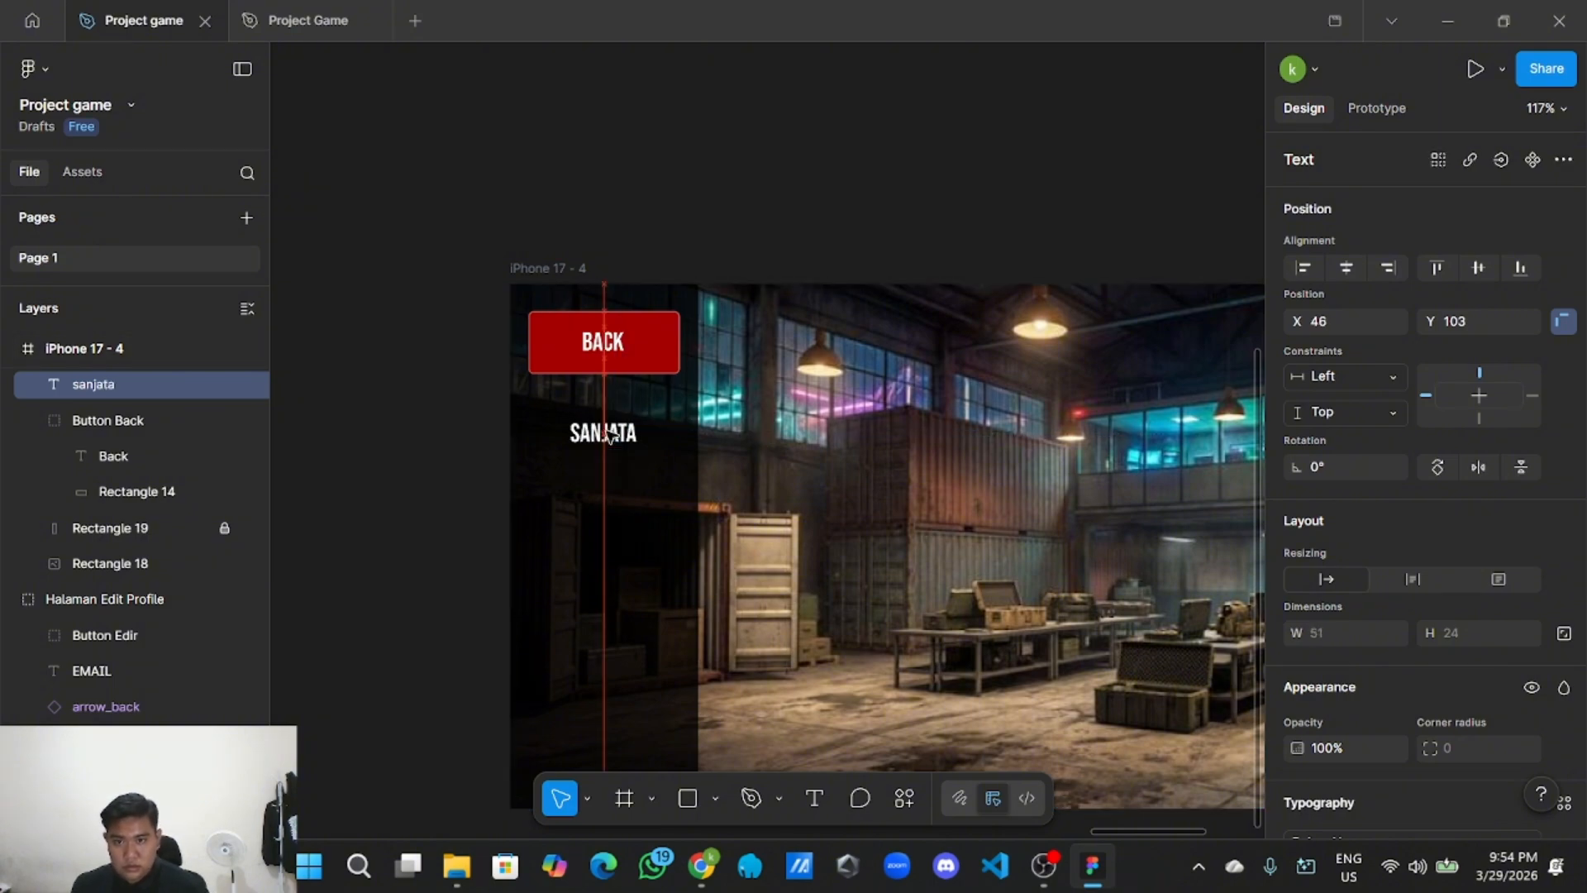
Copy the green colour value from the style guide's button swatches.
{"action": "scroll", "coordinate": [610, 436], "scroll_direction": "down", "scroll_amount": 3}
{"action": "left_click_drag", "start_coordinate": [469, 279], "coordinate": [1215, 397]}
{"action": "scroll", "coordinate": [588, 270], "scroll_direction": "down", "scroll_amount": 2}
{"action": "scroll", "coordinate": [983, 380], "scroll_direction": "down", "scroll_amount": 2}
{"action": "left_click_drag", "start_coordinate": [414, 386], "coordinate": [933, 387]}
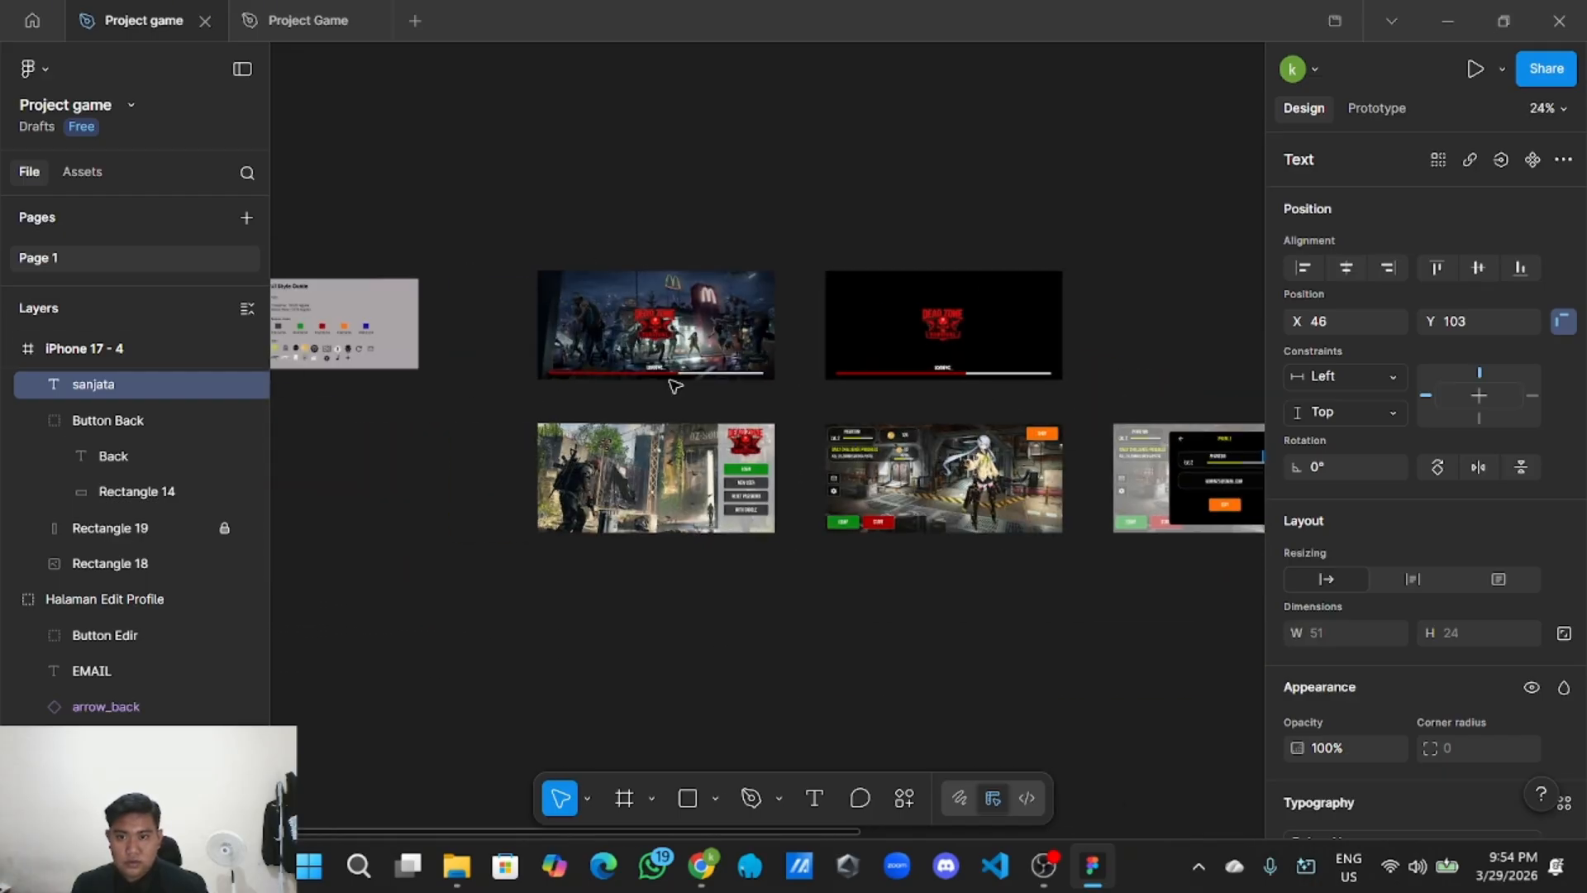
{"action": "scroll", "coordinate": [532, 364], "scroll_direction": "left", "scroll_amount": 2}
{"action": "scroll", "coordinate": [637, 432], "scroll_direction": "up", "scroll_amount": 5}
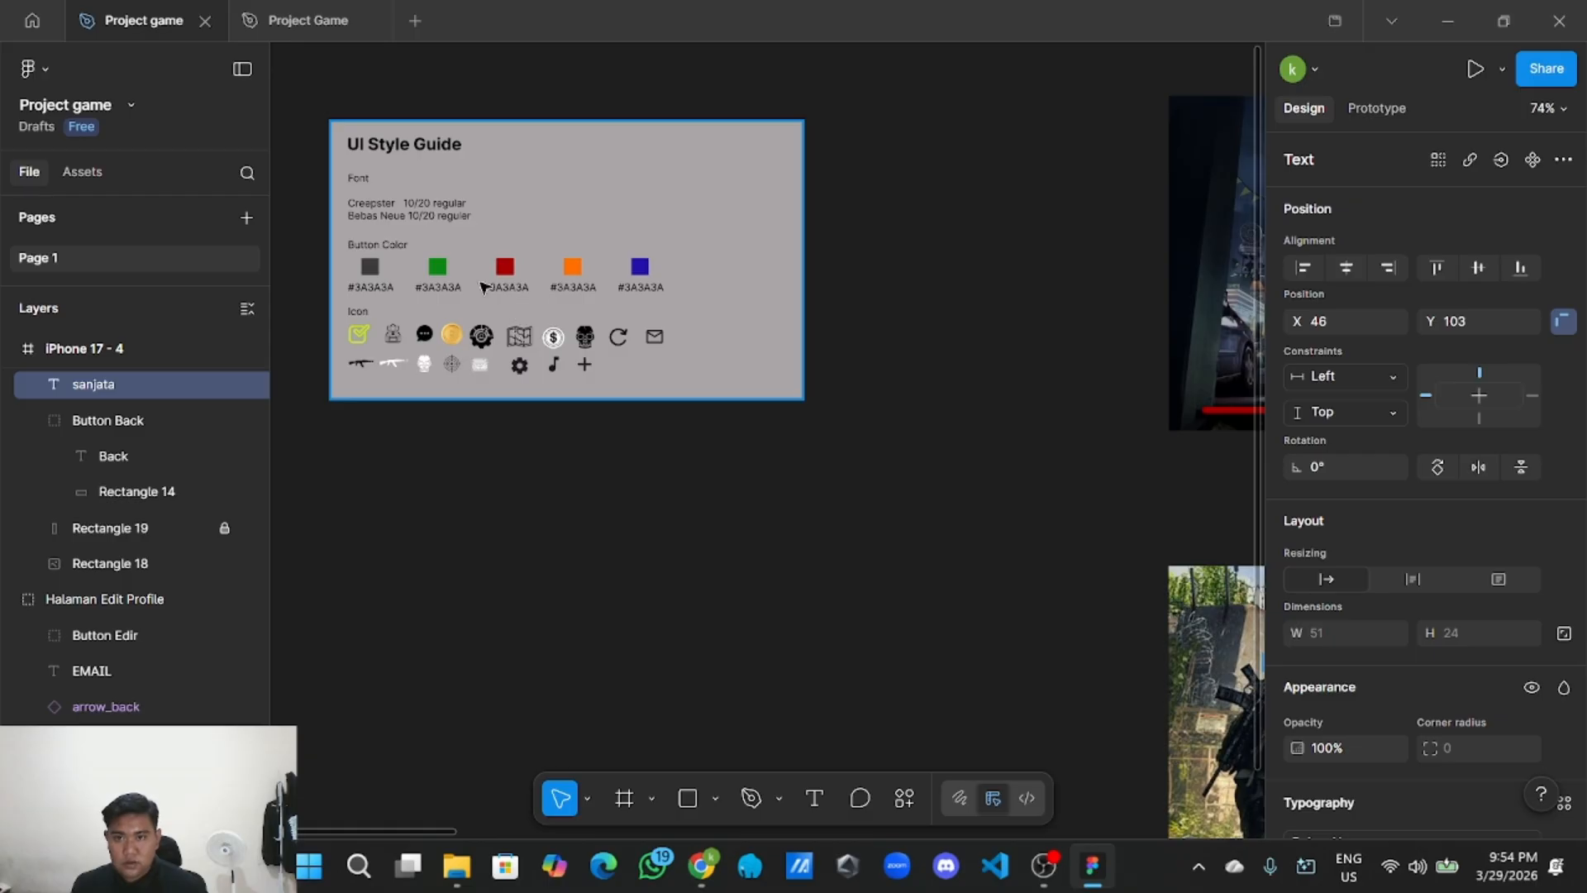
{"action": "left_click", "coordinate": [444, 270]}
{"action": "scroll", "coordinate": [1347, 575], "scroll_direction": "down", "scroll_amount": 5}
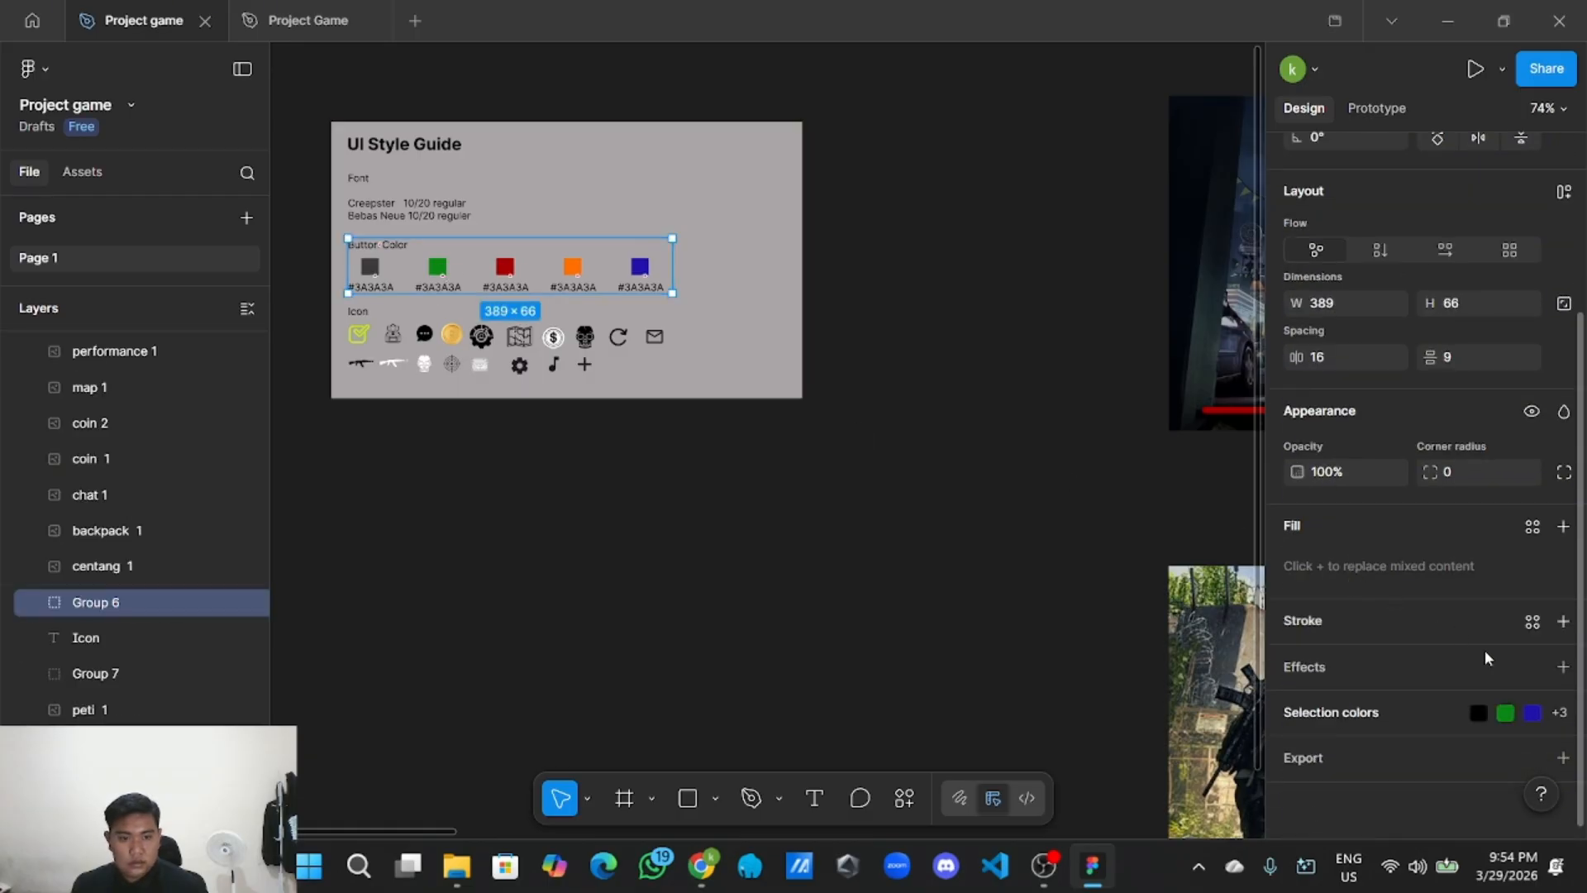
{"action": "left_click", "coordinate": [1511, 704]}
{"action": "scroll", "coordinate": [1466, 684], "scroll_direction": "down", "scroll_amount": 3}
{"action": "left_click", "coordinate": [1362, 560]}
{"action": "key", "text": "ctrl+c"}
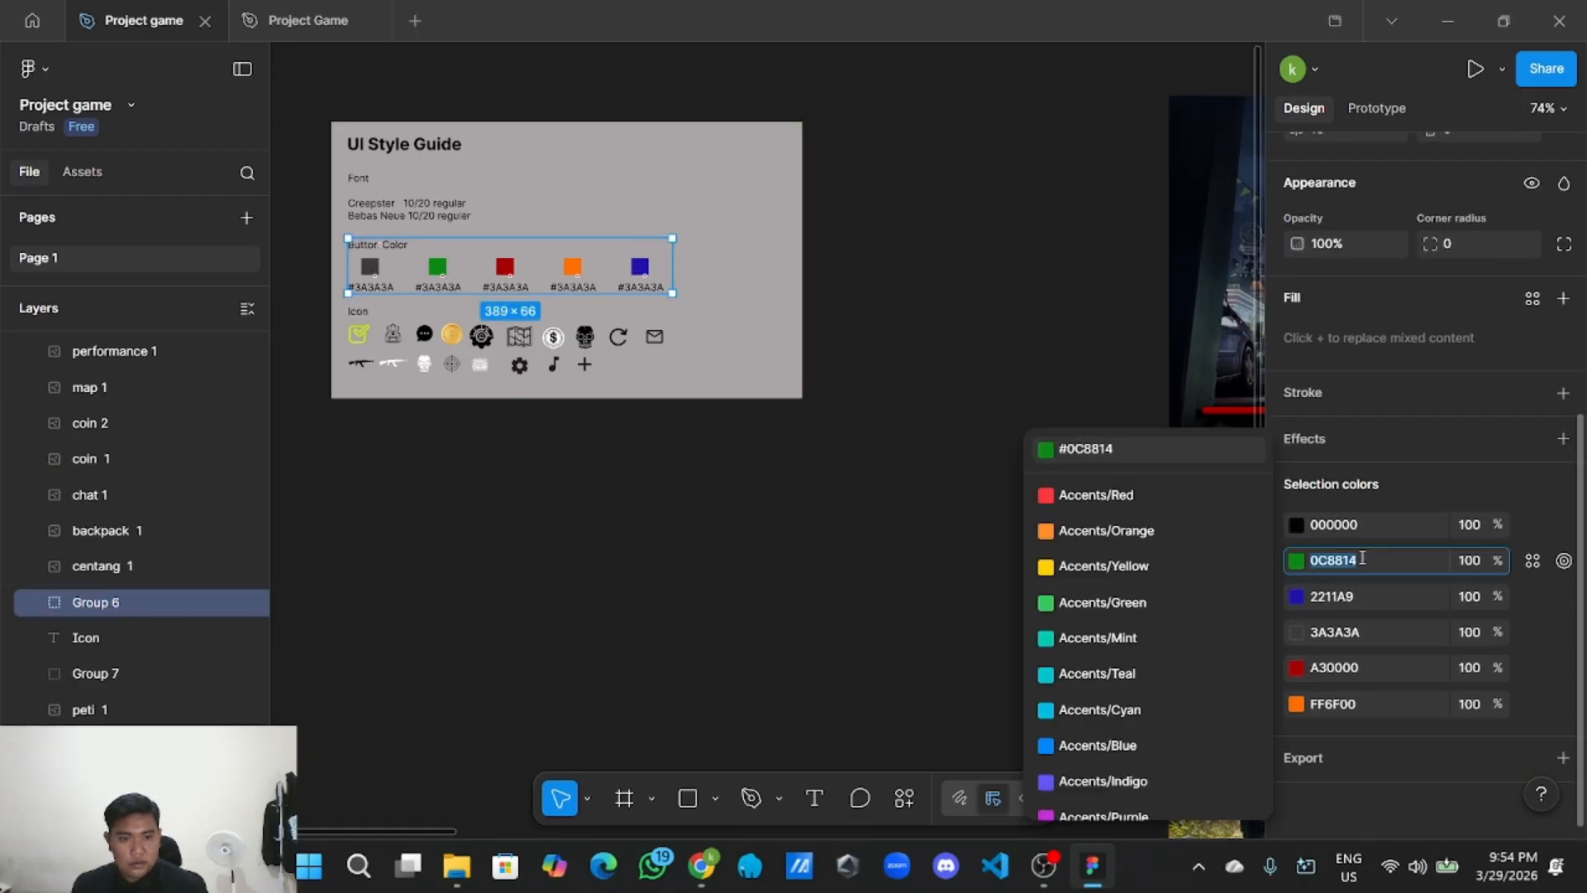
{"action": "left_click", "coordinate": [722, 609]}
Paste the green hex code into the SANJATA label's fill colour.
{"action": "scroll", "coordinate": [722, 609], "scroll_direction": "down", "scroll_amount": 5}
{"action": "scroll", "coordinate": [687, 532], "scroll_direction": "right", "scroll_amount": 3}
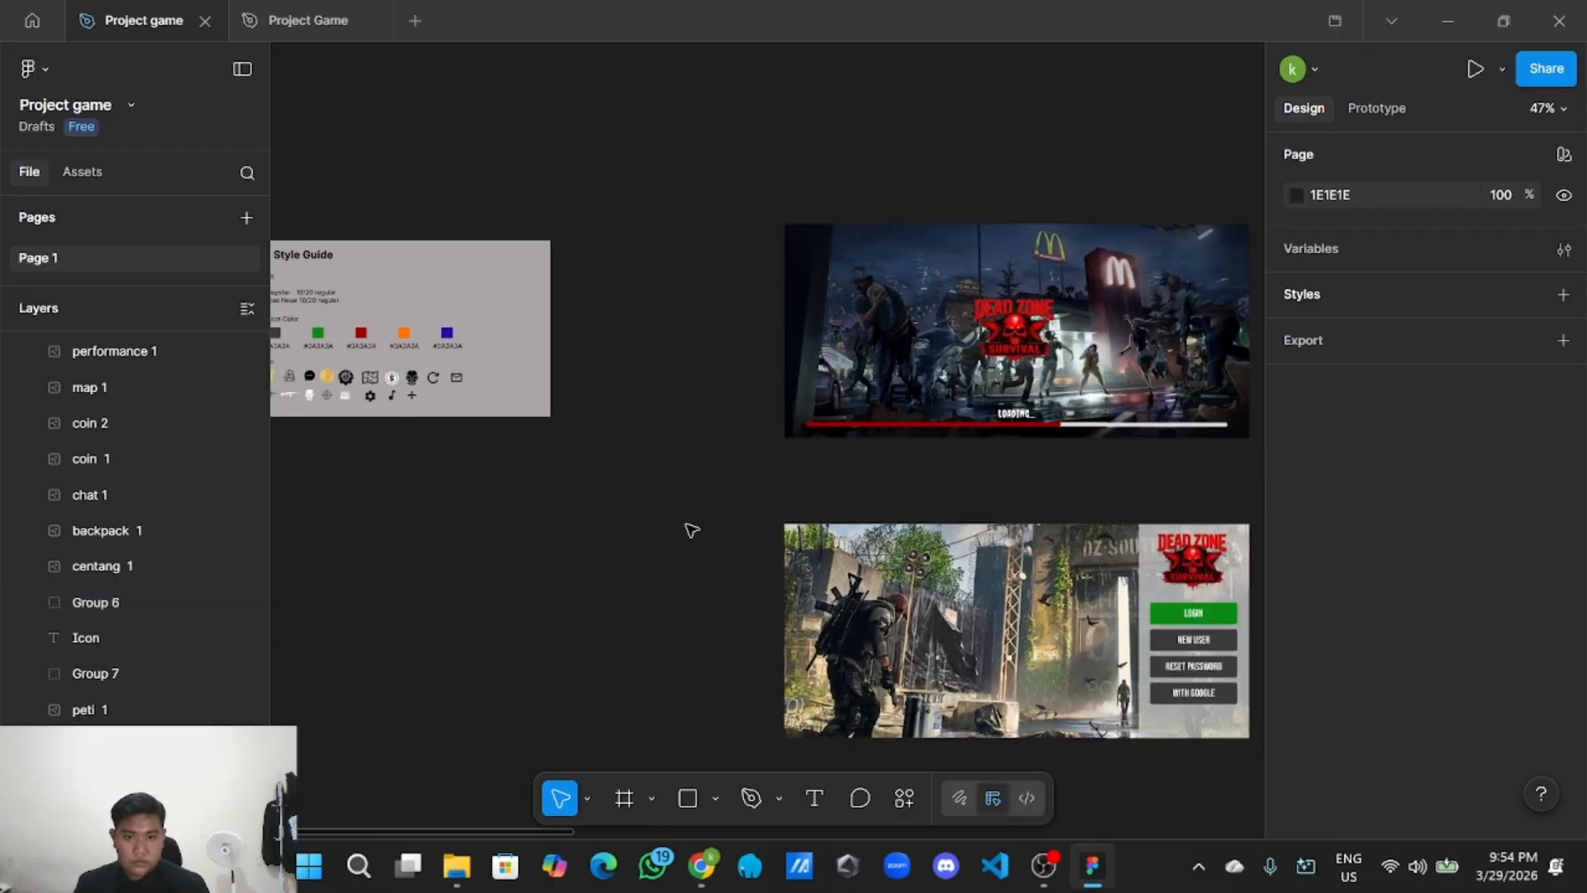
{"action": "scroll", "coordinate": [1062, 464], "scroll_direction": "down", "scroll_amount": 3}
{"action": "scroll", "coordinate": [850, 383], "scroll_direction": "right", "scroll_amount": 10}
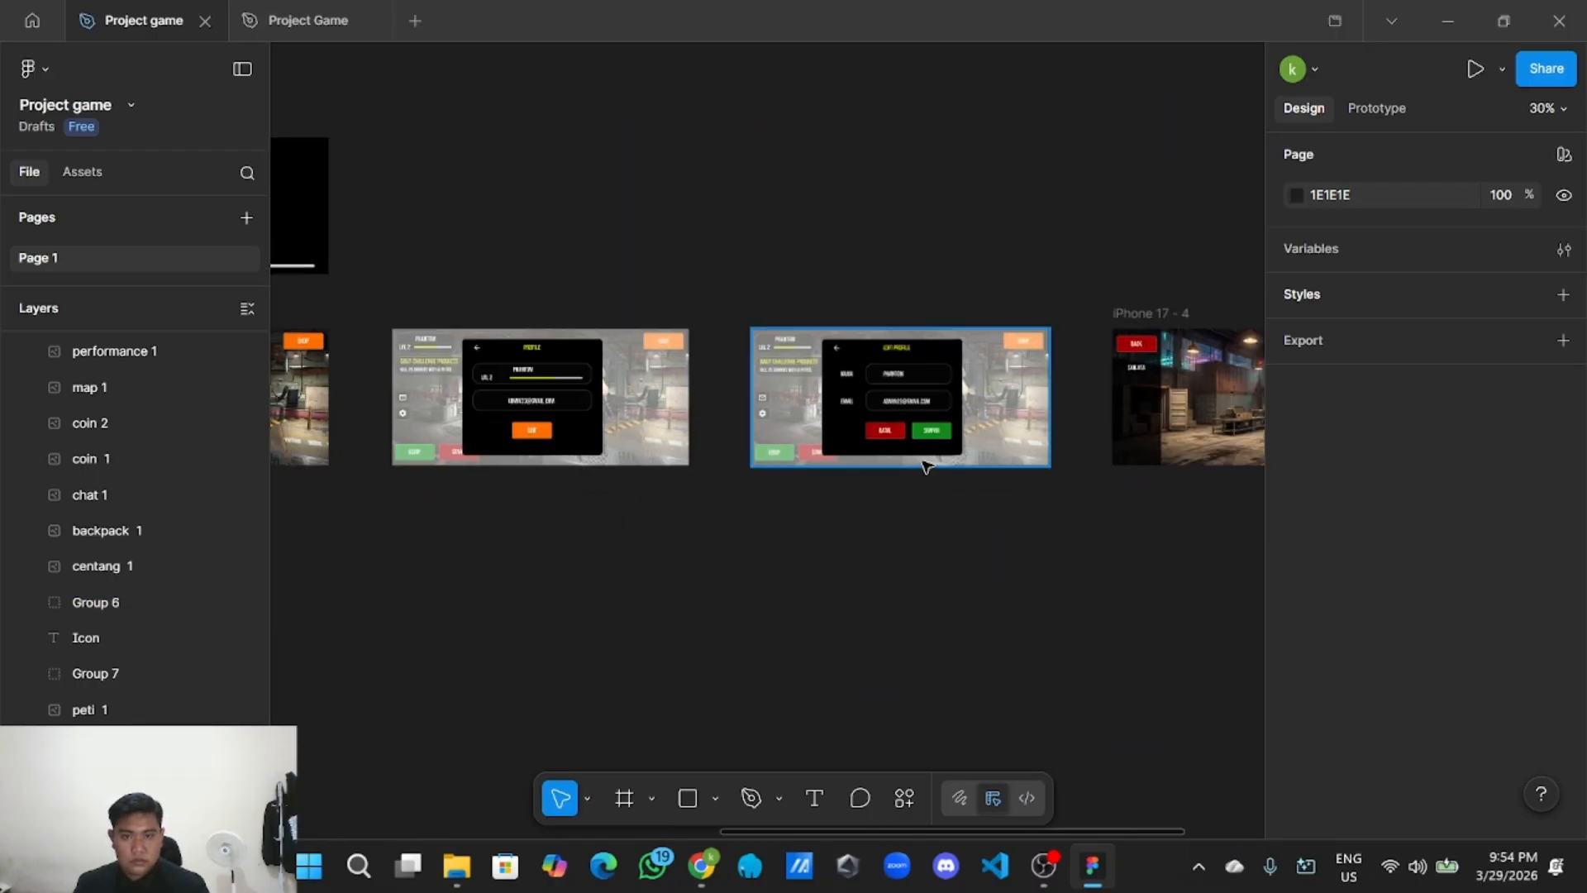
{"action": "scroll", "coordinate": [956, 538], "scroll_direction": "left", "scroll_amount": 5}
{"action": "scroll", "coordinate": [849, 426], "scroll_direction": "up", "scroll_amount": 5}
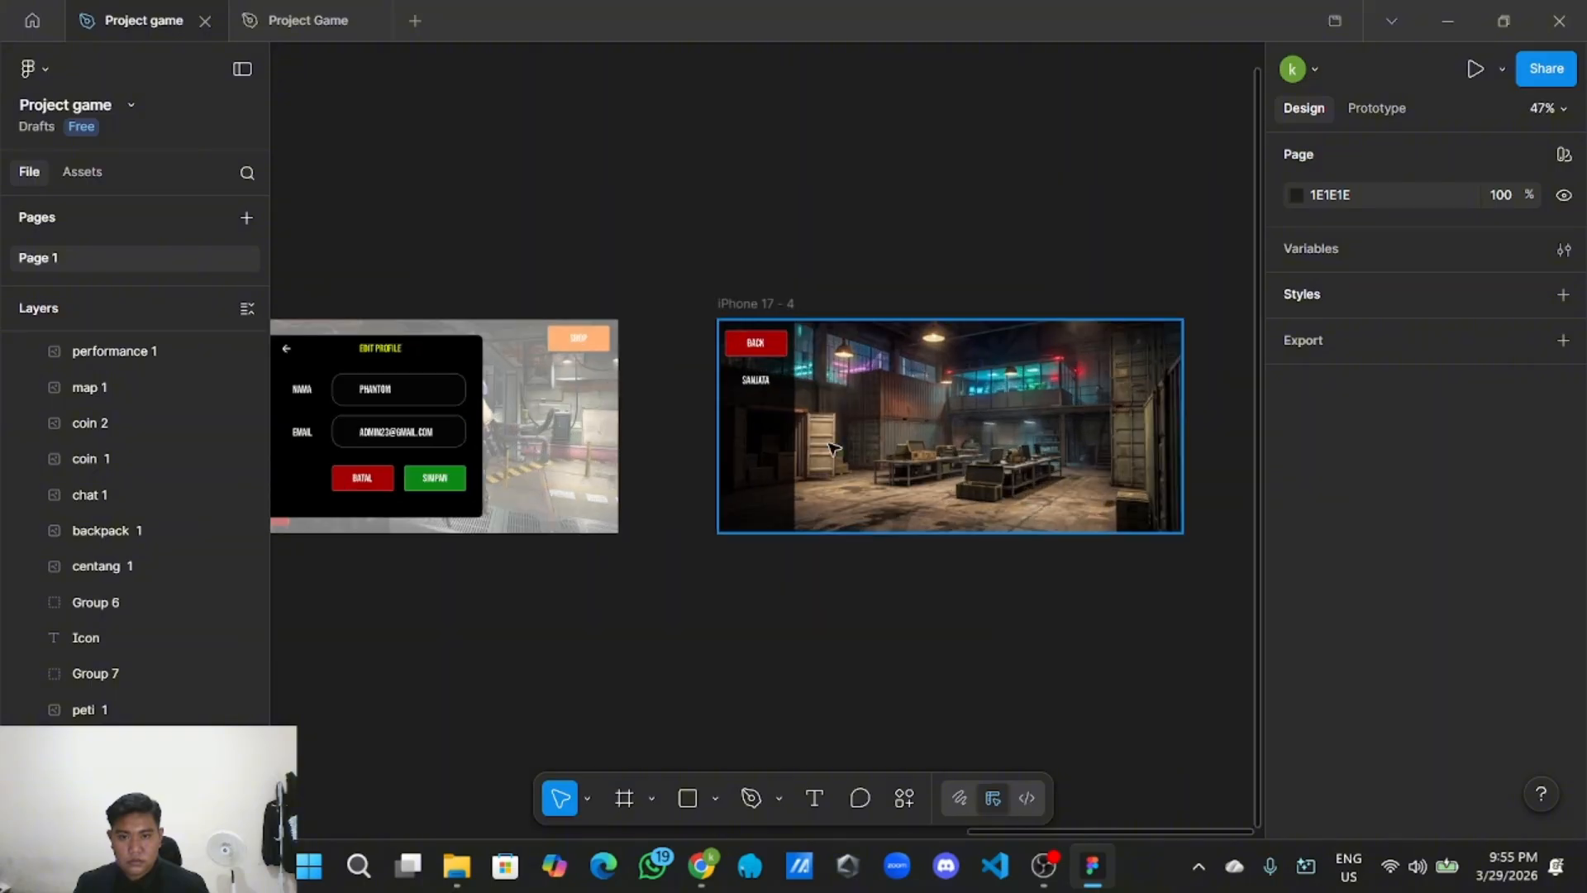
{"action": "left_click", "coordinate": [732, 354]}
{"action": "scroll", "coordinate": [1365, 641], "scroll_direction": "down", "scroll_amount": 6}
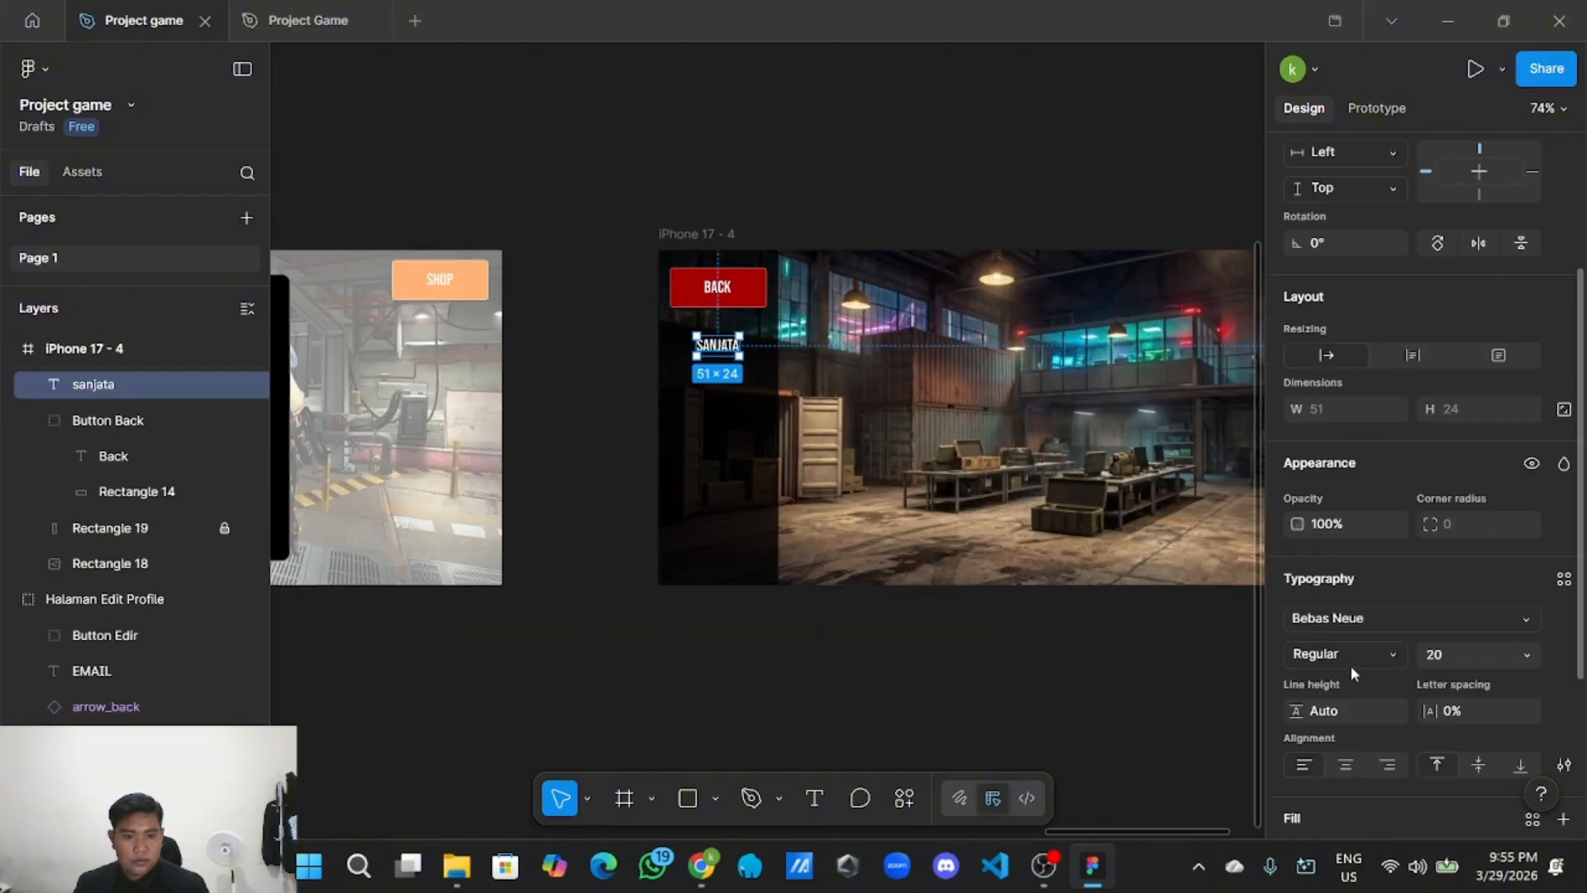
{"action": "left_click", "coordinate": [1364, 636]}
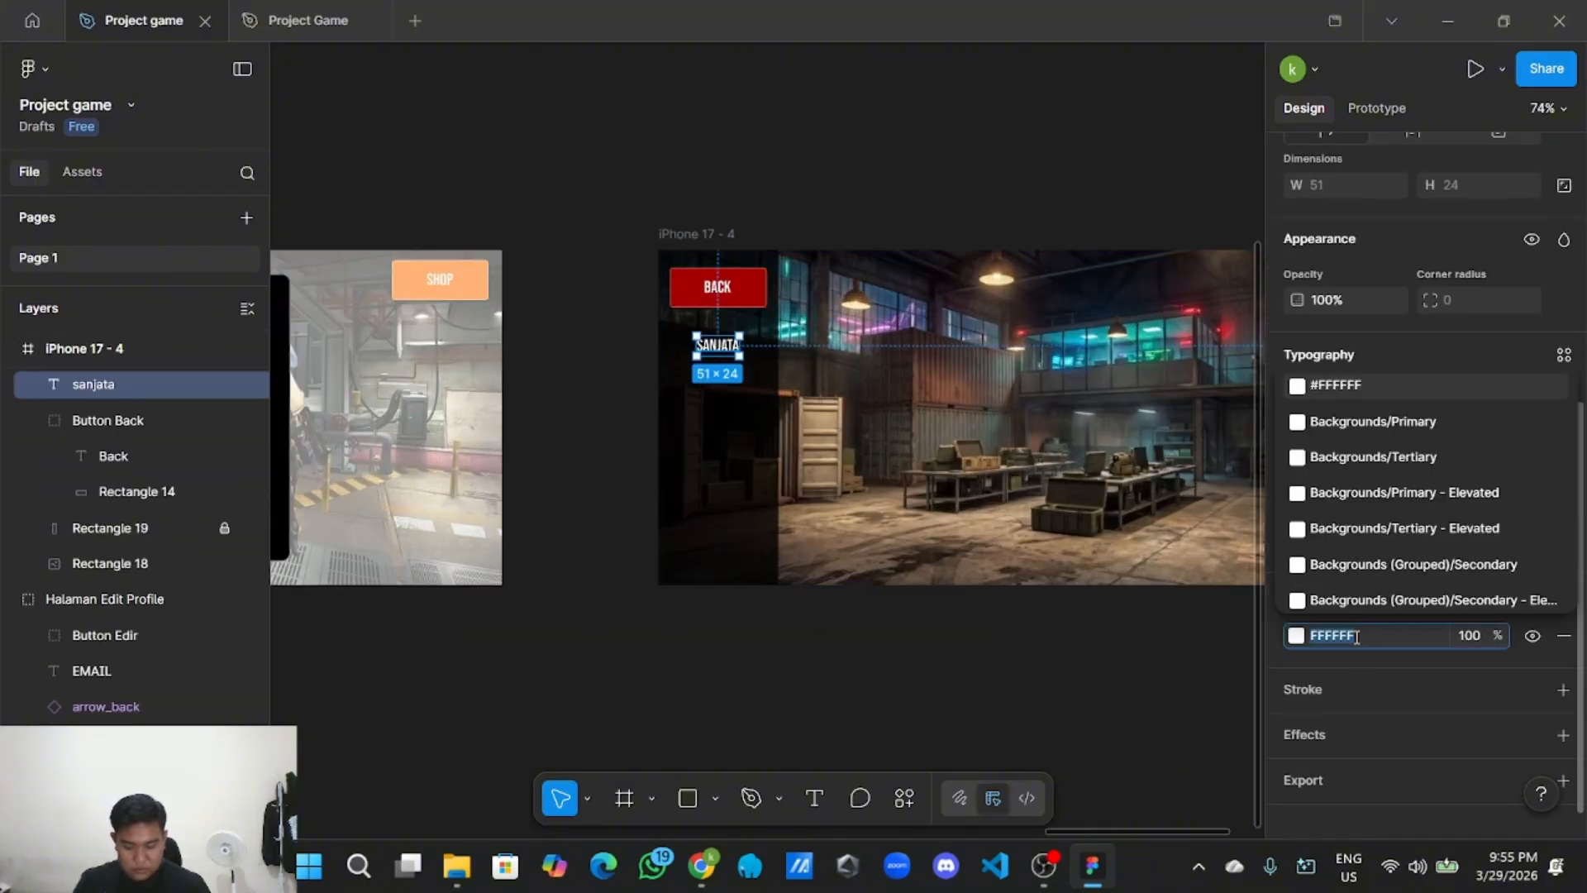
{"action": "key", "text": "ctrl+v"}
{"action": "left_click", "coordinate": [981, 658]}
{"action": "scroll", "coordinate": [815, 651], "scroll_direction": "up", "scroll_amount": 2}
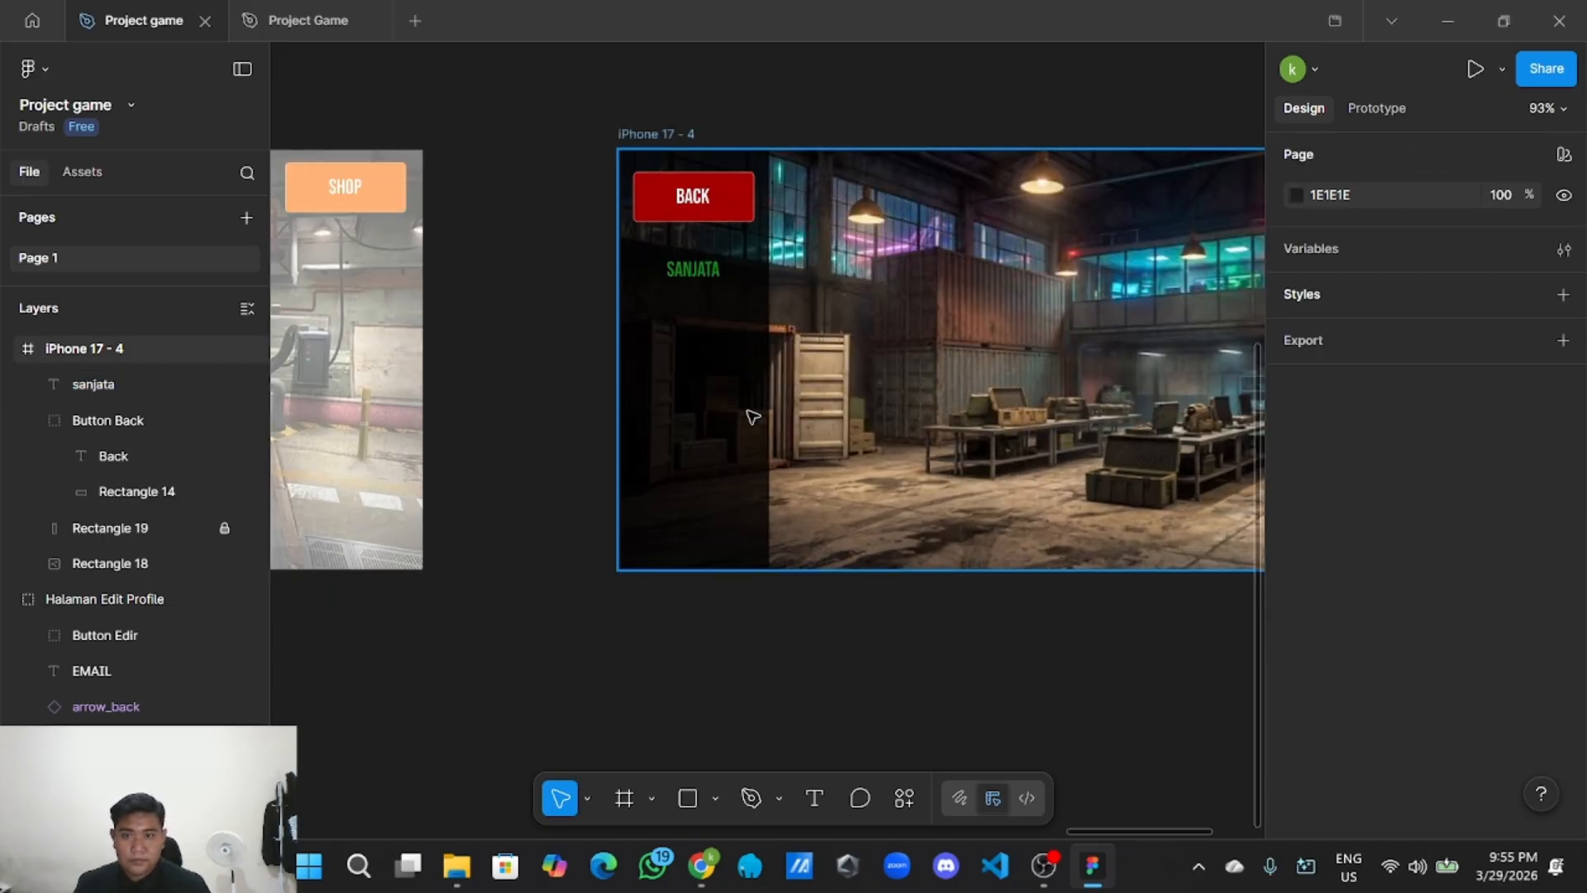
{"action": "scroll", "coordinate": [752, 416], "scroll_direction": "up", "scroll_amount": 3}
Duplicate the SANJATA label below the original, relabel it MEDKIT and line it up.
{"action": "left_click", "coordinate": [700, 208]}
{"action": "right_click", "coordinate": [692, 209]}
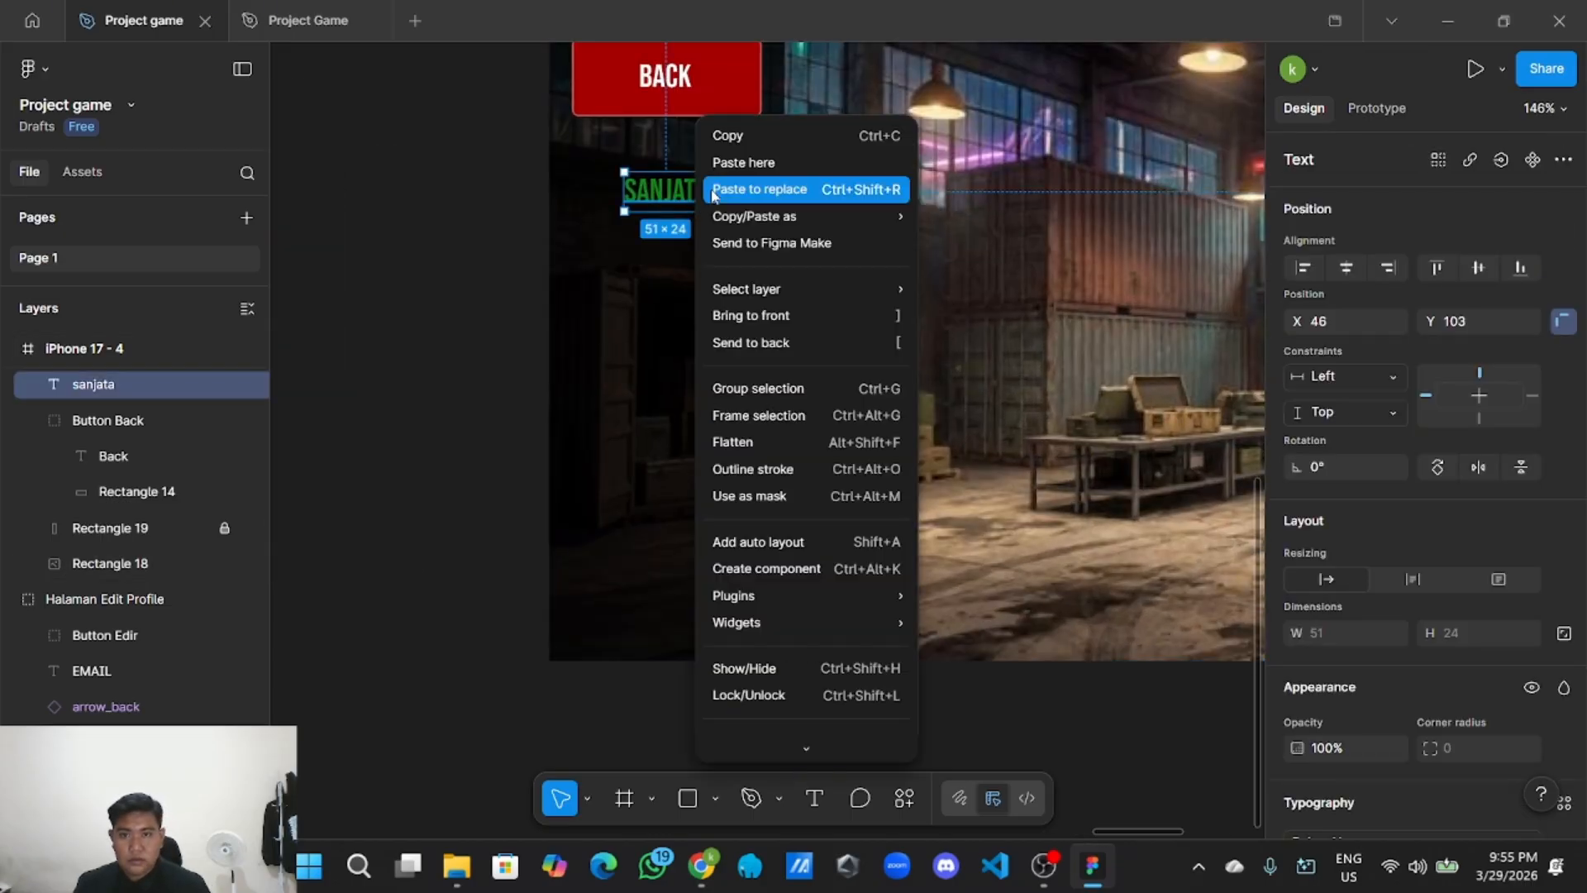
{"action": "left_click", "coordinate": [740, 149]}
{"action": "right_click", "coordinate": [461, 257]}
{"action": "left_click", "coordinate": [496, 265]}
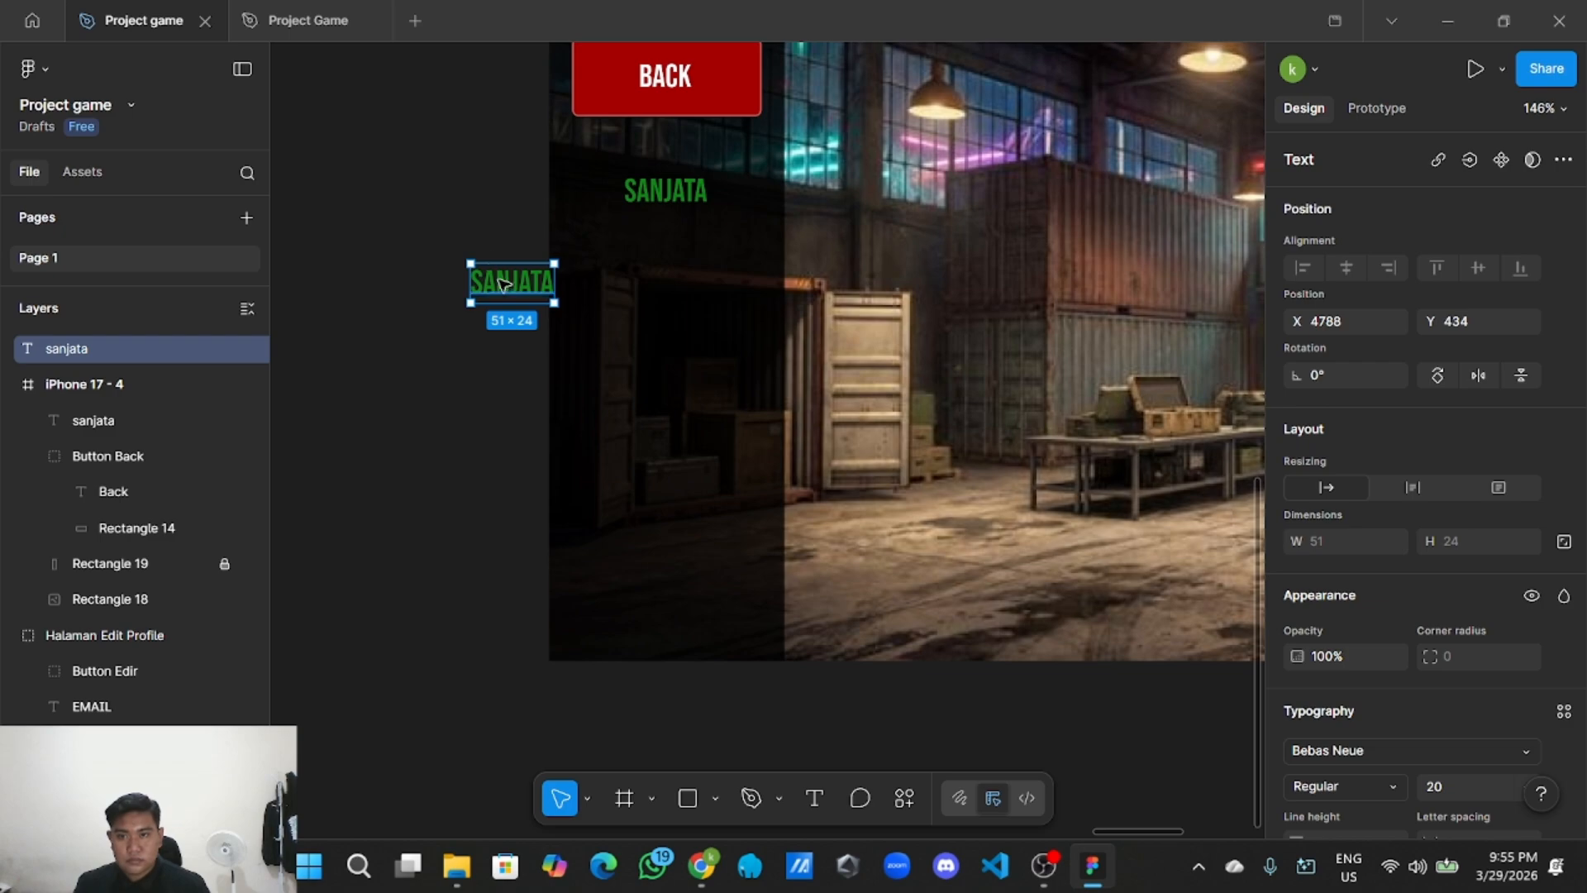
{"action": "left_click_drag", "start_coordinate": [500, 283], "coordinate": [659, 273]}
{"action": "double_click", "coordinate": [657, 268]}
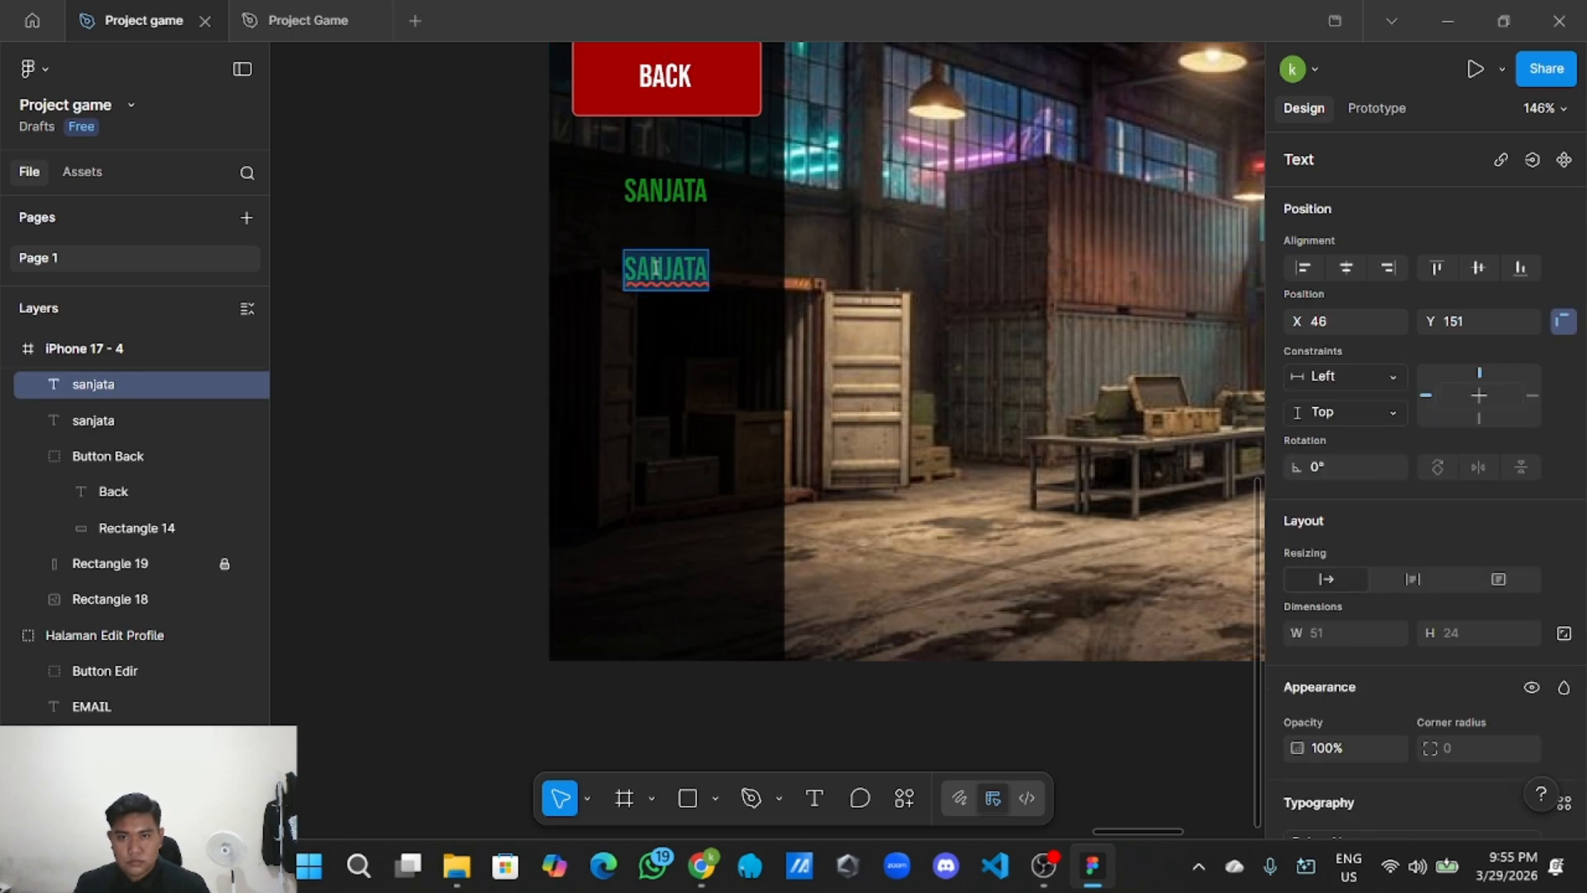
{"action": "key", "text": "BackSpace"}
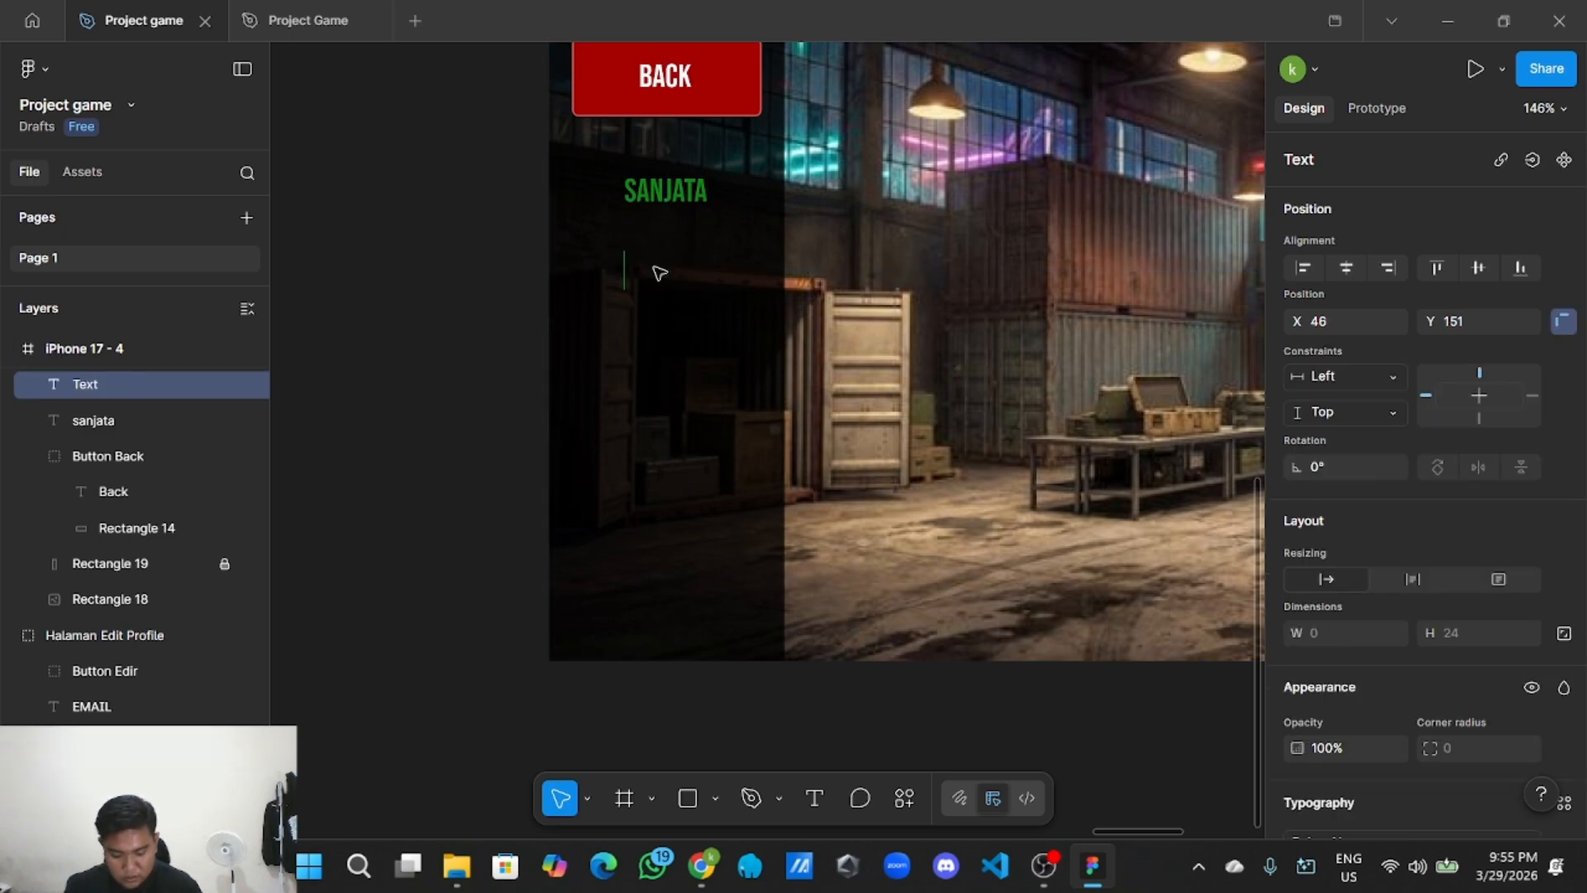
{"action": "type", "text": "Medkit"}
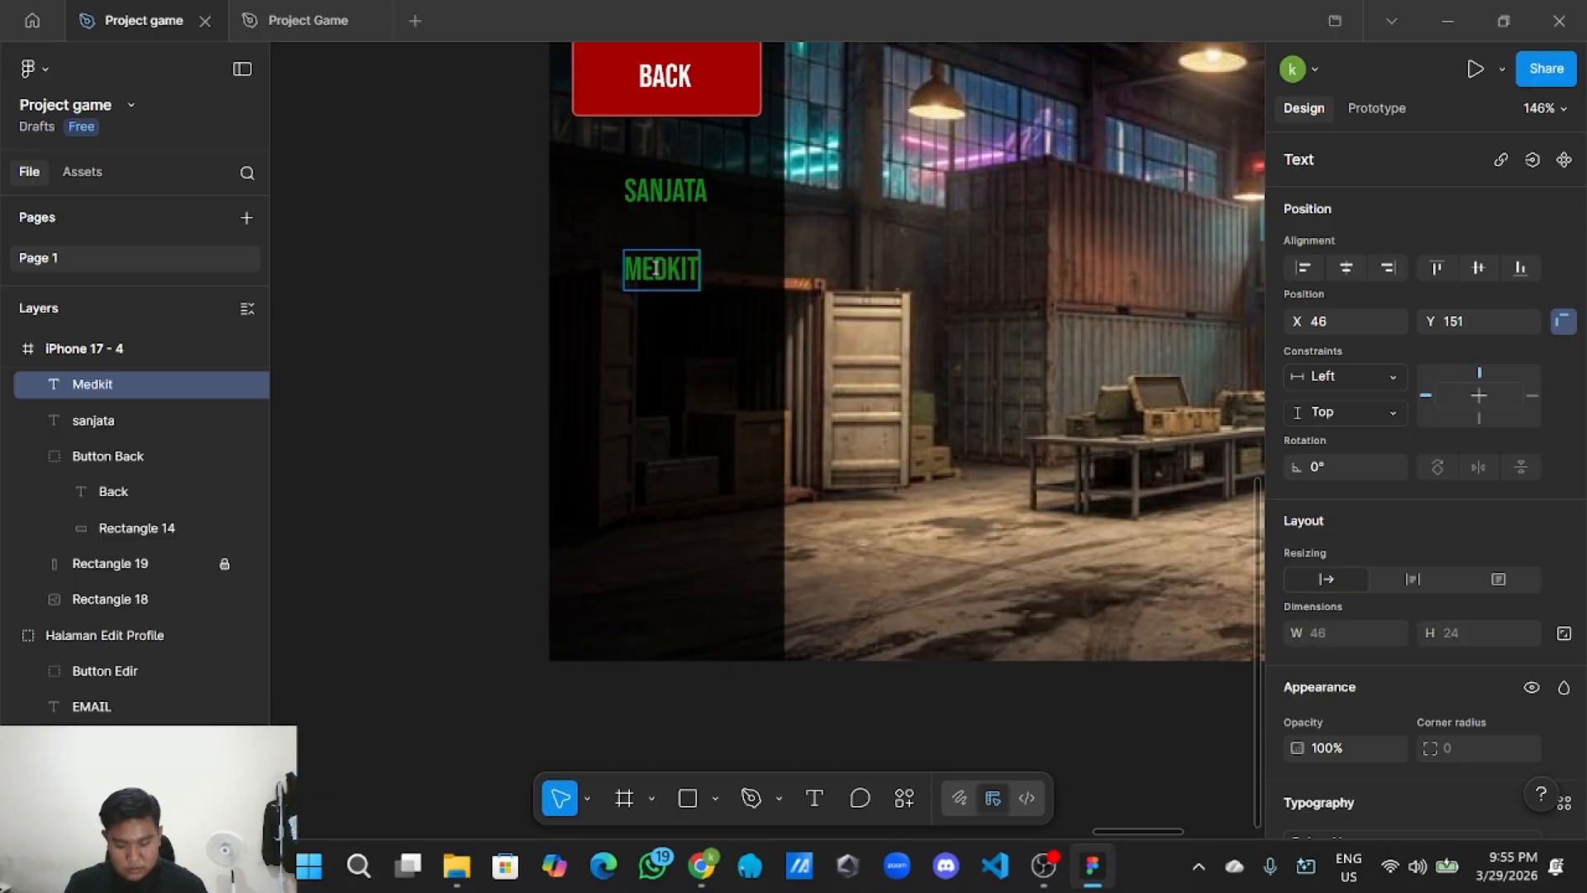
{"action": "key", "text": "Escape"}
{"action": "scroll", "coordinate": [837, 299], "scroll_direction": "down", "scroll_amount": 5}
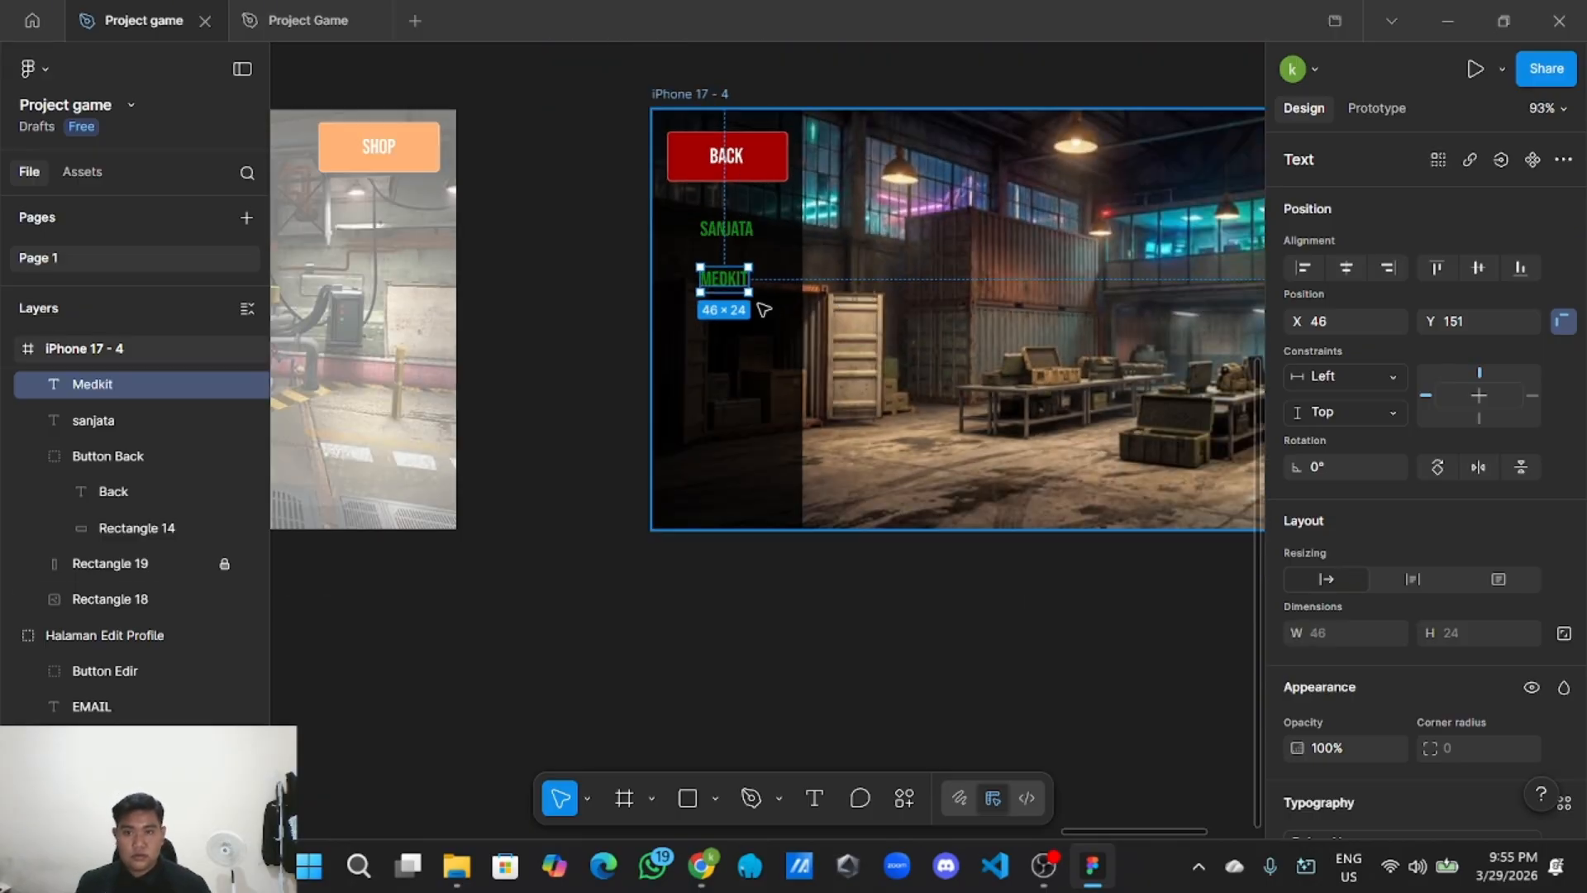
{"action": "left_click_drag", "start_coordinate": [727, 282], "coordinate": [740, 290]}
Change the MEDKIT label's fill colour to white.
{"action": "scroll", "coordinate": [723, 277], "scroll_direction": "up", "scroll_amount": 3}
{"action": "scroll", "coordinate": [736, 278], "scroll_direction": "down", "scroll_amount": 3}
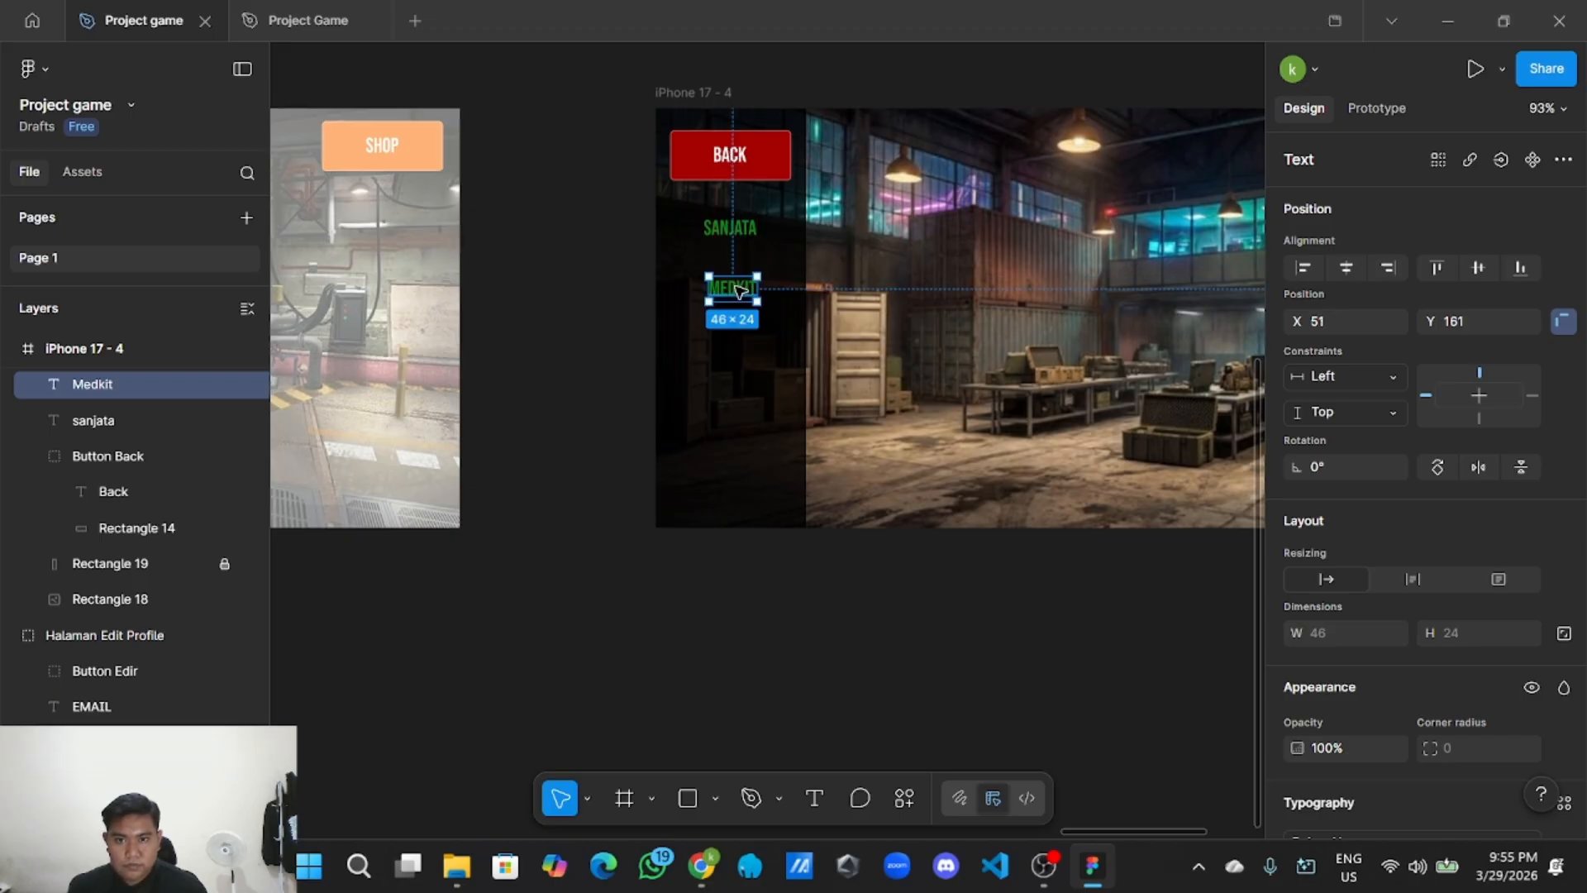
{"action": "key", "text": "Return"}
{"action": "scroll", "coordinate": [1317, 663], "scroll_direction": "down", "scroll_amount": 4}
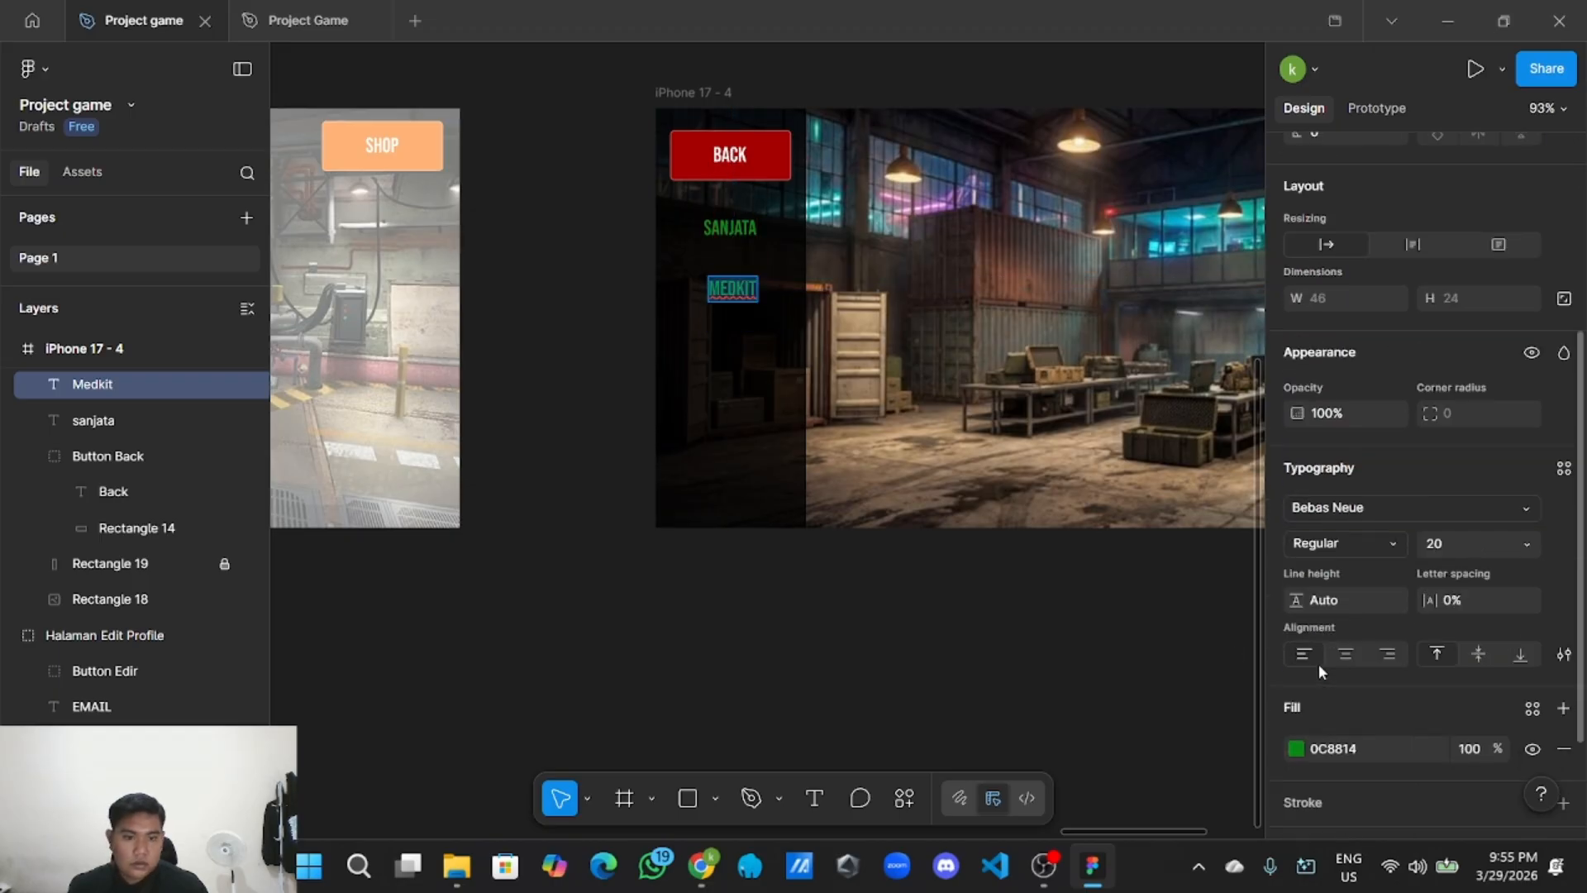
{"action": "left_click", "coordinate": [1296, 748]}
{"action": "left_click_drag", "start_coordinate": [1113, 532], "coordinate": [1013, 354]}
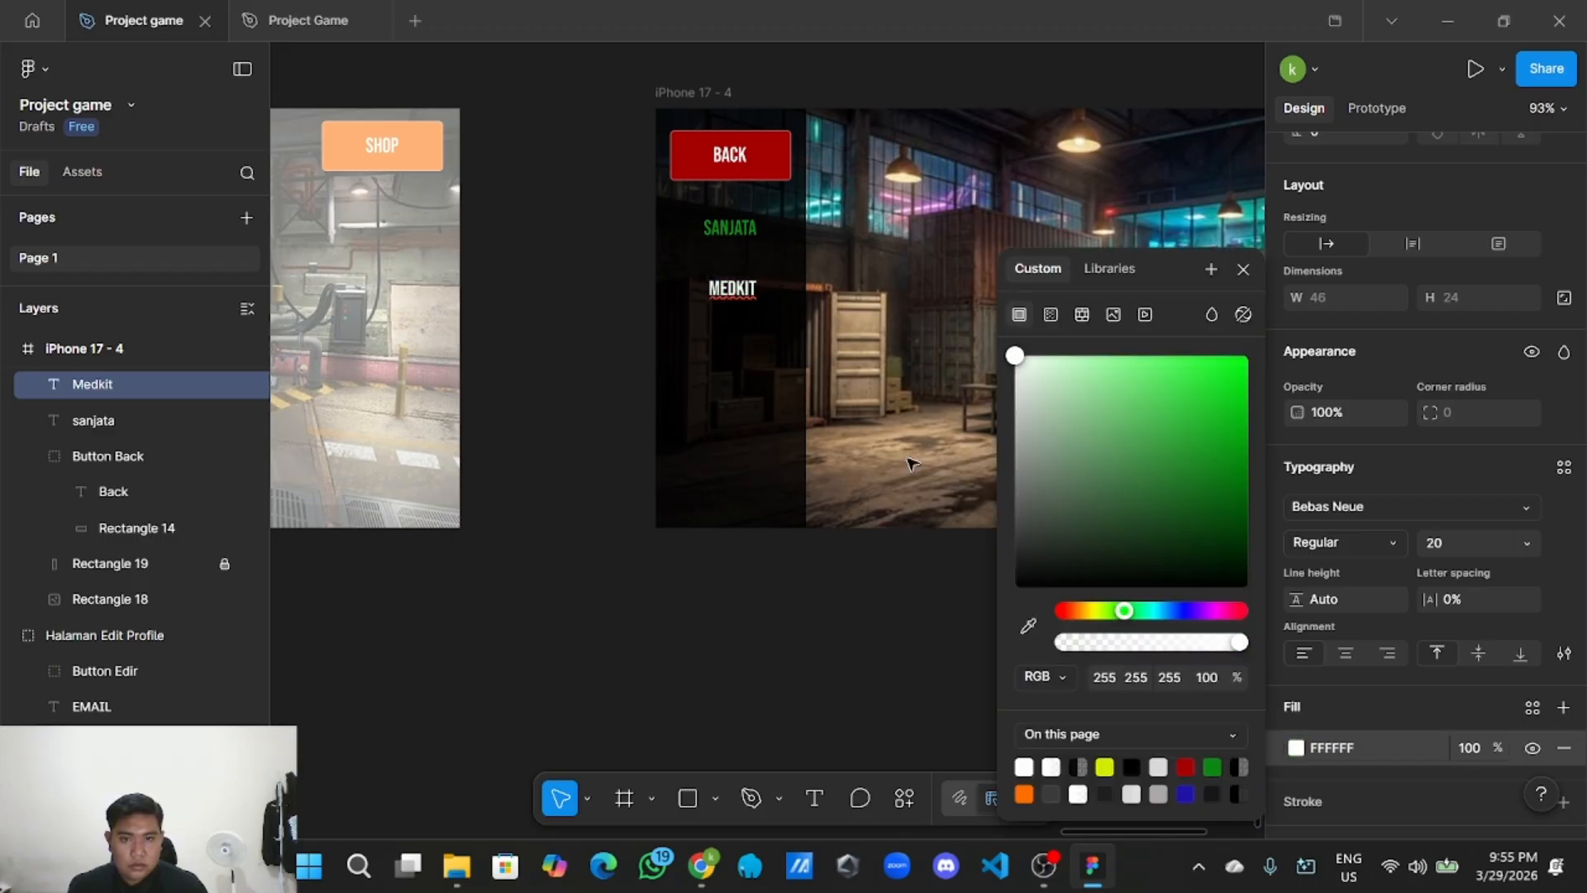
{"action": "left_click", "coordinate": [810, 582]}
Inspect the iPhone 17 - 4 frame and its warehouse background image, then clear the selection.
{"action": "scroll", "coordinate": [818, 599], "scroll_direction": "right", "scroll_amount": 3}
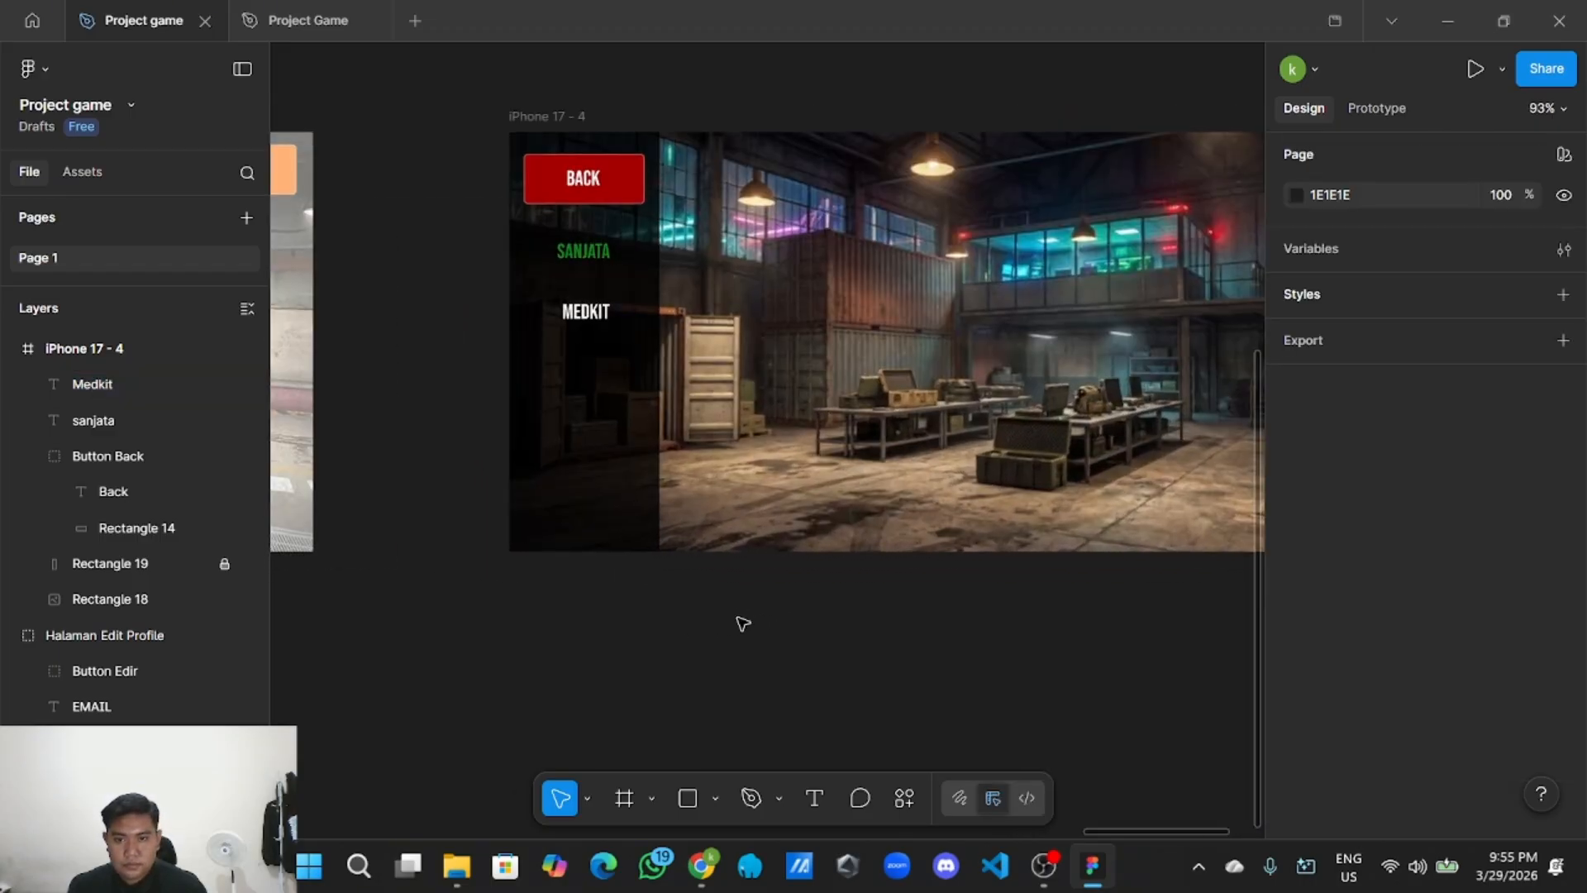
{"action": "scroll", "coordinate": [742, 623], "scroll_direction": "right", "scroll_amount": 3}
{"action": "scroll", "coordinate": [662, 658], "scroll_direction": "down", "scroll_amount": 3}
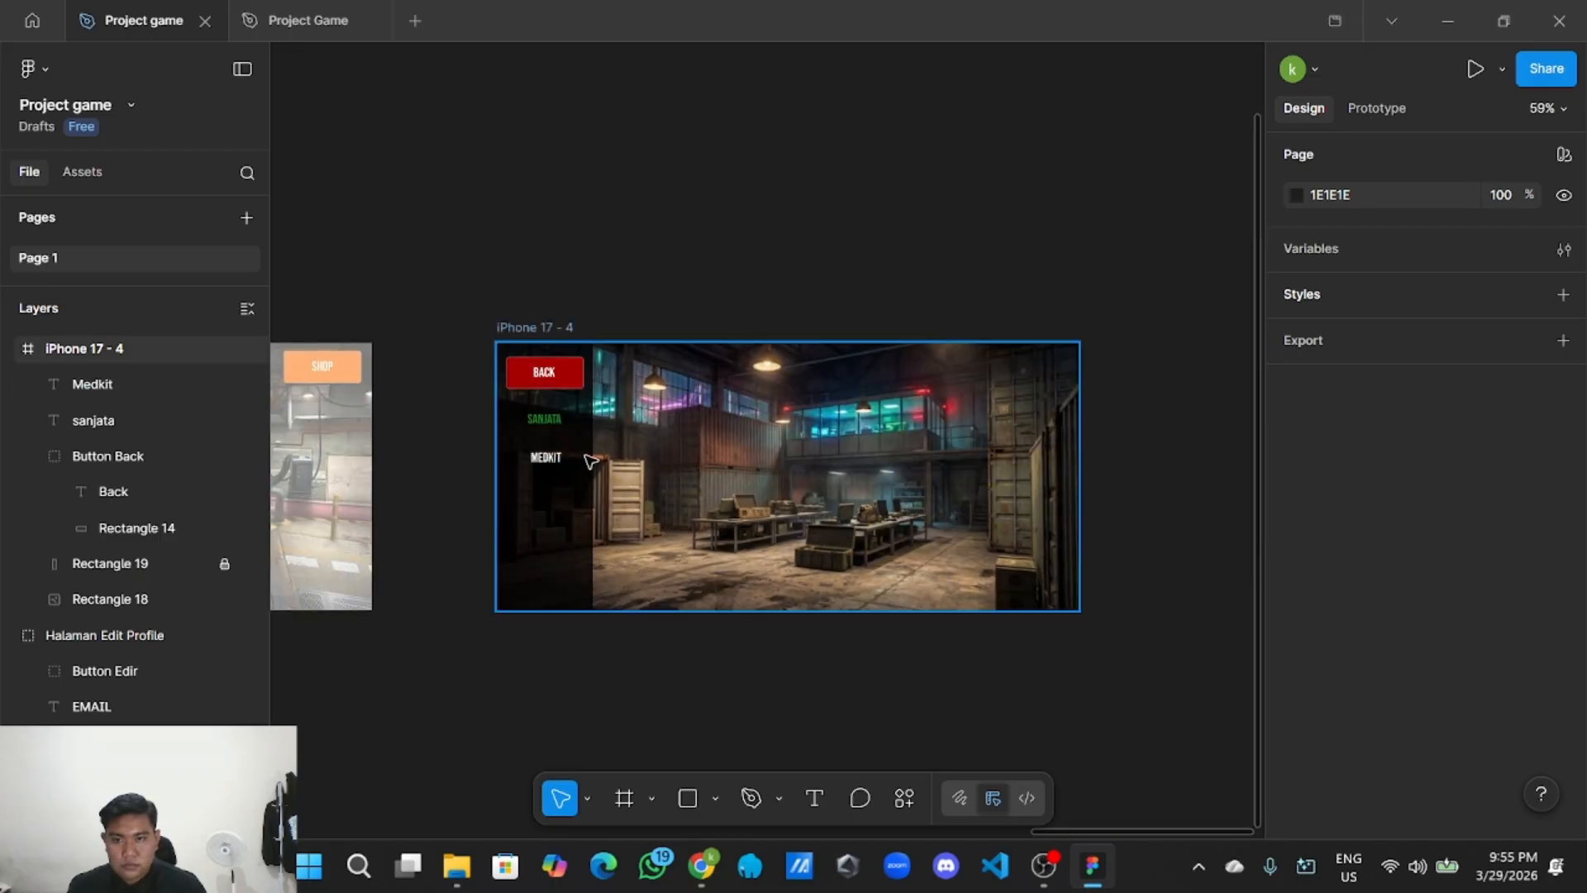
{"action": "left_click", "coordinate": [590, 461]}
{"action": "left_click", "coordinate": [666, 458]}
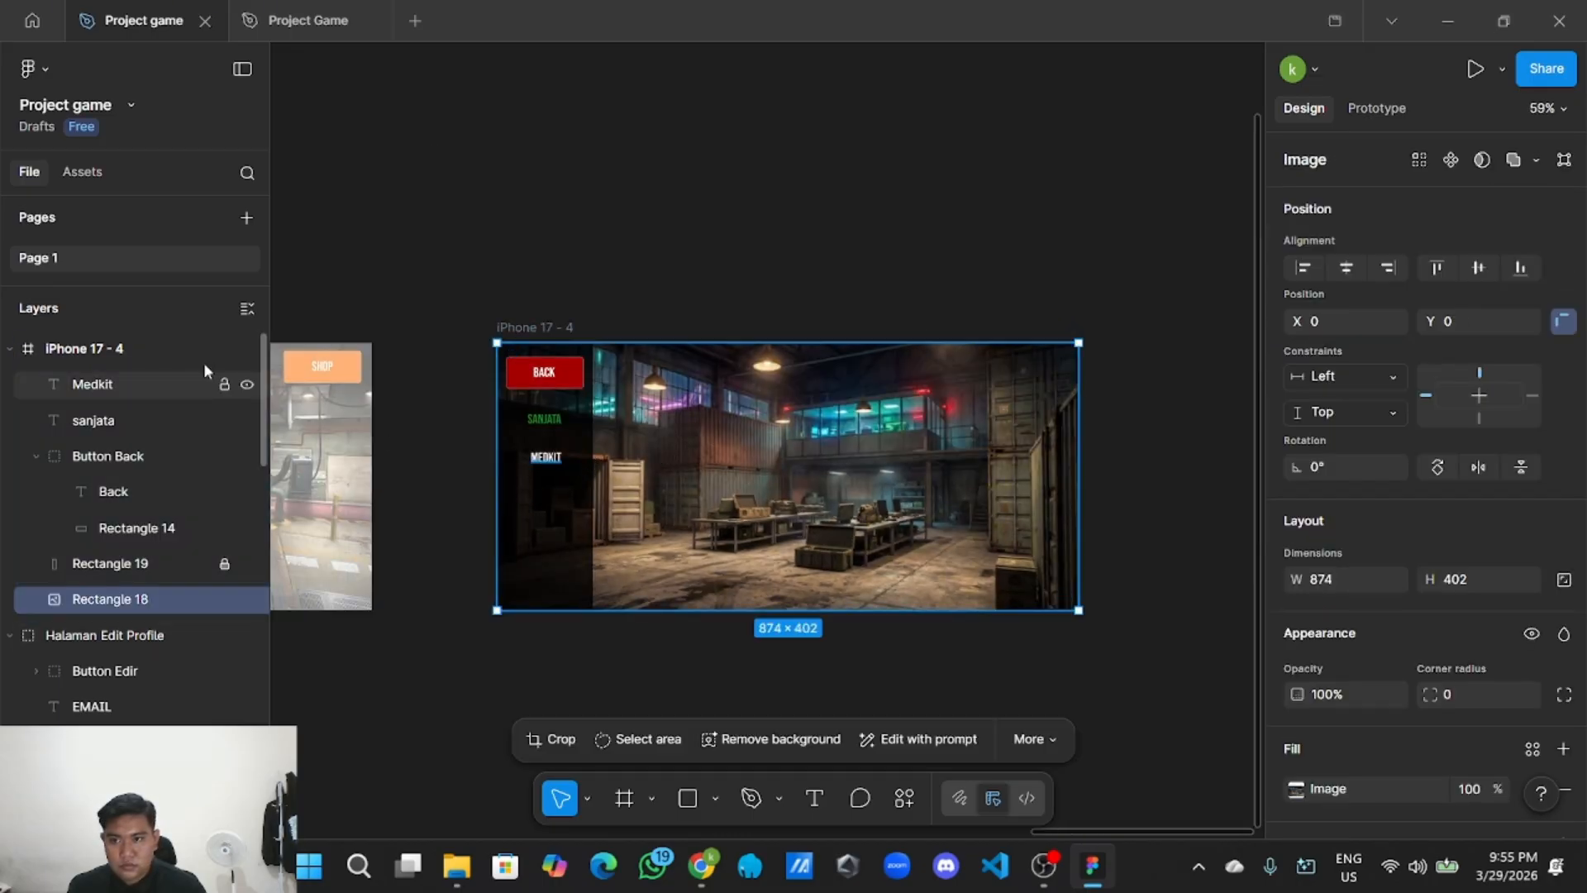
{"action": "left_click", "coordinate": [727, 270]}
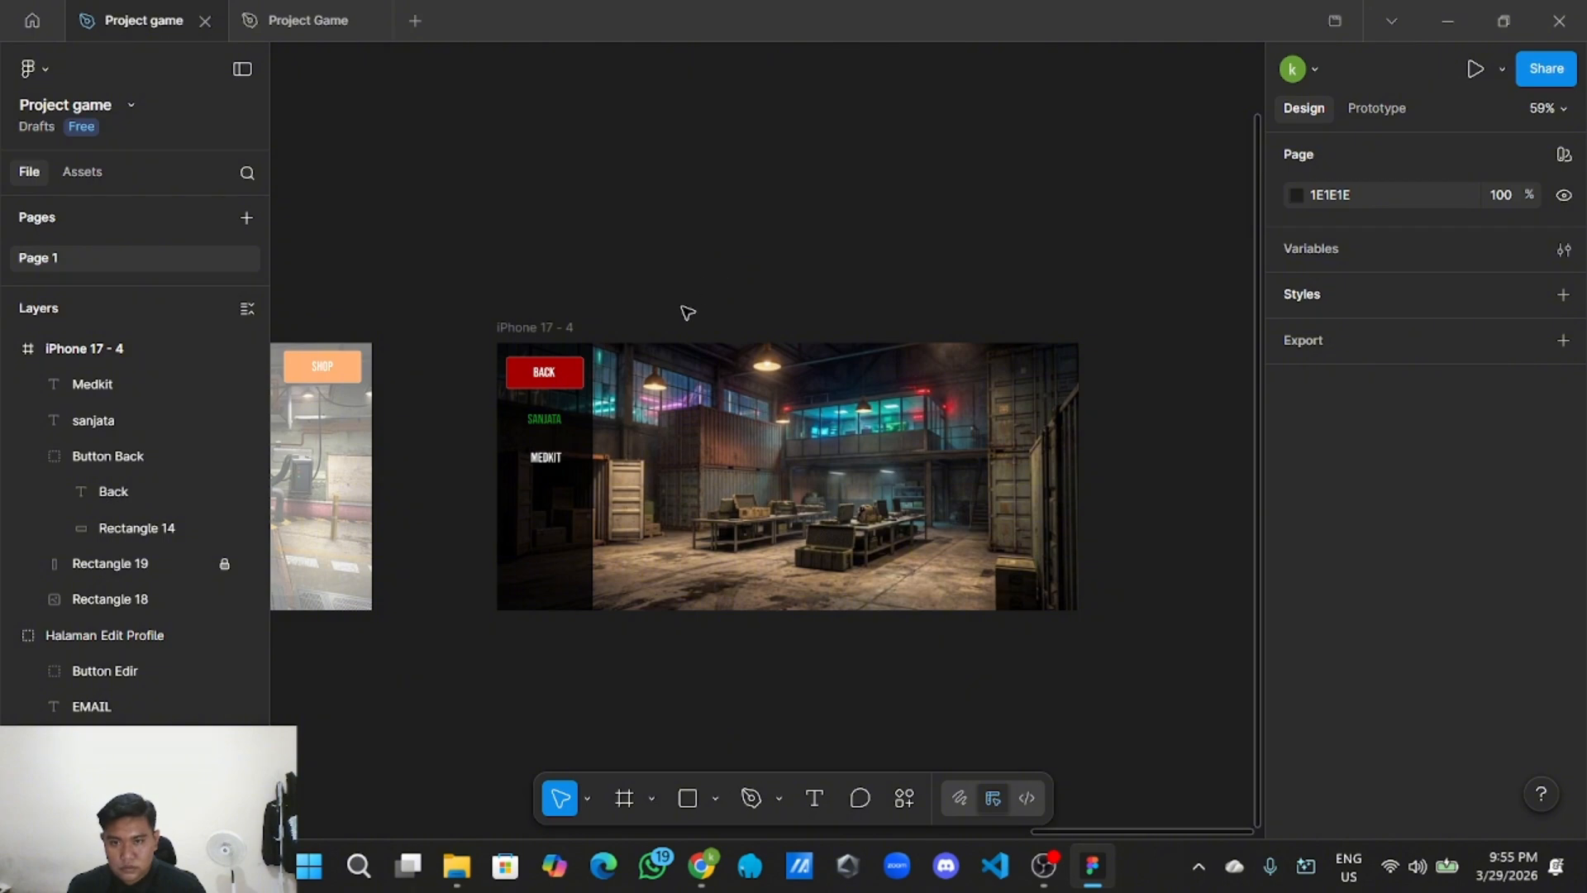
{"action": "scroll", "coordinate": [756, 236], "scroll_direction": "right", "scroll_amount": 3}
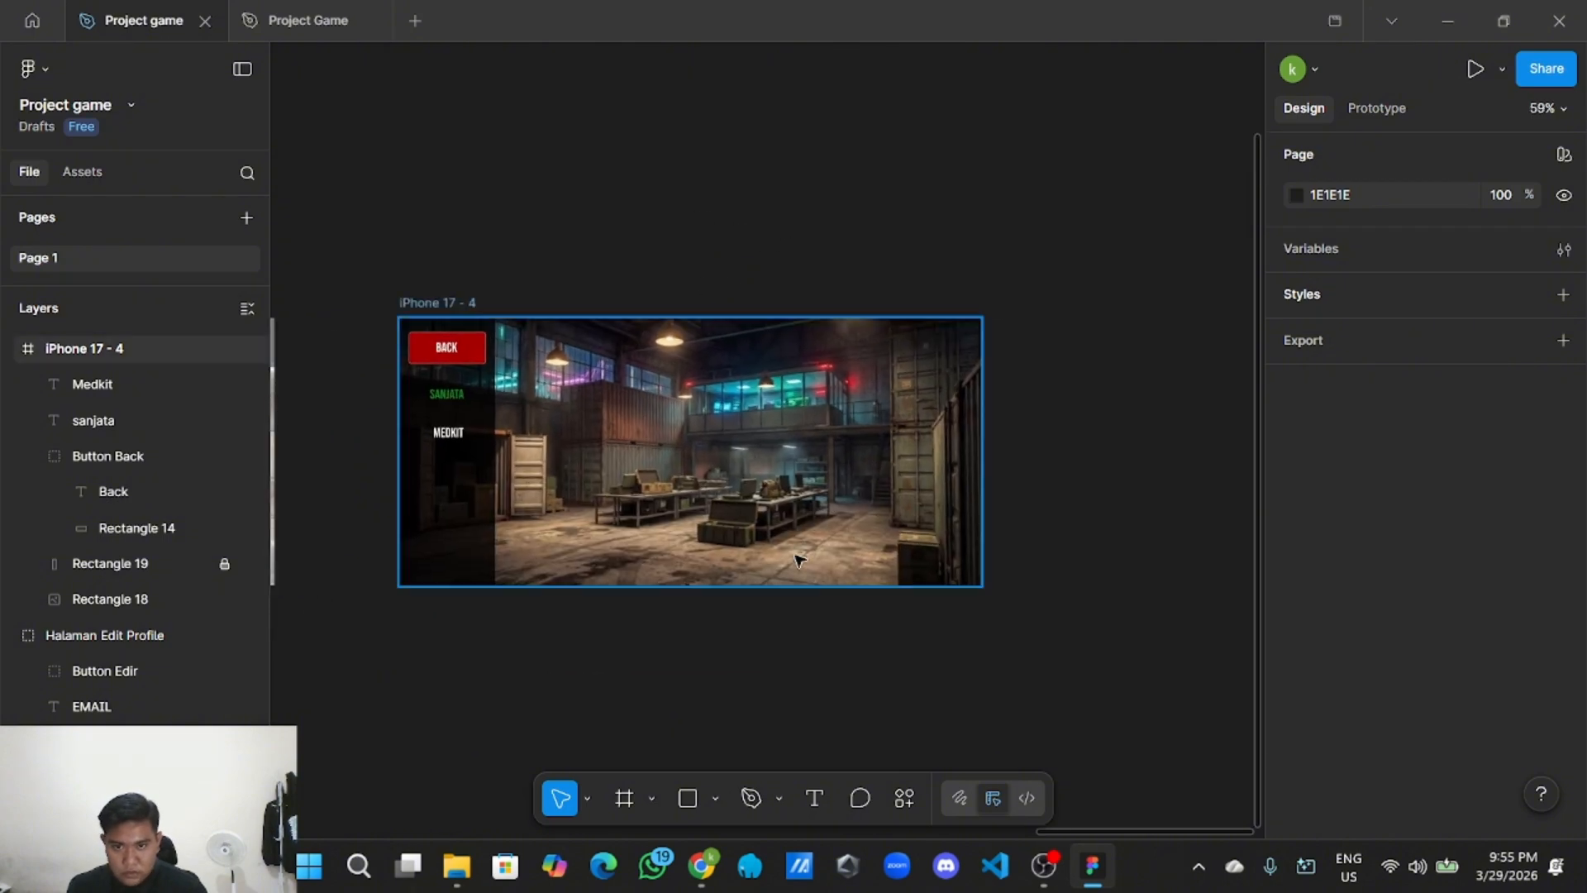
Draw a 687×377 rectangle over the warehouse screen's main area and fill it black.
{"action": "left_click", "coordinate": [704, 810]}
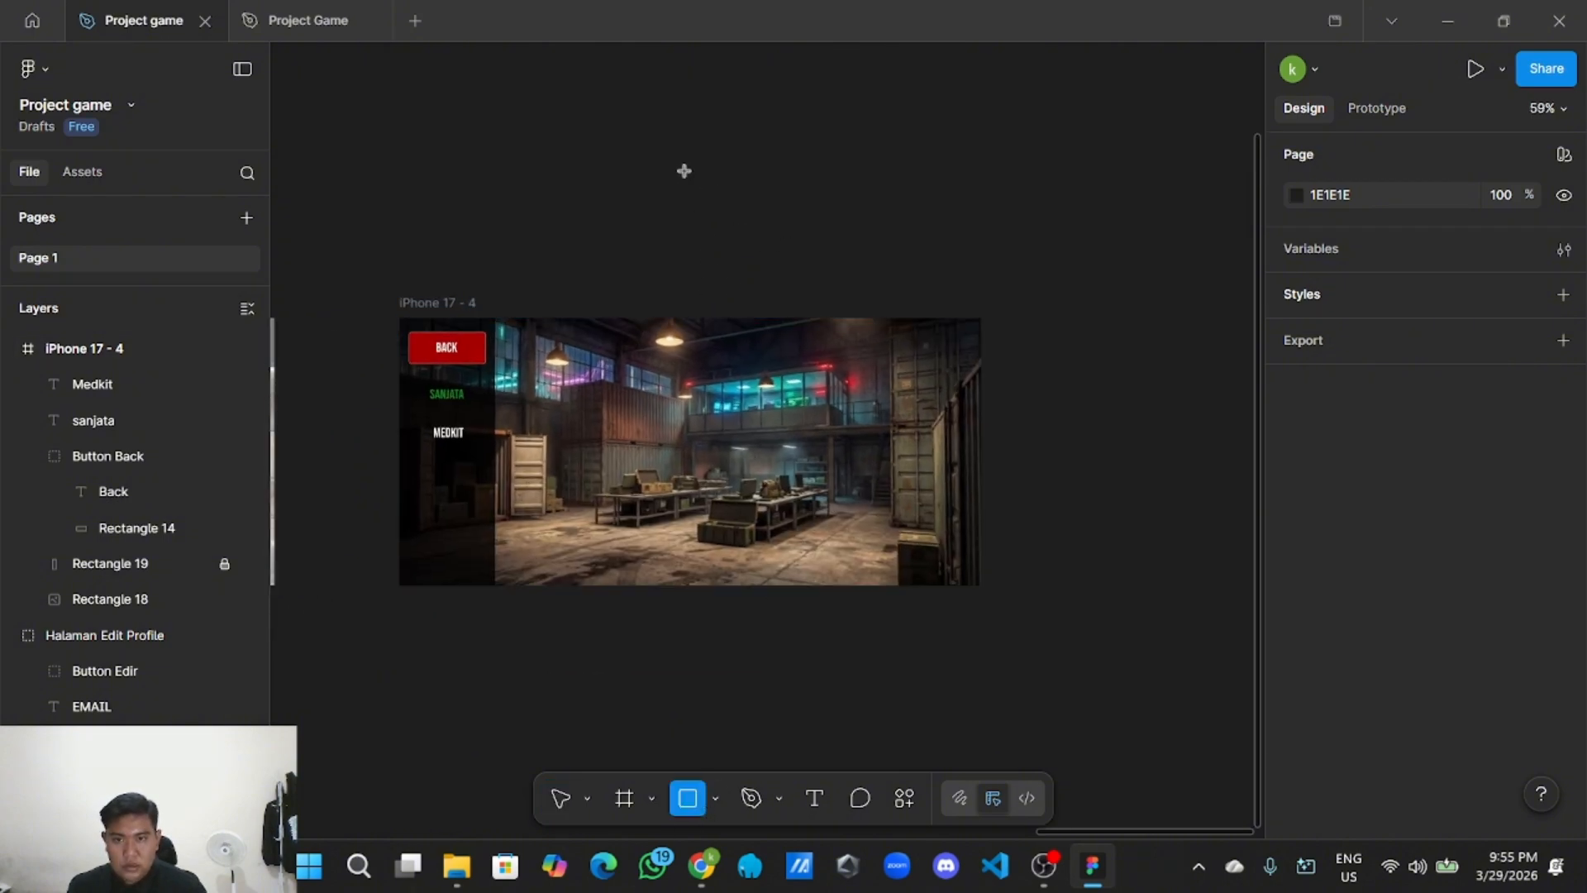
{"action": "mouse_move", "coordinate": [595, 127]}
{"action": "left_mouse_down"}
{"action": "mouse_move", "coordinate": [953, 251]}
{"action": "mouse_move", "coordinate": [956, 284]}
{"action": "left_mouse_up"}
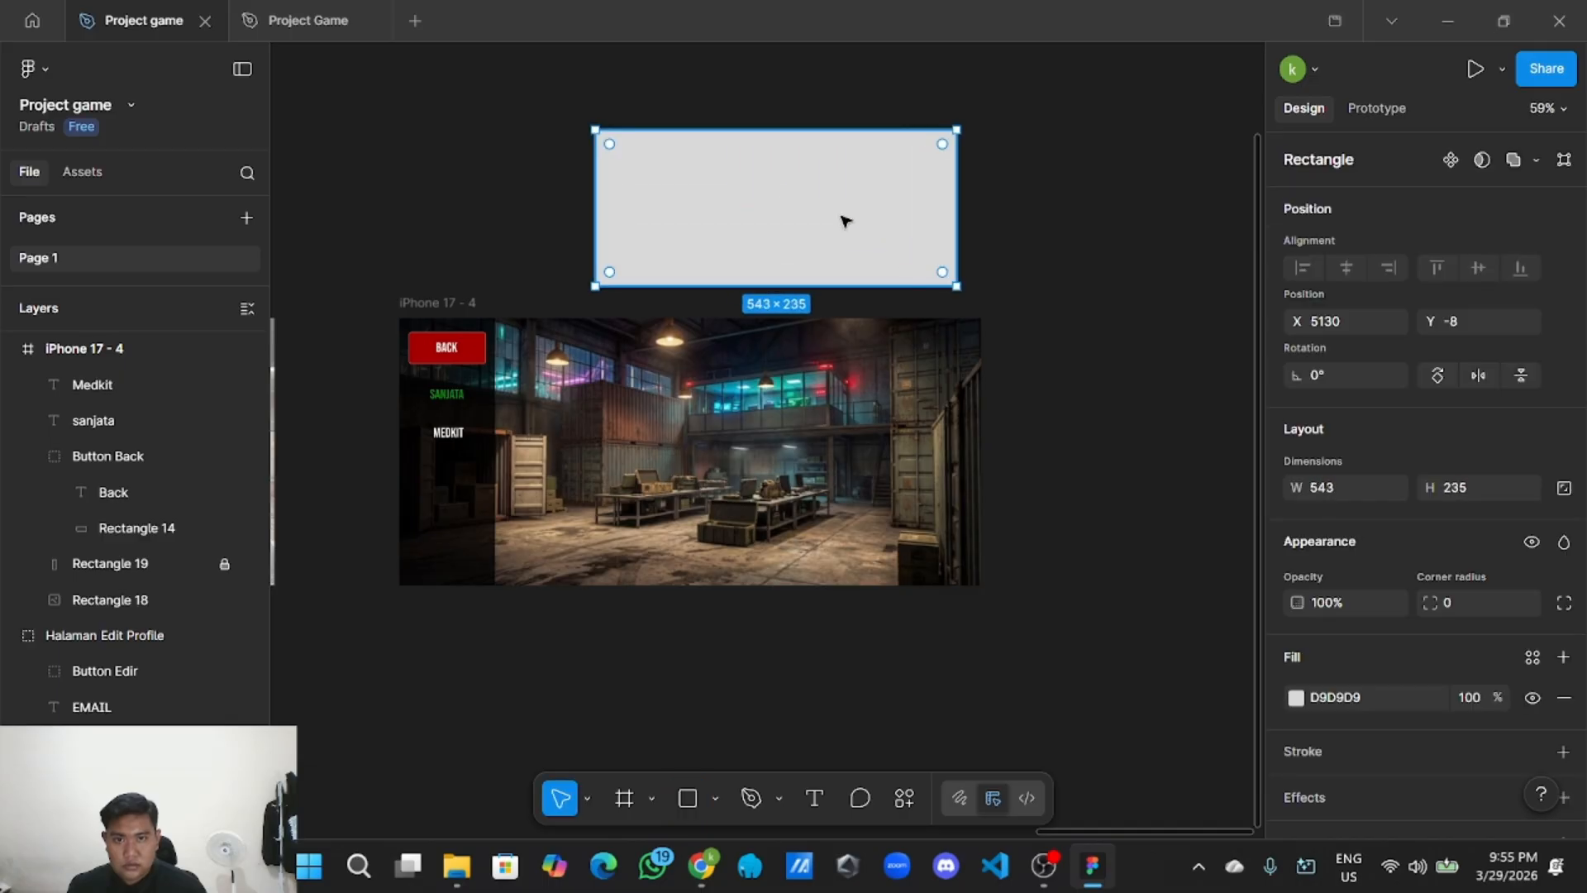
{"action": "mouse_move", "coordinate": [843, 220]}
{"action": "left_mouse_down"}
{"action": "mouse_move", "coordinate": [787, 411]}
{"action": "mouse_move", "coordinate": [777, 432]}
{"action": "mouse_move", "coordinate": [758, 425]}
{"action": "left_mouse_up"}
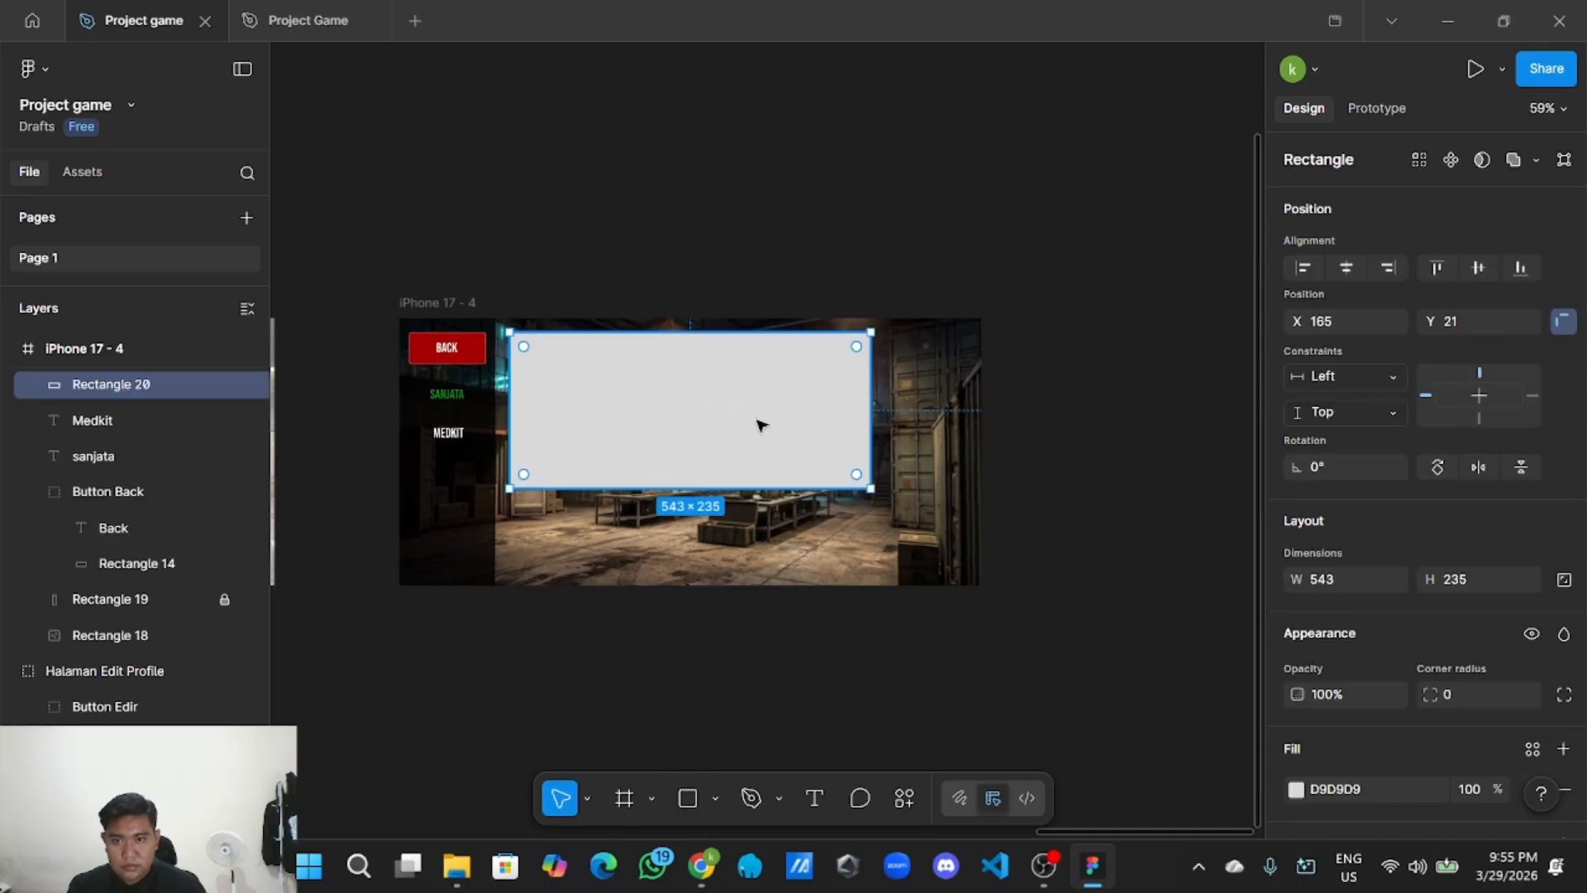
{"action": "left_click_drag", "start_coordinate": [741, 488], "coordinate": [736, 545]}
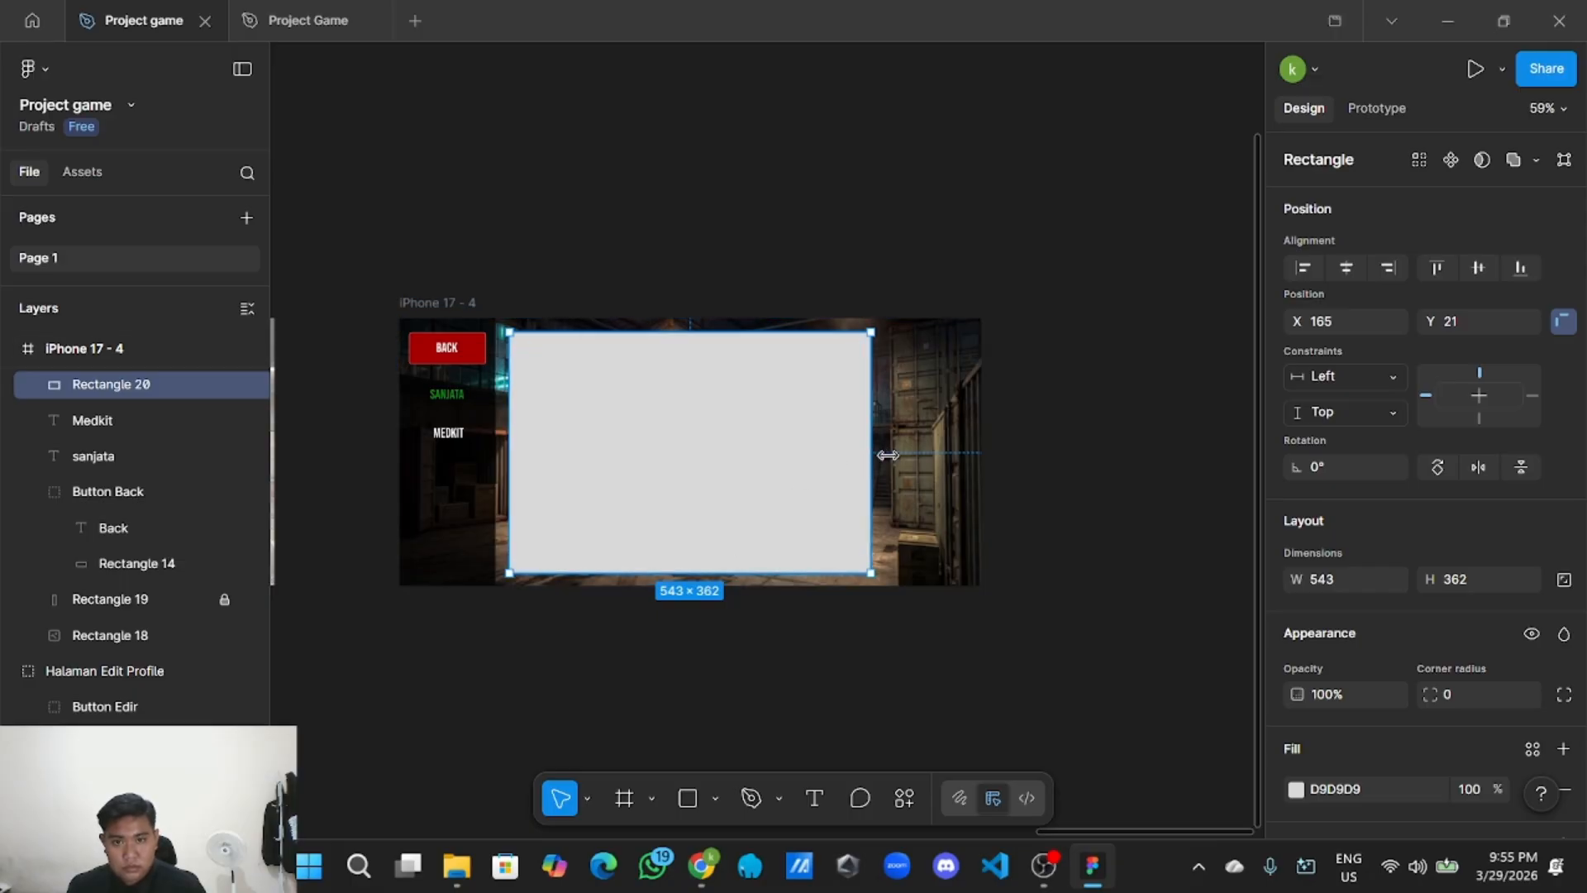
{"action": "left_click_drag", "start_coordinate": [887, 455], "coordinate": [969, 468]}
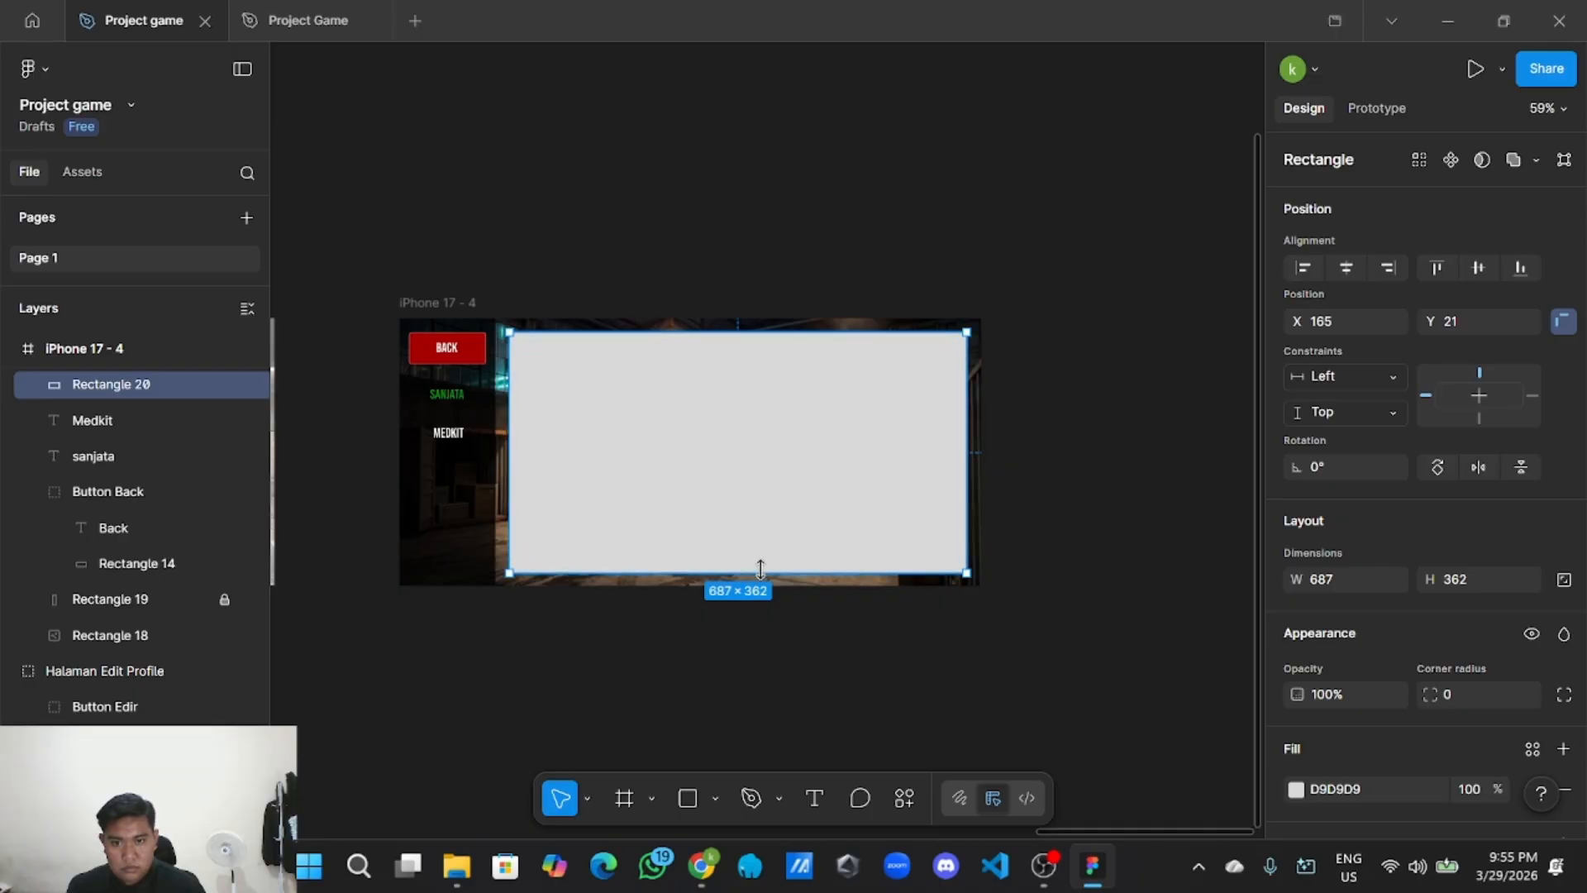
{"action": "left_click_drag", "start_coordinate": [765, 570], "coordinate": [761, 578]}
{"action": "scroll", "coordinate": [704, 331], "scroll_direction": "up", "scroll_amount": 2}
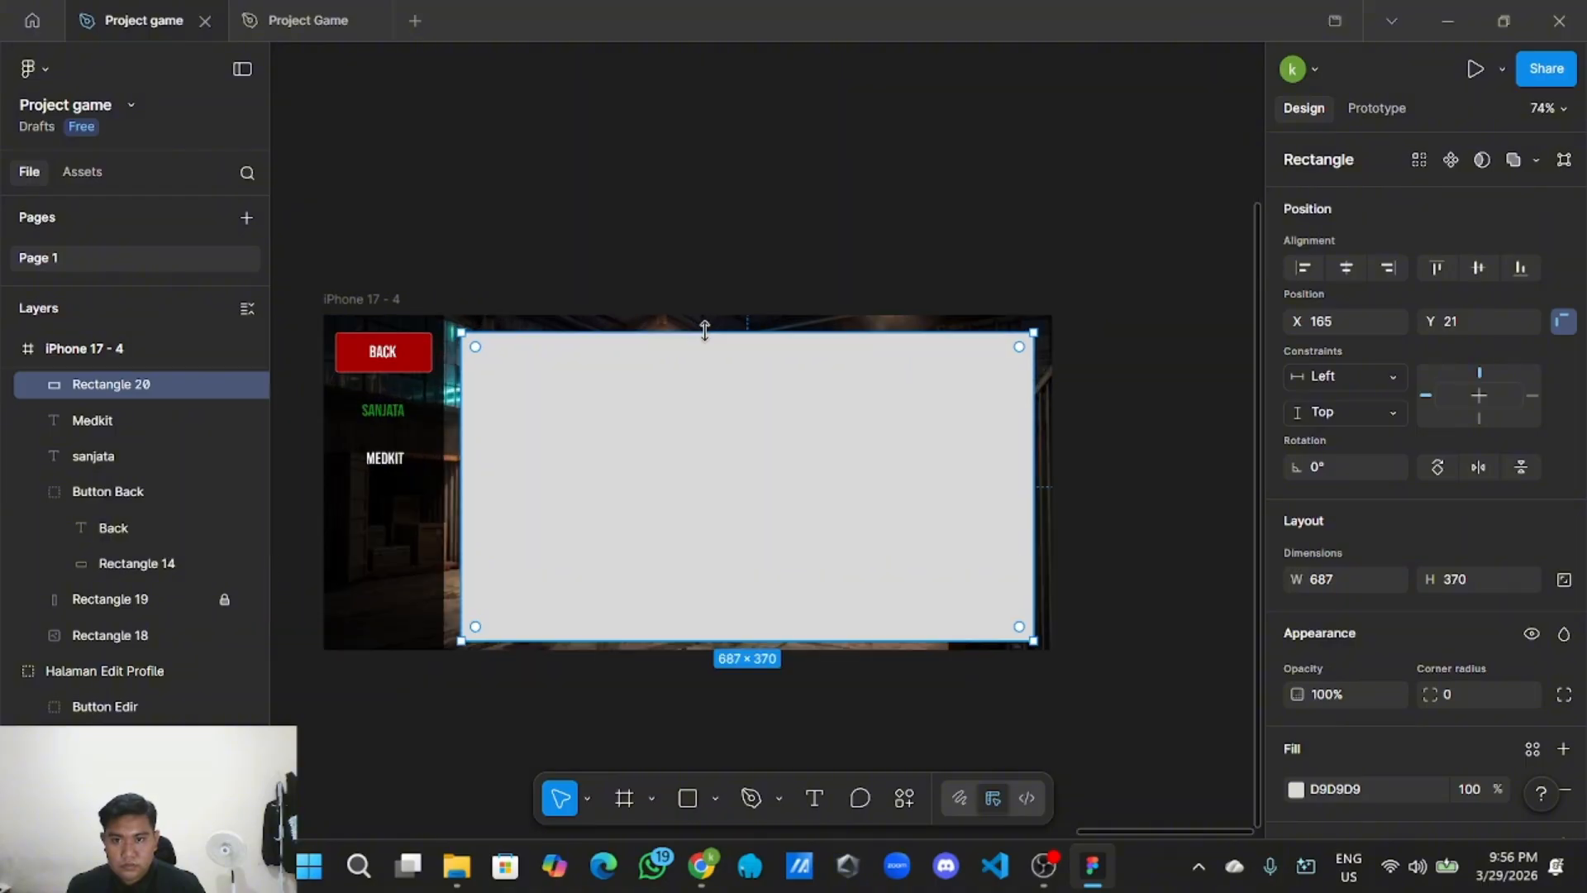
{"action": "left_click_drag", "start_coordinate": [707, 328], "coordinate": [714, 326]}
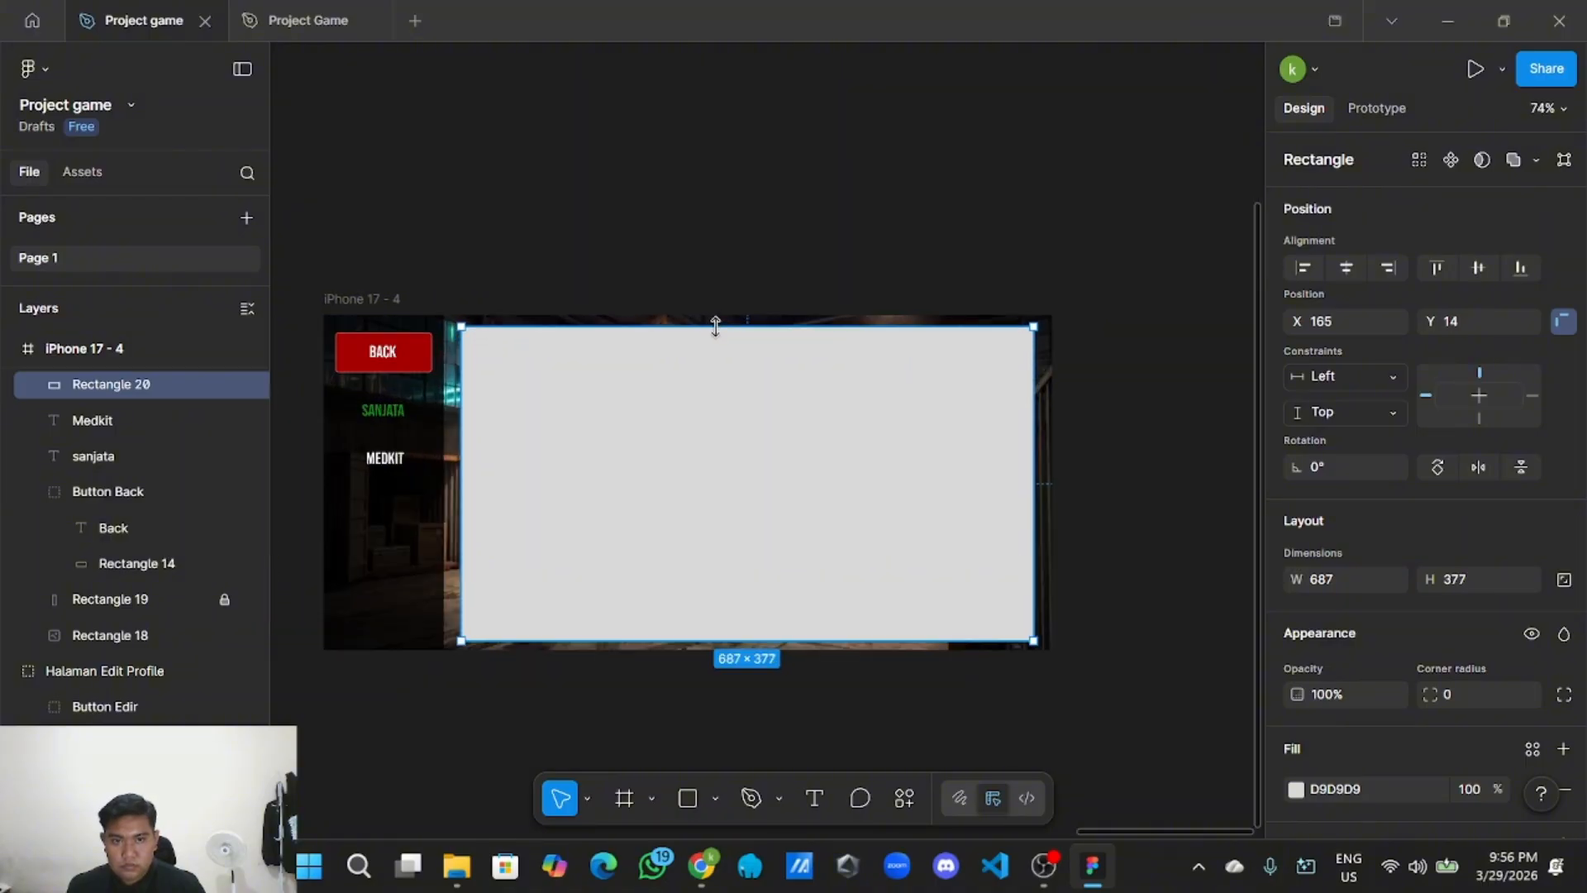
{"action": "scroll", "coordinate": [1322, 578], "scroll_direction": "down", "scroll_amount": 3}
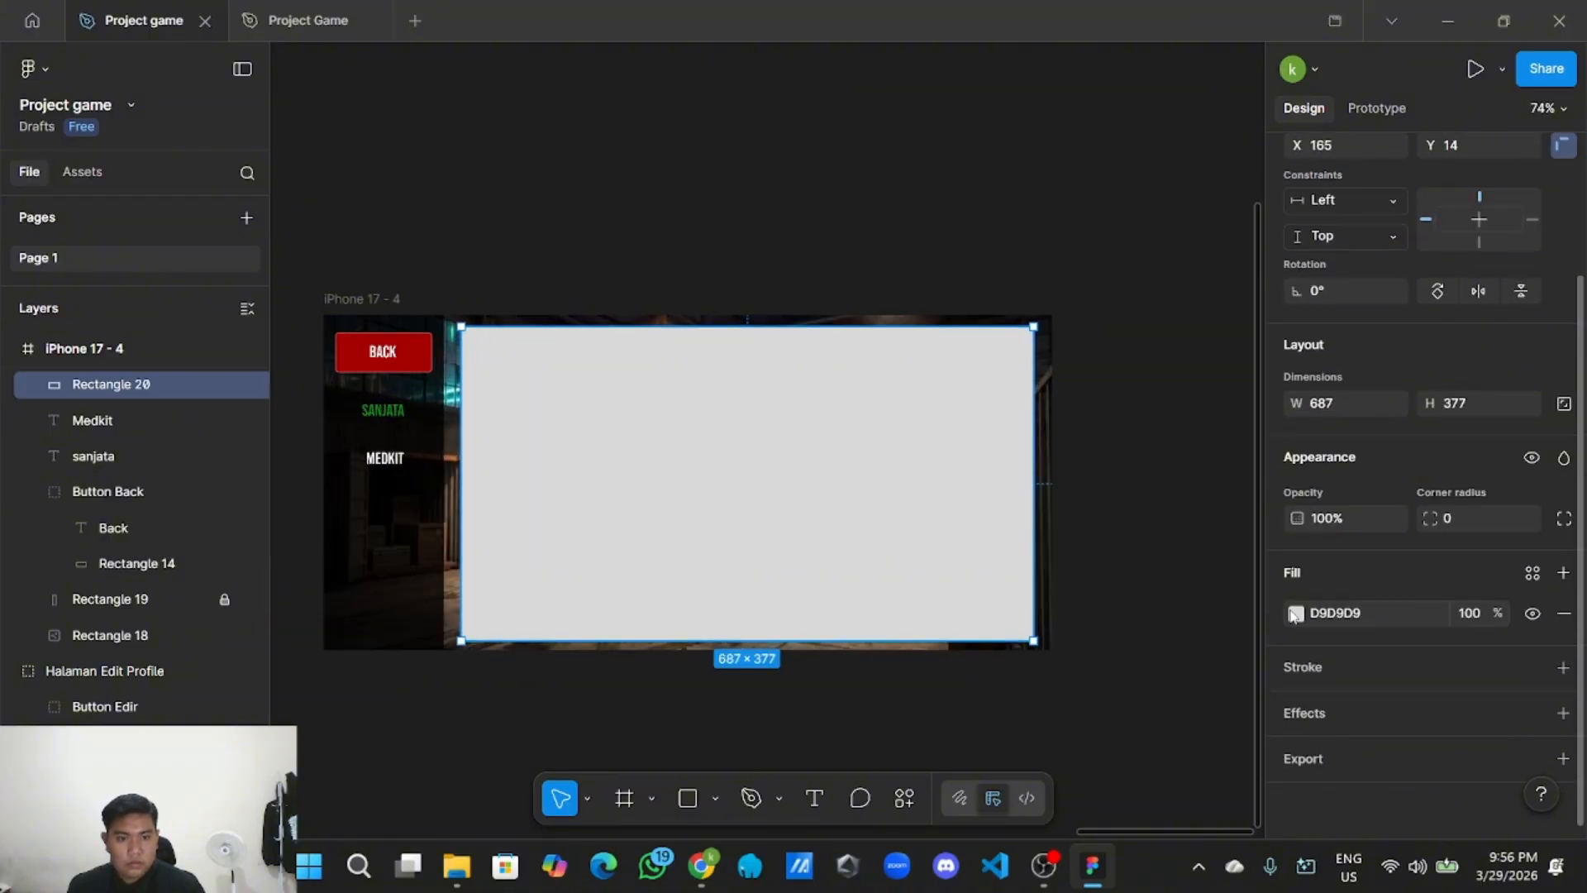
{"action": "left_click", "coordinate": [1296, 613]}
{"action": "left_click_drag", "start_coordinate": [1015, 390], "coordinate": [1009, 596]}
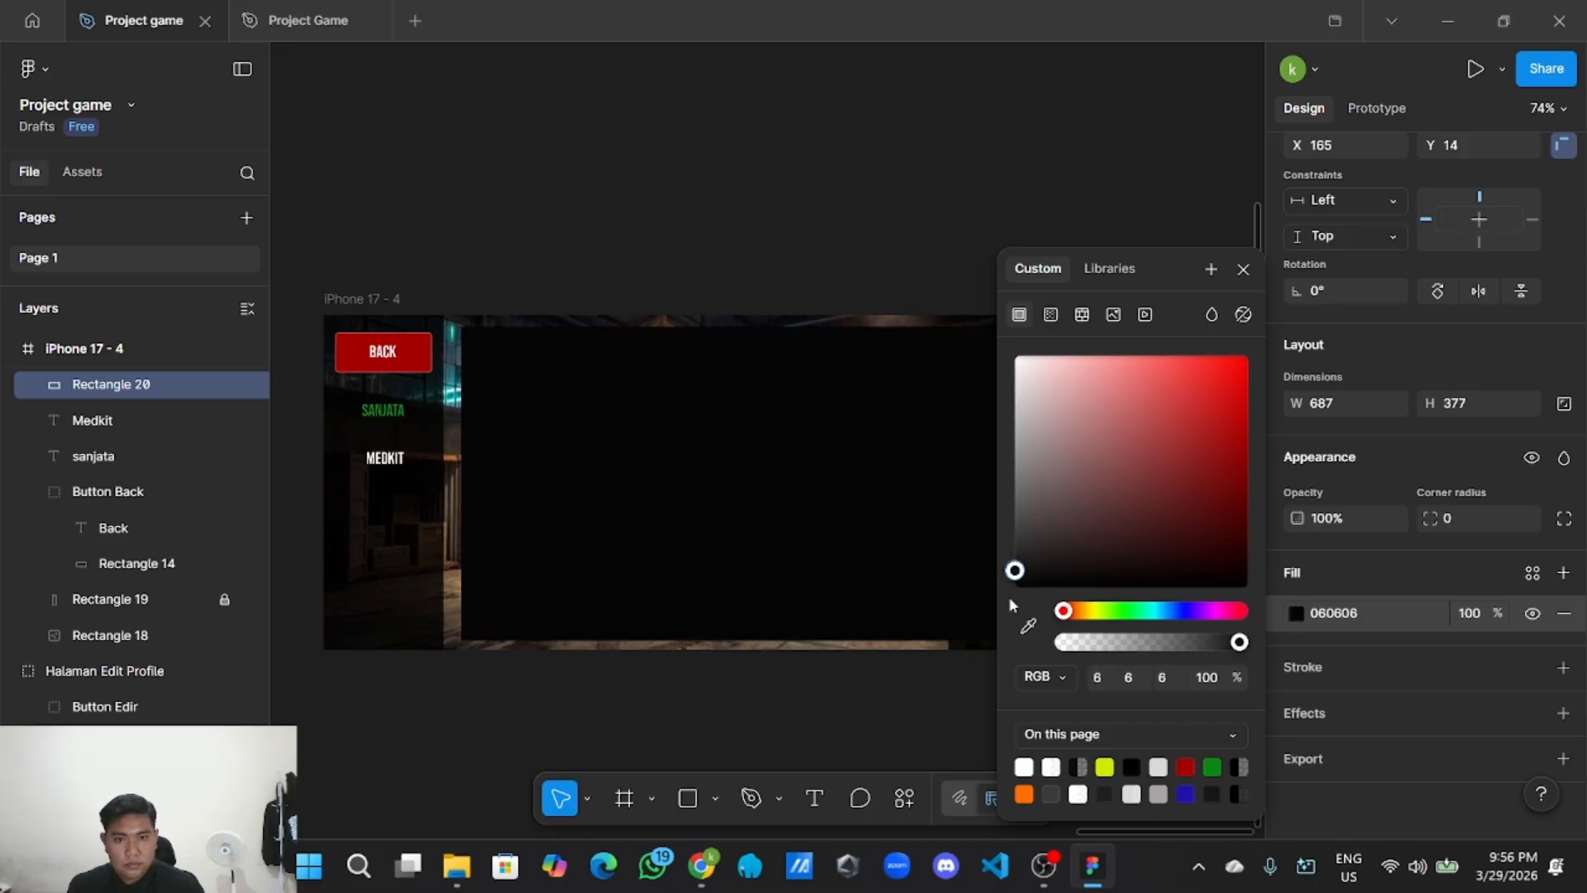
Give the black panel a white outline at 39% opacity.
{"action": "left_click", "coordinate": [1561, 667]}
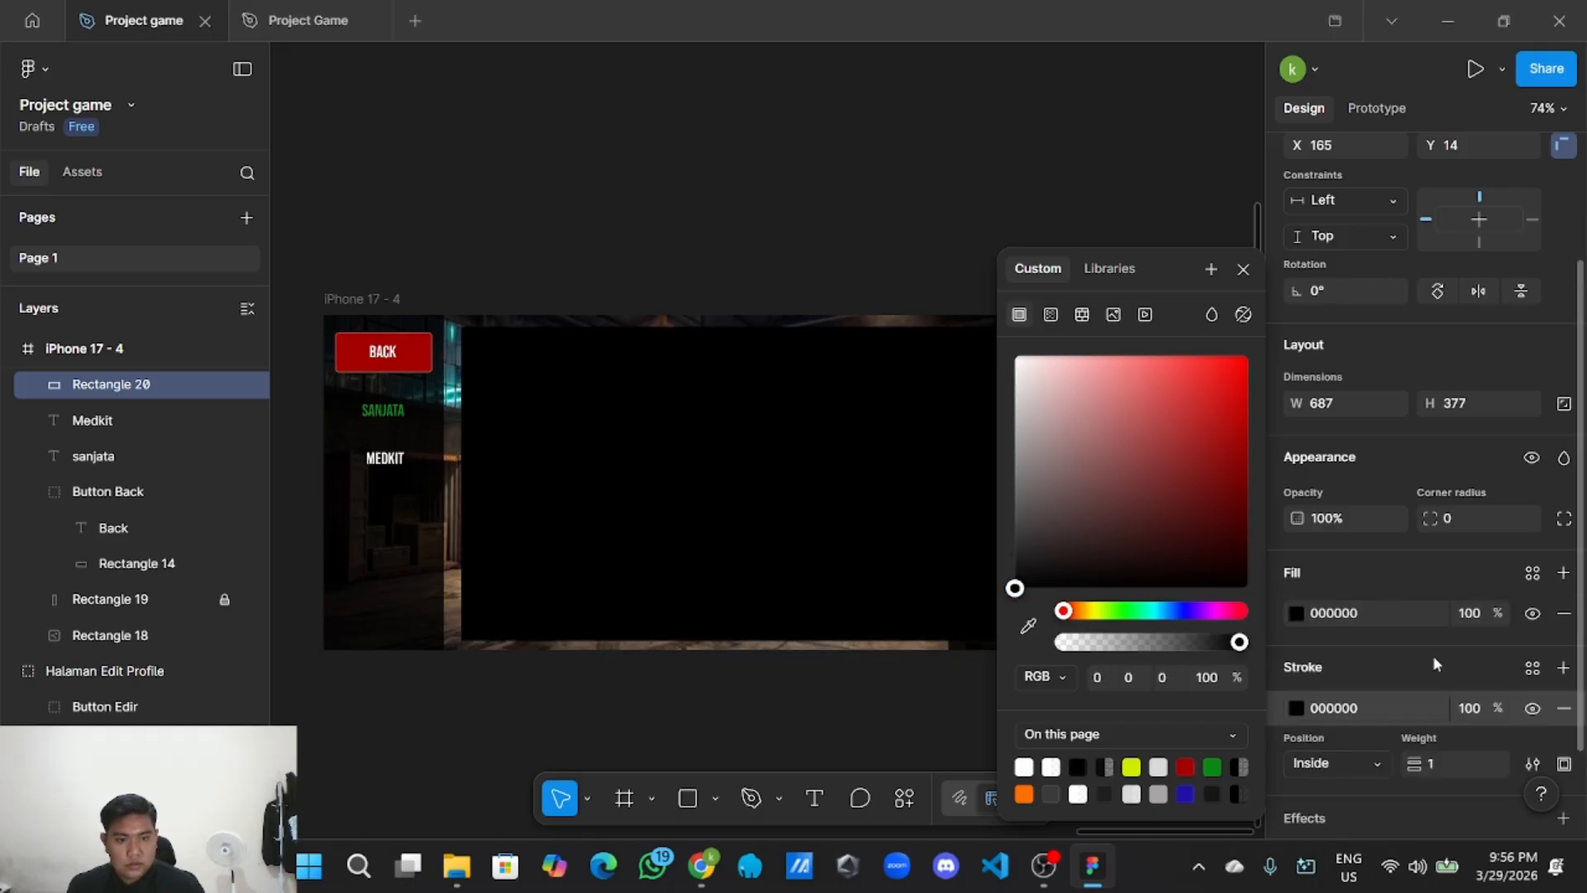
{"action": "left_click", "coordinate": [1294, 709]}
{"action": "left_click", "coordinate": [1298, 706]}
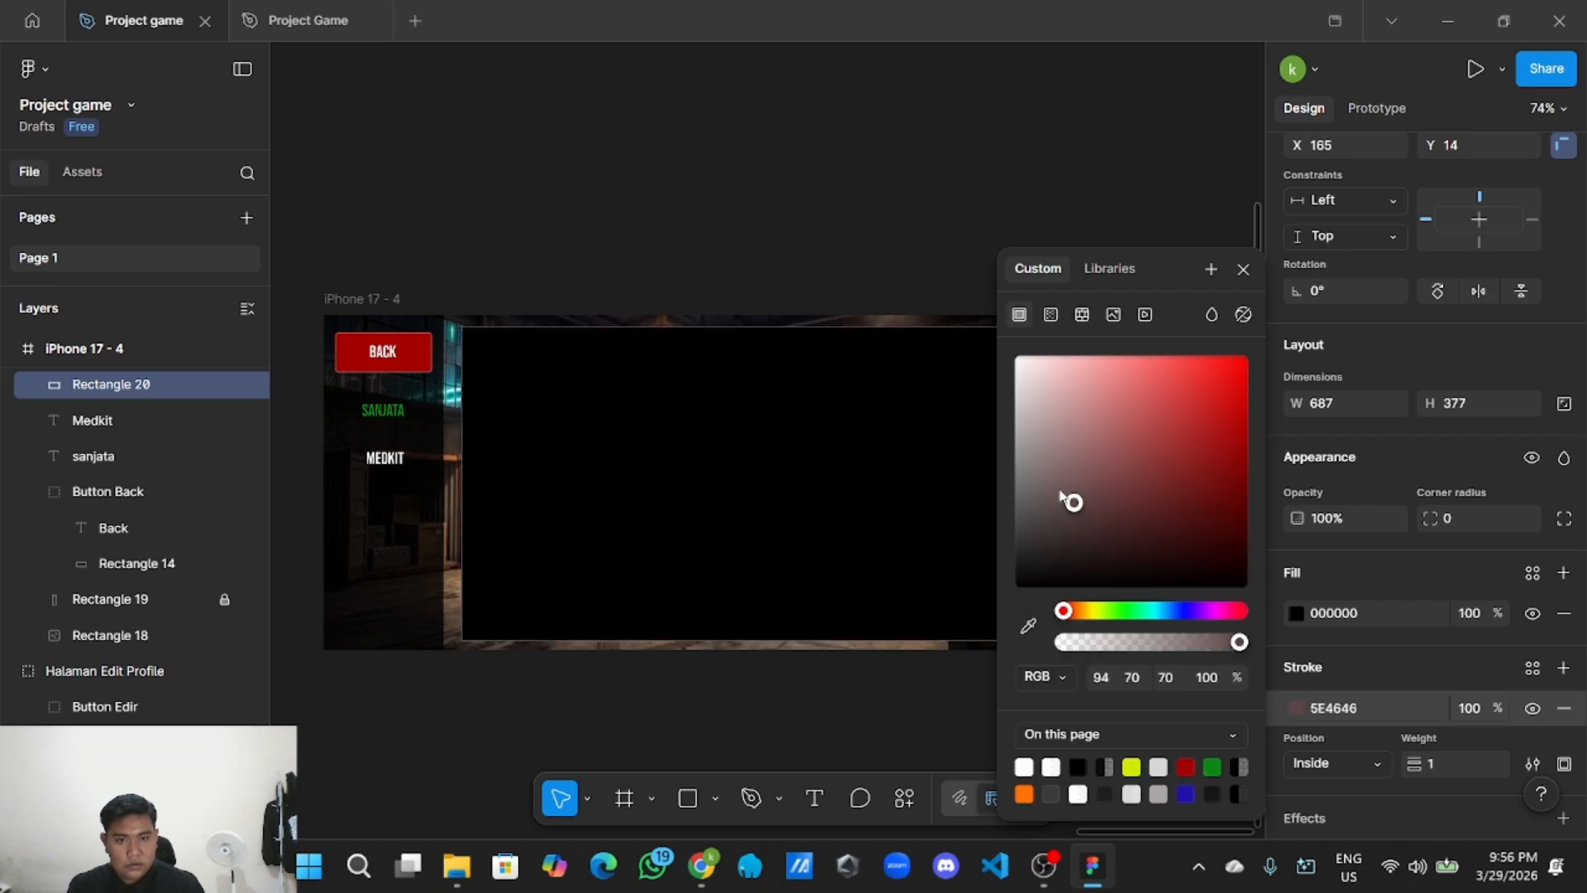
{"action": "left_click_drag", "start_coordinate": [1072, 500], "coordinate": [987, 325]}
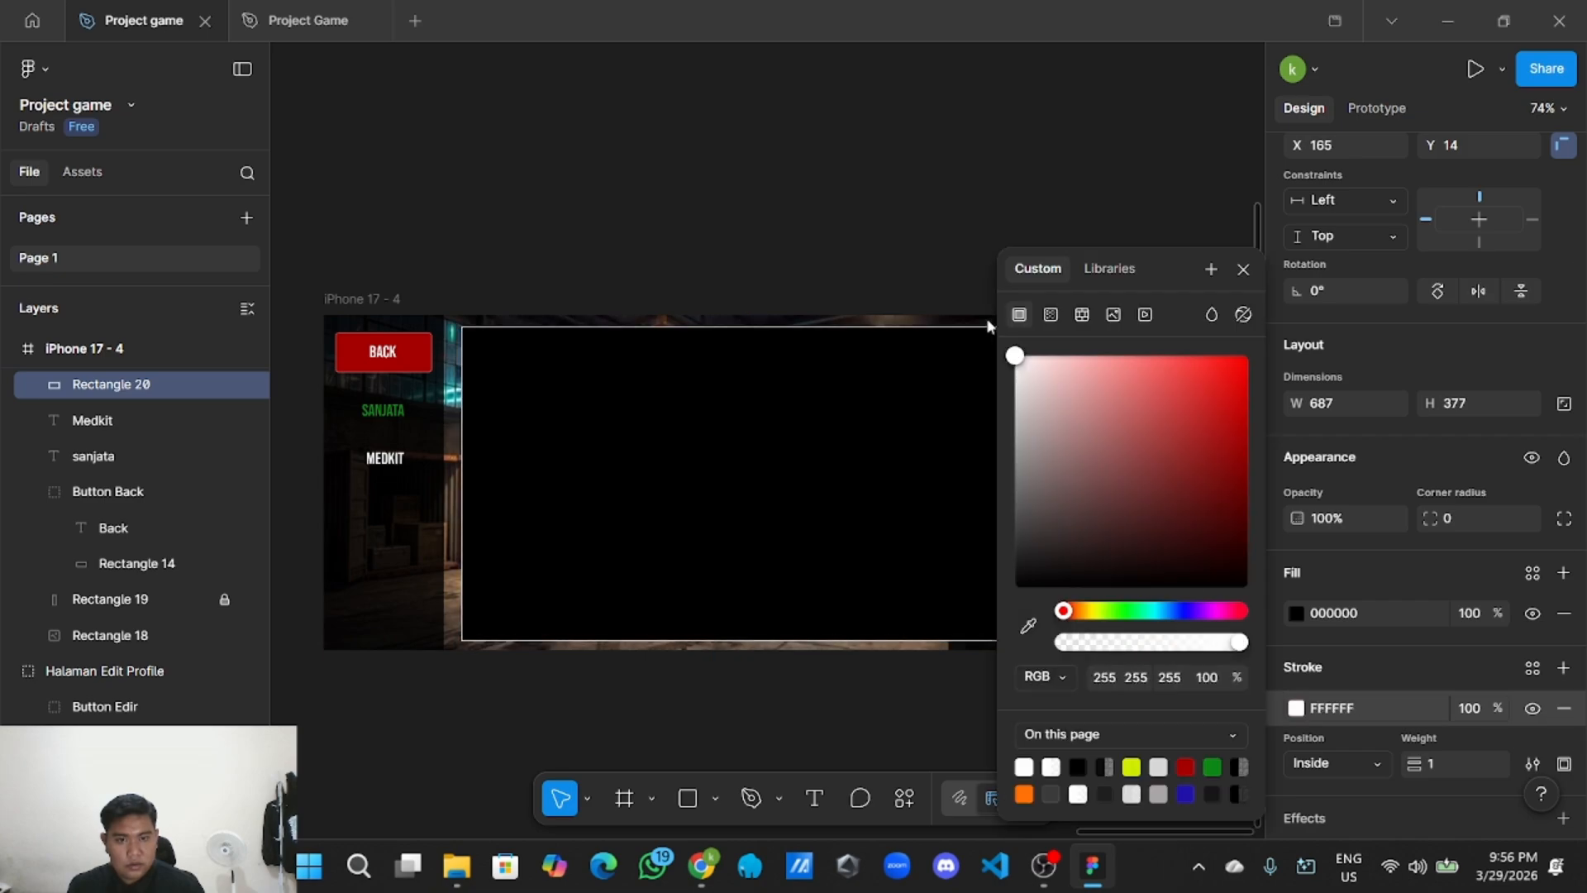
{"action": "left_click", "coordinate": [1475, 708]}
{"action": "type", "text": "39"}
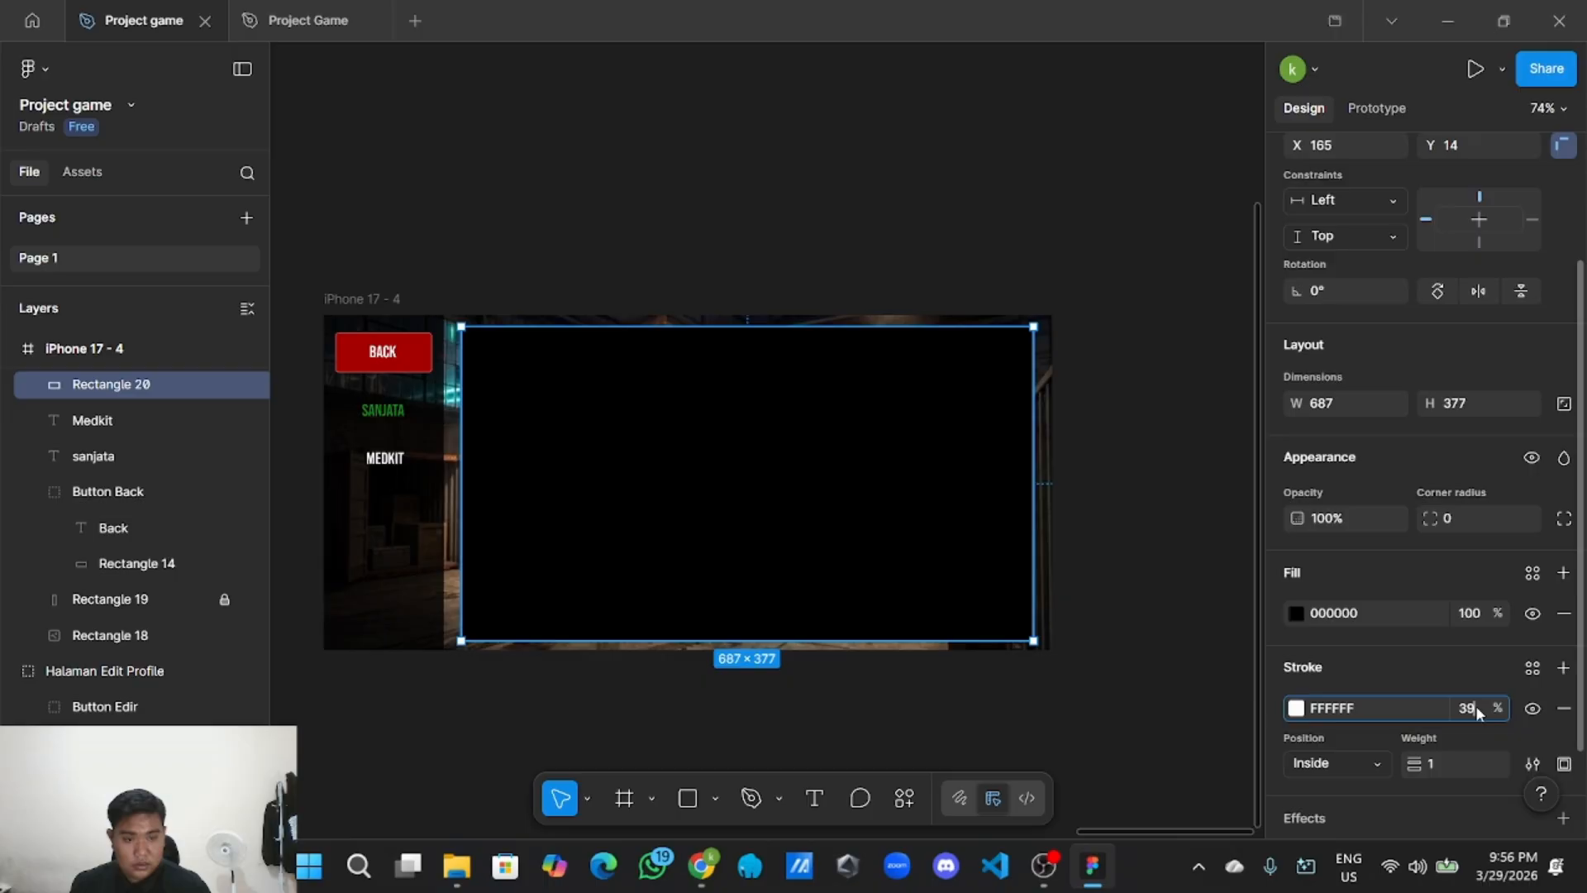
{"action": "left_click", "coordinate": [1047, 295]}
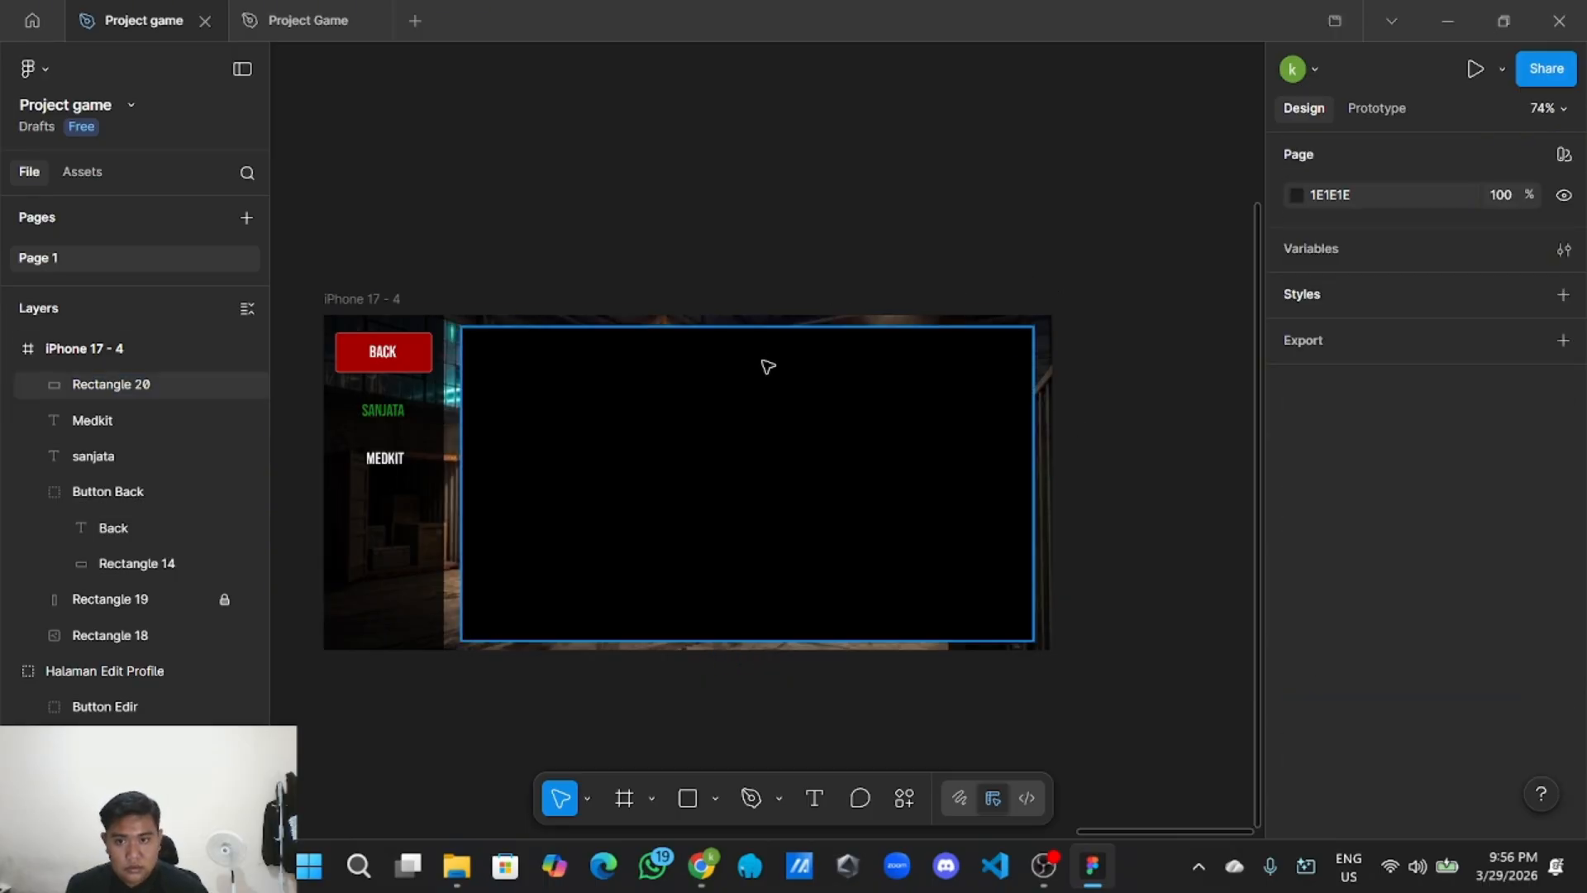
{"action": "left_click", "coordinate": [748, 410]}
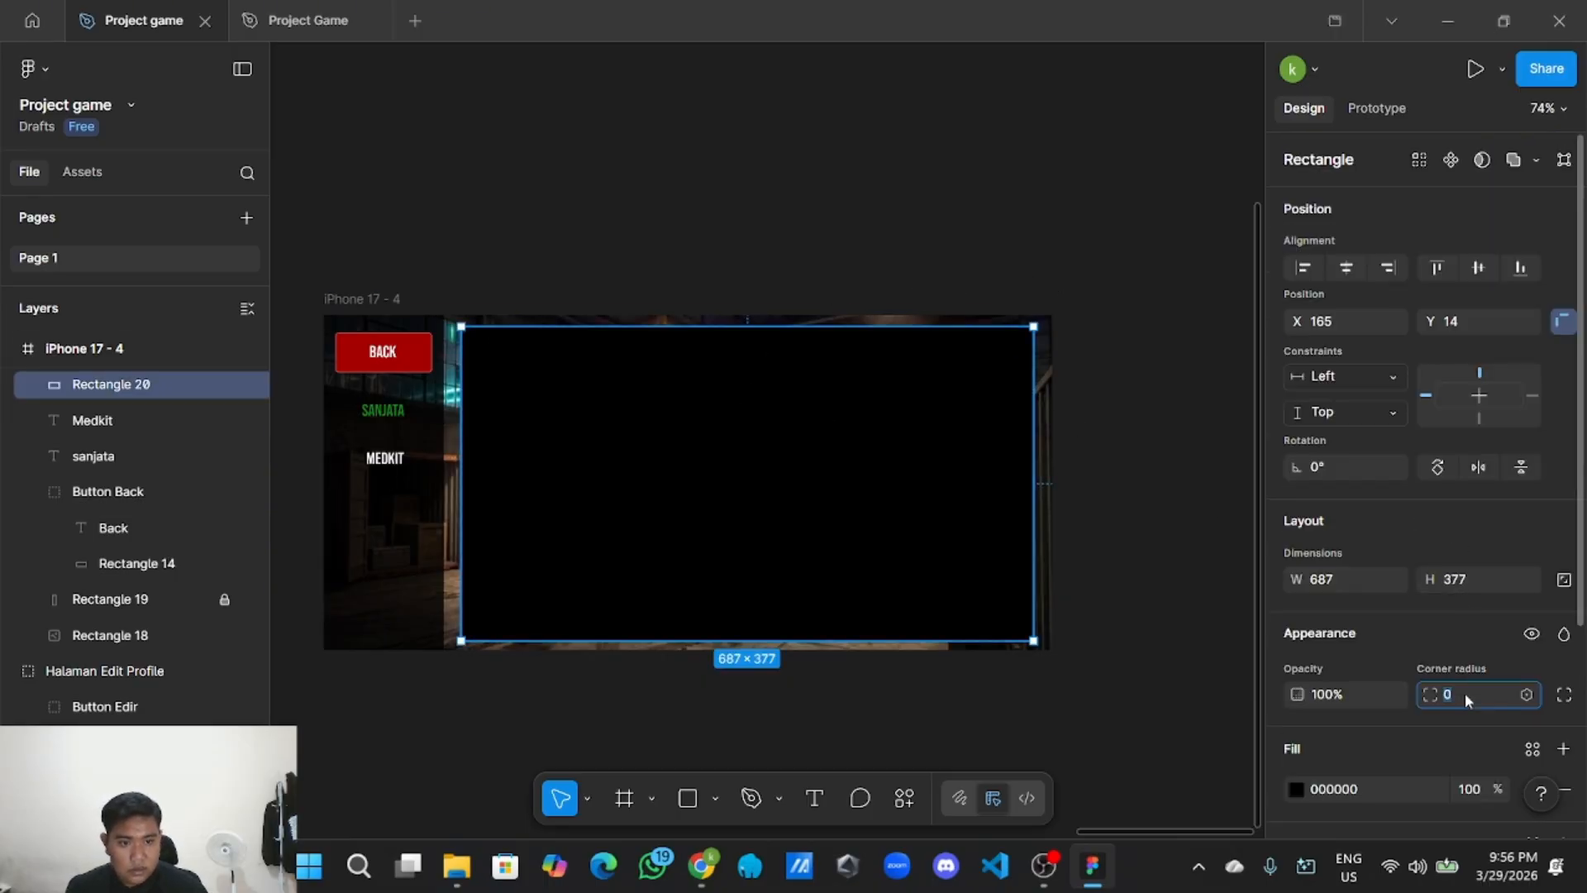
{"action": "left_click", "coordinate": [1219, 494]}
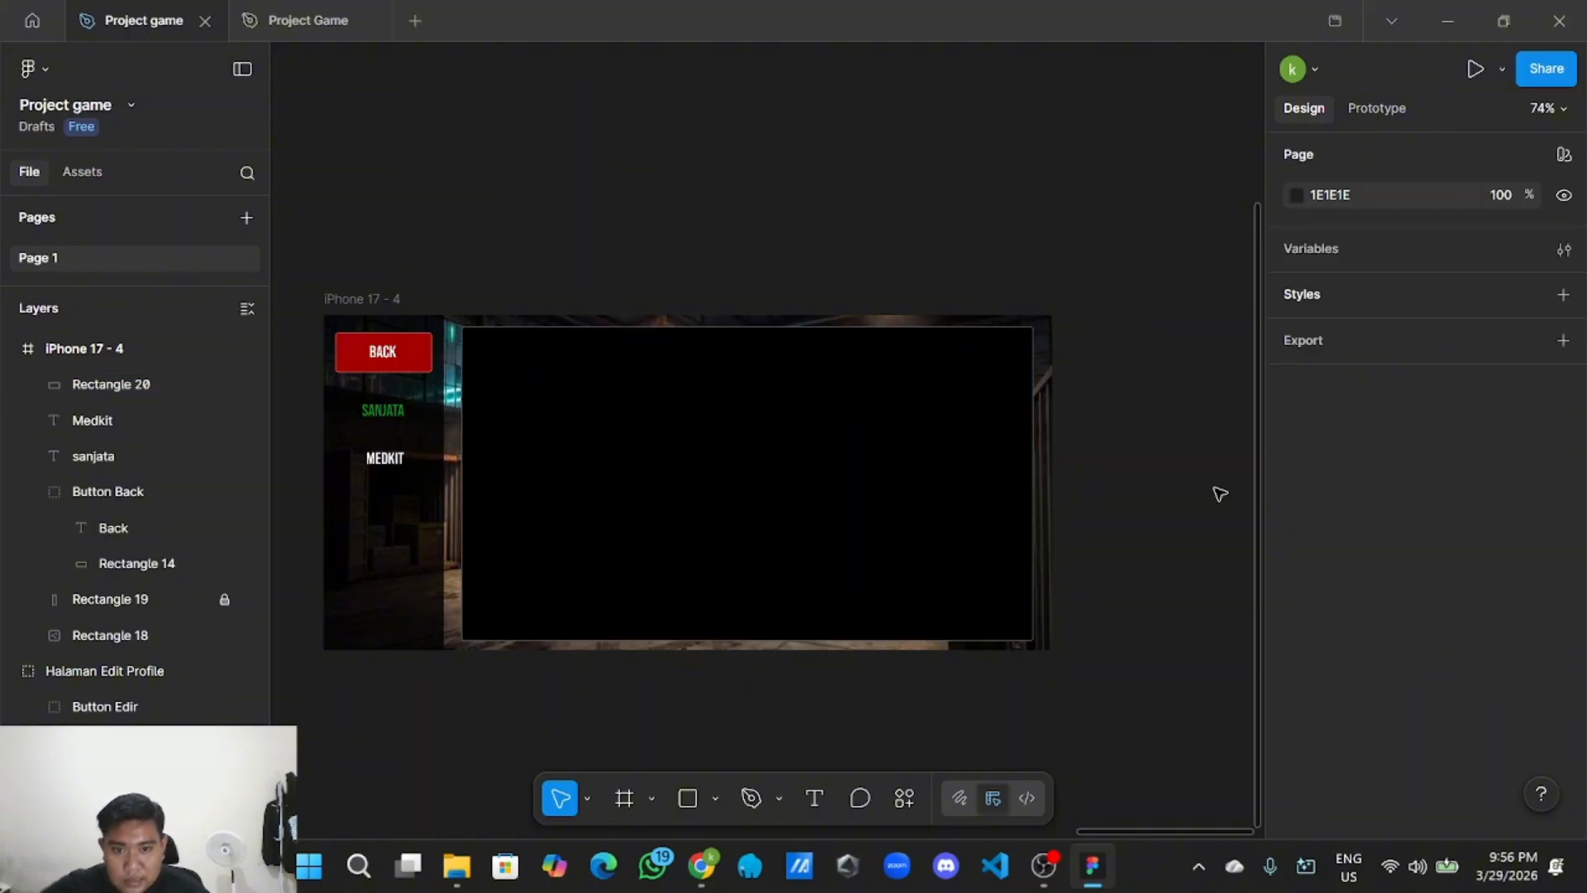
{"action": "left_click", "coordinate": [910, 487]}
{"action": "scroll", "coordinate": [1505, 736], "scroll_direction": "down", "scroll_amount": 5}
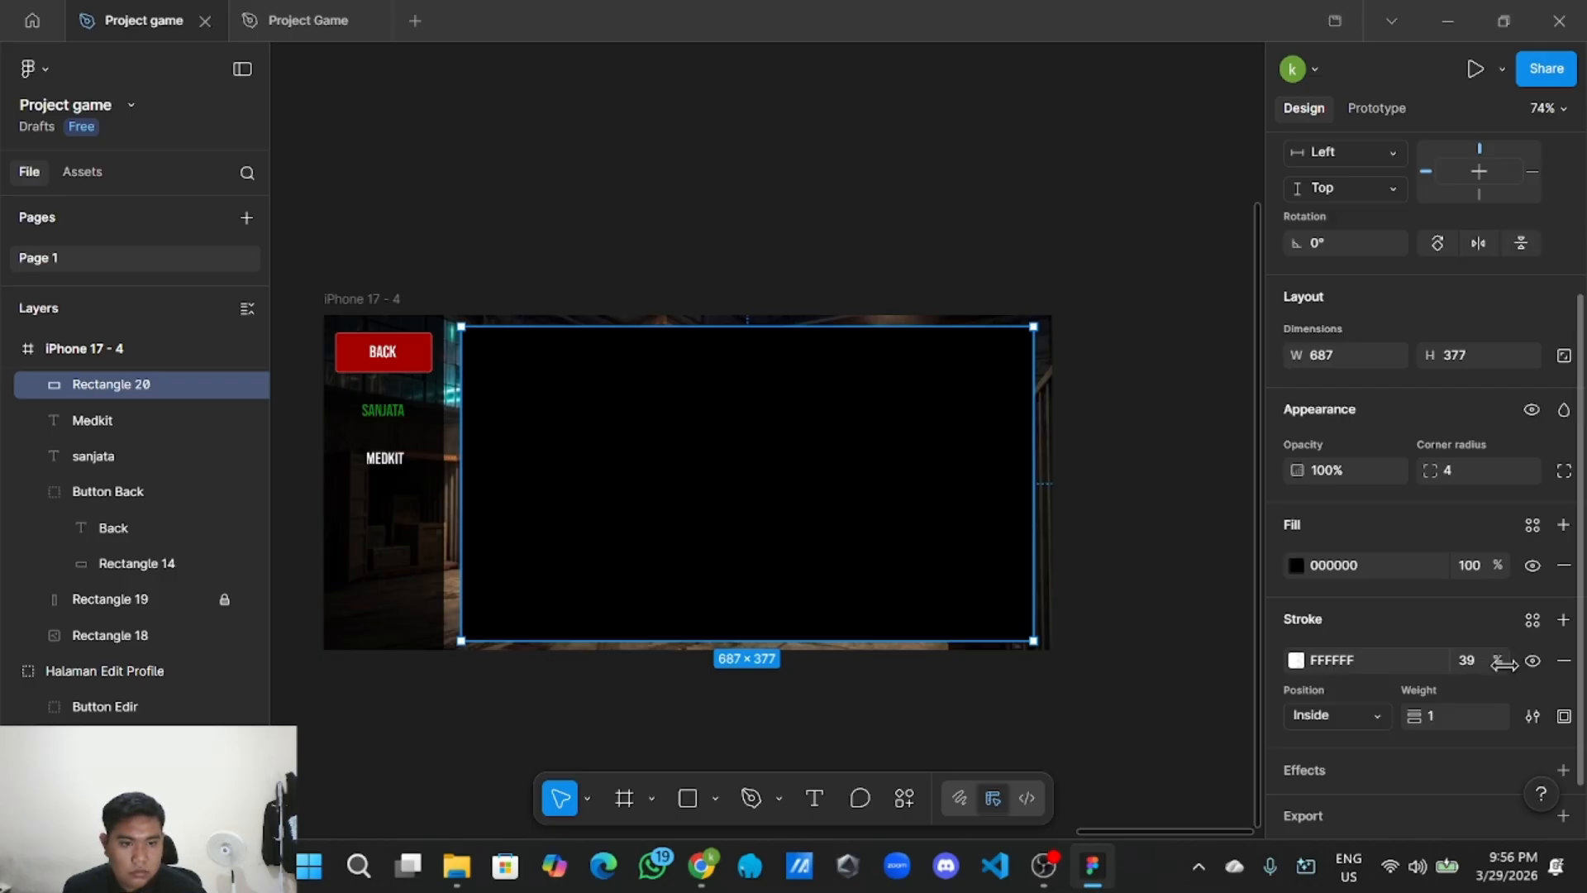
{"action": "mouse_move", "coordinate": [1511, 666]}
{"action": "left_mouse_down"}
{"action": "mouse_move", "coordinate": [1567, 664]}
{"action": "mouse_move", "coordinate": [50, 650]}
{"action": "mouse_move", "coordinate": [1564, 657]}
{"action": "mouse_move", "coordinate": [1481, 667]}
{"action": "left_mouse_up"}
{"action": "left_click", "coordinate": [1475, 661]}
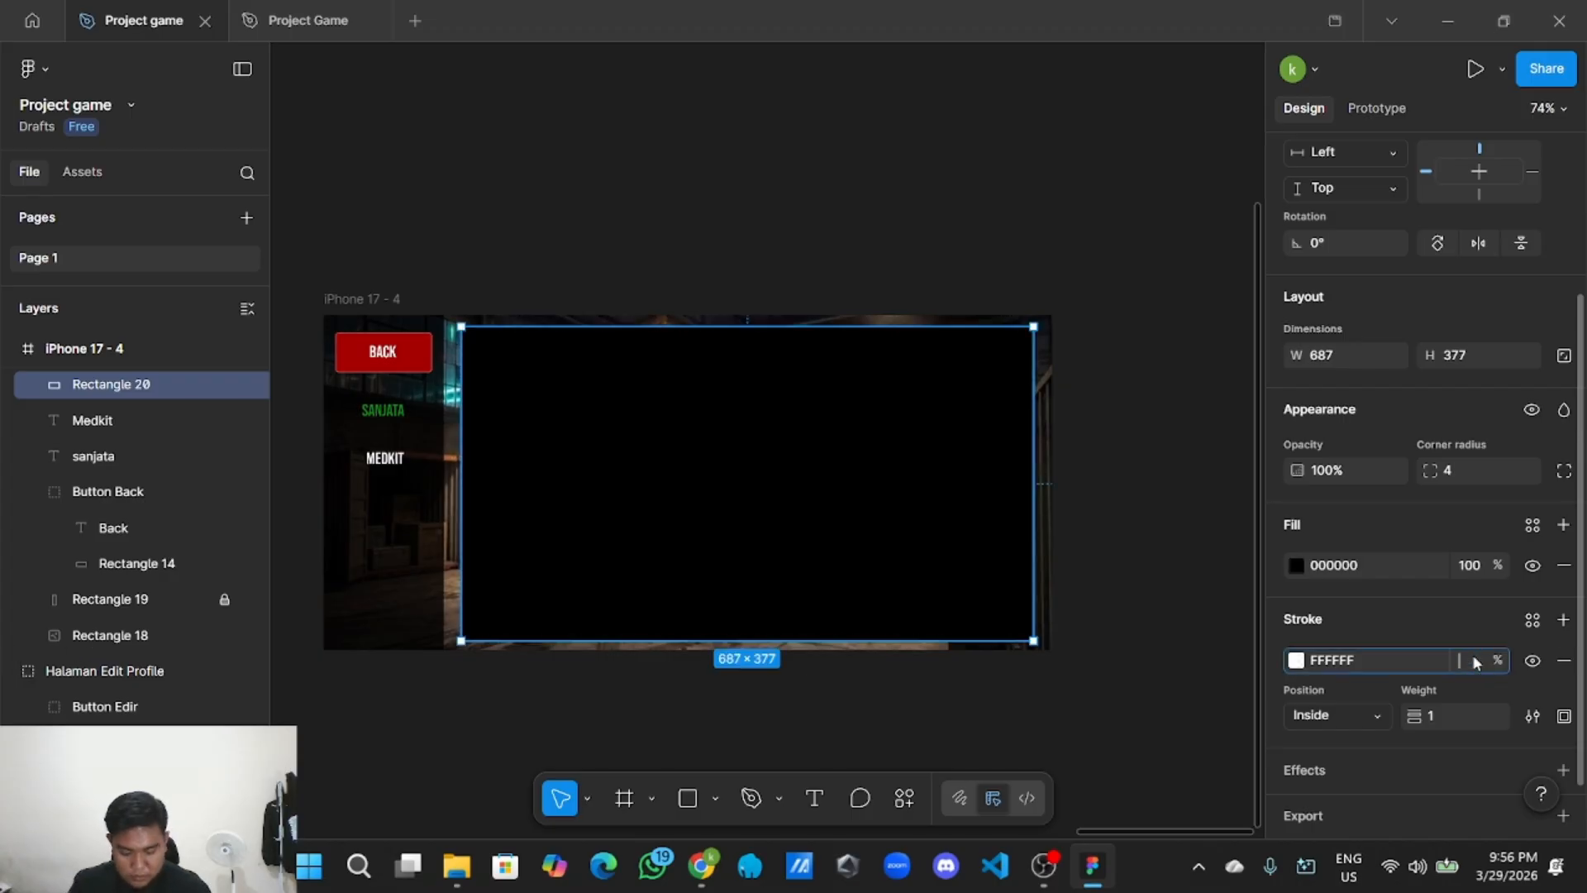
{"action": "left_click", "coordinate": [1215, 659]}
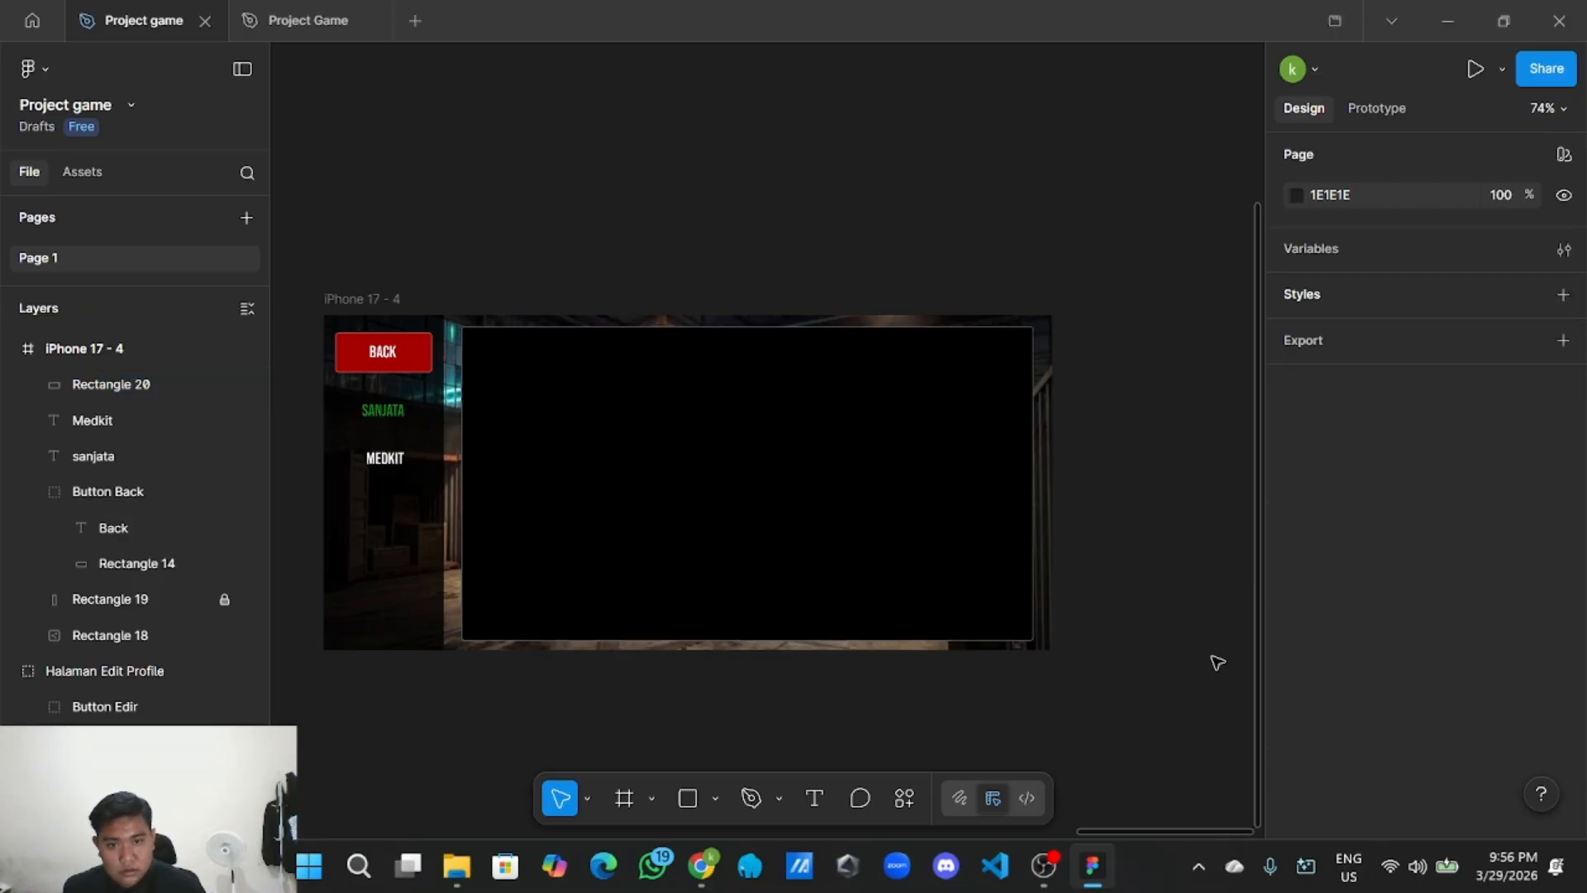
Set the panel's fill to 73% opacity and lock the panel layer.
{"action": "left_click", "coordinate": [969, 541]}
{"action": "scroll", "coordinate": [1455, 611], "scroll_direction": "down", "scroll_amount": 3}
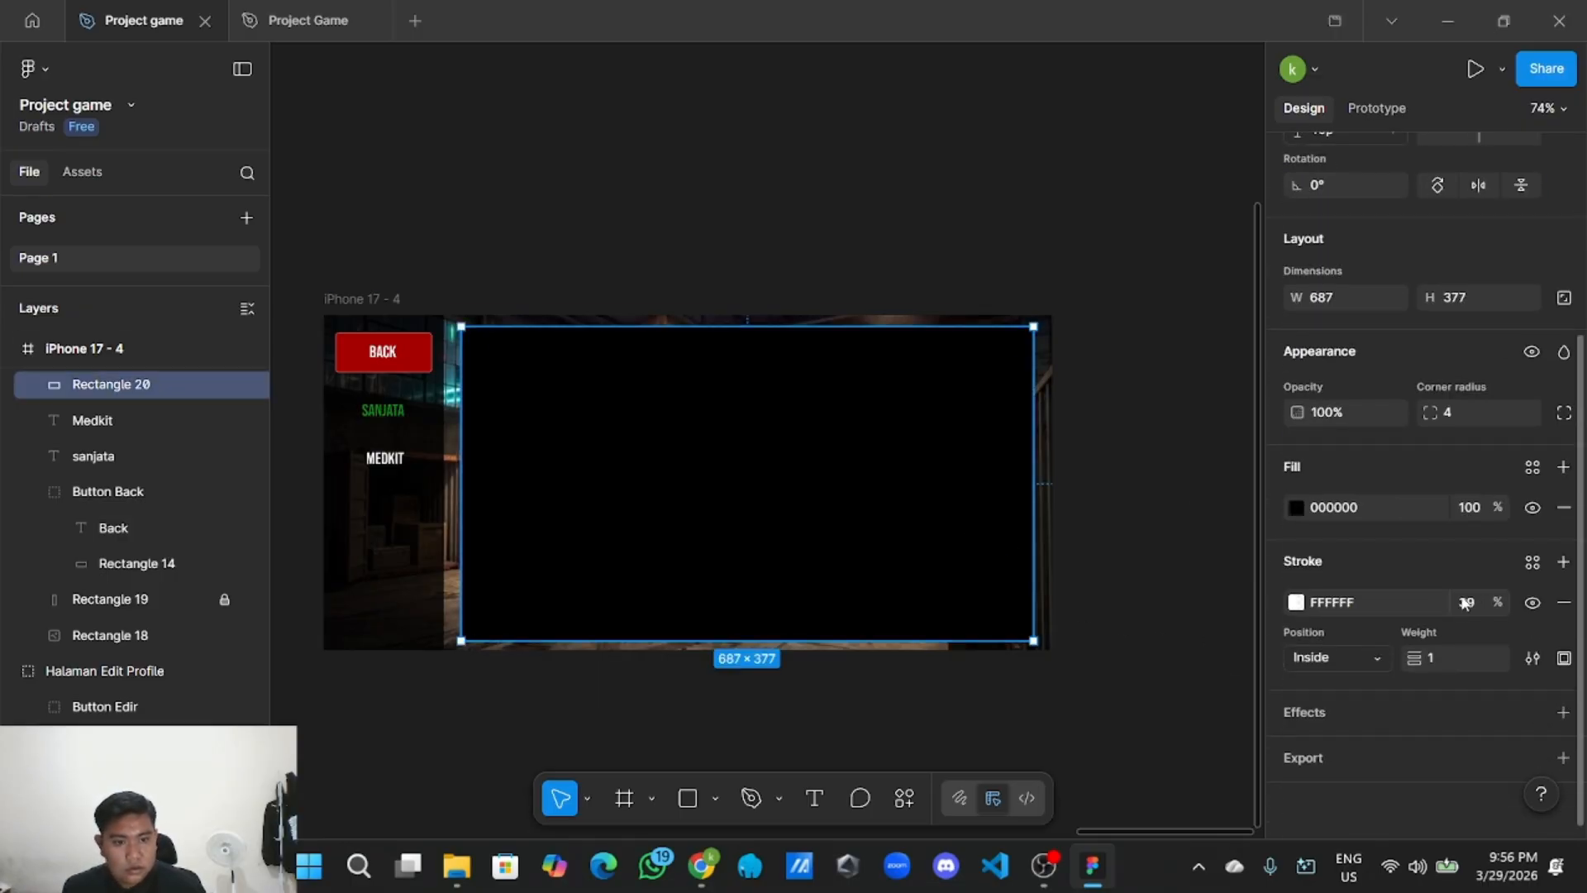
{"action": "left_click_drag", "start_coordinate": [1499, 511], "coordinate": [1475, 508]}
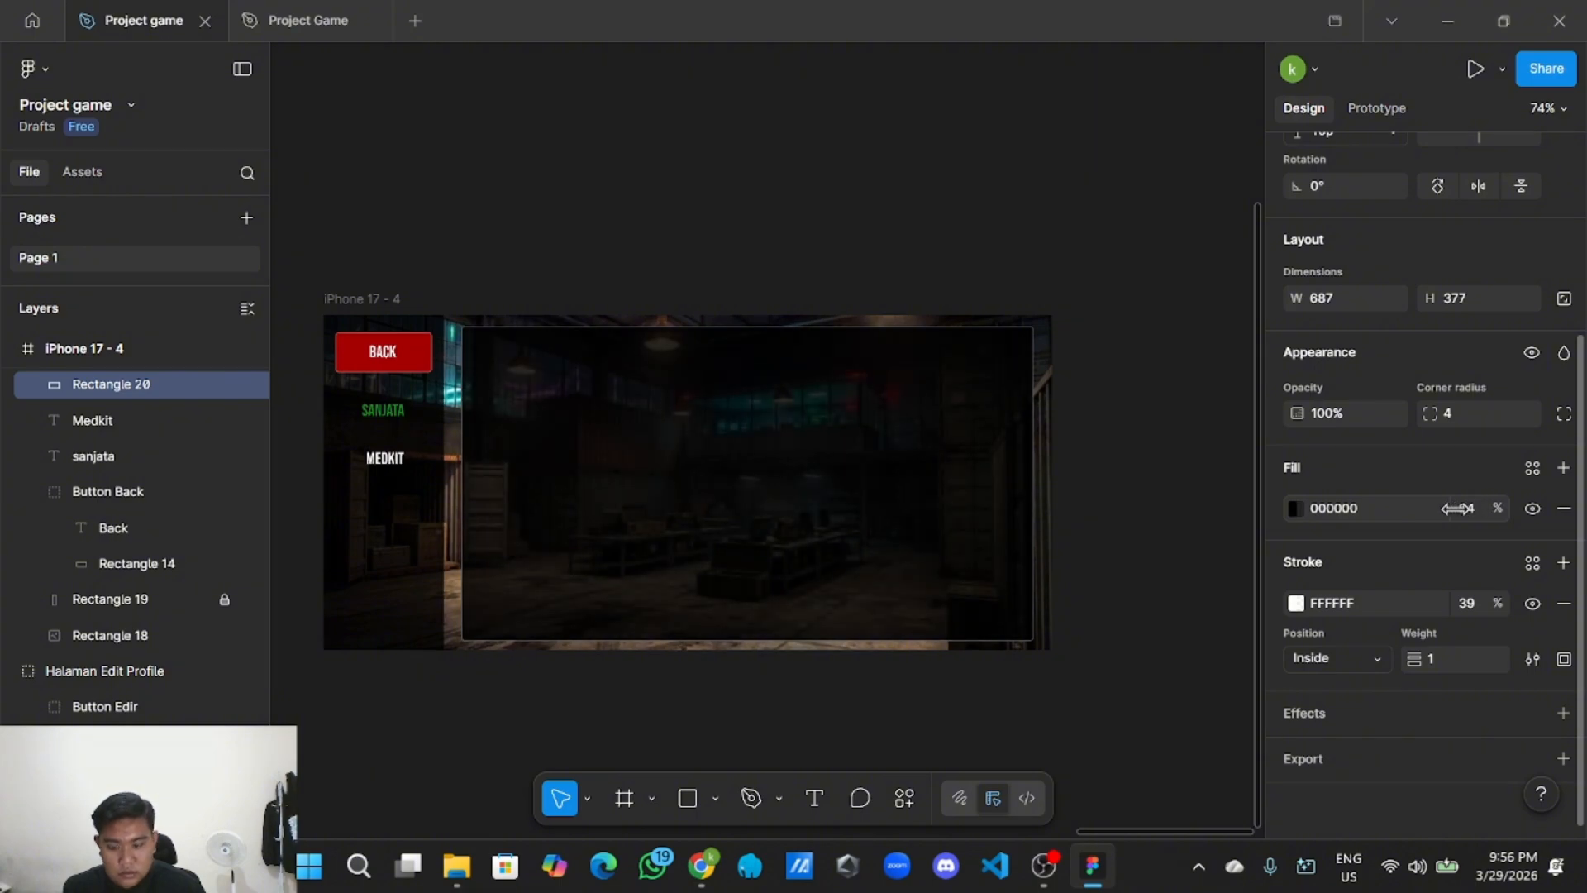
{"action": "mouse_move", "coordinate": [1457, 508]}
{"action": "left_mouse_down"}
{"action": "mouse_move", "coordinate": [1444, 512]}
{"action": "mouse_move", "coordinate": [1479, 514]}
{"action": "left_mouse_up"}
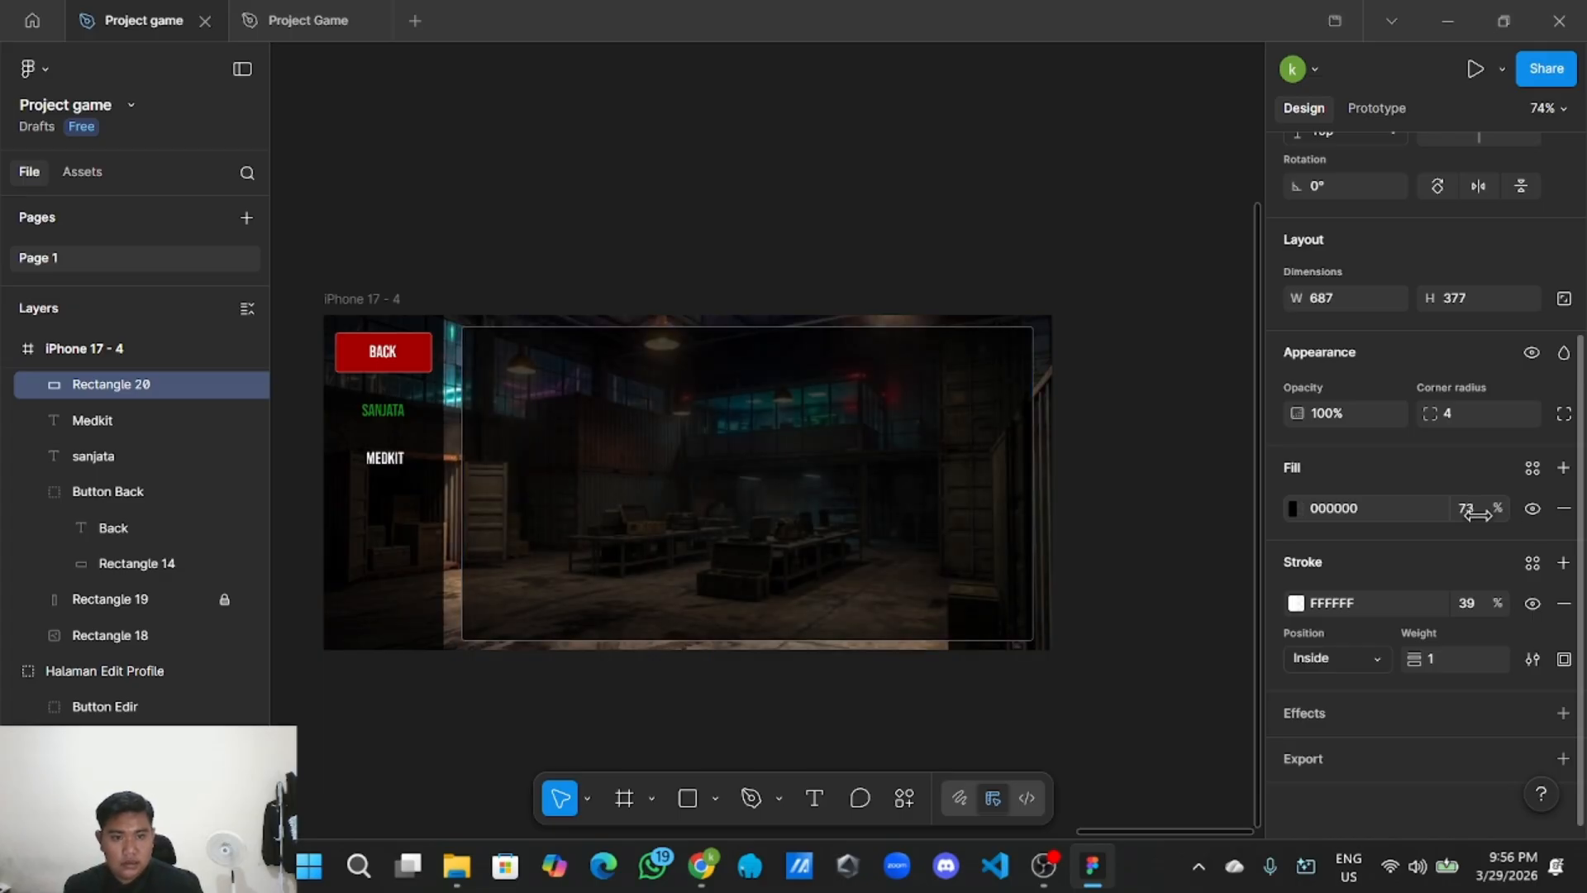
{"action": "left_click", "coordinate": [1073, 266]}
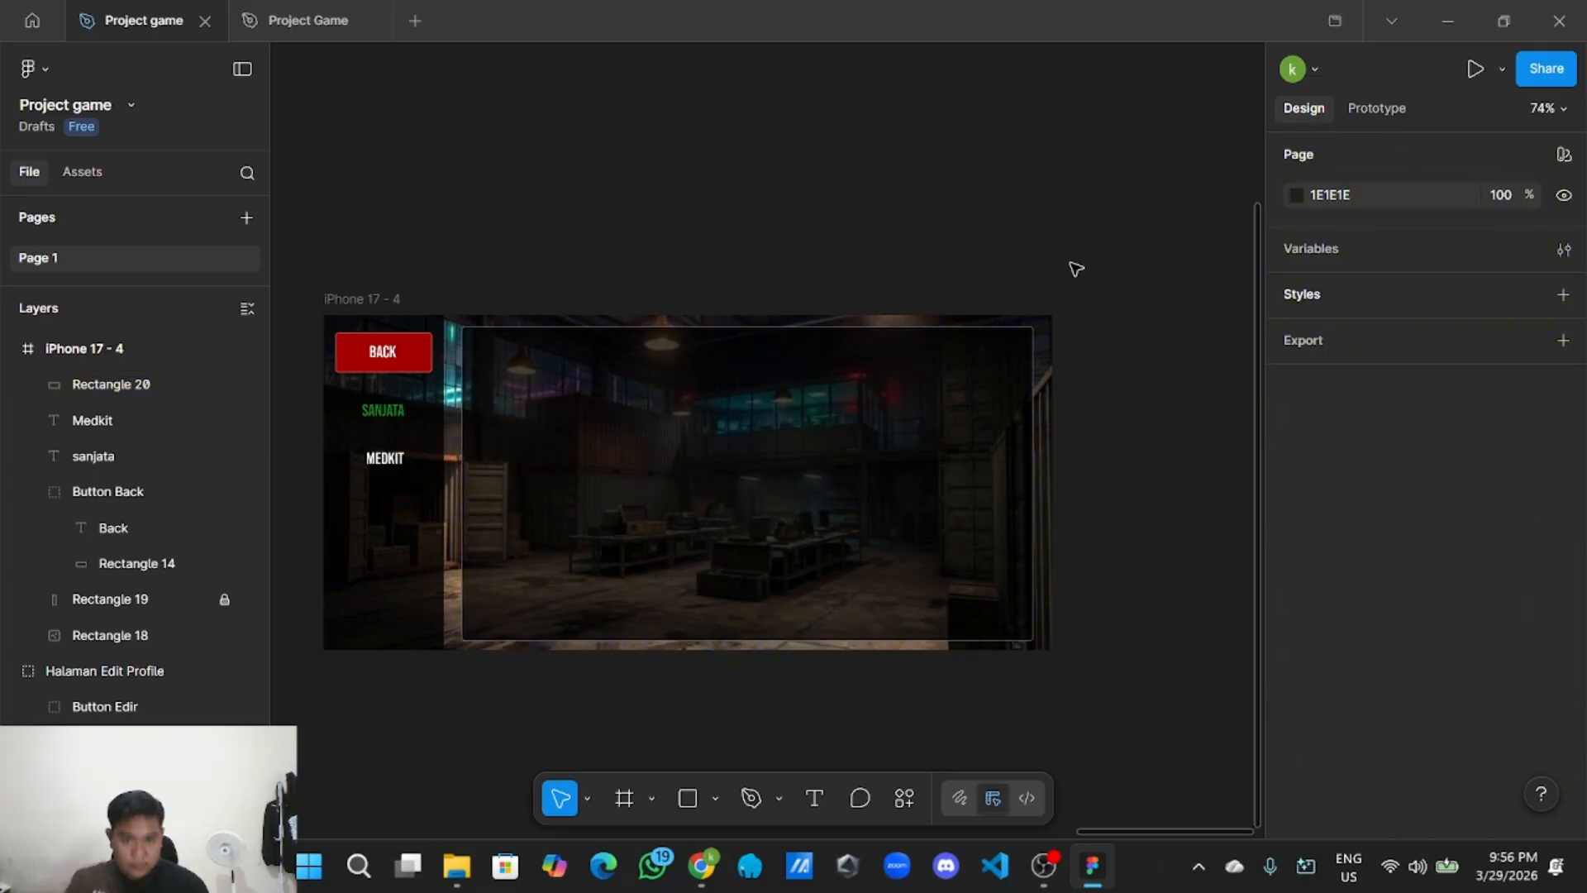
{"action": "left_click", "coordinate": [680, 445]}
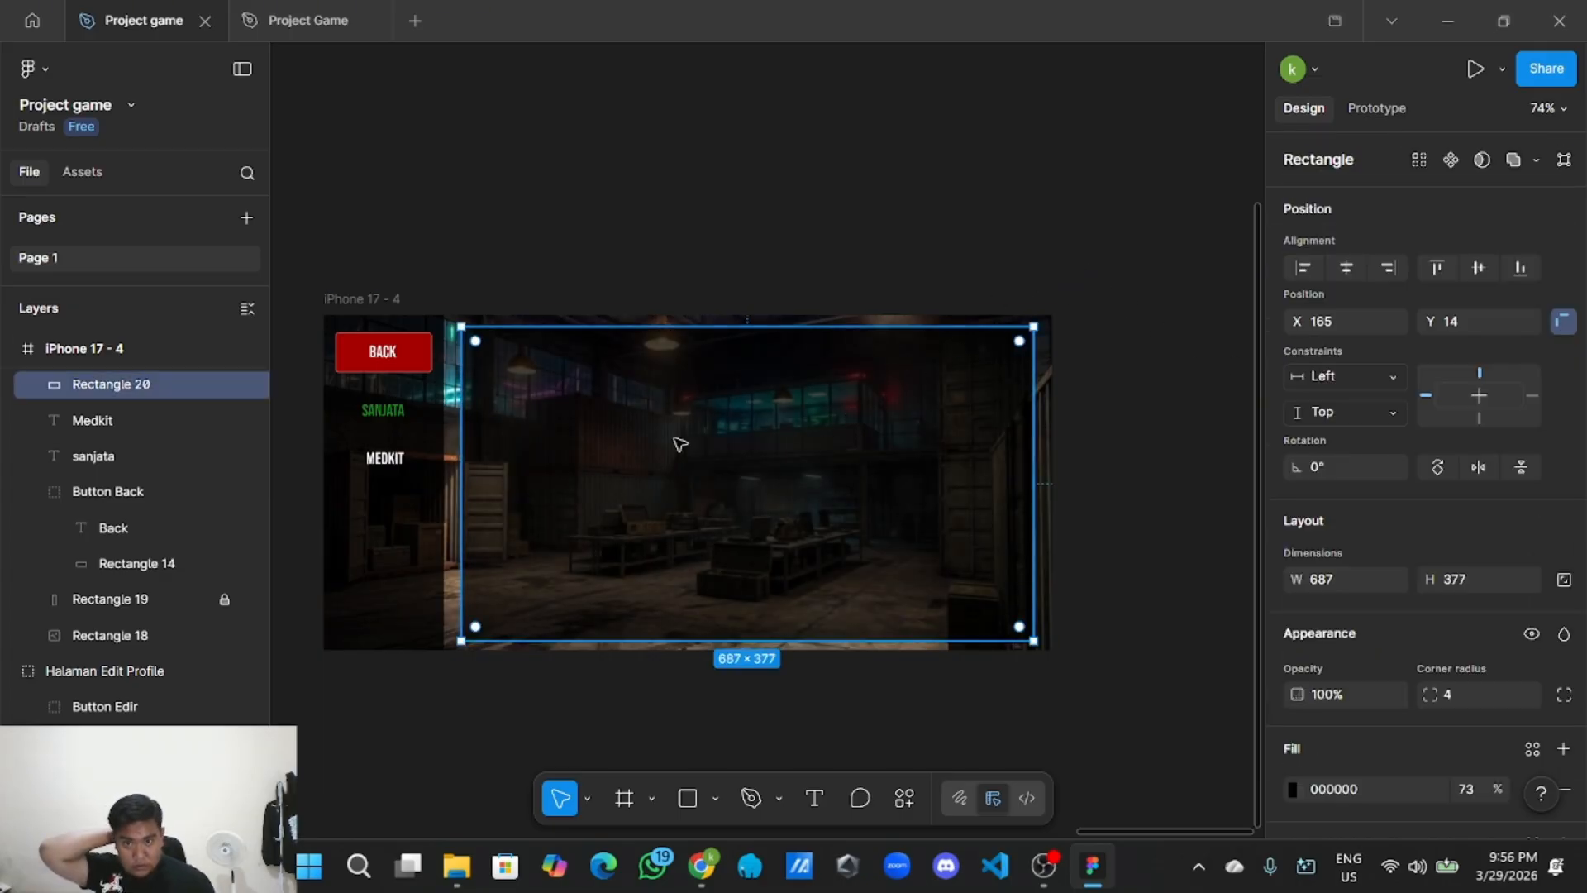
{"action": "left_click", "coordinate": [224, 384]}
{"action": "left_click", "coordinate": [579, 161]}
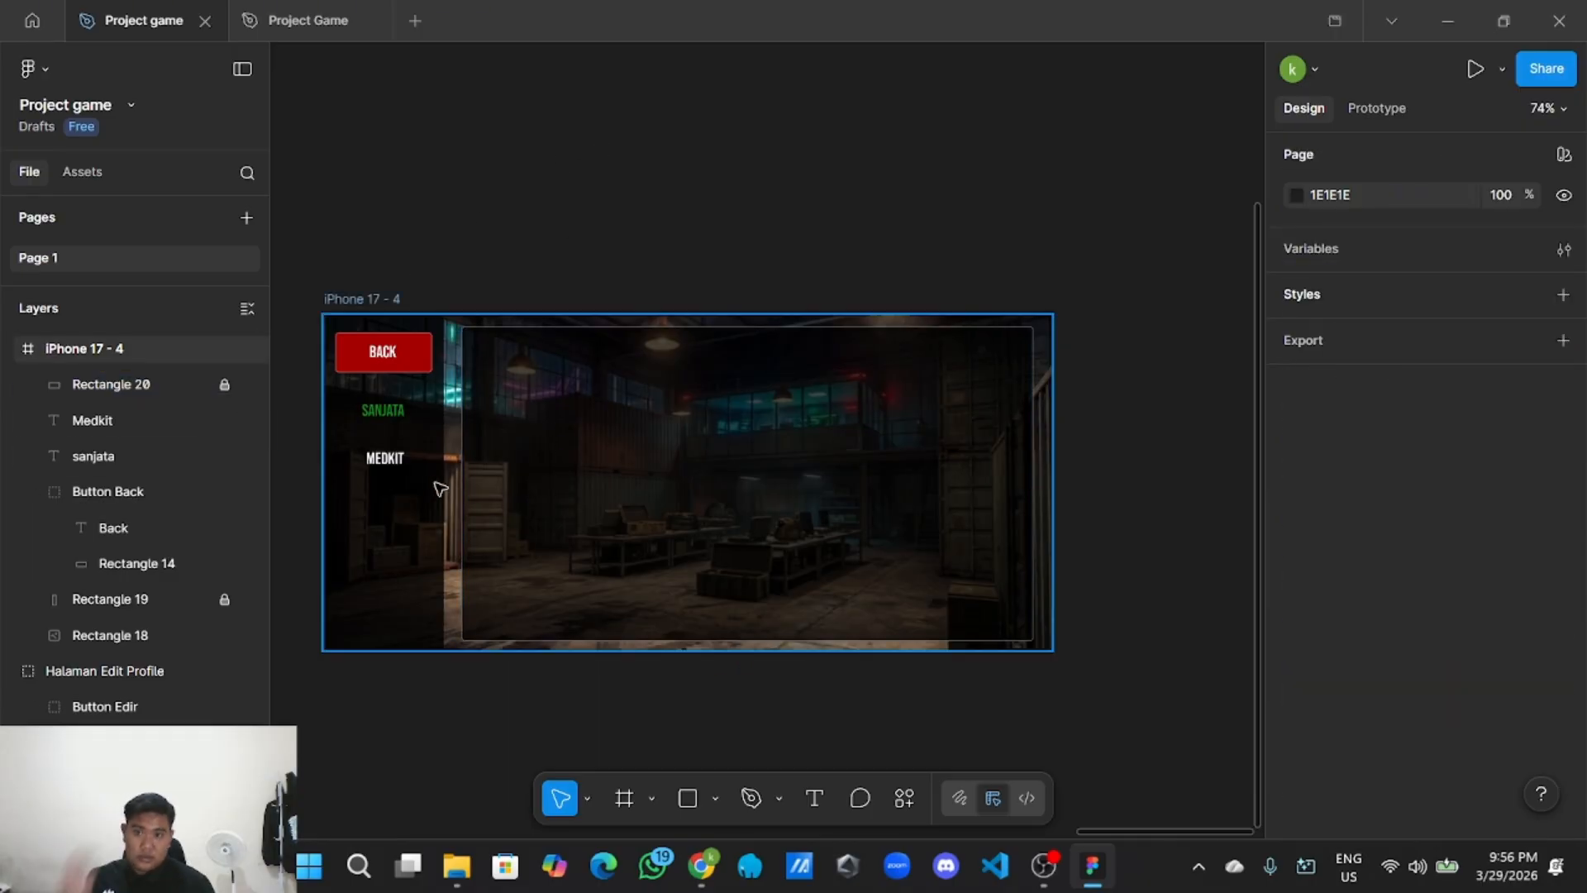
{"action": "left_click", "coordinate": [687, 798]}
Draw a 153×103 slot box at the panel's top-left with a FFFFFF fill at 52%.
{"action": "left_click_drag", "start_coordinate": [536, 121], "coordinate": [577, 380]}
{"action": "scroll", "coordinate": [1416, 570], "scroll_direction": "down", "scroll_amount": 3}
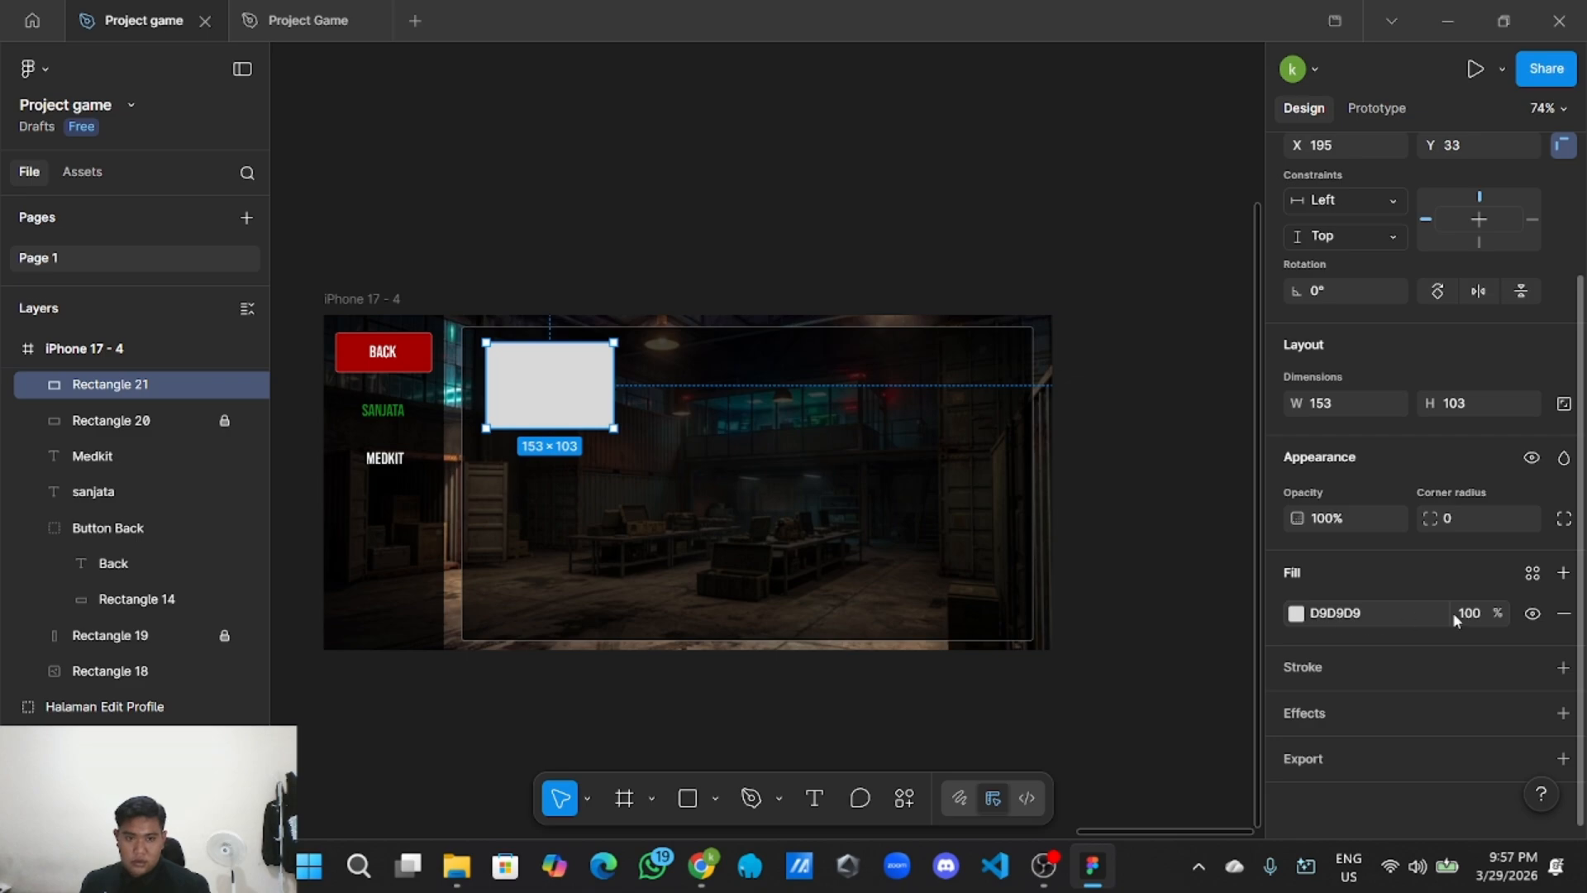
{"action": "left_click", "coordinate": [1296, 614]}
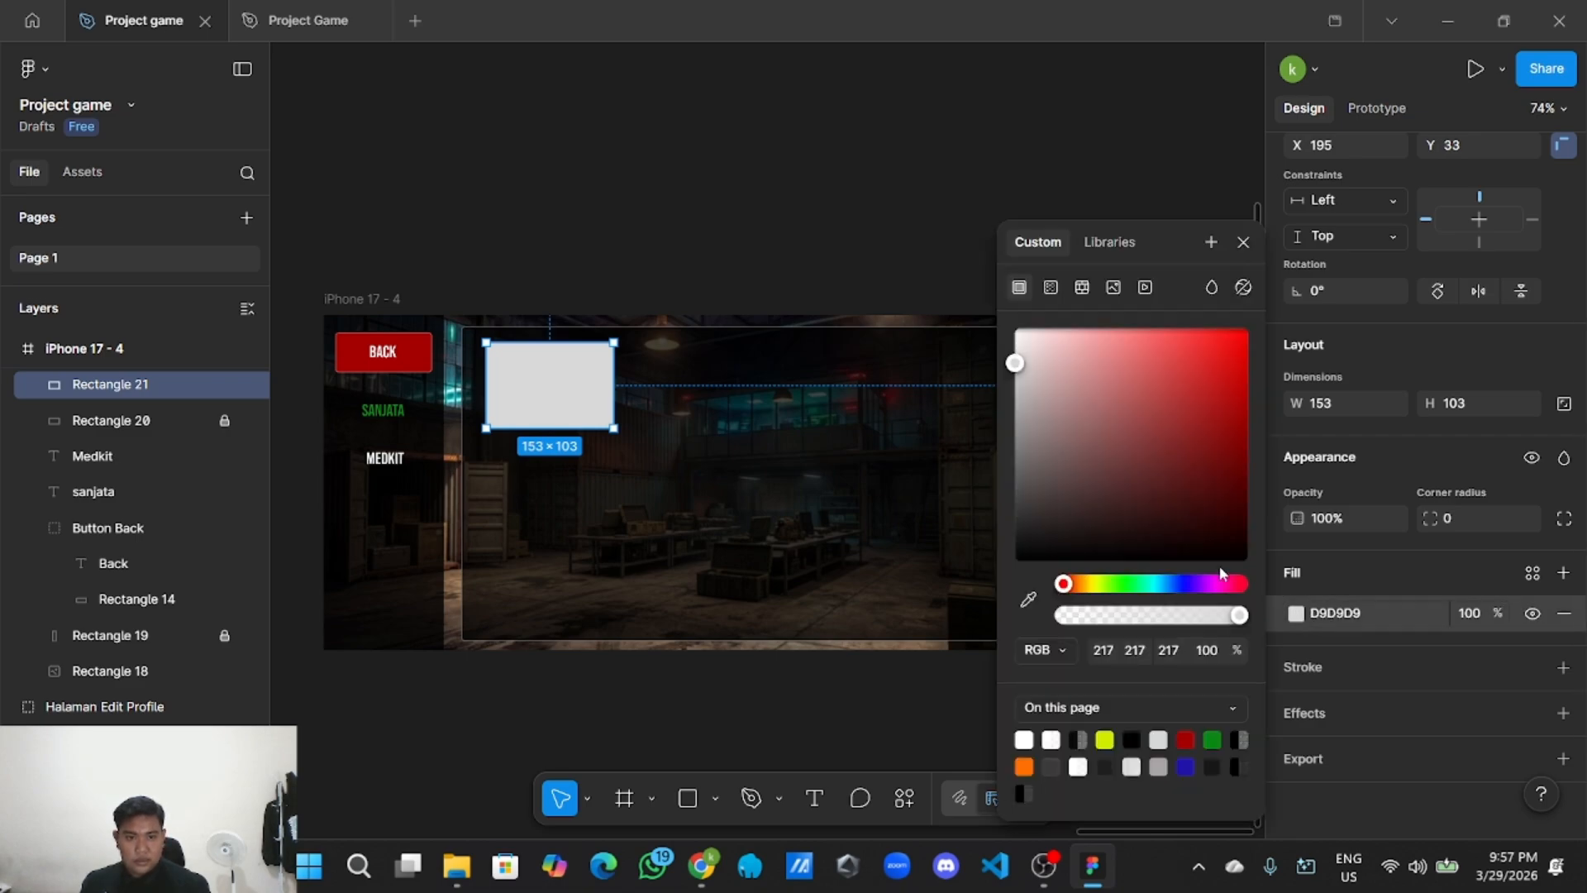
{"action": "left_click_drag", "start_coordinate": [1099, 484], "coordinate": [993, 291]}
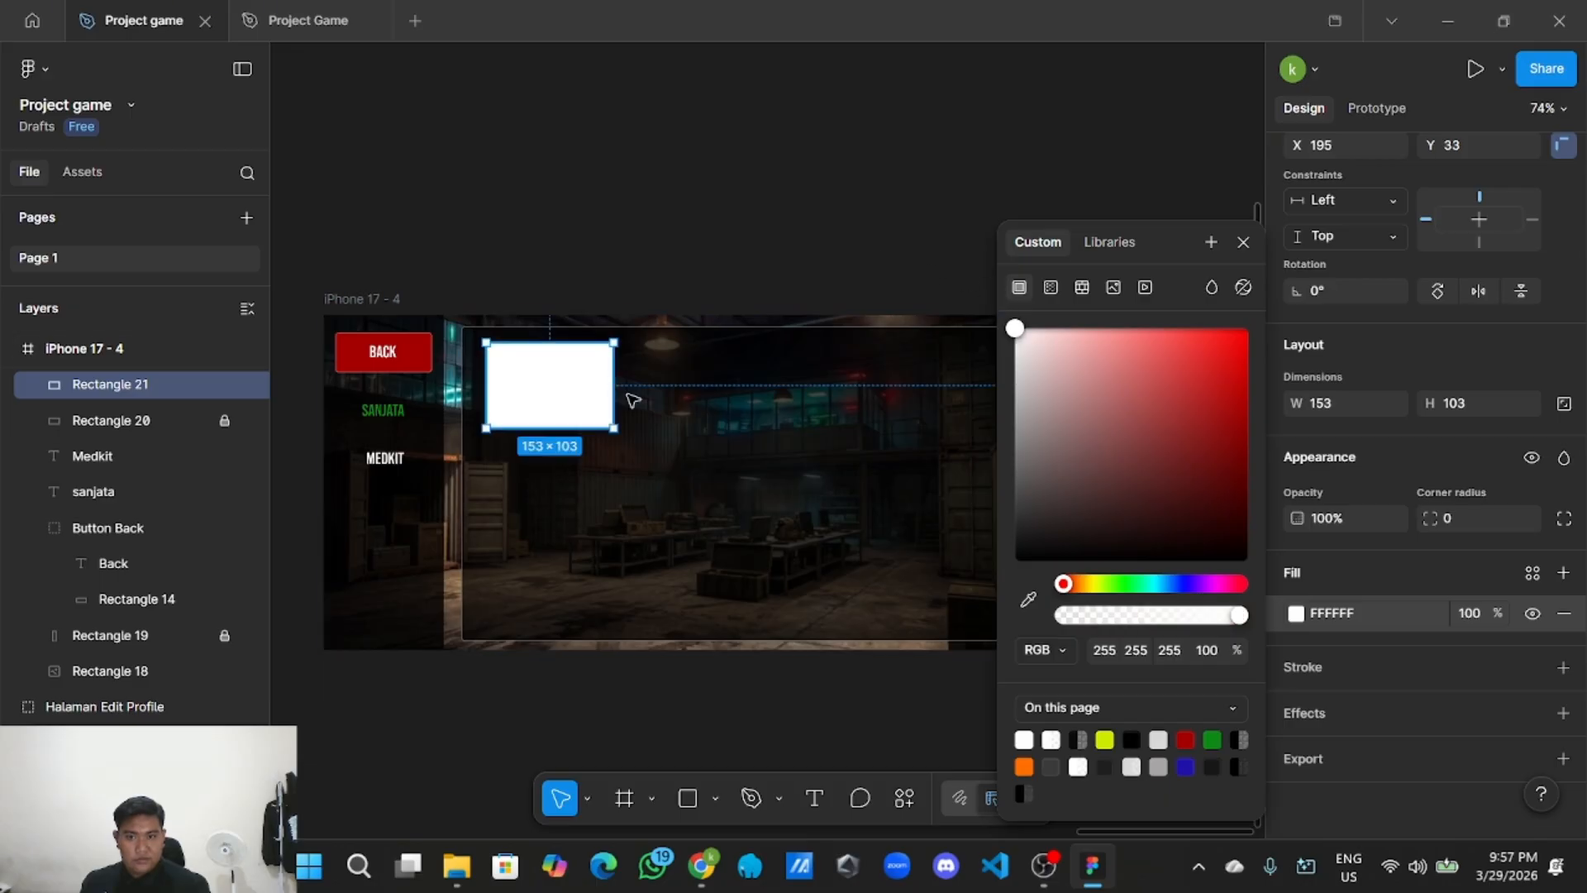
{"action": "left_click_drag", "start_coordinate": [1496, 613], "coordinate": [1362, 604]}
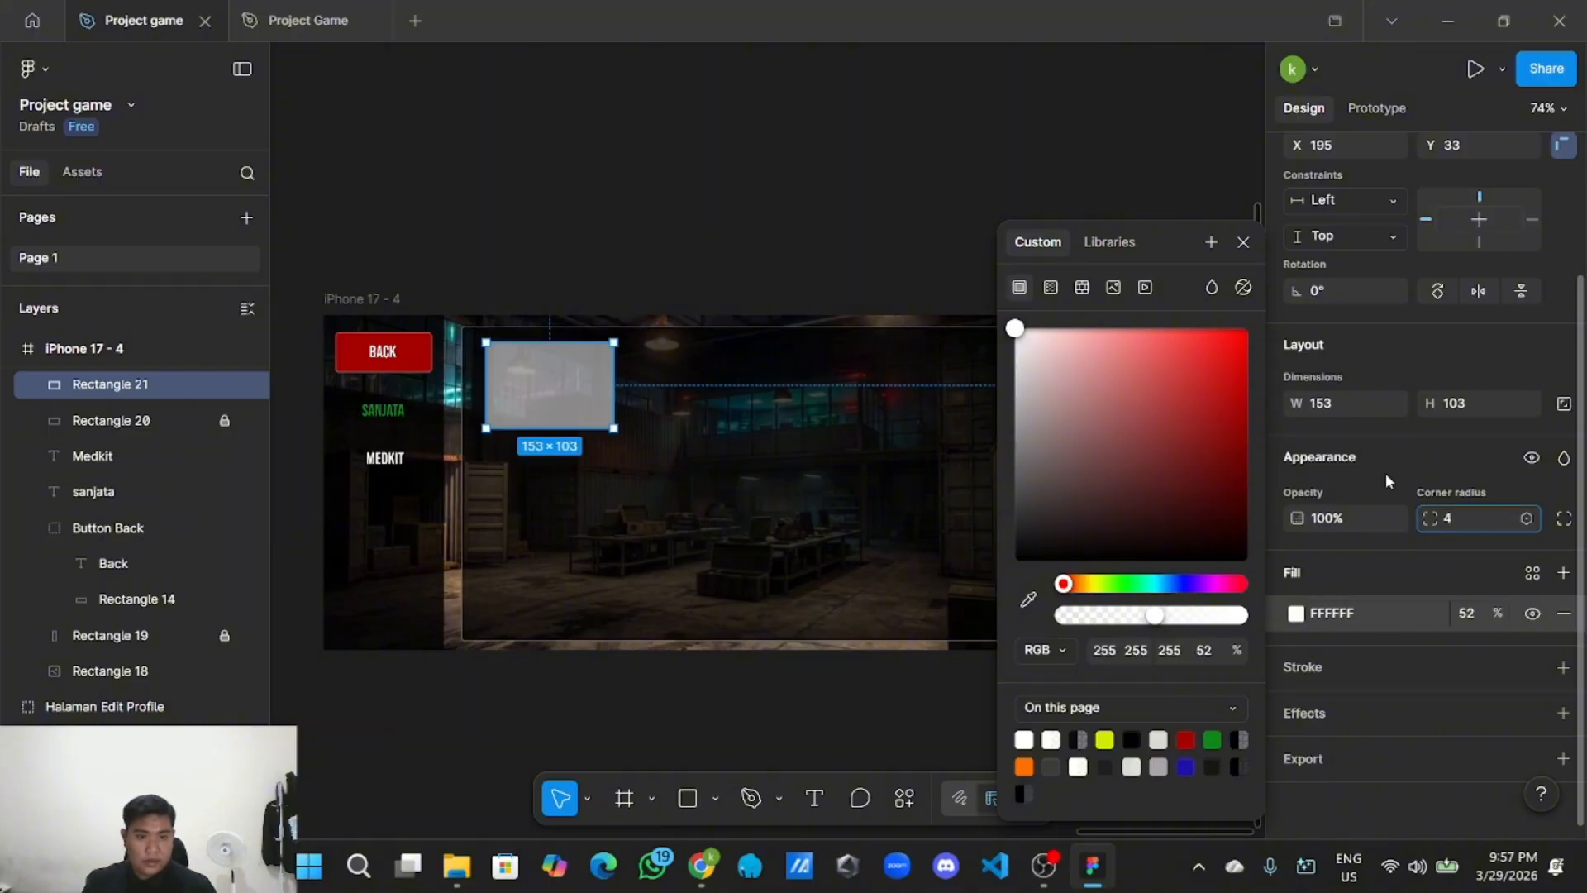
{"action": "left_click", "coordinate": [812, 204]}
Add a white border at 39% opacity to the slot box.
{"action": "left_click", "coordinate": [567, 381]}
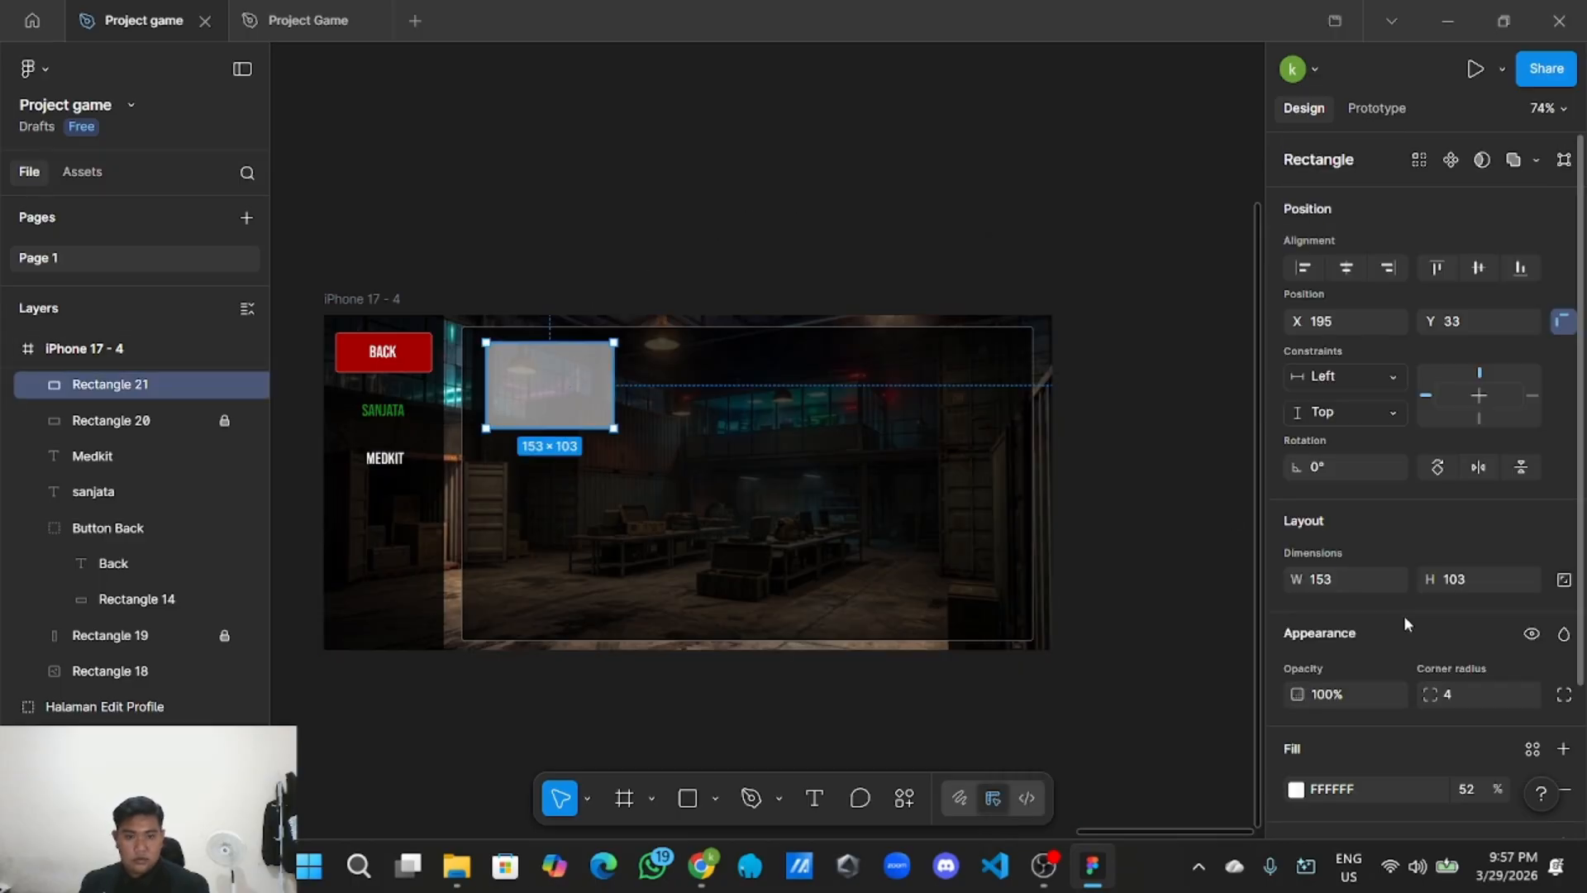
{"action": "scroll", "coordinate": [1412, 656], "scroll_direction": "down", "scroll_amount": 2}
{"action": "left_click", "coordinate": [1562, 667]}
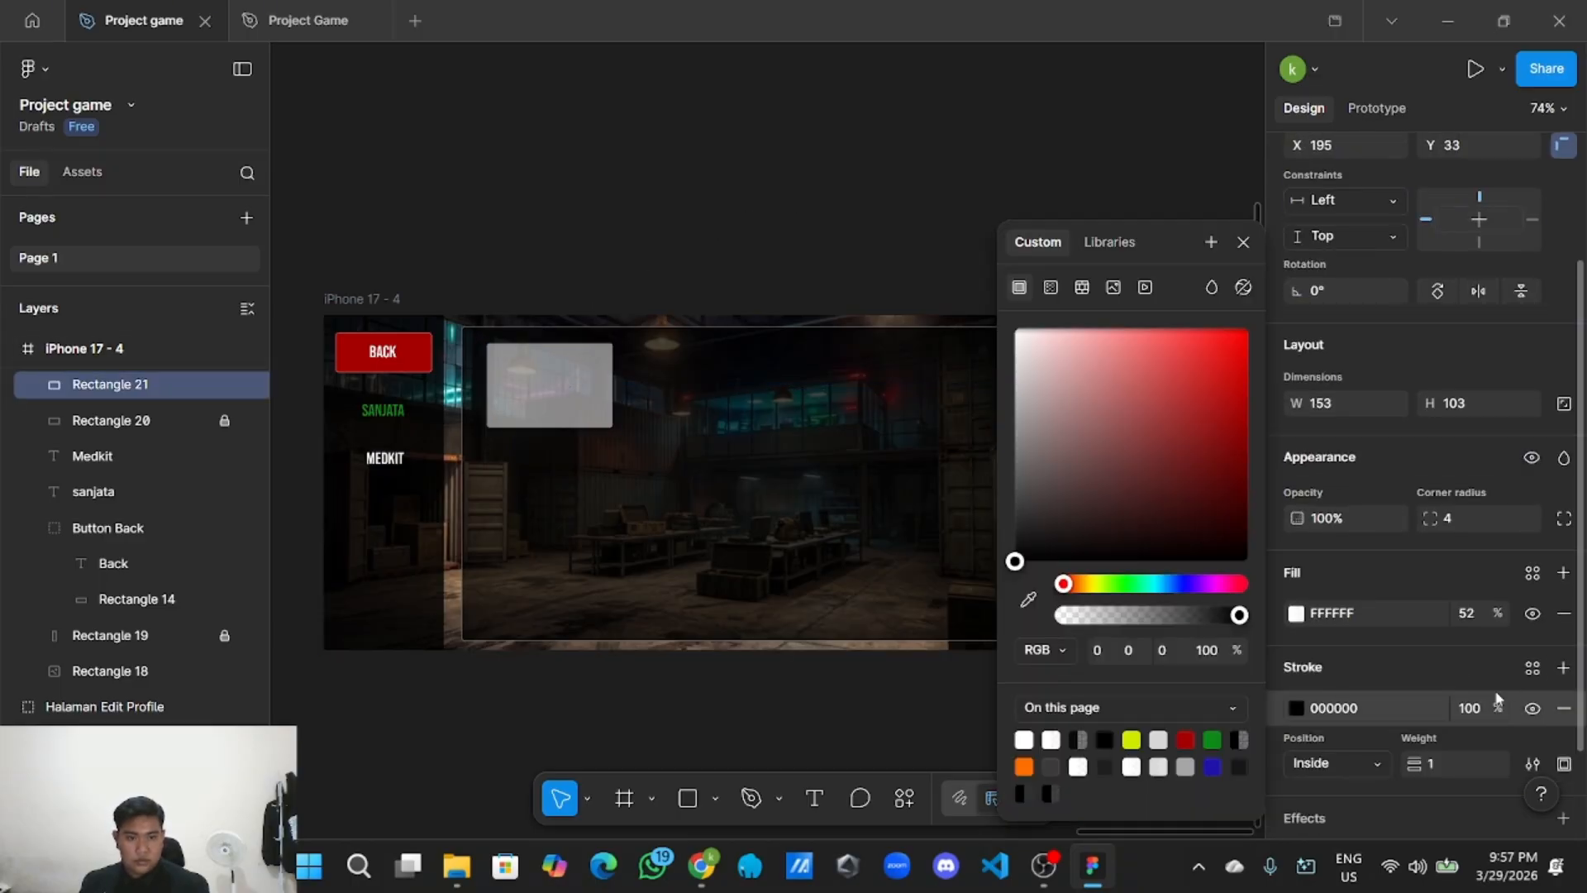
{"action": "left_click_drag", "start_coordinate": [1070, 407], "coordinate": [1003, 241]}
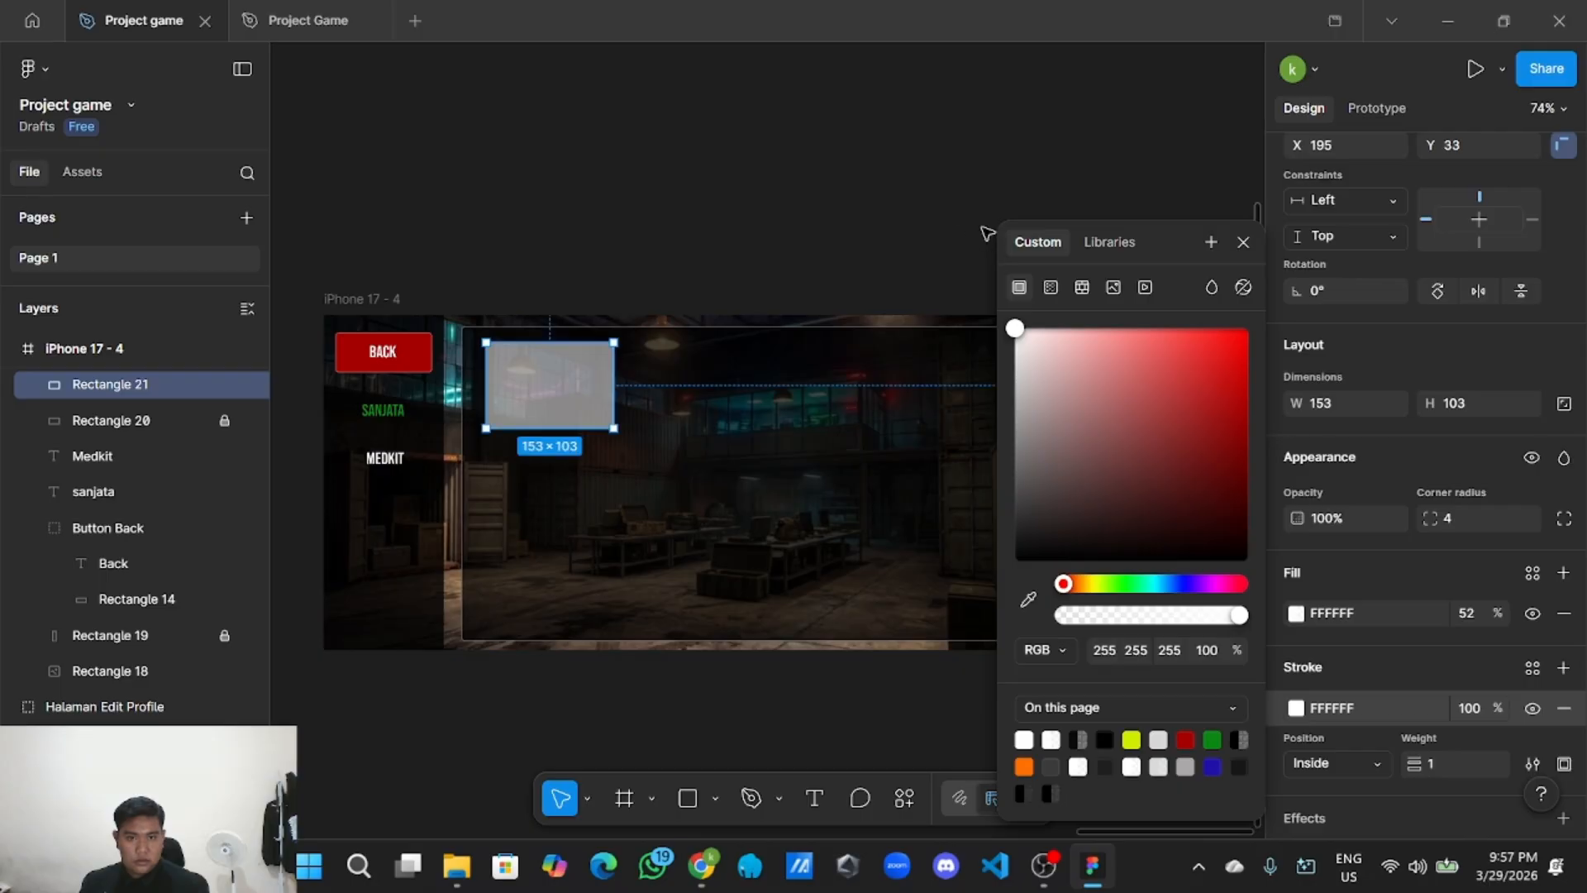
{"action": "left_click", "coordinate": [1487, 710]}
{"action": "type", "text": "39"}
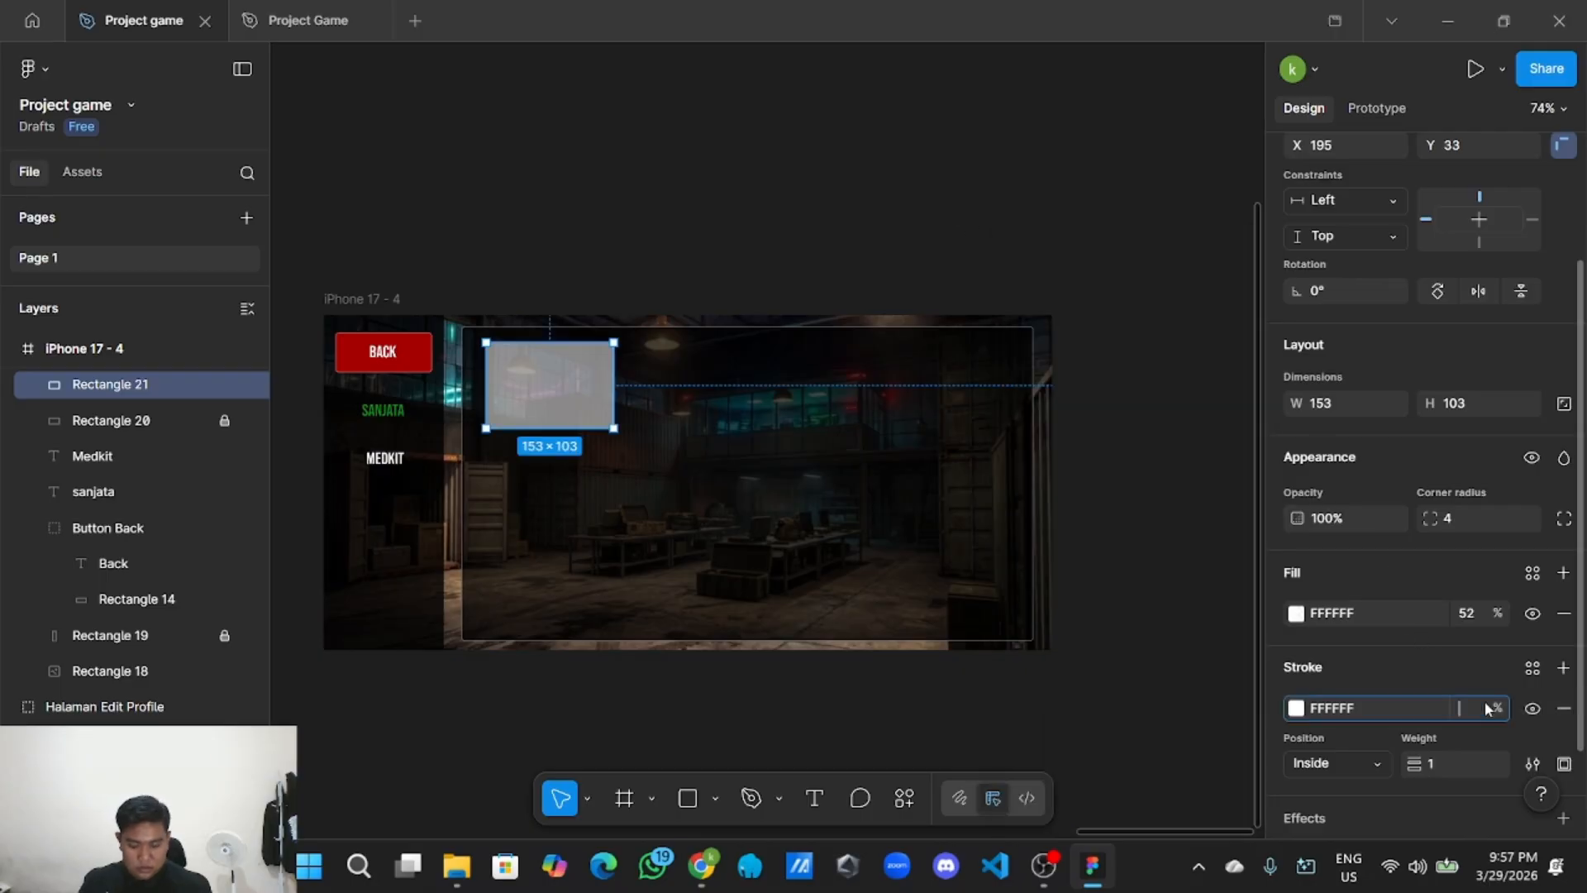
{"action": "left_click", "coordinate": [680, 237]}
{"action": "right_click", "coordinate": [562, 377]}
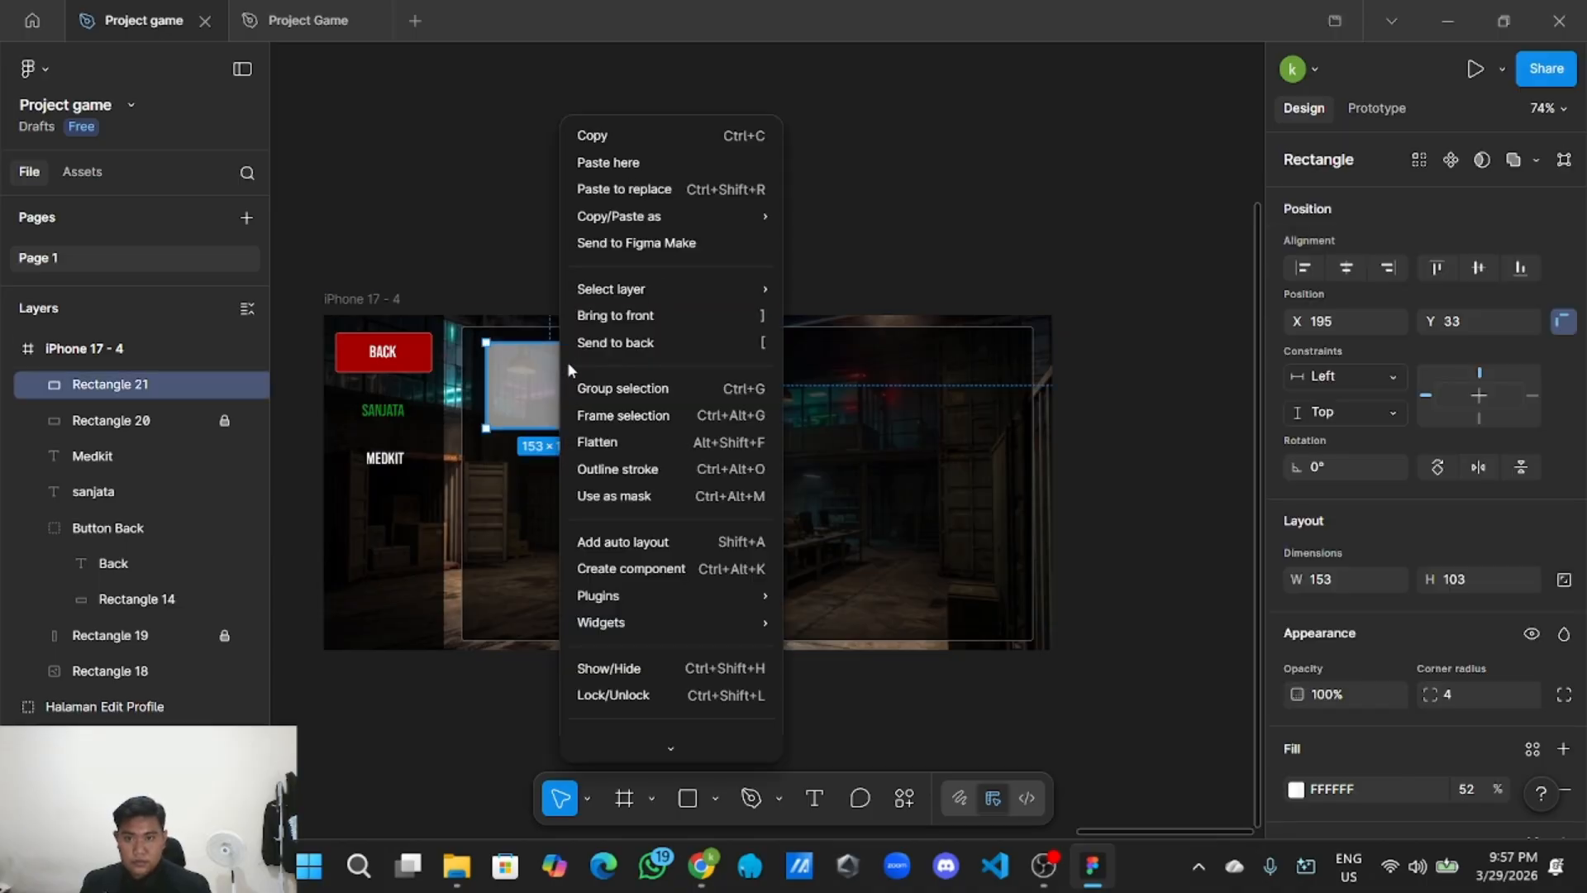
{"action": "left_click", "coordinate": [622, 141]}
{"action": "right_click", "coordinate": [637, 142]}
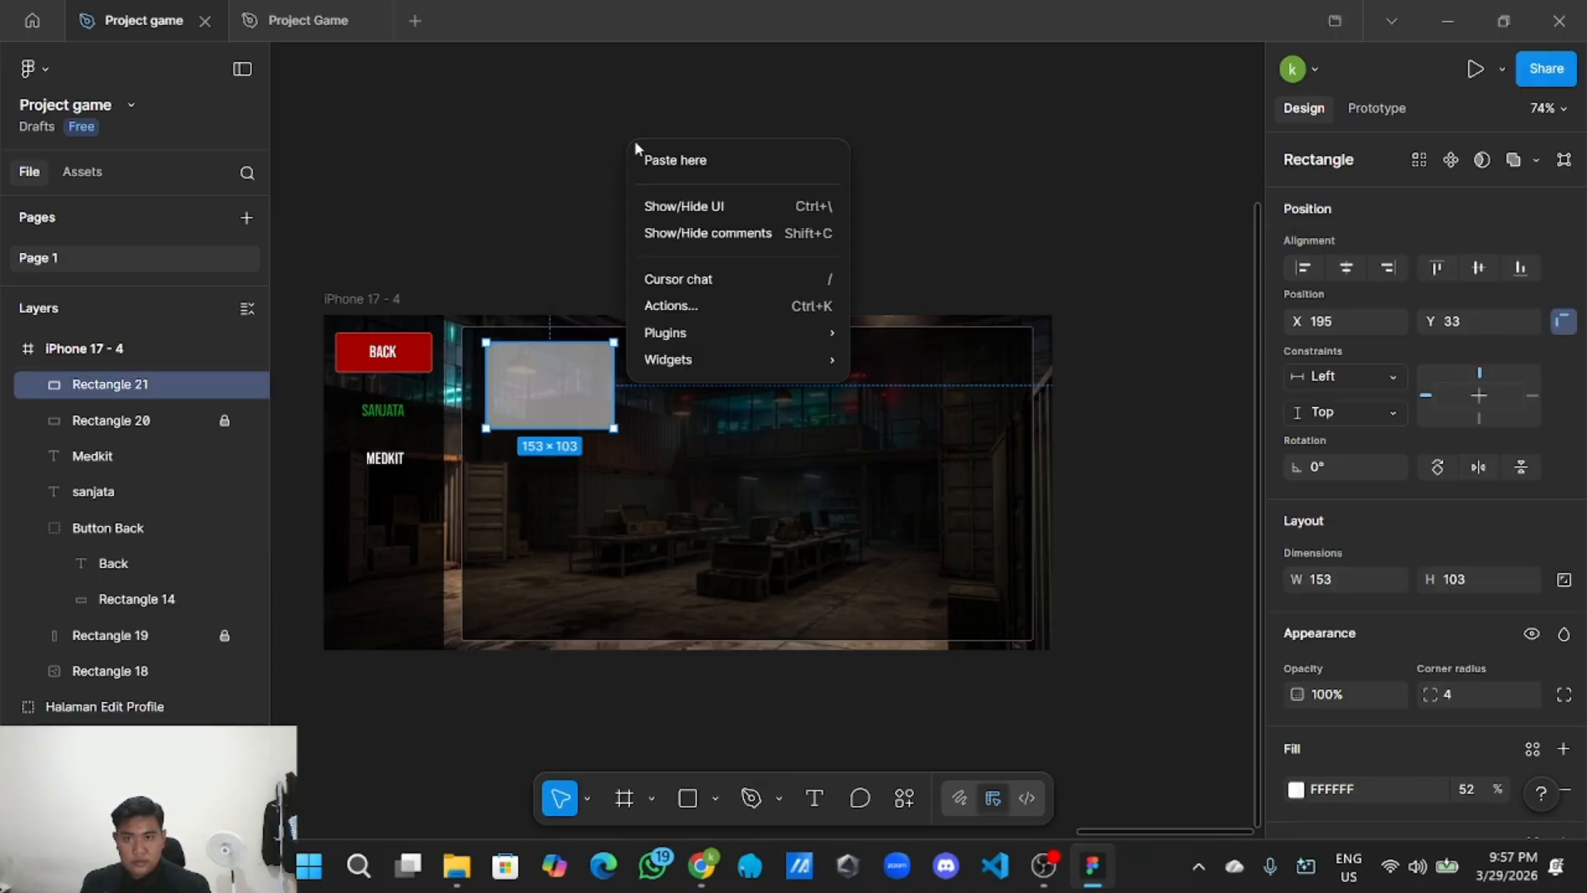
{"action": "left_click", "coordinate": [673, 162]}
{"action": "left_click_drag", "start_coordinate": [725, 195], "coordinate": [712, 379]}
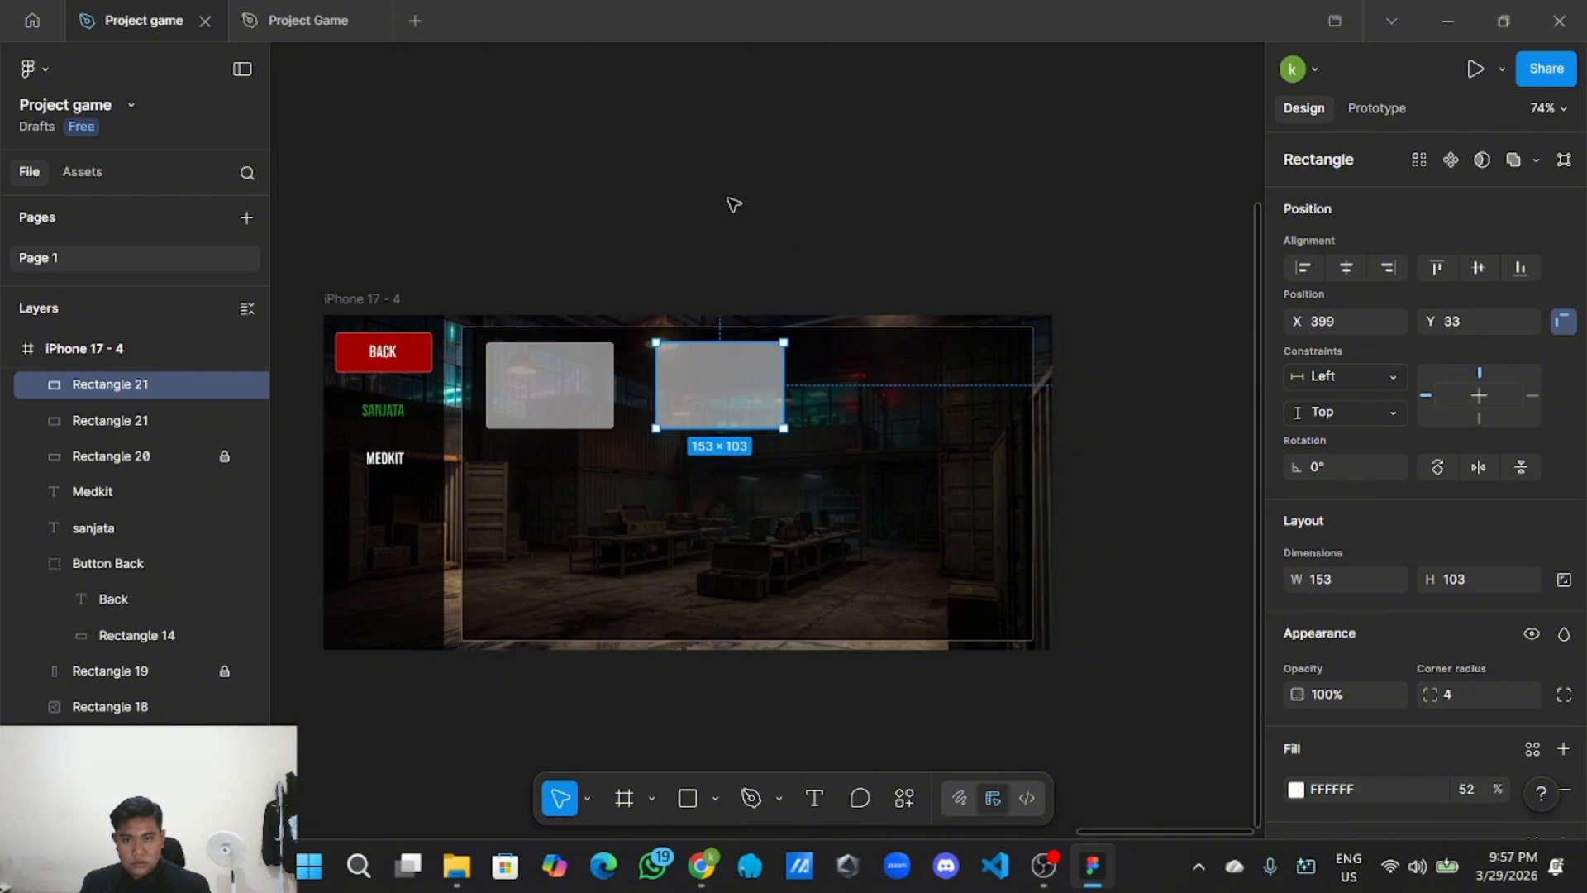
{"action": "right_click", "coordinate": [734, 204]}
{"action": "left_click", "coordinate": [768, 221]}
{"action": "left_click_drag", "start_coordinate": [814, 254], "coordinate": [903, 376]}
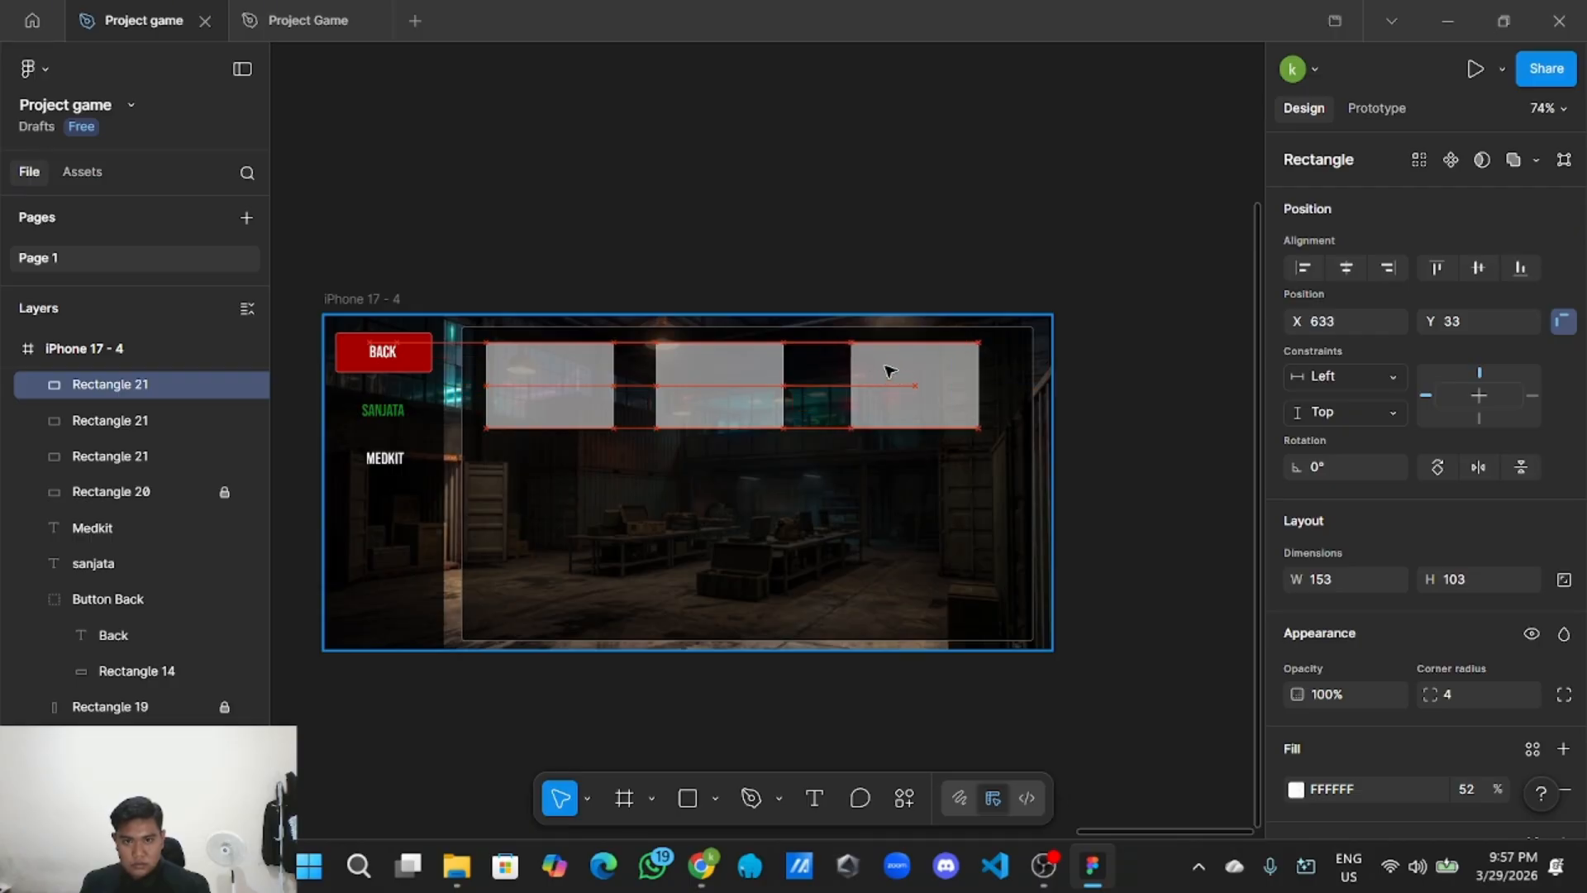
{"action": "left_click", "coordinate": [748, 398]}
{"action": "left_click_drag", "start_coordinate": [748, 401], "coordinate": [753, 399]}
{"action": "left_click_drag", "start_coordinate": [567, 397], "coordinate": [584, 396]}
{"action": "left_click", "coordinate": [705, 184]}
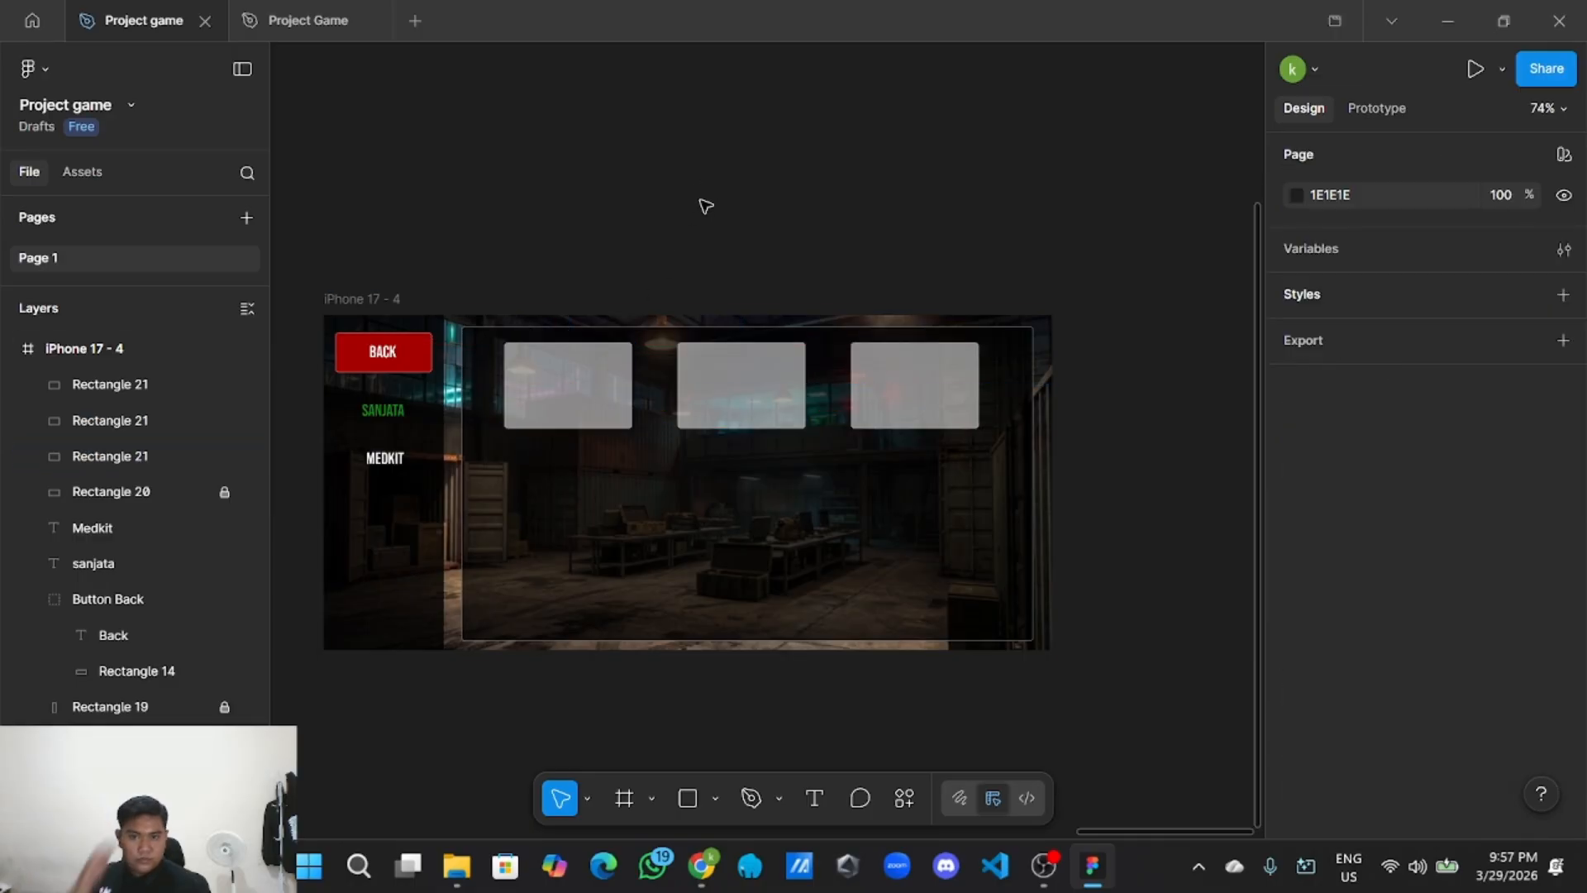
{"action": "left_click", "coordinate": [846, 486]}
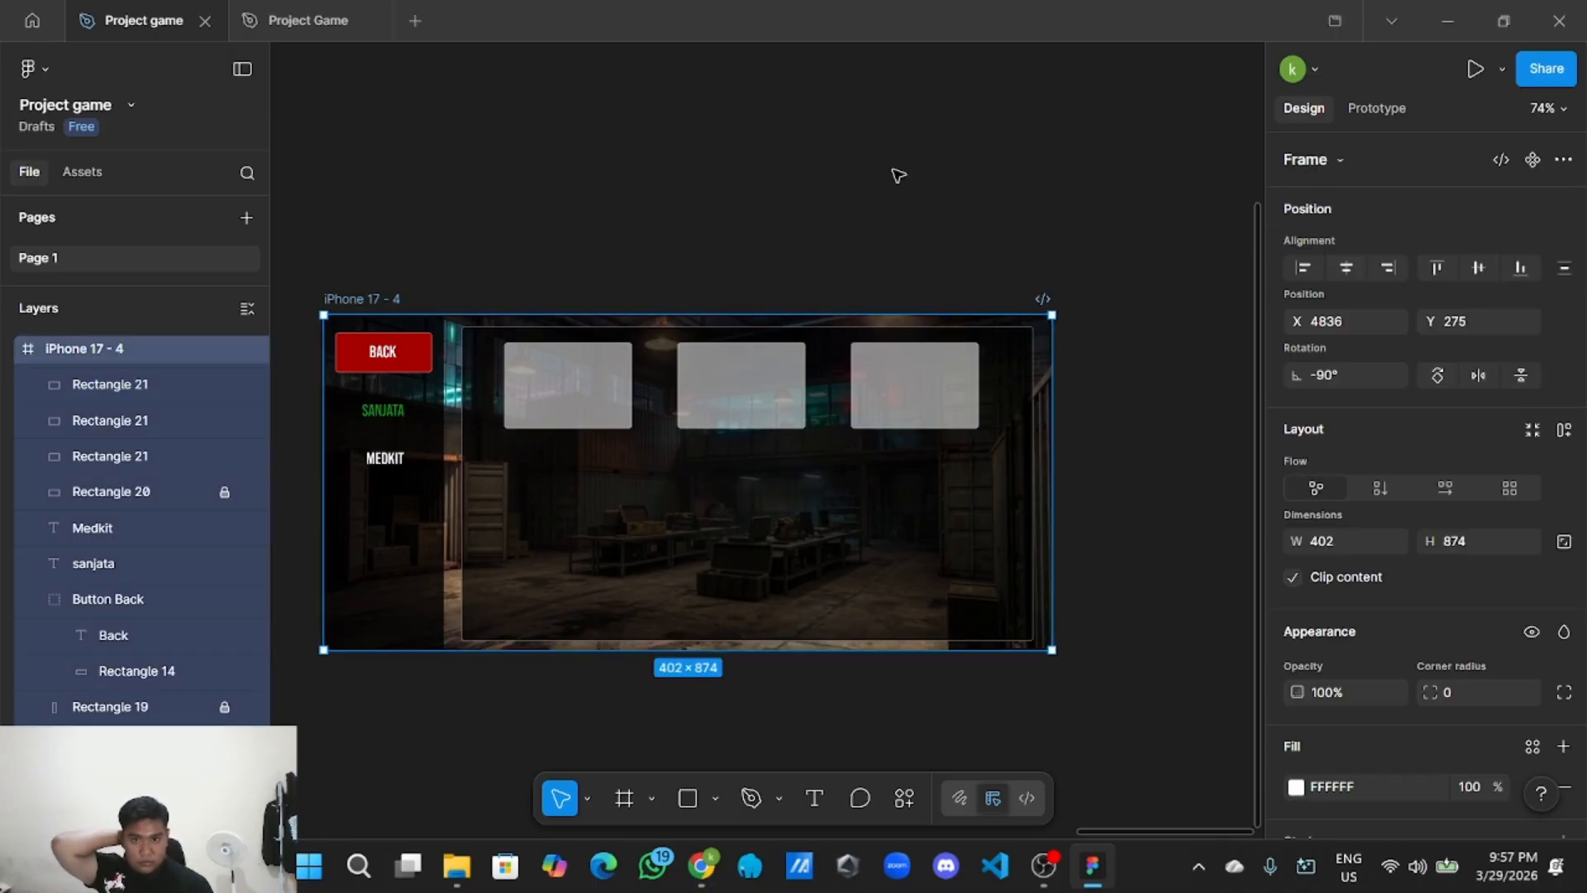
{"action": "left_click", "coordinate": [896, 174]}
{"action": "left_click", "coordinate": [496, 364]}
{"action": "left_click", "coordinate": [574, 258]}
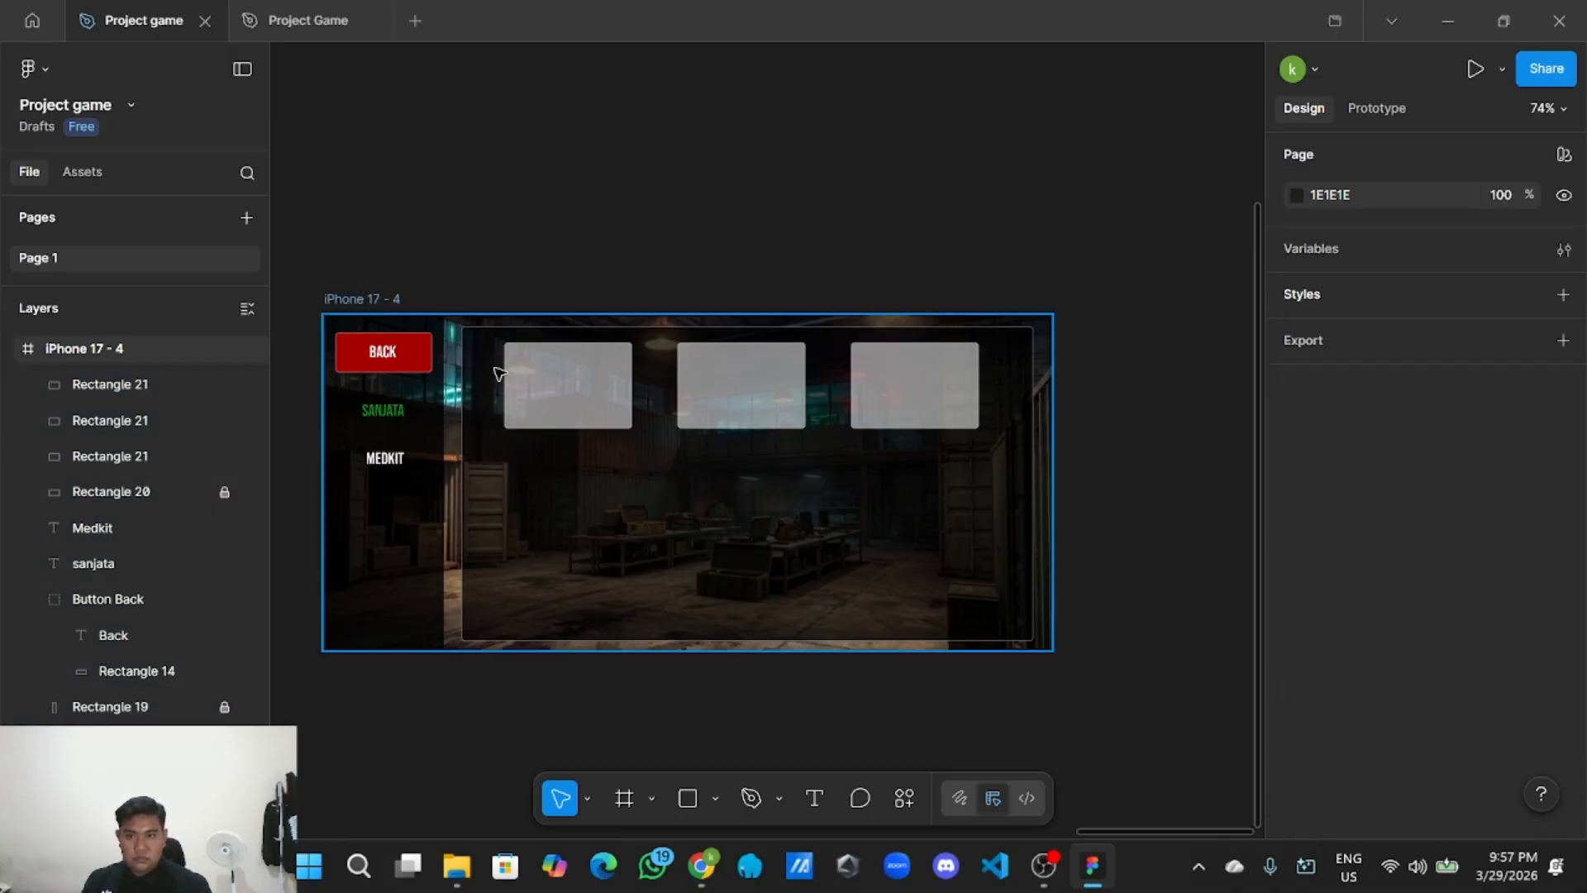
{"action": "left_click", "coordinate": [502, 348]}
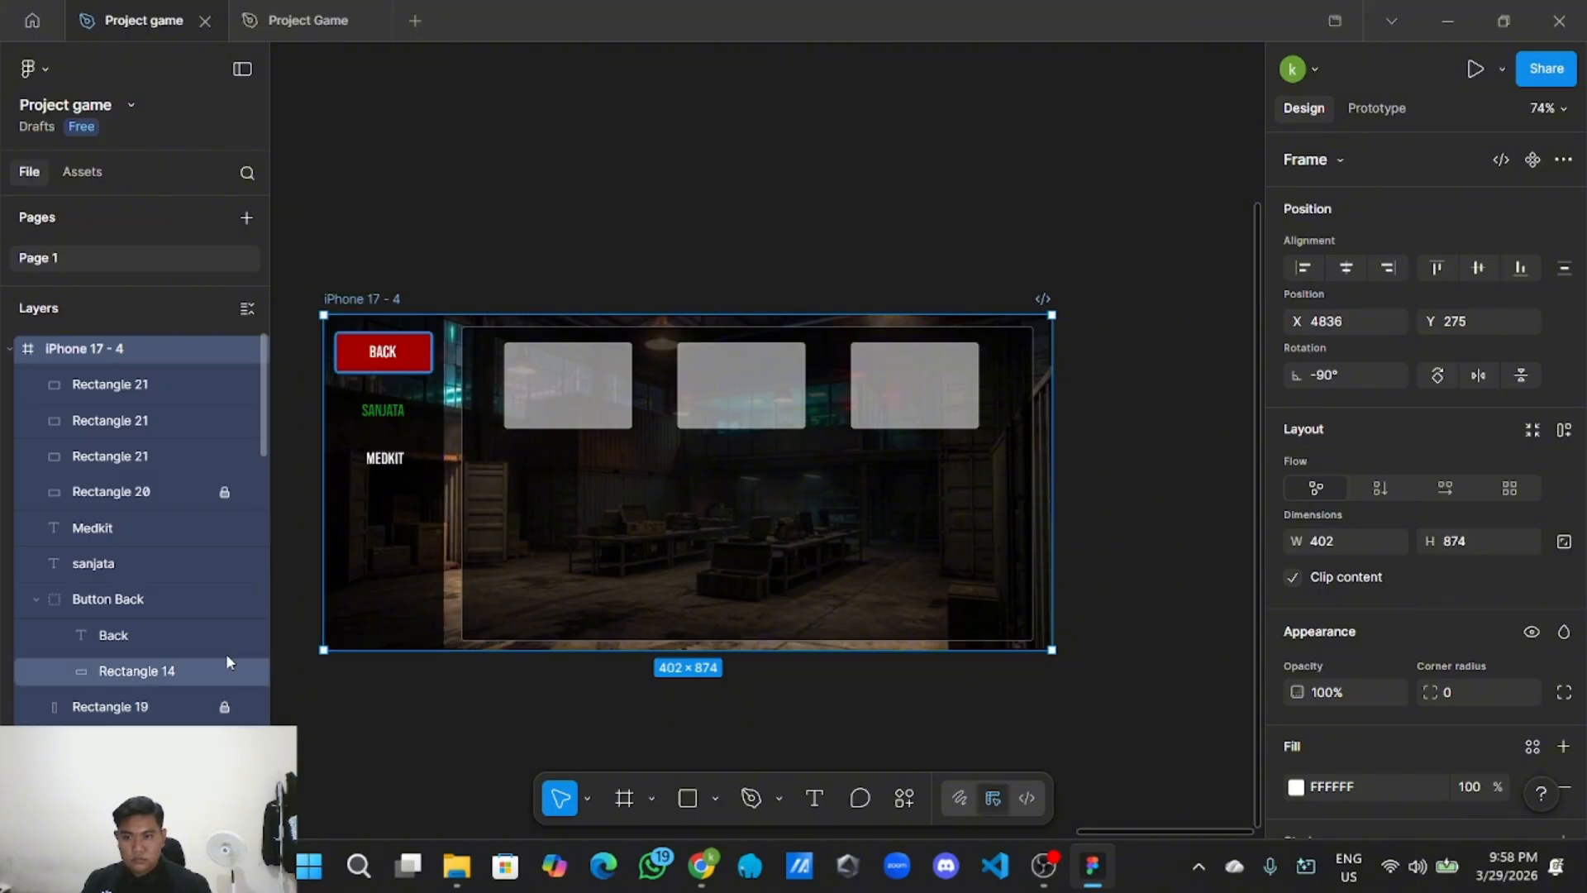
{"action": "left_click", "coordinate": [221, 348]}
{"action": "left_click", "coordinate": [361, 256]}
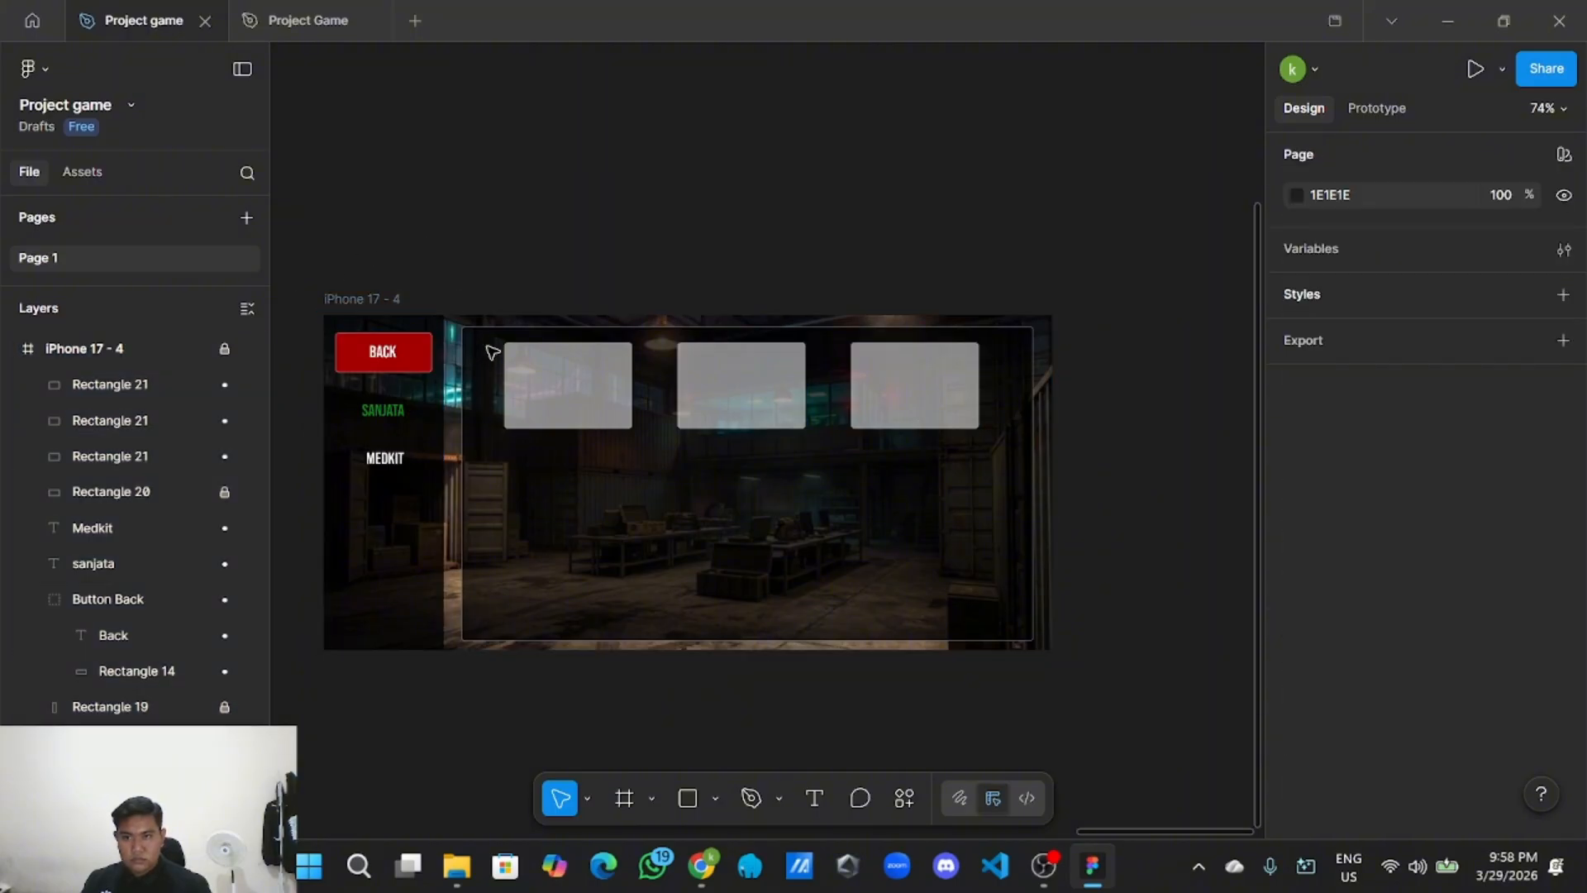
{"action": "left_click", "coordinate": [224, 348]}
{"action": "left_click_drag", "start_coordinate": [498, 354], "coordinate": [547, 375]}
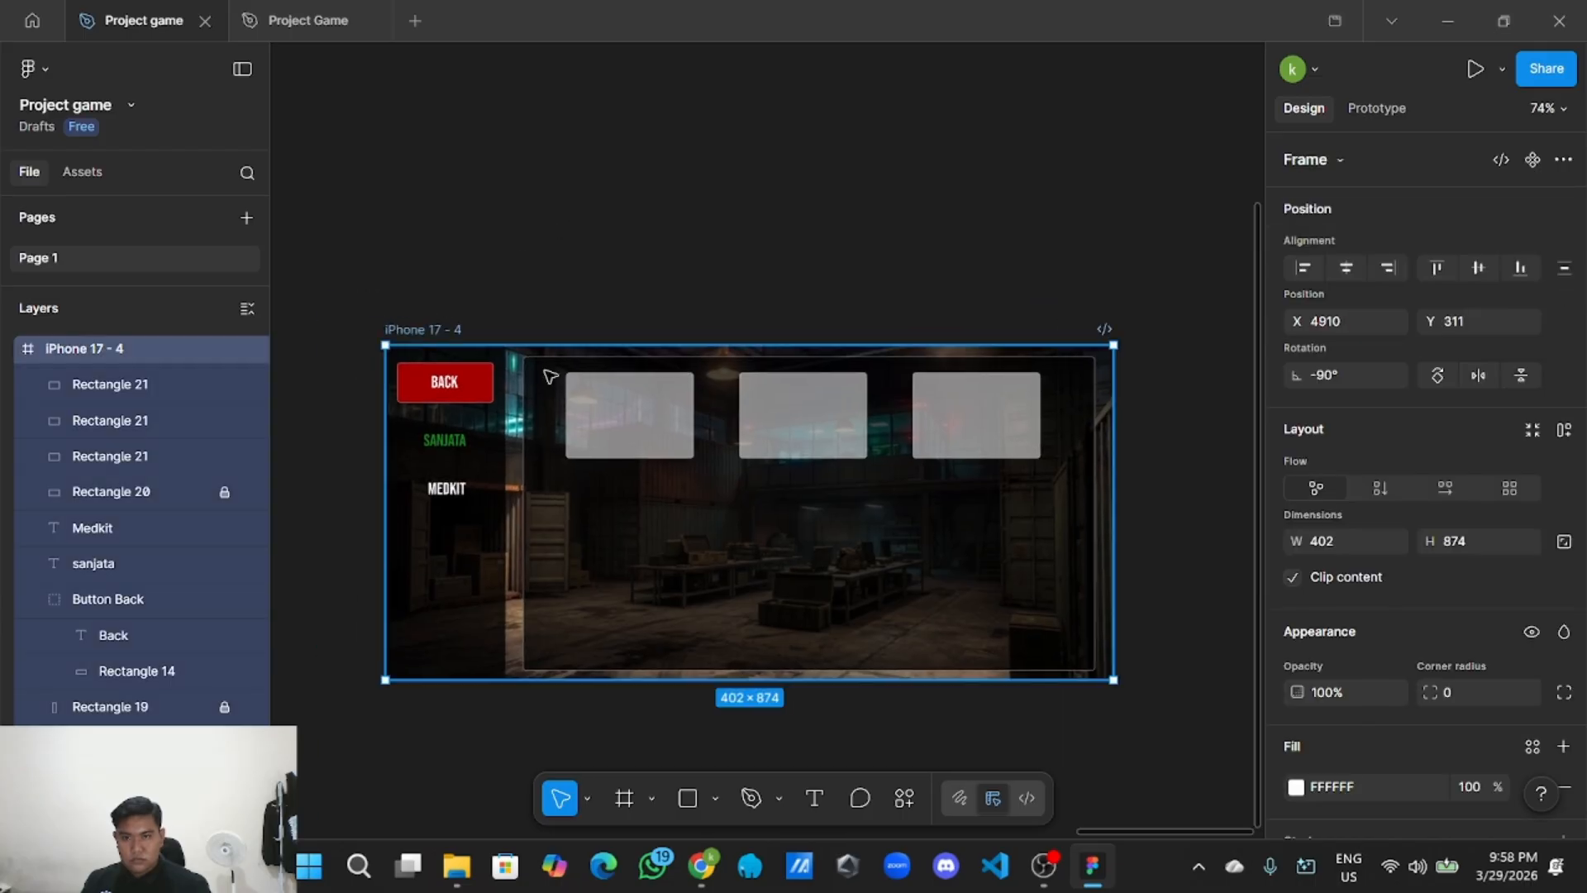
{"action": "key", "text": "ctrl+z"}
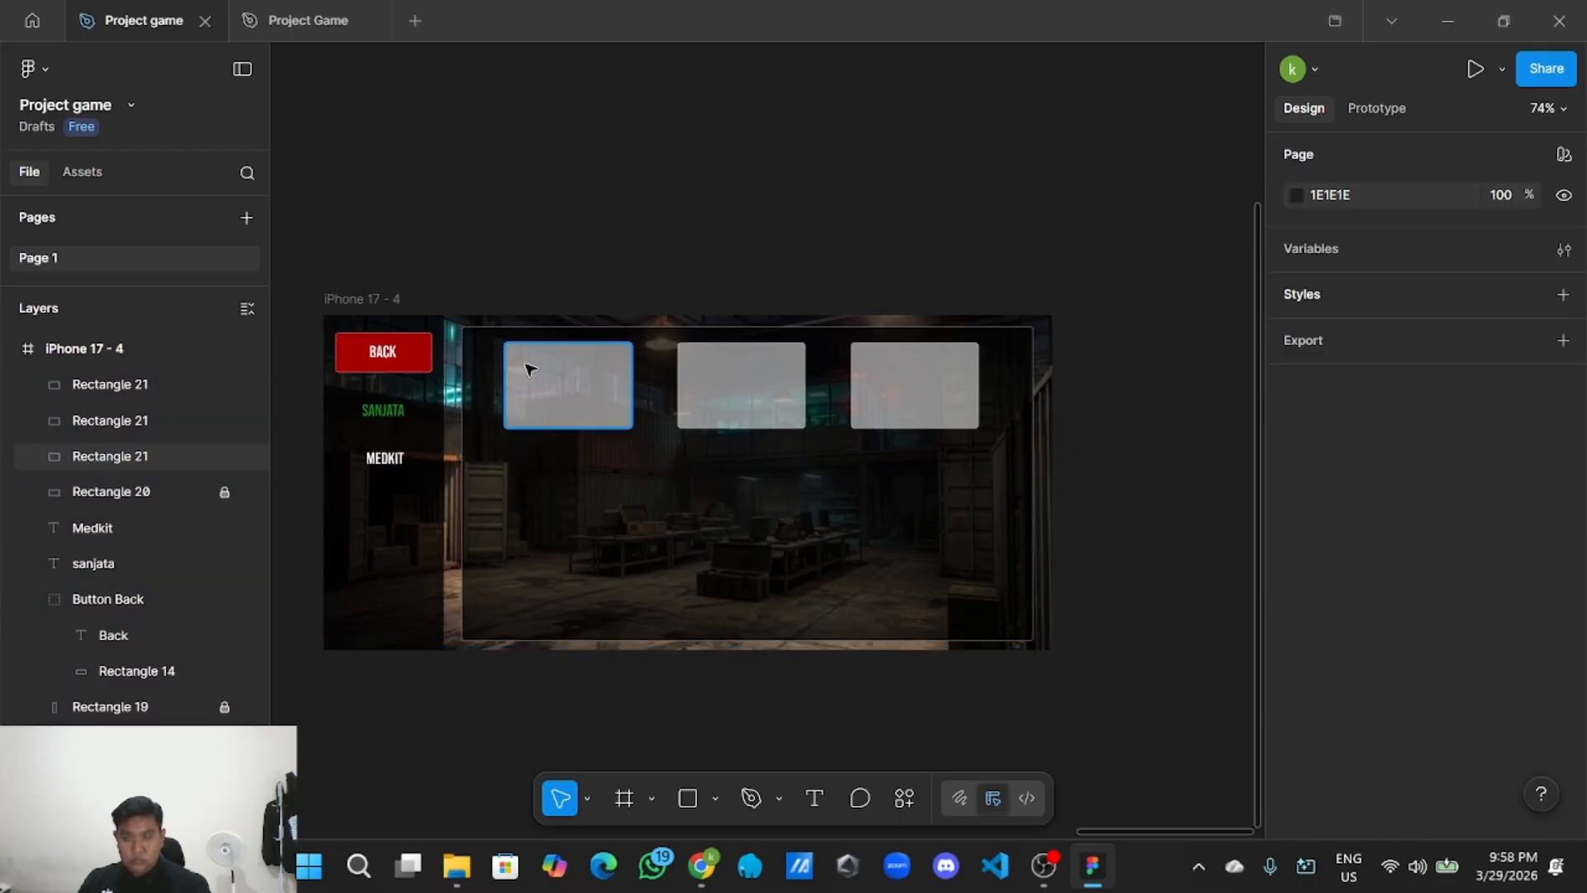
{"action": "left_click", "coordinate": [584, 411]}
{"action": "left_click", "coordinate": [785, 351]}
{"action": "left_click", "coordinate": [864, 369]}
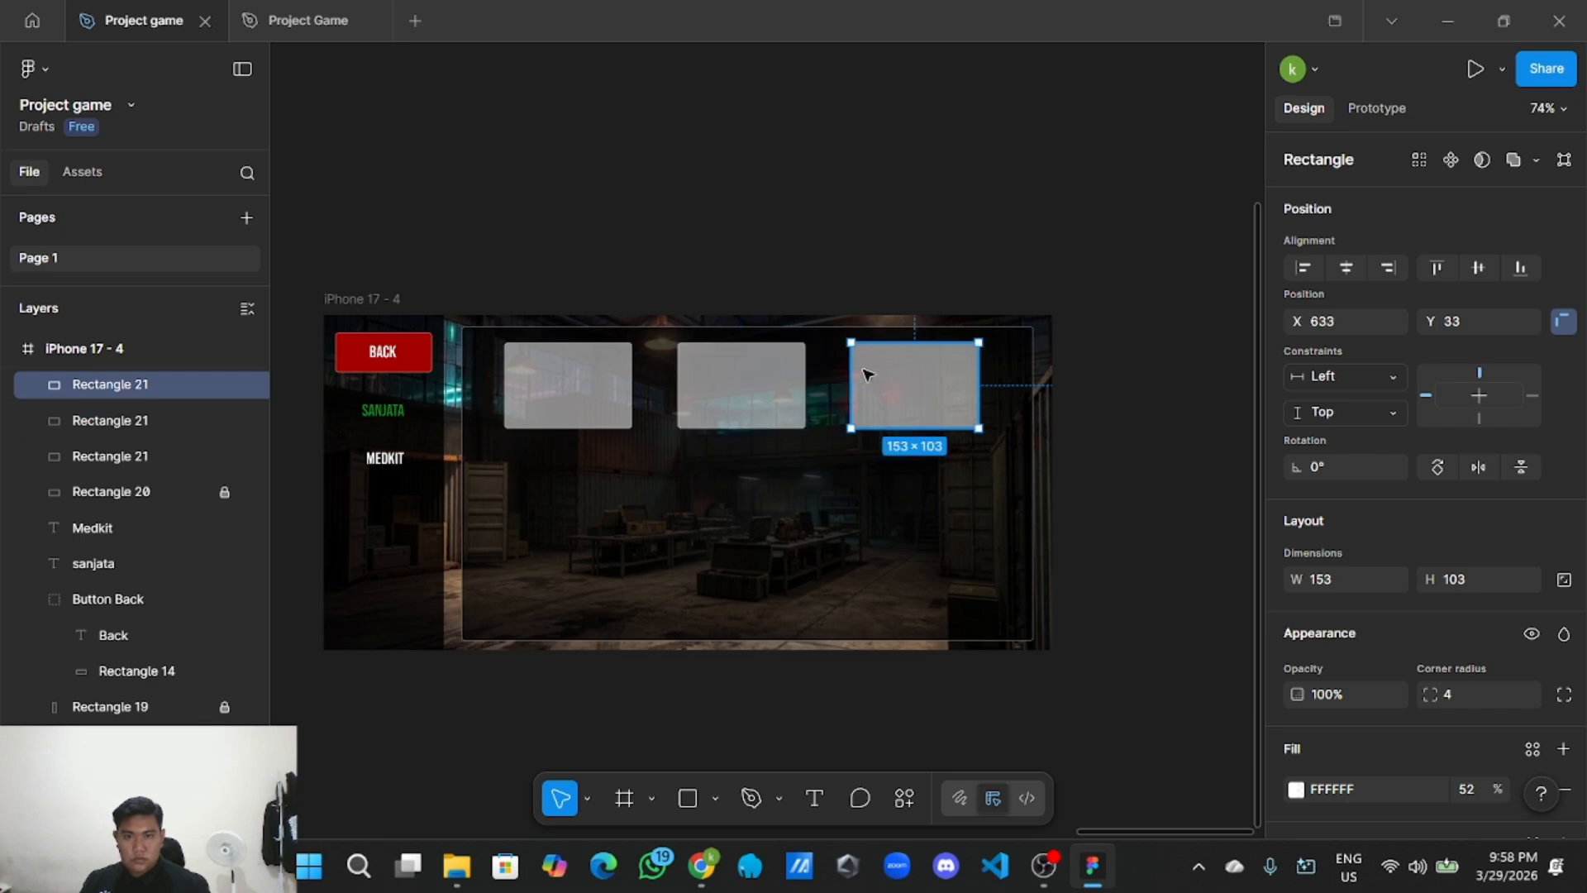
{"action": "left_click", "coordinate": [570, 388], "text": "shift"}
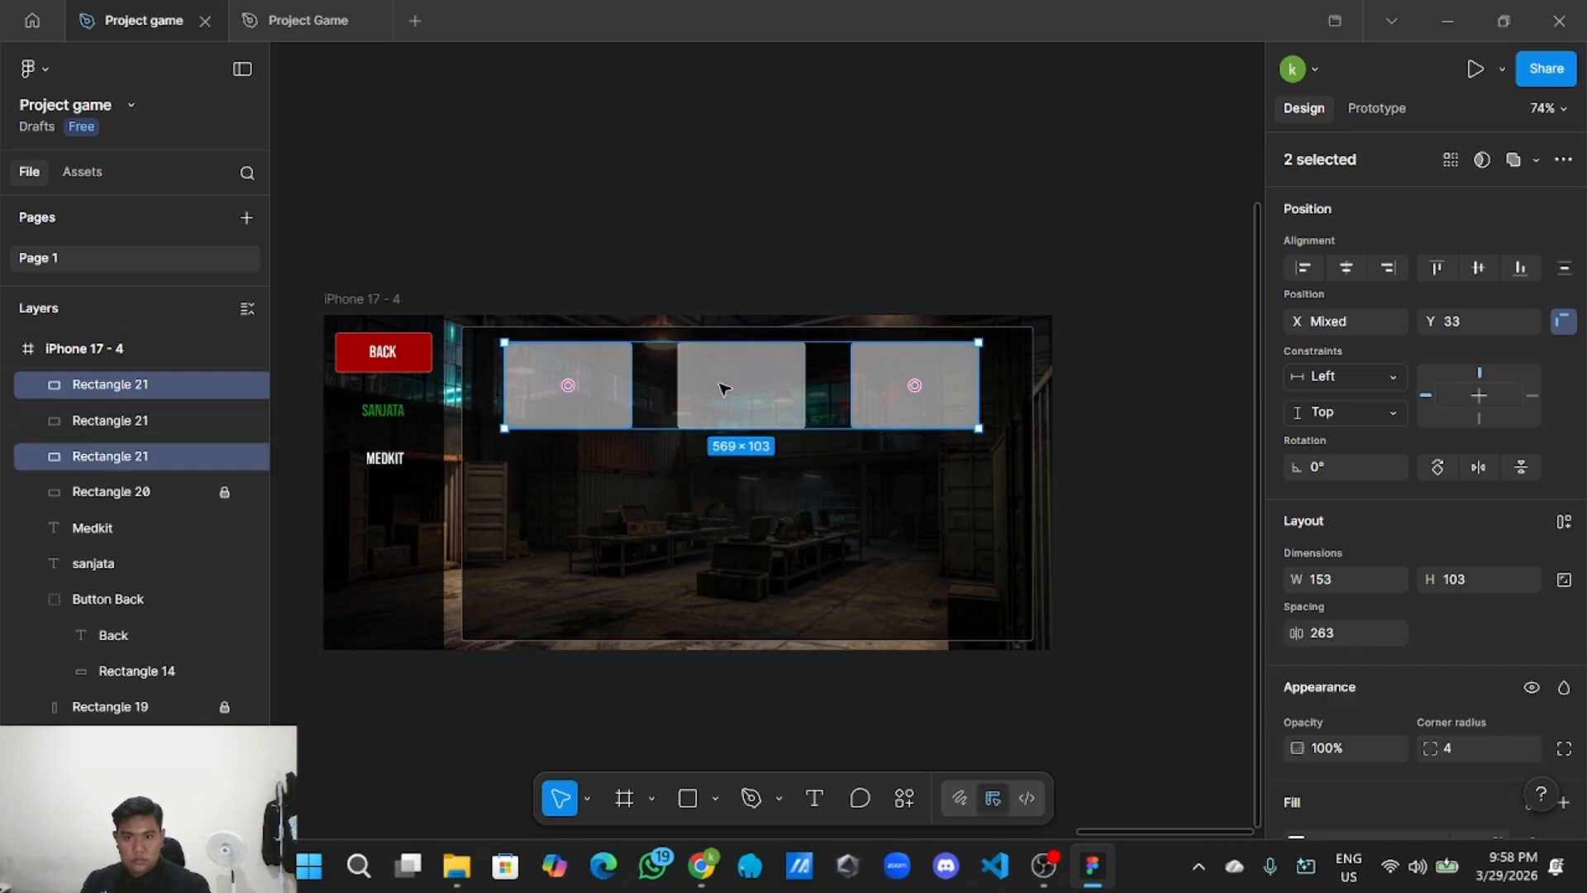
{"action": "left_click", "coordinate": [758, 276]}
{"action": "left_click", "coordinate": [542, 403]}
{"action": "left_click", "coordinate": [708, 390], "text": "shift"}
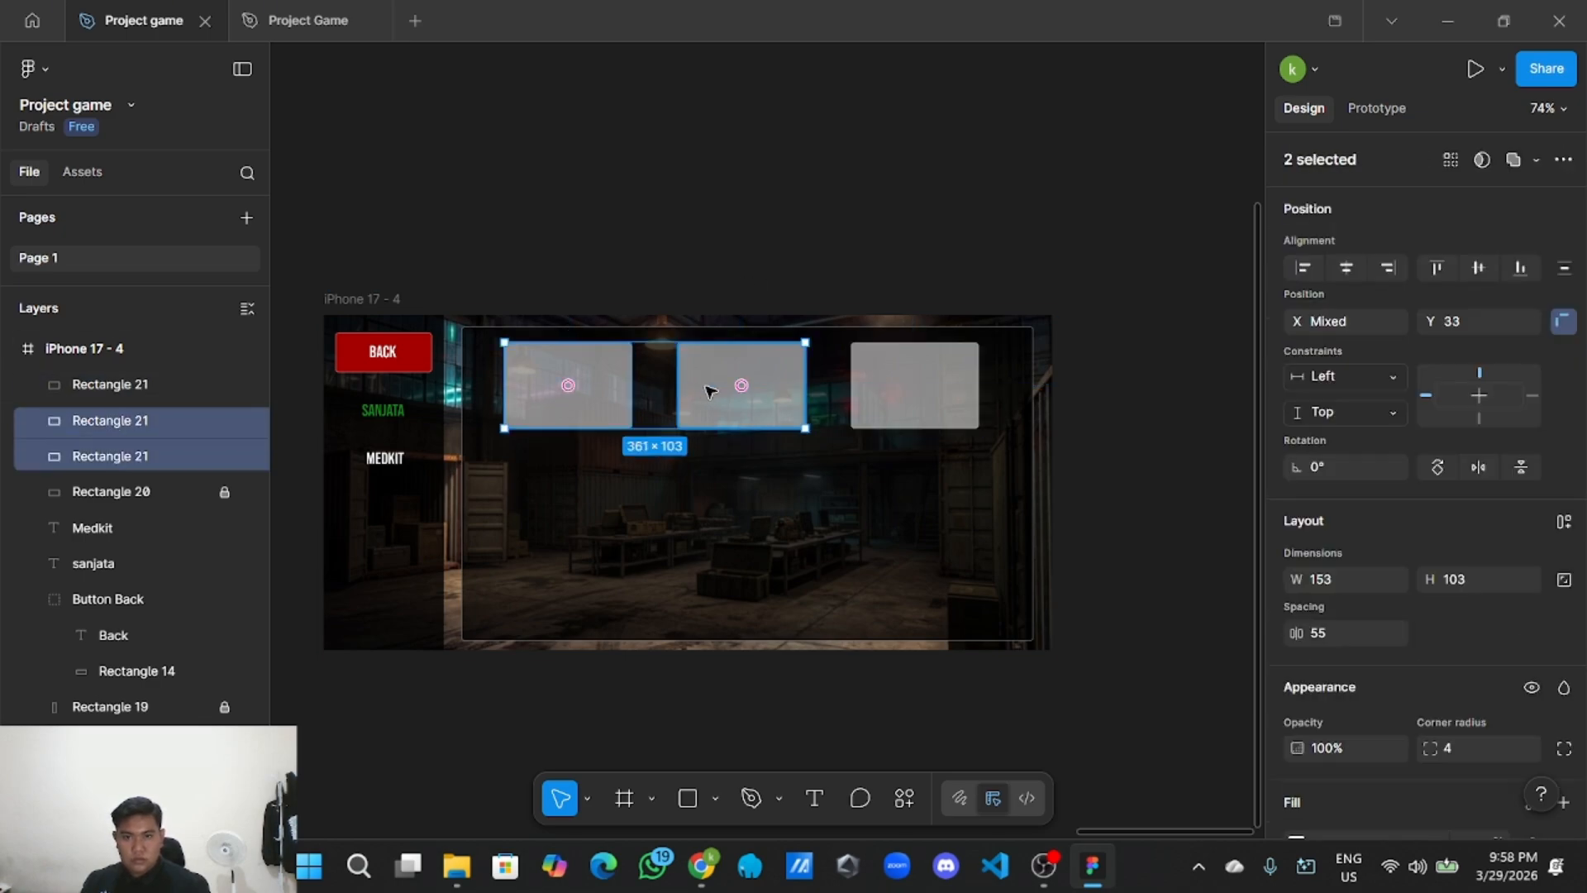
{"action": "left_click", "coordinate": [891, 389], "text": "shift"}
Group the three slot rectangles into one row and copy it.
{"action": "right_click", "coordinate": [866, 385]}
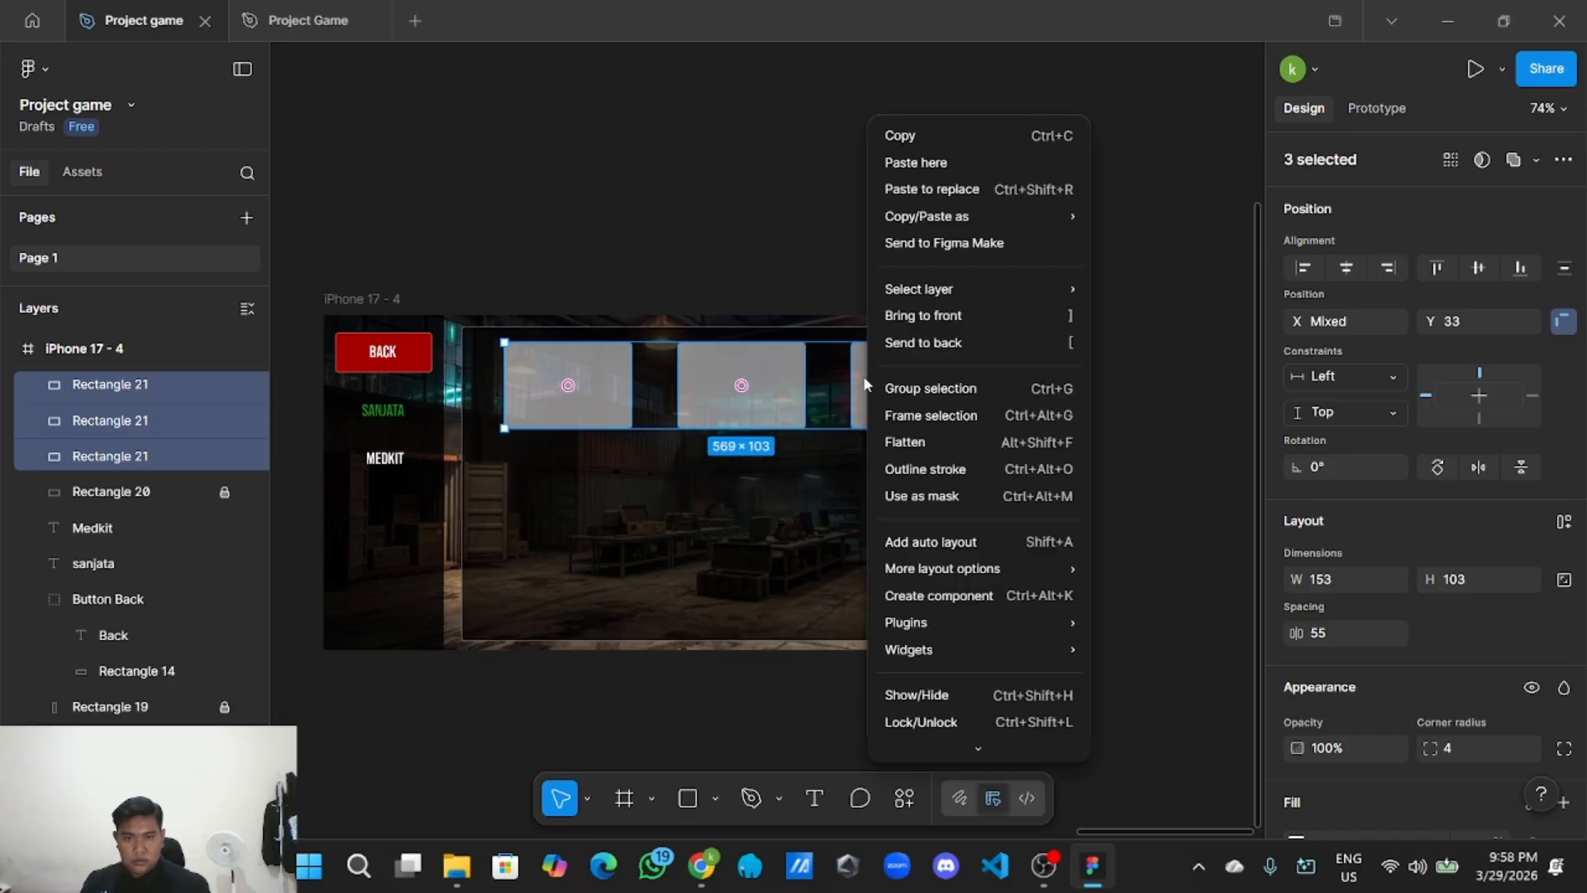
{"action": "left_click", "coordinate": [917, 388]}
{"action": "right_click", "coordinate": [795, 378]}
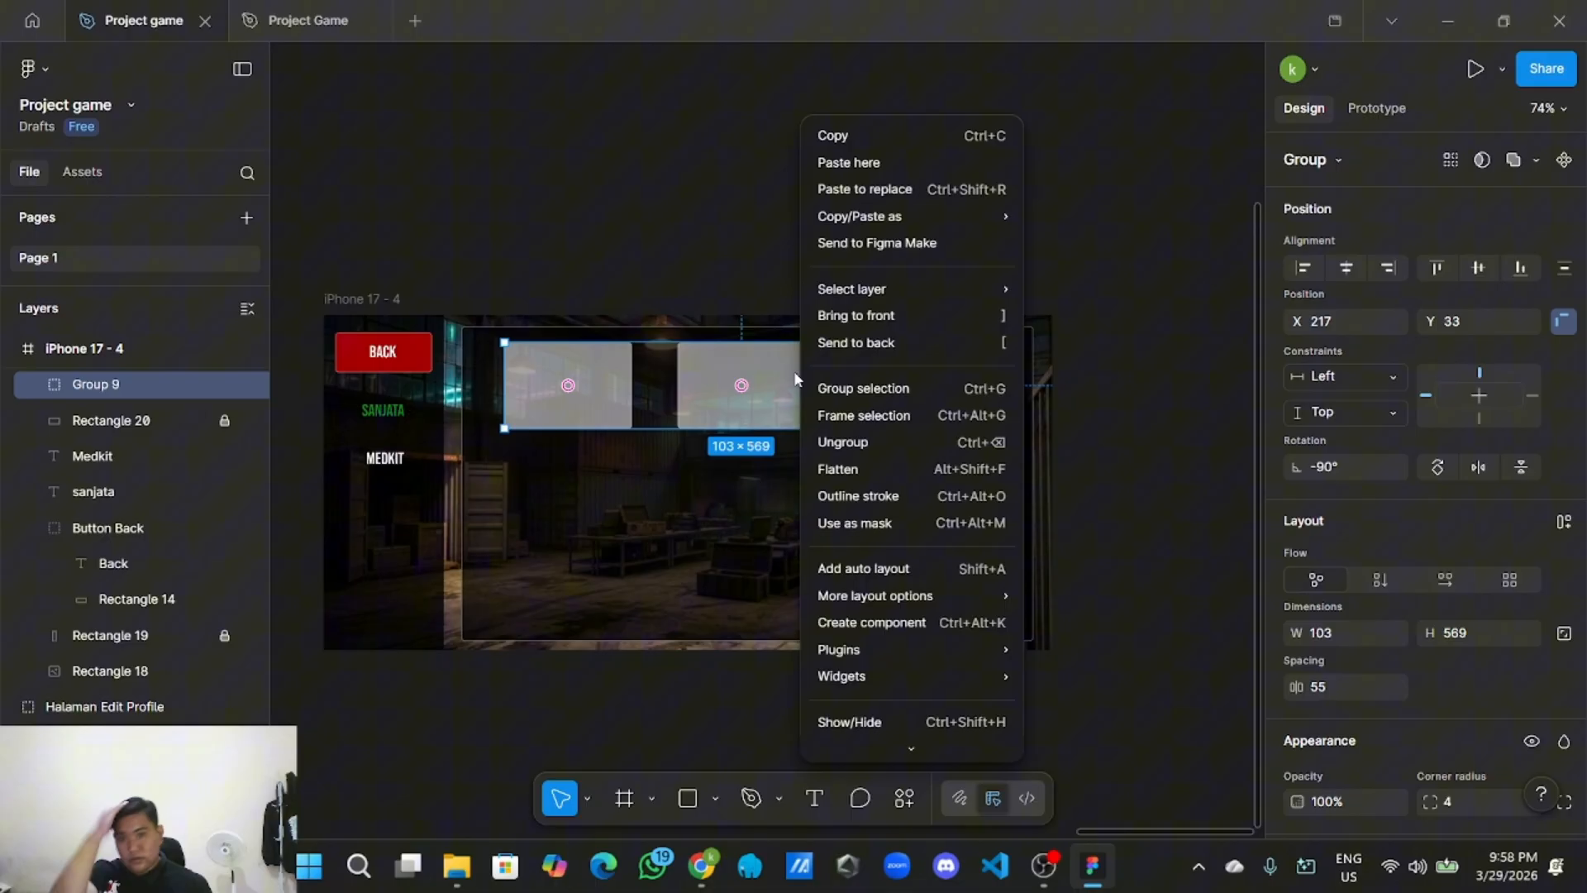
{"action": "left_click", "coordinate": [833, 134]}
Paste two copies of the slot row and place them as the second and third rows.
{"action": "right_click", "coordinate": [774, 203]}
{"action": "left_click", "coordinate": [814, 216]}
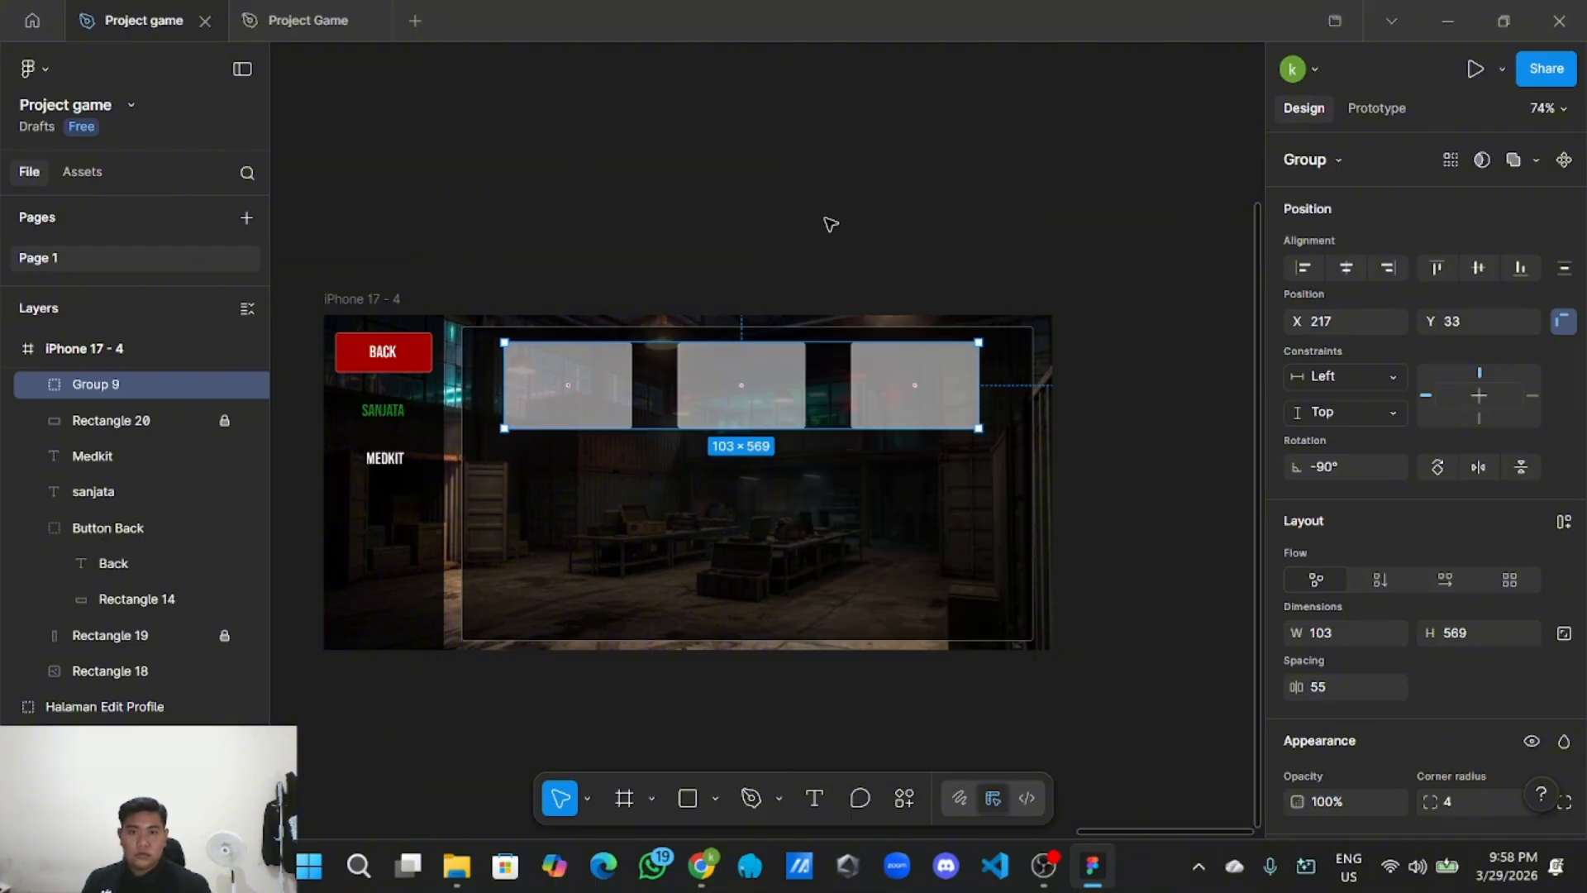
{"action": "left_click_drag", "start_coordinate": [1010, 240], "coordinate": [699, 471]}
{"action": "right_click", "coordinate": [744, 195]}
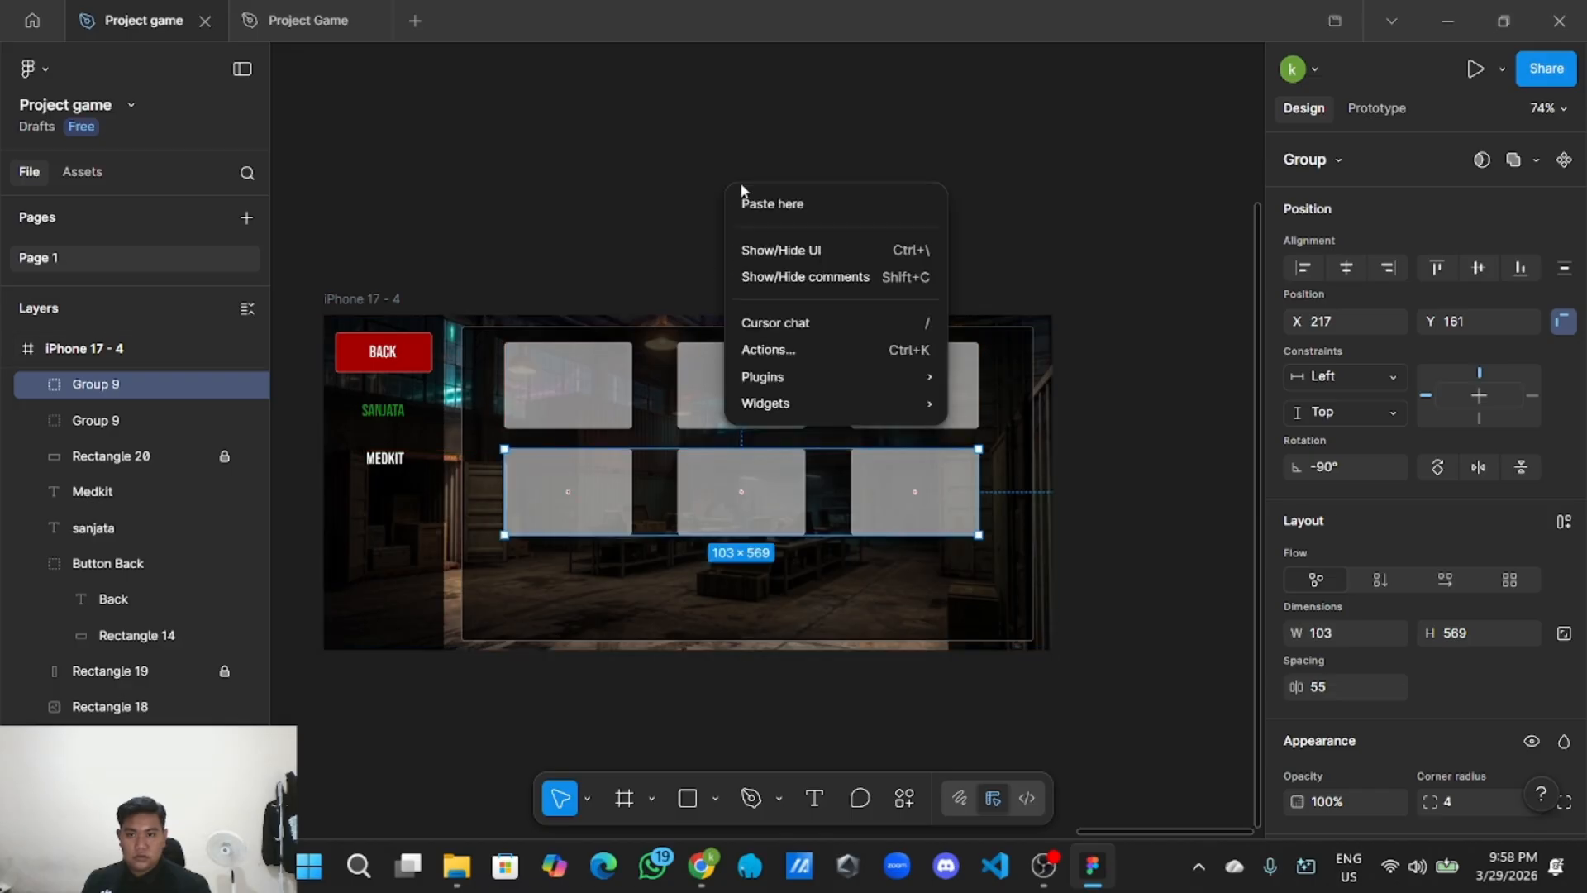
{"action": "left_click", "coordinate": [768, 202]}
{"action": "left_click_drag", "start_coordinate": [972, 262], "coordinate": [719, 574]}
Select the top, middle and bottom slot rows together.
{"action": "scroll", "coordinate": [719, 571], "scroll_direction": "down", "scroll_amount": 3}
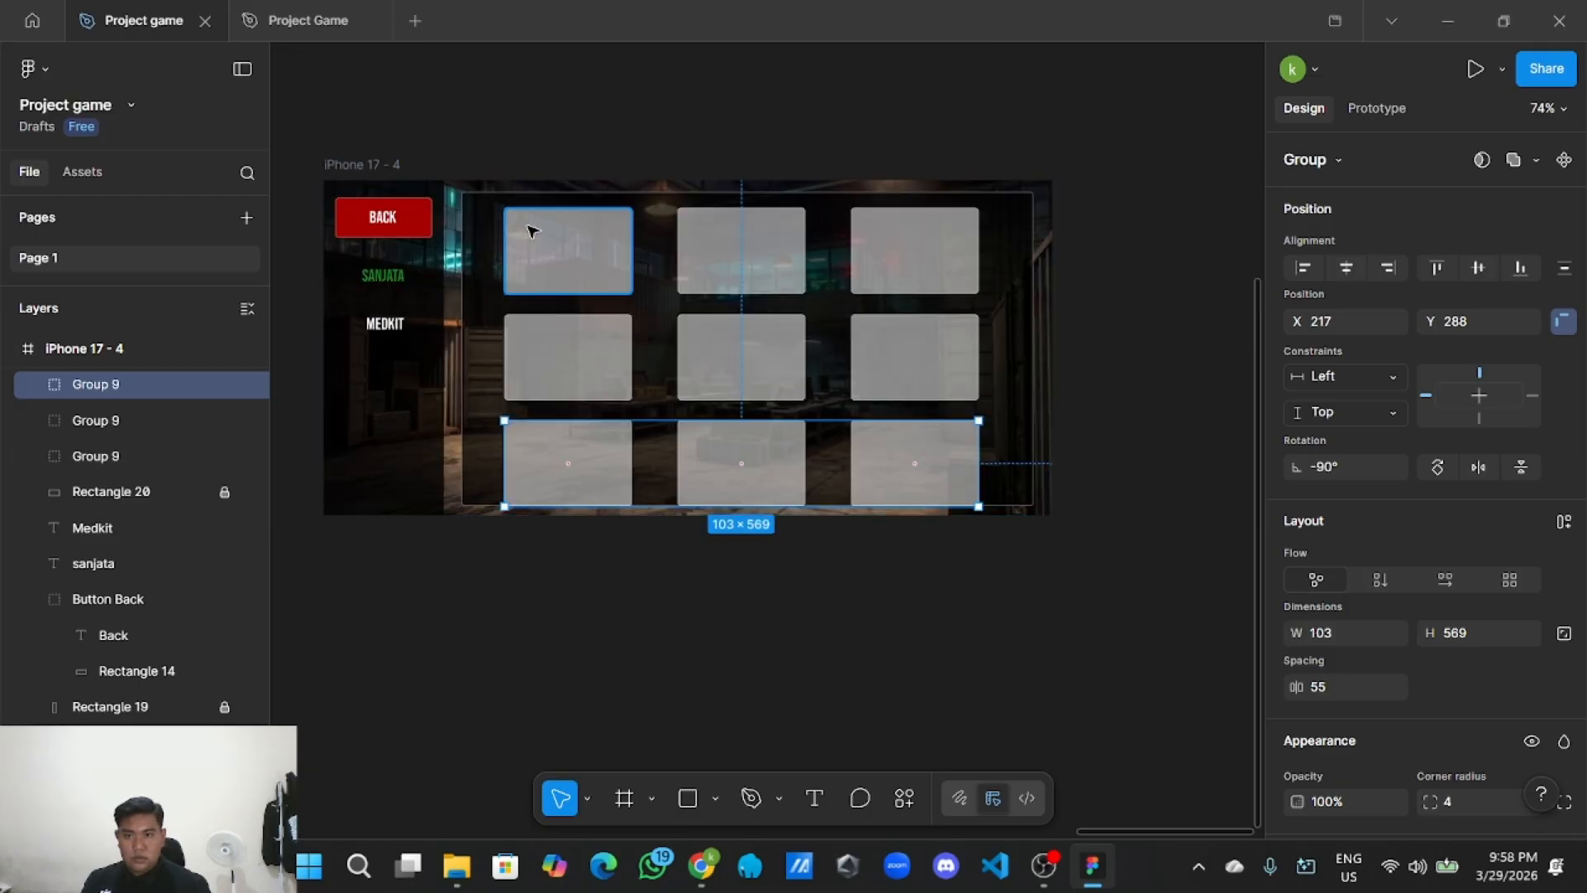
{"action": "double_click", "coordinate": [531, 230]}
{"action": "left_click", "coordinate": [643, 103]}
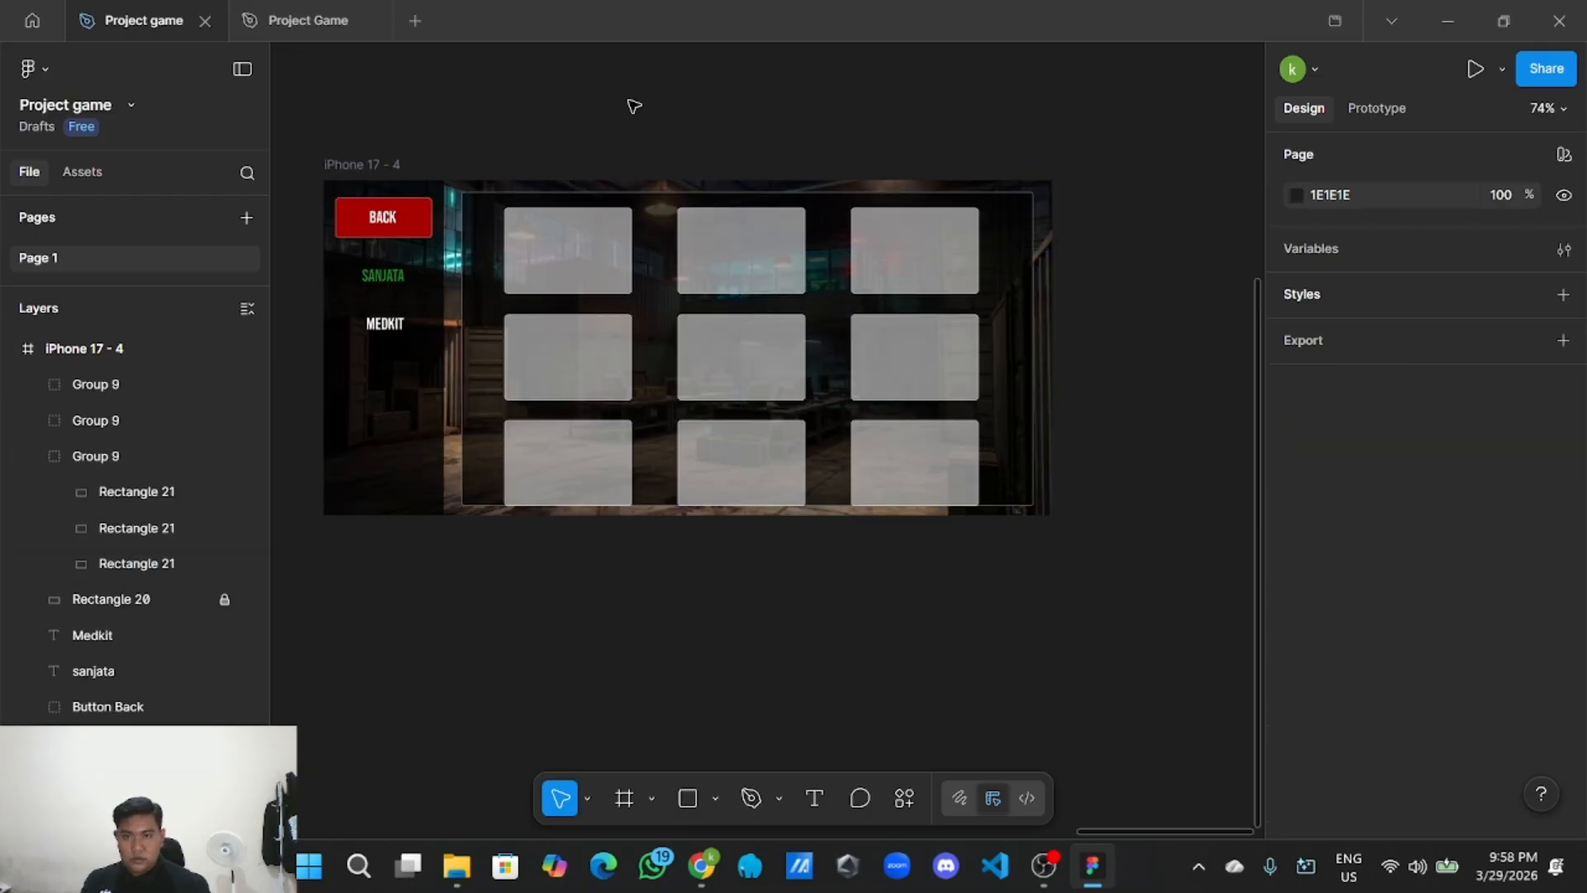
{"action": "left_click", "coordinate": [585, 263]}
{"action": "left_click", "coordinate": [583, 364]}
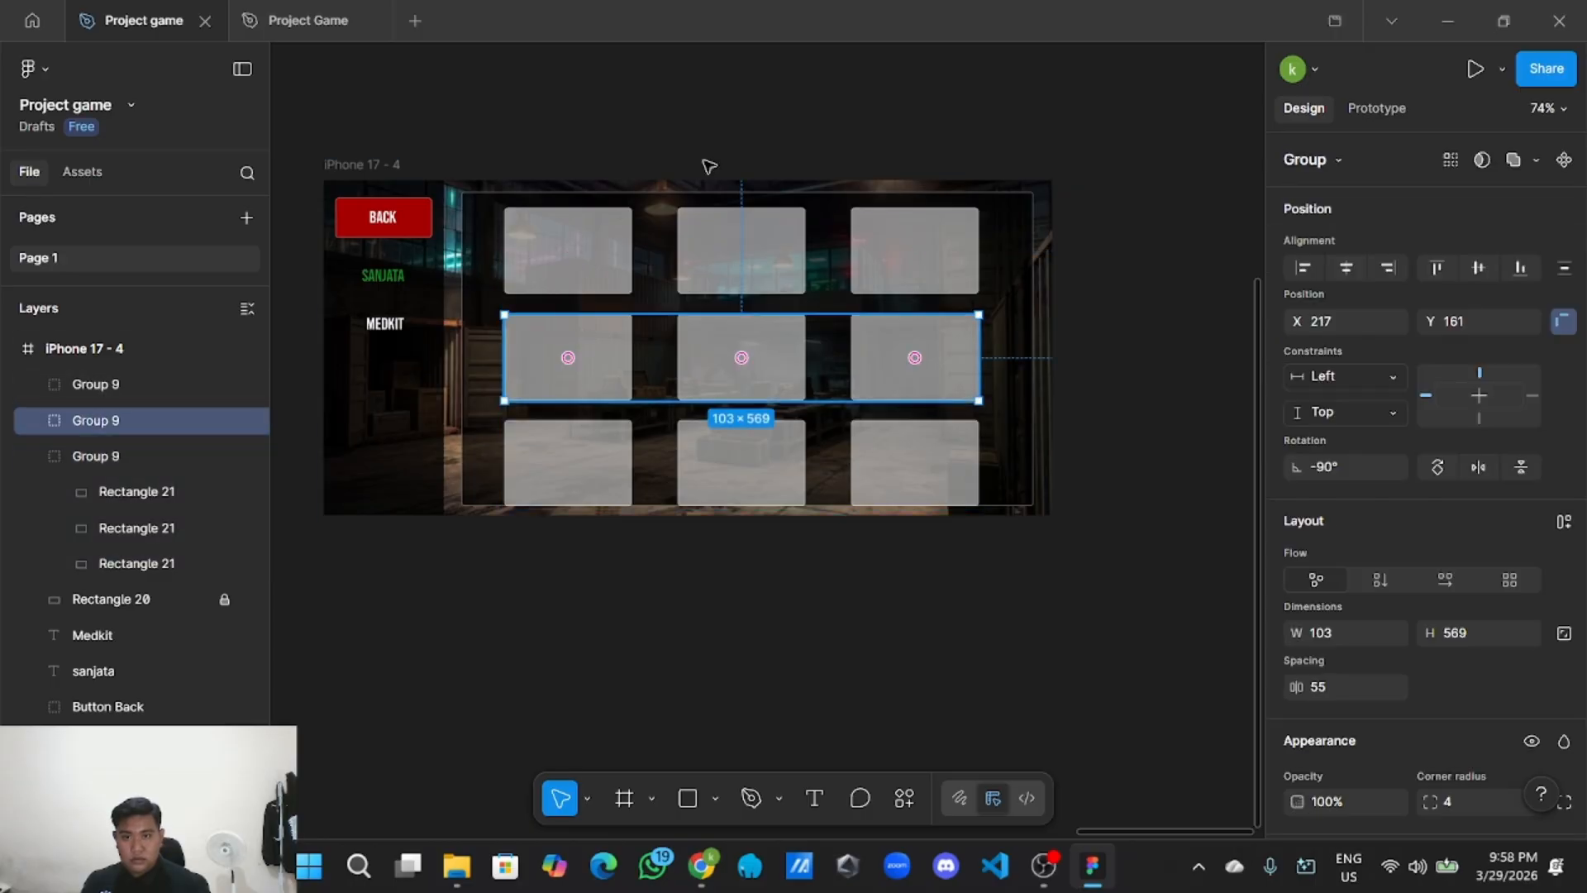
{"action": "left_click", "coordinate": [671, 91]}
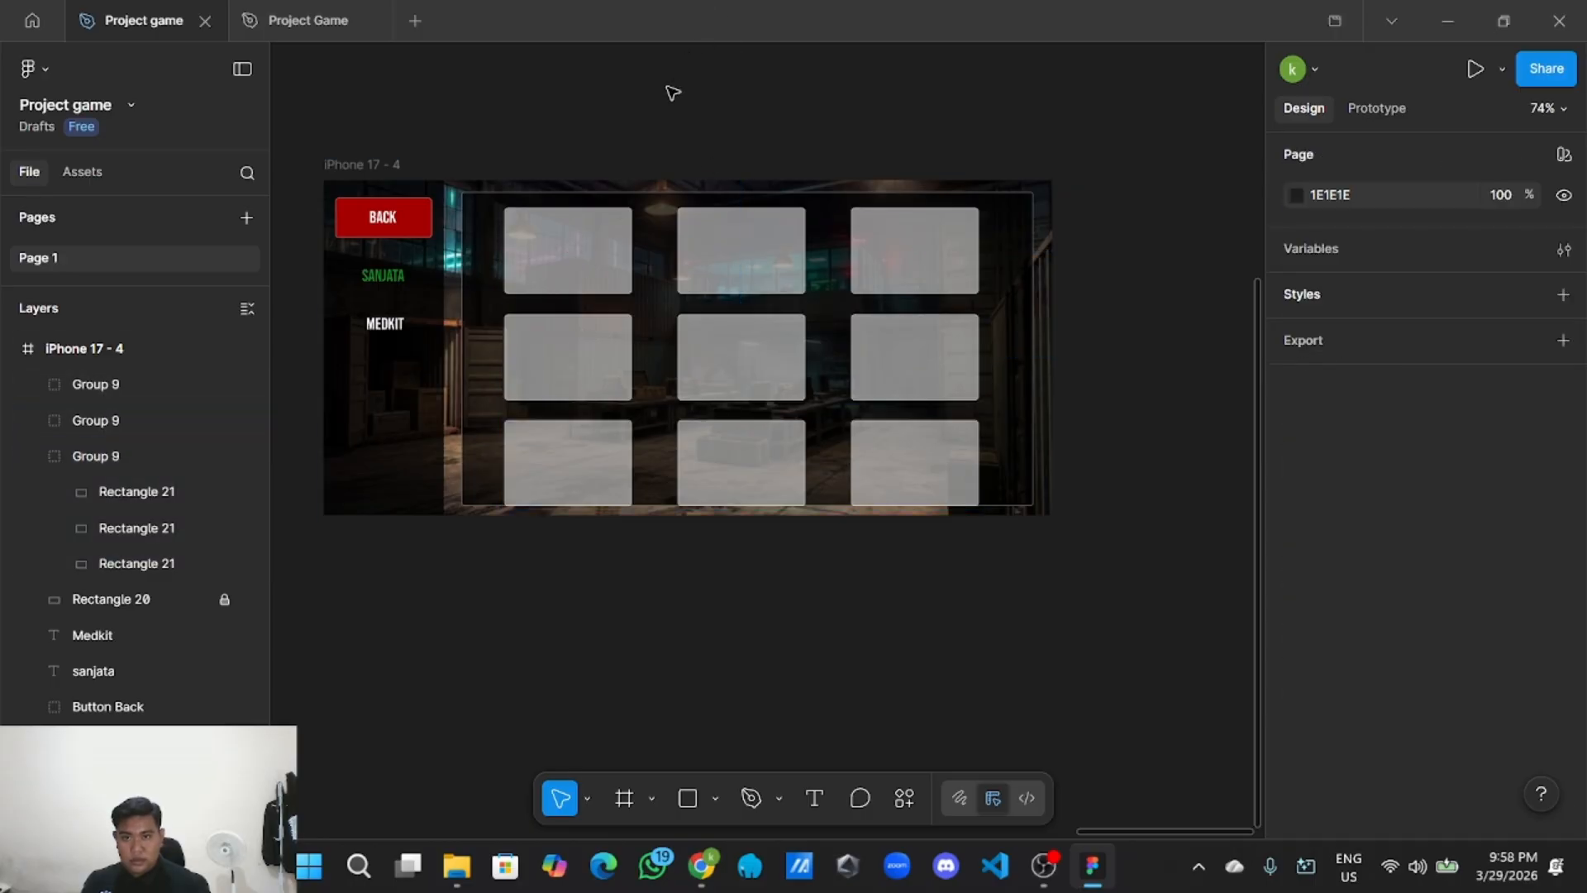
{"action": "left_click", "coordinate": [595, 358]}
{"action": "left_click", "coordinate": [568, 253], "text": "shift"}
{"action": "left_click", "coordinate": [589, 429], "text": "shift"}
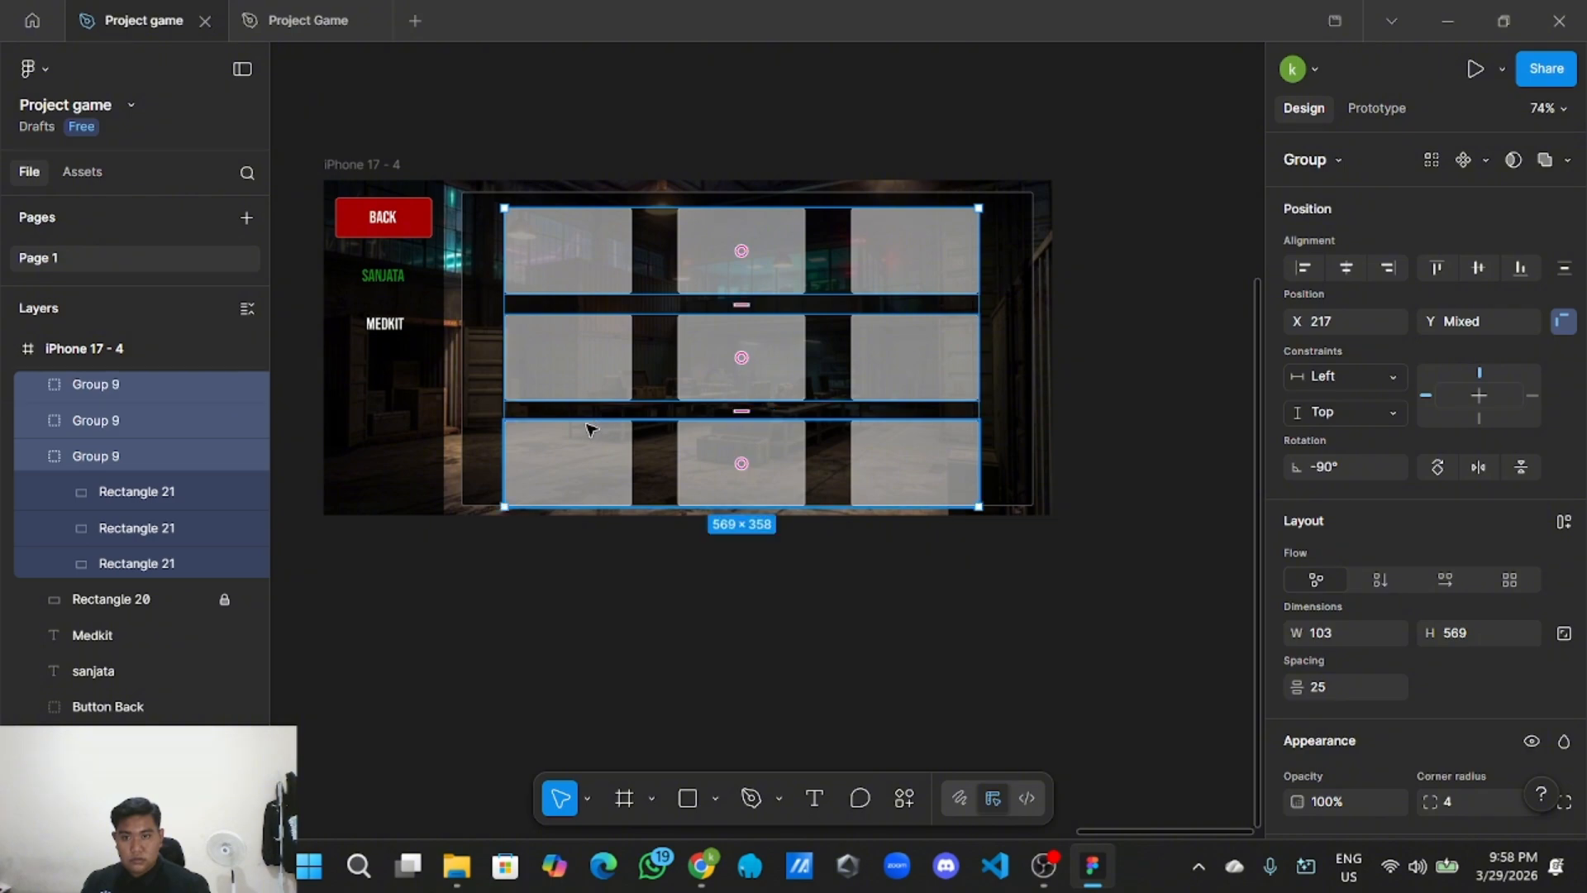
Group the three rows and name the group 'Card'.
{"action": "right_click", "coordinate": [584, 434]}
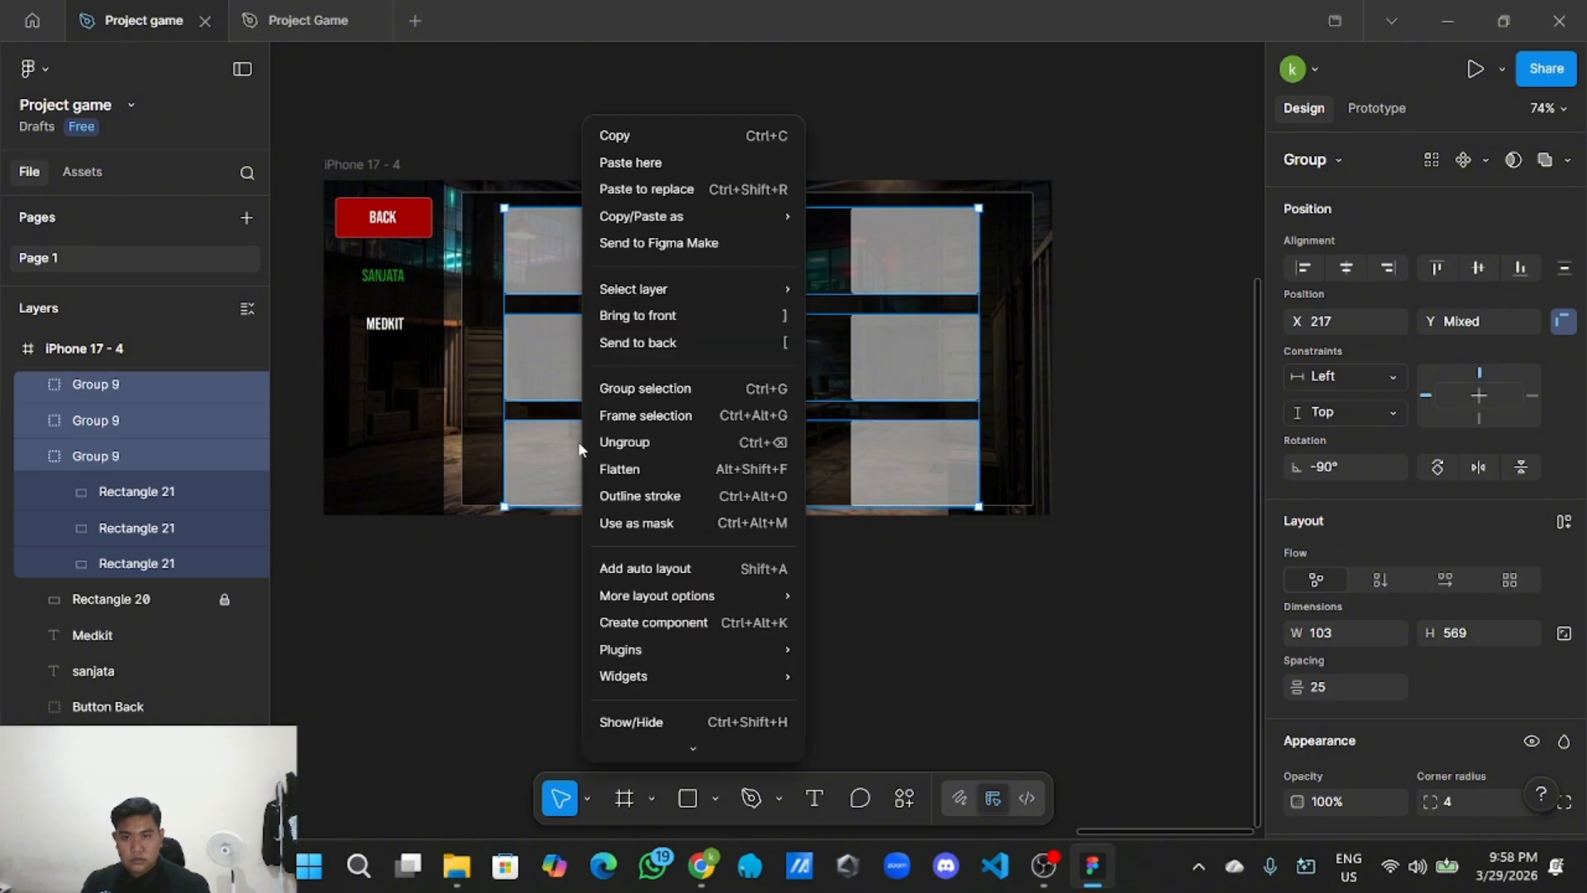
{"action": "left_click", "coordinate": [619, 400]}
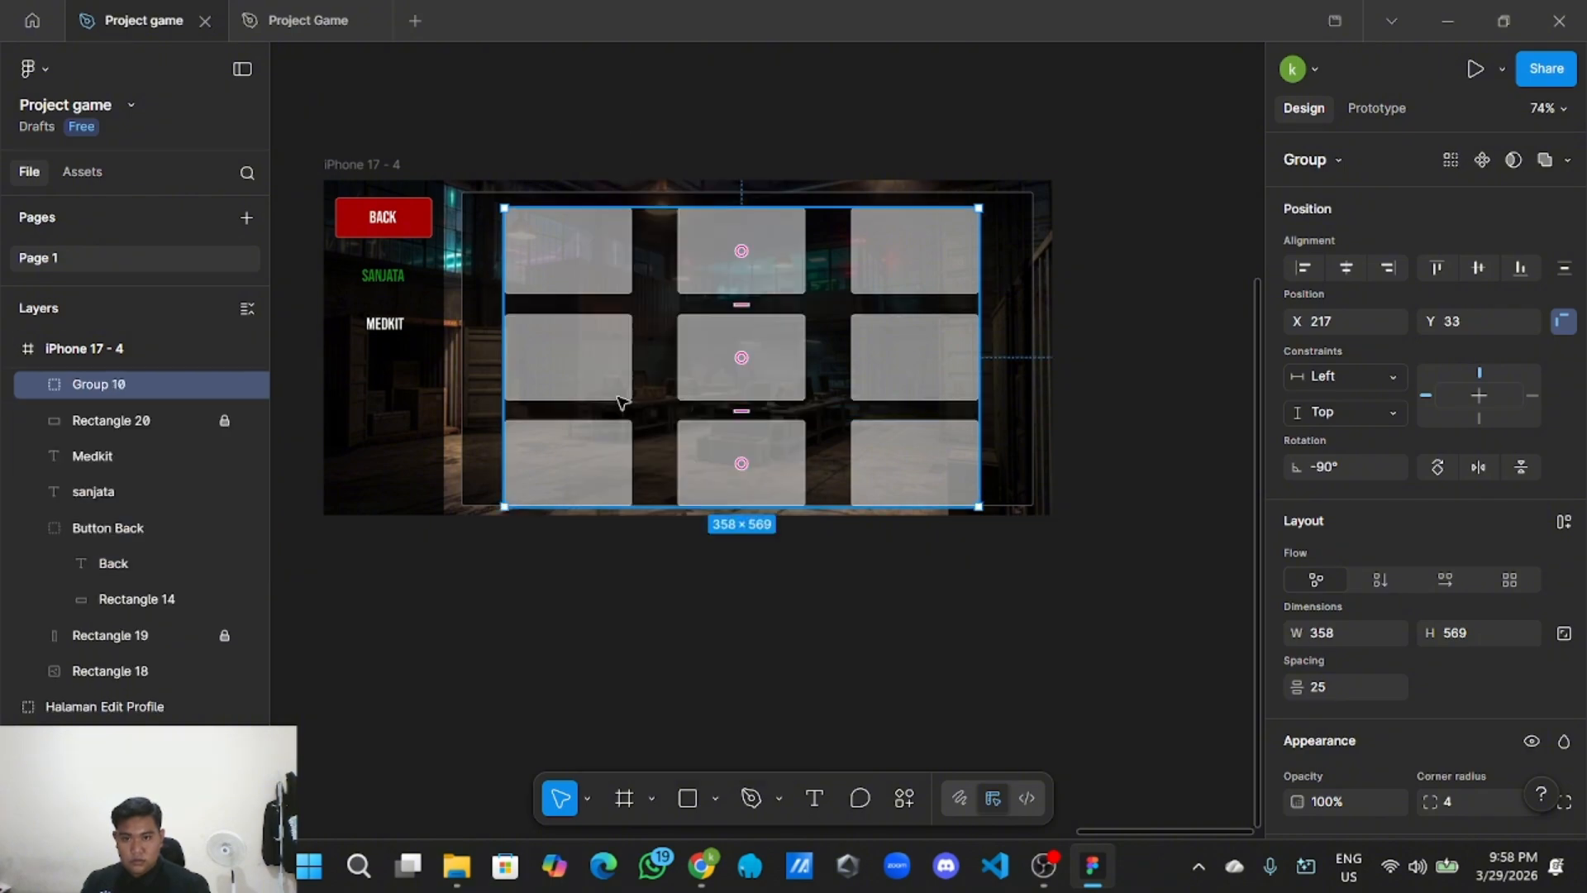
{"action": "double_click", "coordinate": [151, 382]}
{"action": "key", "text": "BackSpace"}
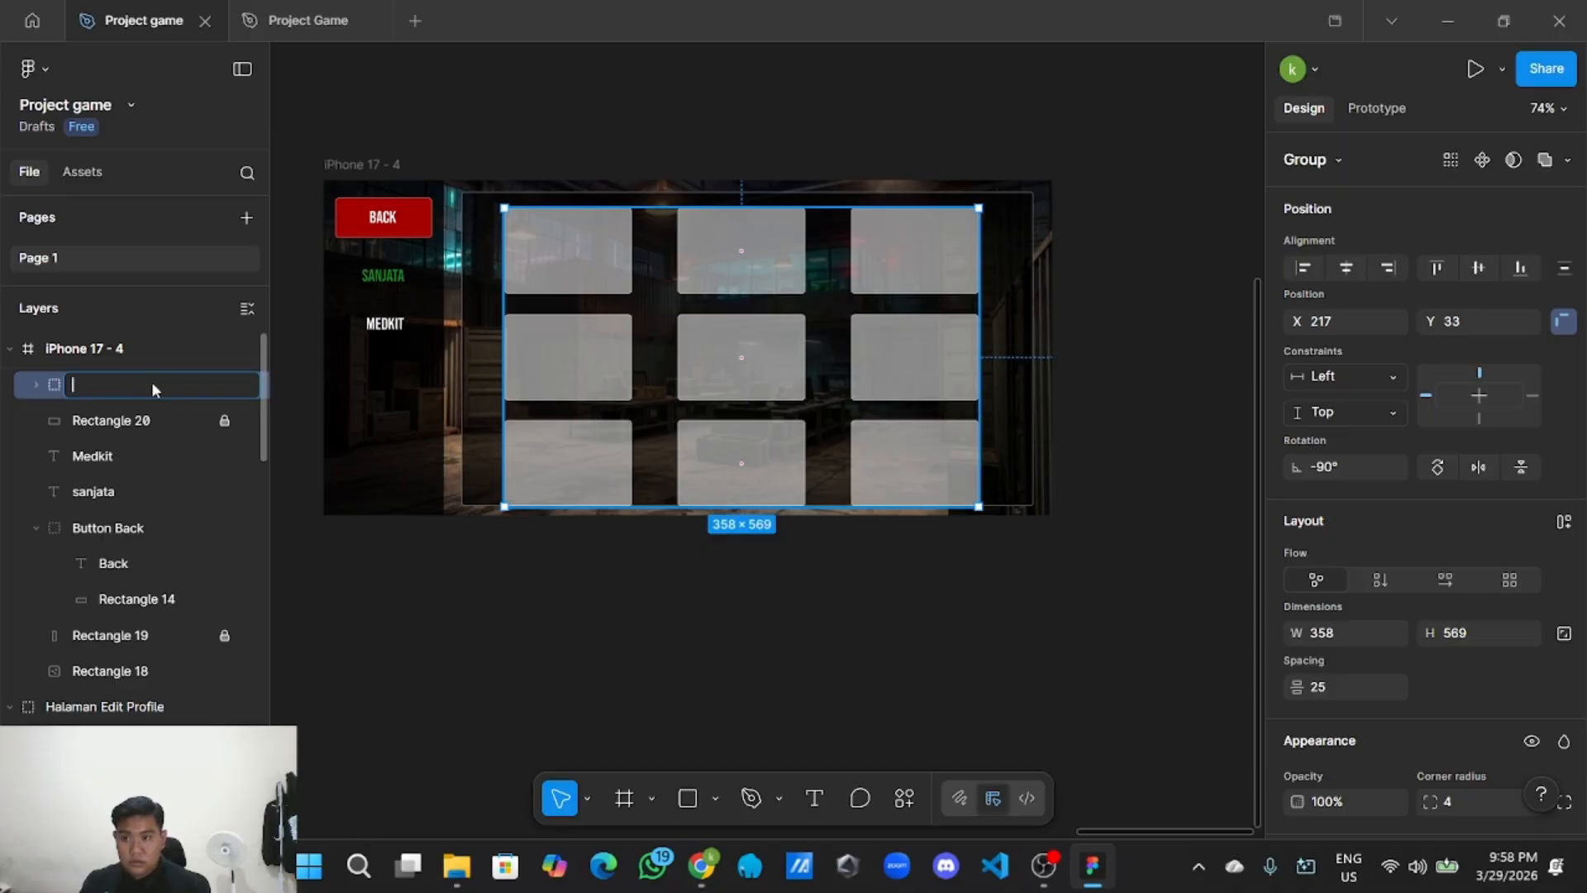
{"action": "type", "text": "CARD"}
{"action": "key", "text": "BackSpace"}
{"action": "key", "text": "BackSpace"}
{"action": "key", "text": "BackSpace"}
{"action": "key", "text": "BackSpace"}
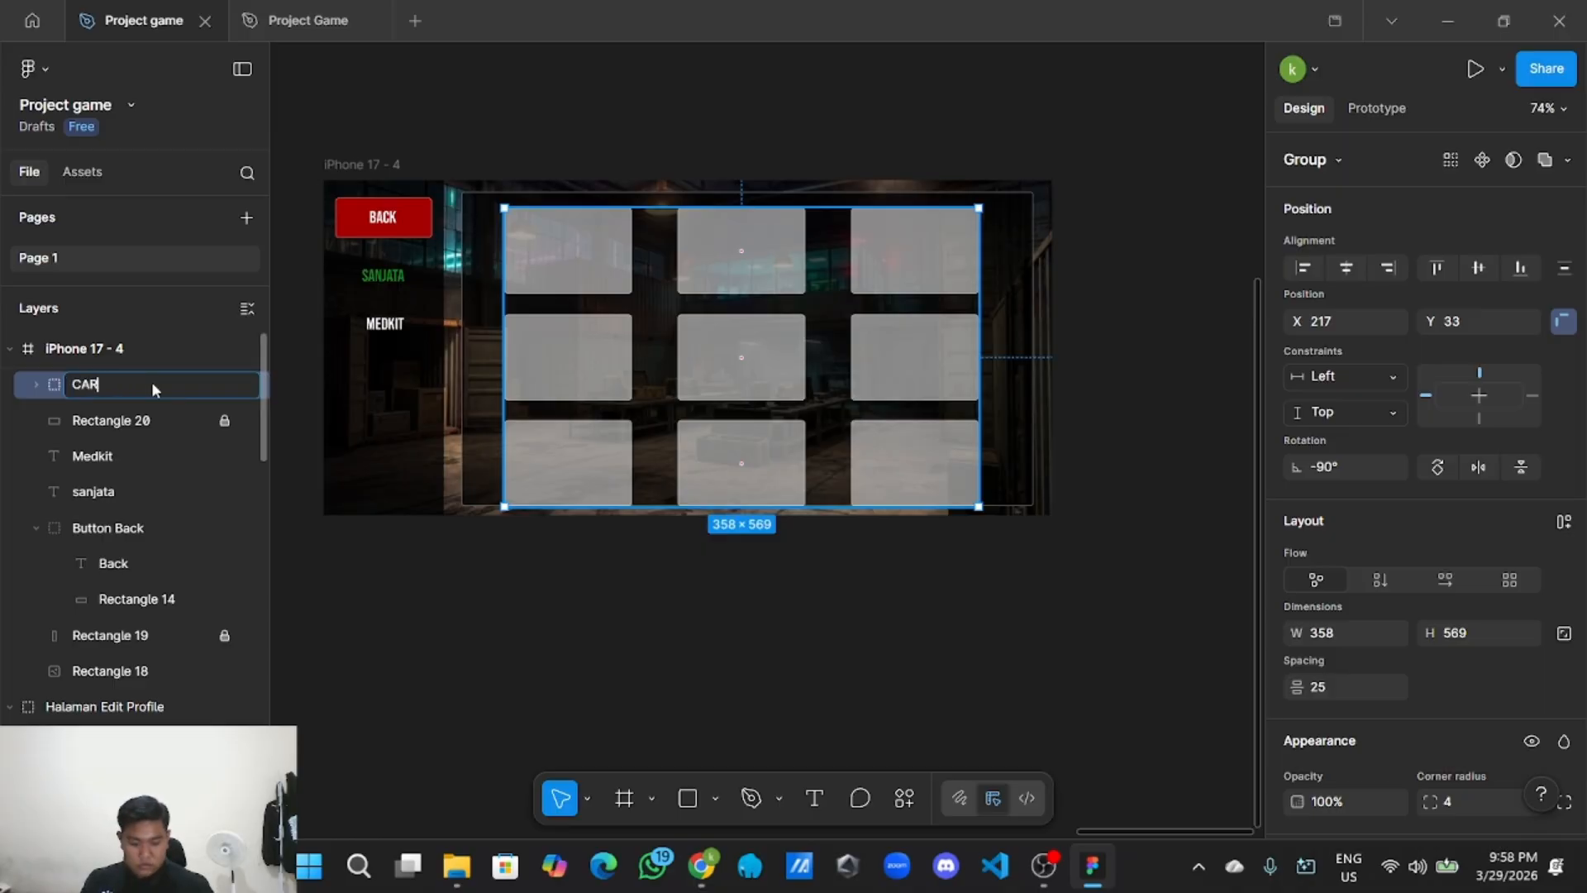
{"action": "type", "text": "Card"}
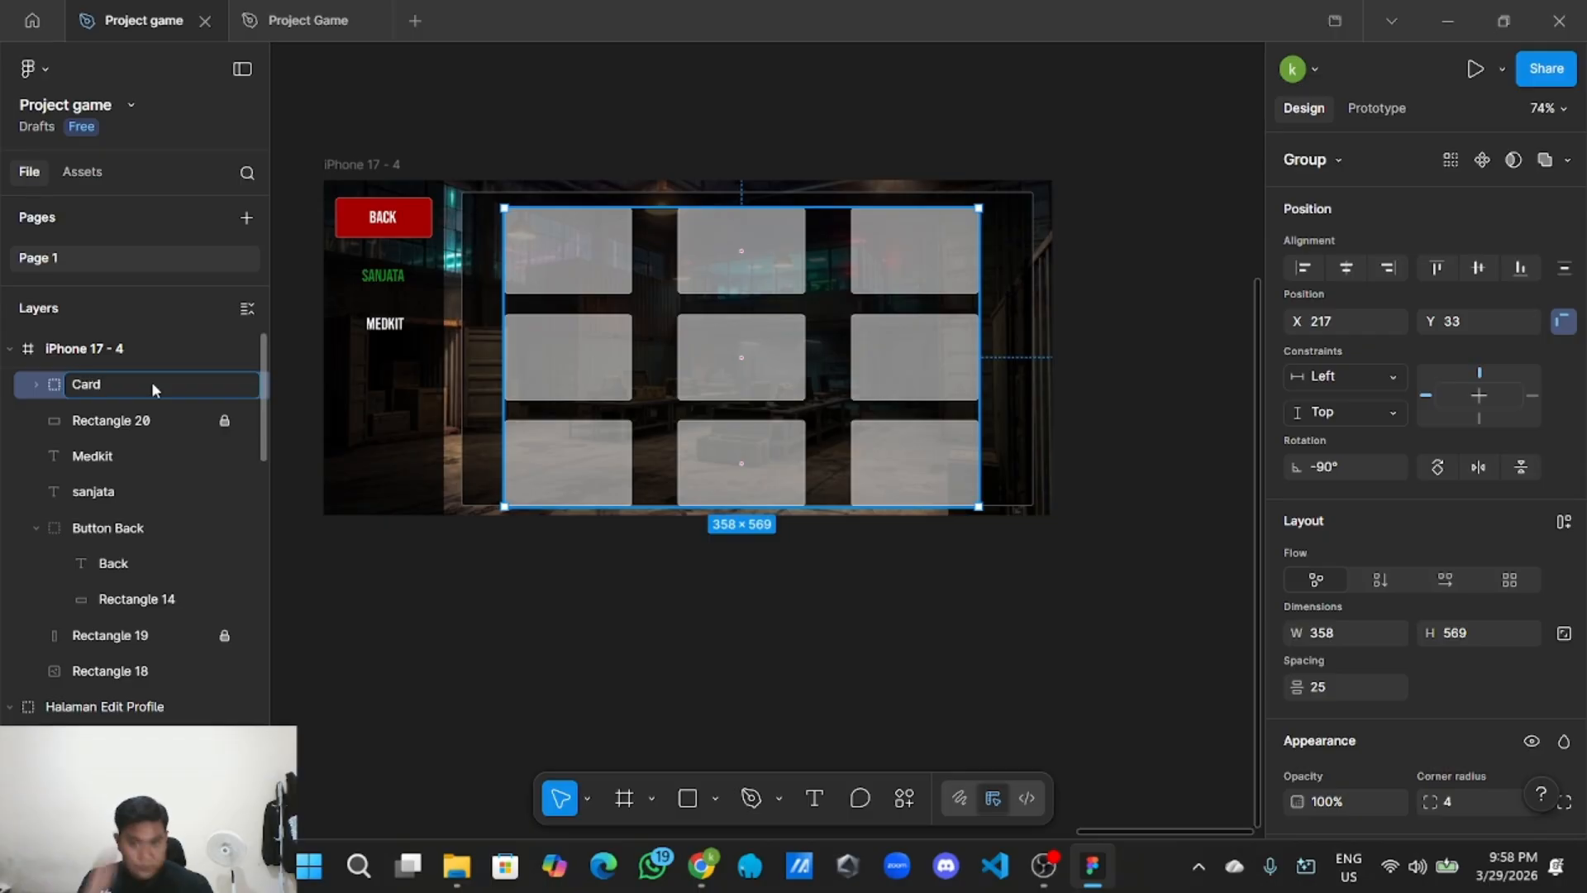
{"action": "left_click", "coordinate": [733, 680]}
Shrink the Card grid to 340×546 and shift it slightly right.
{"action": "left_click", "coordinate": [856, 429]}
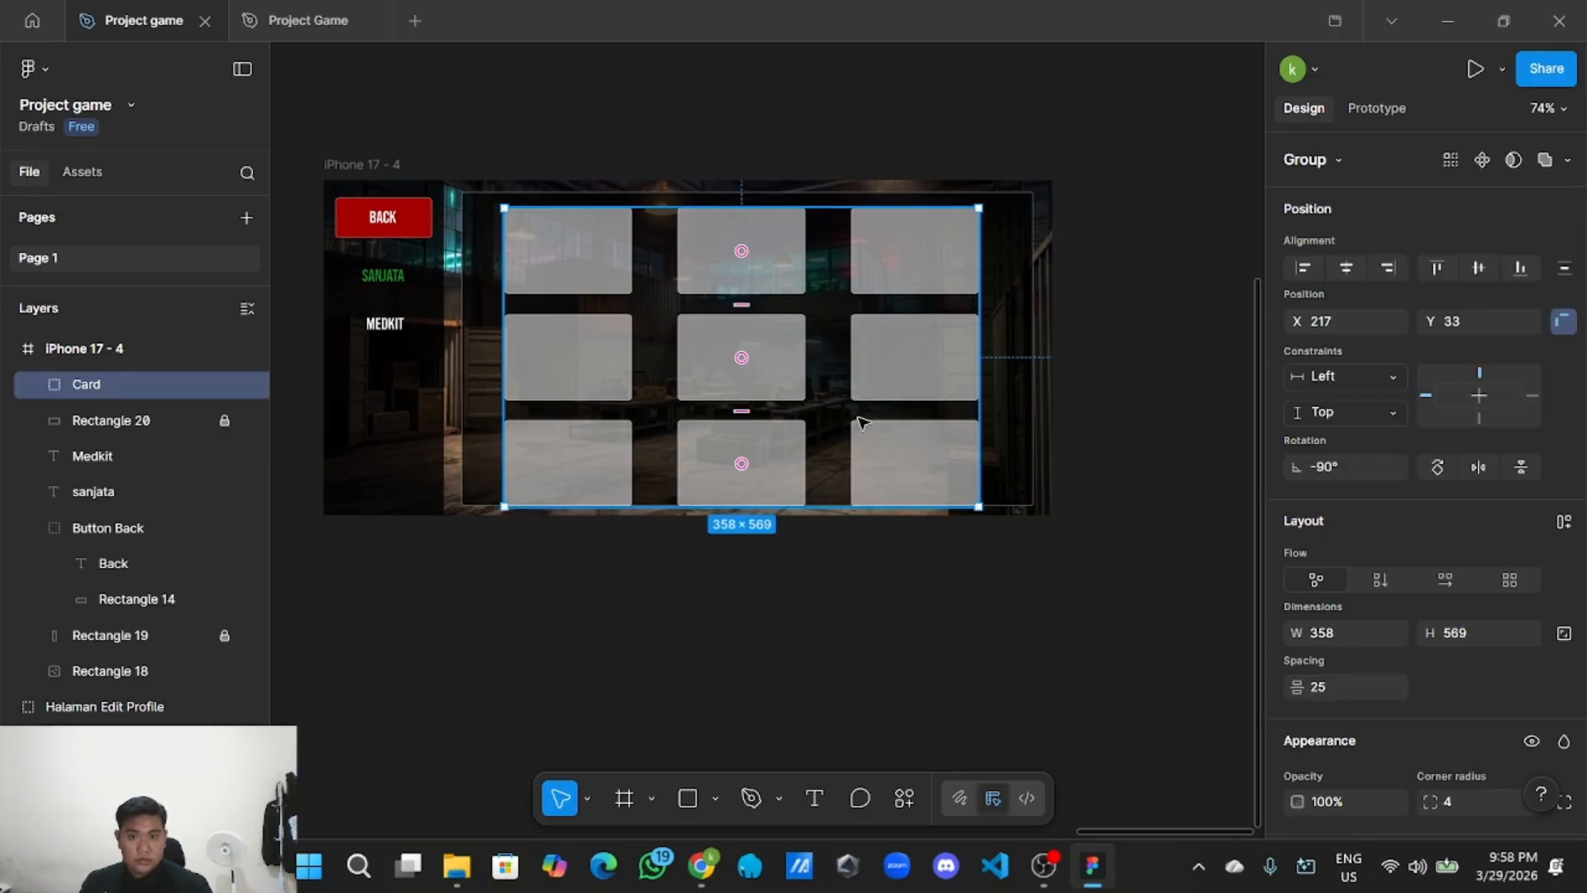
{"action": "left_click_drag", "start_coordinate": [981, 512], "coordinate": [959, 491]}
{"action": "scroll", "coordinate": [959, 491], "scroll_direction": "up", "scroll_amount": 2}
{"action": "scroll", "coordinate": [768, 424], "scroll_direction": "down", "scroll_amount": 2}
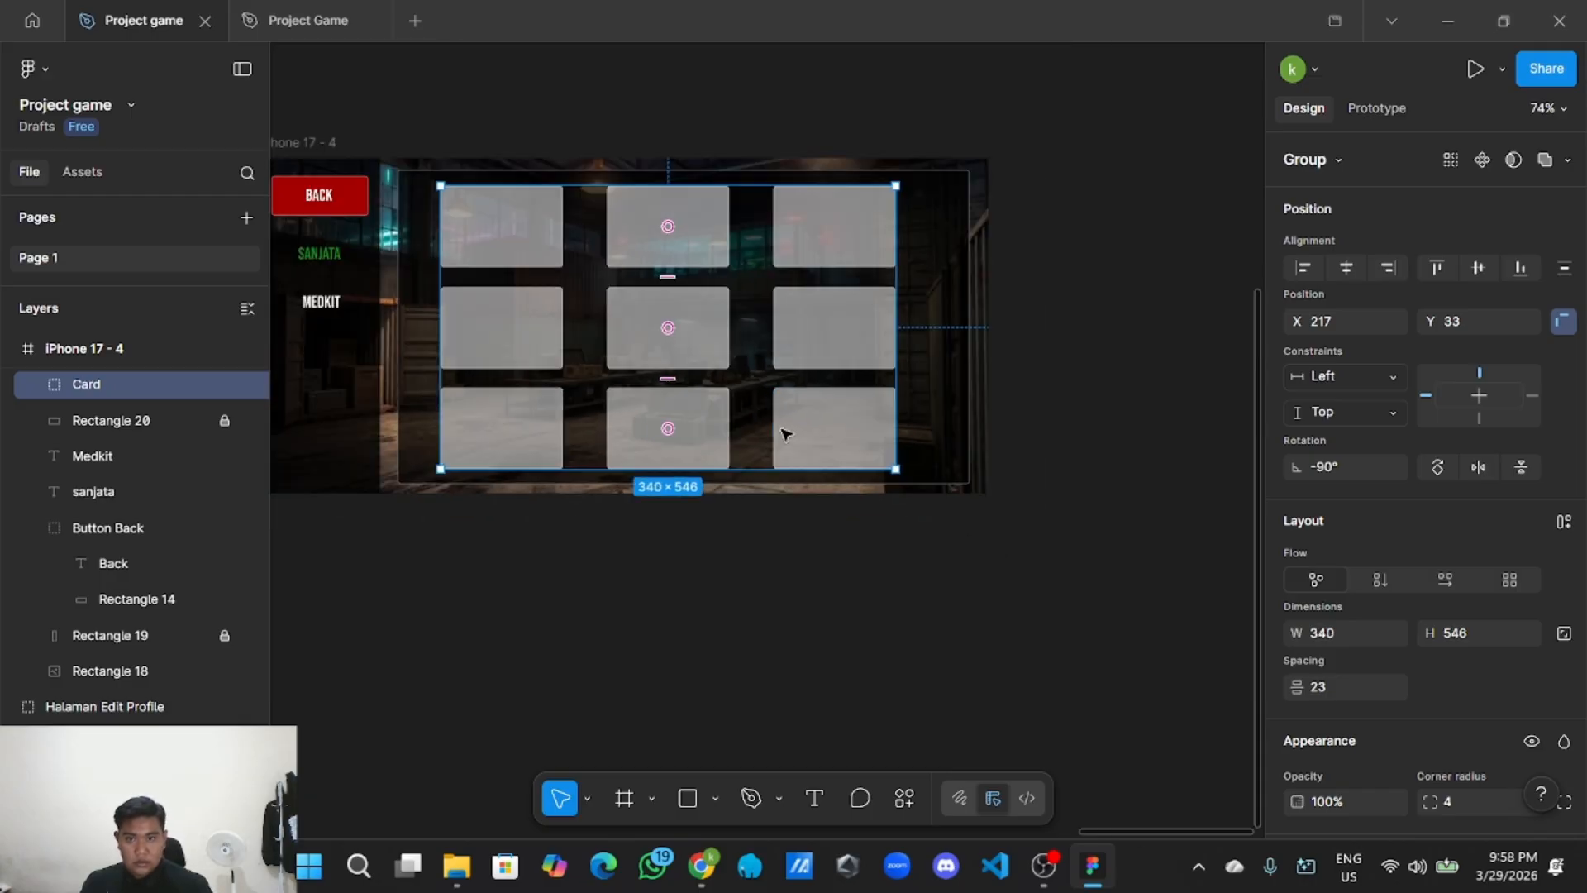
{"action": "left_click_drag", "start_coordinate": [701, 336], "coordinate": [719, 344]}
{"action": "left_click", "coordinate": [761, 631]}
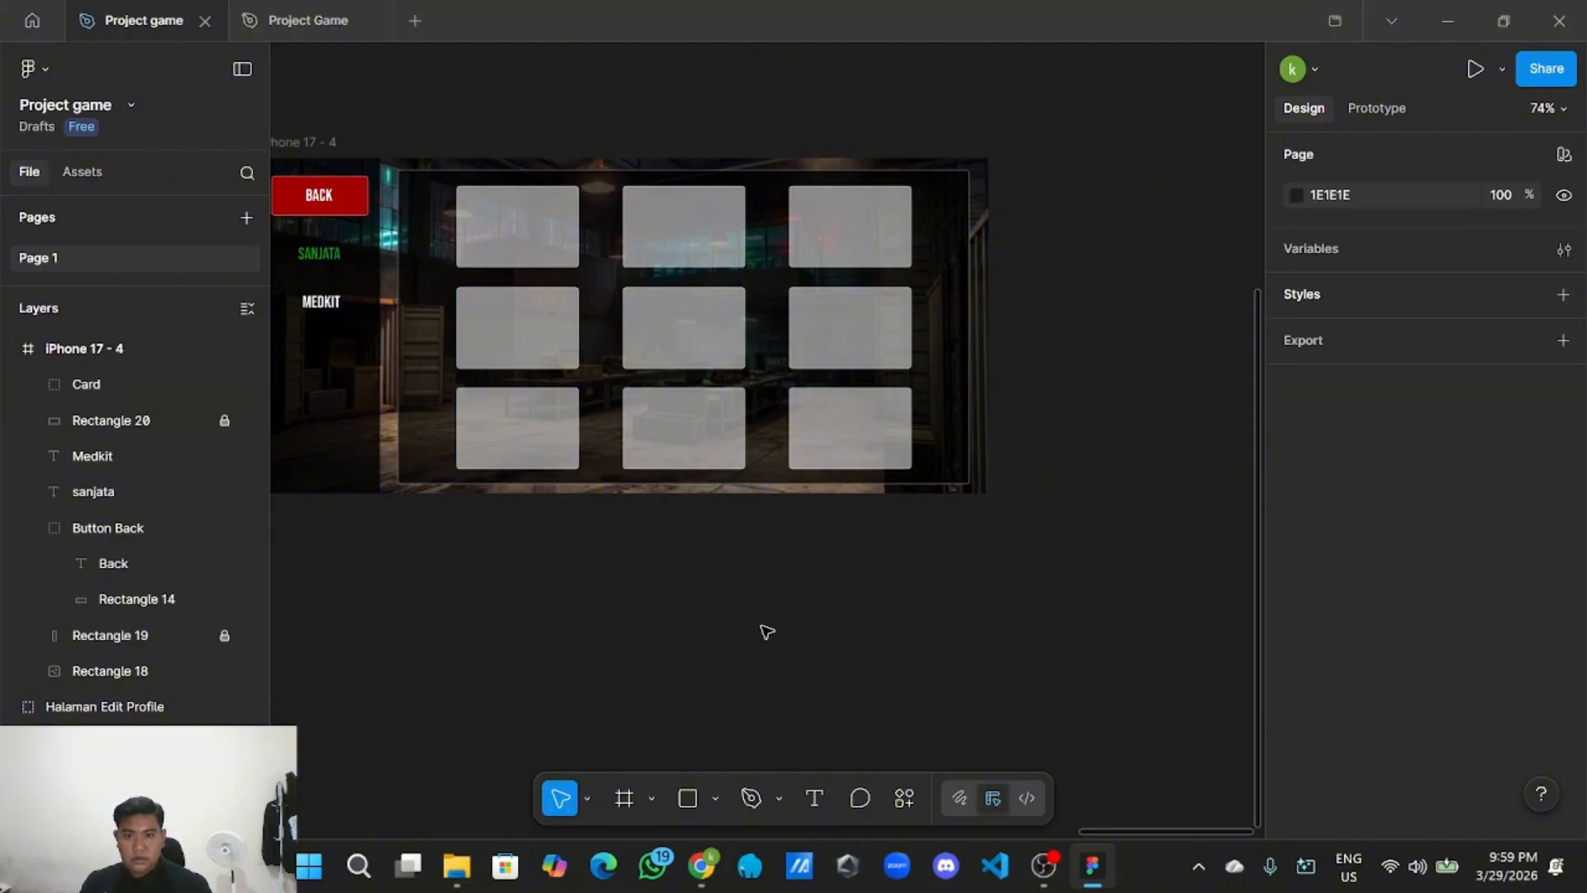
Ungroup Card back into its three slot rows.
{"action": "scroll", "coordinate": [751, 633], "scroll_direction": "down", "scroll_amount": 2}
{"action": "scroll", "coordinate": [752, 633], "scroll_direction": "up", "scroll_amount": 2}
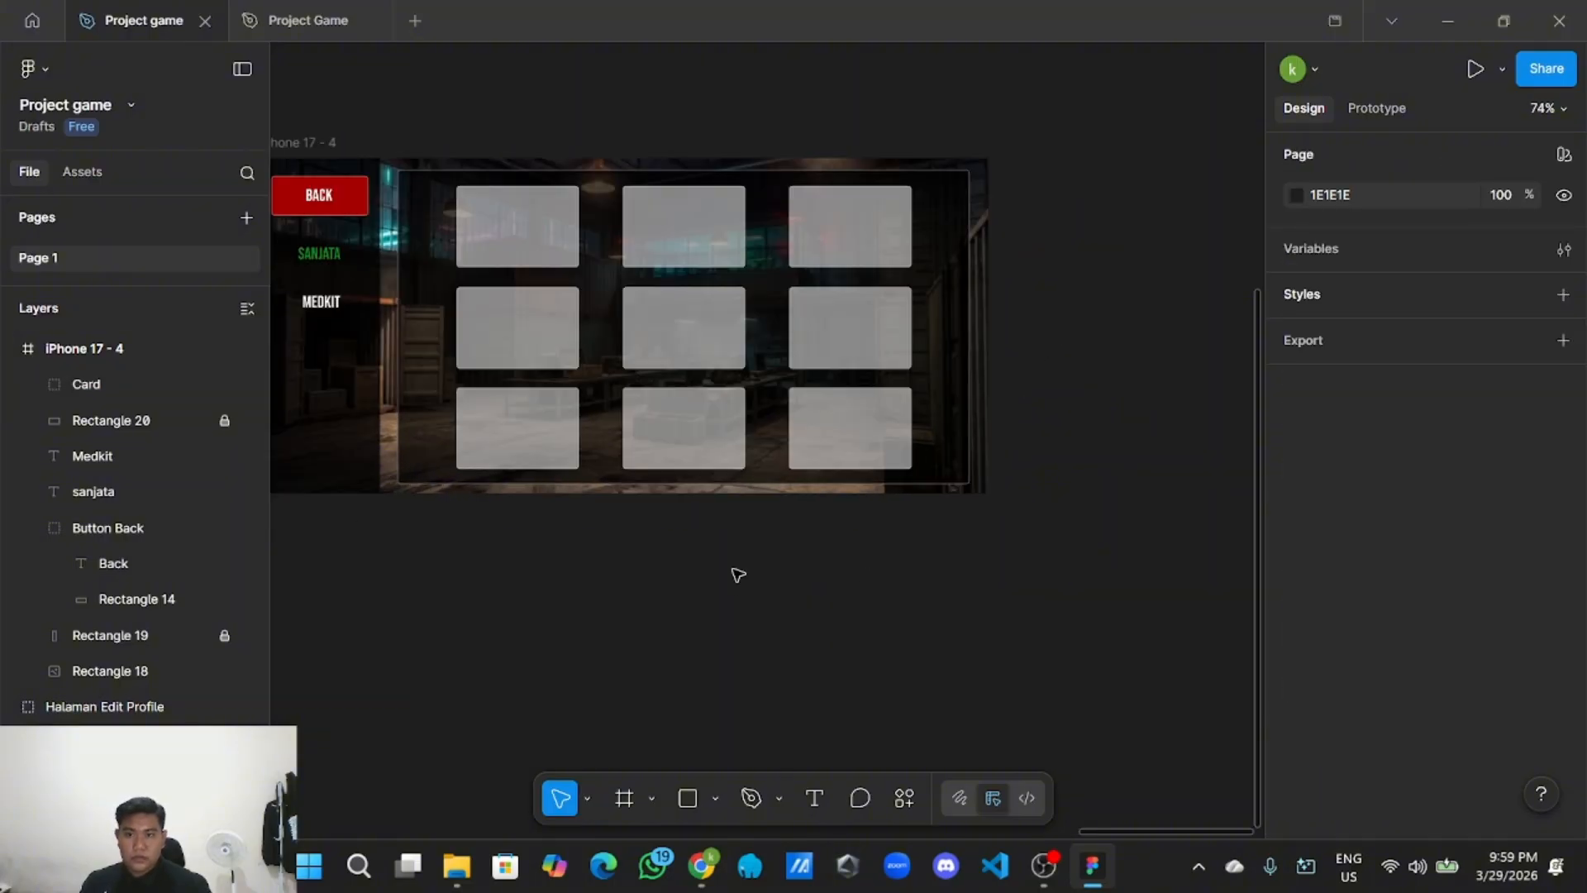
{"action": "right_click", "coordinate": [561, 344]}
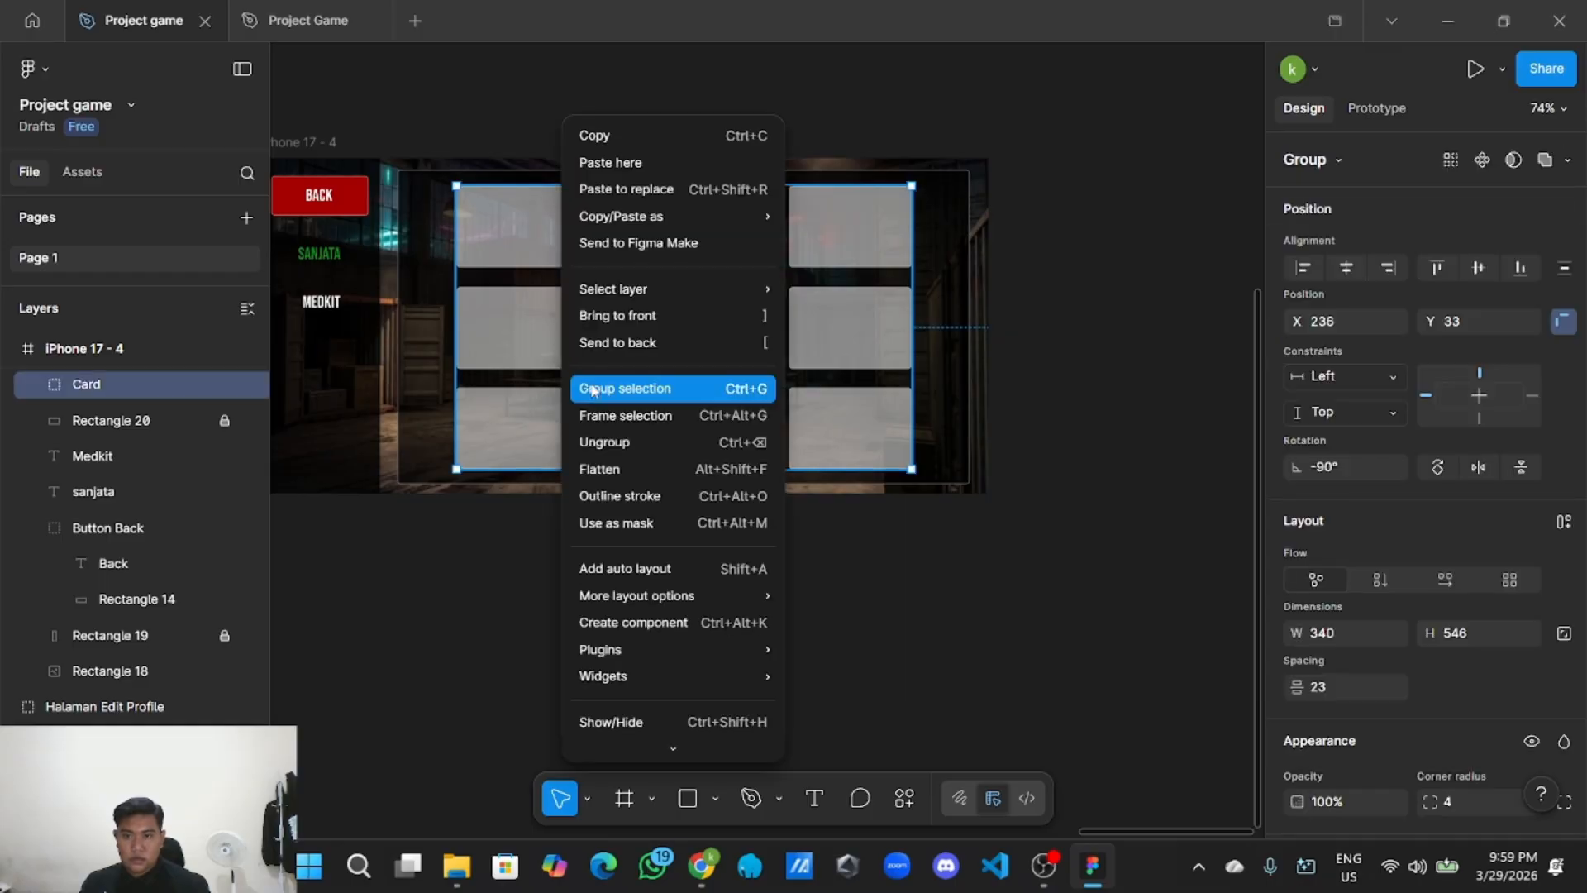
{"action": "left_click", "coordinate": [604, 442]}
{"action": "left_click", "coordinate": [584, 586]}
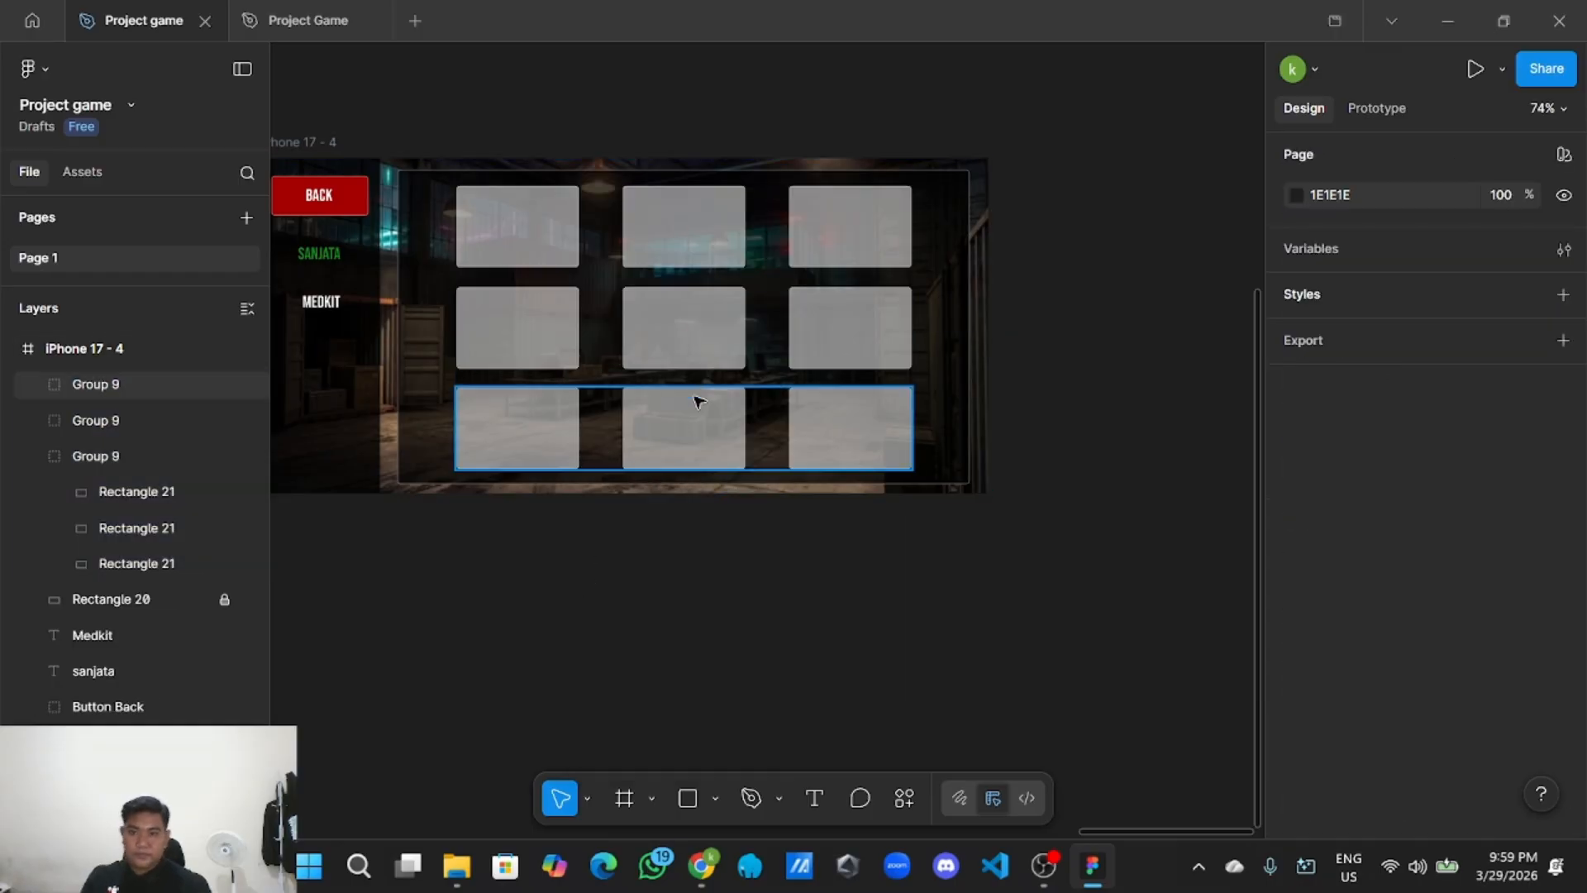
Ungroup the top, middle and bottom rows into nine separate slot rectangles.
{"action": "right_click", "coordinate": [535, 263]}
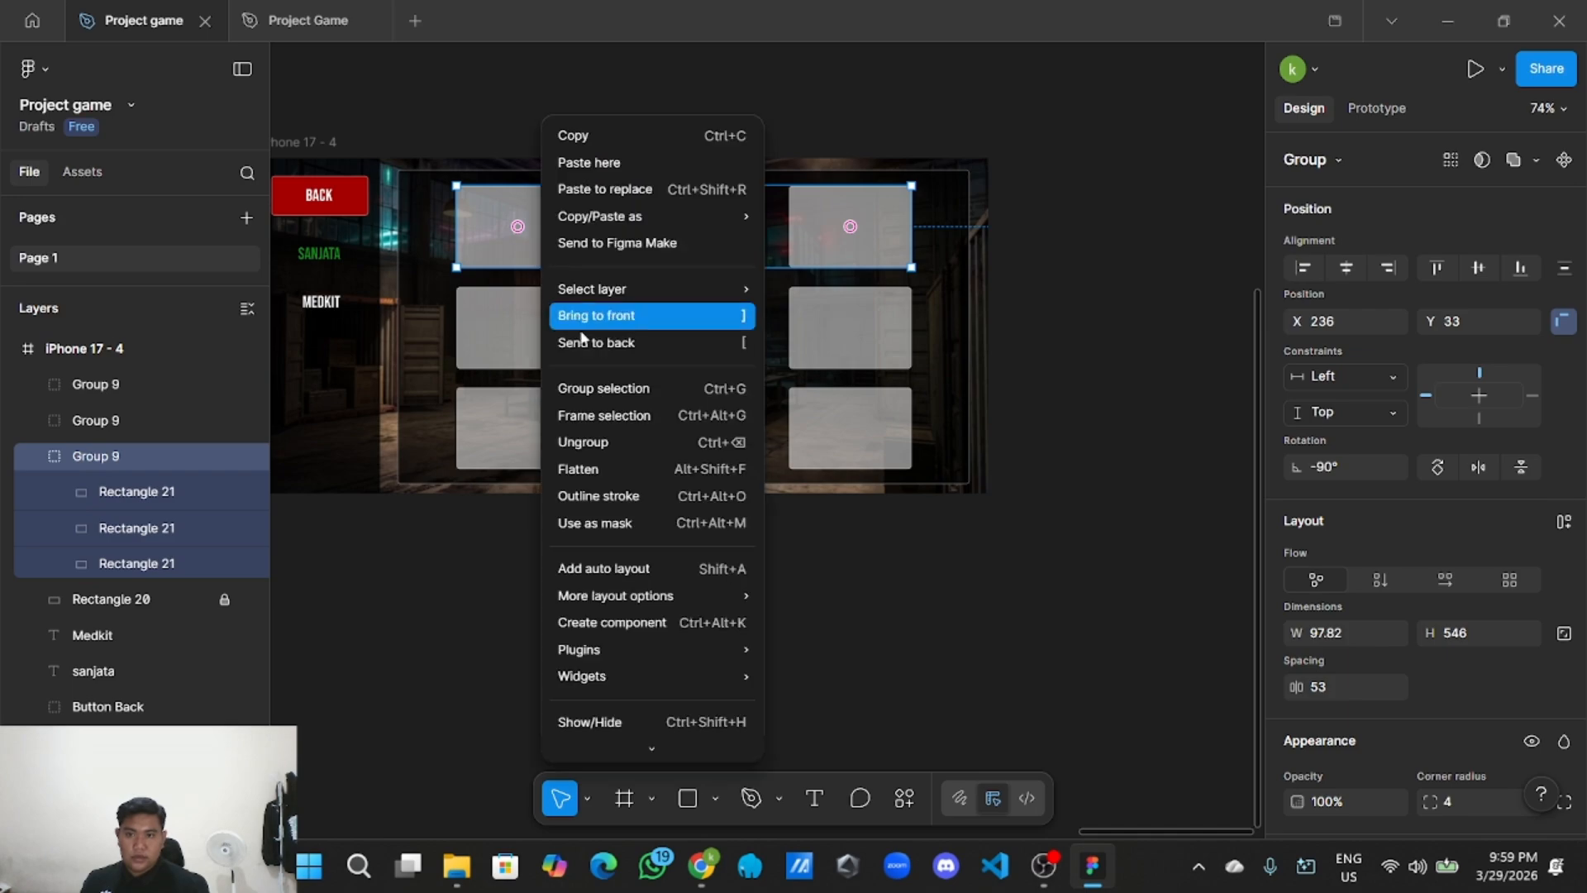
{"action": "left_click", "coordinate": [595, 443]}
{"action": "left_click", "coordinate": [538, 309]}
{"action": "right_click", "coordinate": [538, 309]}
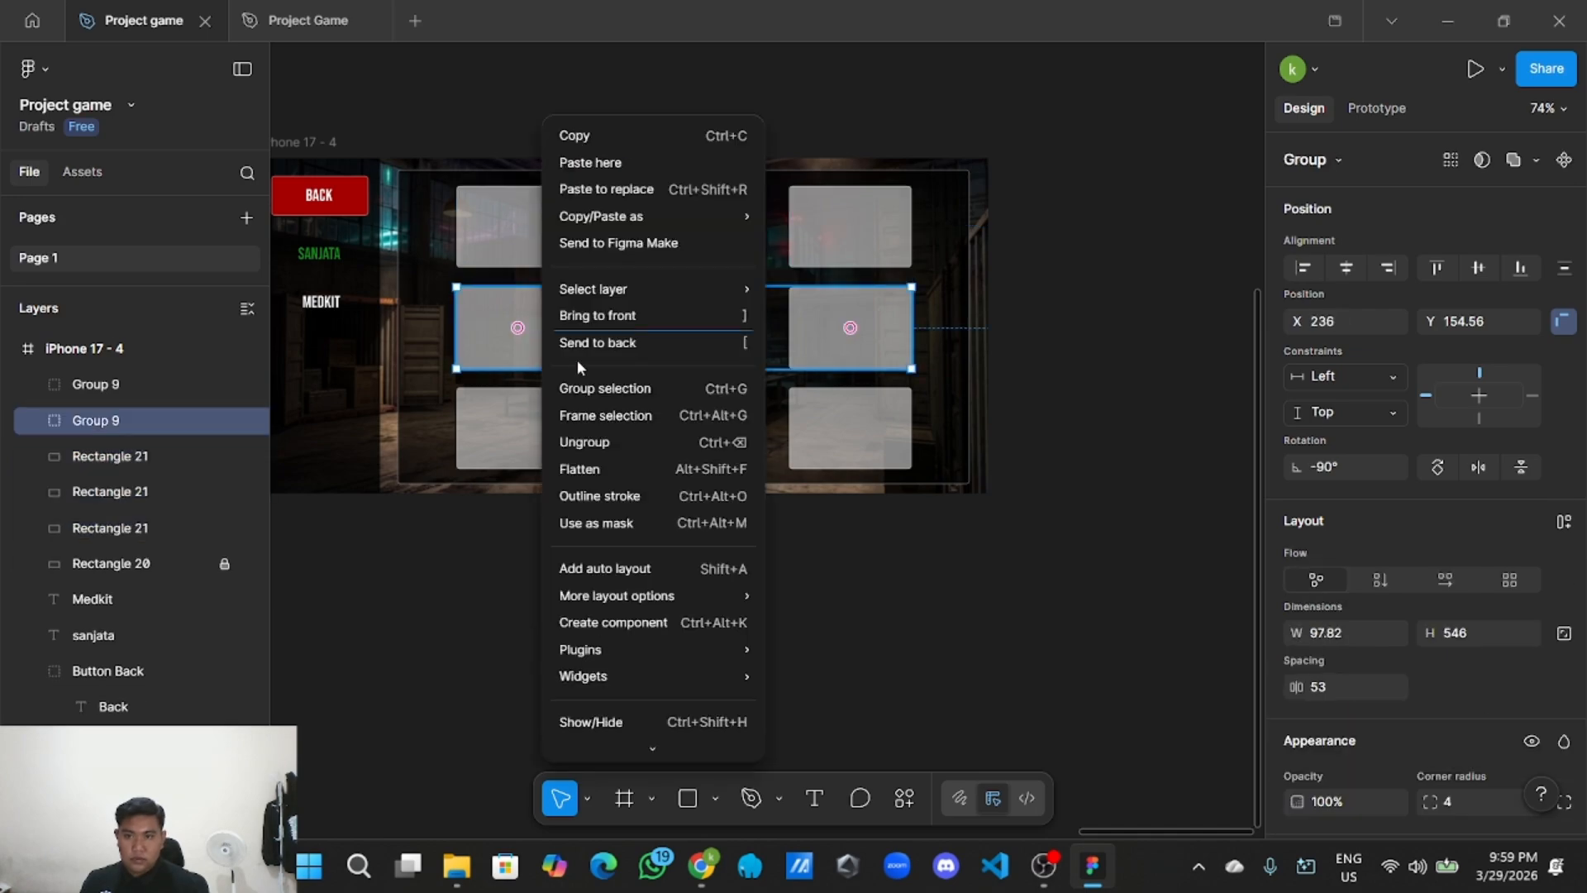
{"action": "left_click", "coordinate": [595, 442]}
{"action": "left_click", "coordinate": [533, 429]}
{"action": "right_click", "coordinate": [531, 429]}
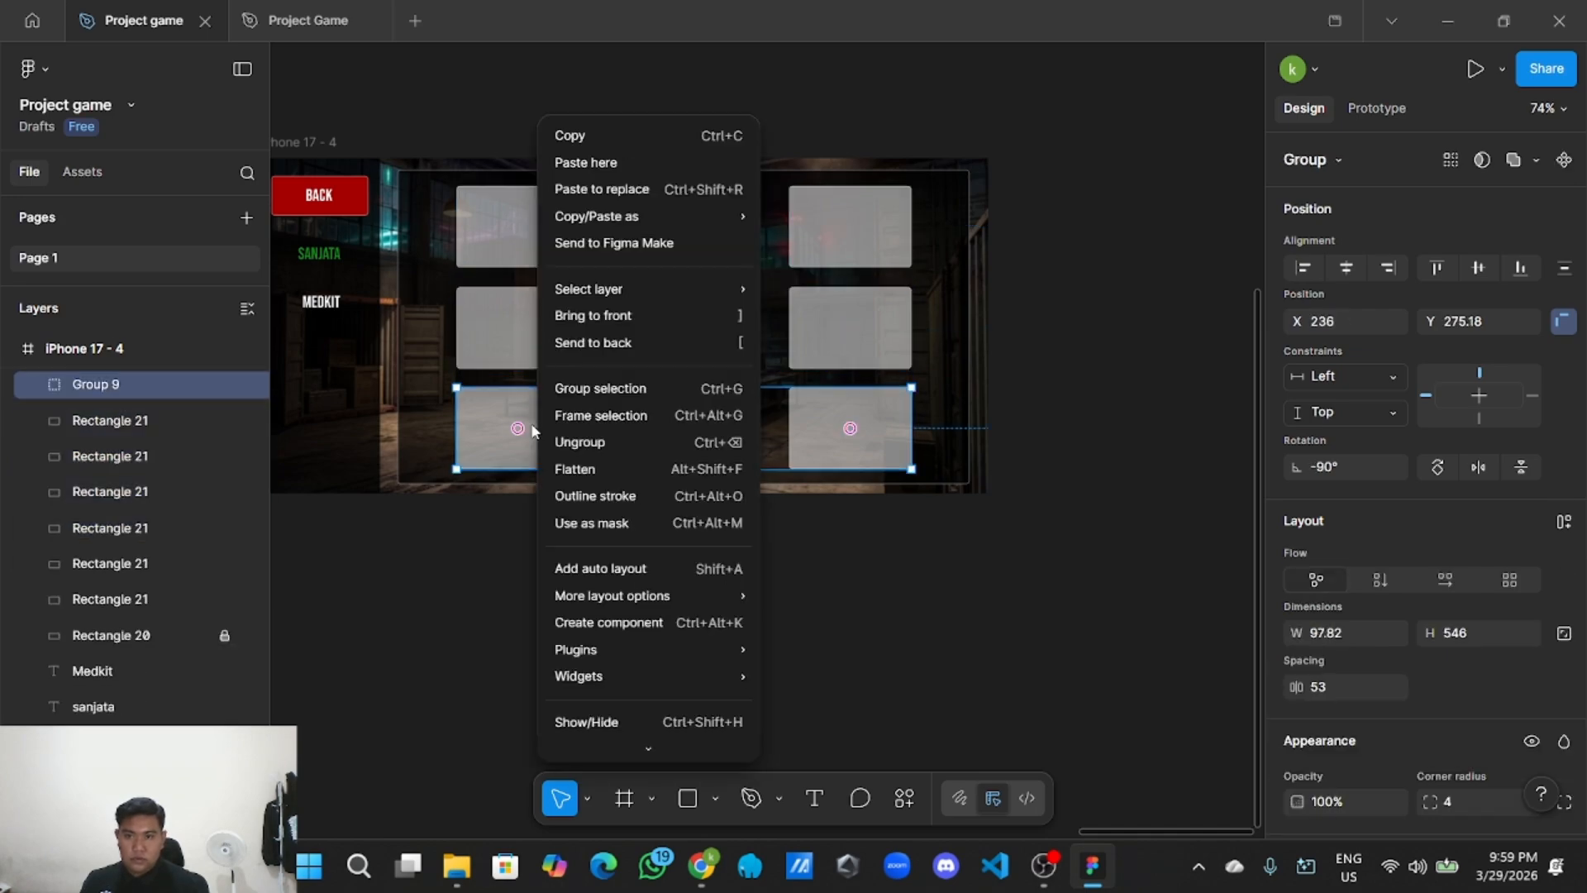
{"action": "left_click", "coordinate": [591, 442]}
{"action": "left_click", "coordinate": [585, 541]}
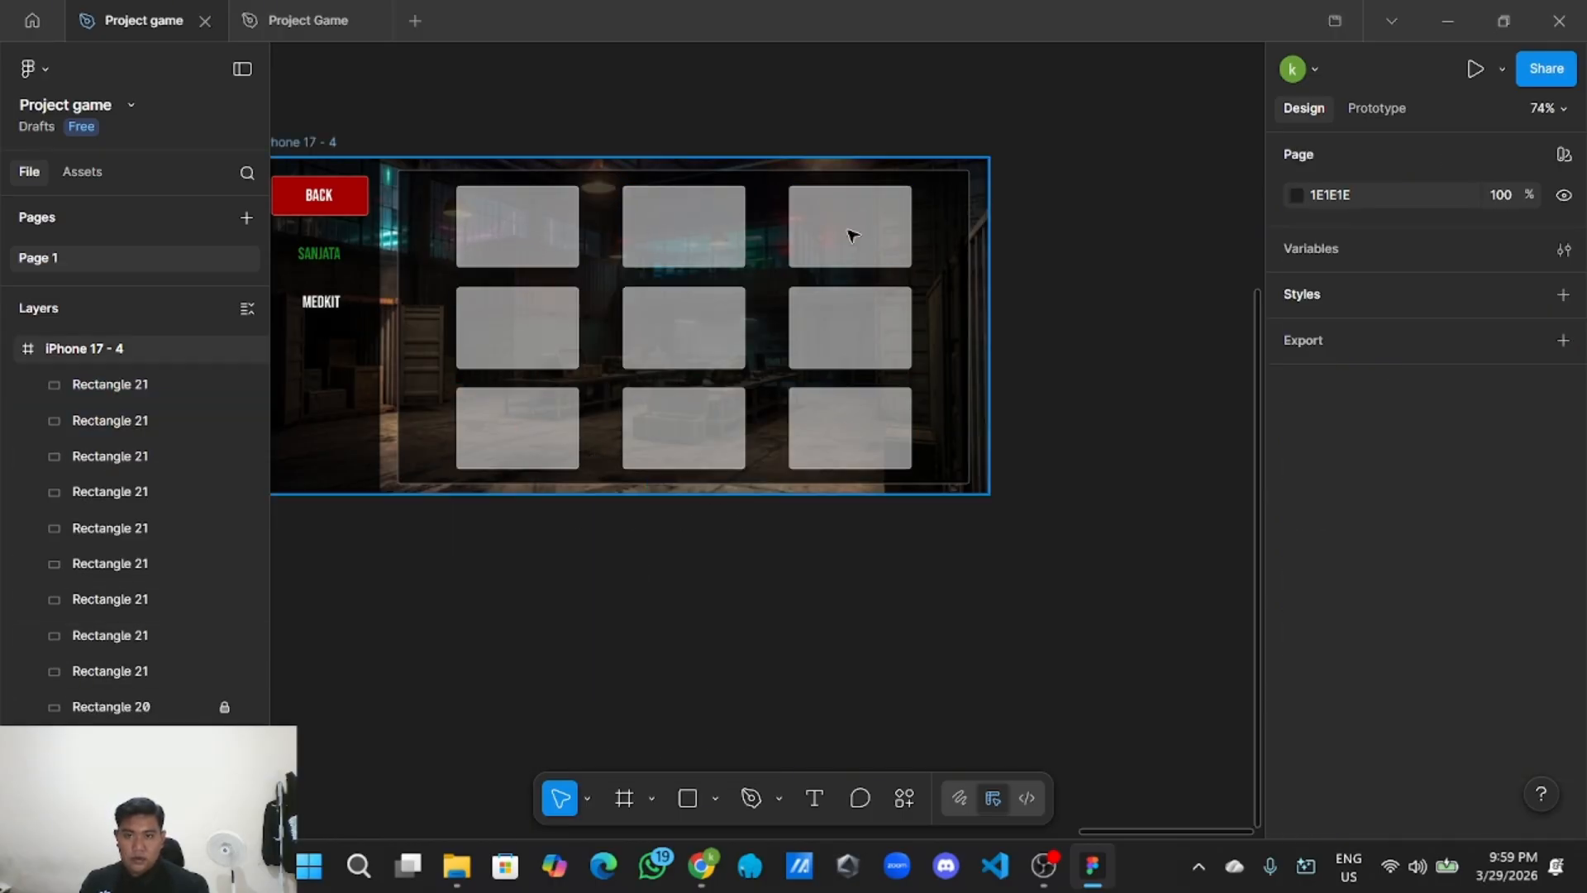
{"action": "scroll", "coordinate": [599, 534], "scroll_direction": "down", "scroll_amount": 1}
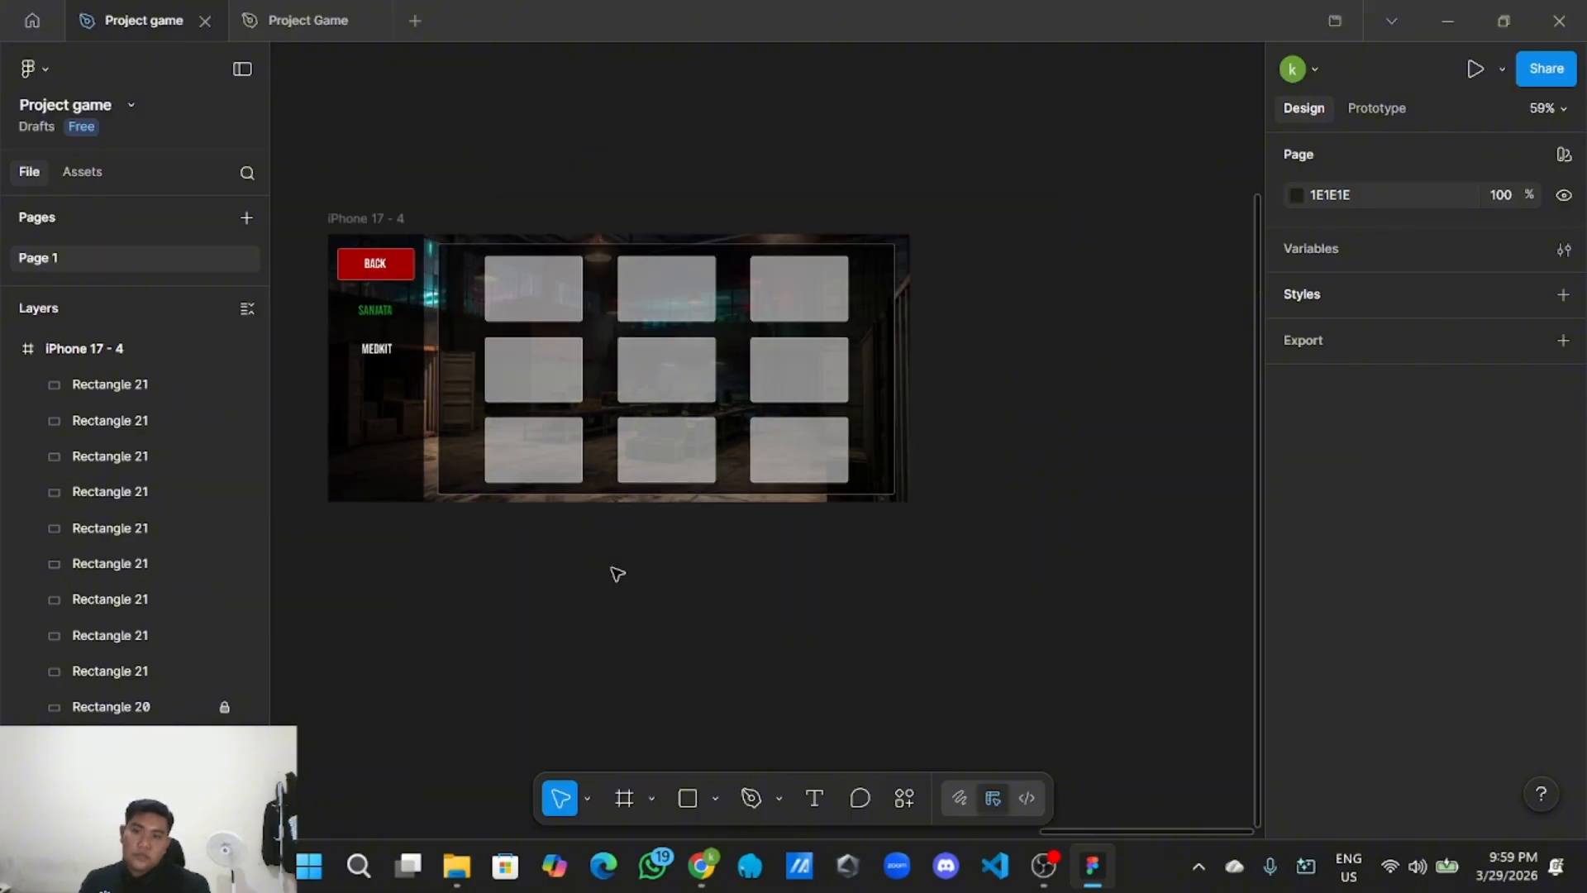
{"action": "scroll", "coordinate": [616, 574], "scroll_direction": "up", "scroll_amount": 1}
{"action": "left_click_drag", "start_coordinate": [686, 590], "coordinate": [849, 649]}
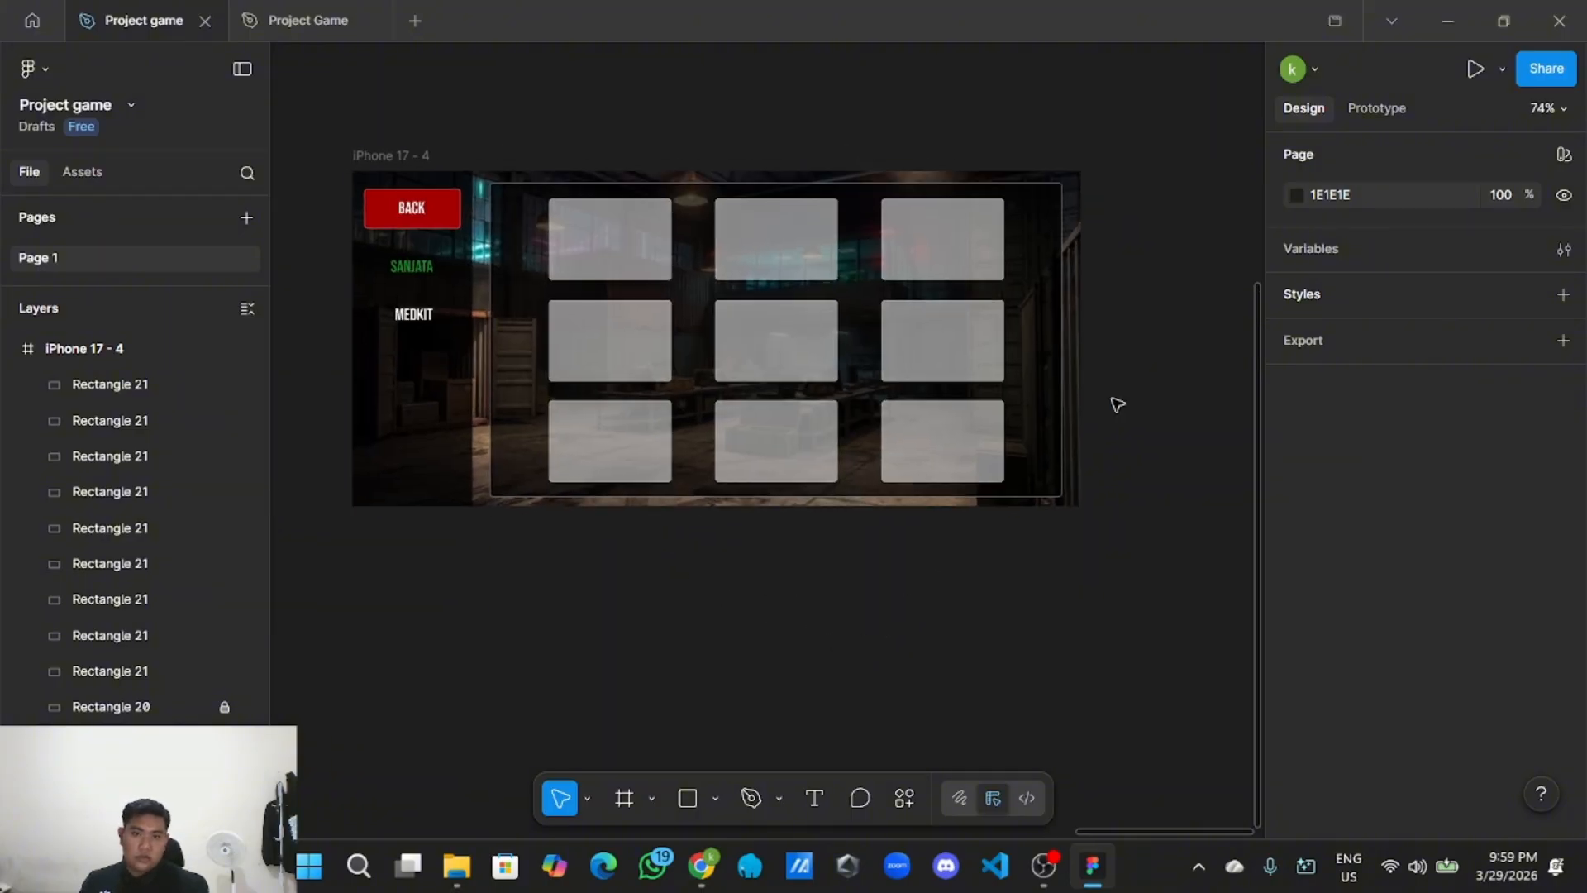
{"action": "left_click_drag", "start_coordinate": [1116, 405], "coordinate": [1143, 468]}
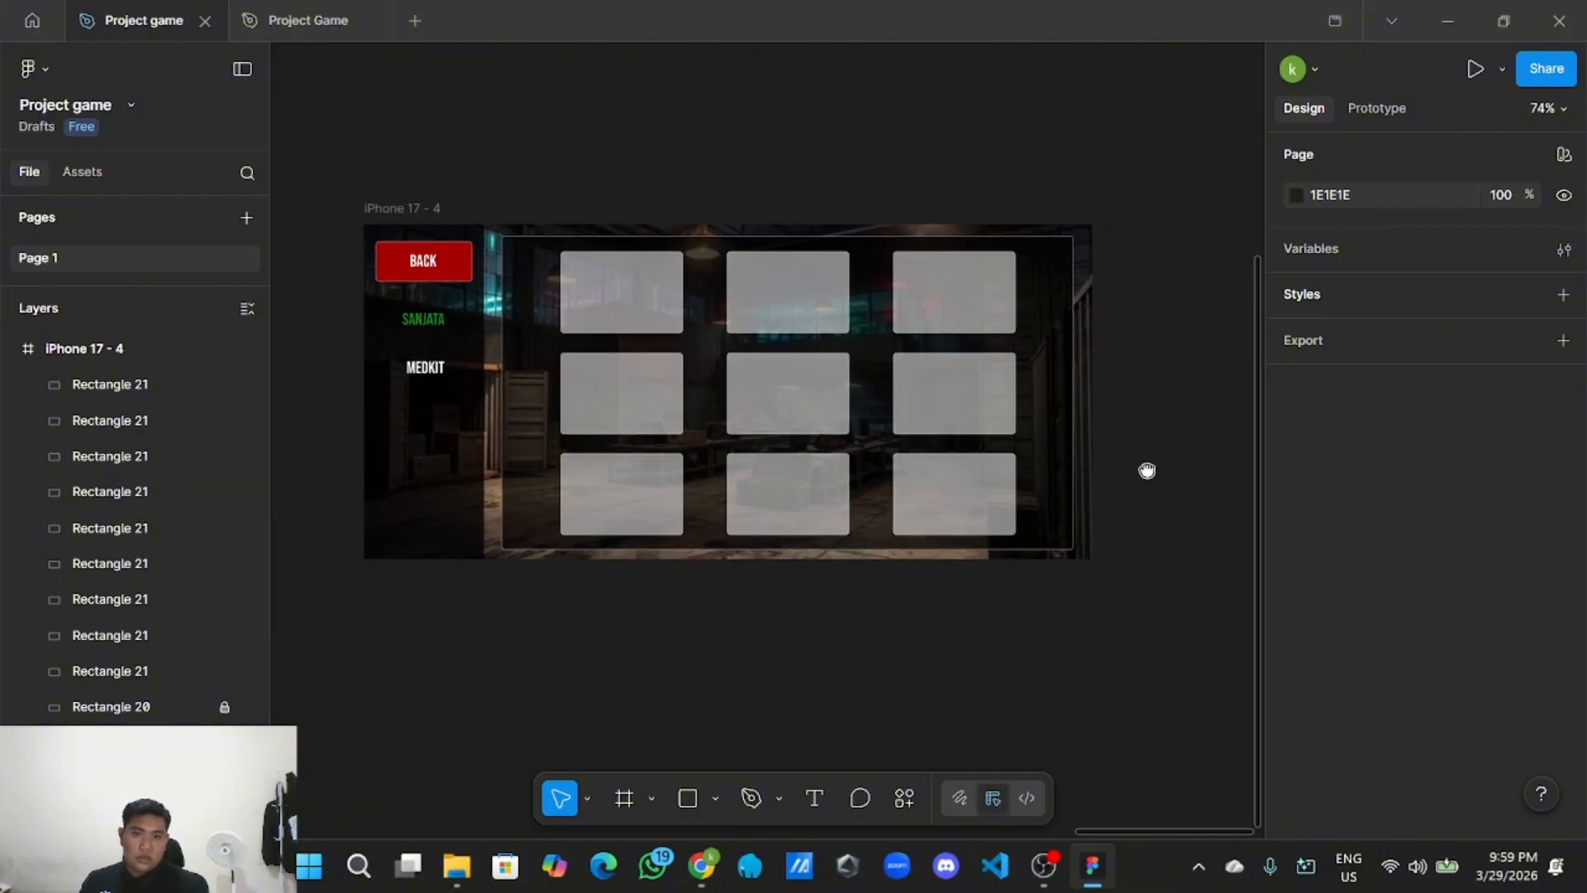
Start an Image/video import and browse to the Asset > senjata folder.
{"action": "left_click", "coordinate": [716, 797]}
{"action": "left_click", "coordinate": [806, 754]}
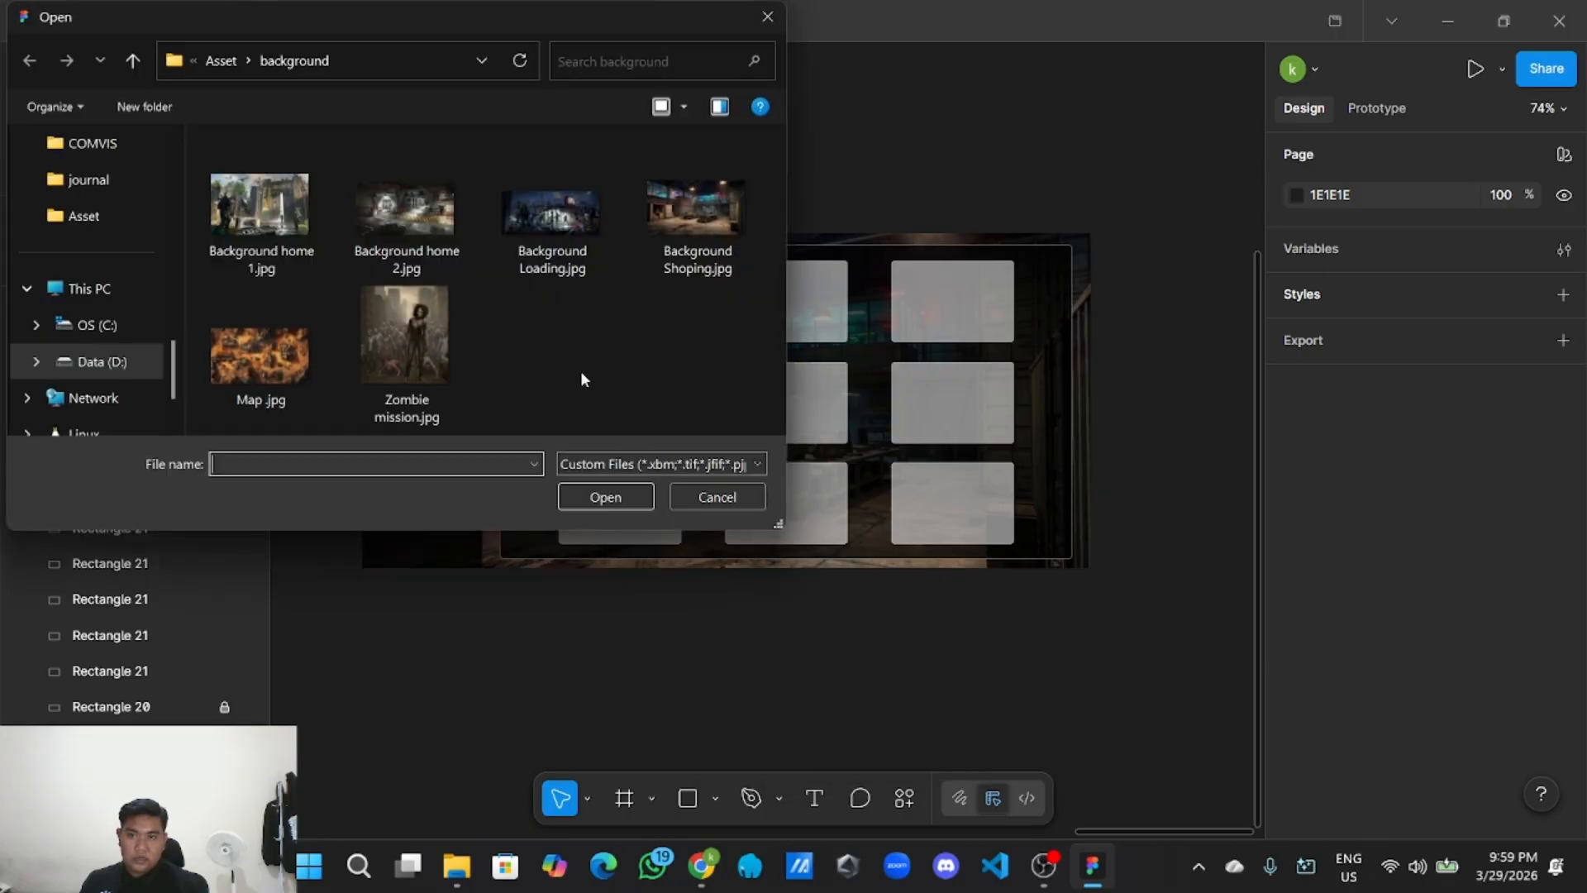
{"action": "left_click", "coordinate": [224, 61]}
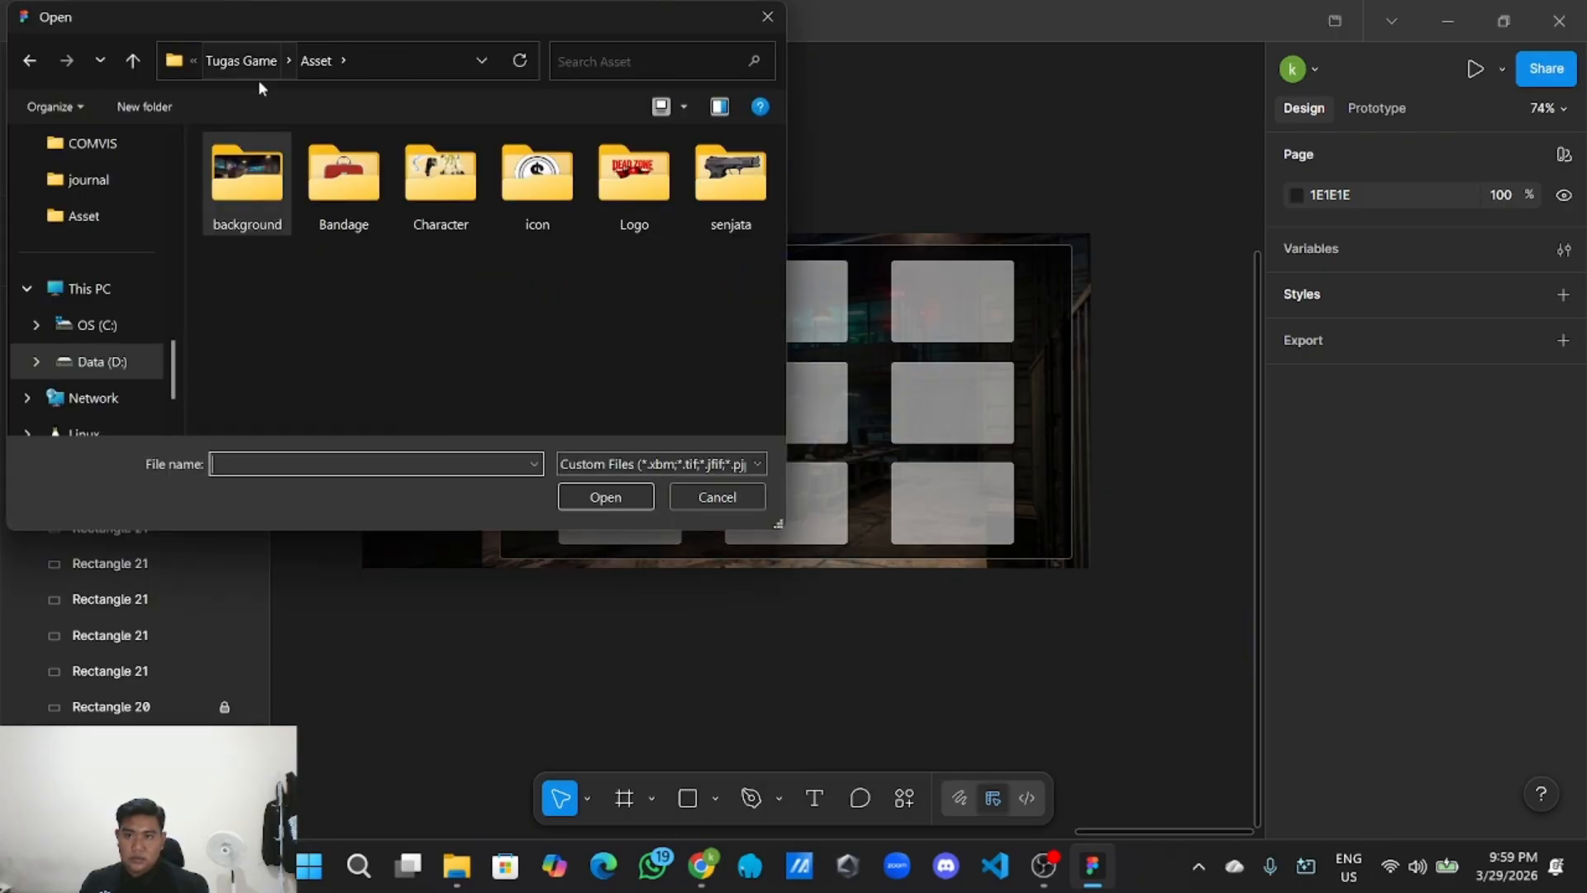
{"action": "double_click", "coordinate": [718, 202]}
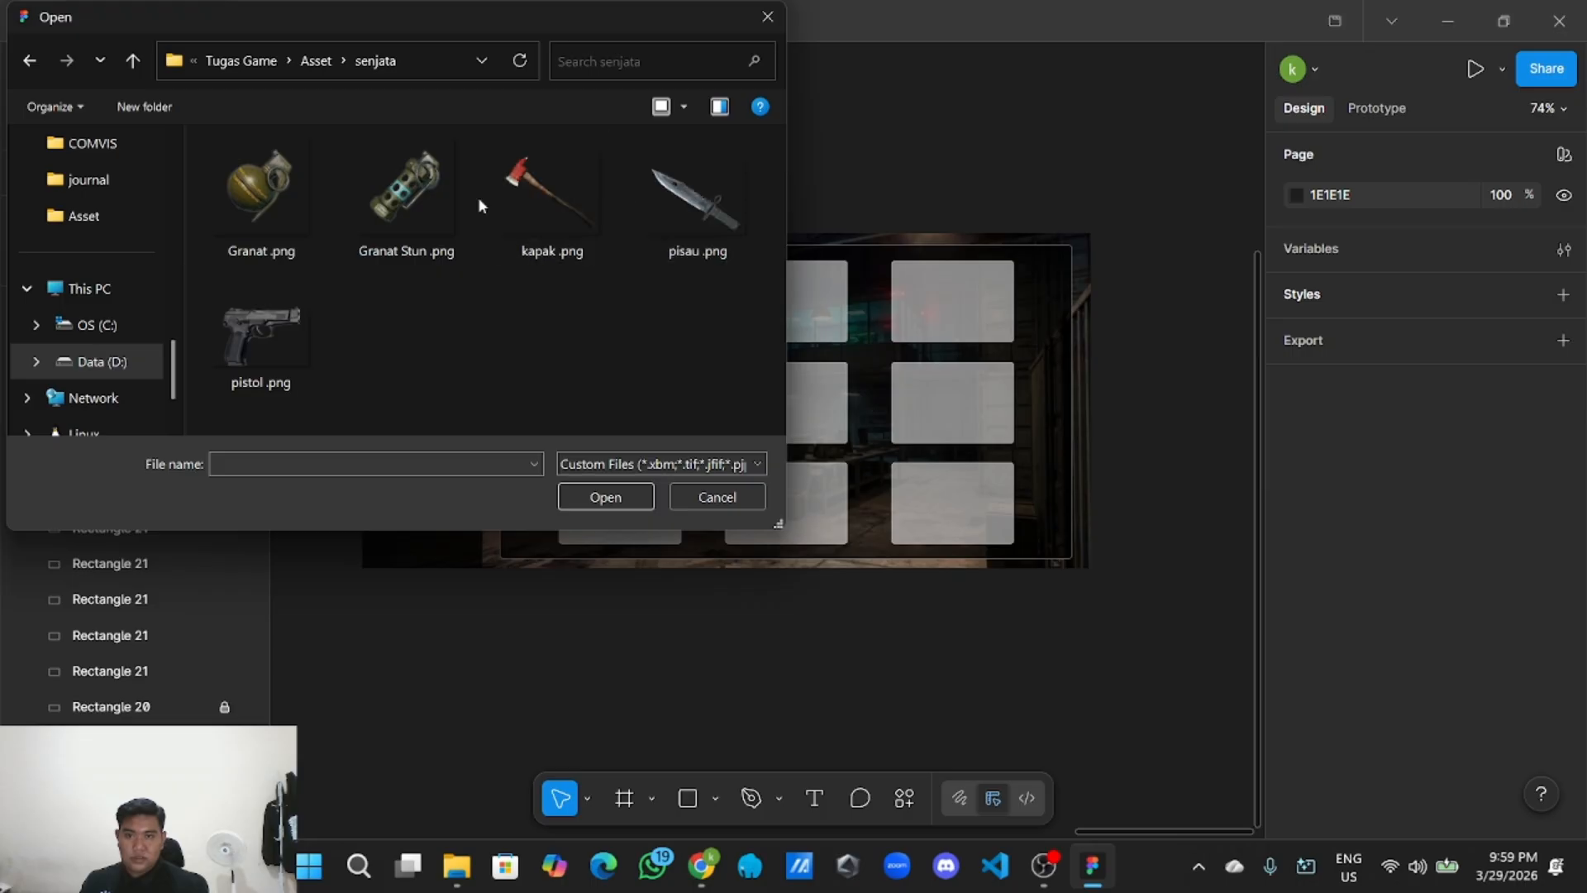
Drag the Granat, Granat Stun, kapak, pisau and pistol images onto the canvas, then close the picker.
{"action": "left_click_drag", "start_coordinate": [272, 188], "coordinate": [1149, 174]}
{"action": "left_click_drag", "start_coordinate": [405, 186], "coordinate": [382, 723]}
{"action": "left_click_drag", "start_coordinate": [552, 198], "coordinate": [690, 715]}
{"action": "left_click", "coordinate": [708, 240]}
{"action": "left_click_drag", "start_coordinate": [708, 240], "coordinate": [1190, 636]}
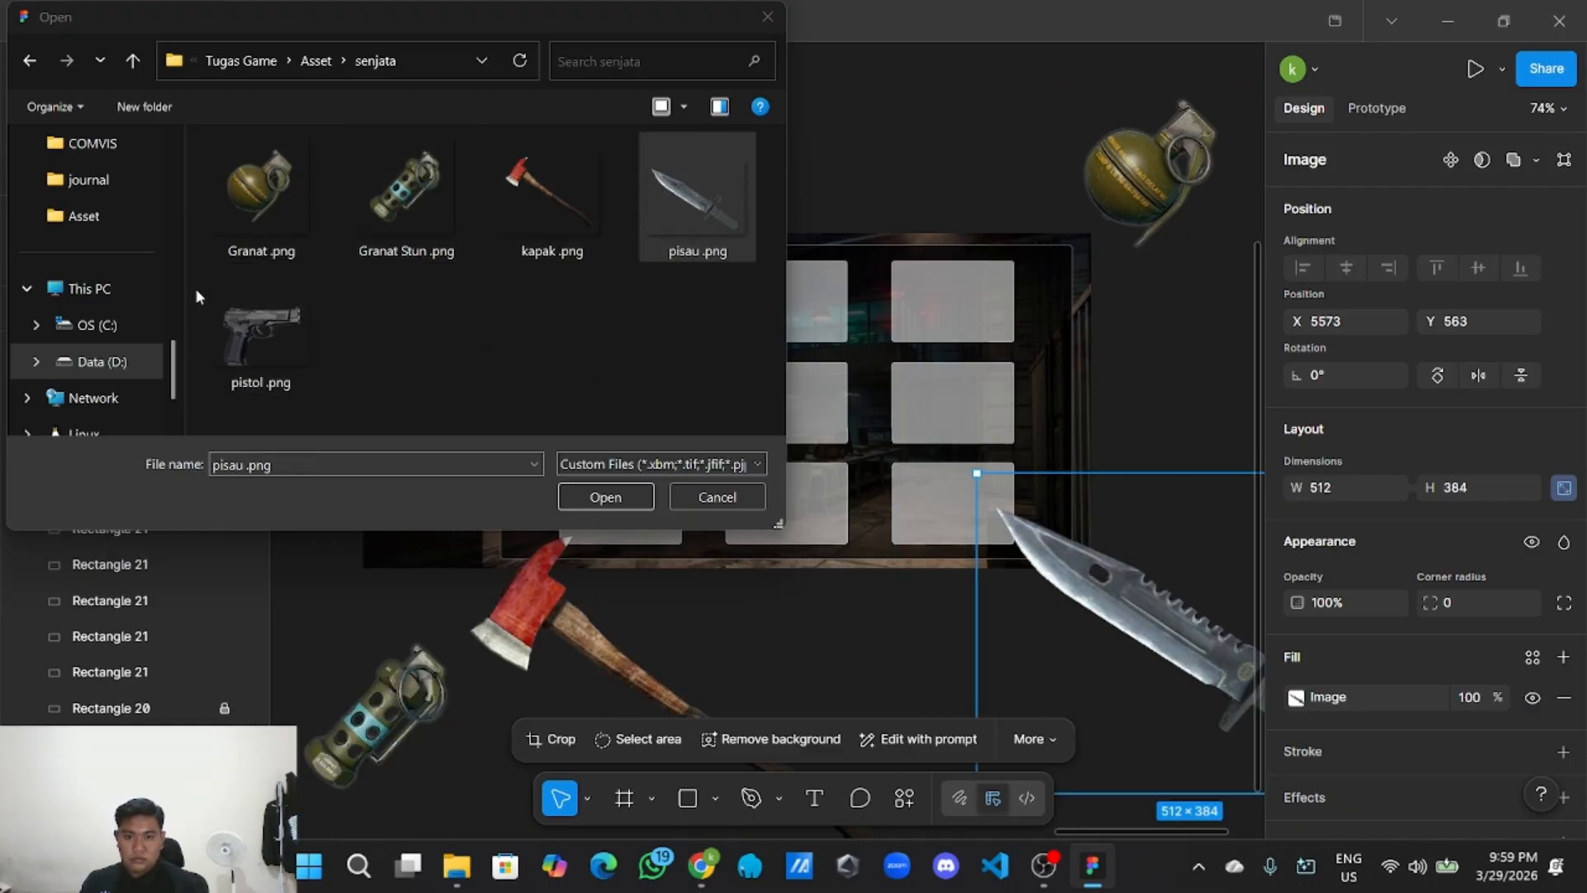
{"action": "left_click_drag", "start_coordinate": [260, 335], "coordinate": [907, 183]}
{"action": "scroll", "coordinate": [907, 184], "scroll_direction": "down", "scroll_amount": 3}
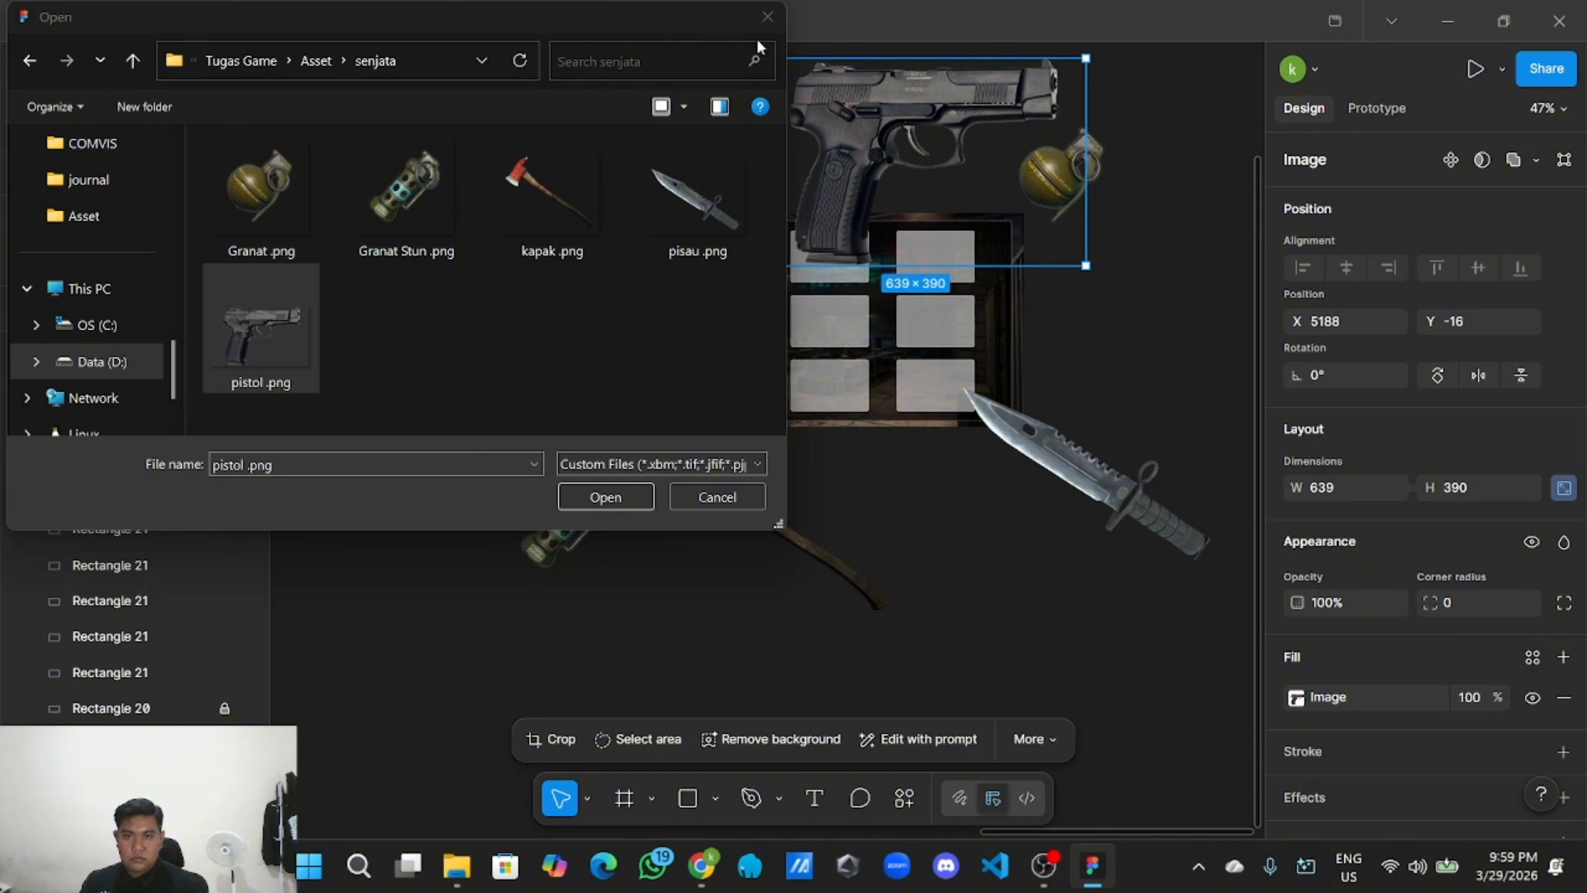
{"action": "left_click", "coordinate": [767, 16]}
{"action": "scroll", "coordinate": [891, 135], "scroll_direction": "right", "scroll_amount": 3}
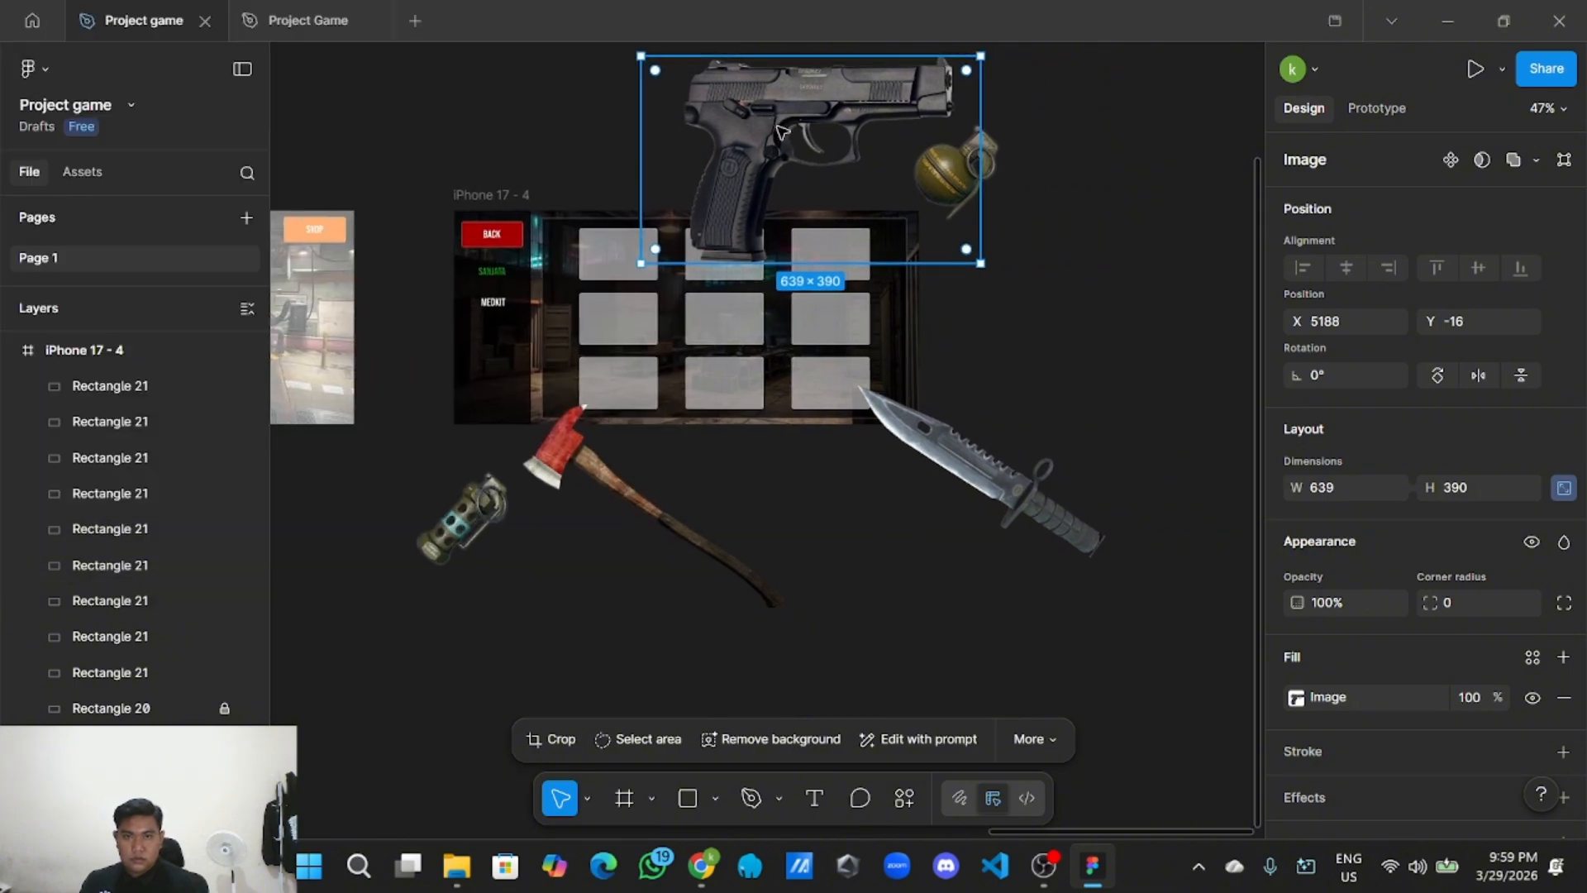
Shrink the pistol image and fit it into the first top-row slot.
{"action": "left_click_drag", "start_coordinate": [779, 130], "coordinate": [700, 137]}
{"action": "left_click_drag", "start_coordinate": [899, 265], "coordinate": [673, 149]}
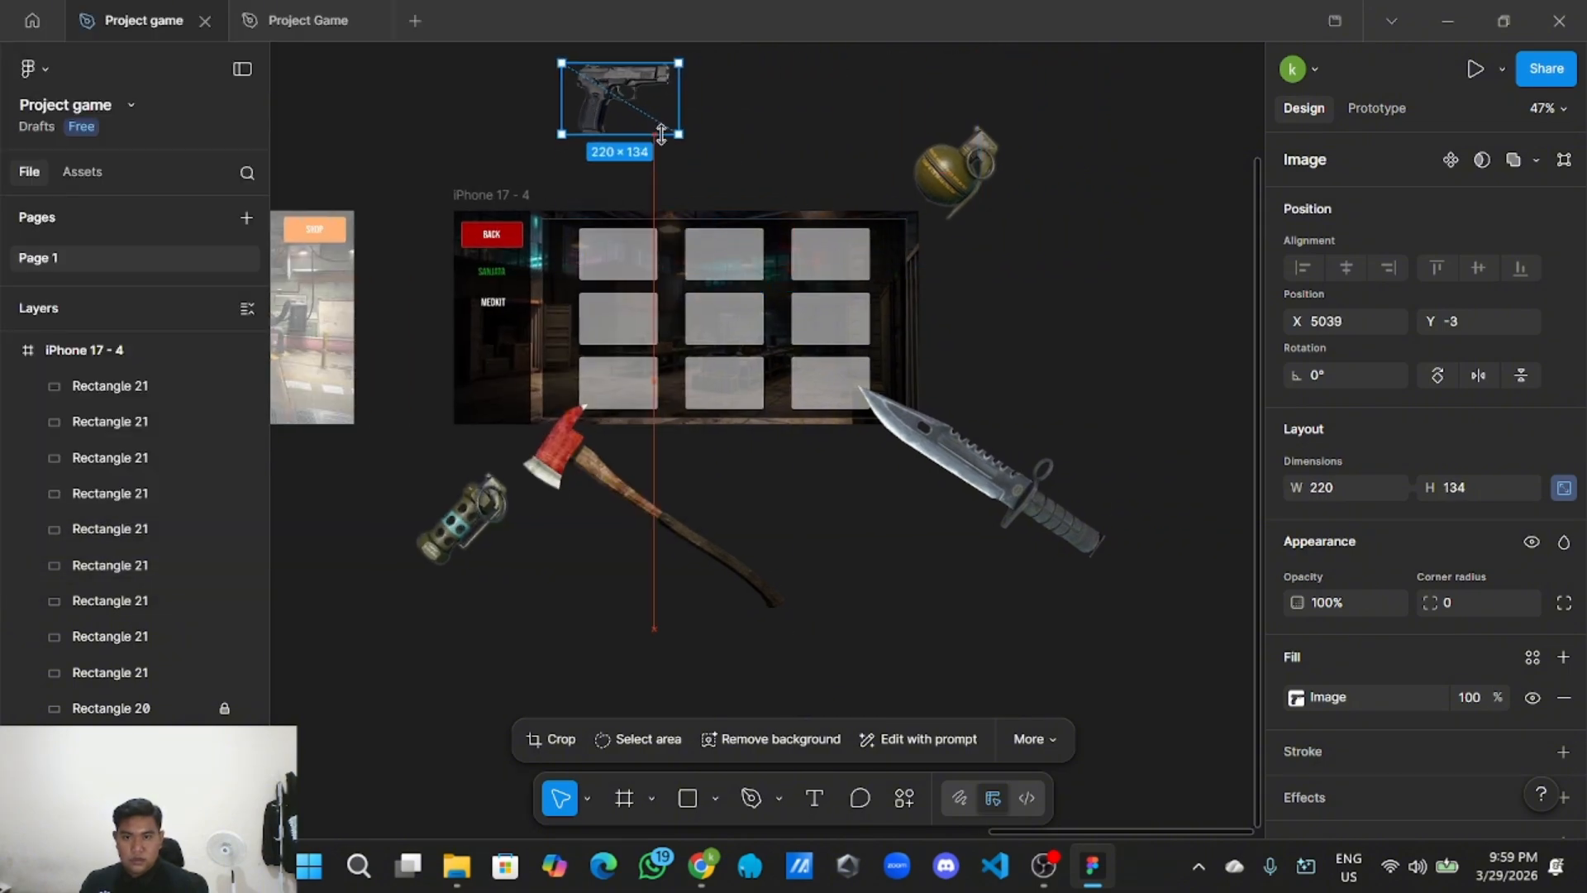
{"action": "scroll", "coordinate": [672, 149], "scroll_direction": "up", "scroll_amount": 2}
{"action": "scroll", "coordinate": [691, 134], "scroll_direction": "up", "scroll_amount": 3}
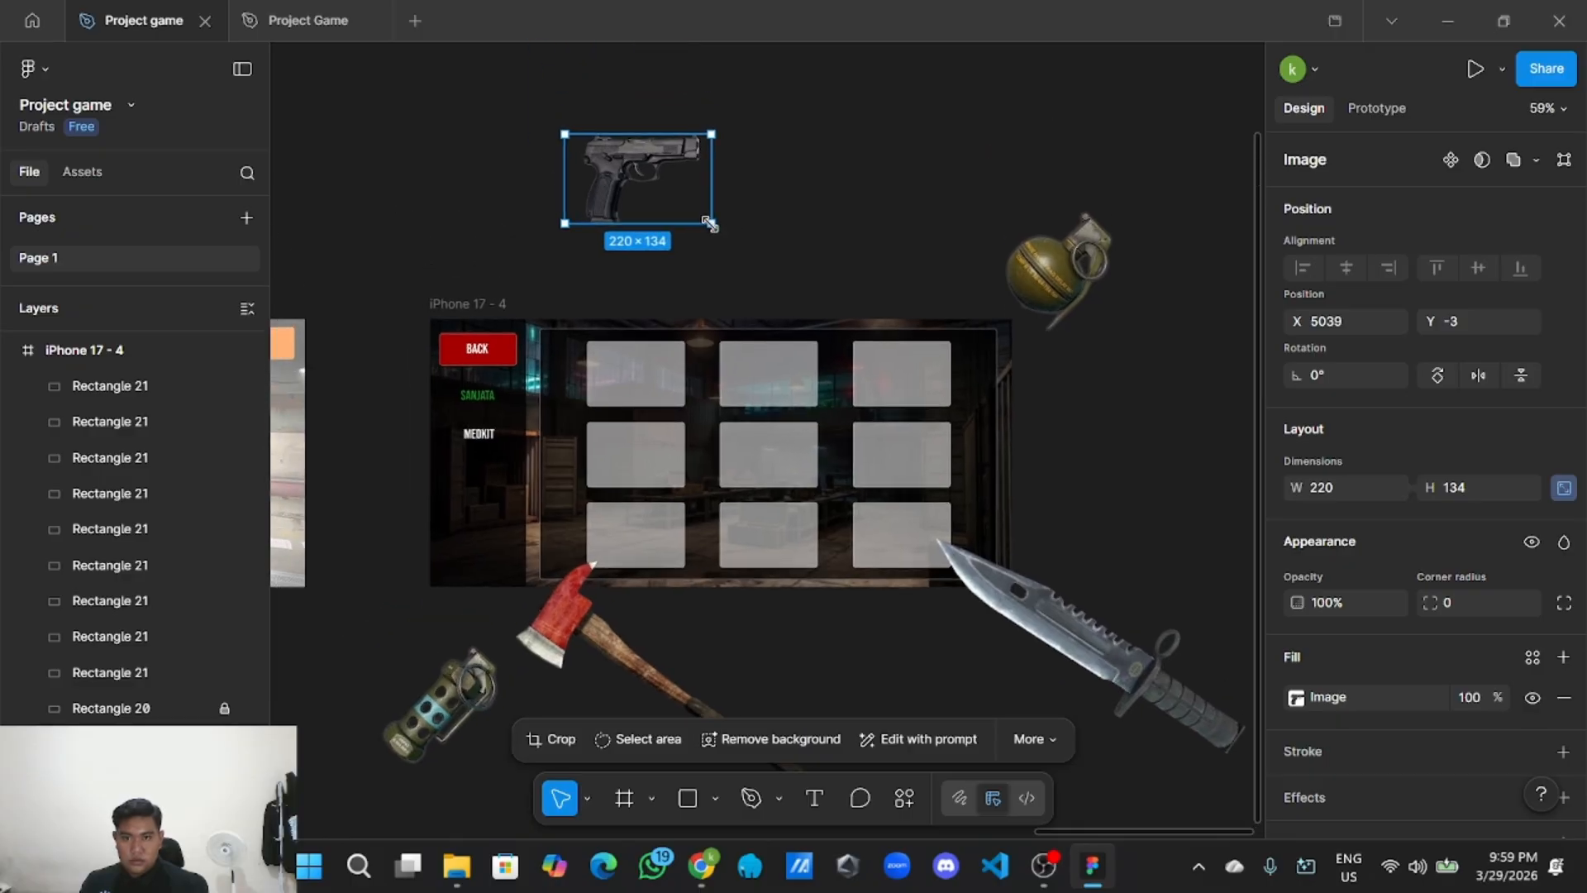
{"action": "left_click_drag", "start_coordinate": [709, 224], "coordinate": [636, 369]}
{"action": "scroll", "coordinate": [636, 366], "scroll_direction": "up", "scroll_amount": 3}
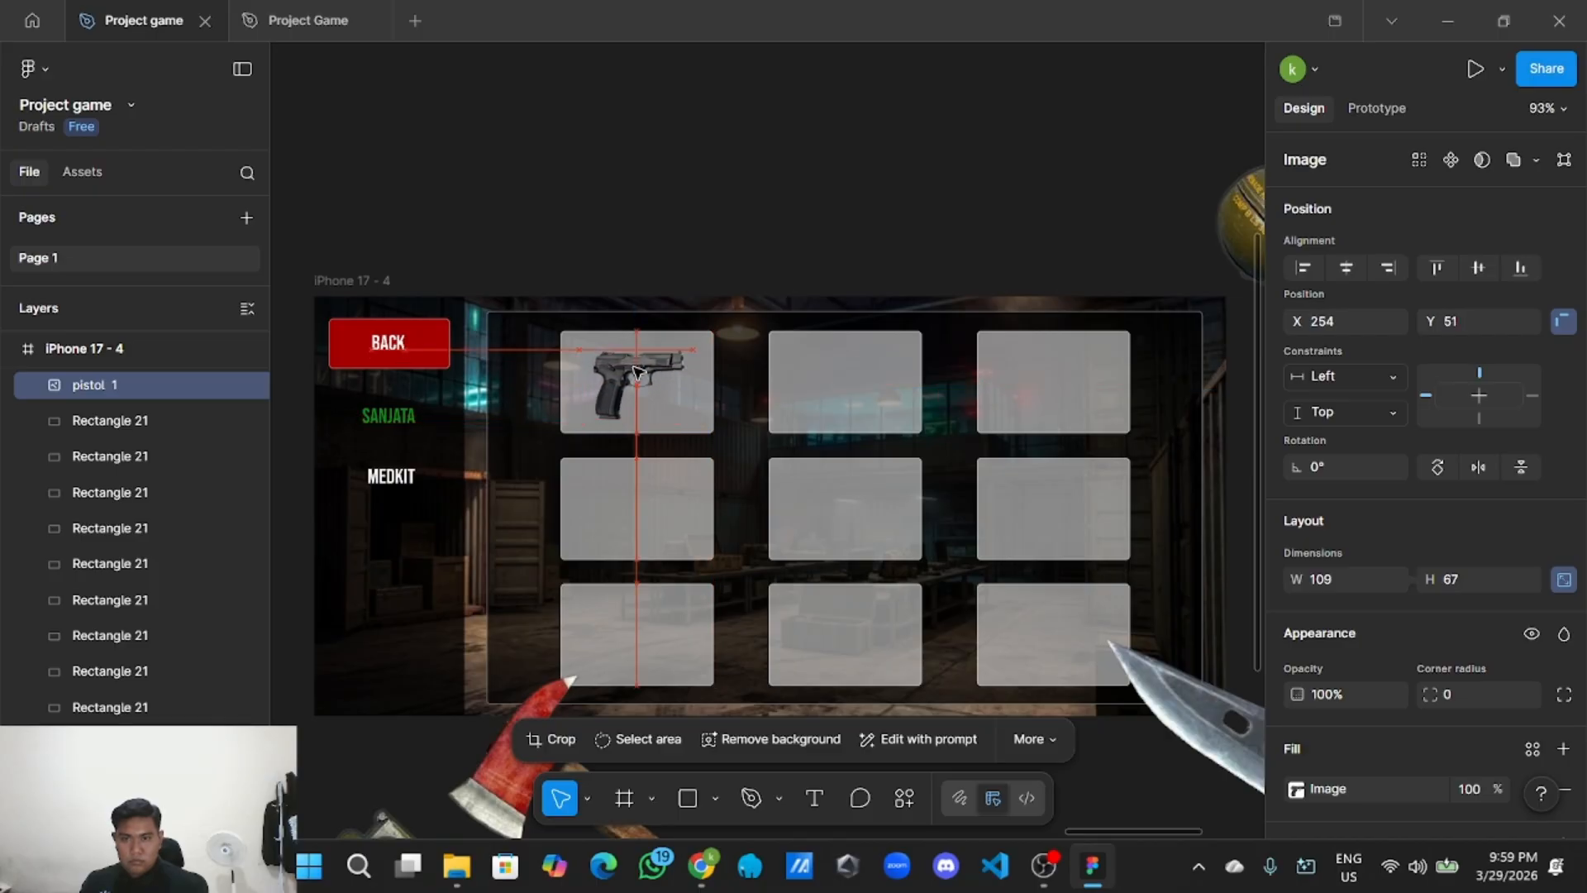
{"action": "left_click", "coordinate": [740, 248]}
{"action": "scroll", "coordinate": [741, 247], "scroll_direction": "down", "scroll_amount": 3}
{"action": "left_click_drag", "start_coordinate": [829, 183], "coordinate": [767, 179]}
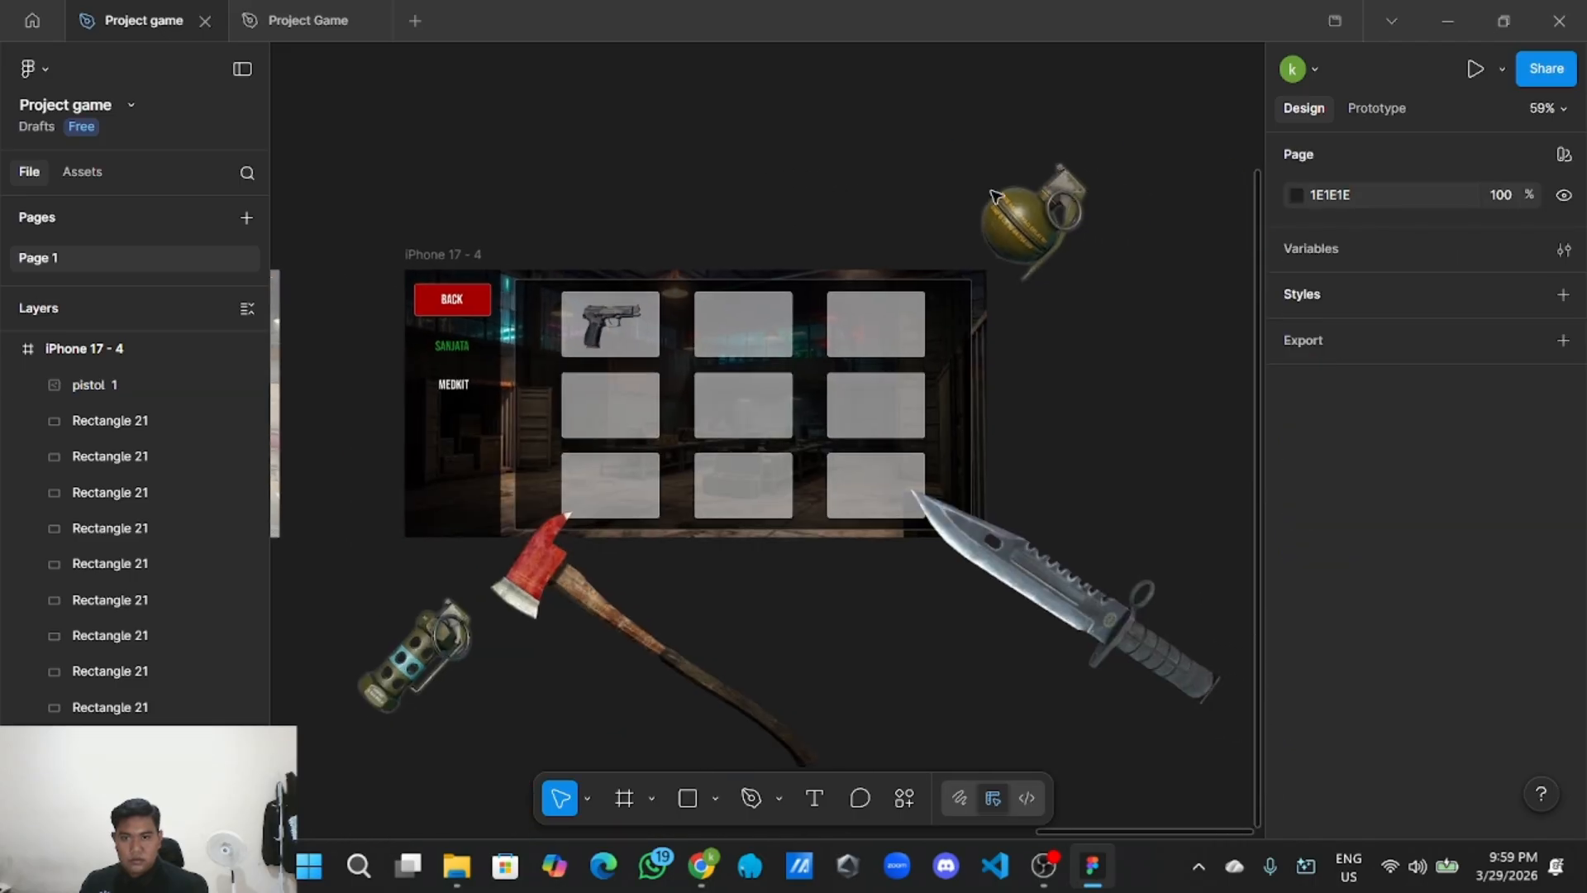
Shrink the Granat grenade to 90×90 and centre it in the second slot.
{"action": "left_click", "coordinate": [1101, 230]}
{"action": "left_click_drag", "start_coordinate": [1113, 305], "coordinate": [755, 337]}
{"action": "scroll", "coordinate": [755, 336], "scroll_direction": "up", "scroll_amount": 3}
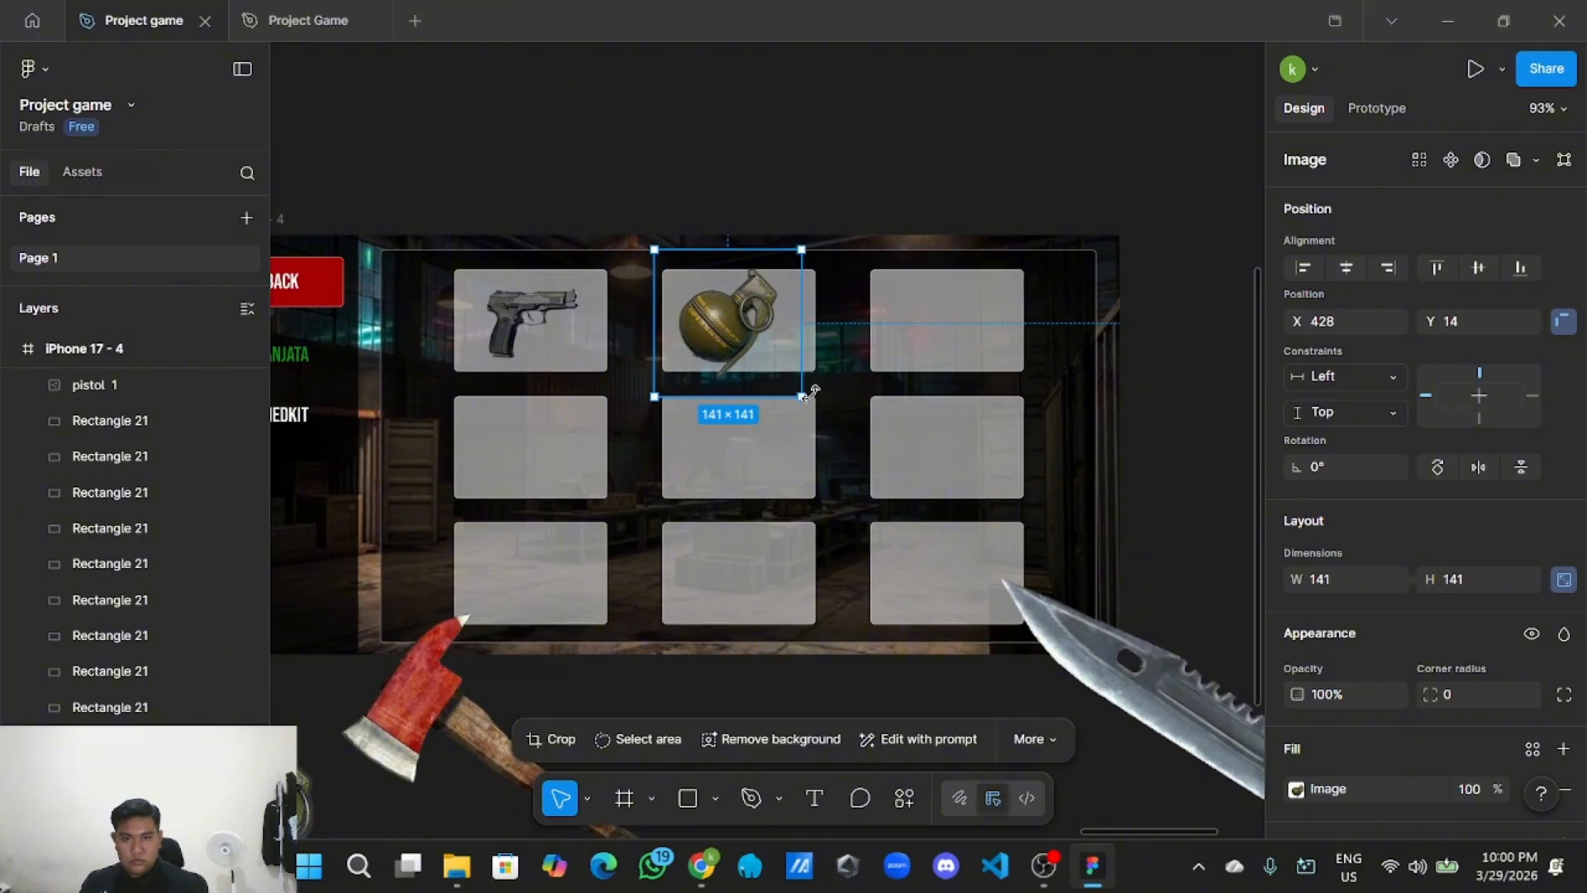
{"action": "left_click_drag", "start_coordinate": [784, 388], "coordinate": [762, 324]}
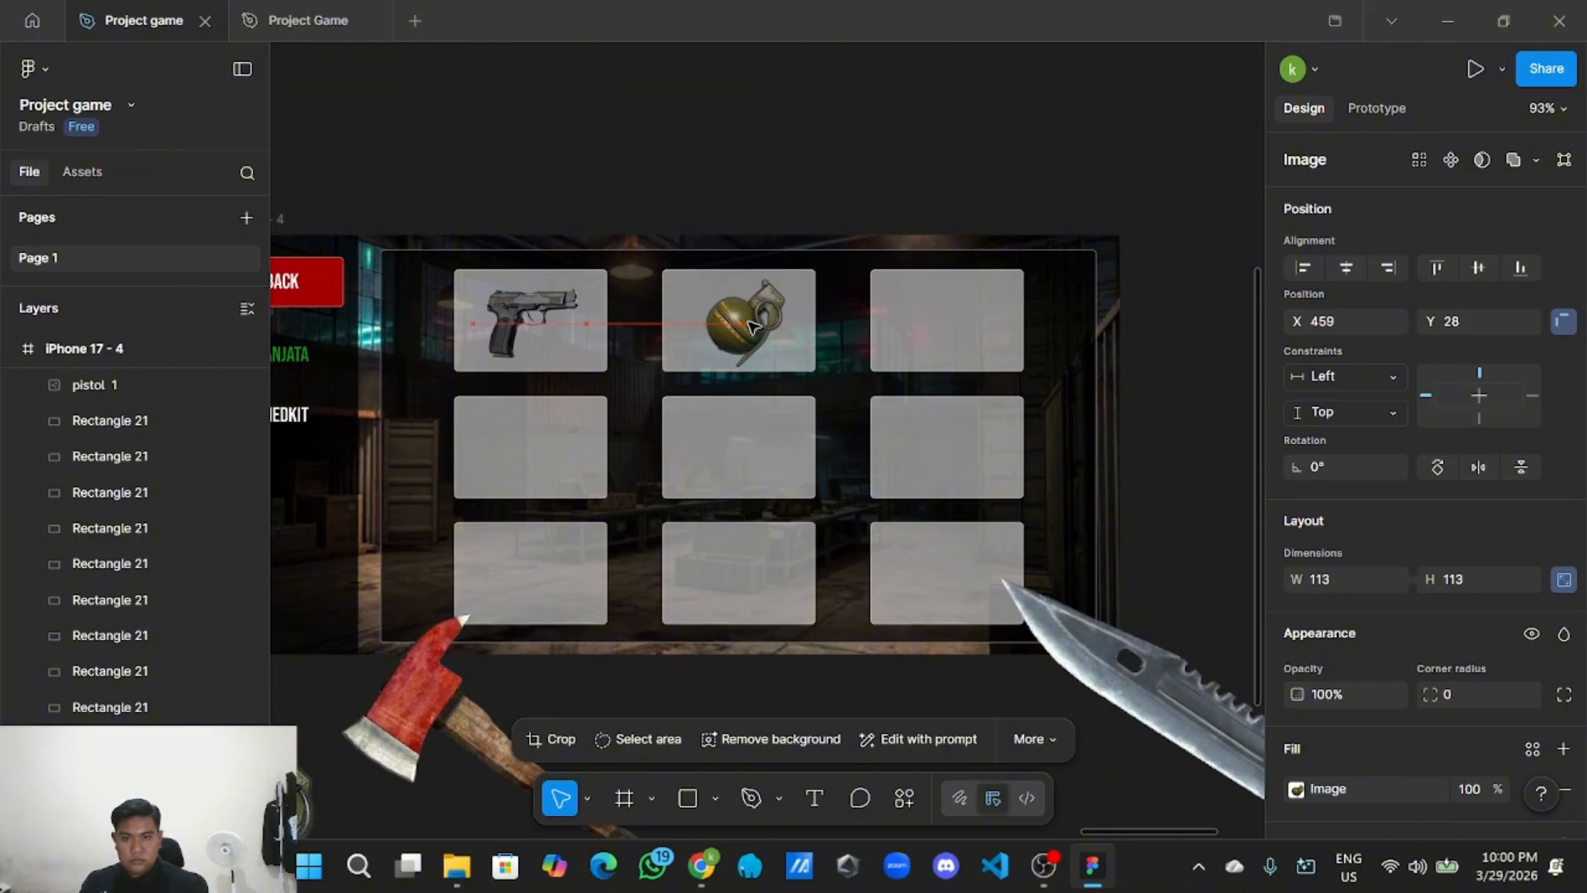
{"action": "scroll", "coordinate": [775, 337], "scroll_direction": "up", "scroll_amount": 2}
{"action": "left_click_drag", "start_coordinate": [817, 388], "coordinate": [748, 333]}
{"action": "scroll", "coordinate": [746, 329], "scroll_direction": "down", "scroll_amount": 2}
{"action": "scroll", "coordinate": [747, 329], "scroll_direction": "down", "scroll_amount": 3}
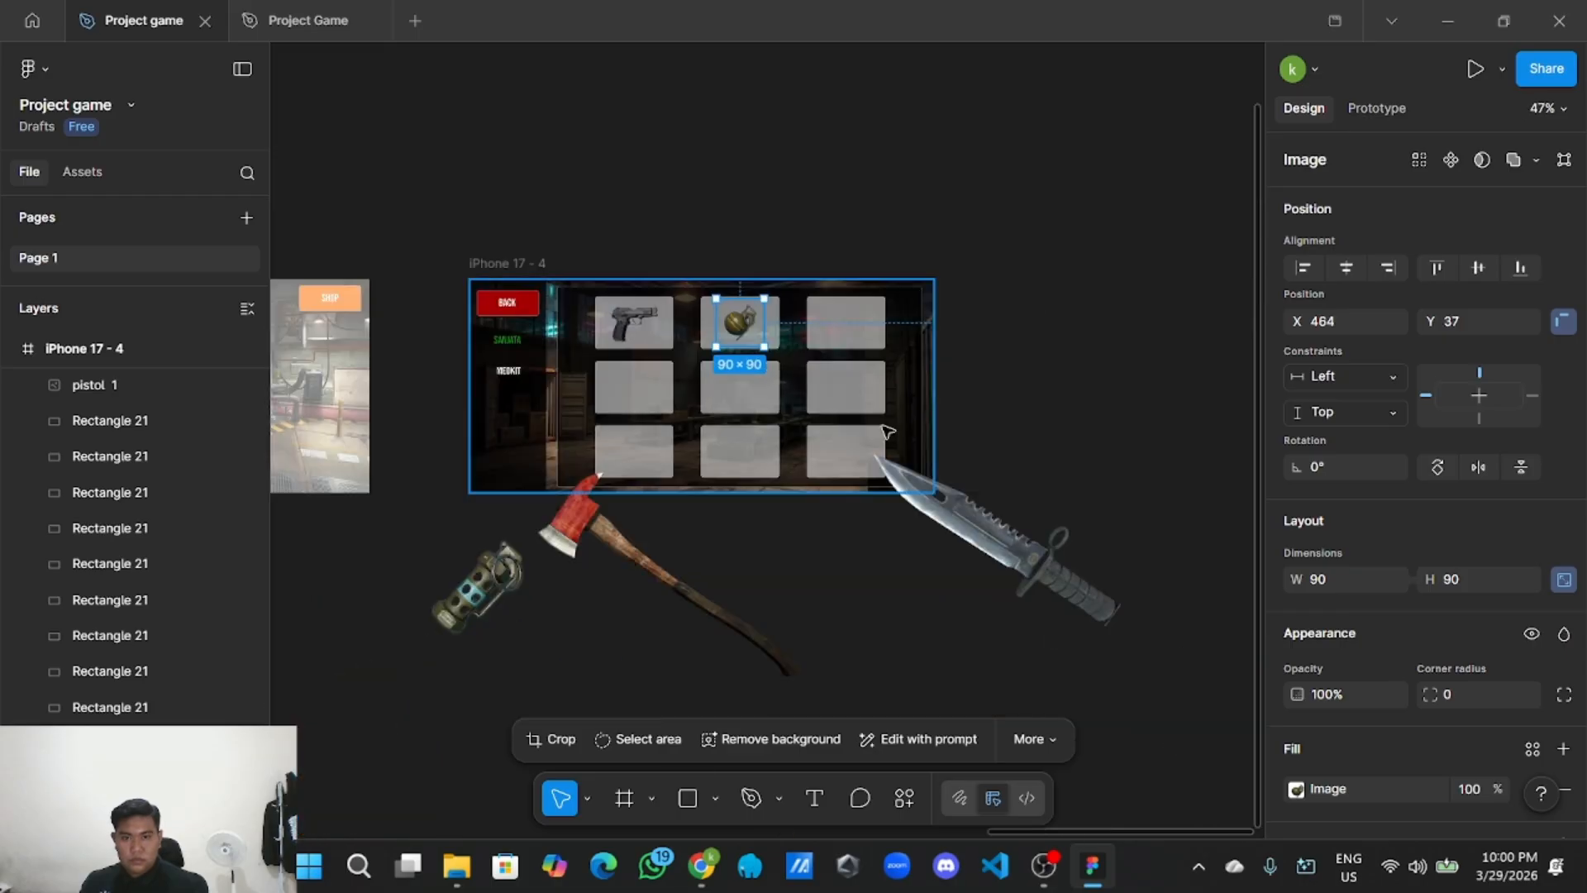
Resize the pisau knife to 107×80 and settle it in the top-right slot.
{"action": "left_click", "coordinate": [1055, 543]}
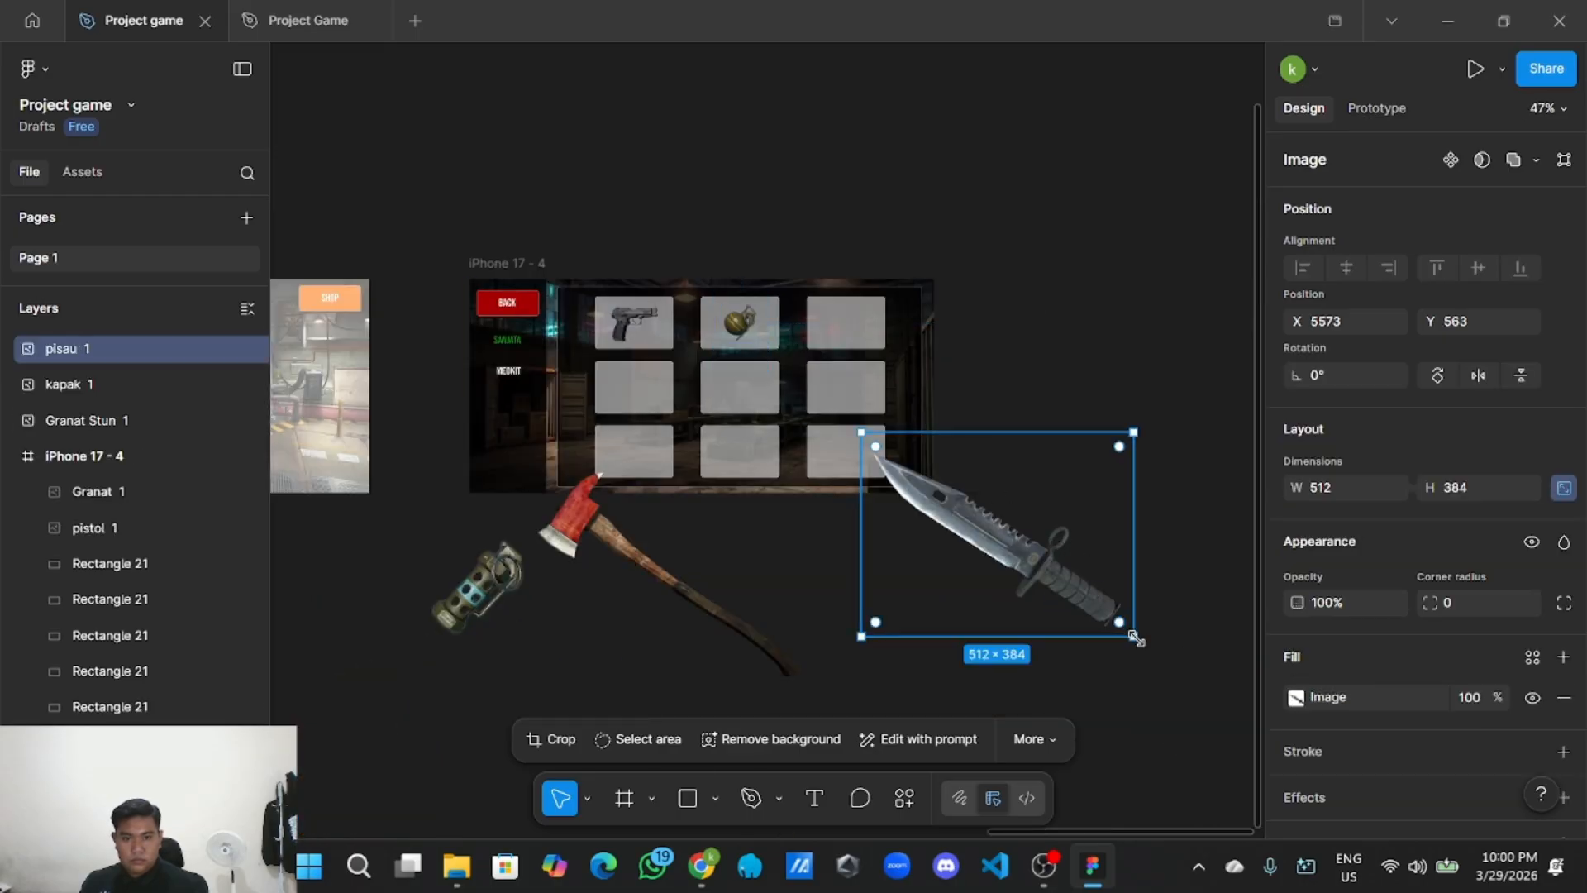
{"action": "left_click_drag", "start_coordinate": [1133, 636], "coordinate": [884, 447]}
{"action": "scroll", "coordinate": [991, 538], "scroll_direction": "up", "scroll_amount": 3}
{"action": "scroll", "coordinate": [982, 529], "scroll_direction": "up", "scroll_amount": 2}
{"action": "scroll", "coordinate": [910, 532], "scroll_direction": "up", "scroll_amount": 3}
{"action": "scroll", "coordinate": [910, 532], "scroll_direction": "left", "scroll_amount": 1}
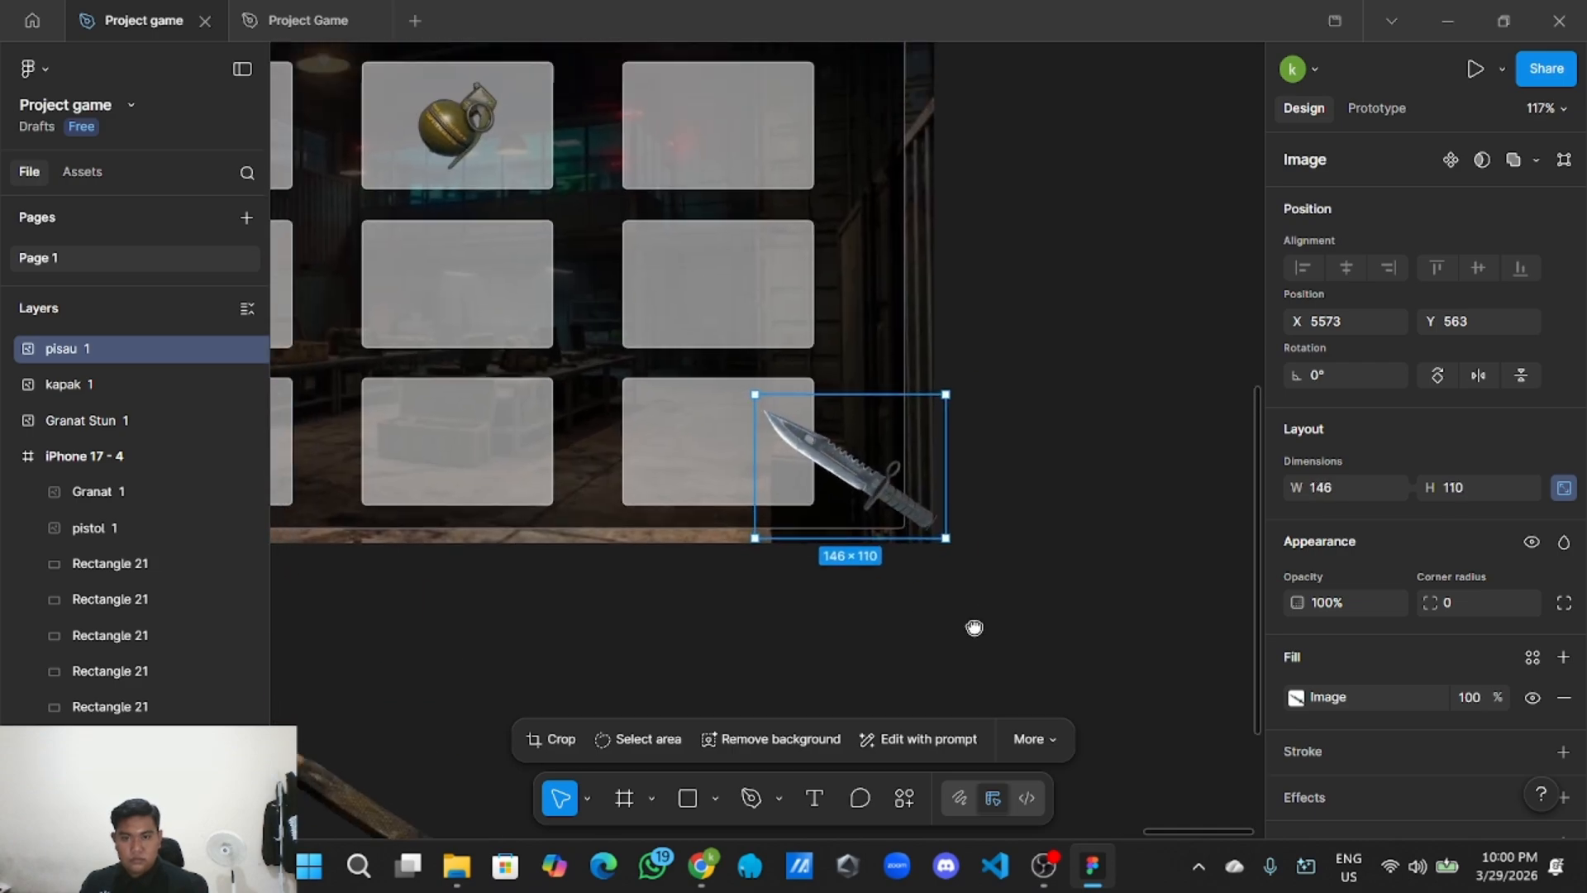
{"action": "left_click_drag", "start_coordinate": [970, 621], "coordinate": [744, 410]}
{"action": "left_click_drag", "start_coordinate": [650, 358], "coordinate": [748, 232]}
Shrink the kapak axe image to about 163×142.
{"action": "left_click", "coordinate": [1109, 305]}
{"action": "scroll", "coordinate": [1095, 304], "scroll_direction": "down", "scroll_amount": 5}
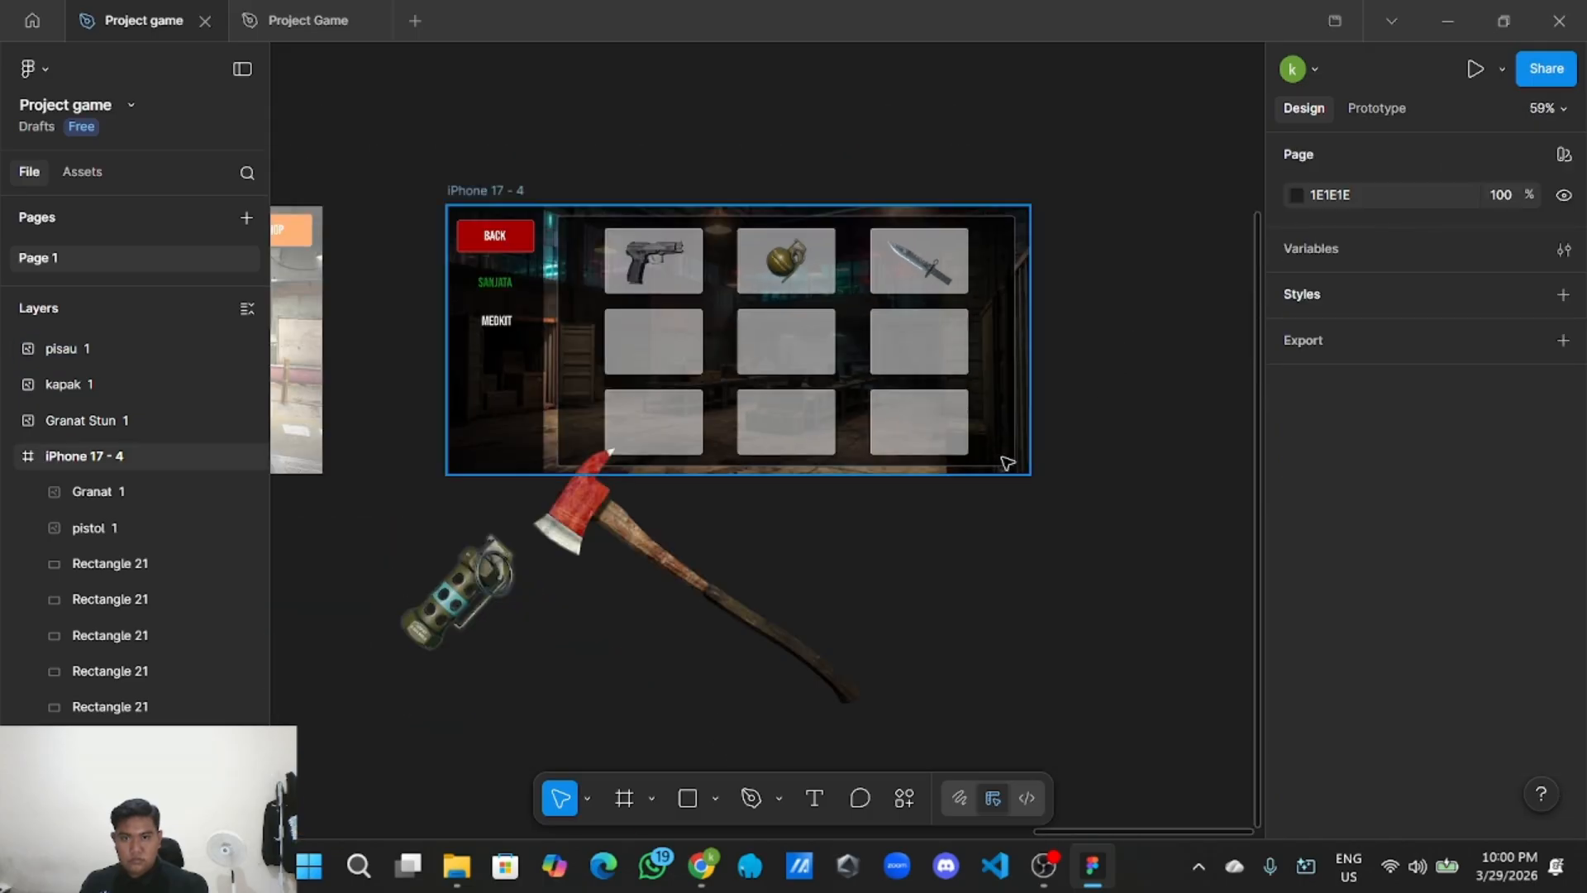
{"action": "scroll", "coordinate": [894, 533], "scroll_direction": "left", "scroll_amount": 3}
{"action": "scroll", "coordinate": [894, 533], "scroll_direction": "down", "scroll_amount": 1}
{"action": "left_click", "coordinate": [1017, 542]}
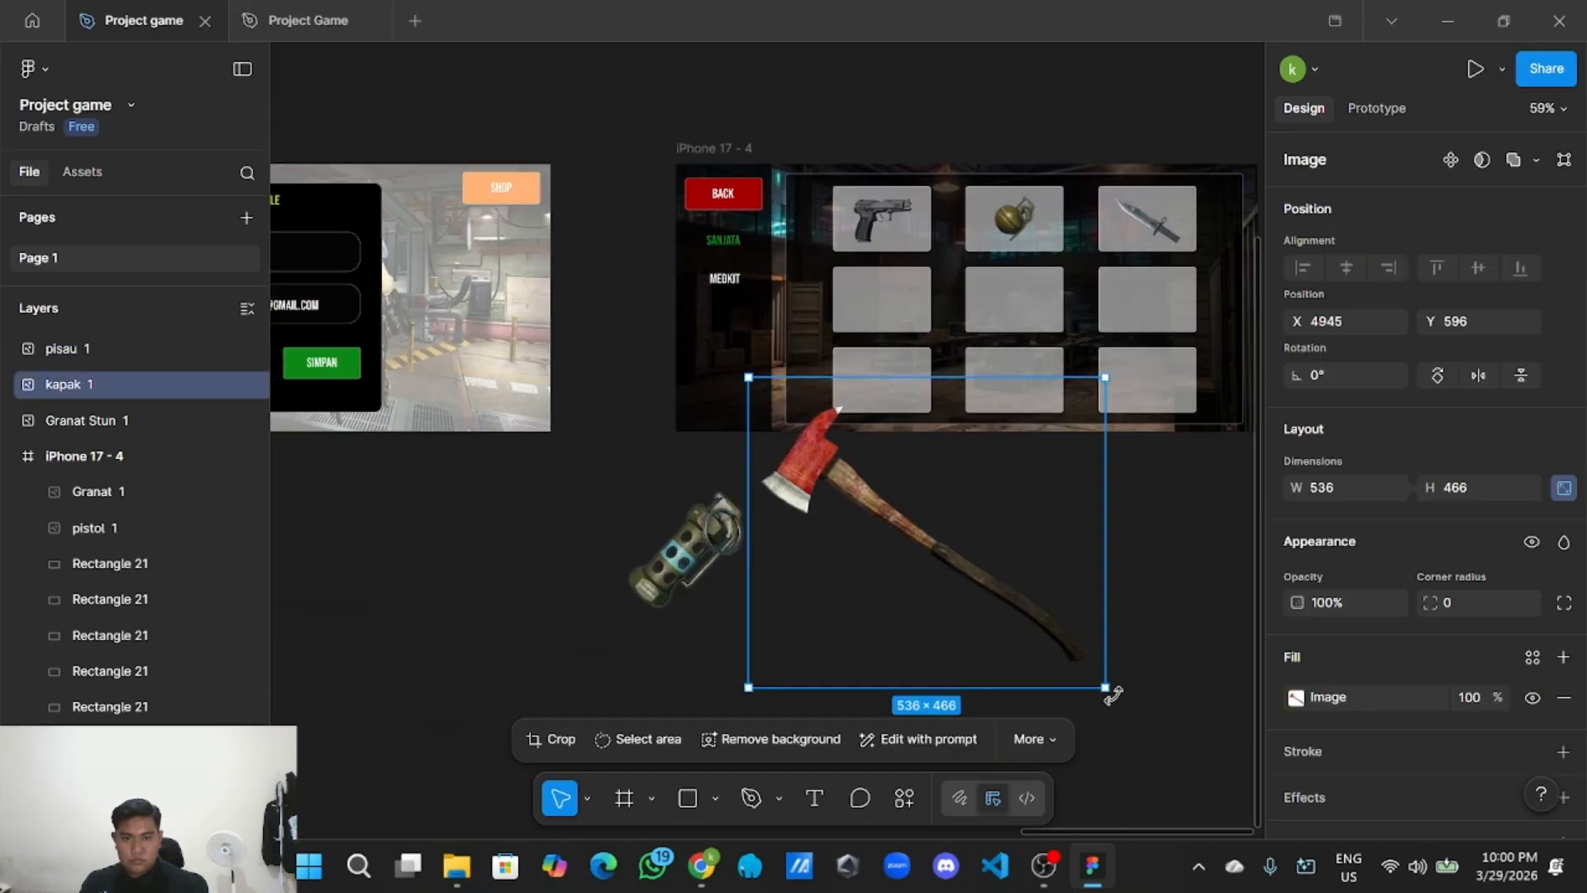
{"action": "left_click_drag", "start_coordinate": [1096, 678], "coordinate": [894, 506]}
{"action": "scroll", "coordinate": [934, 515], "scroll_direction": "up", "scroll_amount": 5}
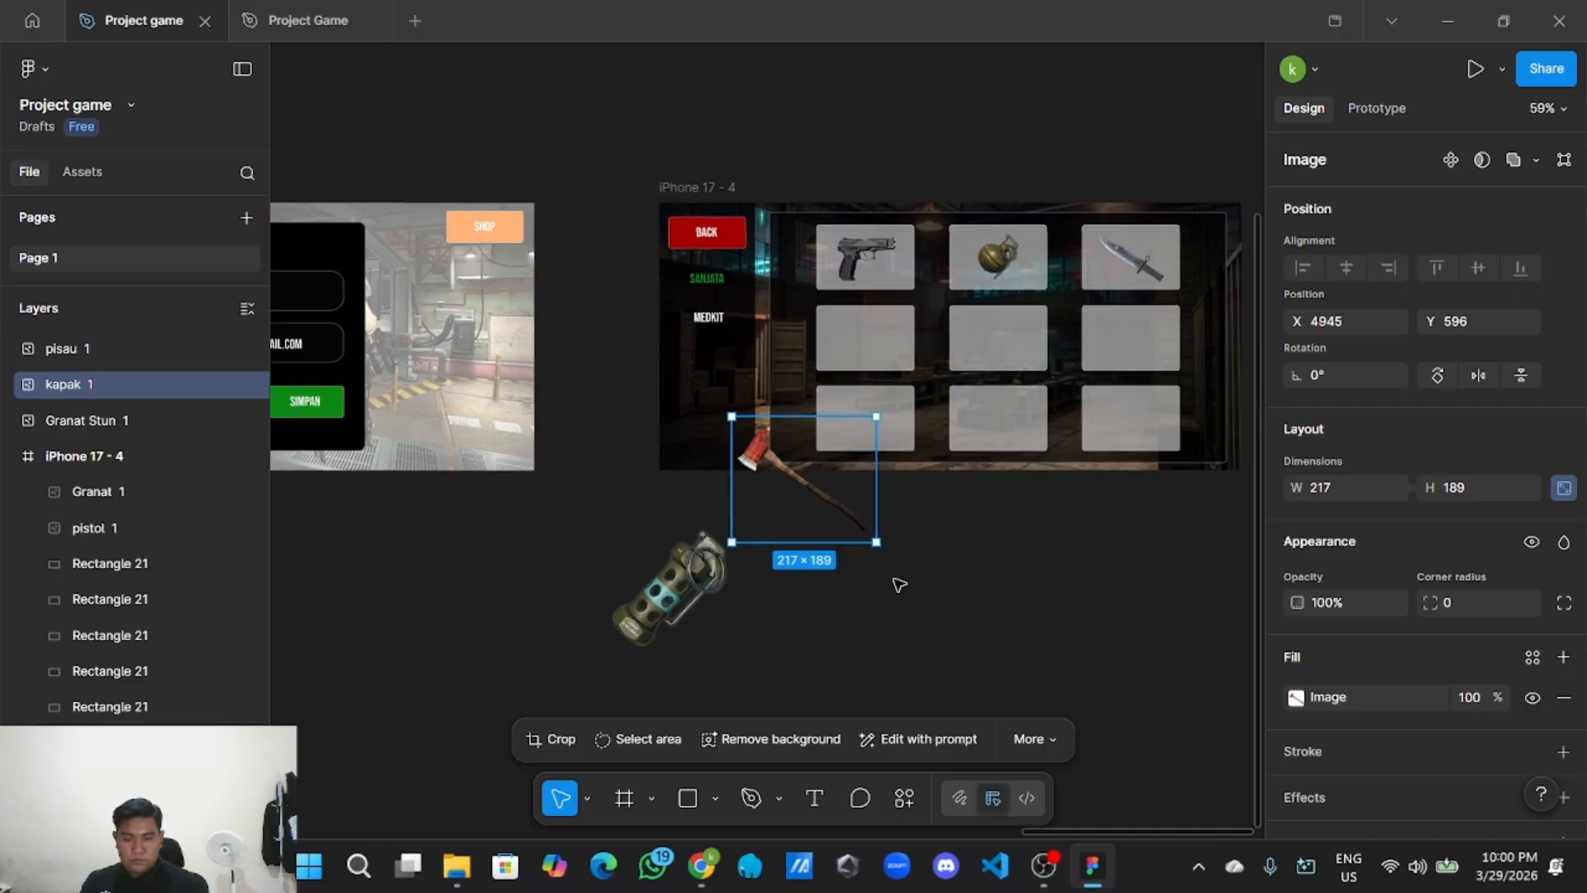
{"action": "scroll", "coordinate": [935, 516], "scroll_direction": "up", "scroll_amount": 5}
{"action": "left_click_drag", "start_coordinate": [808, 633], "coordinate": [731, 566]}
Resize the axe to 99×86 and centre it in the middle row's first slot.
{"action": "scroll", "coordinate": [843, 587], "scroll_direction": "down", "scroll_amount": 5}
{"action": "scroll", "coordinate": [818, 657], "scroll_direction": "up", "scroll_amount": 3}
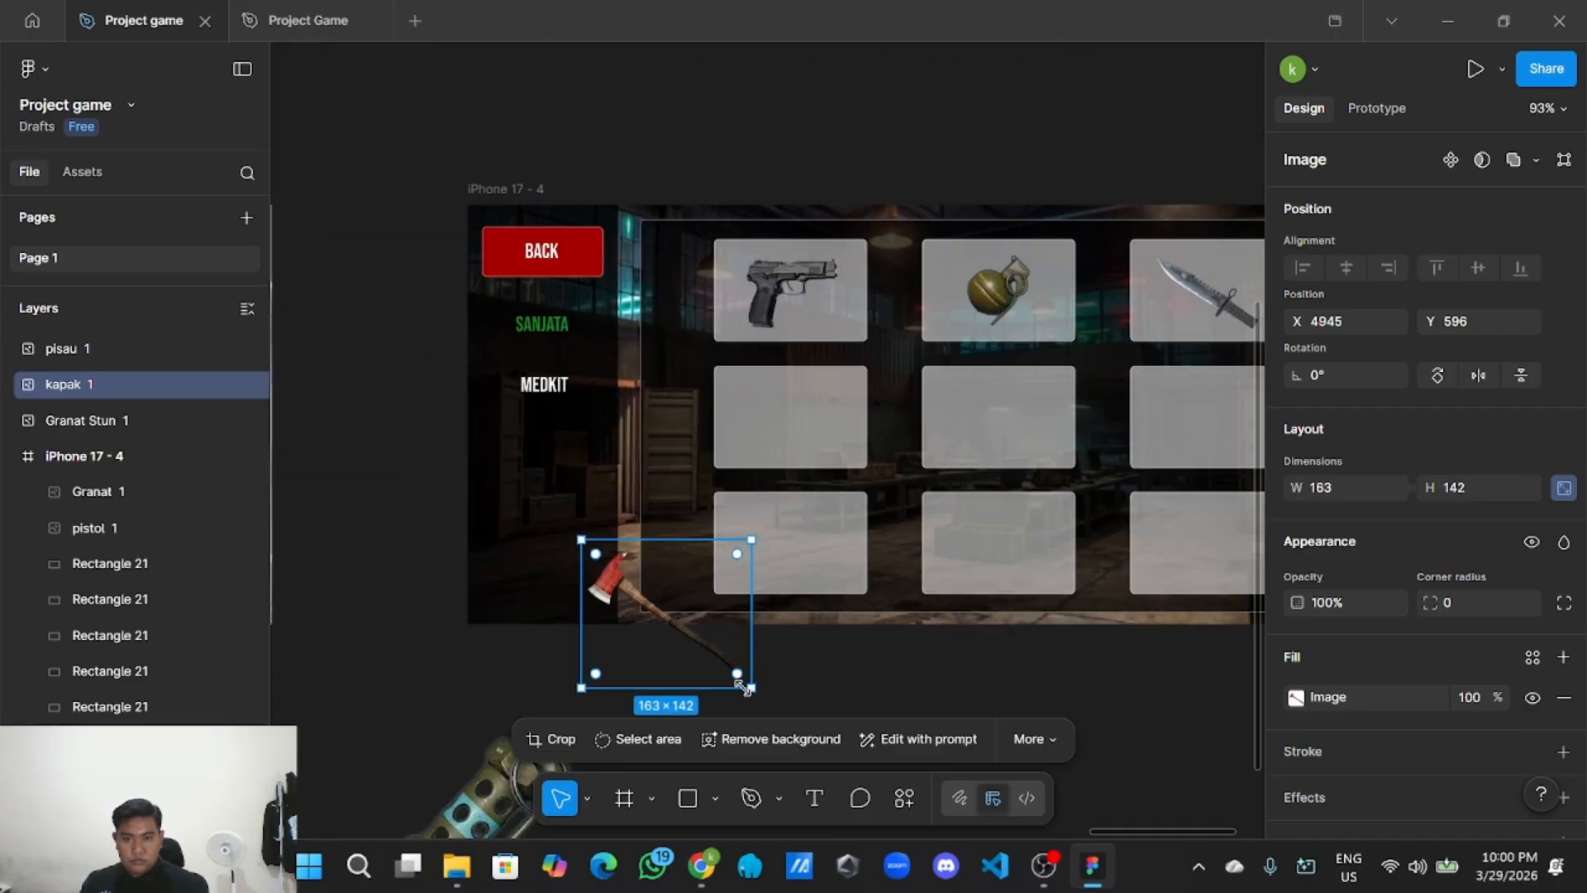
{"action": "left_click_drag", "start_coordinate": [744, 686], "coordinate": [782, 424]}
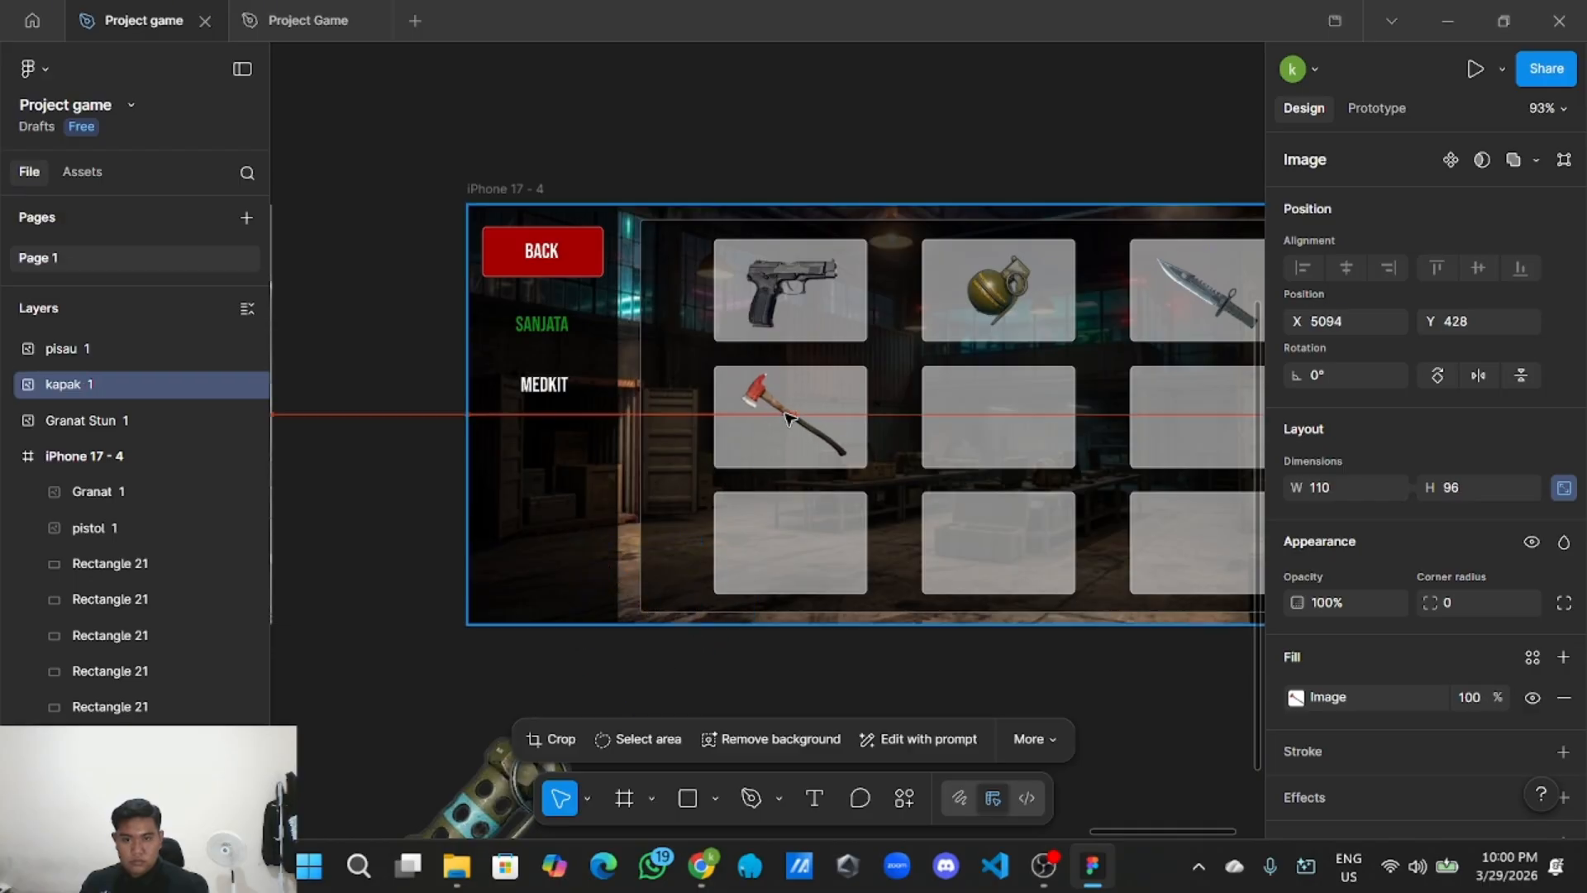
{"action": "scroll", "coordinate": [782, 425], "scroll_direction": "up", "scroll_amount": 3}
{"action": "left_click_drag", "start_coordinate": [875, 483], "coordinate": [861, 470]}
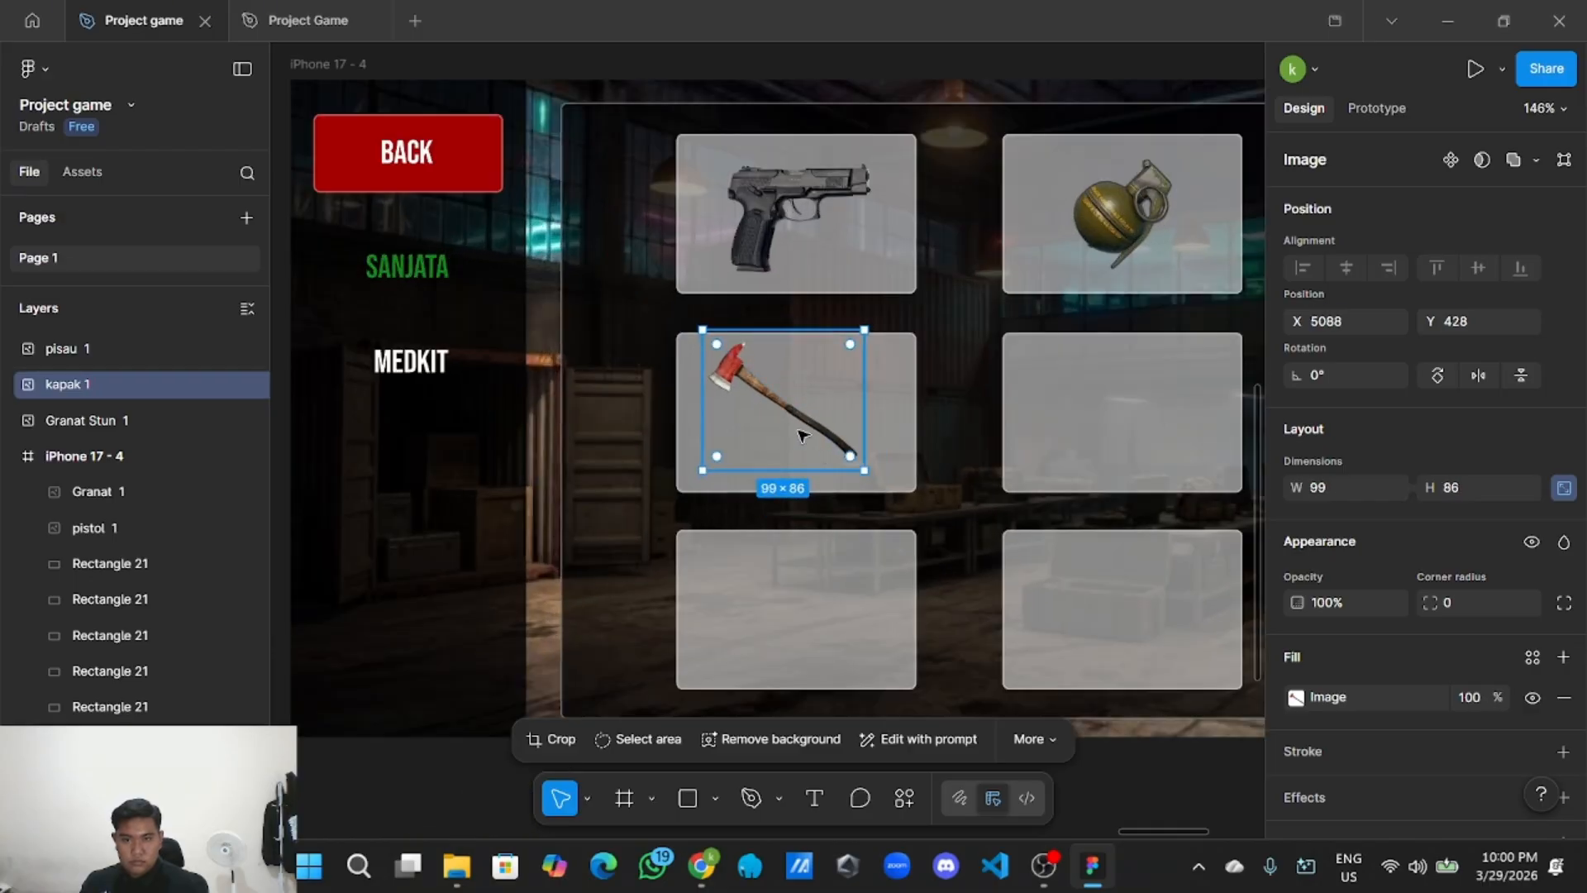
{"action": "left_click_drag", "start_coordinate": [798, 423], "coordinate": [801, 429]}
{"action": "scroll", "coordinate": [802, 430], "scroll_direction": "down", "scroll_amount": 5}
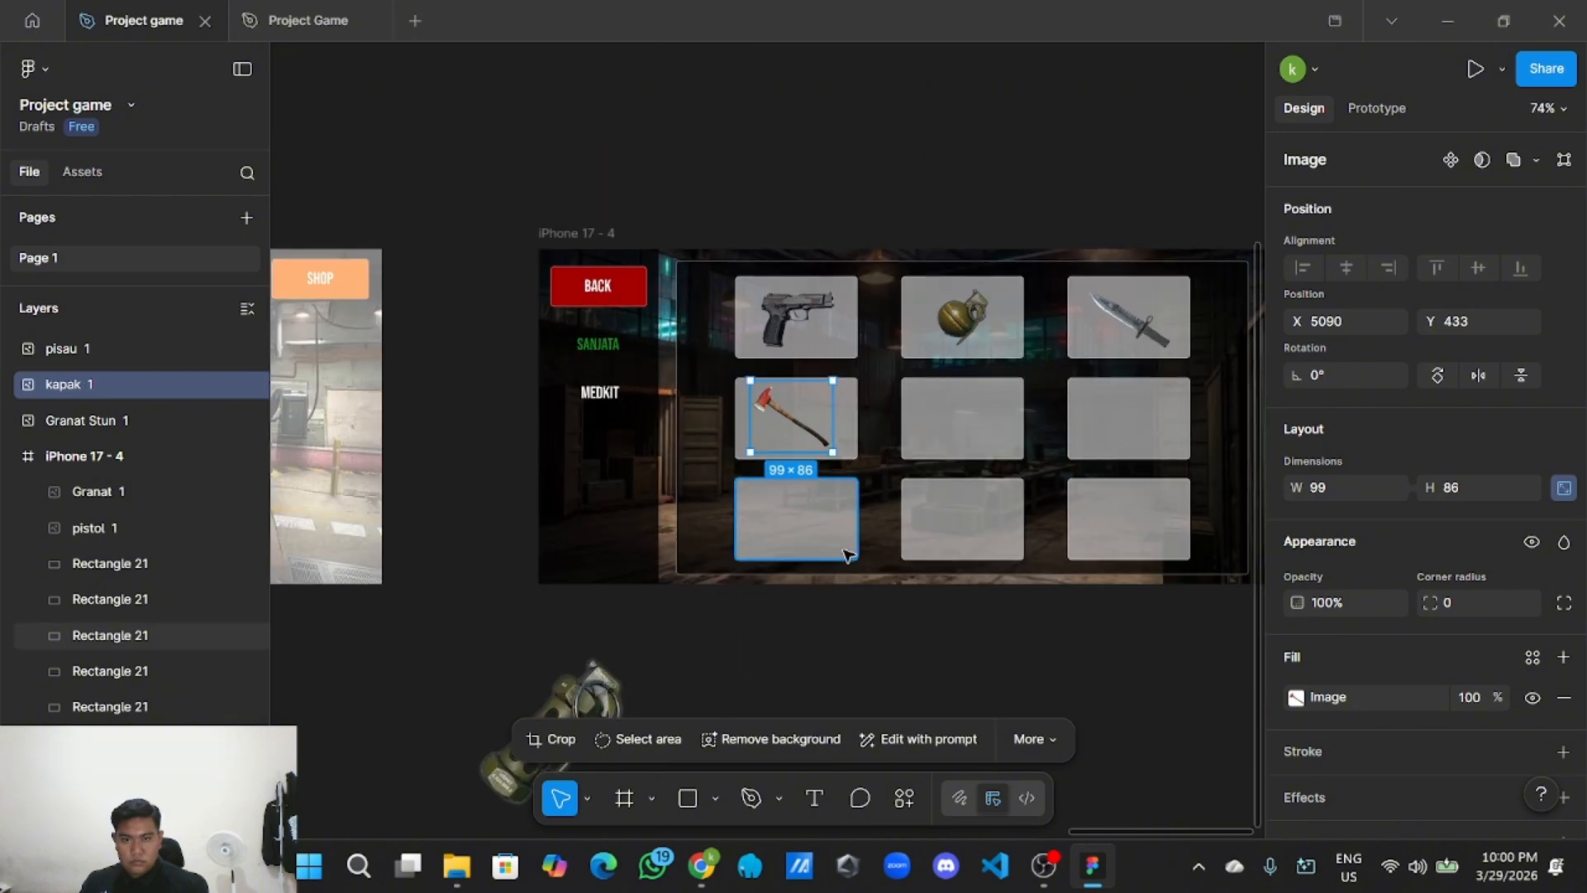
{"action": "left_click", "coordinate": [847, 579]}
Shrink Granat Stun to 88×88 and centre it in the middle slot.
{"action": "left_click", "coordinate": [855, 640]}
{"action": "scroll", "coordinate": [827, 620], "scroll_direction": "down", "scroll_amount": 3}
{"action": "left_click", "coordinate": [616, 615]}
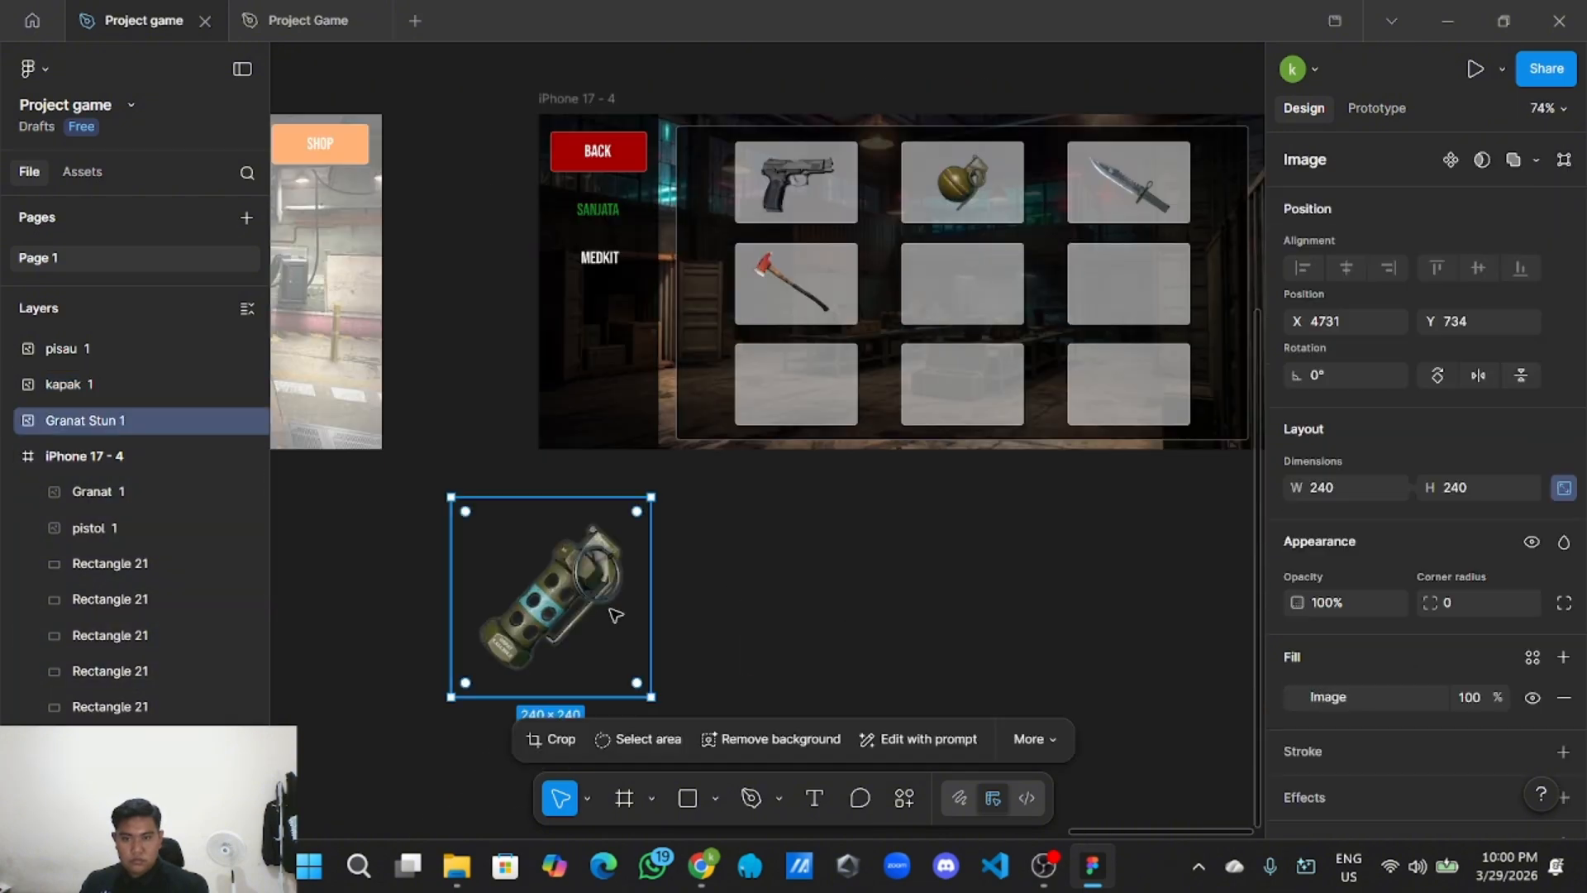
{"action": "left_click_drag", "start_coordinate": [654, 701], "coordinate": [957, 295]}
{"action": "scroll", "coordinate": [882, 606], "scroll_direction": "up", "scroll_amount": 5}
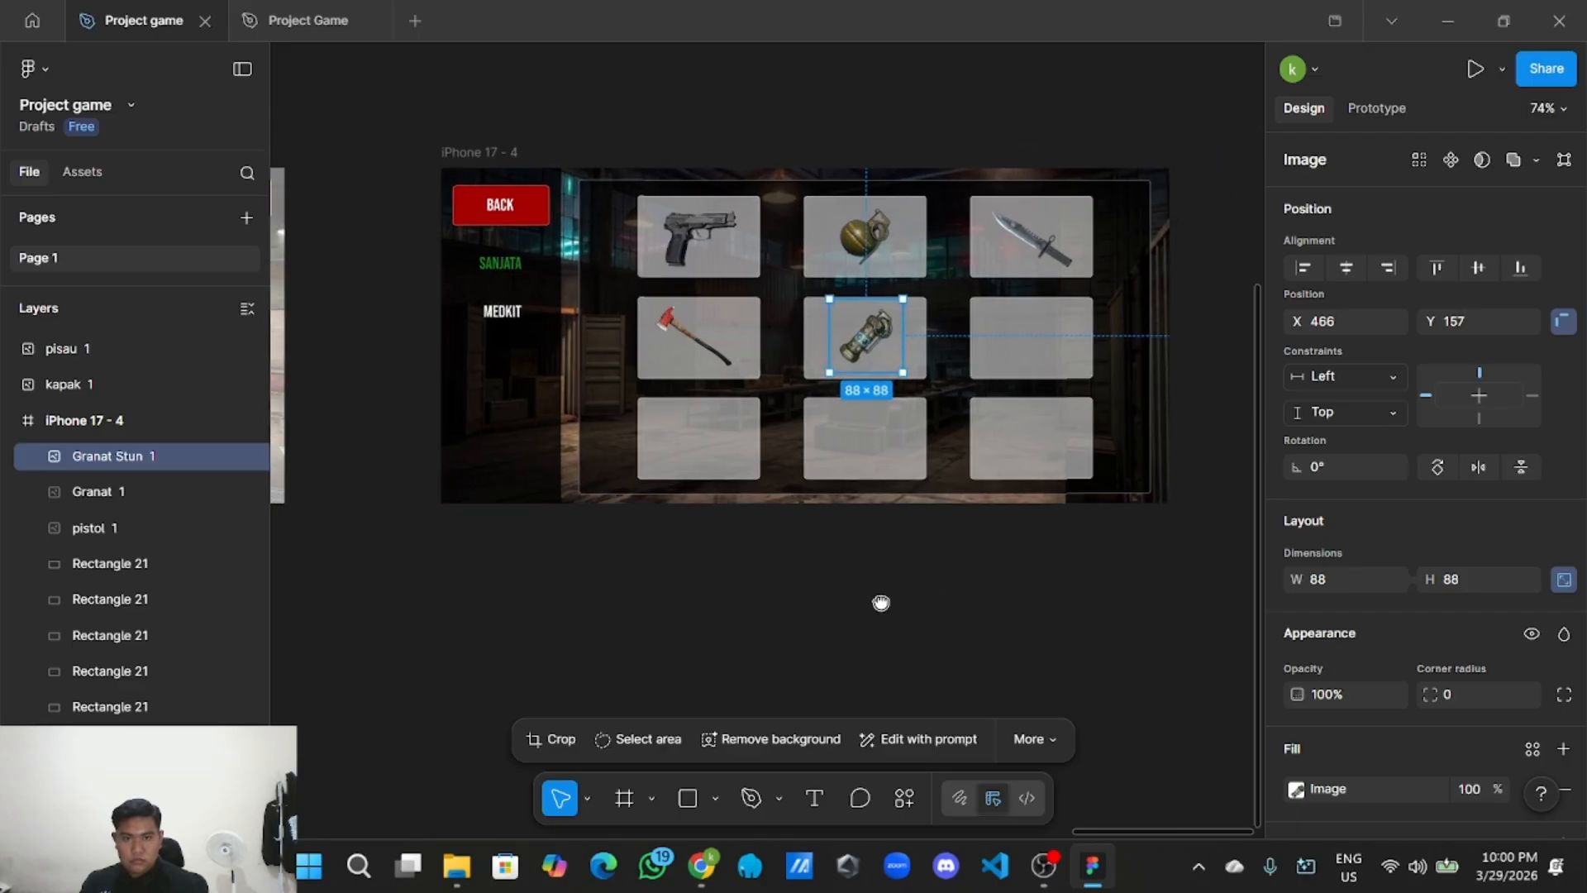
{"action": "scroll", "coordinate": [839, 591], "scroll_direction": "up", "scroll_amount": 2}
{"action": "left_click_drag", "start_coordinate": [763, 296], "coordinate": [759, 296]}
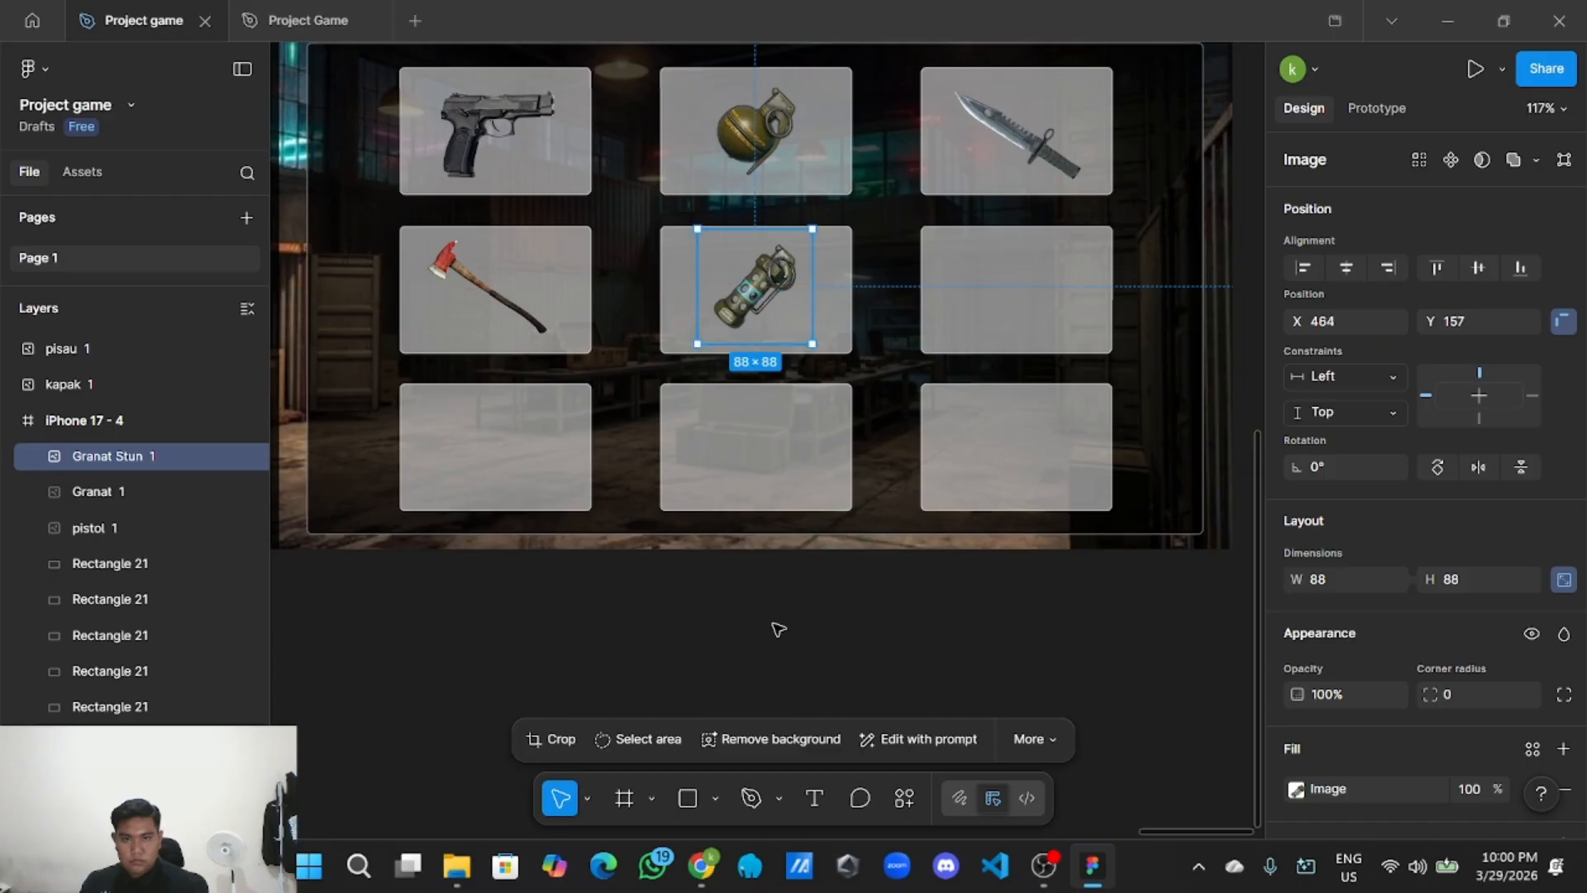
{"action": "left_click", "coordinate": [775, 630]}
{"action": "scroll", "coordinate": [775, 631], "scroll_direction": "down", "scroll_amount": 3}
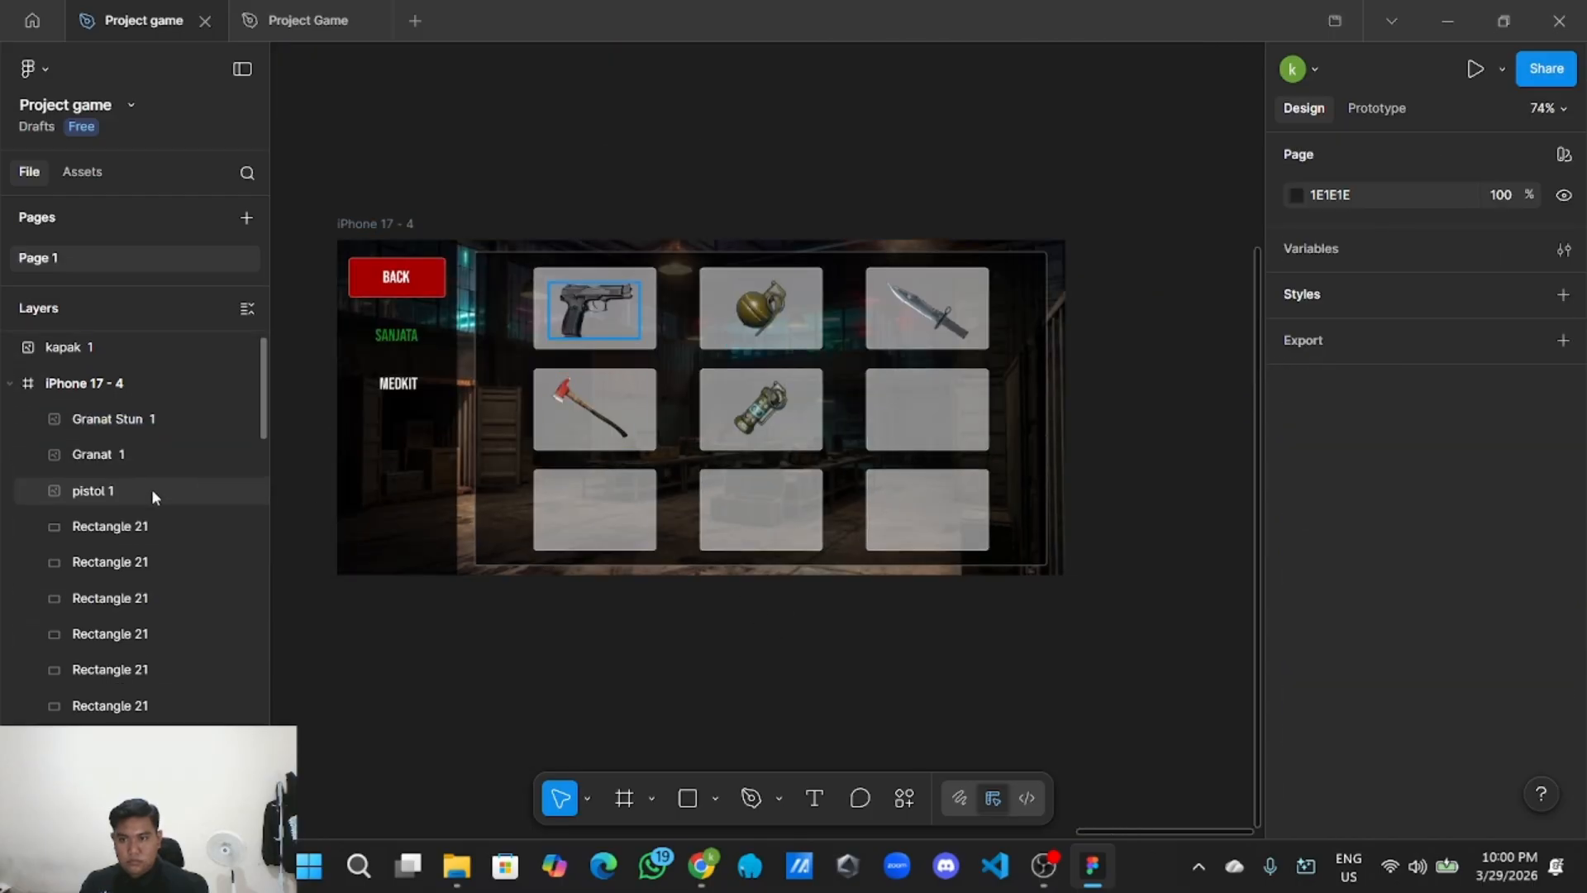
{"action": "scroll", "coordinate": [158, 495], "scroll_direction": "down", "scroll_amount": 5}
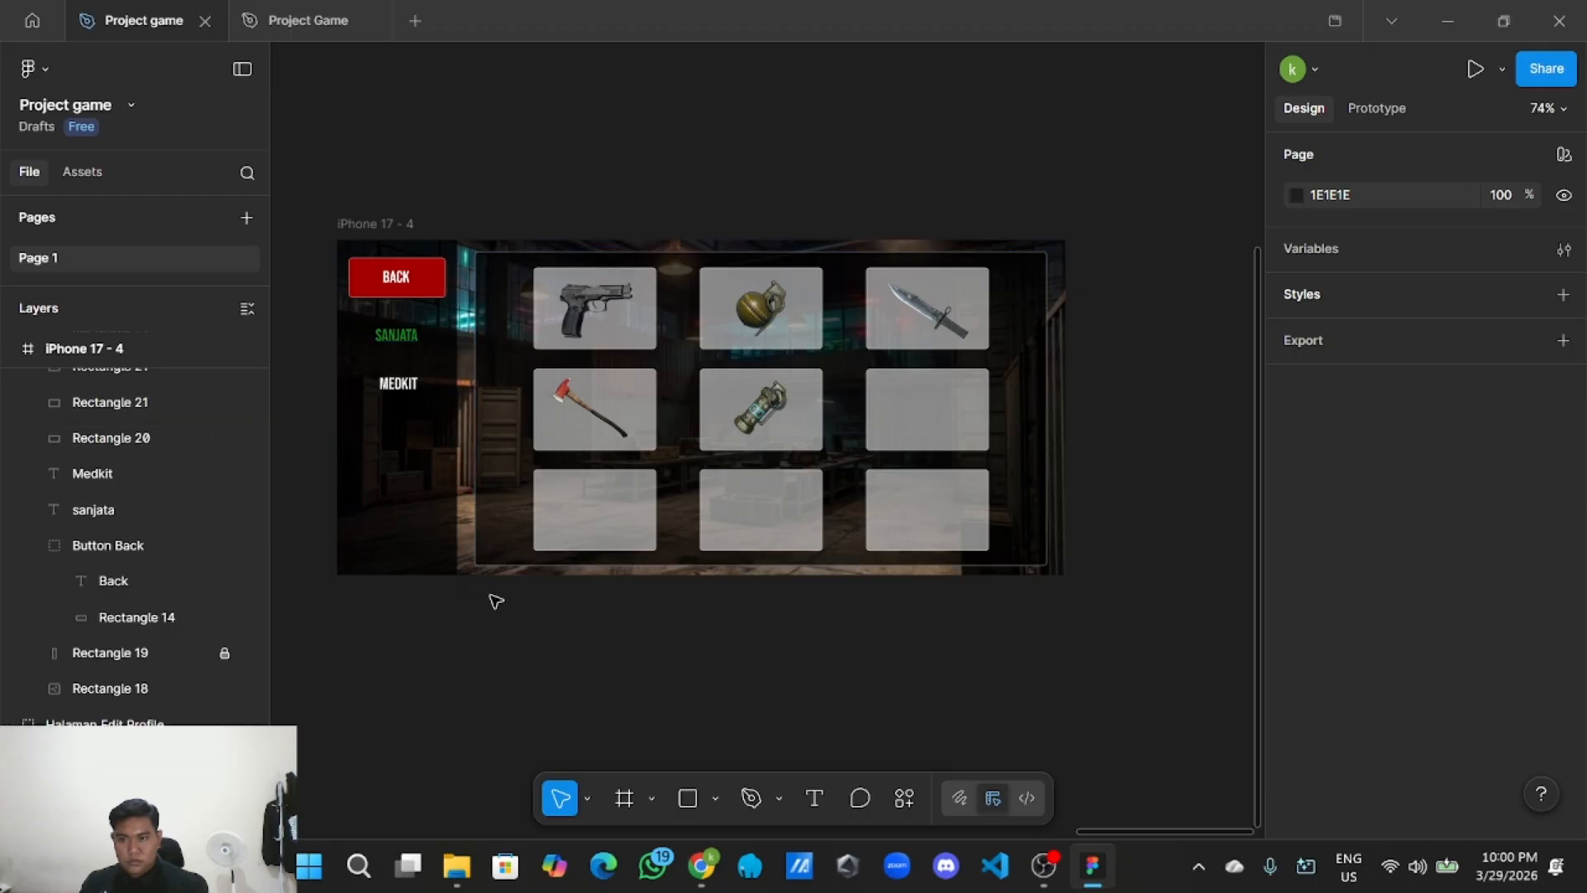
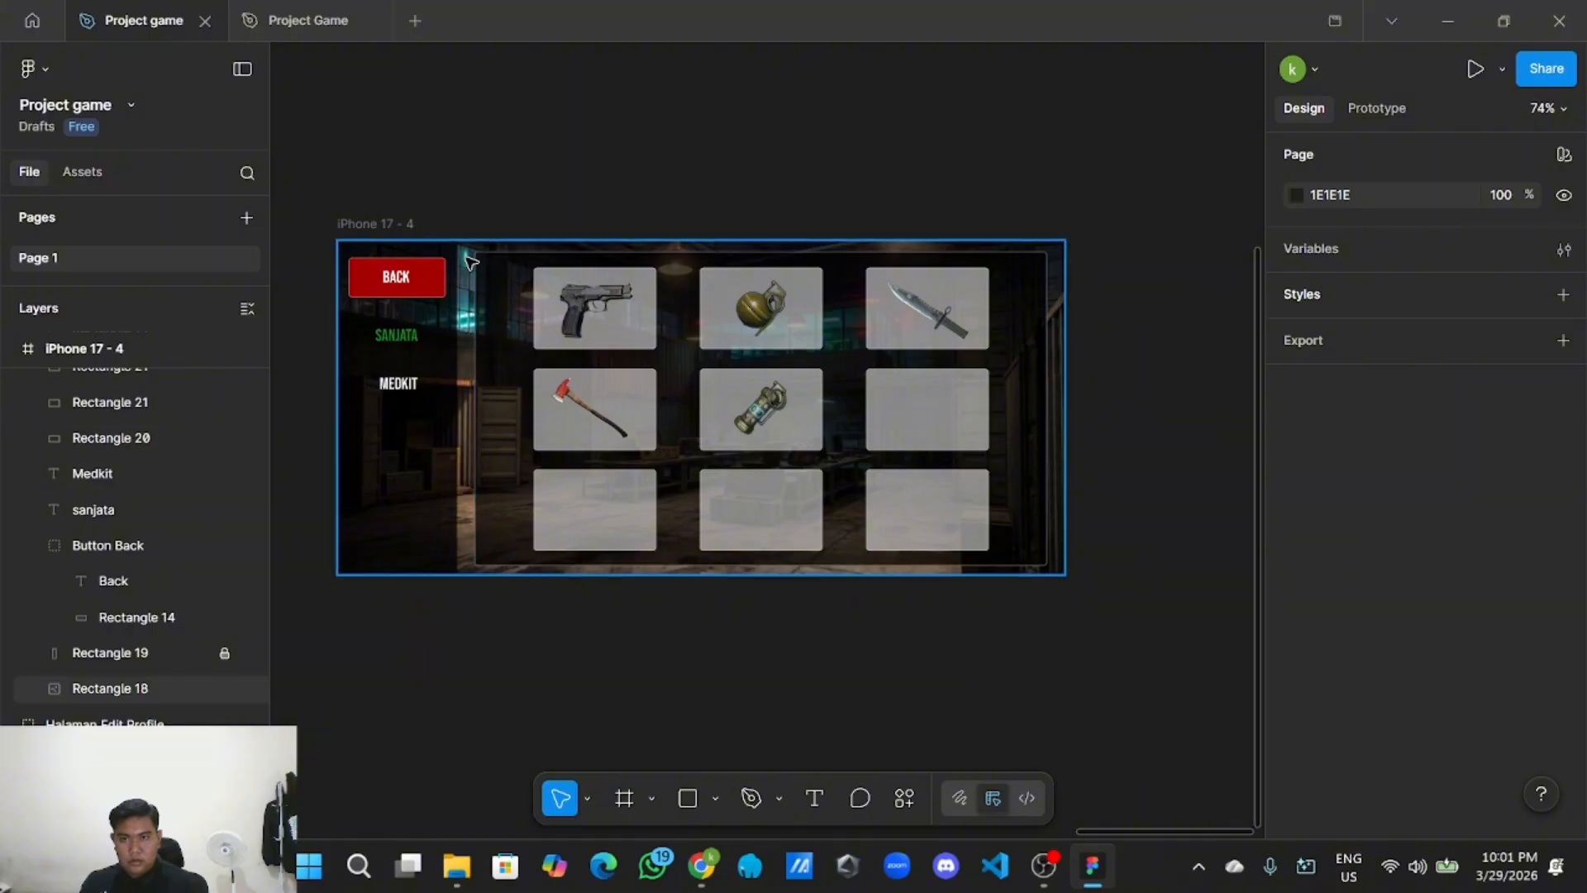
Select the dark inventory panel, nudge it right, then undo the nudge.
{"action": "left_click", "coordinate": [553, 294]}
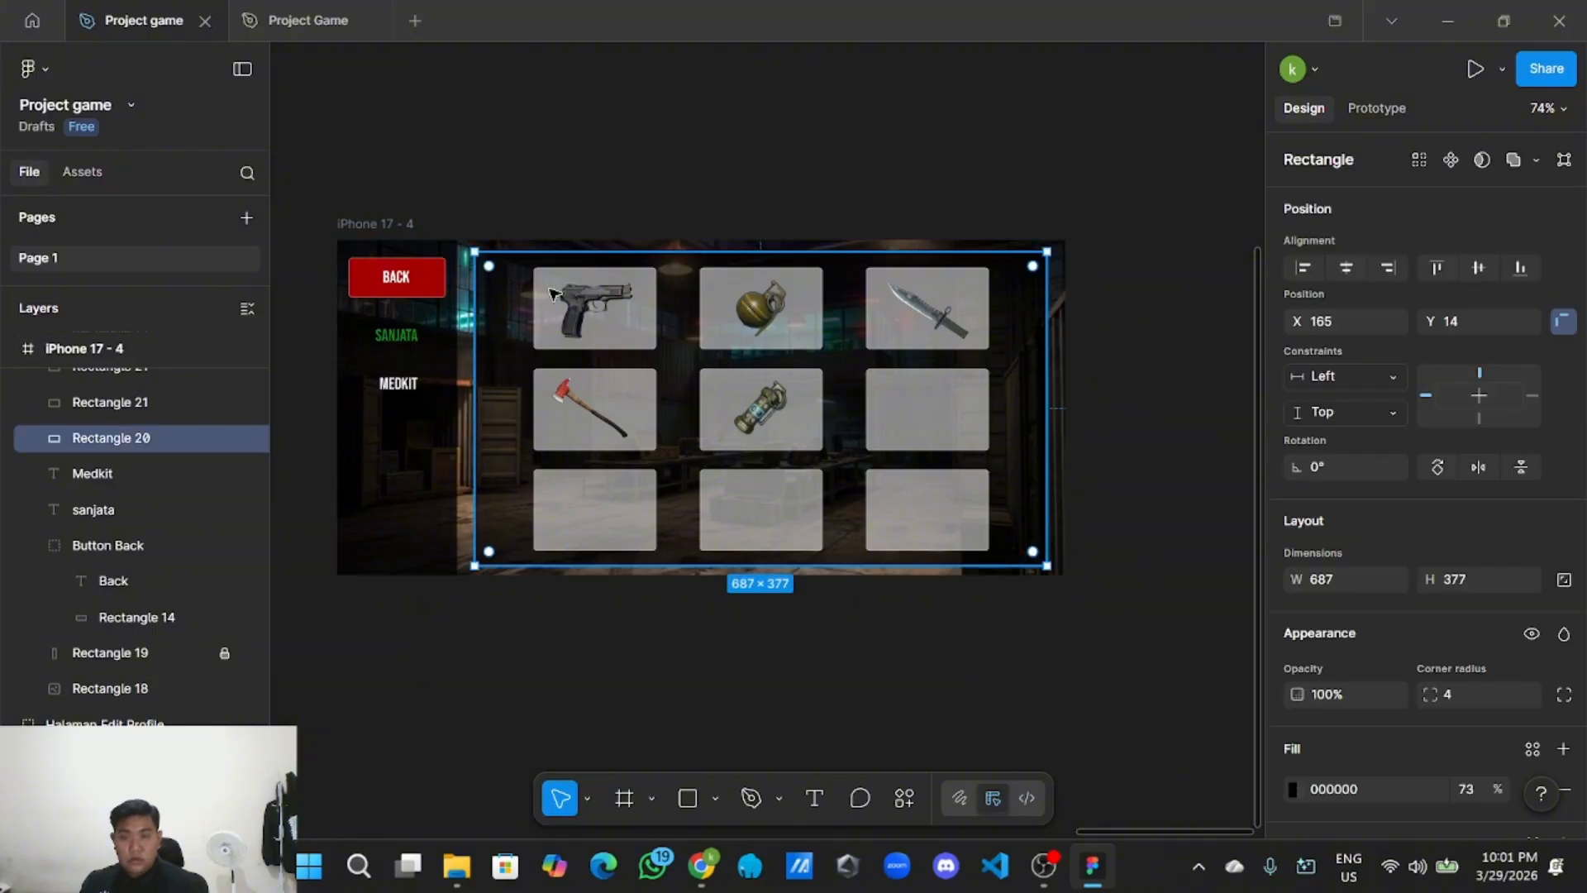
{"action": "key", "text": "Right"}
{"action": "key", "text": "Right"}
{"action": "key", "text": "Right"}
{"action": "key", "text": "Right"}
{"action": "key", "text": "Right"}
{"action": "key", "text": "Right"}
{"action": "key", "text": "Right"}
{"action": "key", "text": "Right"}
{"action": "key", "text": "Right"}
{"action": "key", "text": "Right"}
{"action": "key", "text": "Right"}
{"action": "key", "text": "Right"}
{"action": "key", "text": "Right"}
{"action": "key", "text": "Right"}
{"action": "key", "text": "Right"}
{"action": "key", "text": "Right"}
{"action": "key", "text": "Right"}
{"action": "key", "text": "Right"}
{"action": "key", "text": "Right"}
{"action": "key", "text": "Right"}
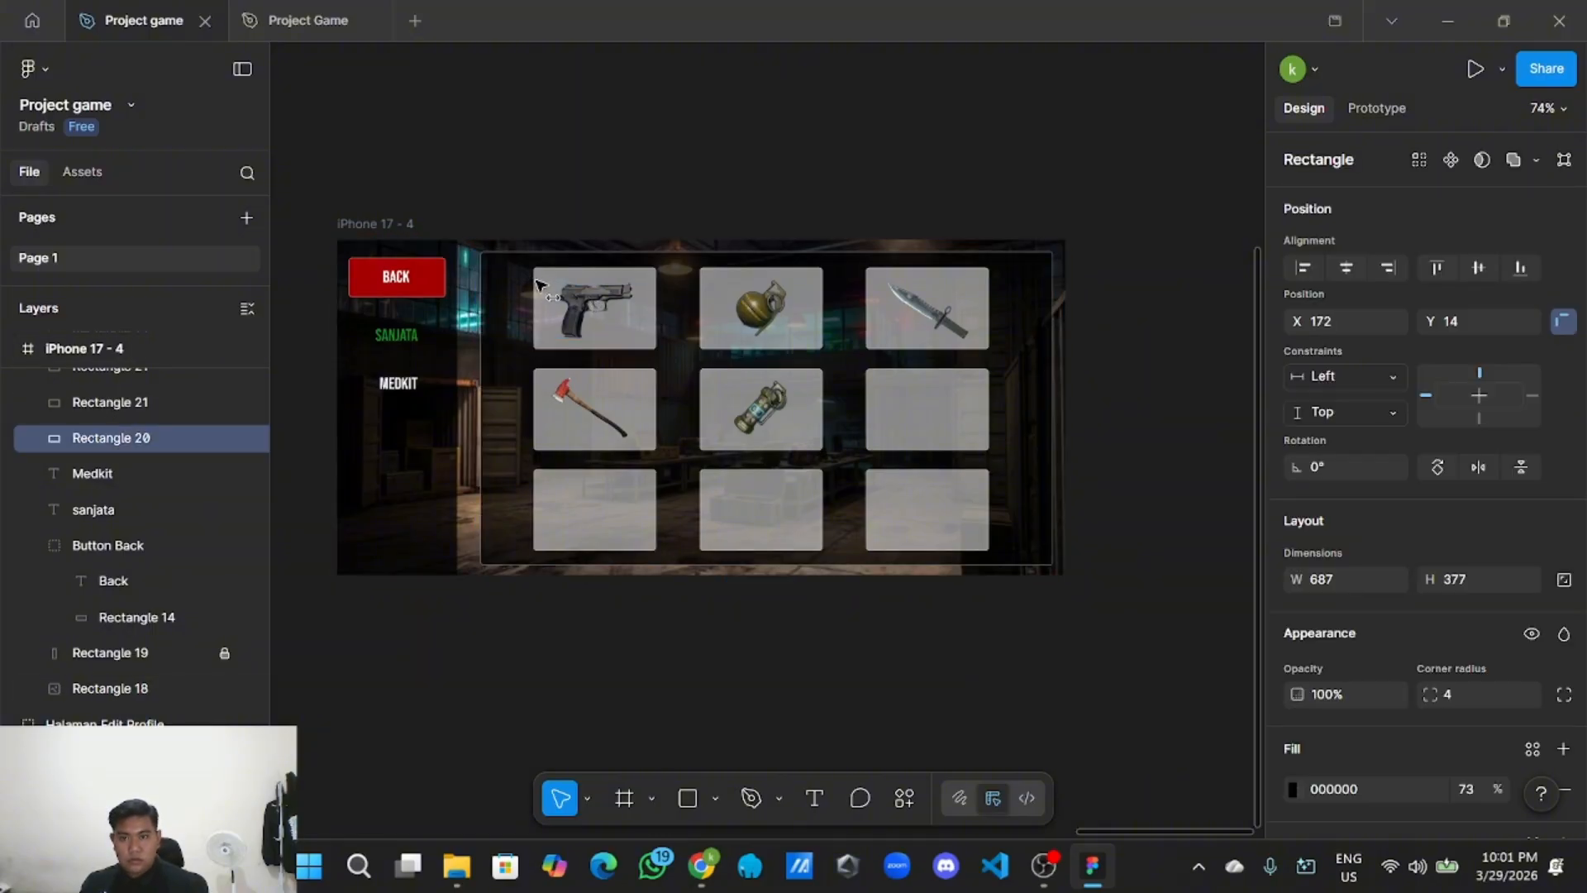
{"action": "key", "text": "ctrl+z"}
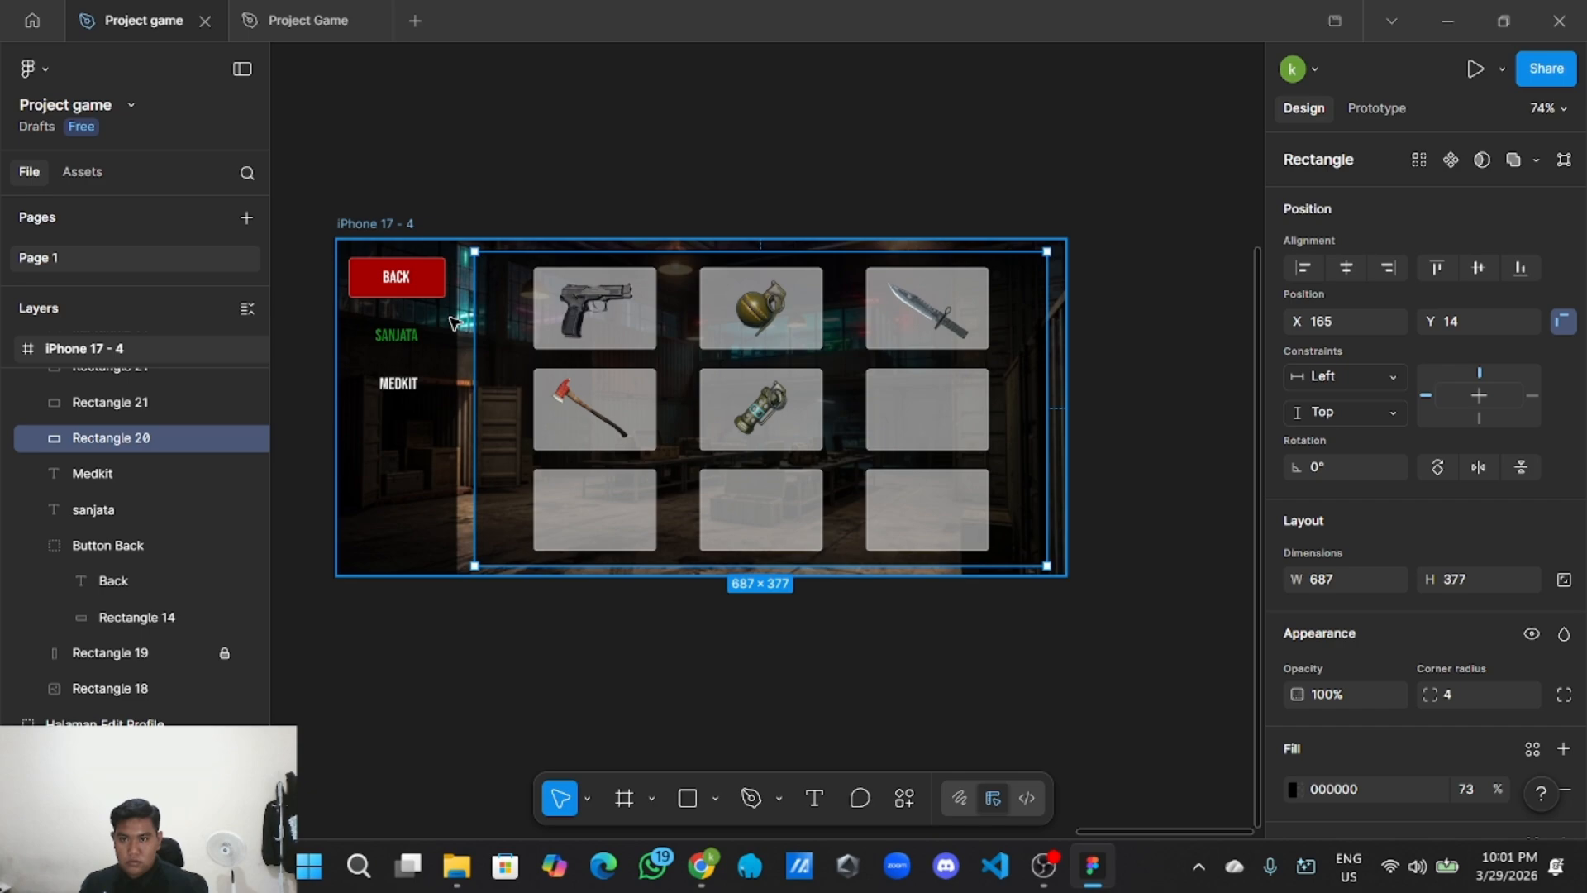
{"action": "key", "text": "Escape"}
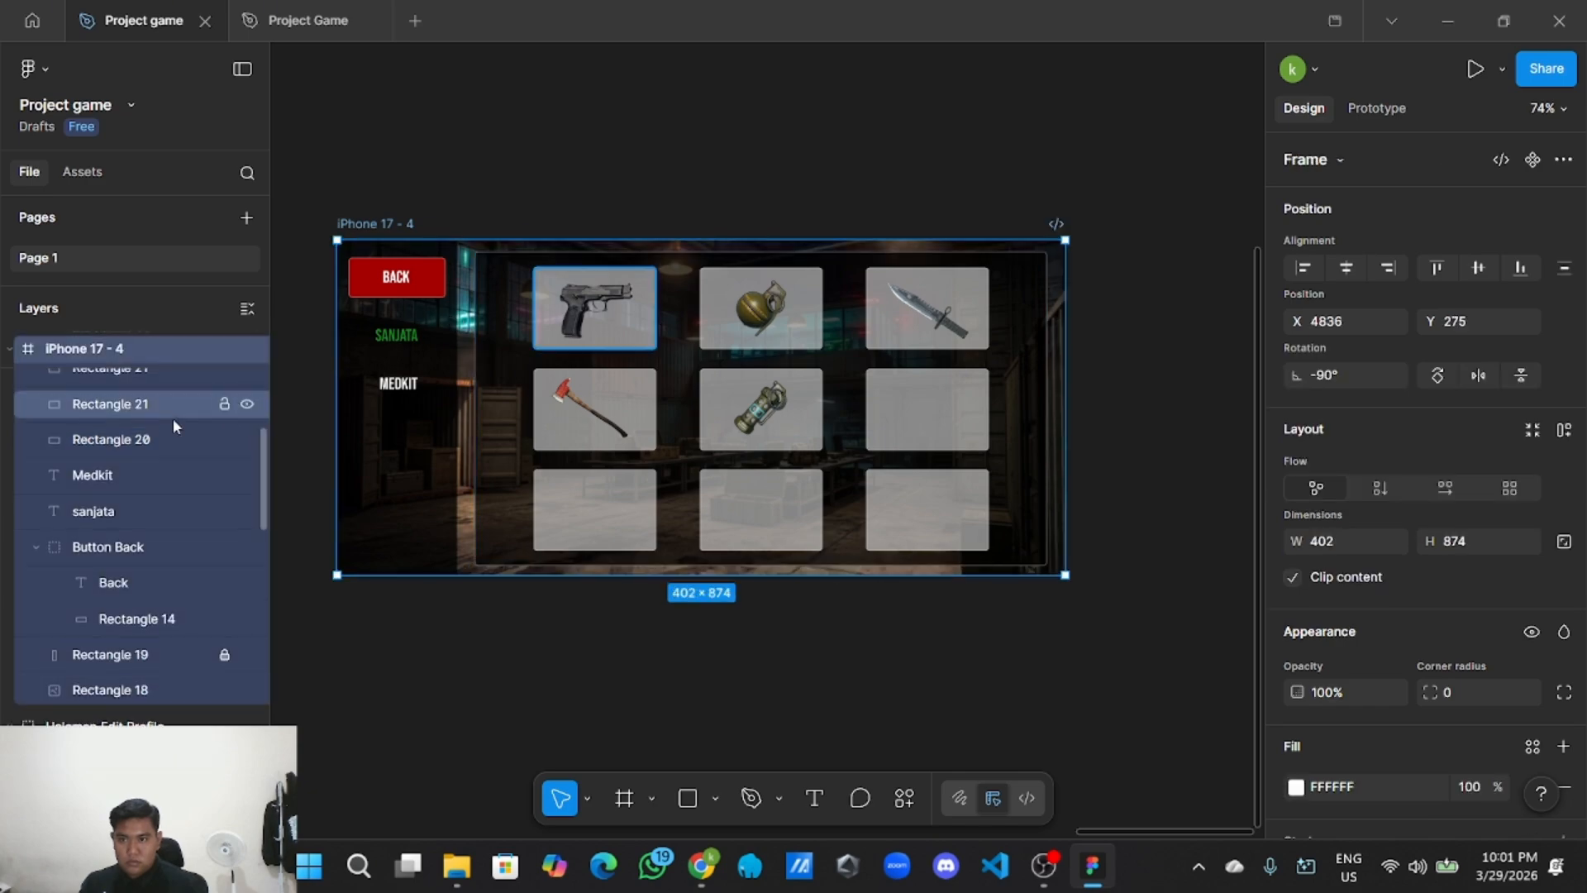
{"action": "scroll", "coordinate": [172, 419], "scroll_direction": "up", "scroll_amount": 5}
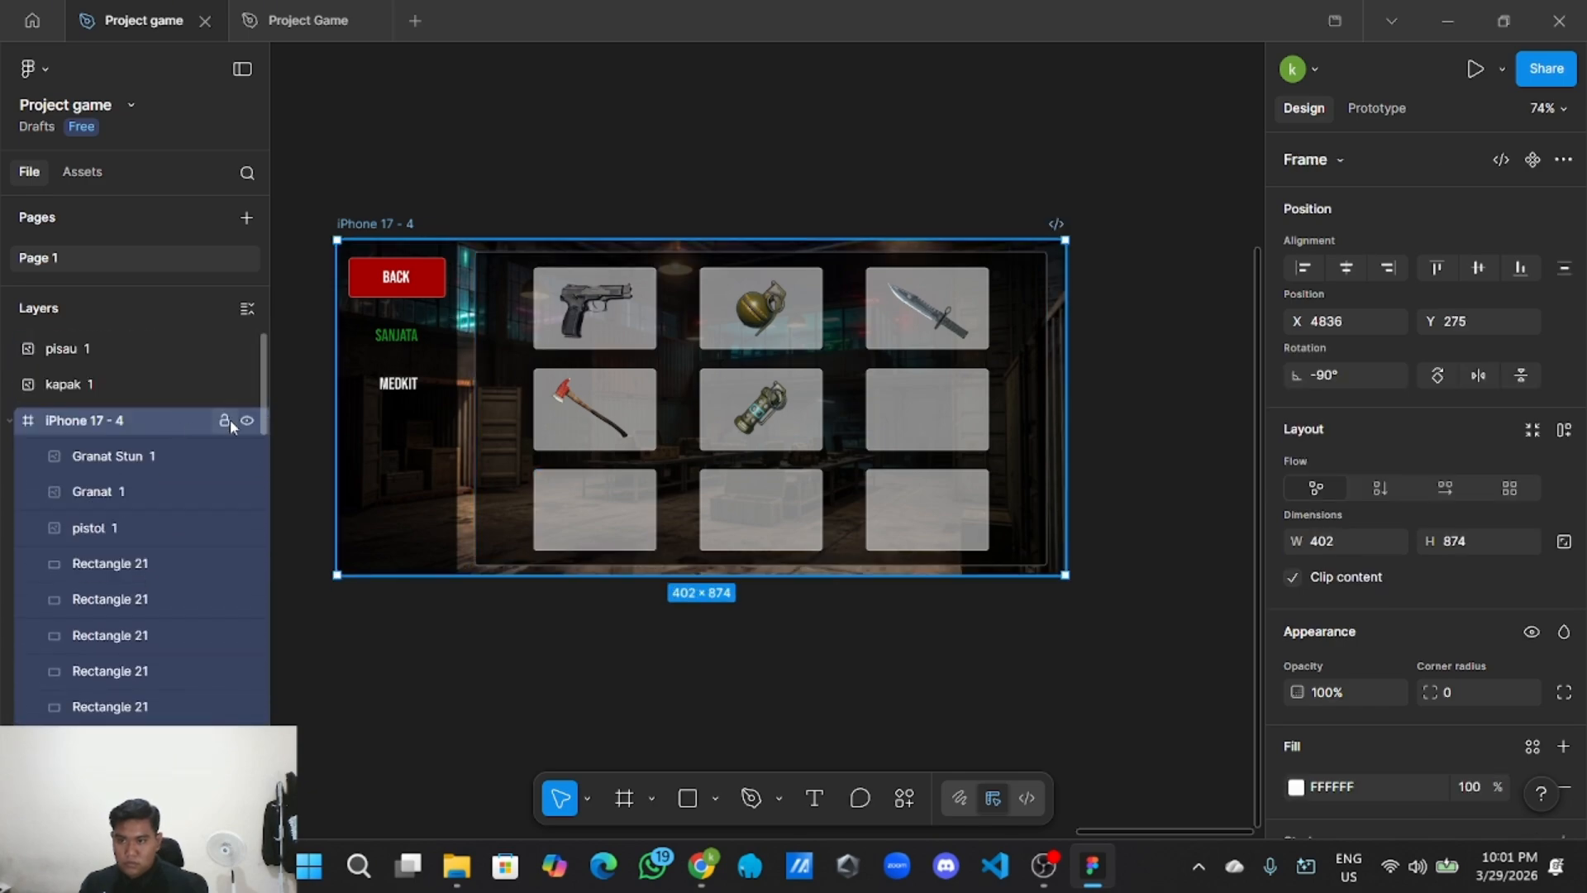
{"action": "left_click", "coordinate": [518, 157]}
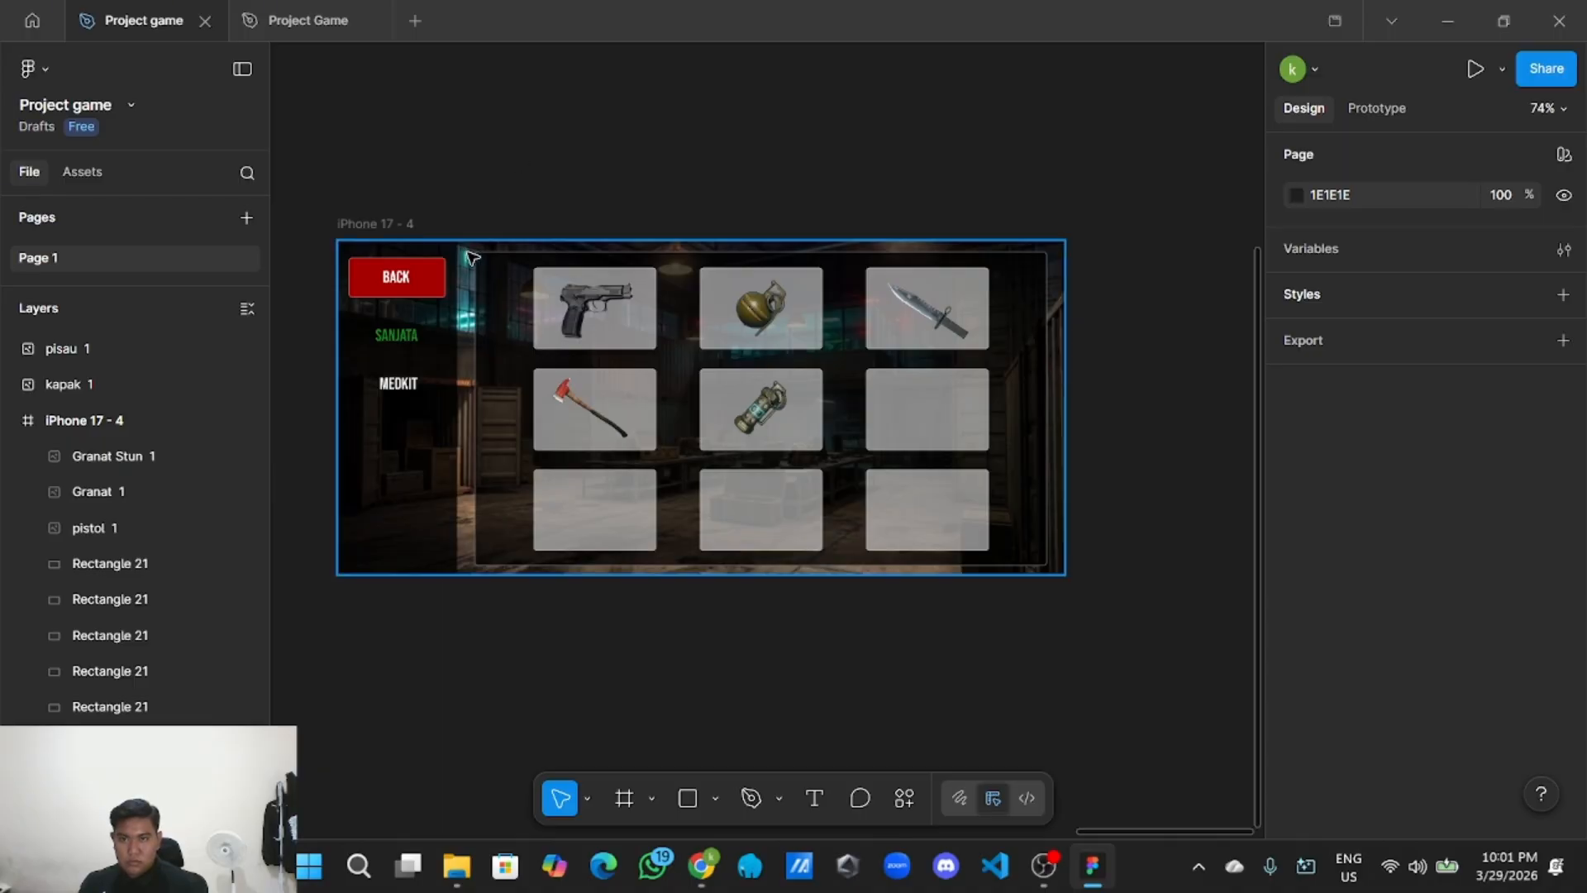
Try selecting the panel, pistol and grenade cards, then bring the inventory grid into view.
{"action": "left_click", "coordinate": [496, 276]}
{"action": "left_click", "coordinate": [644, 318]}
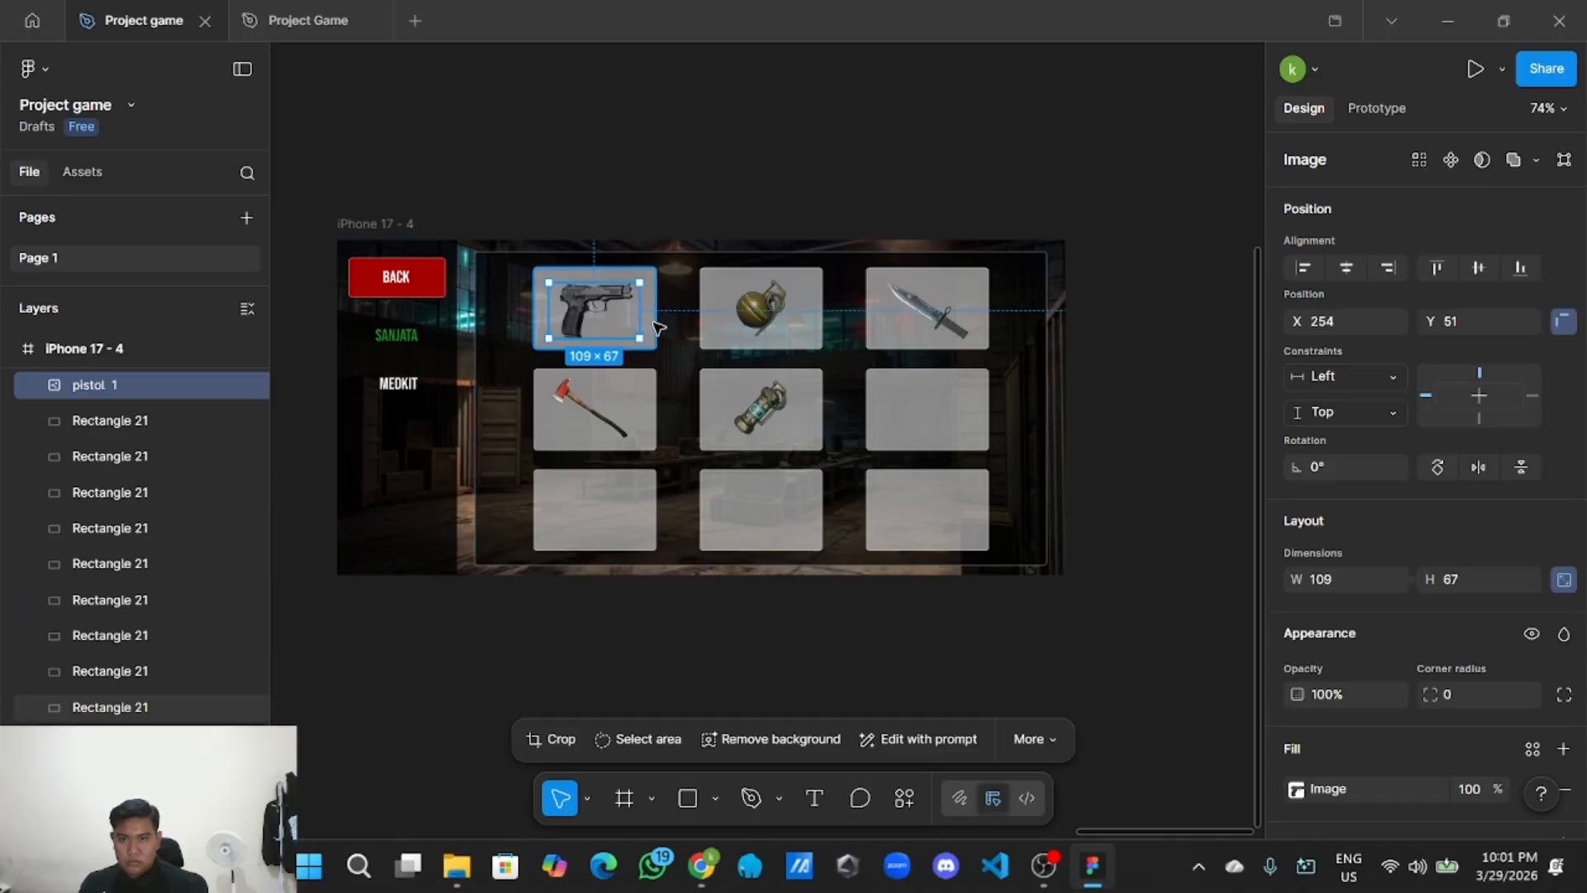
{"action": "left_click", "coordinate": [653, 339]}
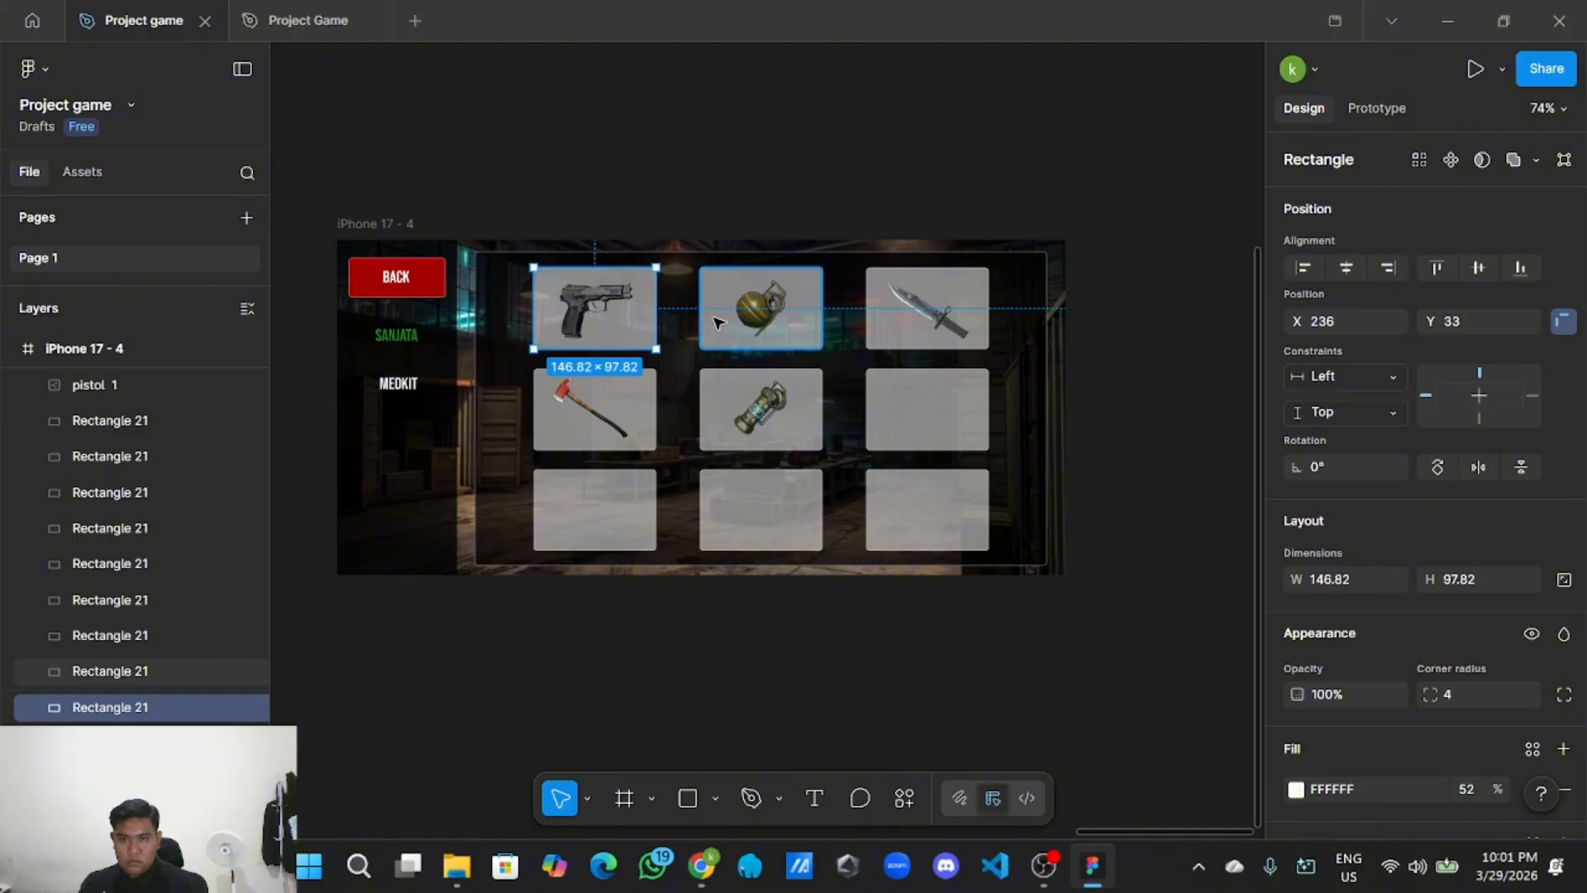
{"action": "left_click", "coordinate": [703, 341]}
{"action": "left_click", "coordinate": [720, 178]}
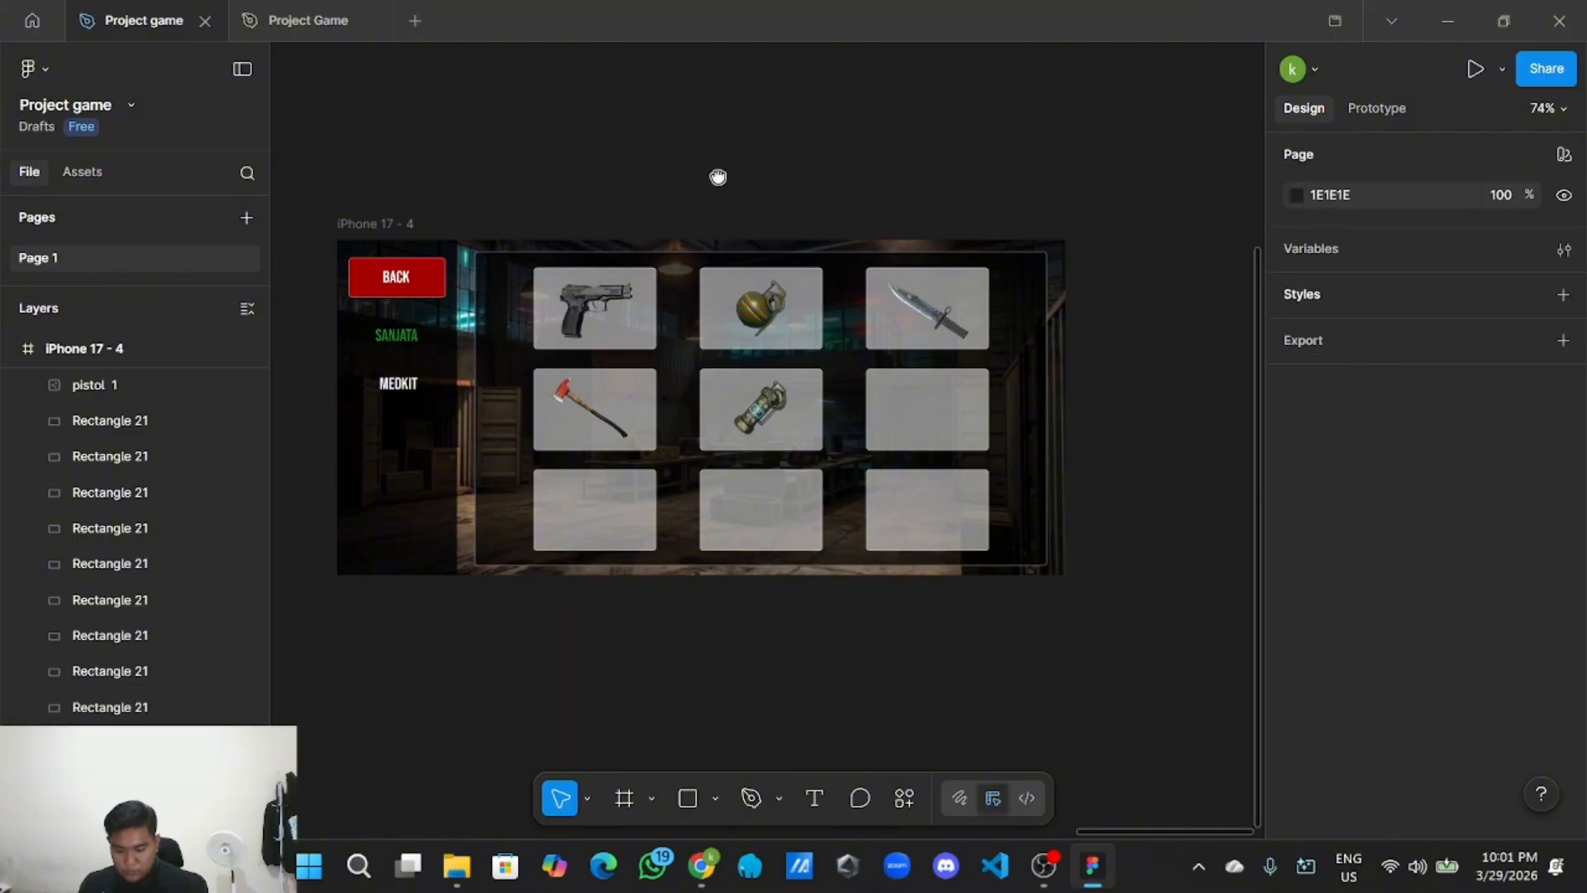
{"action": "scroll", "coordinate": [701, 212], "scroll_direction": "left", "scroll_amount": 3}
{"action": "left_click_drag", "start_coordinate": [718, 177], "coordinate": [677, 224]}
{"action": "scroll", "coordinate": [679, 268], "scroll_direction": "up", "scroll_amount": 3}
Shift-select the dark panel, all nine item cards and the weapon images (12 layers).
{"action": "left_click", "coordinate": [532, 354]}
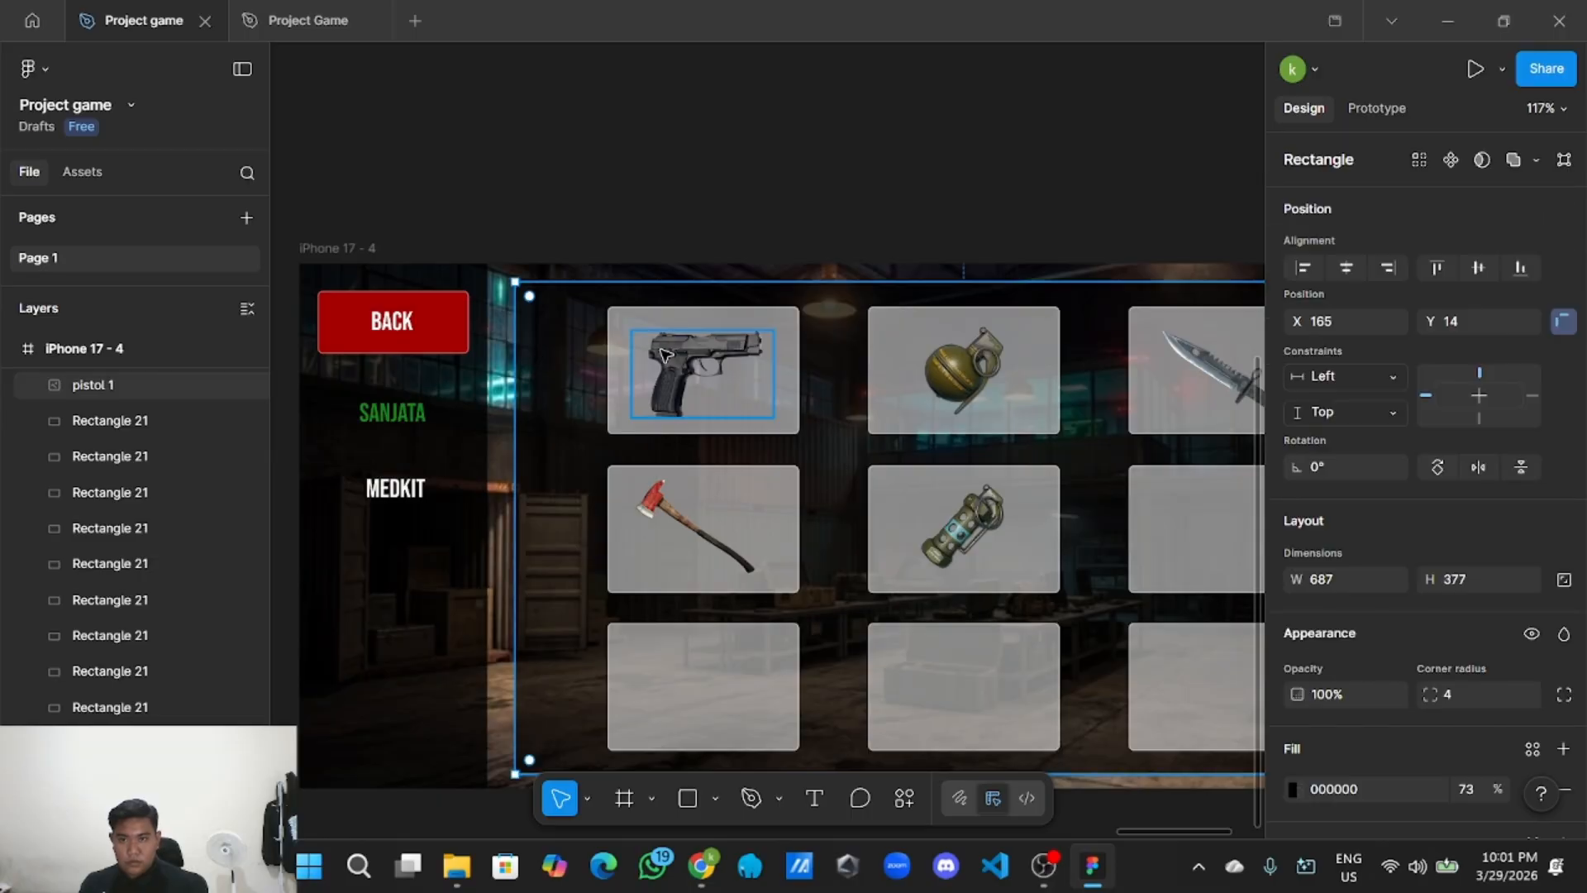
{"action": "left_click", "coordinate": [789, 396], "text": "shift"}
{"action": "left_click", "coordinate": [881, 394], "text": "shift"}
{"action": "scroll", "coordinate": [865, 330], "scroll_direction": "right", "scroll_amount": 5}
{"action": "scroll", "coordinate": [865, 330], "scroll_direction": "down", "scroll_amount": 2}
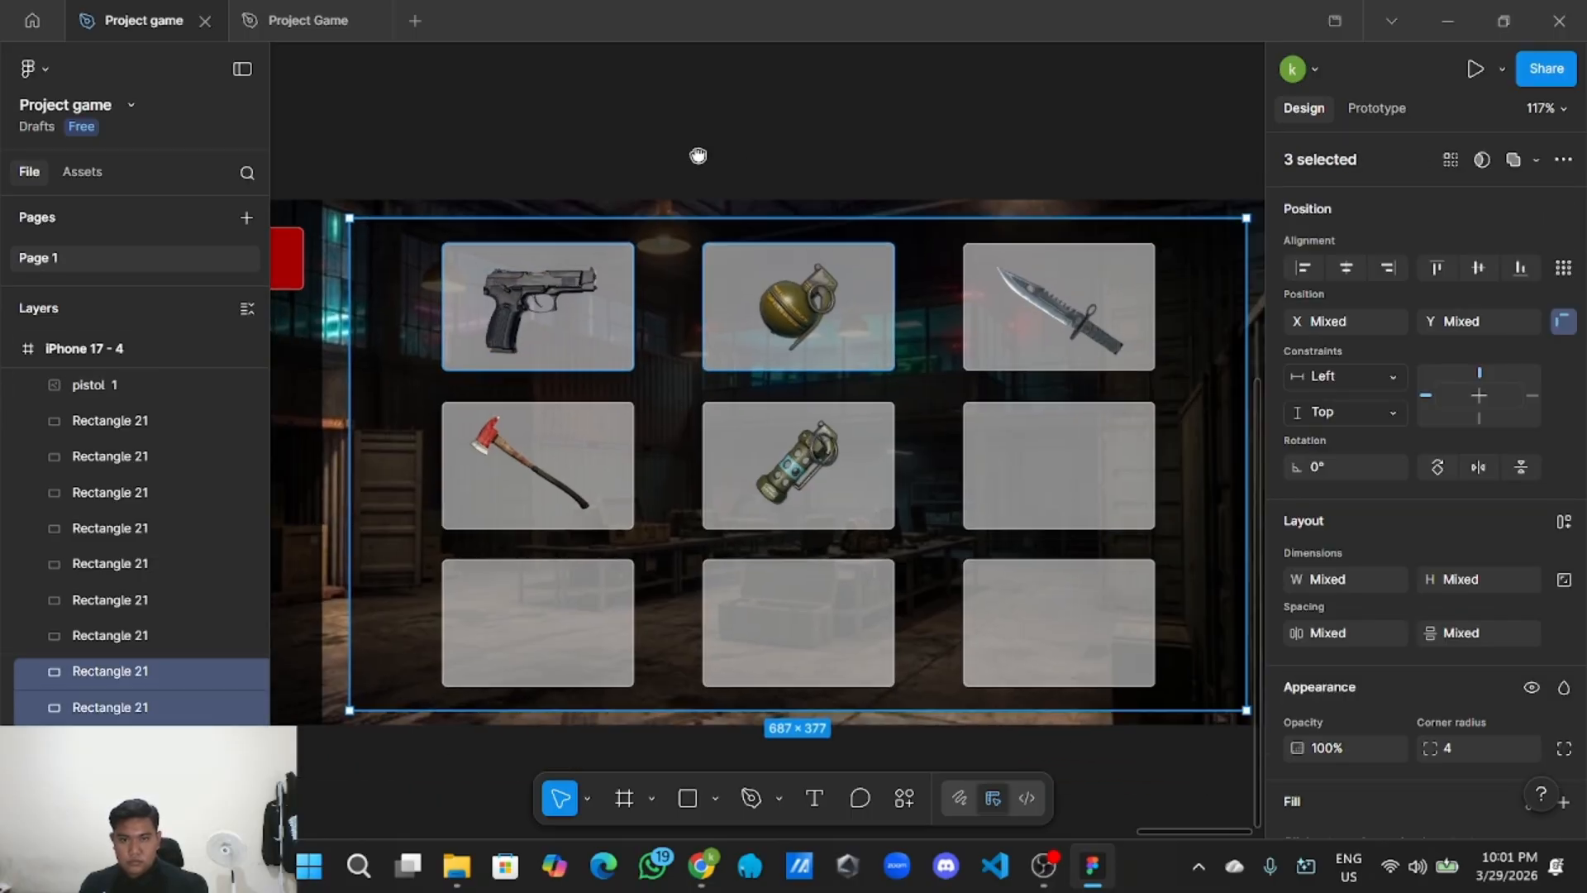
{"action": "left_click", "coordinate": [926, 287], "text": "shift"}
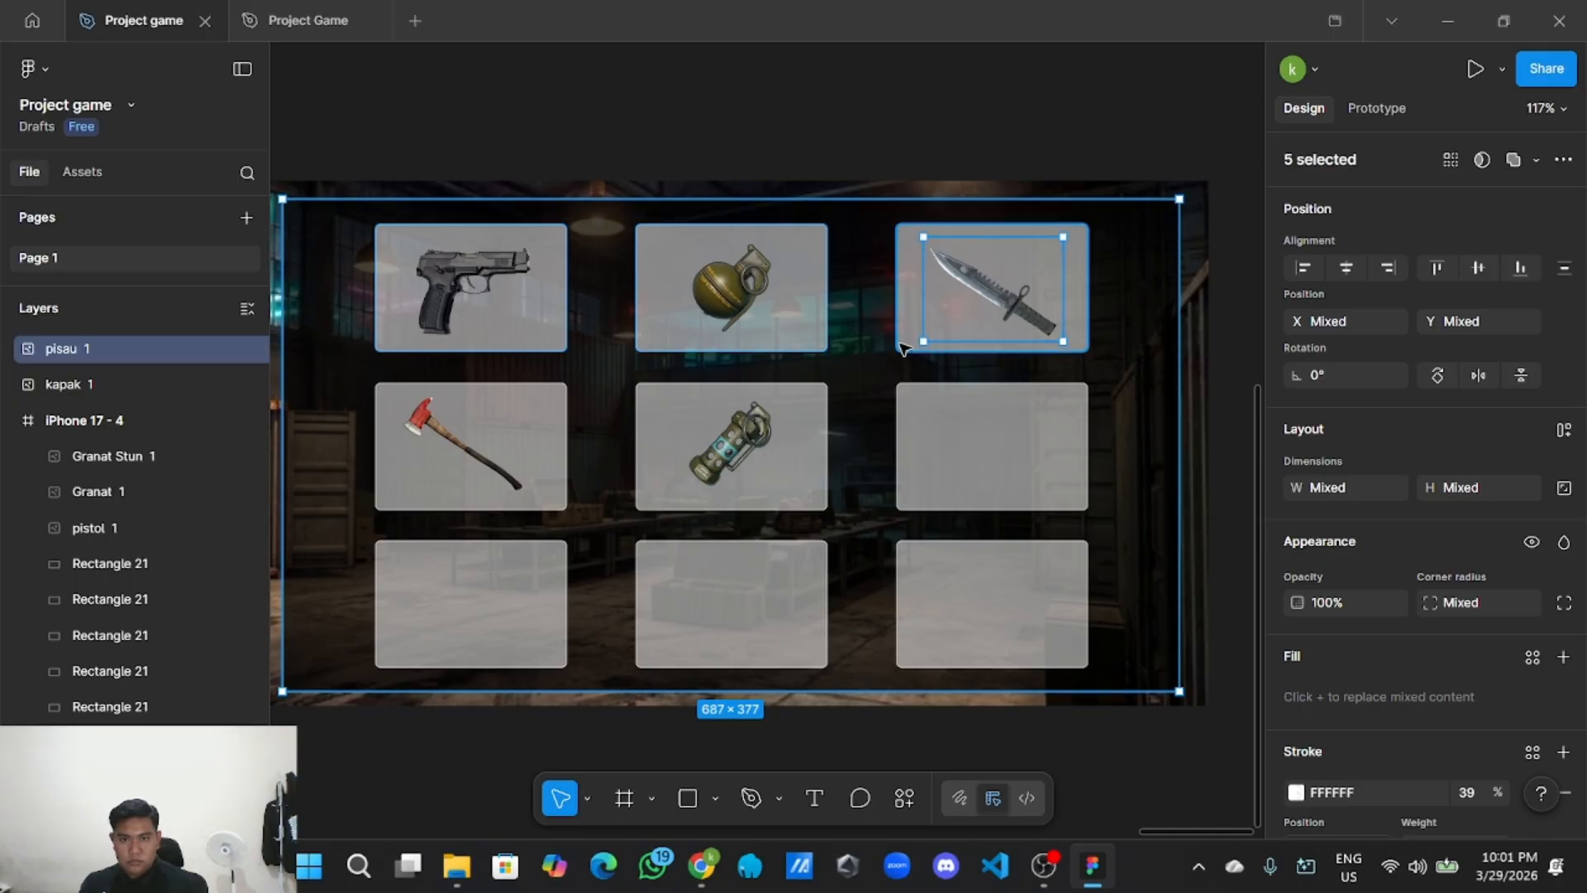
{"action": "left_click", "coordinate": [814, 451], "text": "shift"}
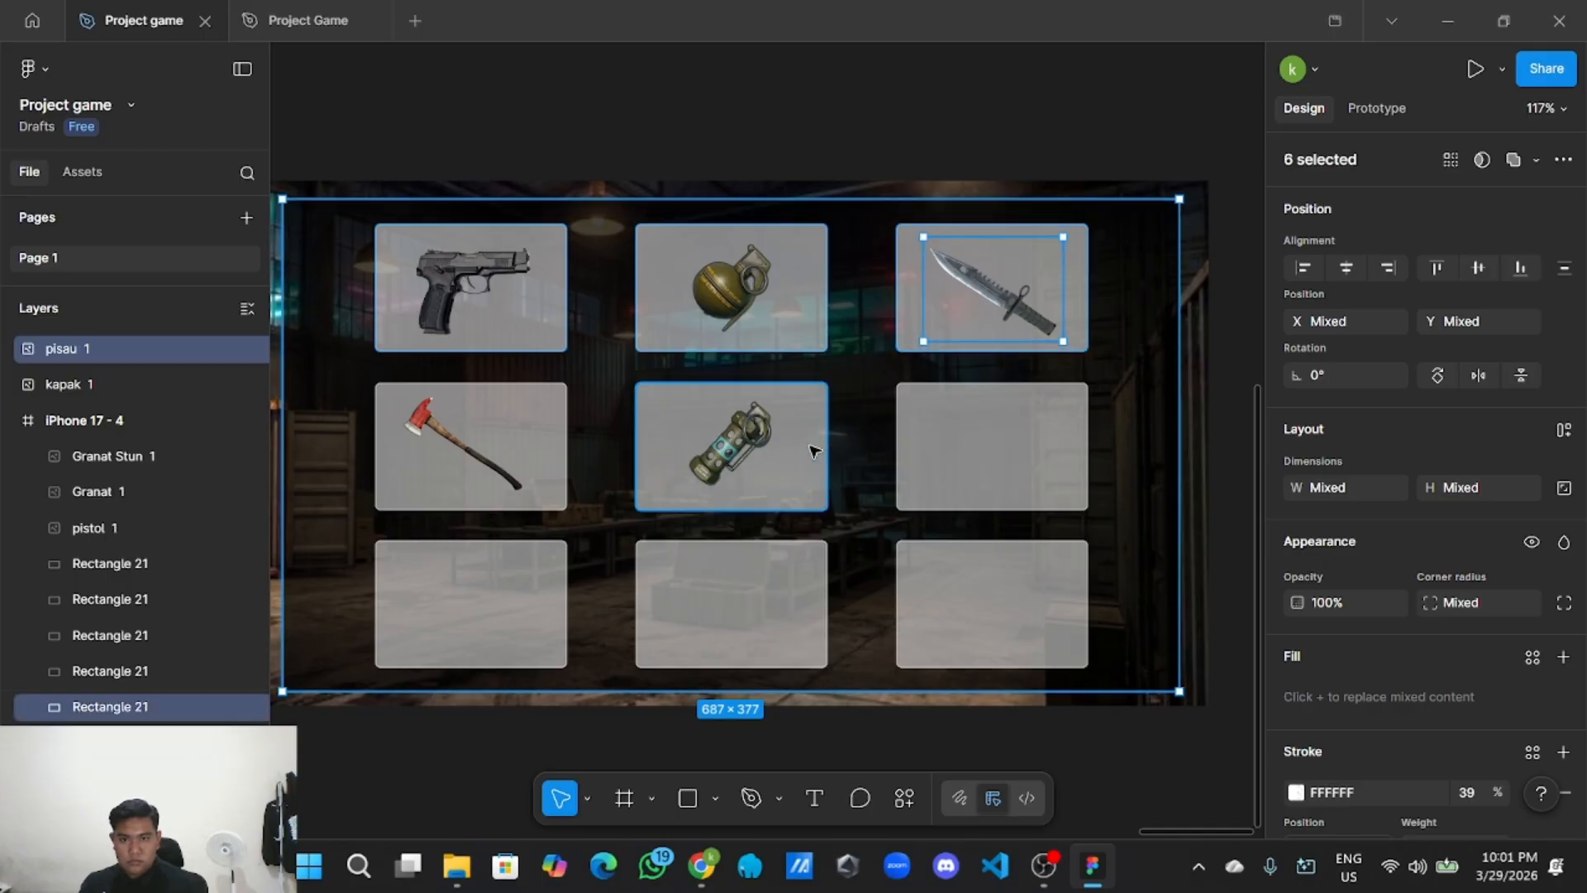
{"action": "left_click", "coordinate": [522, 475], "text": "shift"}
{"action": "left_click", "coordinate": [978, 438], "text": "shift"}
{"action": "left_click", "coordinate": [950, 591], "text": "shift"}
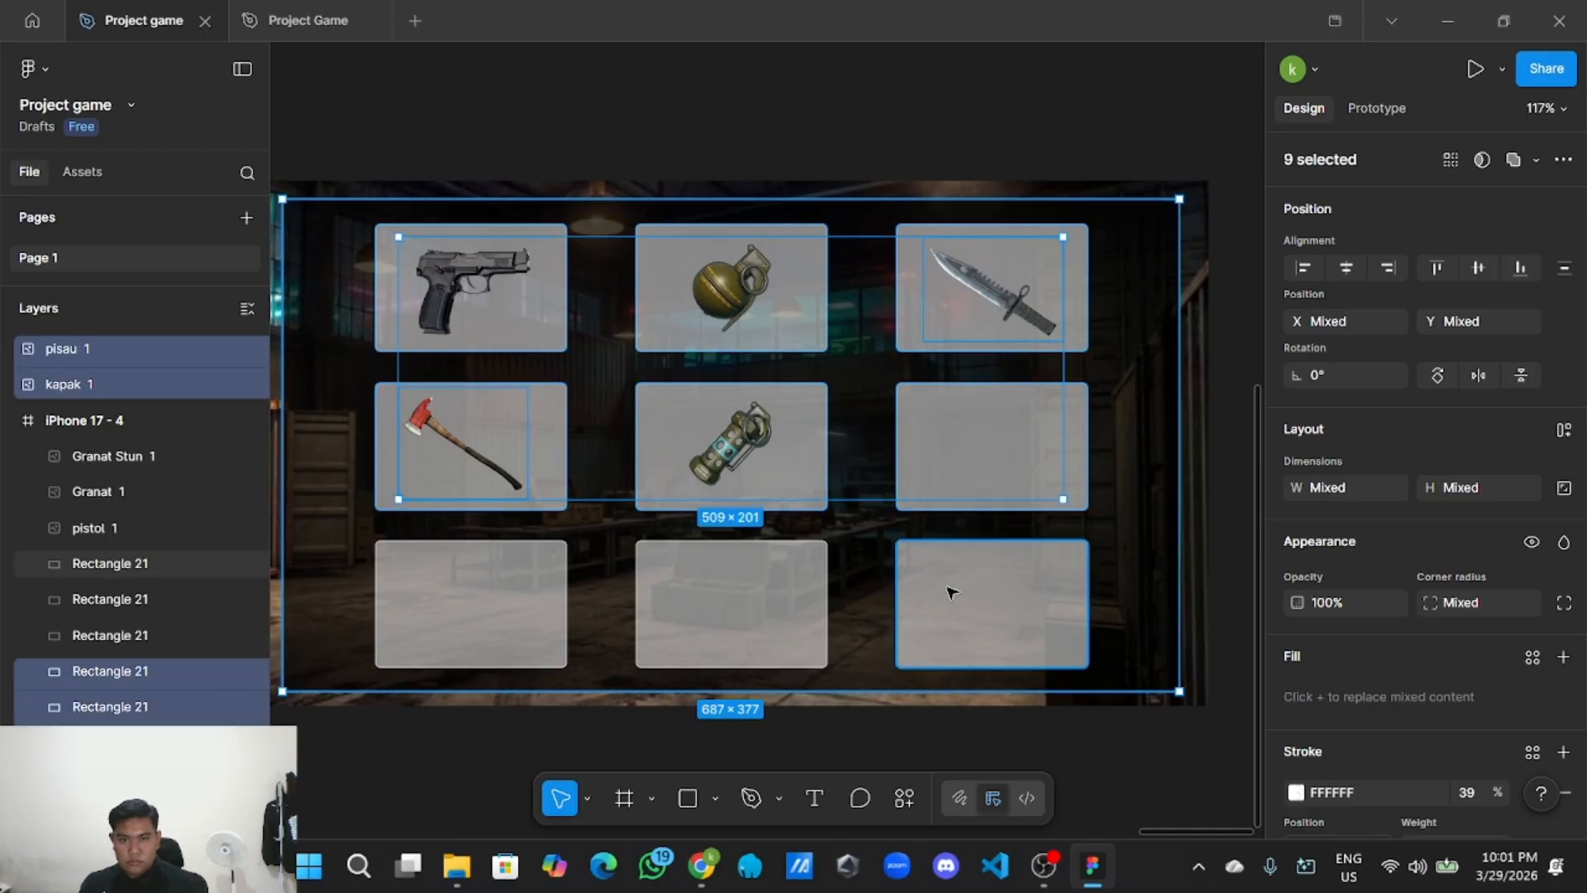
{"action": "left_click", "coordinate": [755, 603], "text": "shift"}
{"action": "left_click", "coordinate": [454, 592], "text": "shift"}
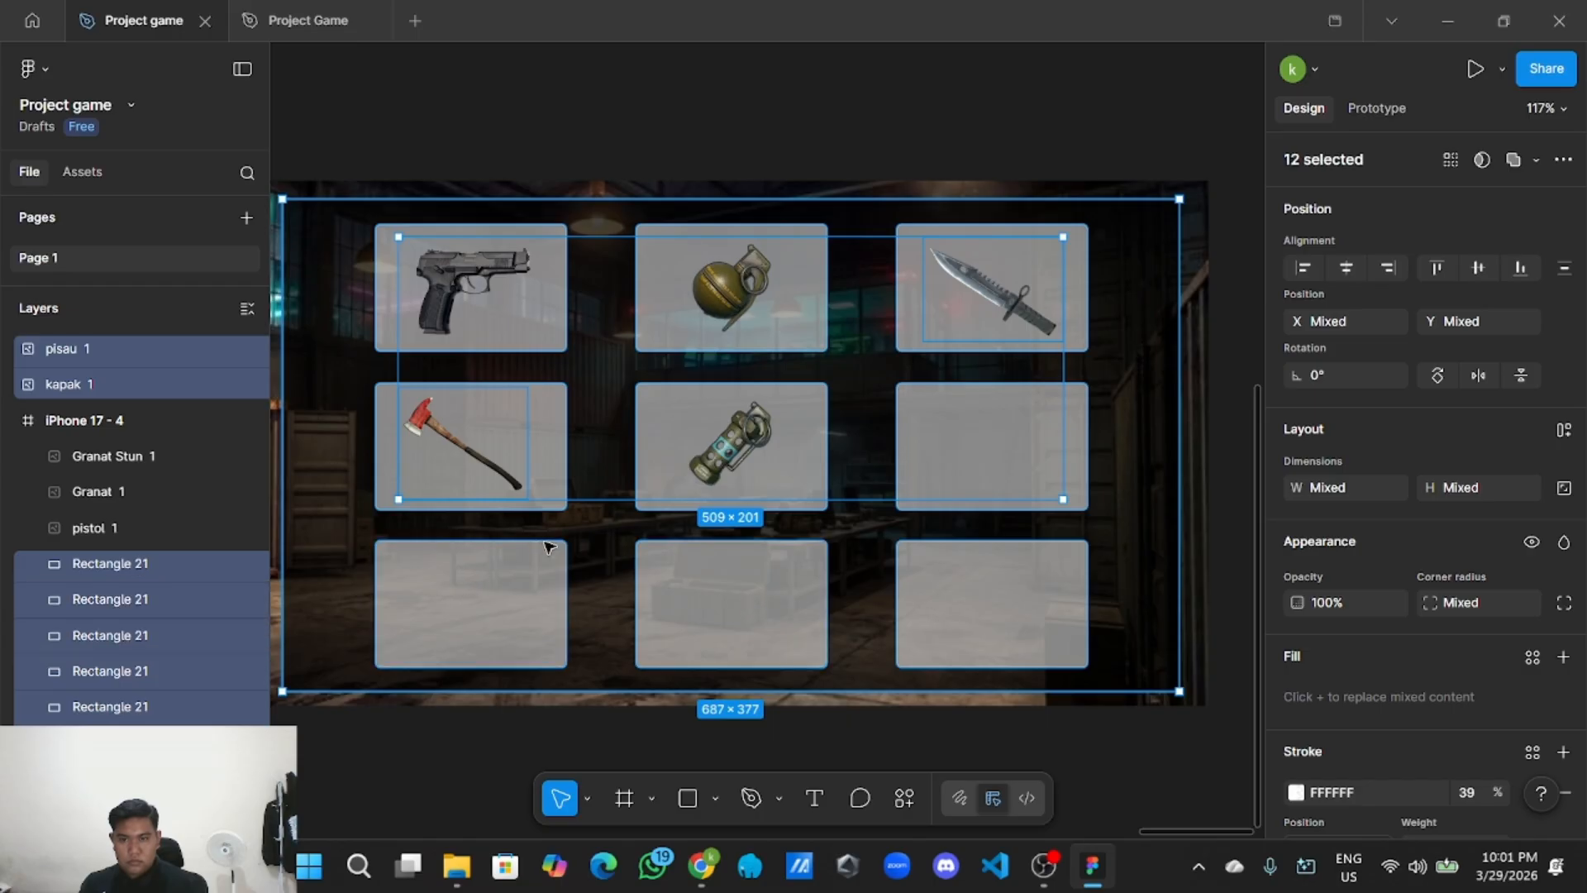
{"action": "scroll", "coordinate": [548, 547], "scroll_direction": "down", "scroll_amount": 3}
Group the twelve selected layers into Group 9 and check its cards and panel.
{"action": "right_click", "coordinate": [767, 467]}
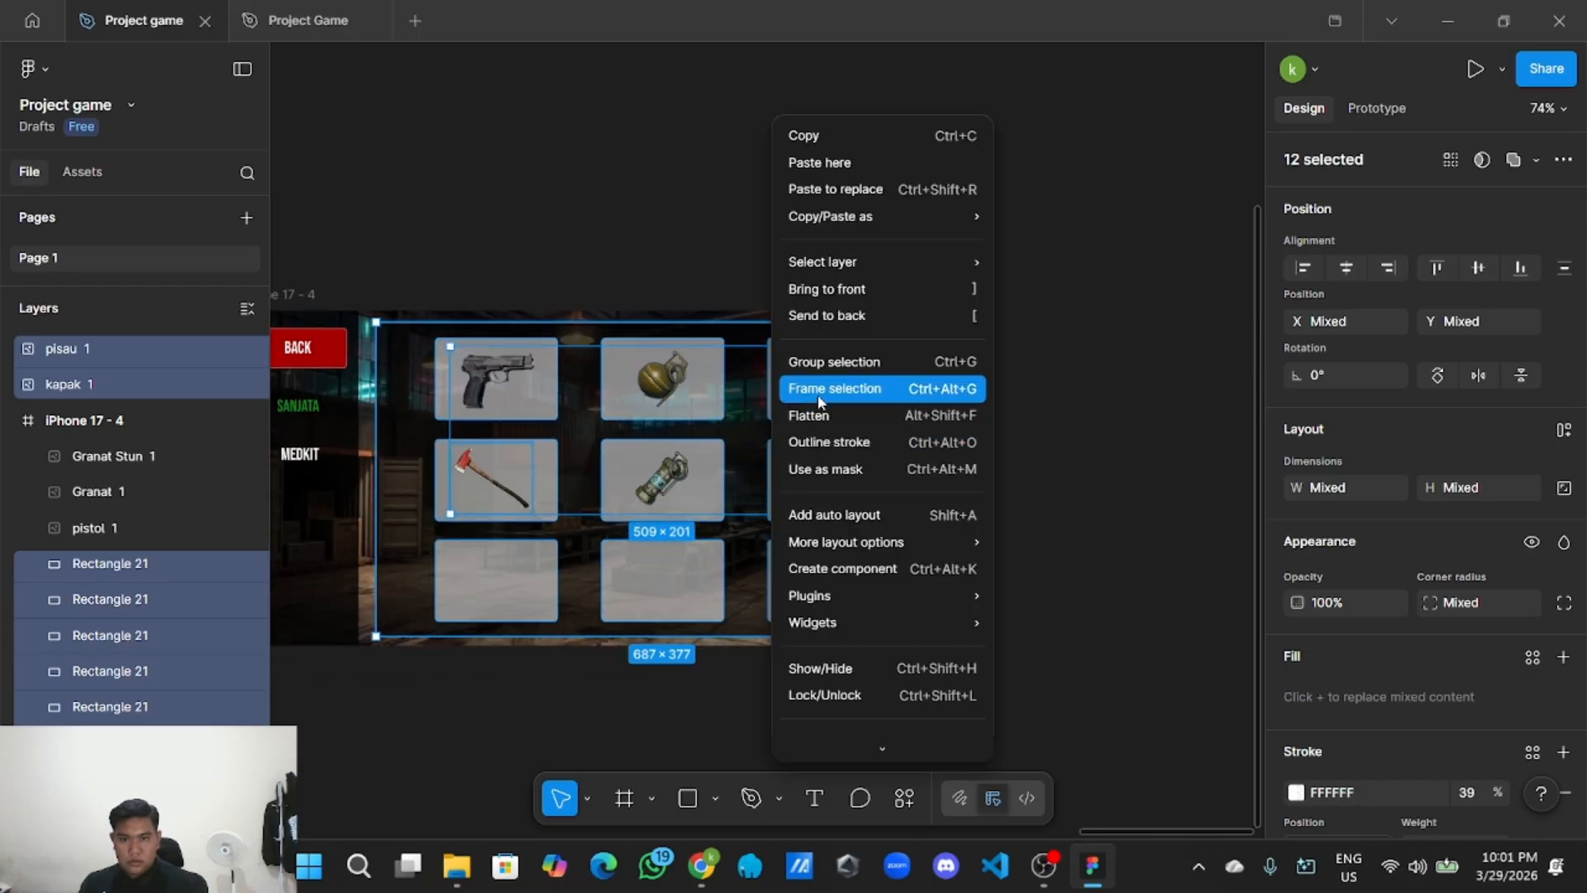
{"action": "left_click", "coordinate": [835, 358]}
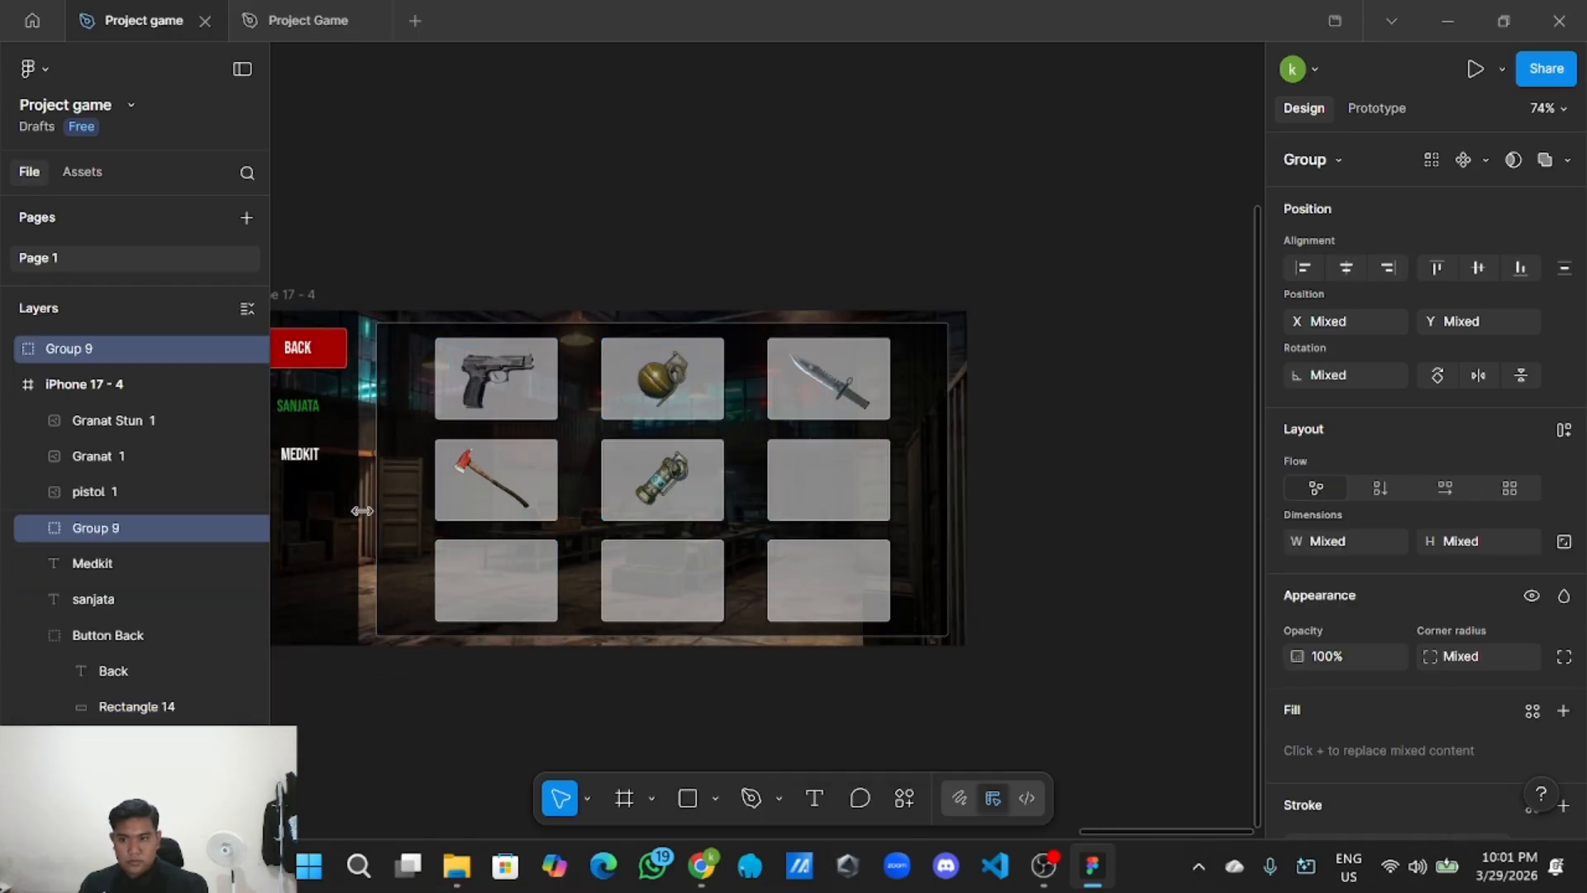
{"action": "left_click", "coordinate": [661, 582]}
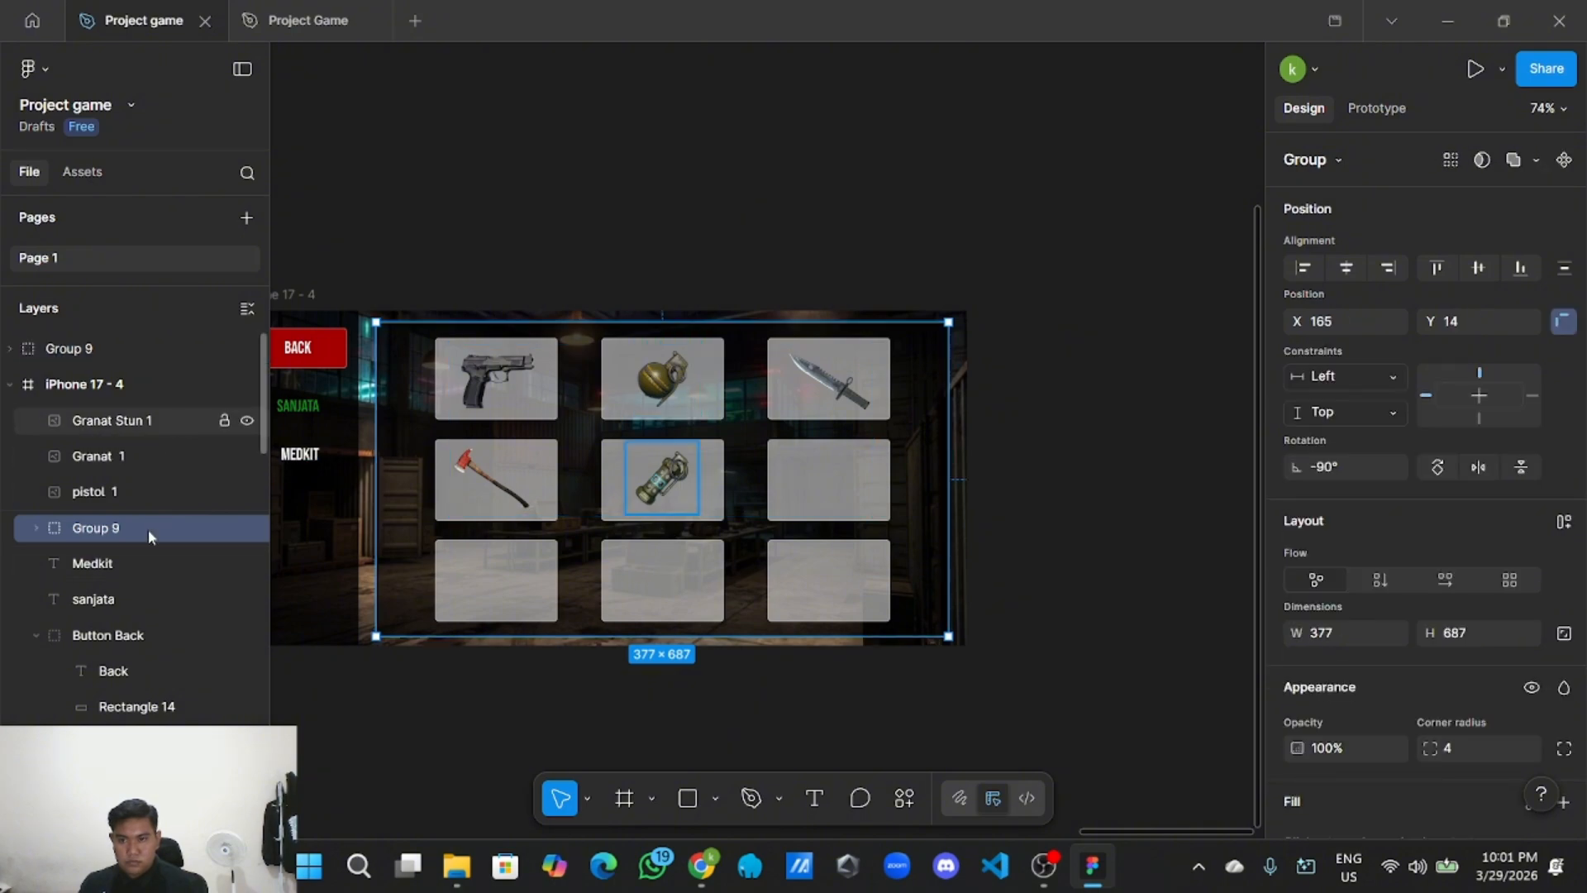
{"action": "scroll", "coordinate": [92, 607], "scroll_direction": "down", "scroll_amount": 3}
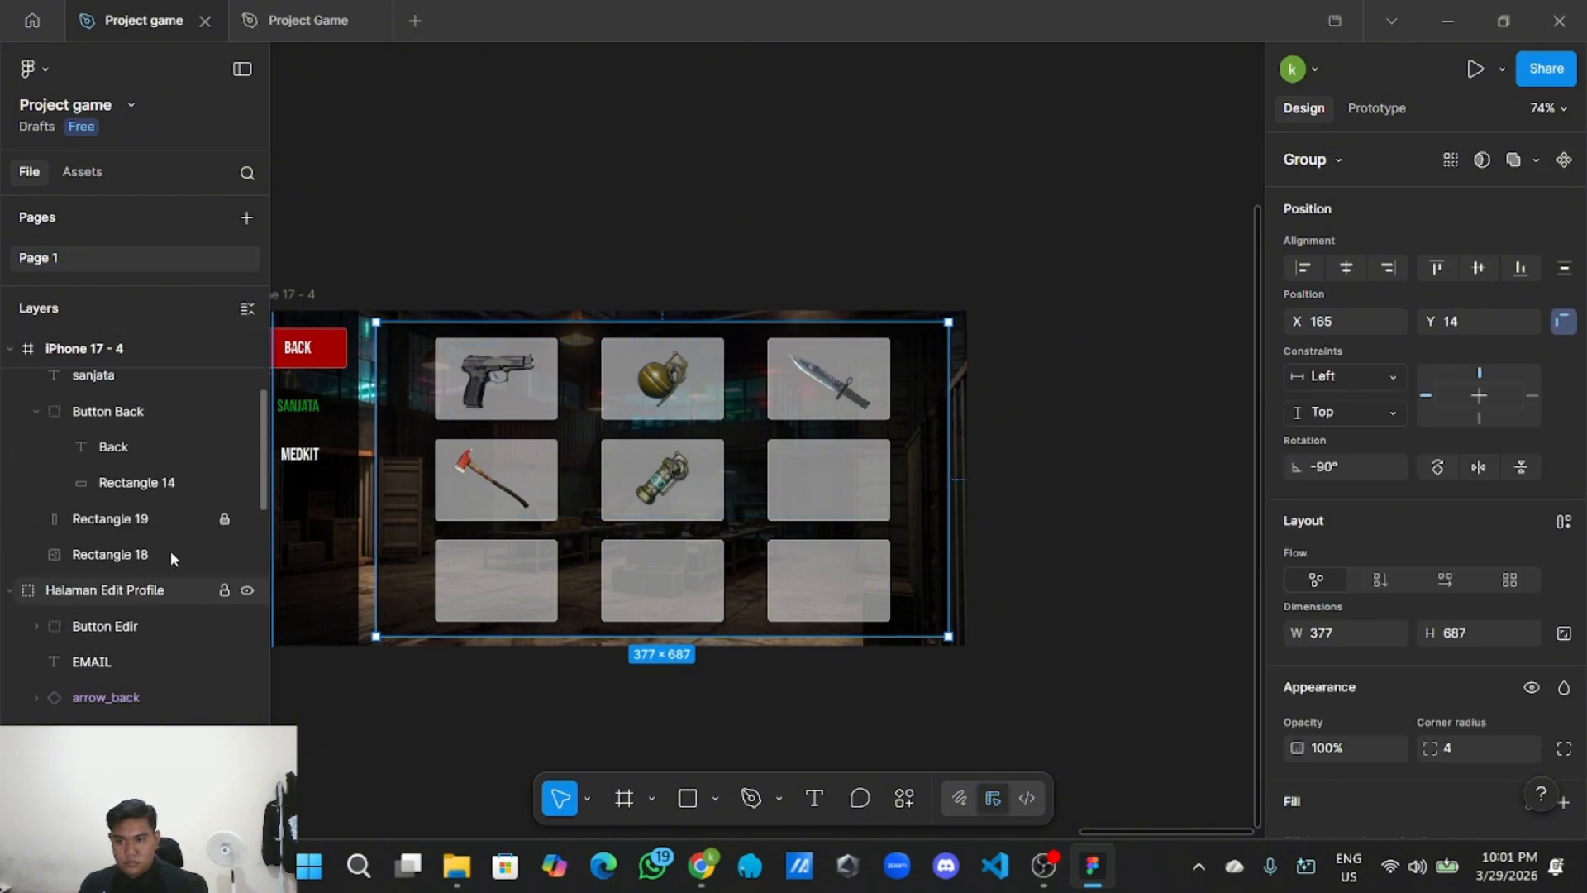
{"action": "left_click", "coordinate": [632, 571]}
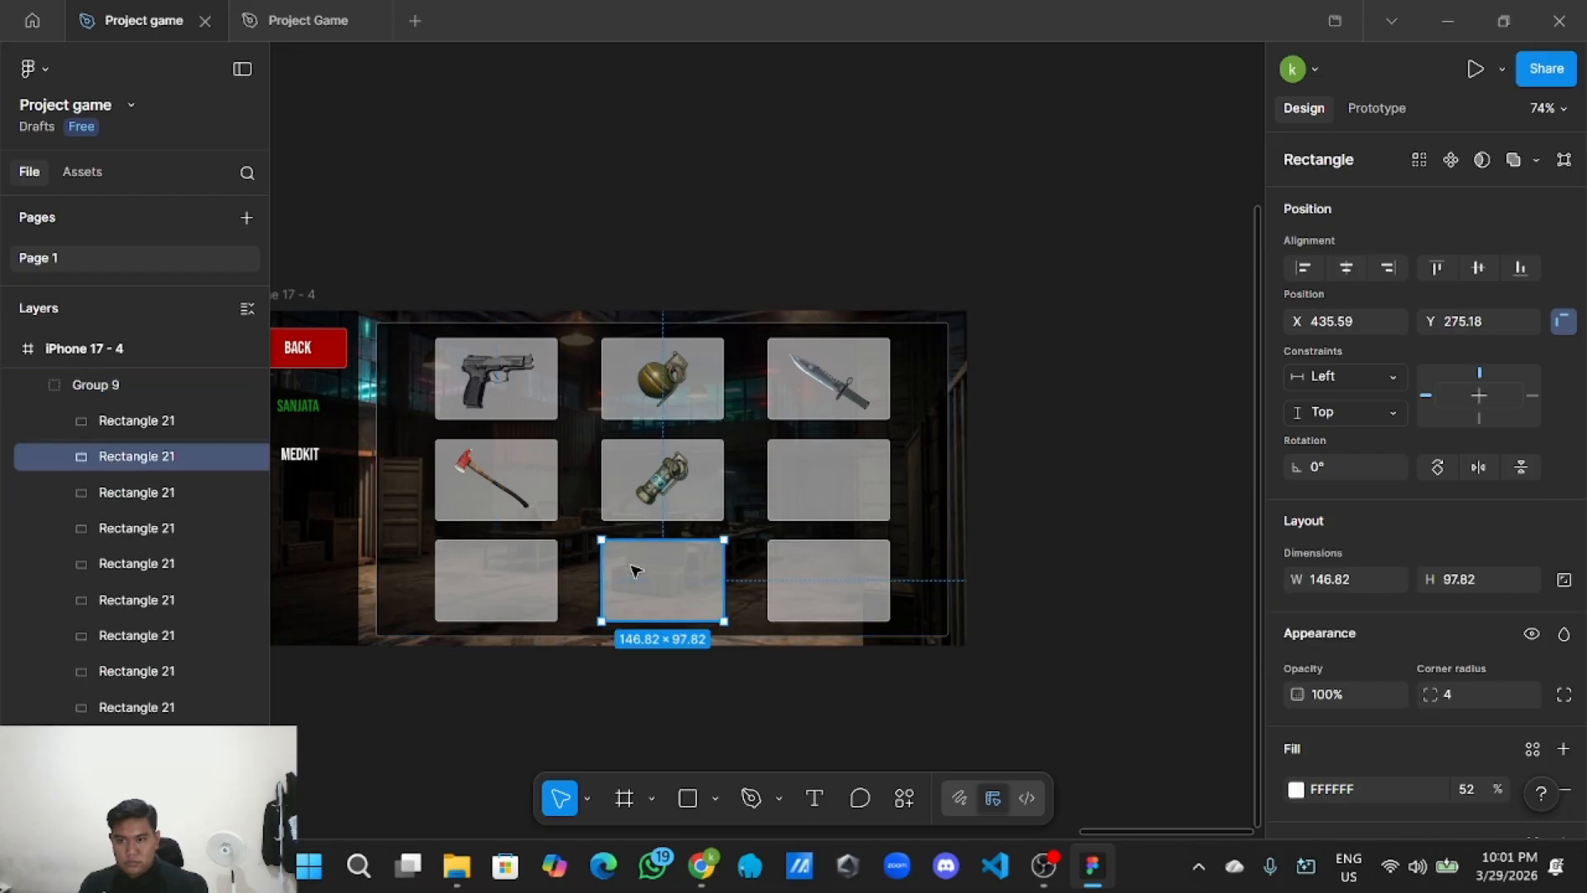
{"action": "left_click", "coordinate": [818, 568]}
{"action": "scroll", "coordinate": [186, 503], "scroll_direction": "up", "scroll_amount": 2}
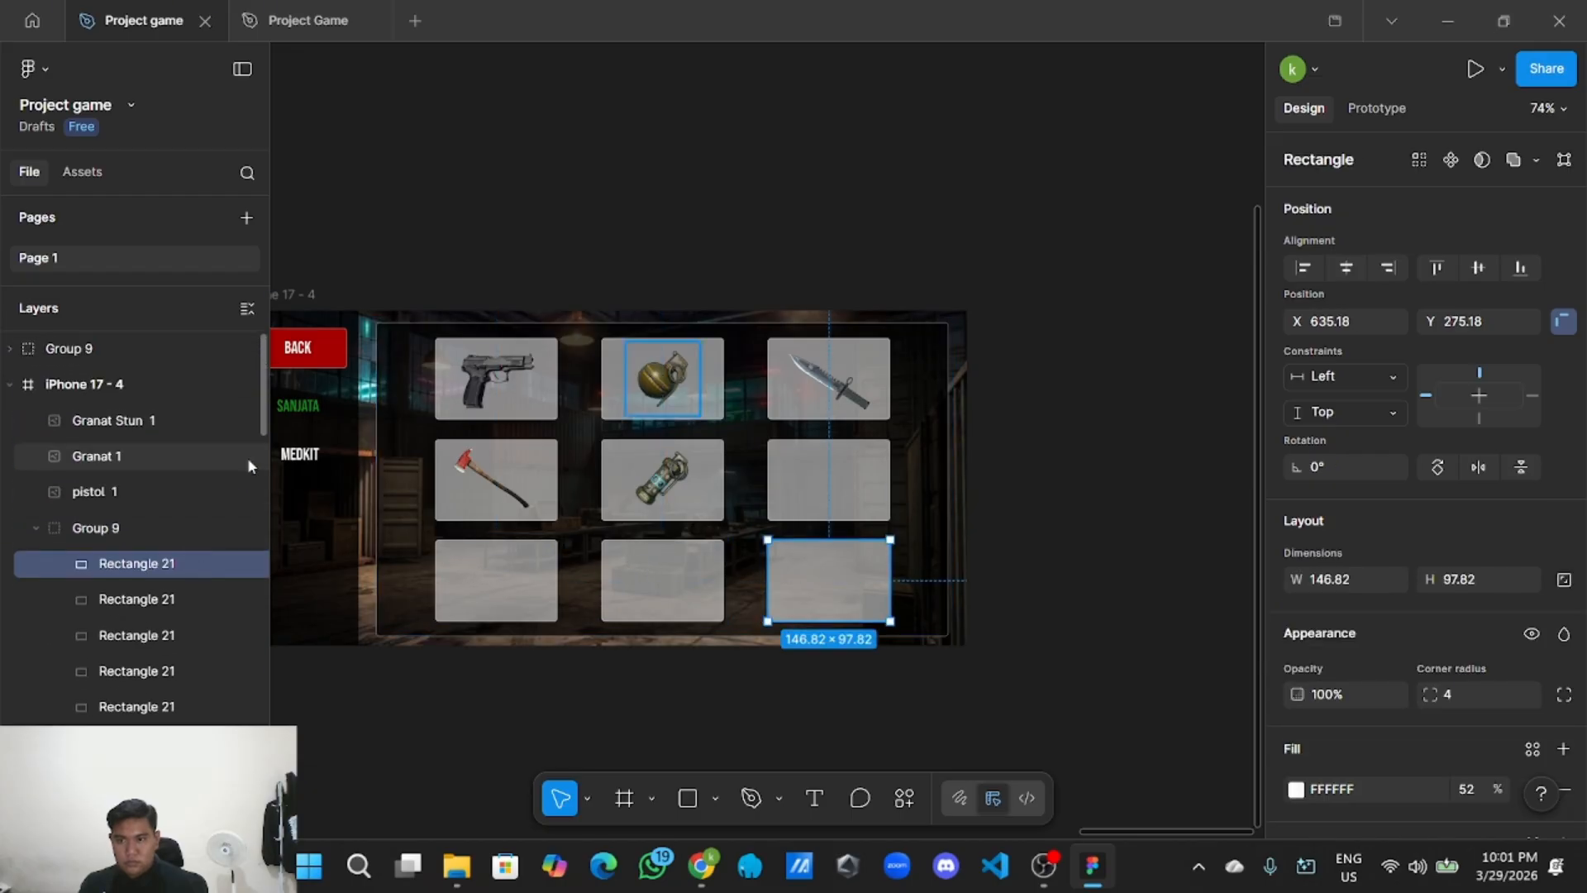
{"action": "left_click", "coordinate": [413, 468]}
{"action": "scroll", "coordinate": [104, 570], "scroll_direction": "up", "scroll_amount": 3}
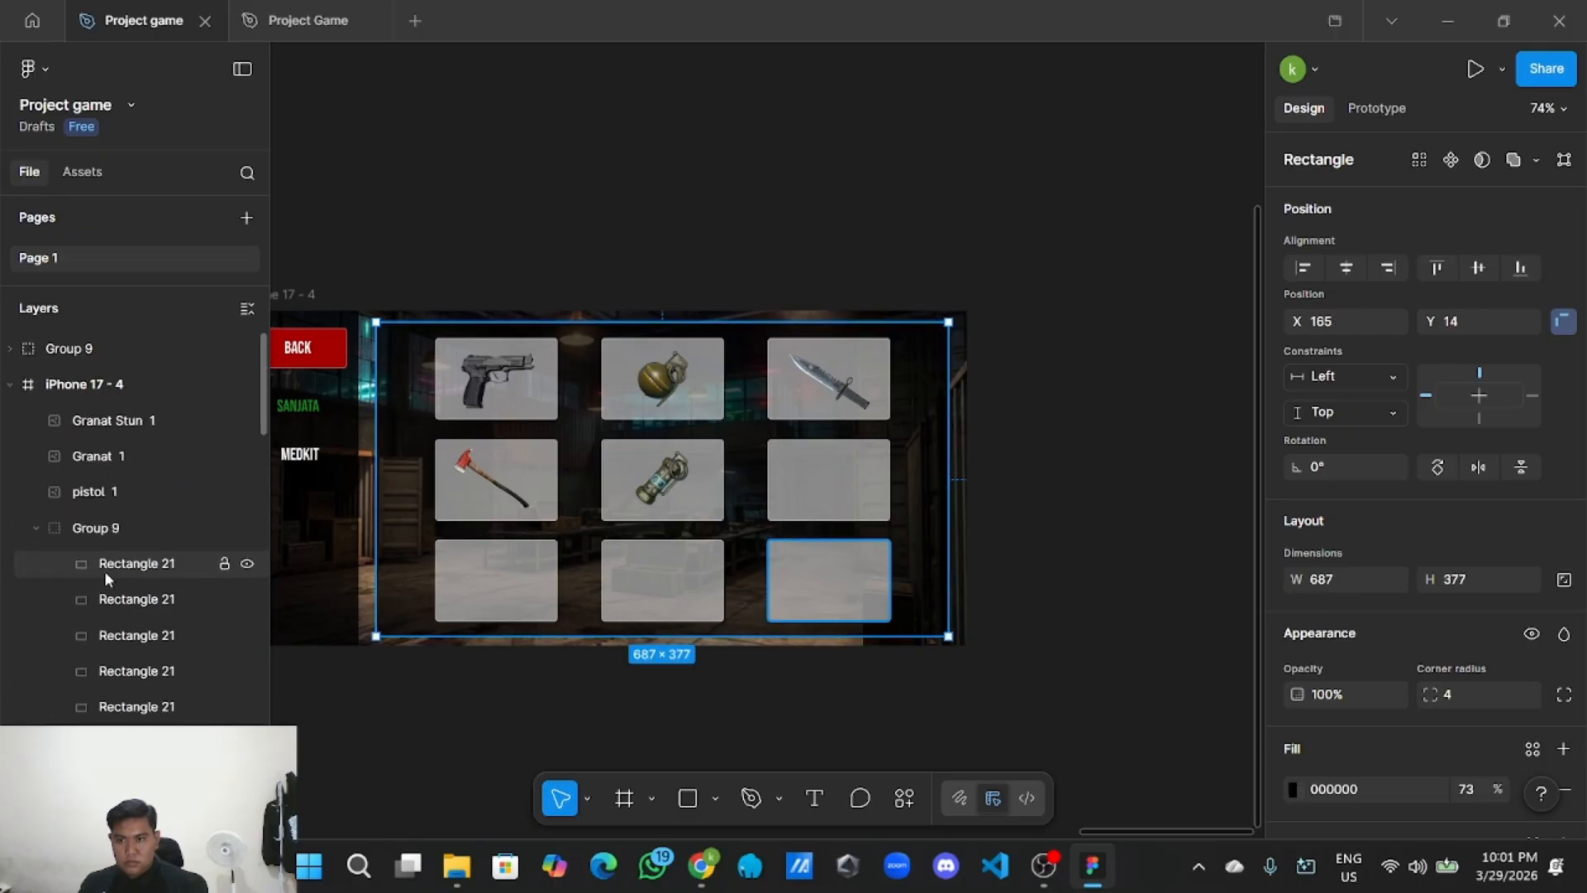
{"action": "left_click", "coordinate": [132, 537]}
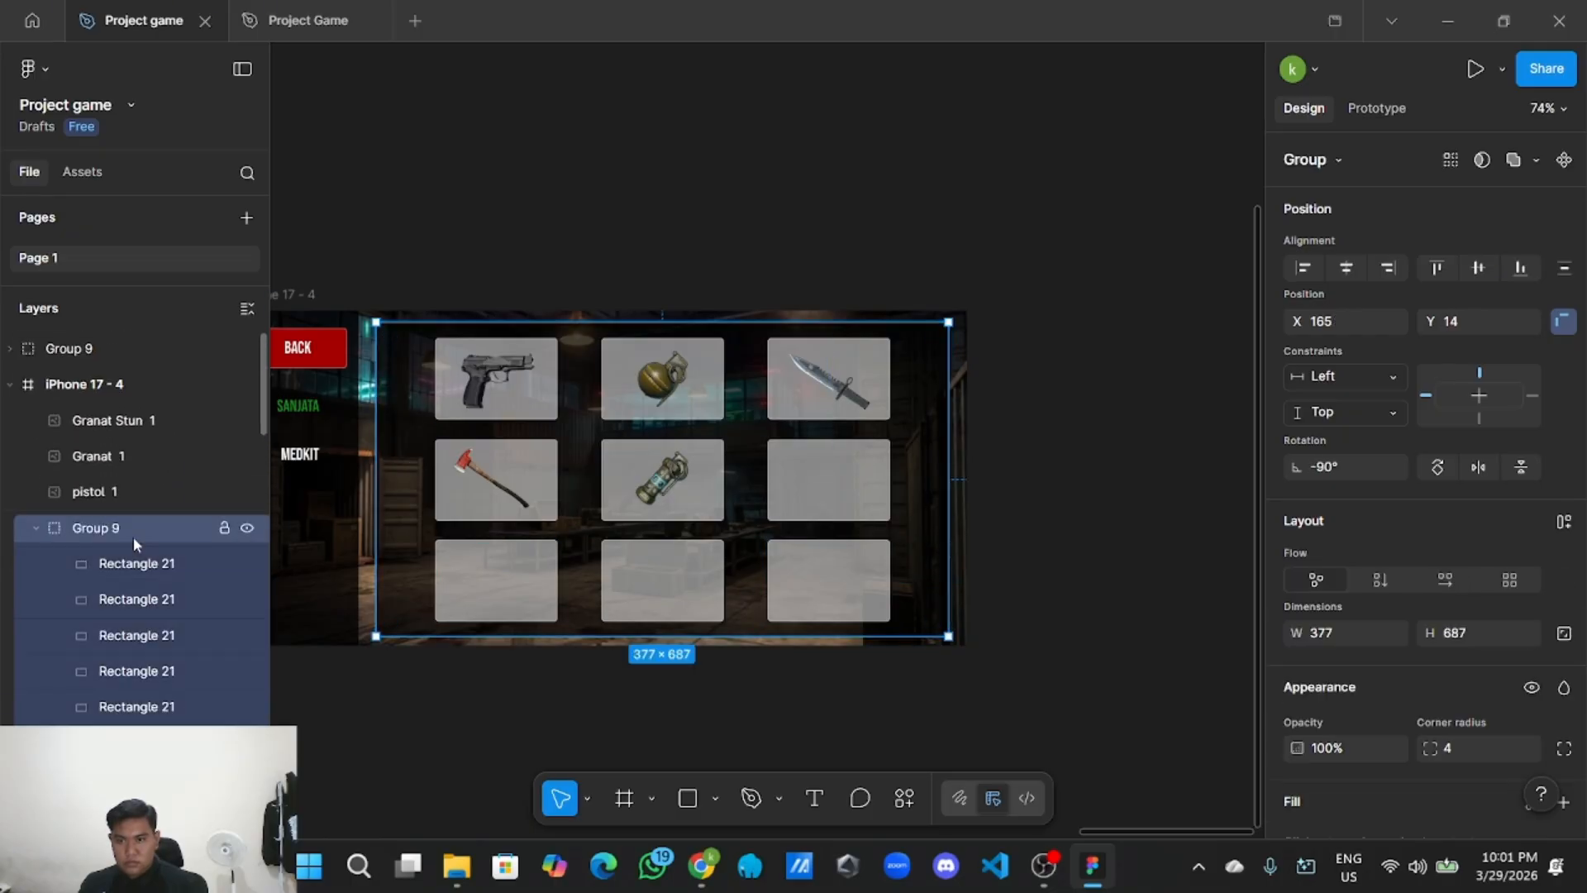
{"action": "left_click", "coordinate": [545, 567]}
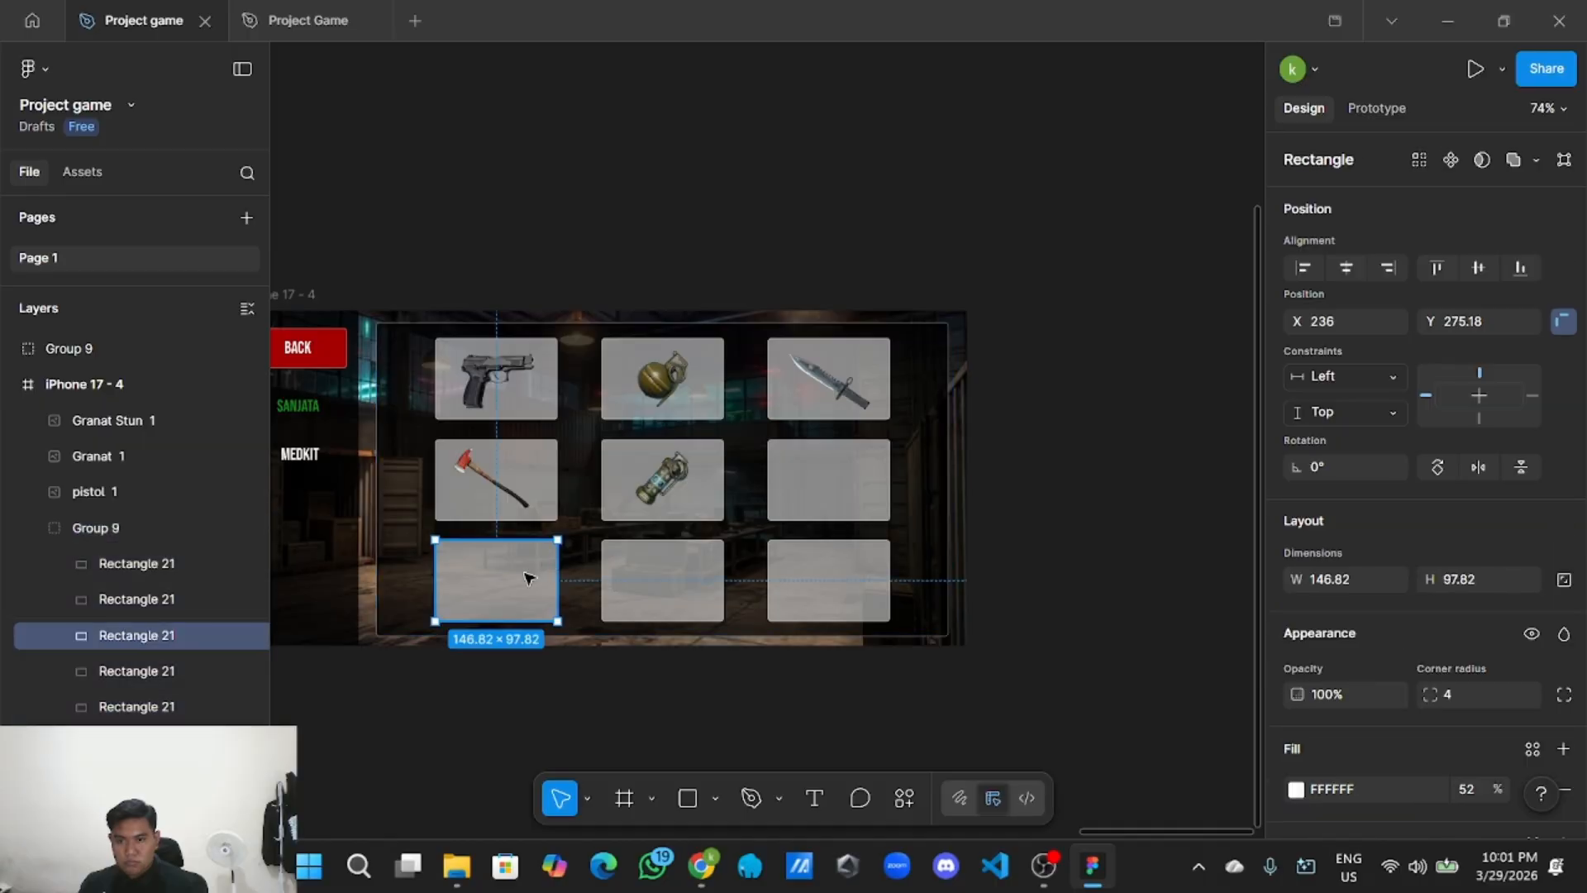
Rename Group 9 to 'Card'.
{"action": "double_click", "coordinate": [110, 533]}
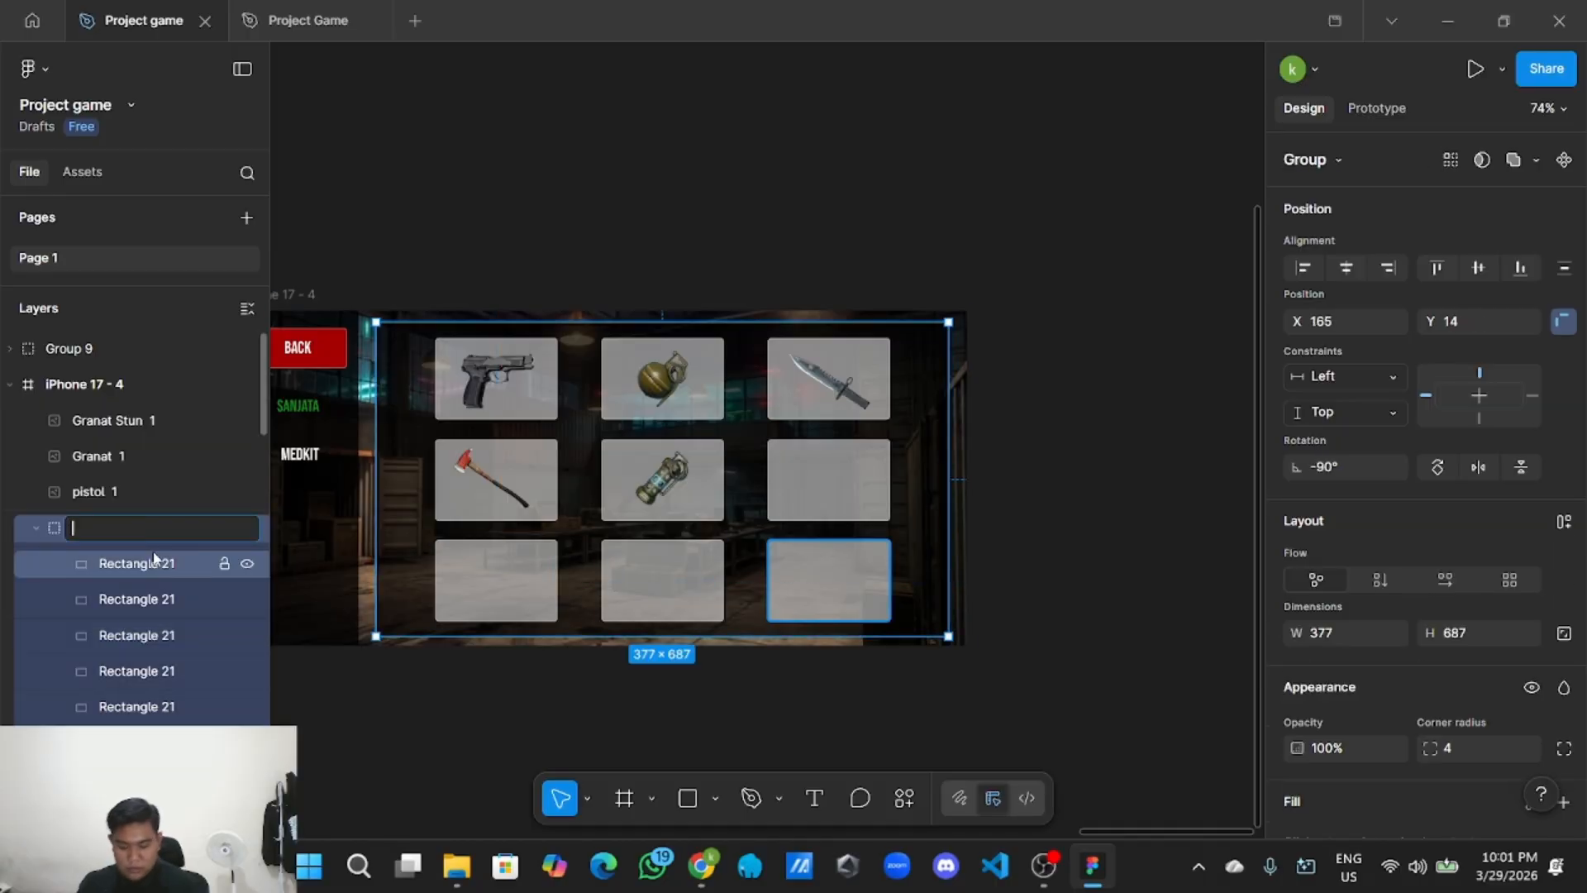
{"action": "type", "text": "Card"}
{"action": "key", "text": "Return"}
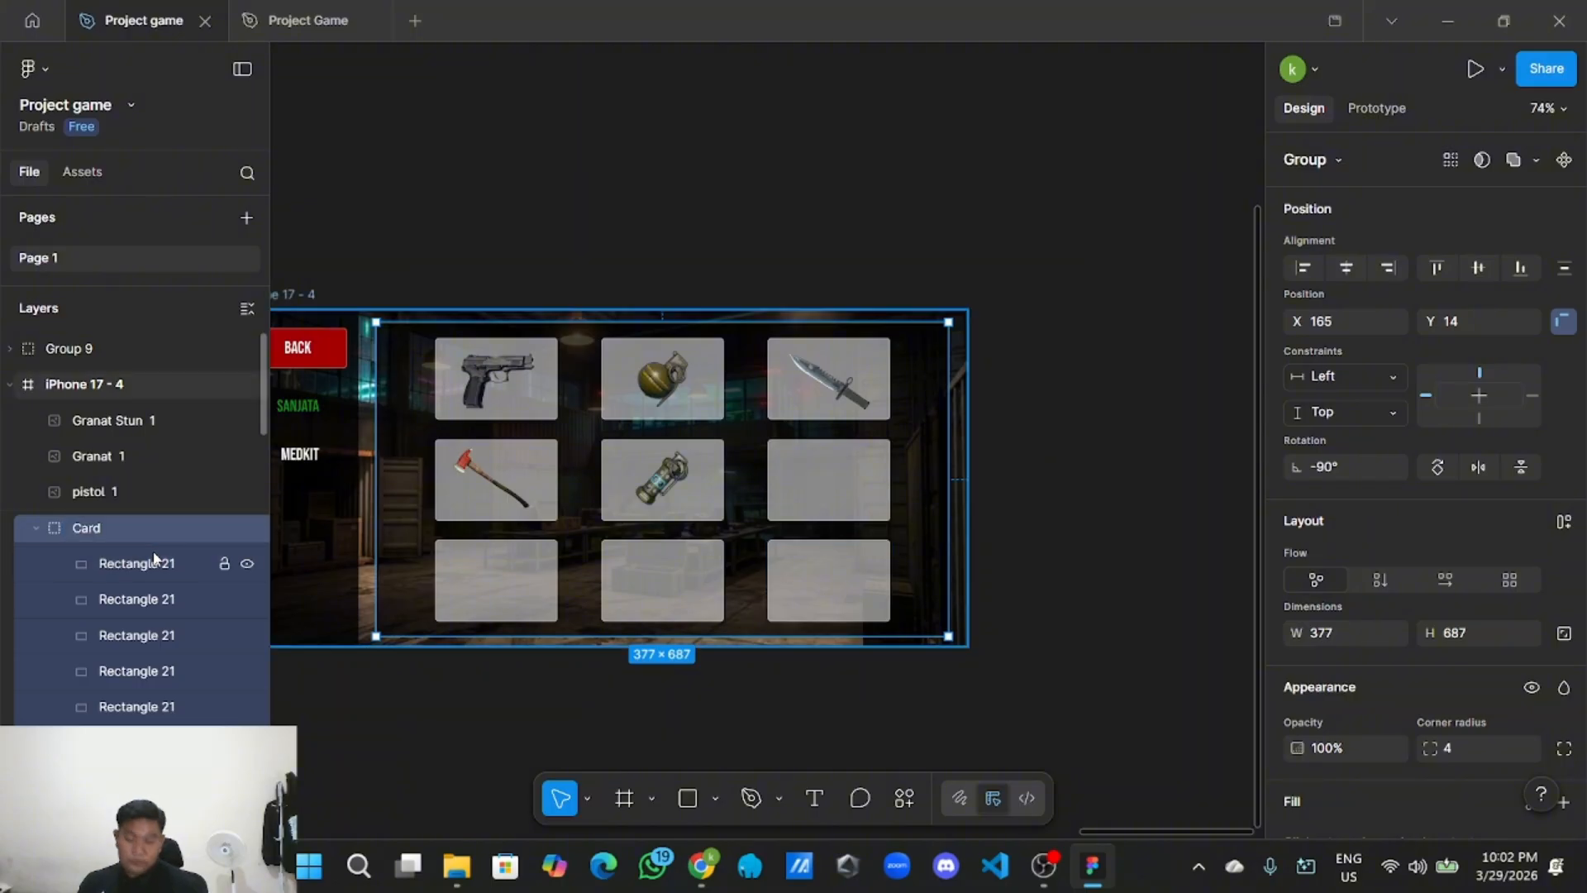
{"action": "left_click", "coordinate": [859, 196]}
{"action": "scroll", "coordinate": [859, 196], "scroll_direction": "down", "scroll_amount": 3}
{"action": "scroll", "coordinate": [859, 196], "scroll_direction": "down", "scroll_amount": 2}
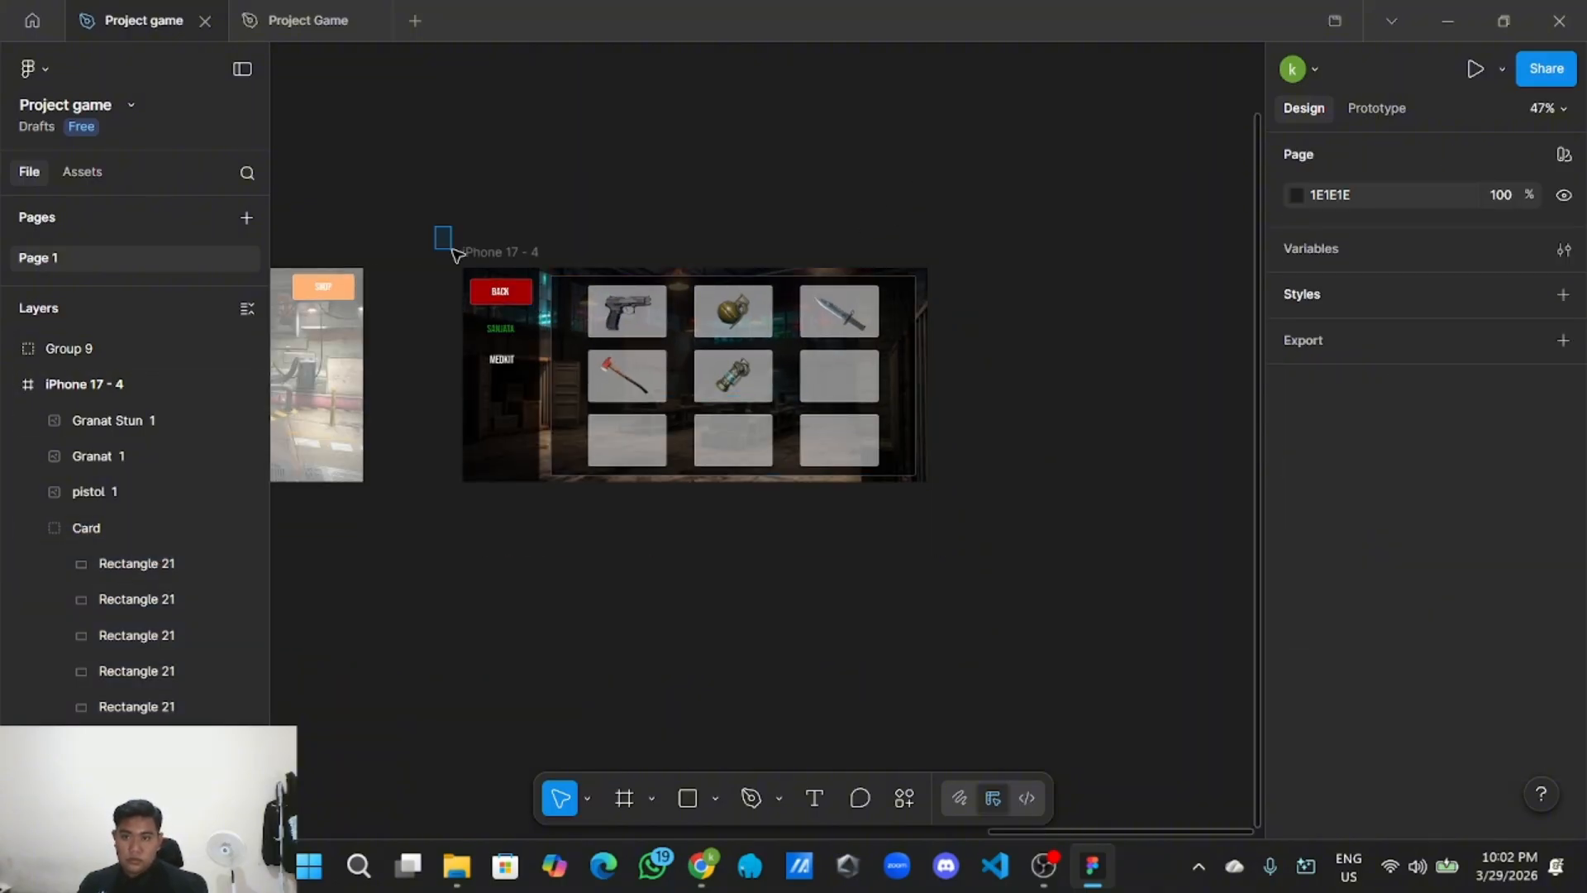
{"action": "scroll", "coordinate": [169, 553], "scroll_direction": "down", "scroll_amount": 5}
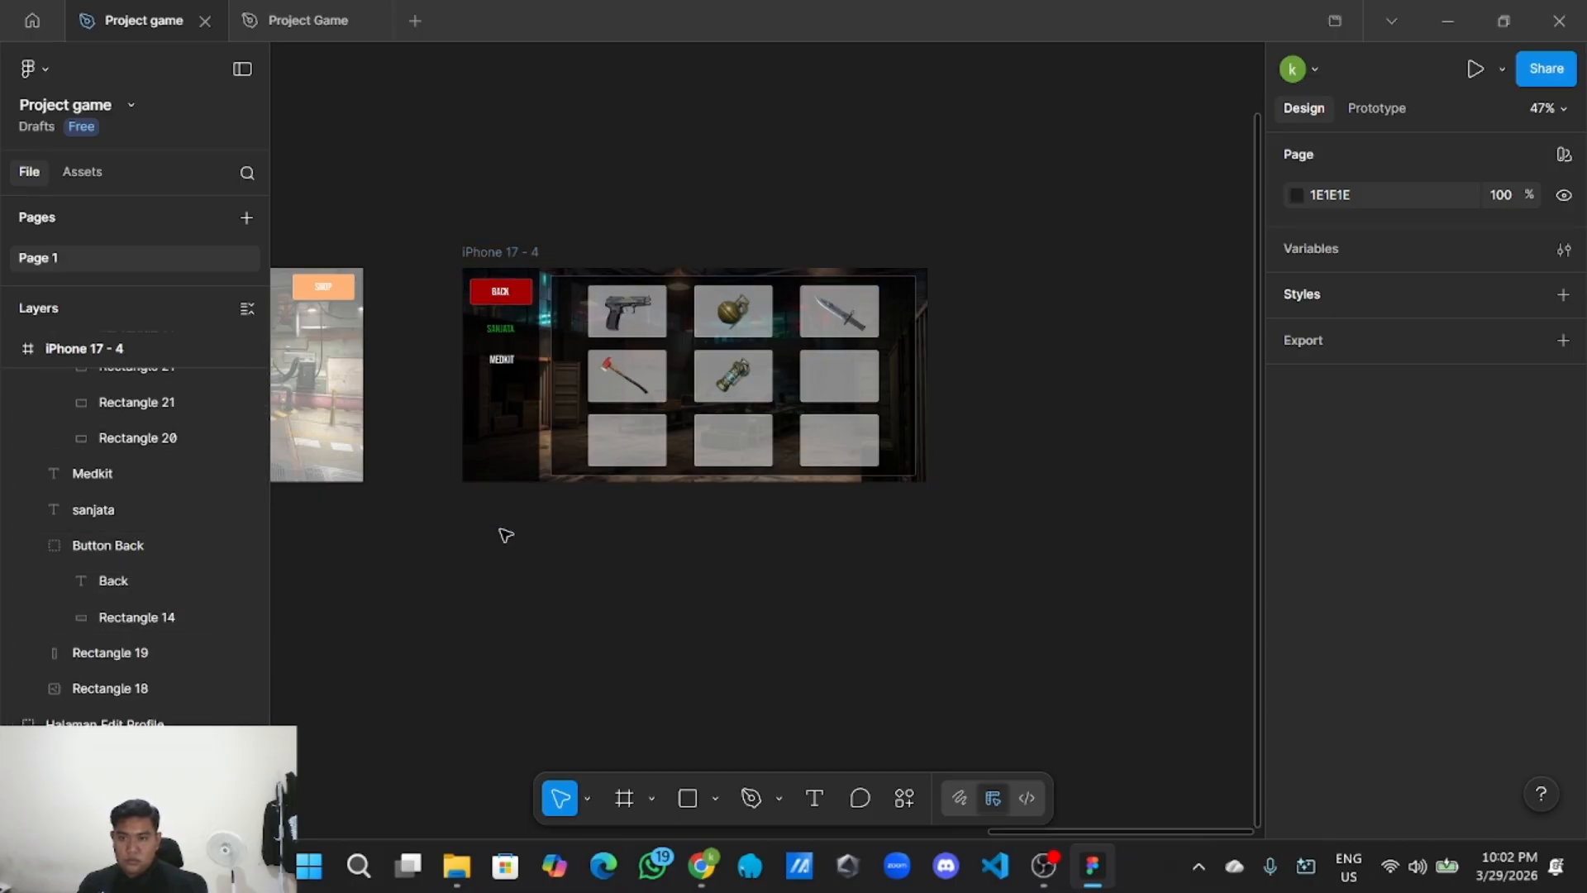
{"action": "scroll", "coordinate": [505, 536], "scroll_direction": "up", "scroll_amount": 3}
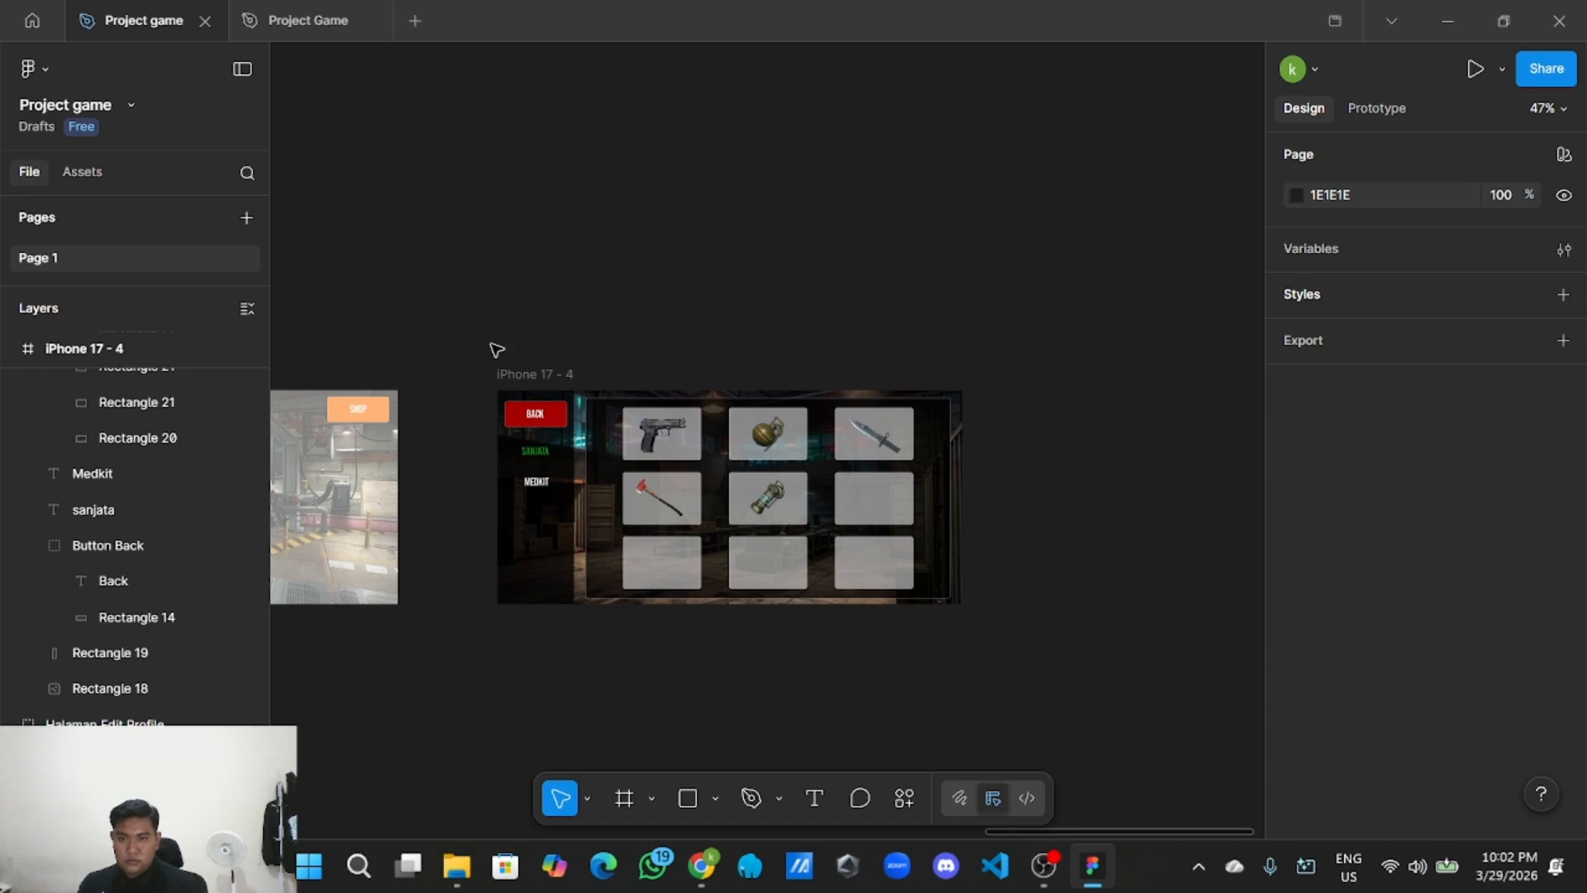
Group the iPhone 17 - 4 frame contents as Group 10 and rename it 'Halaman shop senjata'.
{"action": "left_click_drag", "start_coordinate": [496, 350], "coordinate": [982, 641]}
{"action": "right_click", "coordinate": [916, 549]}
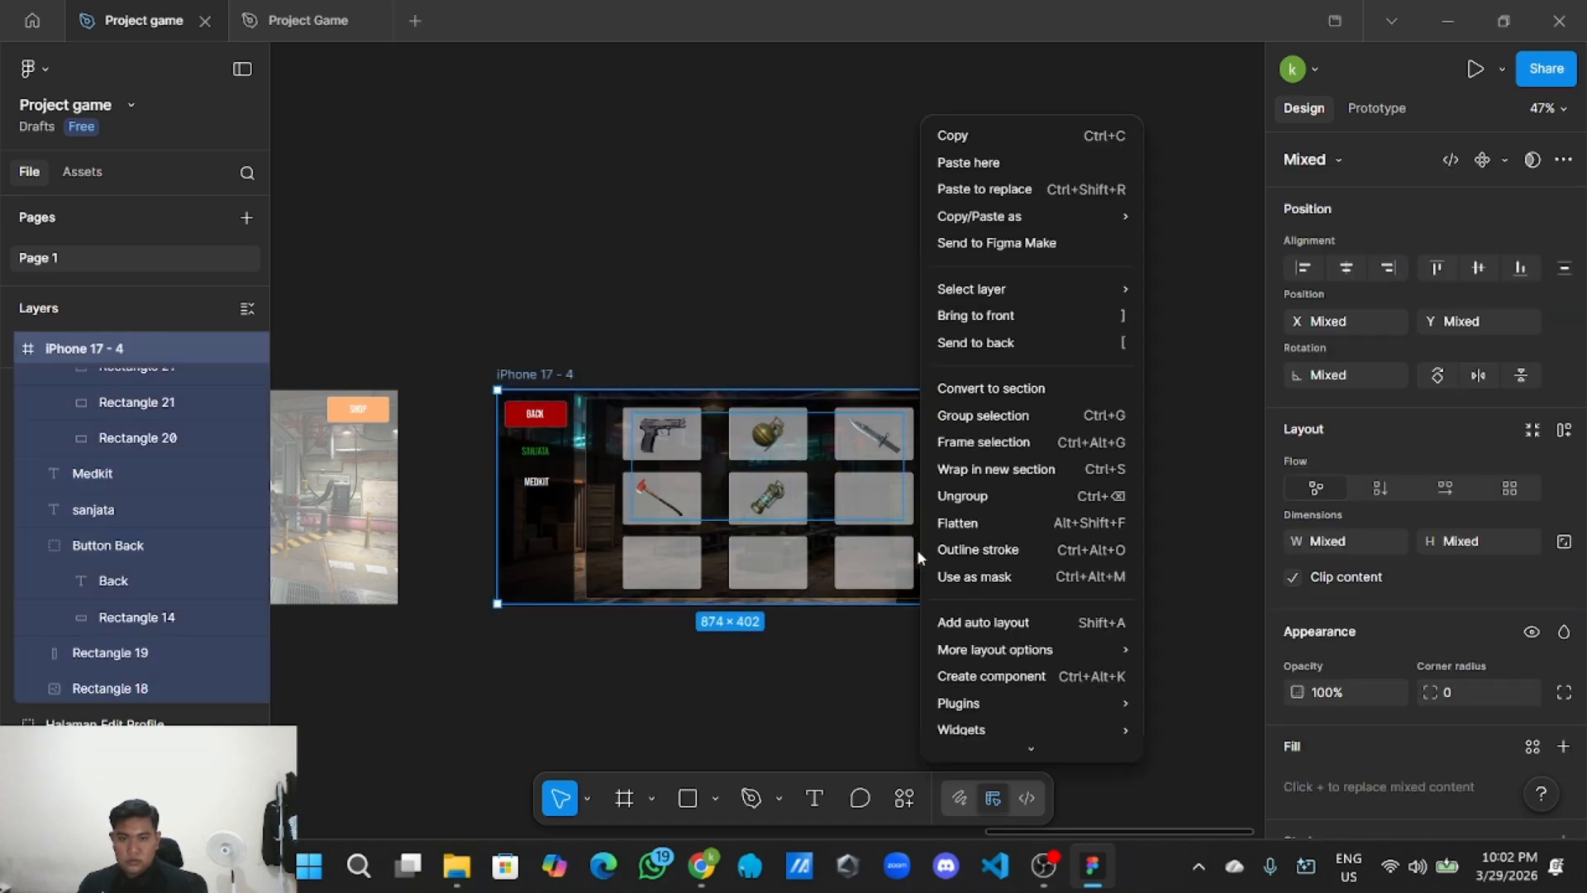
{"action": "left_click", "coordinate": [988, 415]}
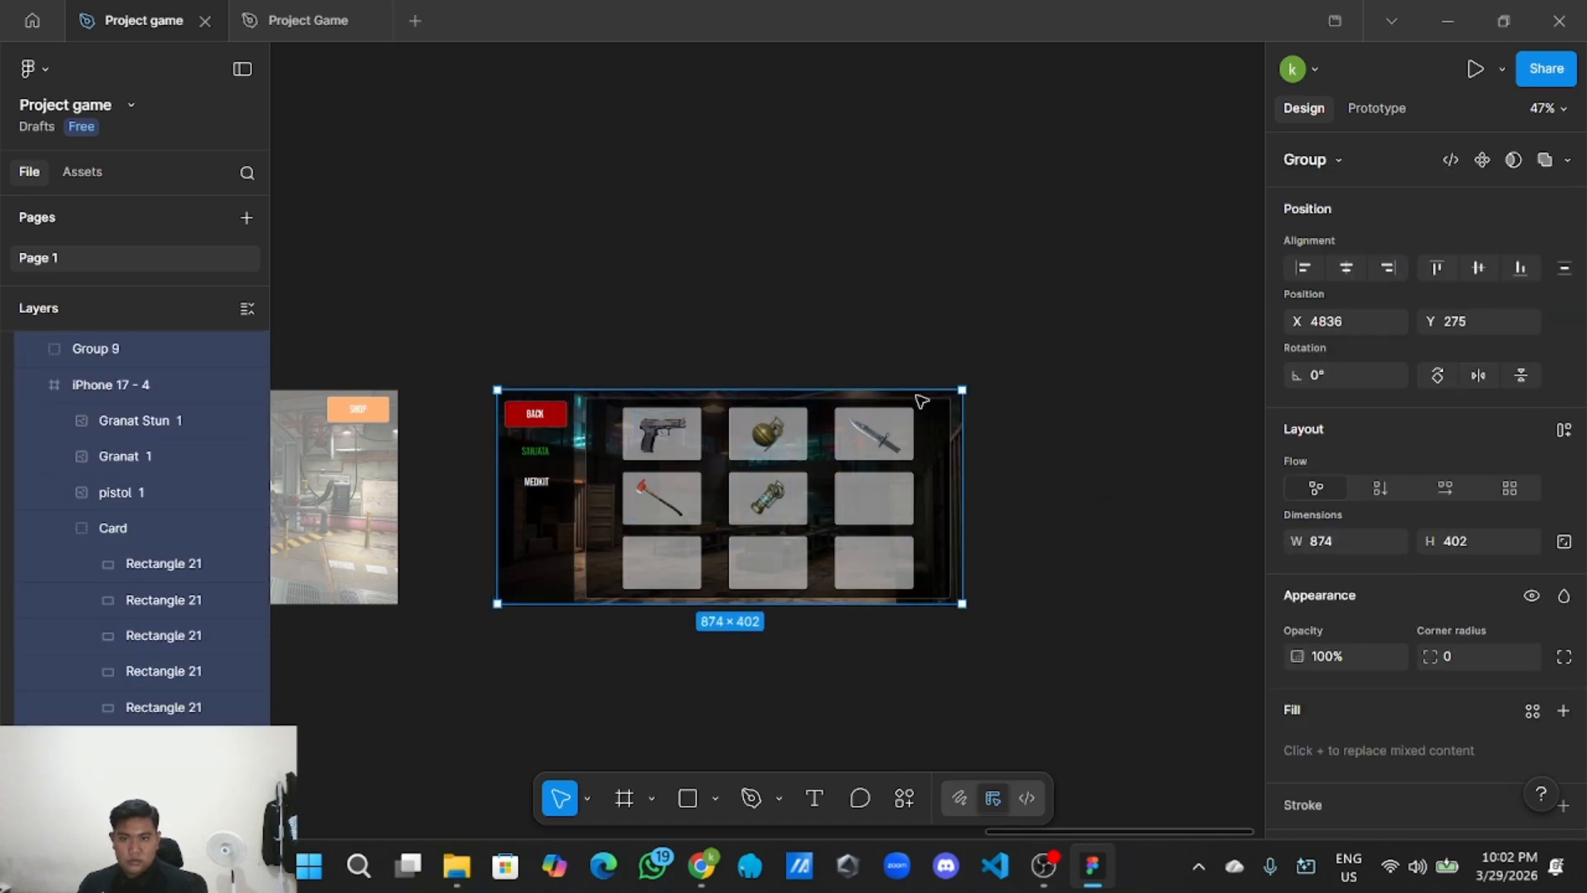
{"action": "scroll", "coordinate": [213, 423], "scroll_direction": "up", "scroll_amount": 1}
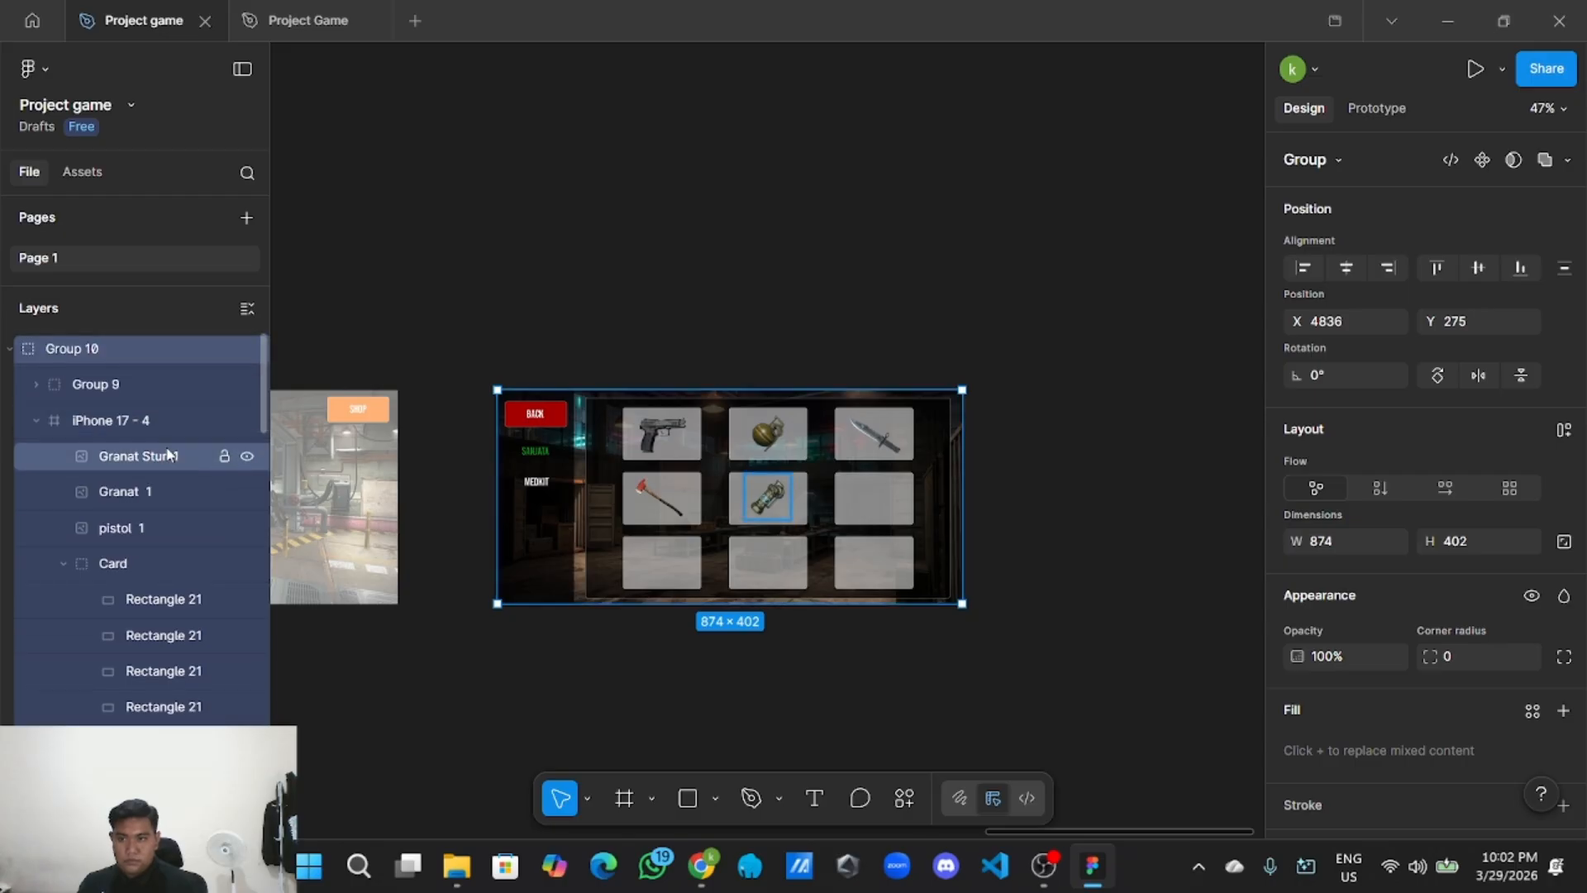
{"action": "double_click", "coordinate": [126, 353]}
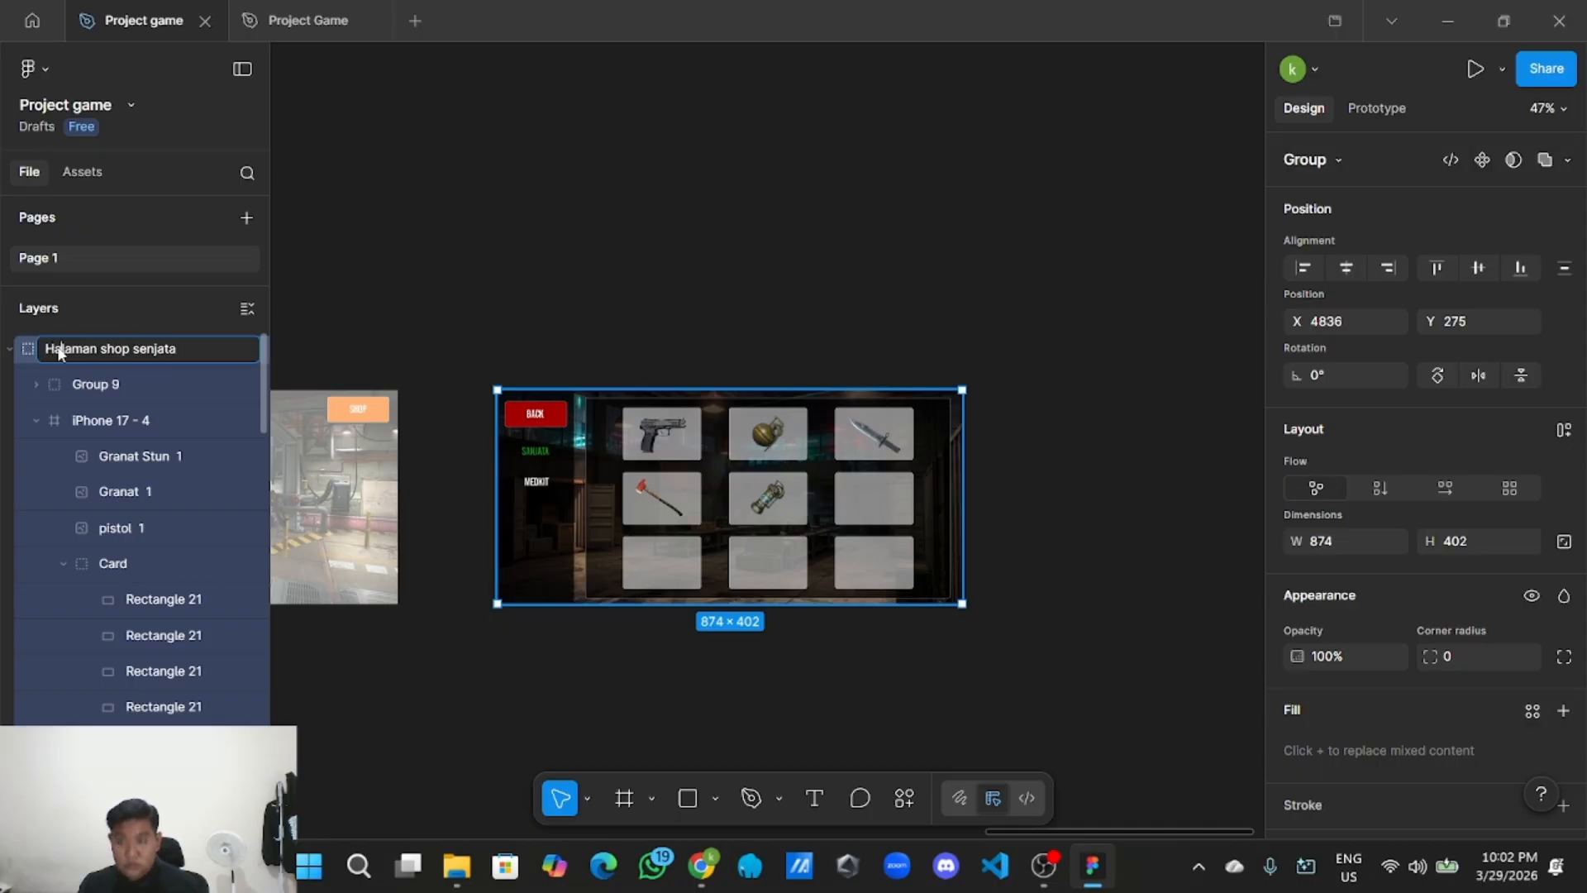
Collapse all layers to the top-level frames and recentre on the shop frame.
{"action": "left_click", "coordinate": [9, 348]}
{"action": "left_click", "coordinate": [375, 308]}
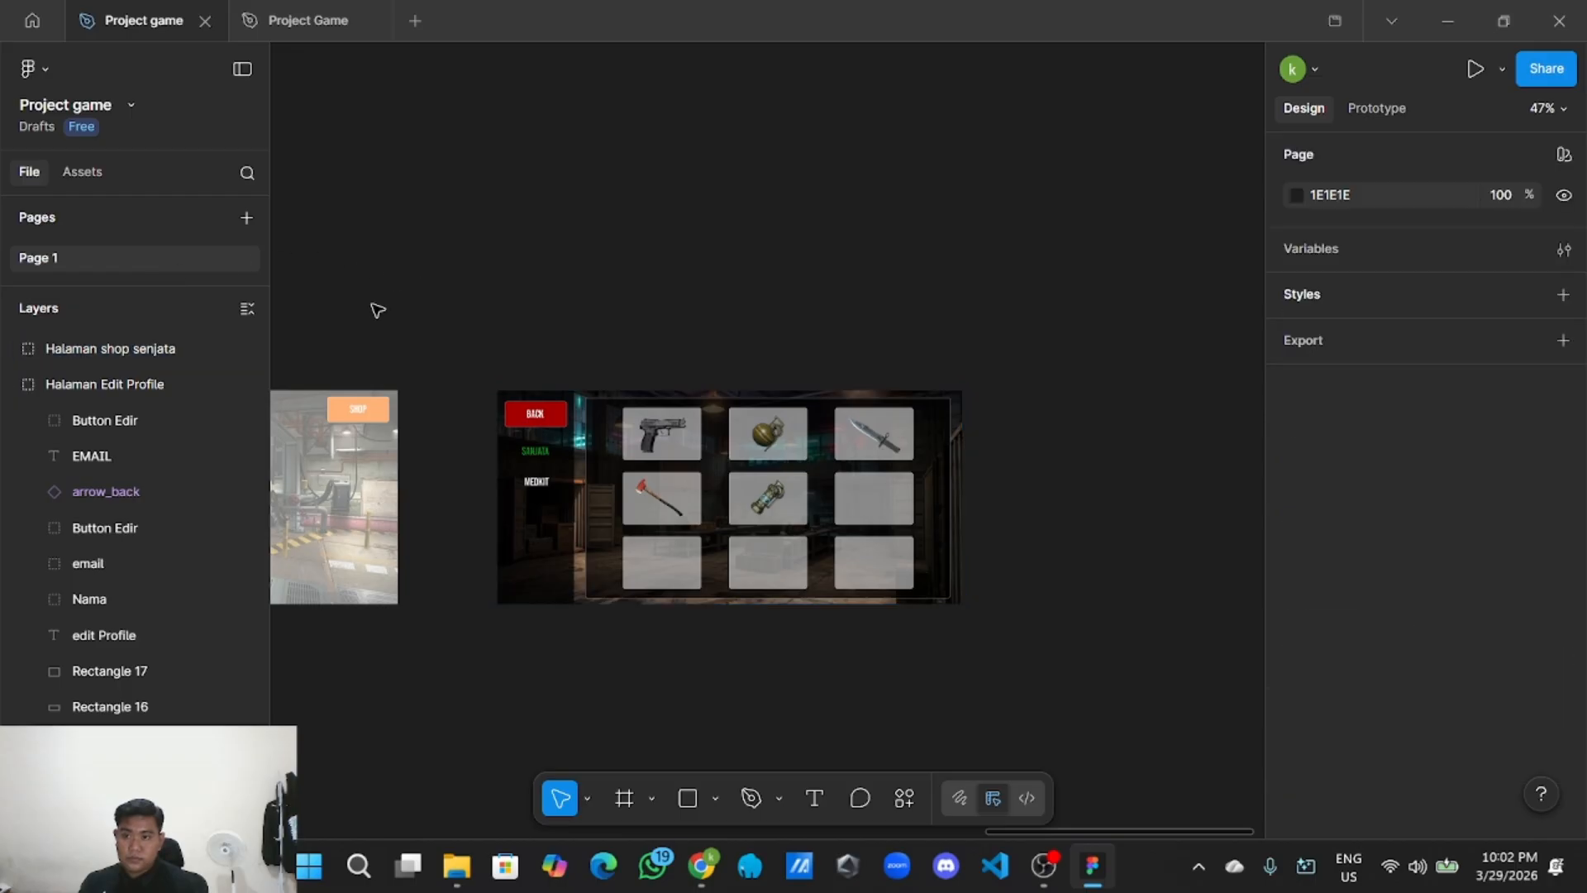
{"action": "left_click", "coordinate": [247, 309]}
{"action": "scroll", "coordinate": [740, 254], "scroll_direction": "down", "scroll_amount": 2}
{"action": "left_click_drag", "start_coordinate": [909, 331], "coordinate": [797, 317]}
{"action": "scroll", "coordinate": [828, 387], "scroll_direction": "up", "scroll_amount": 1}
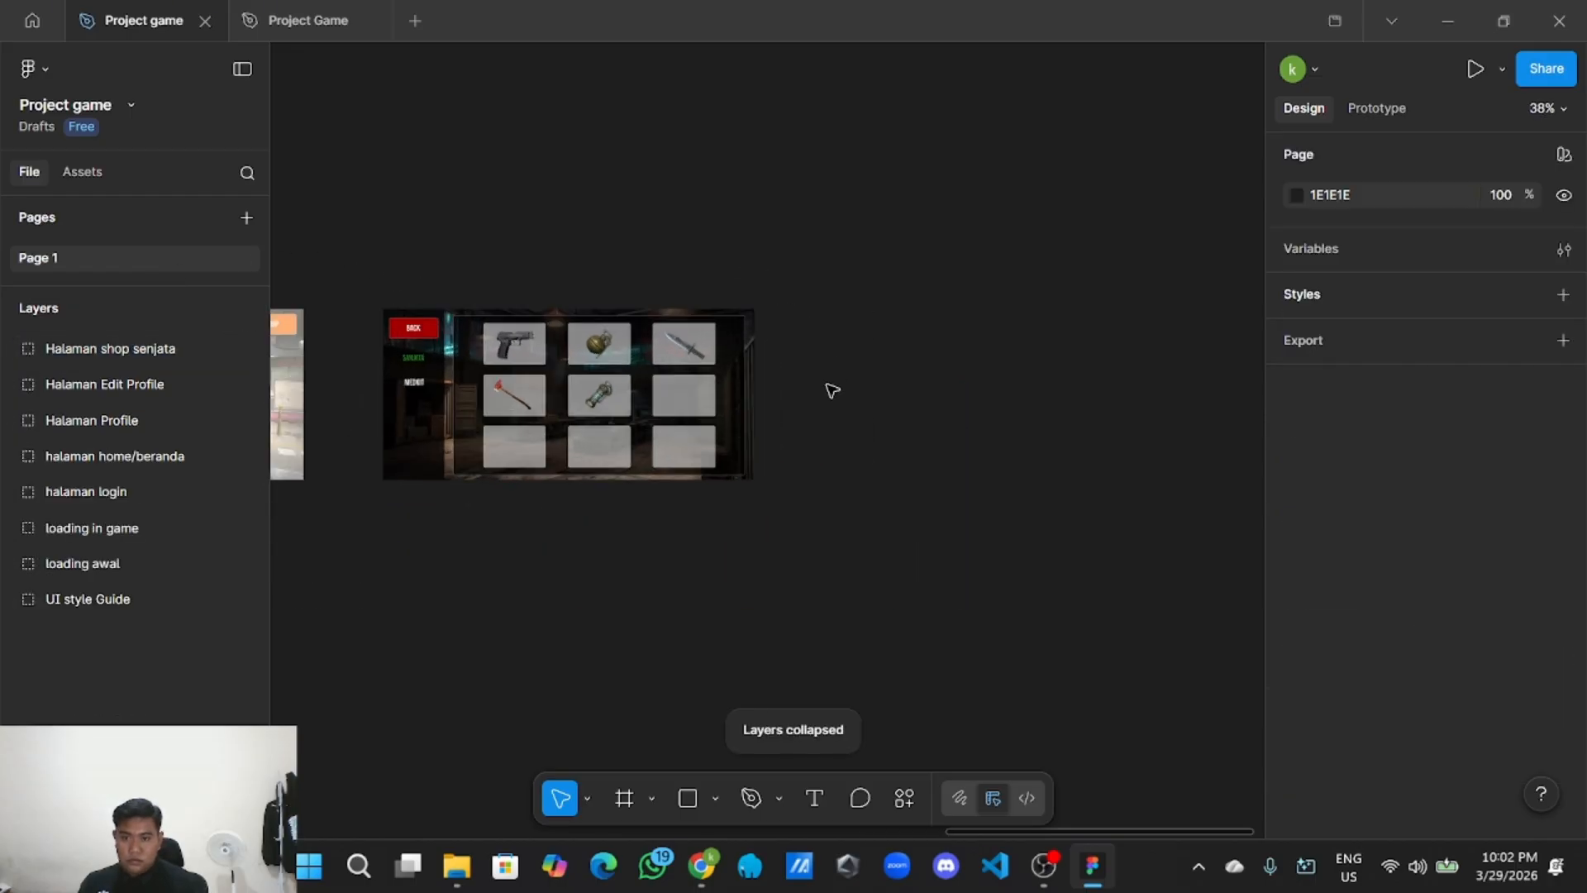
{"action": "left_click_drag", "start_coordinate": [830, 391], "coordinate": [898, 543]}
{"action": "scroll", "coordinate": [934, 446], "scroll_direction": "up", "scroll_amount": 3}
{"action": "left_click", "coordinate": [680, 656]}
{"action": "scroll", "coordinate": [711, 637], "scroll_direction": "down", "scroll_amount": 3}
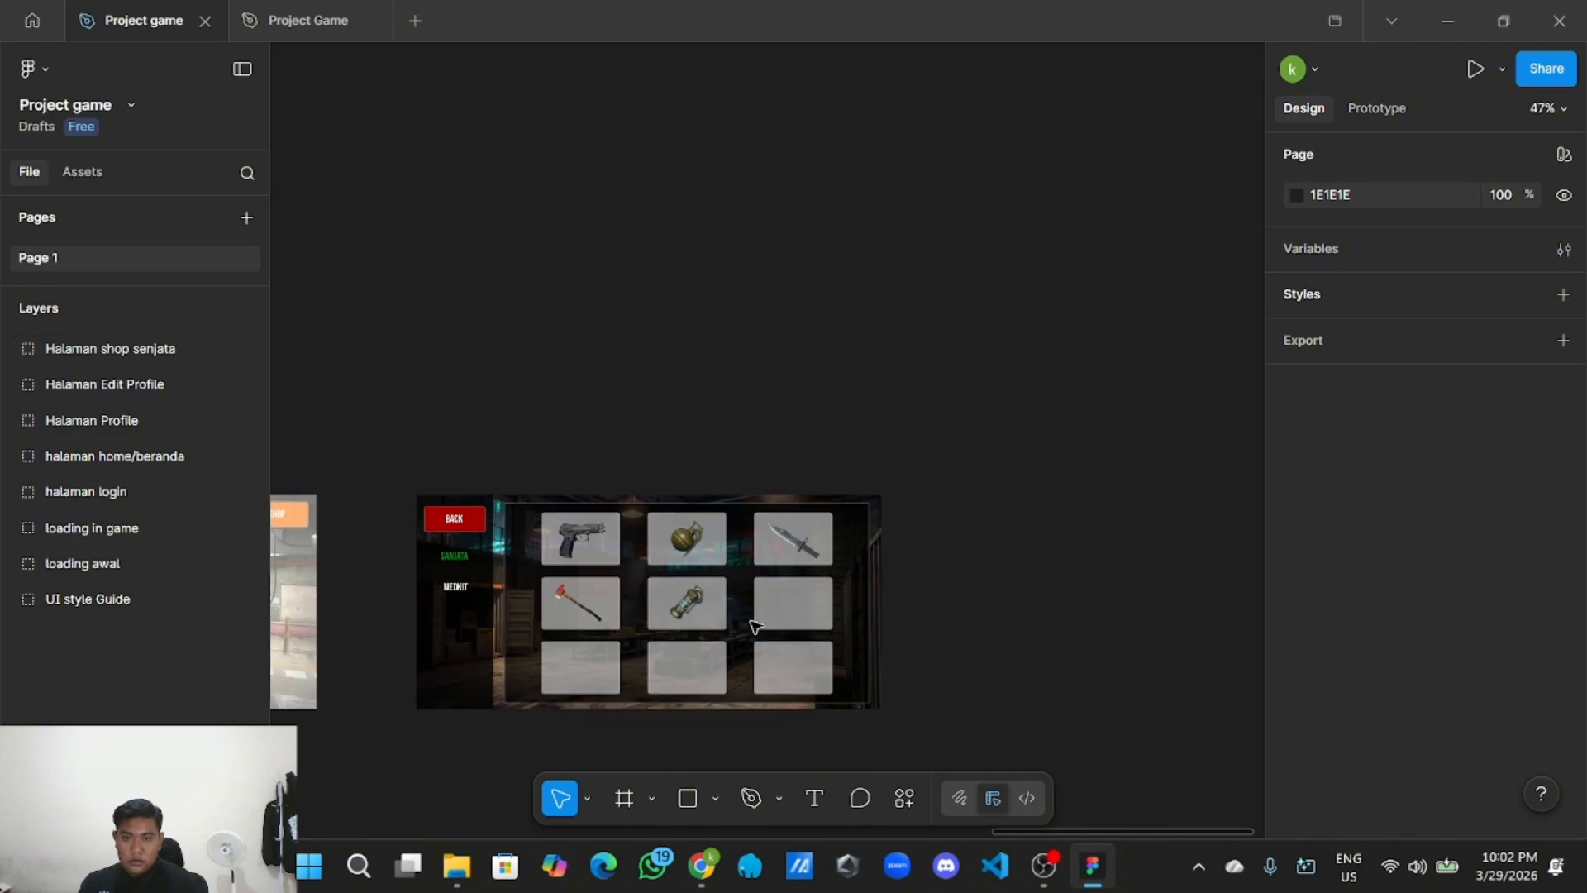
Copy the shop frame and paste the duplicate beside the original.
{"action": "left_click", "coordinate": [640, 646]}
{"action": "right_click", "coordinate": [643, 649]}
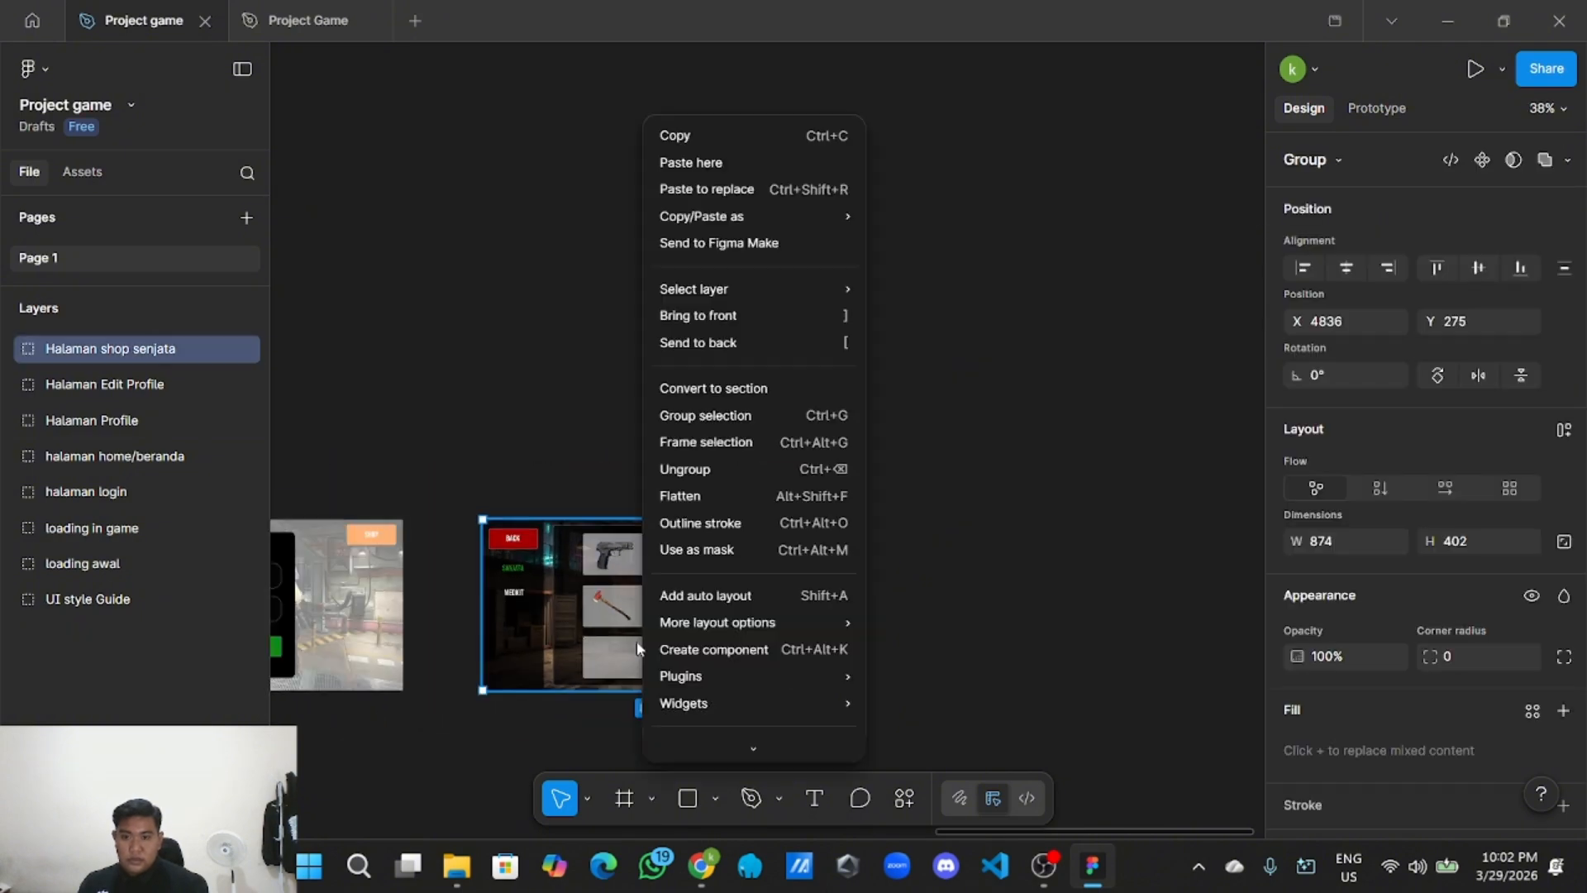
{"action": "left_click", "coordinate": [734, 133]}
{"action": "scroll", "coordinate": [776, 201], "scroll_direction": "right", "scroll_amount": 5}
{"action": "scroll", "coordinate": [843, 405], "scroll_direction": "down", "scroll_amount": 5}
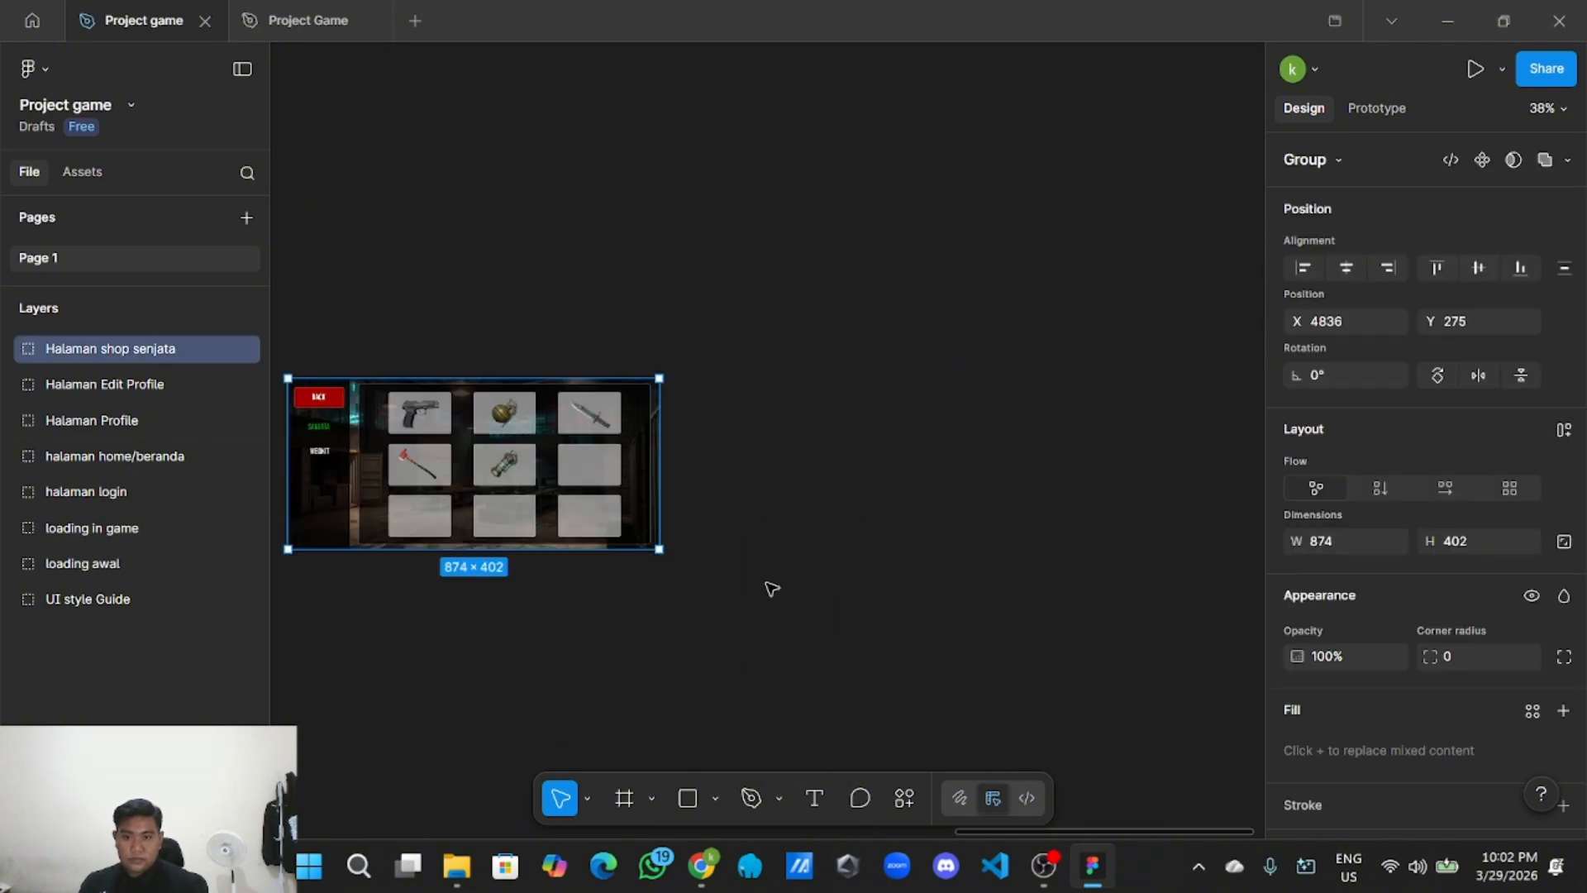
{"action": "right_click", "coordinate": [729, 465]}
{"action": "left_click", "coordinate": [748, 476]}
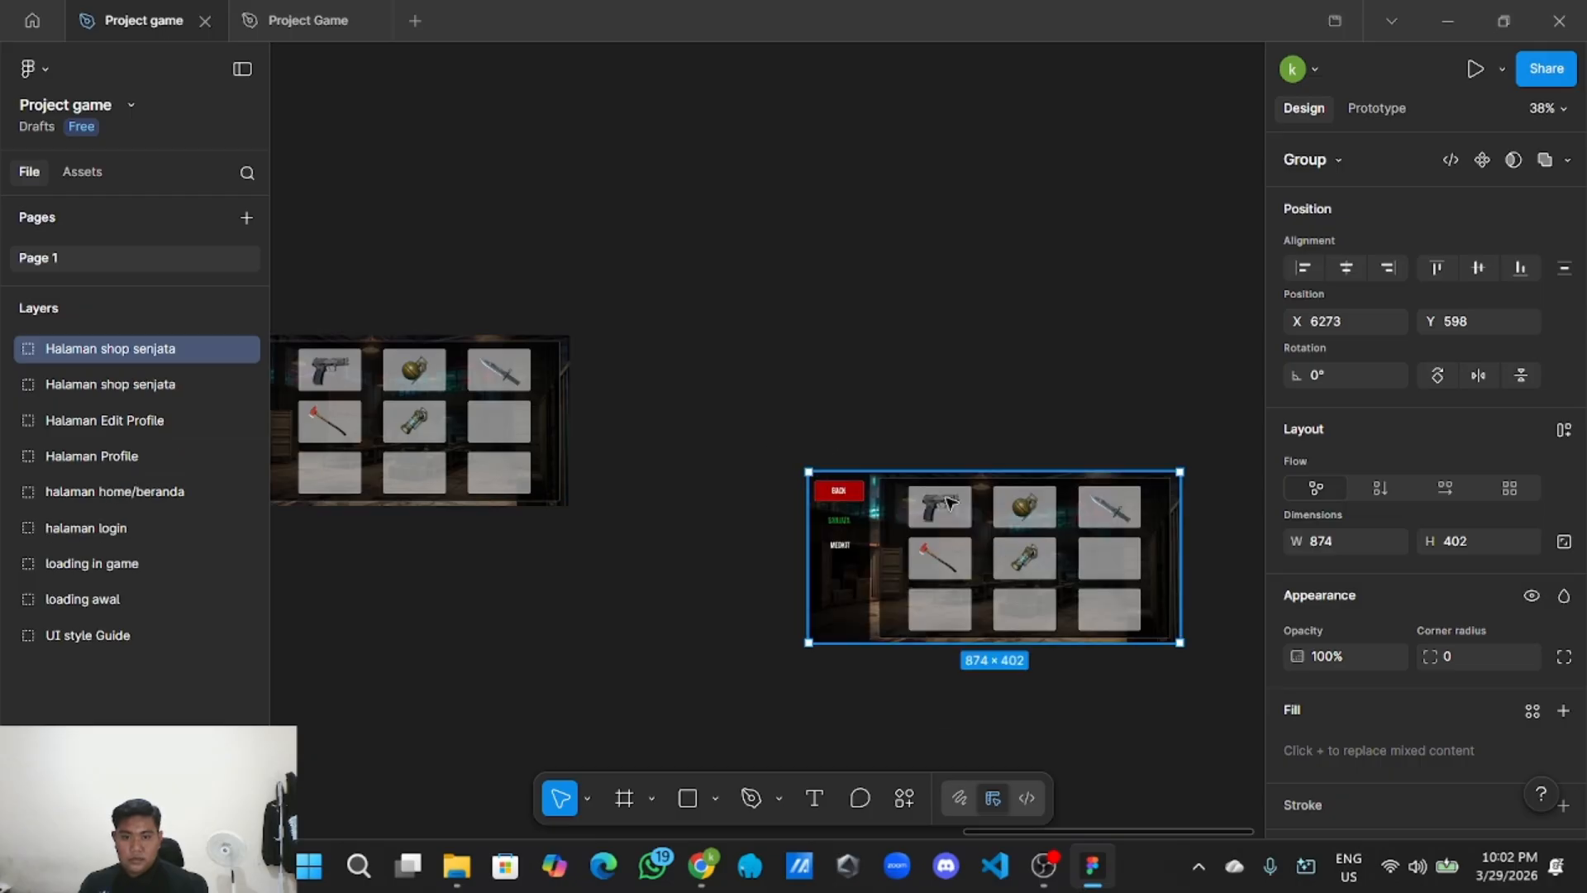
{"action": "left_click_drag", "start_coordinate": [950, 503], "coordinate": [830, 425]}
Ungroup the pasted copy into Group 9 and an iPhone 17 - 4 frame.
{"action": "scroll", "coordinate": [813, 422], "scroll_direction": "down", "scroll_amount": 3}
{"action": "scroll", "coordinate": [824, 444], "scroll_direction": "up", "scroll_amount": 1}
{"action": "scroll", "coordinate": [816, 429], "scroll_direction": "up", "scroll_amount": 4}
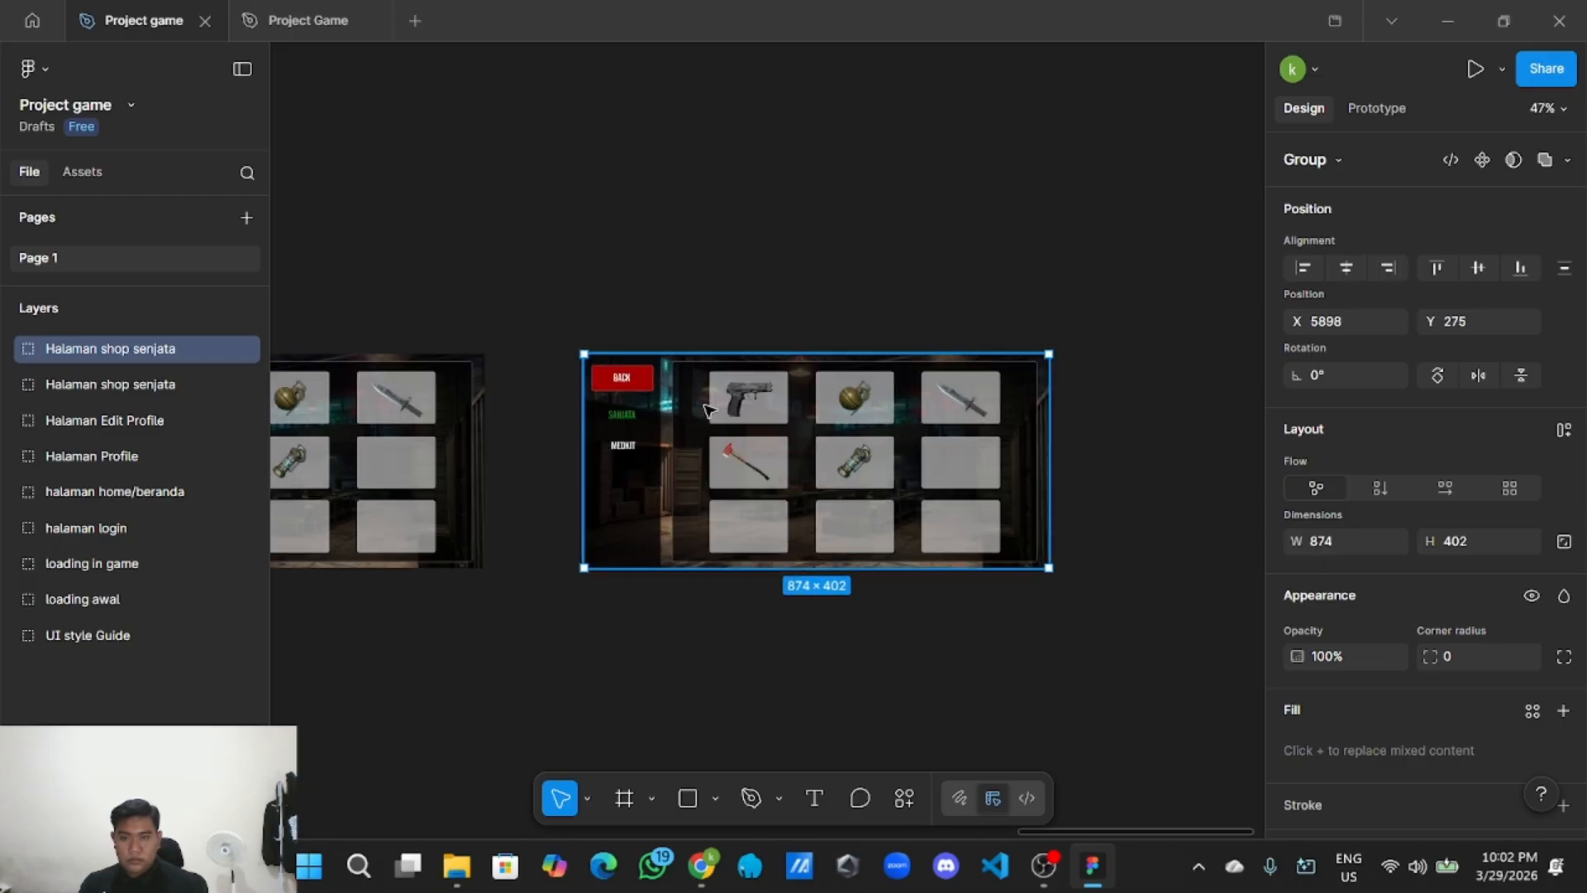
{"action": "right_click", "coordinate": [705, 408]}
{"action": "left_click", "coordinate": [773, 468]}
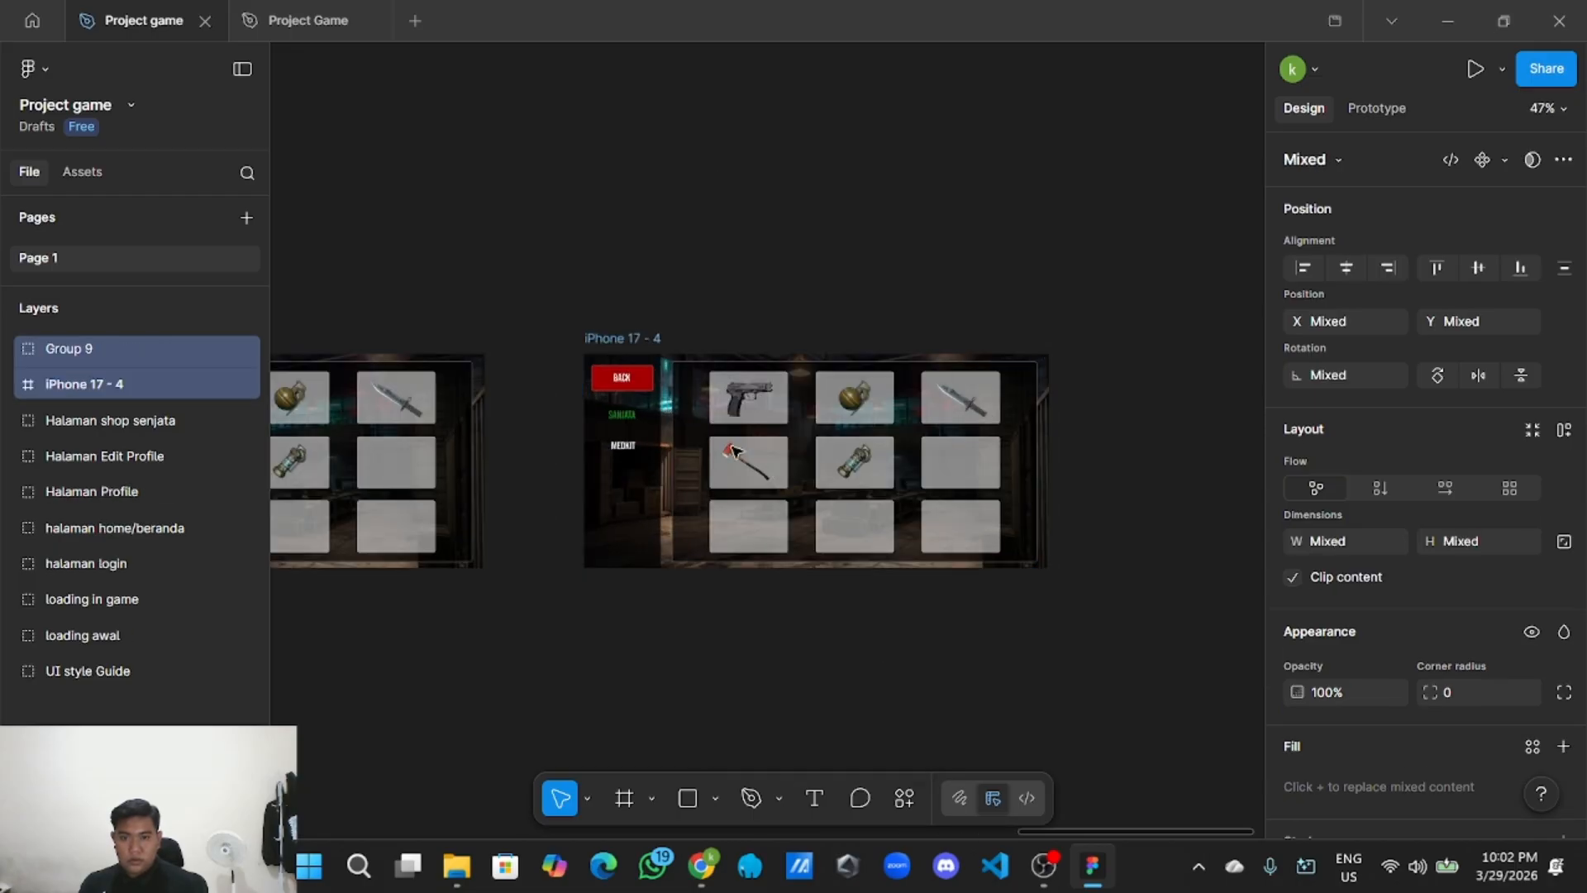
{"action": "left_click", "coordinate": [777, 409]}
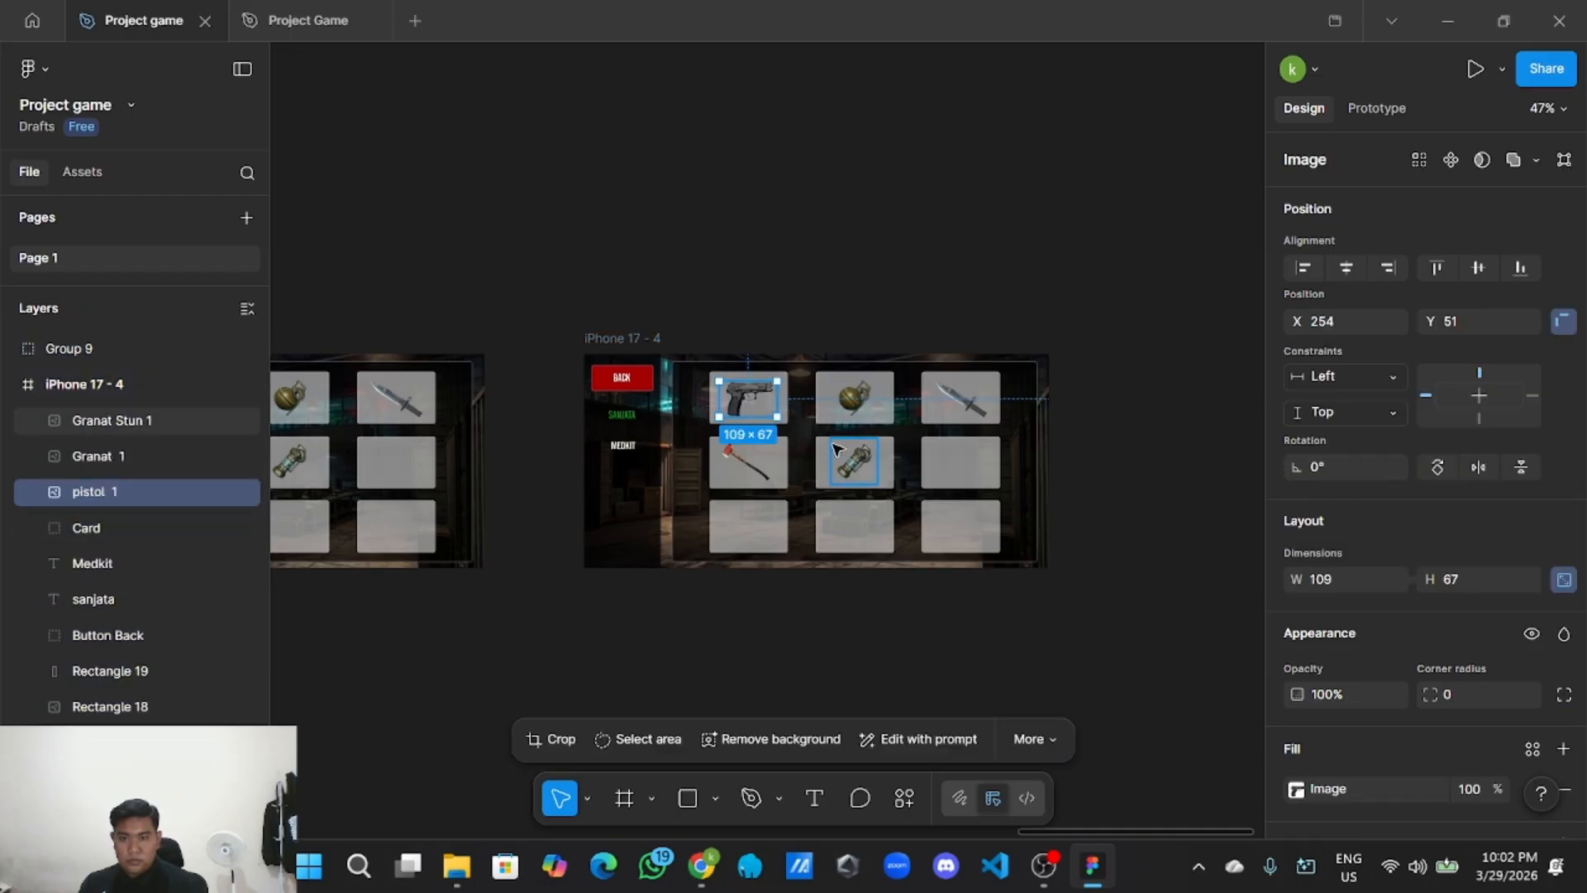
{"action": "left_click", "coordinate": [289, 587]}
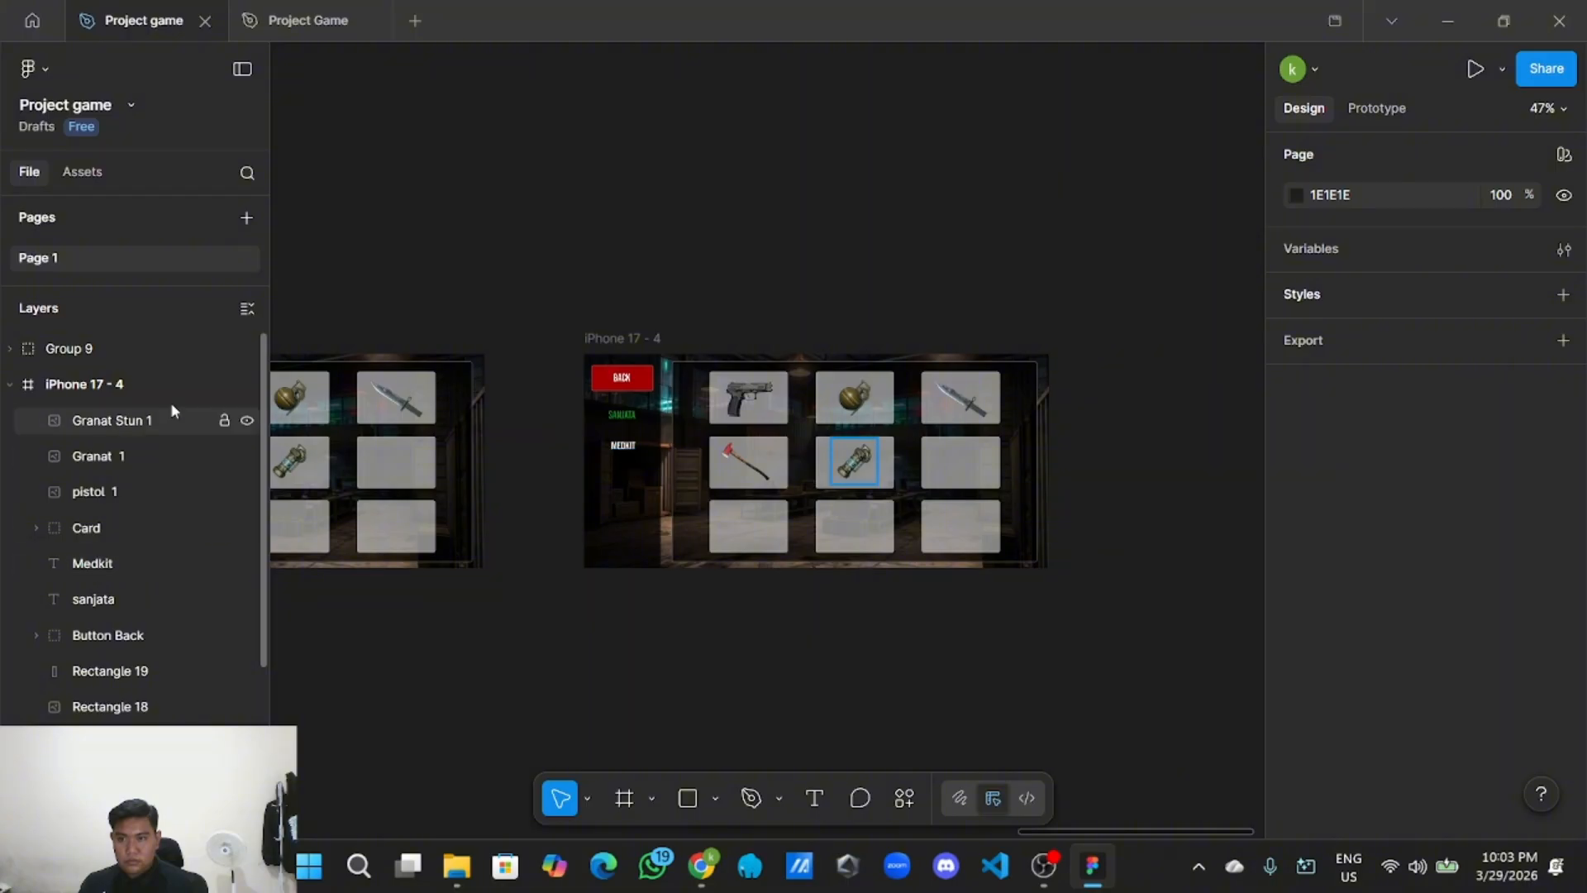
Move the copy's knife-and-axe Group 9 into the Halaman shop senjata group.
{"action": "left_click", "coordinate": [153, 420]}
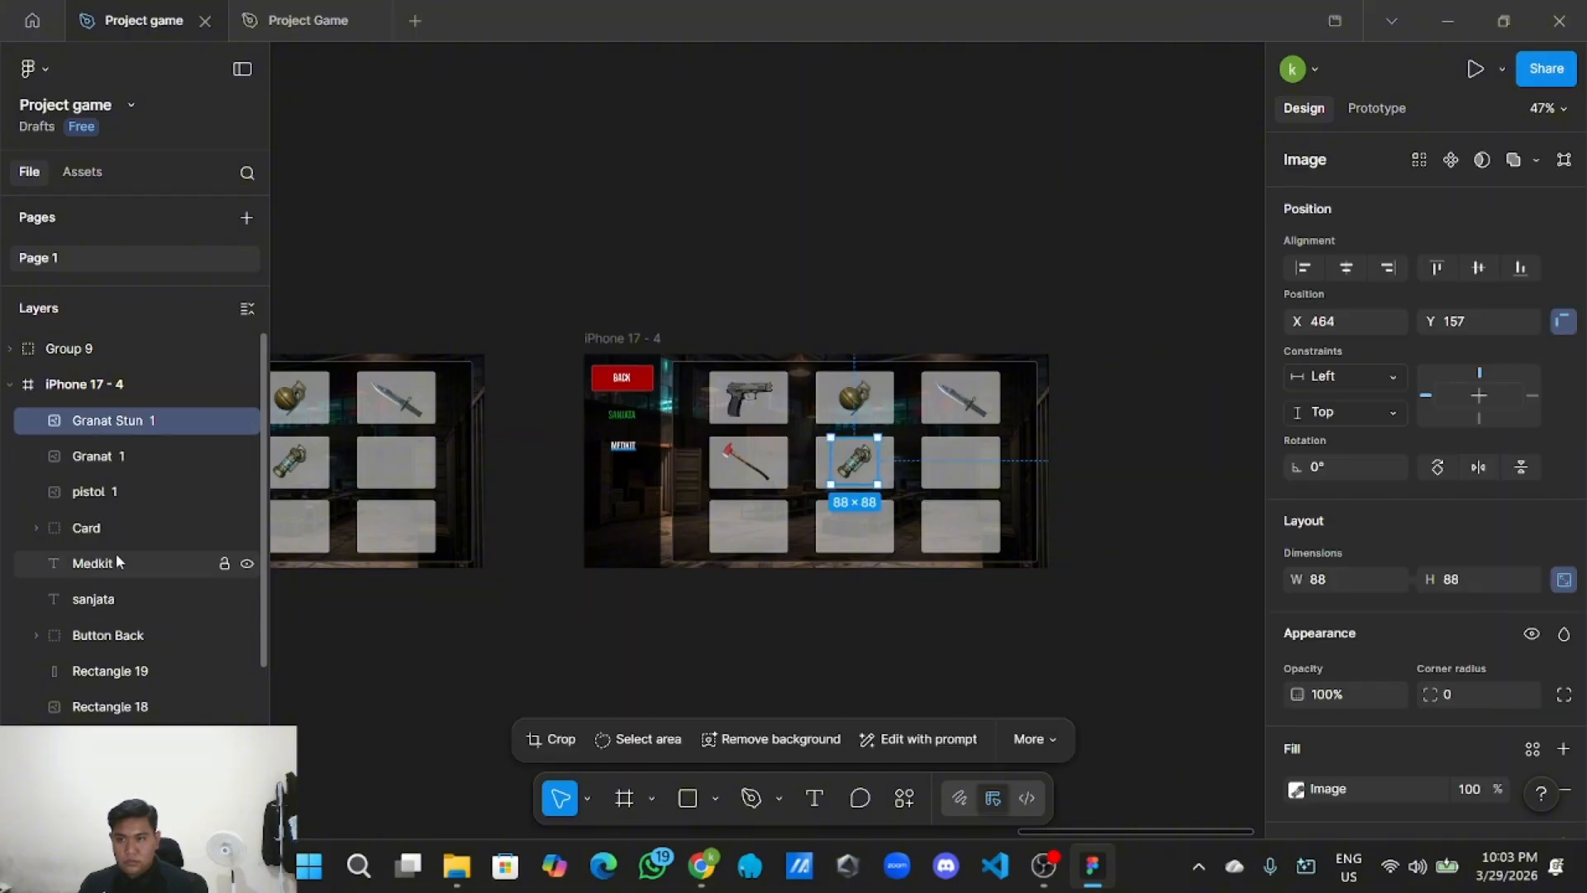
{"action": "left_click", "coordinate": [115, 365]}
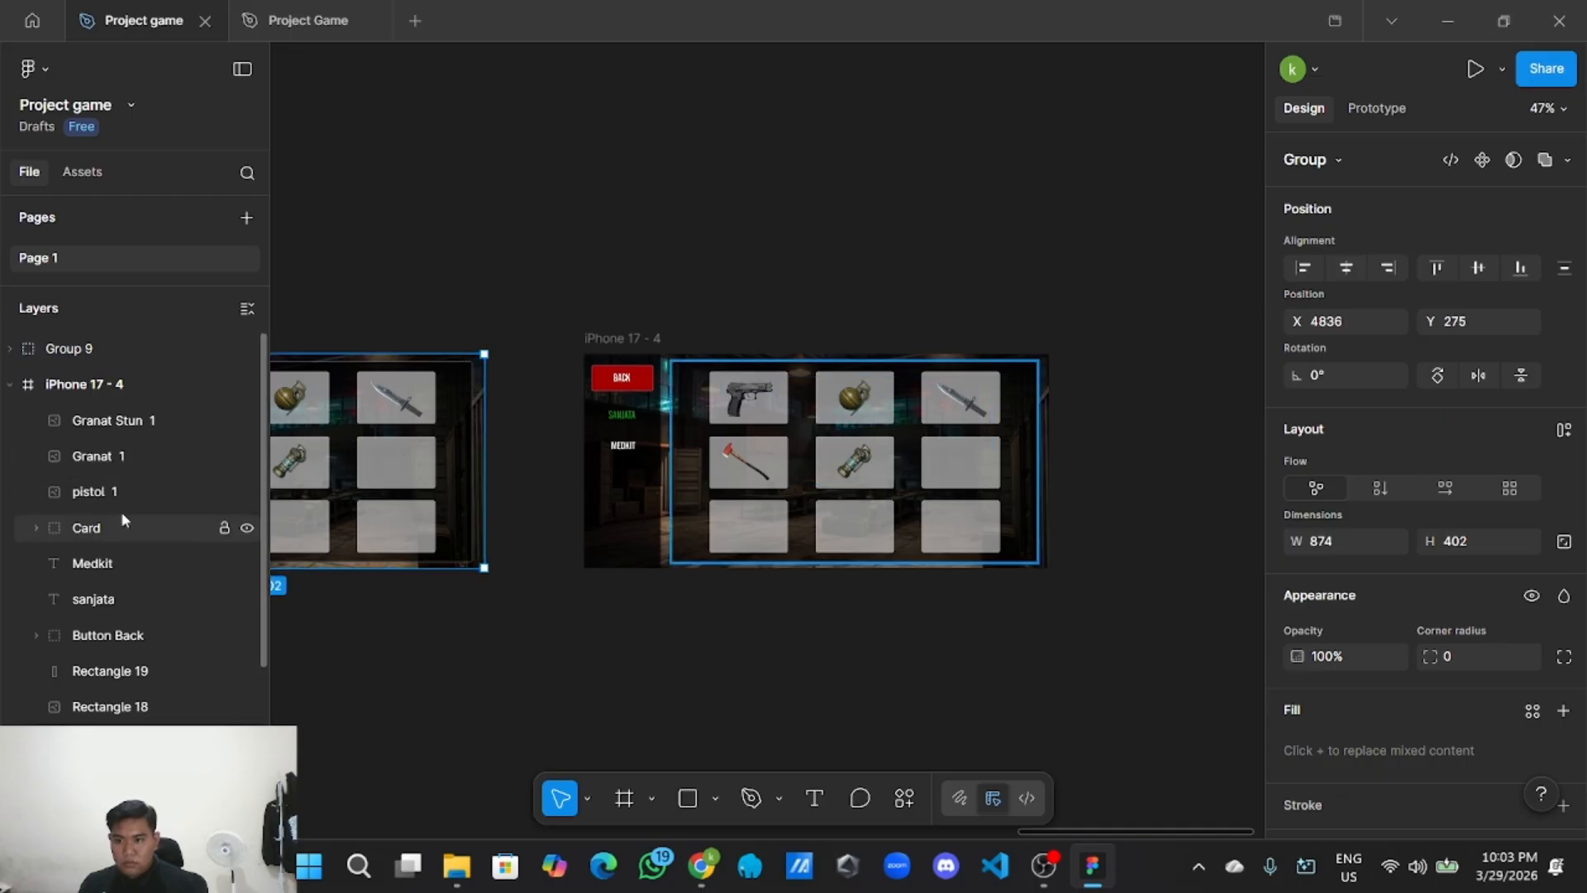
{"action": "left_click_drag", "start_coordinate": [98, 356], "coordinate": [101, 762]}
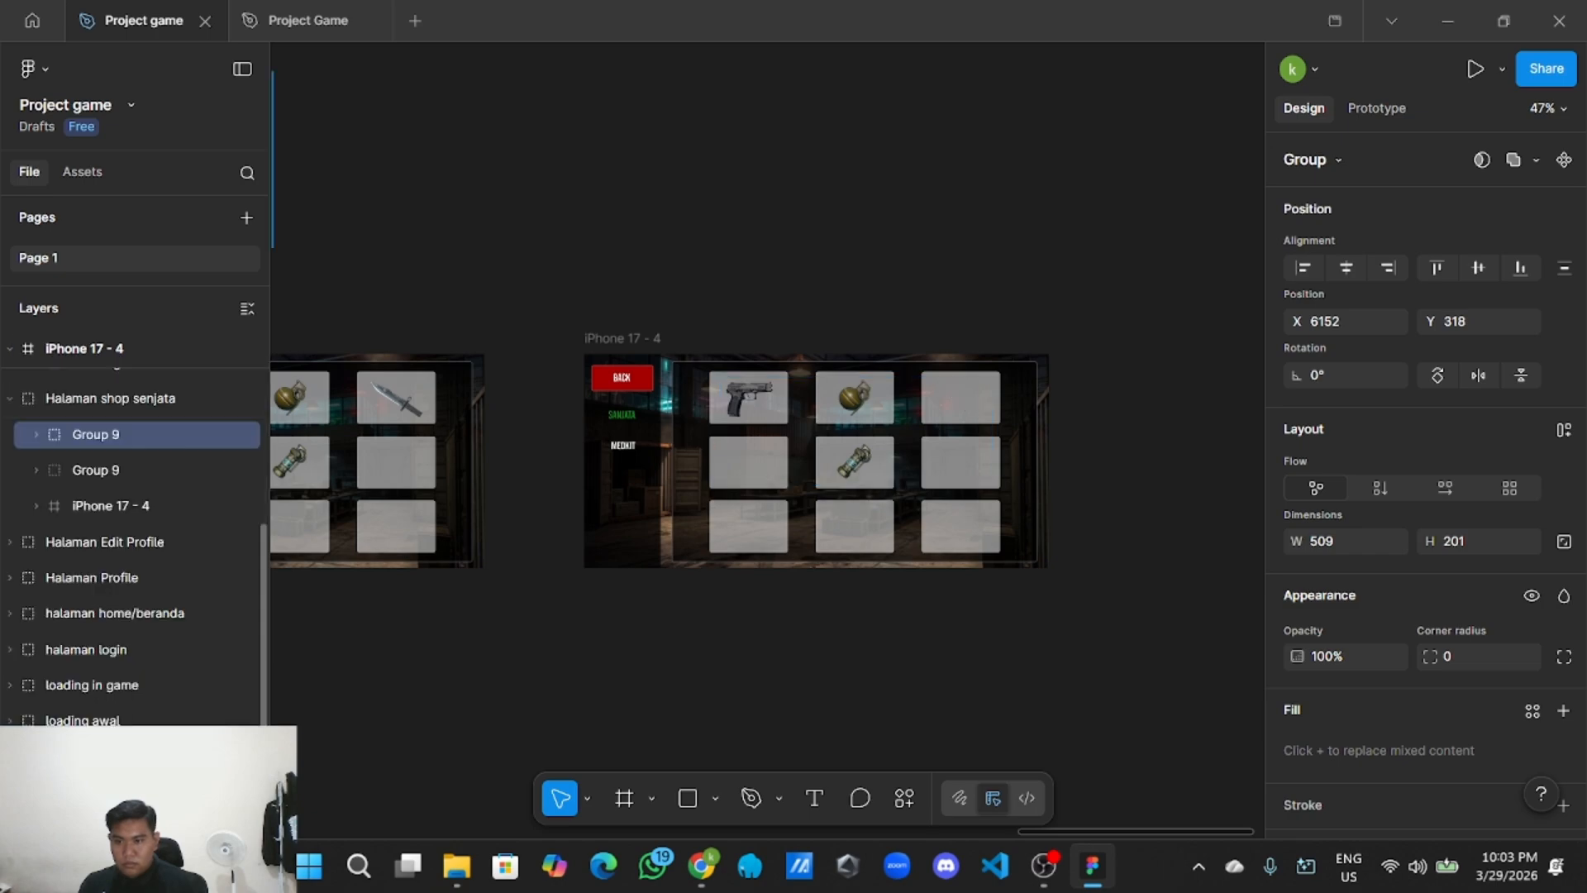
Expand Group 9, iPhone 17 - 4 and Card layers and select the knife's Rectangle 21 card.
{"action": "scroll", "coordinate": [86, 471], "scroll_direction": "up", "scroll_amount": 1}
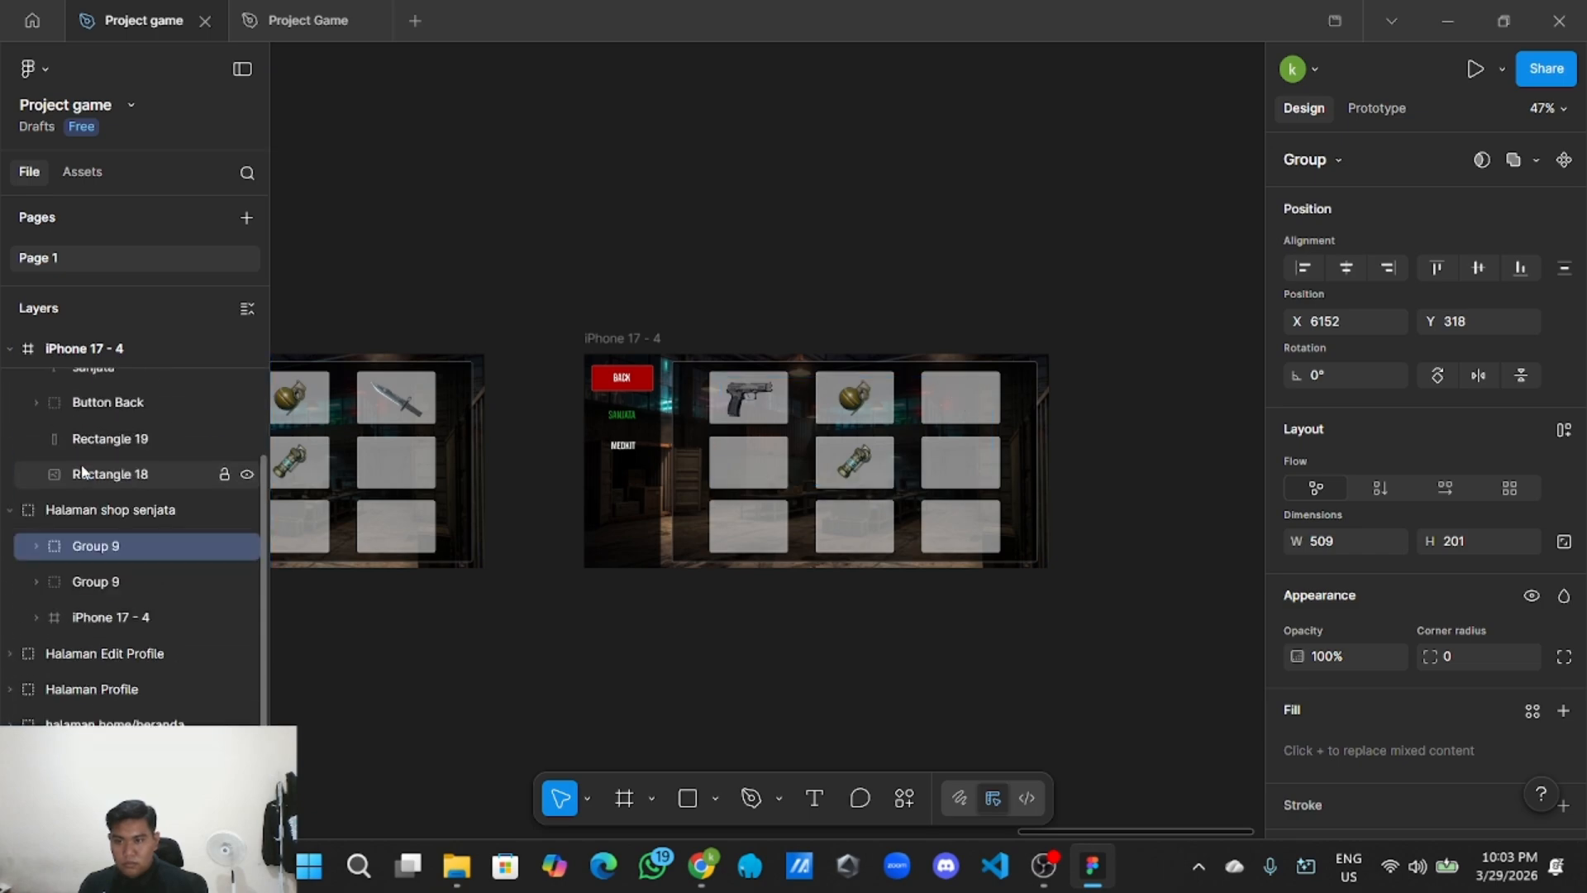
{"action": "left_click", "coordinate": [35, 545]}
{"action": "scroll", "coordinate": [71, 562], "scroll_direction": "down", "scroll_amount": 1}
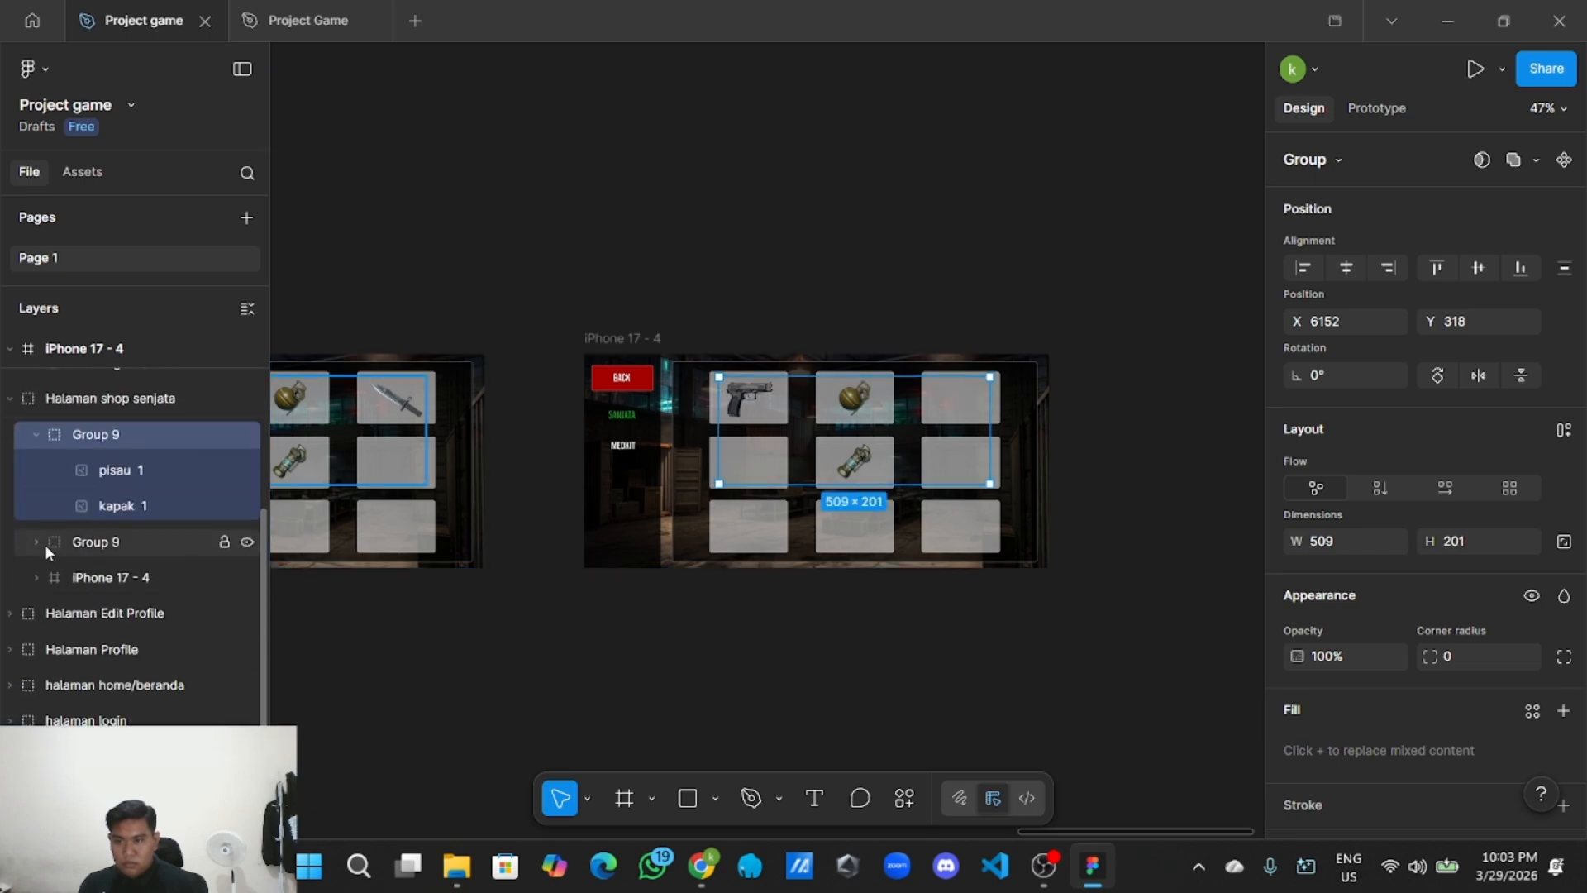
{"action": "left_click", "coordinate": [37, 542]}
{"action": "scroll", "coordinate": [53, 544], "scroll_direction": "down", "scroll_amount": 1}
{"action": "left_click", "coordinate": [35, 537]}
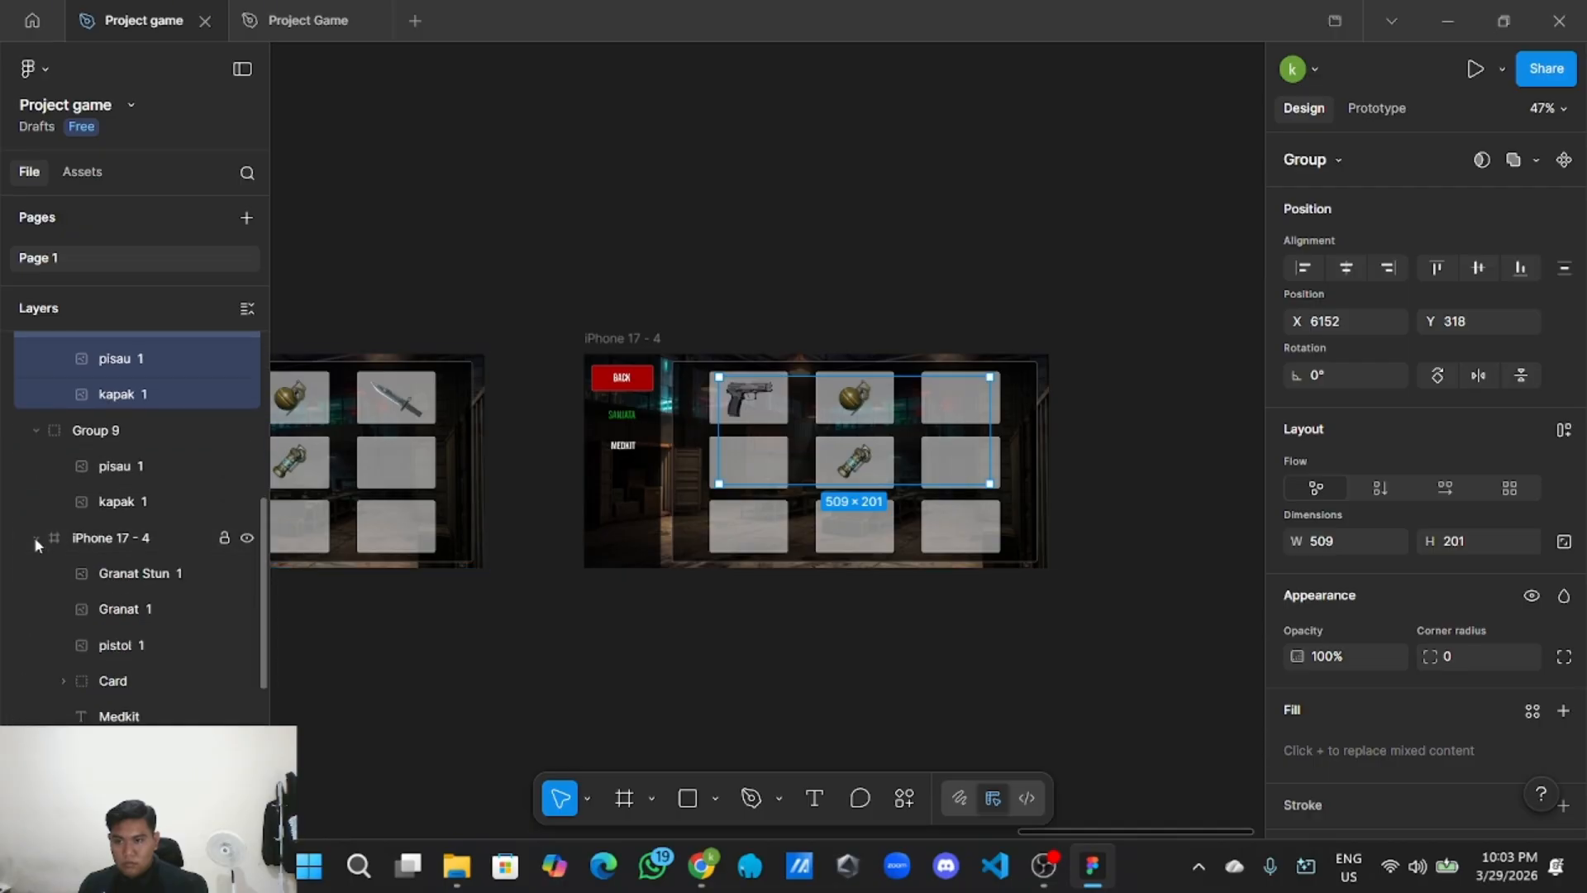
{"action": "scroll", "coordinate": [91, 541], "scroll_direction": "down", "scroll_amount": 2}
{"action": "scroll", "coordinate": [106, 546], "scroll_direction": "up", "scroll_amount": 1}
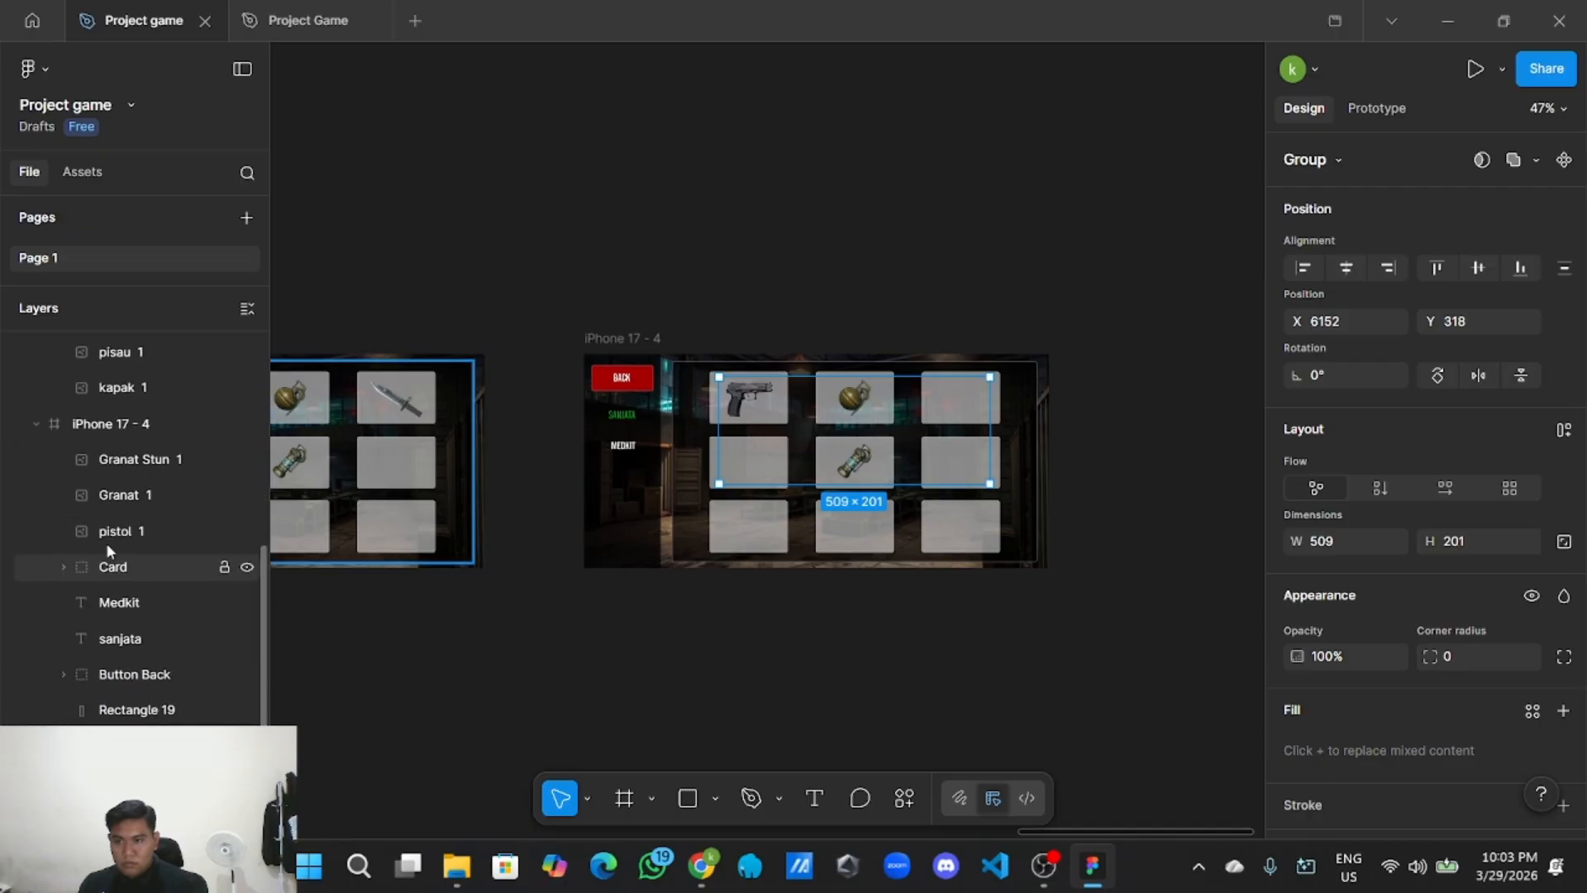
{"action": "left_click", "coordinate": [64, 565]}
{"action": "scroll", "coordinate": [124, 575], "scroll_direction": "down", "scroll_amount": 2}
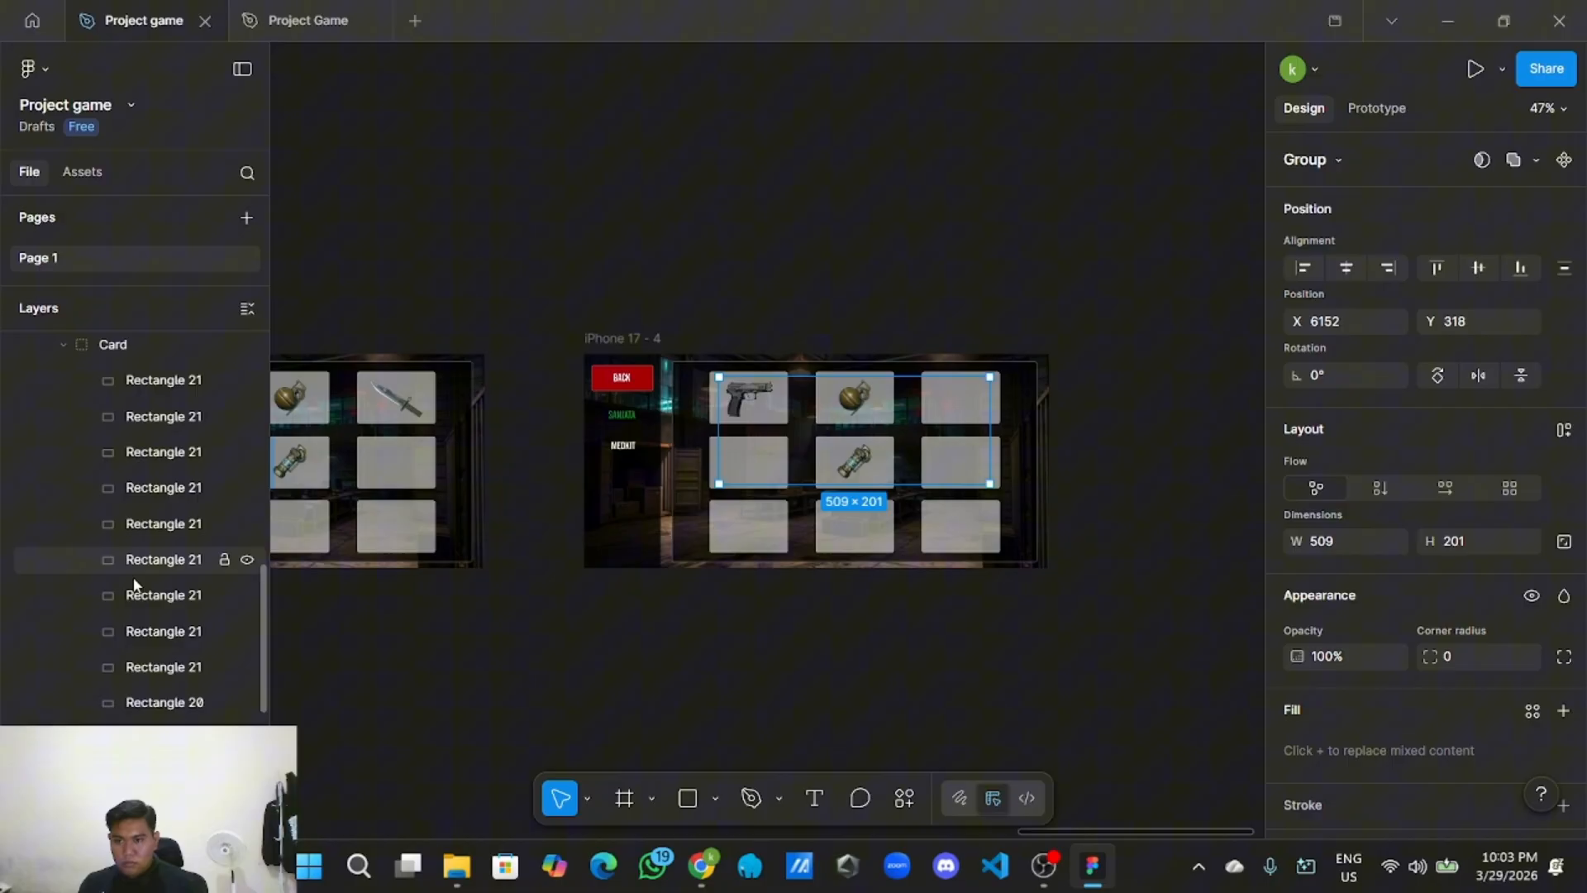
{"action": "left_click", "coordinate": [163, 635]}
{"action": "left_click", "coordinate": [171, 606]}
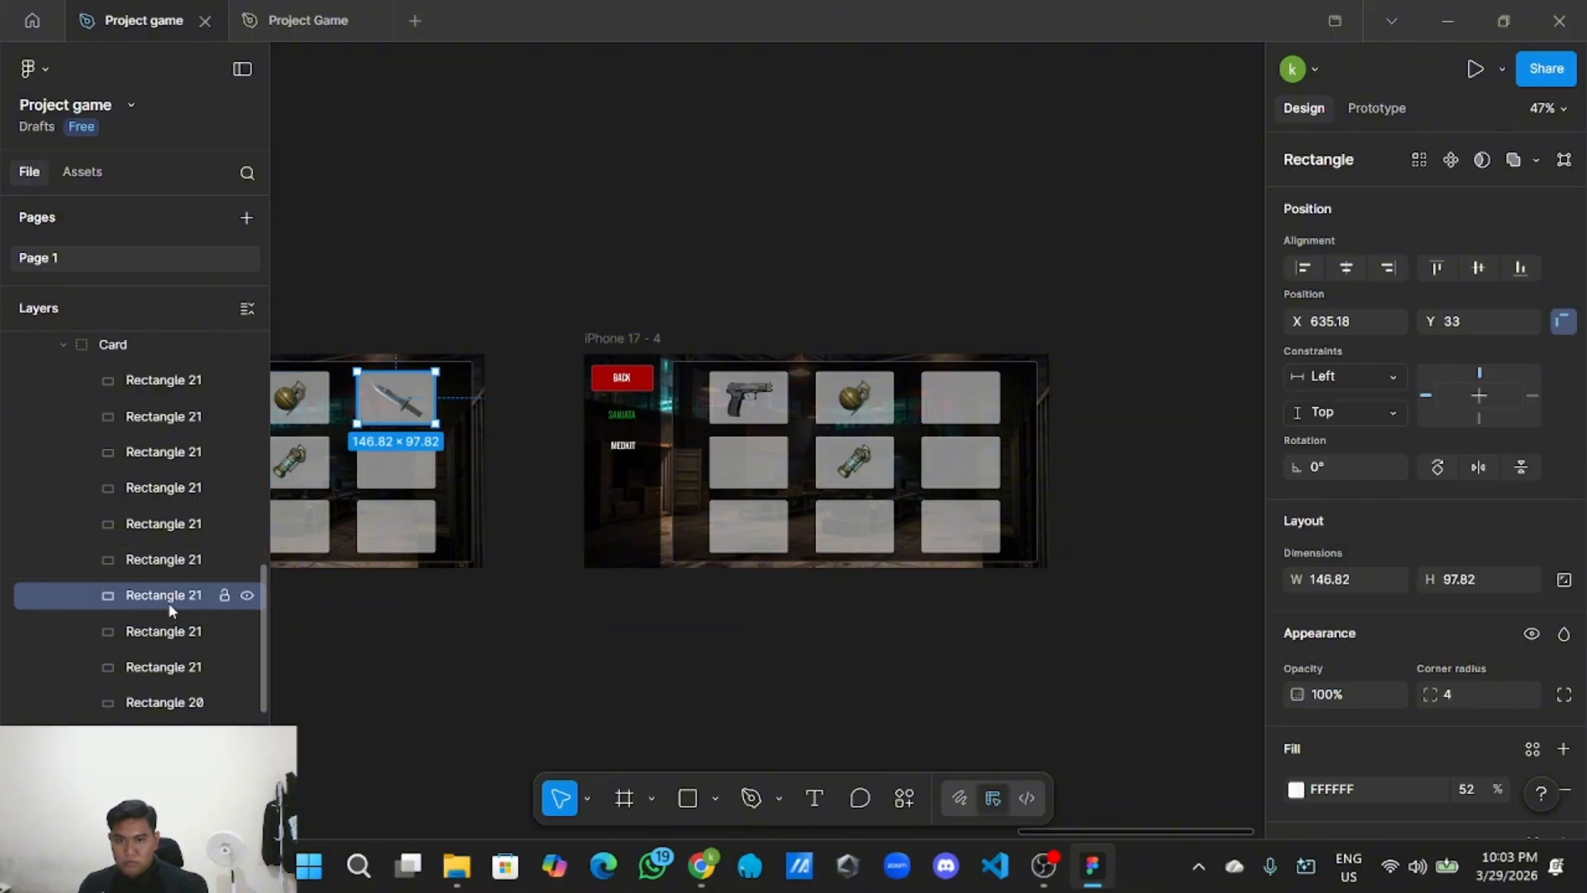
{"action": "scroll", "coordinate": [422, 494], "scroll_direction": "left", "scroll_amount": 5}
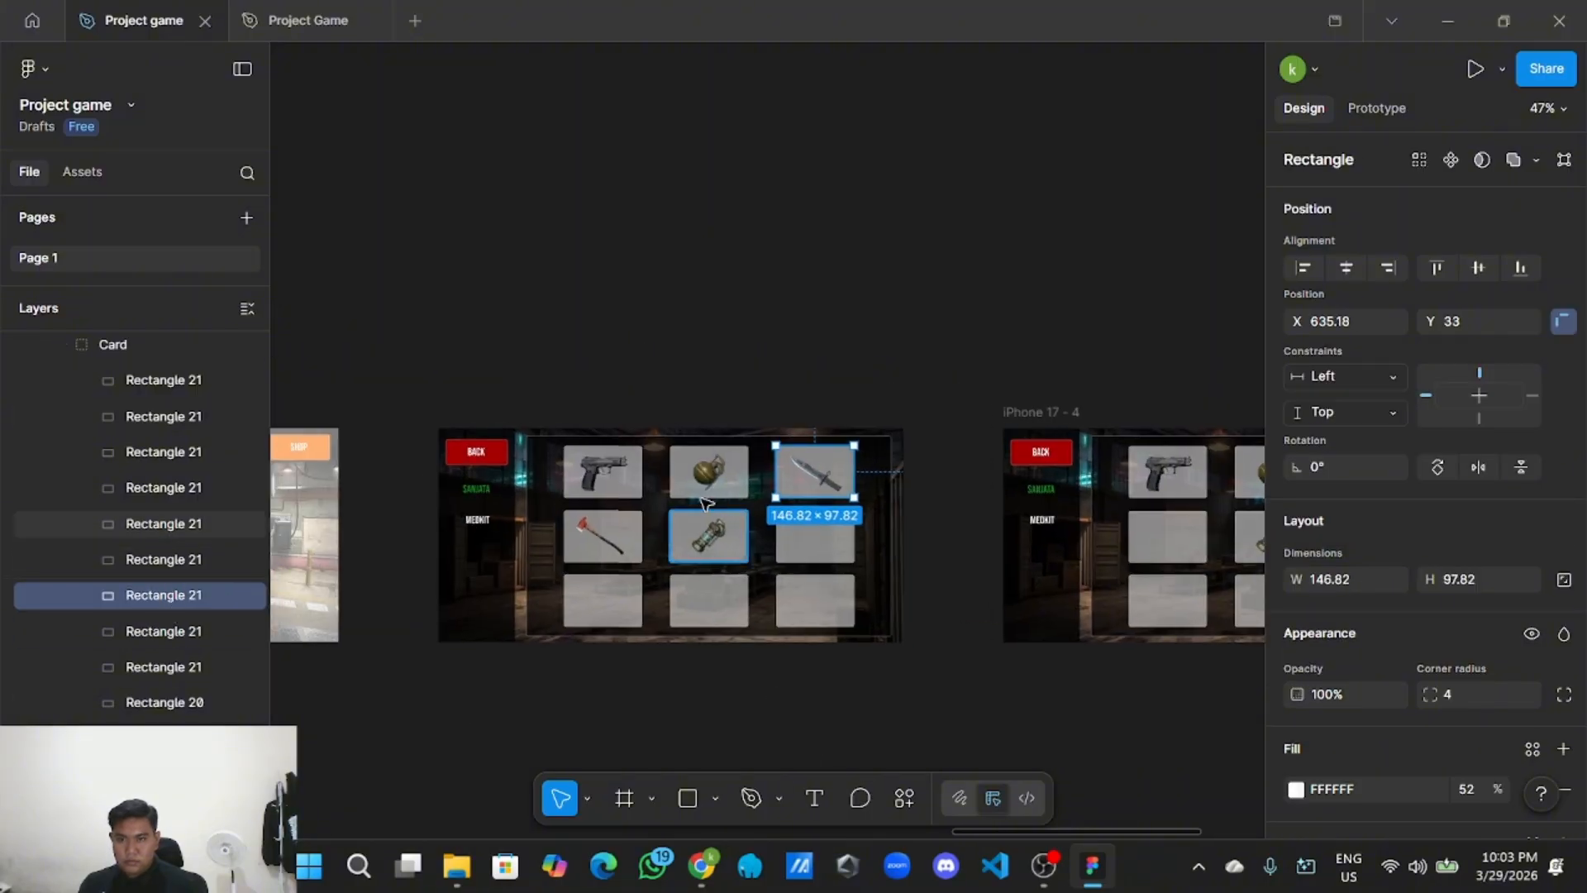
{"action": "scroll", "coordinate": [168, 517], "scroll_direction": "up", "scroll_amount": 5}
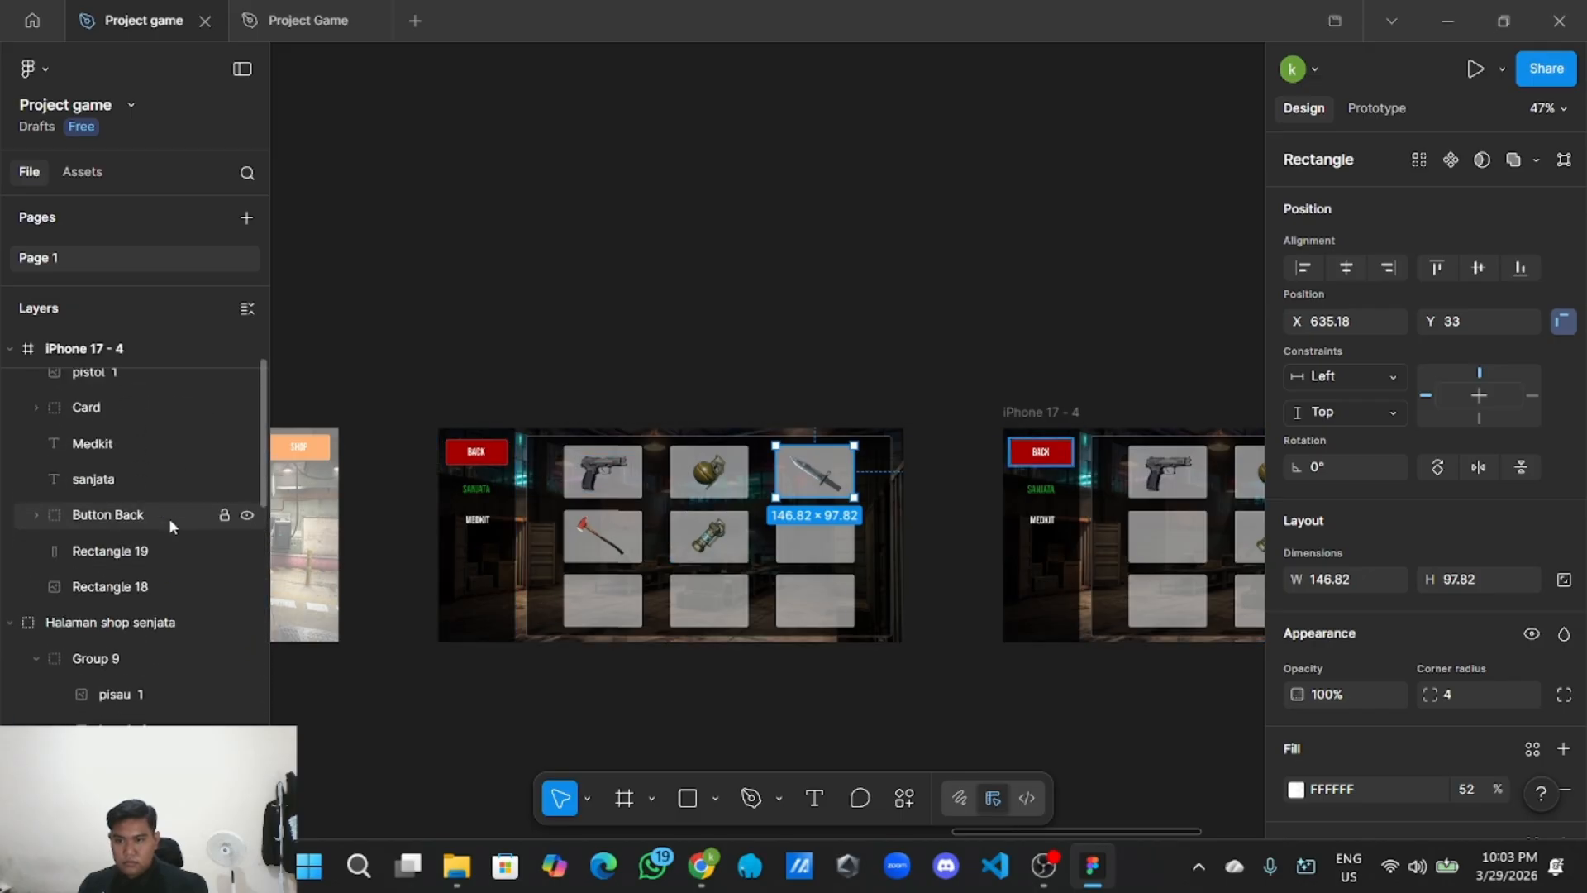
{"action": "scroll", "coordinate": [169, 521], "scroll_direction": "down", "scroll_amount": 4}
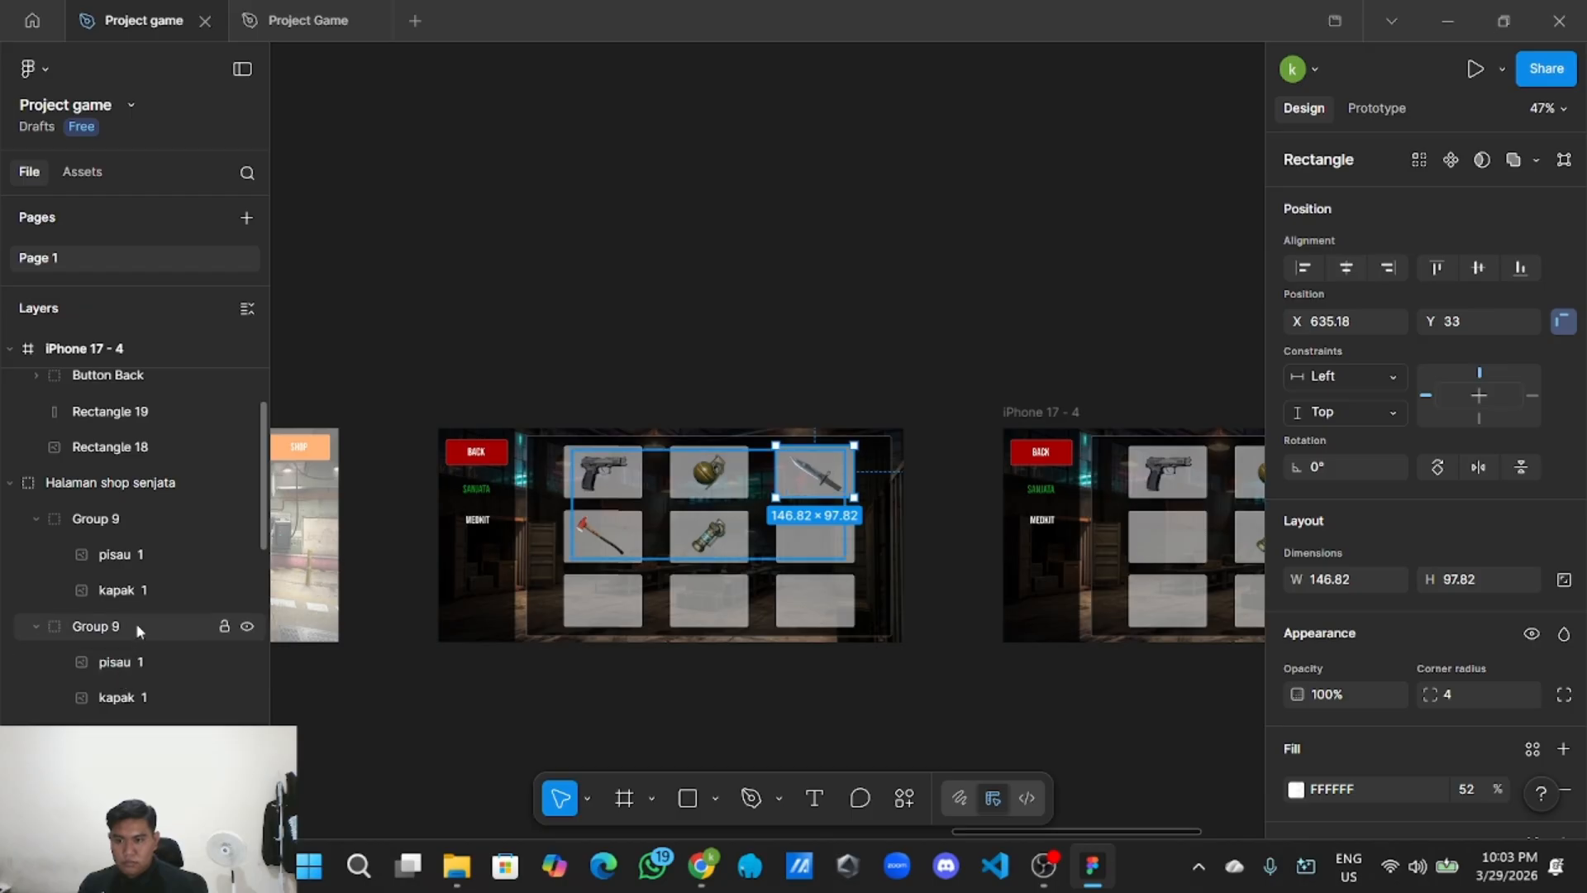
Ungroup Group 9 into pisau 1 and kapak 1, then select both images.
{"action": "left_click", "coordinate": [93, 520]}
{"action": "right_click", "coordinate": [103, 529]}
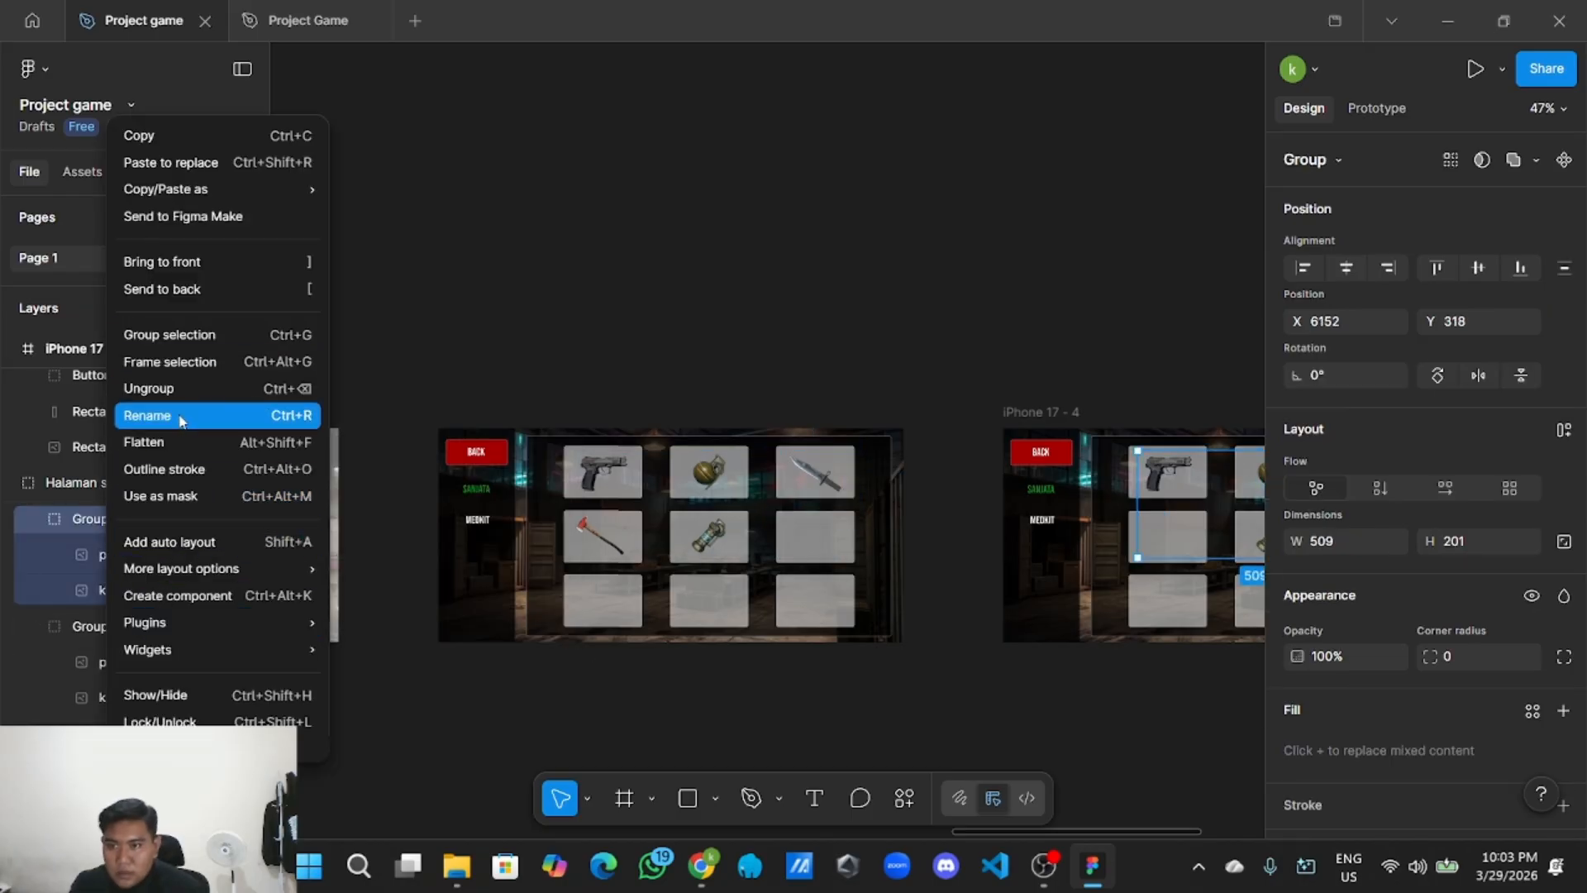
{"action": "left_click", "coordinate": [281, 504]}
{"action": "right_click", "coordinate": [79, 512]}
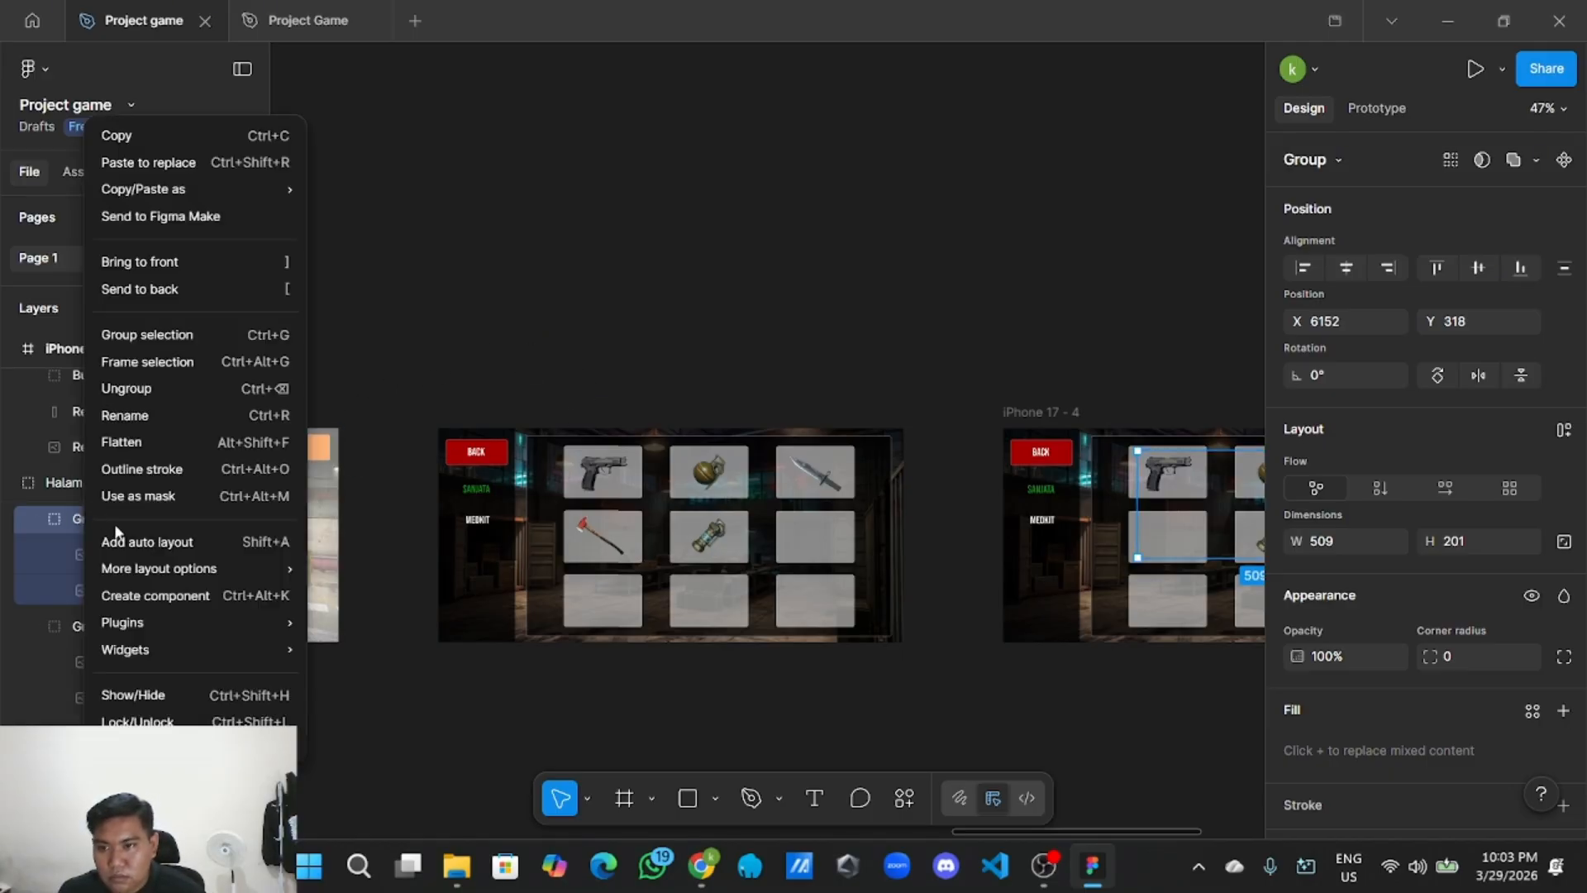
{"action": "left_click", "coordinate": [156, 390]}
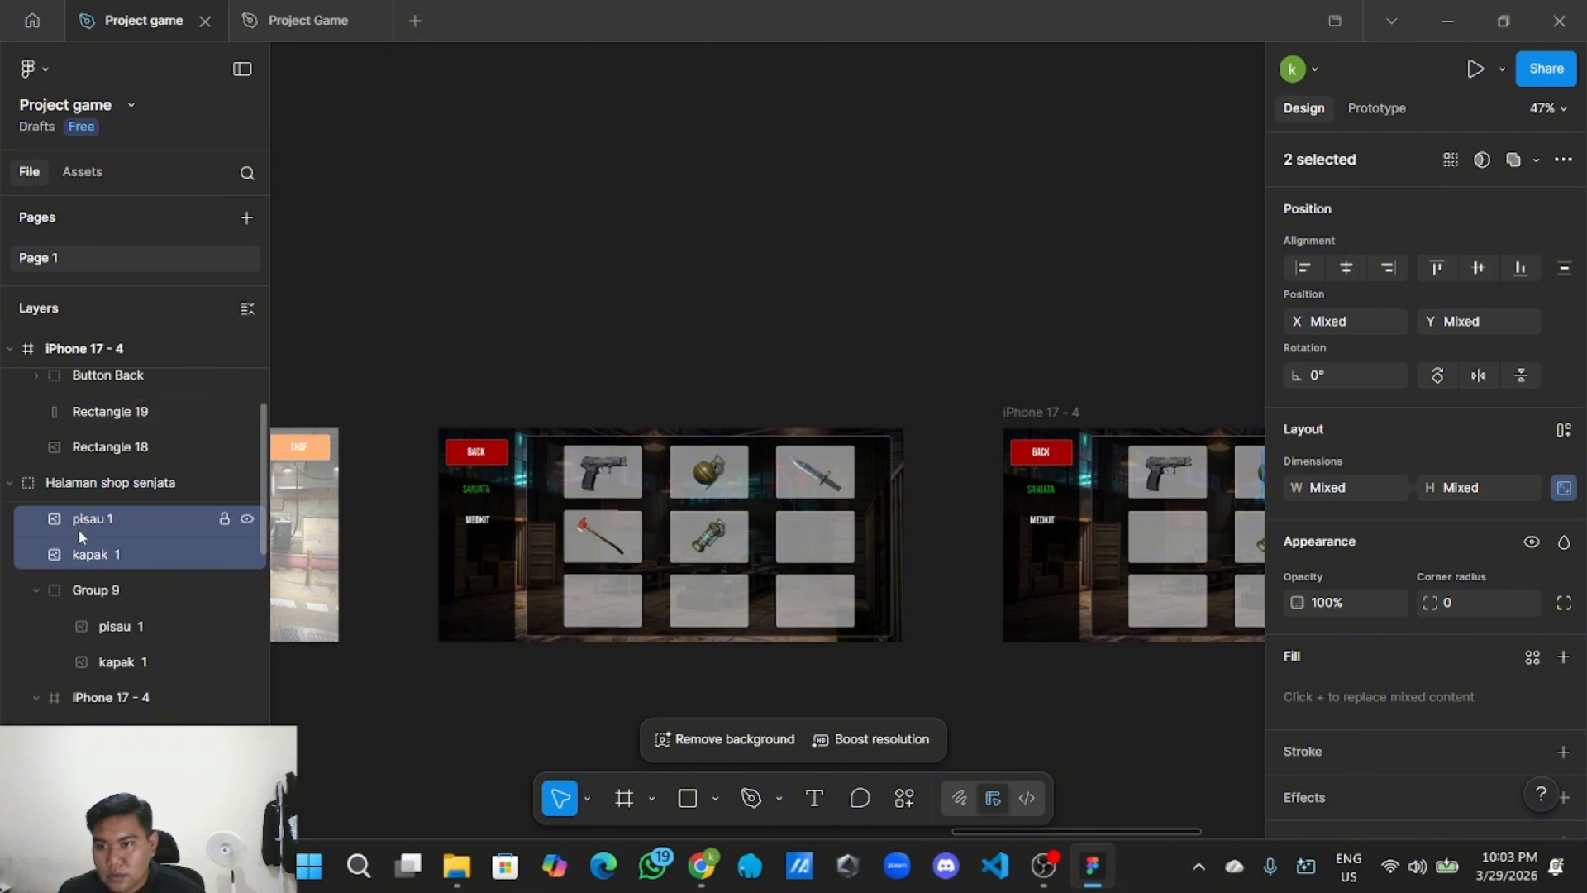
{"action": "left_click", "coordinate": [122, 519]}
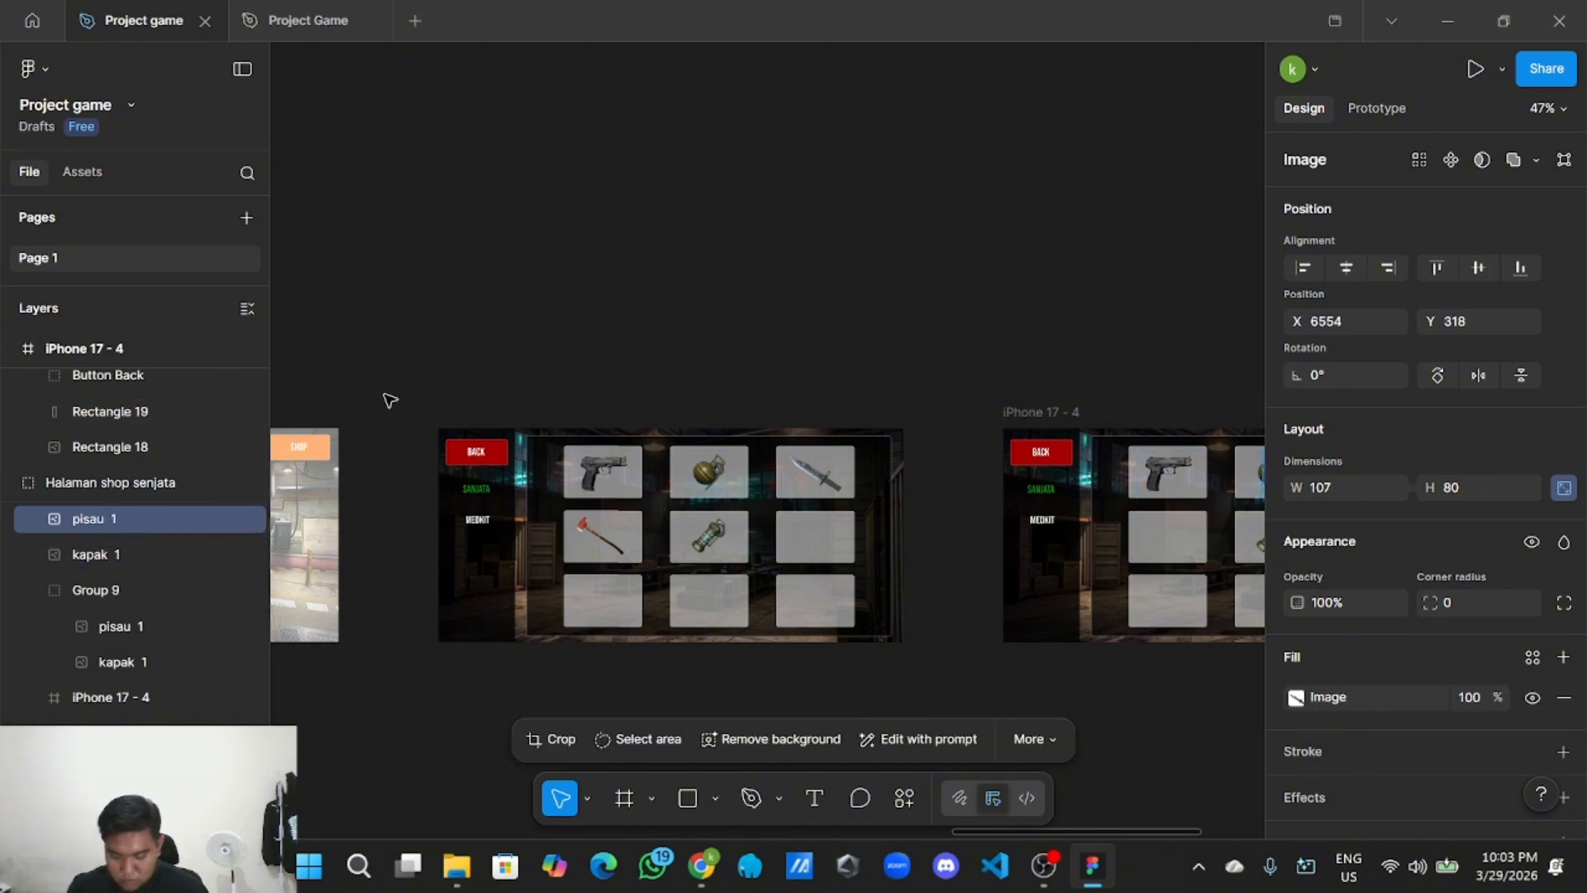
{"action": "key", "text": "ctrl+z"}
{"action": "key", "text": "ctrl+z"}
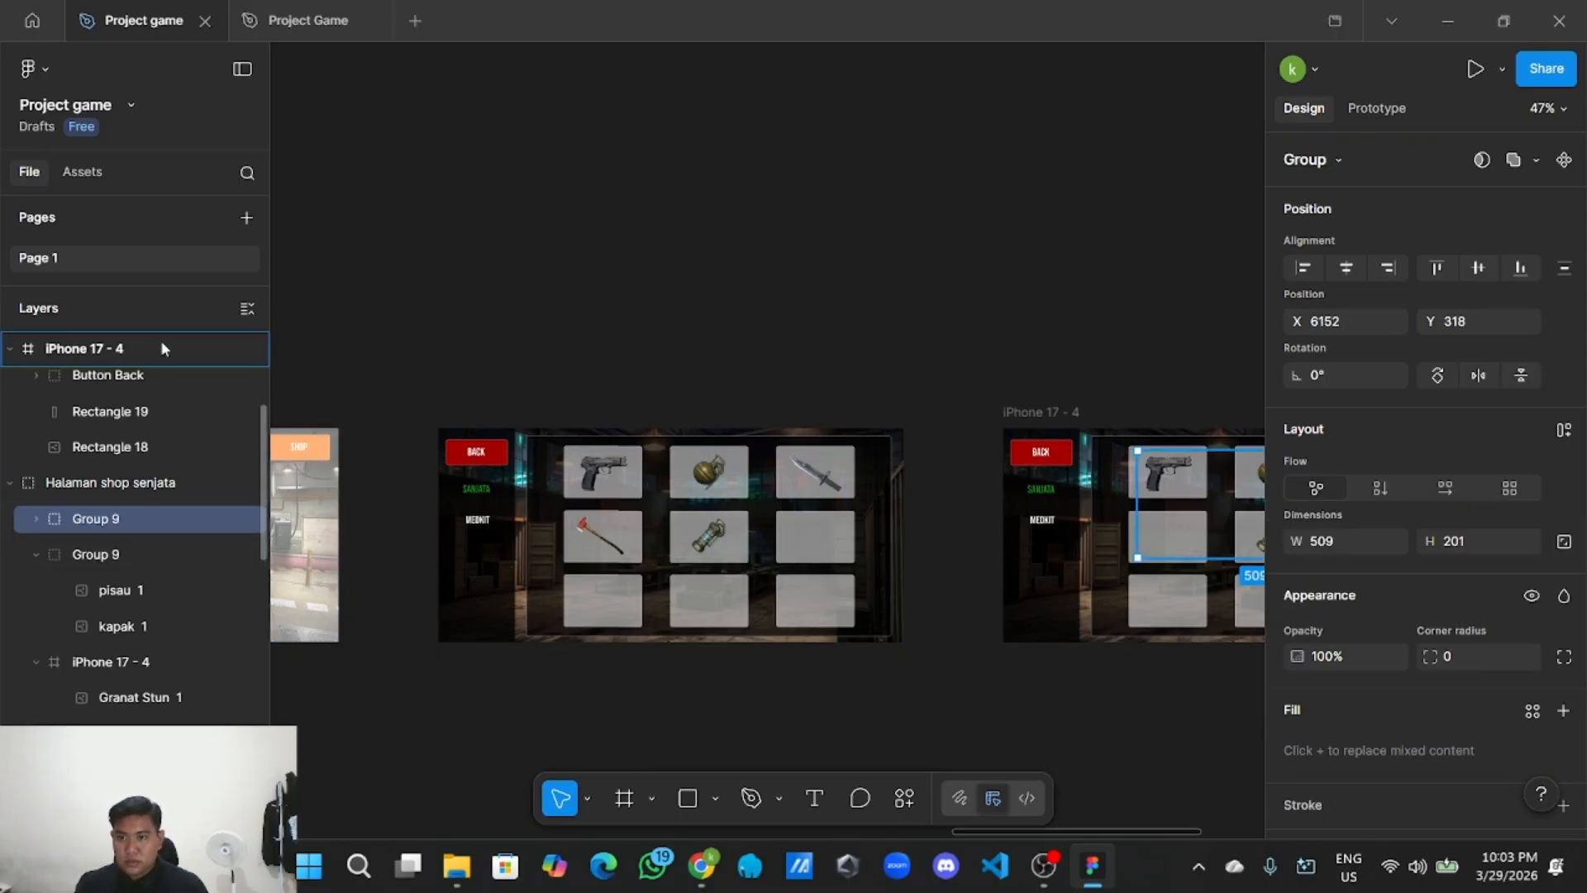
Drag the knife-and-axe group into iPhone 17 - 4 as its first layer.
{"action": "scroll", "coordinate": [165, 347], "scroll_direction": "up", "scroll_amount": 5}
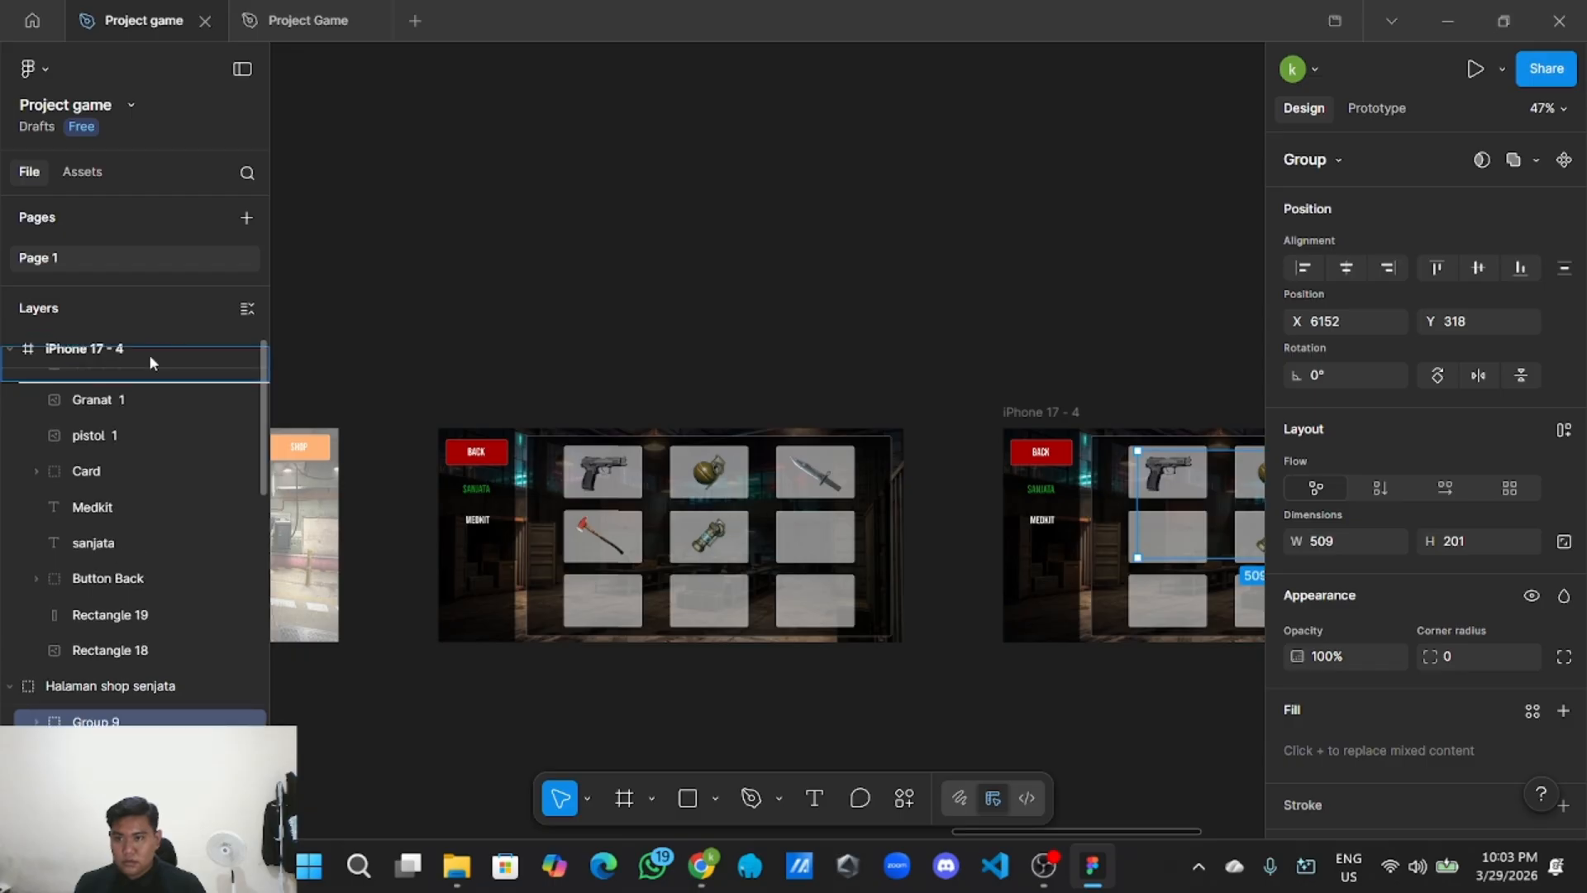
{"action": "left_click_drag", "start_coordinate": [161, 368], "coordinate": [159, 553]}
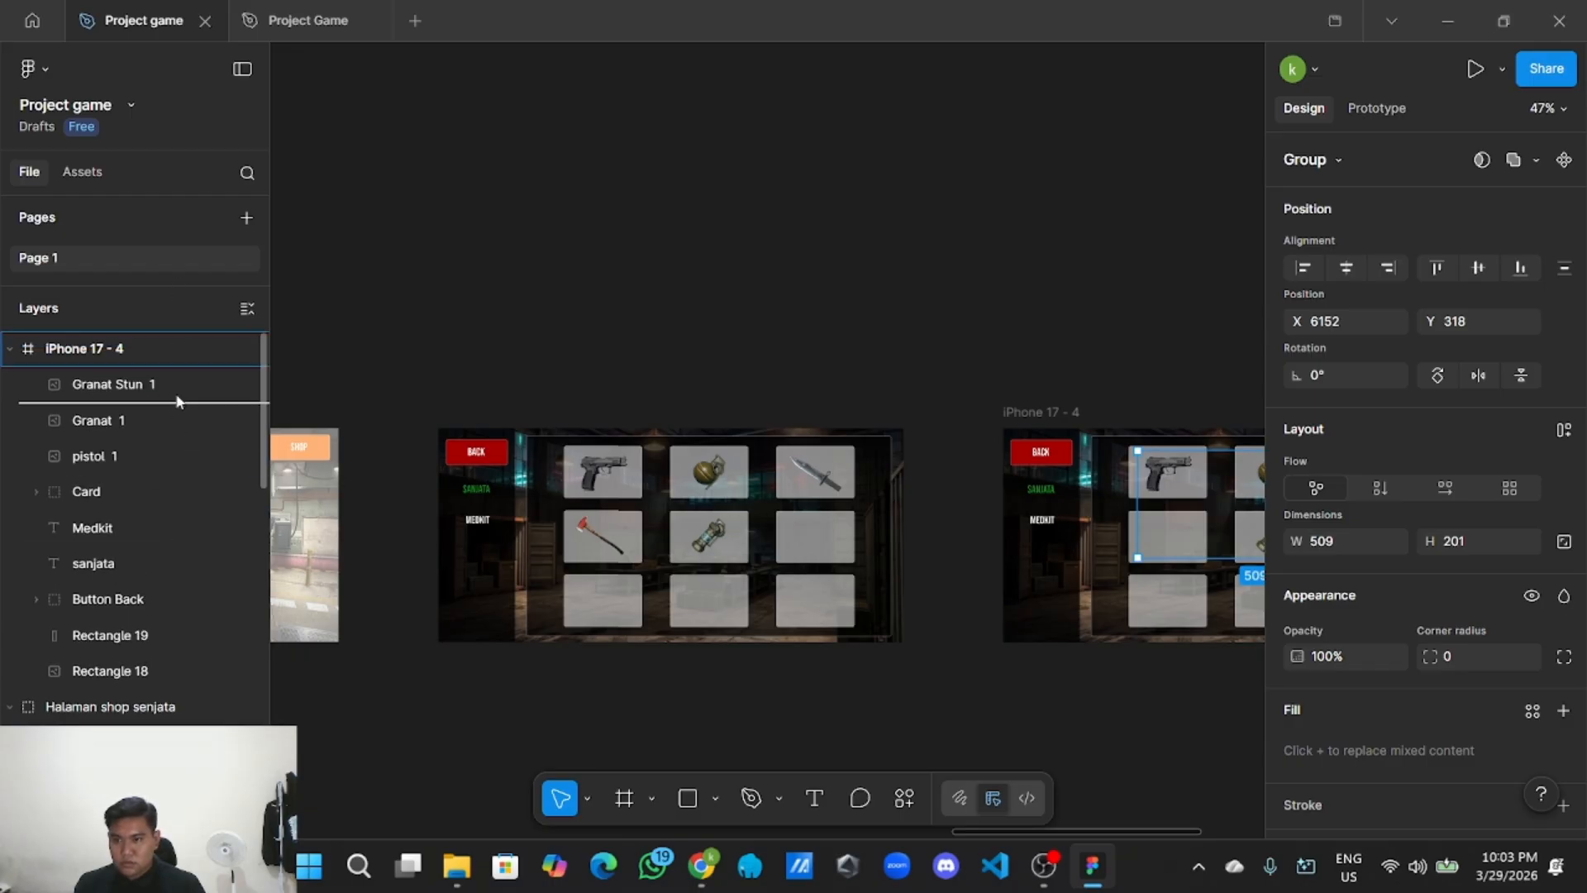
{"action": "left_click_drag", "start_coordinate": [175, 365], "coordinate": [176, 365]}
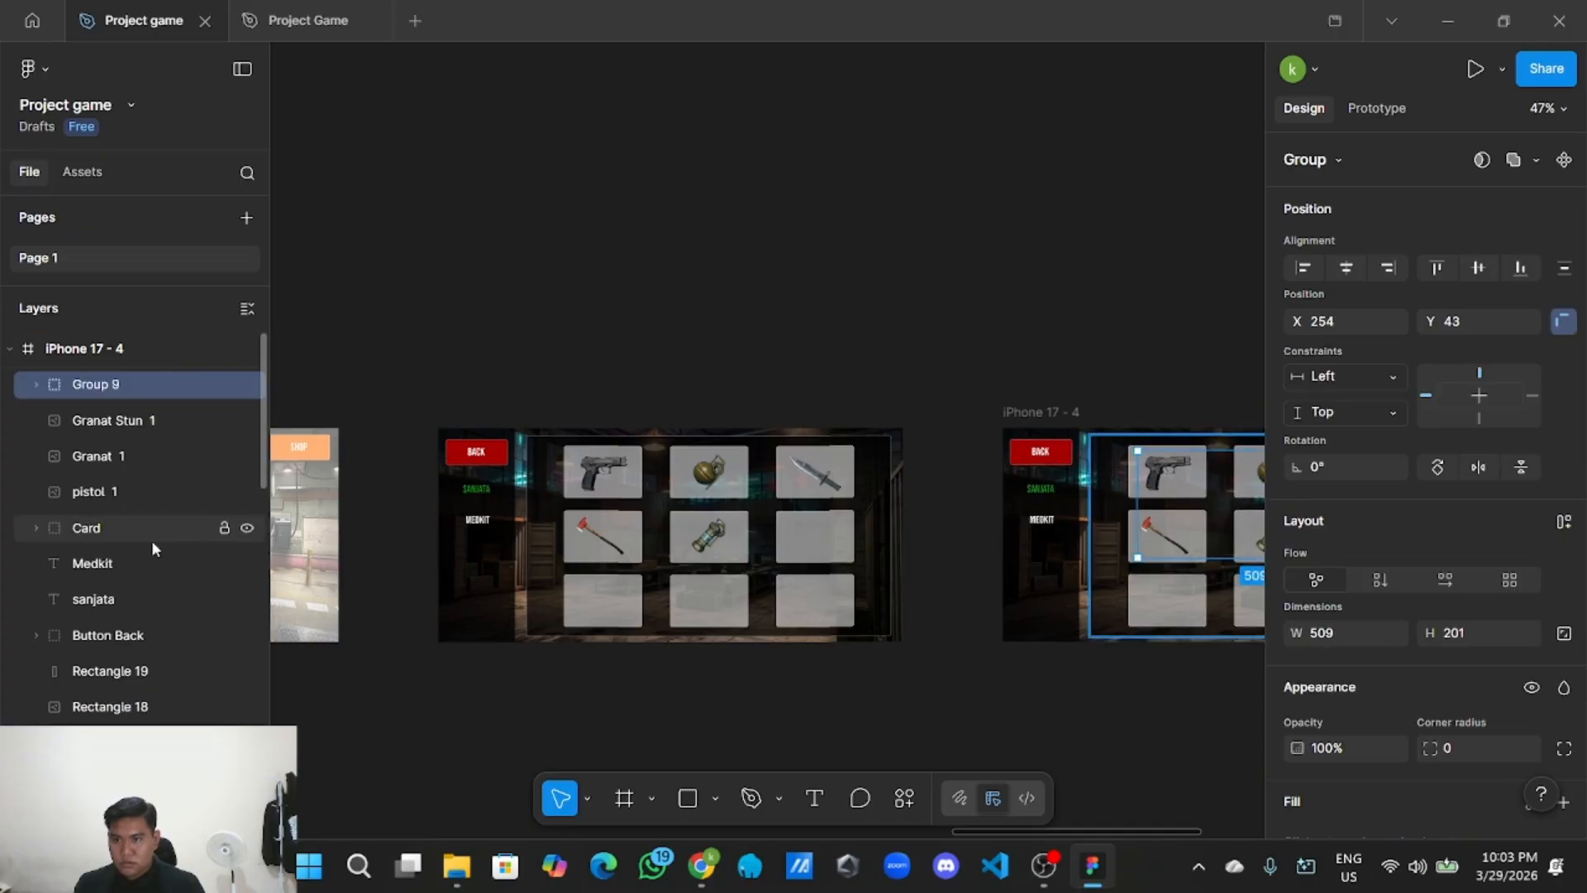
{"action": "scroll", "coordinate": [84, 653], "scroll_direction": "down", "scroll_amount": 5}
{"action": "scroll", "coordinate": [192, 473], "scroll_direction": "up", "scroll_amount": 5}
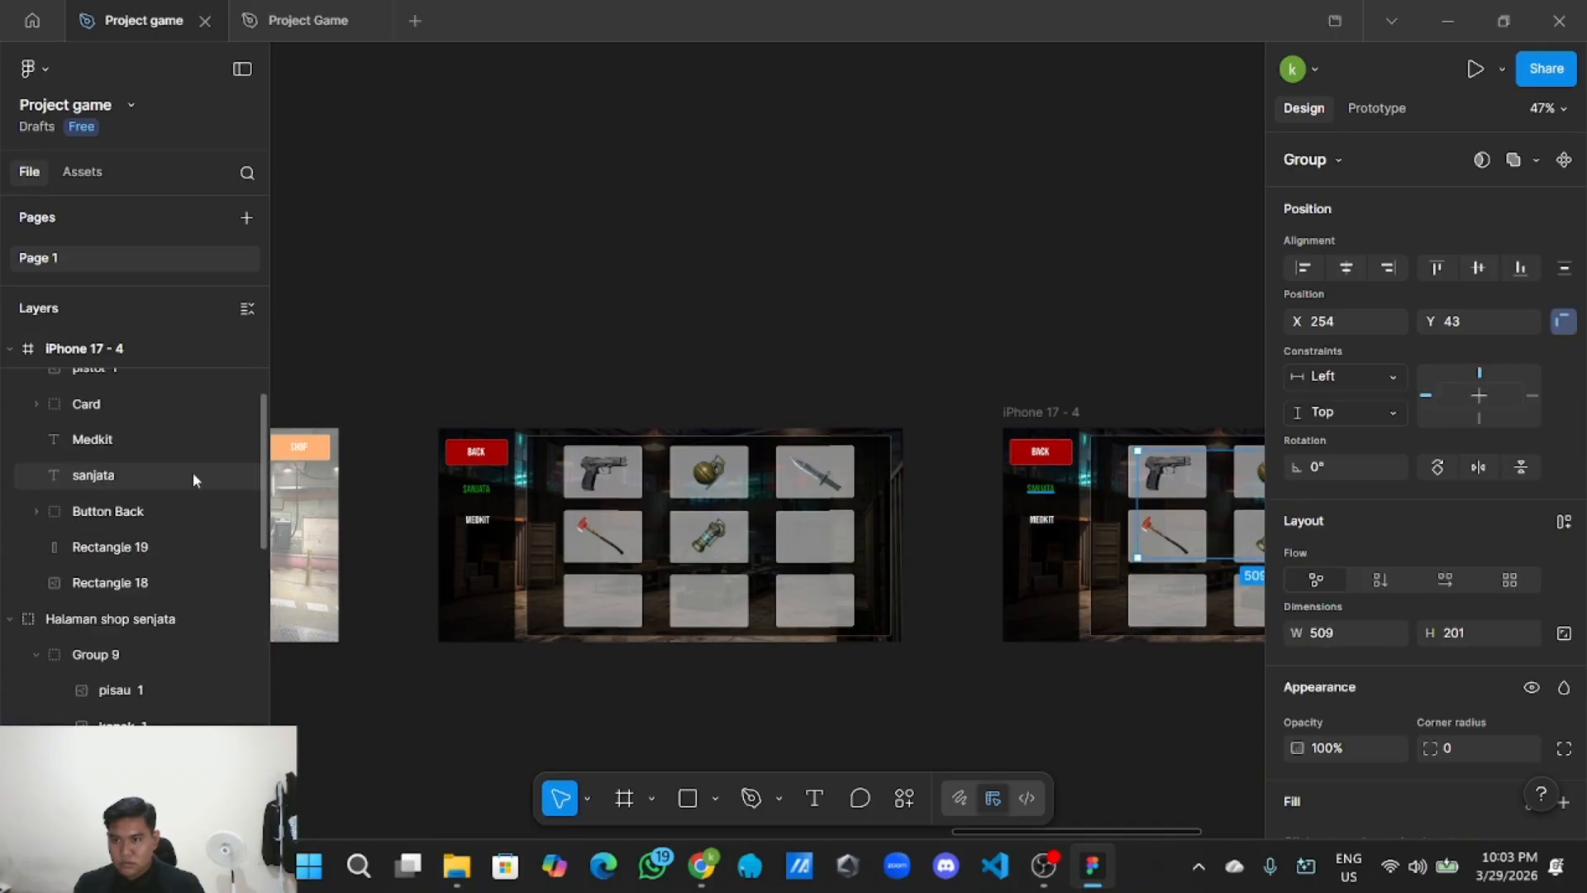
Copy SANJATA's green fill 0C8814 and apply it to the MEDKIT label.
{"action": "left_click", "coordinate": [366, 325]}
{"action": "scroll", "coordinate": [567, 273], "scroll_direction": "right", "scroll_amount": 6}
{"action": "scroll", "coordinate": [826, 330], "scroll_direction": "up", "scroll_amount": 3, "text": "ctrl"}
{"action": "scroll", "coordinate": [738, 357], "scroll_direction": "left", "scroll_amount": 5}
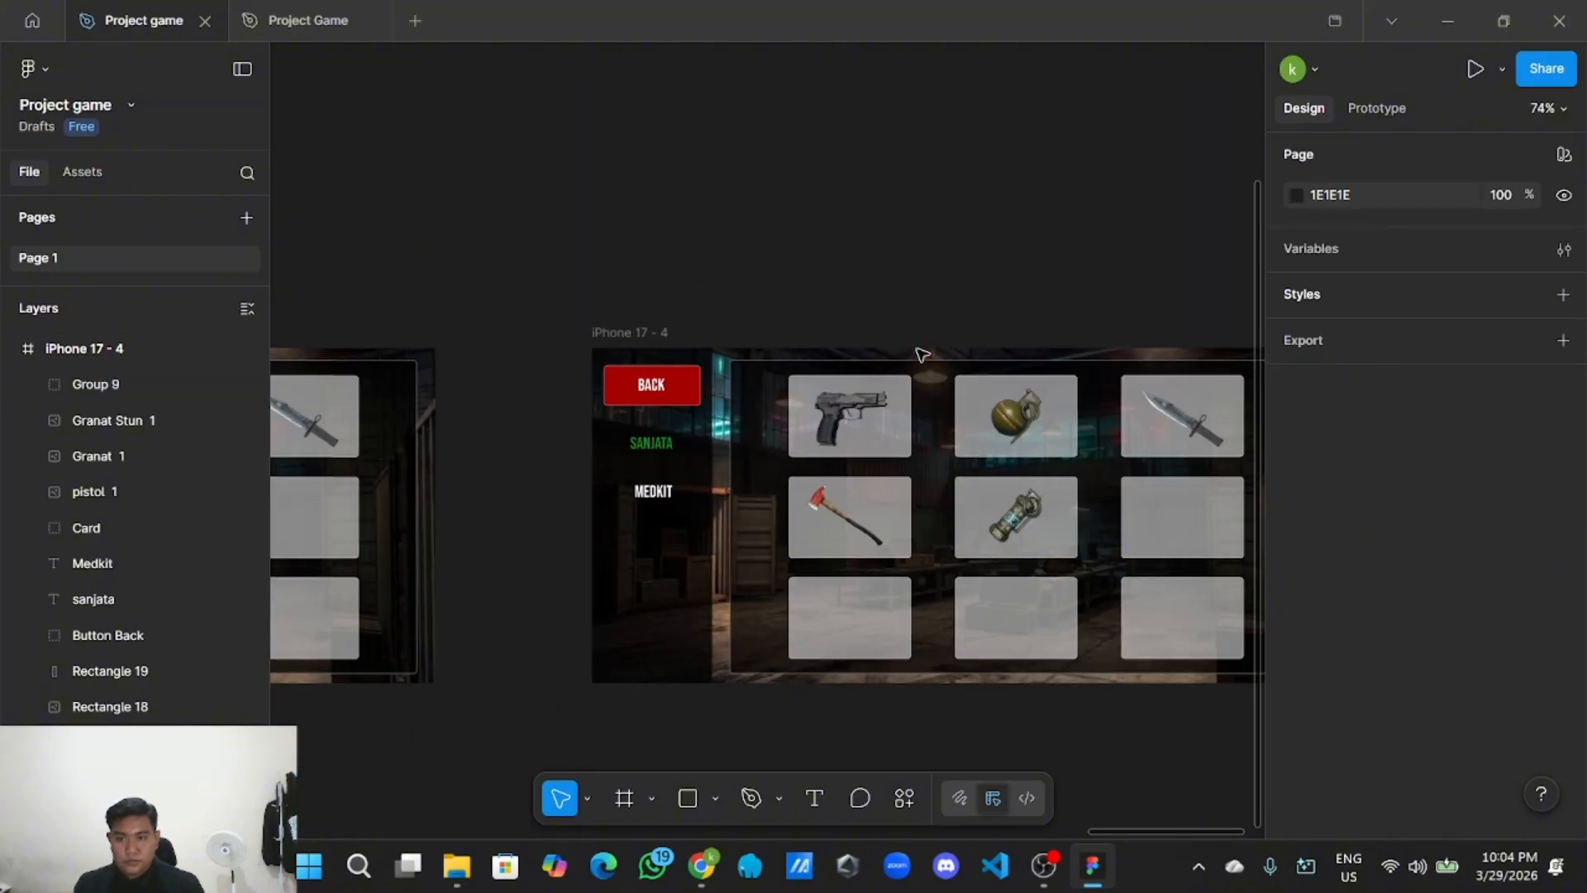
{"action": "scroll", "coordinate": [643, 493], "scroll_direction": "up", "scroll_amount": 4, "text": "ctrl"}
{"action": "left_click", "coordinate": [657, 425]}
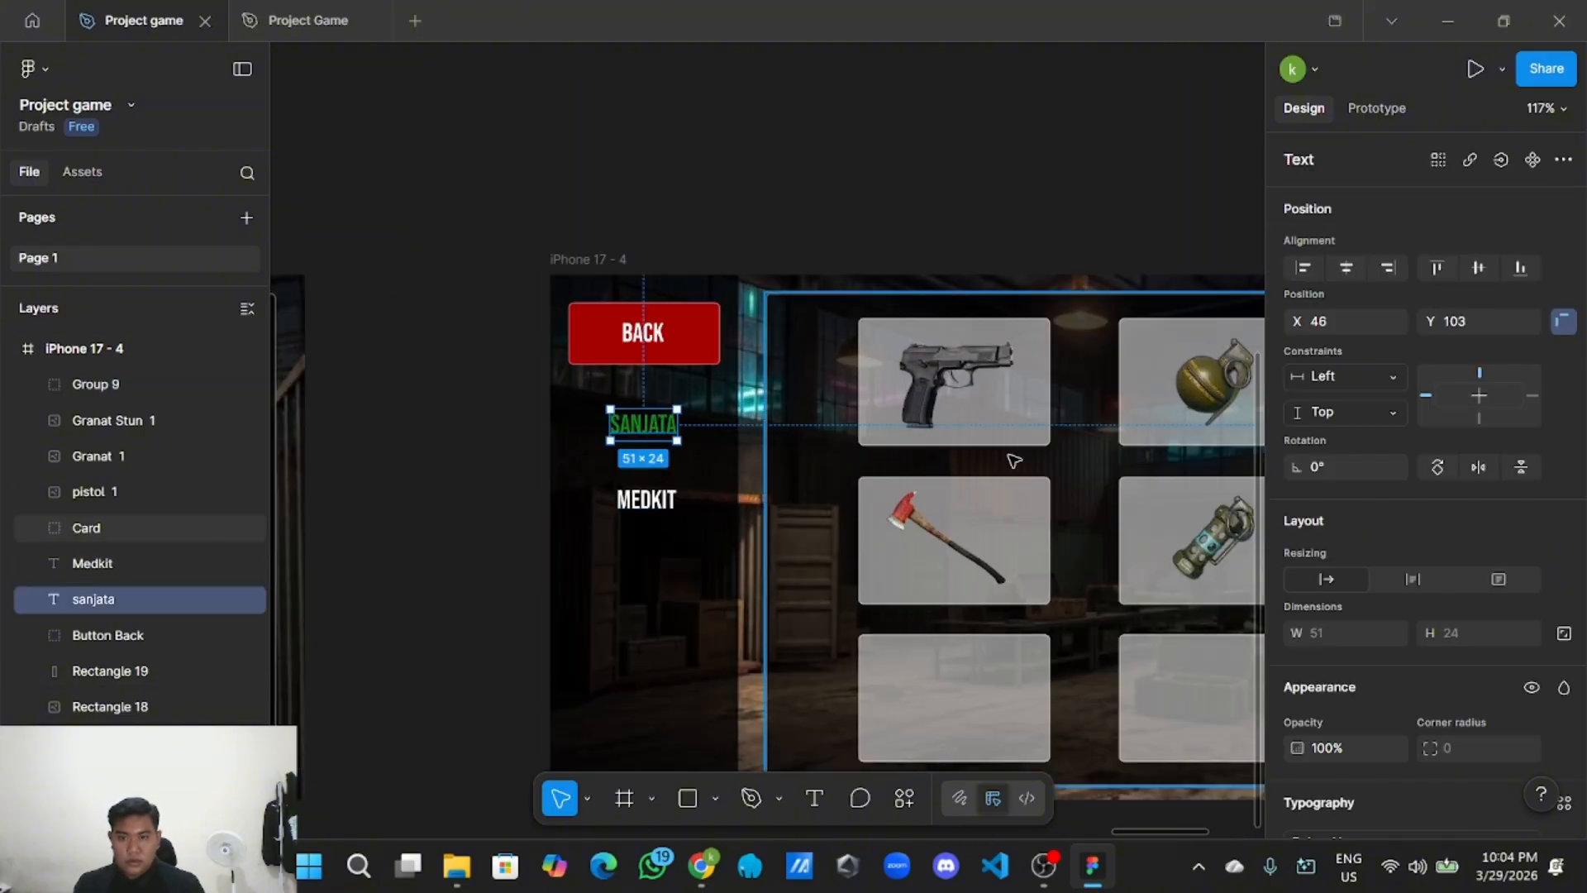
{"action": "scroll", "coordinate": [1423, 688], "scroll_direction": "down", "scroll_amount": 5}
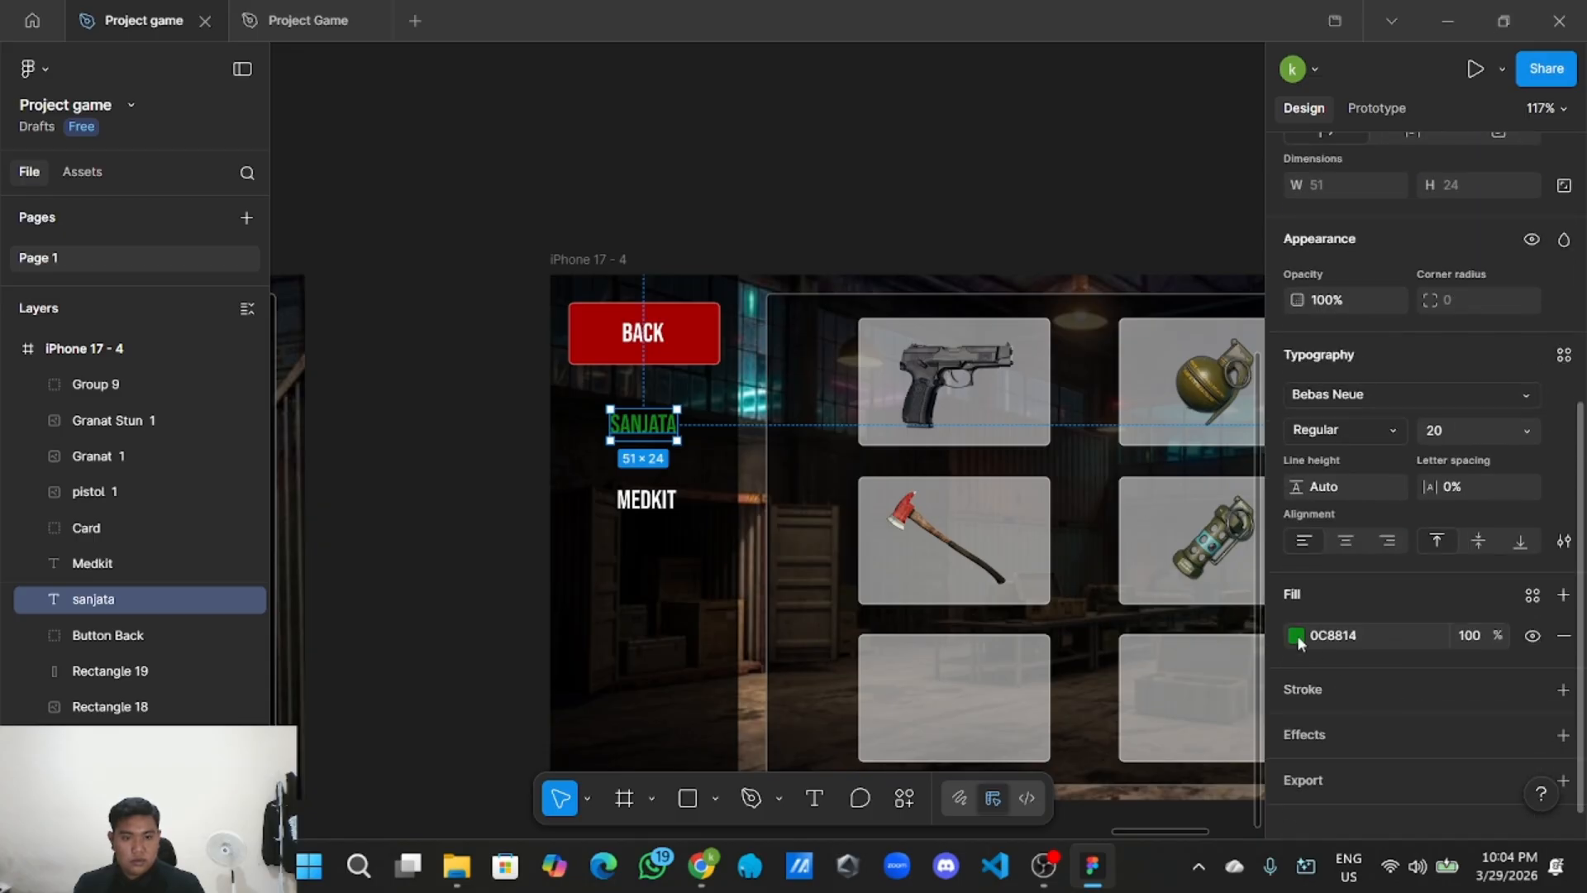
{"action": "left_click", "coordinate": [1296, 636]}
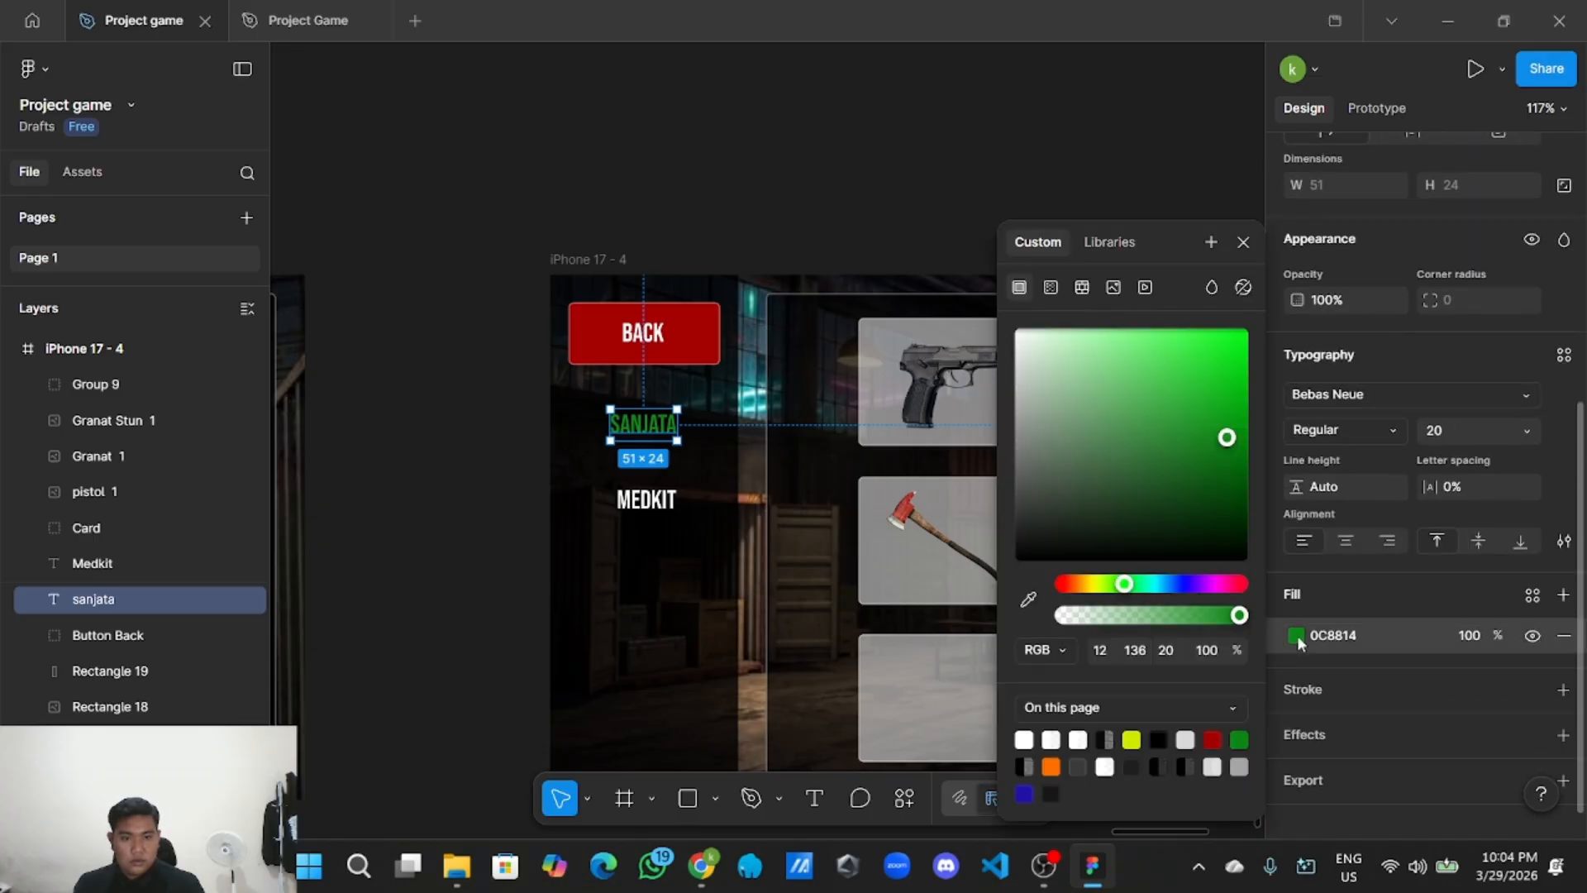
{"action": "left_click", "coordinate": [1363, 635]}
{"action": "key", "text": "ctrl+c"}
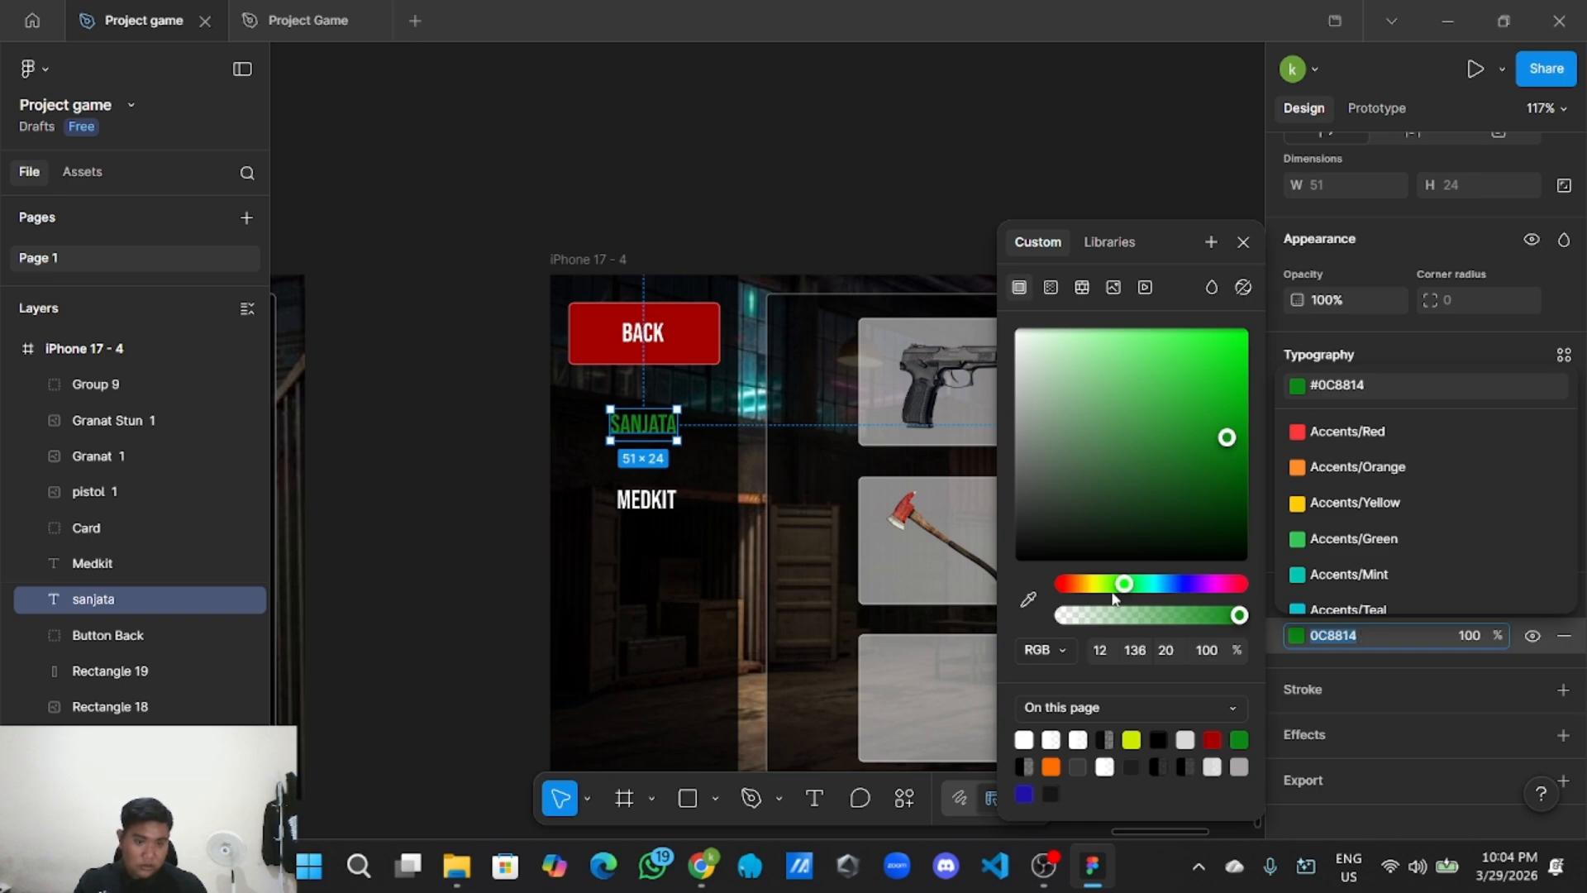
{"action": "left_click", "coordinate": [649, 499]}
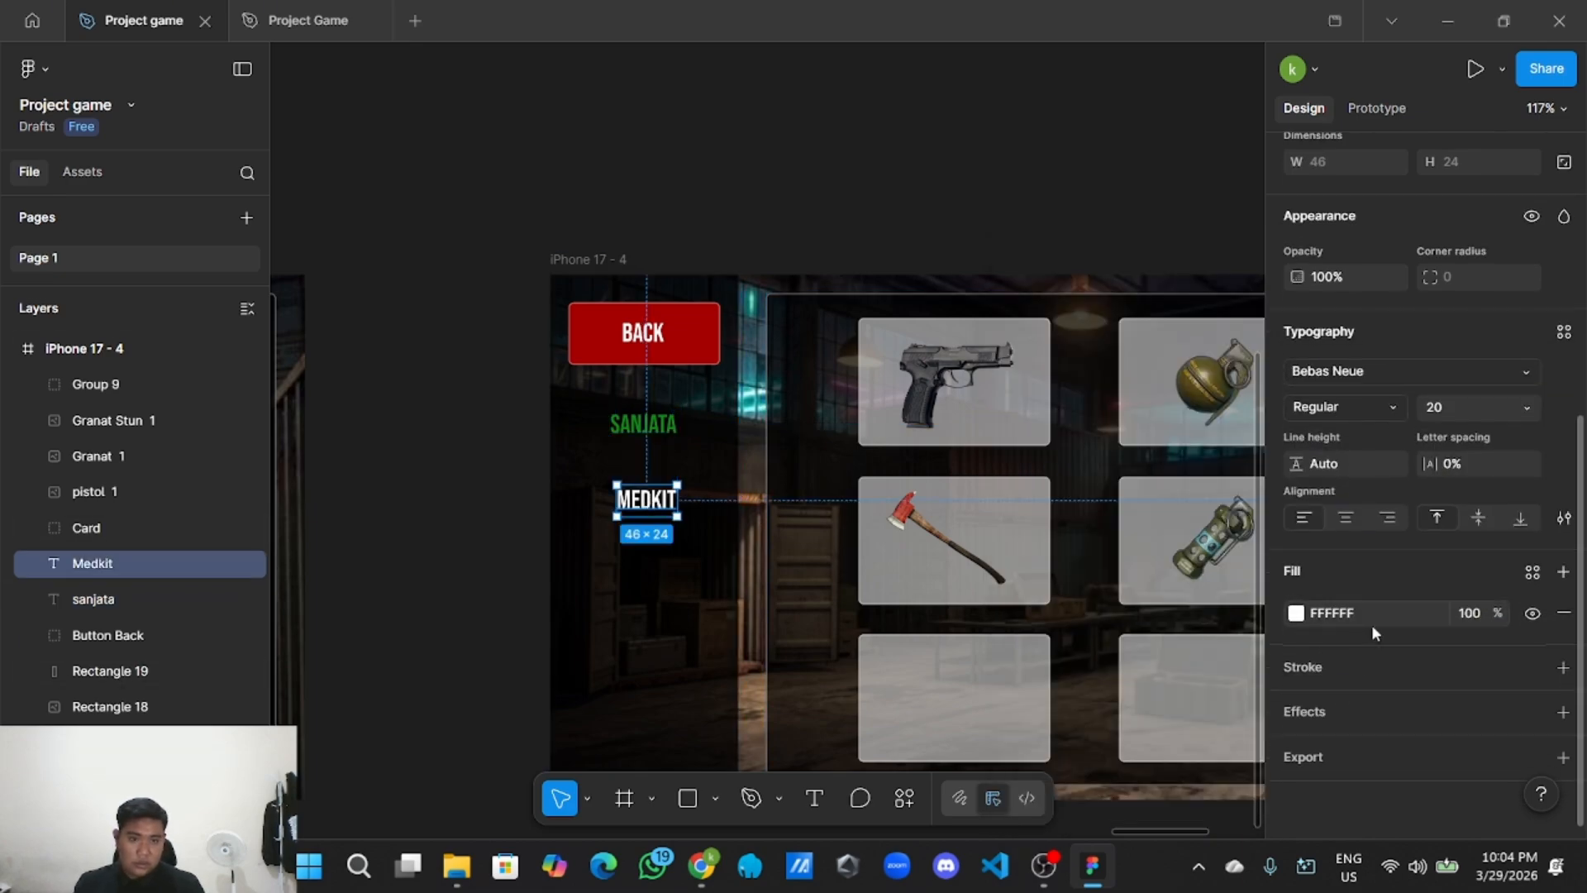
{"action": "left_click", "coordinate": [1374, 616]}
{"action": "key", "text": "ctrl+v"}
{"action": "key", "text": "Return"}
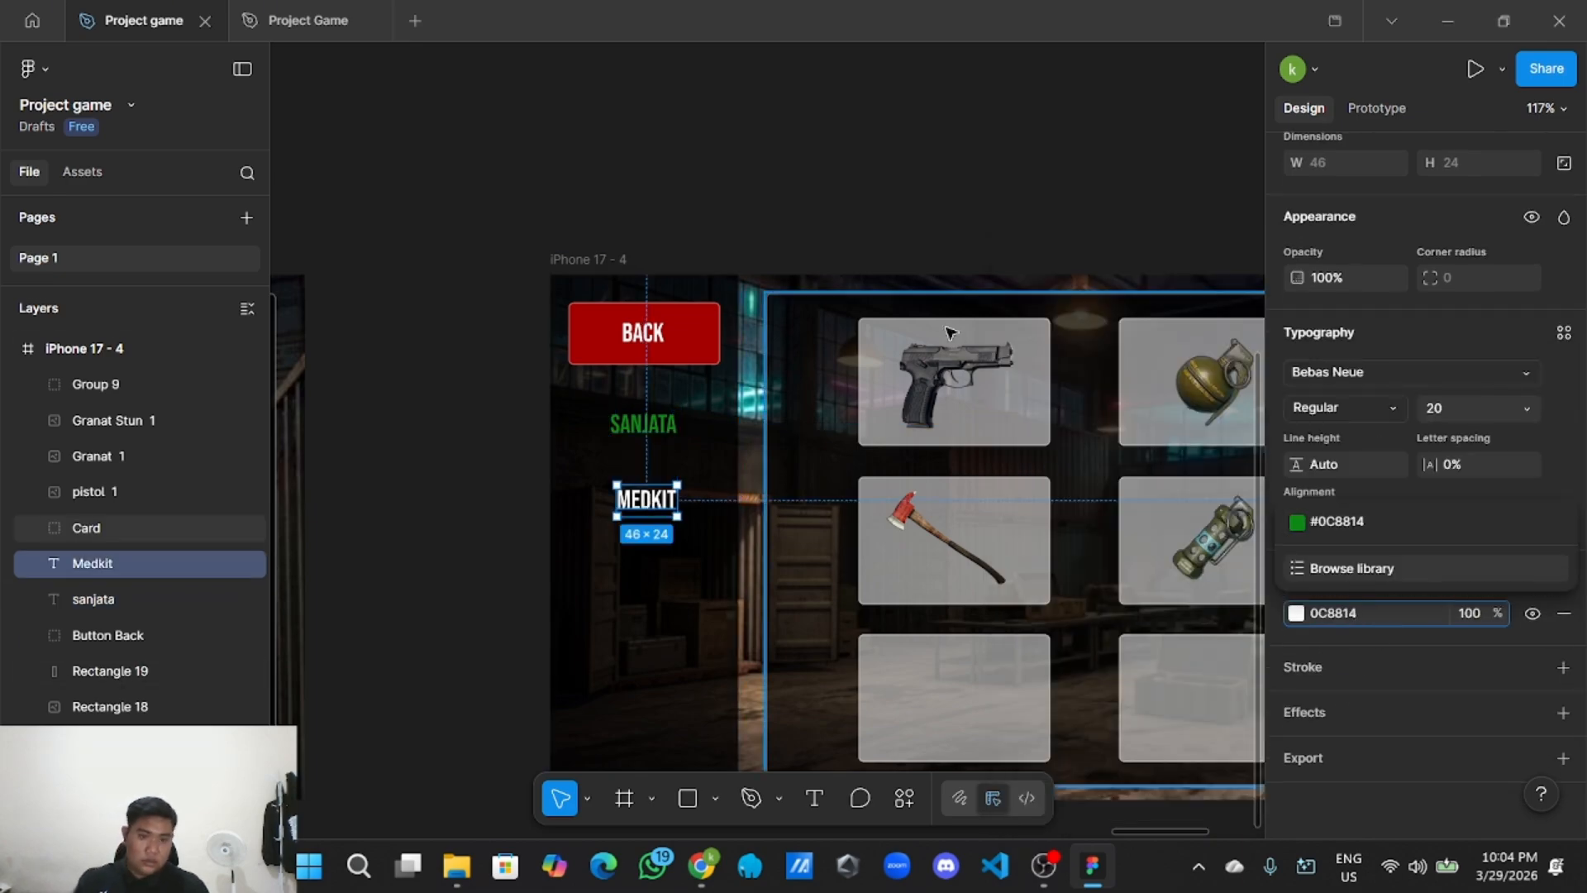
Change the SANJATA label's fill to white.
{"action": "left_click", "coordinate": [839, 238]}
{"action": "left_click", "coordinate": [648, 422]}
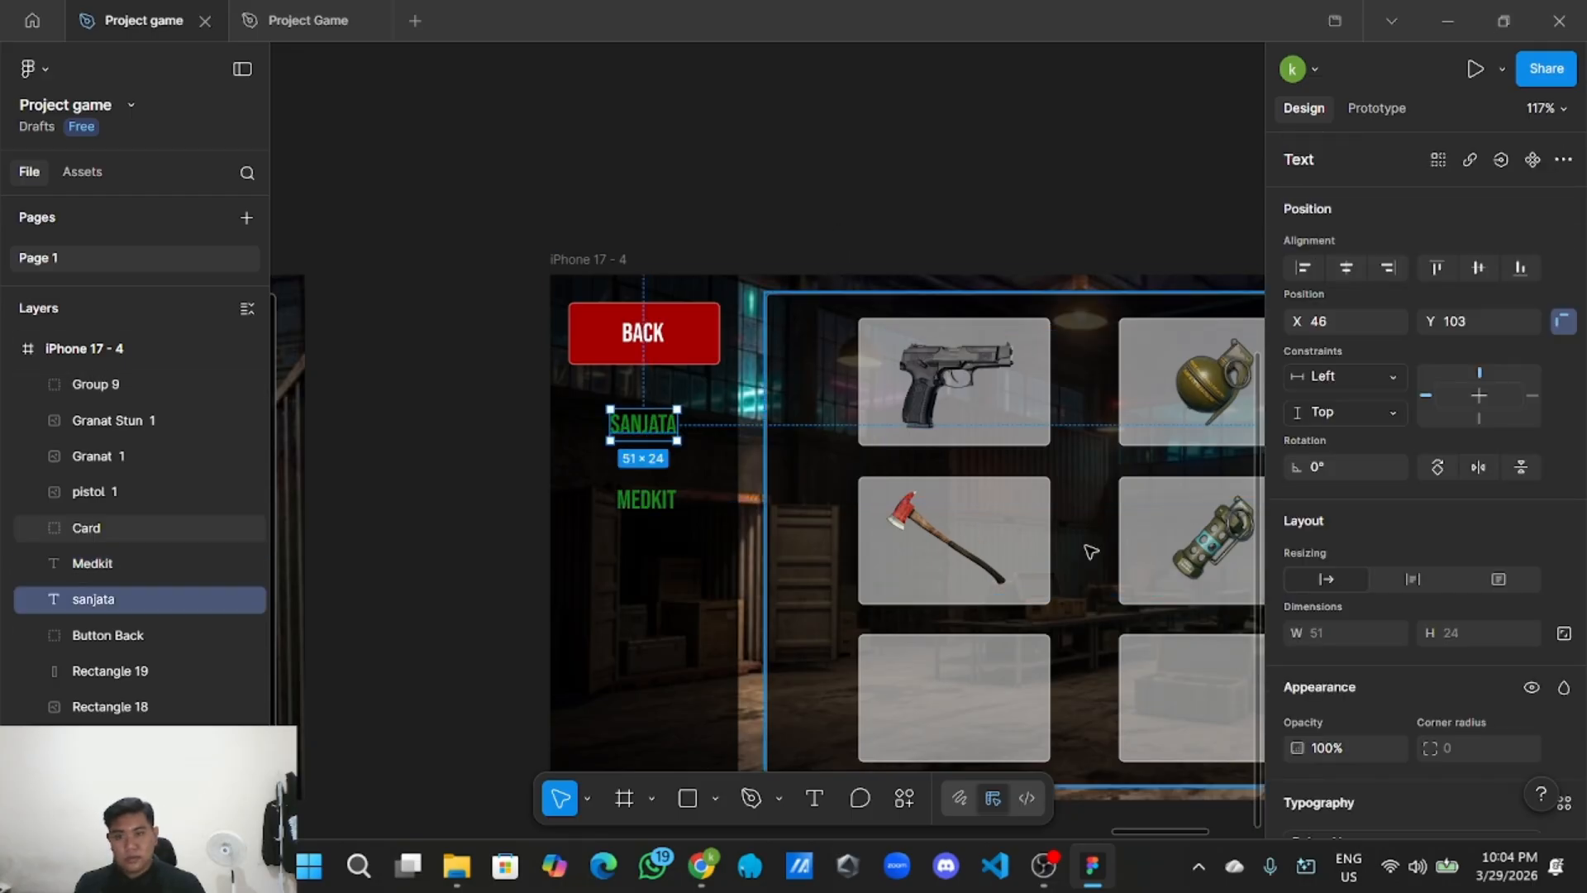
{"action": "scroll", "coordinate": [1397, 703], "scroll_direction": "down", "scroll_amount": 3}
{"action": "scroll", "coordinate": [1396, 703], "scroll_direction": "down", "scroll_amount": 3}
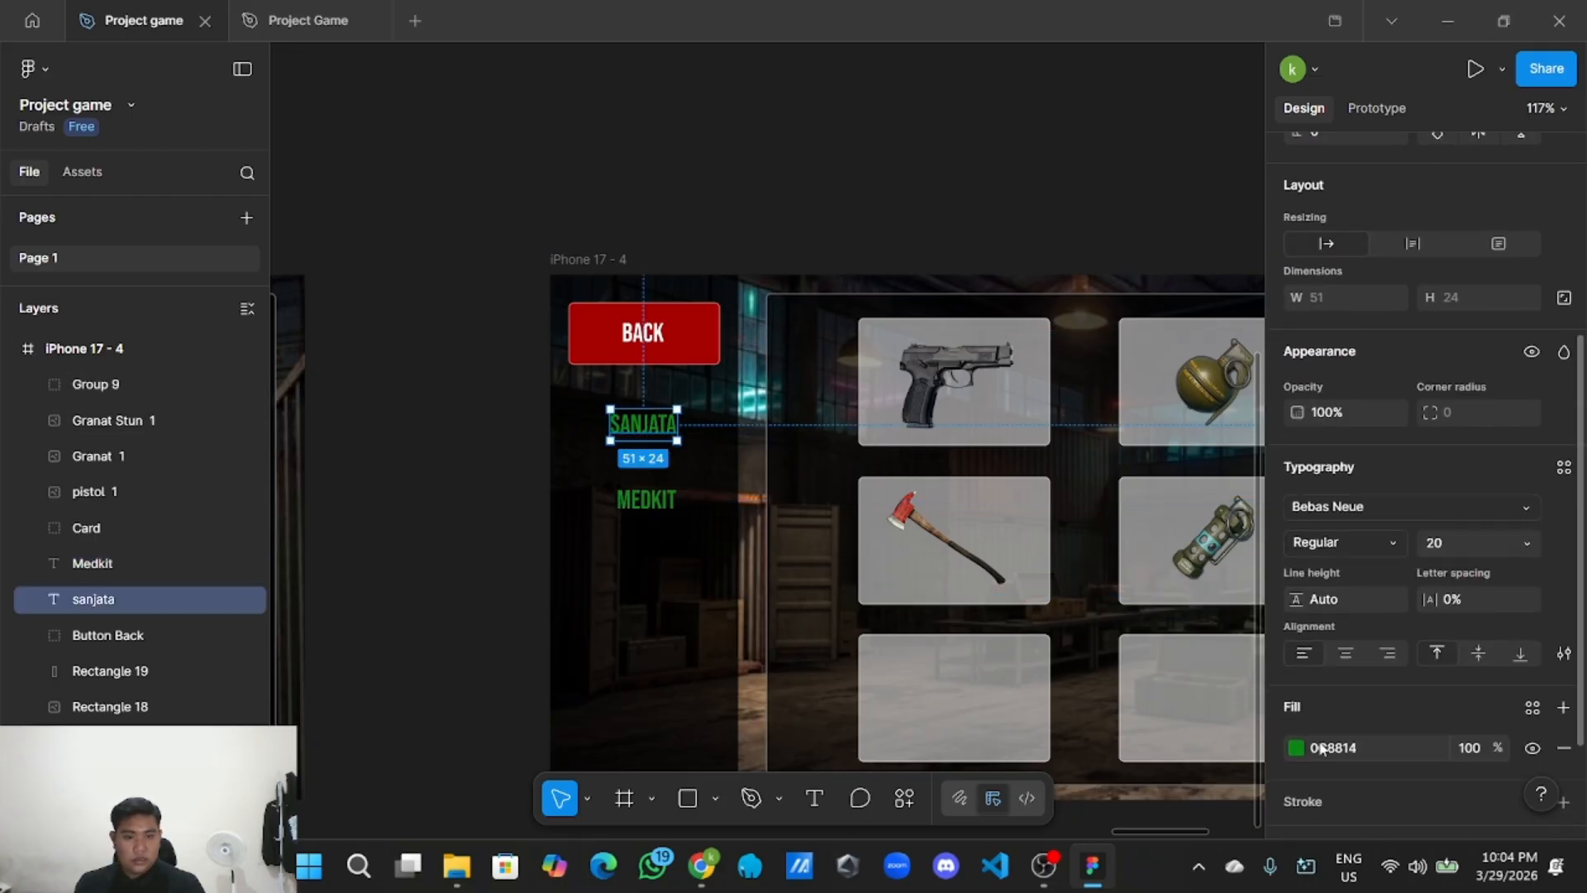
{"action": "left_click", "coordinate": [1296, 748]}
{"action": "left_click", "coordinate": [917, 203]}
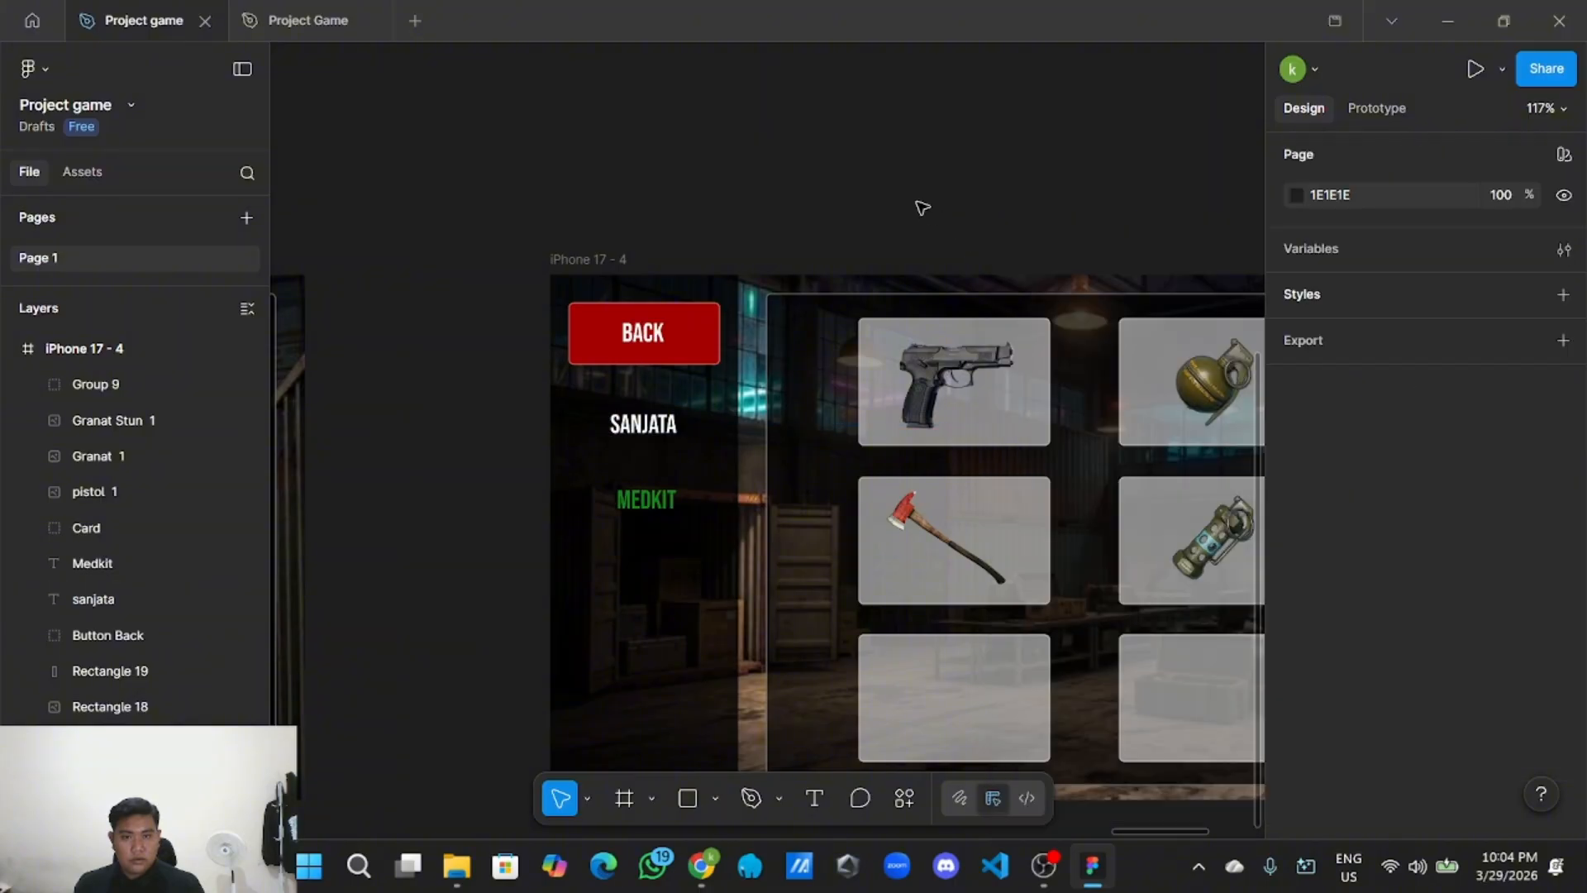
{"action": "scroll", "coordinate": [916, 204], "scroll_direction": "down", "scroll_amount": 2}
Delete the pistol, grenade, knife, canister grenade and axe images from the shop slots.
{"action": "left_click_drag", "start_coordinate": [928, 198], "coordinate": [836, 214]}
{"action": "left_click_drag", "start_coordinate": [993, 178], "coordinate": [762, 203]}
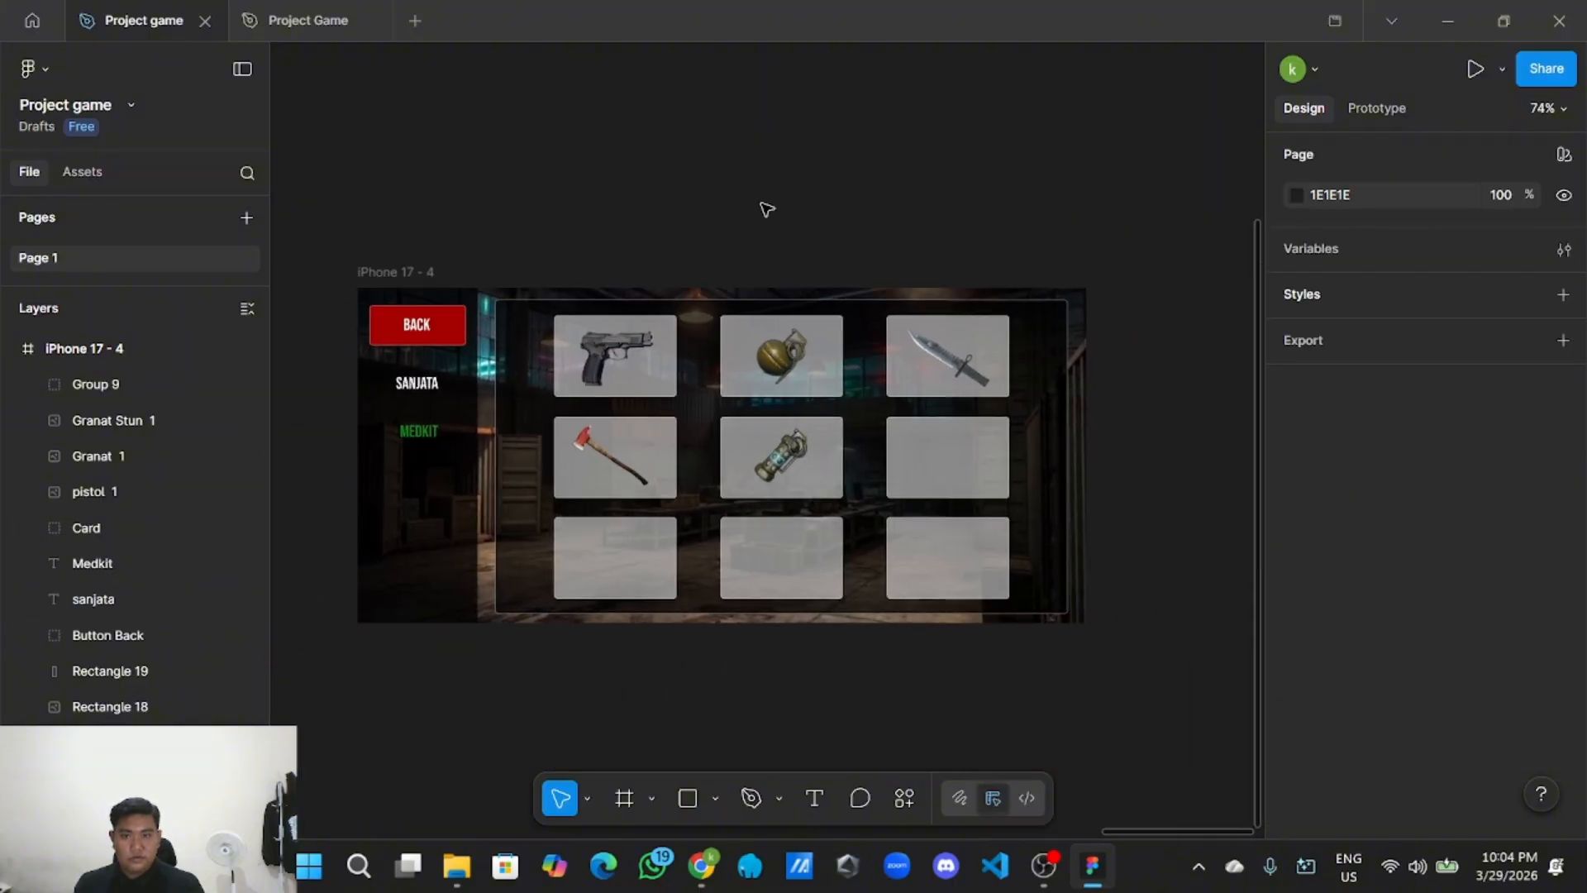
{"action": "left_click", "coordinate": [628, 357]}
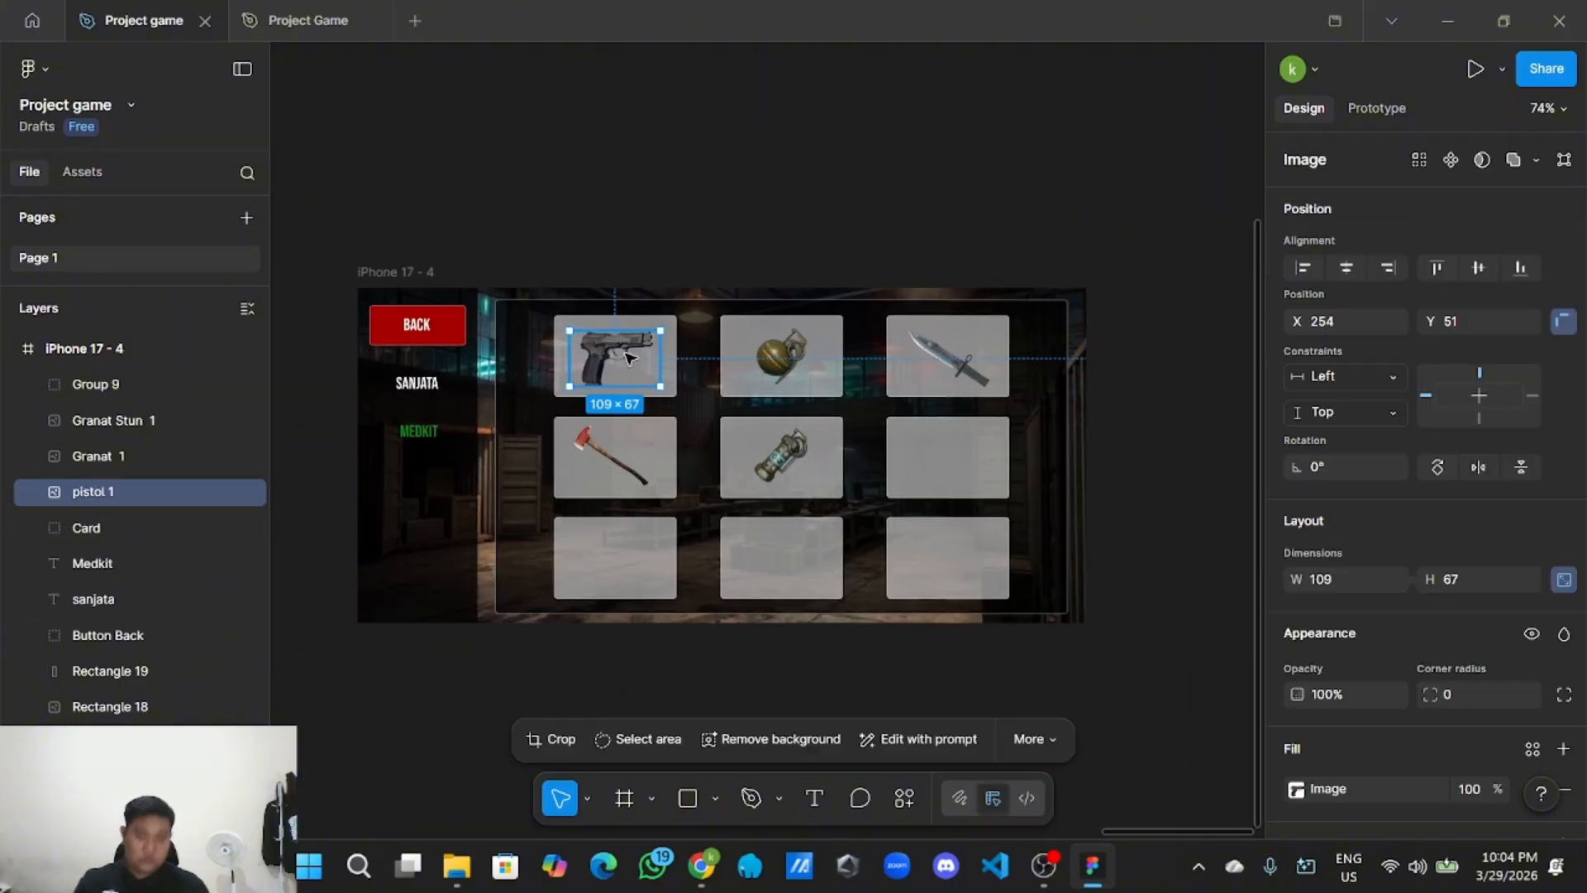
{"action": "key", "text": "Delete"}
{"action": "left_click", "coordinate": [795, 349]}
{"action": "key", "text": "Delete"}
{"action": "left_click", "coordinate": [924, 362]}
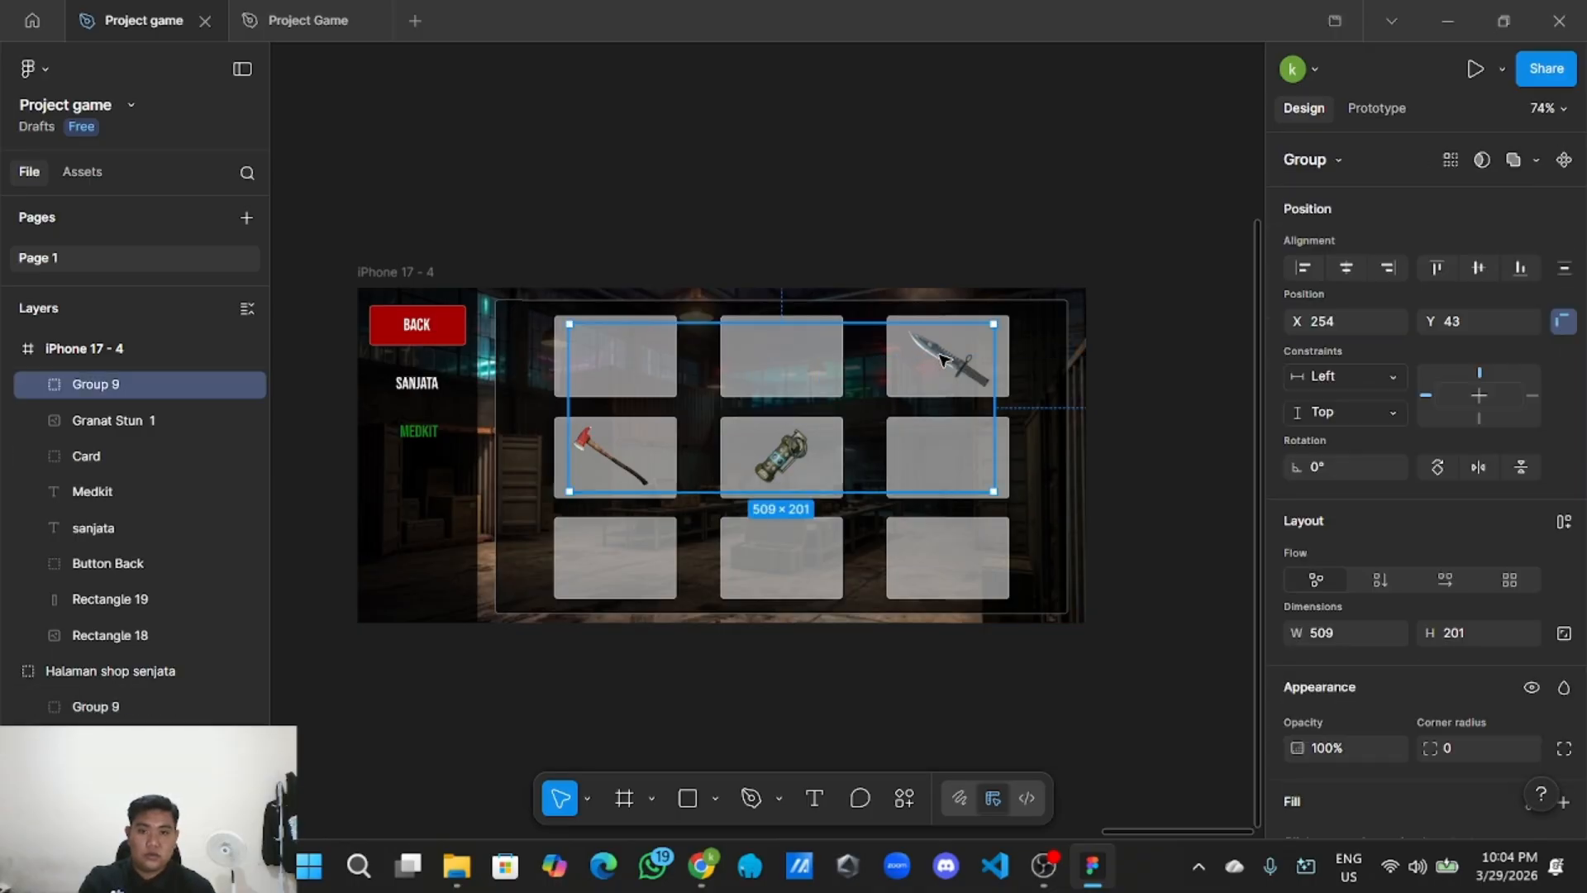
{"action": "left_click", "coordinate": [942, 357]}
{"action": "key", "text": "Delete"}
{"action": "left_click", "coordinate": [782, 453]}
{"action": "key", "text": "Delete"}
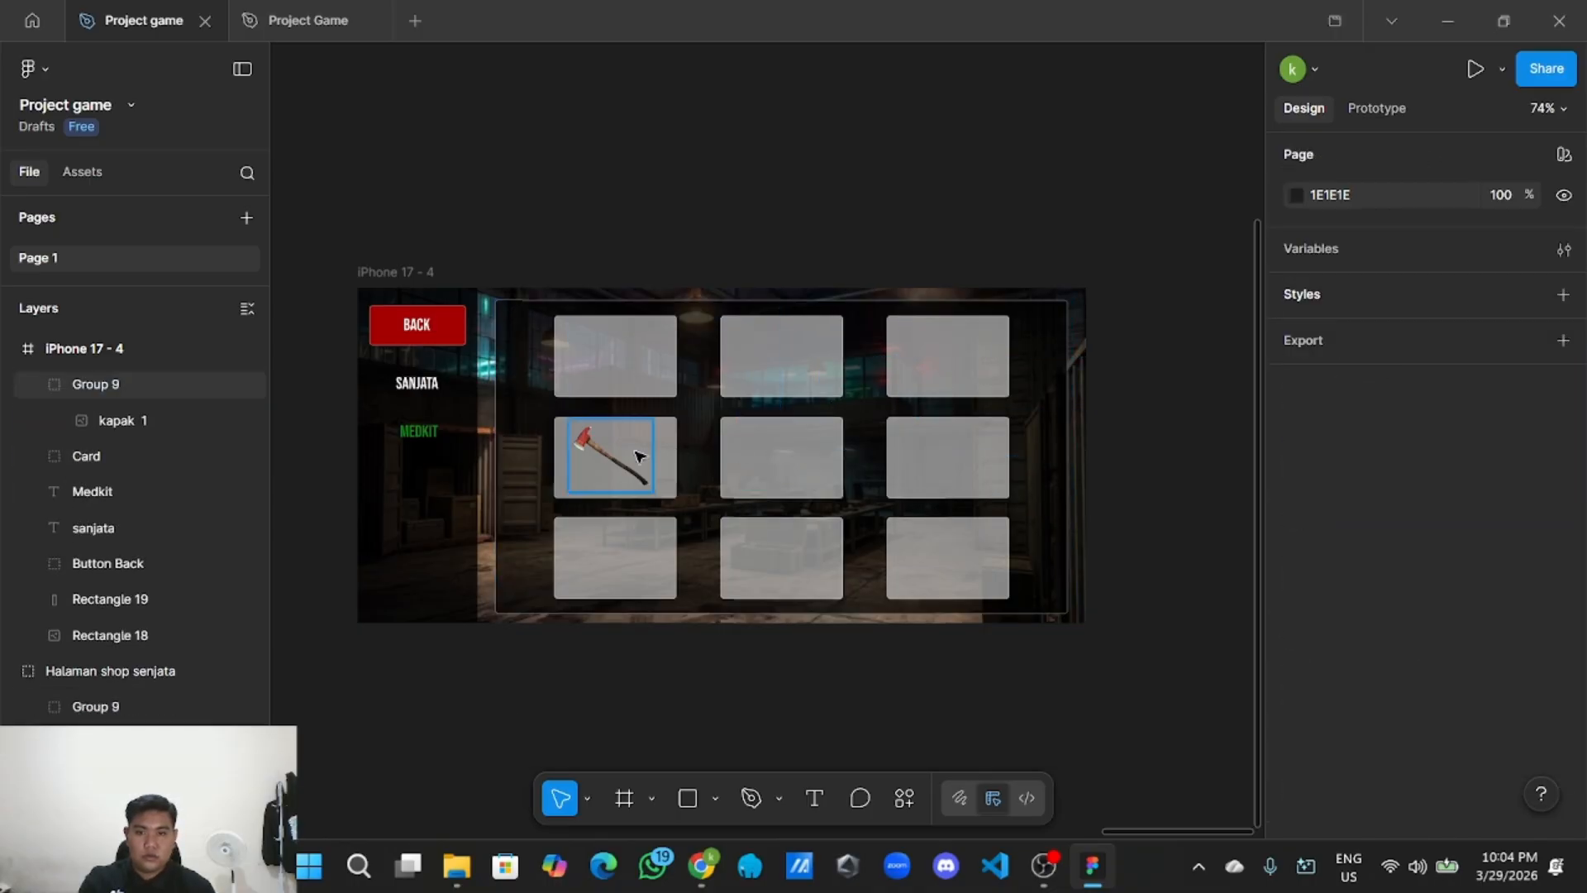
{"action": "left_click", "coordinate": [639, 455]}
{"action": "key", "text": "Delete"}
Ungroup the Card group into separate slot rectangles.
{"action": "left_click", "coordinate": [642, 383]}
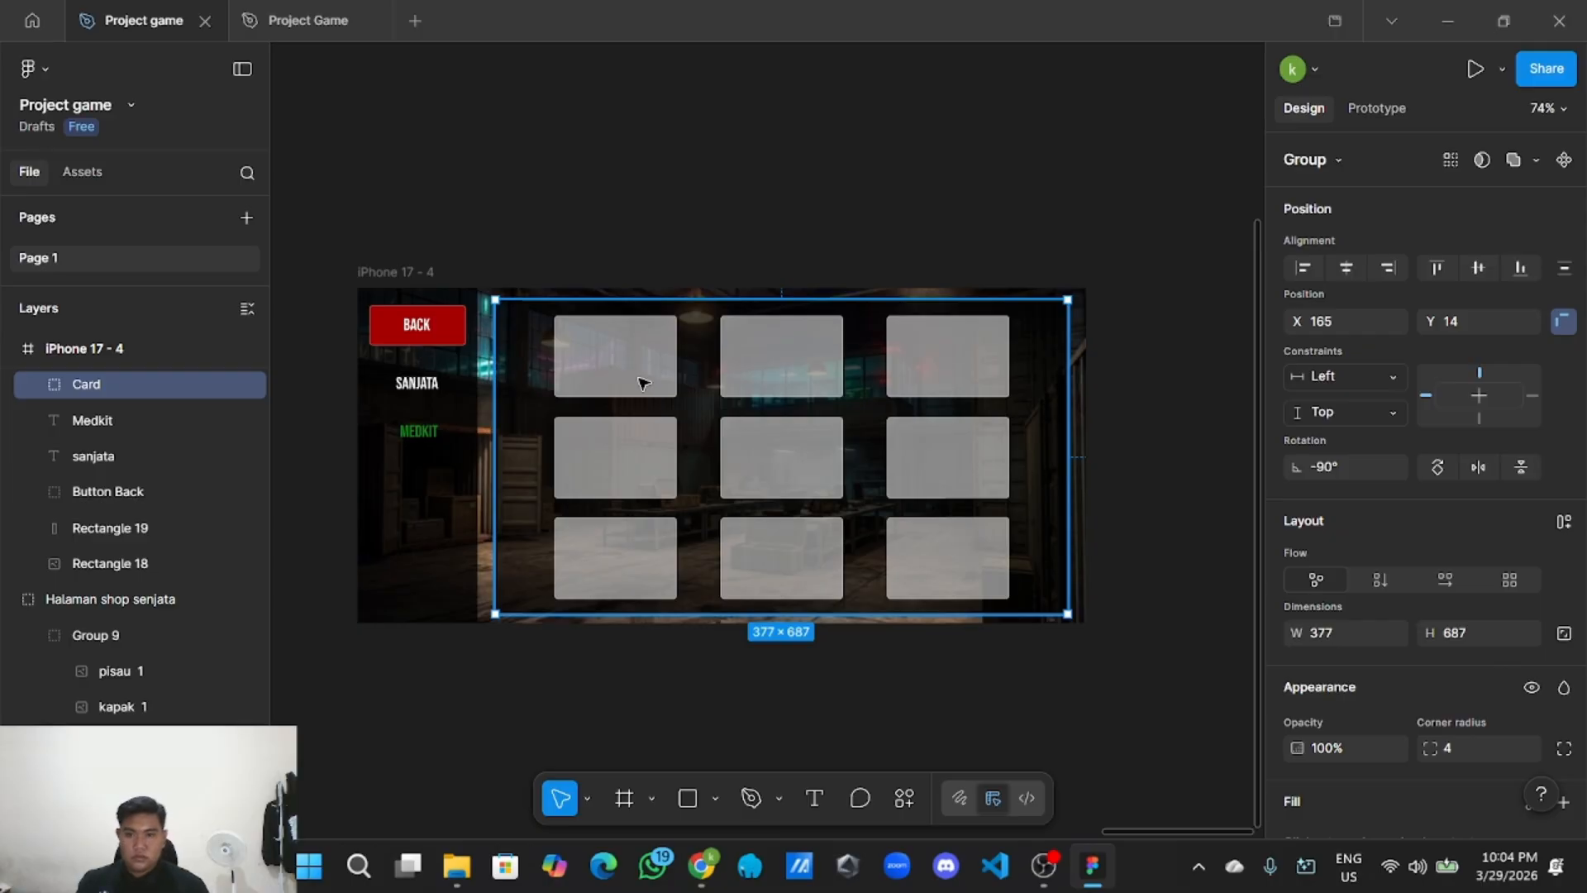
{"action": "right_click", "coordinate": [537, 399]}
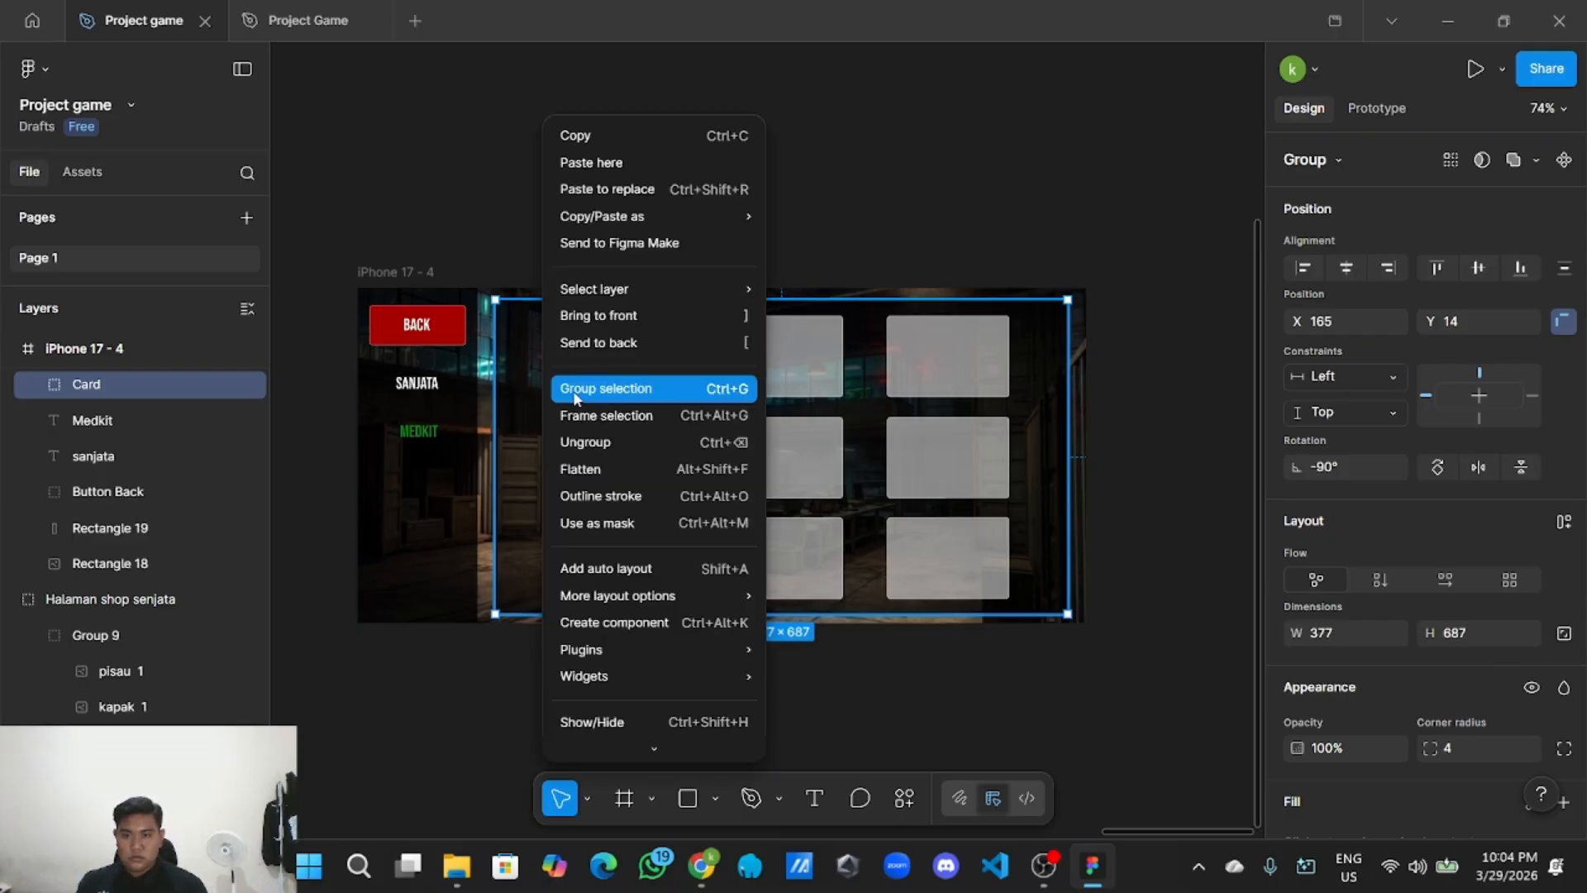
{"action": "left_click", "coordinate": [599, 443]}
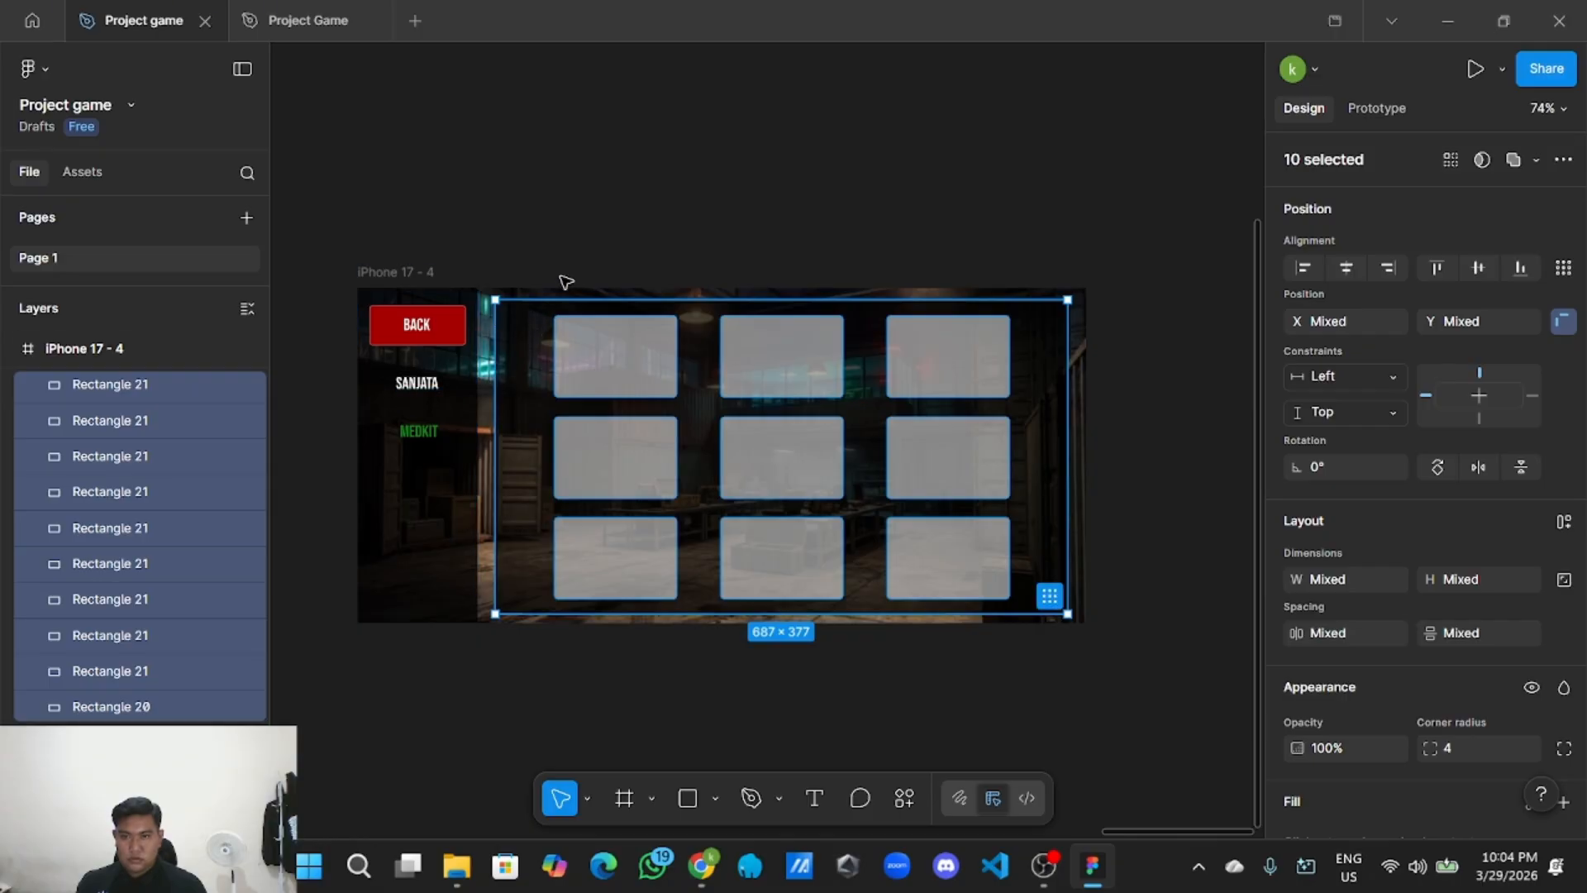
{"action": "left_click", "coordinate": [590, 247]}
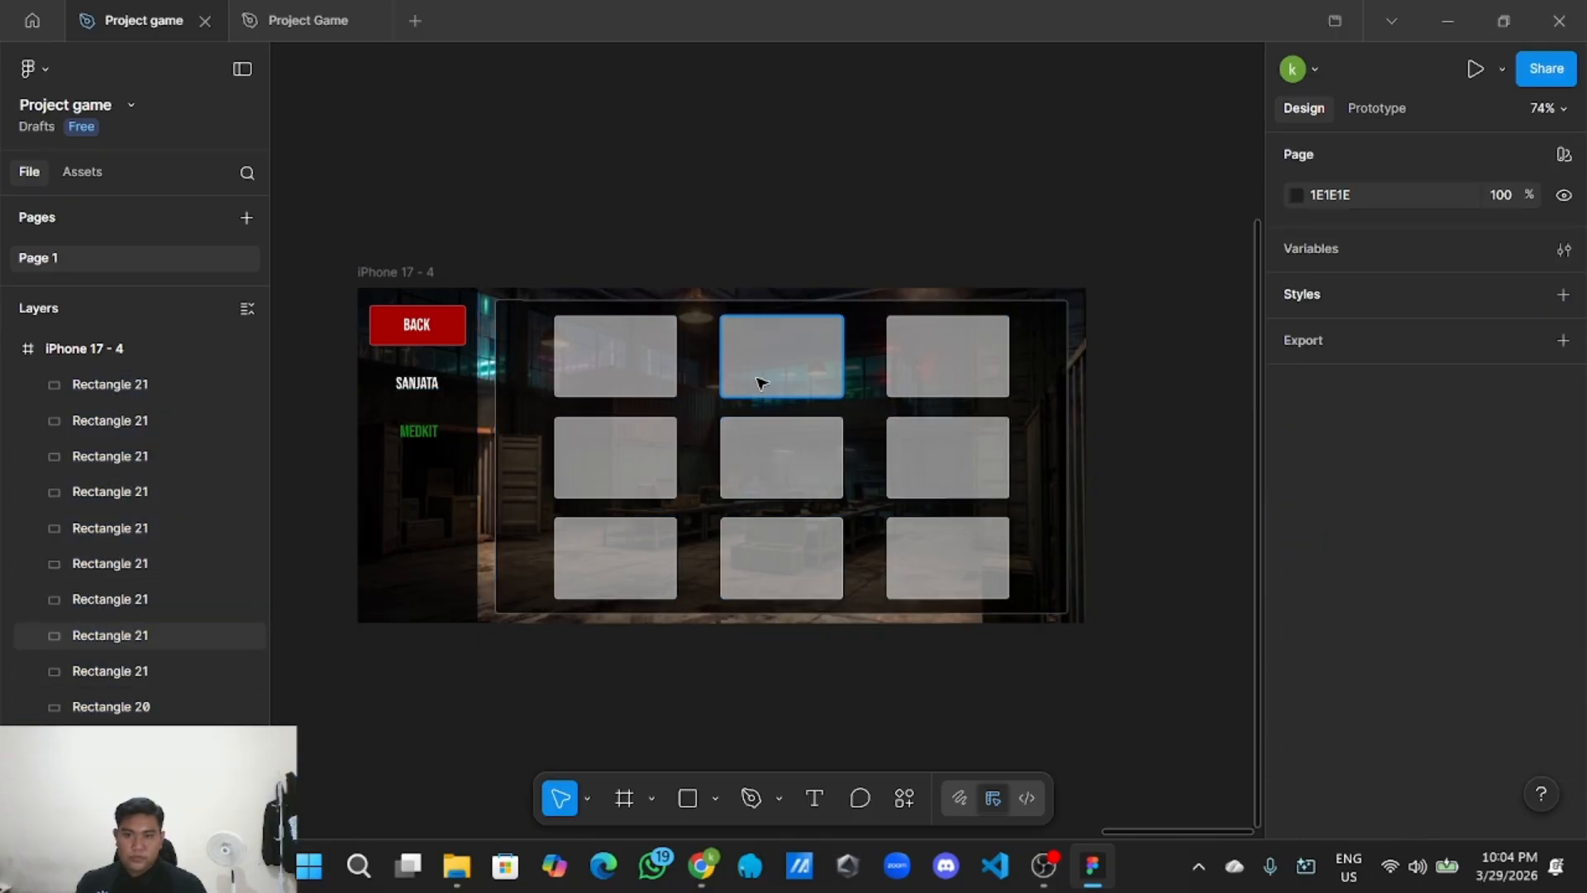
{"action": "left_click", "coordinate": [715, 798]}
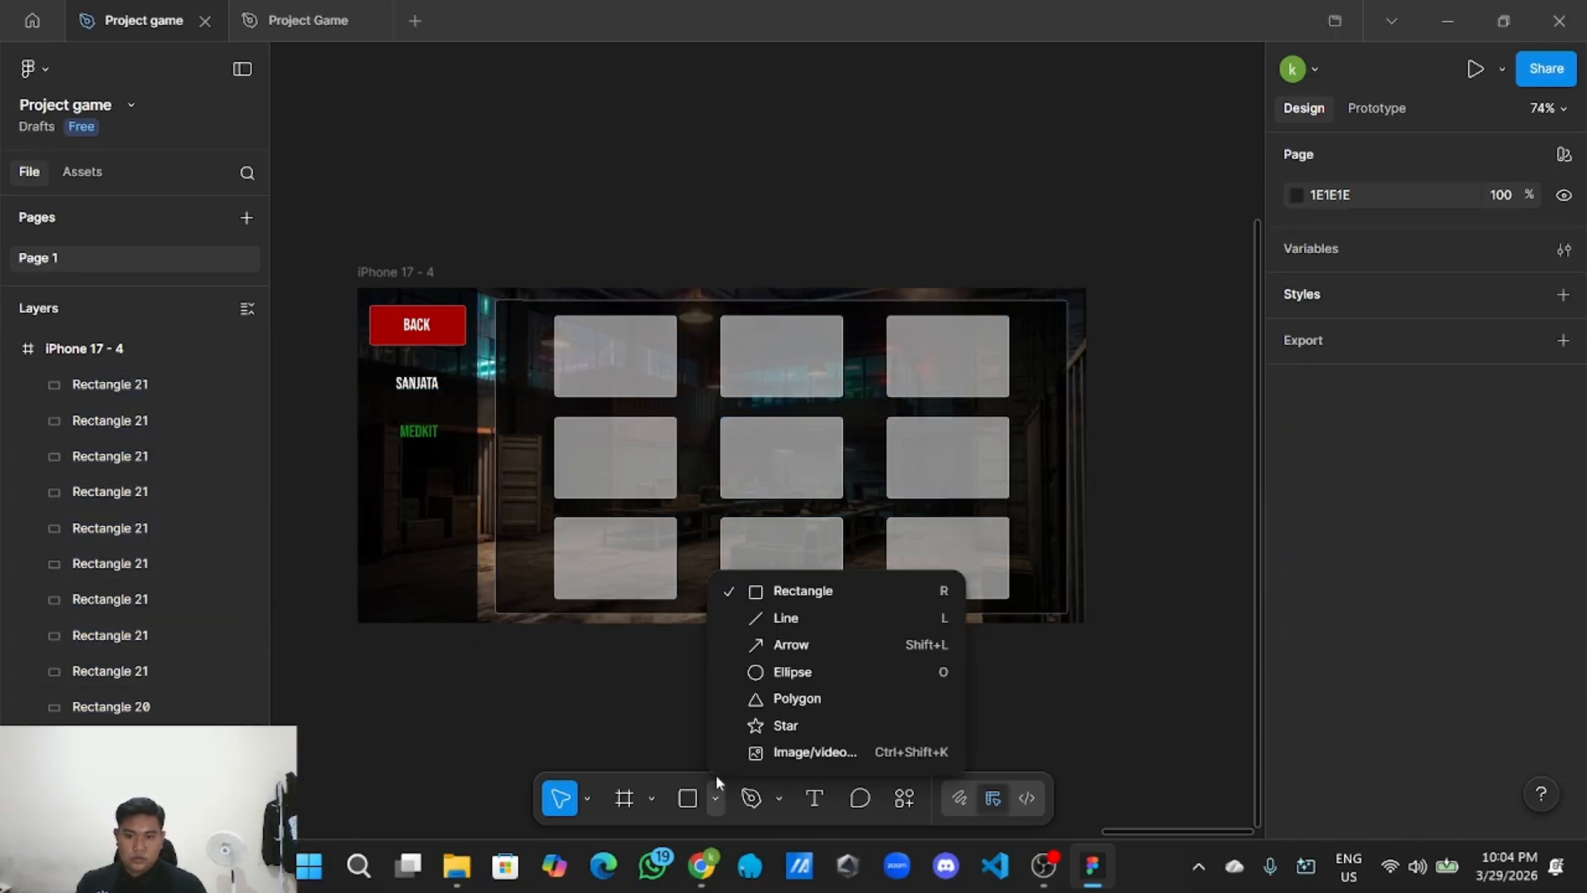
Place the first aid kit, painkiller bottle and bandage PNGs from Asset > Bandage onto the canvas.
{"action": "left_click", "coordinate": [796, 753]}
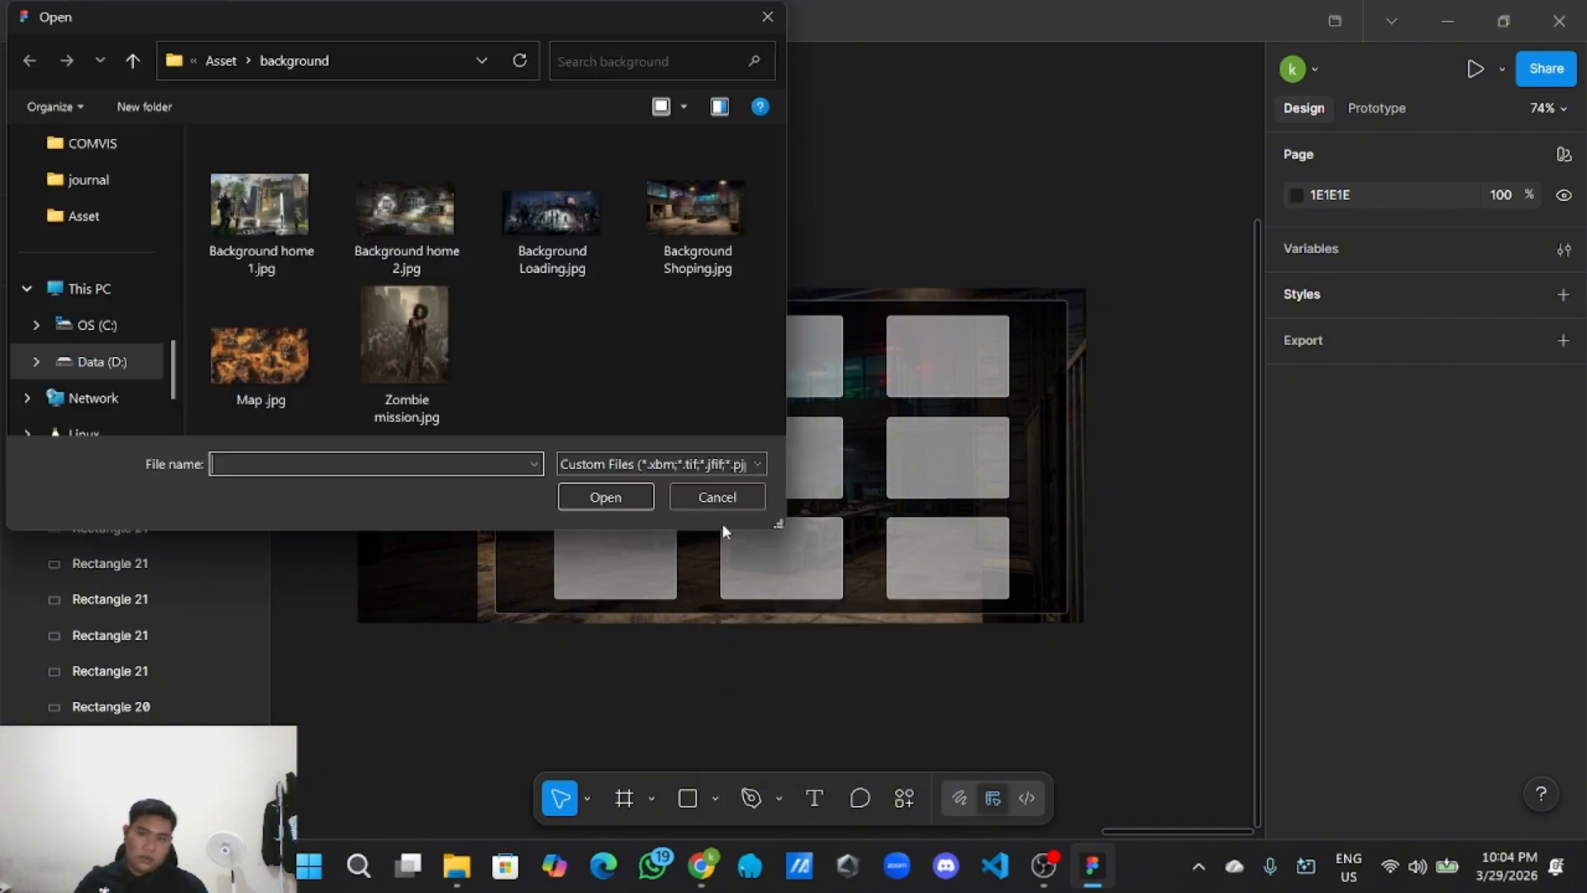
{"action": "left_click", "coordinate": [222, 62]}
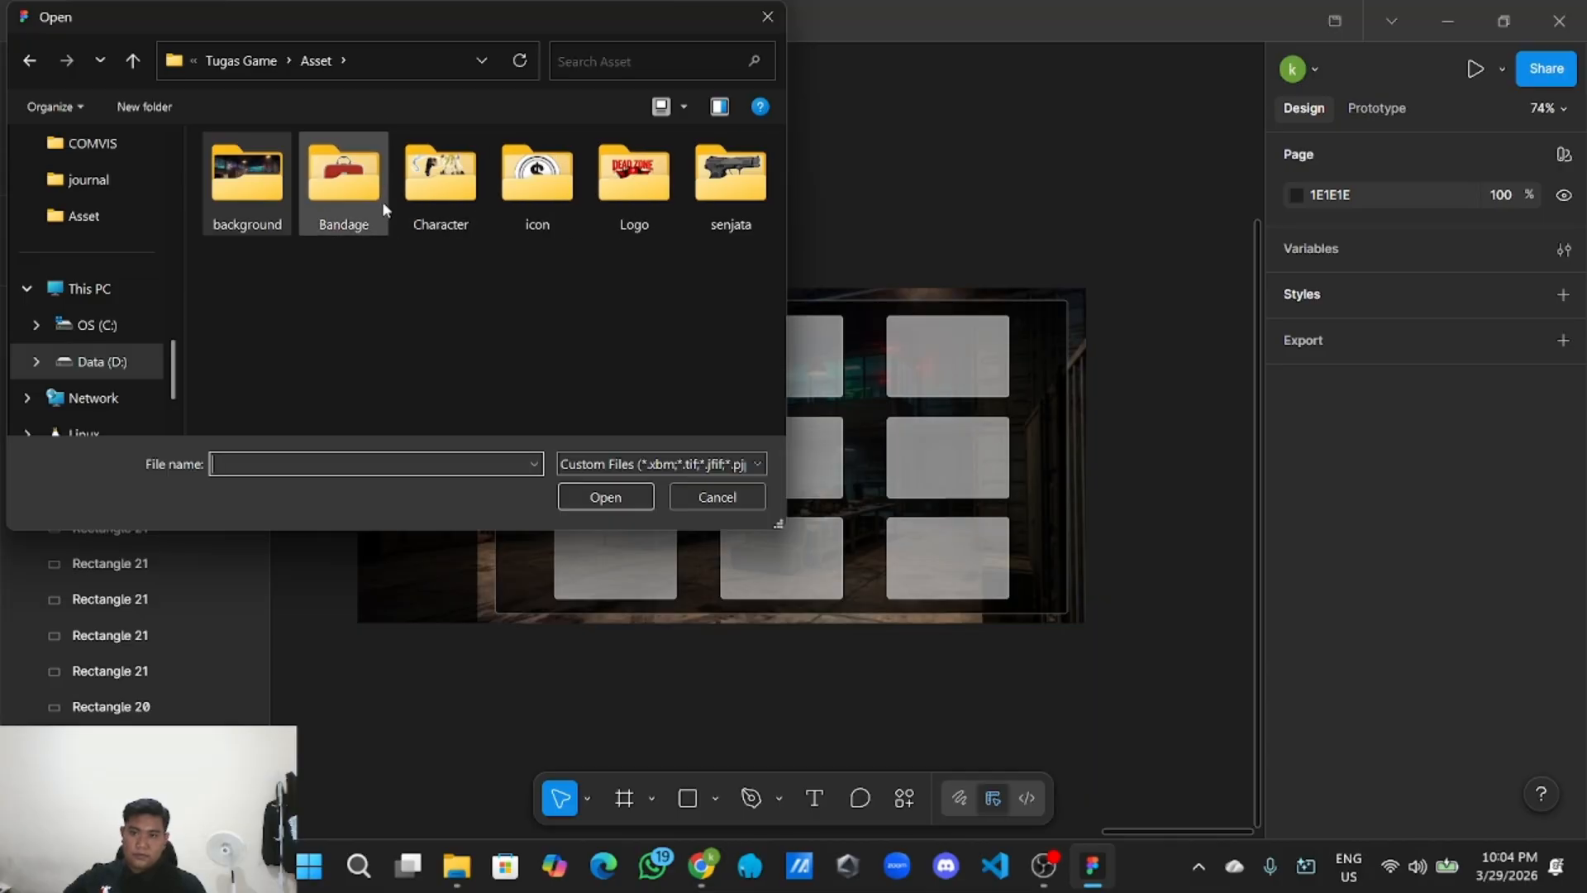
{"action": "left_click", "coordinate": [361, 205]}
{"action": "double_click", "coordinate": [361, 205]}
{"action": "left_click", "coordinate": [360, 202]}
{"action": "left_click_drag", "start_coordinate": [360, 203], "coordinate": [876, 186]}
{"action": "left_click_drag", "start_coordinate": [599, 206], "coordinate": [1199, 644]}
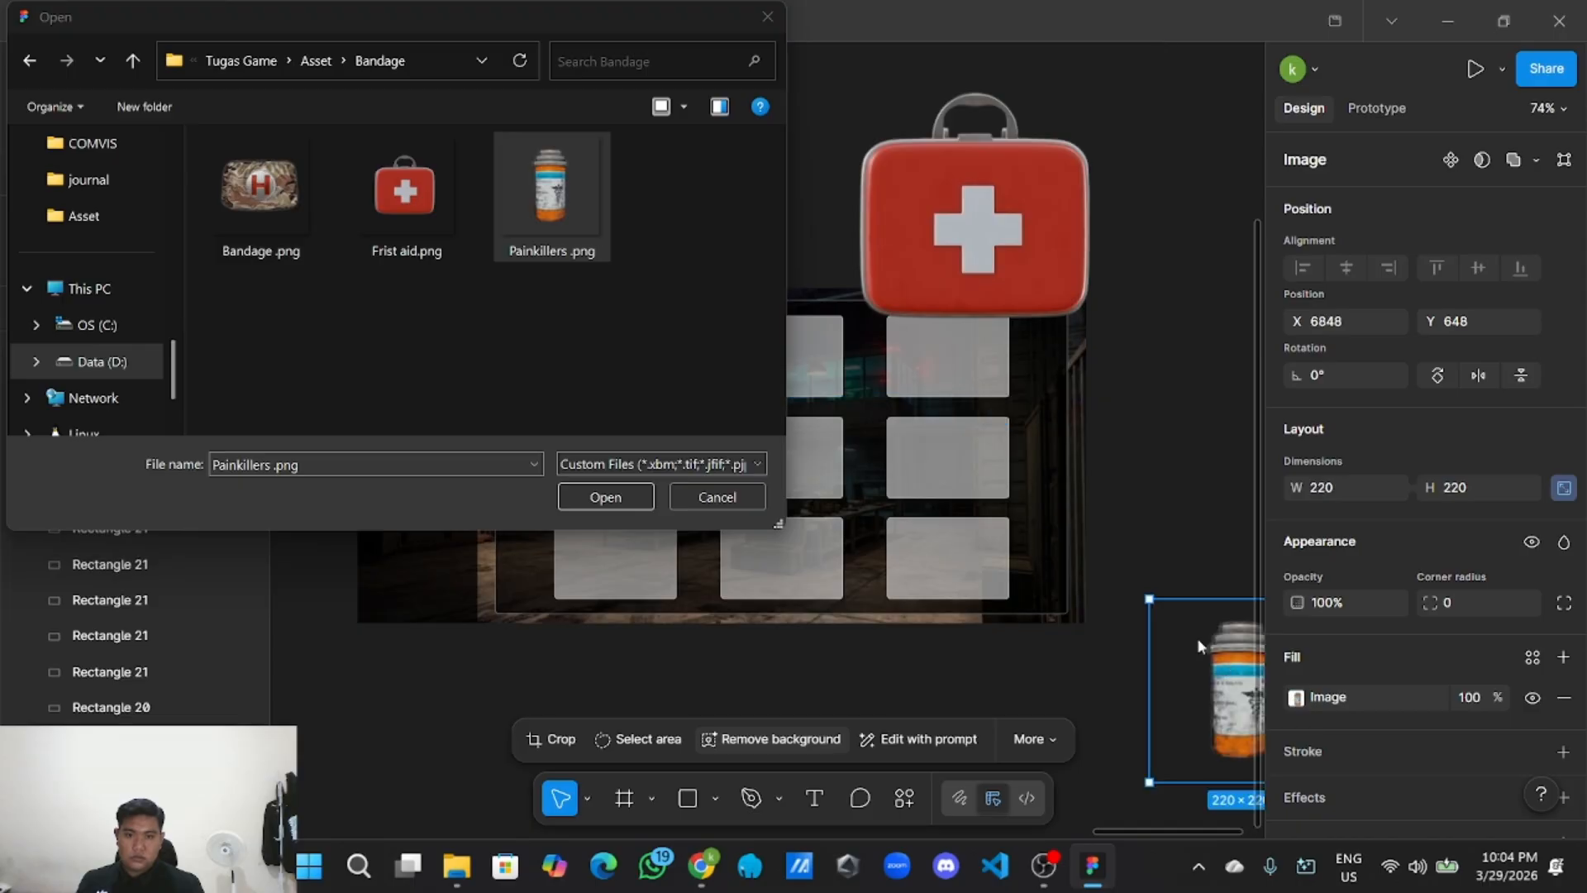
{"action": "left_click_drag", "start_coordinate": [261, 194], "coordinate": [366, 729]}
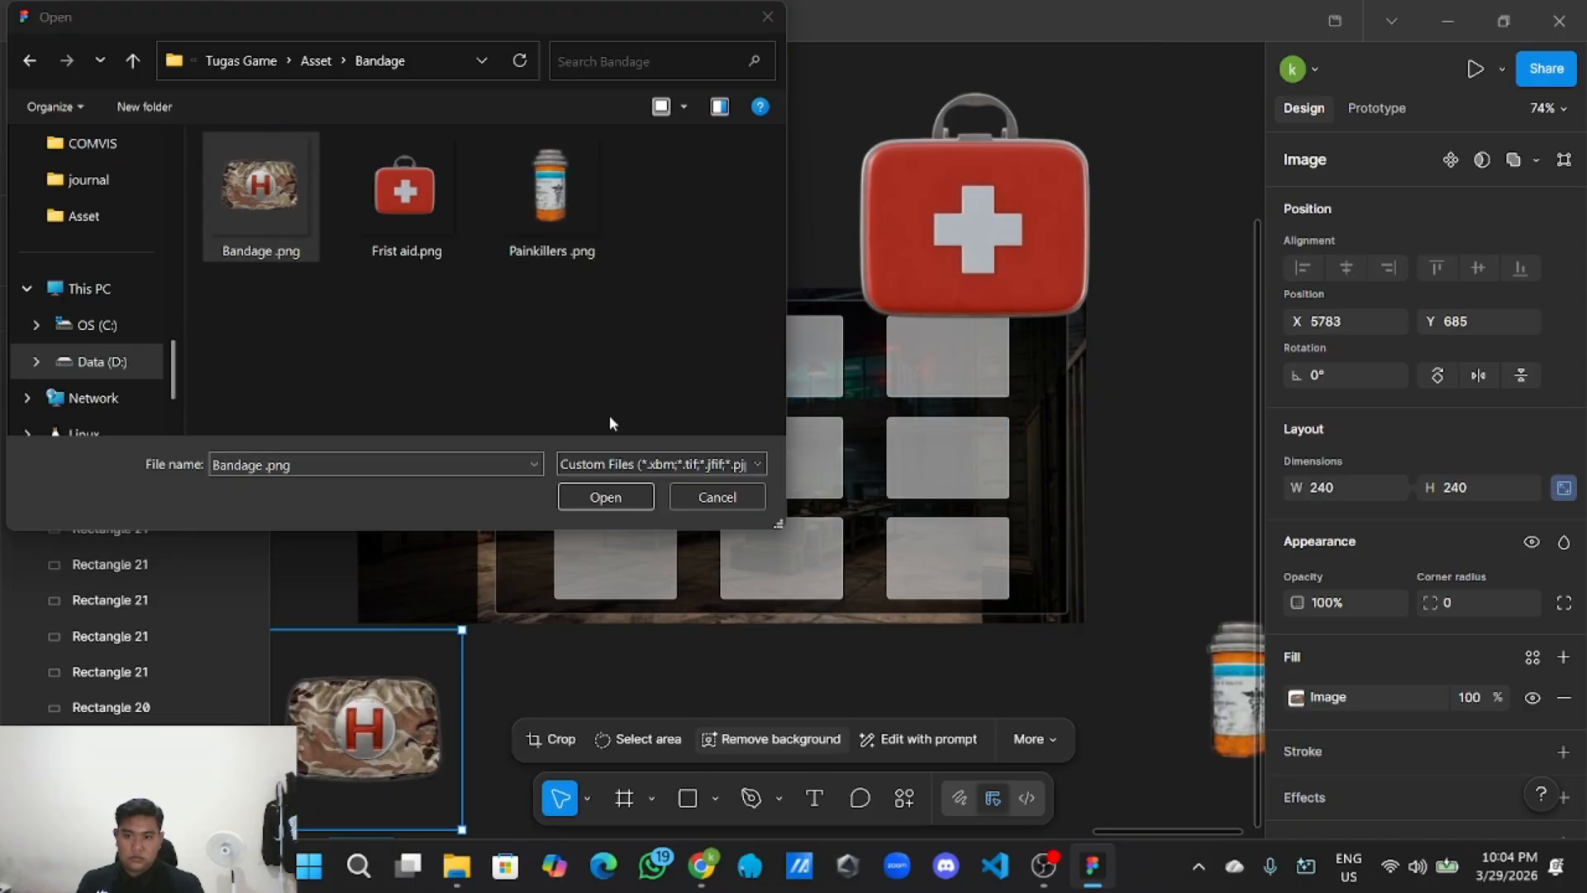
{"action": "left_click", "coordinate": [776, 17]}
Shrink the first aid image to 114×114 and centre it in the first slot.
{"action": "left_click_drag", "start_coordinate": [971, 182], "coordinate": [763, 172]}
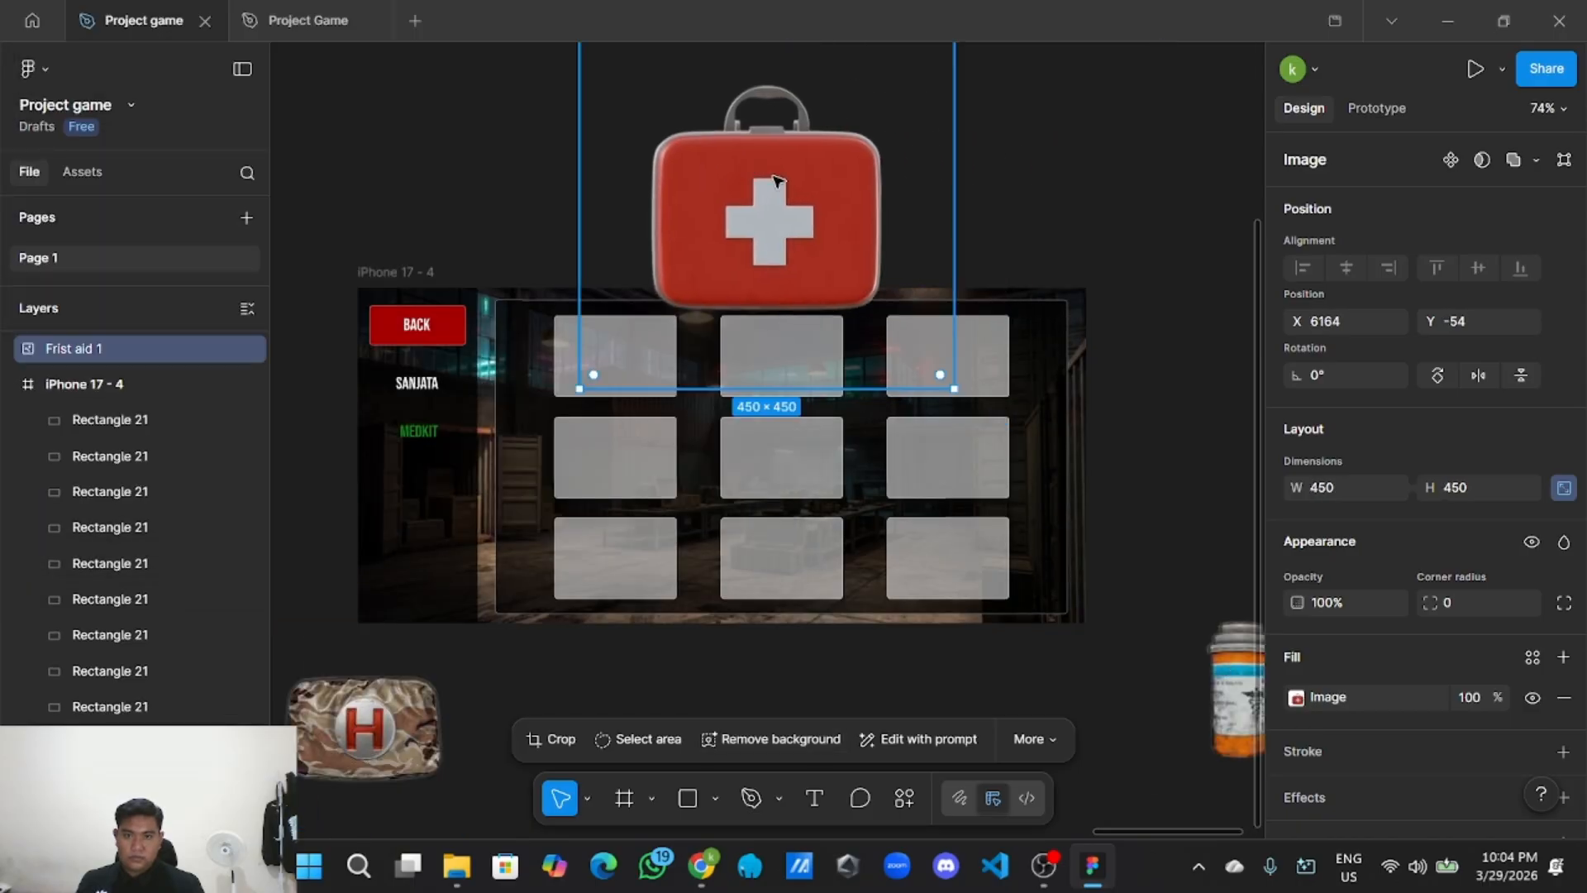
{"action": "left_click_drag", "start_coordinate": [954, 388], "coordinate": [791, 226]}
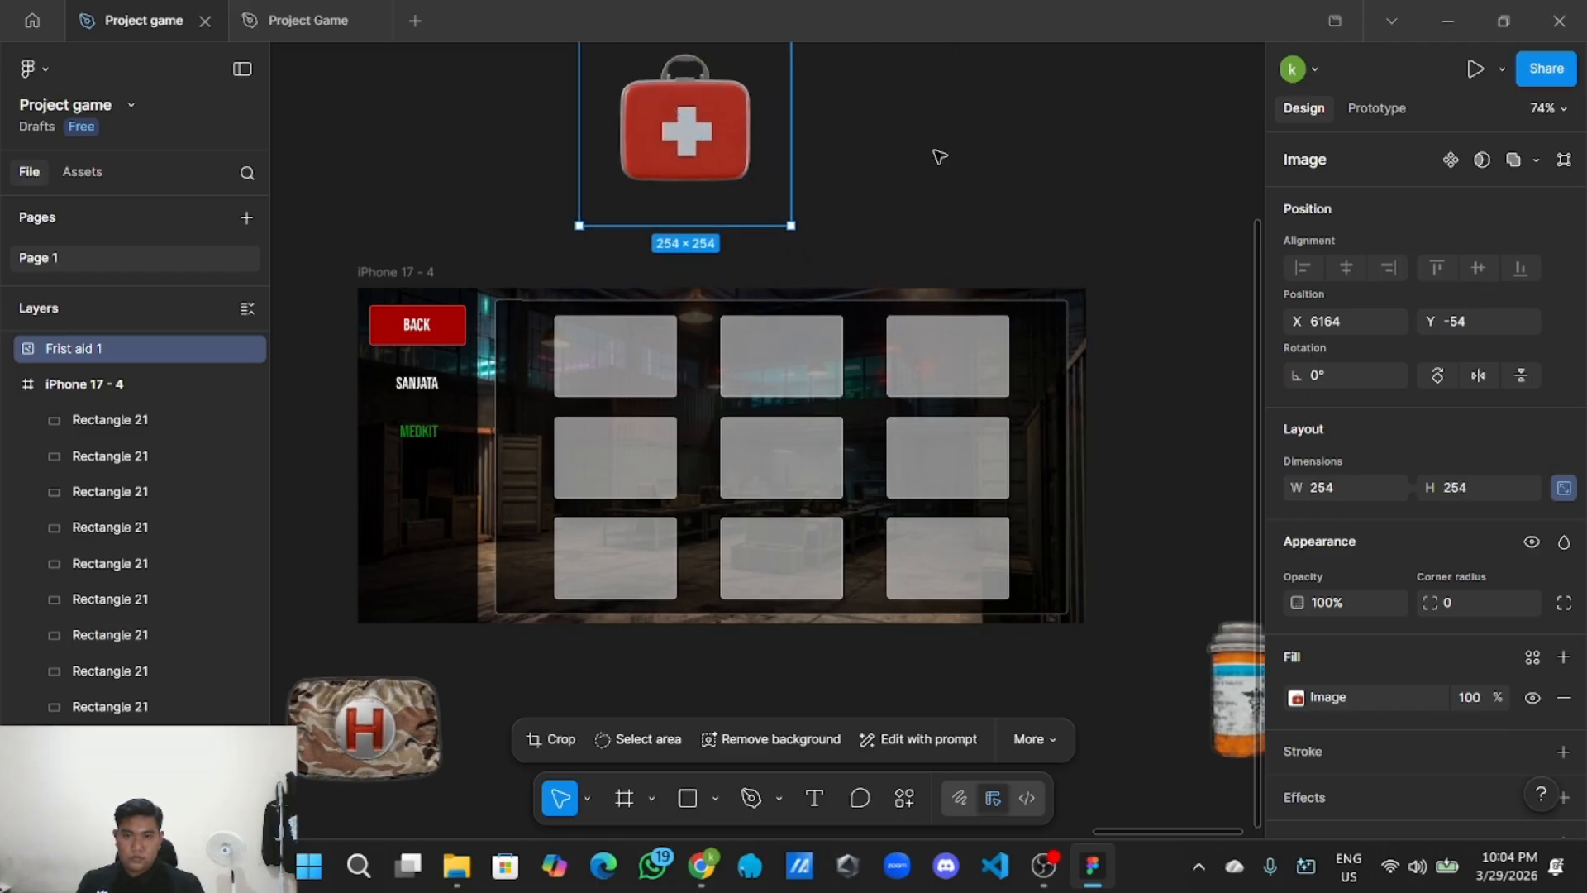
{"action": "left_click_drag", "start_coordinate": [934, 155], "coordinate": [1002, 431]}
{"action": "left_click_drag", "start_coordinate": [881, 494], "coordinate": [815, 453]}
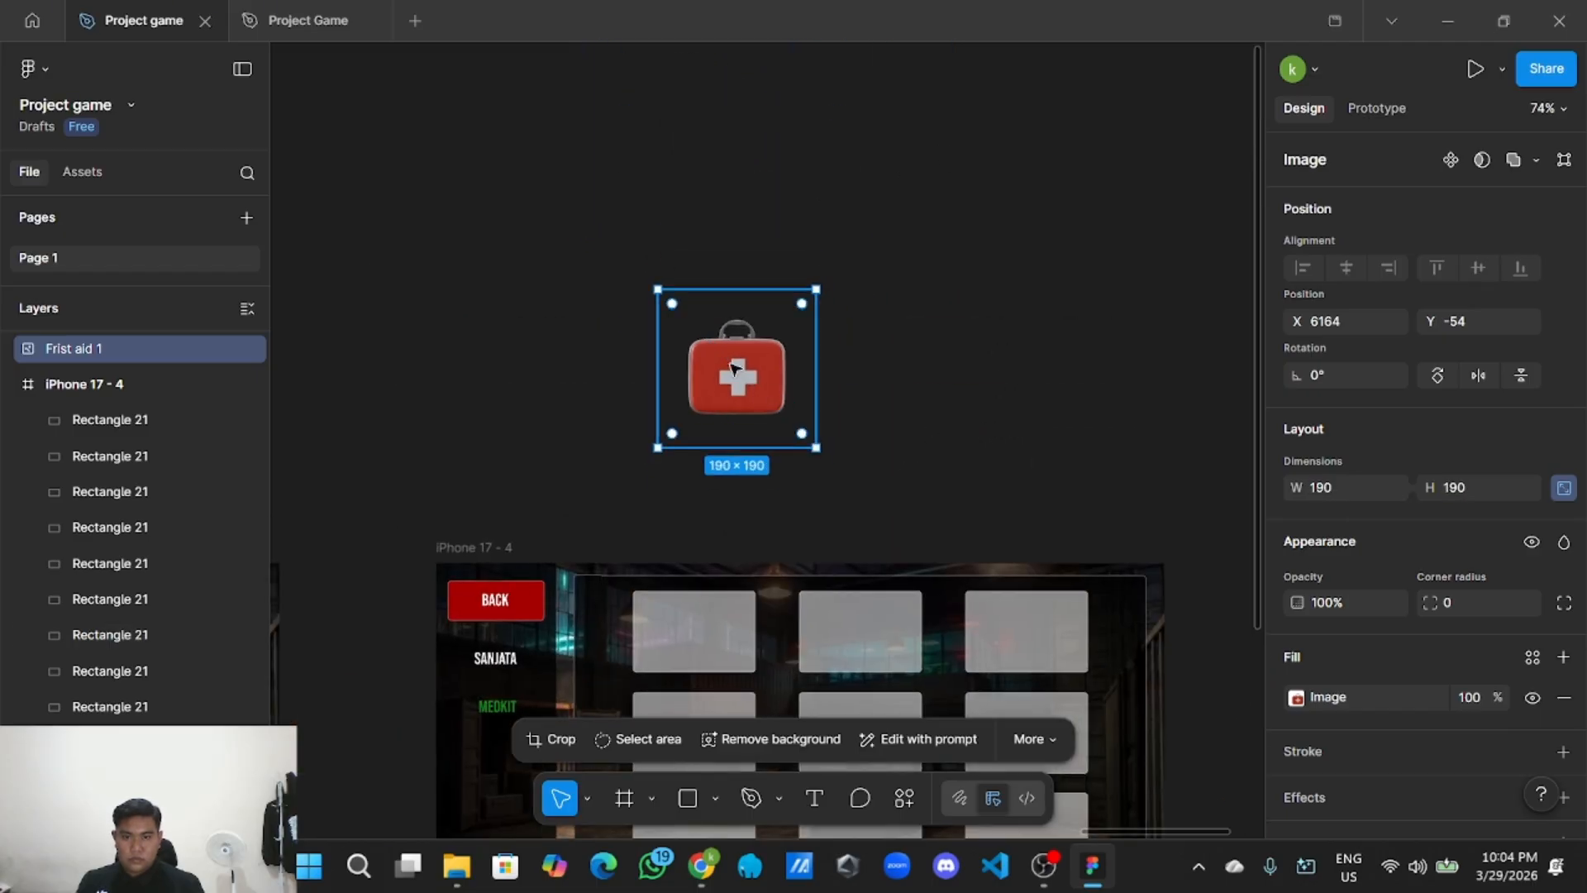
{"action": "left_click_drag", "start_coordinate": [735, 367], "coordinate": [743, 404]}
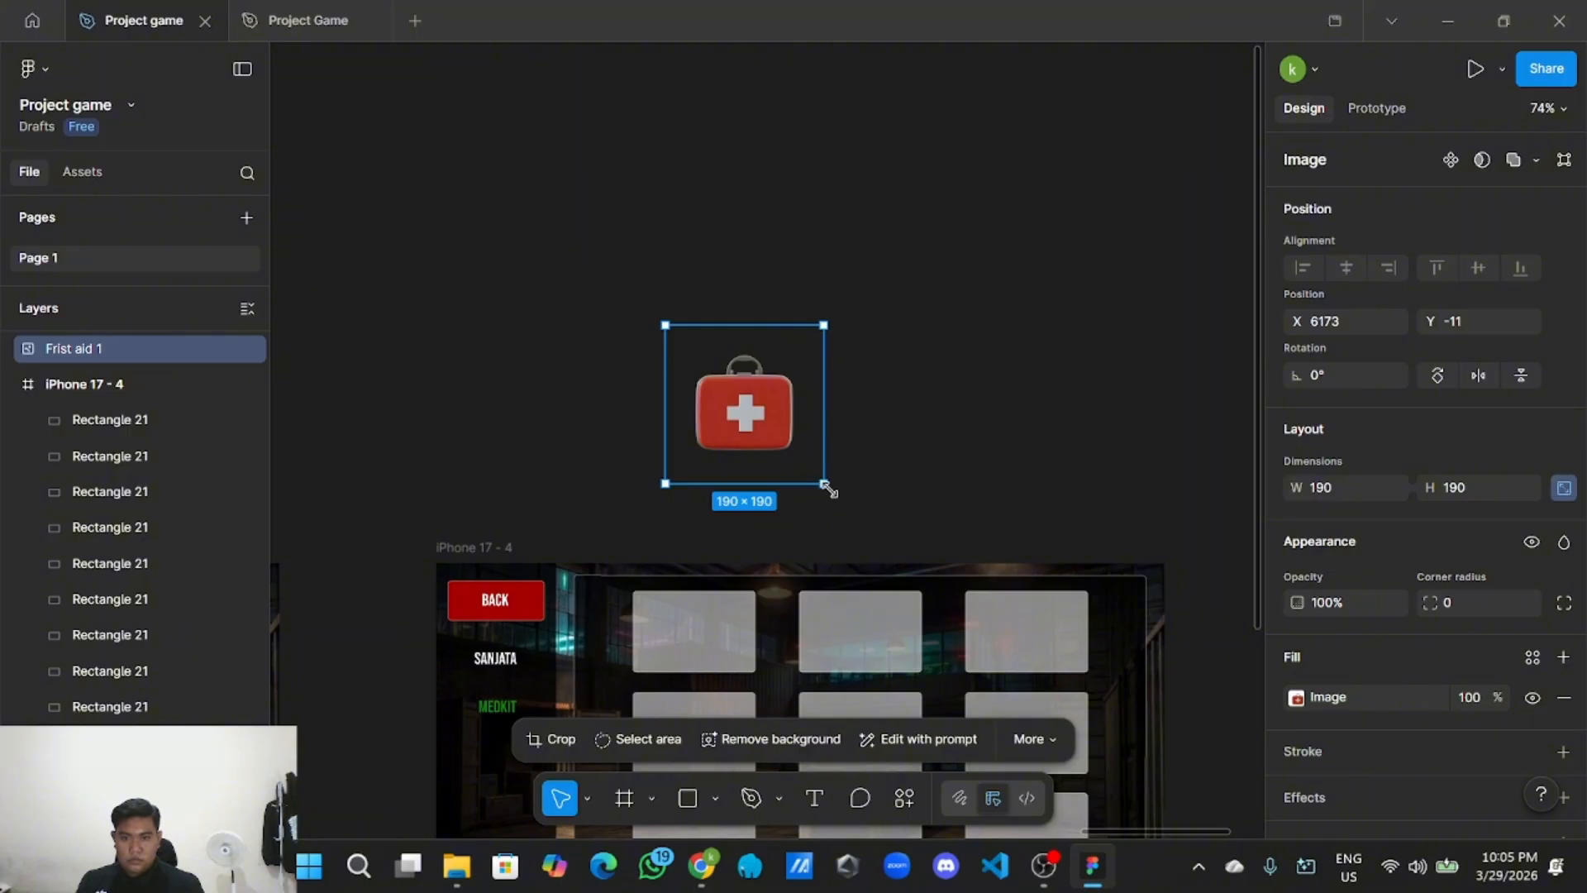
{"action": "left_click_drag", "start_coordinate": [828, 488], "coordinate": [760, 420]}
{"action": "left_click_drag", "start_coordinate": [705, 599], "coordinate": [705, 632]}
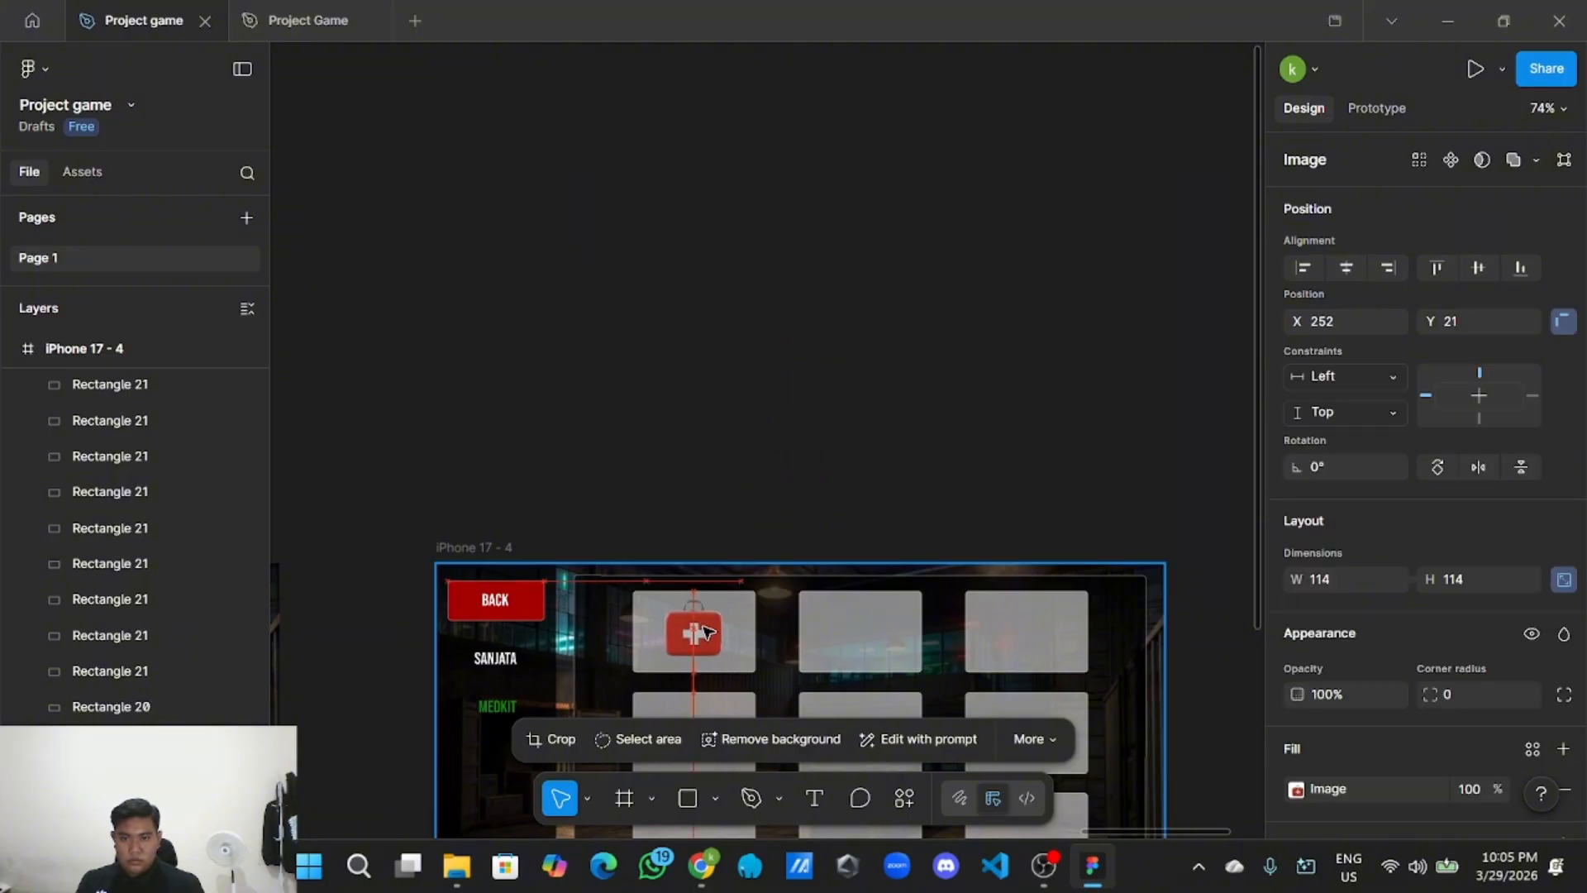
{"action": "left_click_drag", "start_coordinate": [786, 482], "coordinate": [798, 251]}
{"action": "scroll", "coordinate": [798, 250], "scroll_direction": "up", "scroll_amount": 3}
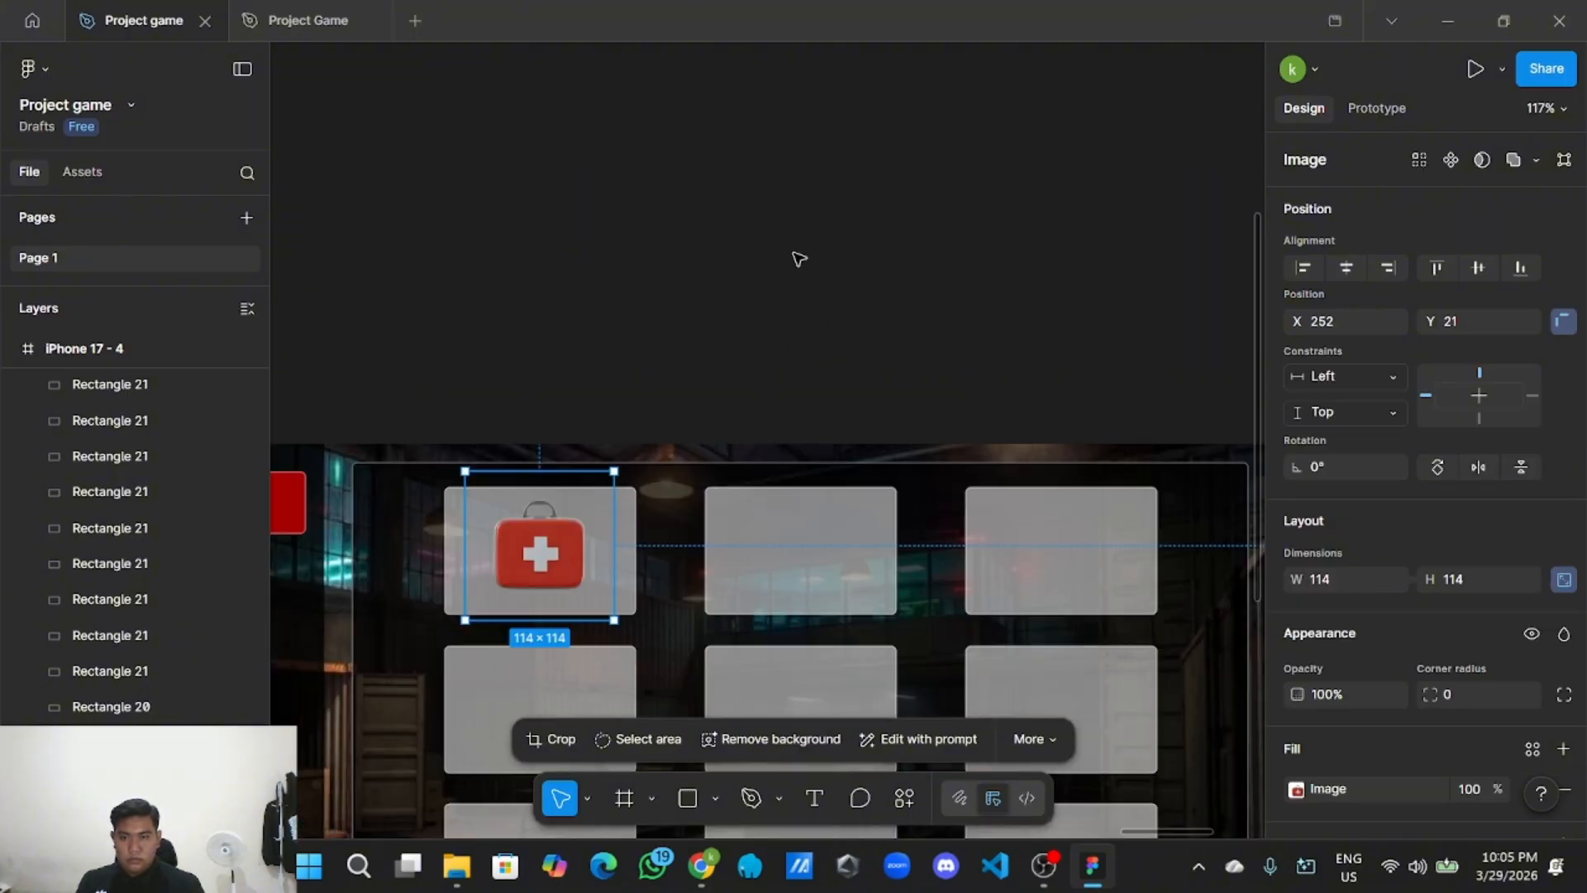
{"action": "scroll", "coordinate": [744, 331], "scroll_direction": "down", "scroll_amount": 2}
{"action": "left_click_drag", "start_coordinate": [666, 456], "coordinate": [666, 460]}
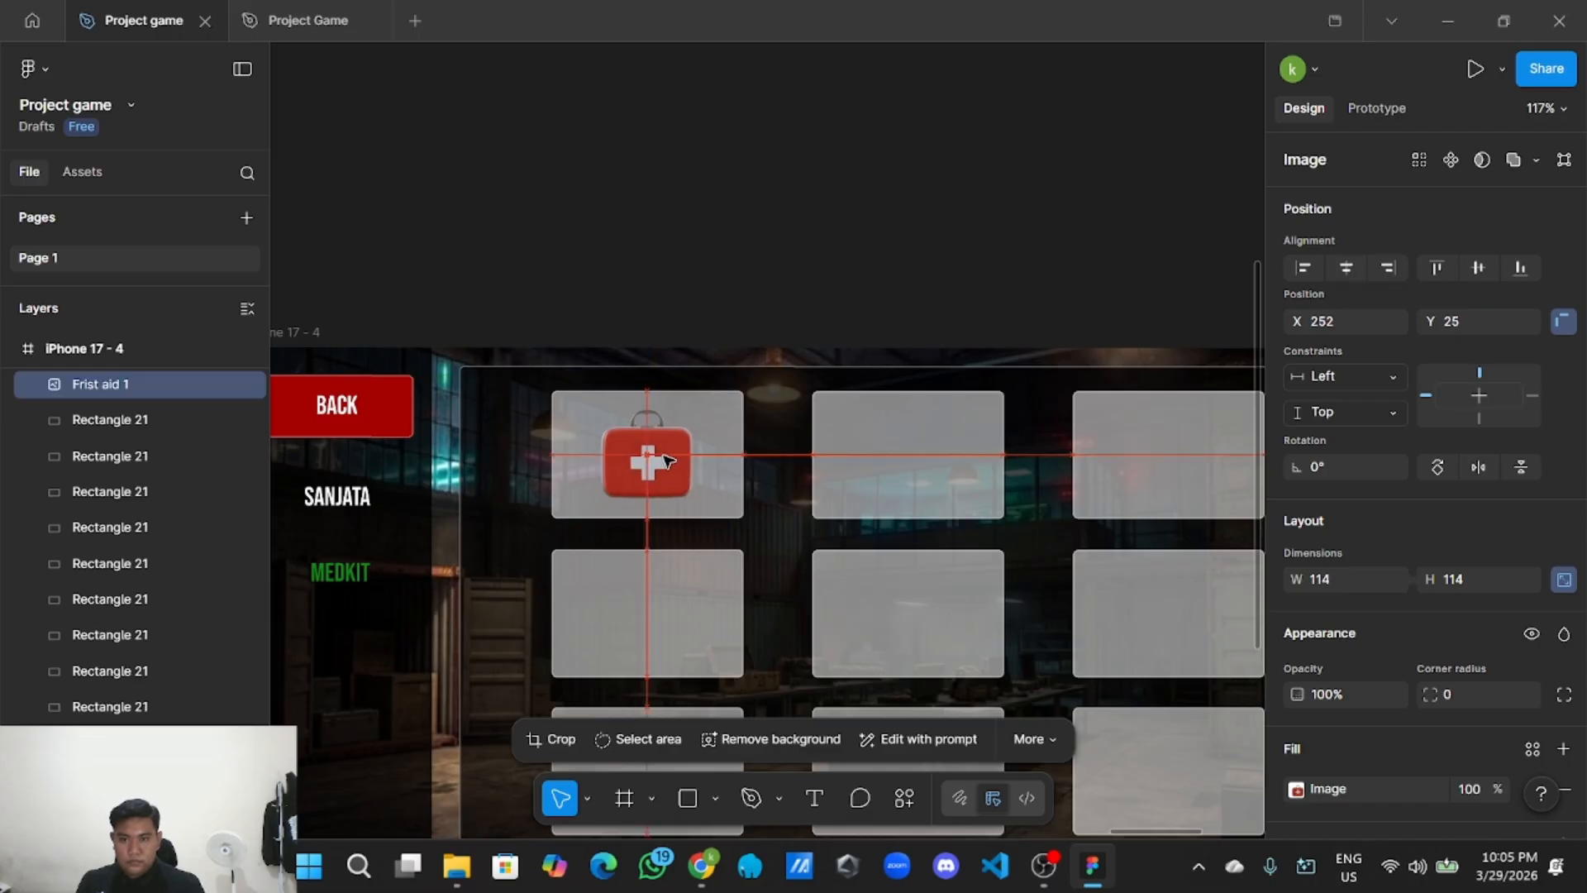
Shrink the painkiller bottle to fit and move it into the top-middle slot.
{"action": "scroll", "coordinate": [907, 262], "scroll_direction": "down", "scroll_amount": 3}
{"action": "scroll", "coordinate": [957, 376], "scroll_direction": "down", "scroll_amount": 2}
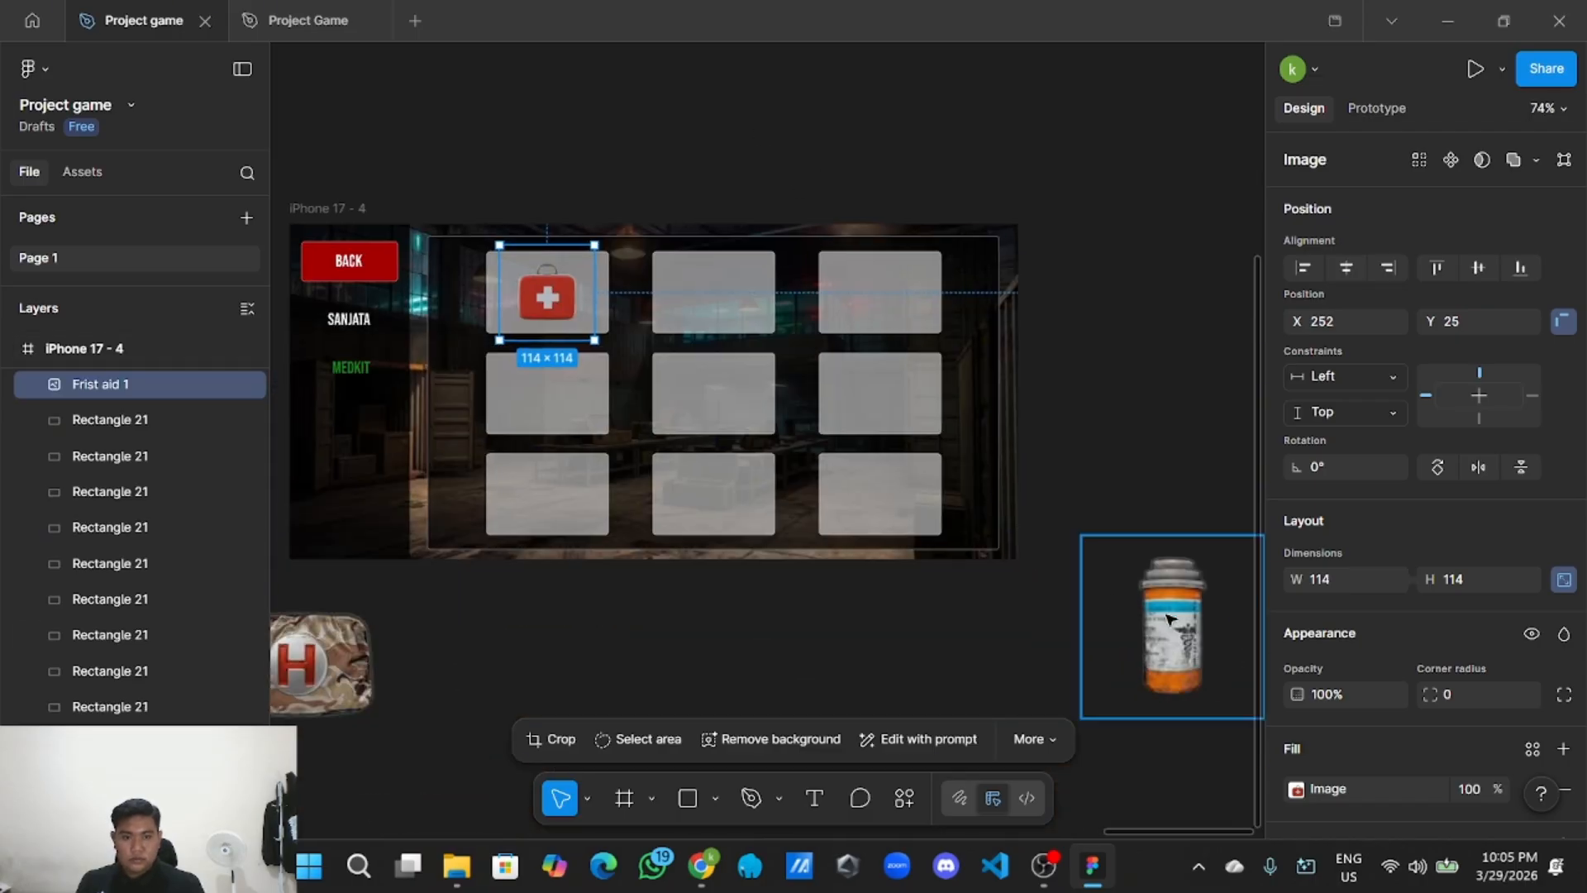
{"action": "left_click_drag", "start_coordinate": [1162, 623], "coordinate": [819, 496]}
{"action": "left_click_drag", "start_coordinate": [914, 594], "coordinate": [745, 314]}
{"action": "scroll", "coordinate": [965, 679], "scroll_direction": "up", "scroll_amount": 2}
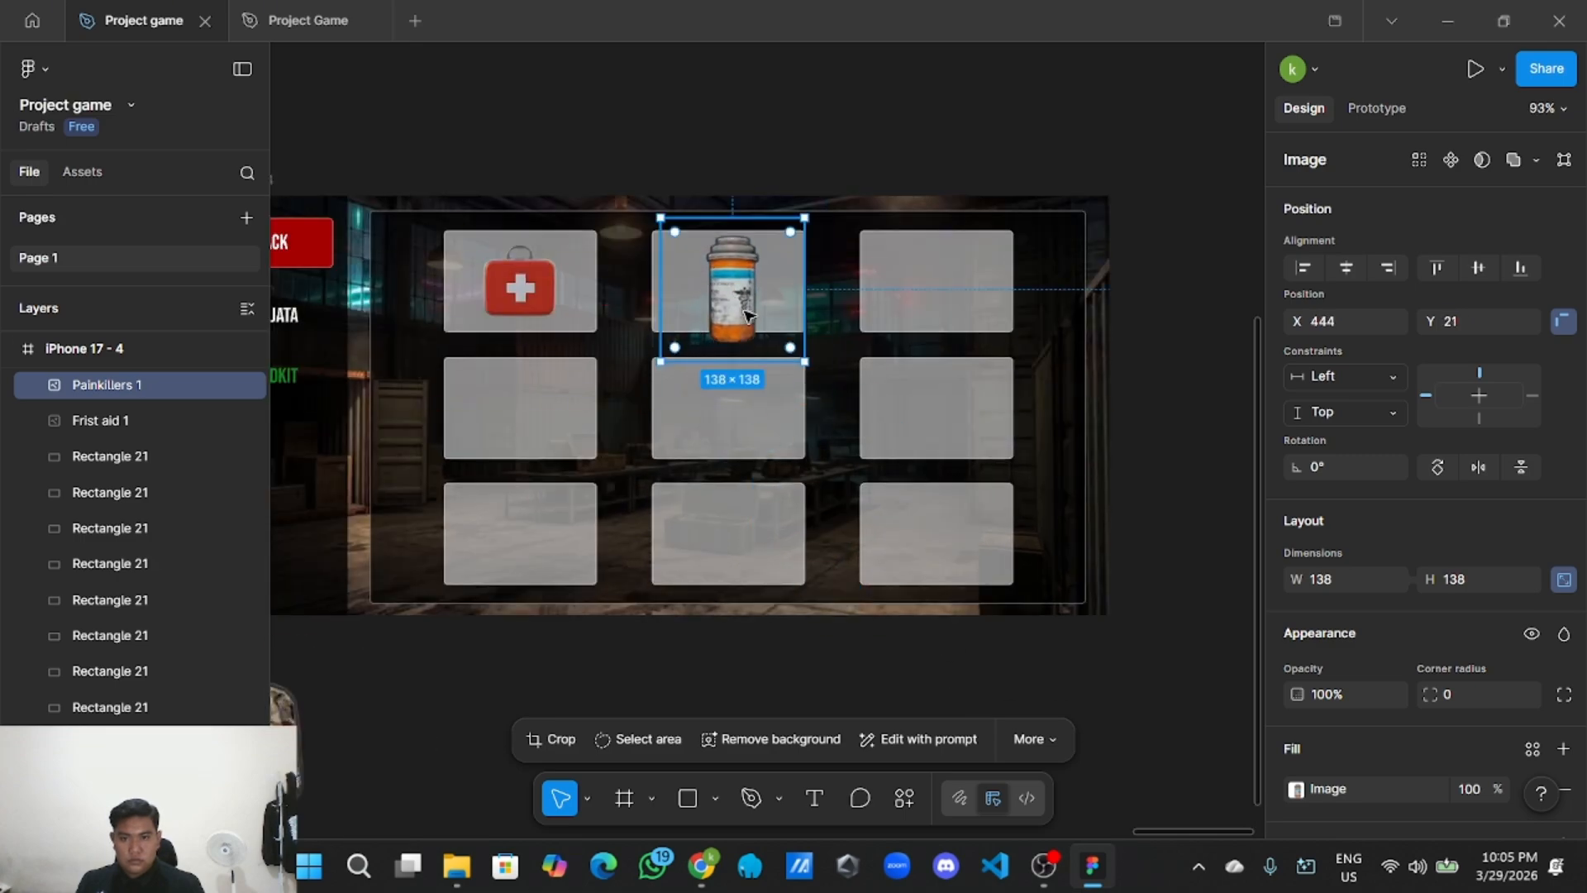
{"action": "scroll", "coordinate": [745, 314], "scroll_direction": "up", "scroll_amount": 2}
{"action": "left_click_drag", "start_coordinate": [832, 380], "coordinate": [783, 334]}
{"action": "left_click_drag", "start_coordinate": [702, 265], "coordinate": [724, 278]}
{"action": "scroll", "coordinate": [724, 279], "scroll_direction": "down", "scroll_amount": 4}
{"action": "left_click", "coordinate": [589, 585]}
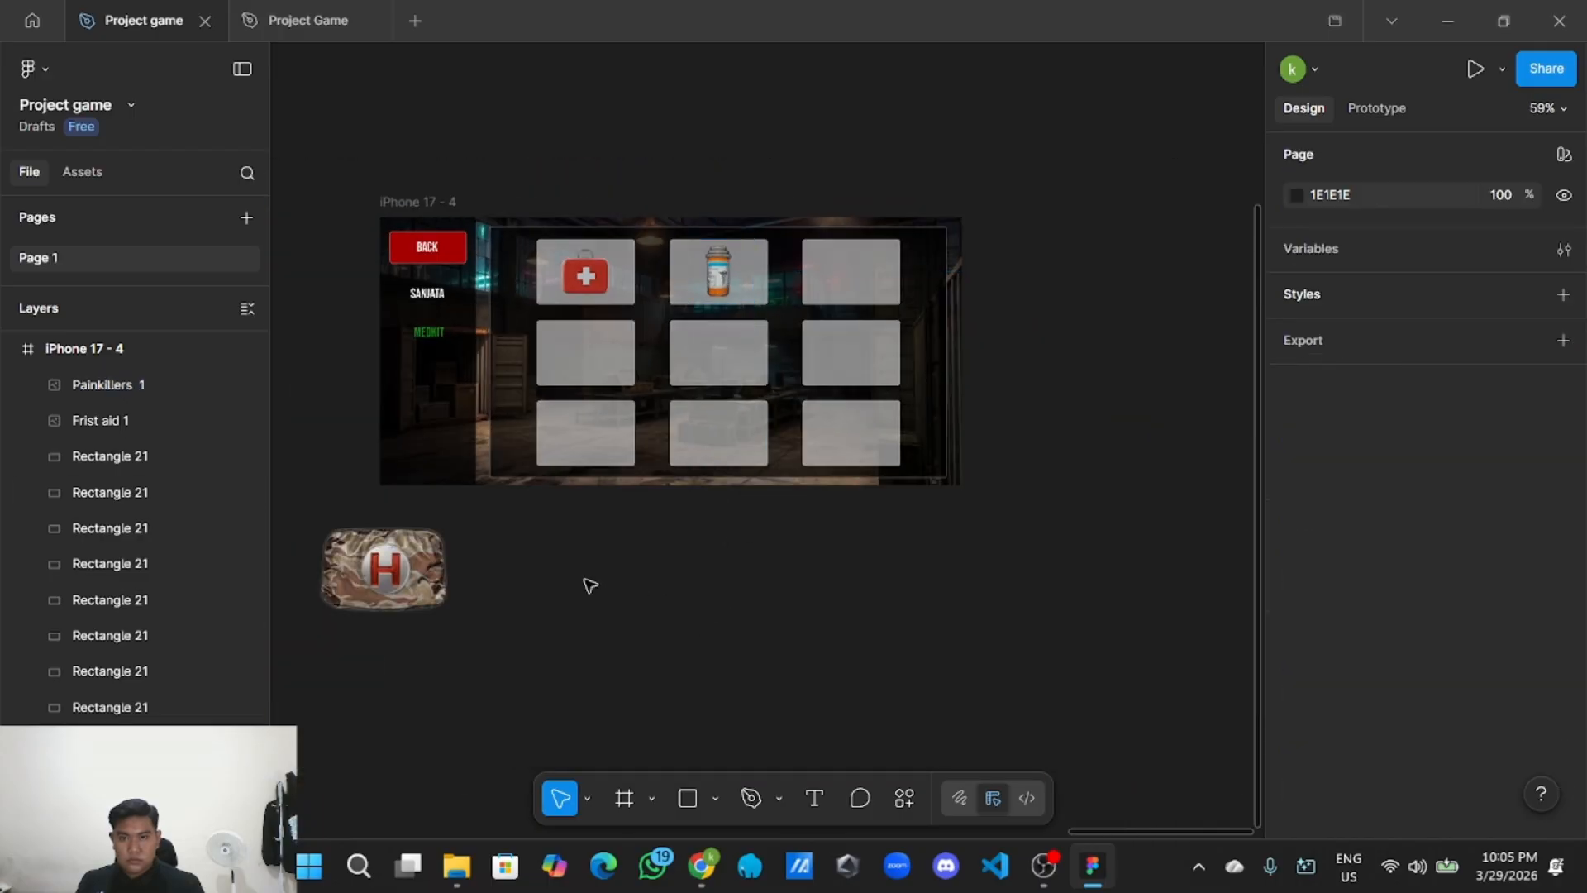
Resize the bandage image to 111×111 and centre it in the top-right slot.
{"action": "left_click_drag", "start_coordinate": [545, 591], "coordinate": [752, 615]}
{"action": "left_click_drag", "start_coordinate": [762, 671], "coordinate": [847, 317]}
{"action": "scroll", "coordinate": [847, 316], "scroll_direction": "up", "scroll_amount": 3}
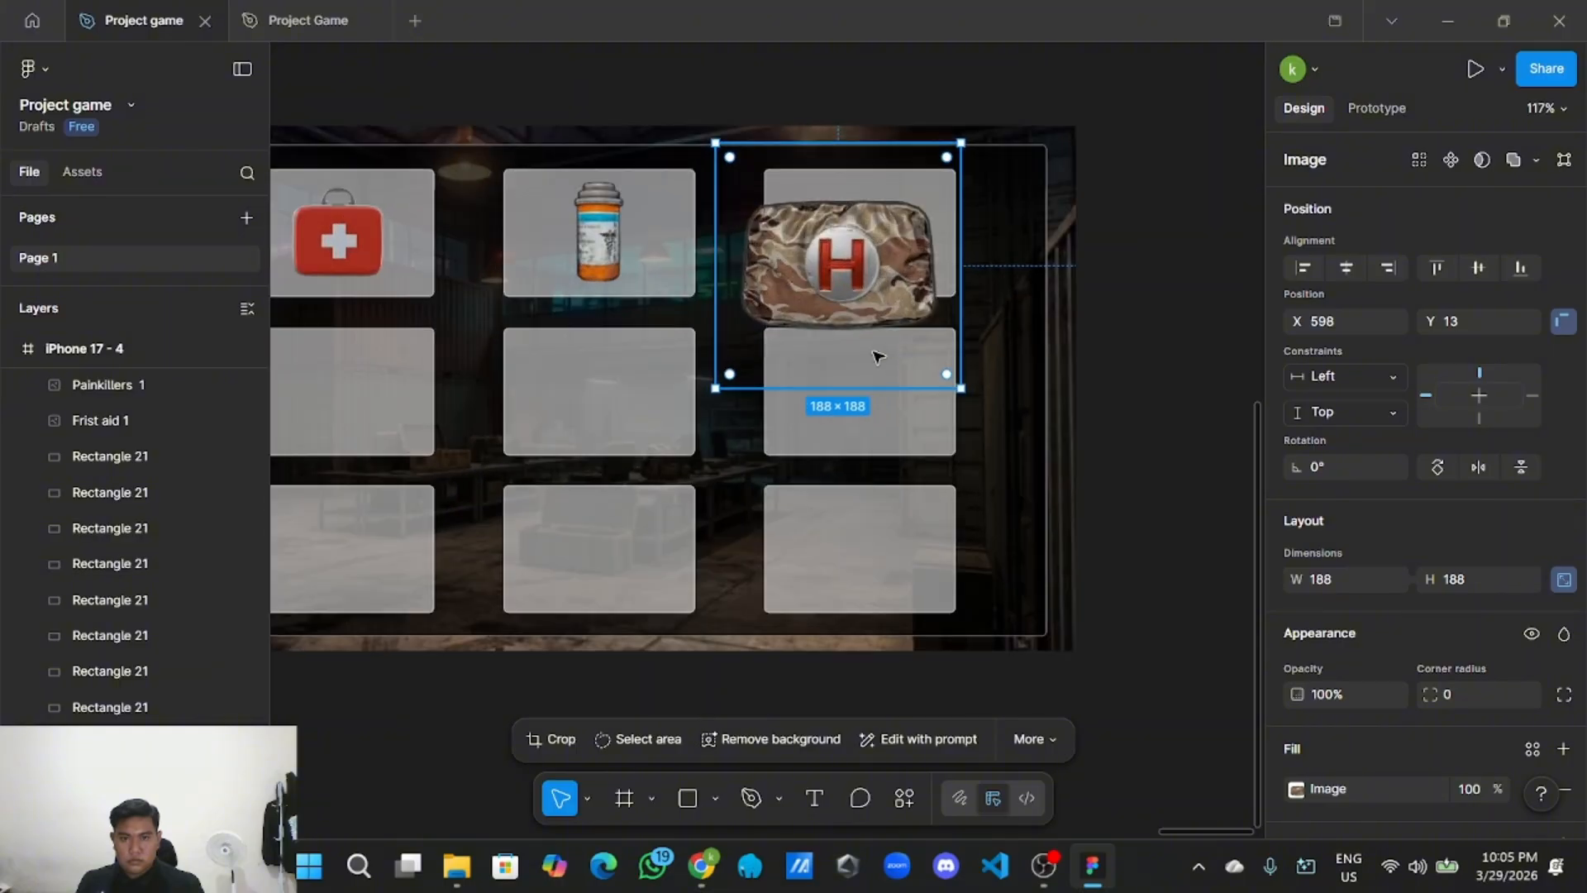
{"action": "left_click_drag", "start_coordinate": [961, 388], "coordinate": [905, 333]}
{"action": "left_click_drag", "start_coordinate": [830, 267], "coordinate": [861, 240]}
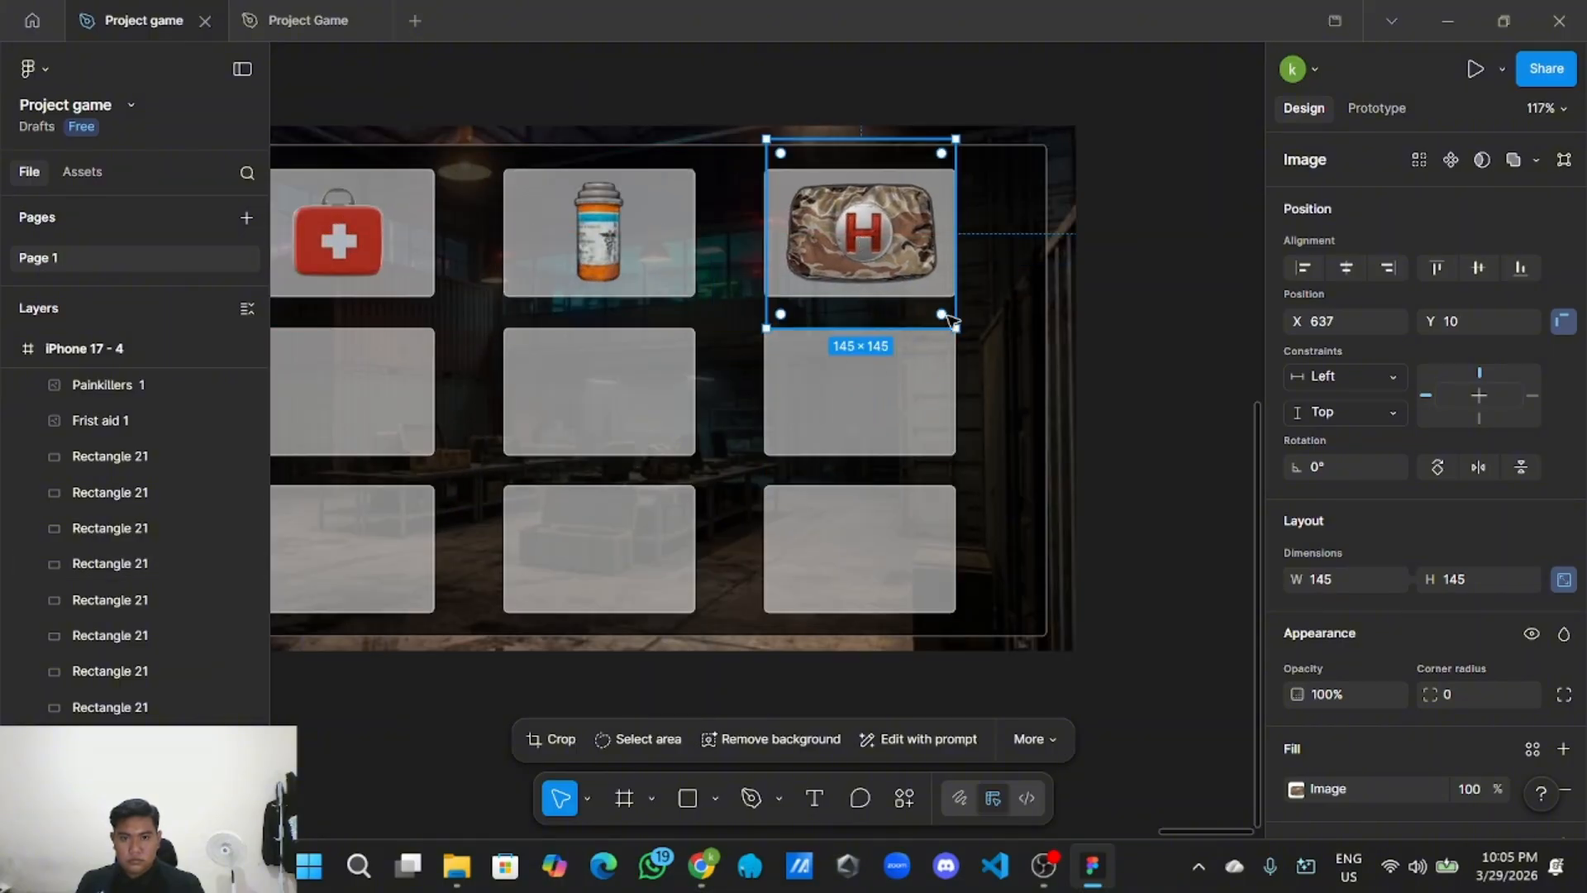
{"action": "left_click_drag", "start_coordinate": [956, 322], "coordinate": [927, 294]}
{"action": "left_click_drag", "start_coordinate": [864, 240], "coordinate": [863, 243]}
{"action": "scroll", "coordinate": [863, 243], "scroll_direction": "up", "scroll_amount": 2}
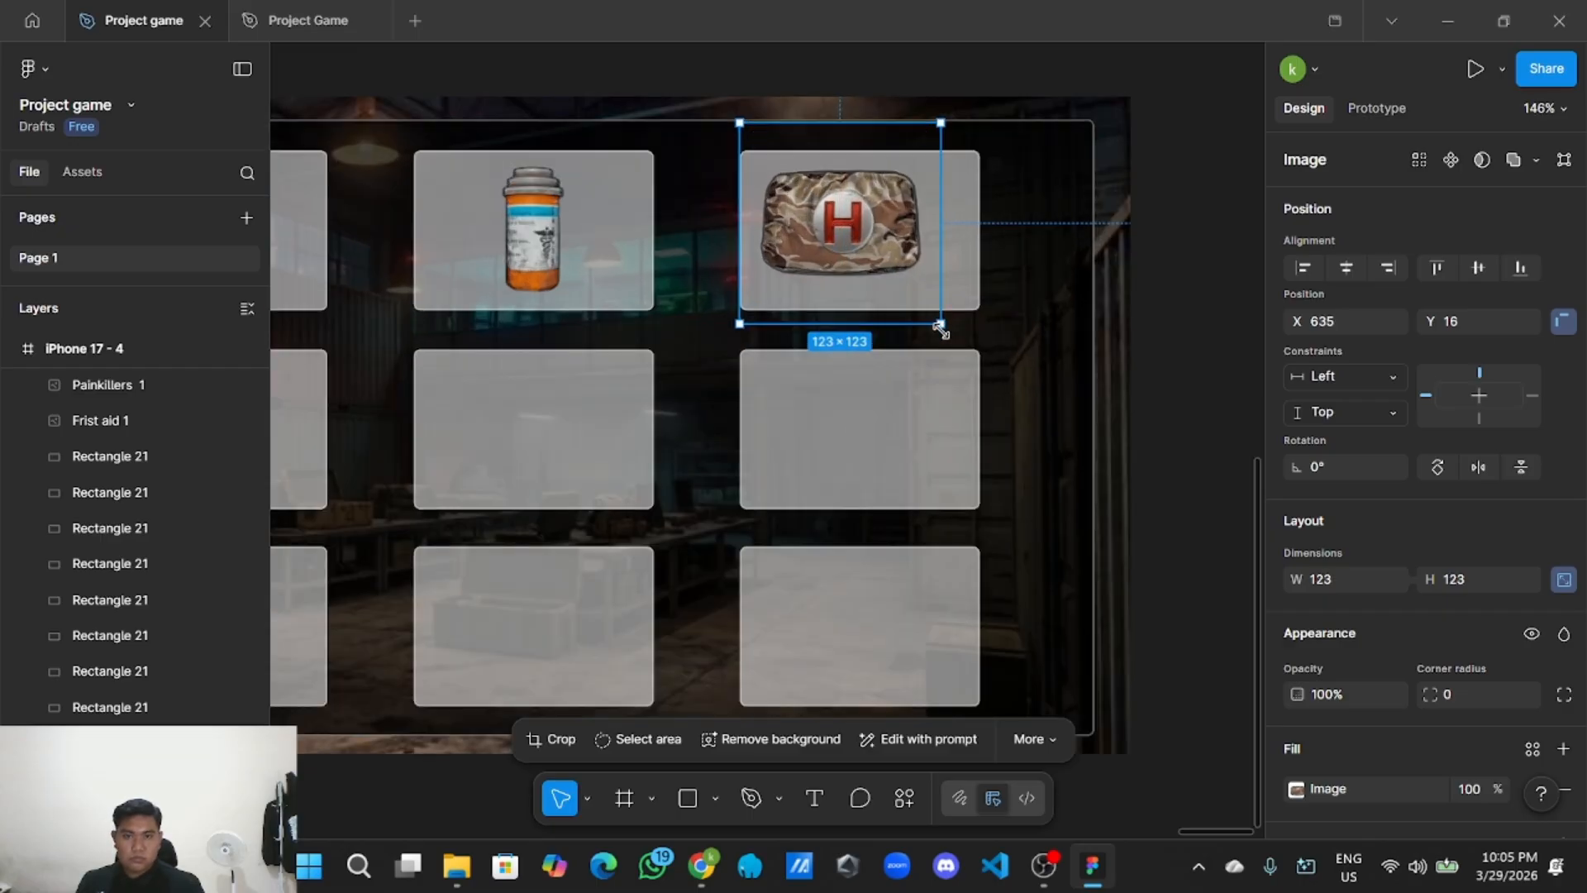
{"action": "left_click_drag", "start_coordinate": [939, 328], "coordinate": [920, 310]}
{"action": "left_click_drag", "start_coordinate": [857, 235], "coordinate": [886, 251]}
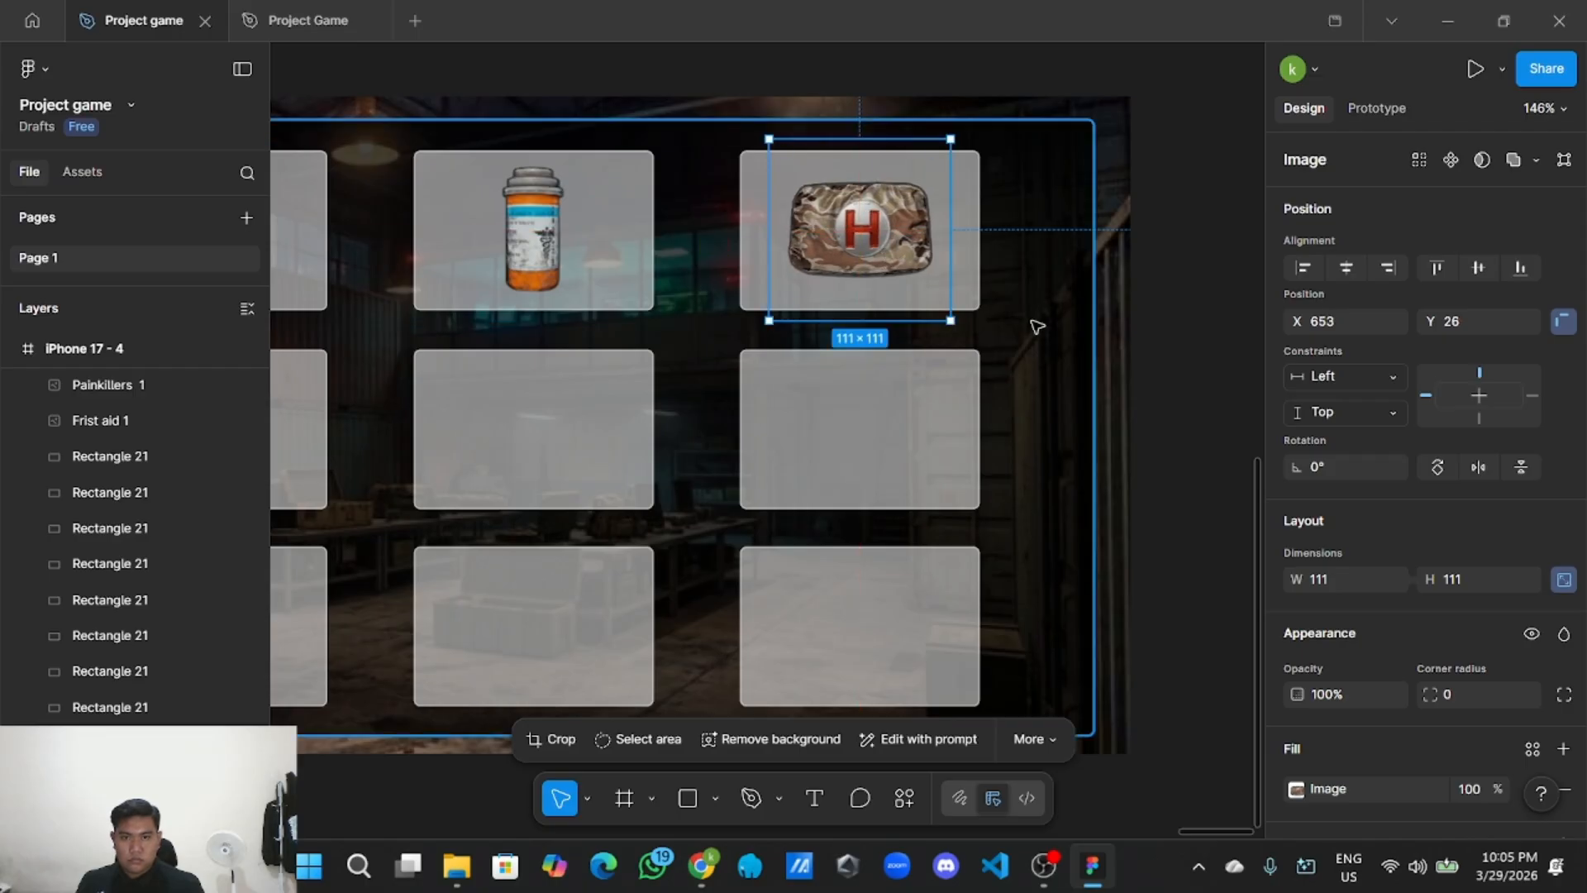
{"action": "left_click", "coordinate": [1143, 371]}
{"action": "scroll", "coordinate": [1140, 388], "scroll_direction": "down", "scroll_amount": 3}
{"action": "scroll", "coordinate": [1099, 556], "scroll_direction": "down", "scroll_amount": 2}
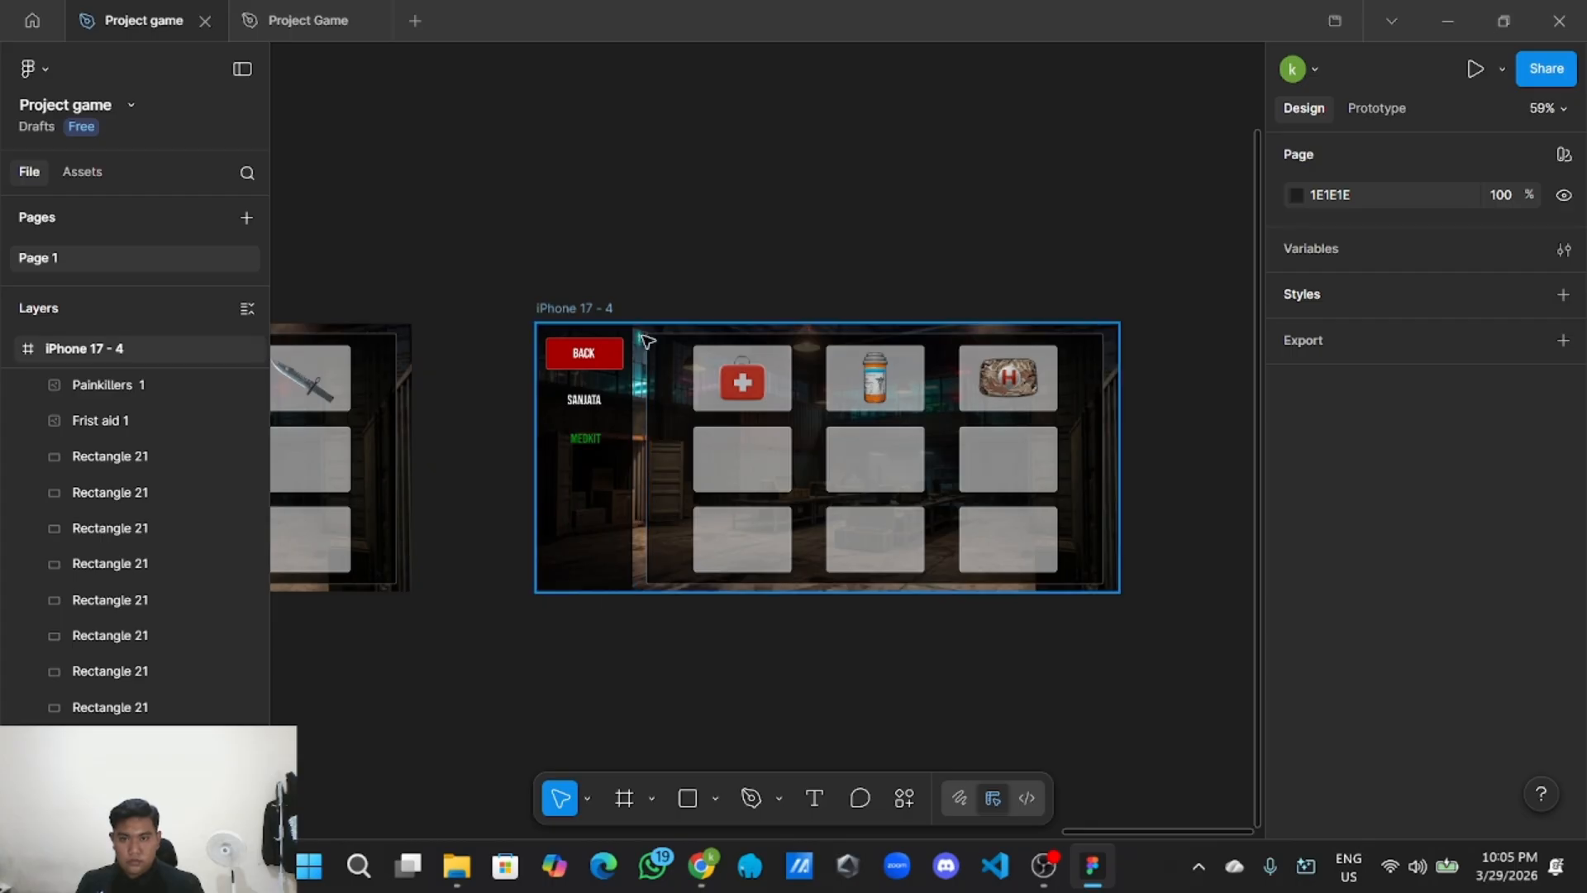
{"action": "scroll", "coordinate": [647, 340], "scroll_direction": "up", "scroll_amount": 3}
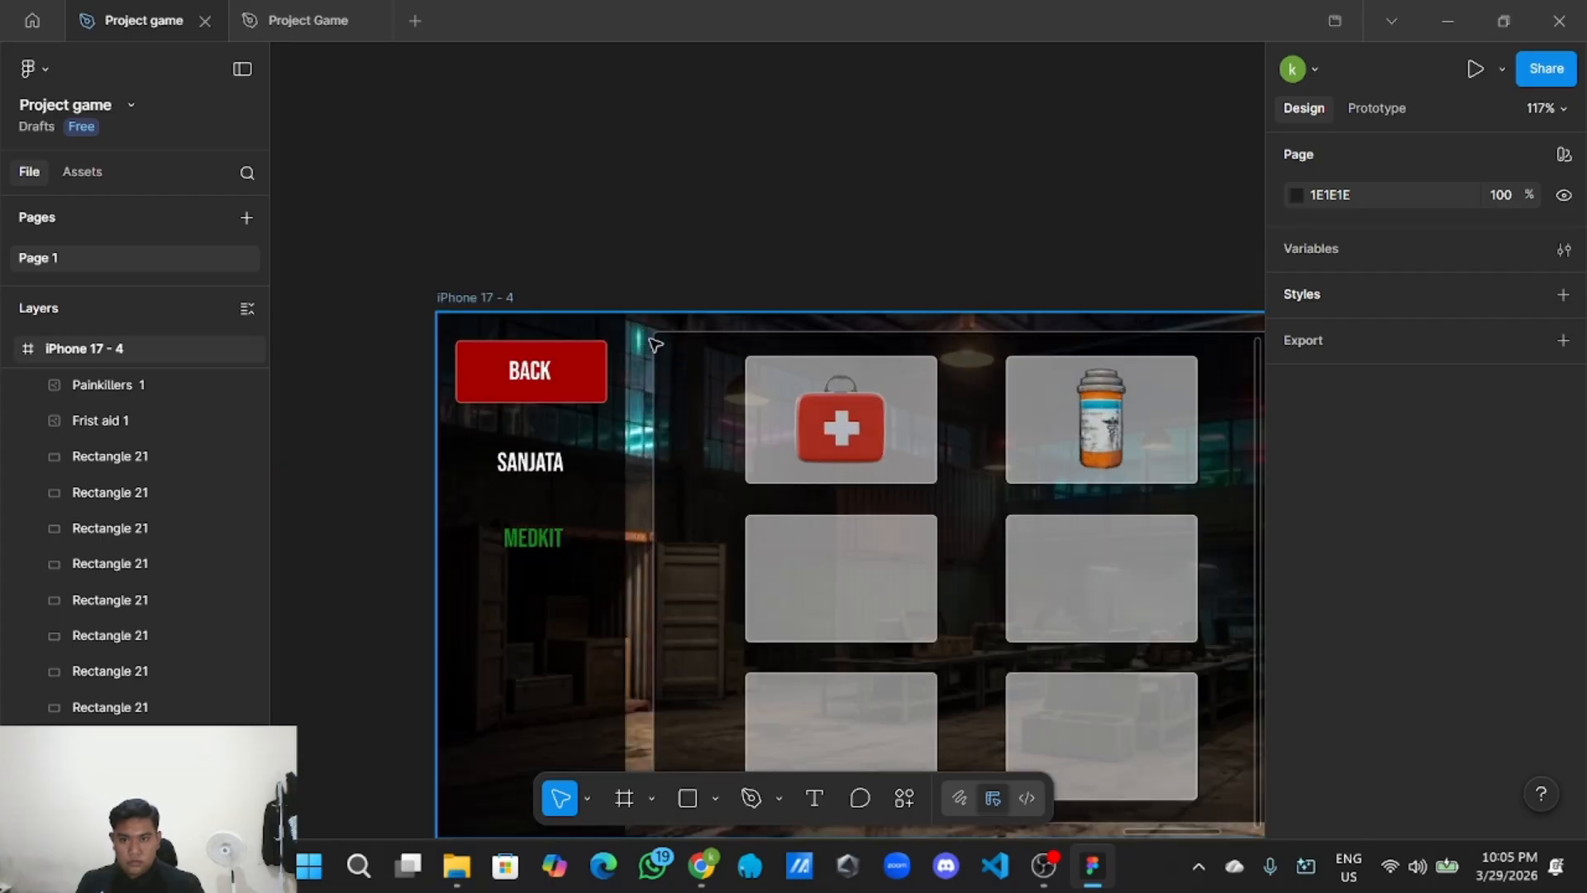
Undo the accidental frame move, then group the twelve item slot and image layers.
{"action": "left_click_drag", "start_coordinate": [654, 343], "coordinate": [697, 360]}
{"action": "key", "text": "ctrl+z"}
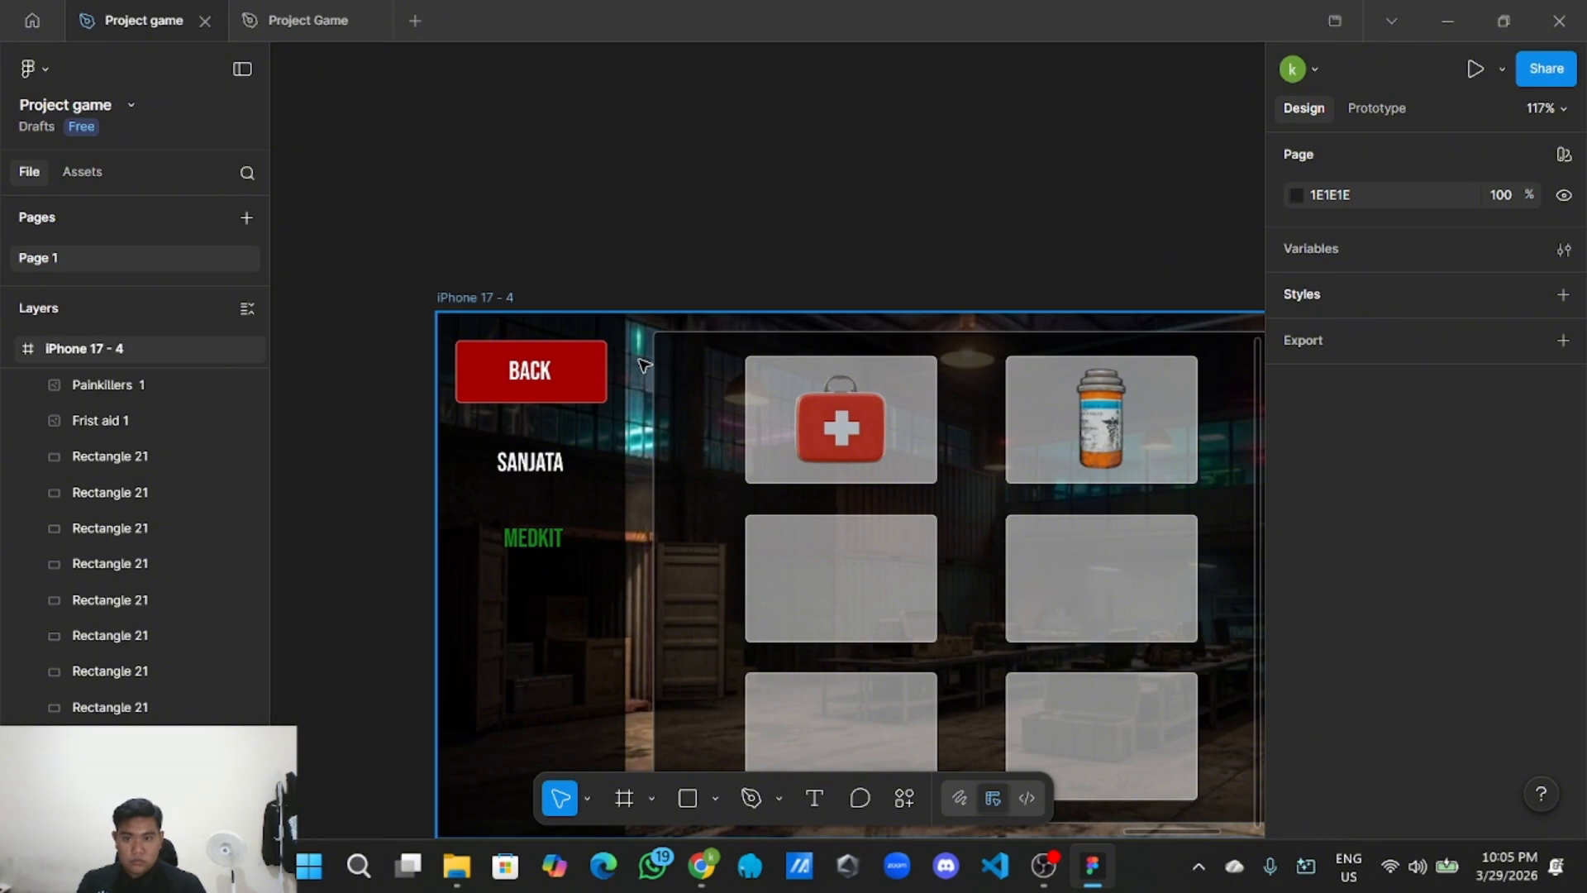
{"action": "left_click", "coordinate": [640, 359]}
{"action": "left_click", "coordinate": [726, 237]}
{"action": "scroll", "coordinate": [731, 240], "scroll_direction": "down", "scroll_amount": 3}
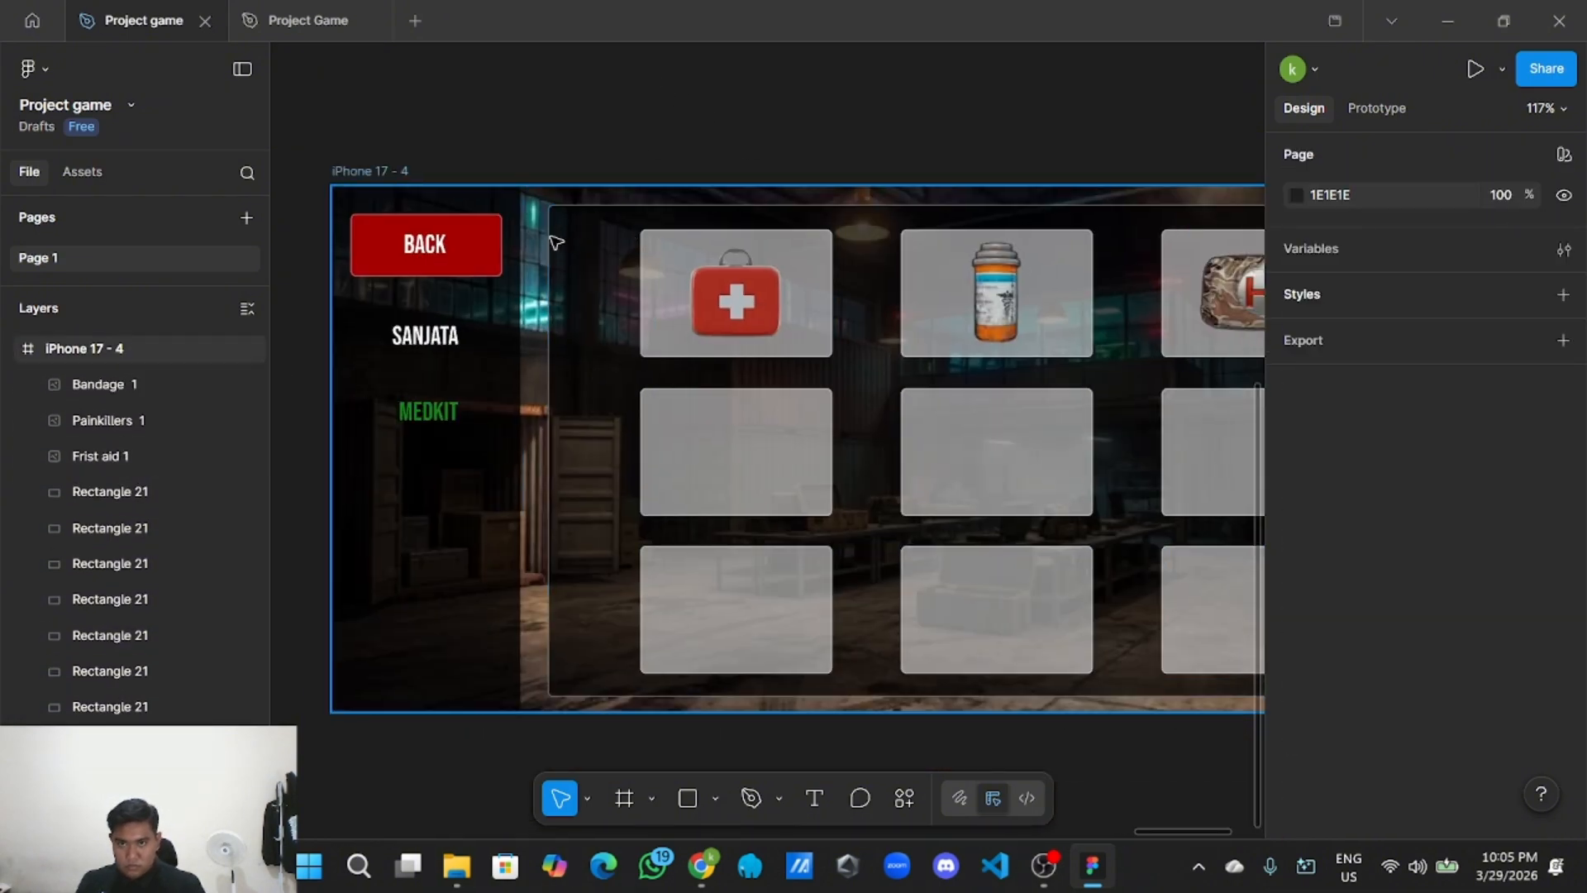
{"action": "left_click", "coordinate": [590, 242]}
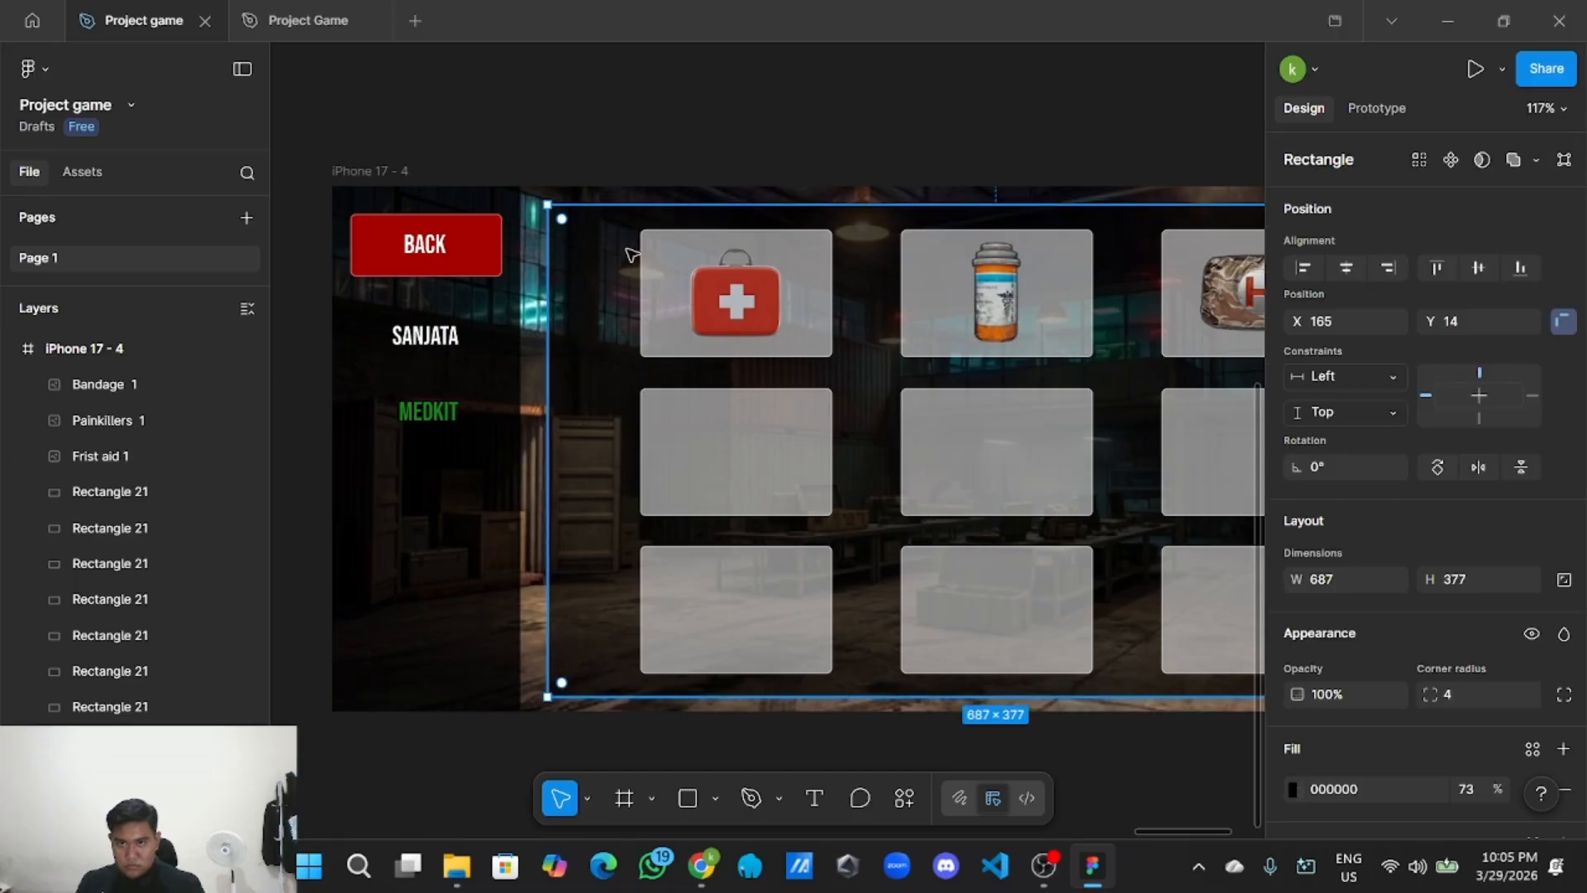
{"action": "left_click_drag", "start_coordinate": [628, 248], "coordinate": [1180, 595]}
{"action": "scroll", "coordinate": [1158, 583], "scroll_direction": "down", "scroll_amount": 3}
{"action": "scroll", "coordinate": [1115, 638], "scroll_direction": "right", "scroll_amount": 3}
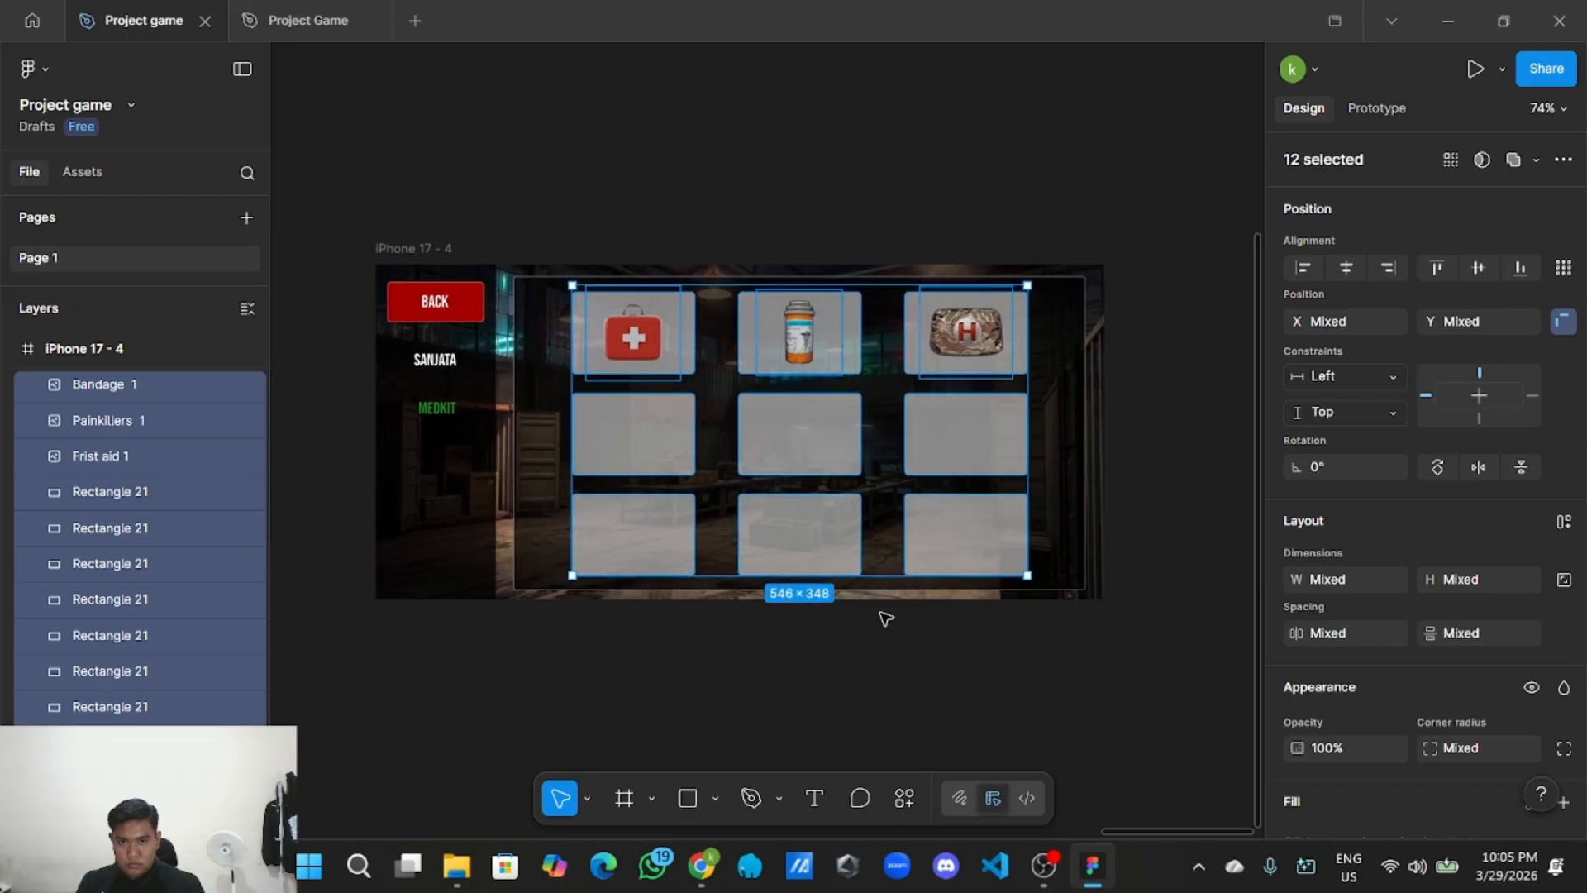
{"action": "right_click", "coordinate": [905, 475]}
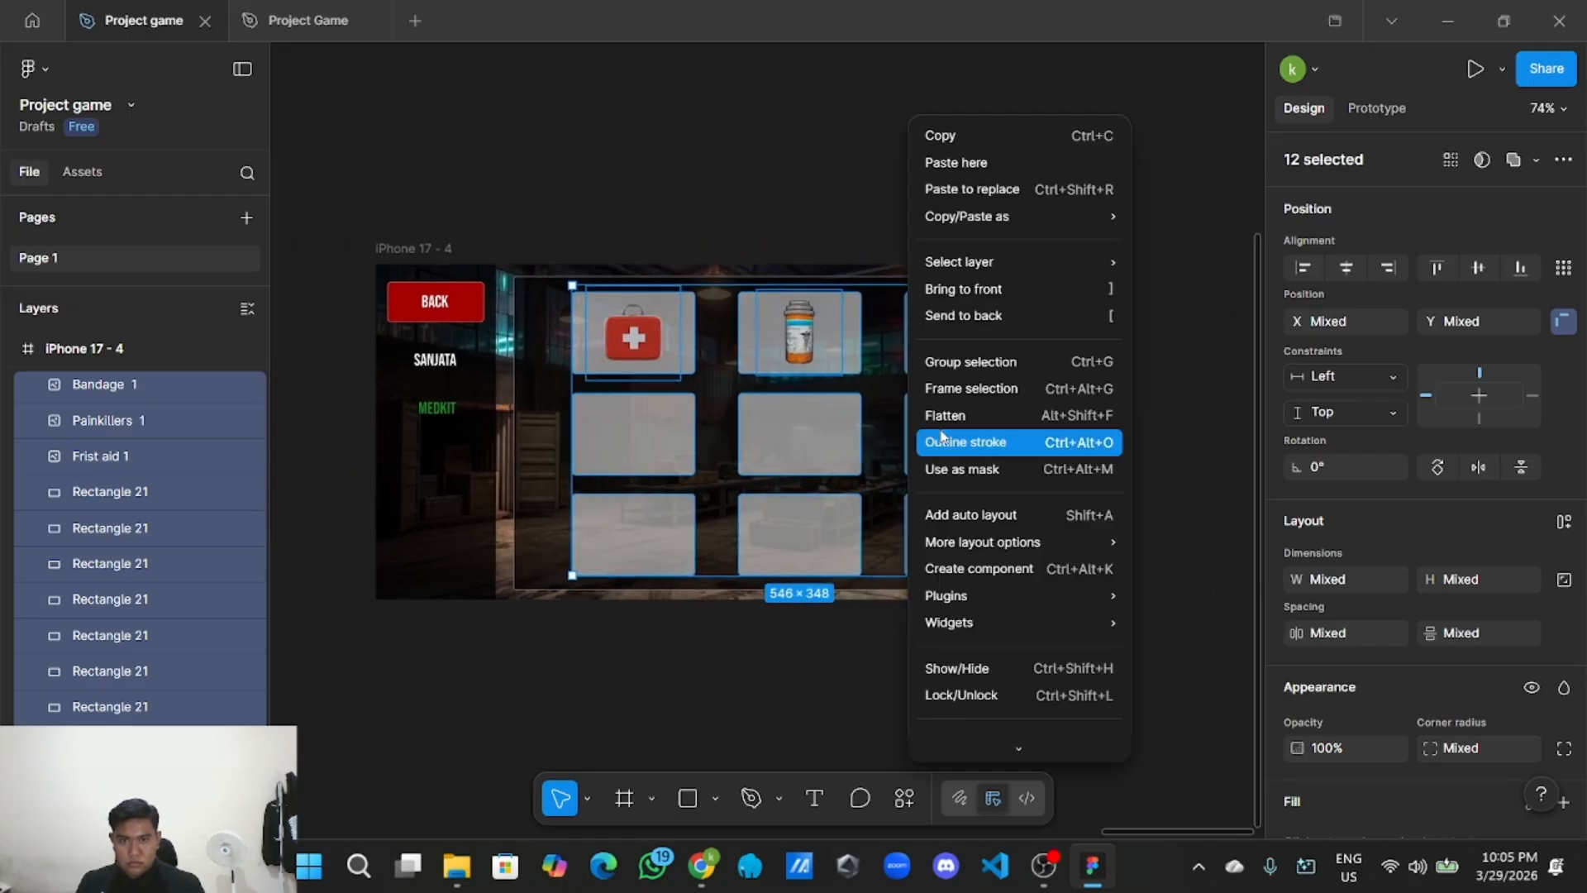
{"action": "left_click", "coordinate": [1010, 362]}
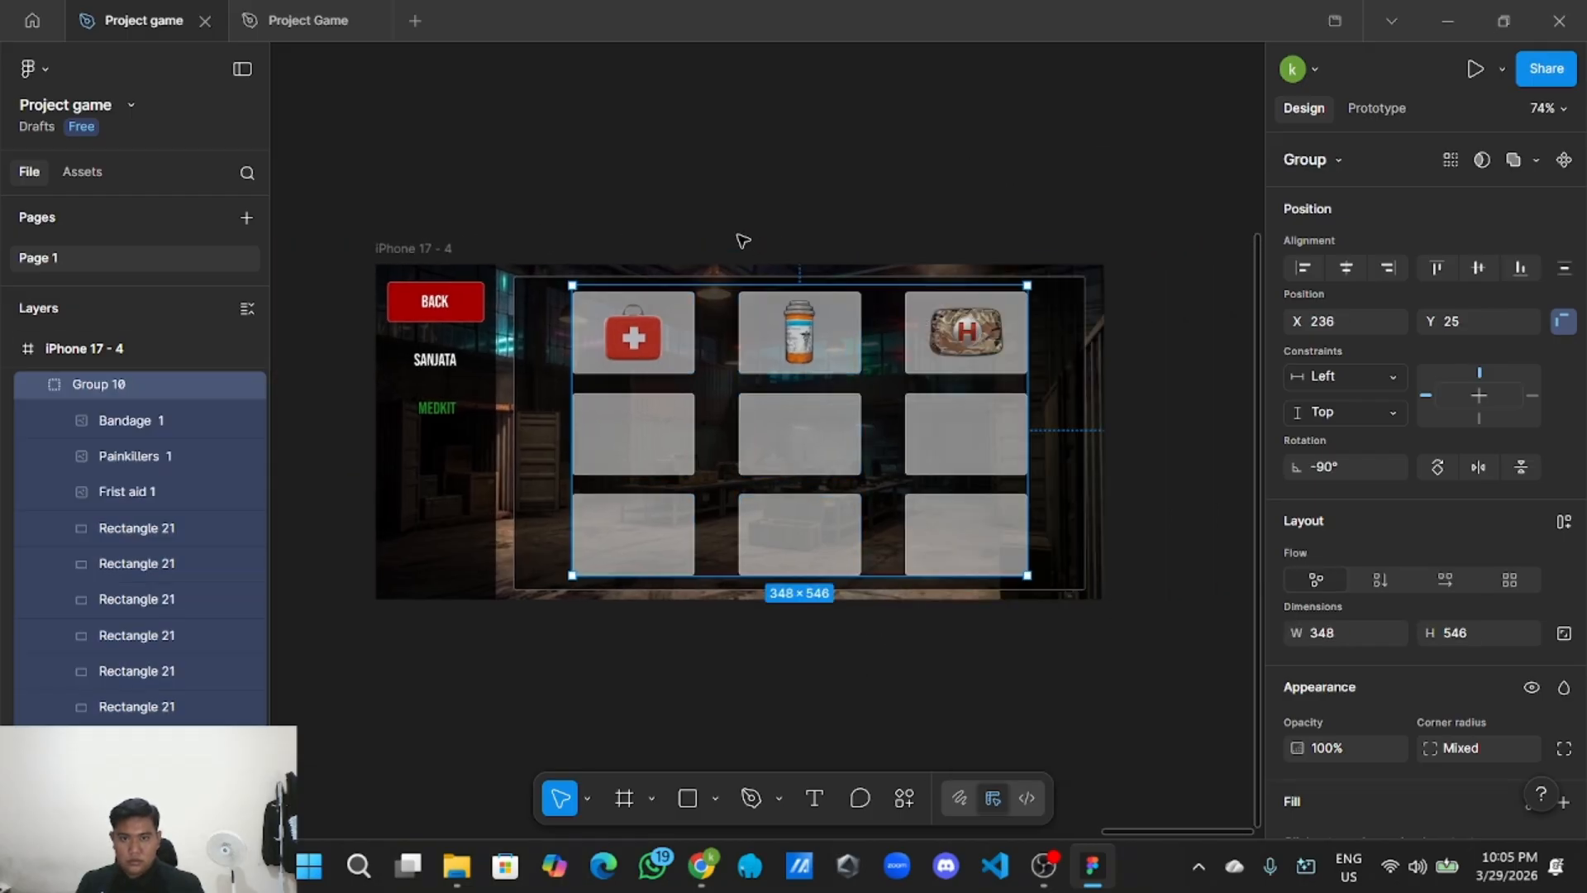
{"action": "left_click", "coordinate": [719, 230]}
Group the dark backing rectangle together with the item grid group.
{"action": "scroll", "coordinate": [719, 230], "scroll_direction": "up", "scroll_amount": 3}
{"action": "left_click", "coordinate": [496, 360]}
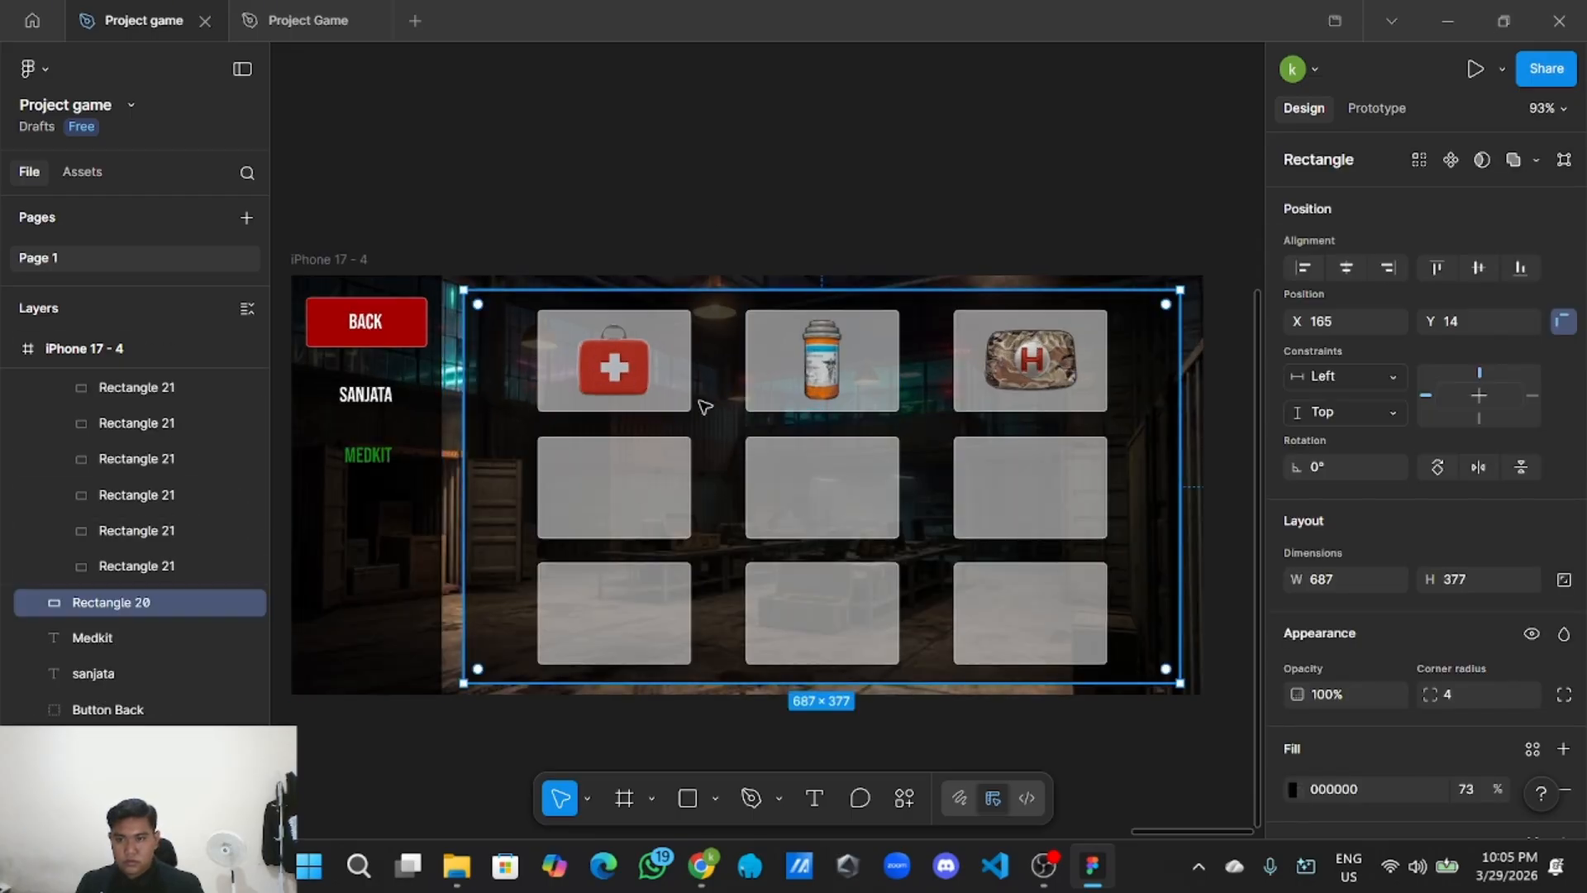
{"action": "left_click", "coordinate": [603, 233]}
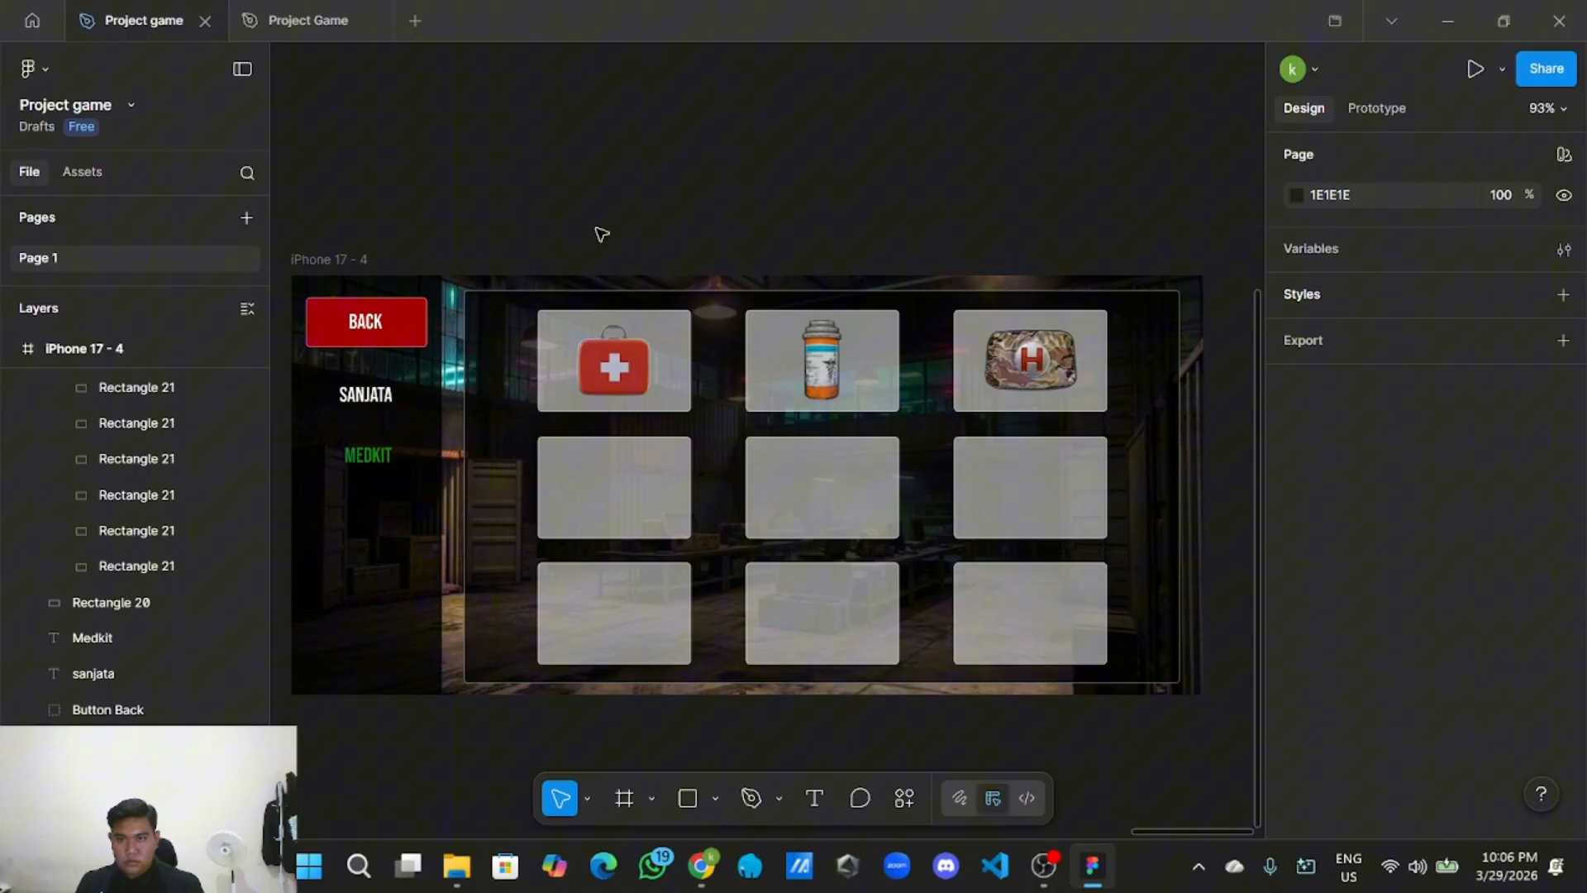
{"action": "left_click", "coordinate": [477, 320]}
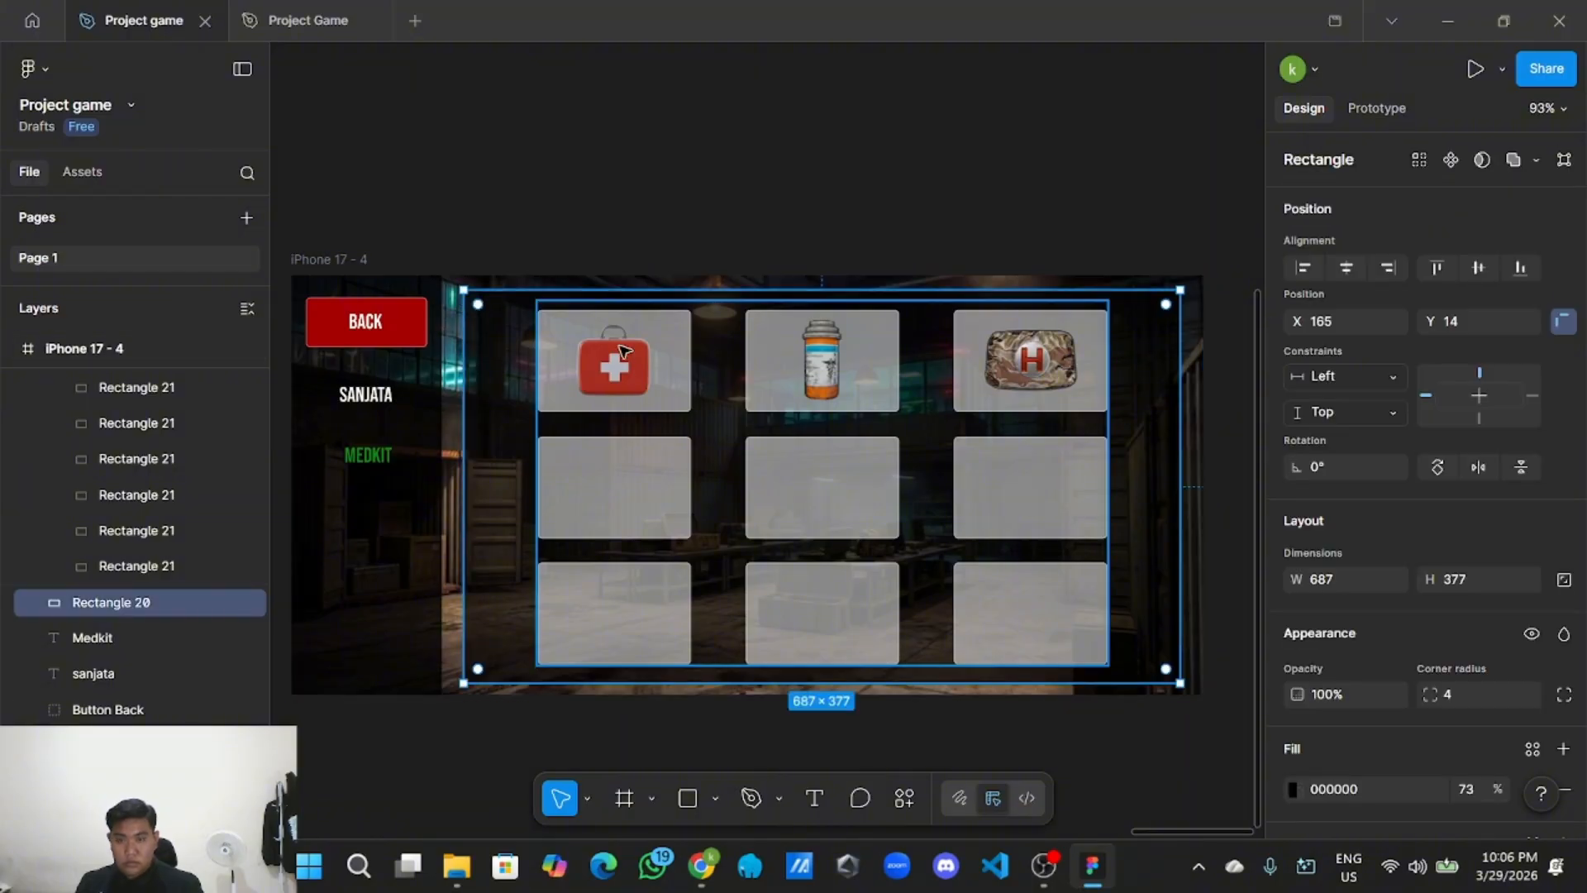
{"action": "left_click", "coordinate": [667, 357], "text": "shift"}
{"action": "right_click", "coordinate": [667, 357]}
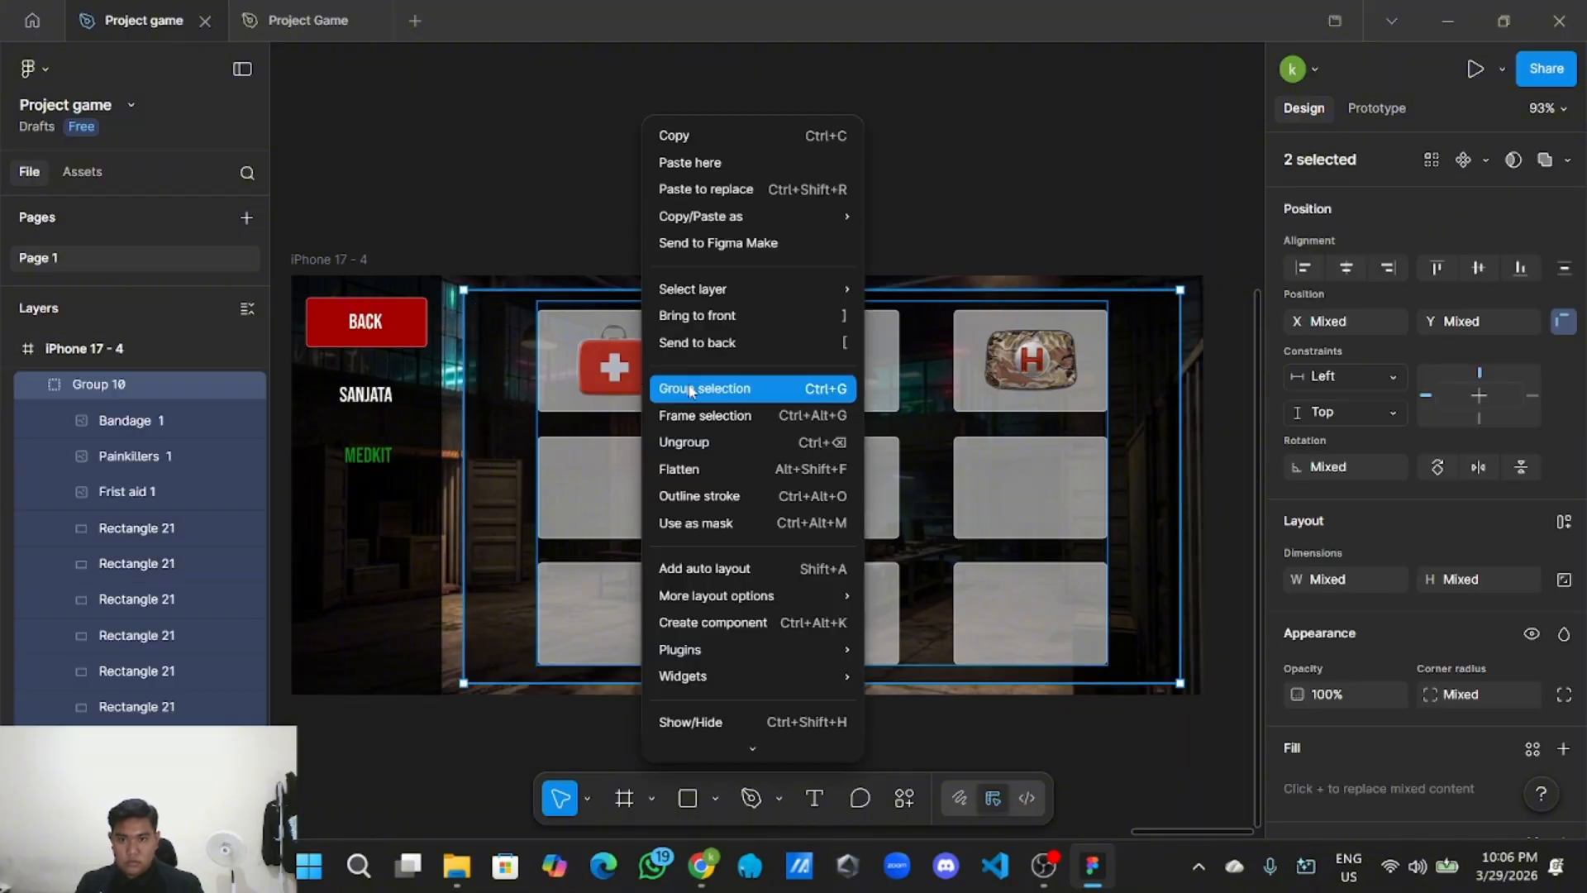
{"action": "left_click", "coordinate": [672, 379]}
Rename the new group from Group 11 to 'Medkit'.
{"action": "scroll", "coordinate": [619, 378], "scroll_direction": "up", "scroll_amount": 3}
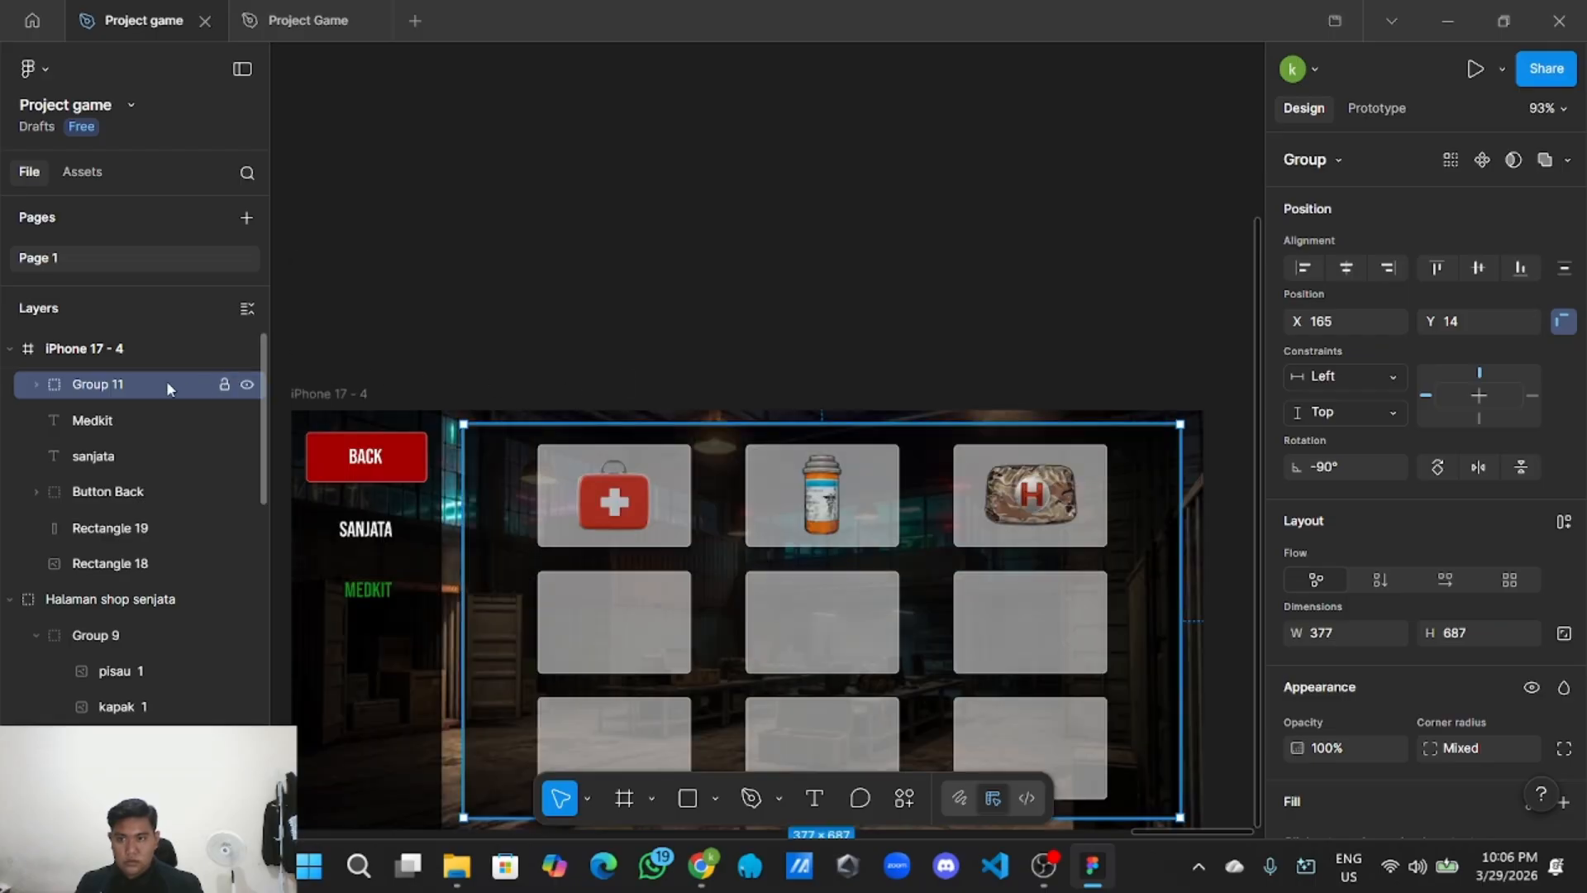
{"action": "double_click", "coordinate": [128, 383]}
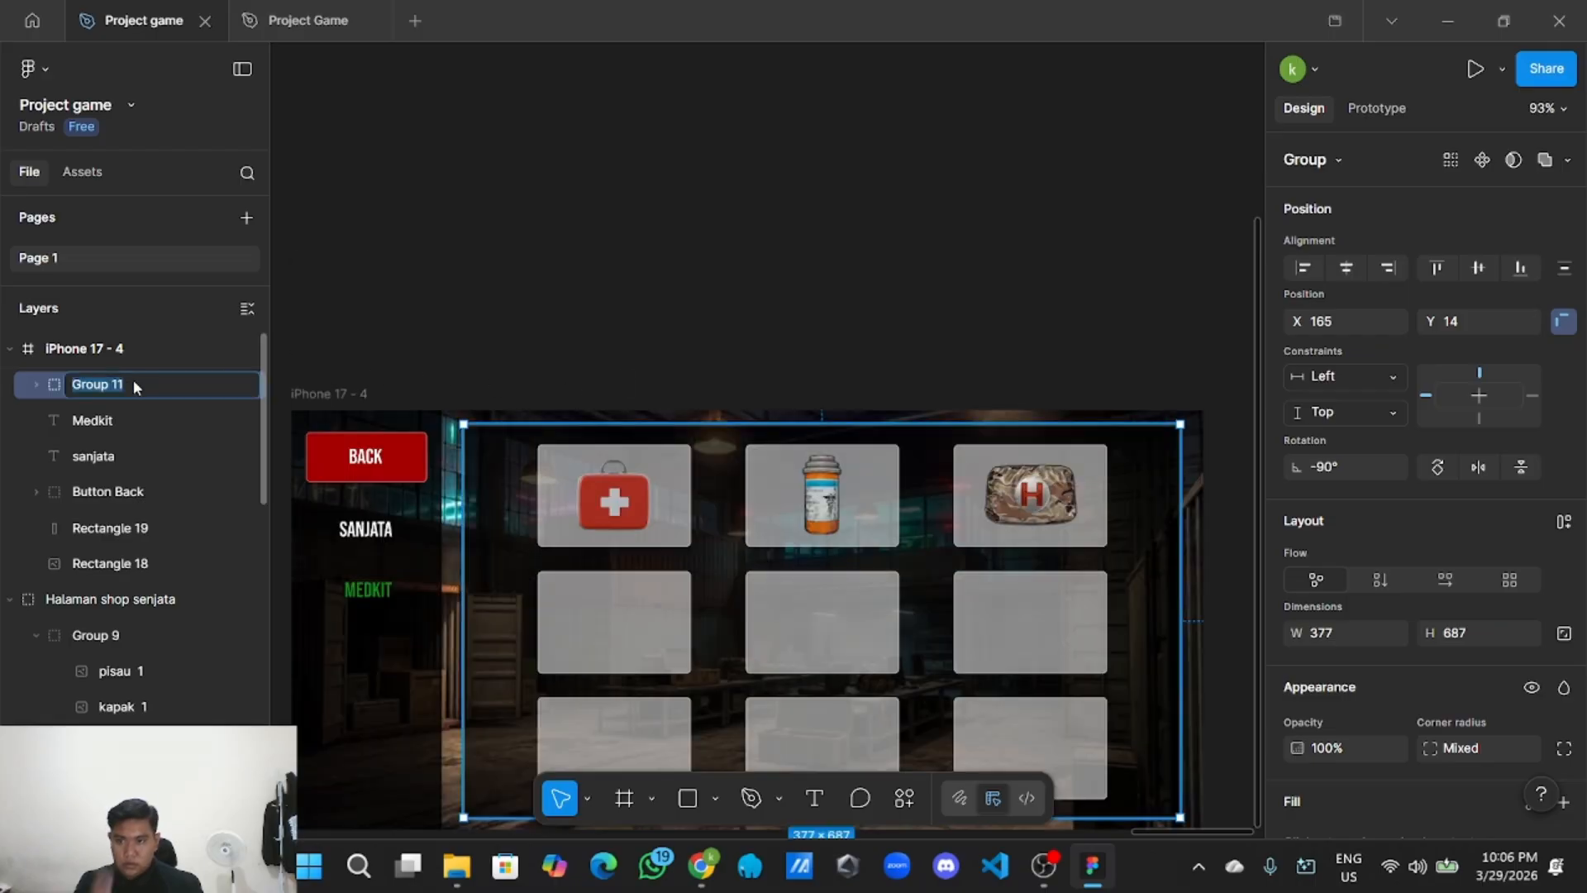
{"action": "key", "text": "BackSpace"}
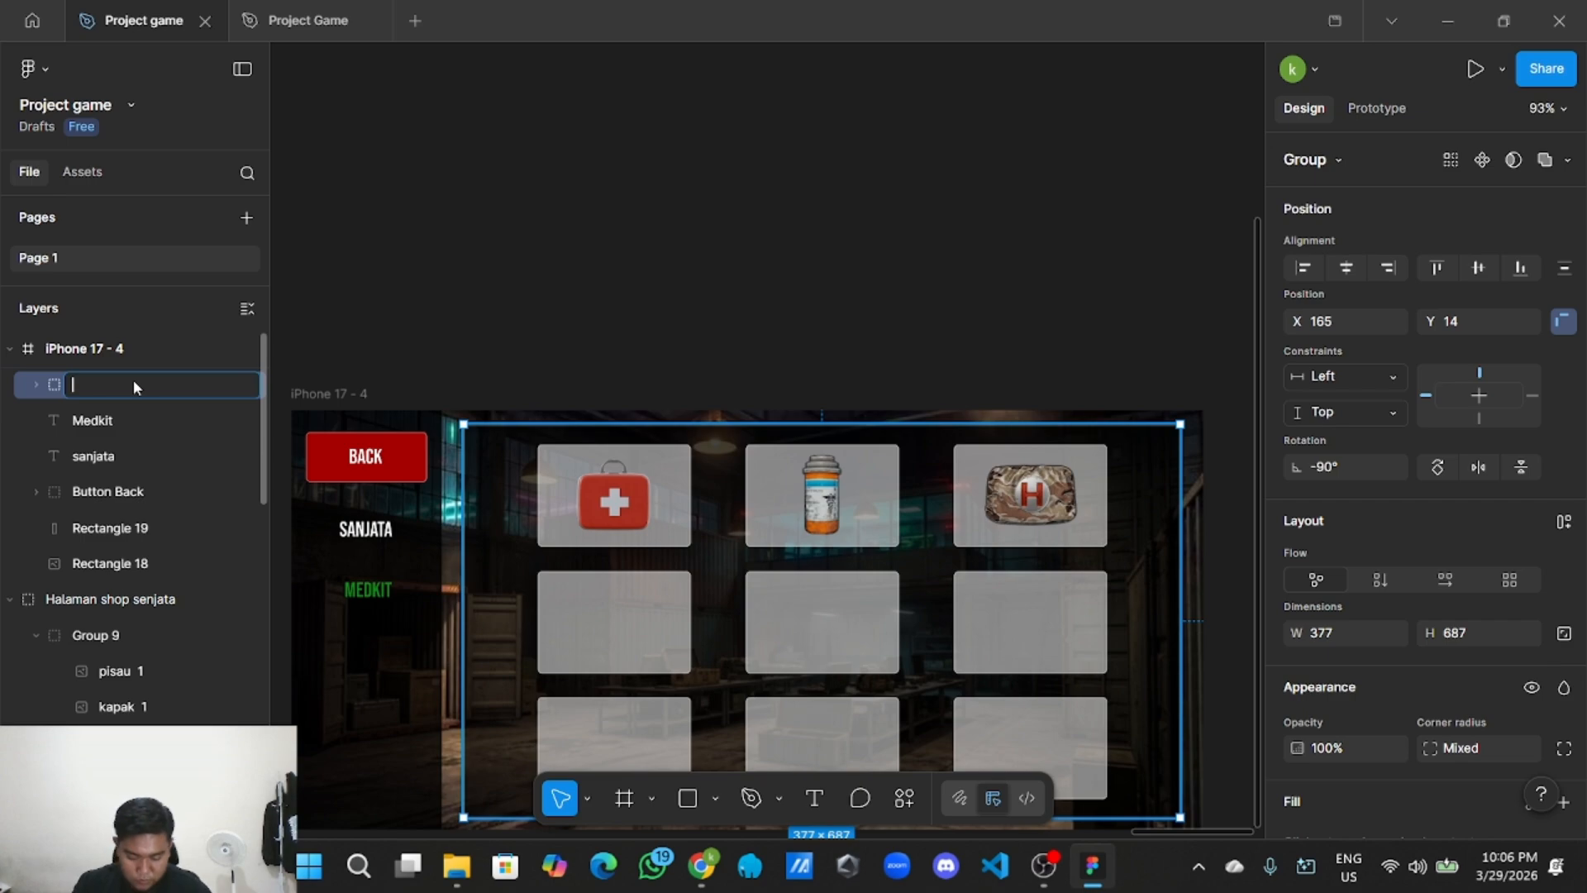
{"action": "type", "text": "me"}
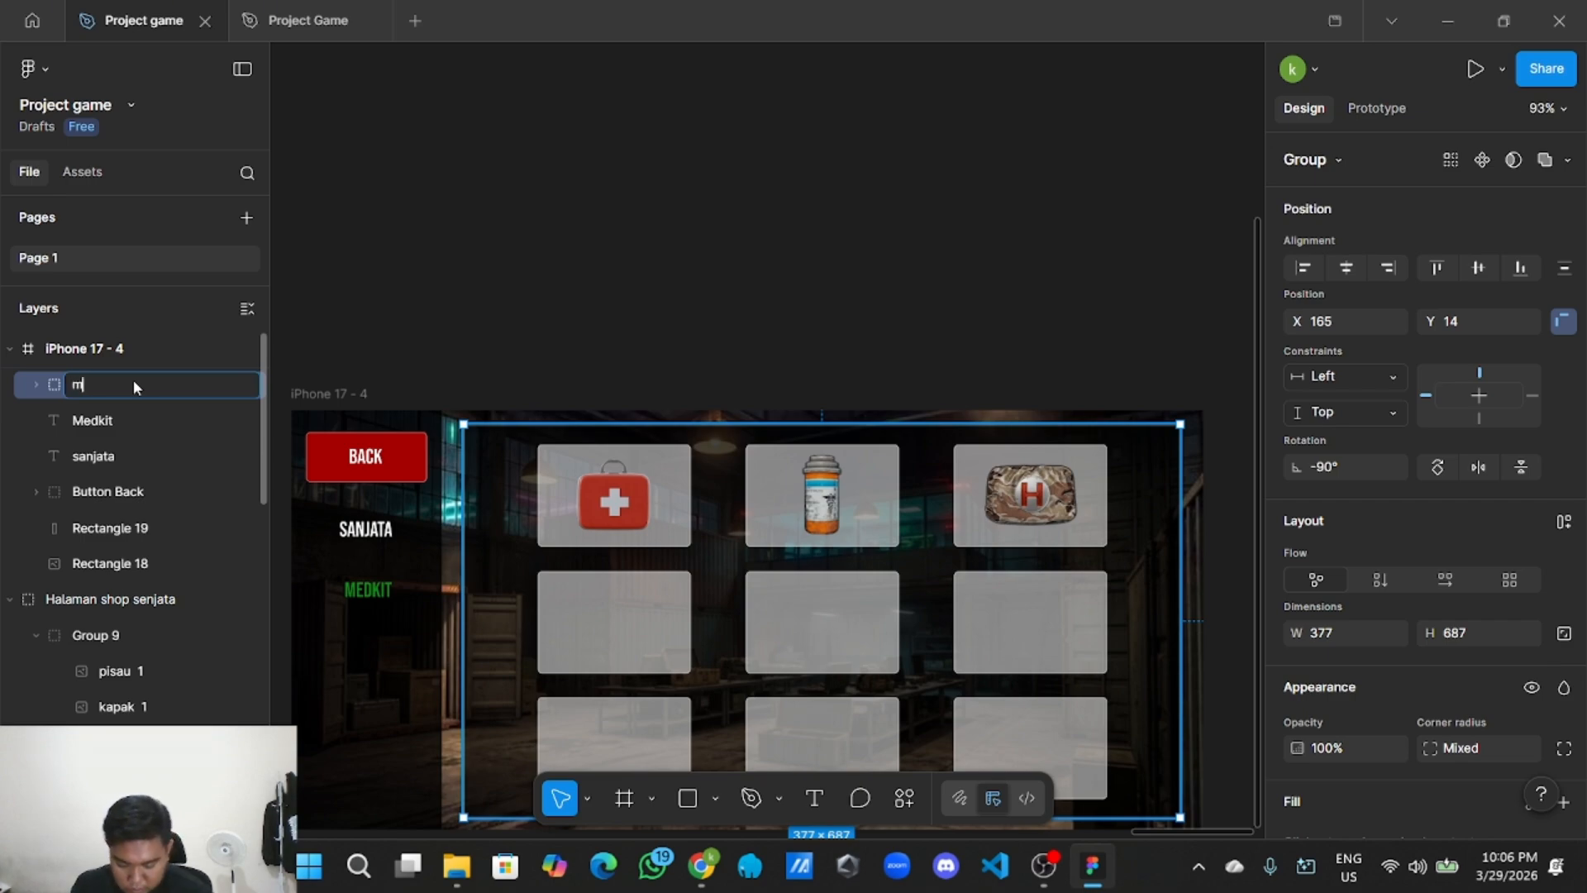
{"action": "key", "text": "BackSpace"}
{"action": "key", "text": "BackSpace"}
{"action": "type", "text": "M"}
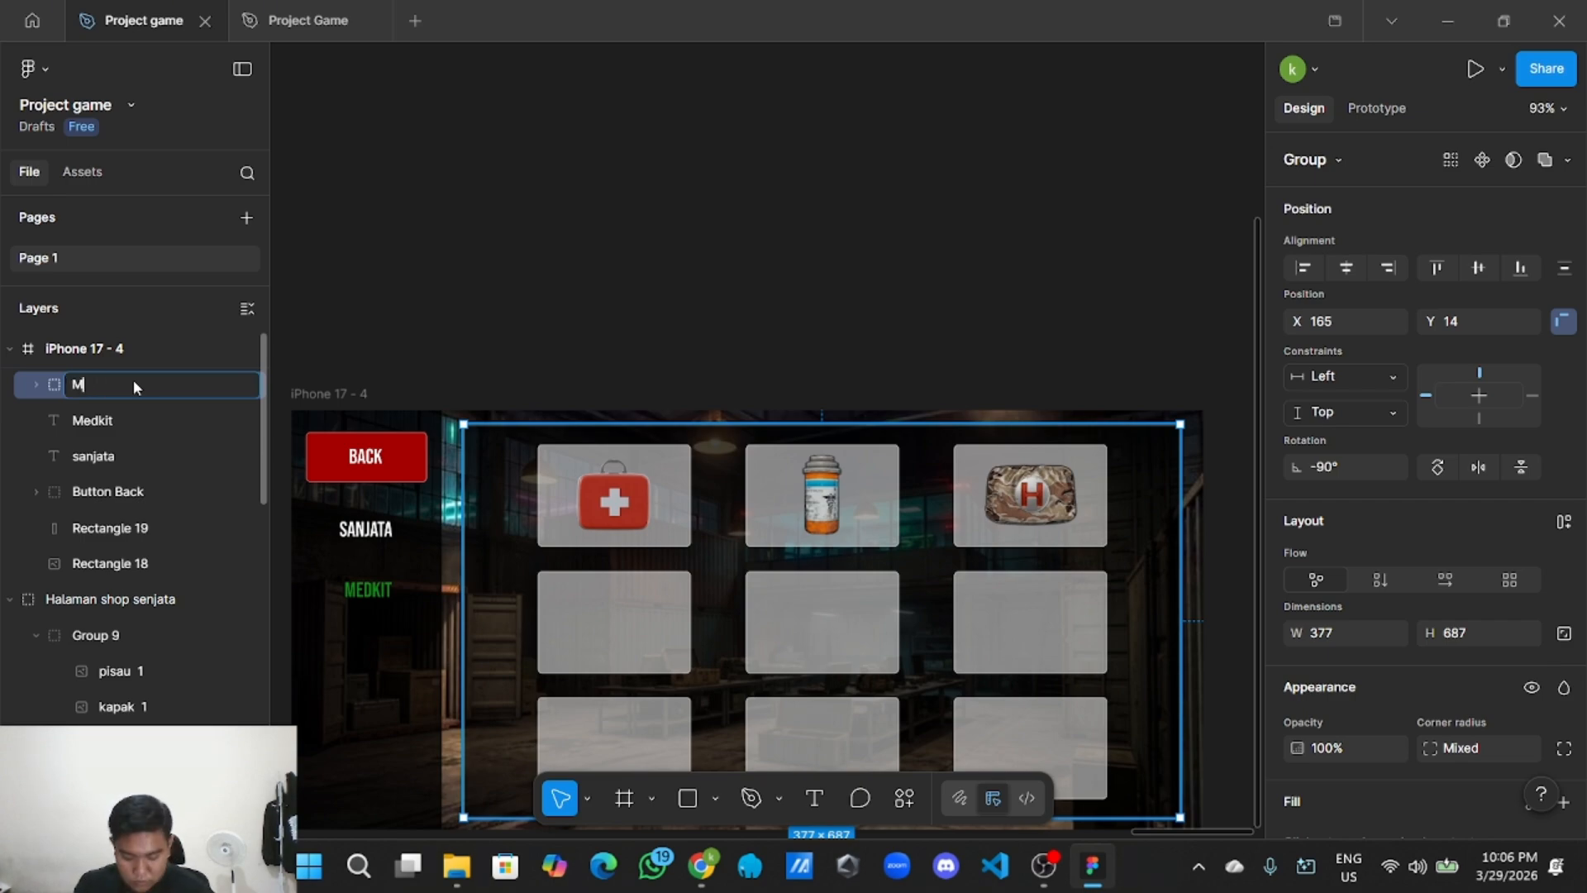
{"action": "type", "text": "edkit"}
{"action": "key", "text": "Return"}
{"action": "left_click", "coordinate": [556, 281]}
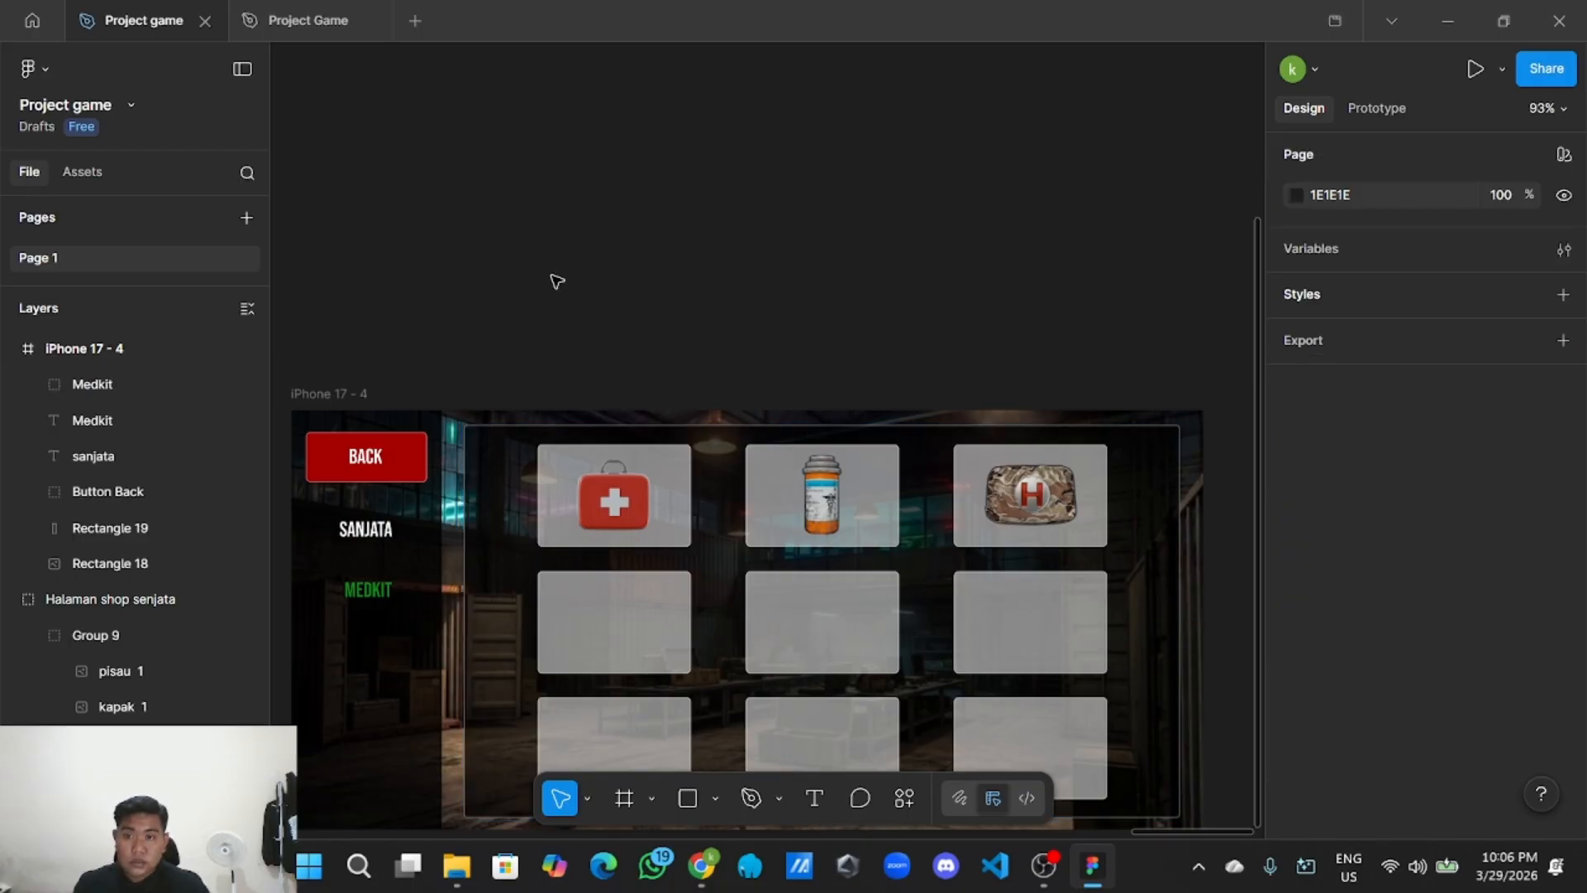
{"action": "scroll", "coordinate": [494, 294], "scroll_direction": "down", "scroll_amount": 3}
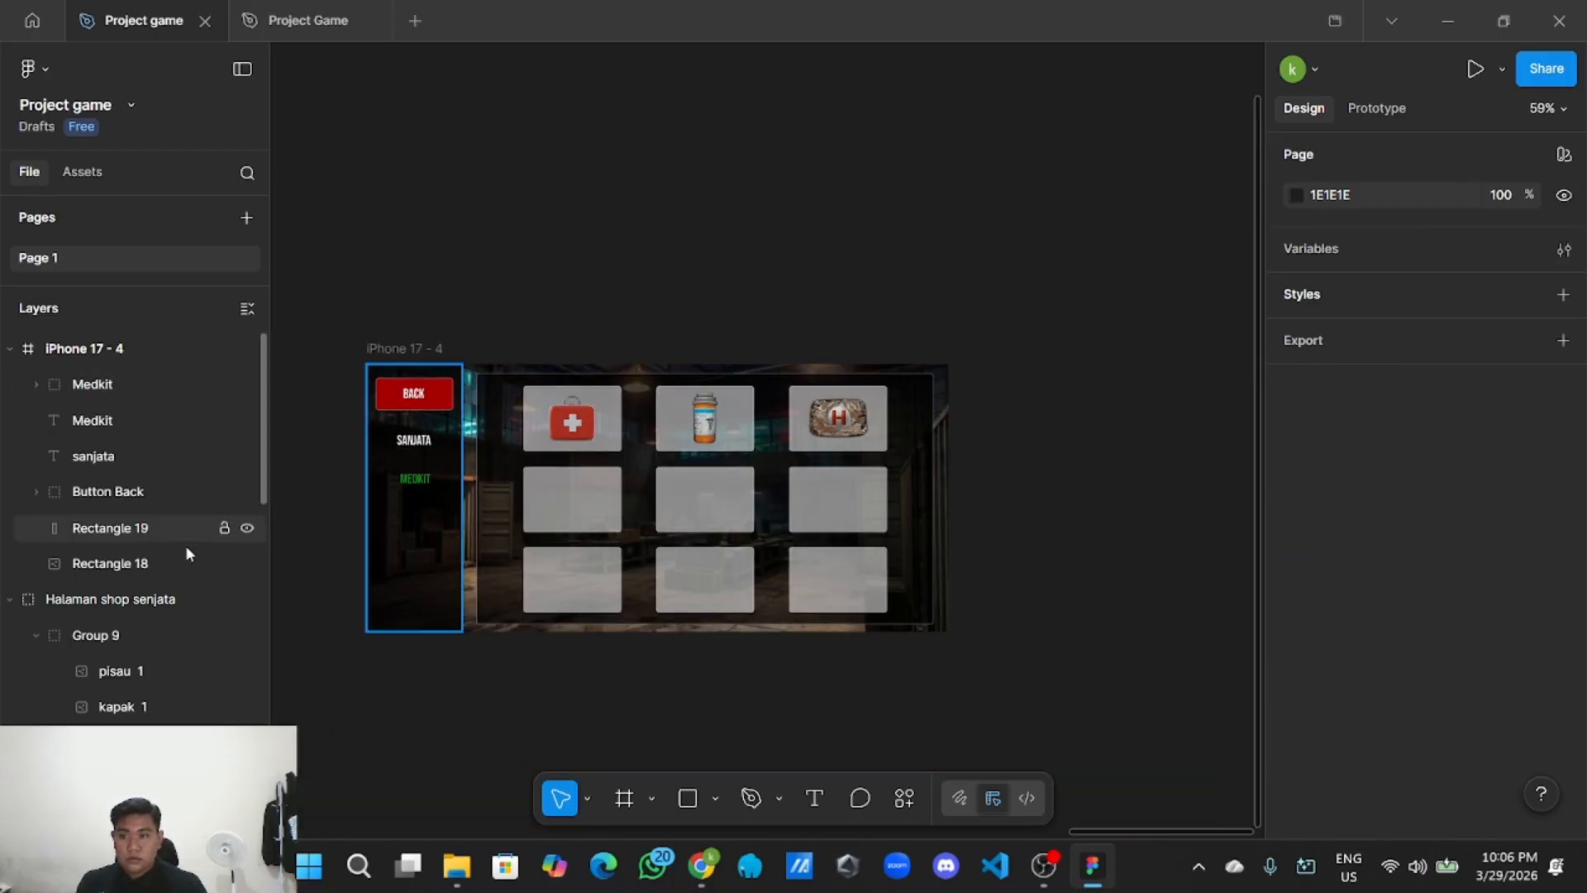
{"action": "scroll", "coordinate": [186, 547], "scroll_direction": "down", "scroll_amount": 2}
{"action": "scroll", "coordinate": [187, 555], "scroll_direction": "up", "scroll_amount": 2}
Group all contents of the iPhone 17 - 4 frame together.
{"action": "left_click_drag", "start_coordinate": [496, 409], "coordinate": [534, 397]}
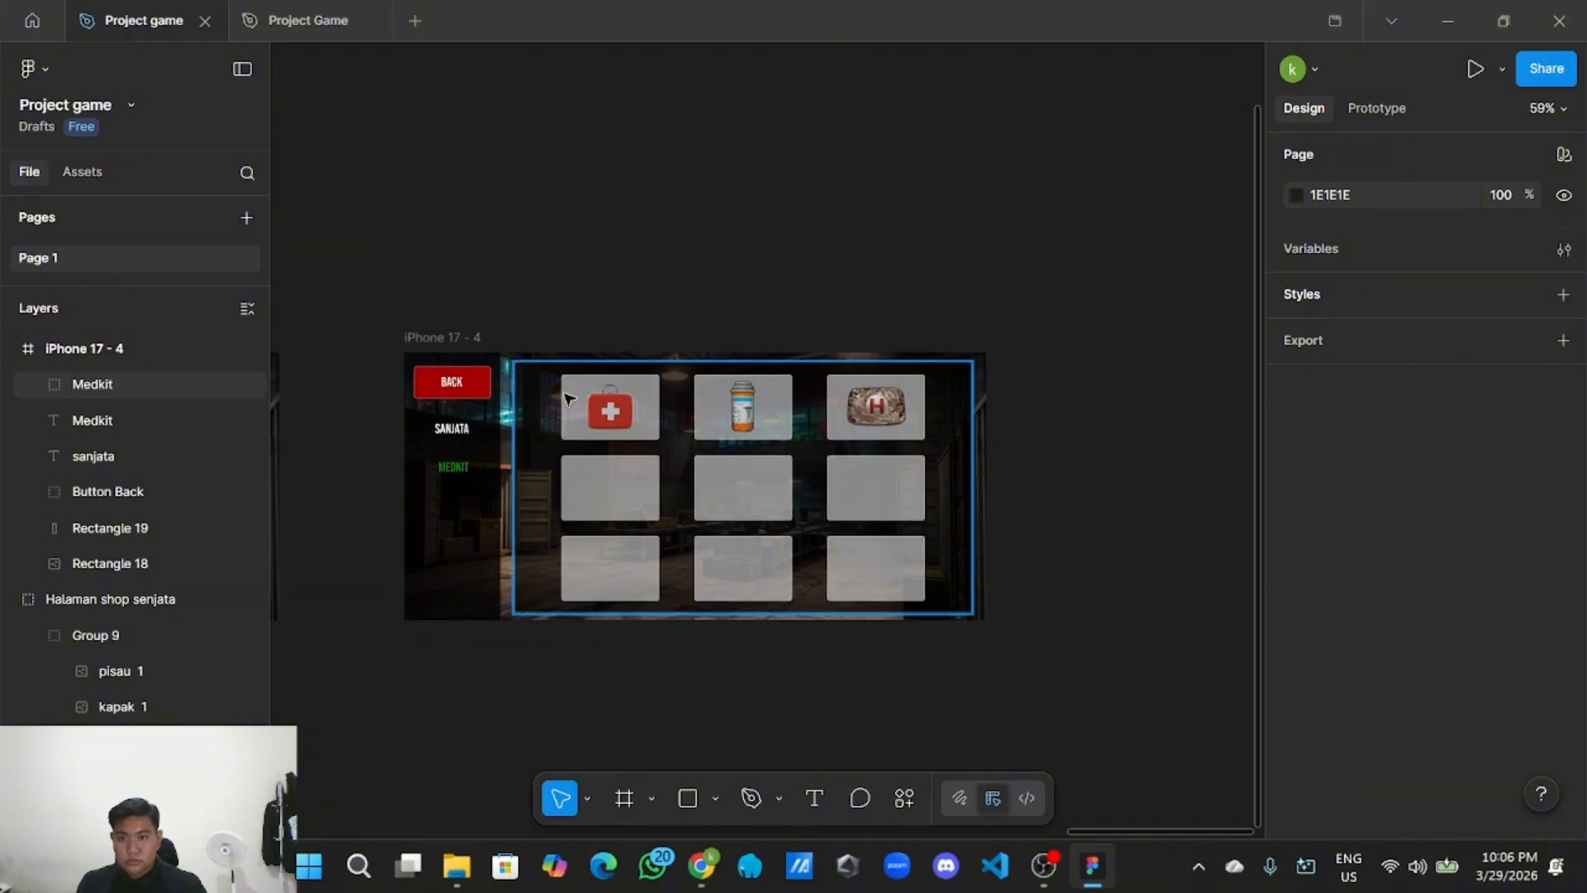
{"action": "left_click_drag", "start_coordinate": [361, 329], "coordinate": [1003, 634]}
{"action": "right_click", "coordinate": [552, 403]}
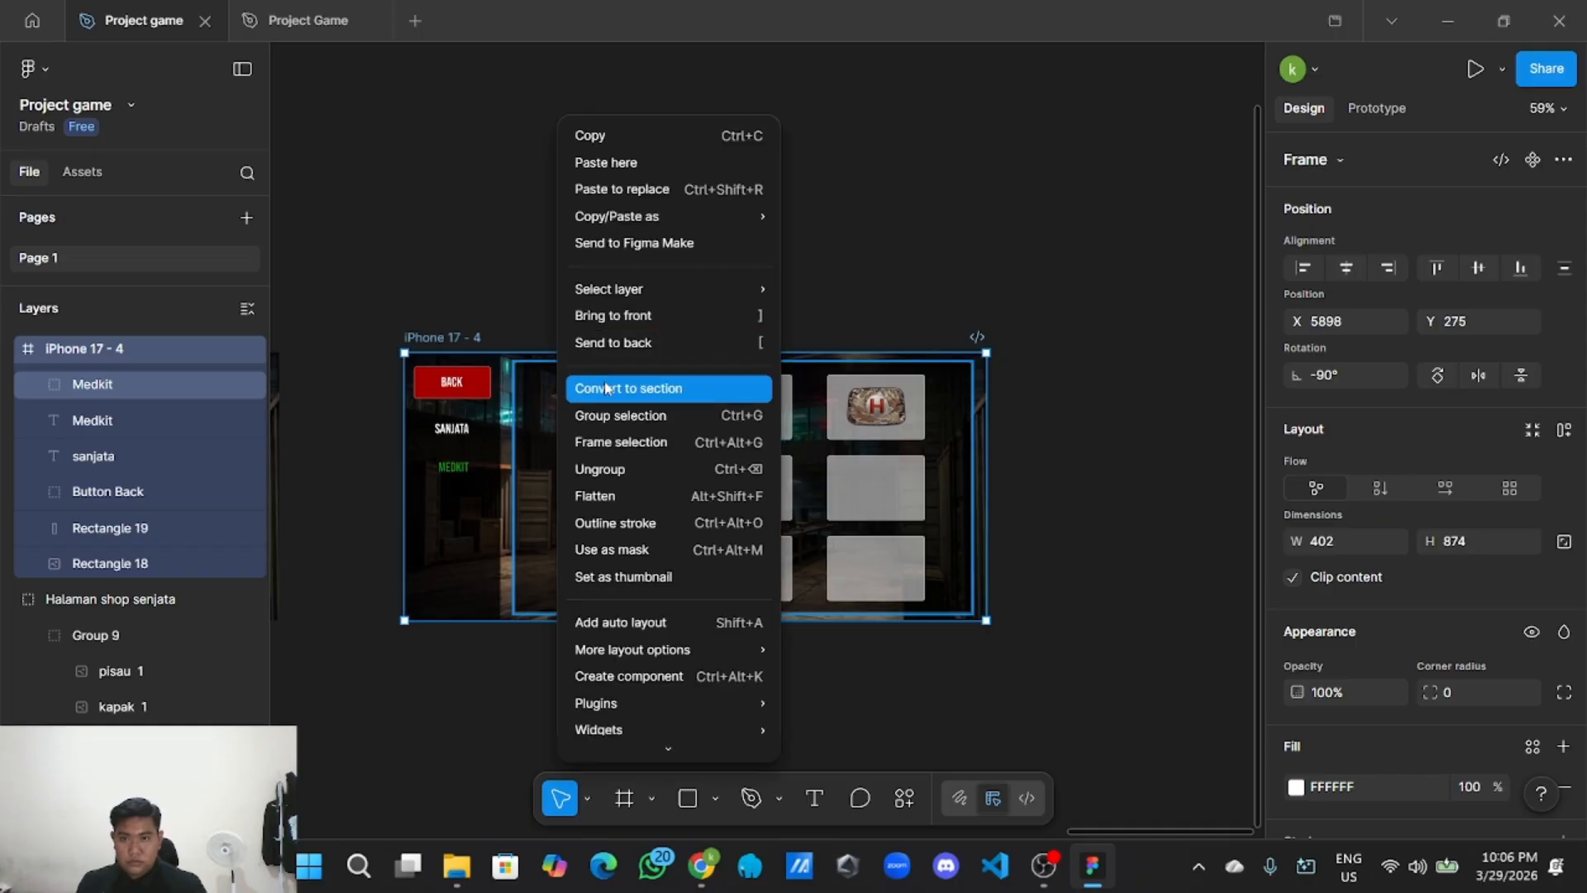
{"action": "left_click", "coordinate": [611, 415]}
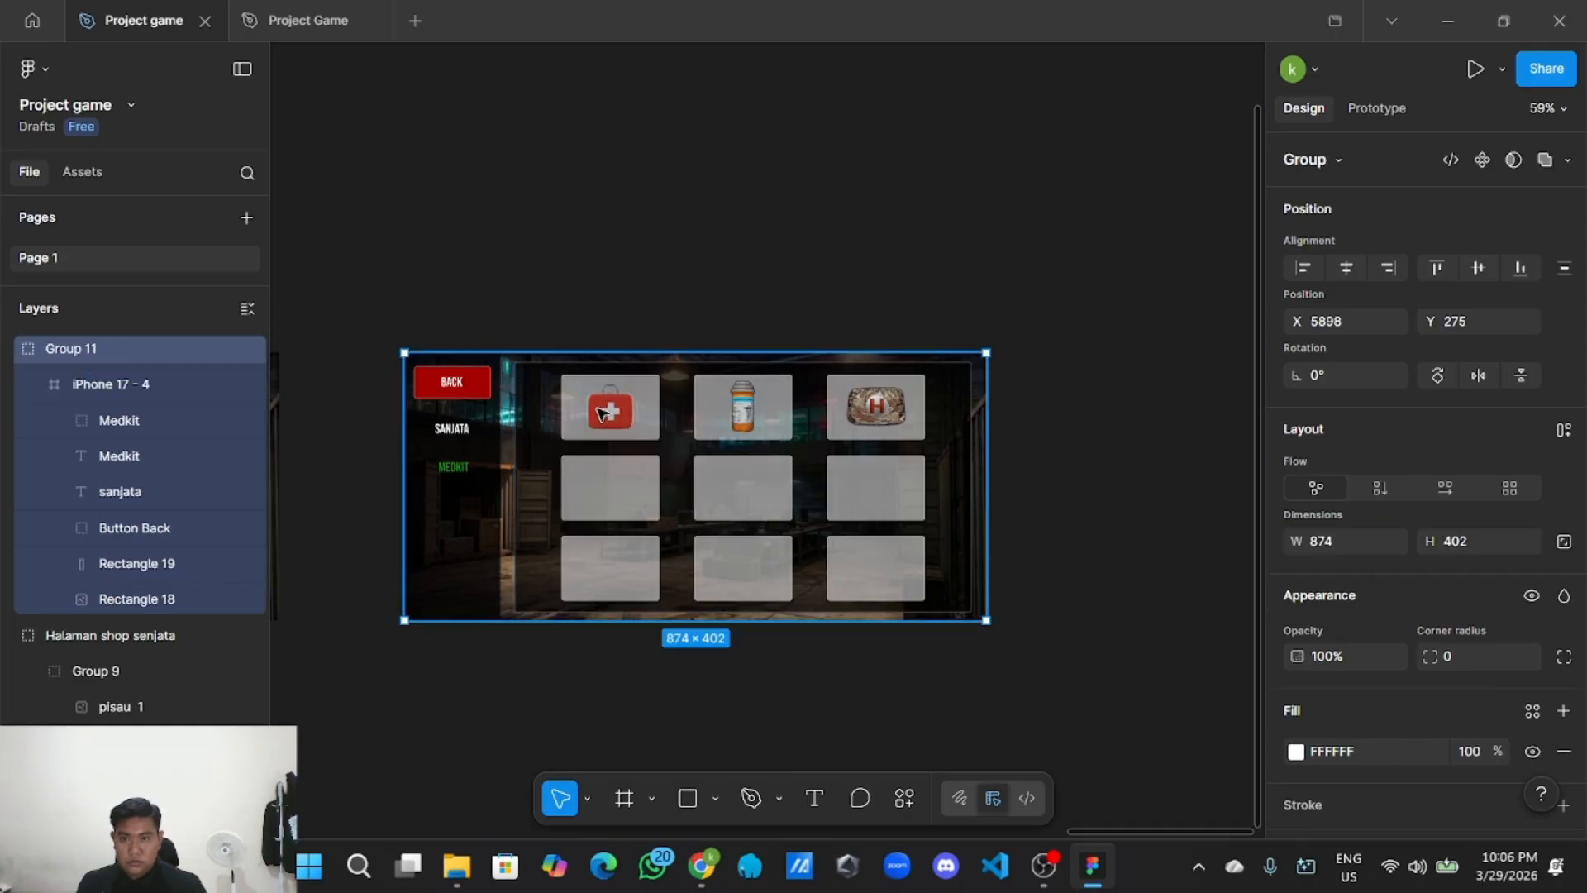
Name the new group 'Halaman Shop Senjata'.
{"action": "double_click", "coordinate": [116, 350]}
{"action": "key", "text": "BackSpace"}
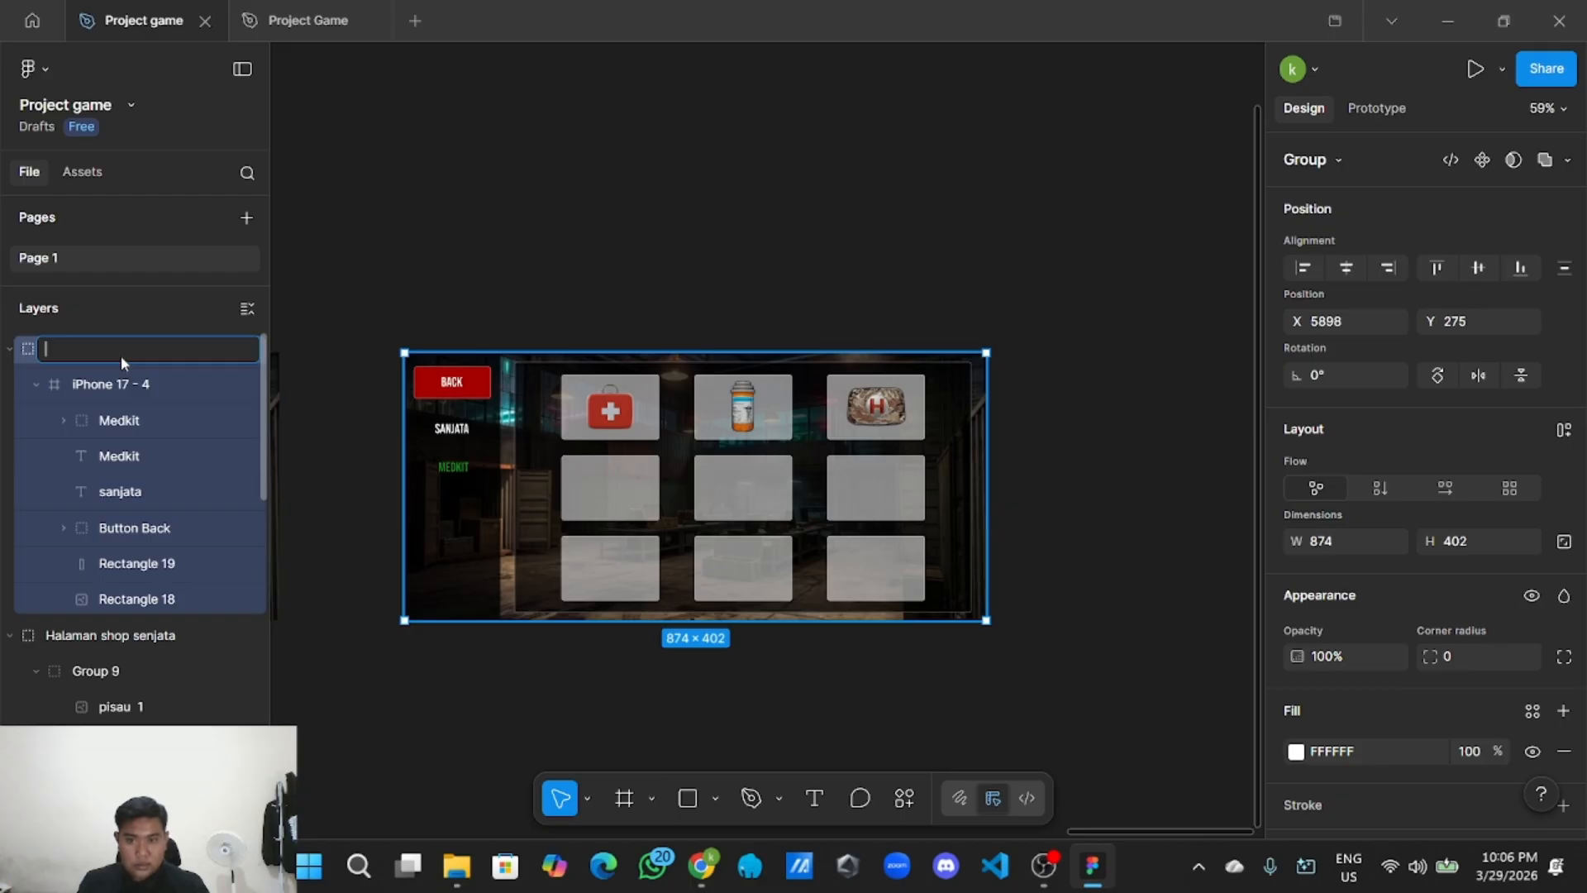
{"action": "type", "text": "ha;a"}
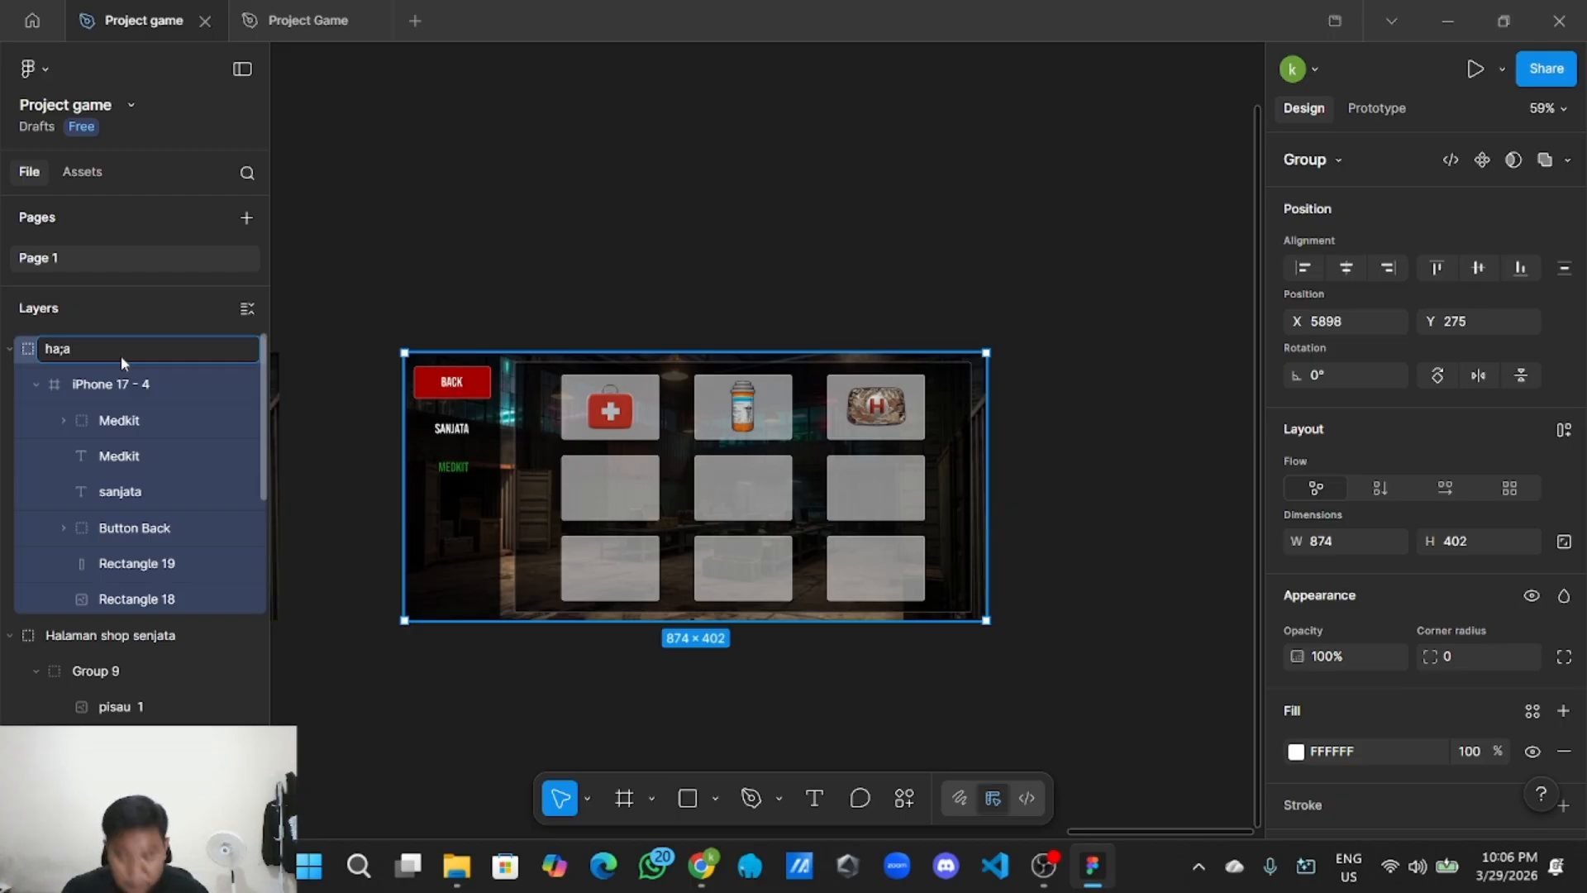
{"action": "key", "text": "BackSpace"}
{"action": "key", "text": "BackSpace"}
{"action": "key", "text": "BackSpace"}
{"action": "key", "text": "BackSpace"}
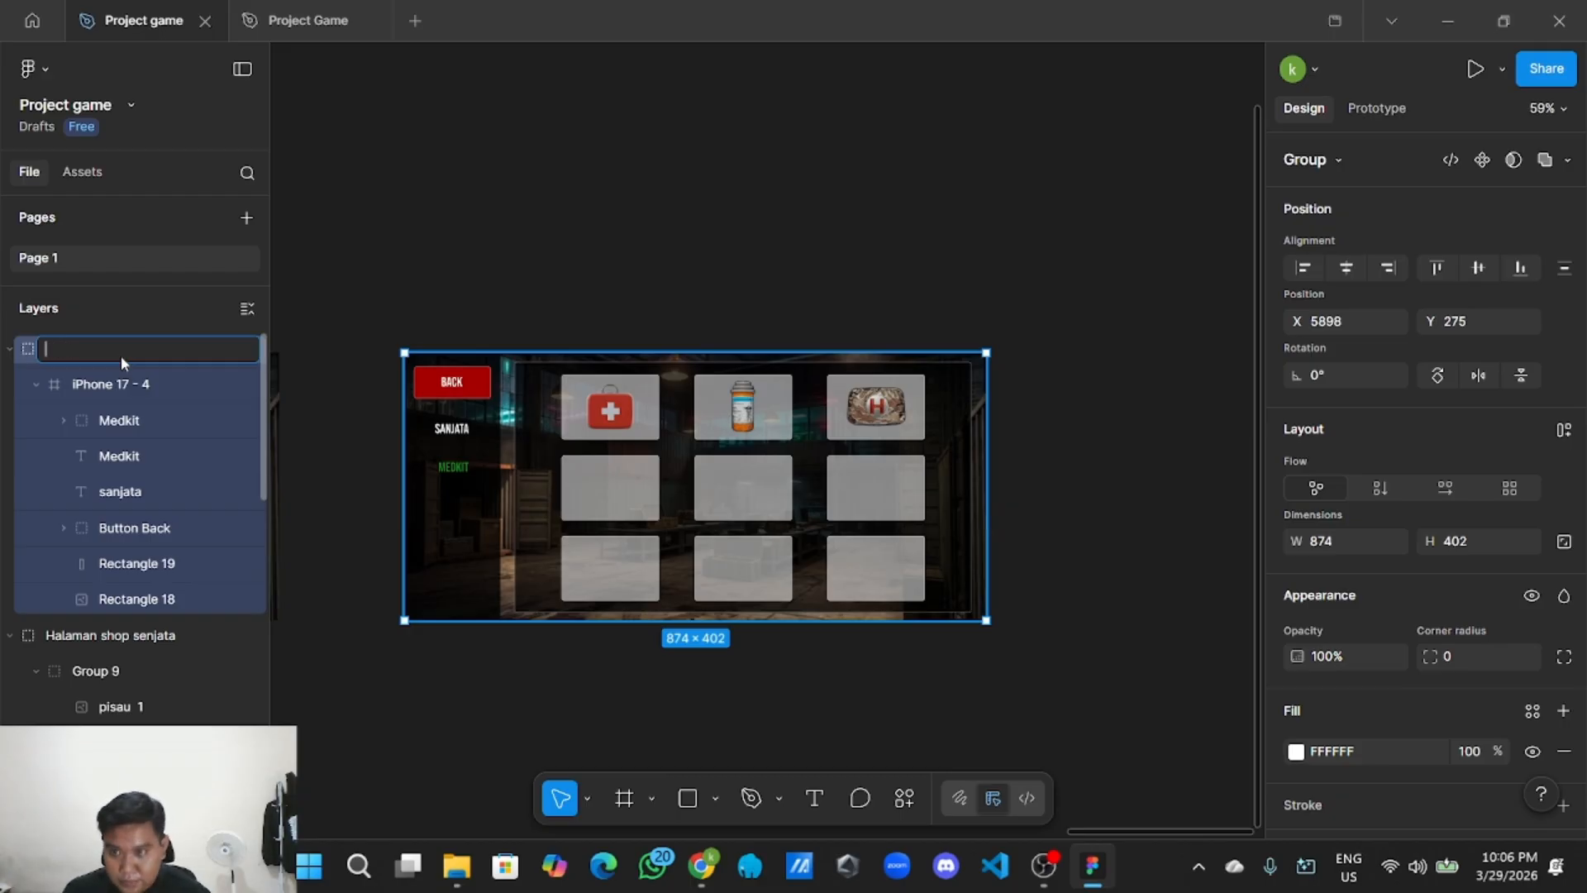
{"action": "type", "text": "Halam"}
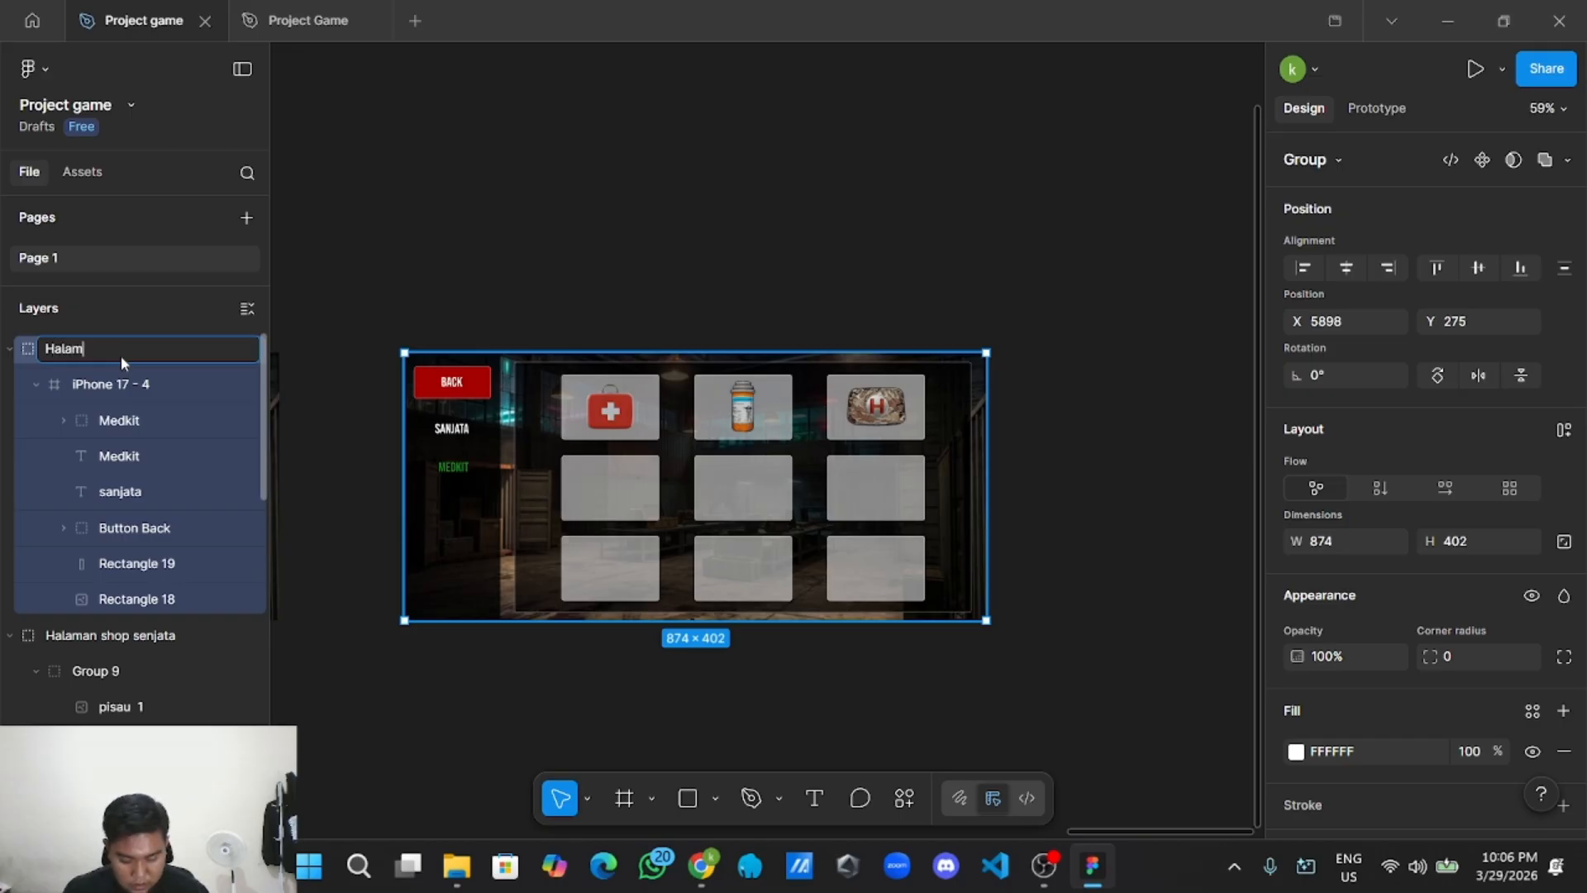
{"action": "type", "text": "an"}
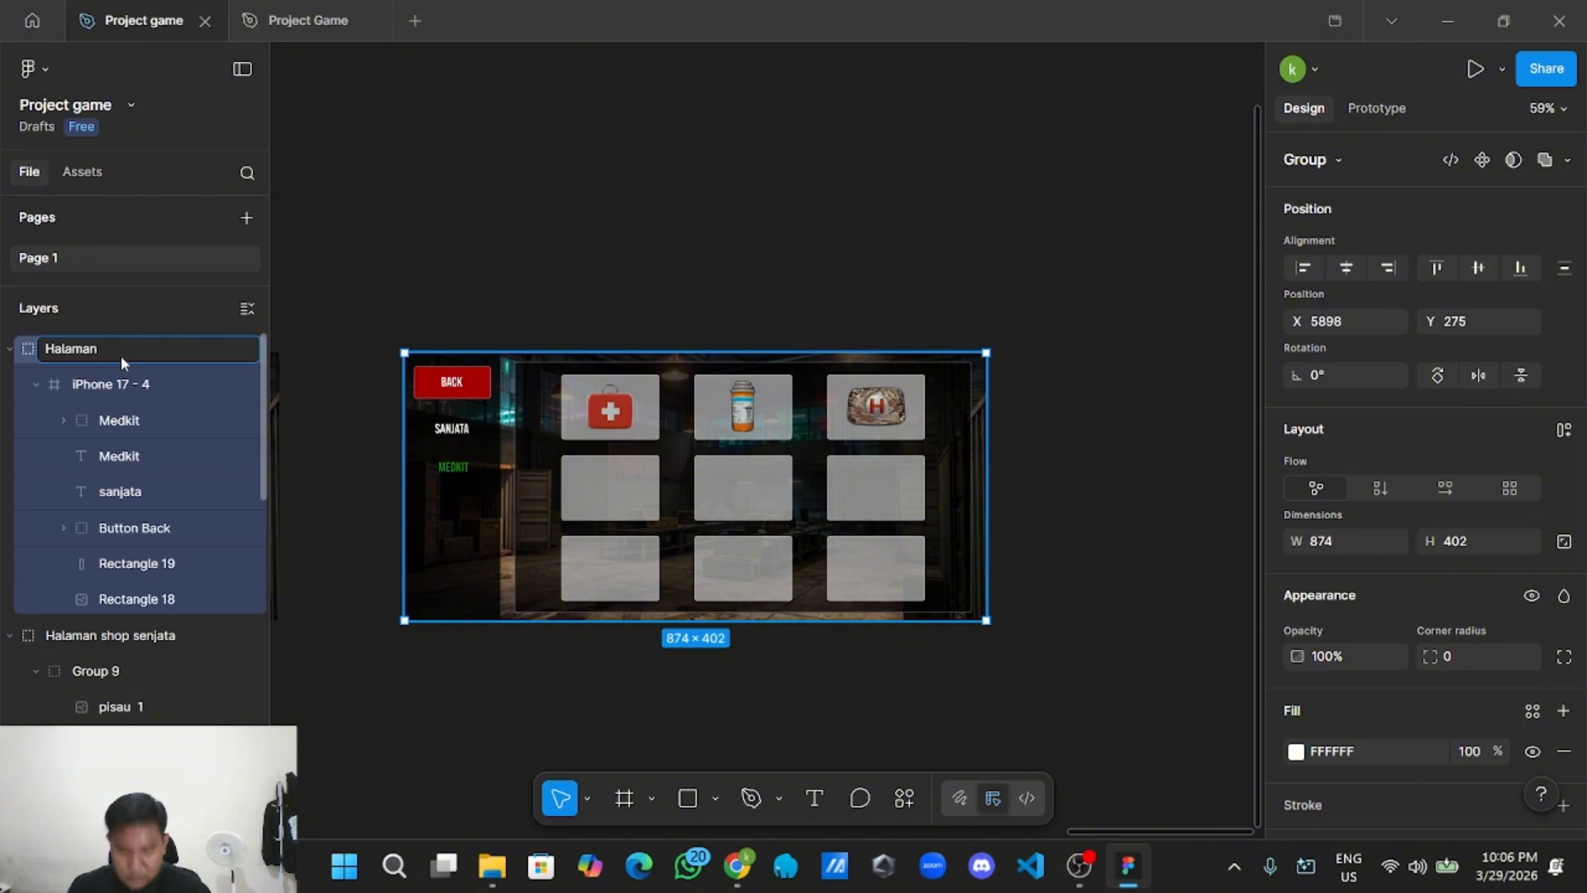
{"action": "type", "text": " Shop "}
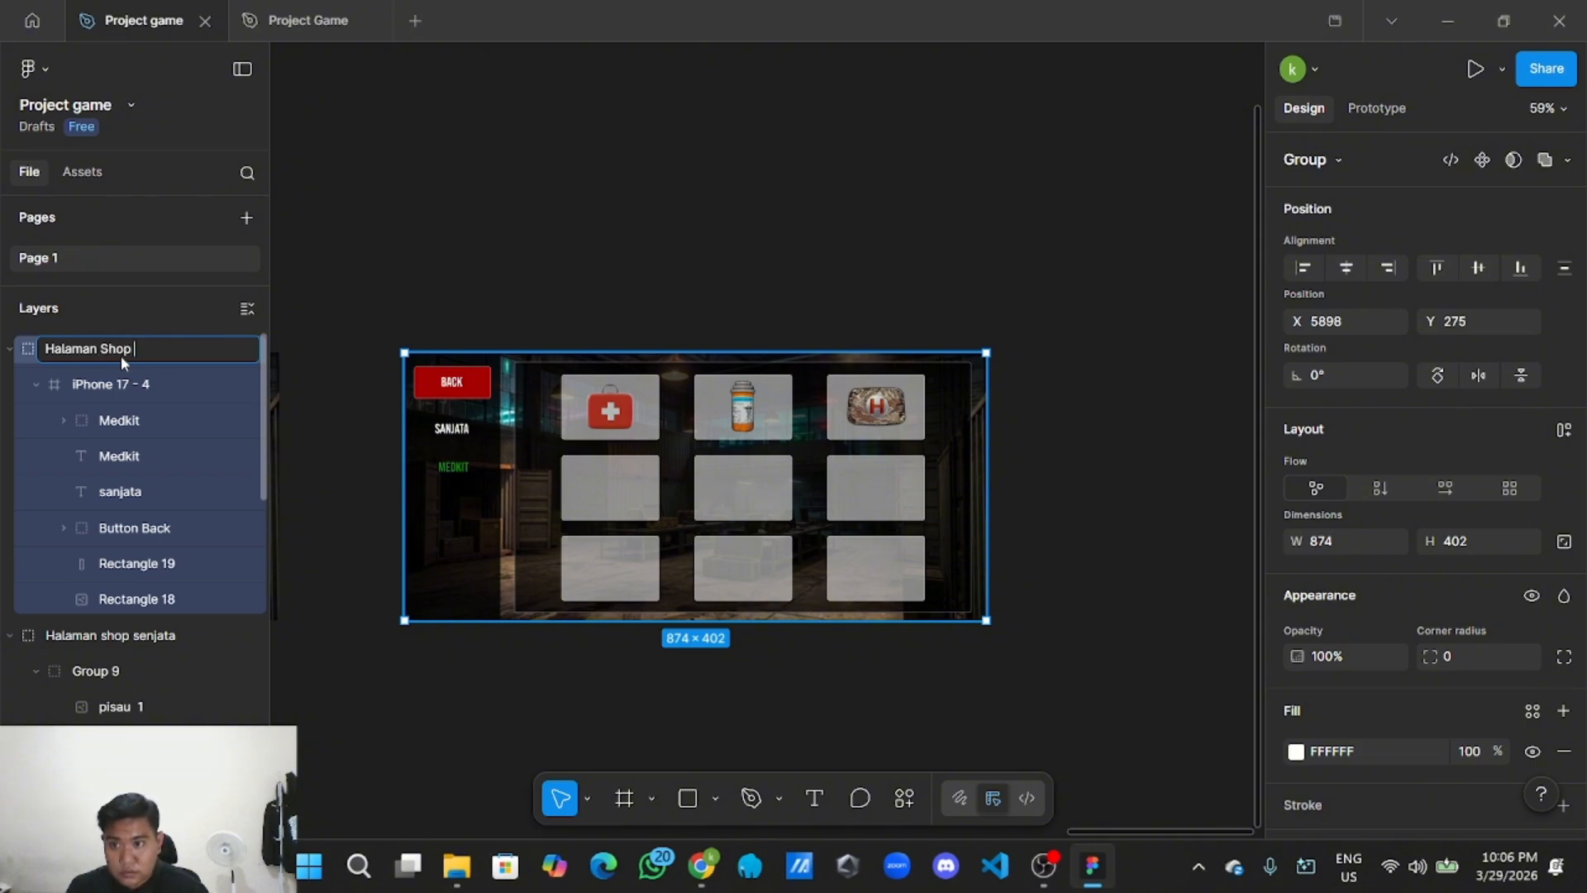
{"action": "type", "text": "Senjata"}
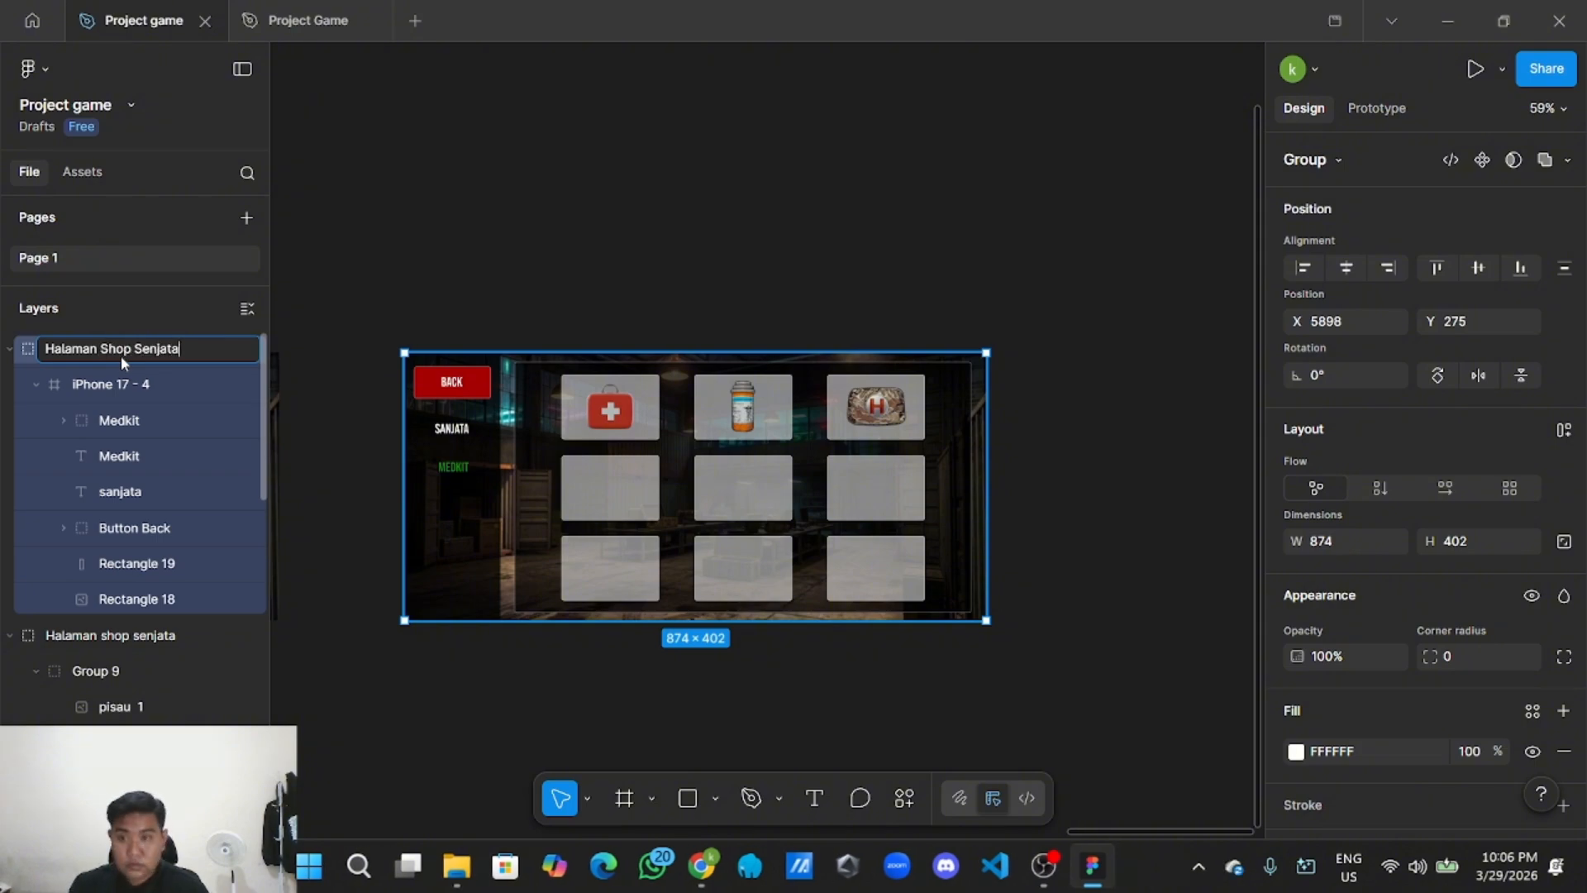
{"action": "left_click", "coordinate": [674, 216]}
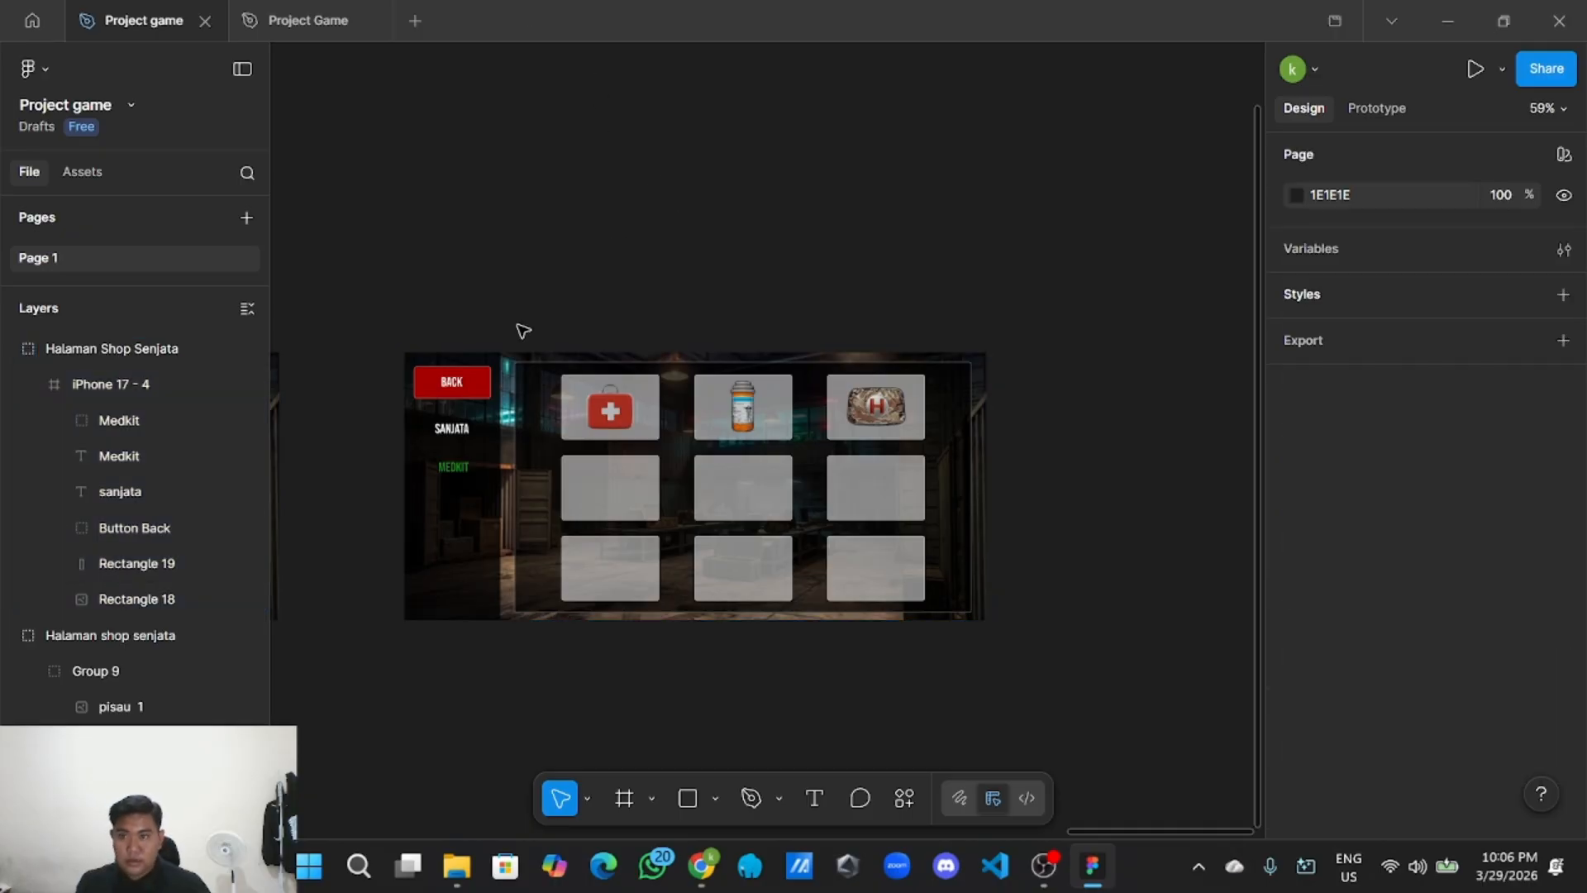
{"action": "scroll", "coordinate": [755, 513], "scroll_direction": "down", "scroll_amount": 5}
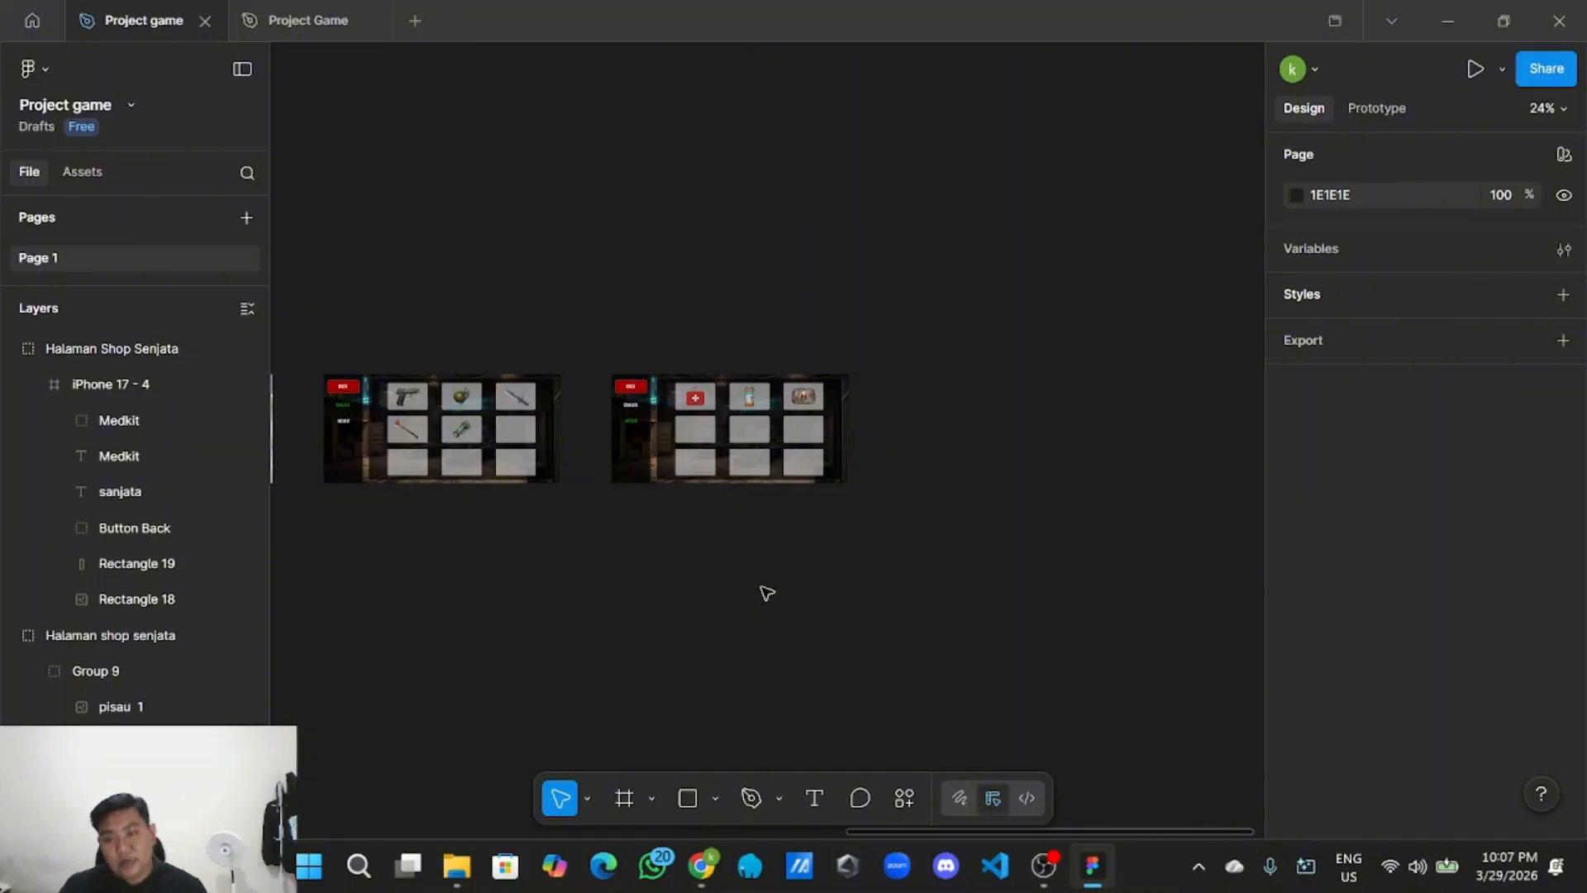
{"action": "scroll", "coordinate": [790, 567], "scroll_direction": "down", "scroll_amount": 3}
{"action": "scroll", "coordinate": [550, 539], "scroll_direction": "up", "scroll_amount": 5}
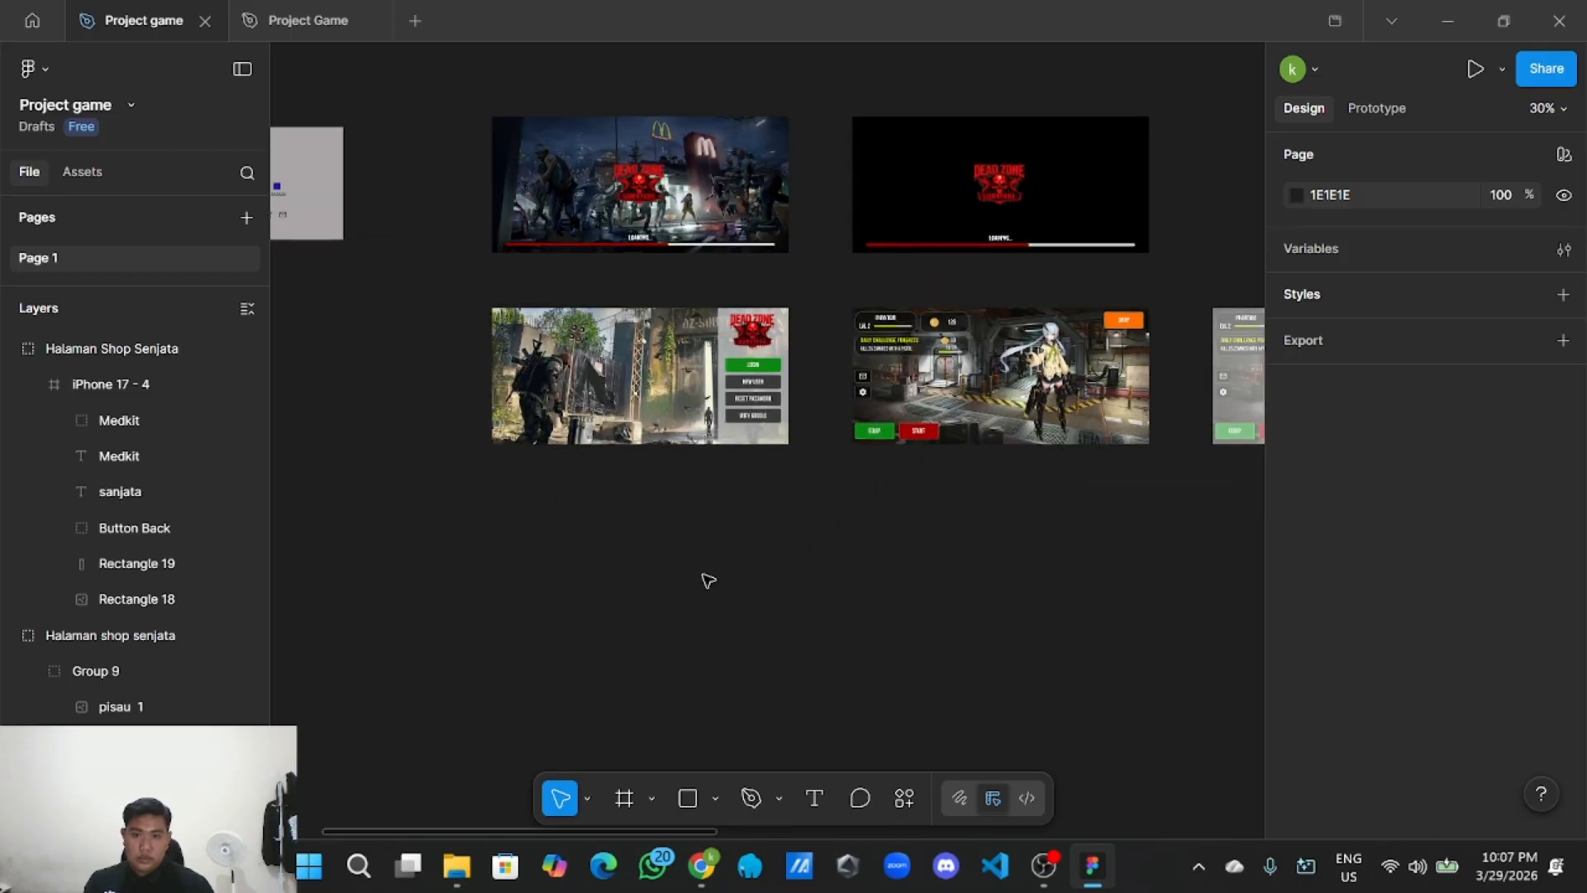
Add an iPhone 17 frame beneath the login screen and rotate it to landscape.
{"action": "left_click", "coordinate": [624, 798]}
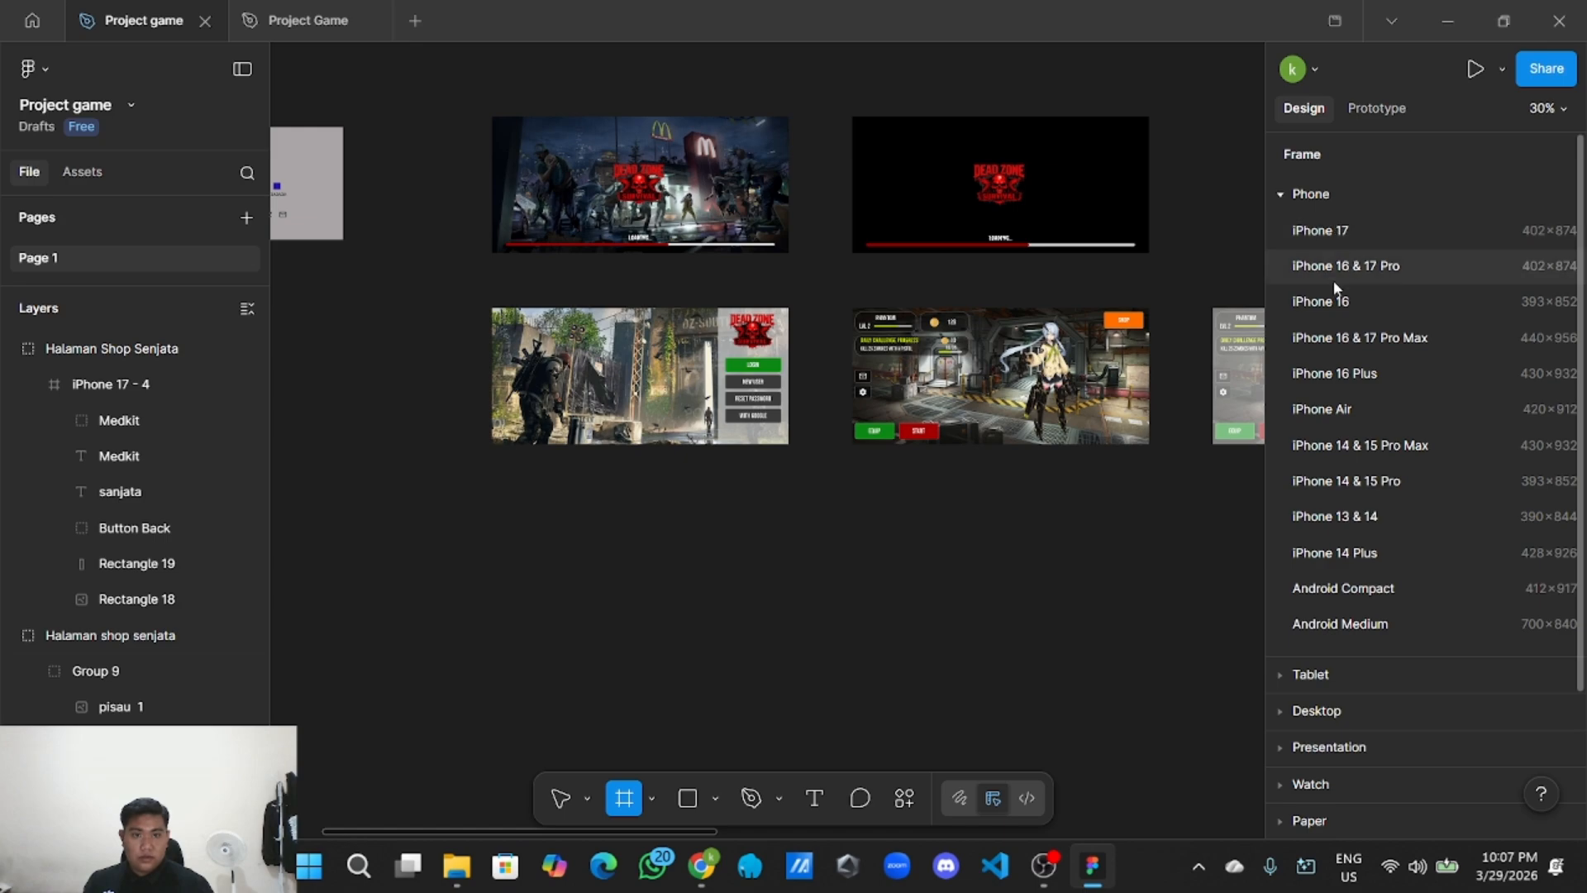
{"action": "left_click", "coordinate": [1331, 233]}
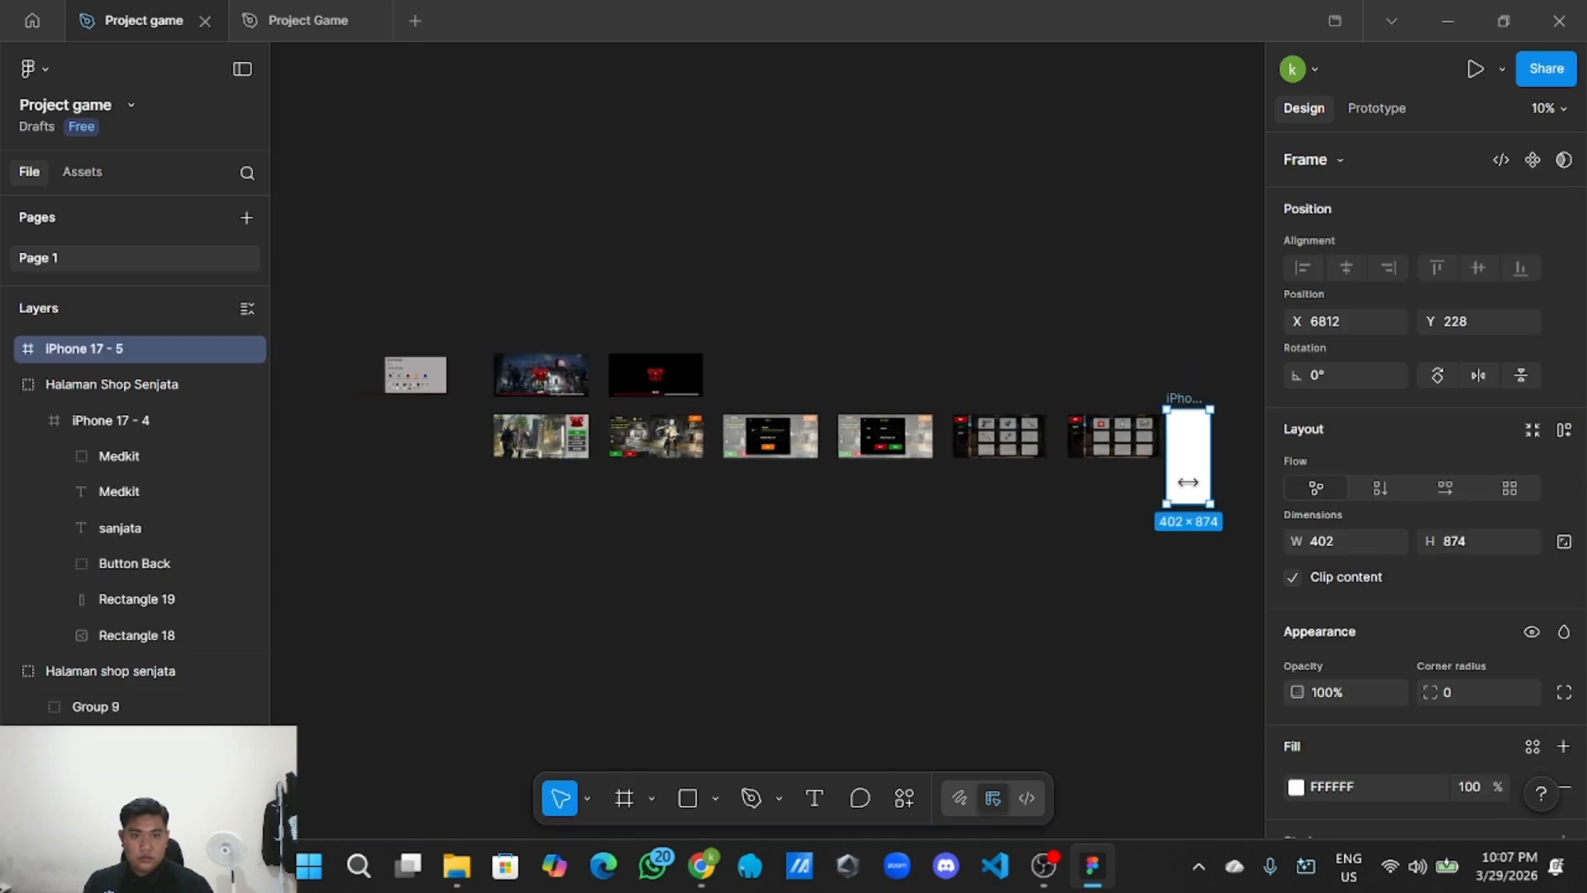
{"action": "left_click_drag", "start_coordinate": [1205, 466], "coordinate": [591, 552]}
{"action": "scroll", "coordinate": [592, 553], "scroll_direction": "up", "scroll_amount": 3}
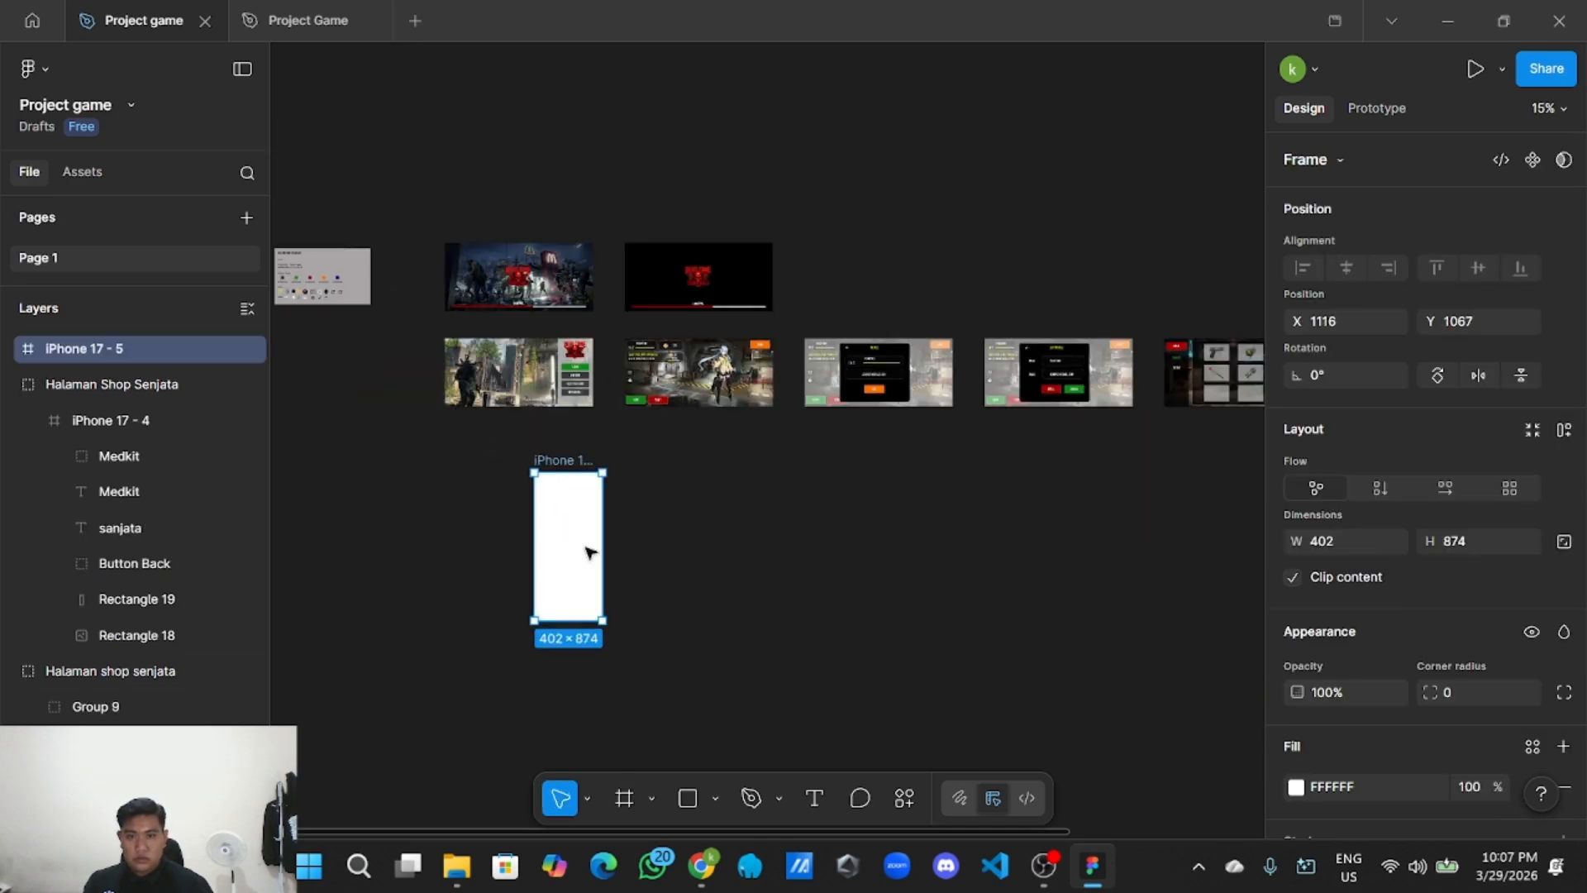
{"action": "scroll", "coordinate": [901, 624], "scroll_direction": "up", "scroll_amount": 5}
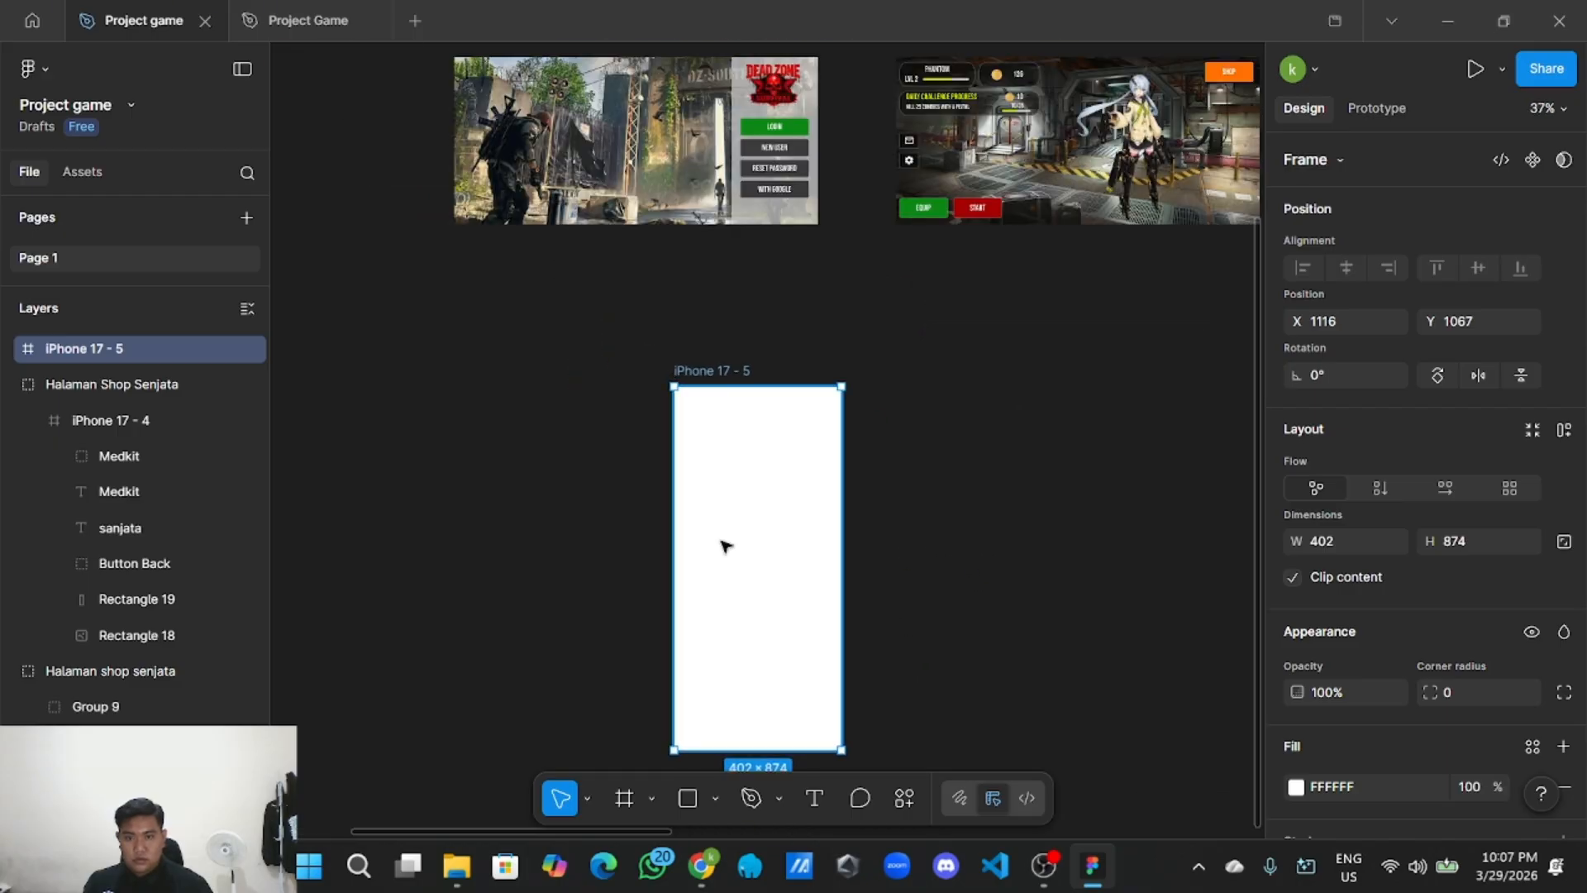
{"action": "left_click_drag", "start_coordinate": [686, 517], "coordinate": [679, 361]}
{"action": "left_click", "coordinate": [1436, 376]}
{"action": "left_click", "coordinate": [754, 641]}
{"action": "scroll", "coordinate": [662, 598], "scroll_direction": "up", "scroll_amount": 2}
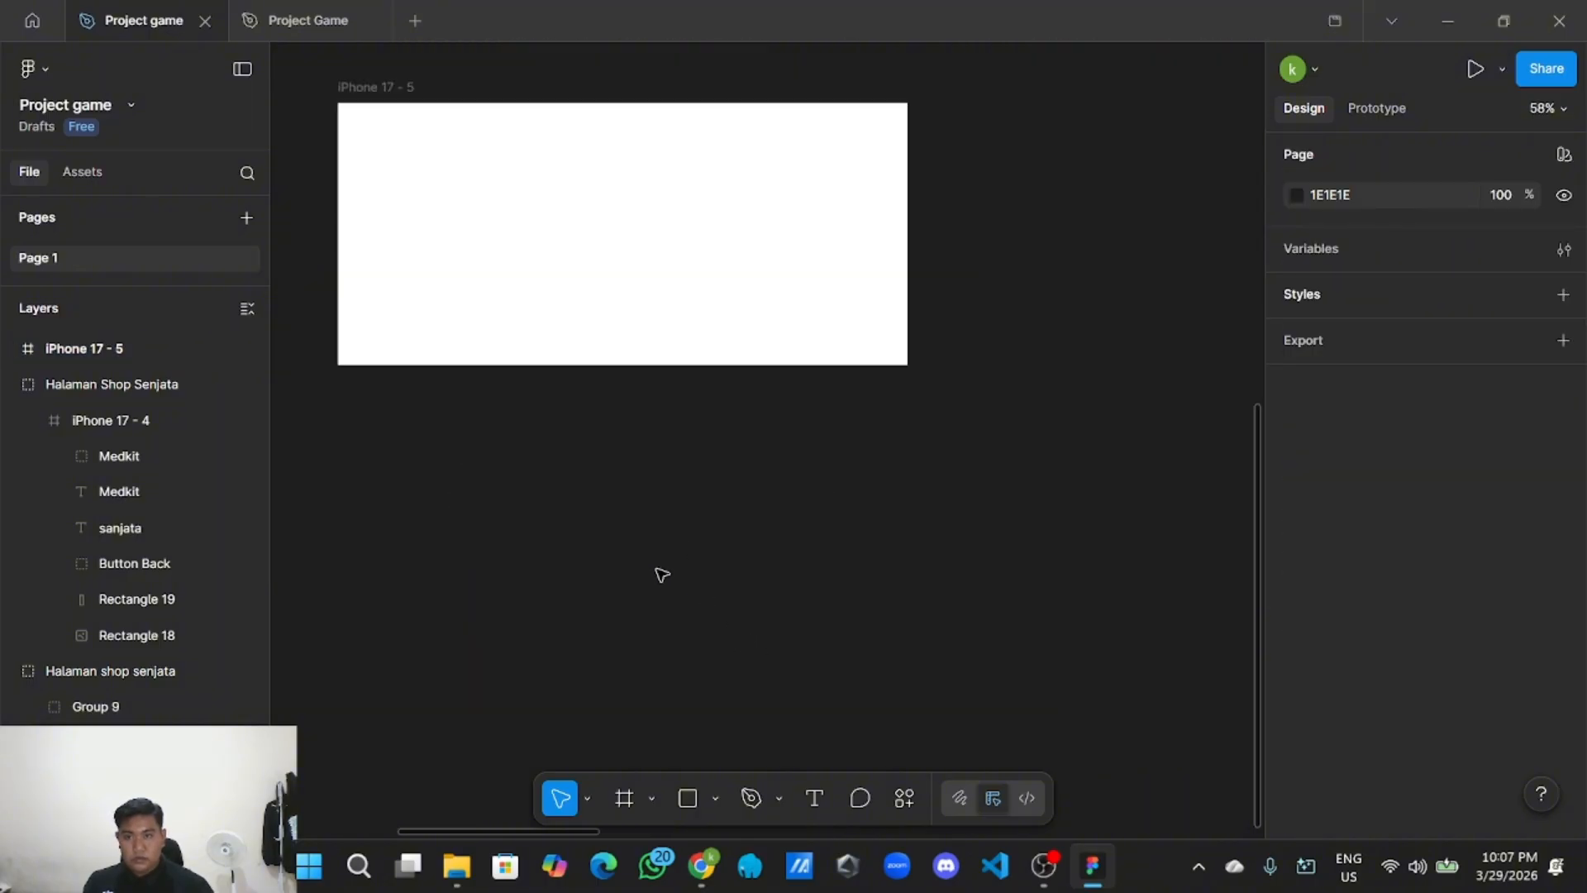
{"action": "scroll", "coordinate": [658, 570], "scroll_direction": "down", "scroll_amount": 1}
{"action": "left_click_drag", "start_coordinate": [636, 540], "coordinate": [643, 598]}
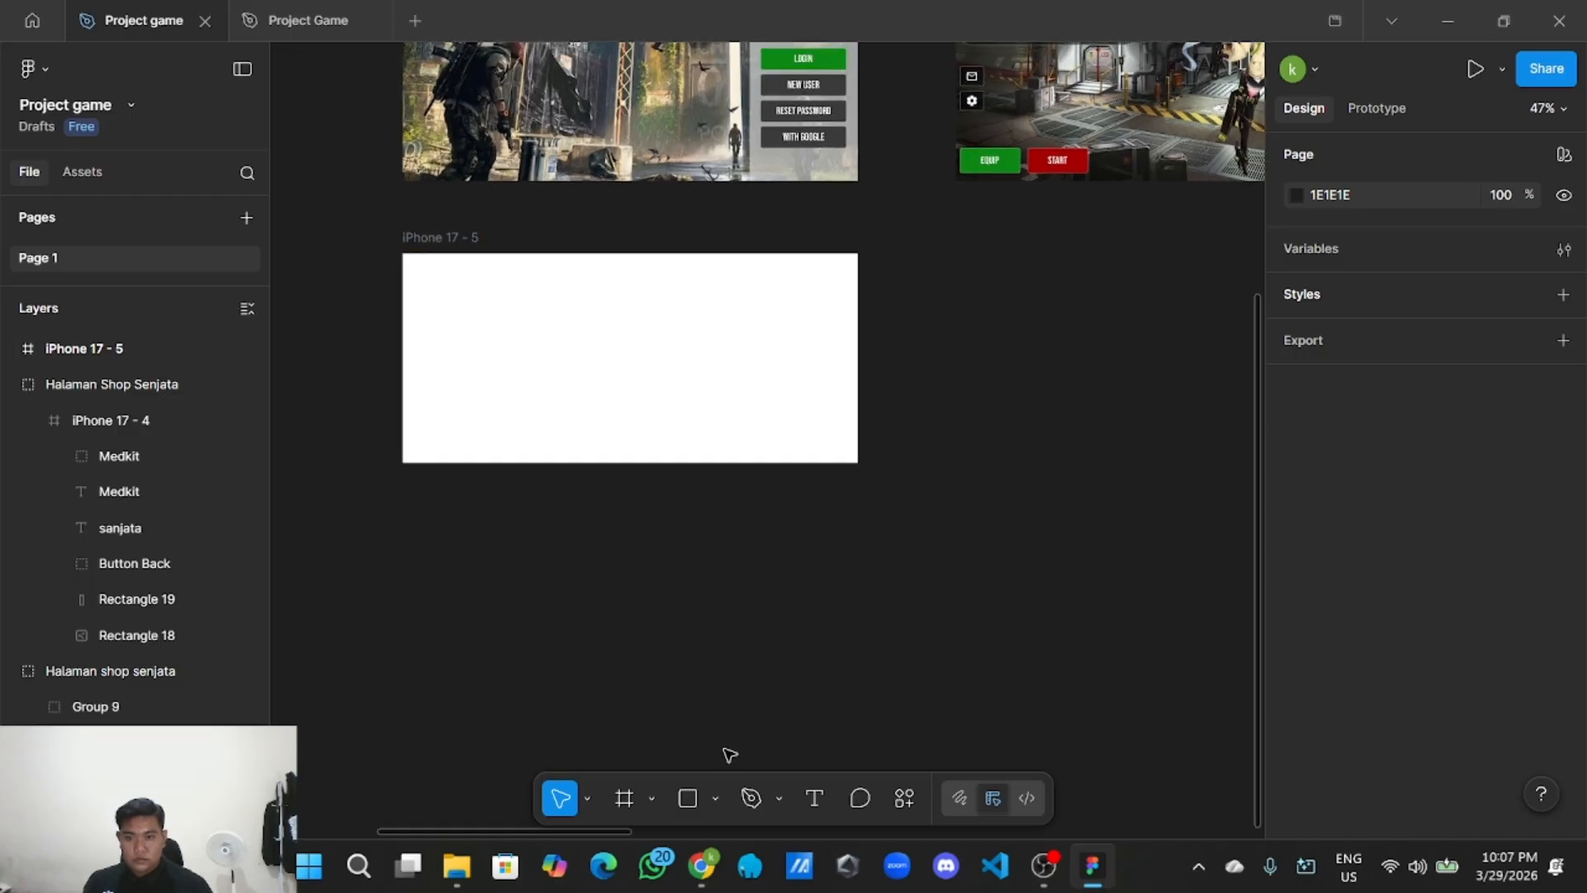
Draw an 874×402 D9D9D9 rectangle filling the frame and lower its fill opacity.
{"action": "left_click", "coordinate": [715, 799]}
{"action": "left_click", "coordinate": [781, 591]}
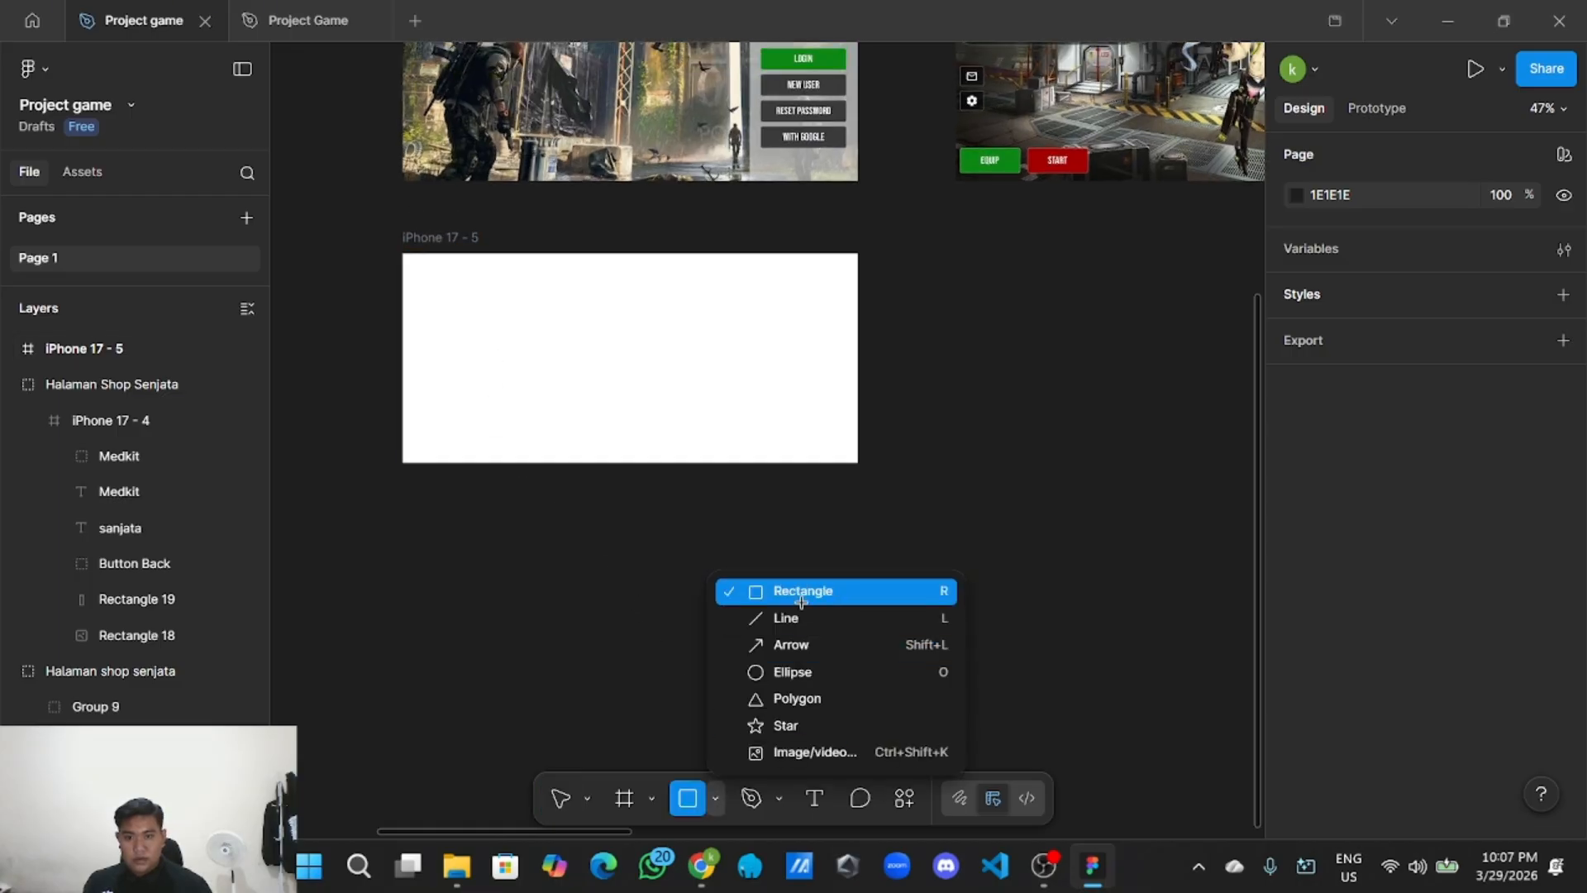
{"action": "mouse_move", "coordinate": [403, 252]}
{"action": "left_mouse_down"}
{"action": "mouse_move", "coordinate": [641, 379]}
{"action": "mouse_move", "coordinate": [859, 464]}
{"action": "left_mouse_up"}
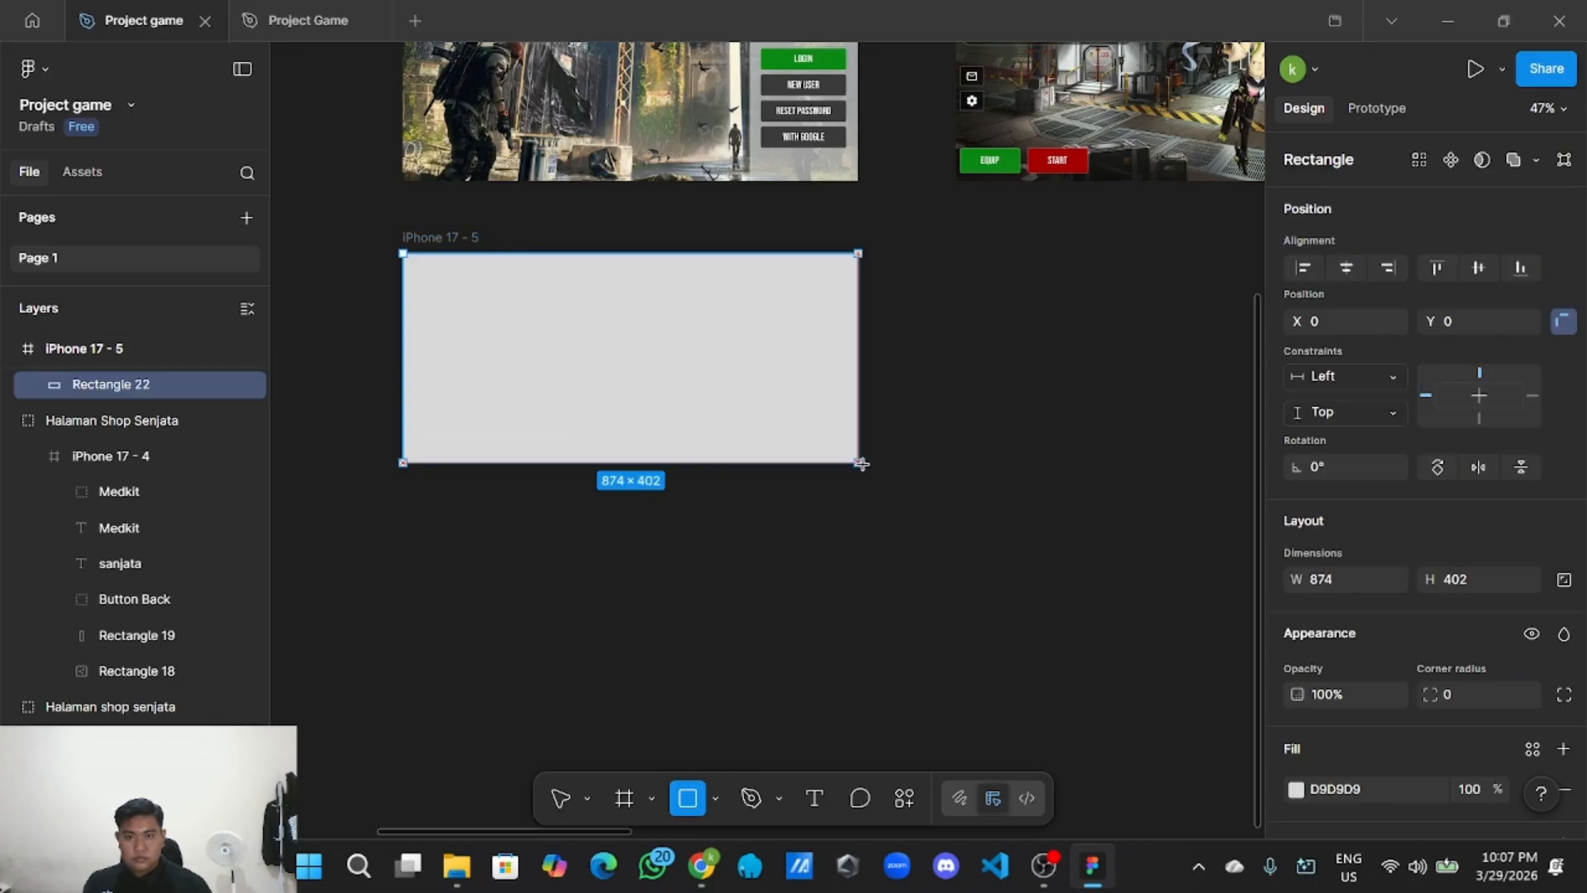
{"action": "scroll", "coordinate": [1392, 725], "scroll_direction": "down", "scroll_amount": 3}
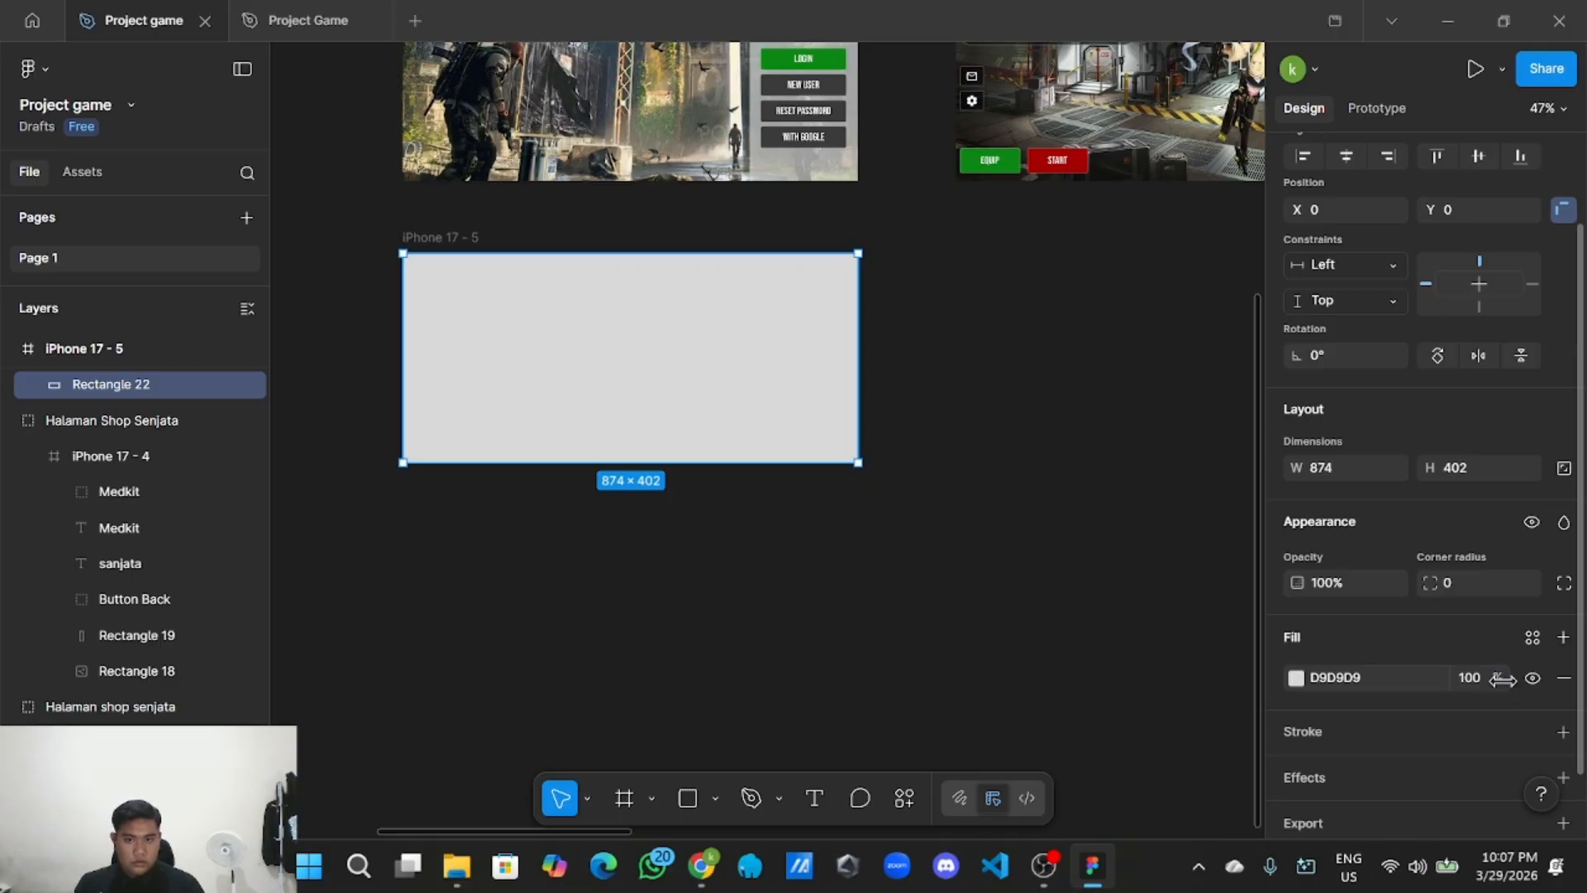
{"action": "left_click_drag", "start_coordinate": [1501, 679], "coordinate": [1432, 691]}
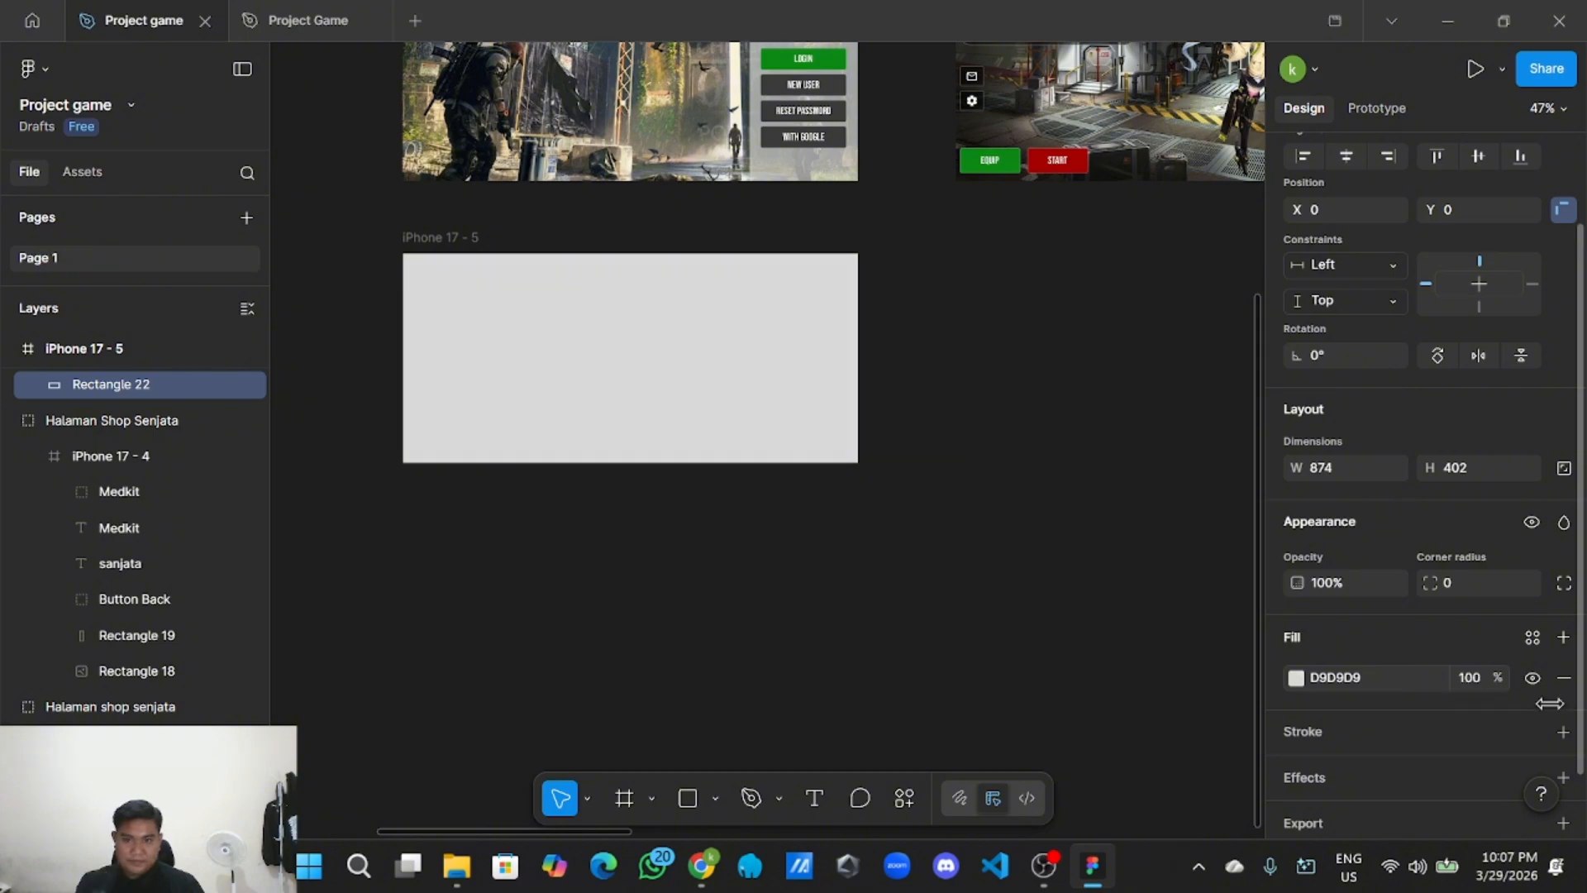
Undo the last opacity change and look up the dark grey 3A3A3A in the style guide's selection colours.
{"action": "key", "text": "ctrl+z"}
{"action": "scroll", "coordinate": [993, 577], "scroll_direction": "down", "scroll_amount": 3}
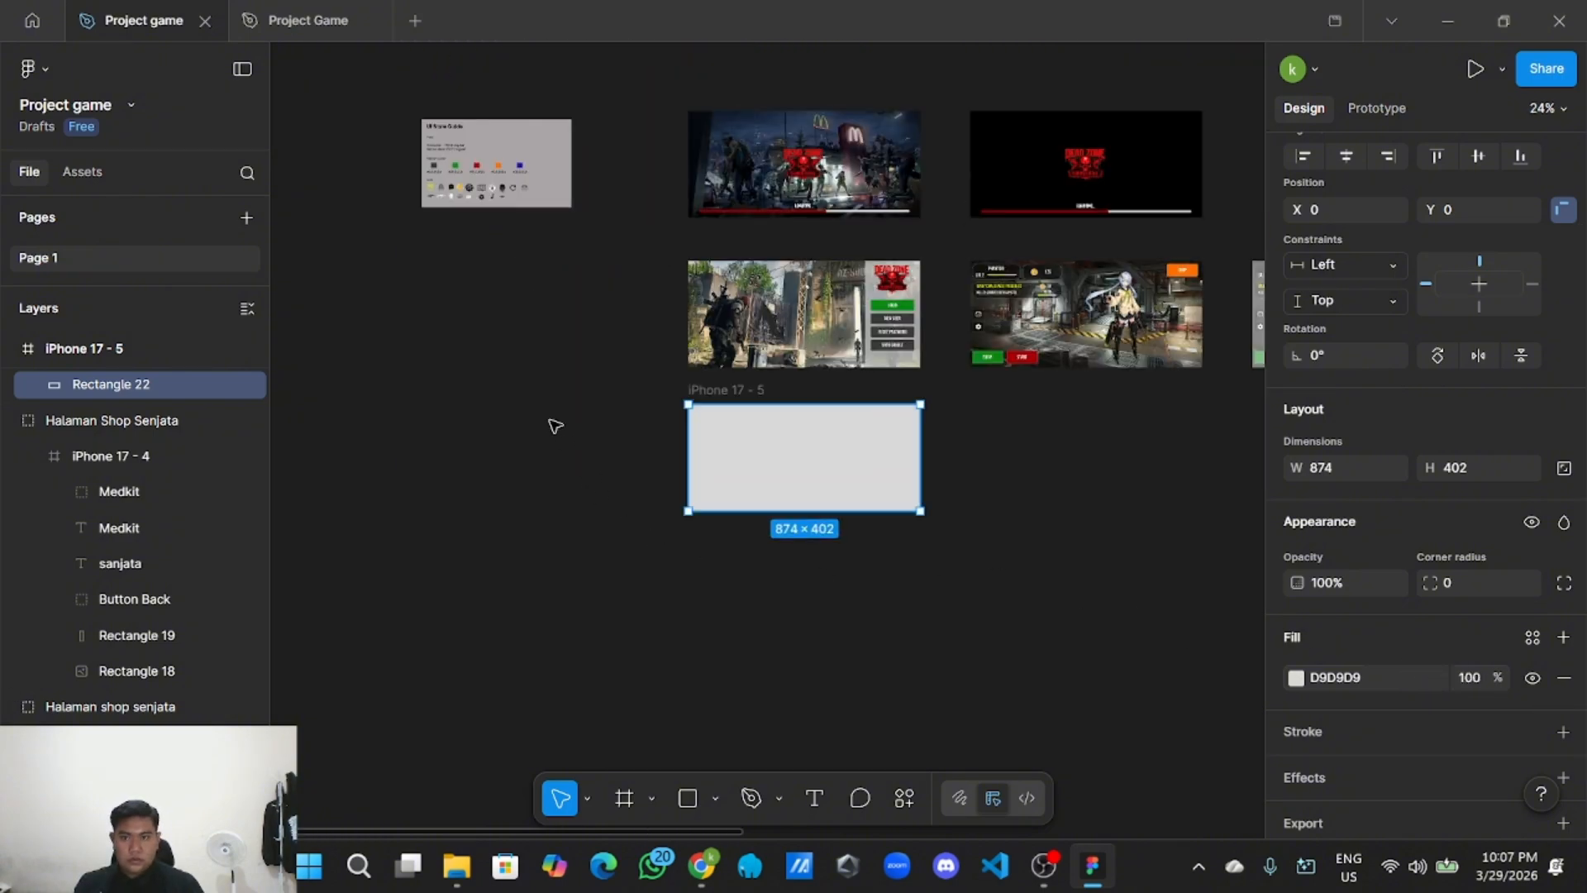
{"action": "scroll", "coordinate": [554, 426], "scroll_direction": "up", "scroll_amount": 5}
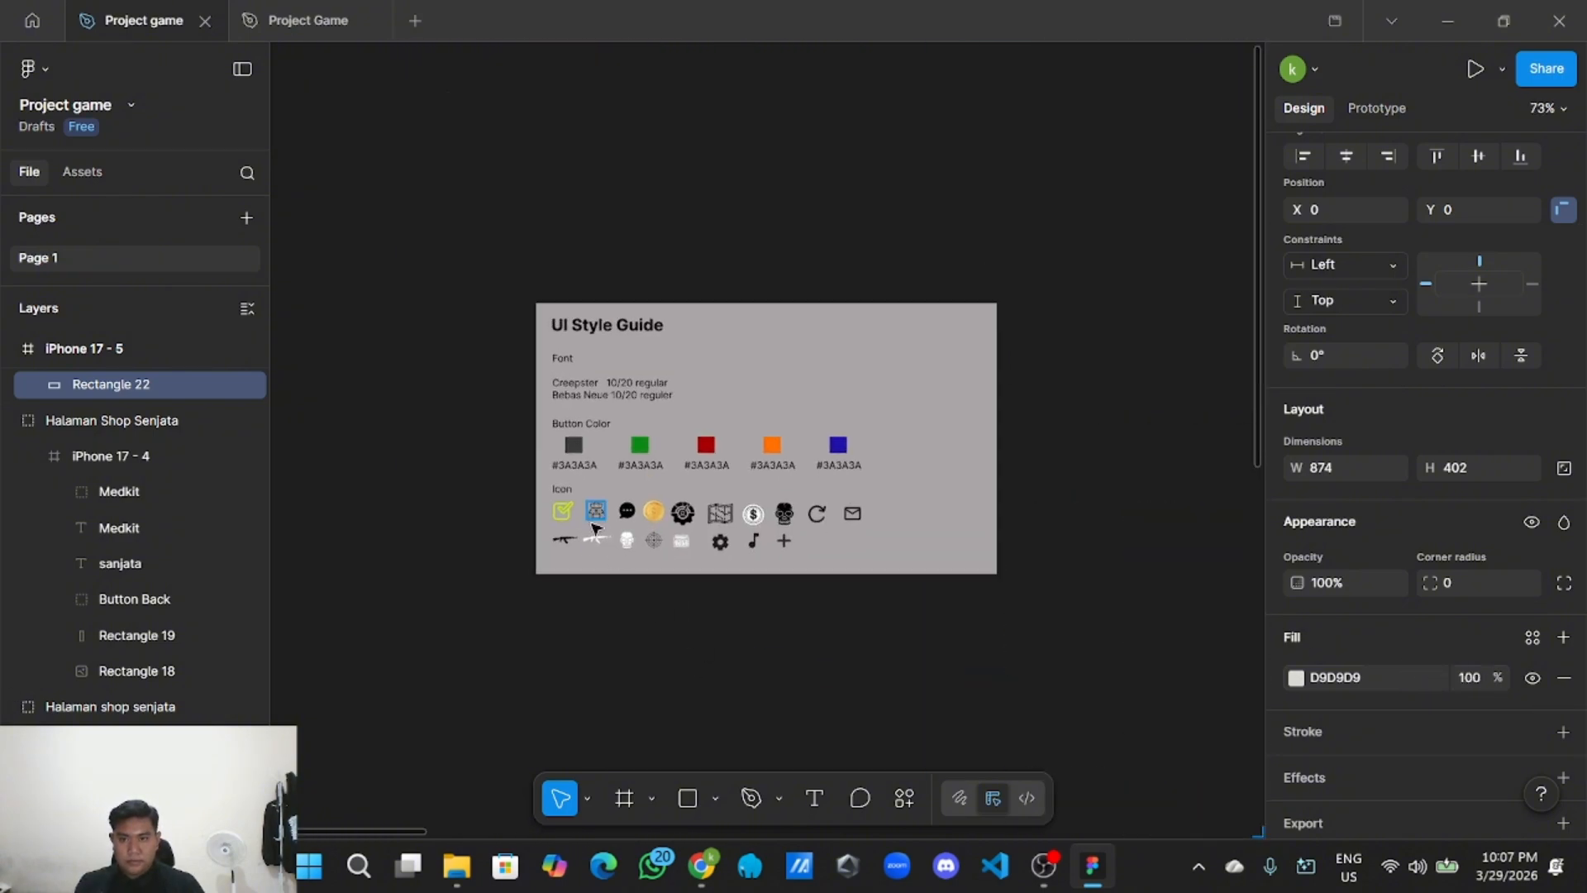
{"action": "scroll", "coordinate": [593, 527], "scroll_direction": "up", "scroll_amount": 3}
{"action": "left_click", "coordinate": [567, 405]}
{"action": "left_click", "coordinate": [567, 405]}
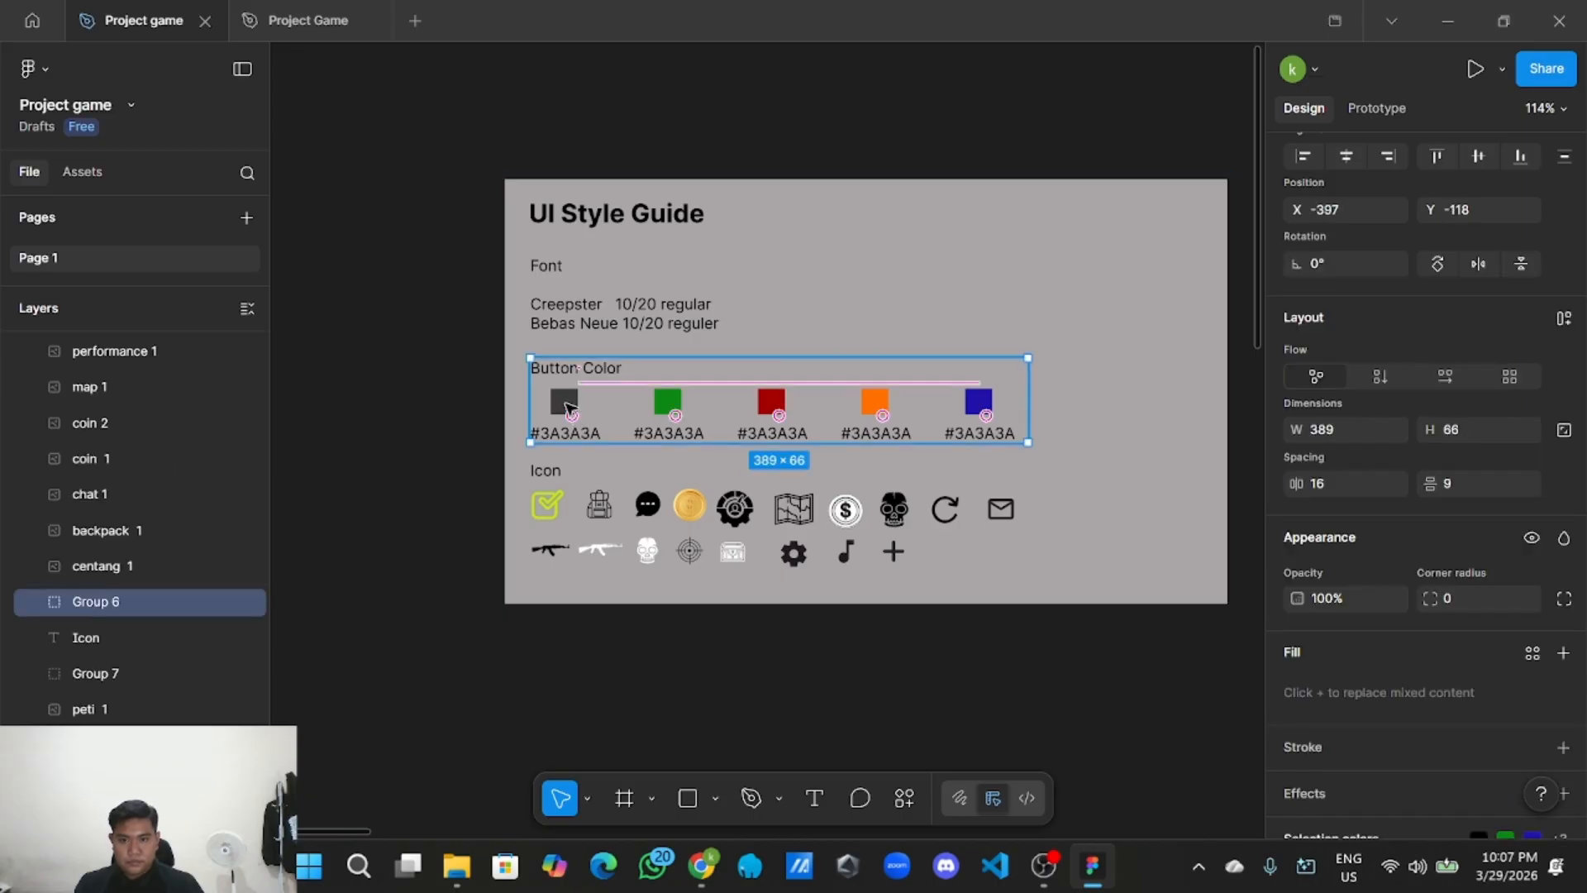
{"action": "scroll", "coordinate": [1529, 669], "scroll_direction": "down", "scroll_amount": 3}
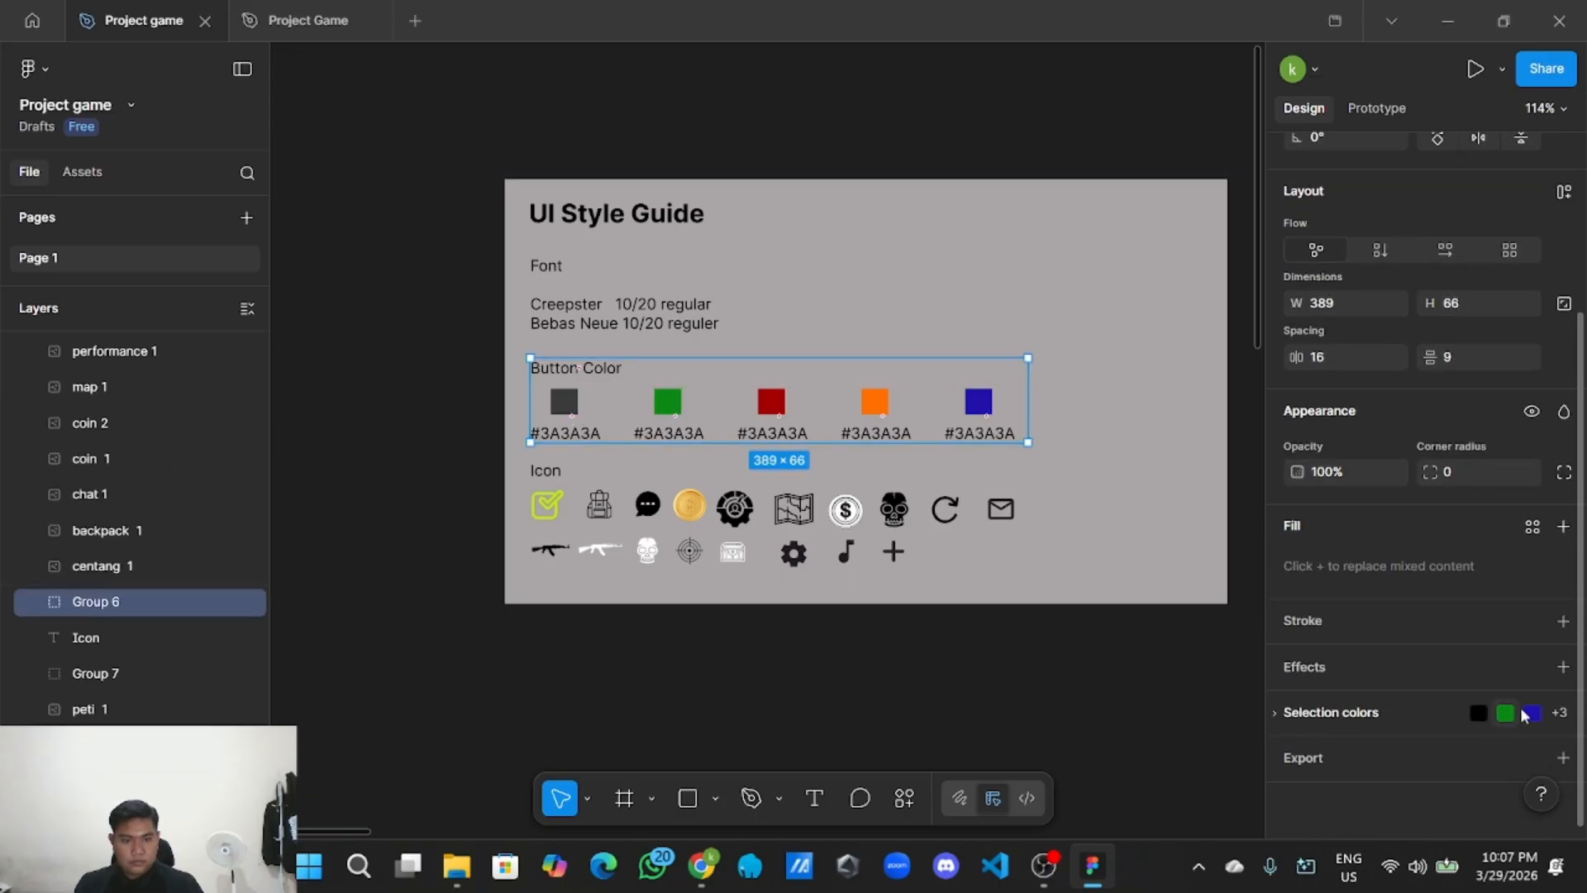
{"action": "left_click", "coordinate": [1525, 715]}
{"action": "scroll", "coordinate": [1424, 722], "scroll_direction": "down", "scroll_amount": 3}
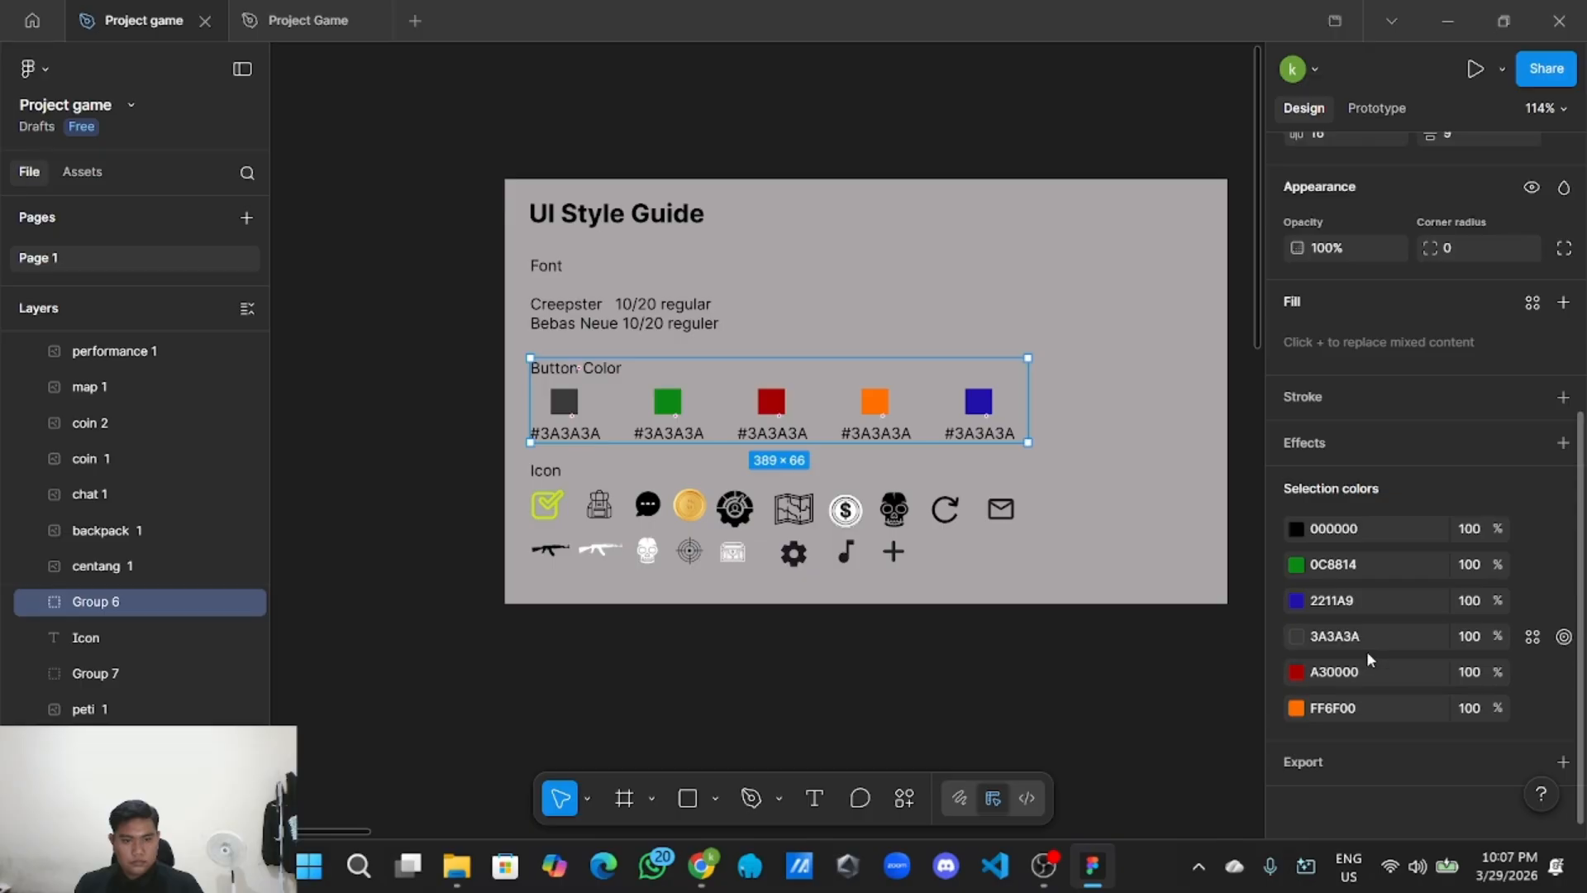
{"action": "left_click", "coordinate": [1371, 642]}
{"action": "left_click", "coordinate": [584, 676]}
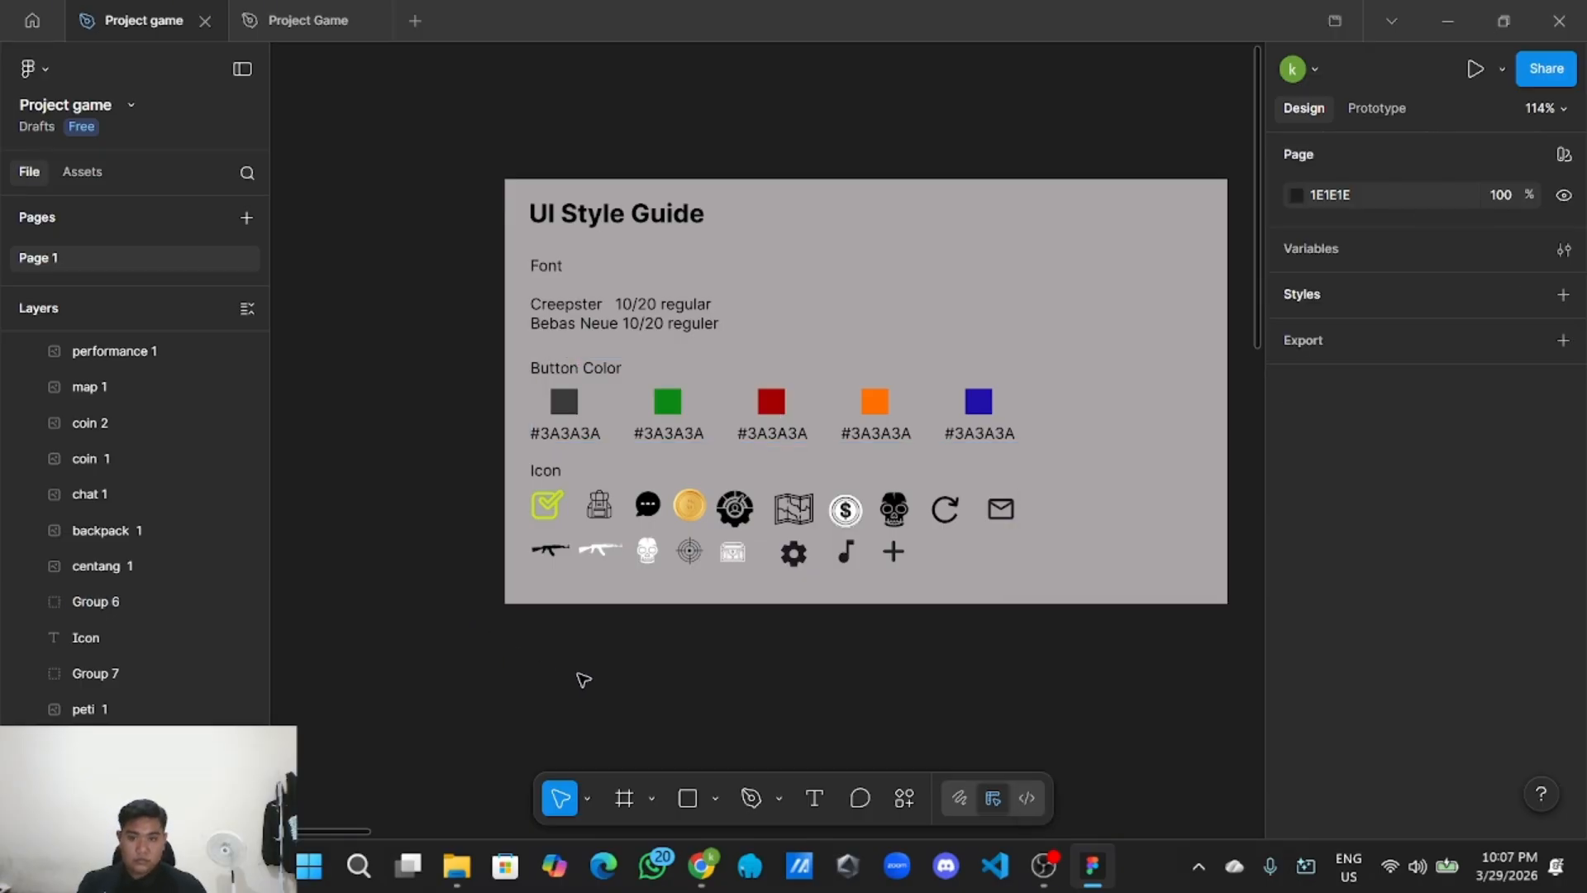
Select the new landscape frame and inspect its fill colour without changing it.
{"action": "scroll", "coordinate": [584, 676], "scroll_direction": "down", "scroll_amount": 5}
{"action": "scroll", "coordinate": [978, 637], "scroll_direction": "down", "scroll_amount": 2}
{"action": "scroll", "coordinate": [978, 637], "scroll_direction": "down", "scroll_amount": 5}
{"action": "scroll", "coordinate": [677, 339], "scroll_direction": "right", "scroll_amount": 5}
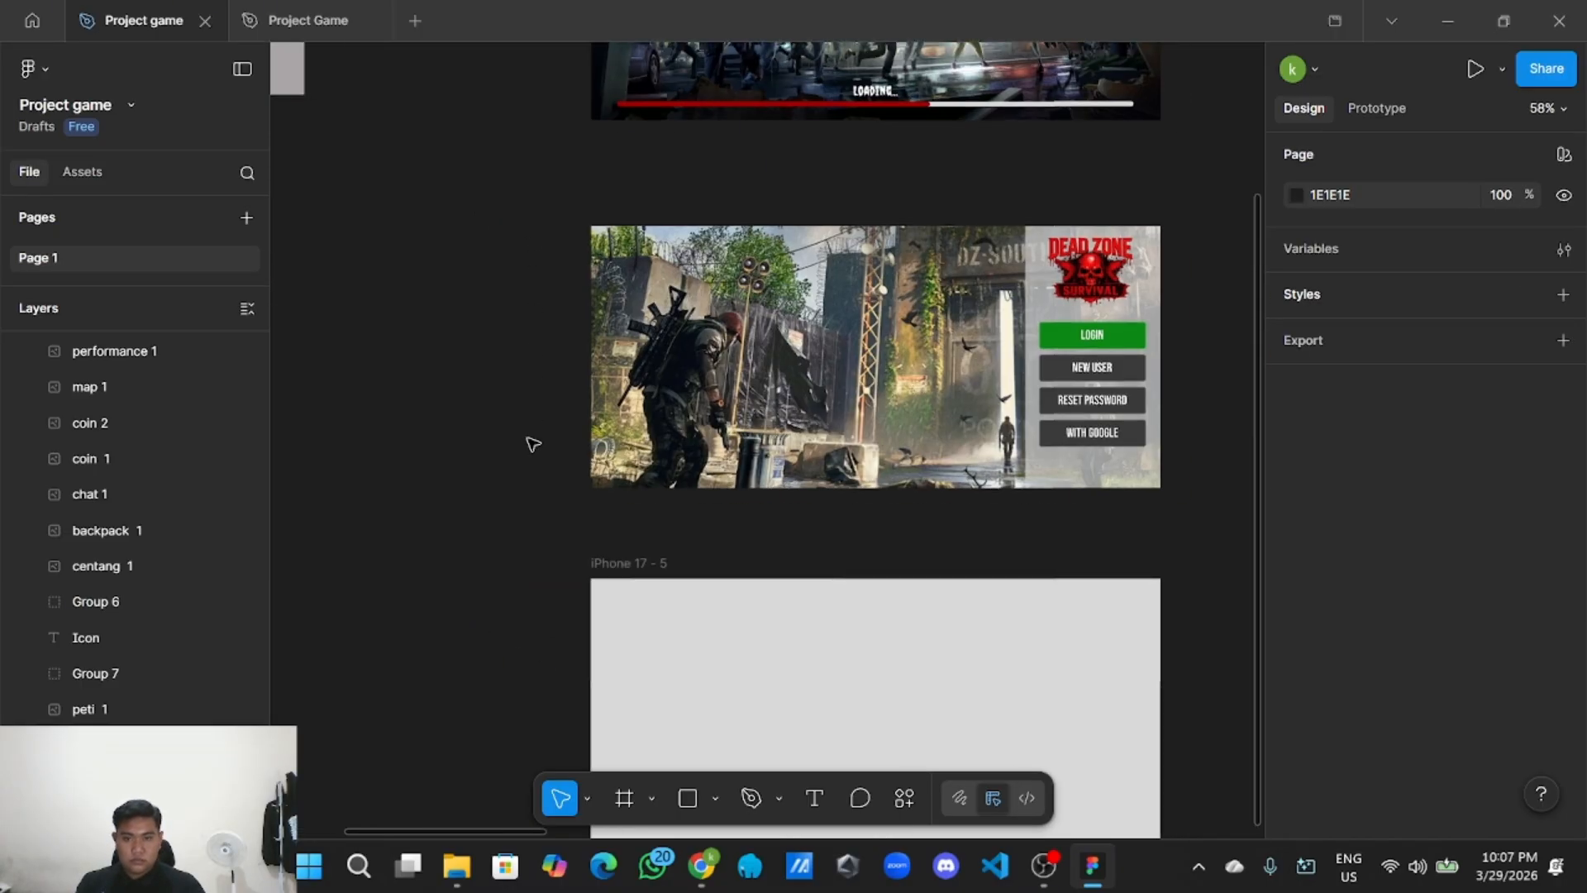
{"action": "left_click", "coordinate": [971, 655]}
{"action": "scroll", "coordinate": [1417, 638], "scroll_direction": "down", "scroll_amount": 3}
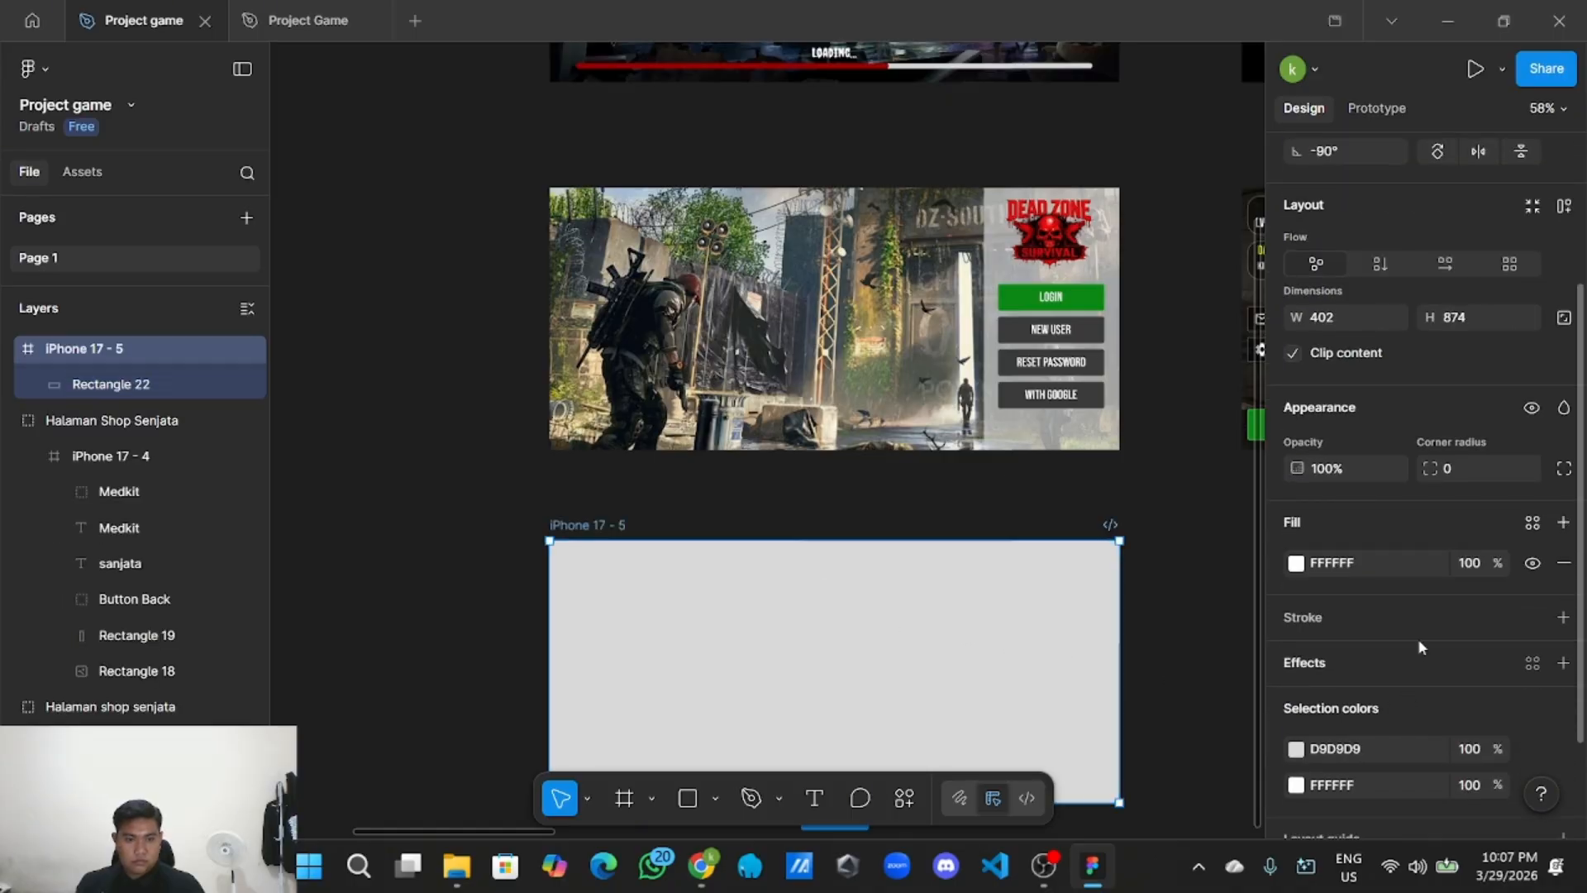
{"action": "left_click", "coordinate": [1404, 557]}
{"action": "left_click", "coordinate": [1189, 578]}
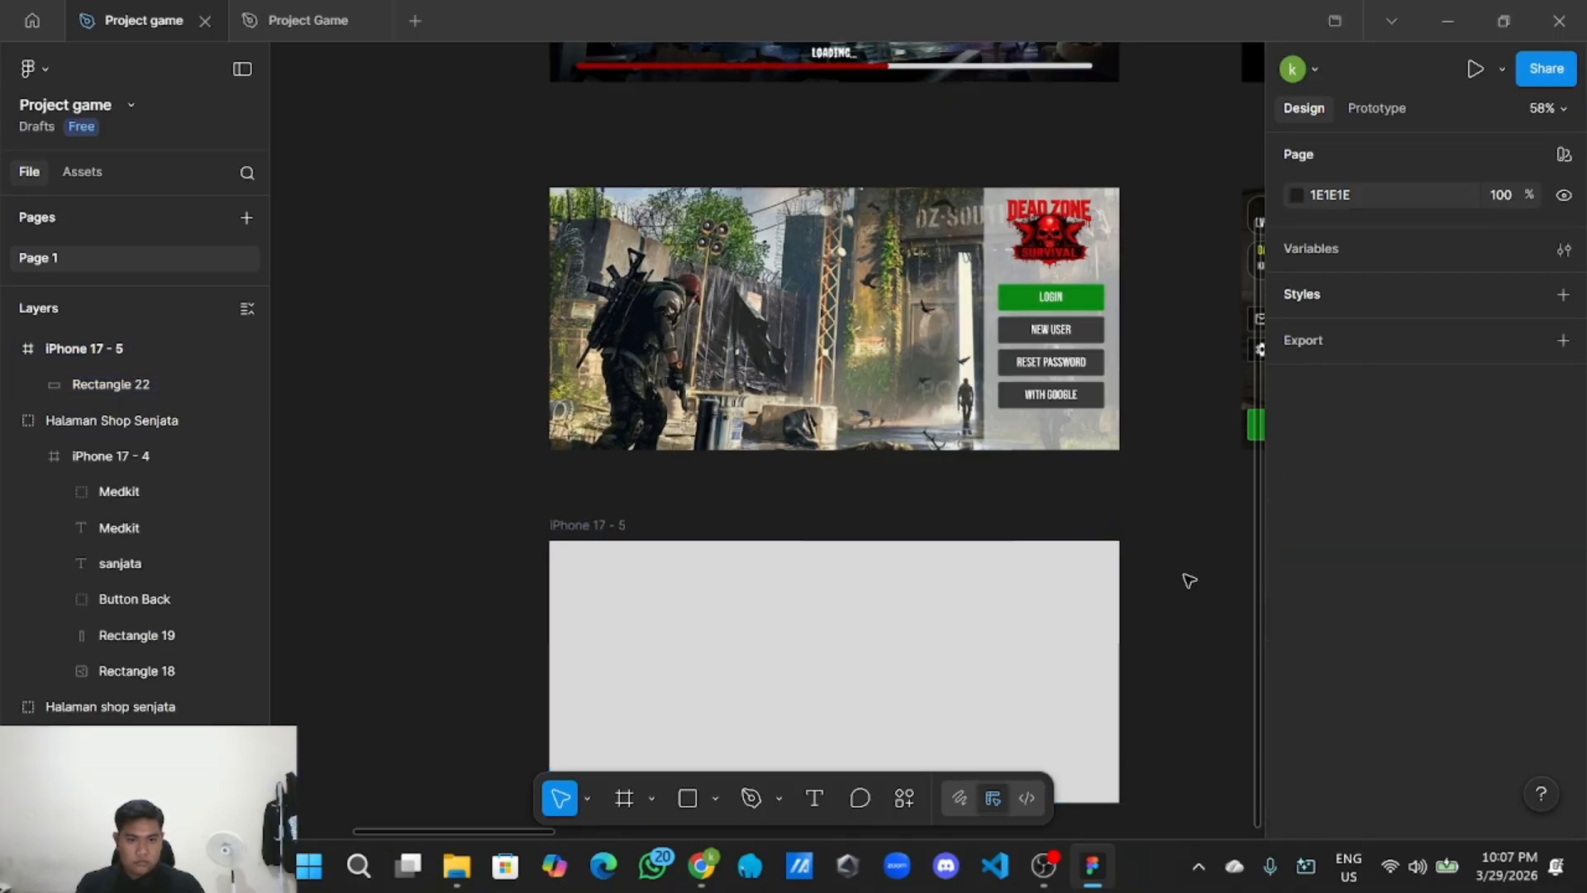
{"action": "scroll", "coordinate": [1187, 568], "scroll_direction": "down", "scroll_amount": 3}
{"action": "left_click", "coordinate": [976, 532]}
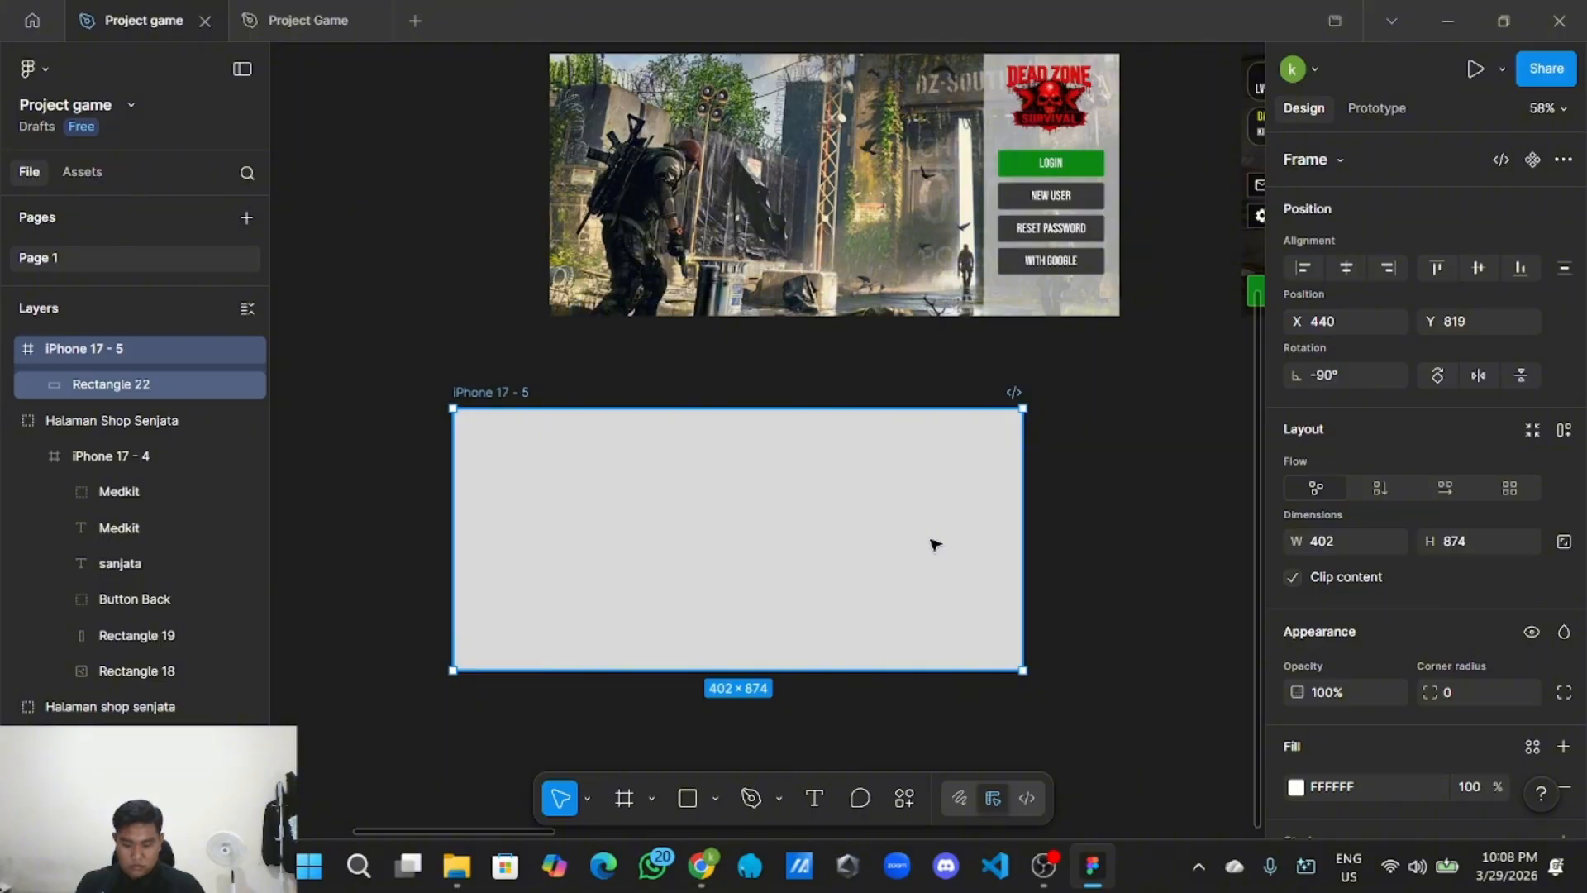
{"action": "left_click", "coordinate": [371, 422]}
Give the grey Rectangle 22 inside the frame a 3A3A3A fill.
{"action": "left_click", "coordinate": [165, 394]}
{"action": "scroll", "coordinate": [1417, 645], "scroll_direction": "down", "scroll_amount": 3}
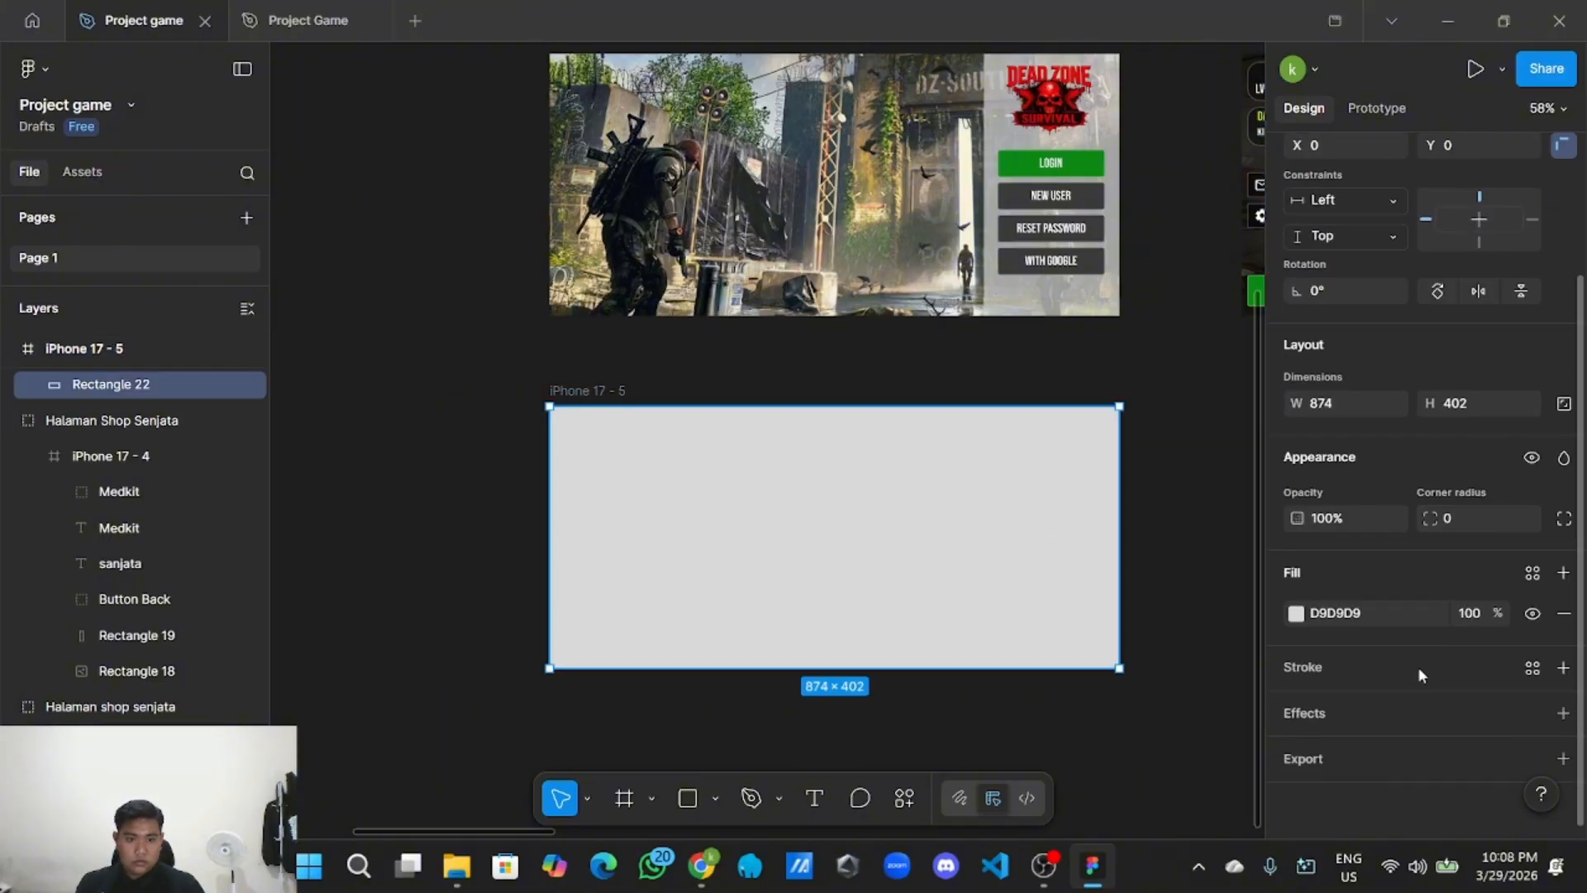
{"action": "left_click", "coordinate": [1385, 614]}
{"action": "type", "text": "3A3A3A"}
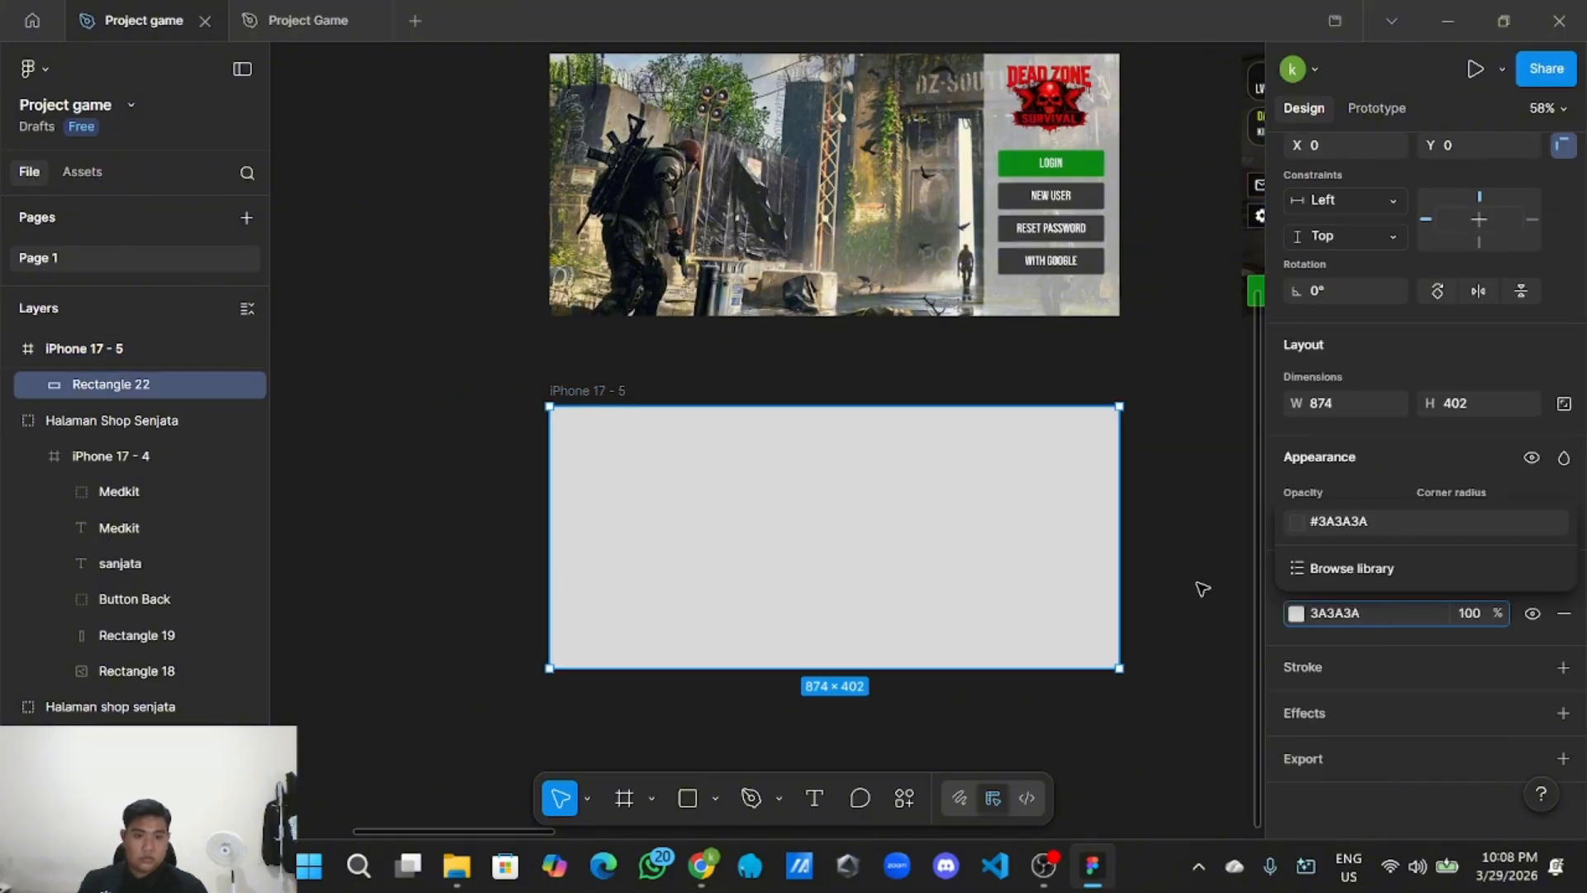
{"action": "left_click", "coordinate": [1199, 592]}
Lower the dark fill's opacity to 61% for a semi-transparent overlay.
{"action": "left_click", "coordinate": [1000, 582]}
{"action": "scroll", "coordinate": [1444, 699], "scroll_direction": "down", "scroll_amount": 3}
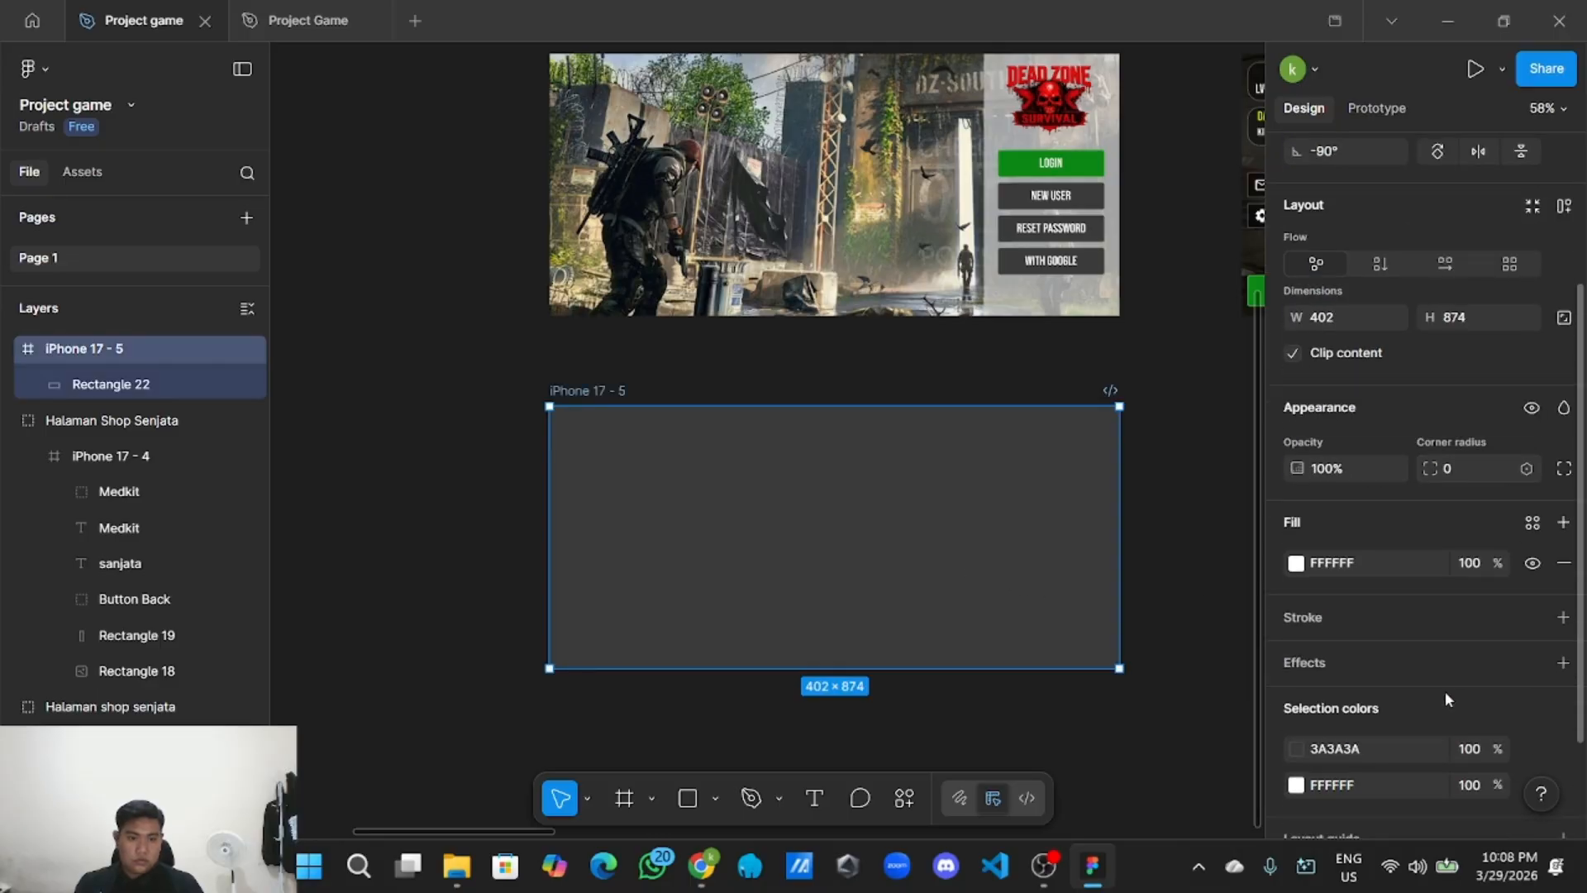
{"action": "scroll", "coordinate": [1483, 641], "scroll_direction": "down", "scroll_amount": 2}
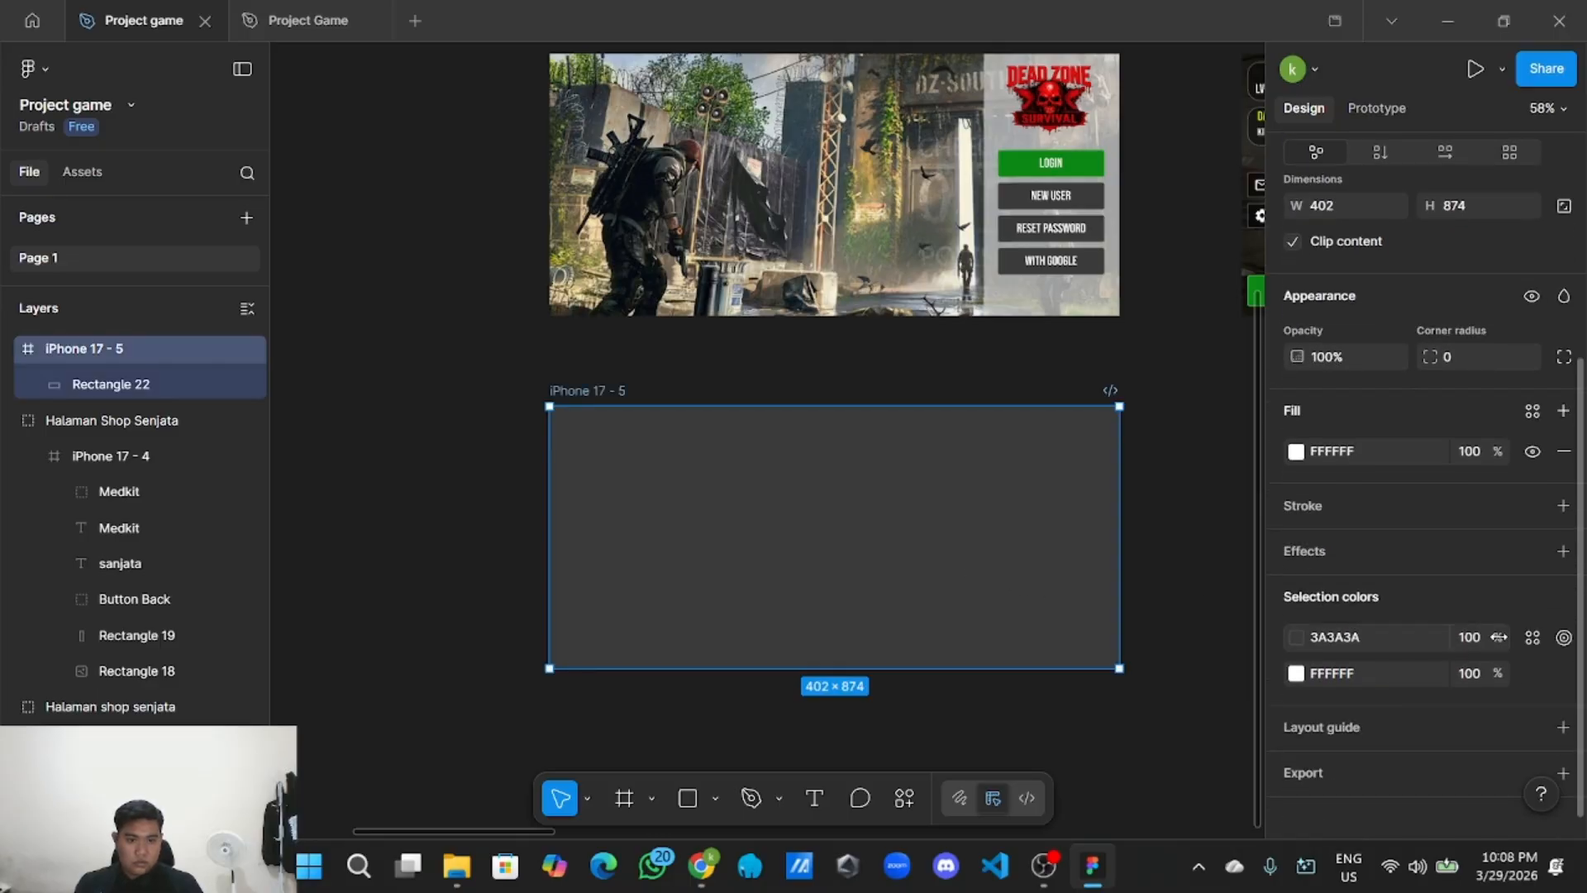
{"action": "left_click_drag", "start_coordinate": [1498, 637], "coordinate": [1390, 640]}
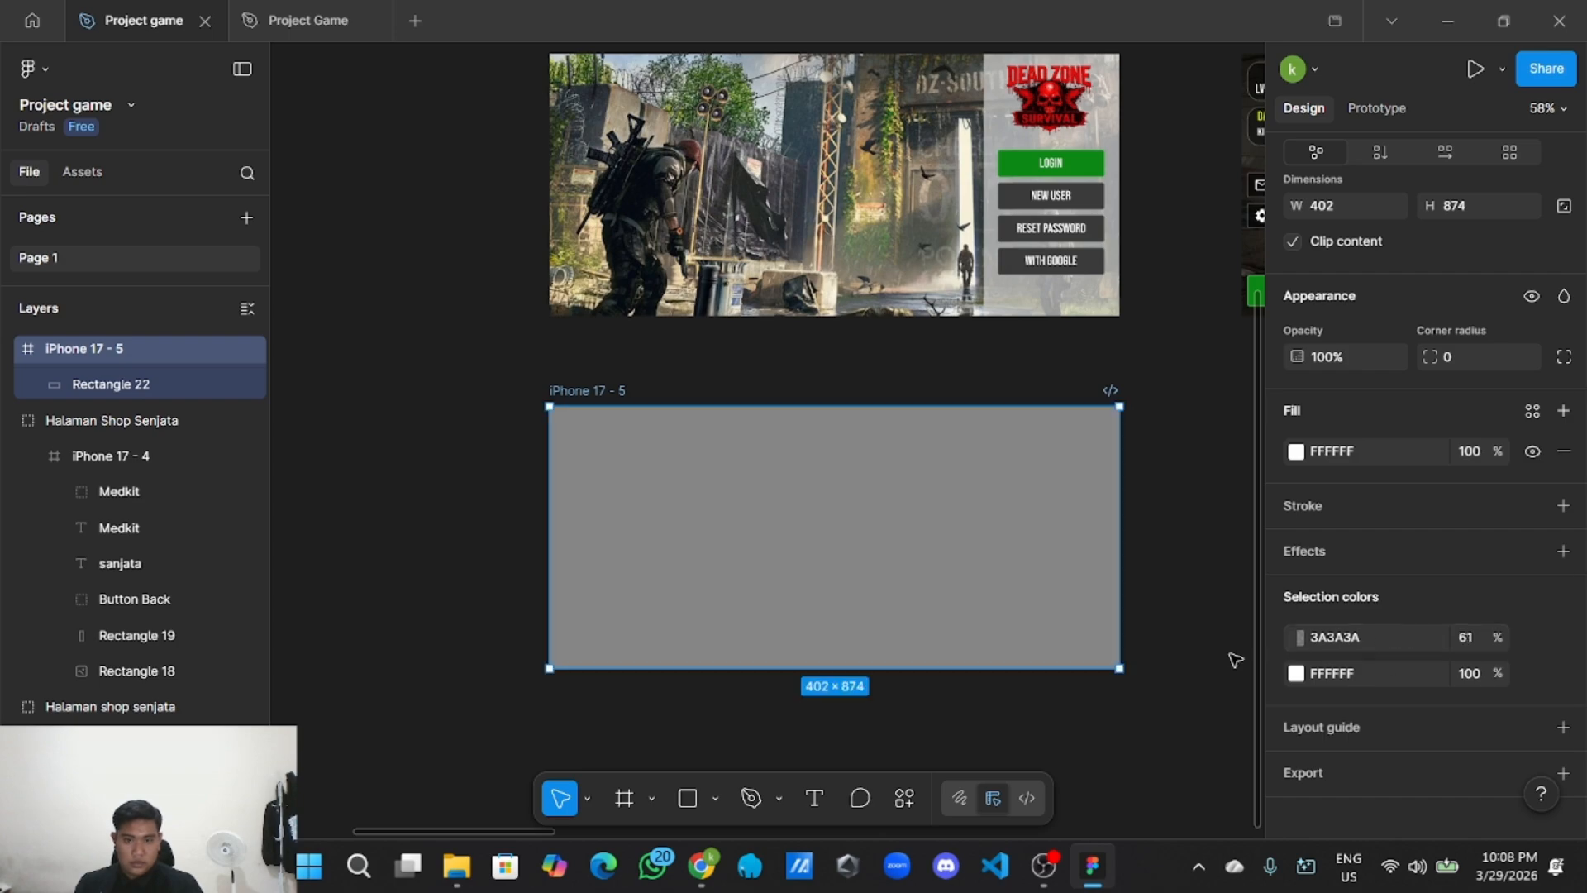
{"action": "left_click", "coordinate": [661, 723]}
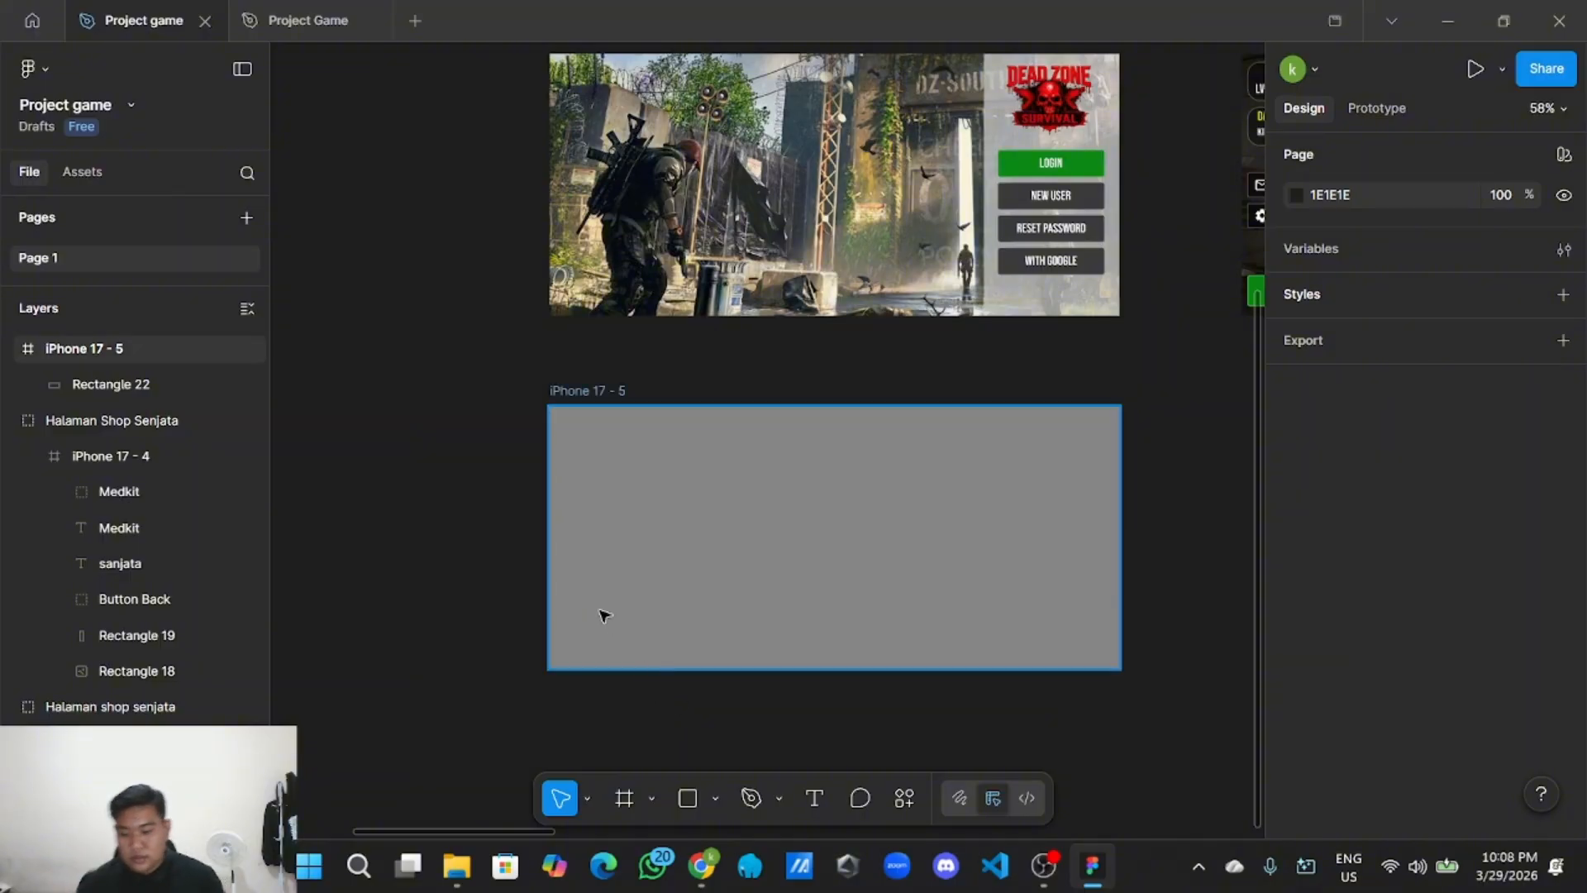
Copy the gear settings button group from the lobby screen.
{"action": "scroll", "coordinate": [662, 669], "scroll_direction": "up", "scroll_amount": 5}
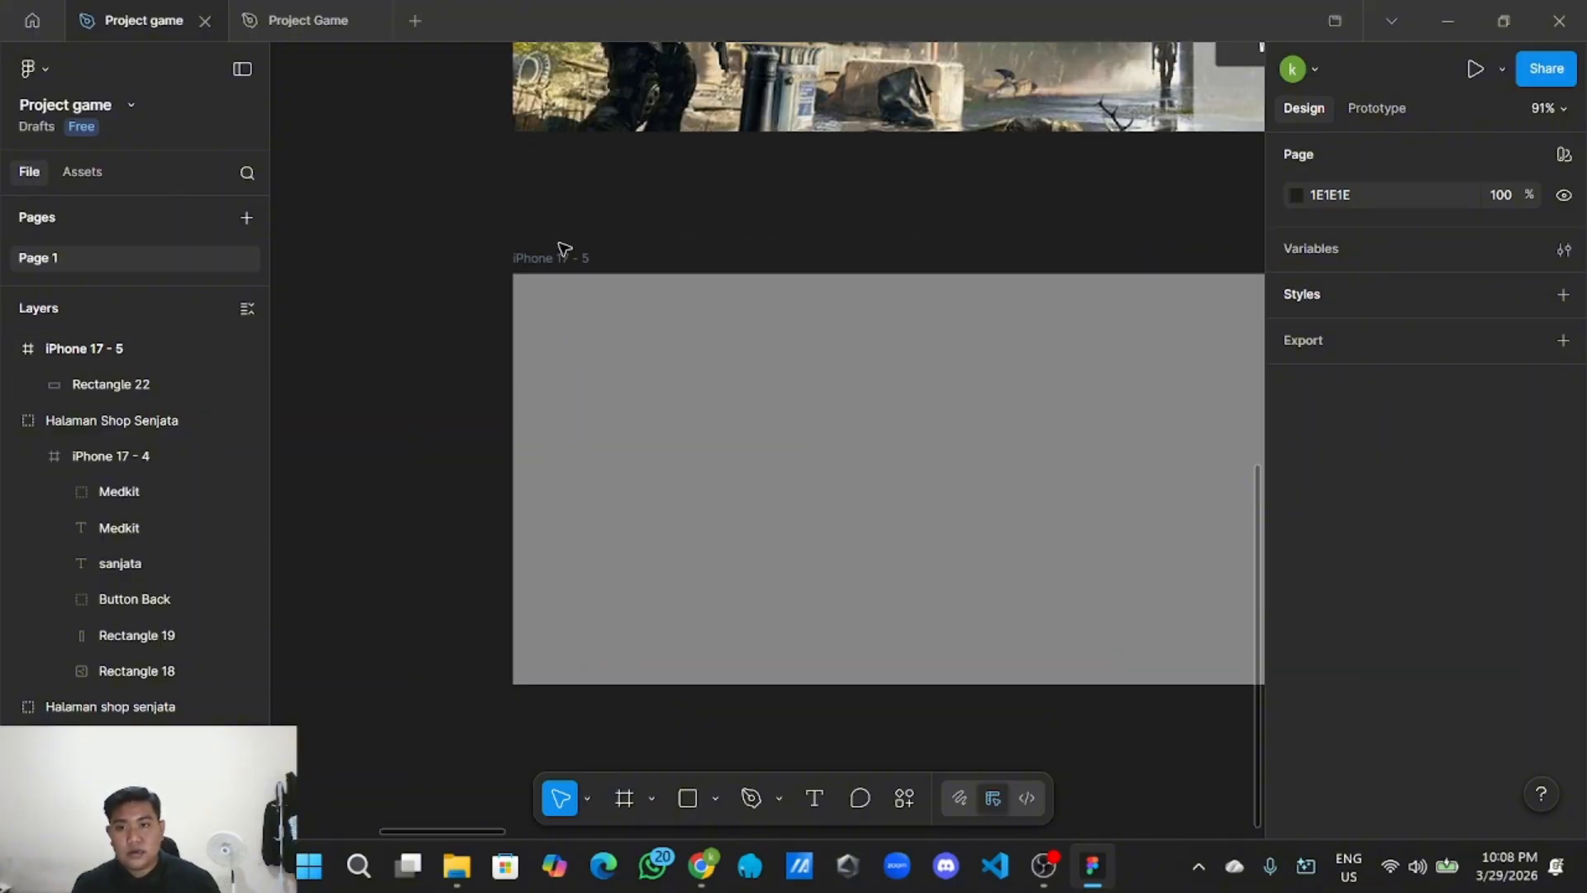
{"action": "left_click_drag", "start_coordinate": [560, 248], "coordinate": [661, 234]}
{"action": "scroll", "coordinate": [662, 234], "scroll_direction": "down", "scroll_amount": 10}
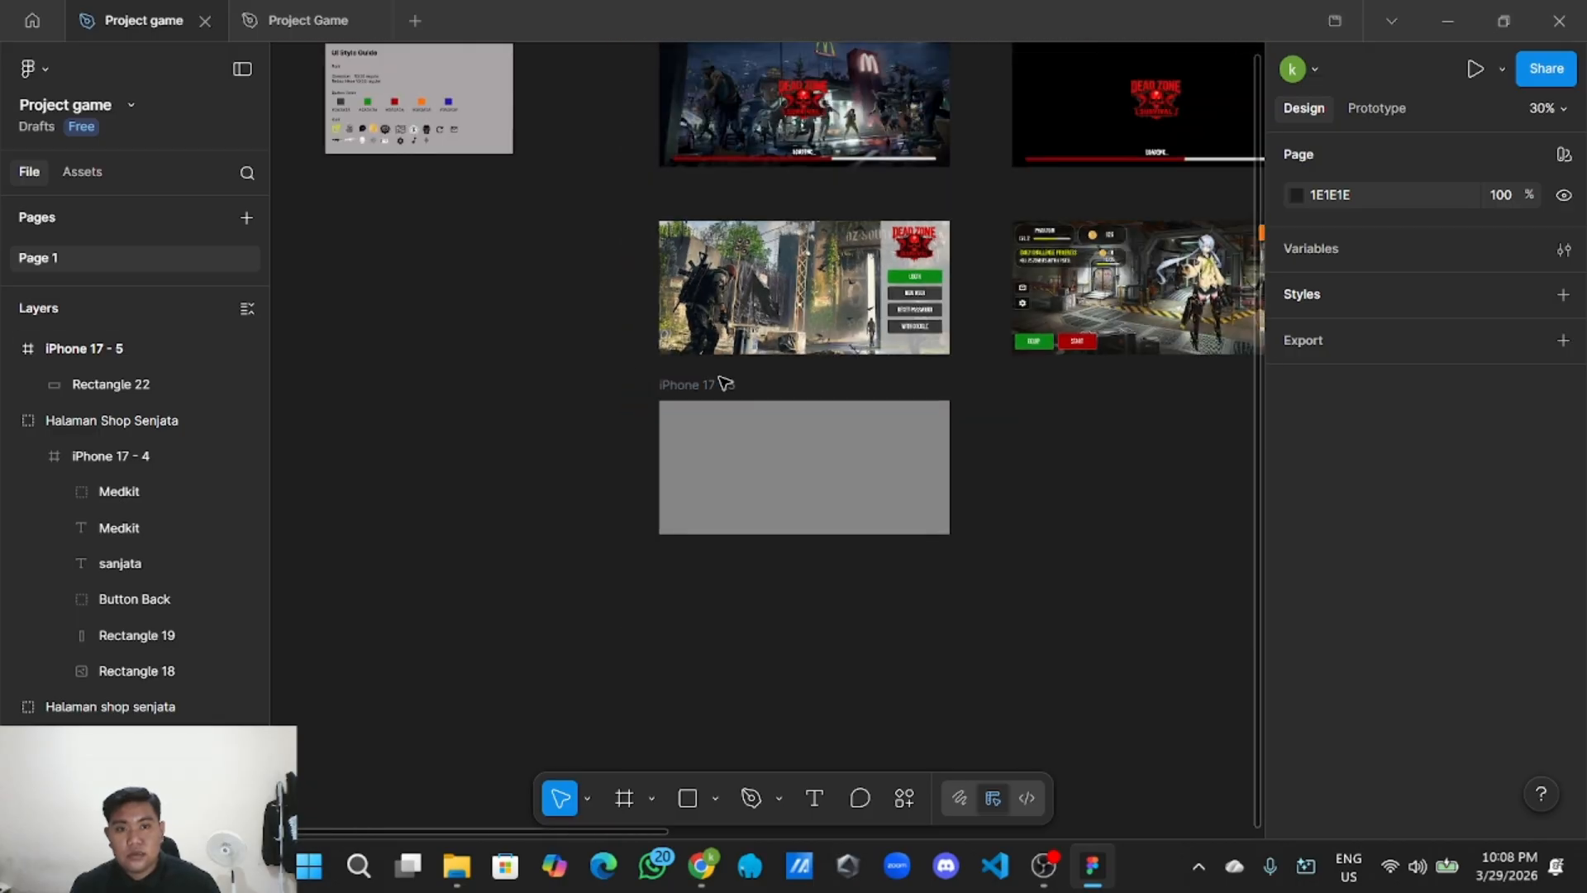
{"action": "scroll", "coordinate": [914, 325], "scroll_direction": "up", "scroll_amount": 2}
{"action": "scroll", "coordinate": [641, 331], "scroll_direction": "right", "scroll_amount": 5}
{"action": "scroll", "coordinate": [642, 336], "scroll_direction": "up", "scroll_amount": 5}
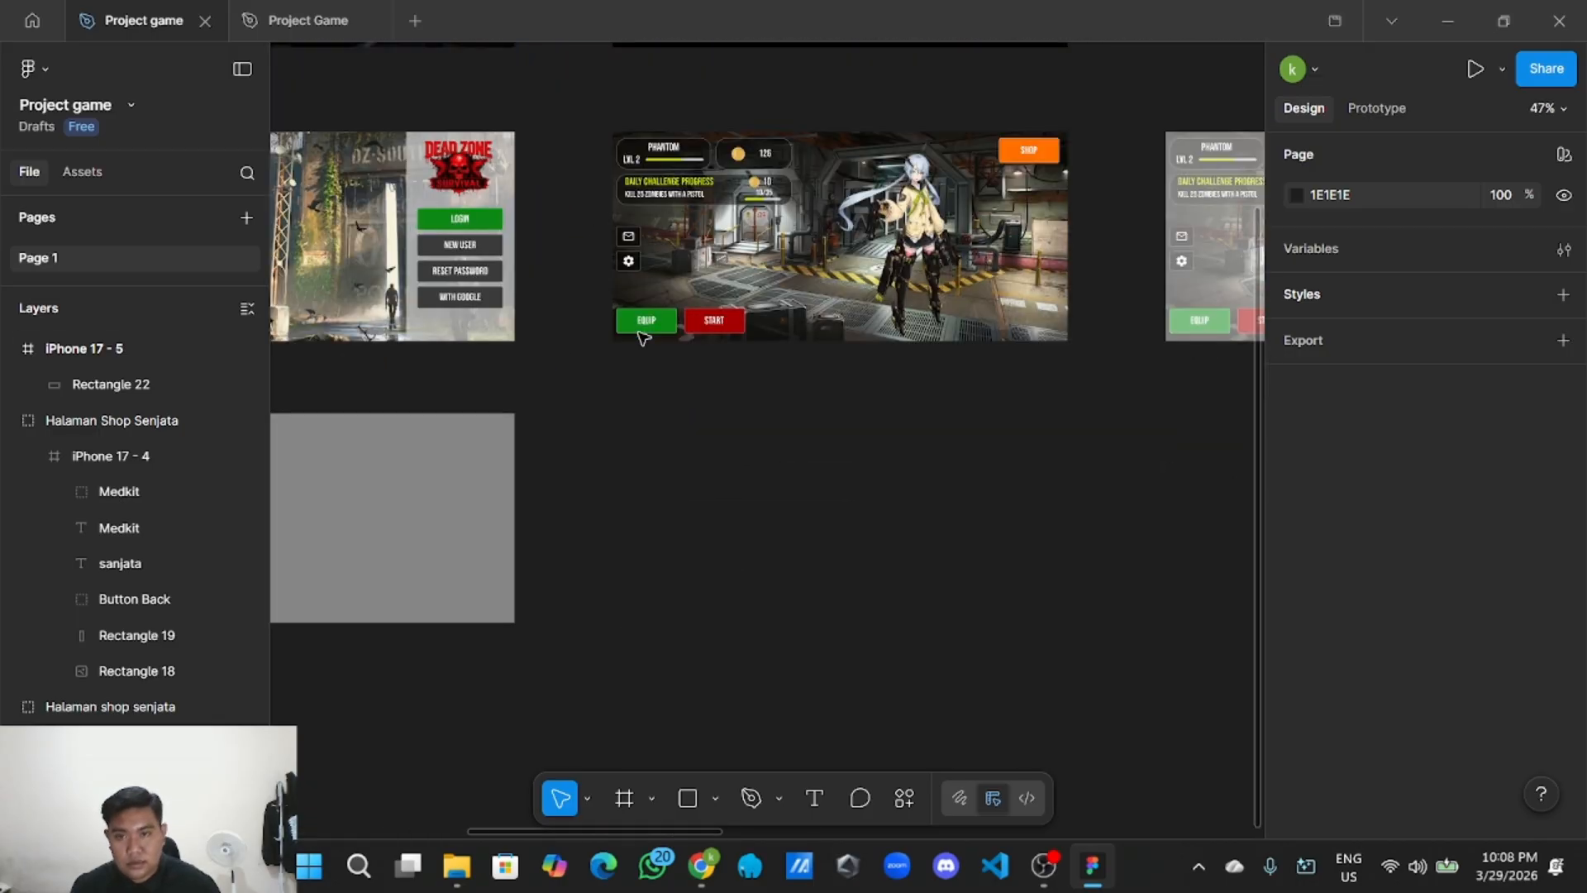
{"action": "left_click", "coordinate": [641, 224]}
{"action": "left_click", "coordinate": [641, 224]}
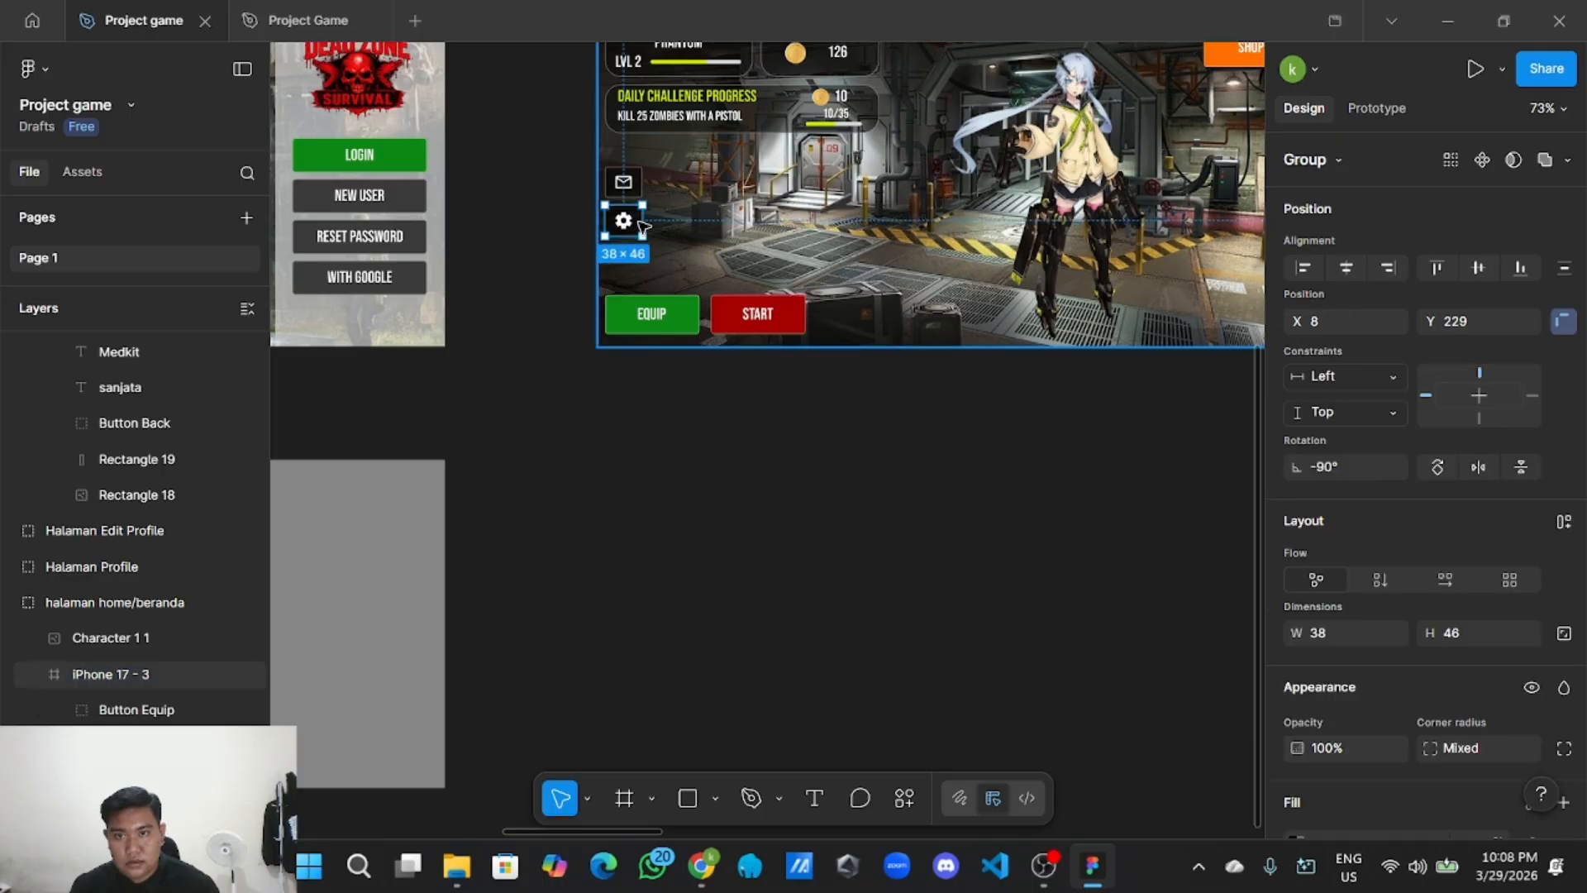
{"action": "right_click", "coordinate": [642, 224]}
{"action": "left_click", "coordinate": [699, 134]}
Paste the gear button into the top-left corner of iPhone 17 - 5.
{"action": "scroll", "coordinate": [758, 453], "scroll_direction": "down", "scroll_amount": 3}
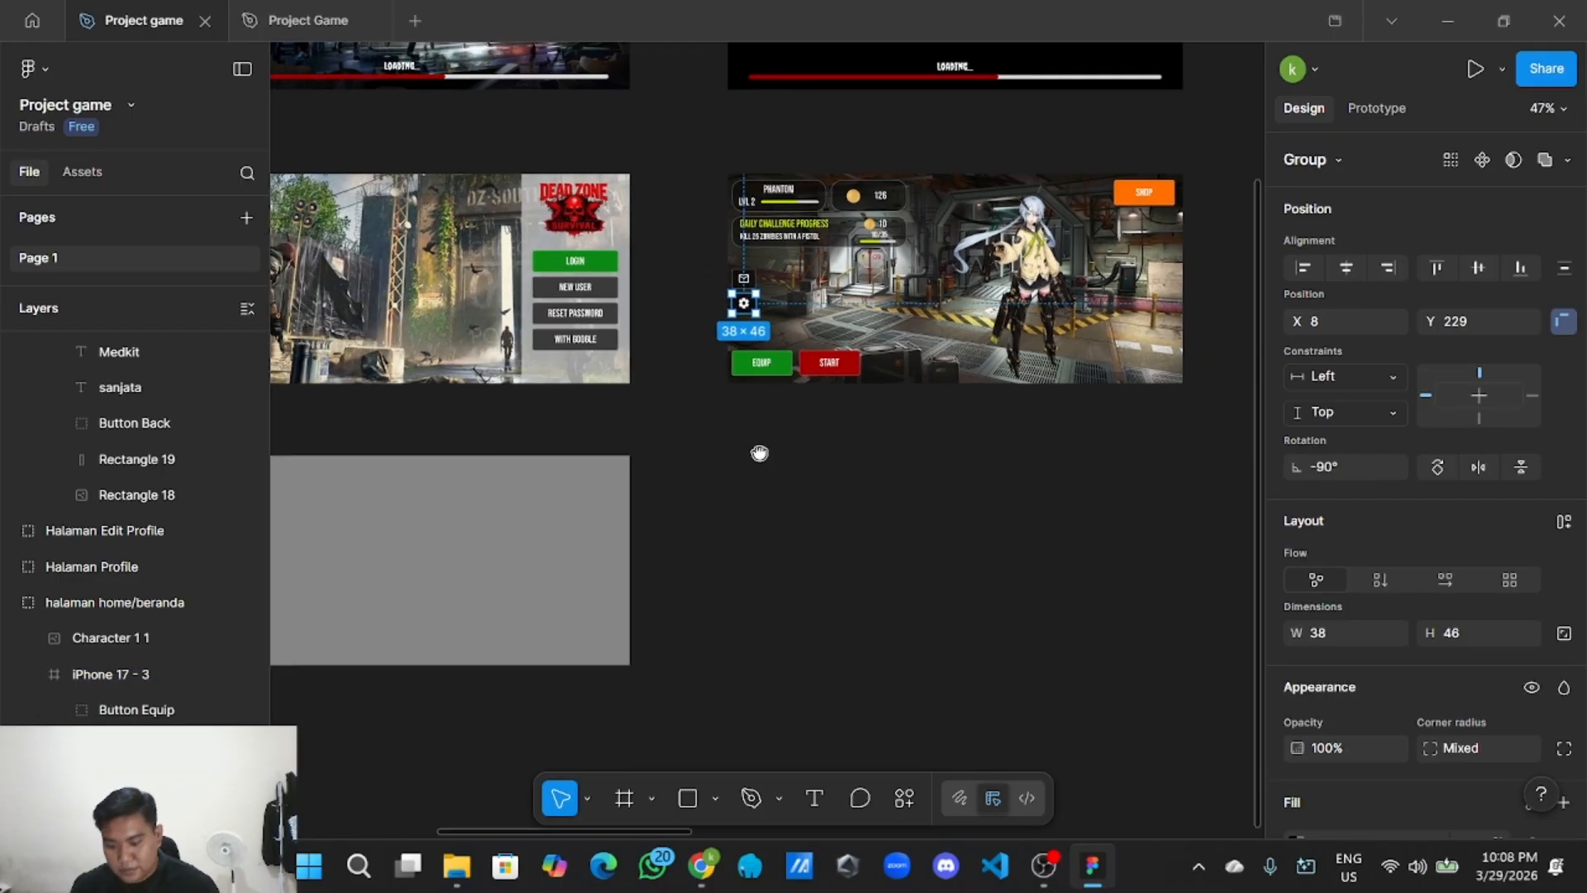
{"action": "left_click_drag", "start_coordinate": [662, 435], "coordinate": [894, 413]}
{"action": "scroll", "coordinate": [641, 393], "scroll_direction": "left", "scroll_amount": 5}
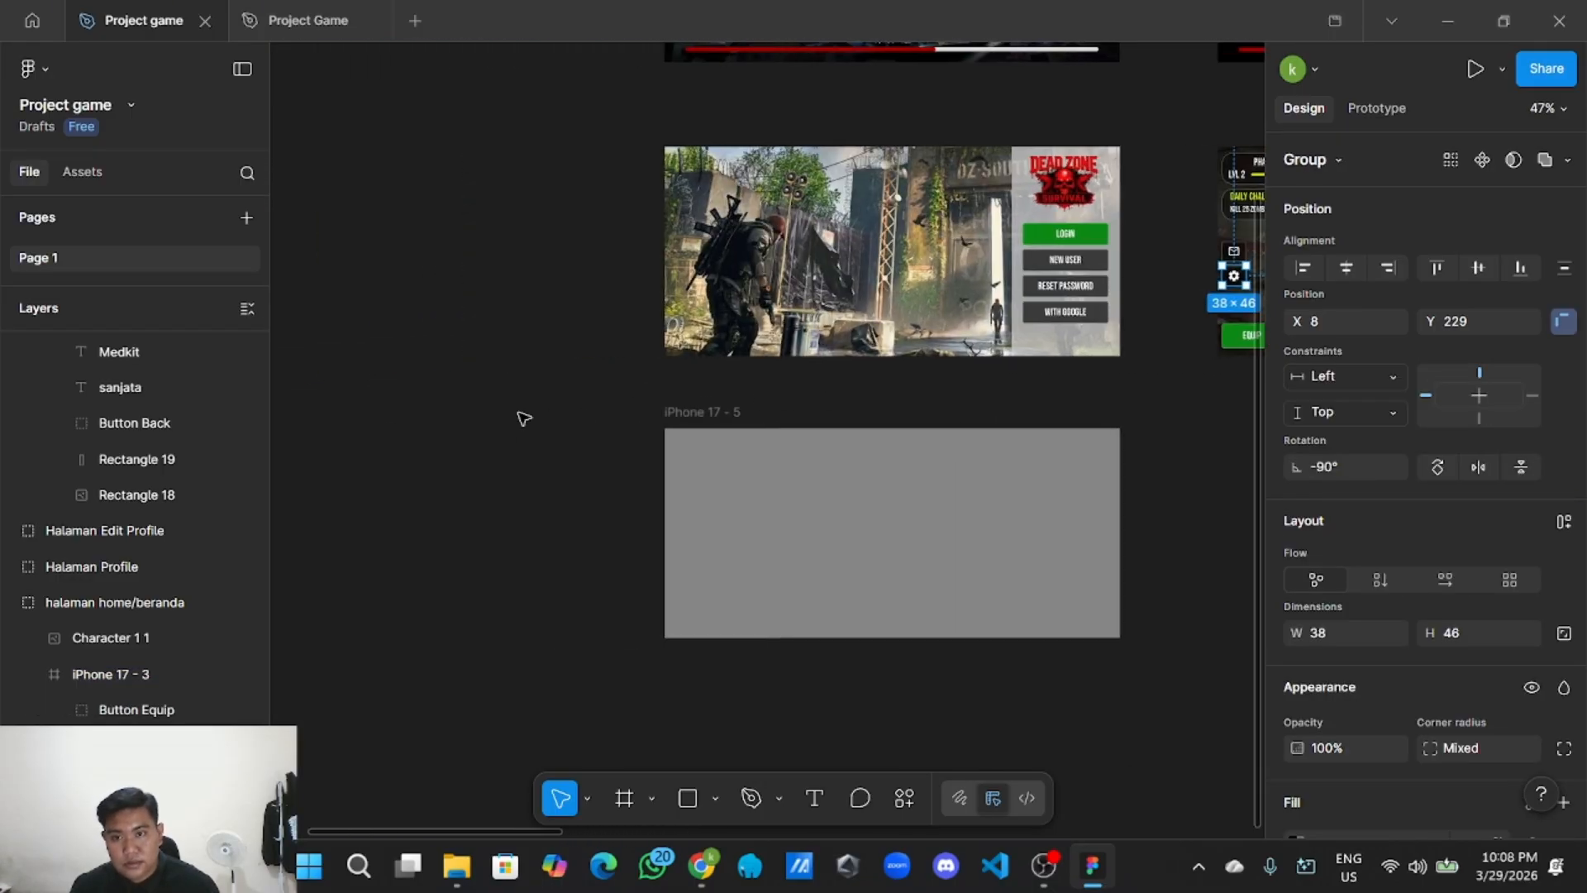
{"action": "right_click", "coordinate": [529, 415]}
{"action": "left_click", "coordinate": [562, 427]}
{"action": "scroll", "coordinate": [562, 427], "scroll_direction": "up", "scroll_amount": 3}
{"action": "left_click_drag", "start_coordinate": [578, 445], "coordinate": [749, 448]}
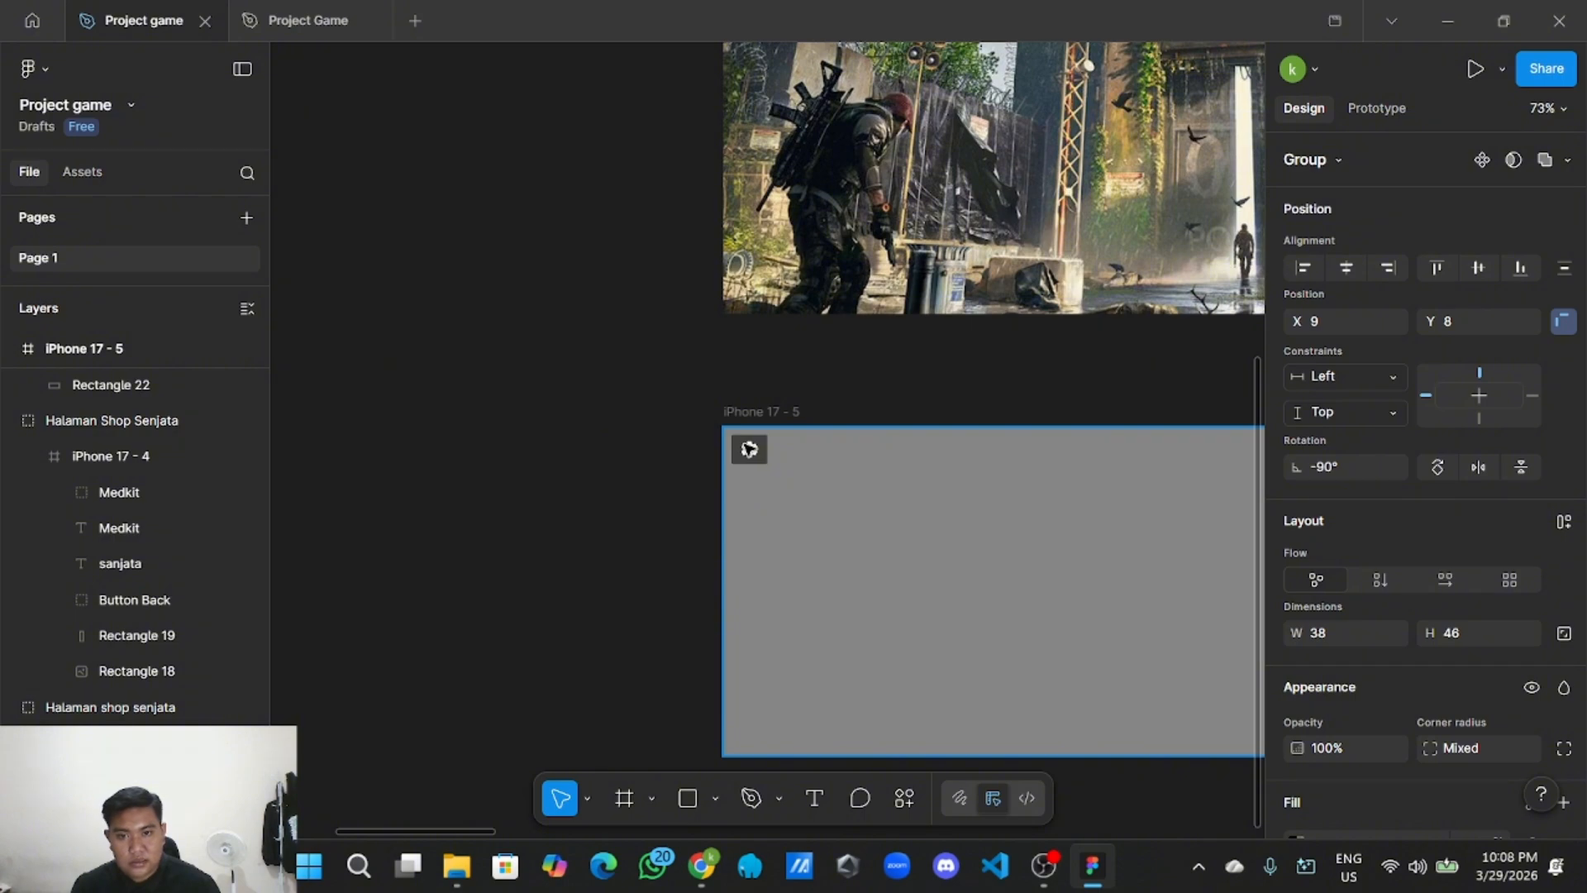
{"action": "left_click", "coordinate": [721, 424]}
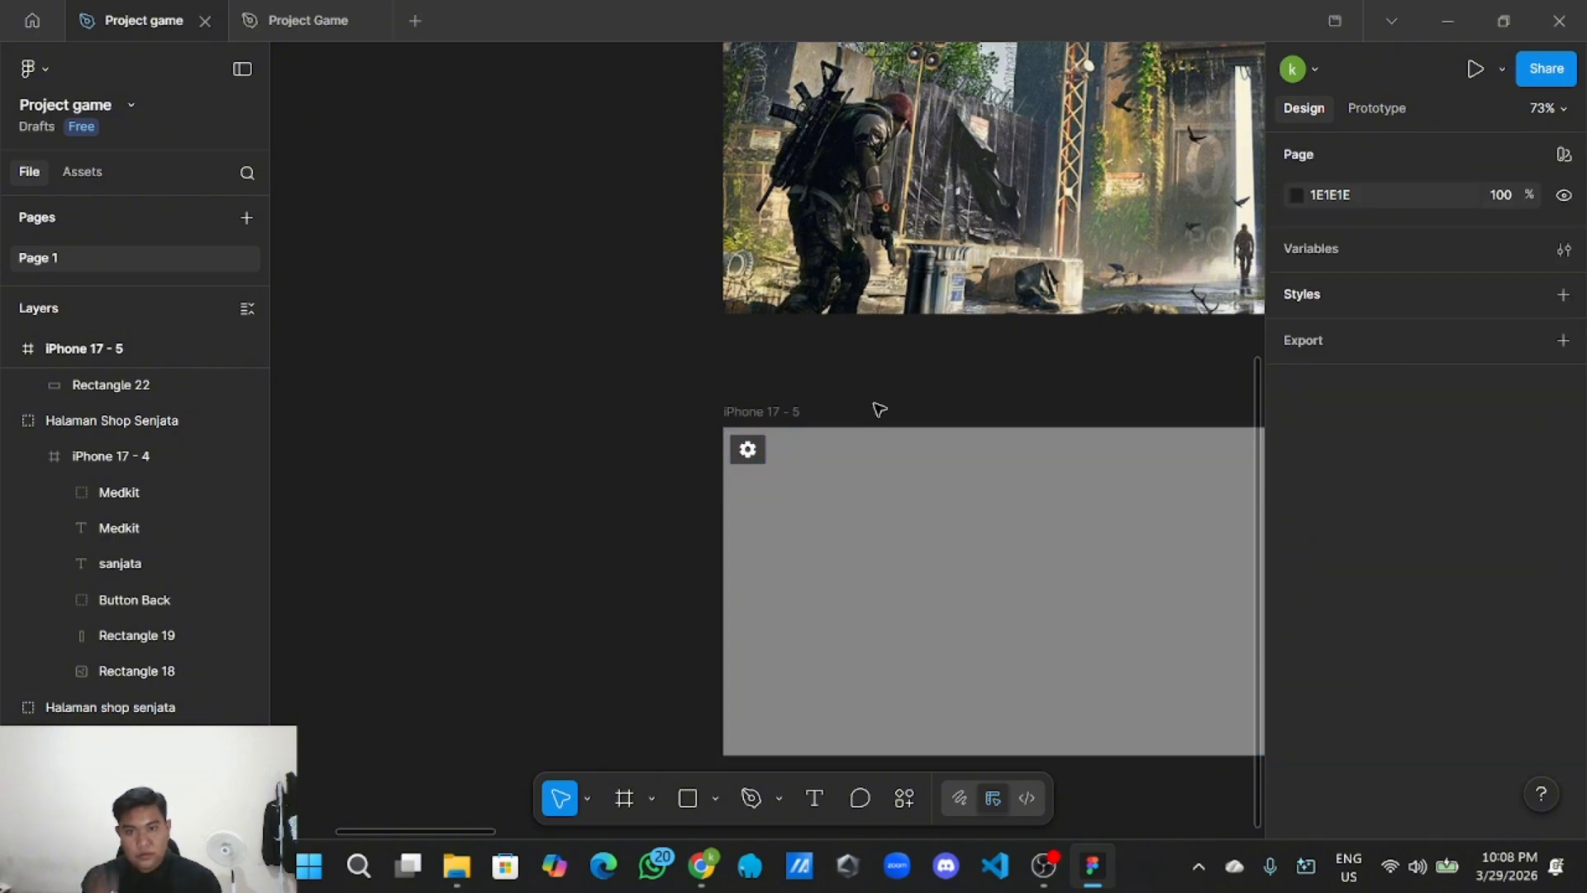
Center the view on iPhone 17 - 5 and check the placed gear button.
{"action": "scroll", "coordinate": [878, 409], "scroll_direction": "right", "scroll_amount": 2}
{"action": "scroll", "coordinate": [843, 404], "scroll_direction": "right", "scroll_amount": 2}
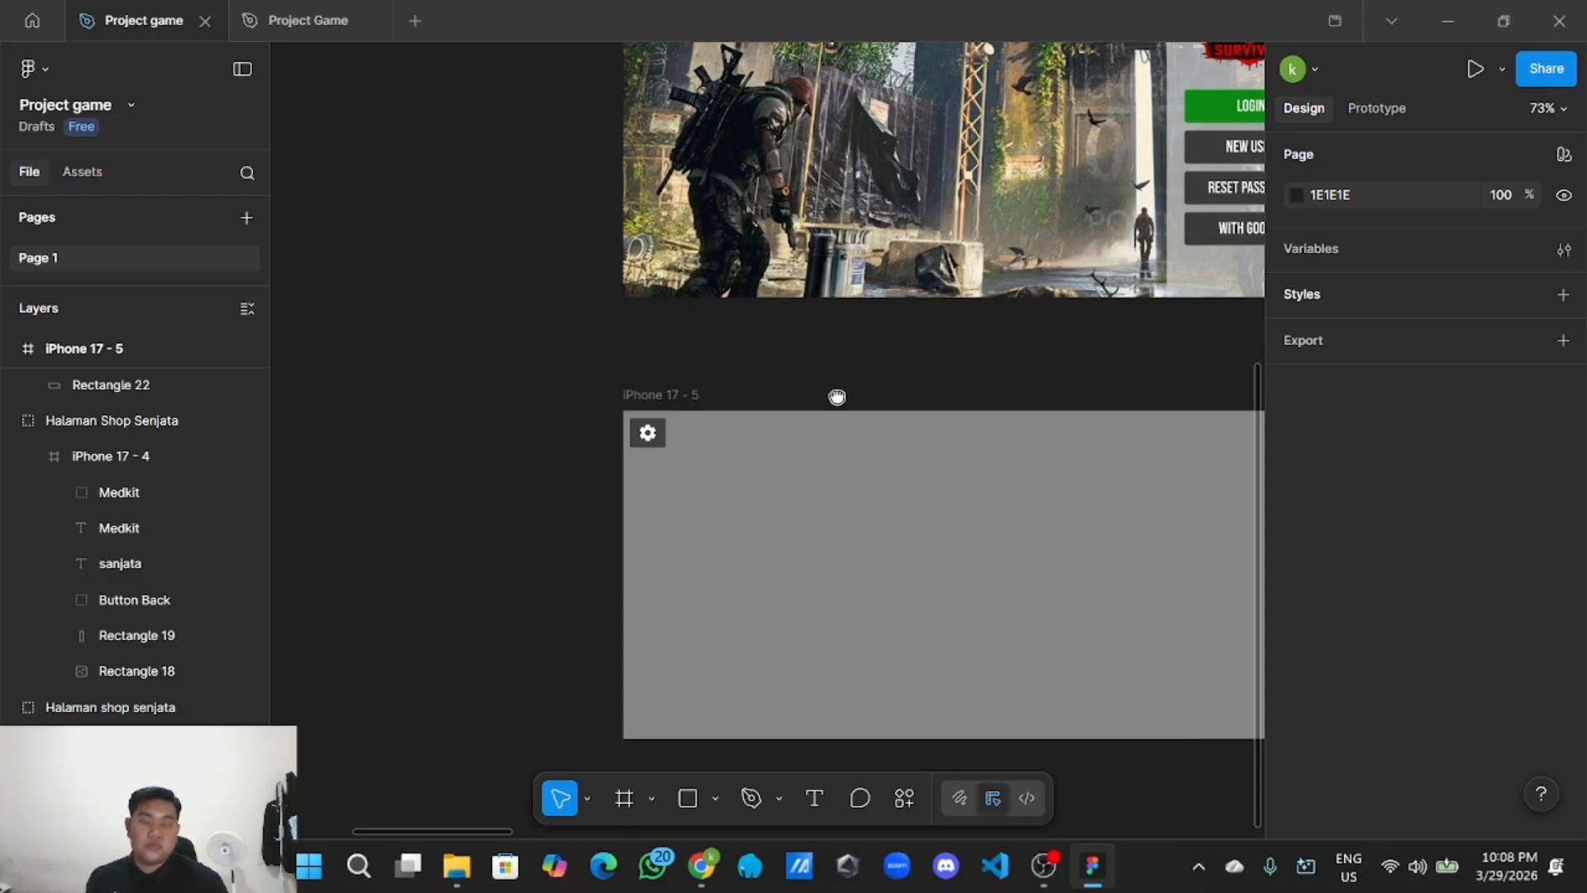
{"action": "left_click_drag", "start_coordinate": [837, 397], "coordinate": [727, 351]}
{"action": "left_click", "coordinate": [758, 368]}
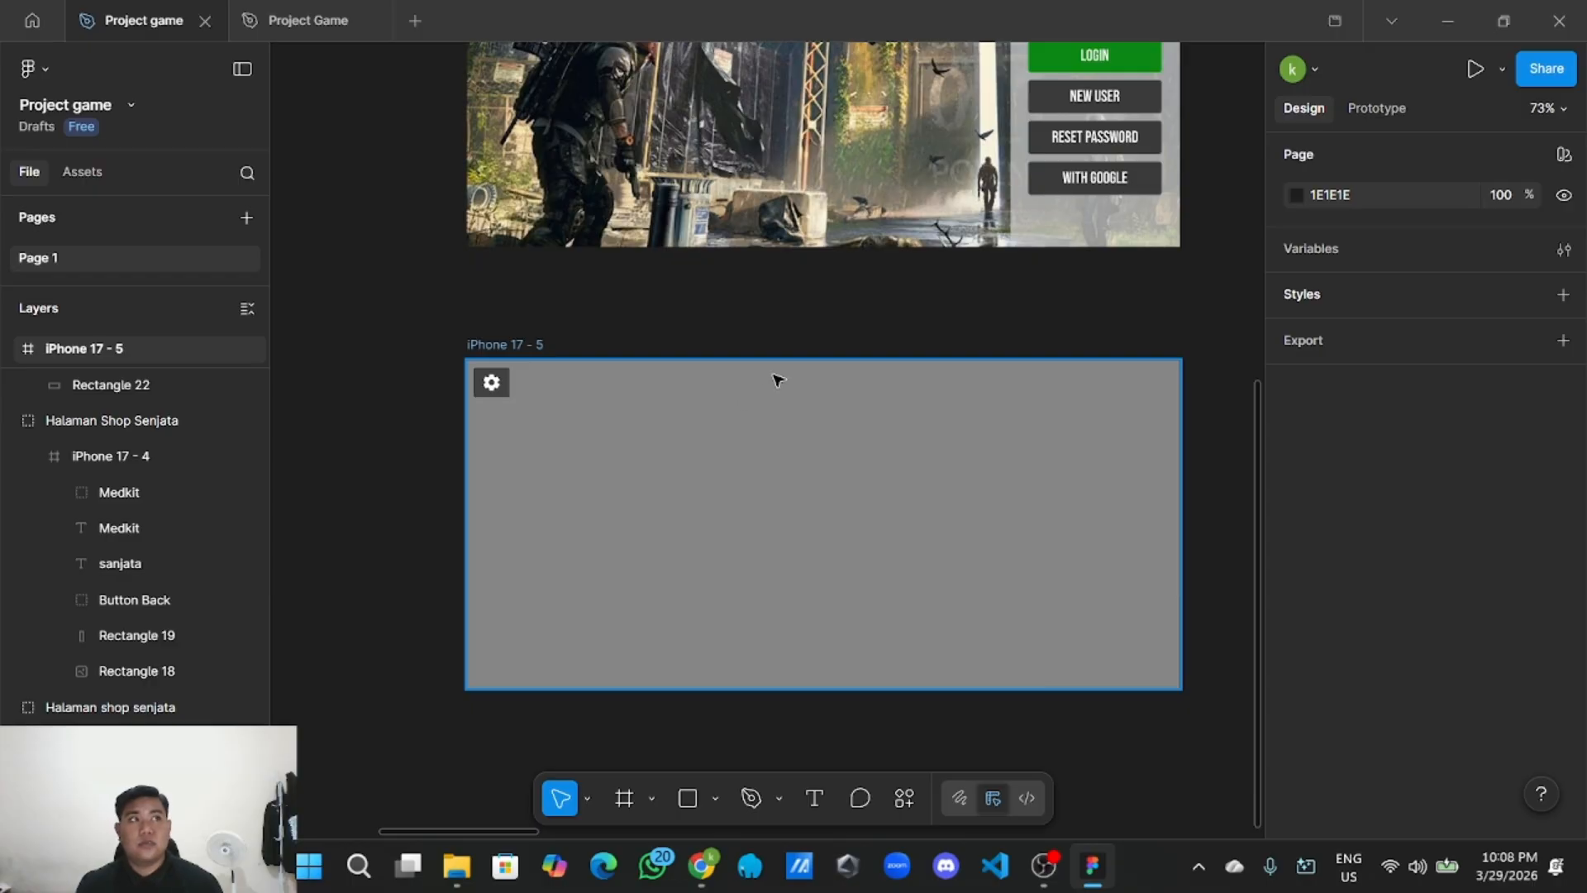
{"action": "left_click", "coordinate": [882, 318]}
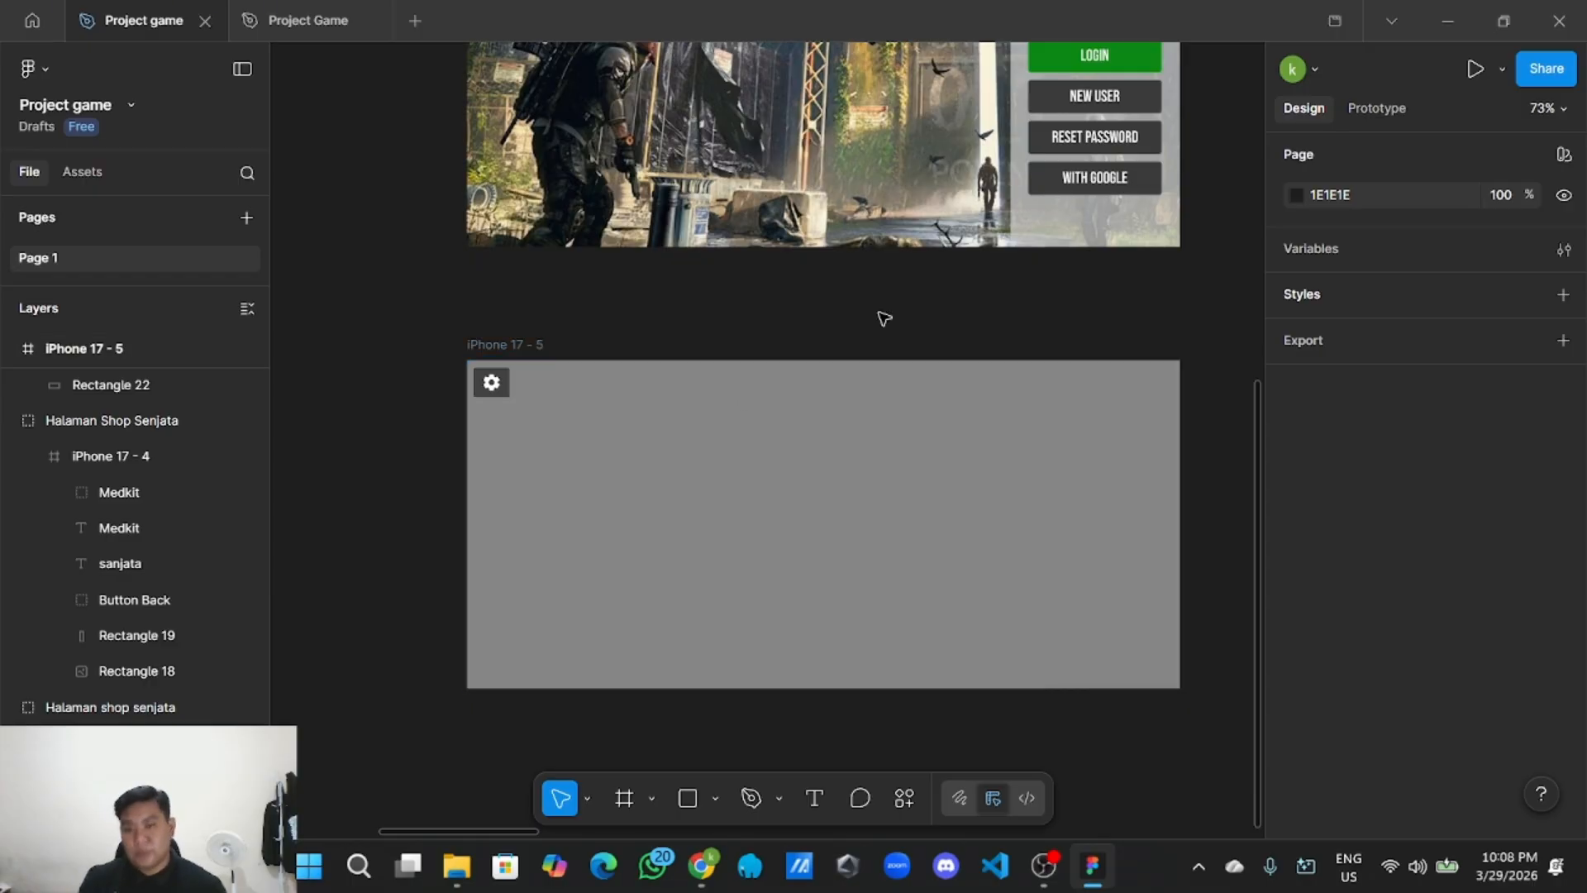
{"action": "scroll", "coordinate": [620, 298], "scroll_direction": "down", "scroll_amount": 2}
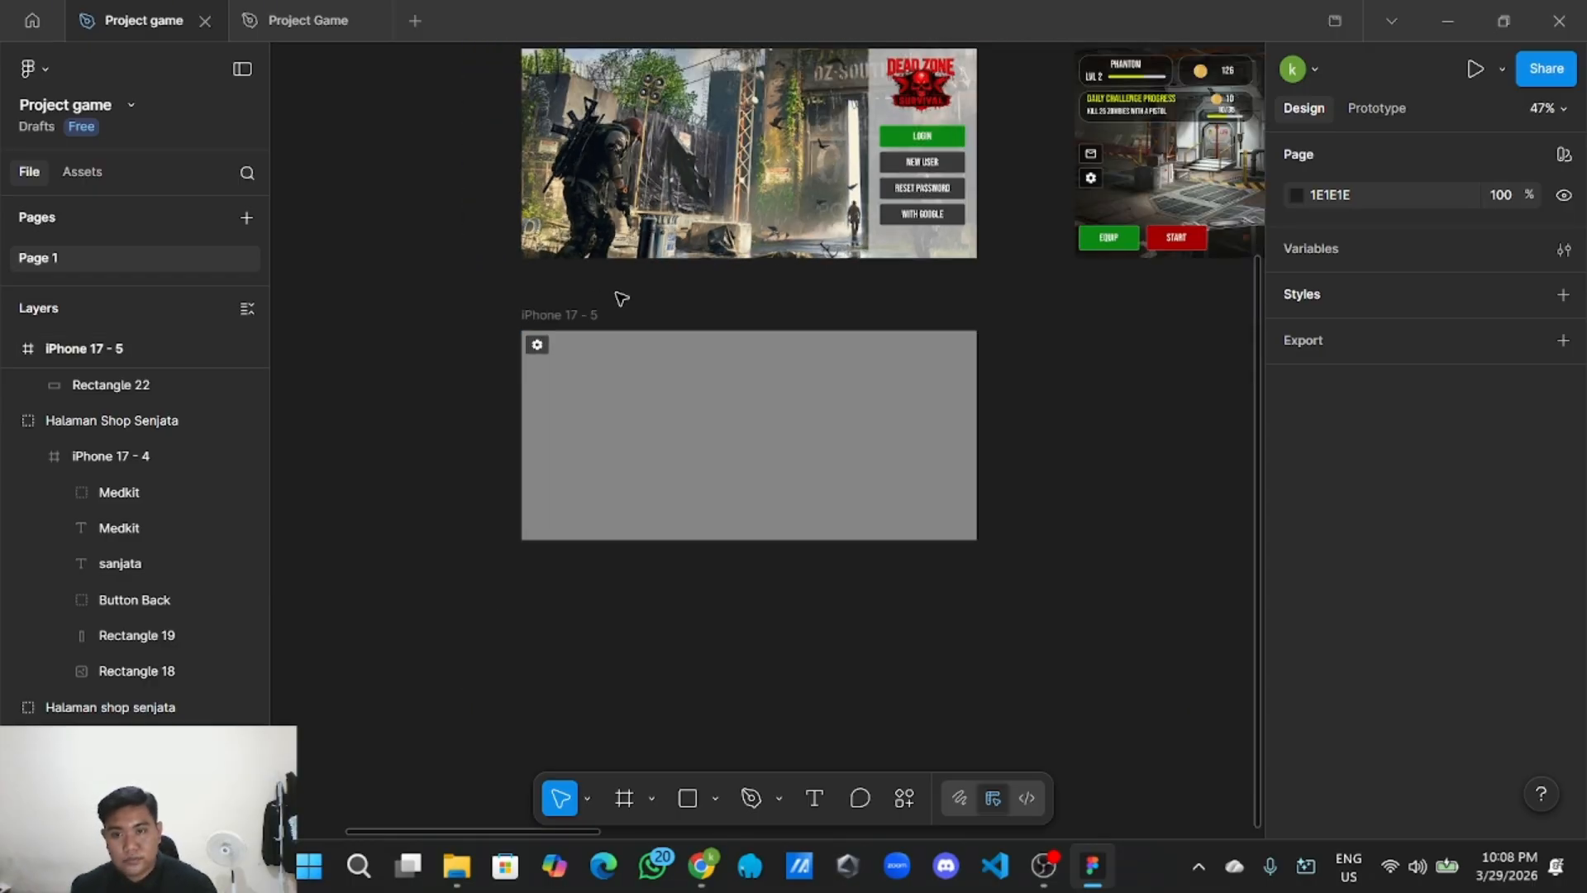
{"action": "scroll", "coordinate": [620, 299], "scroll_direction": "up", "scroll_amount": 2}
{"action": "scroll", "coordinate": [517, 380], "scroll_direction": "up", "scroll_amount": 3}
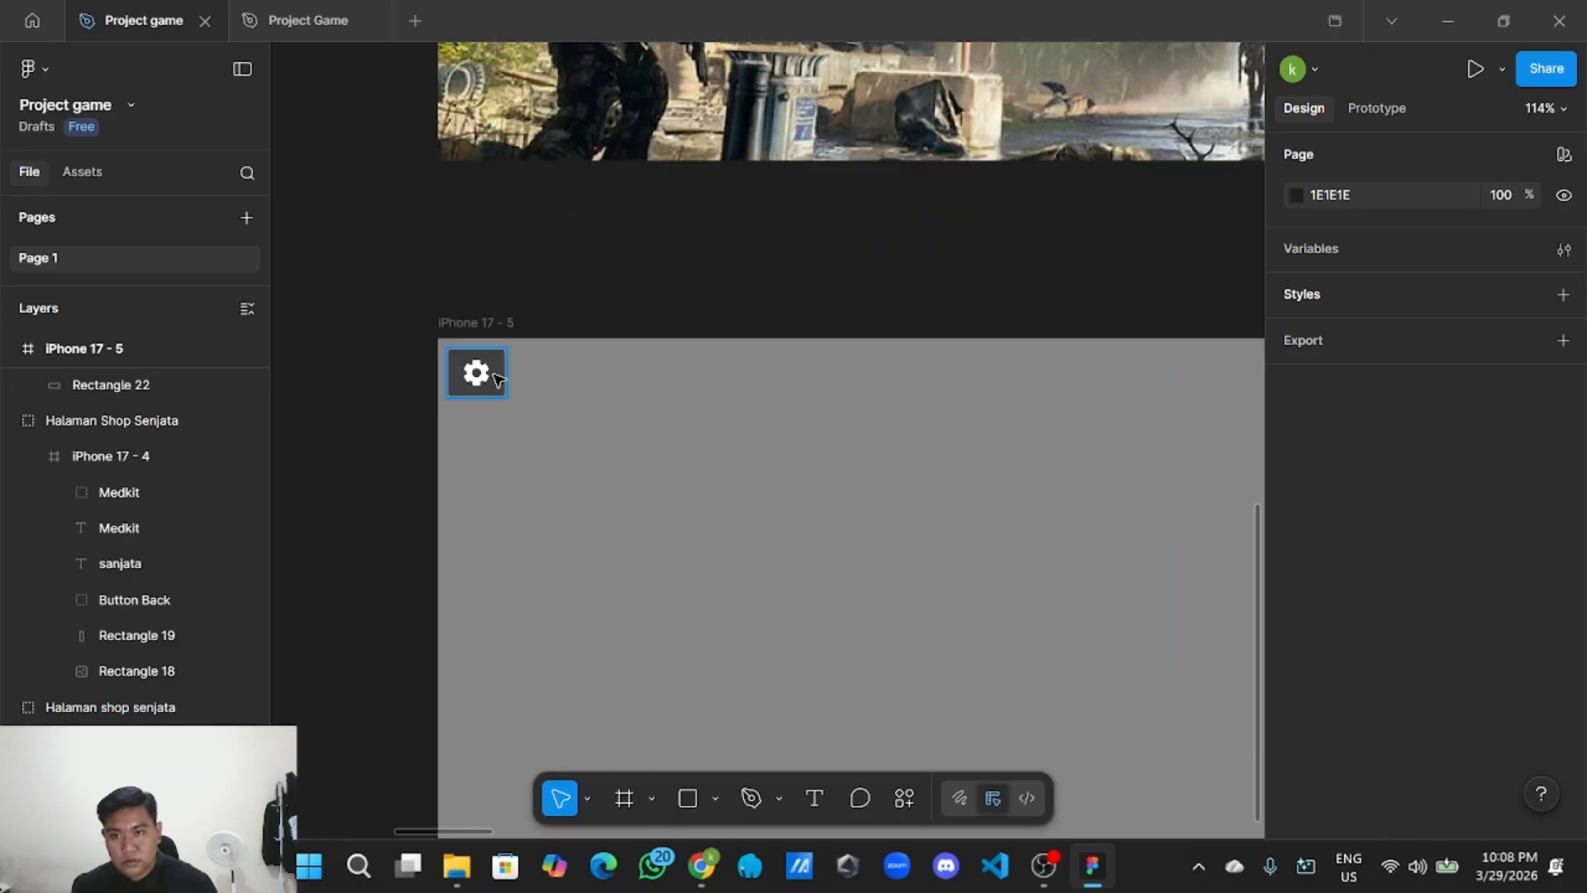
Paste a second gear button copy beside the first one.
{"action": "right_click", "coordinate": [494, 380]}
{"action": "left_click", "coordinate": [595, 162]}
{"action": "right_click", "coordinate": [605, 193]}
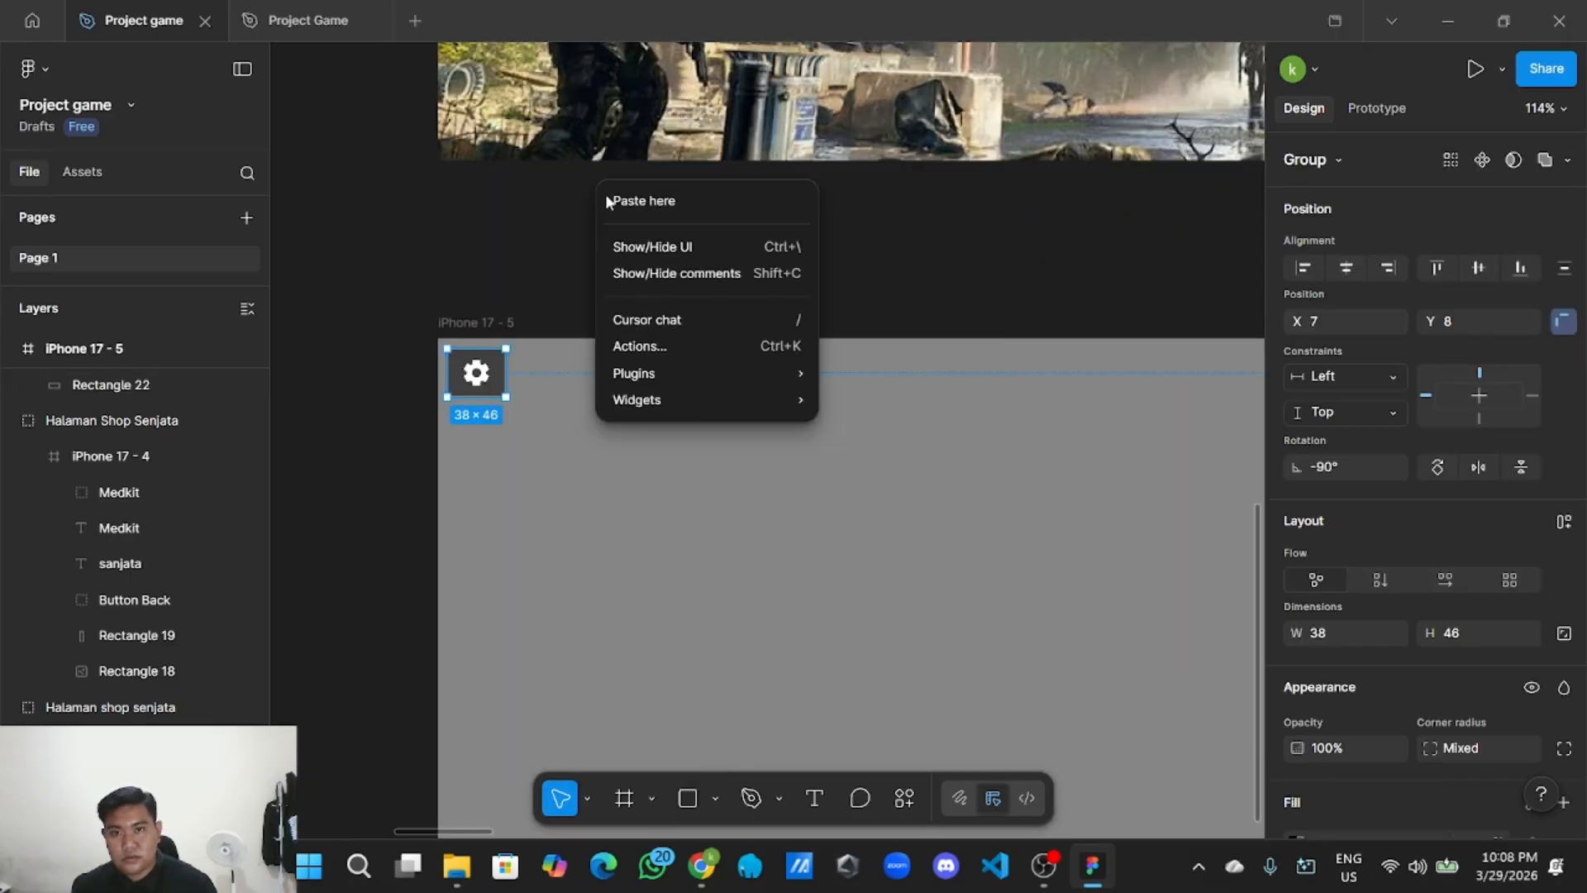
{"action": "left_click", "coordinate": [638, 203]}
{"action": "left_click_drag", "start_coordinate": [660, 223], "coordinate": [567, 376]}
Ungroup the second copy and widen its dark rectangle into a 151×38 bar.
{"action": "double_click", "coordinate": [565, 372]}
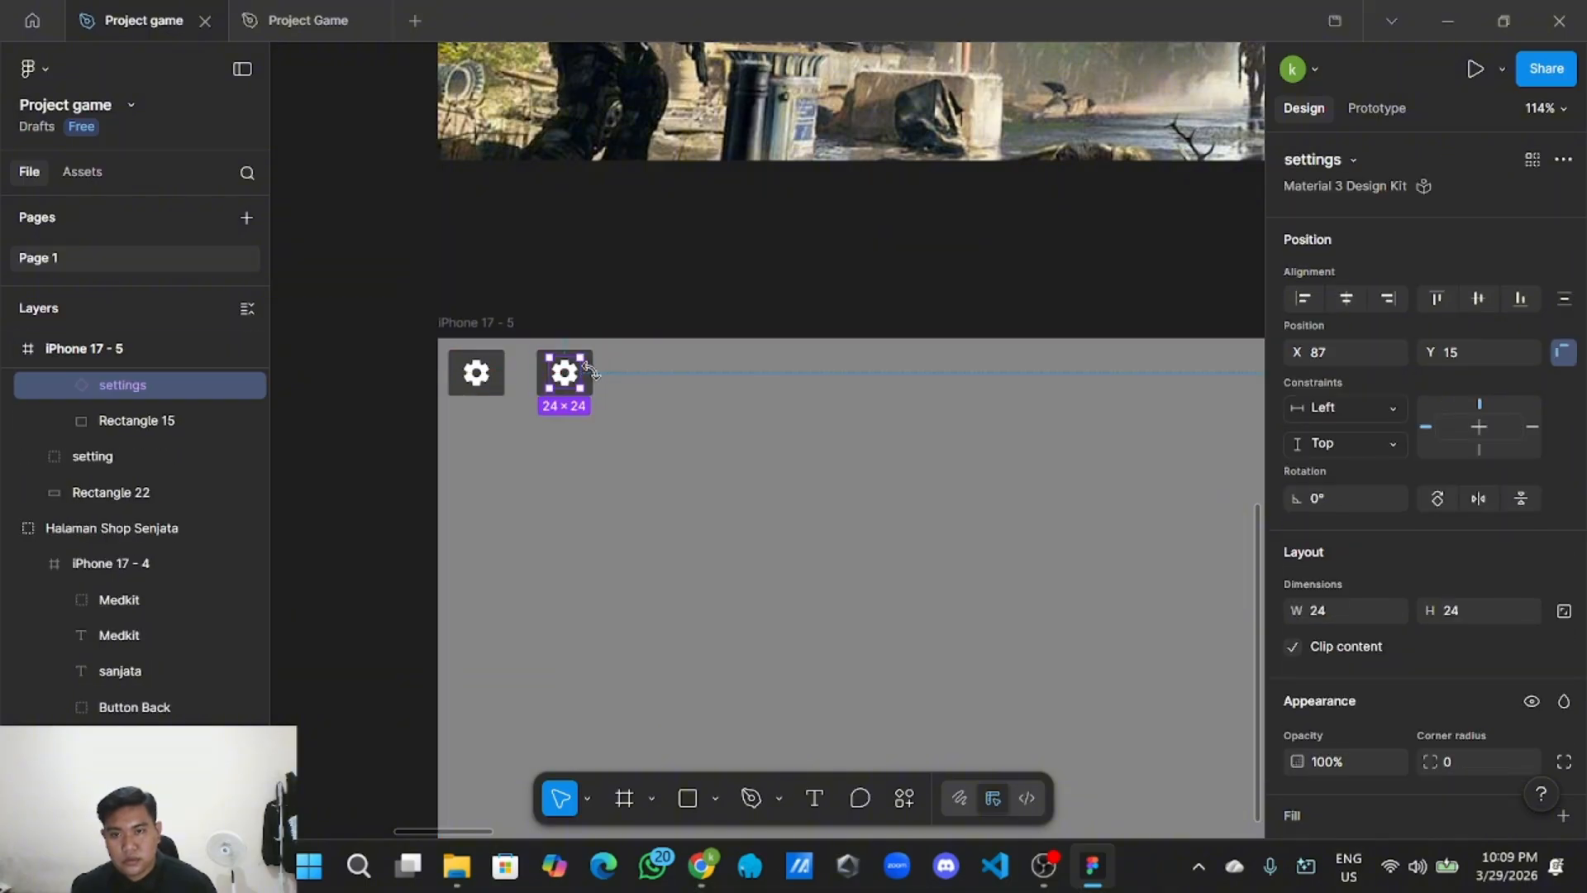
{"action": "left_click", "coordinate": [621, 386]}
{"action": "left_click", "coordinate": [578, 374]}
{"action": "right_click", "coordinate": [589, 376]}
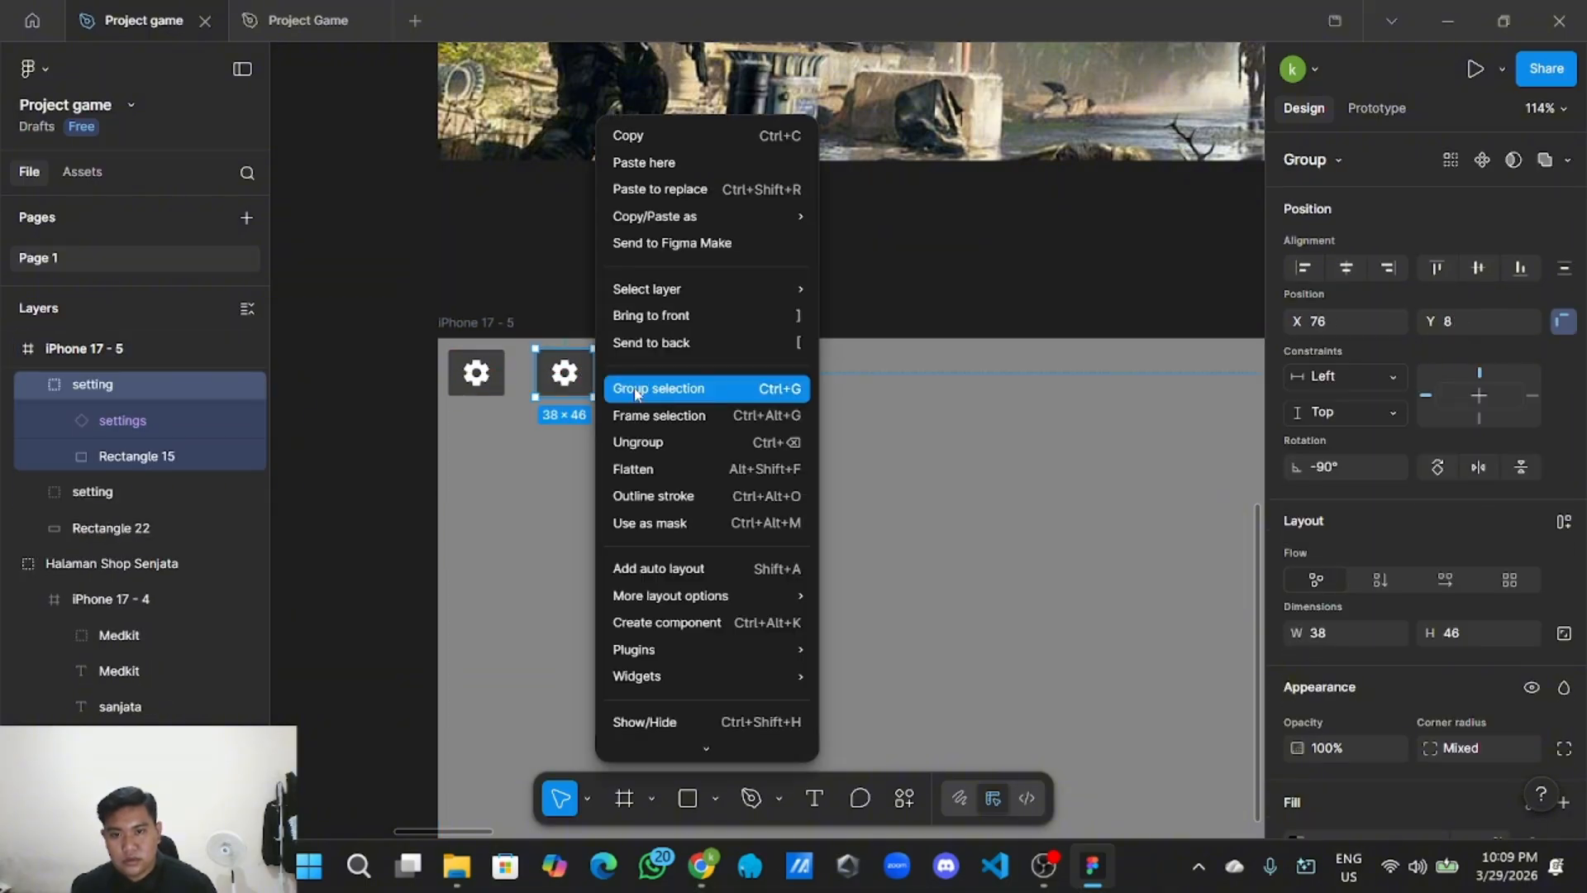
{"action": "left_click", "coordinate": [647, 443]}
{"action": "left_click", "coordinate": [599, 375]}
{"action": "left_click", "coordinate": [594, 376]}
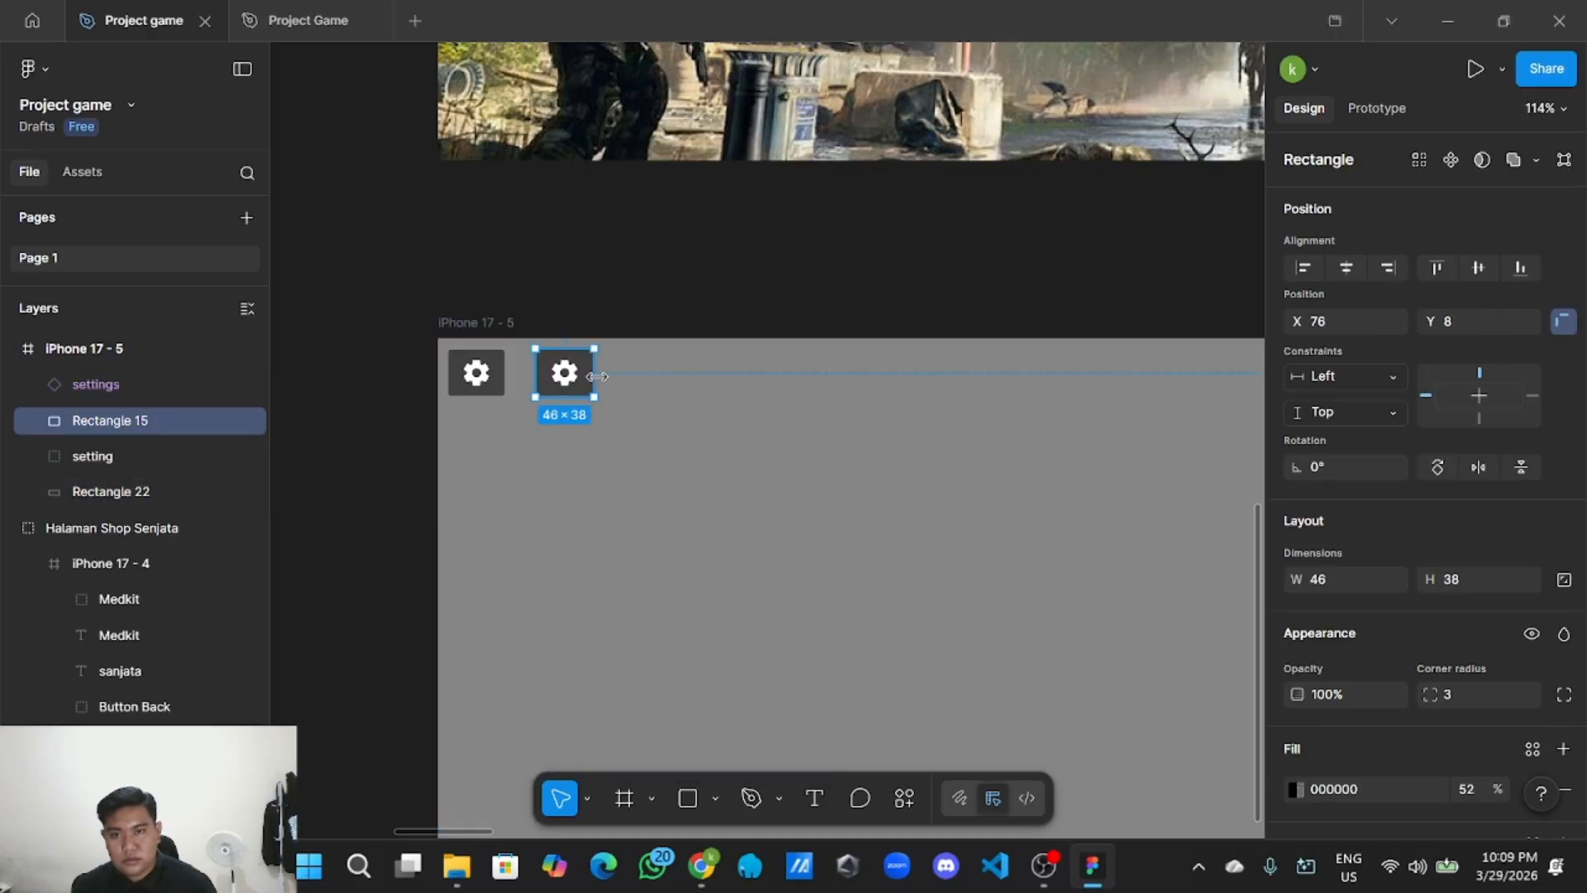
{"action": "left_click_drag", "start_coordinate": [600, 377], "coordinate": [729, 377]}
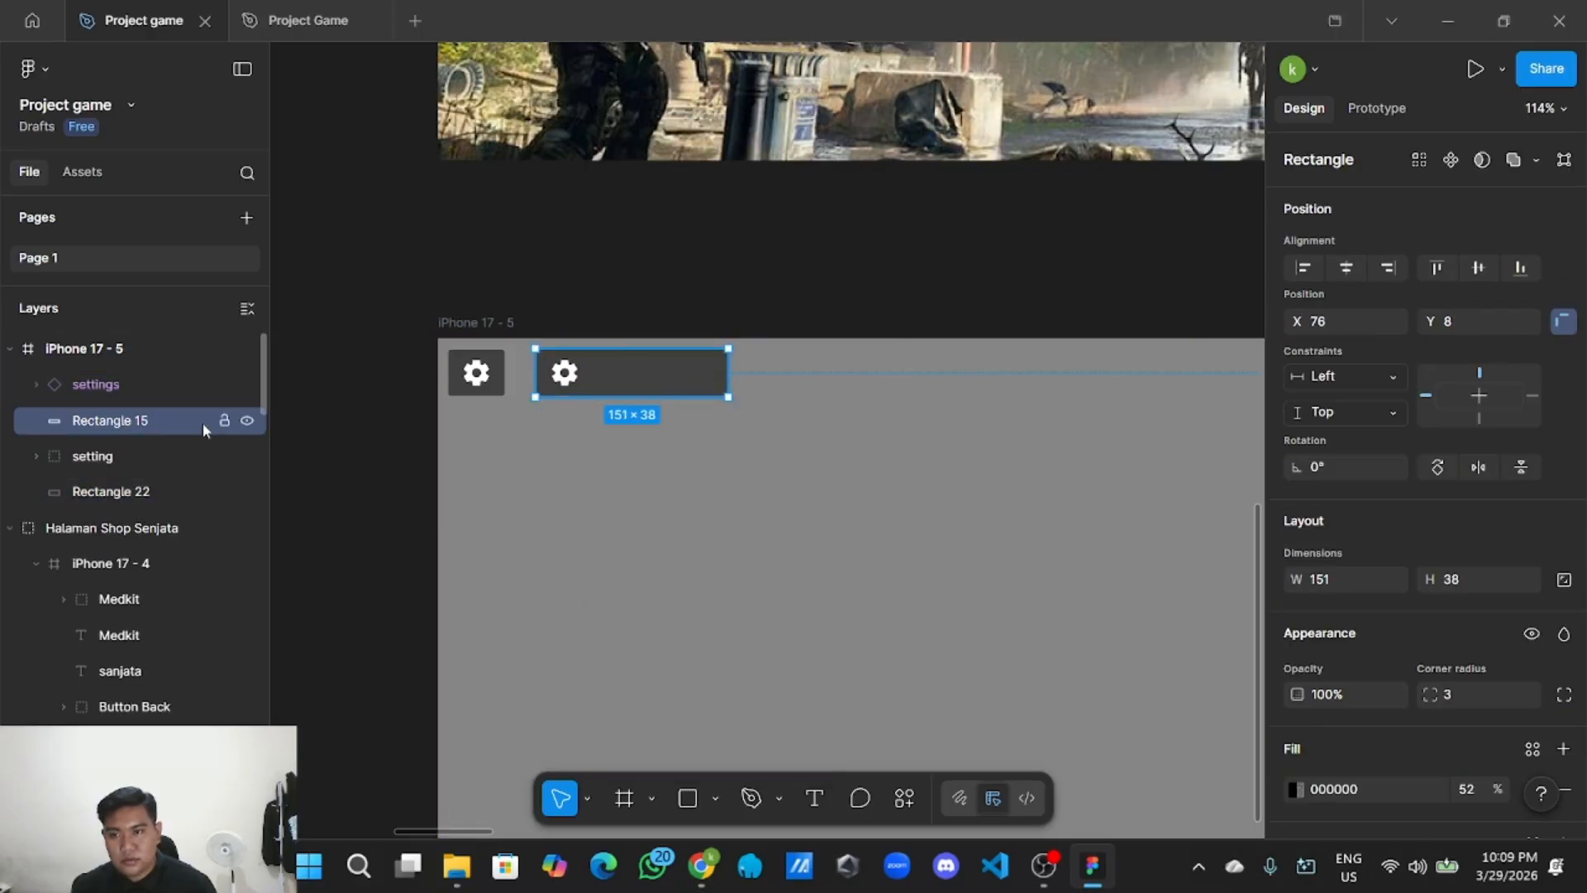
{"action": "left_click", "coordinate": [224, 422]}
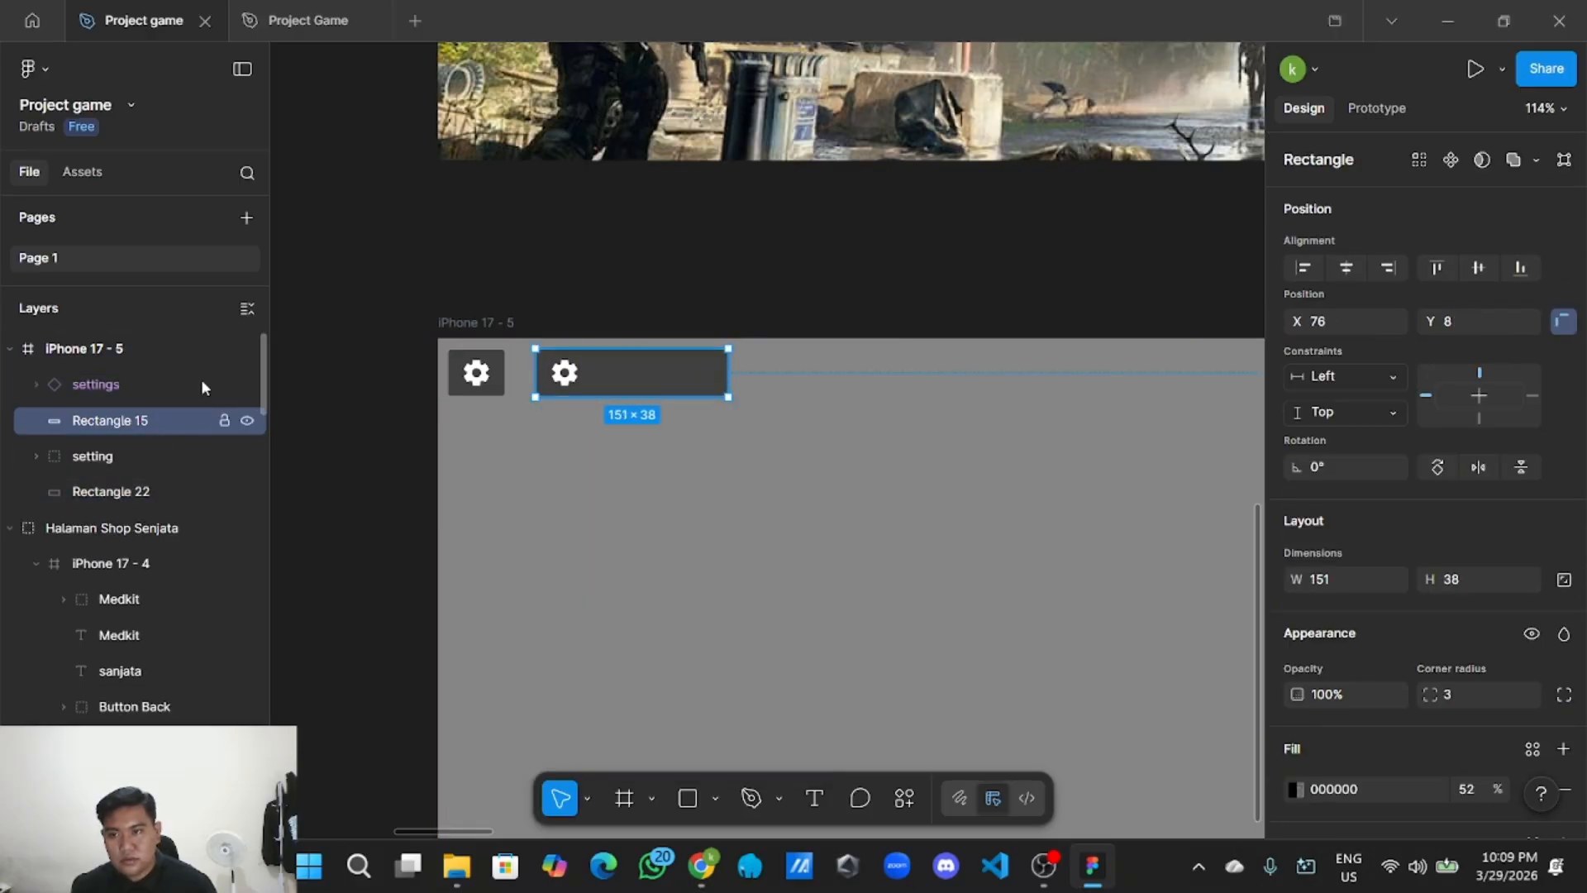
Lock the grey background Rectangle 22 in the Layers panel.
{"action": "left_click", "coordinate": [444, 450]}
{"action": "left_click", "coordinate": [573, 472]}
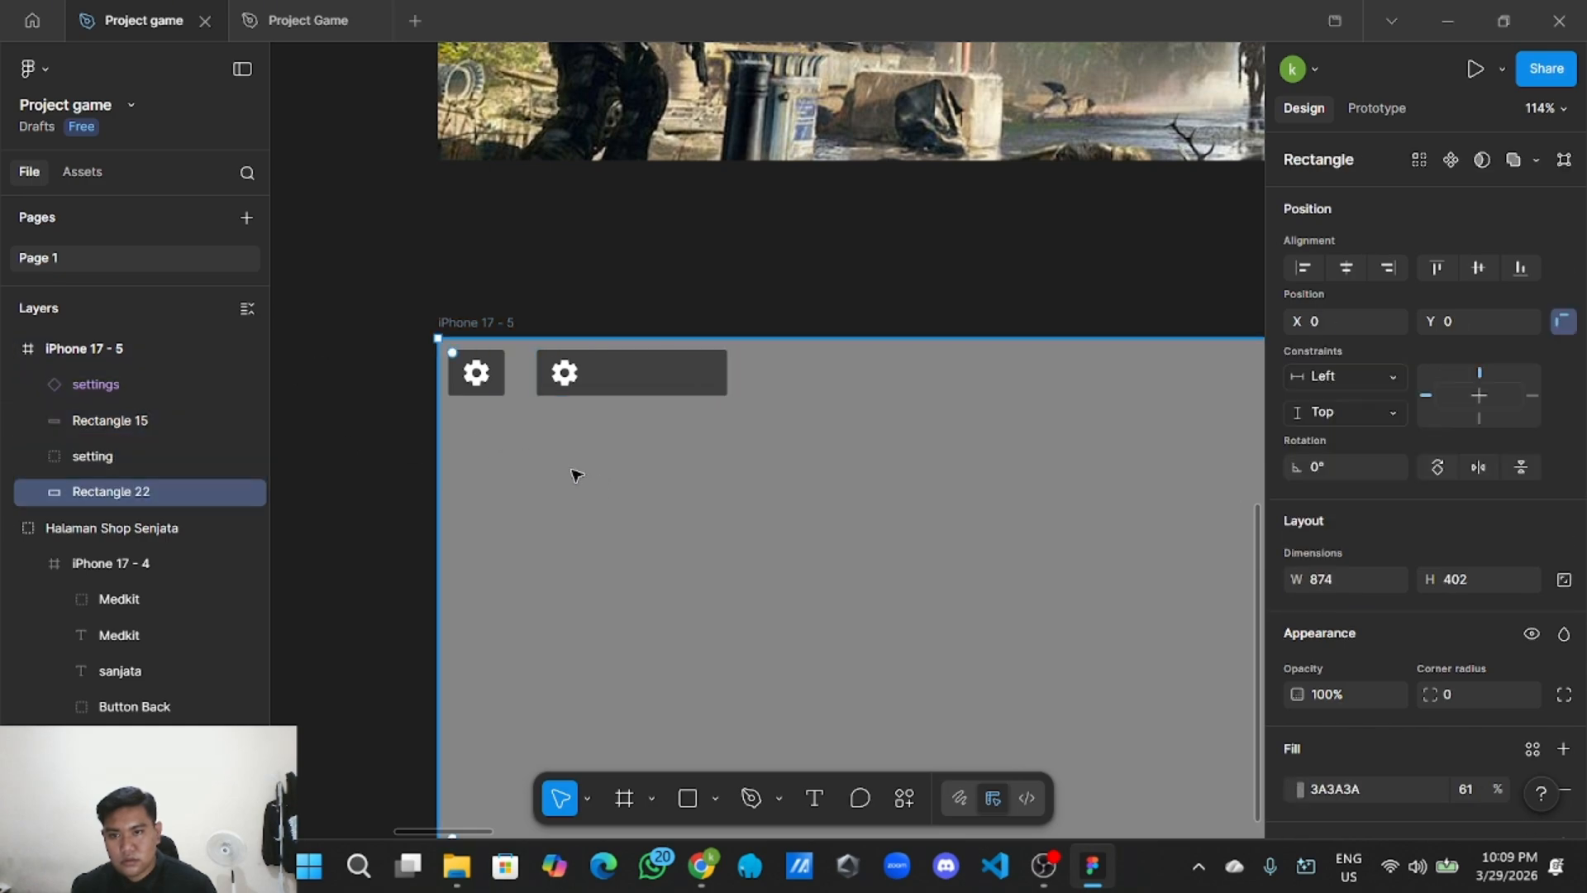
{"action": "left_click", "coordinate": [223, 492]}
{"action": "left_click", "coordinate": [339, 467]}
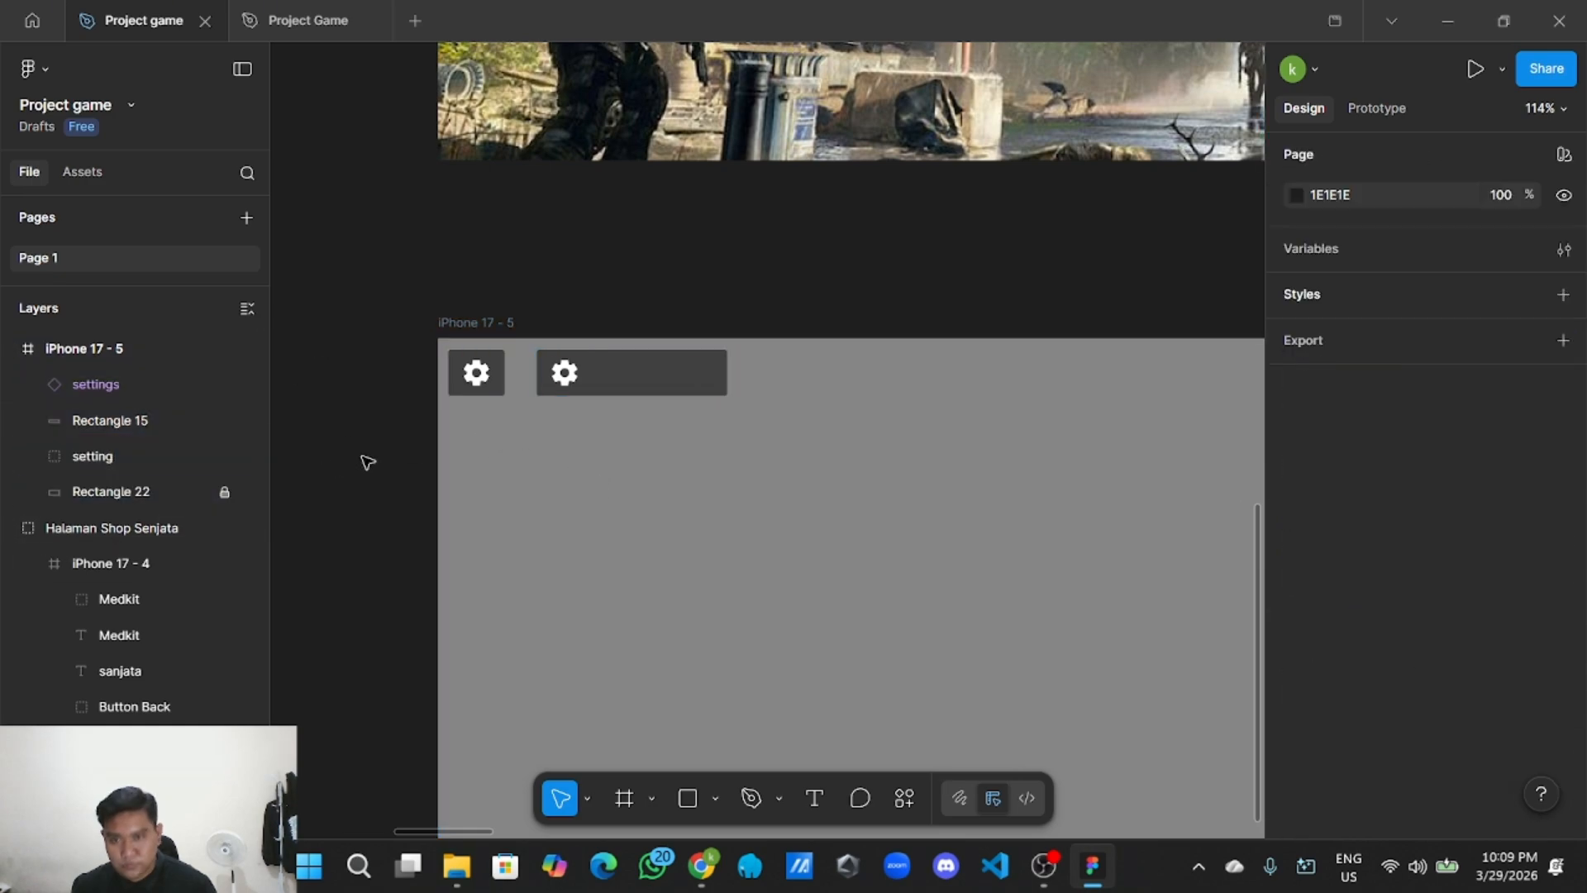
Nudge the bar's left edge and delete the gear icon from the bar.
{"action": "scroll", "coordinate": [492, 463], "scroll_direction": "up", "scroll_amount": 2}
{"action": "left_click", "coordinate": [616, 351]}
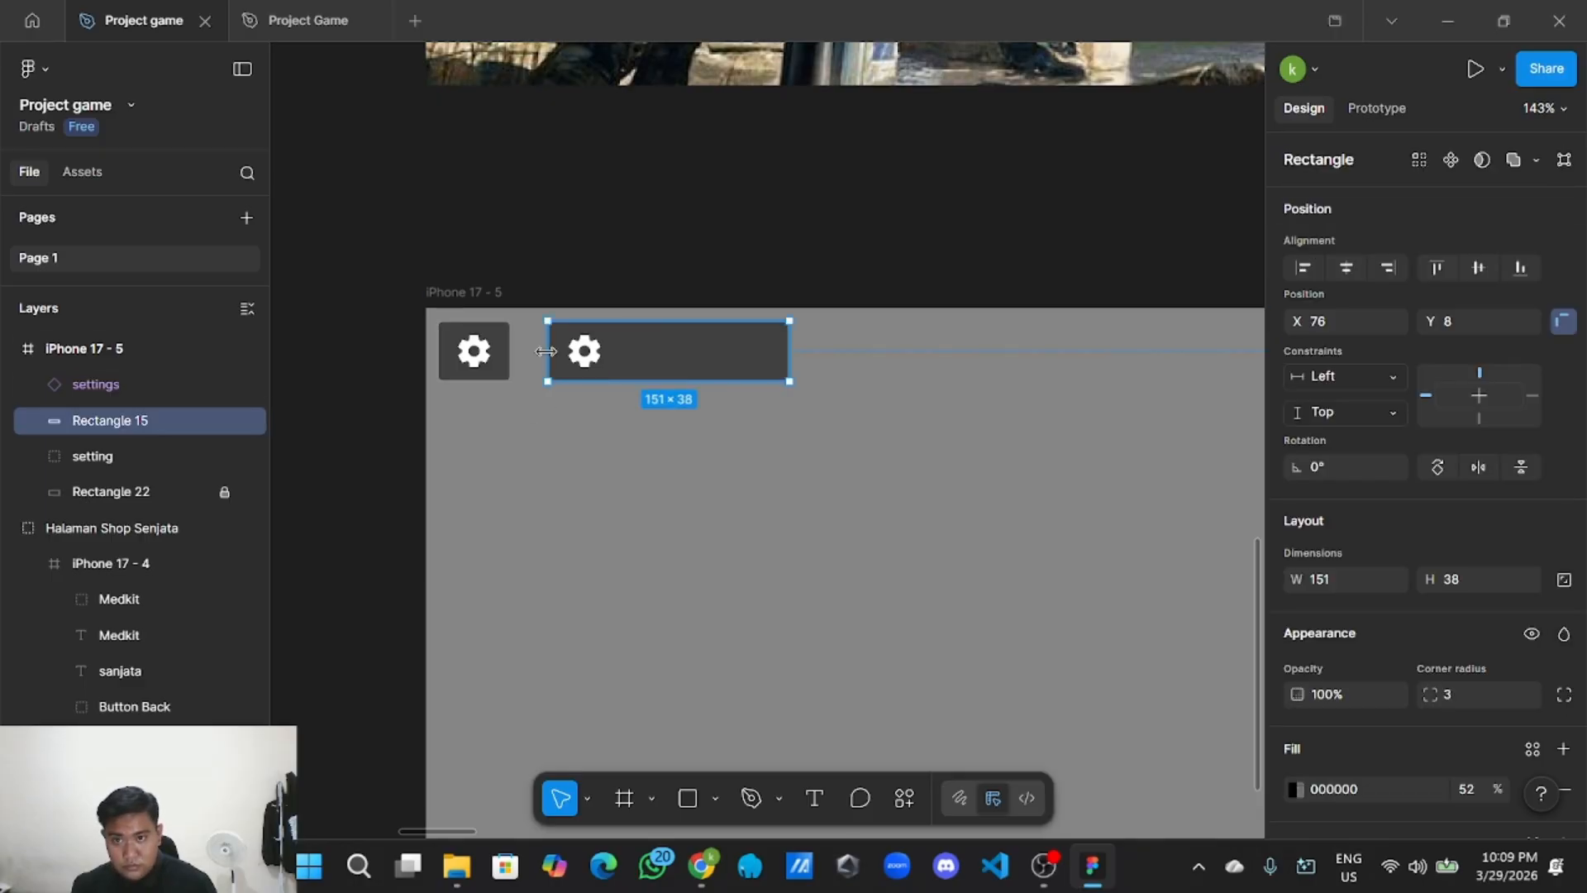
{"action": "left_click_drag", "start_coordinate": [549, 350], "coordinate": [534, 350]}
{"action": "left_click", "coordinate": [572, 364]}
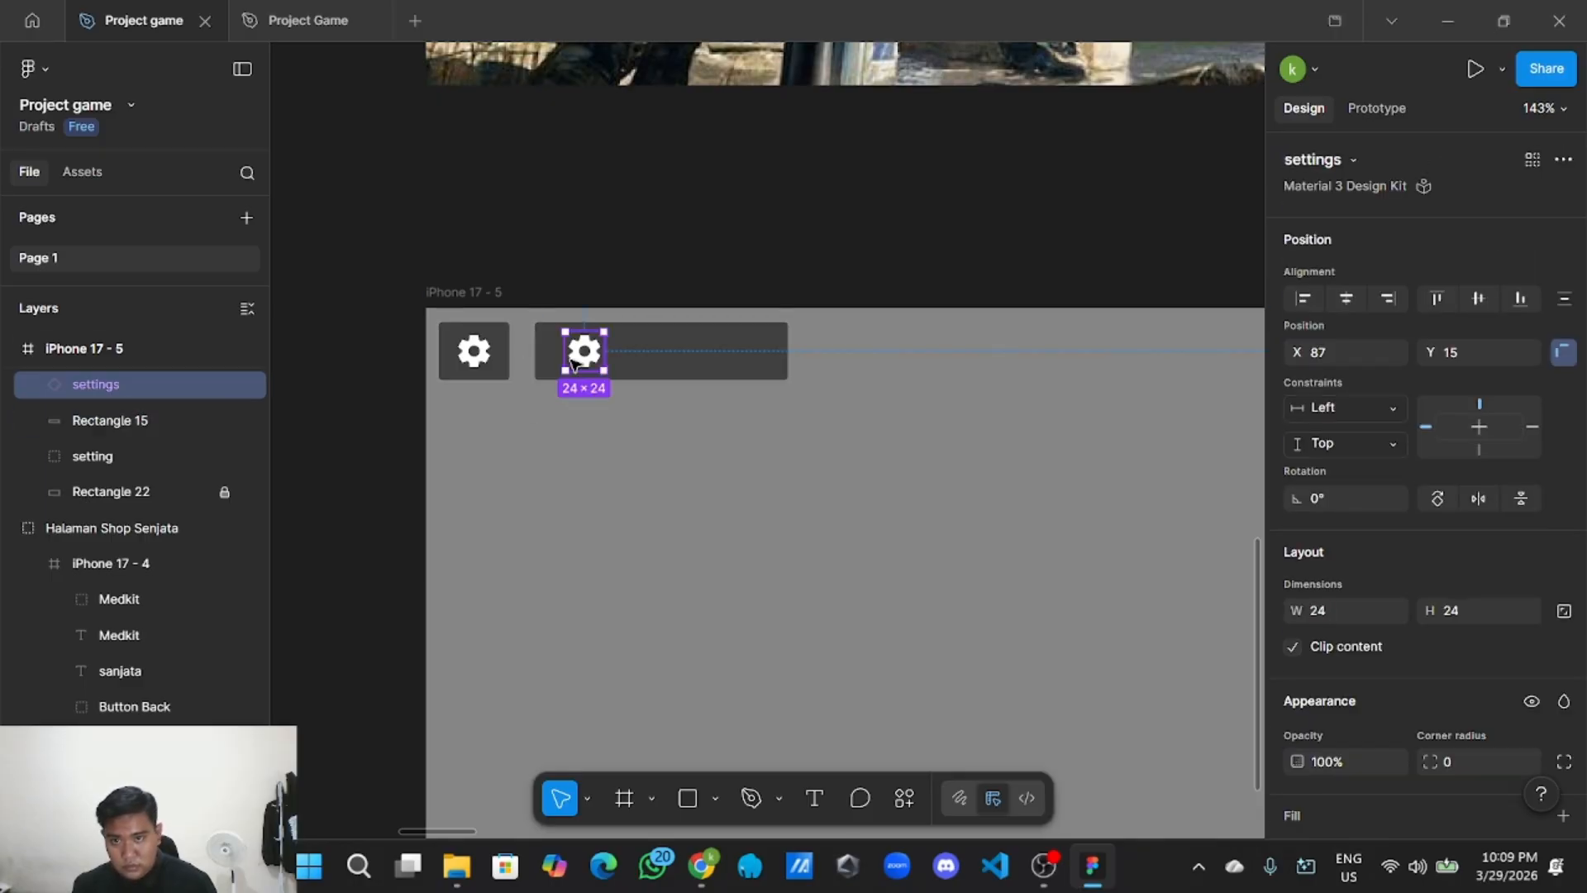
{"action": "key", "text": "Delete"}
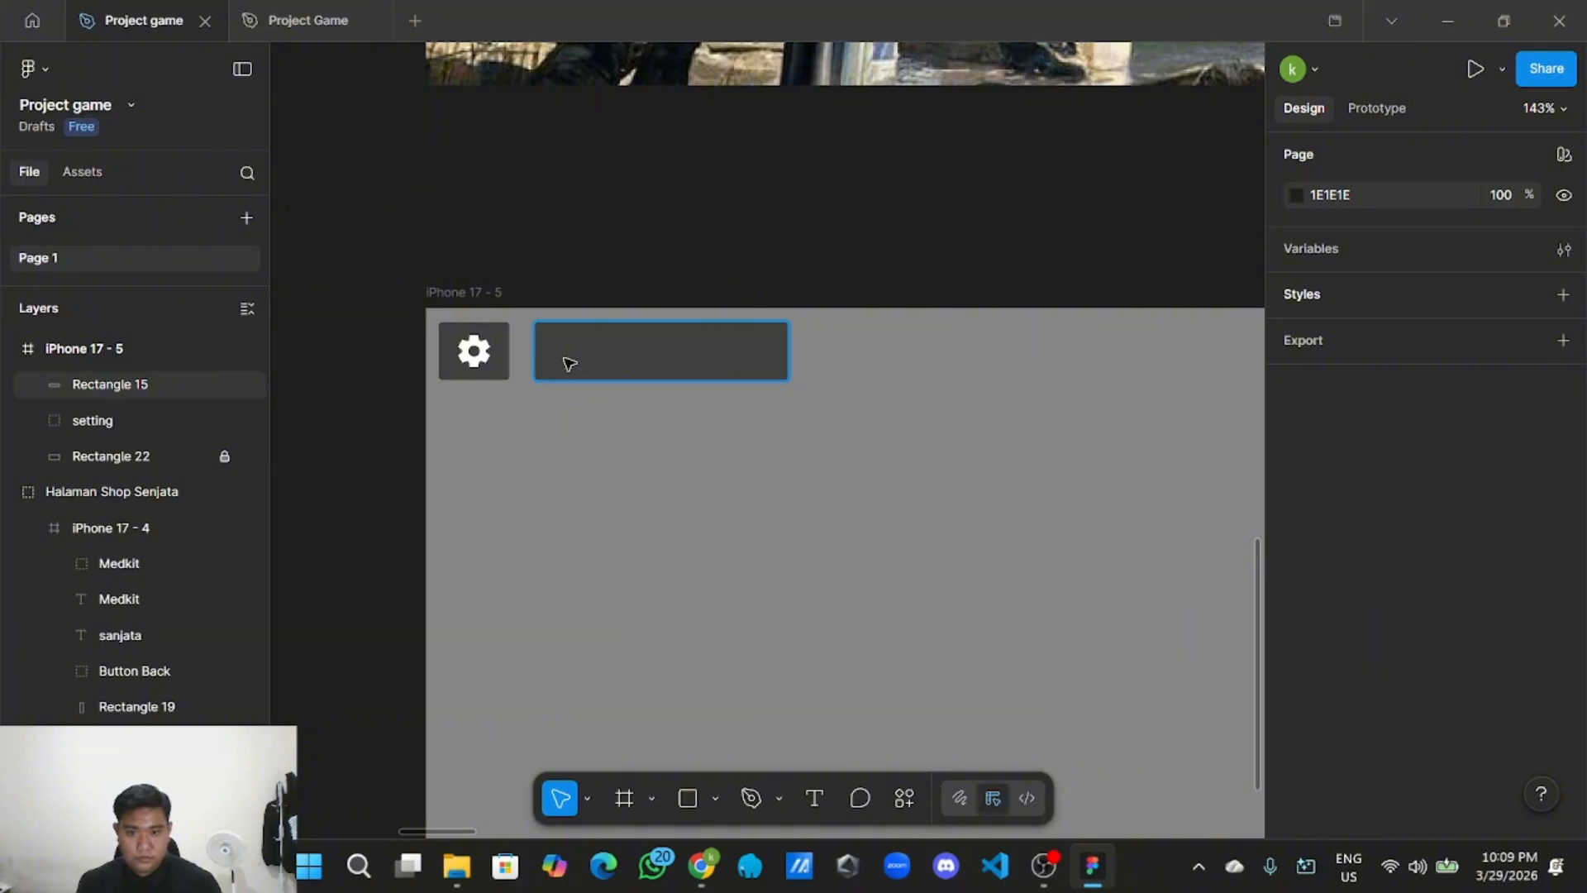
Copy the Plus icon from the UI Style Guide.
{"action": "scroll", "coordinate": [571, 361], "scroll_direction": "down", "scroll_amount": 5}
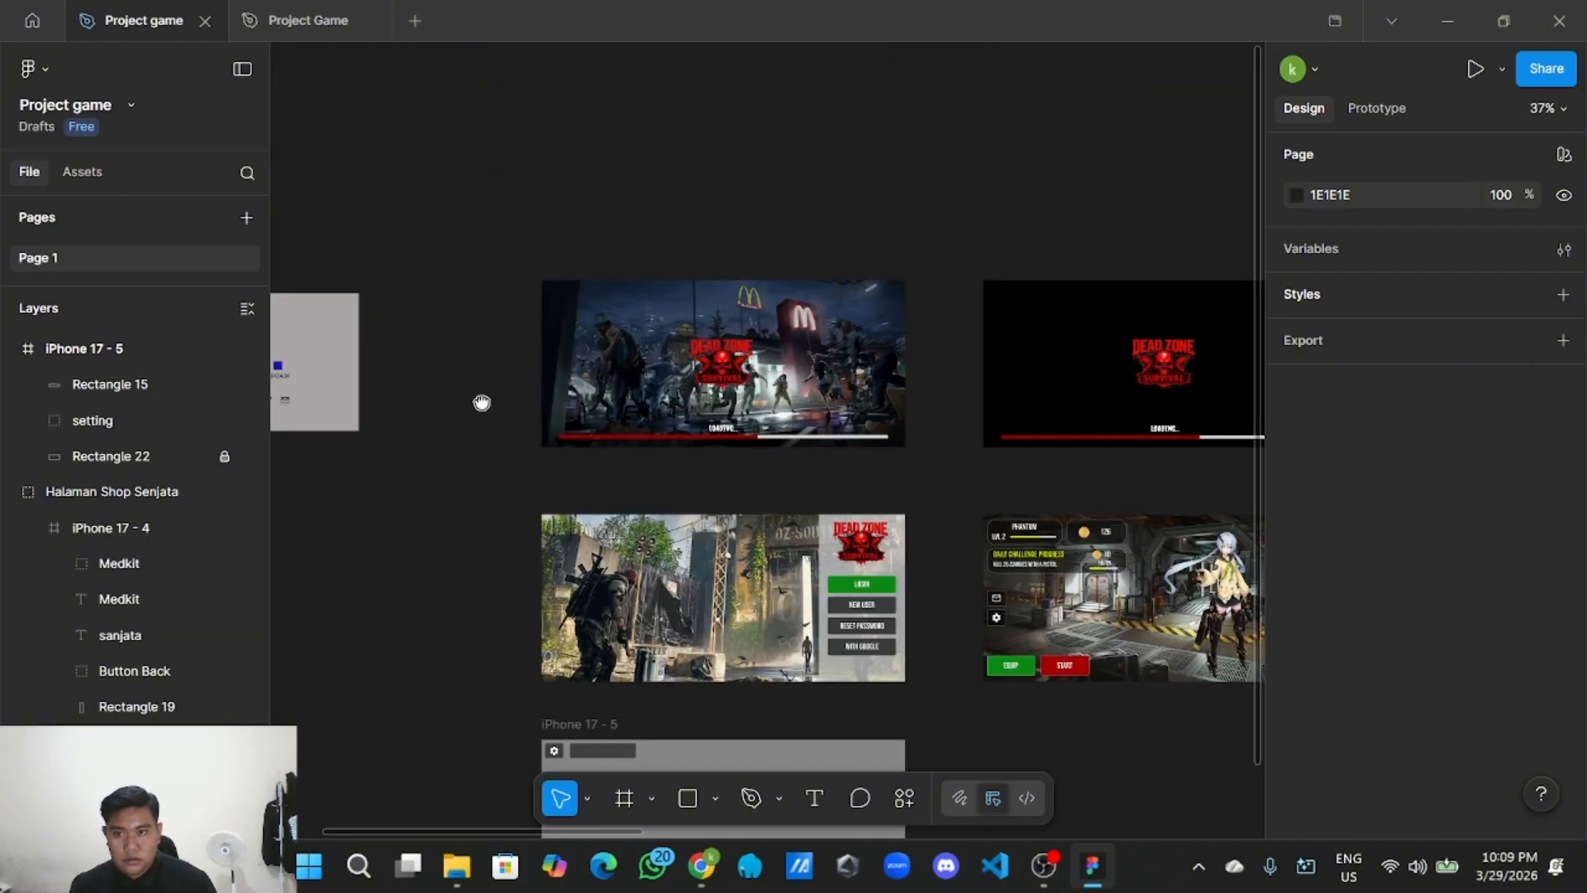
{"action": "scroll", "coordinate": [684, 559], "scroll_direction": "left", "scroll_amount": 5}
{"action": "scroll", "coordinate": [682, 554], "scroll_direction": "up", "scroll_amount": 3}
{"action": "scroll", "coordinate": [702, 502], "scroll_direction": "up", "scroll_amount": 3}
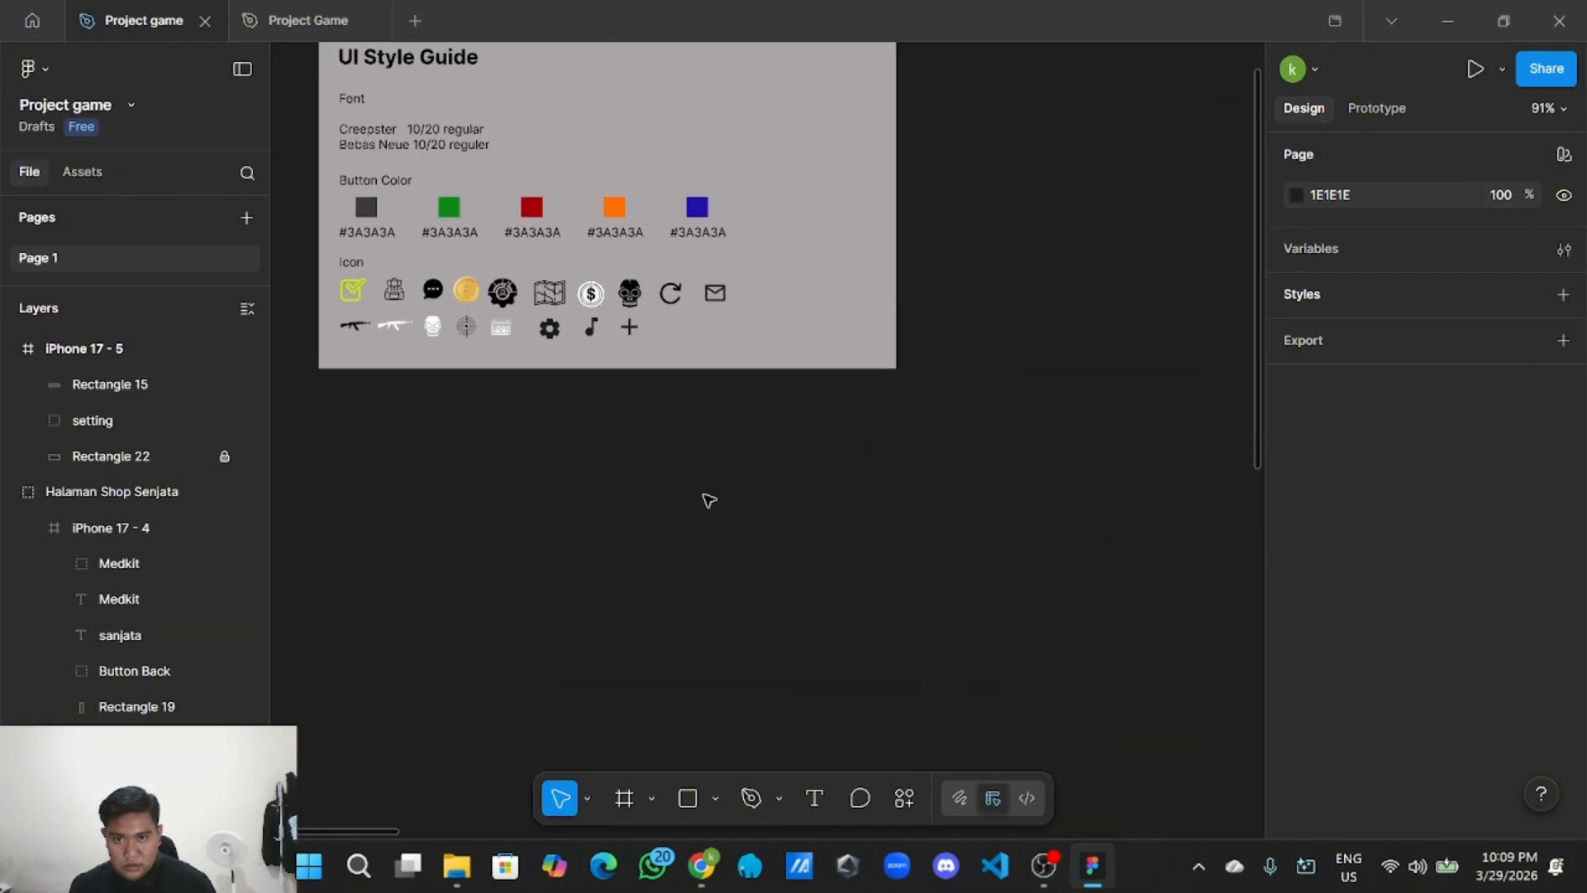
{"action": "left_click", "coordinate": [640, 330]}
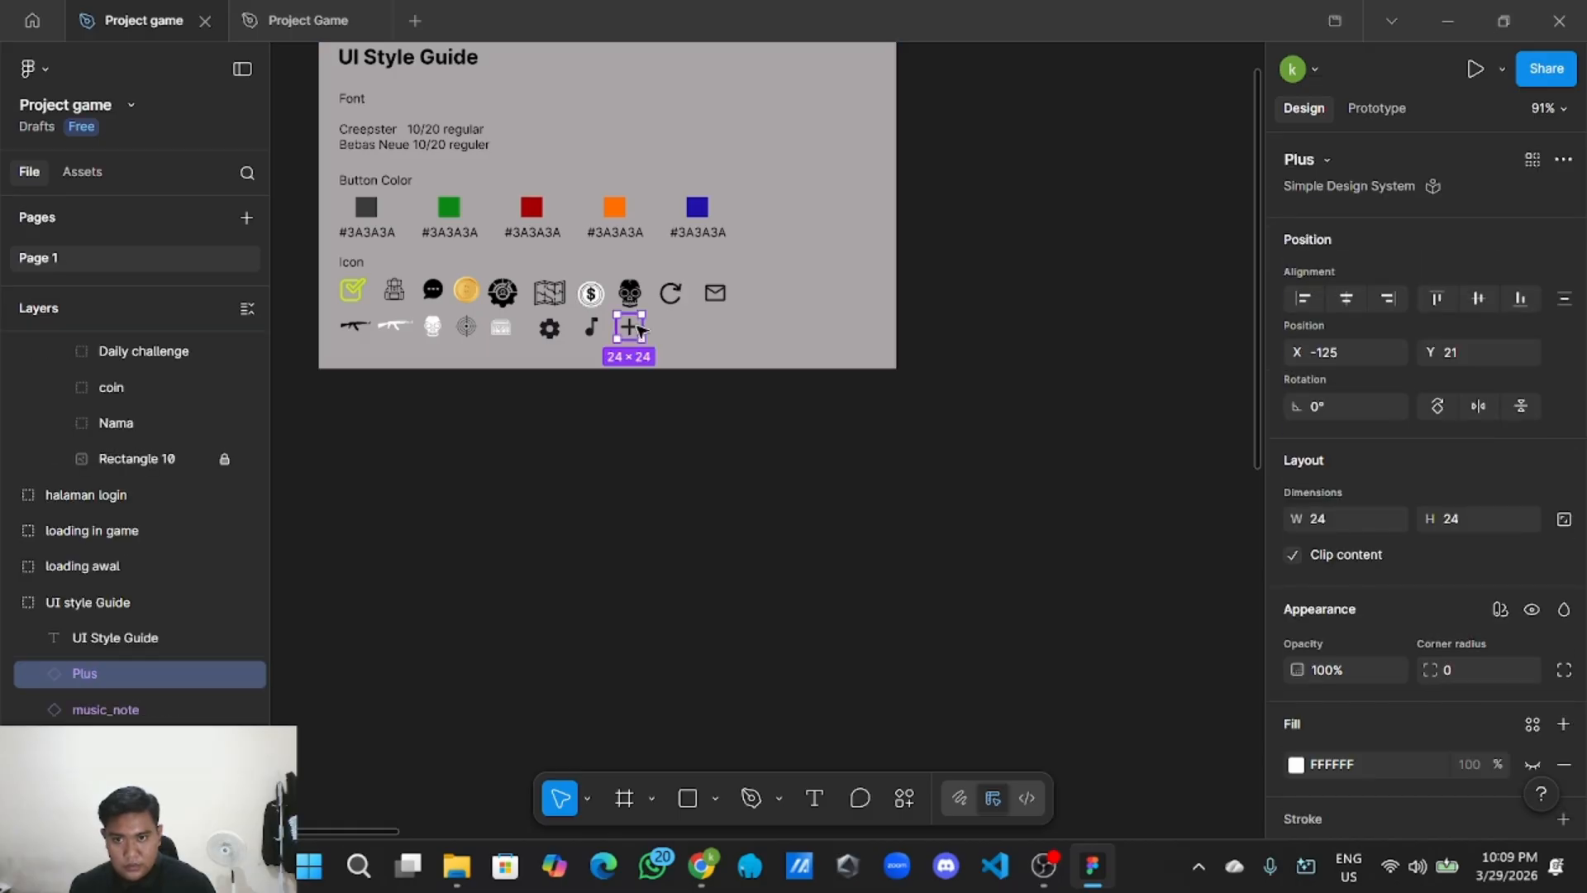
{"action": "right_click", "coordinate": [640, 330]}
{"action": "left_click", "coordinate": [717, 137]}
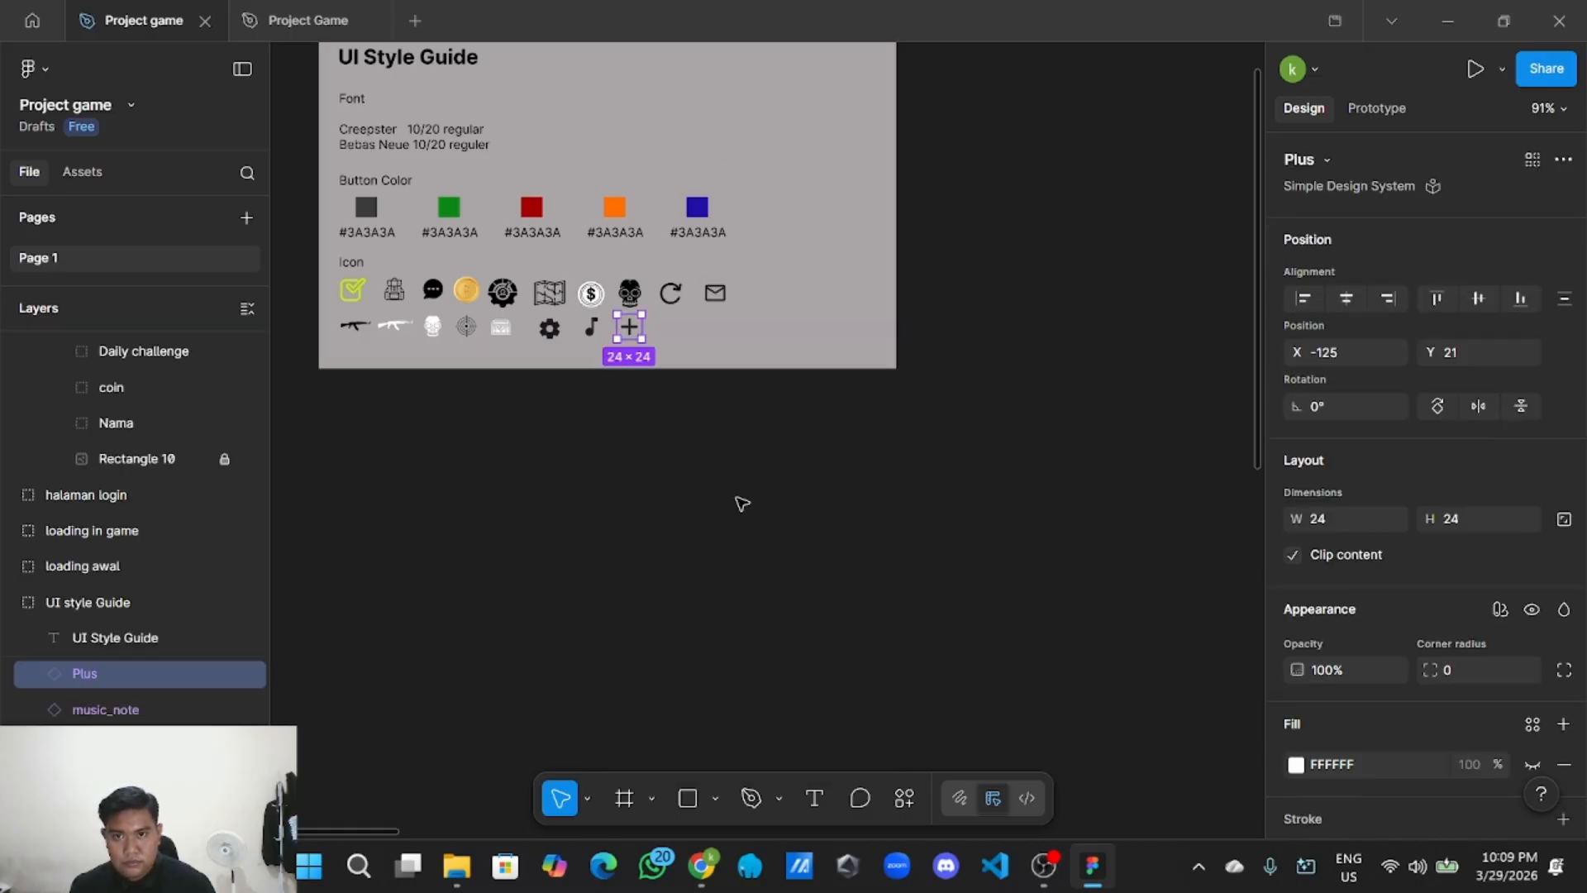
Paste the Plus icon and move it onto the dark bar.
{"action": "scroll", "coordinate": [630, 149], "scroll_direction": "down", "scroll_amount": 3}
{"action": "scroll", "coordinate": [578, 141], "scroll_direction": "down", "scroll_amount": 3}
{"action": "scroll", "coordinate": [804, 369], "scroll_direction": "up", "scroll_amount": 3}
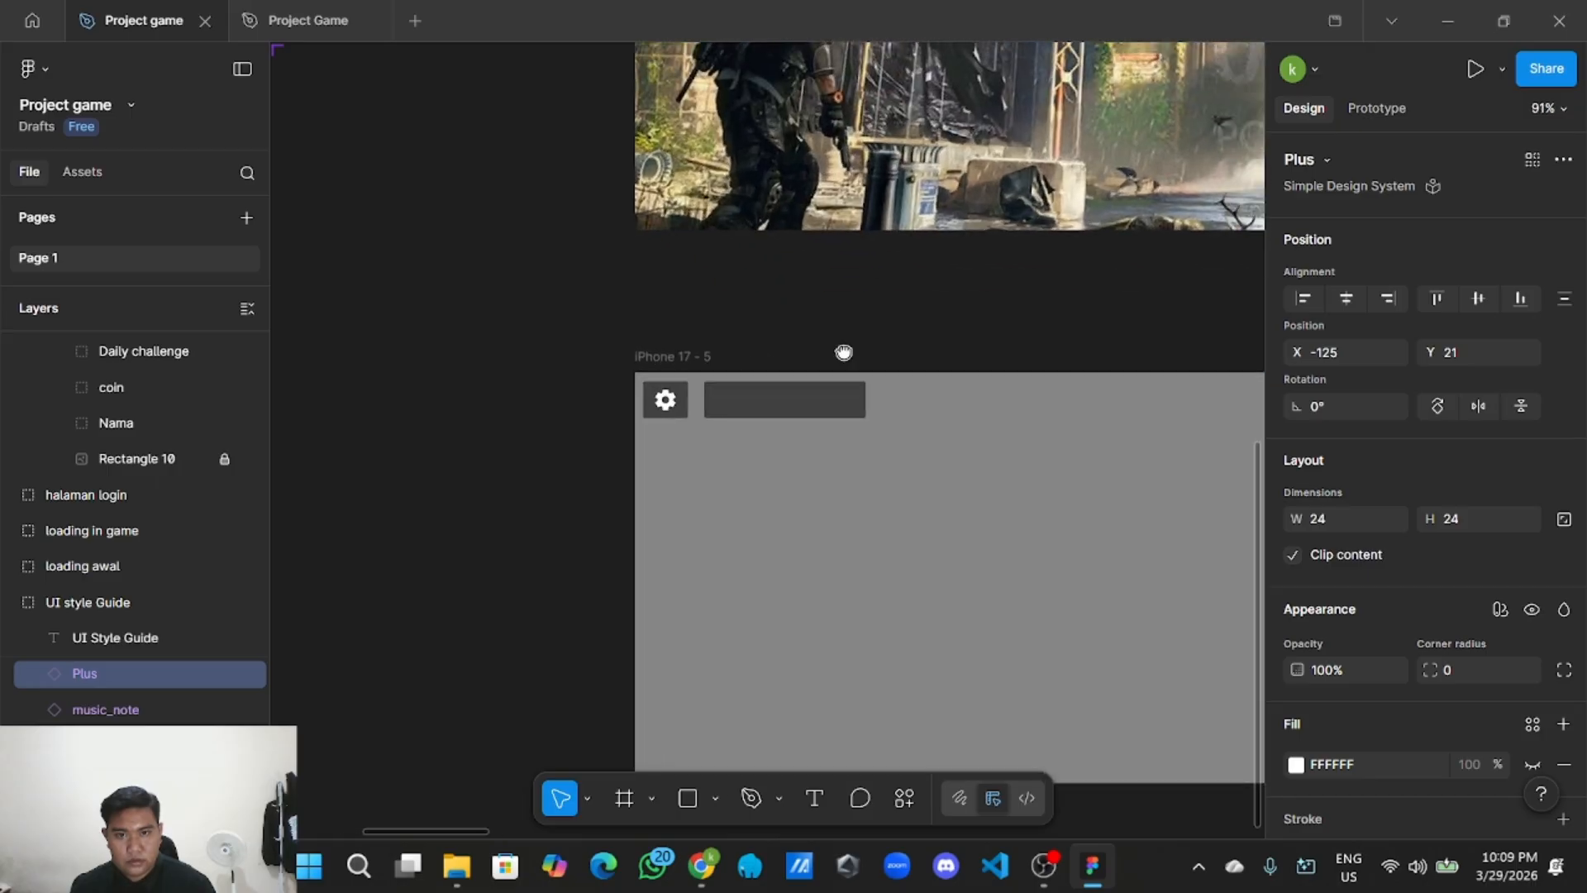
{"action": "right_click", "coordinate": [768, 329]}
{"action": "left_click", "coordinate": [824, 308]}
{"action": "scroll", "coordinate": [827, 318], "scroll_direction": "up", "scroll_amount": 3}
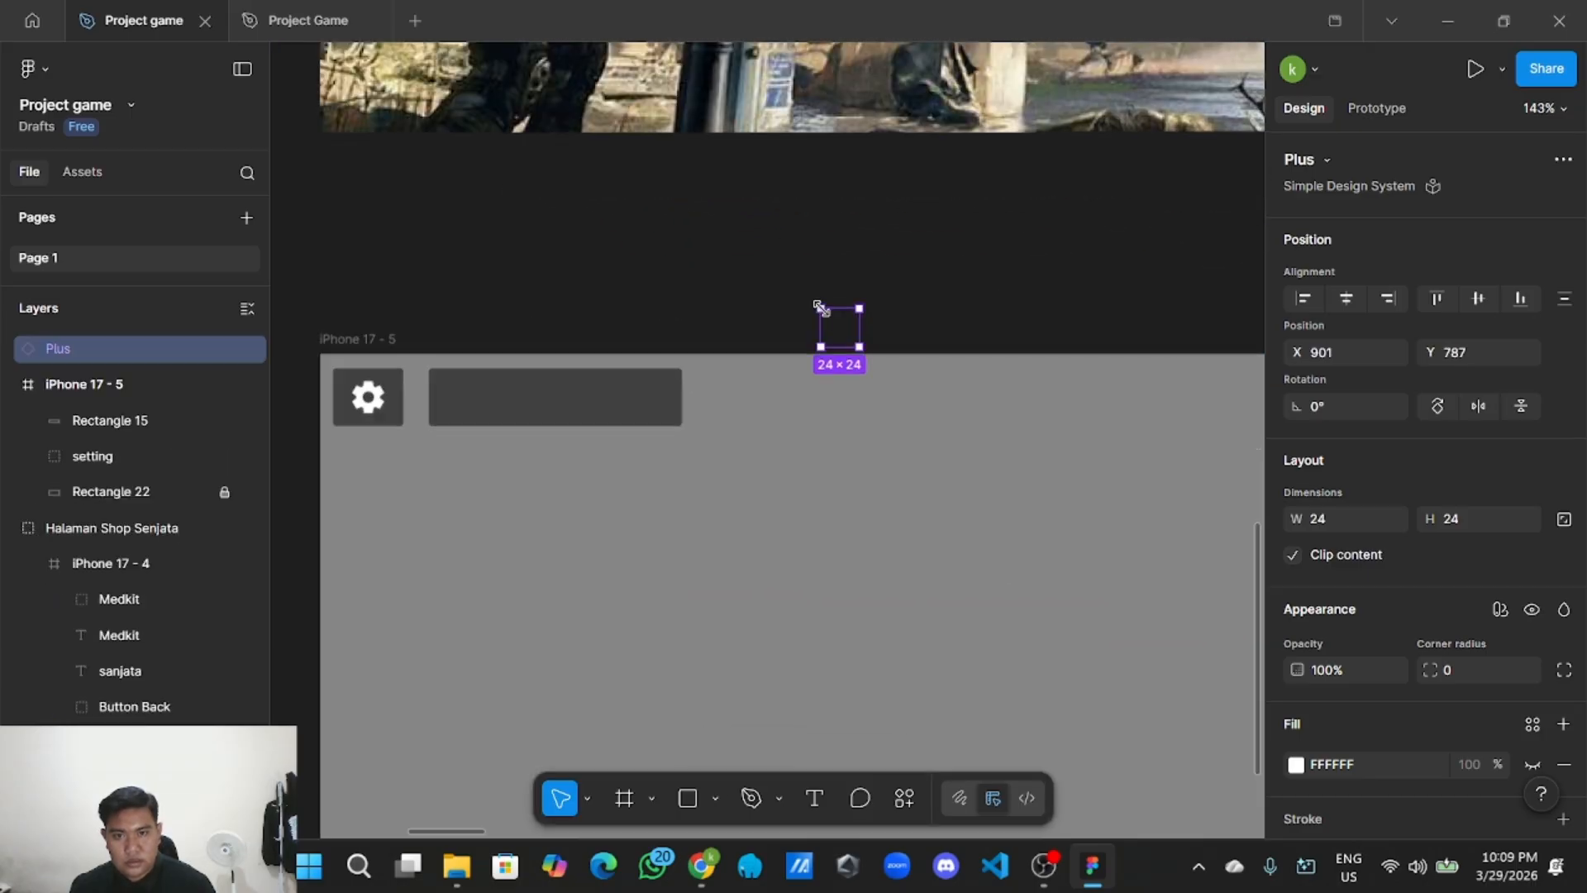
{"action": "left_click_drag", "start_coordinate": [849, 329], "coordinate": [460, 400]}
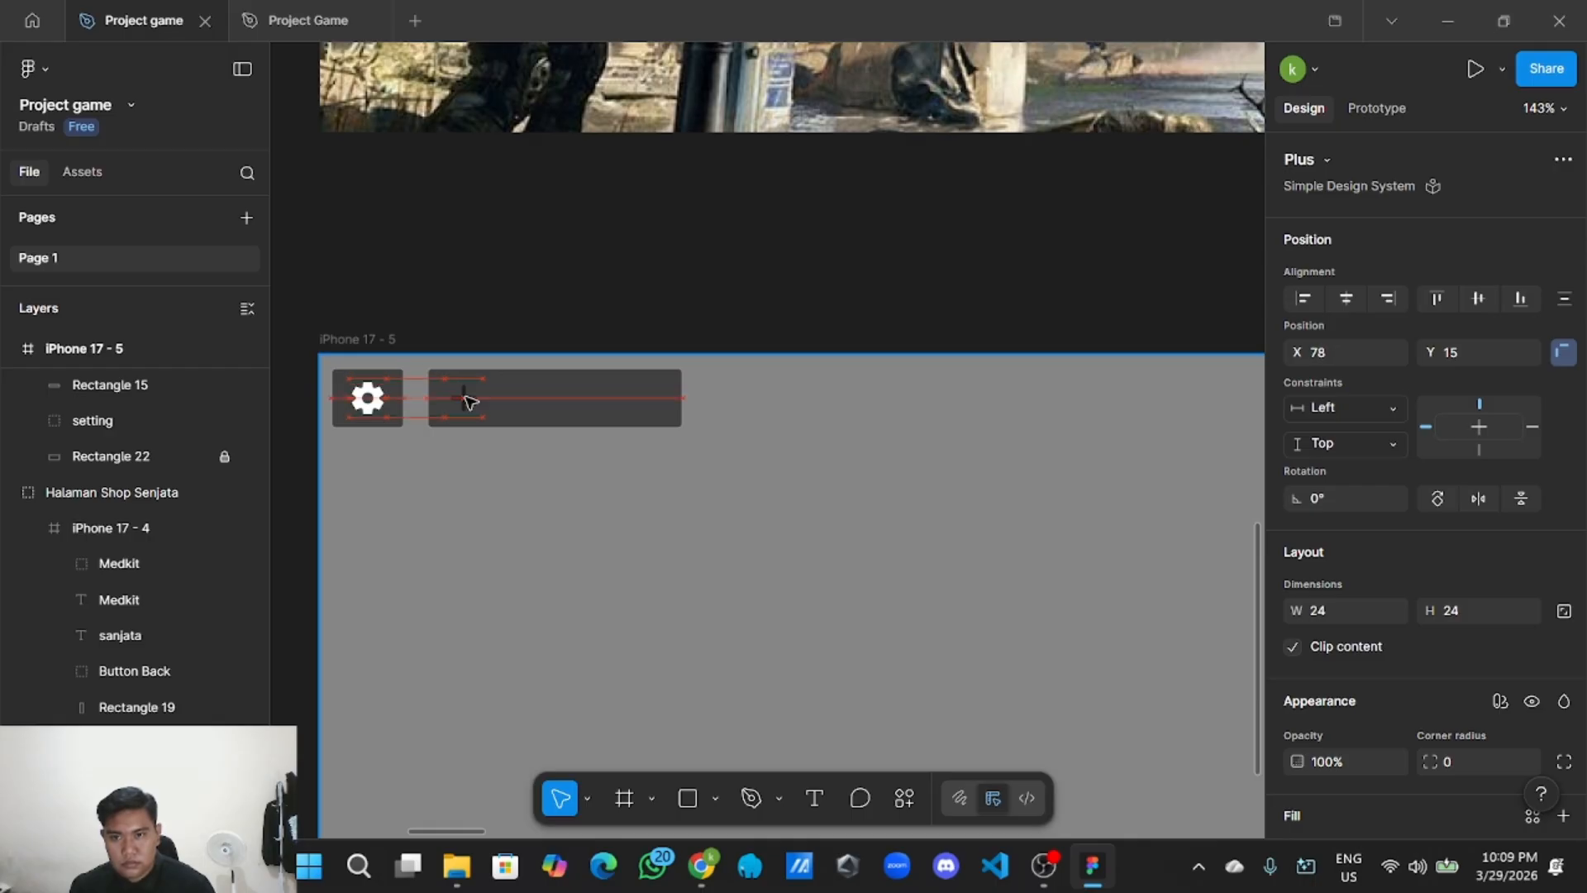
{"action": "left_click_drag", "start_coordinate": [464, 401], "coordinate": [465, 401]}
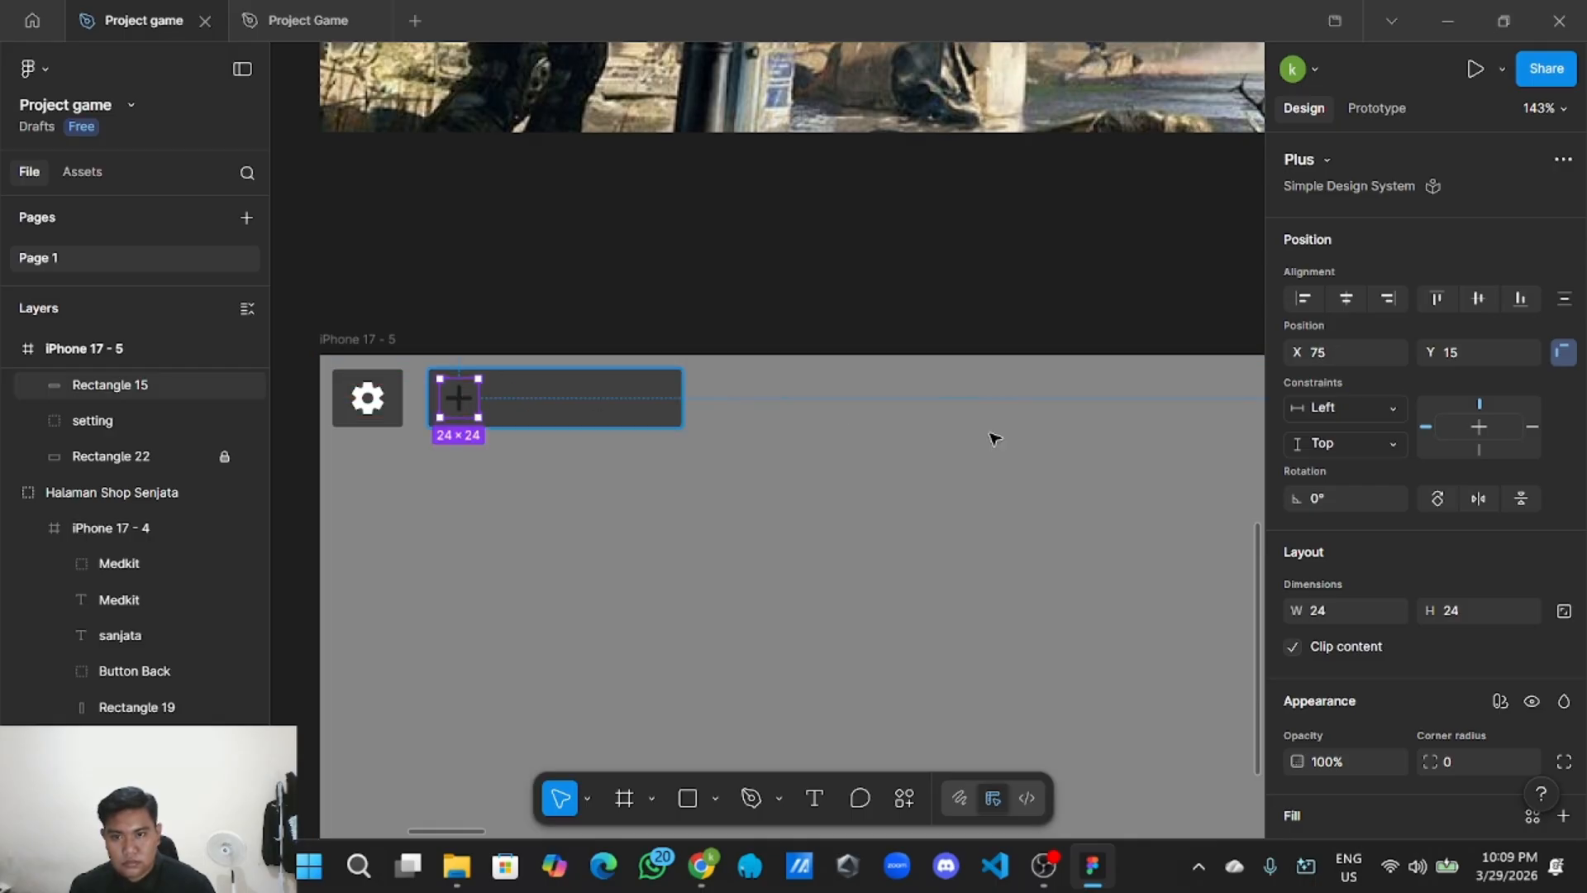
Look up the red button colour A30000 in the style guide's selection colours.
{"action": "scroll", "coordinate": [1388, 495], "scroll_direction": "down", "scroll_amount": 4}
{"action": "scroll", "coordinate": [1074, 503], "scroll_direction": "down", "scroll_amount": 5}
{"action": "scroll", "coordinate": [1063, 567], "scroll_direction": "up", "scroll_amount": 6}
{"action": "scroll", "coordinate": [1063, 567], "scroll_direction": "left", "scroll_amount": 6}
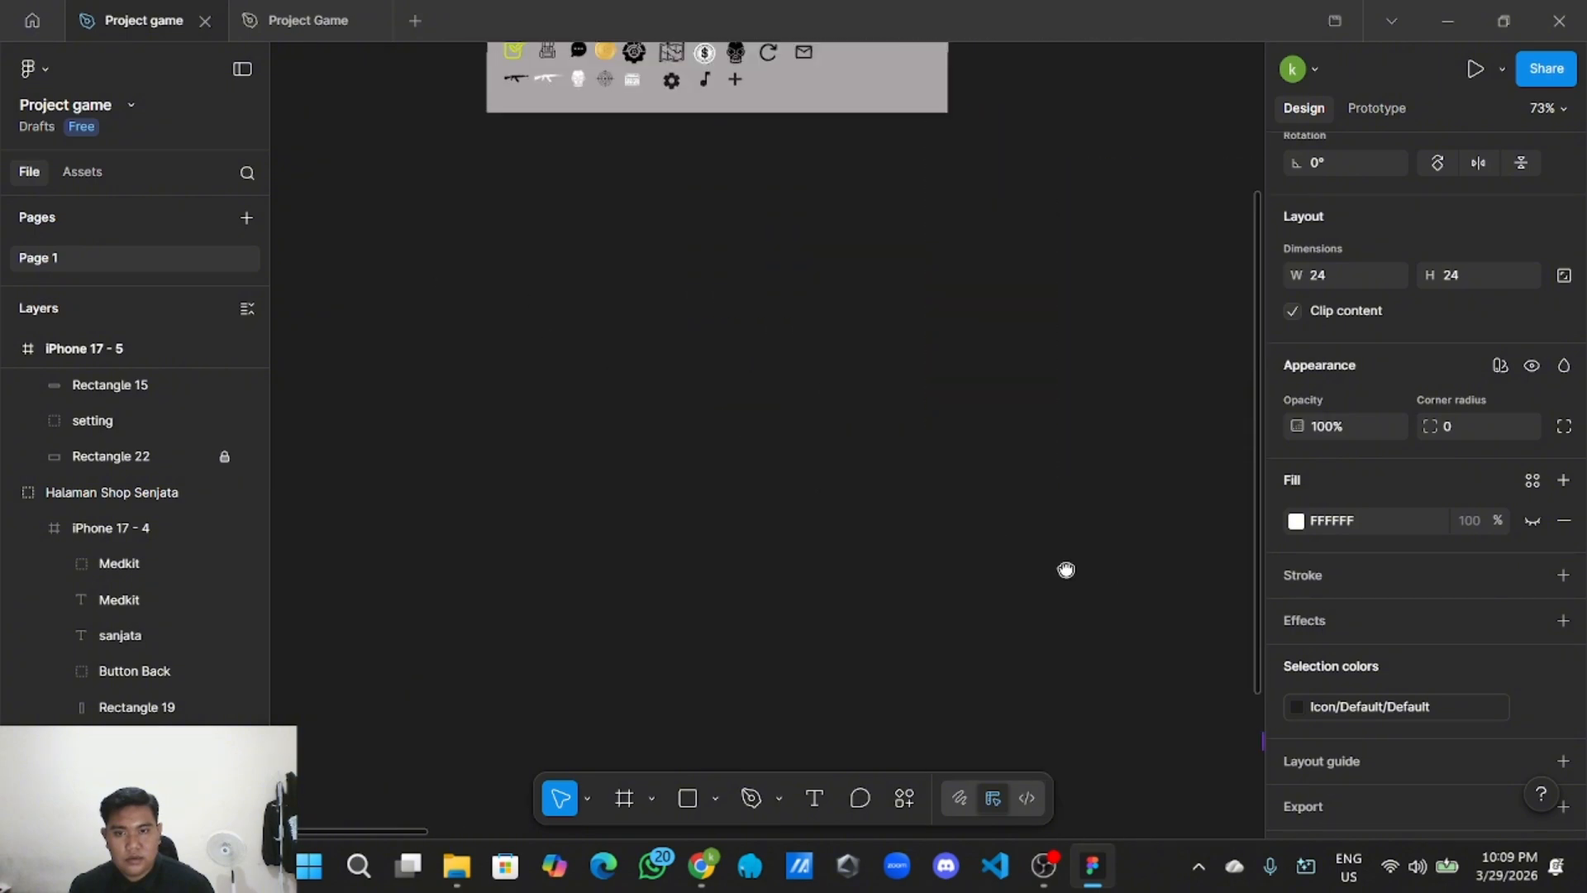
{"action": "left_click", "coordinate": [605, 274]}
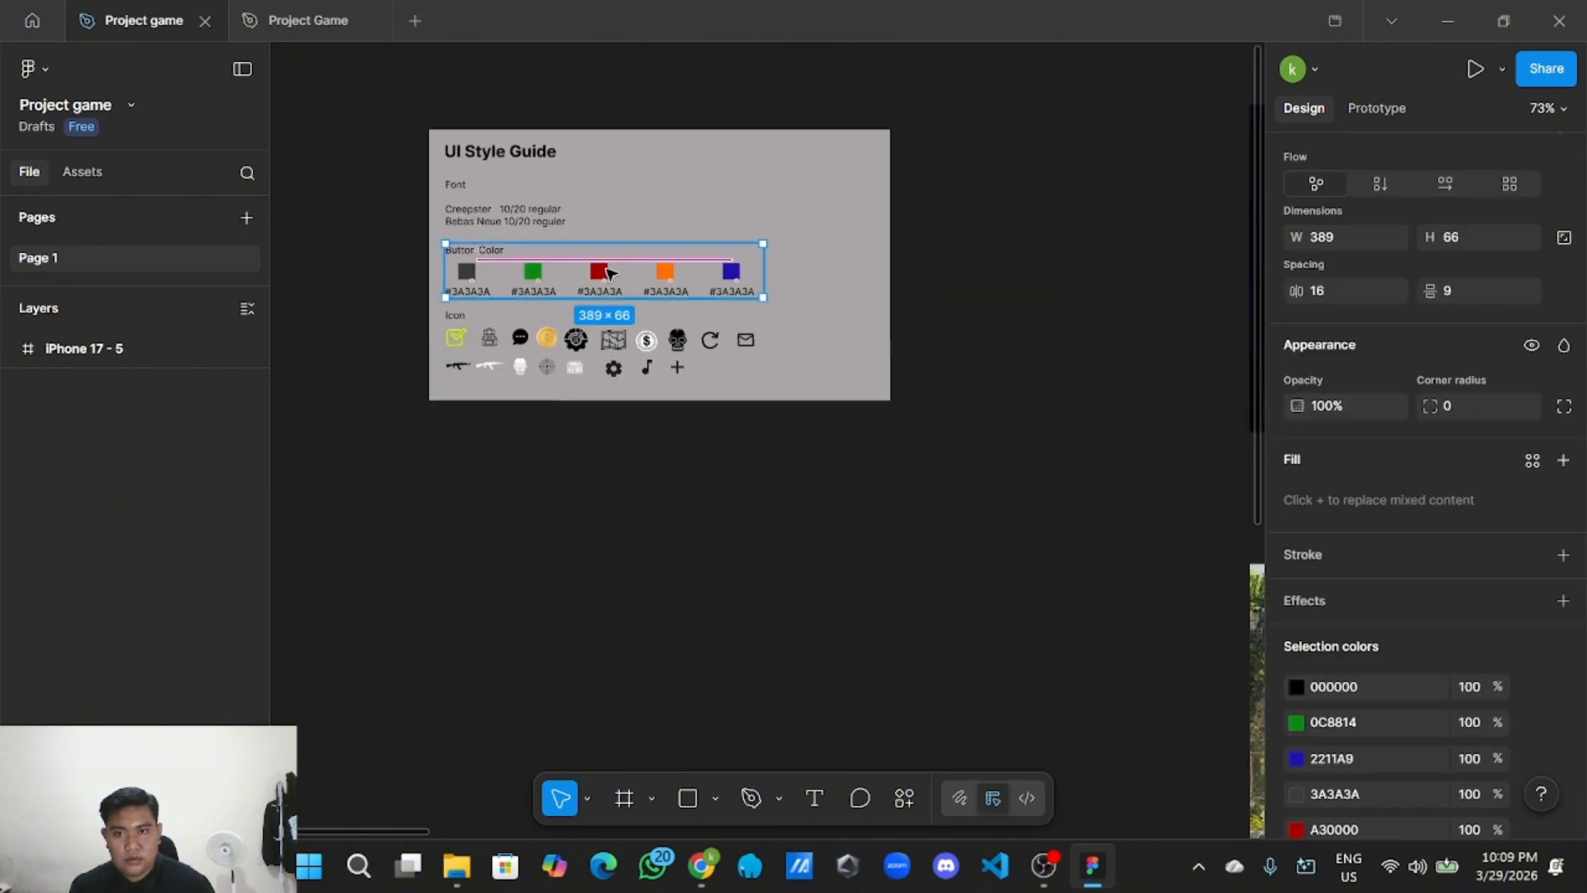
{"action": "scroll", "coordinate": [1364, 612], "scroll_direction": "down", "scroll_amount": 3}
{"action": "left_click", "coordinate": [1374, 657]}
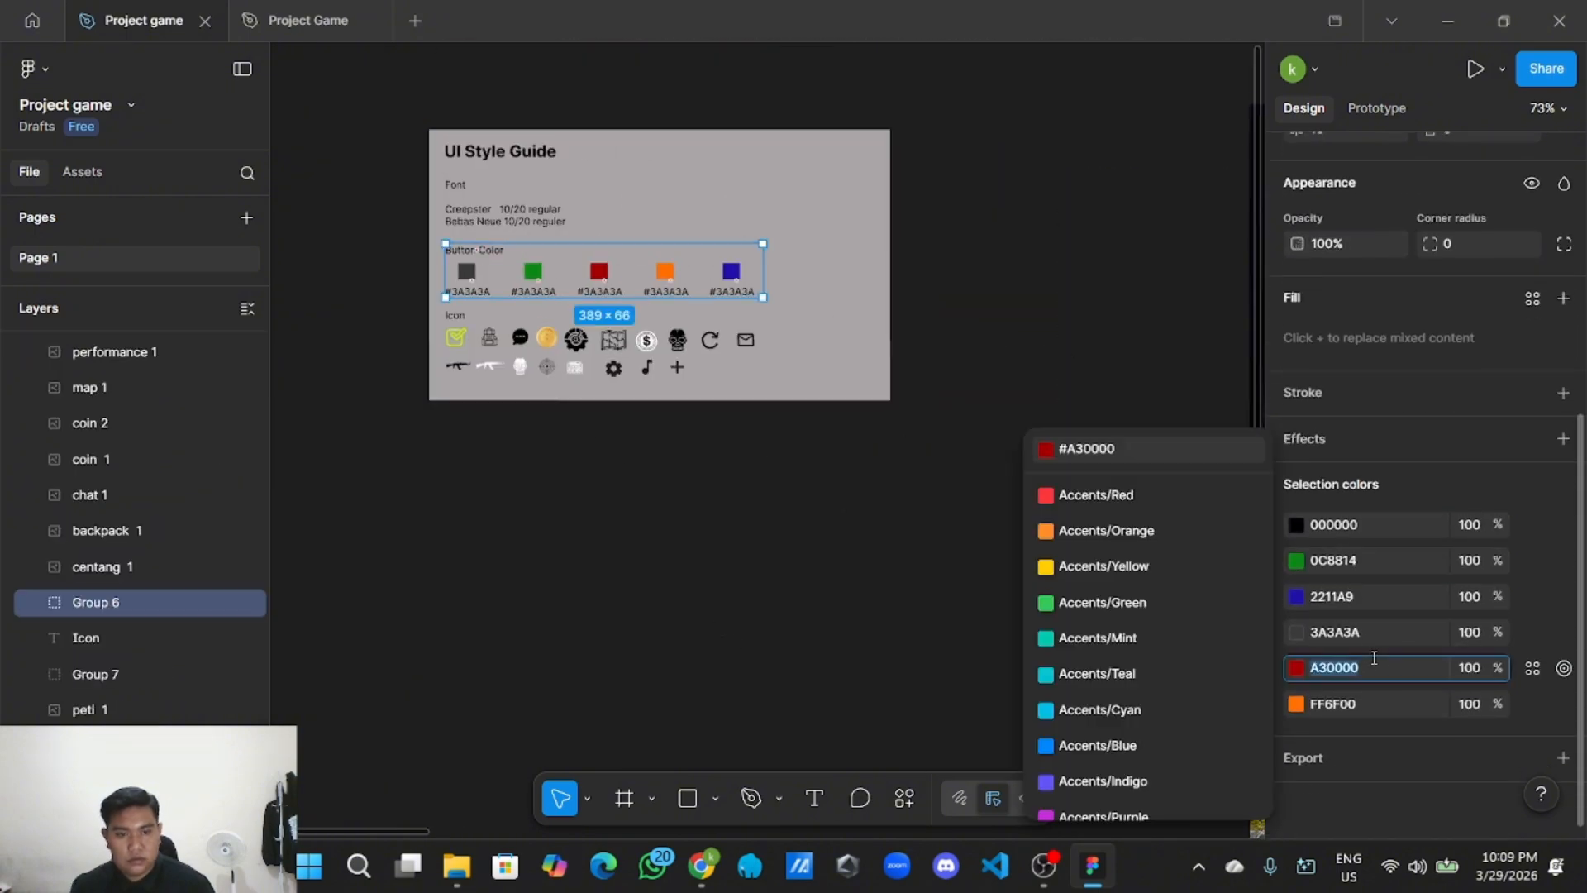
{"action": "left_click", "coordinate": [761, 524]}
{"action": "scroll", "coordinate": [760, 525], "scroll_direction": "down", "scroll_amount": 2}
{"action": "left_click_drag", "start_coordinate": [1014, 599], "coordinate": [718, 311]}
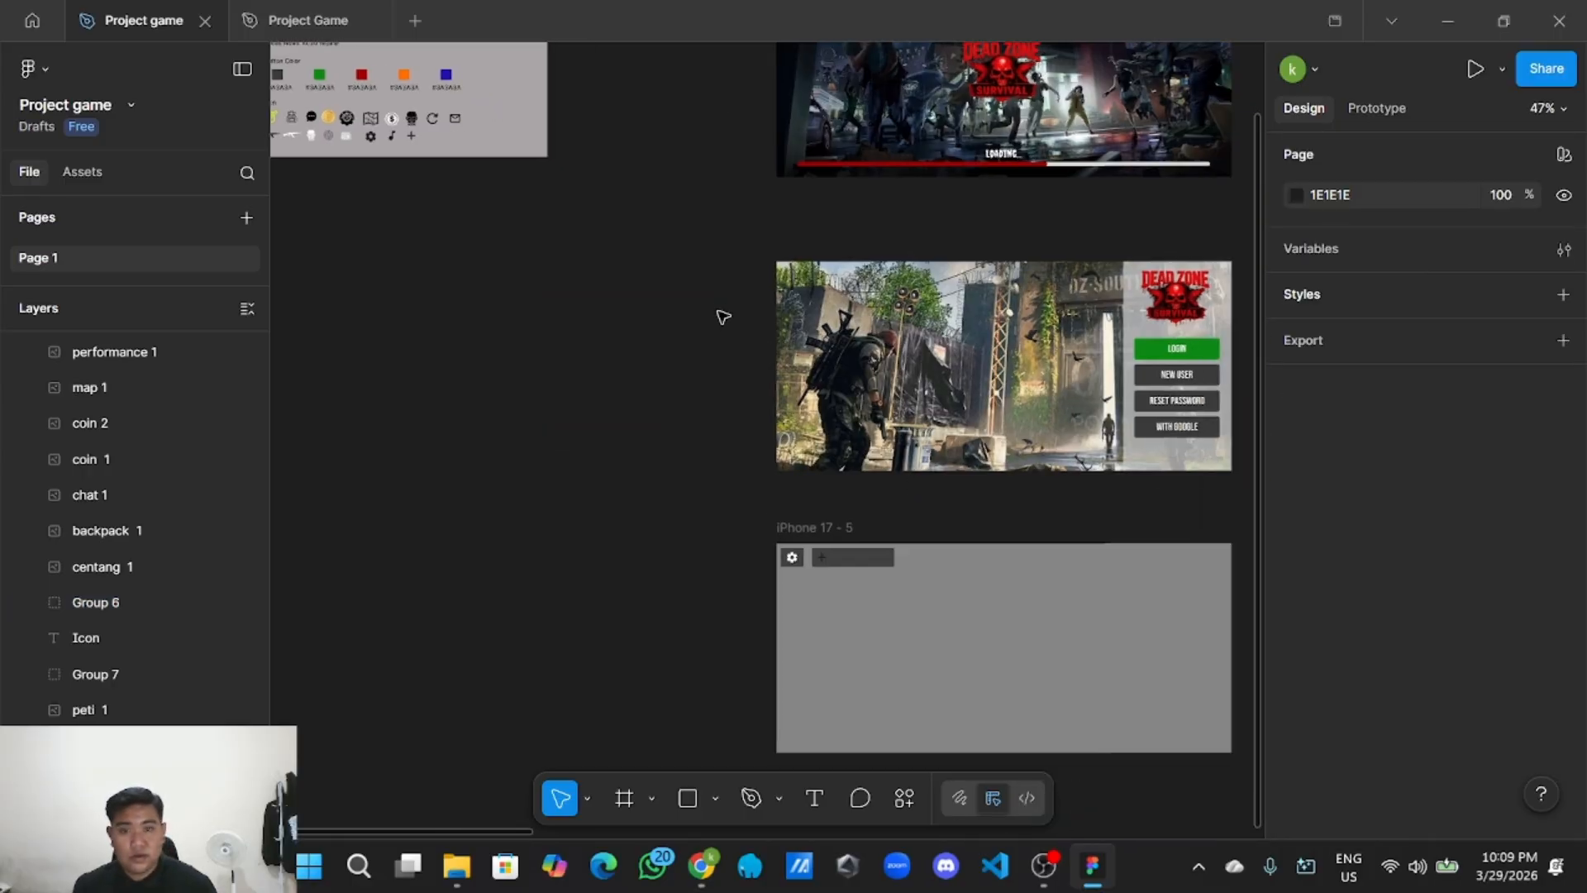
{"action": "scroll", "coordinate": [909, 546], "scroll_direction": "up", "scroll_amount": 5}
Detach the plus icon's colour style and fill it with A30000.
{"action": "left_click", "coordinate": [717, 566]}
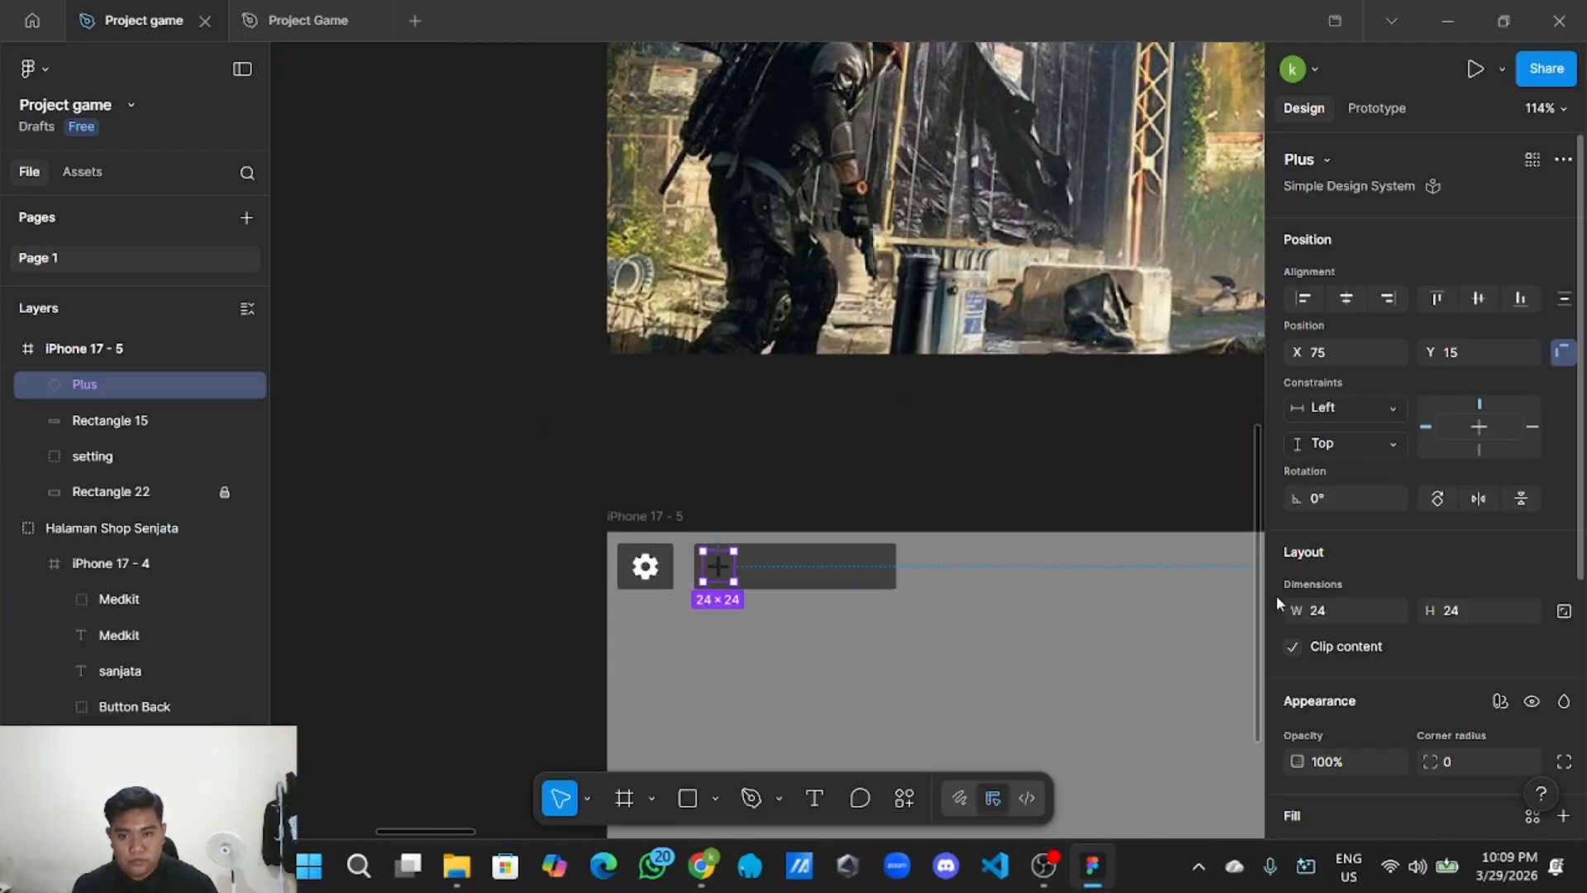
{"action": "scroll", "coordinate": [1323, 621], "scroll_direction": "down", "scroll_amount": 4}
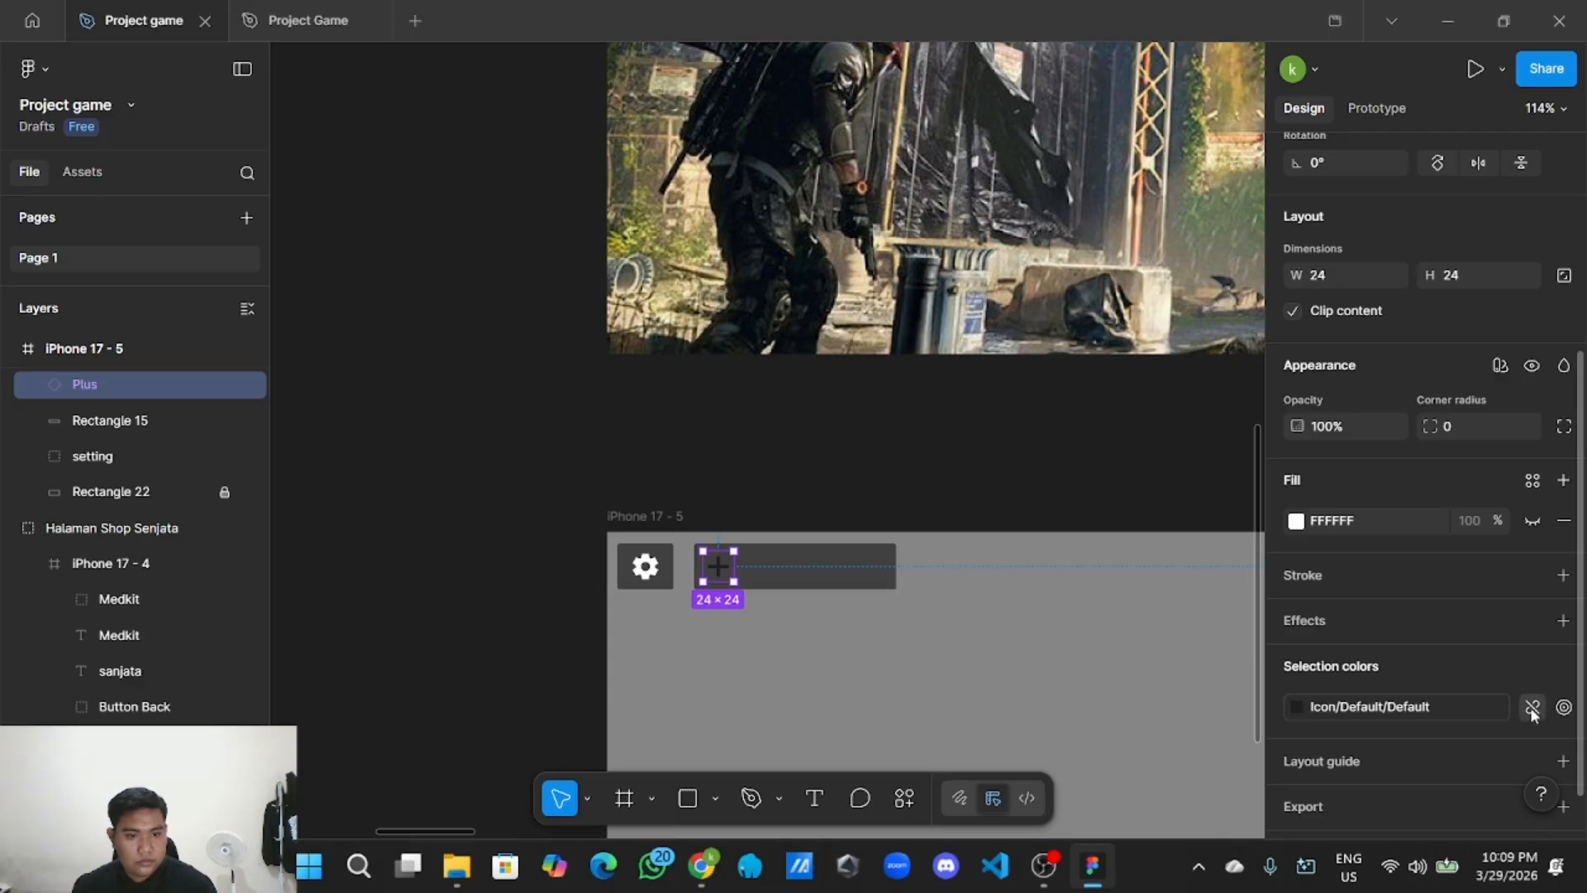
{"action": "left_click", "coordinate": [1536, 706]}
{"action": "left_click", "coordinate": [1345, 709]}
{"action": "type", "text": "A30000"}
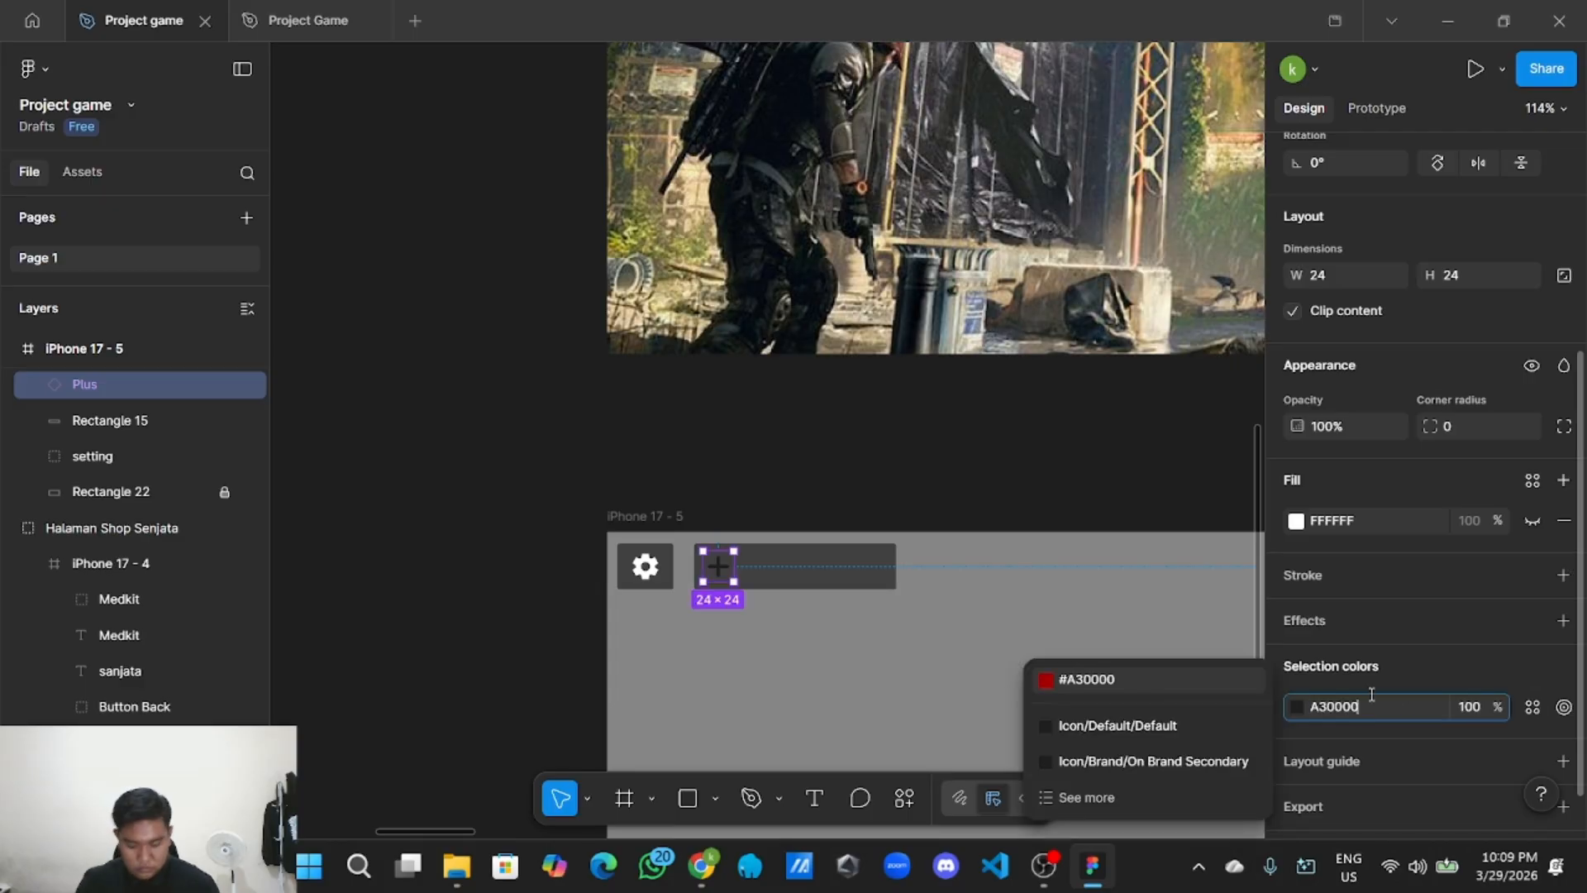
{"action": "left_click", "coordinate": [825, 435]}
Narrow the dark bar behind the plus icon to 99 wide.
{"action": "scroll", "coordinate": [821, 457], "scroll_direction": "up", "scroll_amount": 2}
{"action": "scroll", "coordinate": [849, 521], "scroll_direction": "down", "scroll_amount": 2}
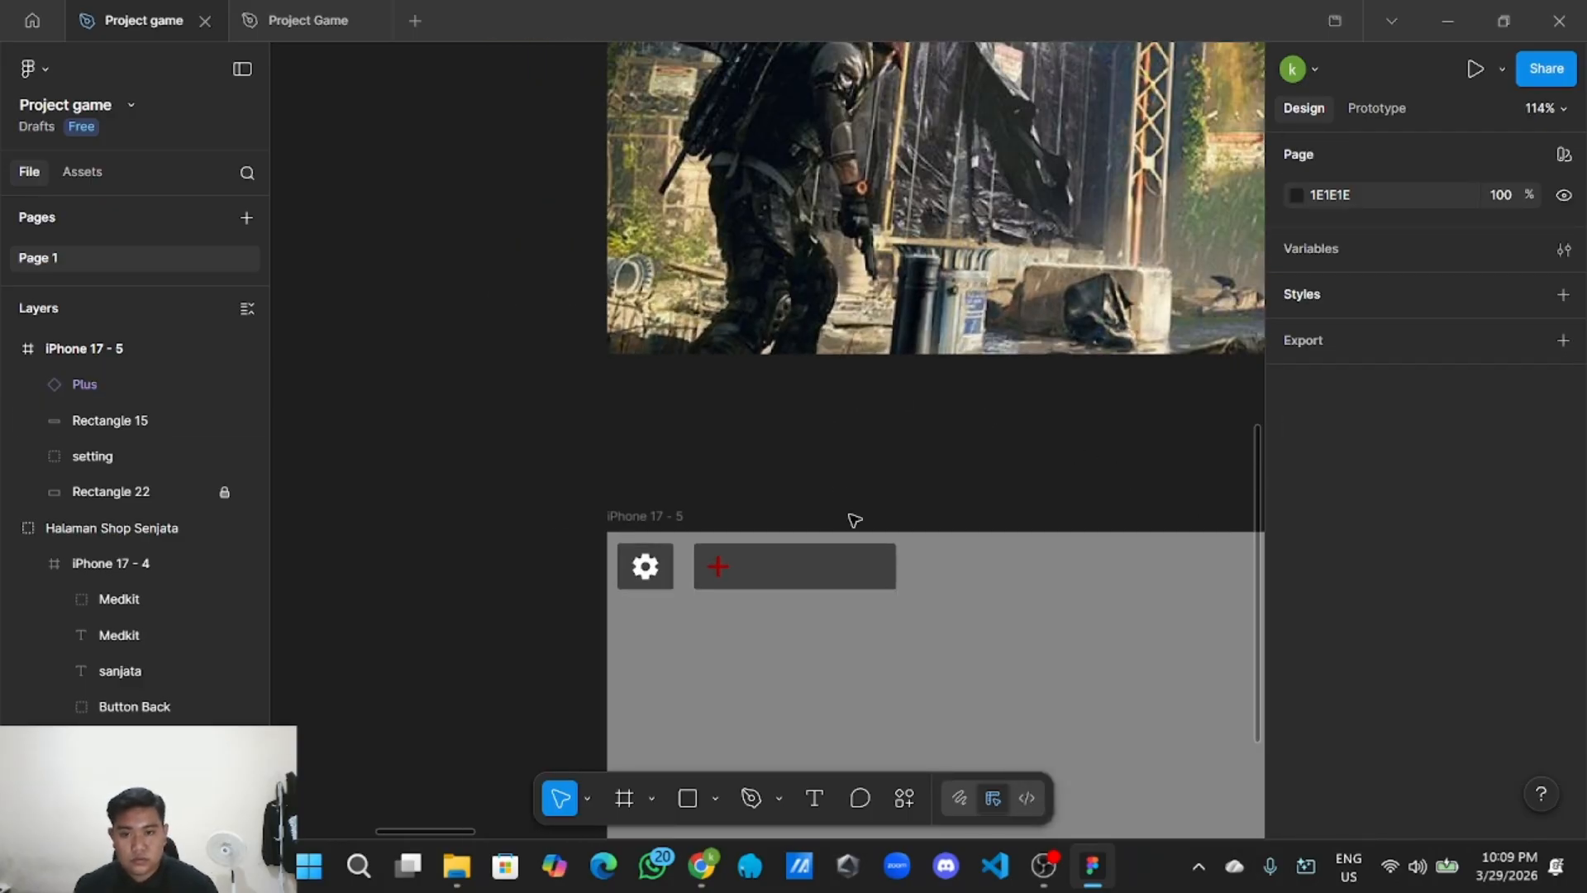
{"action": "left_click", "coordinate": [894, 576]}
{"action": "left_click_drag", "start_coordinate": [895, 571], "coordinate": [820, 564]}
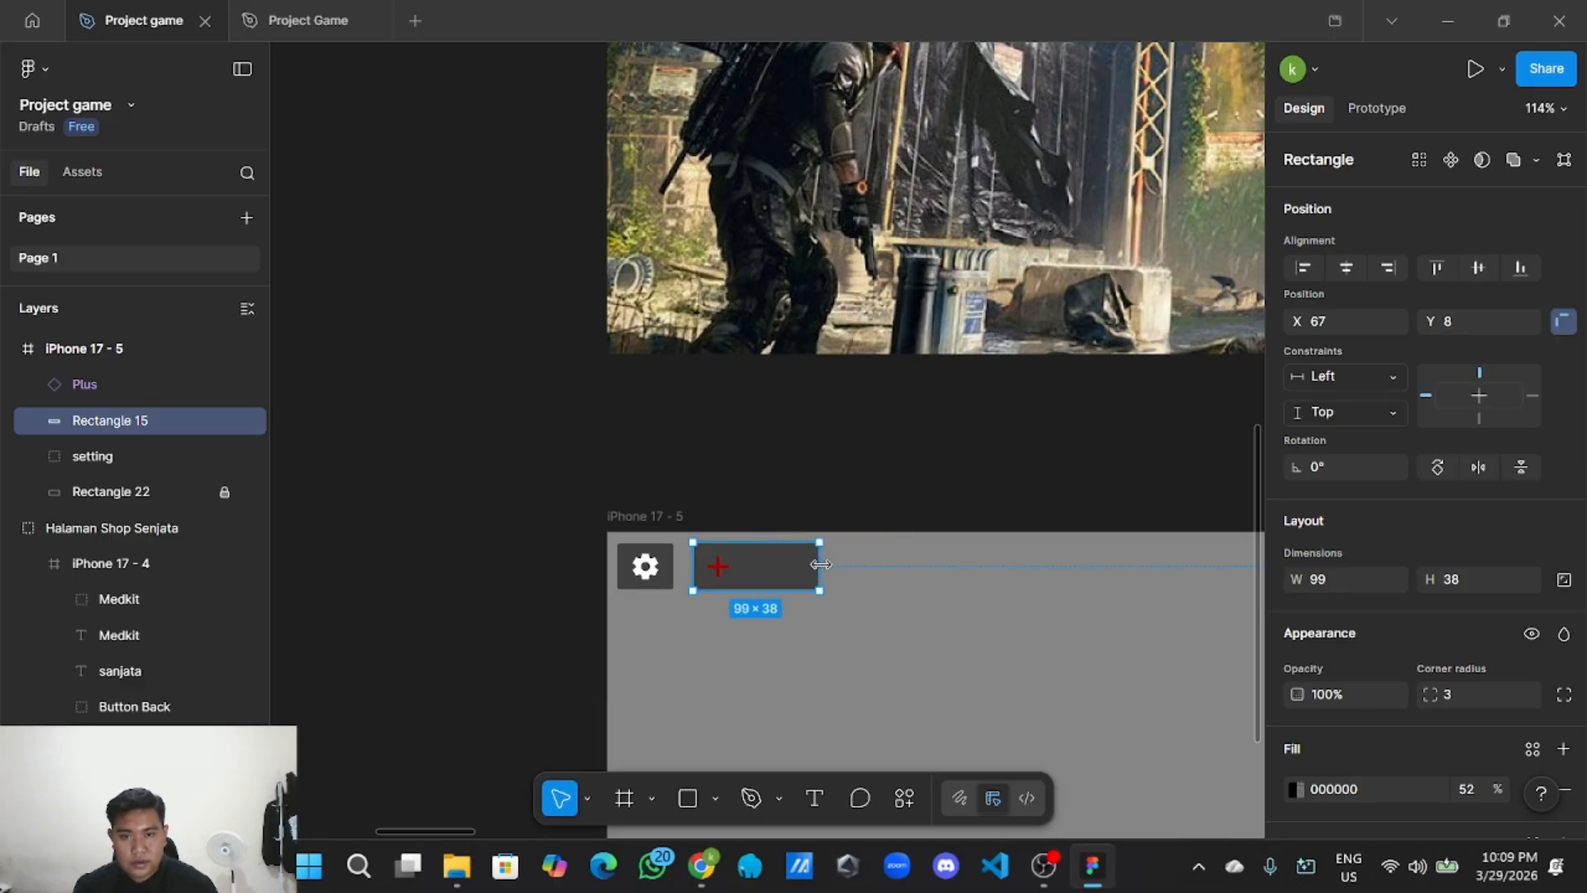
{"action": "left_click", "coordinate": [806, 506]}
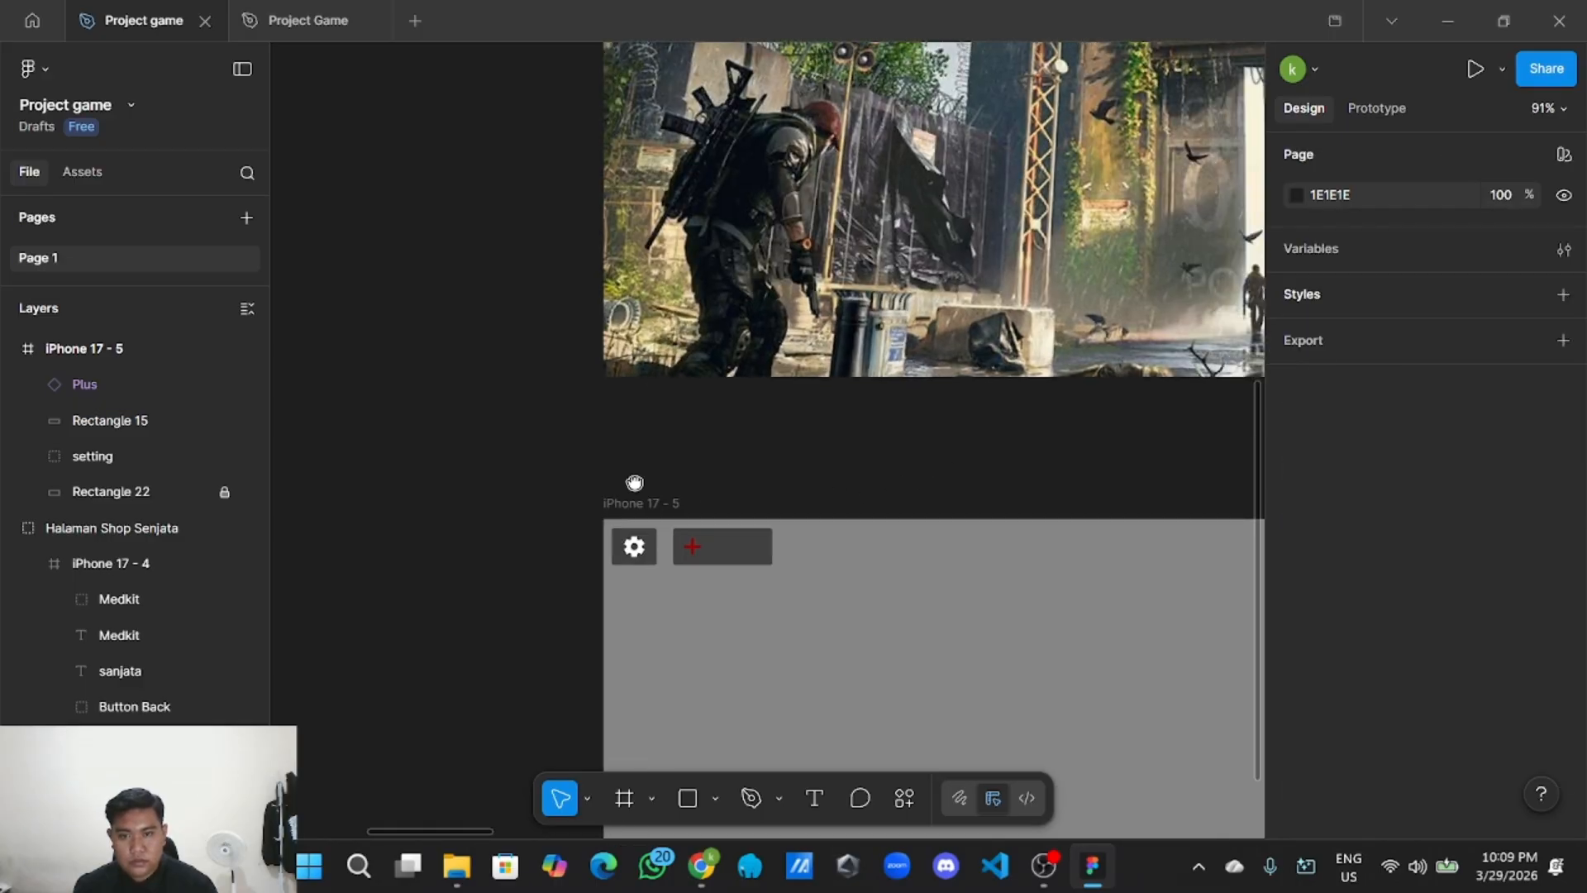
{"action": "scroll", "coordinate": [697, 499], "scroll_direction": "down", "scroll_amount": 3}
Copy the WITH GOOGLE text layer from the login screen's button.
{"action": "scroll", "coordinate": [826, 488], "scroll_direction": "up", "scroll_amount": 3}
{"action": "left_click", "coordinate": [926, 340]}
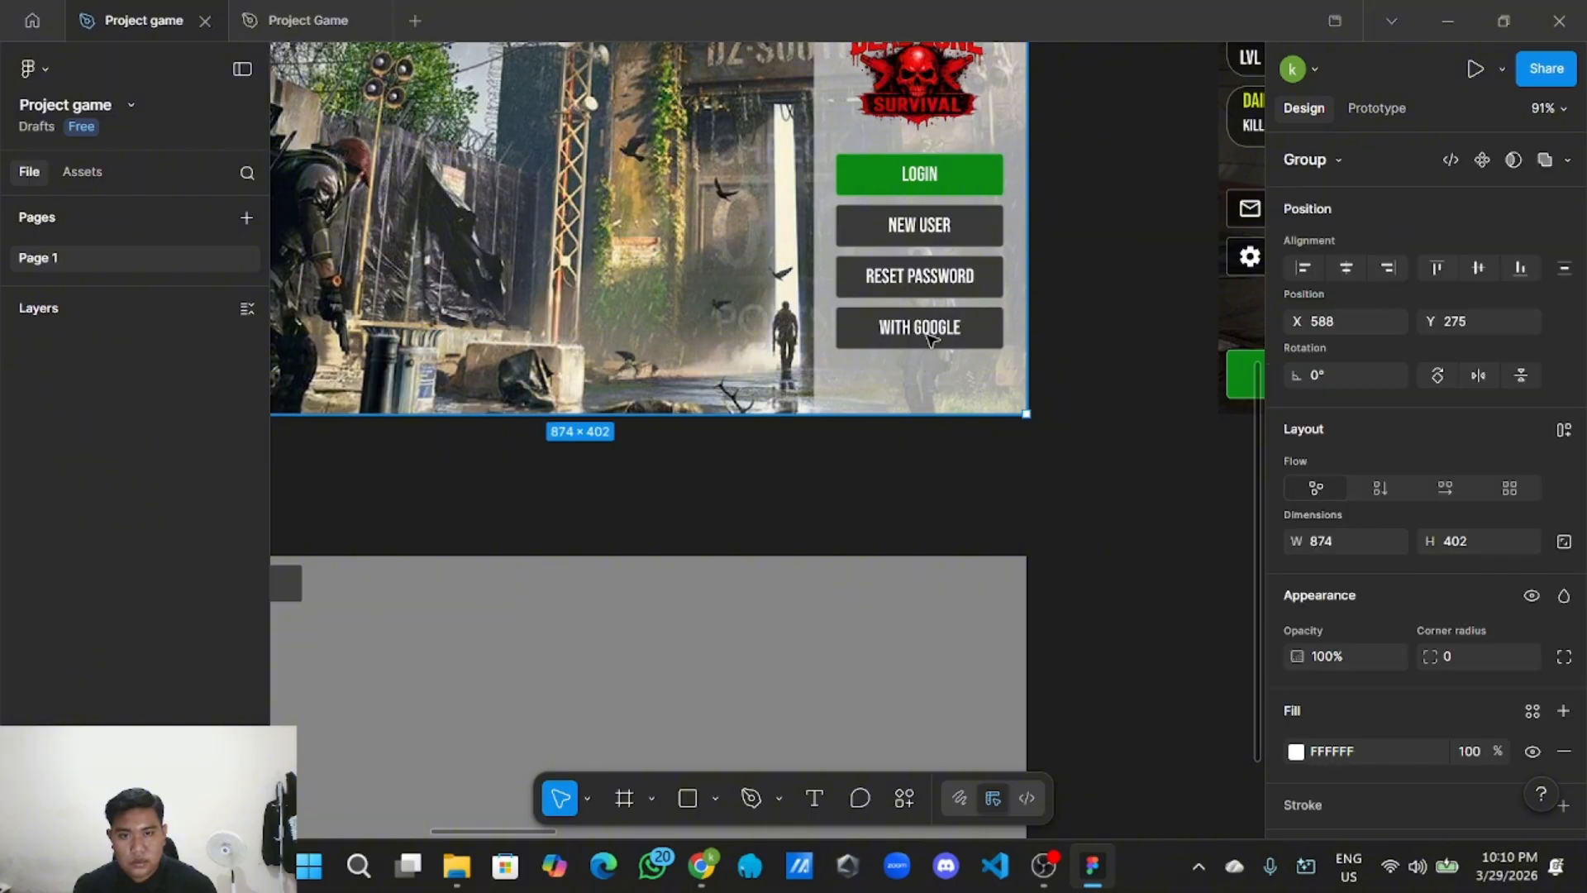
{"action": "double_click", "coordinate": [926, 340]}
{"action": "double_click", "coordinate": [927, 341]}
{"action": "right_click", "coordinate": [928, 341]}
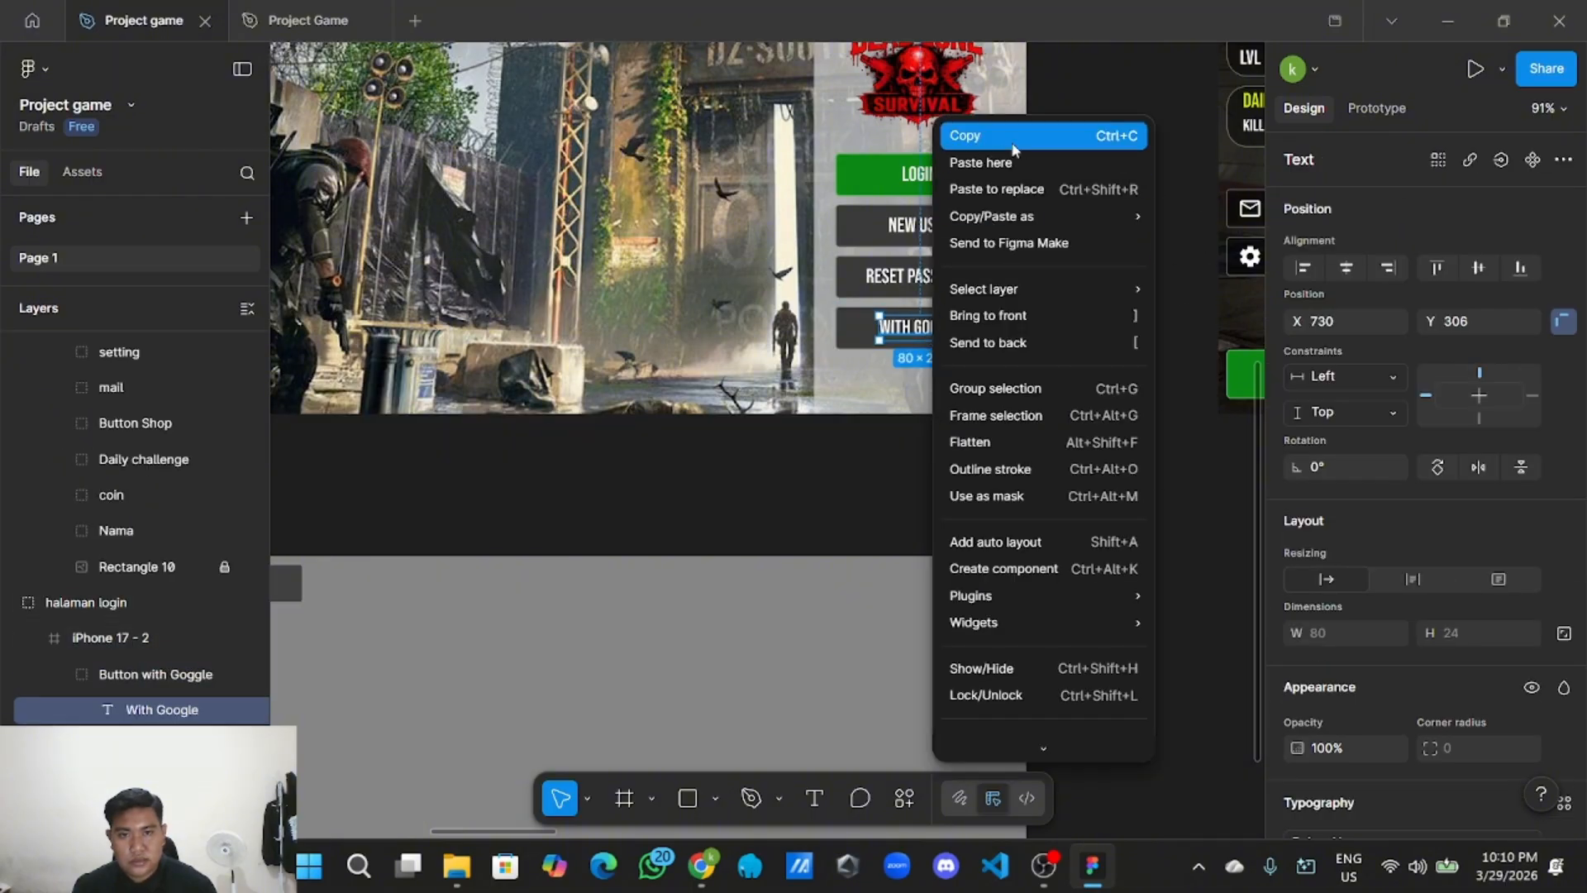
{"action": "left_click", "coordinate": [957, 136]}
Paste the text near the HUD frame and replace its wording with 80.
{"action": "scroll", "coordinate": [835, 446], "scroll_direction": "left", "scroll_amount": 3}
{"action": "scroll", "coordinate": [835, 446], "scroll_direction": "down", "scroll_amount": 1}
{"action": "scroll", "coordinate": [827, 422], "scroll_direction": "left", "scroll_amount": 2}
{"action": "right_click", "coordinate": [838, 446]}
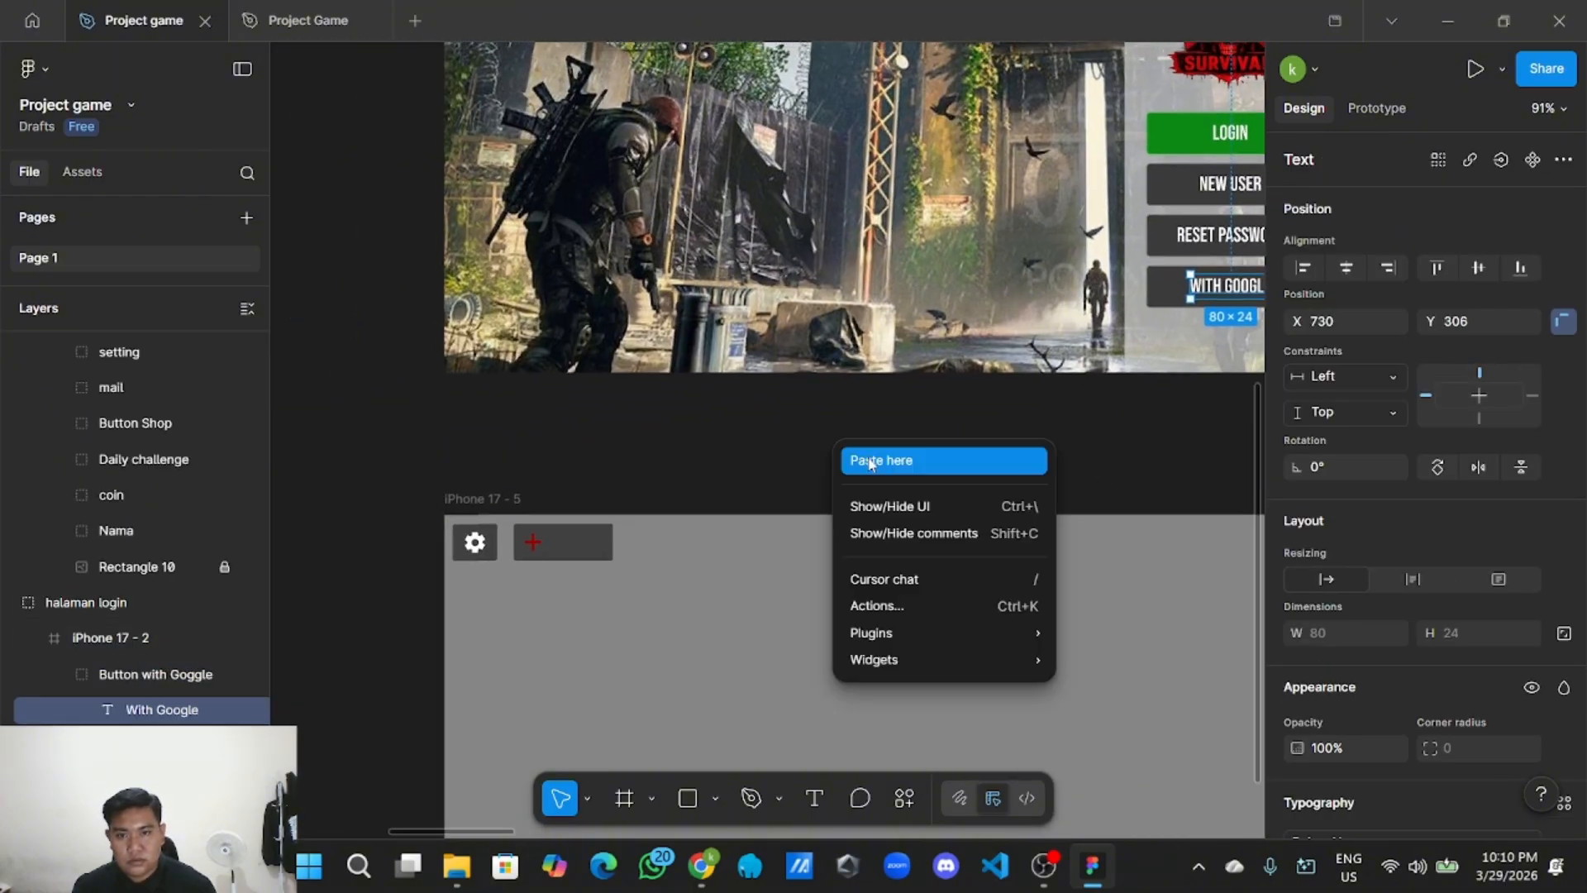
{"action": "left_click", "coordinate": [876, 457]}
{"action": "left_click_drag", "start_coordinate": [884, 478], "coordinate": [647, 494]}
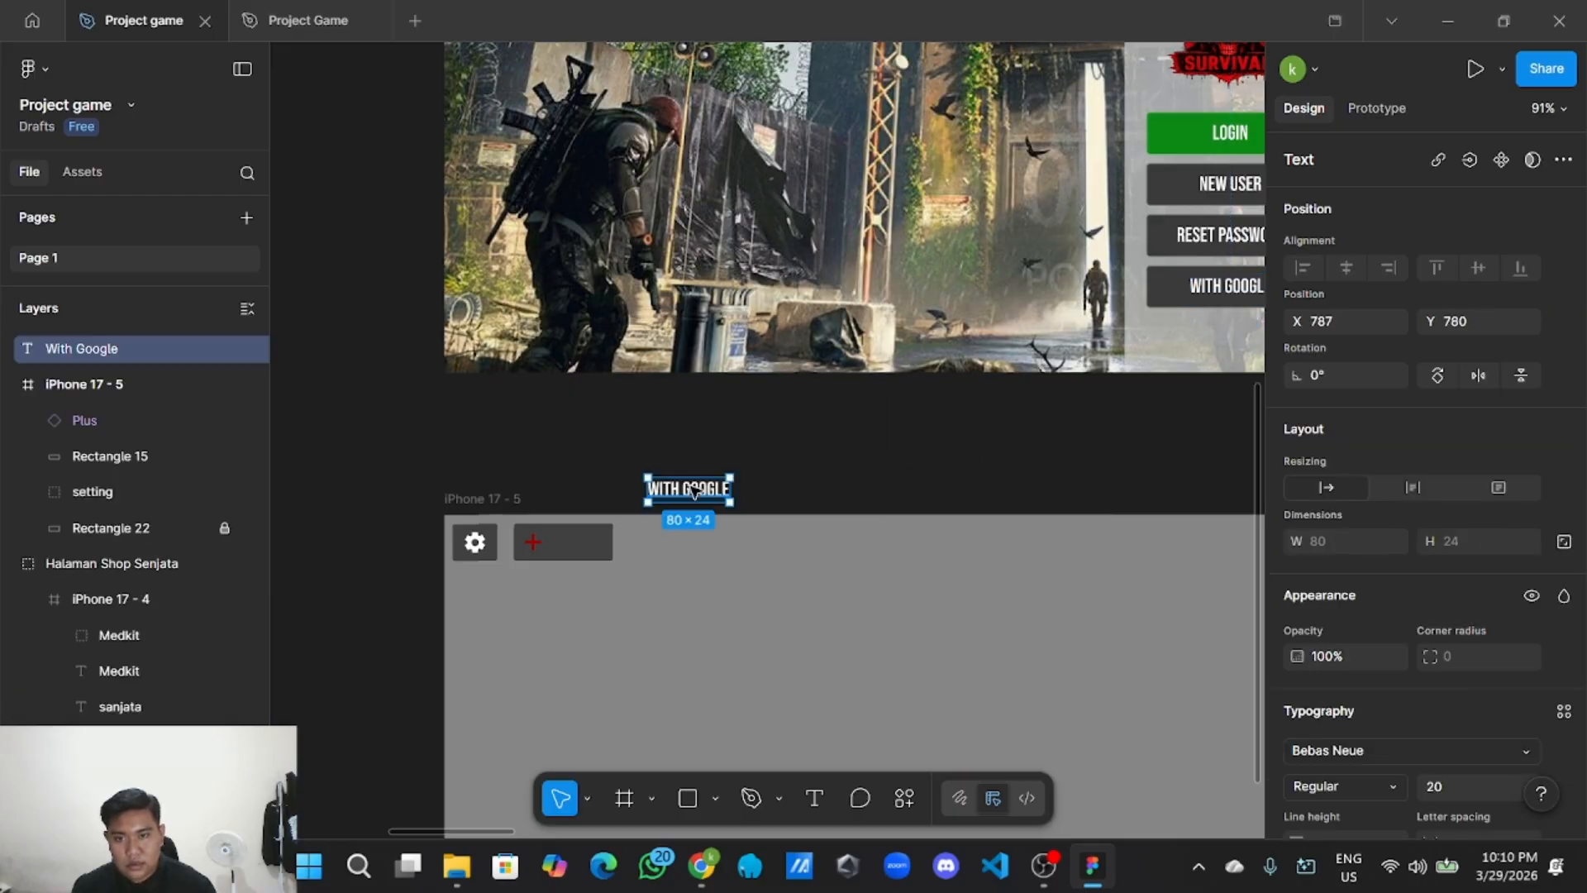
{"action": "double_click", "coordinate": [689, 488]}
{"action": "key", "text": "BackSpace"}
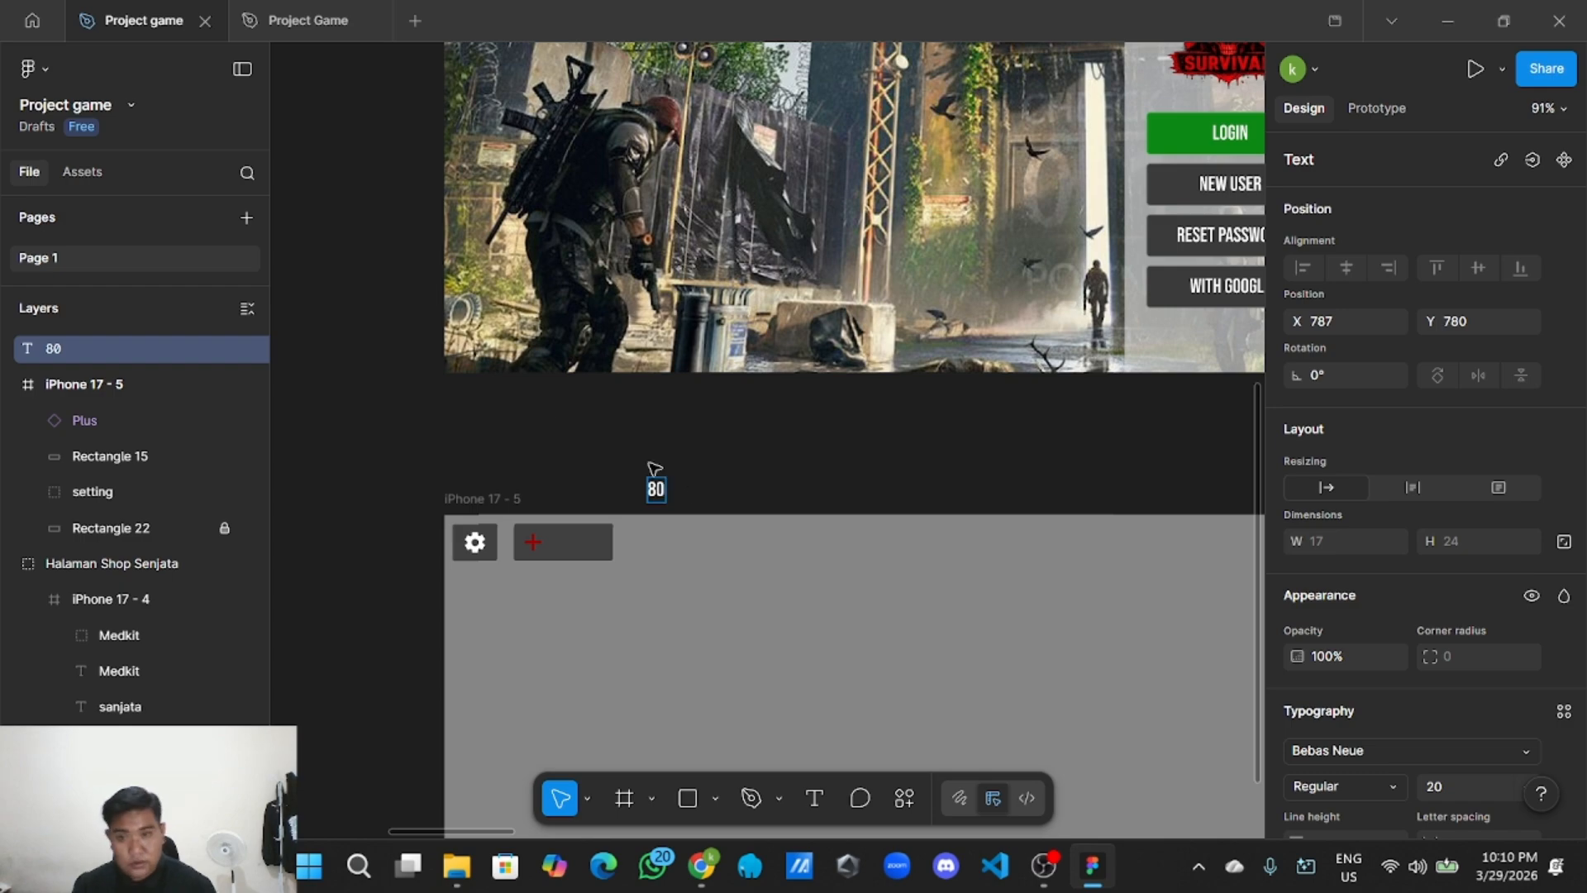
Move the 80 label into the health bar and narrow Rectangle 15 around it.
{"action": "scroll", "coordinate": [712, 414], "scroll_direction": "up", "scroll_amount": 5}
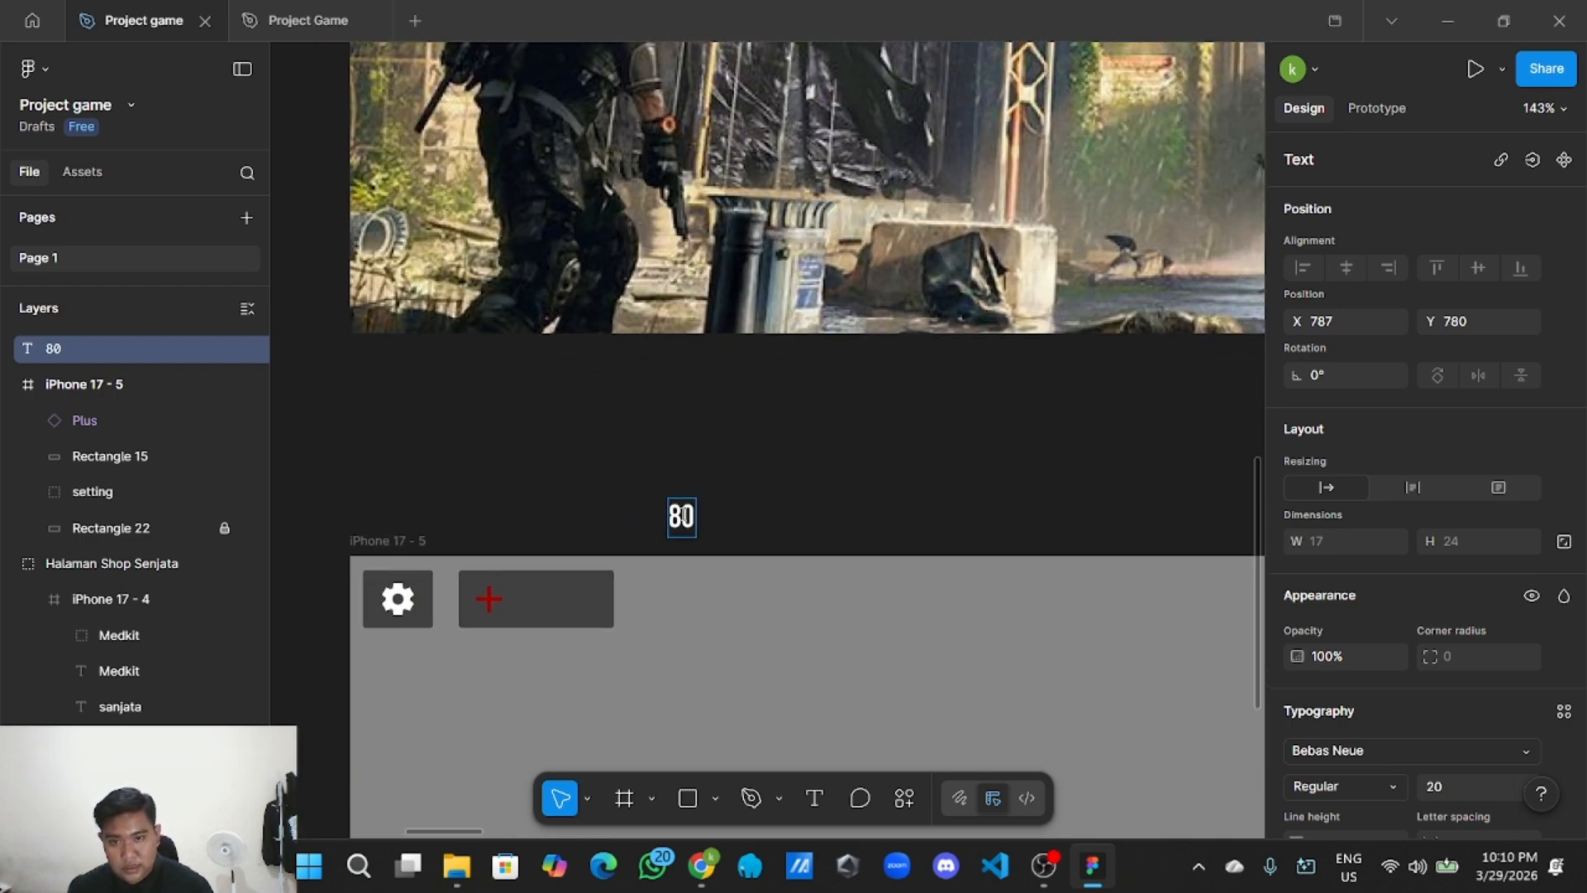
{"action": "left_click_drag", "start_coordinate": [683, 519], "coordinate": [592, 593]}
{"action": "left_click", "coordinate": [610, 596]}
{"action": "left_click", "coordinate": [653, 498]}
Group the red plus, bar and 80 label, naming the group Bar Darah.
{"action": "scroll", "coordinate": [698, 486], "scroll_direction": "left", "scroll_amount": 1}
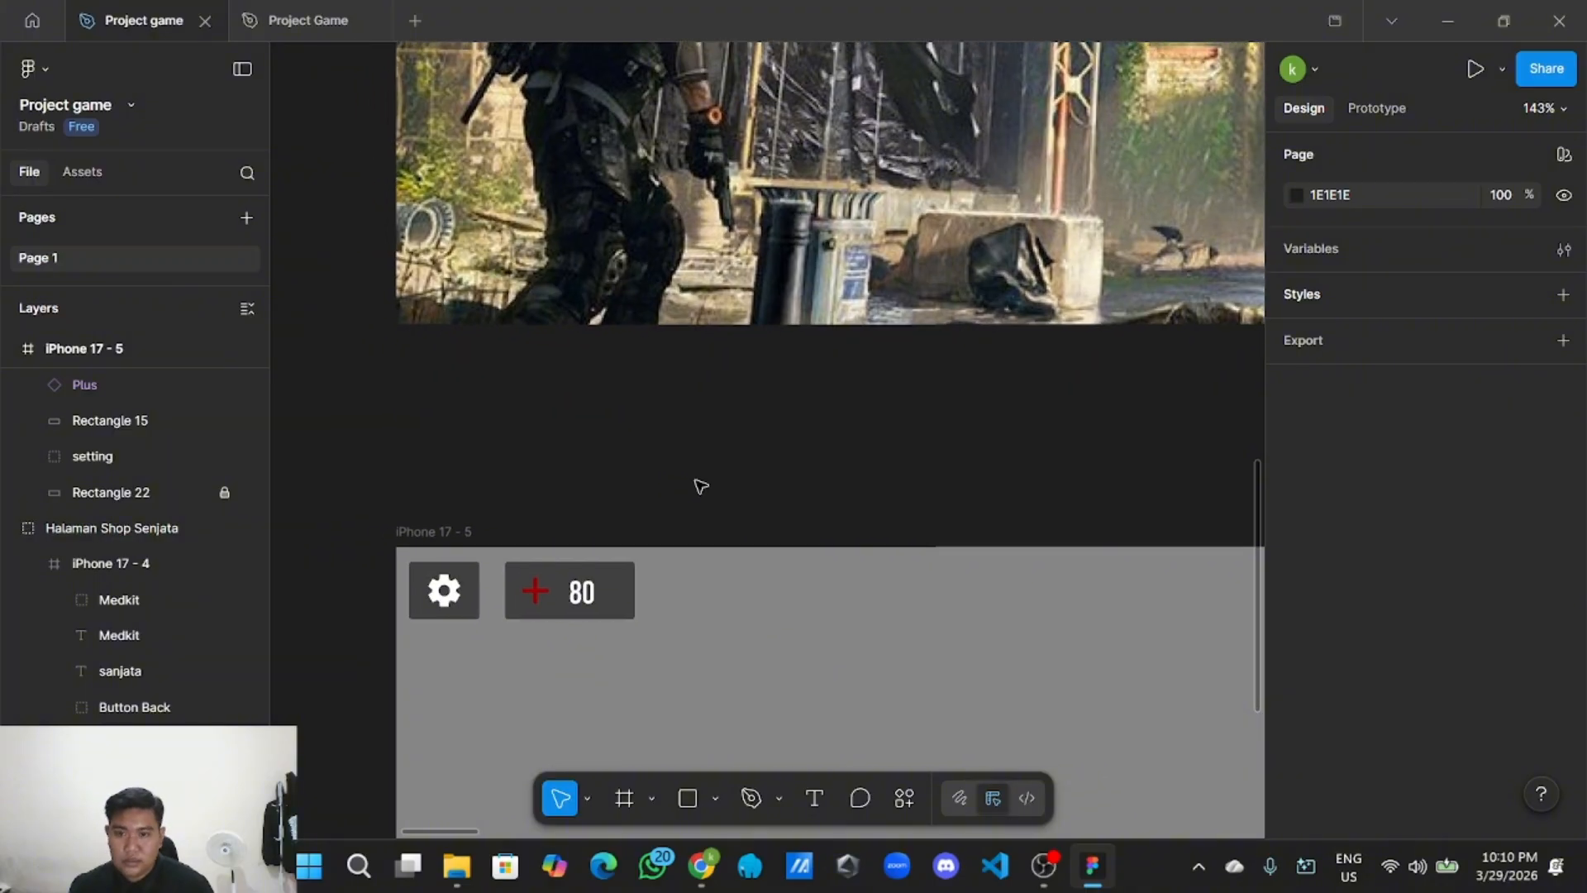
{"action": "scroll", "coordinate": [684, 488], "scroll_direction": "down", "scroll_amount": 2}
{"action": "scroll", "coordinate": [728, 476], "scroll_direction": "up", "scroll_amount": 2}
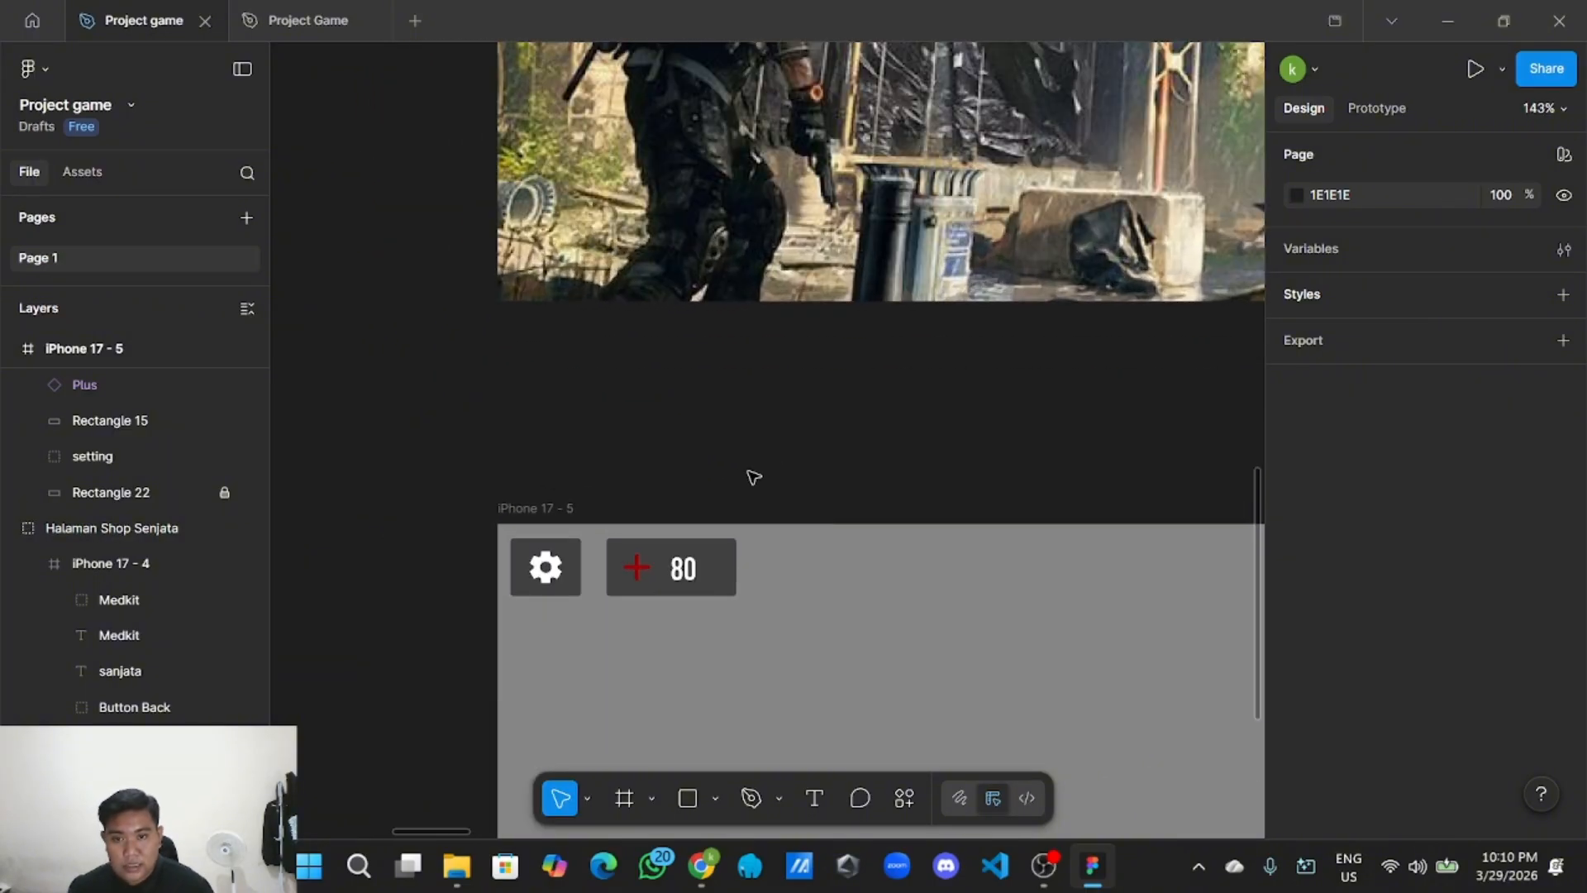
{"action": "left_click_drag", "start_coordinate": [694, 592], "coordinate": [621, 539]}
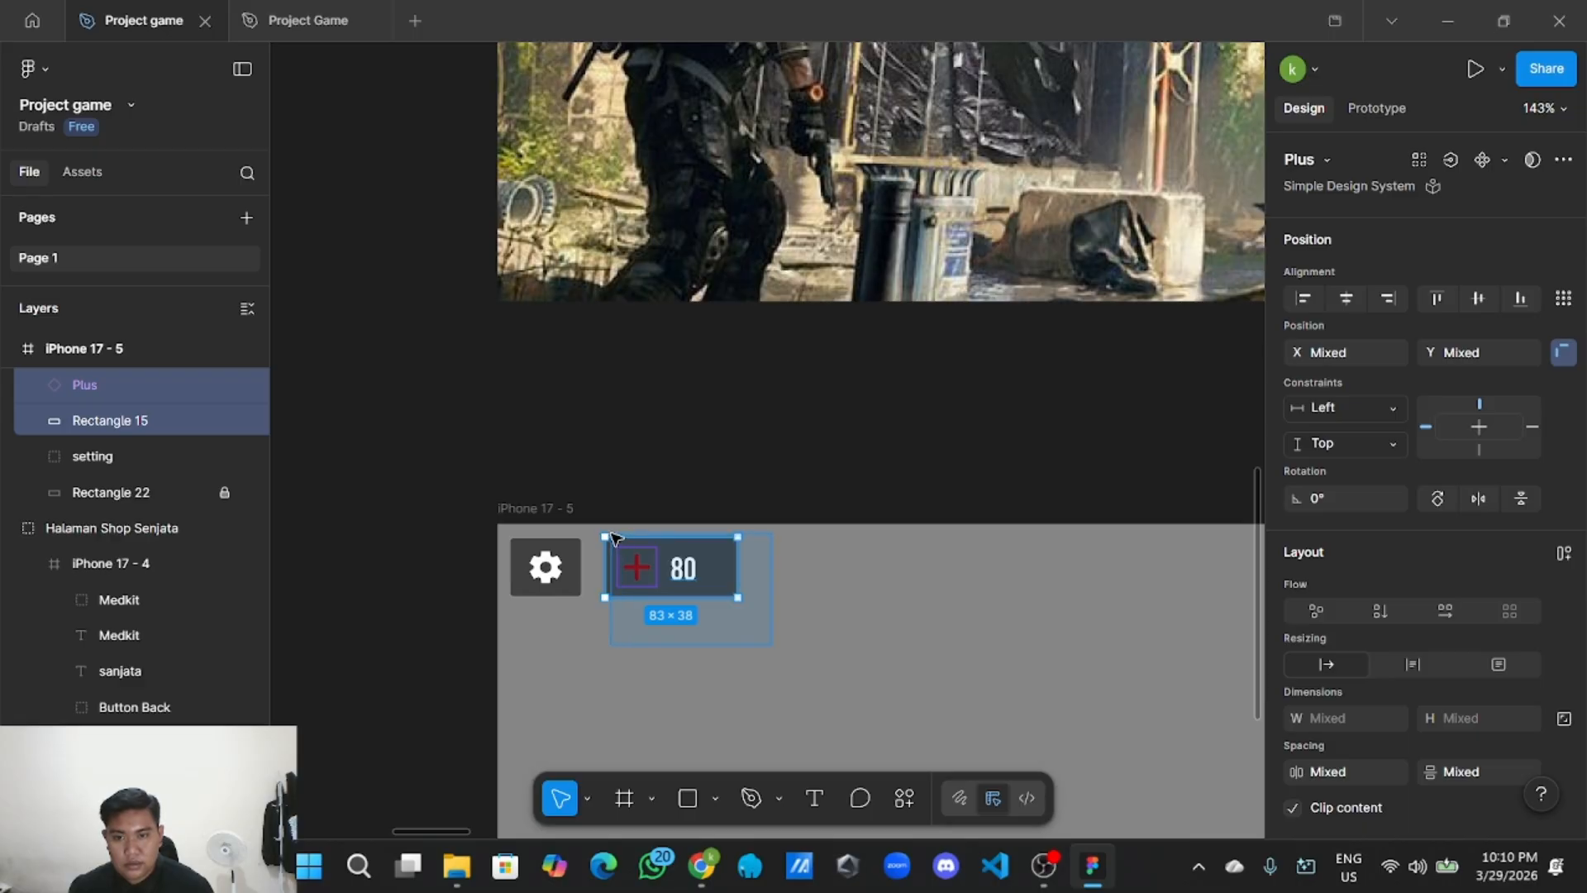
{"action": "right_click", "coordinate": [688, 567]}
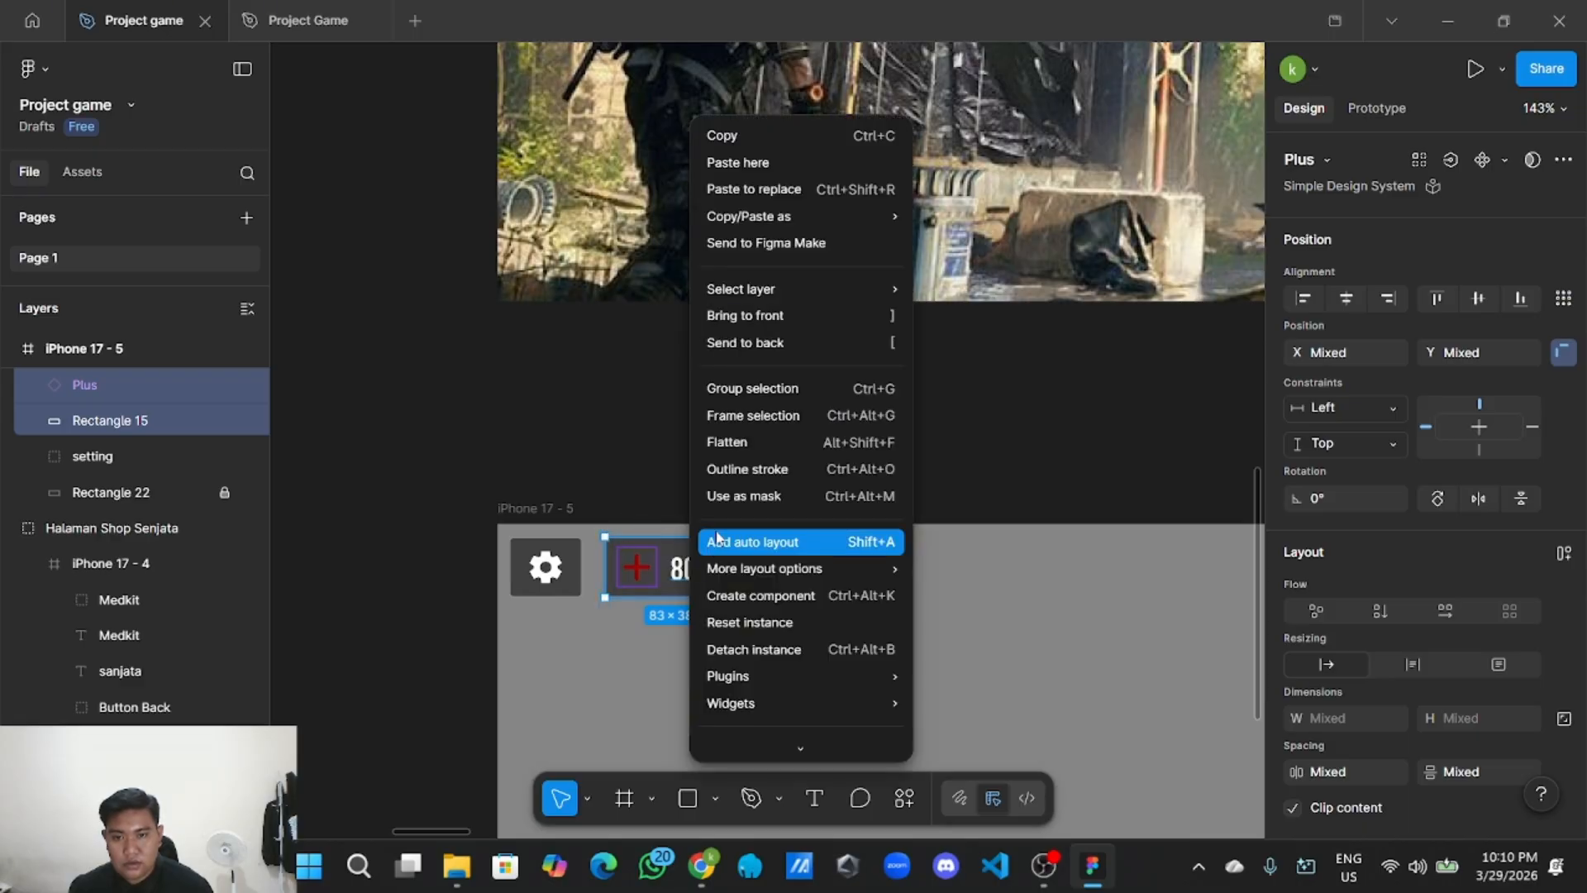
{"action": "left_click", "coordinate": [748, 389]}
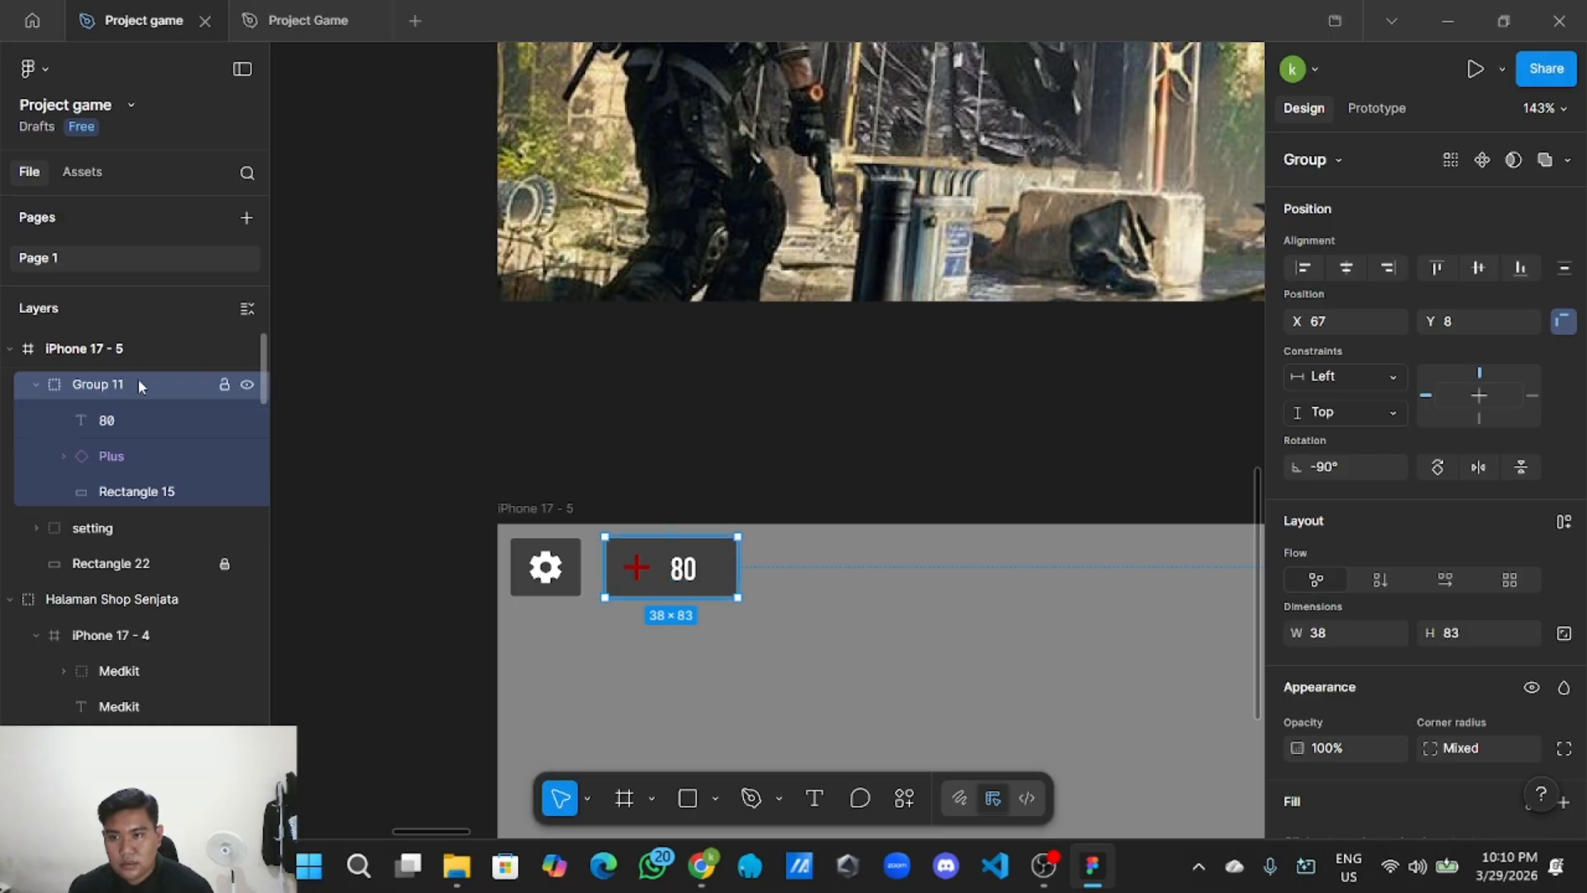
{"action": "double_click", "coordinate": [137, 378]}
{"action": "key", "text": "BackSpace"}
{"action": "type", "text": "Bar Darah"}
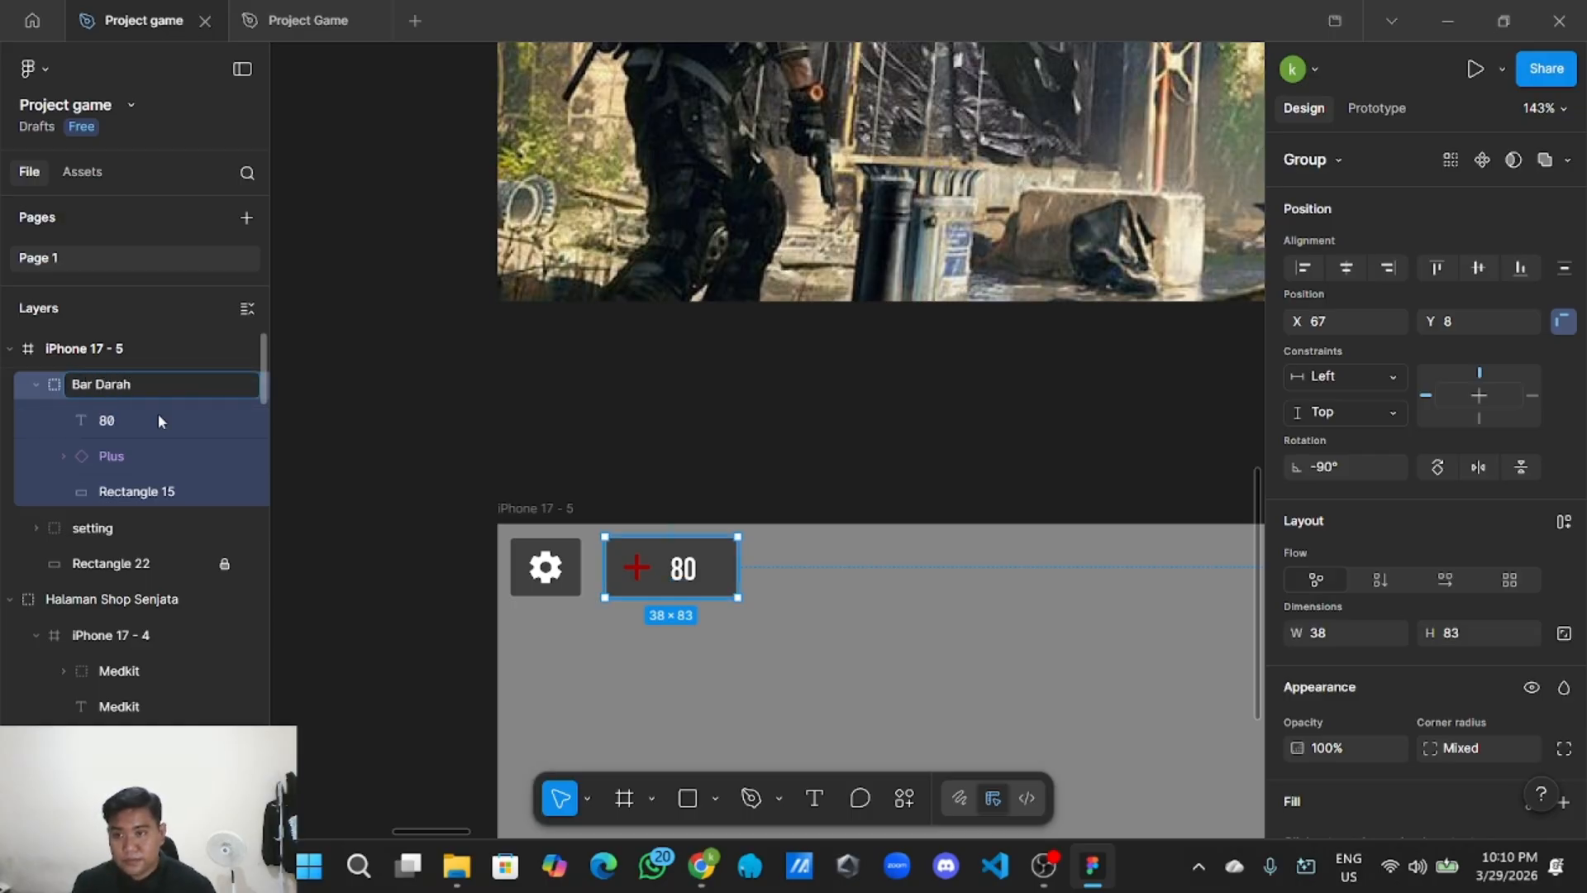
{"action": "left_click", "coordinate": [572, 328]}
Nudge the 80 label slightly left within the Bar Darah group.
{"action": "scroll", "coordinate": [653, 552], "scroll_direction": "up", "scroll_amount": 5}
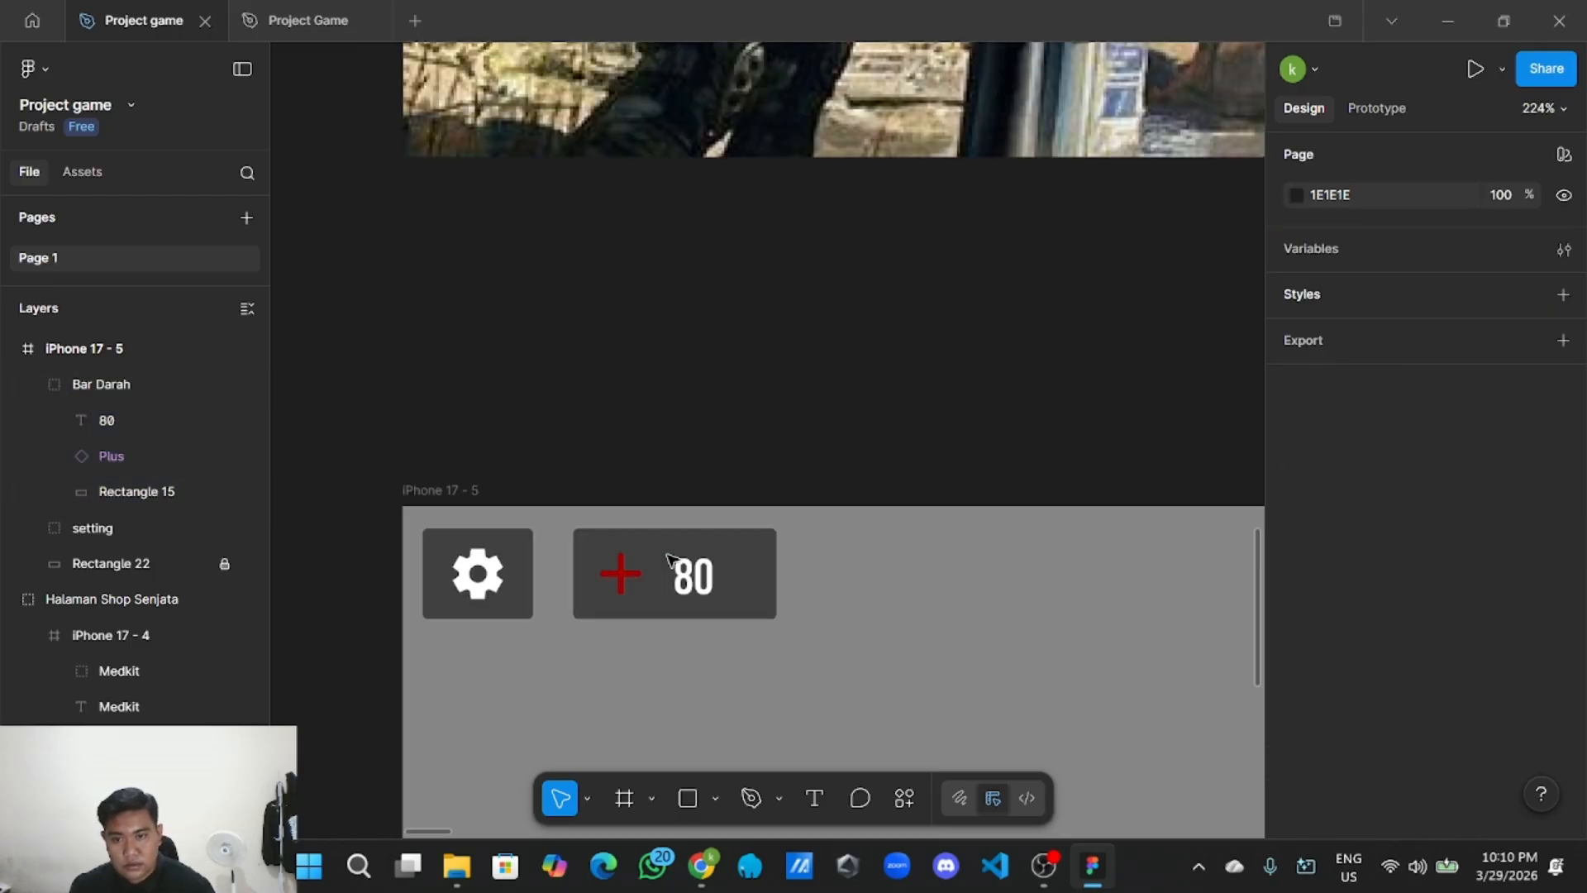
{"action": "left_click", "coordinate": [712, 581]}
{"action": "left_click", "coordinate": [713, 581]}
{"action": "mouse_move", "coordinate": [712, 581]}
{"action": "left_mouse_down"}
{"action": "mouse_move", "coordinate": [696, 577]}
{"action": "mouse_move", "coordinate": [715, 573]}
{"action": "left_mouse_up"}
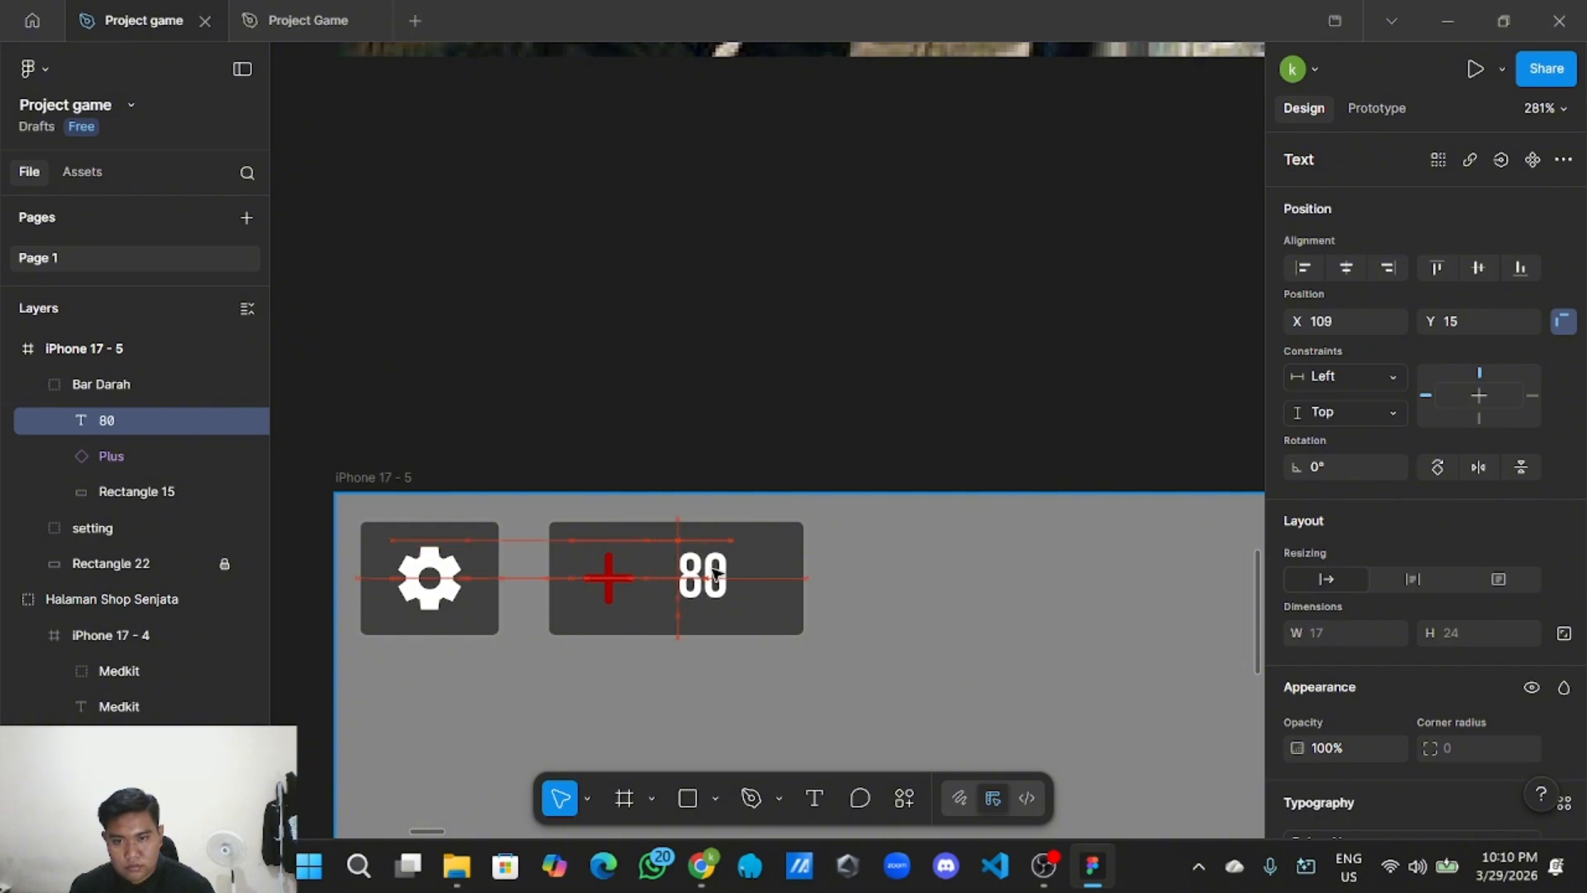
Copy the coin counter's background shape from the game home screen.
{"action": "left_click", "coordinate": [765, 463]}
{"action": "scroll", "coordinate": [765, 464], "scroll_direction": "down", "scroll_amount": 5}
{"action": "scroll", "coordinate": [777, 464], "scroll_direction": "down", "scroll_amount": 2}
{"action": "left_click_drag", "start_coordinate": [884, 424], "coordinate": [794, 405]}
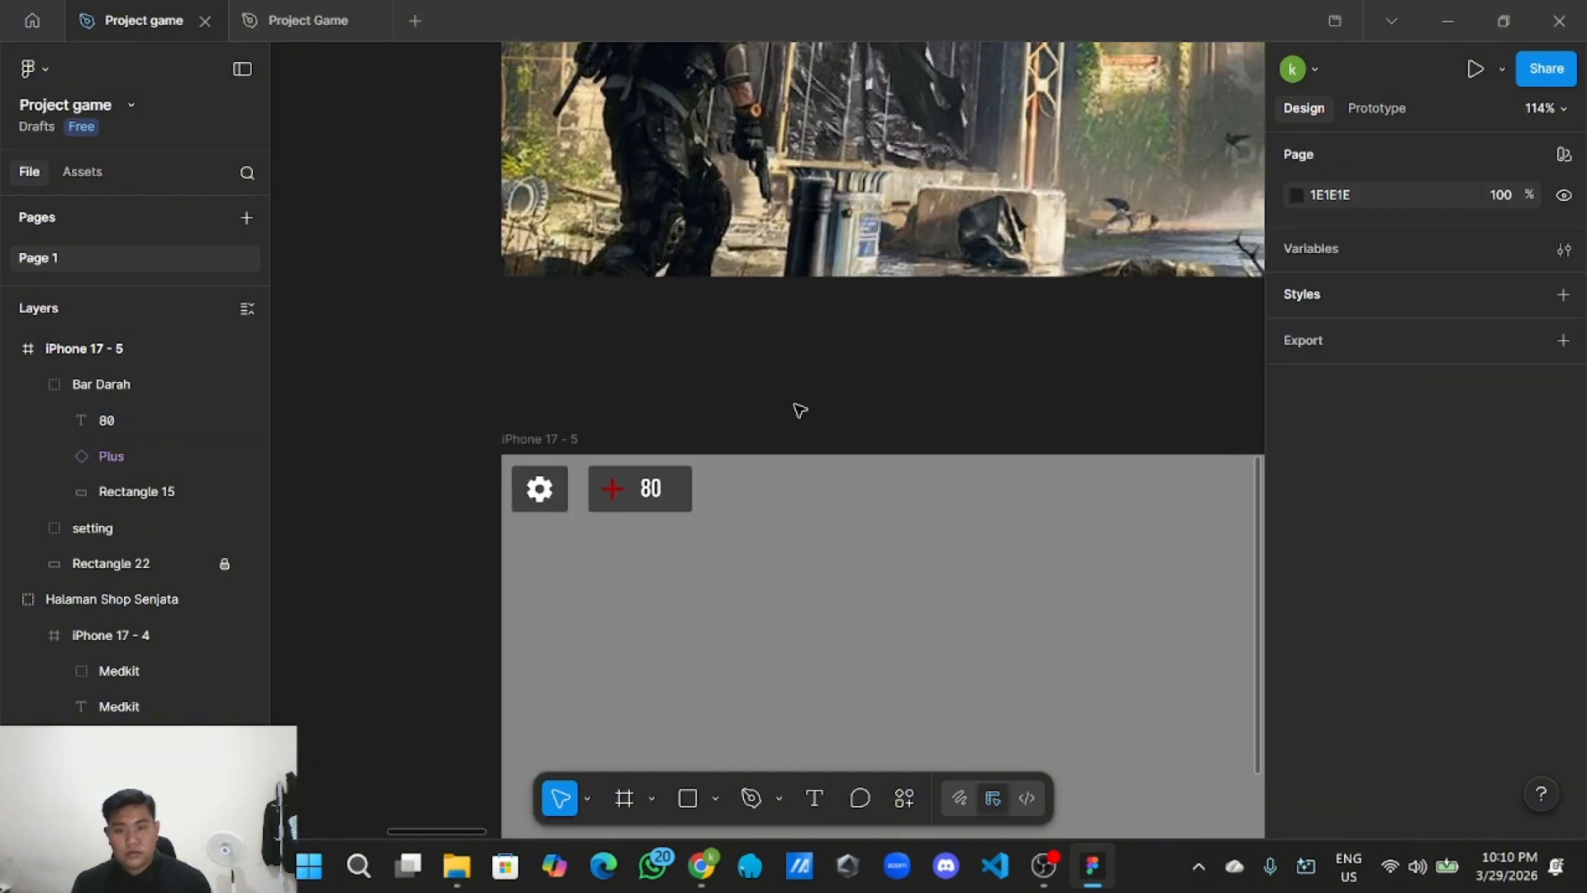
{"action": "scroll", "coordinate": [694, 496], "scroll_direction": "down", "scroll_amount": 3}
{"action": "scroll", "coordinate": [885, 443], "scroll_direction": "right", "scroll_amount": 3}
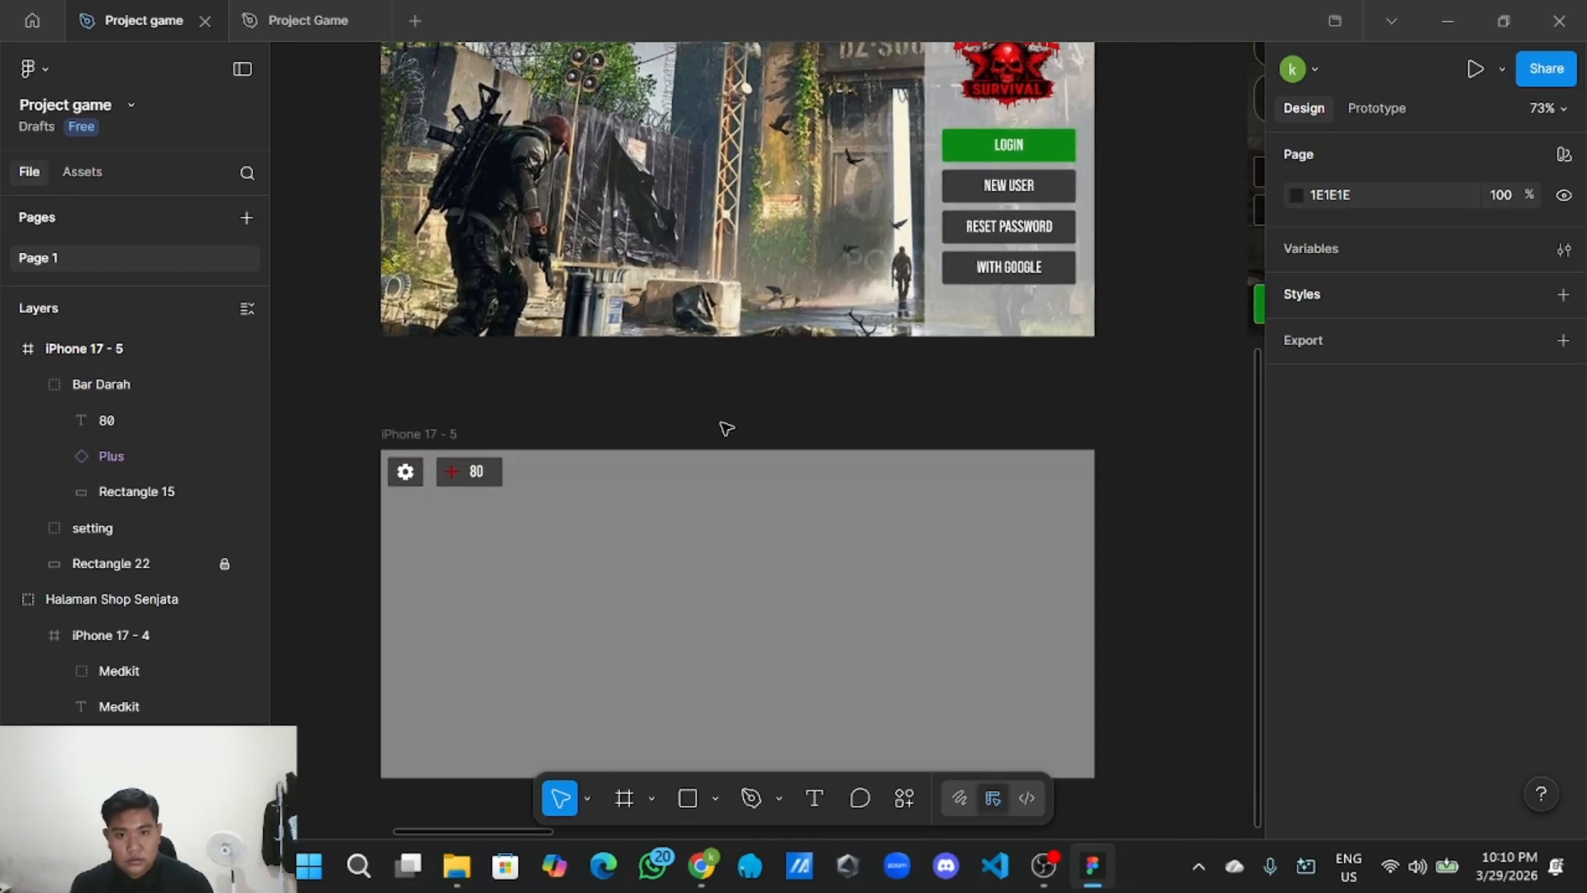
{"action": "scroll", "coordinate": [904, 418], "scroll_direction": "down", "scroll_amount": 3}
{"action": "scroll", "coordinate": [957, 430], "scroll_direction": "right", "scroll_amount": 2}
{"action": "scroll", "coordinate": [987, 420], "scroll_direction": "up", "scroll_amount": 2}
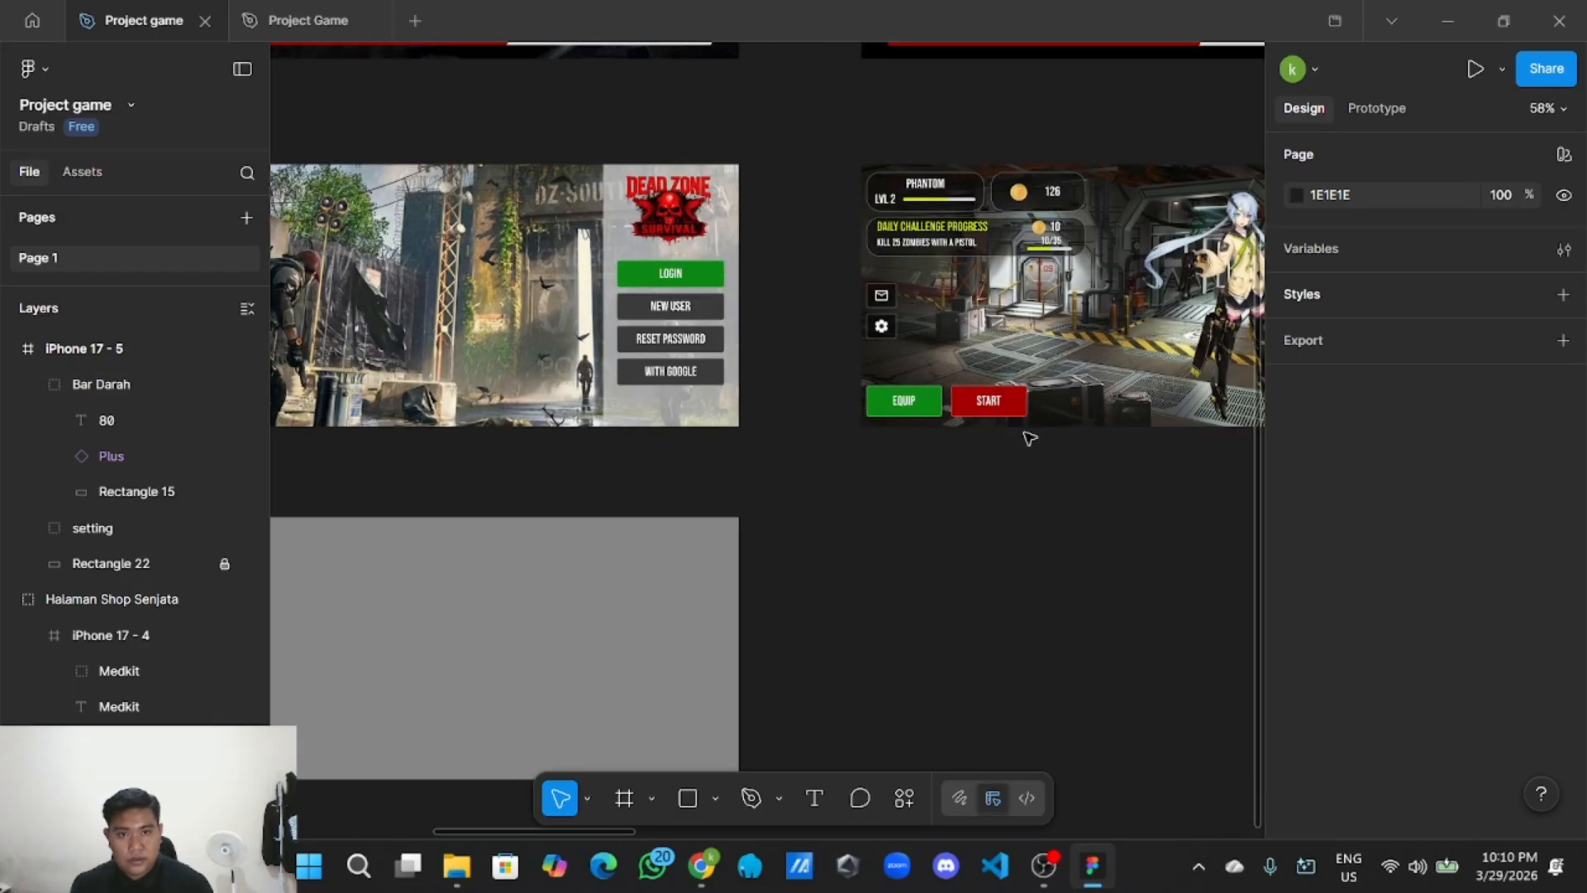
{"action": "left_click", "coordinate": [1043, 188]}
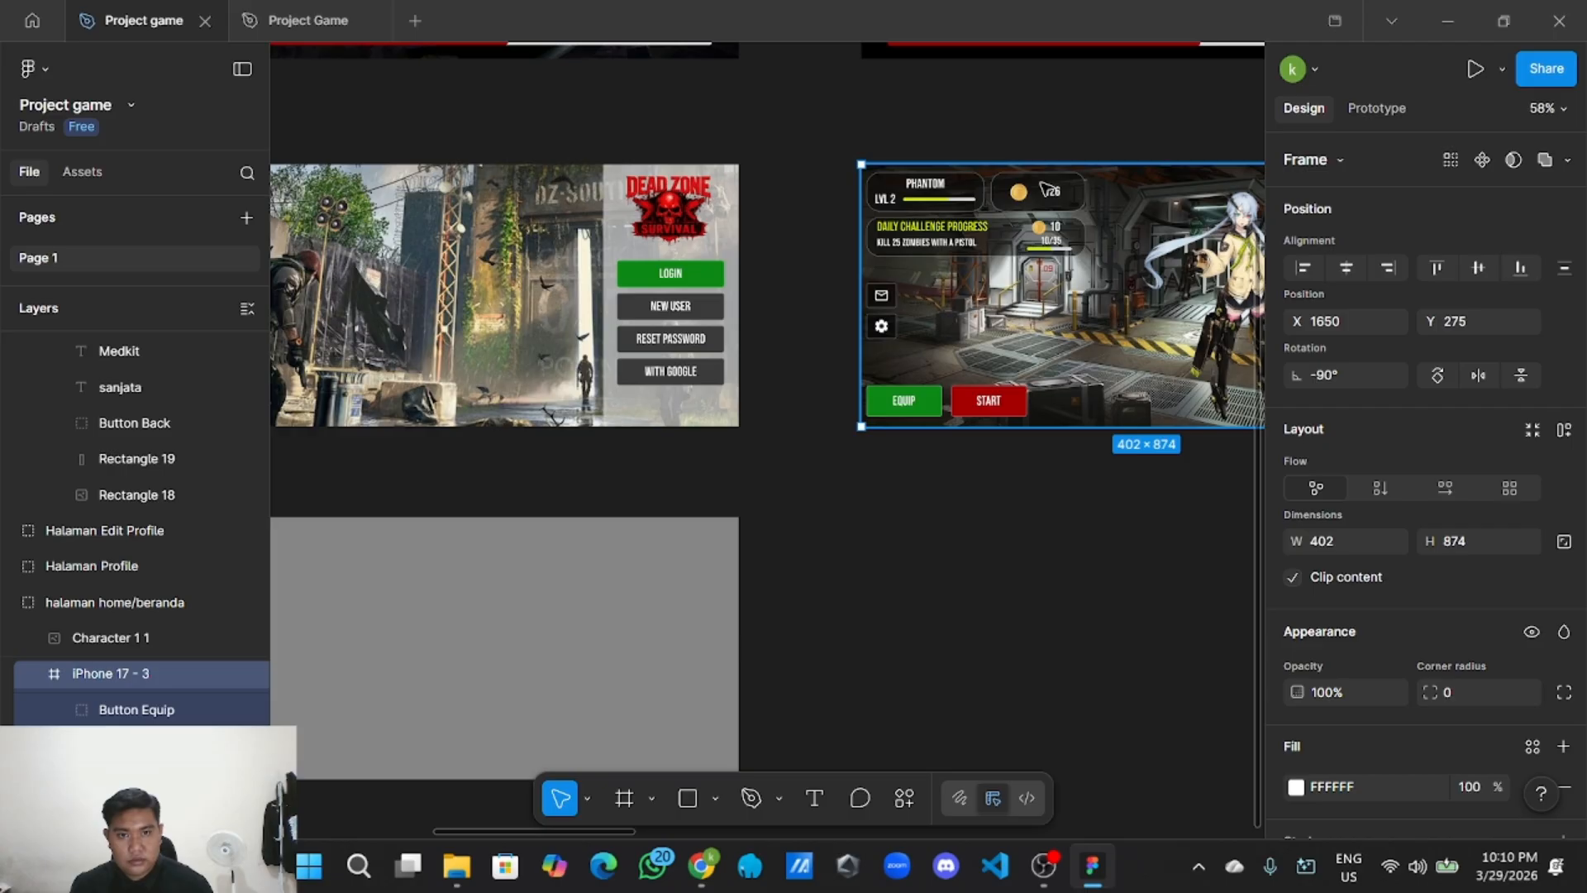
{"action": "left_click", "coordinate": [1044, 187], "text": "ctrl"}
{"action": "right_click", "coordinate": [1043, 187]}
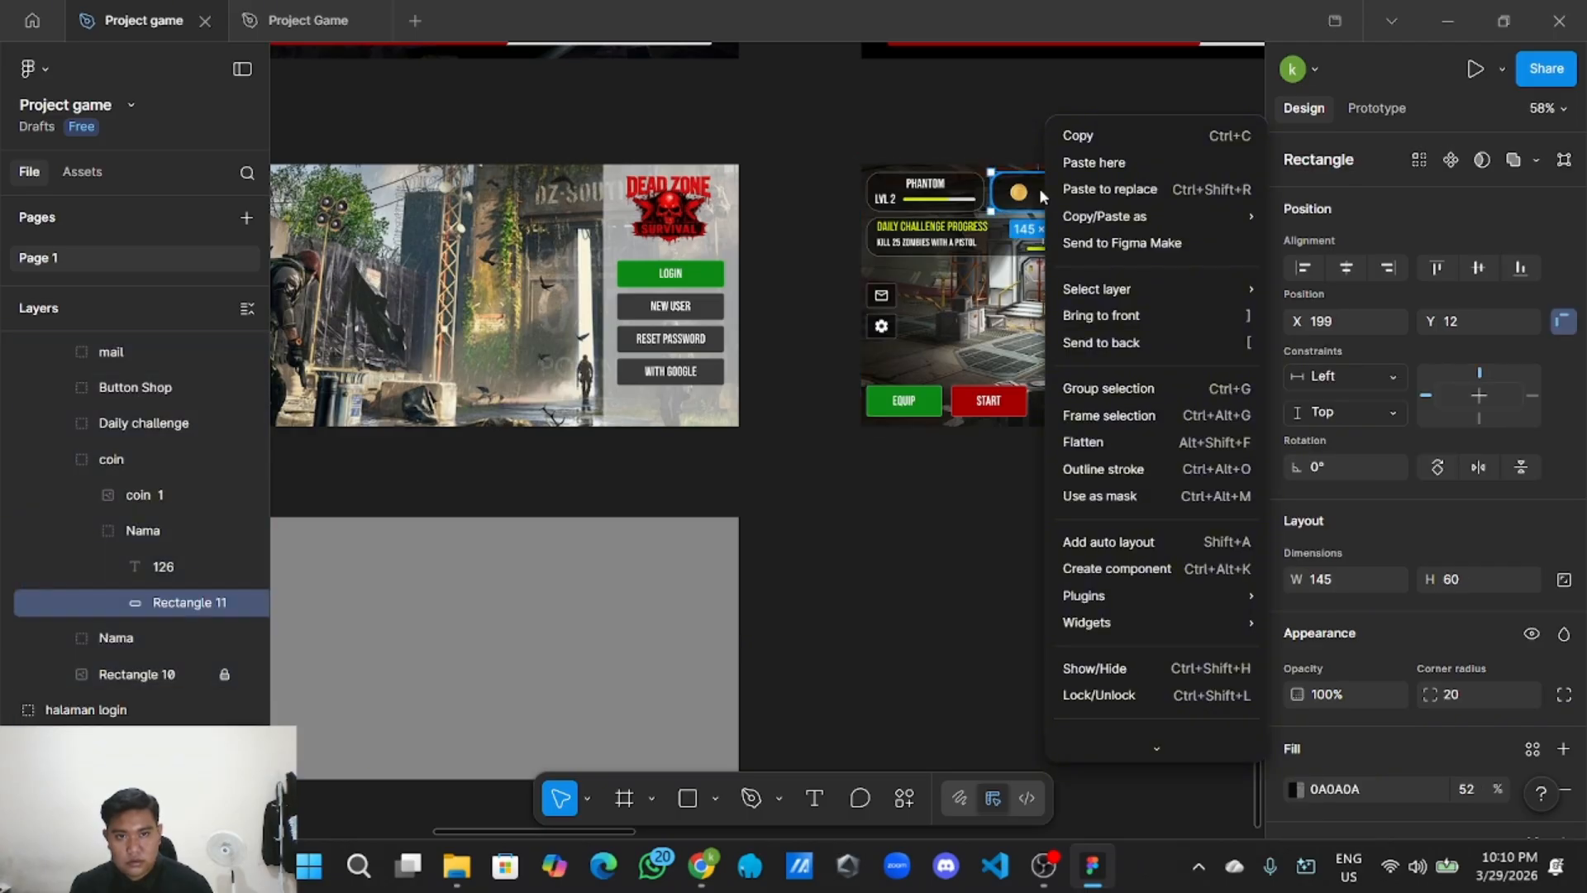
{"action": "left_click", "coordinate": [1071, 138]}
Paste the rounded rectangle onto the canvas, then undo the stray paste.
{"action": "scroll", "coordinate": [984, 496], "scroll_direction": "up", "scroll_amount": 5}
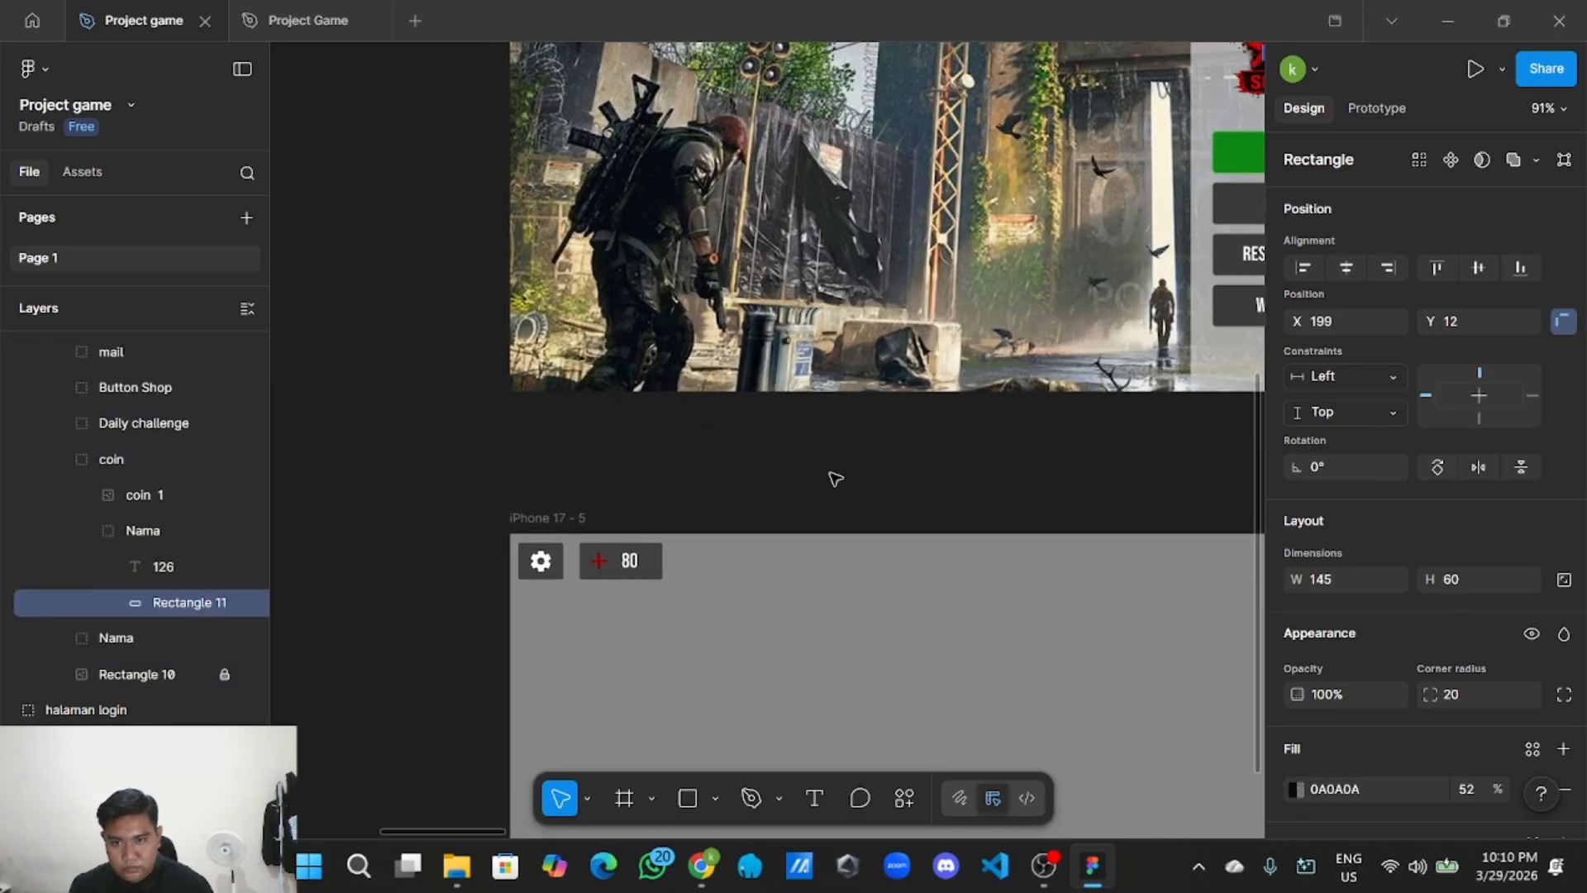
{"action": "scroll", "coordinate": [768, 495], "scroll_direction": "up", "scroll_amount": 2}
{"action": "right_click", "coordinate": [697, 588]}
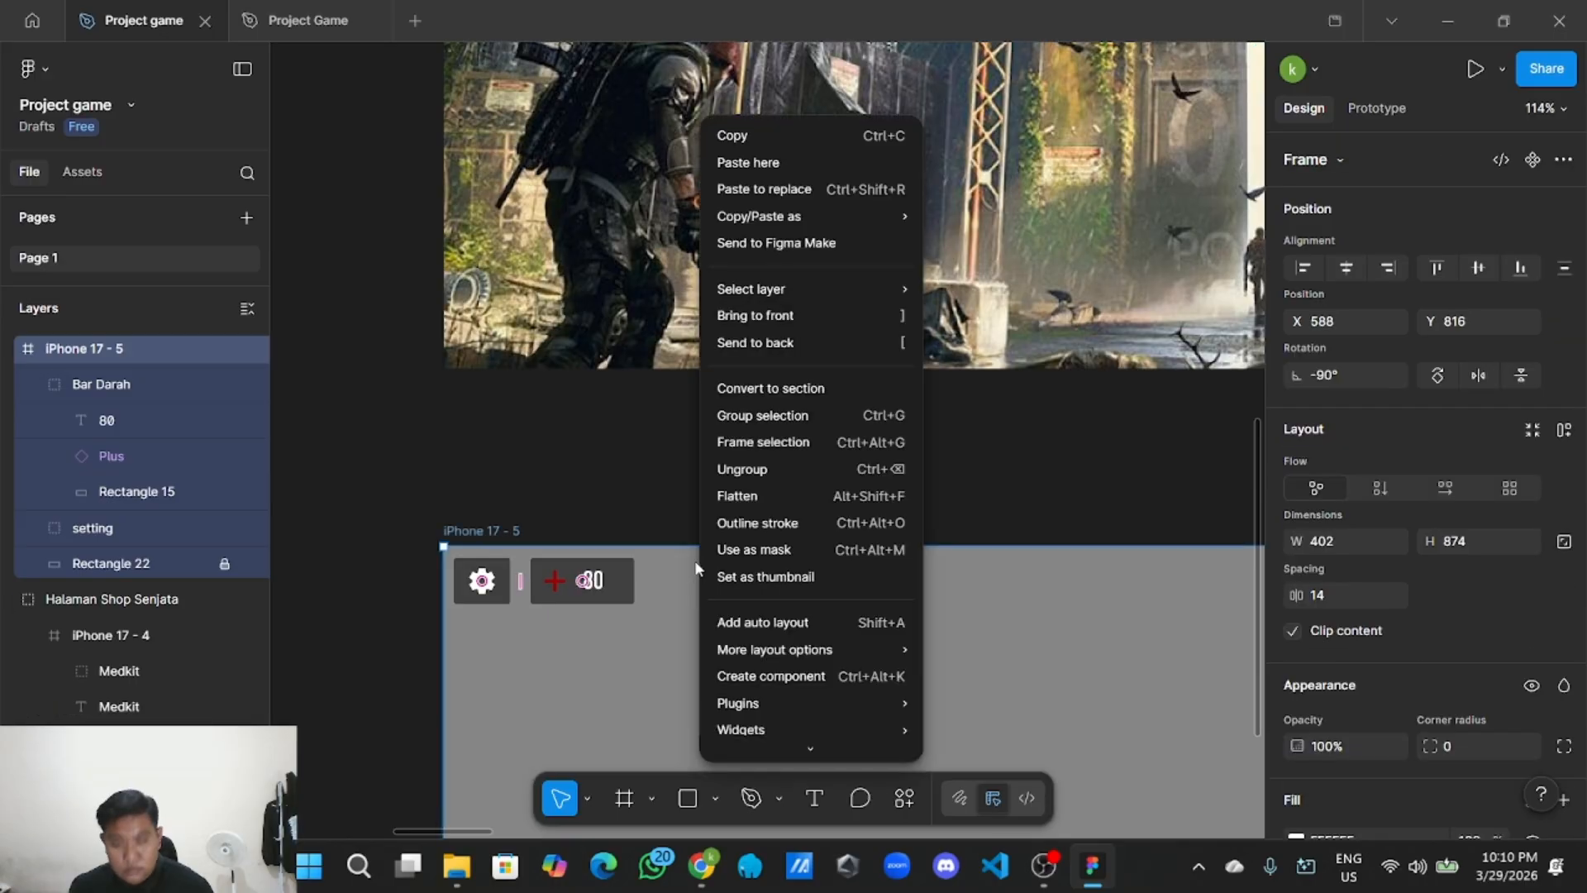
{"action": "right_click", "coordinate": [658, 475]}
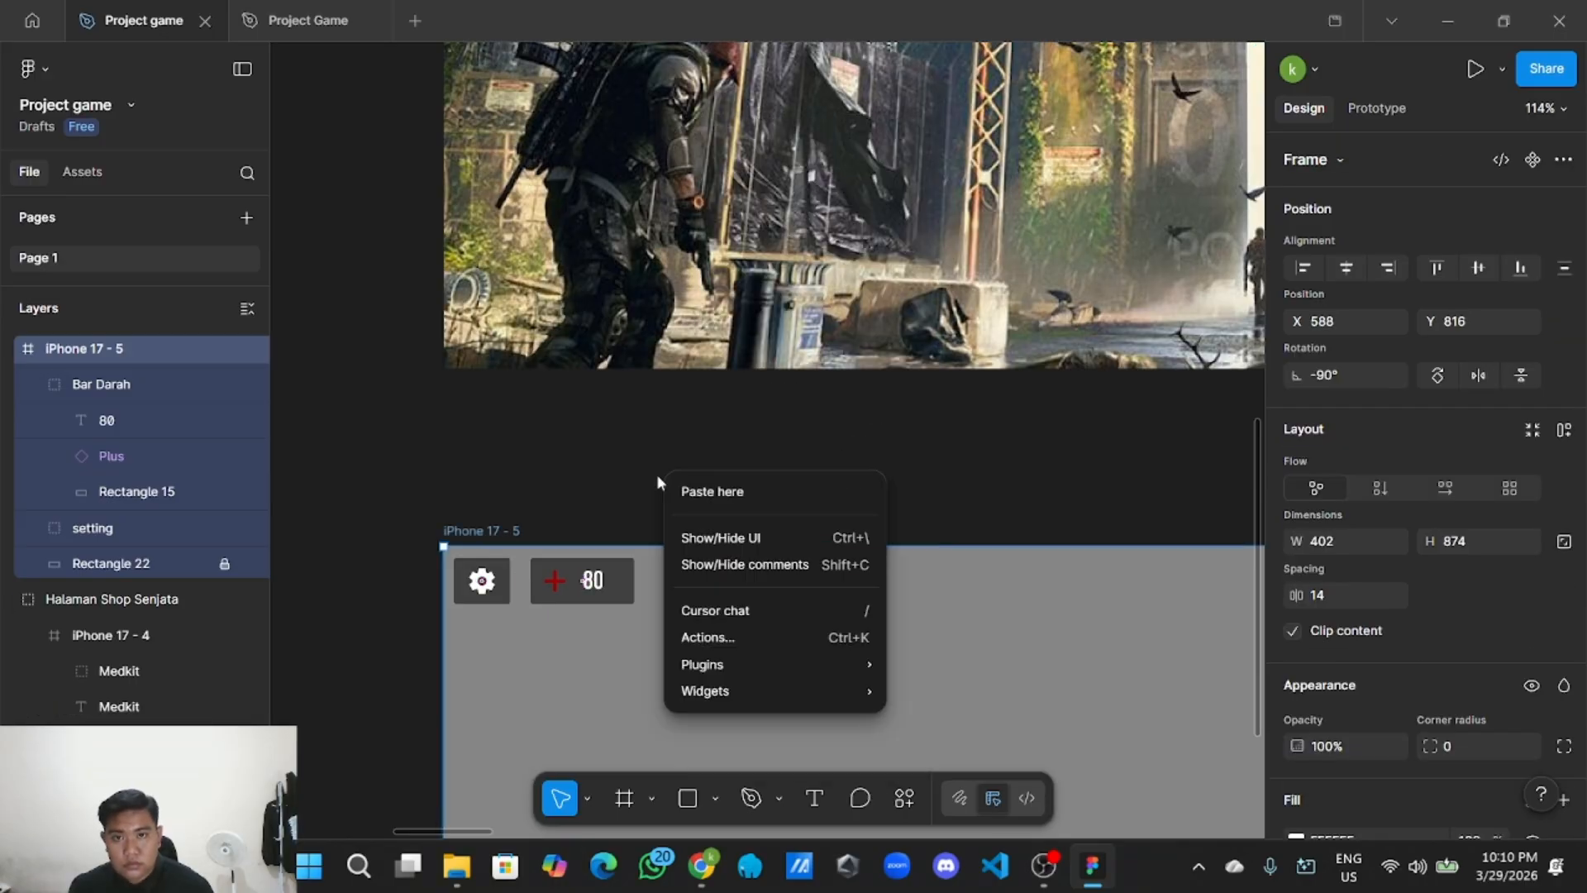
{"action": "left_click", "coordinate": [717, 491]}
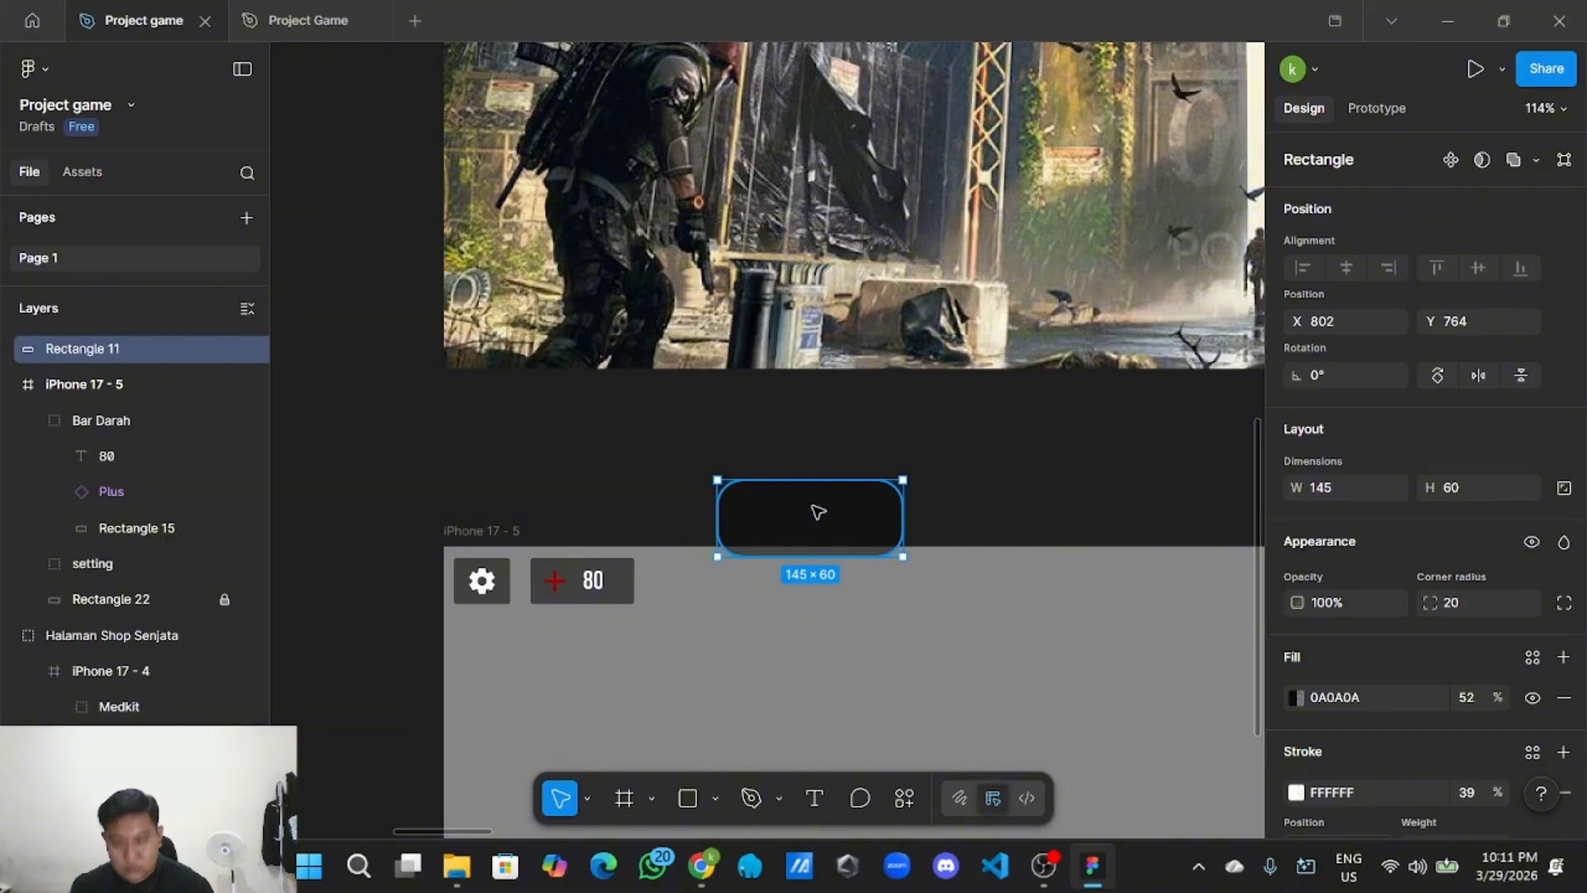
{"action": "key", "text": "ctrl+z"}
Copy the red-plus Bar Darah health bar group.
{"action": "scroll", "coordinate": [888, 493], "scroll_direction": "down", "scroll_amount": 5}
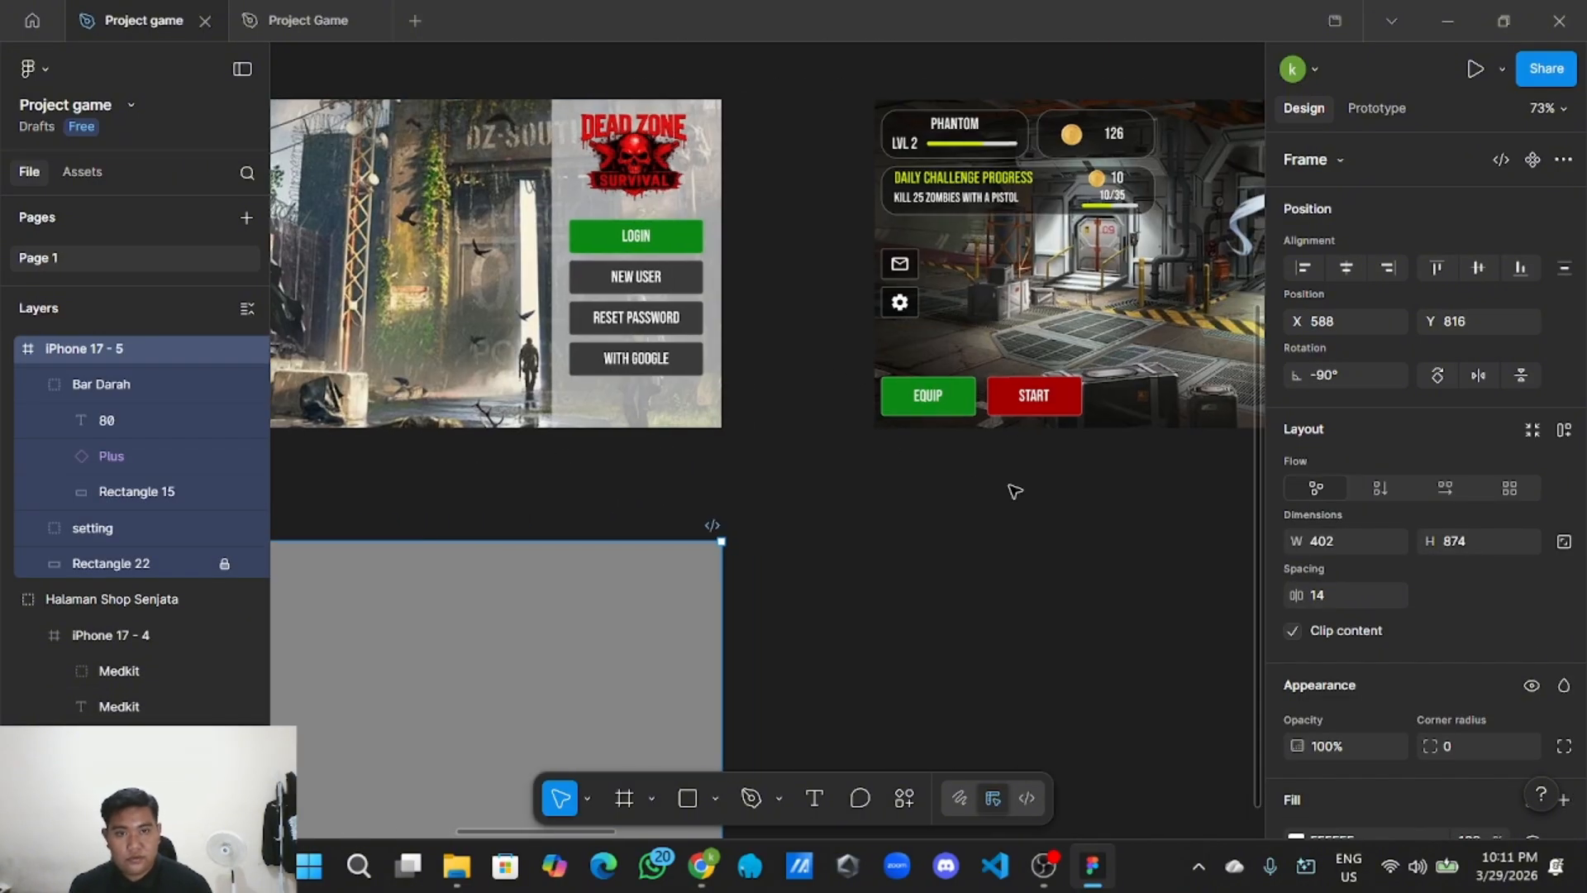
{"action": "scroll", "coordinate": [1015, 491], "scroll_direction": "up", "scroll_amount": 3}
{"action": "scroll", "coordinate": [1015, 491], "scroll_direction": "right", "scroll_amount": 3}
{"action": "left_click", "coordinate": [876, 388]}
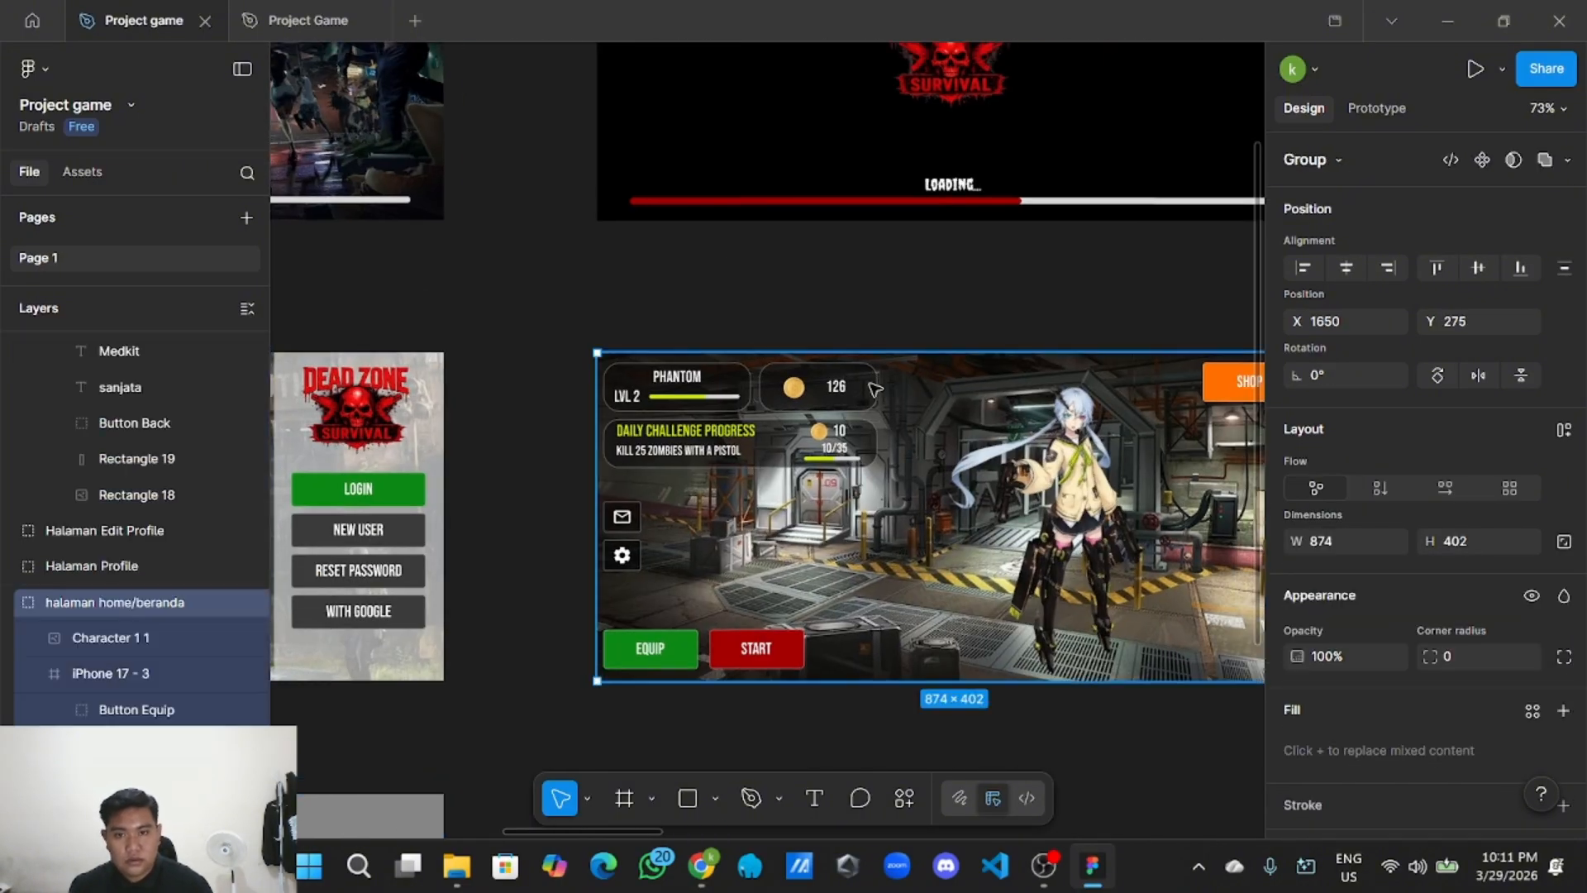
{"action": "scroll", "coordinate": [616, 687], "scroll_direction": "left", "scroll_amount": 6}
{"action": "scroll", "coordinate": [617, 687], "scroll_direction": "down", "scroll_amount": 2}
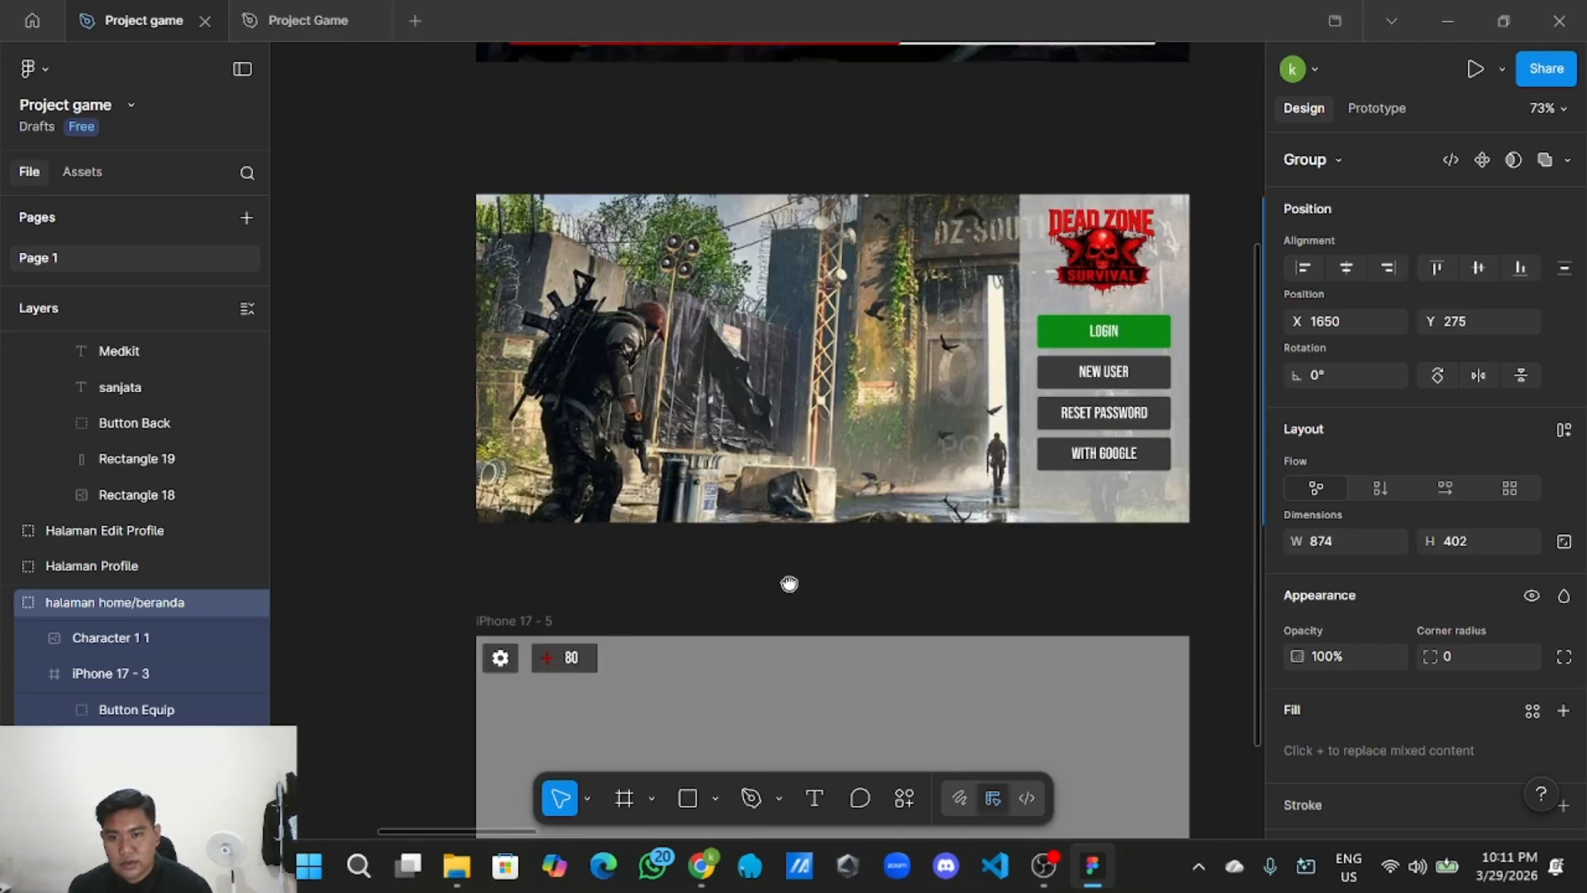
{"action": "scroll", "coordinate": [746, 633], "scroll_direction": "up", "scroll_amount": 3}
{"action": "scroll", "coordinate": [807, 632], "scroll_direction": "up", "scroll_amount": 2}
{"action": "left_click", "coordinate": [751, 618]}
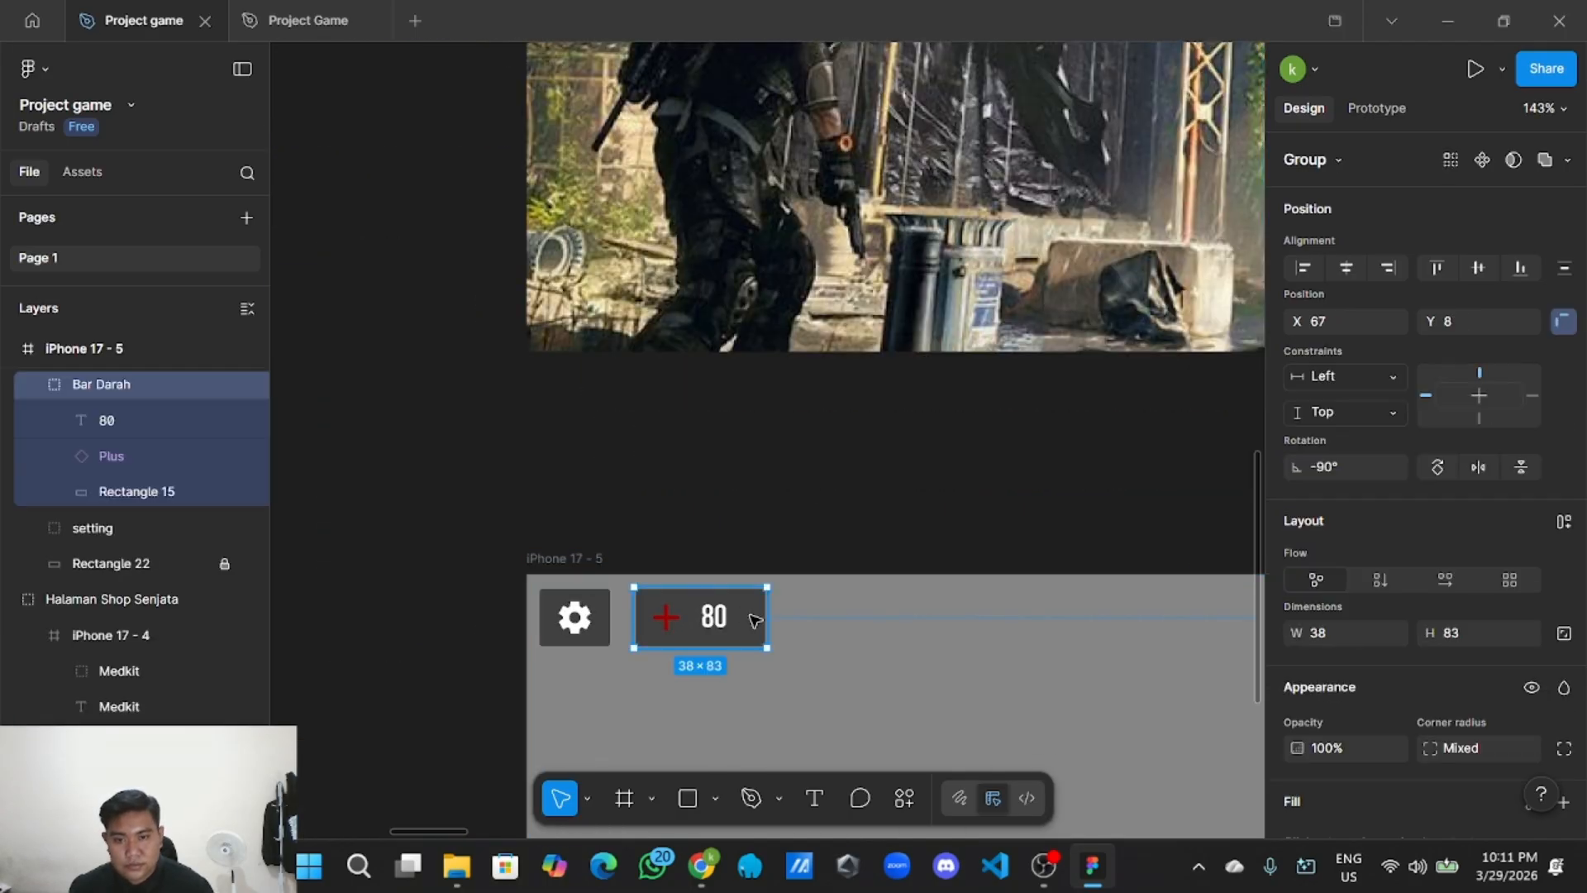
{"action": "right_click", "coordinate": [754, 619]}
{"action": "left_click", "coordinate": [873, 135]}
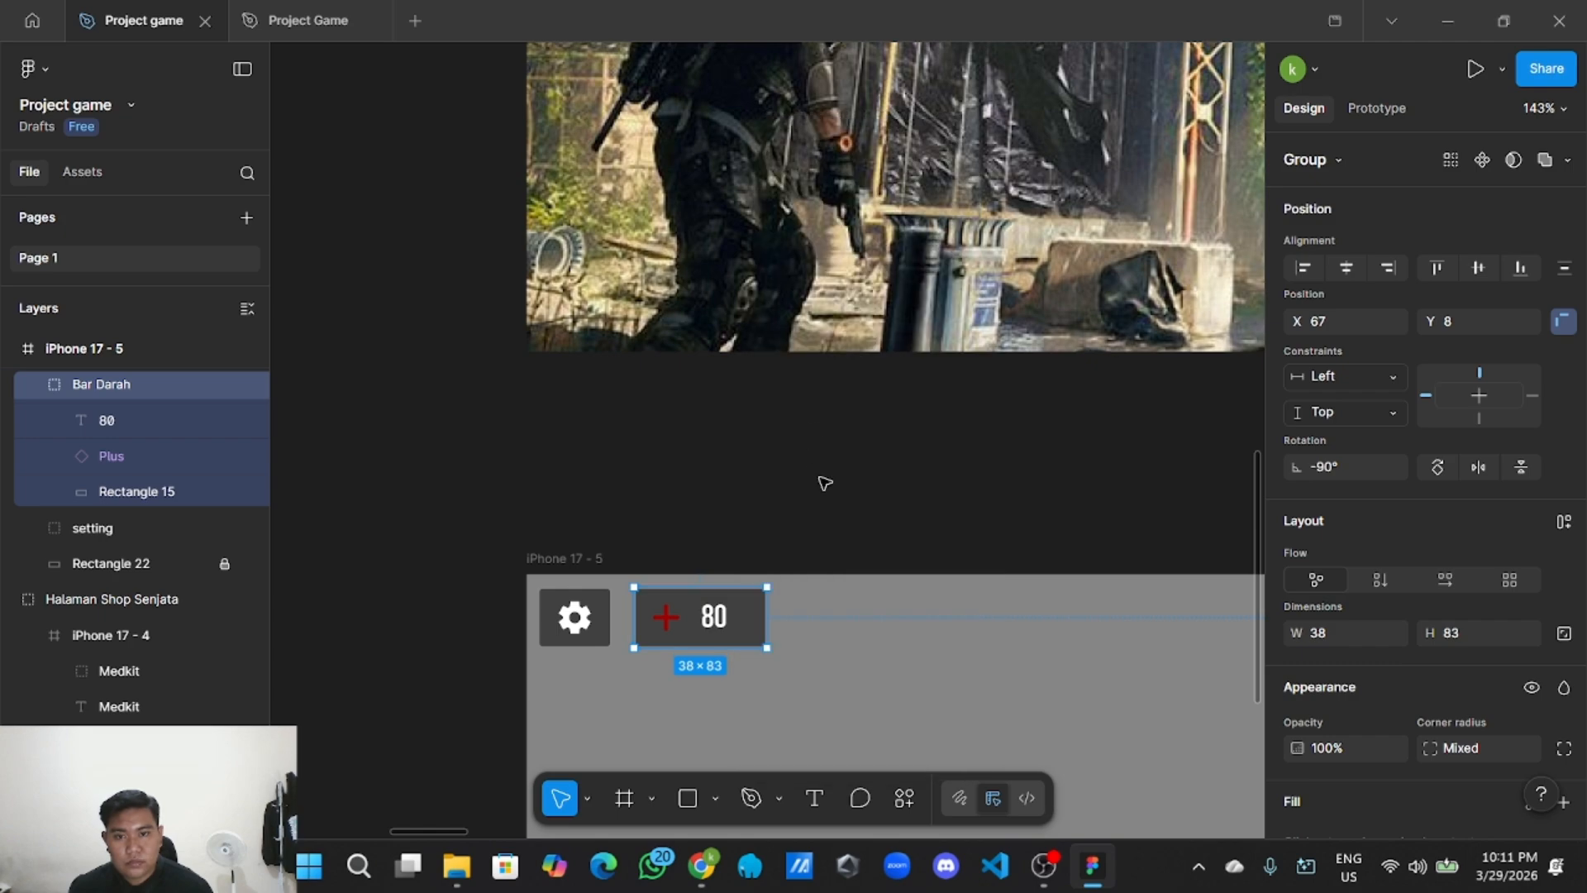
{"action": "right_click", "coordinate": [824, 478]}
Paste a copy of Bar Darah beside the original and delete its red plus.
{"action": "left_click", "coordinate": [881, 494]}
{"action": "left_click_drag", "start_coordinate": [972, 516], "coordinate": [885, 621]}
{"action": "scroll", "coordinate": [868, 620], "scroll_direction": "up", "scroll_amount": 4}
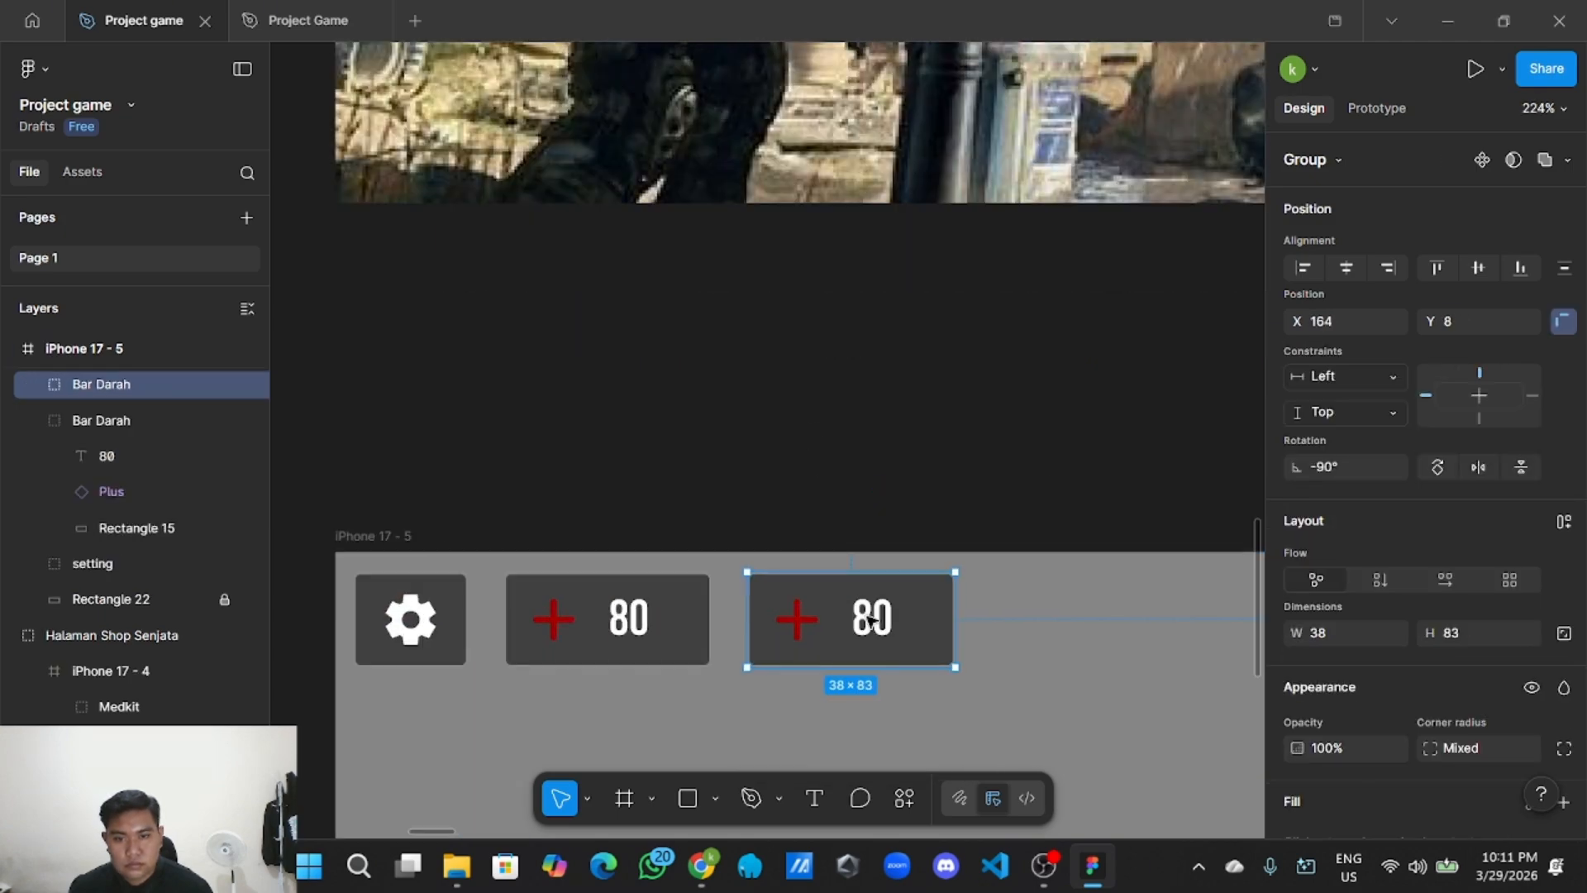
{"action": "double_click", "coordinate": [798, 611]}
{"action": "key", "text": "Delete"}
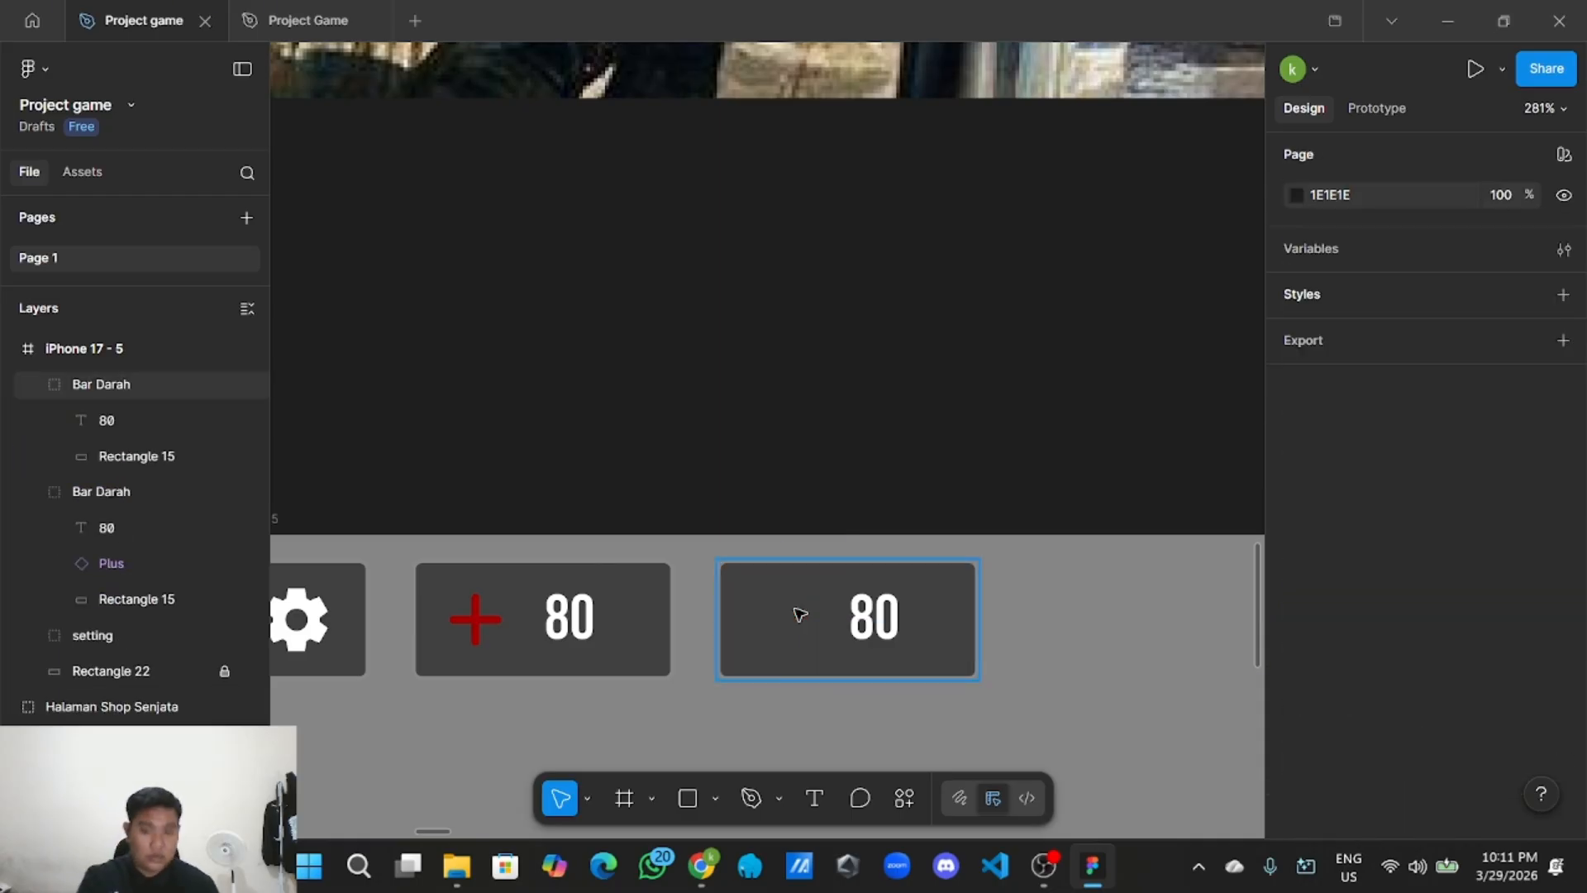
Copy the gold coin icon from the UI Style Guide.
{"action": "scroll", "coordinate": [715, 750], "scroll_direction": "down", "scroll_amount": 2}
{"action": "scroll", "coordinate": [645, 601], "scroll_direction": "down", "scroll_amount": 2}
{"action": "left_click_drag", "start_coordinate": [628, 597], "coordinate": [783, 578]}
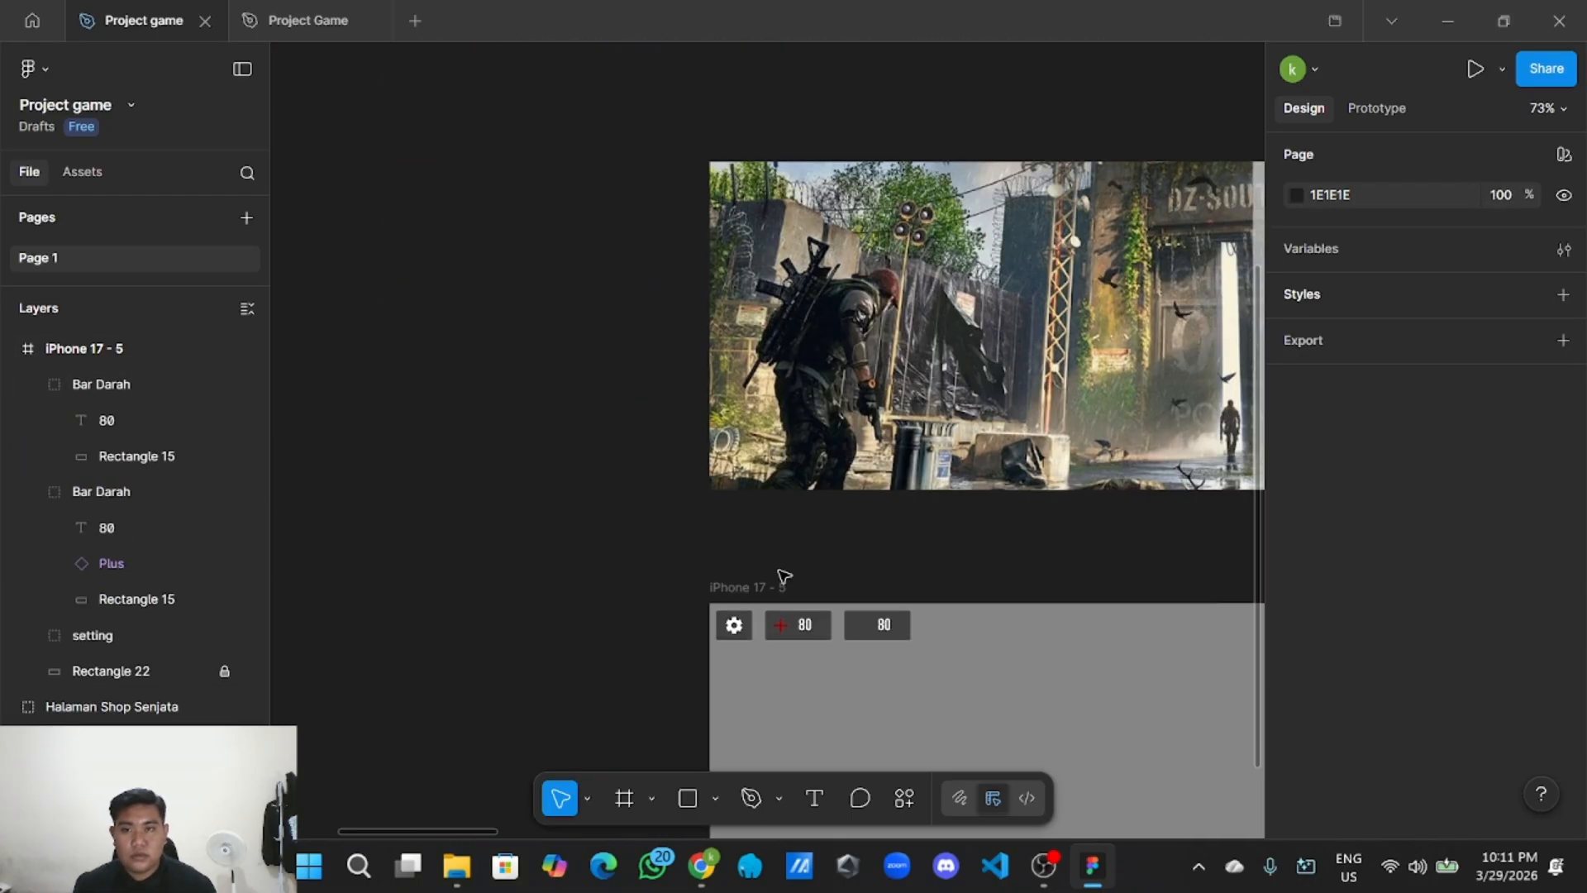
{"action": "left_click_drag", "start_coordinate": [597, 473], "coordinate": [858, 696]}
{"action": "left_click_drag", "start_coordinate": [497, 483], "coordinate": [746, 645]}
{"action": "double_click", "coordinate": [519, 327]}
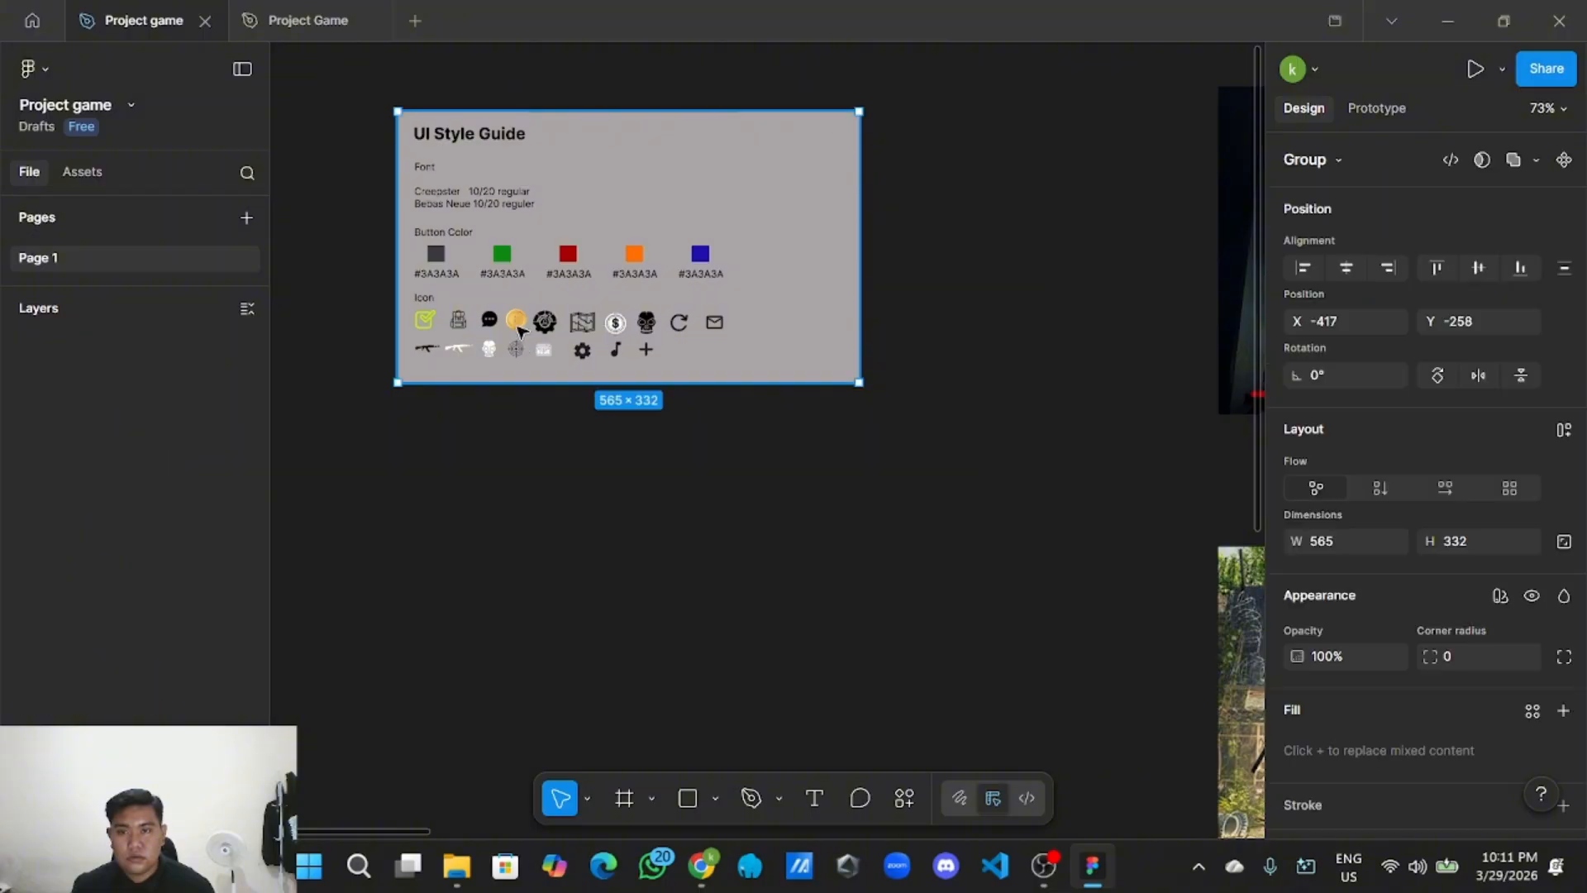
{"action": "right_click", "coordinate": [527, 329]}
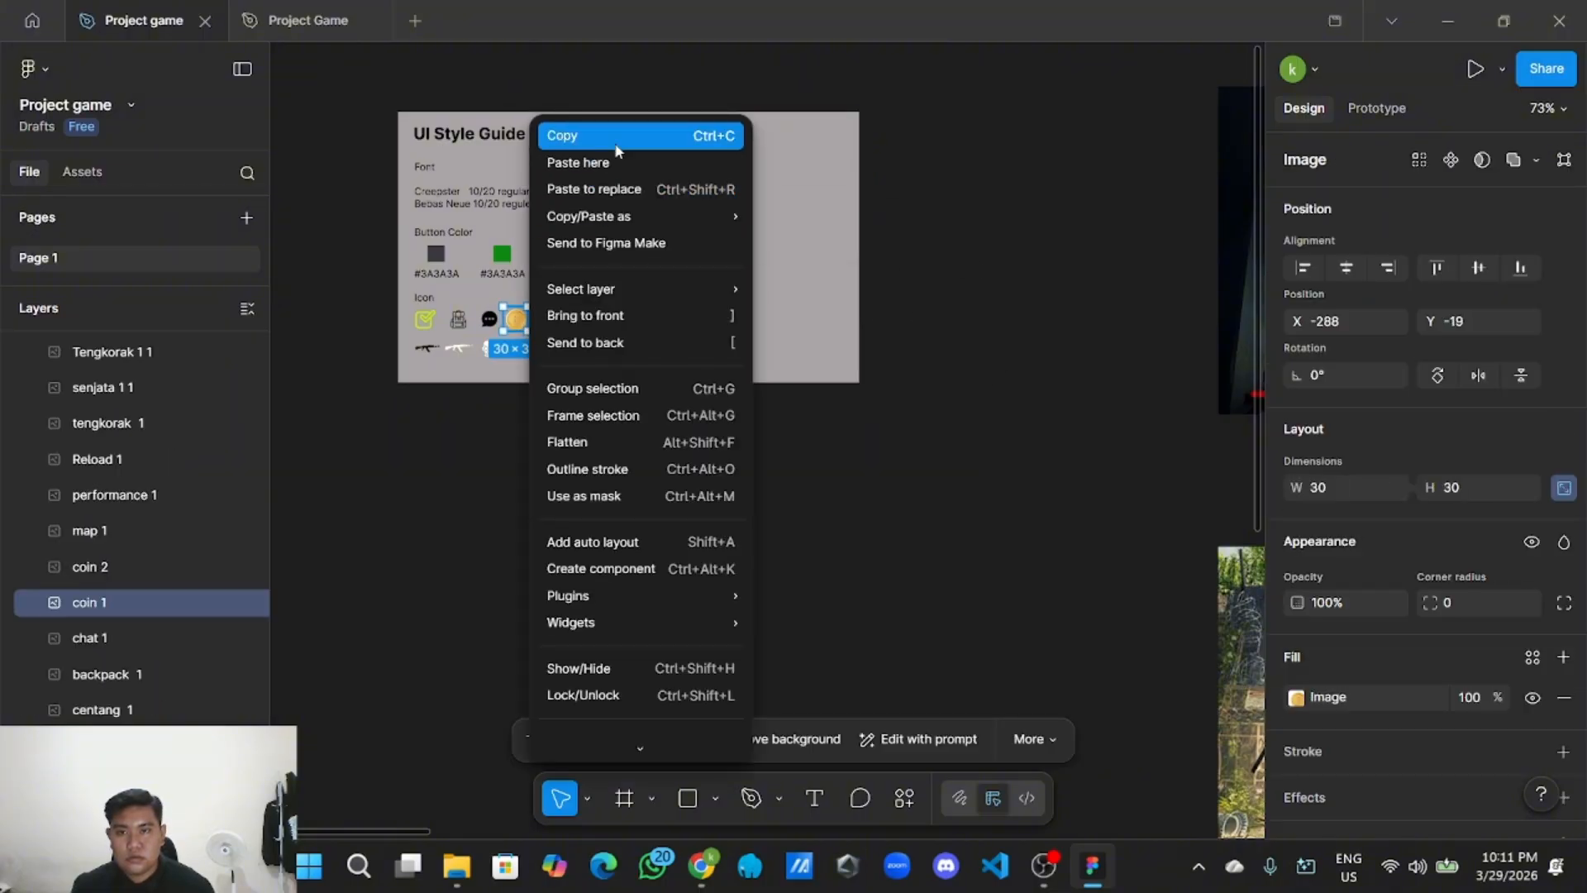
{"action": "left_click", "coordinate": [567, 132]}
Paste the coin into the copied bar and shrink it to 27×27.
{"action": "scroll", "coordinate": [628, 391], "scroll_direction": "down", "scroll_amount": 2}
{"action": "scroll", "coordinate": [741, 484], "scroll_direction": "down", "scroll_amount": 3}
{"action": "scroll", "coordinate": [744, 529], "scroll_direction": "up", "scroll_amount": 5}
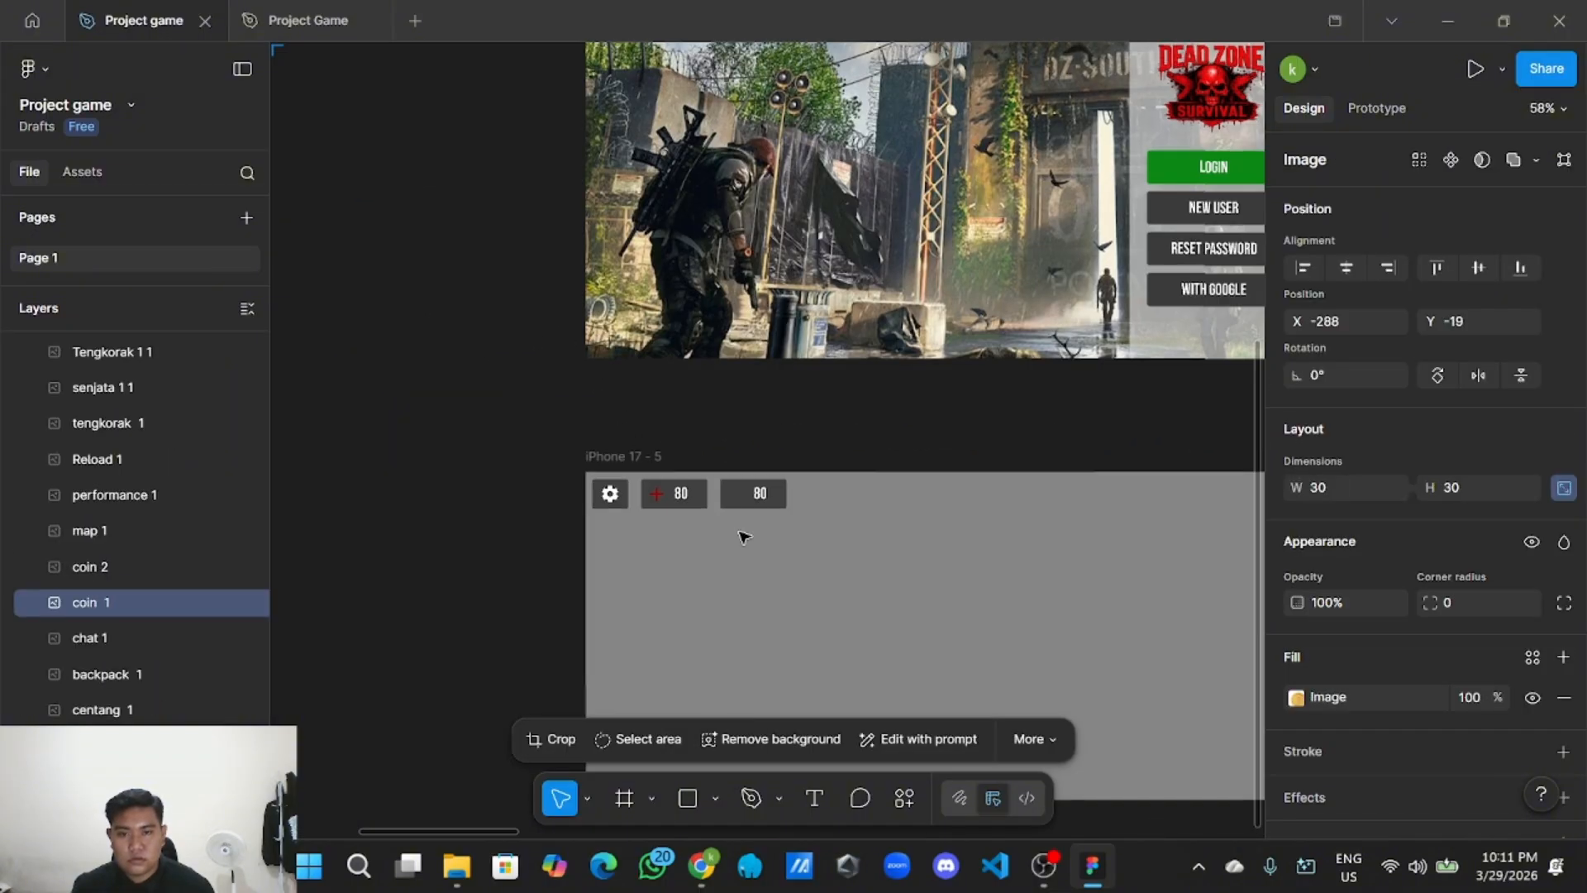
{"action": "right_click", "coordinate": [852, 126]}
{"action": "left_click", "coordinate": [933, 136]}
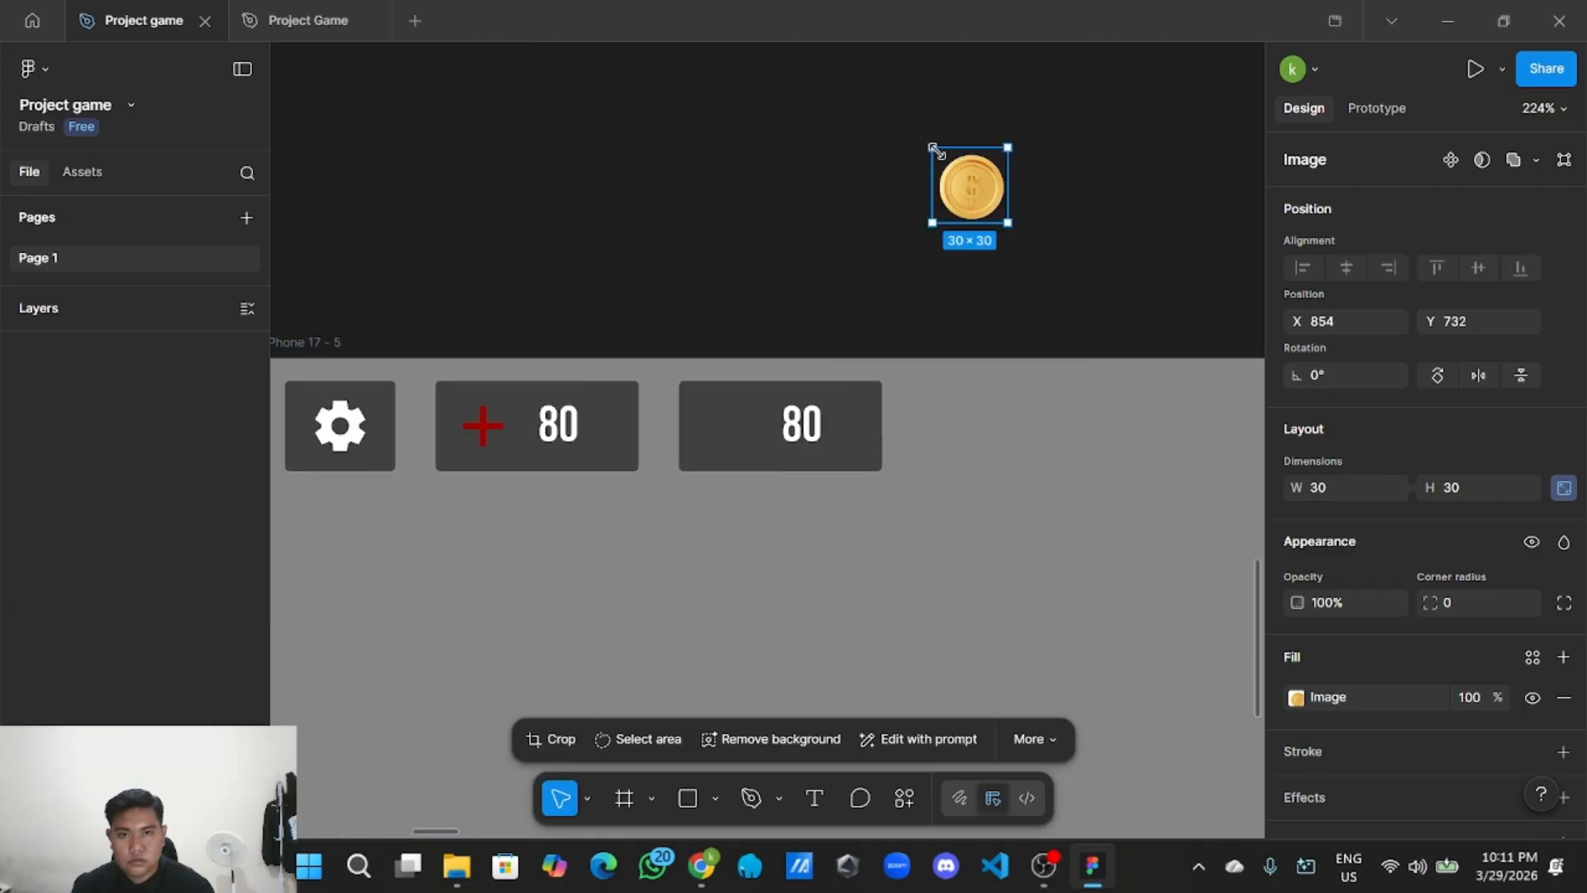
{"action": "left_click_drag", "start_coordinate": [959, 196], "coordinate": [727, 429]}
{"action": "scroll", "coordinate": [726, 428], "scroll_direction": "up", "scroll_amount": 3}
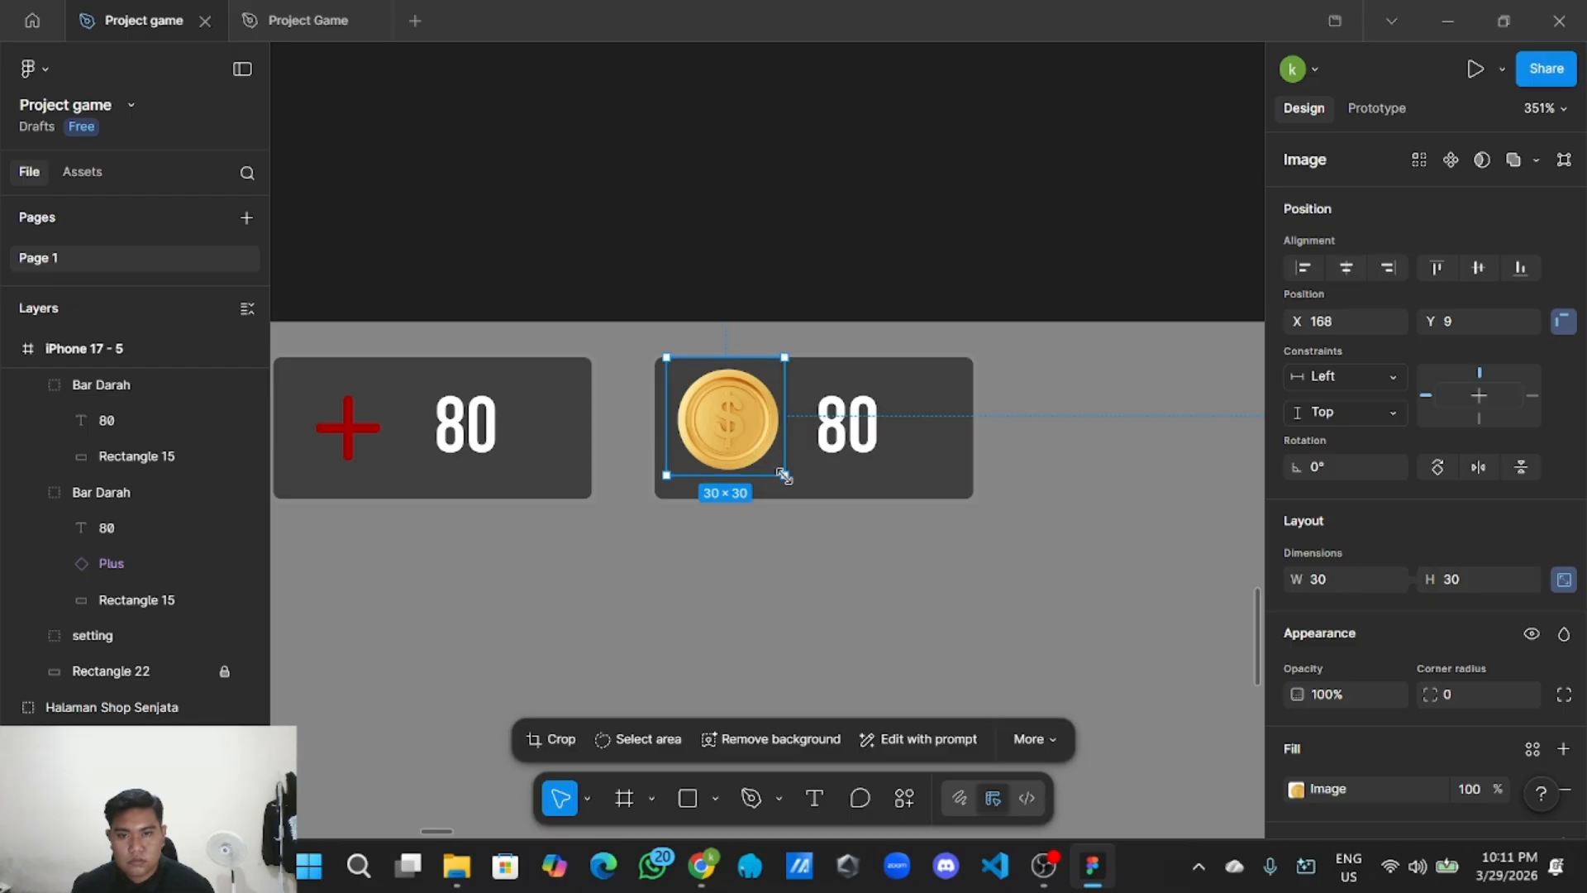
{"action": "left_click_drag", "start_coordinate": [782, 476], "coordinate": [754, 446]}
Ungroup the copied bar and nudge the coin slightly left.
{"action": "left_click", "coordinate": [935, 414]}
{"action": "right_click", "coordinate": [932, 418]}
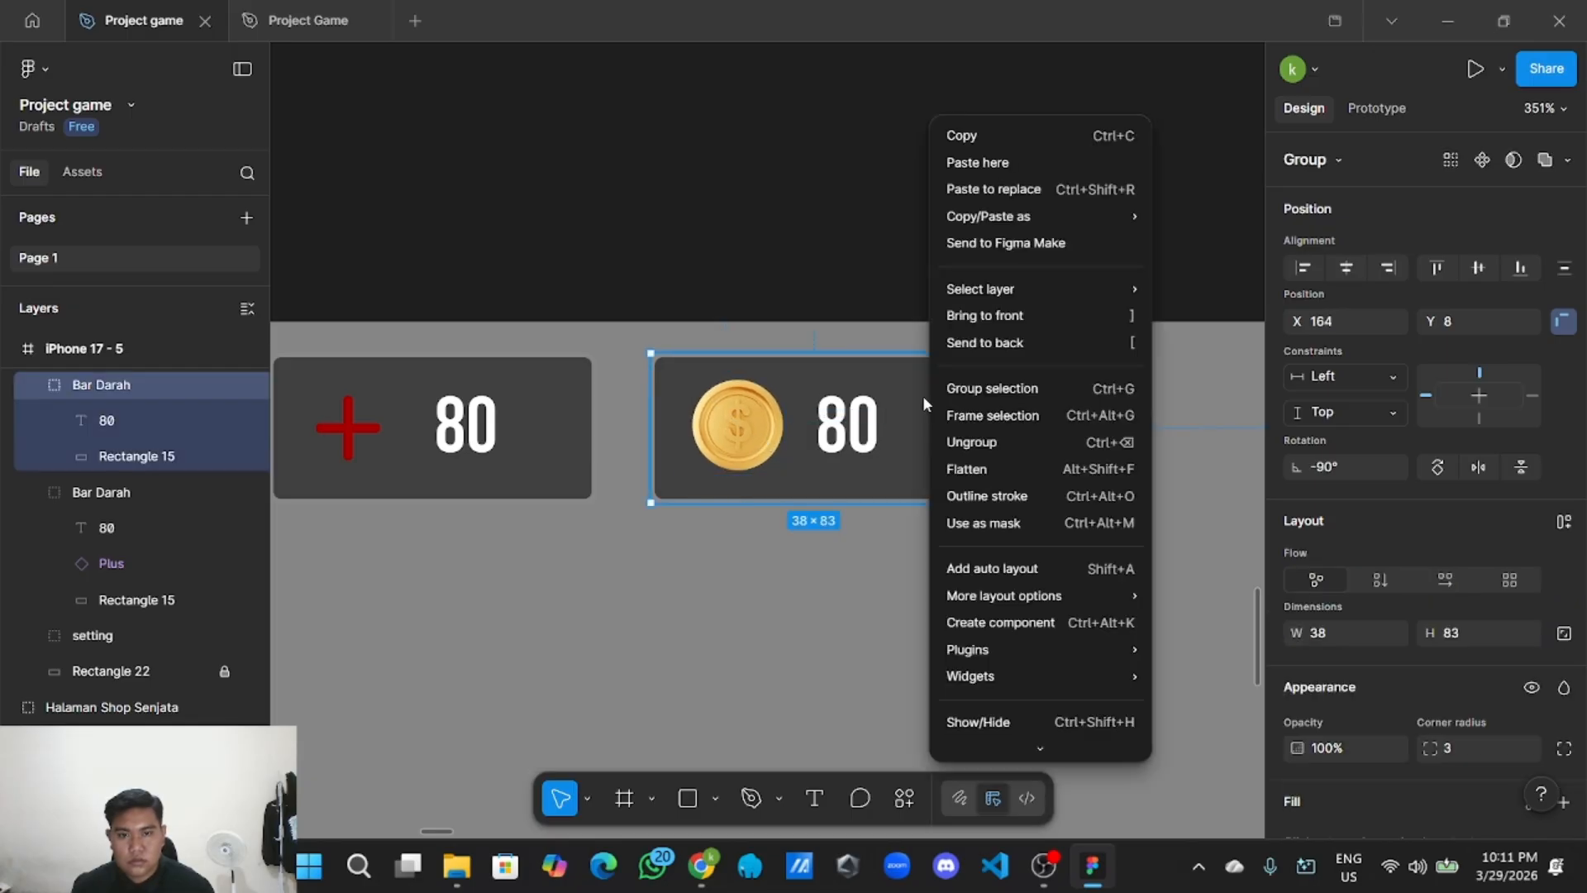
{"action": "left_click", "coordinate": [972, 443]}
{"action": "left_click", "coordinate": [748, 435]}
{"action": "left_click_drag", "start_coordinate": [761, 437], "coordinate": [717, 396]}
{"action": "scroll", "coordinate": [835, 532], "scroll_direction": "down", "scroll_amount": 5}
{"action": "left_click", "coordinate": [836, 532]}
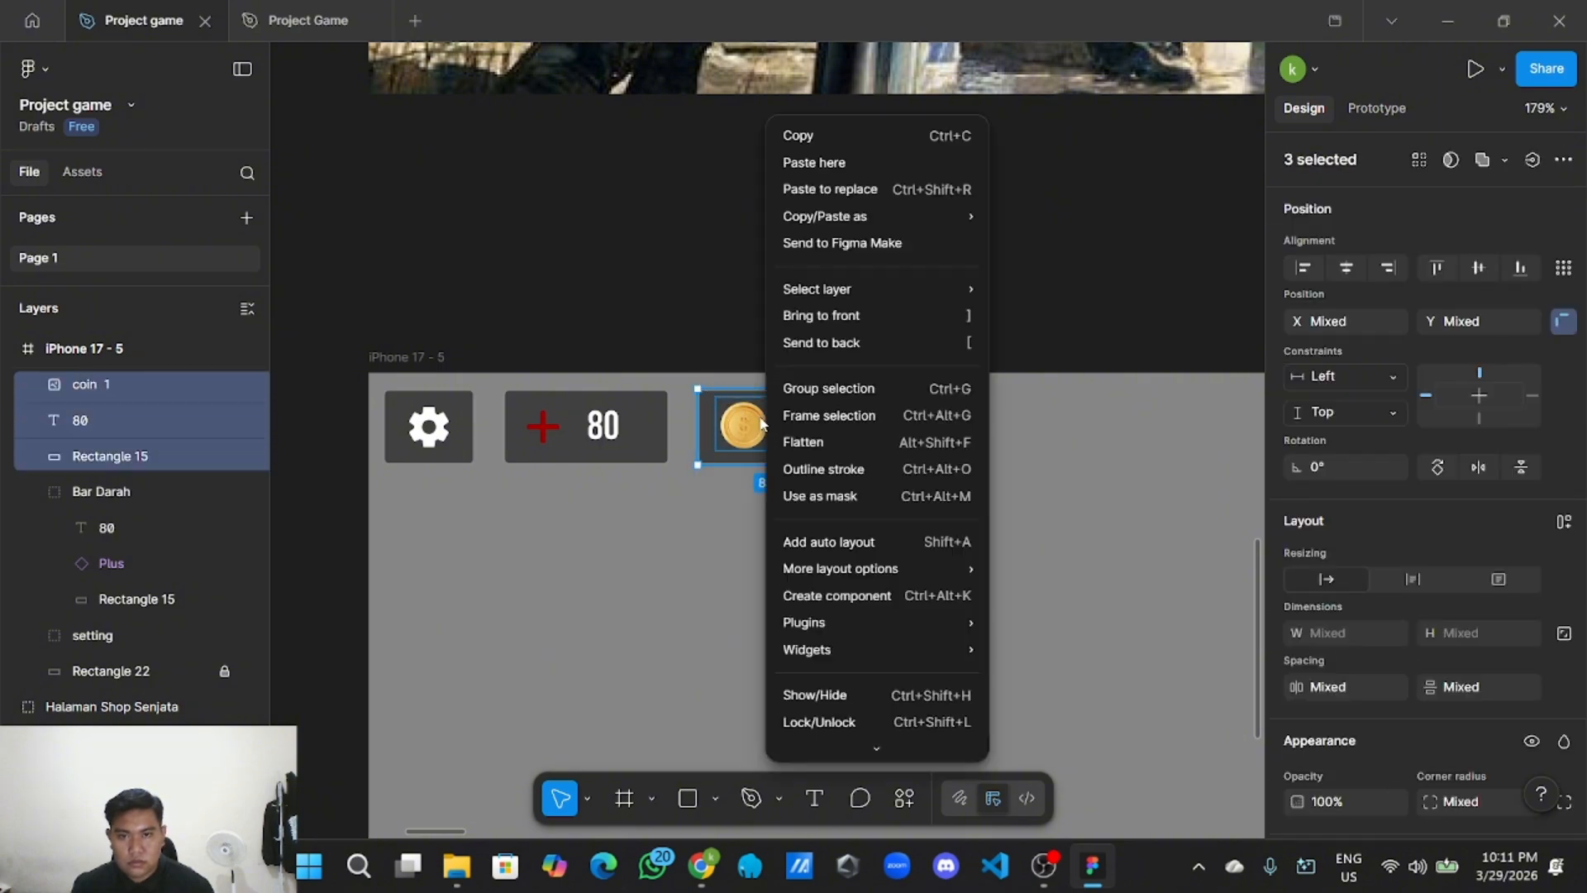
Group the coin, number and background into a group named coin.
{"action": "right_click", "coordinate": [764, 423]}
{"action": "left_click", "coordinate": [842, 387]}
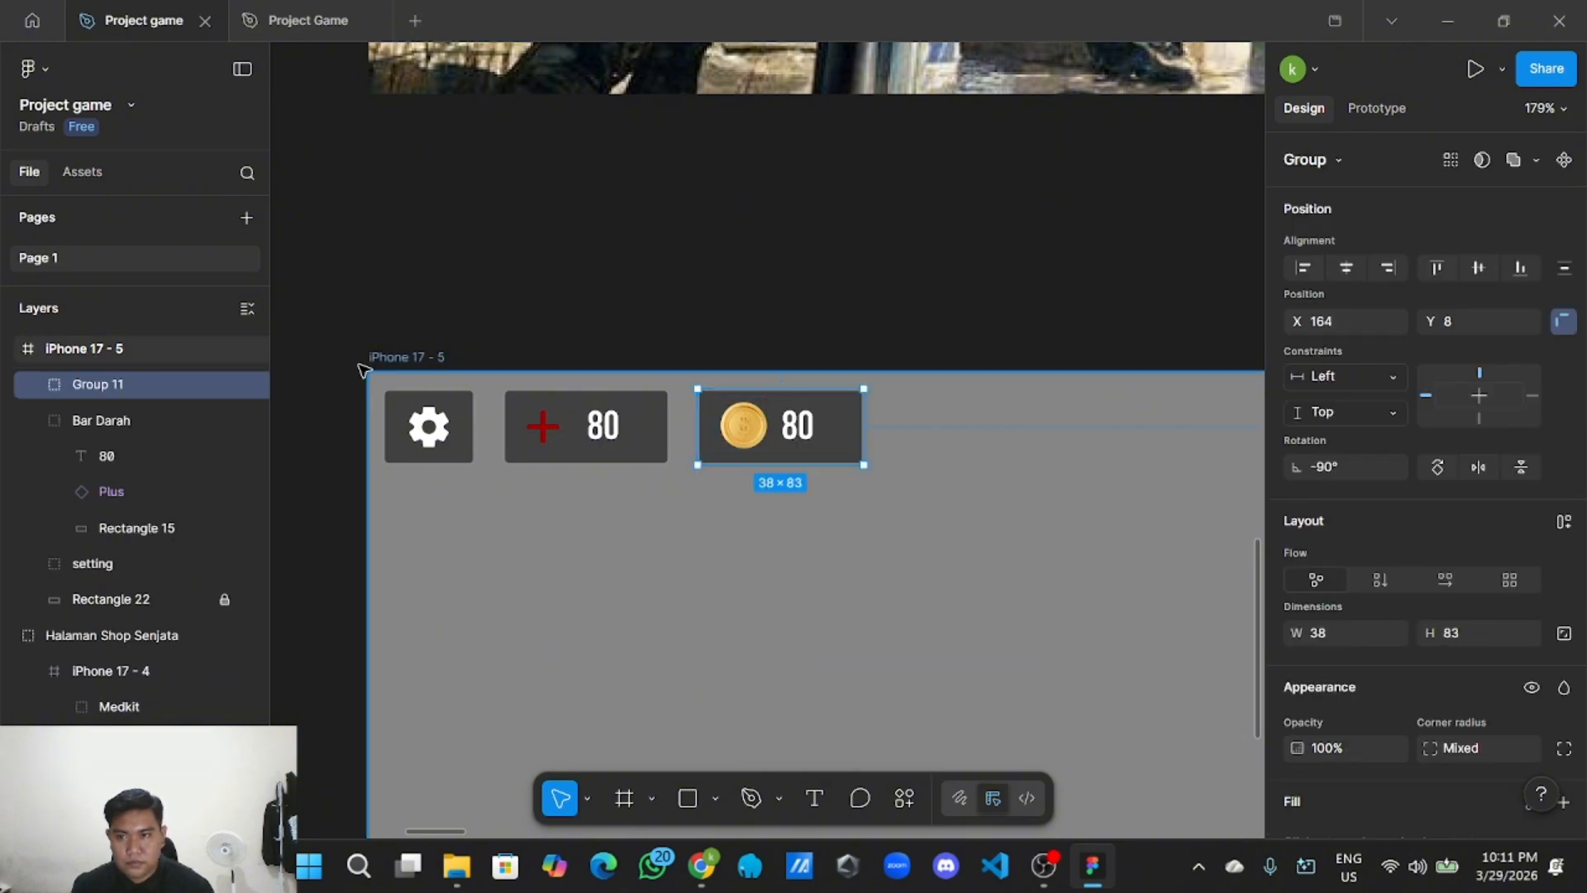
{"action": "double_click", "coordinate": [142, 385]}
{"action": "type", "text": "coi"}
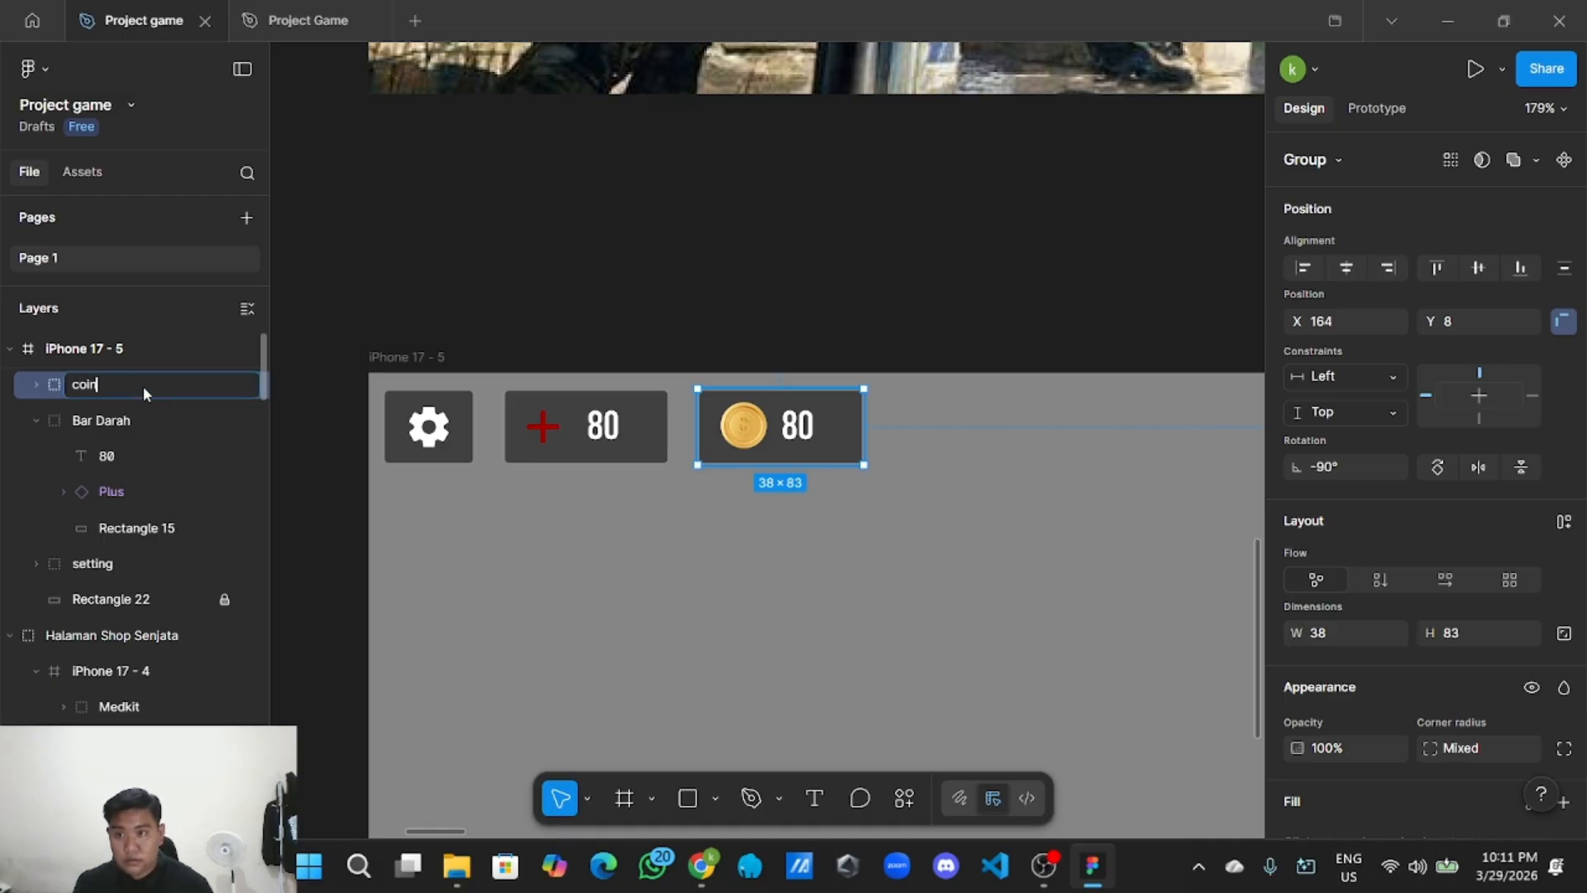
{"action": "type", "text": "n"}
{"action": "key", "text": "Return"}
Shift the Bar Darah and coin bars left so the HUD pieces sit evenly.
{"action": "left_click", "coordinate": [574, 532]}
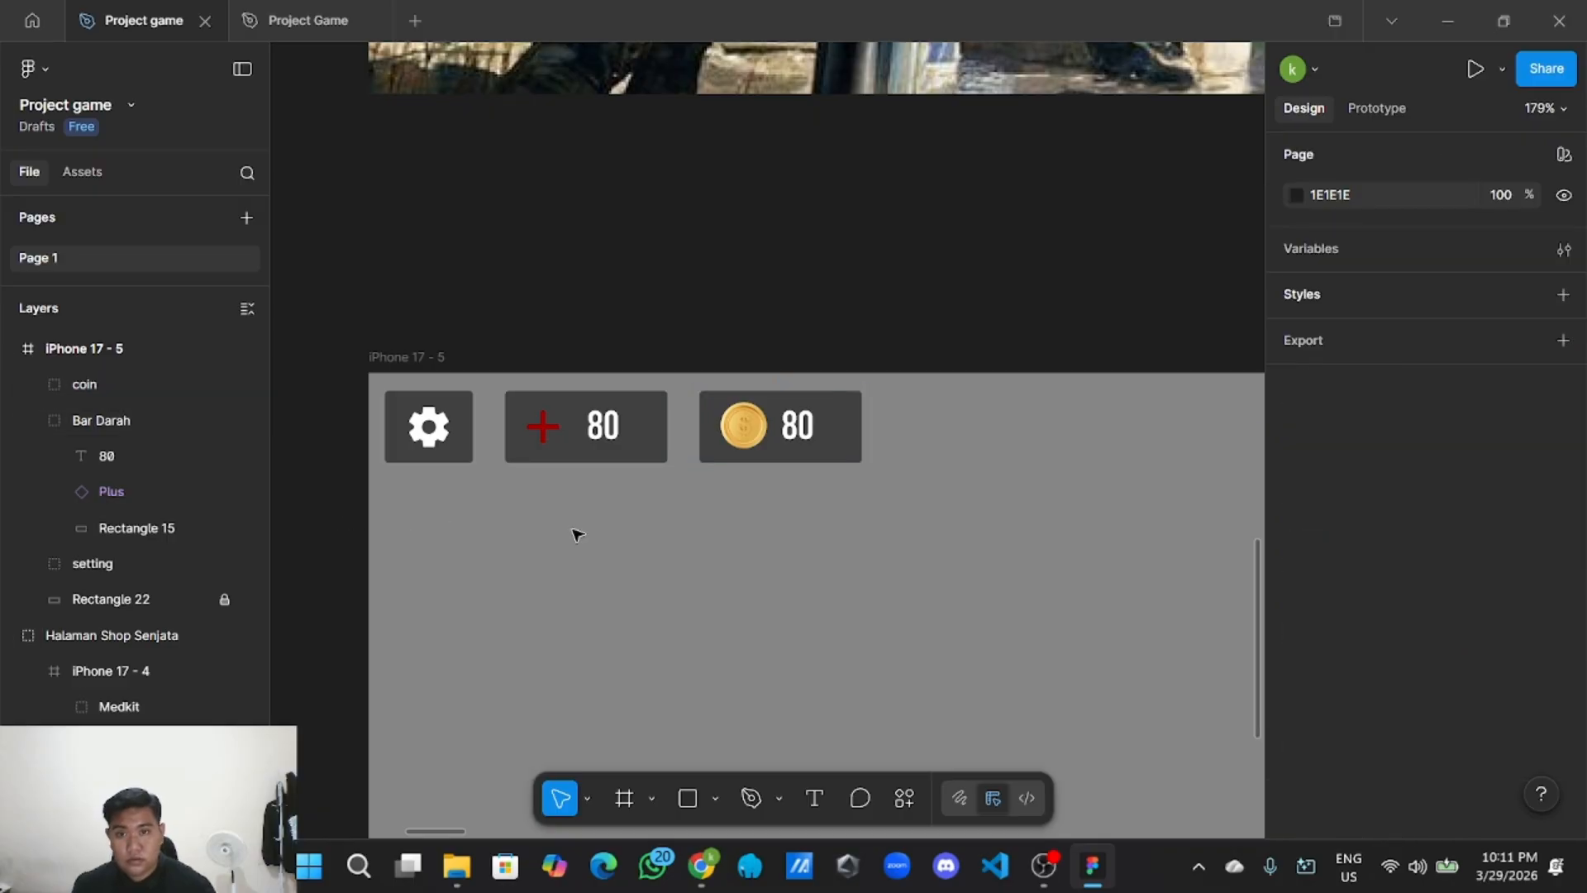
{"action": "left_click", "coordinate": [582, 431]}
{"action": "left_click_drag", "start_coordinate": [591, 429], "coordinate": [581, 429]}
{"action": "left_click", "coordinate": [800, 432]}
{"action": "left_click_drag", "start_coordinate": [800, 431], "coordinate": [780, 431]}
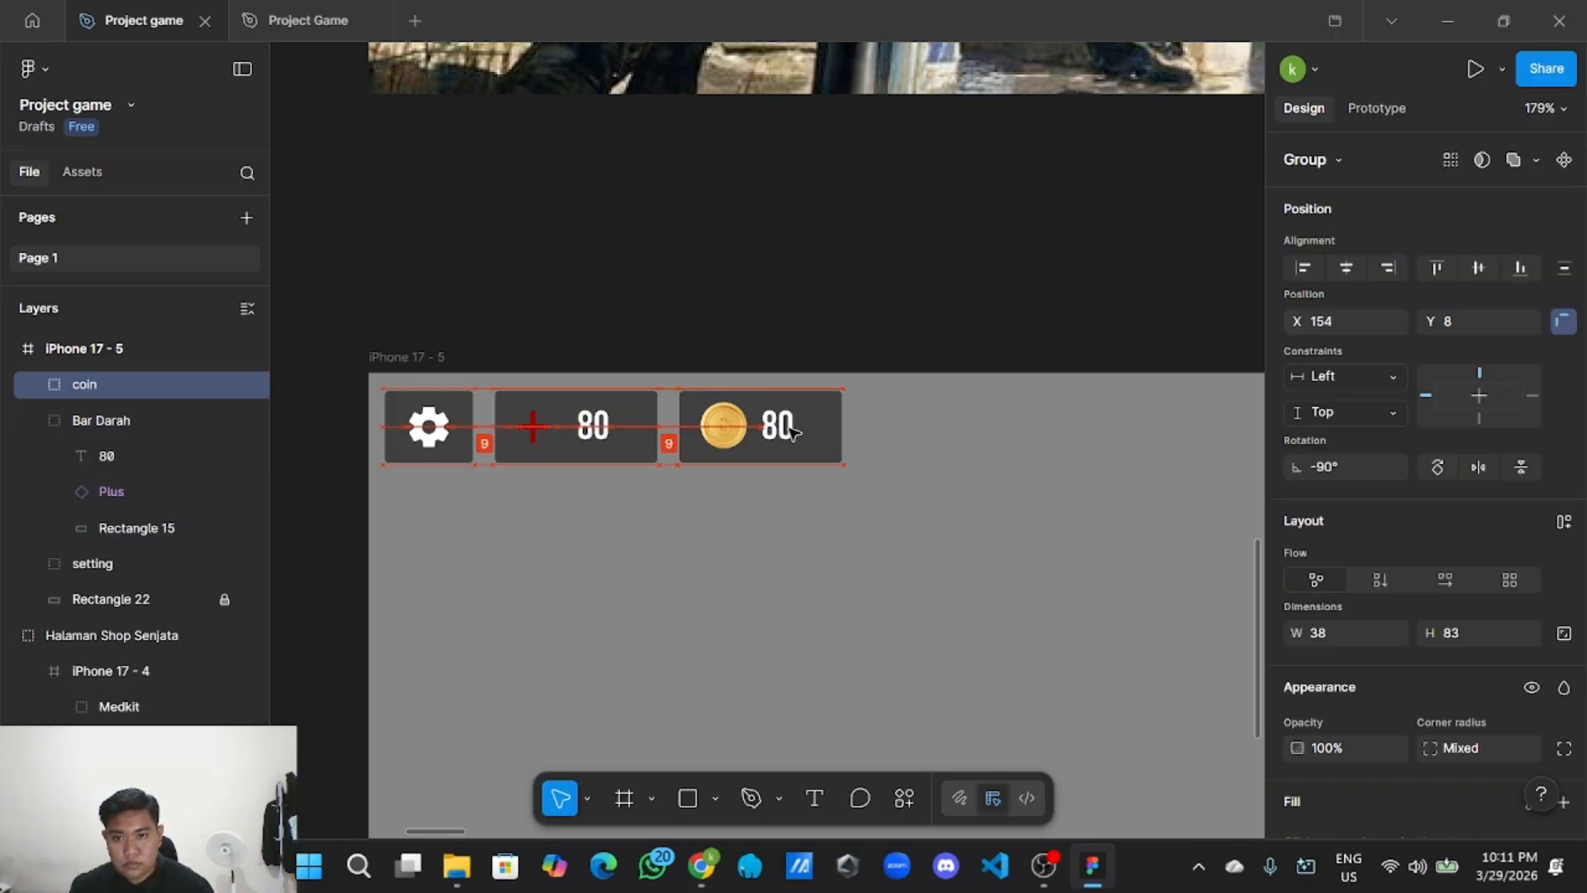
{"action": "left_click", "coordinate": [510, 477]}
{"action": "left_click", "coordinate": [456, 449]}
{"action": "scroll", "coordinate": [1322, 691], "scroll_direction": "down", "scroll_amount": 5}
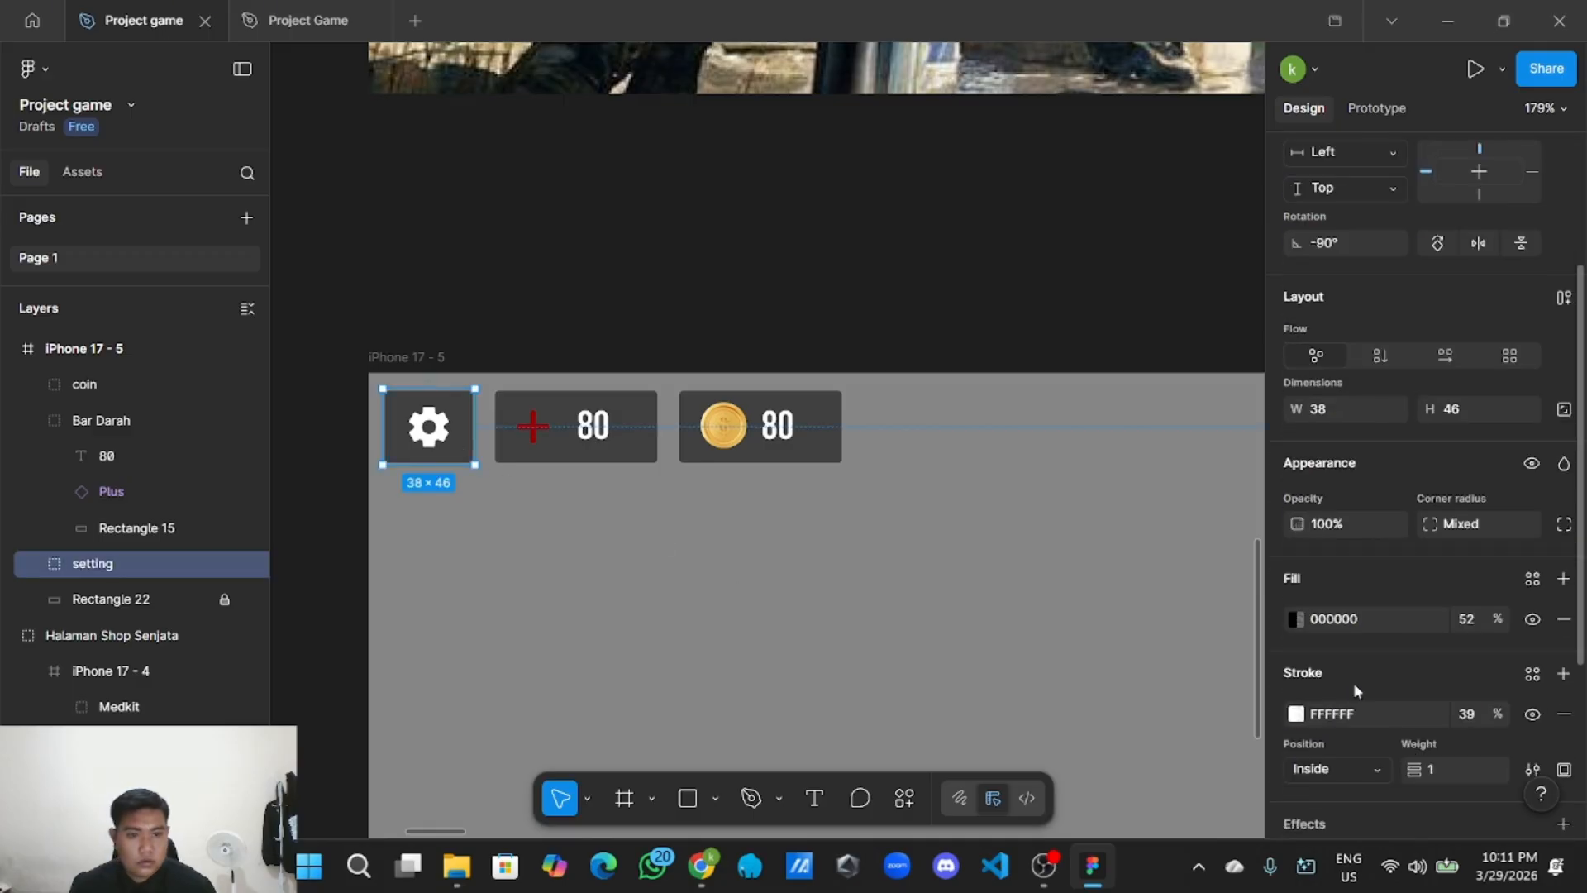
{"action": "left_click", "coordinate": [948, 562]}
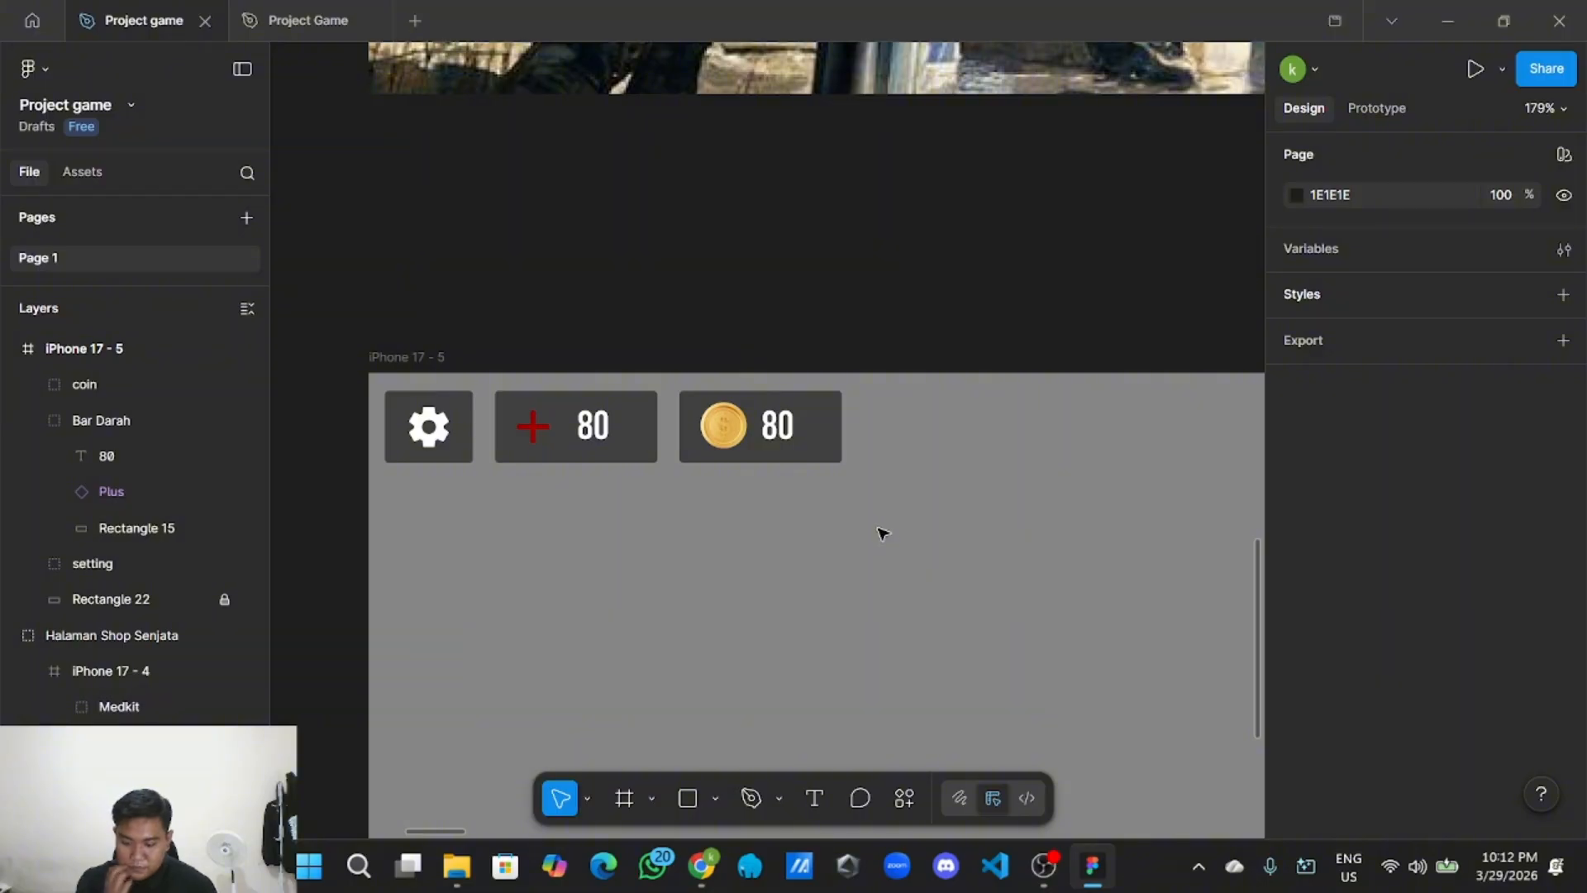
Change the coin bar's counter text from 80 to 0.
{"action": "left_click", "coordinate": [775, 426]}
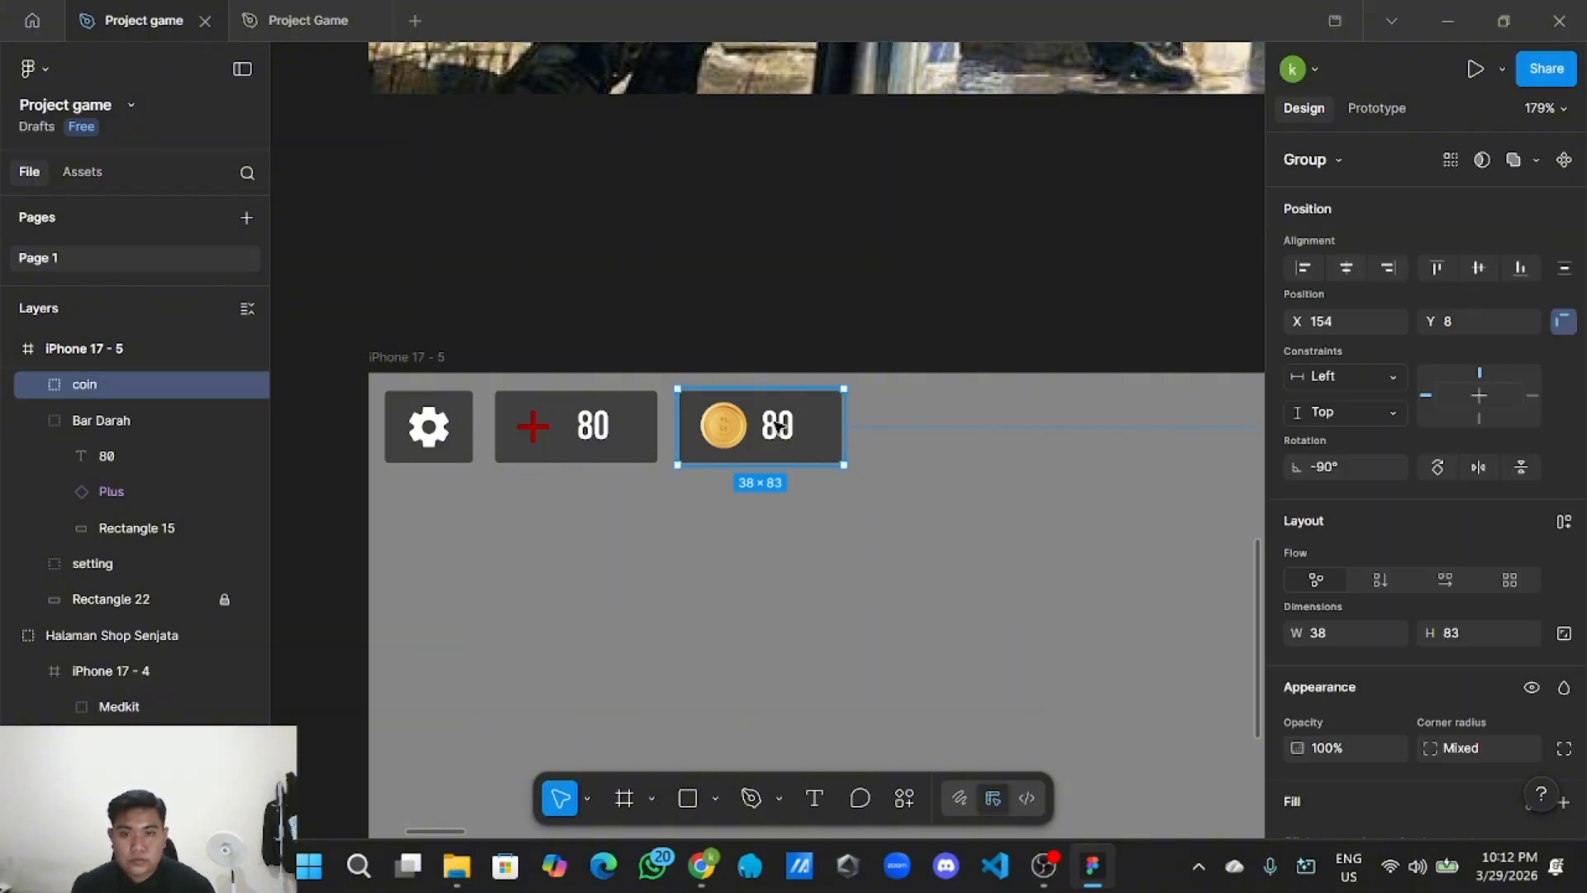
{"action": "double_click", "coordinate": [775, 426]}
{"action": "double_click", "coordinate": [775, 426]}
{"action": "left_click", "coordinate": [779, 424]}
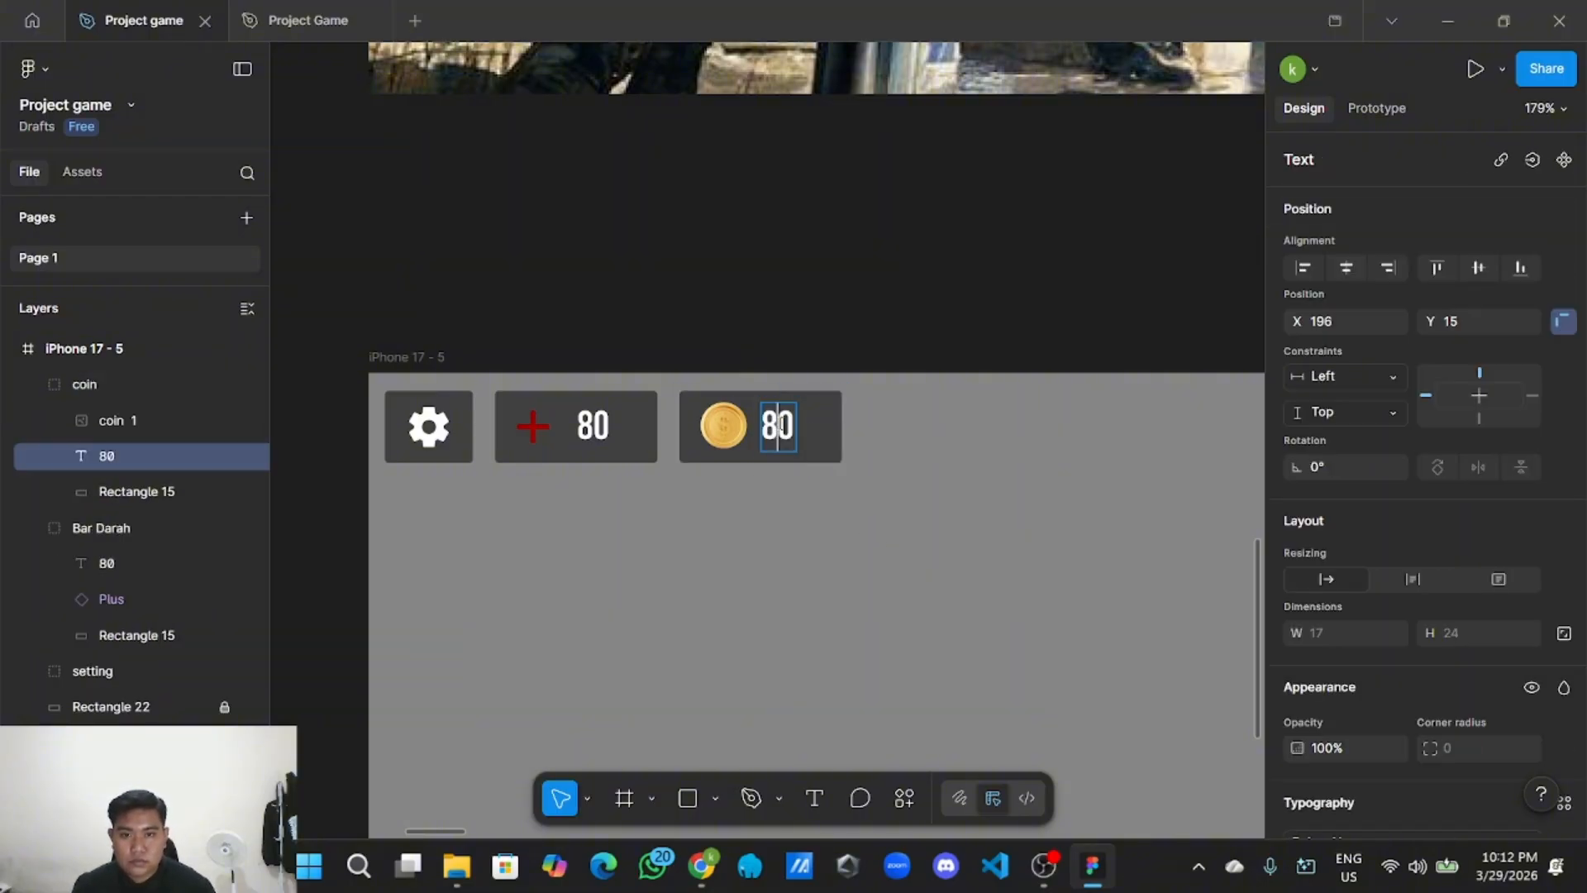
{"action": "key", "text": "BackSpace"}
{"action": "key", "text": "Escape"}
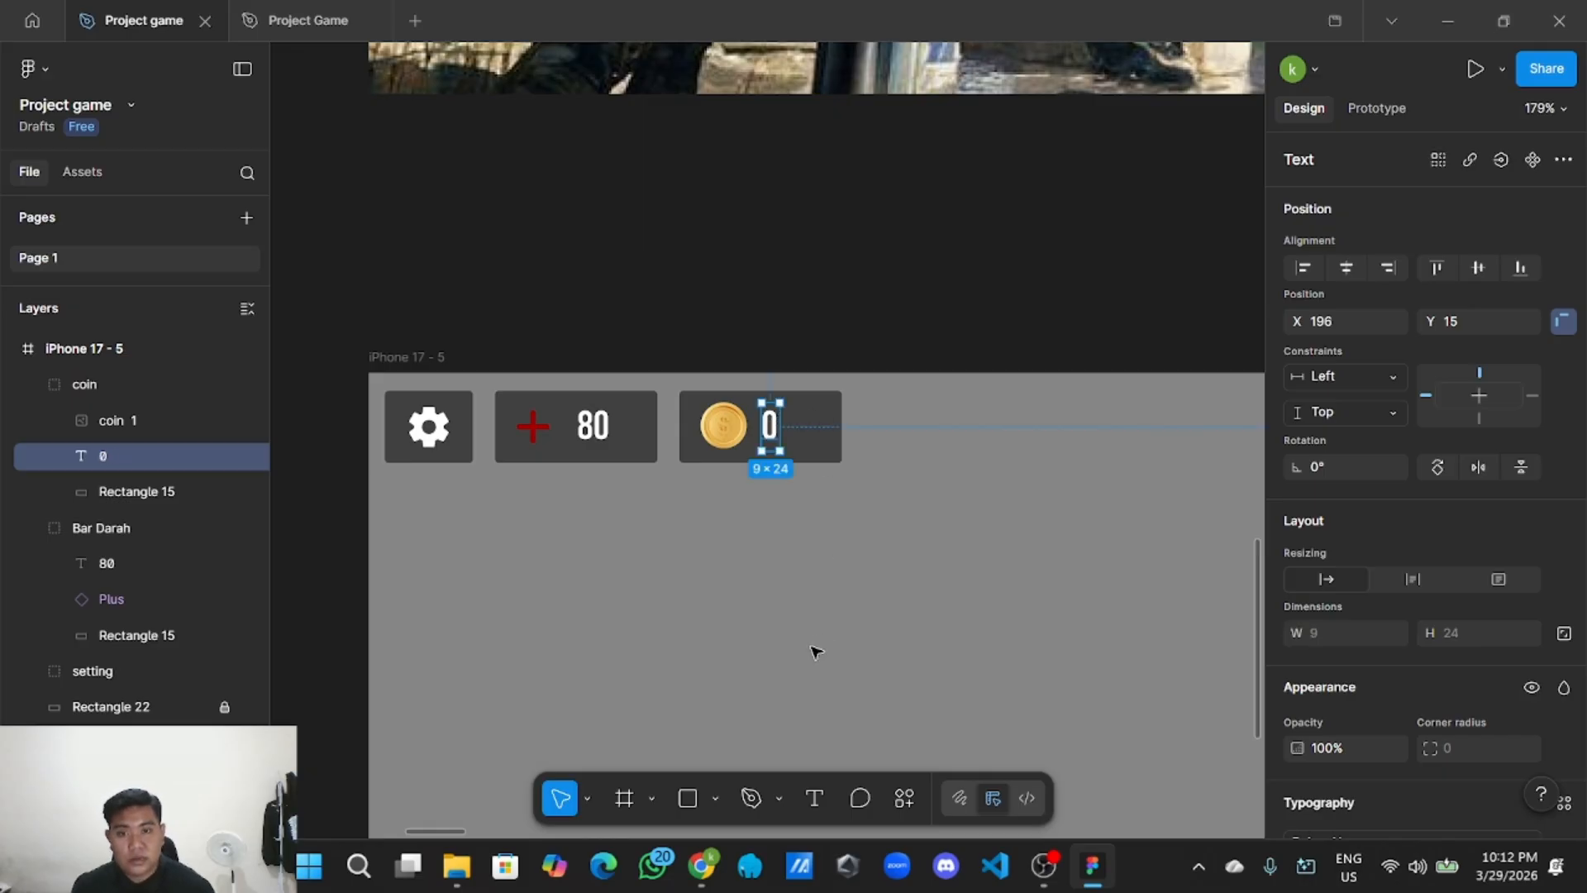
{"action": "left_click", "coordinate": [815, 648]}
Center the landscape HUD frame in view.
{"action": "scroll", "coordinate": [826, 657], "scroll_direction": "down", "scroll_amount": 8}
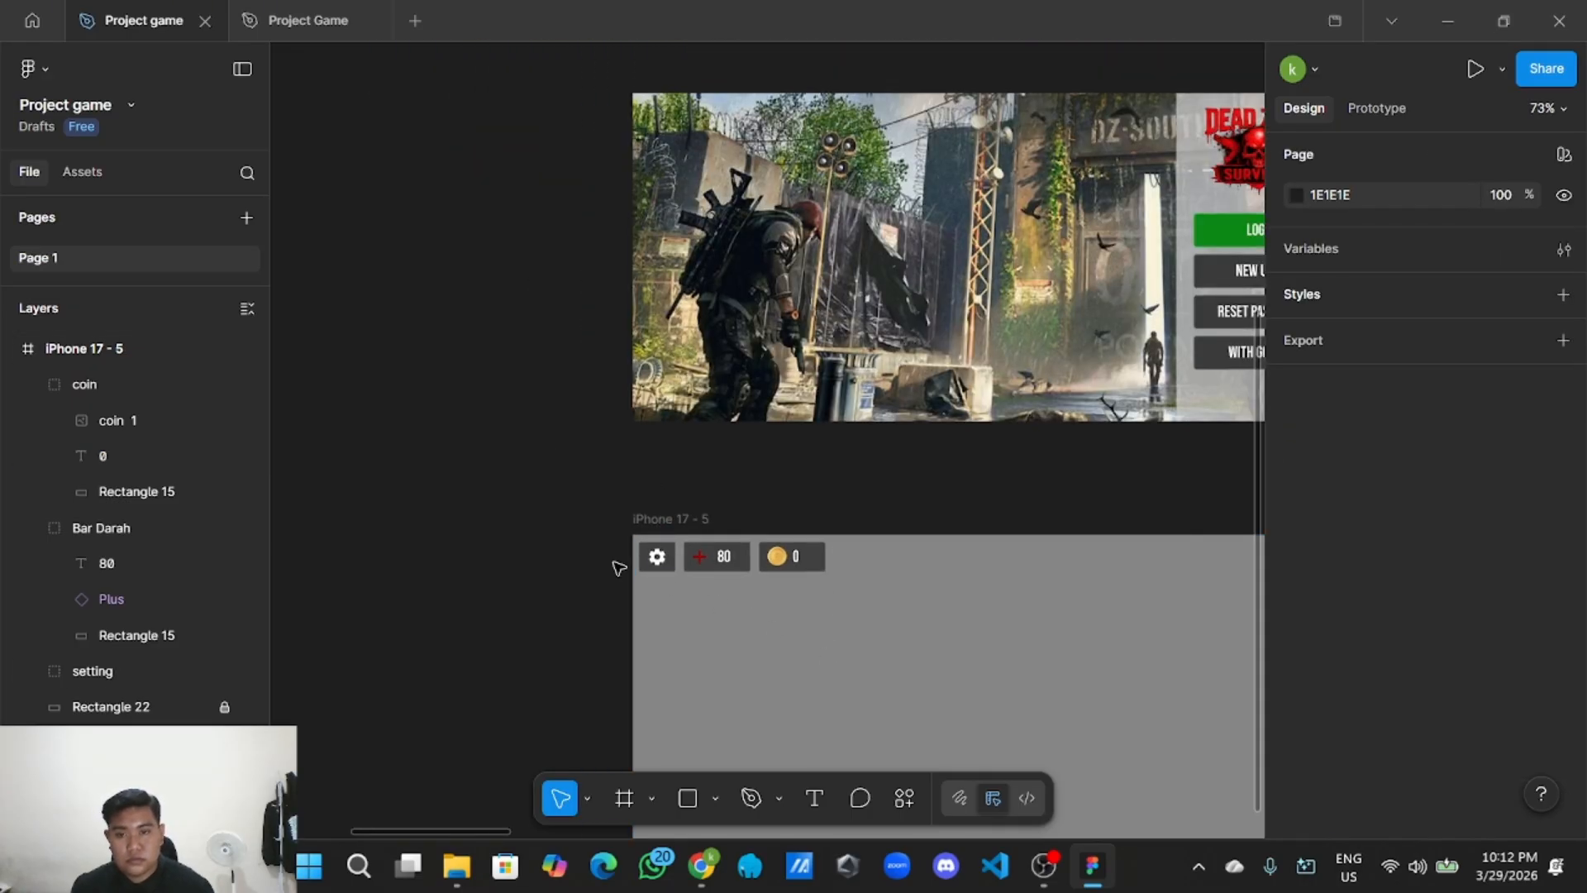
{"action": "left_click_drag", "start_coordinate": [569, 529], "coordinate": [460, 417]}
{"action": "left_click_drag", "start_coordinate": [919, 394], "coordinate": [726, 306]}
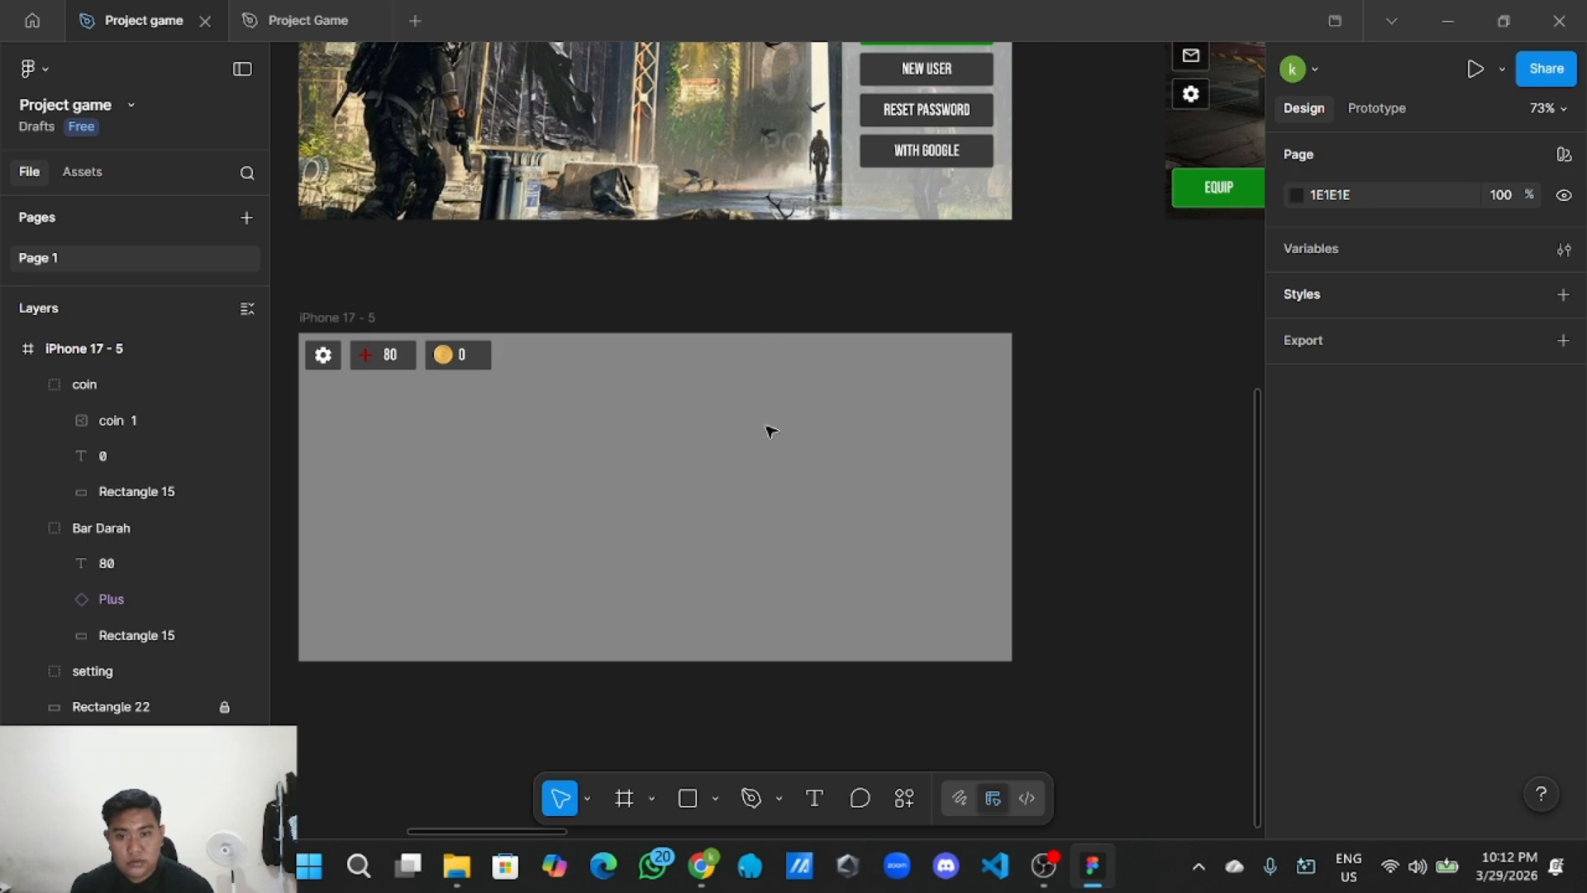
{"action": "left_click", "coordinate": [690, 797]}
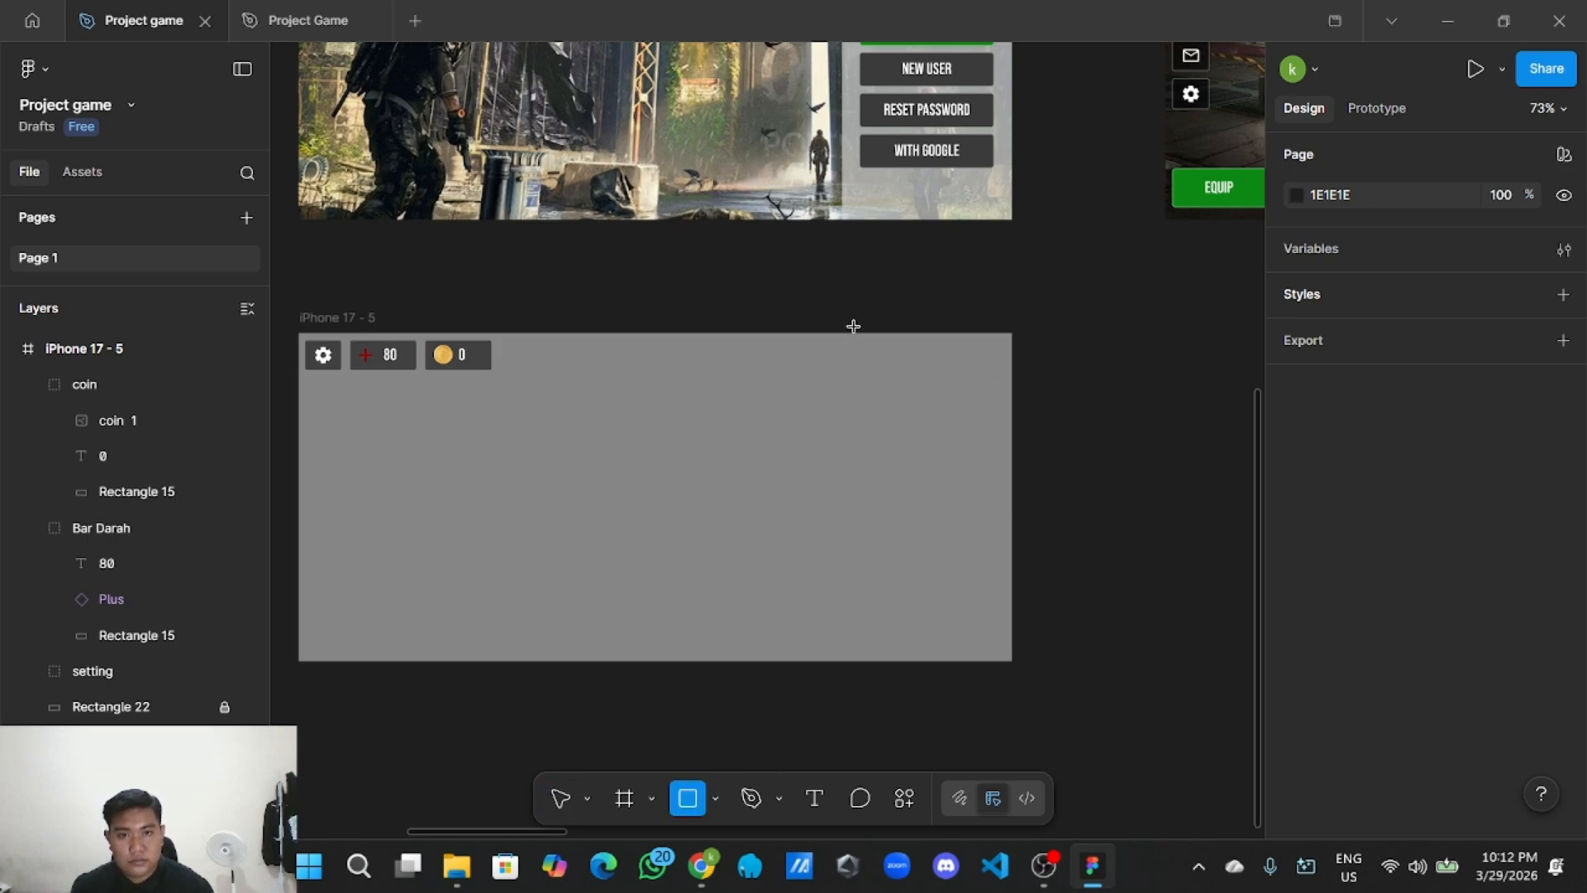
Draw a light grey 147×96 rectangle at X 708, Y 8 in iPhone 17 - 5's top-right corner.
{"action": "left_click_drag", "start_coordinate": [805, 282], "coordinate": [949, 376]}
{"action": "scroll", "coordinate": [931, 422], "scroll_direction": "up", "scroll_amount": 3}
{"action": "scroll", "coordinate": [1119, 400], "scroll_direction": "right", "scroll_amount": 2}
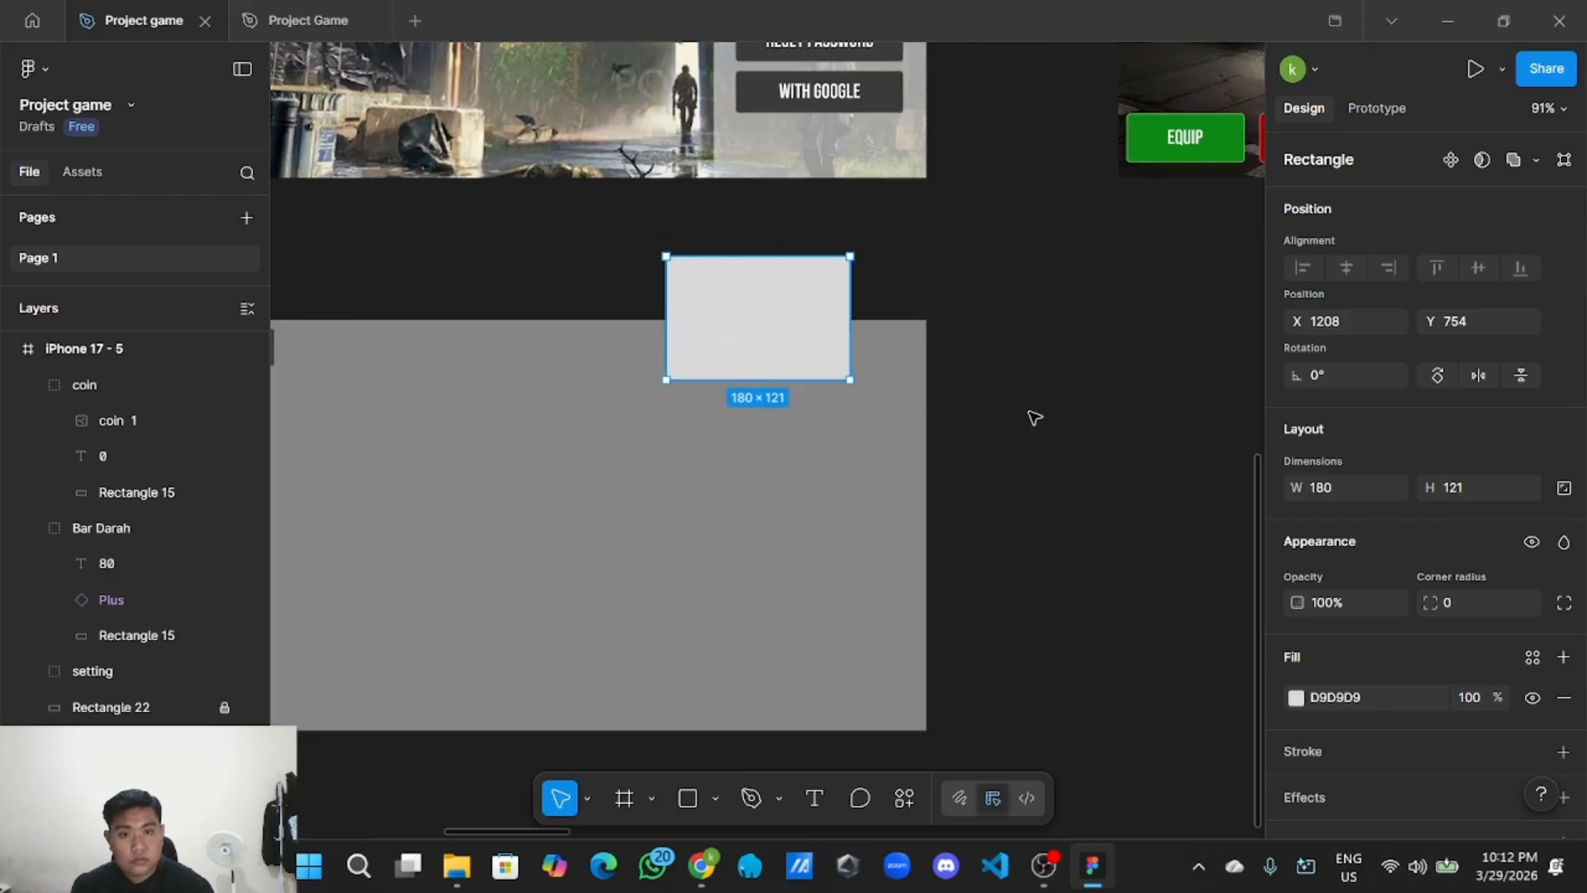
{"action": "left_click_drag", "start_coordinate": [747, 305], "coordinate": [810, 379]}
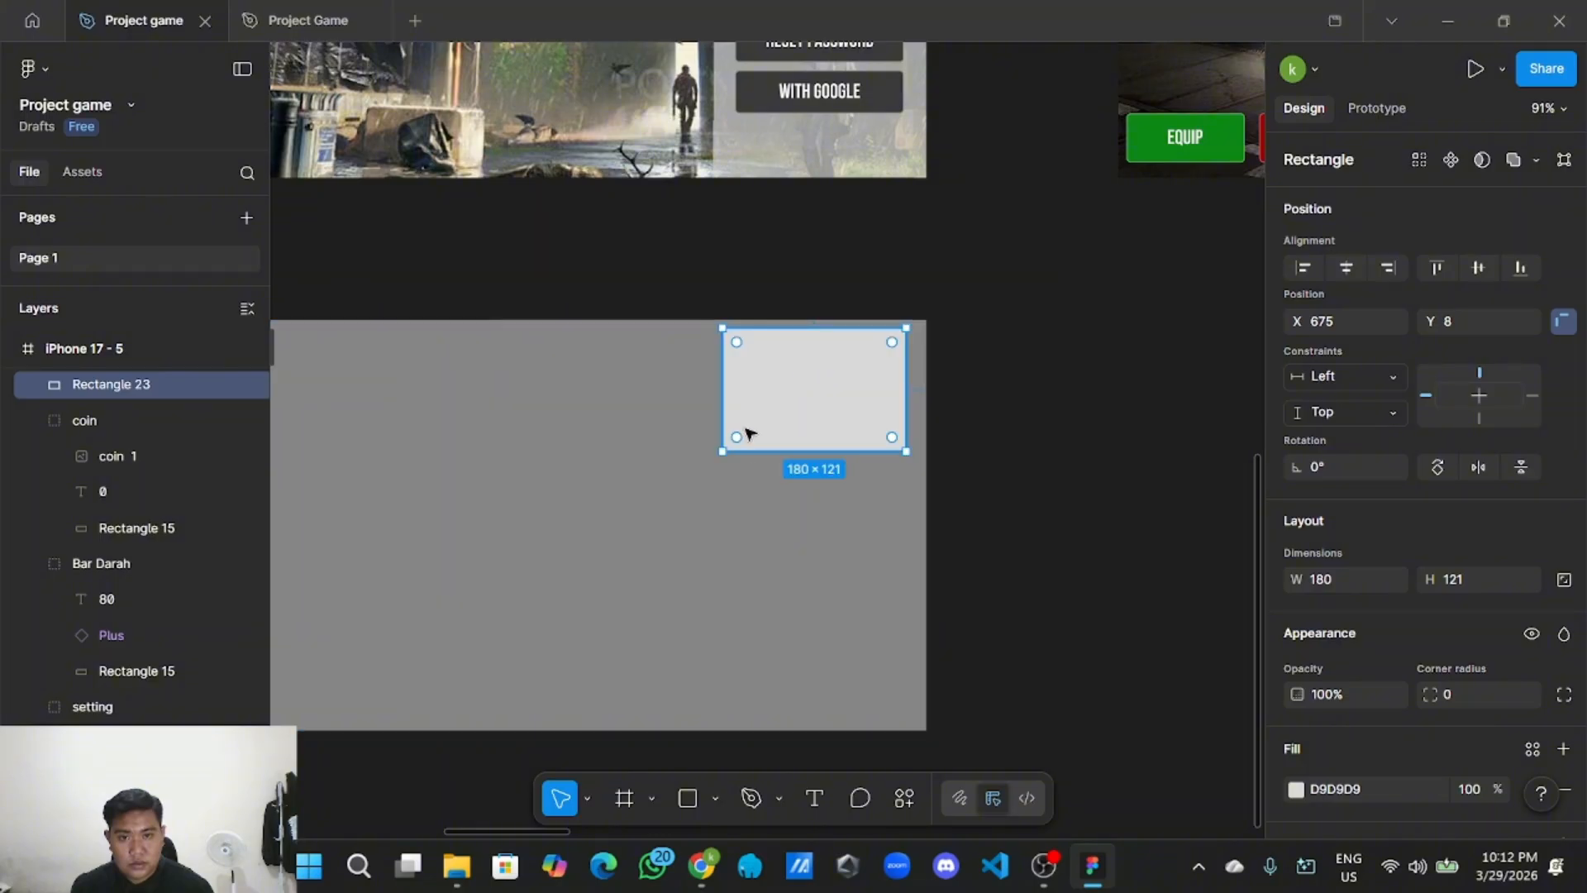
{"action": "left_click_drag", "start_coordinate": [723, 450], "coordinate": [756, 426]}
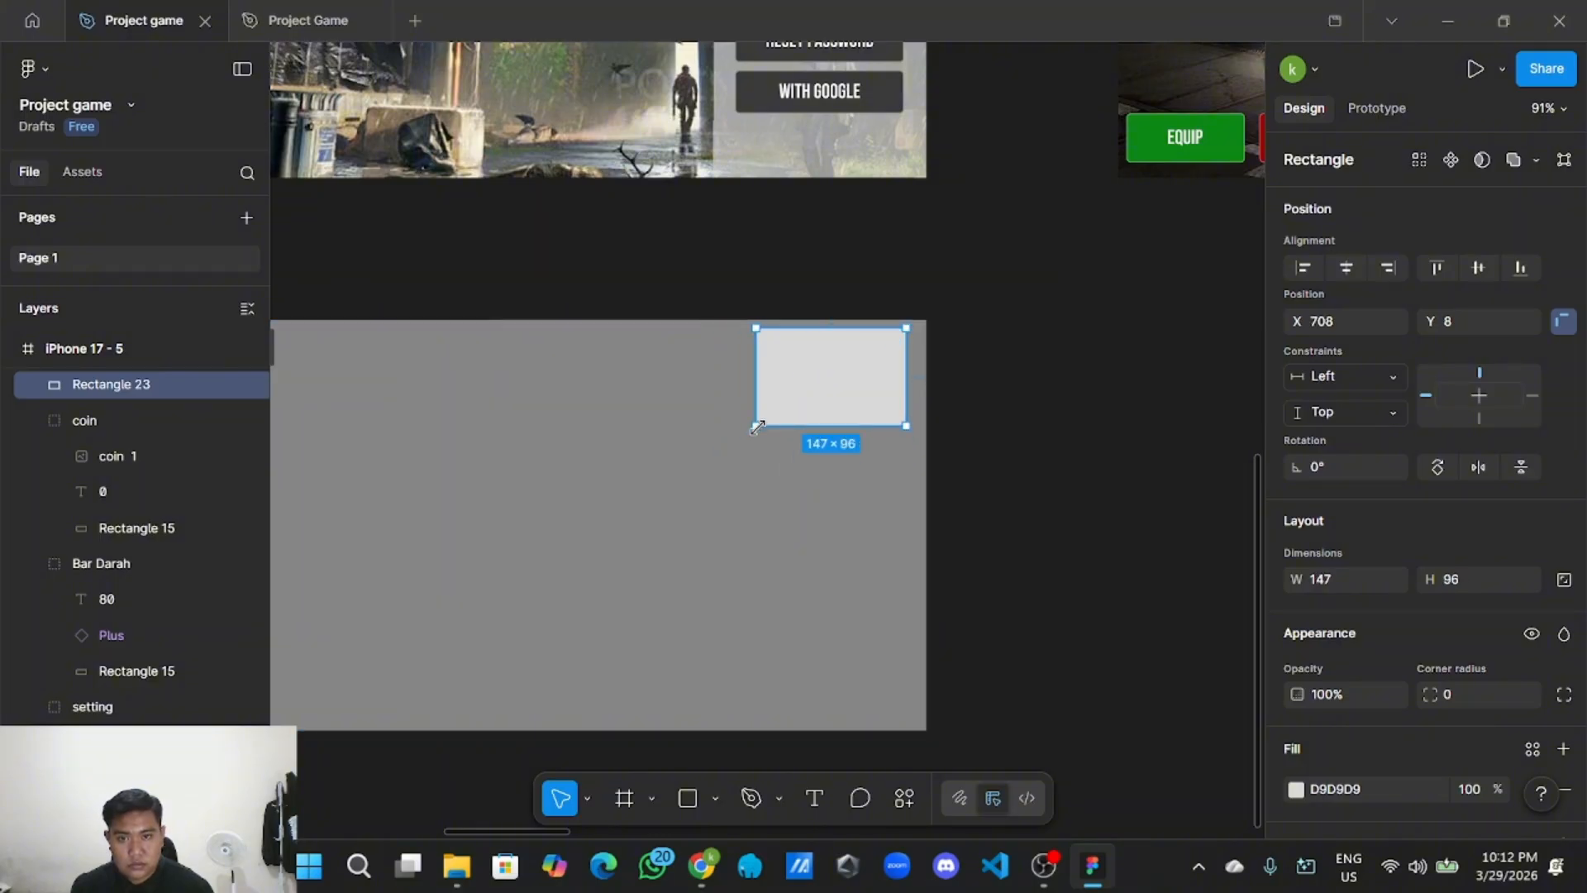
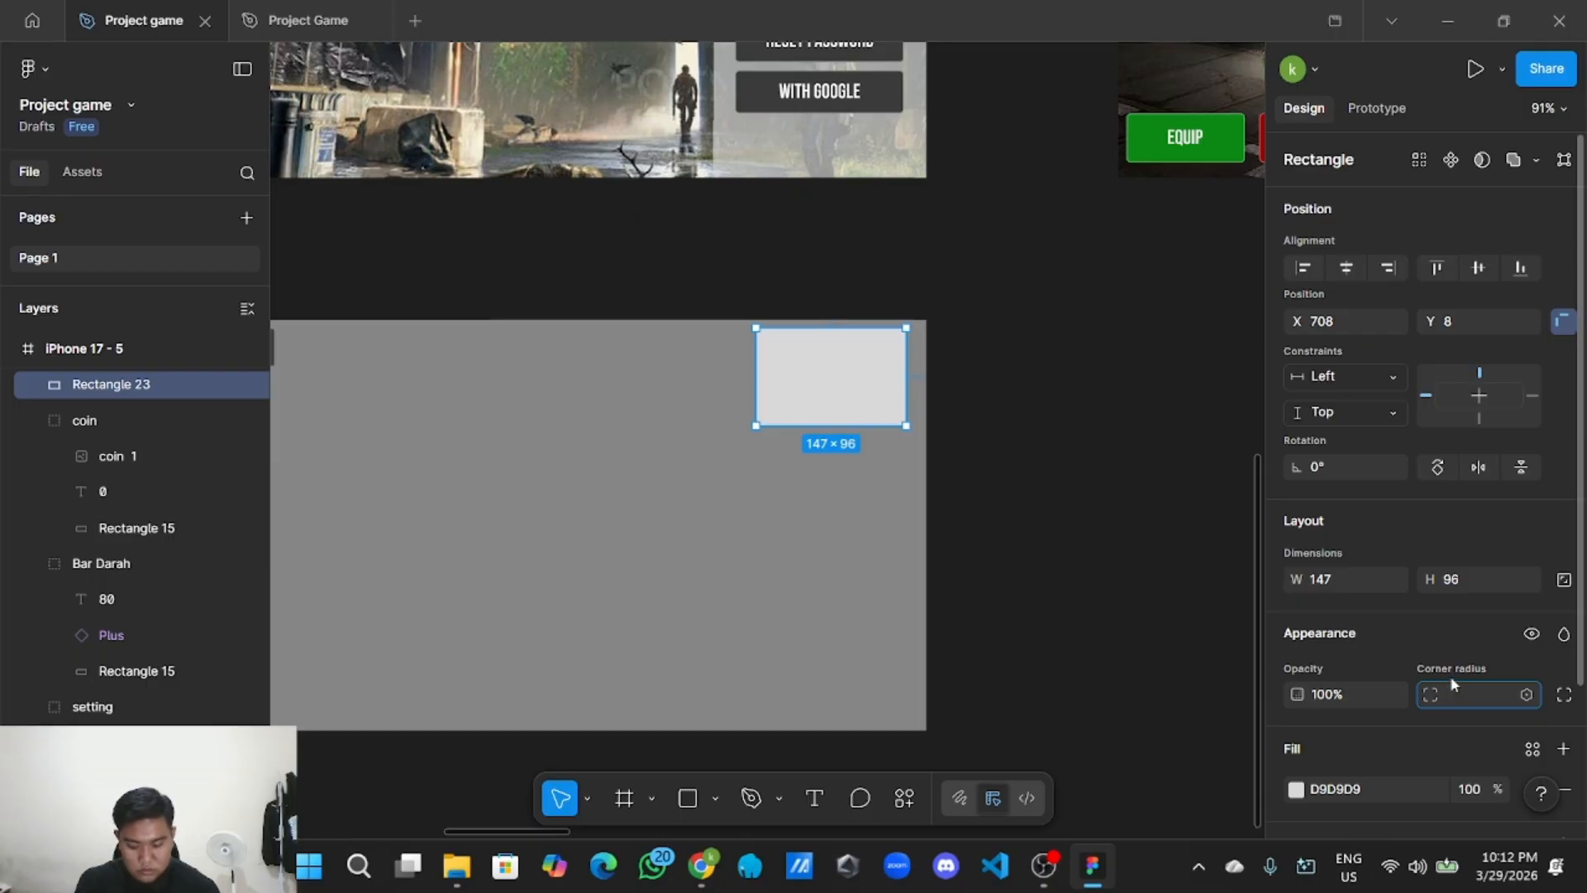
Deselect Rectangle 23 and pan the canvas across to the UI Style Guide's icon set.
{"action": "left_click", "coordinate": [1074, 513]}
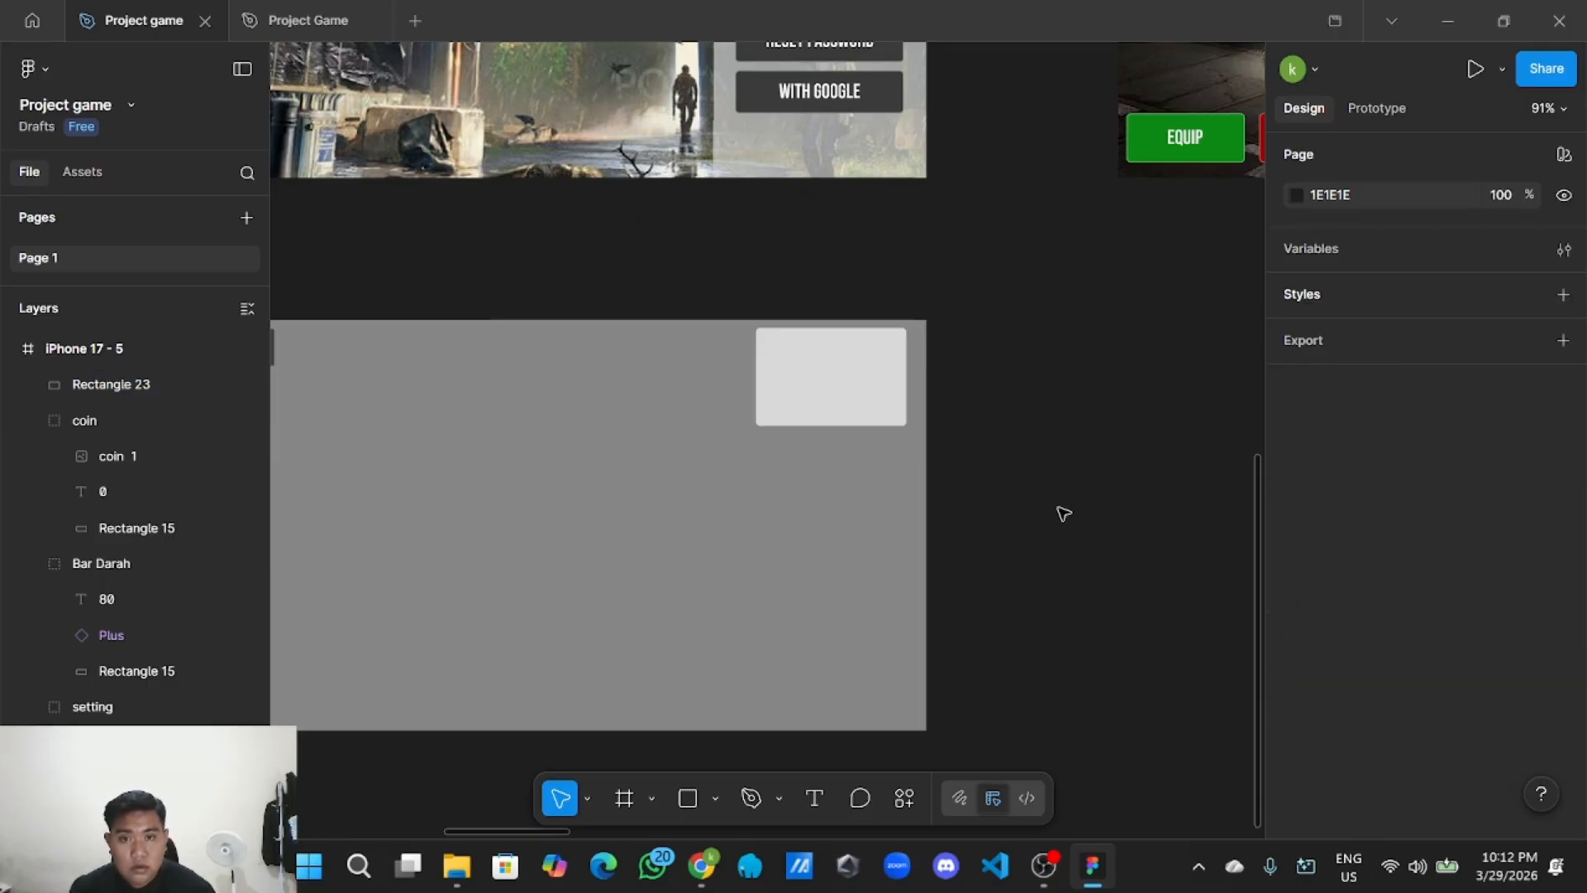
{"action": "scroll", "coordinate": [1080, 518], "scroll_direction": "up", "scroll_amount": 3}
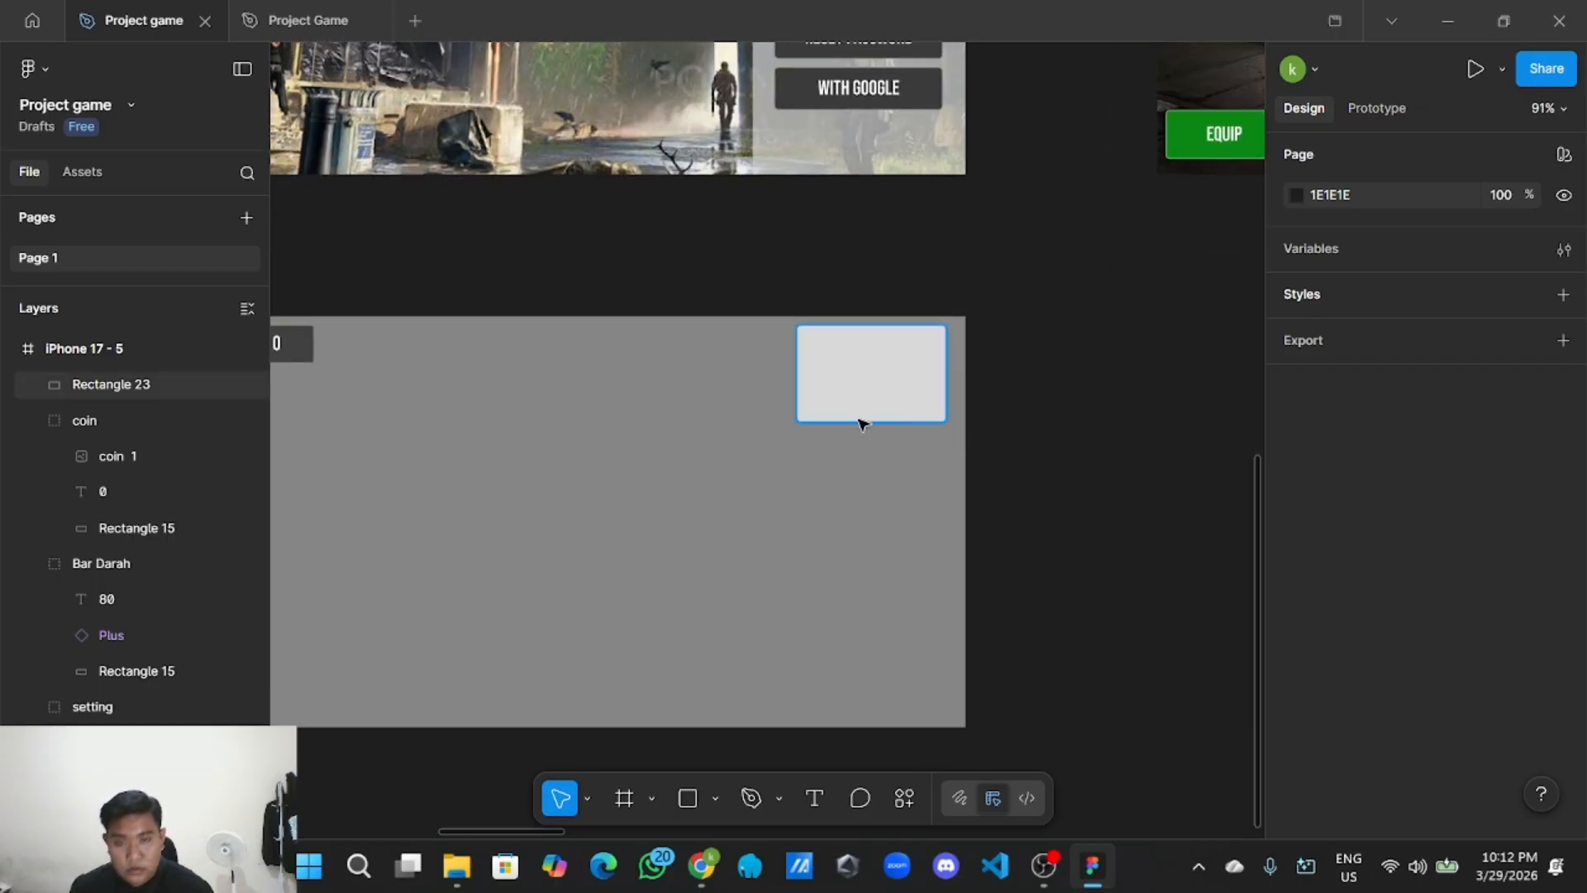
{"action": "scroll", "coordinate": [602, 460], "scroll_direction": "left", "scroll_amount": 5}
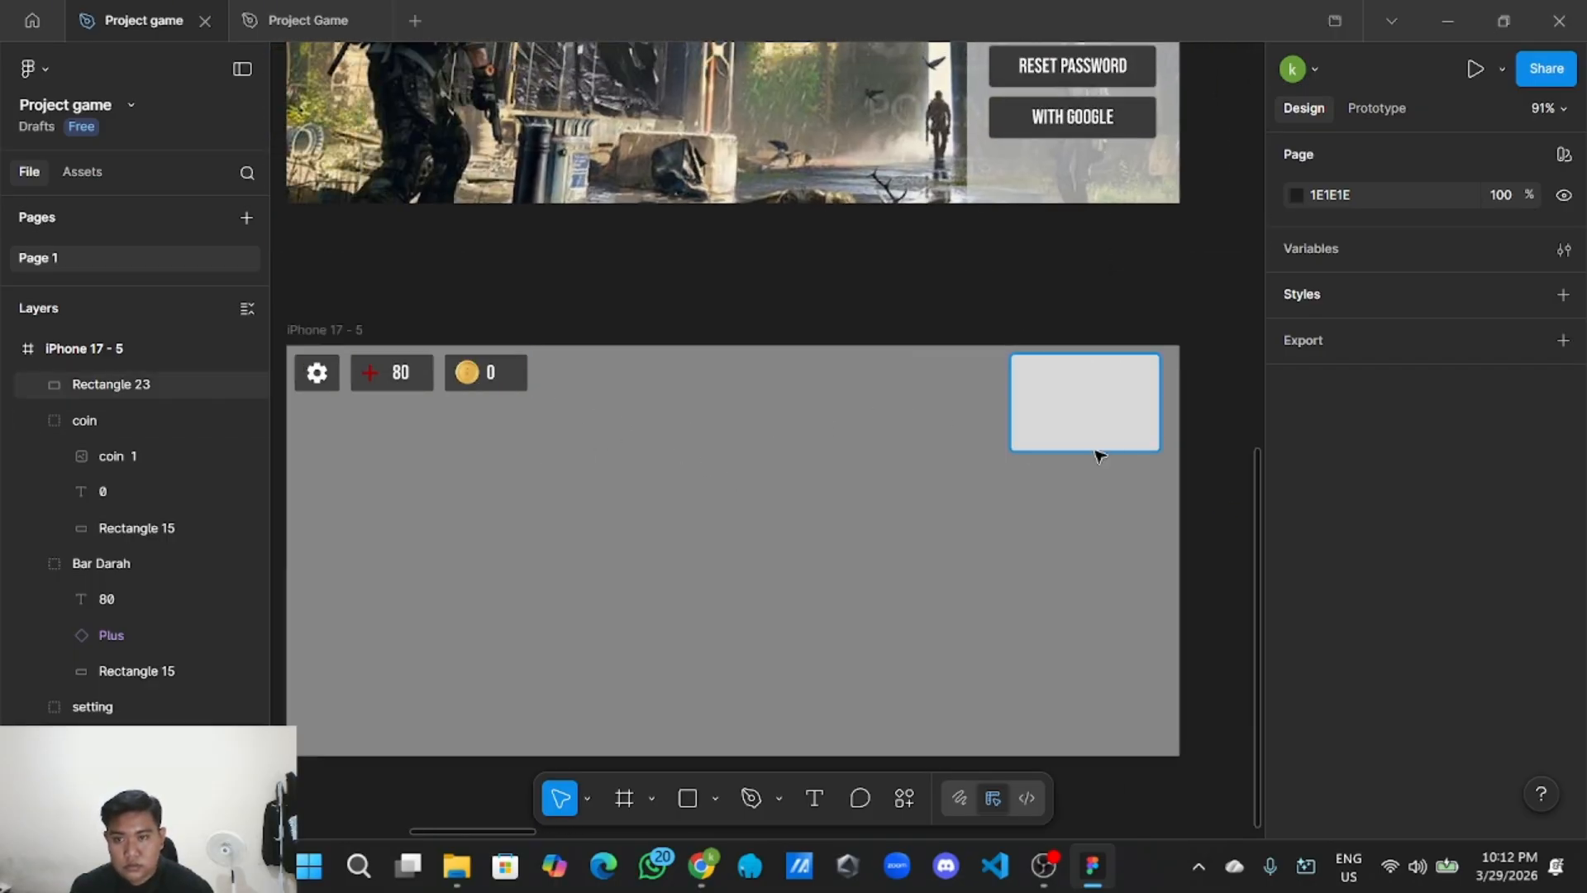
{"action": "scroll", "coordinate": [951, 500], "scroll_direction": "right", "scroll_amount": 3}
{"action": "scroll", "coordinate": [890, 564], "scroll_direction": "down", "scroll_amount": 4}
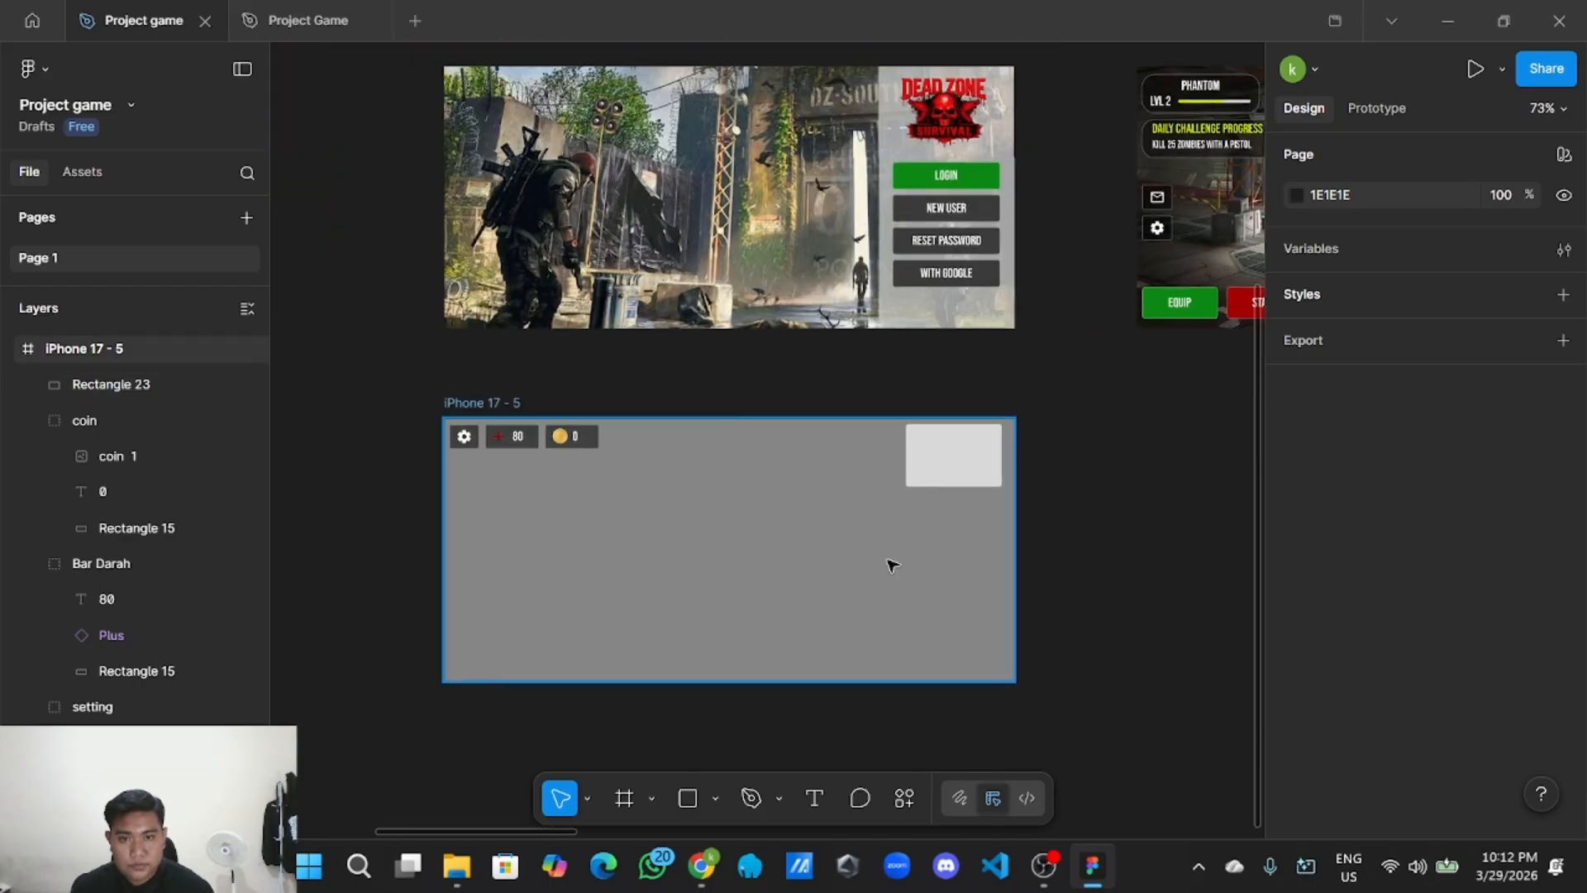
{"action": "scroll", "coordinate": [825, 606], "scroll_direction": "up", "scroll_amount": 2}
{"action": "left_click_drag", "start_coordinate": [620, 291], "coordinate": [939, 473]}
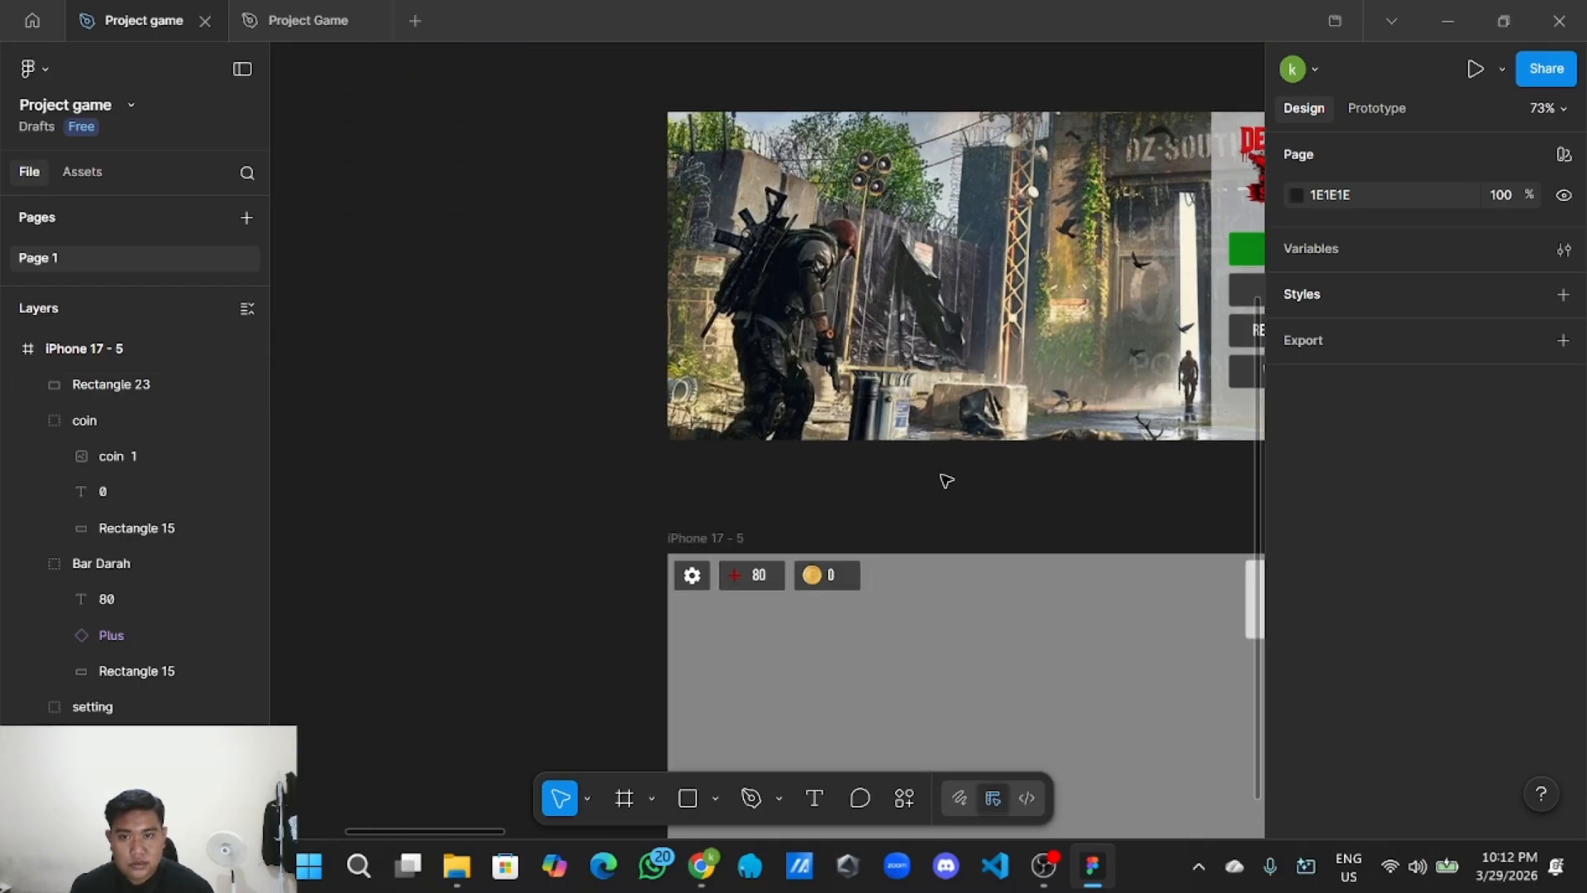
{"action": "scroll", "coordinate": [790, 500], "scroll_direction": "down", "scroll_amount": 2}
{"action": "left_click_drag", "start_coordinate": [625, 457], "coordinate": [869, 586]}
{"action": "scroll", "coordinate": [827, 603], "scroll_direction": "up", "scroll_amount": 2}
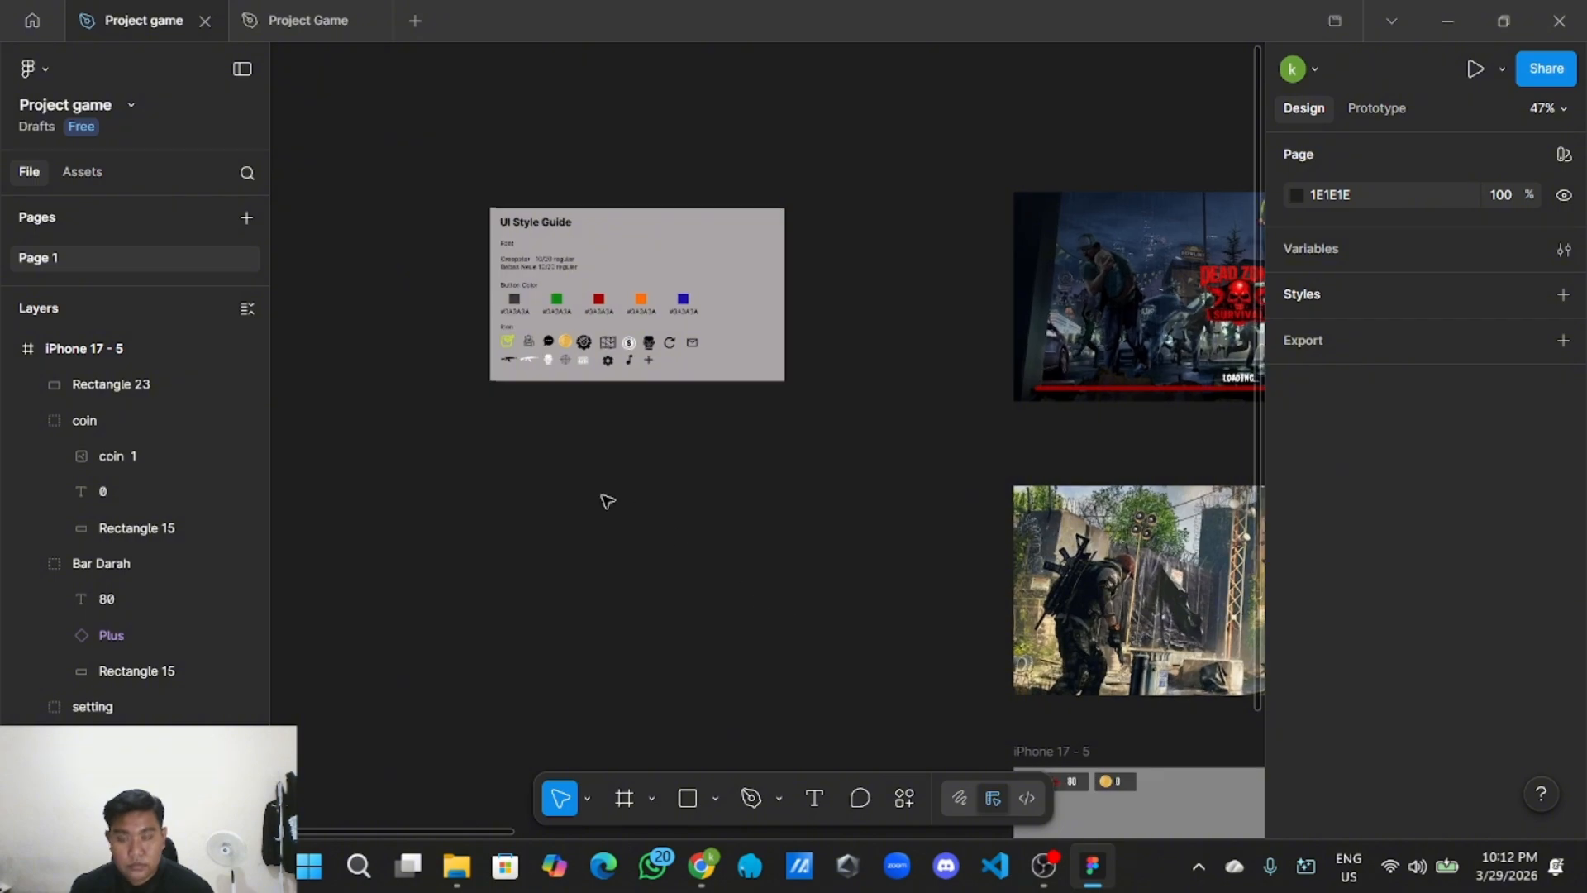
{"action": "scroll", "coordinate": [605, 499], "scroll_direction": "up", "scroll_amount": 3}
{"action": "scroll", "coordinate": [653, 545], "scroll_direction": "up", "scroll_amount": 2}
Copy the map icon from the style guide and paste it into the top-right light box.
{"action": "left_click", "coordinate": [594, 359]}
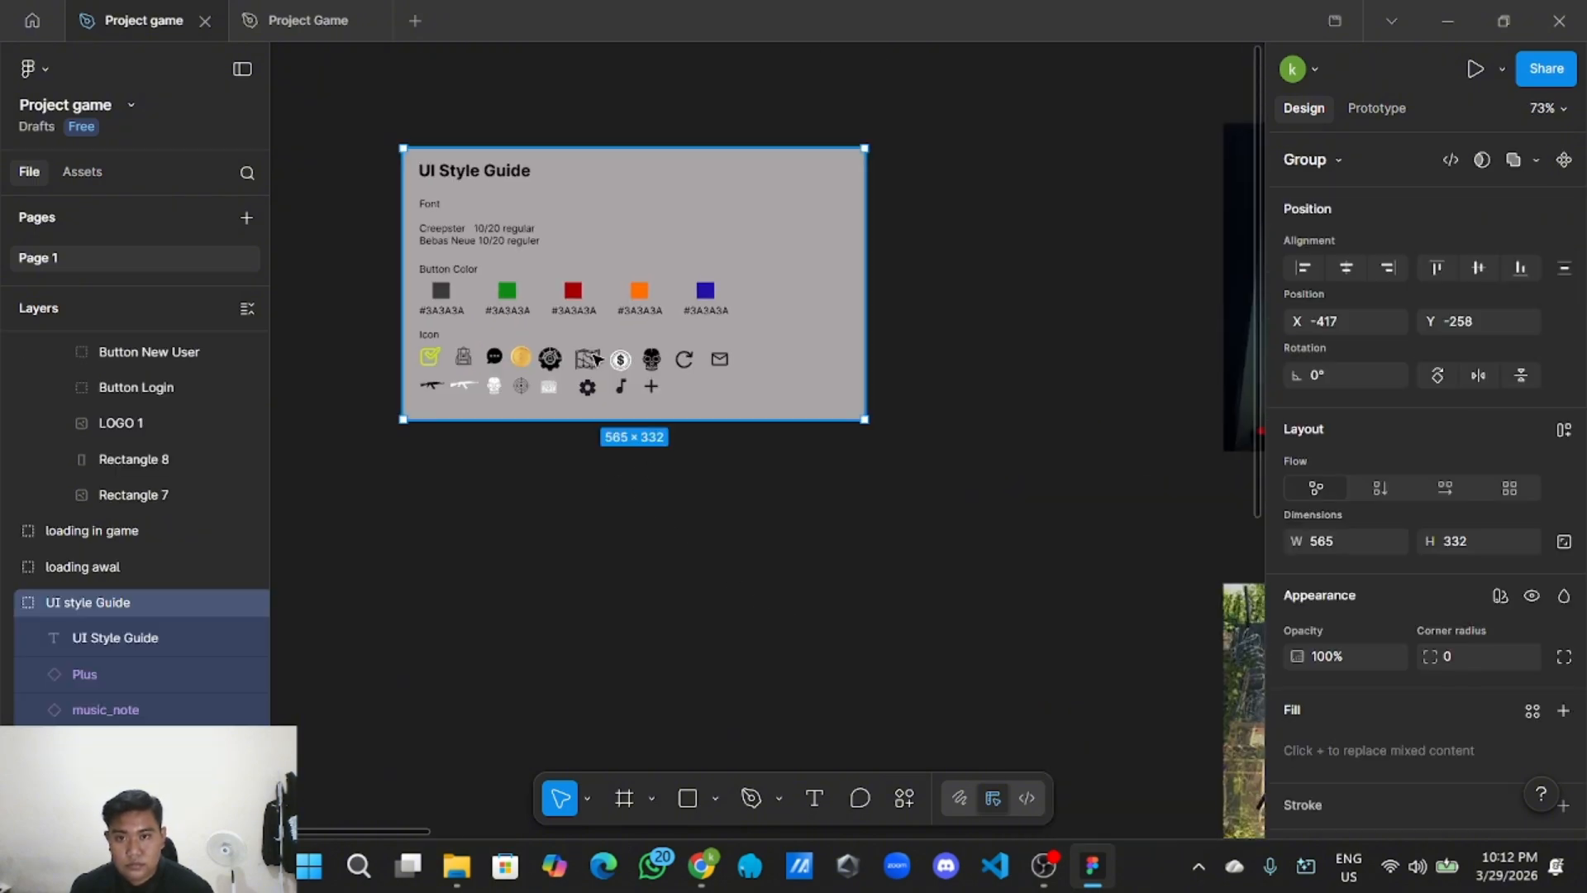
{"action": "left_click", "coordinate": [593, 359]}
{"action": "right_click", "coordinate": [595, 361]}
{"action": "left_click", "coordinate": [630, 139]}
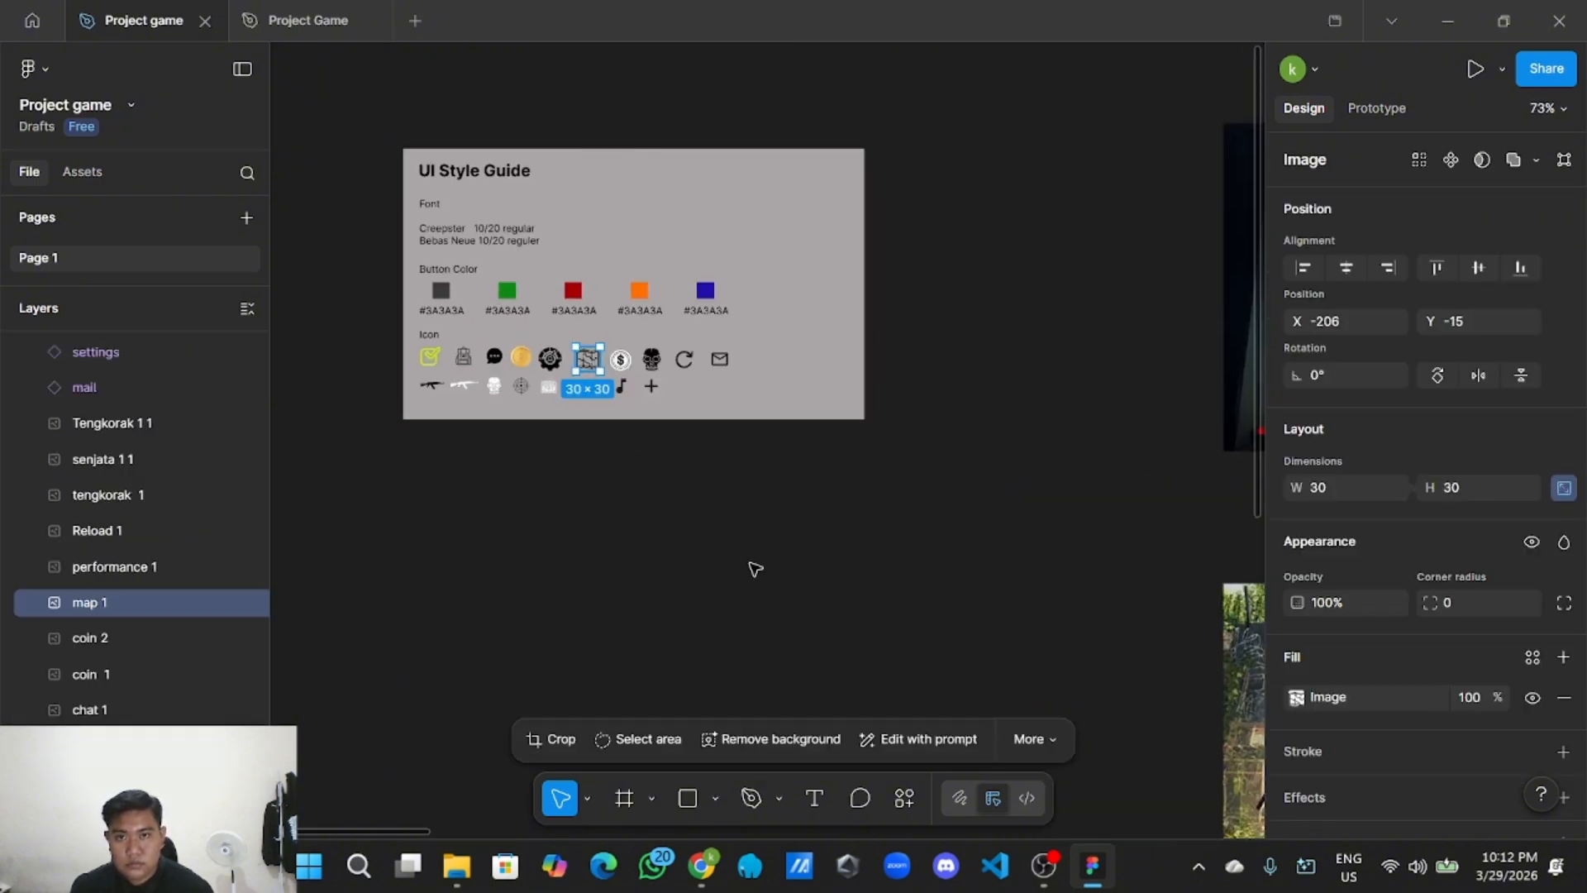
{"action": "scroll", "coordinate": [748, 585], "scroll_direction": "down", "scroll_amount": 2}
{"action": "left_click_drag", "start_coordinate": [803, 550], "coordinate": [536, 371]}
{"action": "scroll", "coordinate": [1008, 397], "scroll_direction": "right", "scroll_amount": 5}
{"action": "scroll", "coordinate": [1007, 397], "scroll_direction": "down", "scroll_amount": 2}
{"action": "scroll", "coordinate": [619, 536], "scroll_direction": "up", "scroll_amount": 4}
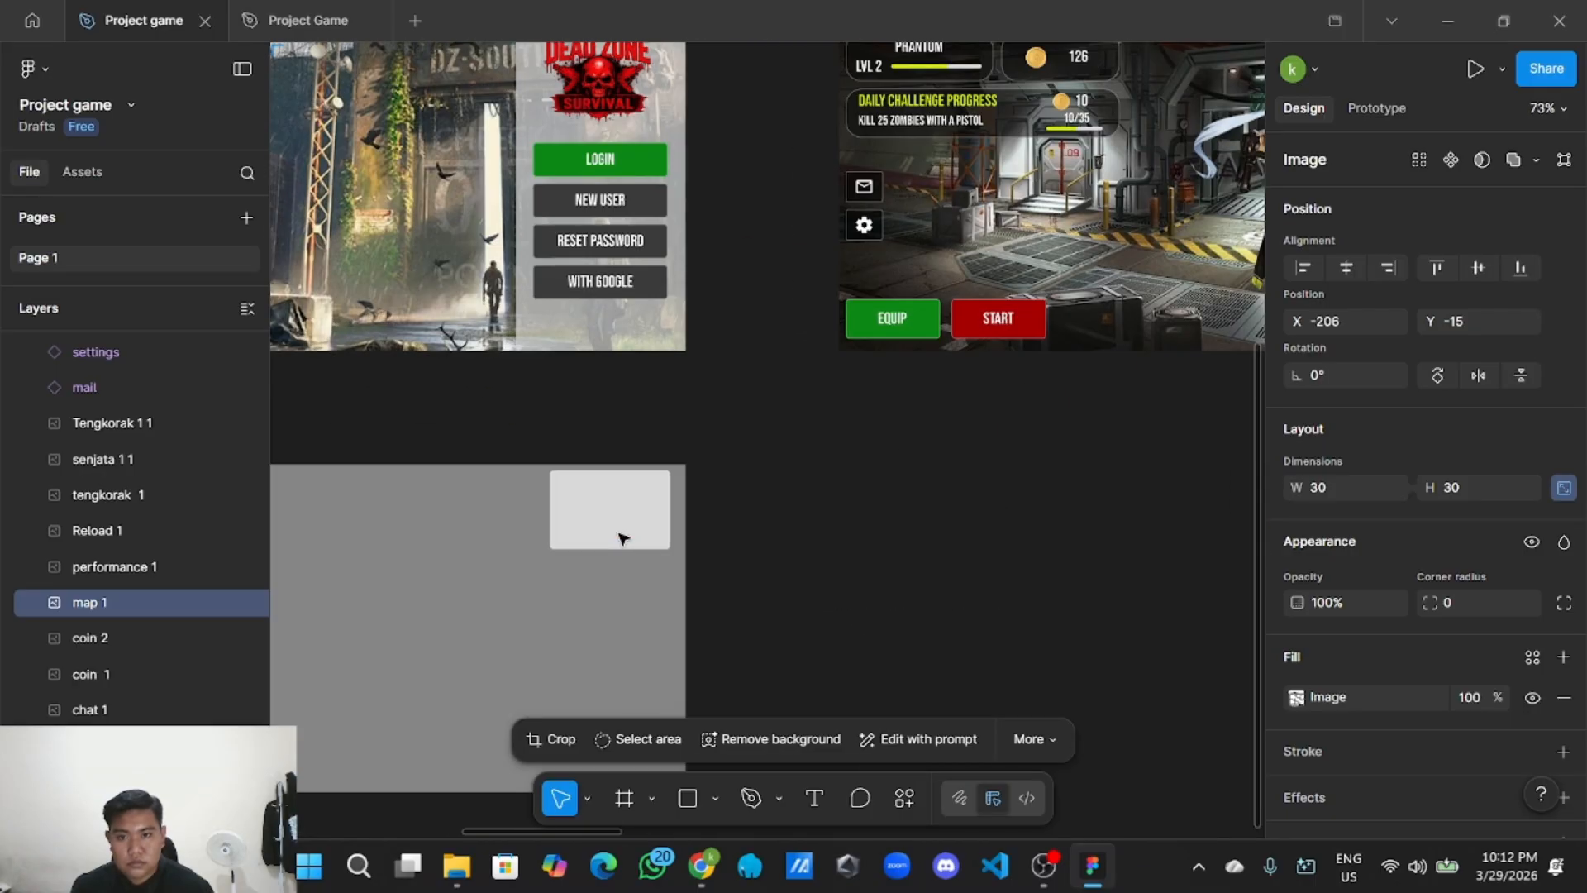
{"action": "right_click", "coordinate": [859, 516]}
{"action": "left_click", "coordinate": [897, 521]}
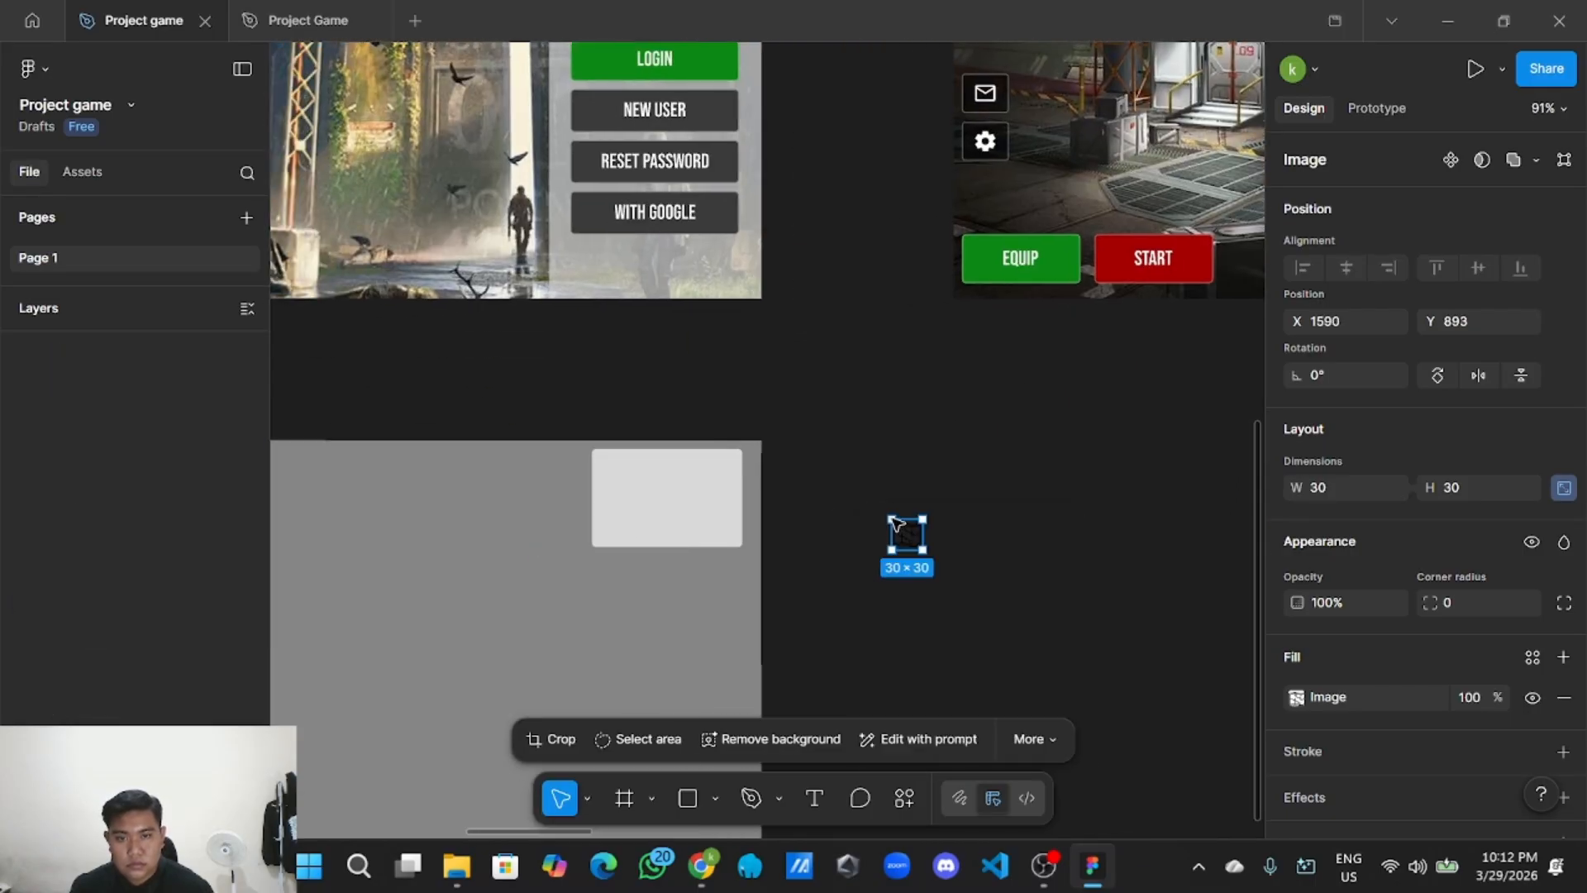
{"action": "left_click_drag", "start_coordinate": [912, 536], "coordinate": [672, 500]}
{"action": "left_click", "coordinate": [836, 560]}
Enlarge the map icon to 50×50 and centre it in the box.
{"action": "scroll", "coordinate": [896, 548], "scroll_direction": "up", "scroll_amount": 5}
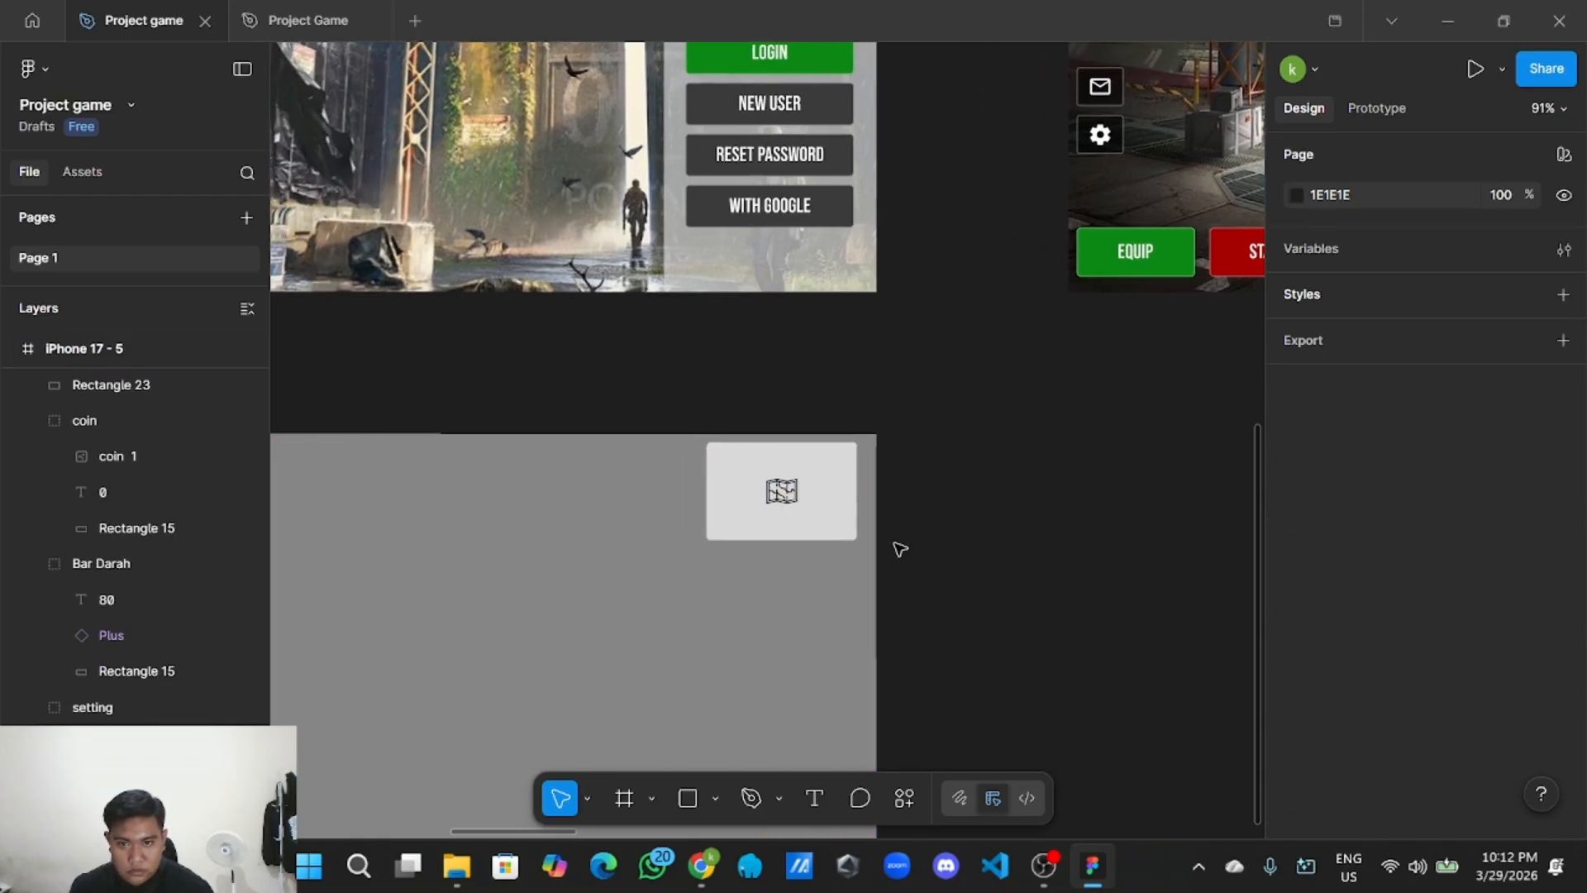
{"action": "left_click", "coordinate": [632, 426]}
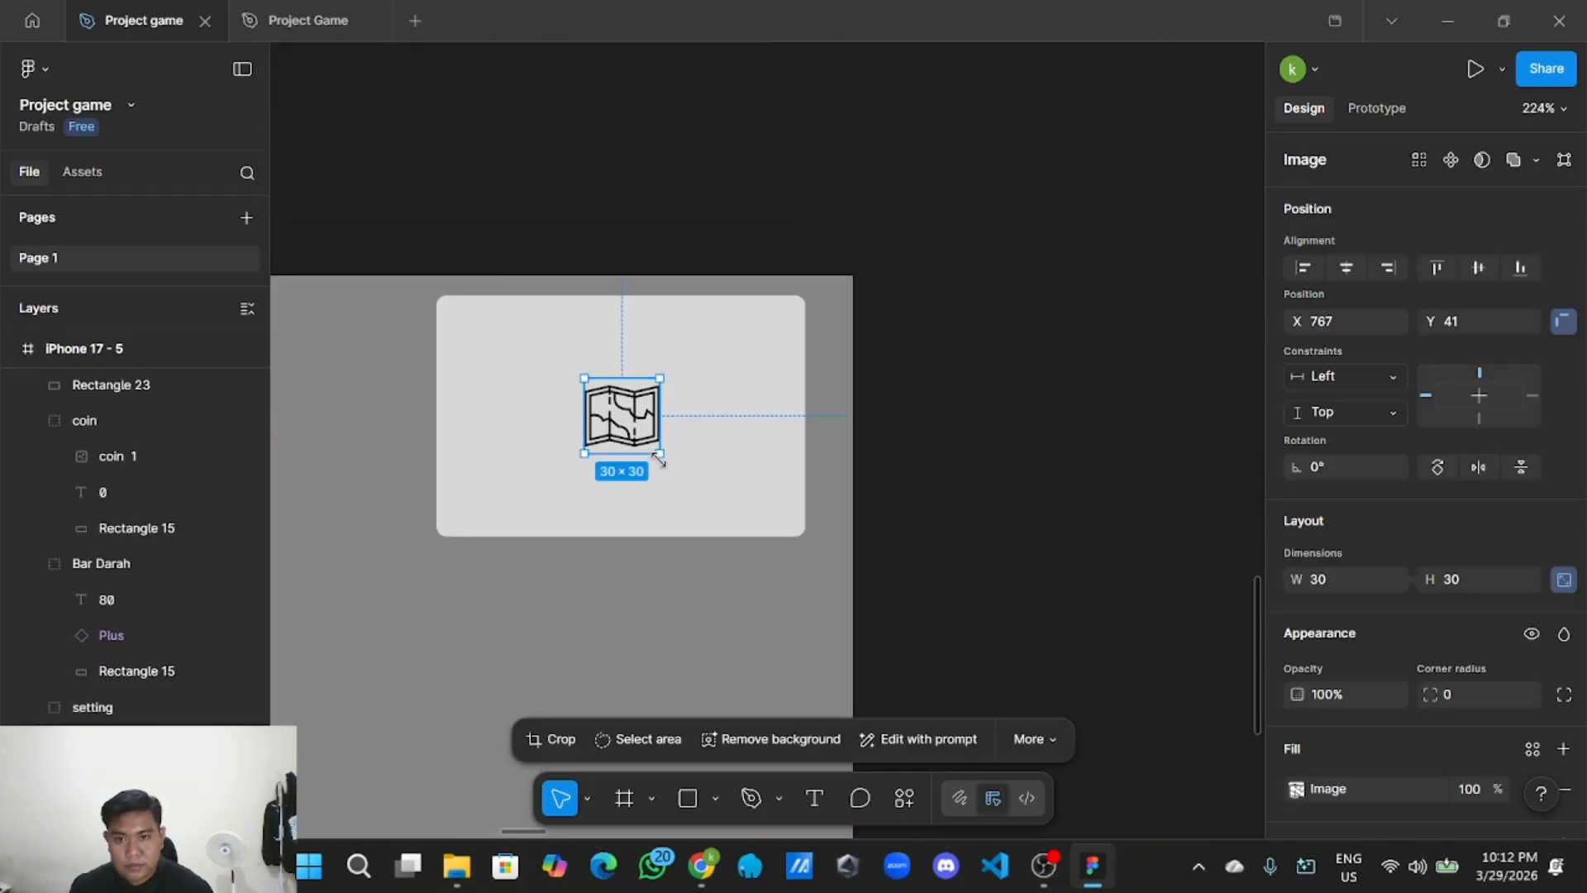
{"action": "left_click_drag", "start_coordinate": [658, 457], "coordinate": [628, 431]}
{"action": "left_click", "coordinate": [1075, 465]}
{"action": "scroll", "coordinate": [1066, 472], "scroll_direction": "down", "scroll_amount": 5}
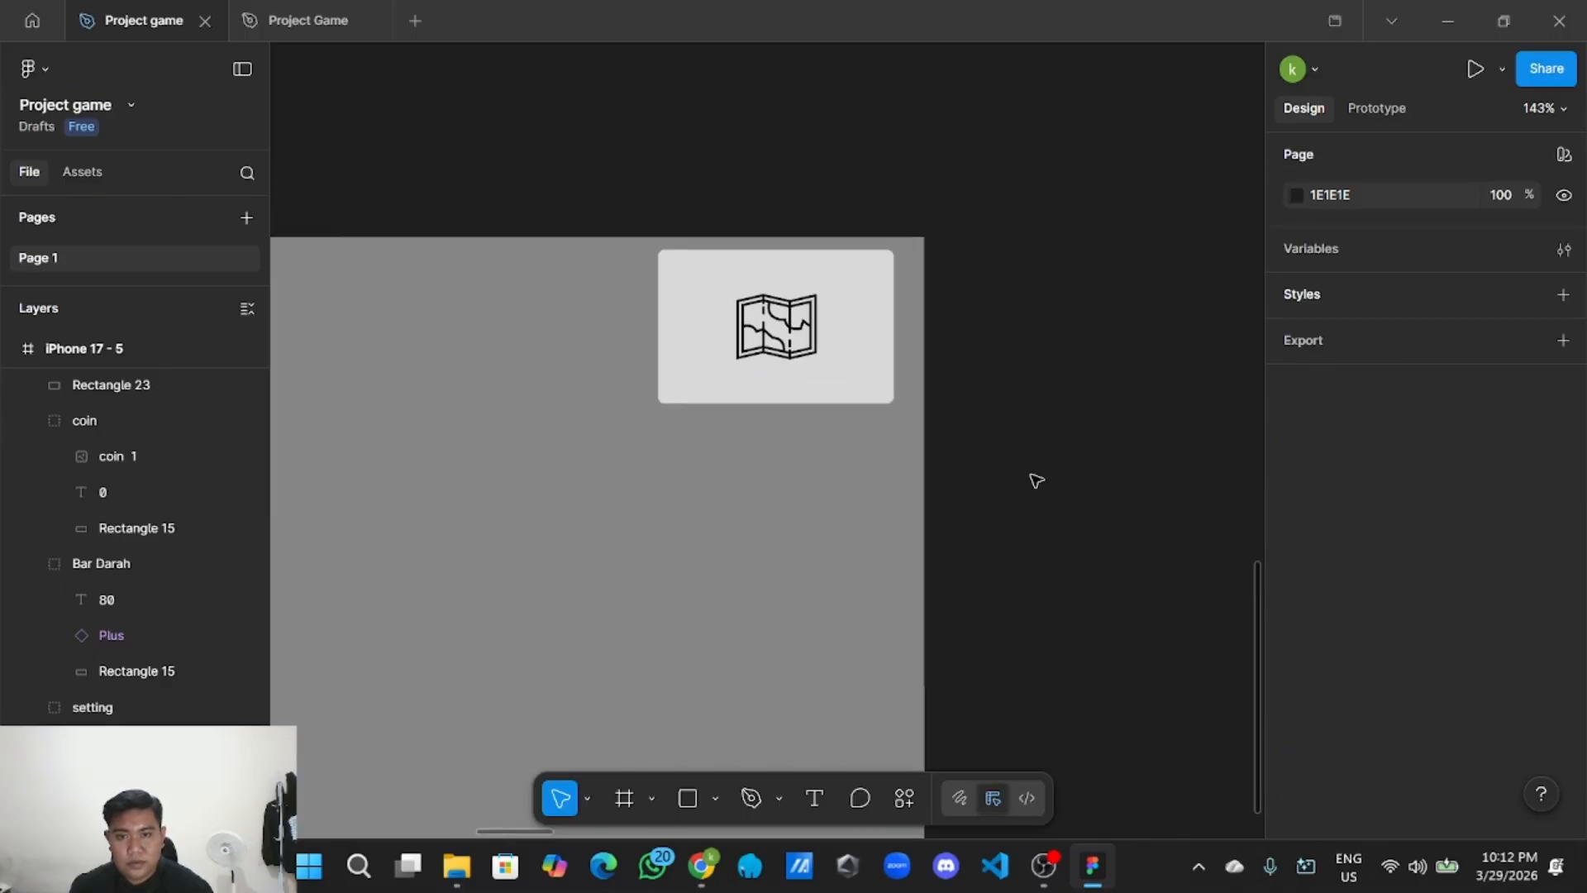
{"action": "scroll", "coordinate": [1030, 496], "scroll_direction": "down", "scroll_amount": 2}
{"action": "scroll", "coordinate": [1016, 529], "scroll_direction": "down", "scroll_amount": 3}
{"action": "scroll", "coordinate": [976, 612], "scroll_direction": "up", "scroll_amount": 2}
{"action": "scroll", "coordinate": [959, 636], "scroll_direction": "up", "scroll_amount": 1}
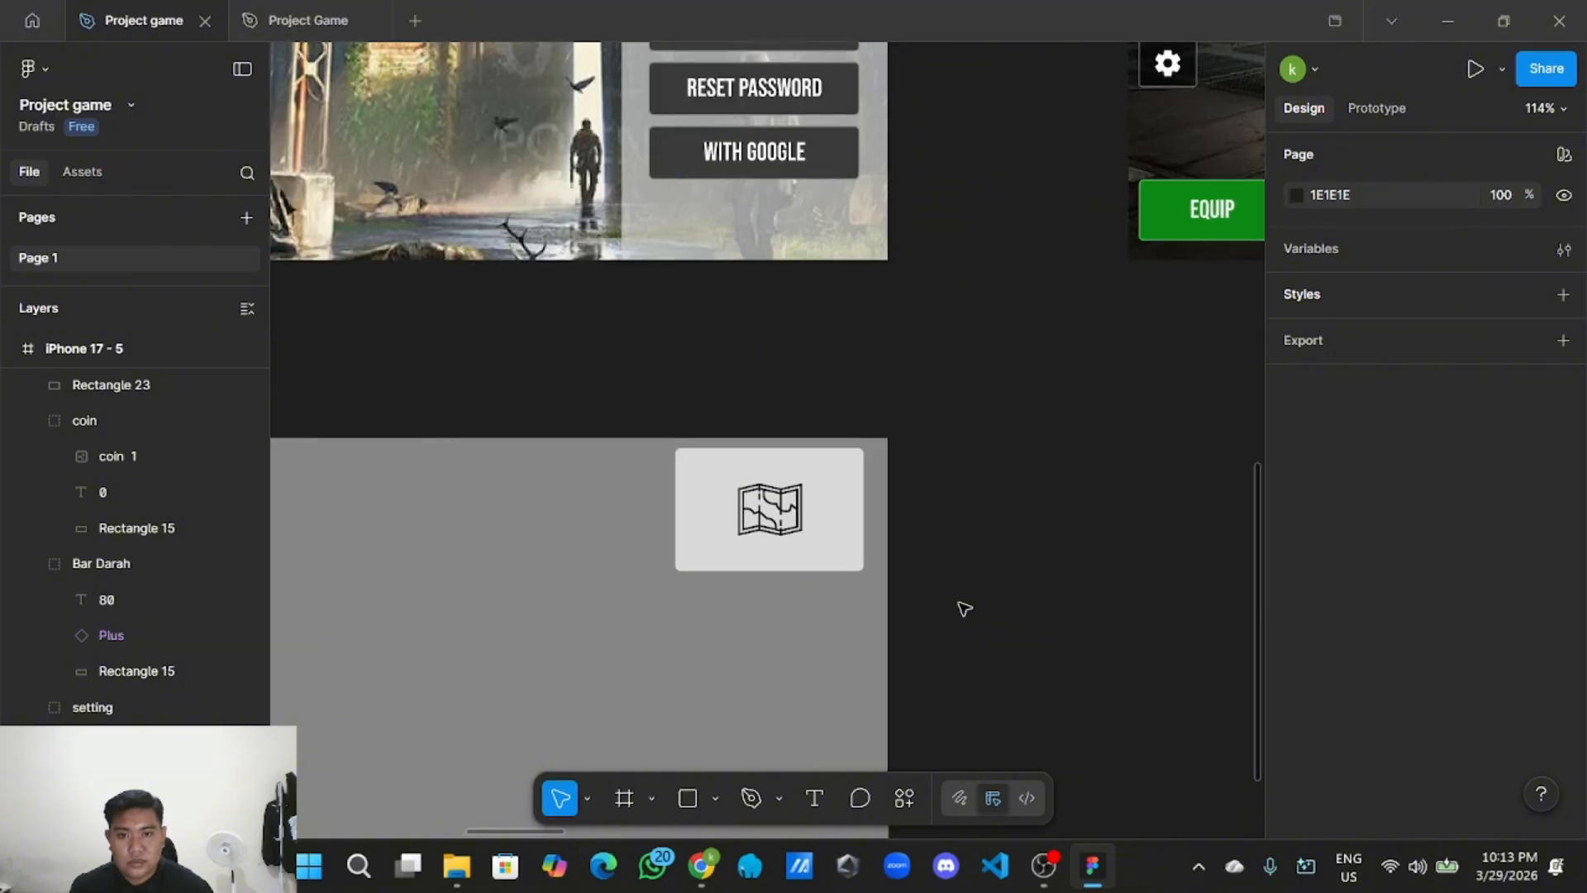
{"action": "scroll", "coordinate": [957, 603], "scroll_direction": "down", "scroll_amount": 3}
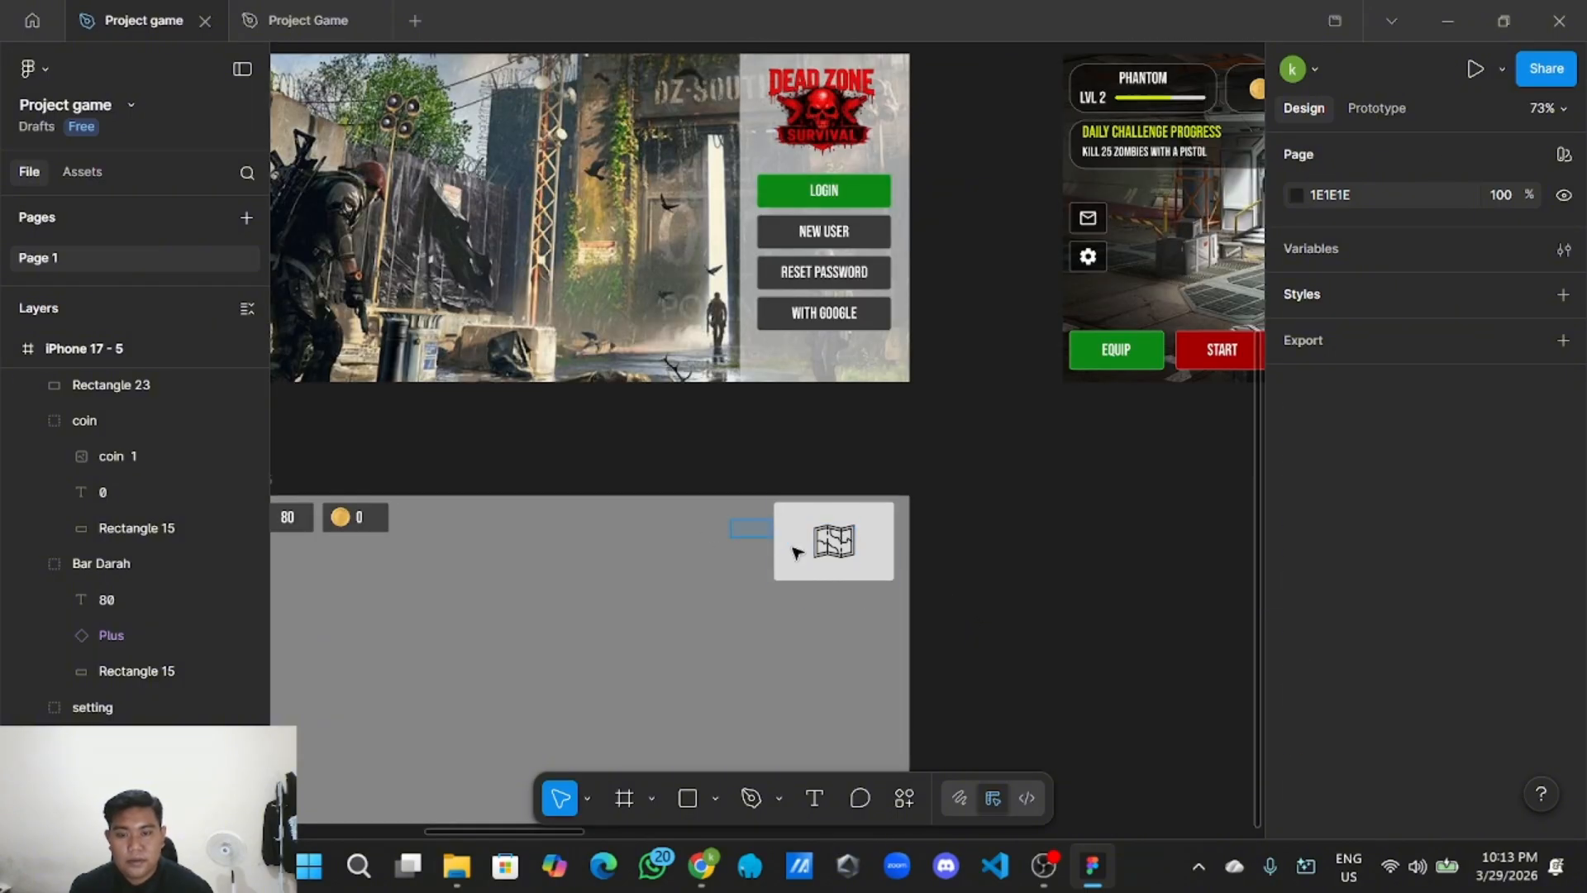
Group the light box with the map icon and name the group 'map'.
{"action": "left_click_drag", "start_coordinate": [791, 548], "coordinate": [882, 582]}
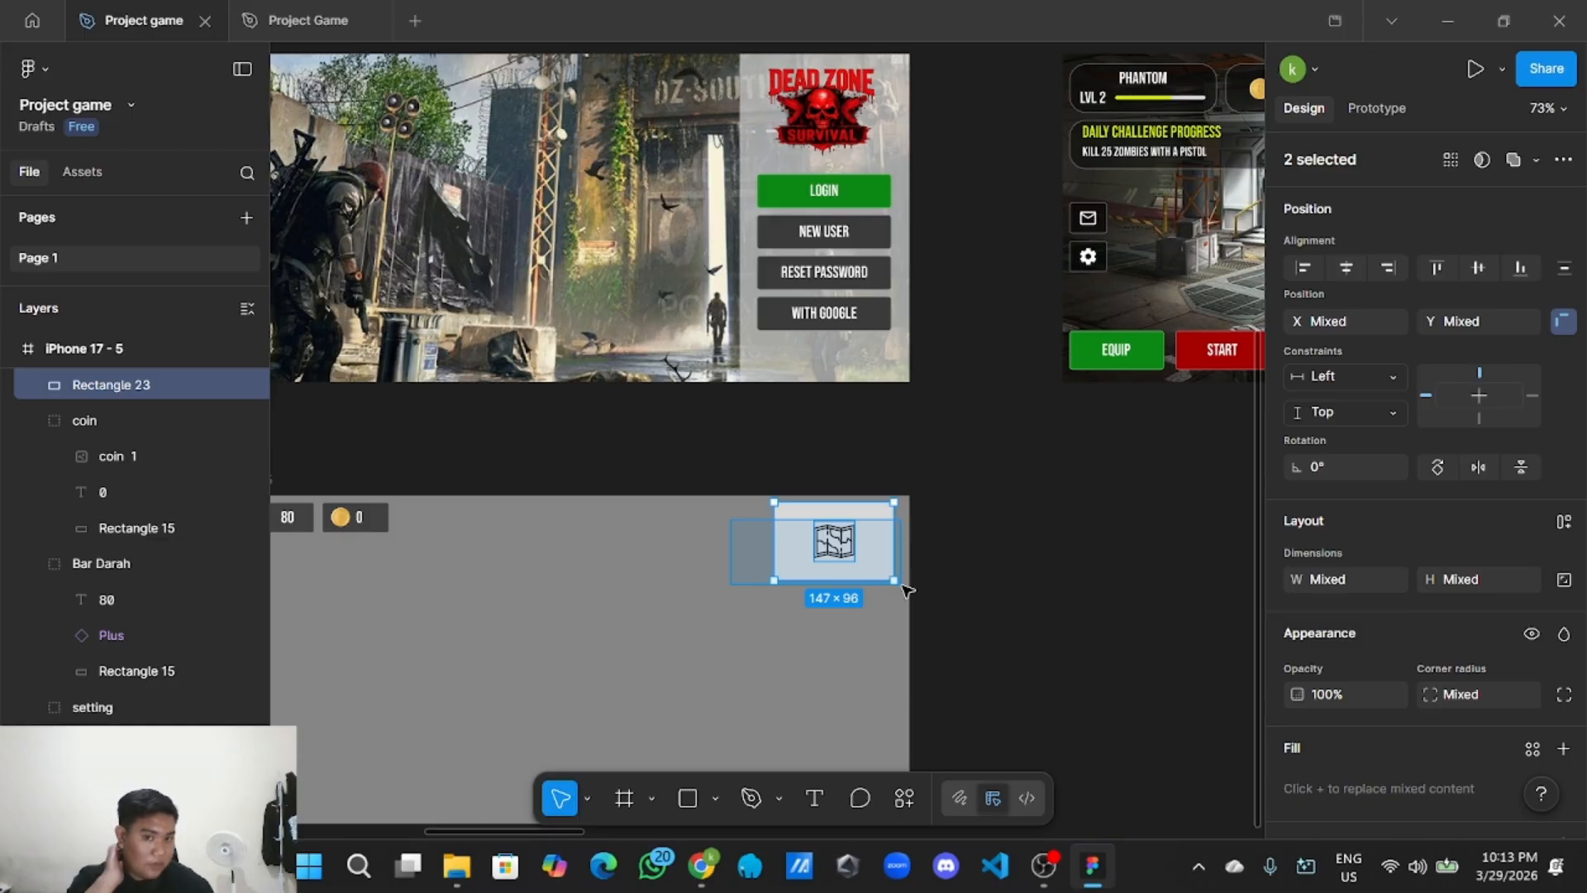
{"action": "left_click_drag", "start_coordinate": [906, 589], "coordinate": [901, 583]}
{"action": "right_click", "coordinate": [874, 537]}
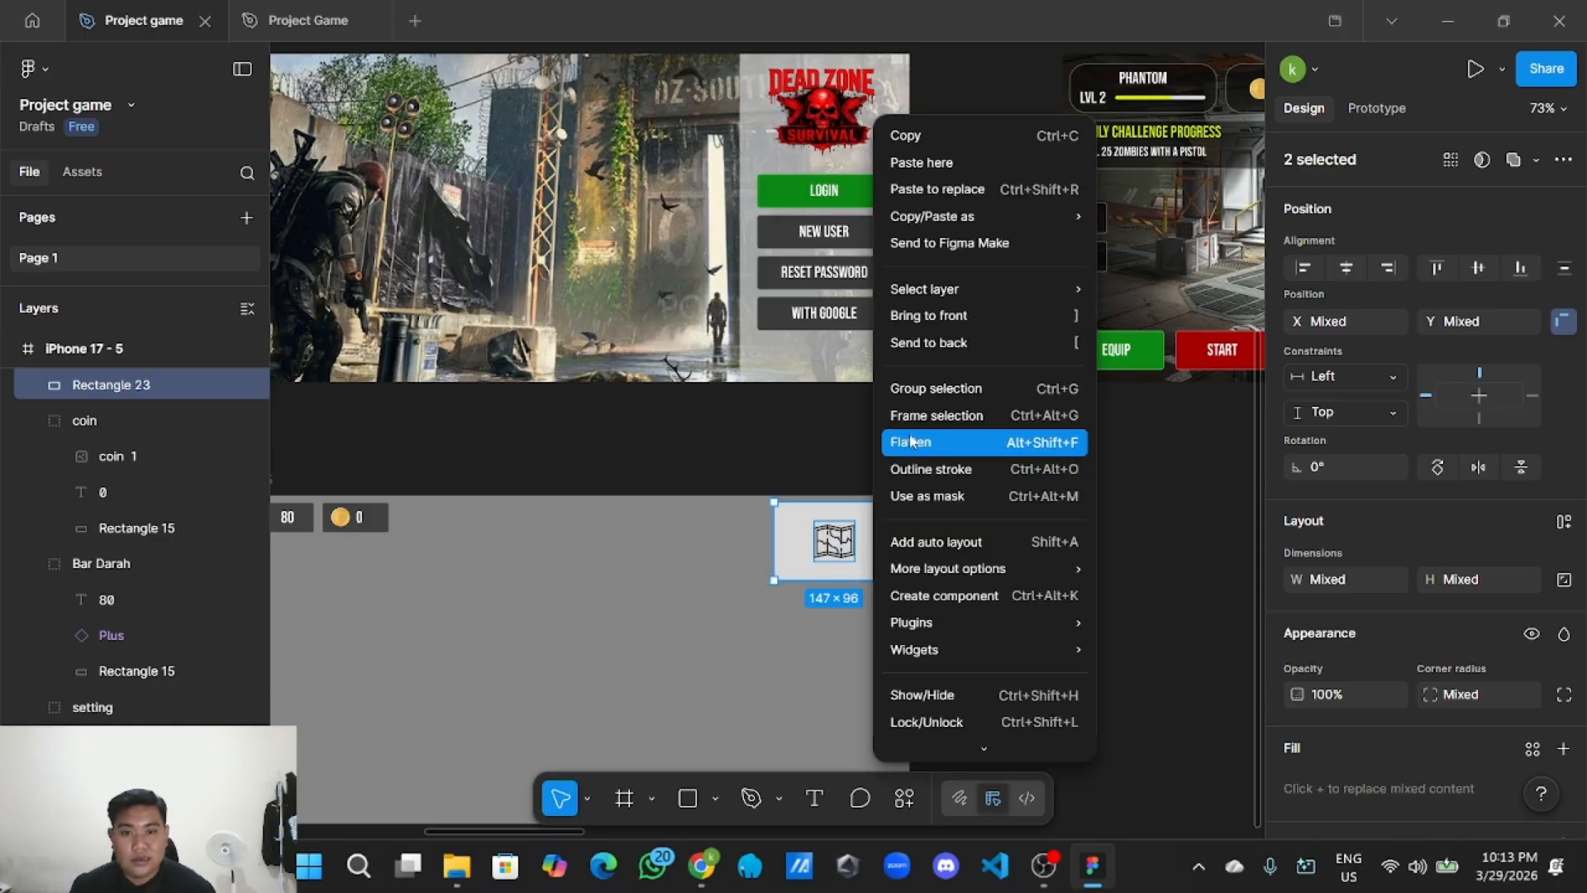
{"action": "left_click", "coordinate": [923, 405]}
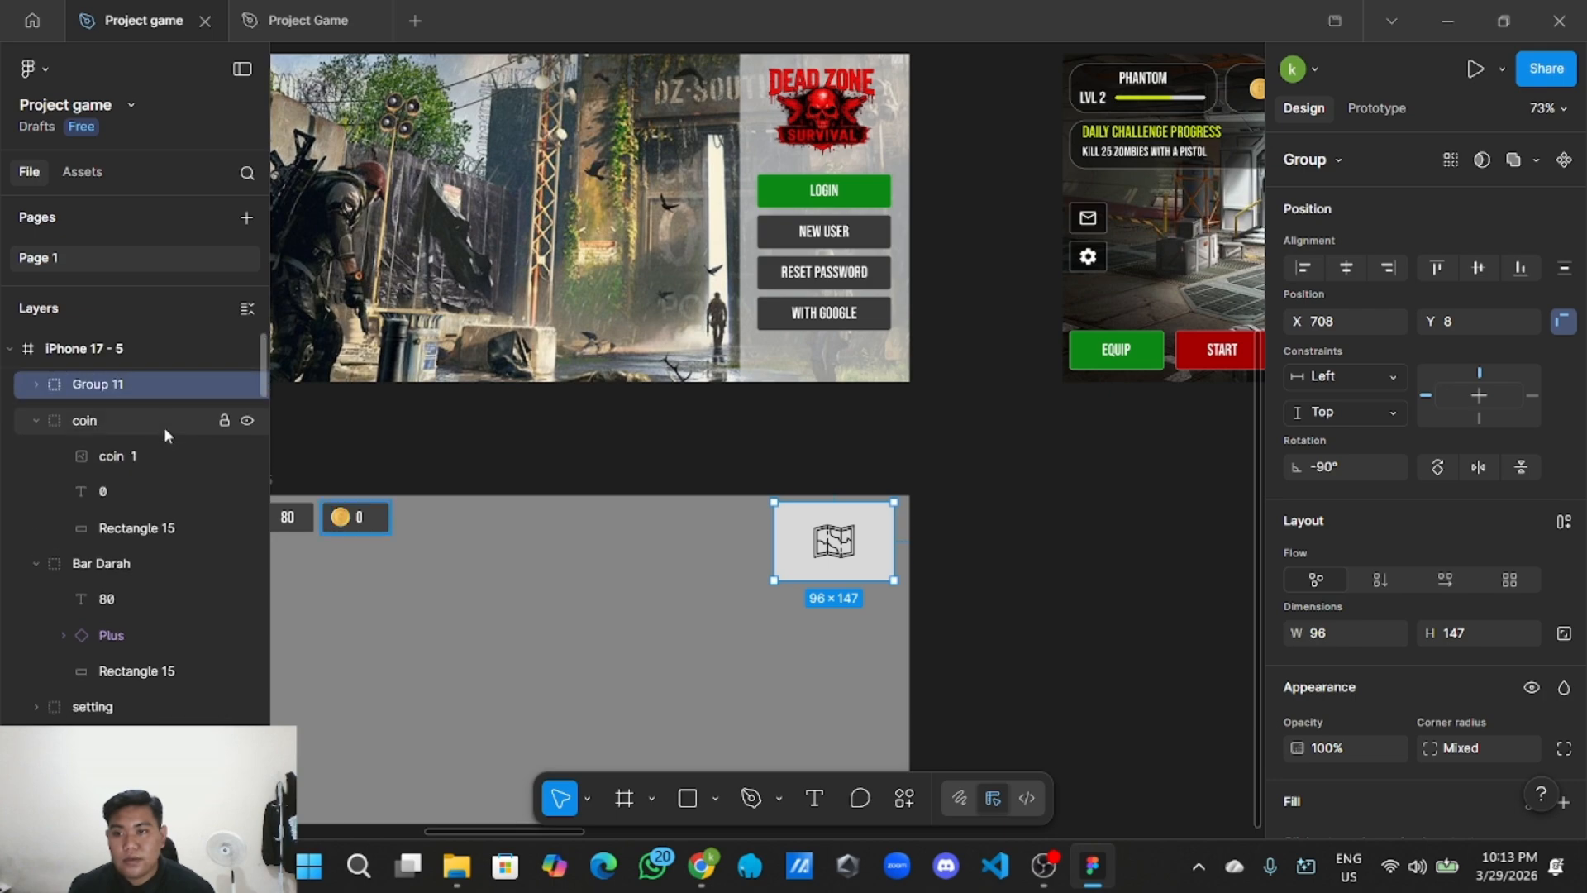
{"action": "double_click", "coordinate": [152, 384]}
{"action": "type", "text": "ma"}
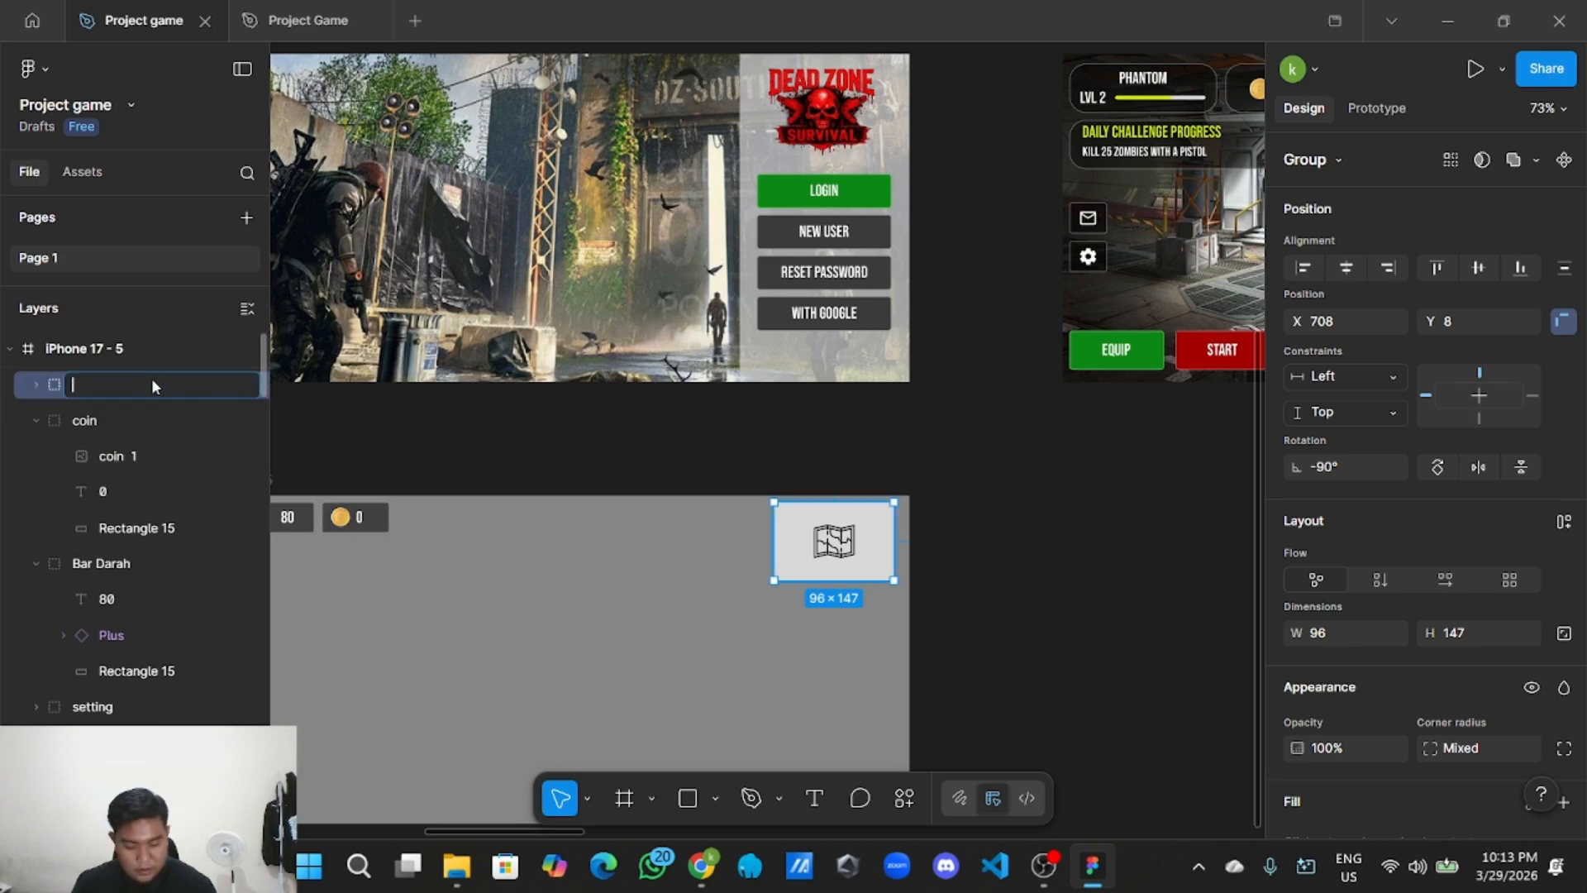
{"action": "type", "text": "p"}
{"action": "left_click", "coordinate": [1022, 659]}
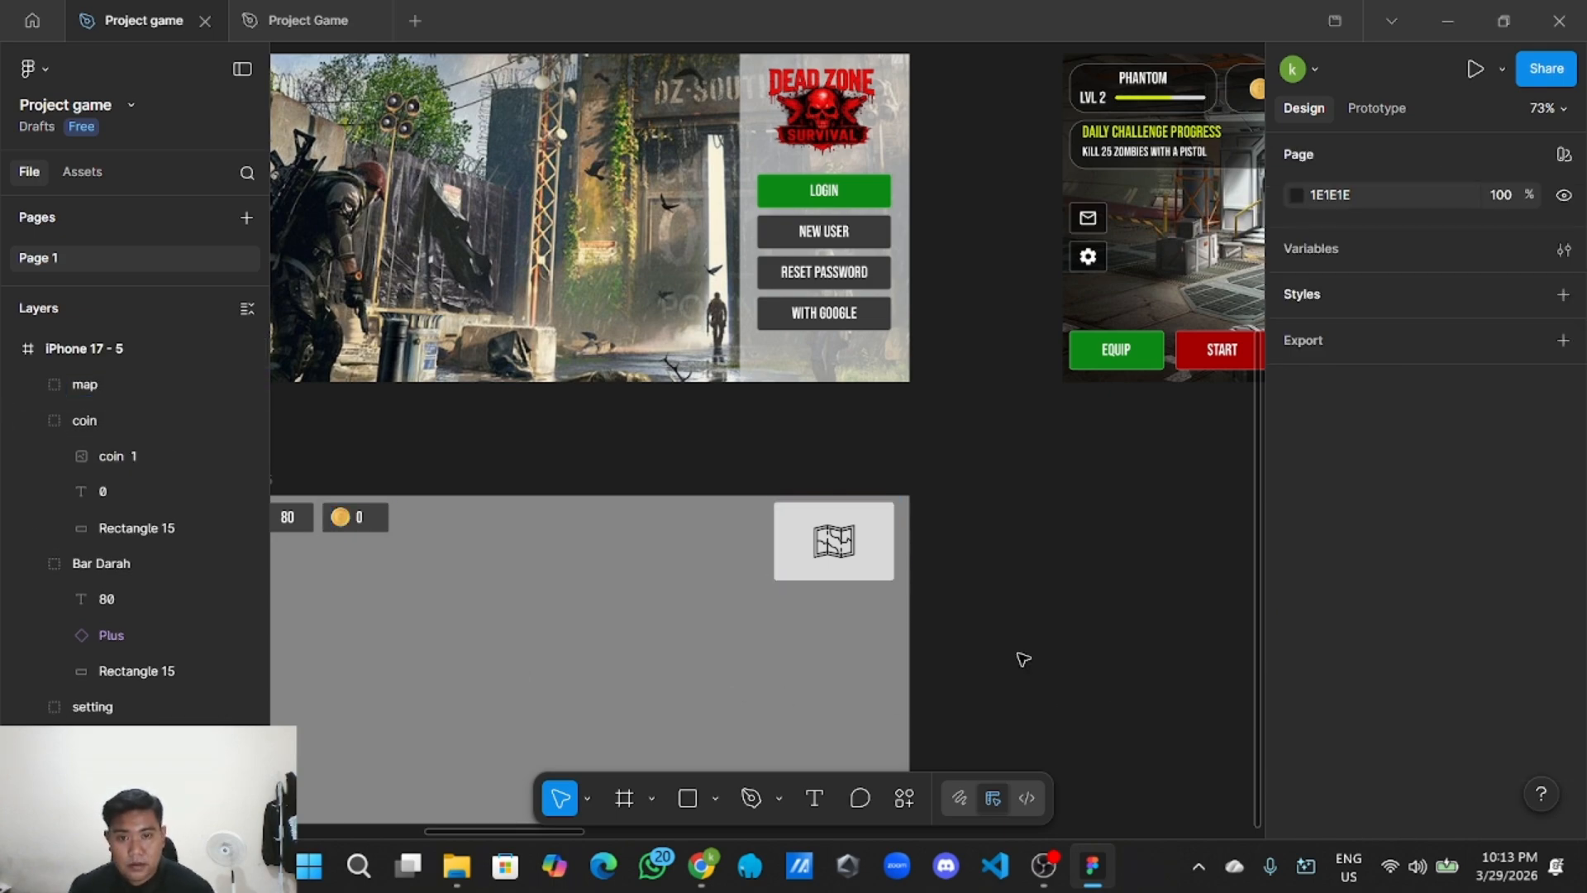
{"action": "scroll", "coordinate": [1008, 661], "scroll_direction": "up", "scroll_amount": 3}
{"action": "scroll", "coordinate": [992, 666], "scroll_direction": "down", "scroll_amount": 2}
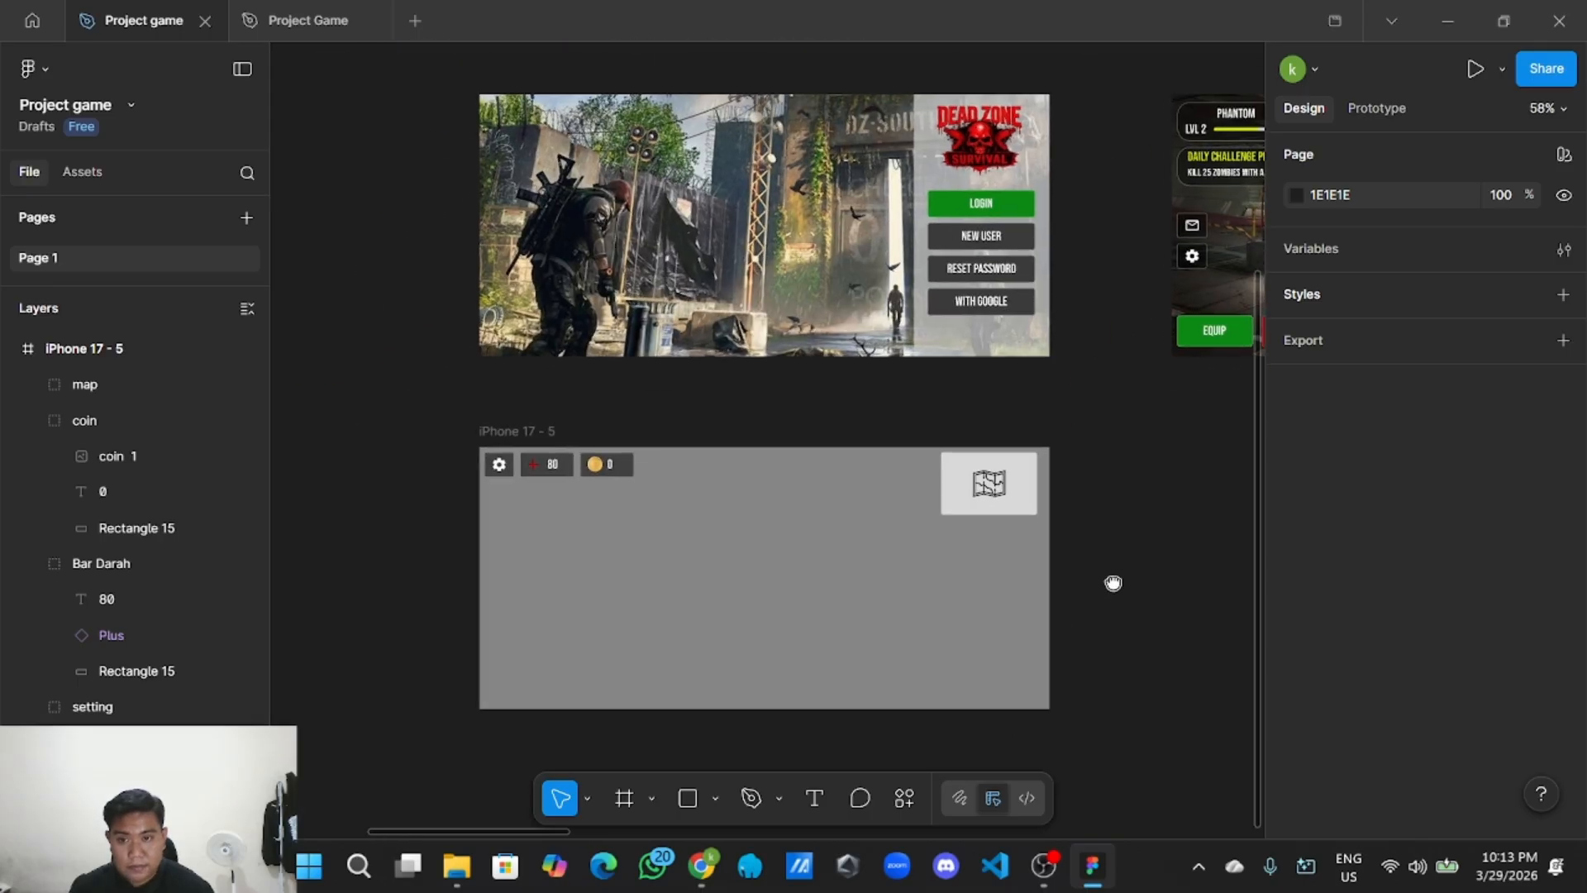
{"action": "scroll", "coordinate": [608, 533], "scroll_direction": "up", "scroll_amount": 2}
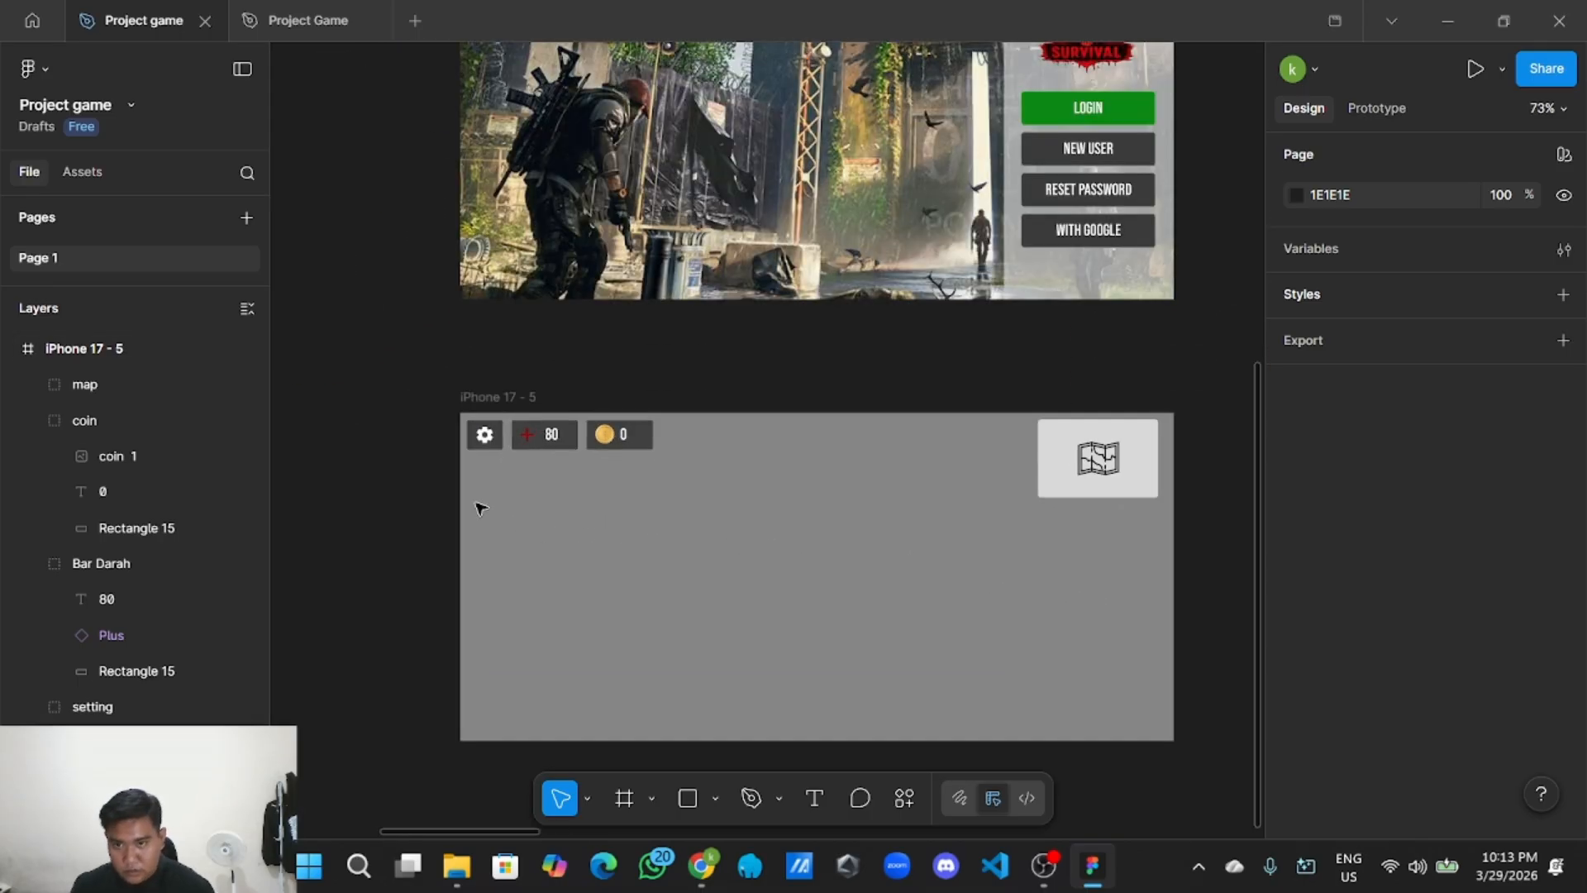
{"action": "scroll", "coordinate": [447, 508], "scroll_direction": "up", "scroll_amount": 4}
Duplicate the settings gear button and place the copy below the top gear in the frame.
{"action": "scroll", "coordinate": [482, 539], "scroll_direction": "down", "scroll_amount": 3}
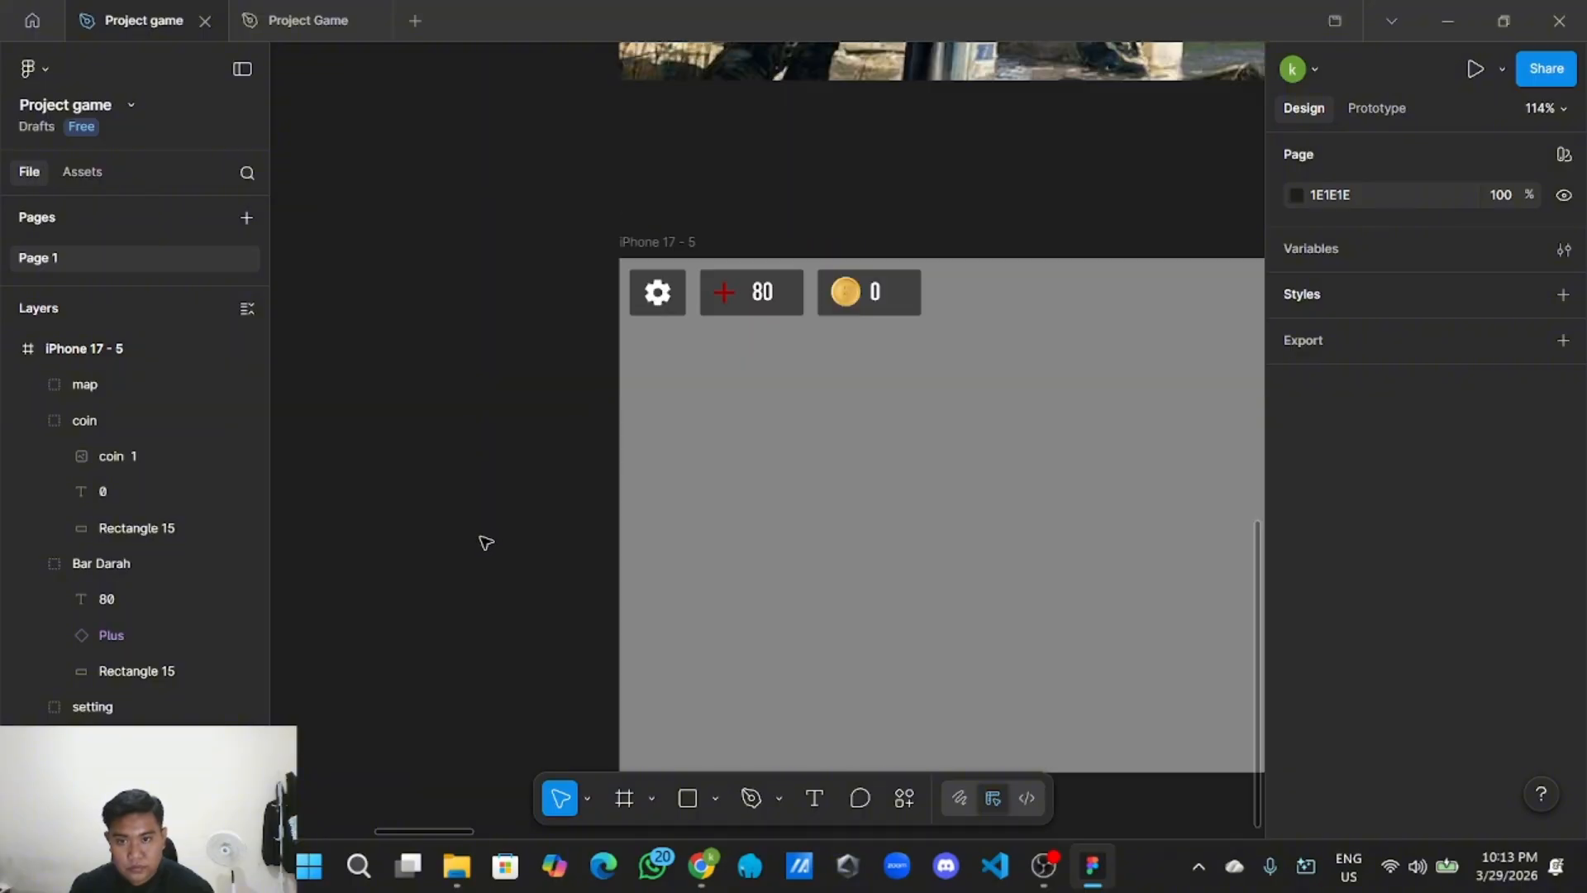
{"action": "left_click", "coordinate": [676, 297]}
{"action": "right_click", "coordinate": [677, 296]}
{"action": "left_click", "coordinate": [762, 138]}
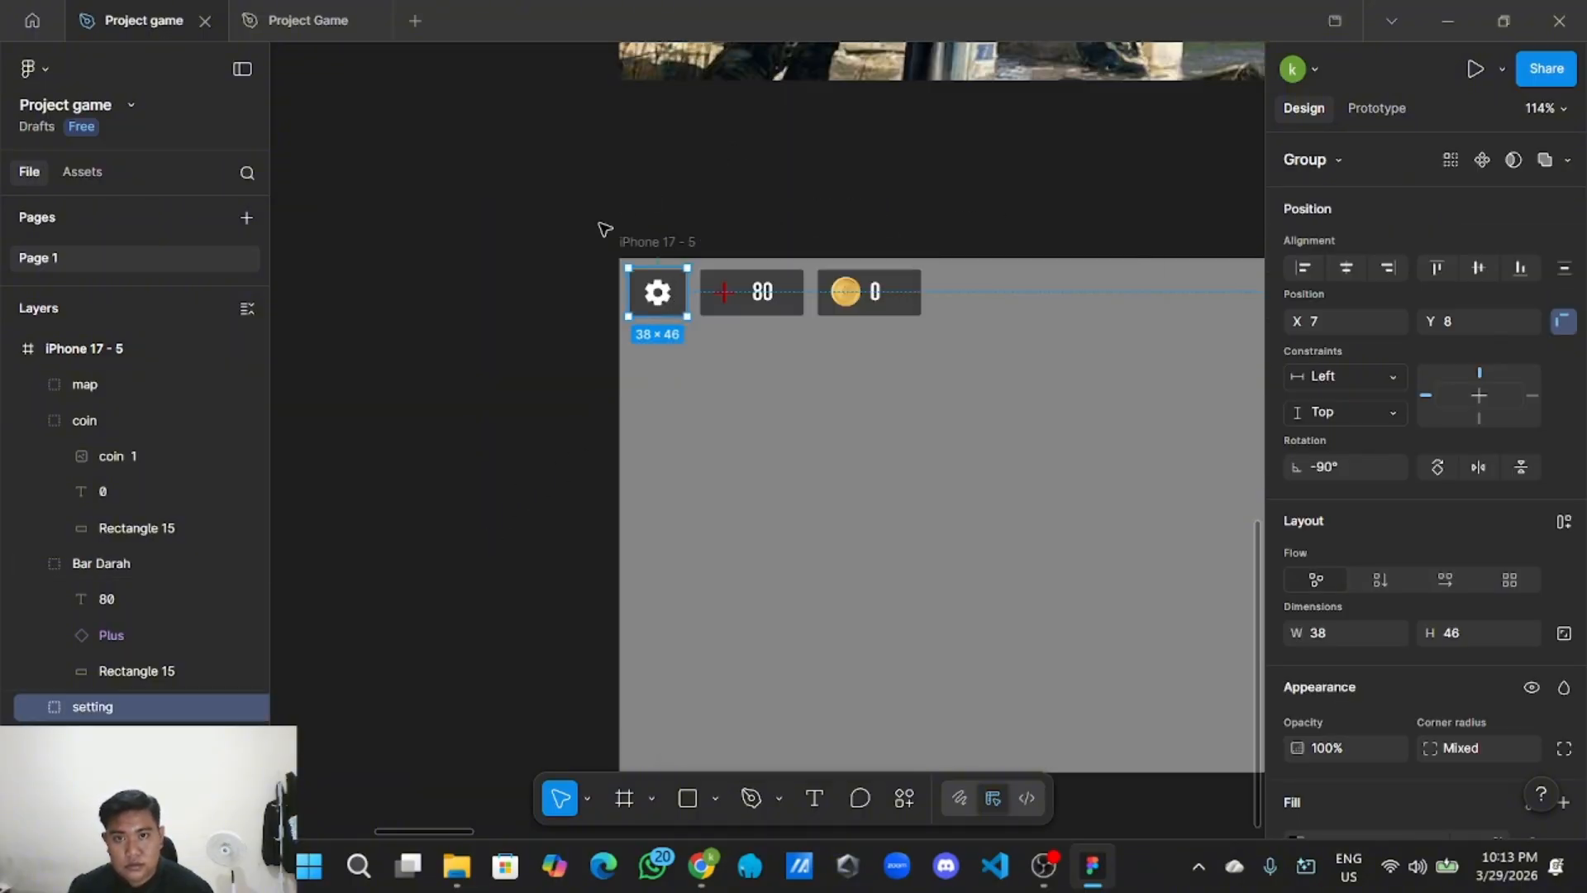
{"action": "right_click", "coordinate": [544, 284]}
{"action": "left_click", "coordinate": [579, 294]}
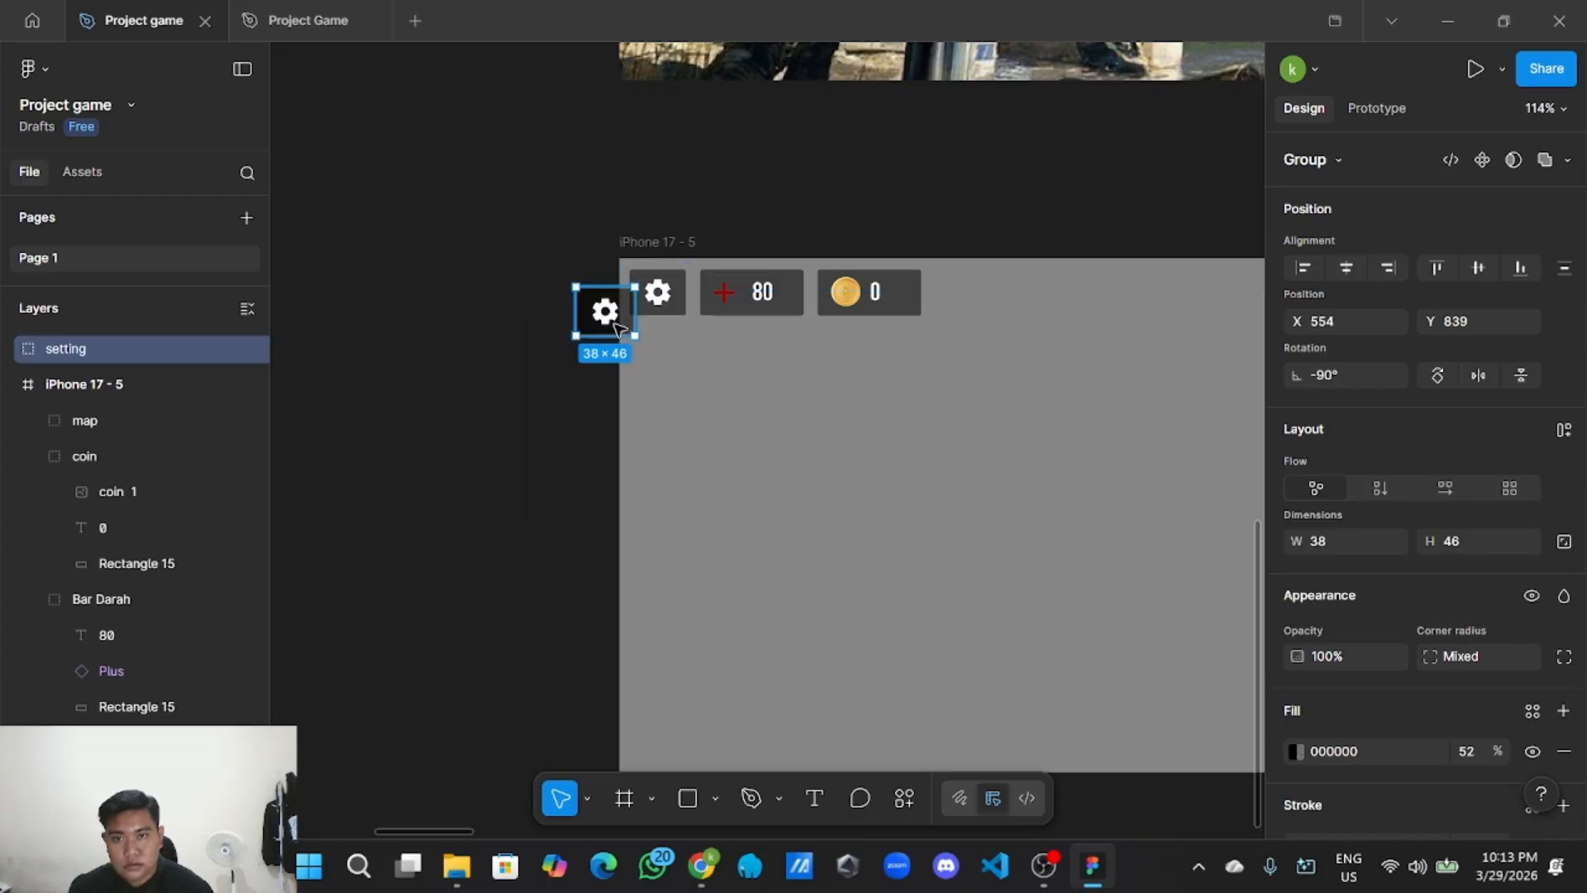
{"action": "left_click_drag", "start_coordinate": [613, 328], "coordinate": [665, 476]}
{"action": "scroll", "coordinate": [517, 513], "scroll_direction": "down", "scroll_amount": 3}
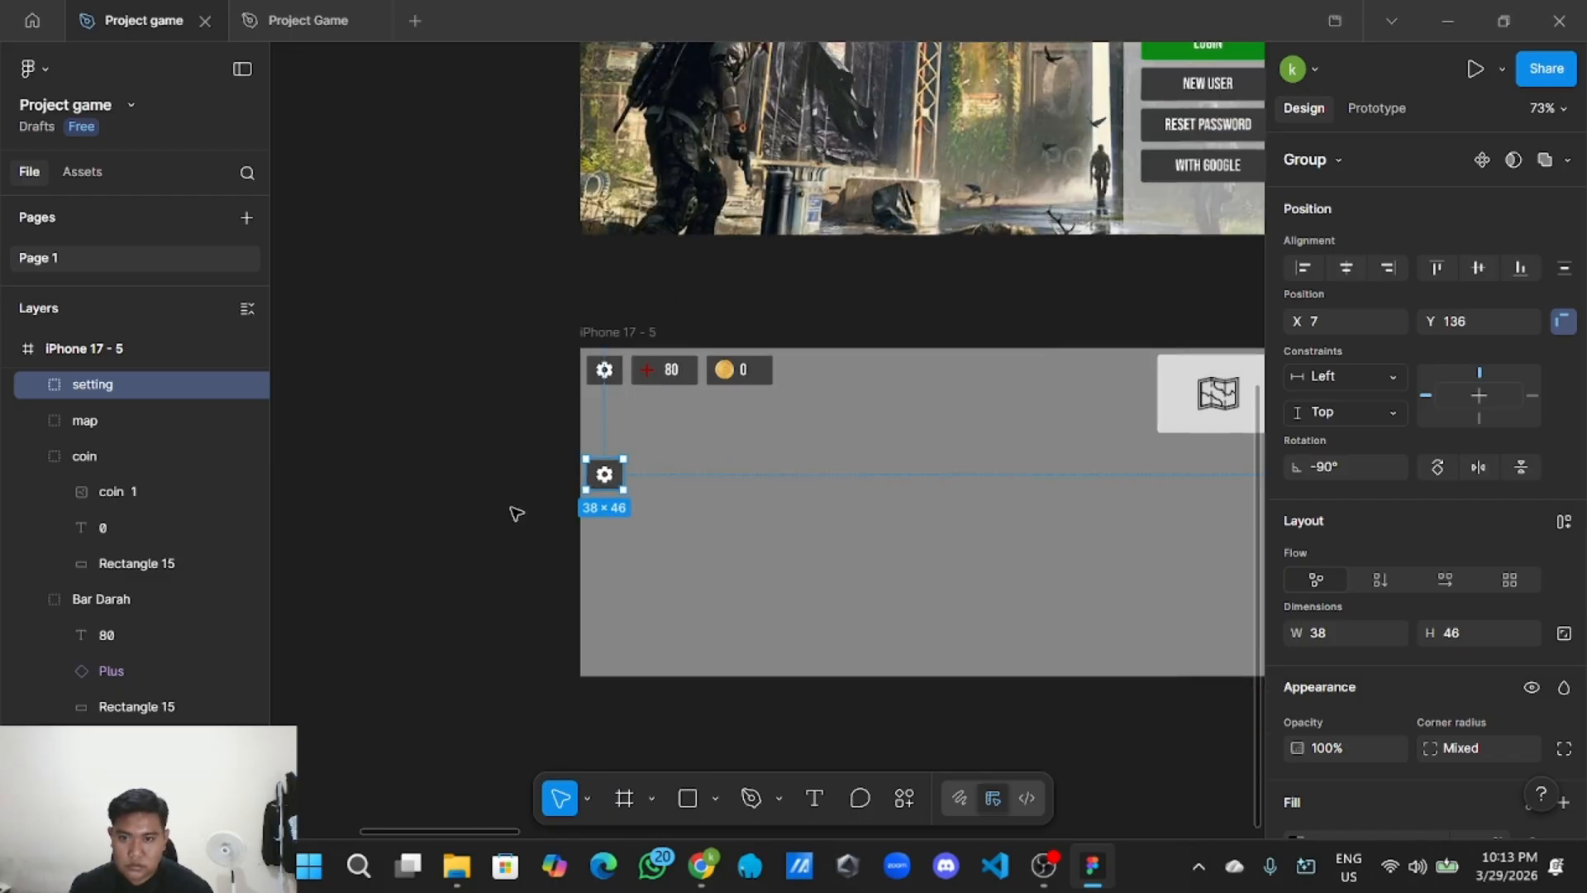
{"action": "scroll", "coordinate": [375, 485], "scroll_direction": "right", "scroll_amount": 3}
{"action": "scroll", "coordinate": [380, 490], "scroll_direction": "up", "scroll_amount": 3}
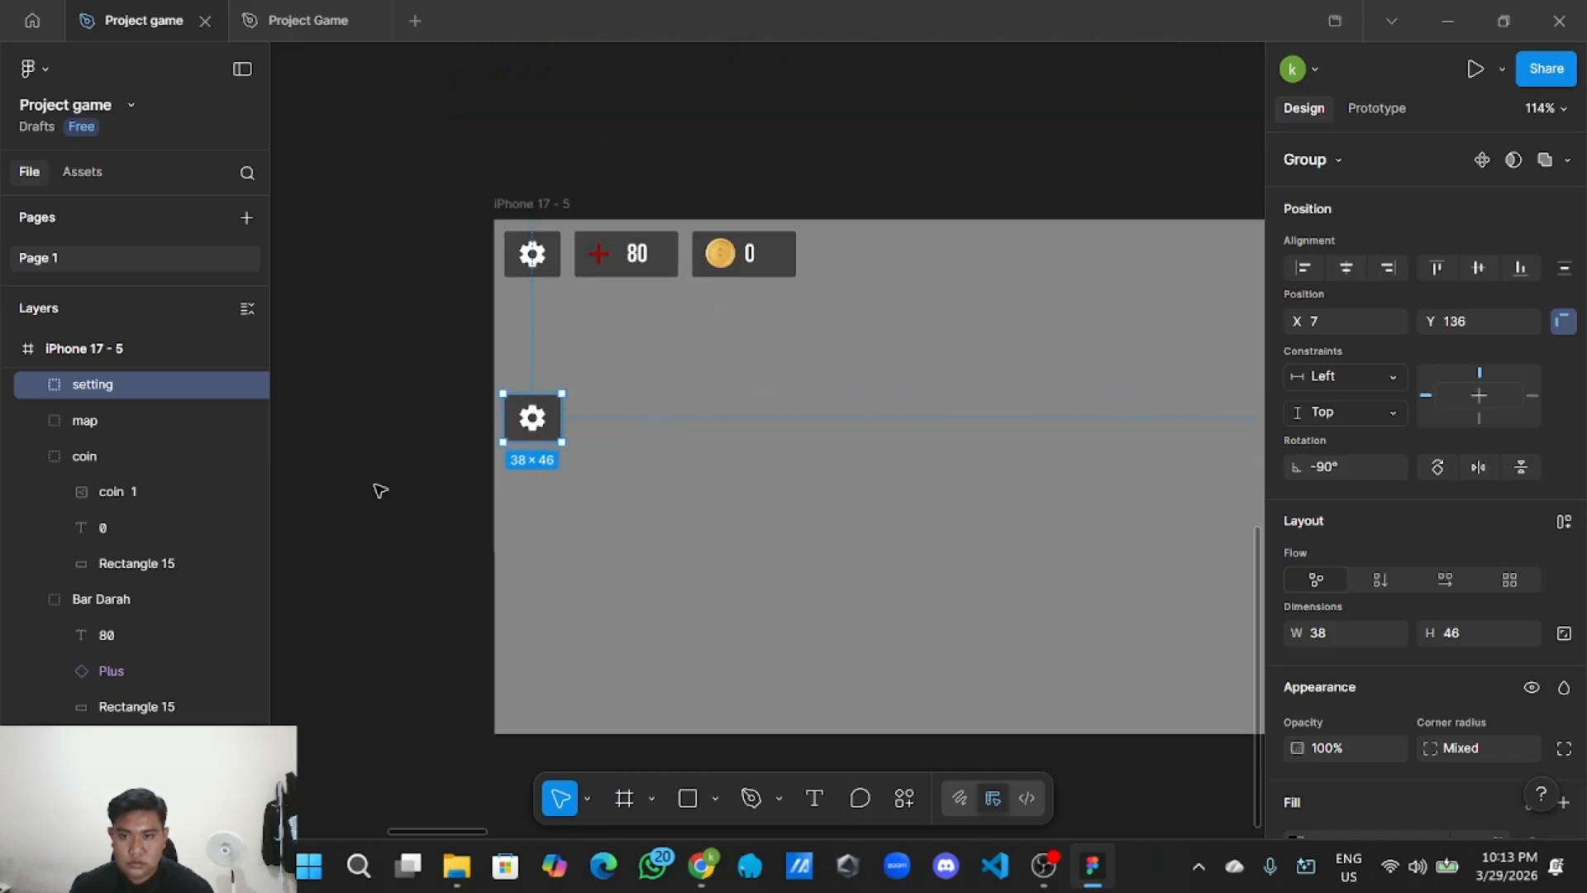
{"action": "left_click_drag", "start_coordinate": [375, 486], "coordinate": [373, 492]}
Ungroup the copied settings button and delete its gear icon, leaving the grey square.
{"action": "double_click", "coordinate": [536, 436]}
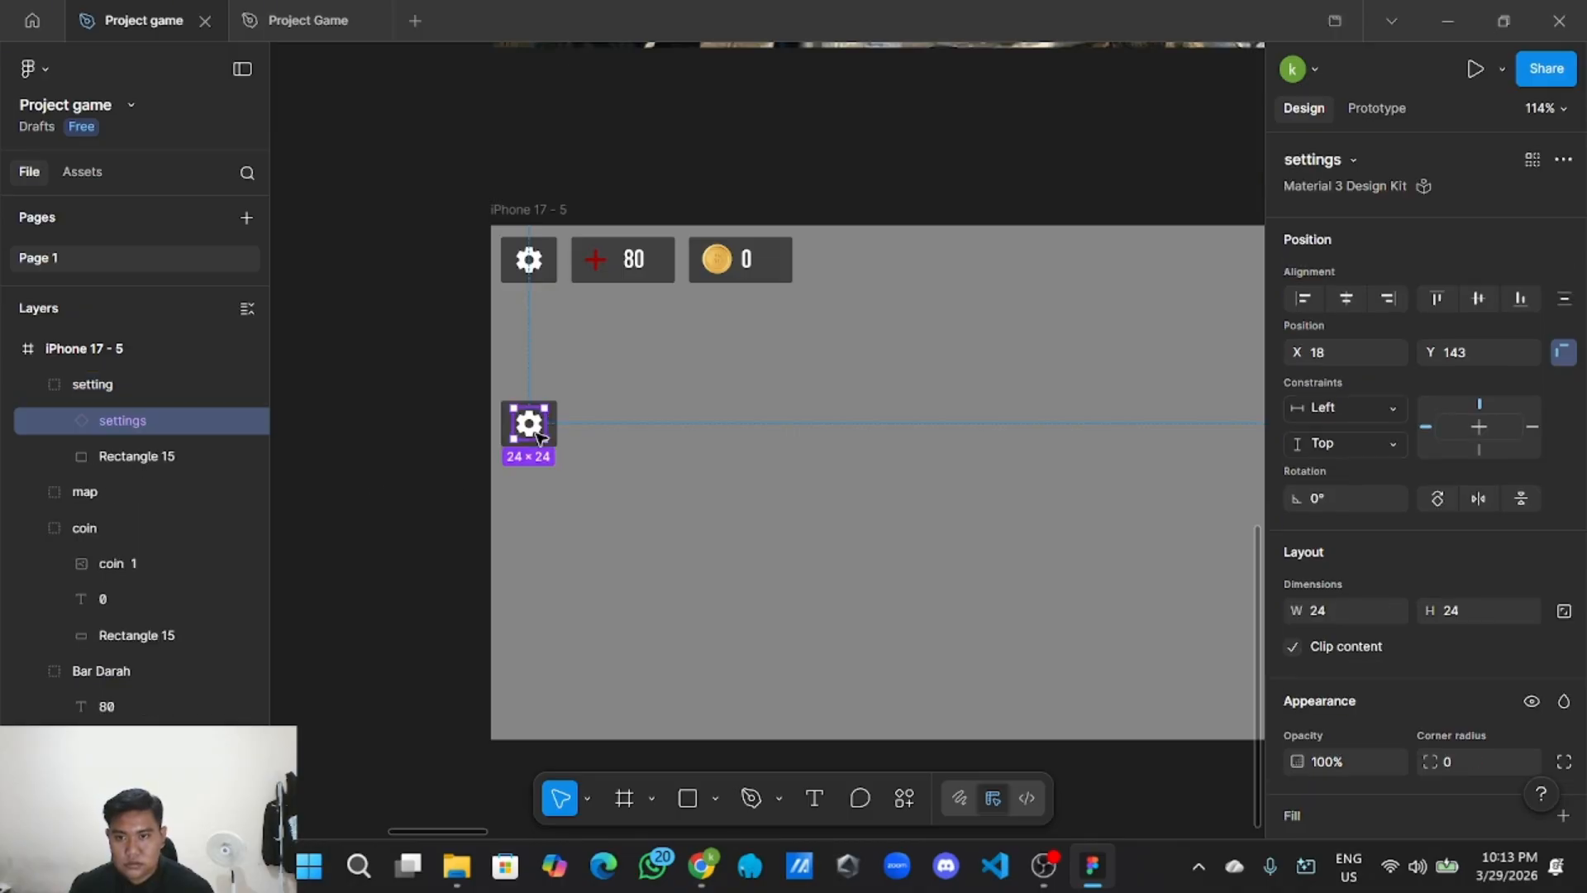
{"action": "right_click", "coordinate": [537, 425]}
{"action": "left_click", "coordinate": [886, 496]}
{"action": "left_click", "coordinate": [588, 436]}
{"action": "left_click", "coordinate": [532, 425]}
{"action": "right_click", "coordinate": [547, 430]}
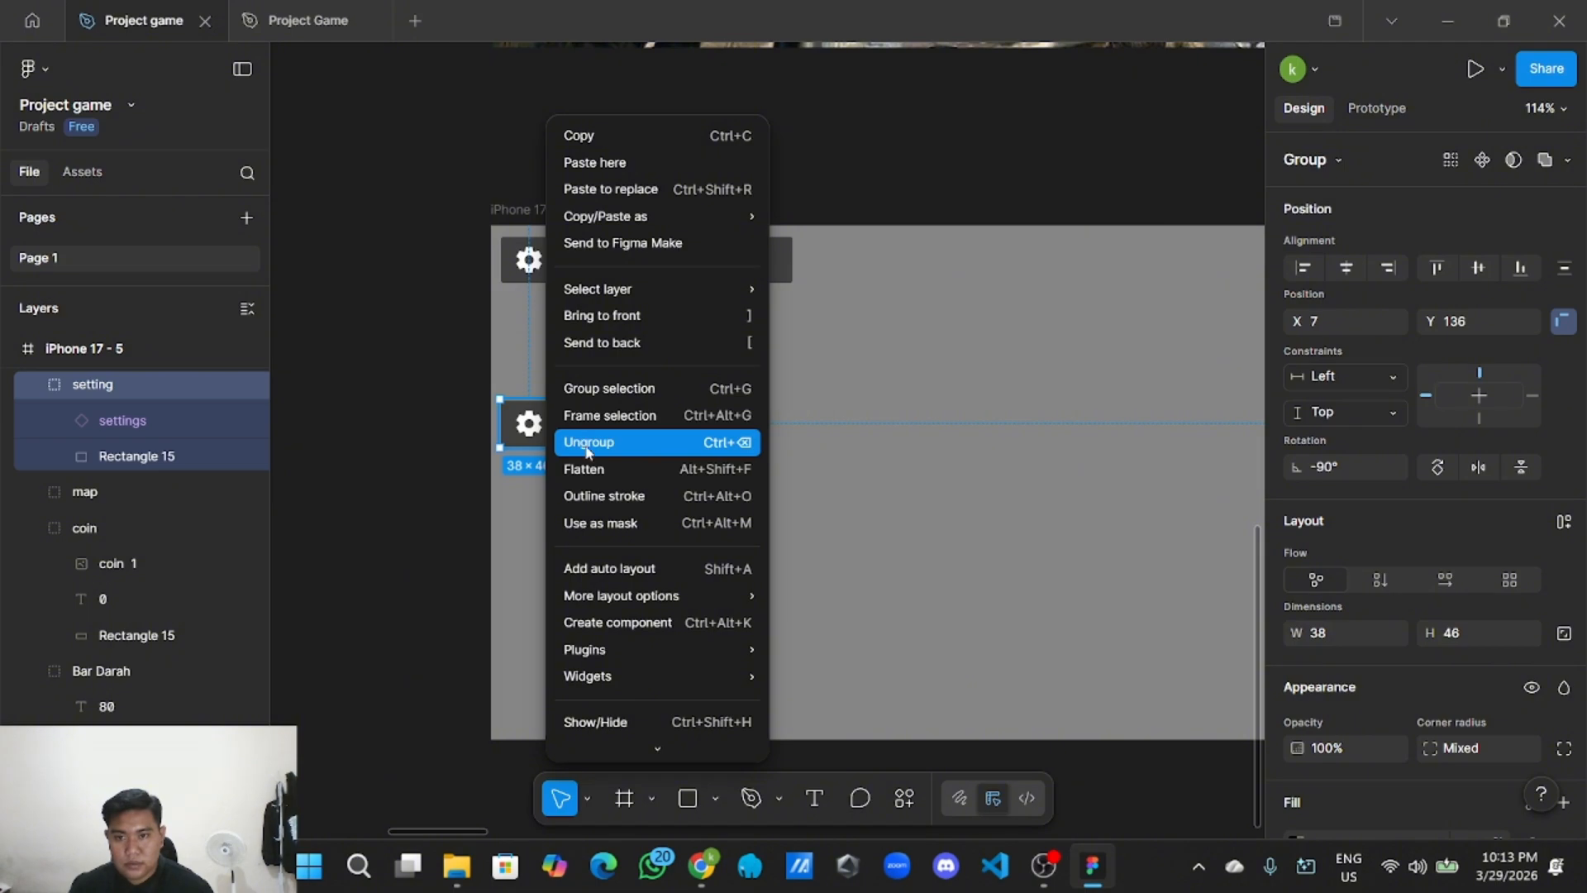
{"action": "left_click", "coordinate": [588, 442]}
{"action": "left_click", "coordinate": [533, 432]}
{"action": "key", "text": "Delete"}
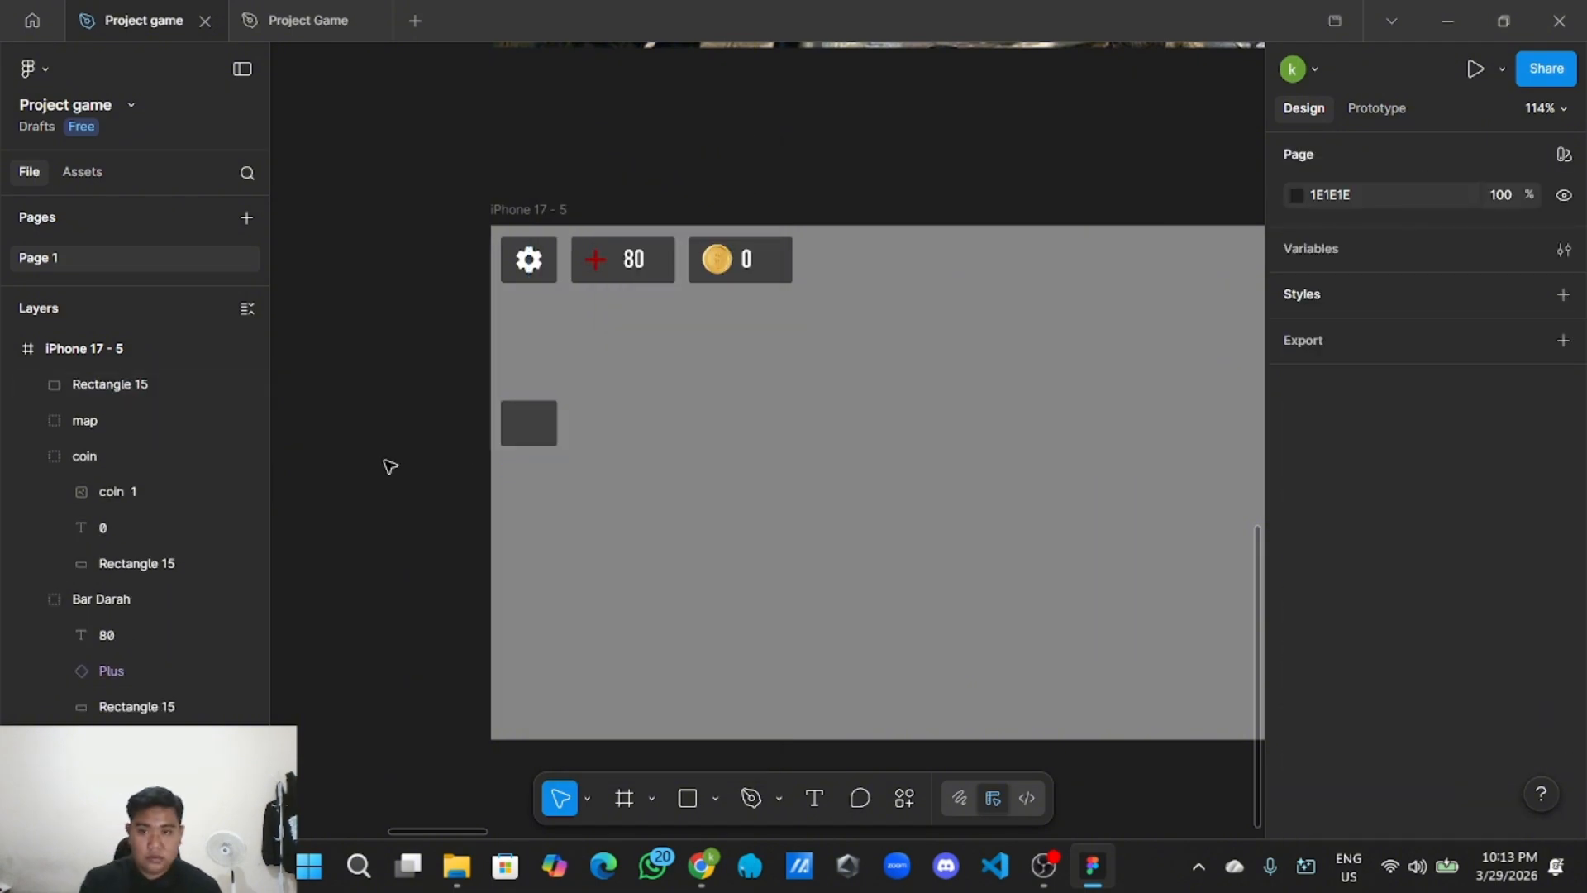
{"action": "scroll", "coordinate": [390, 467], "scroll_direction": "down", "scroll_amount": 3}
{"action": "scroll", "coordinate": [531, 602], "scroll_direction": "up", "scroll_amount": 5}
{"action": "scroll", "coordinate": [531, 602], "scroll_direction": "left", "scroll_amount": 3}
{"action": "scroll", "coordinate": [834, 692], "scroll_direction": "down", "scroll_amount": 3}
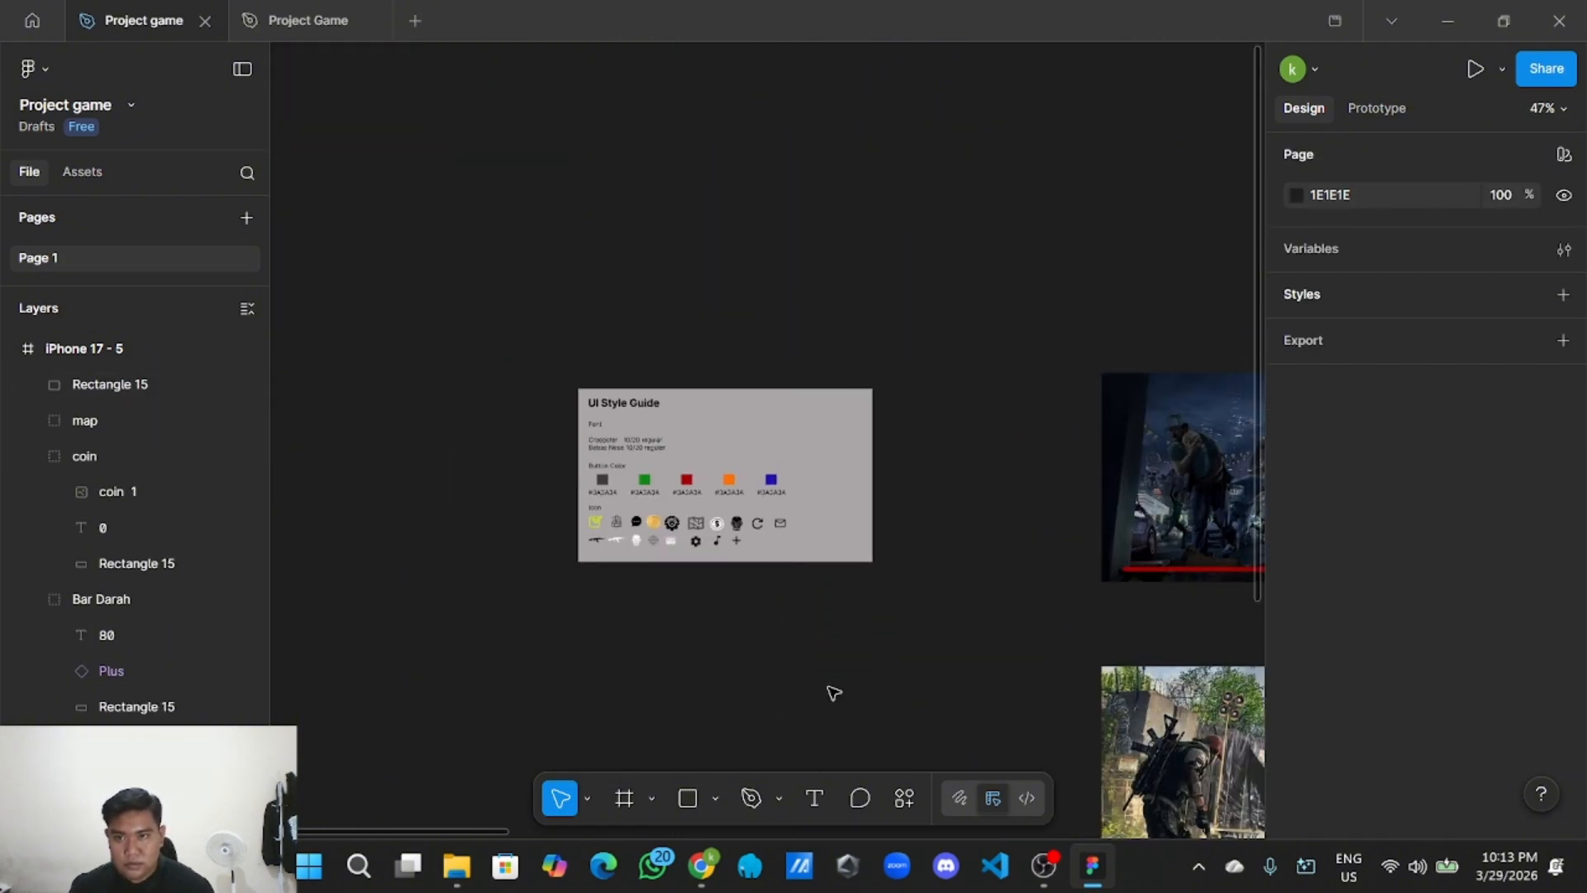
{"action": "scroll", "coordinate": [669, 585], "scroll_direction": "up", "scroll_amount": 5}
Copy the backpack icon from the style guide and return to the iPhone 17 - 5 frame.
{"action": "left_click", "coordinate": [582, 470]}
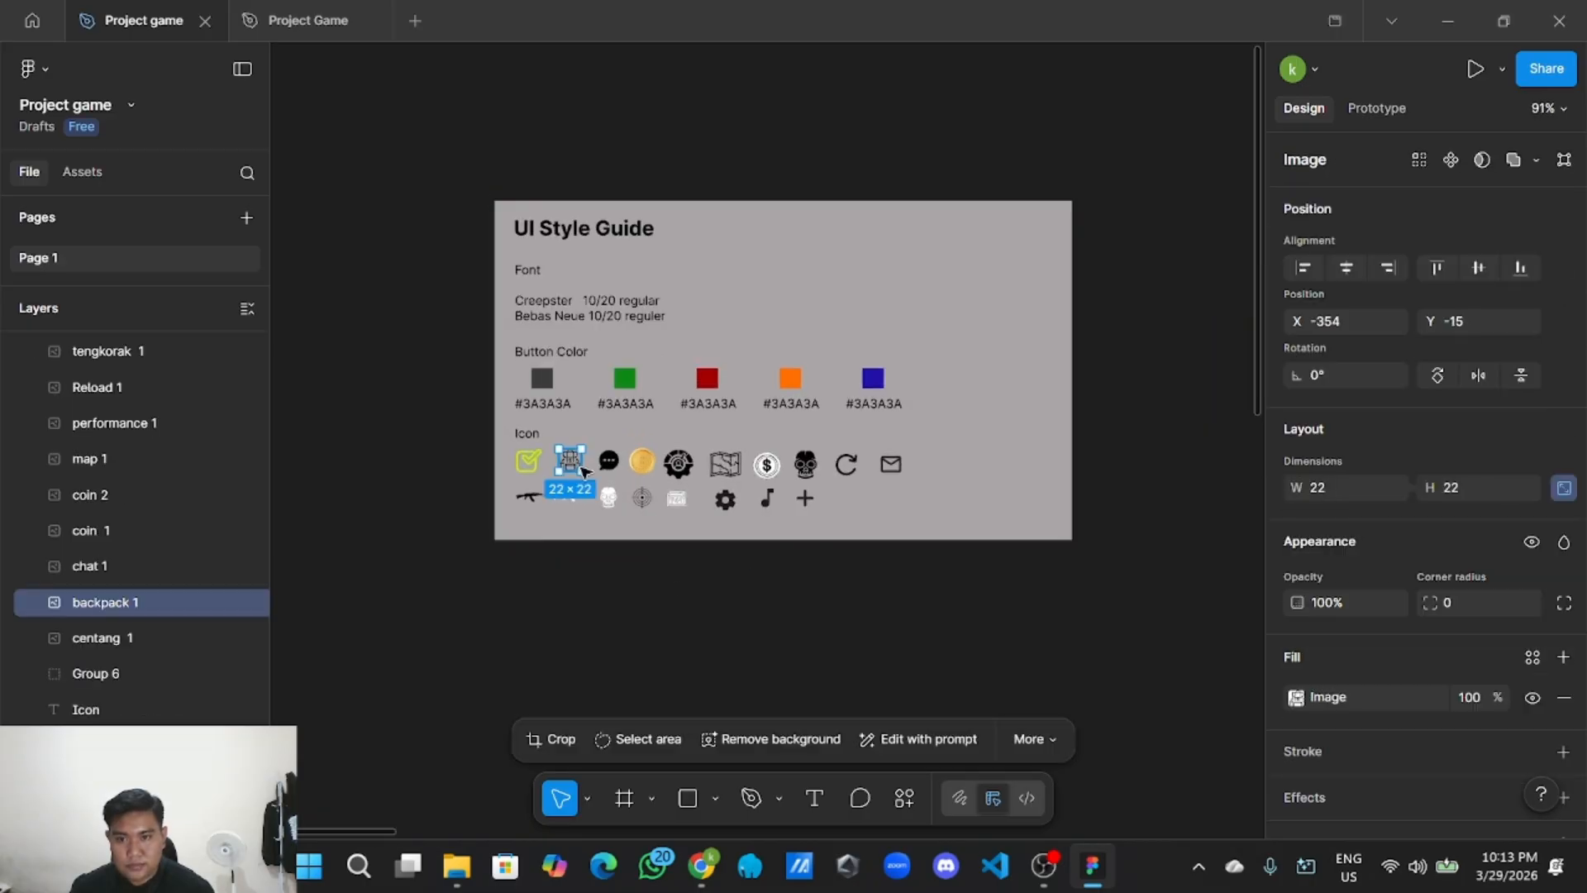
{"action": "right_click", "coordinate": [584, 470]}
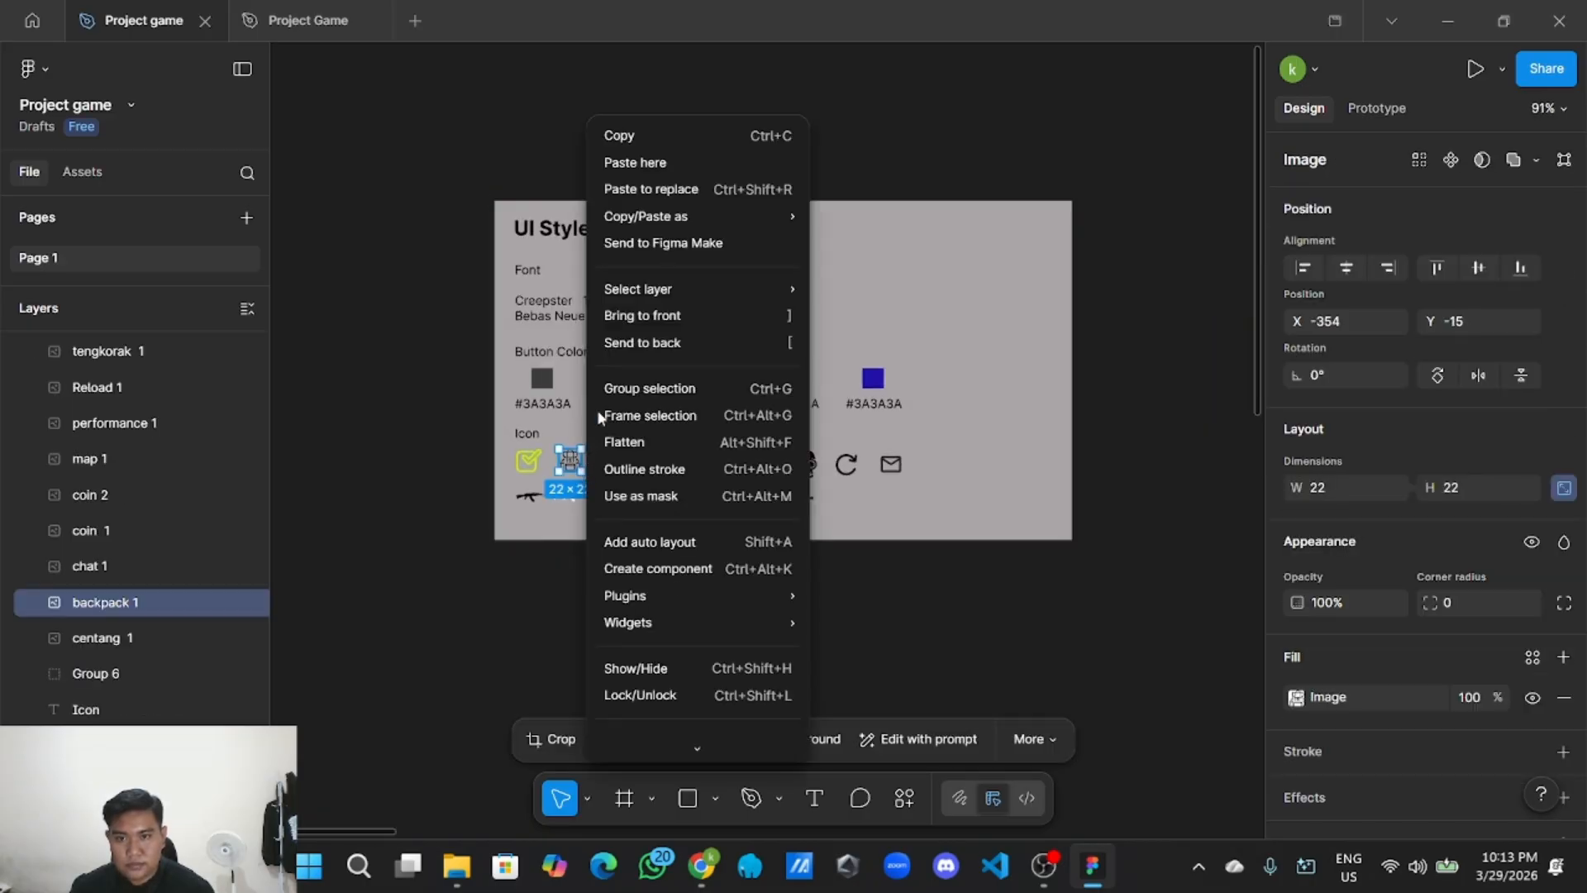
{"action": "left_click", "coordinate": [656, 135]}
{"action": "scroll", "coordinate": [641, 673], "scroll_direction": "down", "scroll_amount": 3}
{"action": "scroll", "coordinate": [666, 439], "scroll_direction": "right", "scroll_amount": 3}
{"action": "left_click_drag", "start_coordinate": [648, 415], "coordinate": [480, 175]}
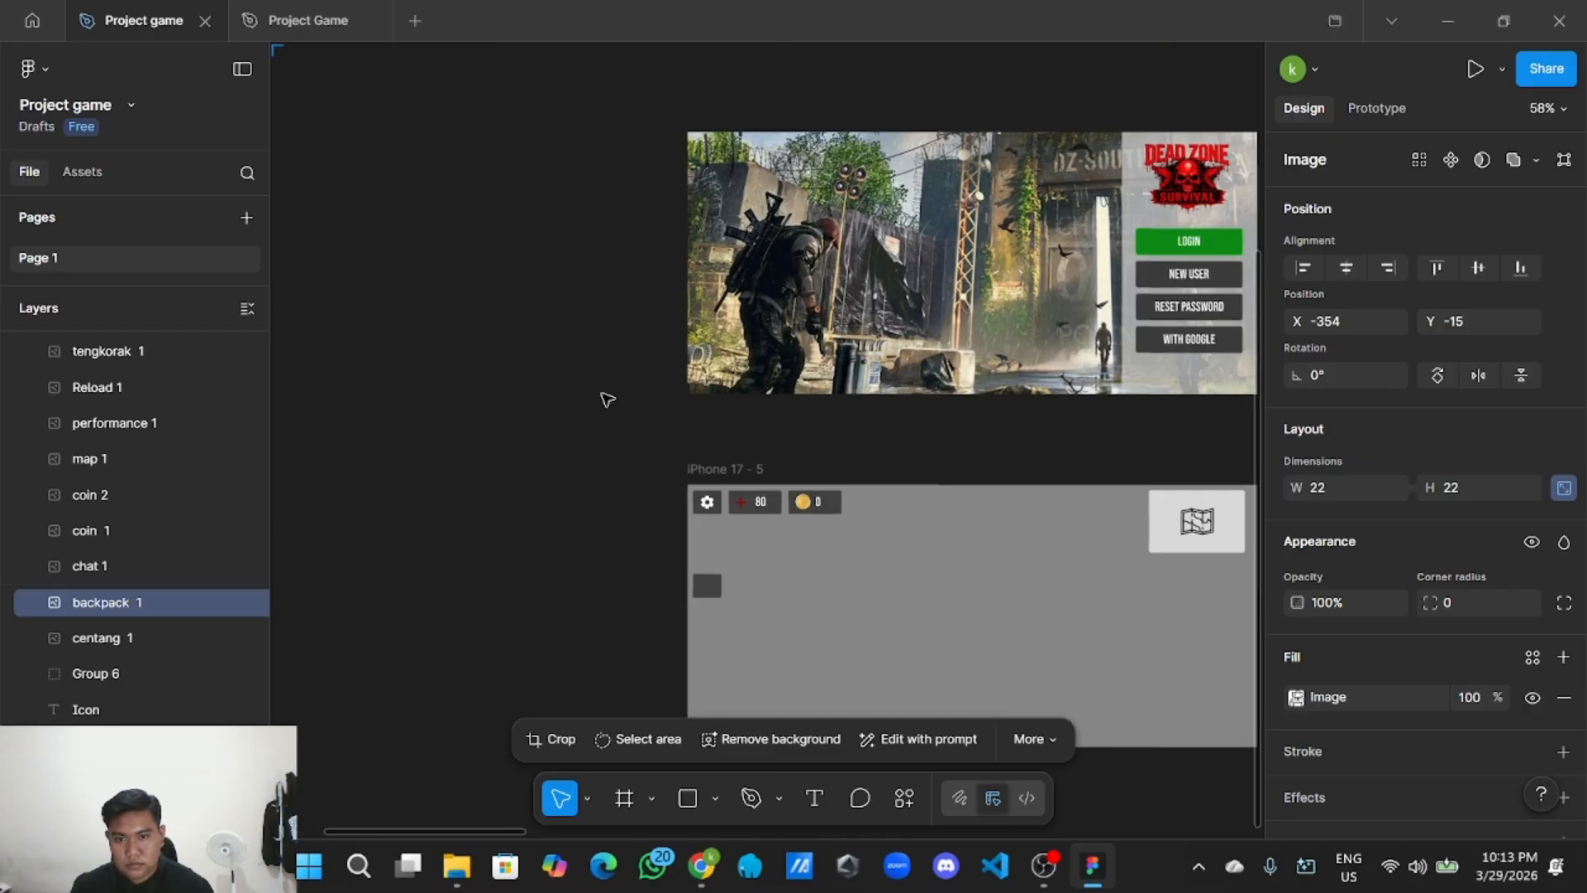
{"action": "scroll", "coordinate": [678, 586], "scroll_direction": "up", "scroll_amount": 3}
{"action": "left_click_drag", "start_coordinate": [682, 591], "coordinate": [571, 501]}
Paste the backpack icon onto the left grey square.
{"action": "right_click", "coordinate": [747, 520]}
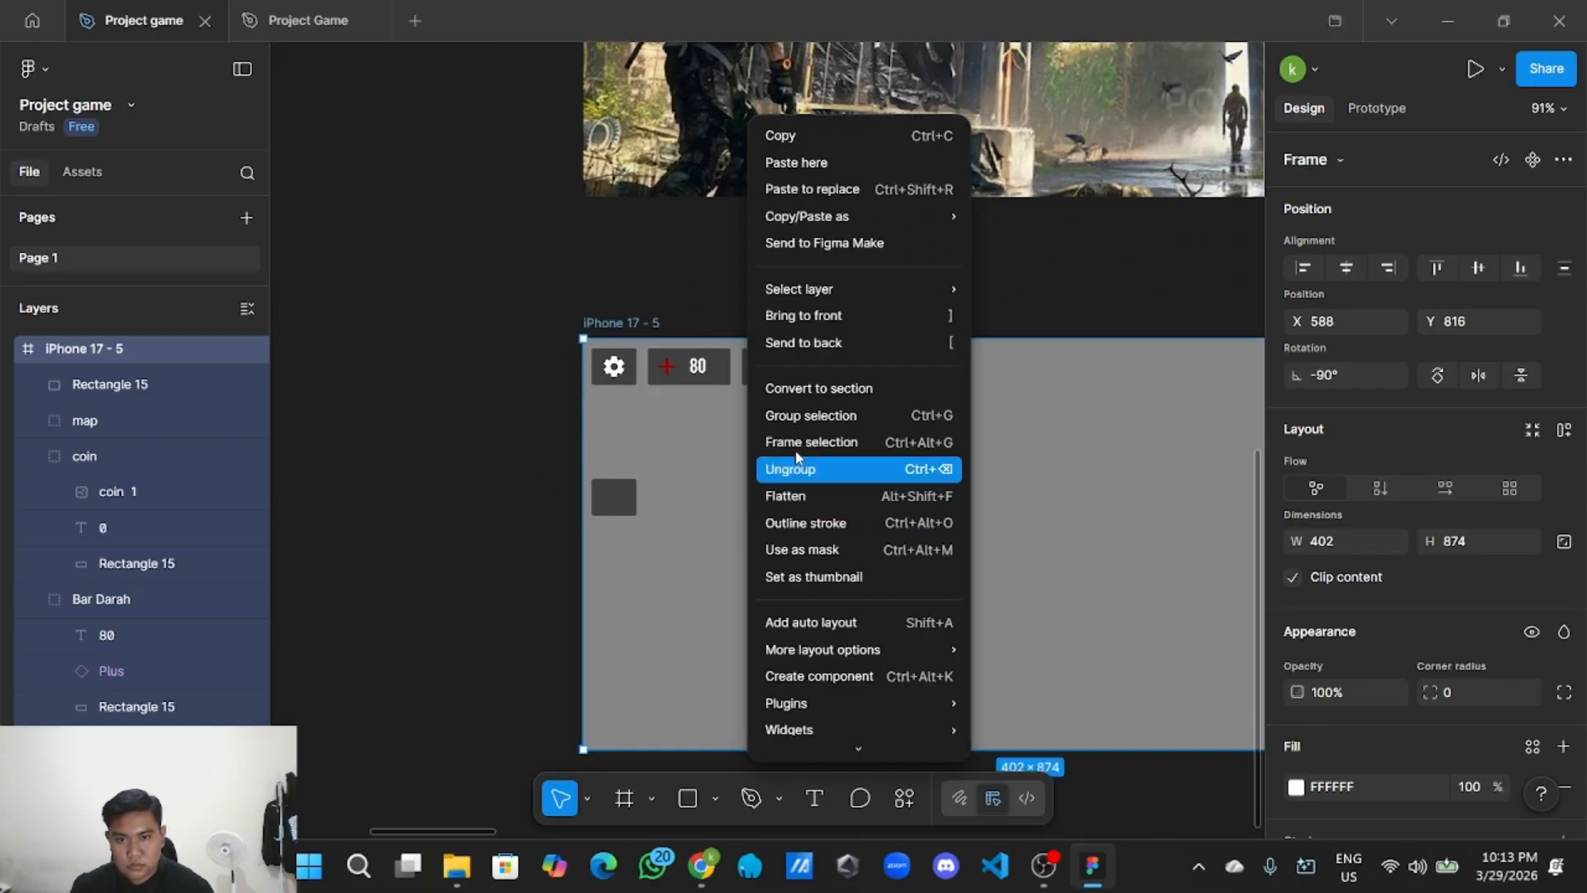
{"action": "left_click", "coordinate": [726, 464]}
{"action": "right_click", "coordinate": [493, 425]}
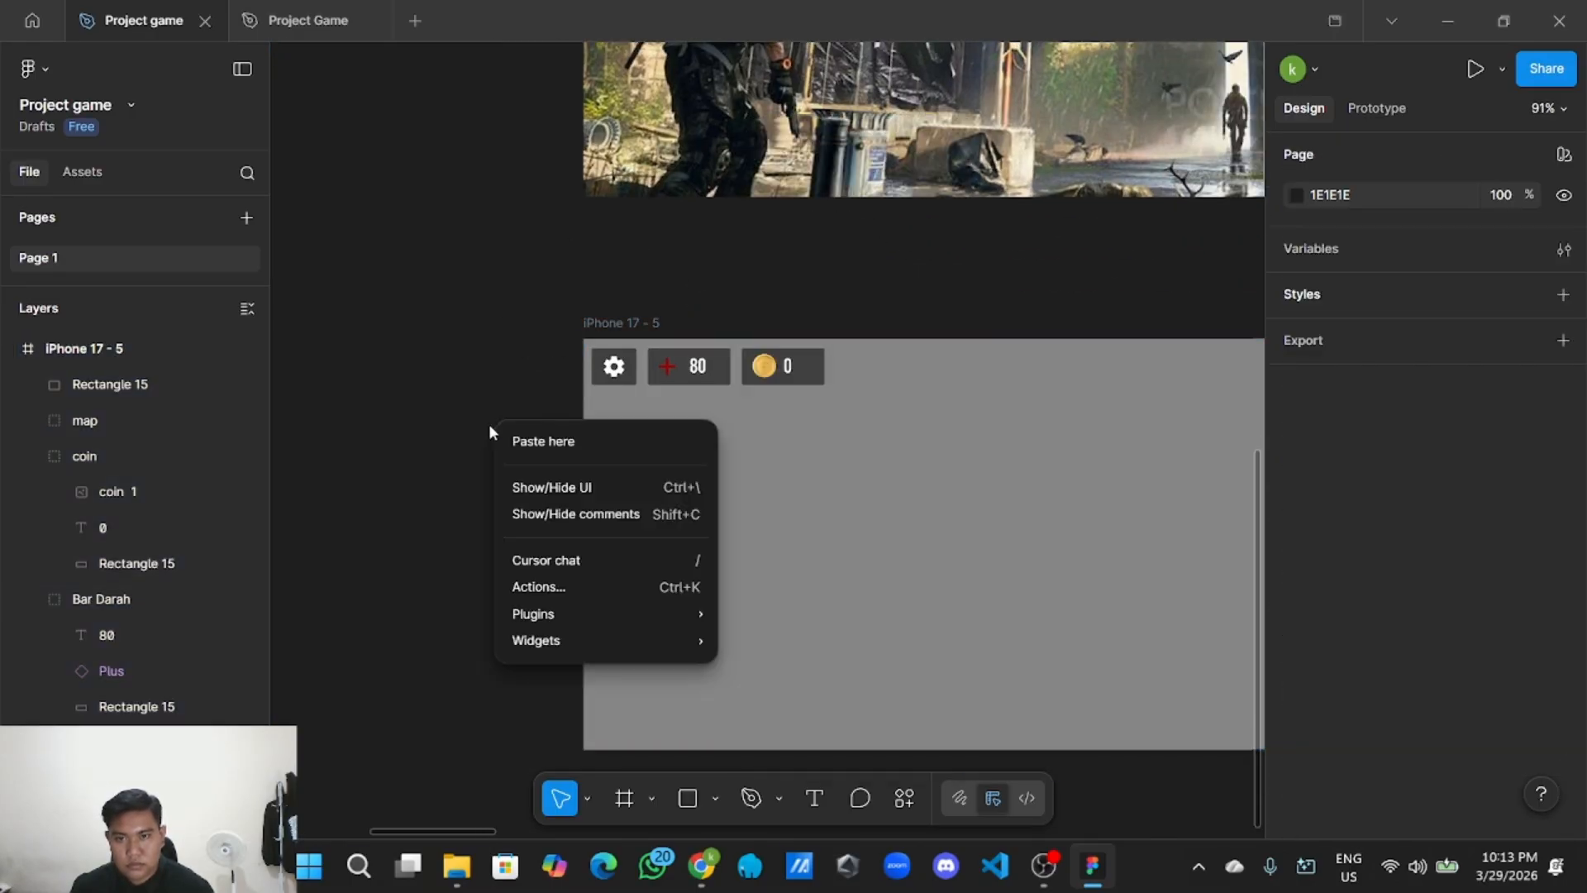
{"action": "left_click", "coordinate": [531, 438]}
{"action": "scroll", "coordinate": [529, 442], "scroll_direction": "up", "scroll_amount": 2}
{"action": "left_click_drag", "start_coordinate": [529, 451], "coordinate": [643, 469]}
{"action": "scroll", "coordinate": [643, 519], "scroll_direction": "up", "scroll_amount": 5}
{"action": "scroll", "coordinate": [701, 556], "scroll_direction": "down", "scroll_amount": 5}
Set the square's fill to white FFFFFF at 25% opacity.
{"action": "left_click", "coordinate": [705, 556]}
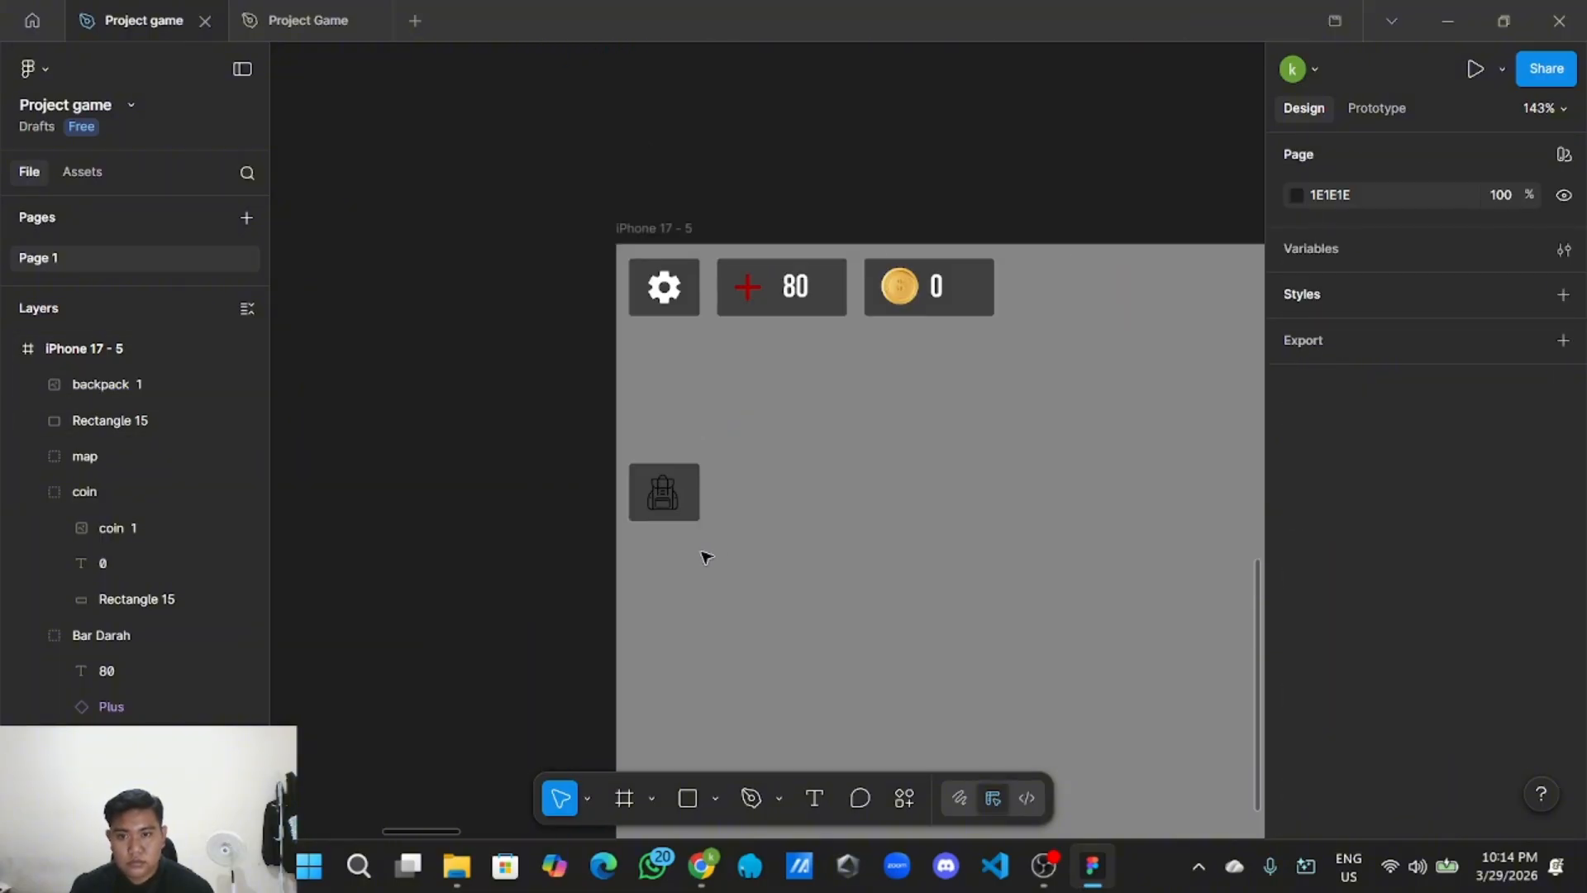
{"action": "left_click", "coordinate": [696, 506]}
{"action": "scroll", "coordinate": [1314, 657], "scroll_direction": "down", "scroll_amount": 3}
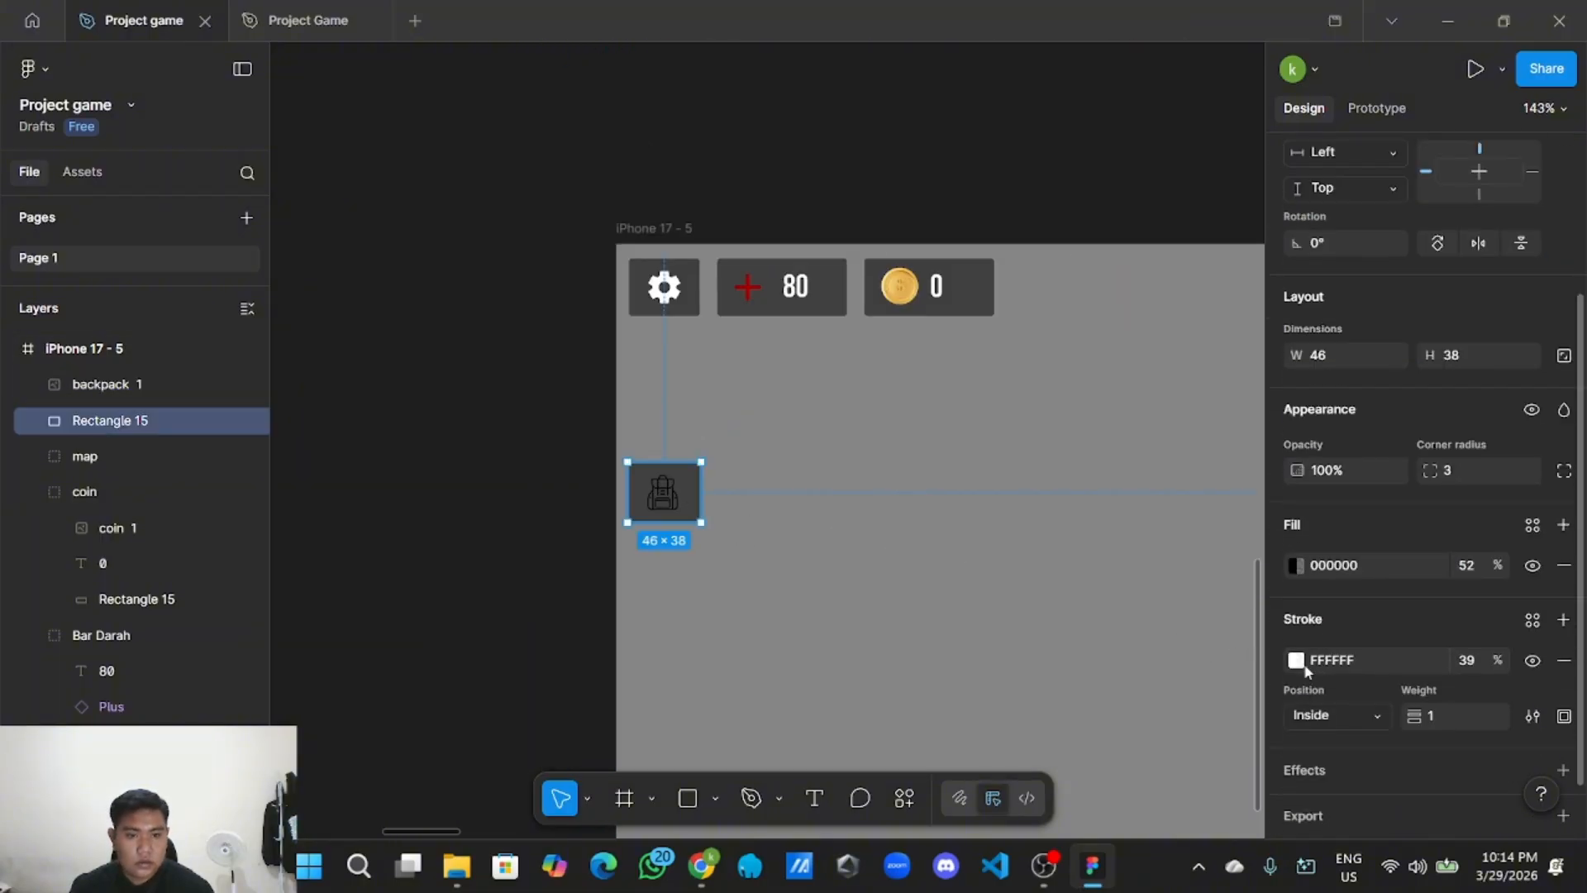
{"action": "left_click", "coordinate": [1296, 661]}
{"action": "left_click", "coordinate": [1296, 566]}
{"action": "left_click_drag", "start_coordinate": [1192, 503], "coordinate": [1013, 325]}
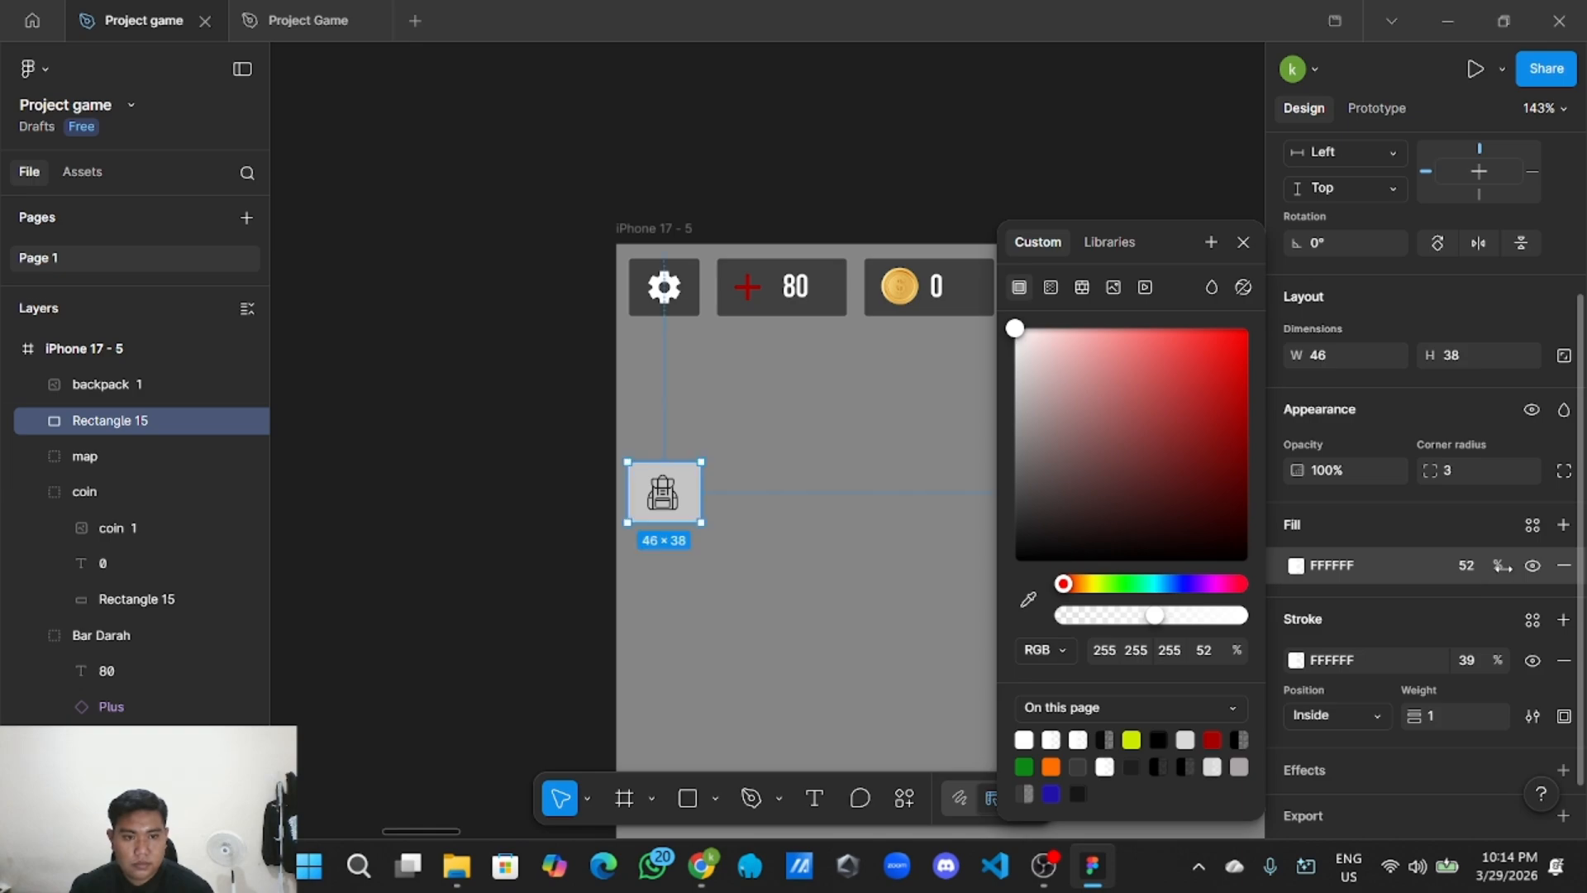
{"action": "left_click_drag", "start_coordinate": [1488, 565], "coordinate": [1432, 553]}
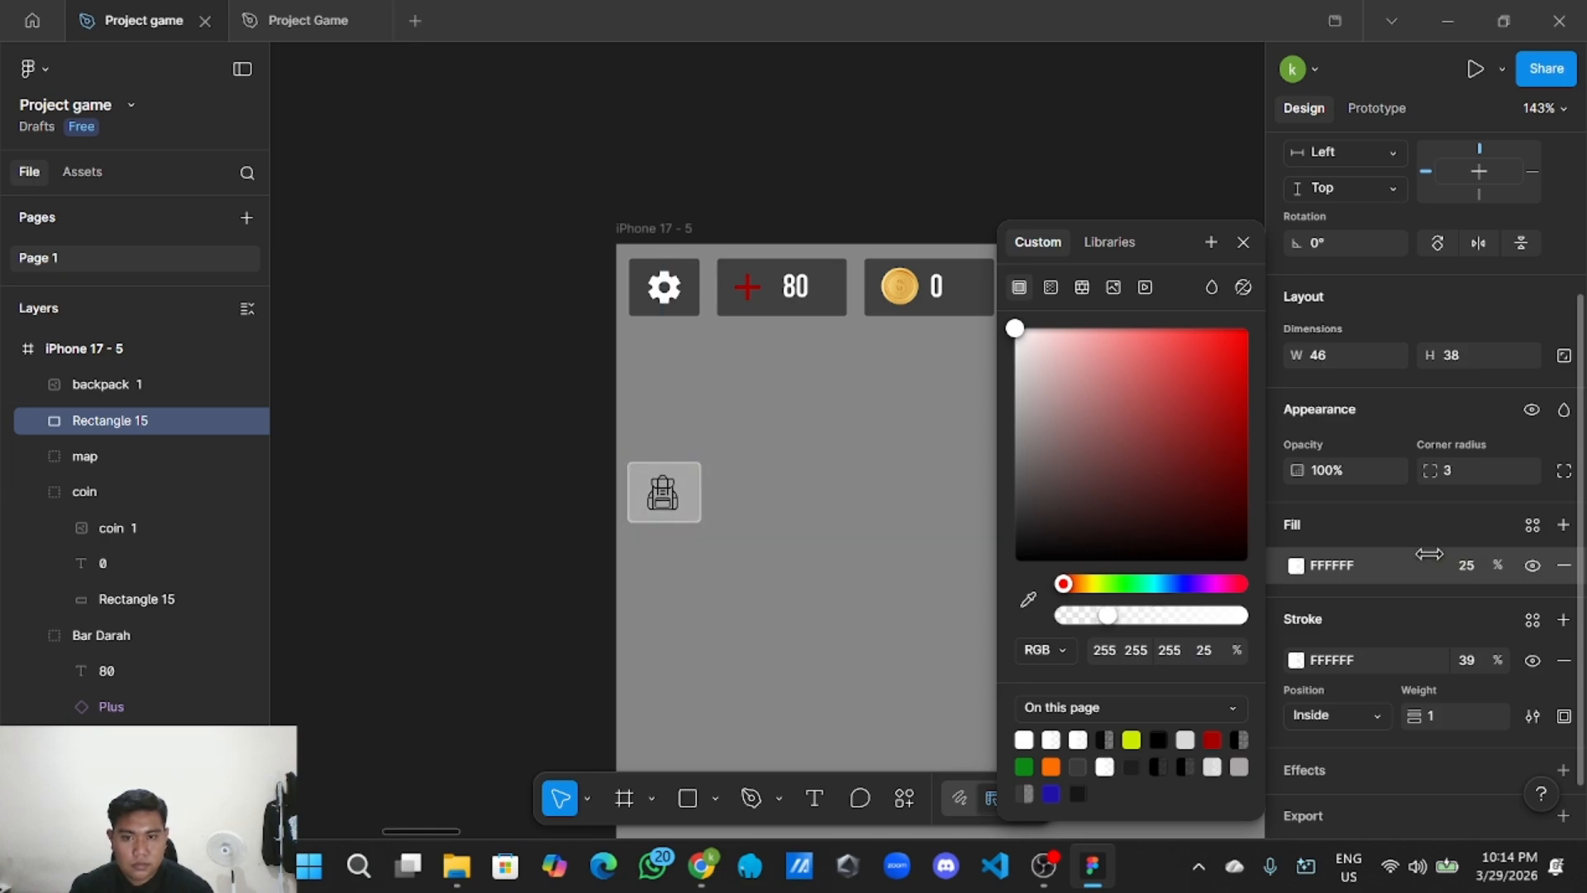
{"action": "left_click", "coordinate": [560, 449]}
{"action": "scroll", "coordinate": [559, 450], "scroll_direction": "down", "scroll_amount": 5}
{"action": "scroll", "coordinate": [546, 508], "scroll_direction": "down", "scroll_amount": 5}
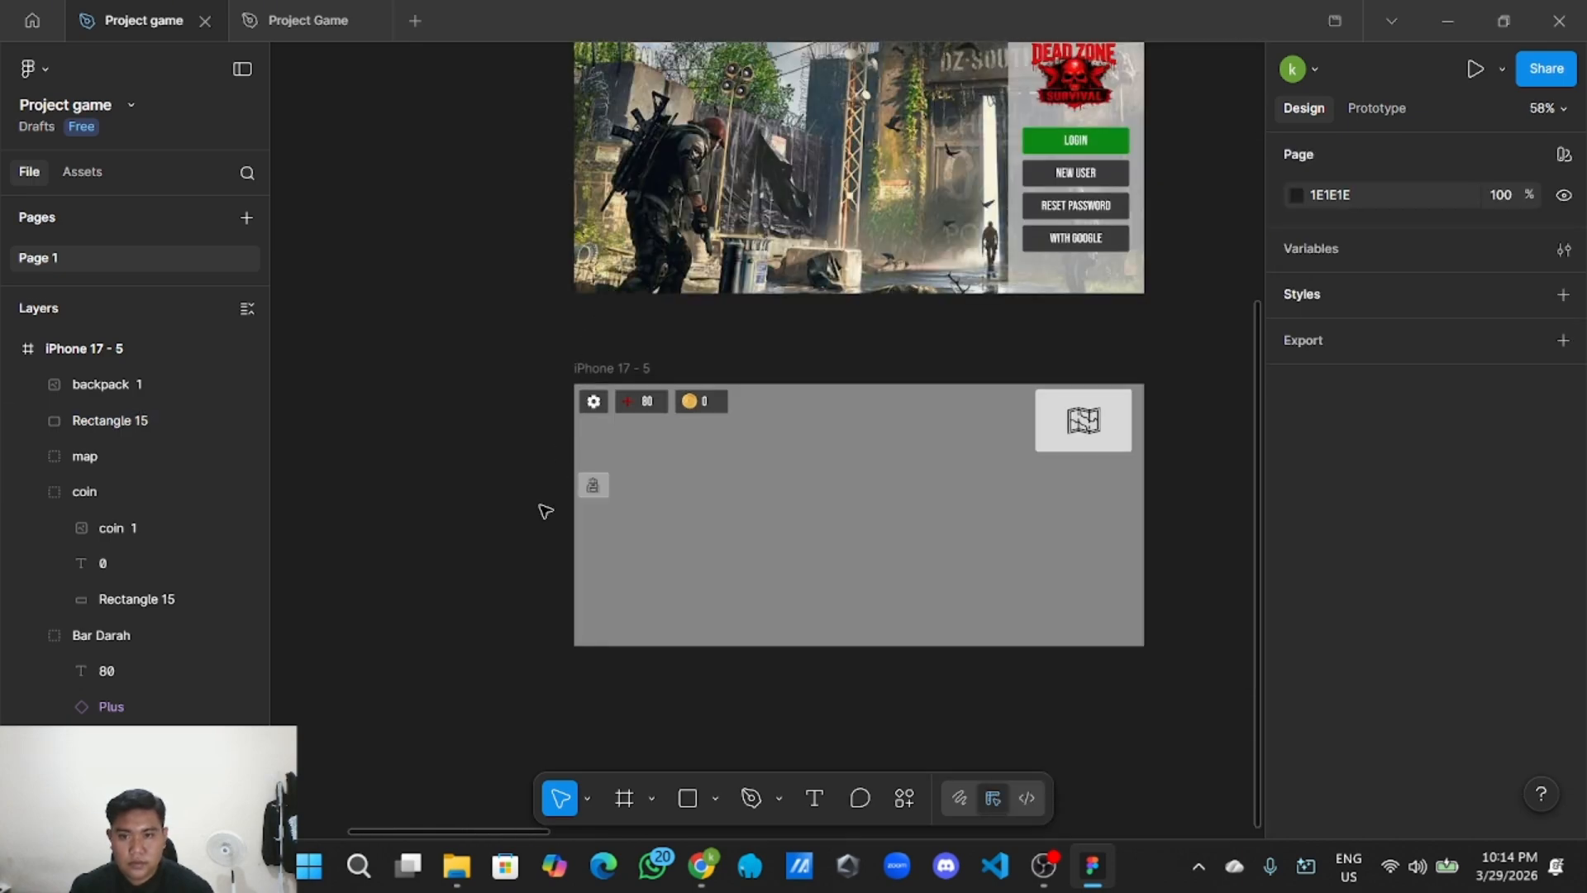
{"action": "scroll", "coordinate": [532, 521], "scroll_direction": "up", "scroll_amount": 5}
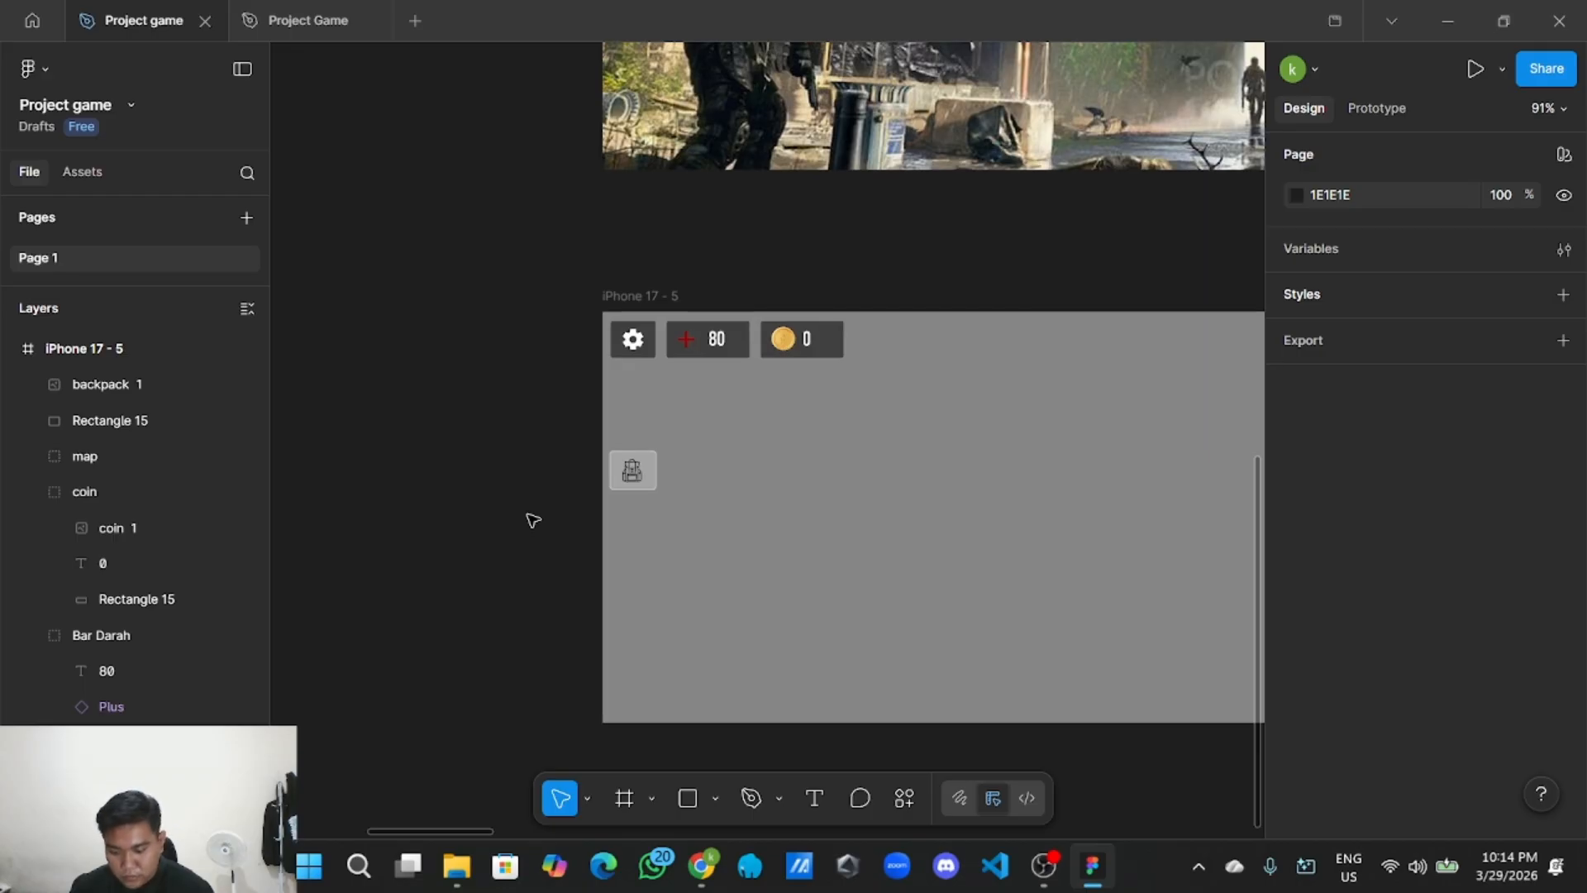
{"action": "scroll", "coordinate": [532, 519], "scroll_direction": "down", "scroll_amount": 3}
{"action": "left_click_drag", "start_coordinate": [531, 521], "coordinate": [464, 532]}
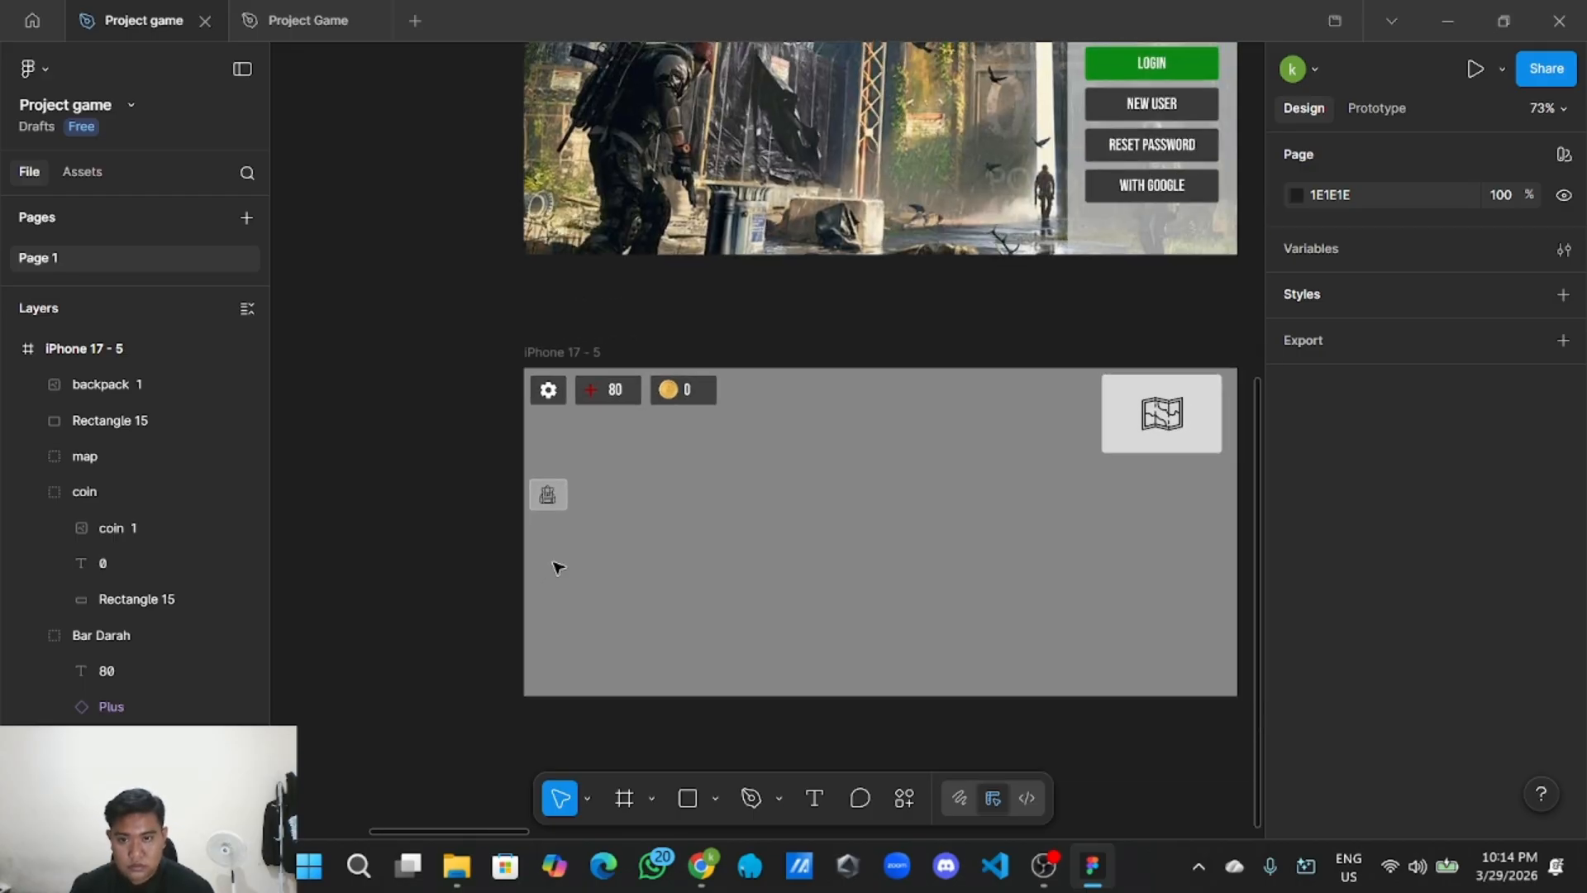
{"action": "scroll", "coordinate": [559, 567], "scroll_direction": "up", "scroll_amount": 3}
Group the backpack icon with its square and name the group 'Backpack'.
{"action": "left_click", "coordinate": [533, 472]}
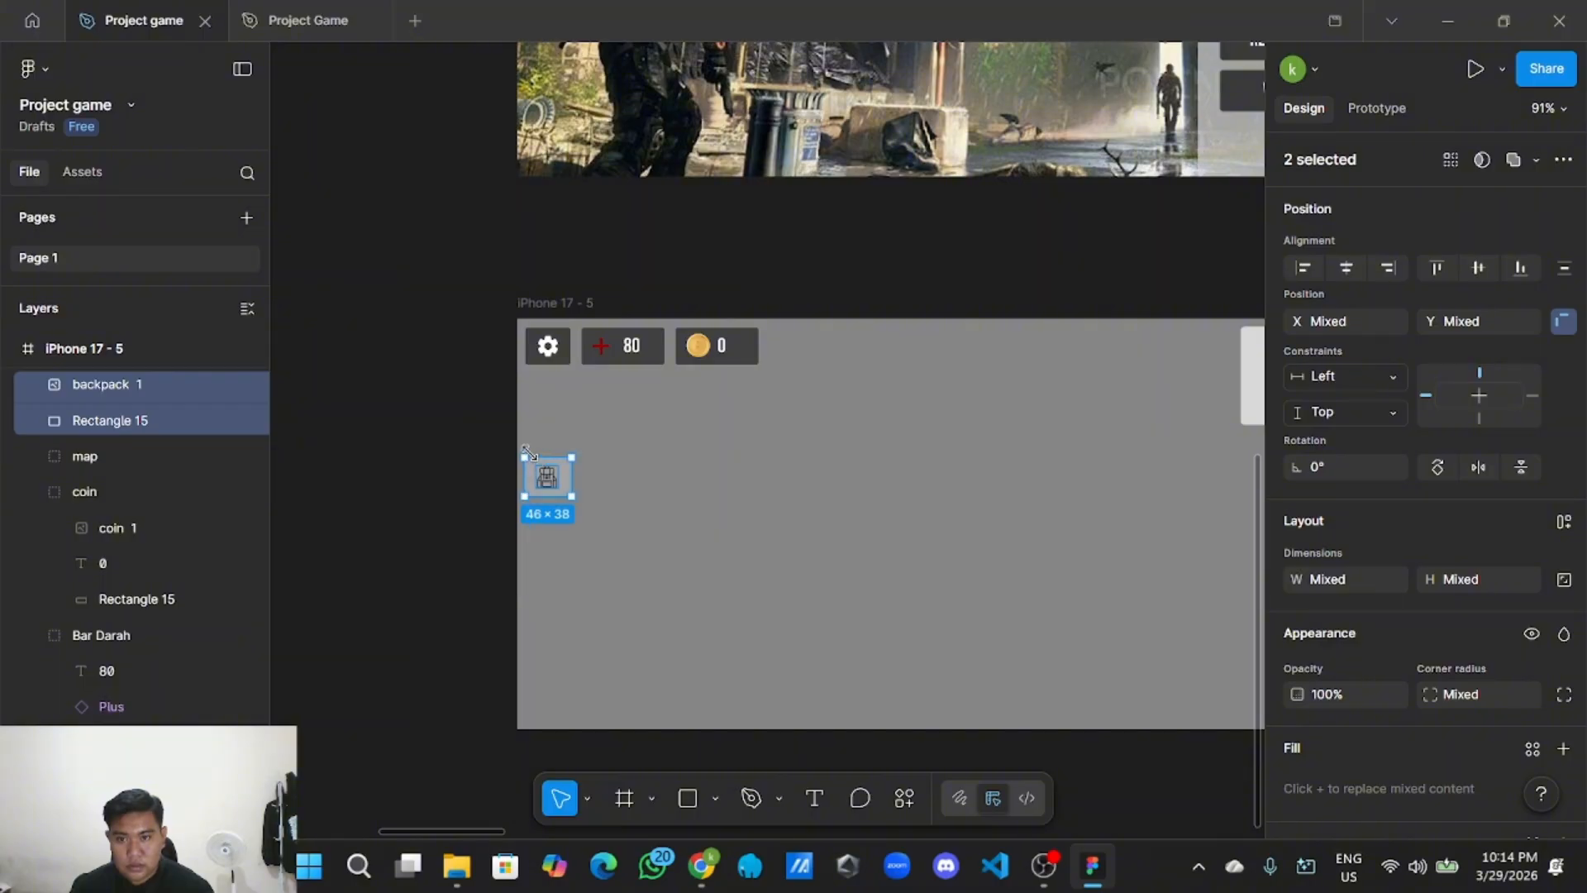
{"action": "right_click", "coordinate": [562, 475]}
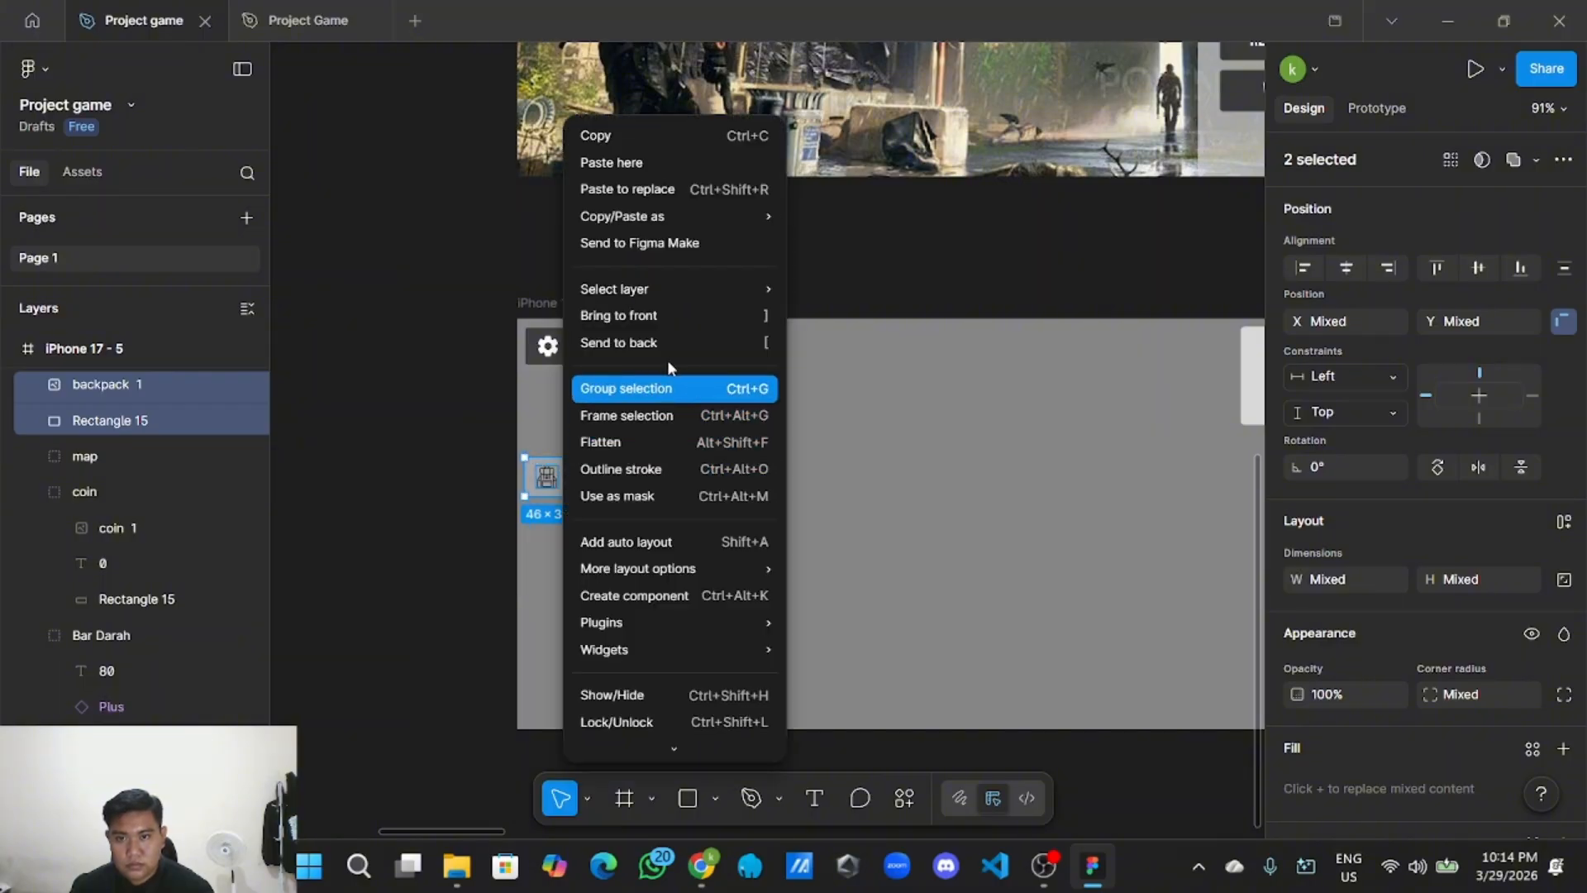
{"action": "left_click", "coordinate": [653, 389]}
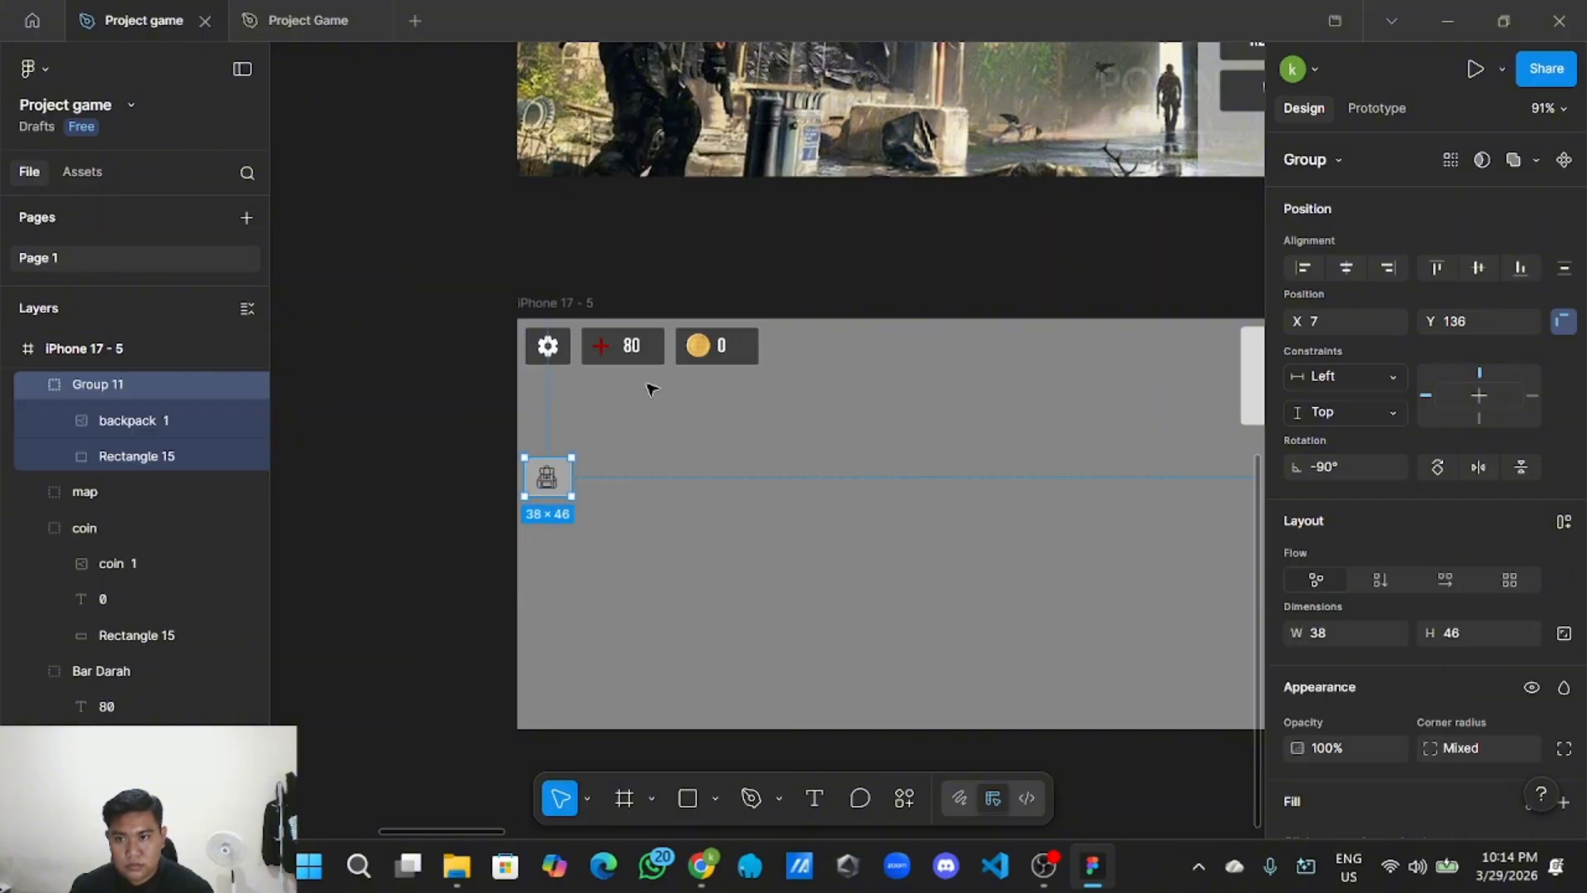
{"action": "double_click", "coordinate": [128, 386]}
{"action": "key", "text": "BackSpace"}
{"action": "type", "text": "Backpa"}
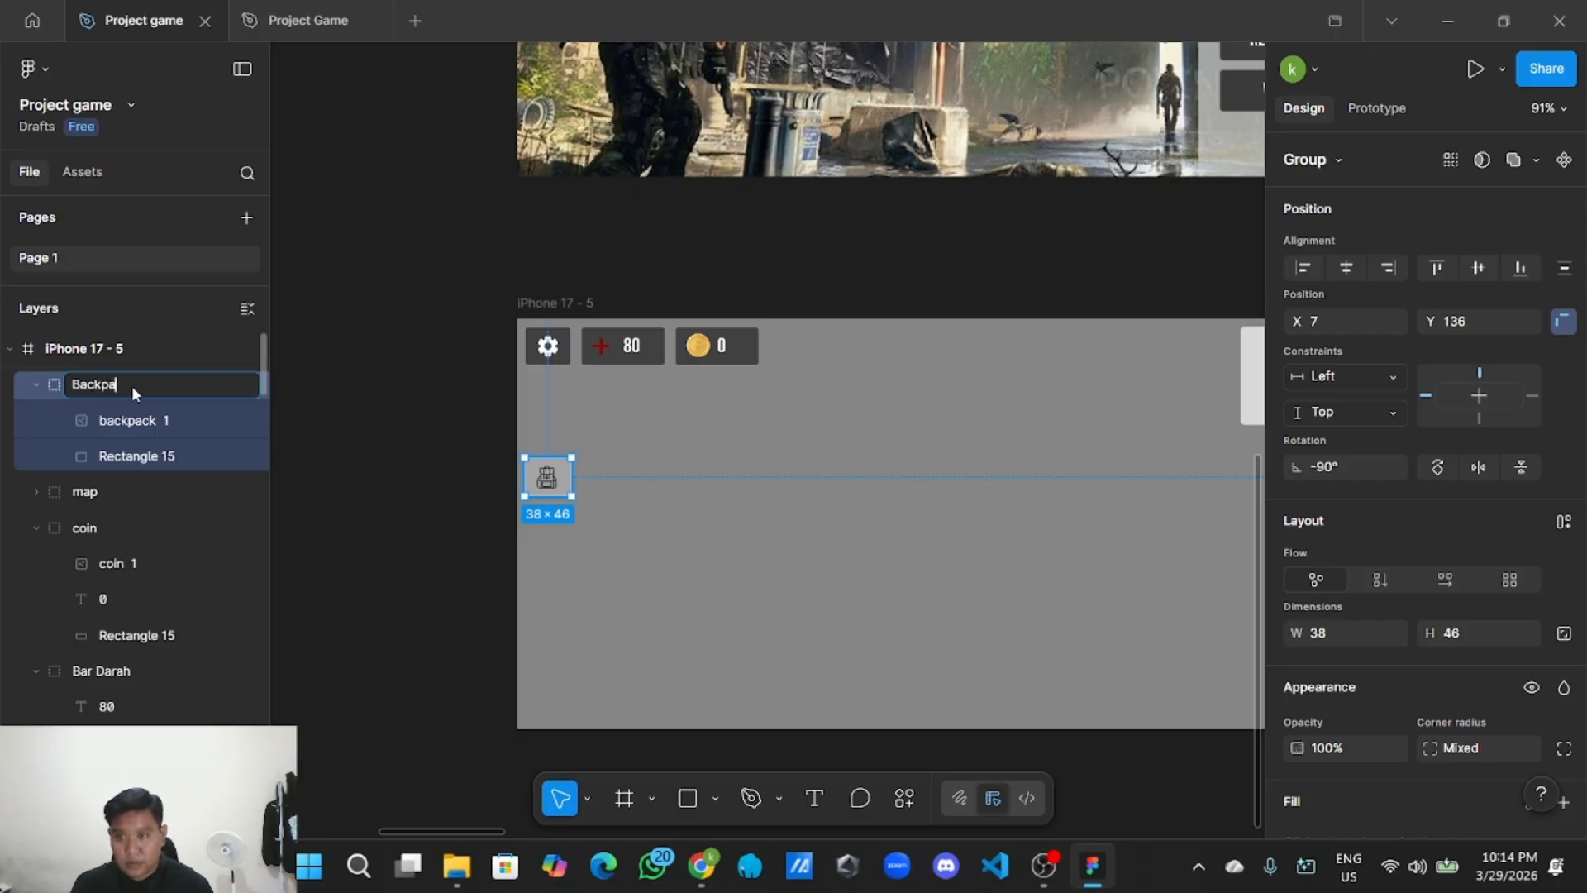
{"action": "type", "text": "ck"}
{"action": "left_click", "coordinate": [397, 434]}
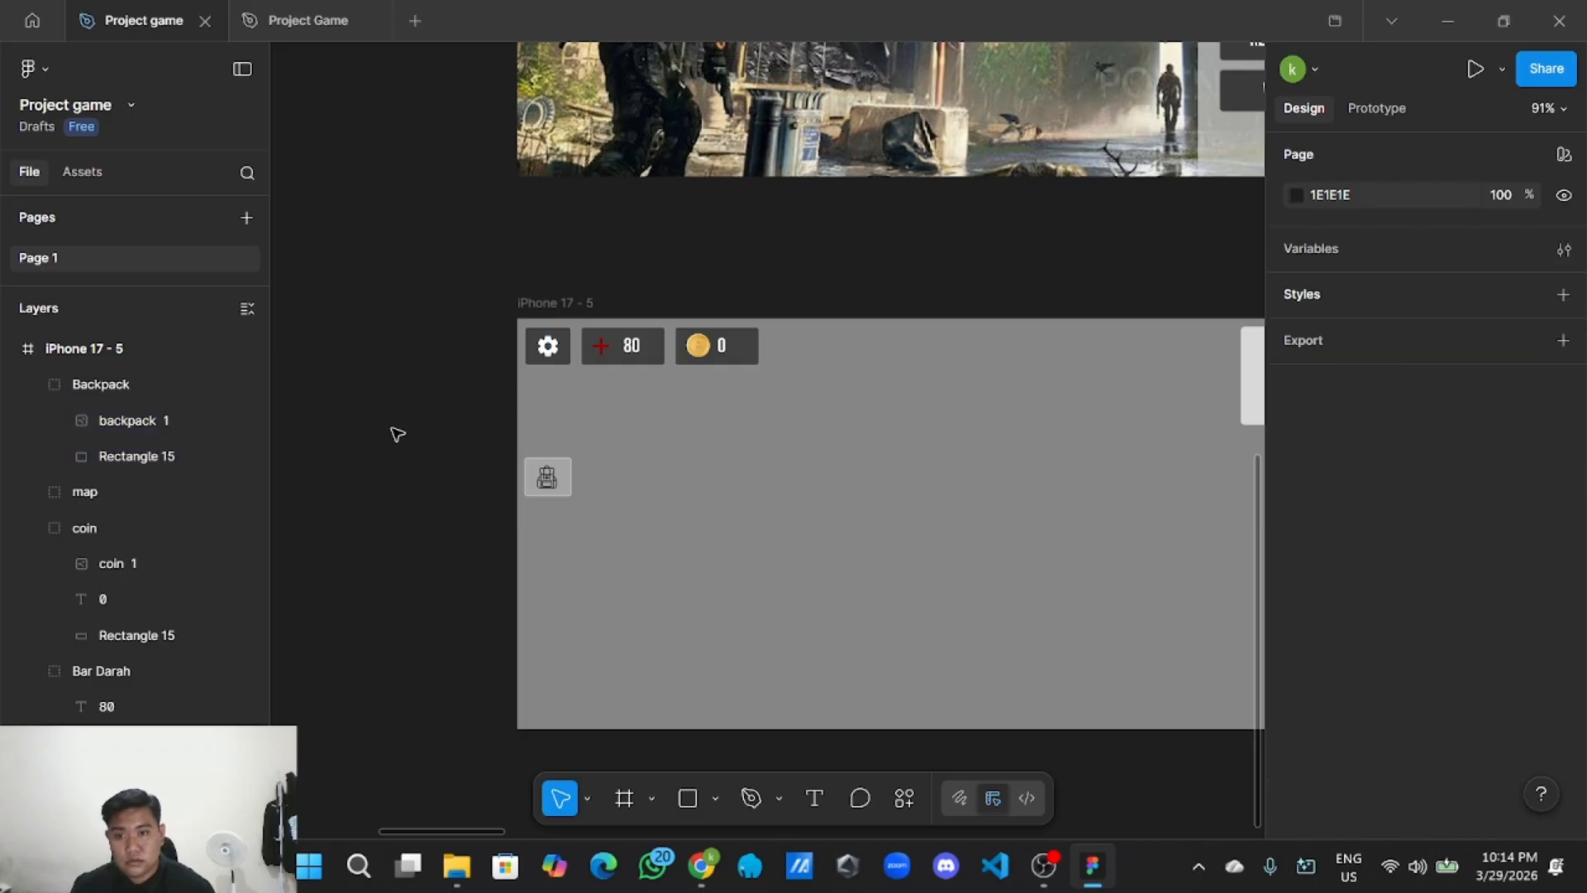
{"action": "scroll", "coordinate": [403, 476], "scroll_direction": "down", "scroll_amount": 2}
{"action": "scroll", "coordinate": [445, 470], "scroll_direction": "down", "scroll_amount": 3}
{"action": "scroll", "coordinate": [674, 598], "scroll_direction": "up", "scroll_amount": 4}
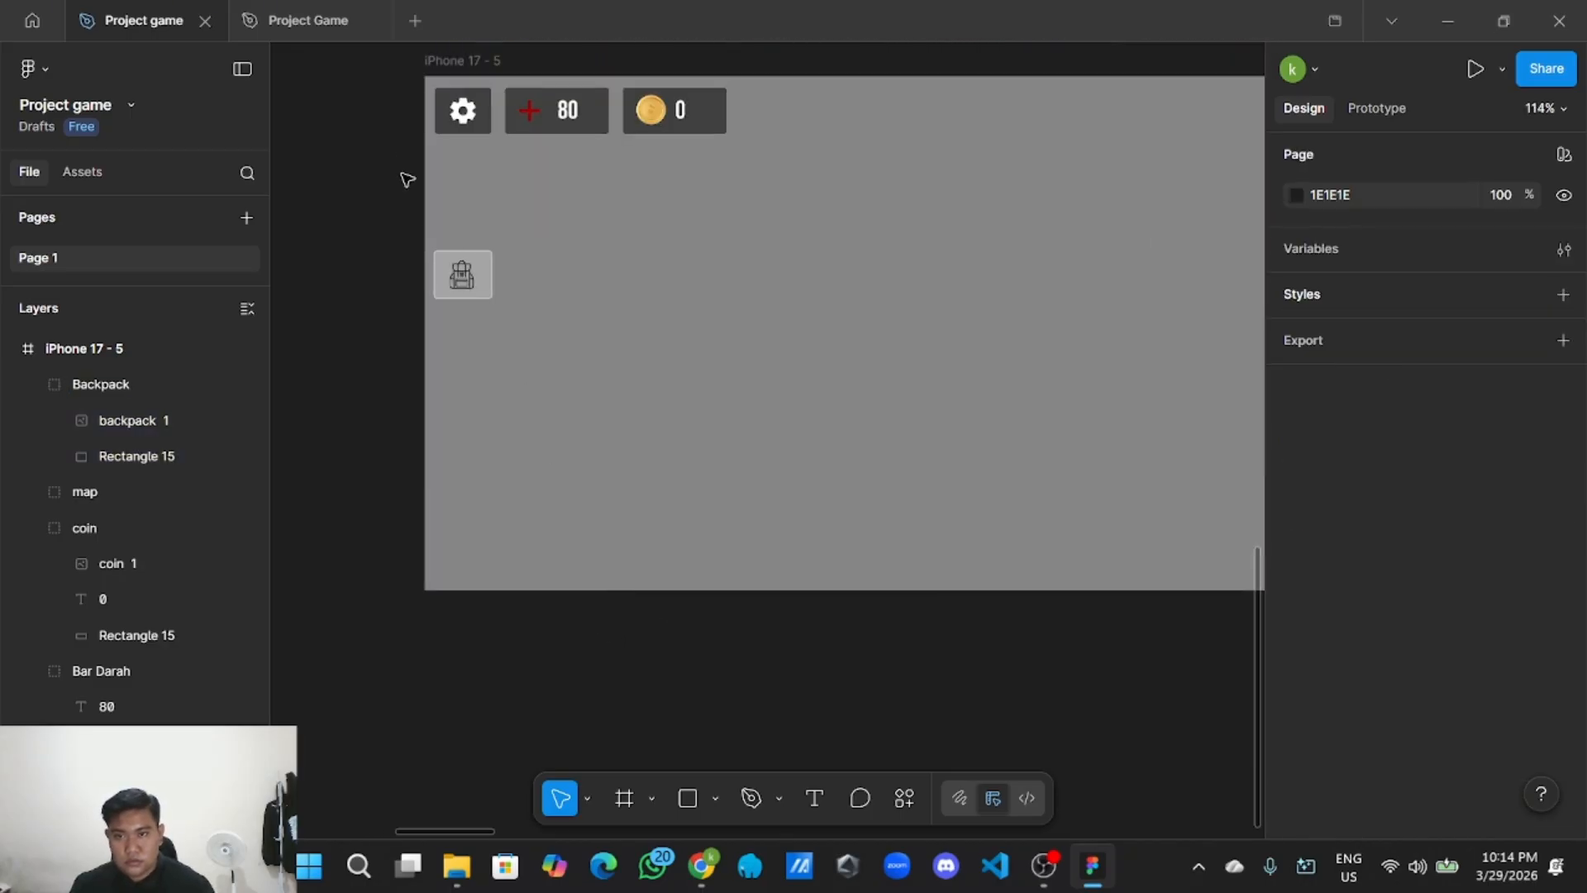
Nudge the Backpack group slightly lower in the frame.
{"action": "left_click", "coordinate": [468, 273]}
{"action": "left_click_drag", "start_coordinate": [468, 272], "coordinate": [479, 292]}
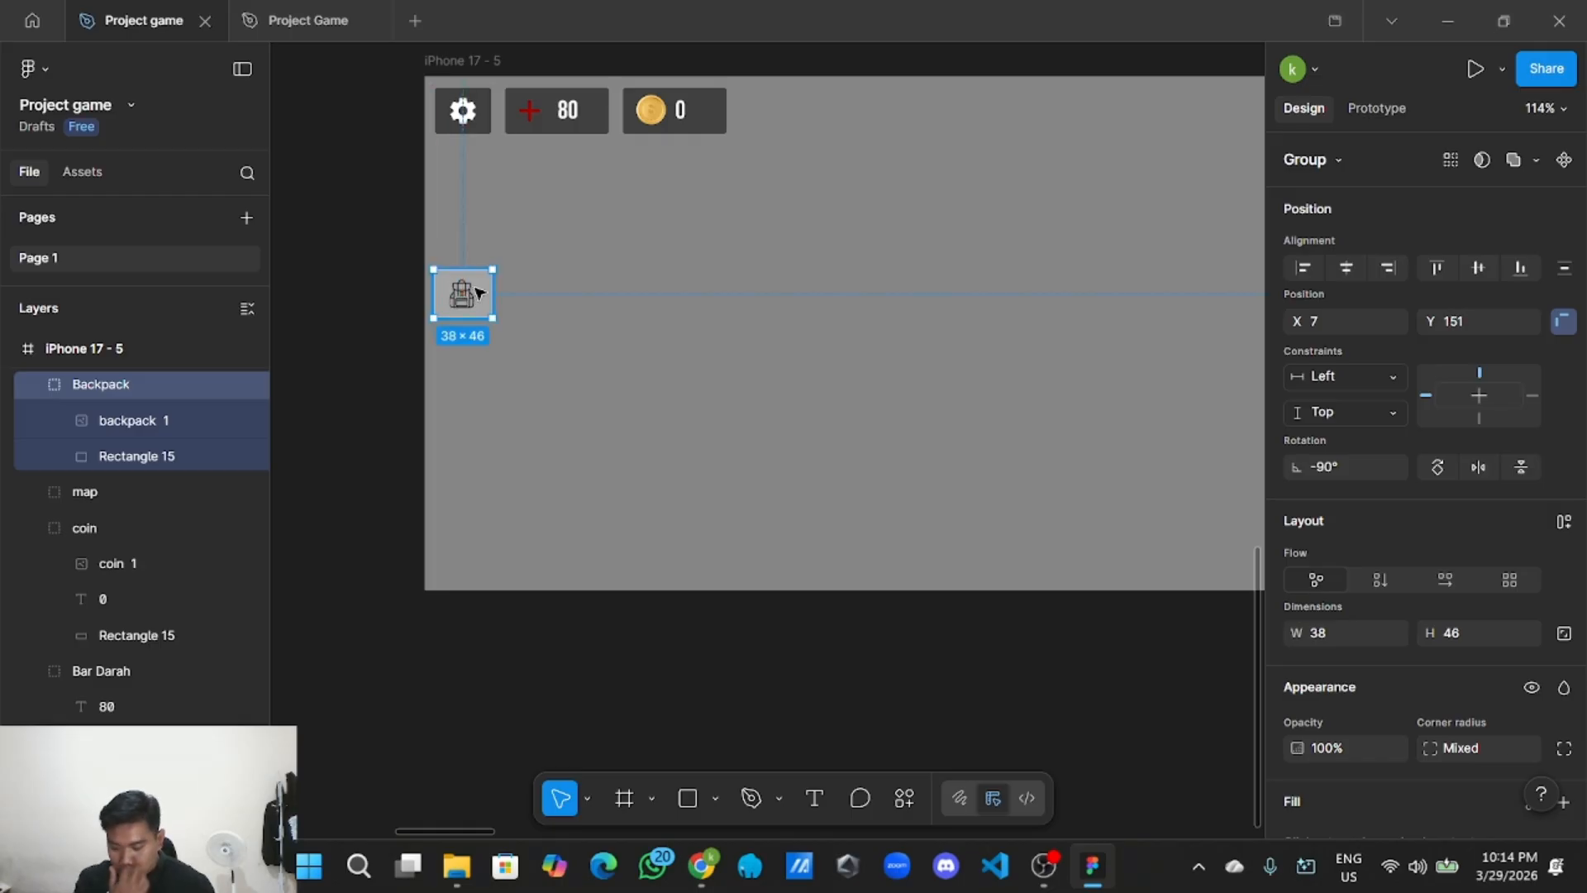
{"action": "left_click", "coordinate": [355, 307]}
{"action": "scroll", "coordinate": [385, 315], "scroll_direction": "down", "scroll_amount": 4}
{"action": "scroll", "coordinate": [418, 300], "scroll_direction": "up", "scroll_amount": 2}
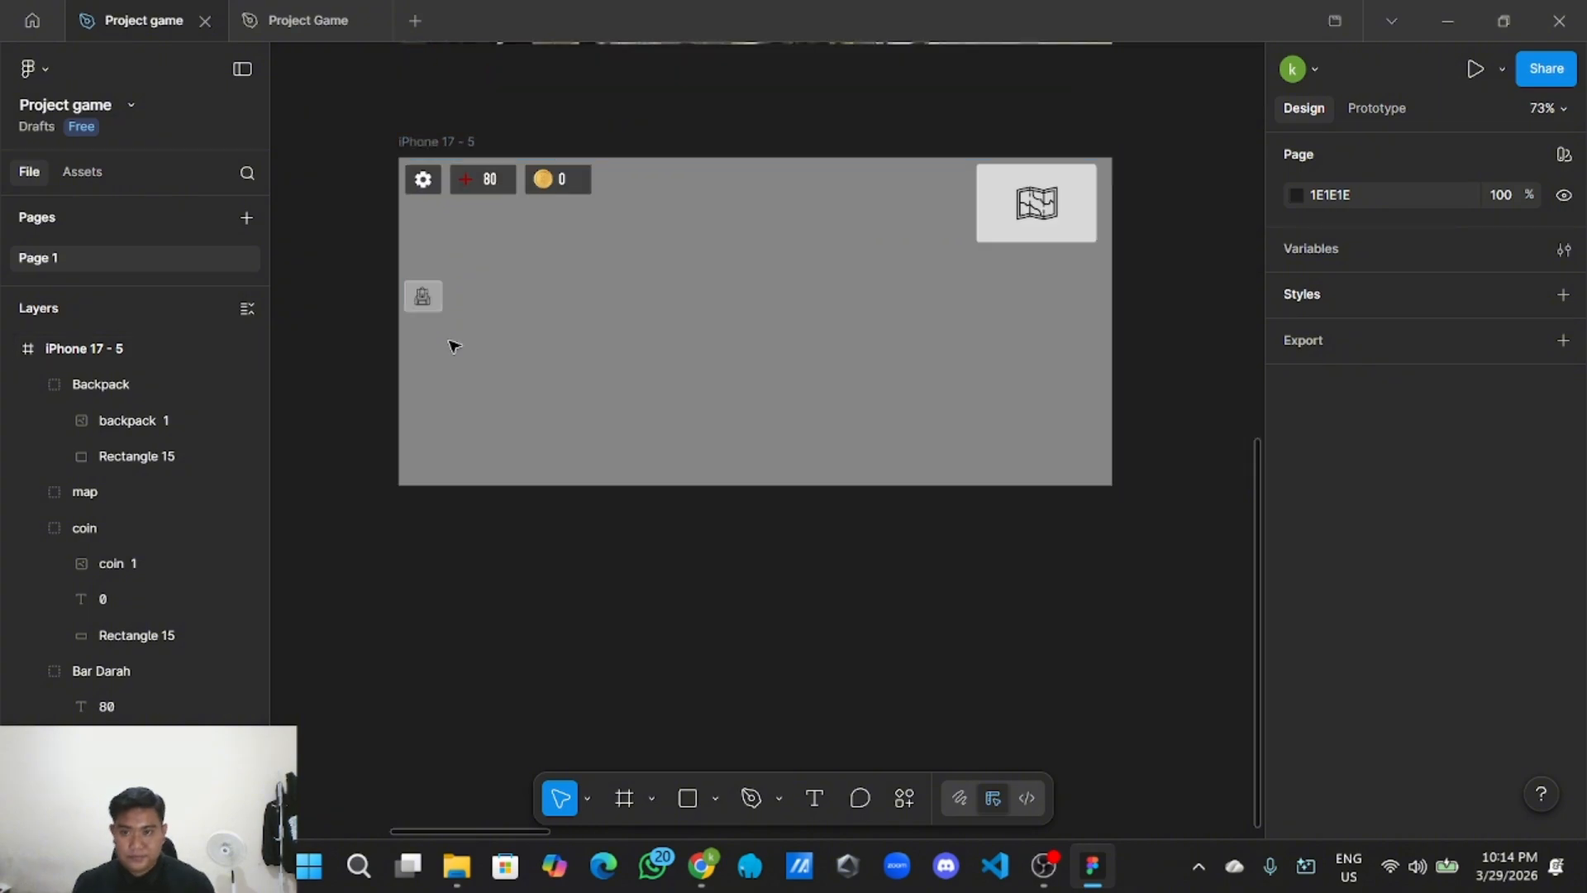
{"action": "scroll", "coordinate": [504, 601], "scroll_direction": "up", "scroll_amount": 2}
{"action": "scroll", "coordinate": [595, 596], "scroll_direction": "down", "scroll_amount": 2}
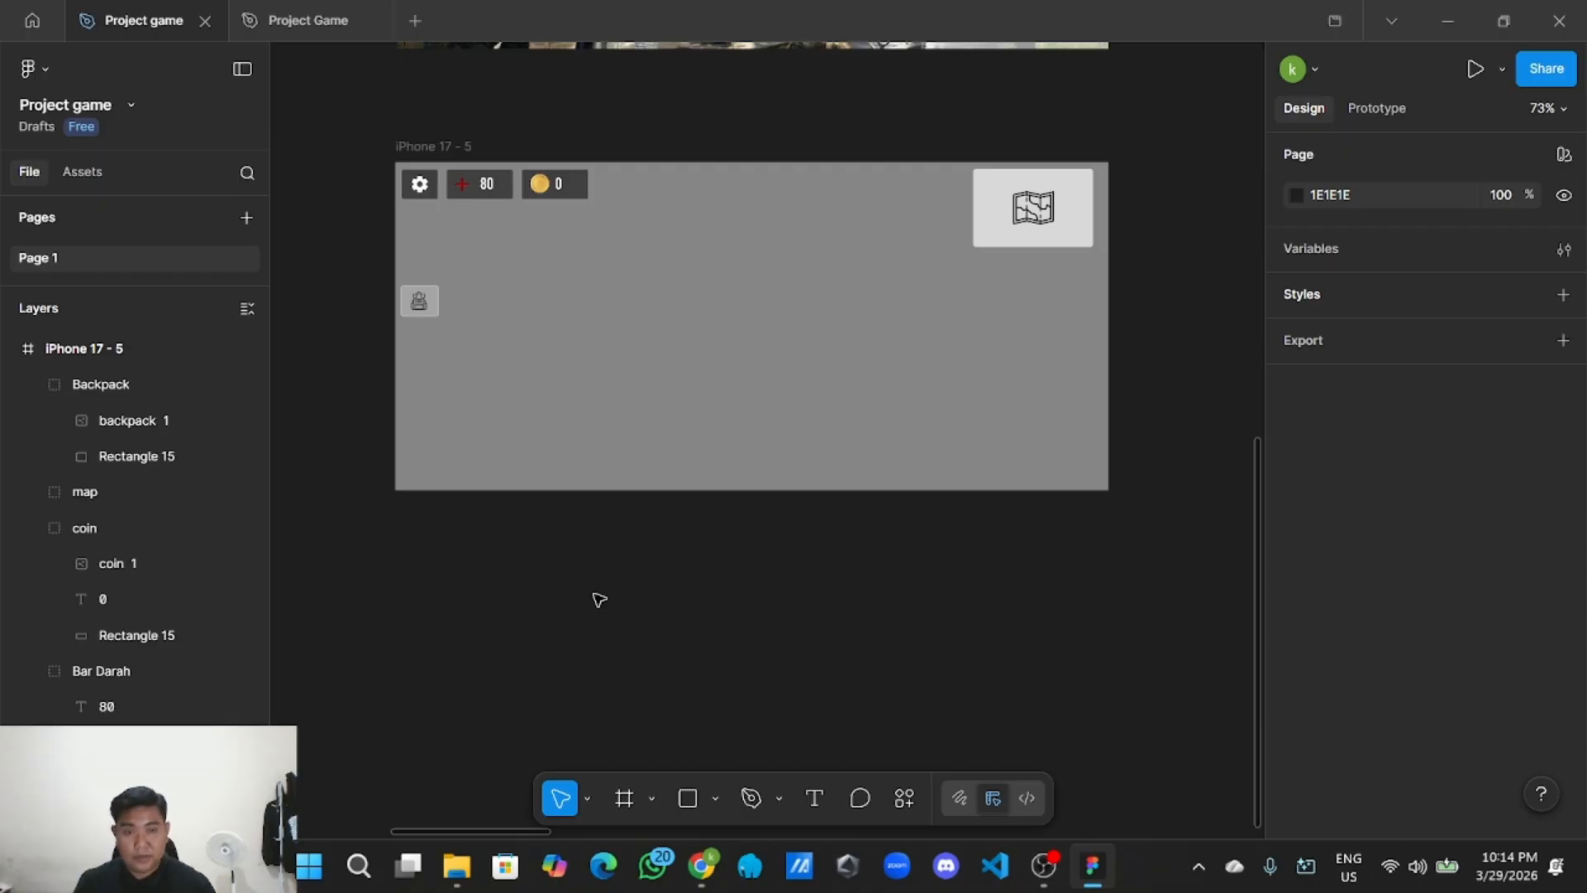
Place a Polygon triangle beneath the backpack square and resize it to 60×52.
{"action": "left_click", "coordinate": [717, 803]}
{"action": "left_click", "coordinate": [781, 698]}
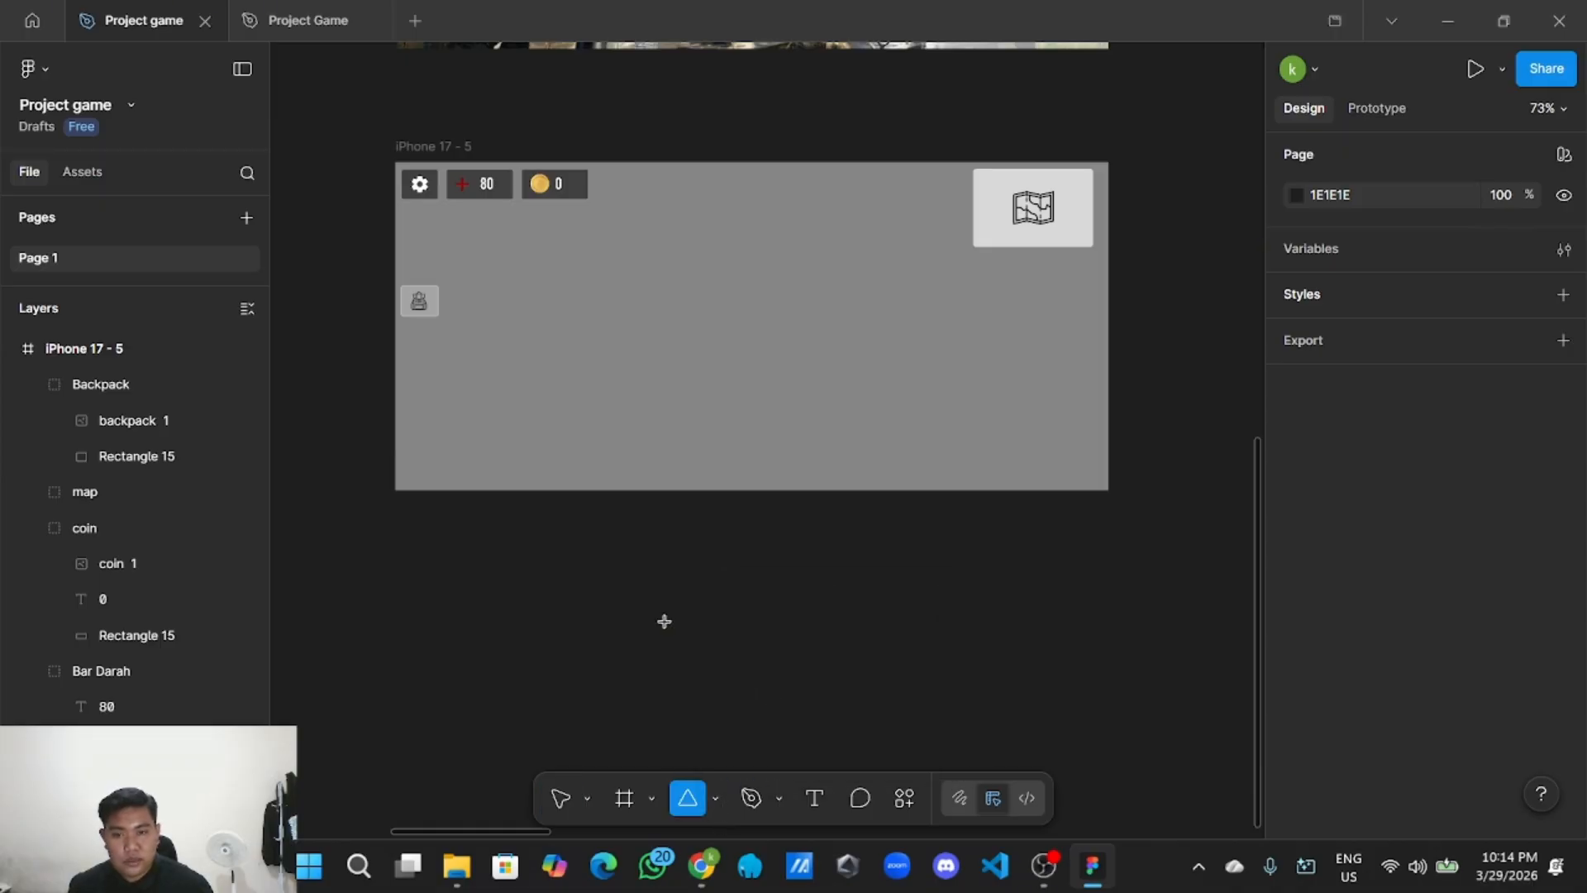
{"action": "left_click", "coordinate": [550, 418]}
{"action": "scroll", "coordinate": [569, 490], "scroll_direction": "up", "scroll_amount": 2}
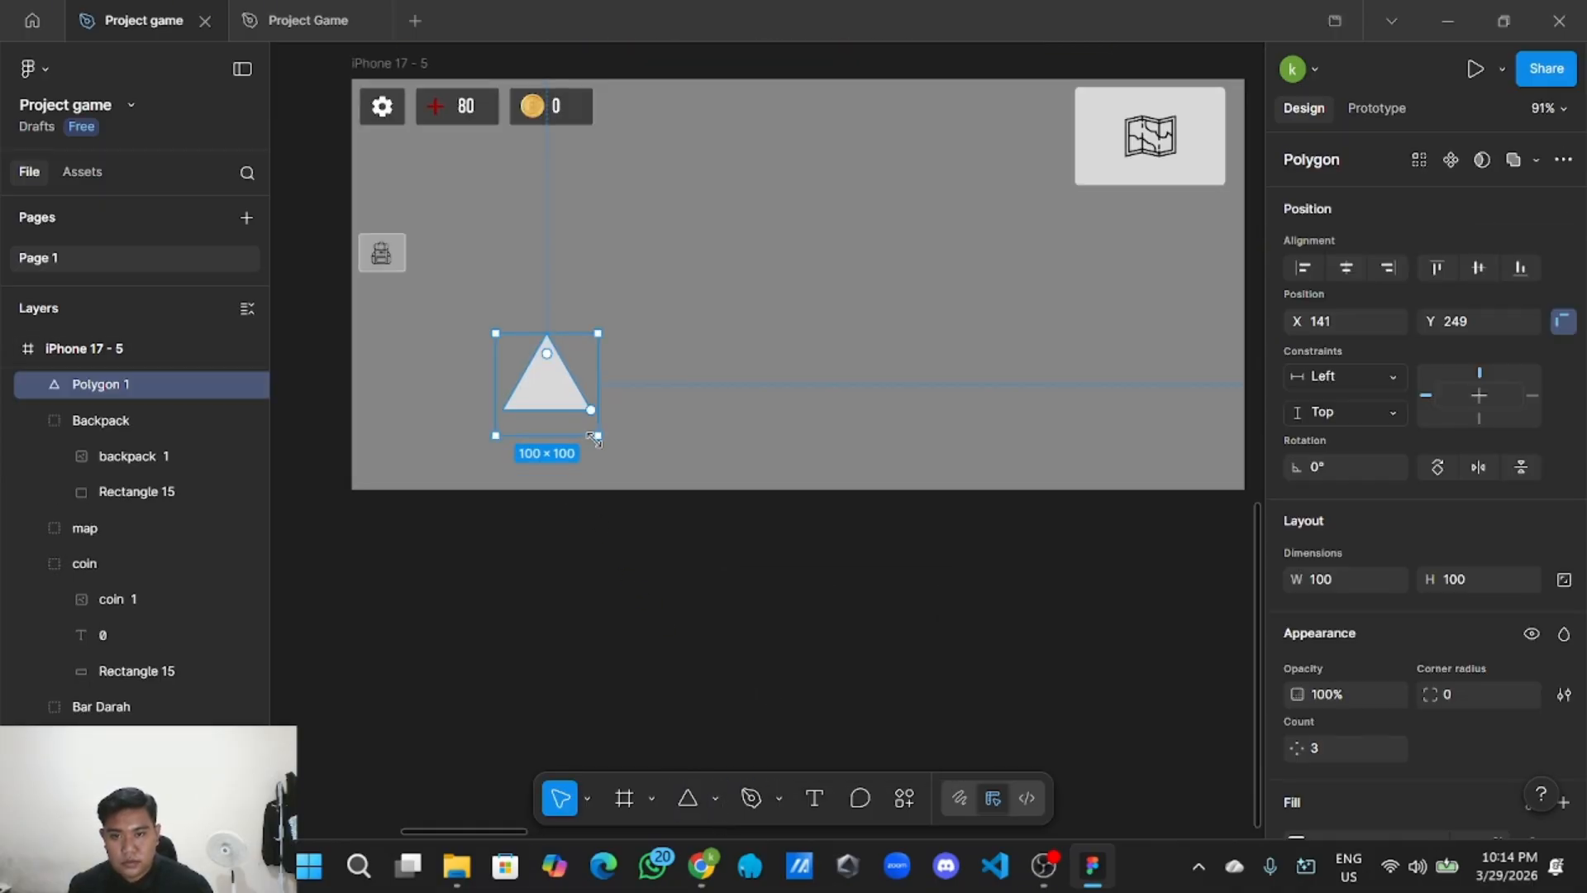
{"action": "left_click_drag", "start_coordinate": [594, 438], "coordinate": [555, 386]}
{"action": "scroll", "coordinate": [516, 558], "scroll_direction": "up", "scroll_amount": 3}
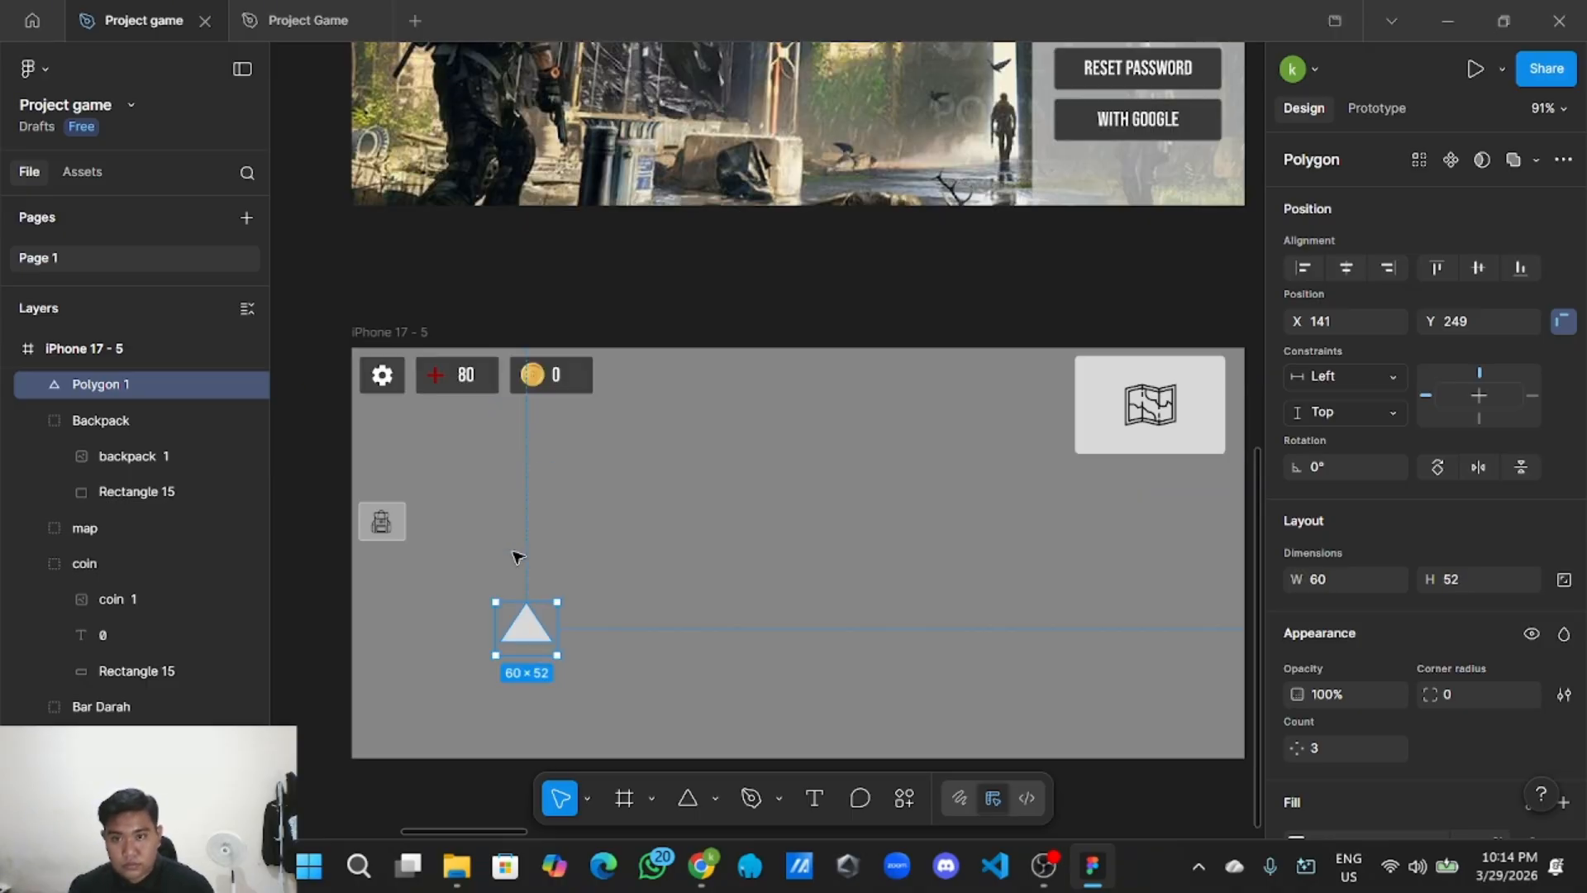
{"action": "scroll", "coordinate": [701, 562], "scroll_direction": "left", "scroll_amount": 1}
{"action": "scroll", "coordinate": [719, 546], "scroll_direction": "down", "scroll_amount": 1}
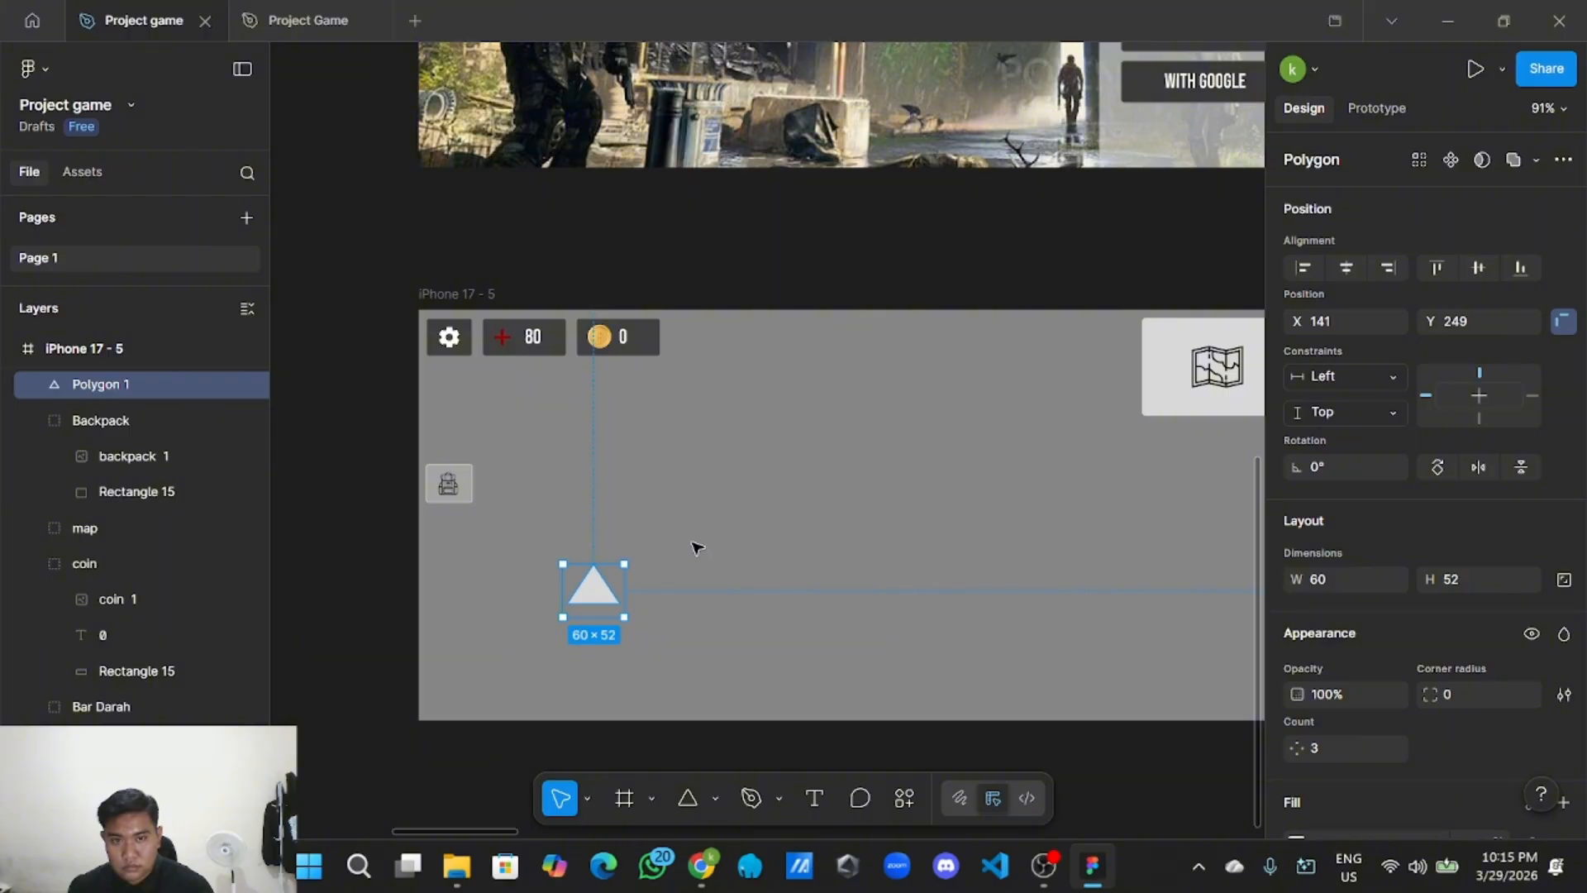
{"action": "scroll", "coordinate": [858, 550], "scroll_direction": "down", "scroll_amount": 2}
{"action": "scroll", "coordinate": [921, 532], "scroll_direction": "up", "scroll_amount": 5}
Copy the 3A3A3A colour from the UI Style Guide's Button Color swatches.
{"action": "double_click", "coordinate": [895, 420]}
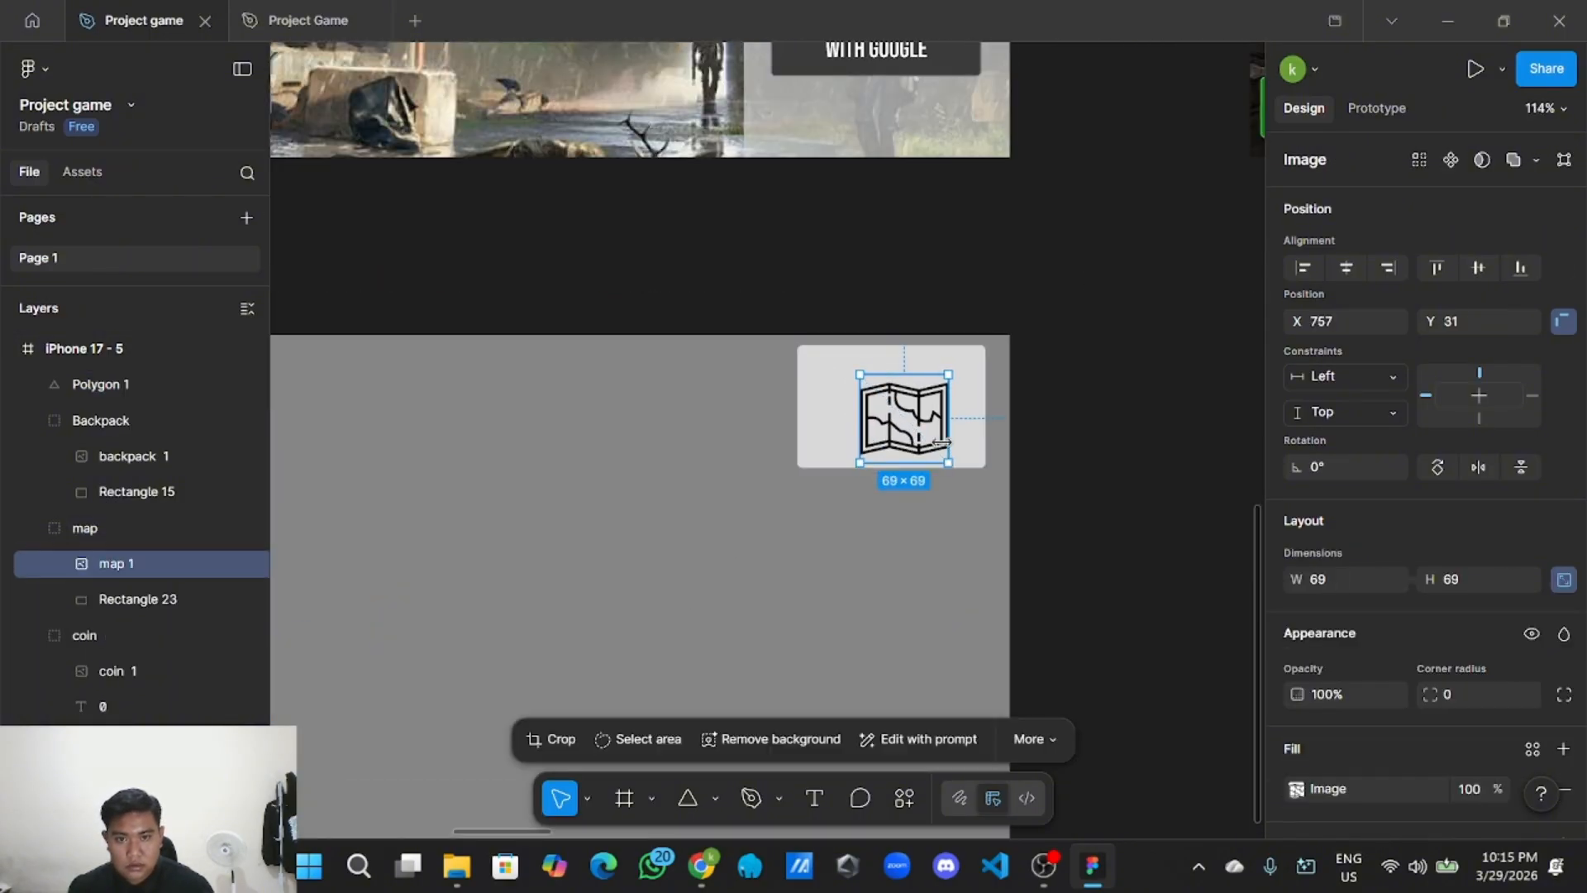
{"action": "left_click", "coordinate": [1089, 474]}
{"action": "scroll", "coordinate": [1089, 474], "scroll_direction": "down", "scroll_amount": 2}
{"action": "scroll", "coordinate": [1091, 473], "scroll_direction": "down", "scroll_amount": 2}
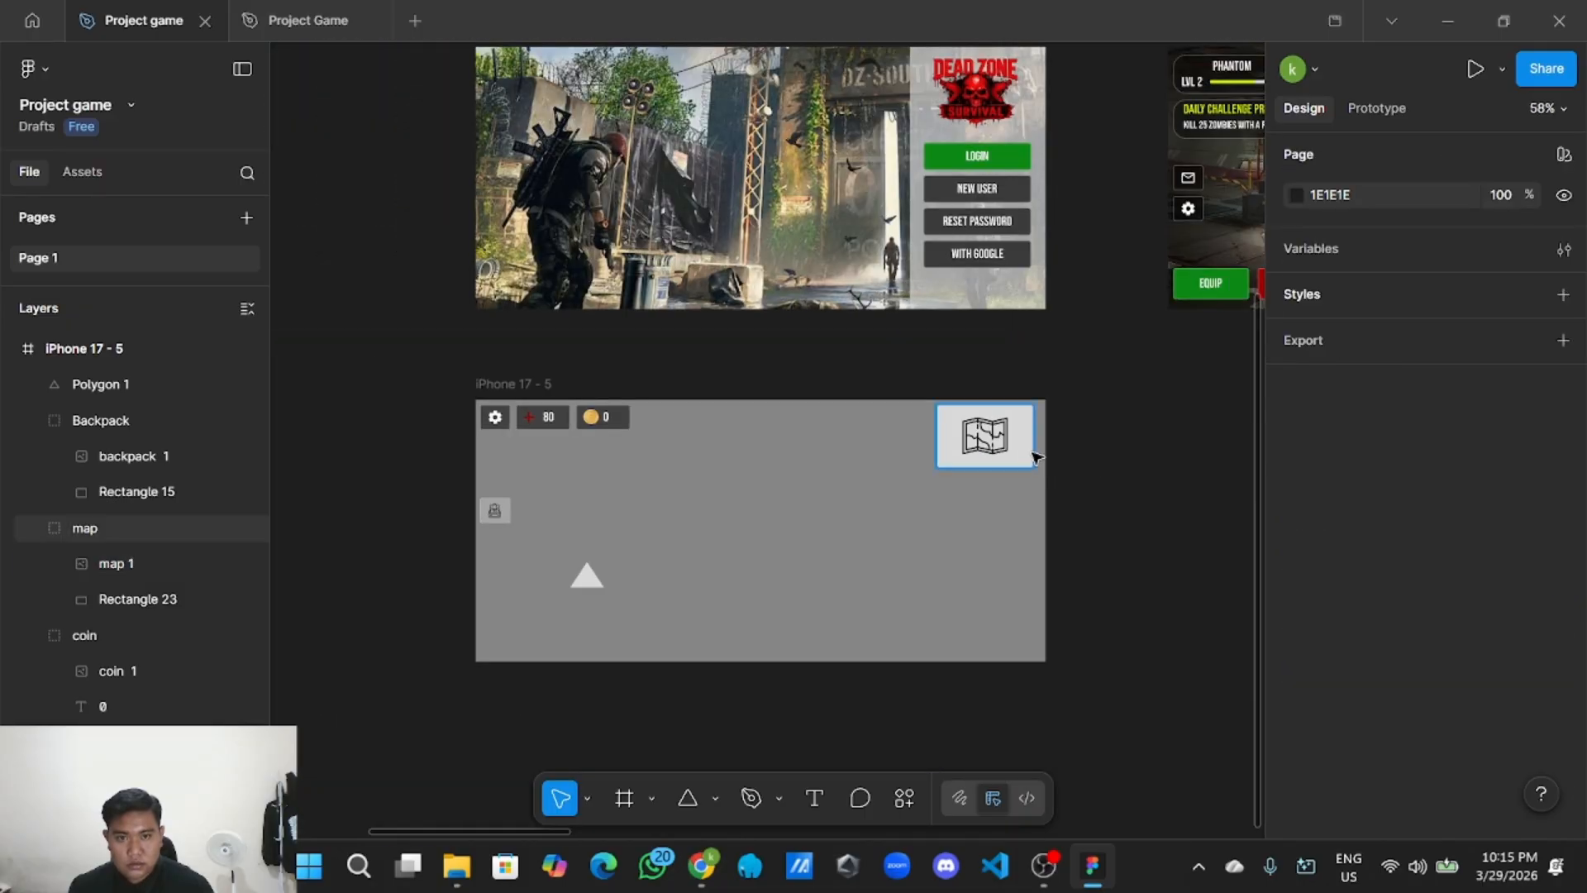
{"action": "left_click", "coordinate": [1032, 453]}
{"action": "left_click_drag", "start_coordinate": [353, 326], "coordinate": [565, 505]}
{"action": "left_click_drag", "start_coordinate": [311, 225], "coordinate": [736, 454]}
{"action": "left_click", "coordinate": [613, 332]}
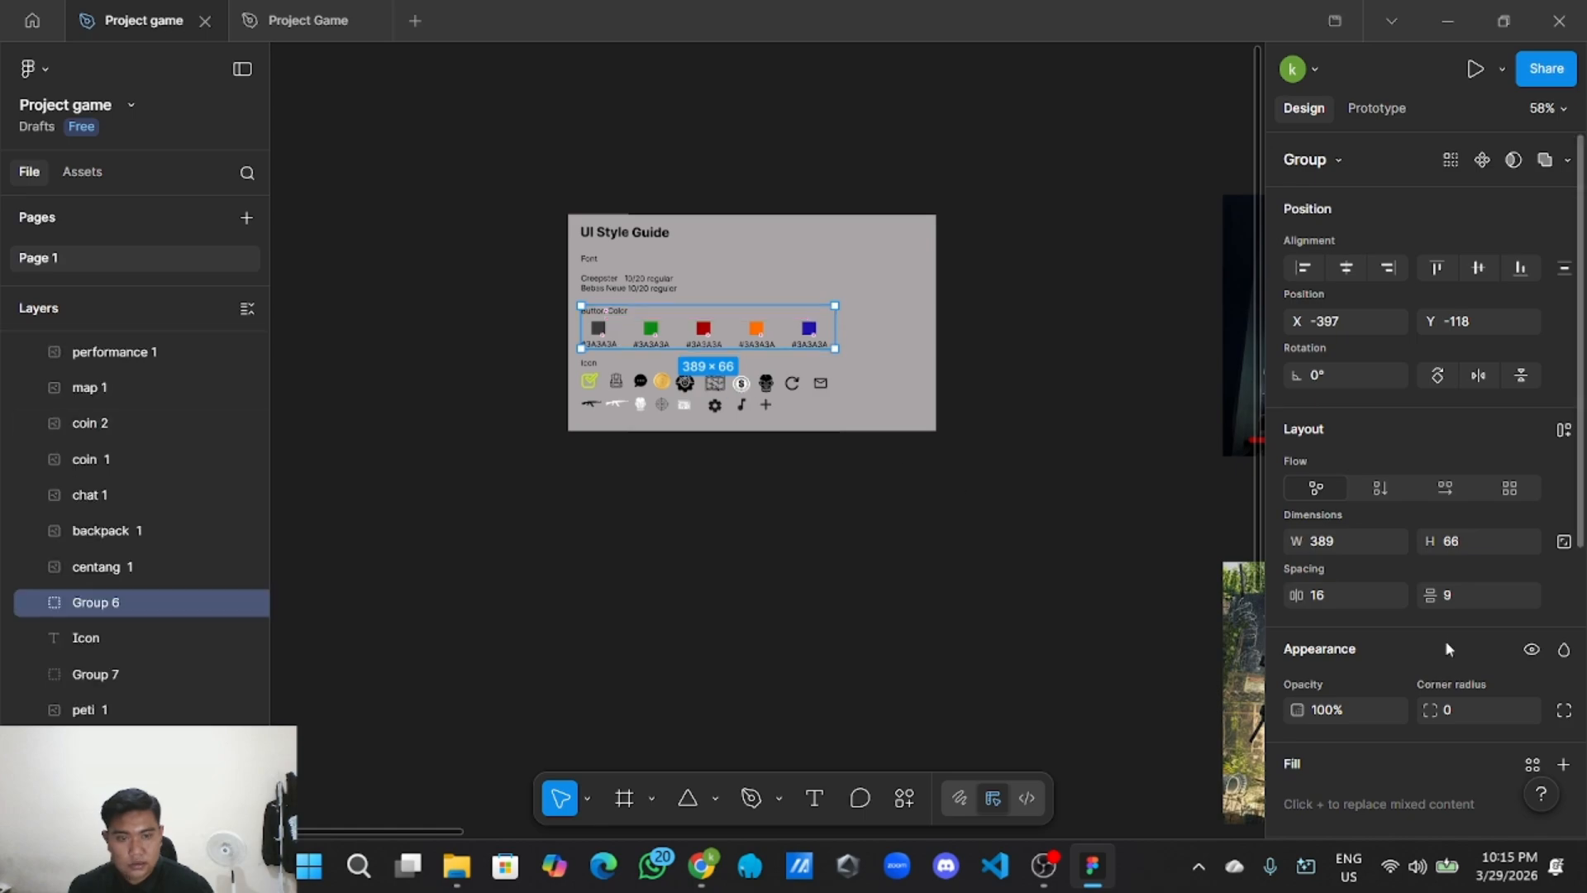
{"action": "scroll", "coordinate": [1445, 640], "scroll_direction": "down", "scroll_amount": 5}
{"action": "left_click", "coordinate": [1380, 660]}
{"action": "key", "text": "ctrl+c"}
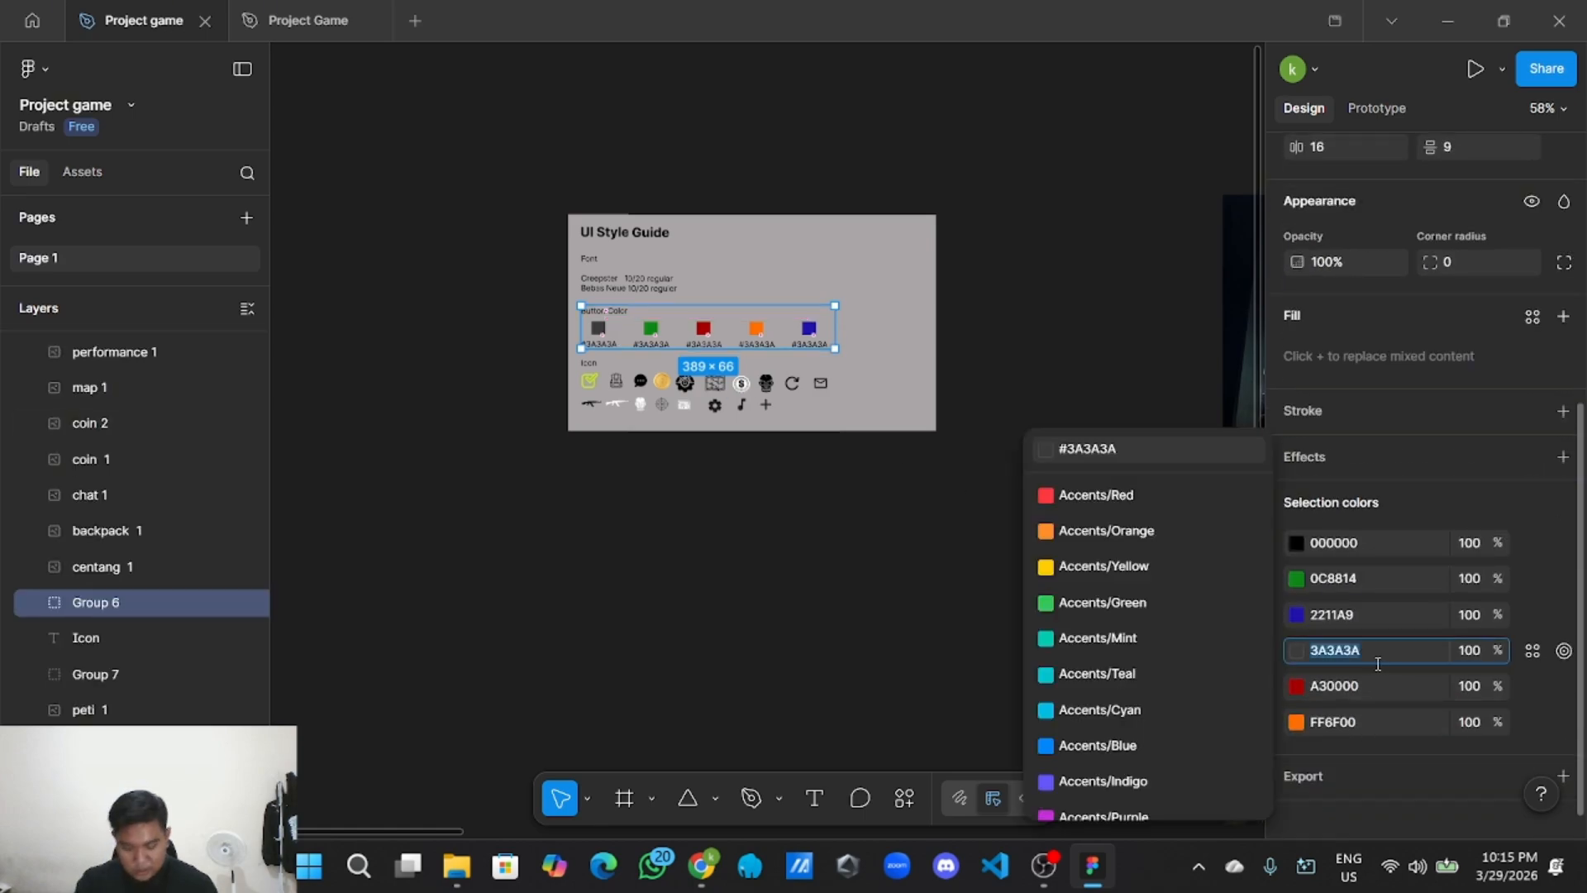
{"action": "left_click", "coordinate": [561, 652]}
Paste 3A3A3A as the map button group's selection colour.
{"action": "left_click_drag", "start_coordinate": [723, 629], "coordinate": [287, 326]}
{"action": "left_click_drag", "start_coordinate": [914, 559], "coordinate": [481, 429]}
{"action": "scroll", "coordinate": [926, 536], "scroll_direction": "up", "scroll_amount": 3}
{"action": "left_click", "coordinate": [926, 536]}
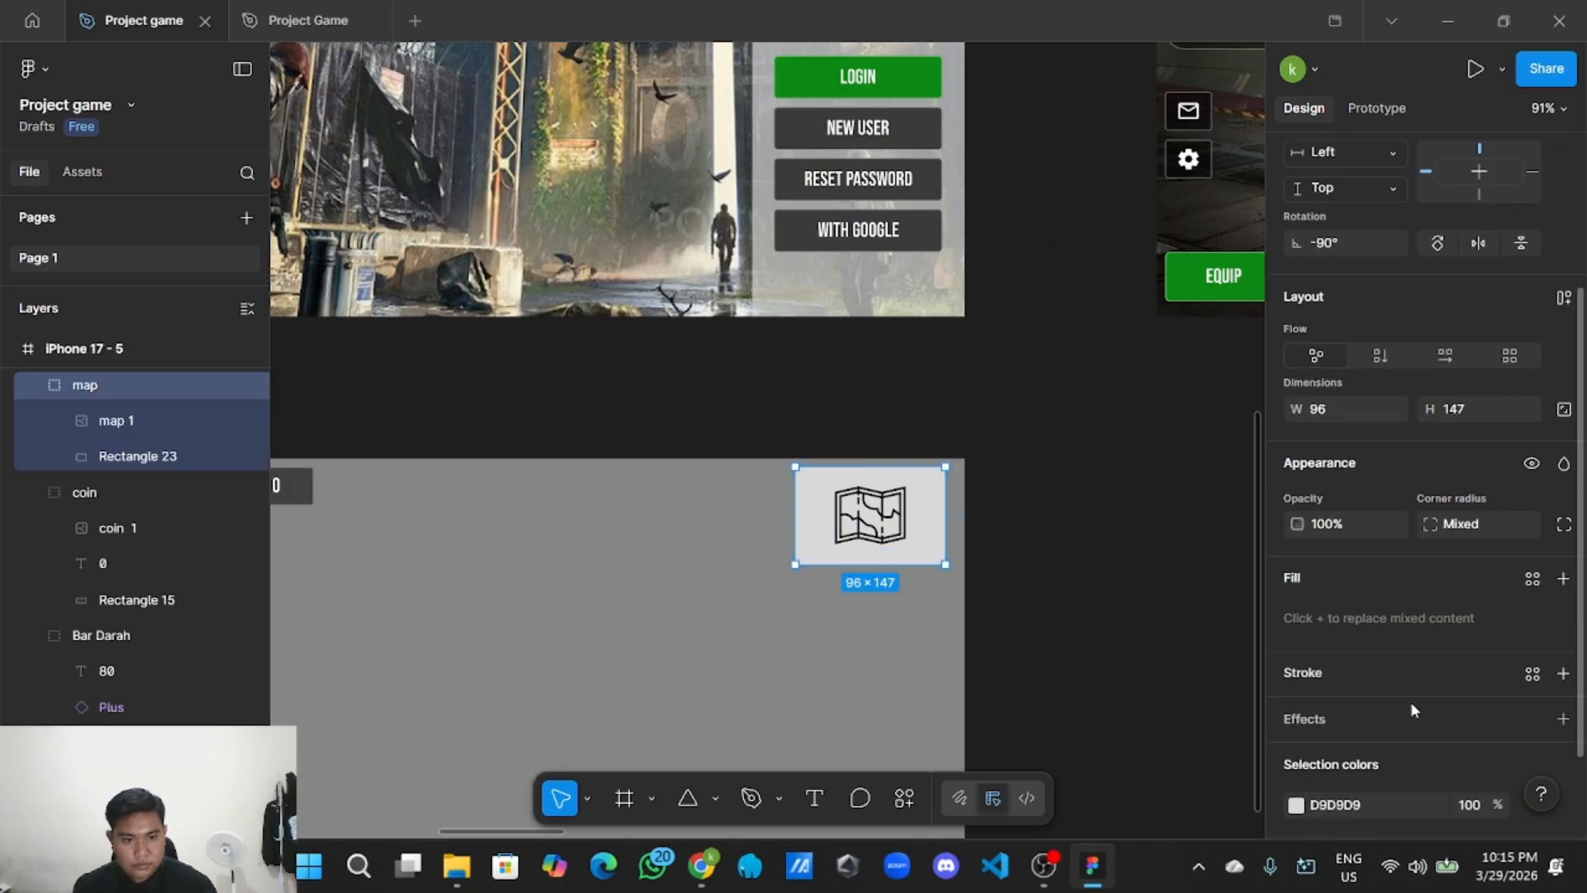
{"action": "scroll", "coordinate": [1410, 701], "scroll_direction": "down", "scroll_amount": 3}
{"action": "left_click", "coordinate": [1403, 703]}
{"action": "key", "text": "ctrl+v"}
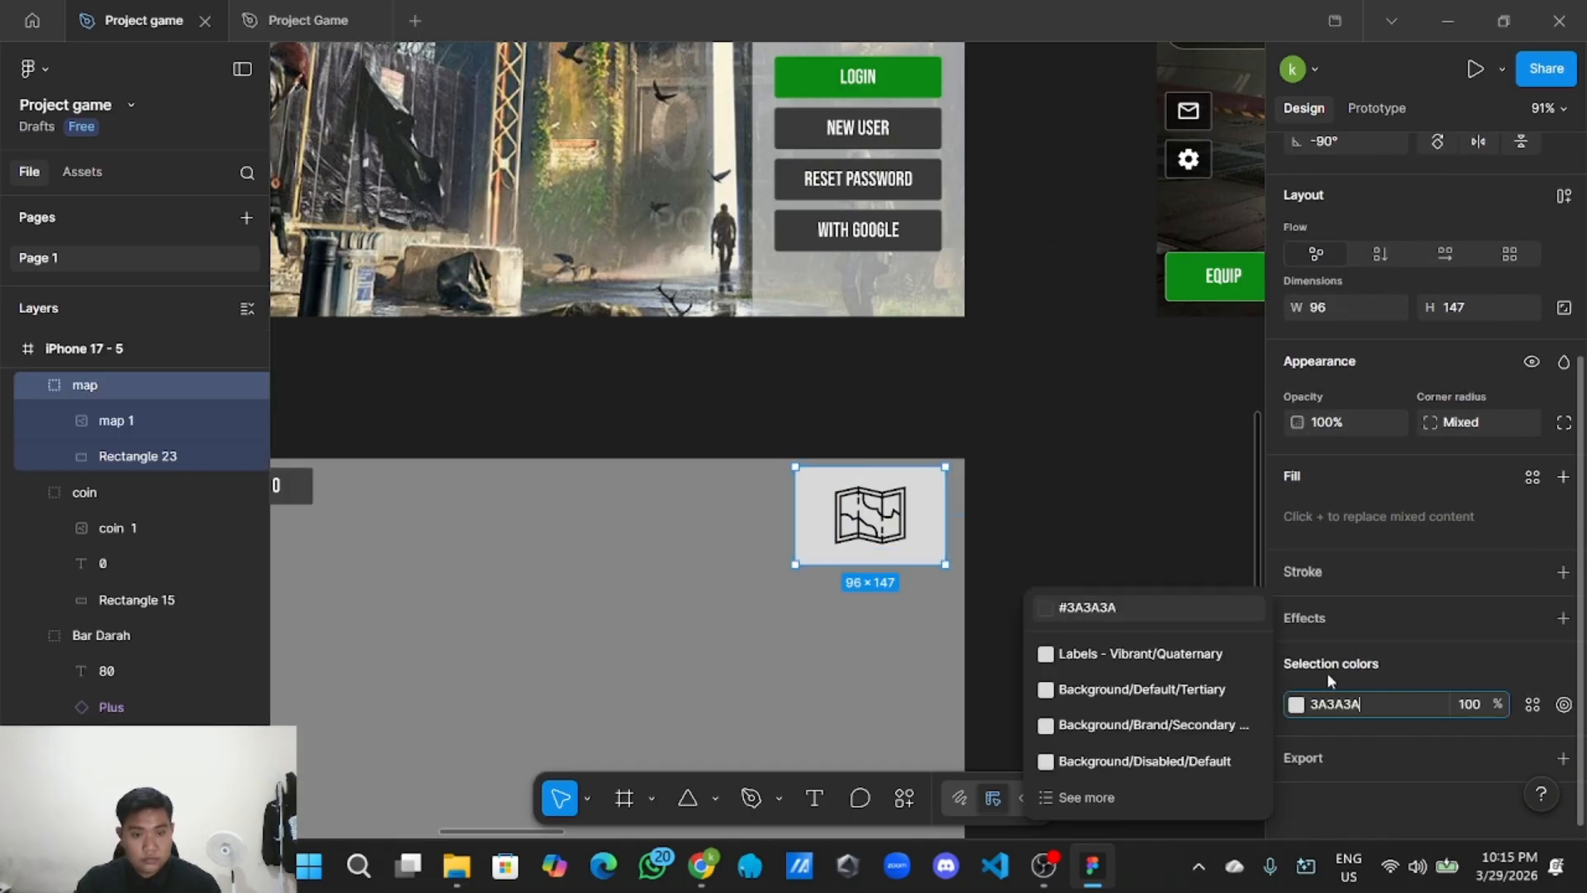
{"action": "left_click", "coordinate": [1133, 517]}
Undo the dark 3A3A3A fill so the map button returns to light grey.
{"action": "left_click", "coordinate": [919, 530]}
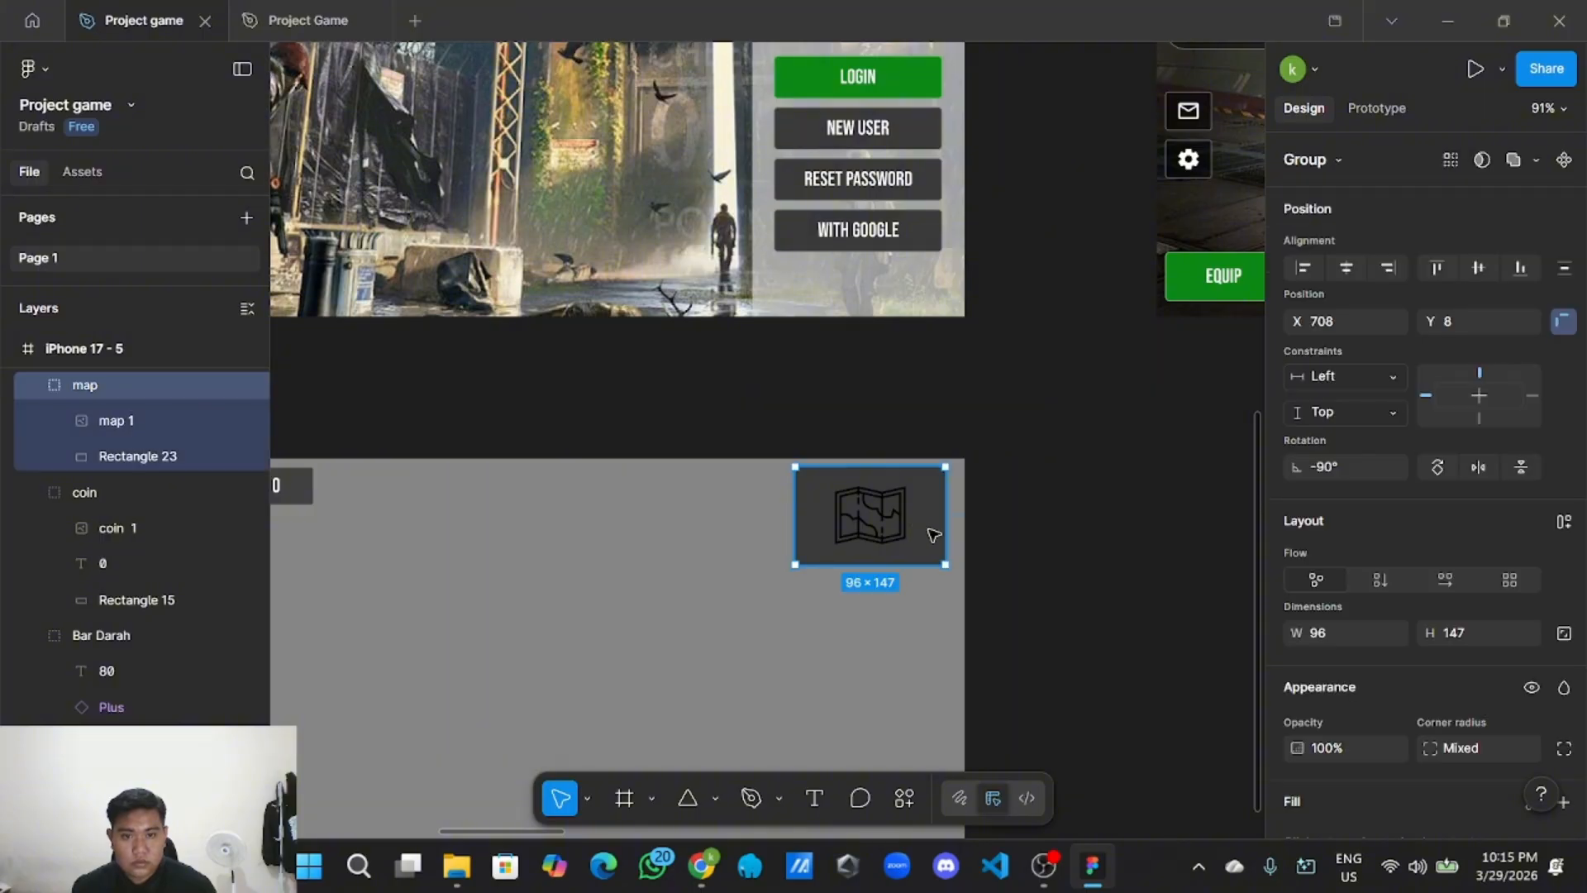
{"action": "scroll", "coordinate": [1297, 663], "scroll_direction": "down", "scroll_amount": 3}
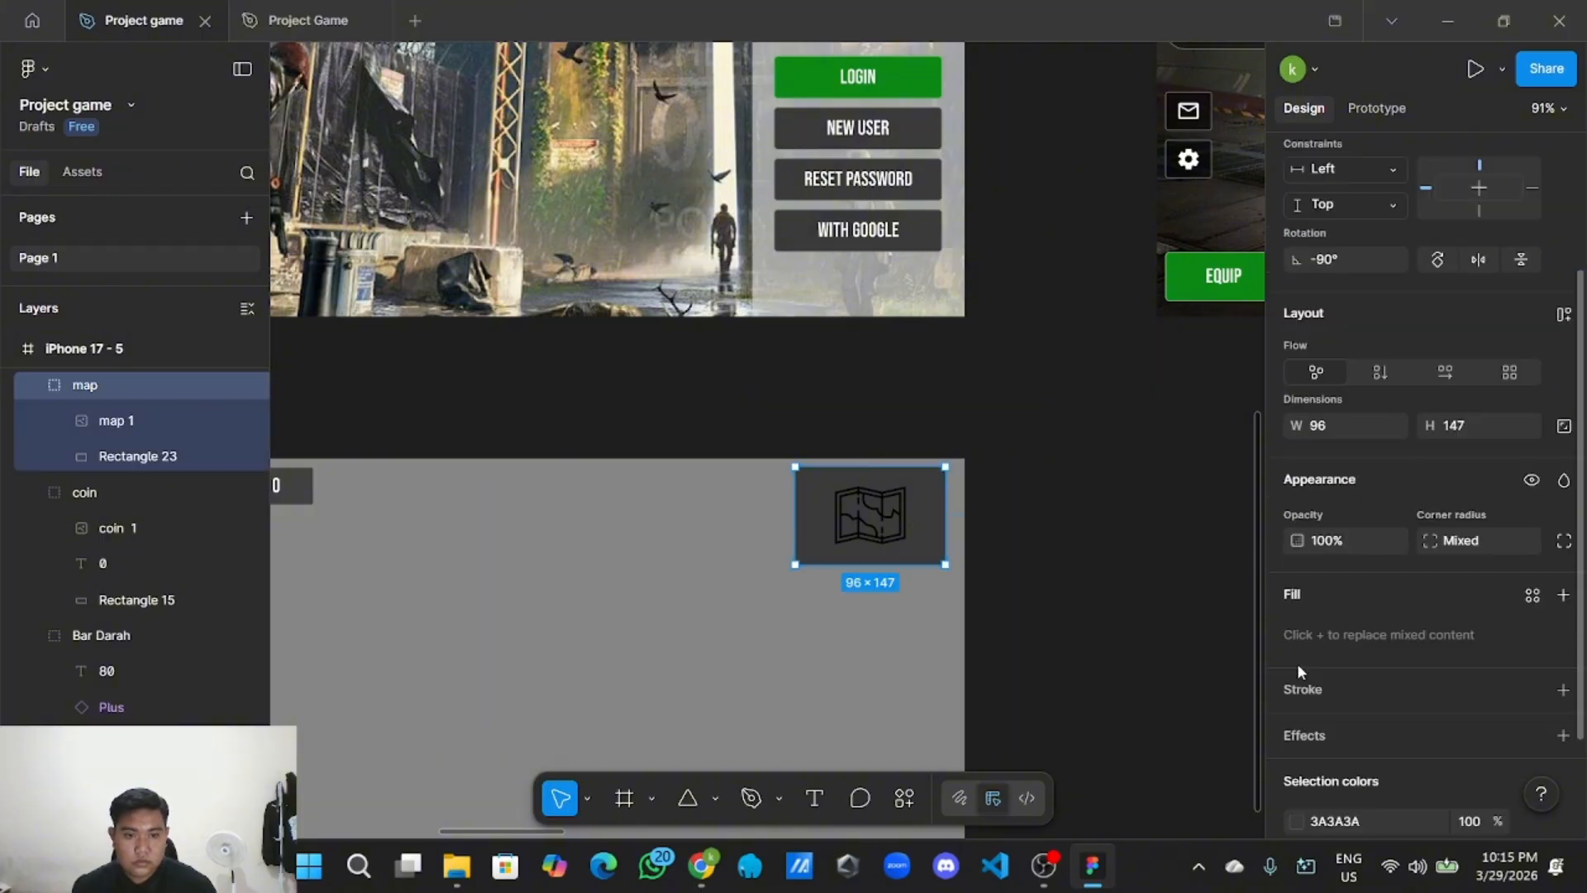
{"action": "left_click", "coordinate": [1161, 661]}
{"action": "key", "text": "ctrl+z"}
{"action": "key", "text": "ctrl+z"}
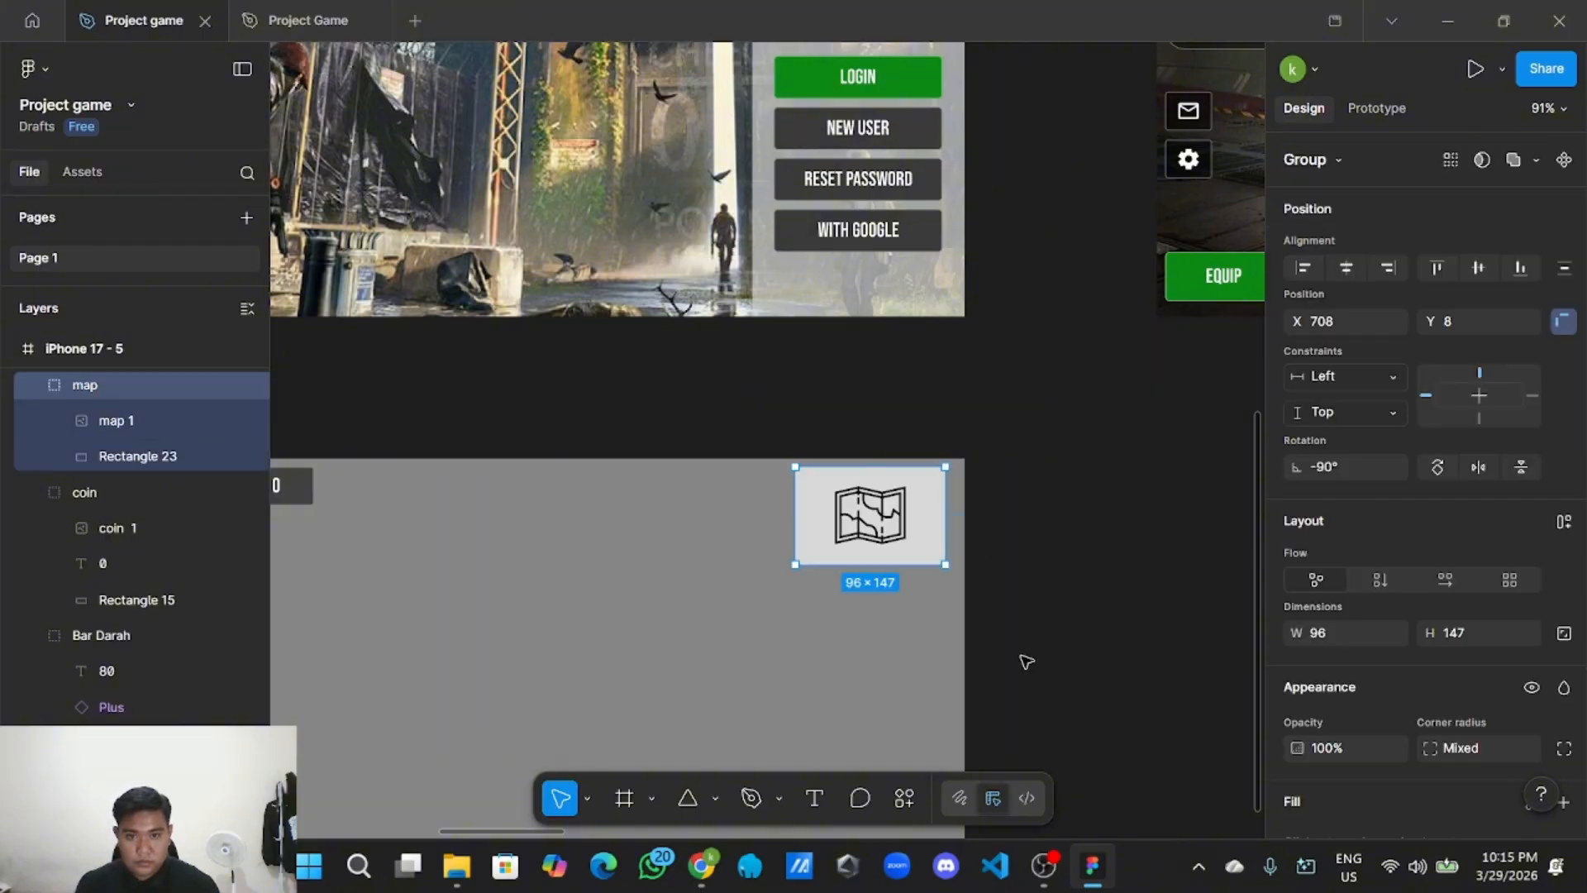
{"action": "left_click", "coordinate": [1036, 657]}
Lower the map button's D9D9D9 fill opacity to 40%.
{"action": "left_click", "coordinate": [927, 529]}
{"action": "scroll", "coordinate": [1256, 650], "scroll_direction": "down", "scroll_amount": 3}
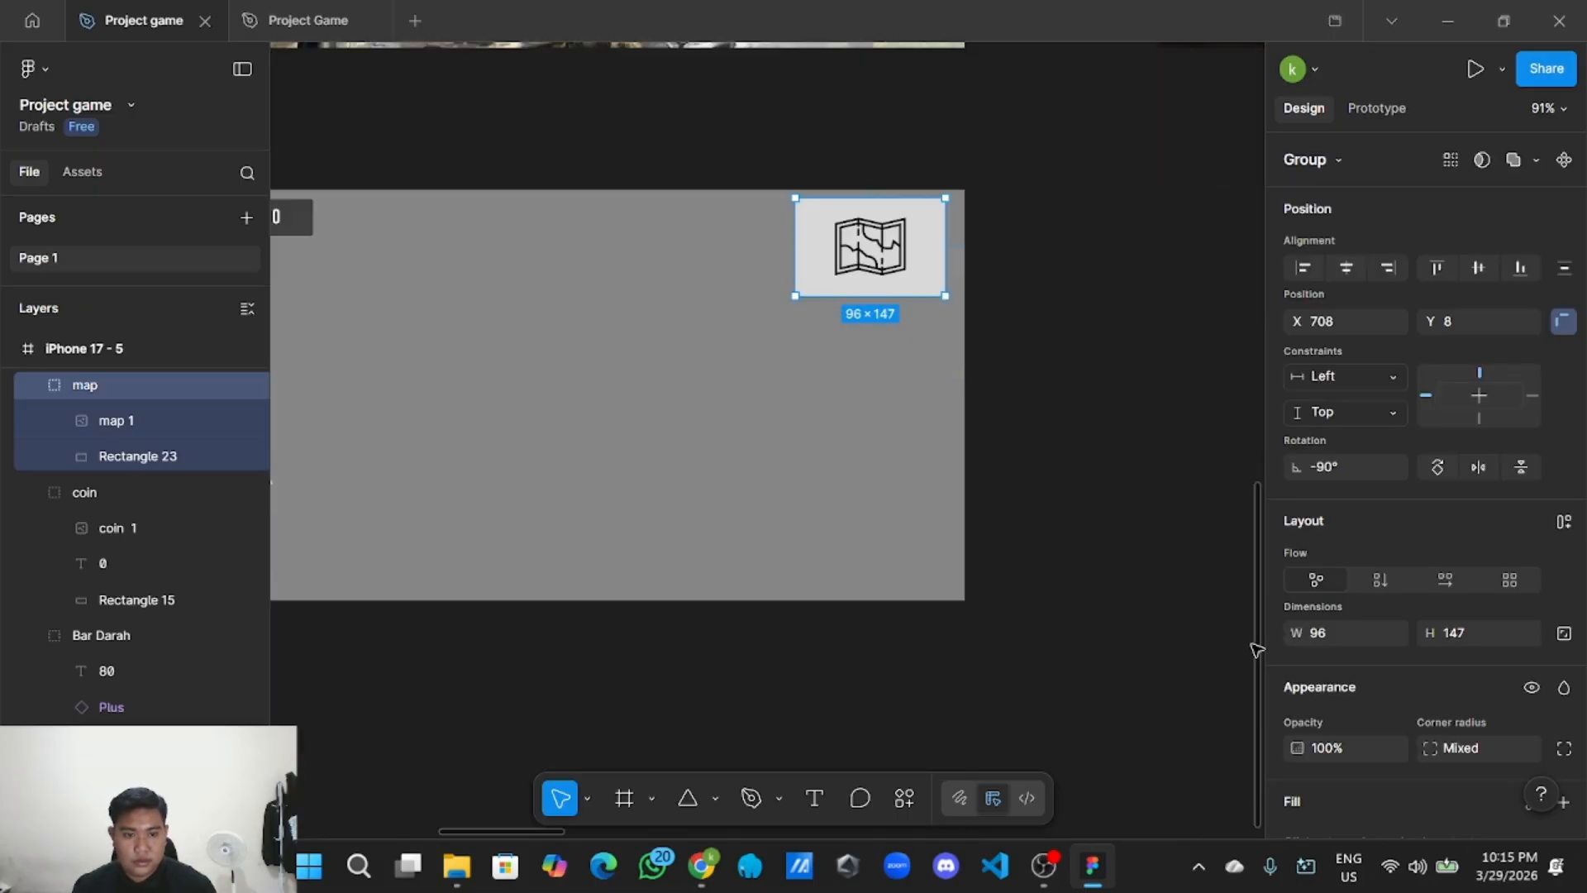
{"action": "scroll", "coordinate": [1215, 599], "scroll_direction": "up", "scroll_amount": 2}
{"action": "scroll", "coordinate": [1410, 682], "scroll_direction": "down", "scroll_amount": 5}
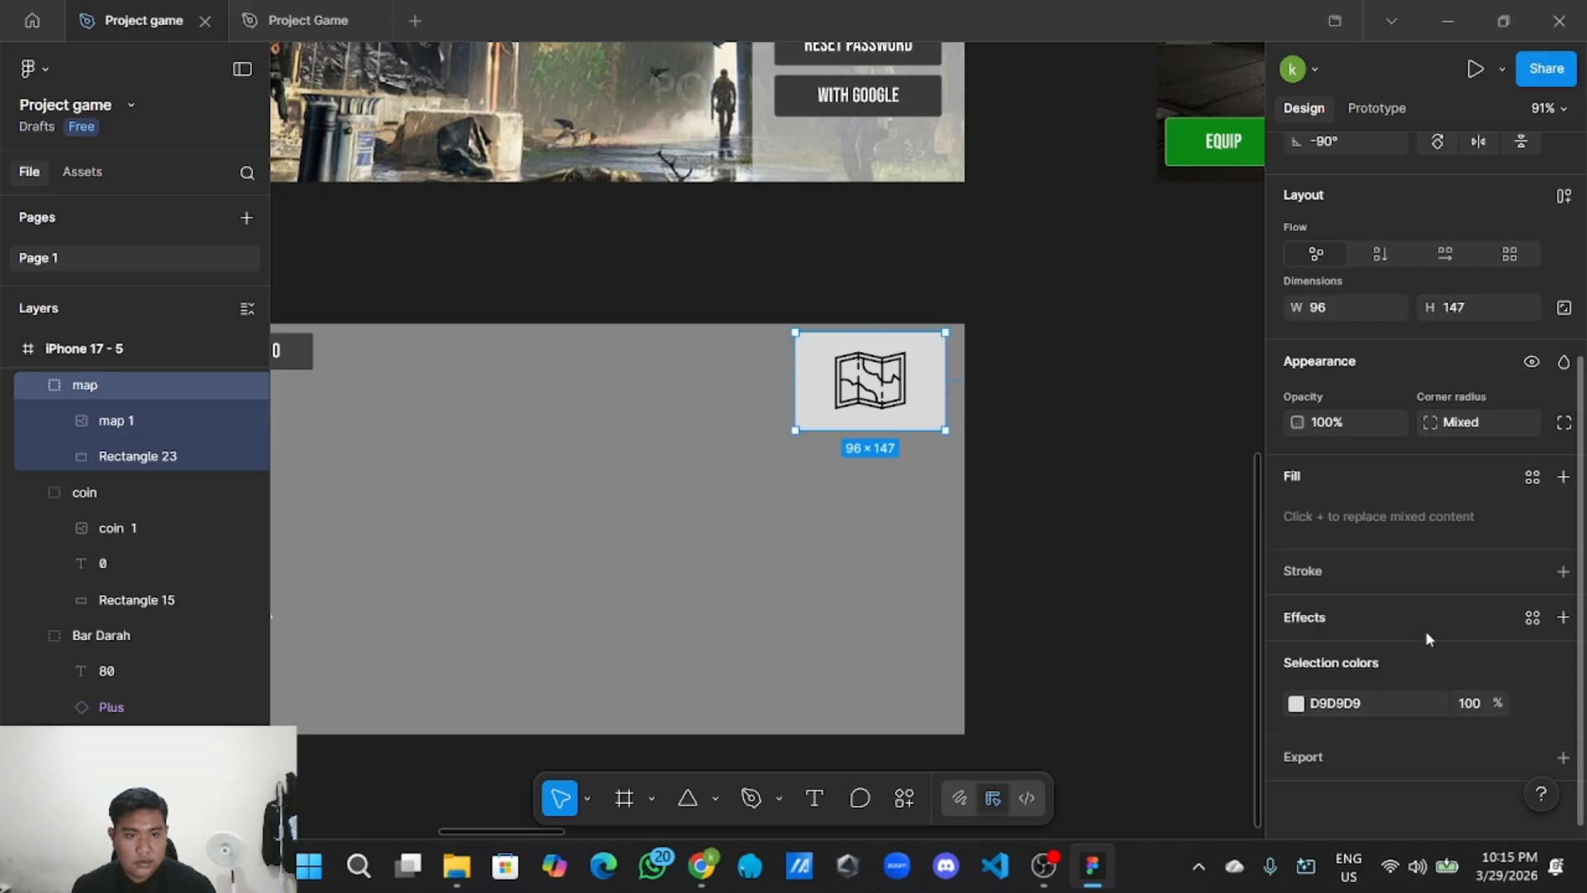
{"action": "scroll", "coordinate": [1442, 645], "scroll_direction": "up", "scroll_amount": 2}
{"action": "scroll", "coordinate": [1445, 642], "scroll_direction": "down", "scroll_amount": 2}
{"action": "left_click_drag", "start_coordinate": [1488, 704], "coordinate": [1379, 693]}
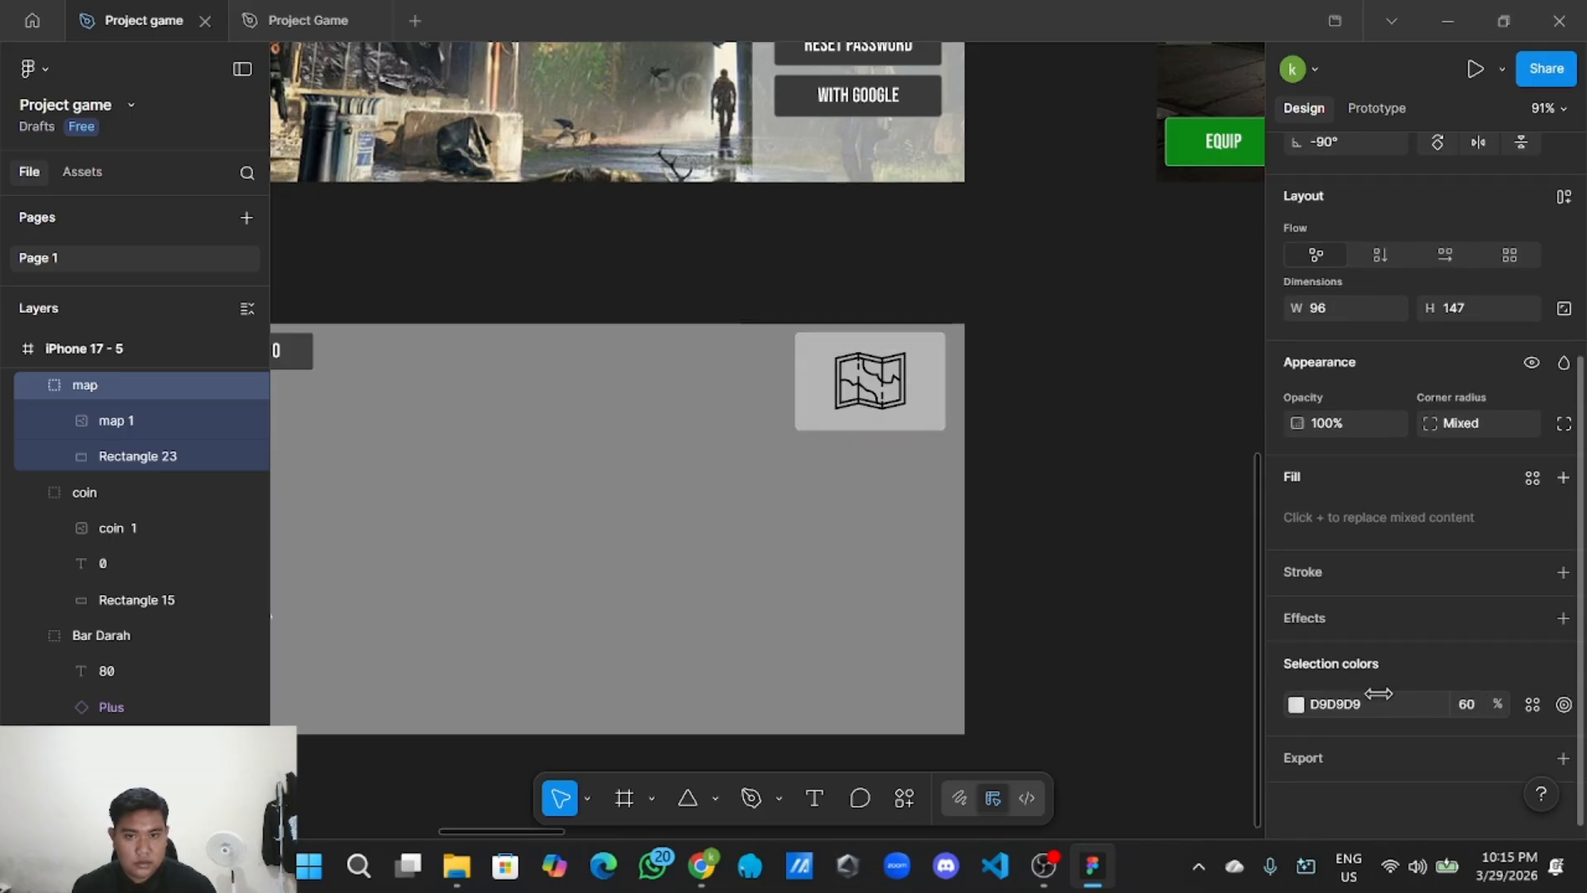
{"action": "left_click", "coordinate": [1103, 680]}
{"action": "scroll", "coordinate": [1100, 681], "scroll_direction": "down", "scroll_amount": 3}
{"action": "scroll", "coordinate": [1099, 680], "scroll_direction": "left", "scroll_amount": 1}
Move the Polygon 1 triangle slightly up and to the left.
{"action": "scroll", "coordinate": [471, 634], "scroll_direction": "up", "scroll_amount": 3}
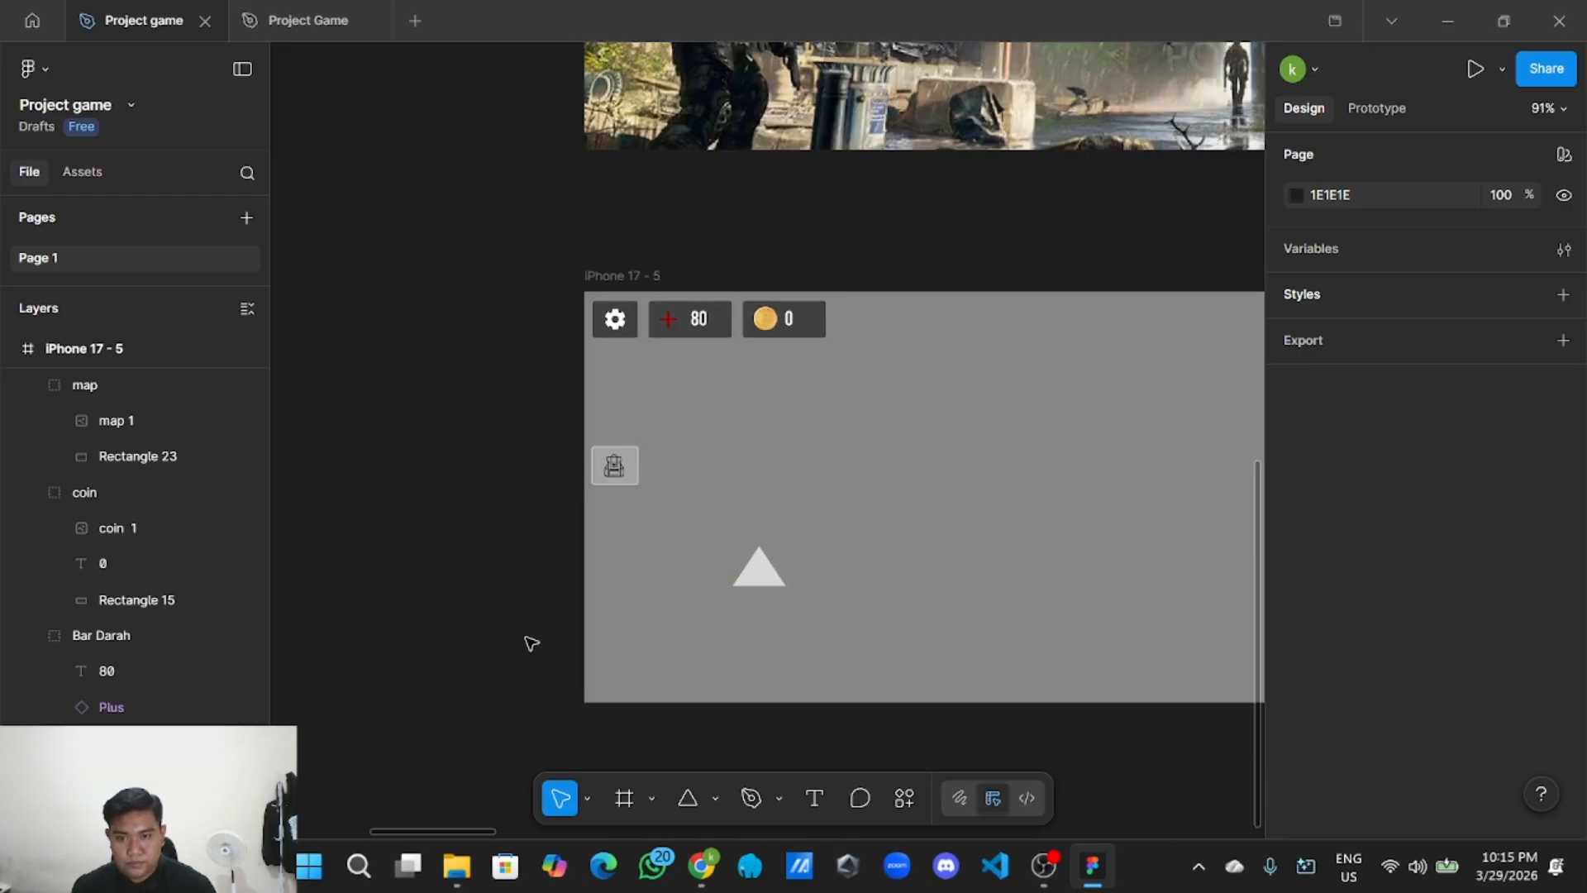
{"action": "scroll", "coordinate": [496, 620], "scroll_direction": "right", "scroll_amount": 2}
{"action": "scroll", "coordinate": [496, 619], "scroll_direction": "down", "scroll_amount": 1}
{"action": "scroll", "coordinate": [475, 569], "scroll_direction": "right", "scroll_amount": 2}
{"action": "left_click", "coordinate": [546, 534]}
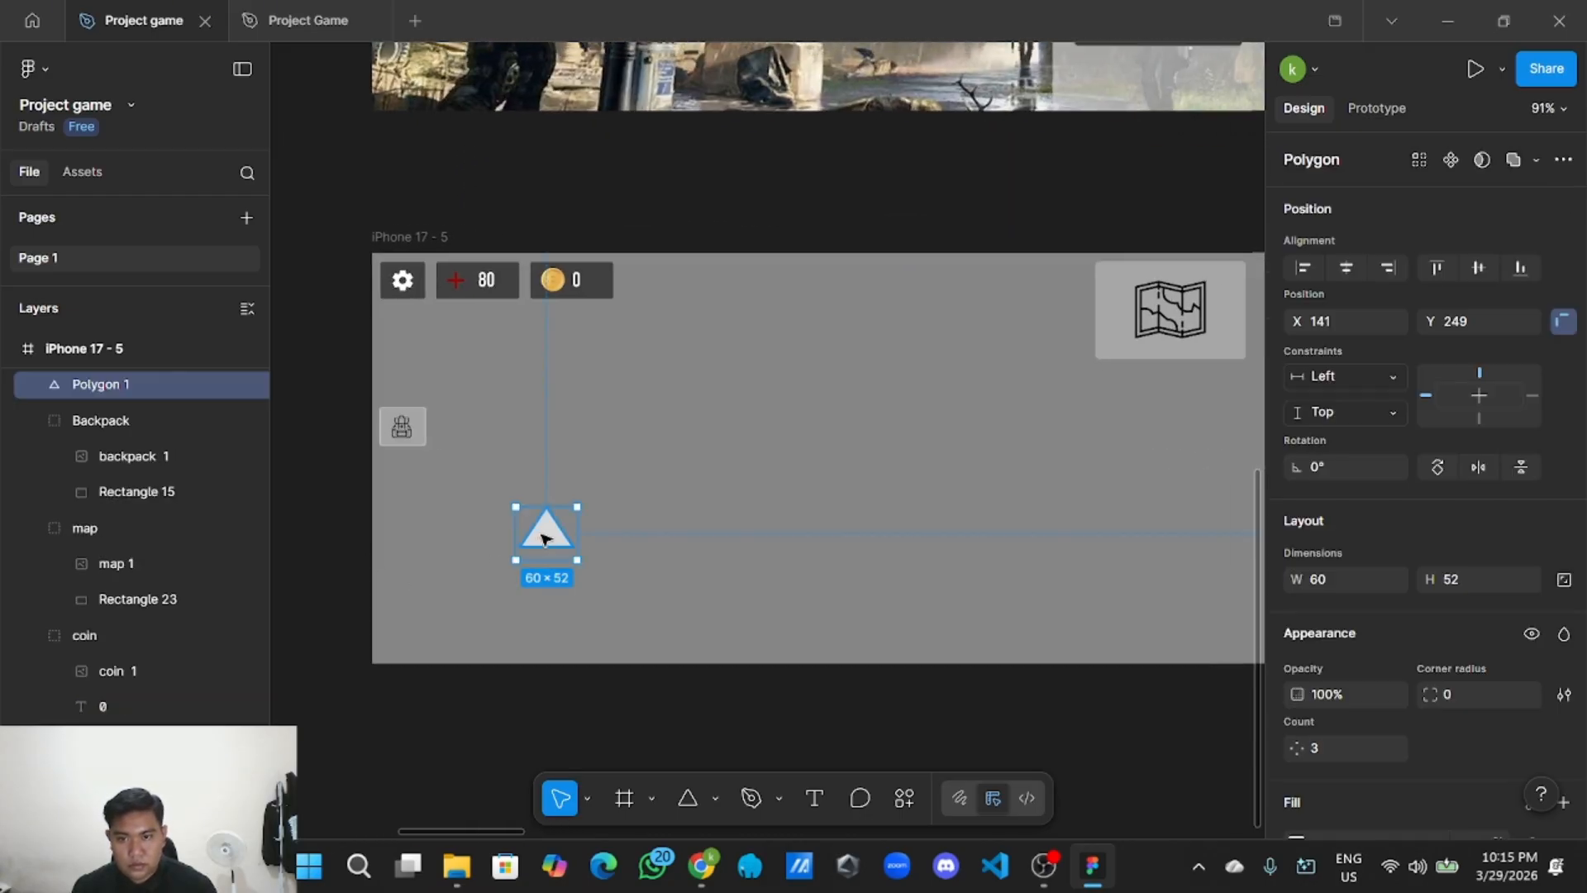
{"action": "scroll", "coordinate": [549, 539], "scroll_direction": "up", "scroll_amount": 5}
{"action": "left_click_drag", "start_coordinate": [557, 549], "coordinate": [478, 500]}
{"action": "left_click", "coordinate": [530, 527]}
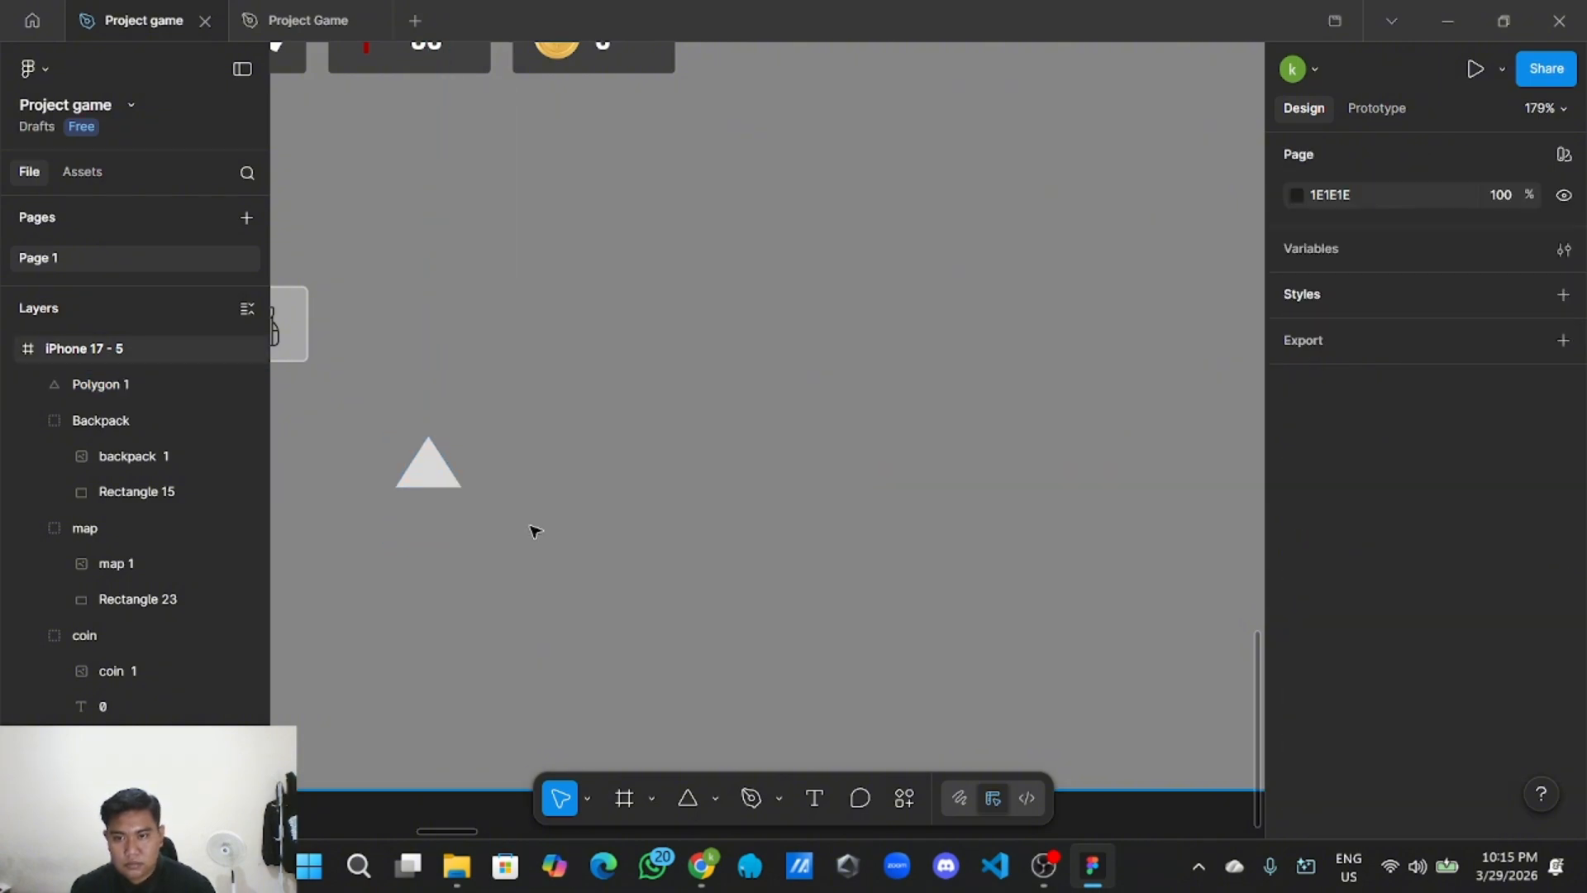
{"action": "scroll", "coordinate": [537, 531], "scroll_direction": "down", "scroll_amount": 5}
{"action": "left_click_drag", "start_coordinate": [469, 683], "coordinate": [626, 754]}
{"action": "scroll", "coordinate": [645, 670], "scroll_direction": "up", "scroll_amount": 5}
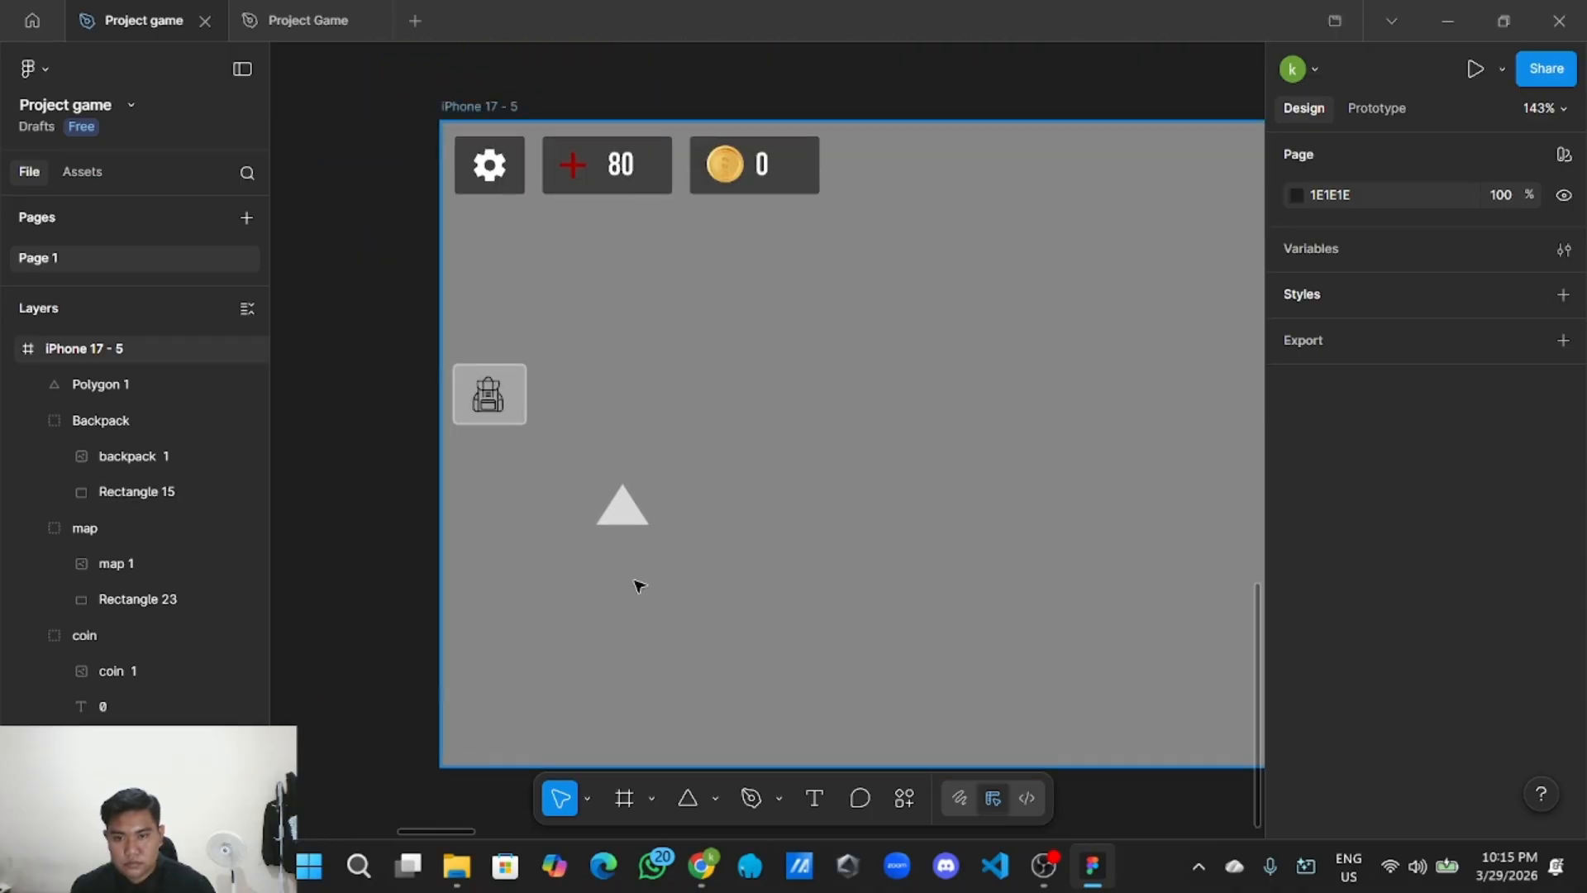
Add a white FFFFFF stroke to the triangle at 39% opacity.
{"action": "left_click", "coordinate": [621, 508]}
{"action": "scroll", "coordinate": [1339, 645], "scroll_direction": "down", "scroll_amount": 3}
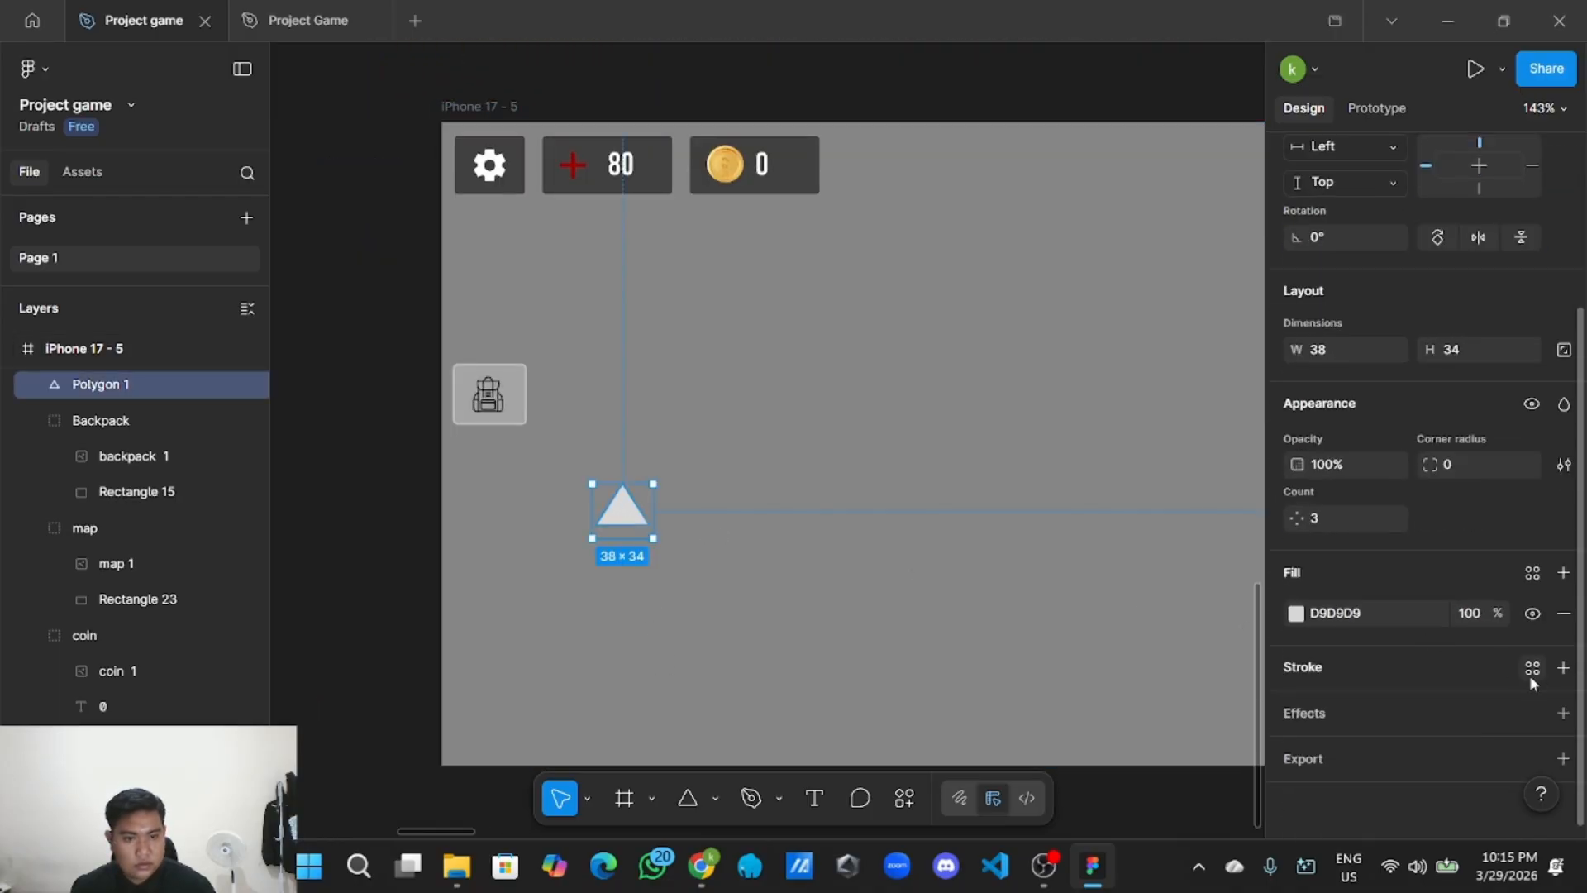
{"action": "left_click", "coordinate": [1562, 667]}
{"action": "left_click_drag", "start_coordinate": [1069, 390], "coordinate": [970, 268]}
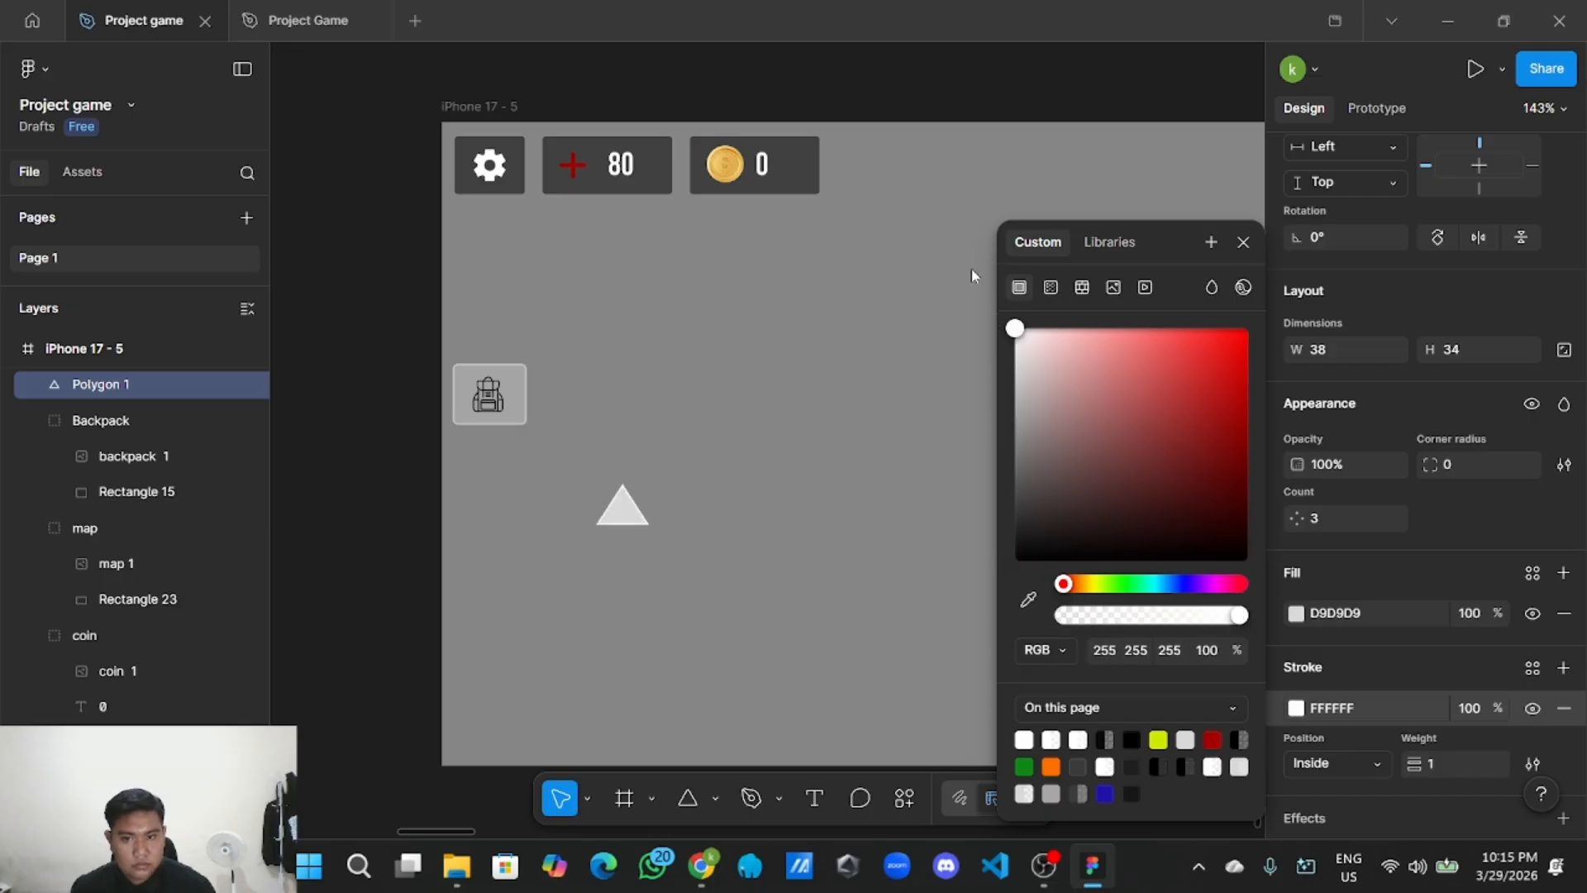
{"action": "left_click", "coordinate": [1476, 708]}
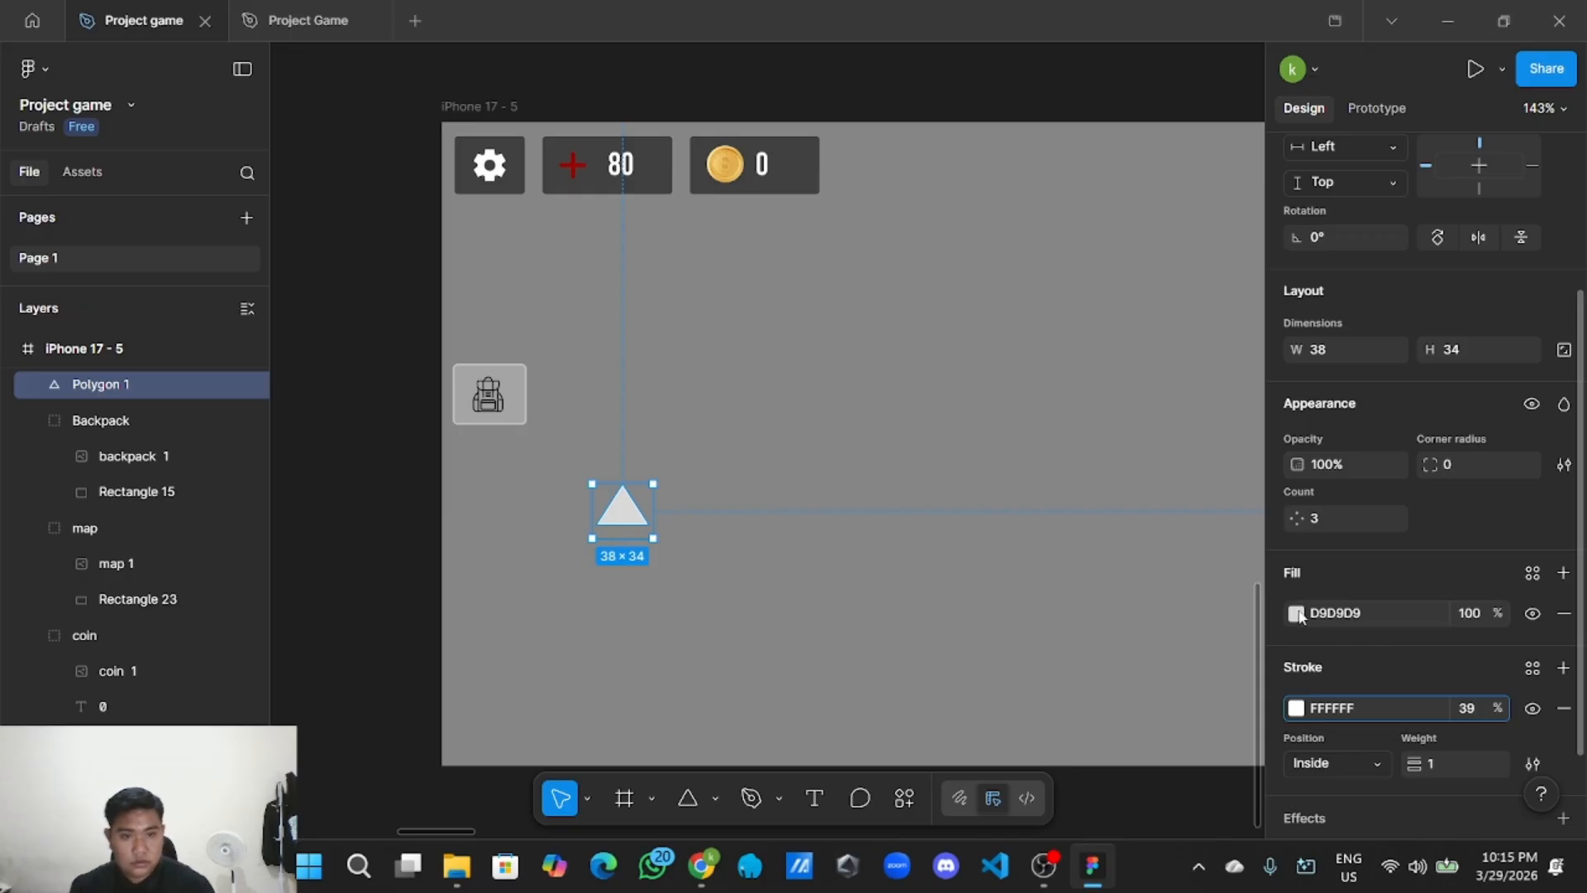
{"action": "left_click", "coordinate": [424, 593]}
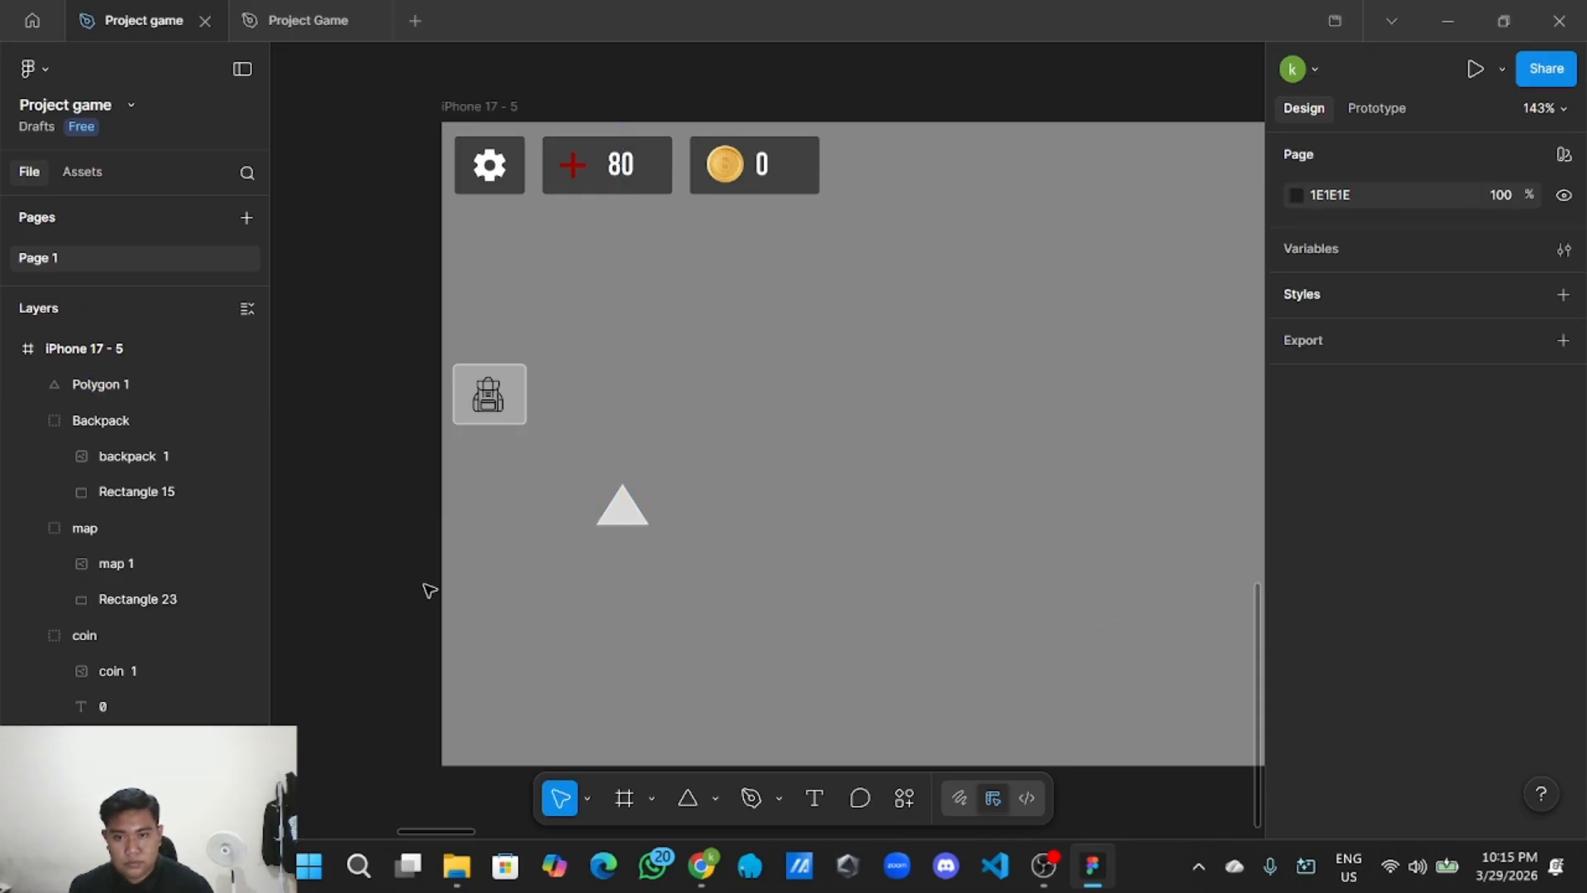
{"action": "scroll", "coordinate": [421, 590], "scroll_direction": "down", "scroll_amount": 5}
{"action": "scroll", "coordinate": [479, 628], "scroll_direction": "up", "scroll_amount": 3}
{"action": "scroll", "coordinate": [512, 645], "scroll_direction": "left", "scroll_amount": 4}
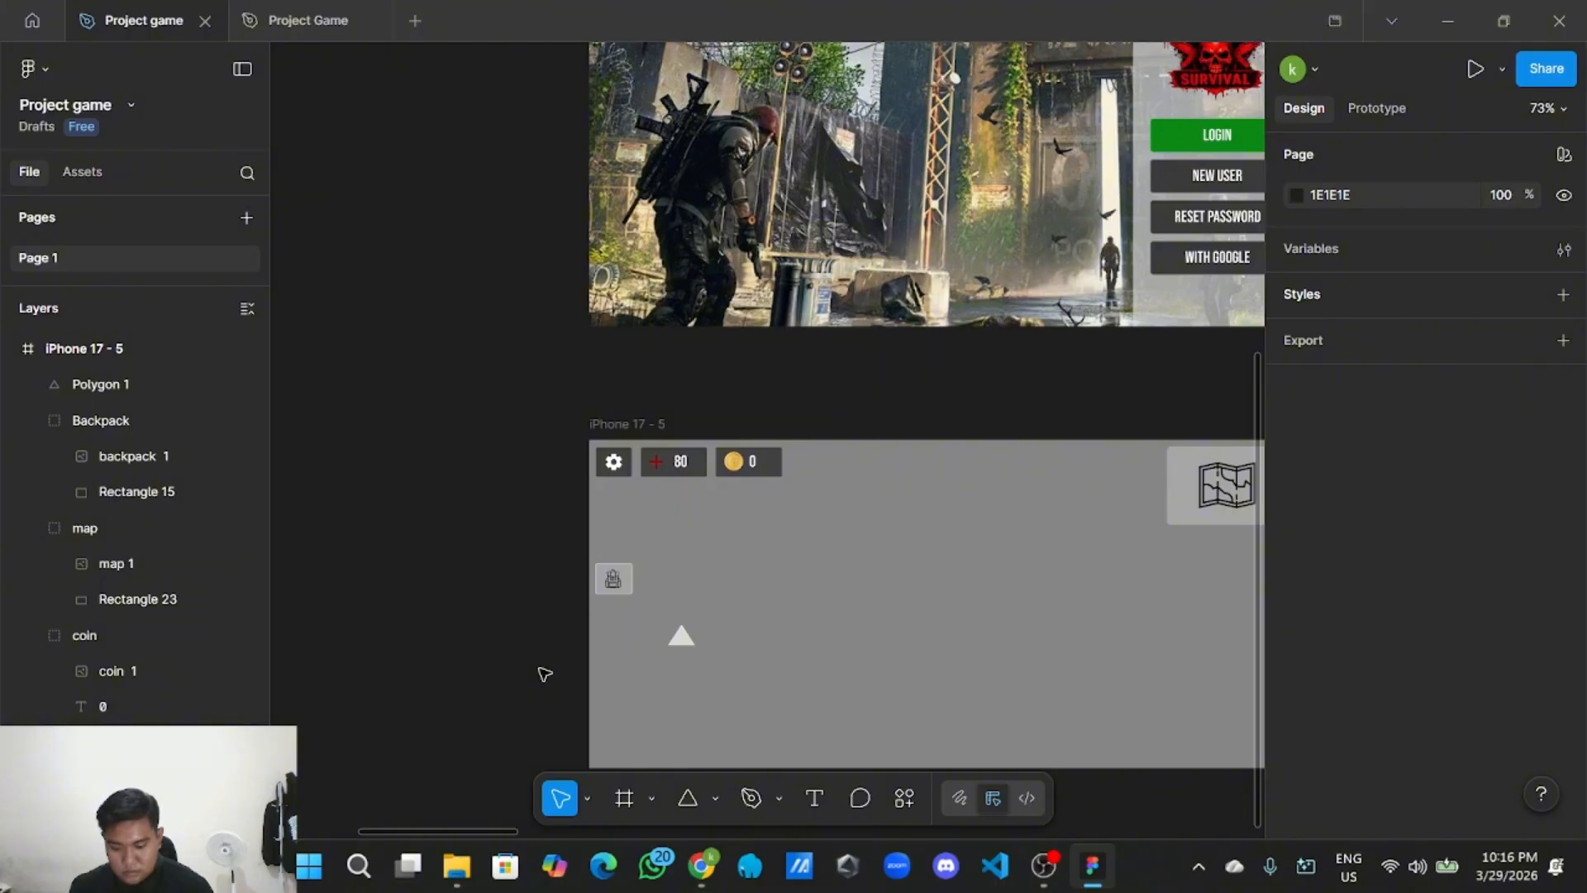
{"action": "scroll", "coordinate": [541, 672], "scroll_direction": "down", "scroll_amount": 2}
{"action": "scroll", "coordinate": [471, 631], "scroll_direction": "up", "scroll_amount": 4}
{"action": "scroll", "coordinate": [381, 577], "scroll_direction": "down", "scroll_amount": 1}
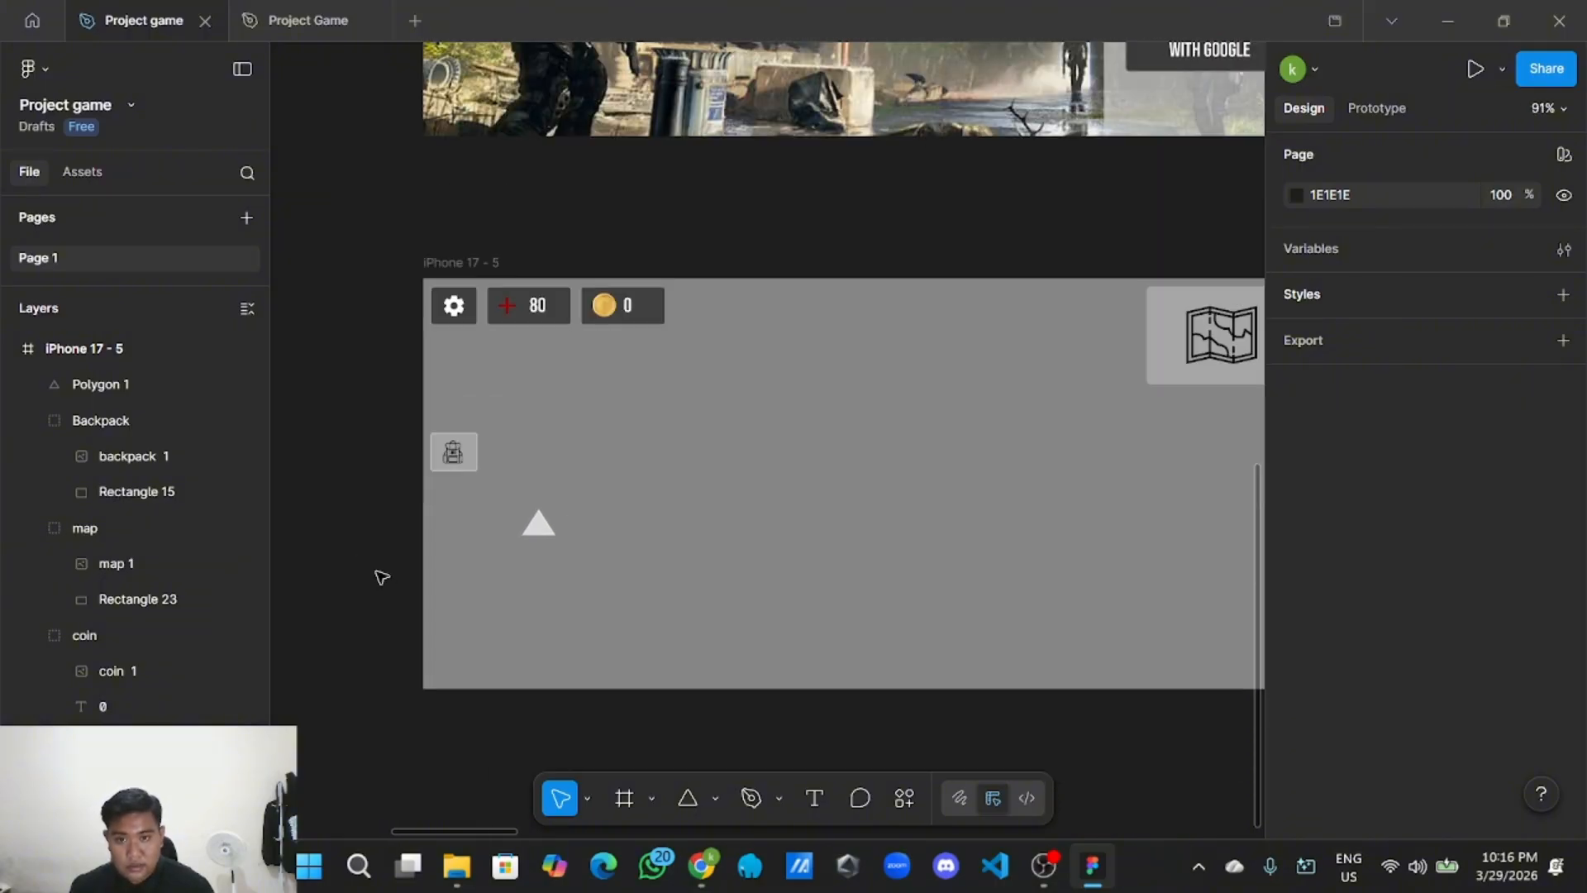
{"action": "scroll", "coordinate": [364, 569], "scroll_direction": "down", "scroll_amount": 1}
{"action": "scroll", "coordinate": [364, 569], "scroll_direction": "right", "scroll_amount": 1}
{"action": "scroll", "coordinate": [491, 516], "scroll_direction": "up", "scroll_amount": 2}
Move the triangle down and left, then copy it.
{"action": "left_click", "coordinate": [498, 490]}
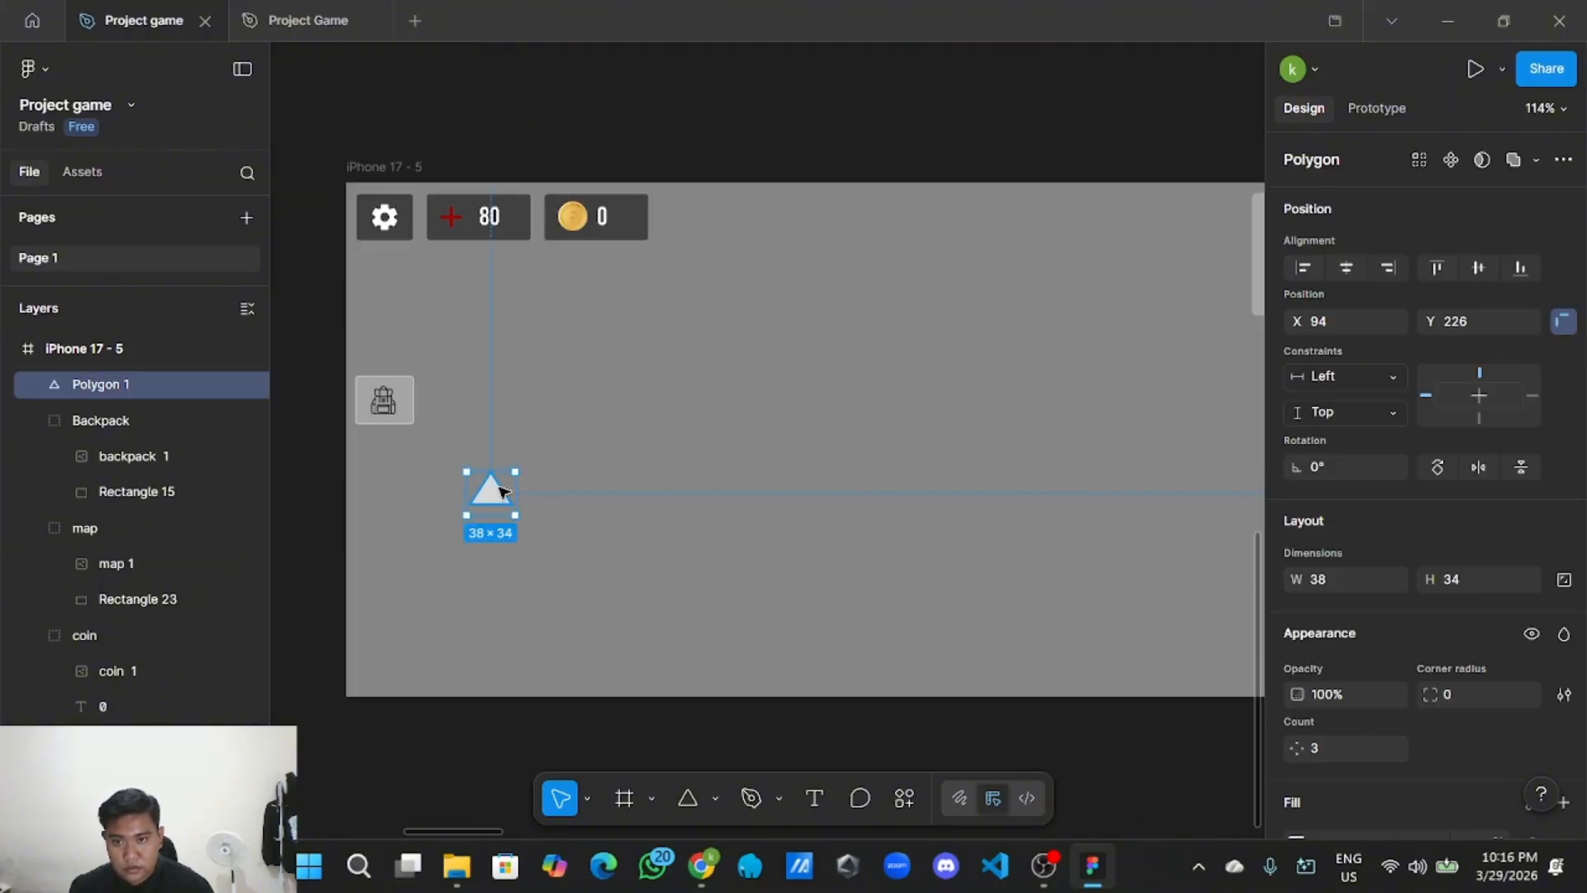
{"action": "left_click_drag", "start_coordinate": [493, 496], "coordinate": [468, 535]}
{"action": "right_click", "coordinate": [468, 535]}
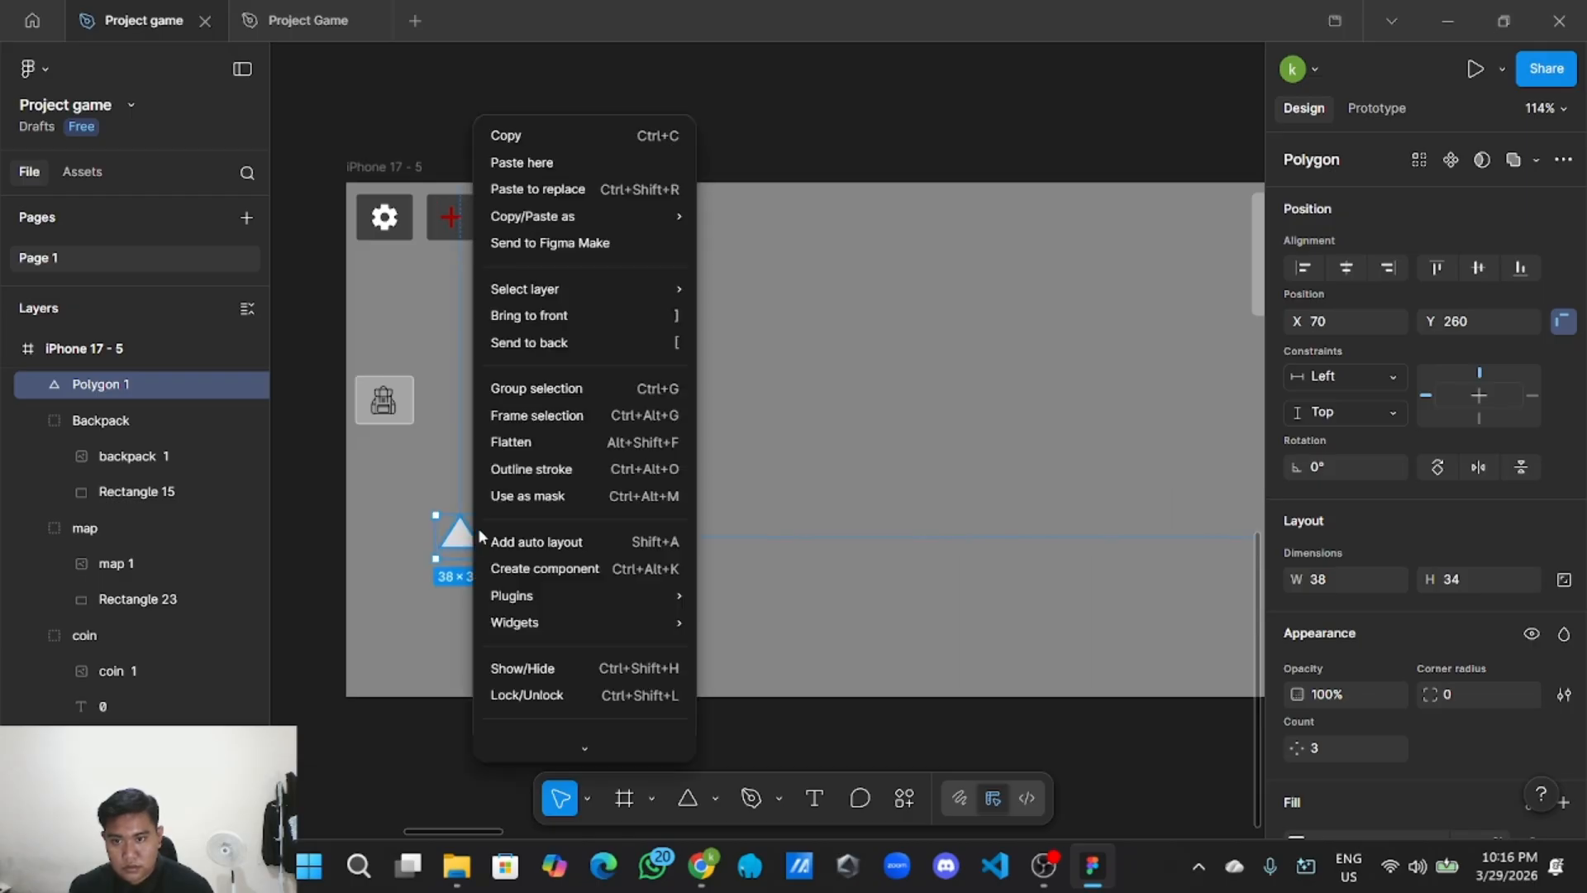
{"action": "left_click", "coordinate": [576, 136]}
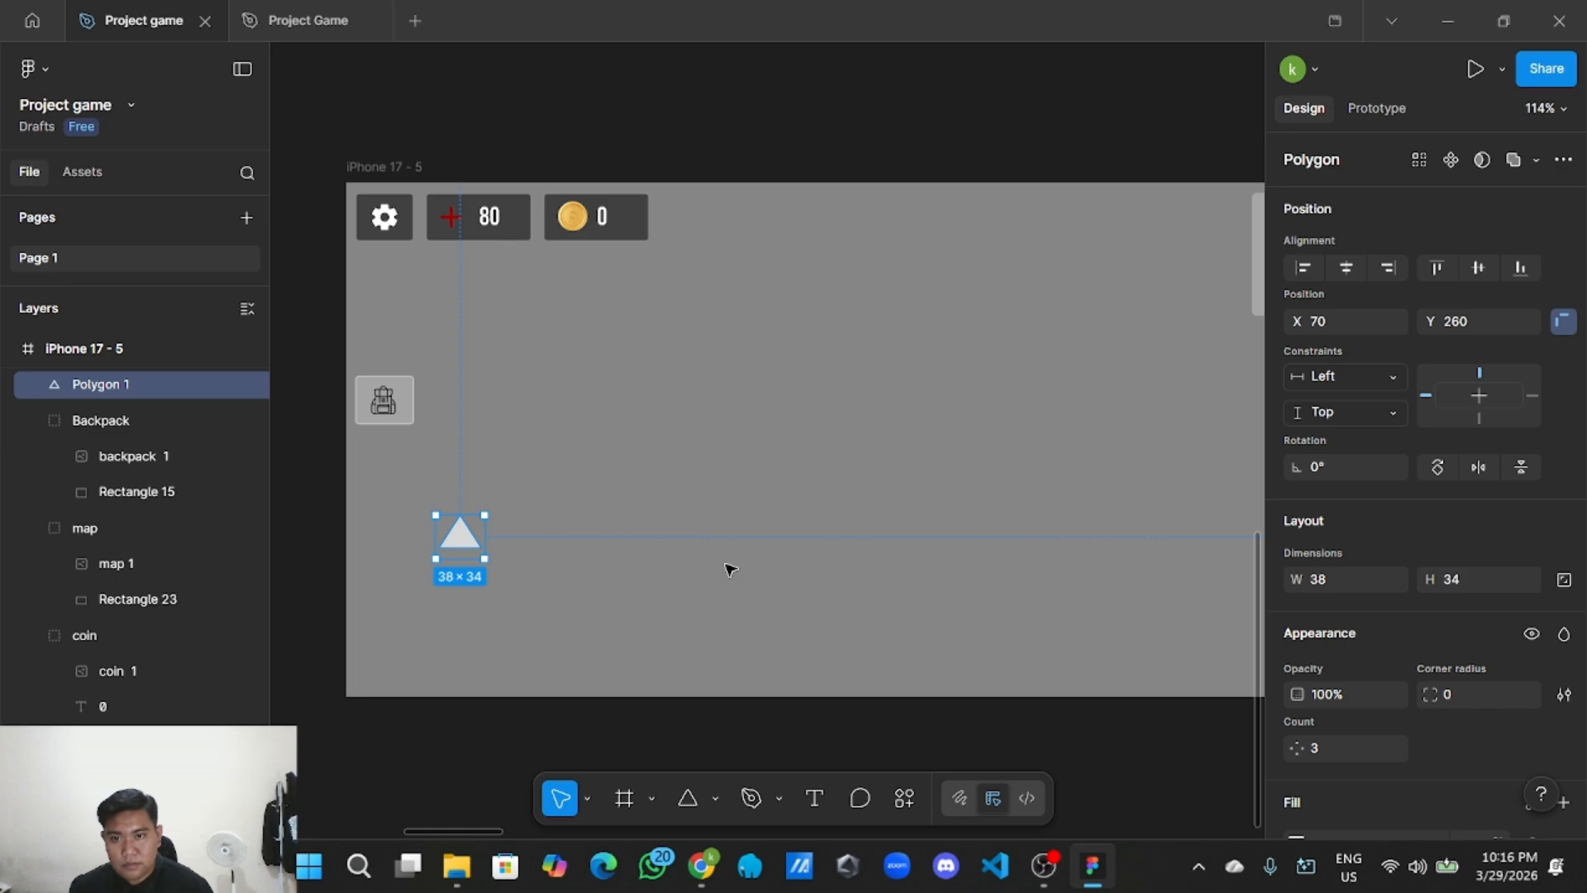
{"action": "right_click", "coordinate": [592, 505]}
{"action": "left_click", "coordinate": [386, 138]}
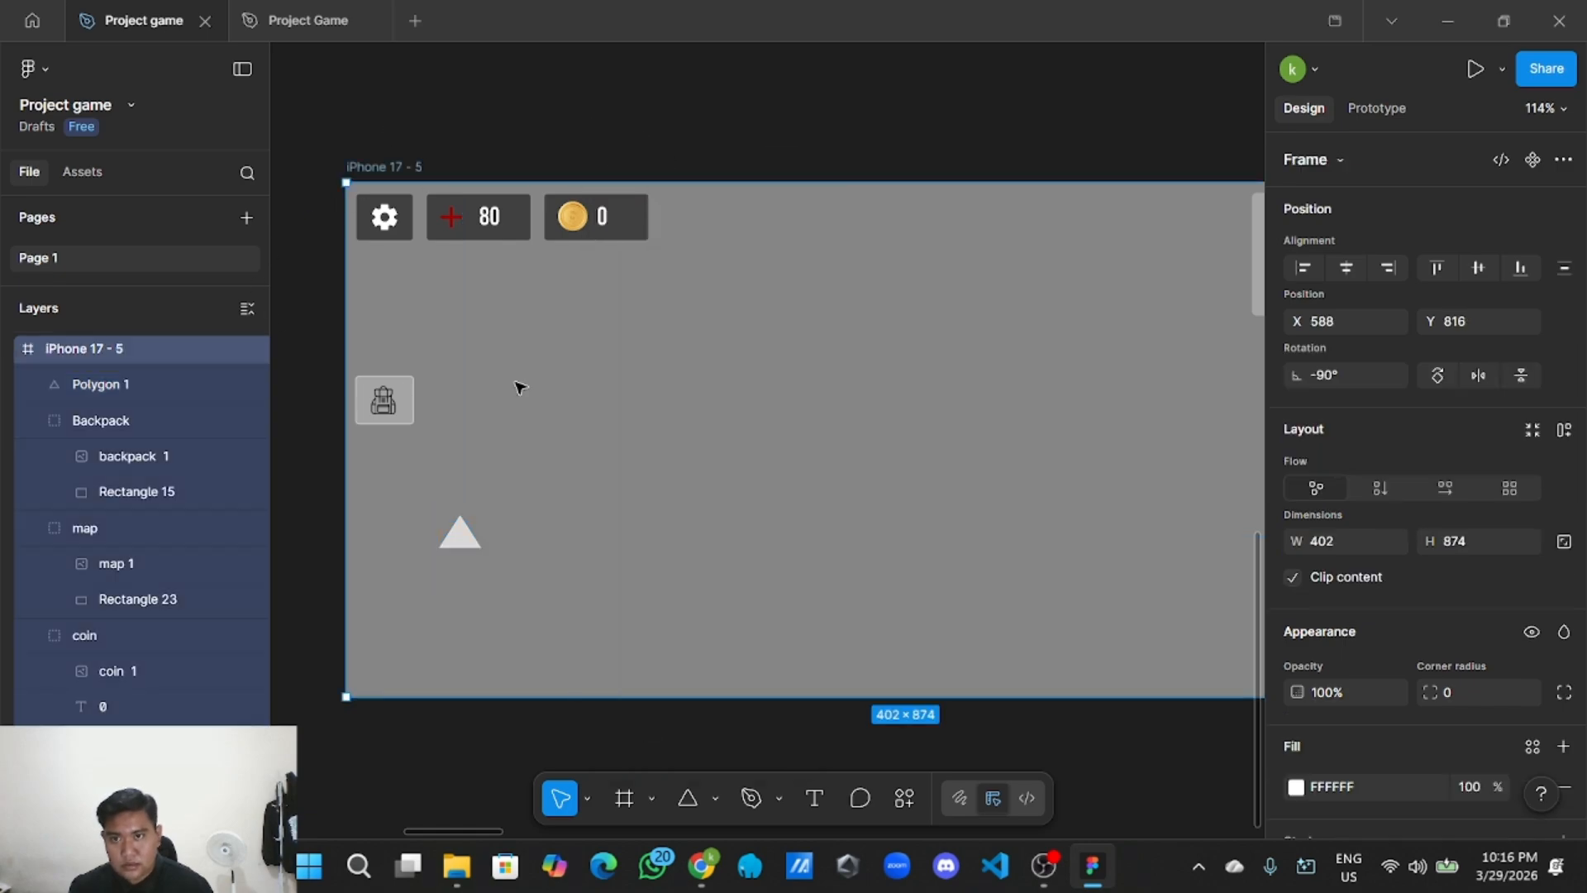
Paste three copies of the triangle into the HUD frame's lower left.
{"action": "right_click", "coordinate": [643, 461]}
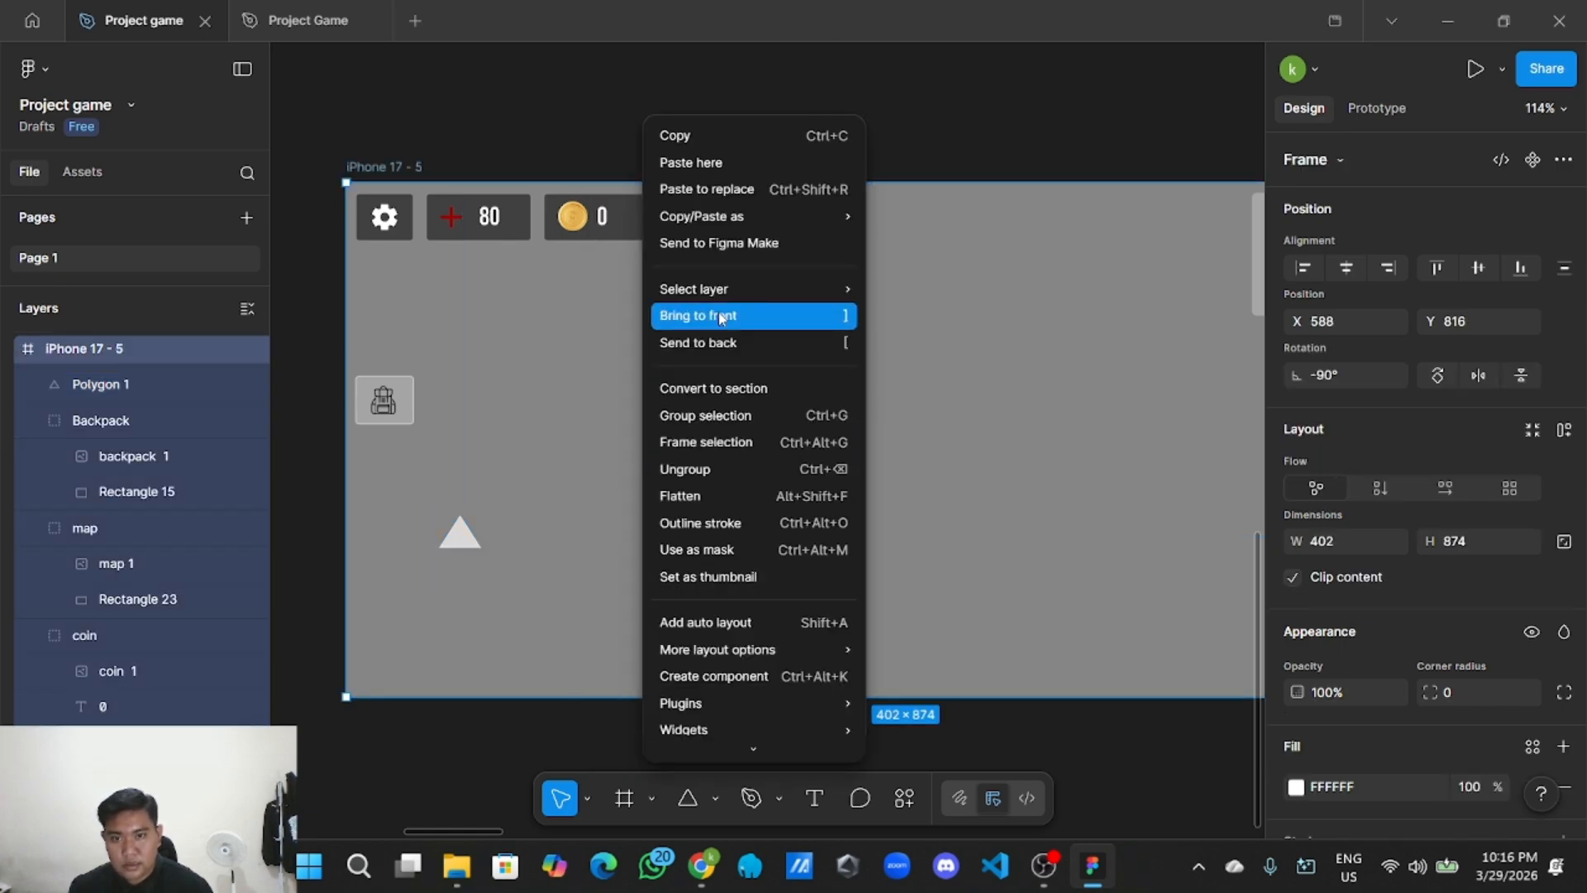
{"action": "mouse_move", "coordinate": [676, 230]}
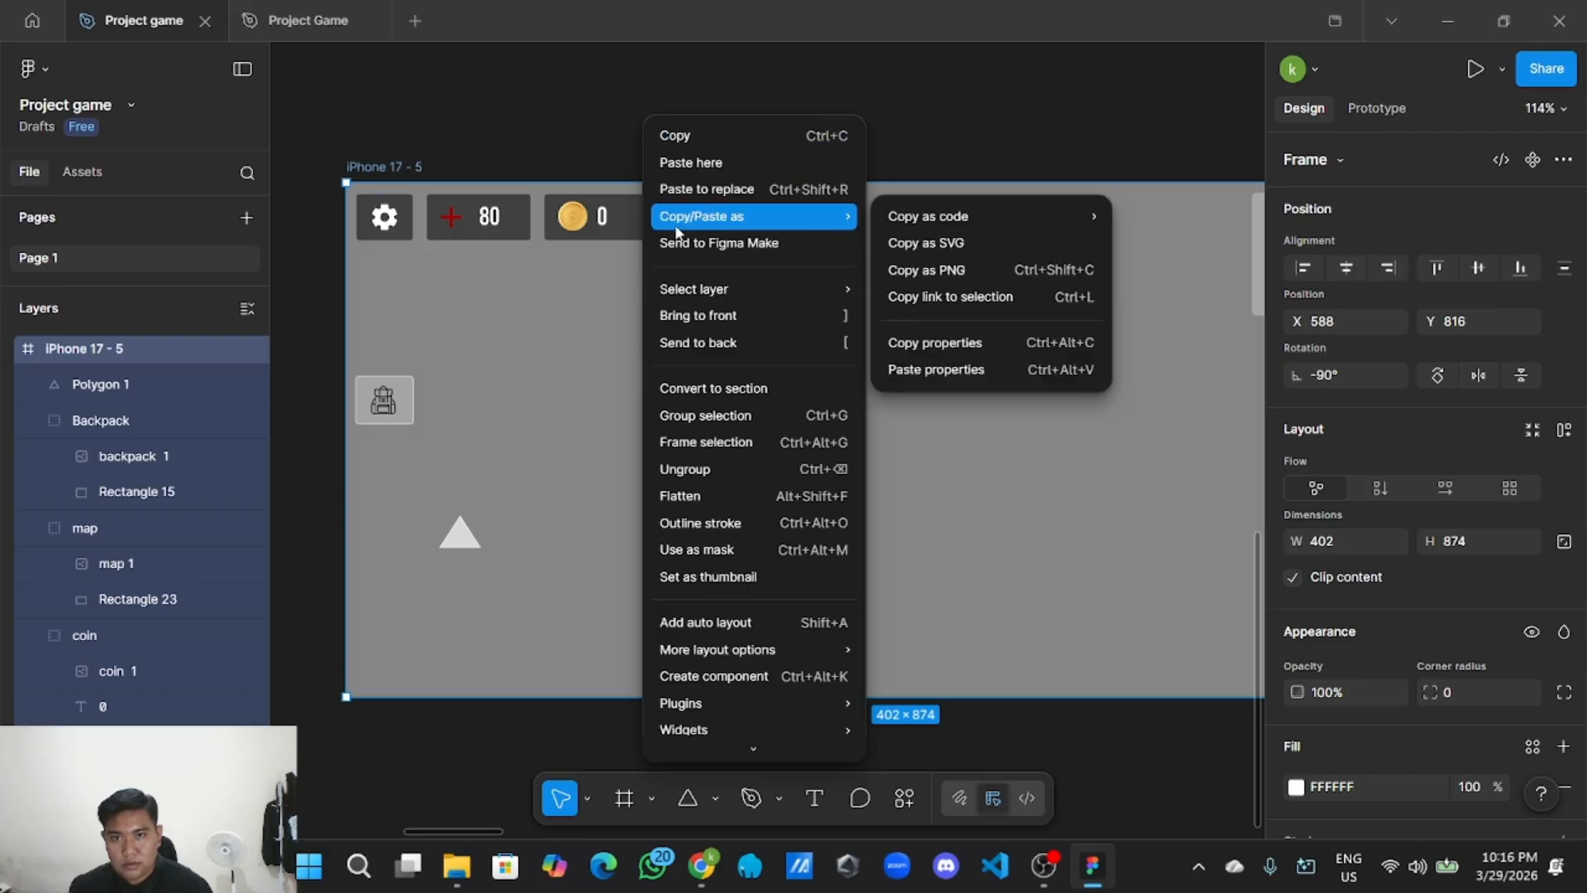
{"action": "left_click", "coordinate": [705, 167]}
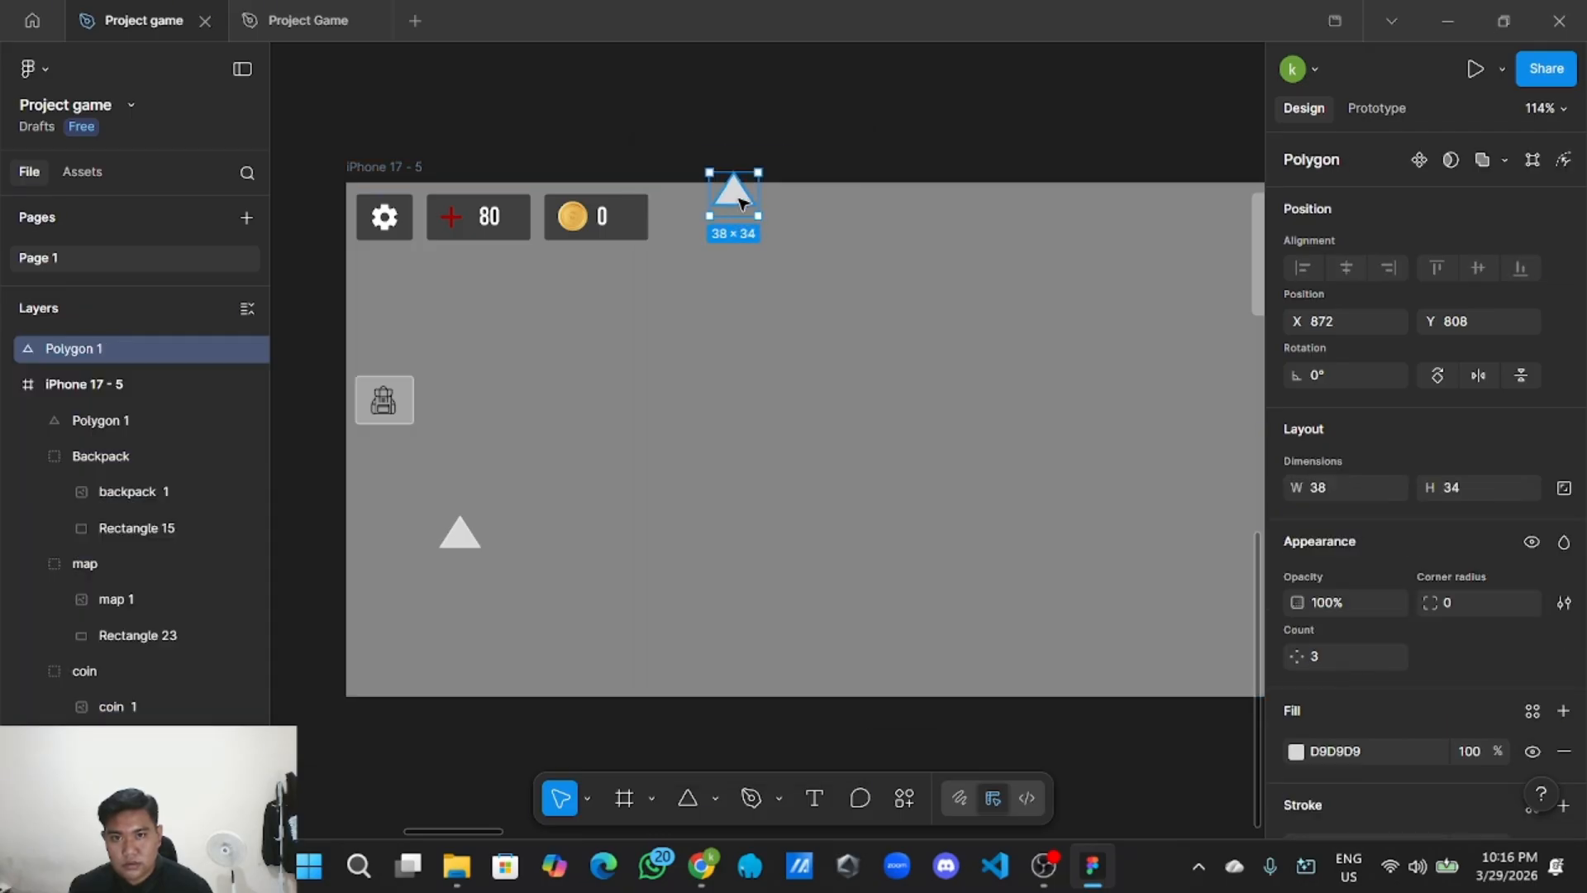
{"action": "left_click_drag", "start_coordinate": [742, 202], "coordinate": [584, 574]}
{"action": "right_click", "coordinate": [643, 515]}
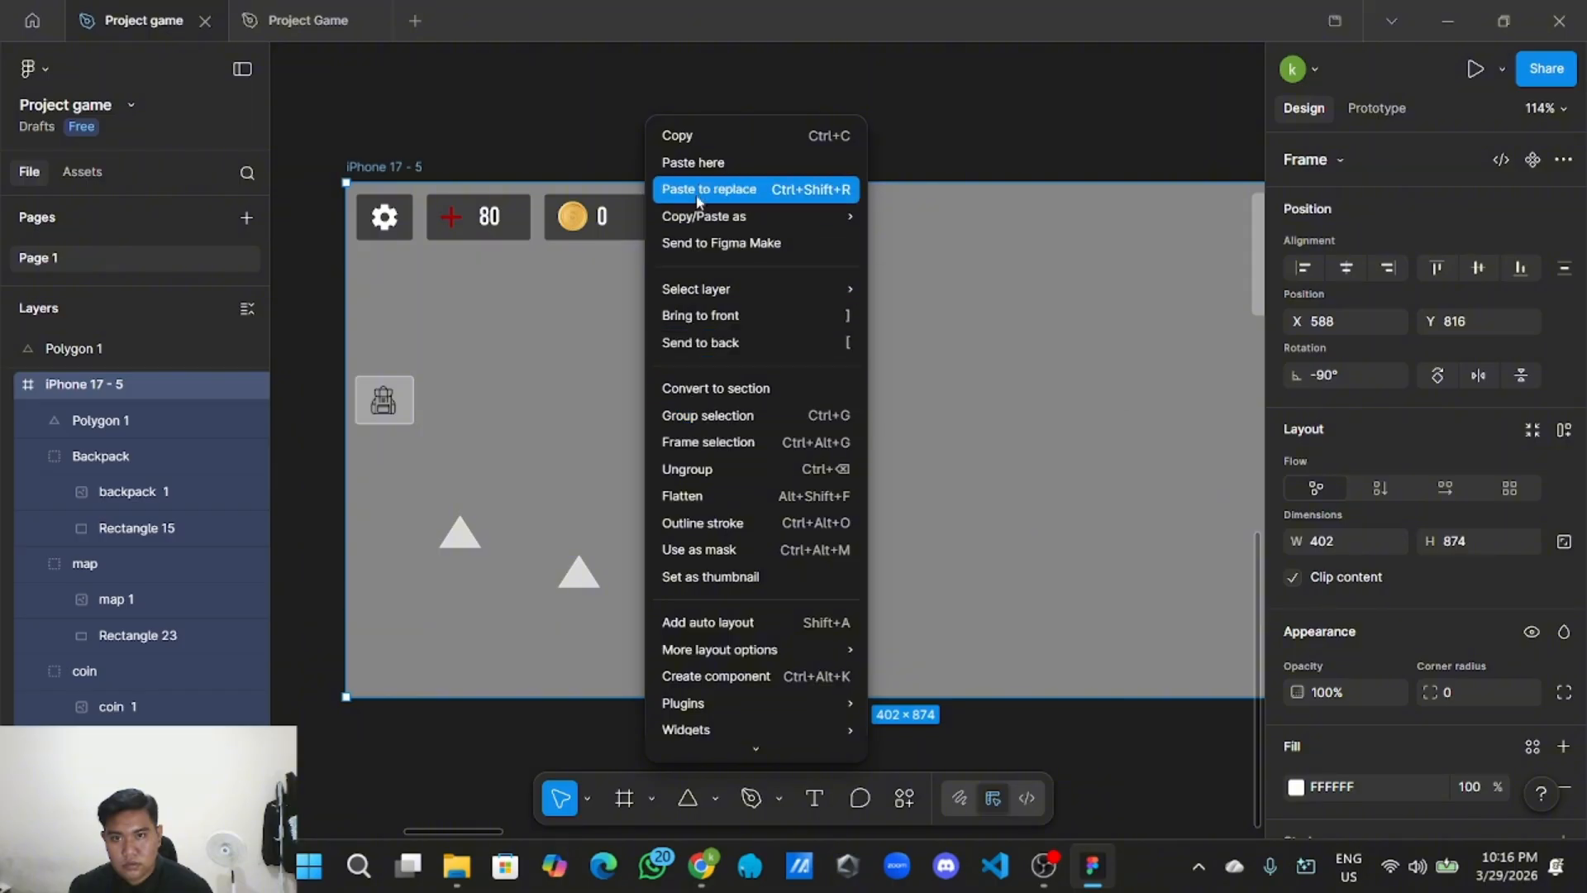
{"action": "left_click", "coordinate": [701, 170]}
{"action": "right_click", "coordinate": [550, 484]}
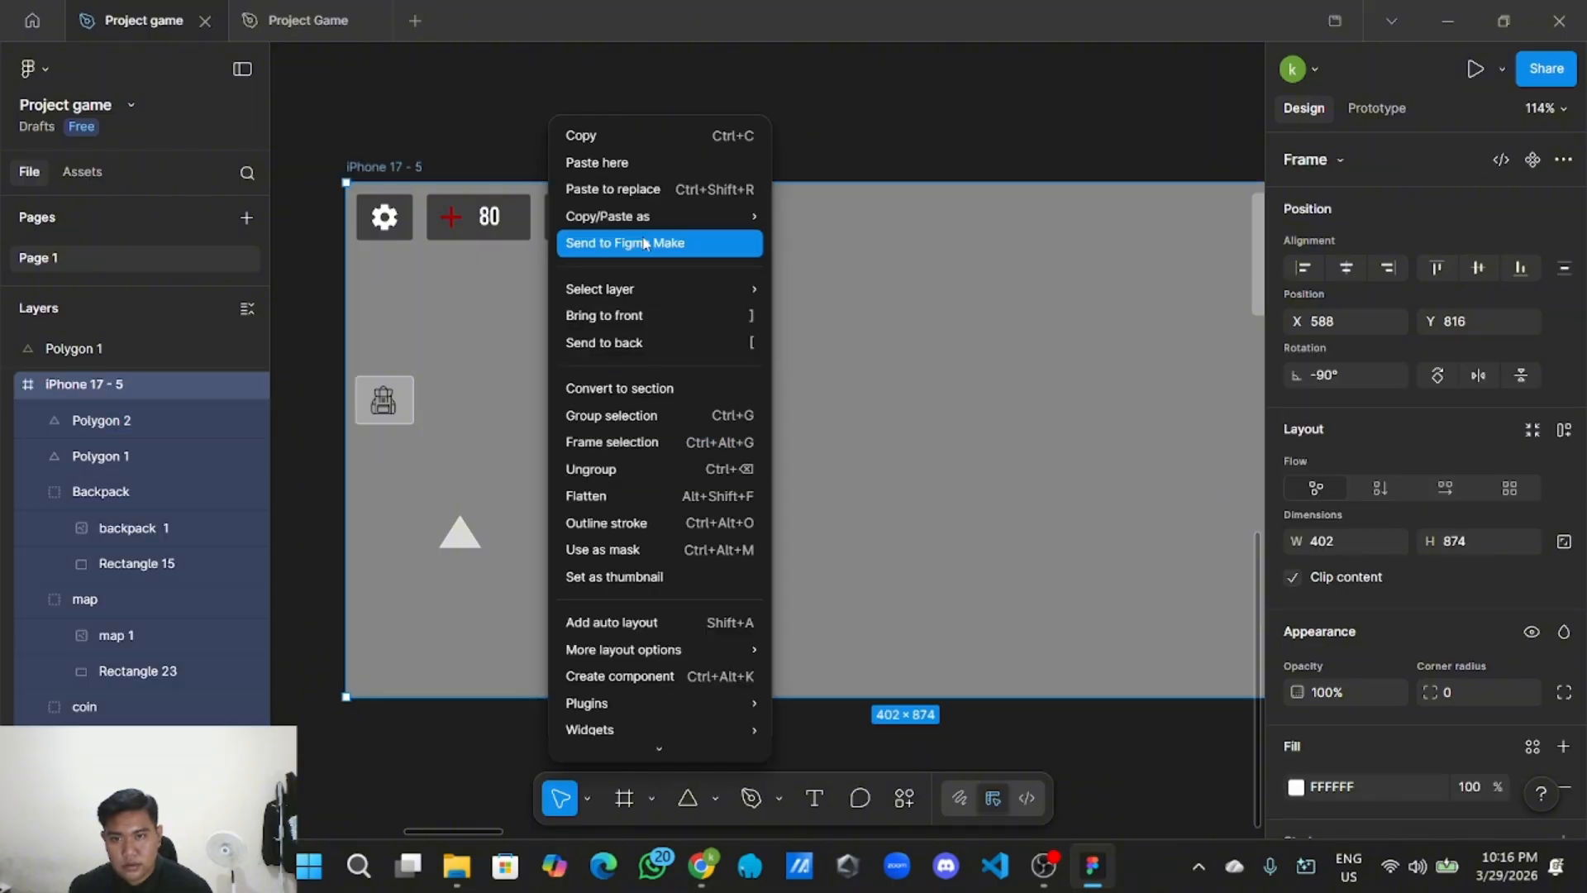
{"action": "left_click", "coordinate": [657, 164]}
{"action": "left_click_drag", "start_coordinate": [747, 218], "coordinate": [641, 496]}
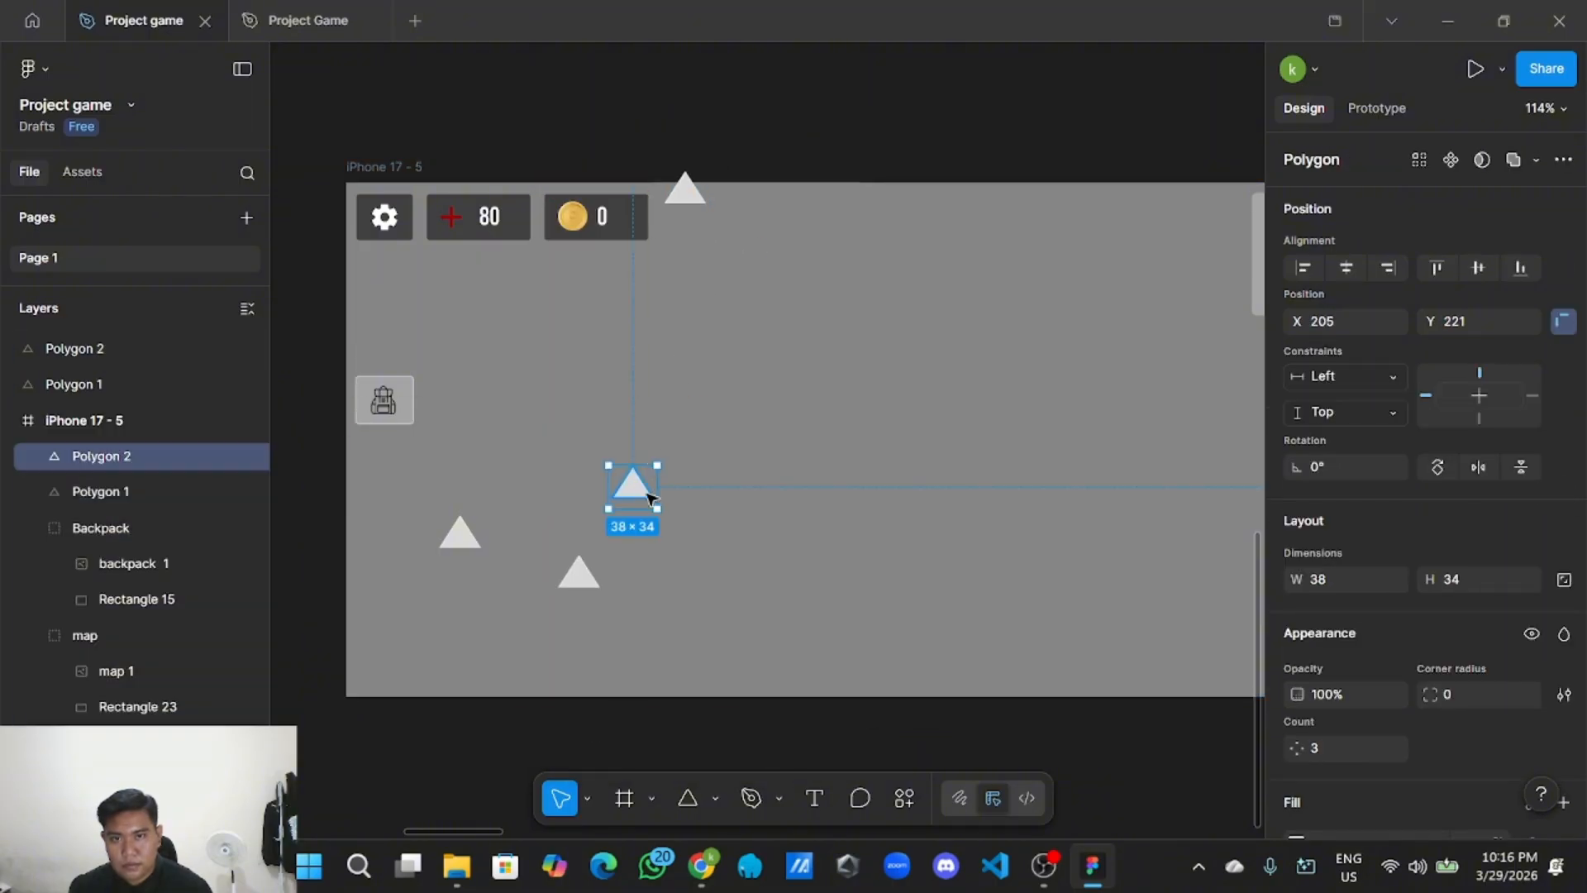
{"action": "left_click_drag", "start_coordinate": [695, 194], "coordinate": [473, 617]}
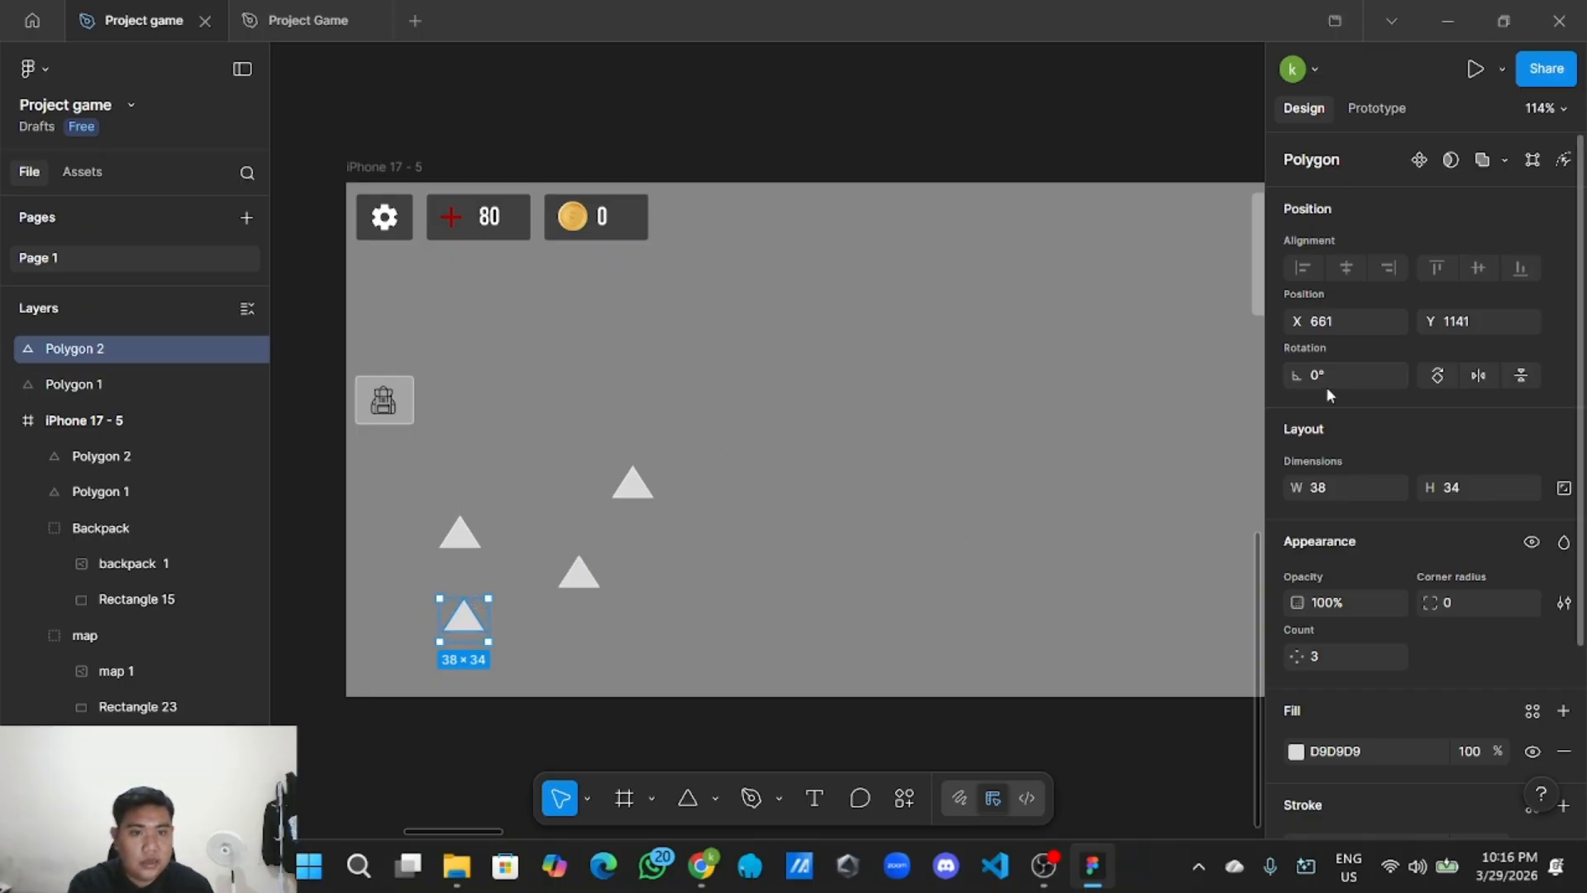
Rotate one copy 180° into a down arrow under the up arrow, inside iPhone 17 - 5.
{"action": "left_click", "coordinate": [1444, 375]}
{"action": "left_click", "coordinate": [1445, 376]}
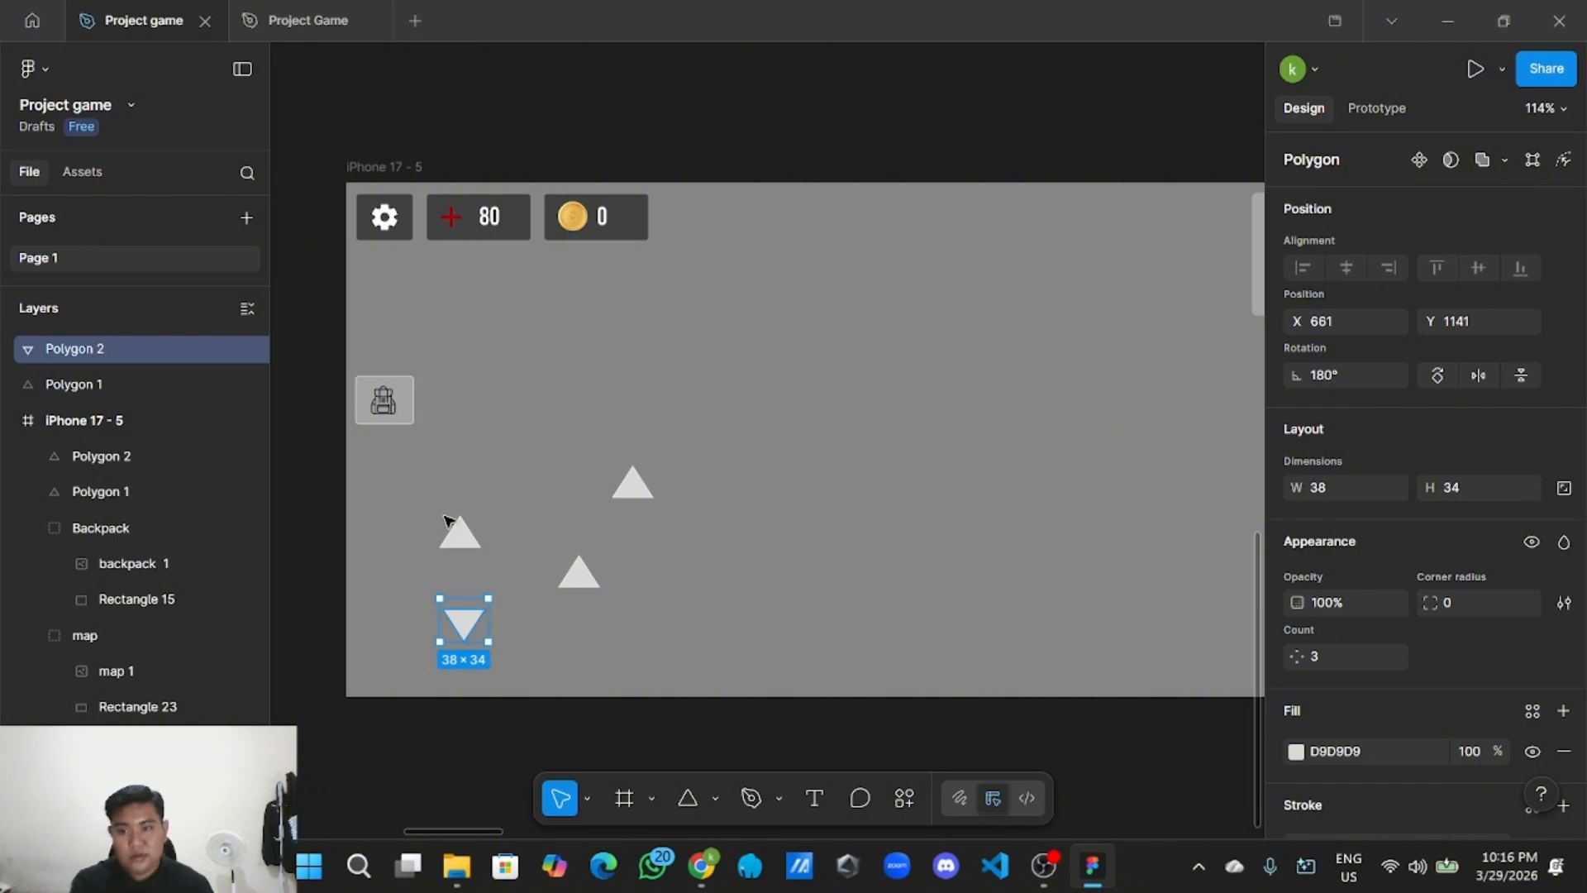
{"action": "scroll", "coordinate": [510, 609], "scroll_direction": "up", "scroll_amount": 2}
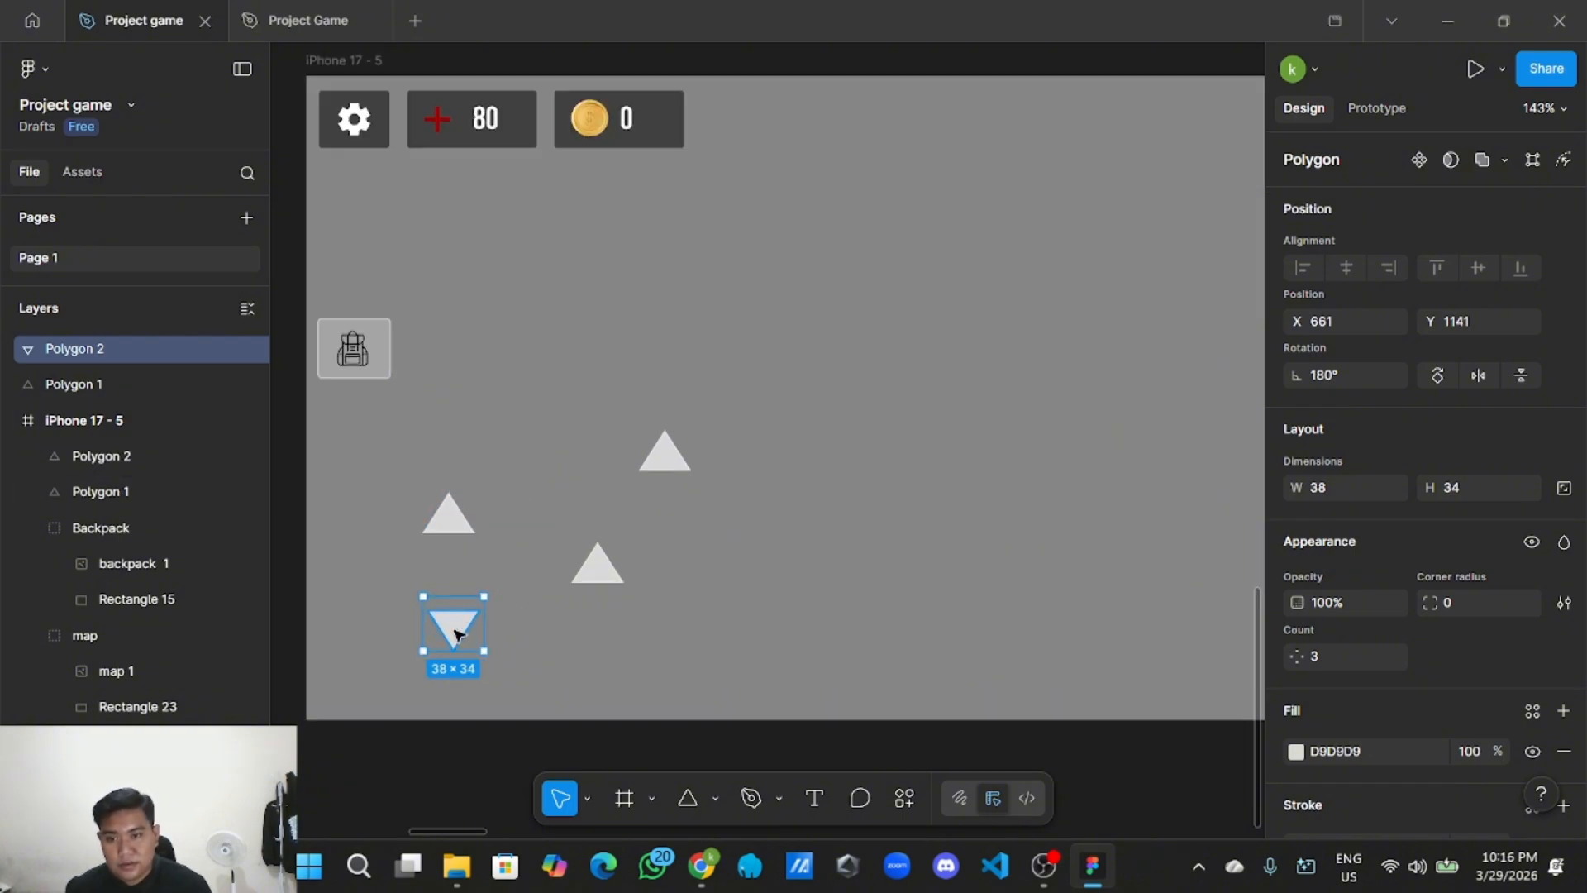
{"action": "left_click_drag", "start_coordinate": [452, 634], "coordinate": [454, 658]}
{"action": "left_click_drag", "start_coordinate": [608, 575], "coordinate": [751, 563]}
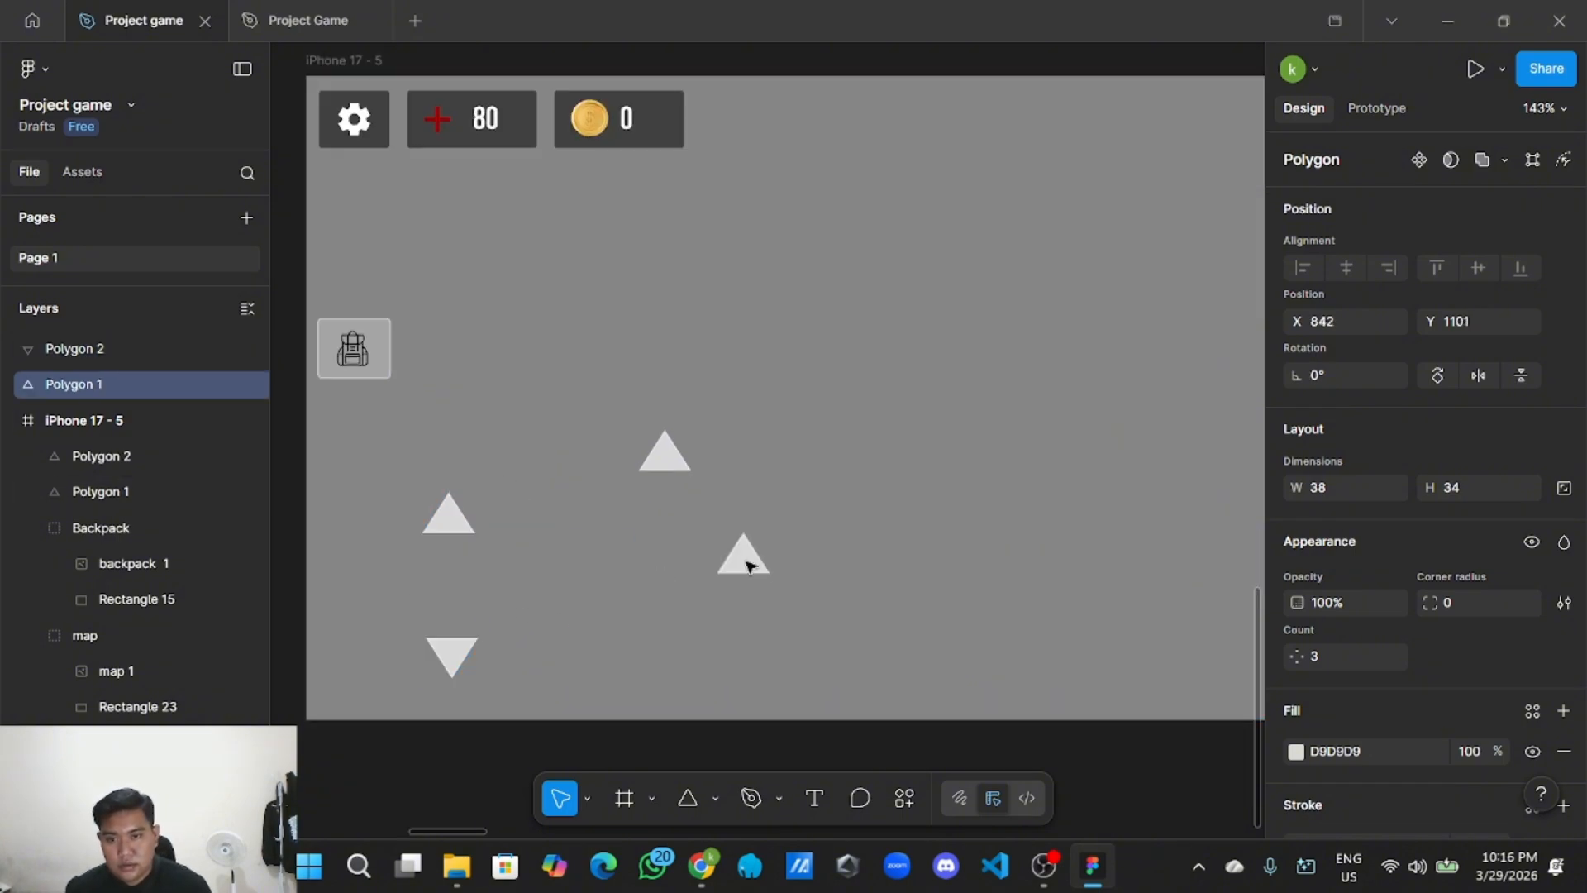
{"action": "left_click", "coordinate": [464, 655]}
{"action": "double_click", "coordinate": [452, 651]}
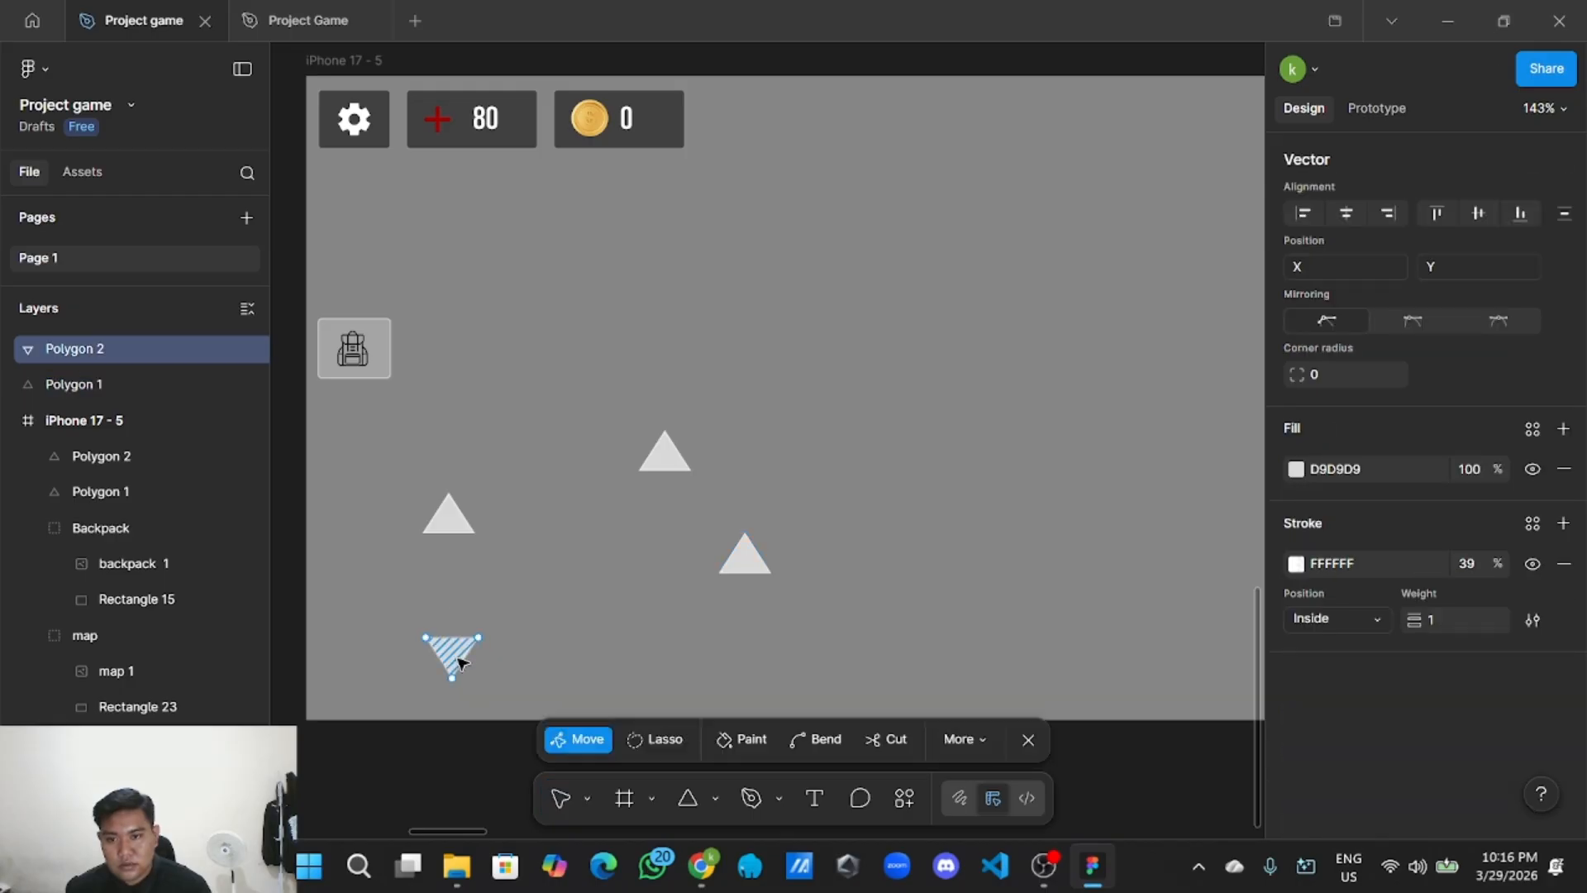
{"action": "key", "text": "Escape"}
{"action": "mouse_move", "coordinate": [452, 659]}
{"action": "left_mouse_down"}
{"action": "mouse_move", "coordinate": [454, 562]}
{"action": "mouse_move", "coordinate": [446, 633]}
{"action": "left_mouse_up"}
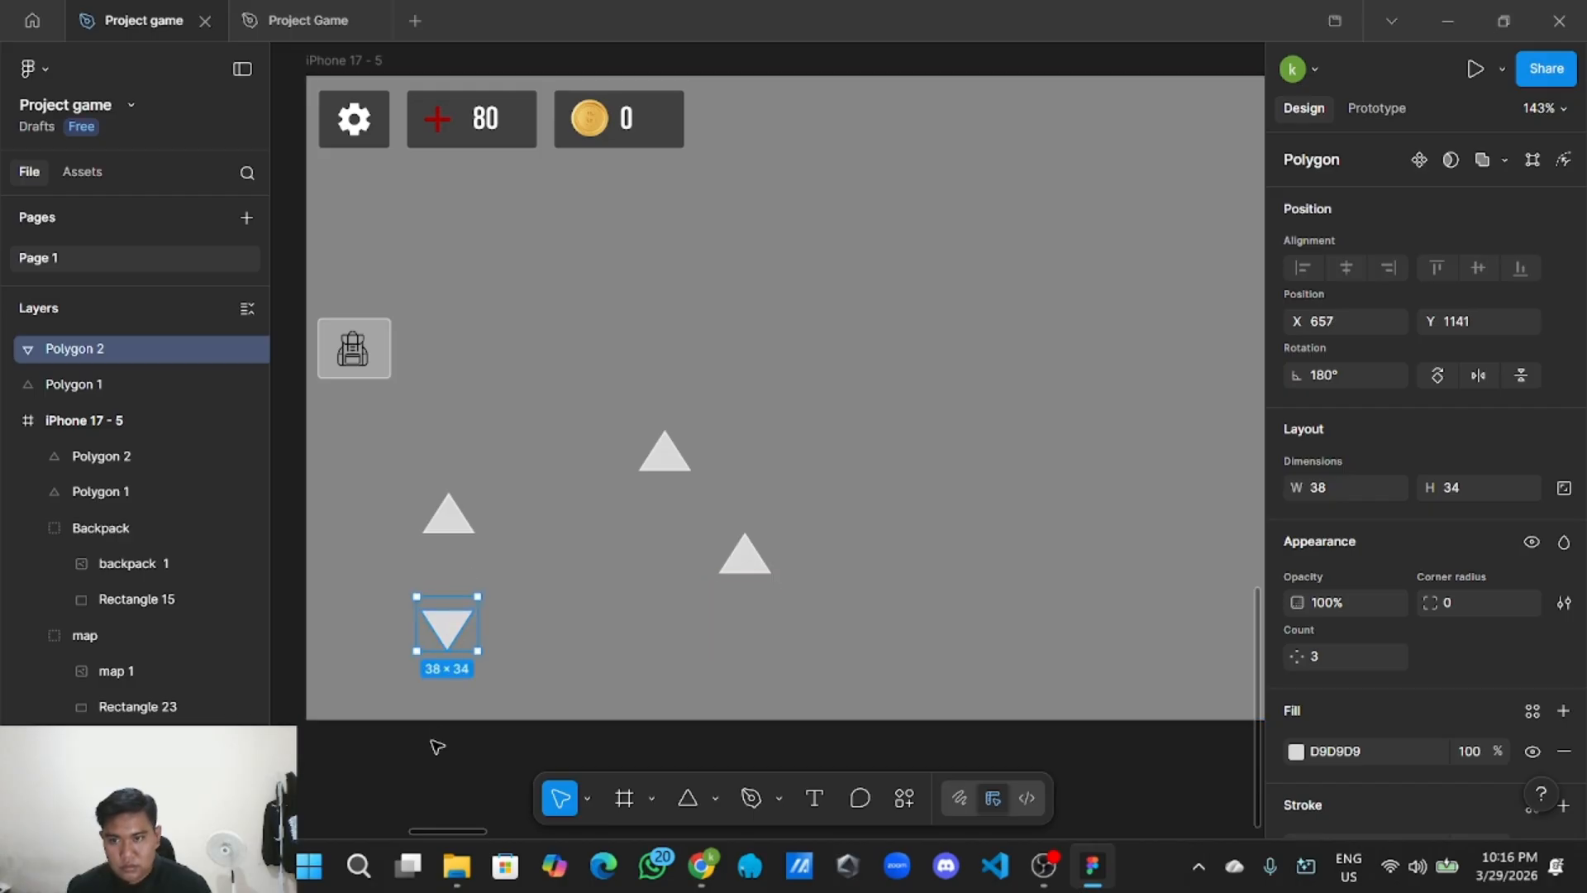
{"action": "left_click", "coordinate": [437, 747]}
{"action": "left_click_drag", "start_coordinate": [112, 347], "coordinate": [121, 451]}
{"action": "mouse_move", "coordinate": [453, 624]}
{"action": "left_mouse_down"}
{"action": "mouse_move", "coordinate": [439, 623]}
{"action": "mouse_move", "coordinate": [457, 624]}
{"action": "mouse_move", "coordinate": [454, 646]}
{"action": "left_mouse_up"}
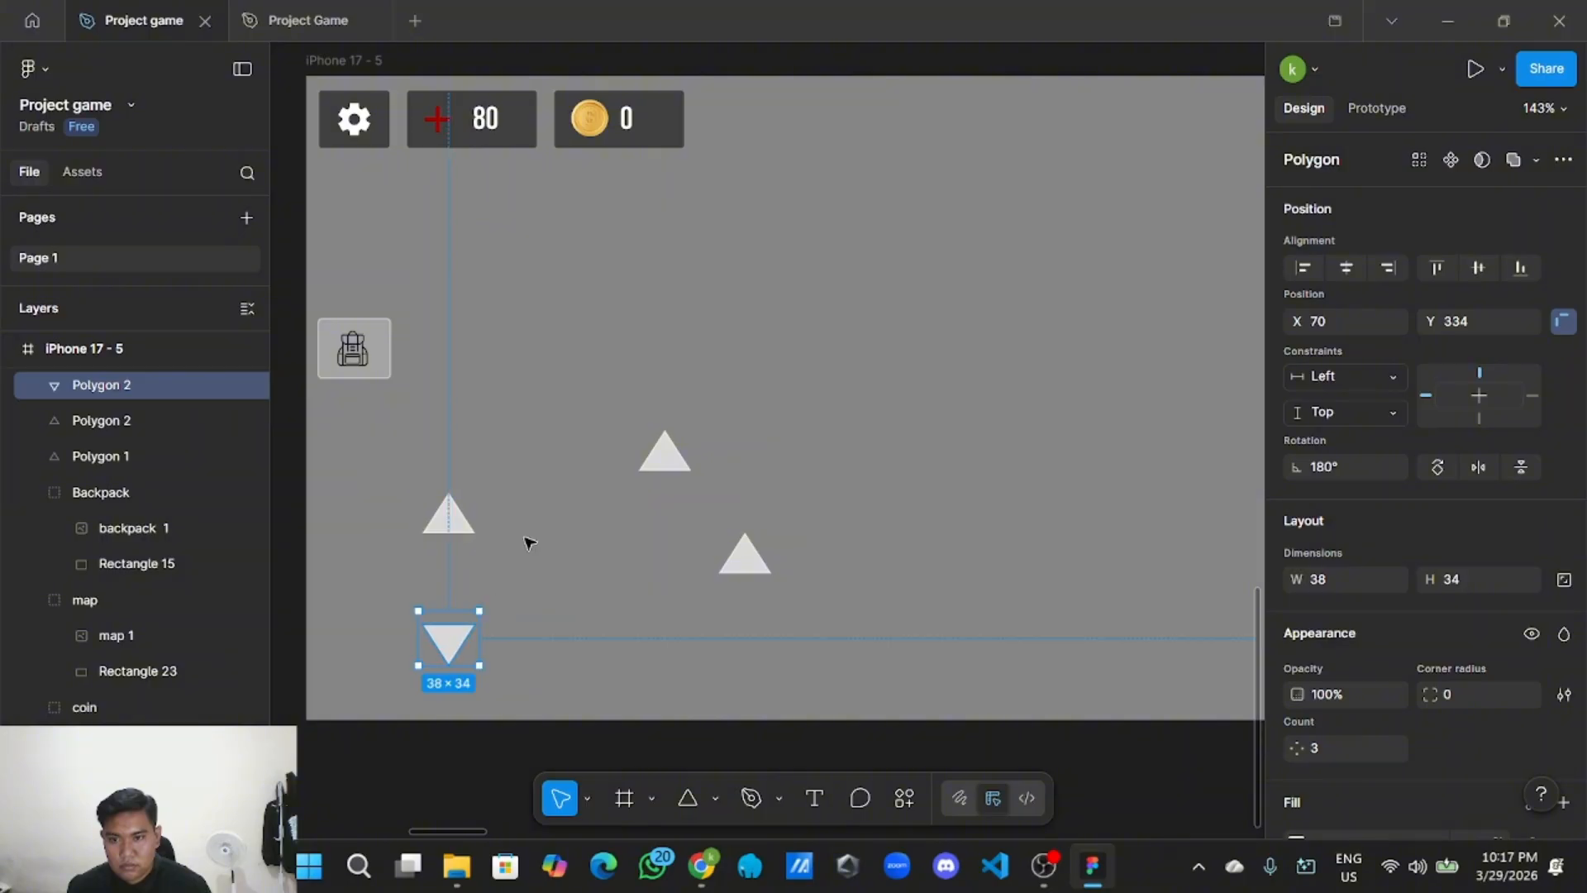
Turn a spare triangle into a right arrow between the up and down arrows.
{"action": "left_click_drag", "start_coordinate": [647, 463], "coordinate": [520, 584]}
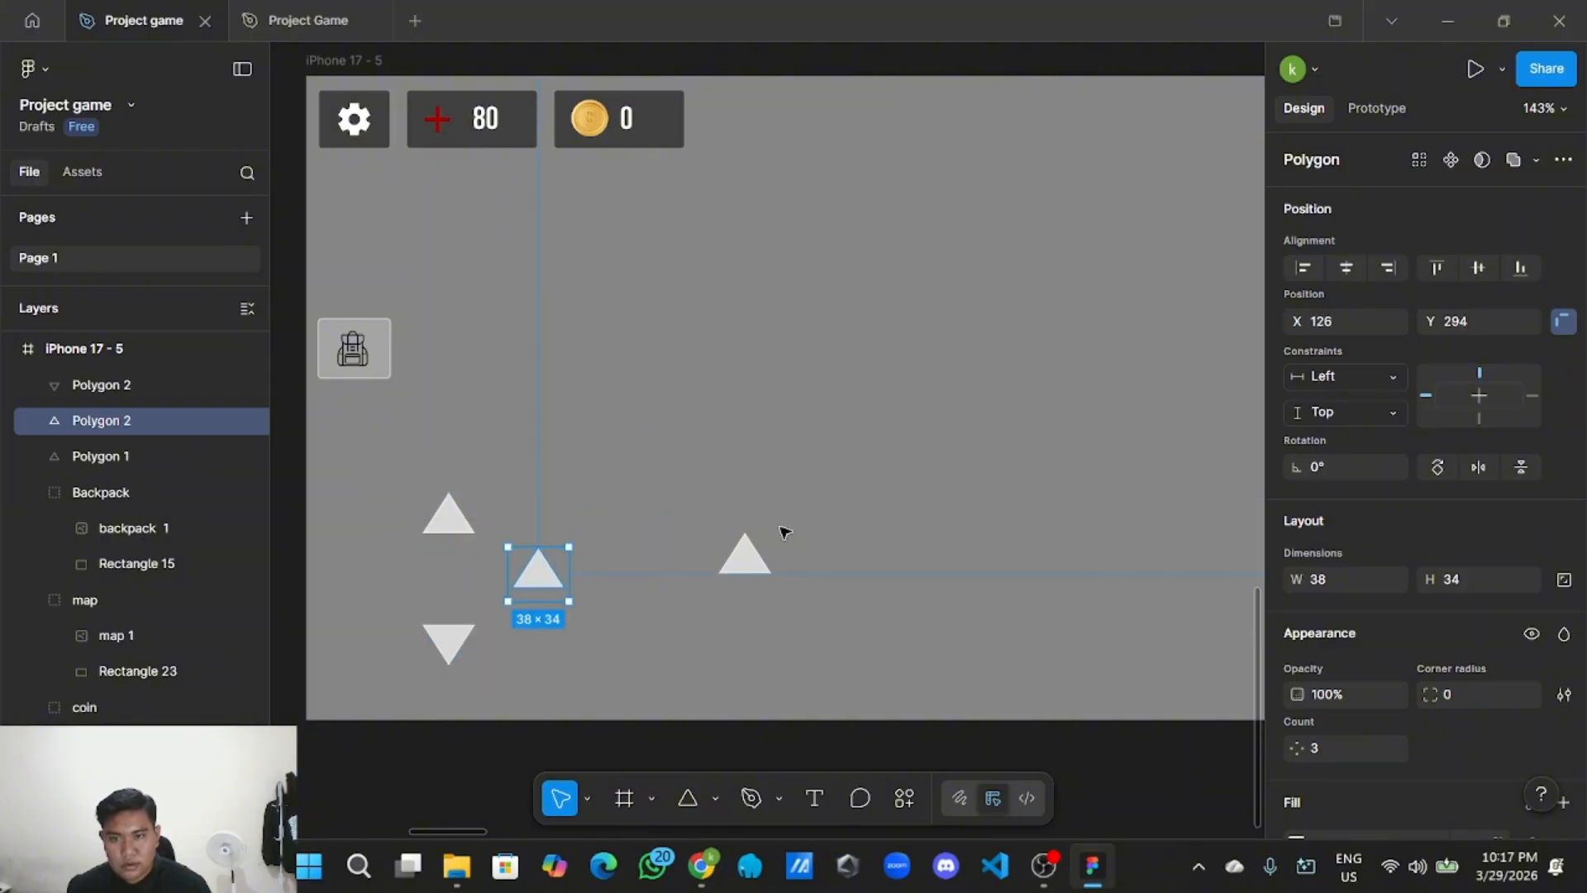
{"action": "left_click", "coordinate": [1439, 468]}
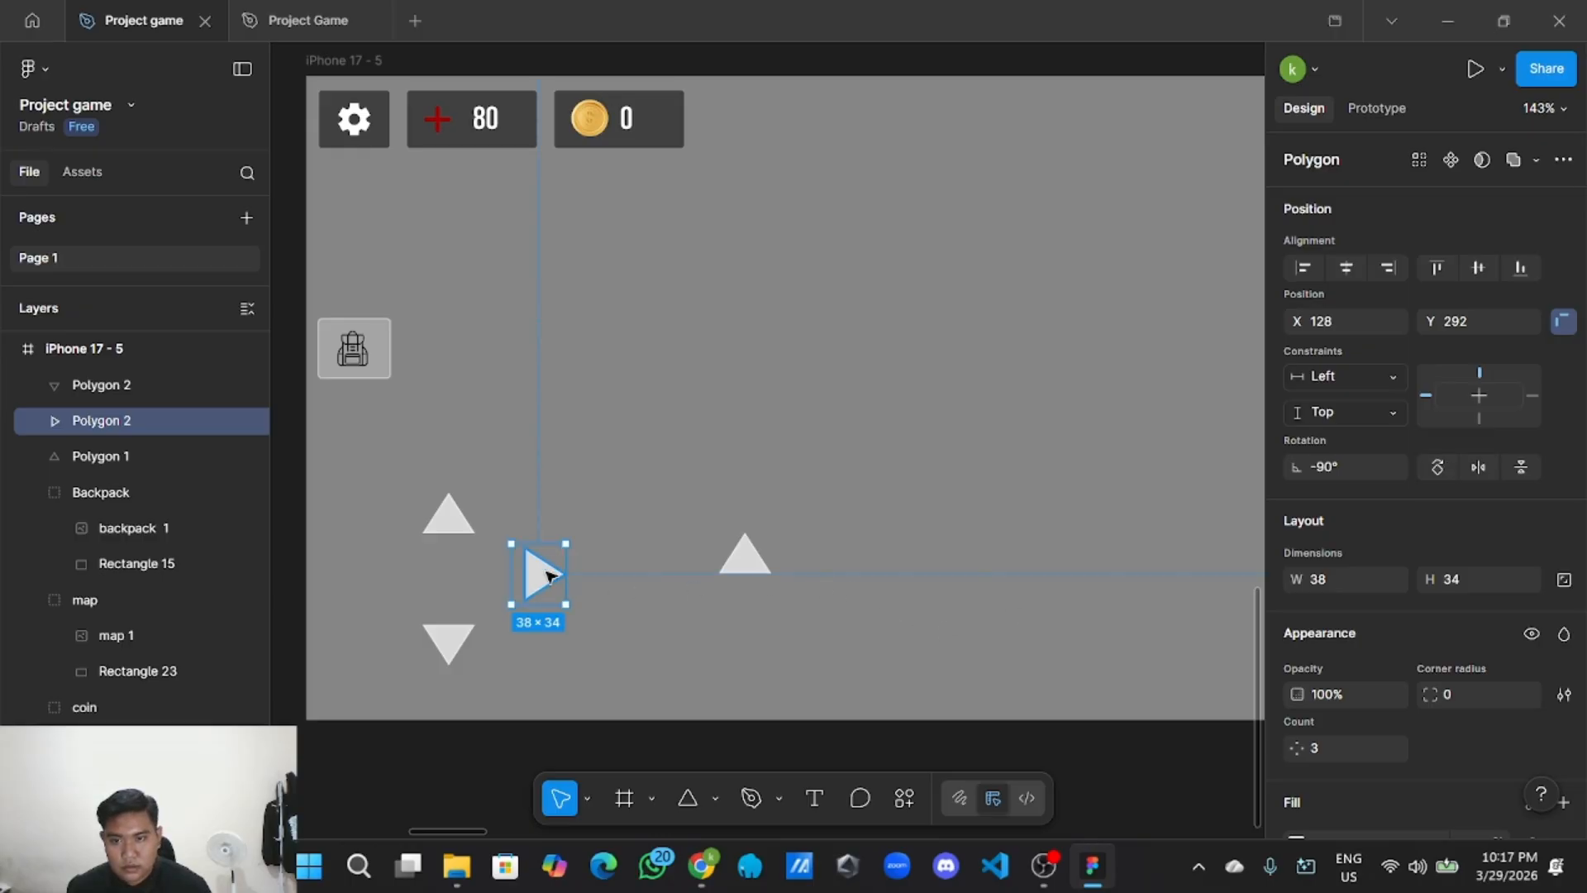
{"action": "left_click_drag", "start_coordinate": [549, 576], "coordinate": [507, 579]}
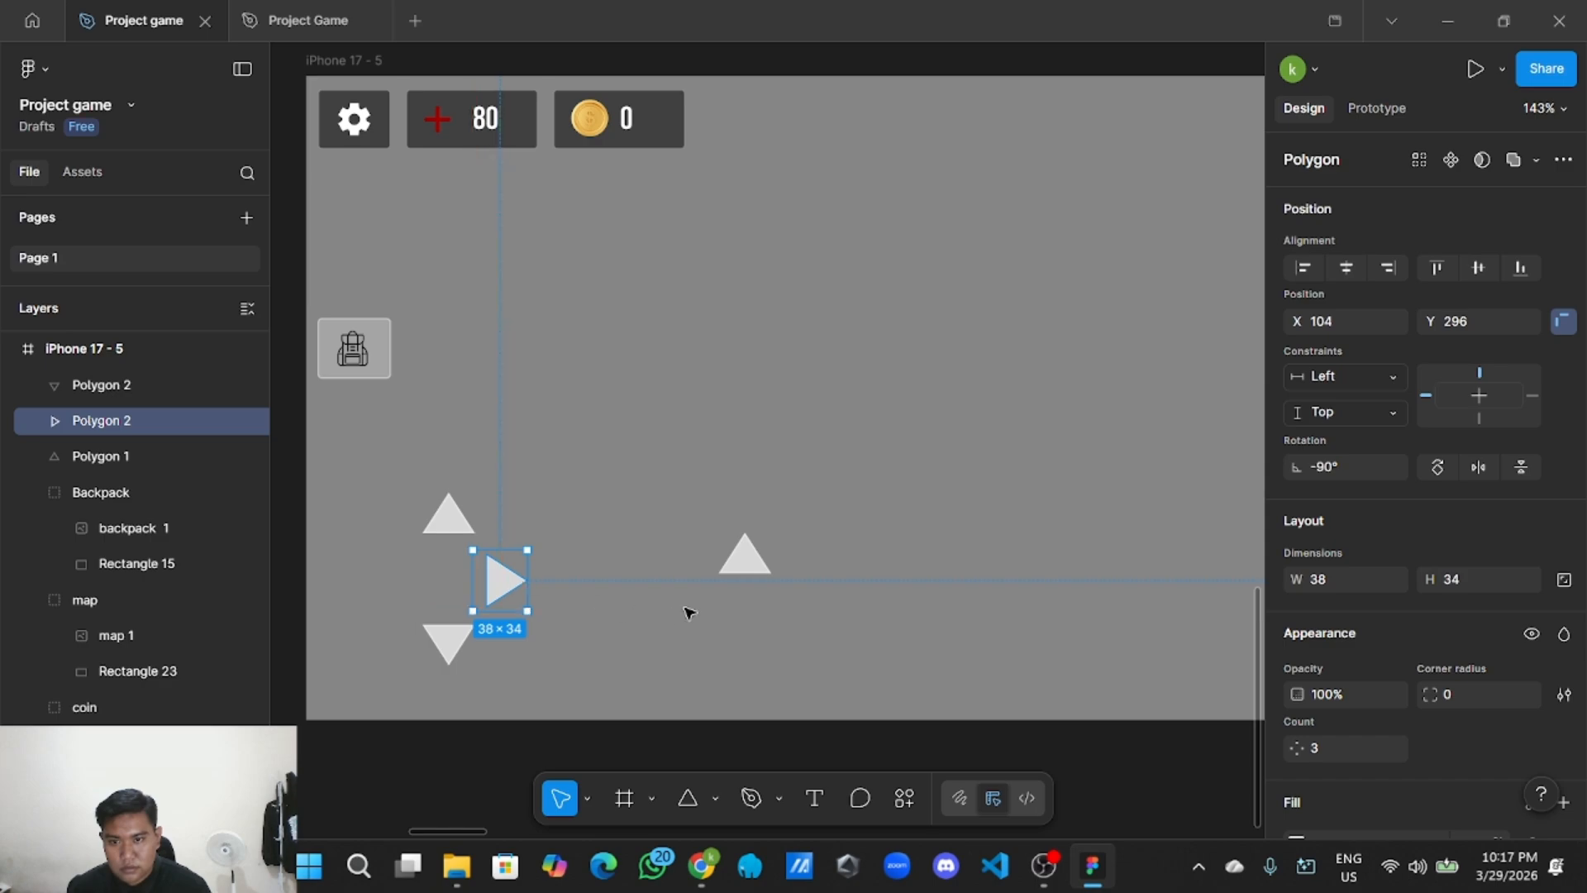
Rotate the last triangle to point left and align it inside iPhone 17 - 5.
{"action": "left_click", "coordinate": [744, 558]}
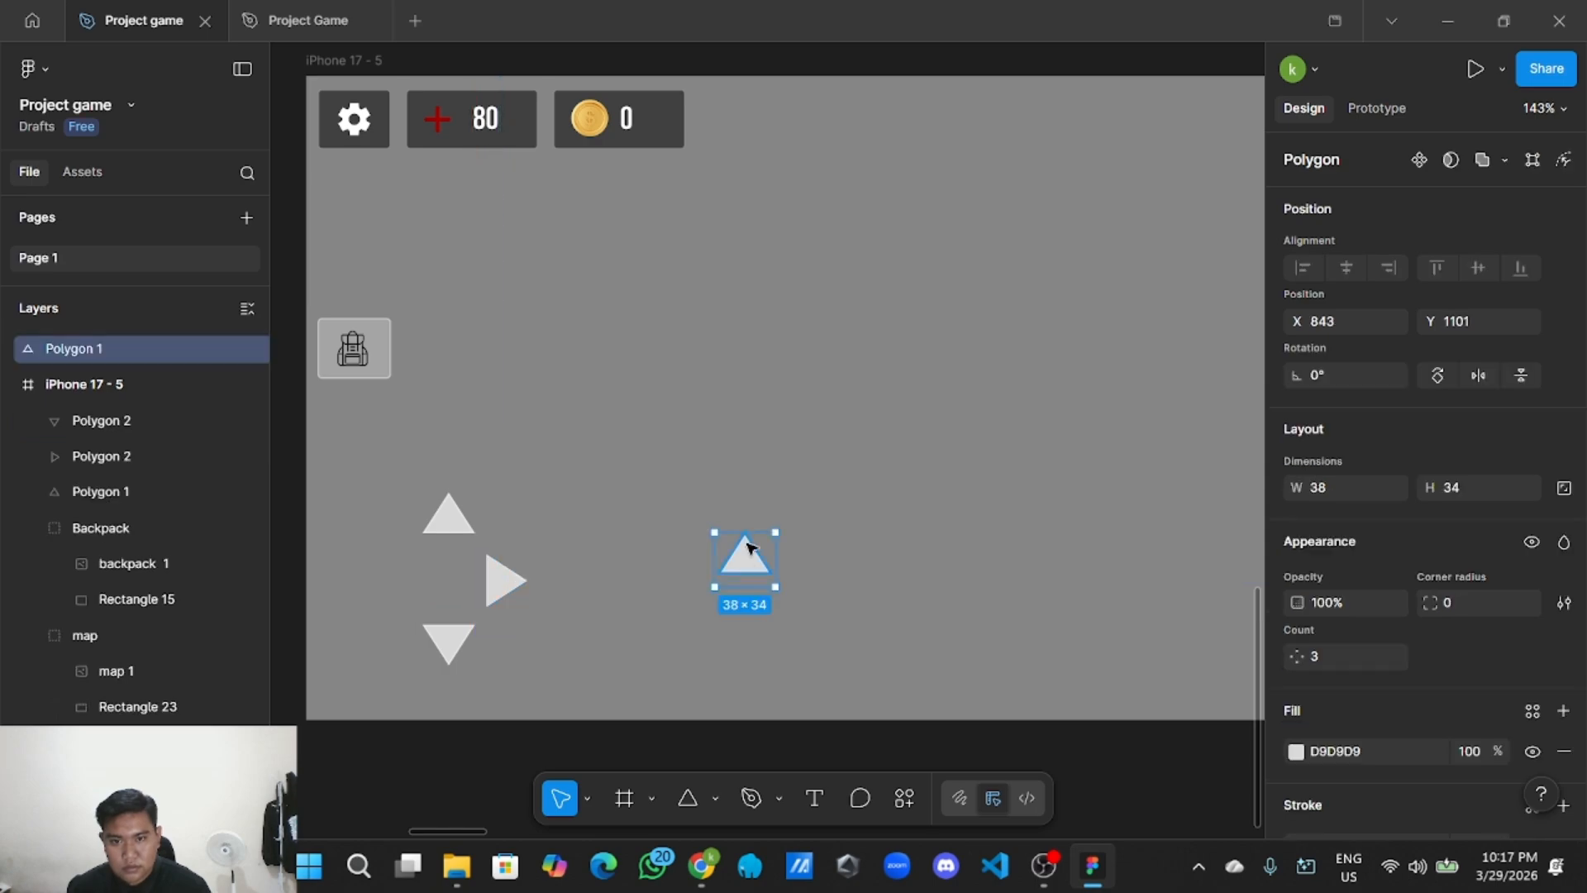
{"action": "left_click", "coordinate": [1437, 377]}
{"action": "left_click", "coordinate": [1436, 377]}
{"action": "left_click", "coordinate": [1437, 377]}
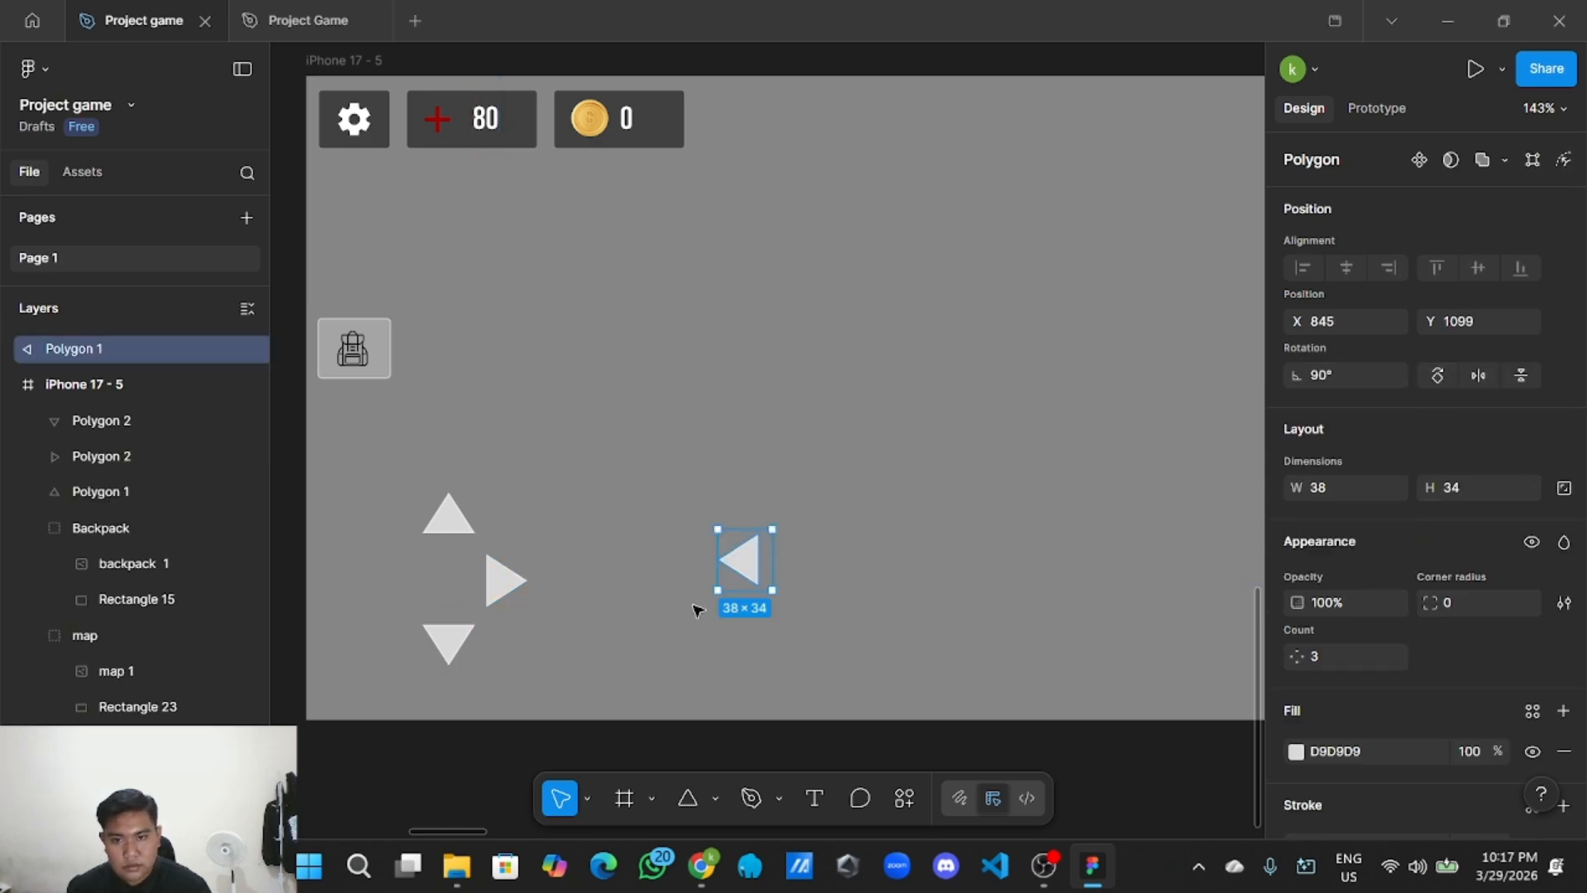
{"action": "left_click_drag", "start_coordinate": [754, 563], "coordinate": [397, 586]}
{"action": "left_click_drag", "start_coordinate": [128, 351], "coordinate": [124, 384]}
{"action": "mouse_move", "coordinate": [385, 586]}
{"action": "left_mouse_down"}
{"action": "mouse_move", "coordinate": [400, 583]}
{"action": "mouse_move", "coordinate": [382, 574]}
{"action": "left_mouse_up"}
Marquee-select the four arrow triangles and group them.
{"action": "left_click", "coordinate": [644, 524]}
{"action": "scroll", "coordinate": [638, 524], "scroll_direction": "down", "scroll_amount": 3}
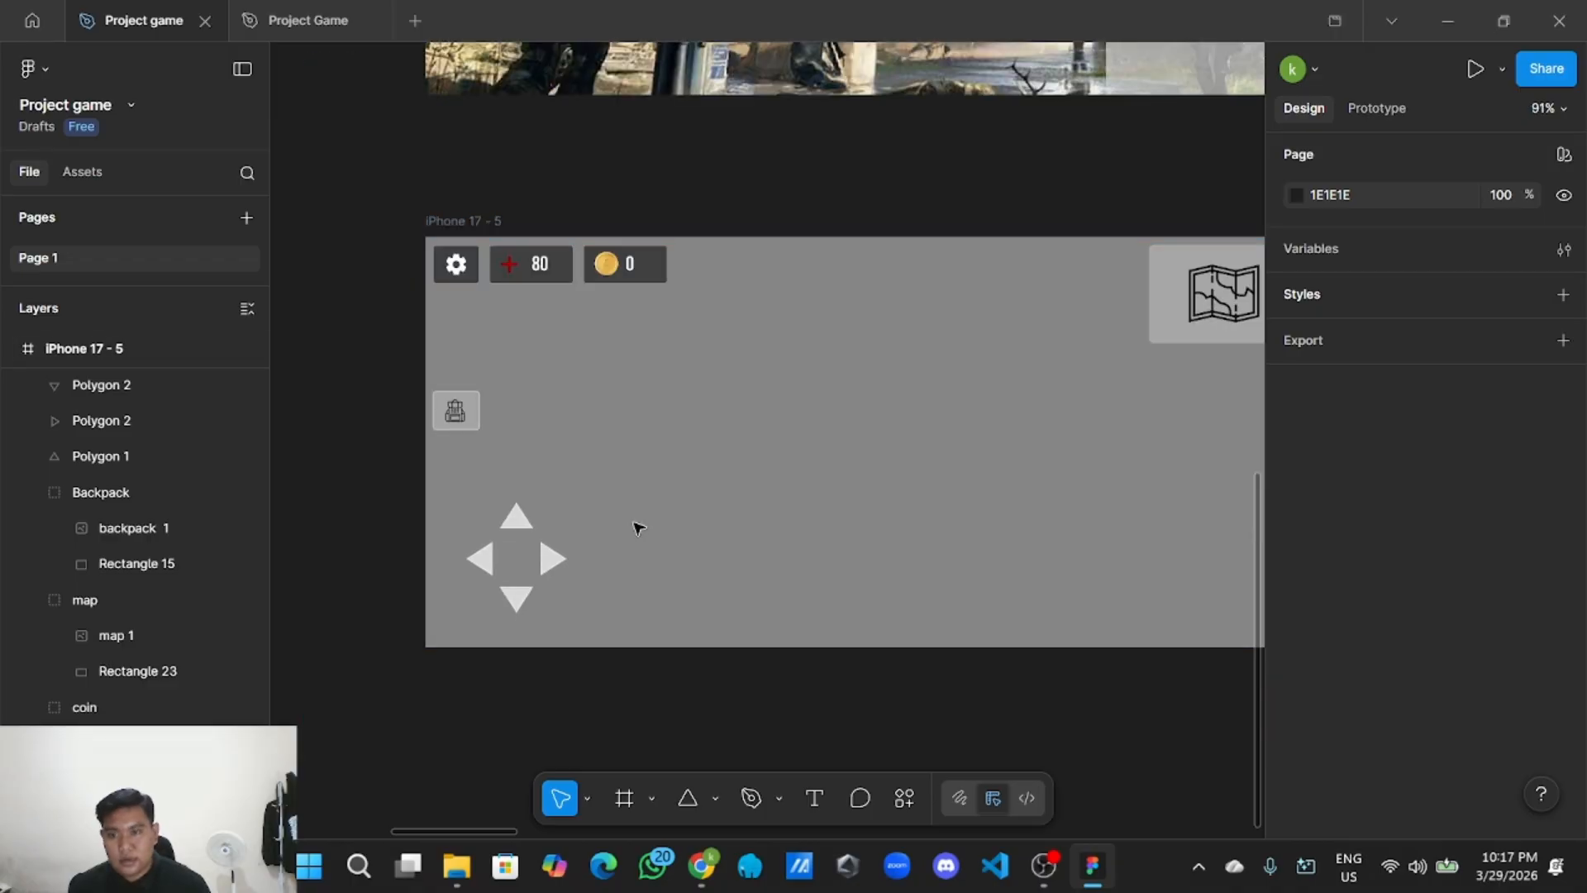
{"action": "scroll", "coordinate": [602, 572], "scroll_direction": "up", "scroll_amount": 3}
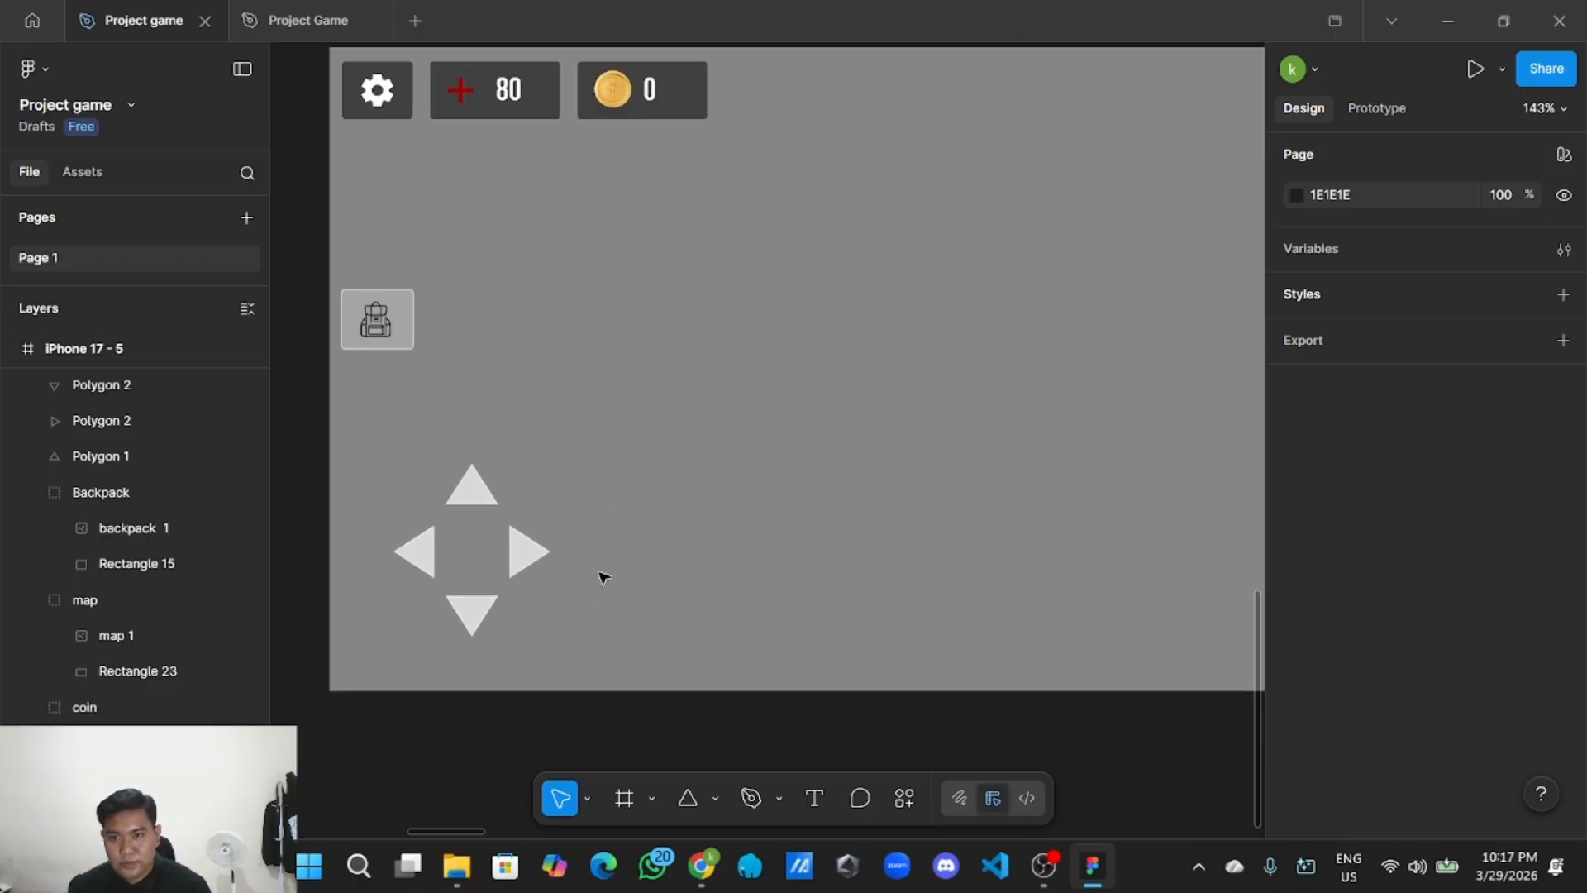
{"action": "left_click_drag", "start_coordinate": [468, 522], "coordinate": [560, 634]}
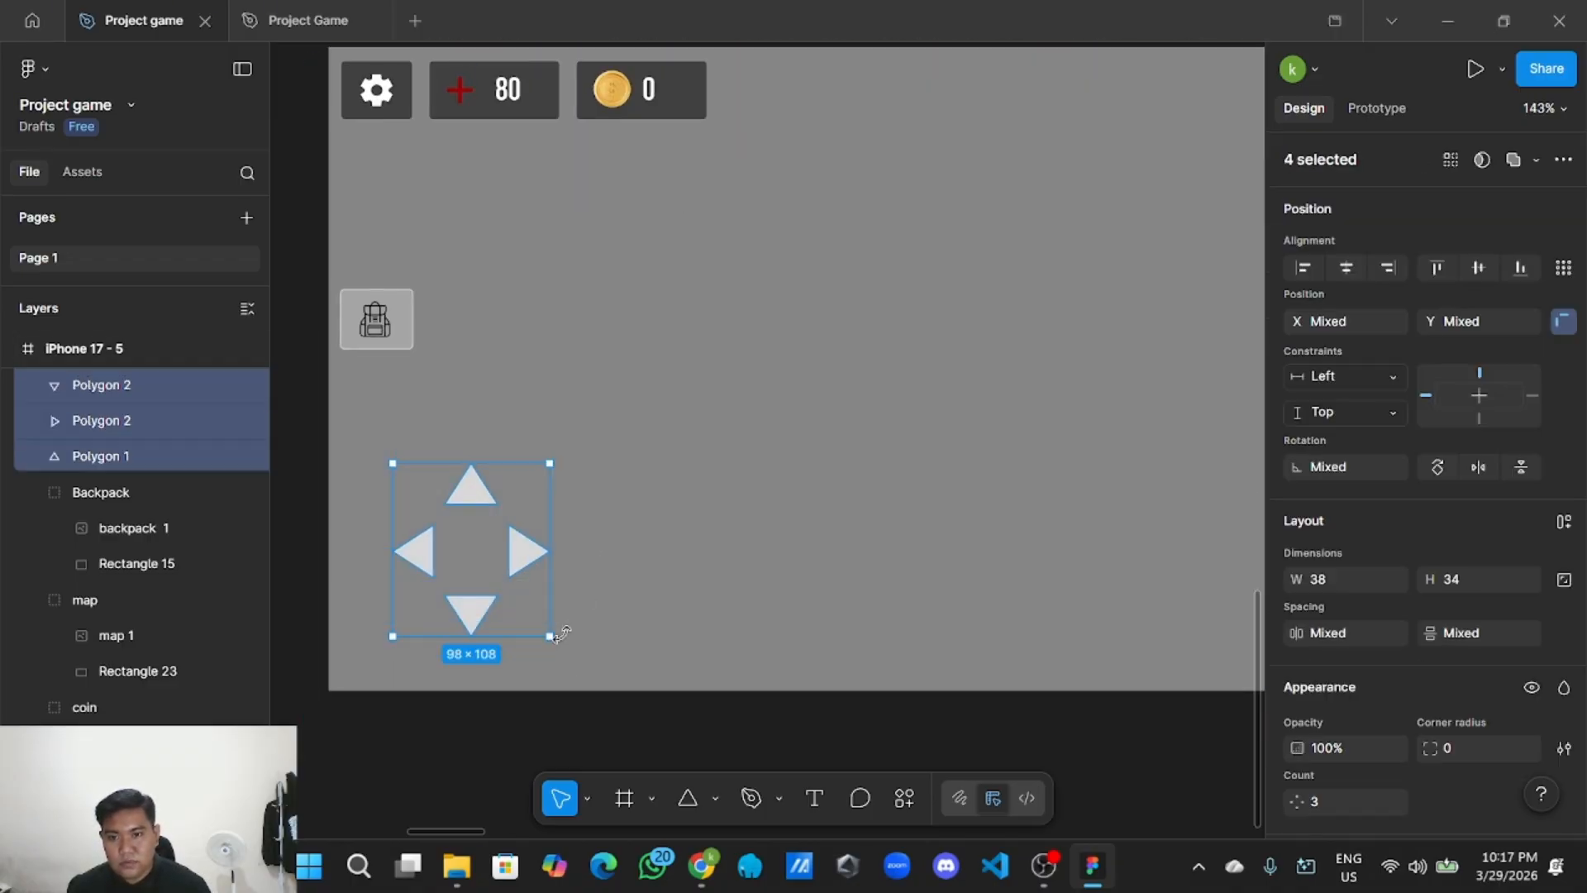
{"action": "right_click", "coordinate": [496, 559]}
{"action": "left_click", "coordinate": [560, 390]}
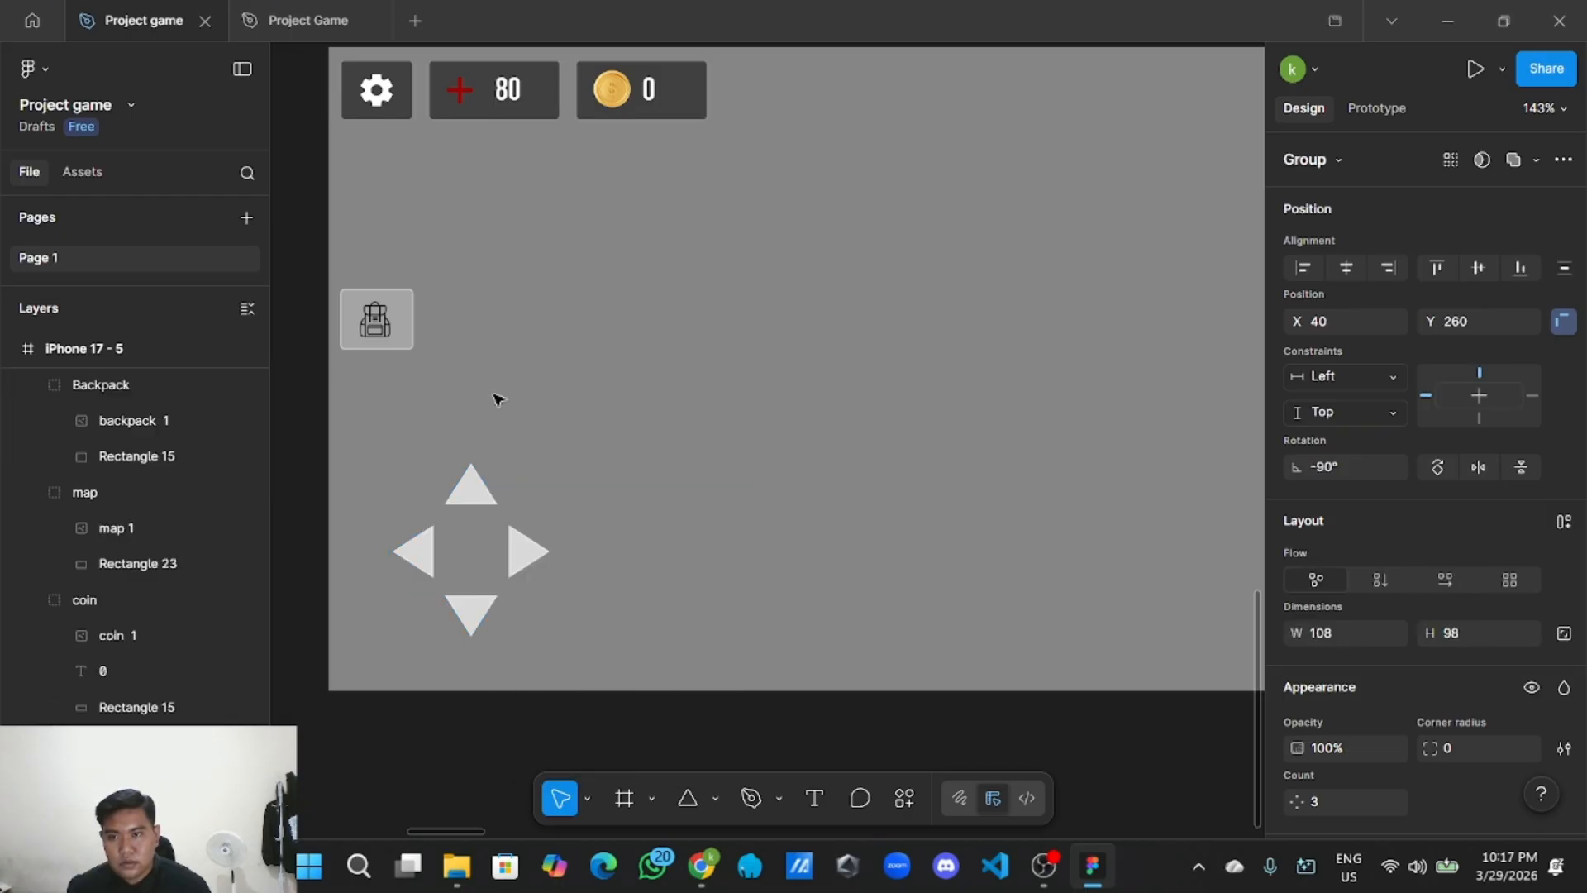
Rename the arrow group layer to 'Button arah'.
{"action": "left_click", "coordinate": [124, 386]}
{"action": "left_click", "coordinate": [649, 500]}
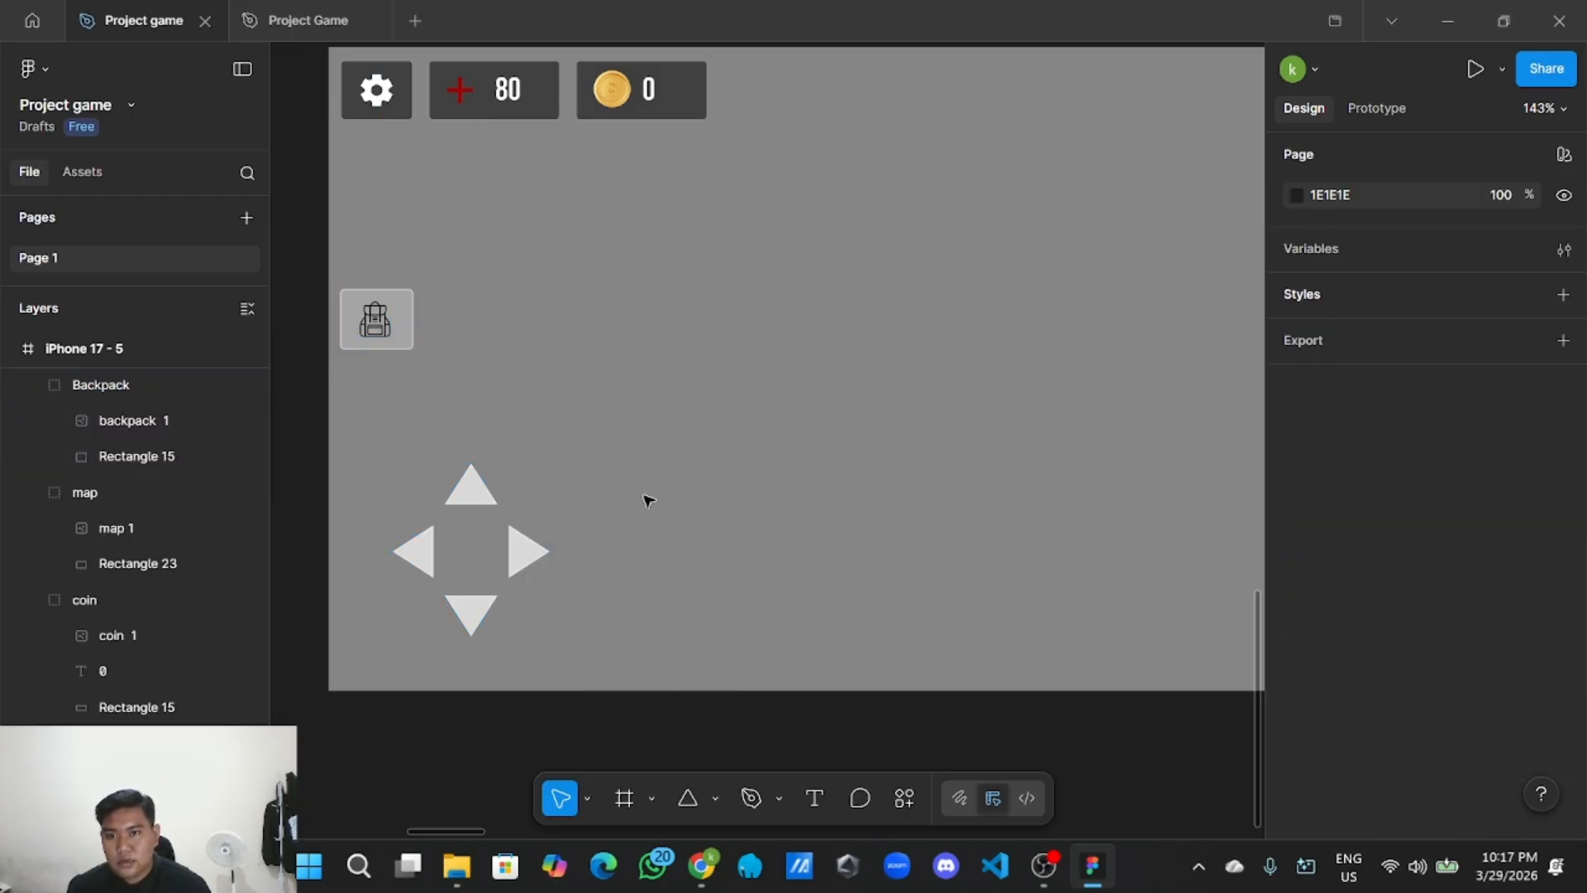
{"action": "left_click", "coordinate": [522, 547]}
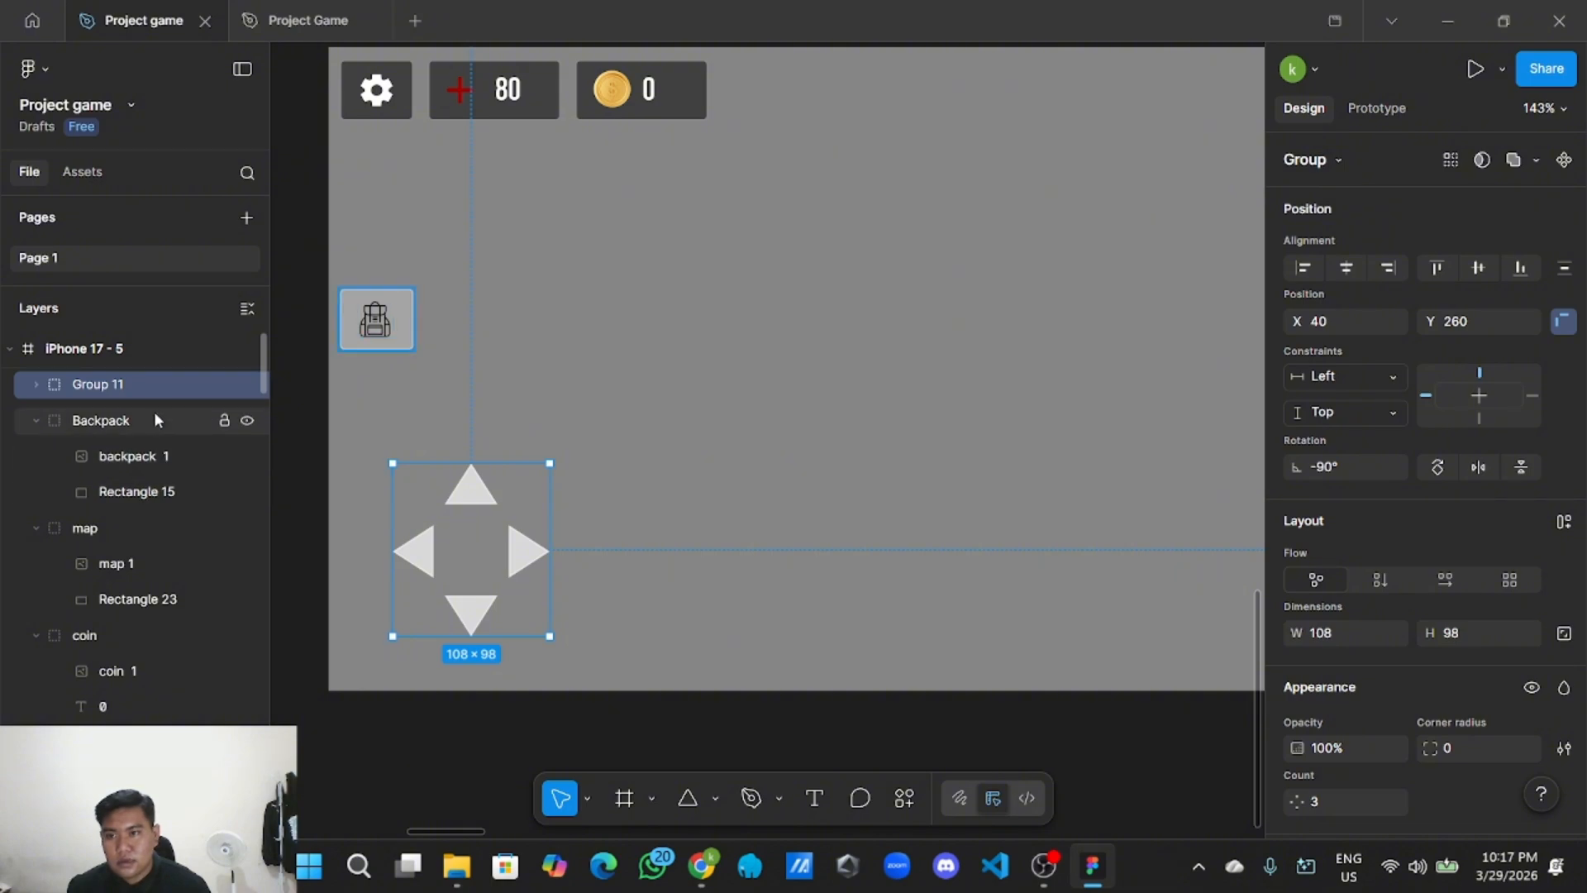
{"action": "double_click", "coordinate": [156, 385]}
{"action": "key", "text": "BackSpace"}
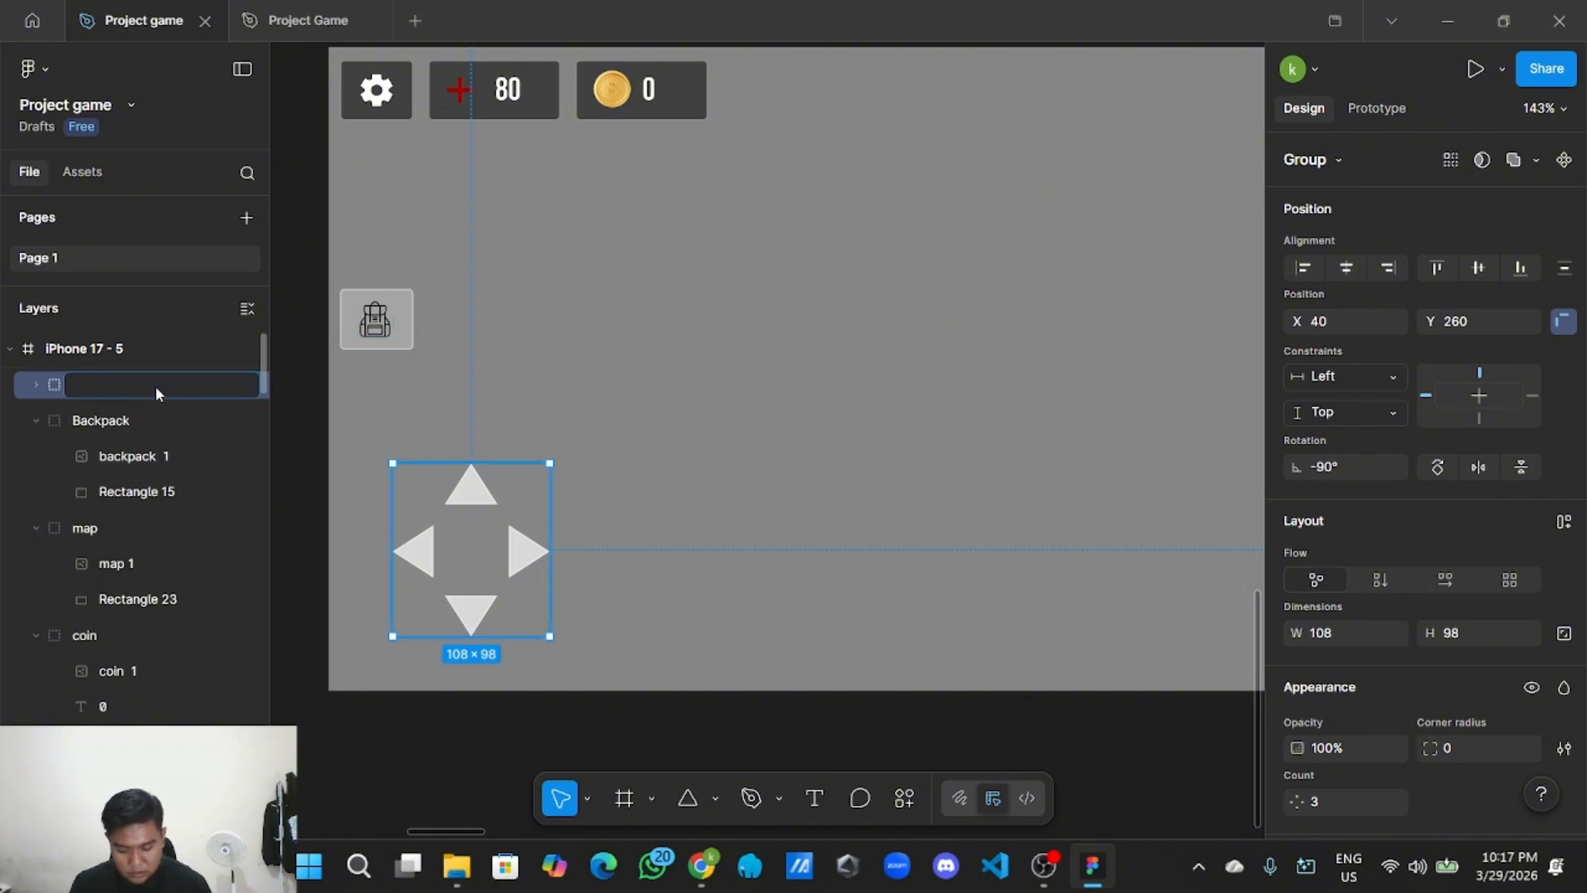
{"action": "type", "text": "Butto"}
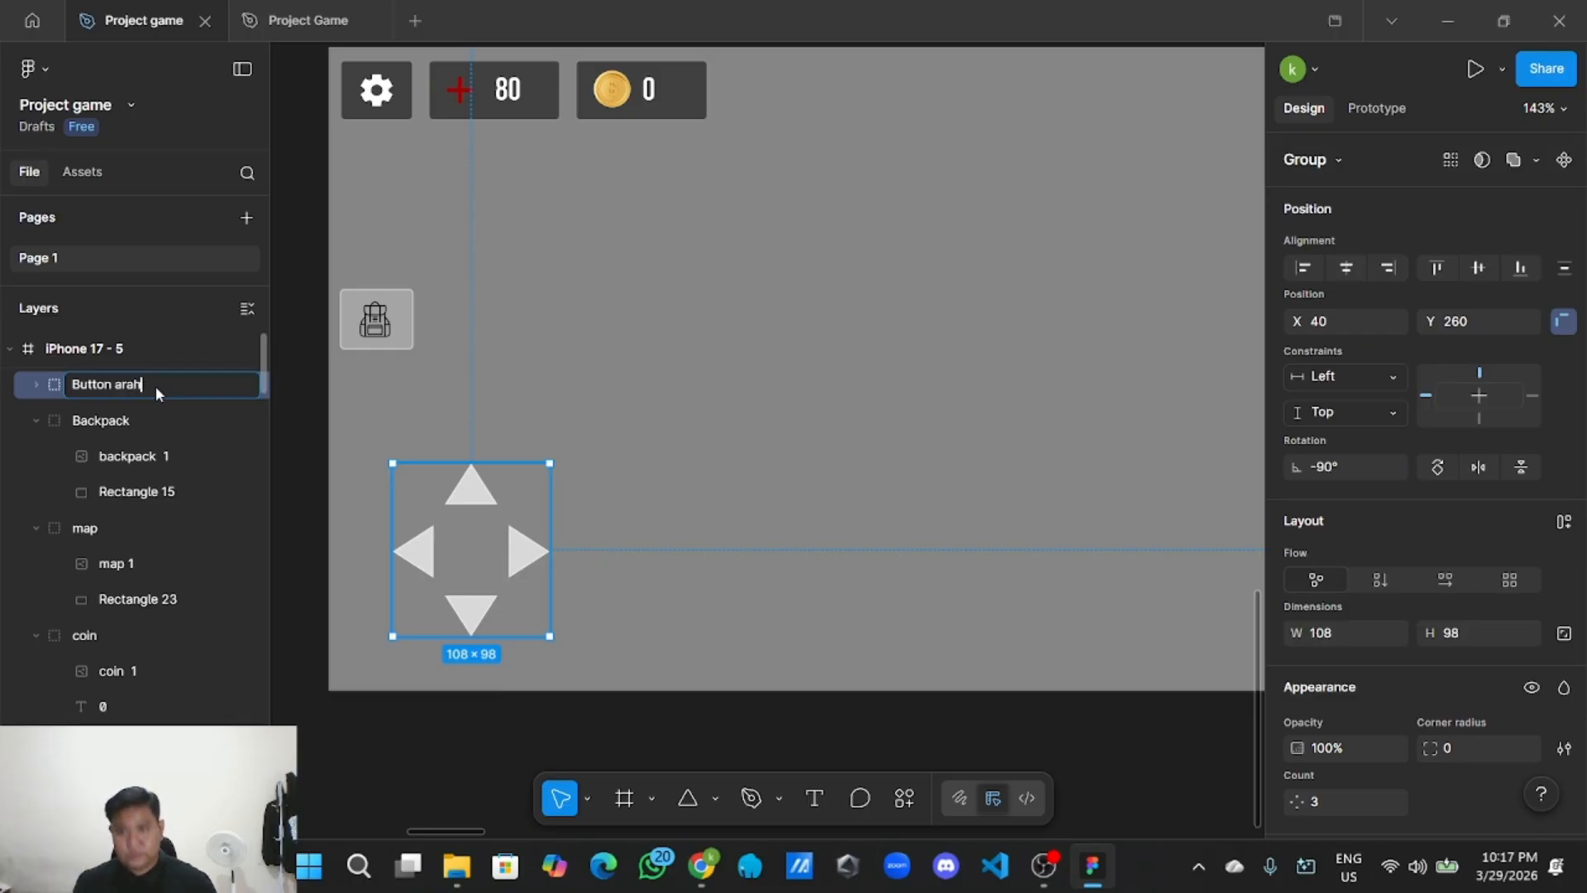
{"action": "type", "text": "n arah"}
{"action": "key", "text": "Return"}
{"action": "left_click", "coordinate": [715, 411]}
{"action": "scroll", "coordinate": [506, 558], "scroll_direction": "down", "scroll_amount": 5}
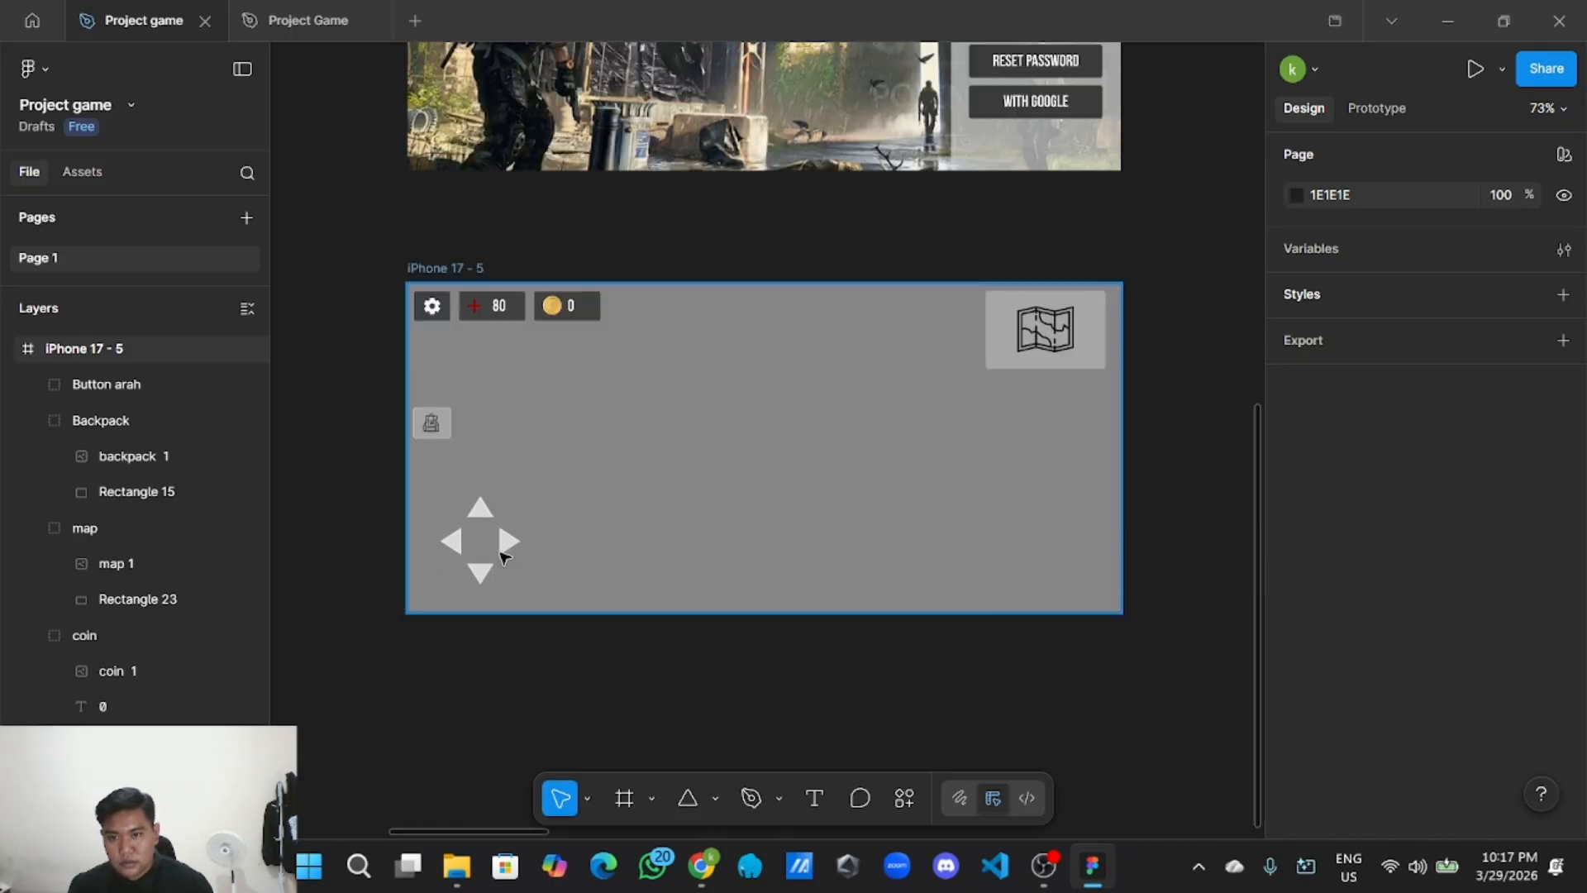
{"action": "left_click_drag", "start_coordinate": [678, 739], "coordinate": [624, 724]}
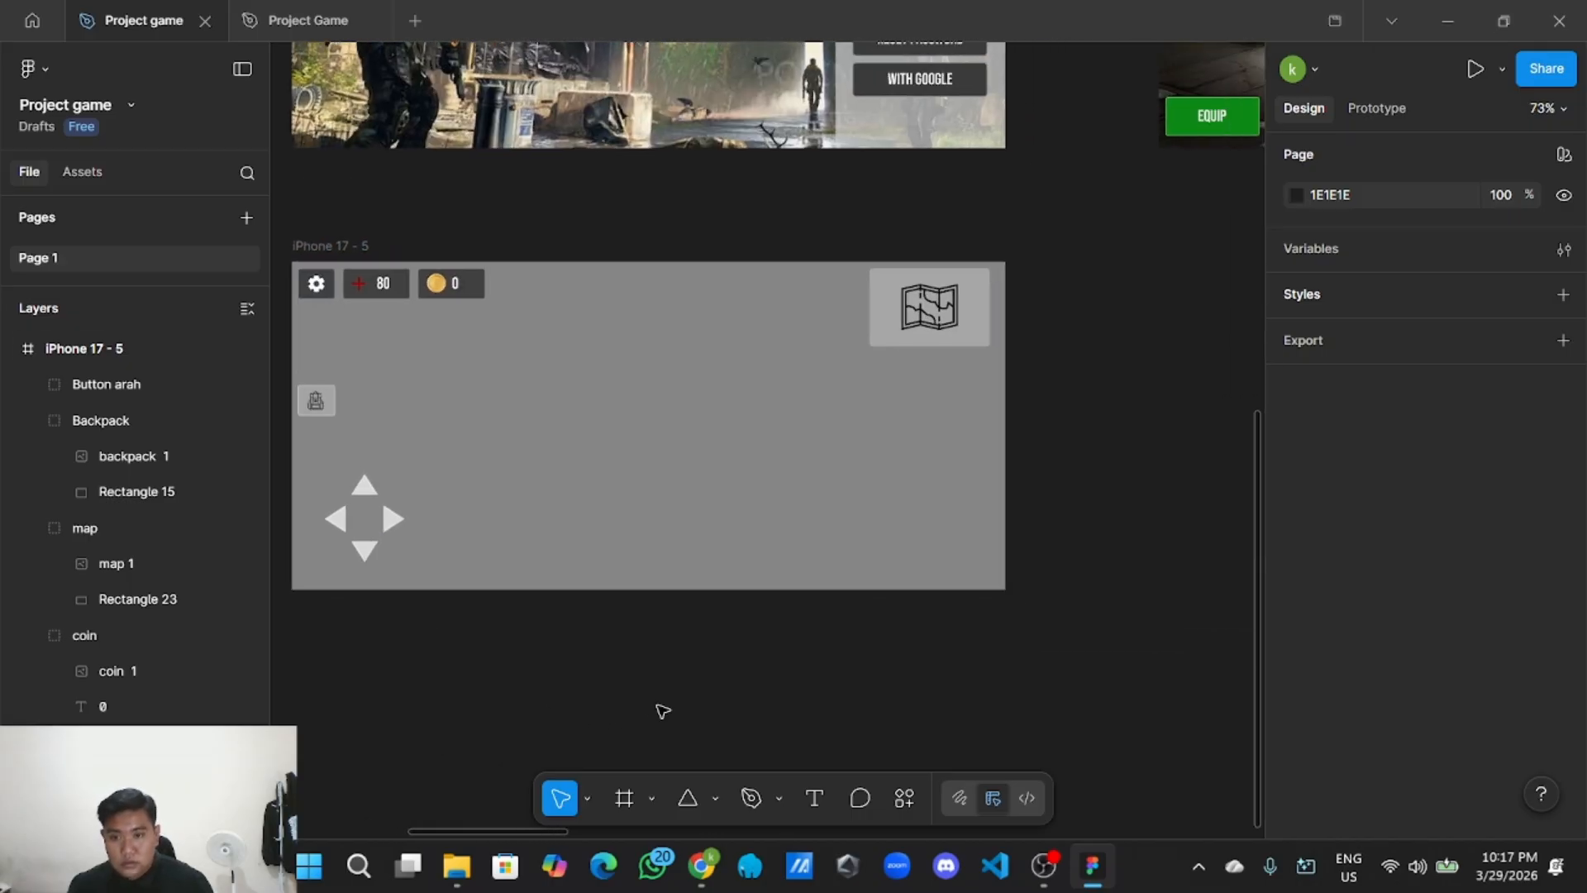
Draw a rectangle at the bottom centre of the HUD frame.
{"action": "scroll", "coordinate": [670, 731], "scroll_direction": "up", "scroll_amount": 2}
{"action": "left_click", "coordinate": [687, 797]}
{"action": "left_click", "coordinate": [715, 797]}
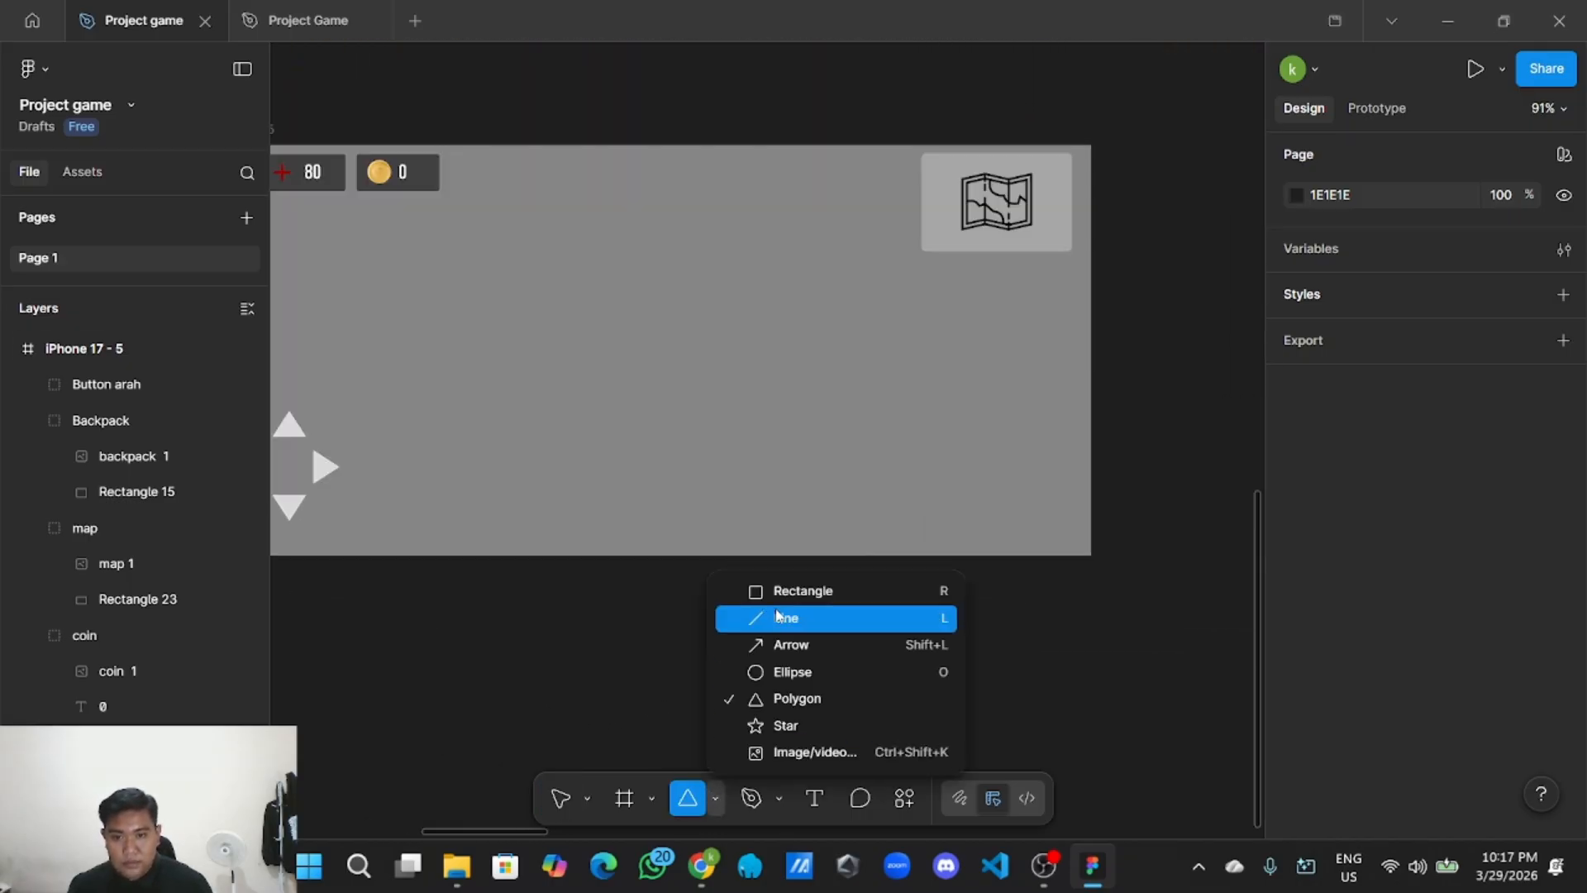
{"action": "left_click", "coordinate": [795, 590]}
{"action": "scroll", "coordinate": [686, 639], "scroll_direction": "down", "scroll_amount": 2}
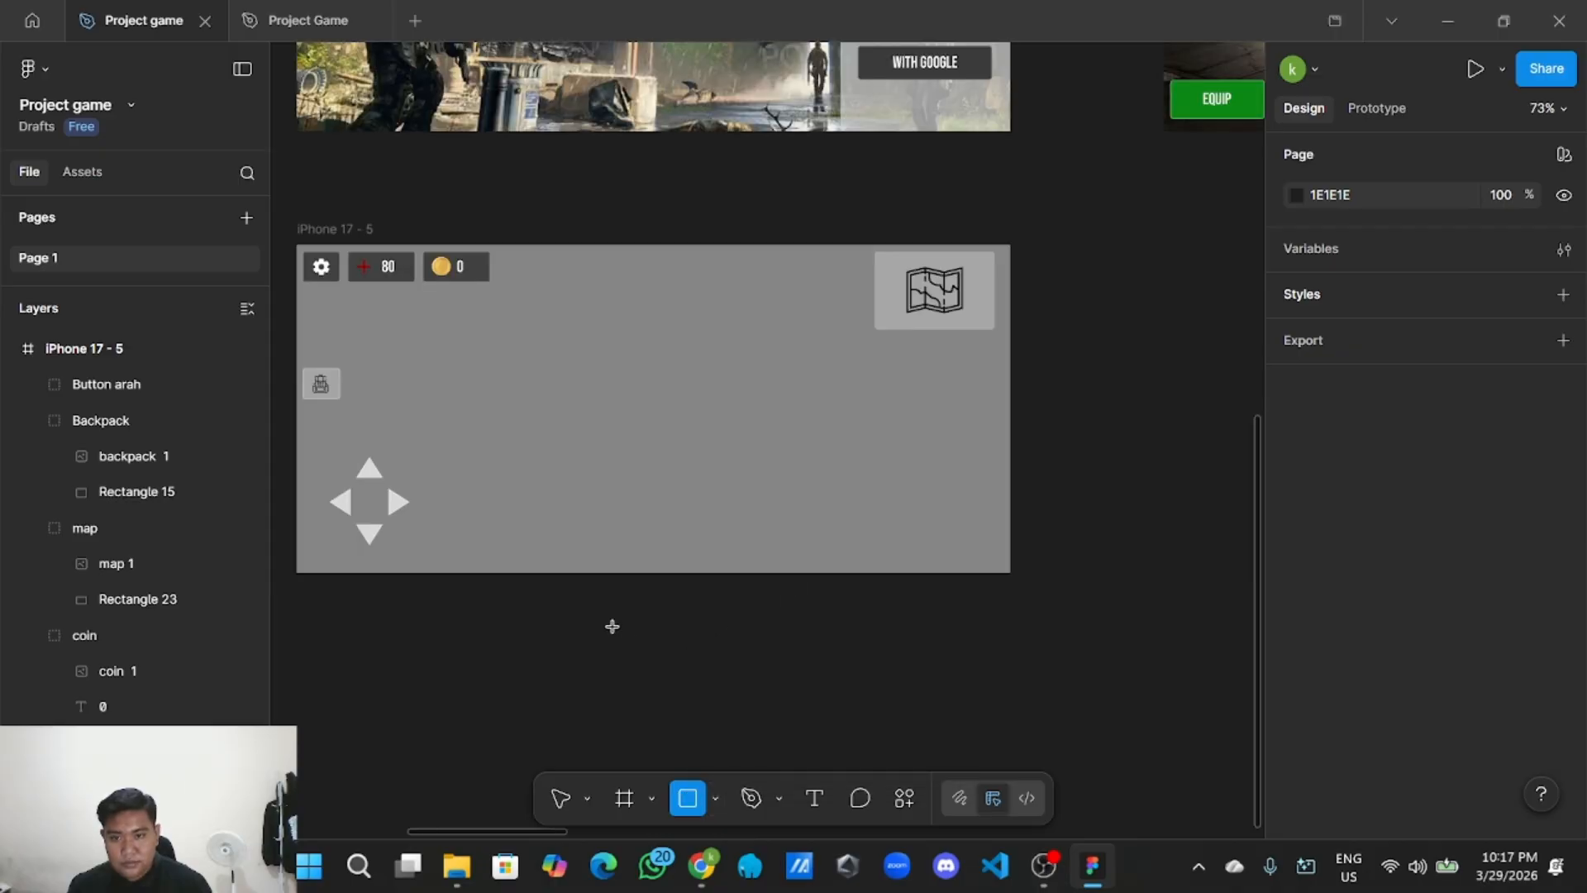
{"action": "mouse_move", "coordinate": [612, 625]}
{"action": "left_mouse_down"}
{"action": "mouse_move", "coordinate": [733, 666]}
{"action": "mouse_move", "coordinate": [649, 607]}
{"action": "mouse_move", "coordinate": [637, 538]}
{"action": "mouse_move", "coordinate": [659, 545]}
{"action": "left_mouse_up"}
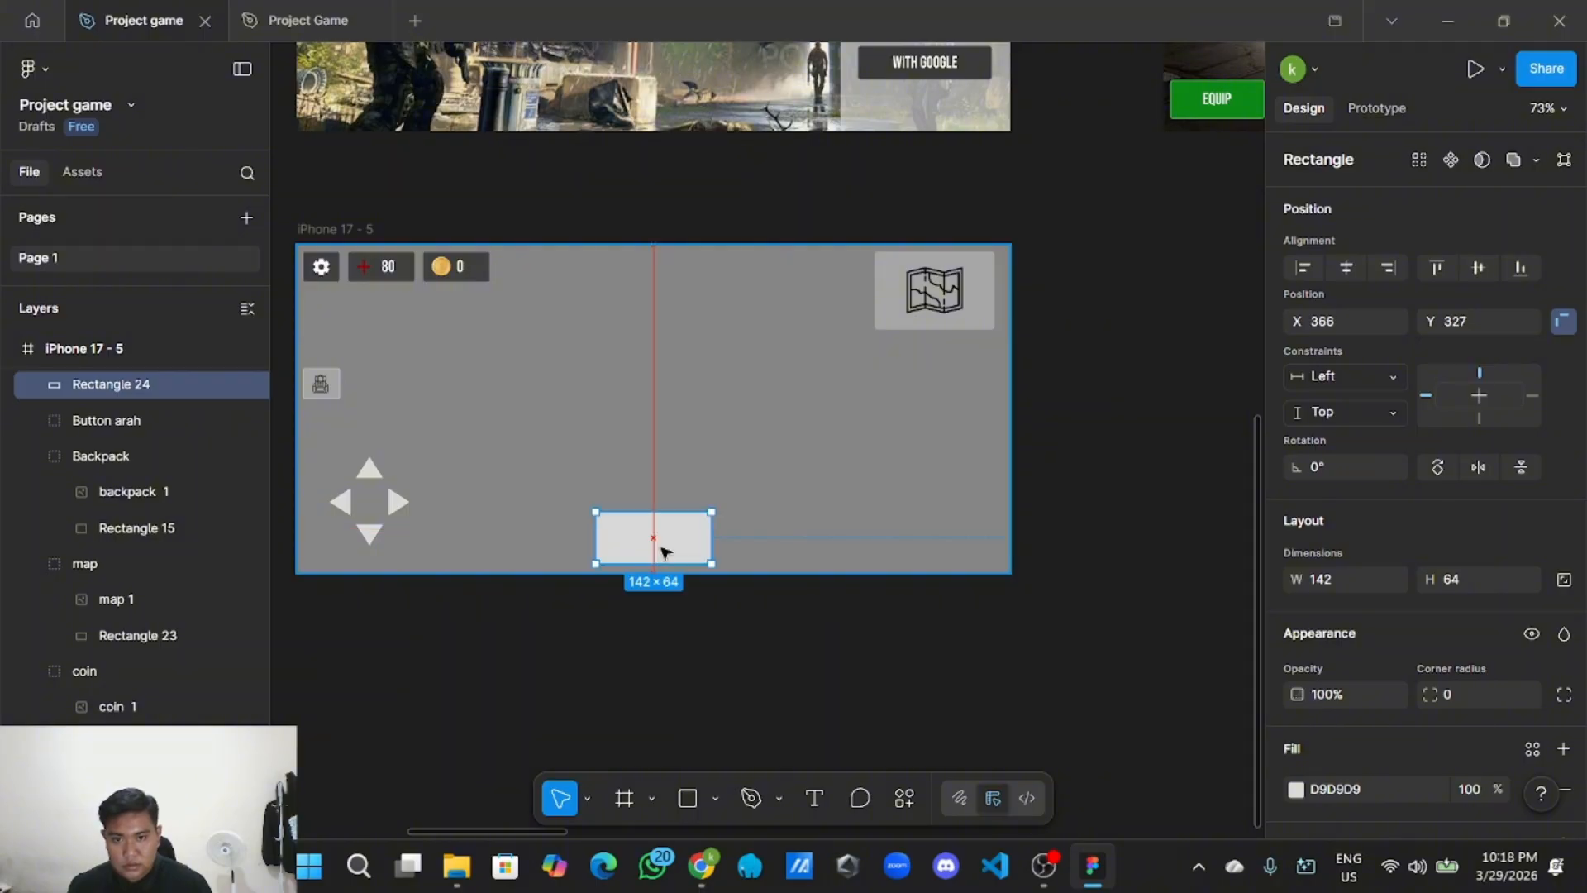
{"action": "left_click", "coordinate": [681, 647]}
Fill the rectangle with black 000000 at 64% opacity.
{"action": "scroll", "coordinate": [671, 626], "scroll_direction": "up", "scroll_amount": 3}
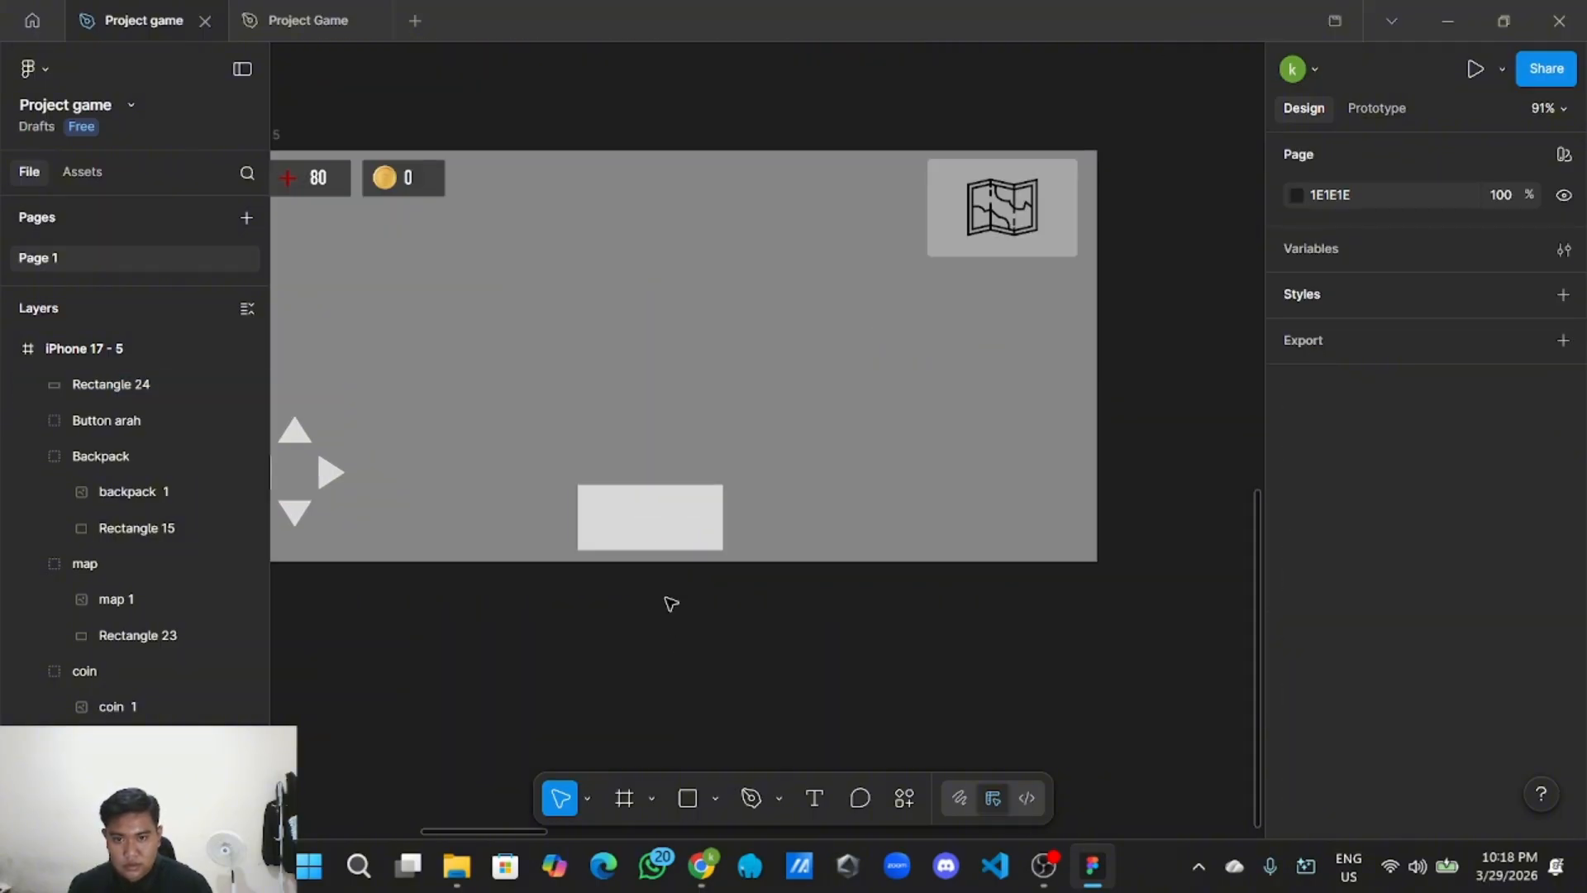
{"action": "left_click", "coordinate": [698, 519]}
{"action": "scroll", "coordinate": [1345, 658], "scroll_direction": "down", "scroll_amount": 3}
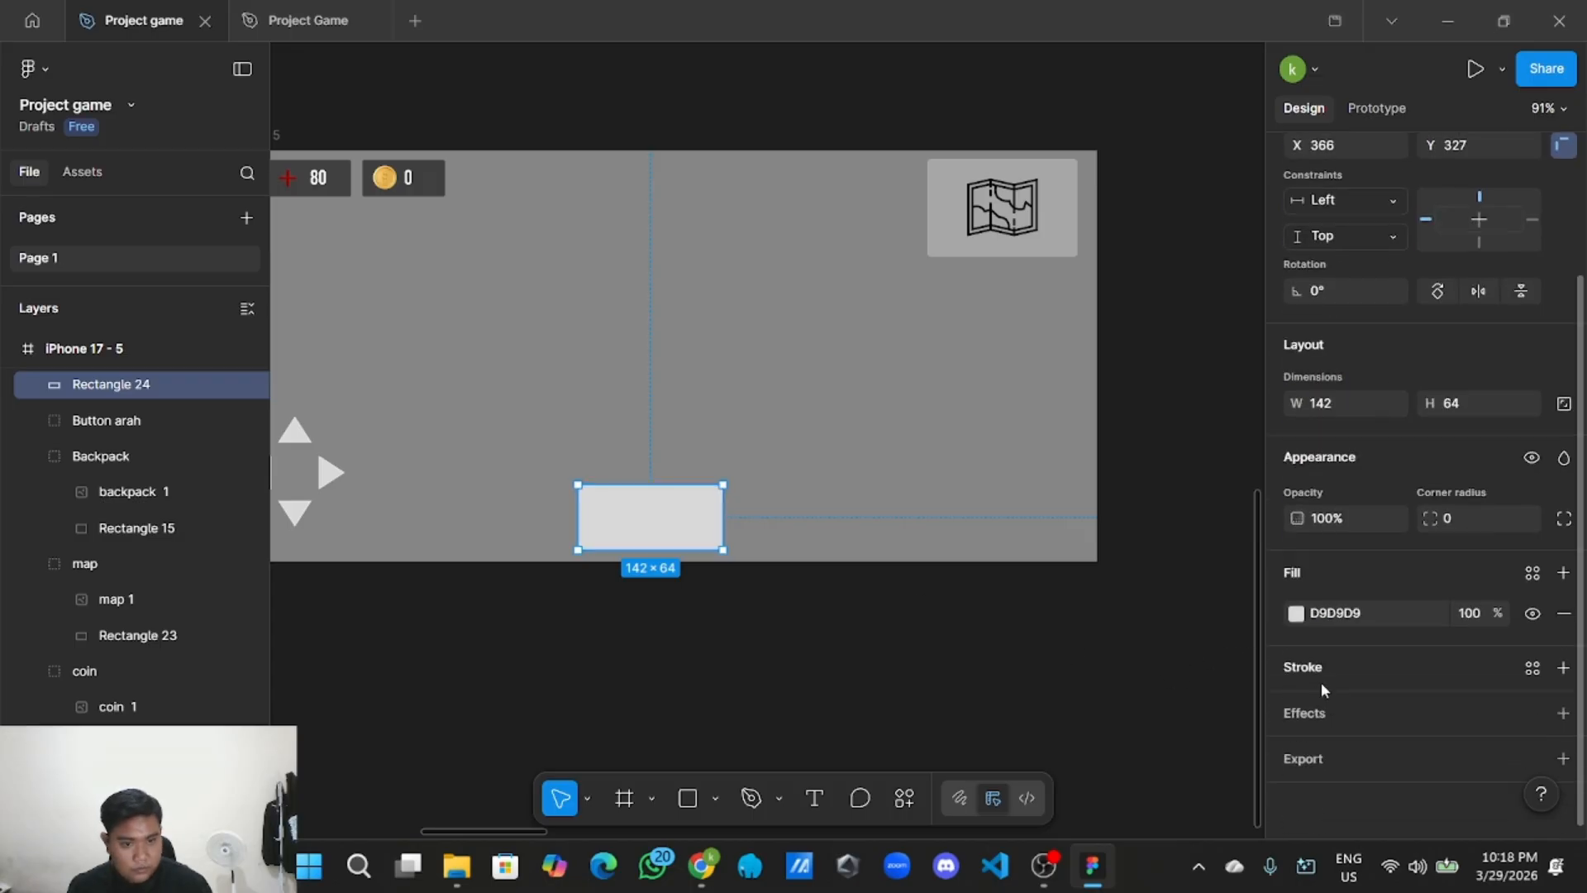
{"action": "left_click", "coordinate": [1296, 612]}
{"action": "left_click_drag", "start_coordinate": [1108, 447], "coordinate": [1015, 561]}
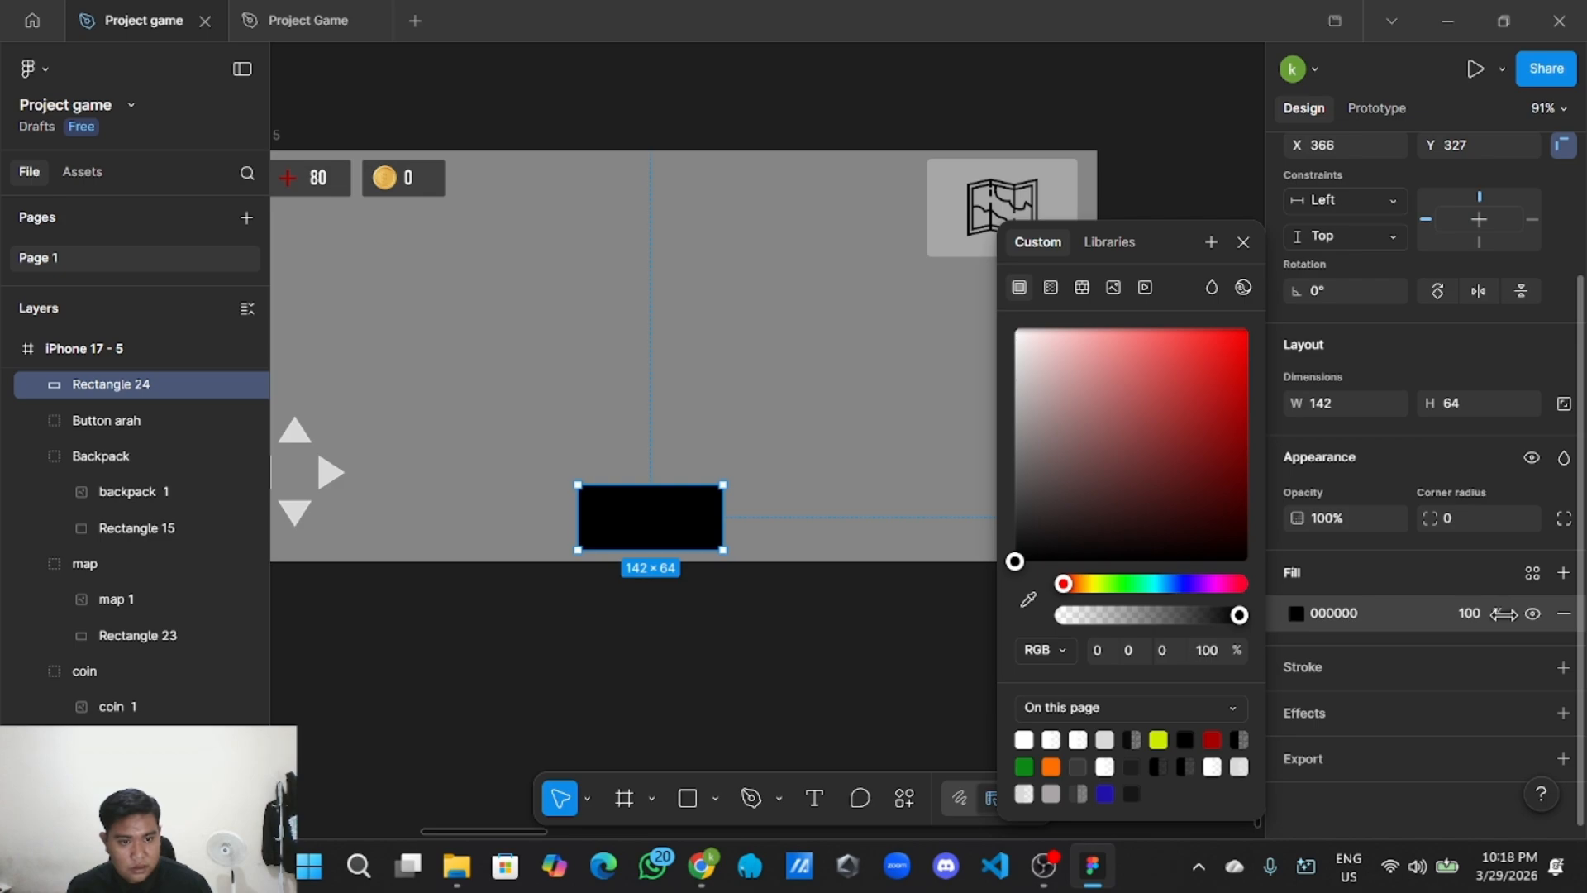
{"action": "left_click_drag", "start_coordinate": [1503, 613], "coordinate": [1405, 613]}
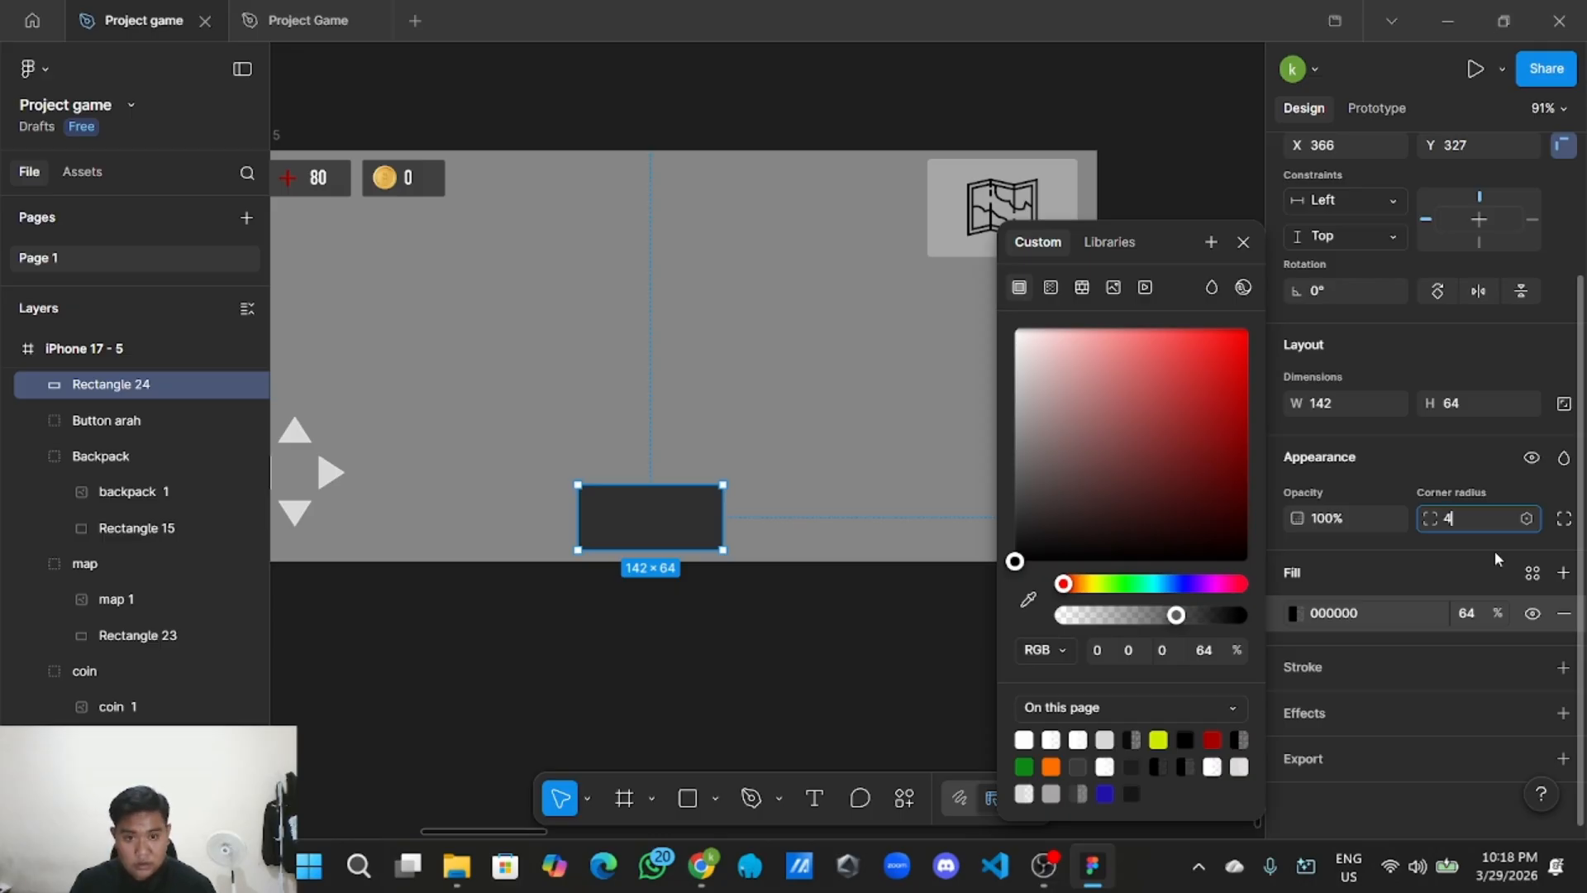
{"action": "left_click", "coordinate": [800, 623]}
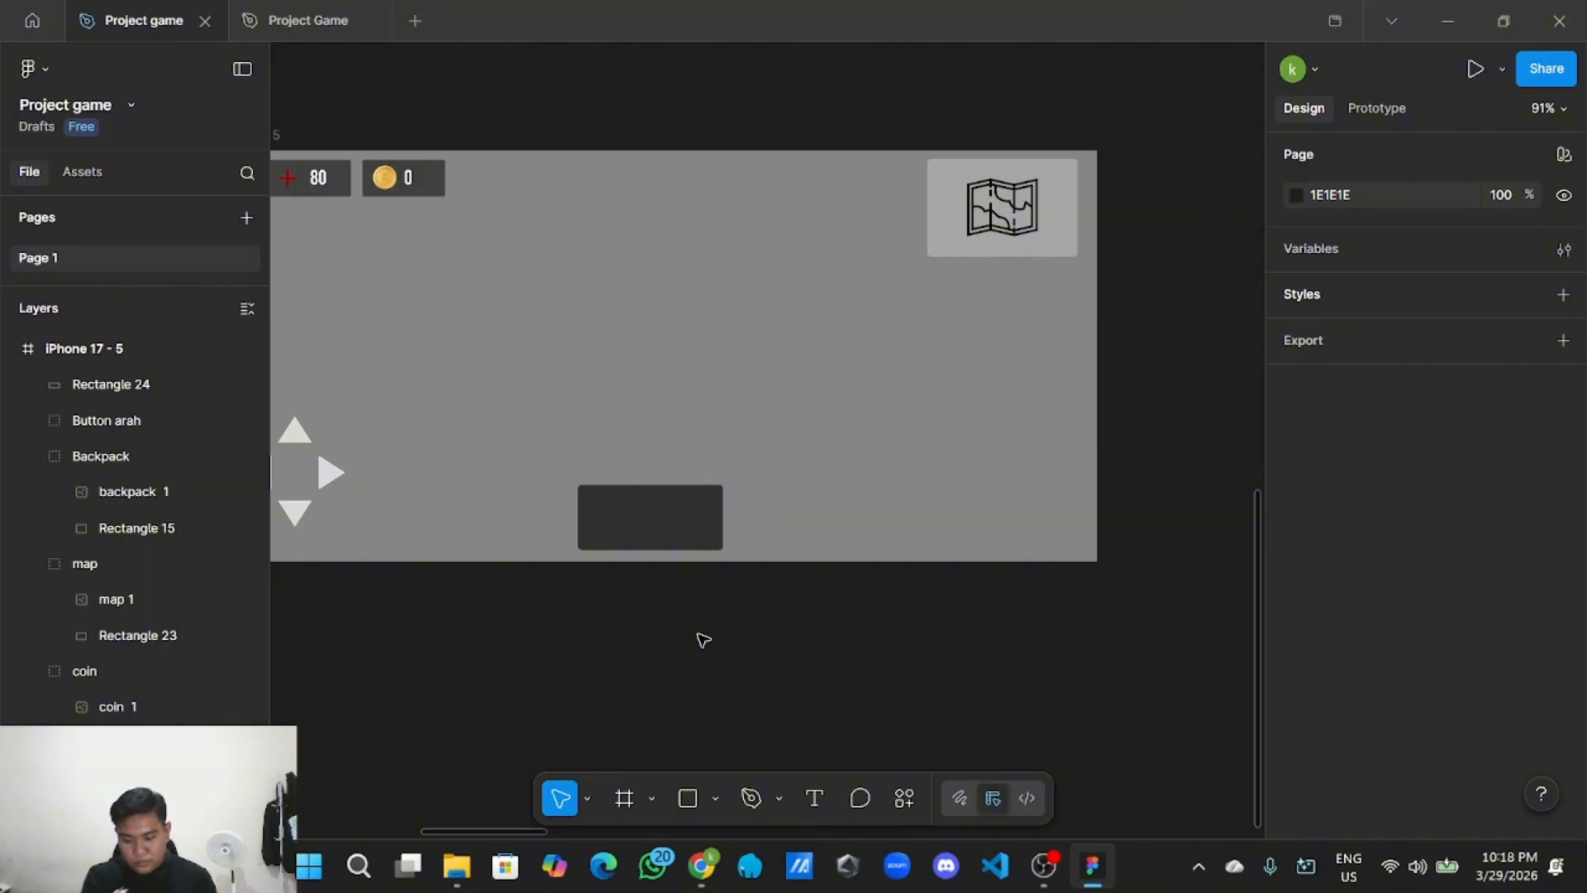
Deselect the rectangle and open the shape and image options list.
{"action": "left_click", "coordinate": [642, 515]}
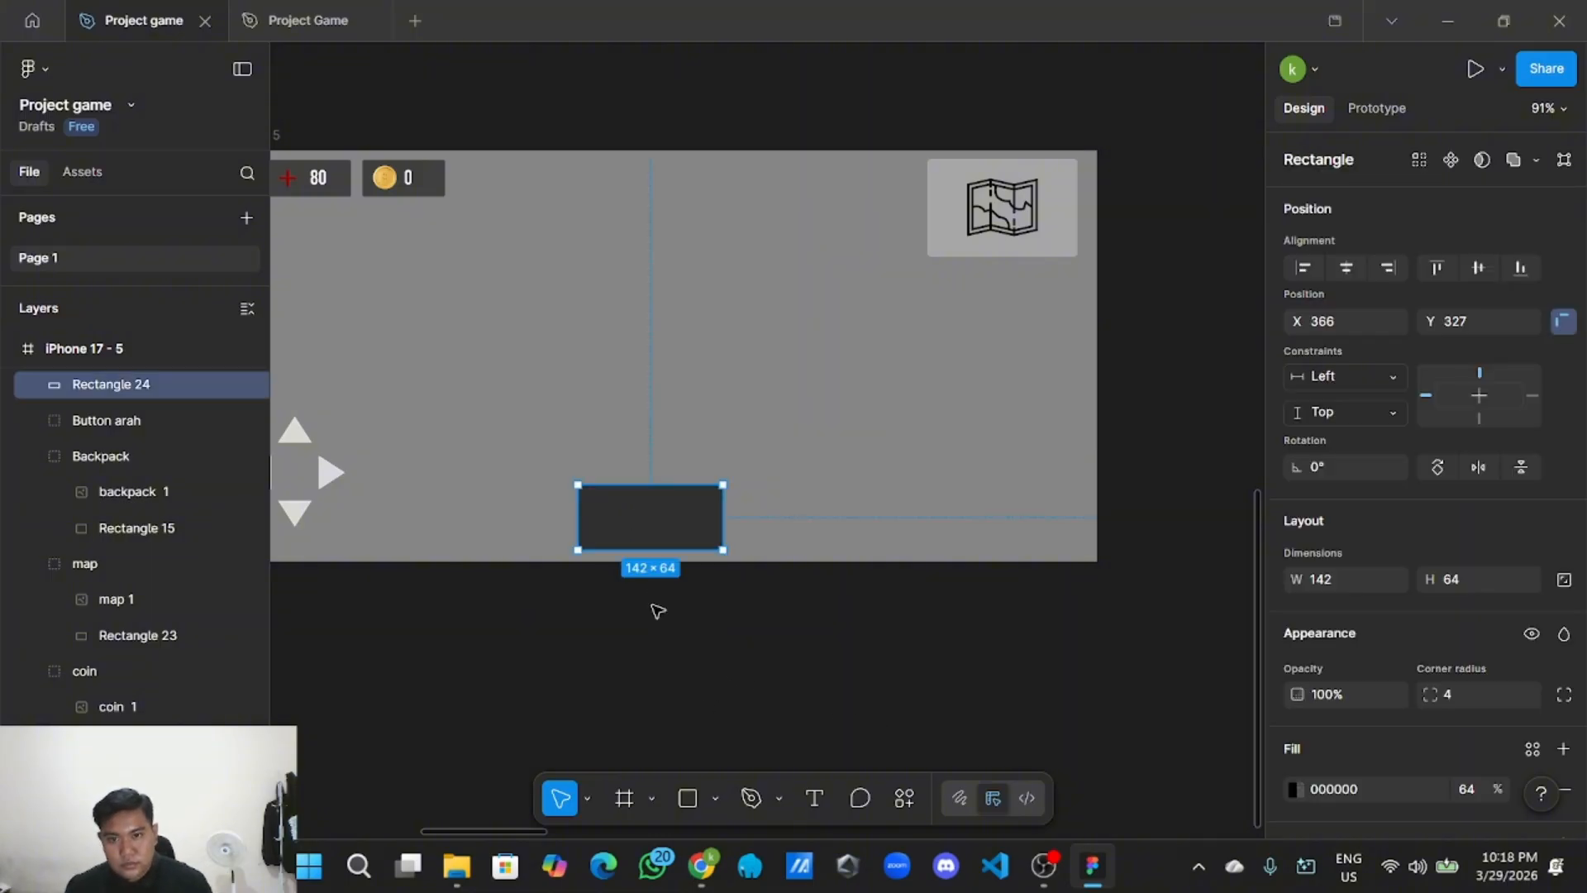
{"action": "left_click", "coordinate": [715, 689]}
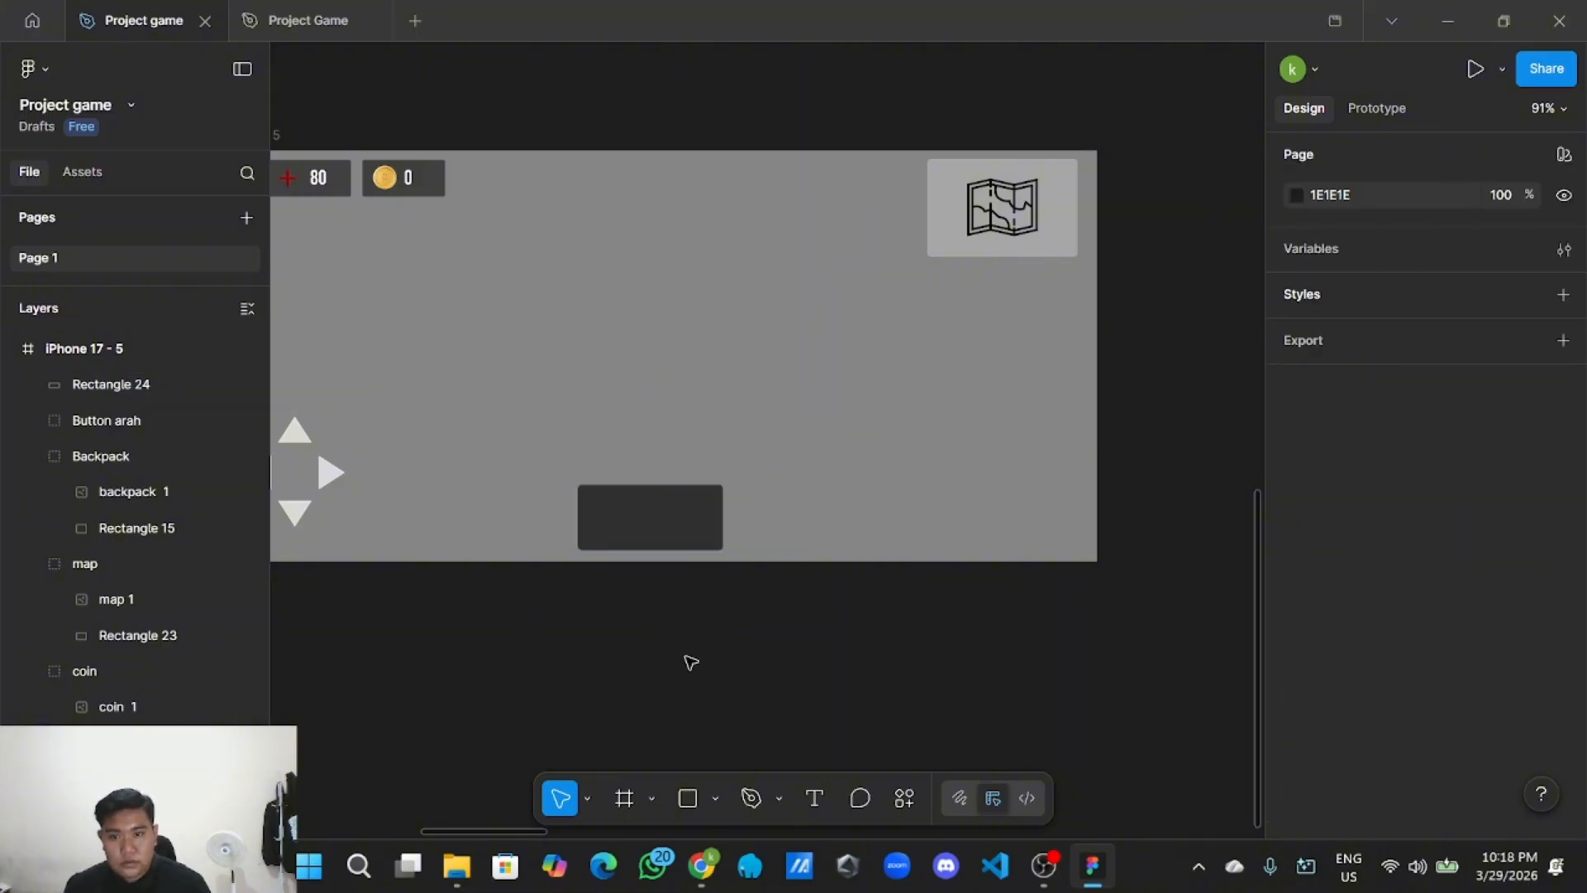
{"action": "left_click", "coordinate": [715, 799]}
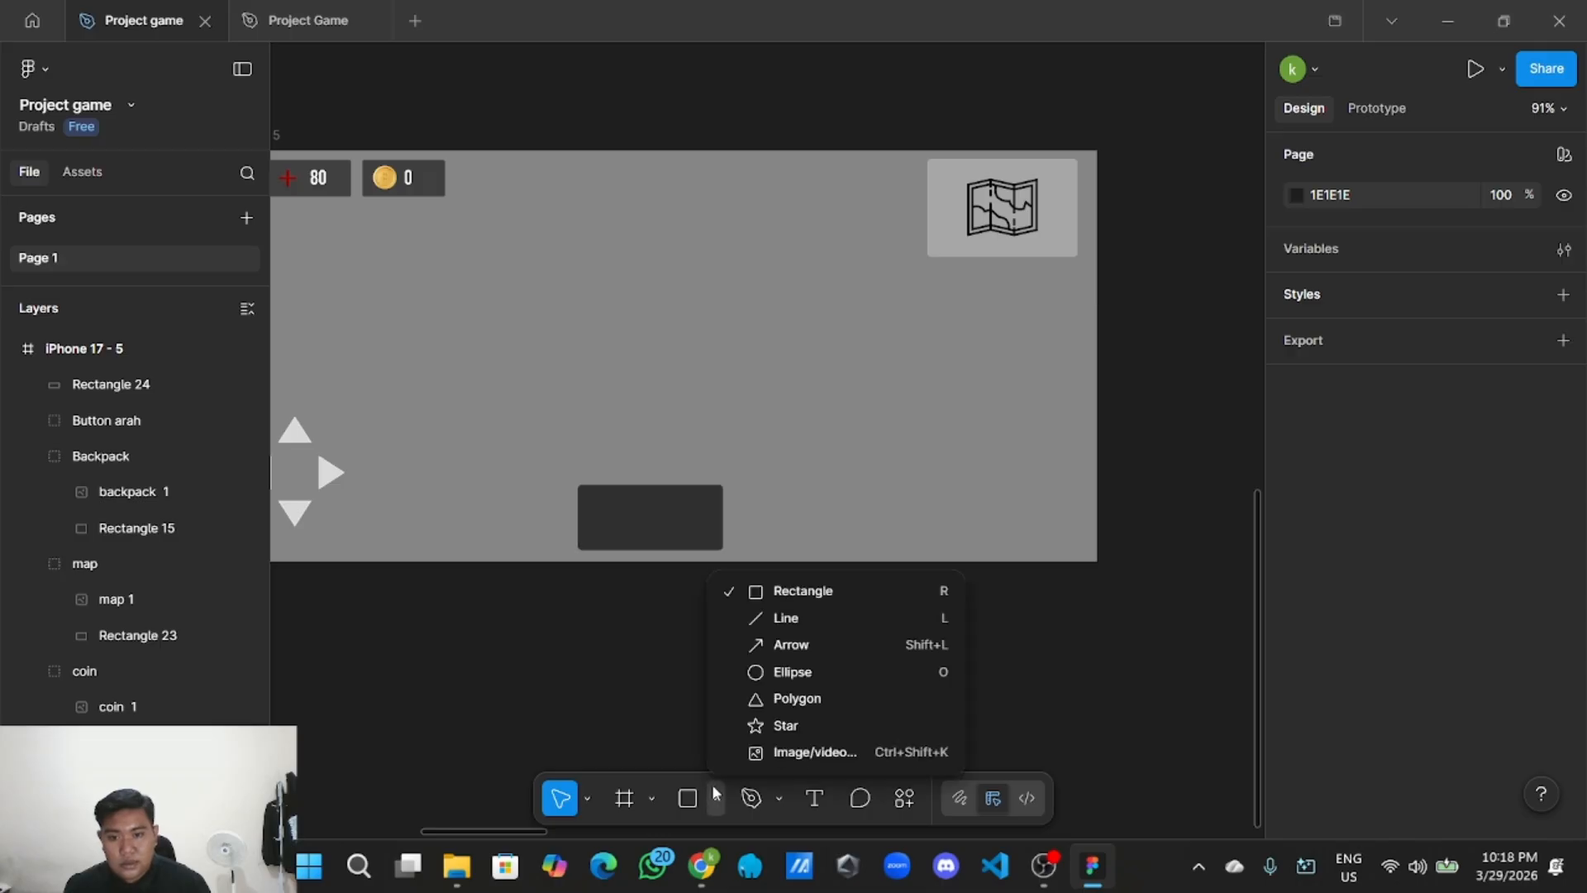
Import senjata 2.png via Image/video from the Tugas Game > Asset > icon folder.
{"action": "left_click", "coordinate": [747, 754]}
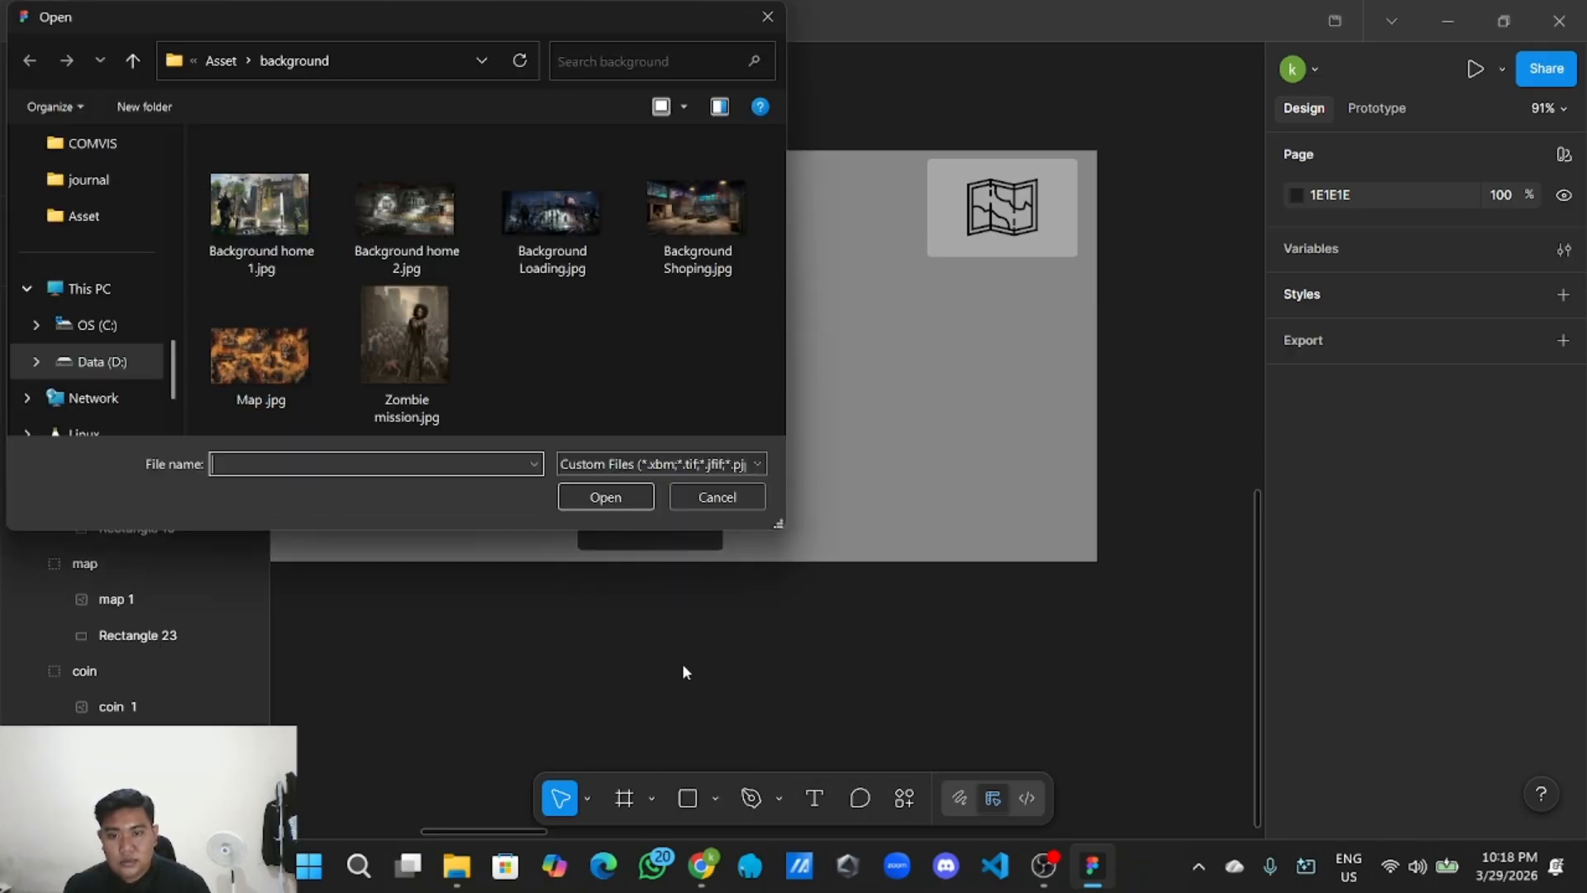
{"action": "left_click", "coordinate": [219, 60]}
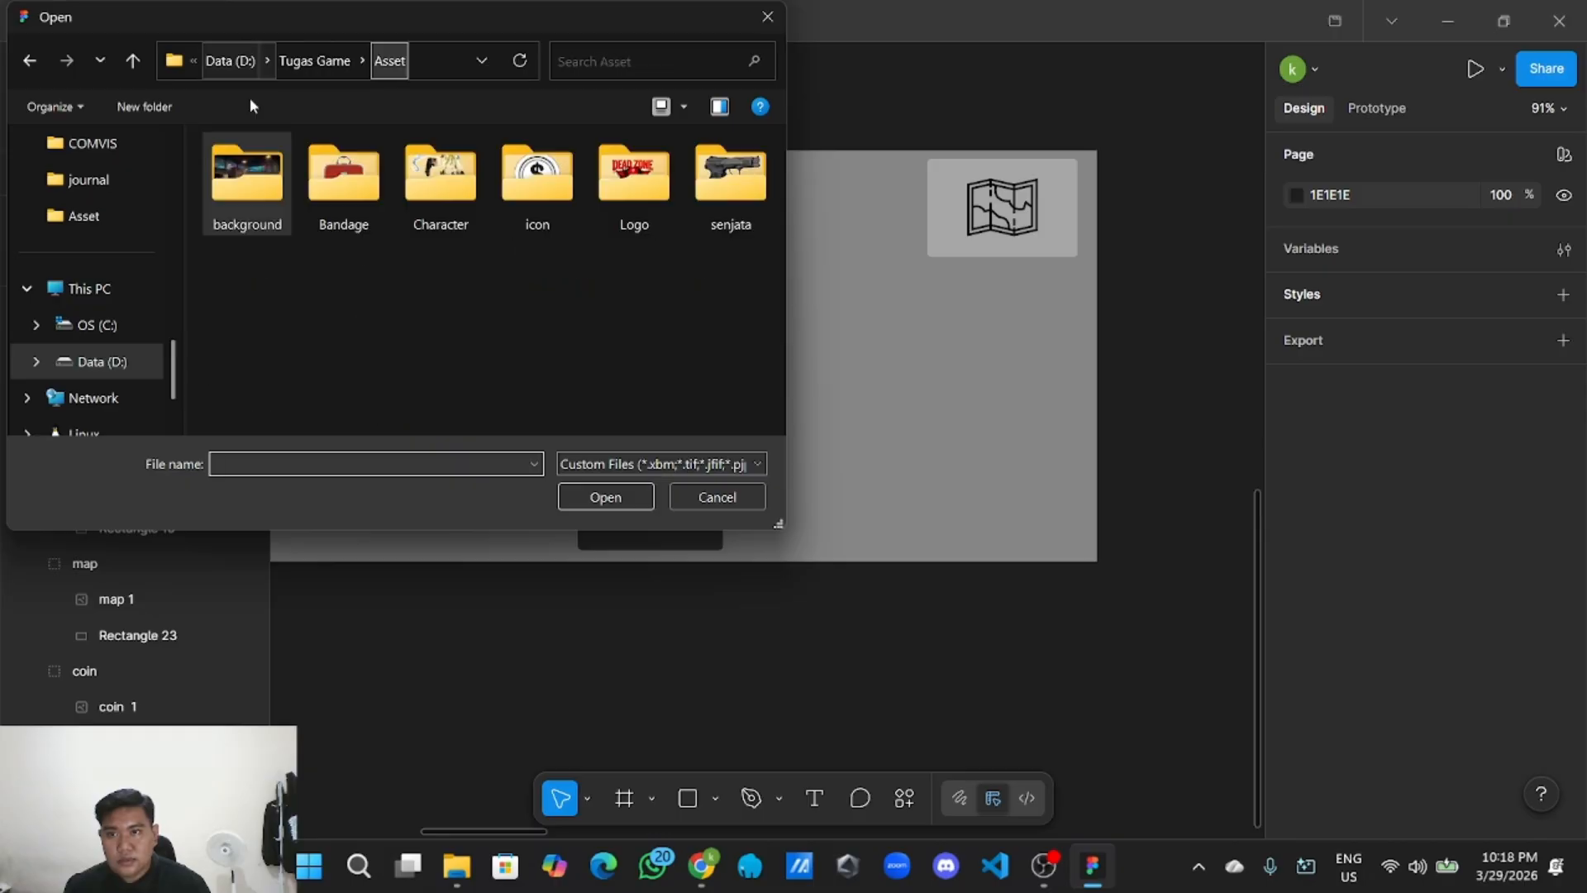
{"action": "double_click", "coordinate": [701, 172]}
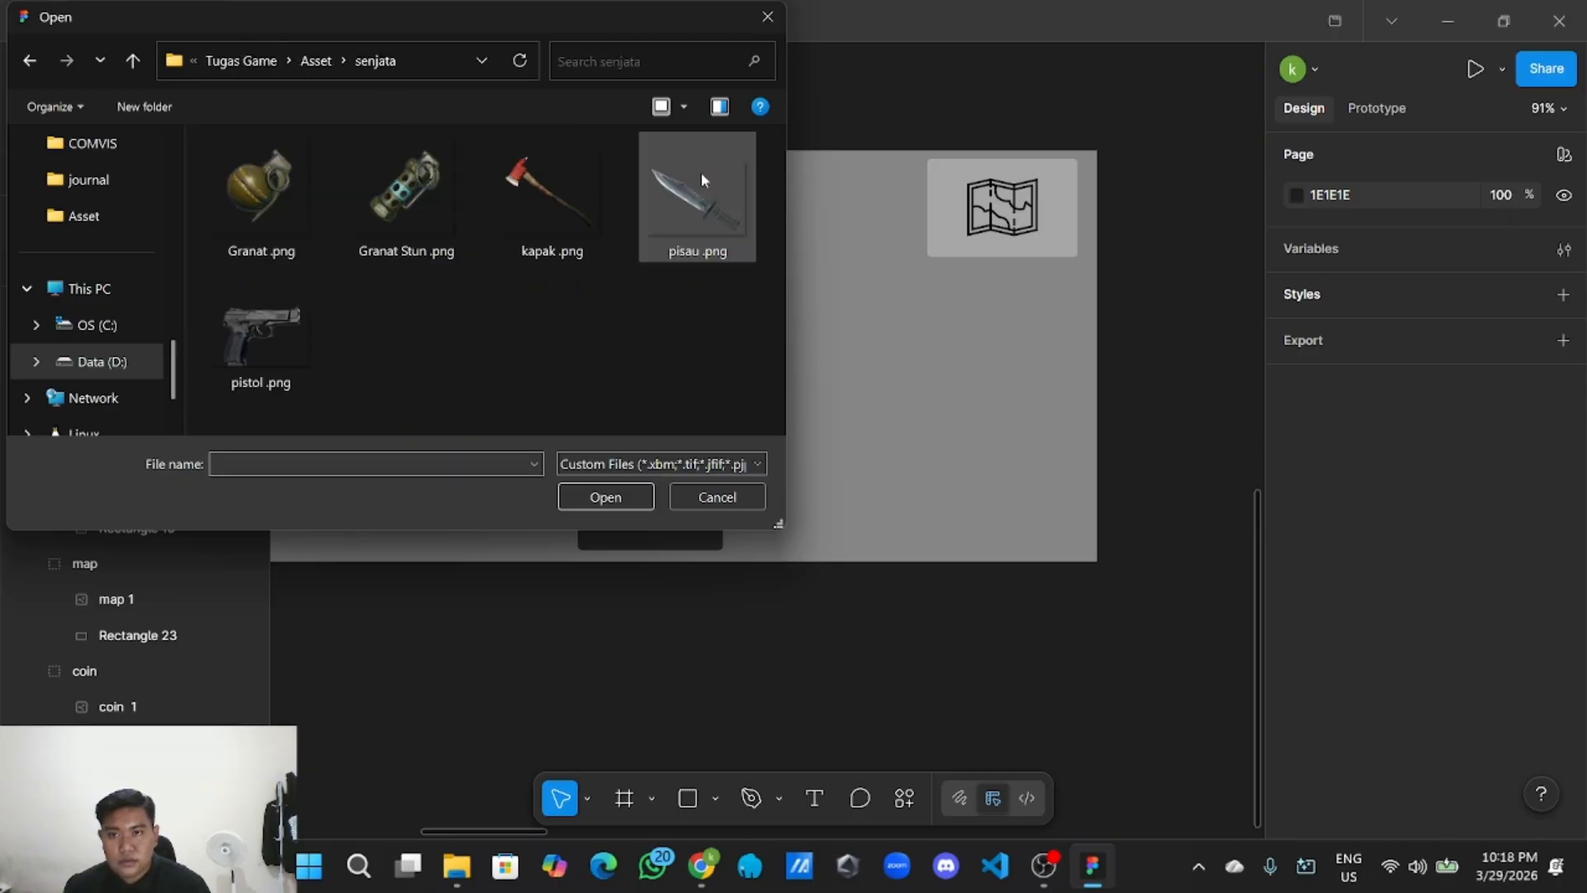
{"action": "left_click", "coordinate": [314, 62]}
{"action": "double_click", "coordinate": [507, 183]}
{"action": "scroll", "coordinate": [497, 248], "scroll_direction": "down", "scroll_amount": 3}
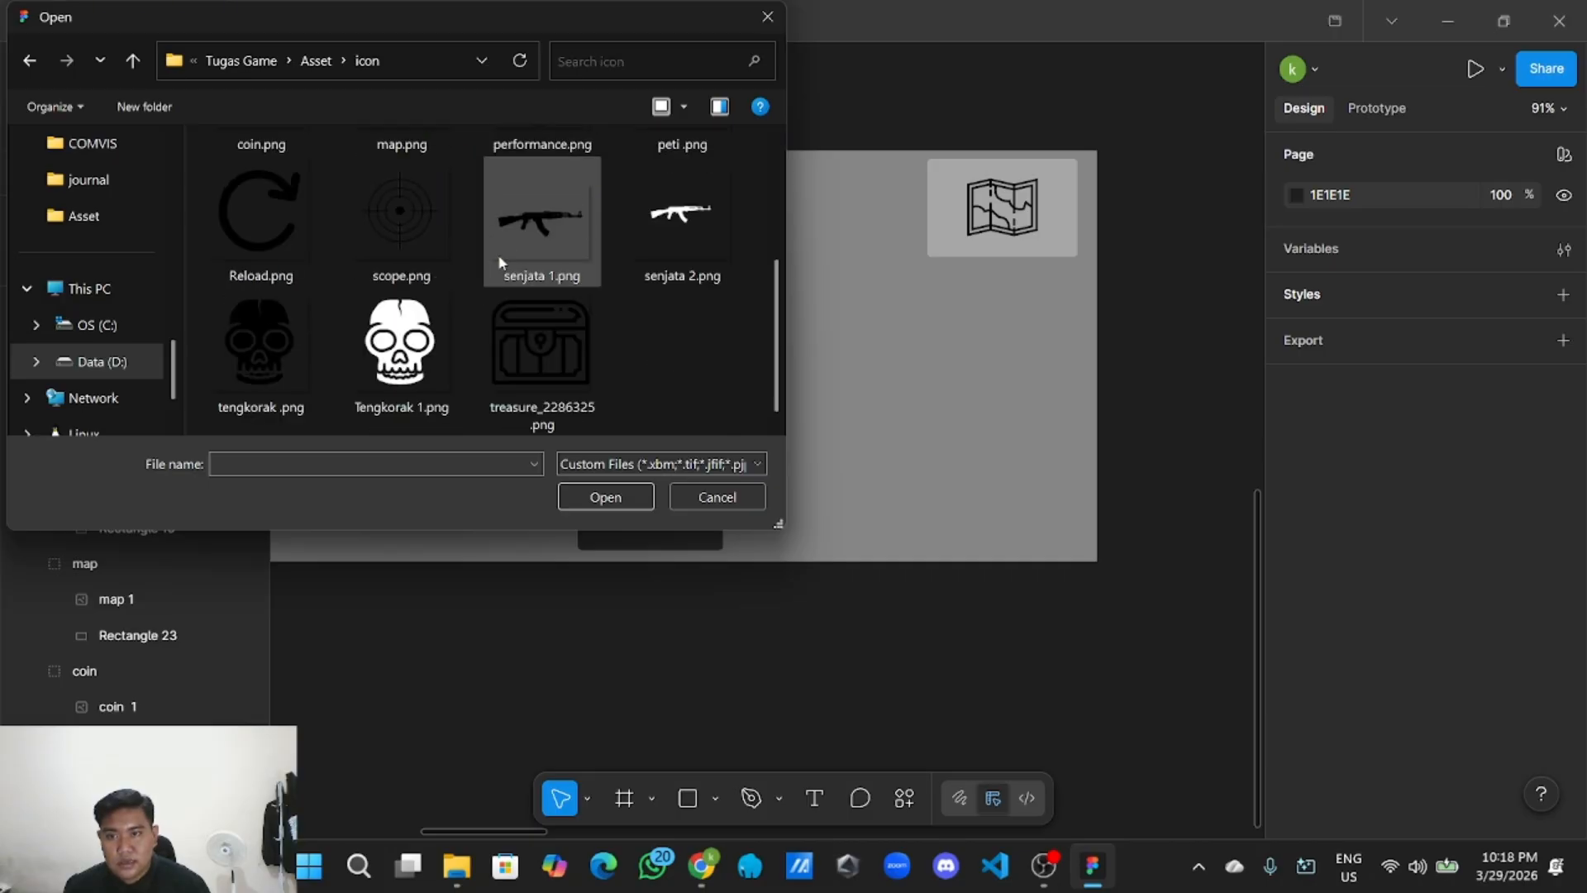
{"action": "left_click", "coordinate": [642, 228]}
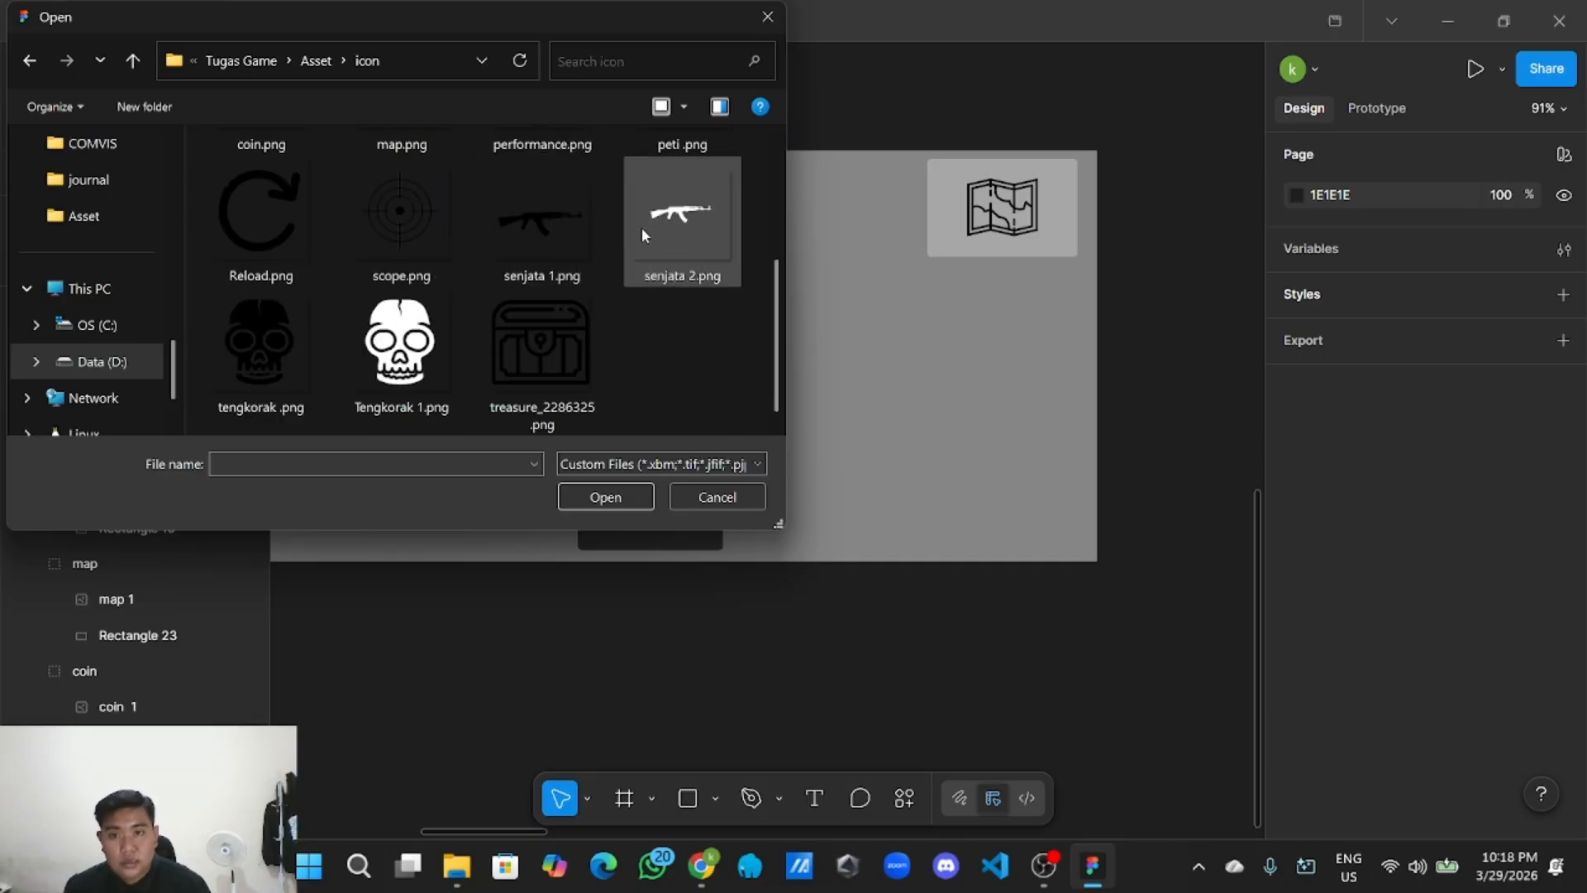
{"action": "left_click", "coordinate": [606, 497]}
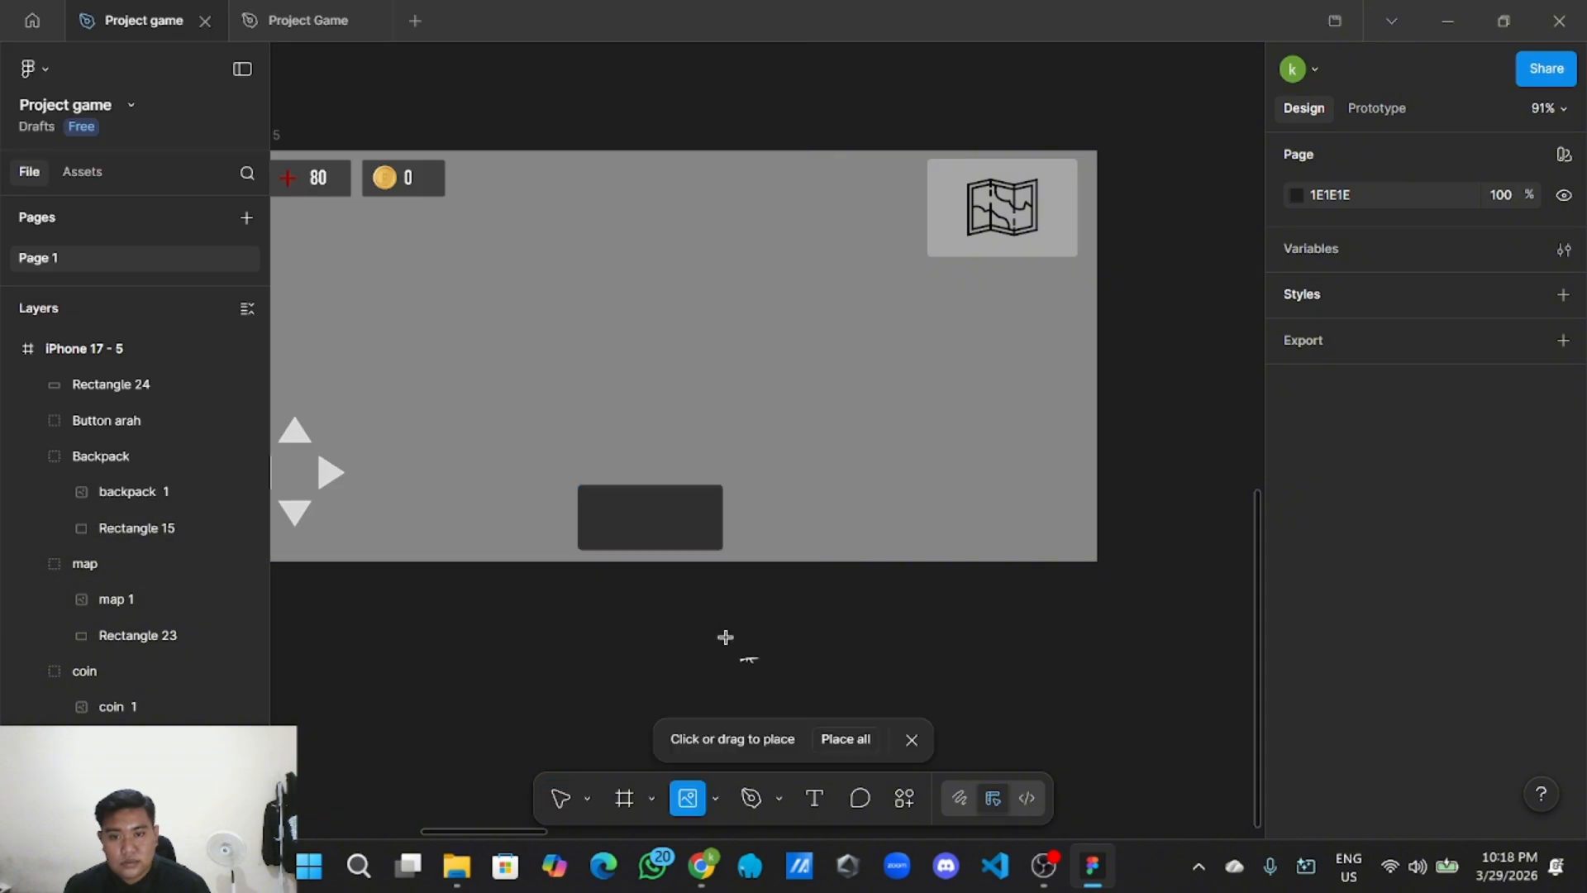
Place the rifle image and fit it inside the dark weapon panel at about 115×105.
{"action": "left_click", "coordinate": [726, 639]}
{"action": "scroll", "coordinate": [768, 596], "scroll_direction": "down", "scroll_amount": 5}
{"action": "scroll", "coordinate": [809, 579], "scroll_direction": "down", "scroll_amount": 3}
{"action": "scroll", "coordinate": [818, 603], "scroll_direction": "up", "scroll_amount": 1}
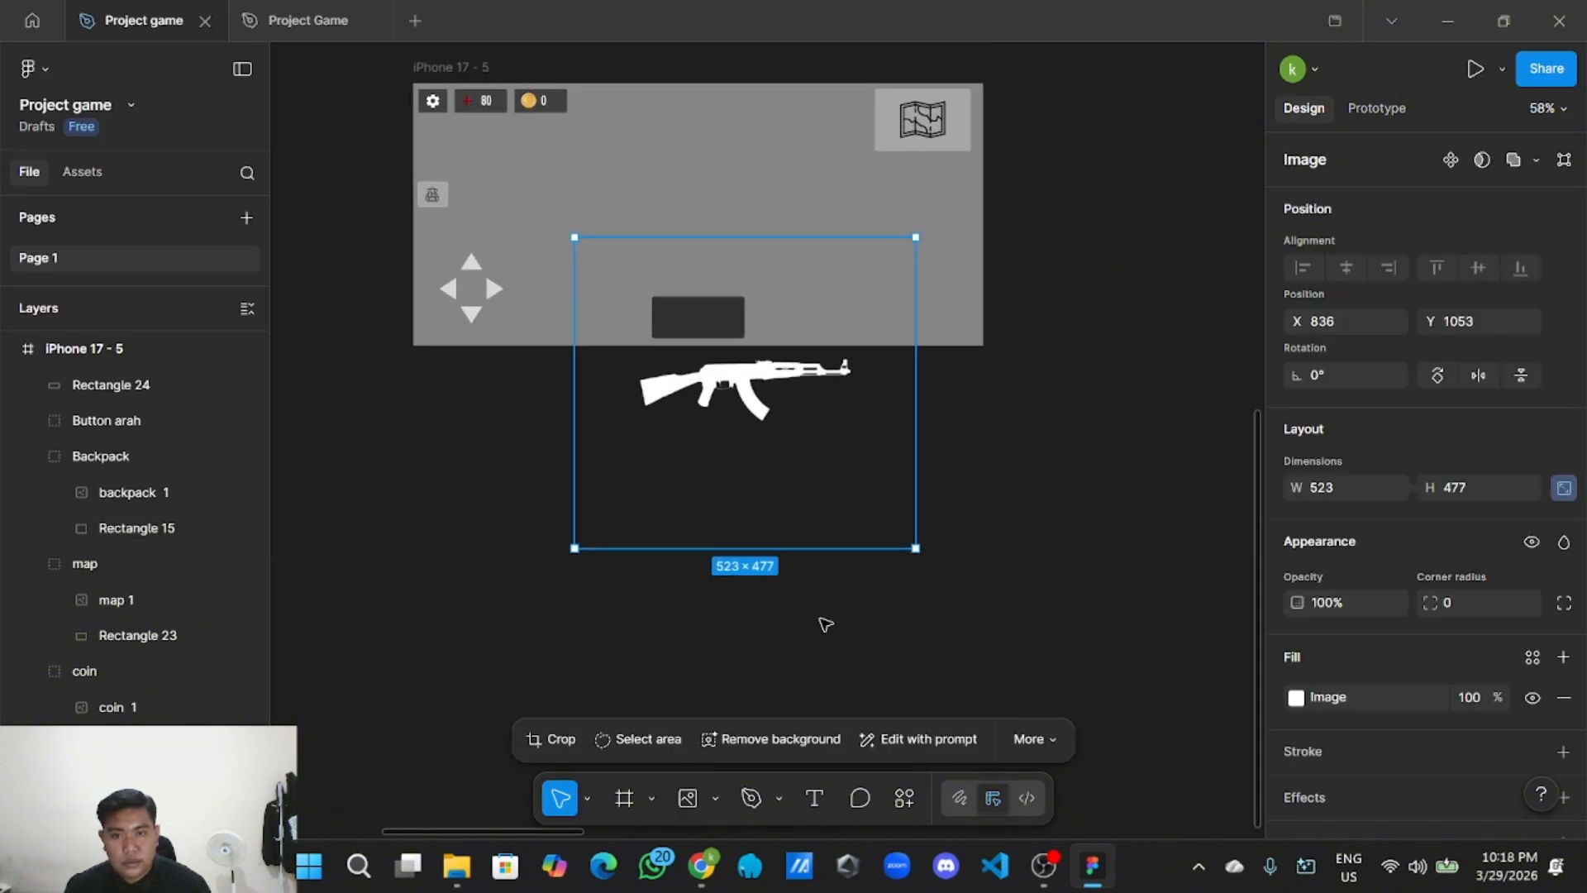
{"action": "left_click_drag", "start_coordinate": [913, 551], "coordinate": [713, 318]}
{"action": "scroll", "coordinate": [657, 334], "scroll_direction": "up", "scroll_amount": 2}
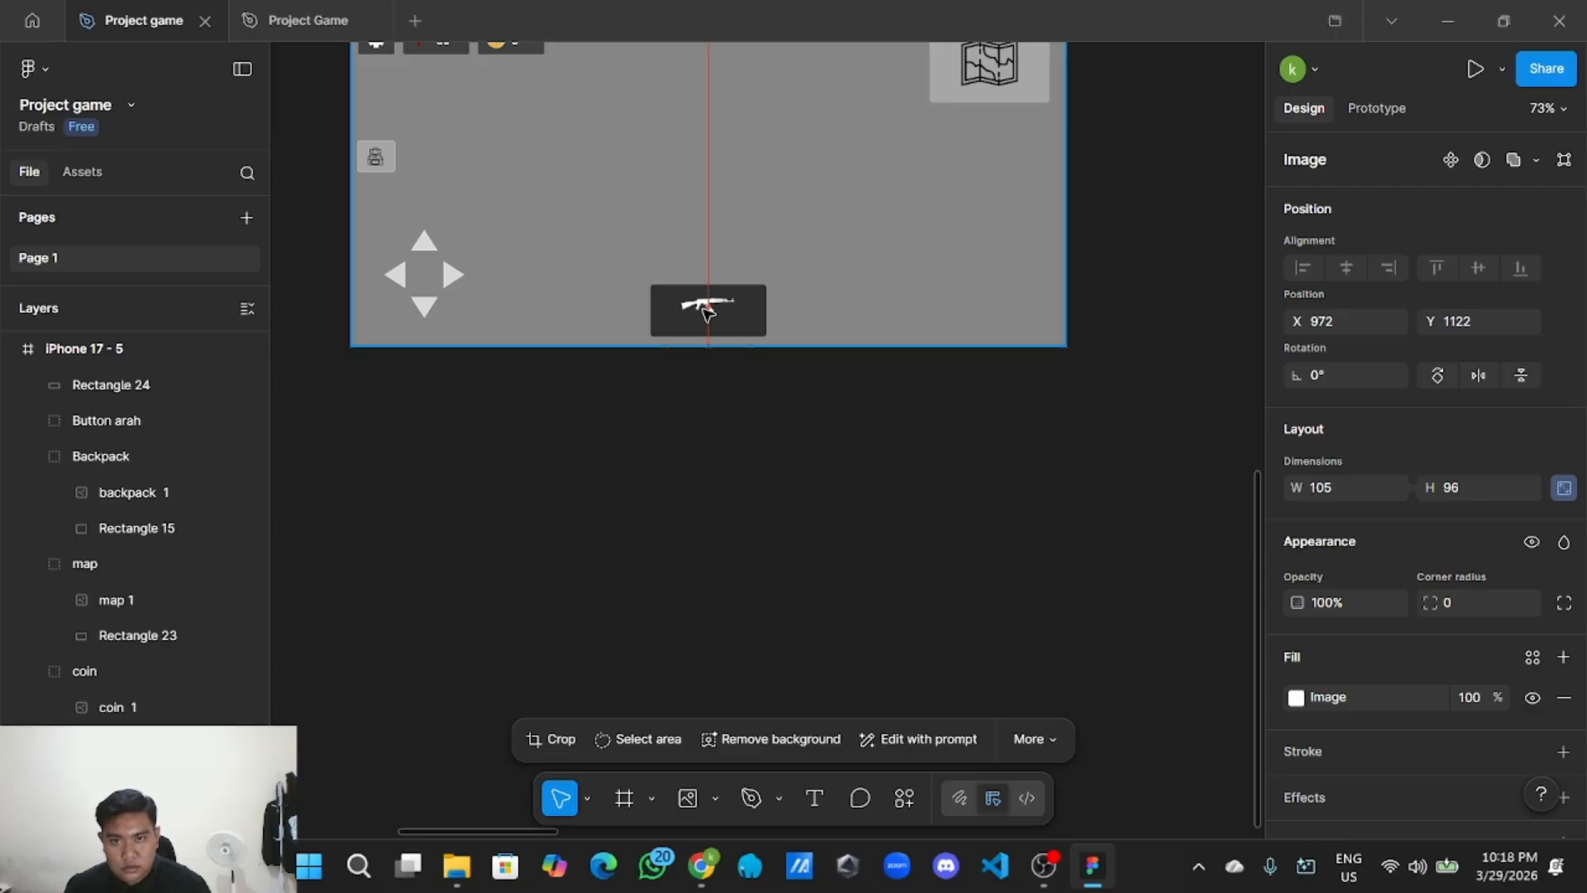
{"action": "scroll", "coordinate": [713, 323], "scroll_direction": "up", "scroll_amount": 4}
{"action": "left_click_drag", "start_coordinate": [731, 463], "coordinate": [691, 544]}
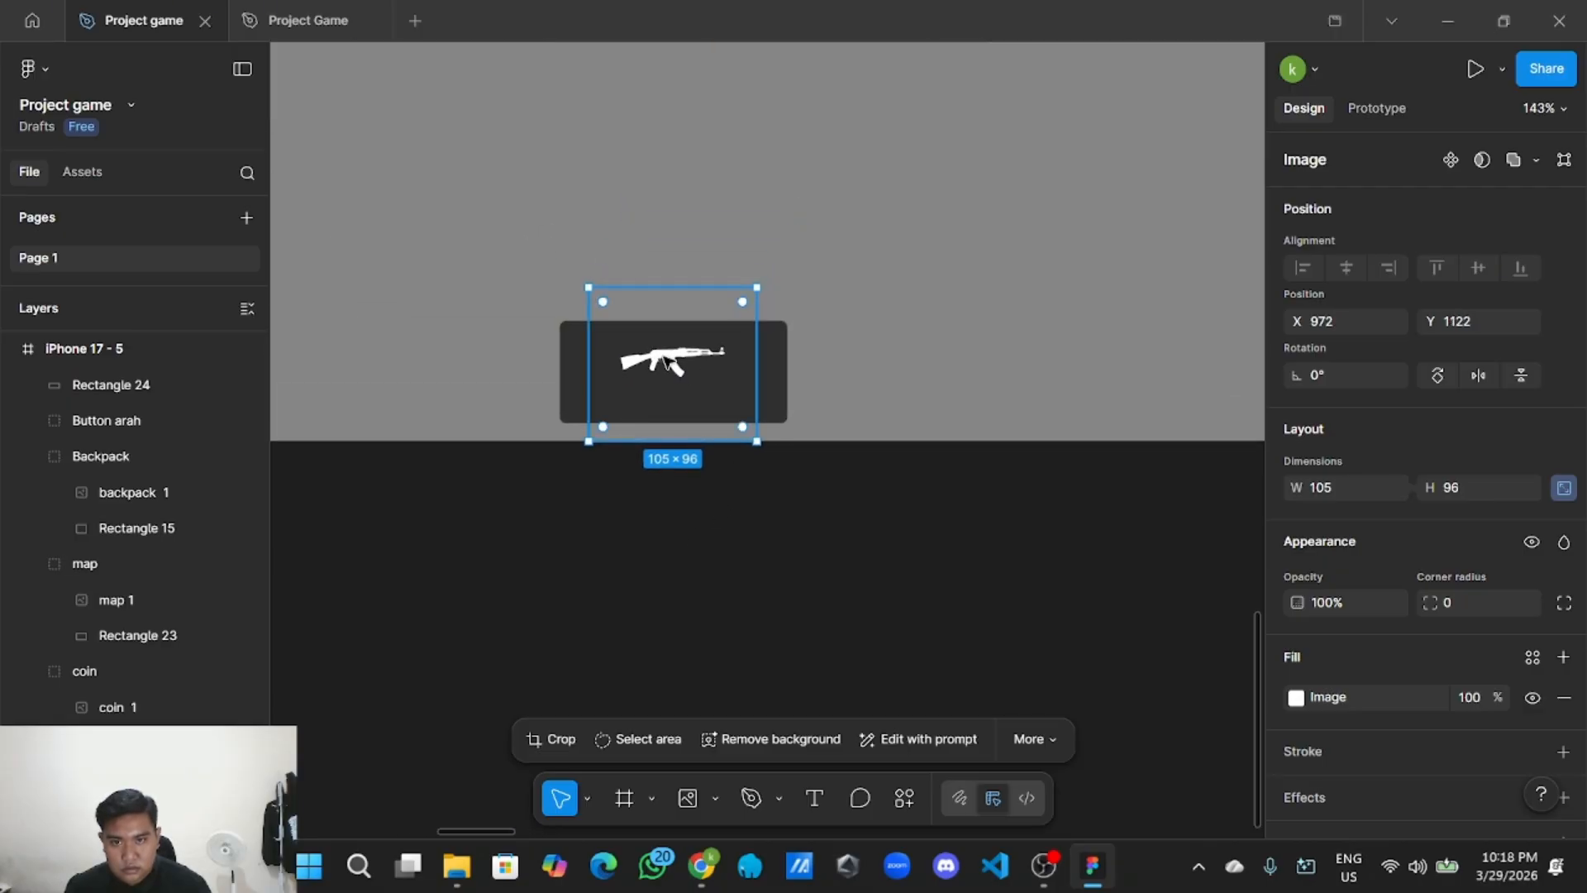
{"action": "mouse_move", "coordinate": [669, 359]}
{"action": "left_mouse_down"}
{"action": "mouse_move", "coordinate": [686, 370]}
{"action": "mouse_move", "coordinate": [673, 365]}
{"action": "left_mouse_up"}
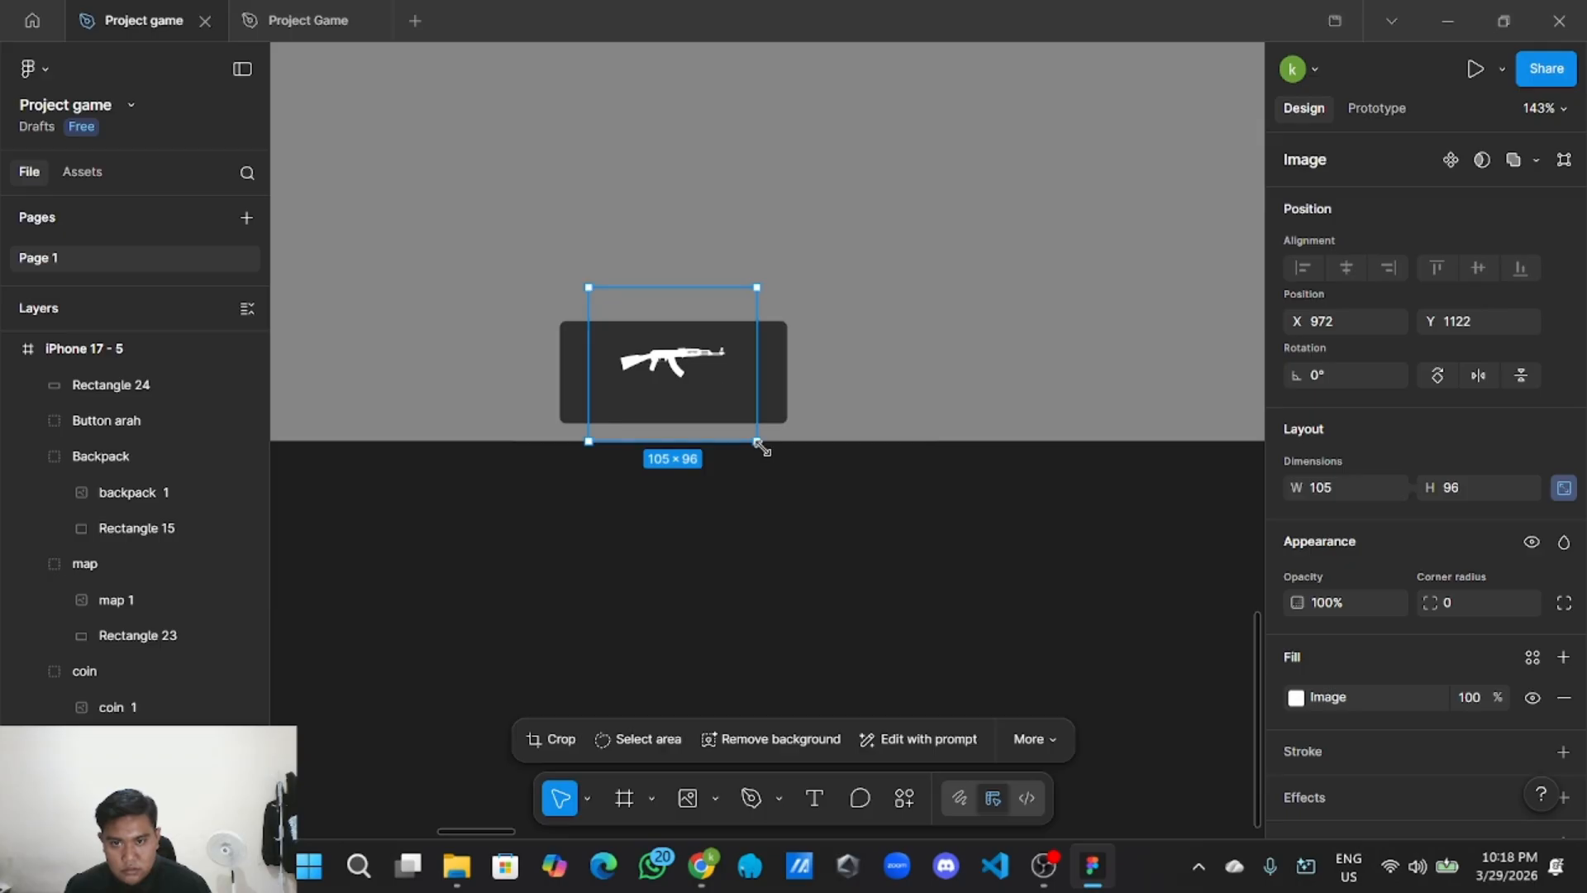
{"action": "left_click_drag", "start_coordinate": [756, 437], "coordinate": [773, 456]}
{"action": "left_click_drag", "start_coordinate": [679, 377], "coordinate": [675, 372]}
{"action": "left_click", "coordinate": [676, 560]}
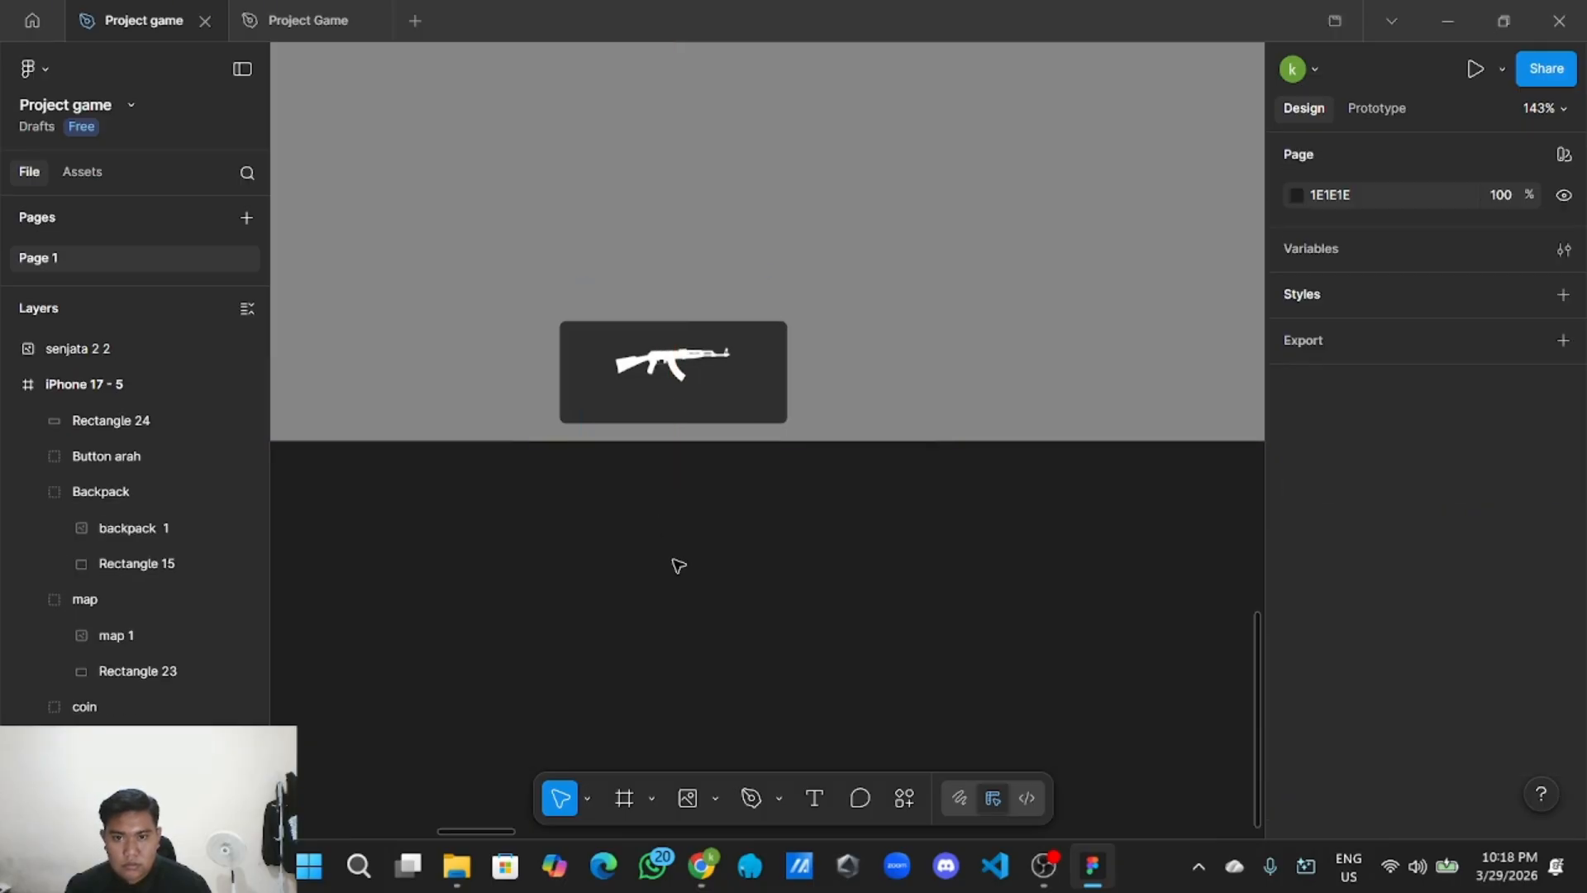
Enlarge the rifle image to 130×119, keeping it centred in the panel.
{"action": "scroll", "coordinate": [694, 562], "scroll_direction": "down", "scroll_amount": 3}
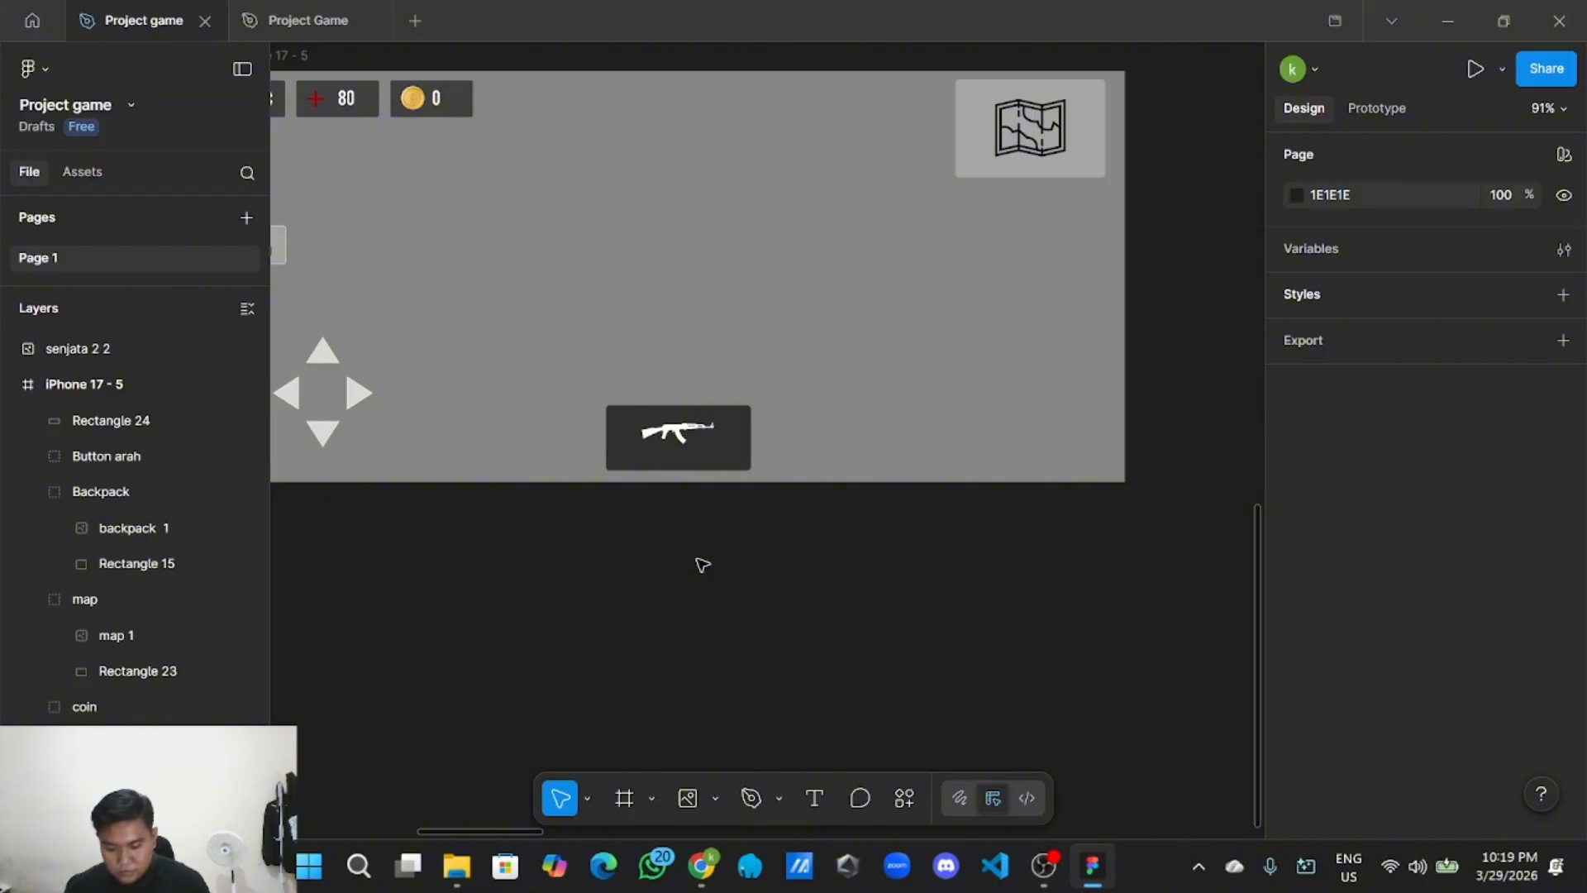
{"action": "scroll", "coordinate": [698, 561], "scroll_direction": "up", "scroll_amount": 2}
{"action": "left_click", "coordinate": [686, 405]}
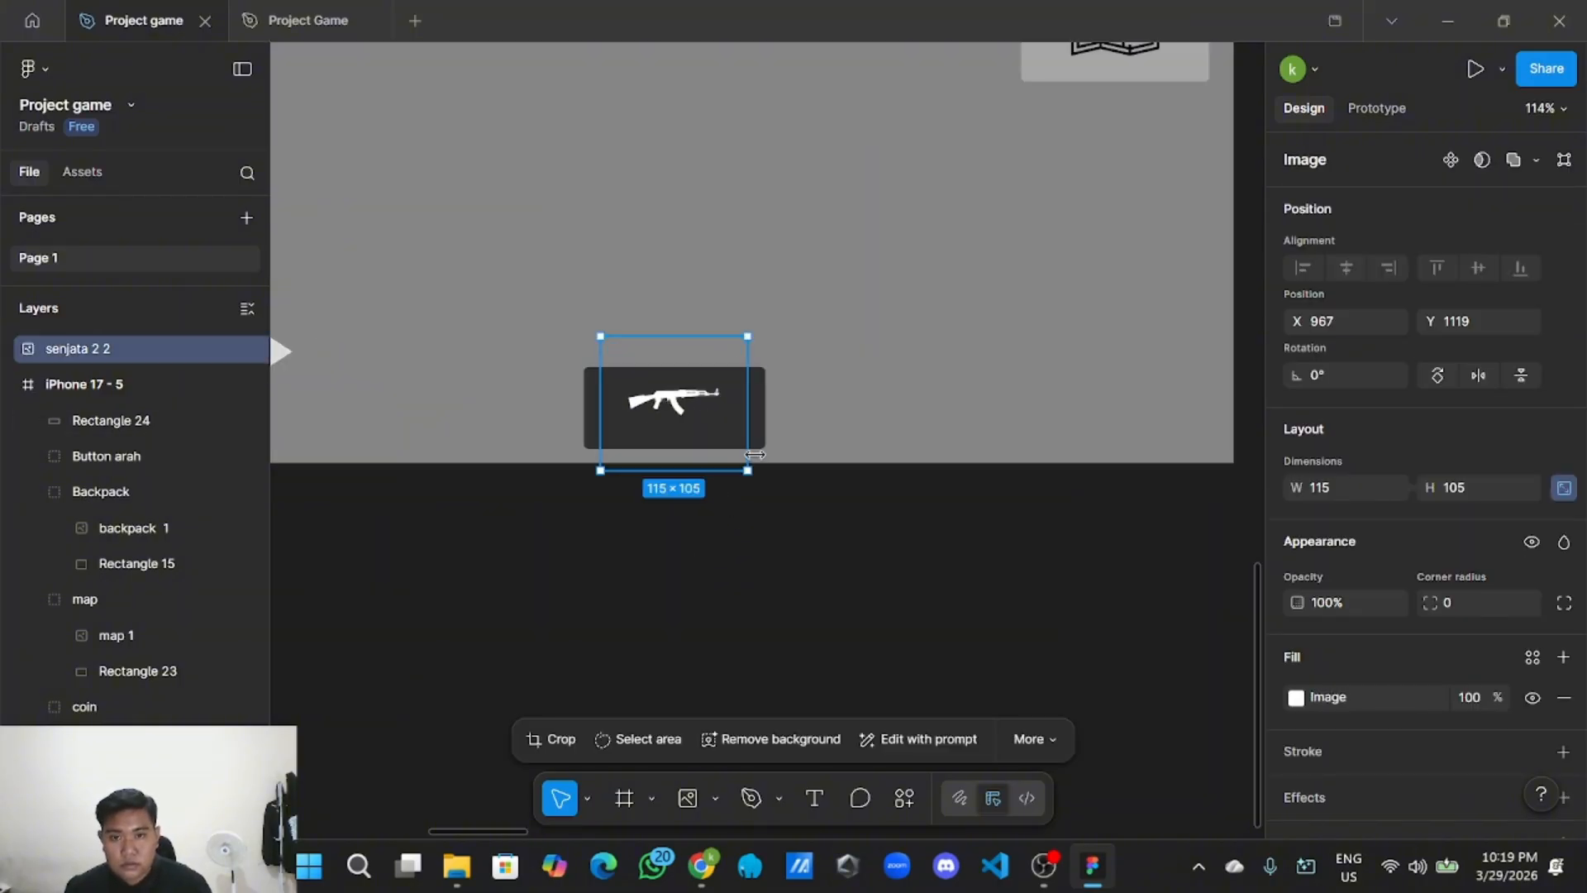
{"action": "left_click_drag", "start_coordinate": [748, 471], "coordinate": [758, 481]}
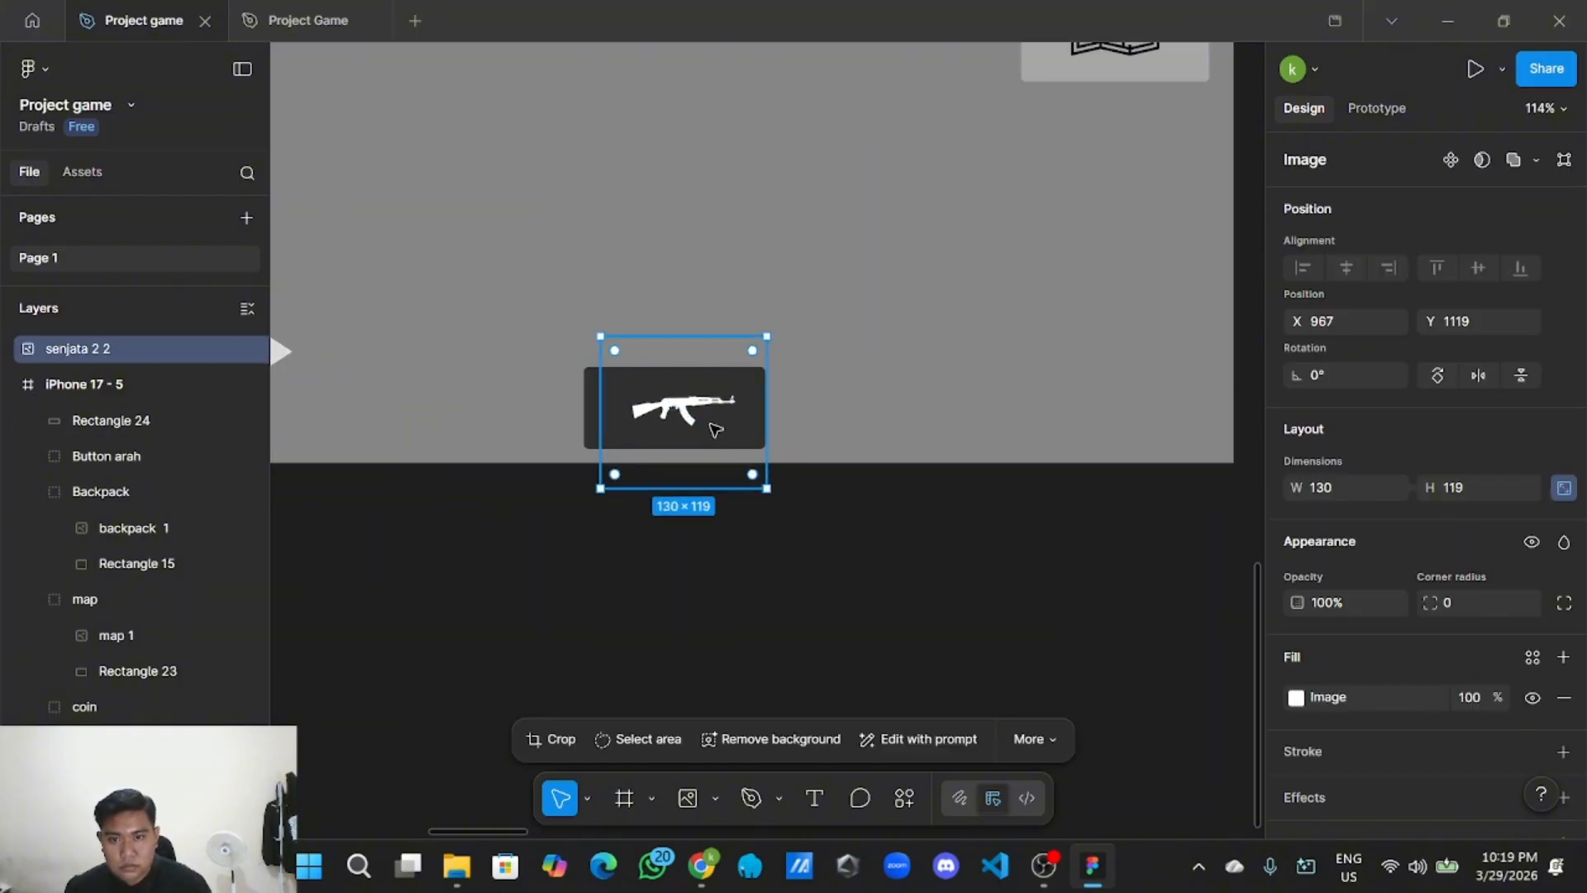
{"action": "left_click_drag", "start_coordinate": [708, 425], "coordinate": [687, 413]}
{"action": "left_click", "coordinate": [757, 558]}
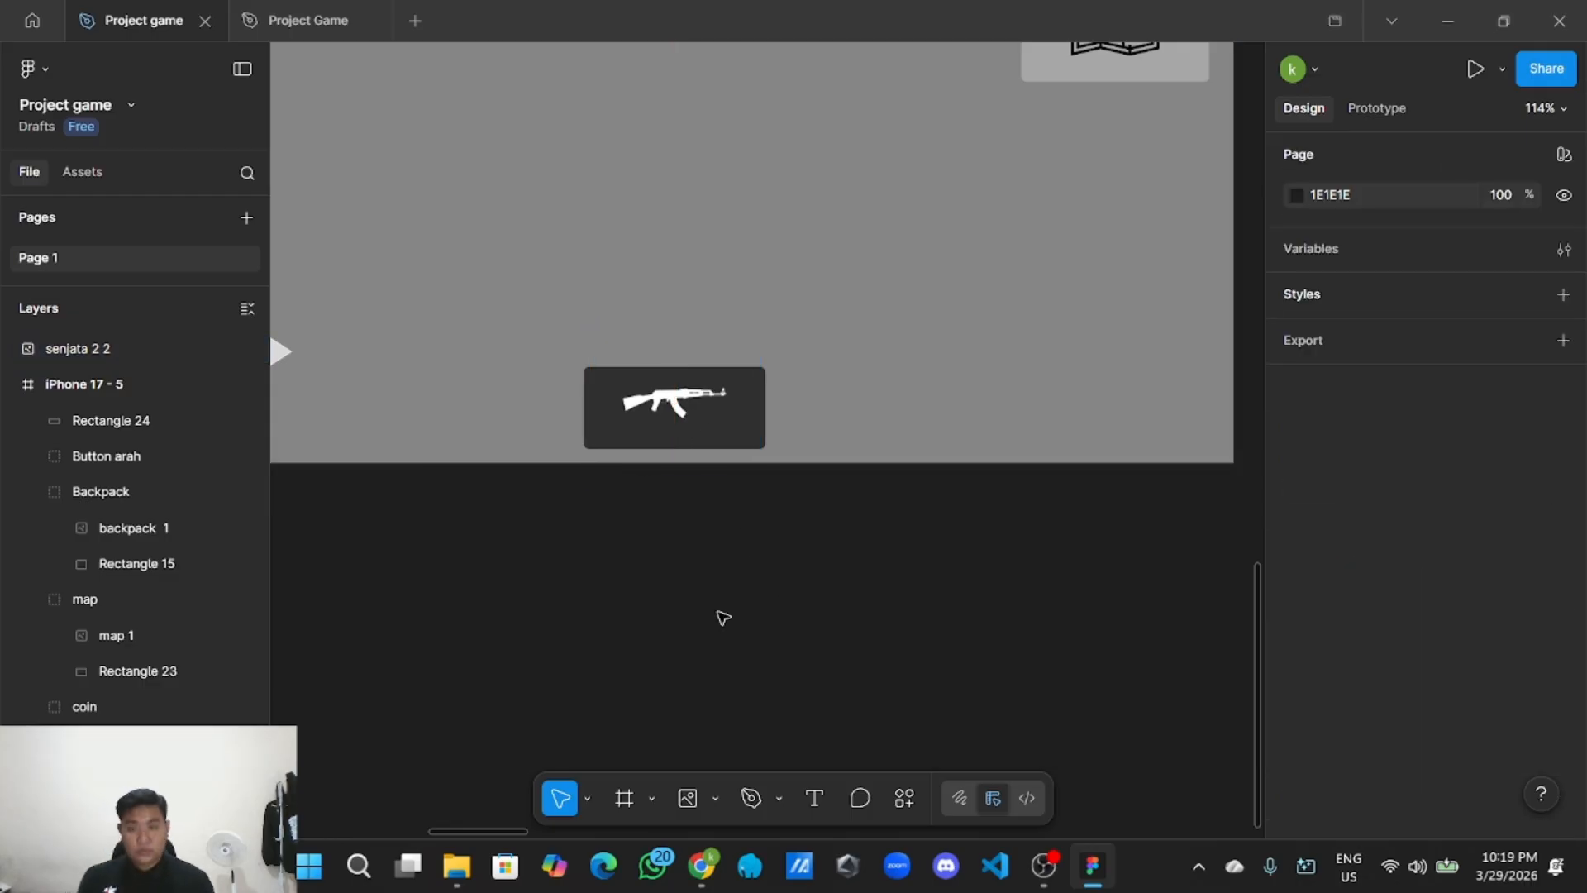
{"action": "scroll", "coordinate": [724, 618], "scroll_direction": "down", "scroll_amount": 4}
Copy the coin's 0 counter text and paste it onto the weapon panel.
{"action": "scroll", "coordinate": [586, 470], "scroll_direction": "up", "scroll_amount": 4}
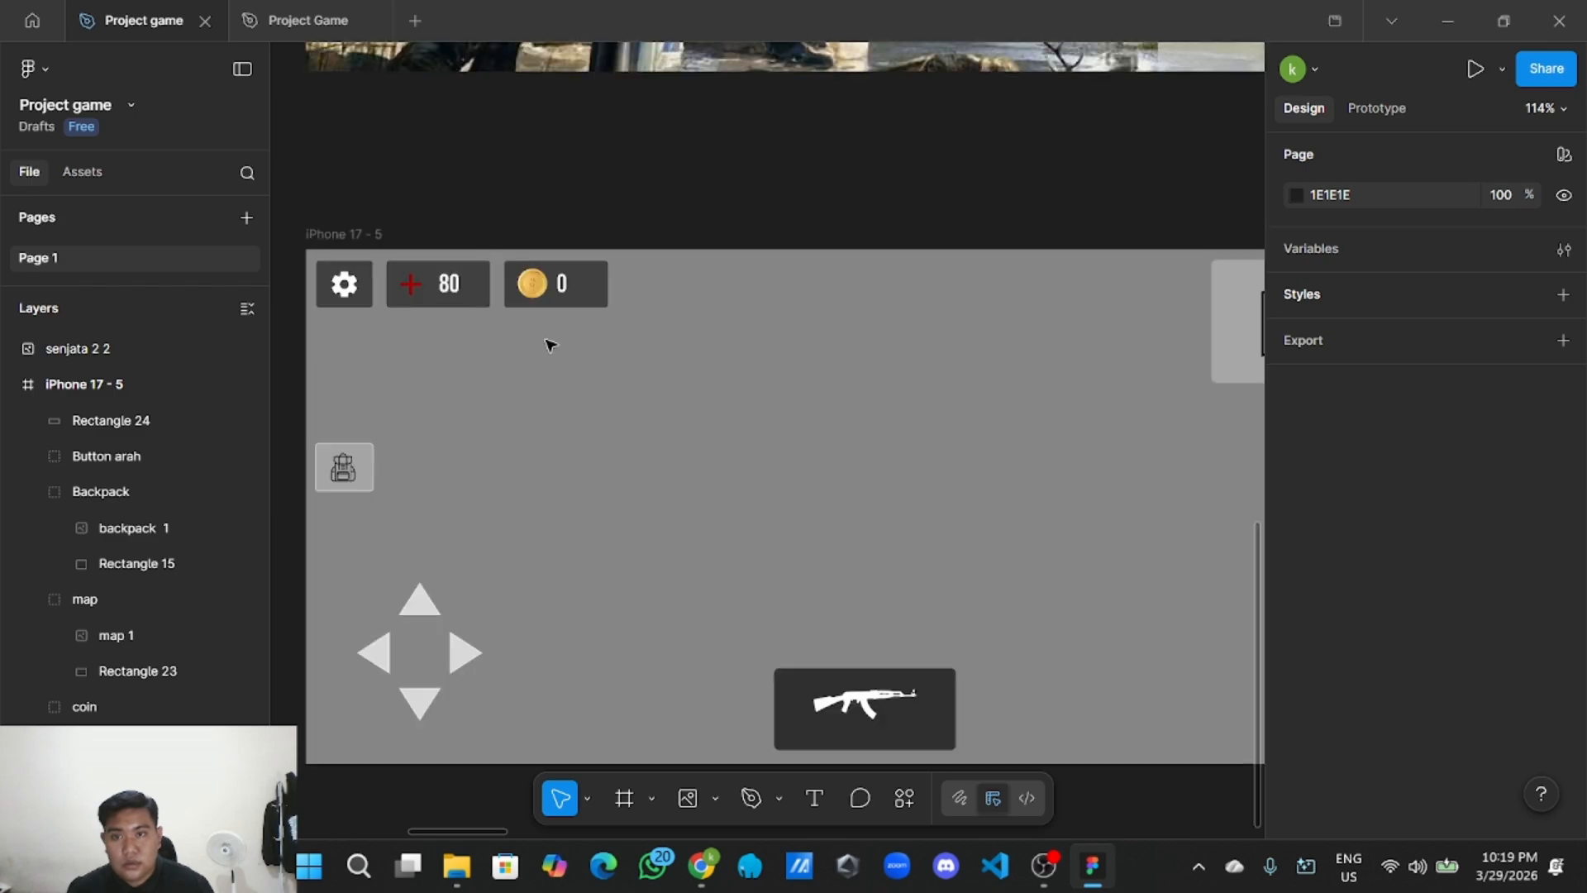
{"action": "double_click", "coordinate": [561, 283]}
{"action": "right_click", "coordinate": [562, 285]}
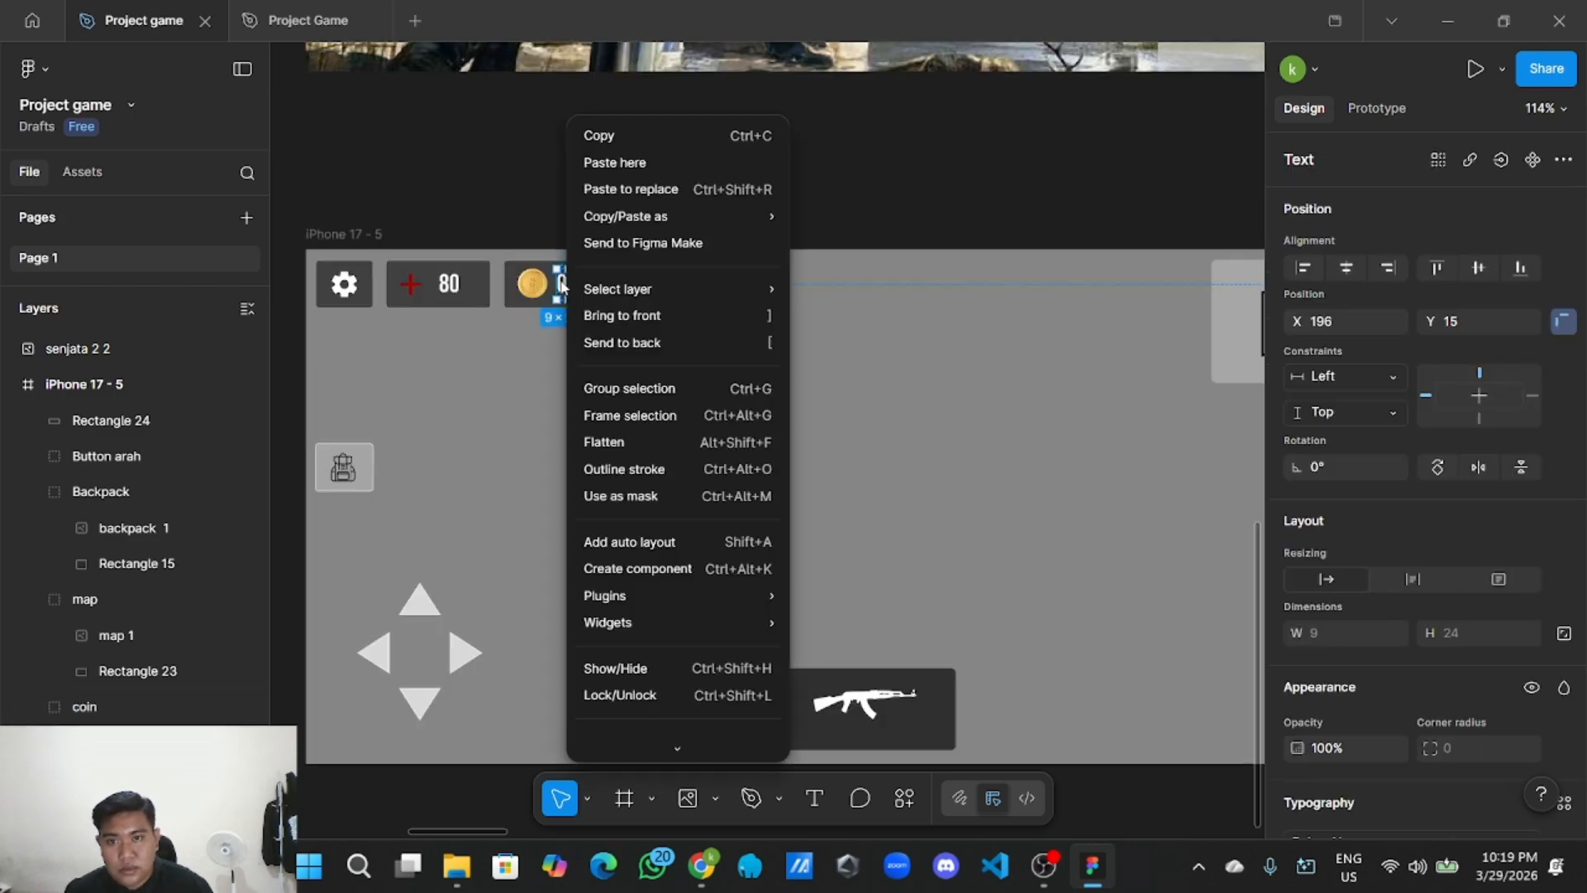
{"action": "left_click", "coordinate": [638, 134]}
{"action": "scroll", "coordinate": [684, 390], "scroll_direction": "down", "scroll_amount": 3}
{"action": "right_click", "coordinate": [781, 334]}
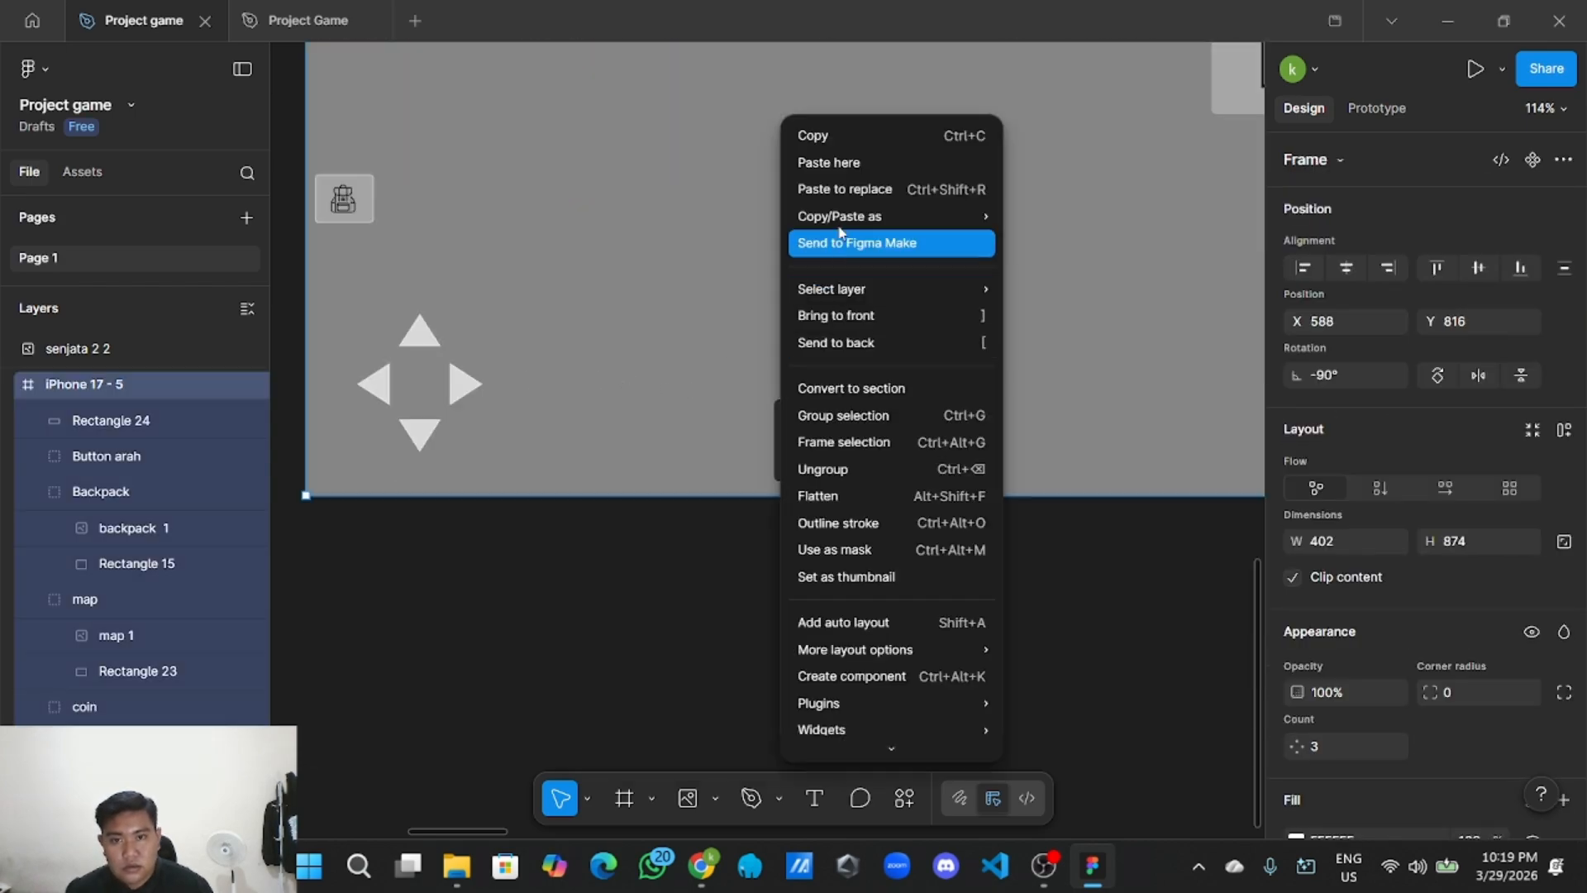
{"action": "left_click", "coordinate": [829, 163]}
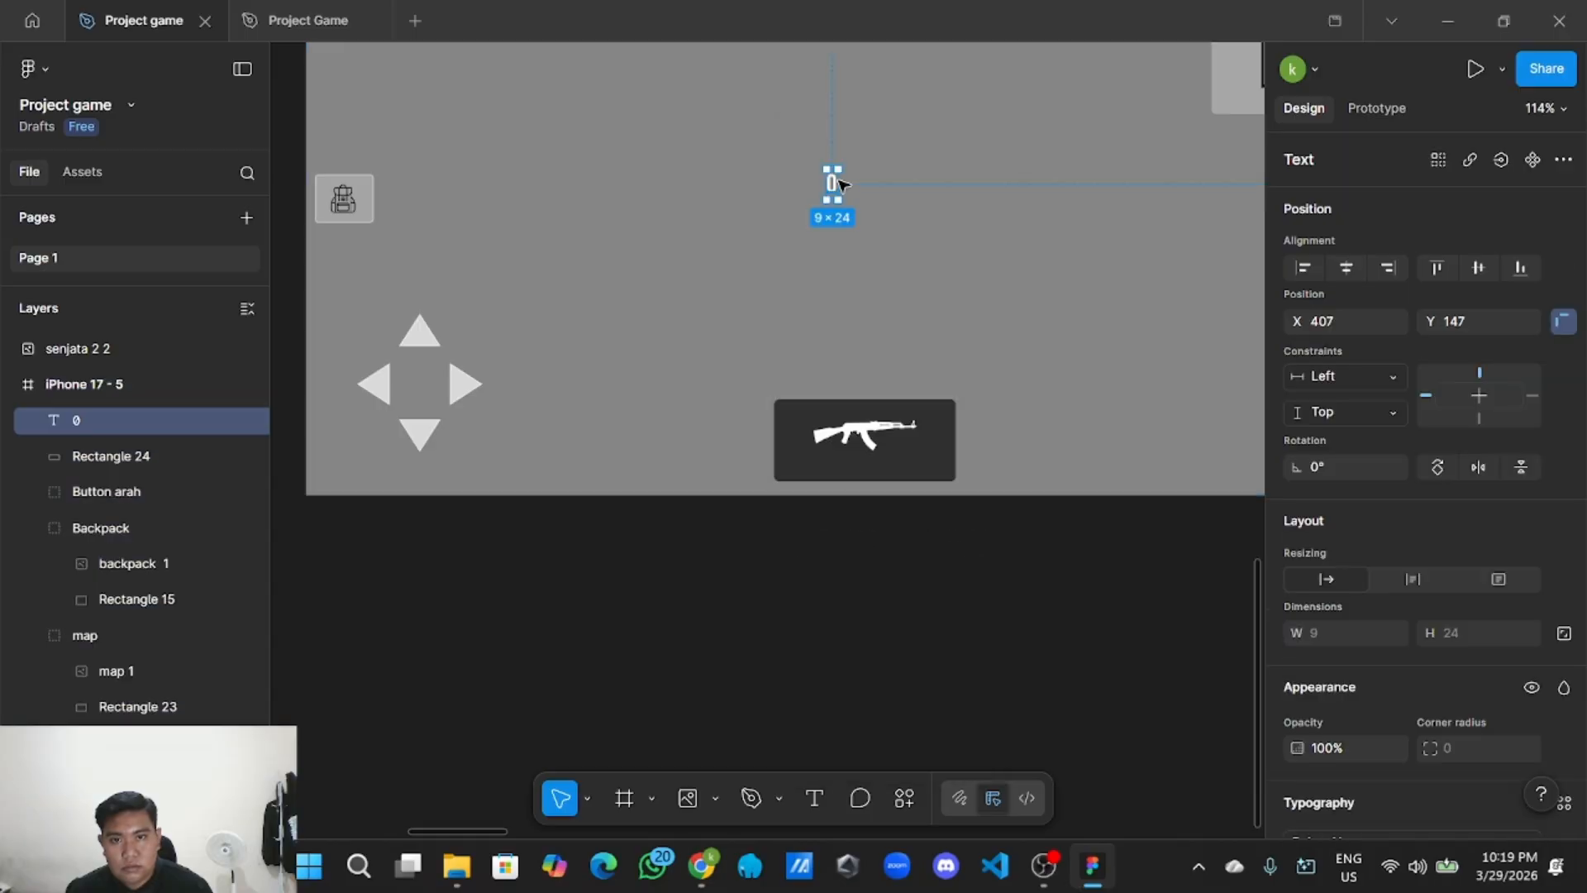
{"action": "left_click_drag", "start_coordinate": [834, 187], "coordinate": [865, 463]}
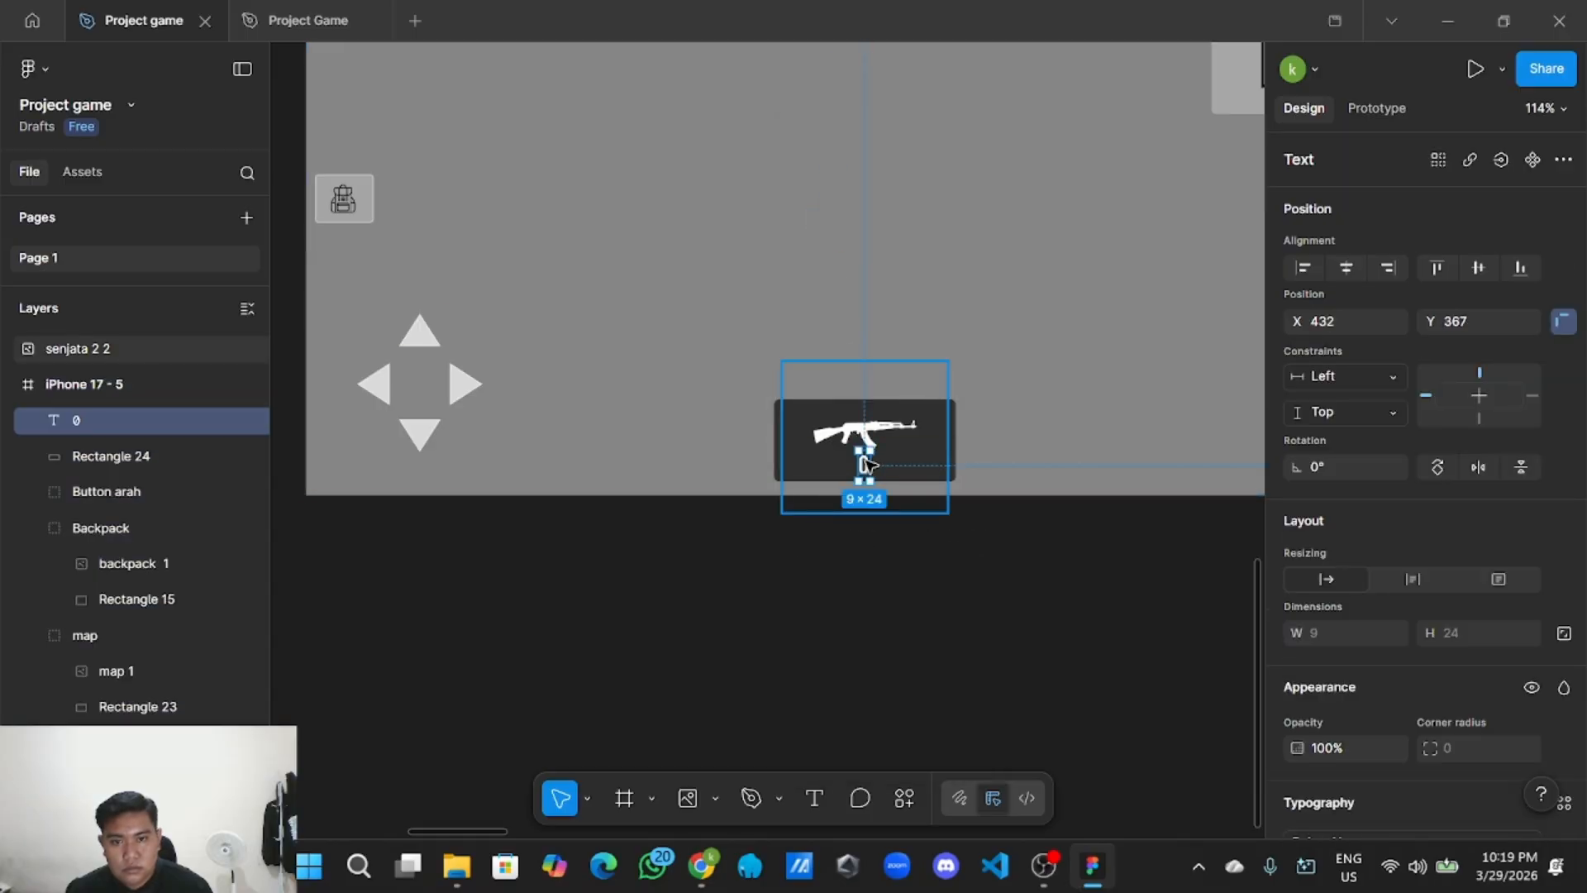
Move the rifle image layer inside the HUD frame in the Layers panel.
{"action": "scroll", "coordinate": [866, 476], "scroll_direction": "up", "scroll_amount": 2}
{"action": "scroll", "coordinate": [867, 487], "scroll_direction": "up", "scroll_amount": 2}
{"action": "left_click", "coordinate": [868, 467]}
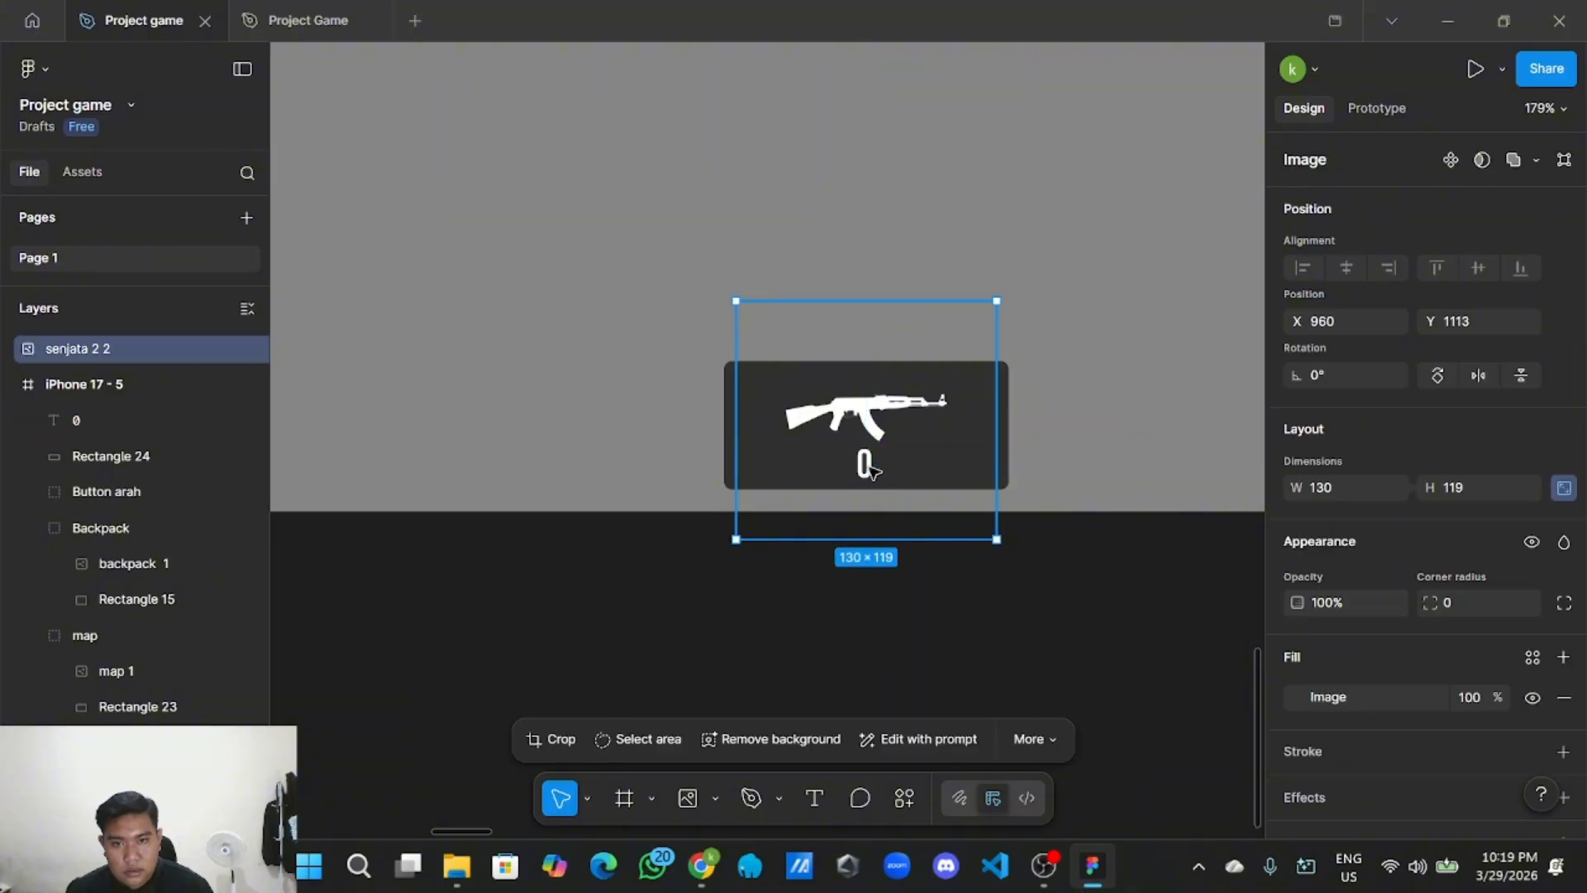
{"action": "left_click", "coordinate": [868, 468]}
{"action": "left_click", "coordinate": [832, 620]}
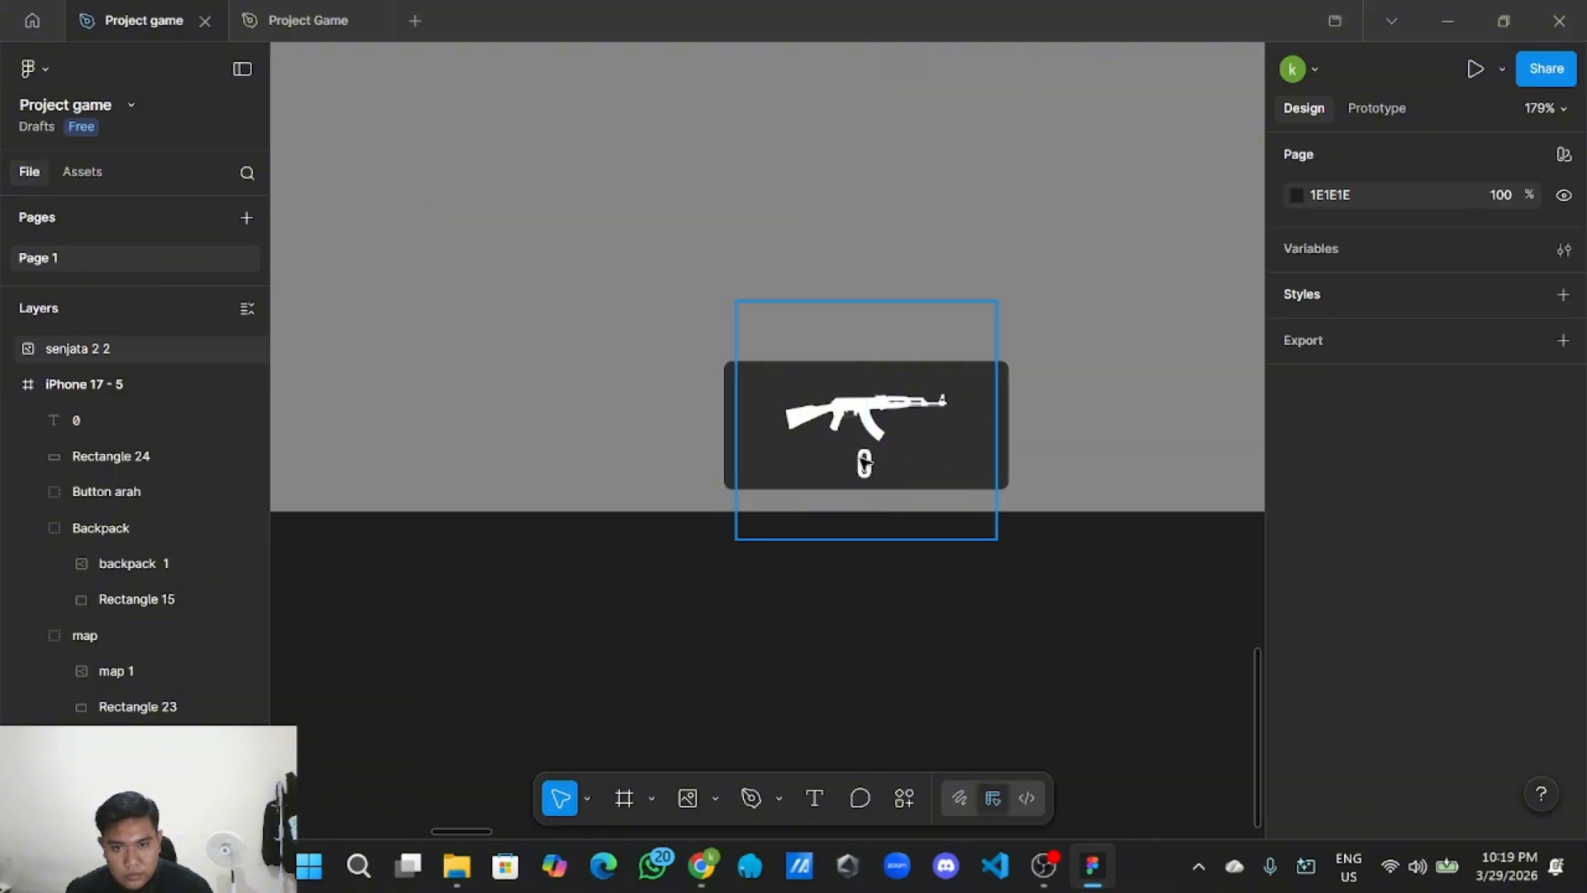
{"action": "double_click", "coordinate": [867, 464]}
{"action": "left_click", "coordinate": [843, 585]}
{"action": "scroll", "coordinate": [843, 584], "scroll_direction": "up", "scroll_amount": 4}
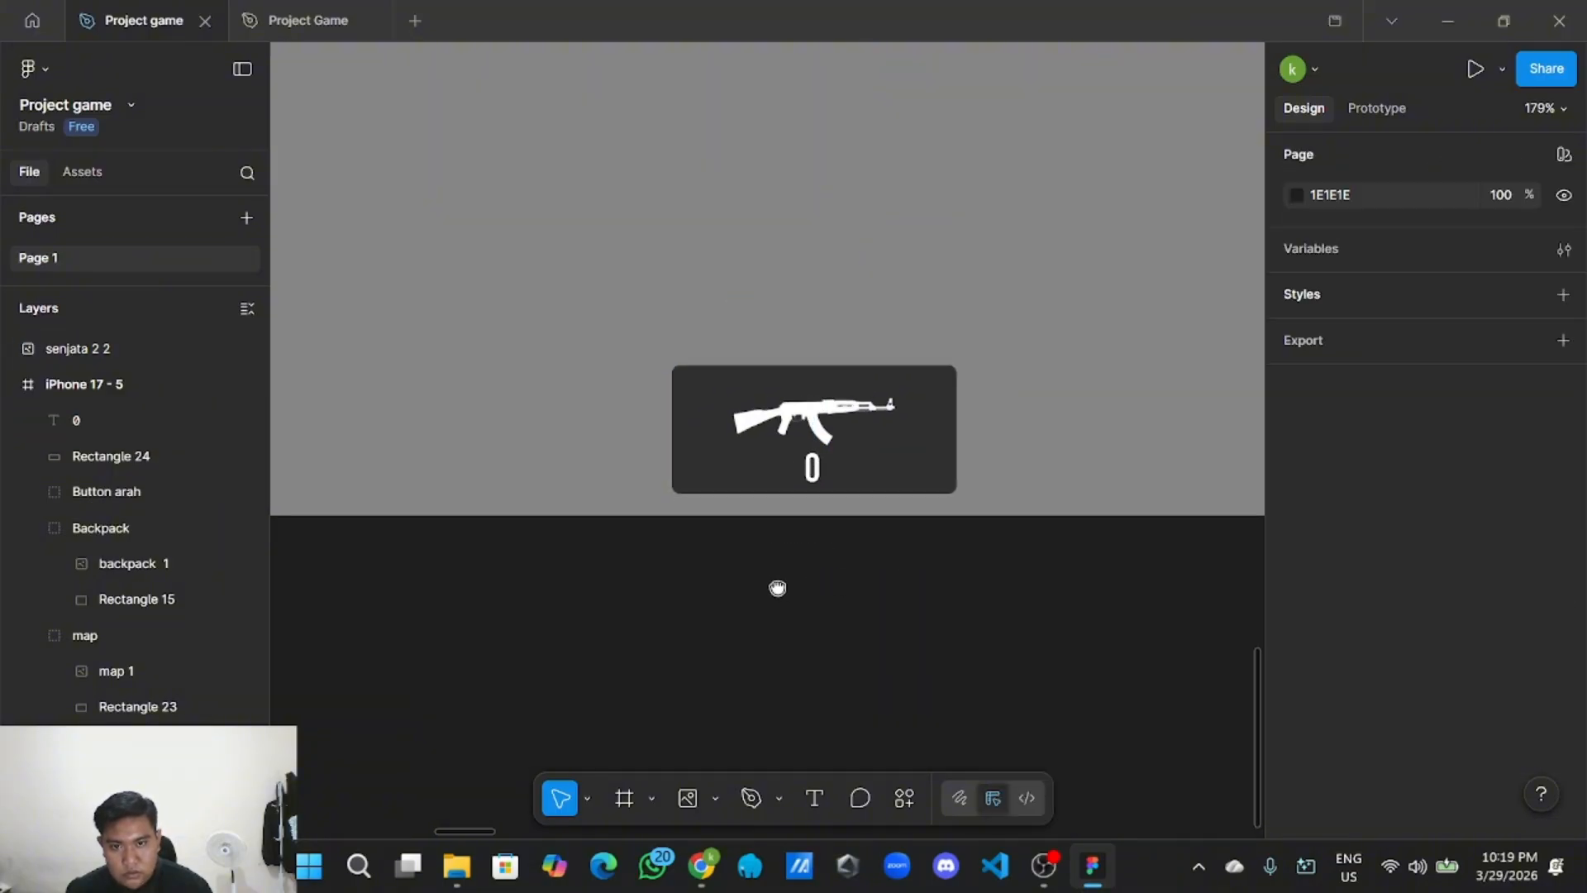
{"action": "left_click", "coordinate": [99, 348]}
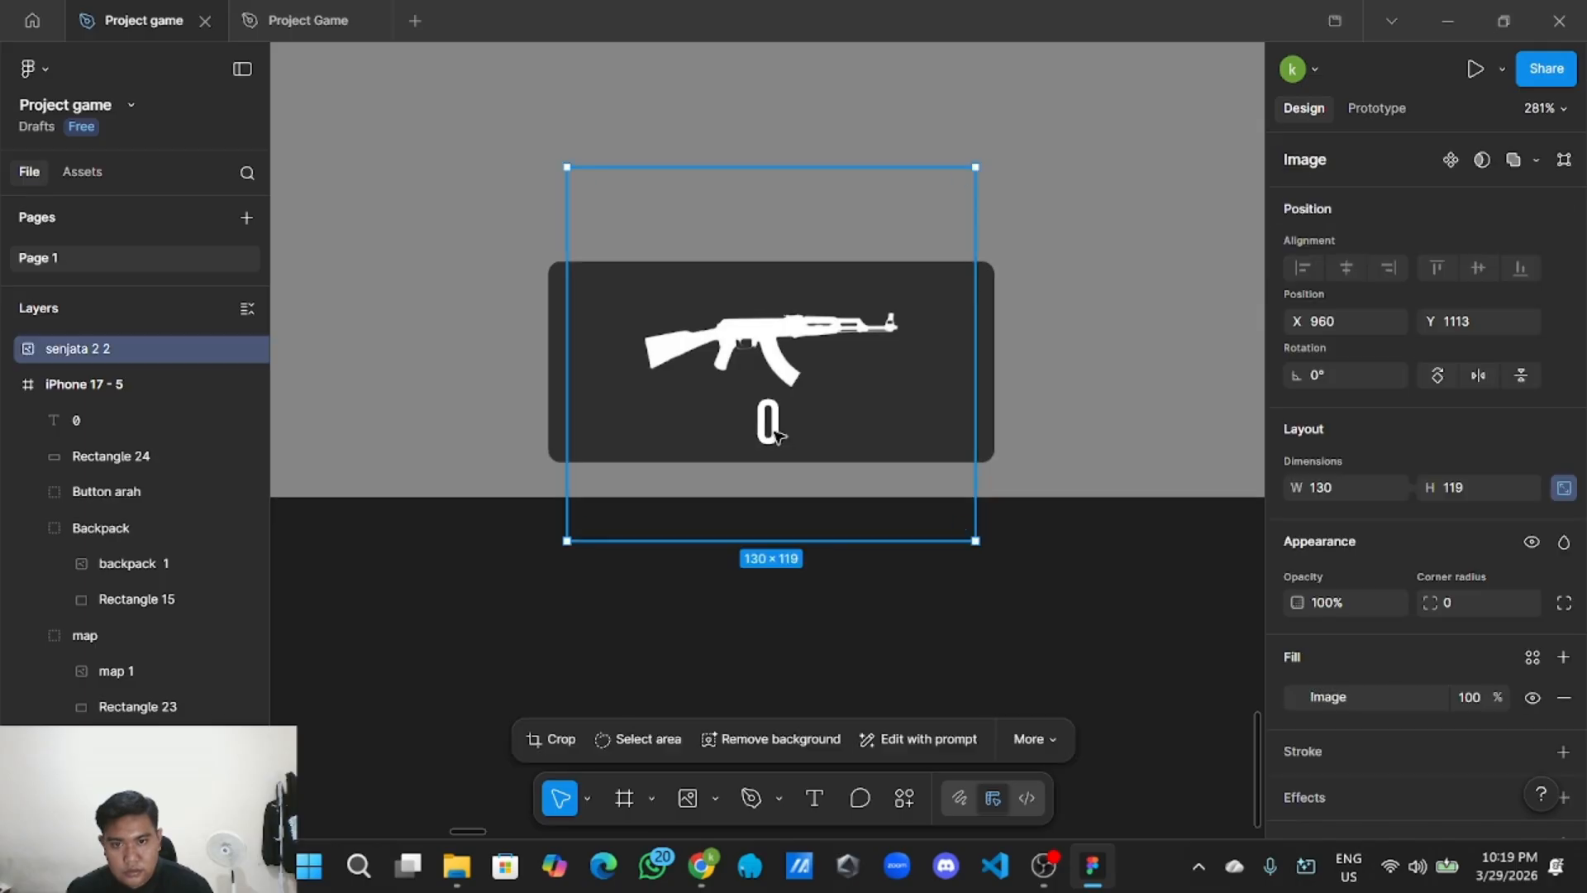
{"action": "left_click", "coordinate": [95, 421]}
{"action": "left_click_drag", "start_coordinate": [111, 348], "coordinate": [105, 424]}
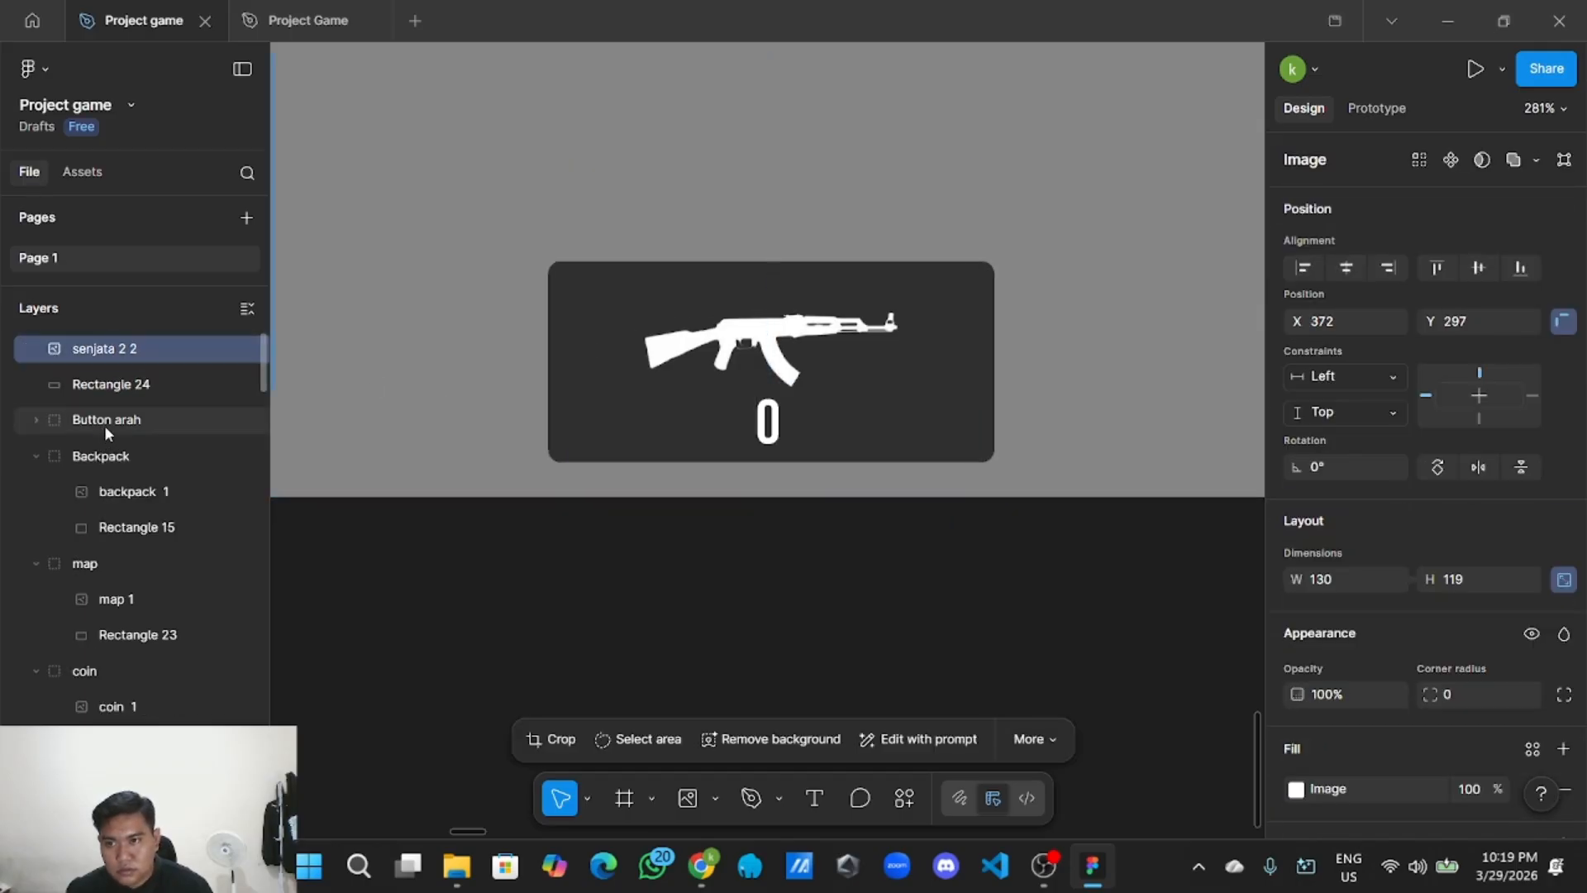
Select the 0 text layer beneath the rifle and begin editing it.
{"action": "scroll", "coordinate": [112, 521], "scroll_direction": "up", "scroll_amount": 1}
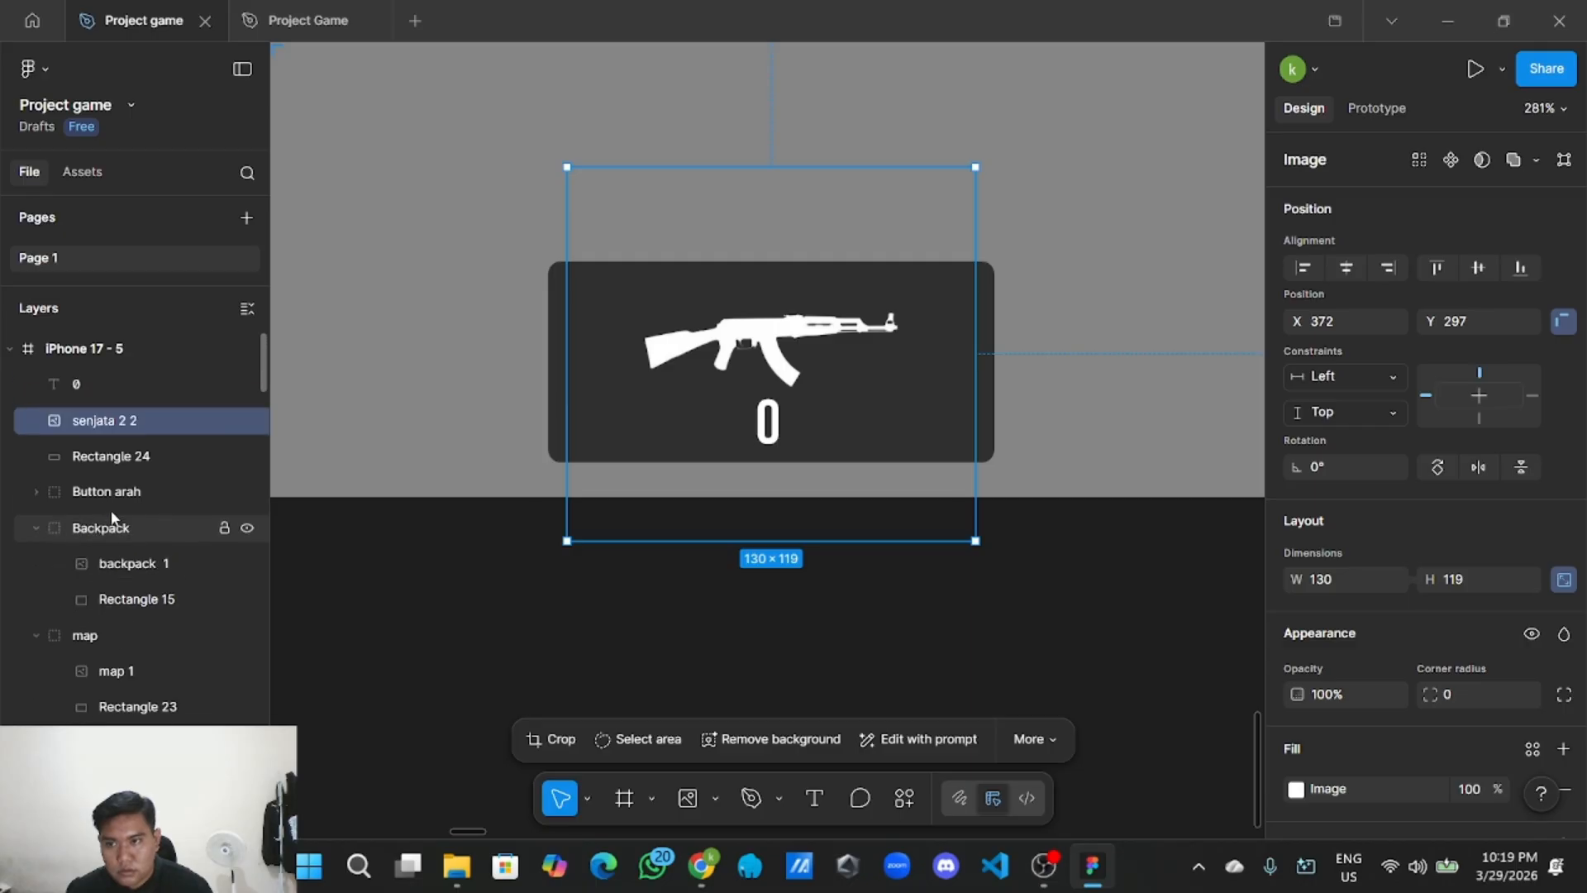
{"action": "left_click", "coordinate": [120, 383]}
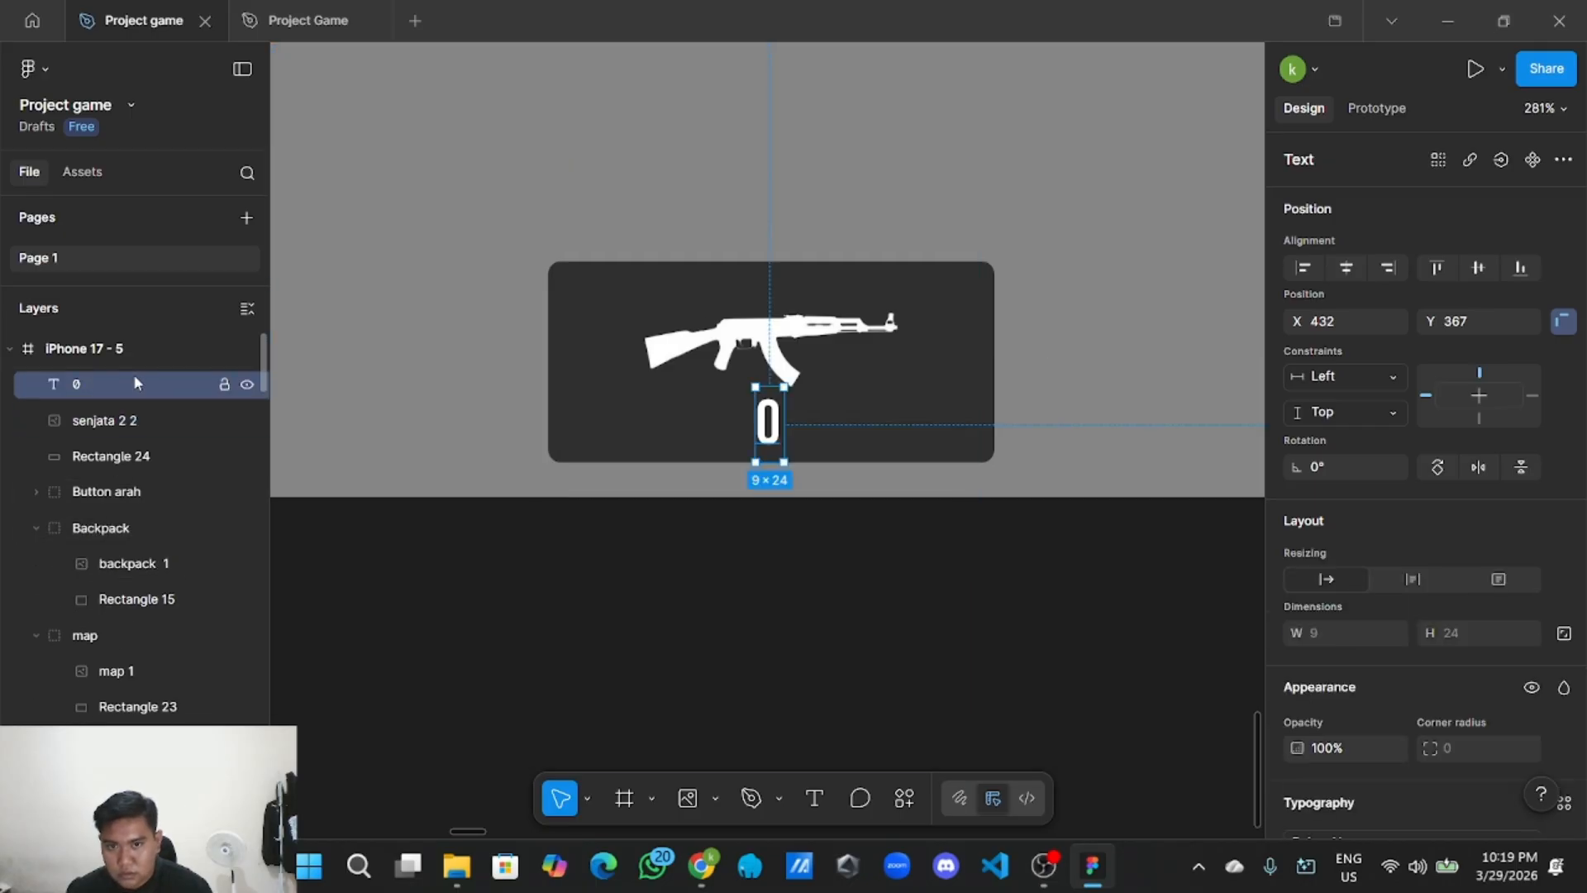
{"action": "left_click", "coordinate": [176, 413]}
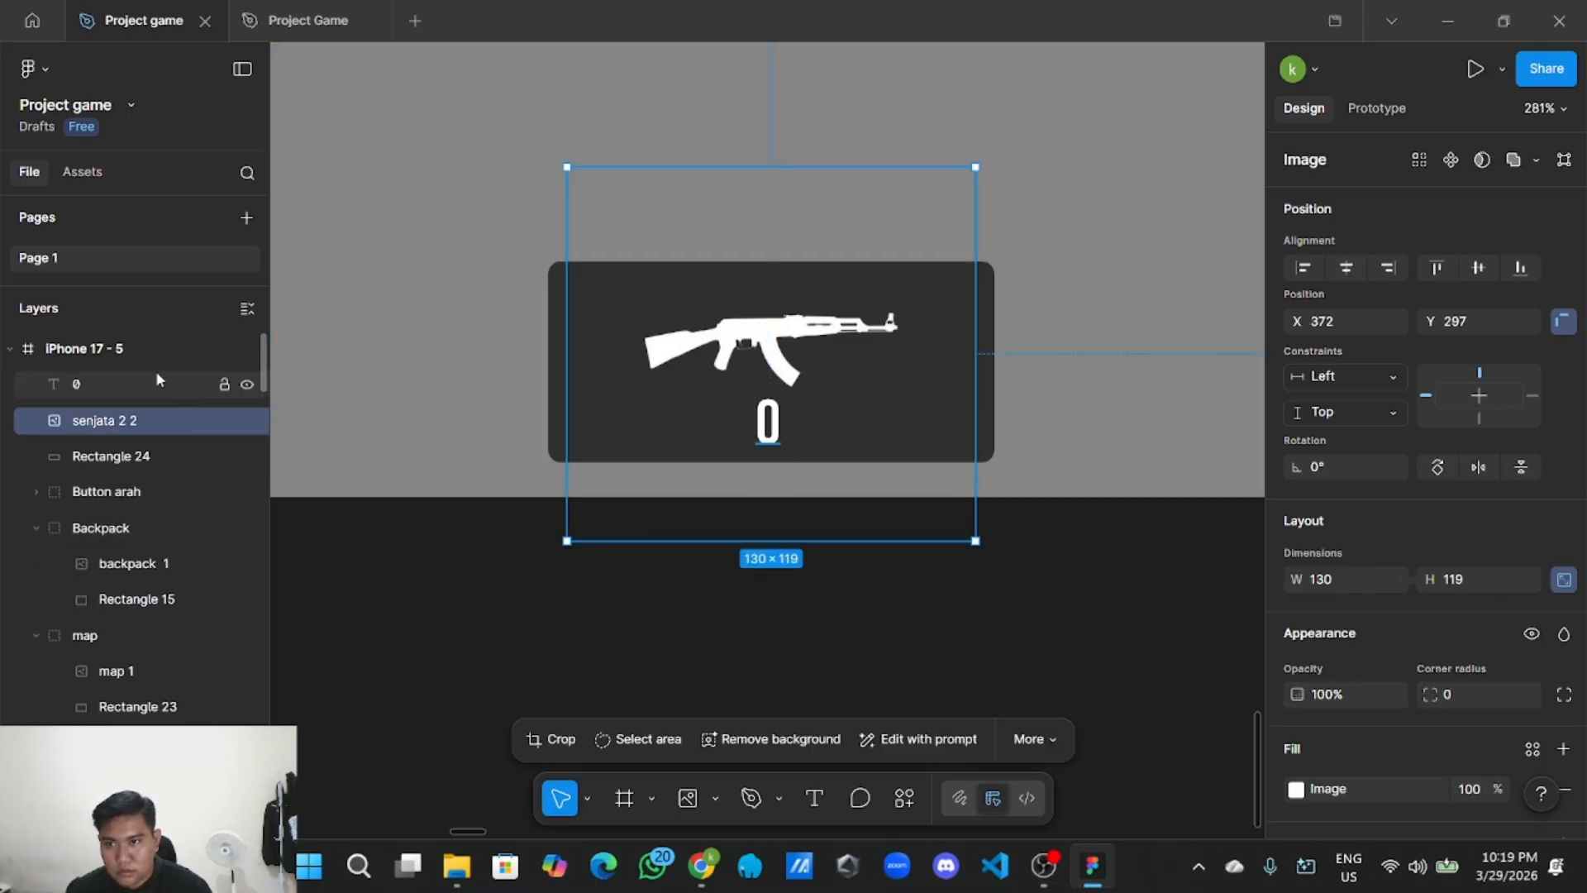
{"action": "left_click", "coordinate": [157, 381]}
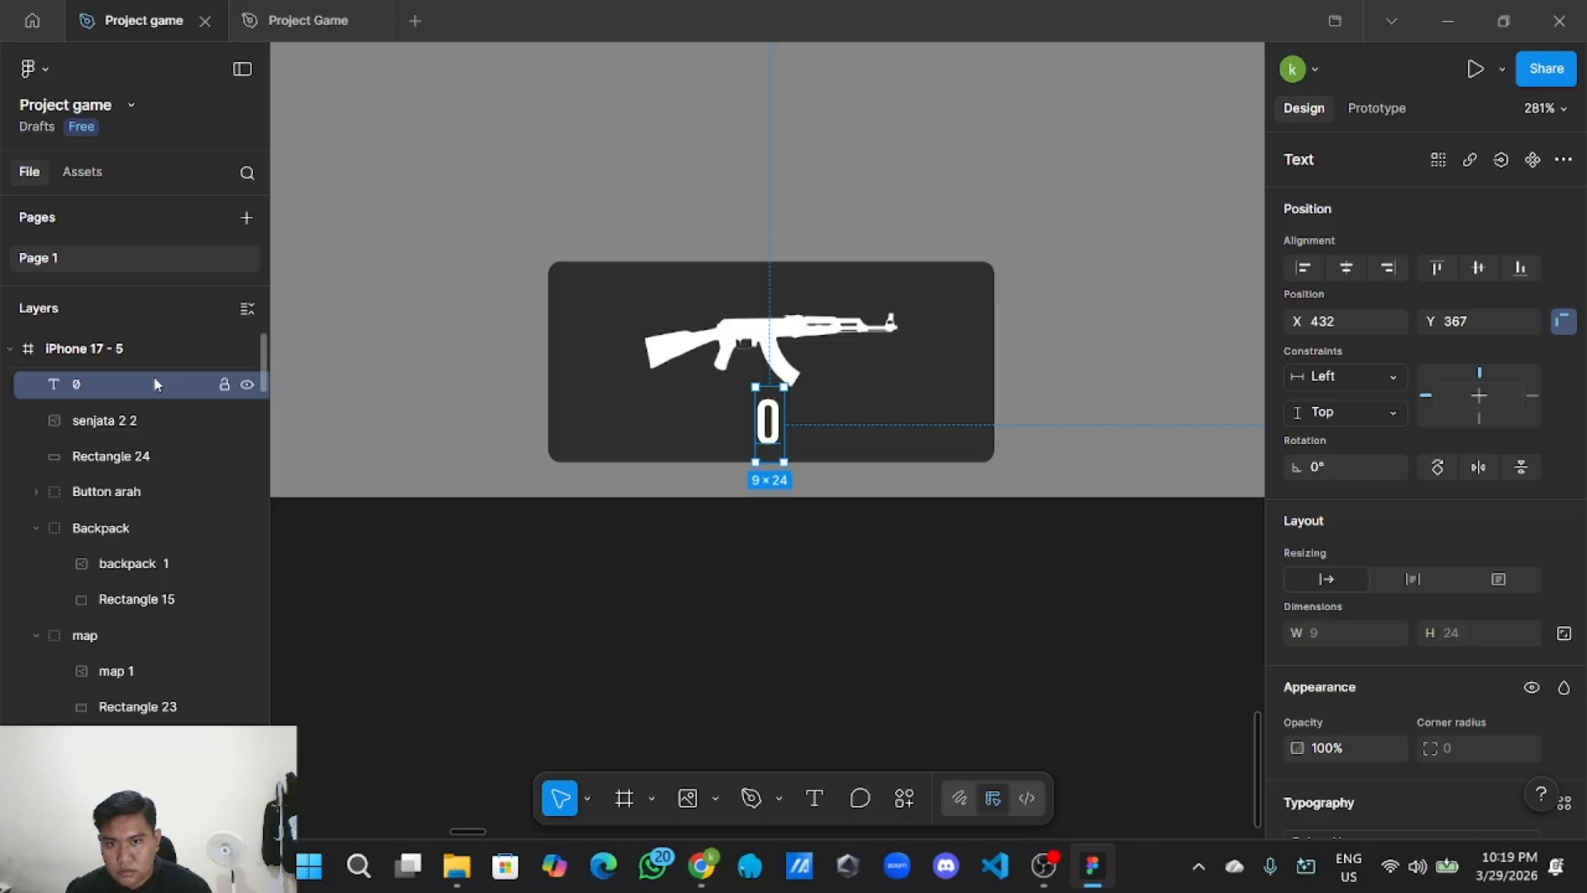
{"action": "double_click", "coordinate": [784, 418]}
Replace the 0 with 50/100 and move it under the rifle.
{"action": "left_click", "coordinate": [781, 424]}
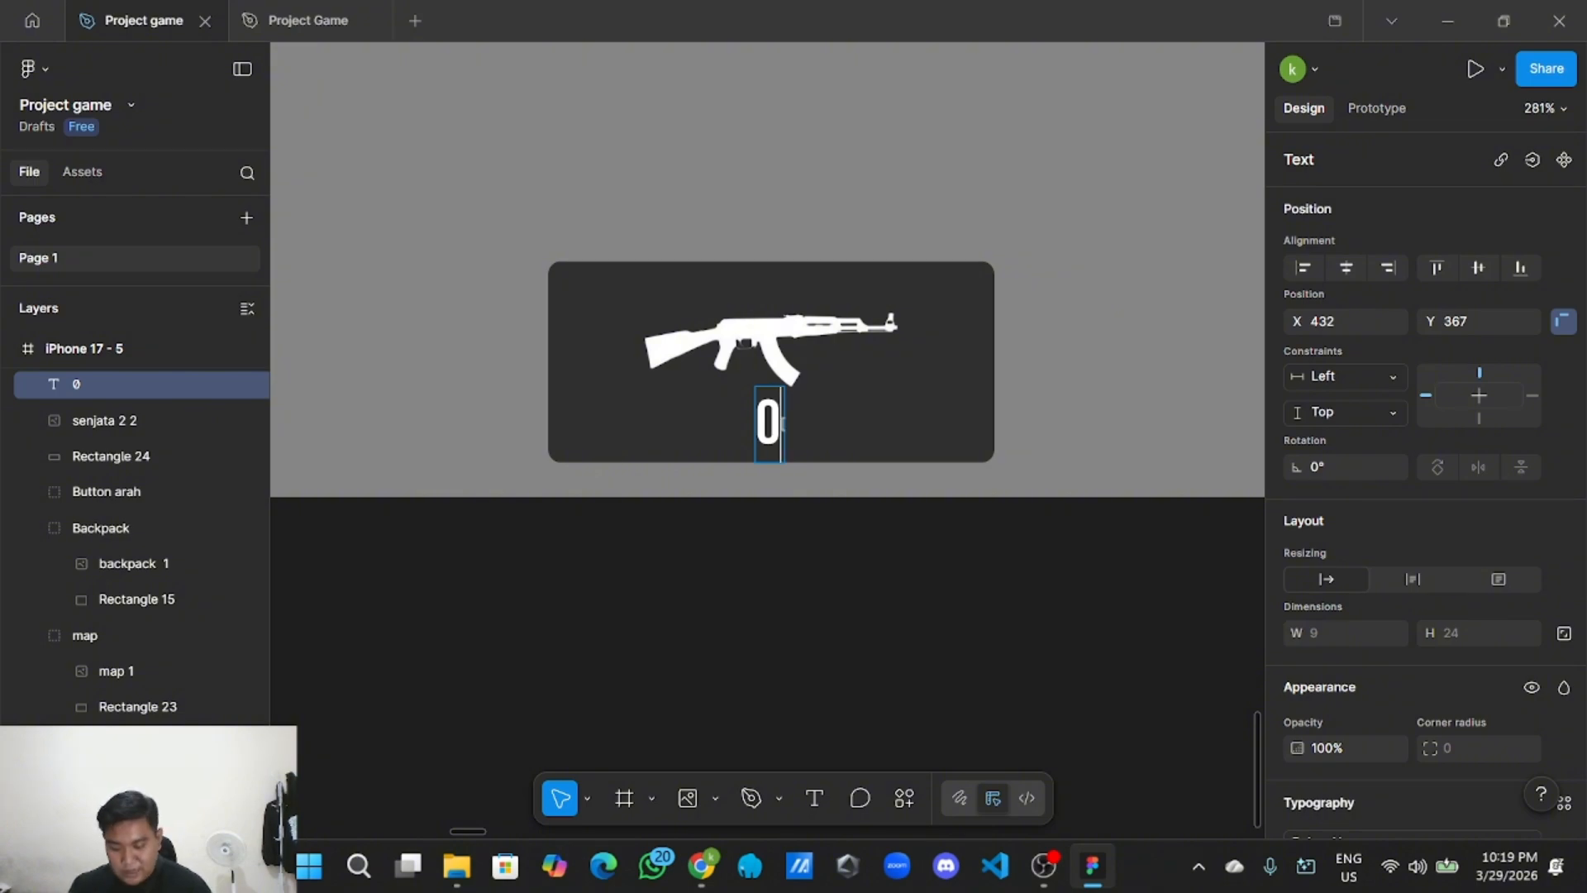
{"action": "key", "text": "BackSpace"}
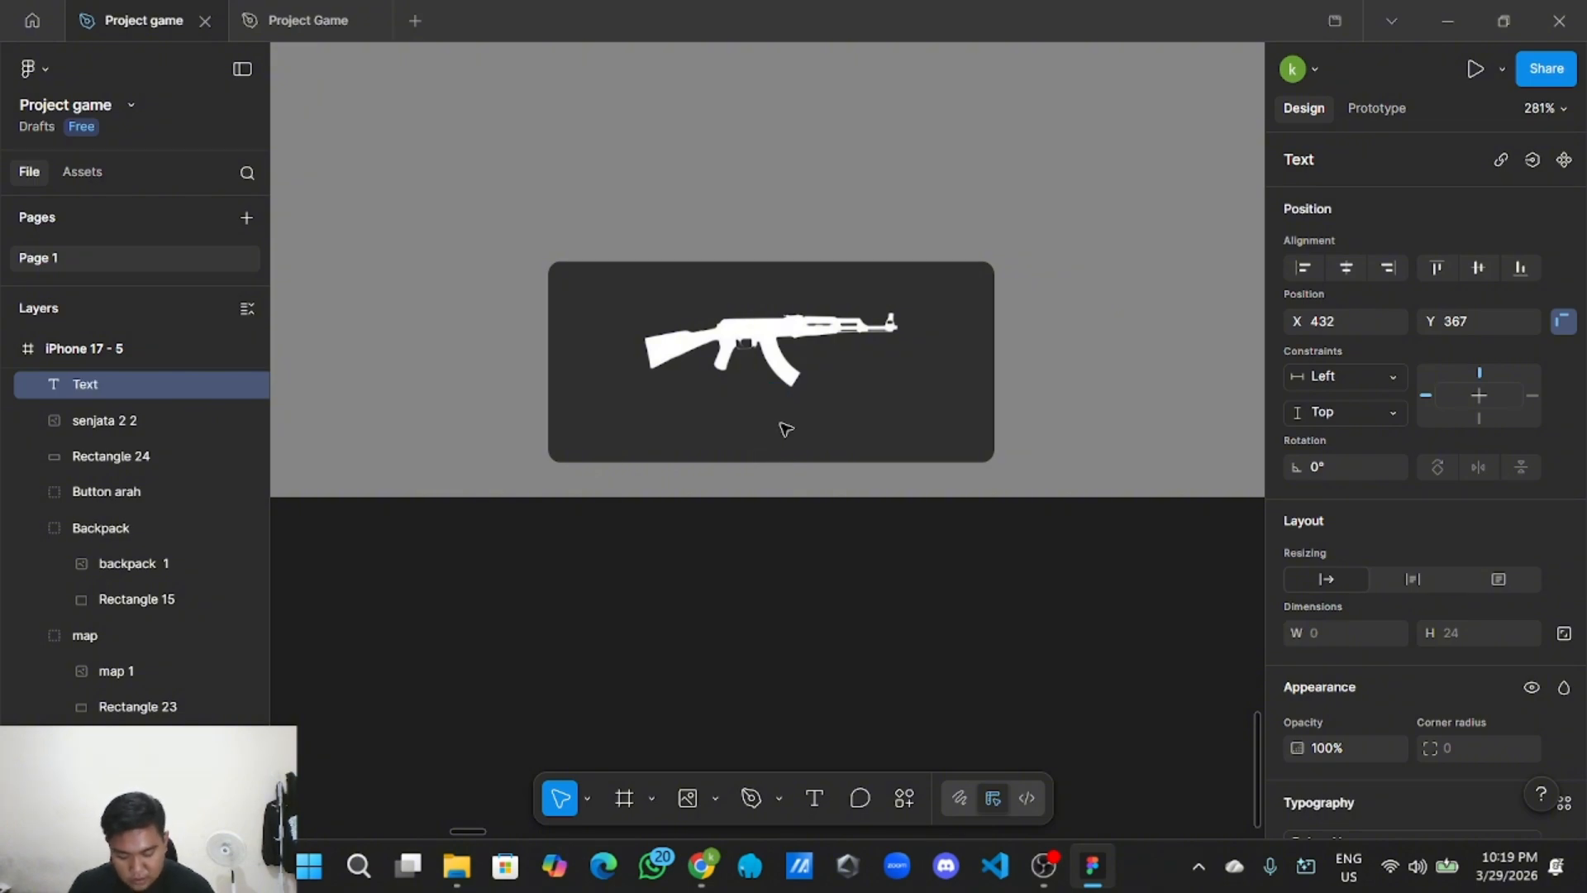
{"action": "type", "text": "50/100"}
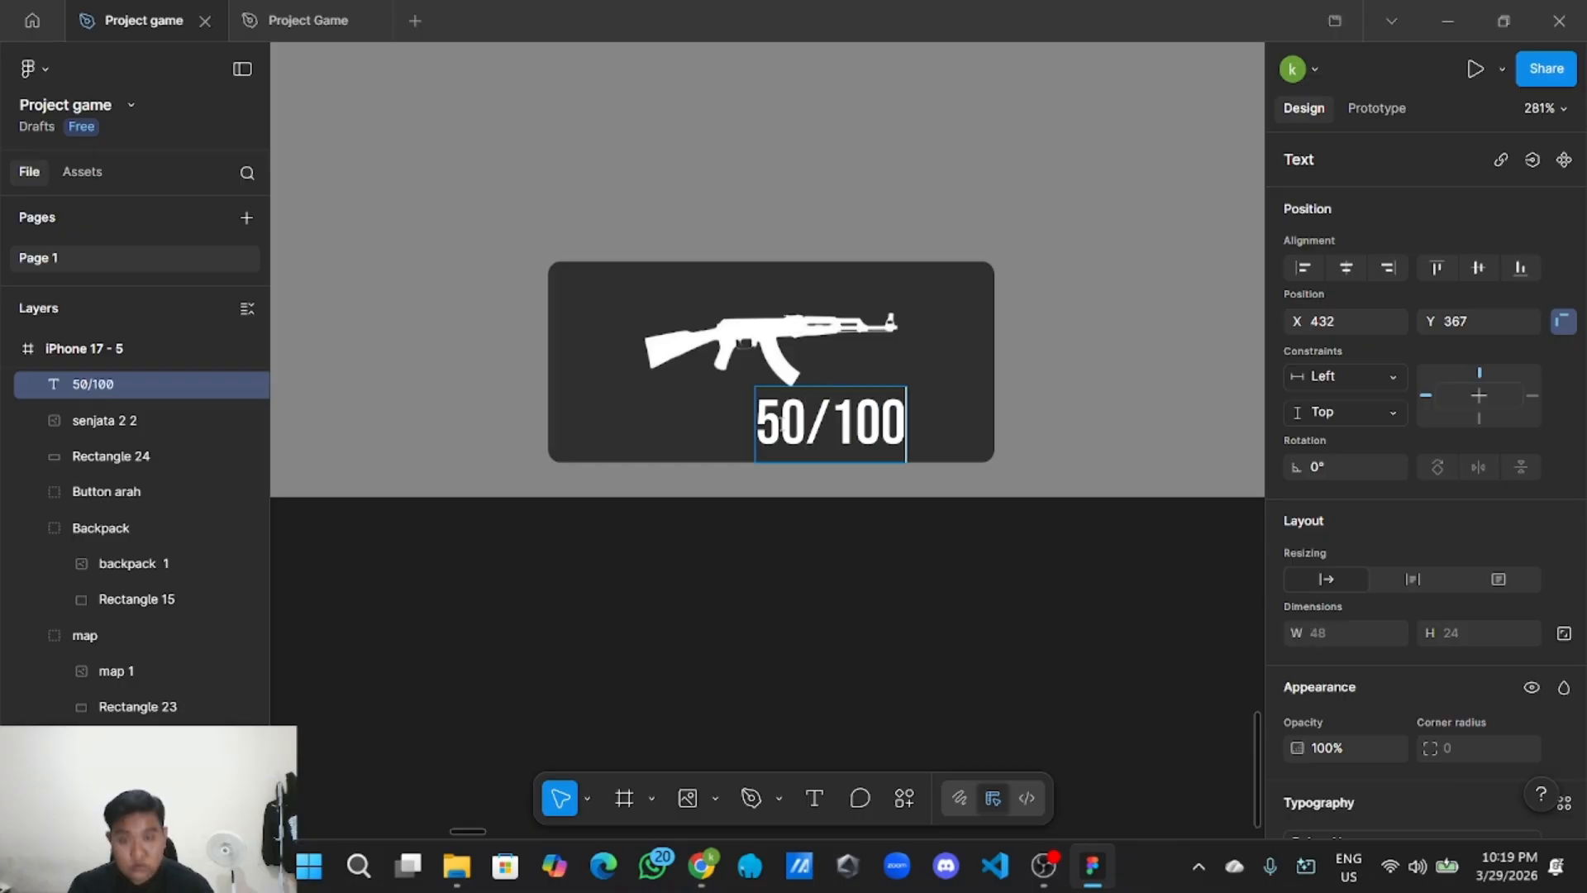
{"action": "key", "text": "Escape"}
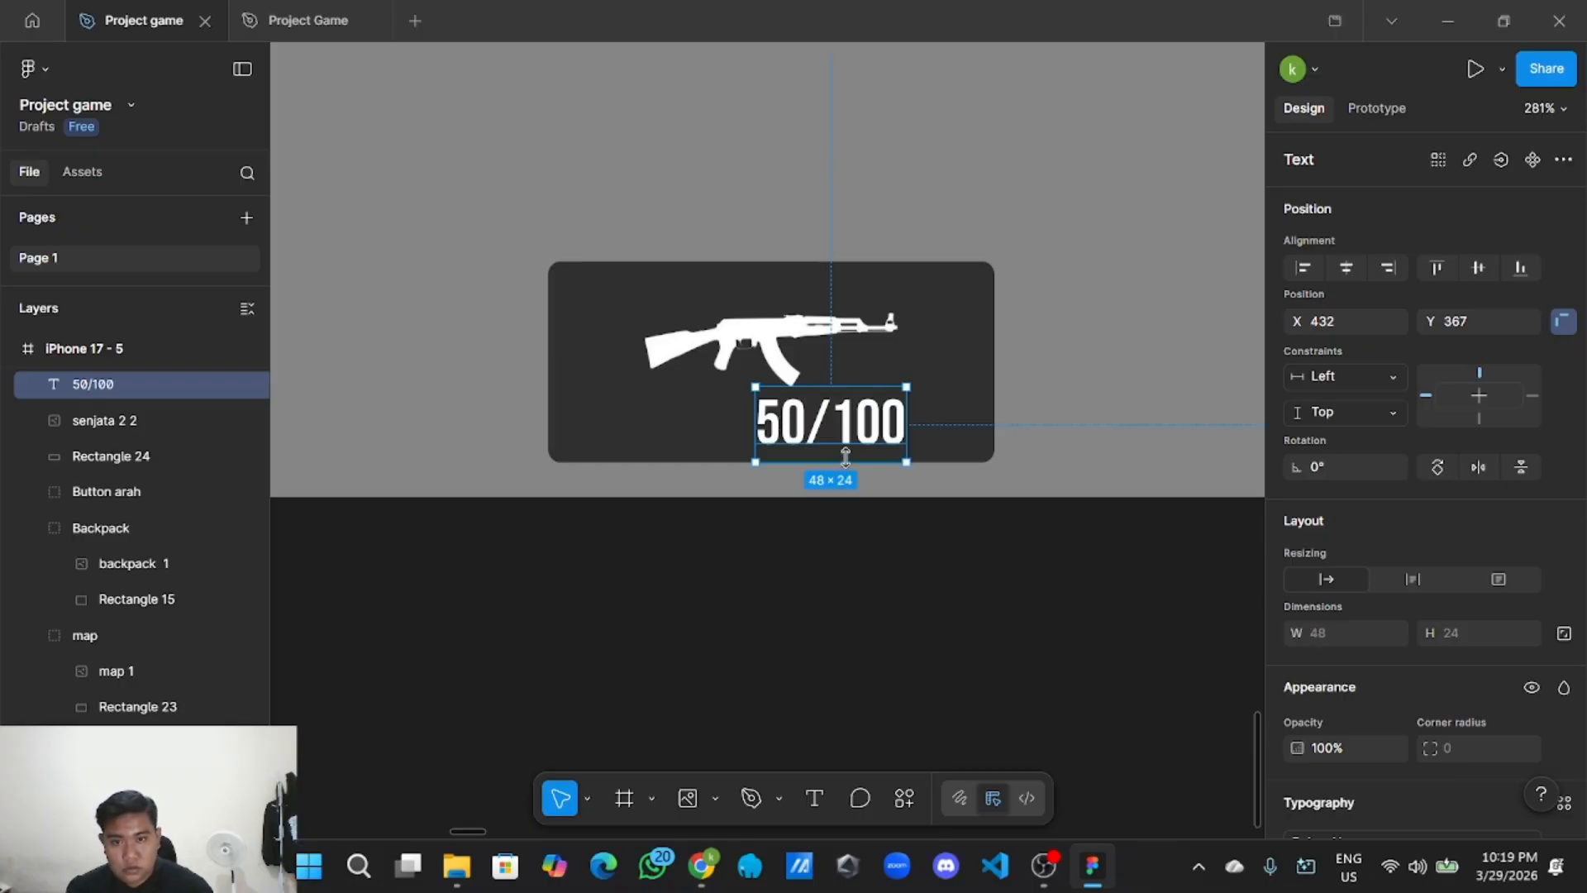
{"action": "left_click_drag", "start_coordinate": [860, 433], "coordinate": [815, 429]}
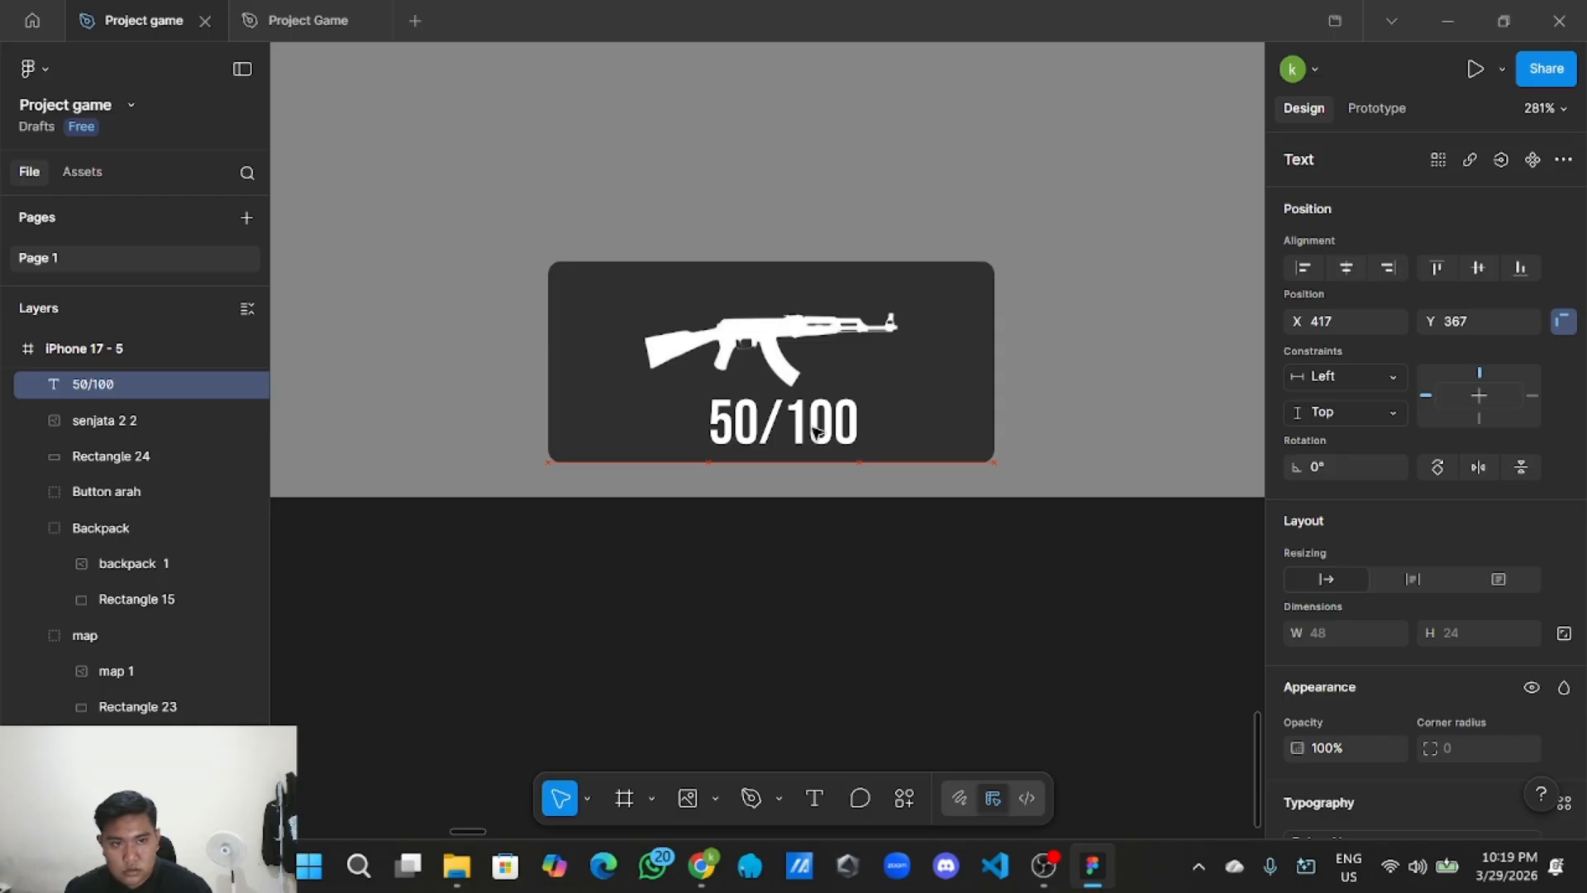
Set the 50/100 label to font size 10 and centre it beneath the rifle.
{"action": "scroll", "coordinate": [1396, 547], "scroll_direction": "down", "scroll_amount": 3}
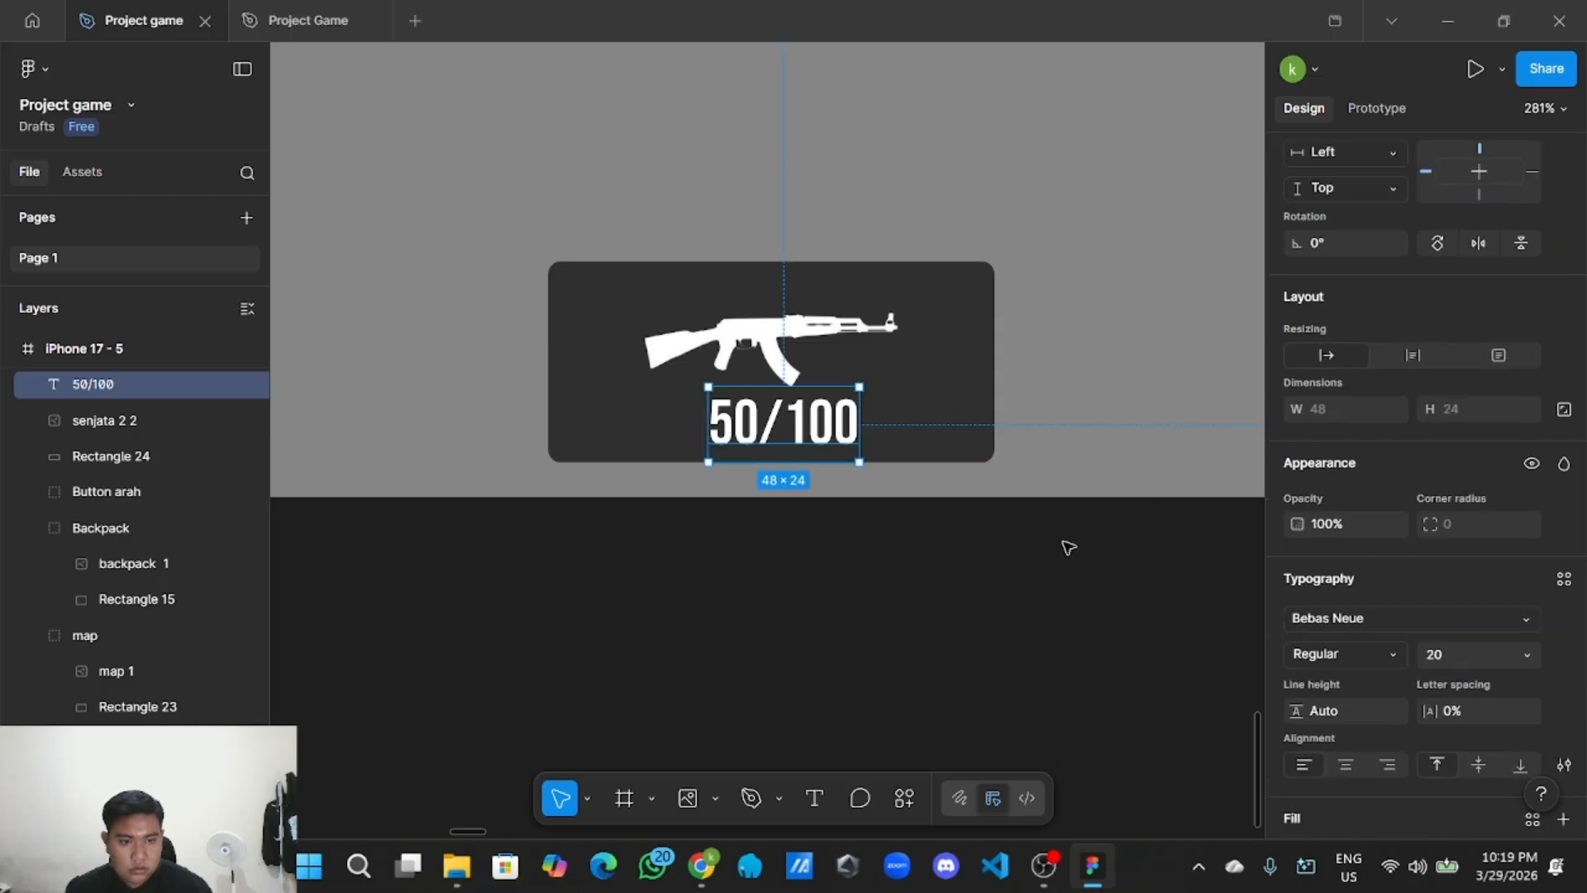
{"action": "double_click", "coordinate": [833, 432]}
{"action": "scroll", "coordinate": [1397, 574], "scroll_direction": "down", "scroll_amount": 3}
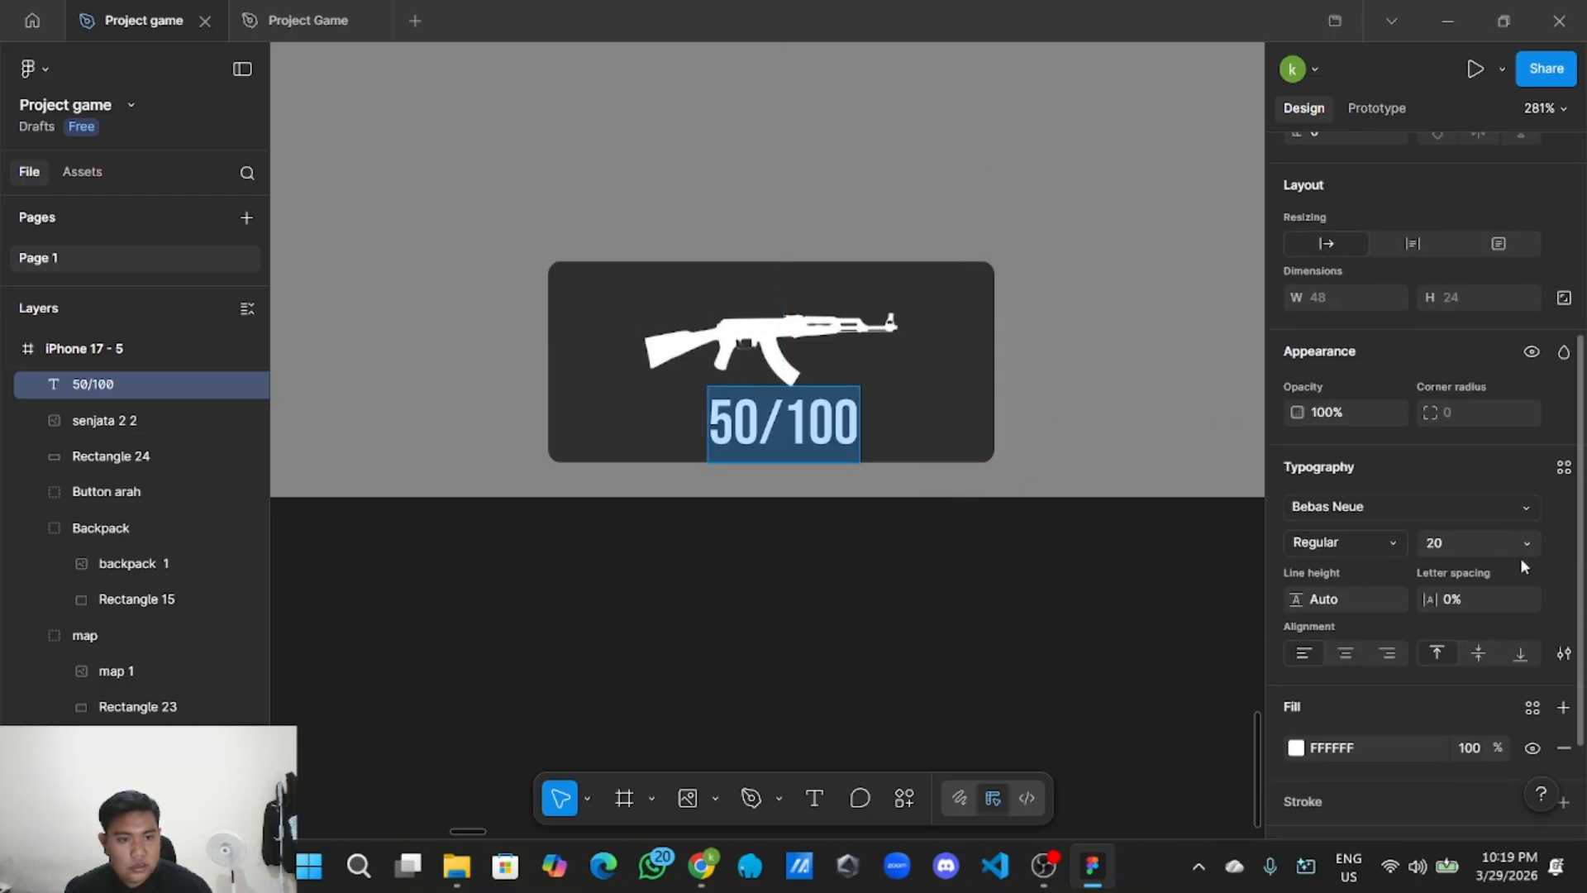
{"action": "left_click", "coordinate": [1515, 542]}
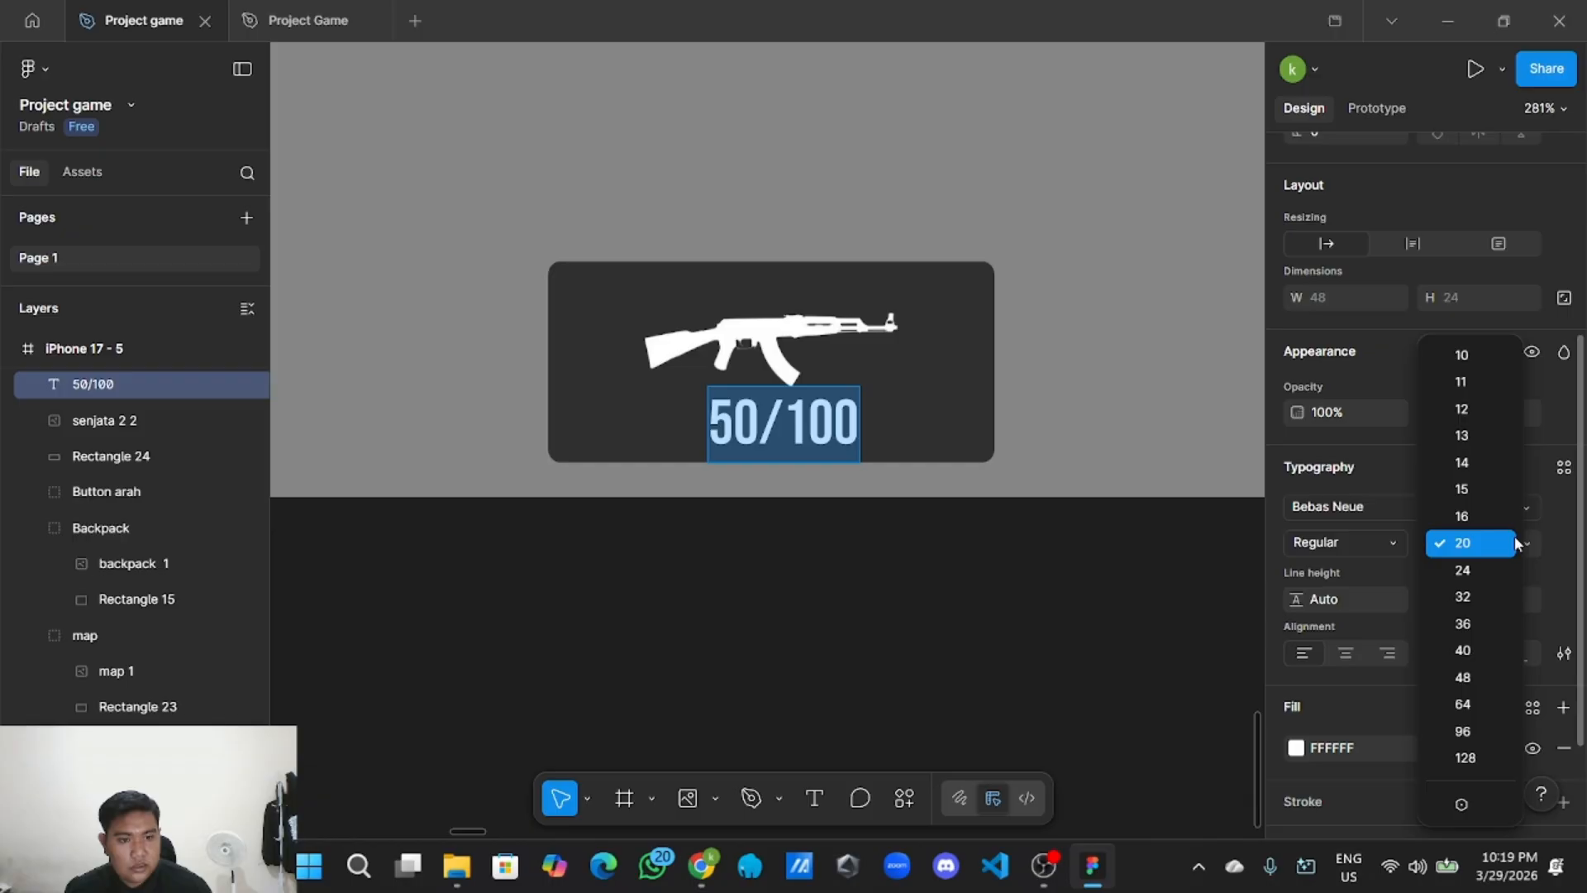
{"action": "left_click", "coordinate": [1471, 357]}
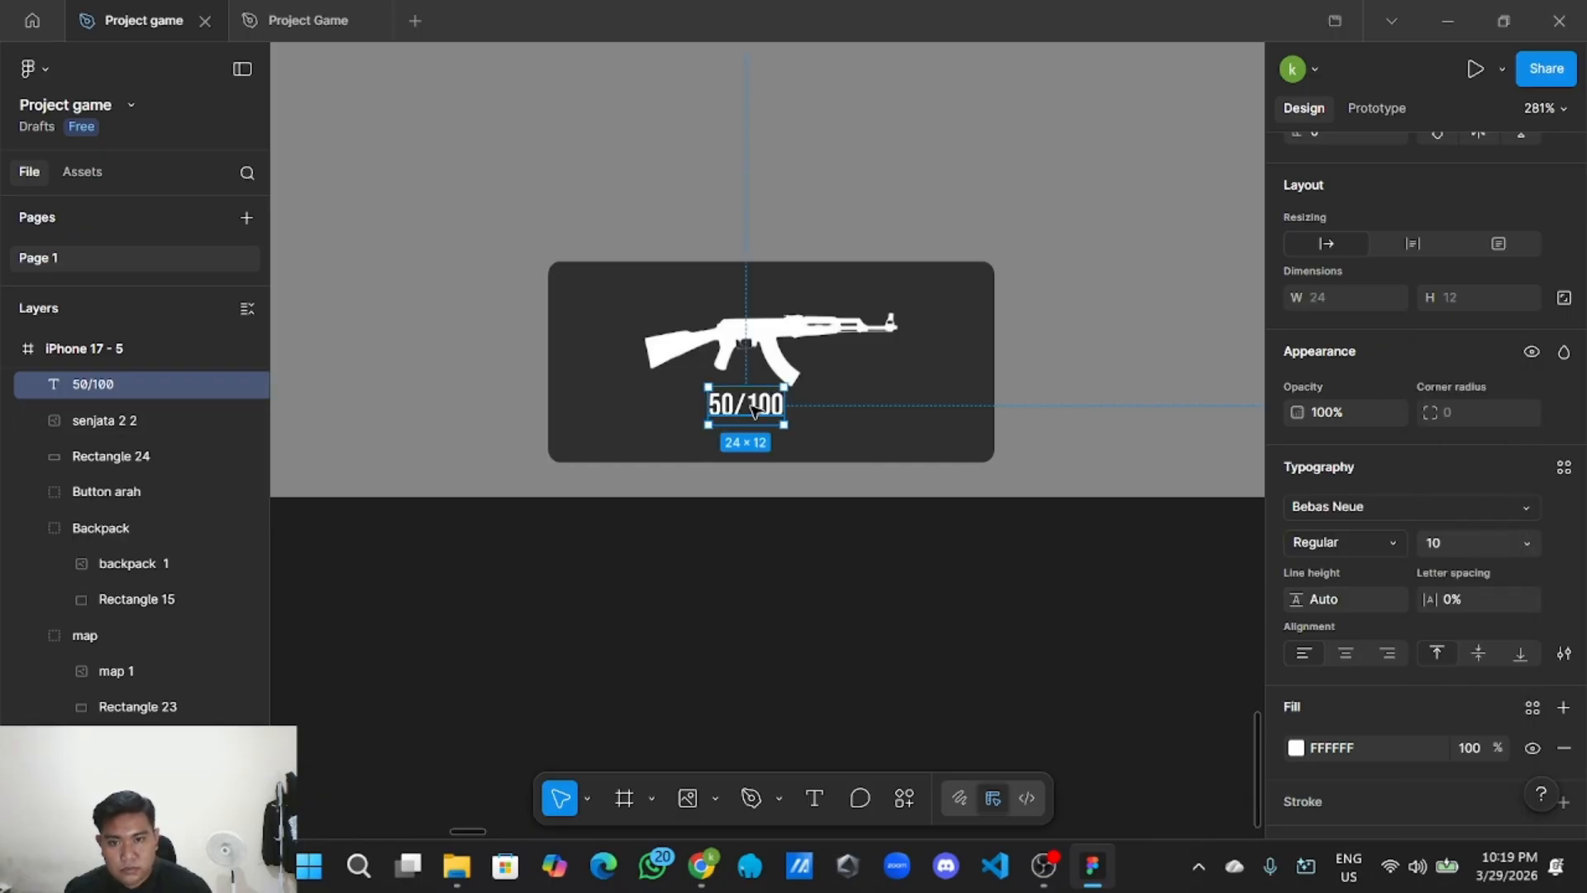
{"action": "mouse_move", "coordinate": [753, 408]}
{"action": "left_mouse_down"}
{"action": "mouse_move", "coordinate": [751, 429]}
{"action": "mouse_move", "coordinate": [773, 430]}
{"action": "left_mouse_up"}
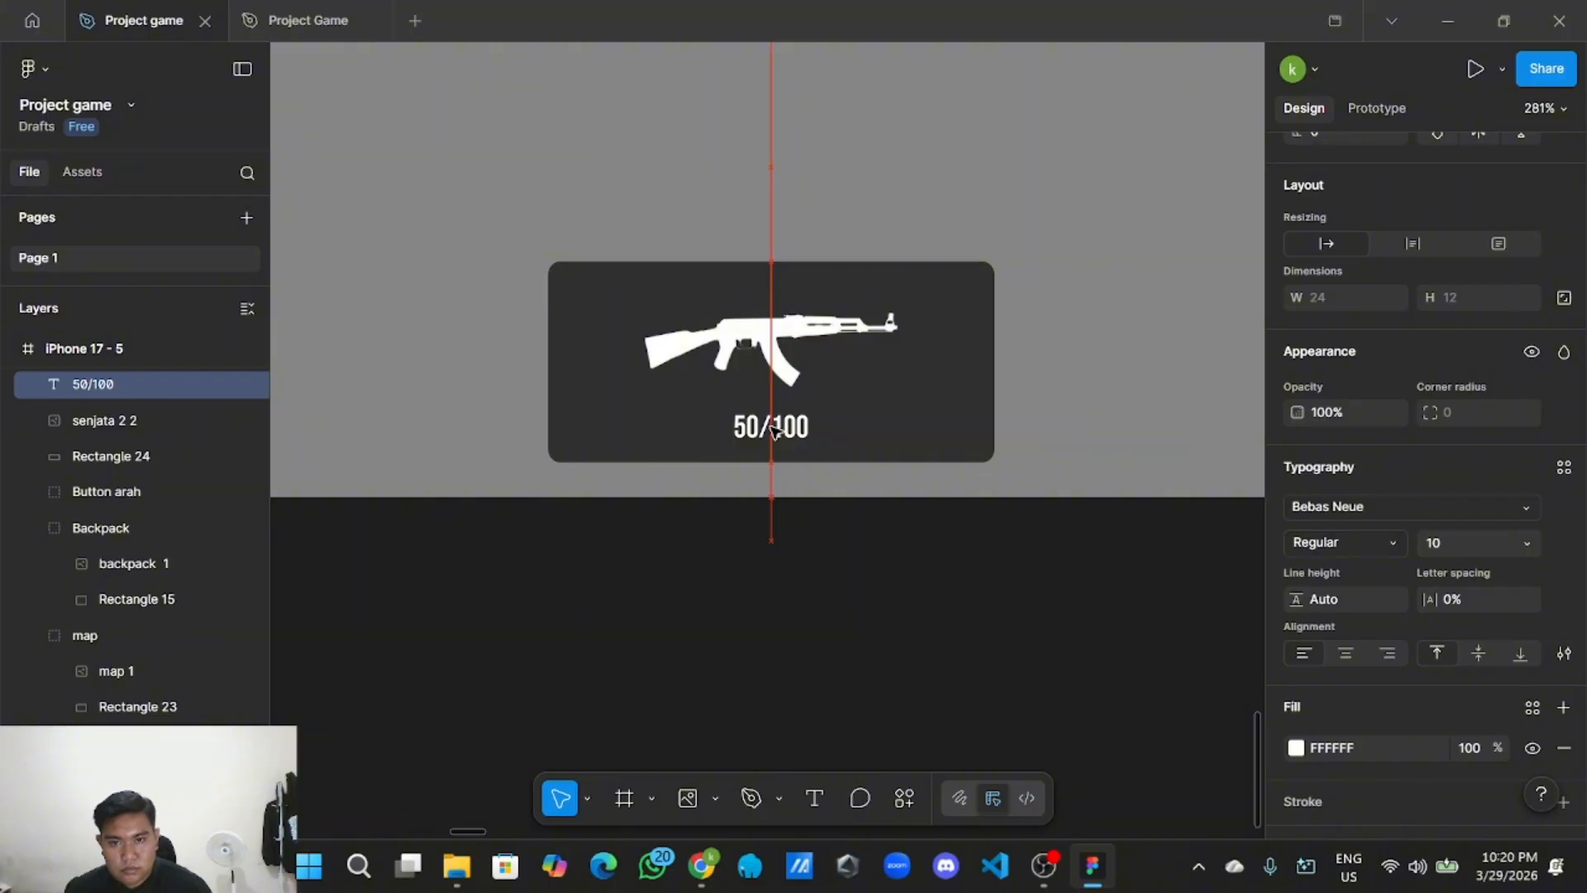
{"action": "left_click", "coordinate": [838, 640]}
{"action": "scroll", "coordinate": [838, 637], "scroll_direction": "down", "scroll_amount": 2}
{"action": "left_click_drag", "start_coordinate": [838, 636], "coordinate": [788, 624]}
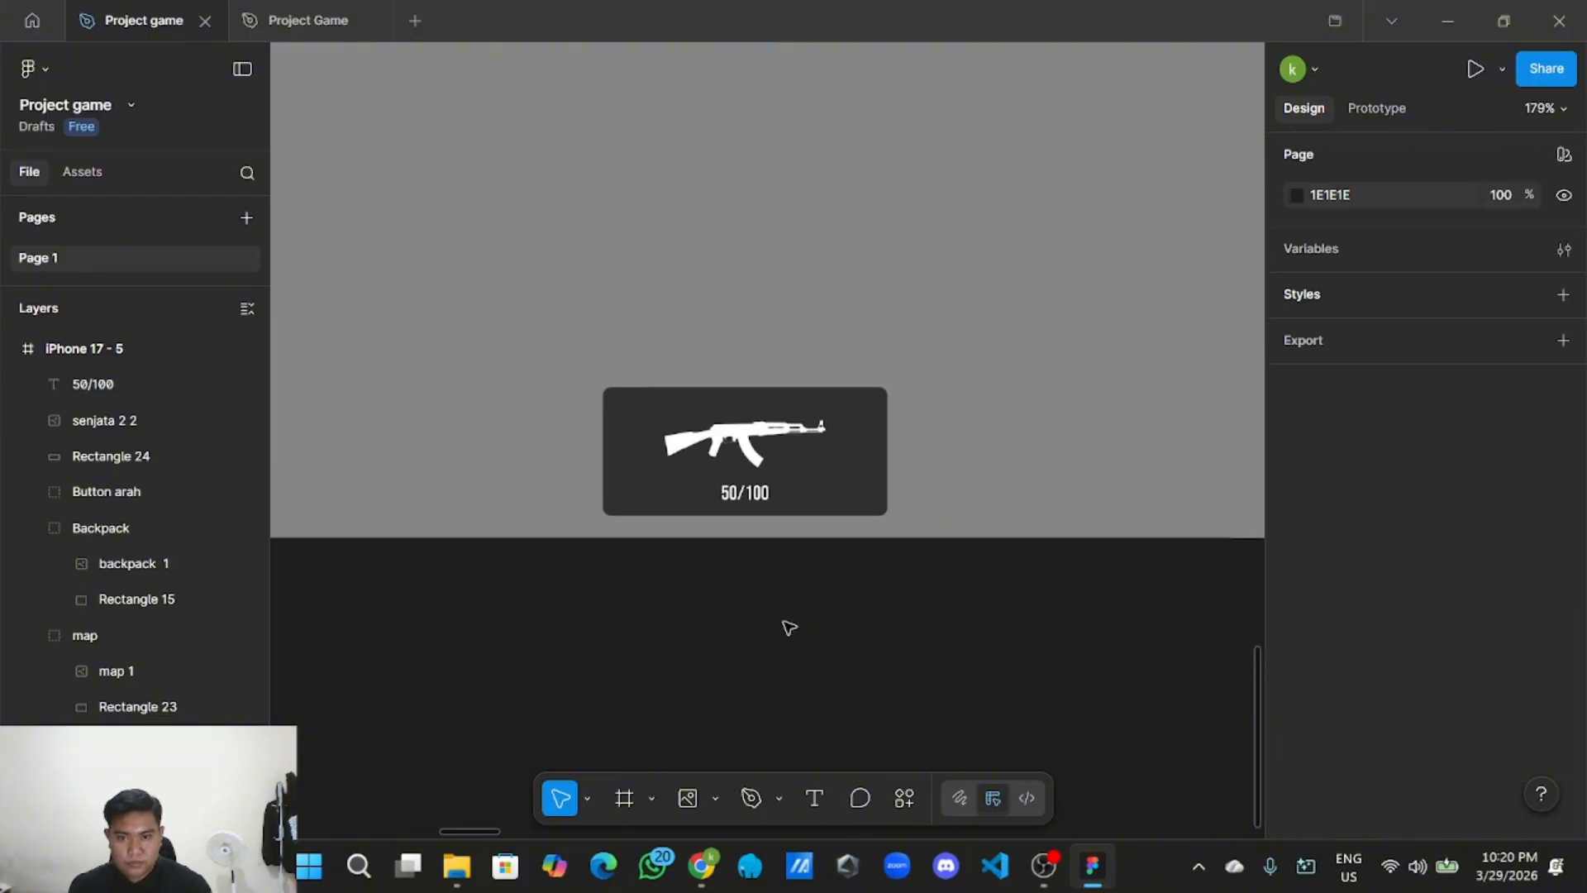
Nudge the rifle image to recentre it on the dark card.
{"action": "double_click", "coordinate": [748, 441]}
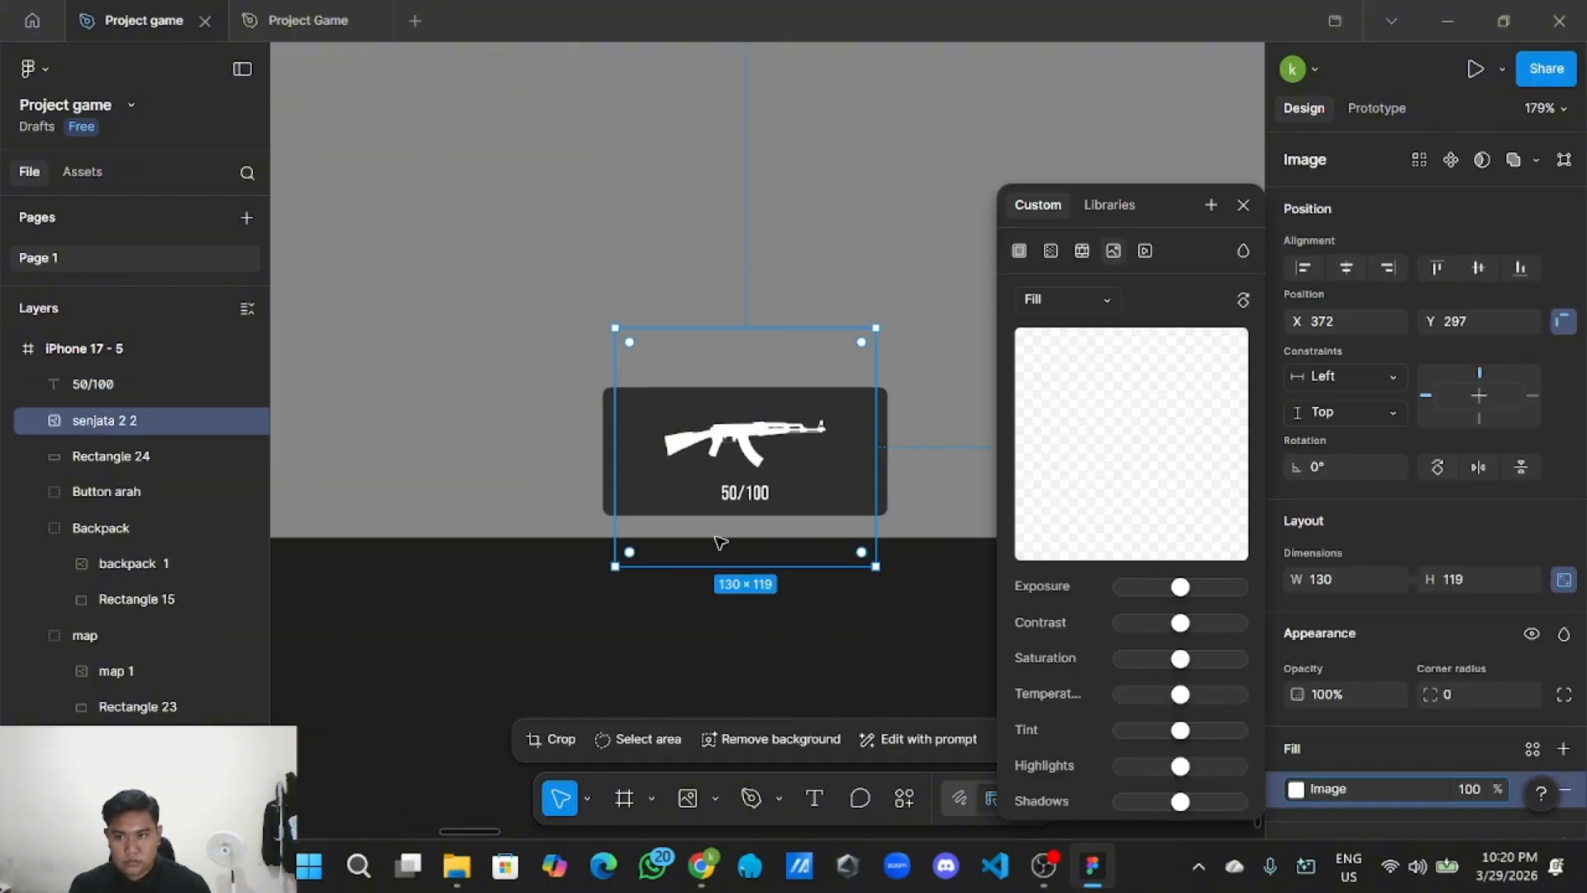
{"action": "left_click_drag", "start_coordinate": [748, 432], "coordinate": [754, 434]}
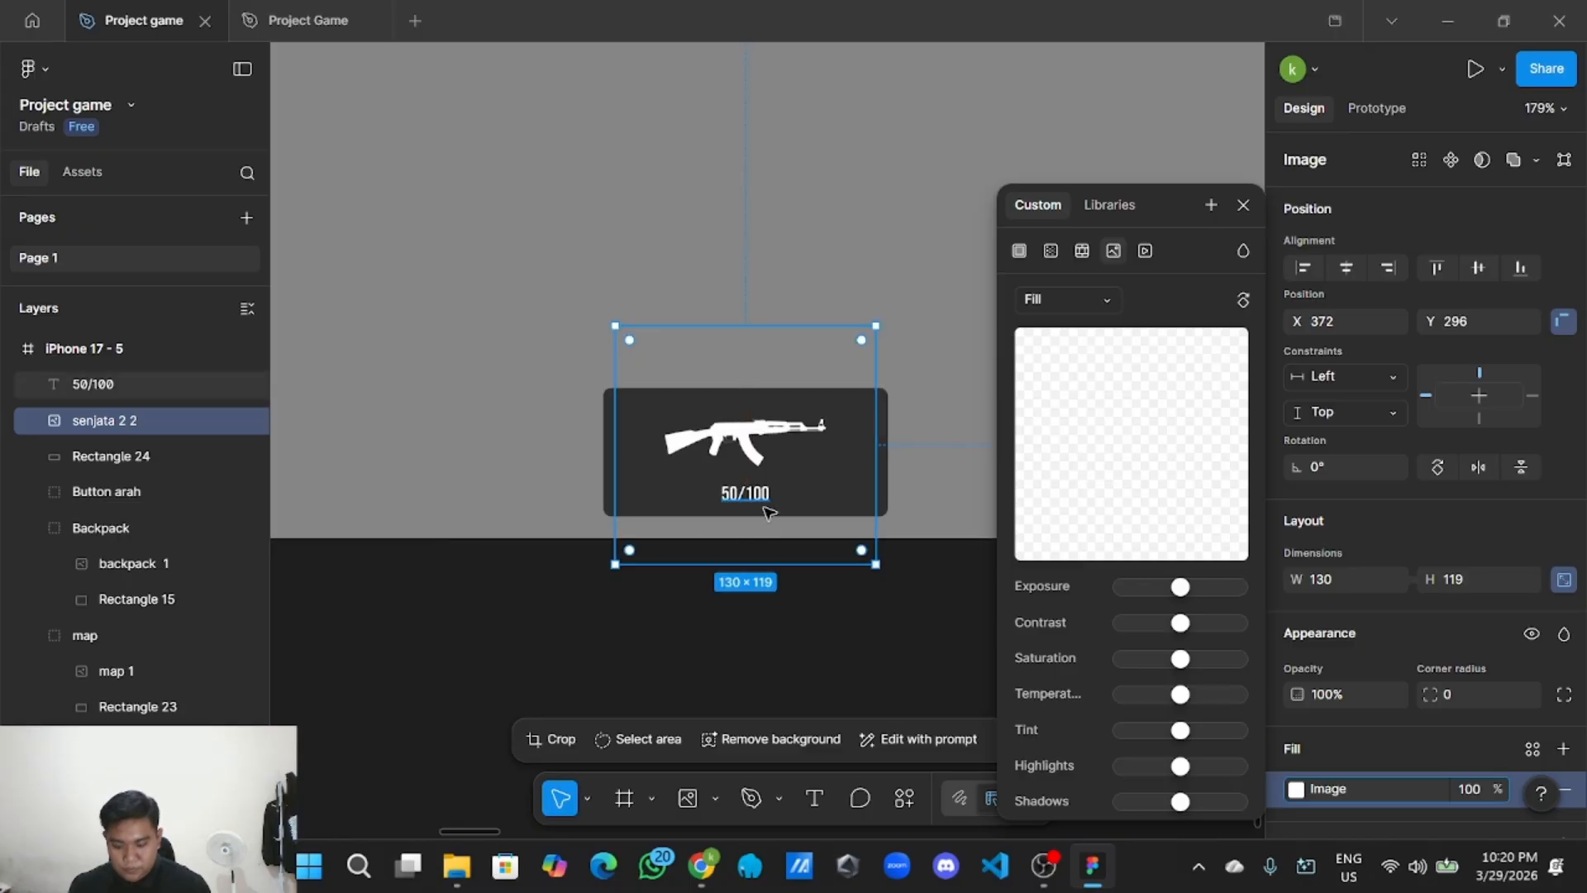
{"action": "left_click", "coordinate": [786, 648]}
{"action": "scroll", "coordinate": [789, 648], "scroll_direction": "down", "scroll_amount": 2}
{"action": "scroll", "coordinate": [793, 648], "scroll_direction": "down", "scroll_amount": 2}
{"action": "scroll", "coordinate": [781, 646], "scroll_direction": "right", "scroll_amount": 1}
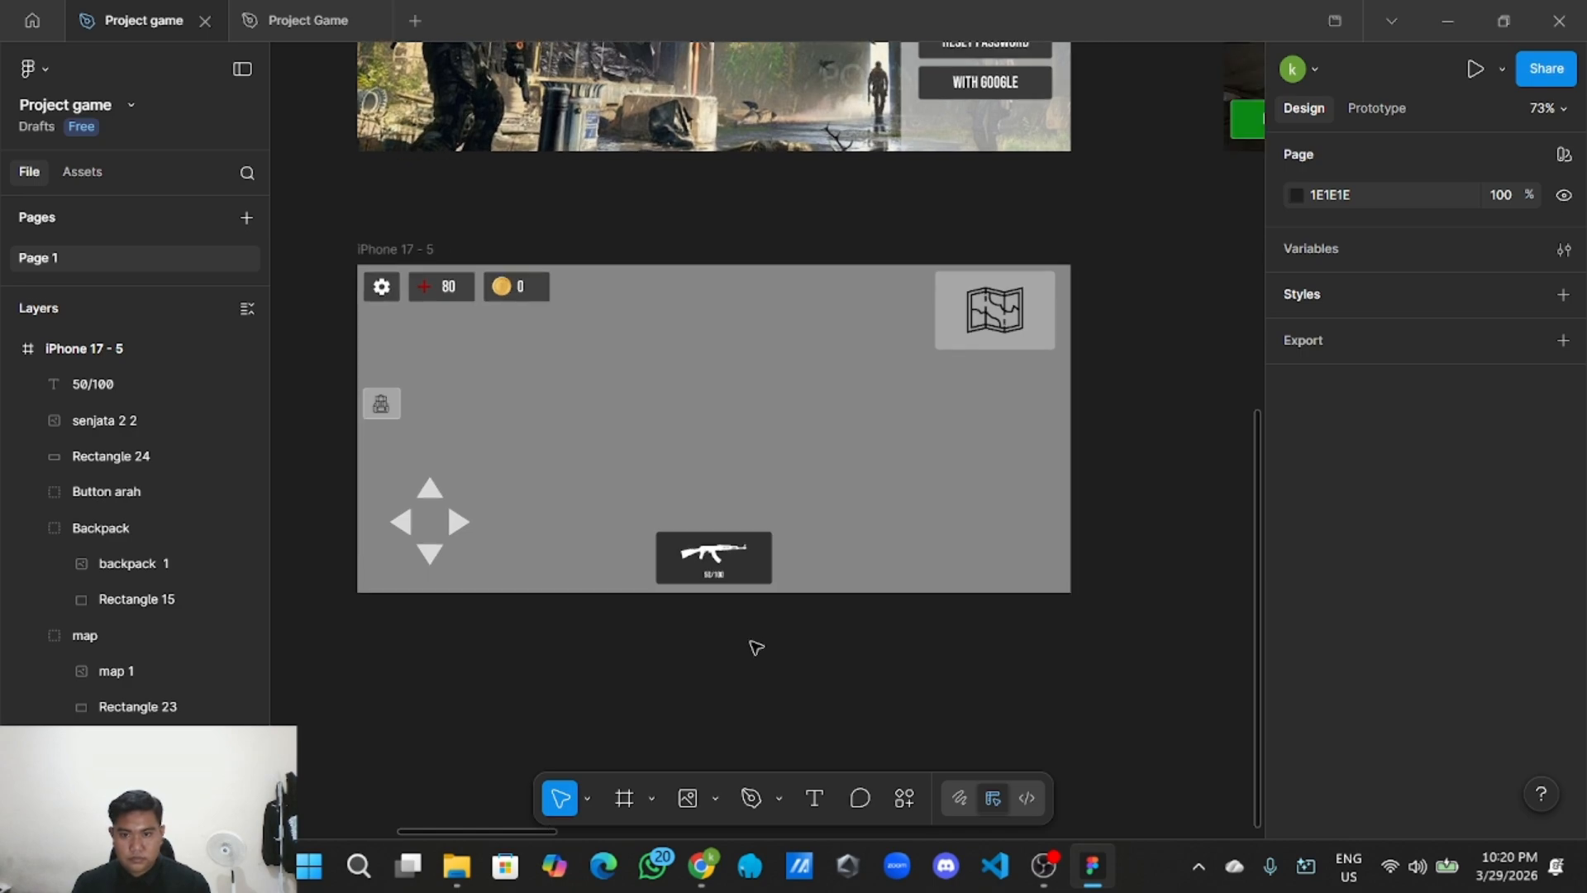
{"action": "scroll", "coordinate": [754, 647], "scroll_direction": "up", "scroll_amount": 1}
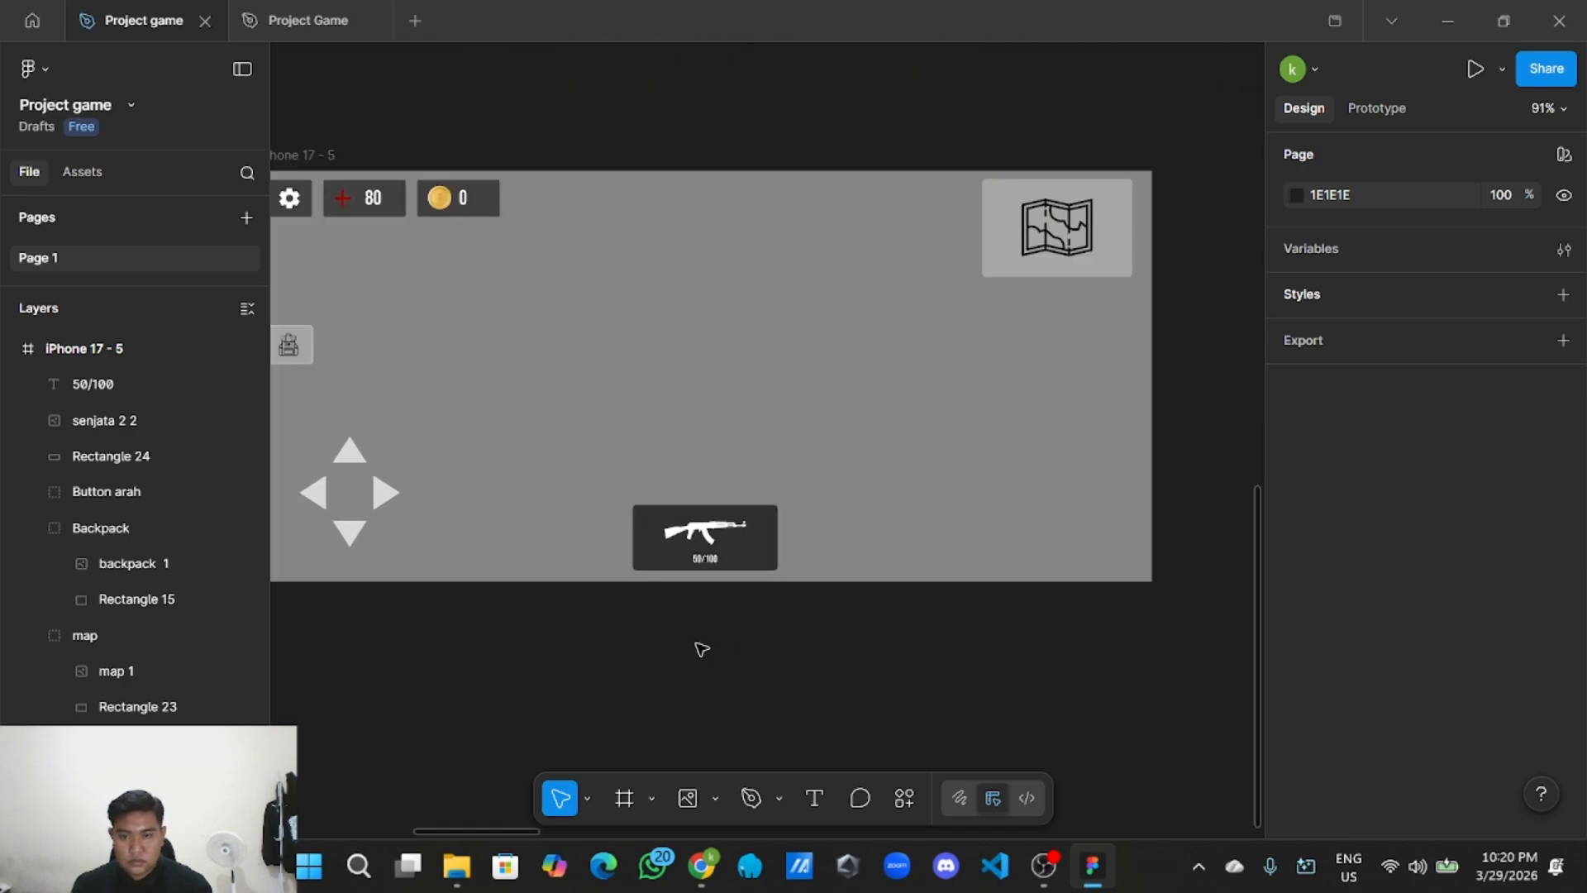
{"action": "scroll", "coordinate": [708, 648], "scroll_direction": "up", "scroll_amount": 3}
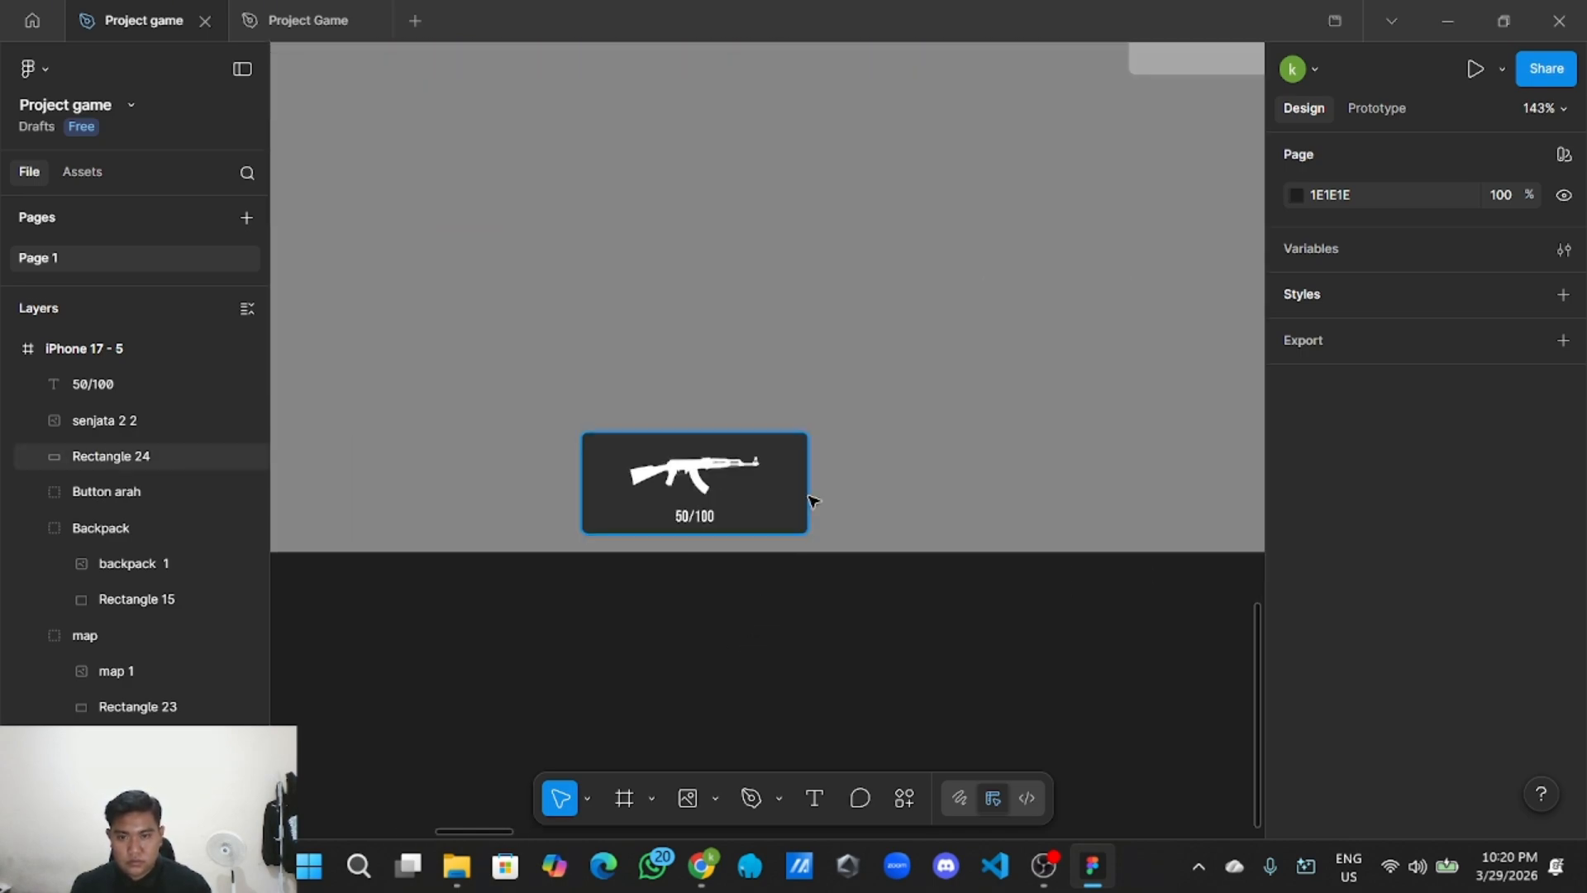
Trim Rectangle 24 to 130×57 by dragging its top, bottom and side edges.
{"action": "left_click", "coordinate": [741, 436]}
{"action": "left_click_drag", "start_coordinate": [741, 436], "coordinate": [741, 443]}
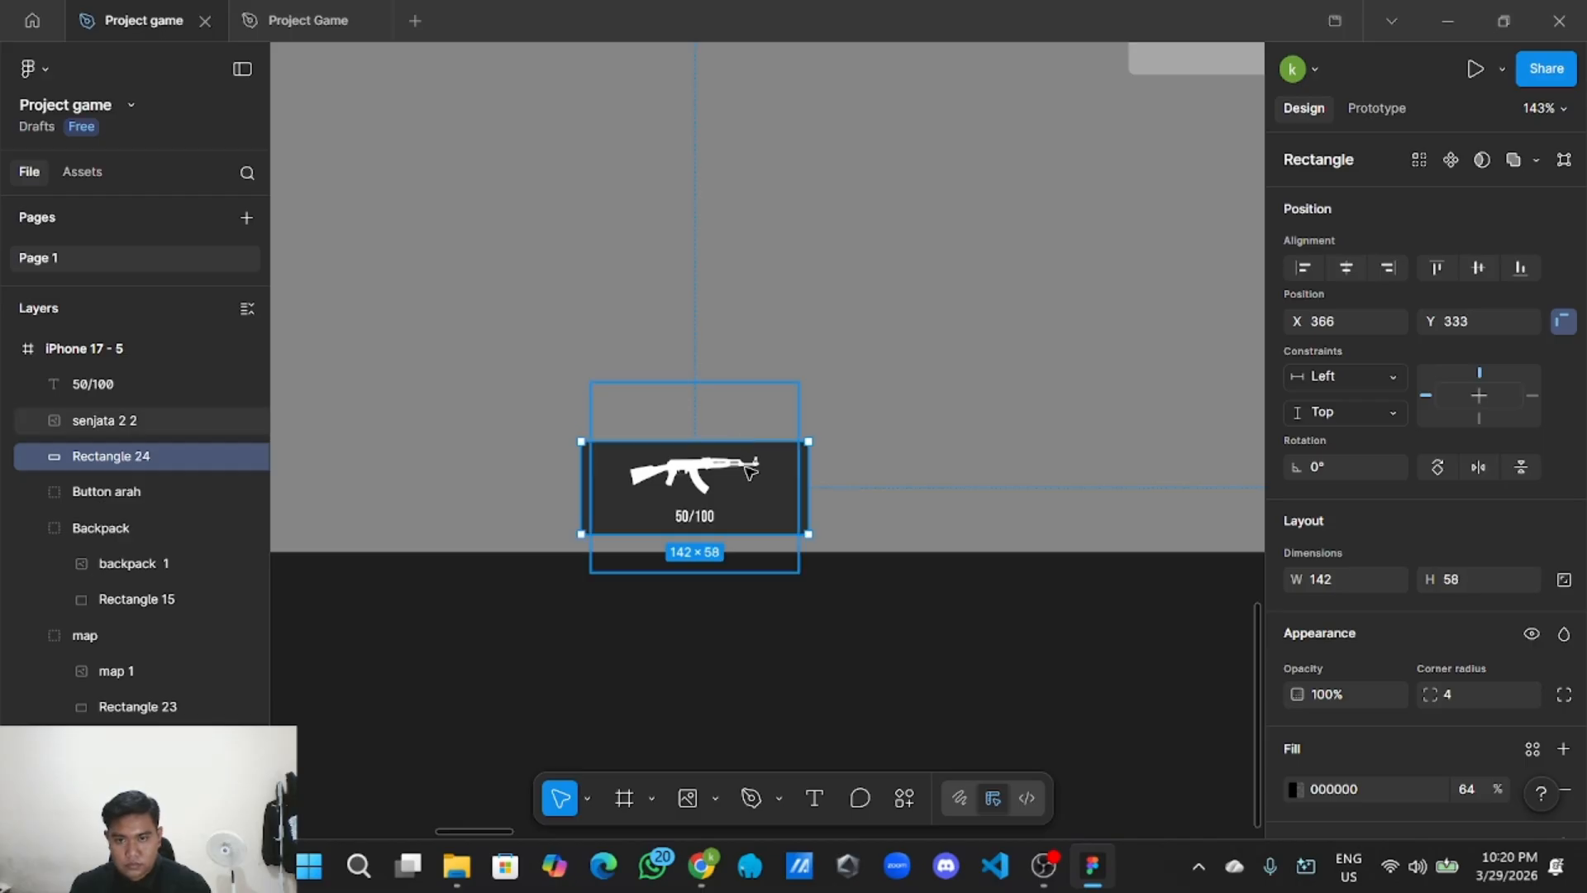
{"action": "scroll", "coordinate": [740, 528], "scroll_direction": "up", "scroll_amount": 1}
{"action": "left_click_drag", "start_coordinate": [741, 535], "coordinate": [749, 531]}
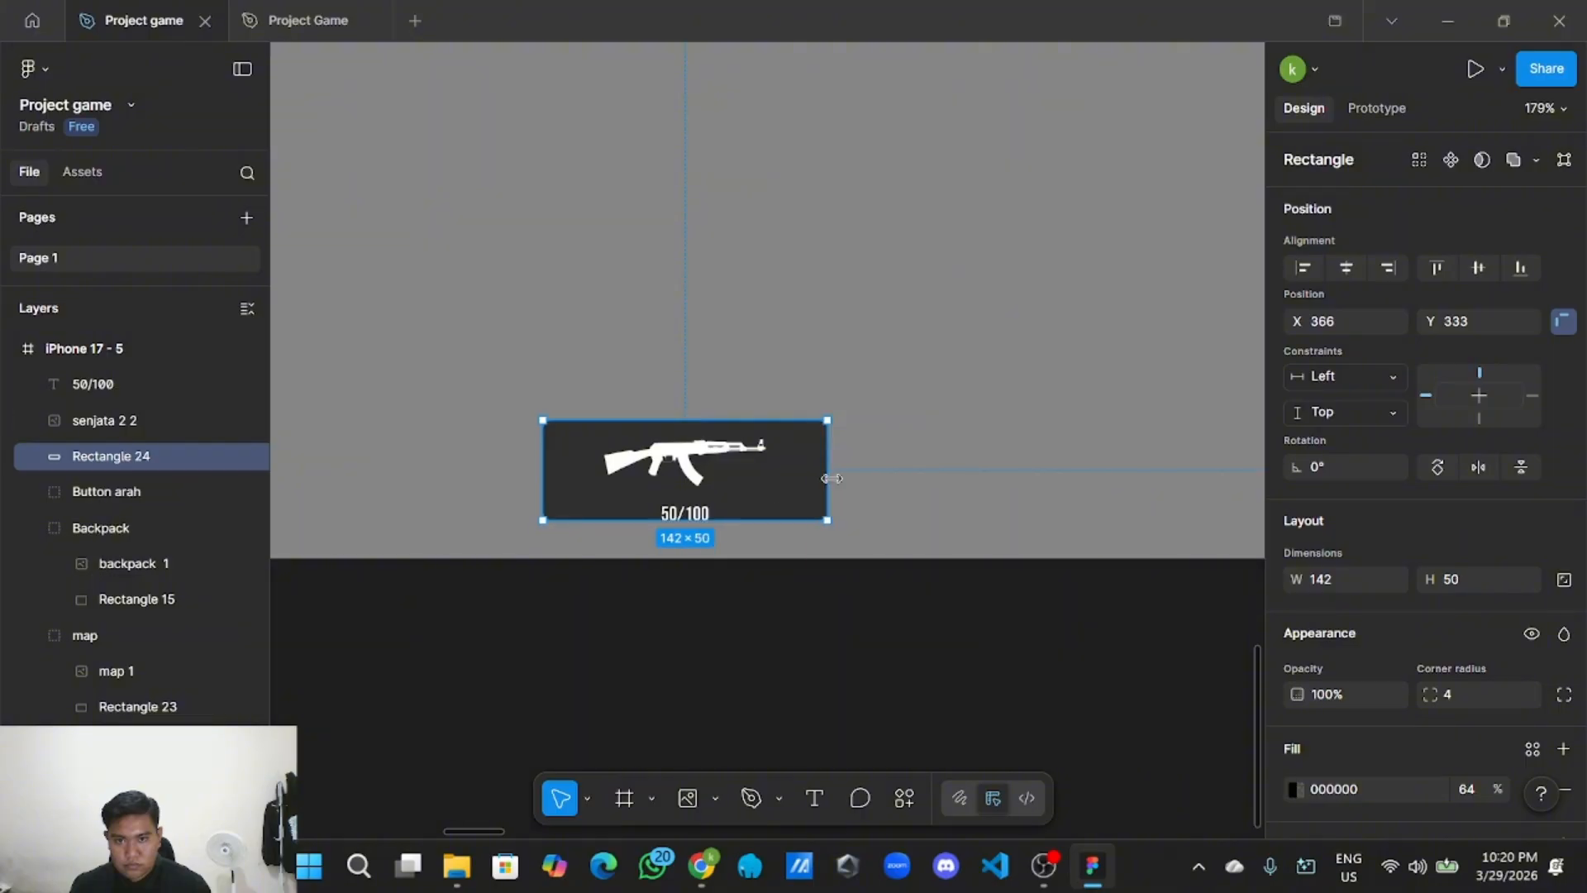
{"action": "key", "text": "ctrl+z"}
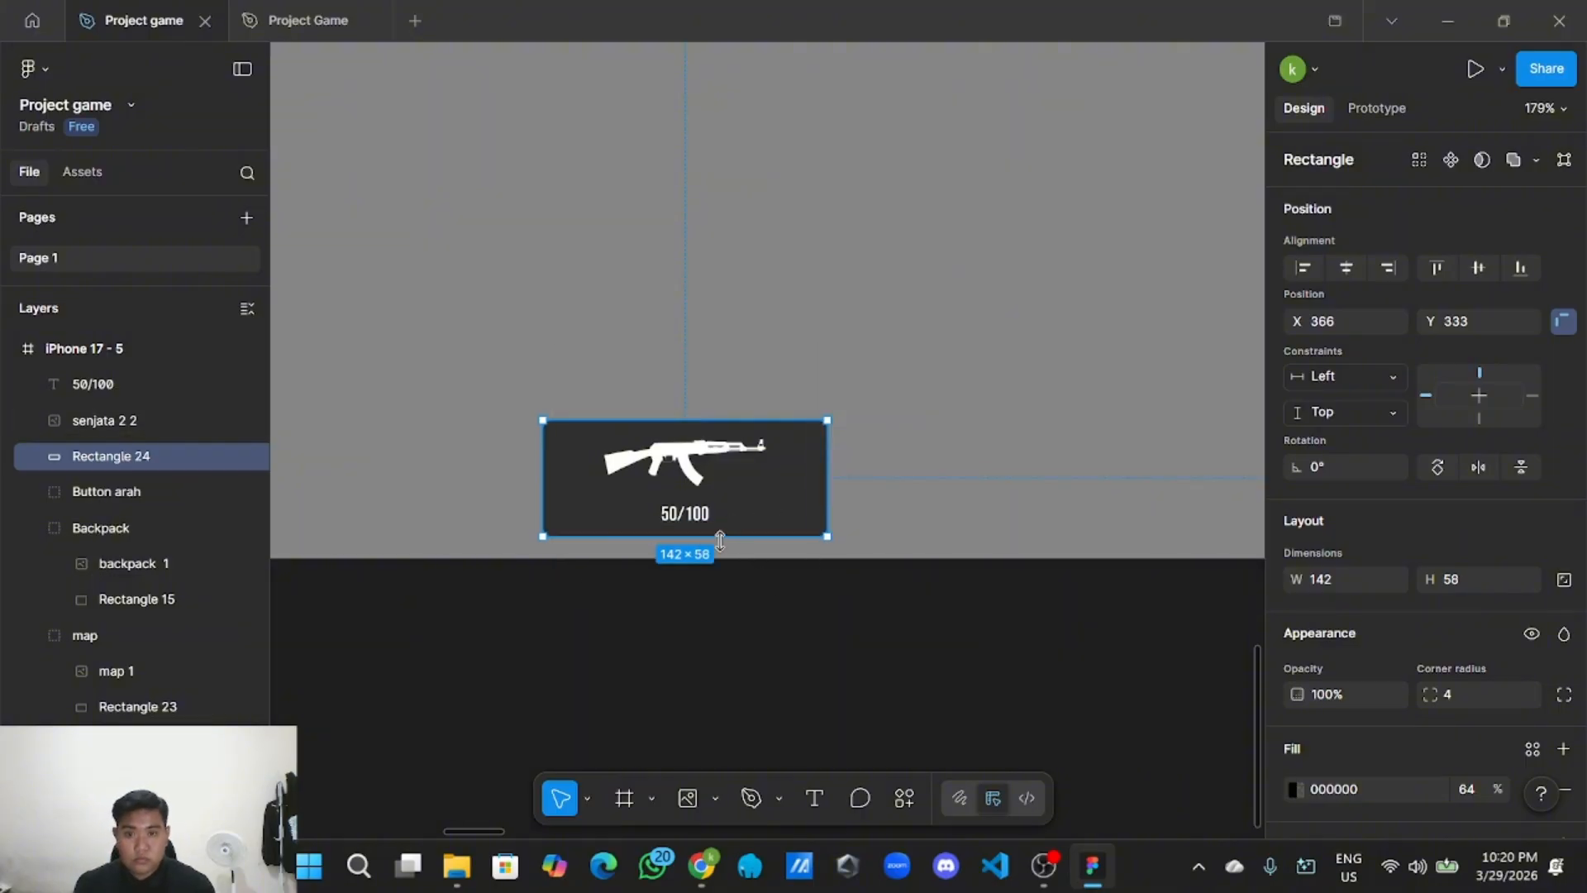
{"action": "left_click_drag", "start_coordinate": [731, 537], "coordinate": [742, 534]}
{"action": "left_click_drag", "start_coordinate": [833, 472], "coordinate": [816, 469]}
{"action": "mouse_move", "coordinate": [547, 481]}
{"action": "left_mouse_down"}
{"action": "mouse_move", "coordinate": [579, 481]}
{"action": "mouse_move", "coordinate": [559, 485]}
{"action": "left_mouse_up"}
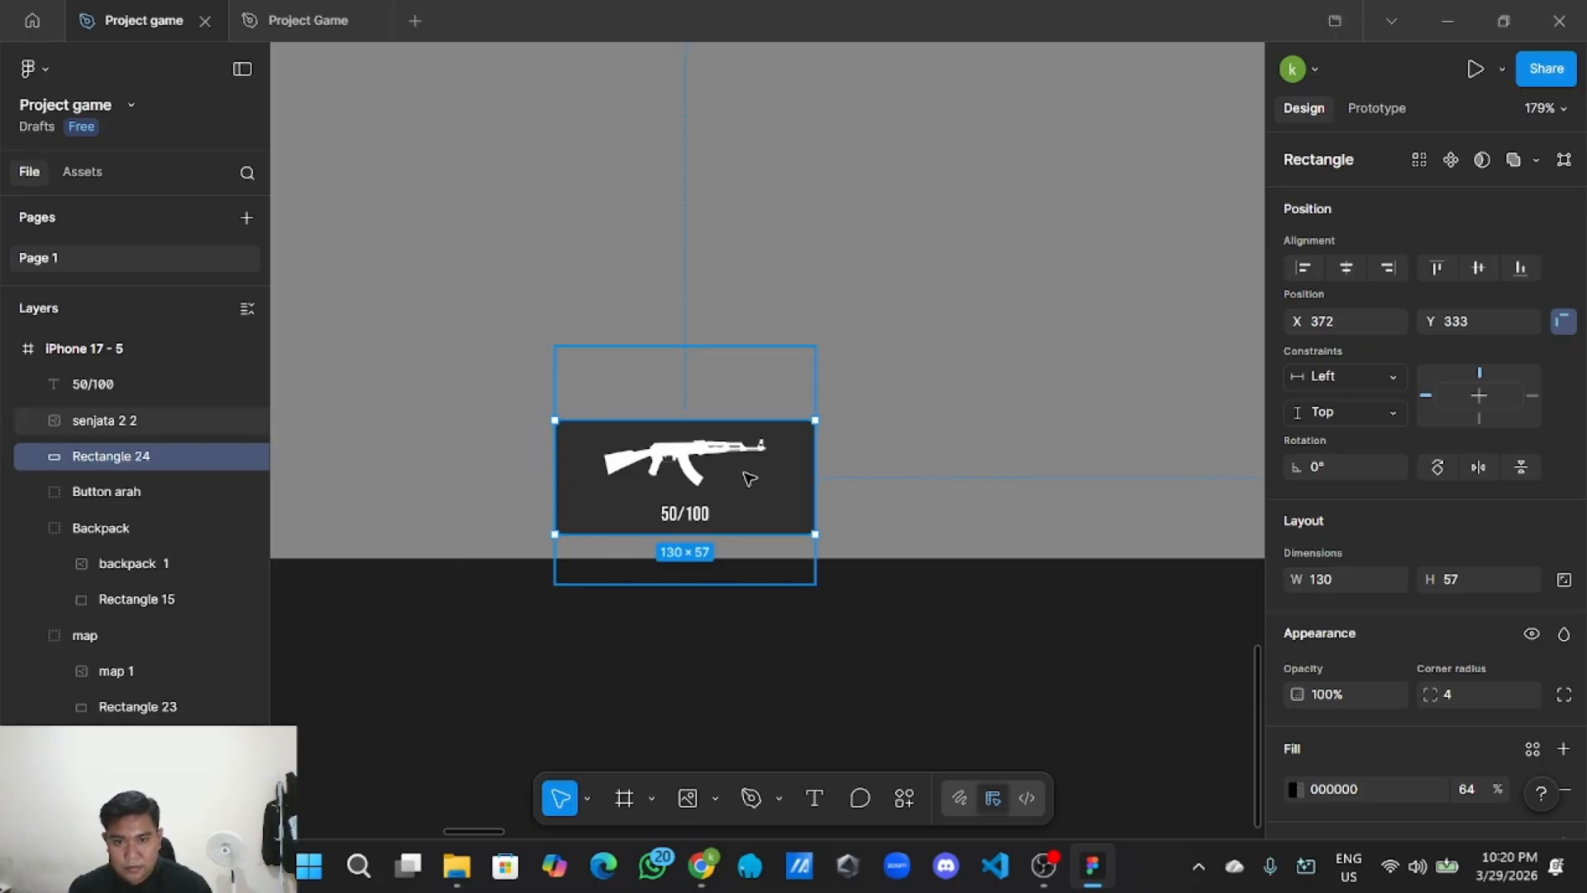
{"action": "left_click", "coordinate": [724, 455]}
{"action": "left_click", "coordinate": [891, 590]}
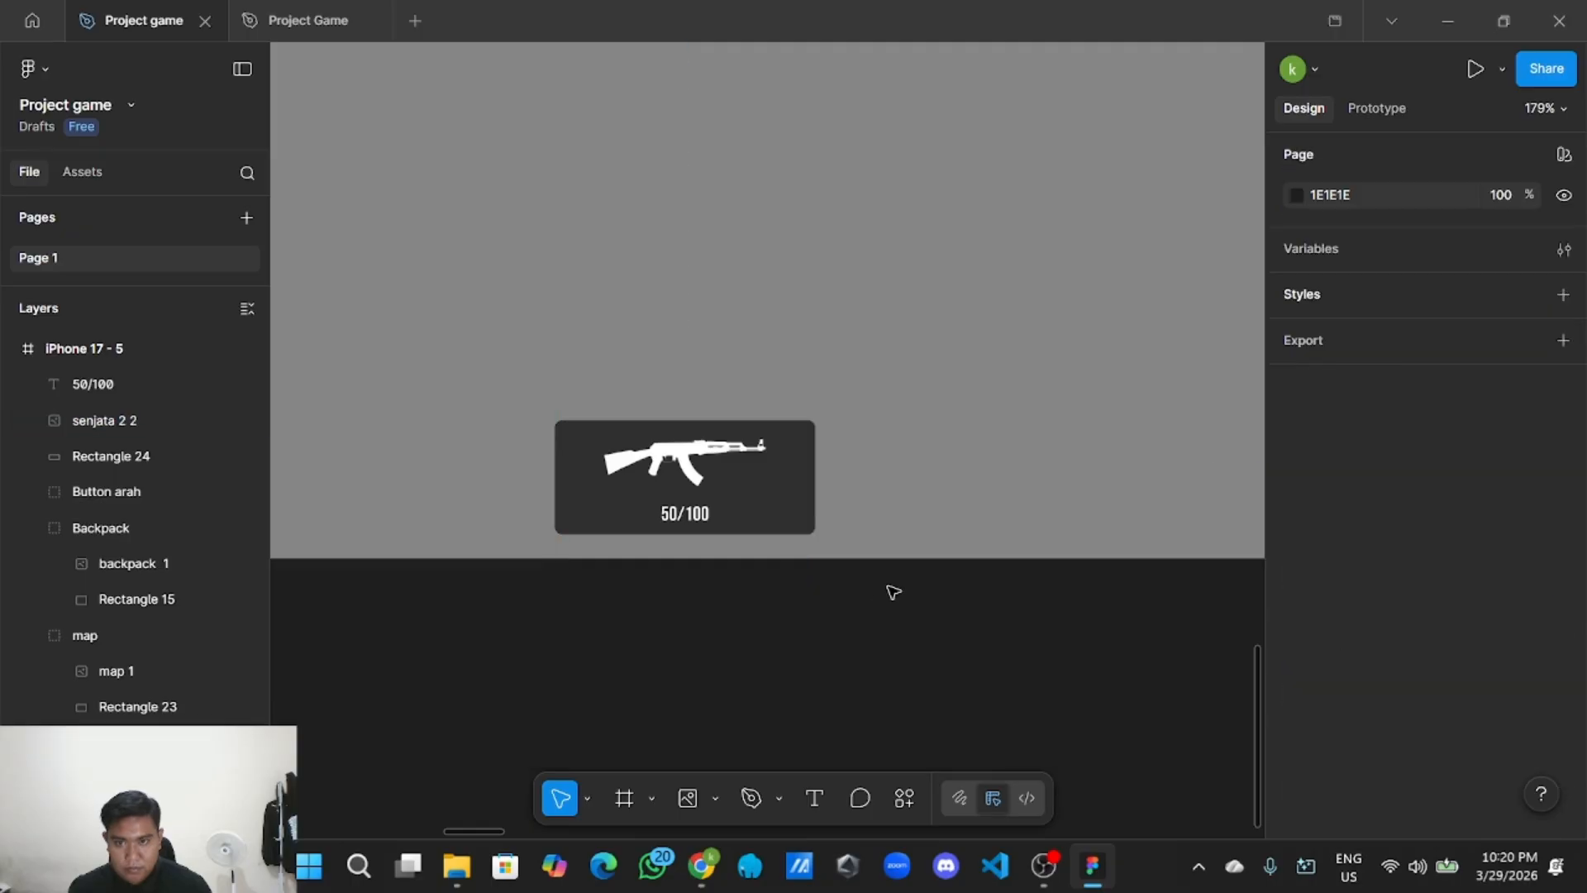
{"action": "scroll", "coordinate": [816, 685], "scroll_direction": "down", "scroll_amount": 2}
{"action": "scroll", "coordinate": [807, 674], "scroll_direction": "down", "scroll_amount": 3}
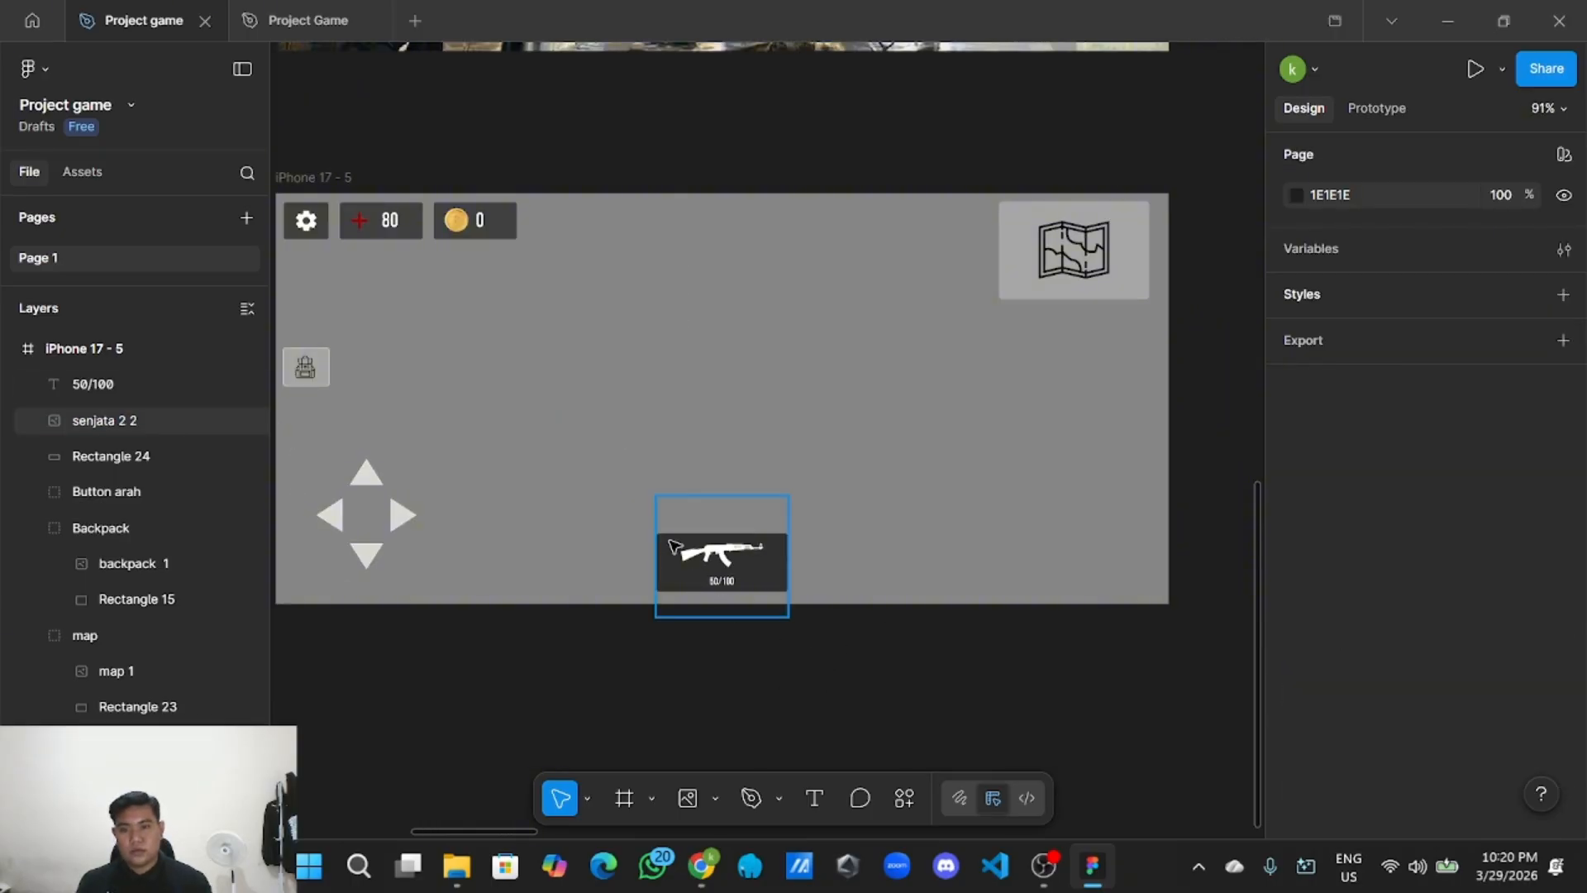
Group the 50/100 text, rifle image and Rectangle 24 together.
{"action": "left_click_drag", "start_coordinate": [630, 508], "coordinate": [799, 592]}
{"action": "right_click", "coordinate": [772, 589]}
{"action": "left_click", "coordinate": [870, 384]}
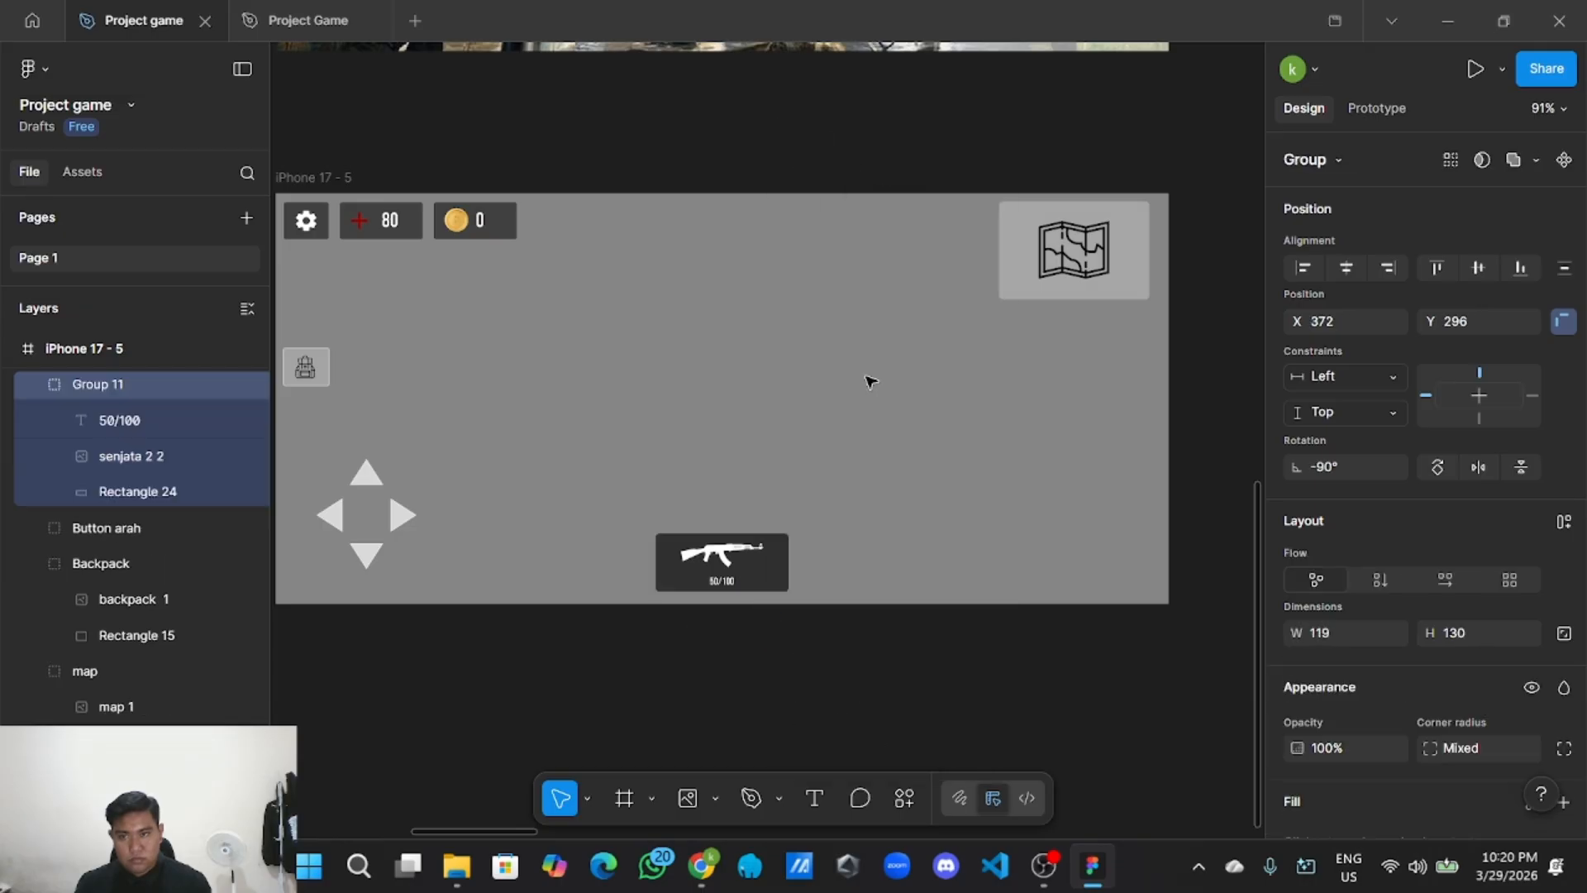
Rename Group 11 to 'Senjata'.
{"action": "double_click", "coordinate": [131, 387]}
{"action": "key", "text": "BackSpace"}
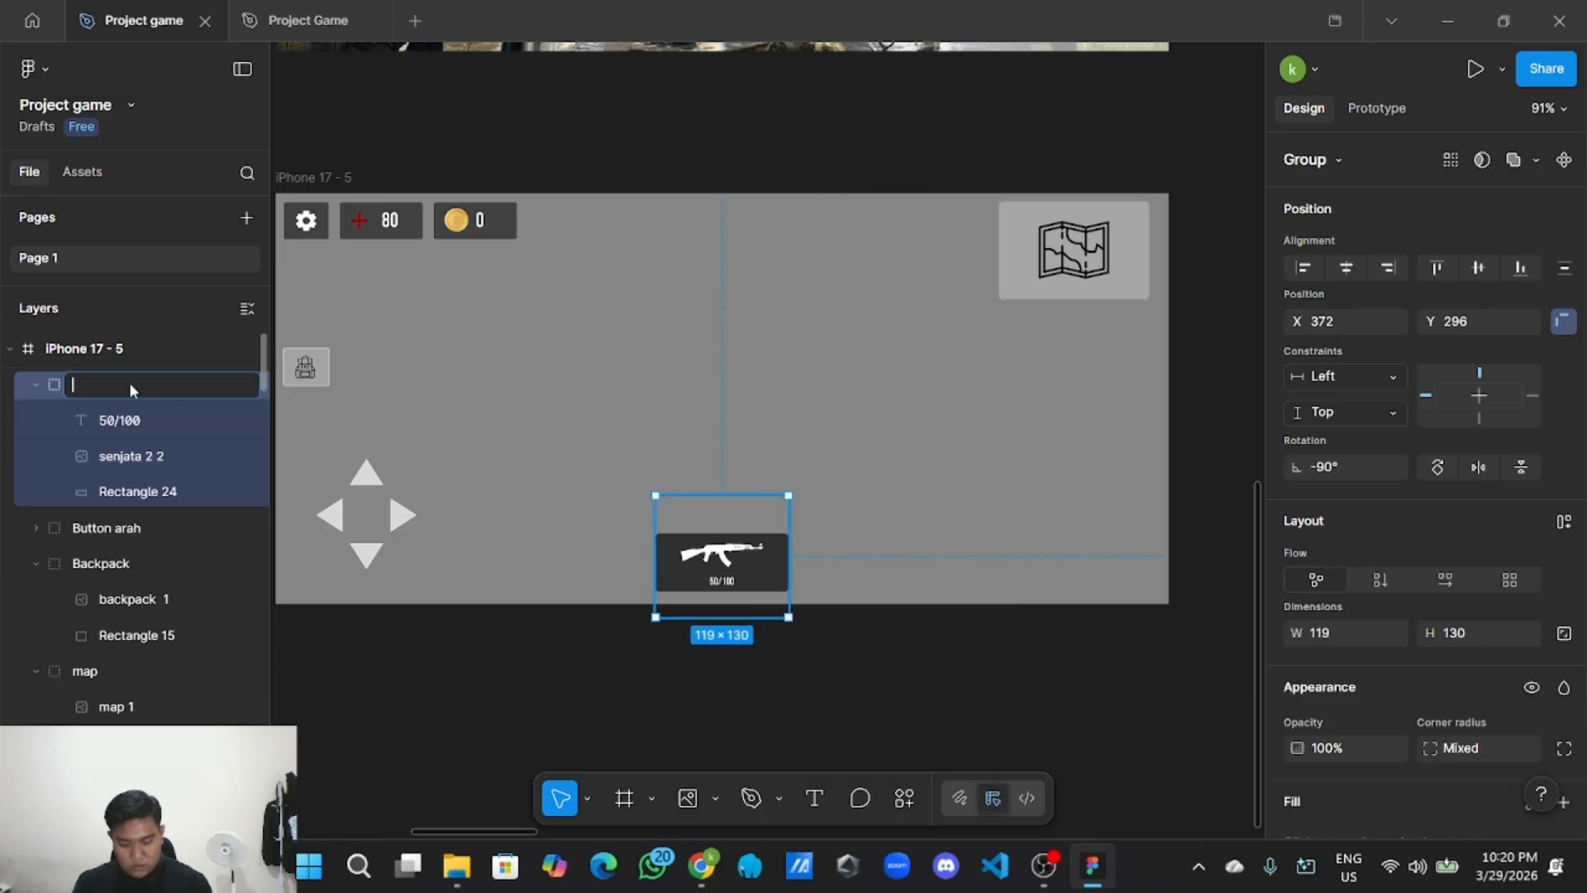
{"action": "type", "text": "S"}
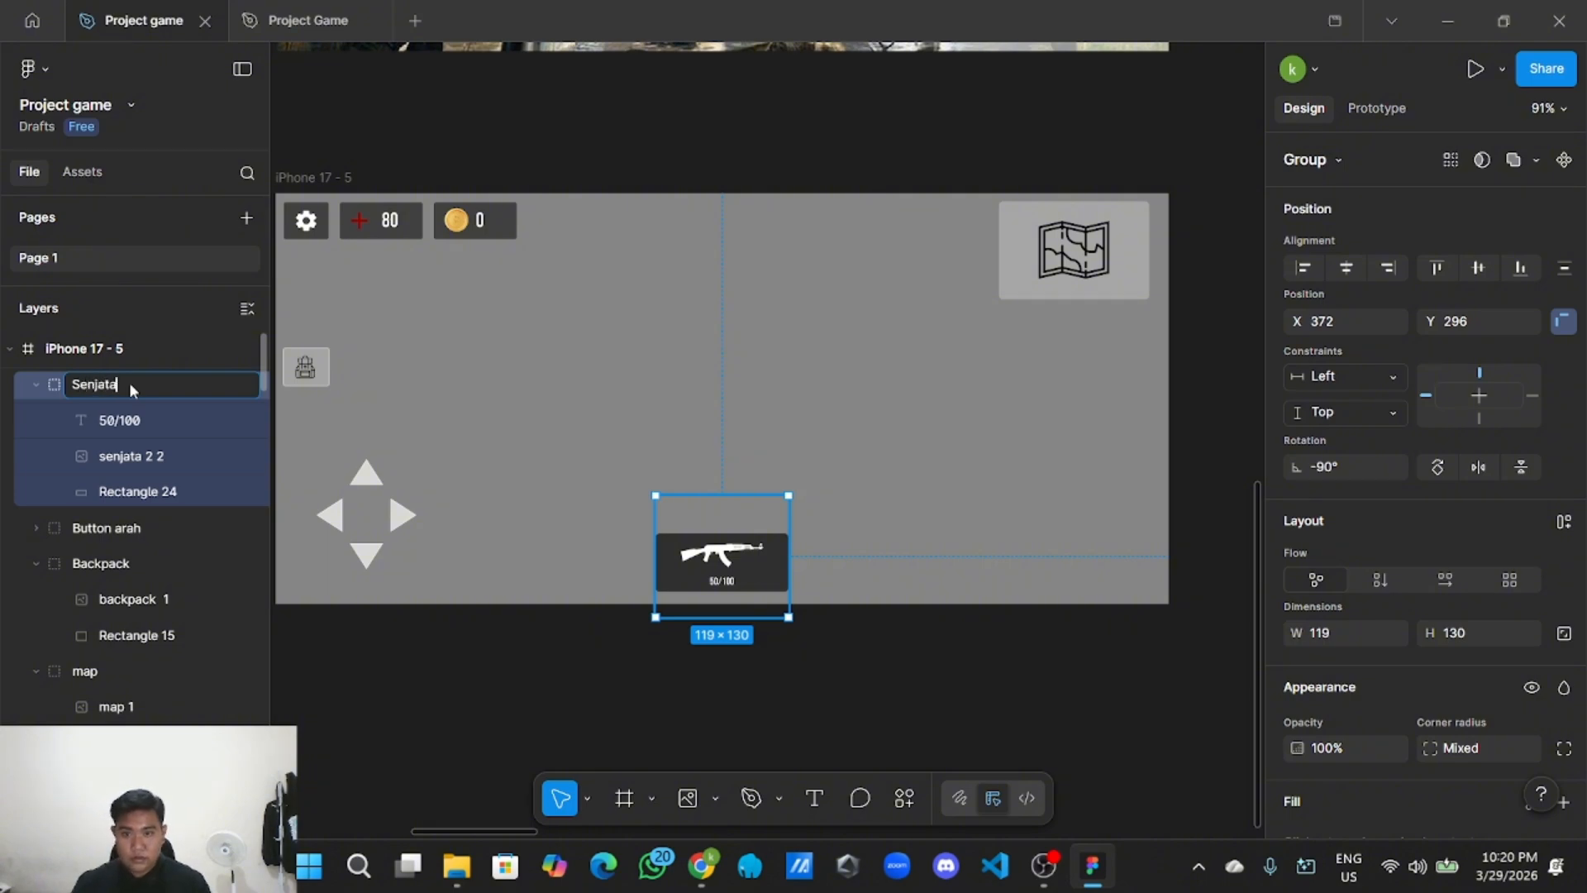
{"action": "type", "text": "enjata"}
{"action": "left_click", "coordinate": [599, 666]}
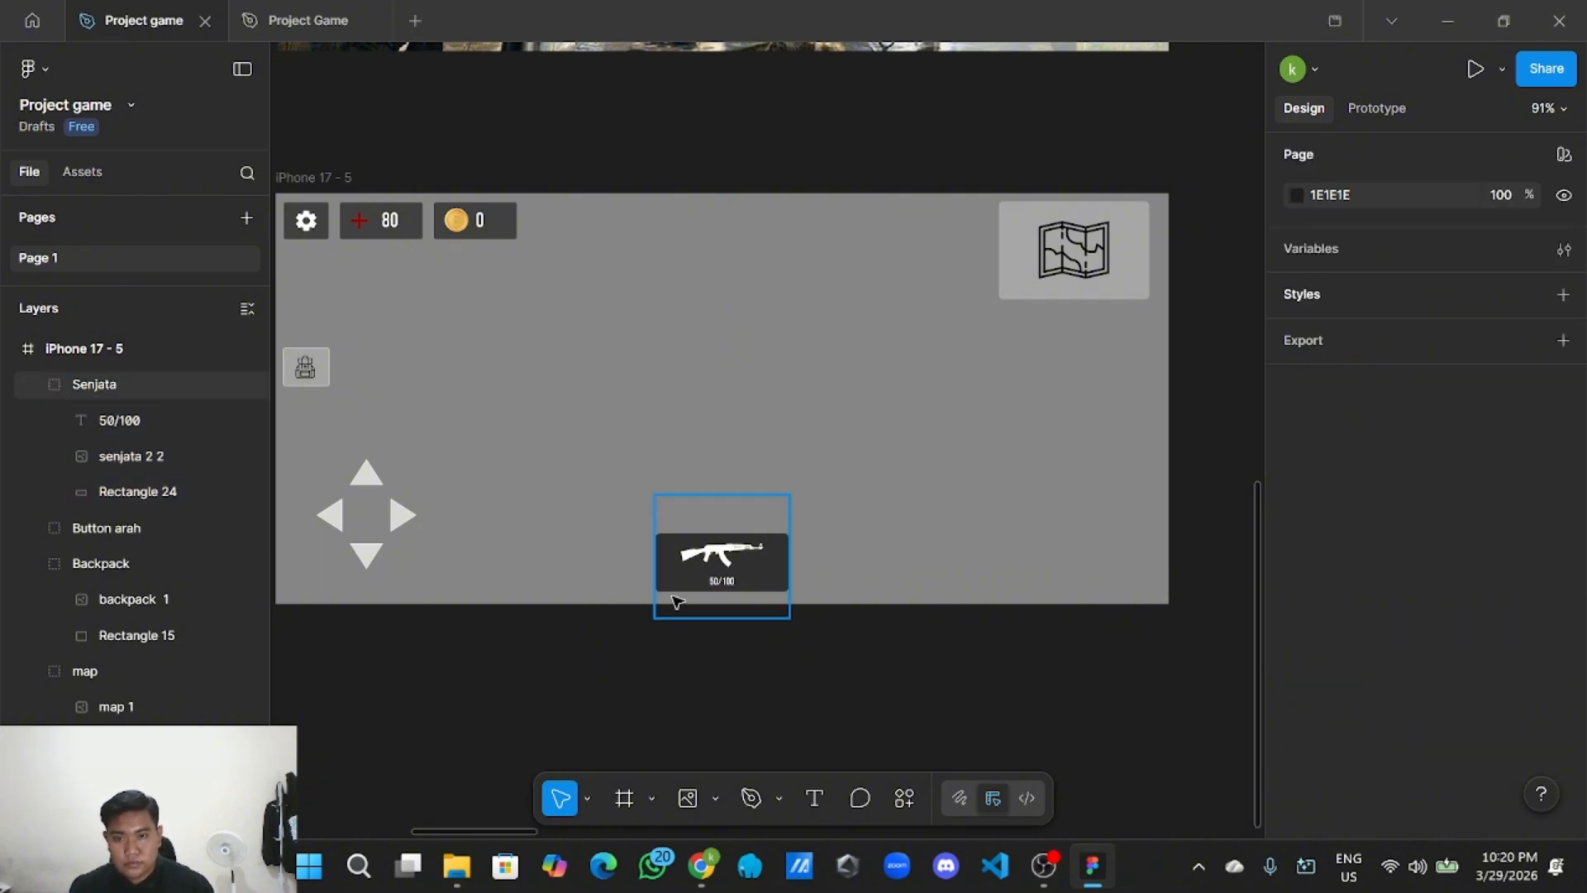
Switch to the Ellipse tool and place a new circle below the HUD frame.
{"action": "left_click", "coordinate": [653, 795]}
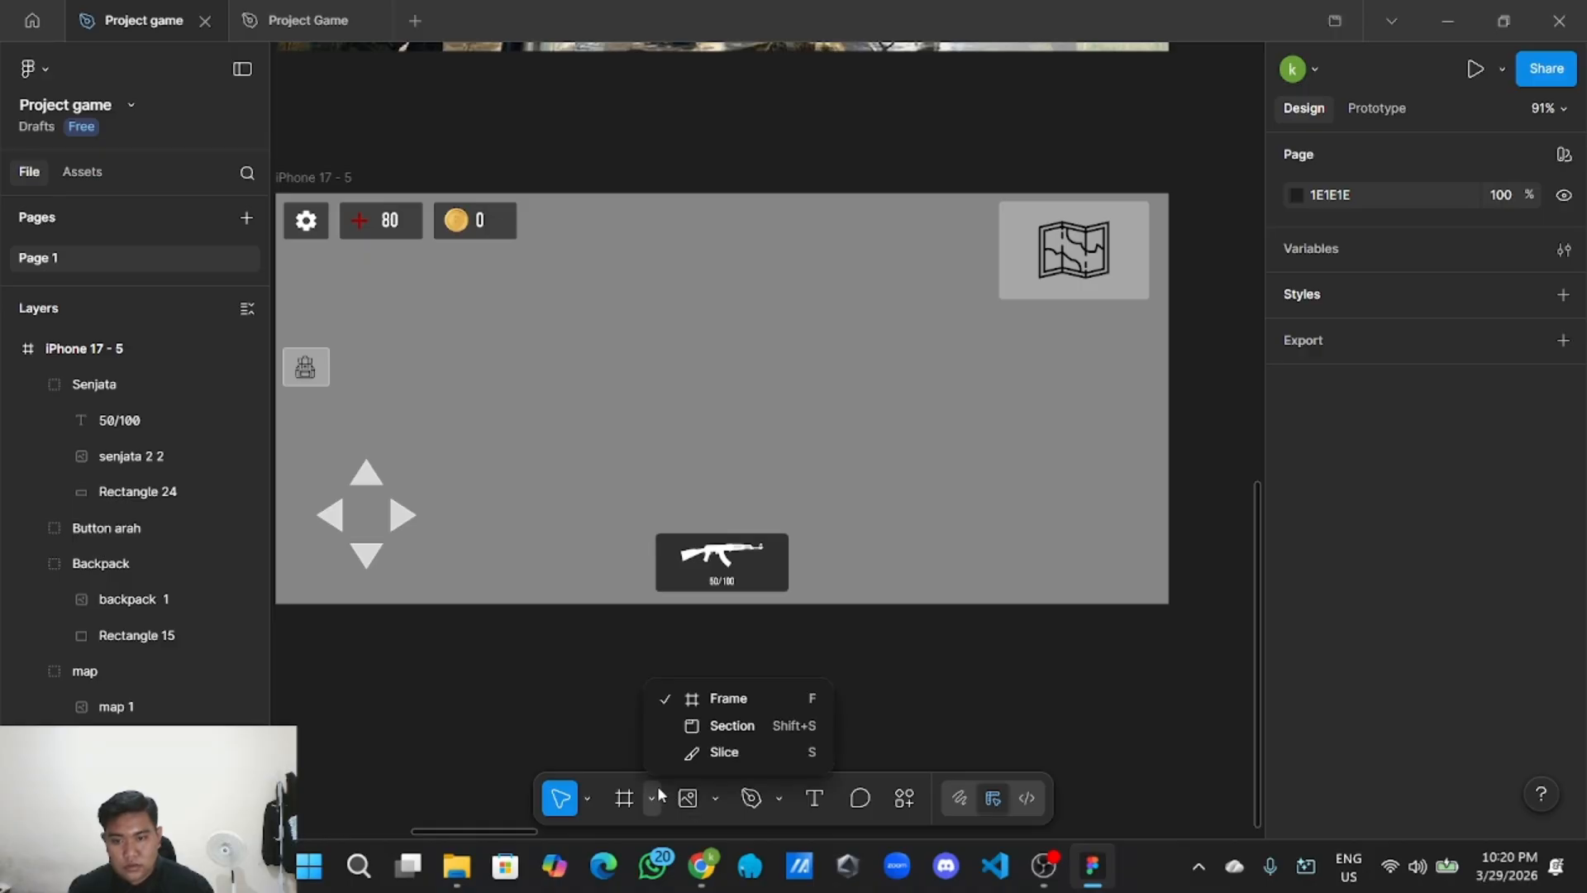
{"action": "left_click", "coordinate": [707, 797]}
{"action": "left_click", "coordinate": [715, 798]}
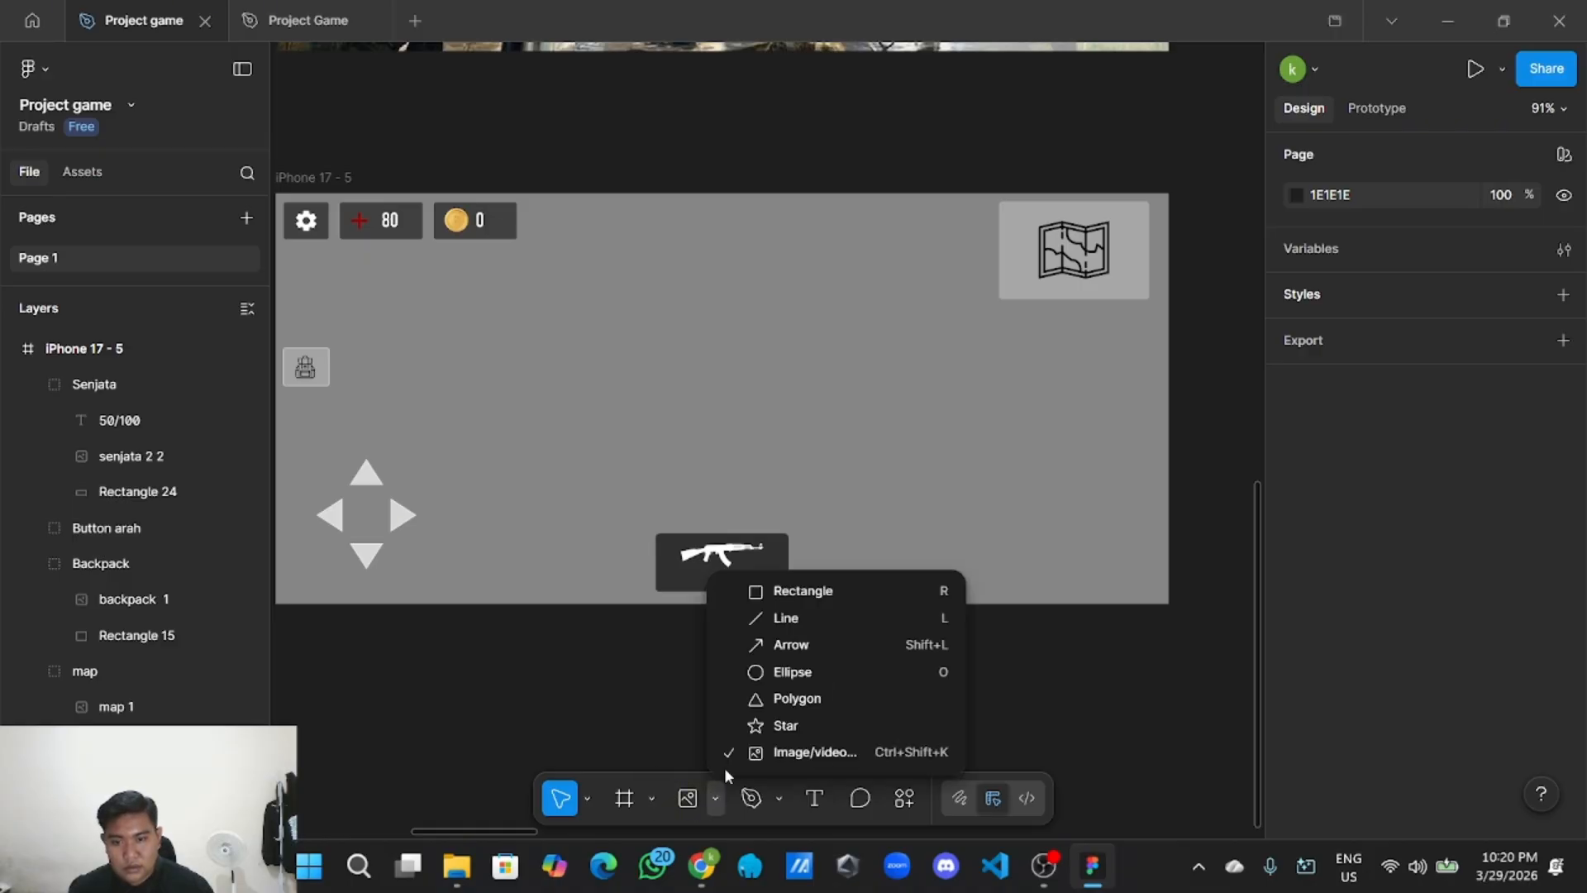
{"action": "left_click", "coordinate": [618, 694]}
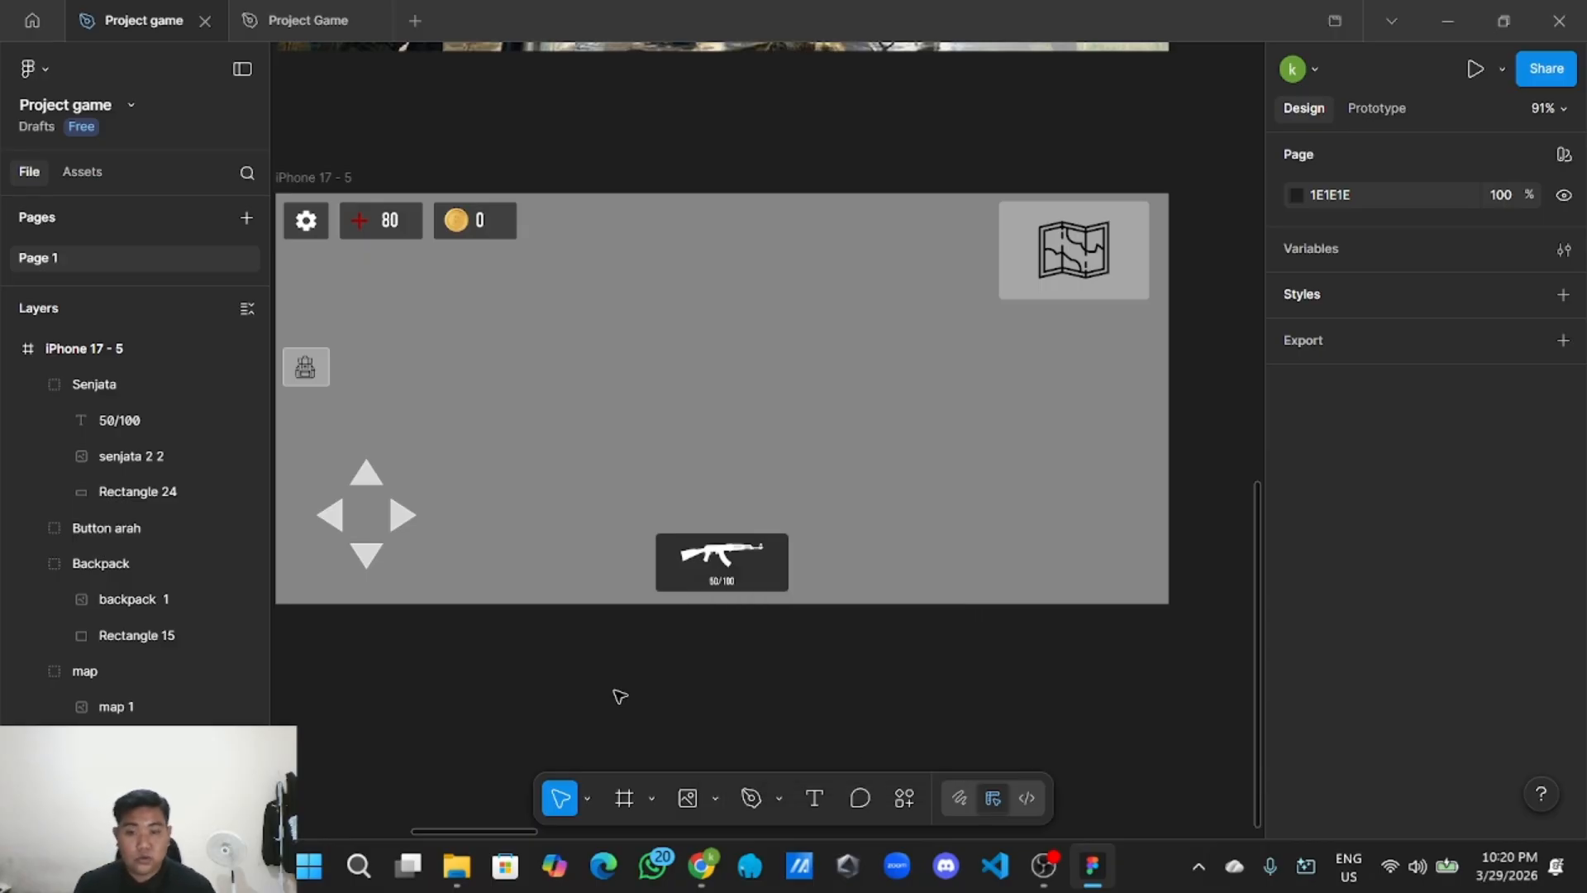
{"action": "left_click", "coordinate": [716, 799]}
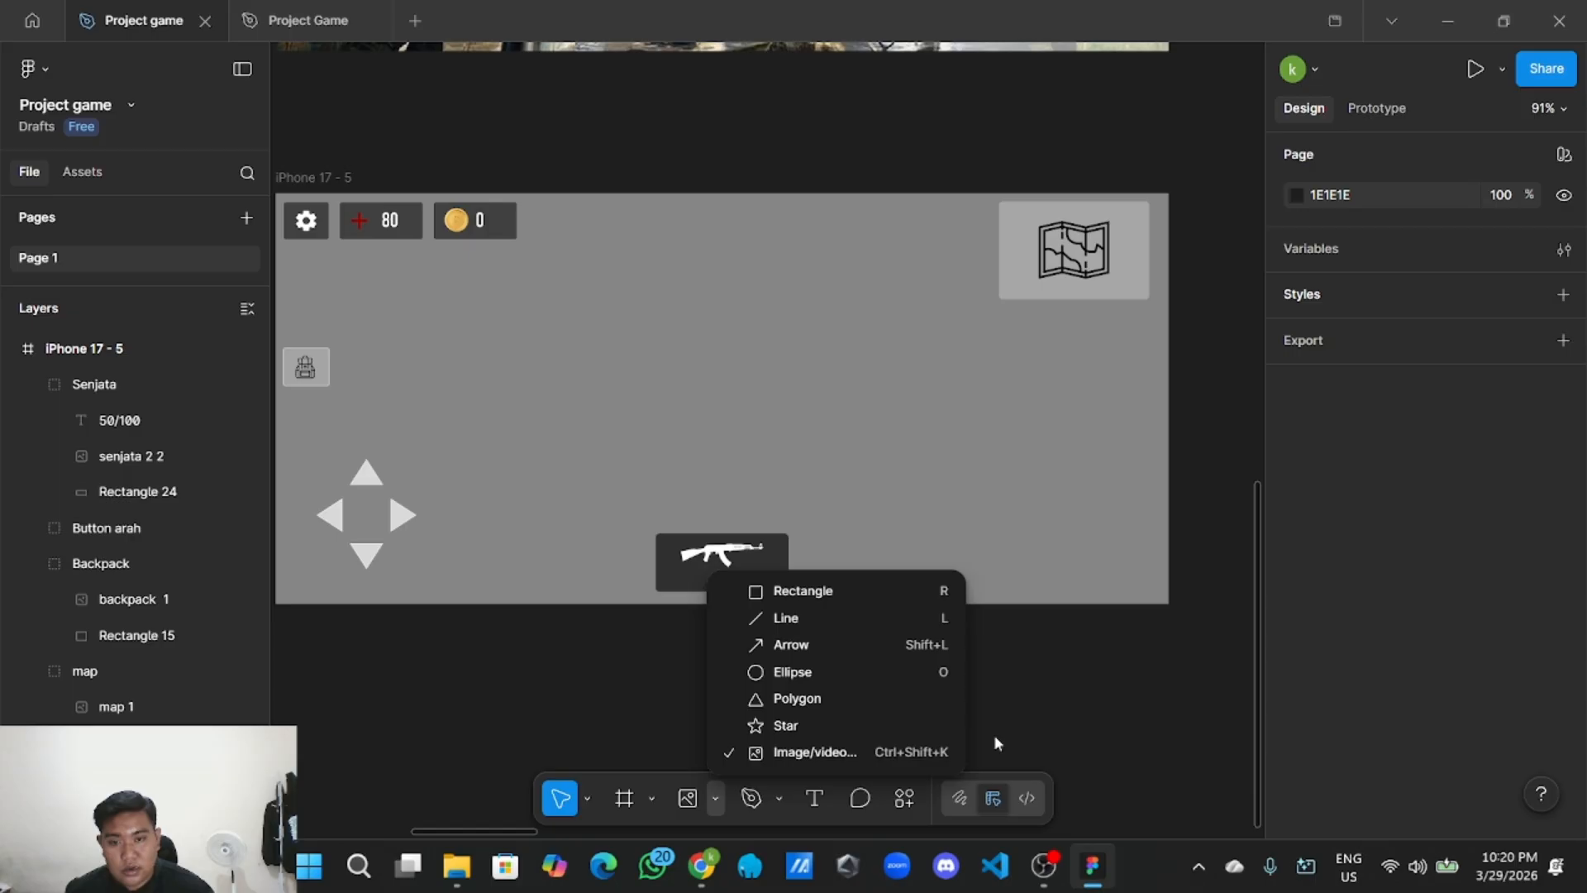
{"action": "left_click", "coordinate": [899, 672]}
{"action": "left_click", "coordinate": [556, 671]}
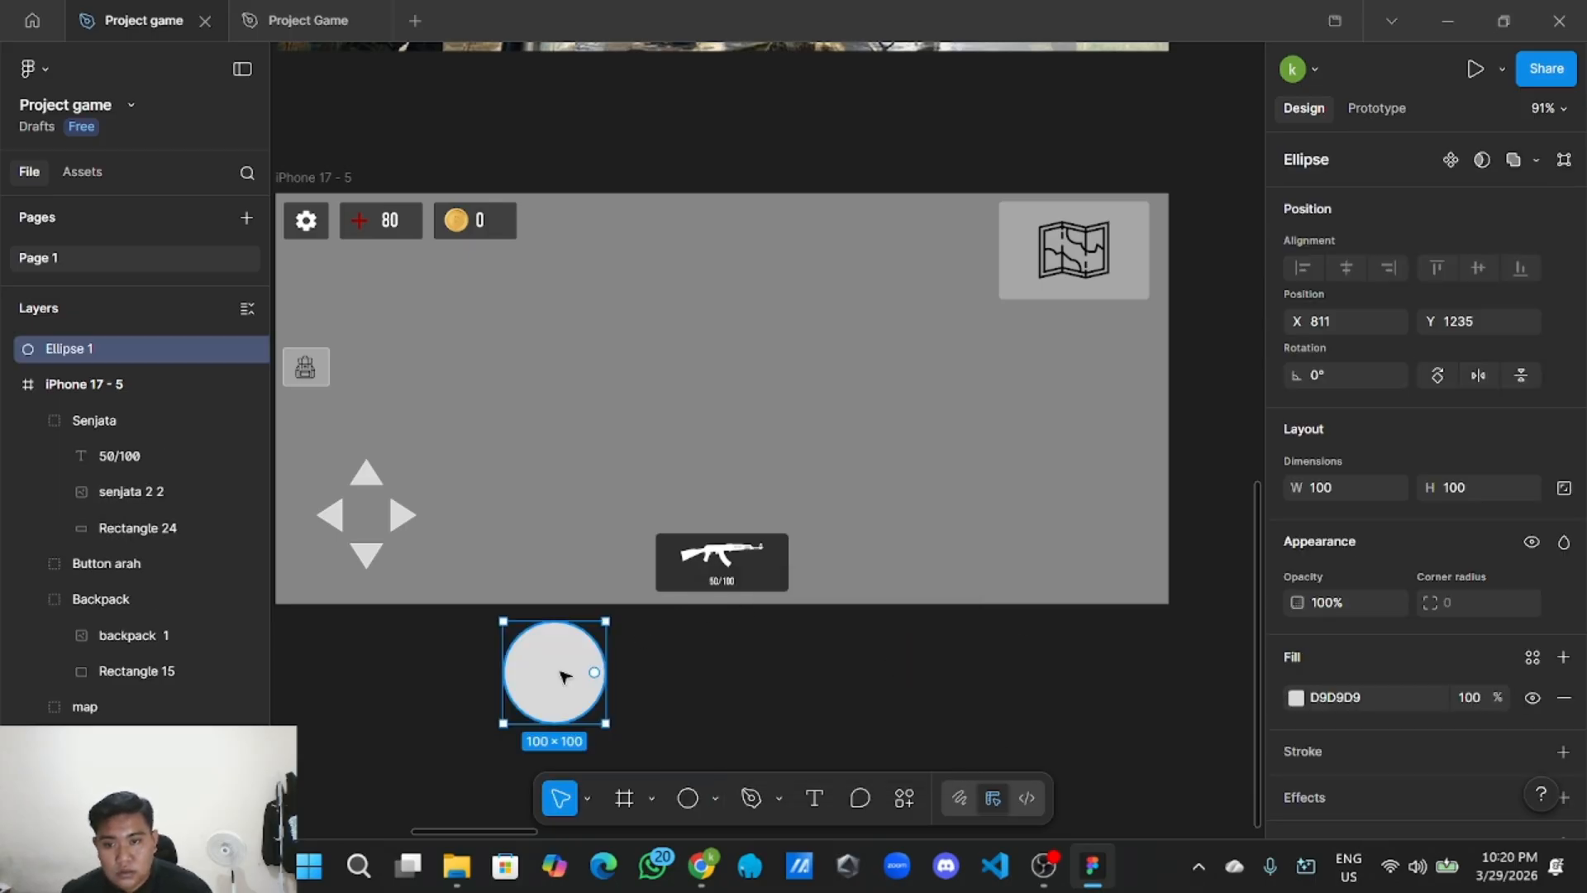
Shrink the circle, sizing it to 20×20 and then 30×30.
{"action": "scroll", "coordinate": [723, 672], "scroll_direction": "up", "scroll_amount": 2}
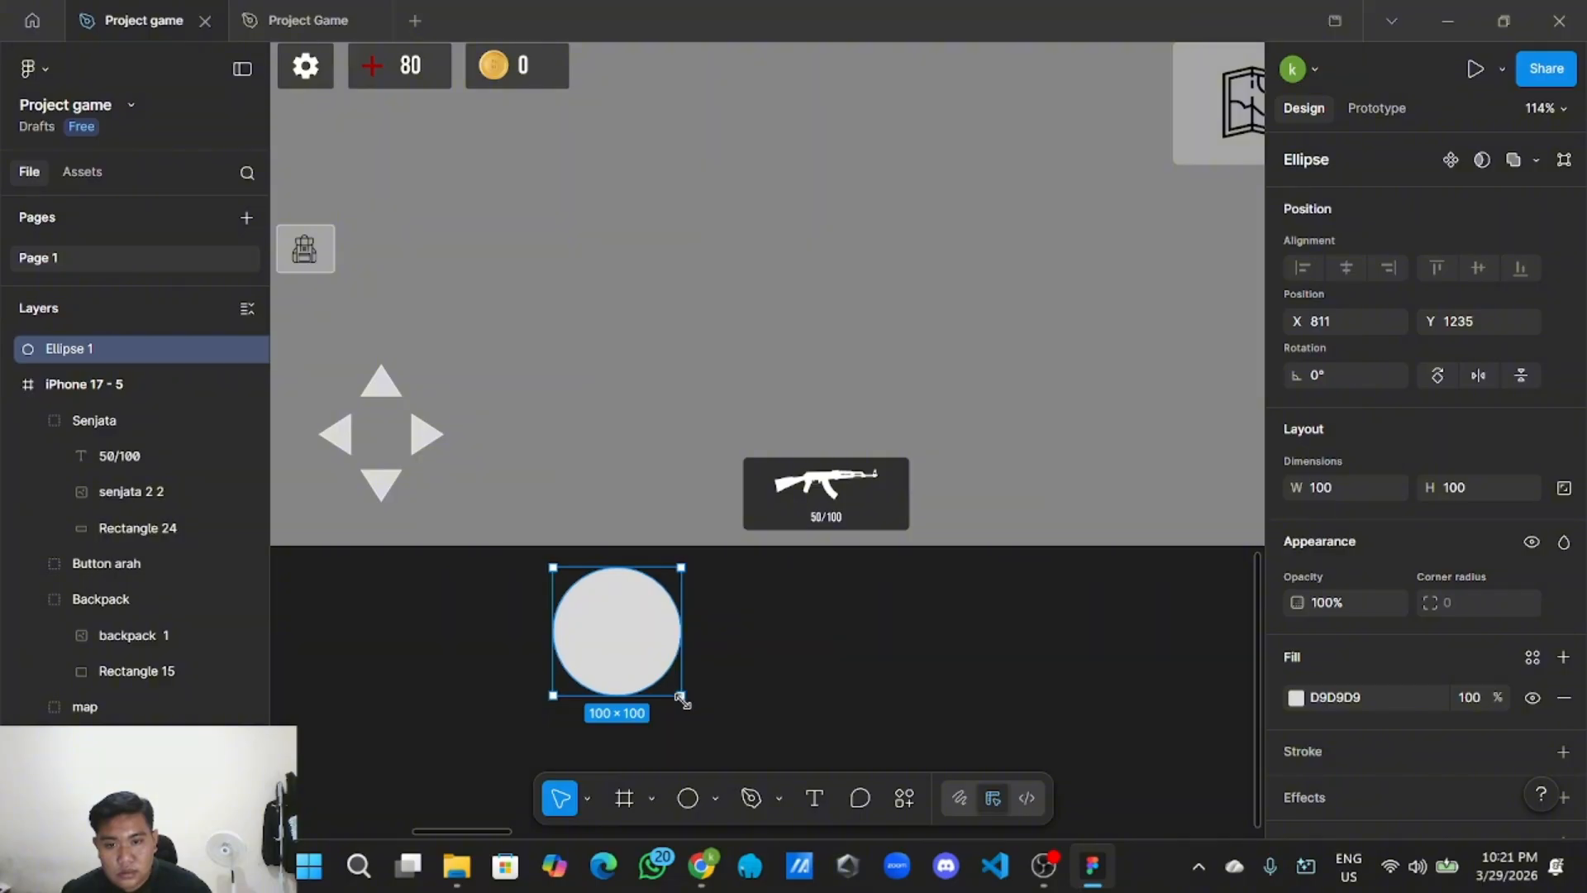
{"action": "left_click_drag", "start_coordinate": [683, 700], "coordinate": [679, 500]}
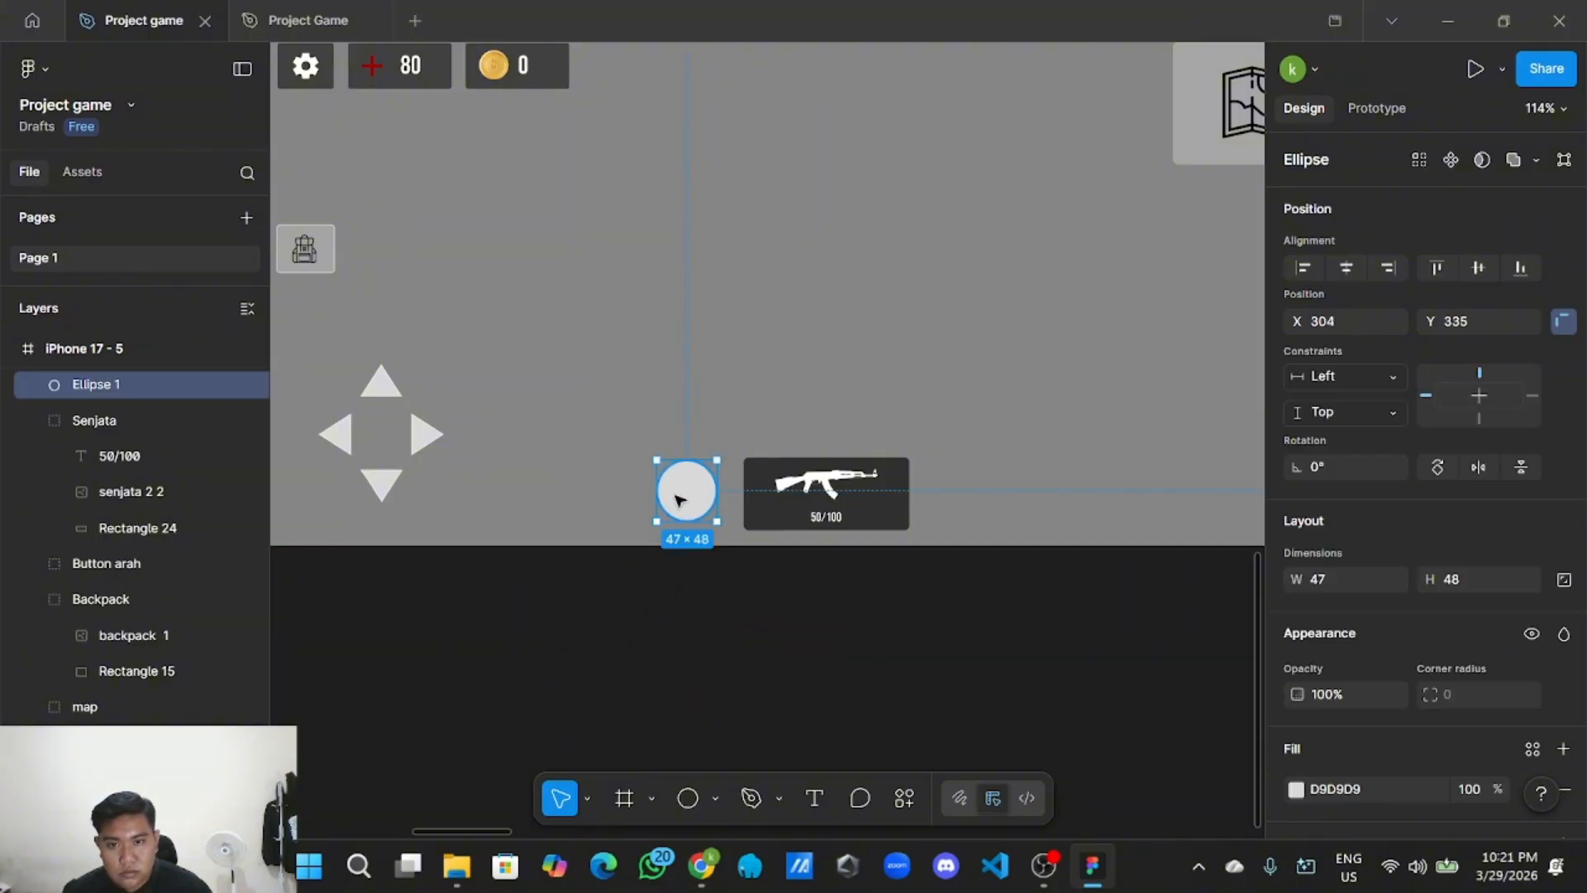
{"action": "scroll", "coordinate": [680, 500], "scroll_direction": "up", "scroll_amount": 3}
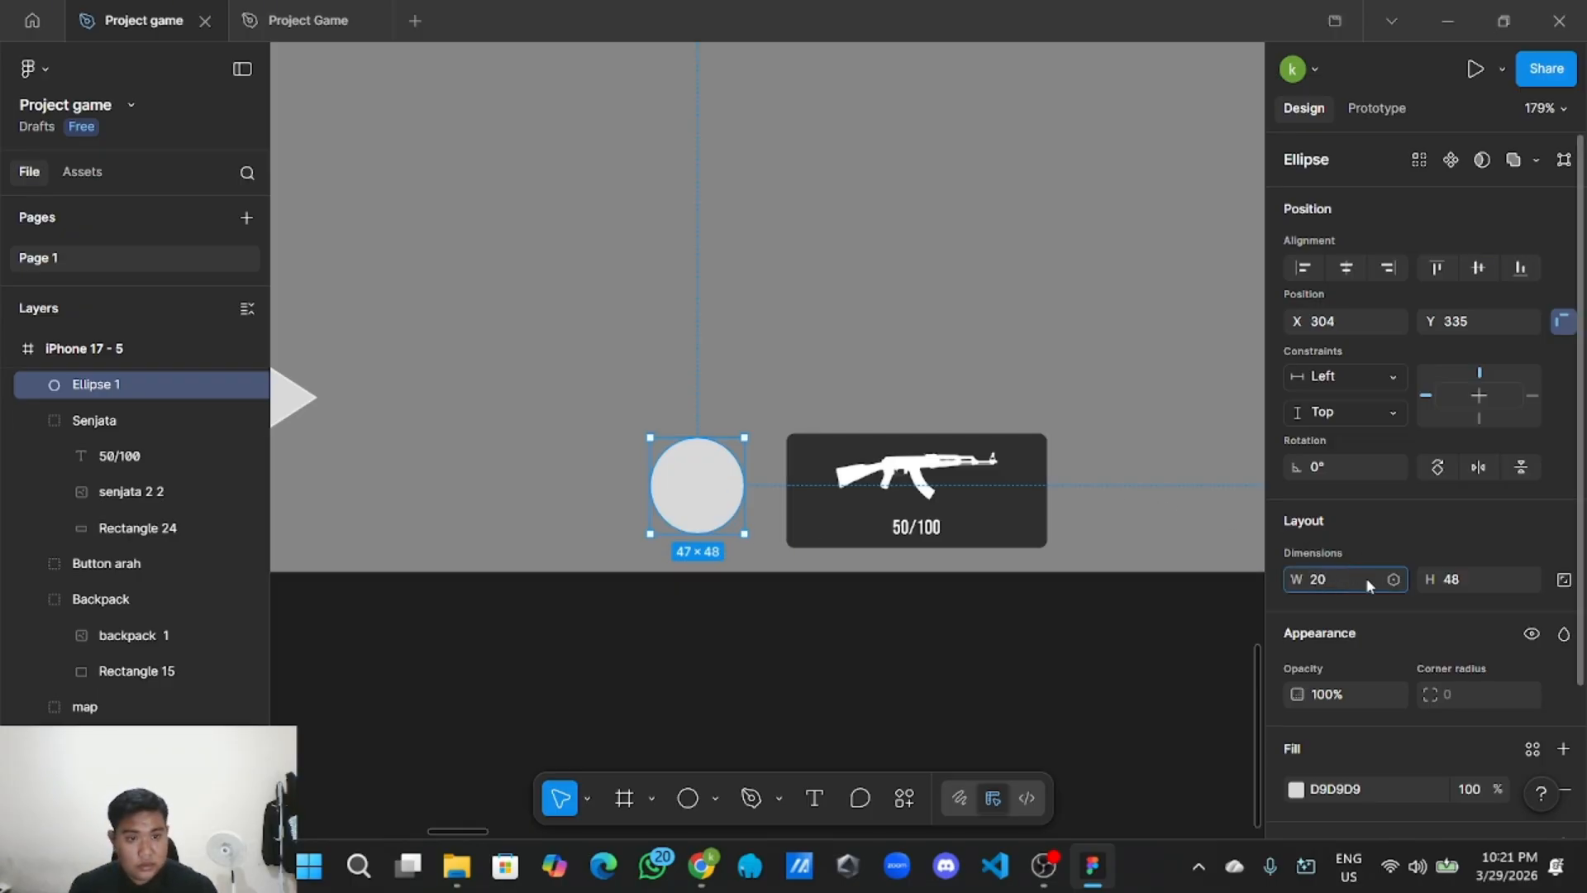
{"action": "left_click", "coordinate": [1480, 581]}
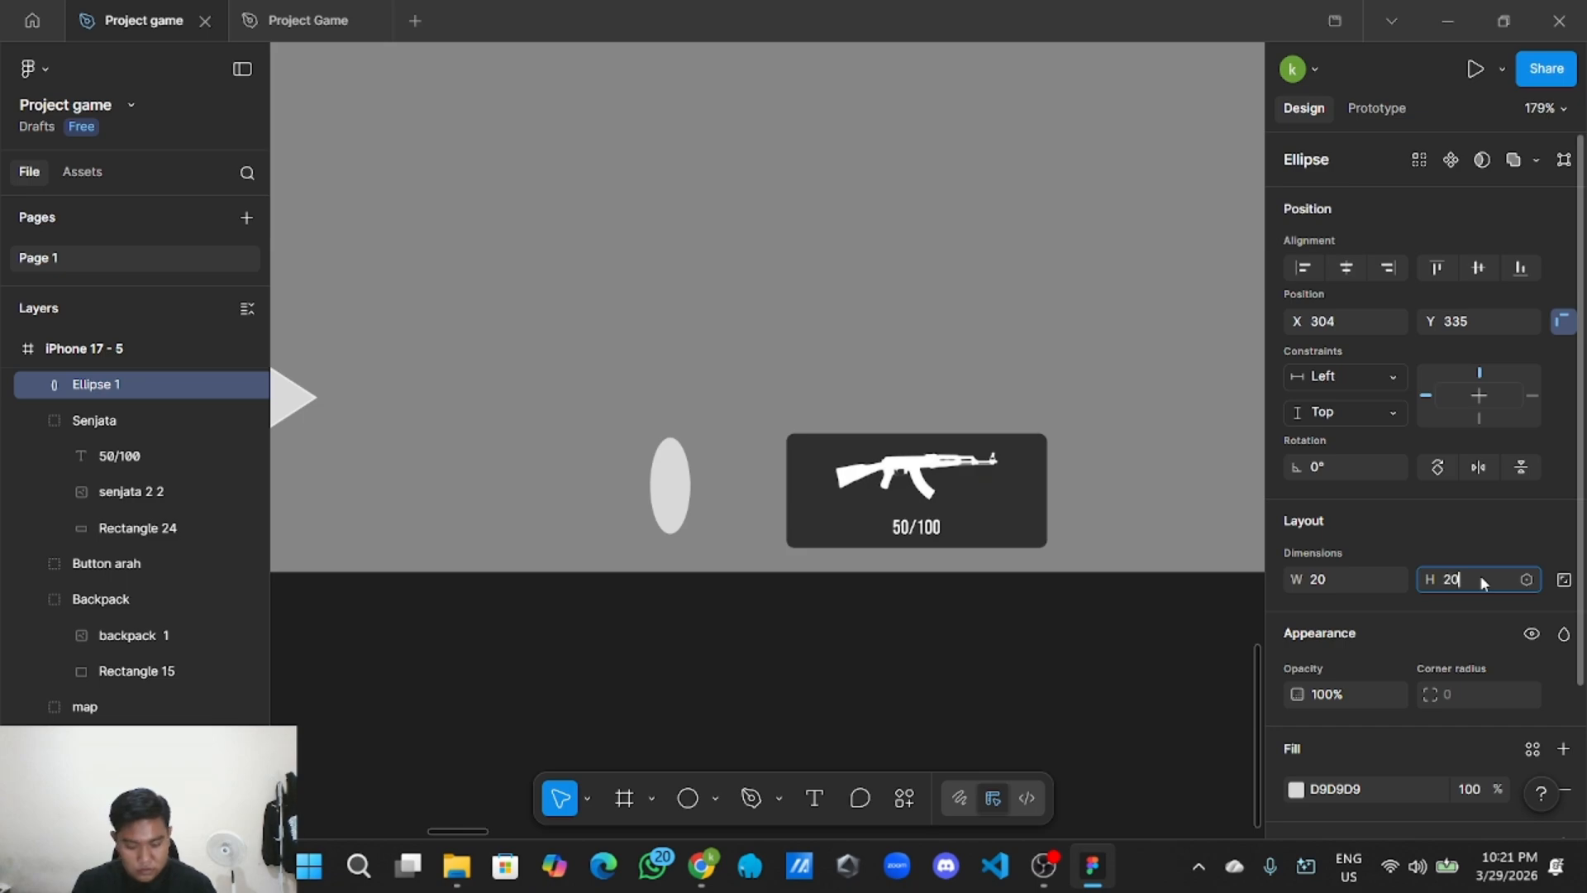
{"action": "type", "text": "20"}
{"action": "left_click", "coordinate": [701, 751]}
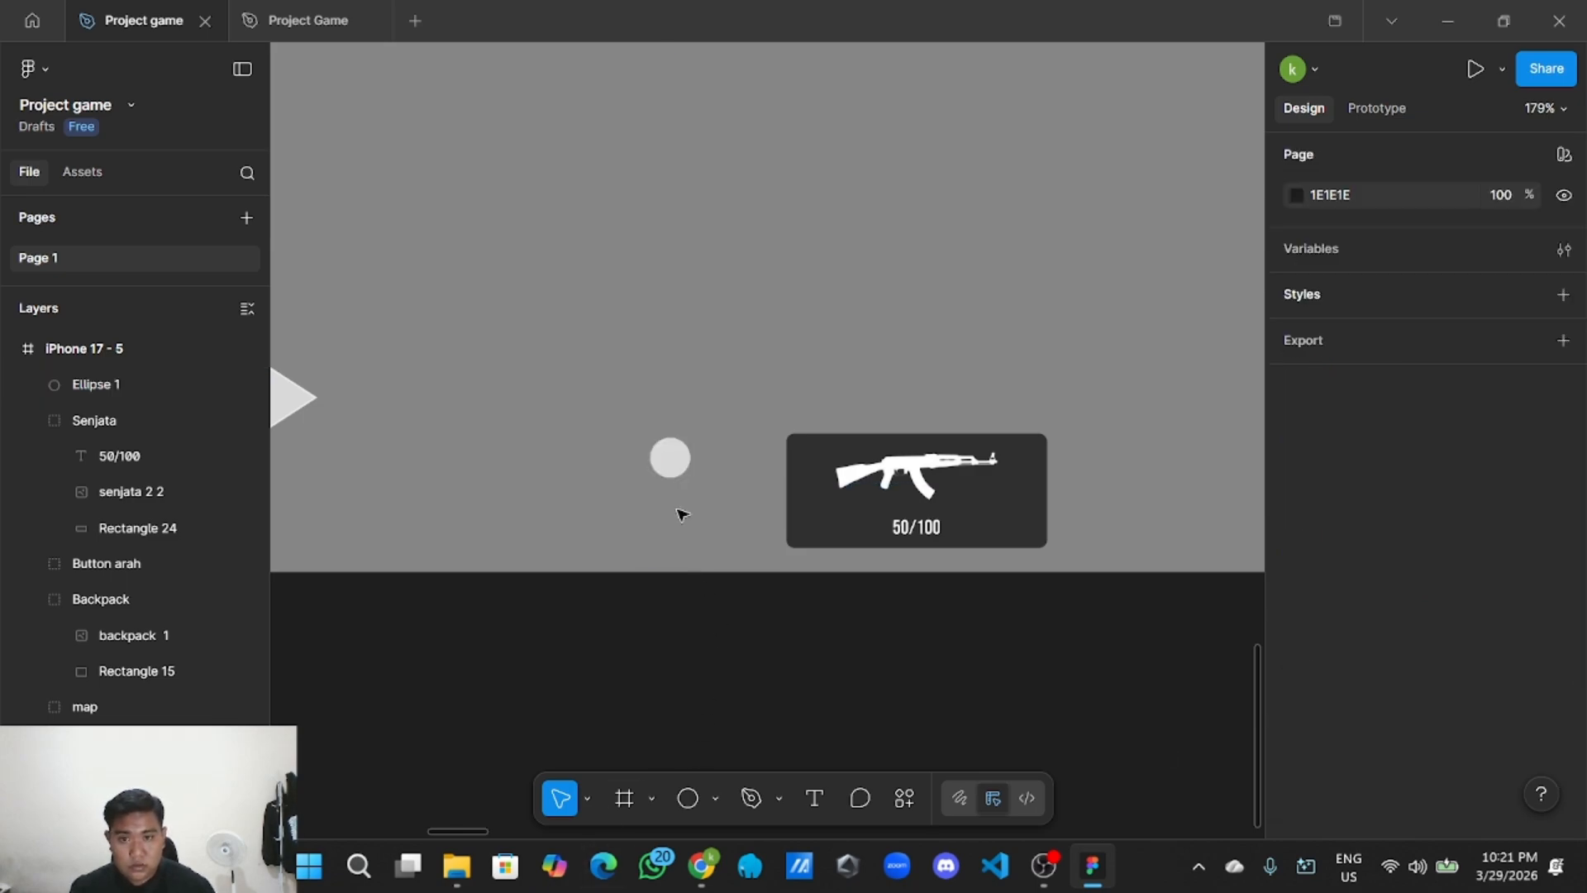
{"action": "left_click", "coordinate": [669, 457]}
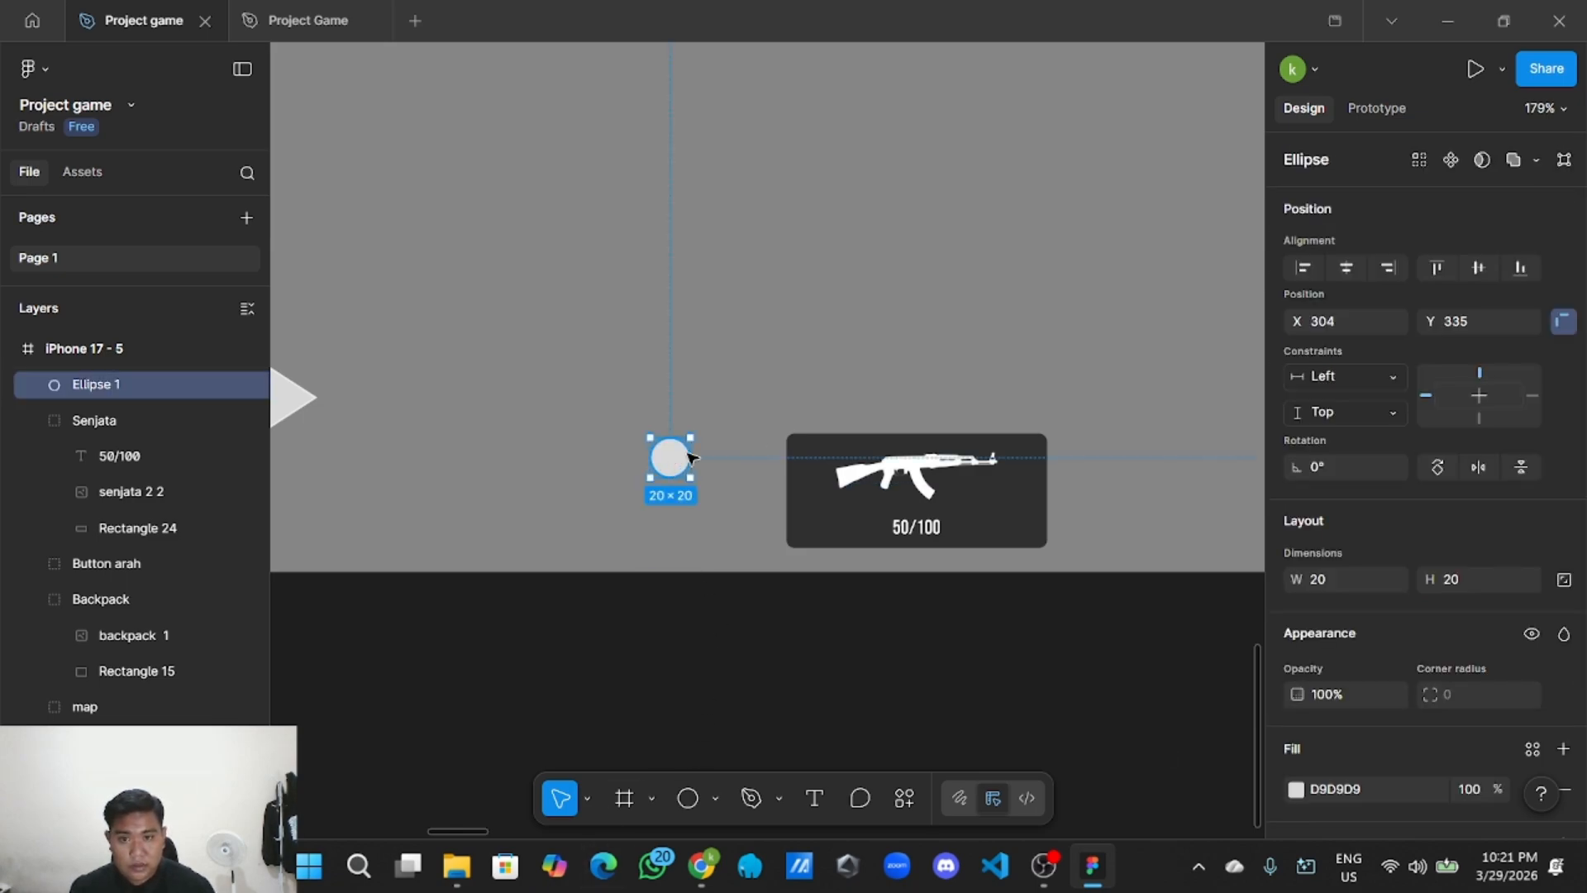
{"action": "left_click", "coordinate": [1351, 577]}
{"action": "type", "text": "30"}
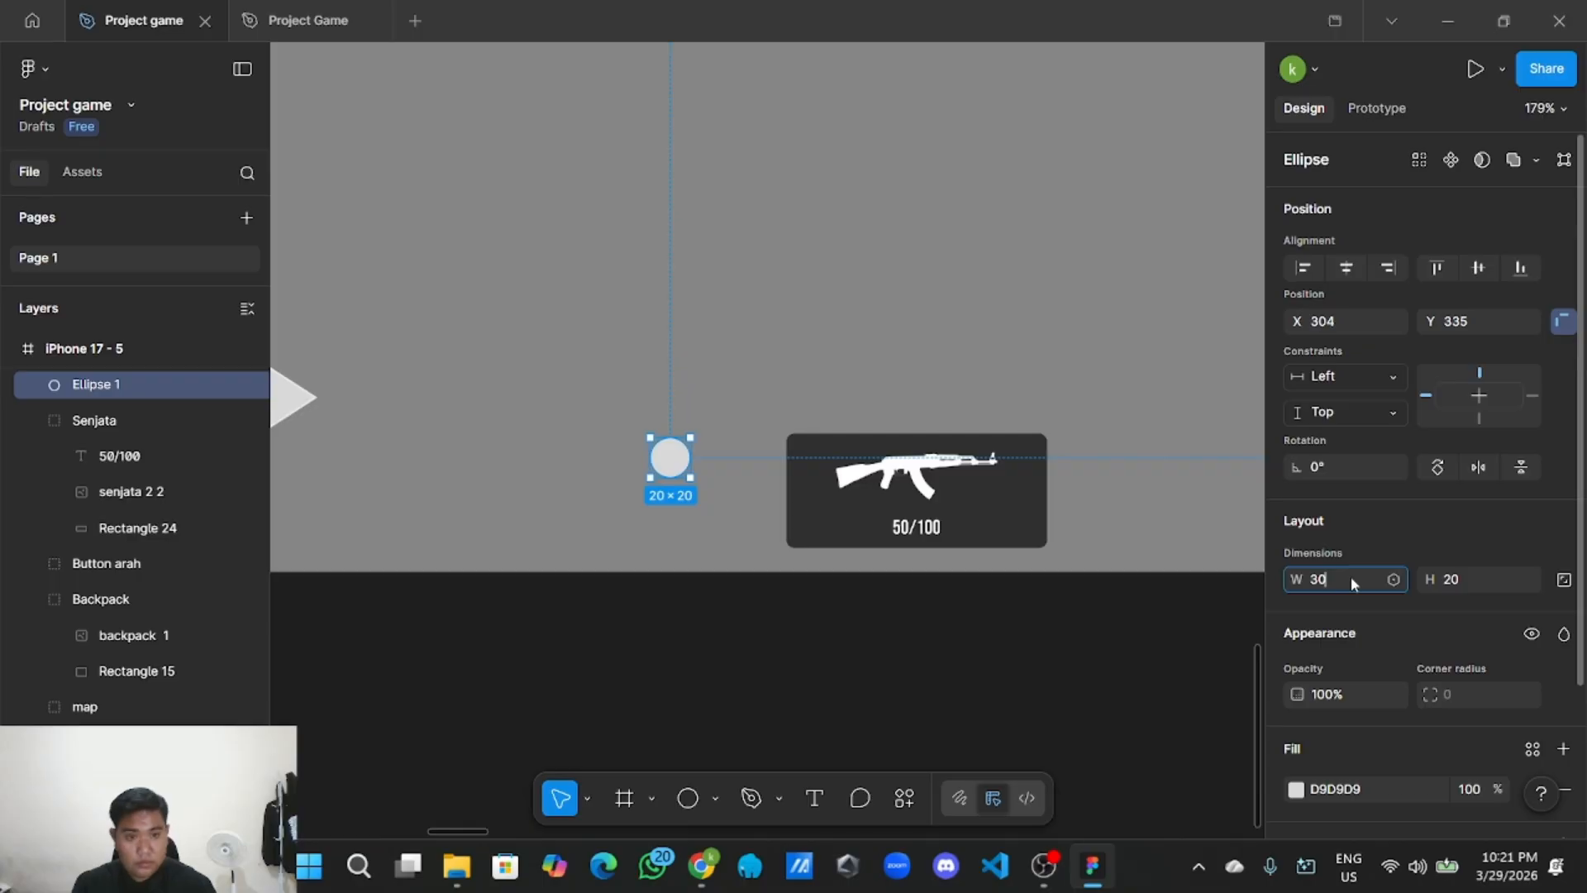
{"action": "left_click", "coordinate": [1474, 589]}
{"action": "type", "text": "20"}
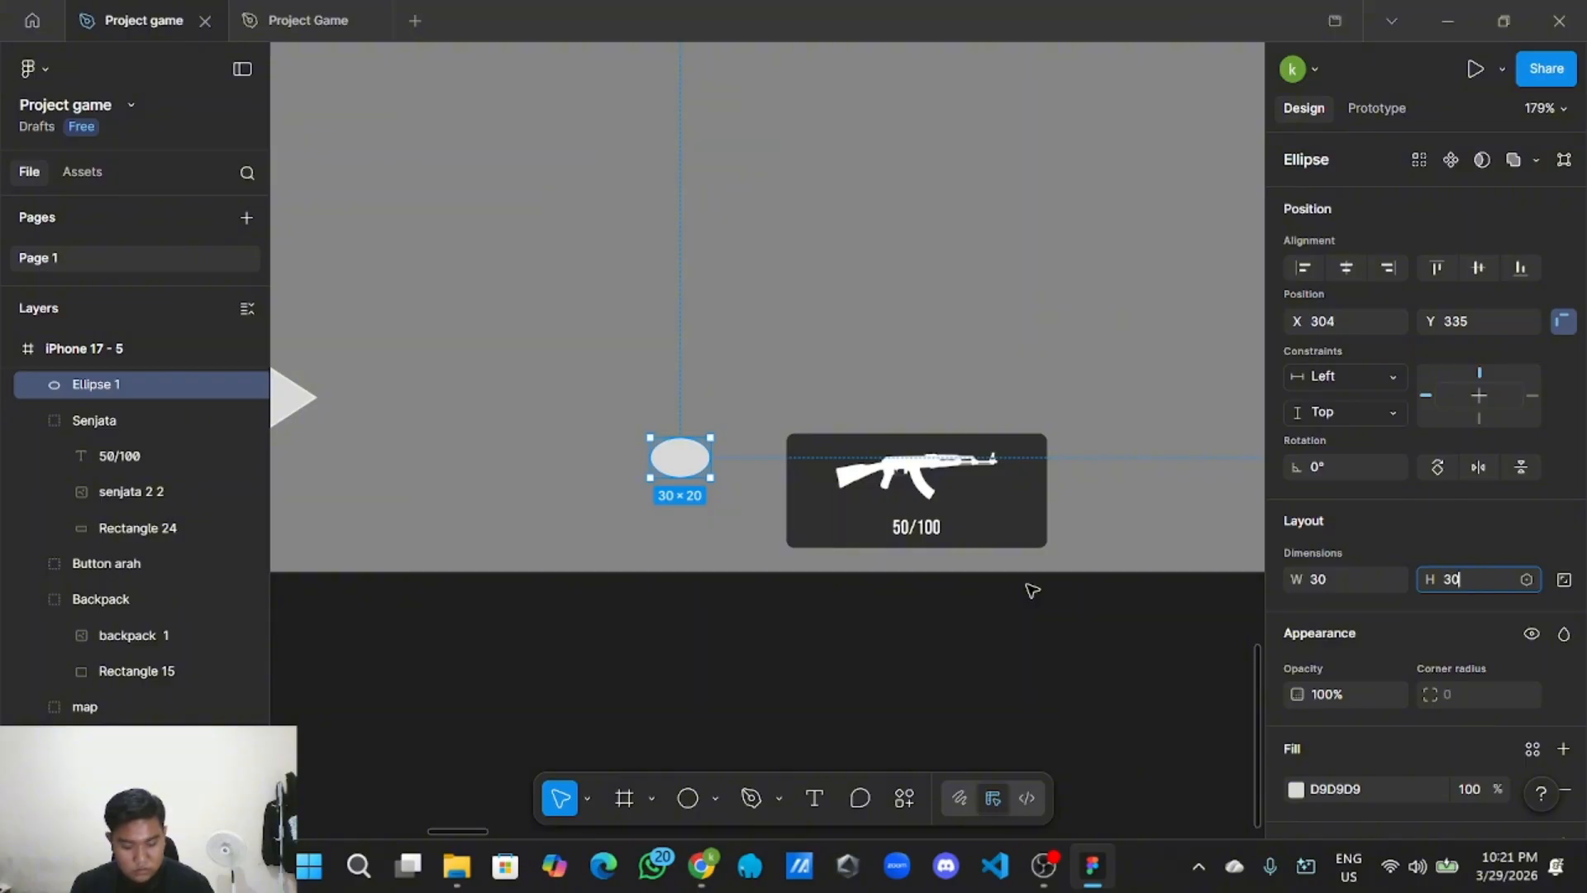
{"action": "left_click", "coordinate": [924, 636]}
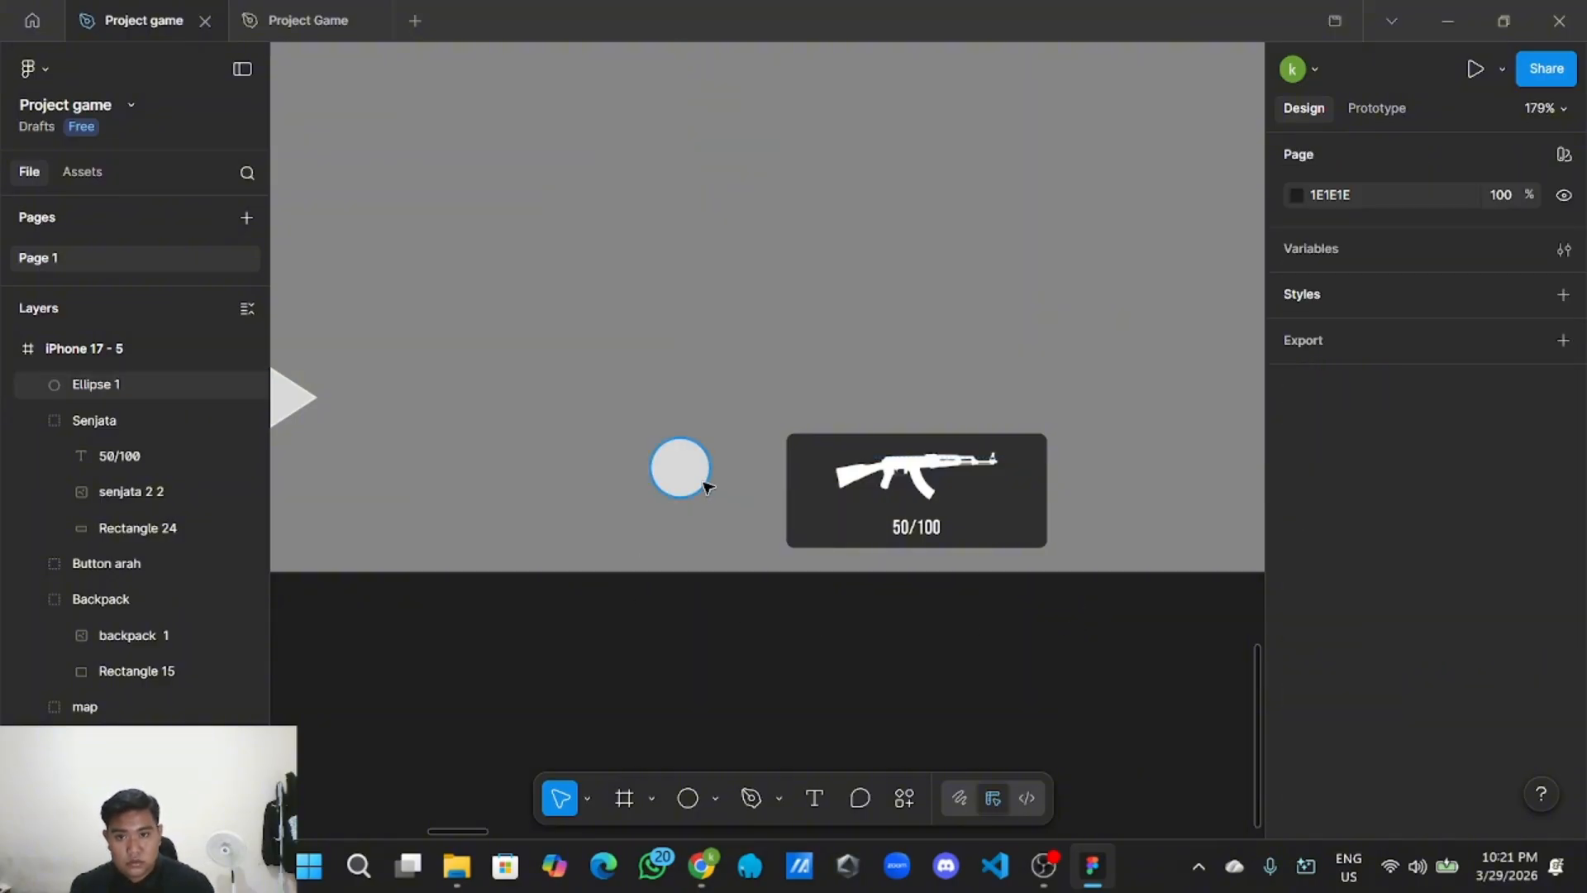
Resize the circle to 40×40 and position it just left of the weapon panel.
{"action": "left_click_drag", "start_coordinate": [702, 484], "coordinate": [742, 504]}
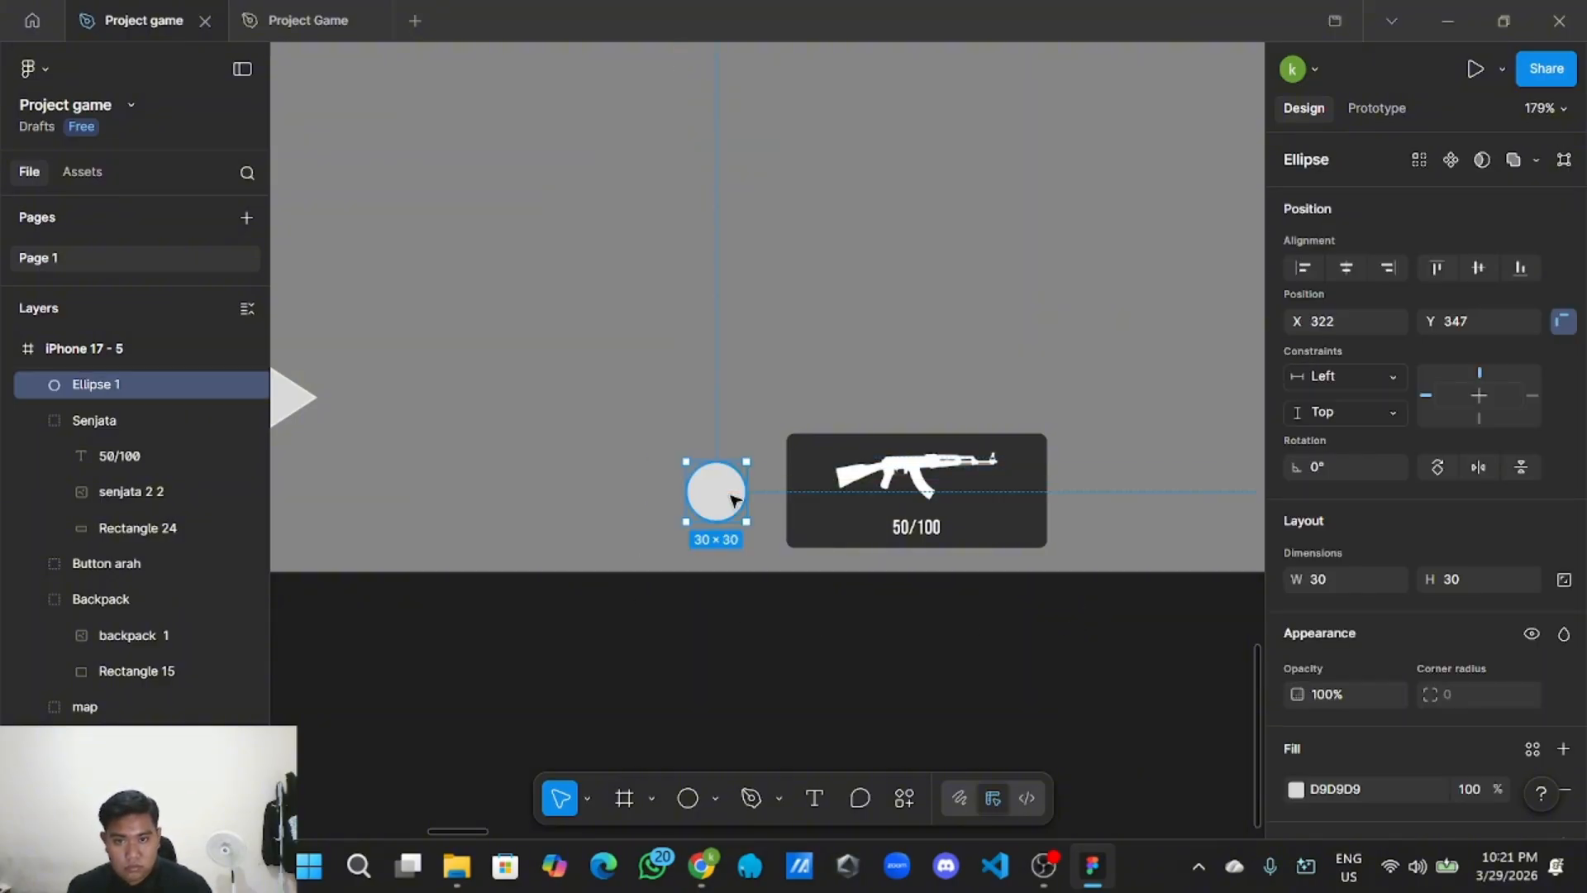
{"action": "left_click", "coordinate": [1319, 582]}
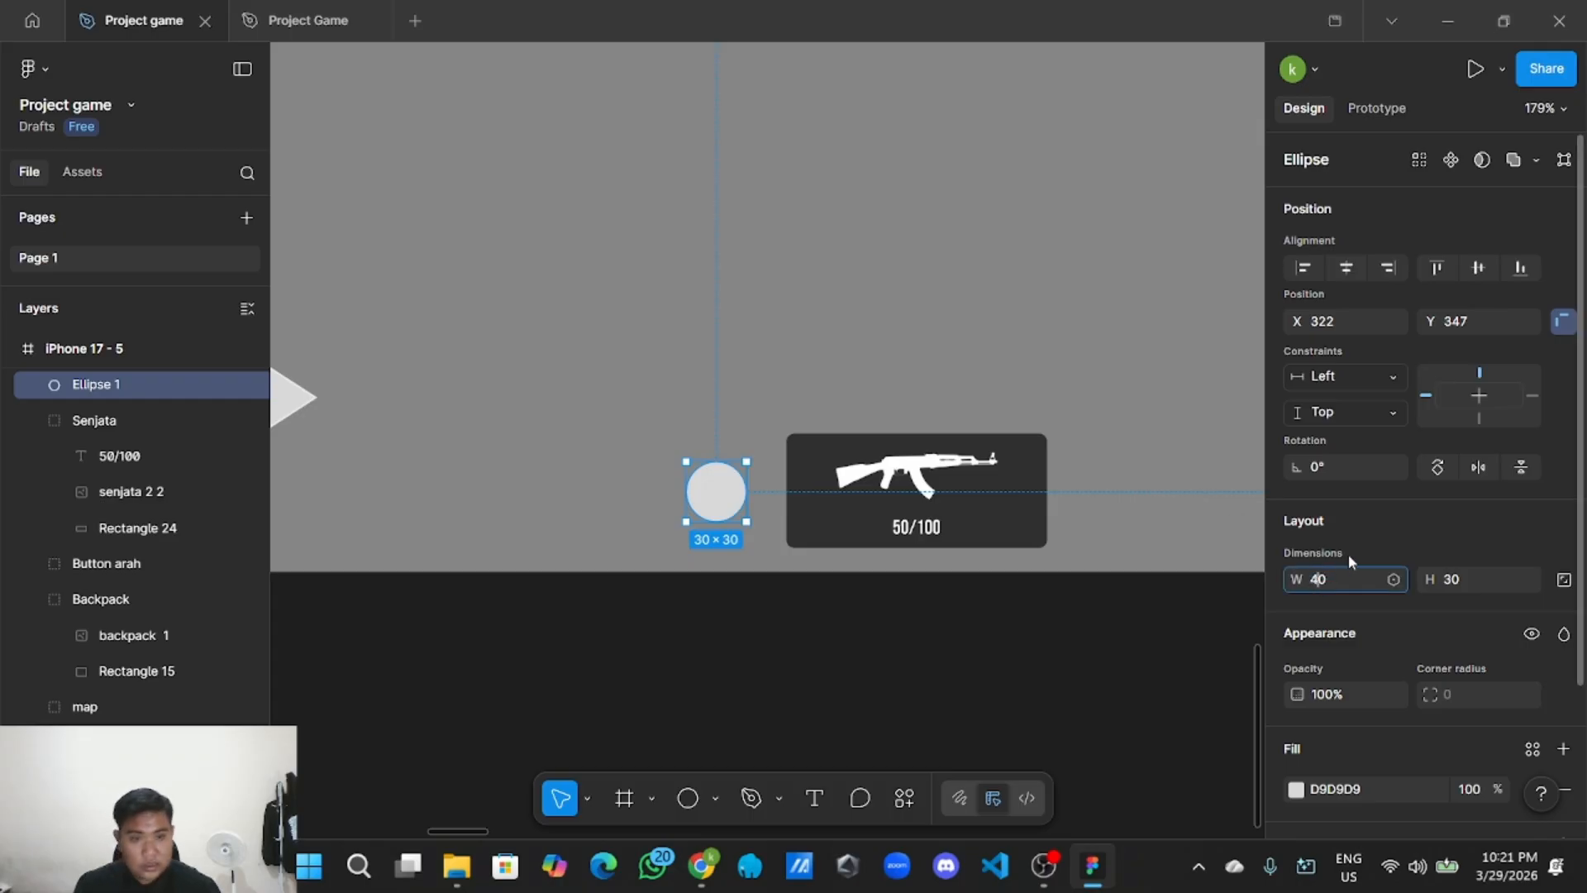
{"action": "left_click", "coordinate": [1455, 582]}
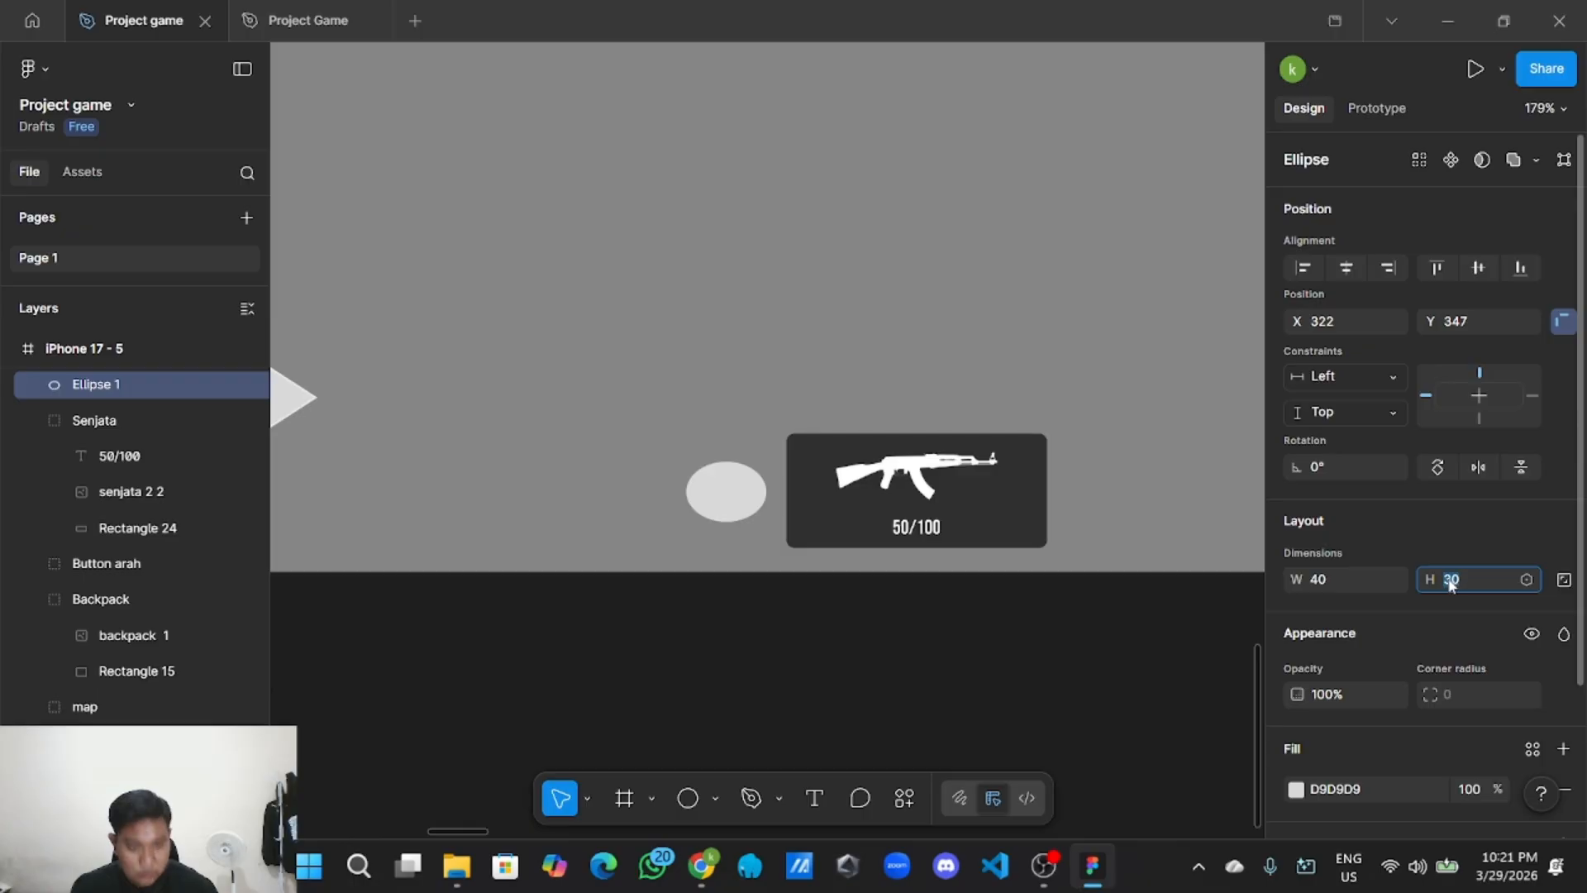
{"action": "type", "text": "40"}
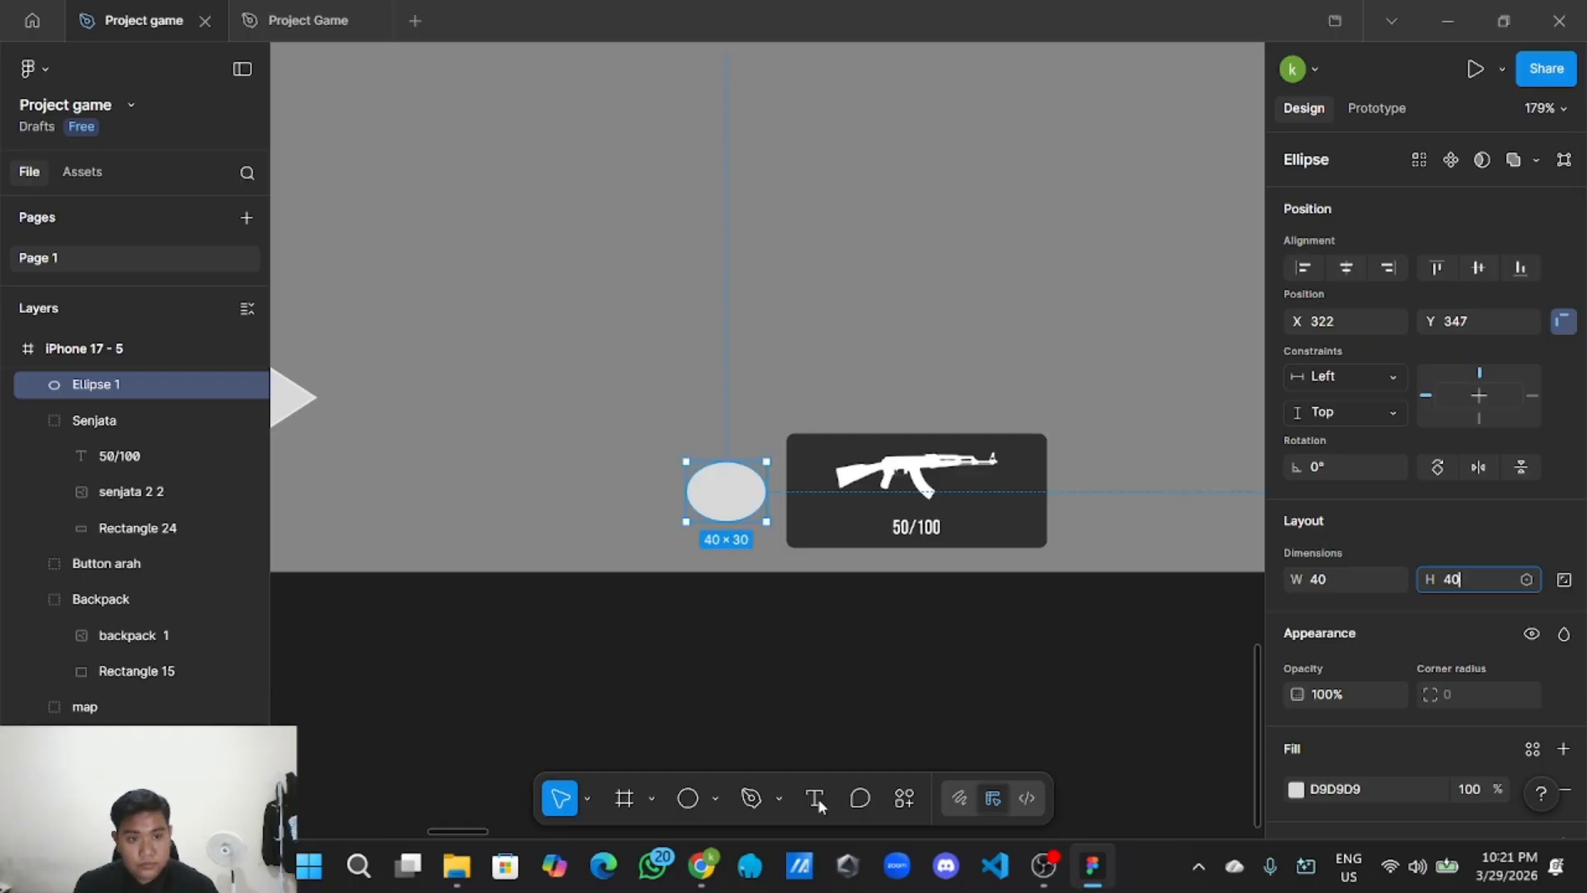
{"action": "left_click", "coordinate": [785, 731]}
{"action": "scroll", "coordinate": [783, 691], "scroll_direction": "up", "scroll_amount": 3}
{"action": "scroll", "coordinate": [783, 691], "scroll_direction": "down", "scroll_amount": 5}
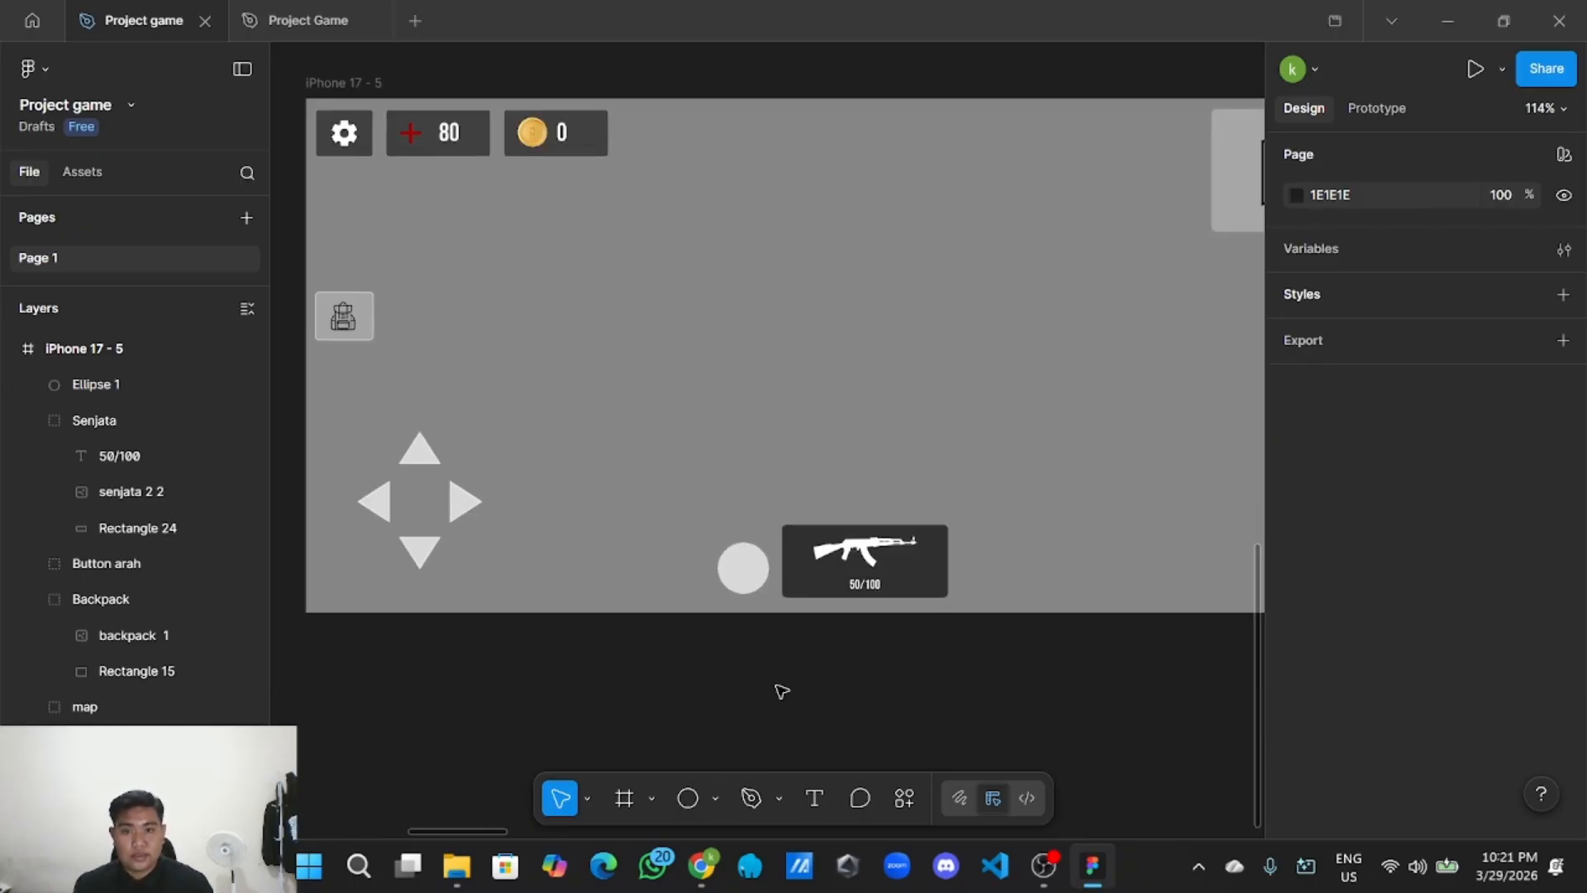
{"action": "left_click_drag", "start_coordinate": [698, 588], "coordinate": [691, 585]}
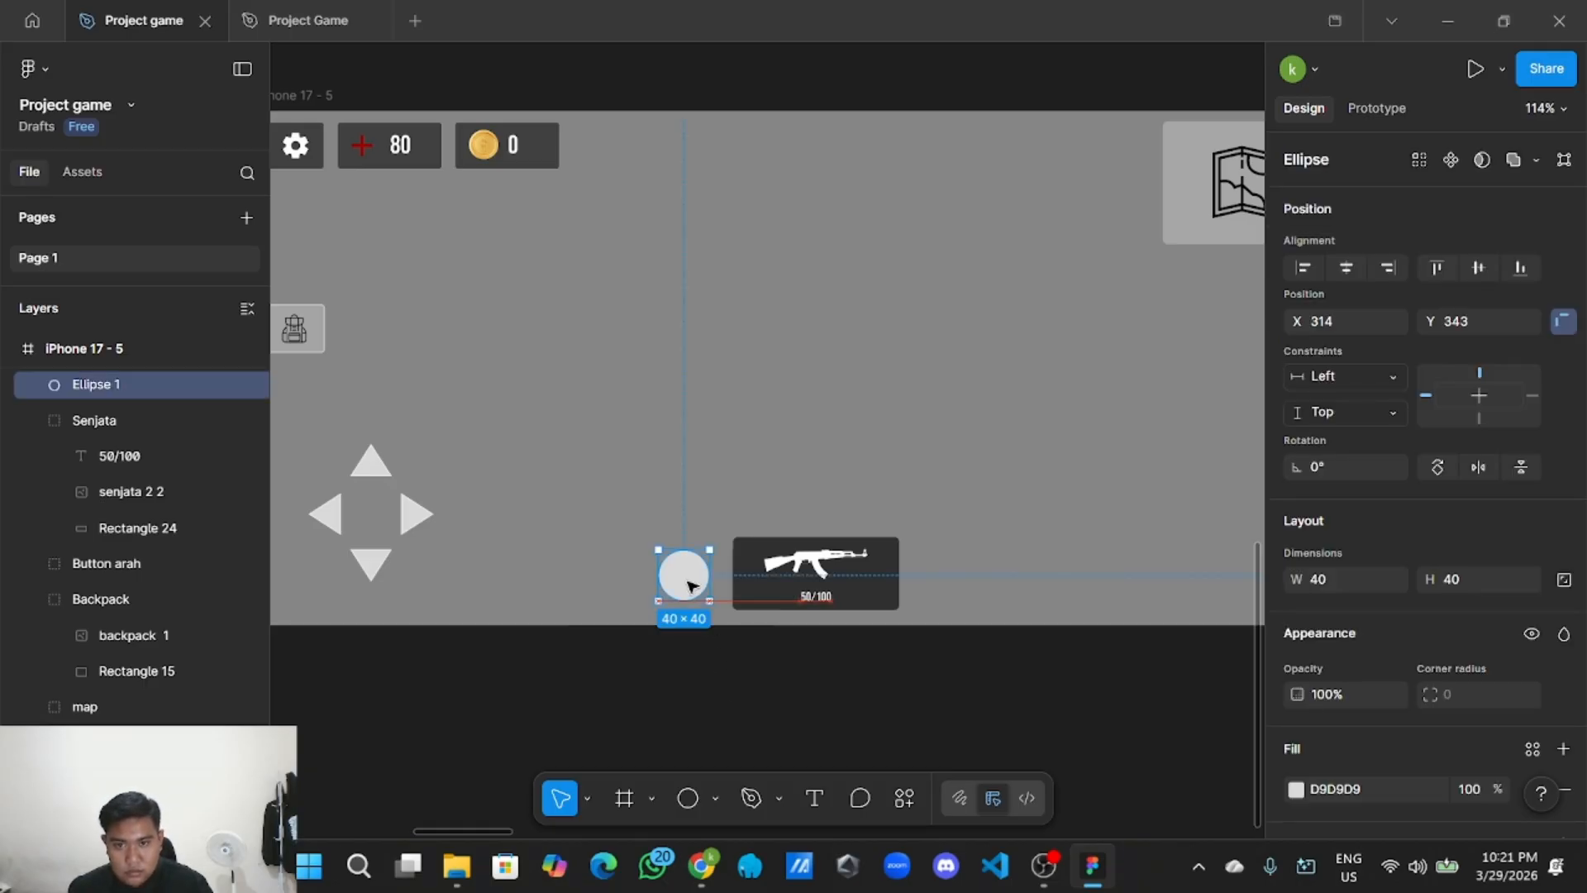
{"action": "left_click", "coordinate": [722, 639]}
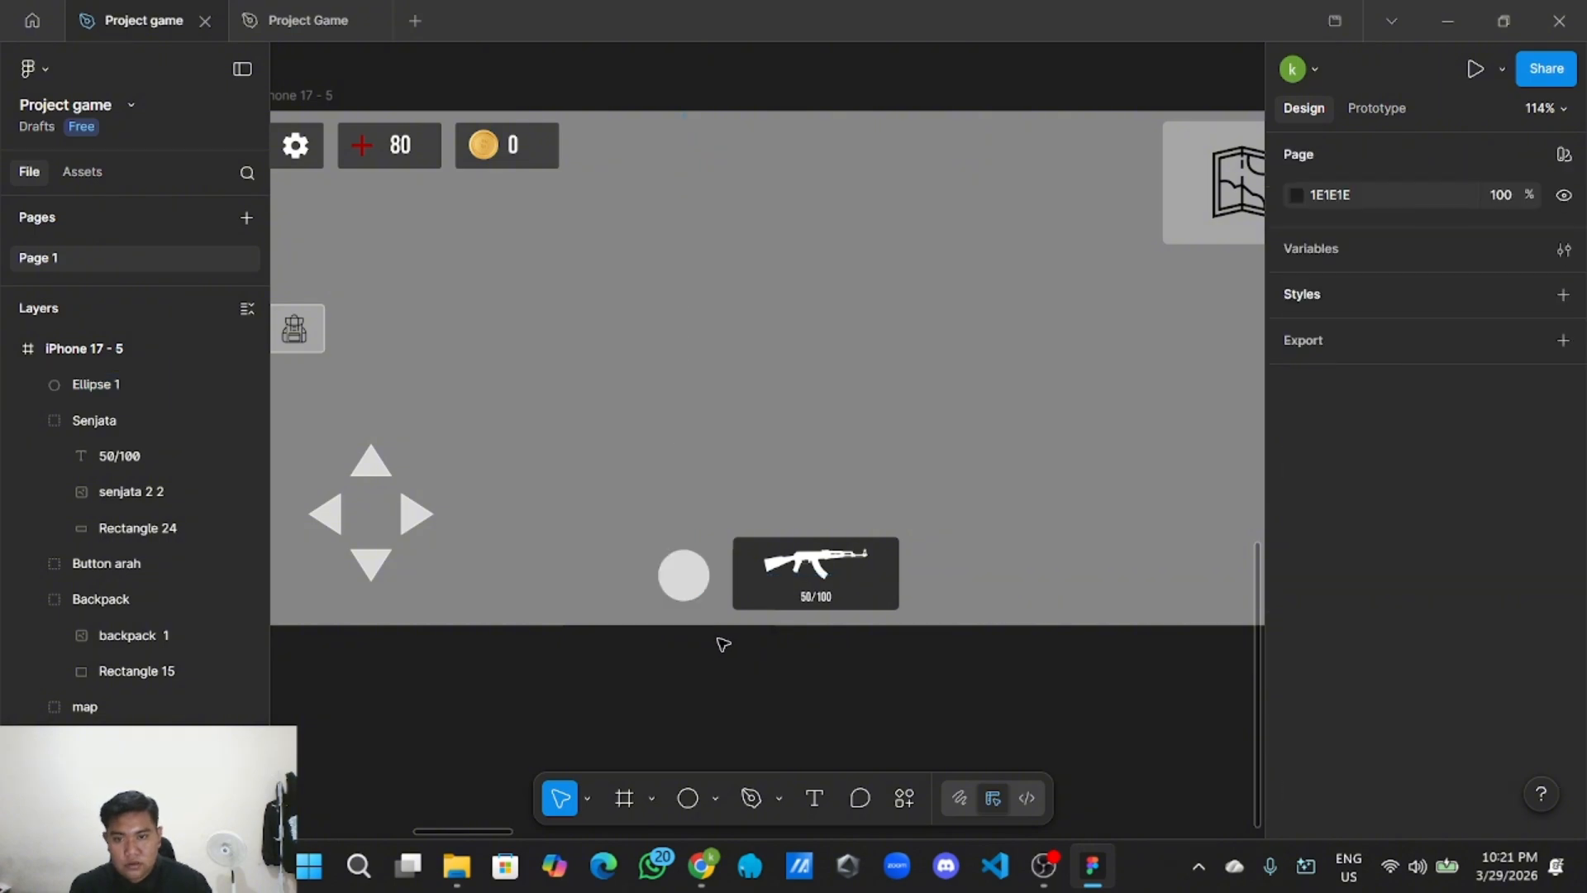
Lower the circle's D9D9D9 fill opacity to about 51%.
{"action": "scroll", "coordinate": [723, 640], "scroll_direction": "up", "scroll_amount": 3}
{"action": "left_click", "coordinate": [693, 528]}
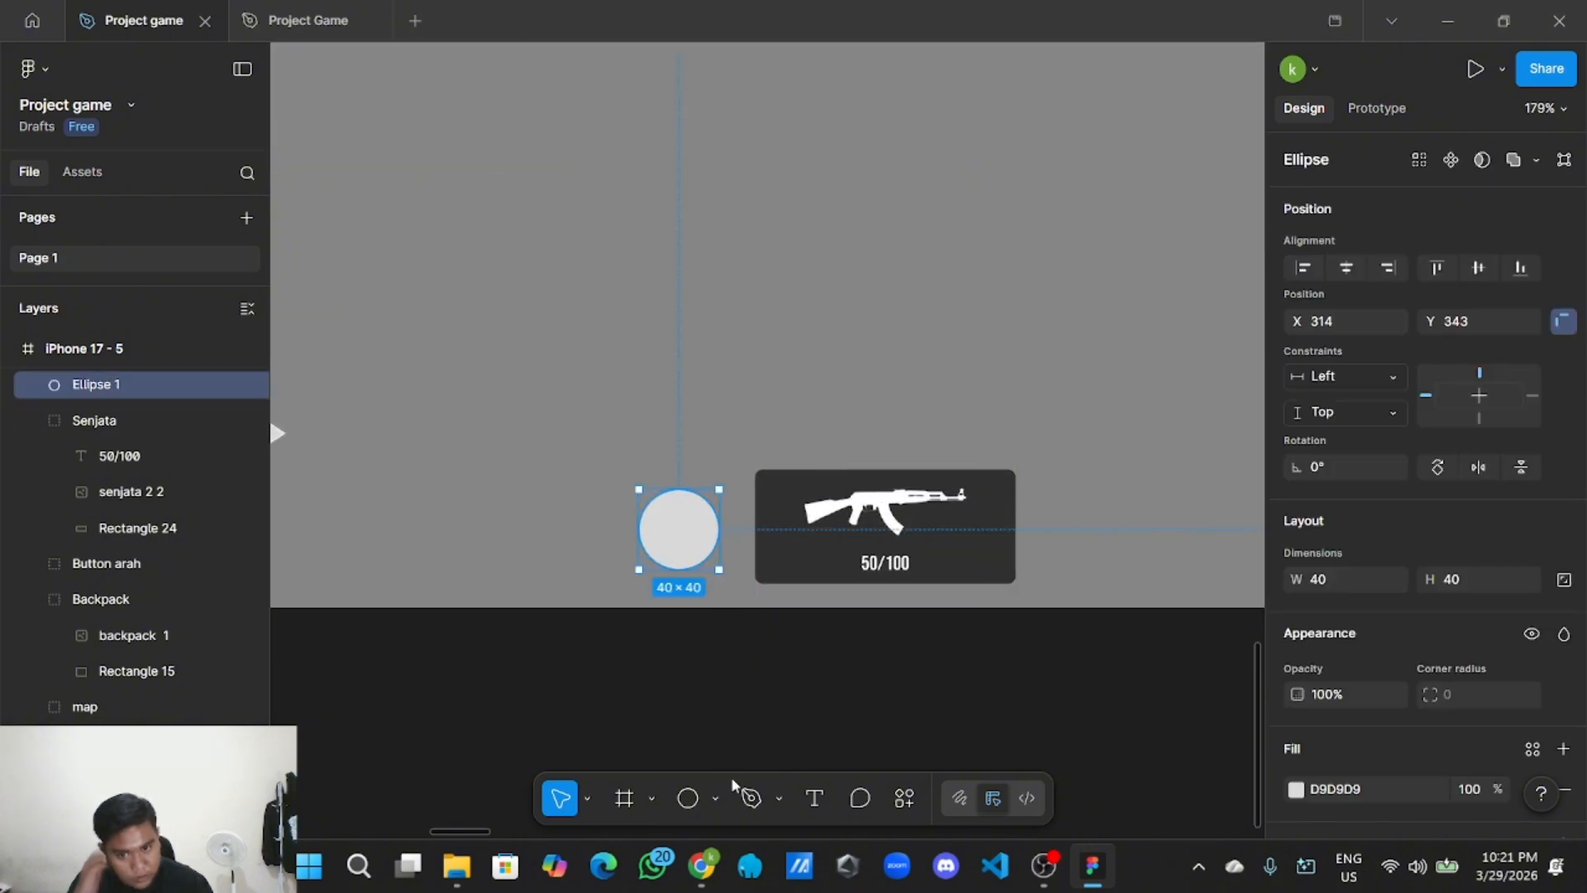
{"action": "scroll", "coordinate": [1277, 670], "scroll_direction": "down", "scroll_amount": 3}
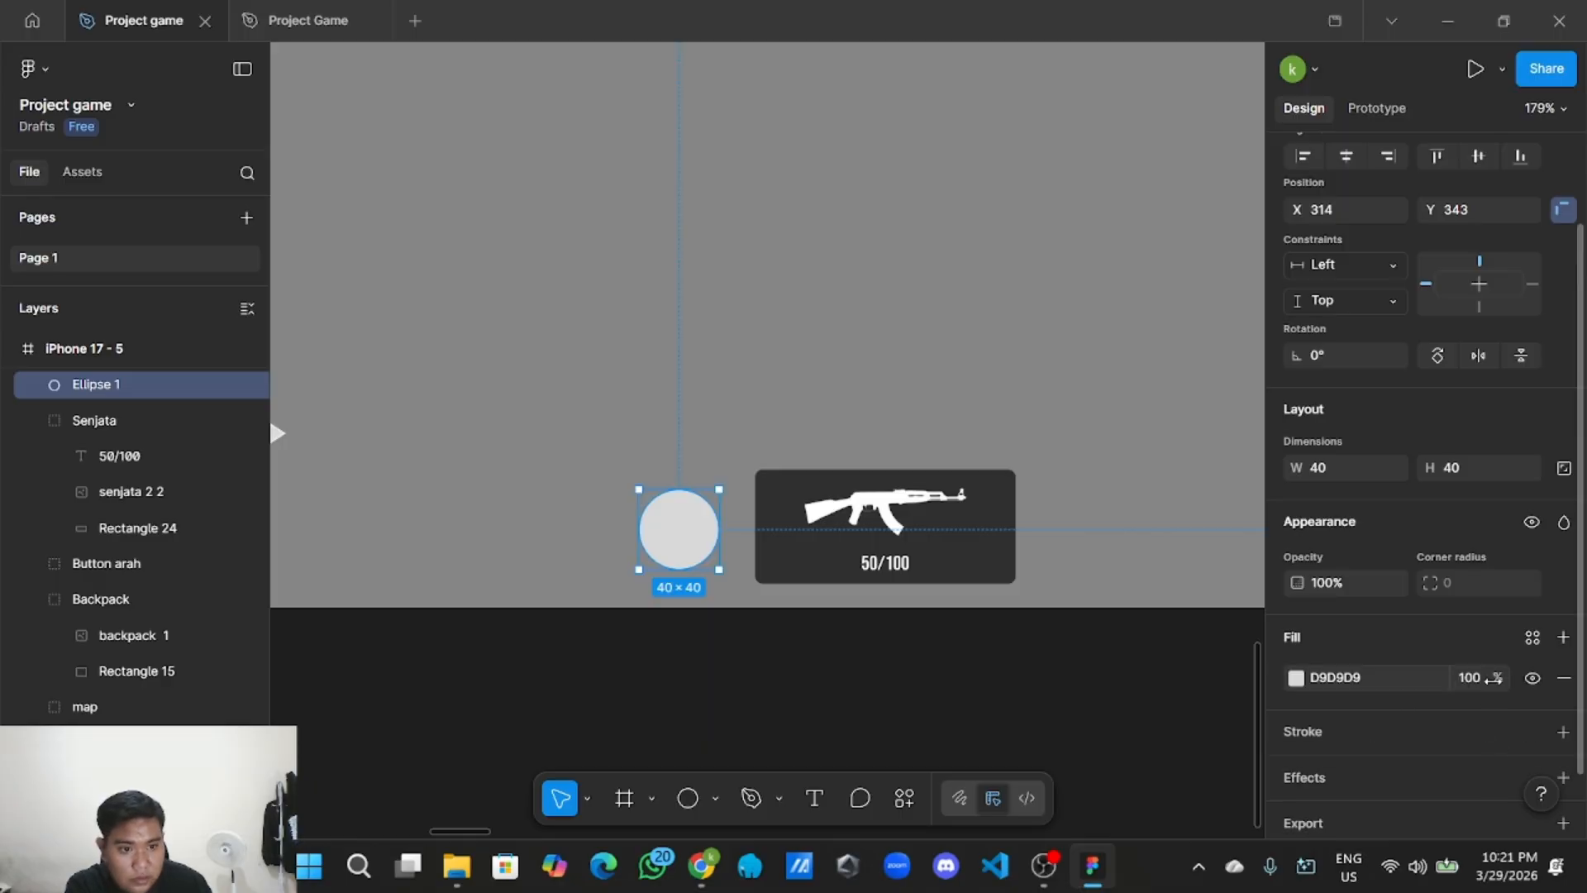
{"action": "left_click_drag", "start_coordinate": [1500, 679], "coordinate": [1376, 690]}
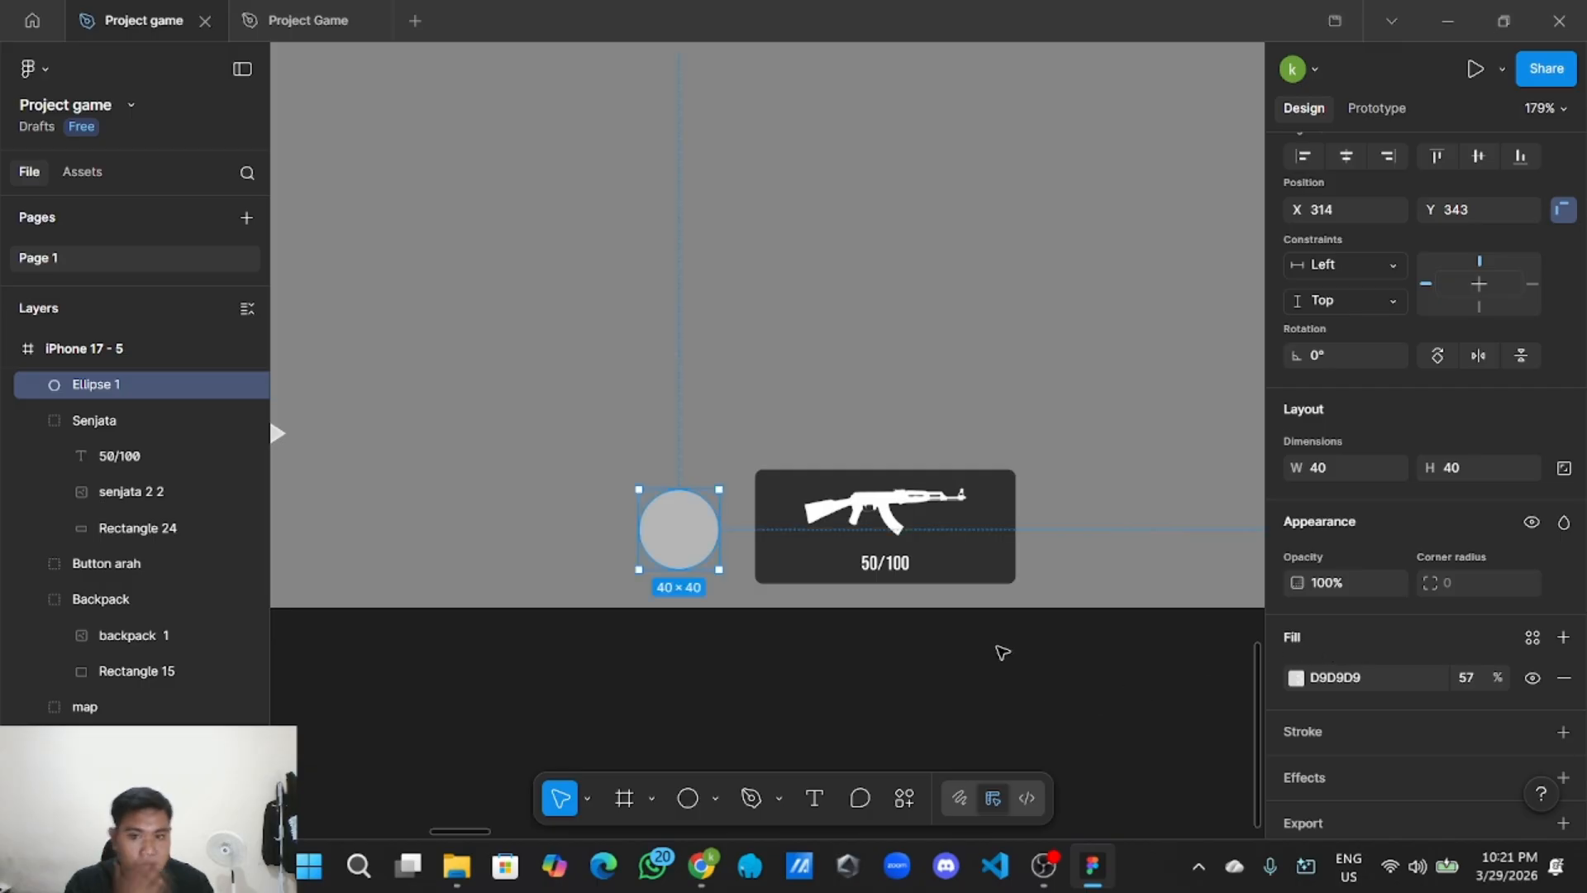
{"action": "mouse_move", "coordinate": [1493, 677]}
{"action": "left_mouse_down"}
{"action": "mouse_move", "coordinate": [1463, 680]}
{"action": "mouse_move", "coordinate": [1479, 679]}
{"action": "left_mouse_up"}
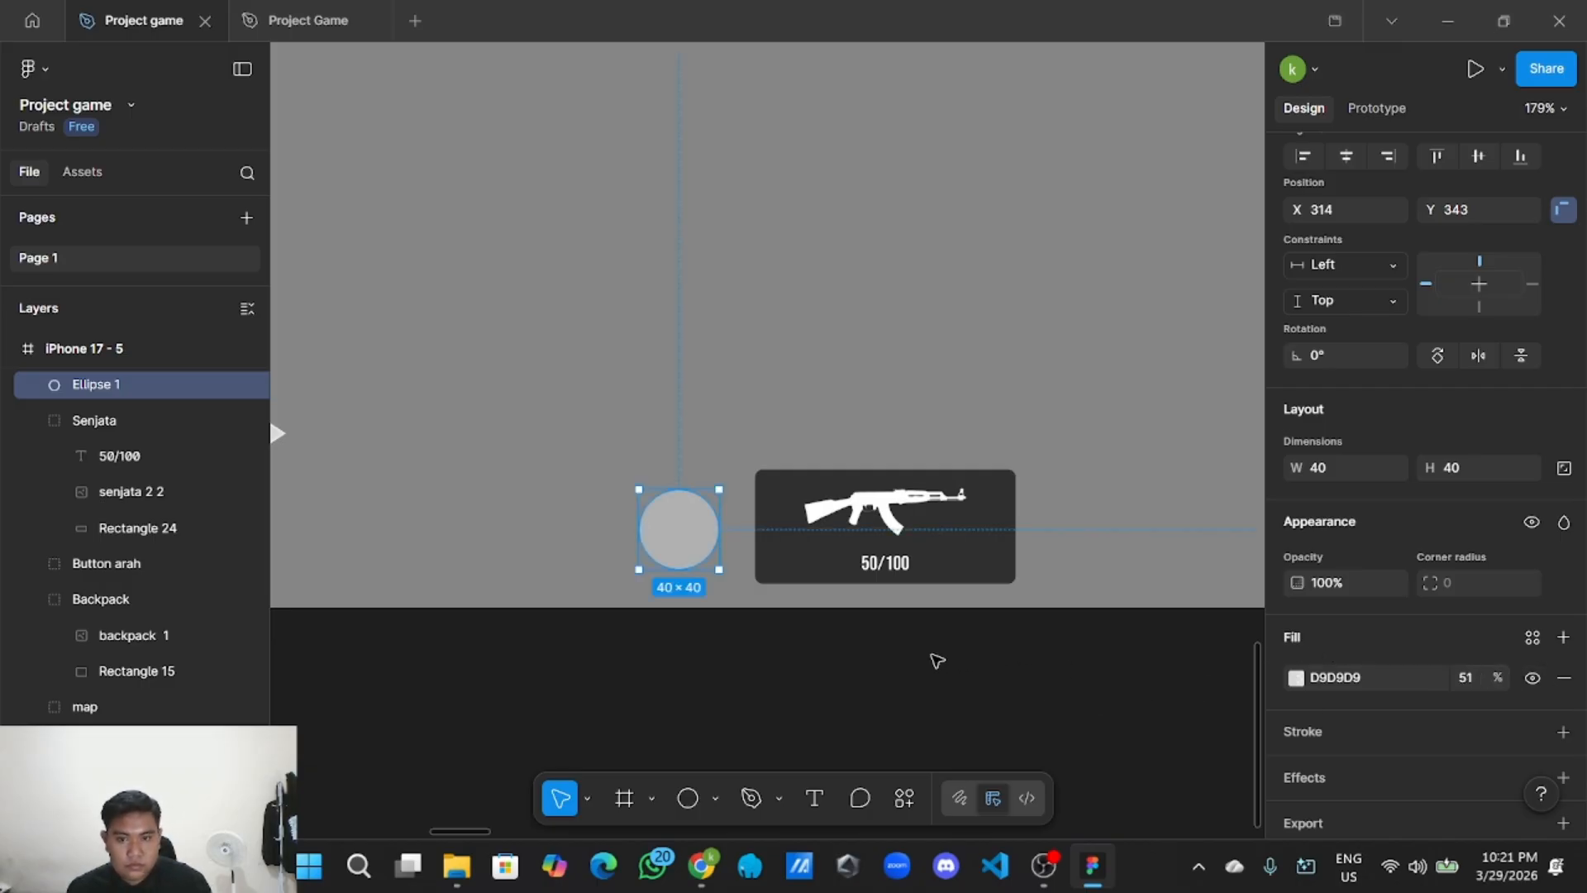
{"action": "left_click", "coordinate": [882, 670]}
{"action": "scroll", "coordinate": [885, 674], "scroll_direction": "down", "scroll_amount": 3}
{"action": "scroll", "coordinate": [875, 705], "scroll_direction": "down", "scroll_amount": 3}
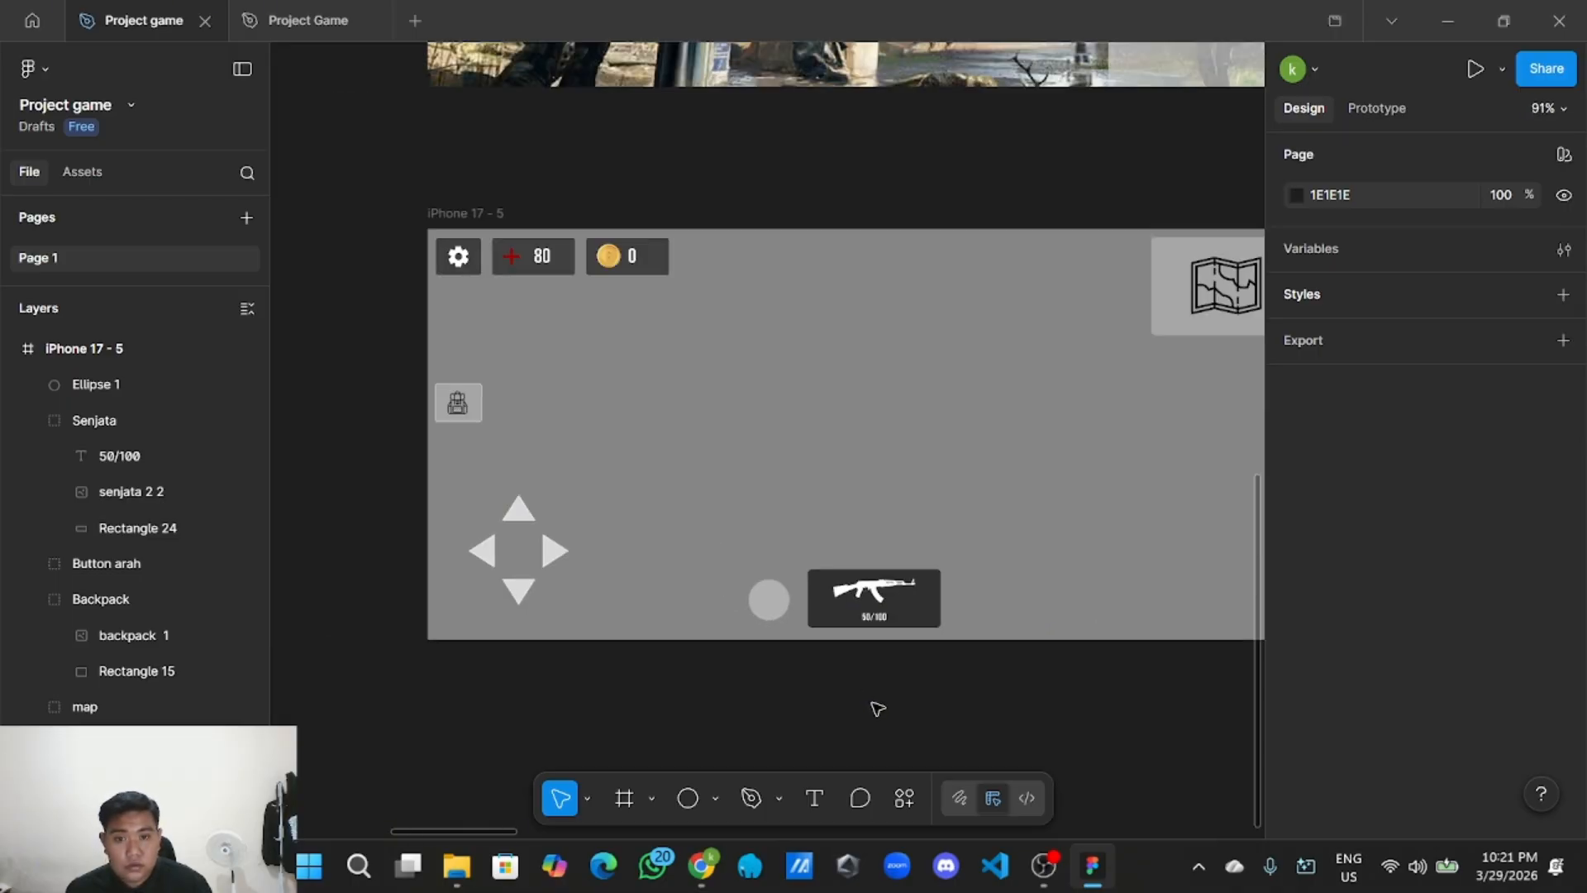
{"action": "scroll", "coordinate": [783, 694], "scroll_direction": "up", "scroll_amount": 2}
Copy the reload icon from the UI Style Guide.
{"action": "scroll", "coordinate": [746, 722], "scroll_direction": "down", "scroll_amount": 3}
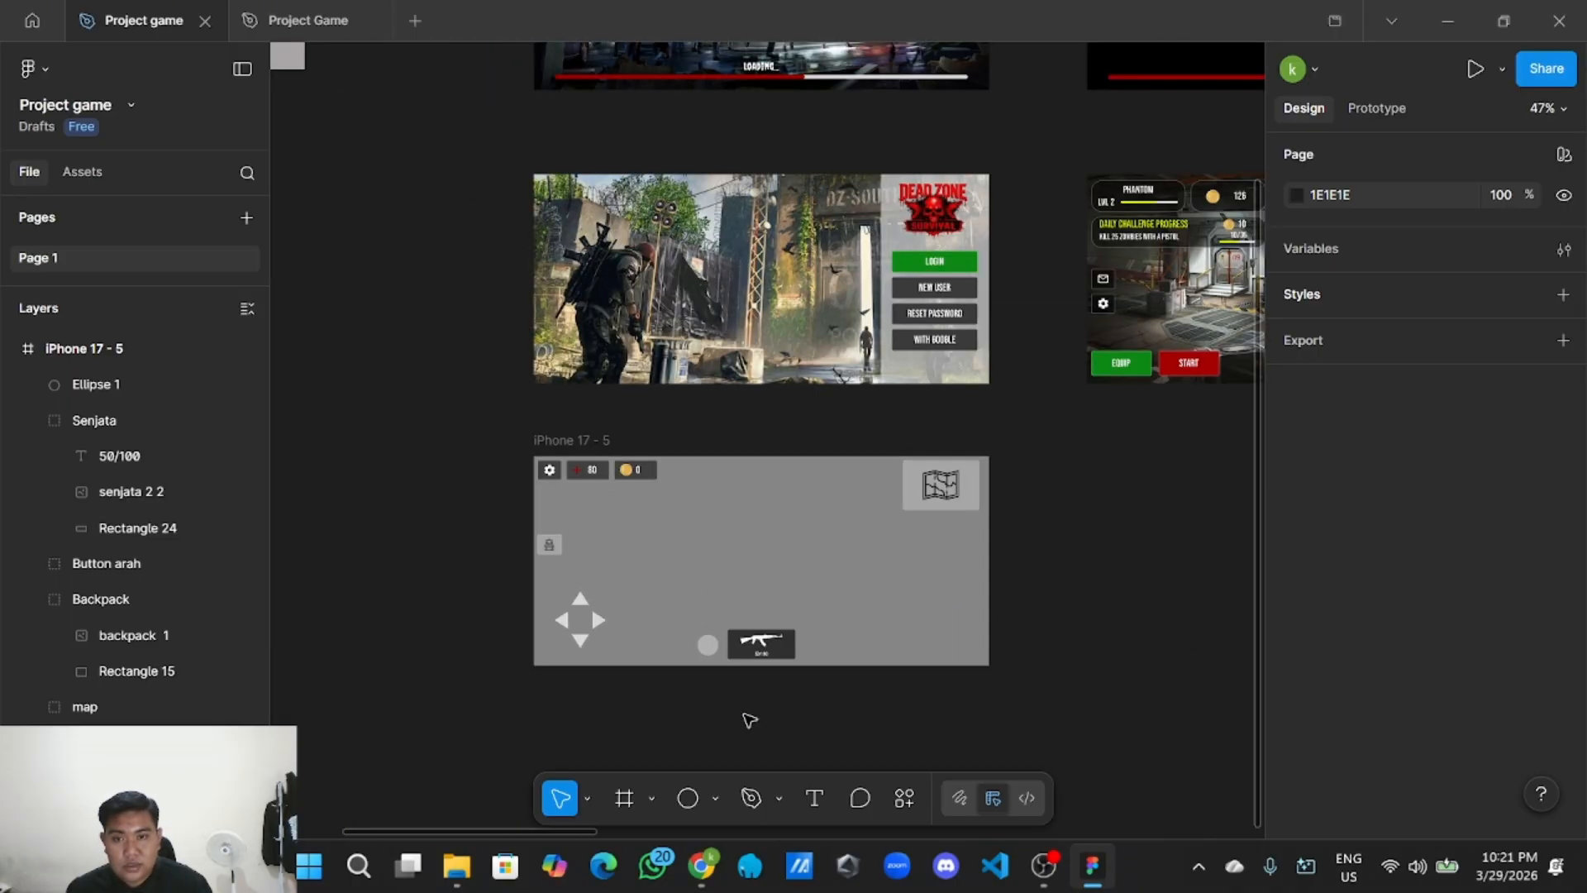
{"action": "left_click_drag", "start_coordinate": [450, 506], "coordinate": [747, 518]}
{"action": "left_click_drag", "start_coordinate": [571, 352], "coordinate": [641, 496]}
{"action": "left_click_drag", "start_coordinate": [571, 303], "coordinate": [642, 499]}
{"action": "scroll", "coordinate": [642, 496], "scroll_direction": "up", "scroll_amount": 3}
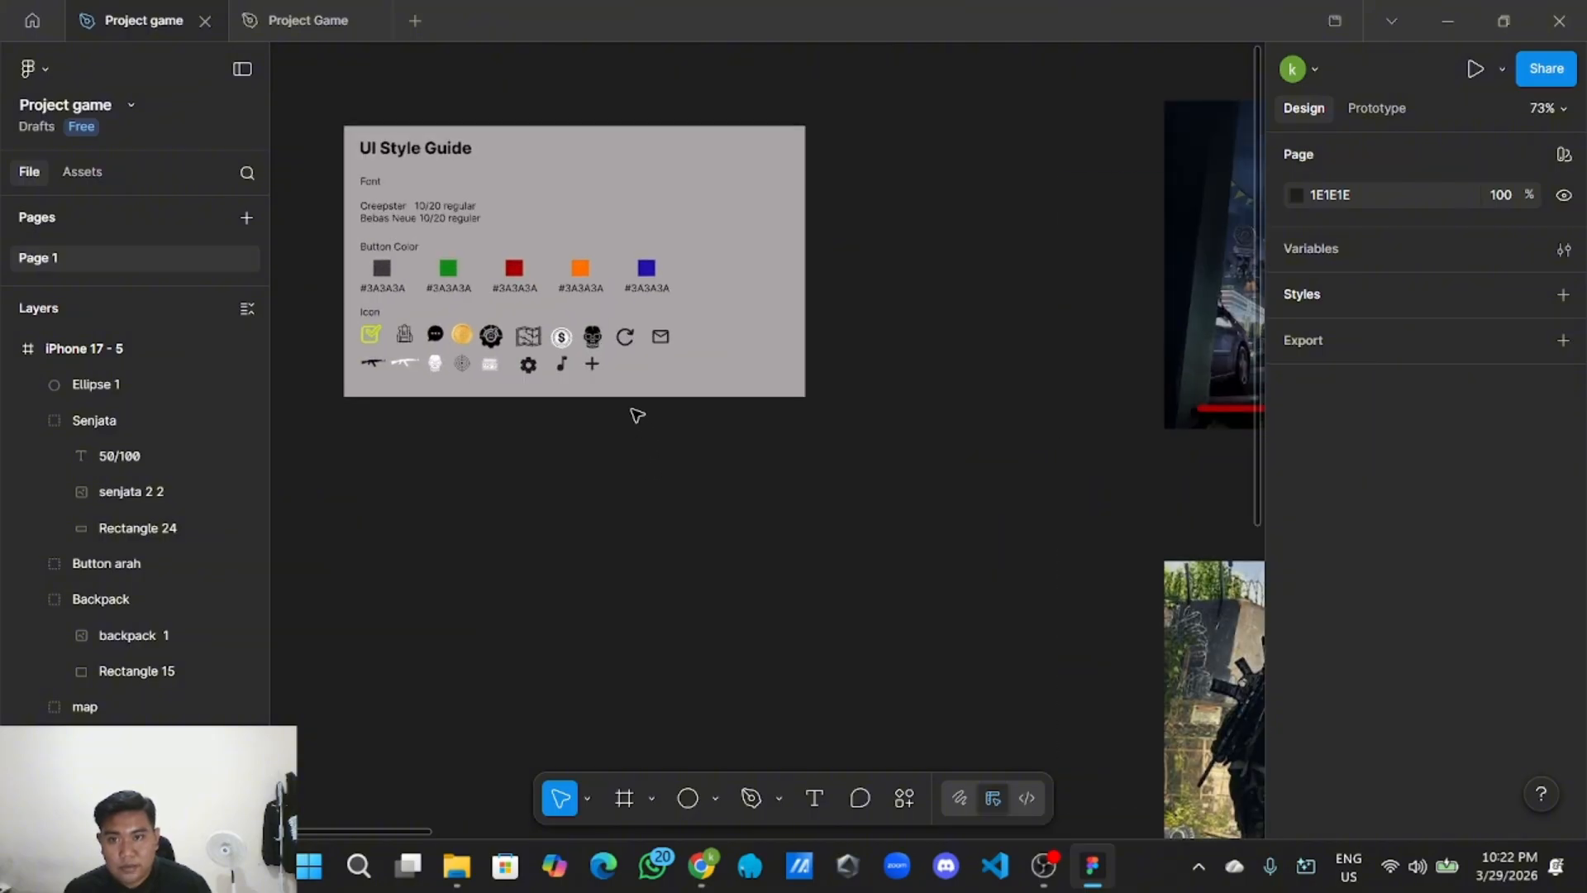
{"action": "left_click", "coordinate": [630, 340]}
{"action": "right_click", "coordinate": [623, 340]}
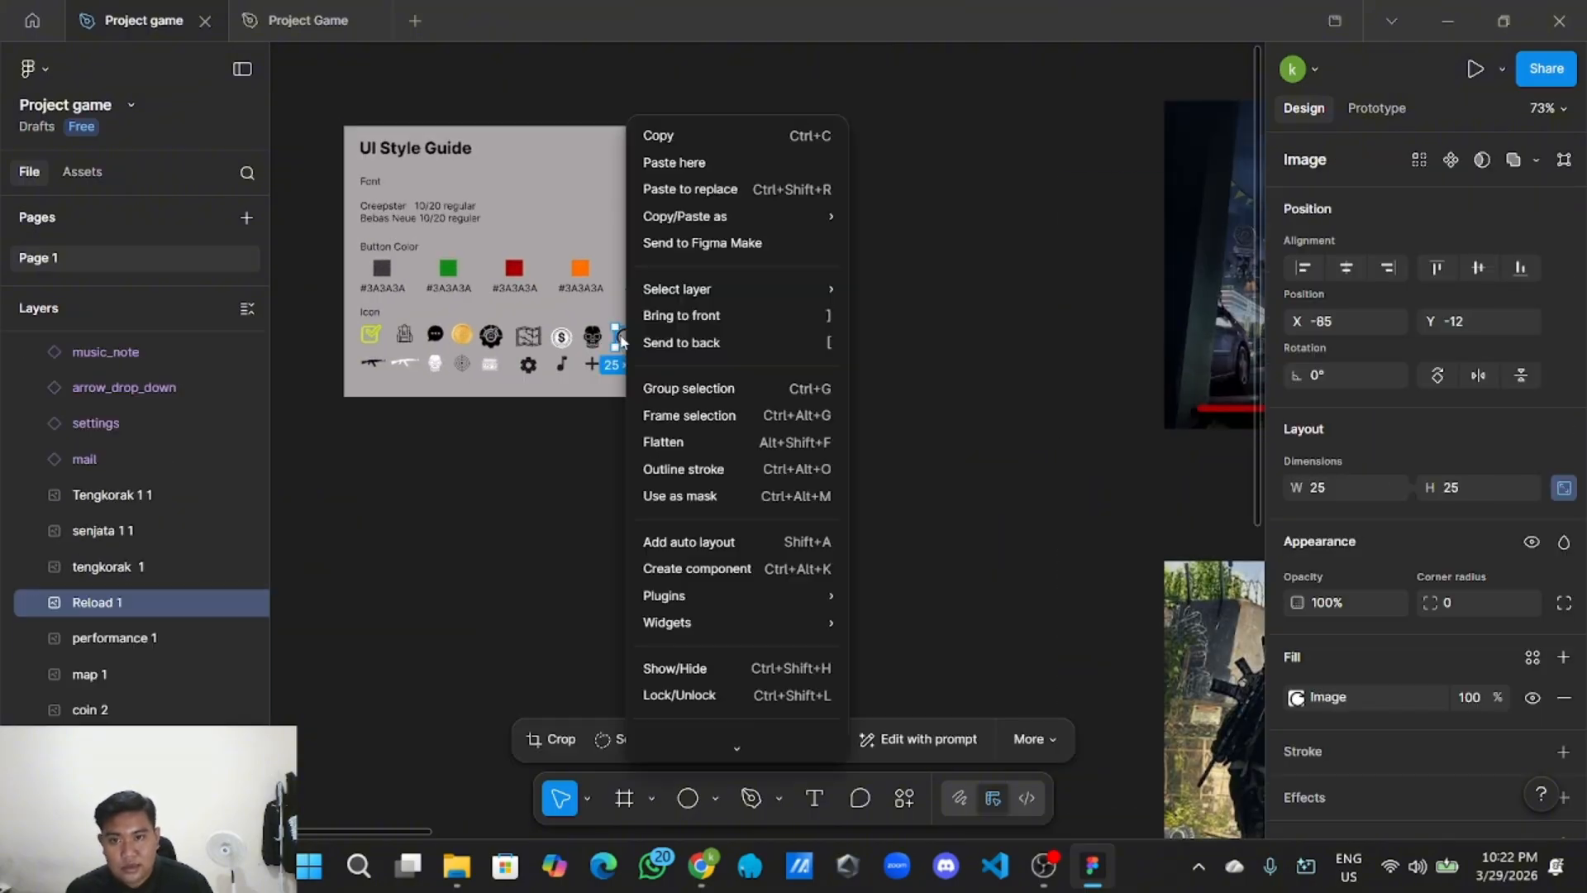
{"action": "left_click", "coordinate": [691, 137]}
Paste the reload icon into the HUD frame and place it on the translucent circle.
{"action": "scroll", "coordinate": [759, 489], "scroll_direction": "down", "scroll_amount": 3}
{"action": "left_click_drag", "start_coordinate": [814, 562], "coordinate": [592, 407]}
{"action": "scroll", "coordinate": [703, 493], "scroll_direction": "down", "scroll_amount": 2}
{"action": "scroll", "coordinate": [579, 446], "scroll_direction": "right", "scroll_amount": 5}
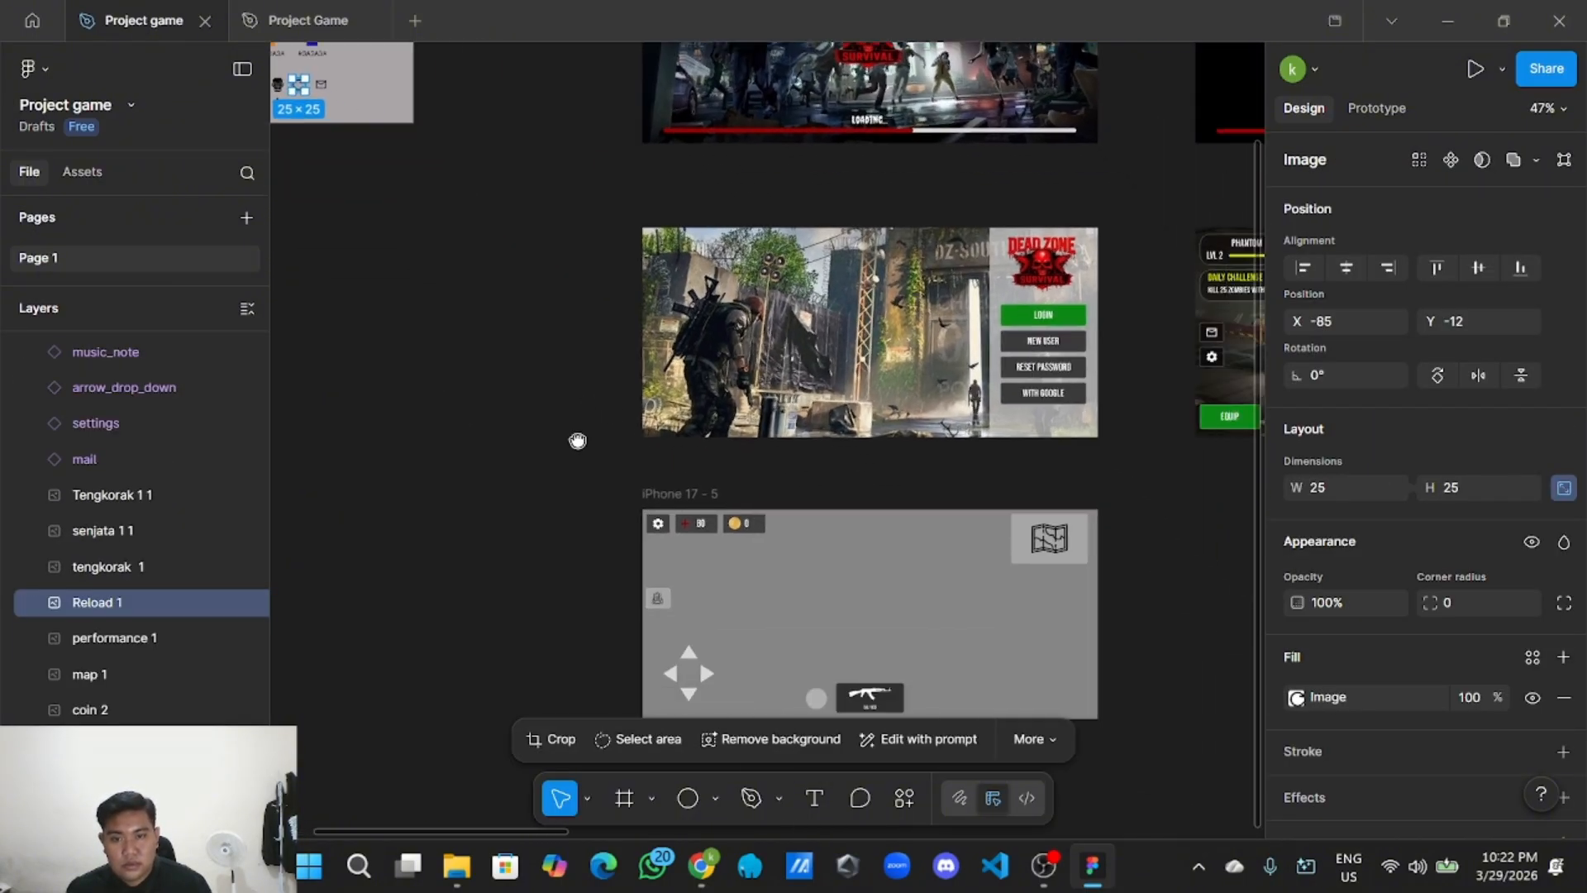
{"action": "scroll", "coordinate": [712, 595], "scroll_direction": "down", "scroll_amount": 3}
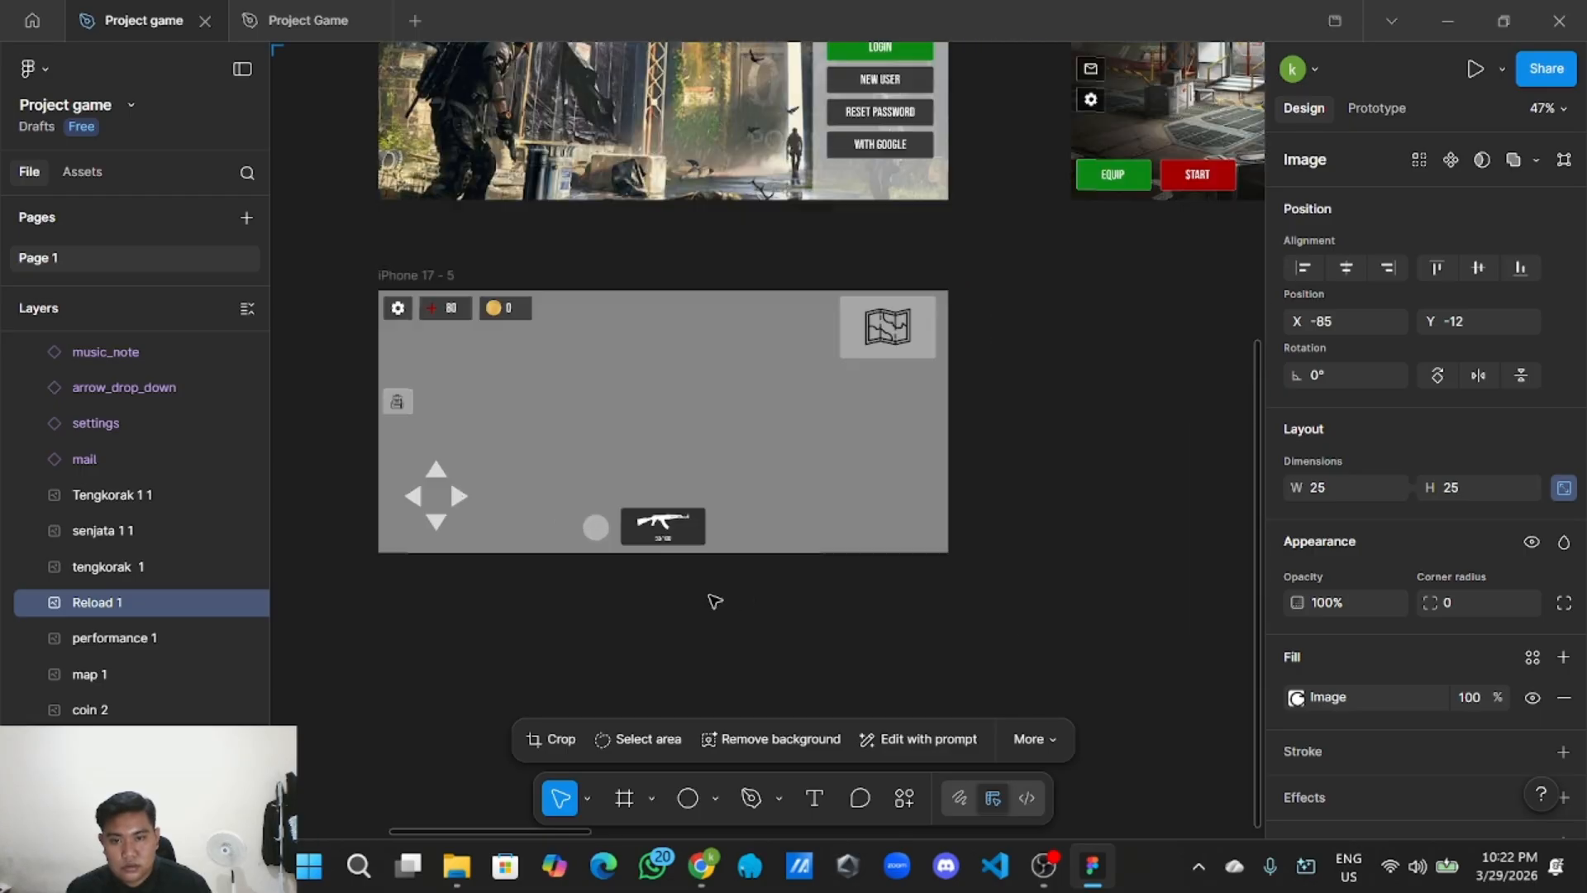
{"action": "scroll", "coordinate": [684, 588], "scroll_direction": "up", "scroll_amount": 5}
{"action": "right_click", "coordinate": [682, 395]}
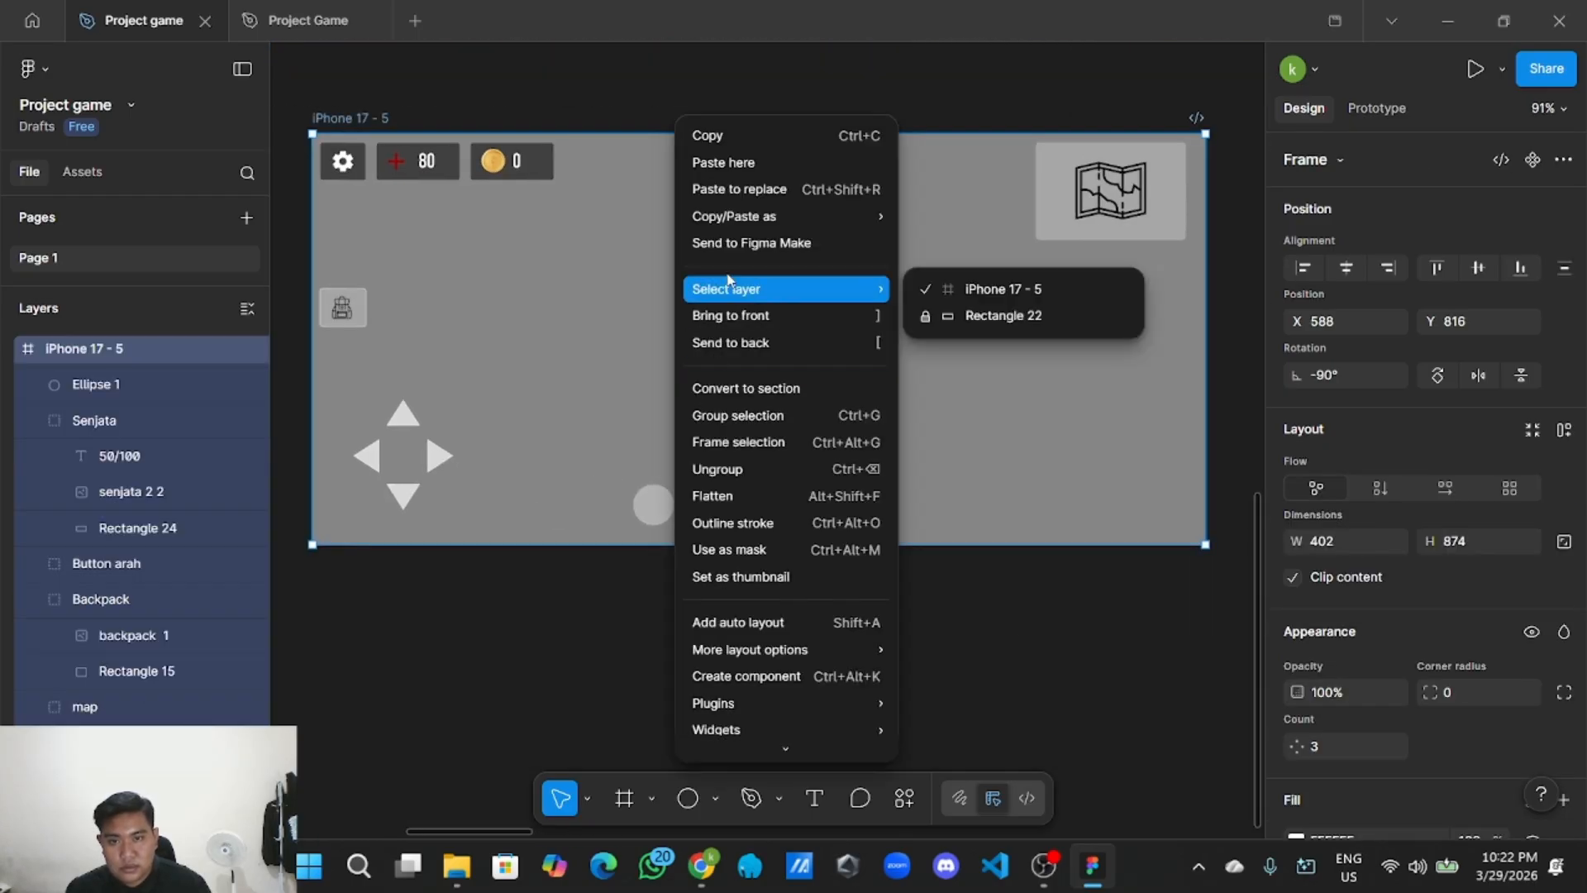
{"action": "left_click", "coordinate": [726, 162]}
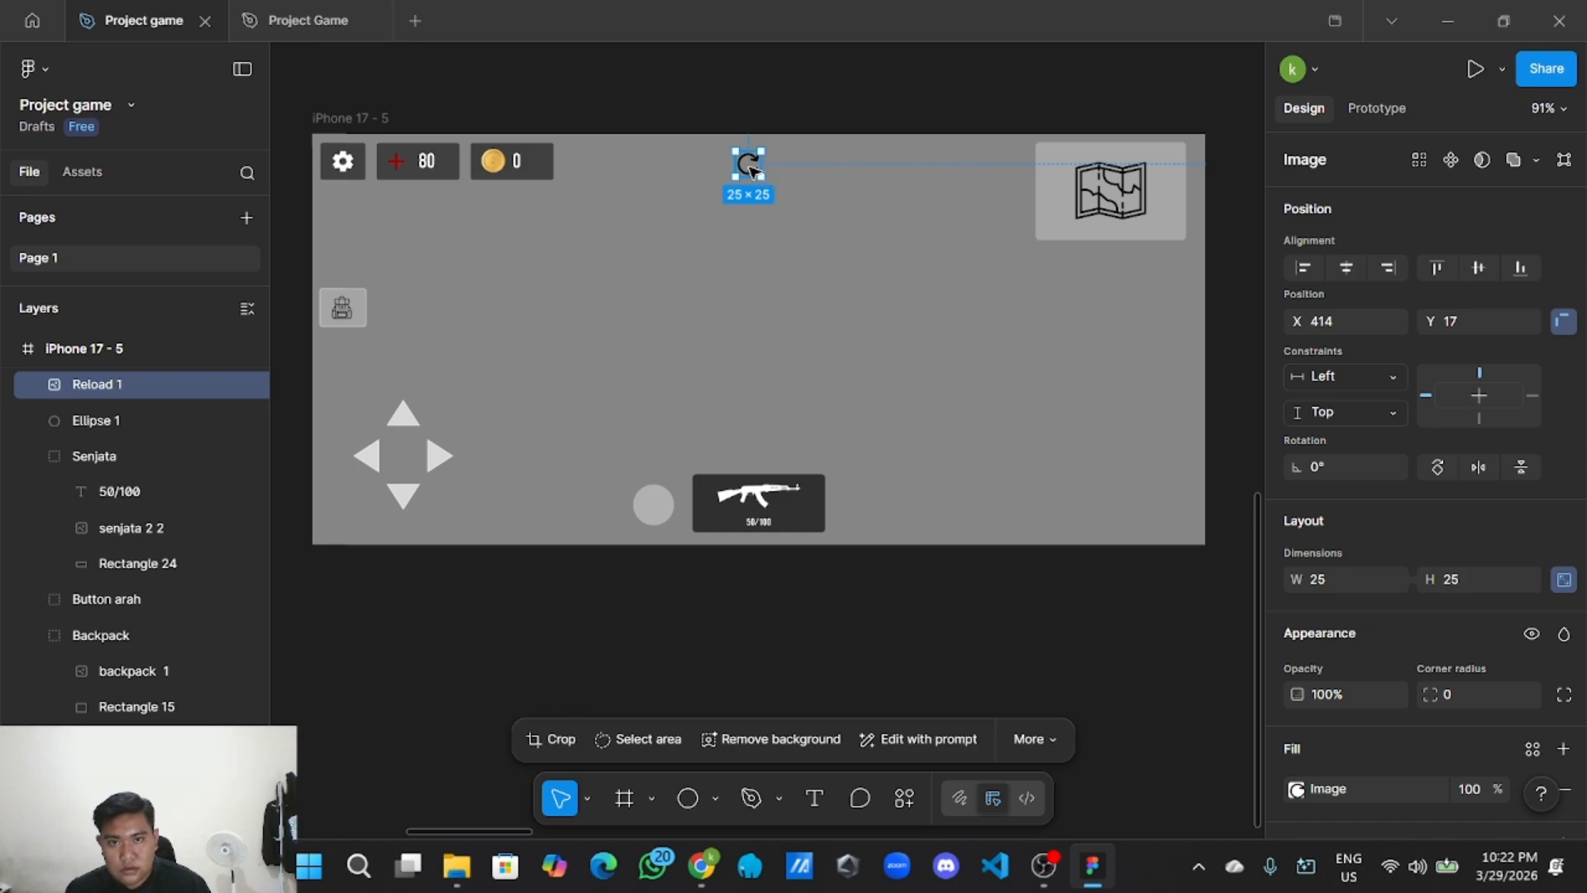
{"action": "left_click_drag", "start_coordinate": [748, 165], "coordinate": [691, 571]}
{"action": "scroll", "coordinate": [658, 515], "scroll_direction": "up", "scroll_amount": 4}
{"action": "left_click", "coordinate": [673, 598]}
Group the reload icon with Ellipse 1 and name the group Reload.
{"action": "scroll", "coordinate": [678, 612], "scroll_direction": "down", "scroll_amount": 3}
{"action": "right_click", "coordinate": [663, 542]}
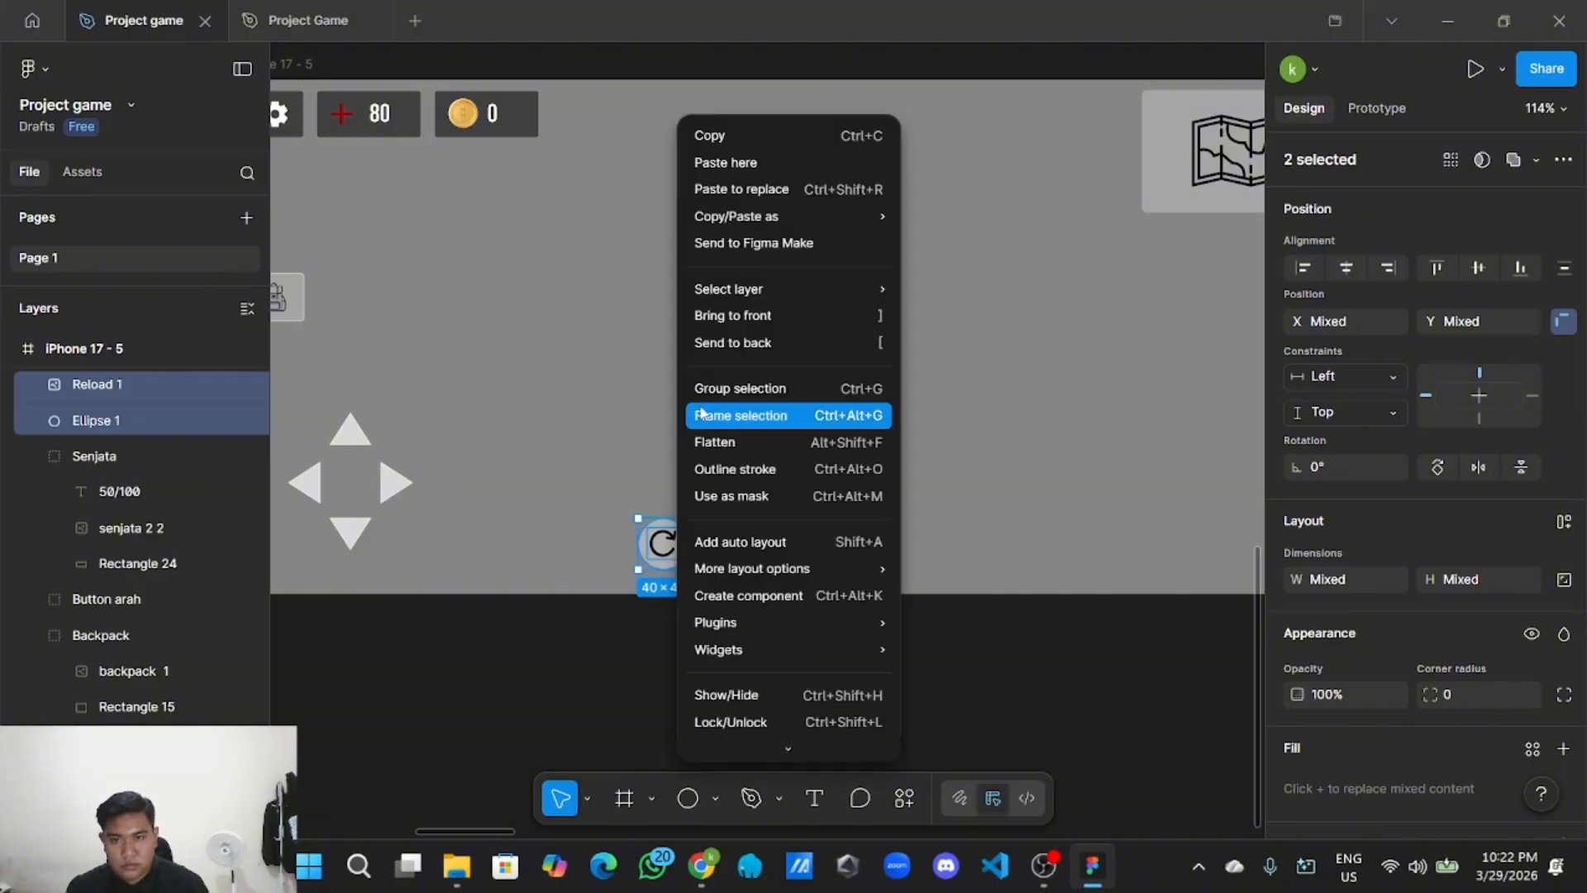
{"action": "left_click", "coordinate": [711, 385]}
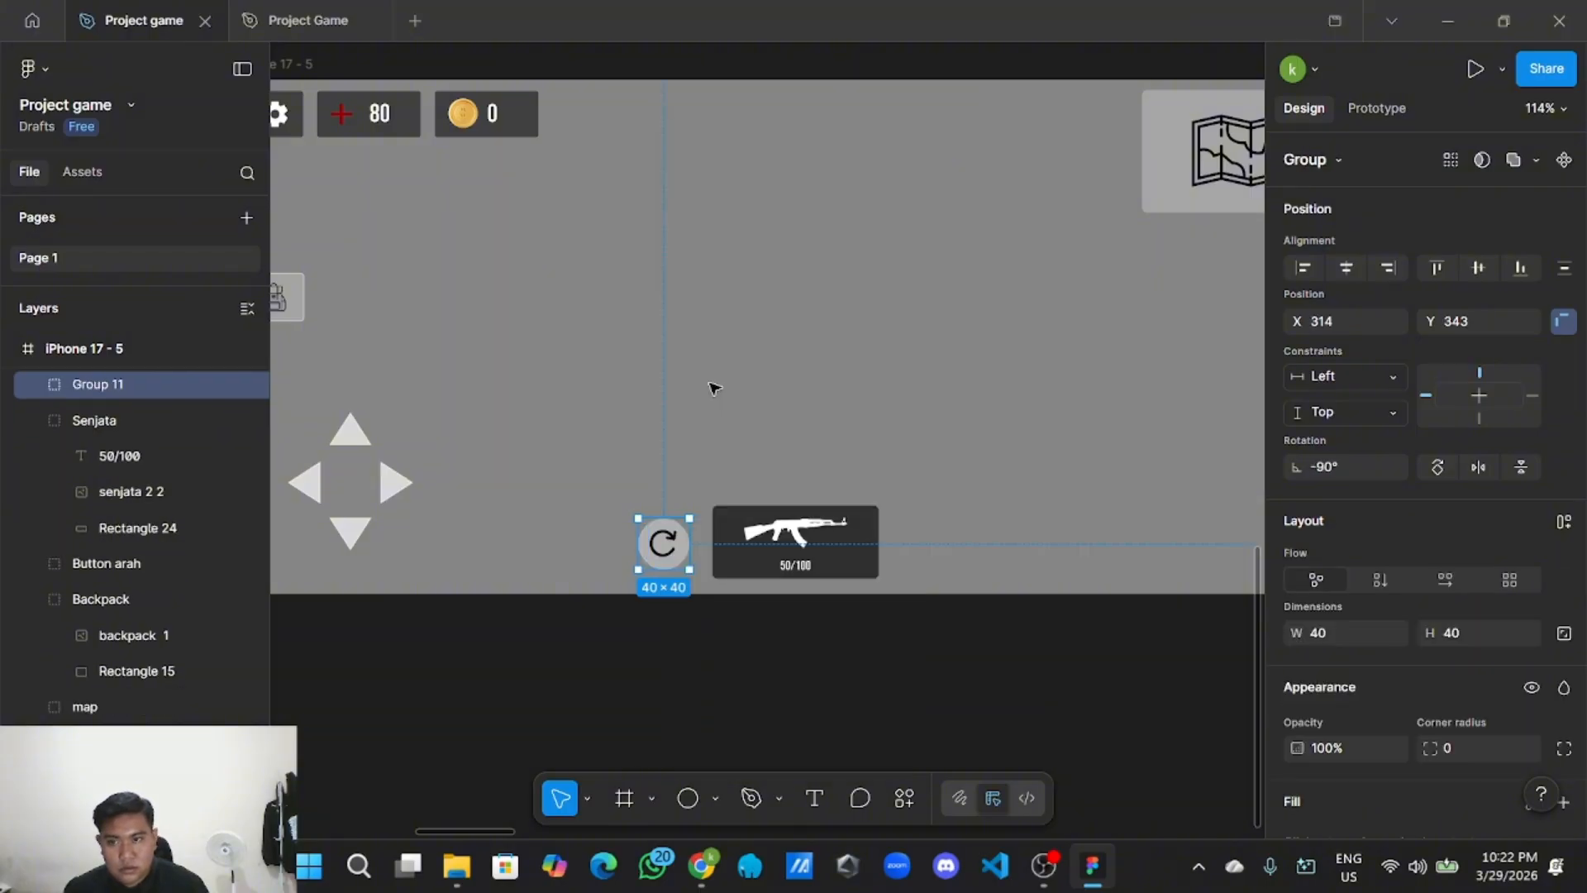
{"action": "double_click", "coordinate": [129, 385]}
{"action": "key", "text": "BackSpace"}
{"action": "type", "text": "Reload"}
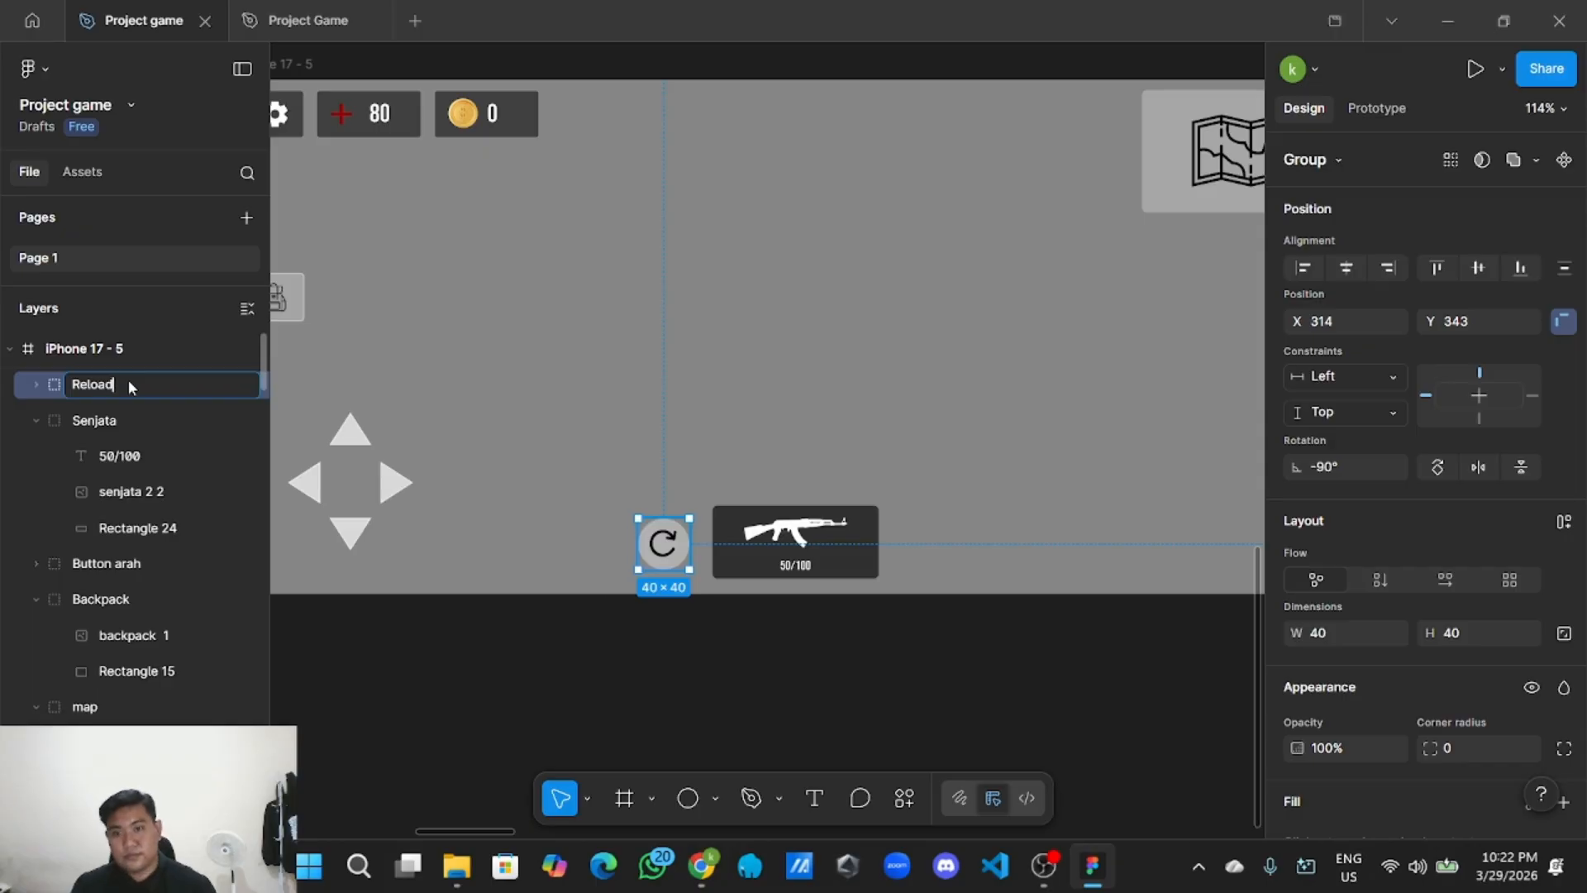
{"action": "left_click", "coordinate": [644, 691]}
Copy the Reload group for reuse.
{"action": "left_click", "coordinate": [655, 542]}
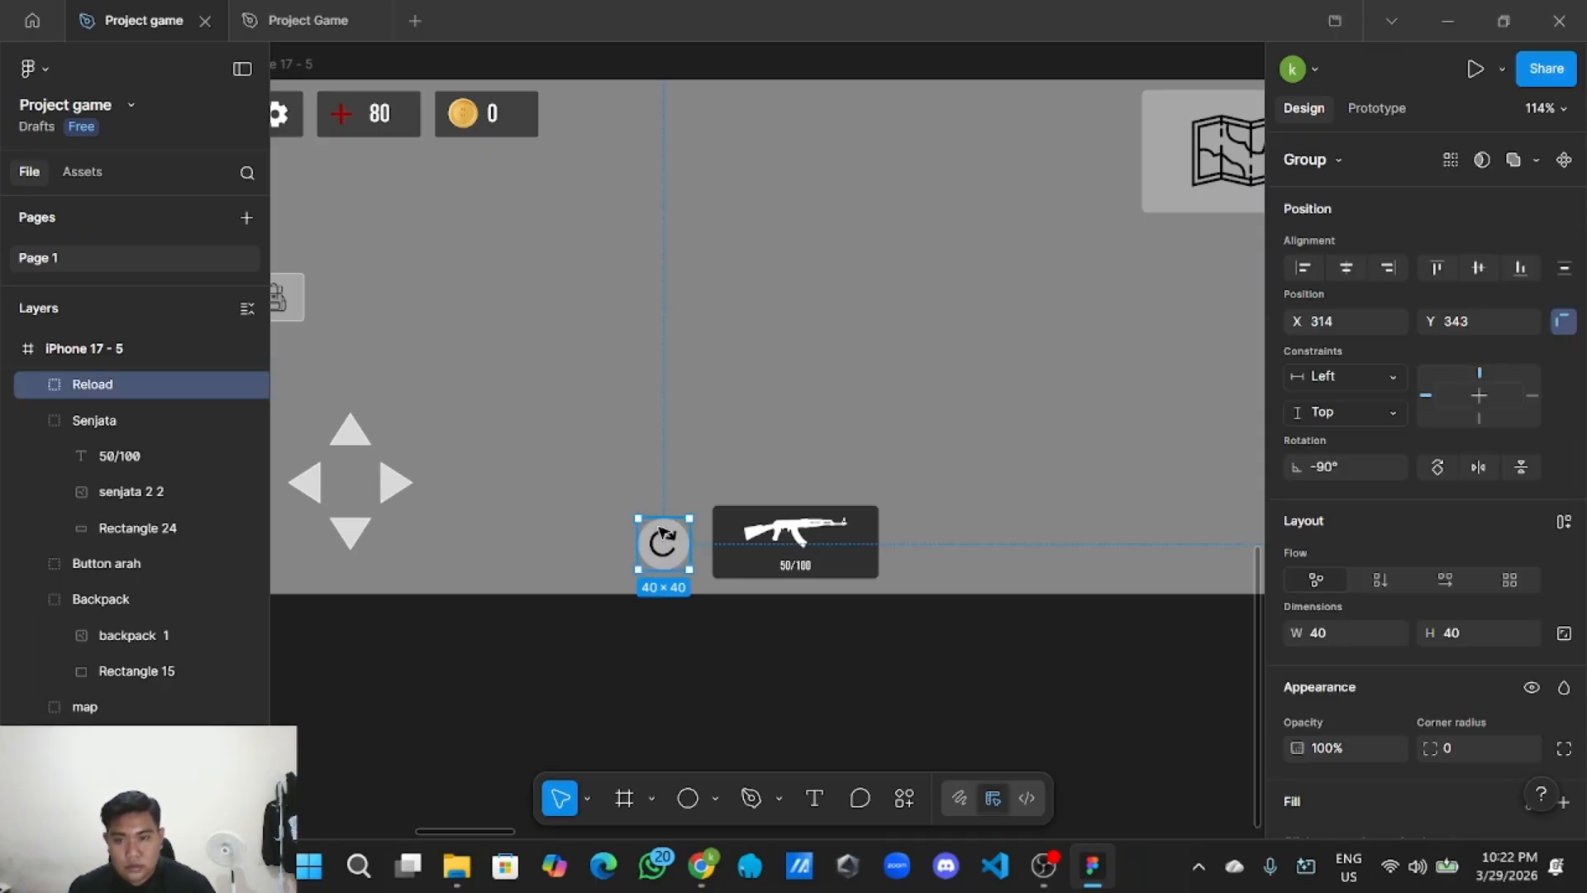
{"action": "right_click", "coordinate": [661, 538]}
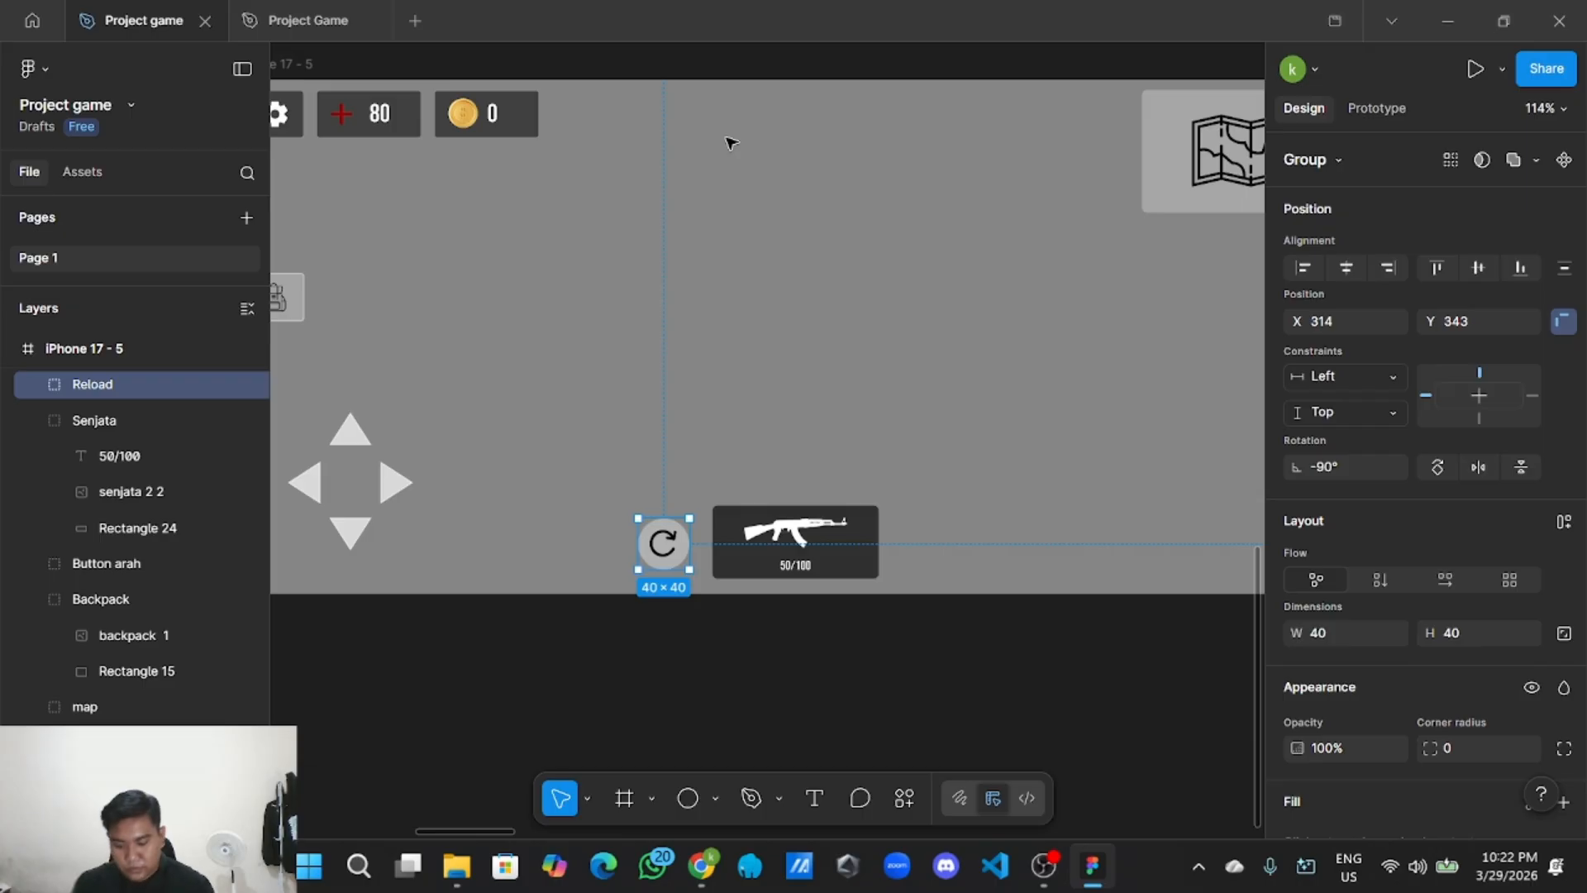
{"action": "scroll", "coordinate": [758, 249], "scroll_direction": "down", "scroll_amount": 3}
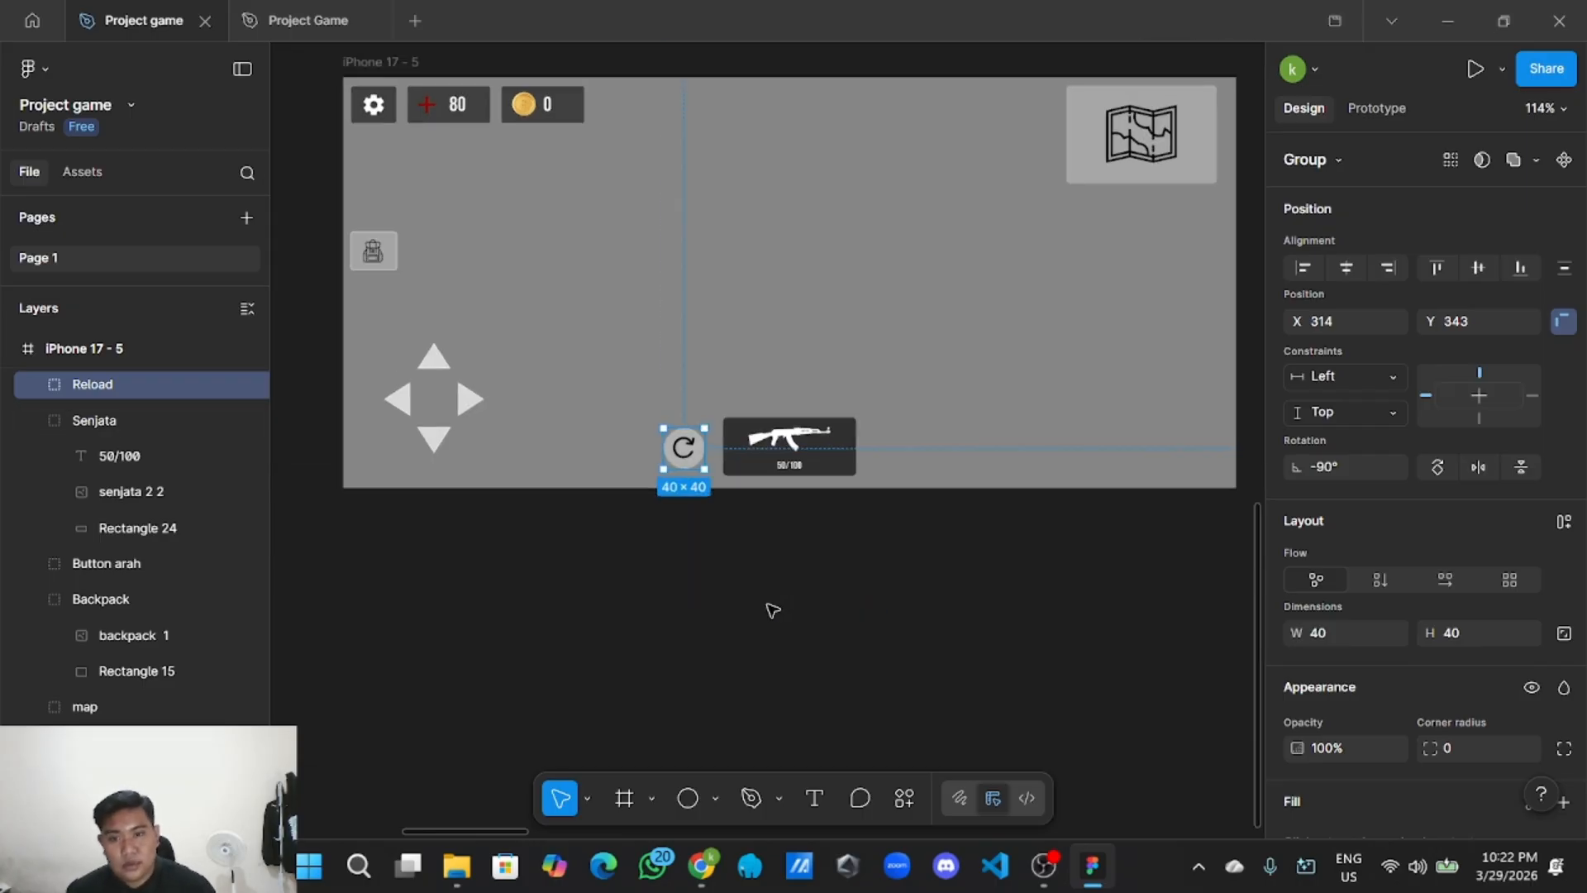
{"action": "left_click", "coordinate": [601, 424]}
Paste a copy of the Reload group to the right of the Senjata weapon panel.
{"action": "right_click", "coordinate": [601, 424]}
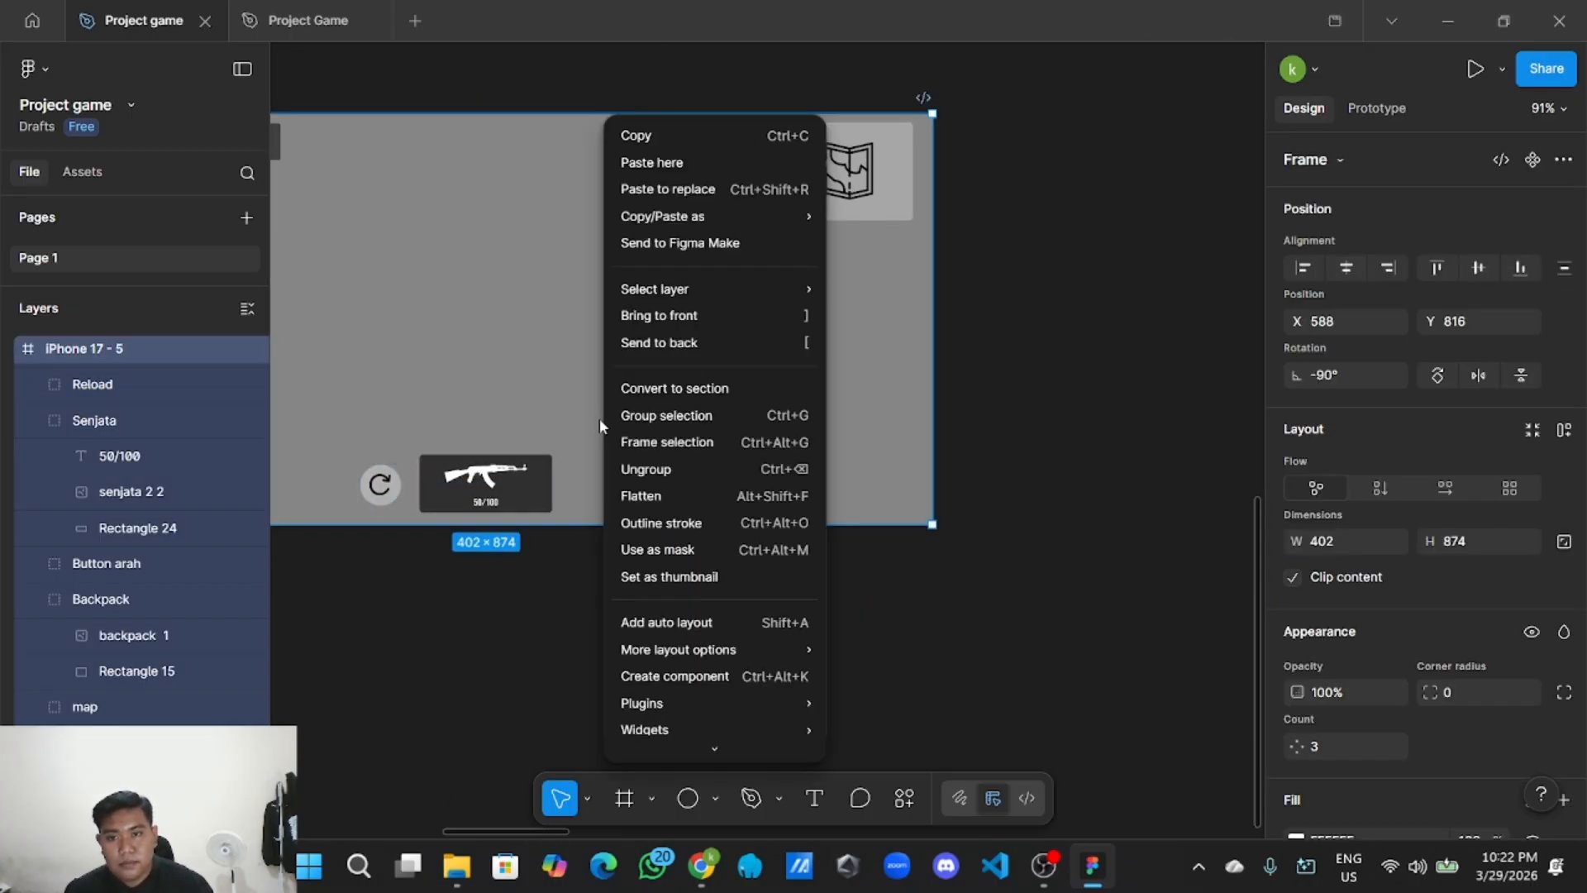
{"action": "left_click", "coordinate": [696, 163]}
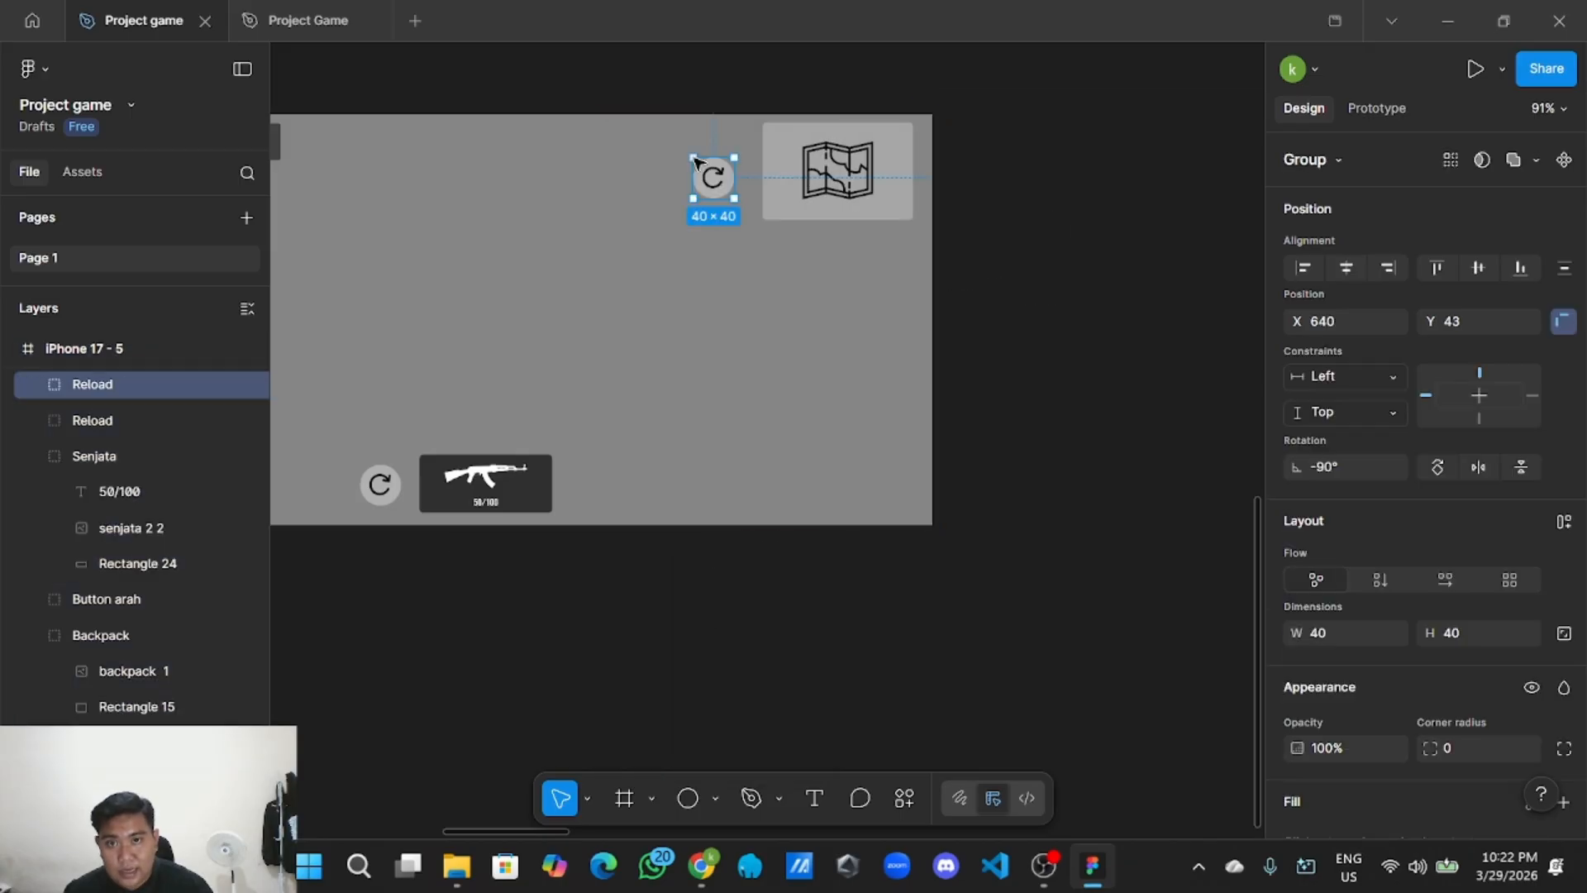
{"action": "mouse_move", "coordinate": [715, 177]}
{"action": "left_mouse_down"}
{"action": "mouse_move", "coordinate": [597, 434]}
{"action": "mouse_move", "coordinate": [598, 487]}
{"action": "left_mouse_up"}
{"action": "mouse_move", "coordinate": [577, 579]}
{"action": "left_mouse_down"}
{"action": "mouse_move", "coordinate": [610, 602]}
{"action": "mouse_move", "coordinate": [773, 635]}
{"action": "left_mouse_up"}
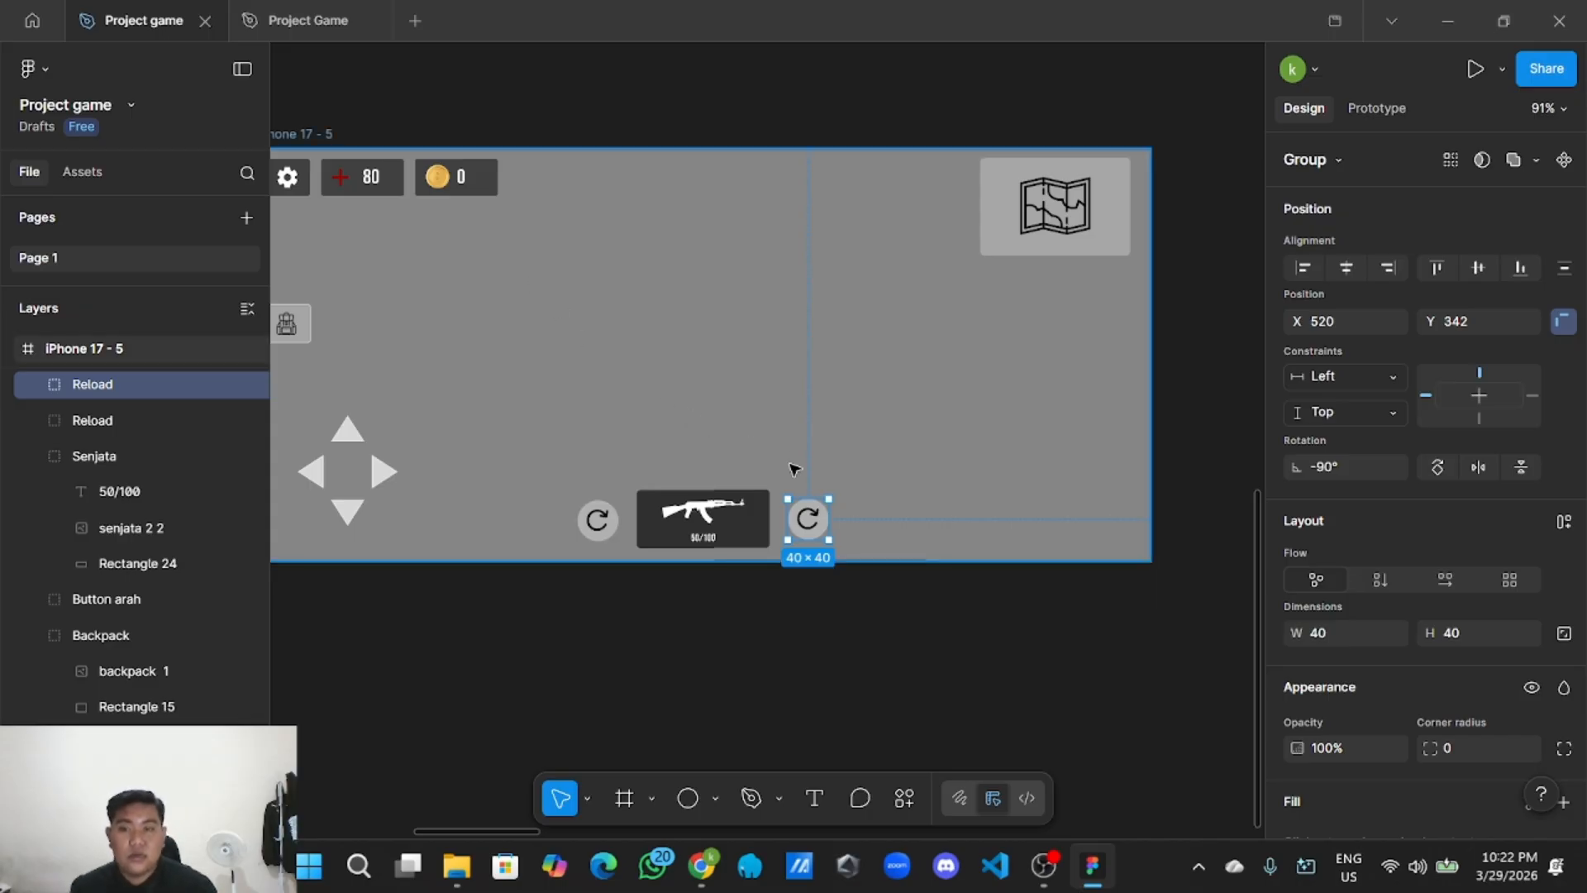
{"action": "scroll", "coordinate": [806, 517], "scroll_direction": "up", "scroll_amount": 3}
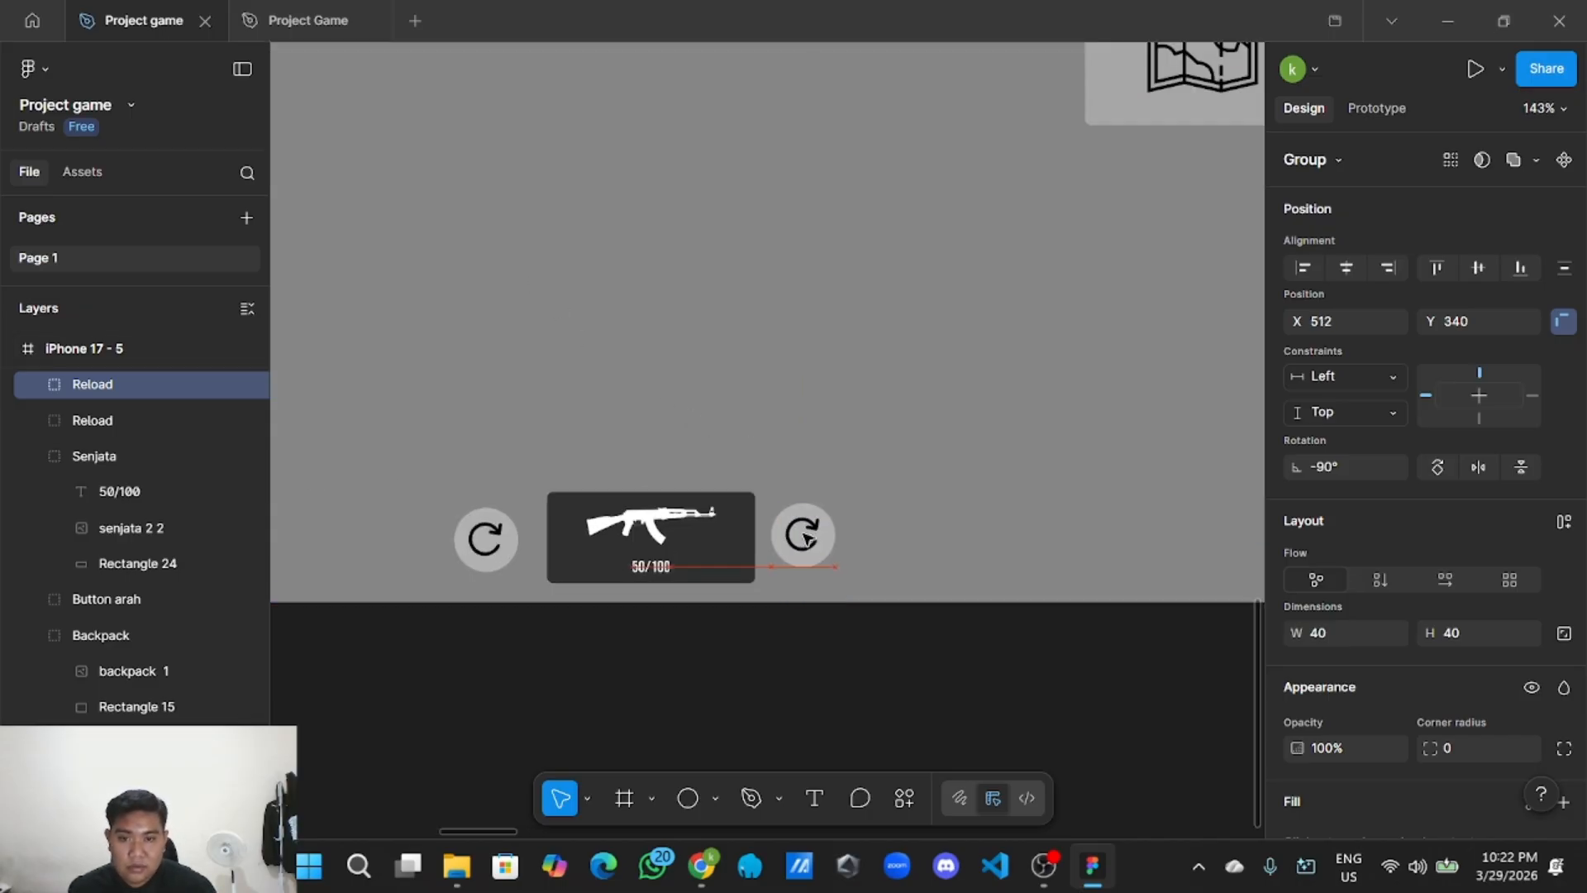
Ungroup the copy and delete its reload icon, leaving only the empty circle.
{"action": "double_click", "coordinate": [818, 537]}
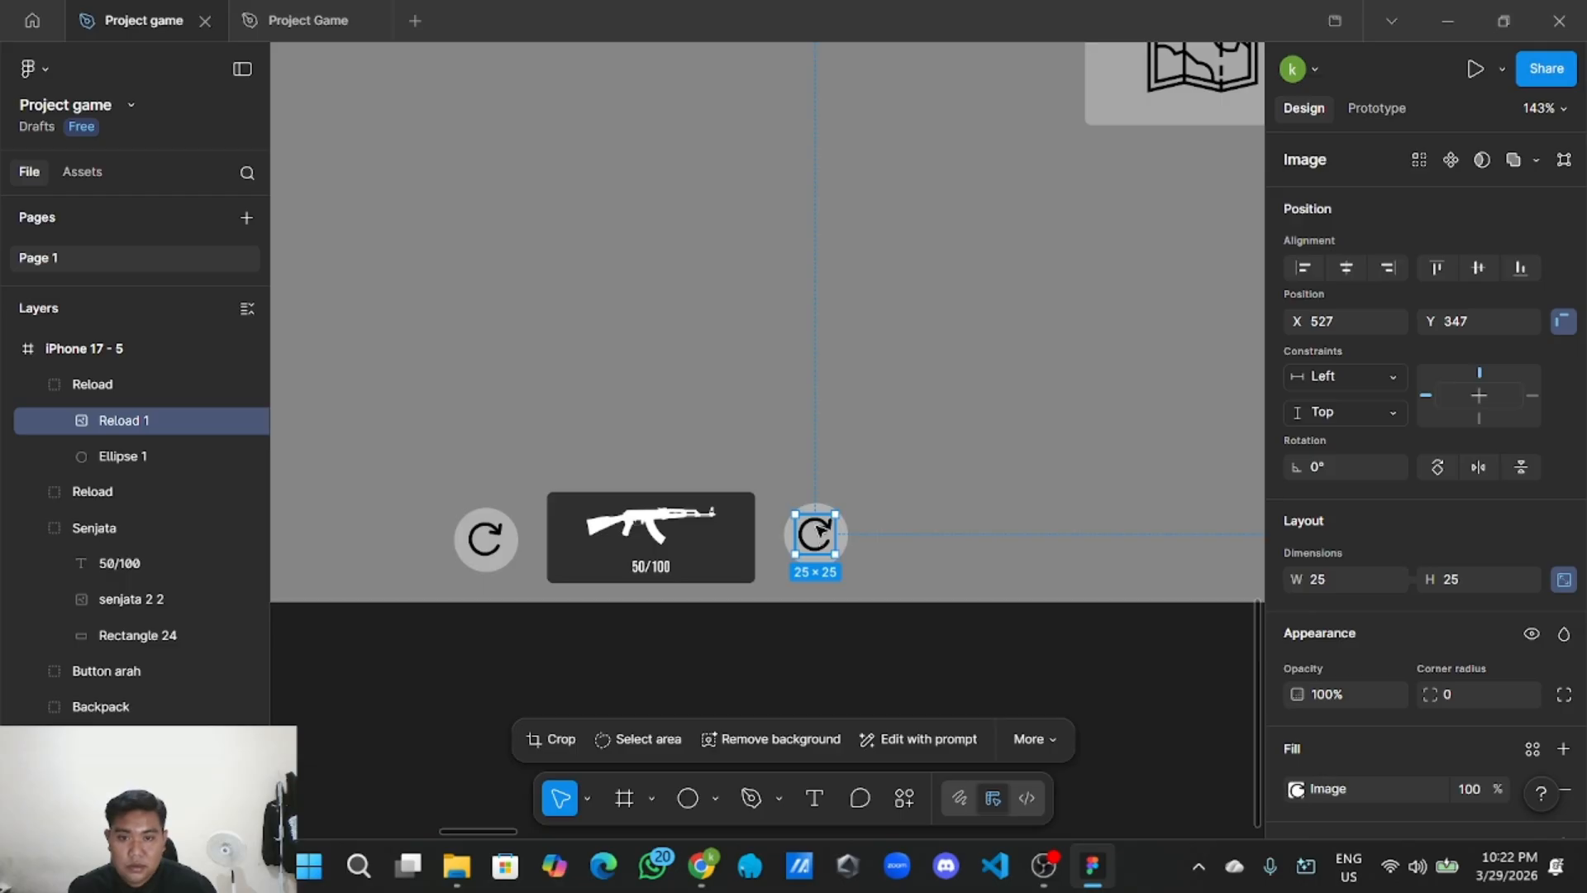
{"action": "left_click", "coordinate": [882, 521]}
{"action": "right_click", "coordinate": [843, 527]}
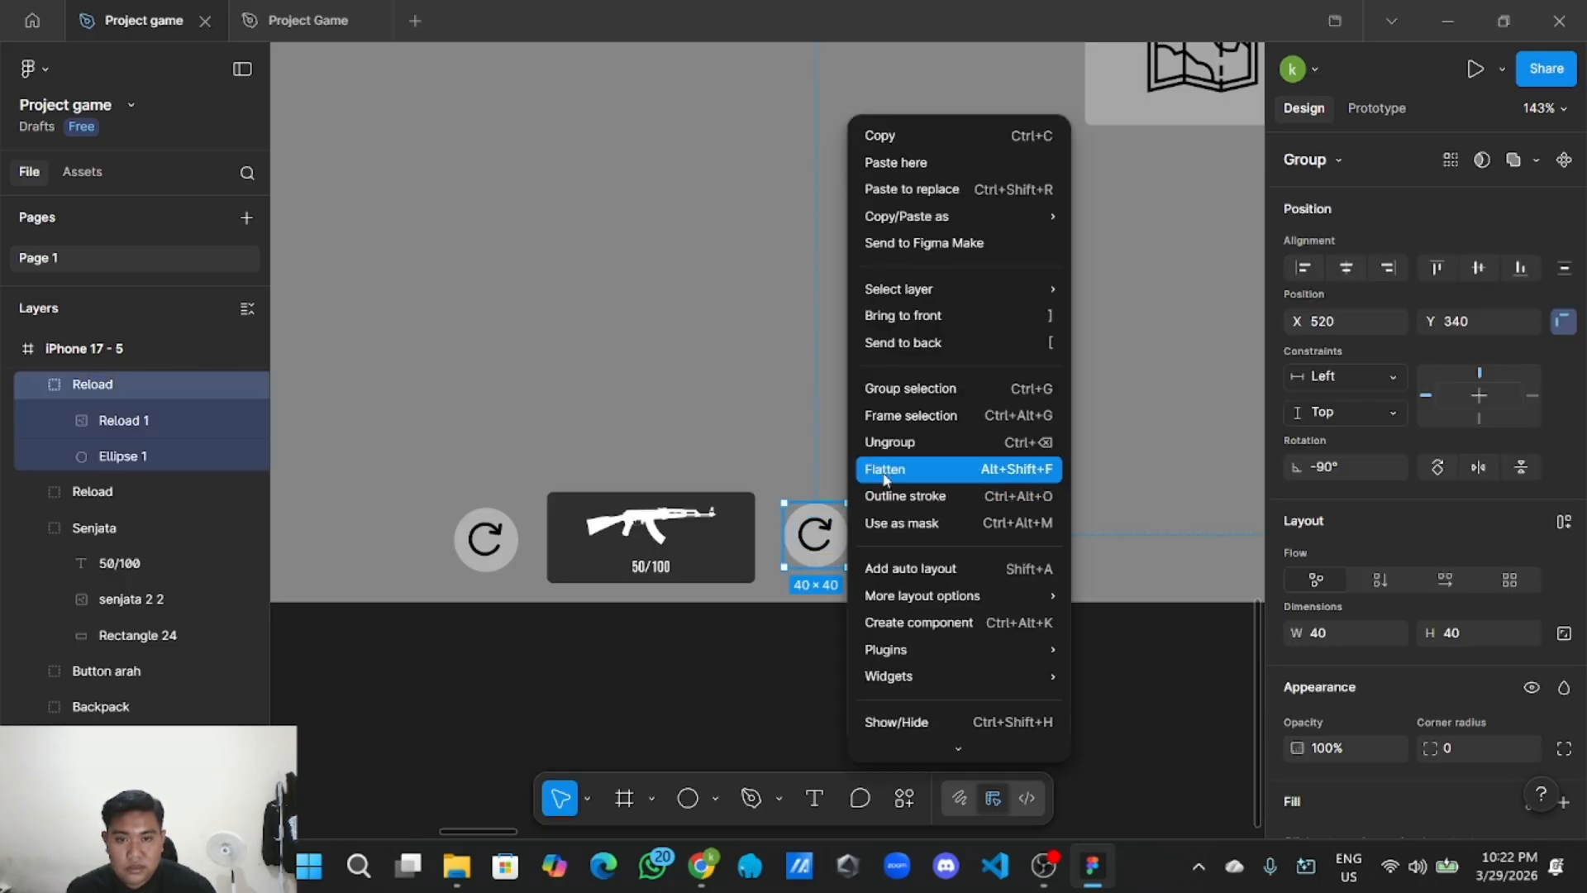
{"action": "left_click", "coordinate": [893, 444]}
{"action": "left_click", "coordinate": [830, 539]}
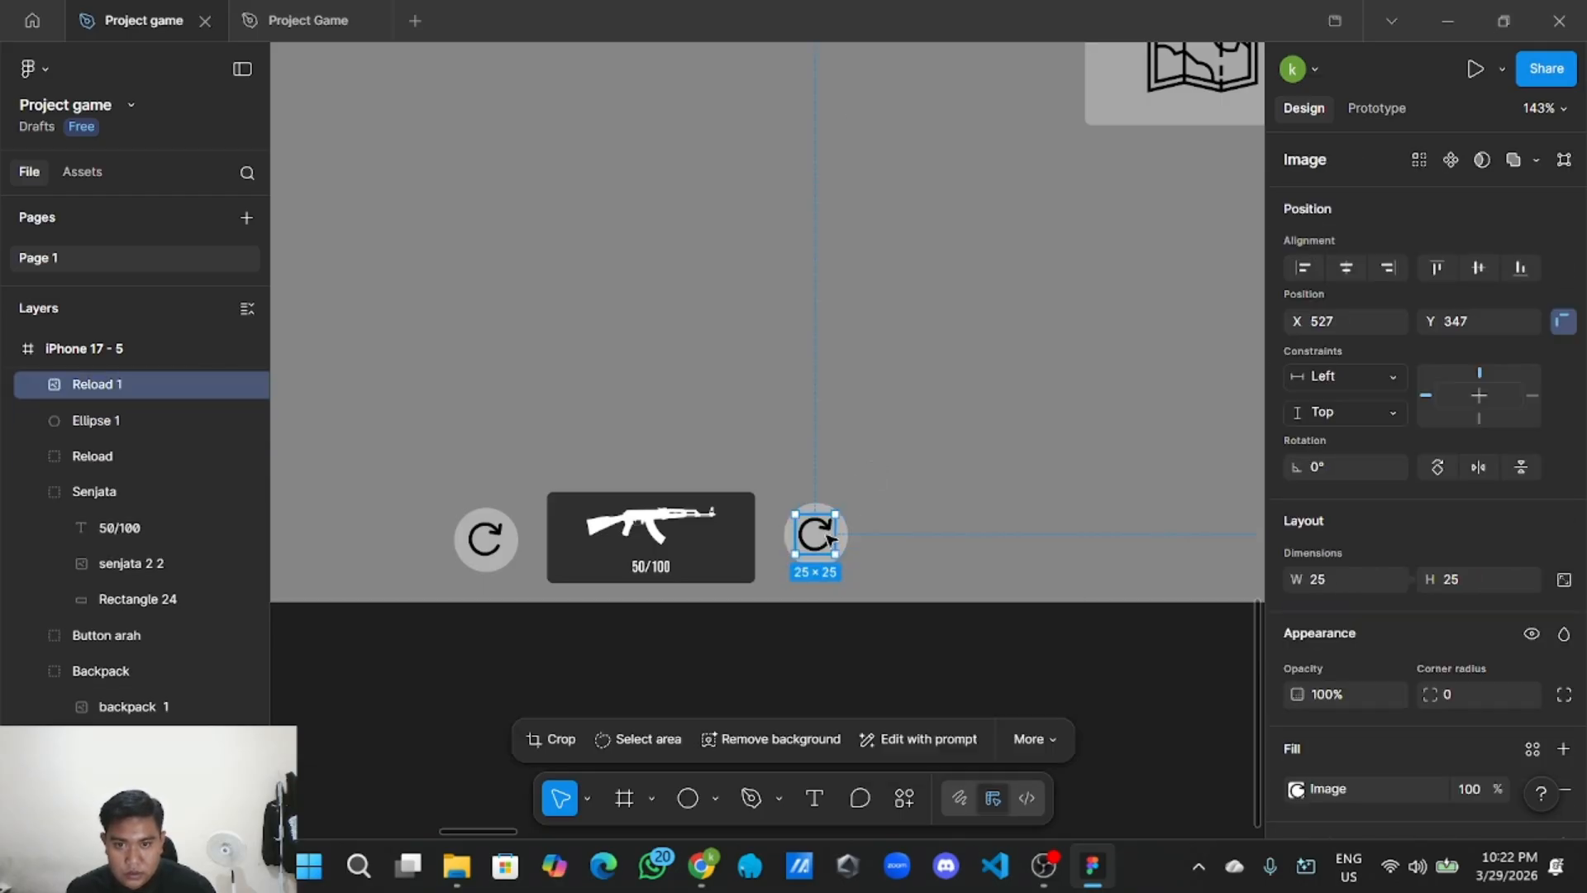
{"action": "key", "text": "Delete"}
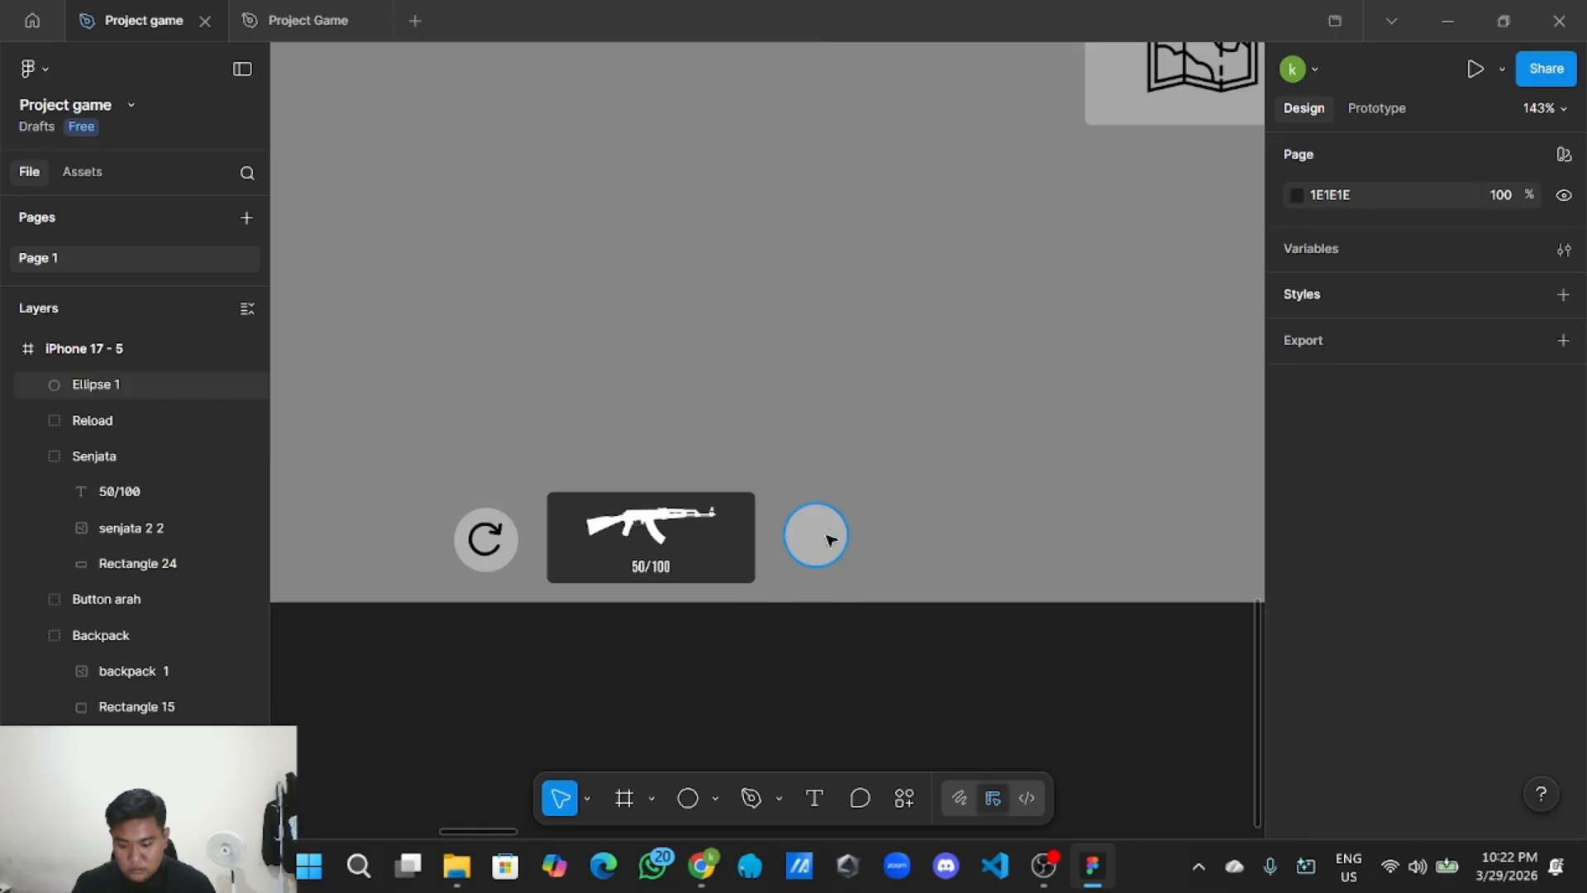
{"action": "scroll", "coordinate": [800, 543], "scroll_direction": "down", "scroll_amount": 5, "text": "ctrl"}
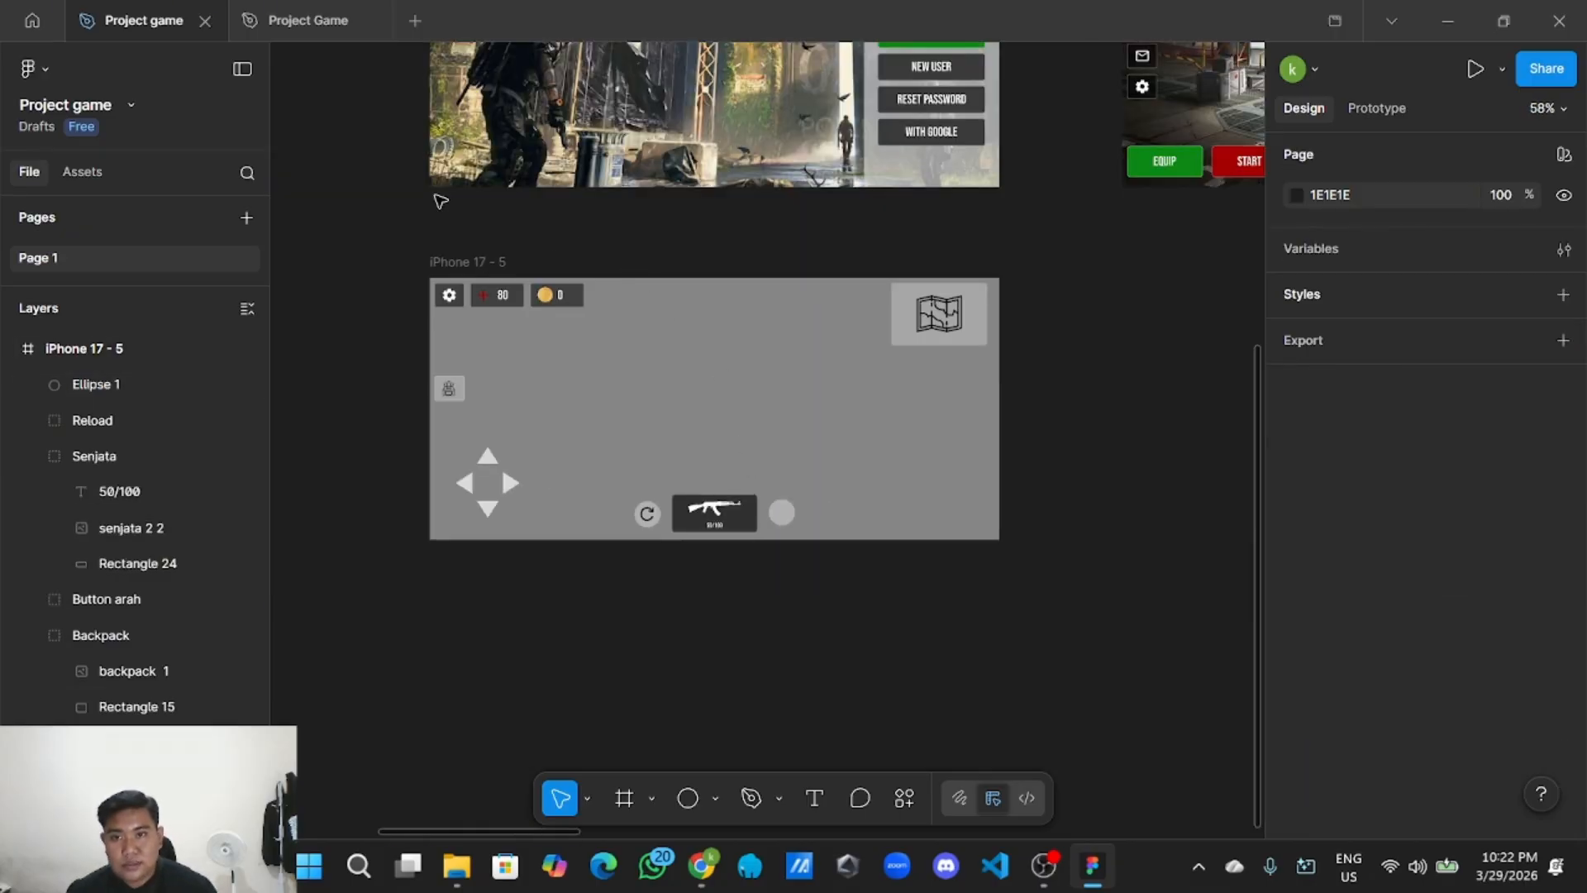
Copy the Plus icon from the UI Style Guide.
{"action": "scroll", "coordinate": [479, 206], "scroll_direction": "left", "scroll_amount": 10}
{"action": "scroll", "coordinate": [528, 248], "scroll_direction": "up", "scroll_amount": 4}
{"action": "scroll", "coordinate": [544, 311], "scroll_direction": "up", "scroll_amount": 8}
{"action": "scroll", "coordinate": [903, 326], "scroll_direction": "right", "scroll_amount": 4}
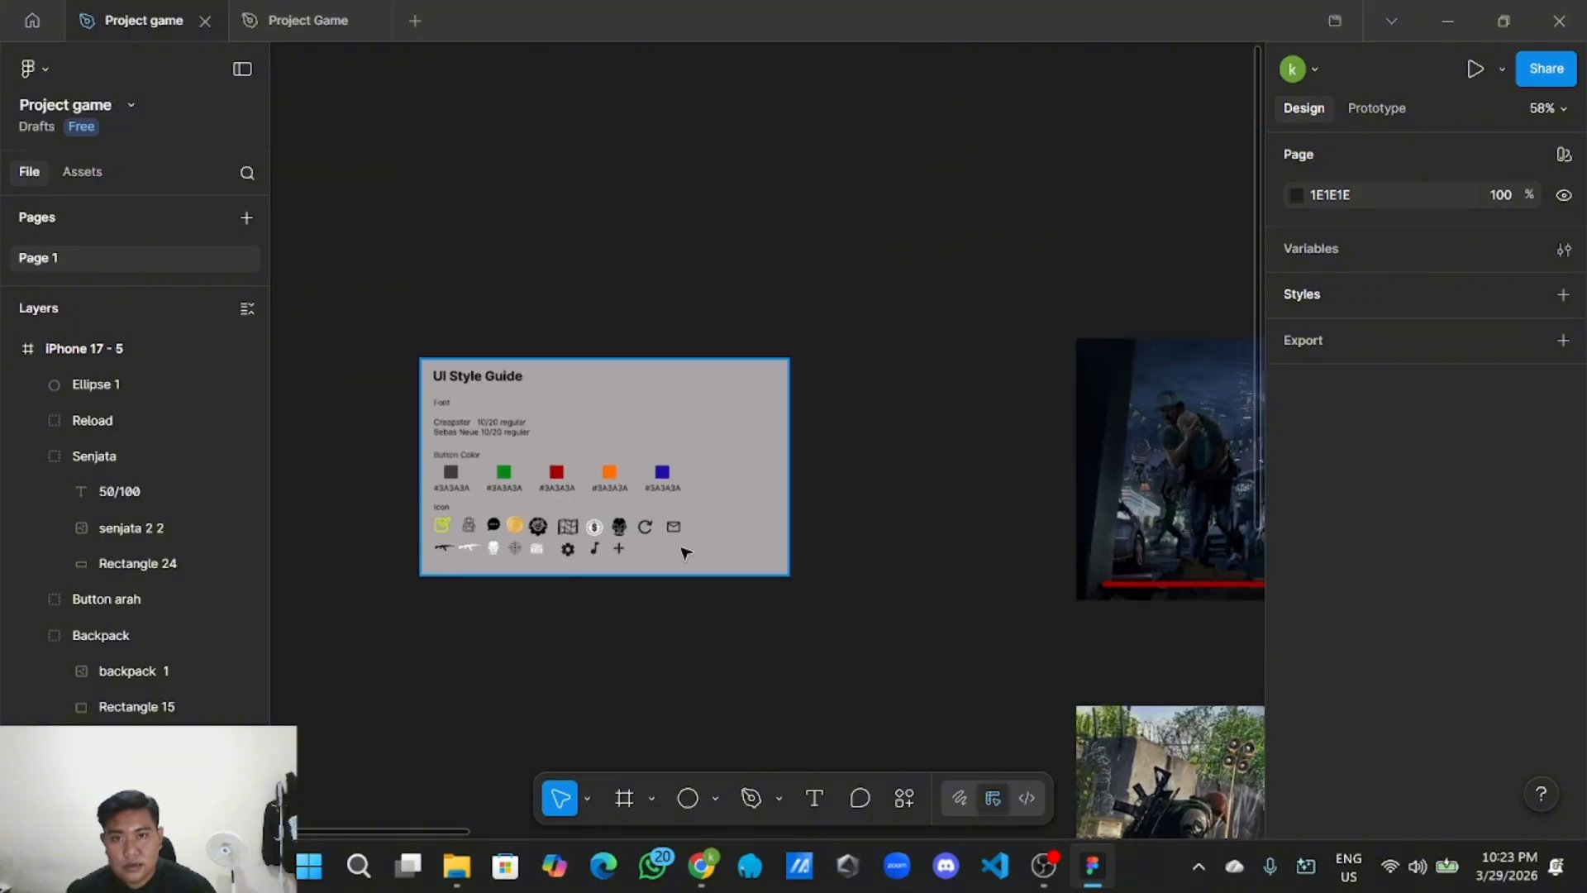
{"action": "scroll", "coordinate": [666, 637], "scroll_direction": "up", "scroll_amount": 4, "text": "ctrl"}
{"action": "left_click", "coordinate": [643, 560]}
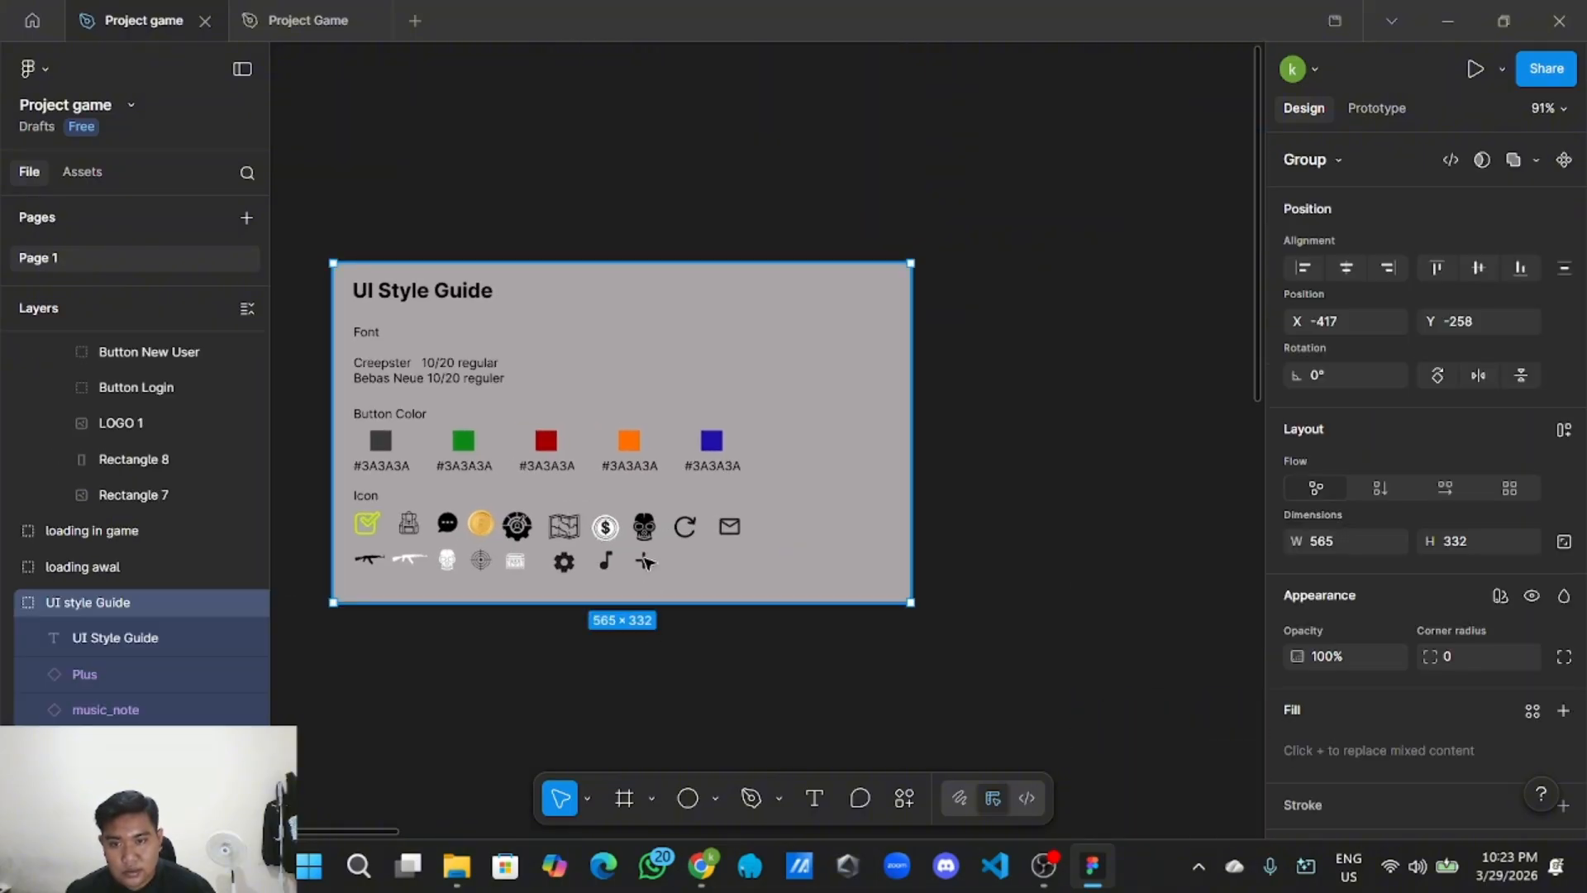
{"action": "double_click", "coordinate": [644, 561]}
{"action": "right_click", "coordinate": [643, 560]}
{"action": "left_click", "coordinate": [705, 137]}
Paste the 24×24 Plus icon into the HUD frame onto the empty circle beside Senjata.
{"action": "scroll", "coordinate": [847, 662], "scroll_direction": "down", "scroll_amount": 3, "text": "ctrl"}
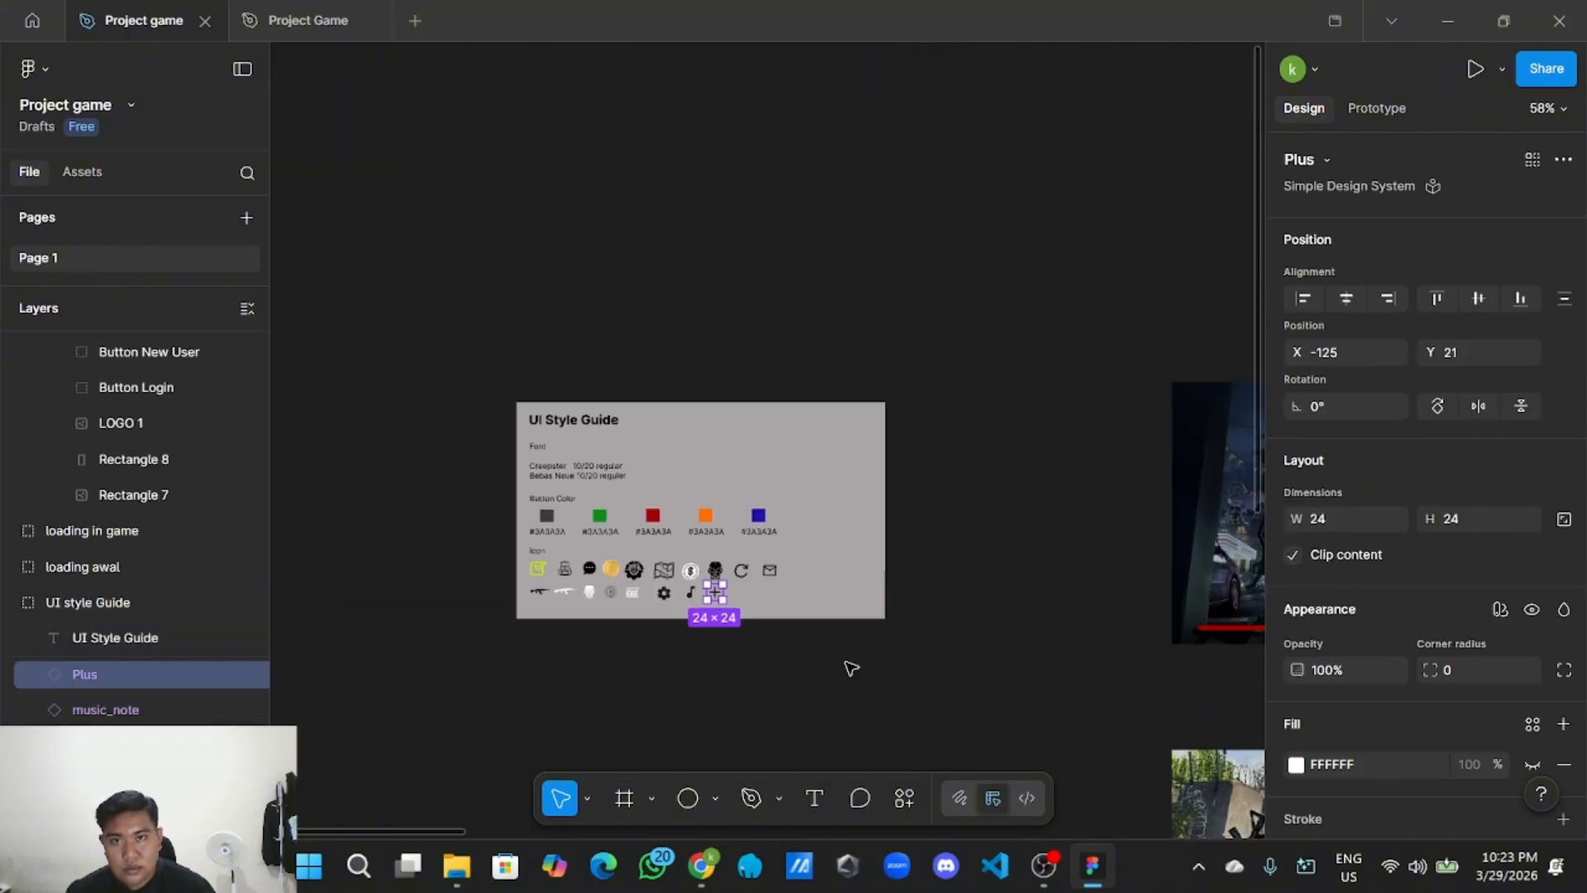
{"action": "left_click_drag", "start_coordinate": [891, 677], "coordinate": [563, 365]}
{"action": "left_click_drag", "start_coordinate": [701, 527], "coordinate": [504, 356]}
{"action": "left_click_drag", "start_coordinate": [591, 465], "coordinate": [469, 342]}
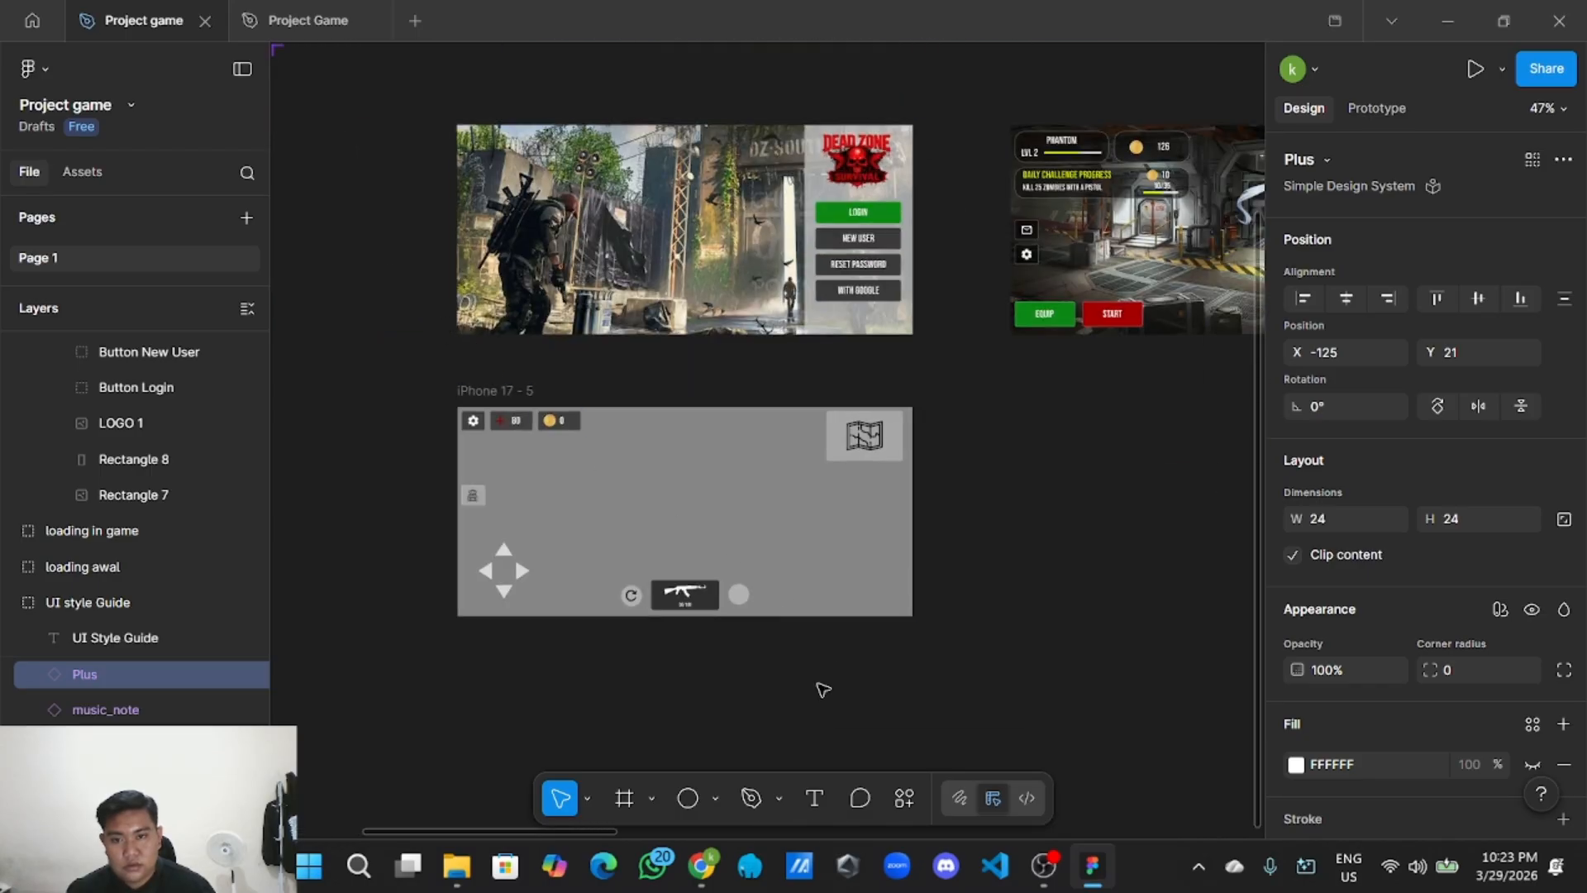
{"action": "scroll", "coordinate": [794, 669], "scroll_direction": "up", "scroll_amount": 4, "text": "ctrl"}
{"action": "right_click", "coordinate": [733, 472]}
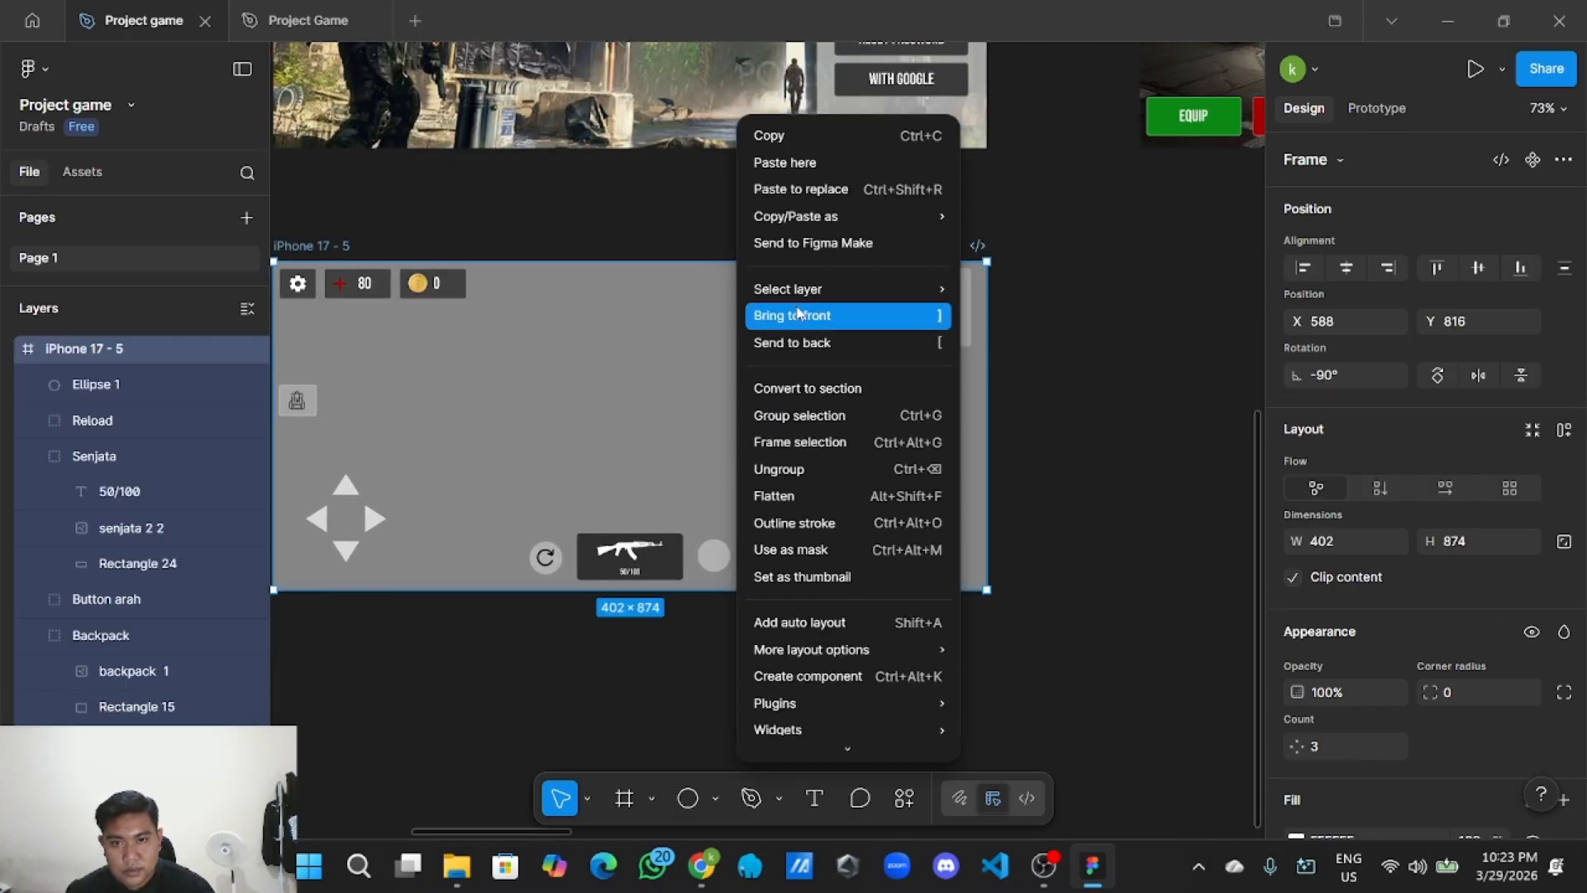
{"action": "left_click", "coordinate": [788, 174]}
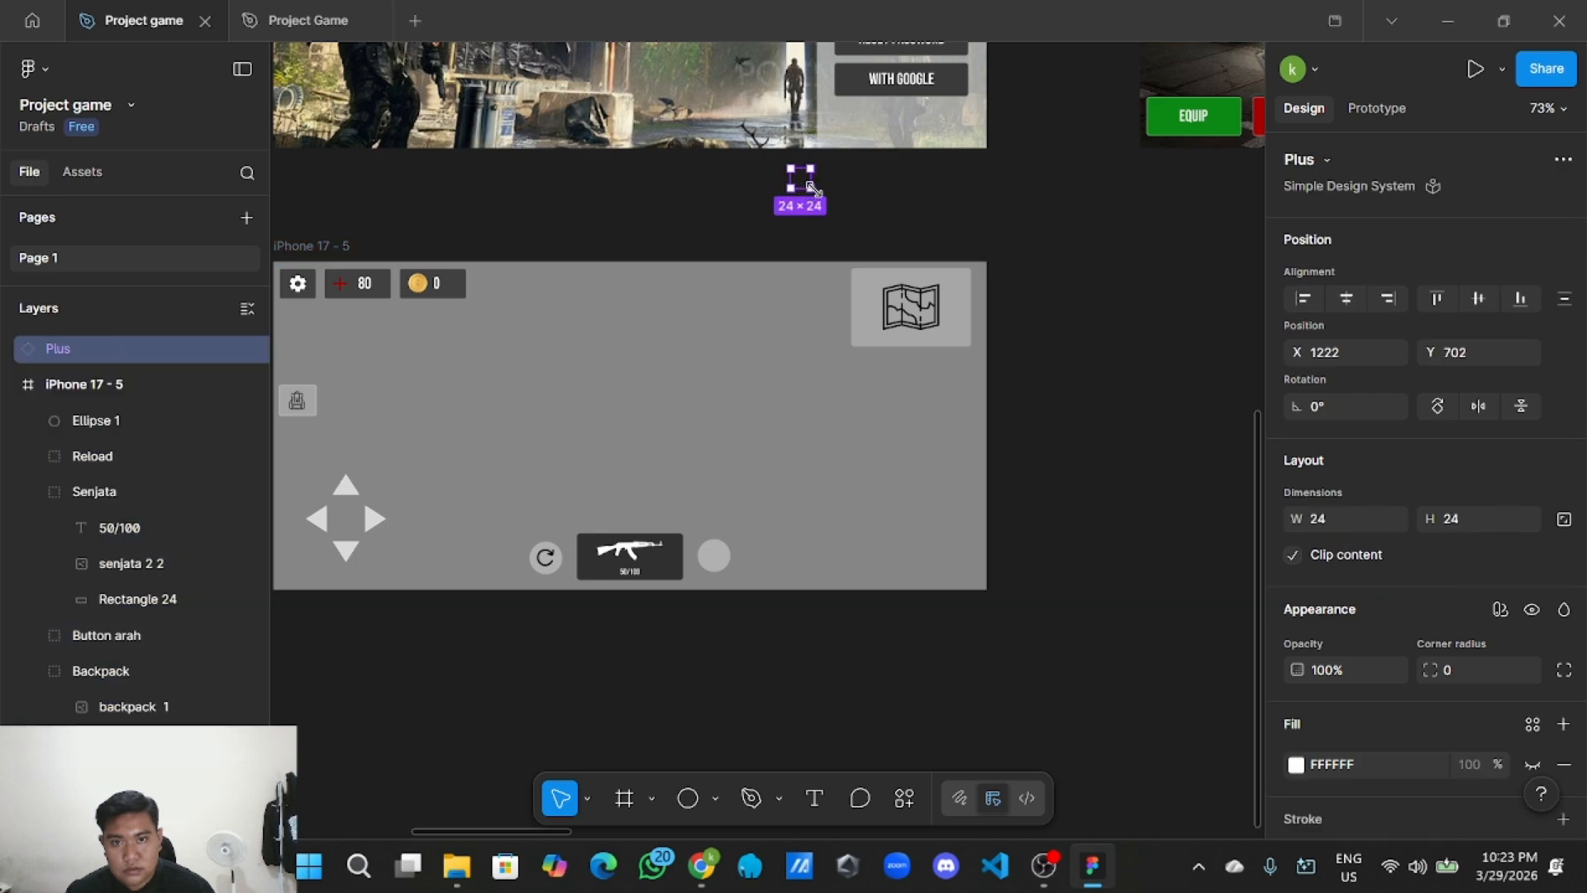
{"action": "left_click_drag", "start_coordinate": [805, 186], "coordinate": [716, 556]}
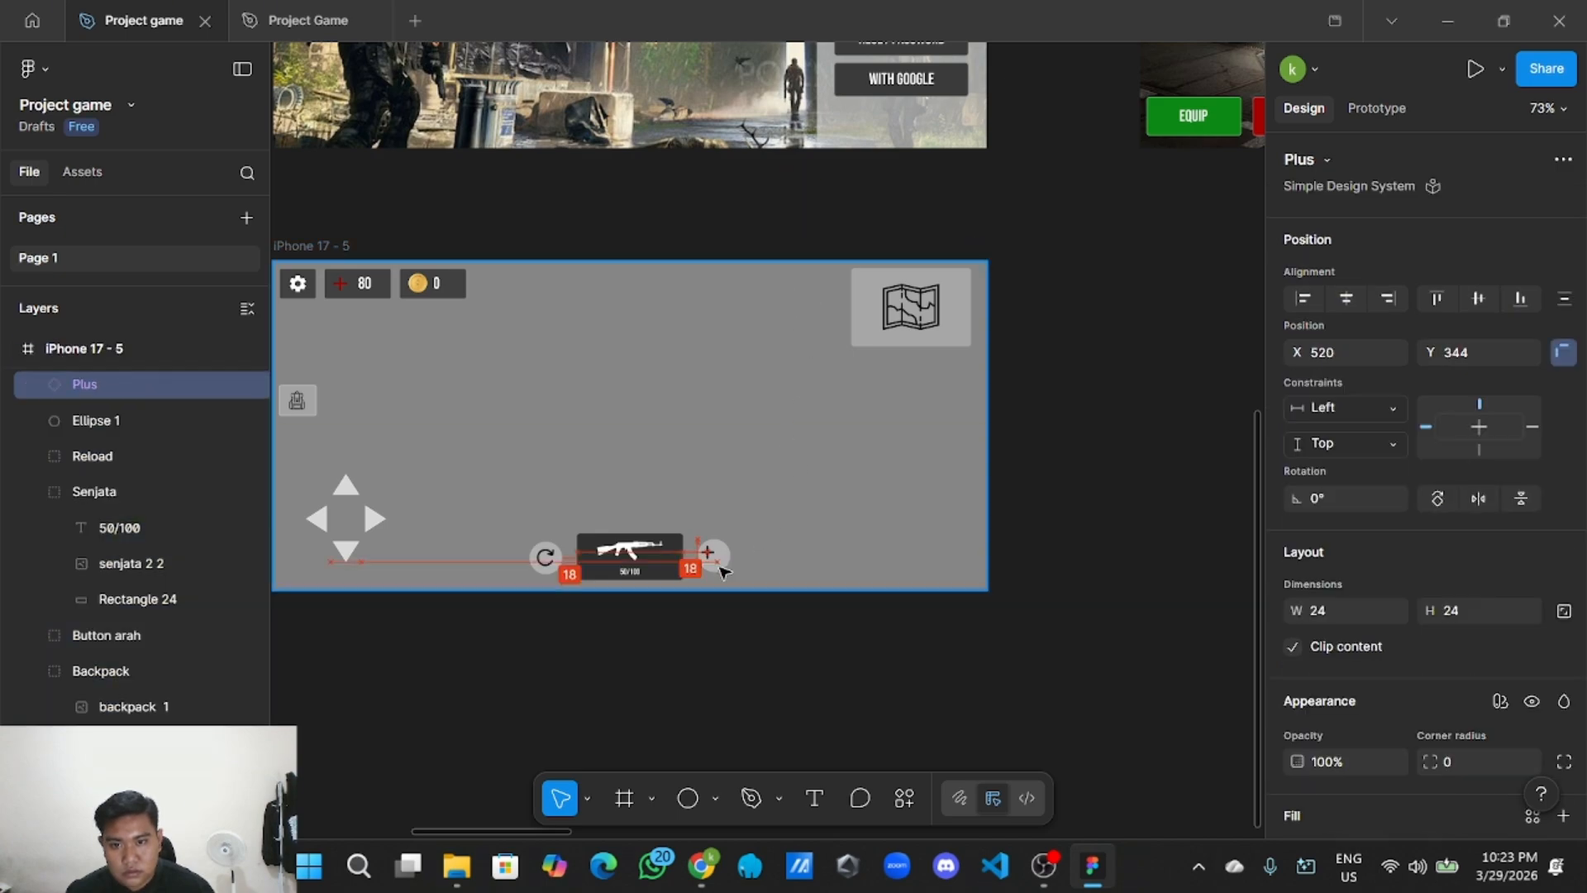
{"action": "scroll", "coordinate": [717, 561], "scroll_direction": "up", "scroll_amount": 4}
{"action": "scroll", "coordinate": [721, 569], "scroll_direction": "up", "scroll_amount": 2}
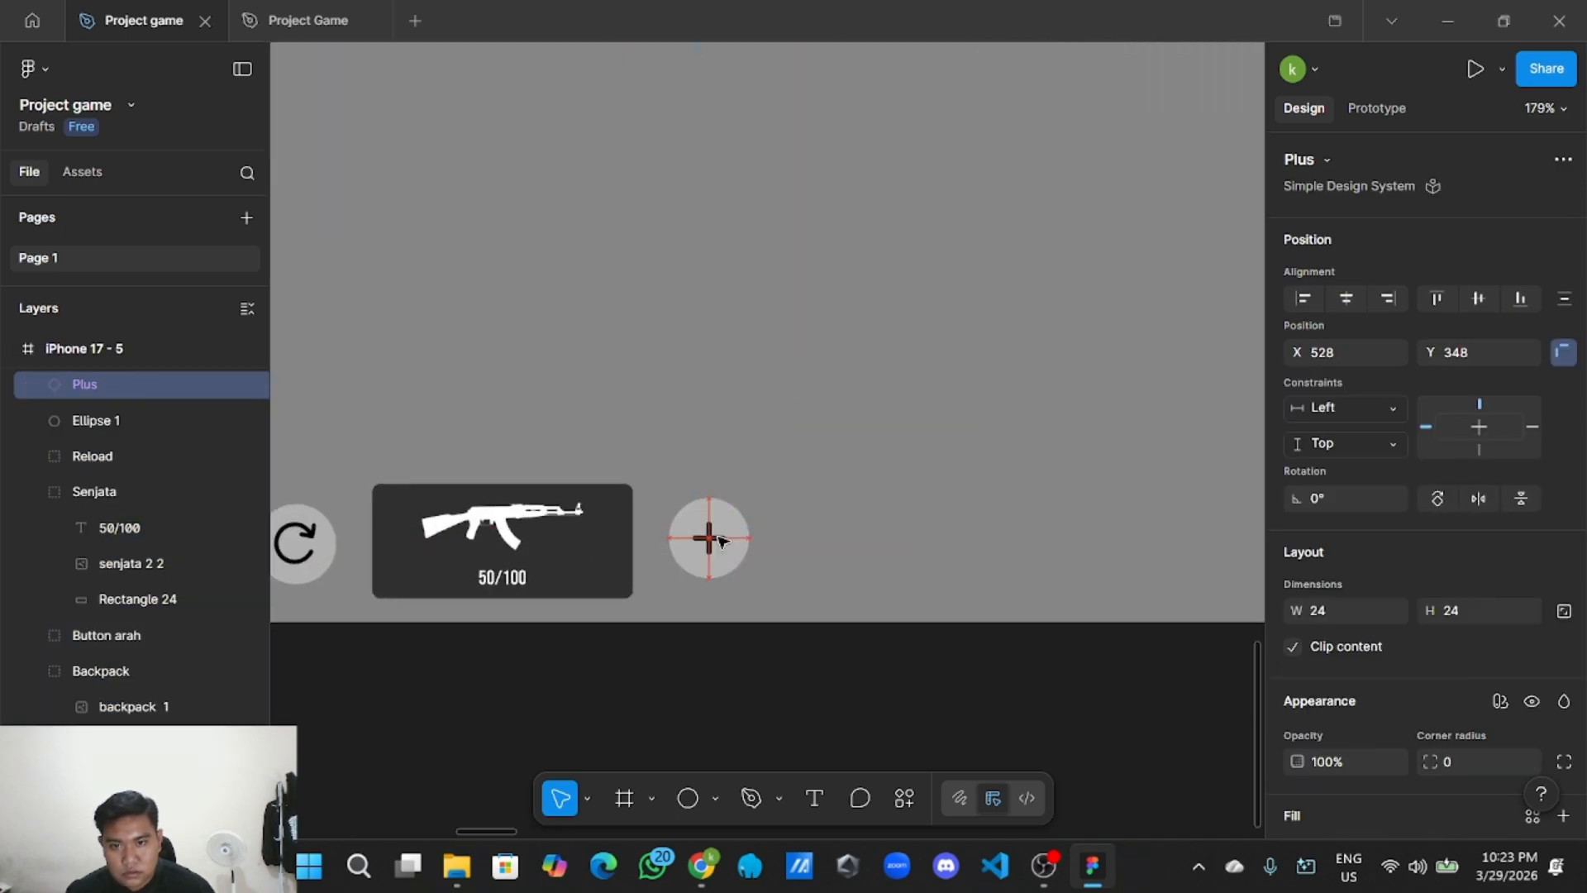
{"action": "left_click", "coordinate": [744, 672]}
{"action": "scroll", "coordinate": [751, 693], "scroll_direction": "down", "scroll_amount": 6}
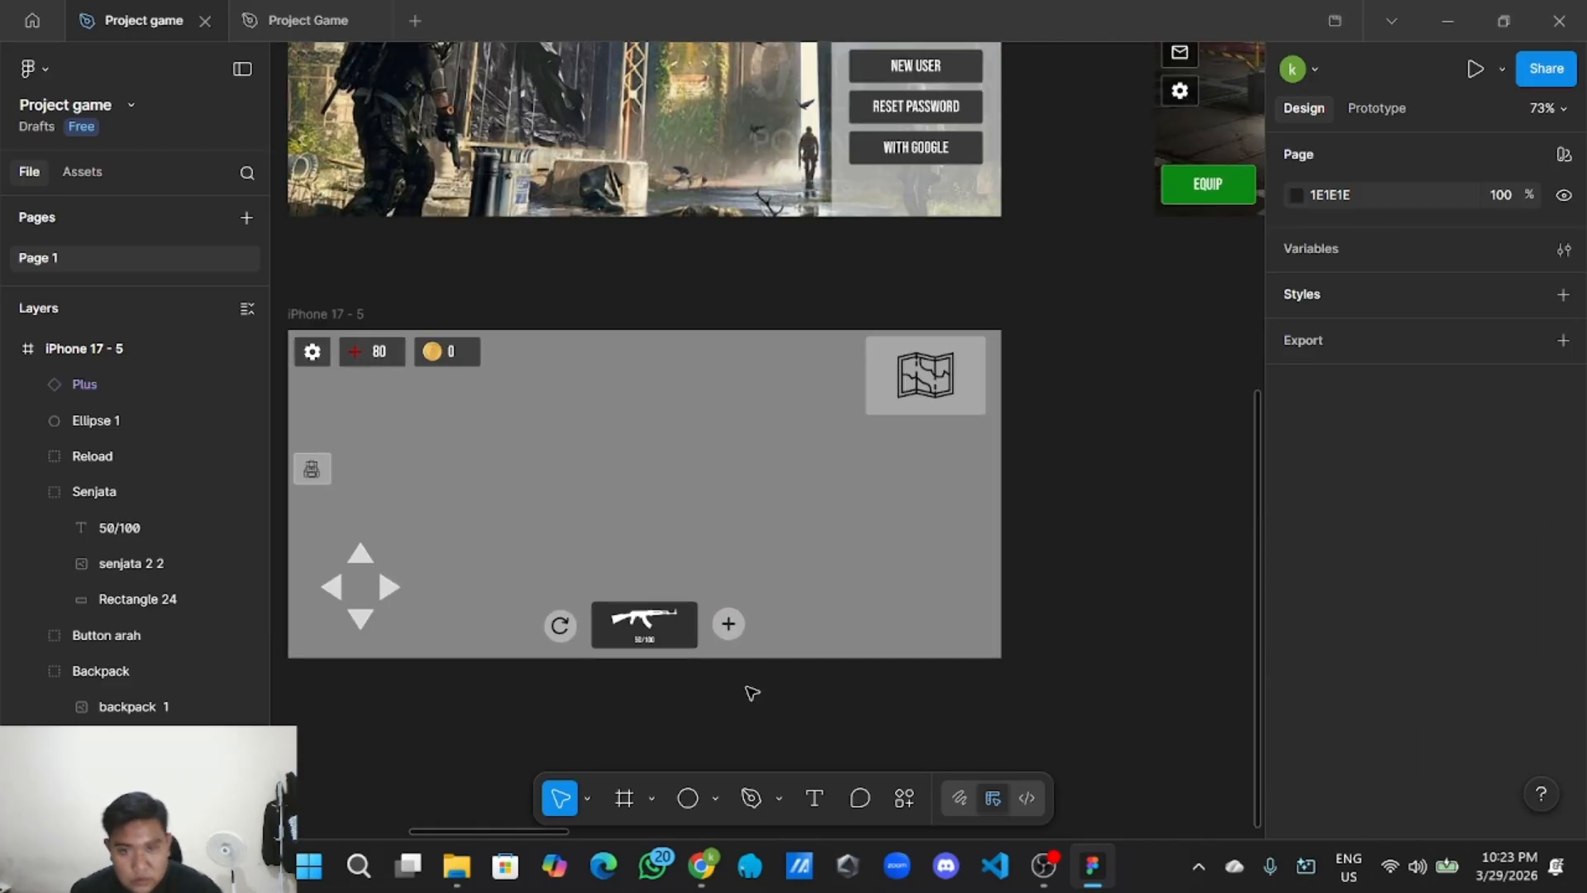
{"action": "left_click", "coordinate": [716, 798]}
{"action": "left_click", "coordinate": [718, 797]}
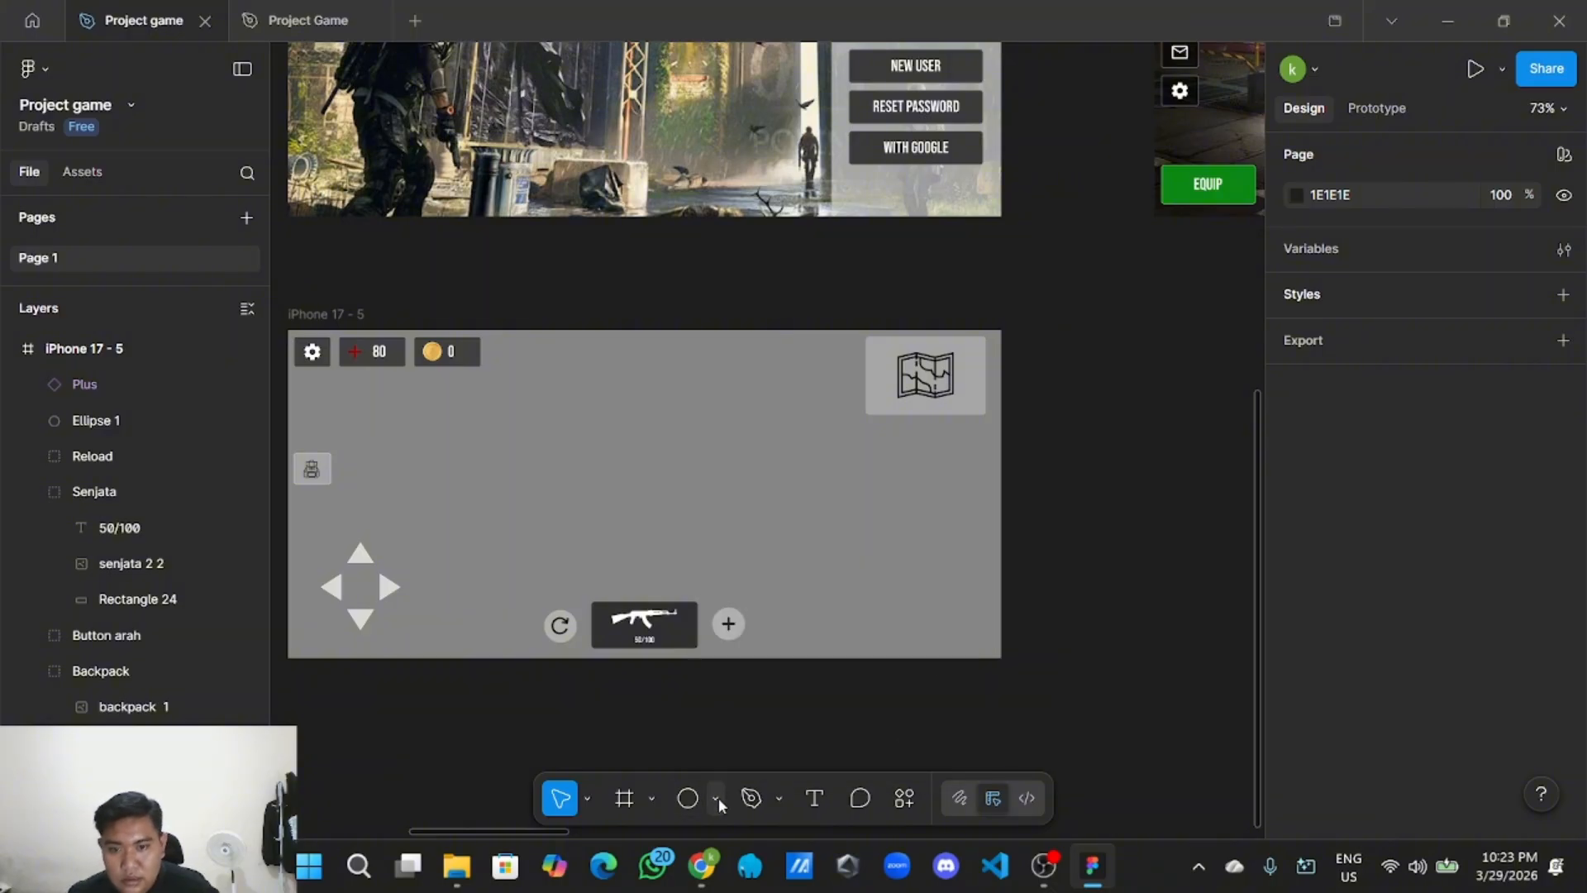
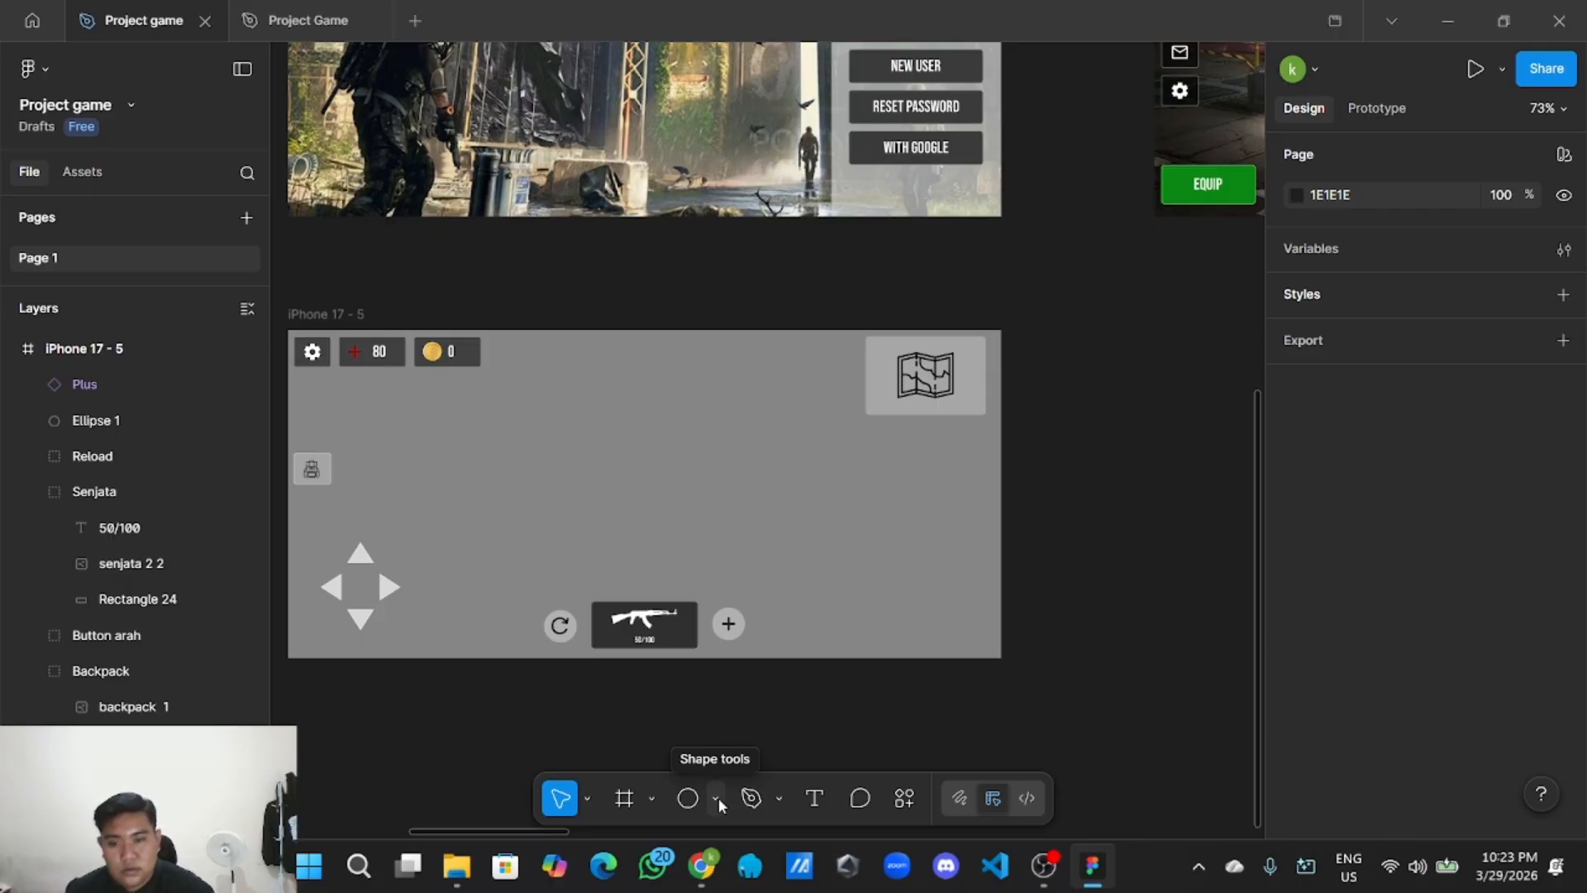
Place a new 100×100 circle on the game screen with the Ellipse tool.
{"action": "left_click", "coordinate": [687, 798]}
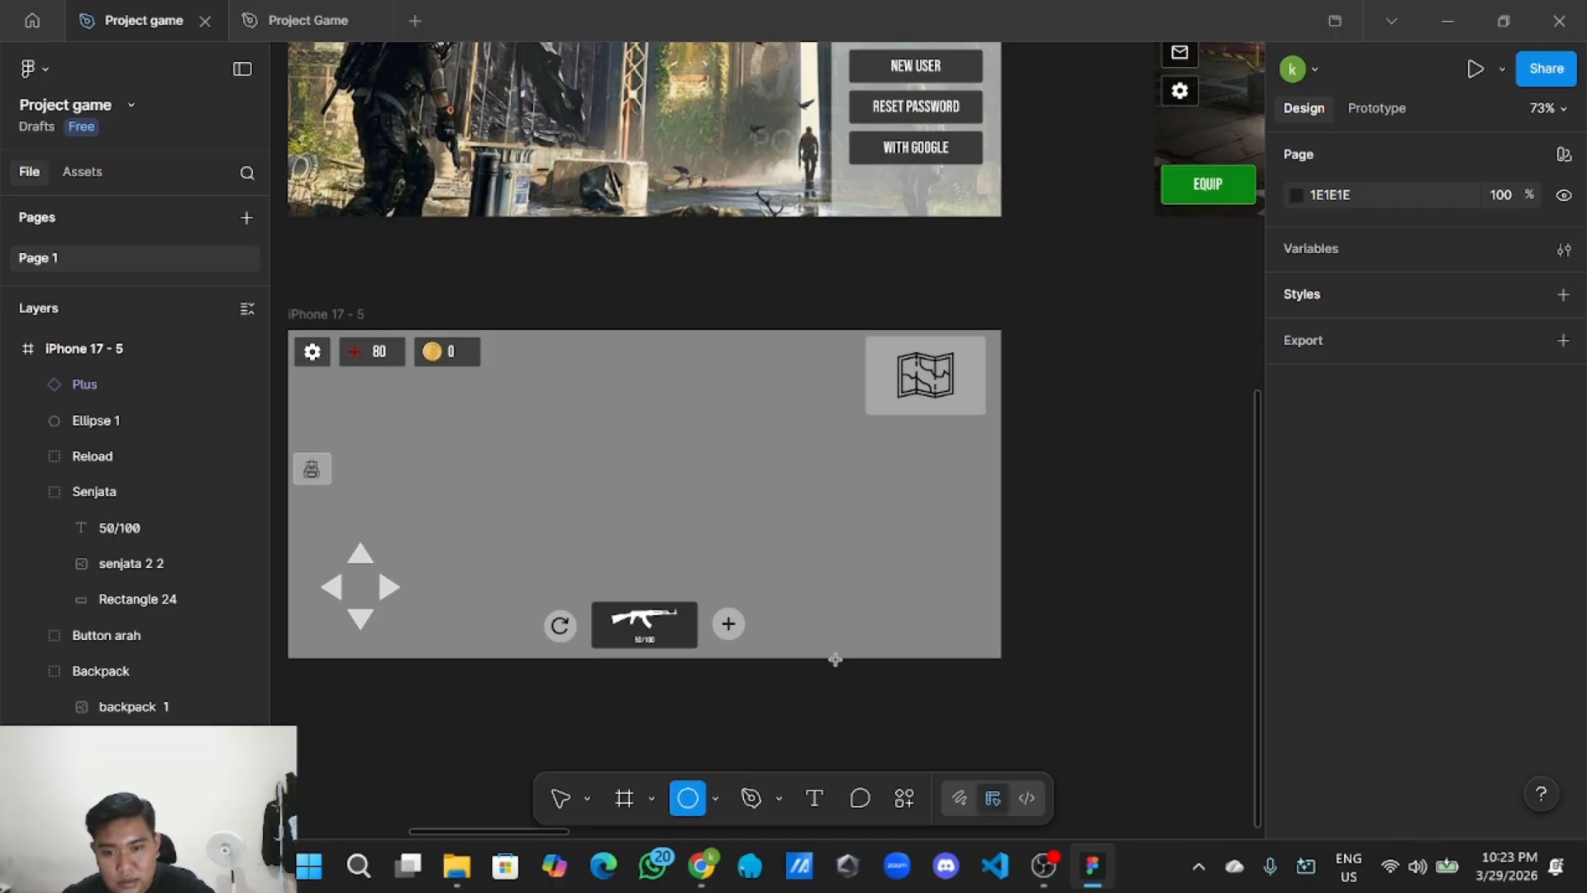
{"action": "left_click", "coordinate": [804, 510]}
{"action": "scroll", "coordinate": [810, 512], "scroll_direction": "up", "scroll_amount": 5}
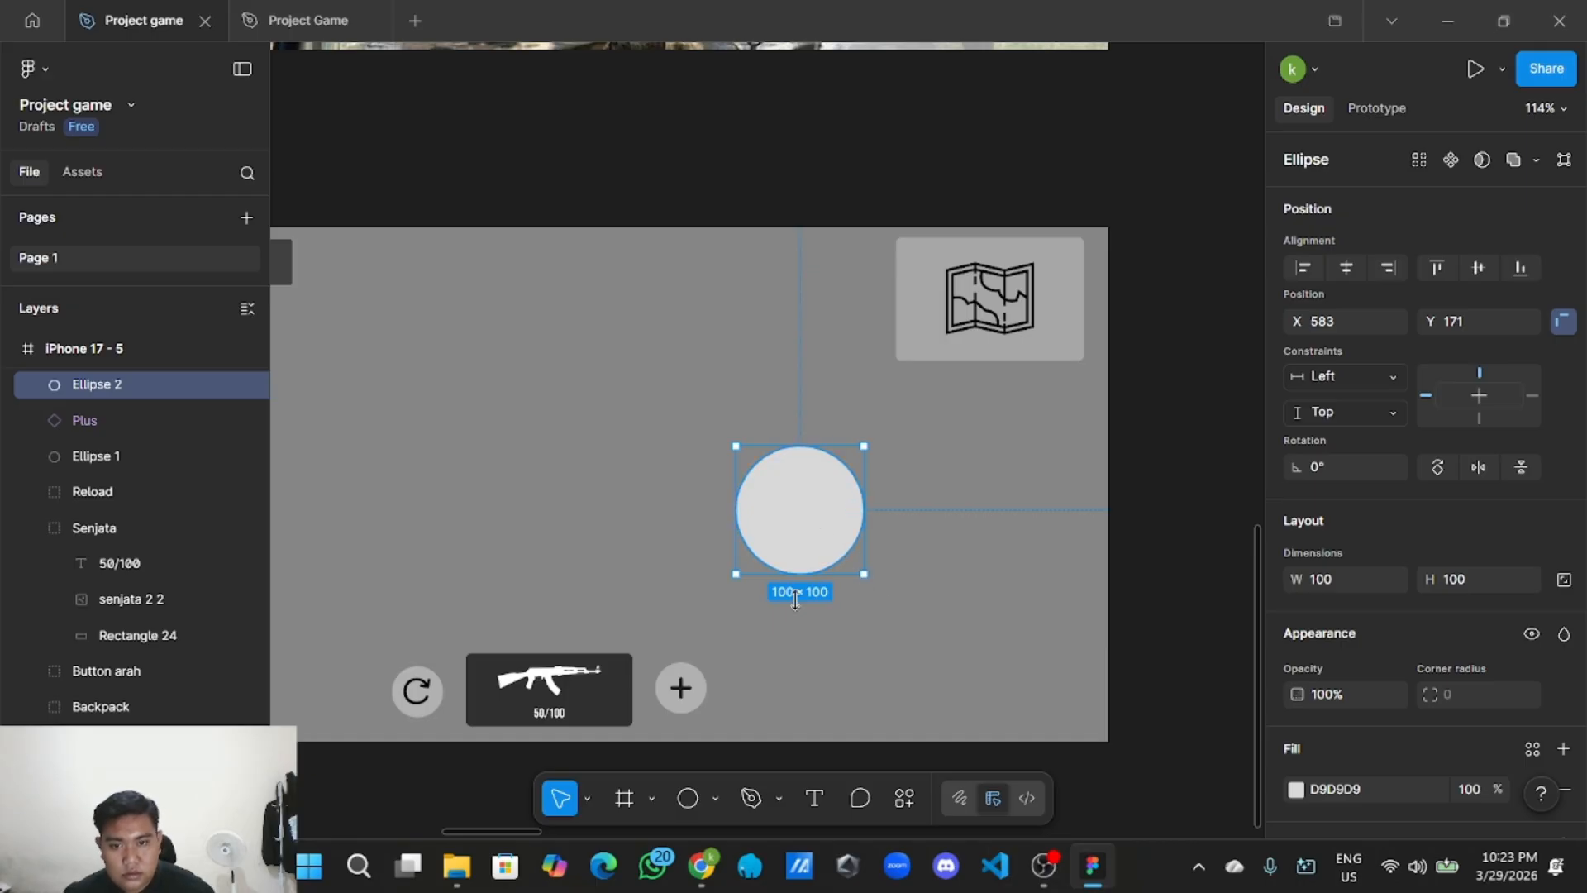
Group the Plus icon with its circle and name the group 'Darah'.
{"action": "left_click_drag", "start_coordinate": [646, 657], "coordinate": [705, 715]}
{"action": "right_click", "coordinate": [698, 698]}
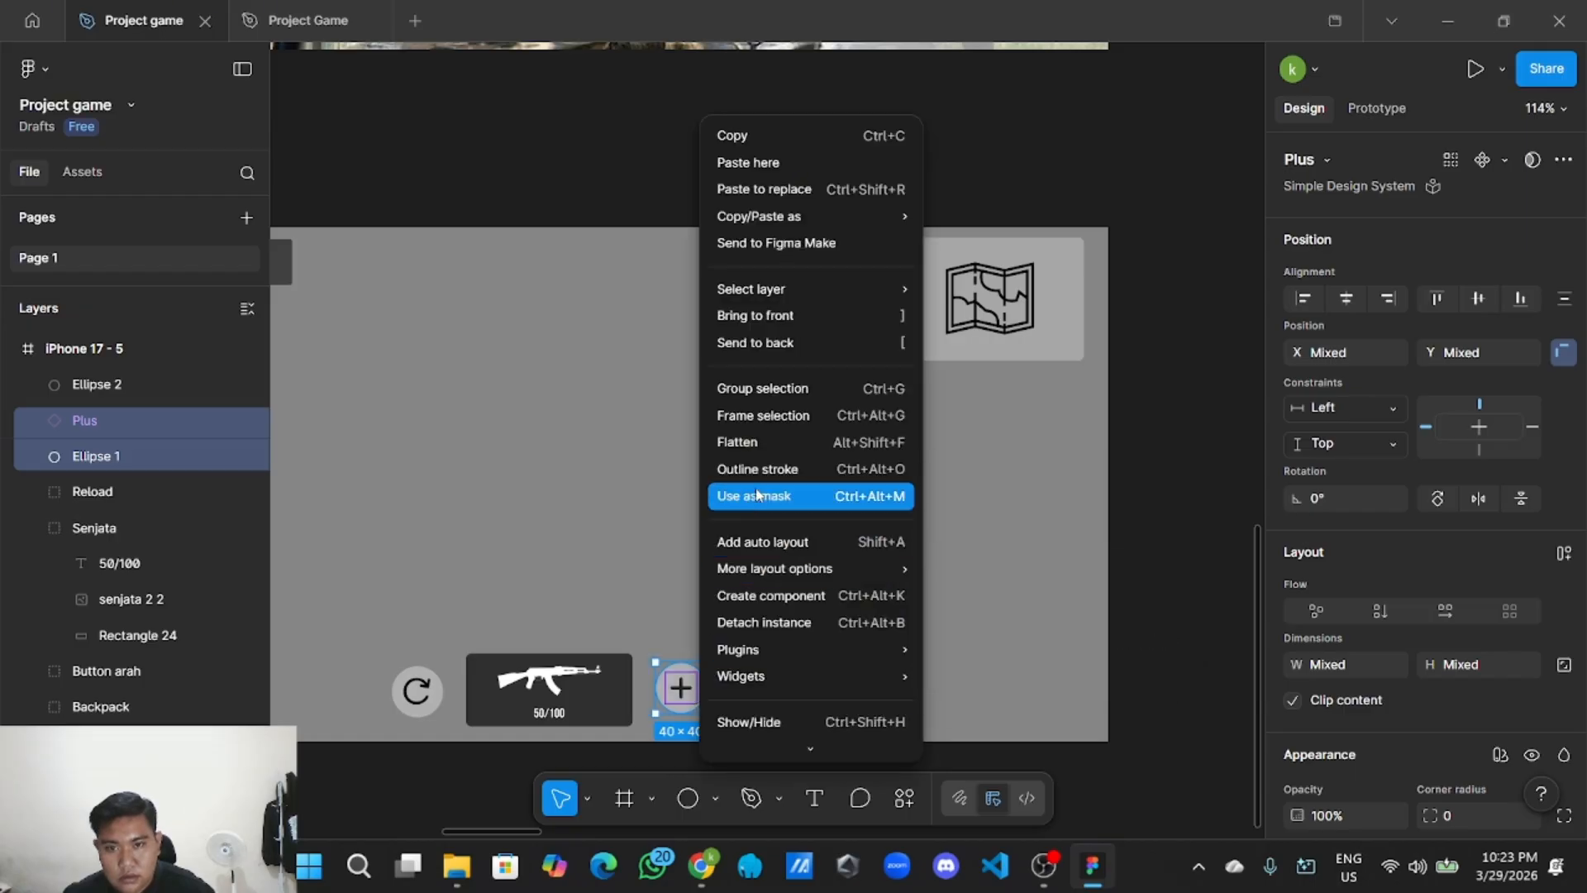
{"action": "left_click", "coordinate": [794, 388]}
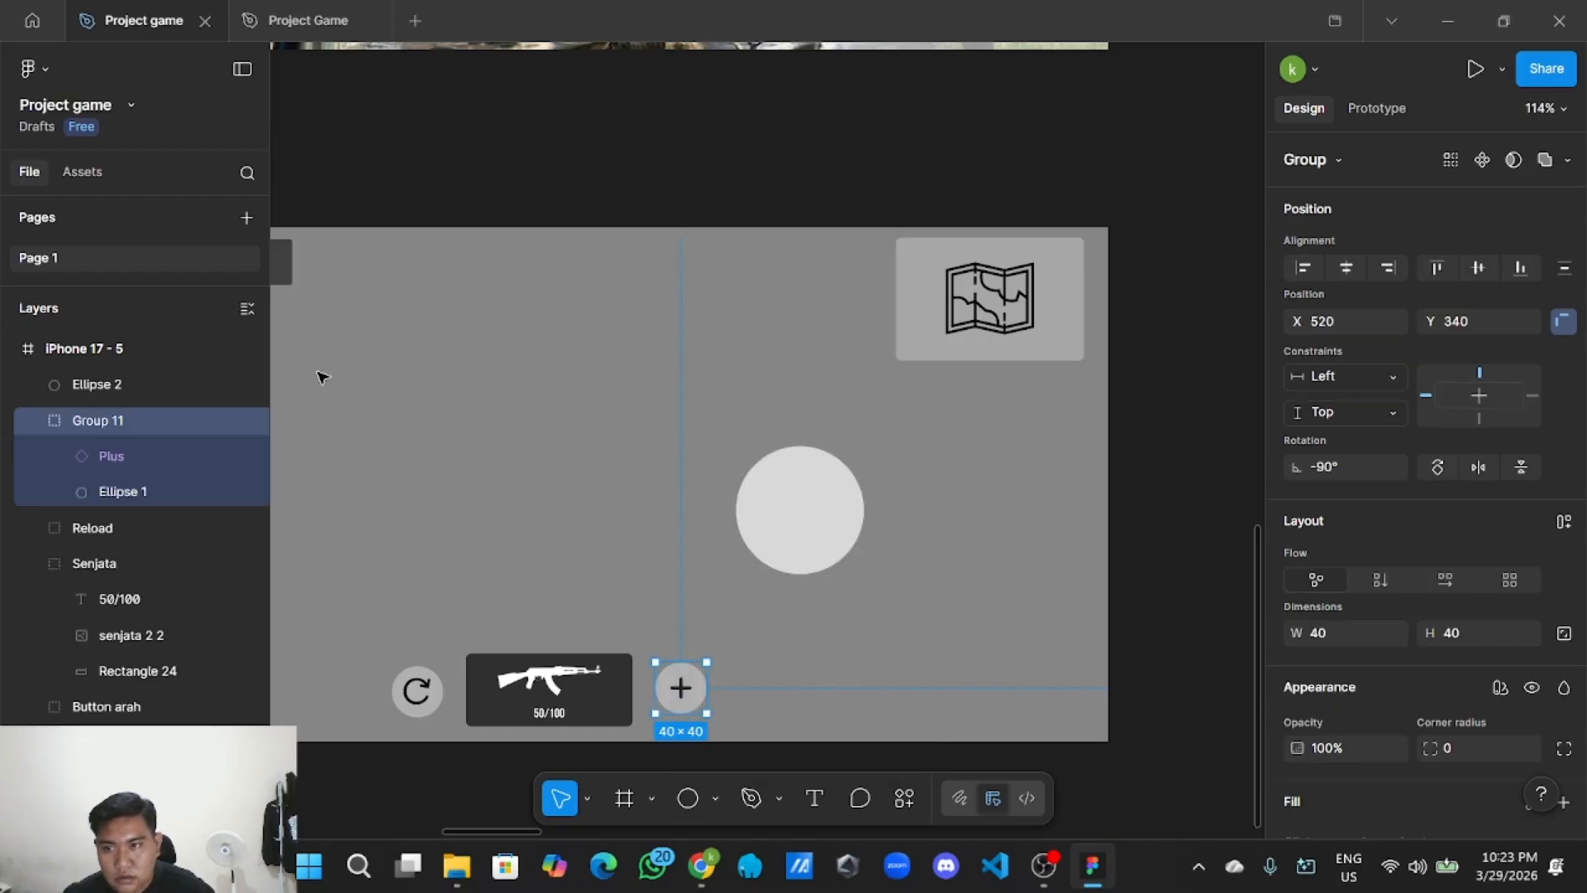
{"action": "double_click", "coordinate": [138, 420]}
{"action": "key", "text": "BackSpace"}
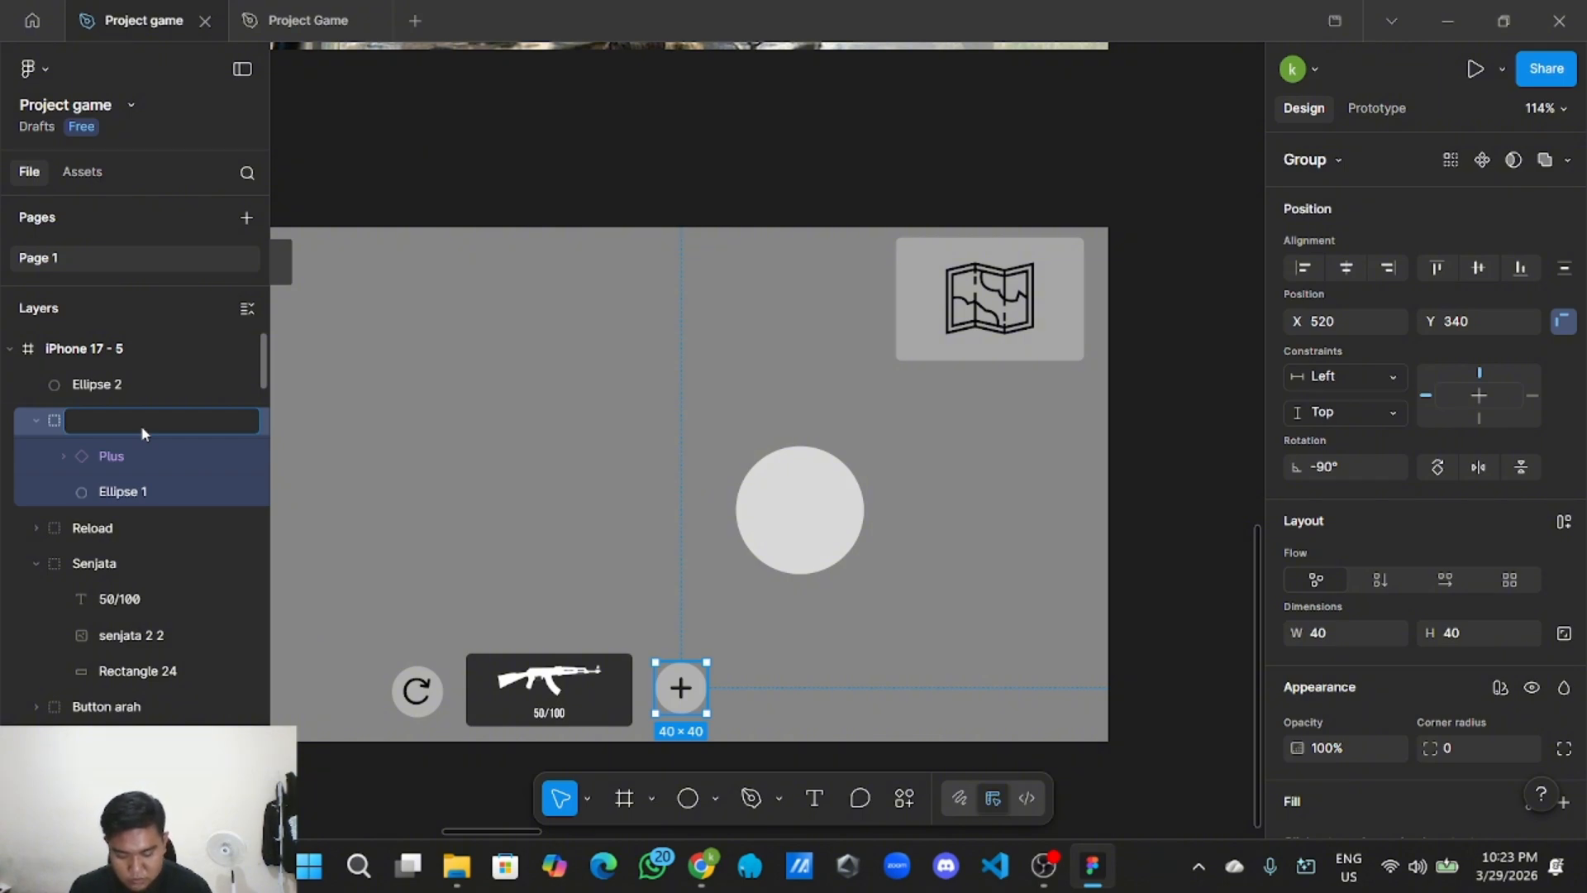
{"action": "type", "text": "T"}
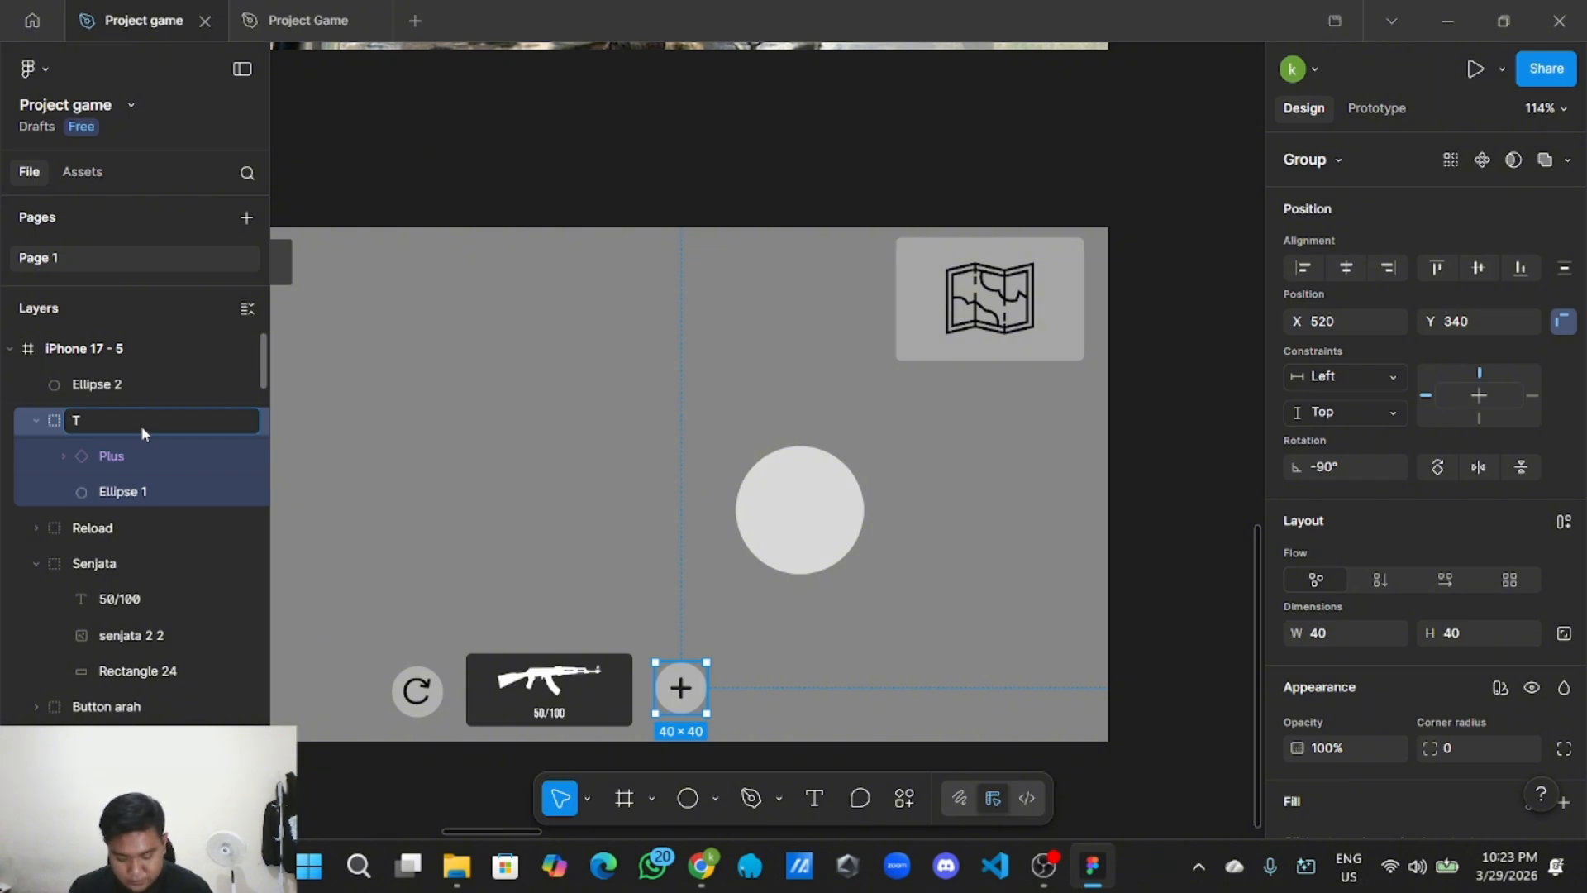
{"action": "key", "text": "BackSpace"}
{"action": "type", "text": "Darah"}
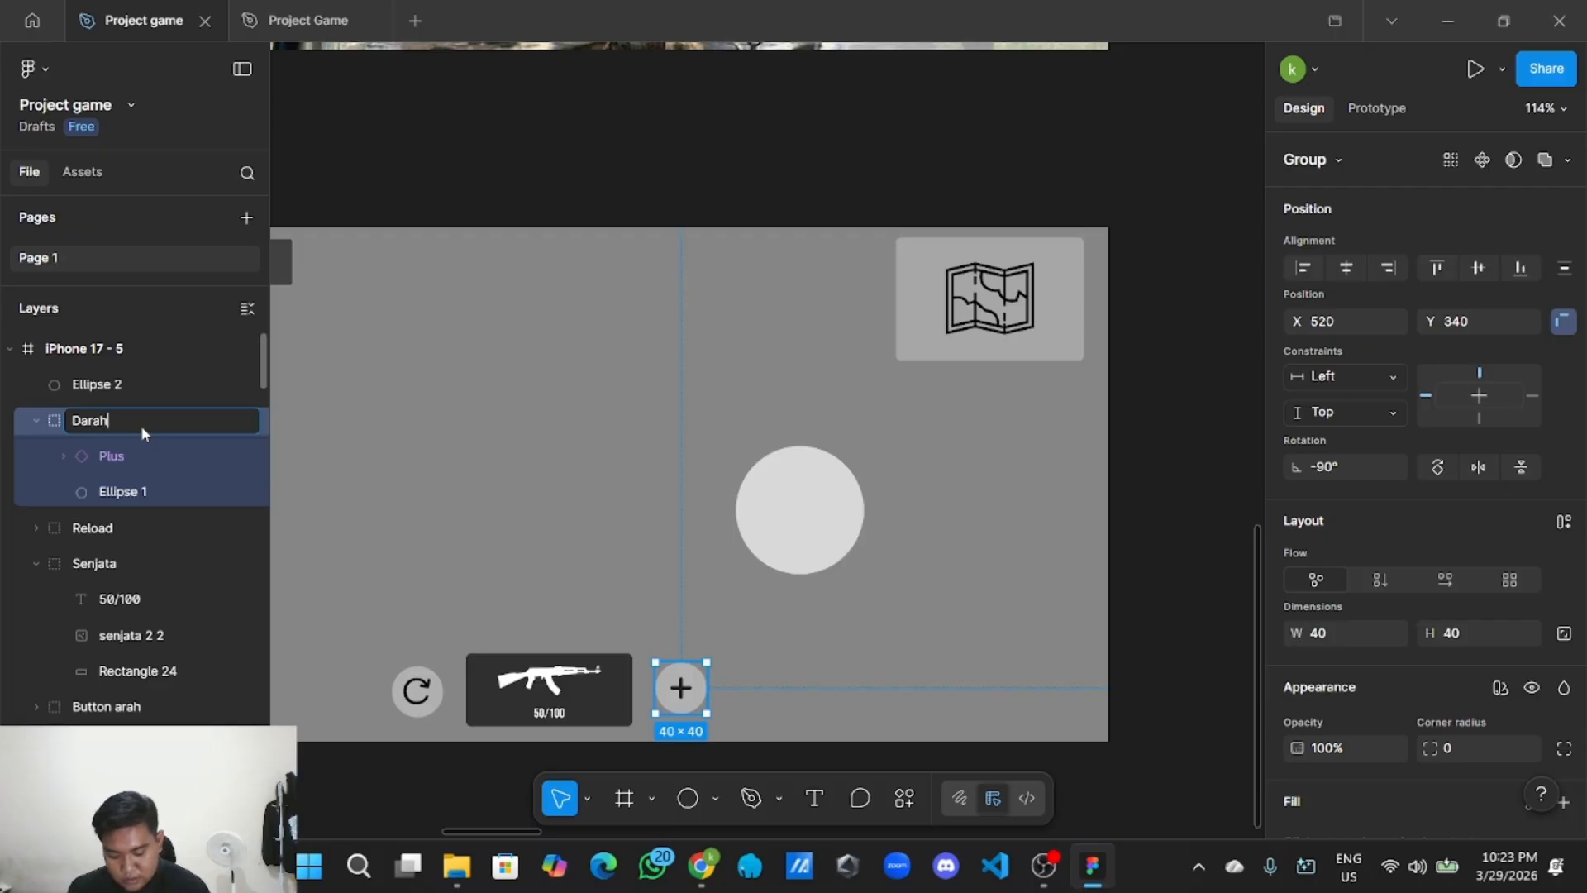
{"action": "left_click", "coordinate": [549, 195]}
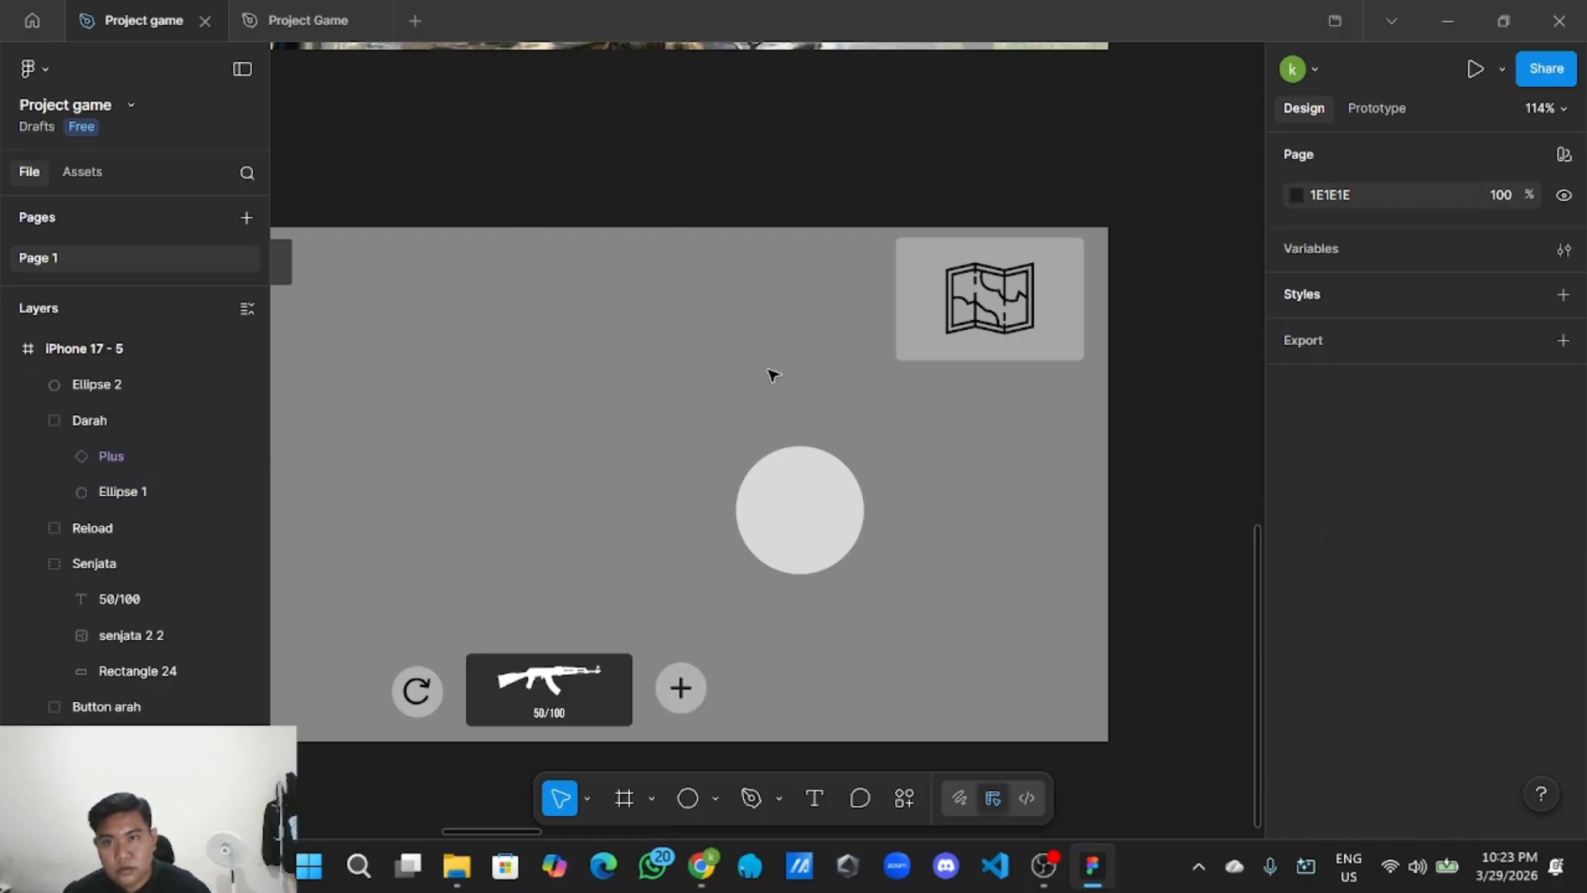
{"action": "left_click", "coordinate": [801, 557]}
{"action": "scroll", "coordinate": [836, 536], "scroll_direction": "up", "scroll_amount": 2}
Delete the large circle and paste a copy of the Darah button at the screen's middle-right.
{"action": "scroll", "coordinate": [850, 539], "scroll_direction": "down", "scroll_amount": 2}
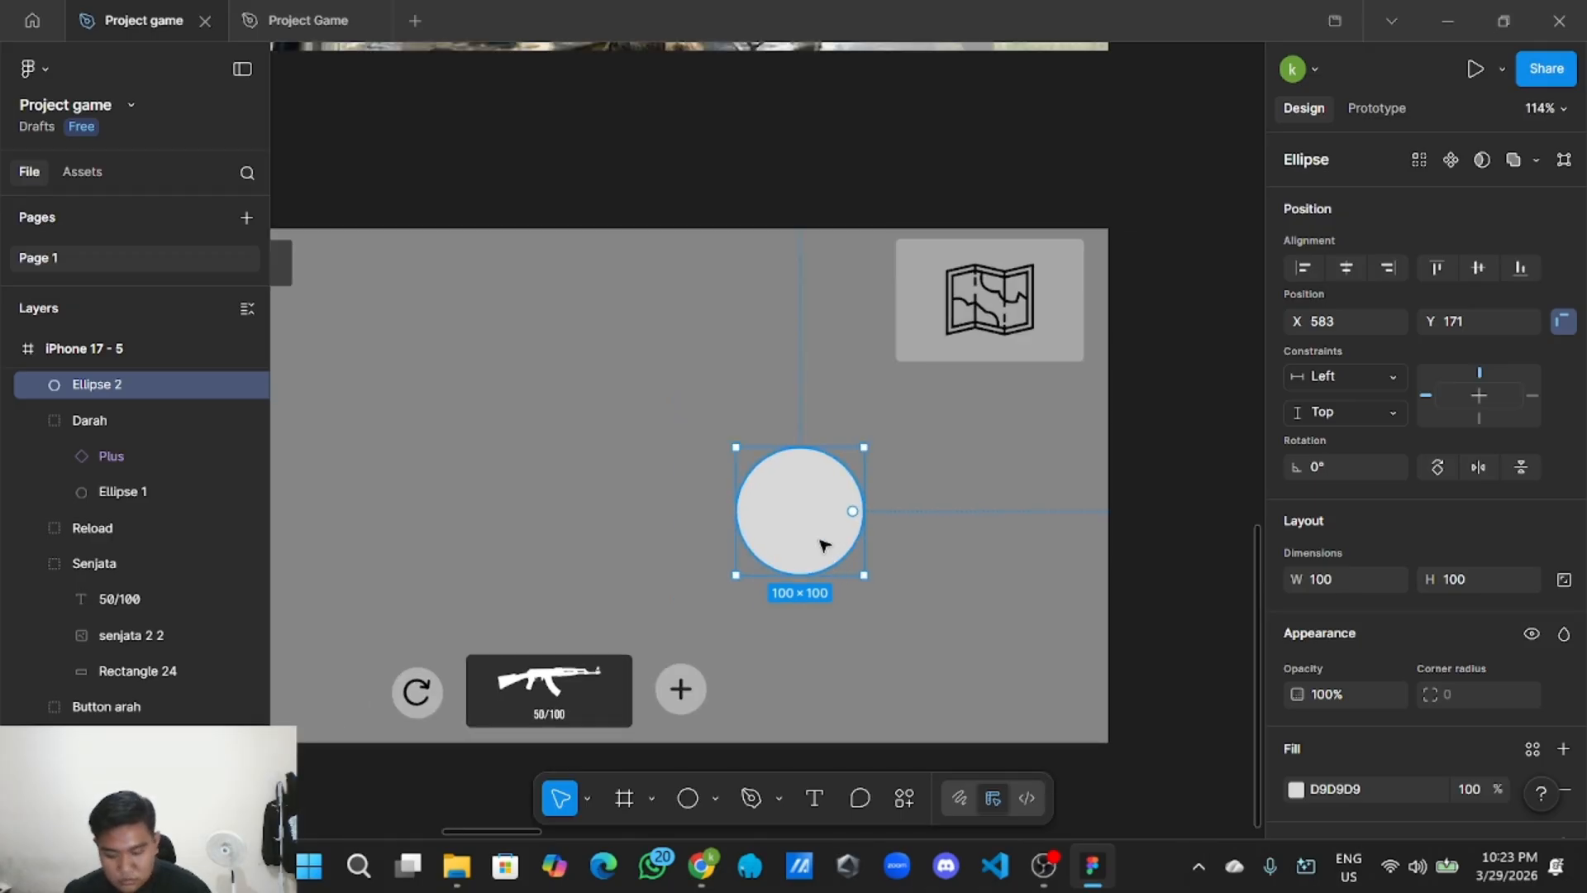
{"action": "key", "text": "Delete"}
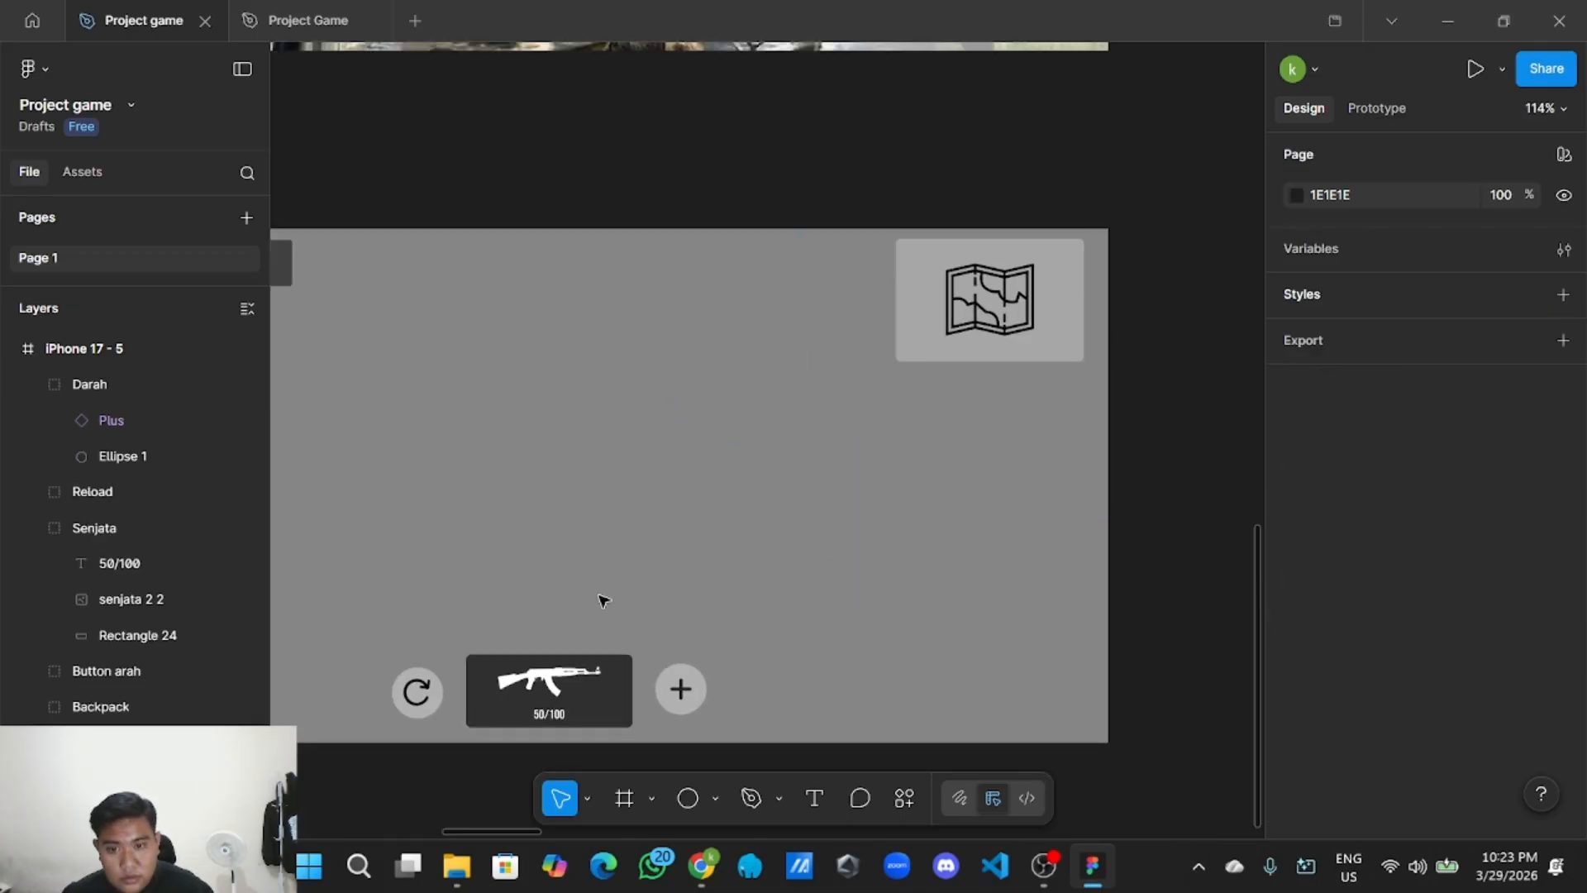
{"action": "left_click", "coordinate": [680, 689]}
{"action": "right_click", "coordinate": [684, 686]}
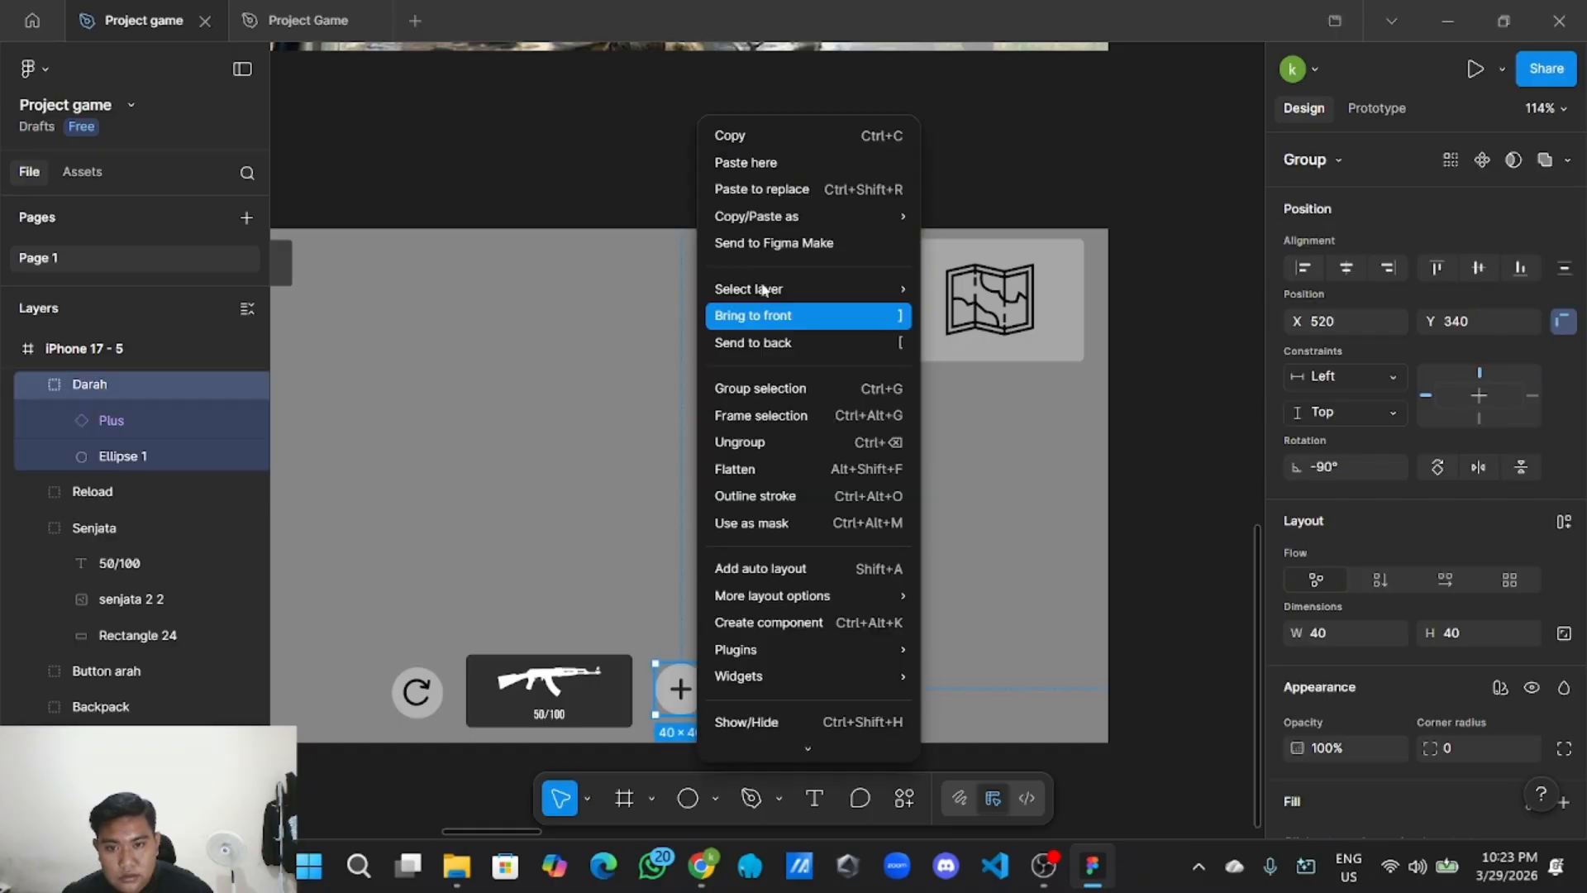
{"action": "left_click", "coordinate": [775, 136]}
{"action": "right_click", "coordinate": [744, 443]}
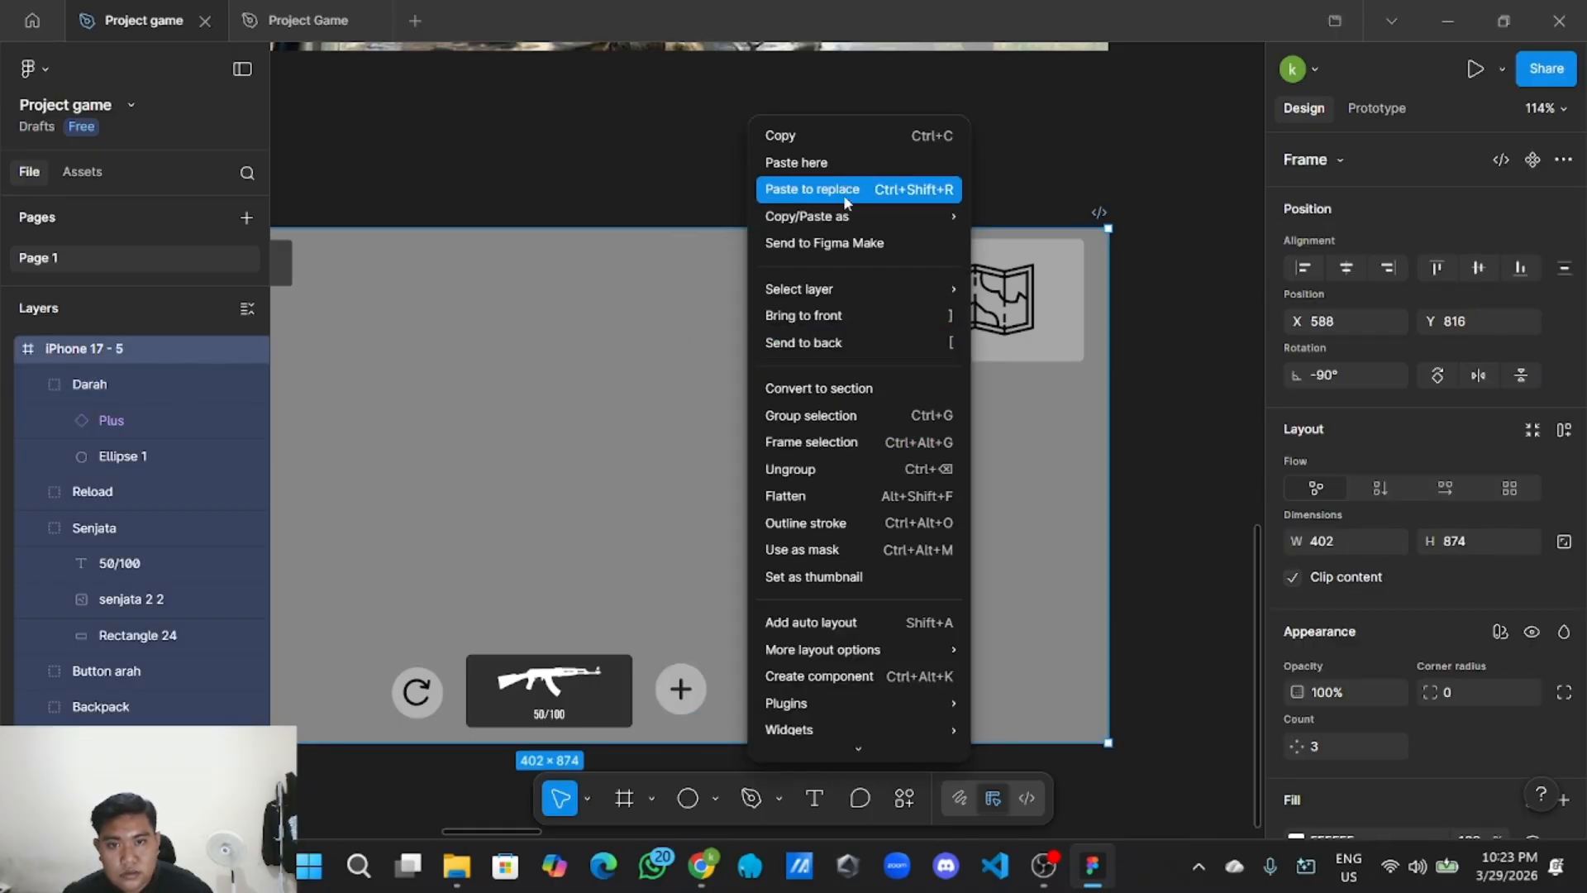
{"action": "left_click", "coordinate": [843, 163]}
{"action": "left_click_drag", "start_coordinate": [859, 197], "coordinate": [873, 553]}
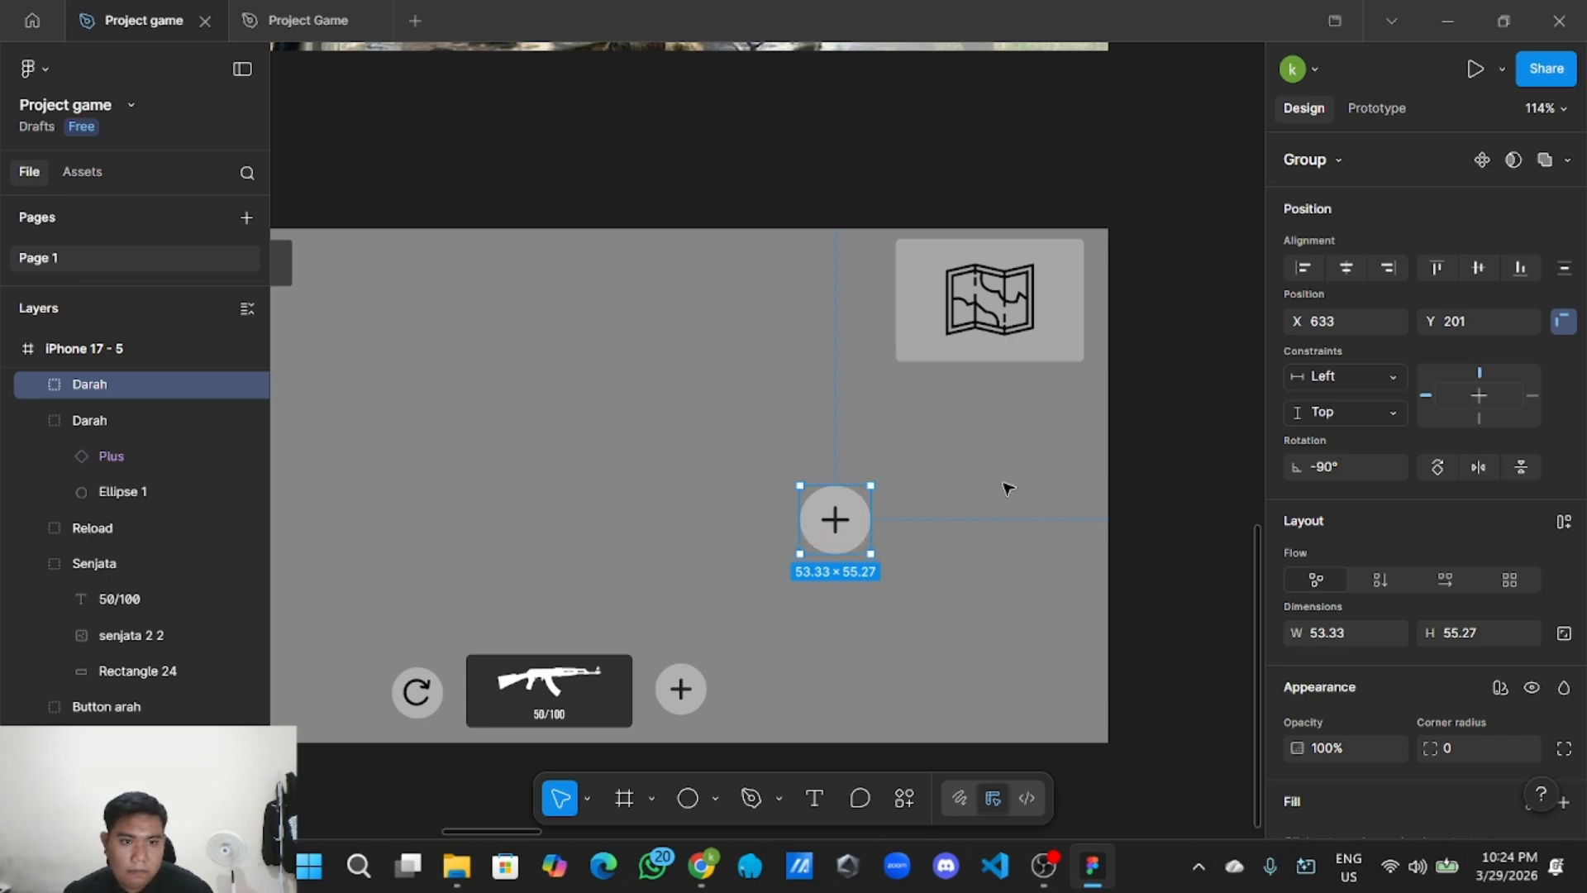
Ungroup the pasted Darah copy into its separate icon and circle.
{"action": "scroll", "coordinate": [1326, 539], "scroll_direction": "down", "scroll_amount": 3}
{"action": "scroll", "coordinate": [1332, 547], "scroll_direction": "up", "scroll_amount": 1}
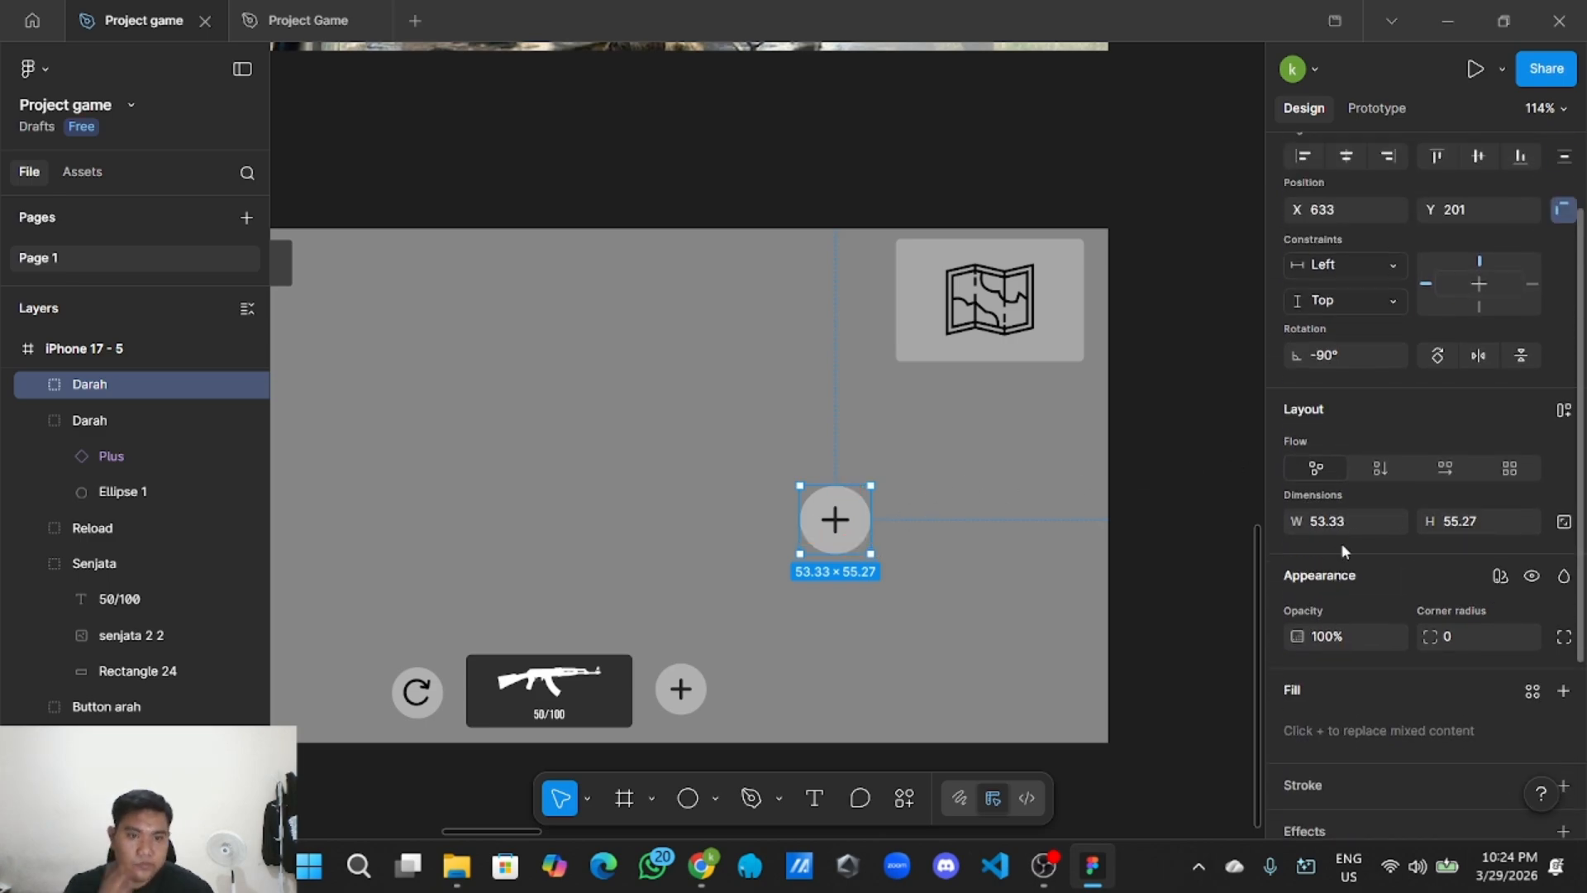
{"action": "left_click", "coordinate": [1350, 538]}
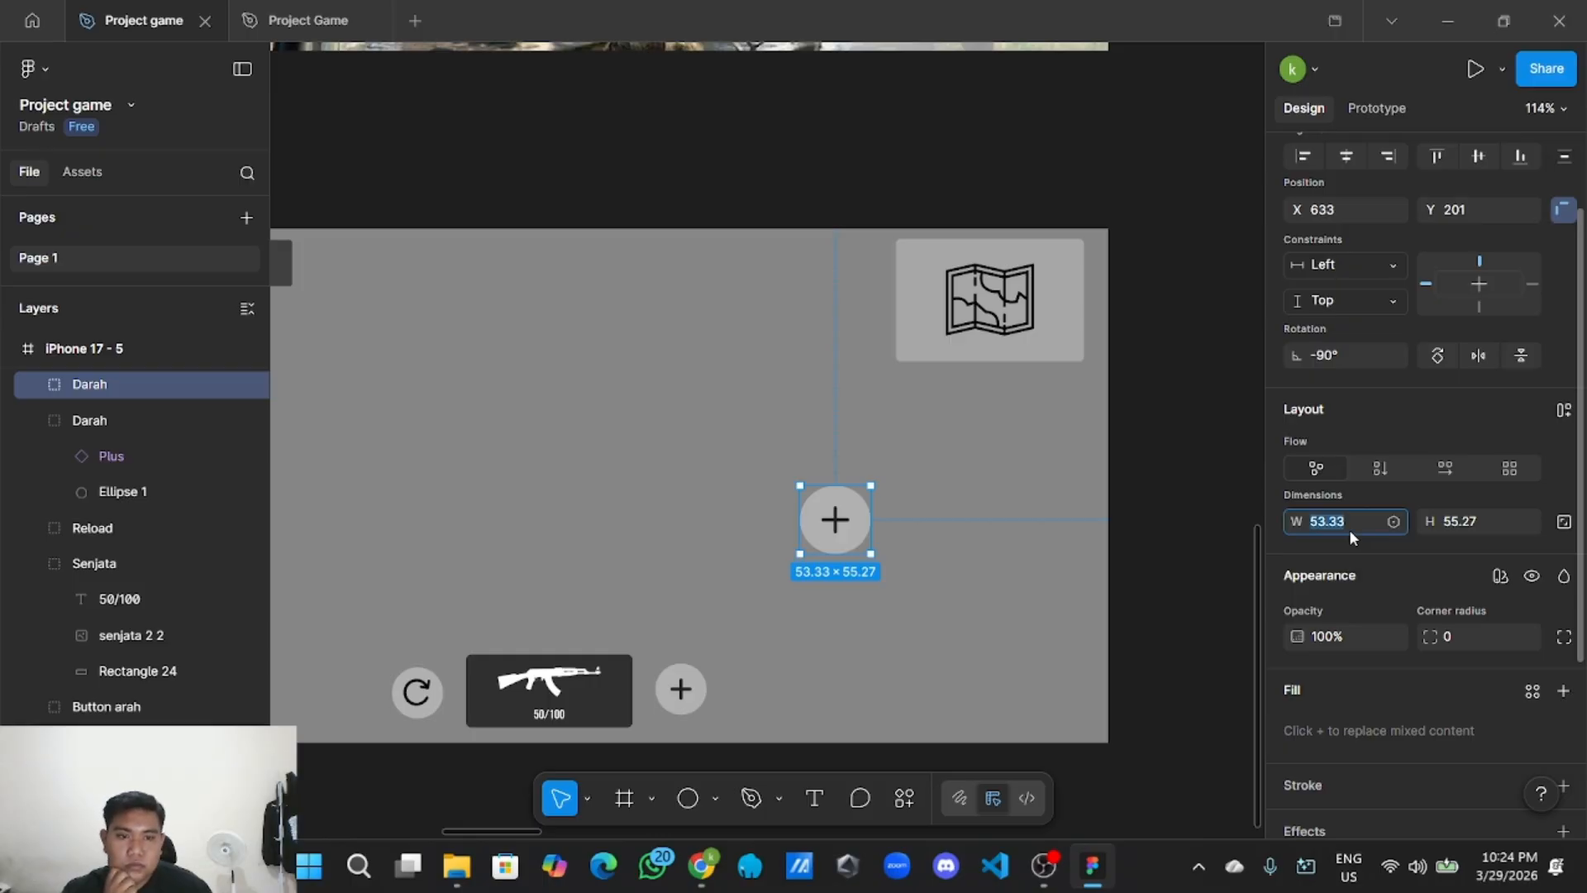
{"action": "left_click", "coordinate": [1015, 542]}
{"action": "right_click", "coordinate": [836, 518]}
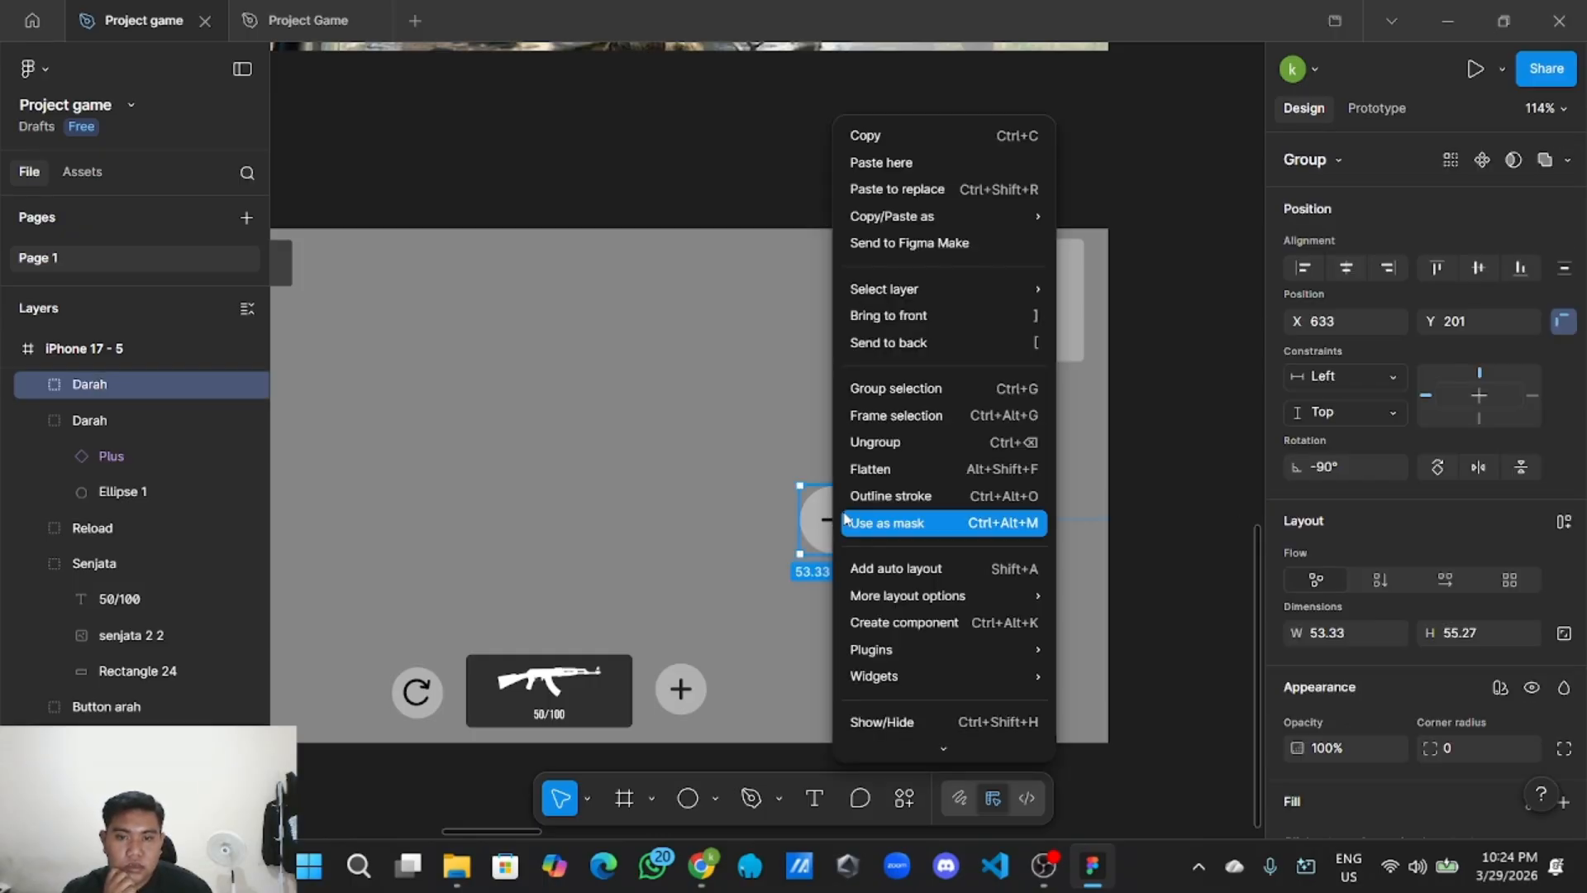
{"action": "left_click", "coordinate": [897, 445]}
{"action": "left_click", "coordinate": [947, 493]}
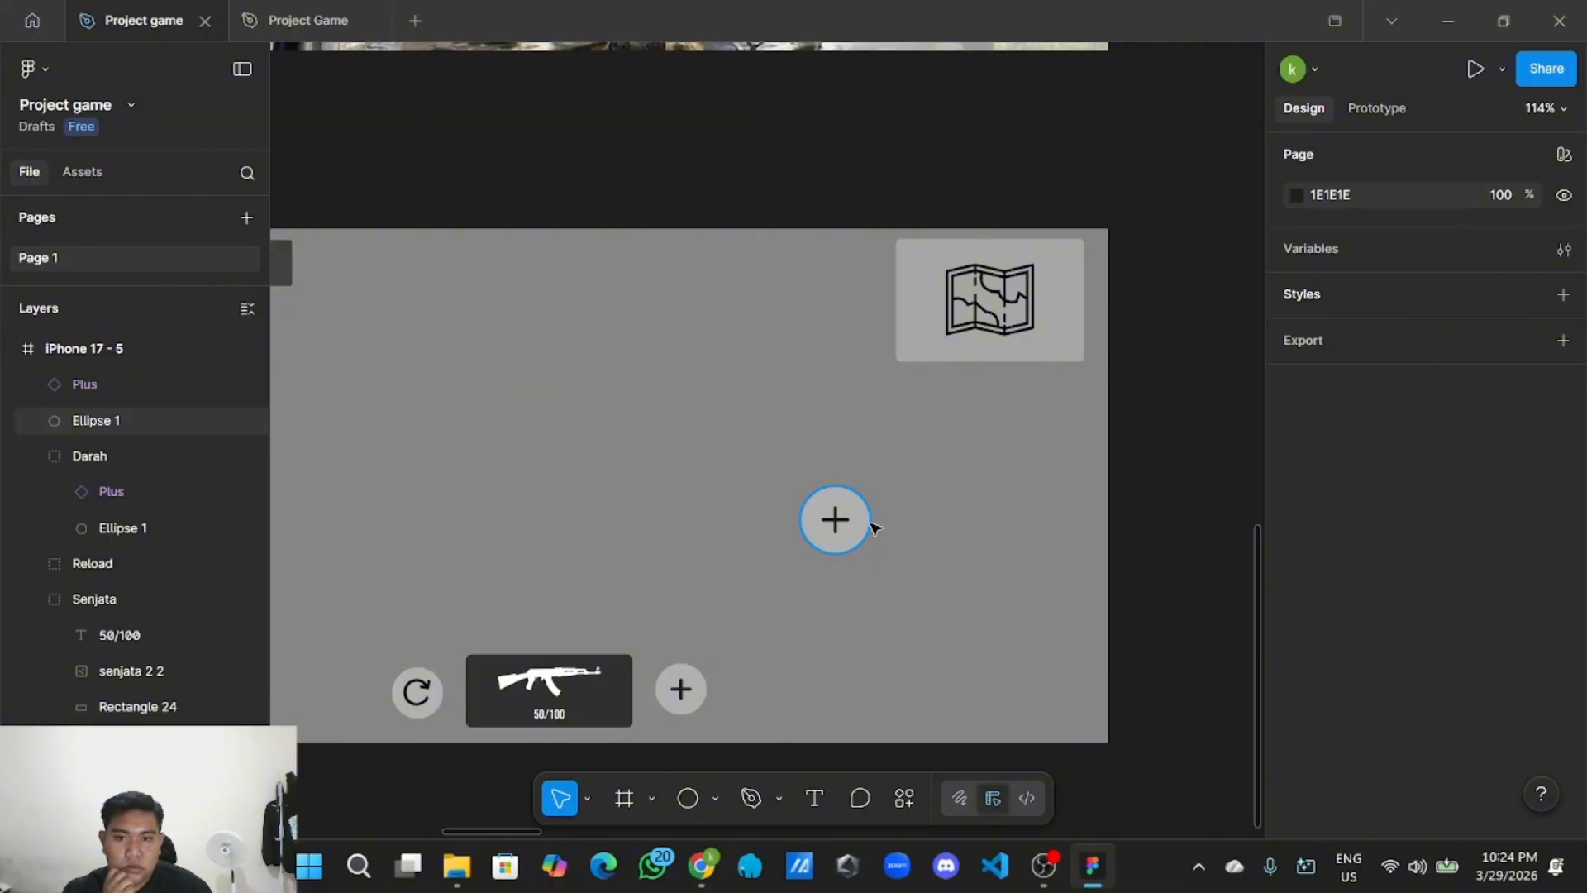
{"action": "left_click", "coordinate": [870, 524]}
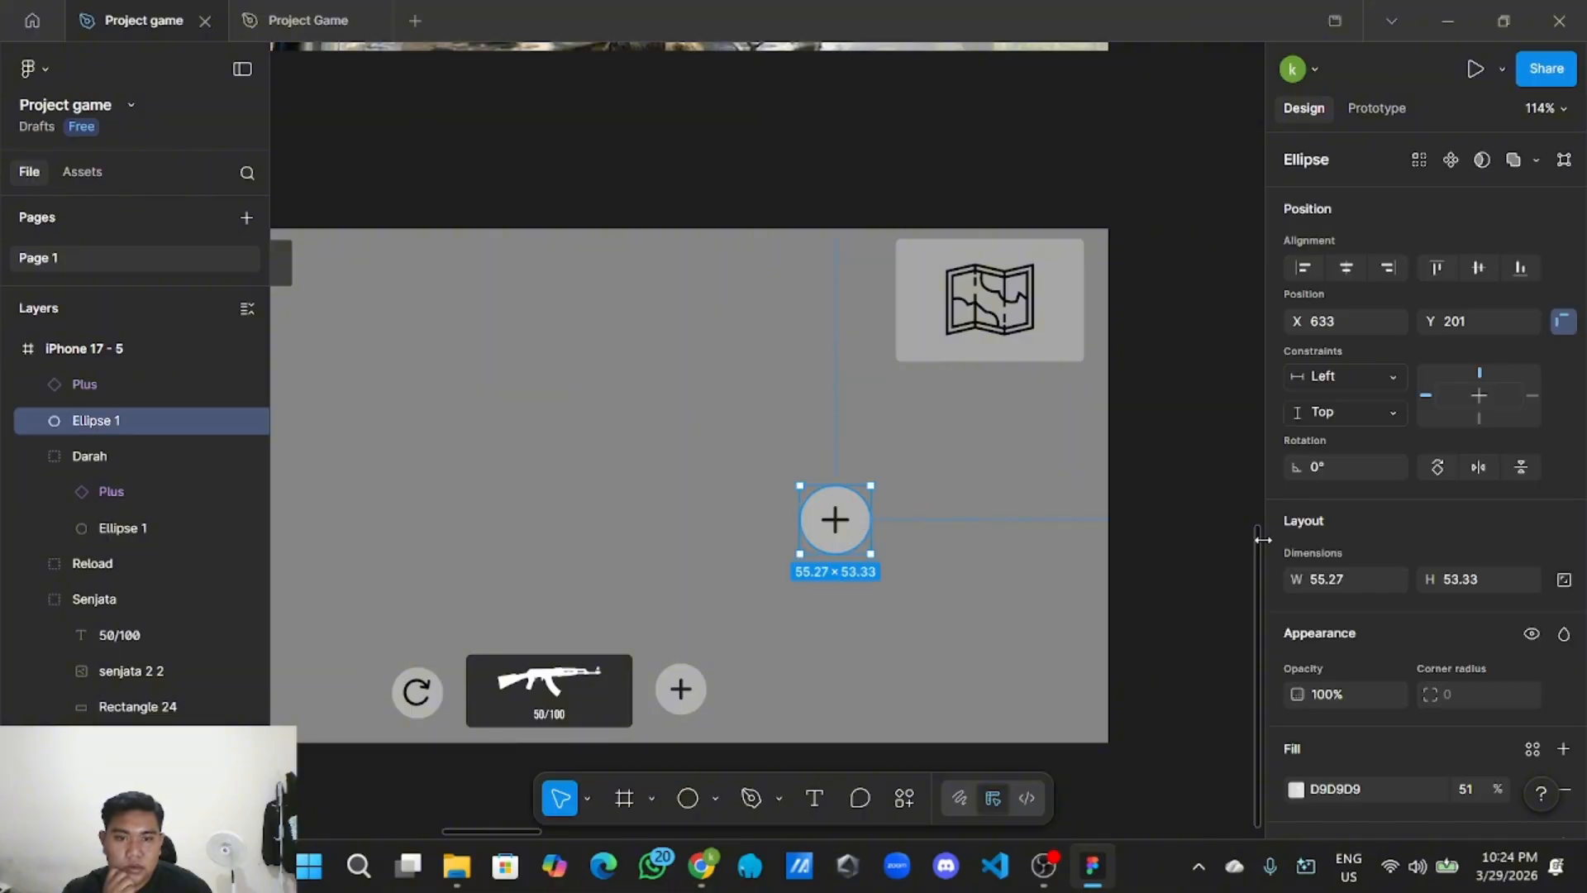
Resize the copied circle to 50×50 and delete its plus icon.
{"action": "left_click", "coordinate": [1352, 574]}
{"action": "type", "text": "50"}
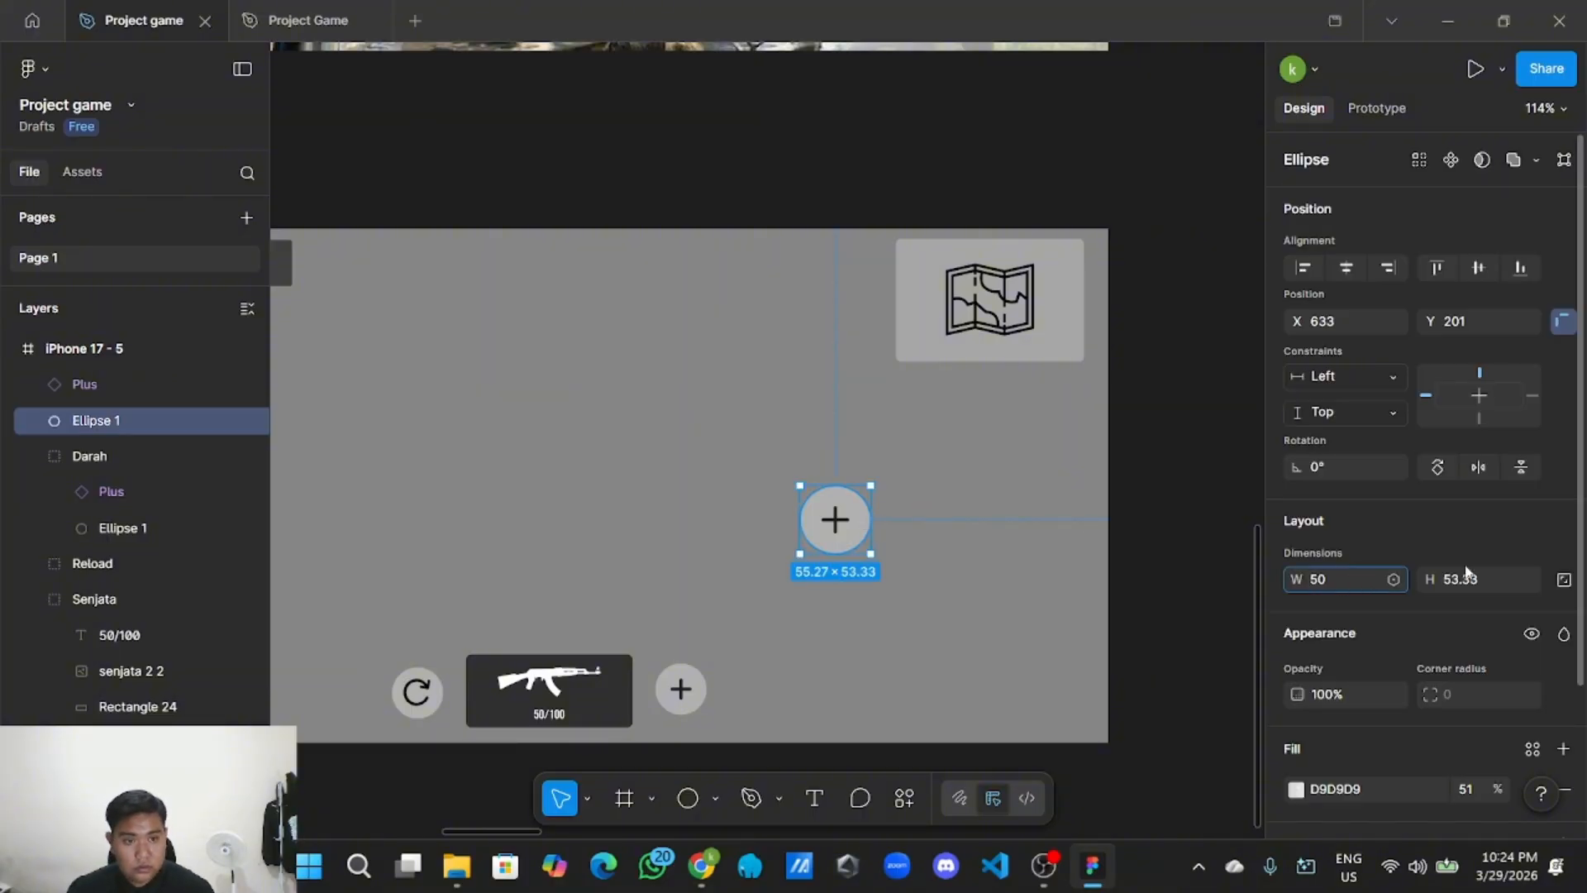
{"action": "left_click", "coordinate": [1496, 579]}
{"action": "key", "text": "BackSpace"}
{"action": "type", "text": "50"}
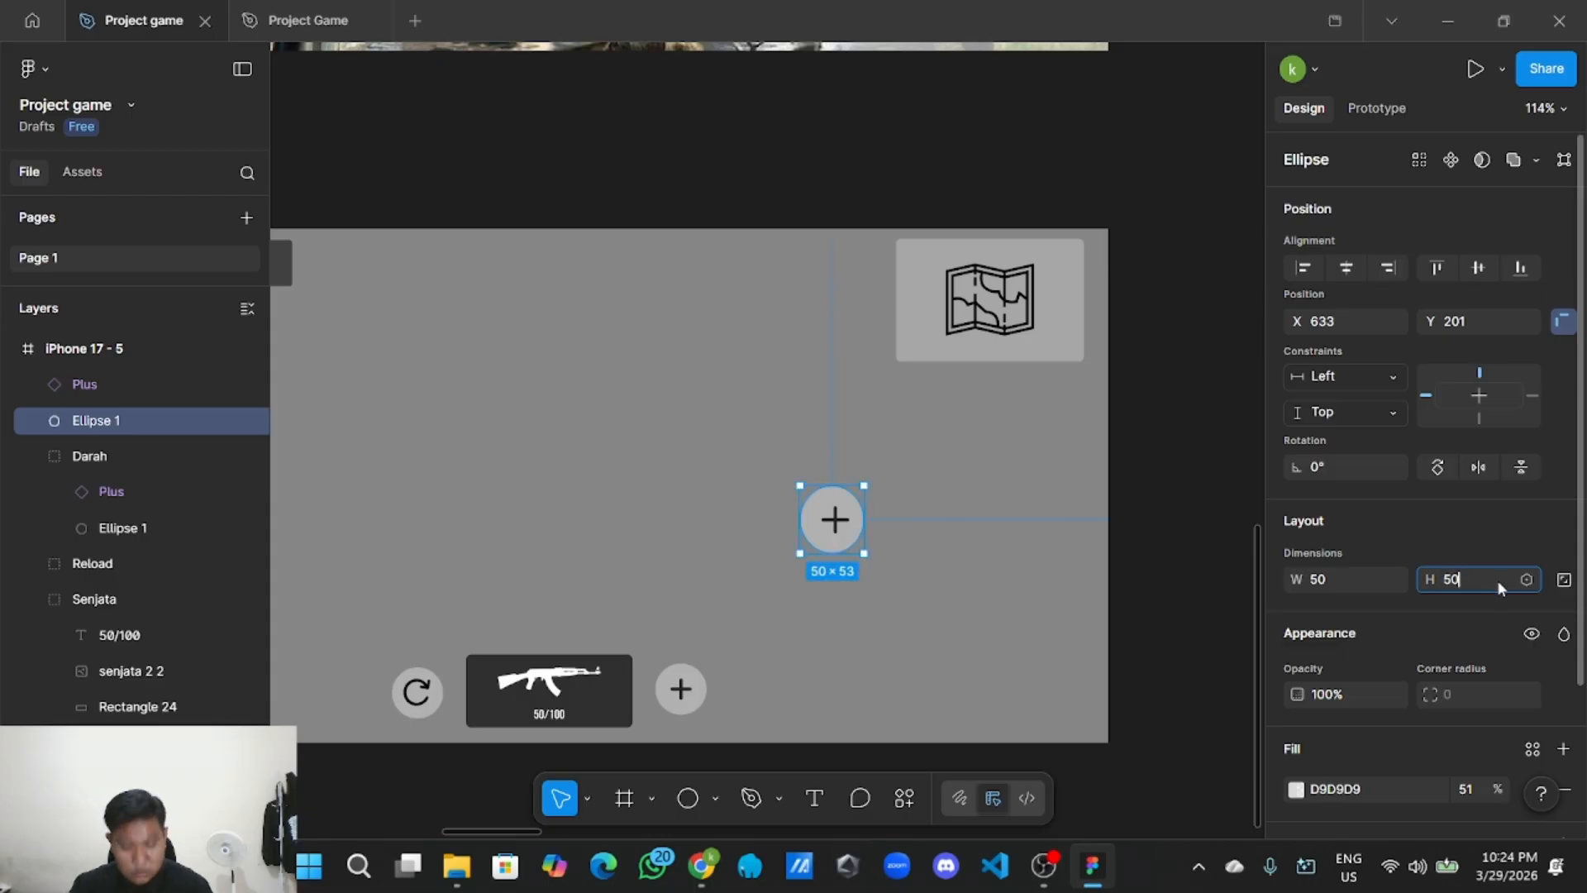
{"action": "left_click", "coordinate": [1180, 558]}
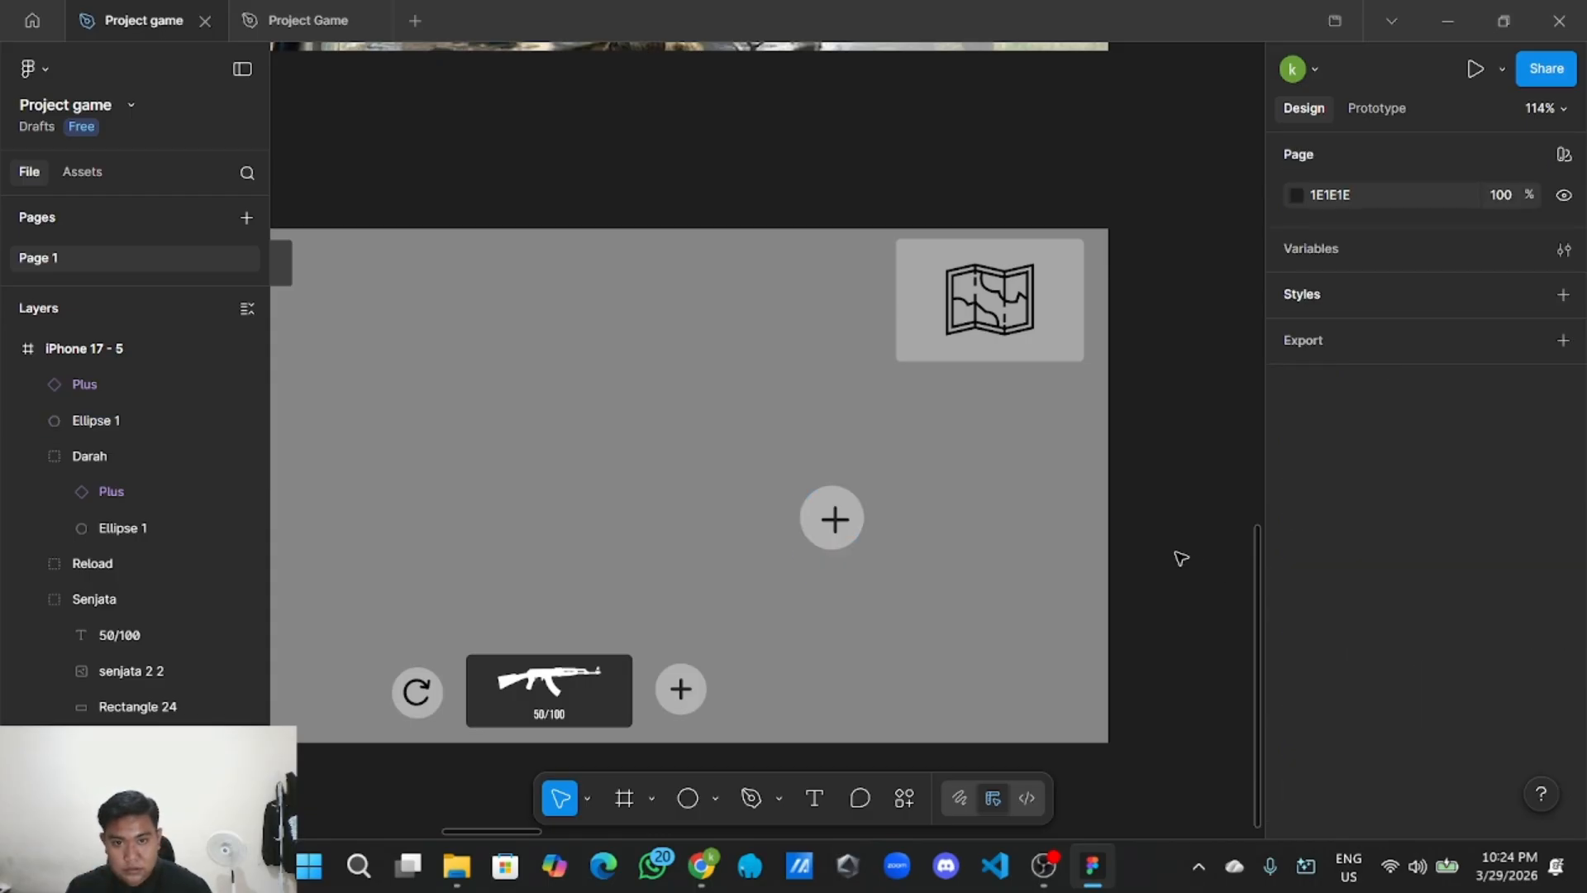
{"action": "left_click", "coordinate": [841, 520]}
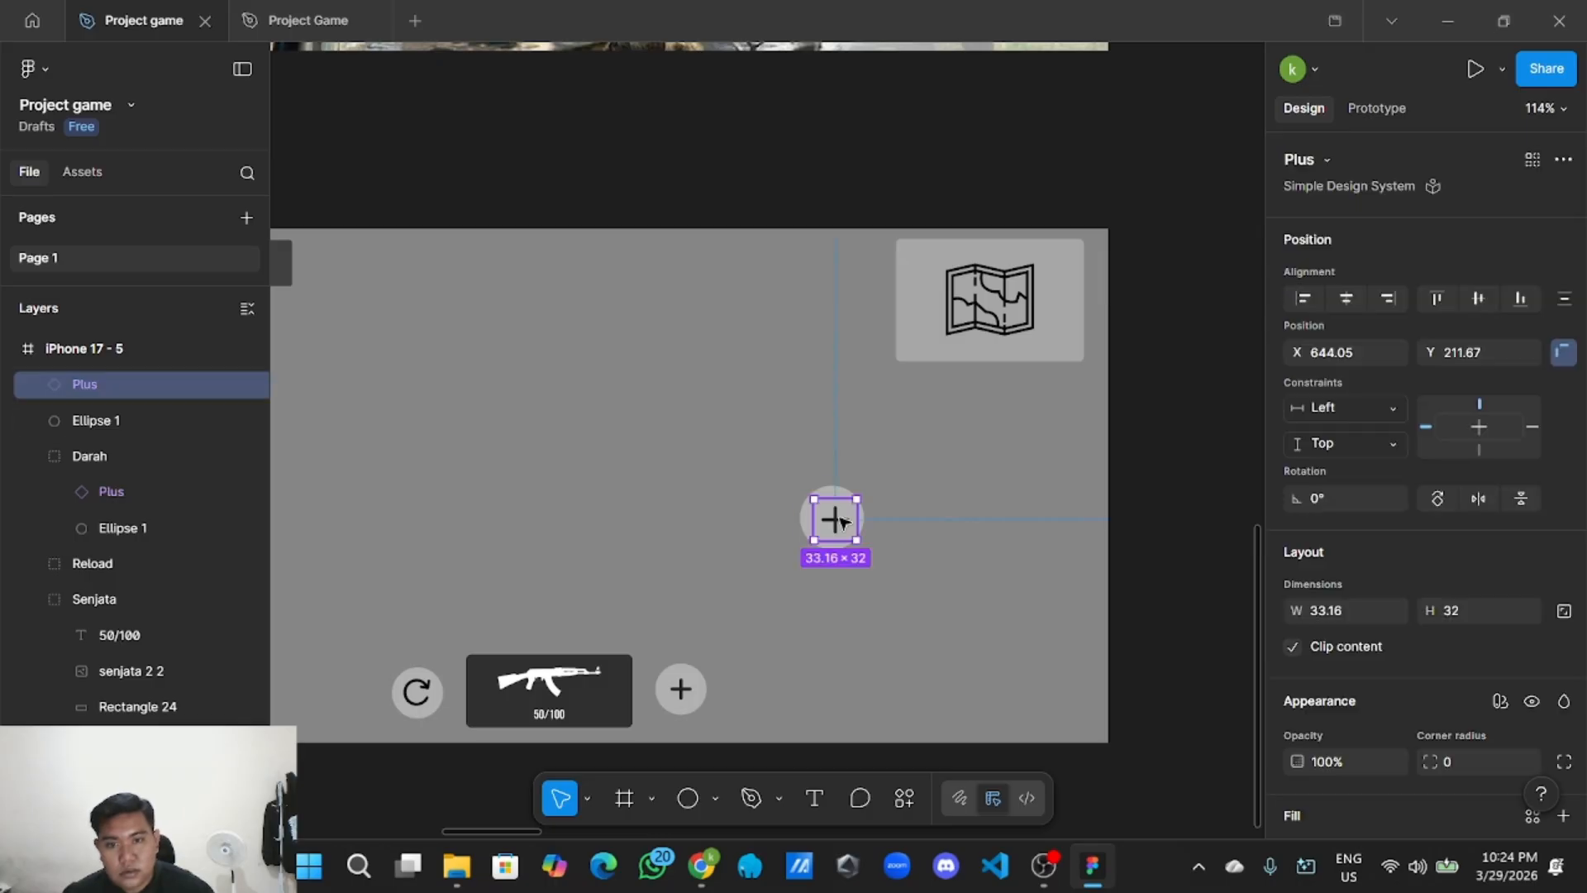
{"action": "key", "text": "Delete"}
Copy the scope icon from the UI style guide.
{"action": "scroll", "coordinate": [818, 532], "scroll_direction": "down", "scroll_amount": 6}
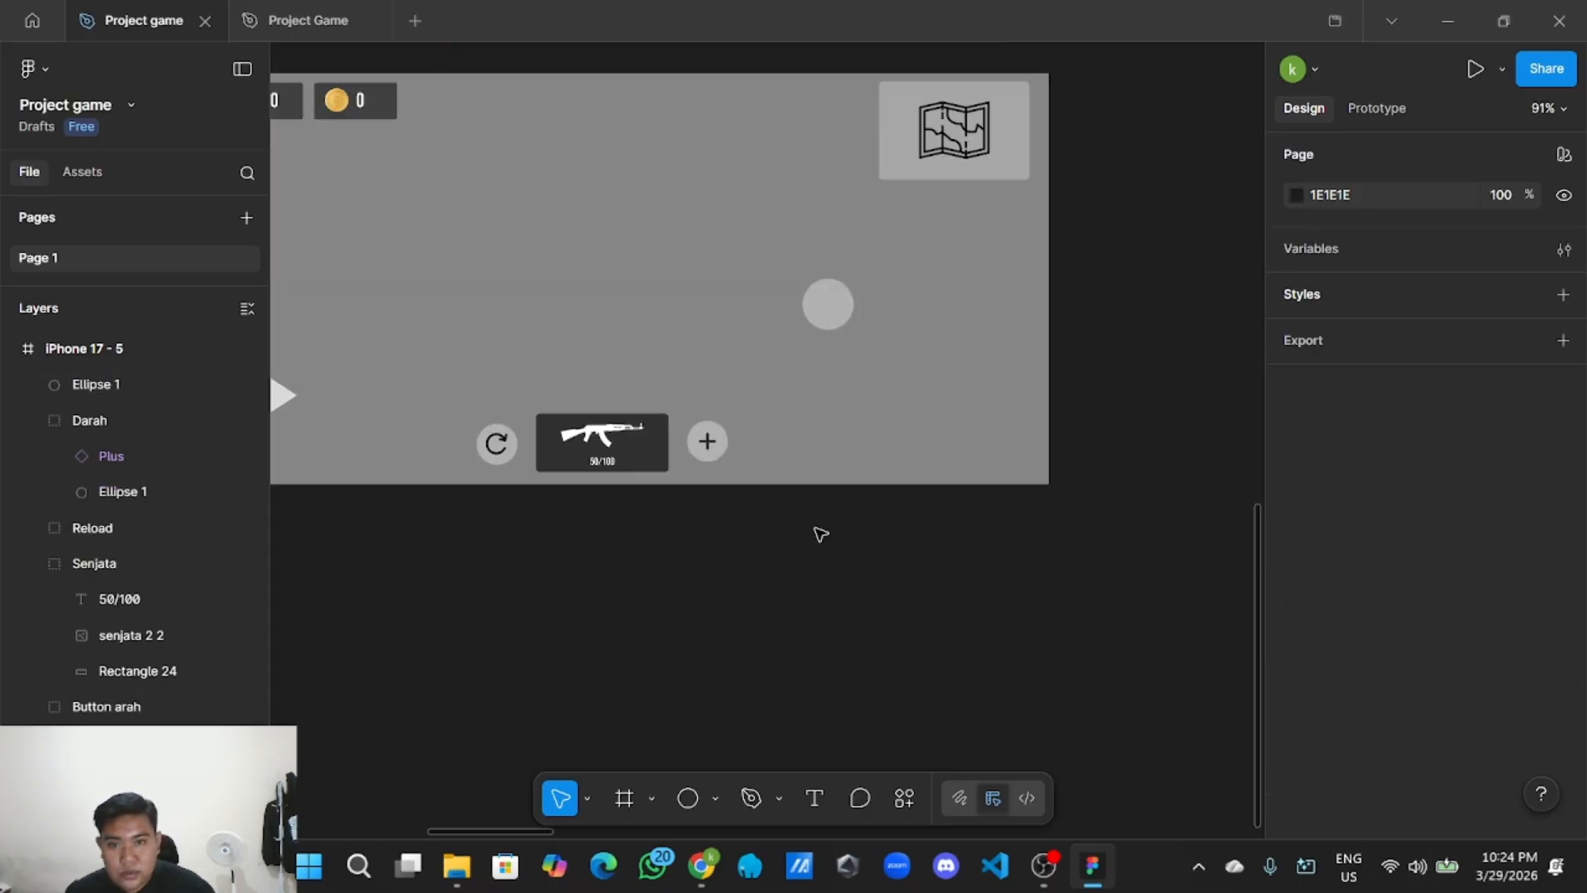
{"action": "scroll", "coordinate": [588, 393], "scroll_direction": "up", "scroll_amount": 5}
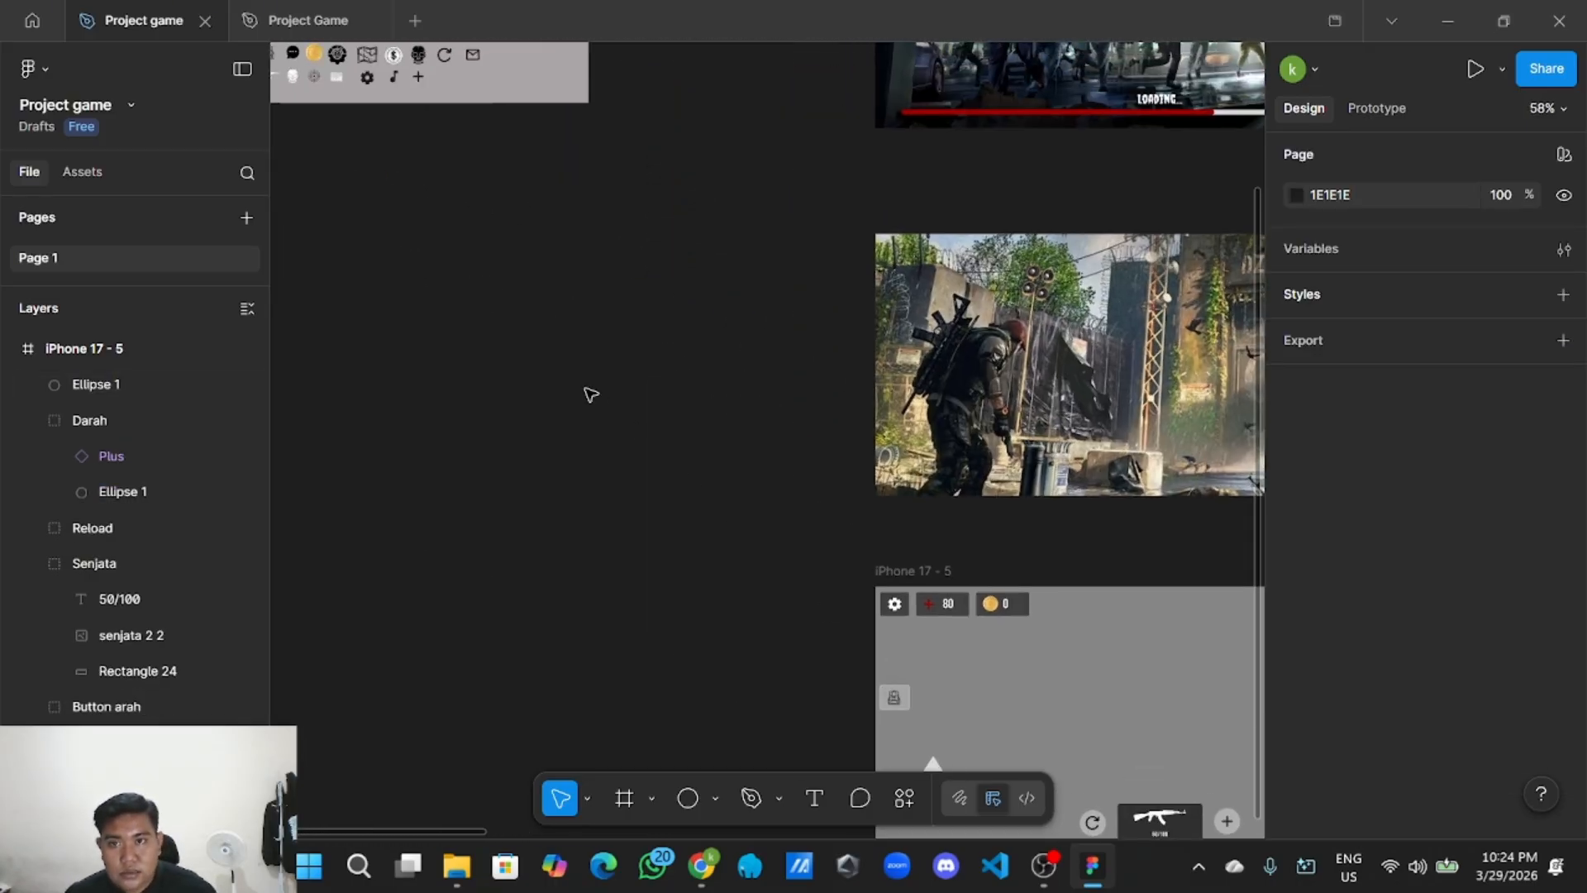
{"action": "scroll", "coordinate": [669, 474], "scroll_direction": "left", "scroll_amount": 5}
{"action": "scroll", "coordinate": [714, 622], "scroll_direction": "up", "scroll_amount": 6}
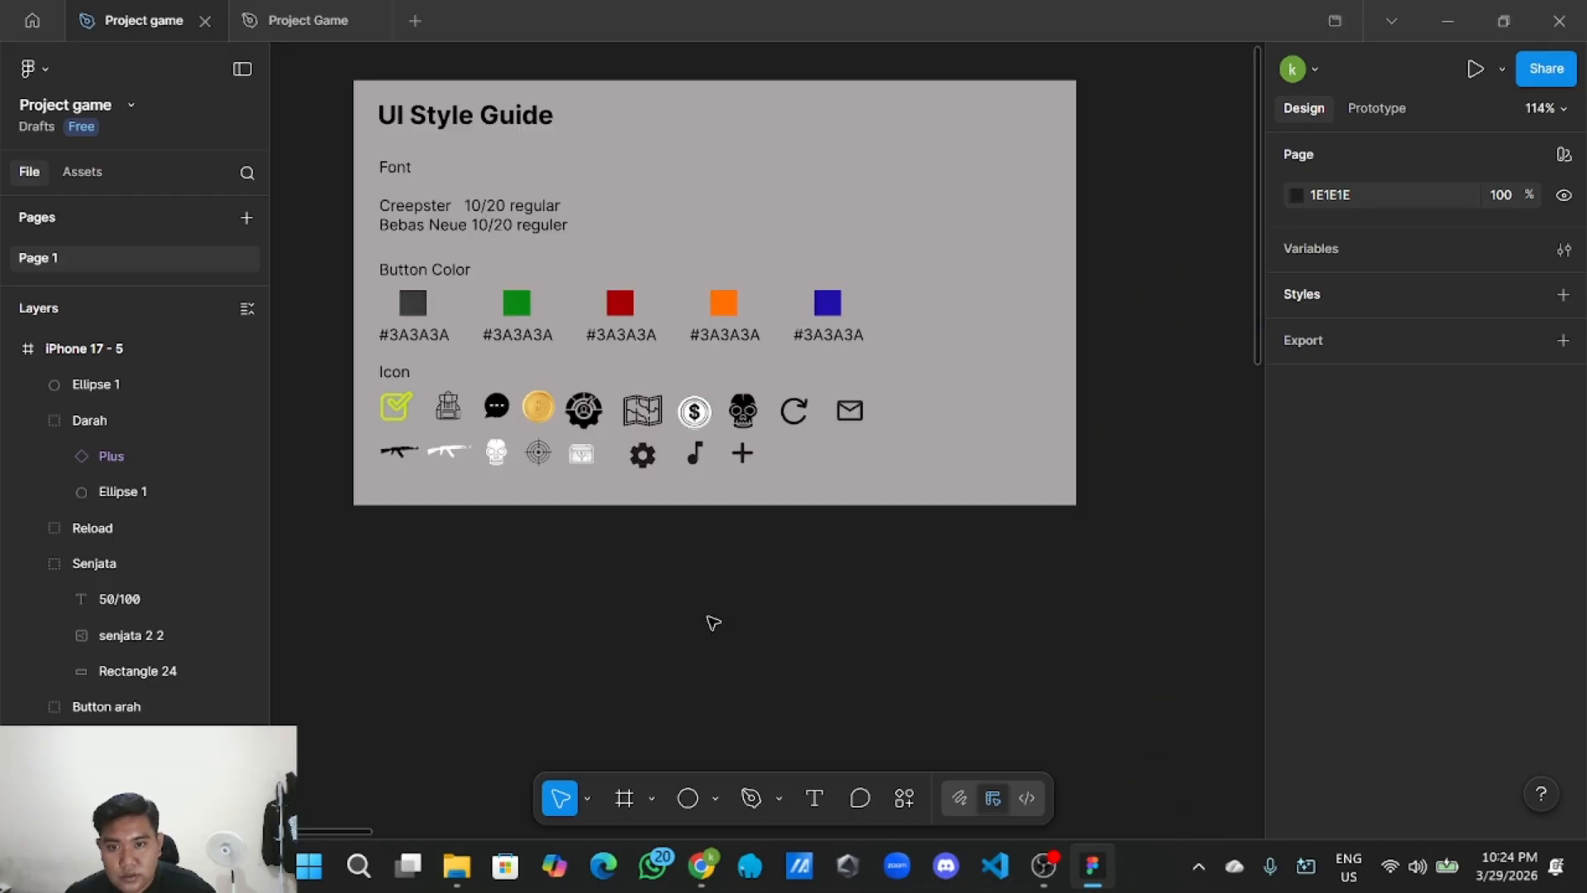
{"action": "left_click", "coordinate": [538, 461]}
{"action": "right_click", "coordinate": [538, 461]}
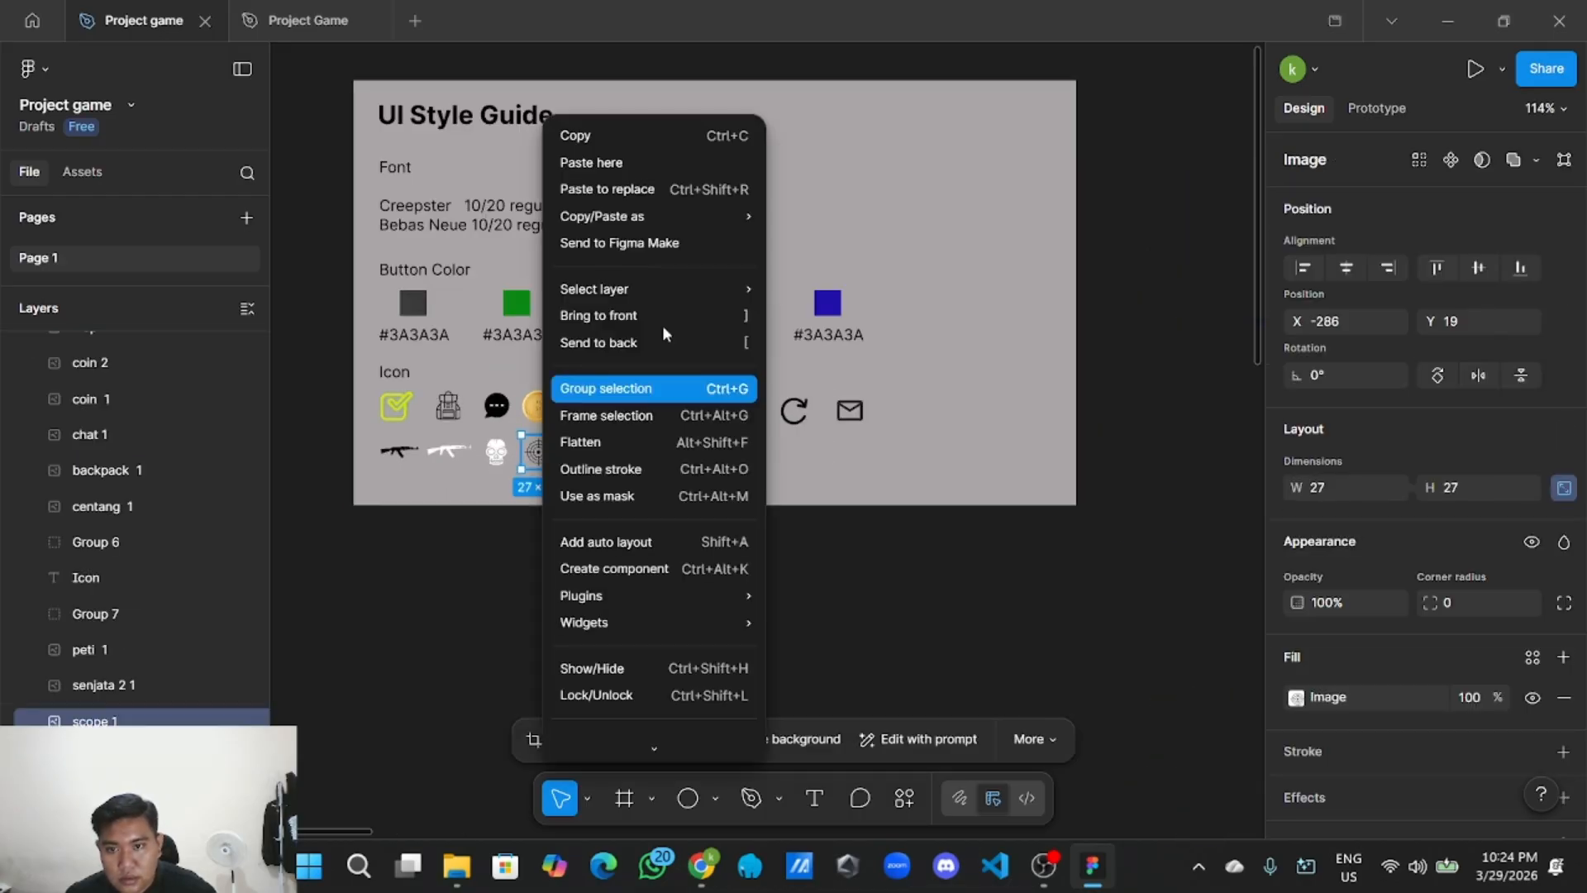
{"action": "left_click", "coordinate": [658, 132]}
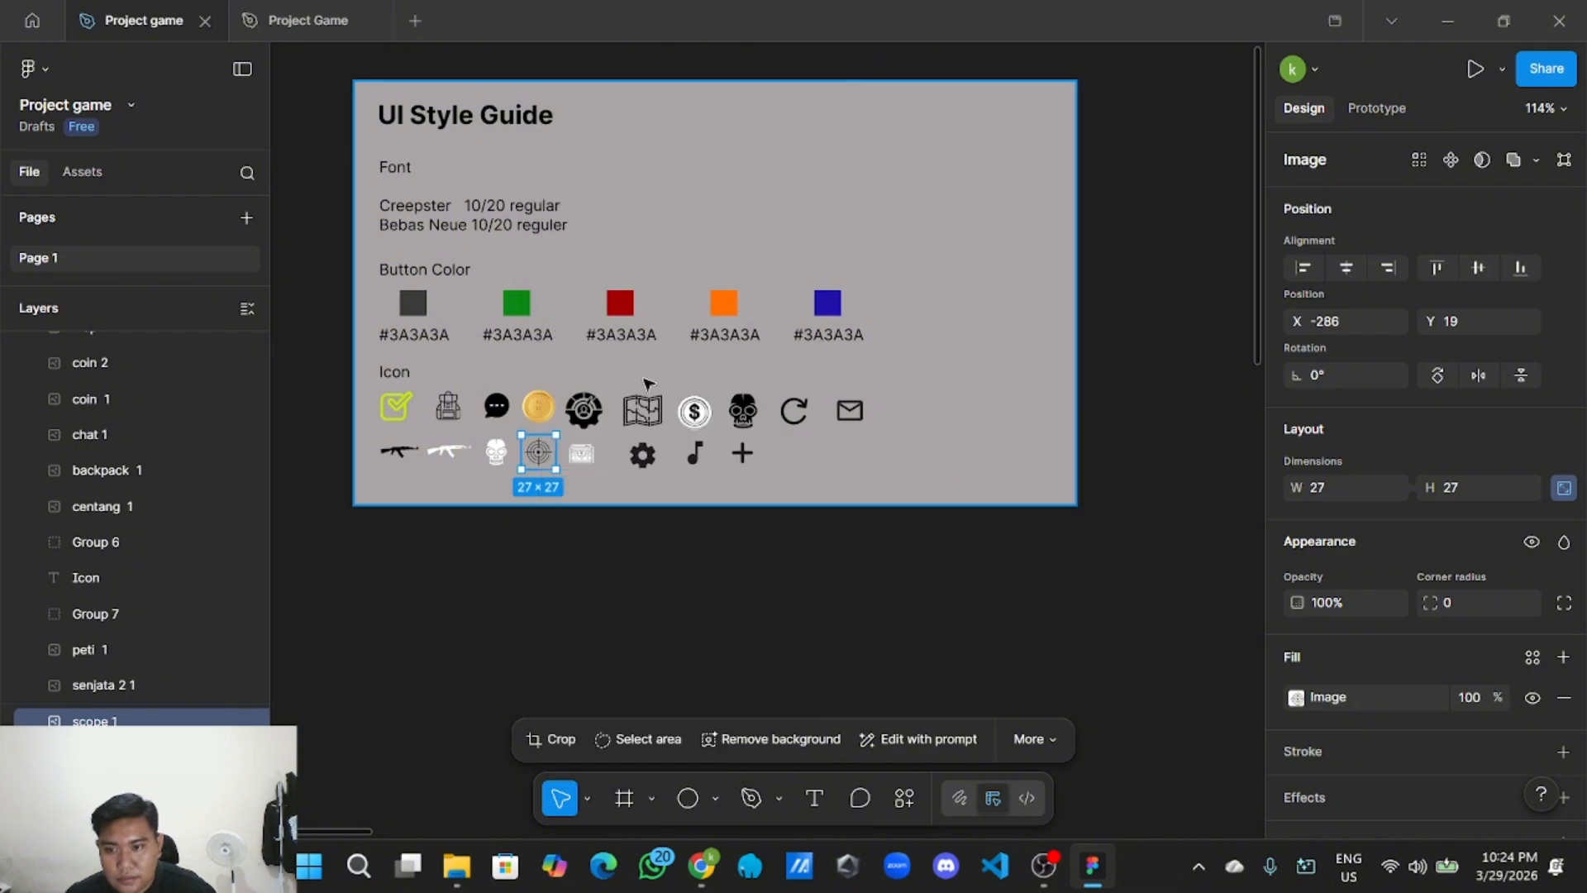
Paste the scope icon into the game screen, centred on the 50×50 circle.
{"action": "scroll", "coordinate": [658, 593], "scroll_direction": "down", "scroll_amount": 2}
{"action": "left_click_drag", "start_coordinate": [823, 549], "coordinate": [302, 250]}
{"action": "left_click_drag", "start_coordinate": [1033, 362], "coordinate": [303, 83]}
{"action": "scroll", "coordinate": [879, 622], "scroll_direction": "down", "scroll_amount": 3}
{"action": "scroll", "coordinate": [939, 472], "scroll_direction": "up", "scroll_amount": 5}
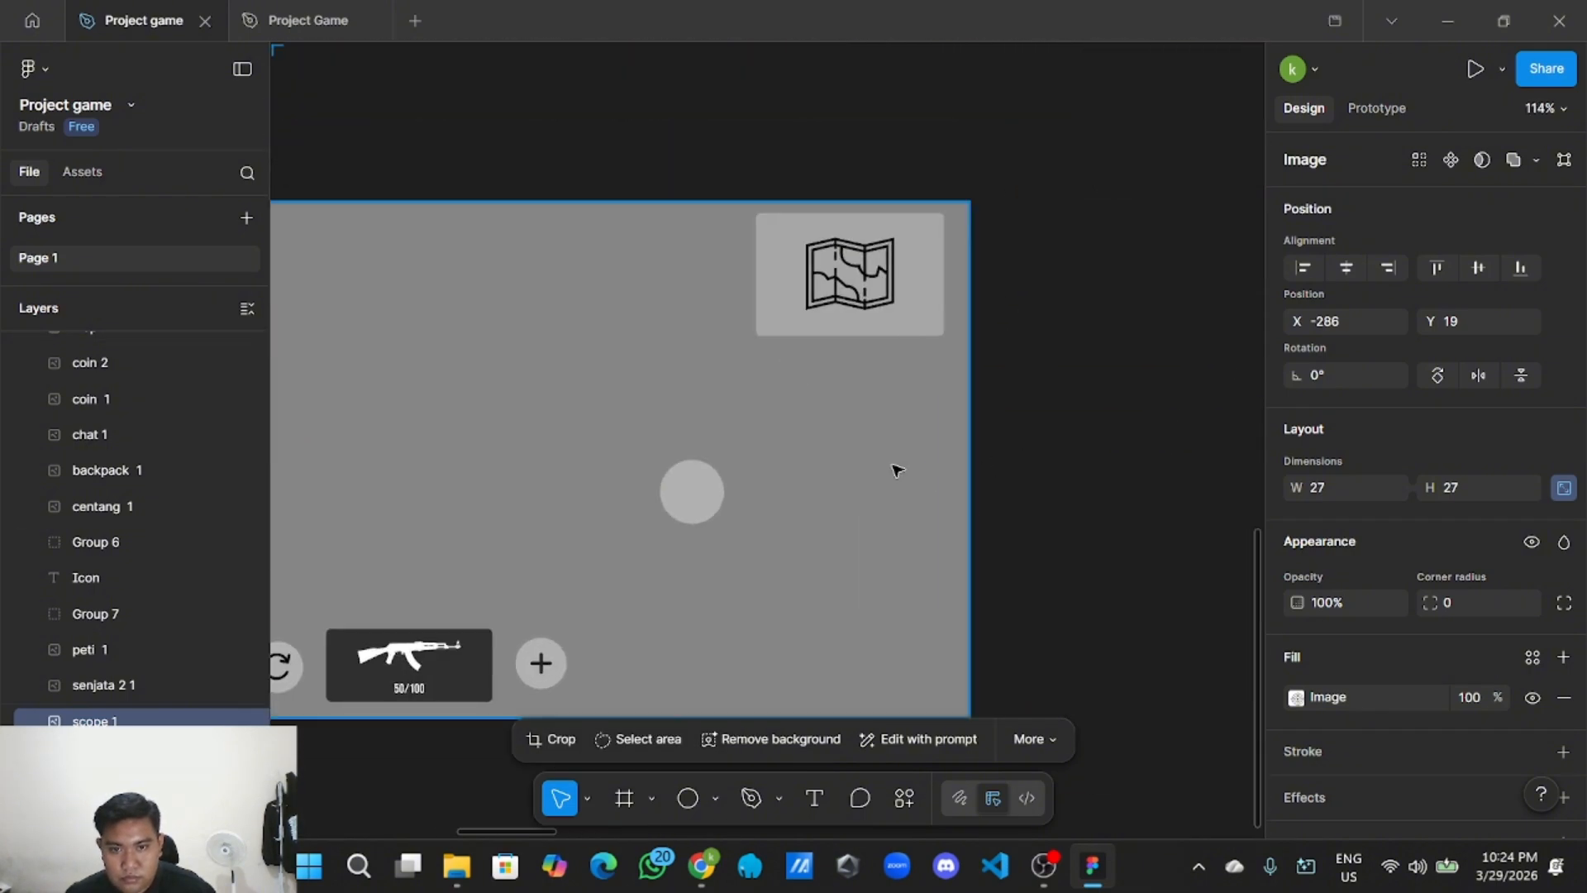
{"action": "scroll", "coordinate": [907, 390], "scroll_direction": "left", "scroll_amount": 2}
{"action": "right_click", "coordinate": [708, 361]}
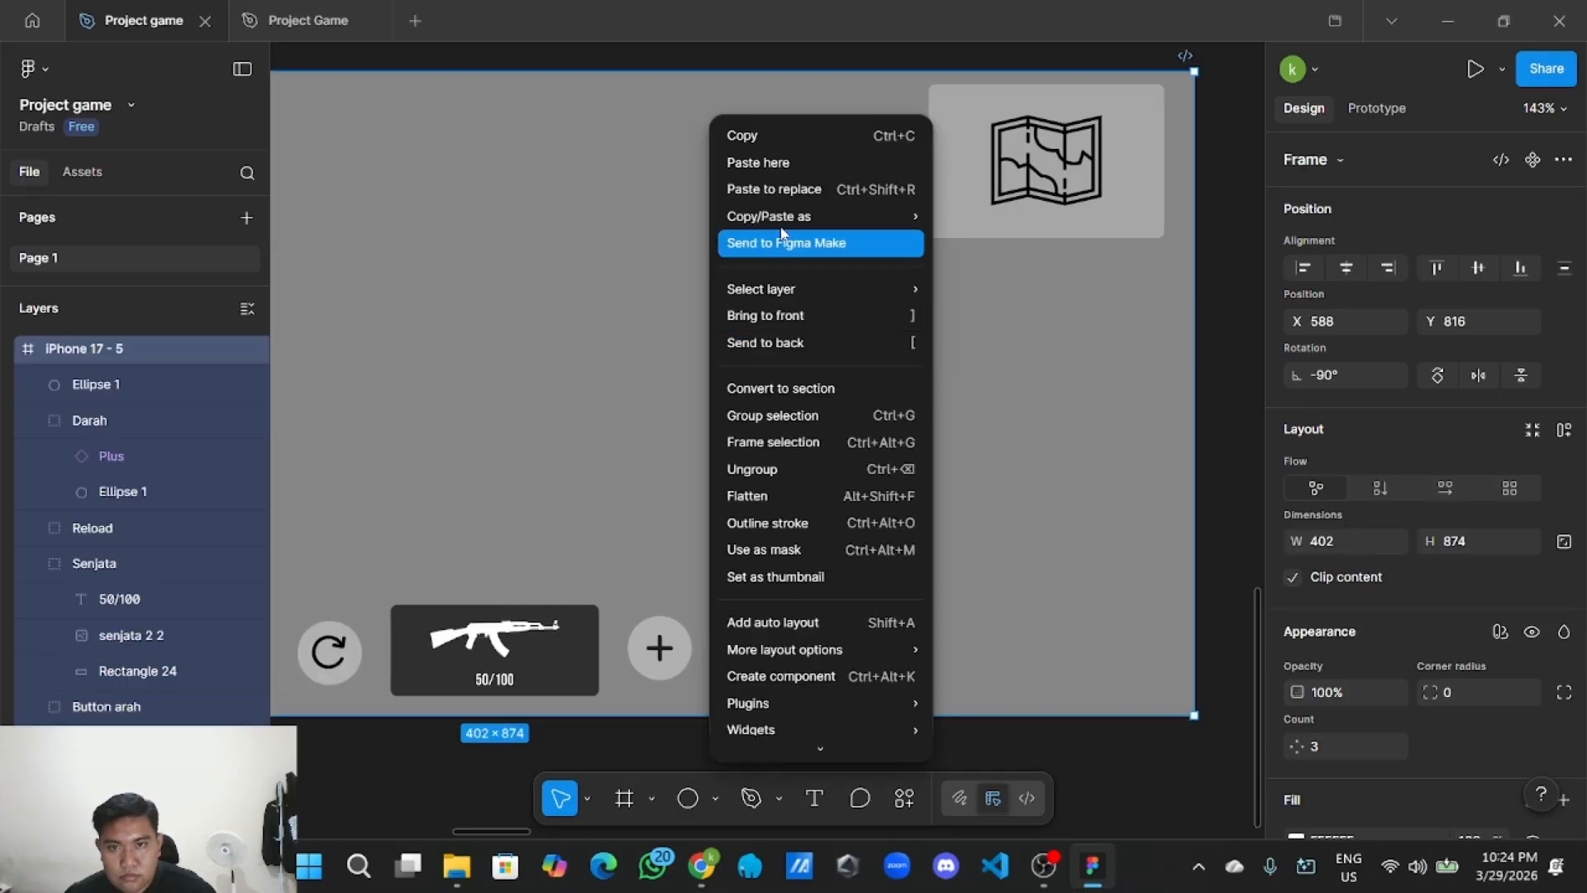
{"action": "left_click", "coordinate": [792, 166]}
{"action": "left_click_drag", "start_coordinate": [810, 184], "coordinate": [875, 457]}
{"action": "scroll", "coordinate": [847, 430], "scroll_direction": "up", "scroll_amount": 3}
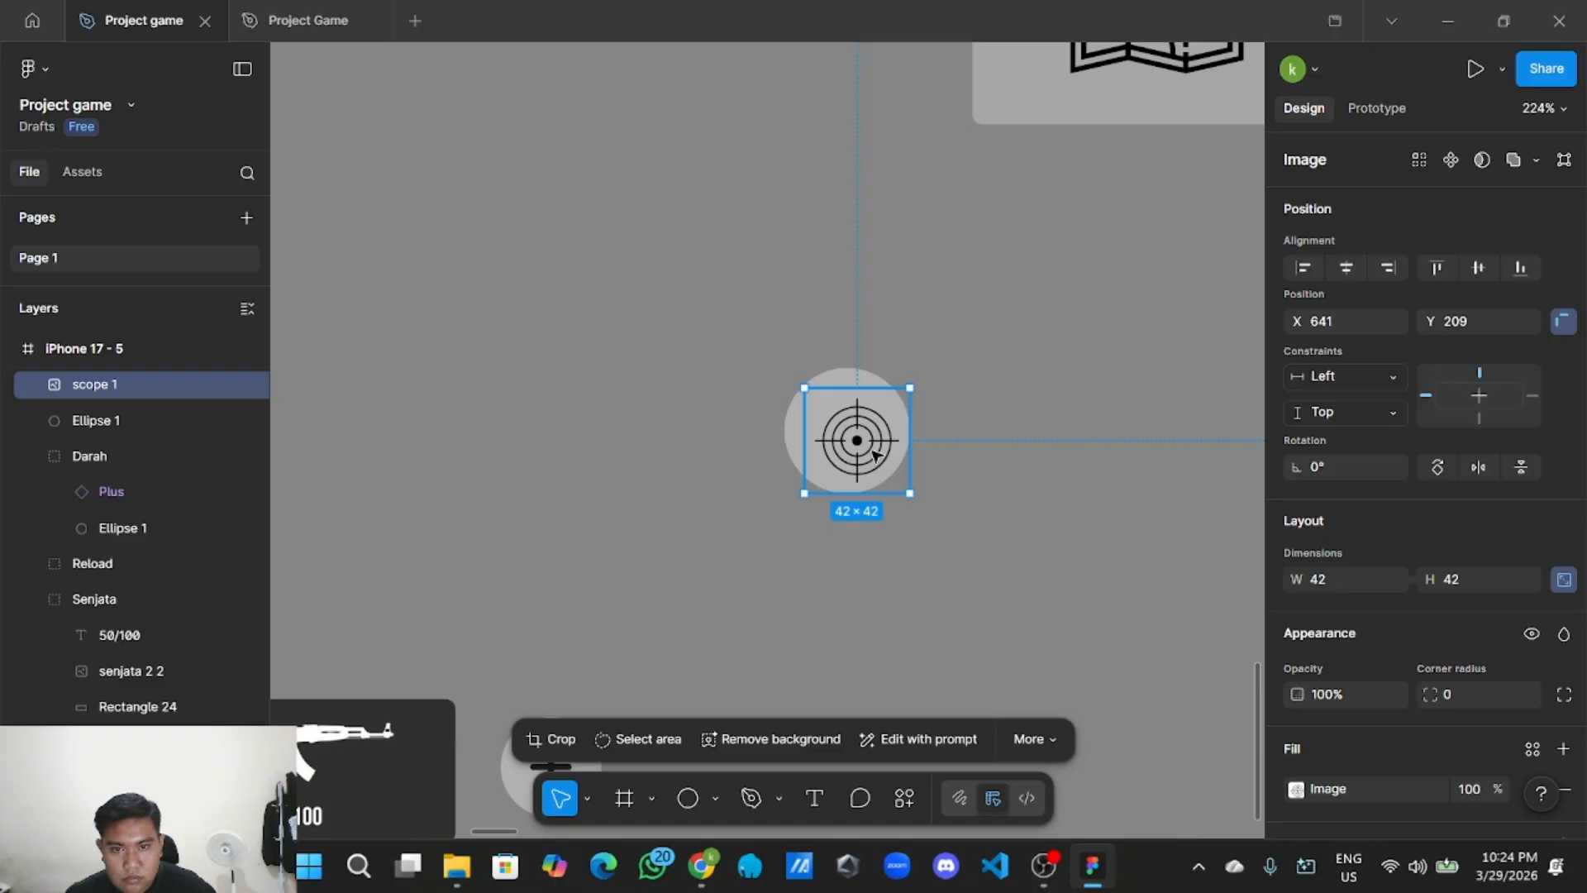
{"action": "left_click", "coordinate": [929, 507]}
{"action": "scroll", "coordinate": [931, 507], "scroll_direction": "down", "scroll_amount": 8}
{"action": "scroll", "coordinate": [931, 578], "scroll_direction": "up", "scroll_amount": 5}
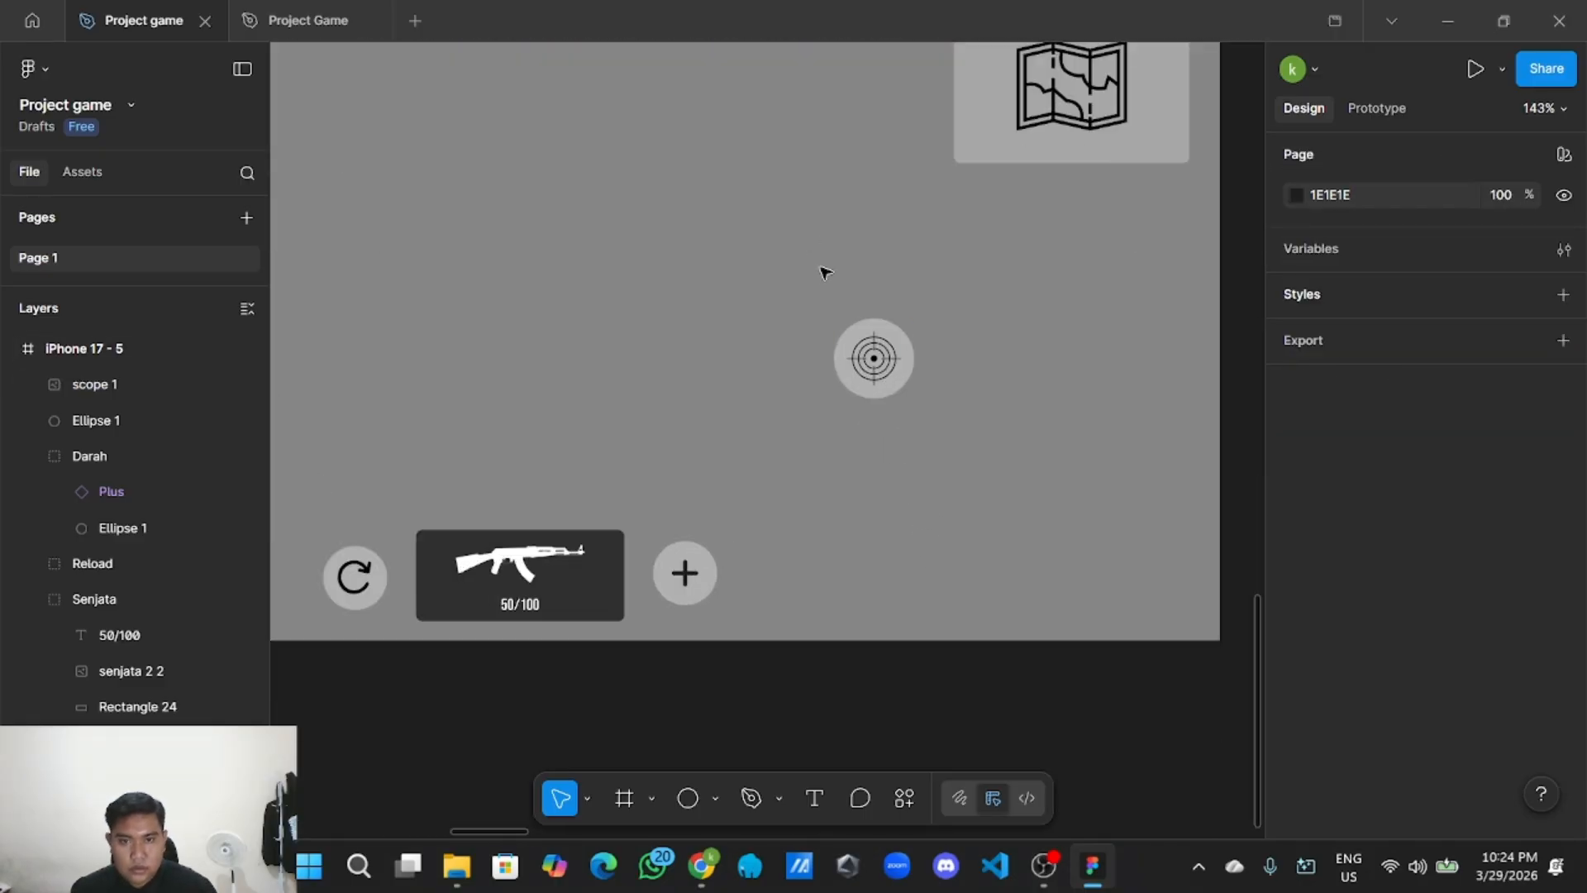
Group the scope image with its circle as 'Scope' and nudge it slightly left.
{"action": "left_click_drag", "start_coordinate": [823, 272], "coordinate": [949, 400]}
{"action": "right_click", "coordinate": [896, 359]}
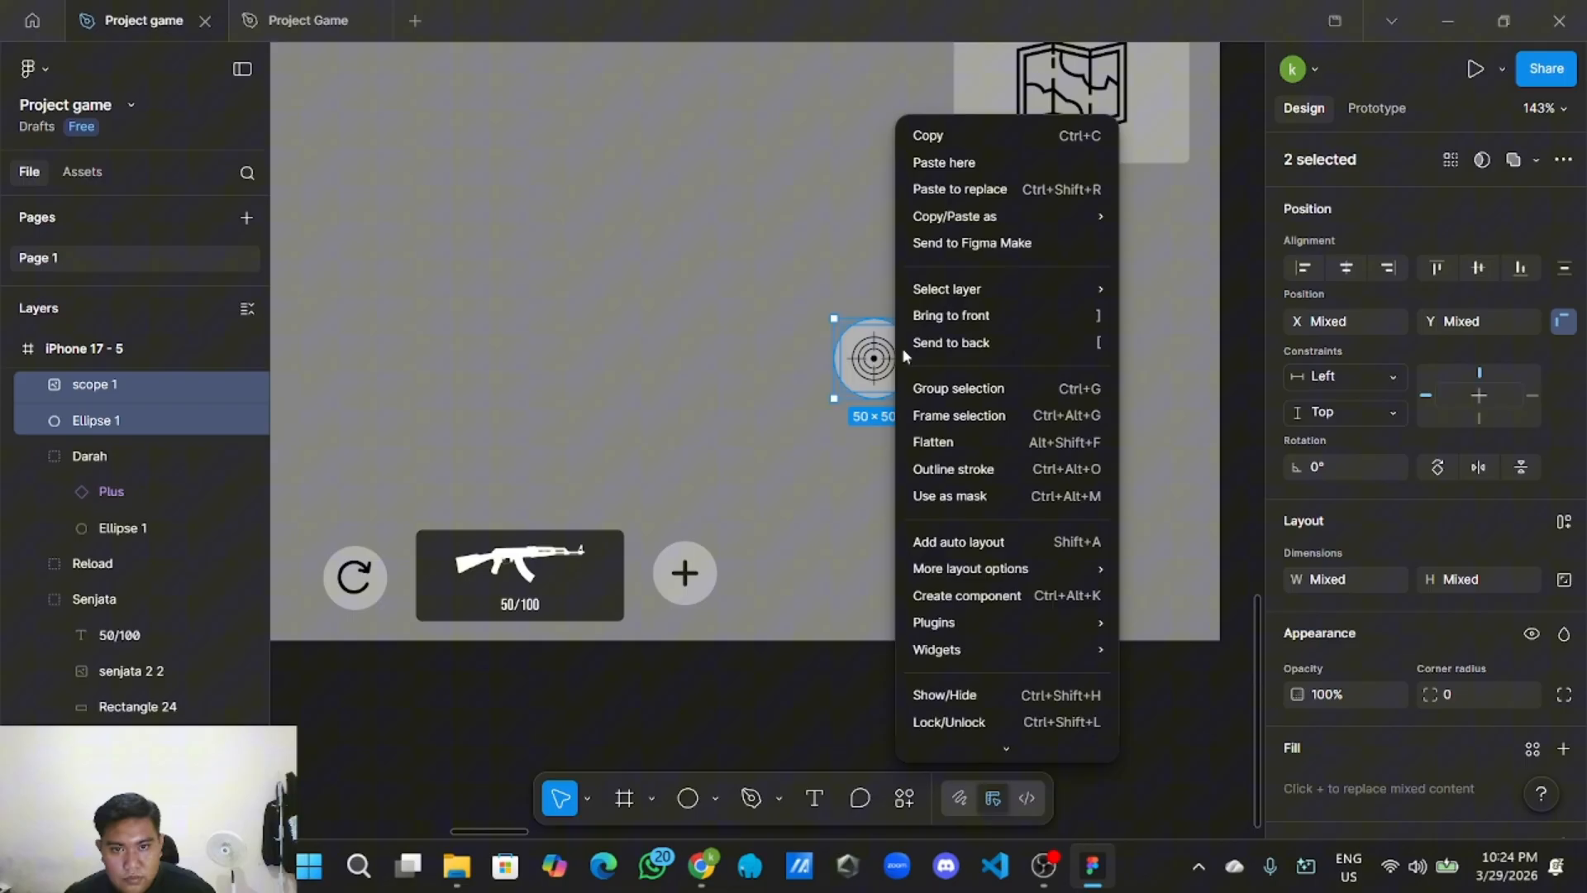
{"action": "left_click", "coordinate": [929, 389]}
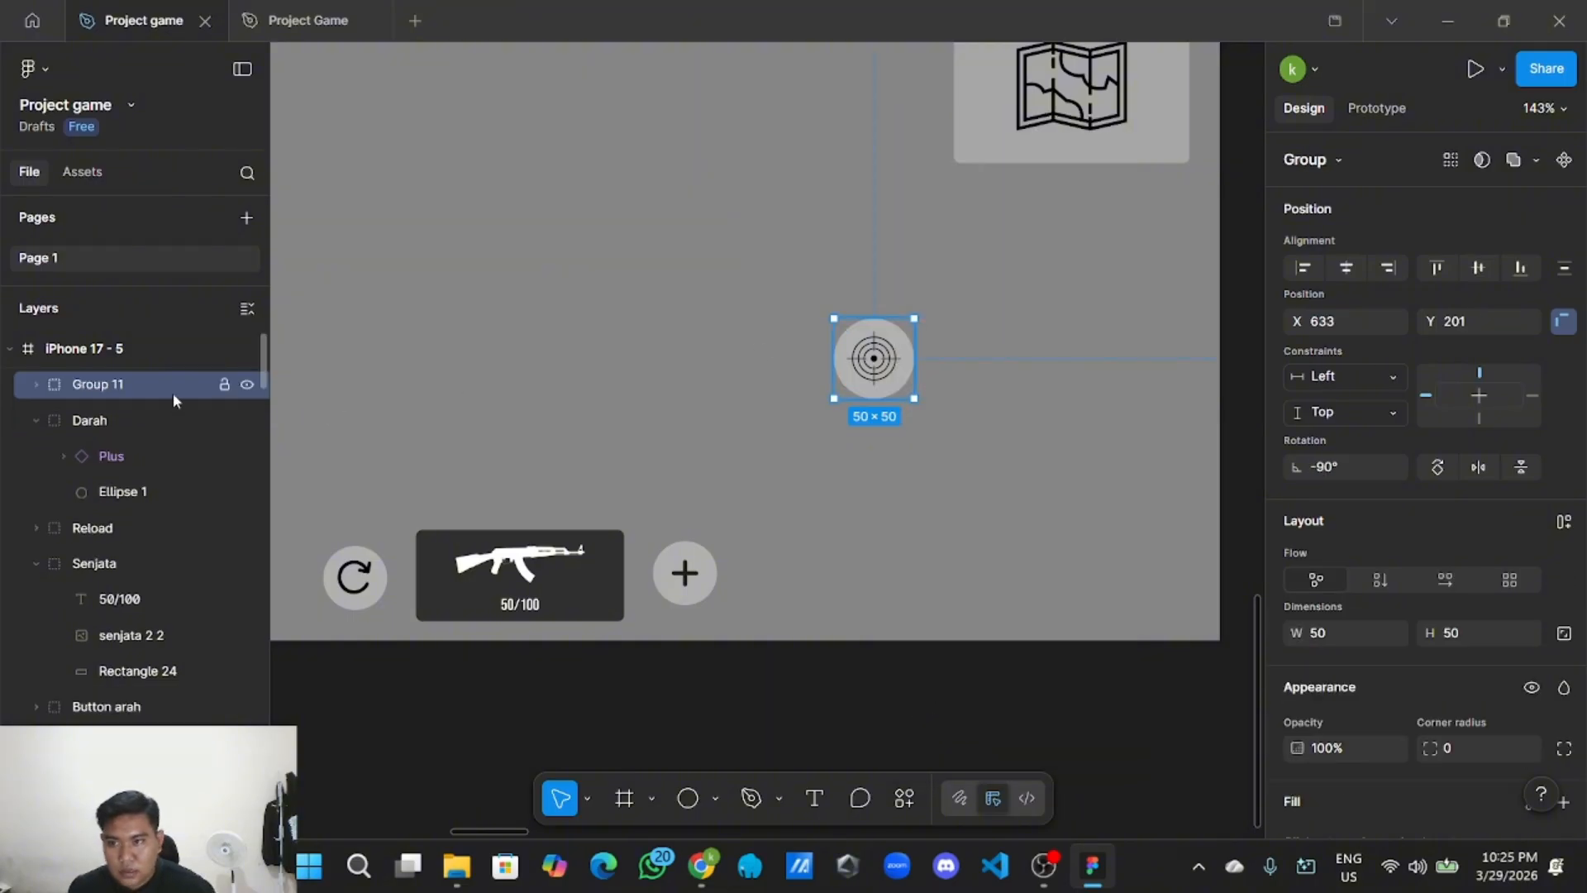
{"action": "double_click", "coordinate": [127, 388]}
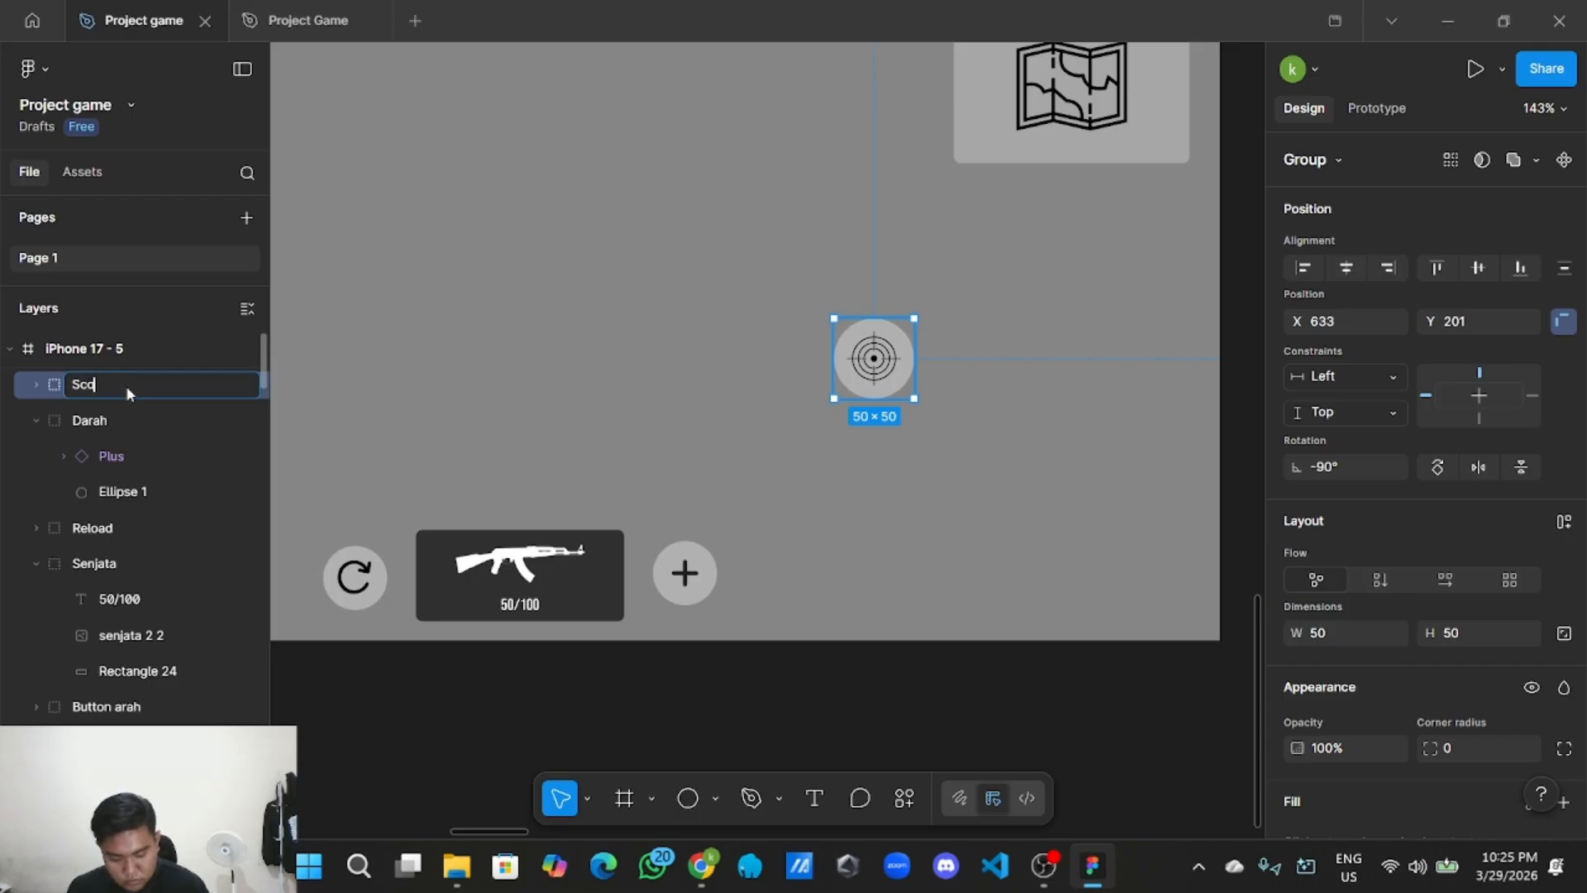
{"action": "left_click", "coordinate": [677, 687]}
{"action": "scroll", "coordinate": [684, 689], "scroll_direction": "down", "scroll_amount": 3}
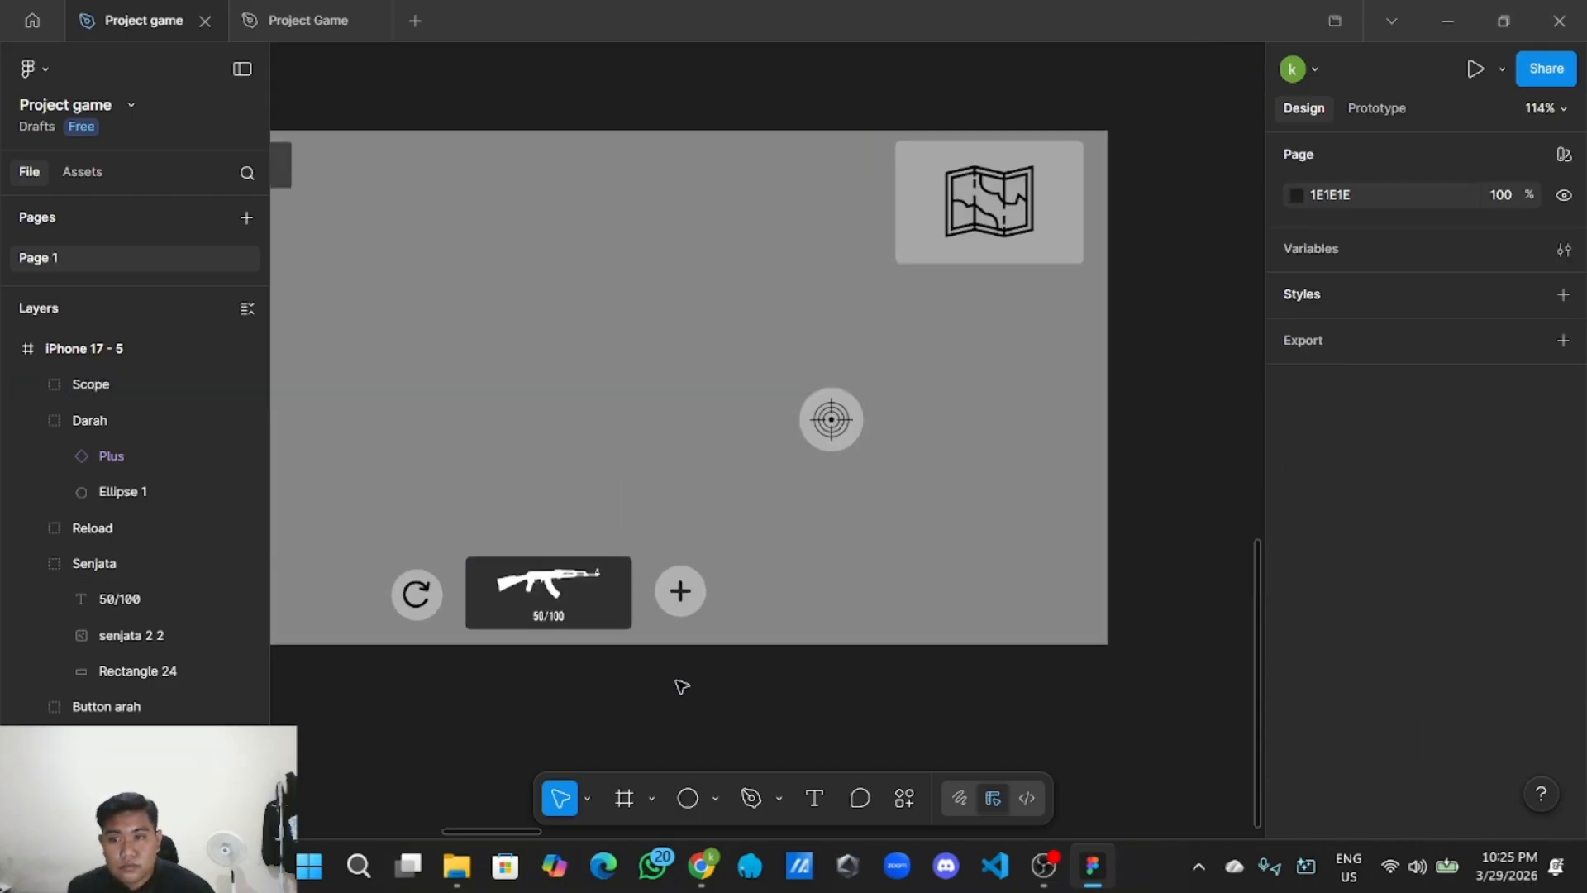
{"action": "left_click", "coordinate": [817, 478]}
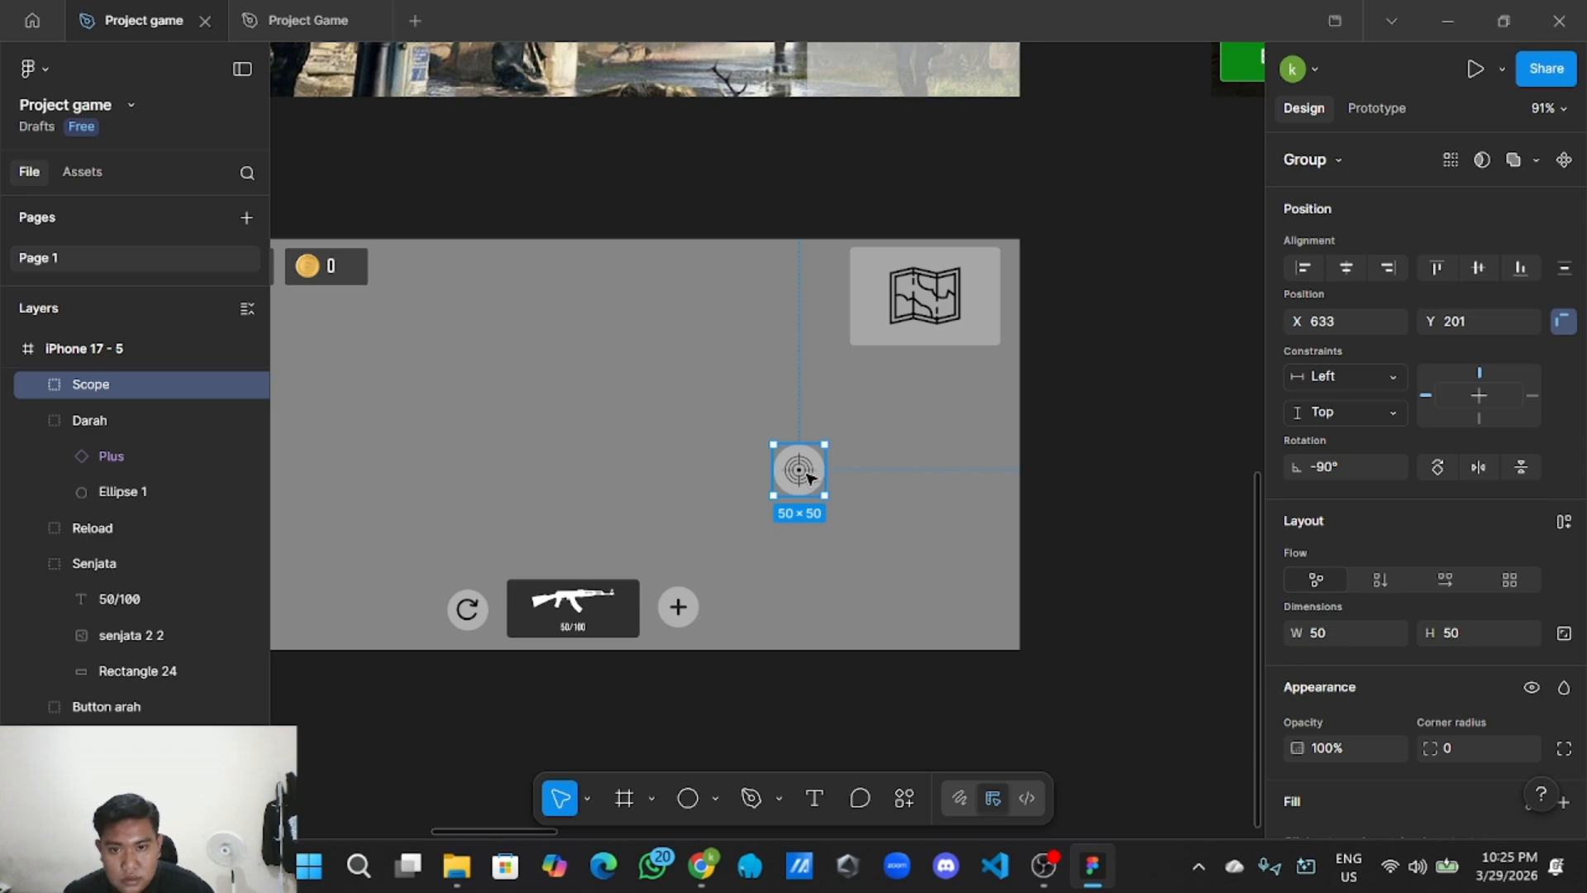
{"action": "left_click_drag", "start_coordinate": [808, 477], "coordinate": [805, 476]}
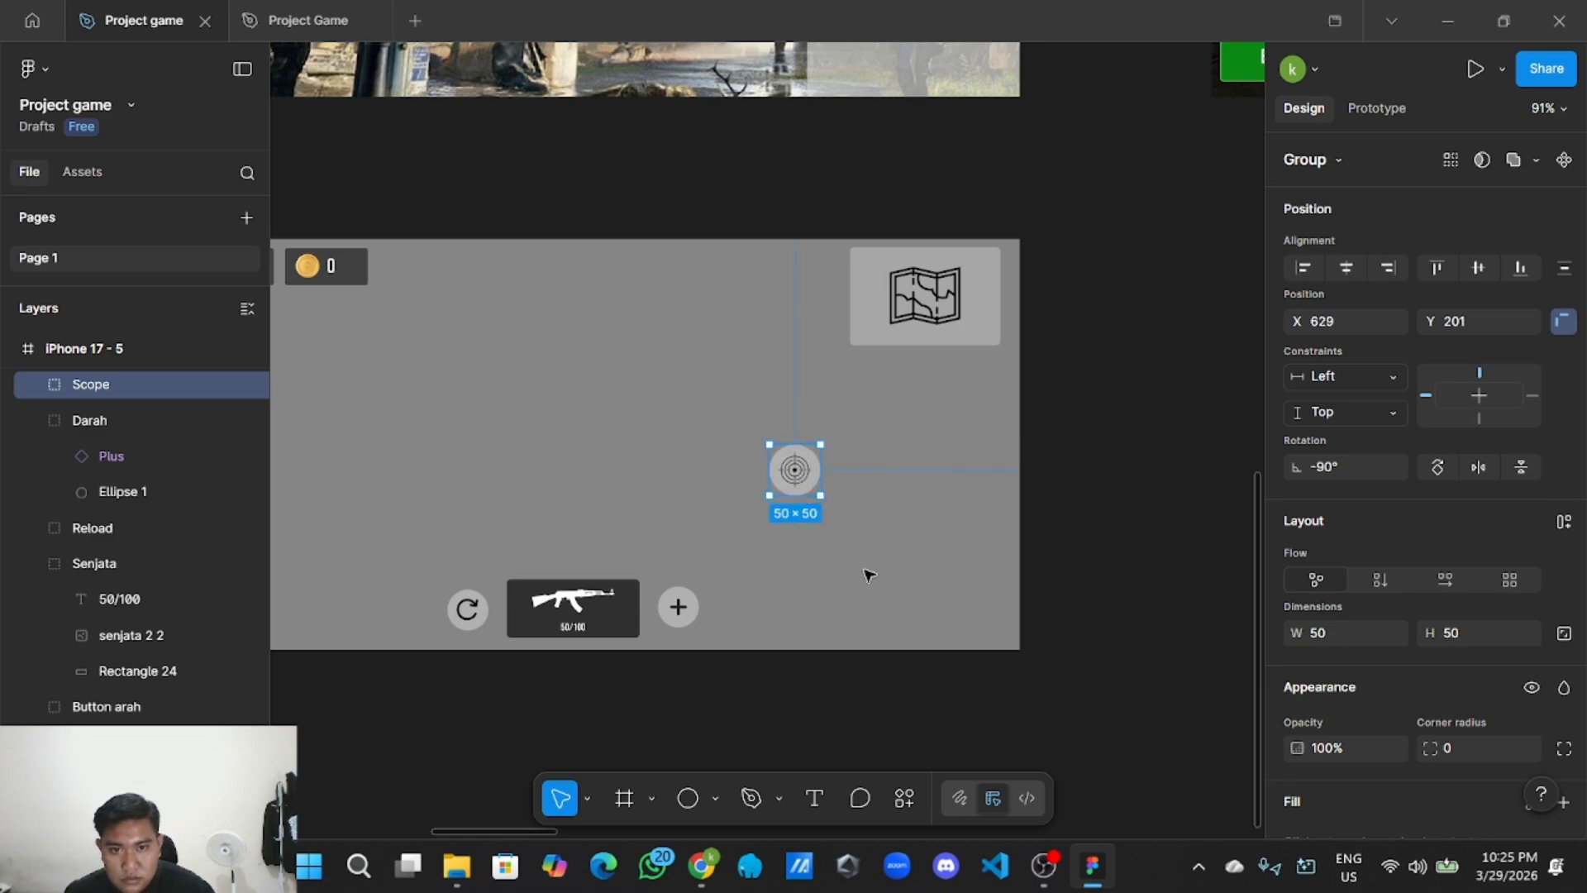
{"action": "left_click", "coordinate": [855, 686]}
{"action": "scroll", "coordinate": [781, 710], "scroll_direction": "down", "scroll_amount": 3}
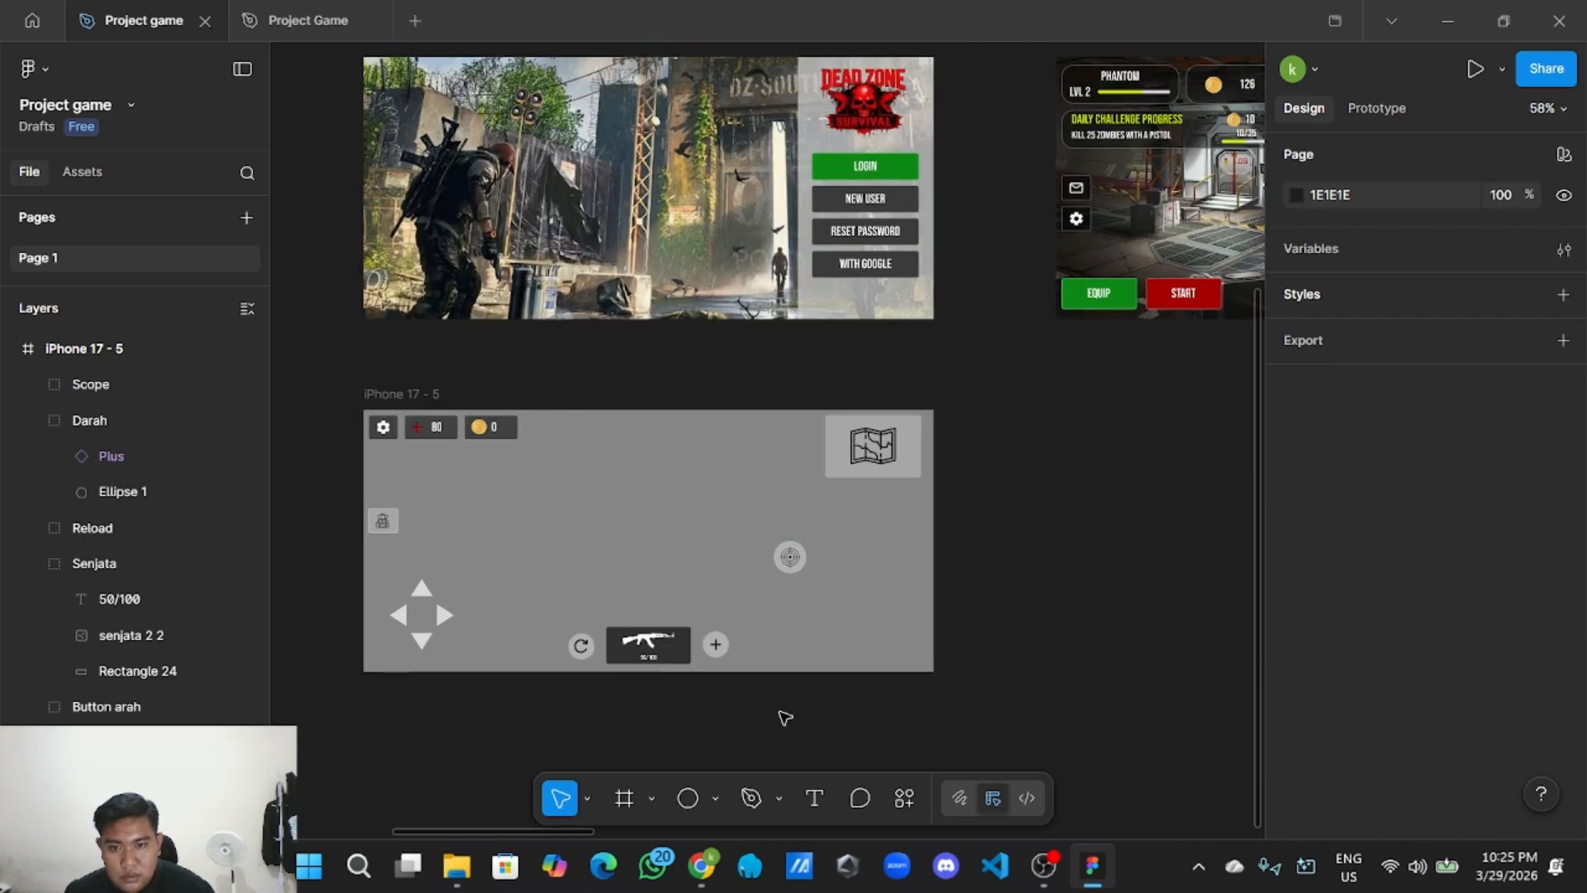
Add a large circle at the game screen's lower right and lower its fill opacity.
{"action": "left_click", "coordinate": [716, 800]}
{"action": "left_click", "coordinate": [781, 668]}
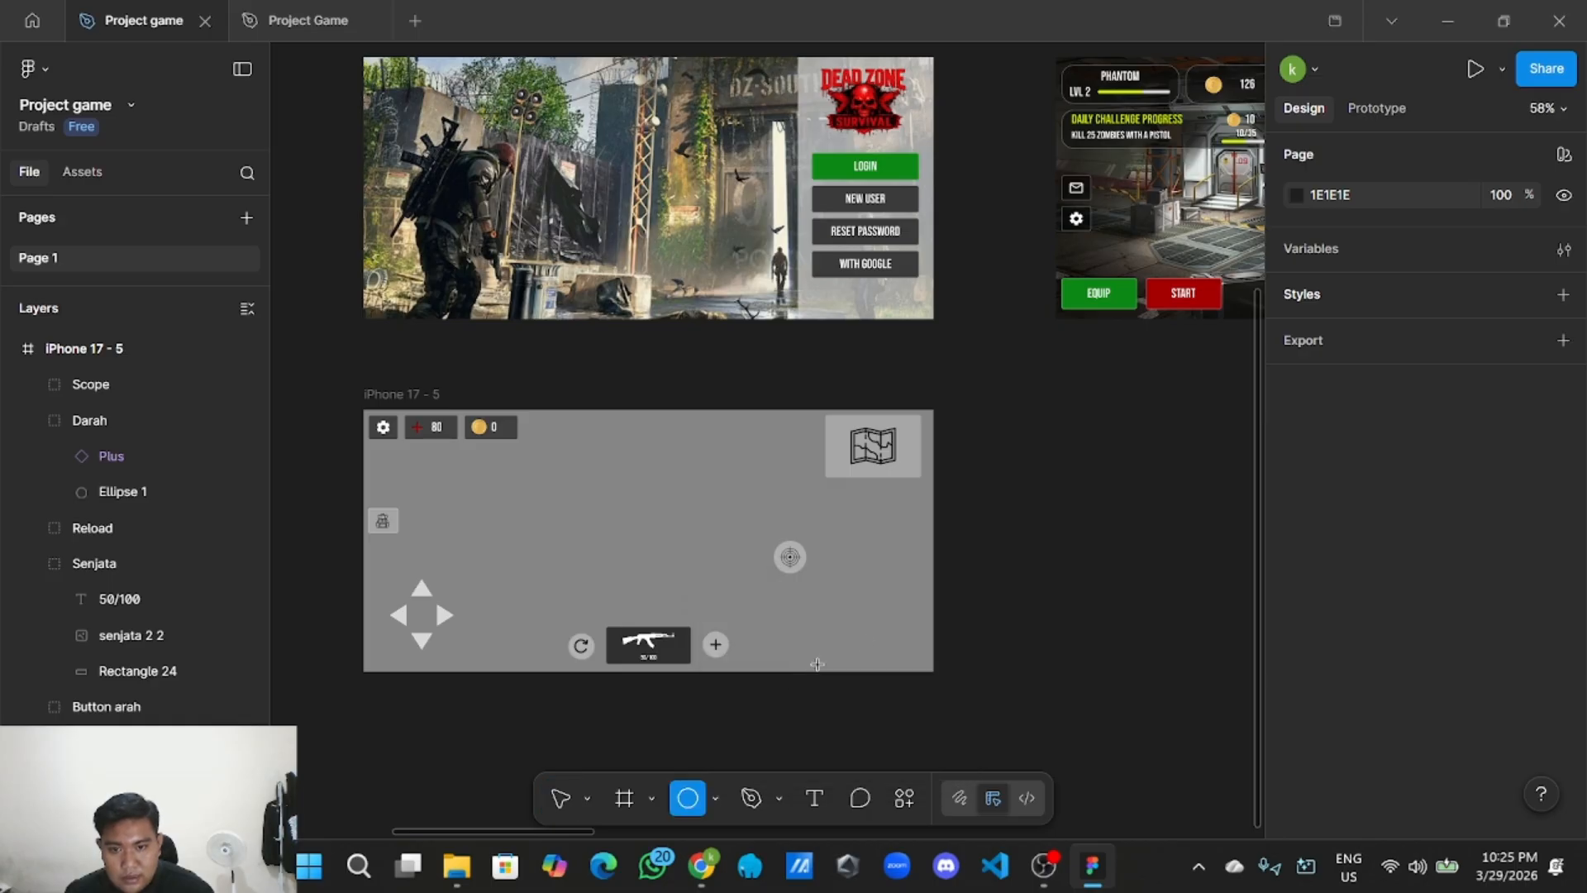
{"action": "left_click", "coordinate": [962, 600]}
{"action": "left_click_drag", "start_coordinate": [982, 607], "coordinate": [869, 635]}
{"action": "scroll", "coordinate": [876, 617], "scroll_direction": "up", "scroll_amount": 2}
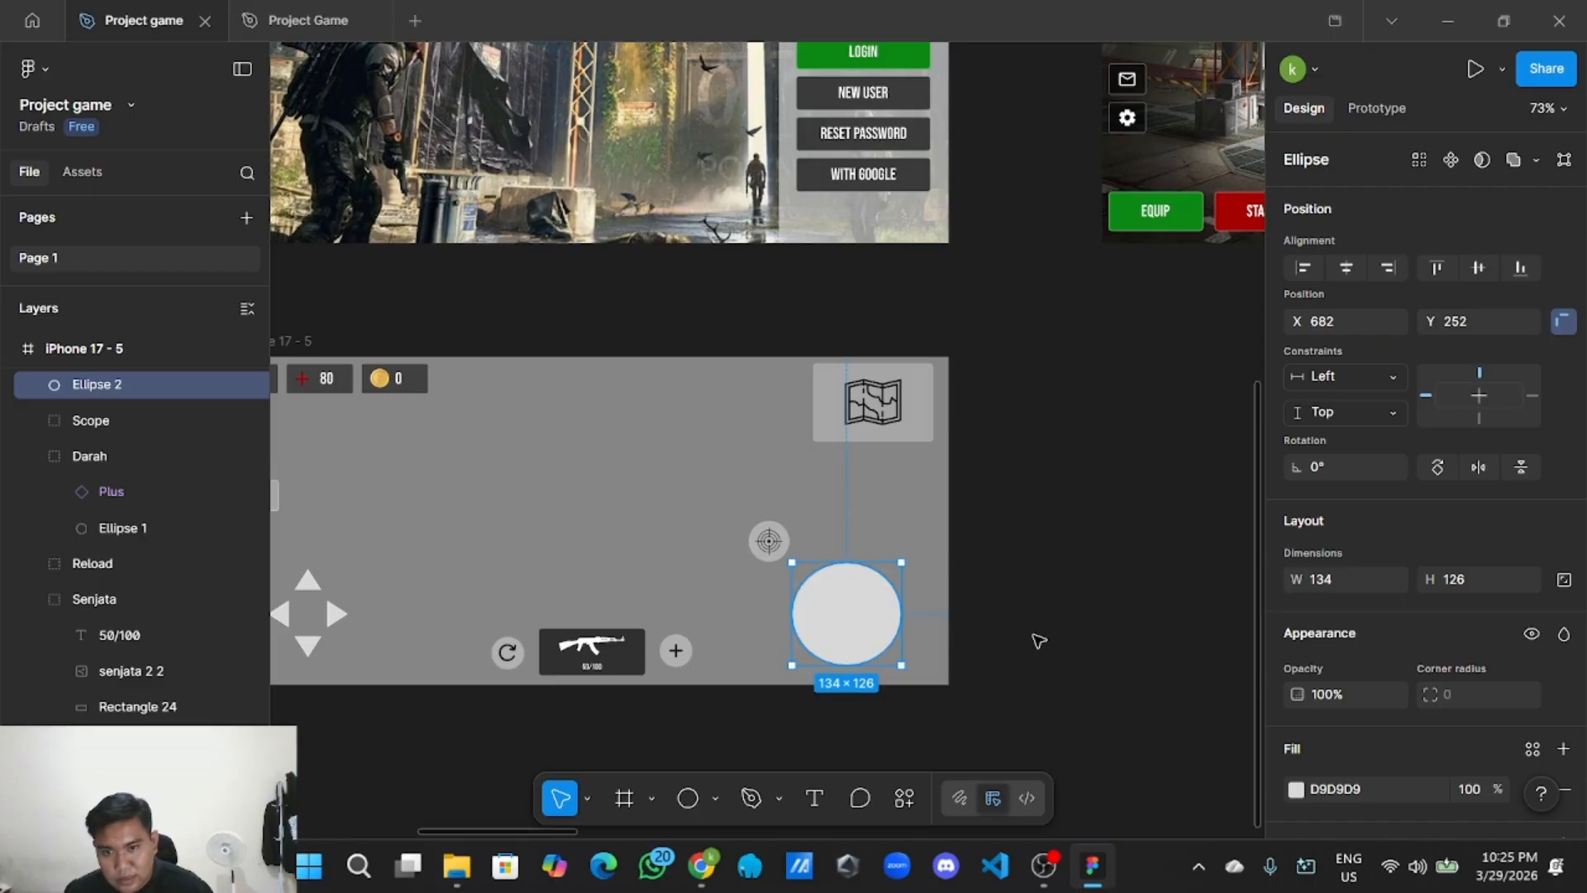
{"action": "scroll", "coordinate": [1070, 646], "scroll_direction": "down", "scroll_amount": 3}
{"action": "scroll", "coordinate": [1454, 628], "scroll_direction": "down", "scroll_amount": 3}
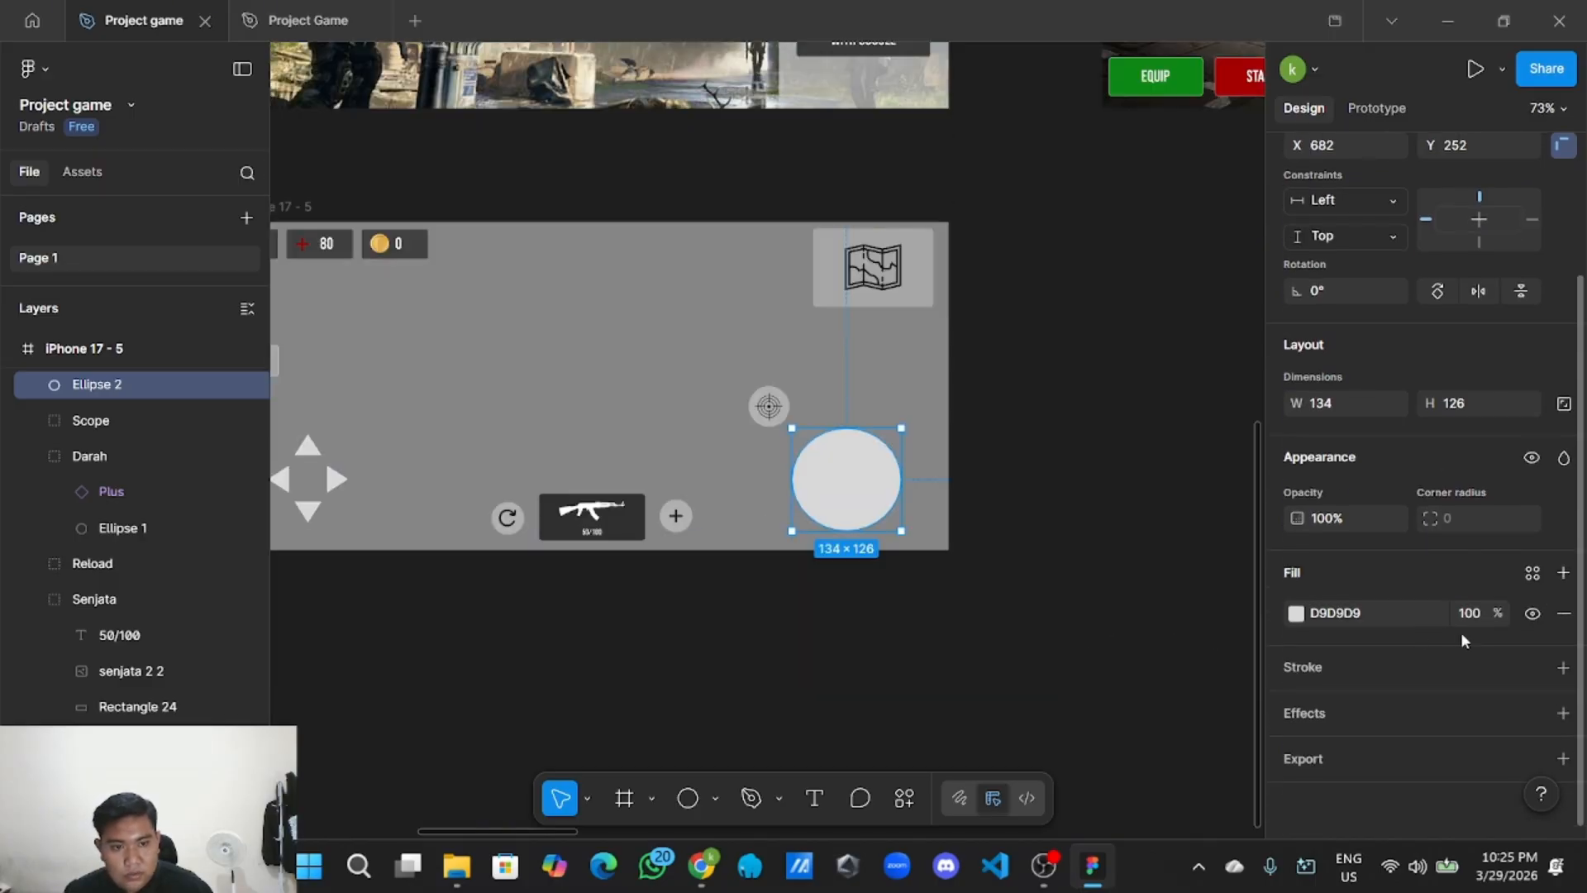
{"action": "left_click_drag", "start_coordinate": [1507, 613], "coordinate": [1397, 614]}
{"action": "left_click", "coordinate": [946, 637]}
{"action": "scroll", "coordinate": [872, 628], "scroll_direction": "down", "scroll_amount": 2}
{"action": "left_click_drag", "start_coordinate": [794, 630], "coordinate": [901, 682]}
{"action": "scroll", "coordinate": [865, 676], "scroll_direction": "up", "scroll_amount": 1}
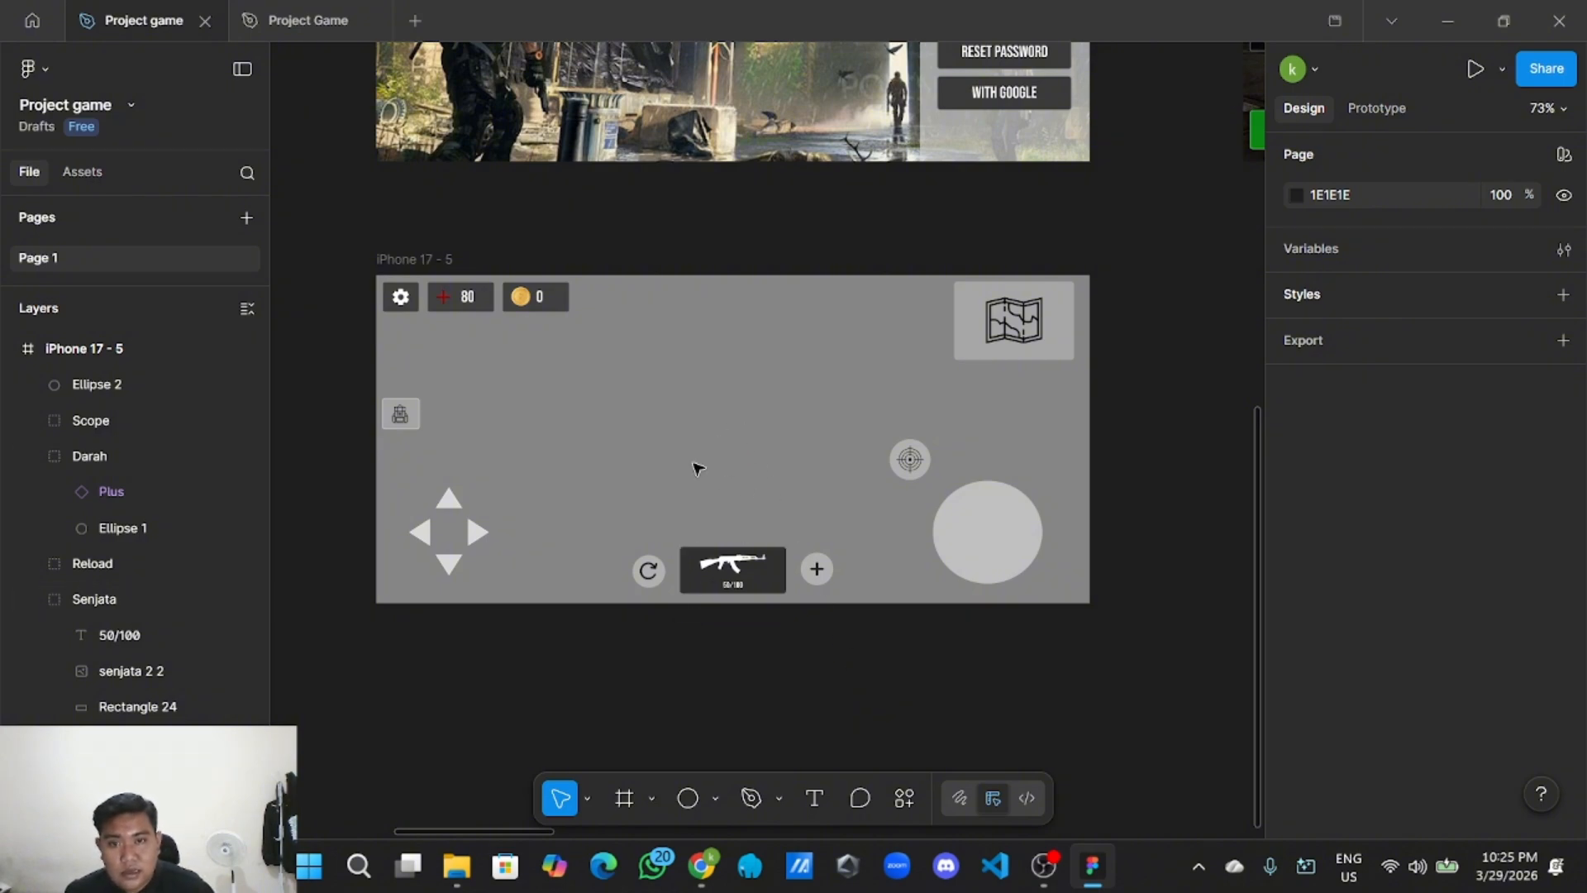
Add a tiny 13×13 circle dot in the upper middle of the screen.
{"action": "left_click", "coordinate": [715, 798]}
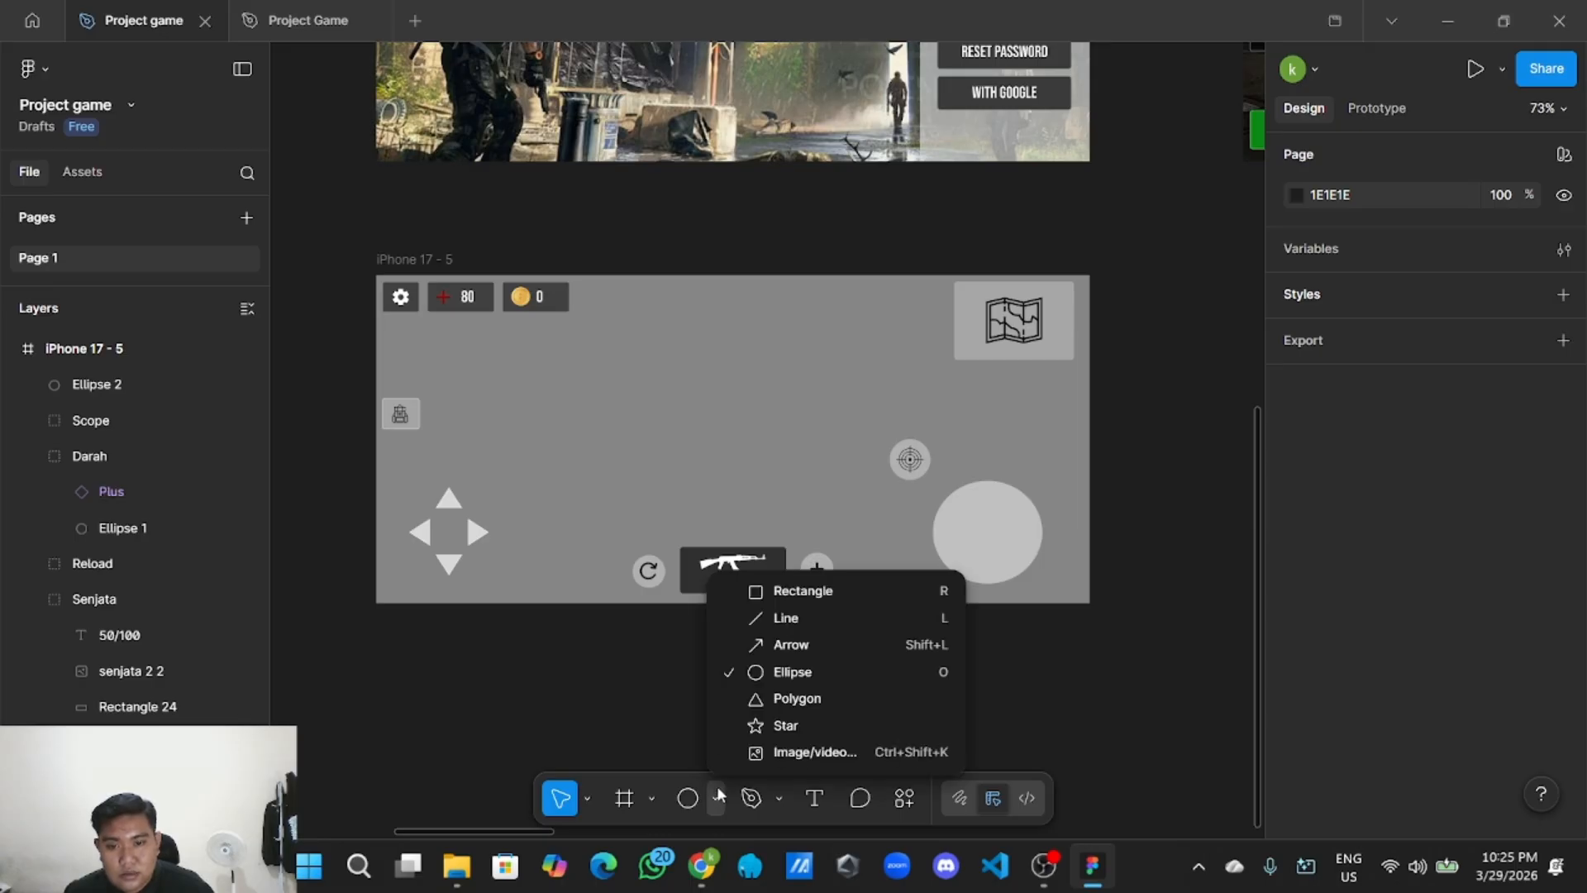
{"action": "left_click", "coordinate": [792, 673]}
{"action": "left_click", "coordinate": [711, 407]}
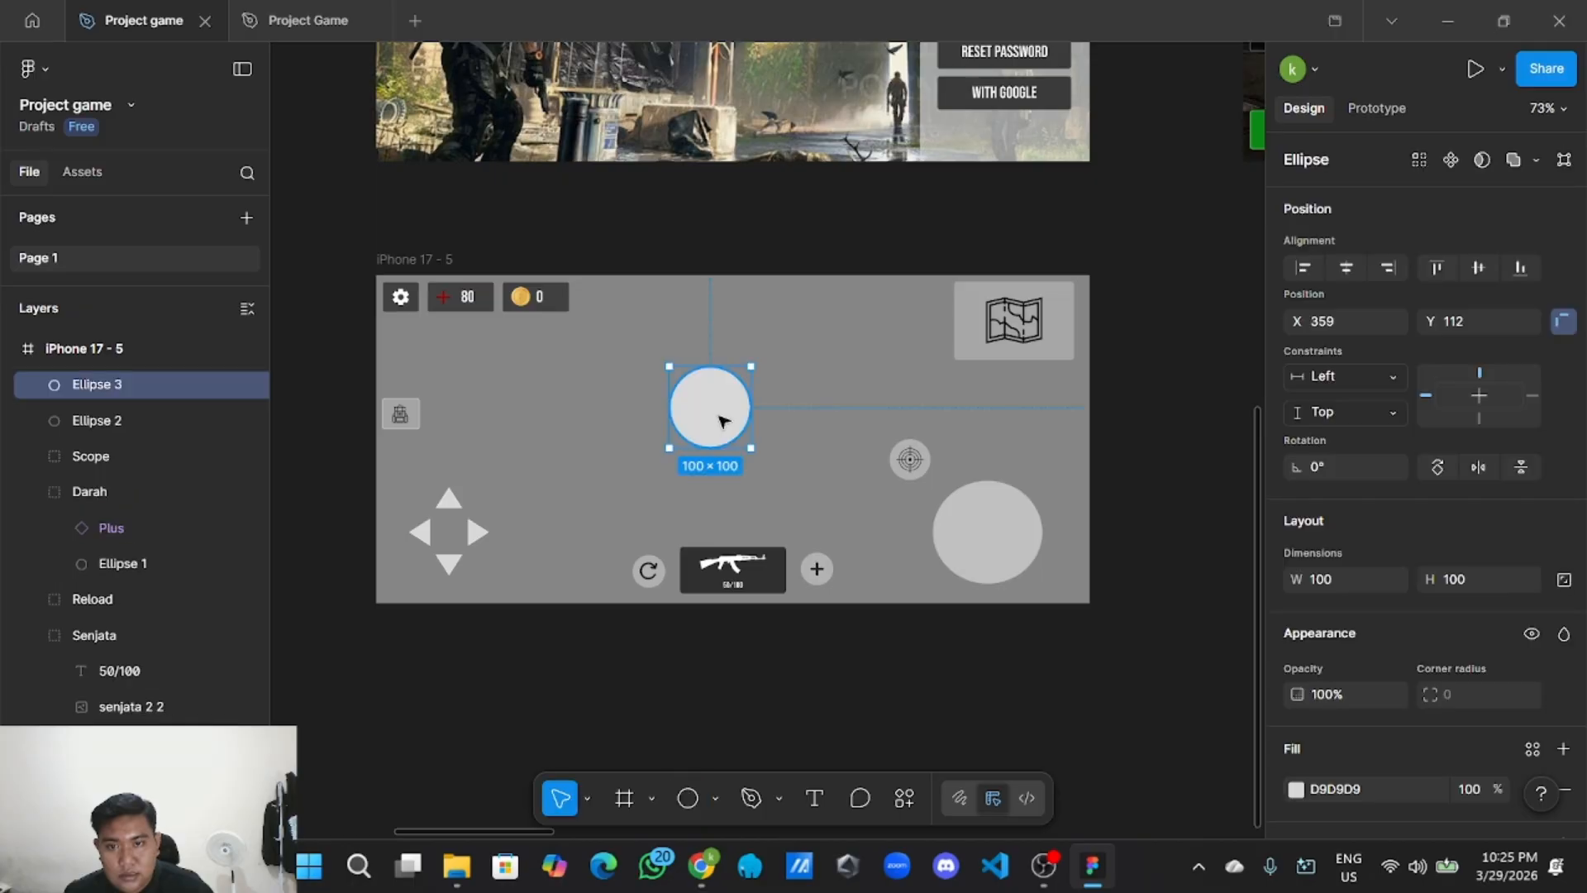
{"action": "scroll", "coordinate": [709, 405], "scroll_direction": "up", "scroll_amount": 3}
{"action": "left_click_drag", "start_coordinate": [761, 453], "coordinate": [743, 410]}
{"action": "left_click", "coordinate": [673, 375]}
{"action": "left_click", "coordinate": [653, 354]}
Group the whole iPhone 17 - 5 gamepad screen frame.
{"action": "left_click", "coordinate": [798, 162]}
{"action": "scroll", "coordinate": [793, 163], "scroll_direction": "down", "scroll_amount": 5}
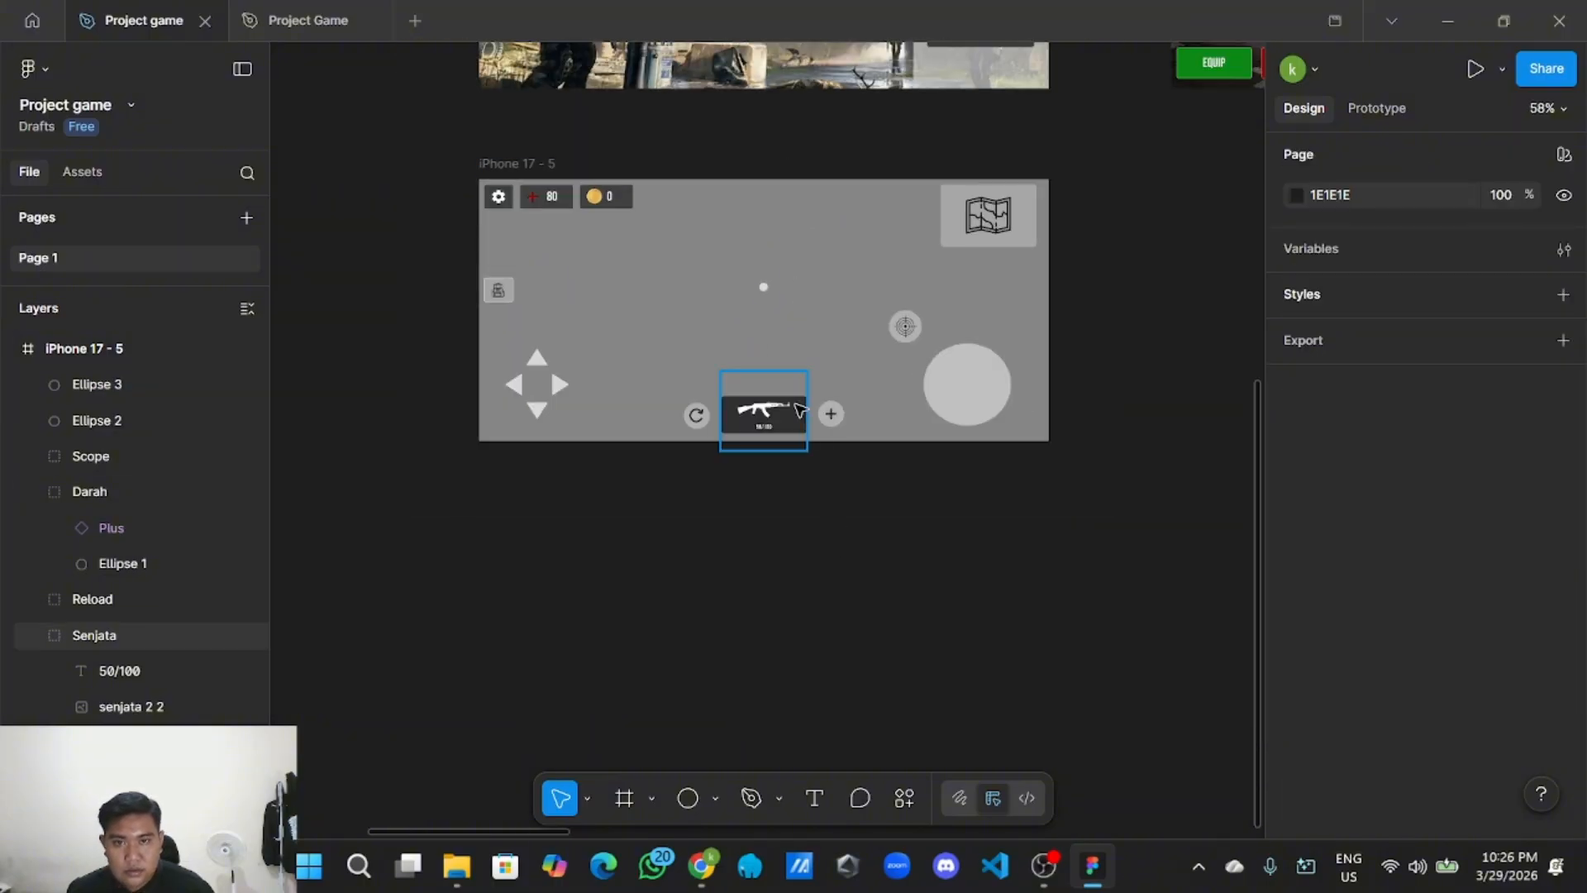
{"action": "scroll", "coordinate": [992, 537], "scroll_direction": "up", "scroll_amount": 1}
{"action": "scroll", "coordinate": [992, 537], "scroll_direction": "right", "scroll_amount": 1}
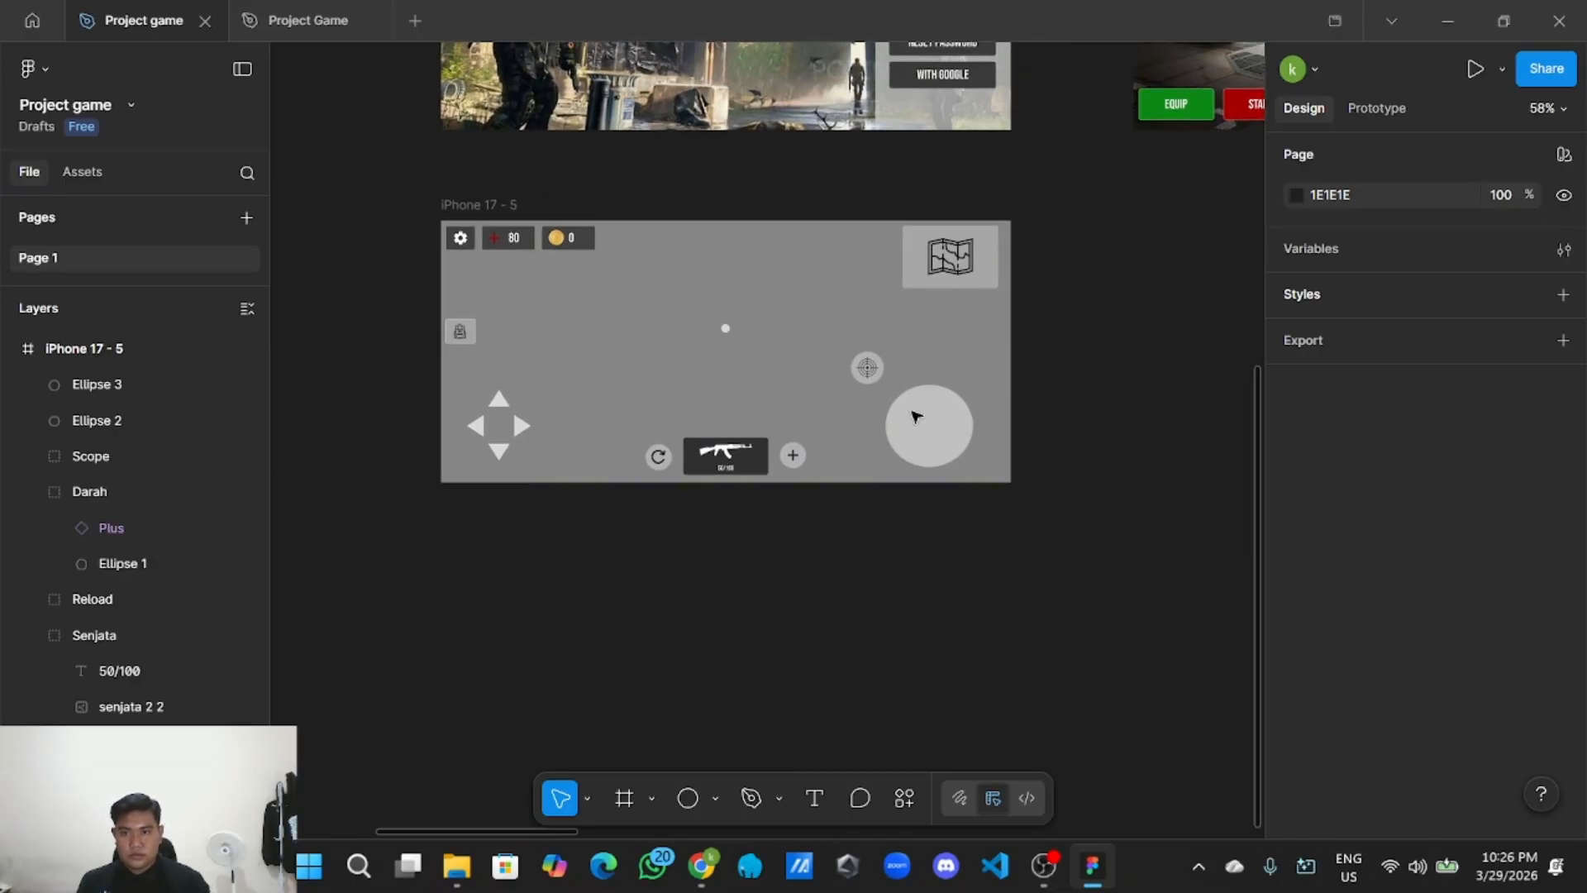
{"action": "scroll", "coordinate": [225, 578], "scroll_direction": "down", "scroll_amount": 10}
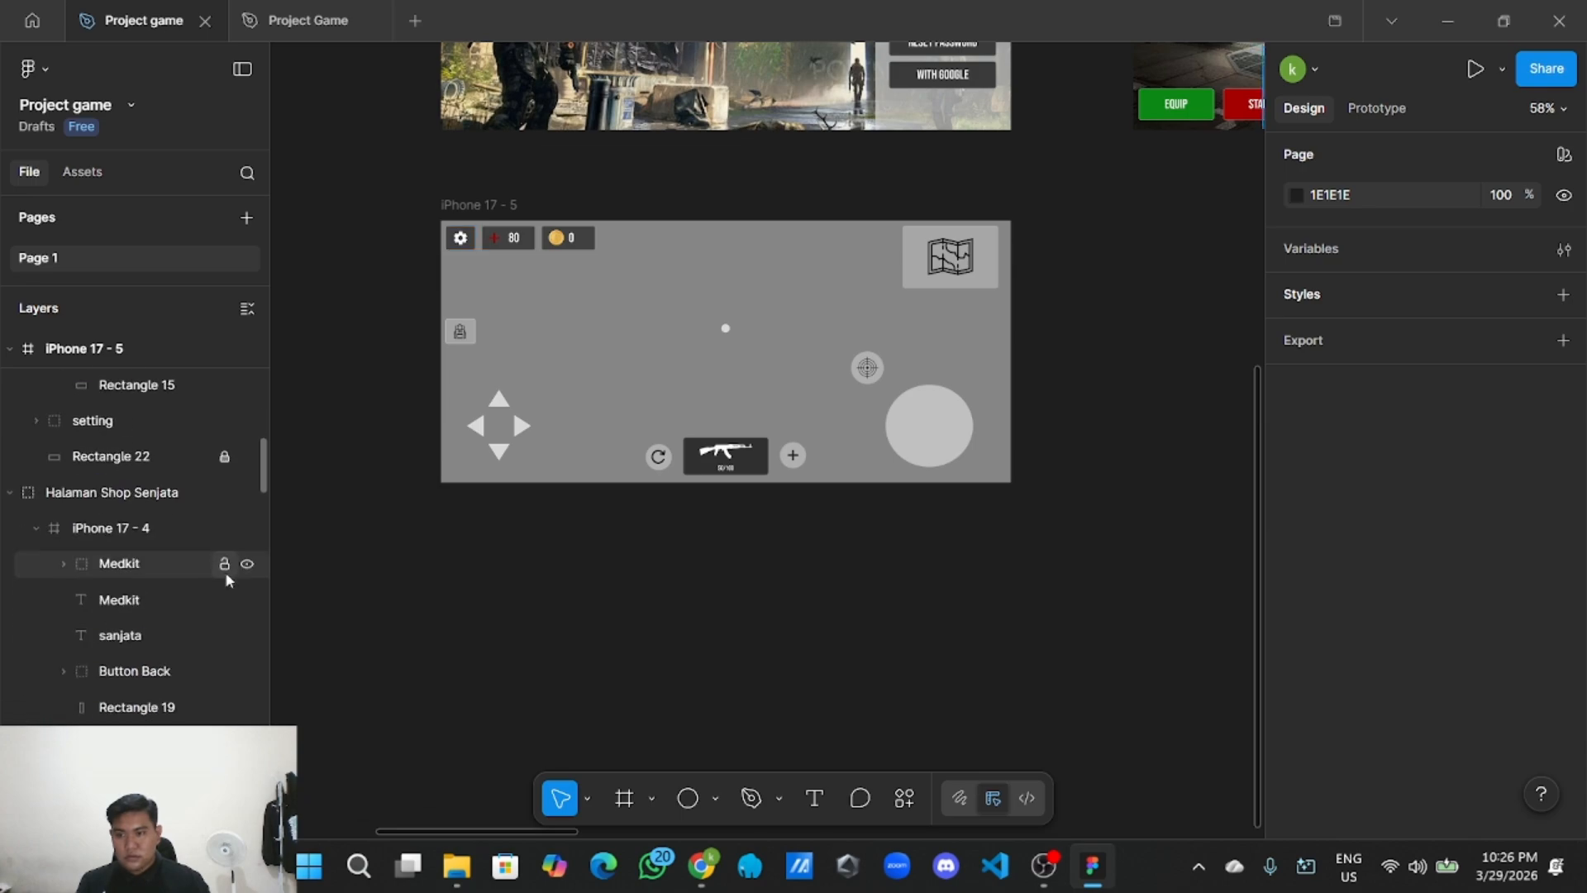
{"action": "scroll", "coordinate": [227, 558], "scroll_direction": "up", "scroll_amount": 3}
{"action": "scroll", "coordinate": [611, 538], "scroll_direction": "down", "scroll_amount": 3}
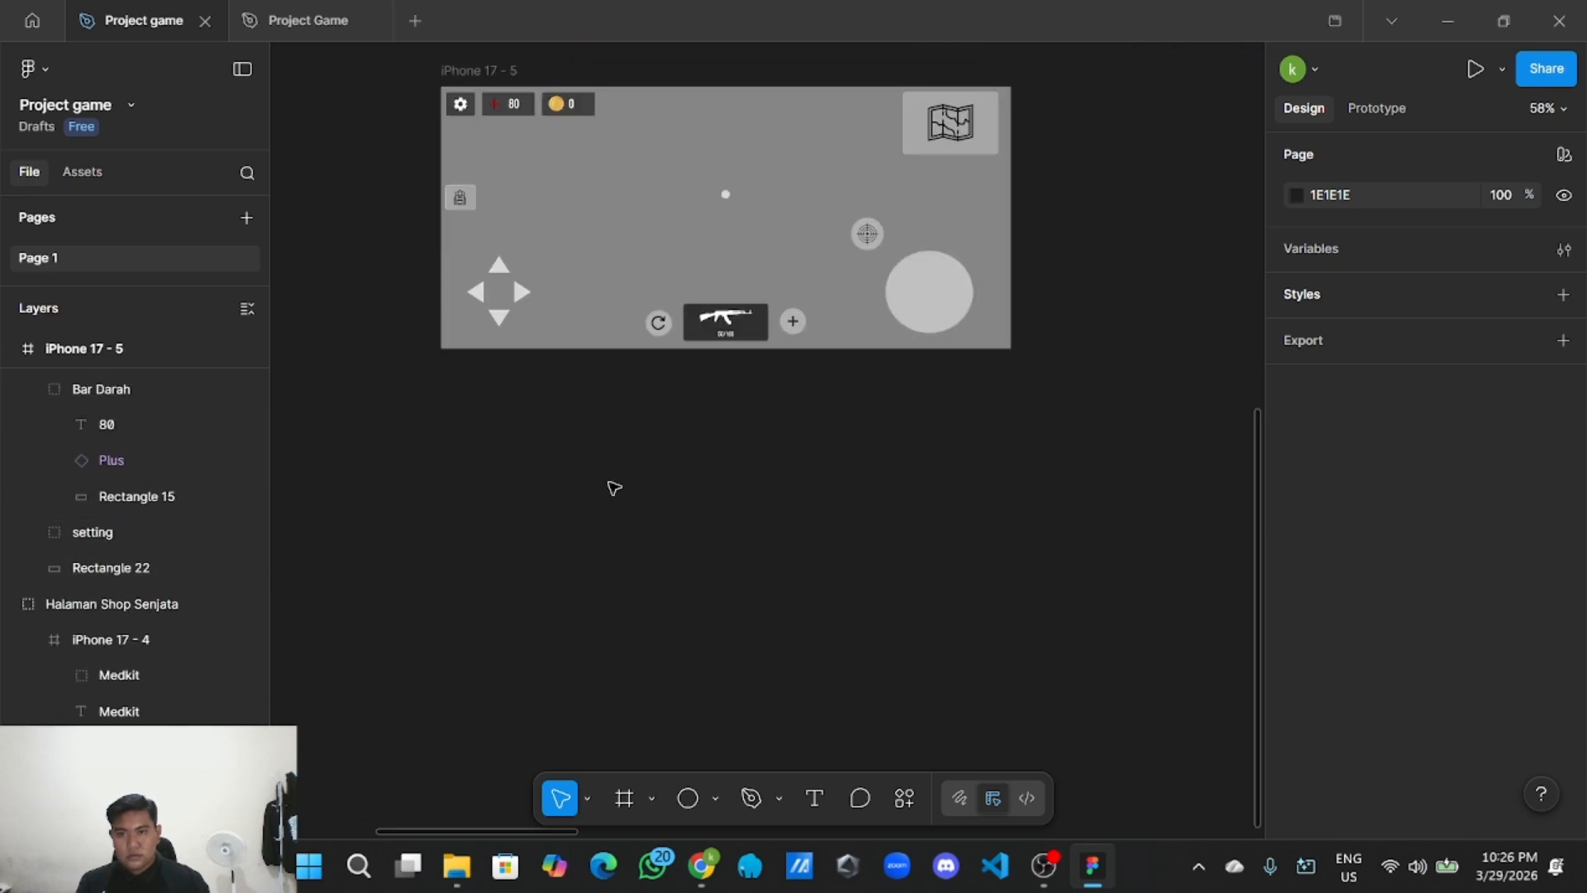
{"action": "scroll", "coordinate": [699, 444], "scroll_direction": "down", "scroll_amount": 3}
{"action": "scroll", "coordinate": [768, 529], "scroll_direction": "up", "scroll_amount": 1}
{"action": "scroll", "coordinate": [771, 560], "scroll_direction": "up", "scroll_amount": 2}
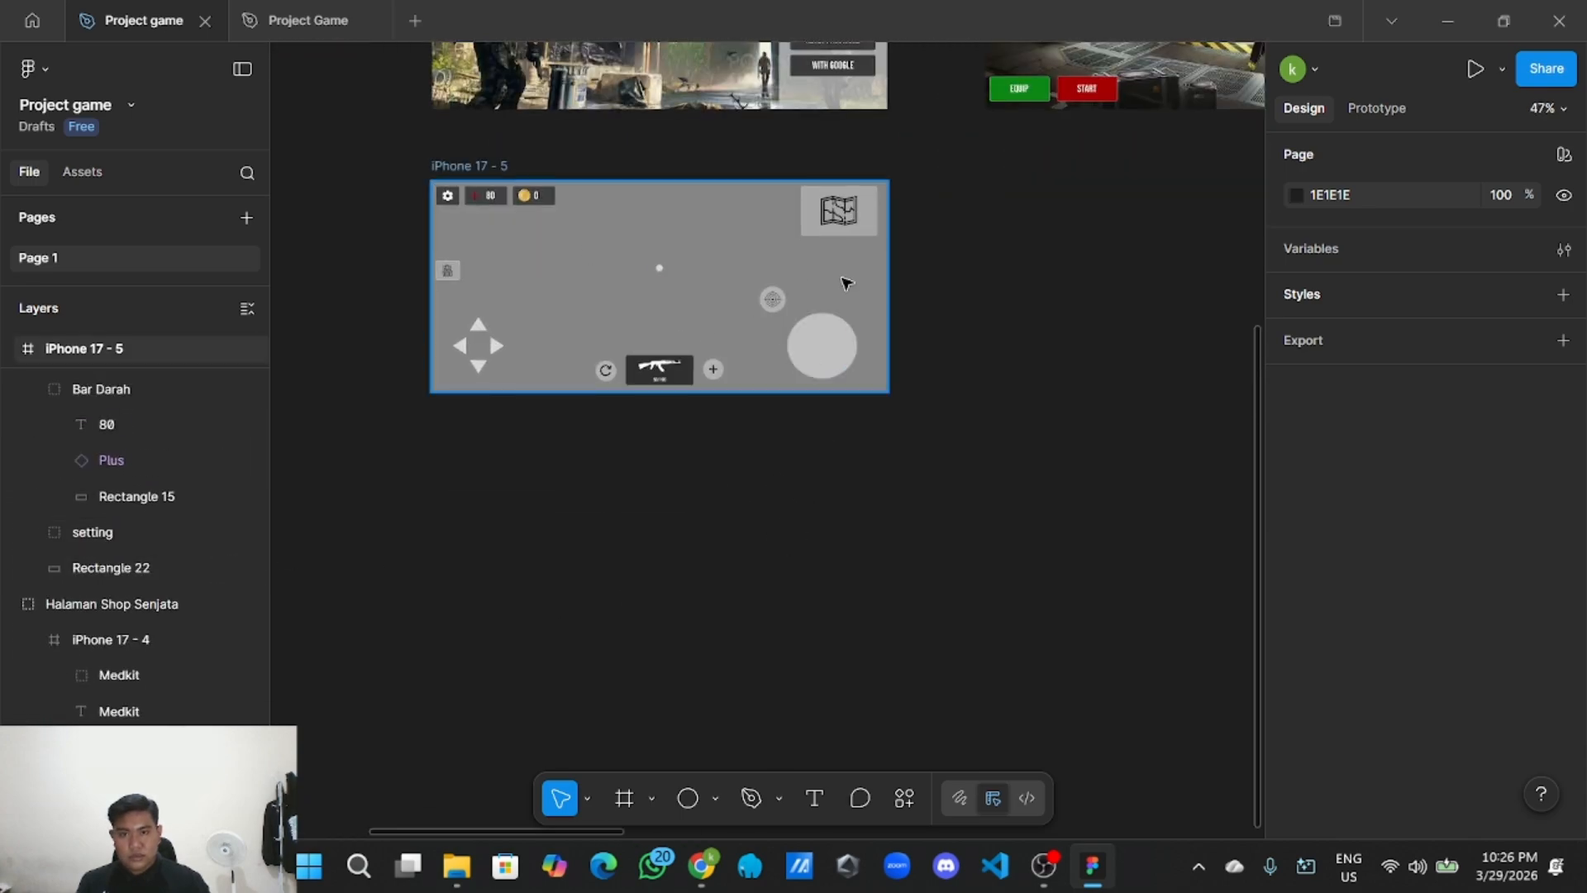
{"action": "left_click_drag", "start_coordinate": [382, 159], "coordinate": [963, 433]}
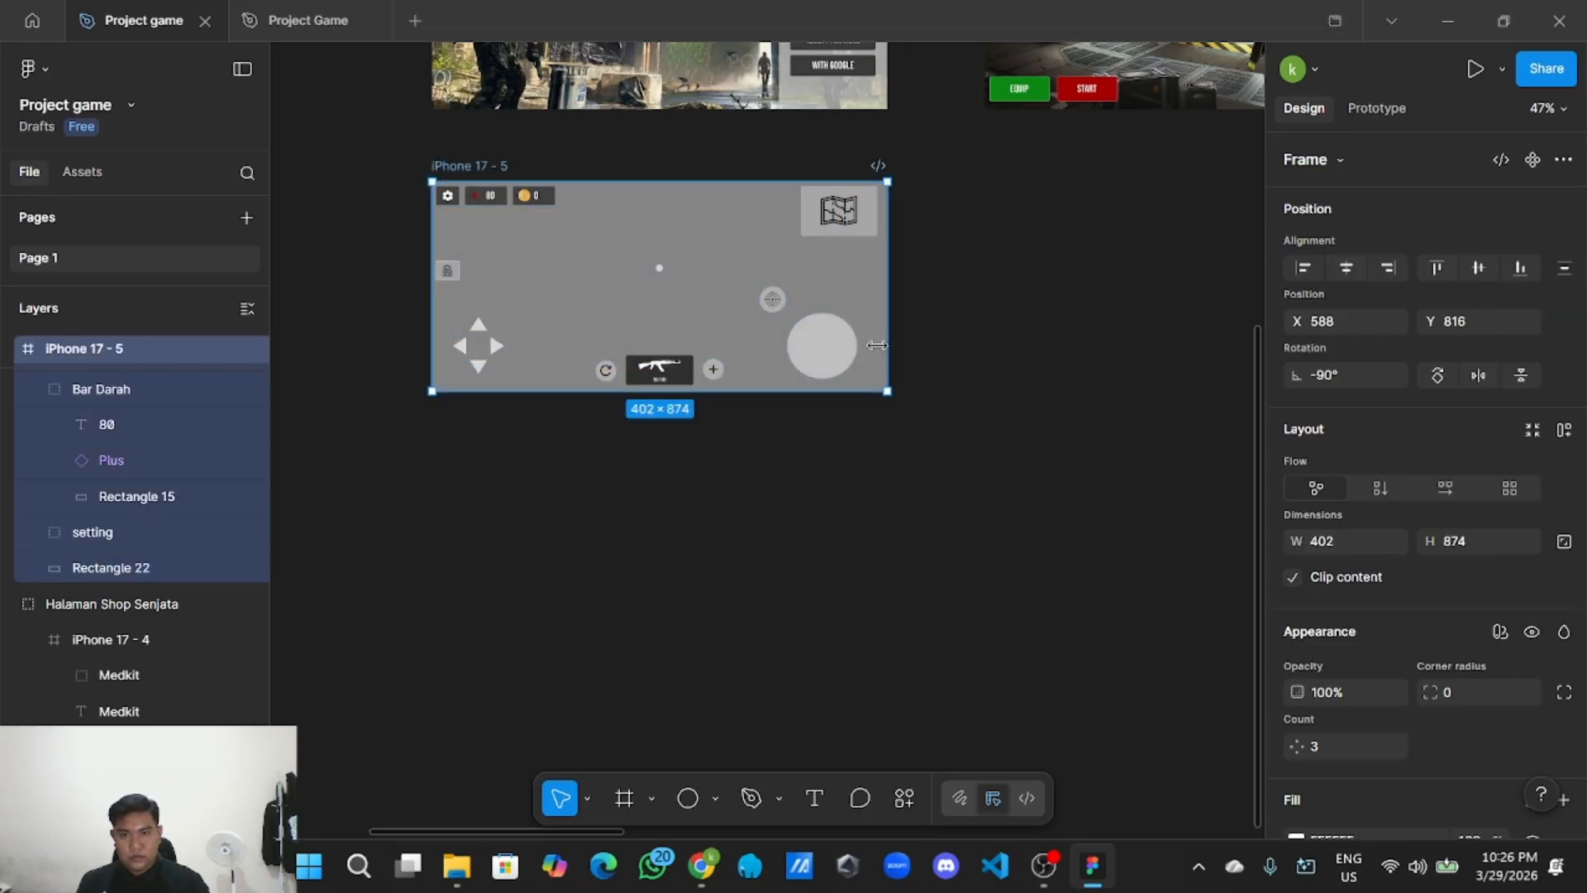
{"action": "right_click", "coordinate": [746, 263]}
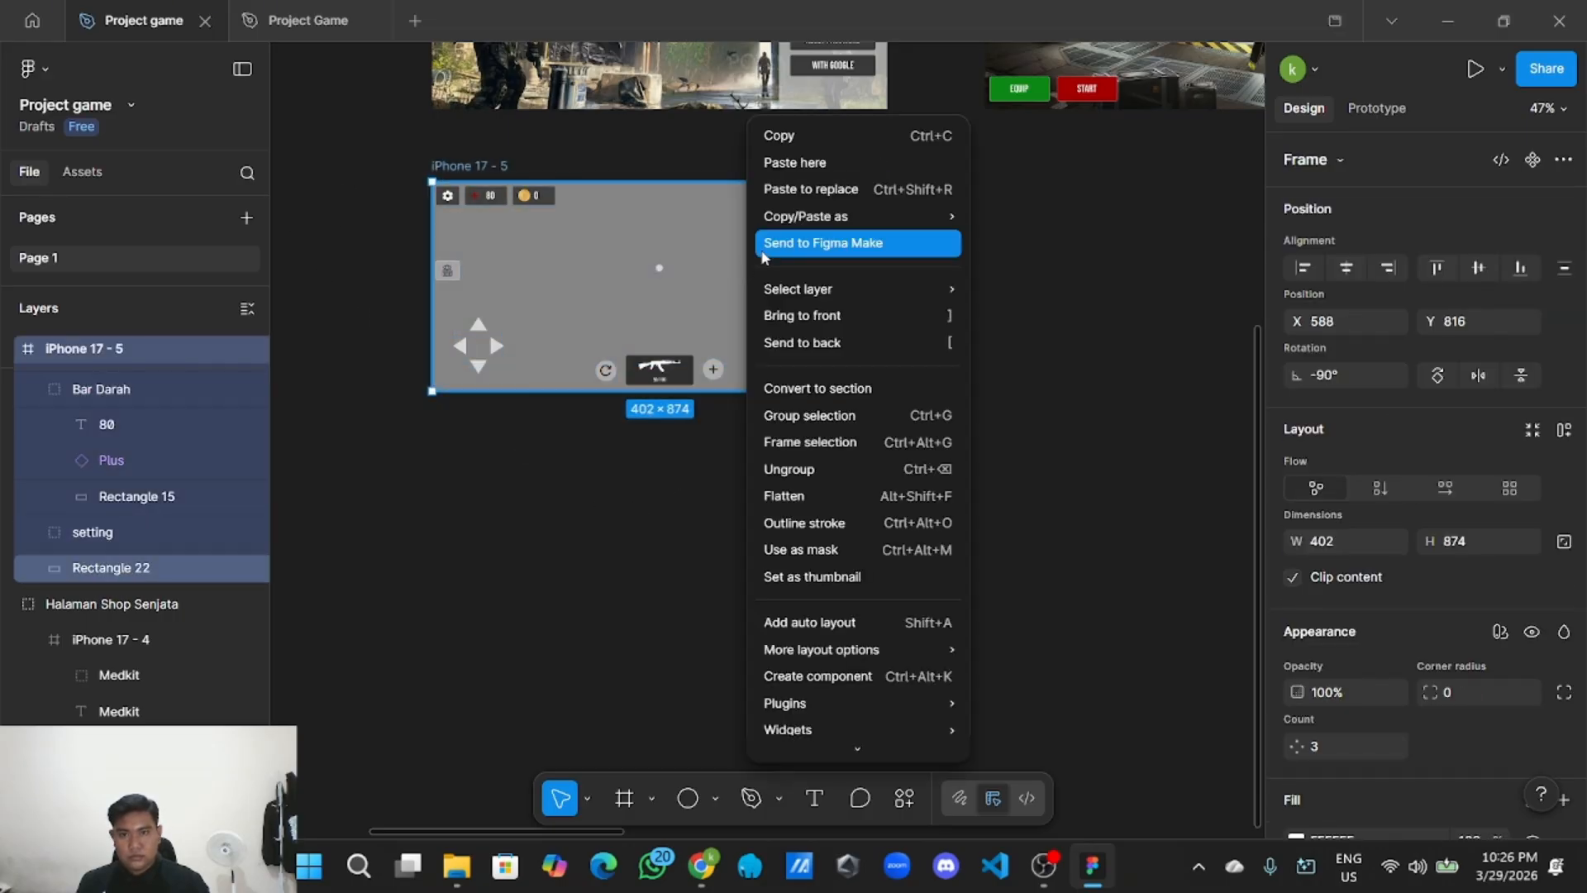
{"action": "left_click", "coordinate": [810, 415]}
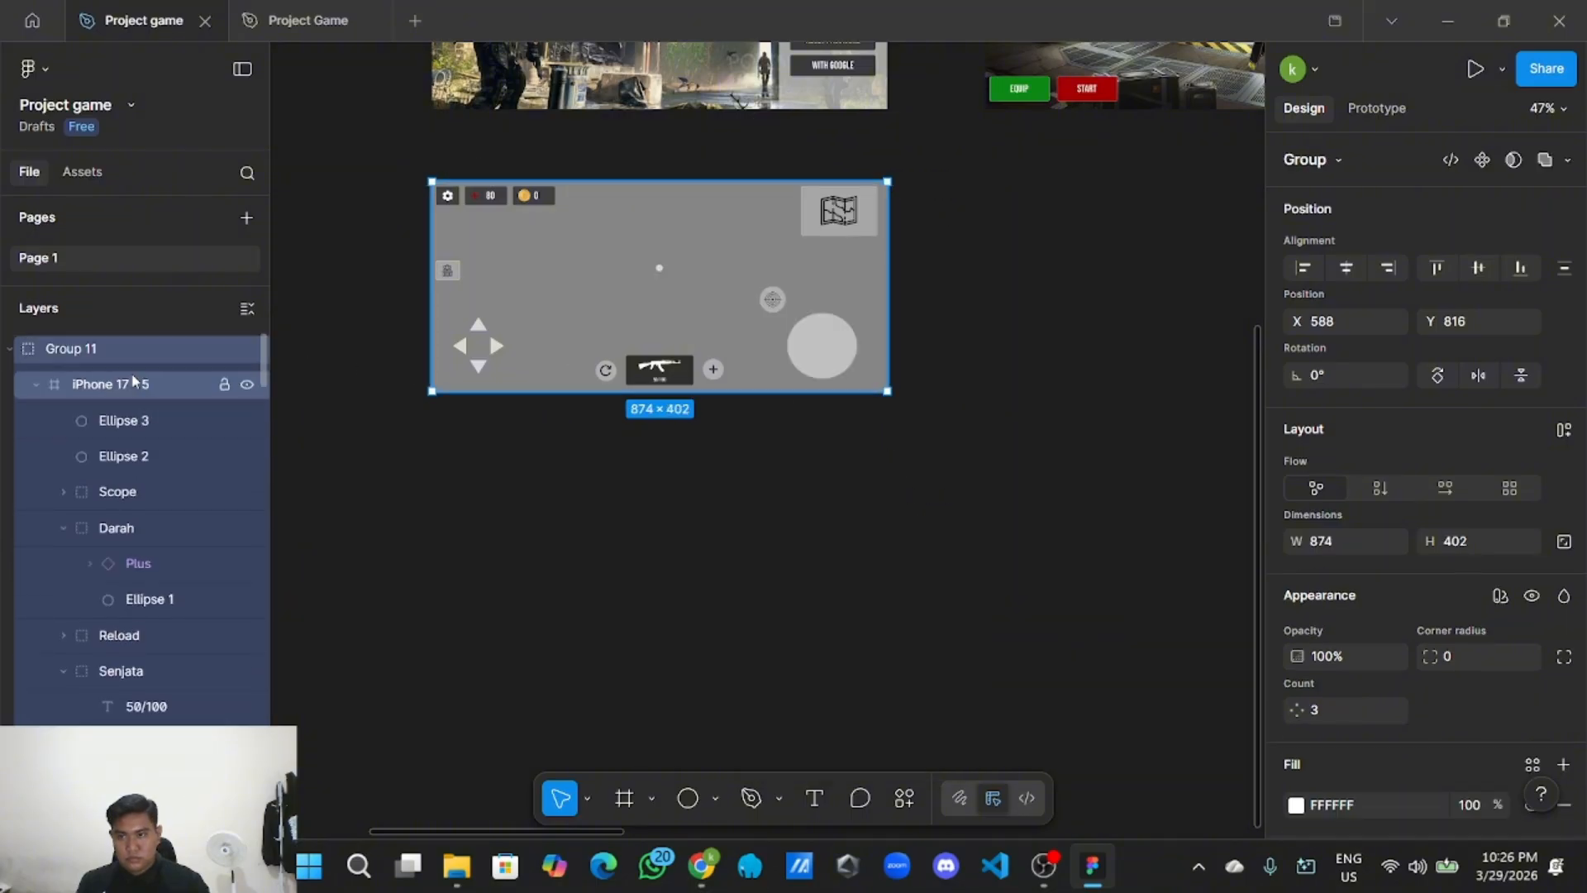
Name the group 'Halaman gamepad' and collapse the layer tree.
{"action": "double_click", "coordinate": [111, 357]}
{"action": "type", "text": "Halaman gamepad"}
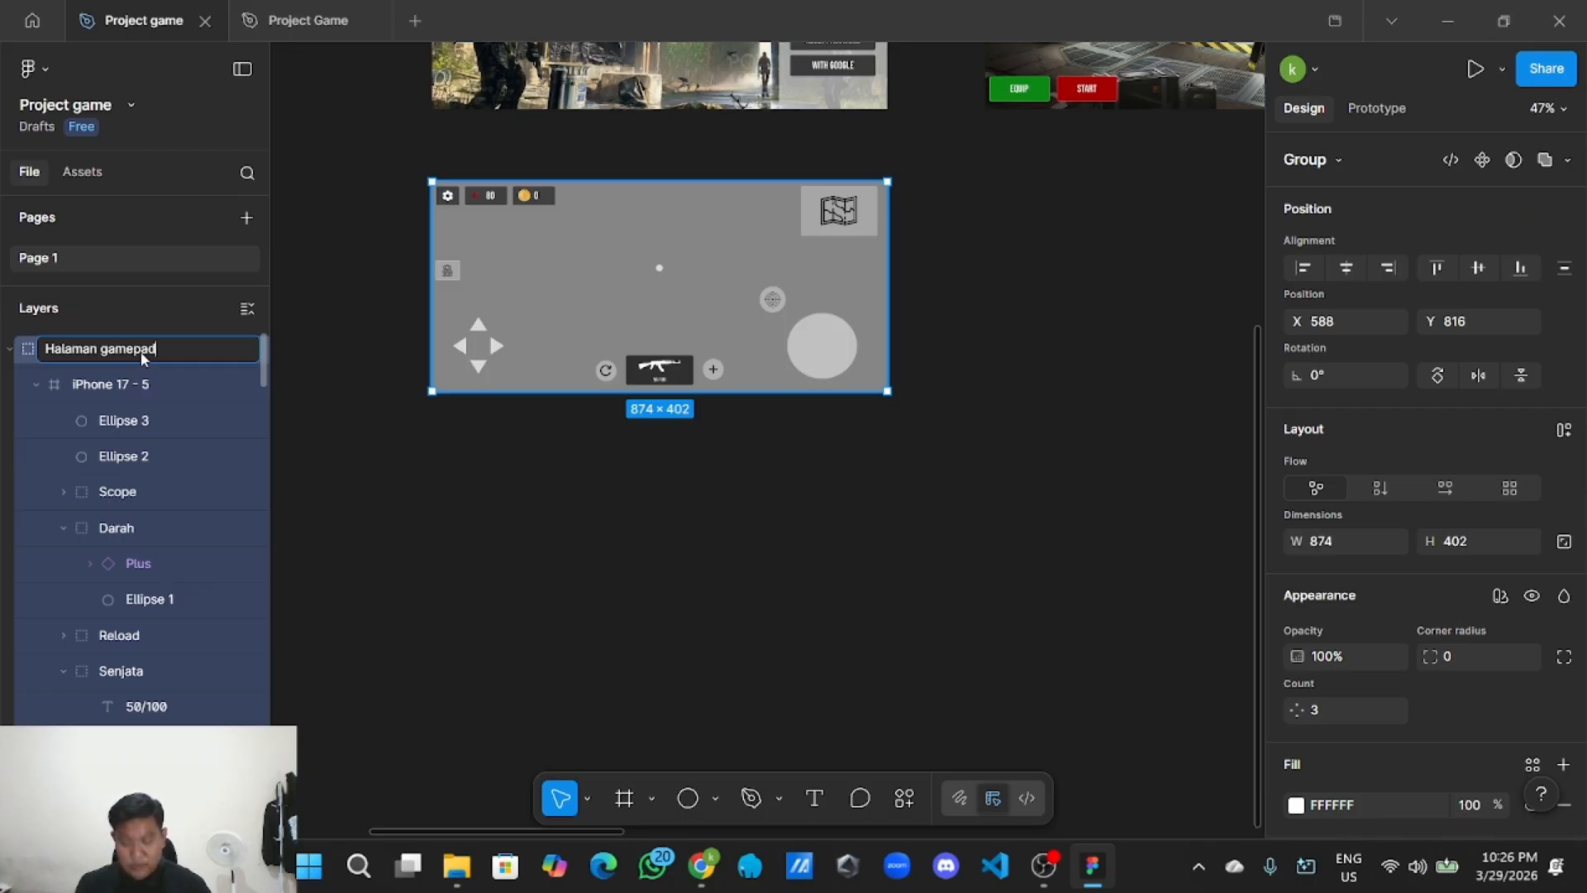
{"action": "left_click", "coordinate": [439, 532]}
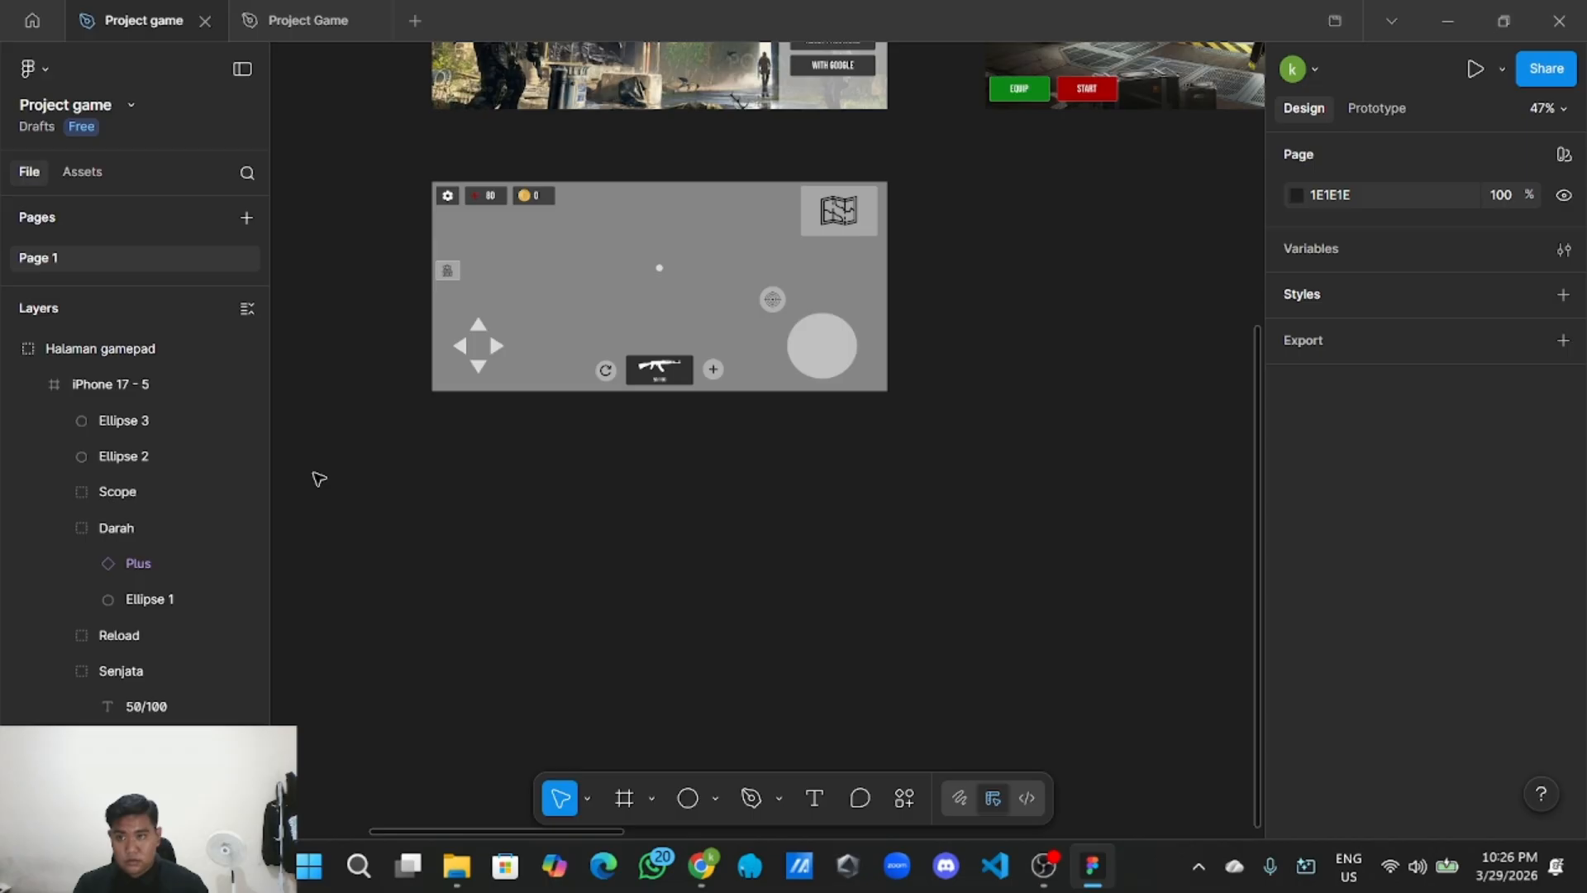
{"action": "left_click", "coordinate": [10, 350]}
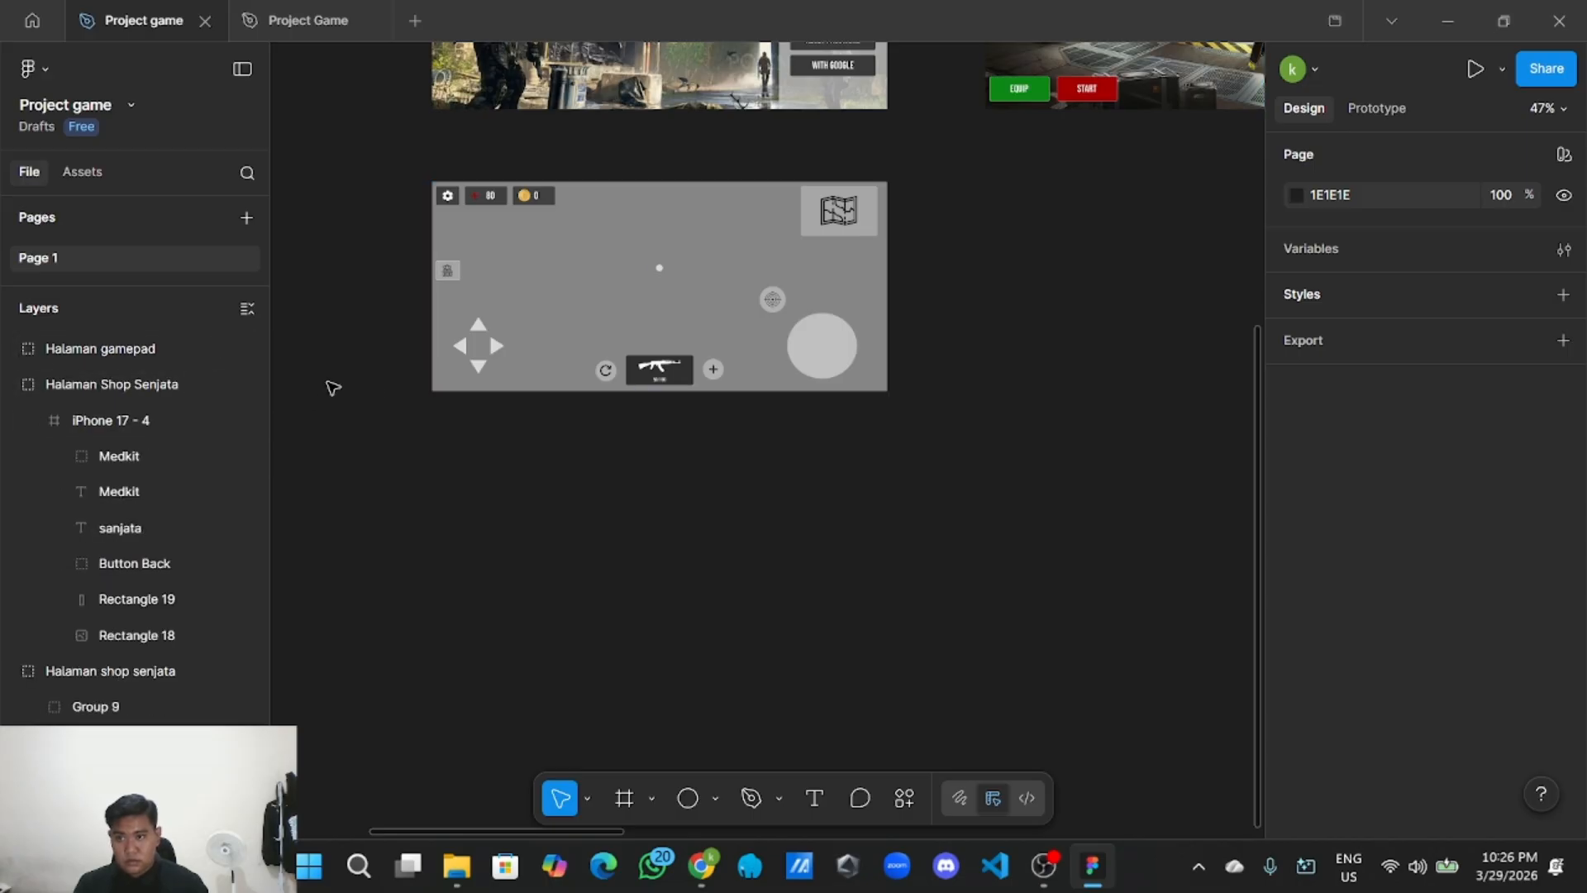
{"action": "left_click", "coordinate": [248, 320]}
Pan around the canvas to survey the screens and find space below the gamepad screen.
{"action": "scroll", "coordinate": [801, 446], "scroll_direction": "down", "scroll_amount": 3}
{"action": "scroll", "coordinate": [970, 461], "scroll_direction": "up", "scroll_amount": 3}
{"action": "left_click_drag", "start_coordinate": [935, 481], "coordinate": [867, 486]}
{"action": "scroll", "coordinate": [901, 493], "scroll_direction": "up", "scroll_amount": 1}
{"action": "scroll", "coordinate": [932, 529], "scroll_direction": "down", "scroll_amount": 2}
{"action": "left_click_drag", "start_coordinate": [1053, 539], "coordinate": [833, 517]}
{"action": "left_click_drag", "start_coordinate": [1206, 586], "coordinate": [308, 536]}
{"action": "scroll", "coordinate": [827, 529], "scroll_direction": "down", "scroll_amount": 1}
{"action": "scroll", "coordinate": [785, 507], "scroll_direction": "down", "scroll_amount": 2}
{"action": "left_click_drag", "start_coordinate": [475, 484], "coordinate": [870, 467]}
{"action": "left_click_drag", "start_coordinate": [592, 408], "coordinate": [834, 425]}
{"action": "left_click_drag", "start_coordinate": [558, 442], "coordinate": [774, 461]}
{"action": "scroll", "coordinate": [686, 474], "scroll_direction": "up", "scroll_amount": 2}
{"action": "scroll", "coordinate": [637, 519], "scroll_direction": "up", "scroll_amount": 1}
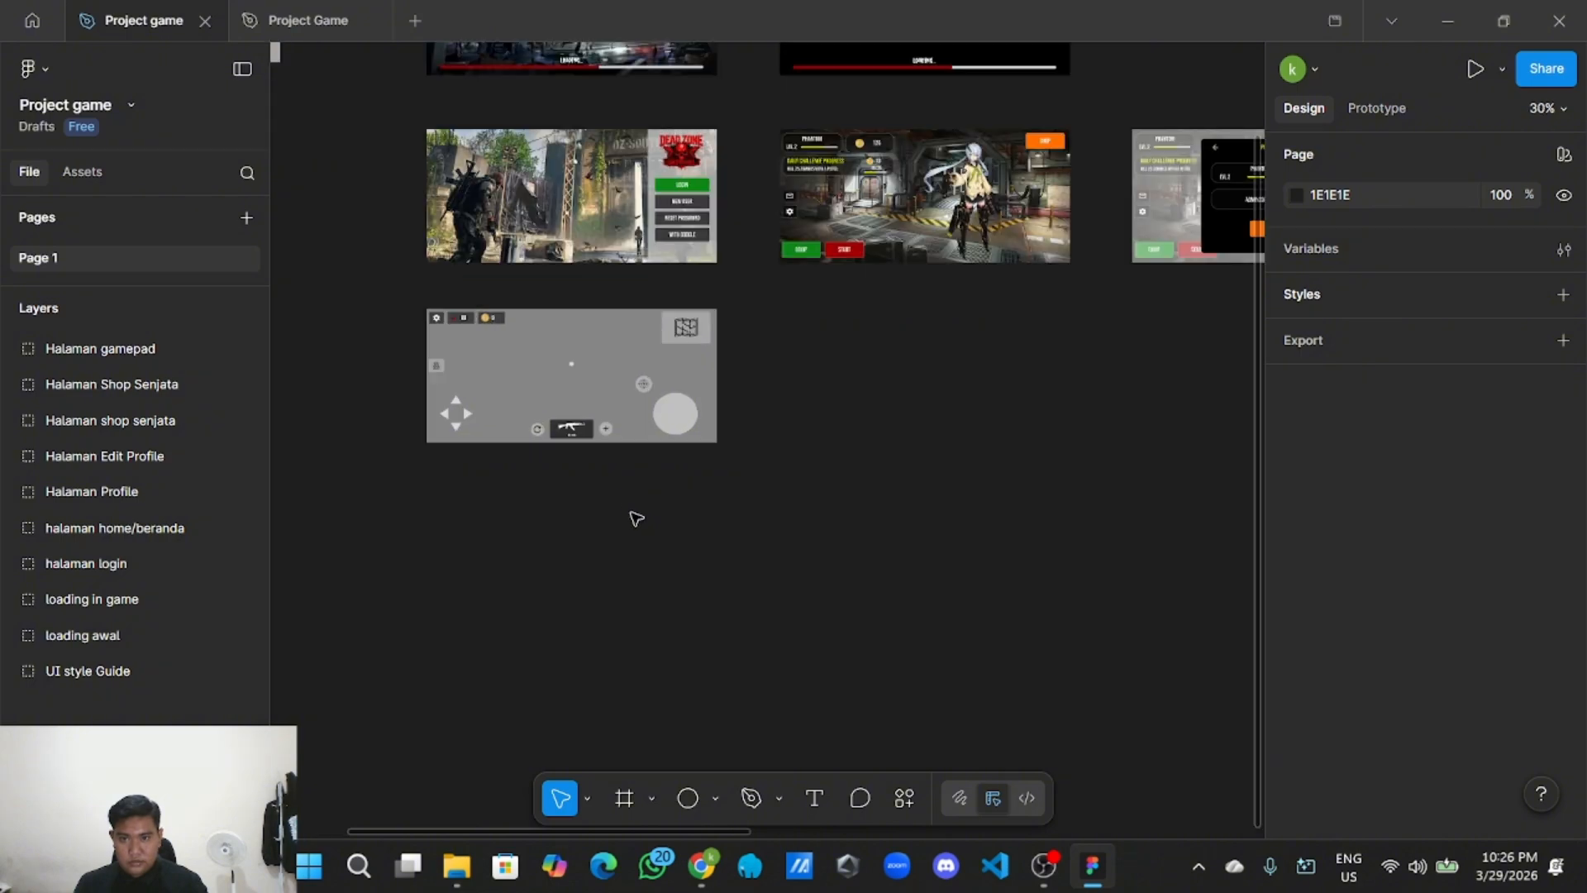
{"action": "left_click_drag", "start_coordinate": [636, 519], "coordinate": [755, 493]}
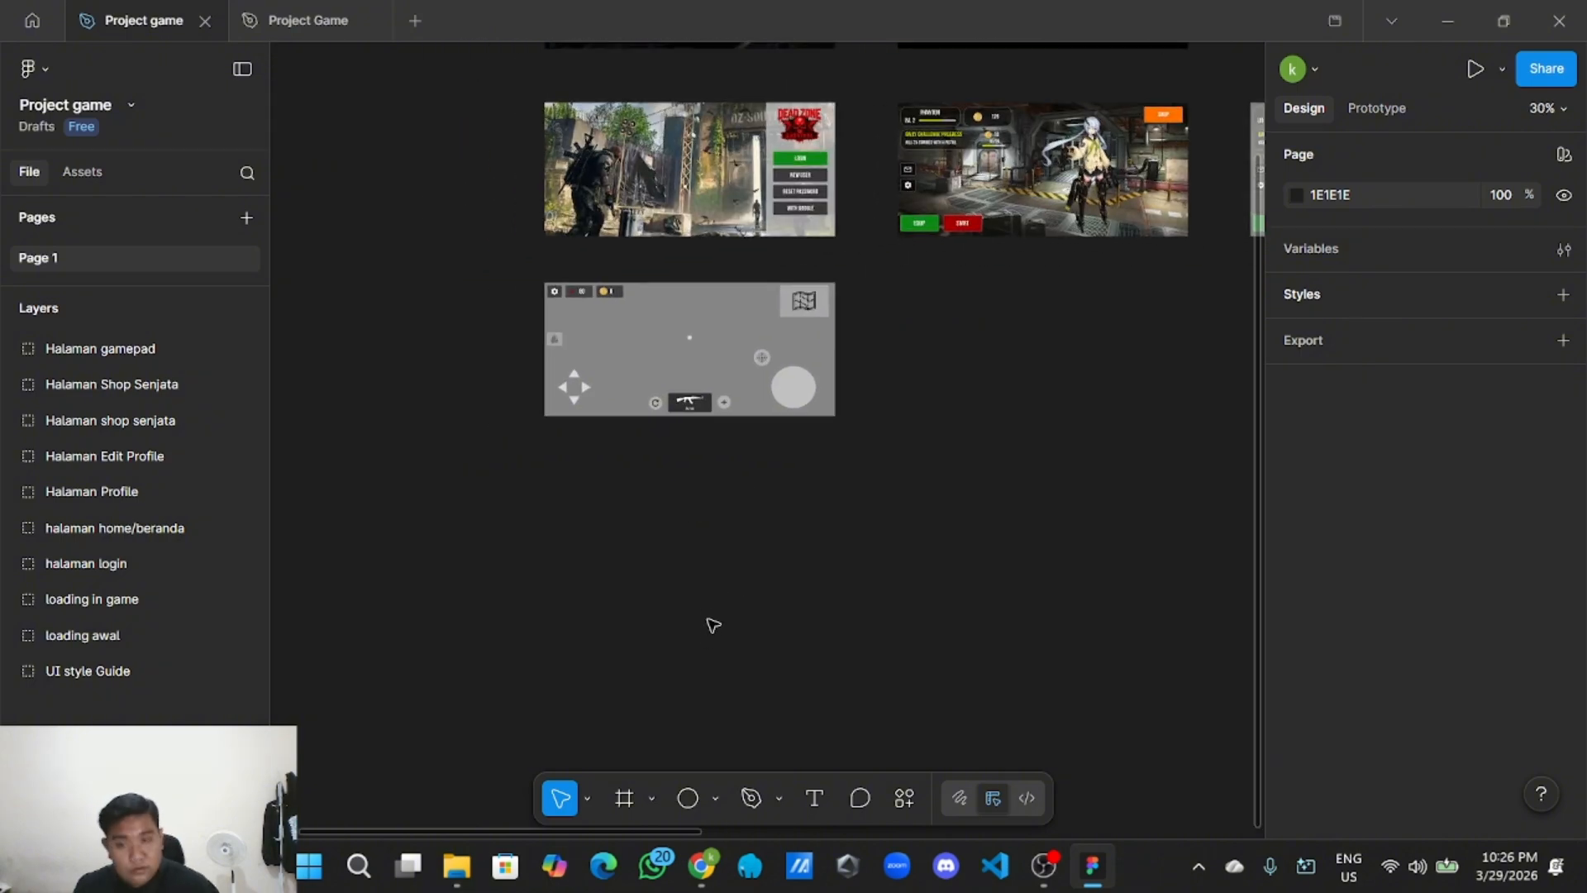
{"action": "scroll", "coordinate": [702, 538], "scroll_direction": "down", "scroll_amount": 2}
{"action": "scroll", "coordinate": [754, 534], "scroll_direction": "up", "scroll_amount": 2}
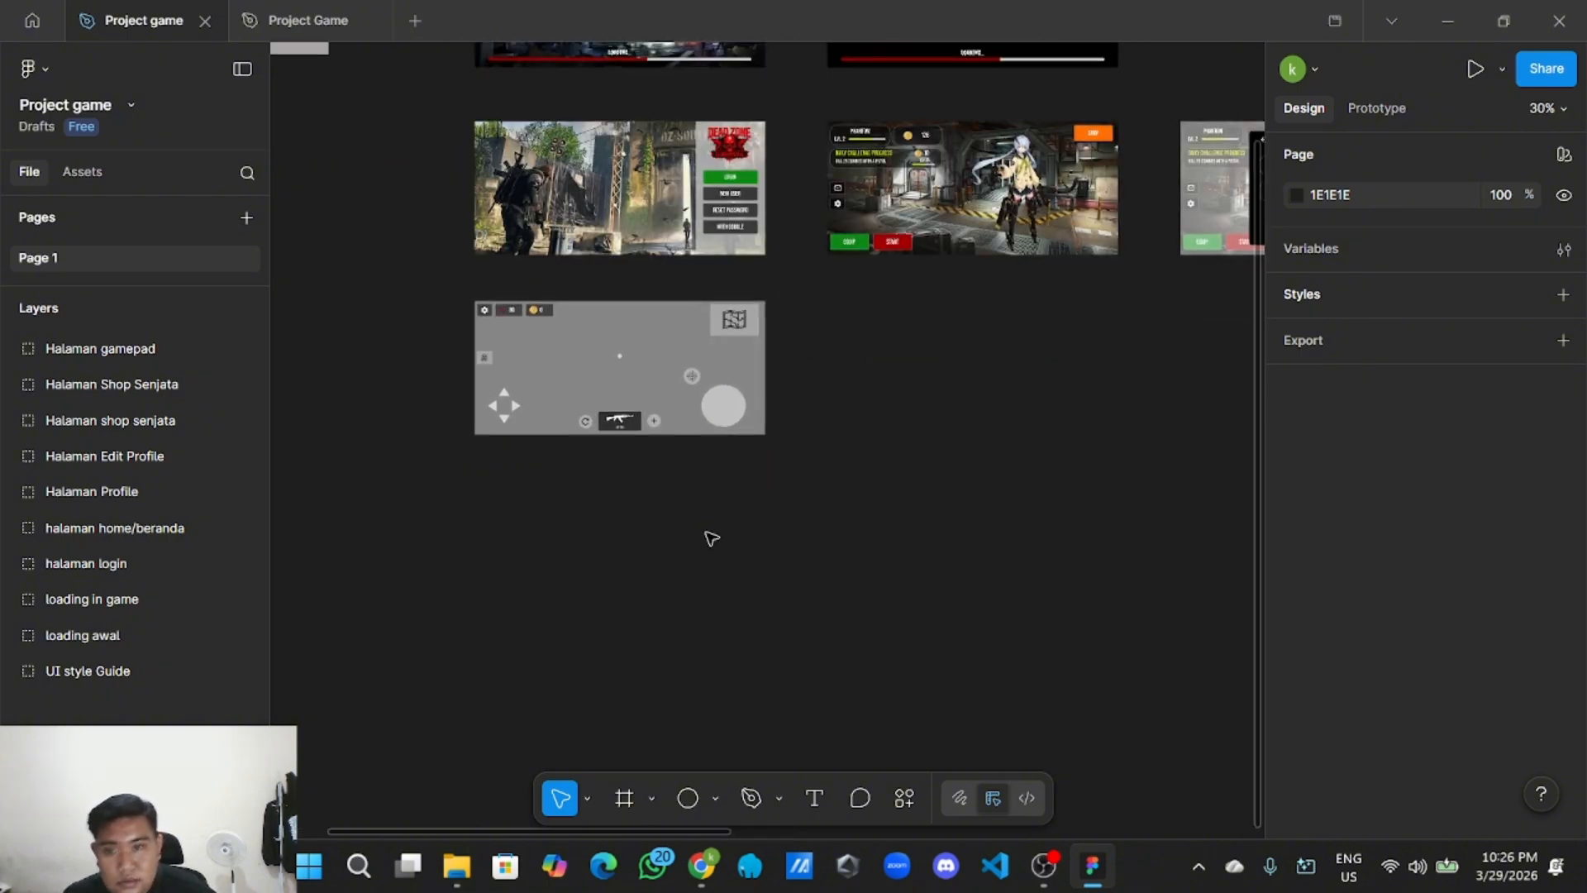
{"action": "scroll", "coordinate": [705, 543], "scroll_direction": "left", "scroll_amount": 1}
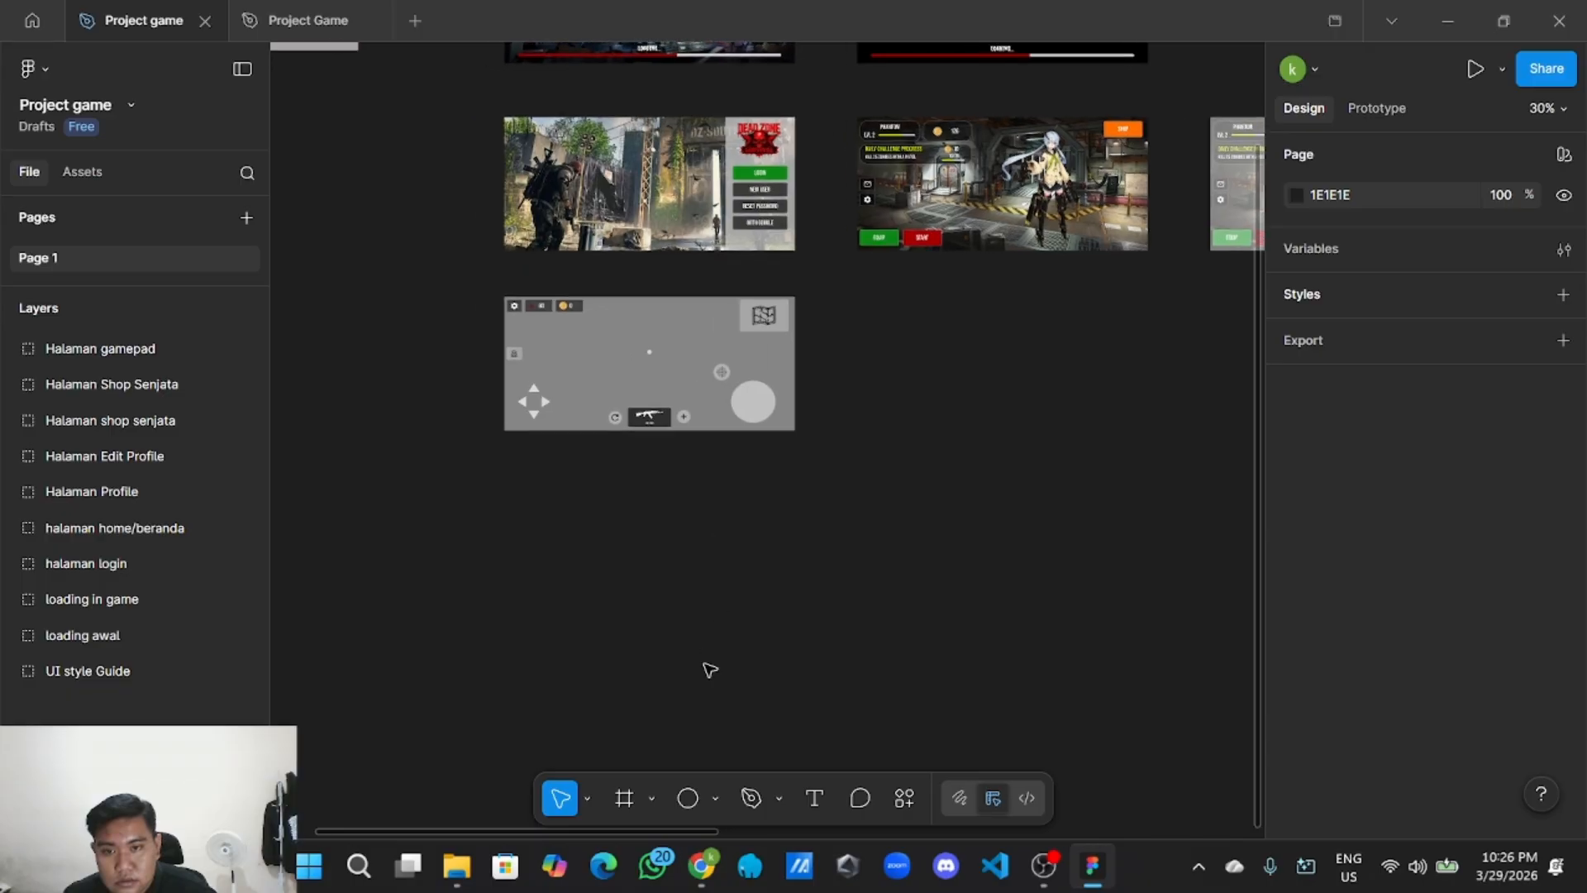
Add an iPhone 17 frame rotated -90° to landscape, placed just below the gamepad screen.
{"action": "left_click", "coordinate": [626, 799]}
{"action": "left_click", "coordinate": [1367, 231]}
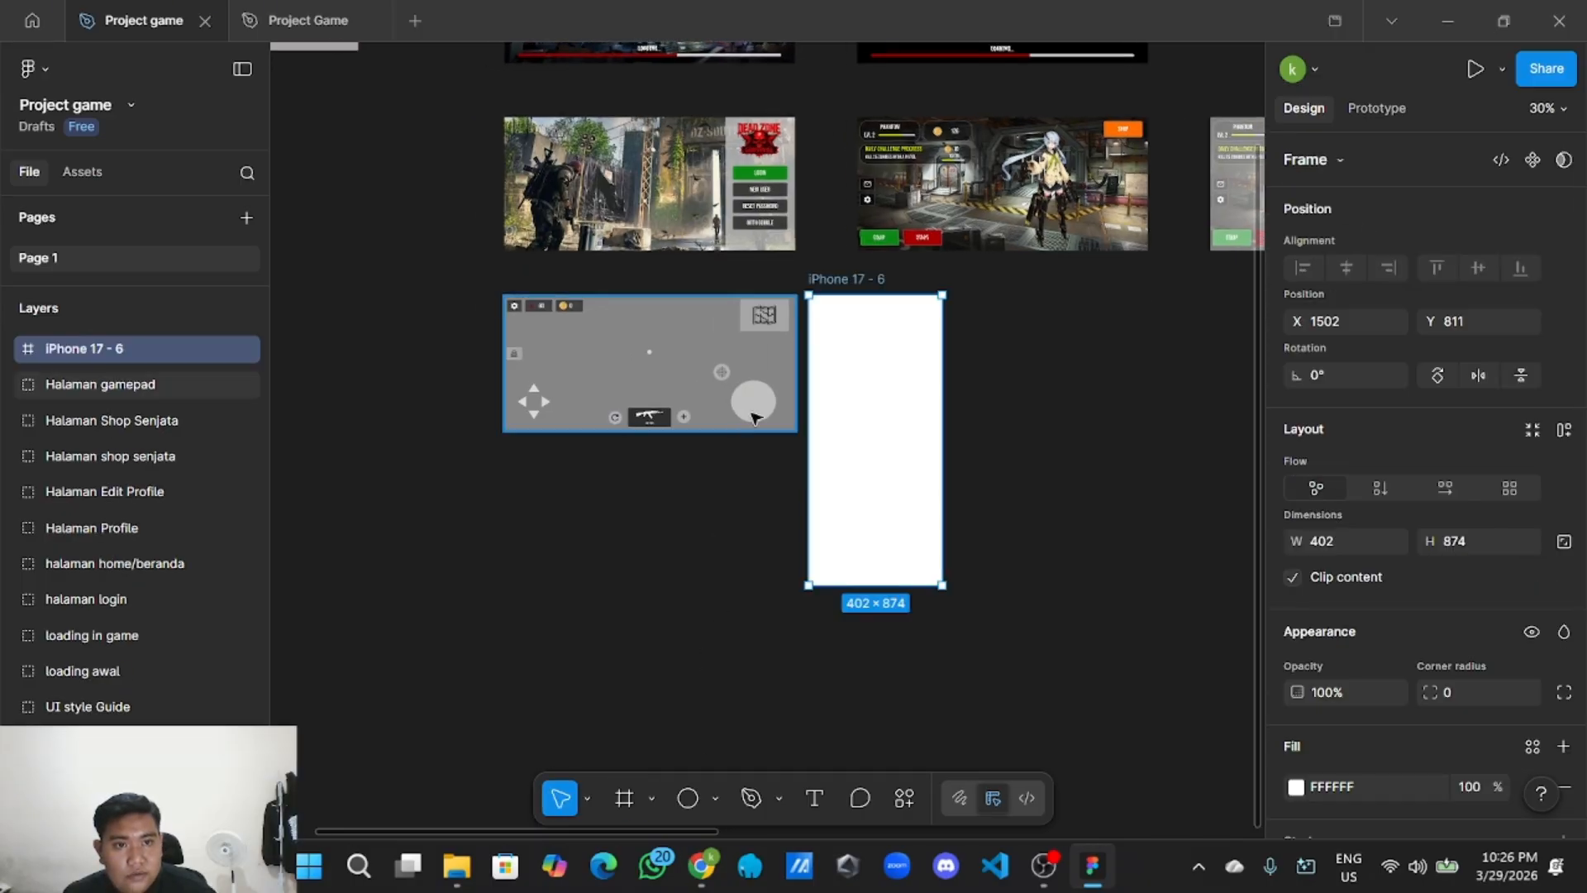
{"action": "left_click_drag", "start_coordinate": [847, 450], "coordinate": [834, 571]}
{"action": "scroll", "coordinate": [1345, 474], "scroll_direction": "down", "scroll_amount": 1}
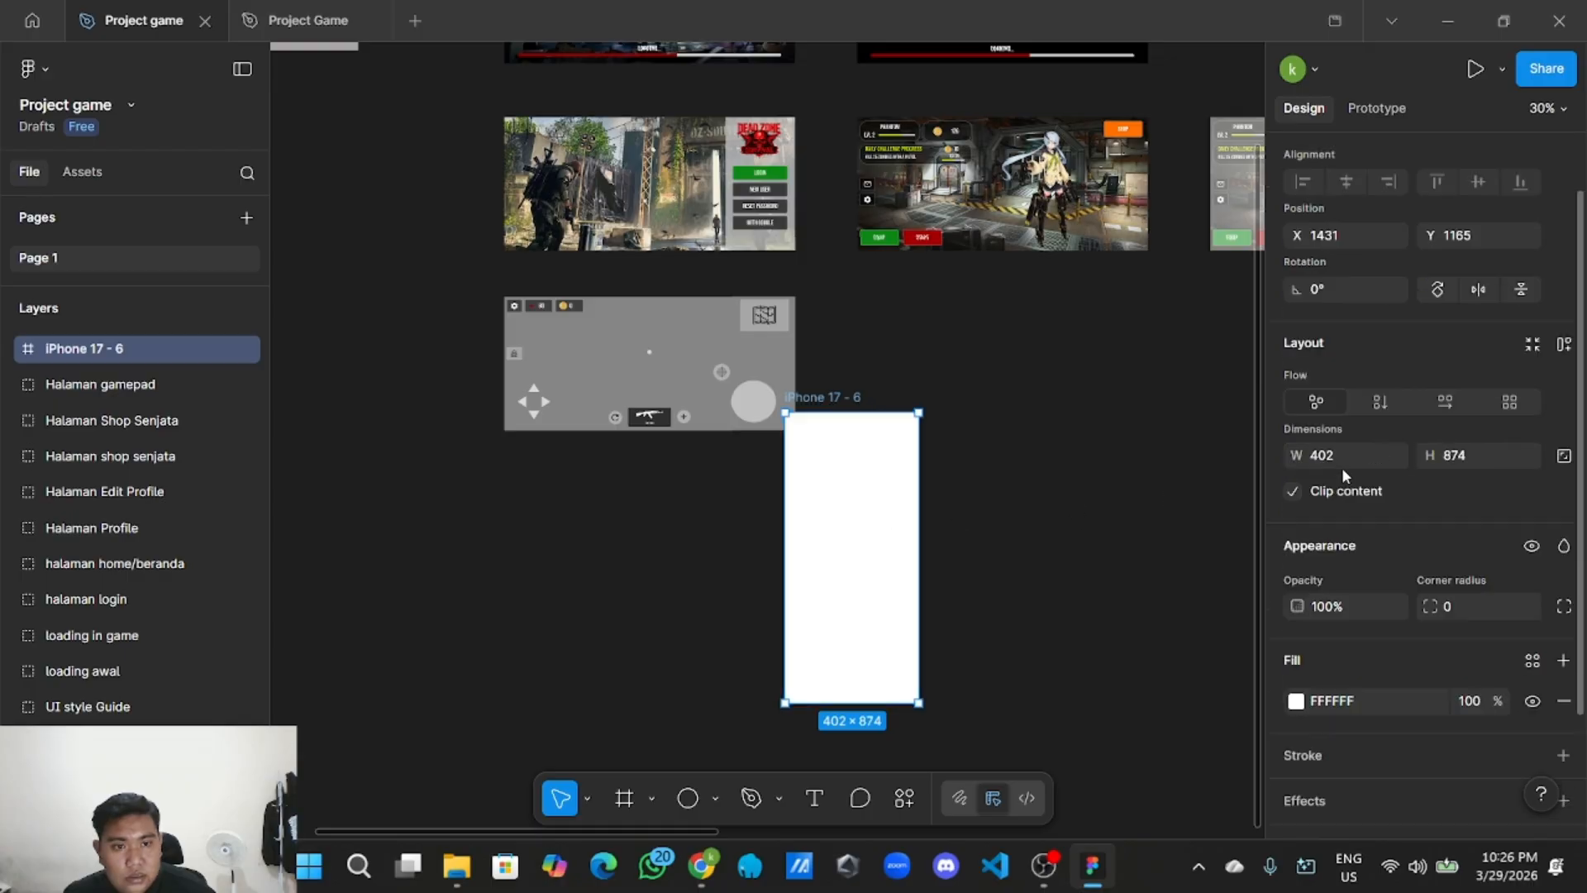
{"action": "scroll", "coordinate": [1388, 463], "scroll_direction": "up", "scroll_amount": 3}
{"action": "left_click", "coordinate": [1437, 374]}
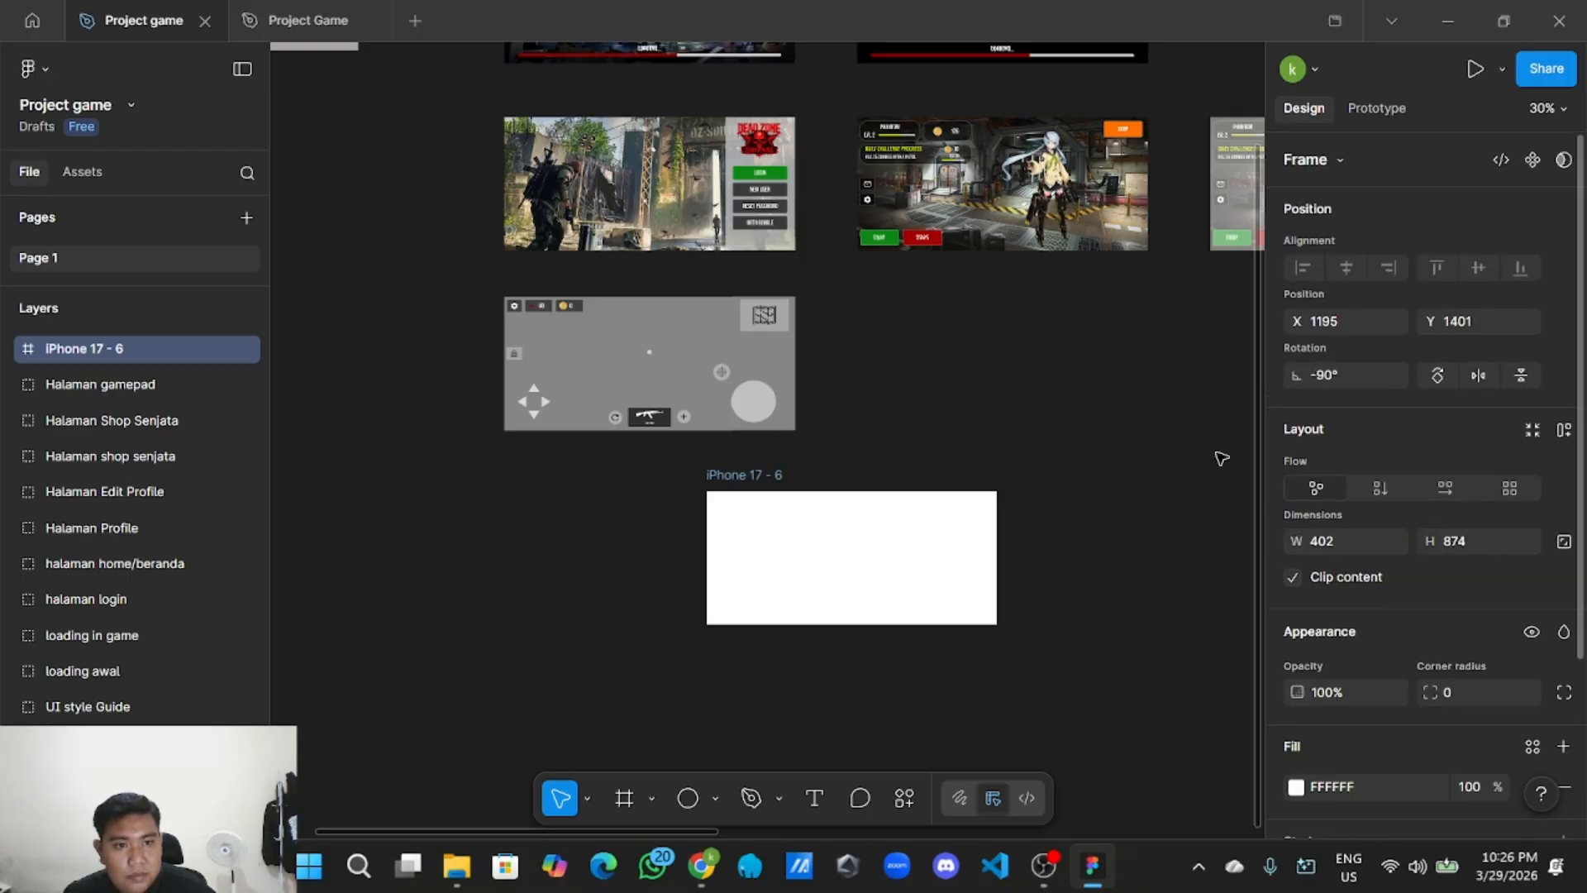
{"action": "left_click_drag", "start_coordinate": [935, 578], "coordinate": [666, 576]}
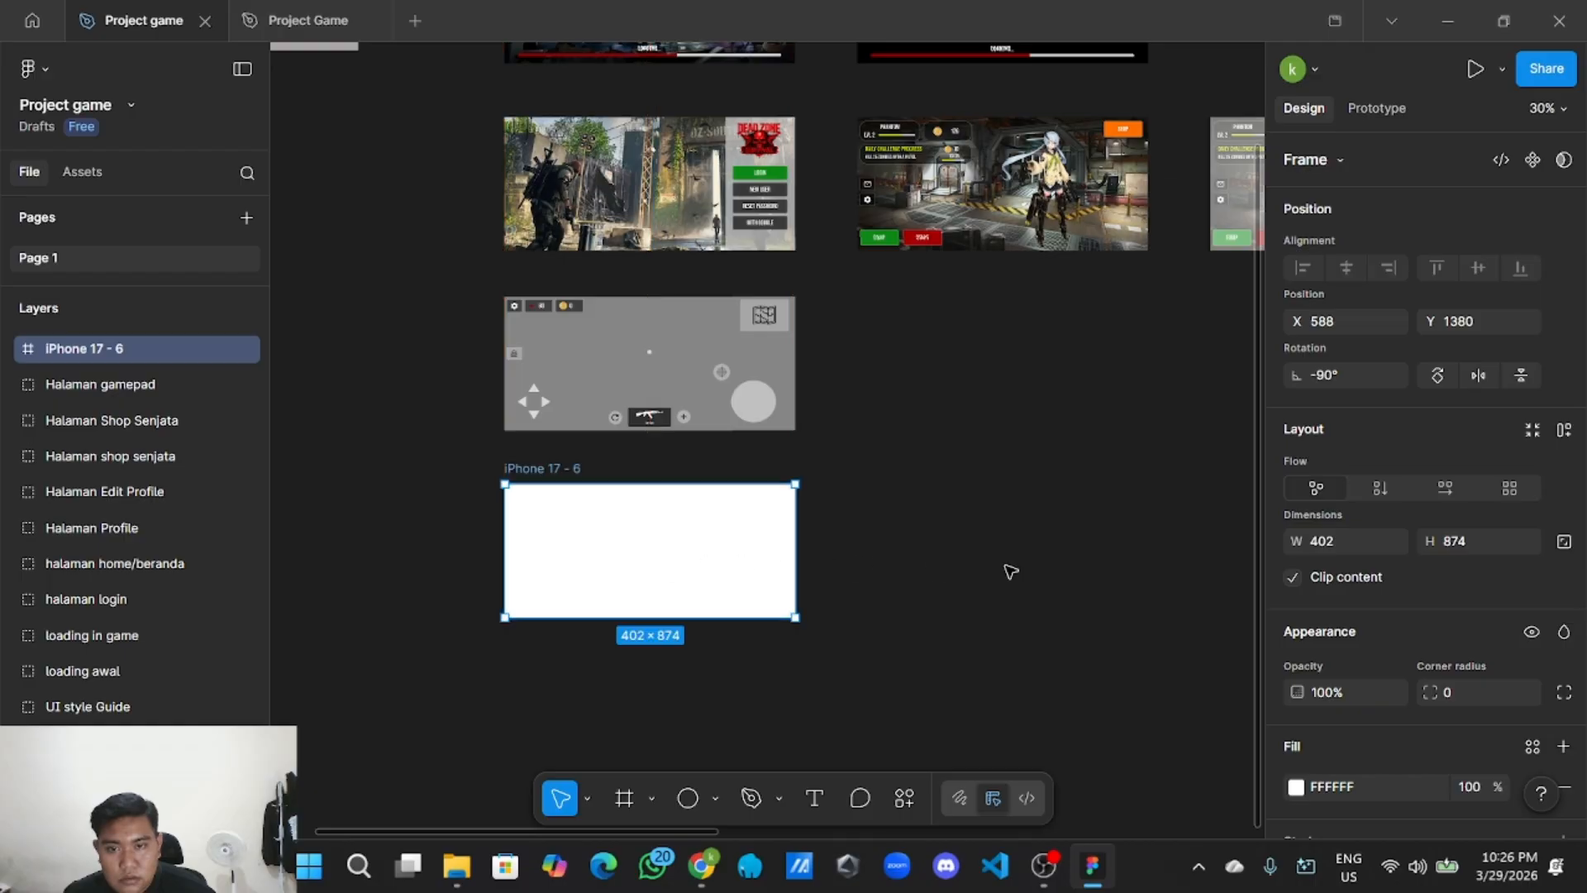
{"action": "left_click", "coordinate": [714, 798]}
Draw a rectangle stretched across the full 874×402 width of the new frame.
{"action": "left_click", "coordinate": [806, 592]}
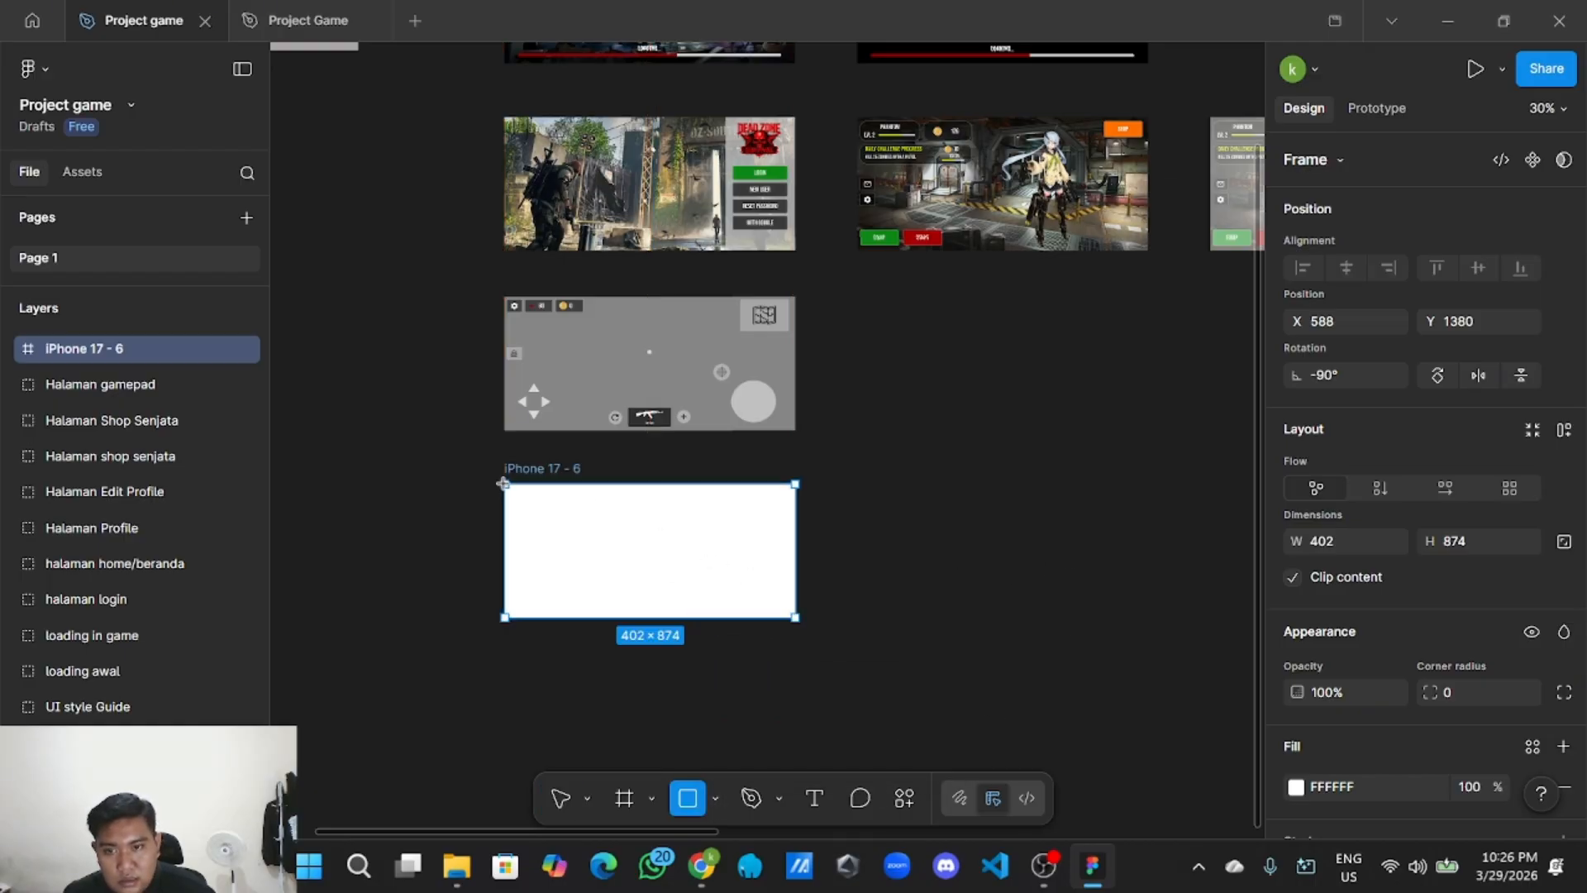
{"action": "left_click_drag", "start_coordinate": [505, 485], "coordinate": [795, 618]}
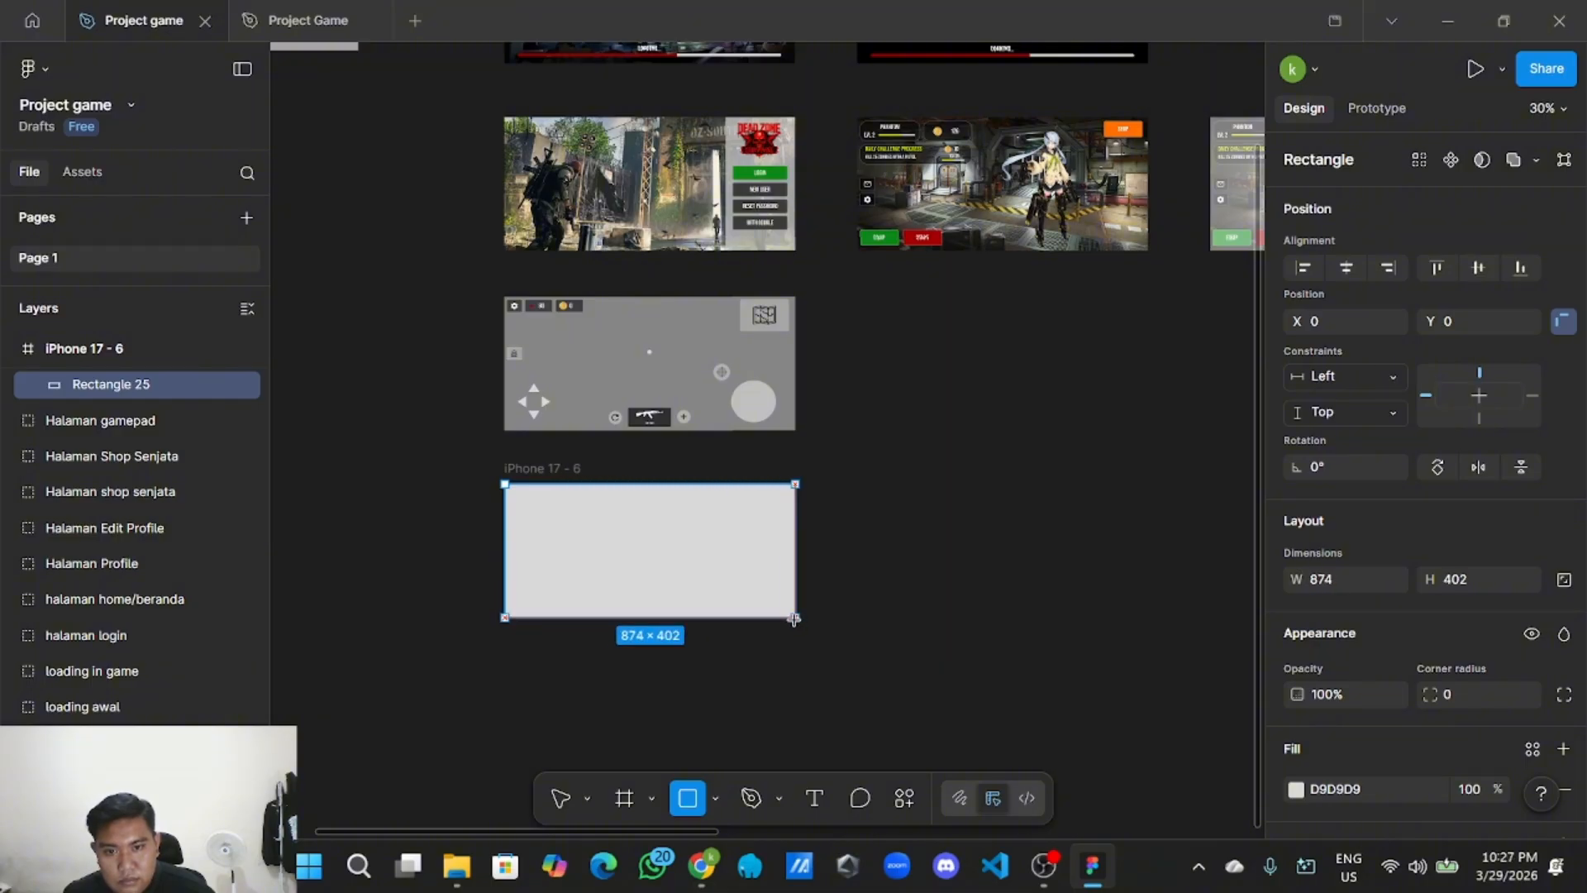
{"action": "left_click", "coordinate": [951, 593]}
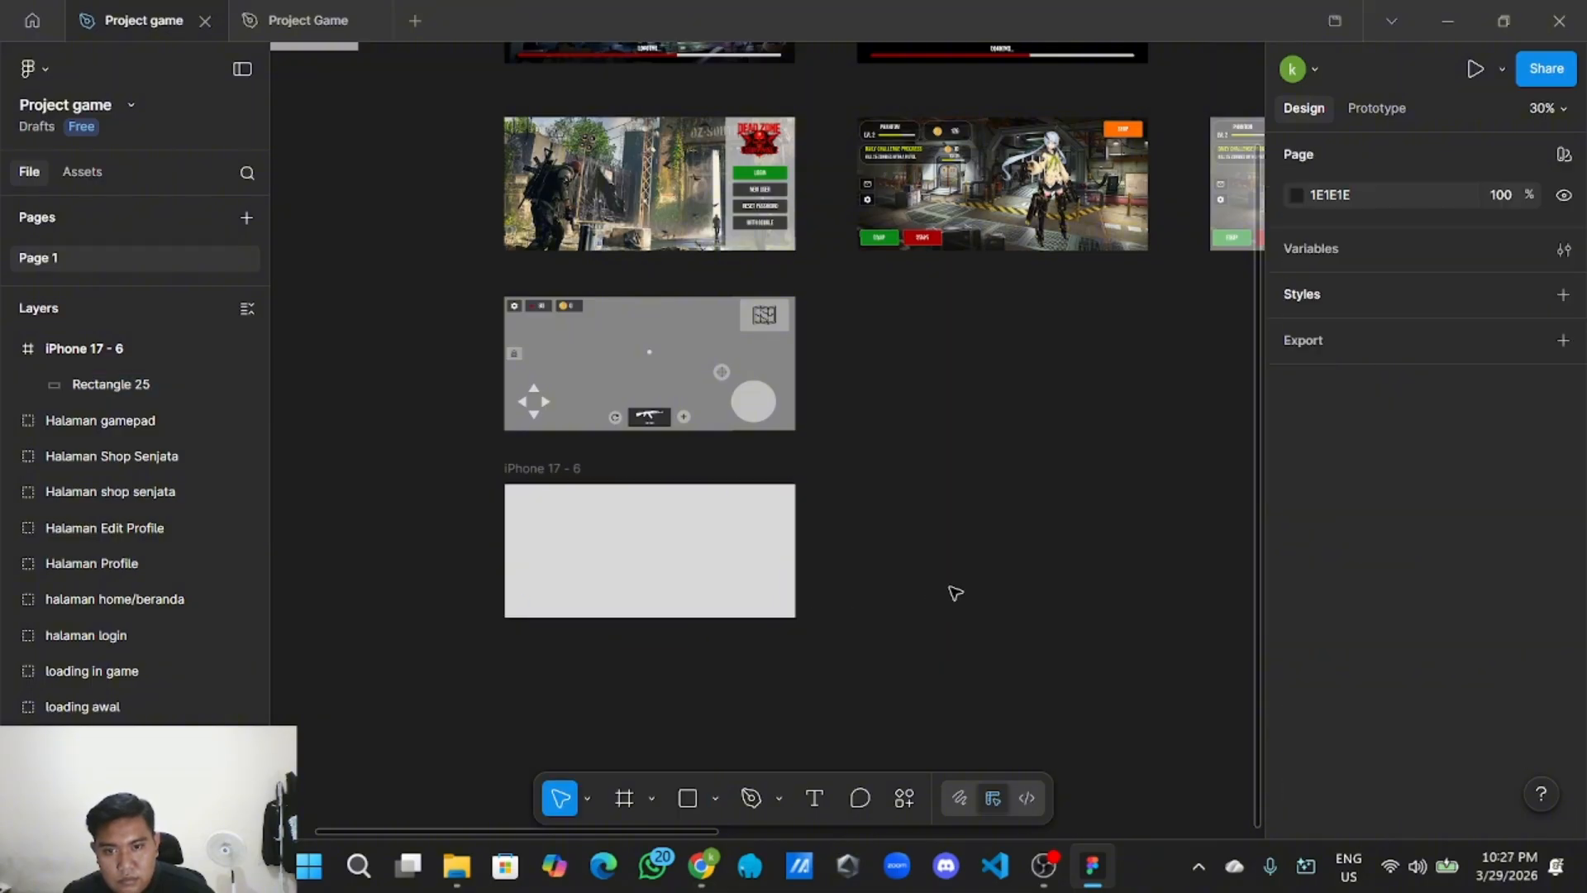
Darken the frame's fill and give the rectangle a light grey C6C6C6 fill.
{"action": "left_click", "coordinate": [724, 561]}
{"action": "scroll", "coordinate": [1417, 616], "scroll_direction": "down", "scroll_amount": 3}
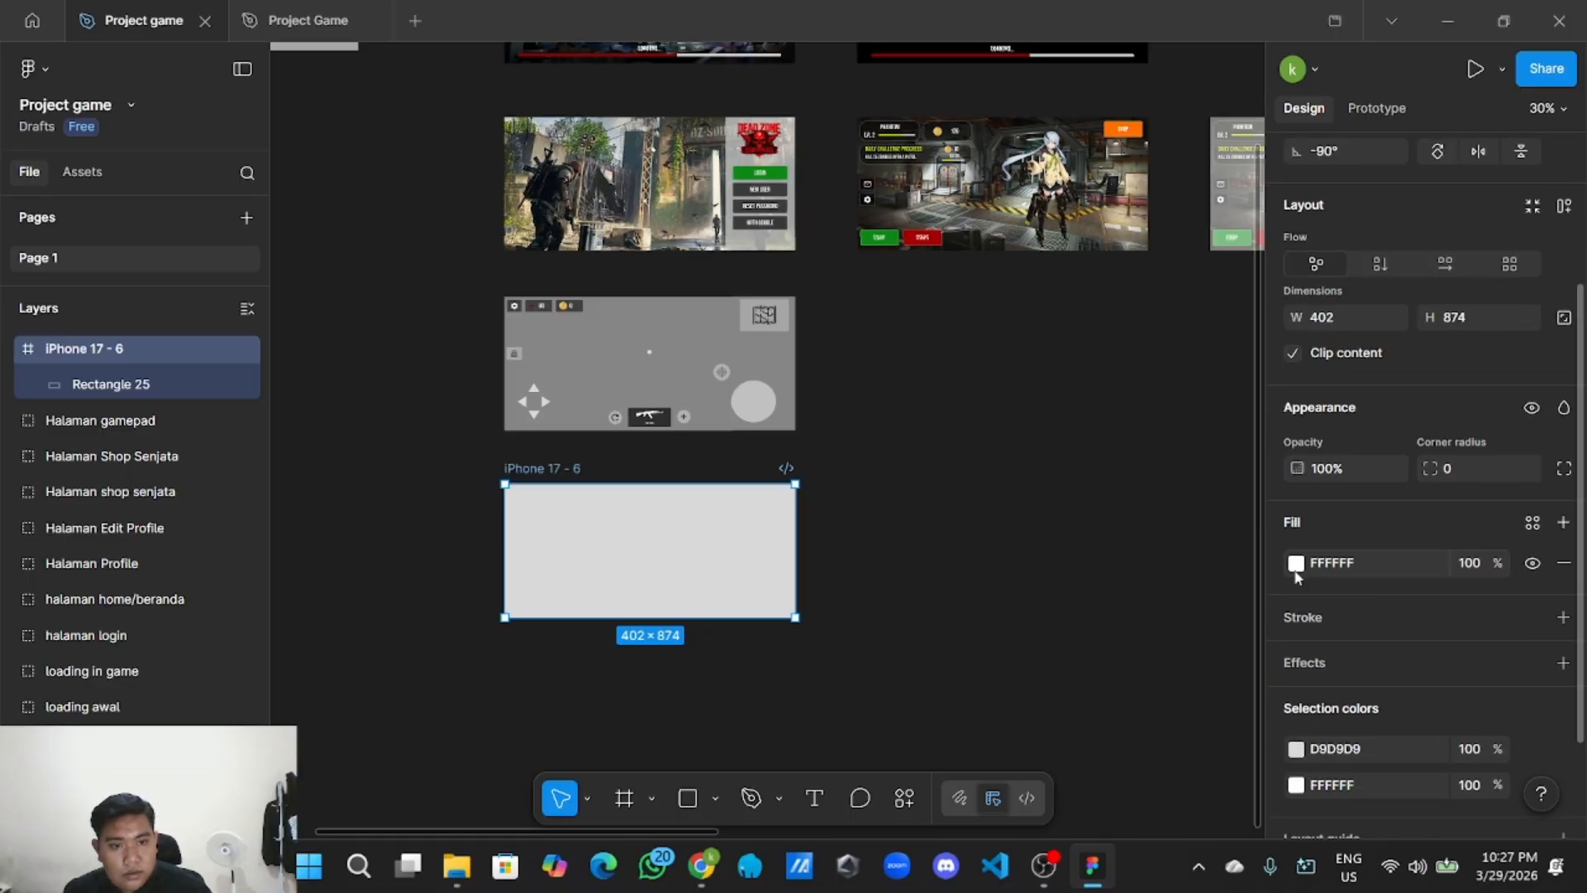
{"action": "left_click", "coordinate": [1295, 566]}
{"action": "left_click_drag", "start_coordinate": [1017, 331], "coordinate": [1010, 484]}
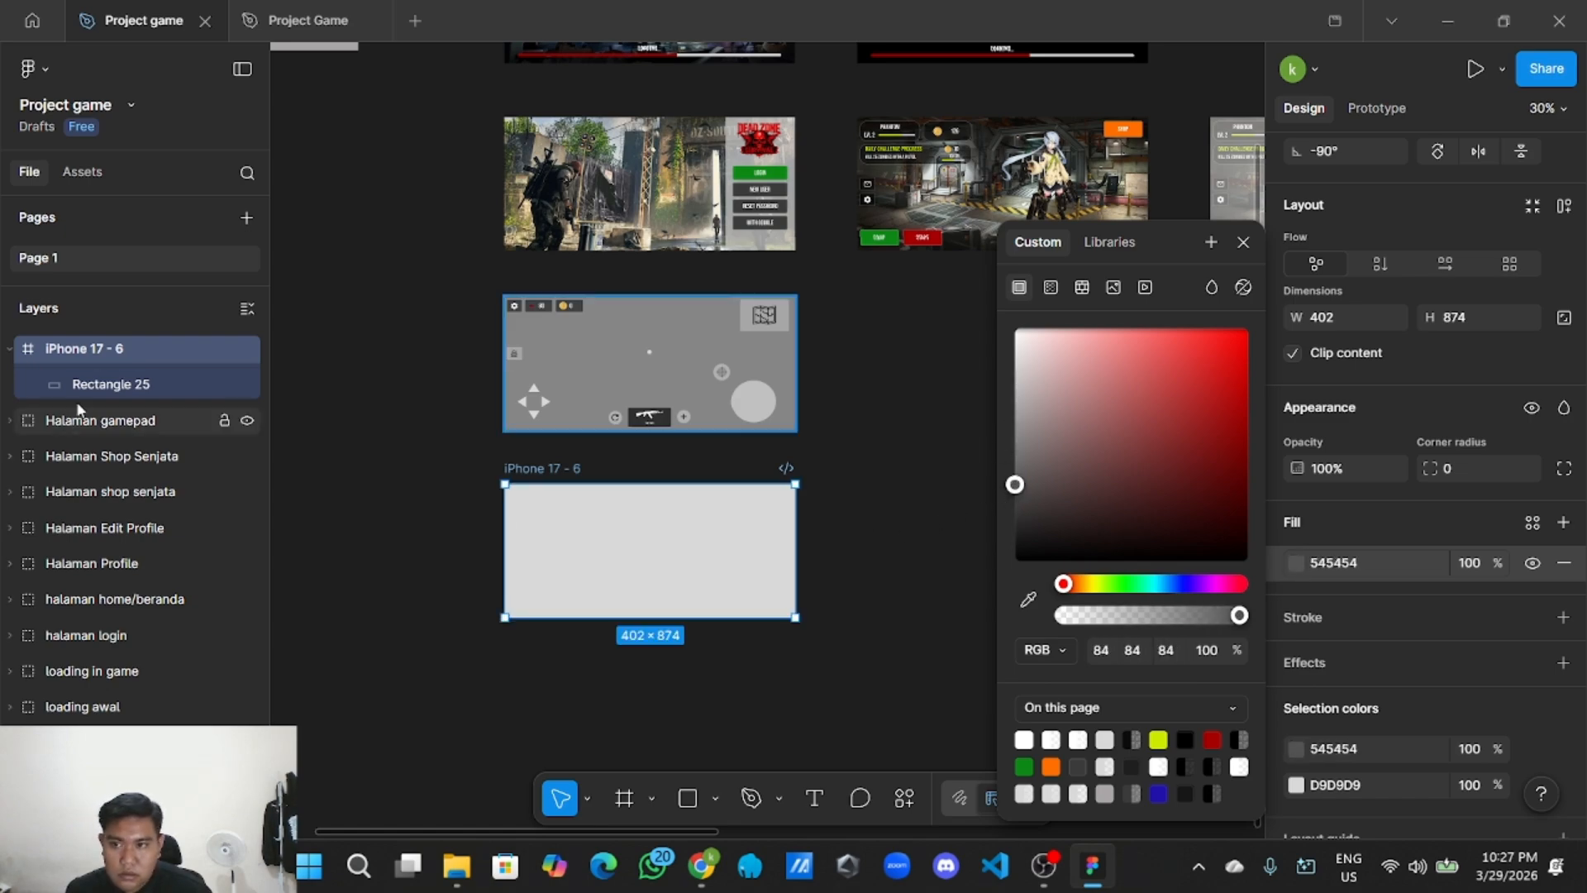
{"action": "left_click", "coordinate": [134, 385]}
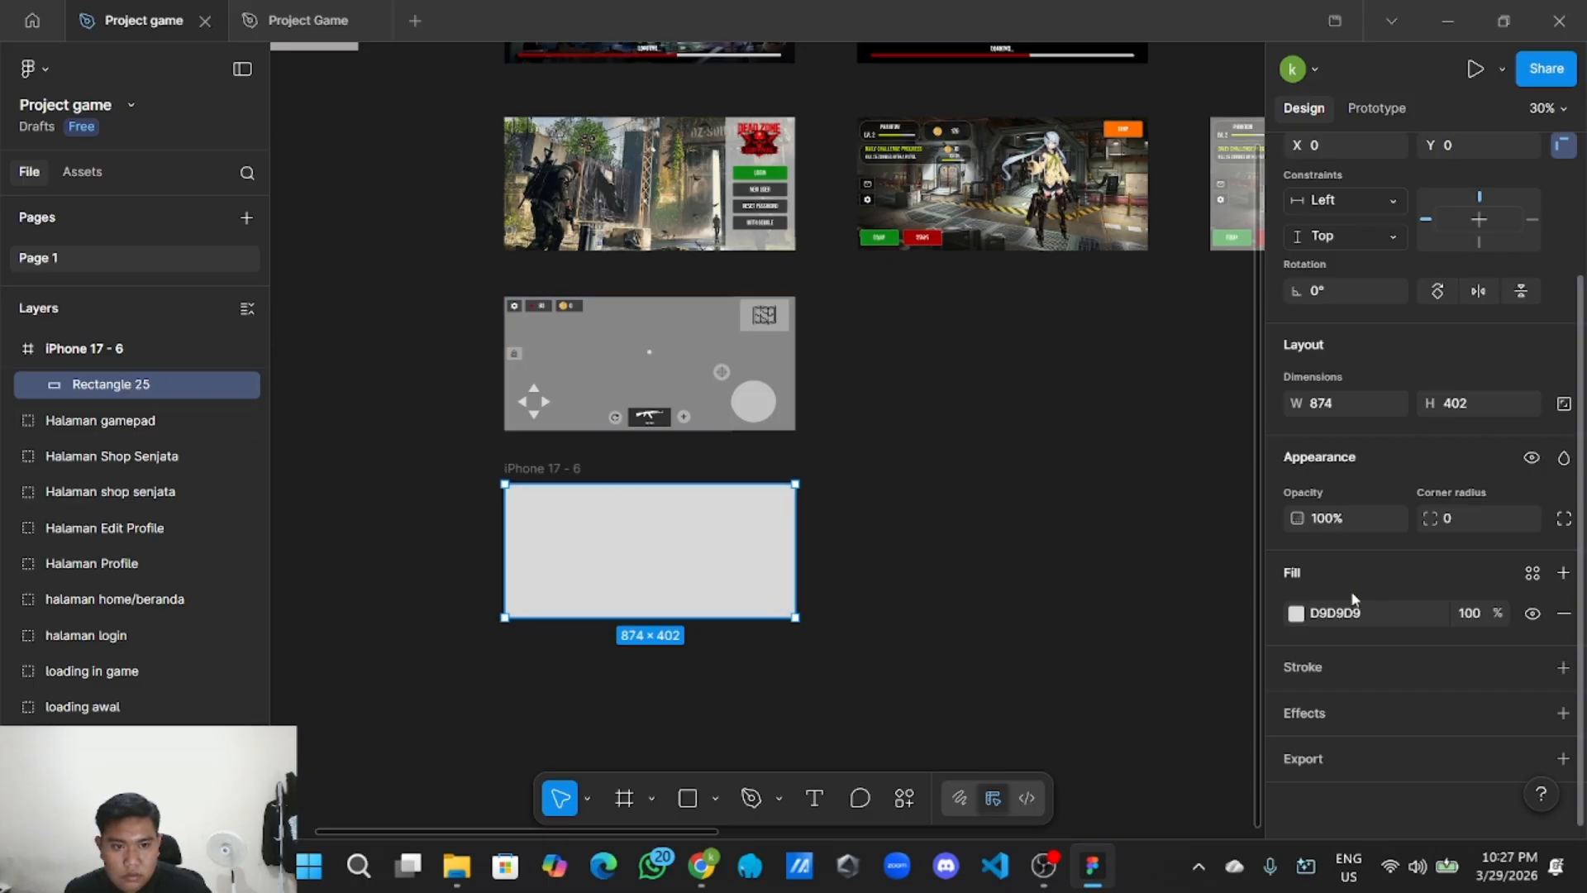
{"action": "left_click", "coordinate": [1296, 613]}
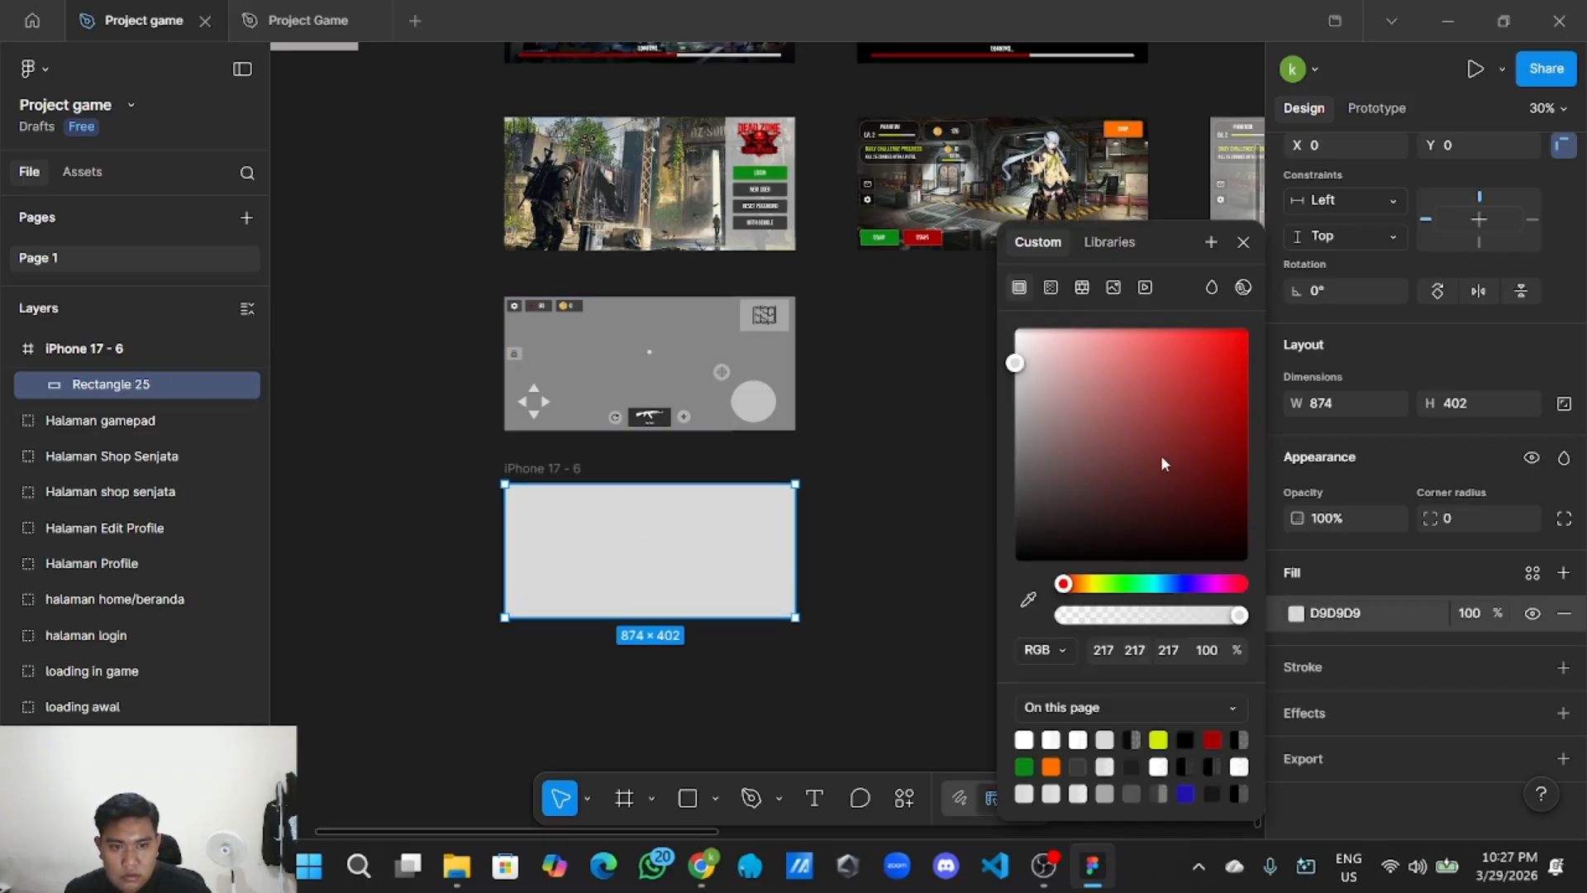
{"action": "mouse_move", "coordinate": [1017, 372]}
{"action": "left_mouse_down"}
{"action": "mouse_move", "coordinate": [1010, 405]}
{"action": "mouse_move", "coordinate": [1013, 387]}
{"action": "left_mouse_up"}
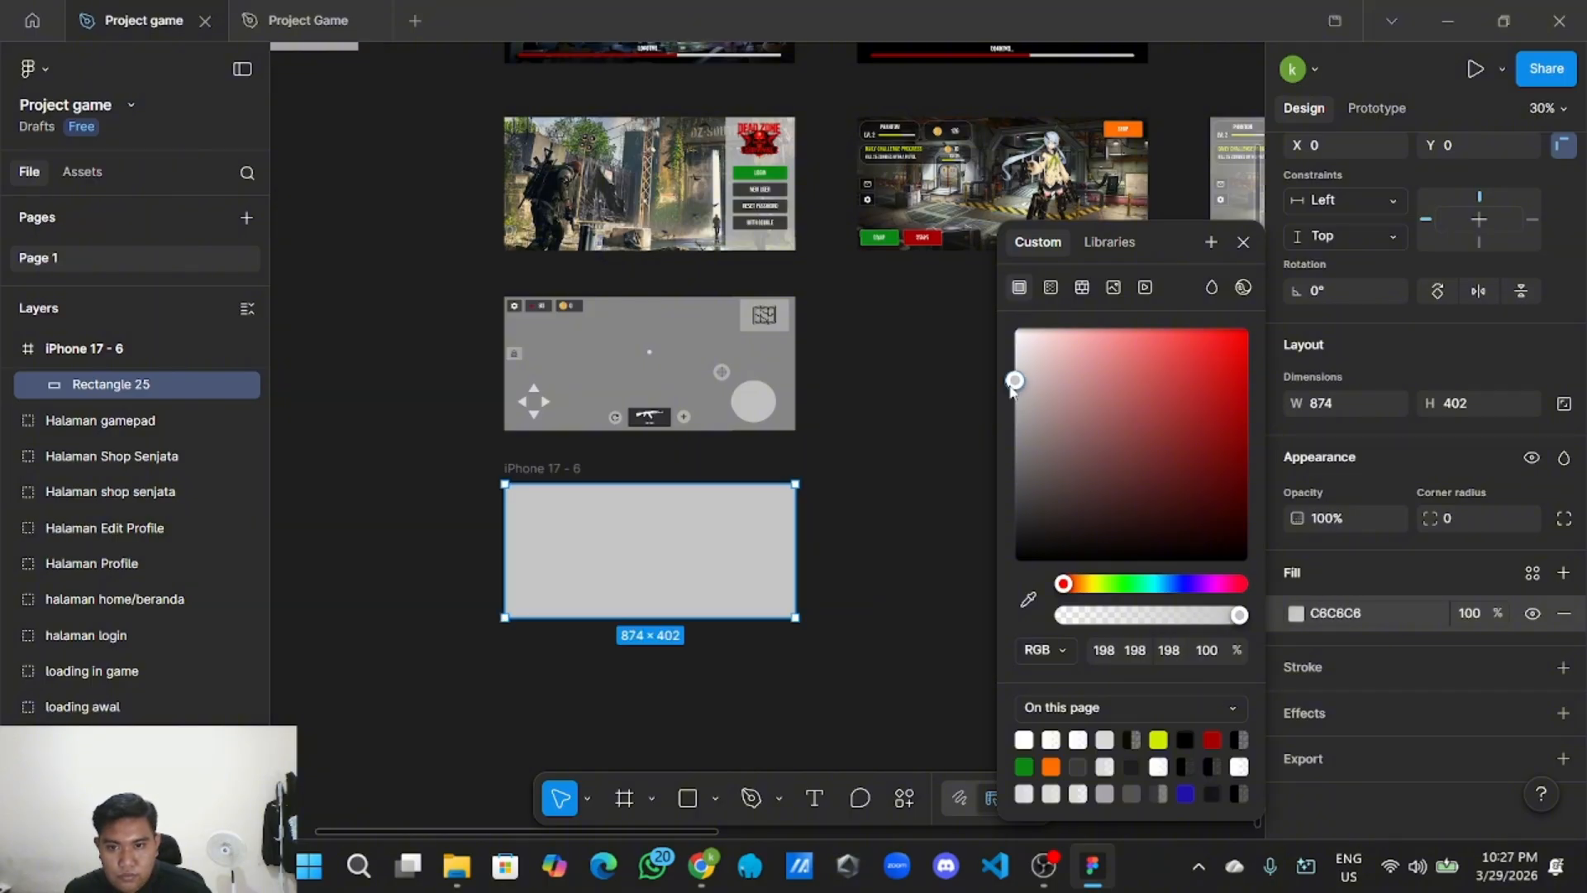
{"action": "left_click", "coordinate": [943, 514]}
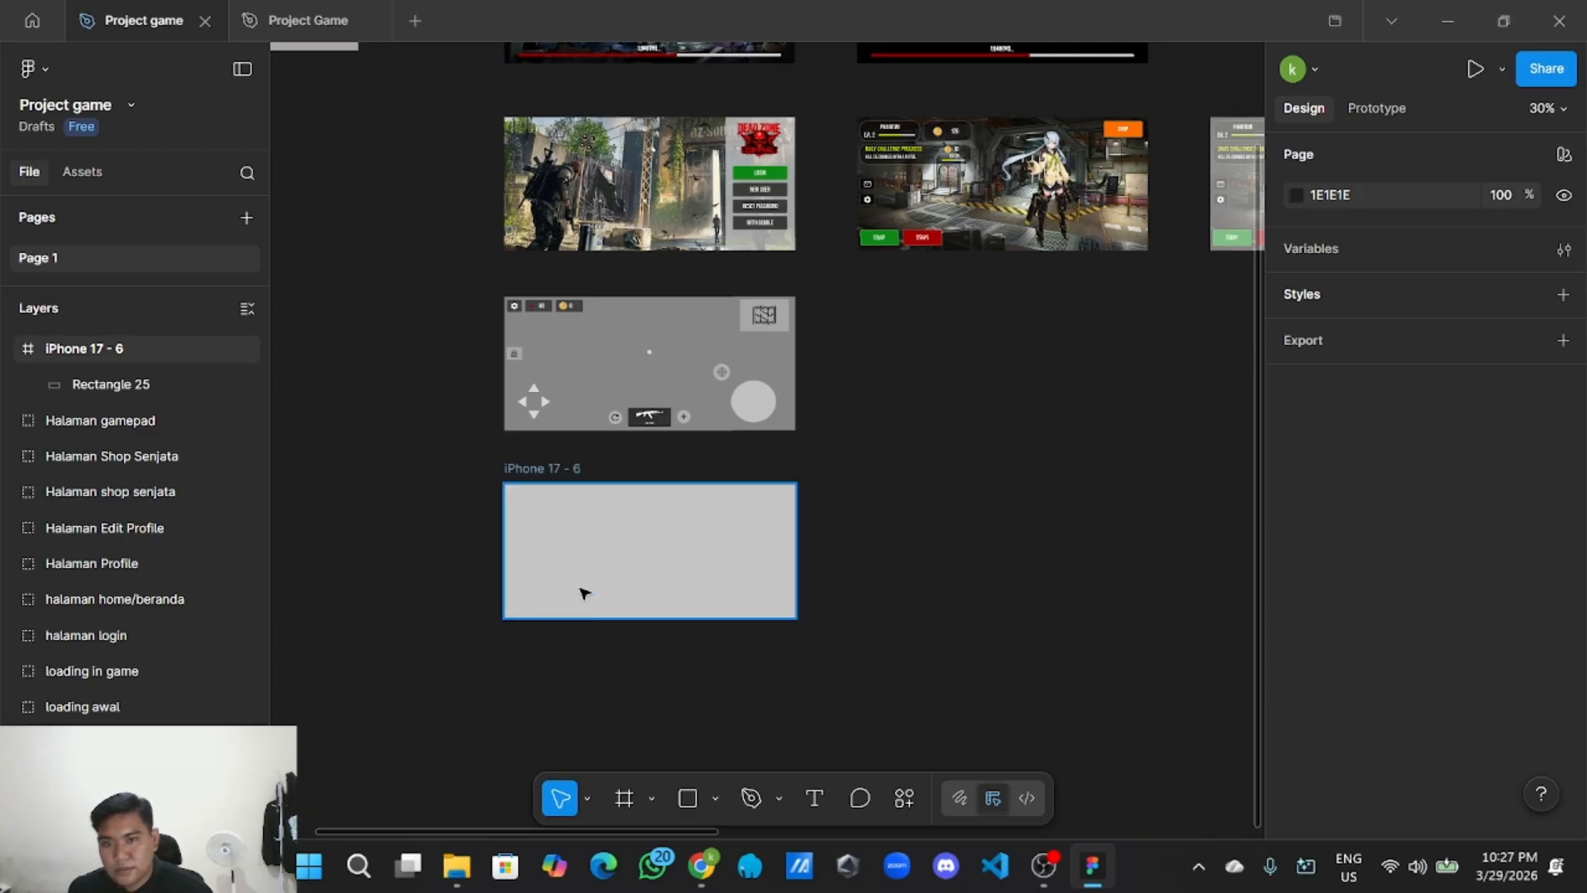
Copy the red BACK button from the shop screen.
{"action": "scroll", "coordinate": [579, 677], "scroll_direction": "up", "scroll_amount": 2, "text": "ctrl"}
{"action": "scroll", "coordinate": [549, 699], "scroll_direction": "down", "scroll_amount": 2}
{"action": "scroll", "coordinate": [562, 661], "scroll_direction": "up", "scroll_amount": 2}
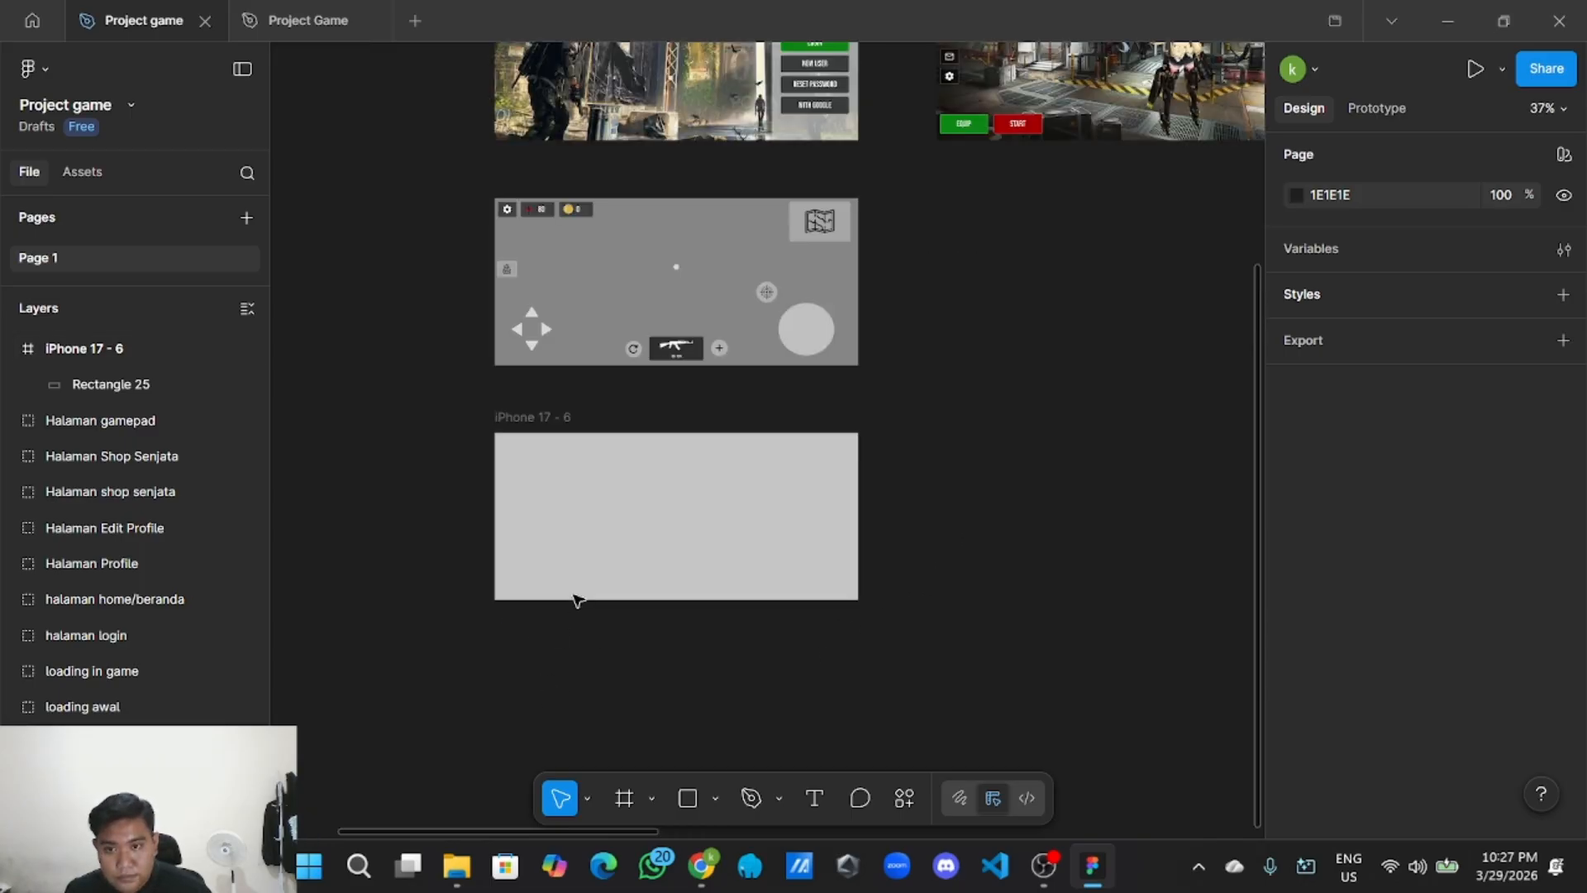
{"action": "scroll", "coordinate": [737, 574], "scroll_direction": "down", "scroll_amount": 3, "text": "ctrl"}
{"action": "scroll", "coordinate": [723, 461], "scroll_direction": "right", "scroll_amount": 3}
{"action": "scroll", "coordinate": [868, 438], "scroll_direction": "right", "scroll_amount": 3}
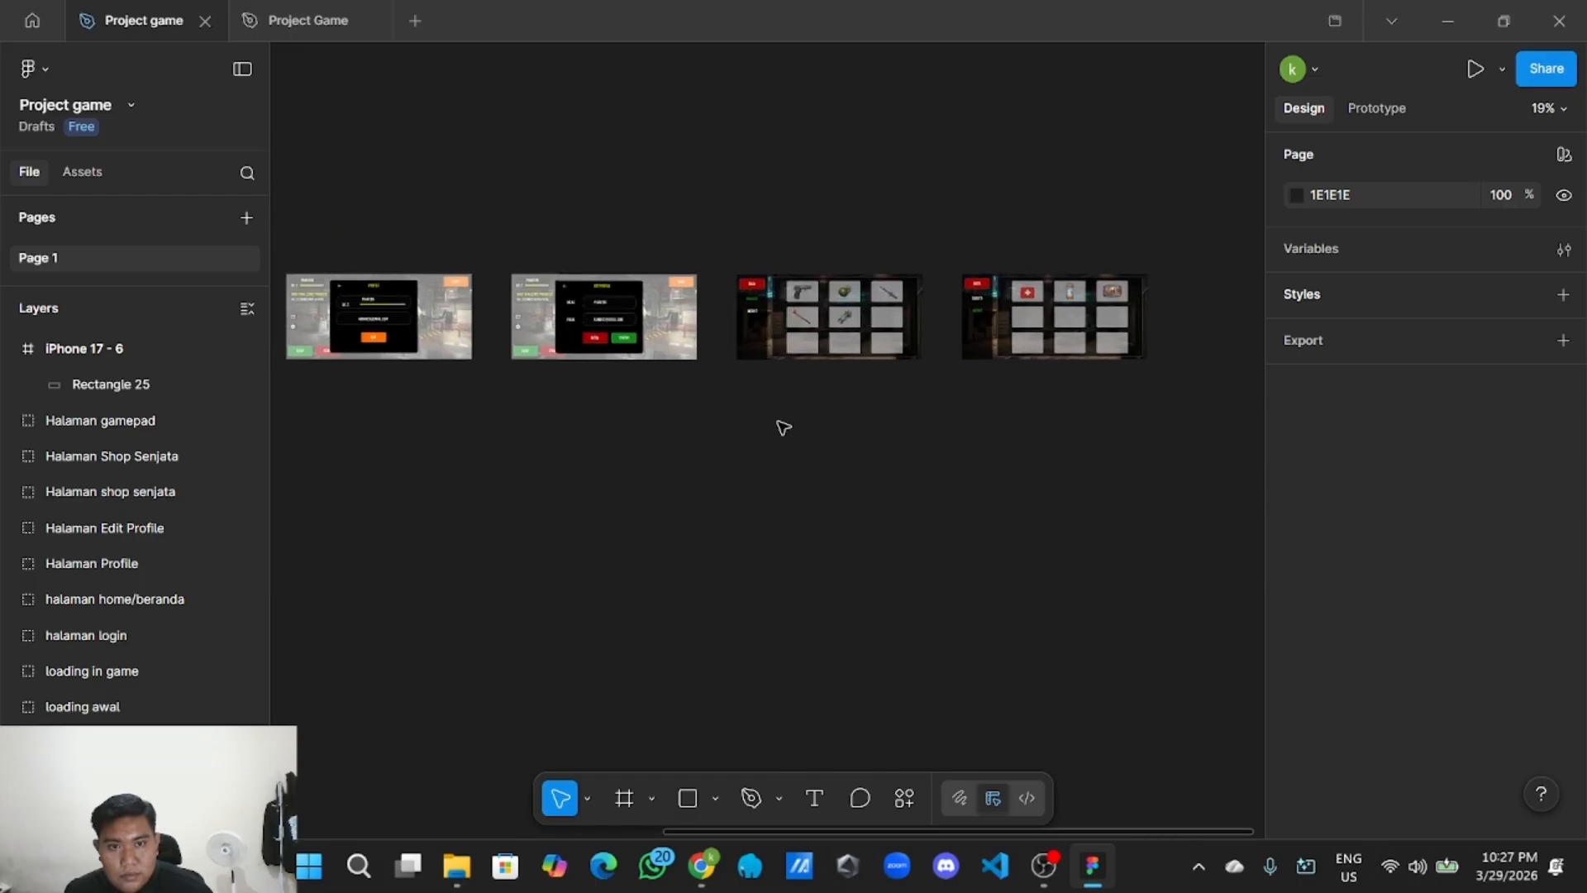
{"action": "scroll", "coordinate": [921, 411], "scroll_direction": "up", "scroll_amount": 5, "text": "ctrl"}
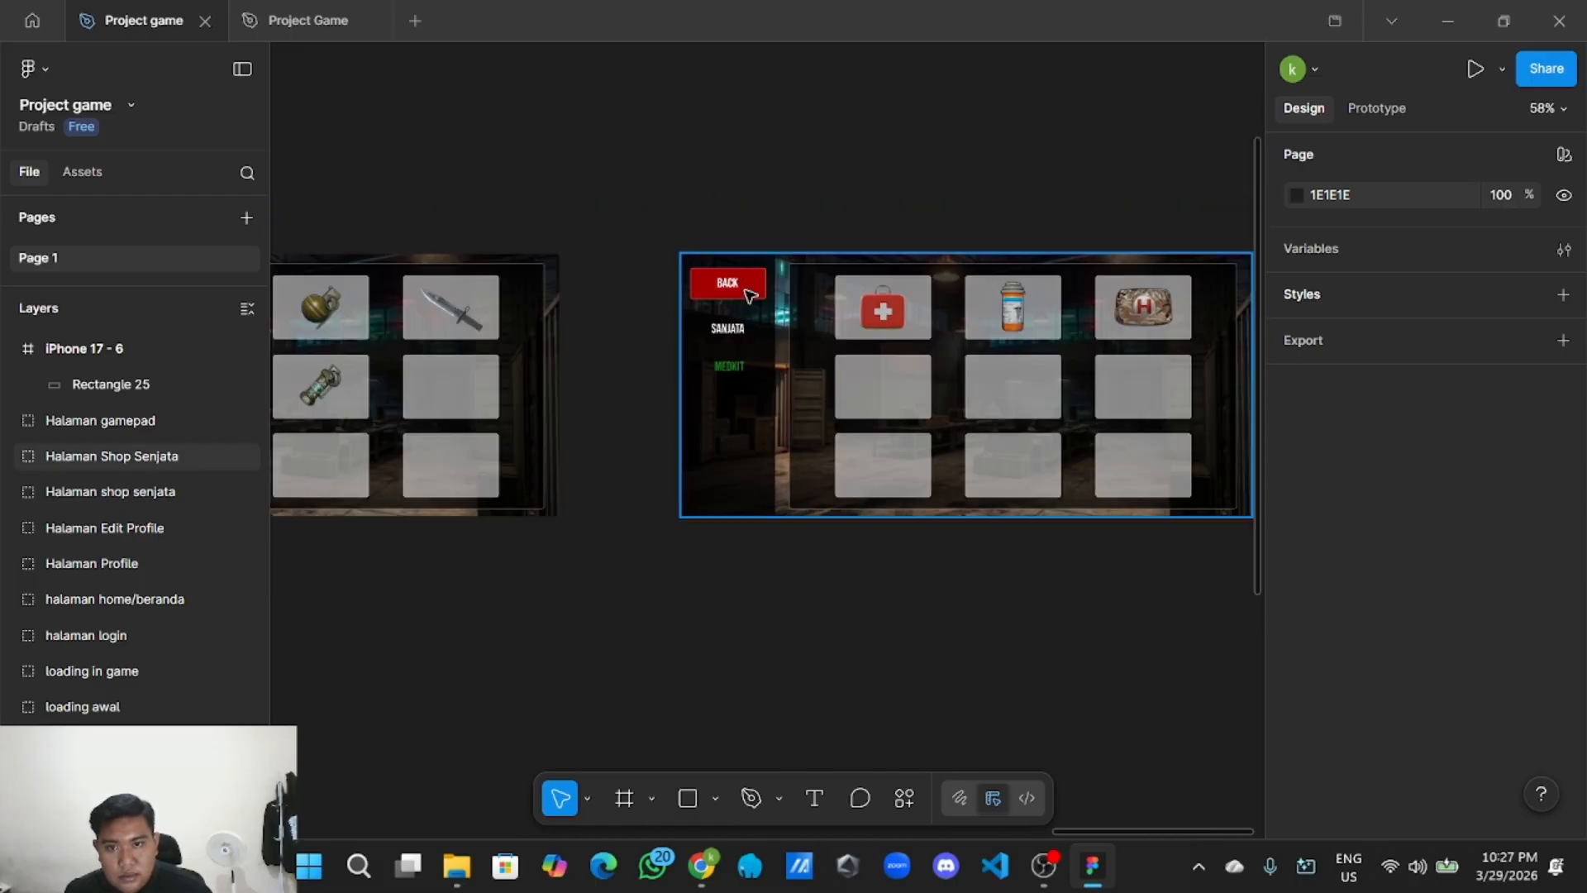
{"action": "left_click", "coordinate": [748, 296]}
{"action": "left_click", "coordinate": [749, 296]}
{"action": "right_click", "coordinate": [749, 296]}
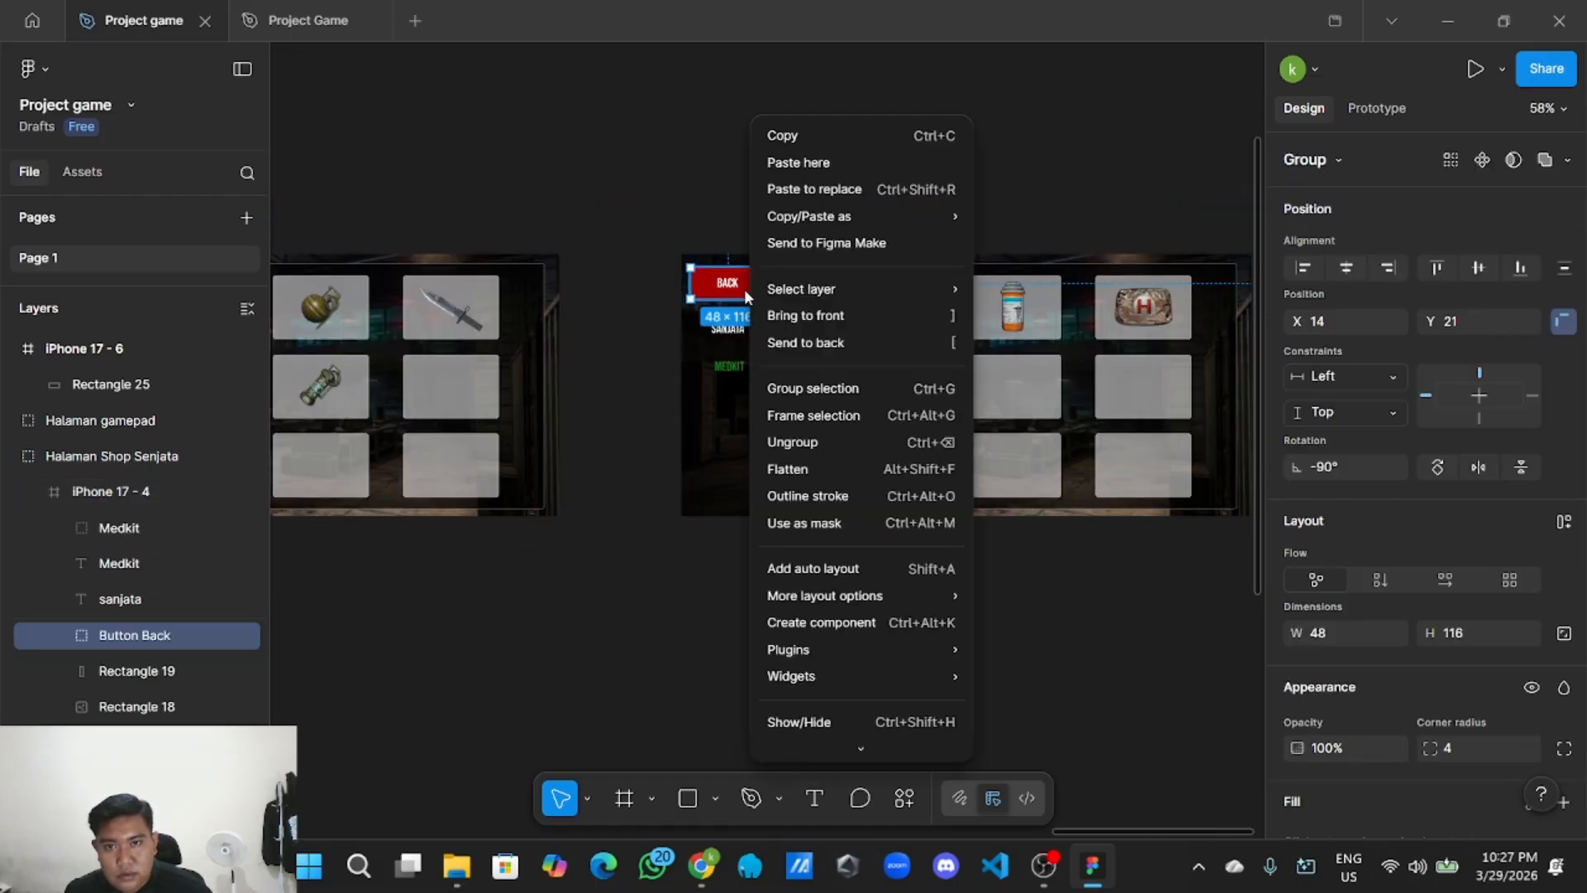
{"action": "left_click", "coordinate": [761, 145]}
Paste the BACK button and place it in the new frame's top-left corner.
{"action": "scroll", "coordinate": [867, 577], "scroll_direction": "down", "scroll_amount": 3, "text": "ctrl"}
{"action": "scroll", "coordinate": [1044, 493], "scroll_direction": "up", "scroll_amount": 3}
{"action": "scroll", "coordinate": [992, 488], "scroll_direction": "up", "scroll_amount": 2, "text": "ctrl"}
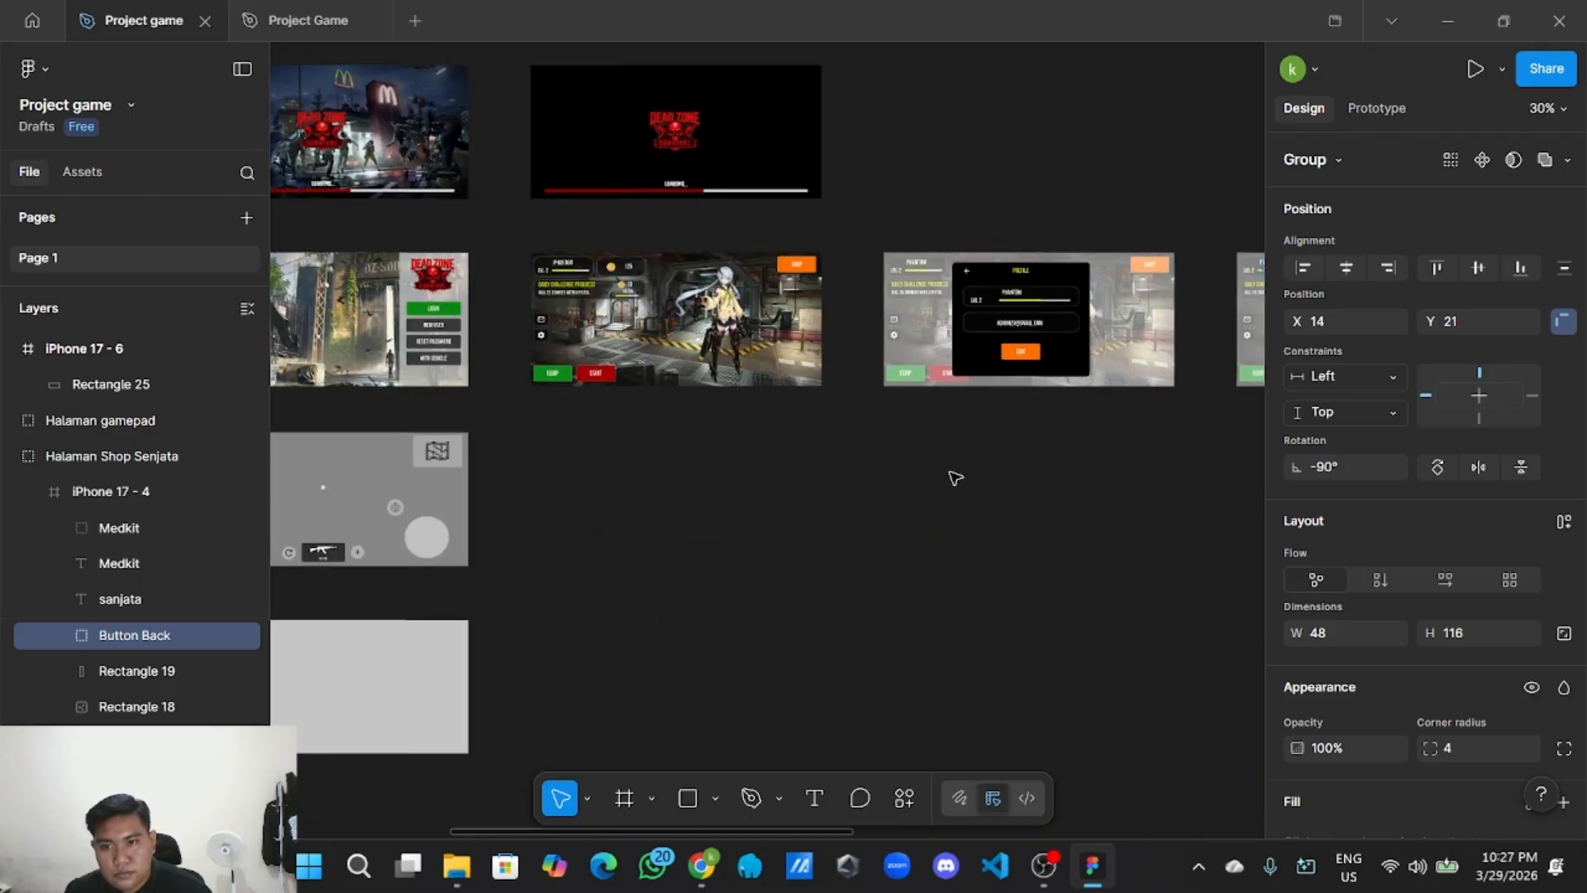
{"action": "scroll", "coordinate": [955, 478], "scroll_direction": "left", "scroll_amount": 5}
{"action": "scroll", "coordinate": [992, 471], "scroll_direction": "down", "scroll_amount": 2}
{"action": "scroll", "coordinate": [560, 524], "scroll_direction": "up", "scroll_amount": 3, "text": "ctrl"}
{"action": "right_click", "coordinate": [608, 523]}
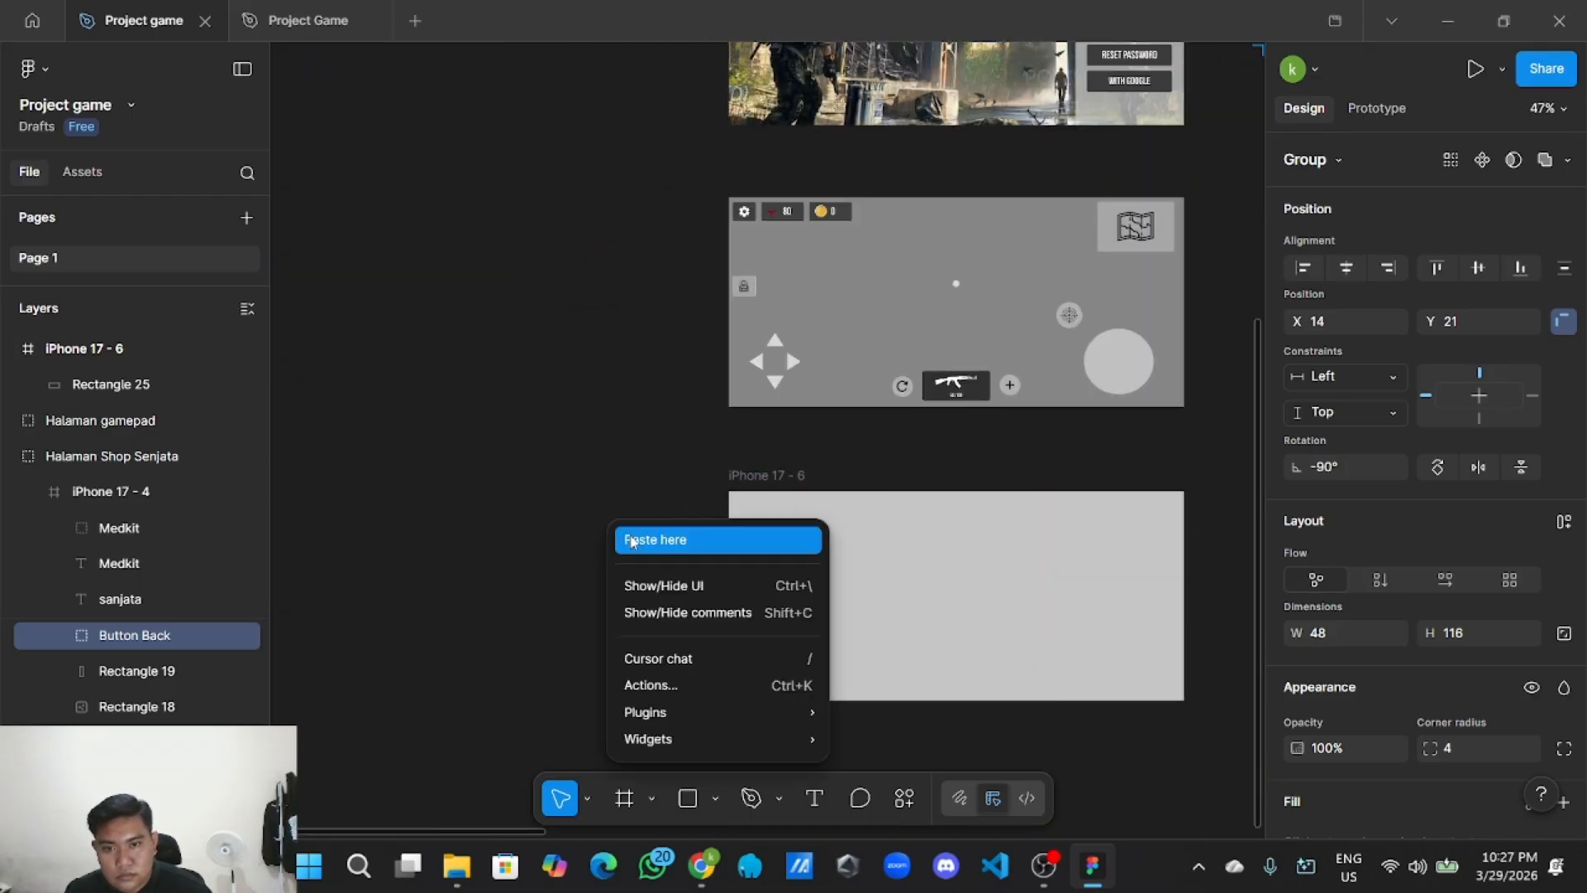
{"action": "left_click", "coordinate": [631, 541]}
{"action": "scroll", "coordinate": [631, 539], "scroll_direction": "up", "scroll_amount": 2, "text": "ctrl"}
{"action": "left_click_drag", "start_coordinate": [676, 559], "coordinate": [834, 508]}
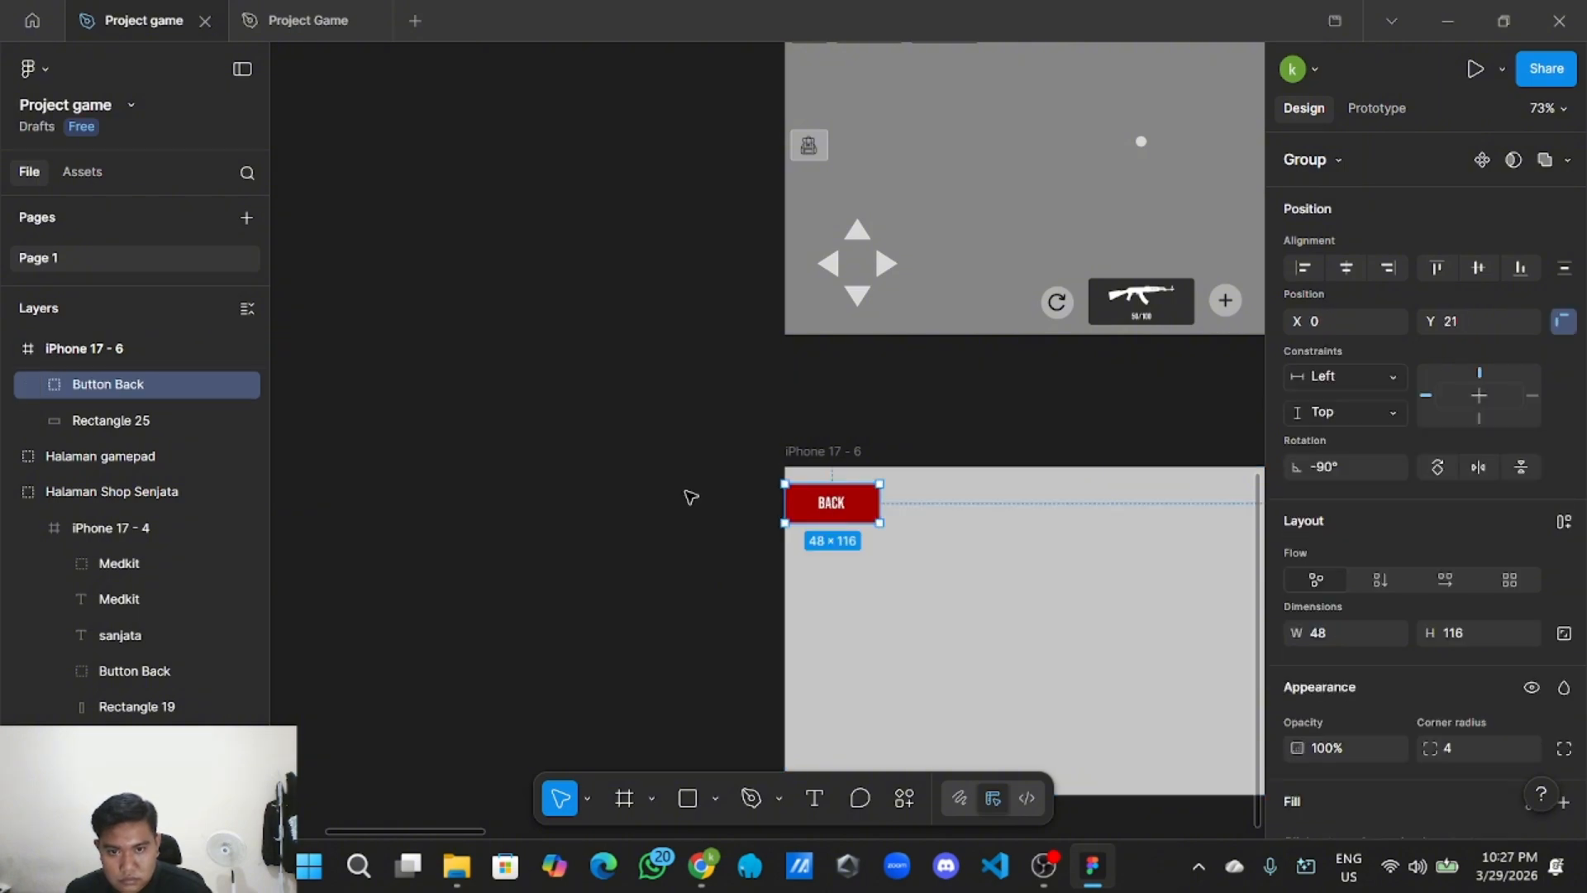
{"action": "scroll", "coordinate": [691, 497], "scroll_direction": "down", "scroll_amount": 3, "text": "ctrl"}
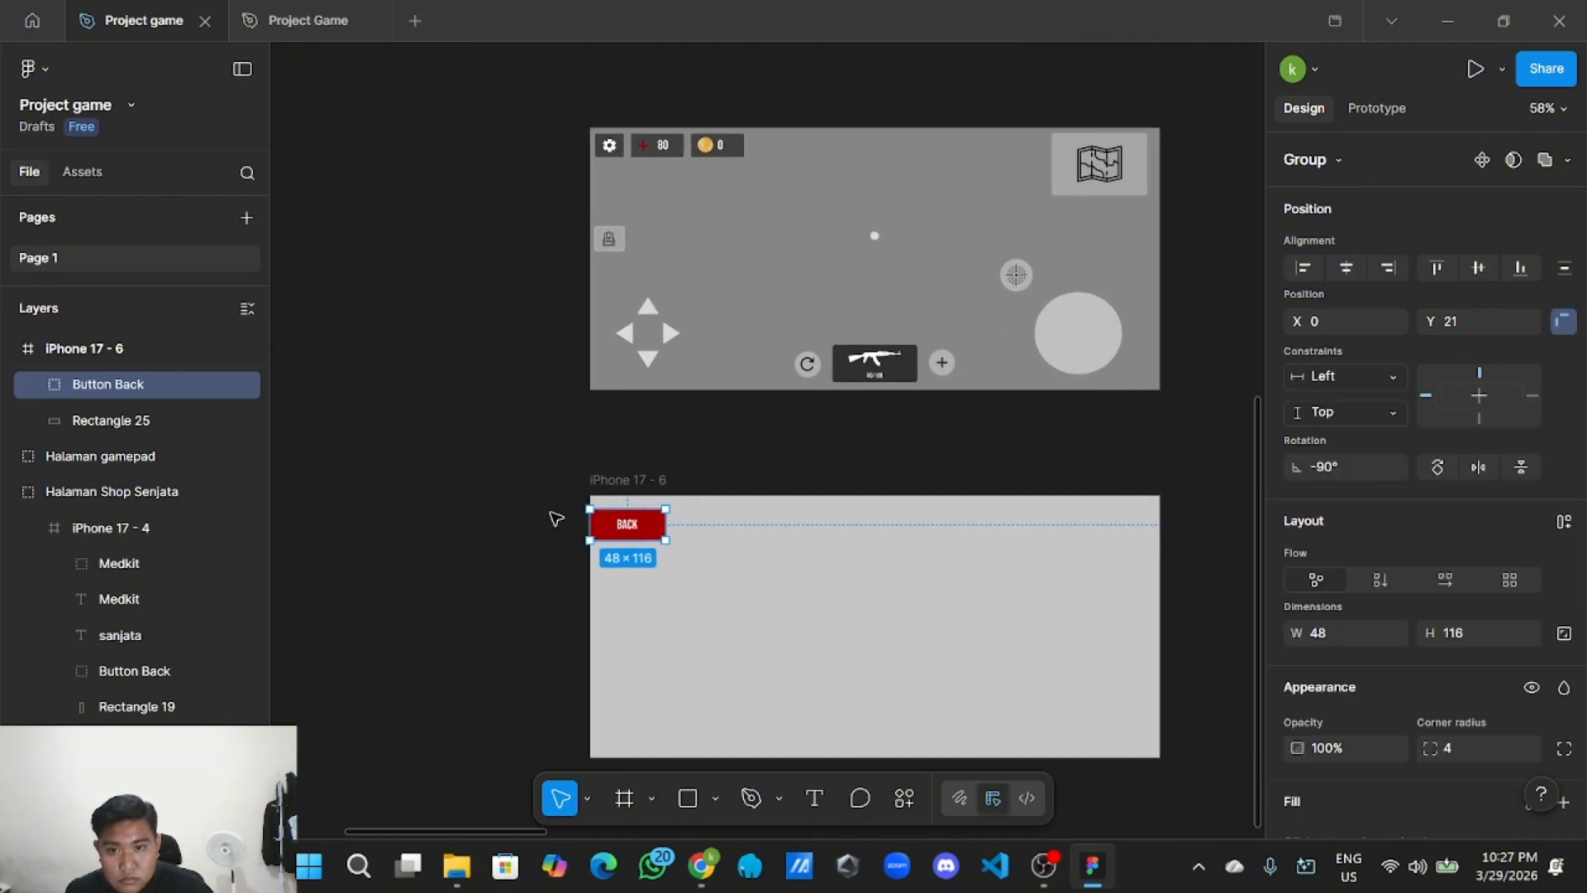
{"action": "left_click_drag", "start_coordinate": [654, 533], "coordinate": [644, 533]}
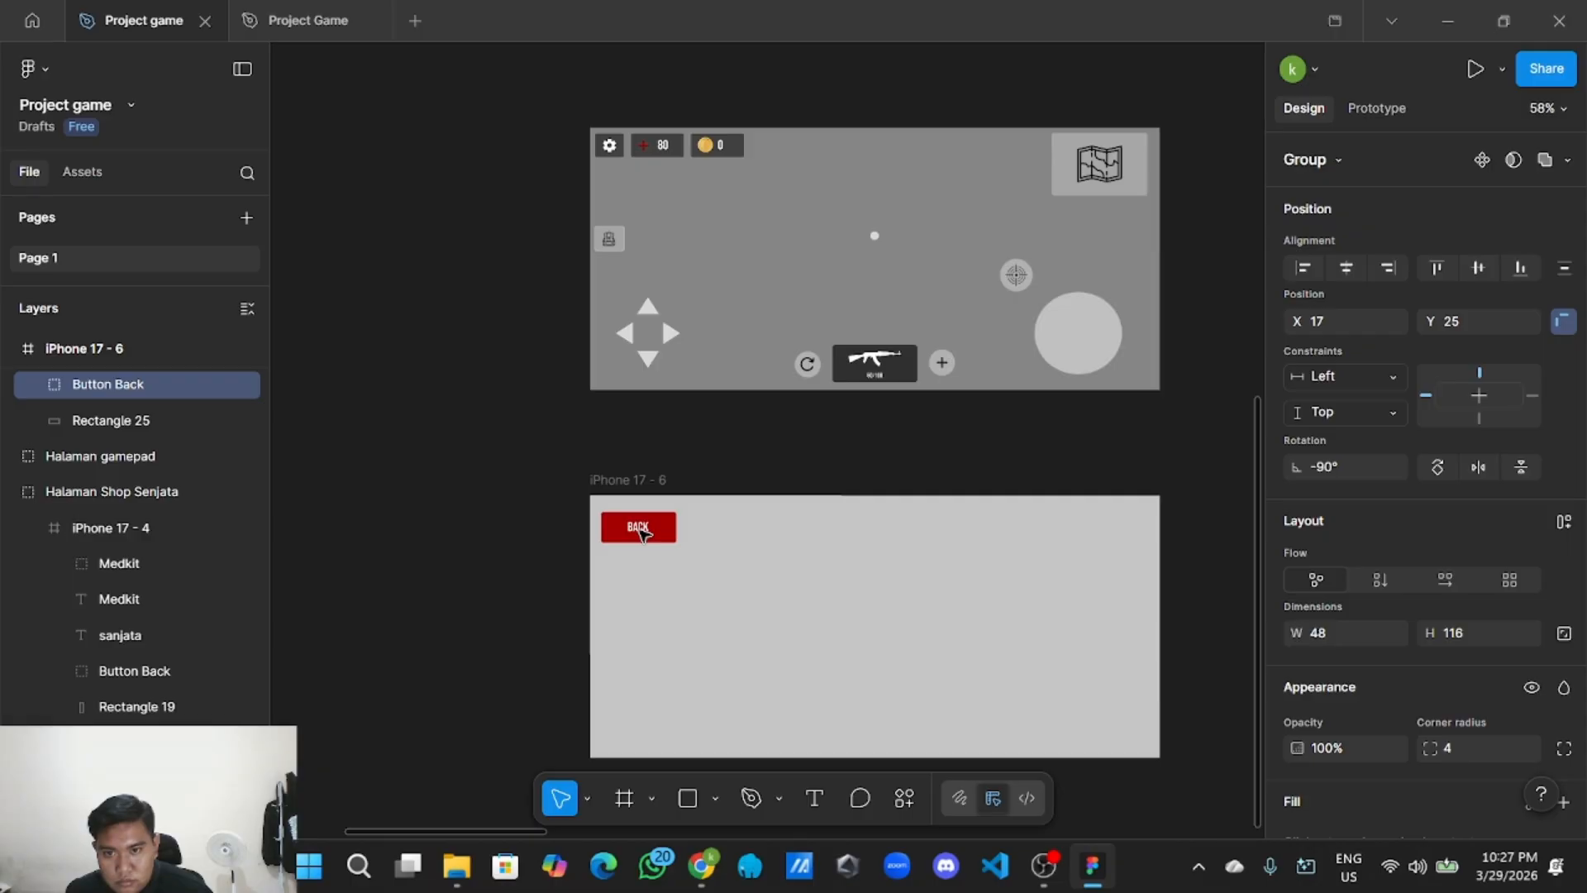
Copy the PHANTOM name text from the lobby screen's Nama group.
{"action": "left_click", "coordinate": [466, 550]}
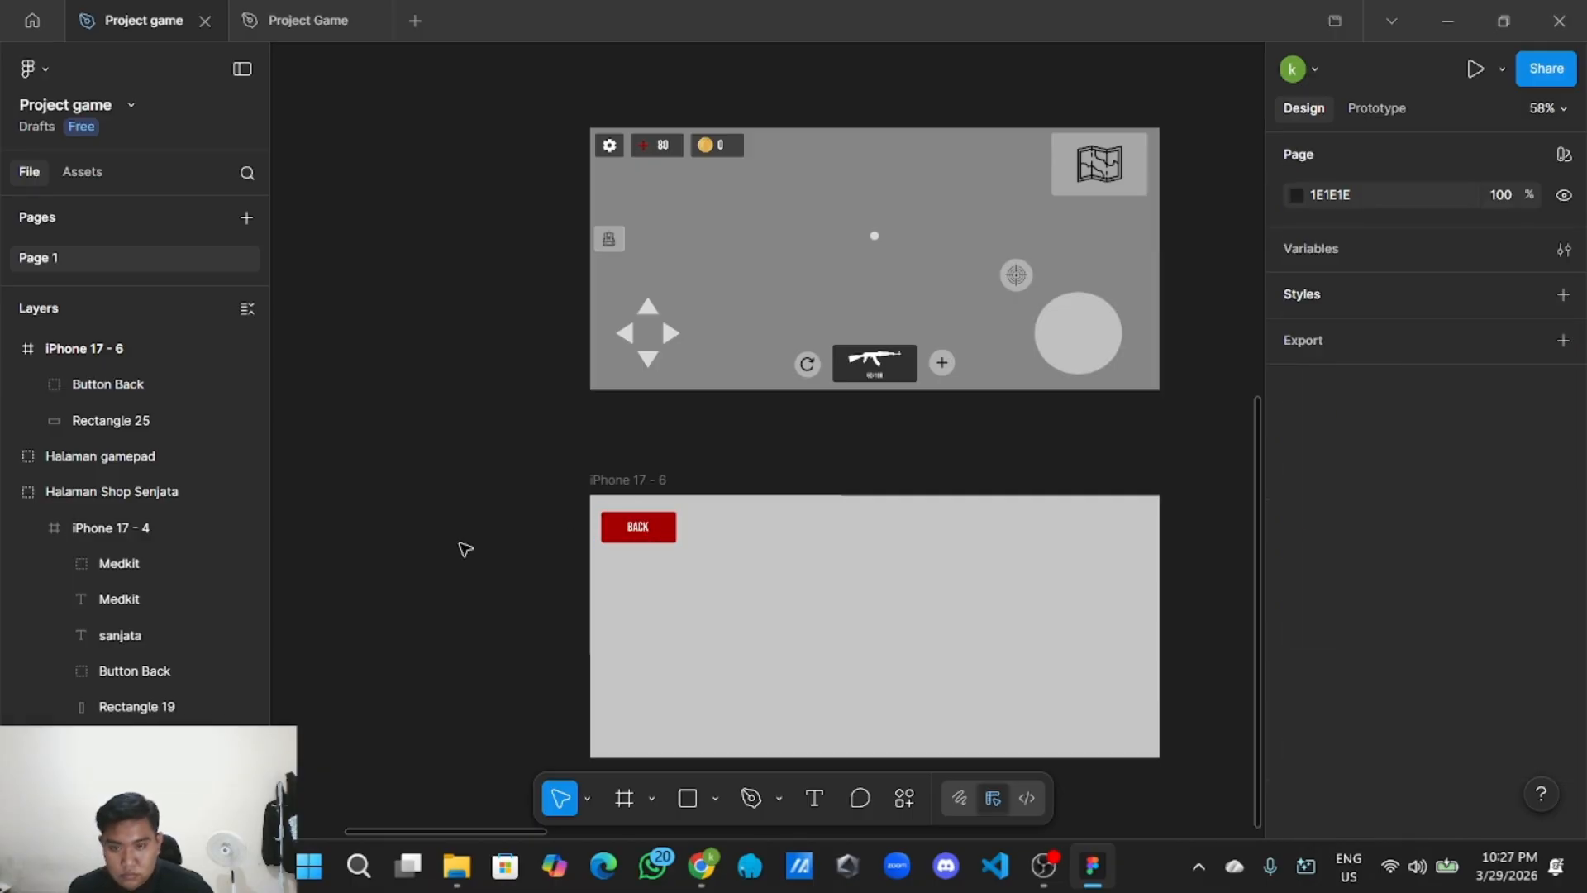
{"action": "scroll", "coordinate": [461, 549], "scroll_direction": "down", "scroll_amount": 3}
{"action": "scroll", "coordinate": [447, 547], "scroll_direction": "up", "scroll_amount": 5}
{"action": "left_click_drag", "start_coordinate": [454, 543], "coordinate": [364, 542]}
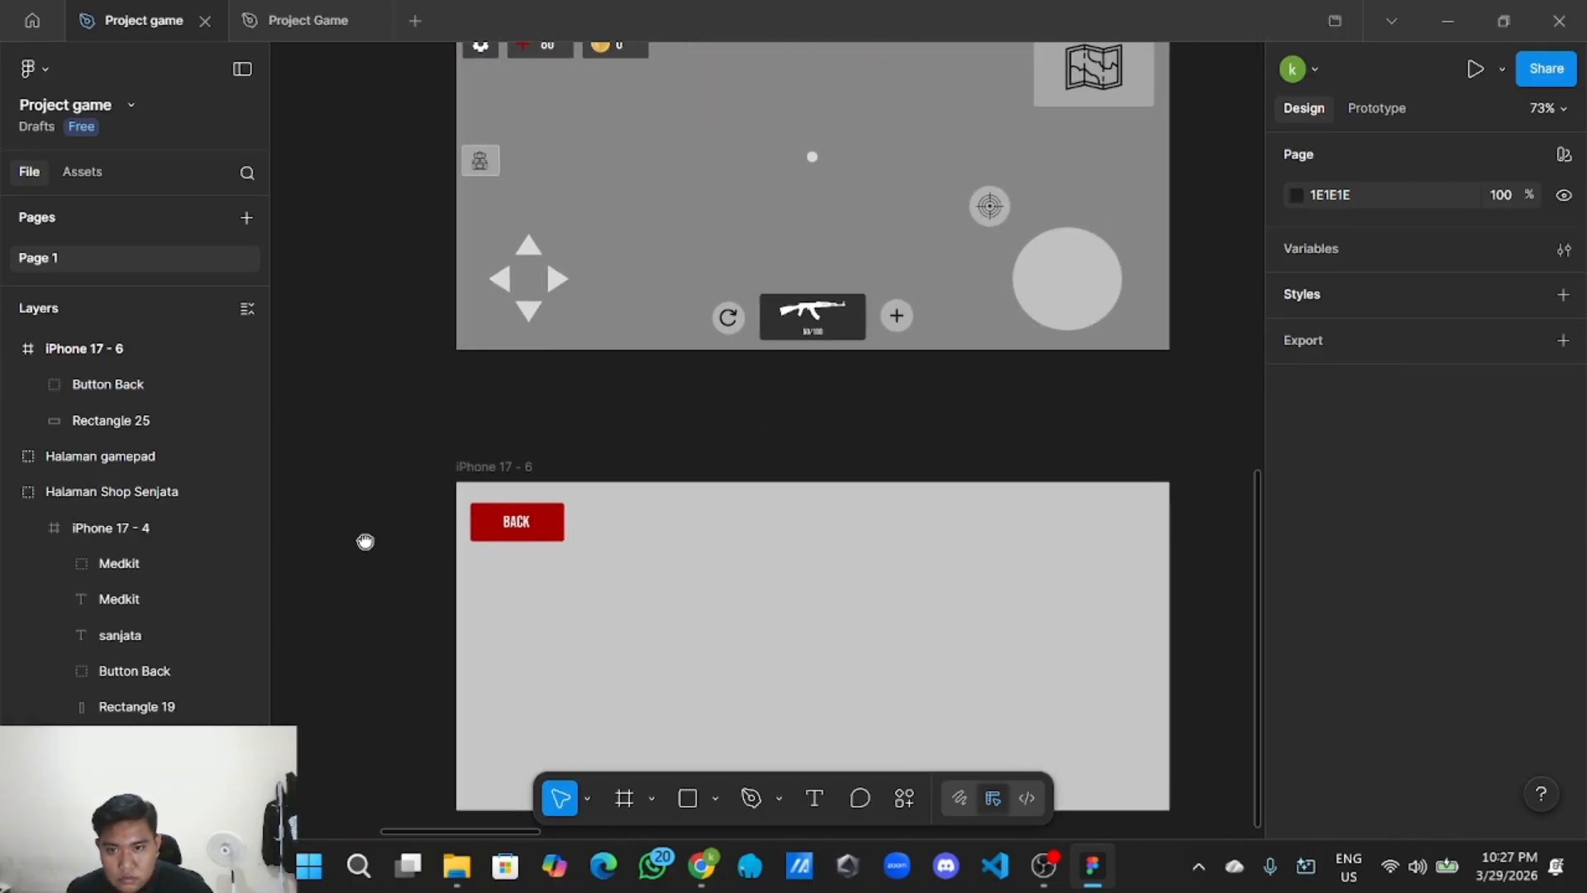
{"action": "scroll", "coordinate": [368, 544], "scroll_direction": "down", "scroll_amount": 3}
{"action": "left_click_drag", "start_coordinate": [810, 523], "coordinate": [697, 677]}
{"action": "scroll", "coordinate": [857, 446], "scroll_direction": "up", "scroll_amount": 5}
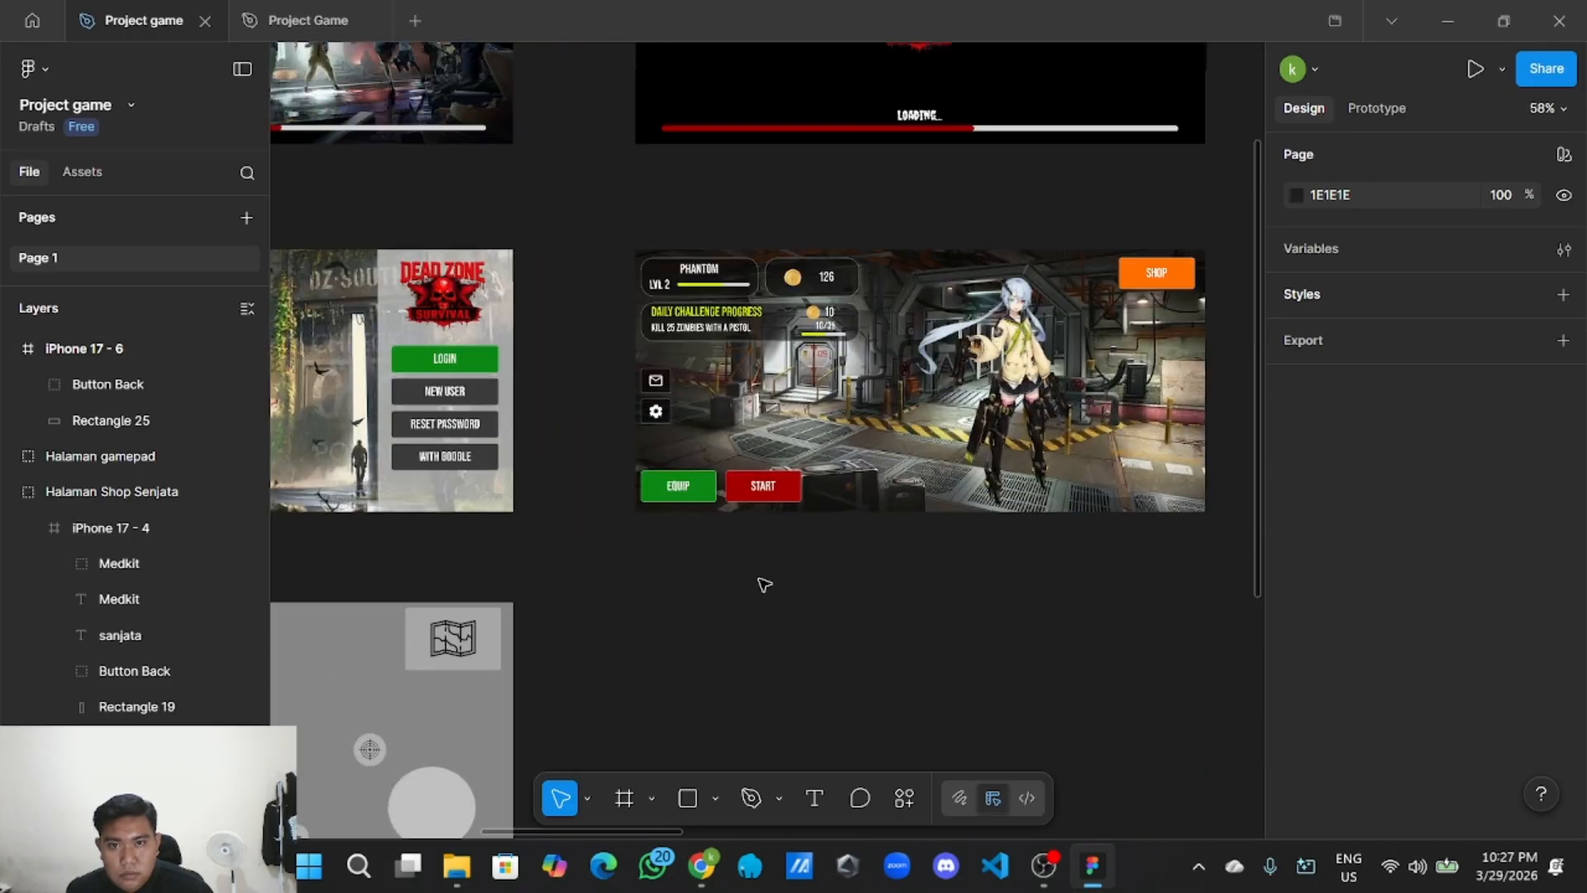
{"action": "left_click", "coordinate": [685, 108]}
{"action": "double_click", "coordinate": [685, 107]}
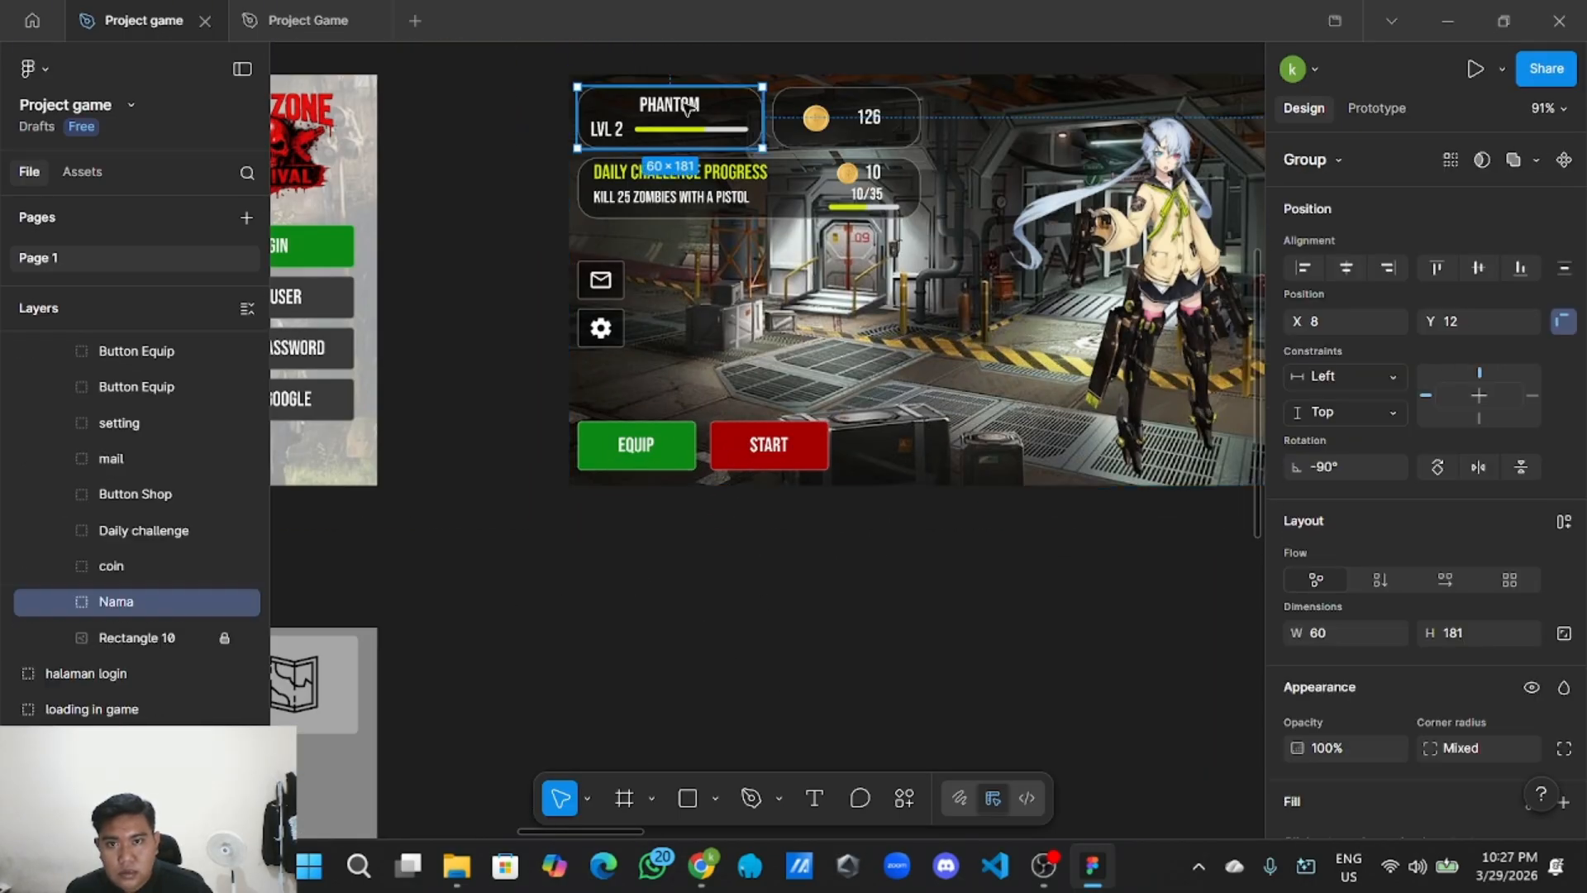
{"action": "double_click", "coordinate": [686, 106]}
{"action": "right_click", "coordinate": [698, 101]}
{"action": "left_click", "coordinate": [719, 127]}
Paste the PHANTOM text at the new frame's top centre and begin retitling it.
{"action": "scroll", "coordinate": [556, 569], "scroll_direction": "down", "scroll_amount": 3}
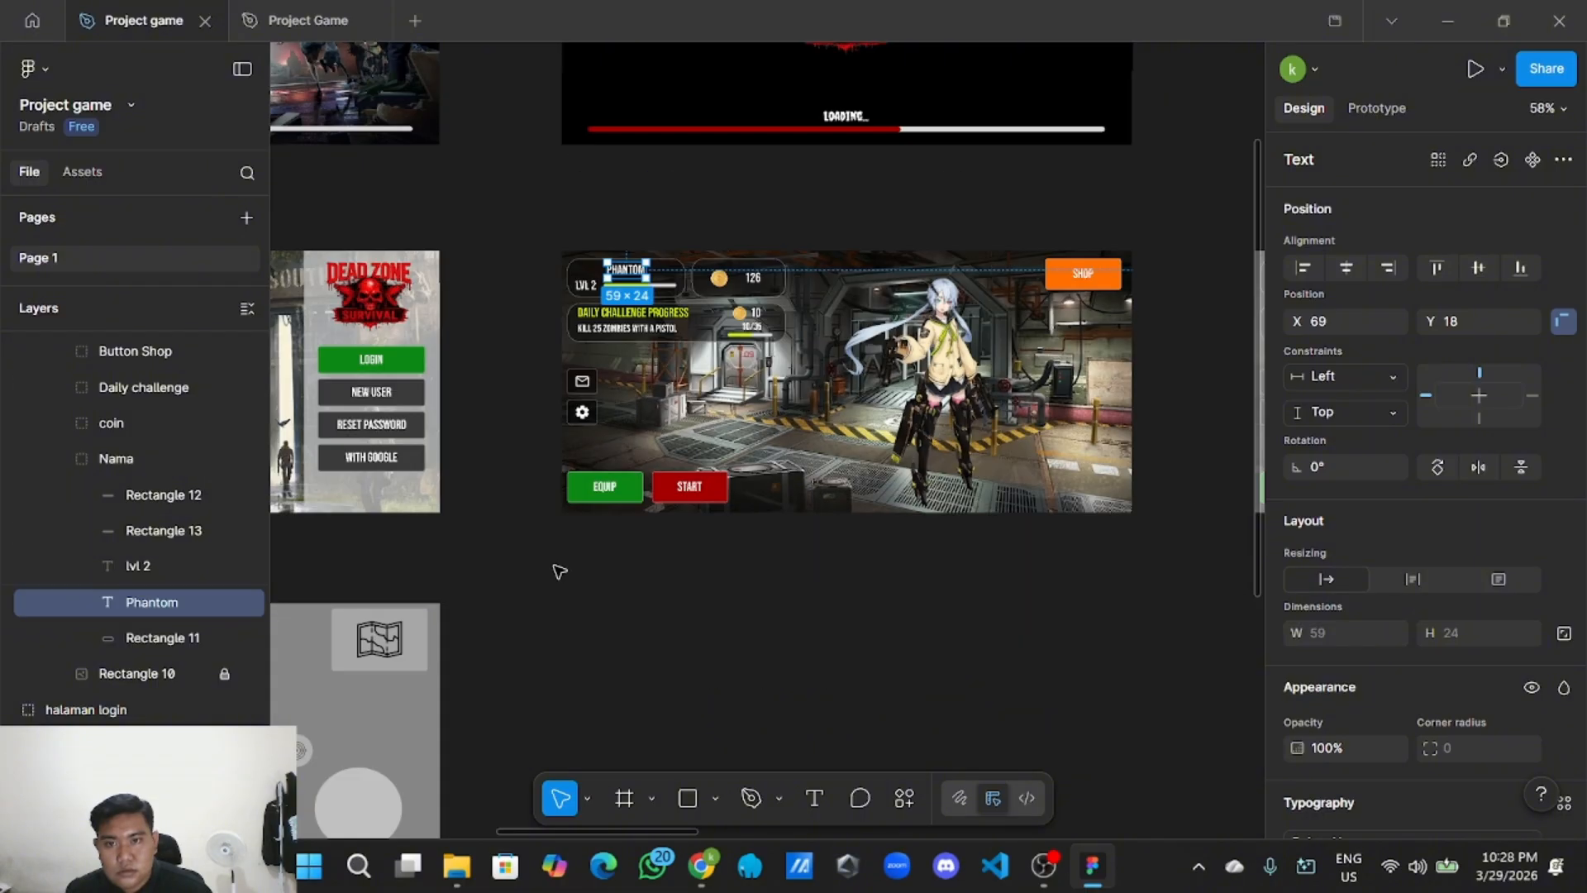
{"action": "left_click_drag", "start_coordinate": [562, 577], "coordinate": [810, 413]}
{"action": "left_click_drag", "start_coordinate": [814, 505], "coordinate": [824, 499]}
{"action": "scroll", "coordinate": [777, 562], "scroll_direction": "down", "scroll_amount": 3}
{"action": "scroll", "coordinate": [777, 562], "scroll_direction": "left", "scroll_amount": 3}
{"action": "scroll", "coordinate": [666, 560], "scroll_direction": "up", "scroll_amount": 3}
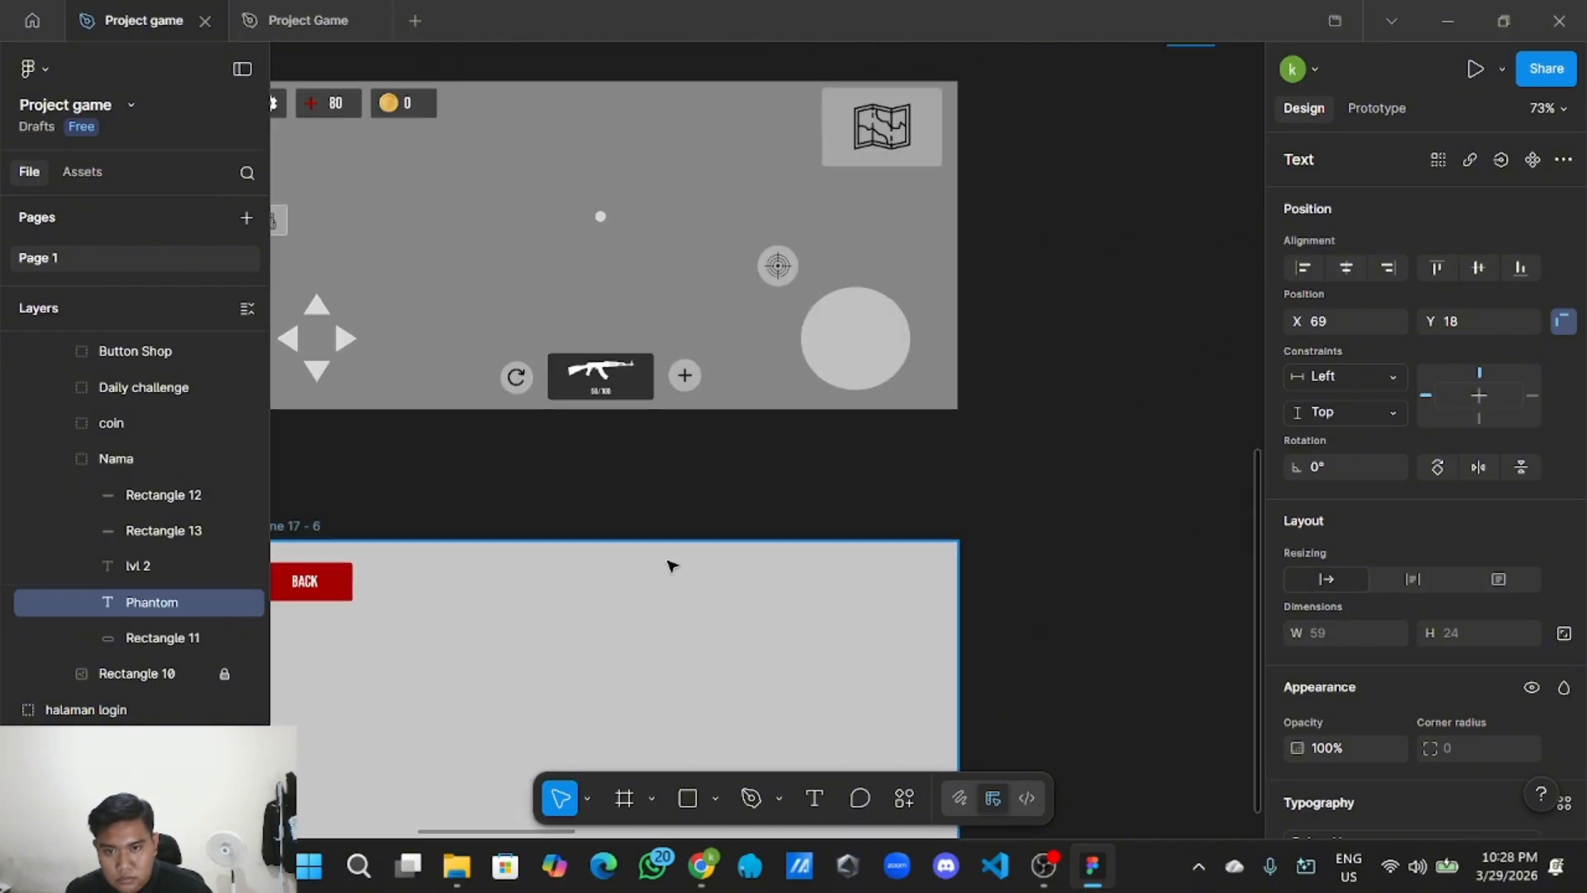
{"action": "right_click", "coordinate": [646, 501]}
{"action": "left_click", "coordinate": [673, 518]}
{"action": "scroll", "coordinate": [642, 482], "scroll_direction": "left", "scroll_amount": 1}
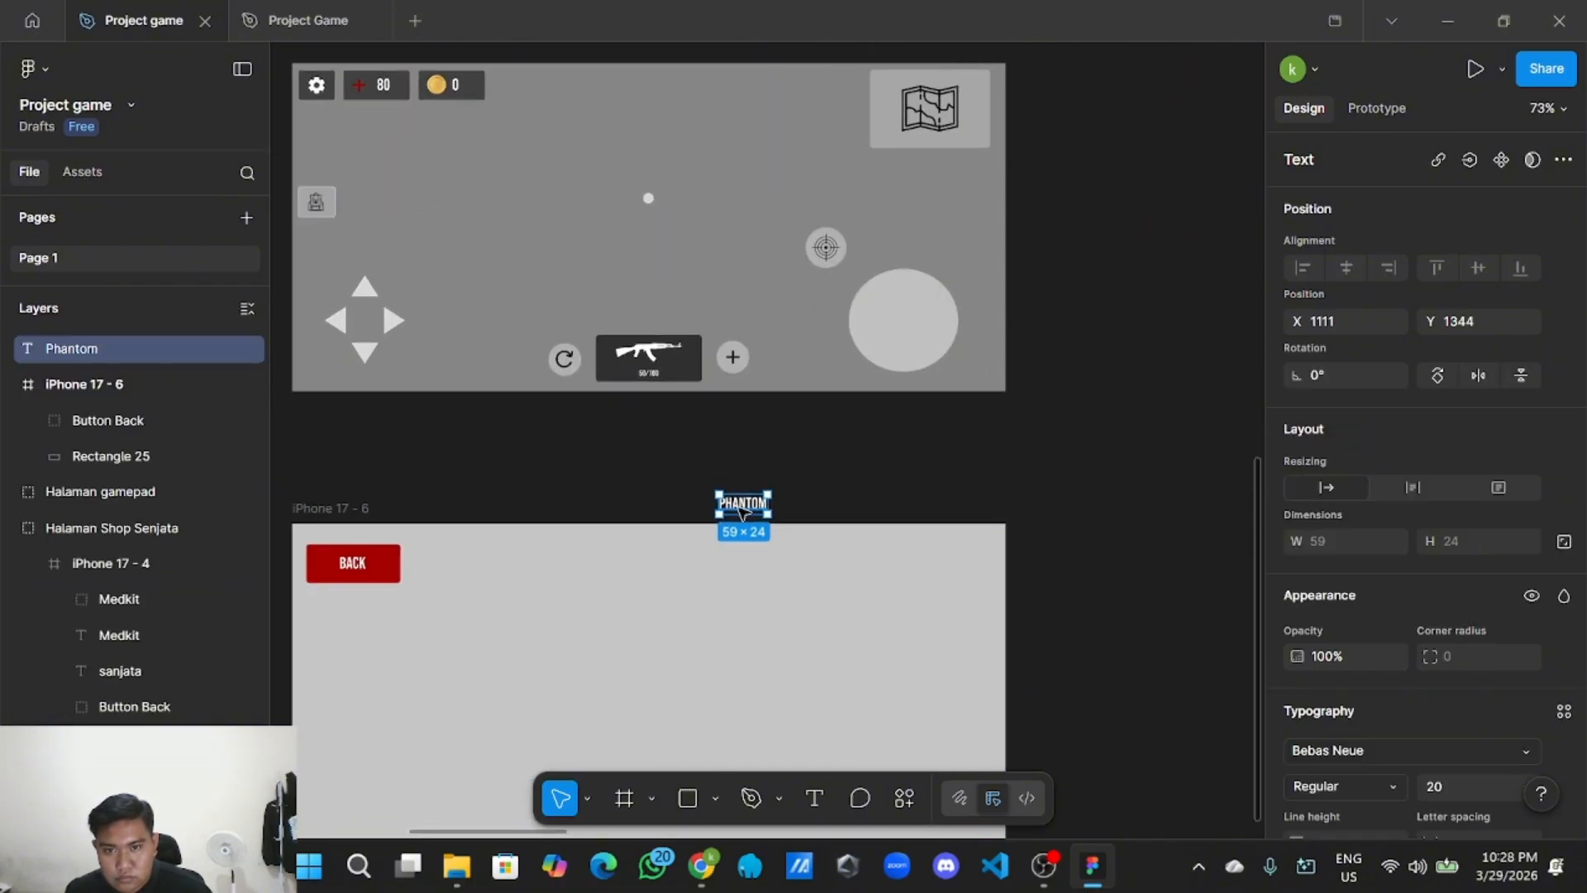
{"action": "left_click_drag", "start_coordinate": [746, 507], "coordinate": [652, 556]}
{"action": "double_click", "coordinate": [652, 561]}
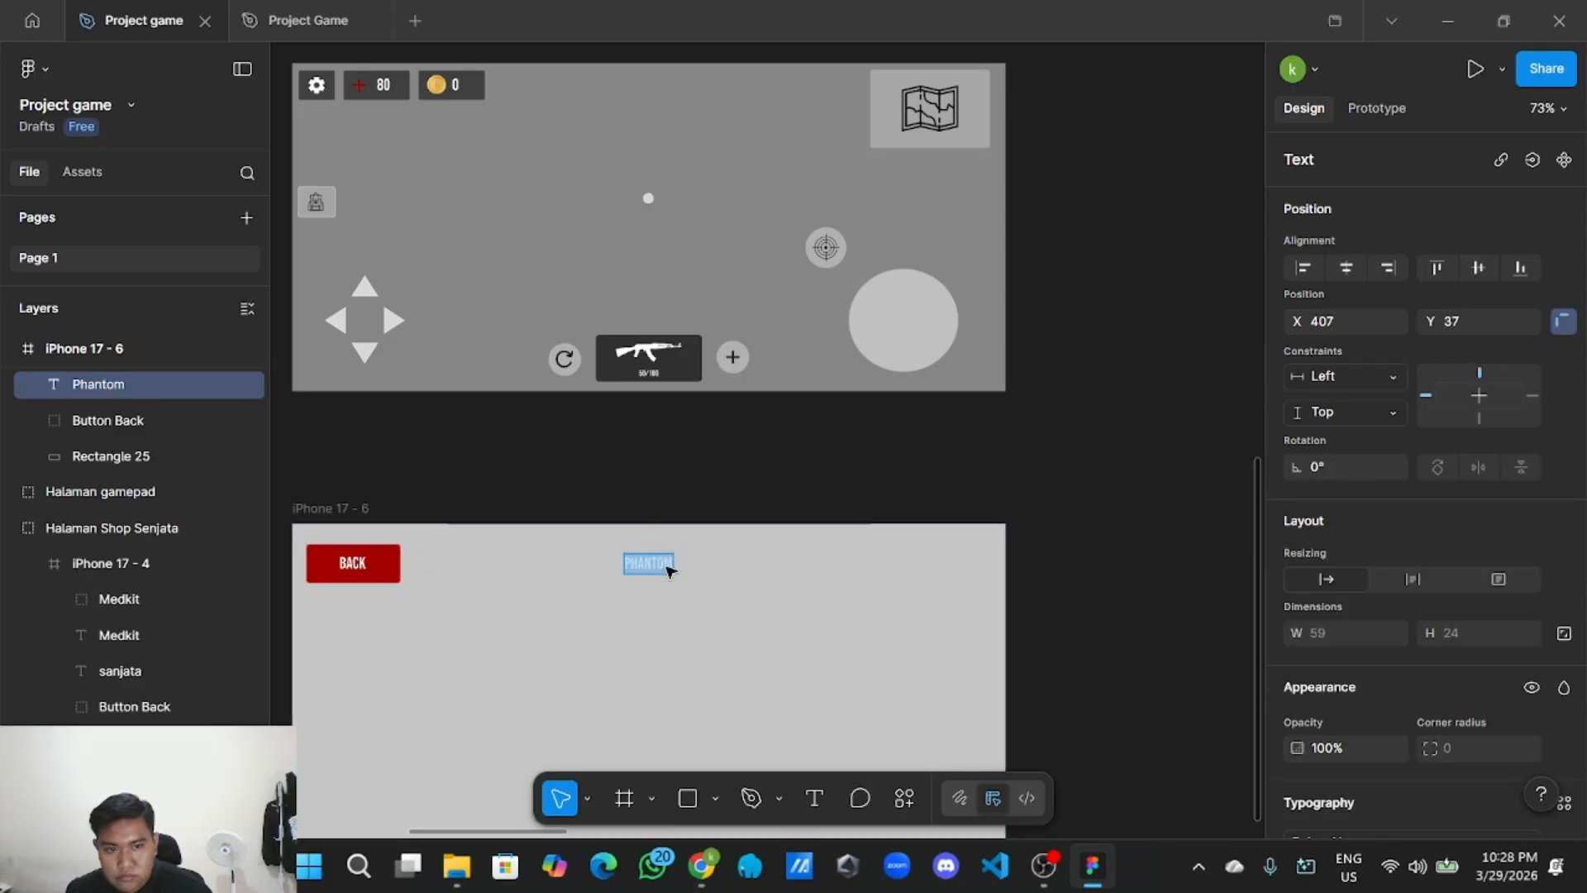
{"action": "scroll", "coordinate": [1388, 669], "scroll_direction": "down", "scroll_amount": 4}
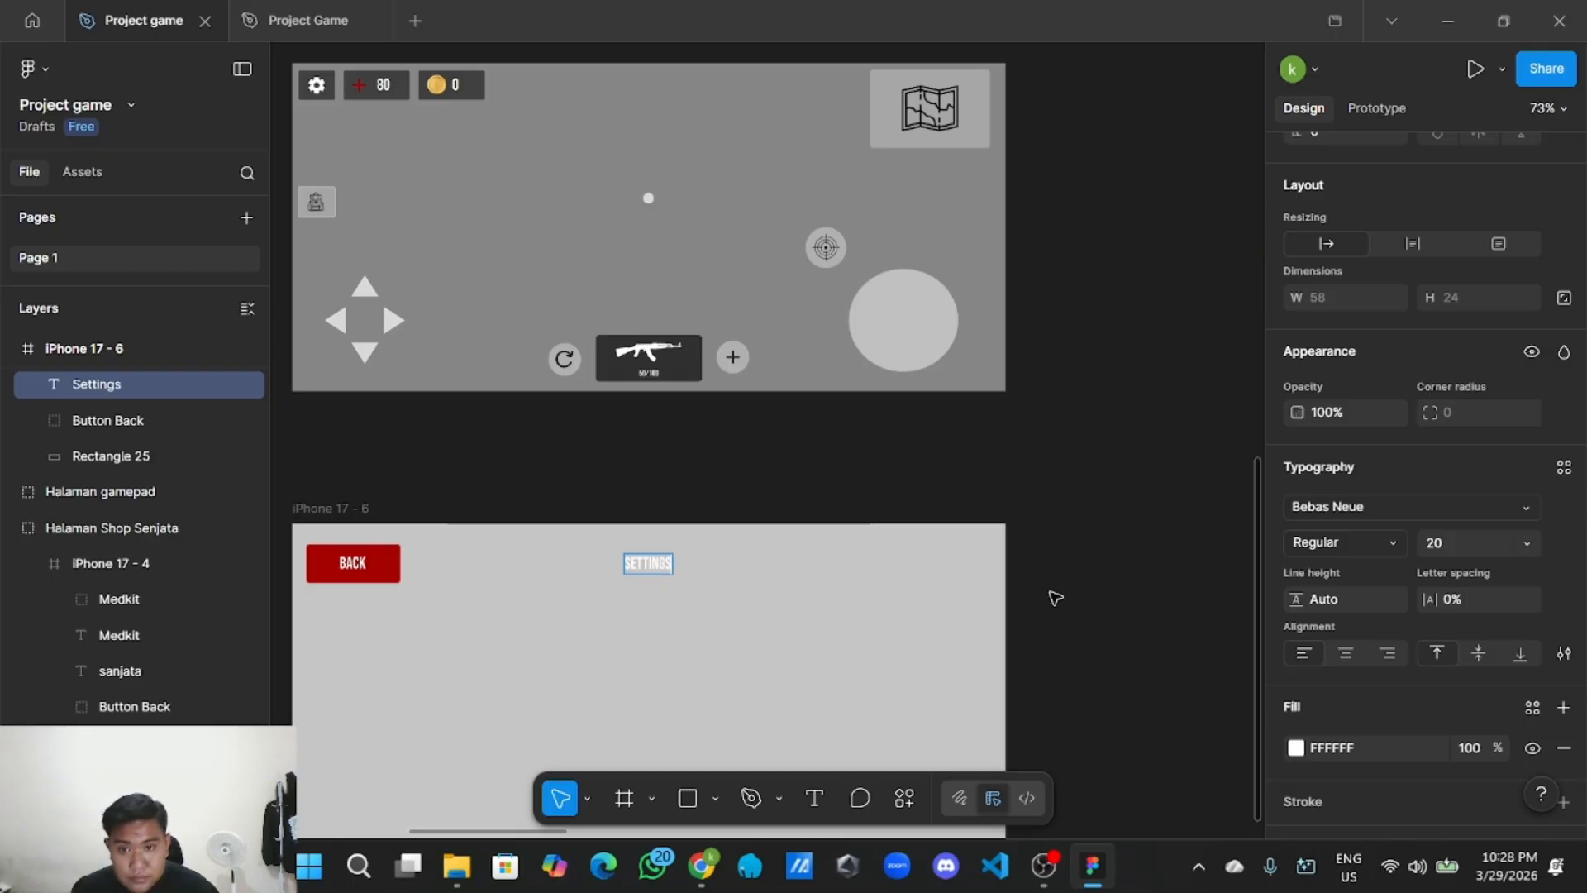
Set the SETTINGS title to font size 40 and re-centre it at the frame's top.
{"action": "key", "text": "Escape"}
{"action": "left_click", "coordinate": [788, 475]}
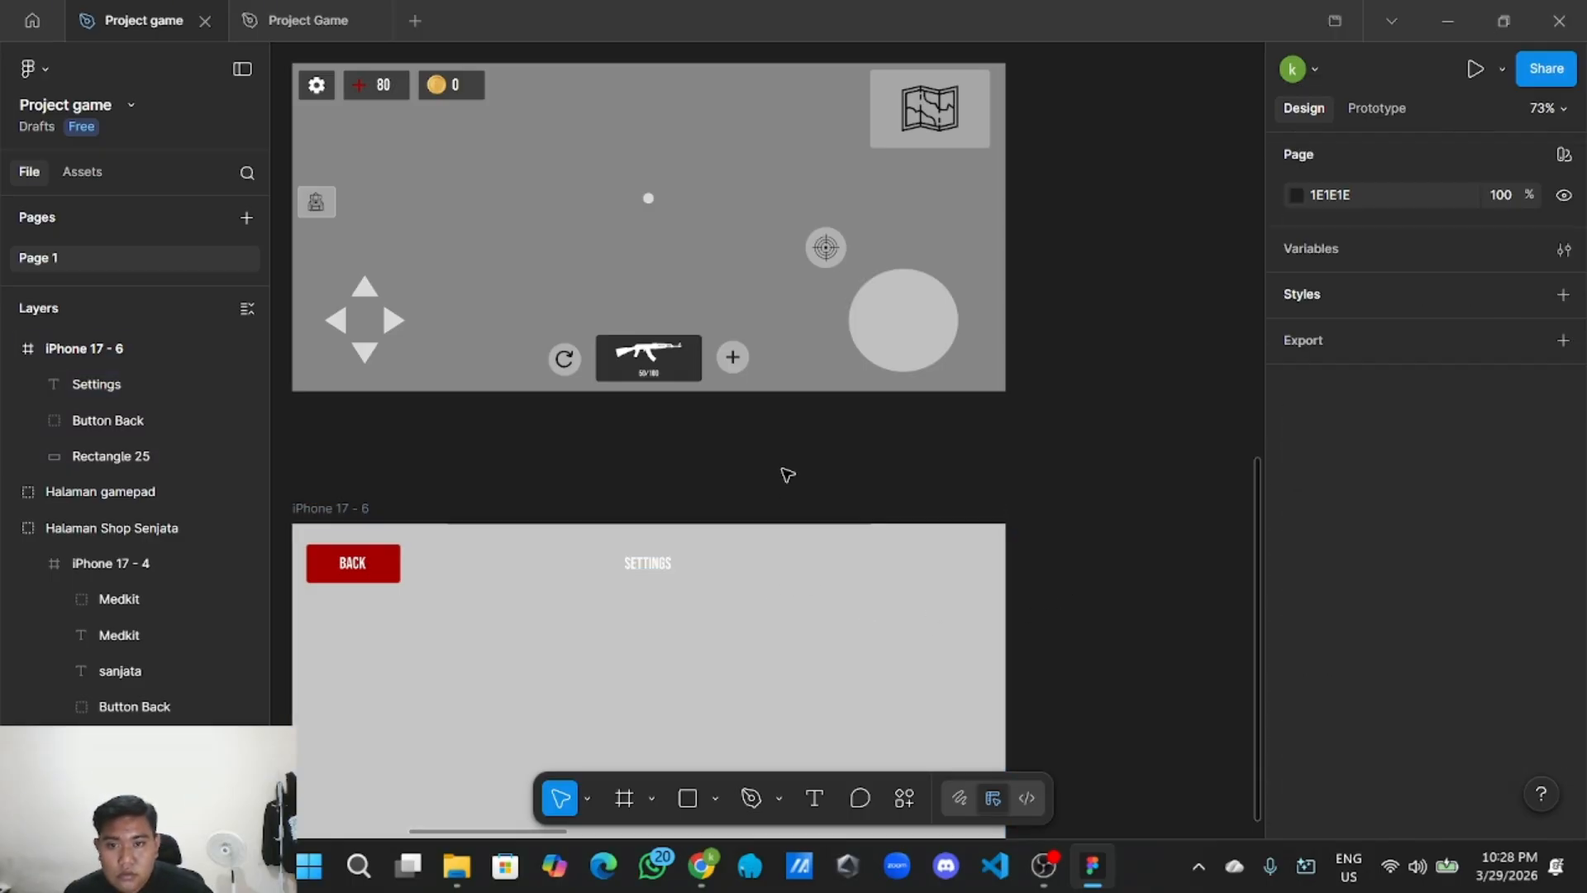
{"action": "scroll", "coordinate": [788, 475], "scroll_direction": "down", "scroll_amount": 3}
{"action": "scroll", "coordinate": [705, 527], "scroll_direction": "up", "scroll_amount": 2}
{"action": "left_click", "coordinate": [680, 529]}
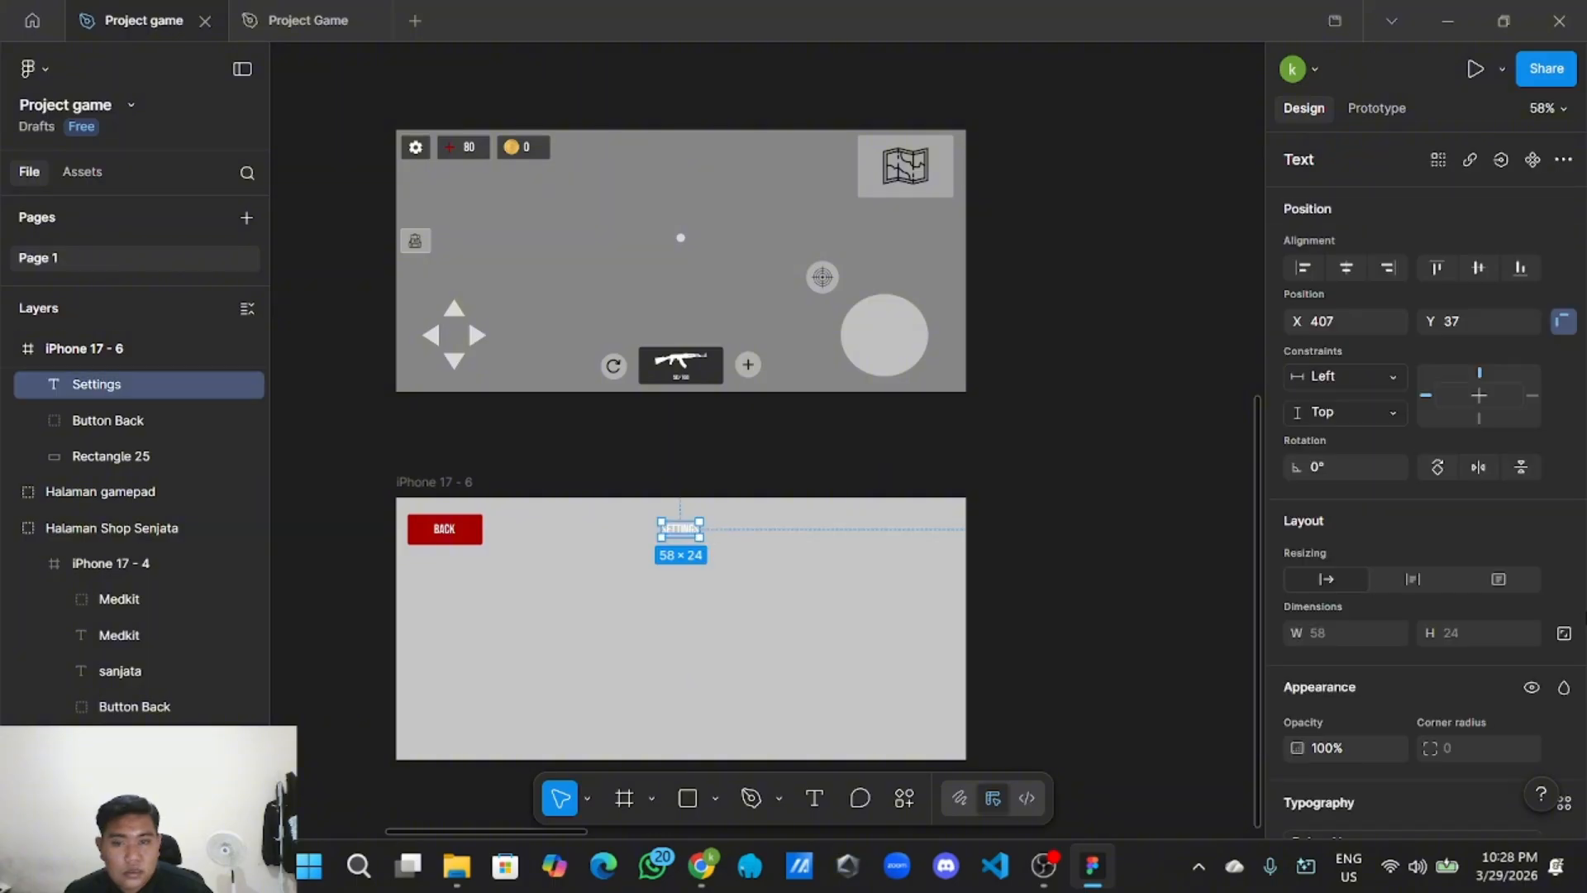
{"action": "scroll", "coordinate": [1372, 620], "scroll_direction": "down", "scroll_amount": 5}
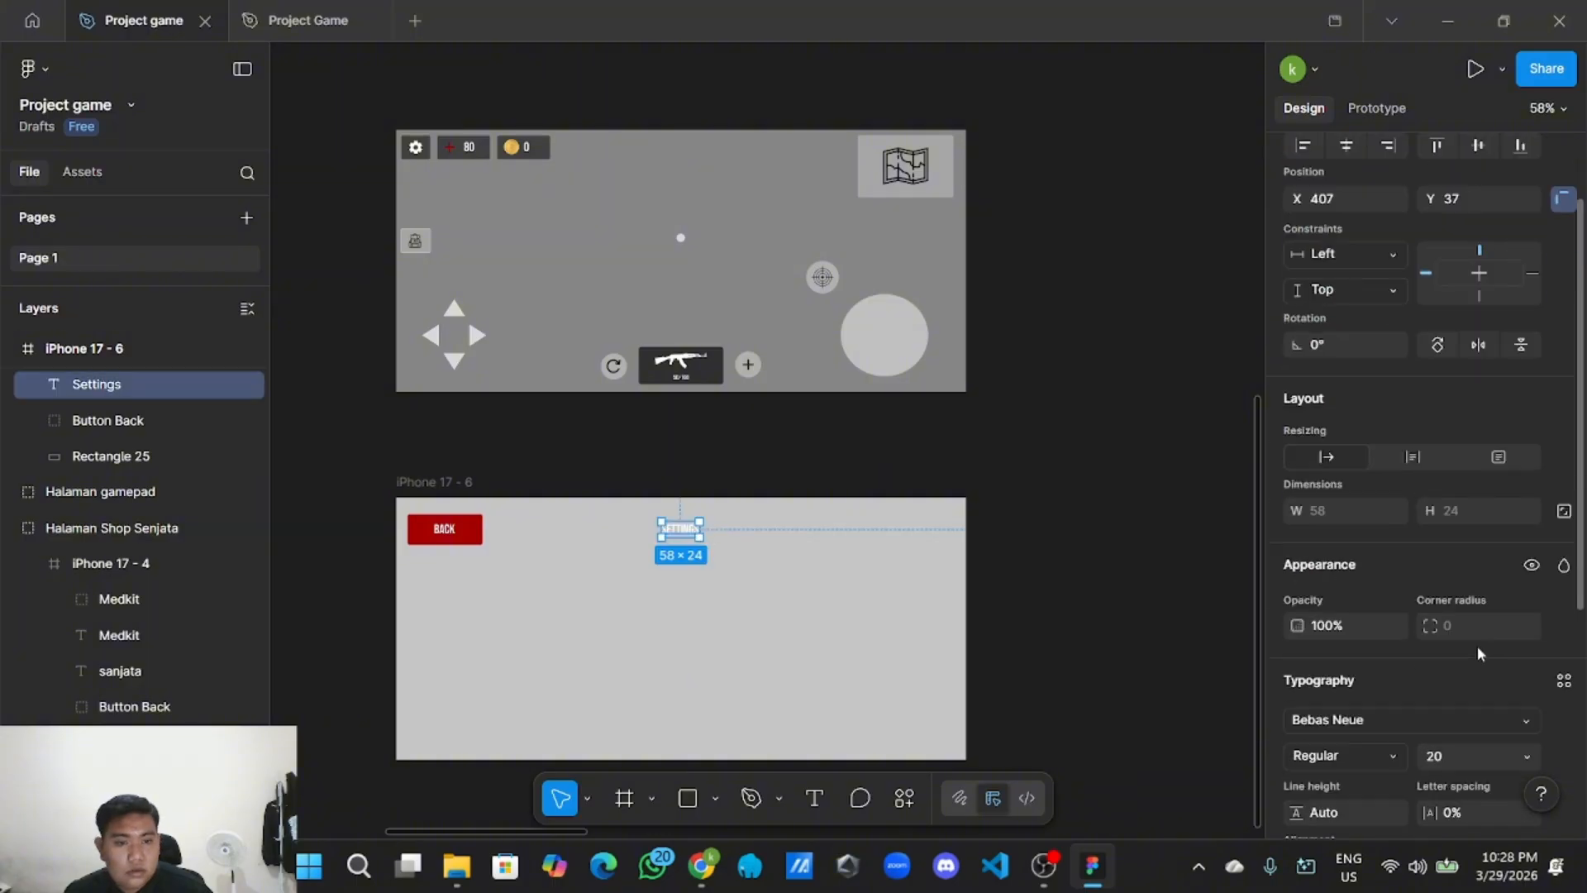
{"action": "double_click", "coordinate": [681, 533]}
{"action": "left_click", "coordinate": [1525, 543]}
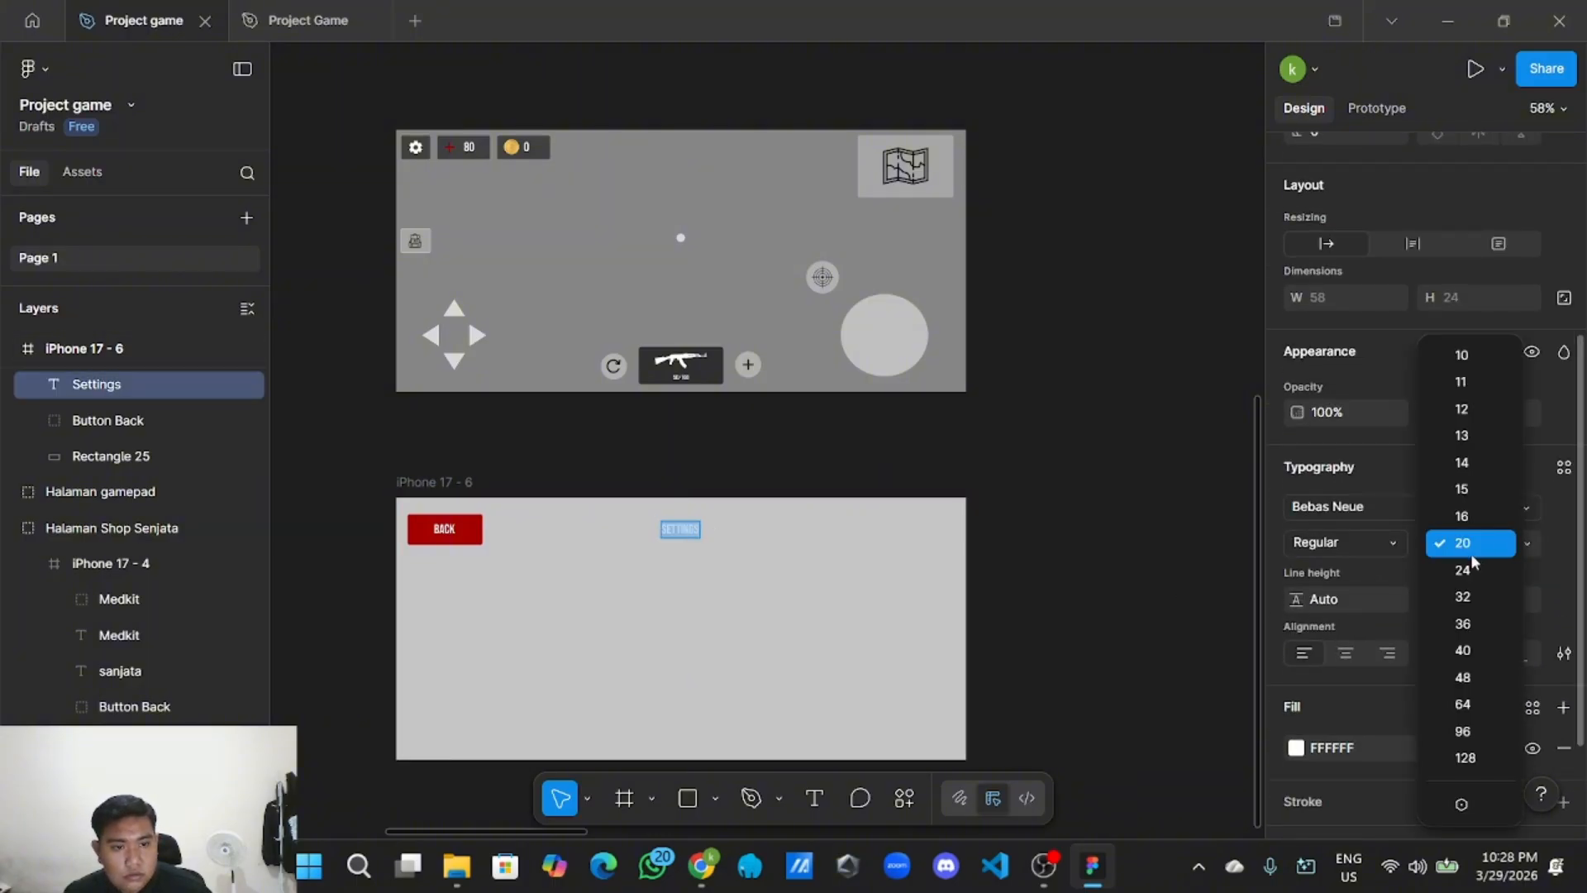
{"action": "left_click", "coordinate": [1454, 652]}
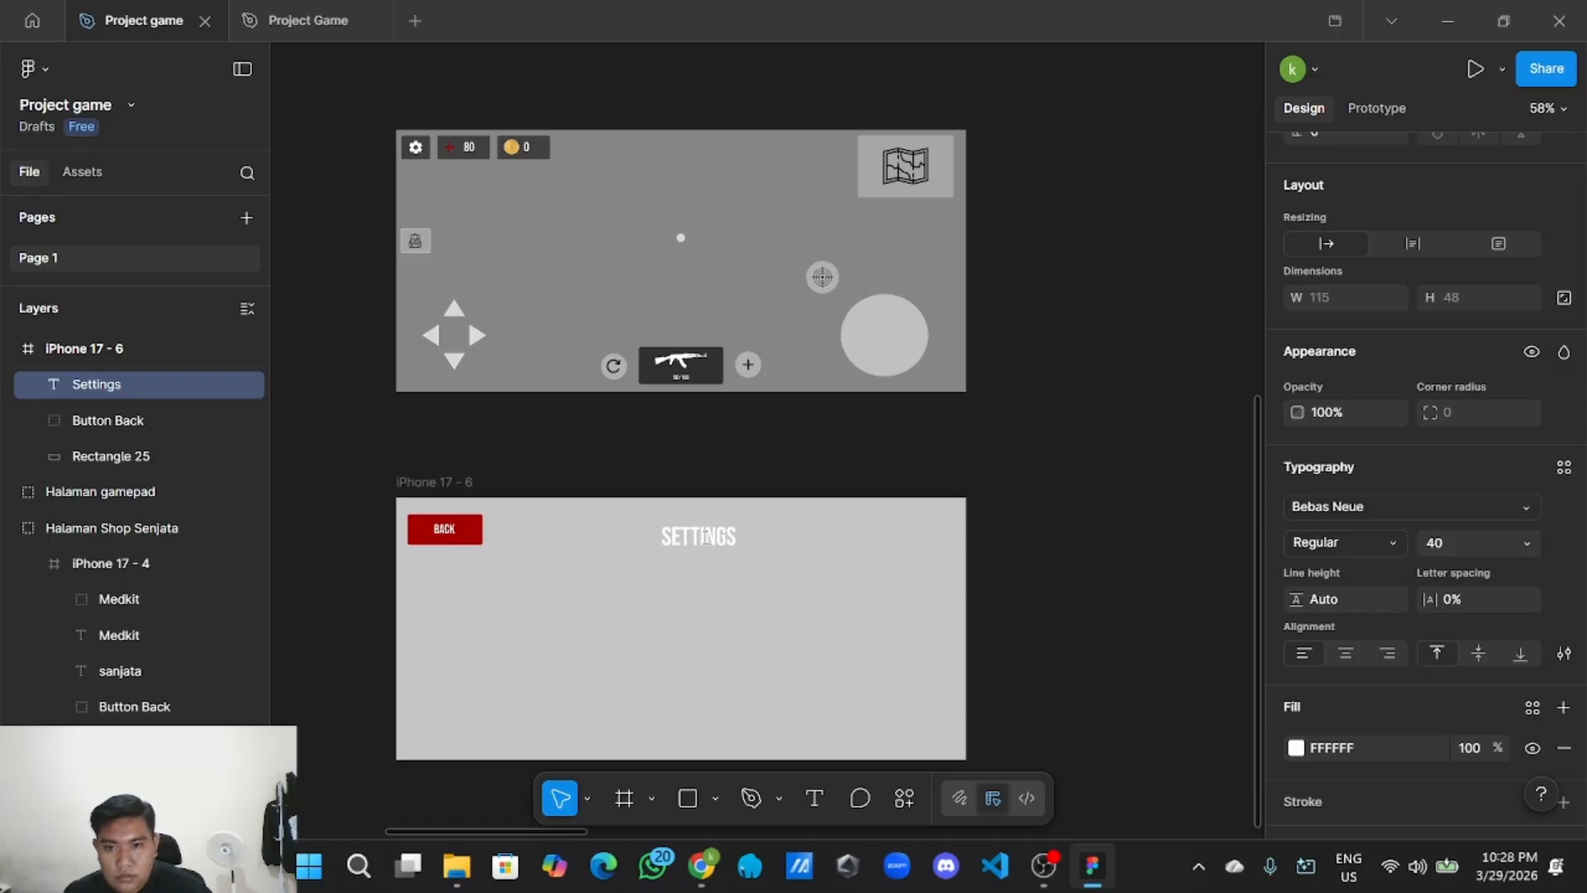
{"action": "left_click_drag", "start_coordinate": [708, 542], "coordinate": [690, 538]}
{"action": "left_click", "coordinate": [744, 489]}
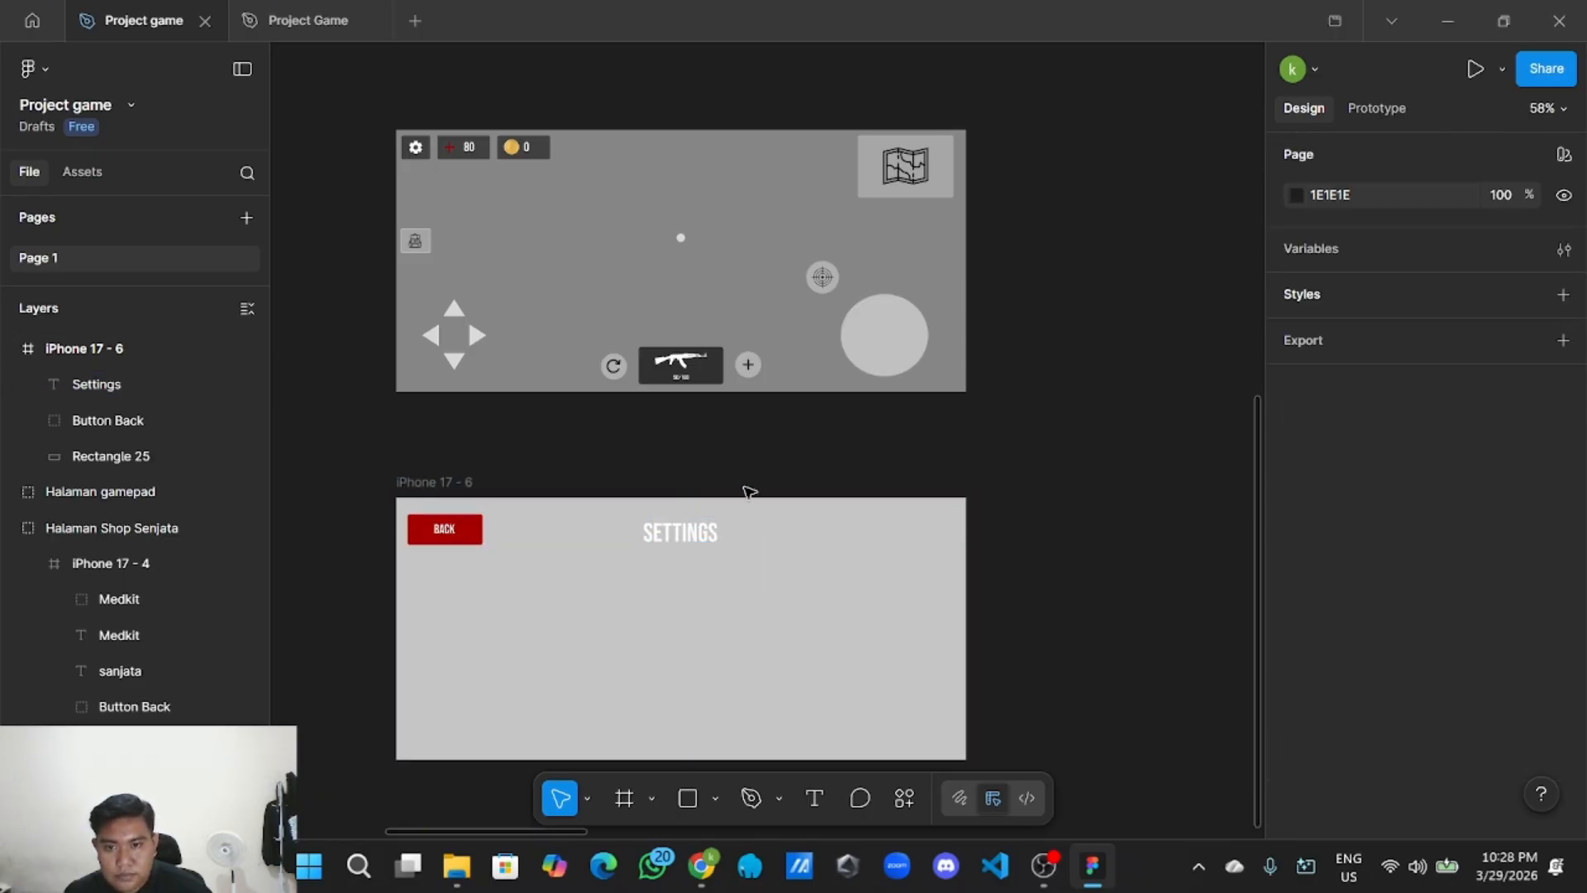
{"action": "scroll", "coordinate": [578, 655], "scroll_direction": "down", "scroll_amount": 2}
{"action": "scroll", "coordinate": [409, 572], "scroll_direction": "down", "scroll_amount": 2}
{"action": "scroll", "coordinate": [454, 602], "scroll_direction": "up", "scroll_amount": 5}
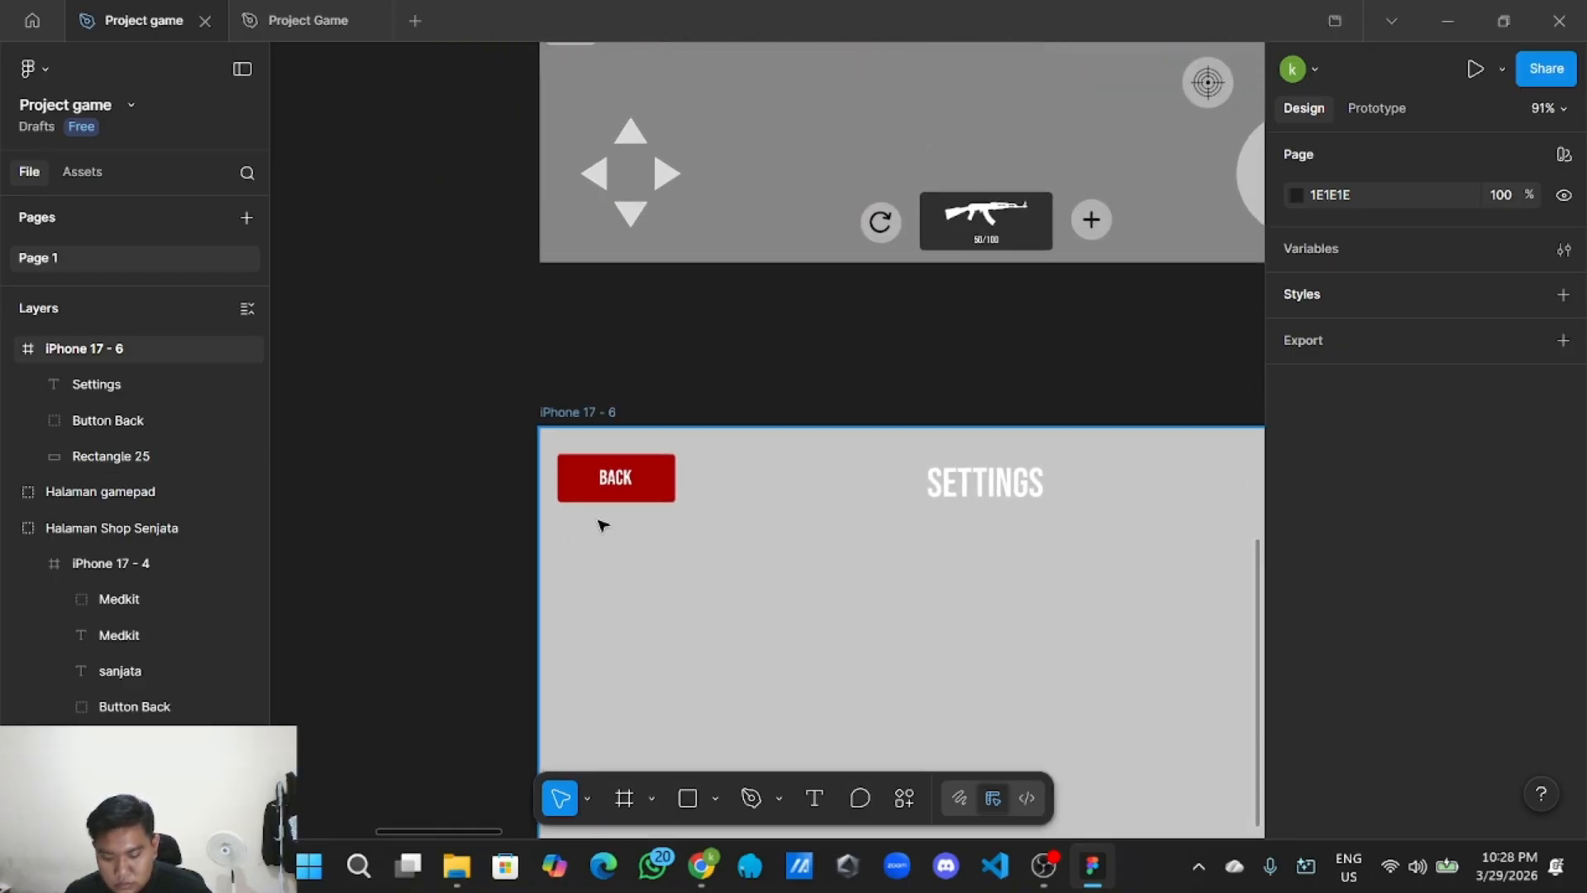
Shorten the BACK button and widen its Back text to fit on one line.
{"action": "left_click", "coordinate": [630, 494]}
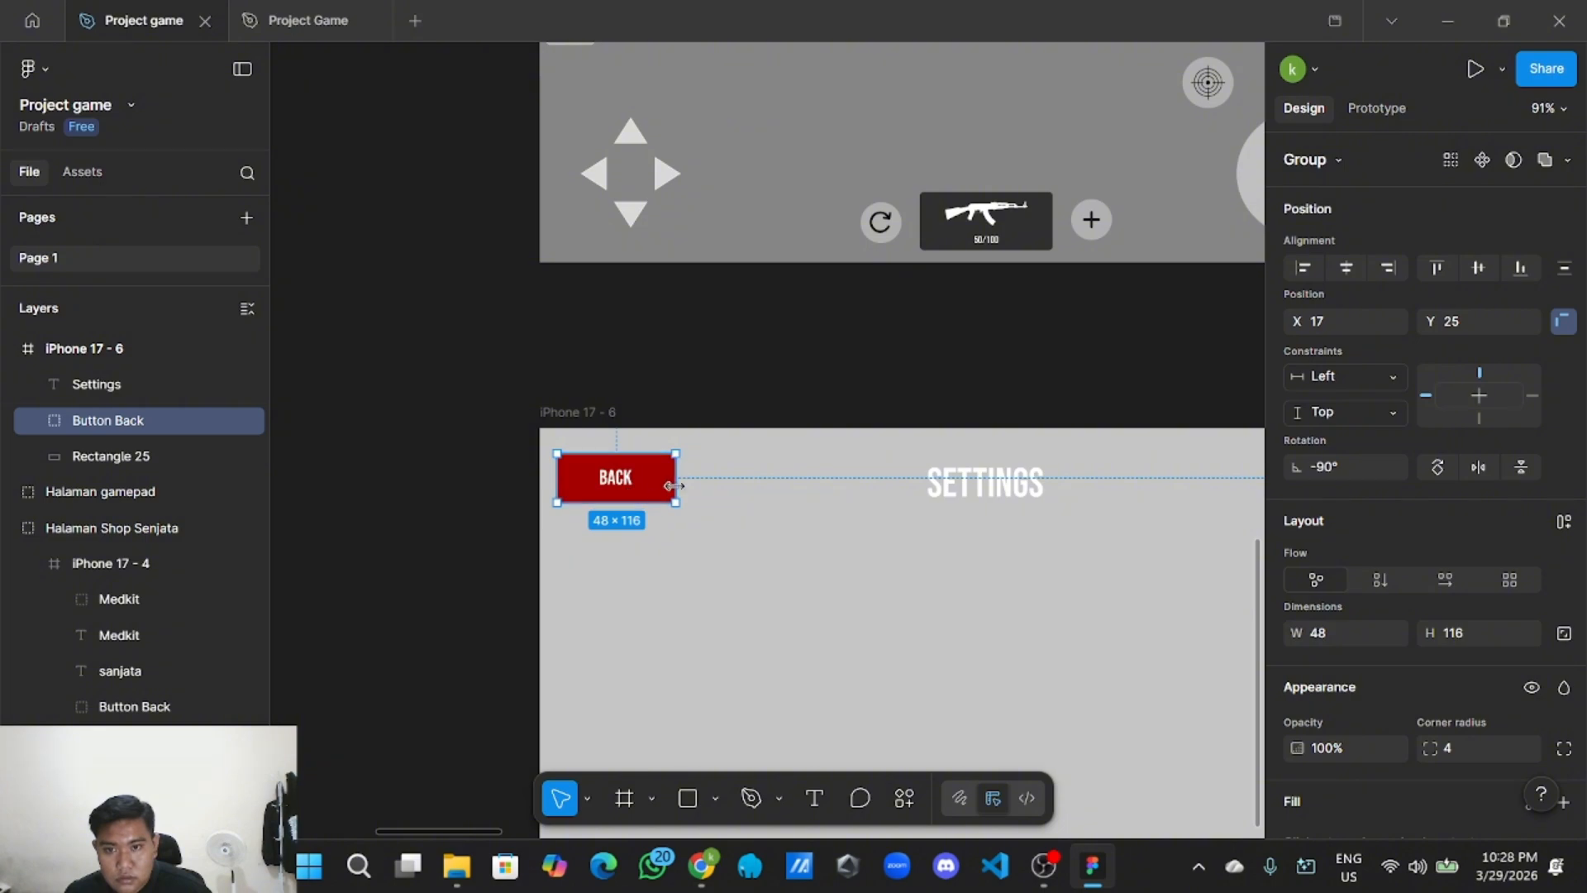
{"action": "left_click_drag", "start_coordinate": [675, 486], "coordinate": [644, 486]}
{"action": "scroll", "coordinate": [644, 488], "scroll_direction": "up", "scroll_amount": 3}
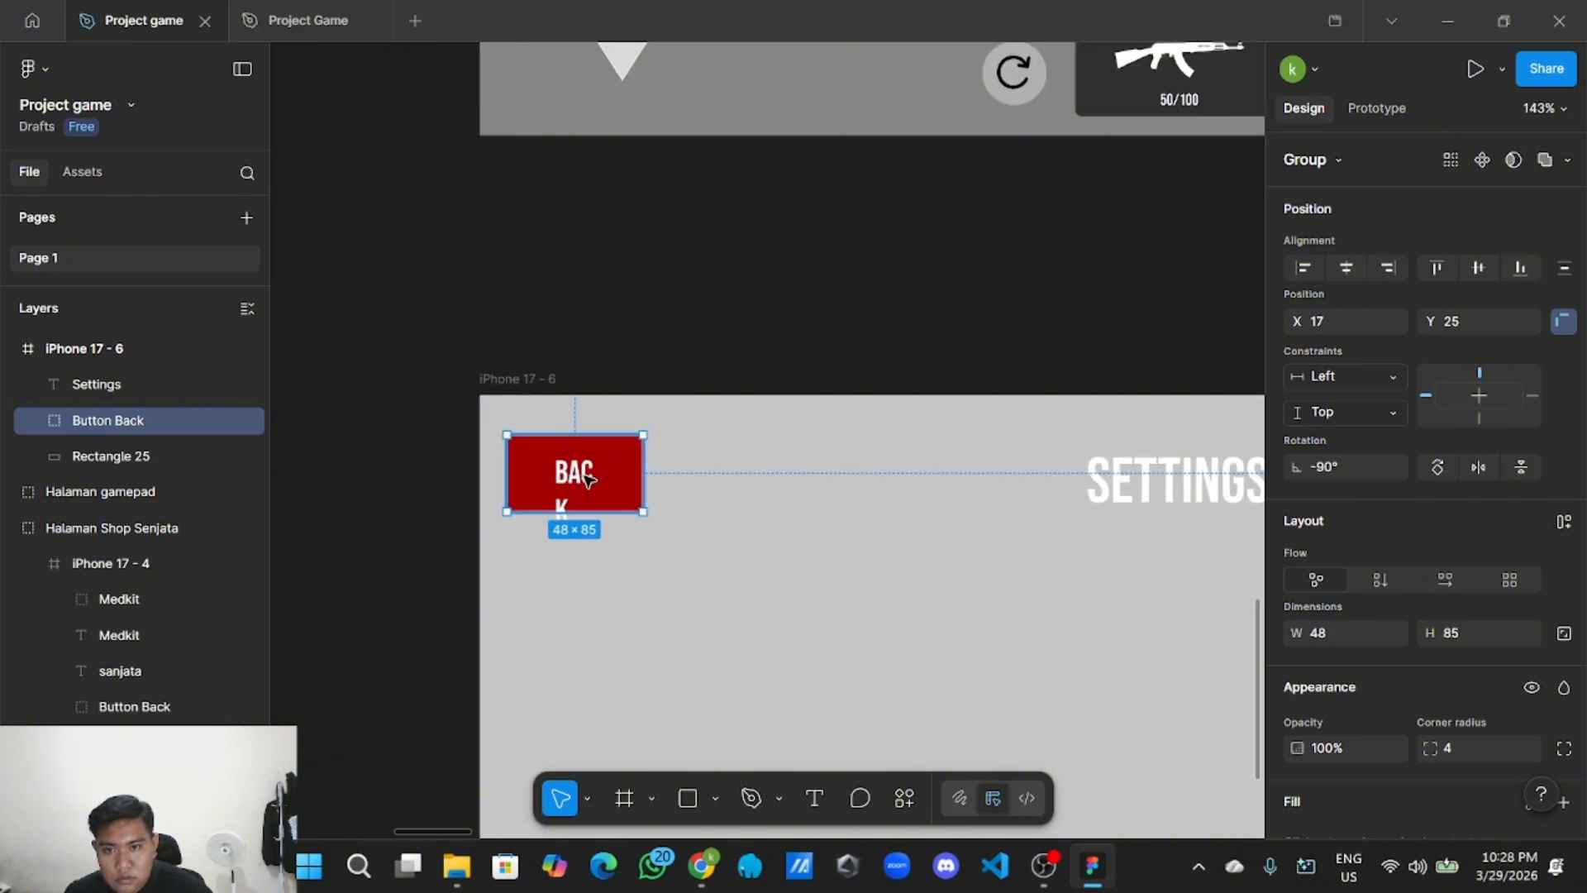
{"action": "double_click", "coordinate": [587, 478]}
{"action": "left_click_drag", "start_coordinate": [548, 474], "coordinate": [577, 473]}
Copy the BACK button and paste a first copy into the settings frame.
{"action": "left_click", "coordinate": [715, 364]}
{"action": "scroll", "coordinate": [709, 365], "scroll_direction": "down", "scroll_amount": 3}
{"action": "right_click", "coordinate": [644, 434]}
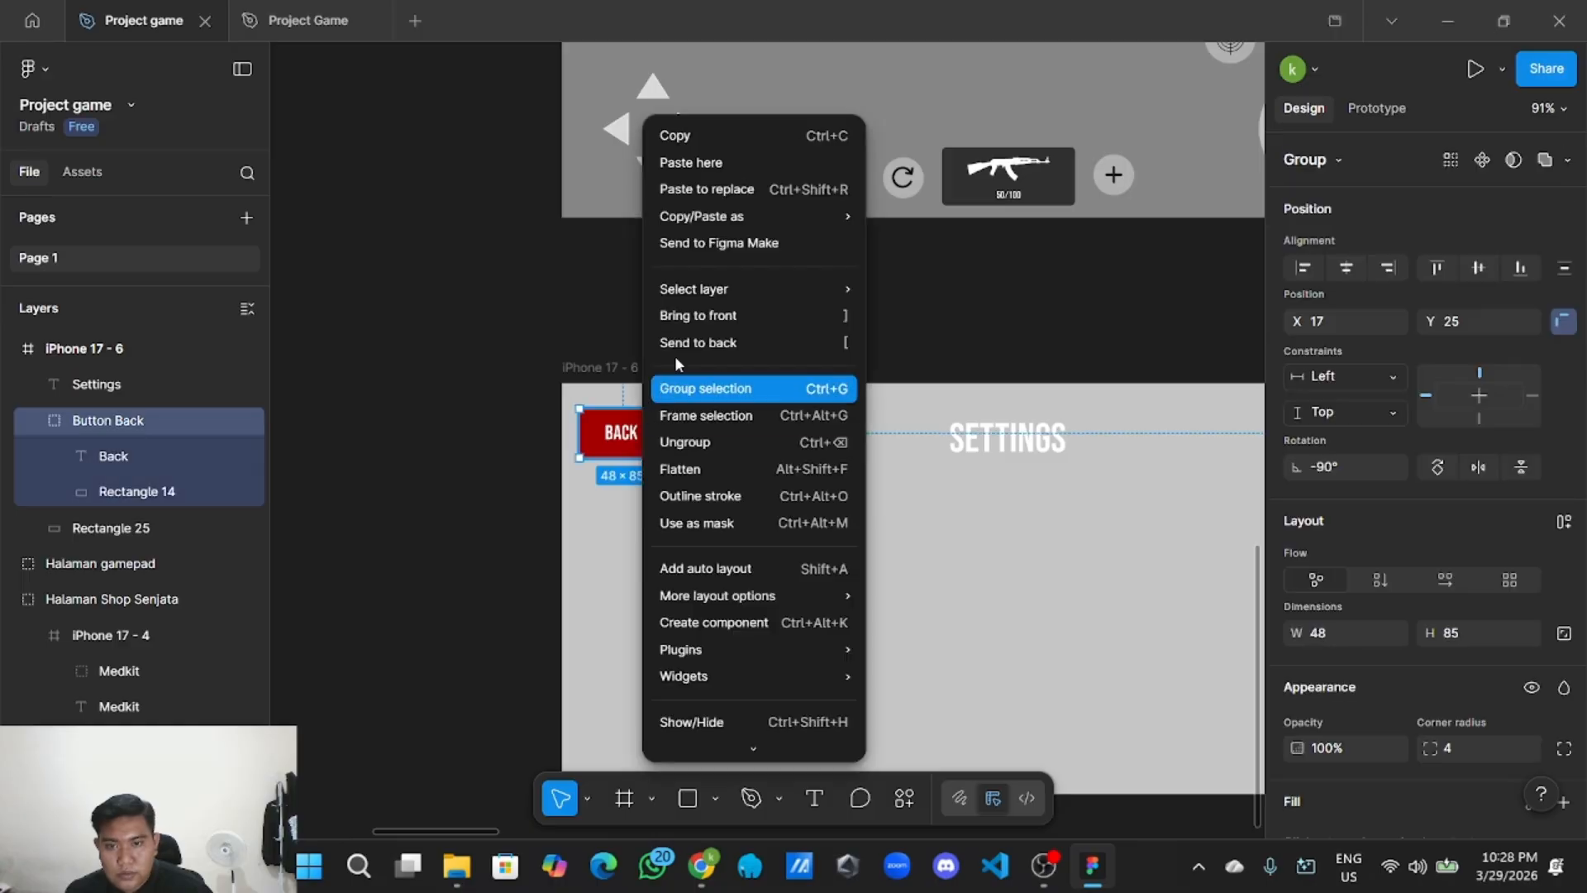
{"action": "left_click", "coordinate": [737, 135]}
{"action": "scroll", "coordinate": [644, 393], "scroll_direction": "down", "scroll_amount": 2}
{"action": "right_click", "coordinate": [660, 387]}
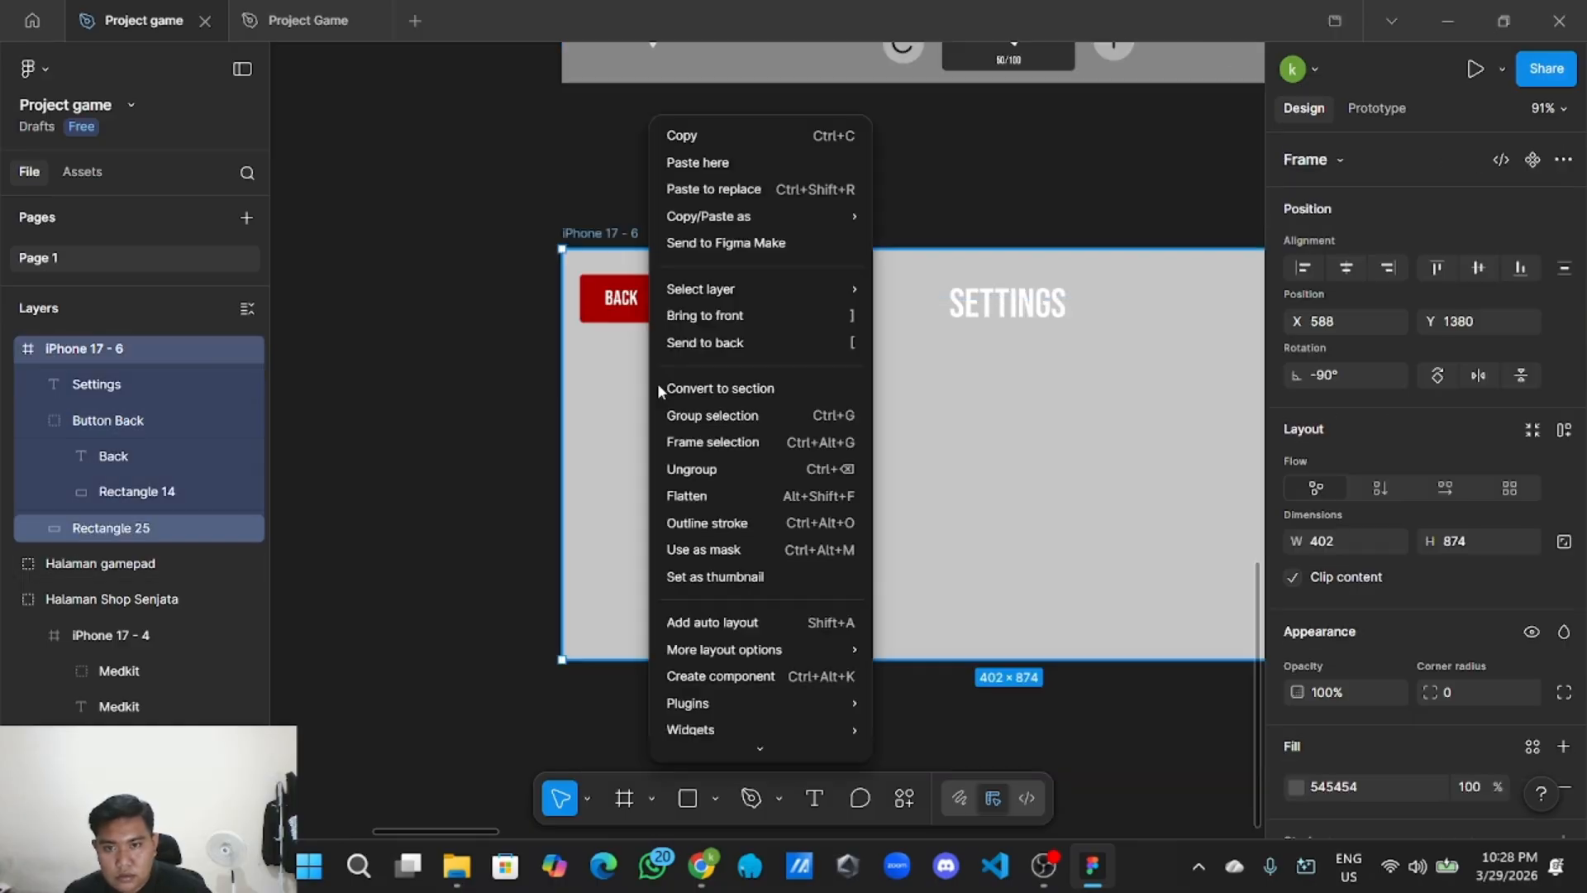
{"action": "left_click", "coordinate": [742, 163]}
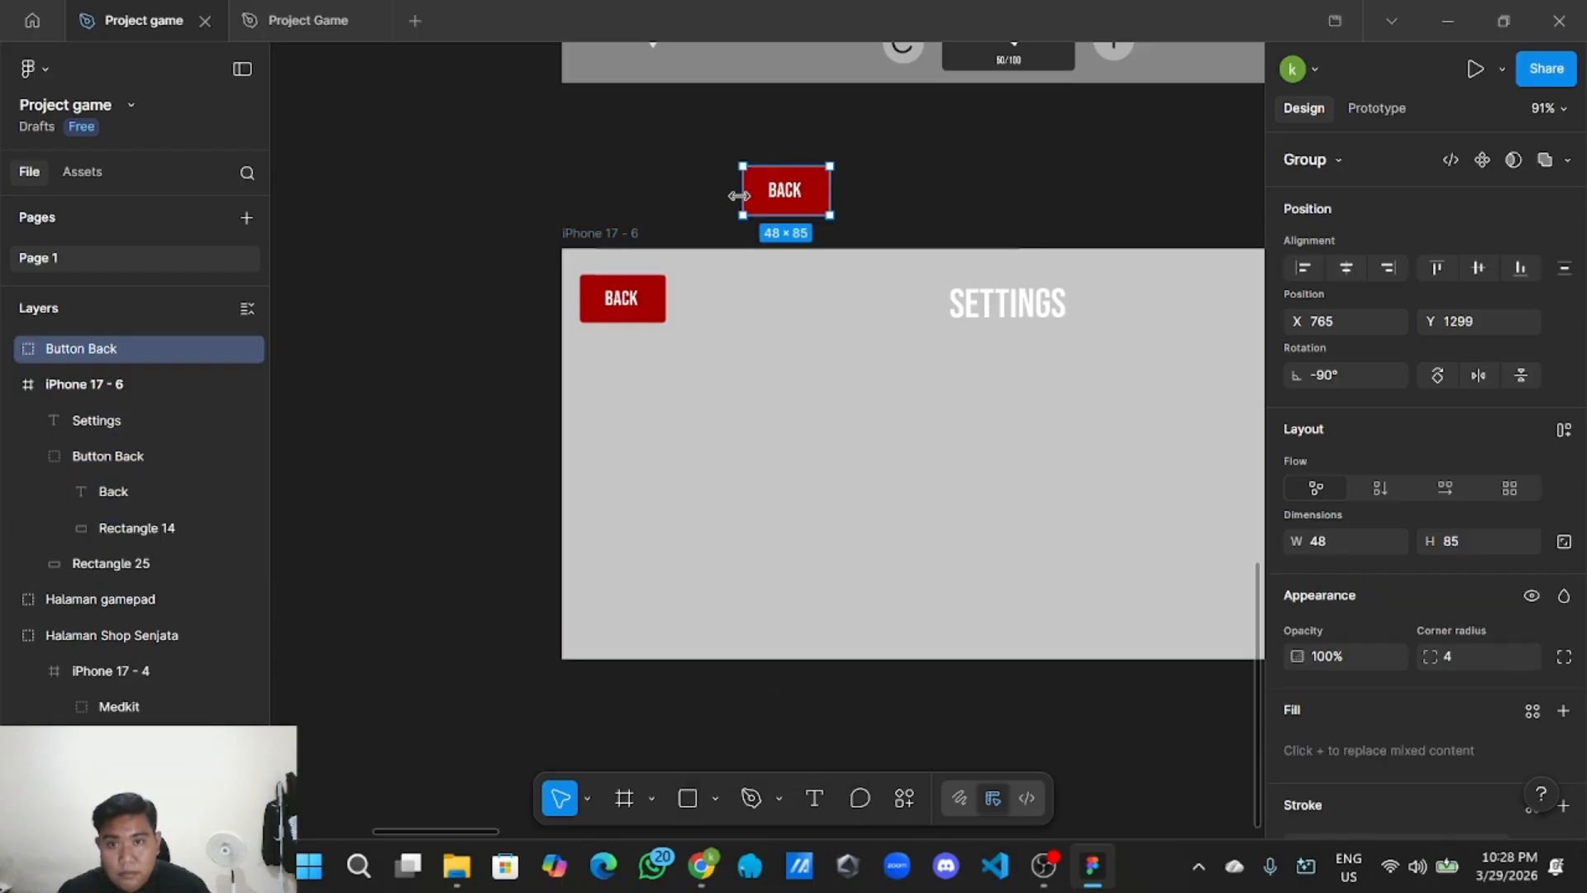
{"action": "left_click_drag", "start_coordinate": [787, 186], "coordinate": [754, 420]}
Paste three more BACK button copies around the settings frame.
{"action": "right_click", "coordinate": [770, 365]}
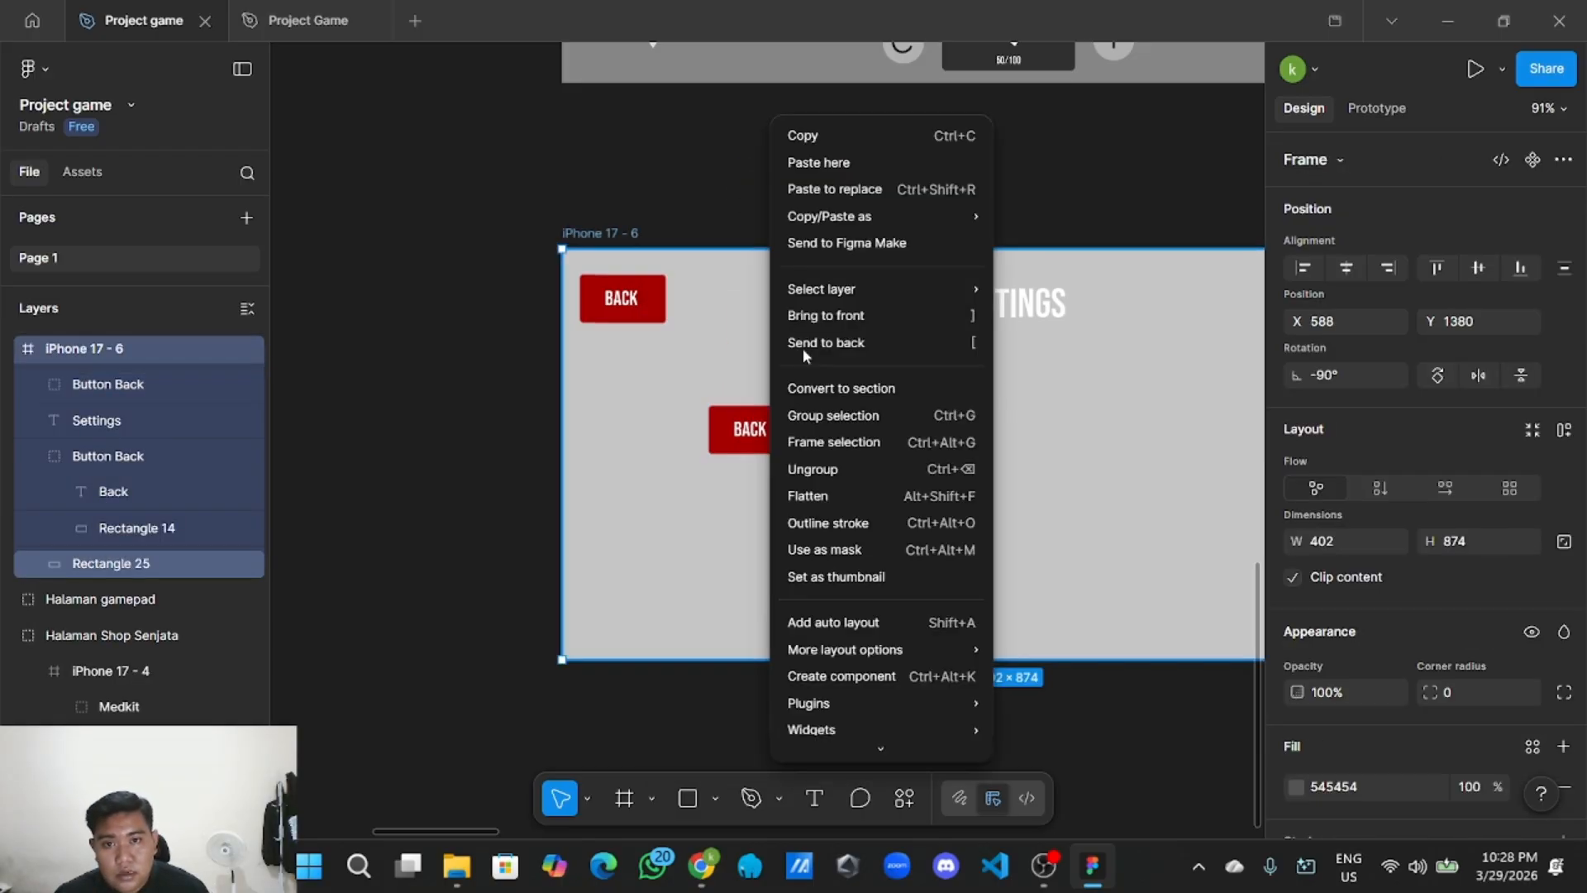
{"action": "left_click", "coordinate": [864, 168]}
{"action": "left_click_drag", "start_coordinate": [901, 195], "coordinate": [863, 537]}
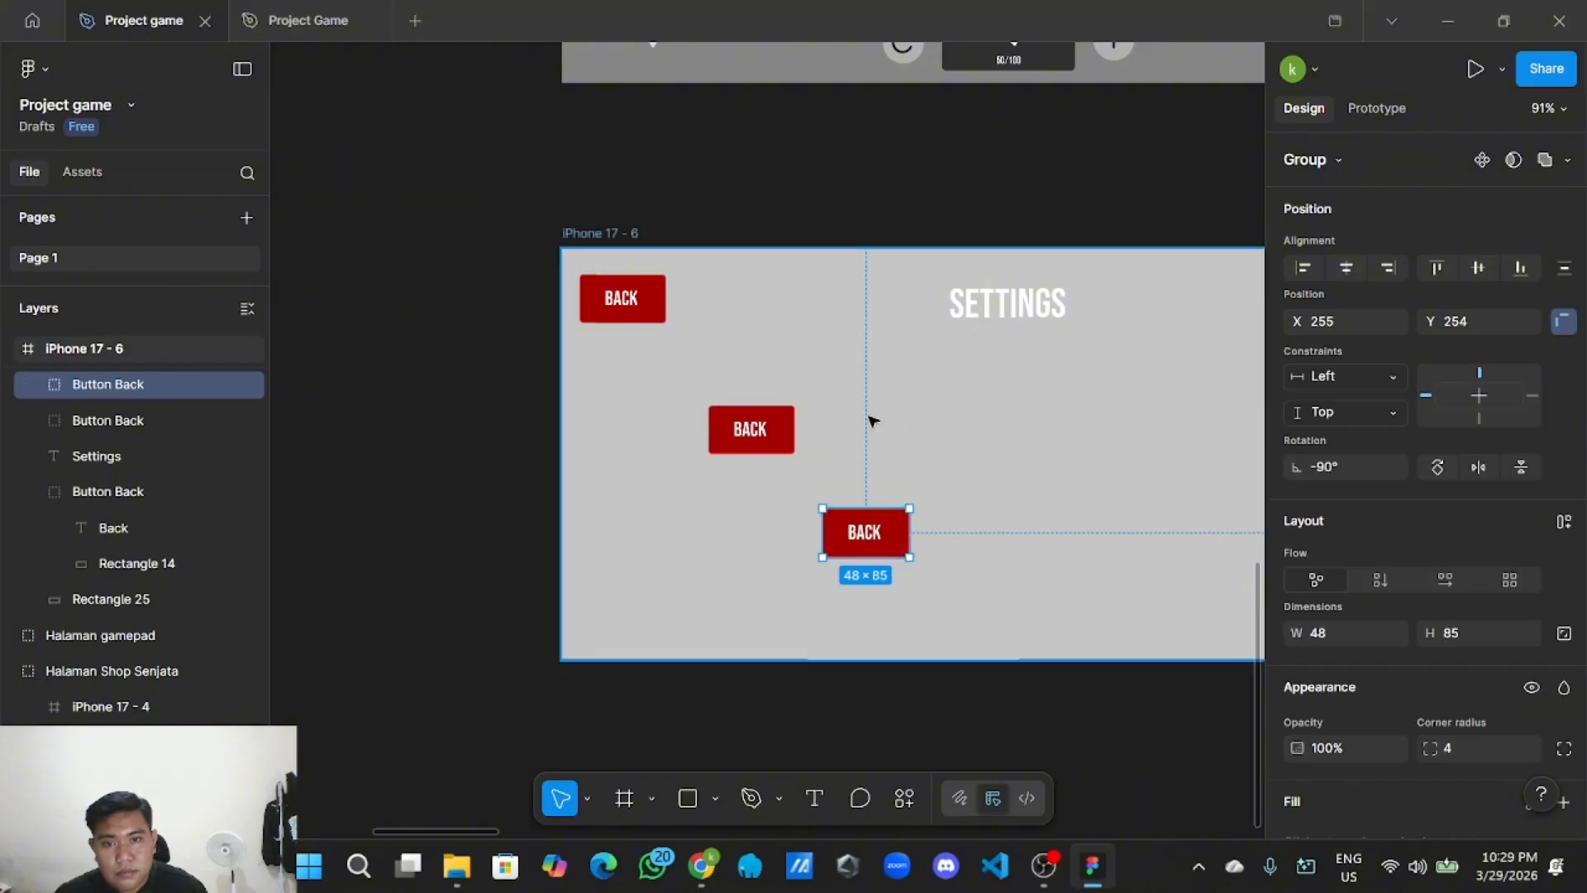
{"action": "right_click", "coordinate": [872, 416]}
{"action": "left_click", "coordinate": [917, 162]}
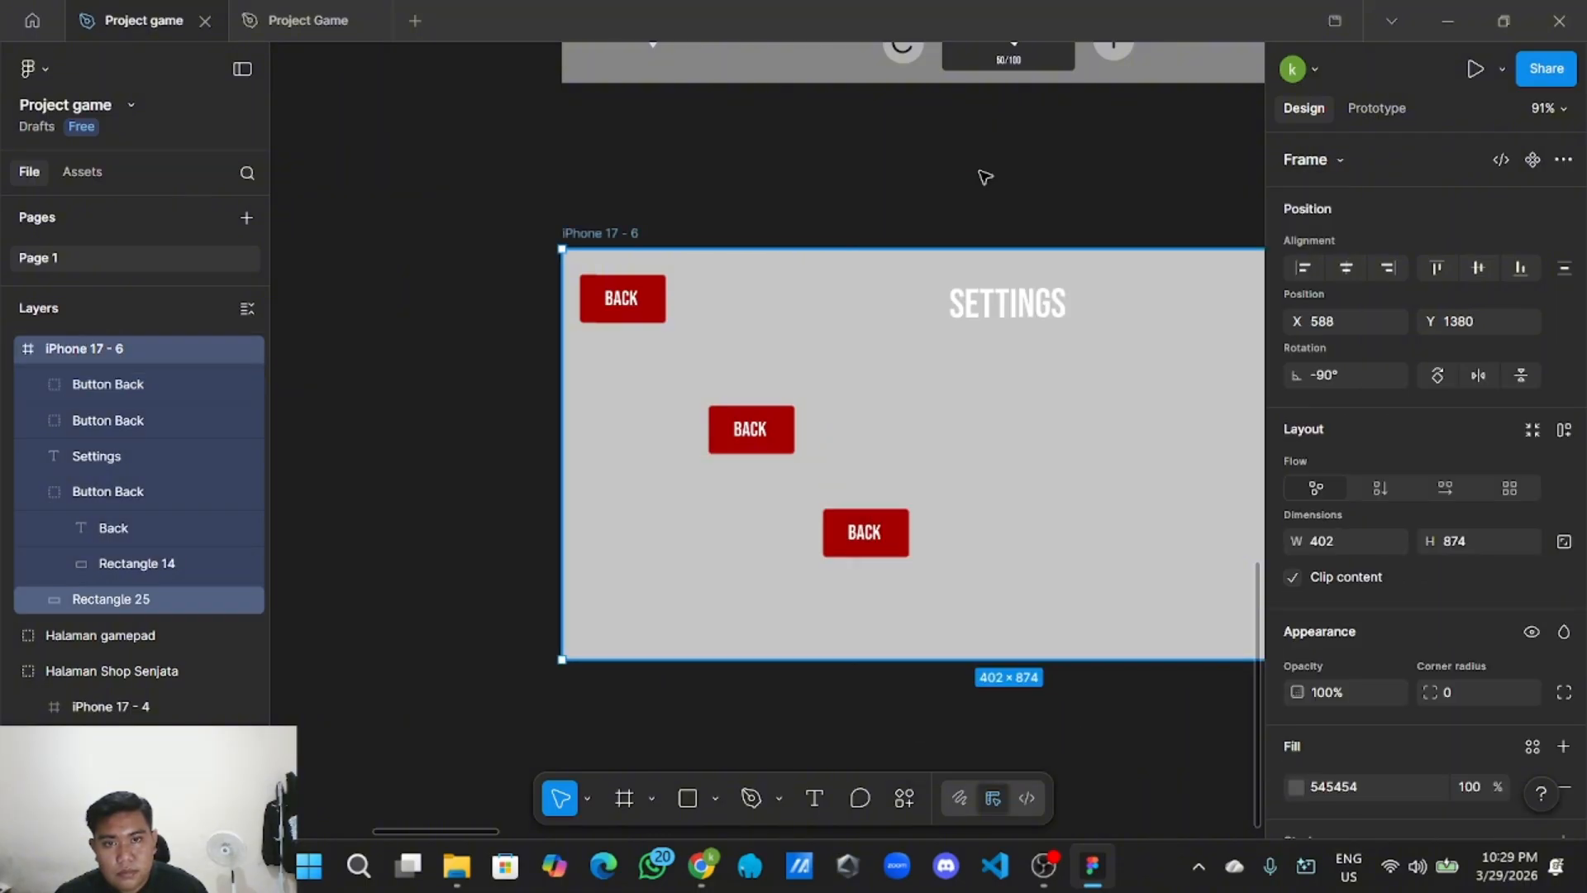
{"action": "right_click", "coordinate": [863, 312]}
{"action": "left_click", "coordinate": [949, 168]}
Arrange the copies into an evenly spaced column of five along the left edge.
{"action": "left_click_drag", "start_coordinate": [996, 191], "coordinate": [647, 389]}
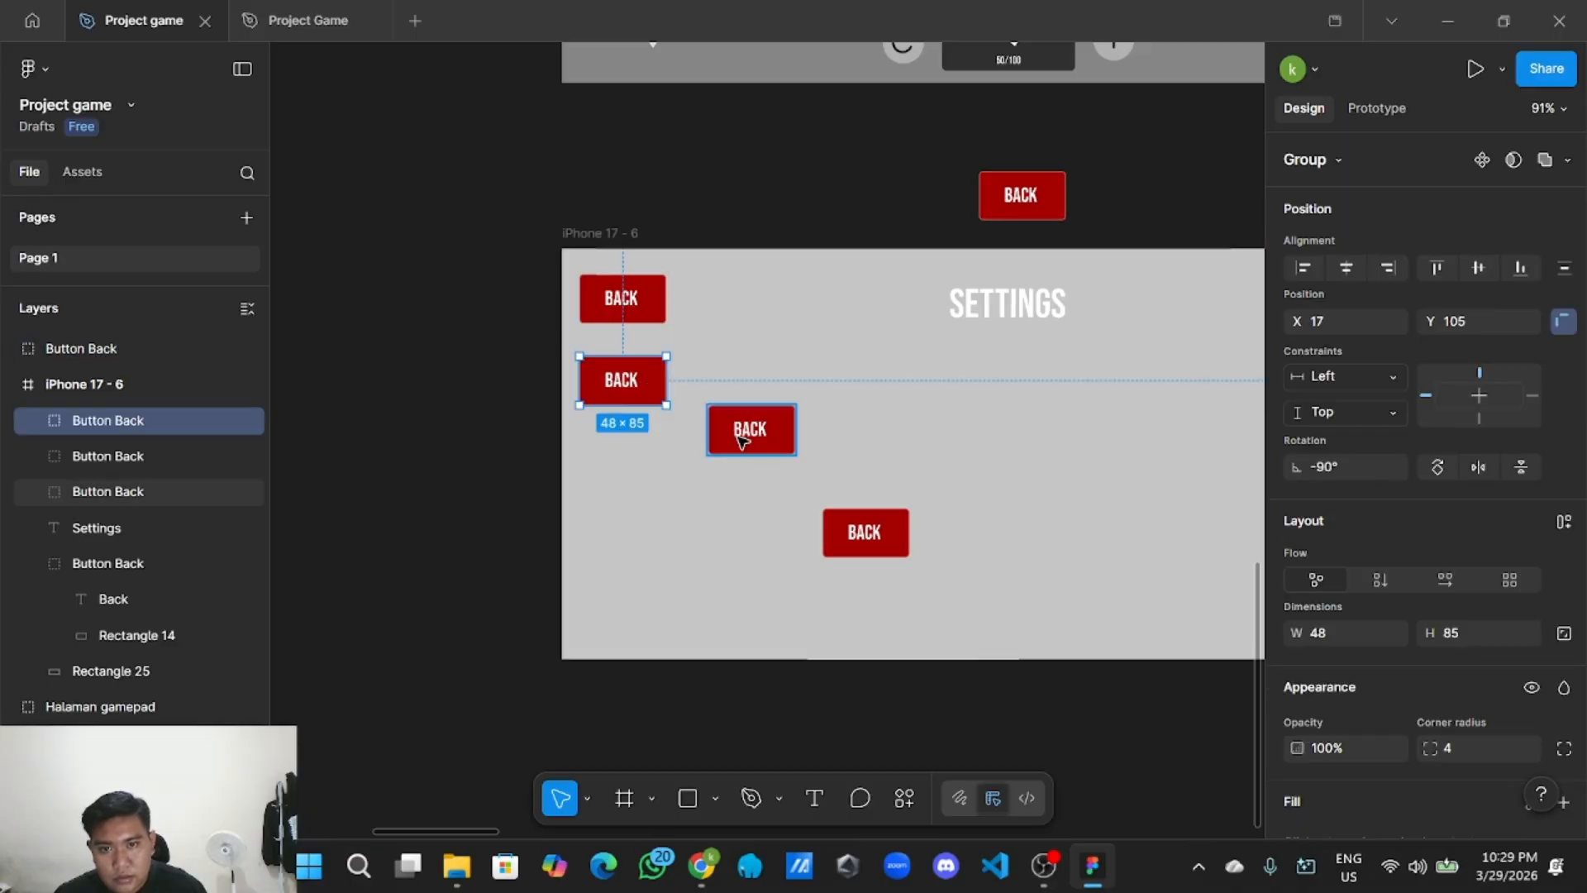
{"action": "left_click_drag", "start_coordinate": [753, 438], "coordinate": [628, 461]}
{"action": "left_click_drag", "start_coordinate": [882, 531], "coordinate": [644, 522]}
{"action": "left_click_drag", "start_coordinate": [646, 526], "coordinate": [644, 529]}
{"action": "left_click", "coordinate": [1012, 202]}
{"action": "left_click_drag", "start_coordinate": [1021, 199], "coordinate": [625, 607]}
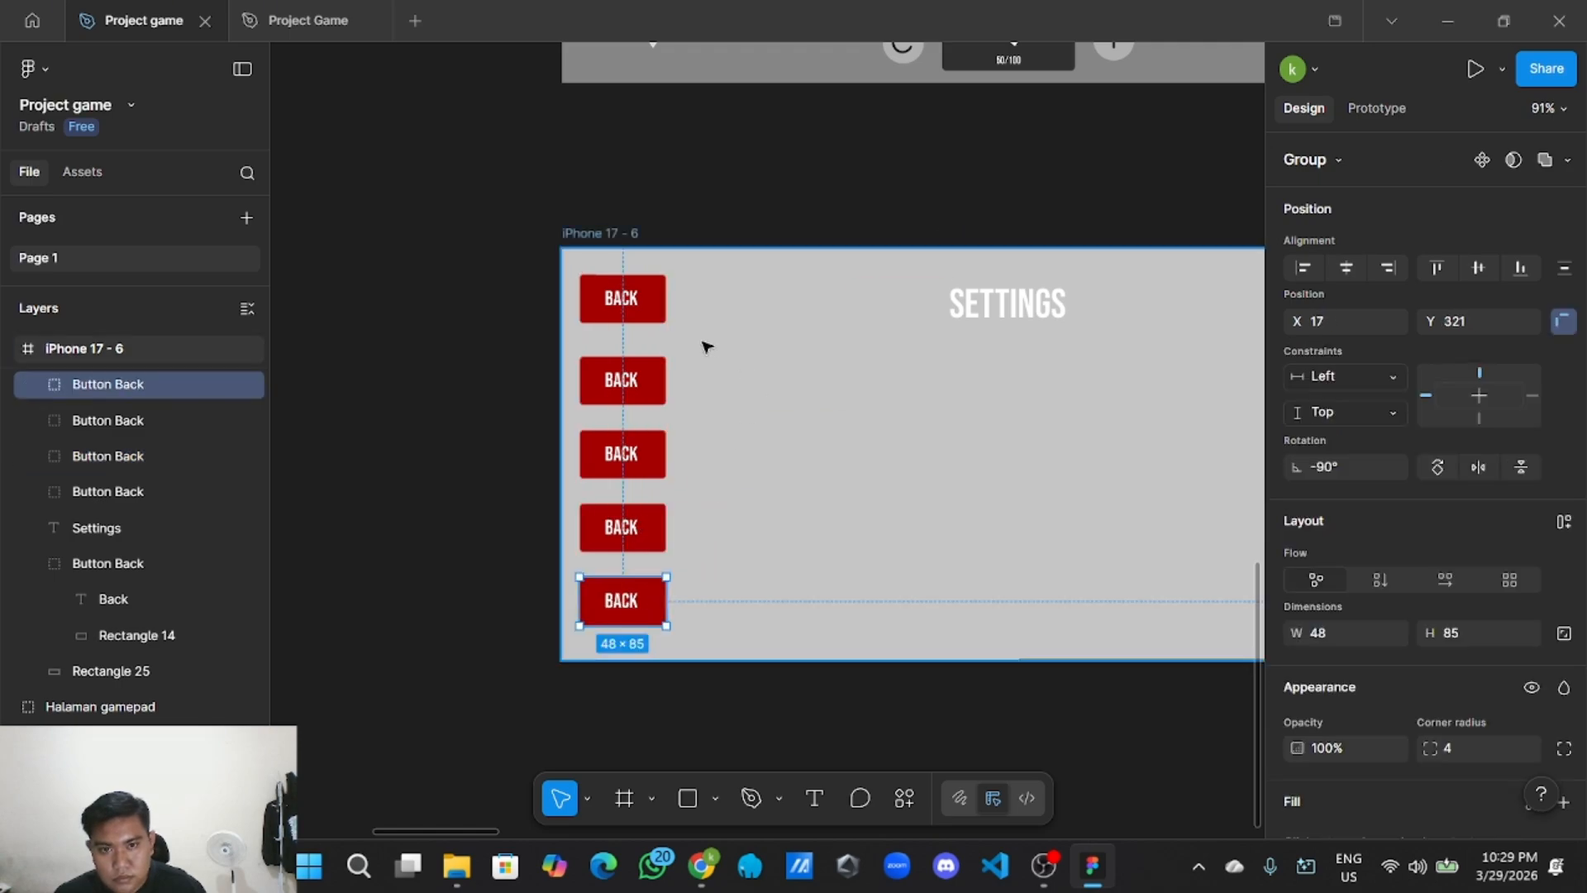
{"action": "left_click", "coordinate": [809, 502]}
{"action": "left_click", "coordinate": [358, 256]}
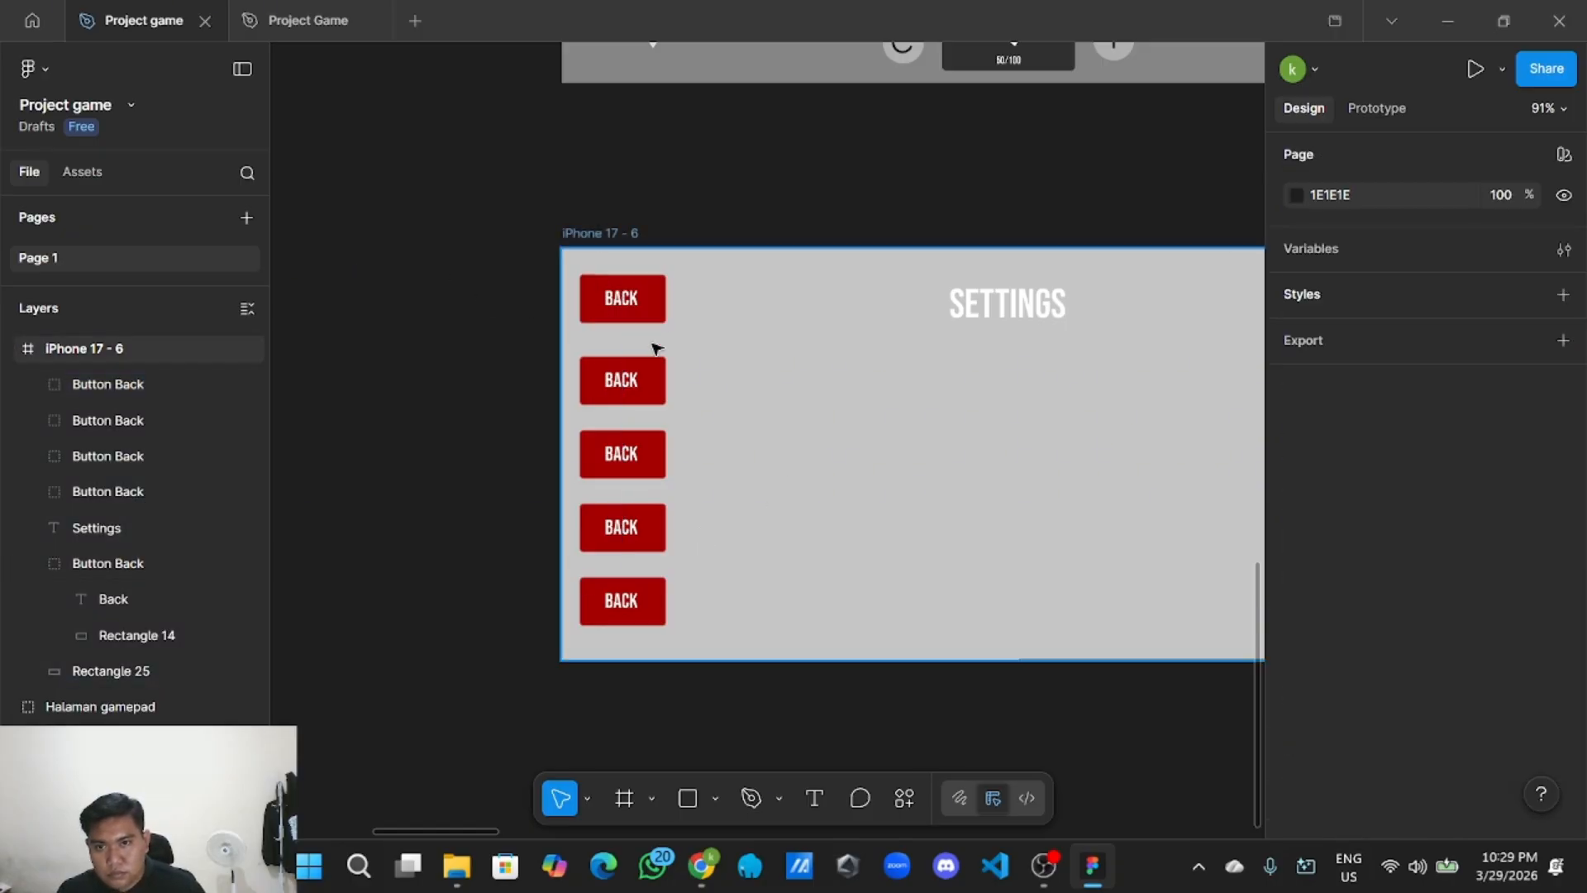
In the Layers panel, move the Settings layer below the five Button Back groups.
{"action": "double_click", "coordinate": [624, 601]}
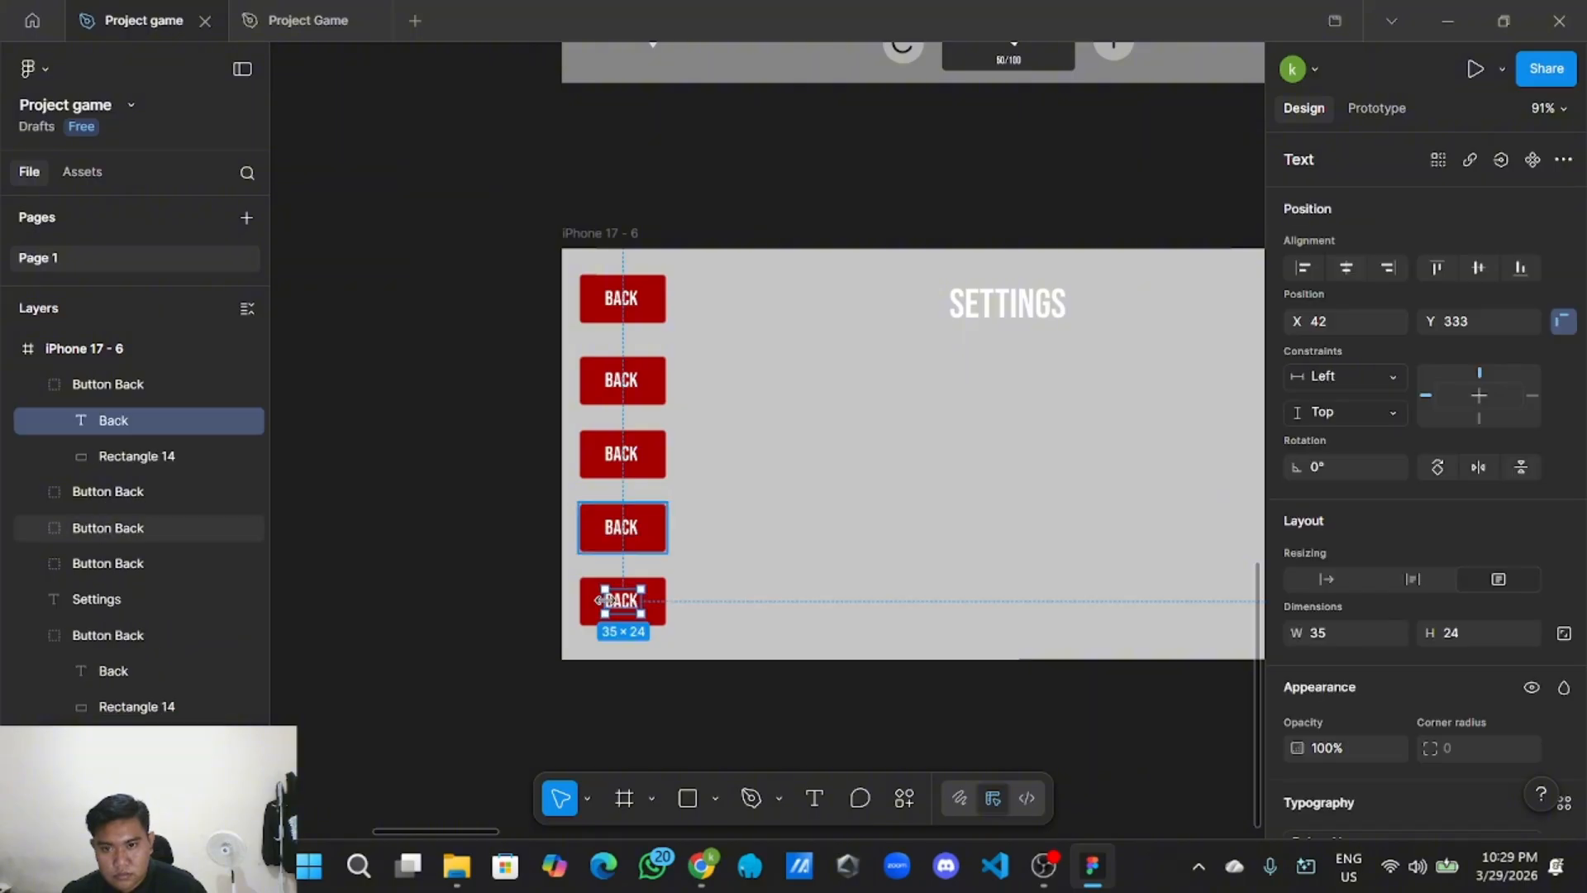
{"action": "left_click", "coordinate": [687, 584]}
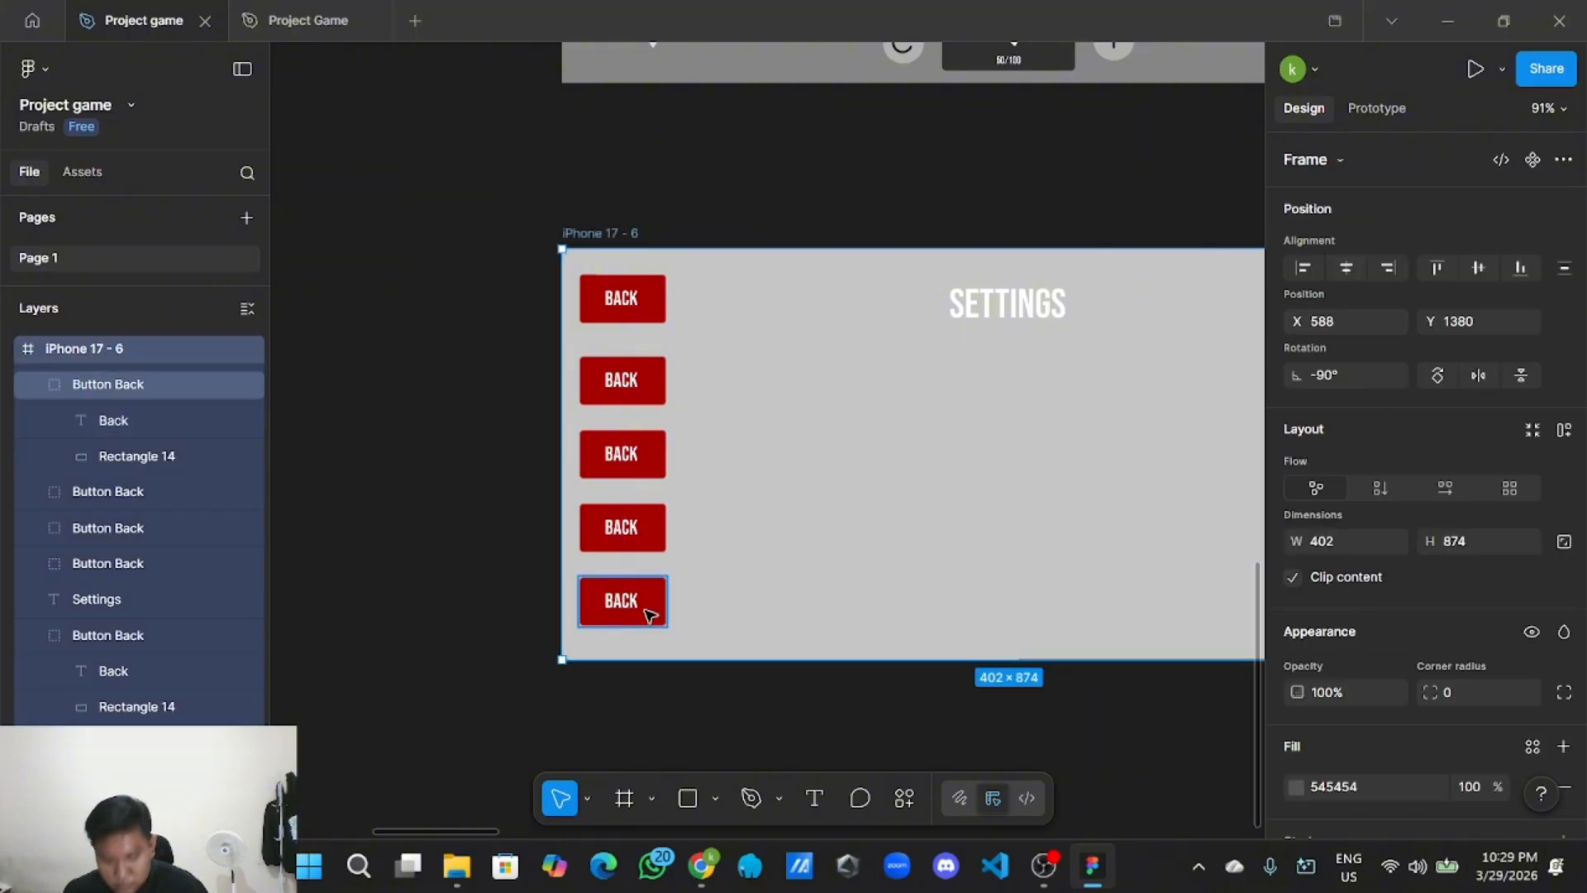
{"action": "left_click", "coordinate": [747, 567]}
{"action": "left_click", "coordinate": [35, 385]}
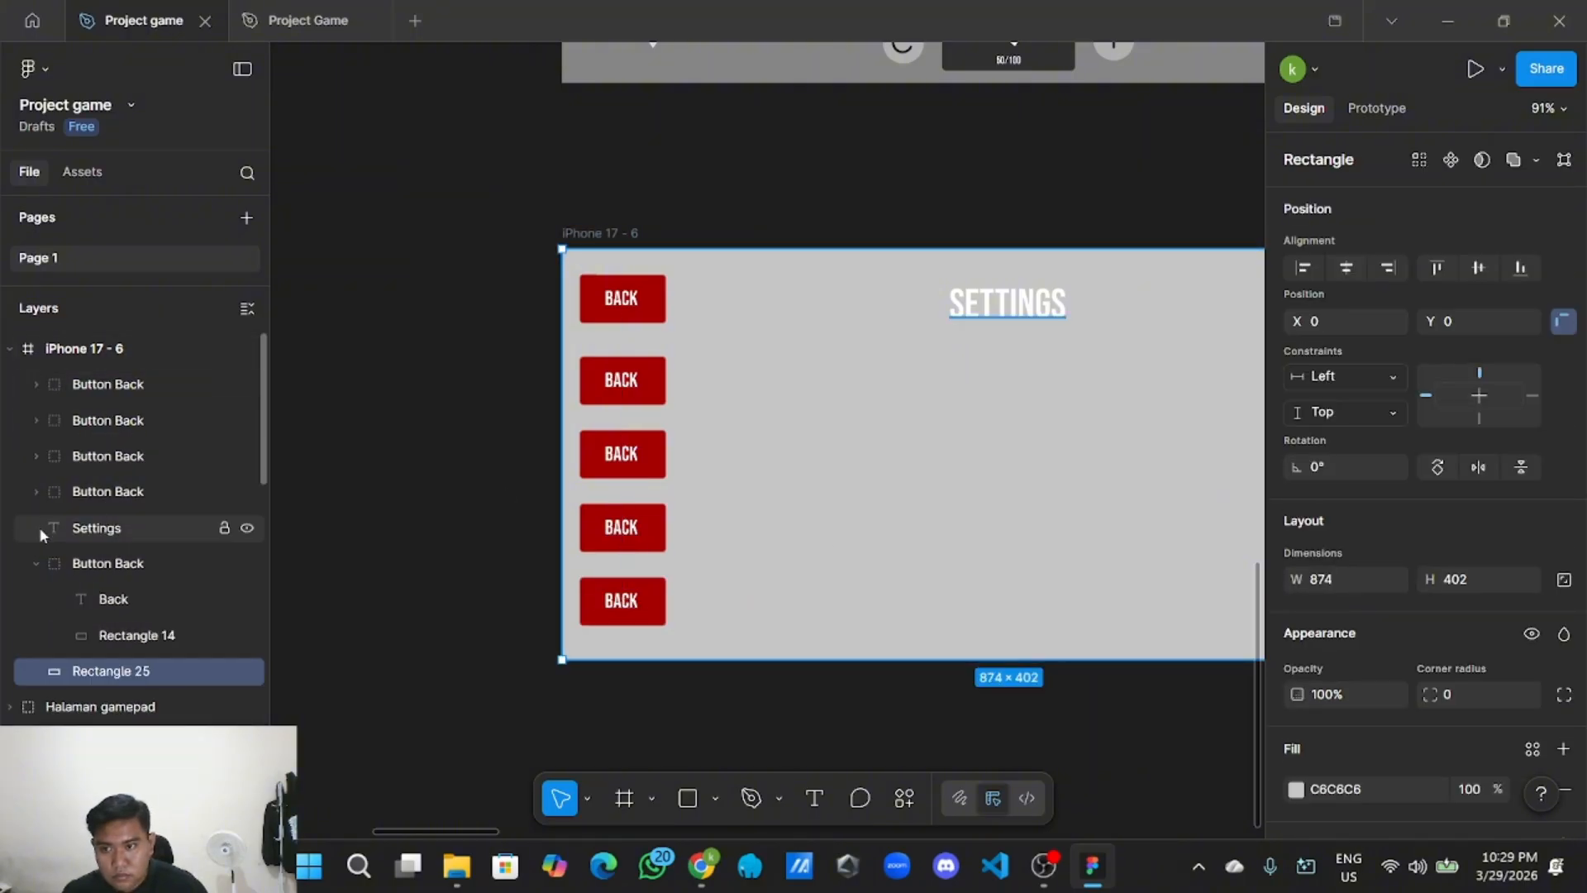
{"action": "left_click", "coordinate": [35, 560]}
{"action": "left_click", "coordinate": [35, 491]}
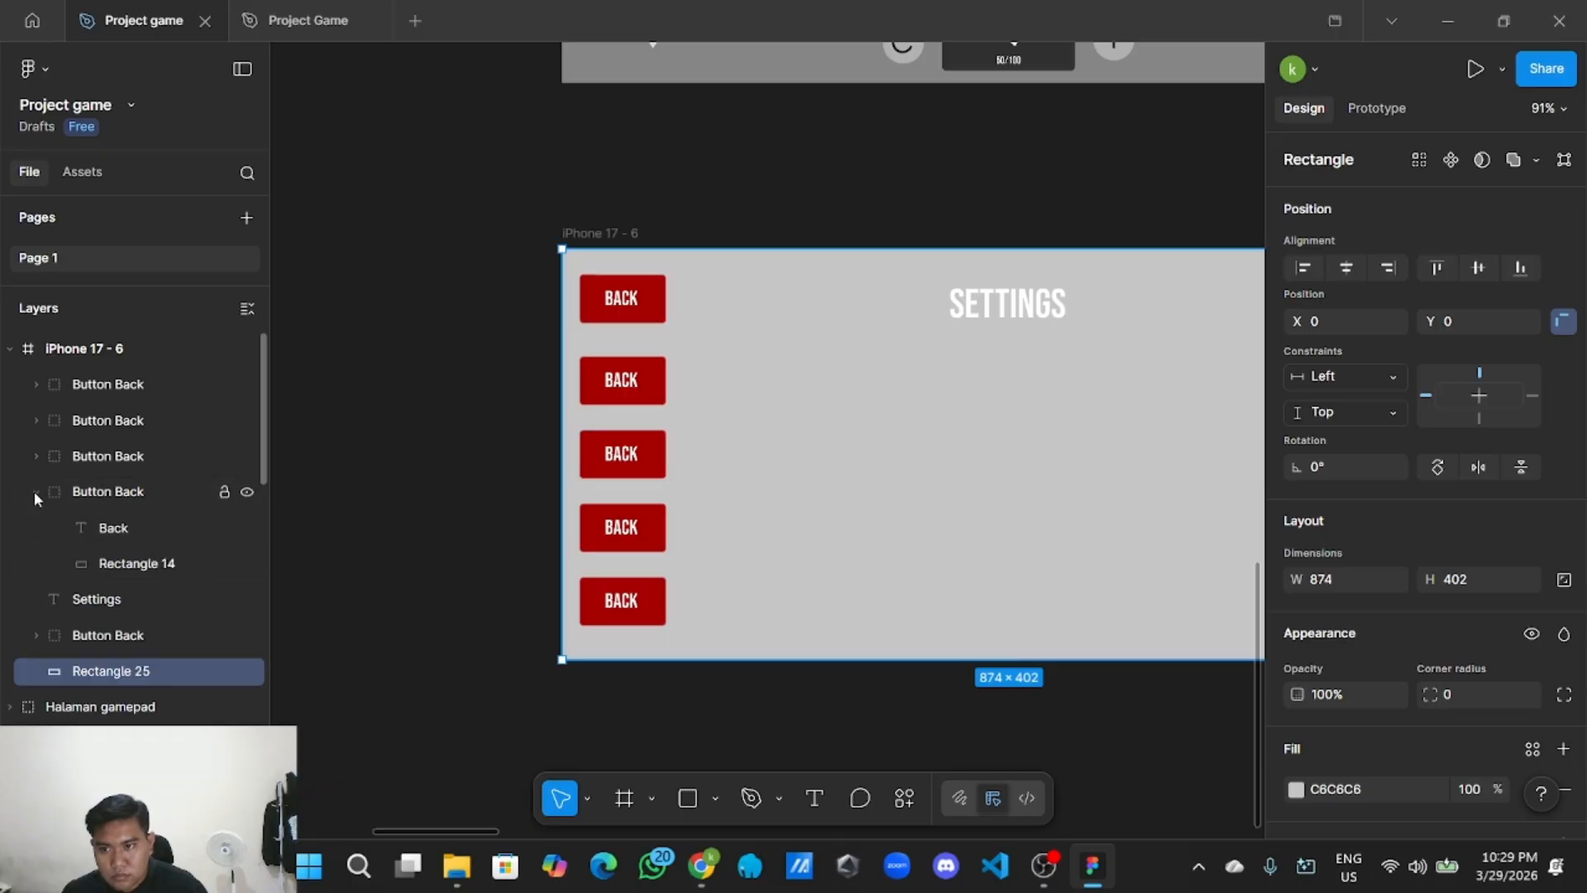
{"action": "left_click", "coordinate": [36, 490]}
{"action": "left_click", "coordinate": [92, 526]}
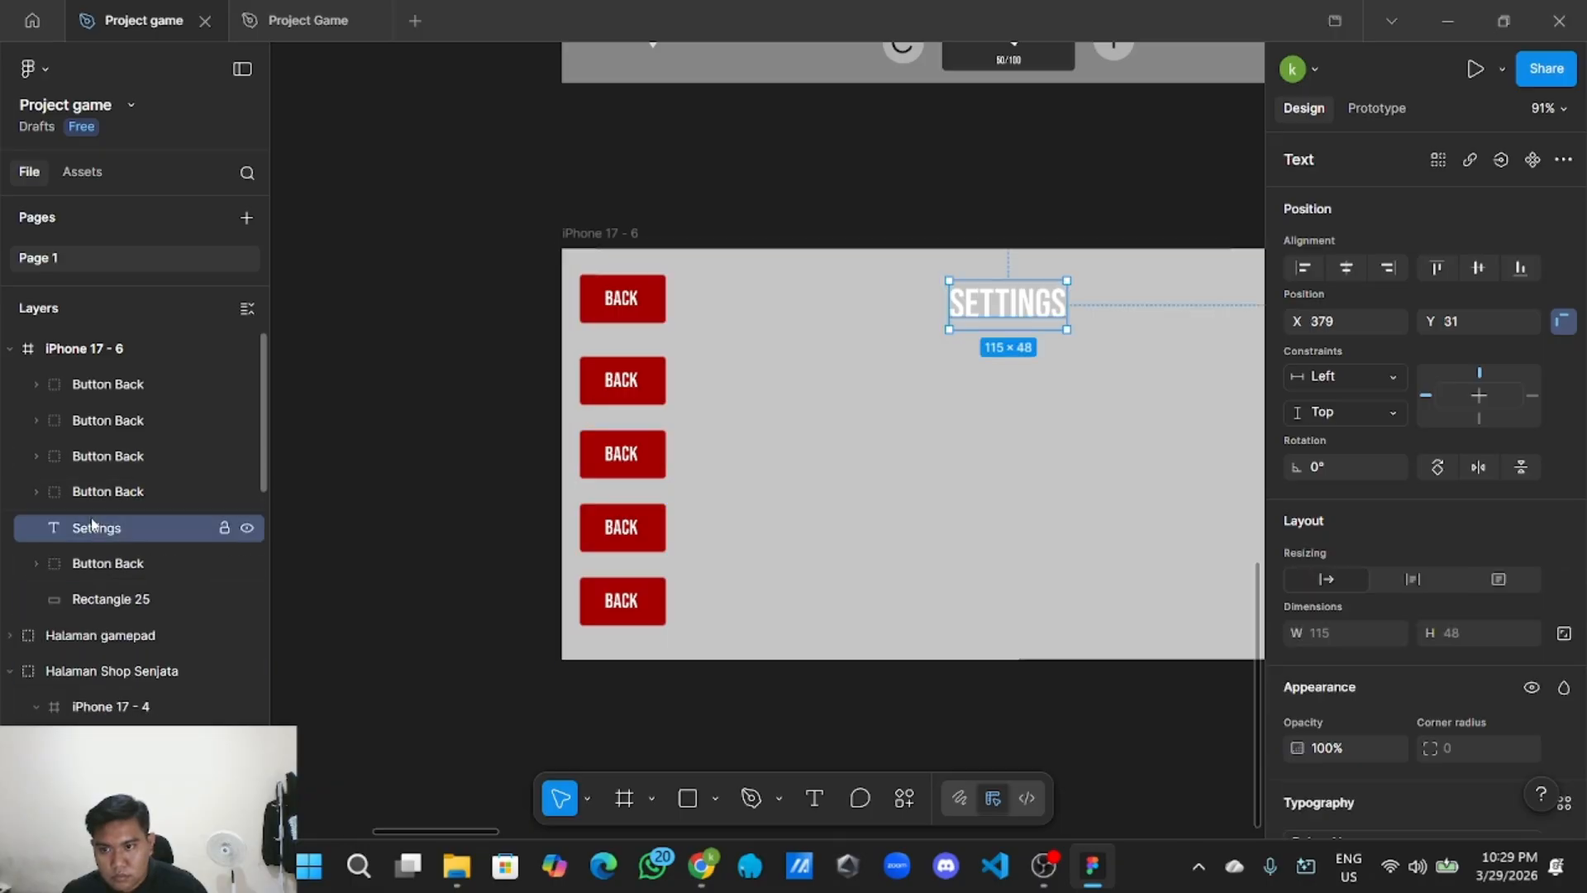
{"action": "left_click", "coordinate": [400, 411]}
{"action": "left_click_drag", "start_coordinate": [125, 538], "coordinate": [152, 579]}
{"action": "left_click", "coordinate": [358, 452]}
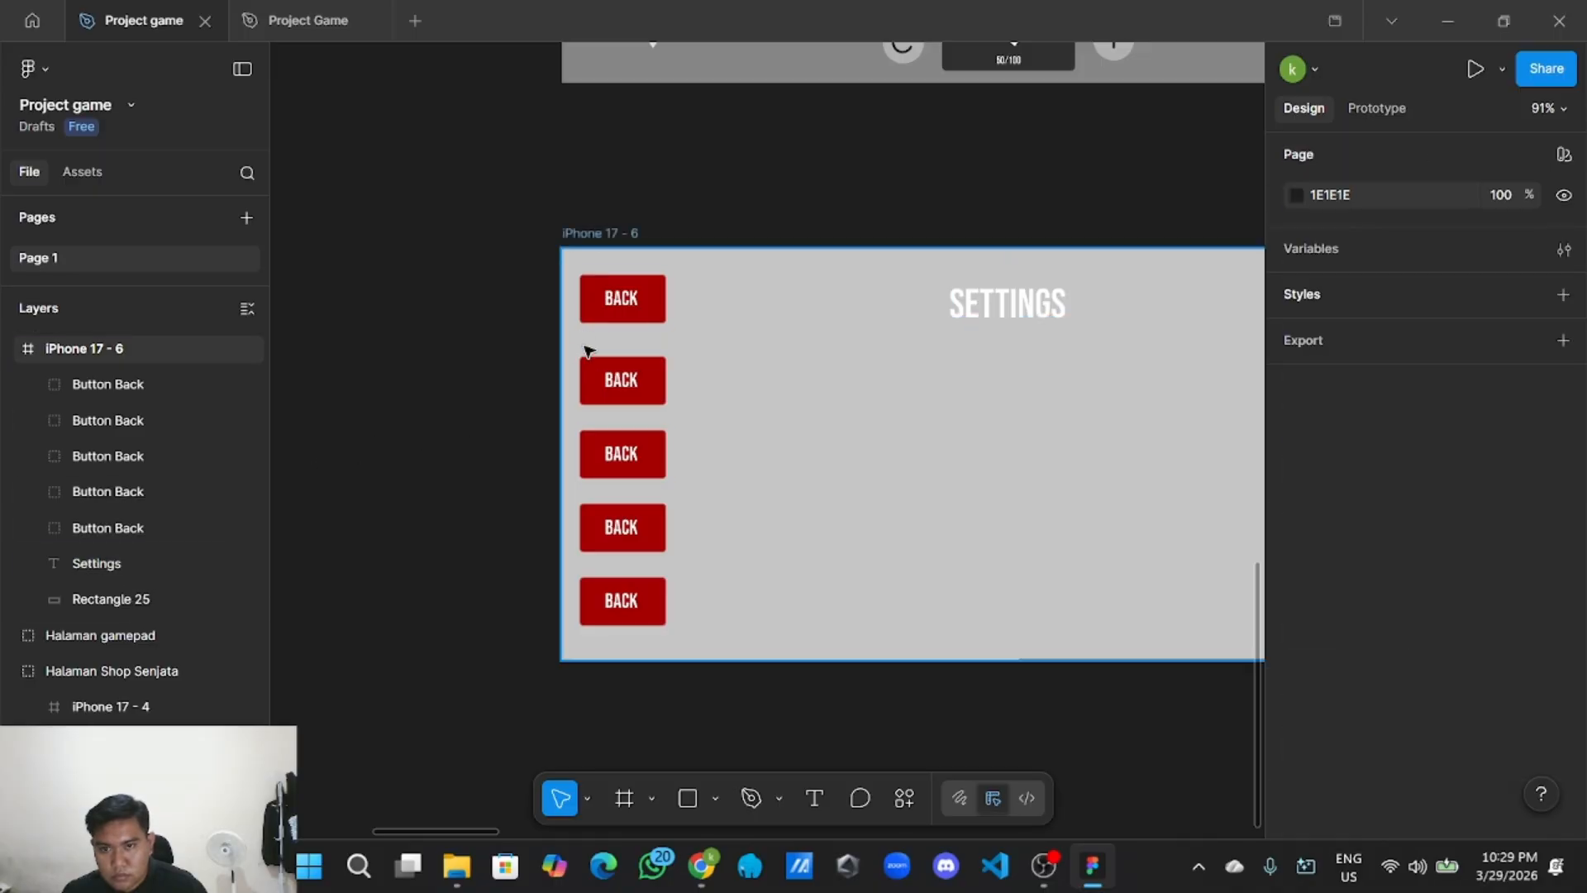
Select all five BACK buttons and shift them slightly right and down.
{"action": "left_click", "coordinate": [597, 298]}
{"action": "left_click", "coordinate": [611, 396], "text": "shift"}
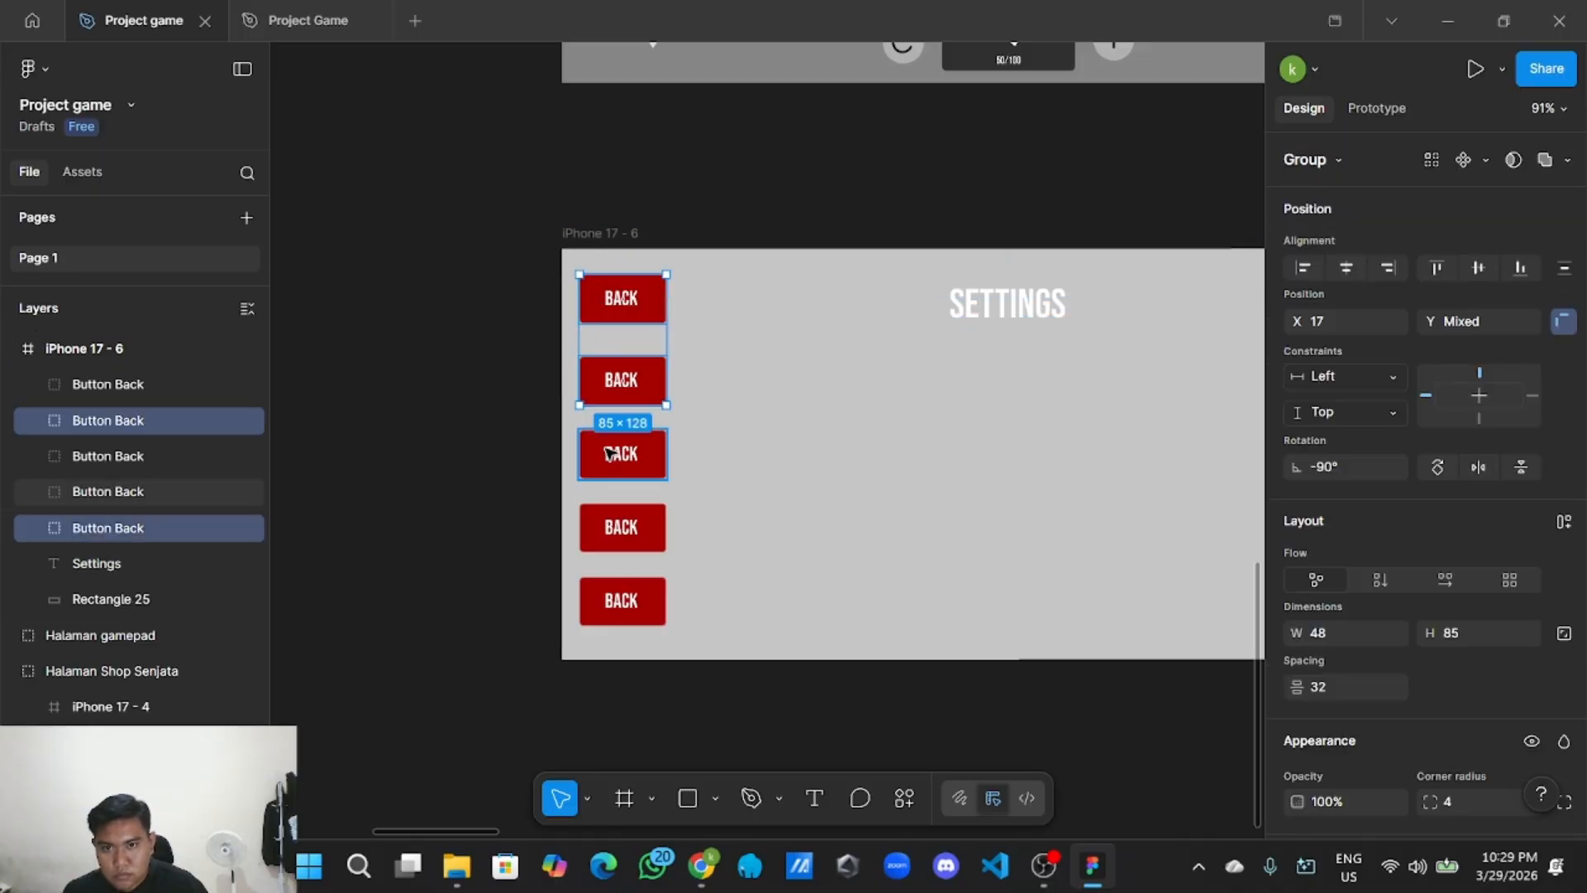
{"action": "left_click", "coordinate": [610, 451], "text": "shift"}
{"action": "left_click", "coordinate": [617, 524], "text": "shift"}
{"action": "left_click", "coordinate": [623, 590], "text": "shift"}
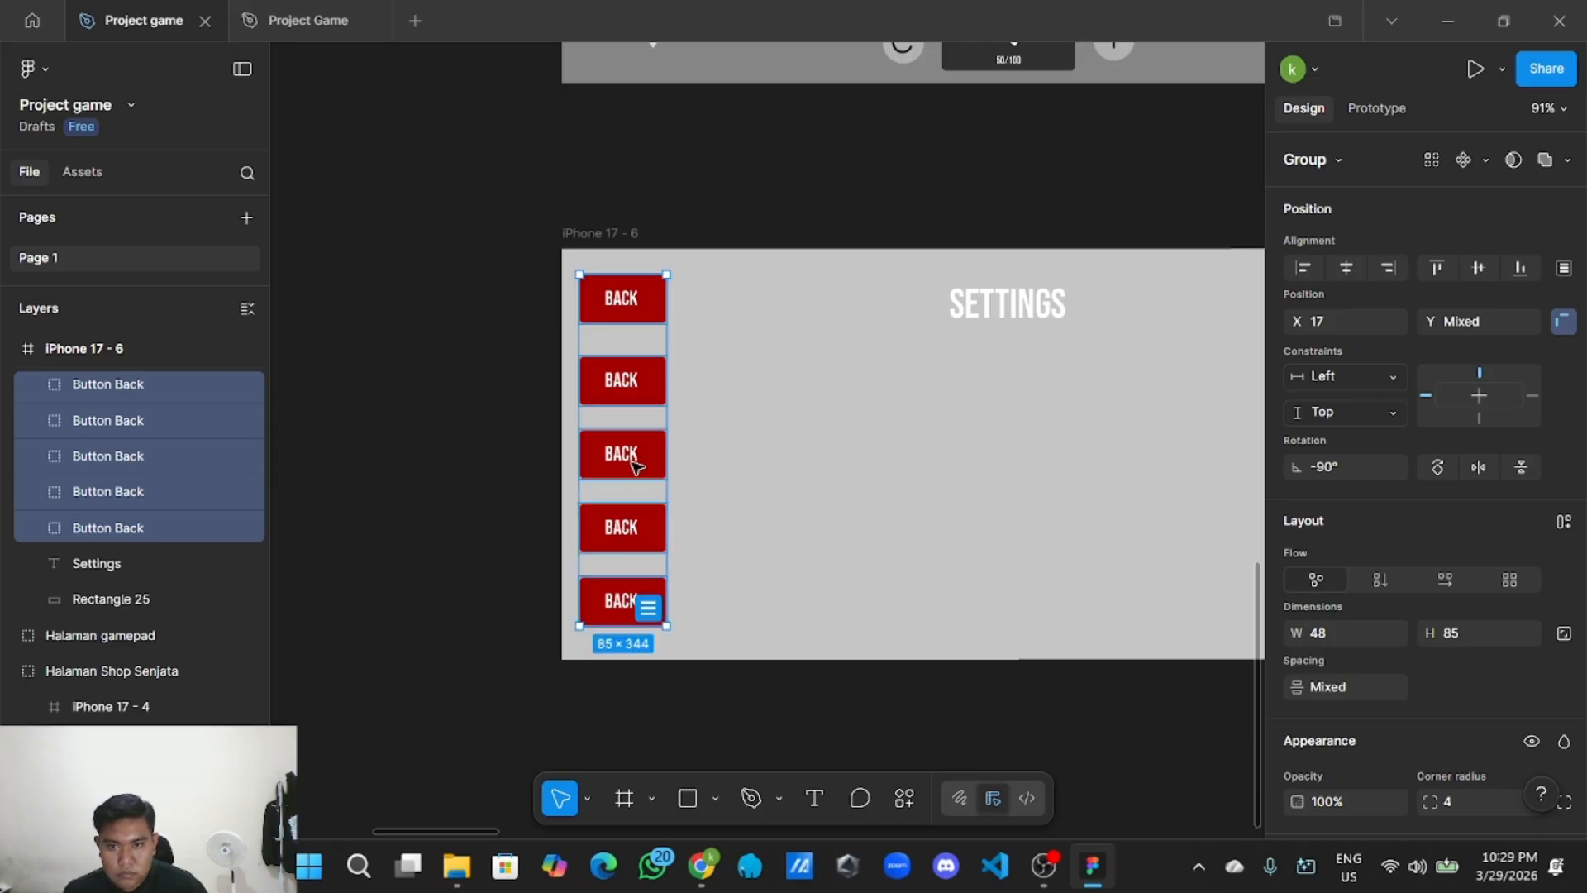
{"action": "left_click_drag", "start_coordinate": [641, 465], "coordinate": [639, 467]}
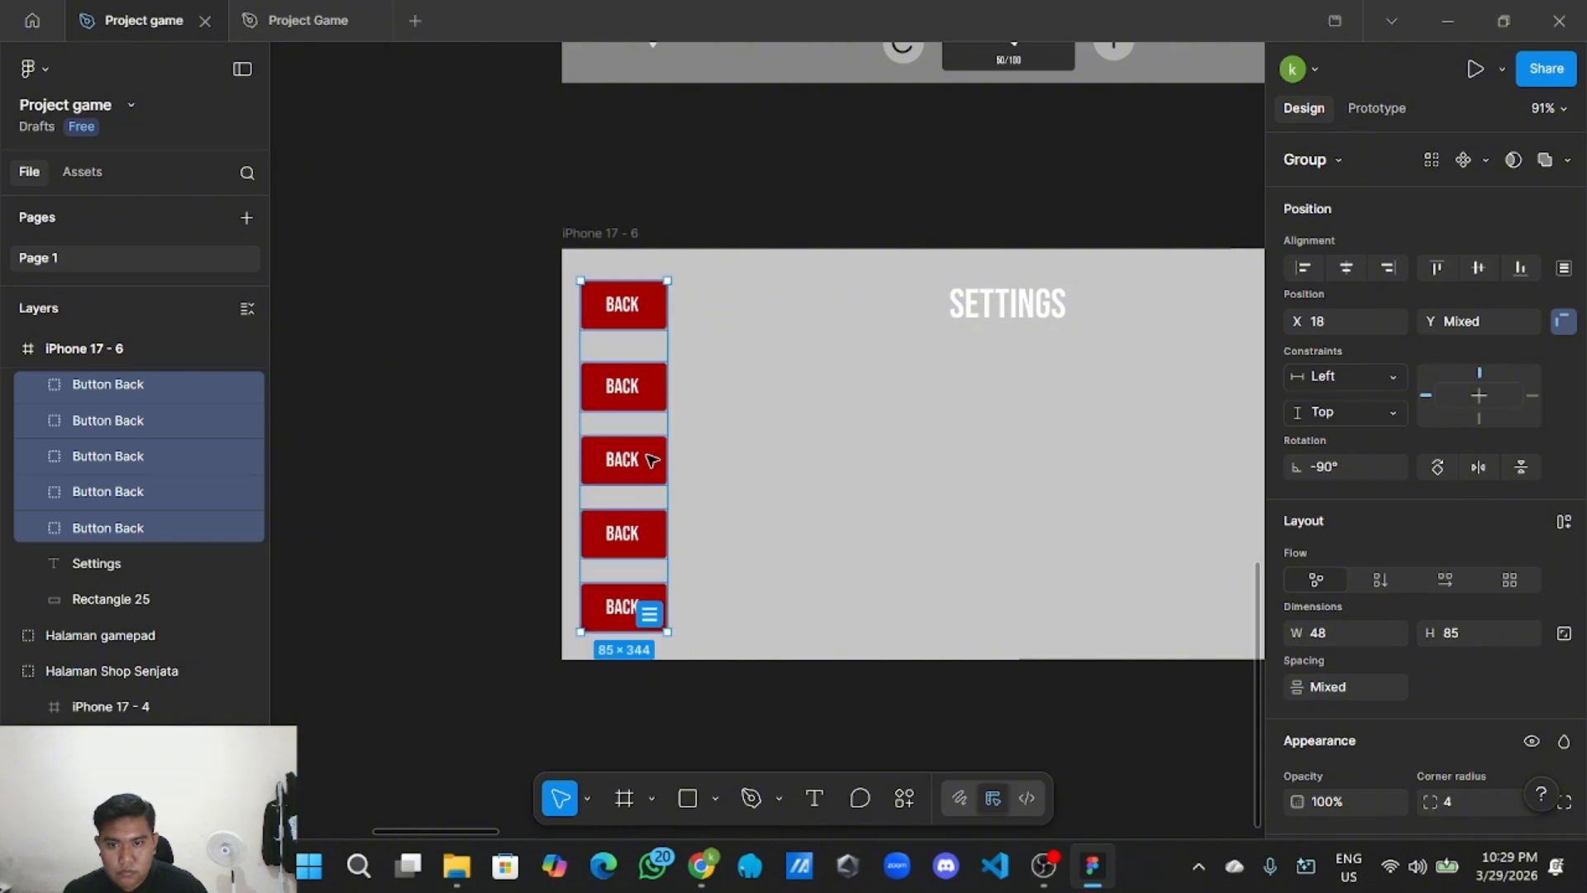
{"action": "left_click", "coordinate": [671, 448]}
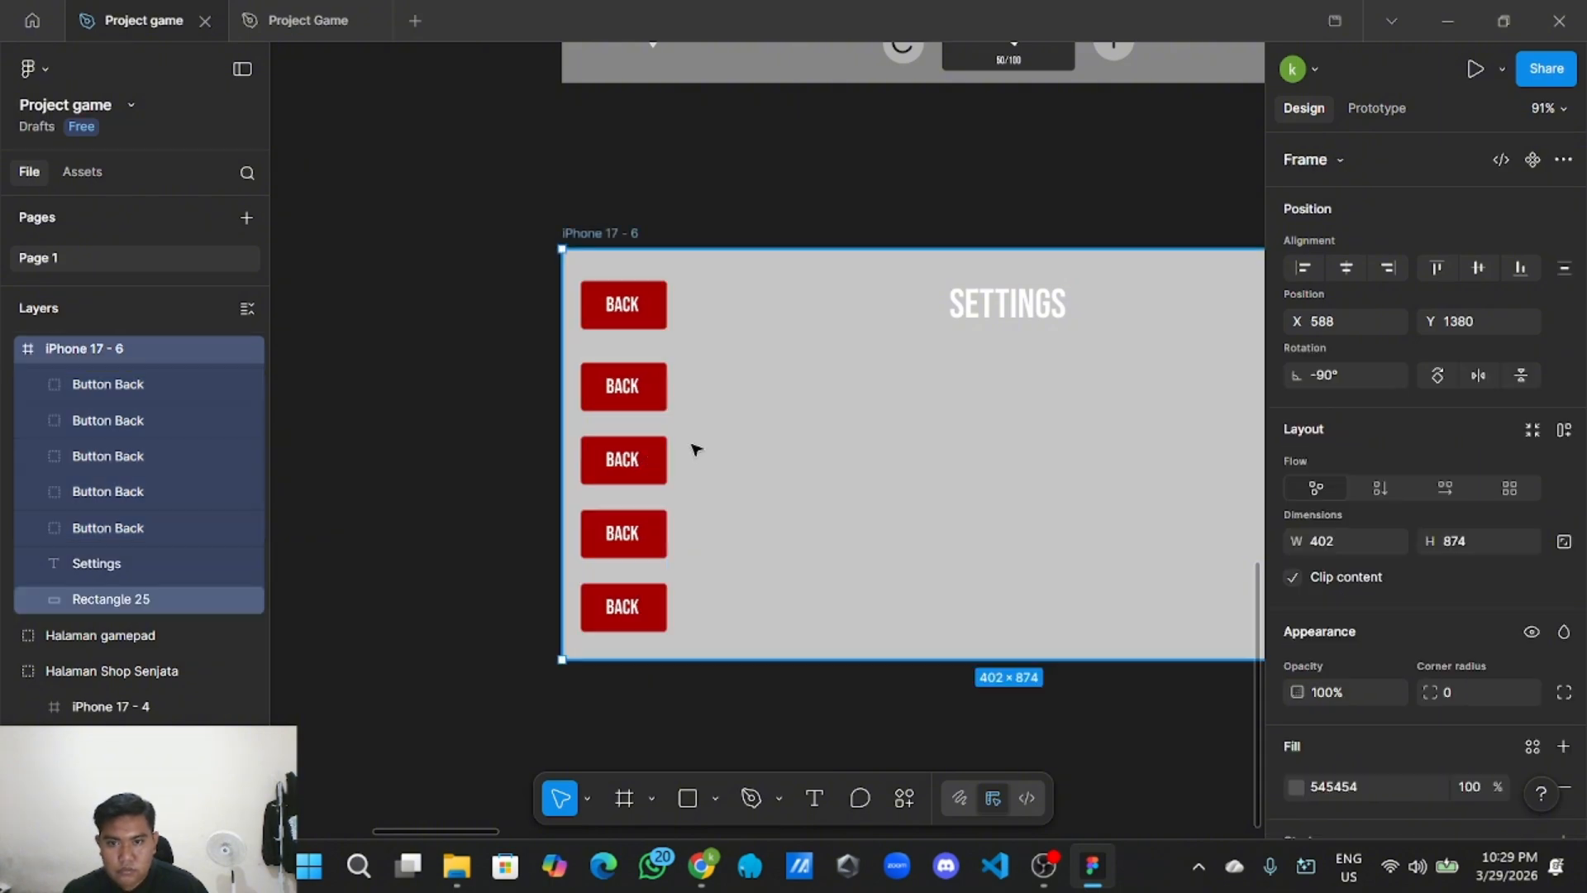
Change the second button's label from Back to CONTROLS.
{"action": "double_click", "coordinate": [633, 395]}
{"action": "double_click", "coordinate": [633, 395]}
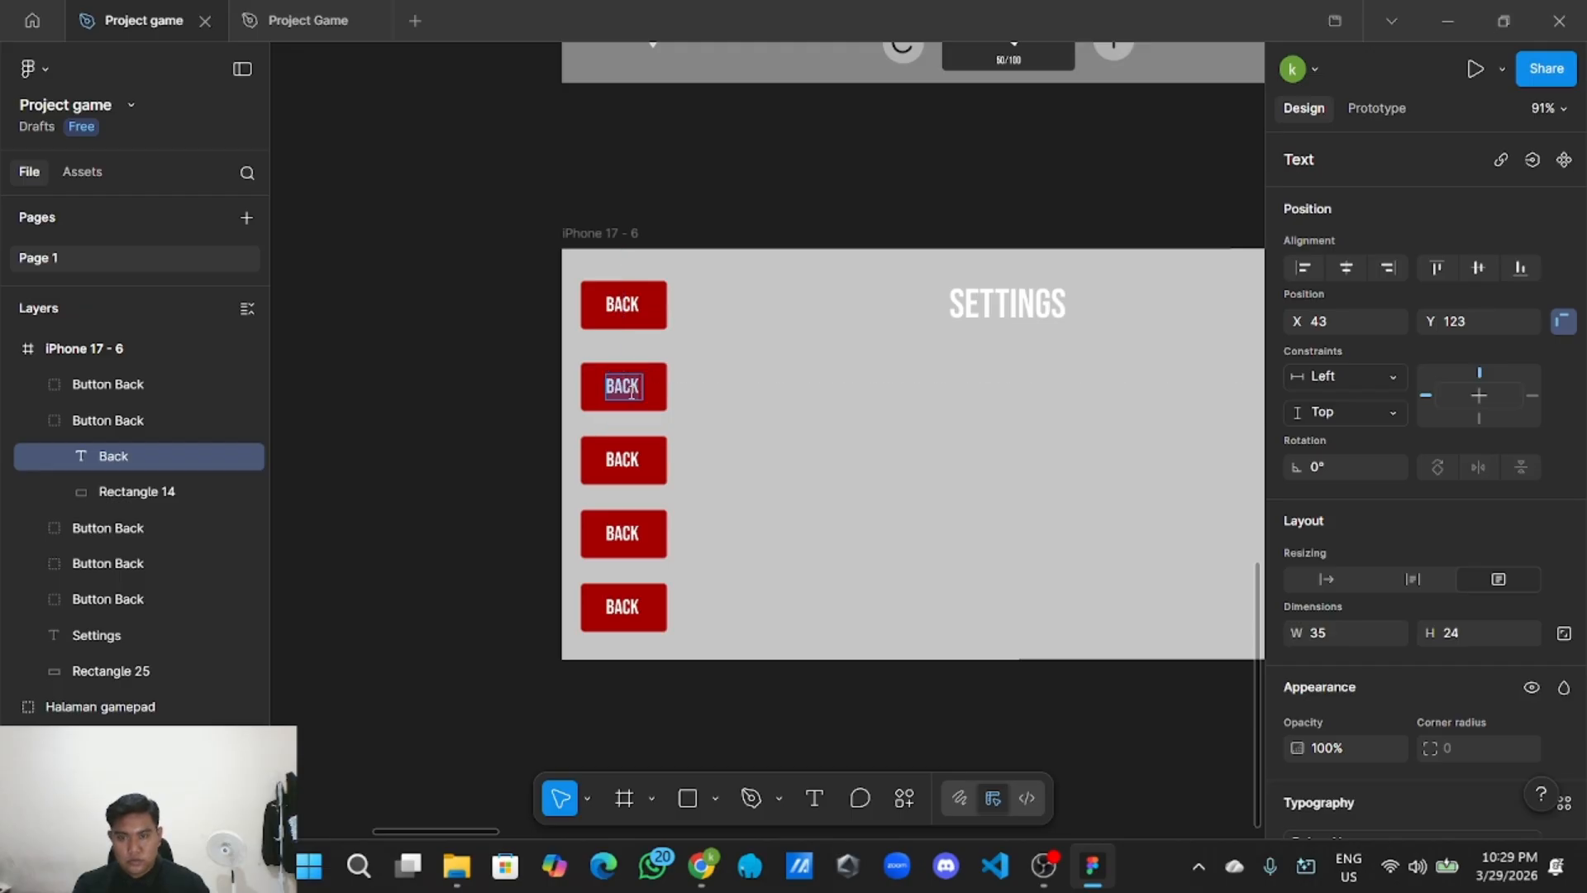
{"action": "left_click", "coordinate": [415, 350]}
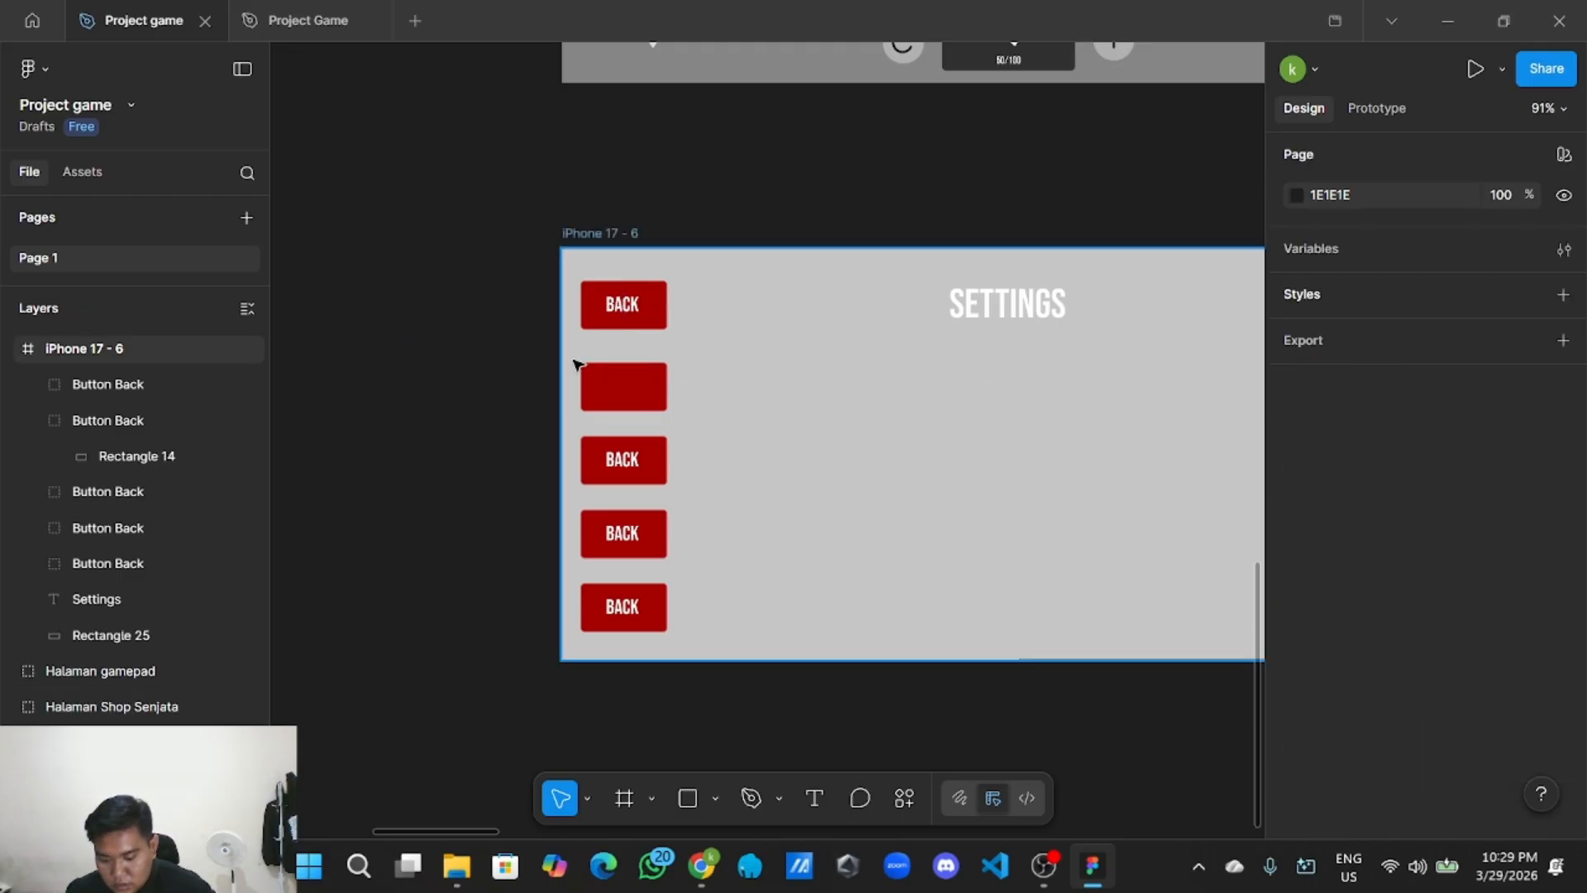
{"action": "scroll", "coordinate": [656, 422], "scroll_direction": "up", "scroll_amount": 2}
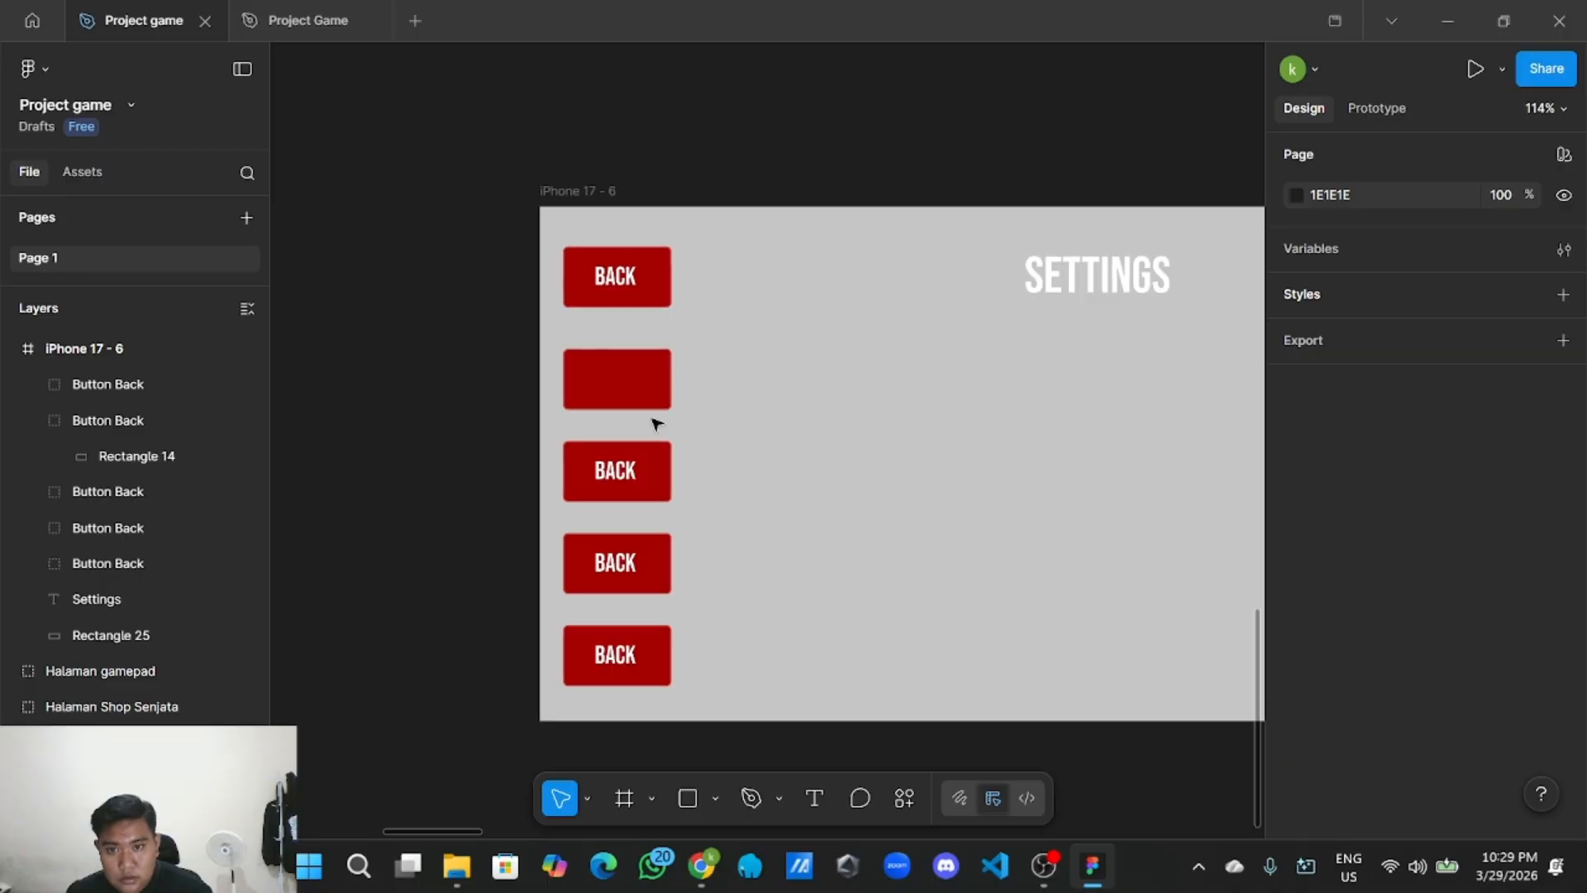
{"action": "key", "text": "ctrl+z"}
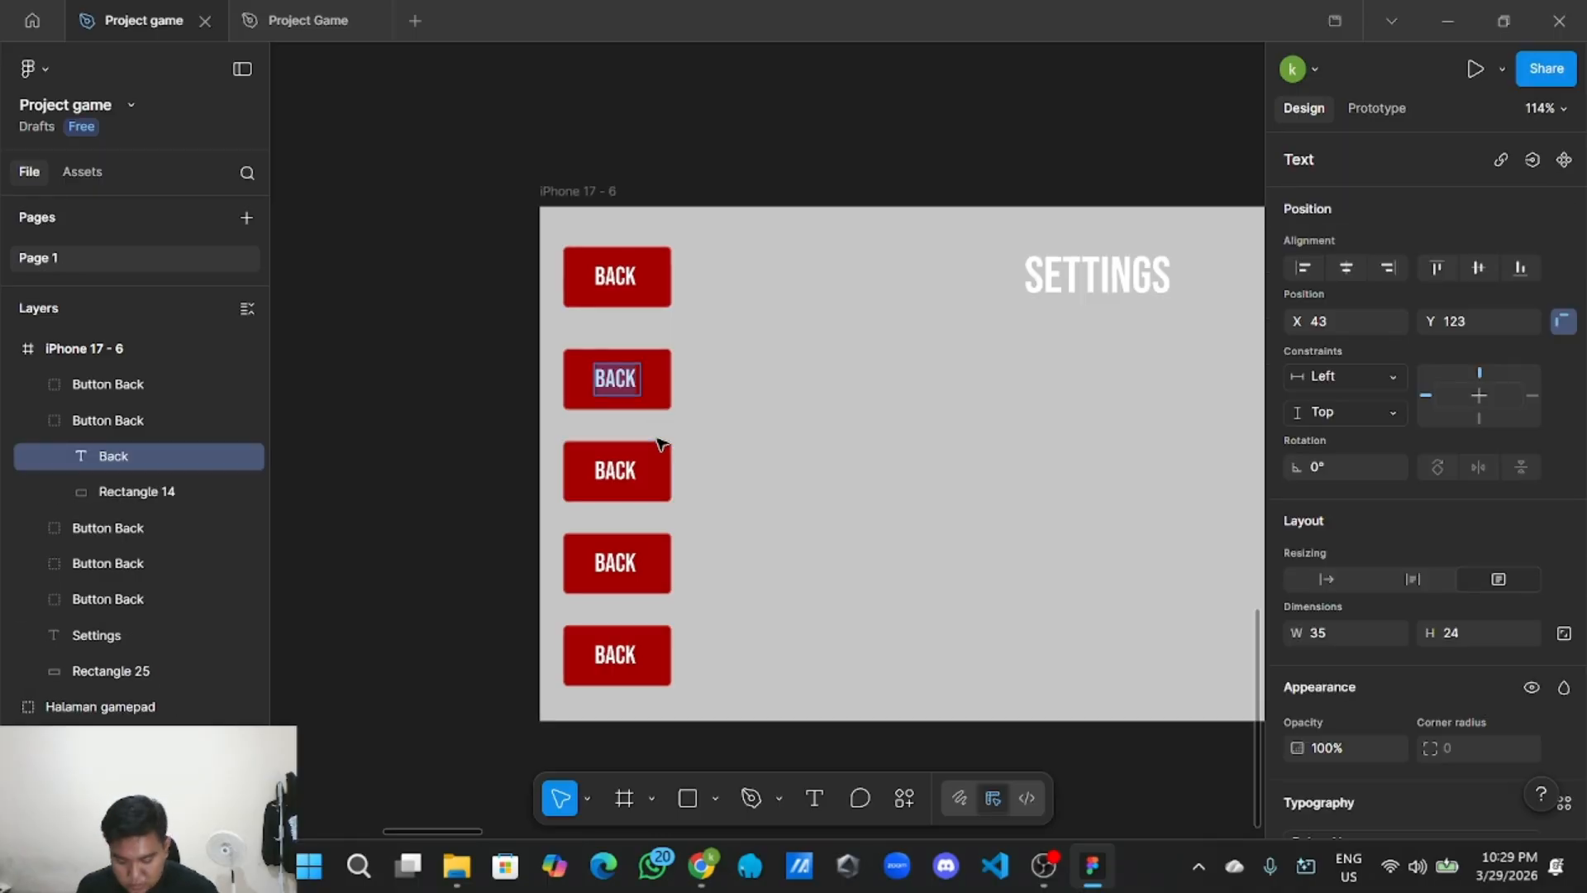
{"action": "scroll", "coordinate": [694, 380], "scroll_direction": "up", "scroll_amount": 4}
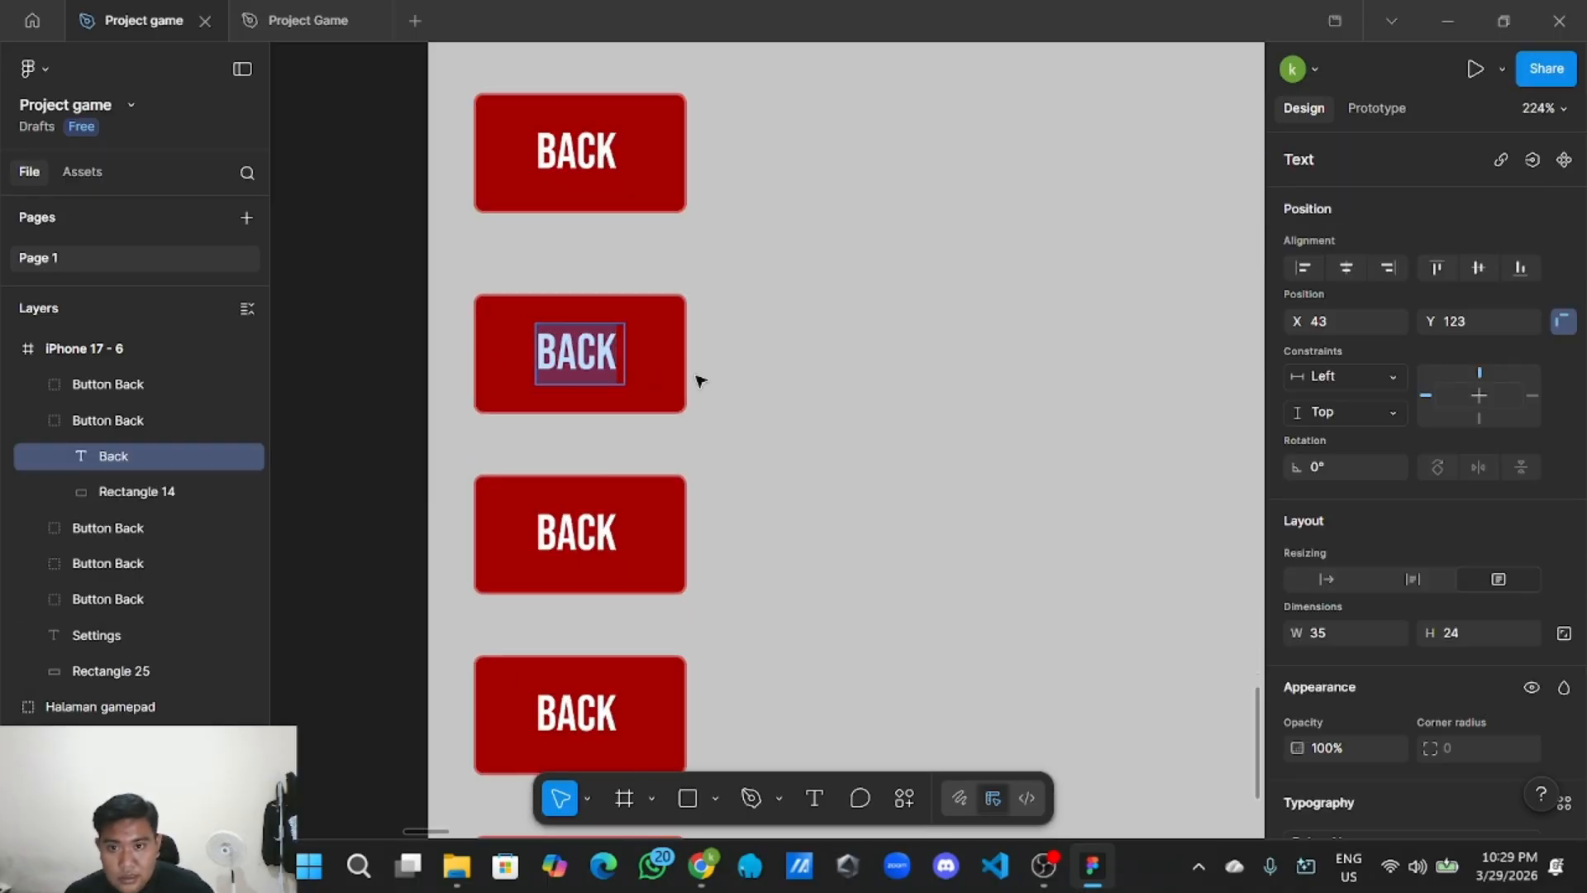
{"action": "double_click", "coordinate": [607, 361]}
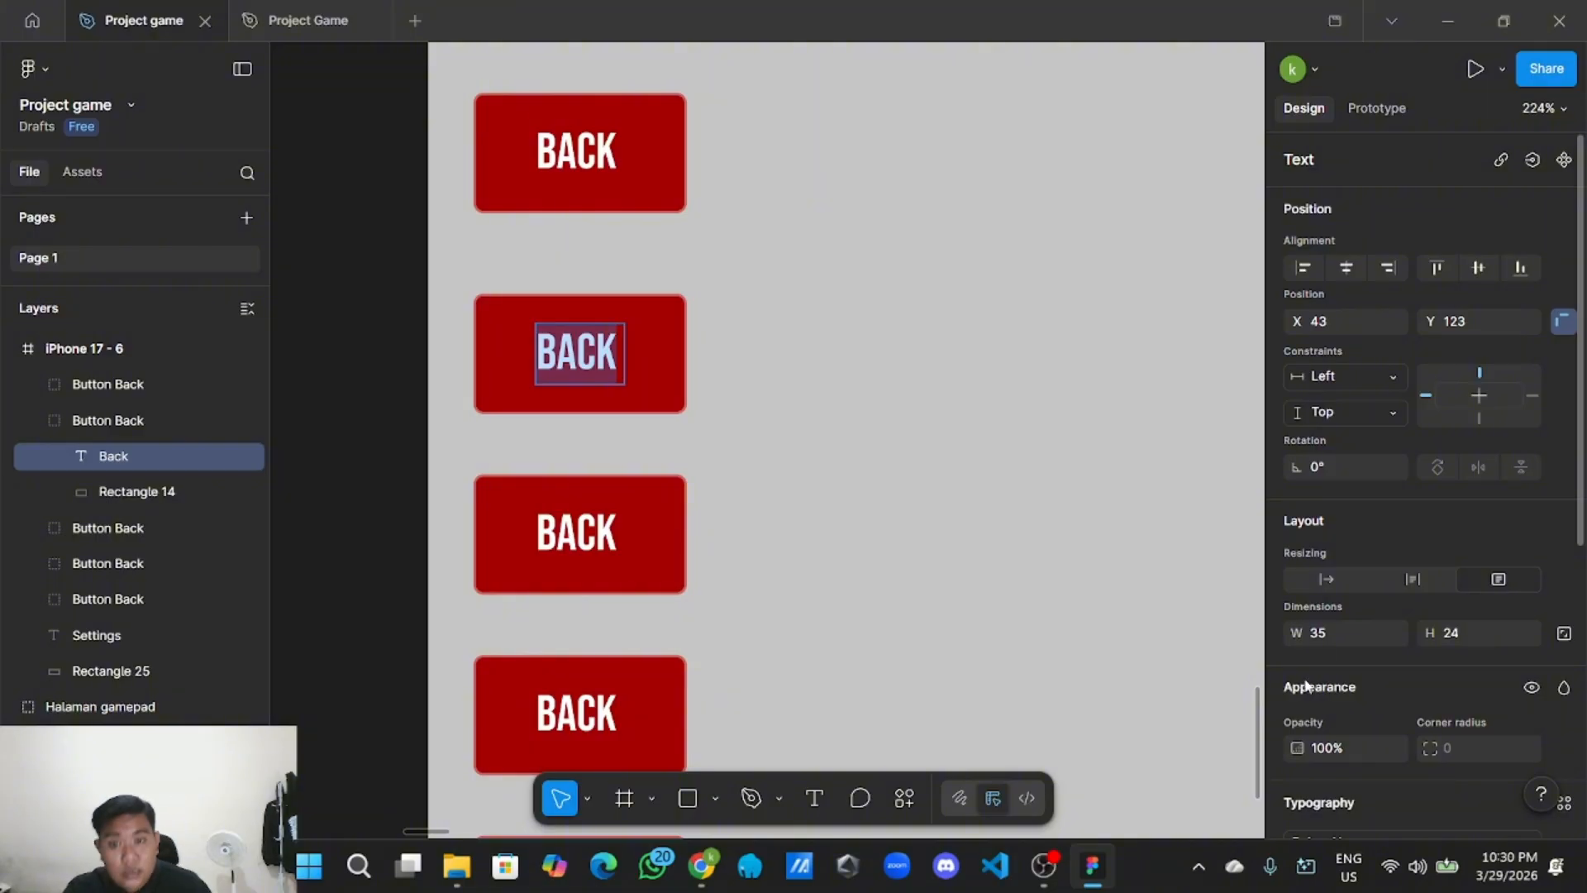
{"action": "scroll", "coordinate": [1076, 477], "scroll_direction": "down", "scroll_amount": 5}
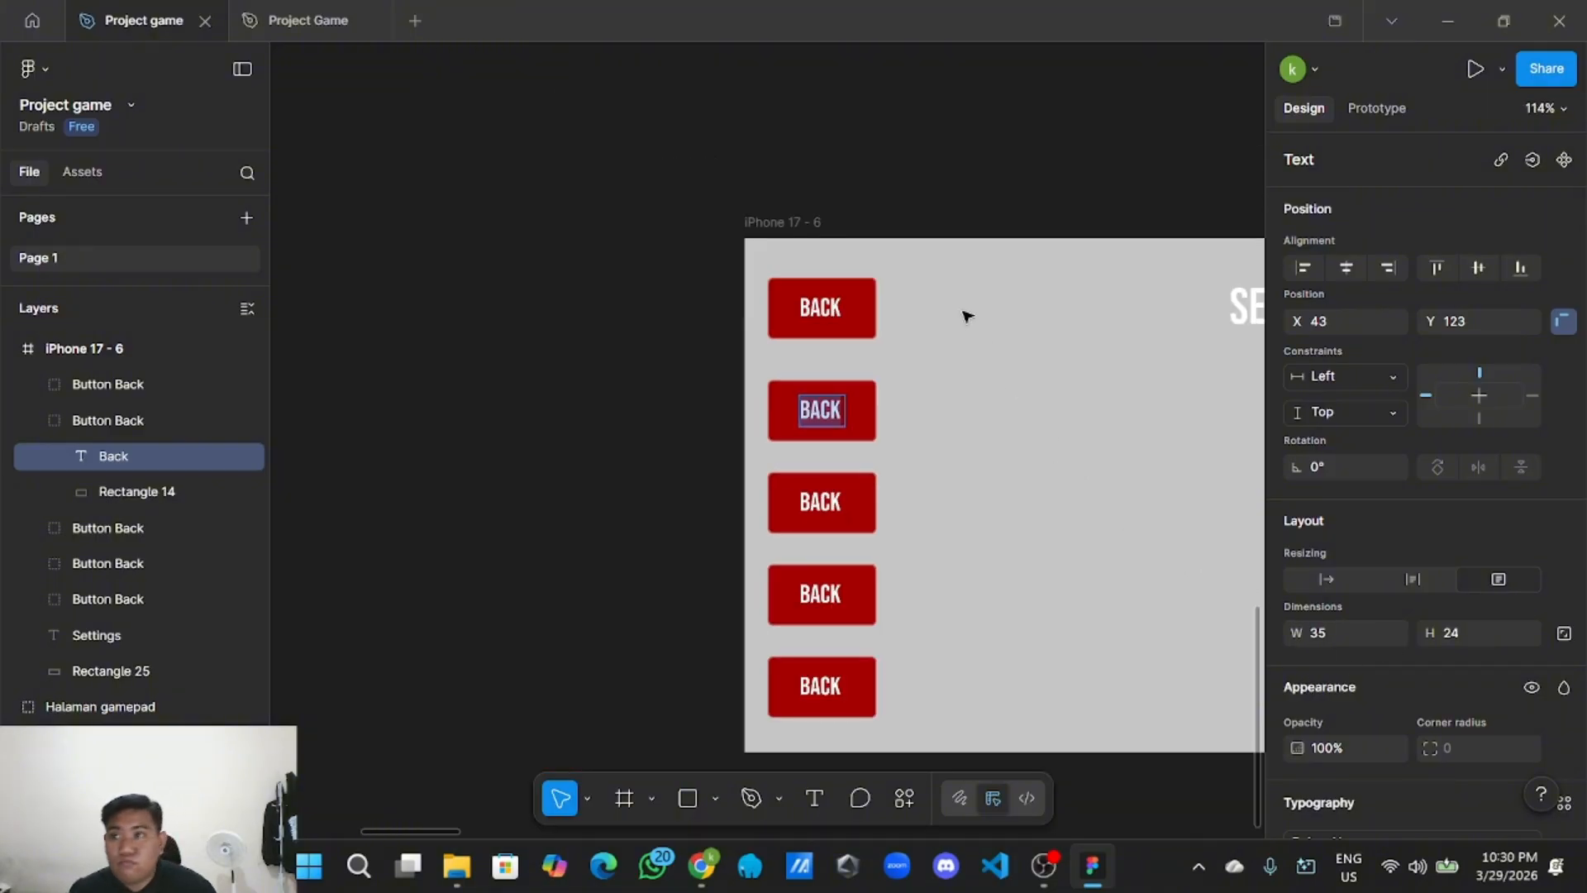
{"action": "scroll", "coordinate": [882, 191], "scroll_direction": "up", "scroll_amount": 3}
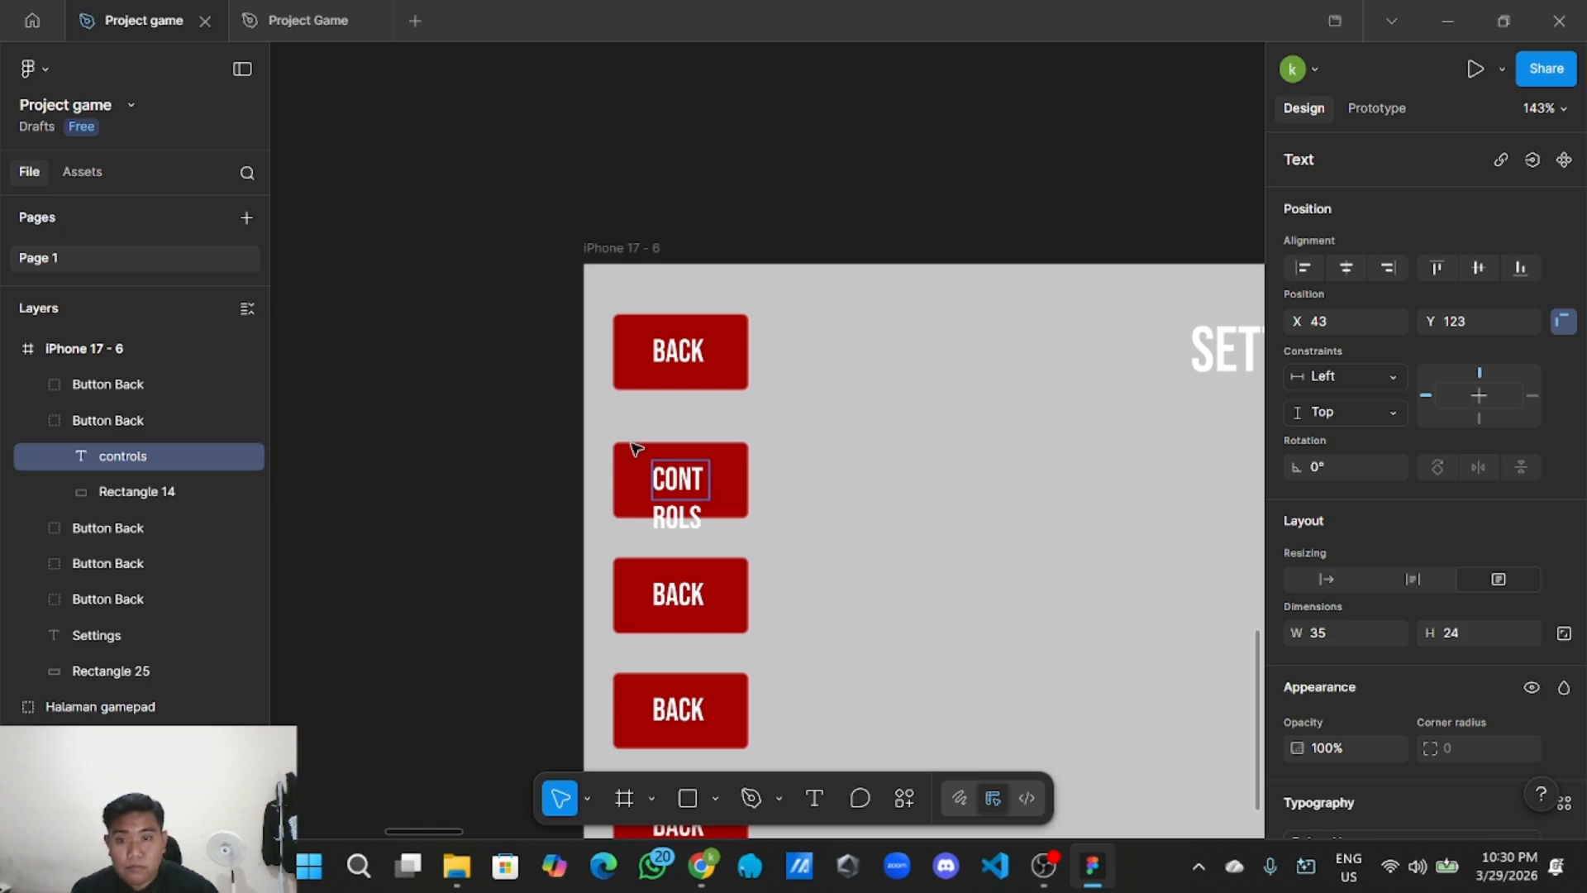
{"action": "key", "text": "Escape"}
Set the CONTROLS label to font size 11 and place it near the button's lower centre.
{"action": "scroll", "coordinate": [791, 484], "scroll_direction": "up", "scroll_amount": 3}
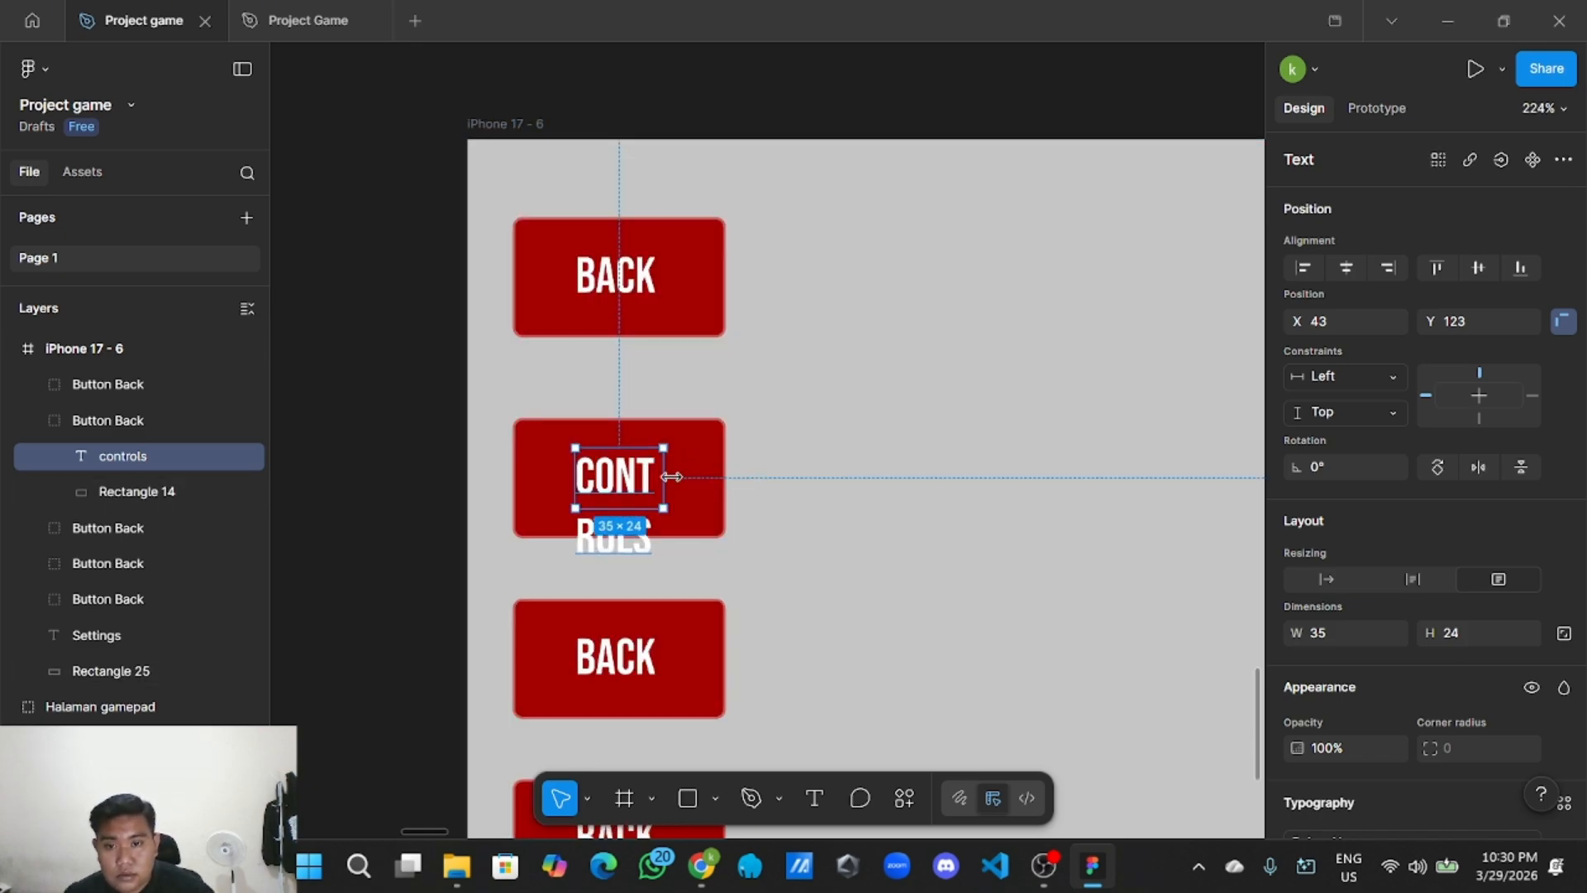
{"action": "left_click_drag", "start_coordinate": [665, 478], "coordinate": [657, 511]}
{"action": "double_click", "coordinate": [657, 511]}
{"action": "scroll", "coordinate": [1436, 633], "scroll_direction": "down", "scroll_amount": 5}
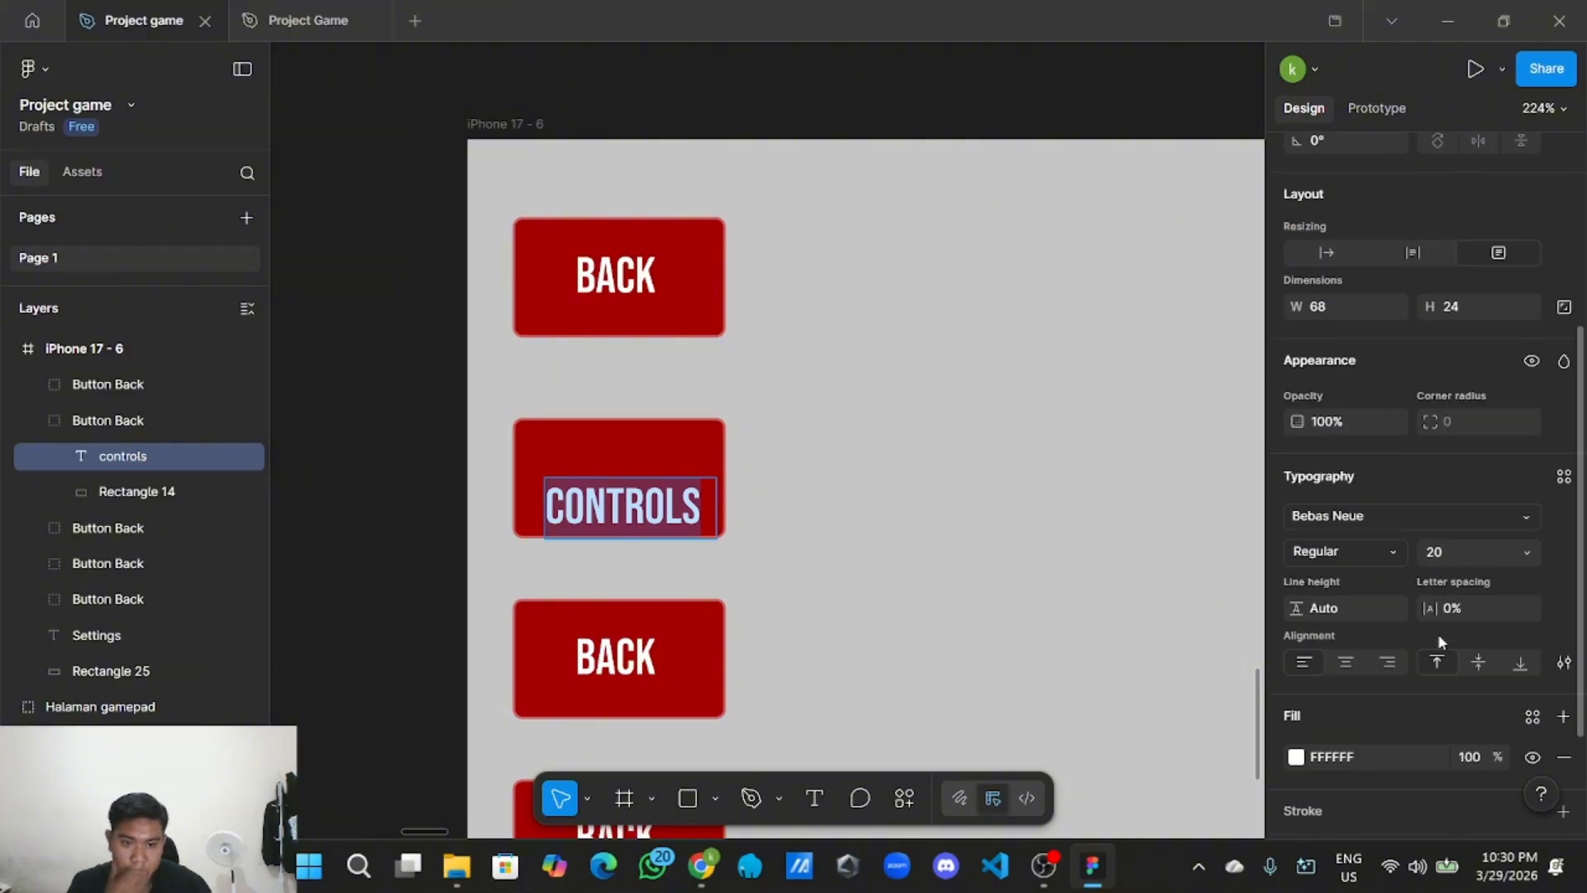
{"action": "left_click", "coordinate": [1519, 434]}
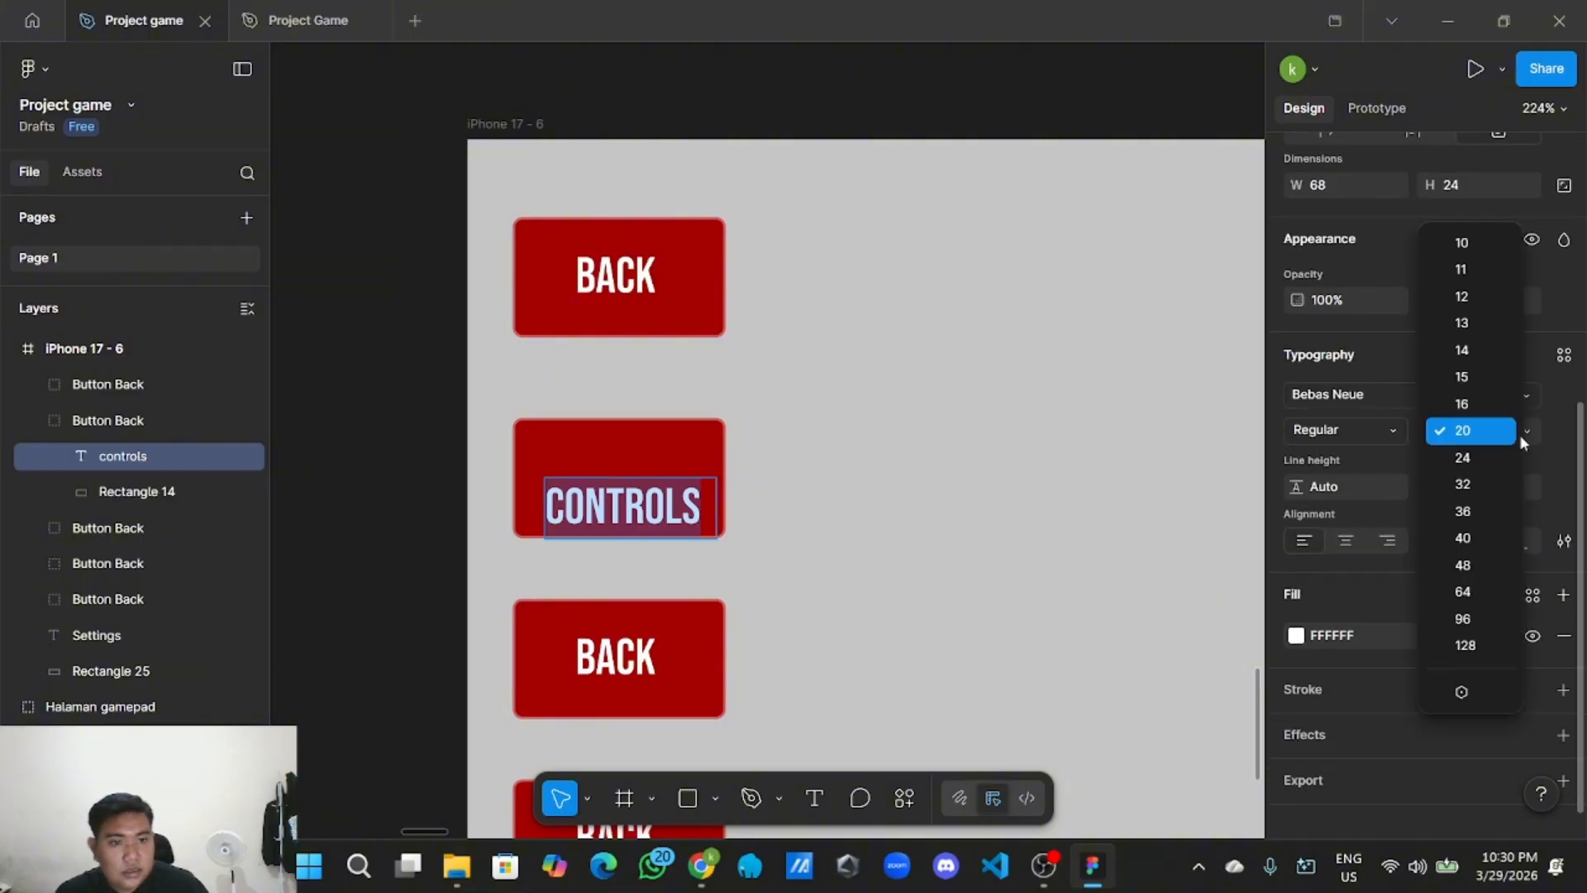
{"action": "left_click", "coordinate": [1461, 270]}
{"action": "key", "text": "Escape"}
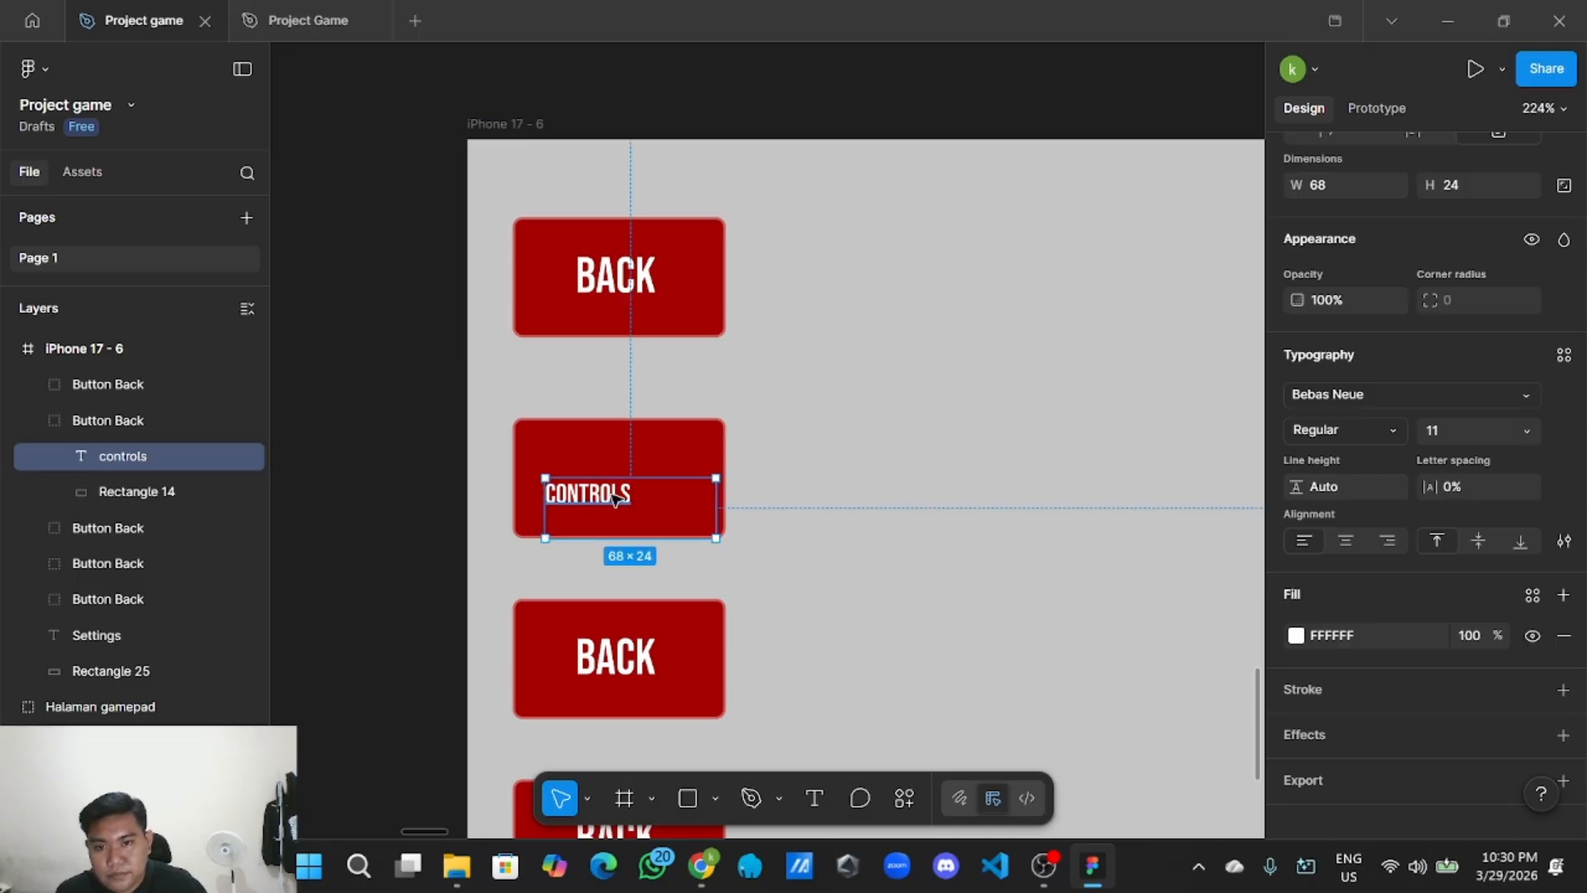
{"action": "left_click_drag", "start_coordinate": [702, 501], "coordinate": [634, 521]}
{"action": "left_click", "coordinate": [794, 432]}
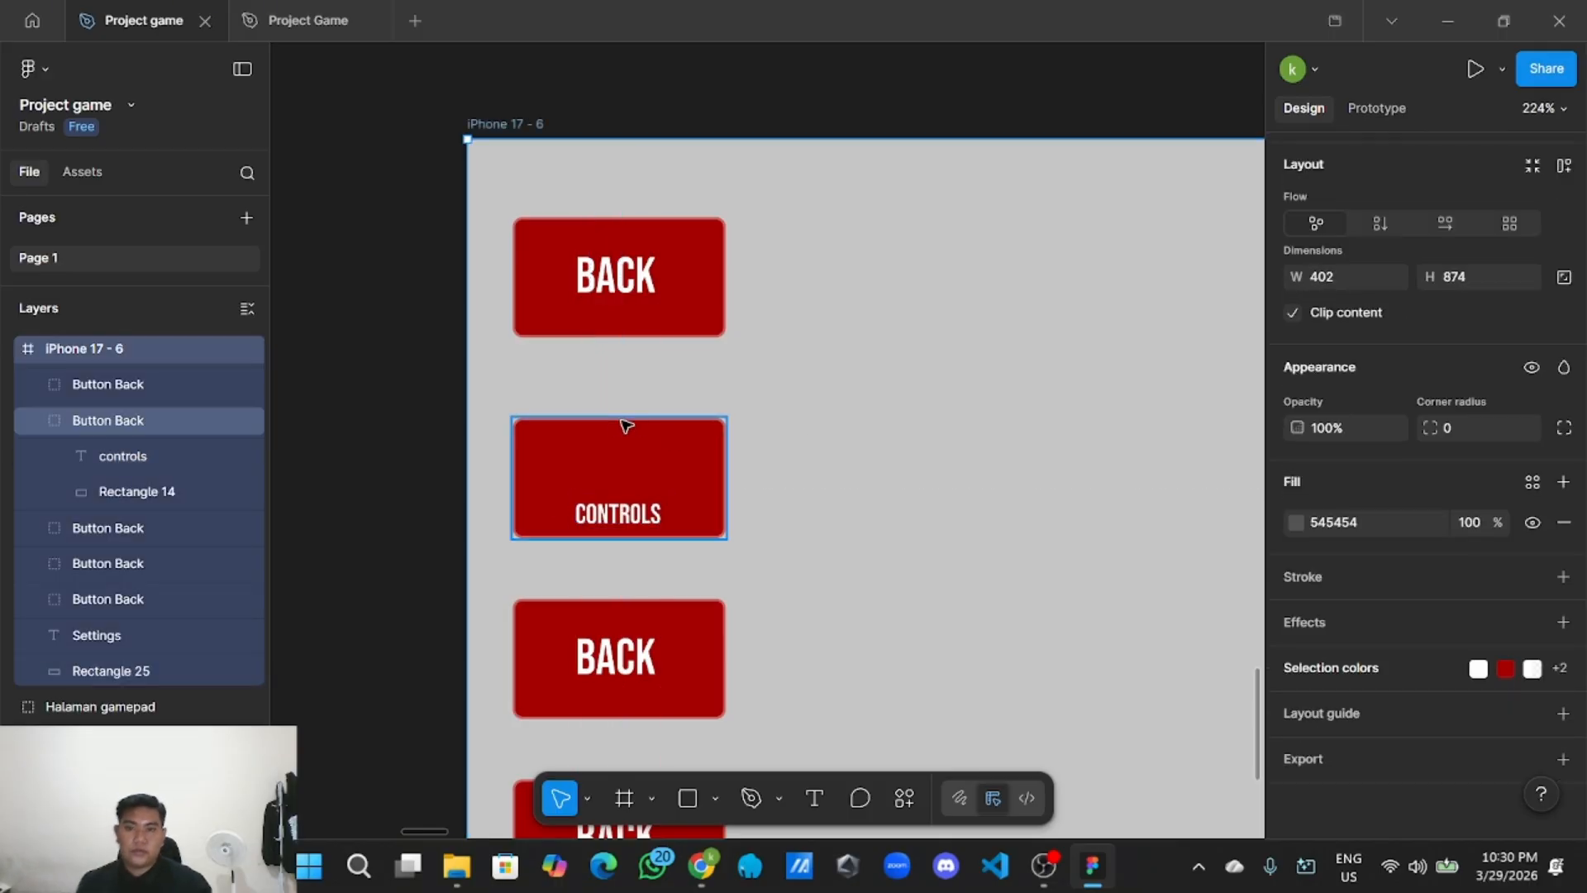
Find the crosshair scope icon in the UI Style Guide icon set and copy it.
{"action": "scroll", "coordinate": [624, 425], "scroll_direction": "down", "scroll_amount": 4}
{"action": "scroll", "coordinate": [636, 431], "scroll_direction": "down", "scroll_amount": 3}
{"action": "left_click_drag", "start_coordinate": [314, 240], "coordinate": [743, 595]}
{"action": "left_click_drag", "start_coordinate": [457, 319], "coordinate": [641, 507]}
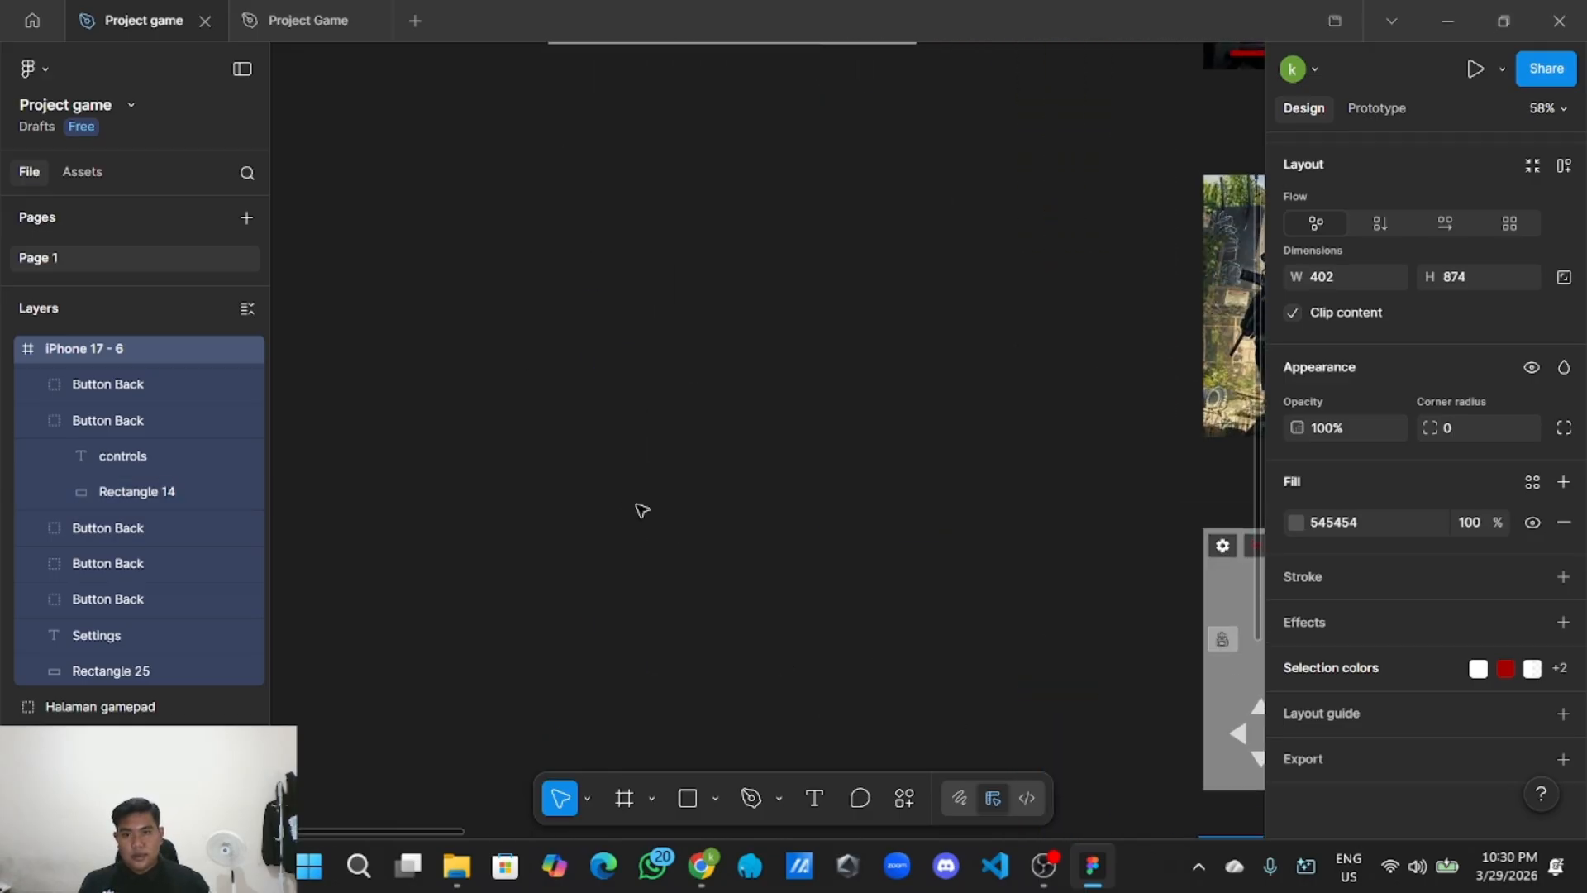
{"action": "scroll", "coordinate": [616, 411], "scroll_direction": "down", "scroll_amount": 2}
{"action": "left_click_drag", "start_coordinate": [548, 422], "coordinate": [582, 408]}
{"action": "scroll", "coordinate": [581, 409], "scroll_direction": "up", "scroll_amount": 5}
{"action": "scroll", "coordinate": [551, 477], "scroll_direction": "up", "scroll_amount": 6}
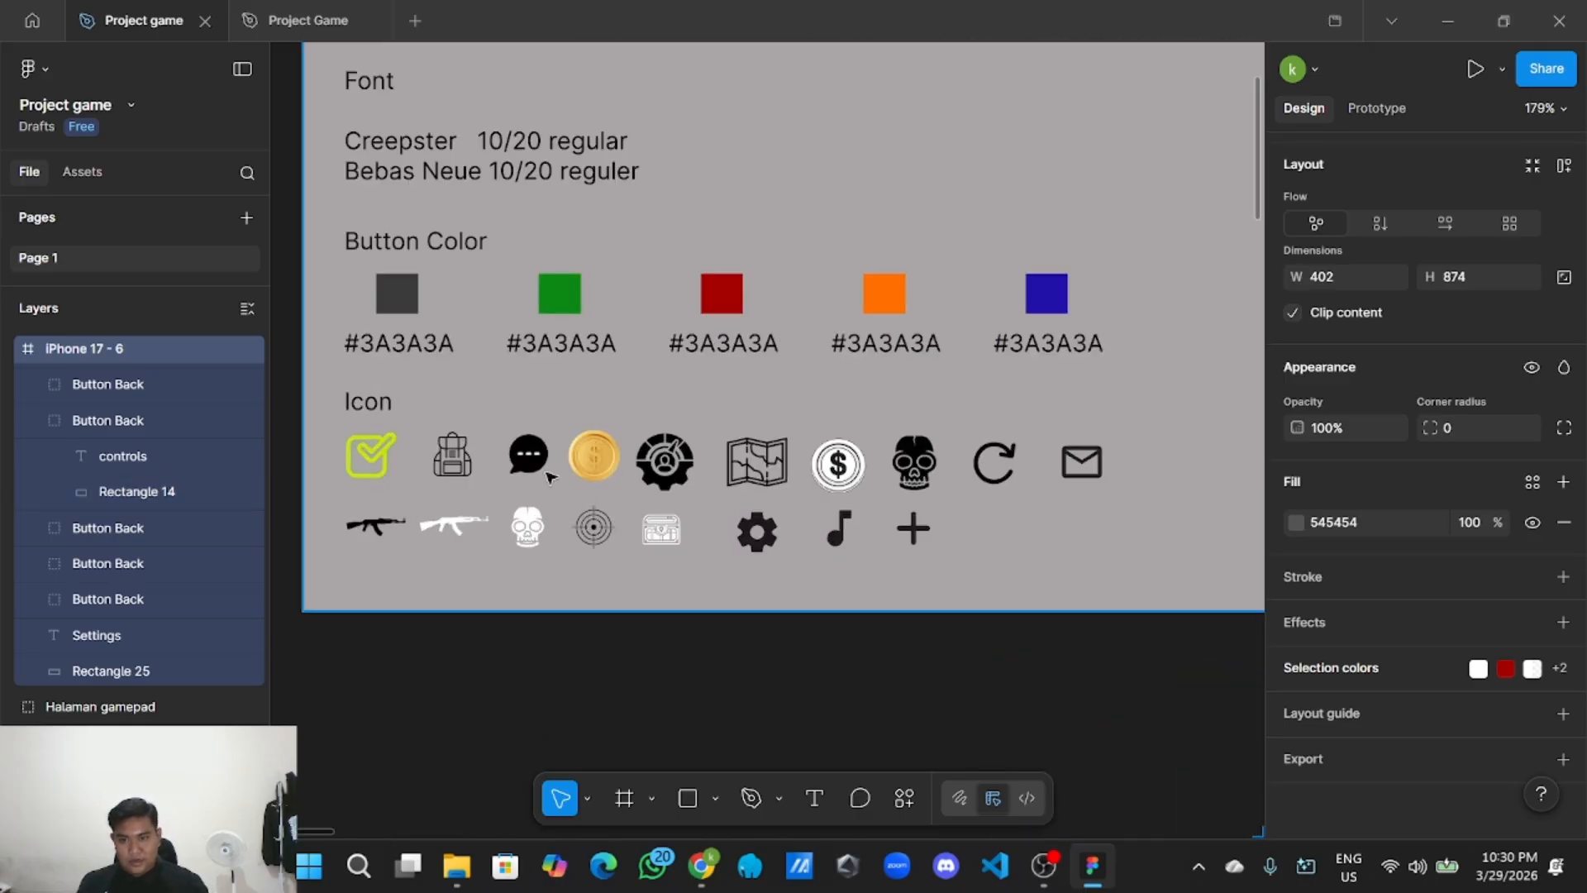
{"action": "left_click", "coordinate": [592, 526]}
{"action": "double_click", "coordinate": [591, 525]}
{"action": "right_click", "coordinate": [599, 529]}
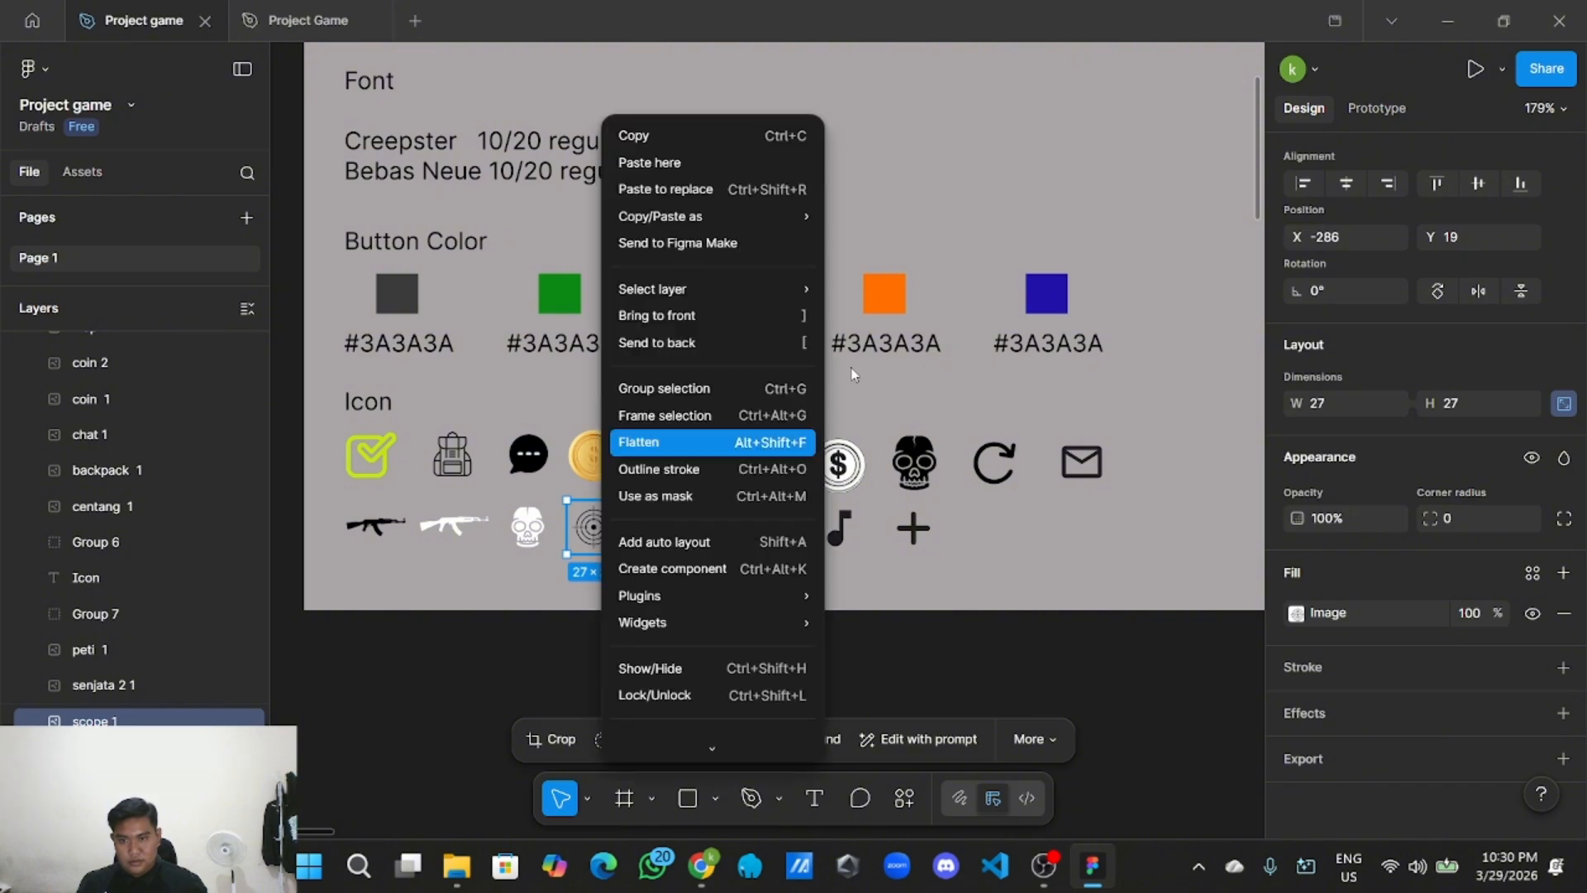
{"action": "left_click", "coordinate": [707, 140]}
{"action": "scroll", "coordinate": [699, 612], "scroll_direction": "down", "scroll_amount": 3}
{"action": "left_click_drag", "start_coordinate": [870, 638], "coordinate": [617, 351]}
Paste the scope icon beside the settings frame and drag it onto the CONTROLS button.
{"action": "left_click_drag", "start_coordinate": [777, 494], "coordinate": [581, 260]}
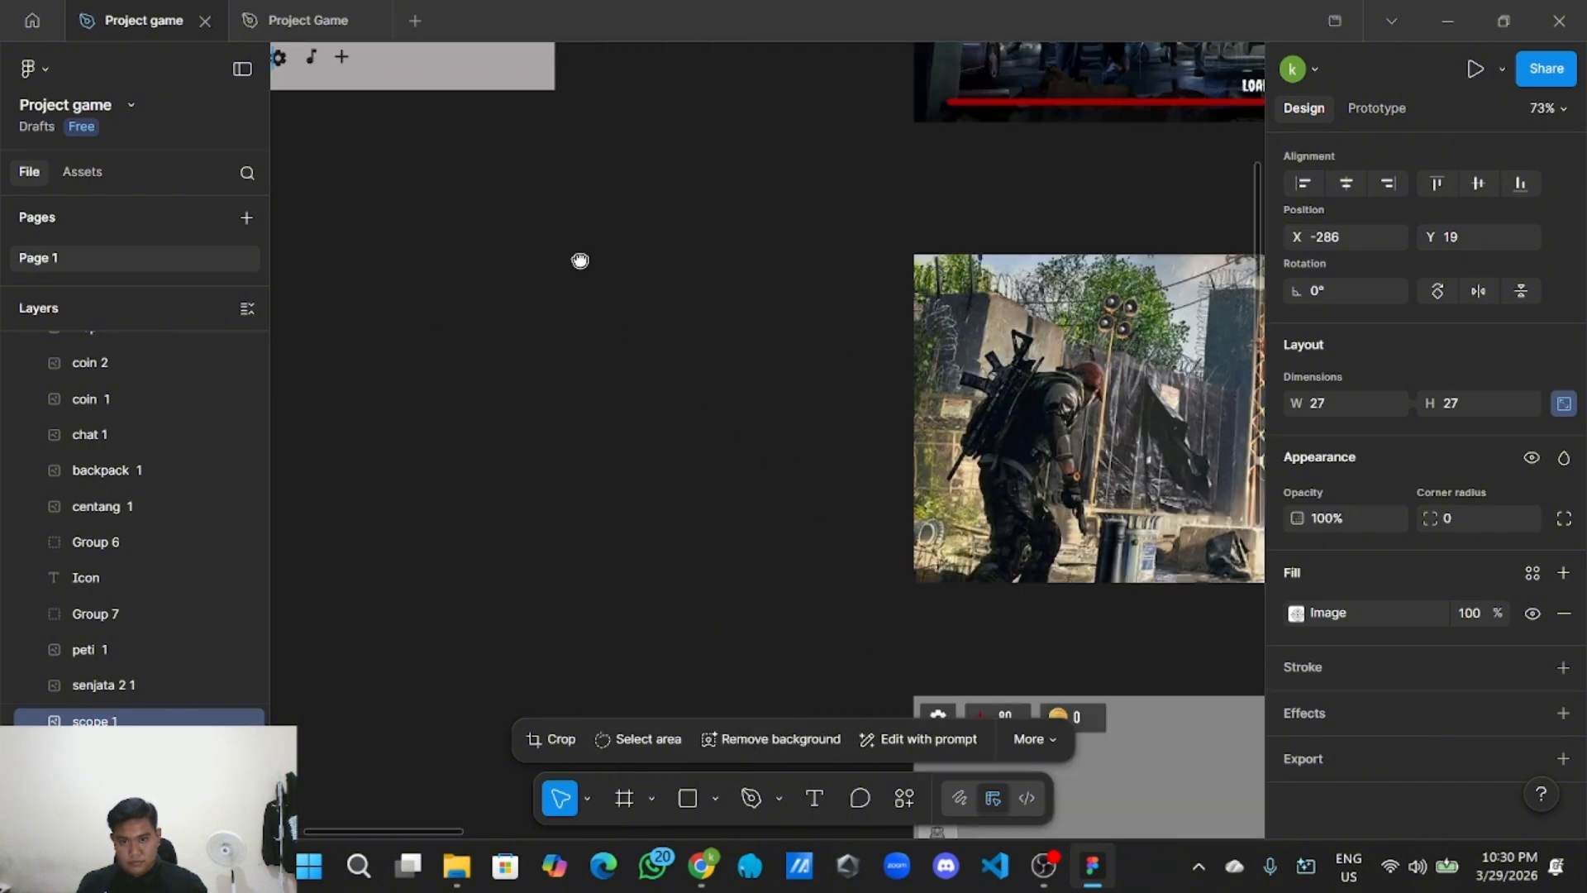
{"action": "scroll", "coordinate": [733, 450], "scroll_direction": "down", "scroll_amount": 5}
{"action": "scroll", "coordinate": [733, 450], "scroll_direction": "right", "scroll_amount": 4}
{"action": "scroll", "coordinate": [503, 428], "scroll_direction": "up", "scroll_amount": 3}
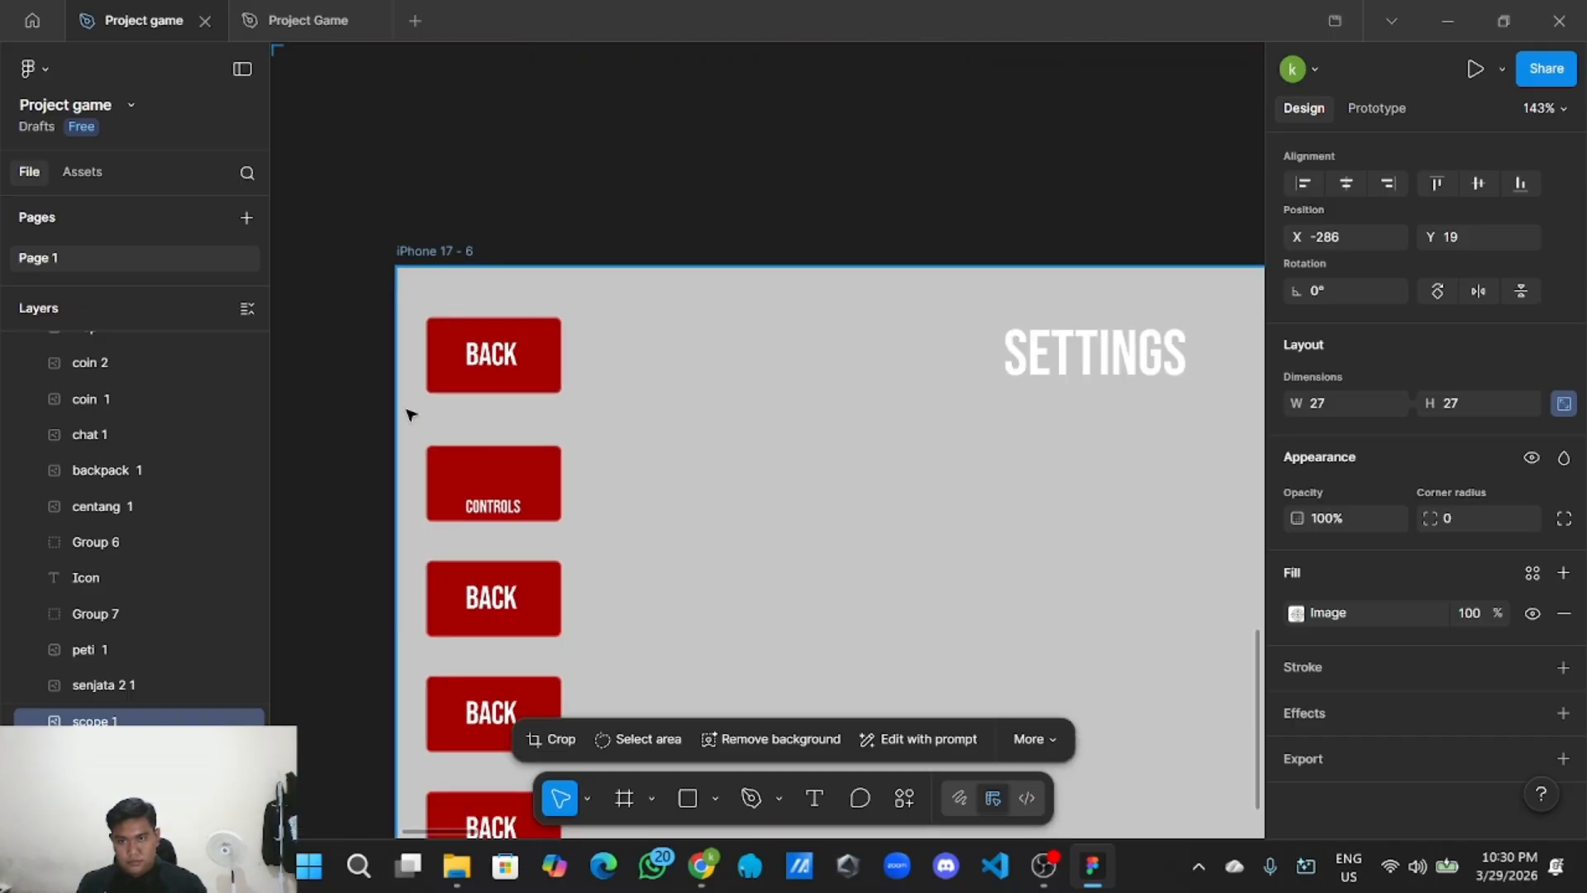
{"action": "scroll", "coordinate": [595, 463], "scroll_direction": "up", "scroll_amount": 1}
{"action": "scroll", "coordinate": [595, 464], "scroll_direction": "left", "scroll_amount": 4}
{"action": "right_click", "coordinate": [567, 464]}
{"action": "left_click", "coordinate": [581, 468]}
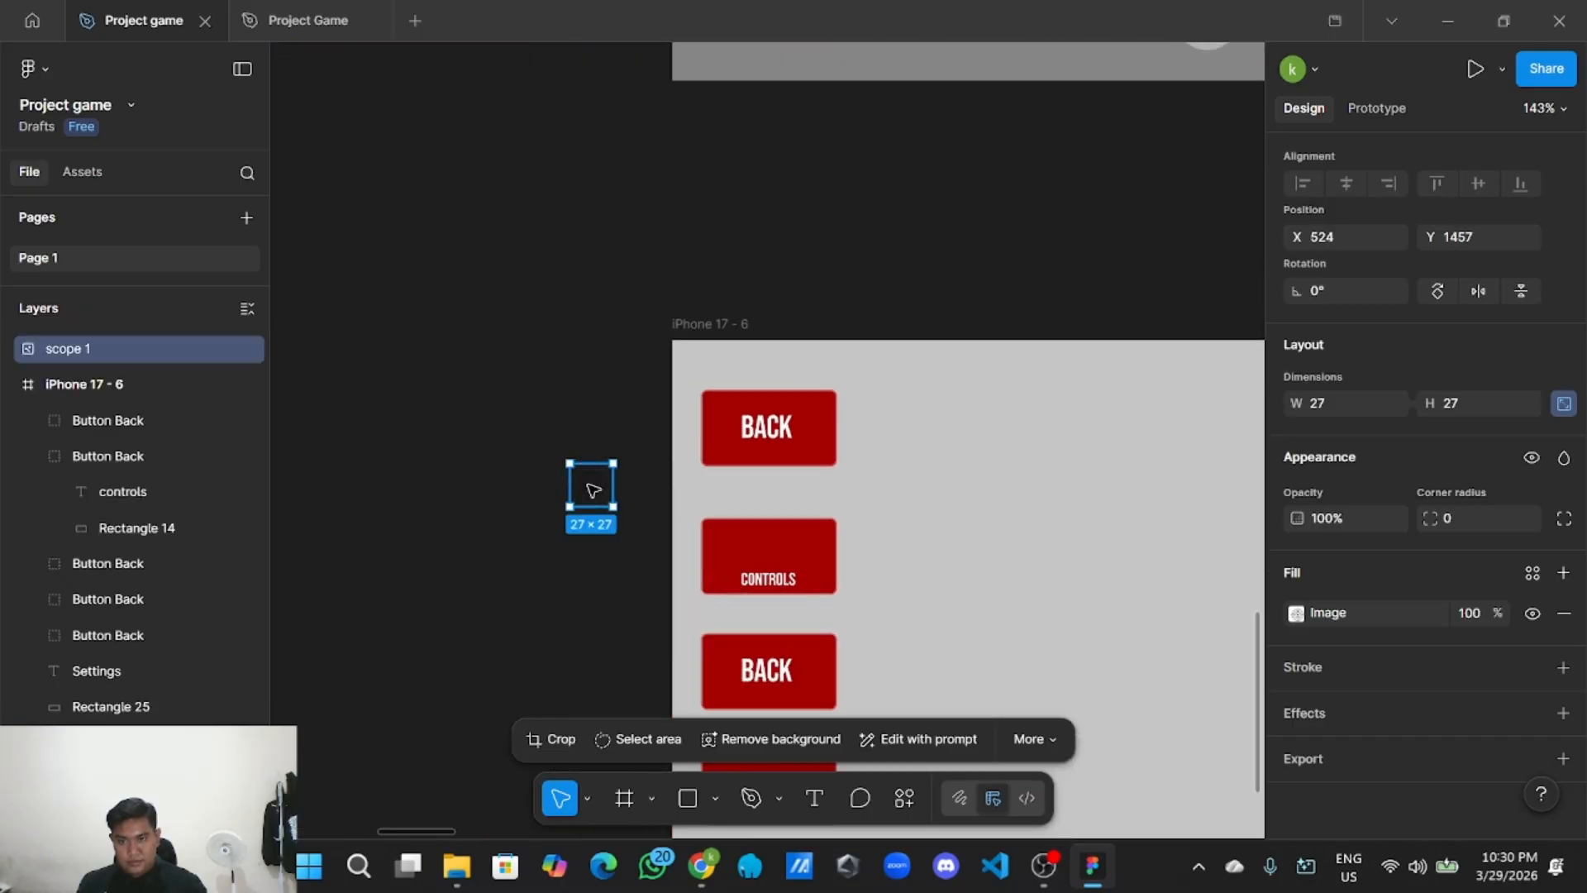
{"action": "left_click_drag", "start_coordinate": [592, 490], "coordinate": [794, 542]}
{"action": "scroll", "coordinate": [765, 544], "scroll_direction": "up", "scroll_amount": 3}
{"action": "scroll", "coordinate": [787, 549], "scroll_direction": "down", "scroll_amount": 2}
Nudge the 31×31 scope icon so it sits centred above the CONTROLS label.
{"action": "left_click", "coordinate": [985, 576]}
{"action": "scroll", "coordinate": [978, 578], "scroll_direction": "down", "scroll_amount": 3}
{"action": "scroll", "coordinate": [957, 576], "scroll_direction": "up", "scroll_amount": 2}
{"action": "scroll", "coordinate": [958, 578], "scroll_direction": "up", "scroll_amount": 1}
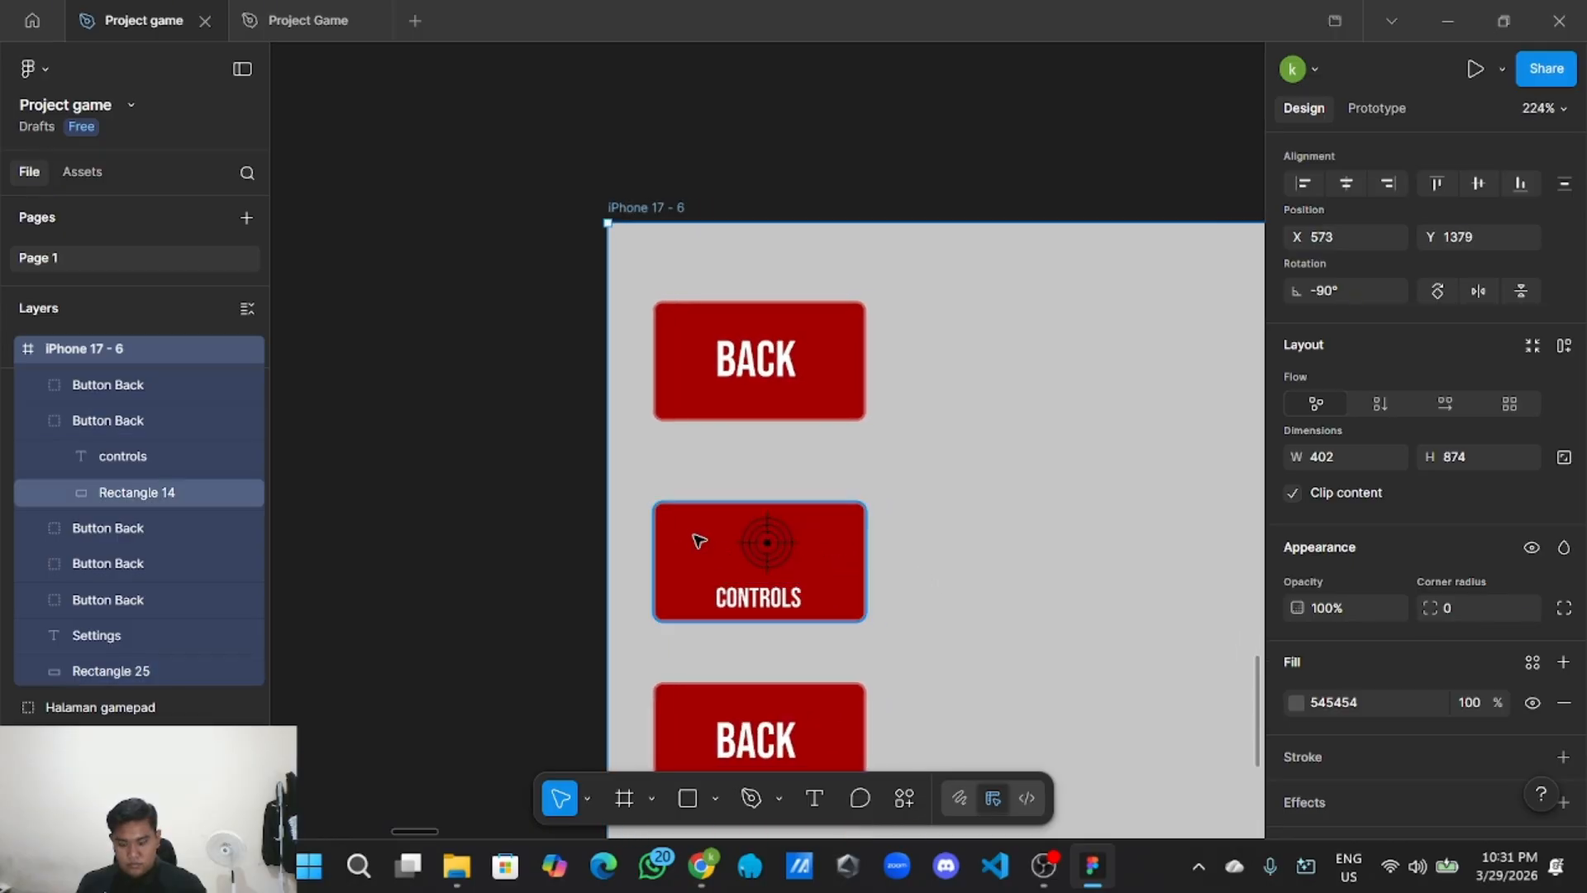
{"action": "left_click", "coordinate": [573, 503]}
{"action": "left_click_drag", "start_coordinate": [767, 552], "coordinate": [765, 543]}
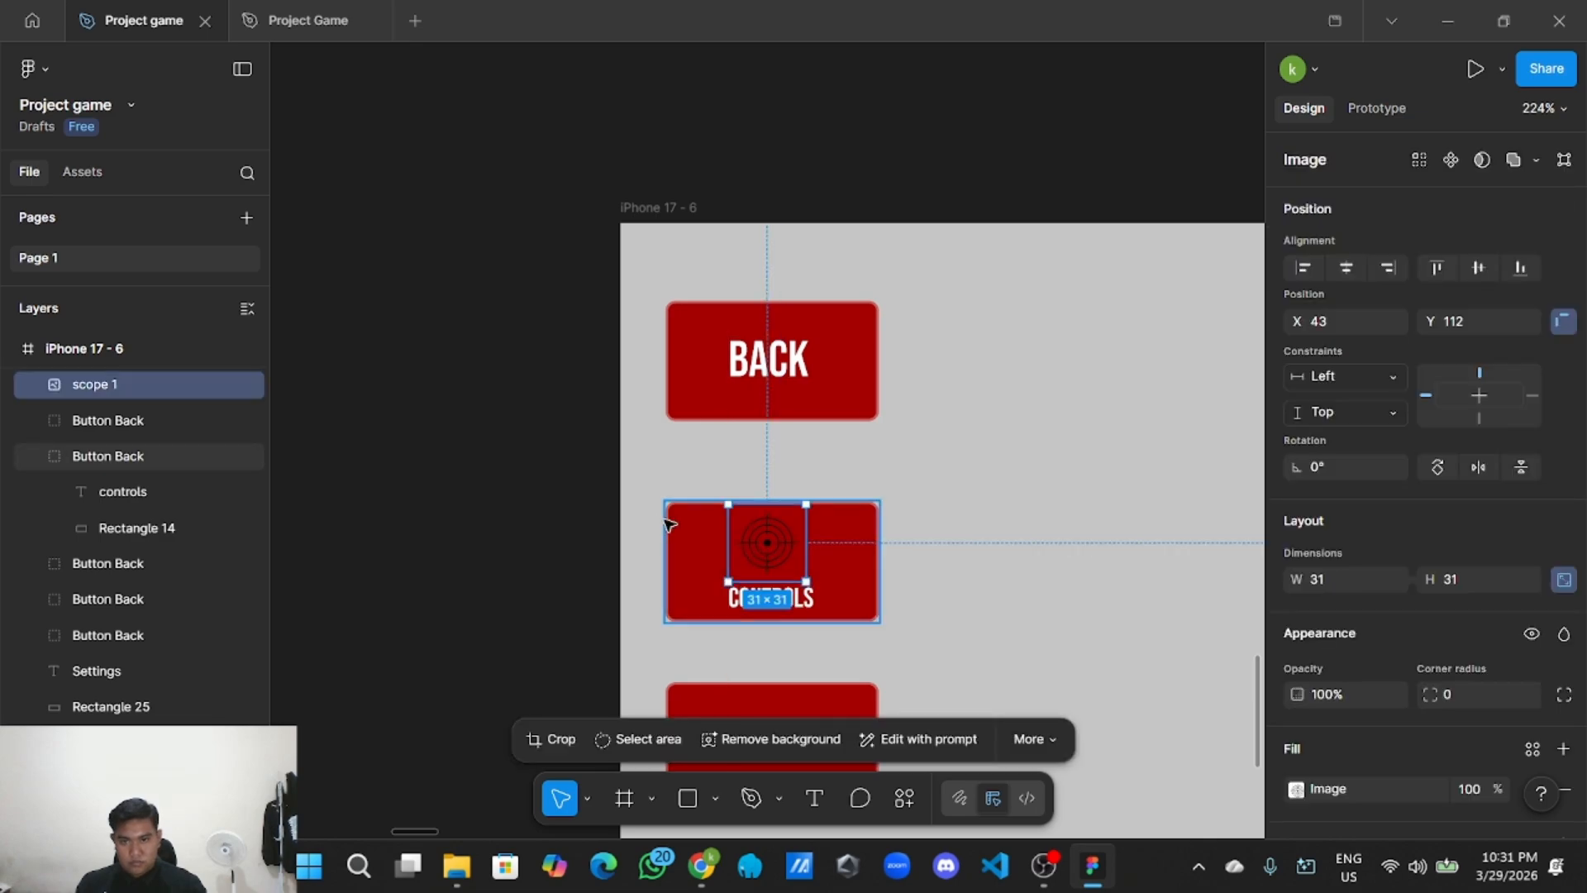
{"action": "left_click", "coordinate": [644, 523]}
{"action": "scroll", "coordinate": [643, 521], "scroll_direction": "down", "scroll_amount": 2}
{"action": "scroll", "coordinate": [592, 578], "scroll_direction": "down", "scroll_amount": 3}
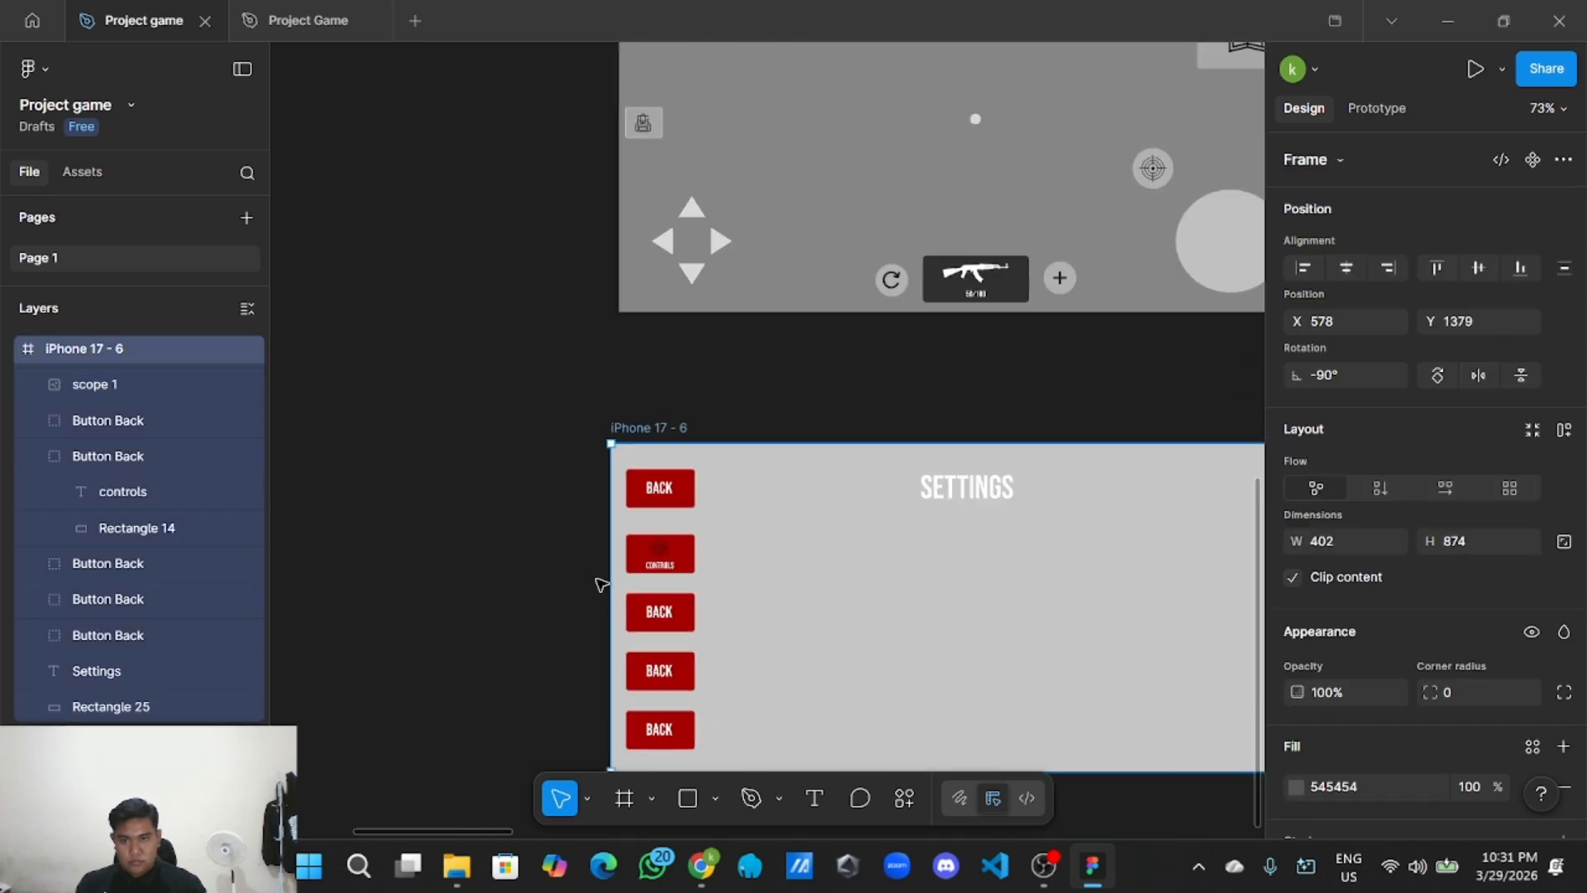
{"action": "scroll", "coordinate": [581, 600], "scroll_direction": "up", "scroll_amount": 3}
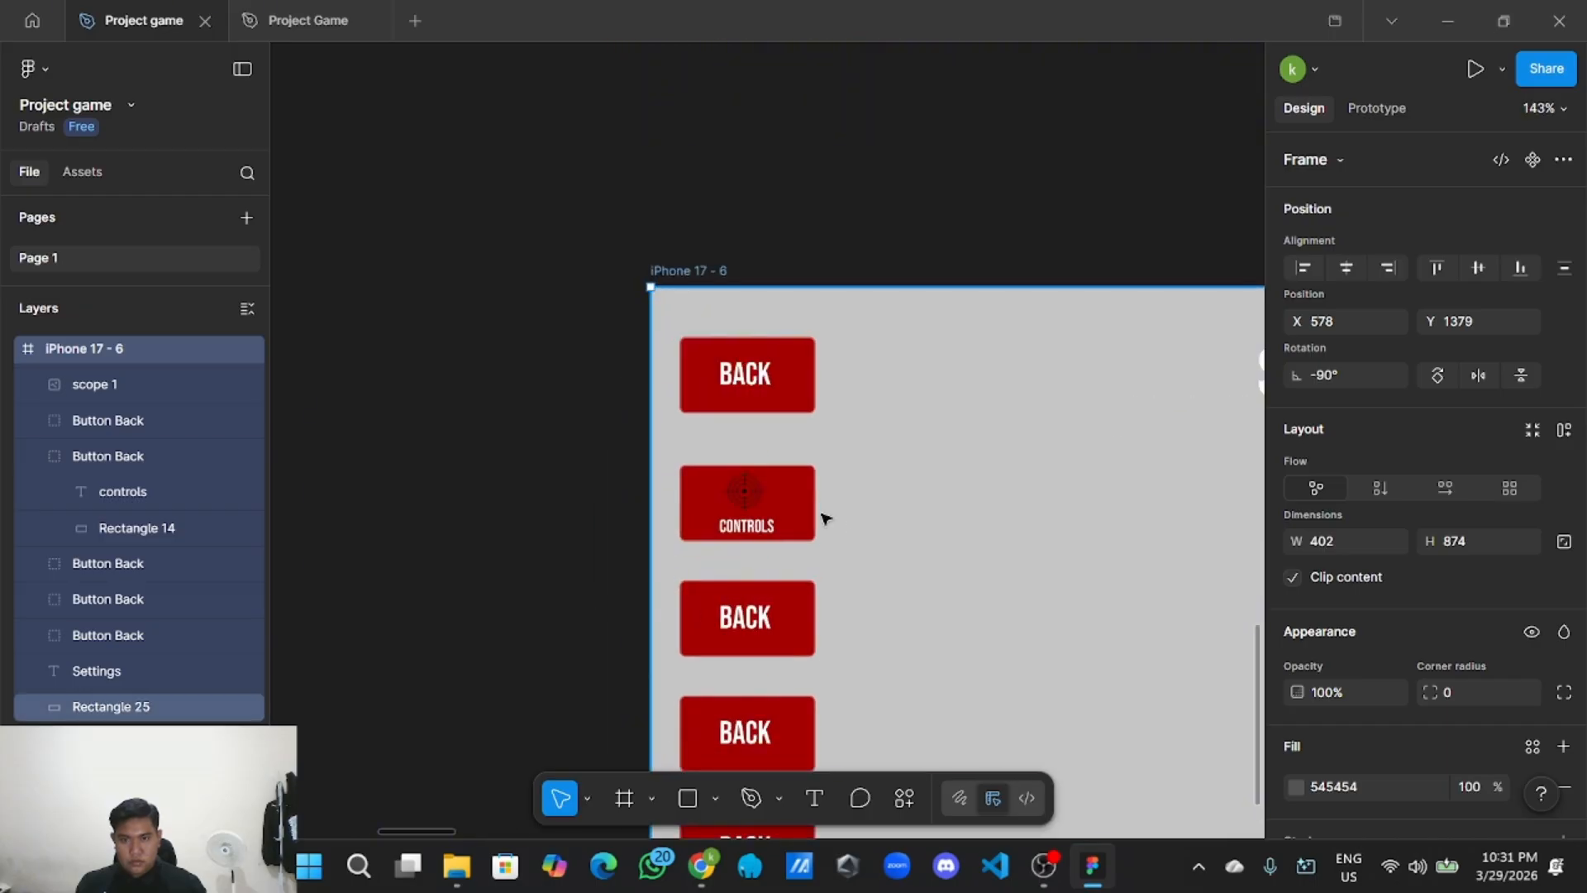
{"action": "left_click", "coordinate": [793, 517]}
{"action": "scroll", "coordinate": [433, 499], "scroll_direction": "down", "scroll_amount": 3}
{"action": "scroll", "coordinate": [432, 499], "scroll_direction": "down", "scroll_amount": 1}
{"action": "left_click_drag", "start_coordinate": [432, 499], "coordinate": [777, 815]}
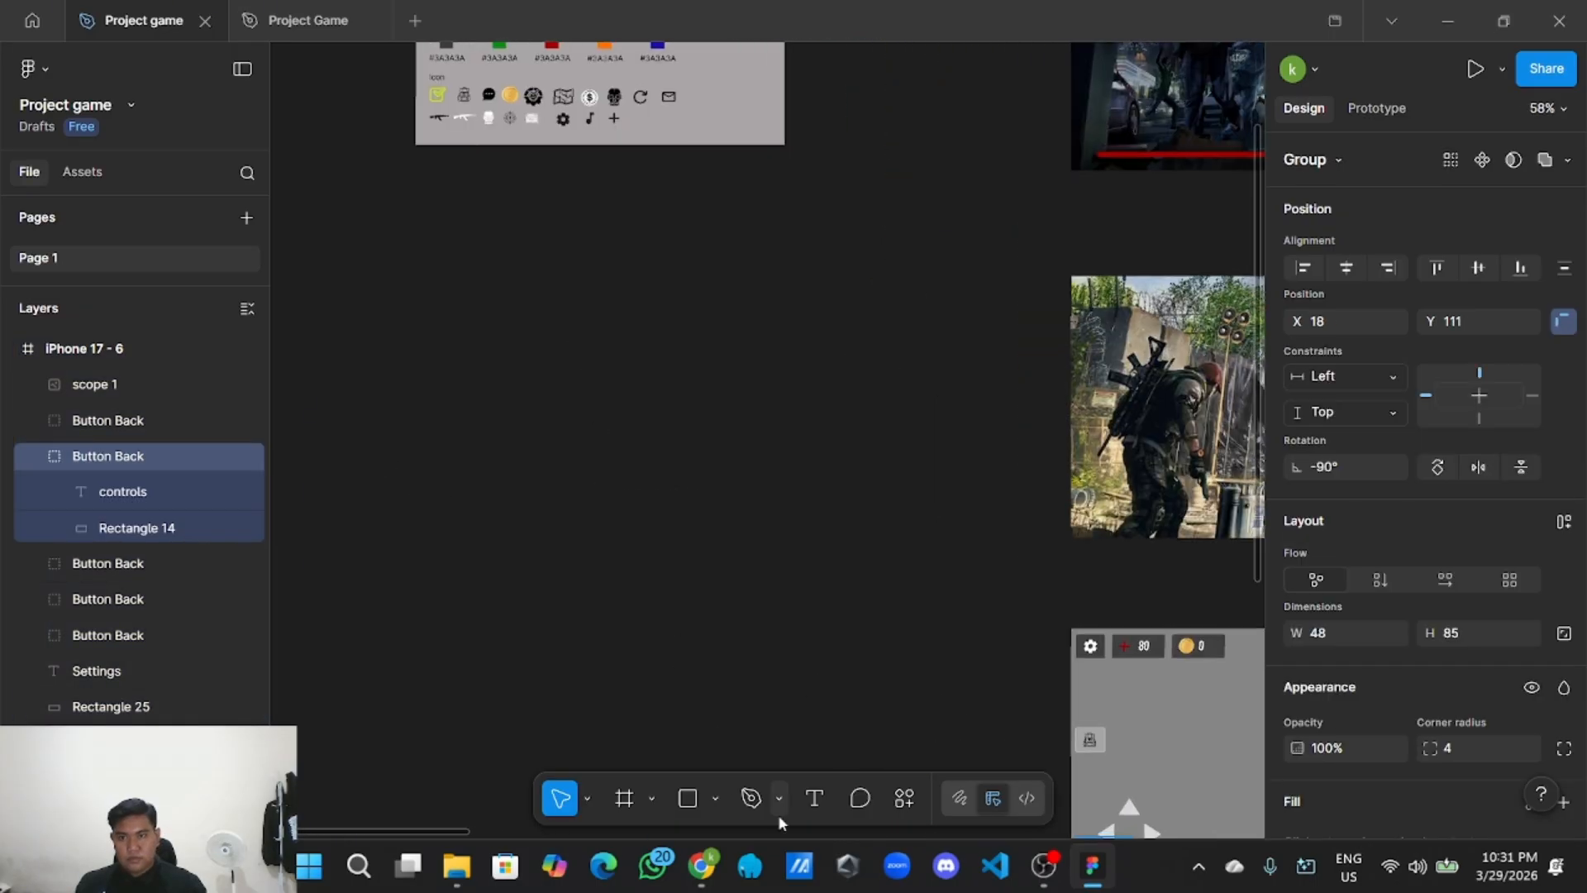
Look up the green button colour 0C8814 in the UI Style Guide.
{"action": "scroll", "coordinate": [718, 717], "scroll_direction": "down", "scroll_amount": 2}
{"action": "left_click_drag", "start_coordinate": [609, 362], "coordinate": [601, 506]}
{"action": "scroll", "coordinate": [594, 504], "scroll_direction": "up", "scroll_amount": 5}
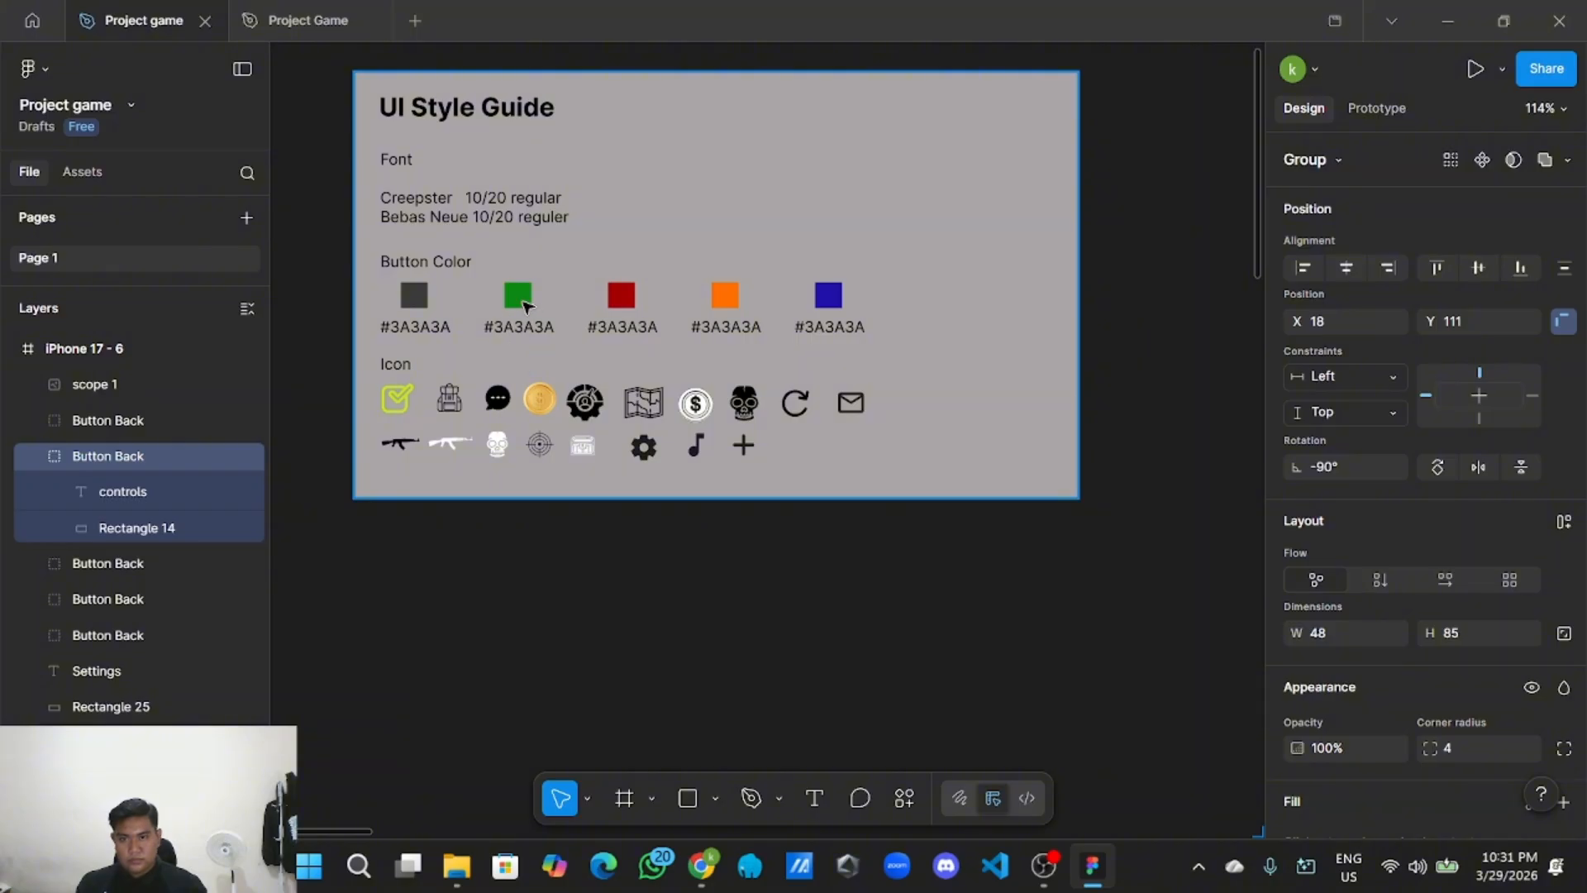
{"action": "left_click", "coordinate": [525, 305]}
{"action": "scroll", "coordinate": [1375, 604], "scroll_direction": "down", "scroll_amount": 8}
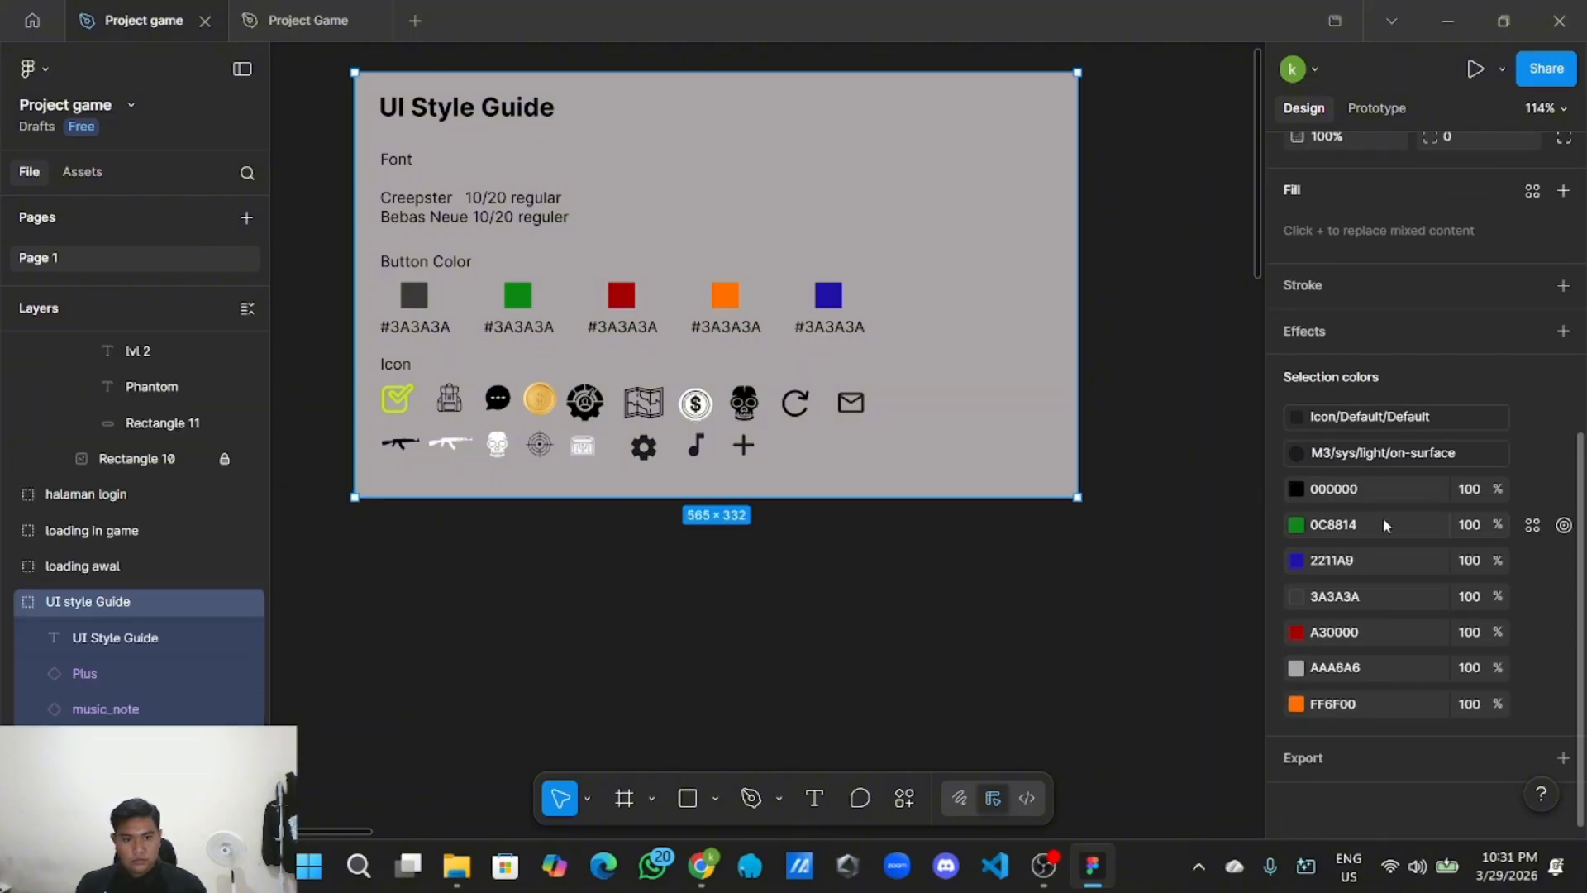
{"action": "left_click", "coordinate": [1384, 524]}
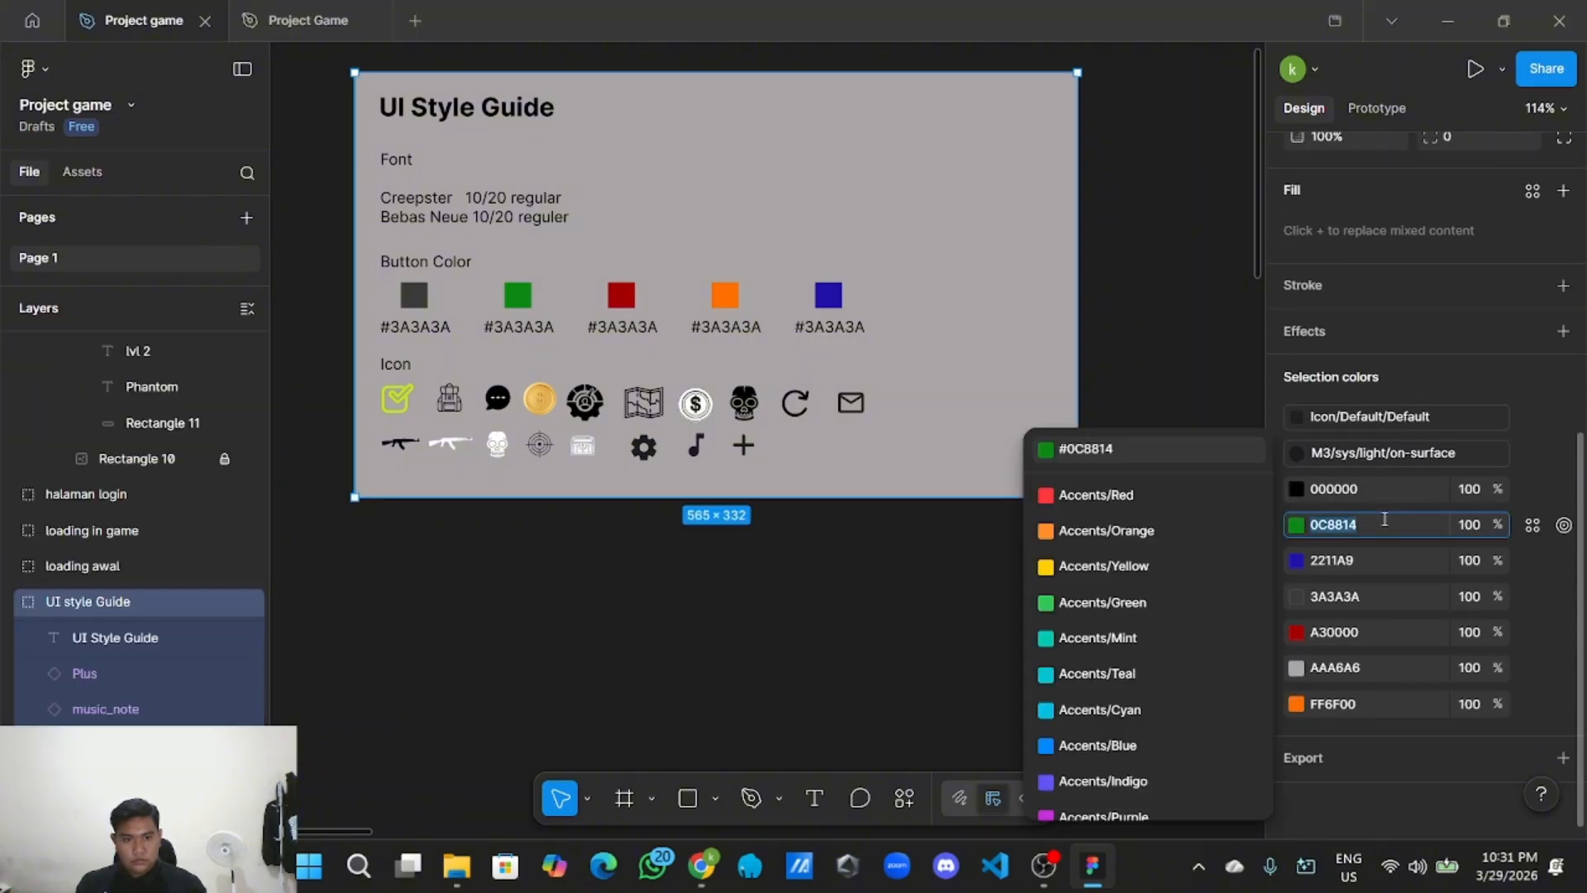
{"action": "left_click", "coordinate": [811, 616]}
Change the CONTROLS button's red fill to green 0C9814.
{"action": "scroll", "coordinate": [811, 616], "scroll_direction": "down", "scroll_amount": 4}
{"action": "left_click_drag", "start_coordinate": [991, 726], "coordinate": [900, 573]}
{"action": "left_click_drag", "start_coordinate": [956, 619], "coordinate": [684, 354]}
{"action": "left_click_drag", "start_coordinate": [862, 522], "coordinate": [529, 293]}
{"action": "left_click_drag", "start_coordinate": [1159, 638], "coordinate": [972, 280]}
{"action": "scroll", "coordinate": [868, 531], "scroll_direction": "up", "scroll_amount": 2}
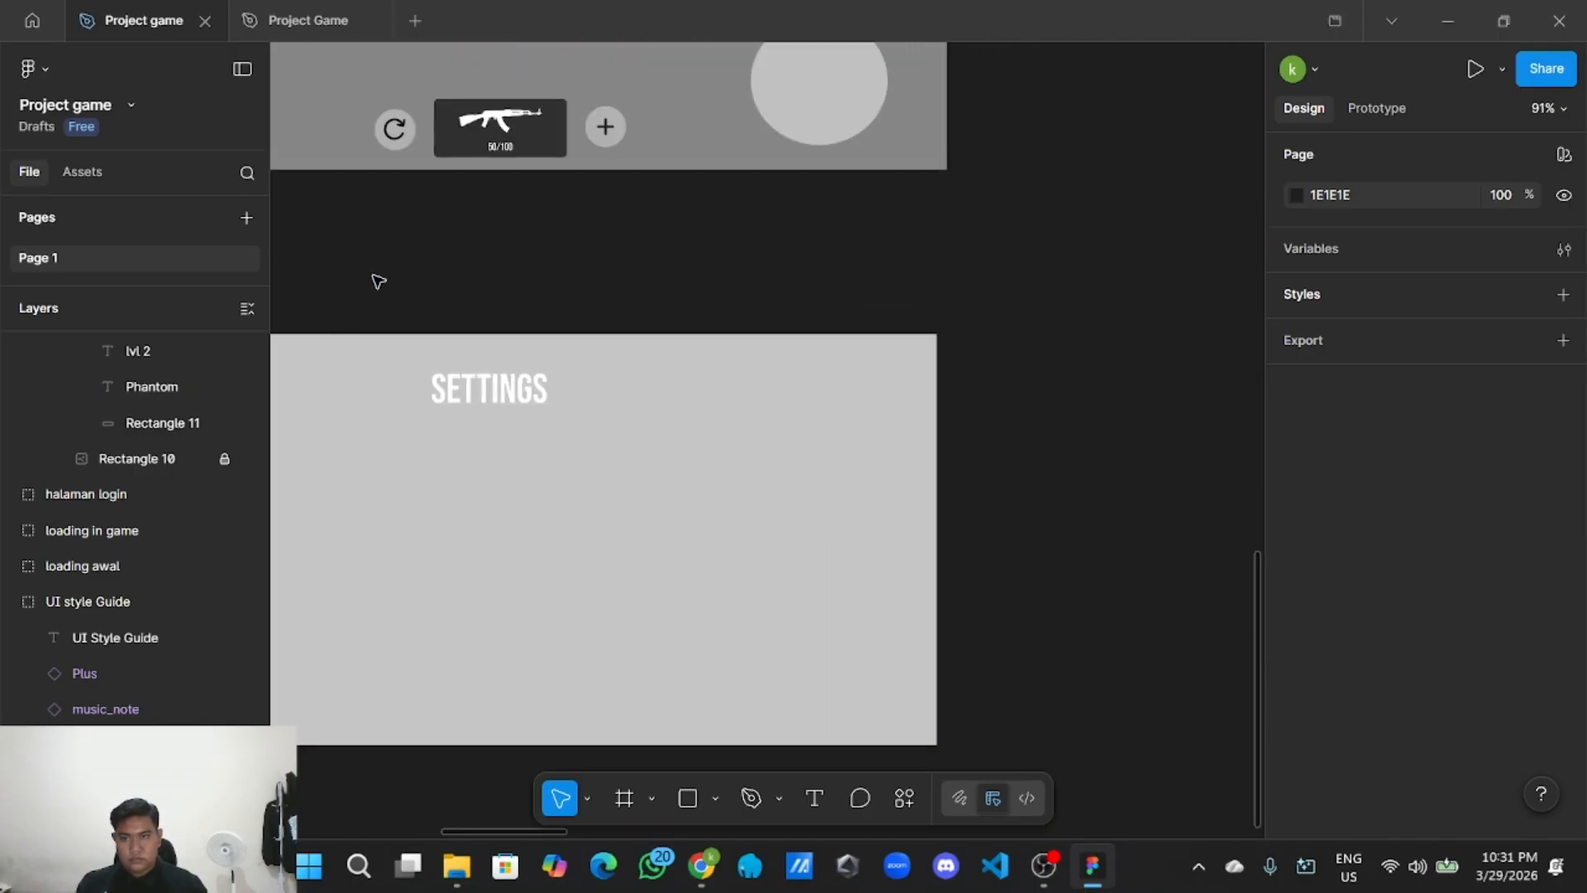
{"action": "left_click_drag", "start_coordinate": [378, 281], "coordinate": [1077, 296]}
{"action": "scroll", "coordinate": [832, 460], "scroll_direction": "up", "scroll_amount": 2}
{"action": "left_click", "coordinate": [843, 471]}
{"action": "scroll", "coordinate": [1551, 707], "scroll_direction": "down", "scroll_amount": 3}
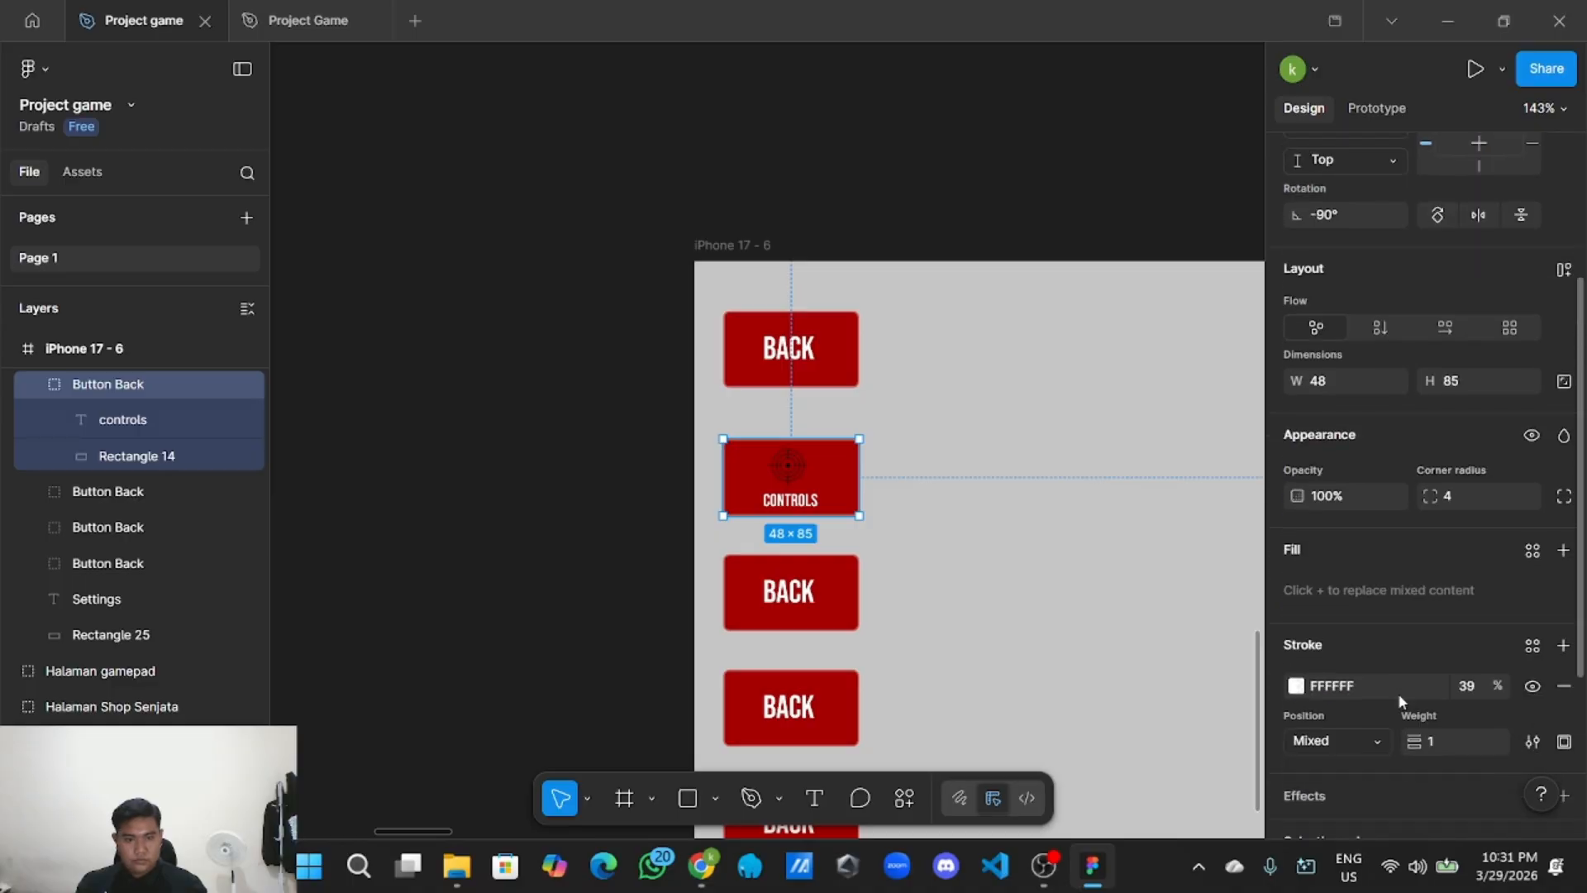
{"action": "scroll", "coordinate": [1396, 693], "scroll_direction": "down", "scroll_amount": 3}
{"action": "left_click", "coordinate": [1385, 673]}
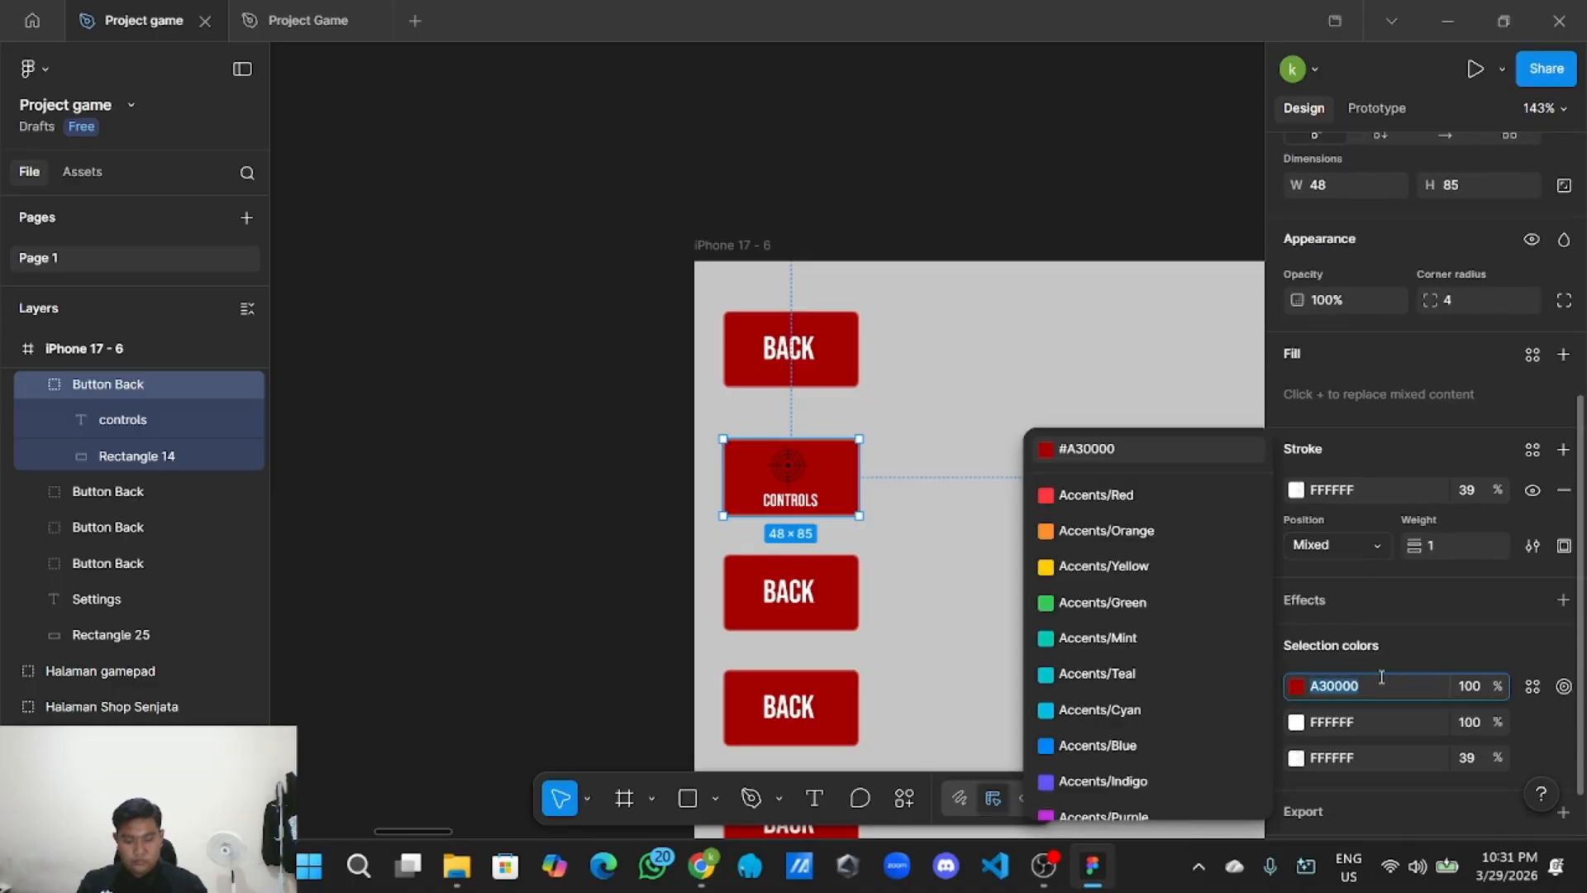
{"action": "type", "text": "0C9814"}
{"action": "left_click", "coordinate": [627, 488]}
{"action": "scroll", "coordinate": [624, 492], "scroll_direction": "up", "scroll_amount": 2}
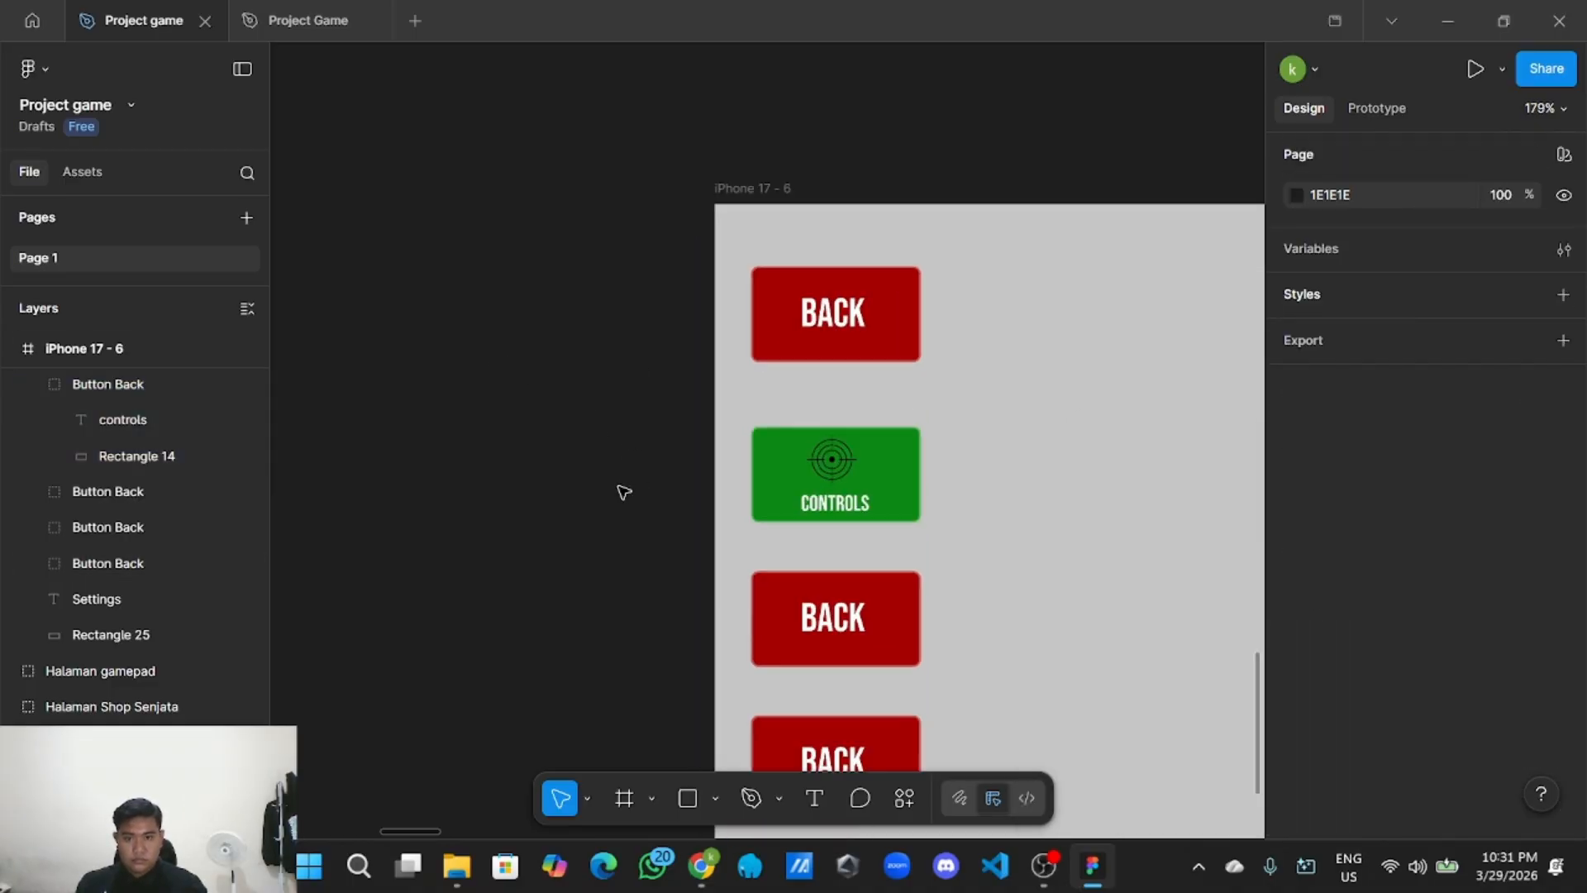
Make the CONTROLS label's text fill black (000000).
{"action": "double_click", "coordinate": [864, 511]}
{"action": "scroll", "coordinate": [1314, 654], "scroll_direction": "down", "scroll_amount": 3}
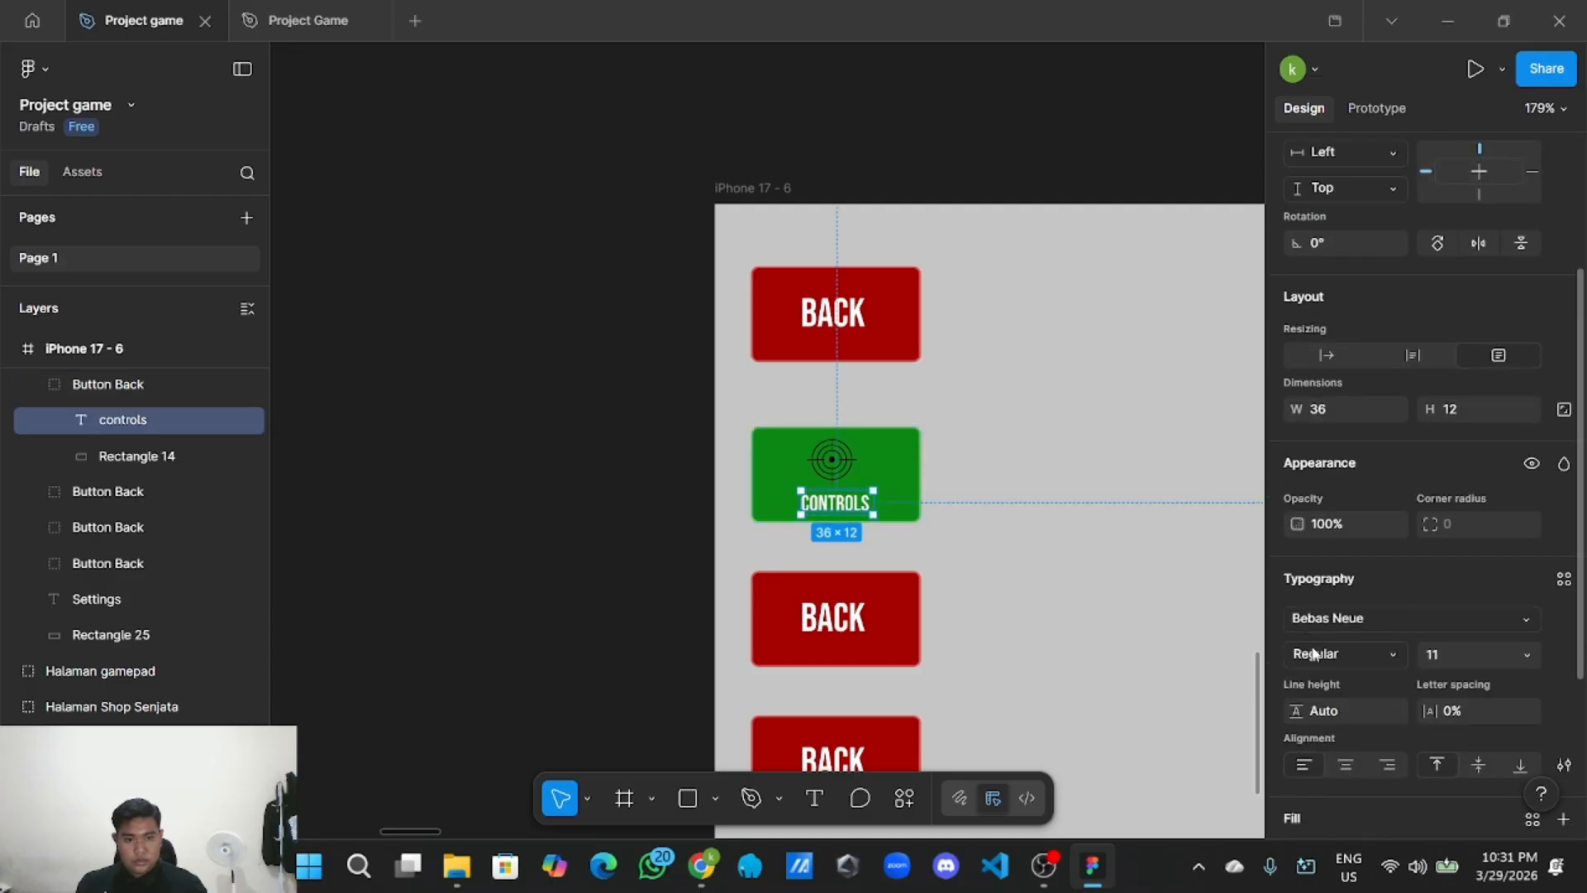
{"action": "scroll", "coordinate": [1314, 657], "scroll_direction": "down", "scroll_amount": 3}
{"action": "left_click", "coordinate": [1296, 612]}
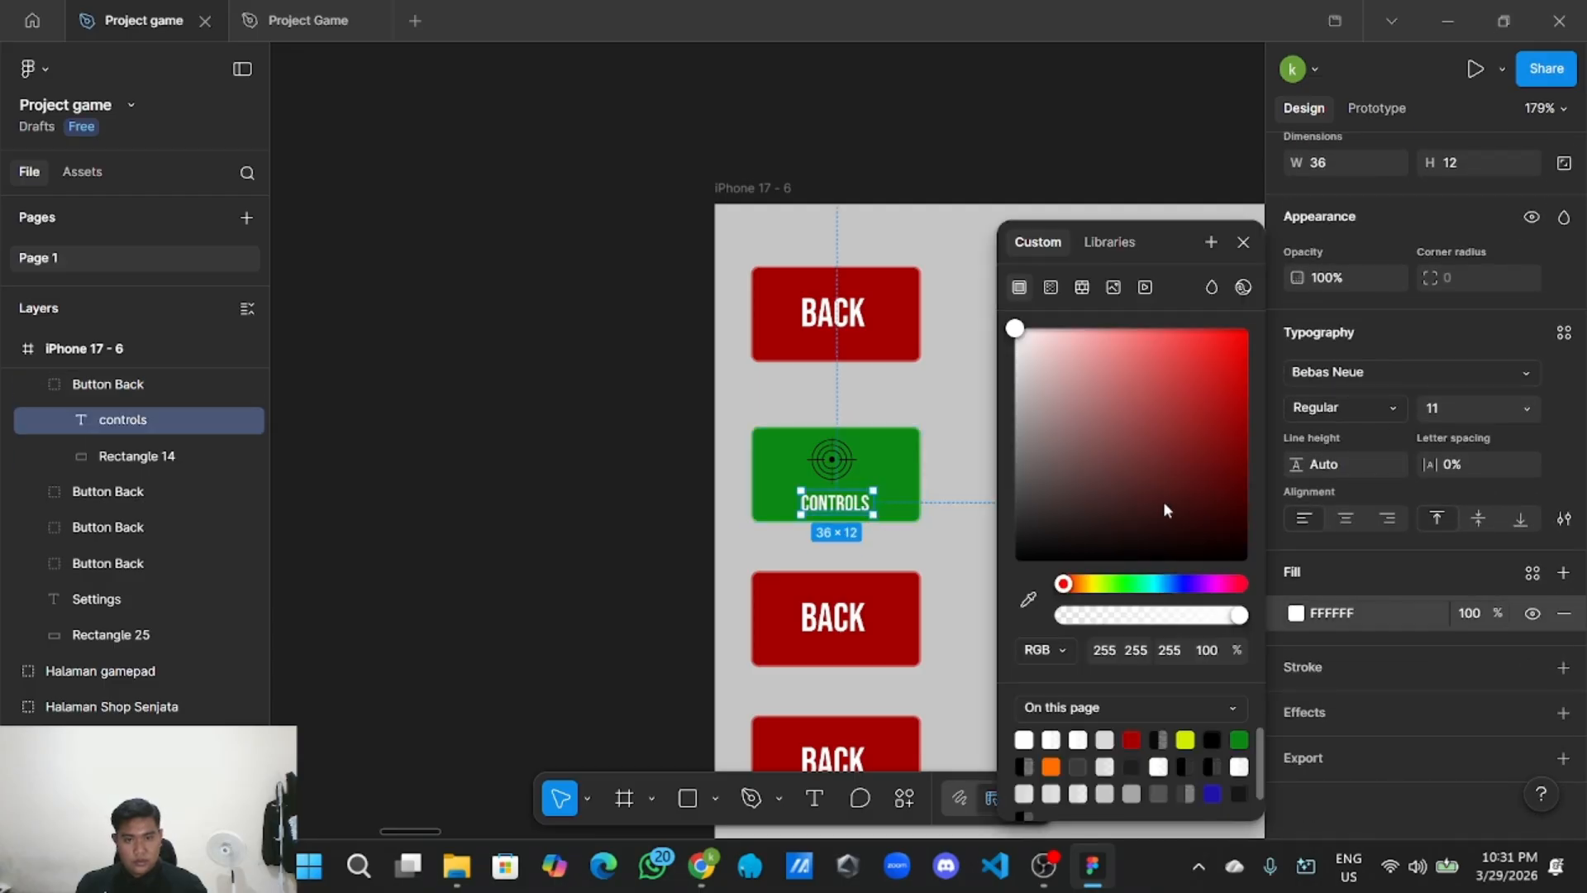
{"action": "left_click_drag", "start_coordinate": [1163, 501], "coordinate": [999, 615]}
{"action": "left_click", "coordinate": [364, 535]}
{"action": "scroll", "coordinate": [363, 534], "scroll_direction": "down", "scroll_amount": 4}
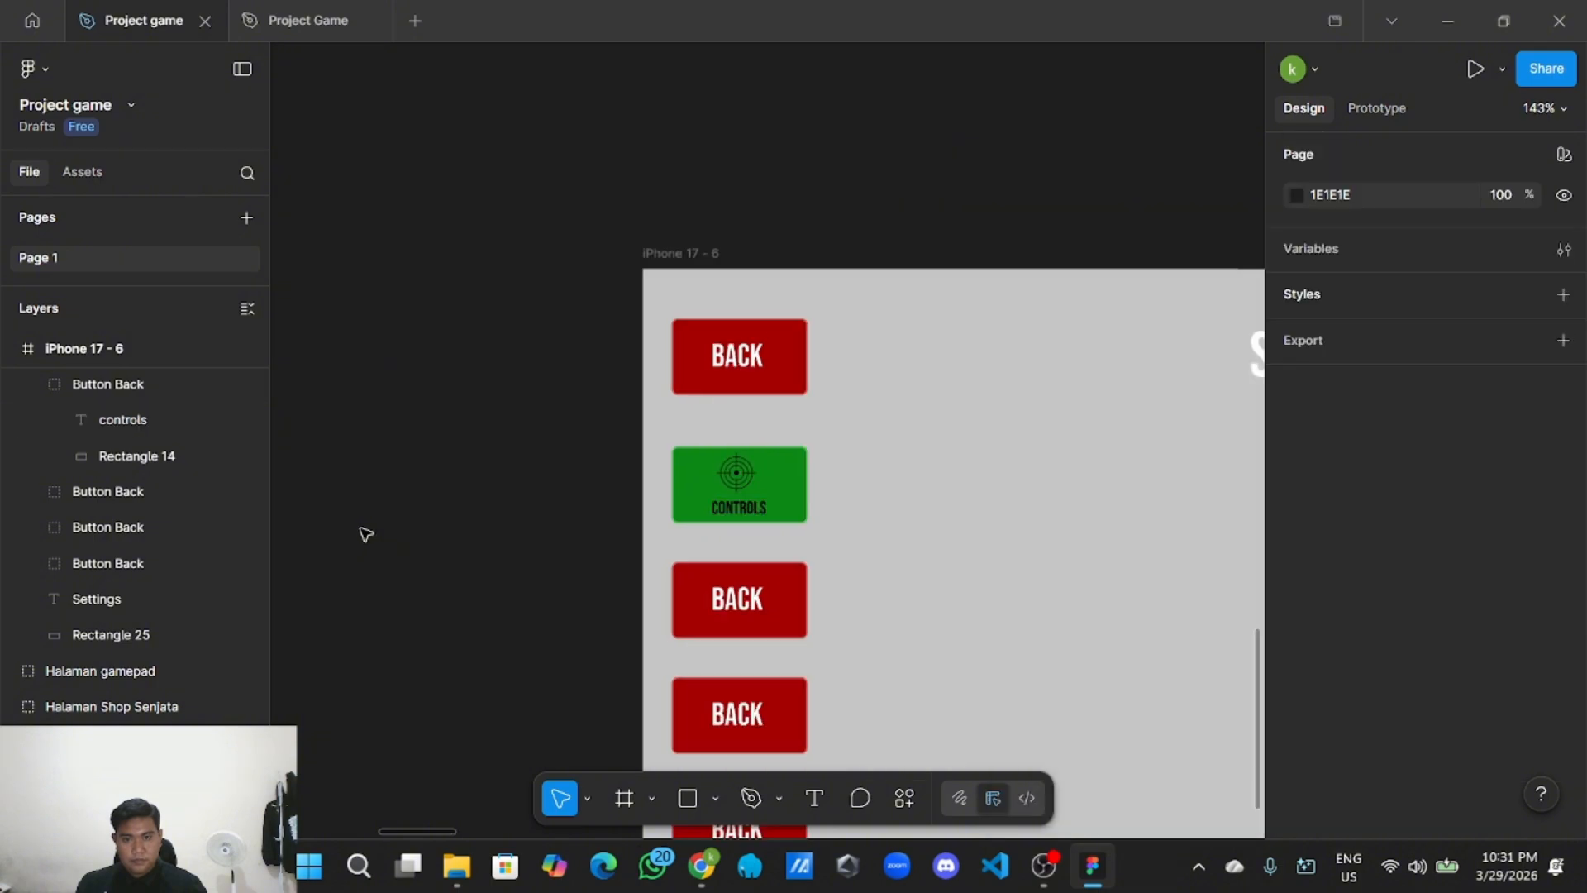
{"action": "scroll", "coordinate": [690, 457], "scroll_direction": "up", "scroll_amount": 2}
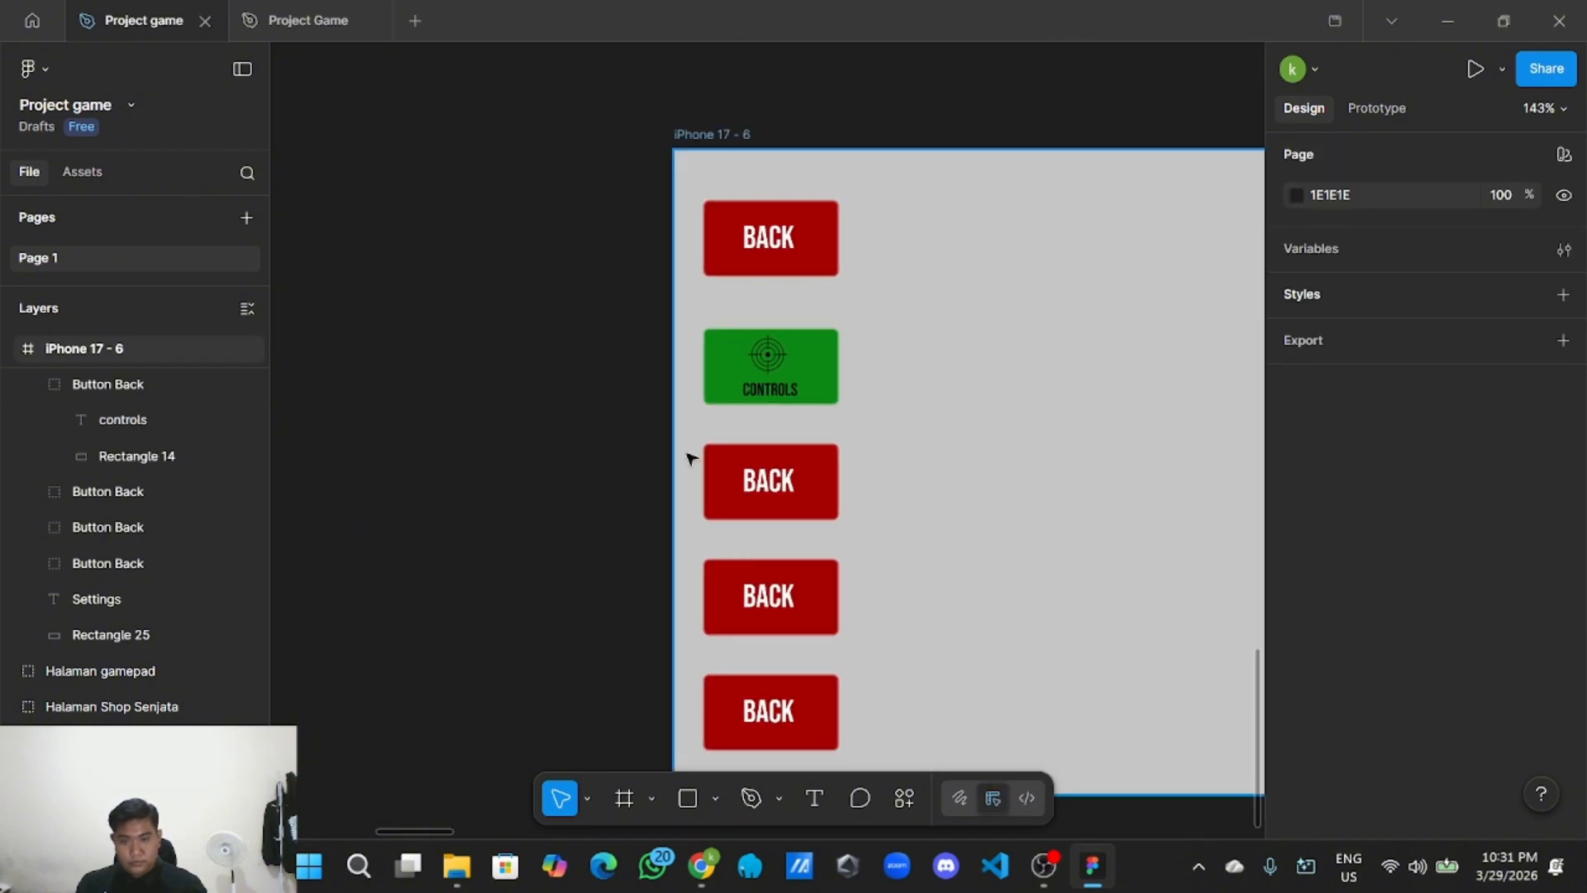
Delete the BACK text from the third, fourth and fifth red buttons.
{"action": "double_click", "coordinate": [773, 479]}
{"action": "double_click", "coordinate": [774, 478]}
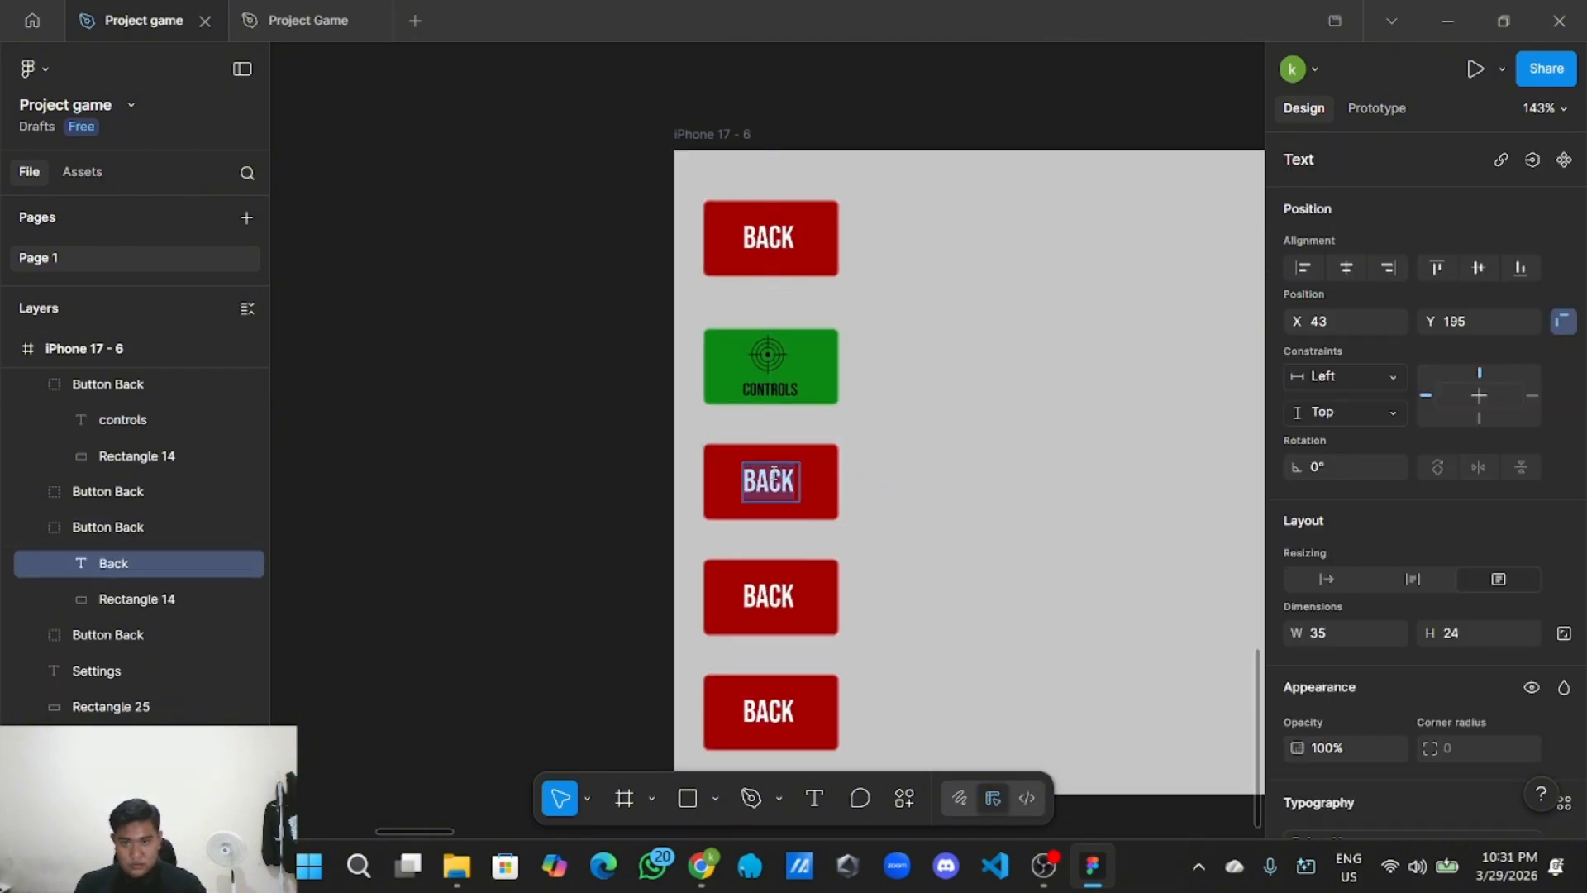
{"action": "key", "text": "BackSpace"}
{"action": "left_click", "coordinate": [799, 589]}
{"action": "key", "text": "BackSpace"}
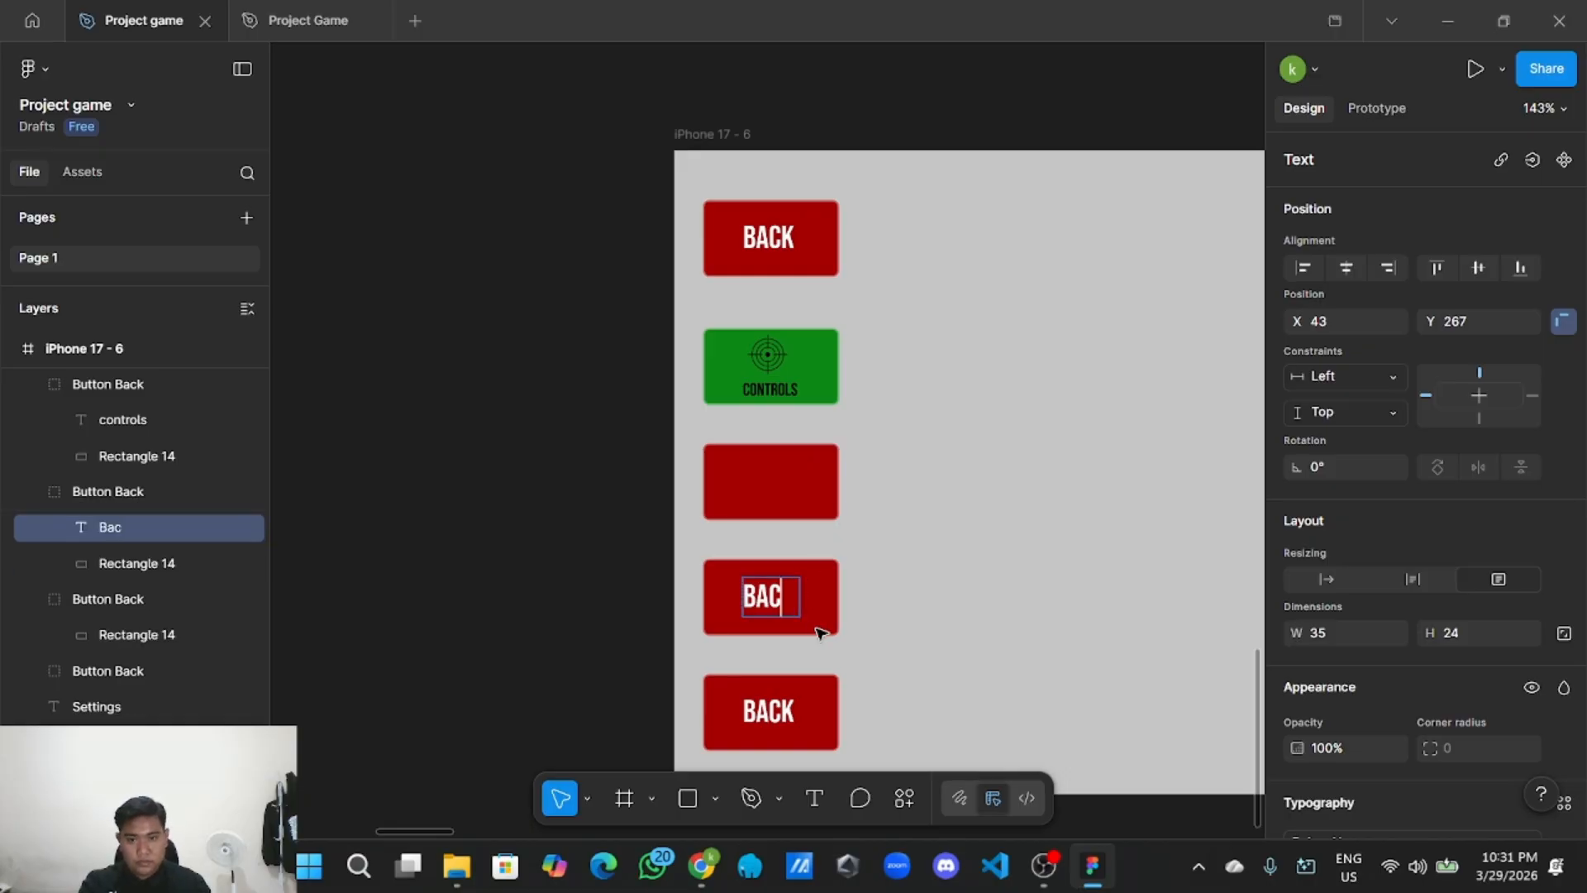
{"action": "left_click", "coordinate": [899, 635]}
{"action": "key", "text": "Delete"}
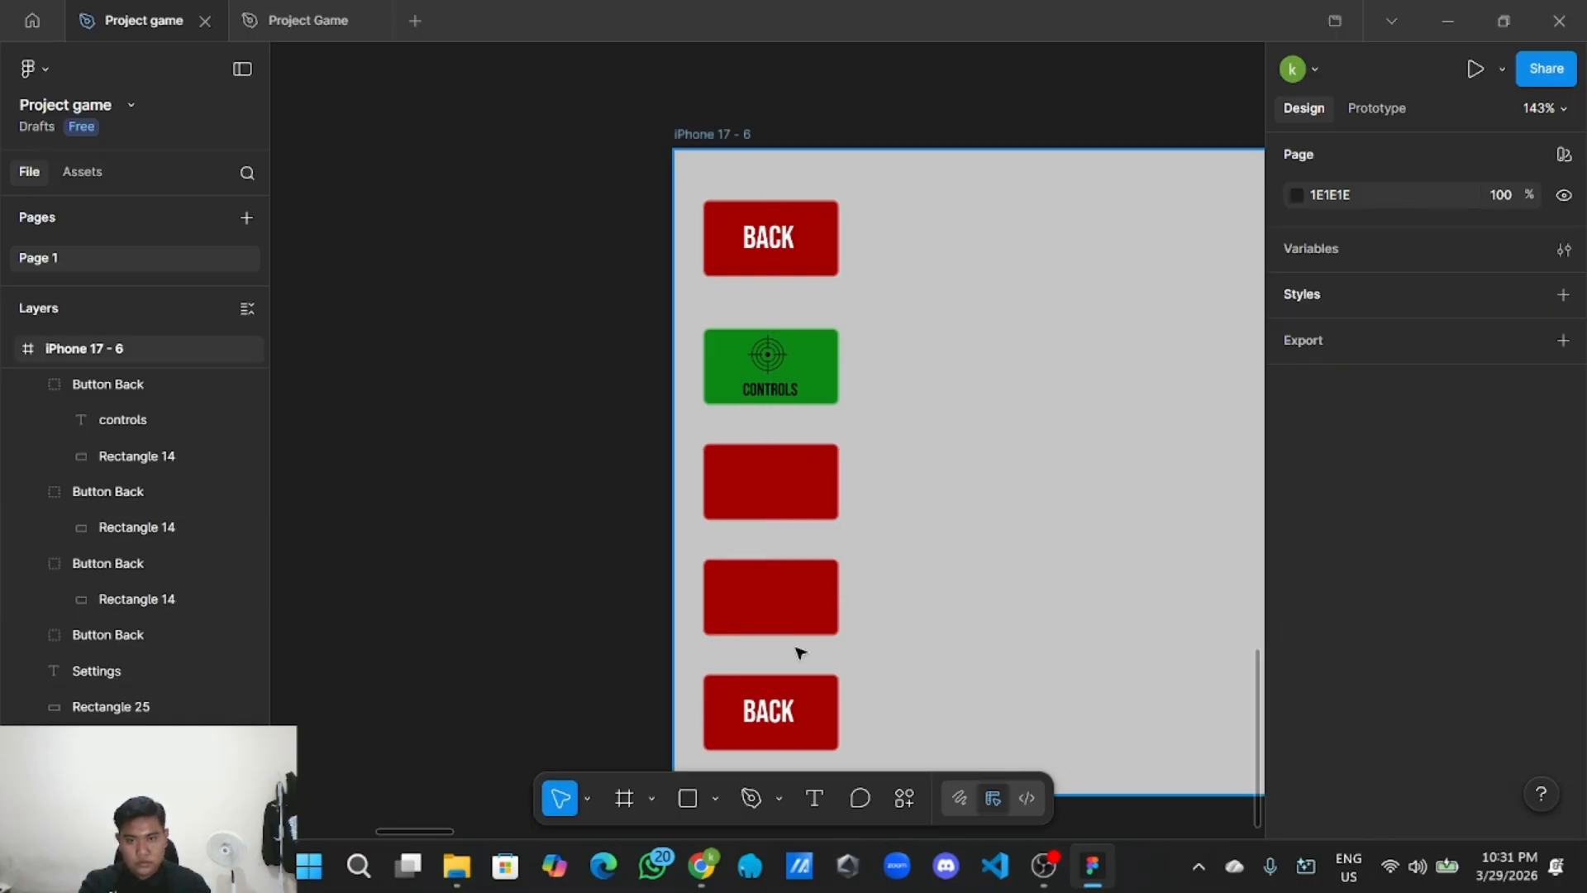
{"action": "double_click", "coordinate": [775, 709]}
{"action": "key", "text": "Delete"}
Copy the CONTROLS label and paste three copies onto the lower red buttons.
{"action": "double_click", "coordinate": [777, 389]}
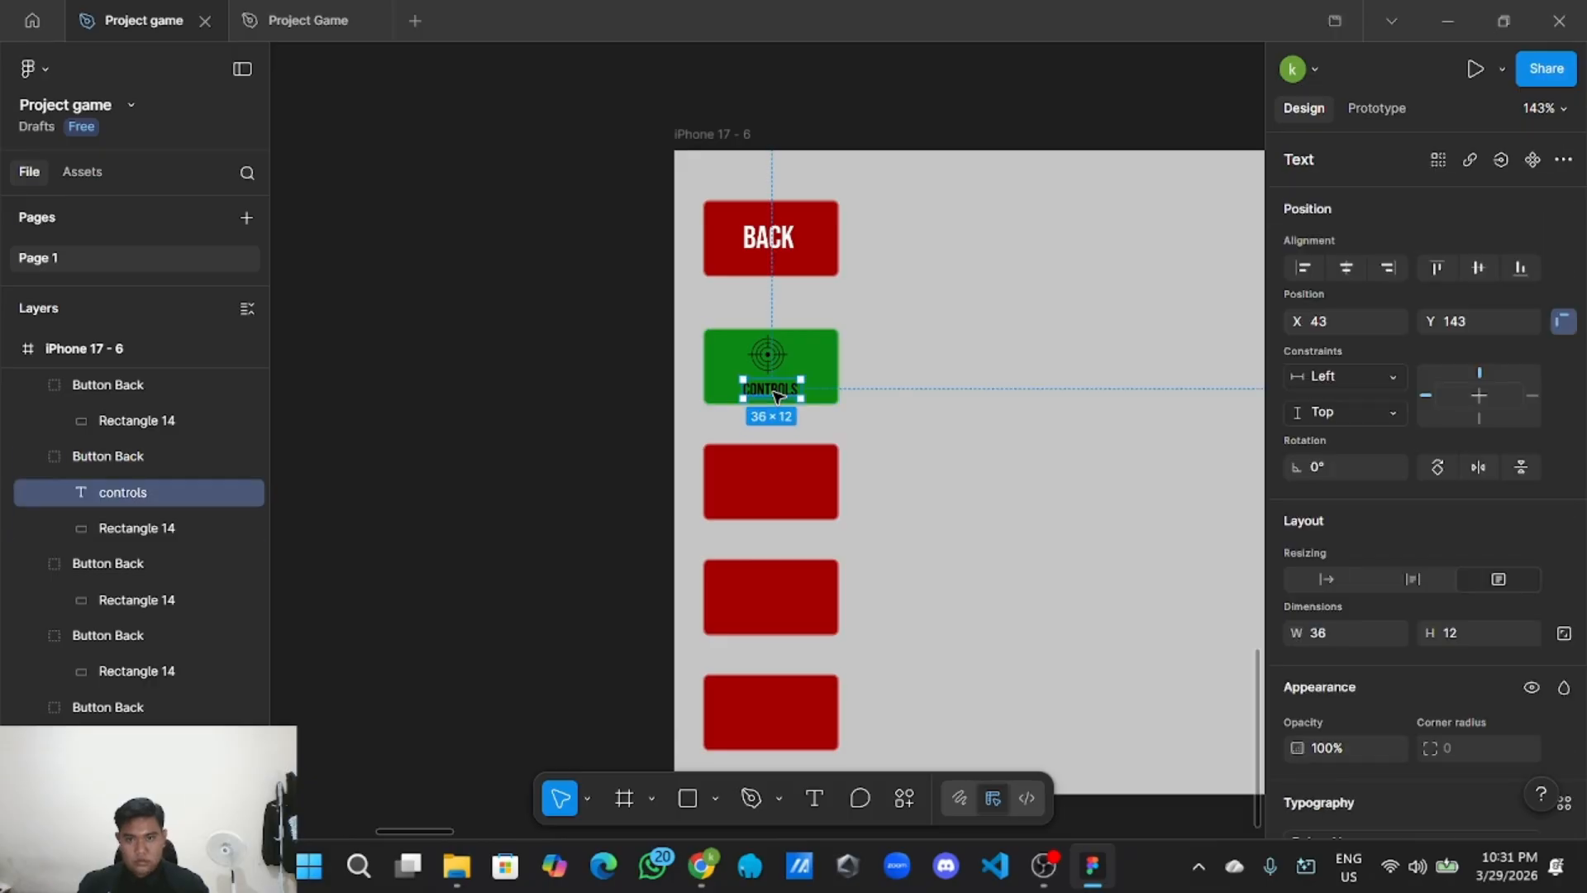
{"action": "right_click", "coordinate": [780, 333]}
{"action": "left_click", "coordinate": [810, 136]}
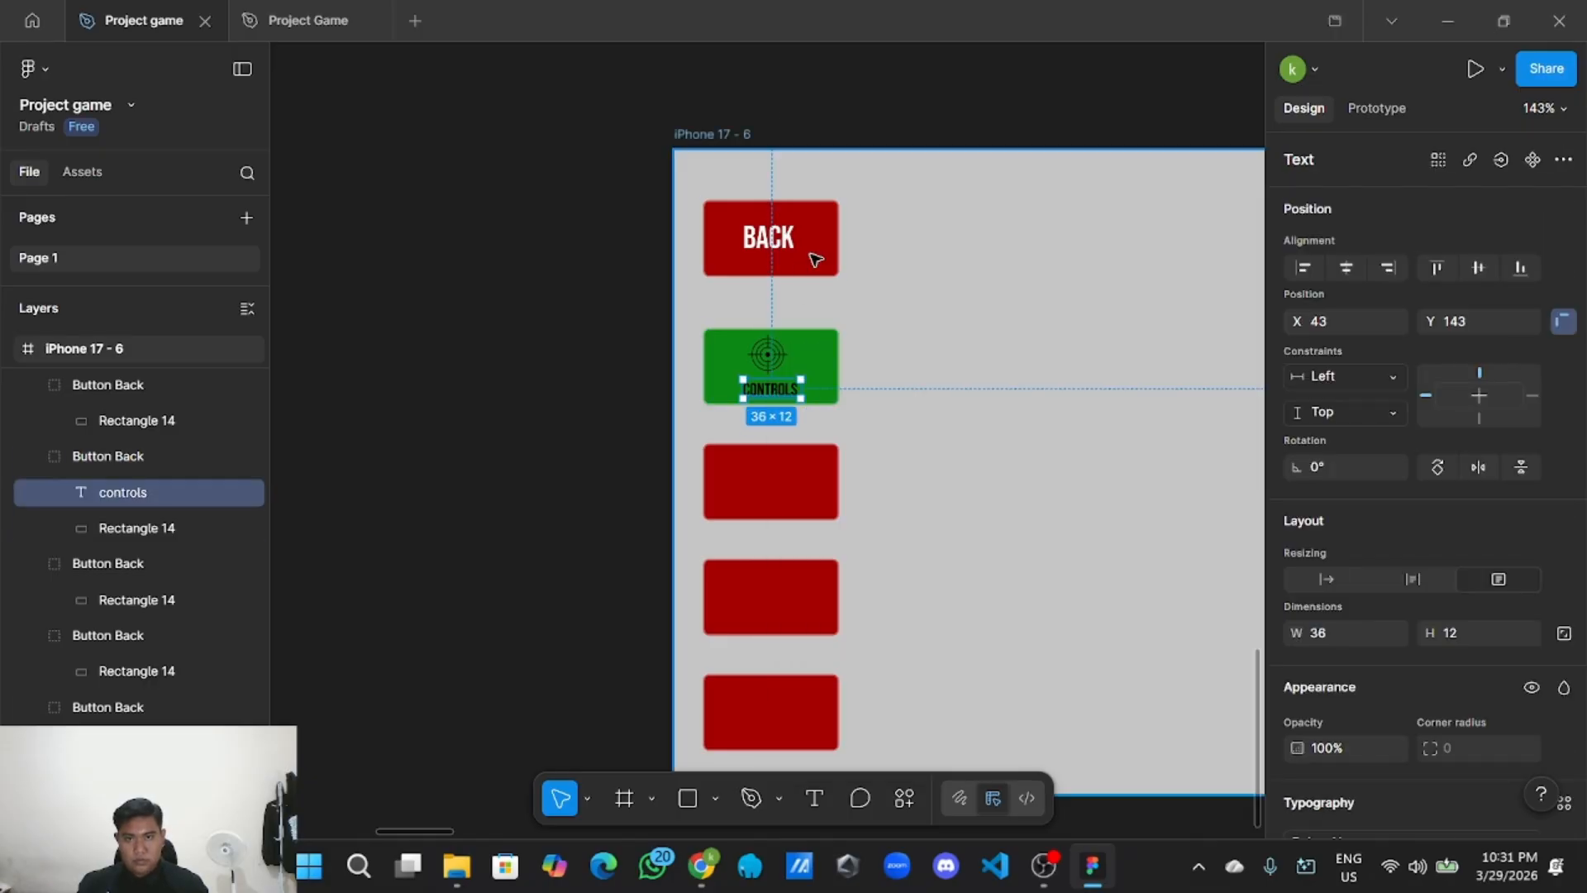
{"action": "right_click", "coordinate": [769, 499]}
{"action": "left_click", "coordinate": [876, 188]}
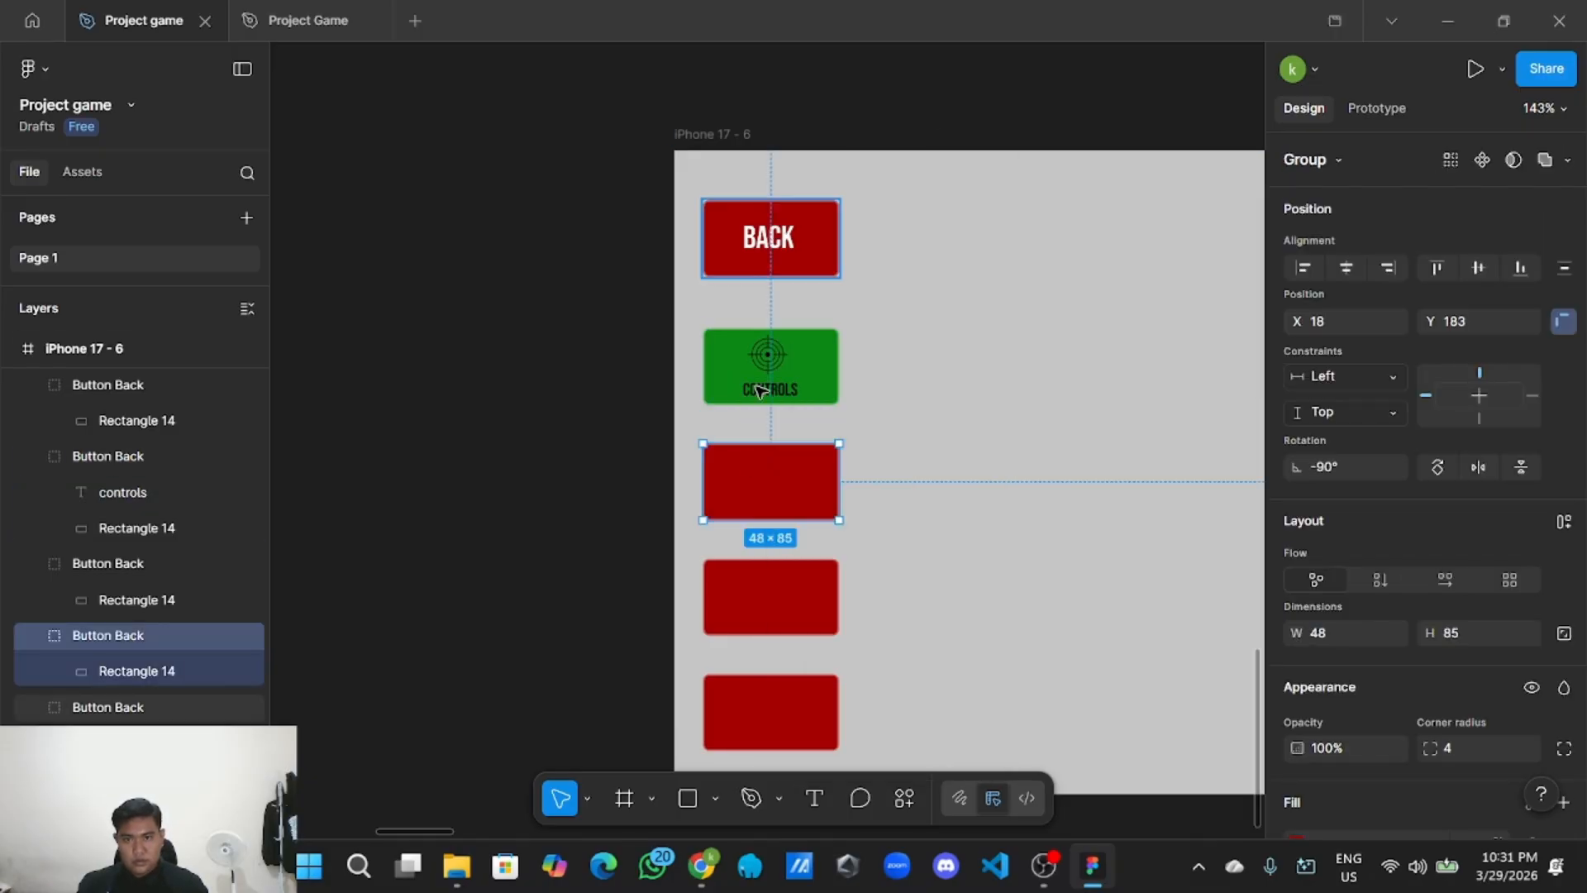
{"action": "right_click", "coordinate": [785, 592]}
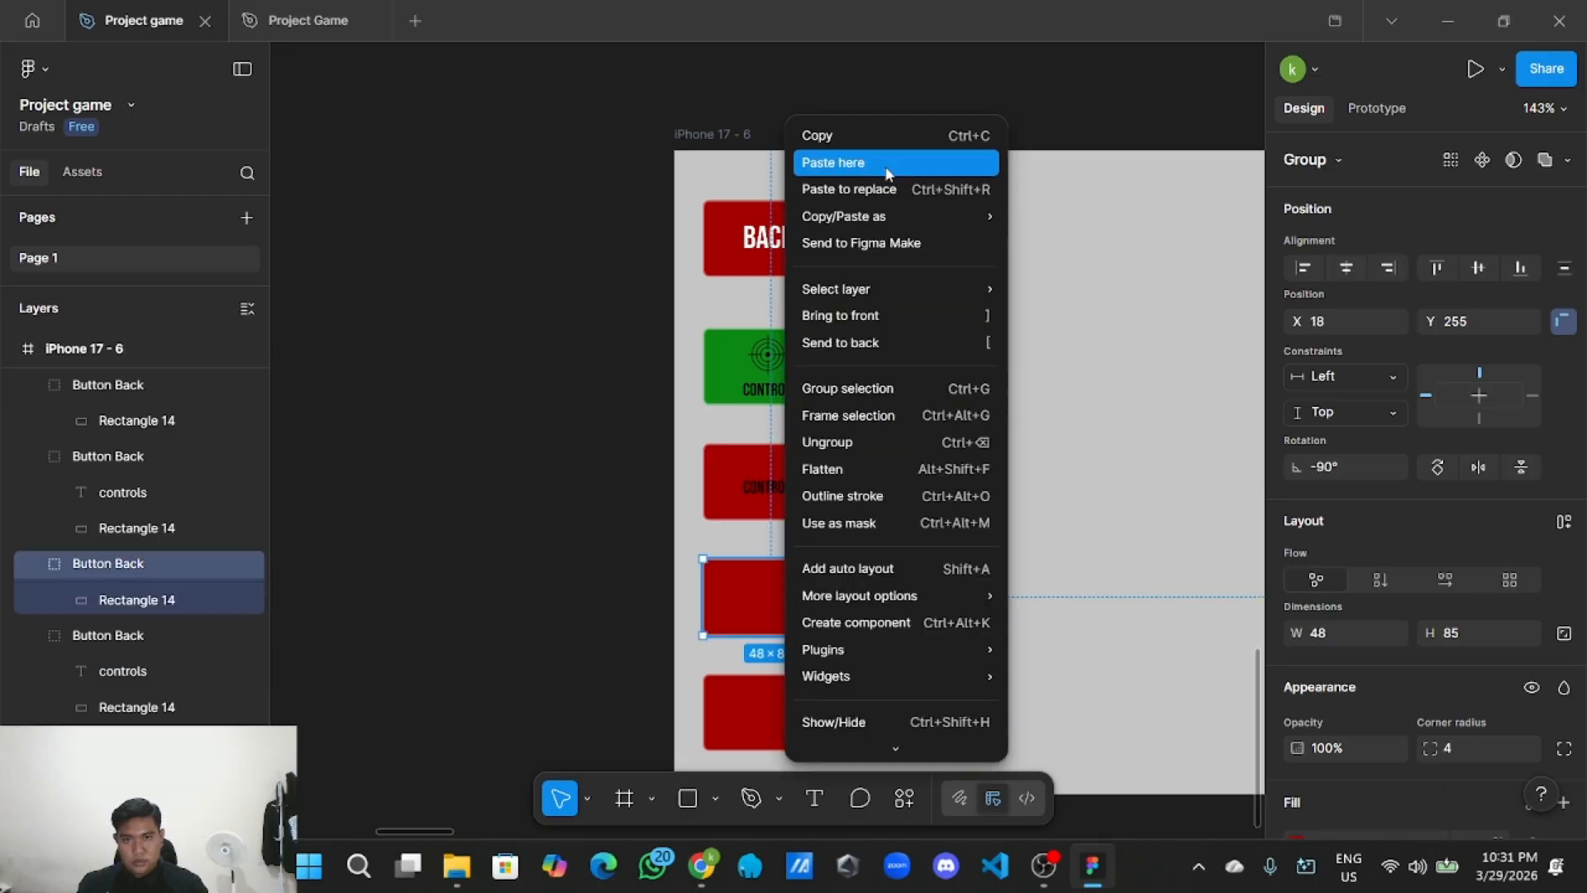
{"action": "left_click", "coordinate": [827, 165]}
{"action": "right_click", "coordinate": [773, 717]}
{"action": "left_click", "coordinate": [907, 163]}
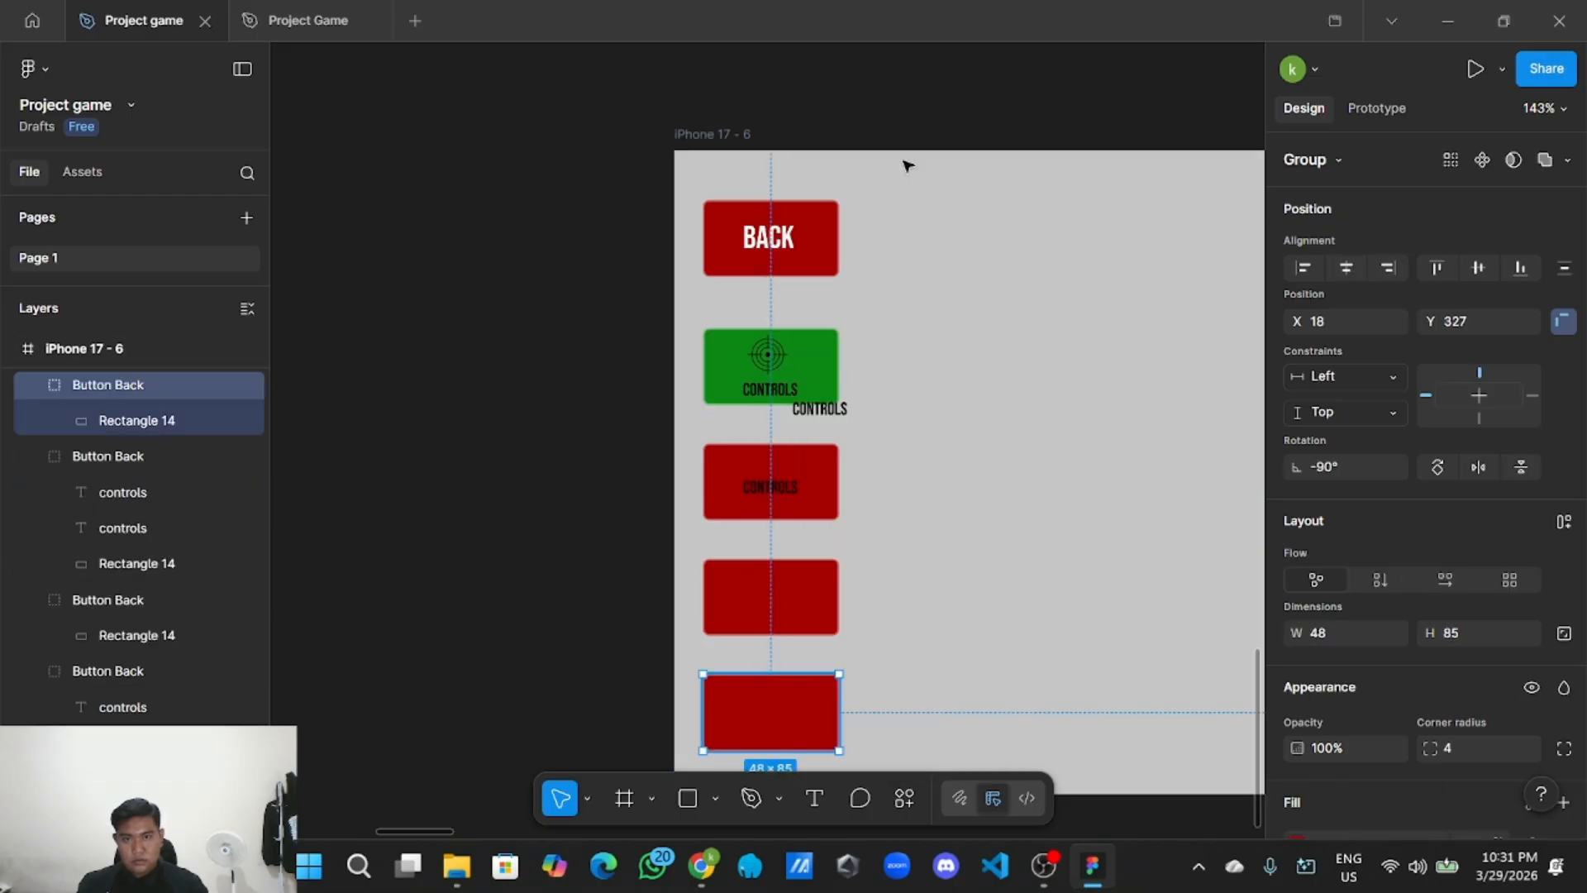
{"action": "left_click", "coordinate": [825, 408]}
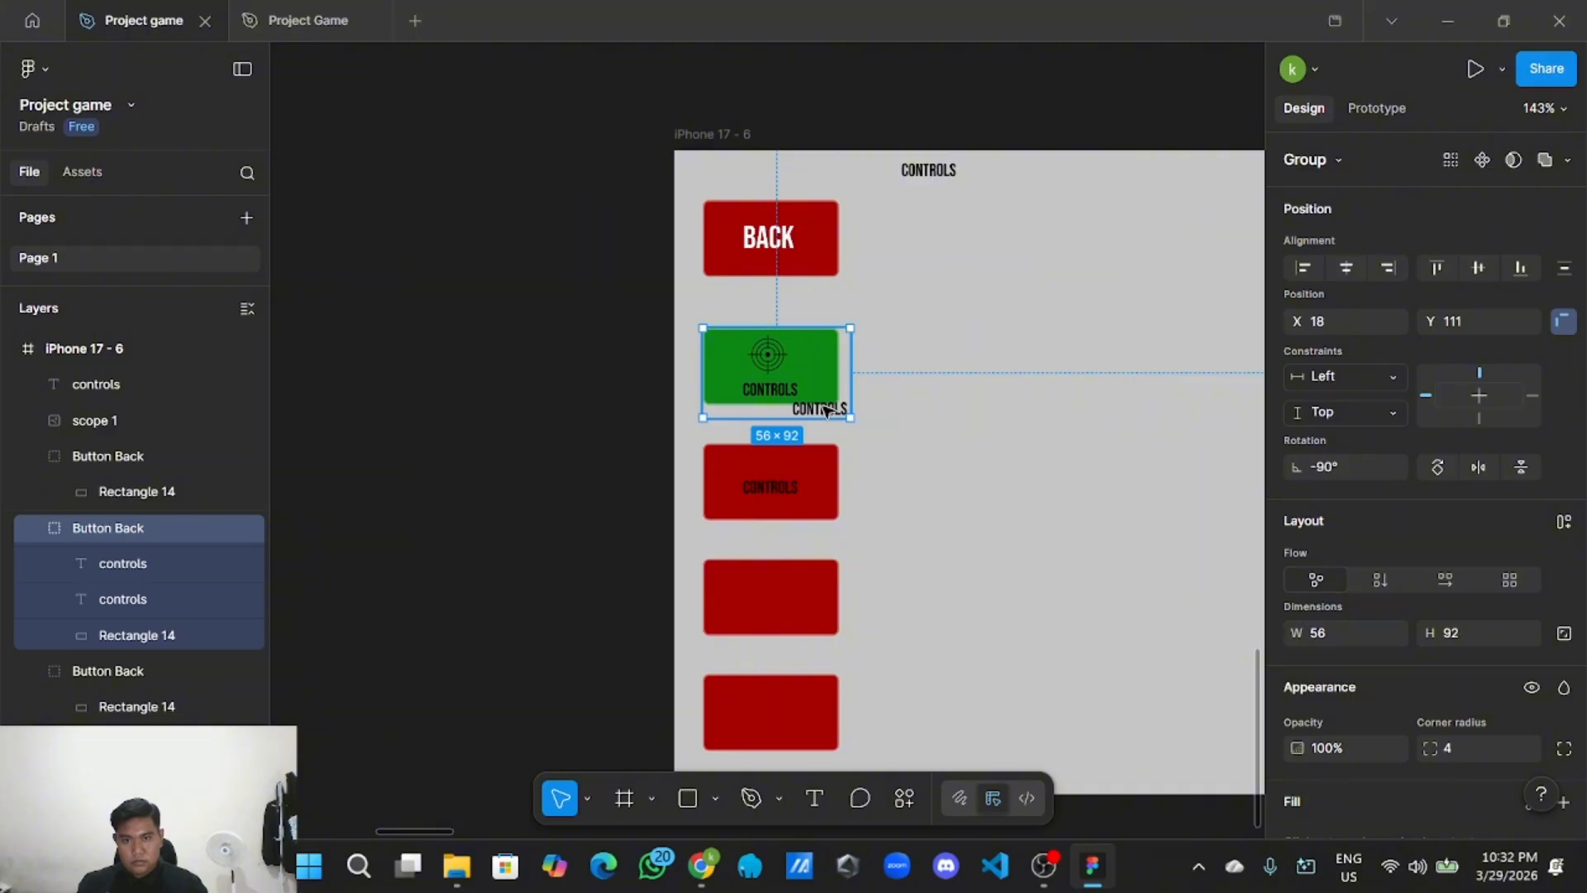
{"action": "left_click", "coordinate": [828, 408]}
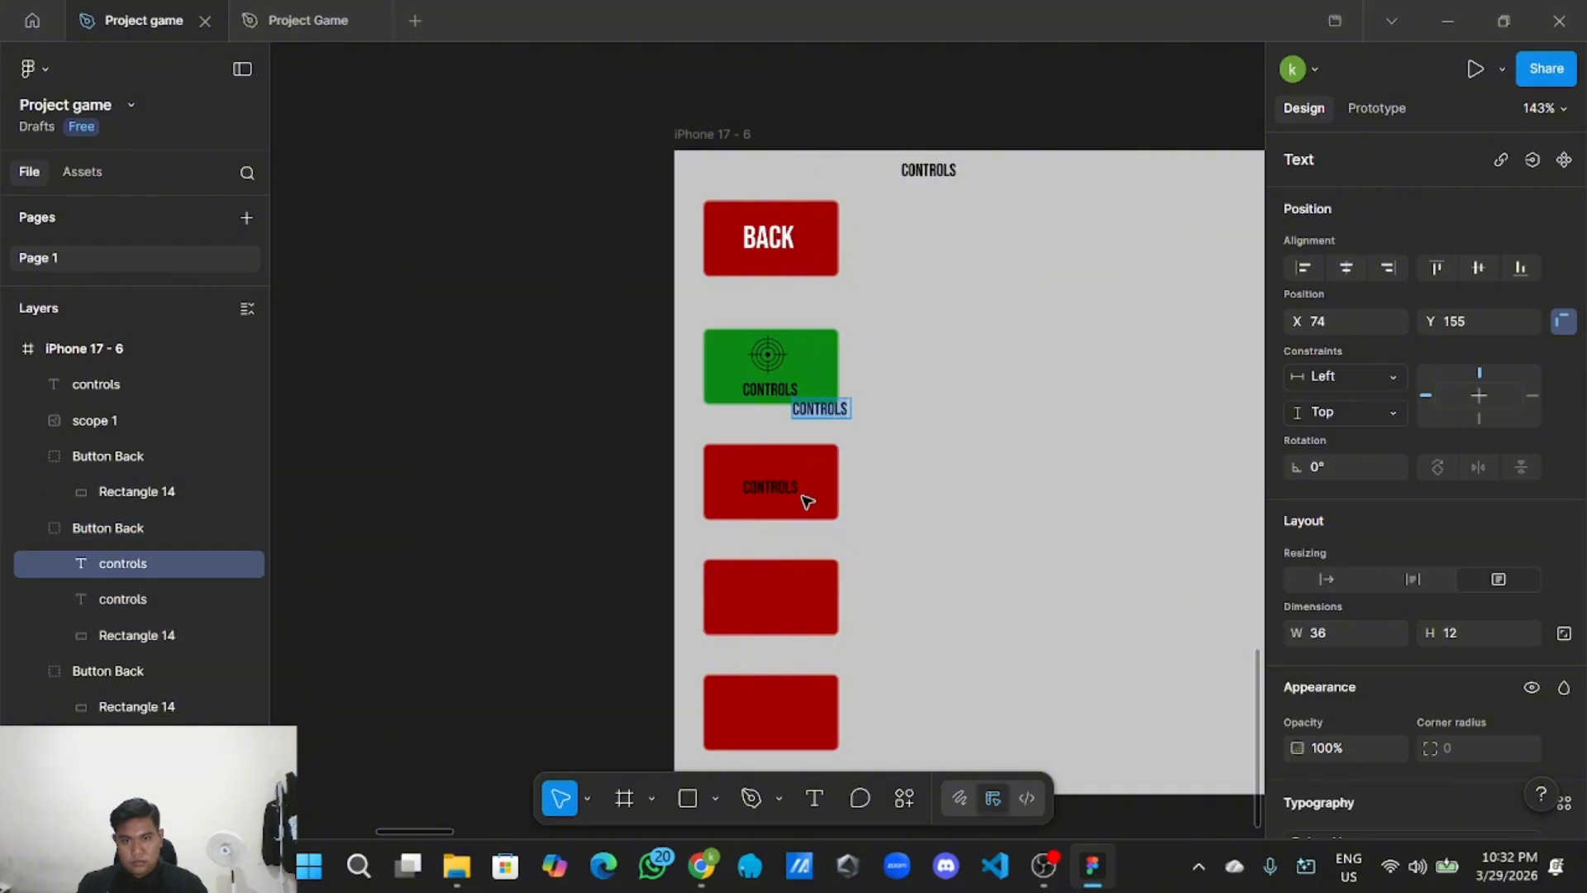
Move the pasted CONTROLS labels into the red buttons and lower the first one to match.
{"action": "left_click_drag", "start_coordinate": [841, 408], "coordinate": [786, 625]}
{"action": "left_click", "coordinate": [940, 172]}
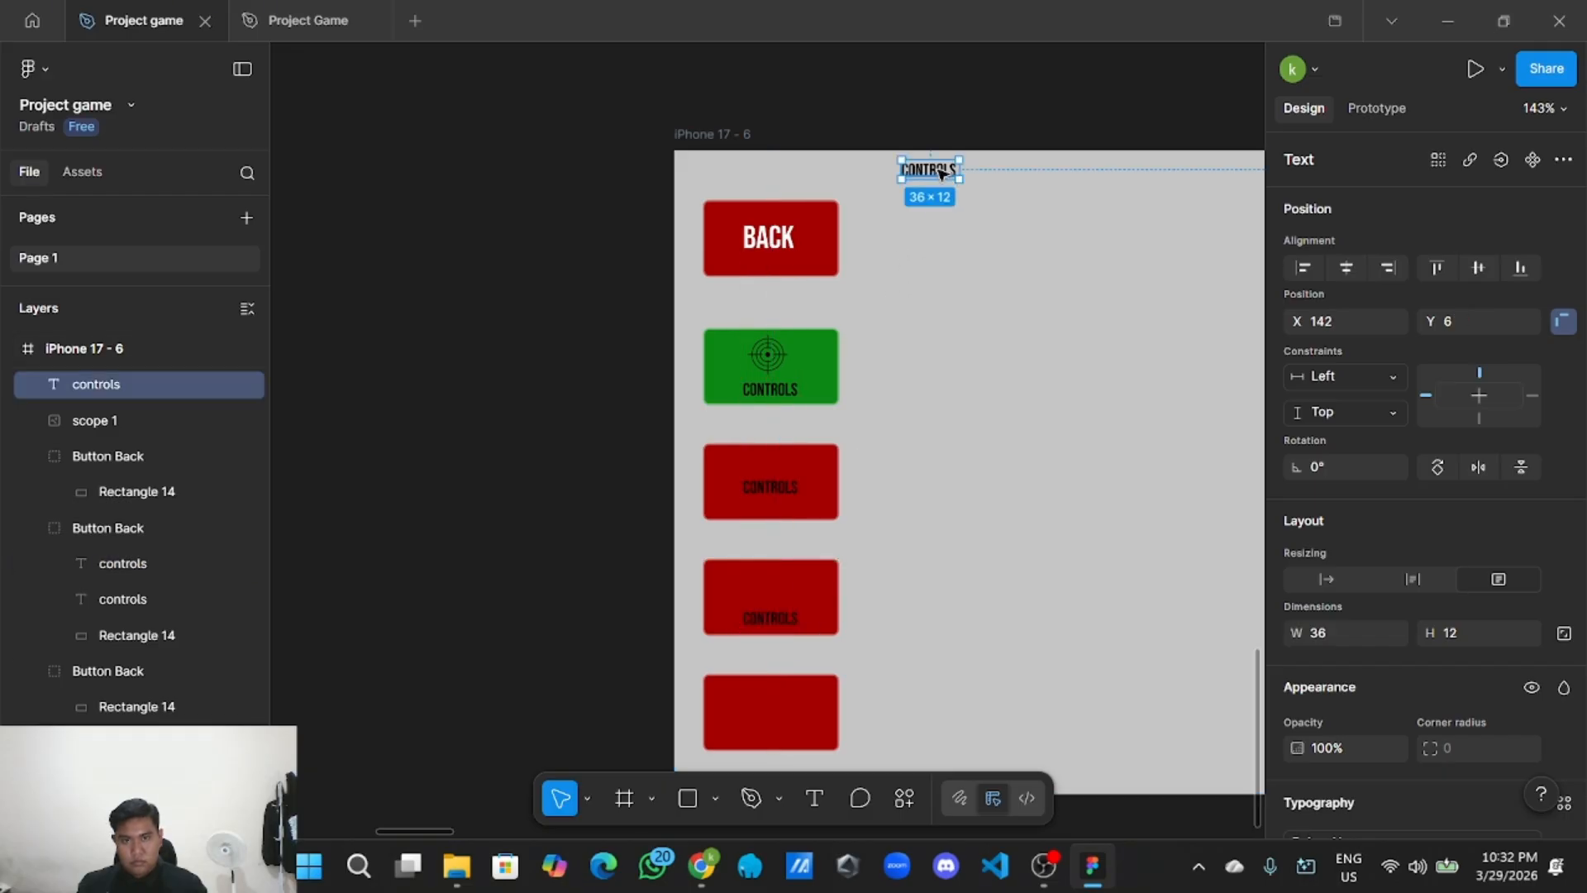
{"action": "left_click_drag", "start_coordinate": [940, 171], "coordinate": [773, 738]}
{"action": "scroll", "coordinate": [769, 712], "scroll_direction": "up", "scroll_amount": 5}
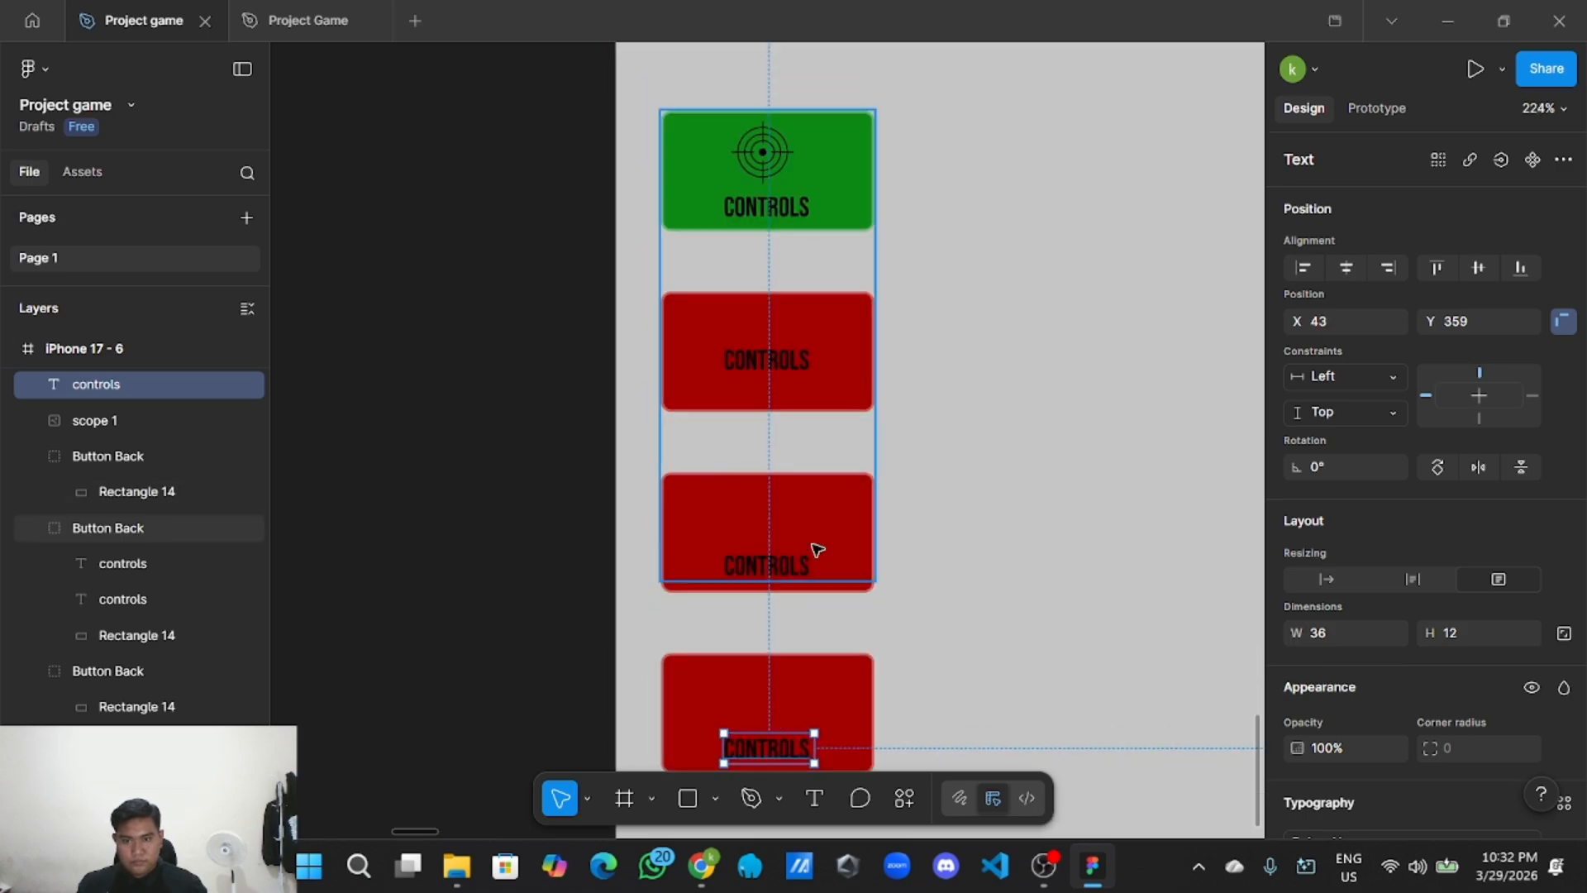
{"action": "left_click", "coordinate": [773, 366]}
{"action": "left_click", "coordinate": [779, 364]}
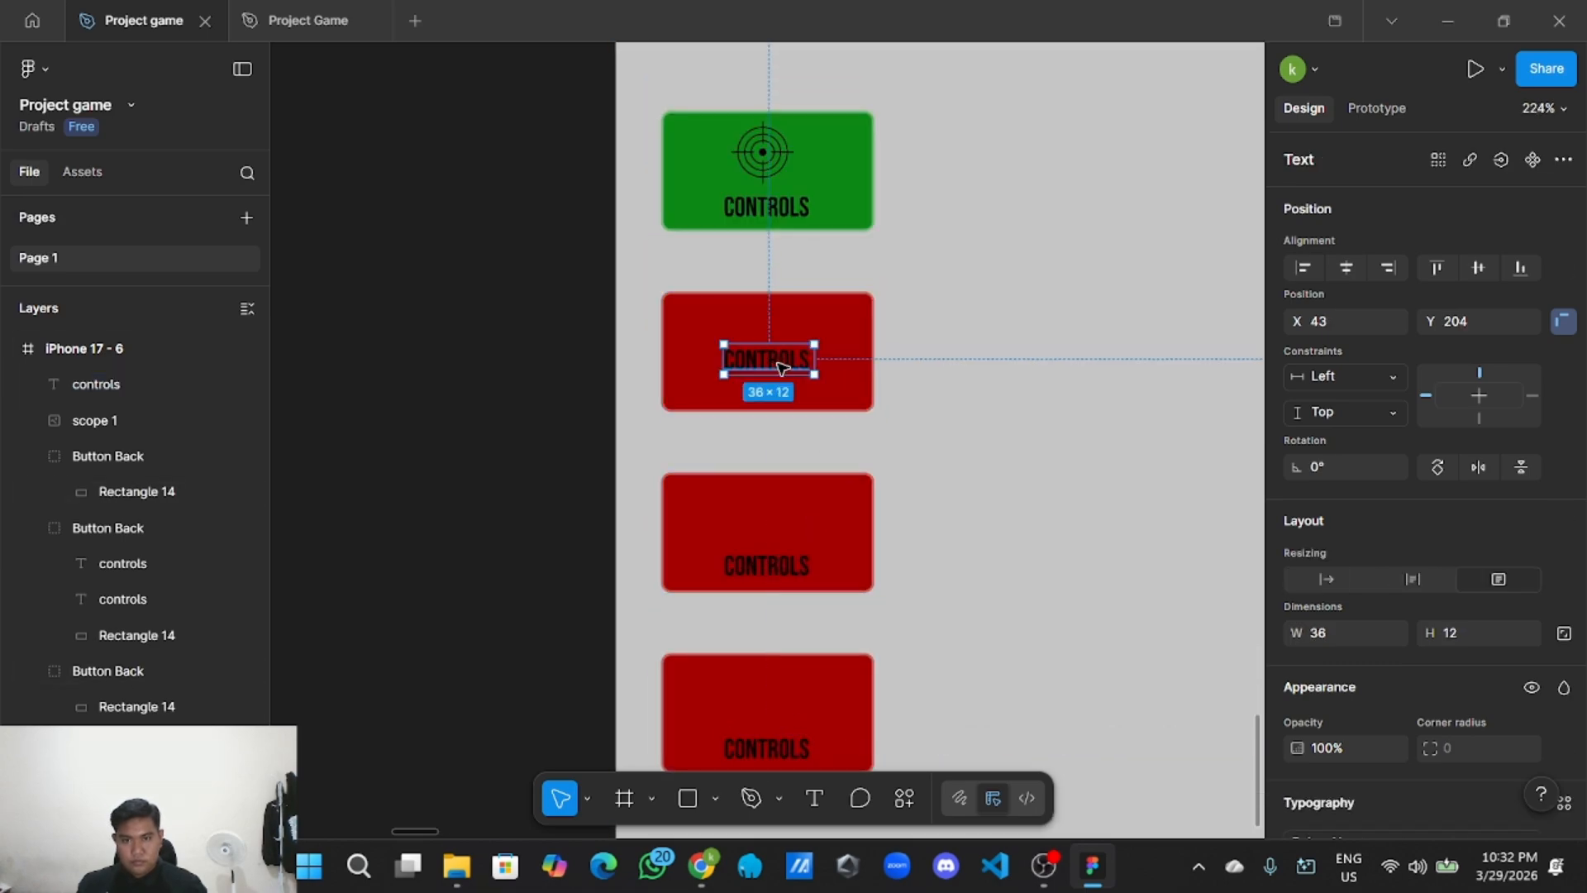
{"action": "left_click_drag", "start_coordinate": [773, 364], "coordinate": [772, 393]}
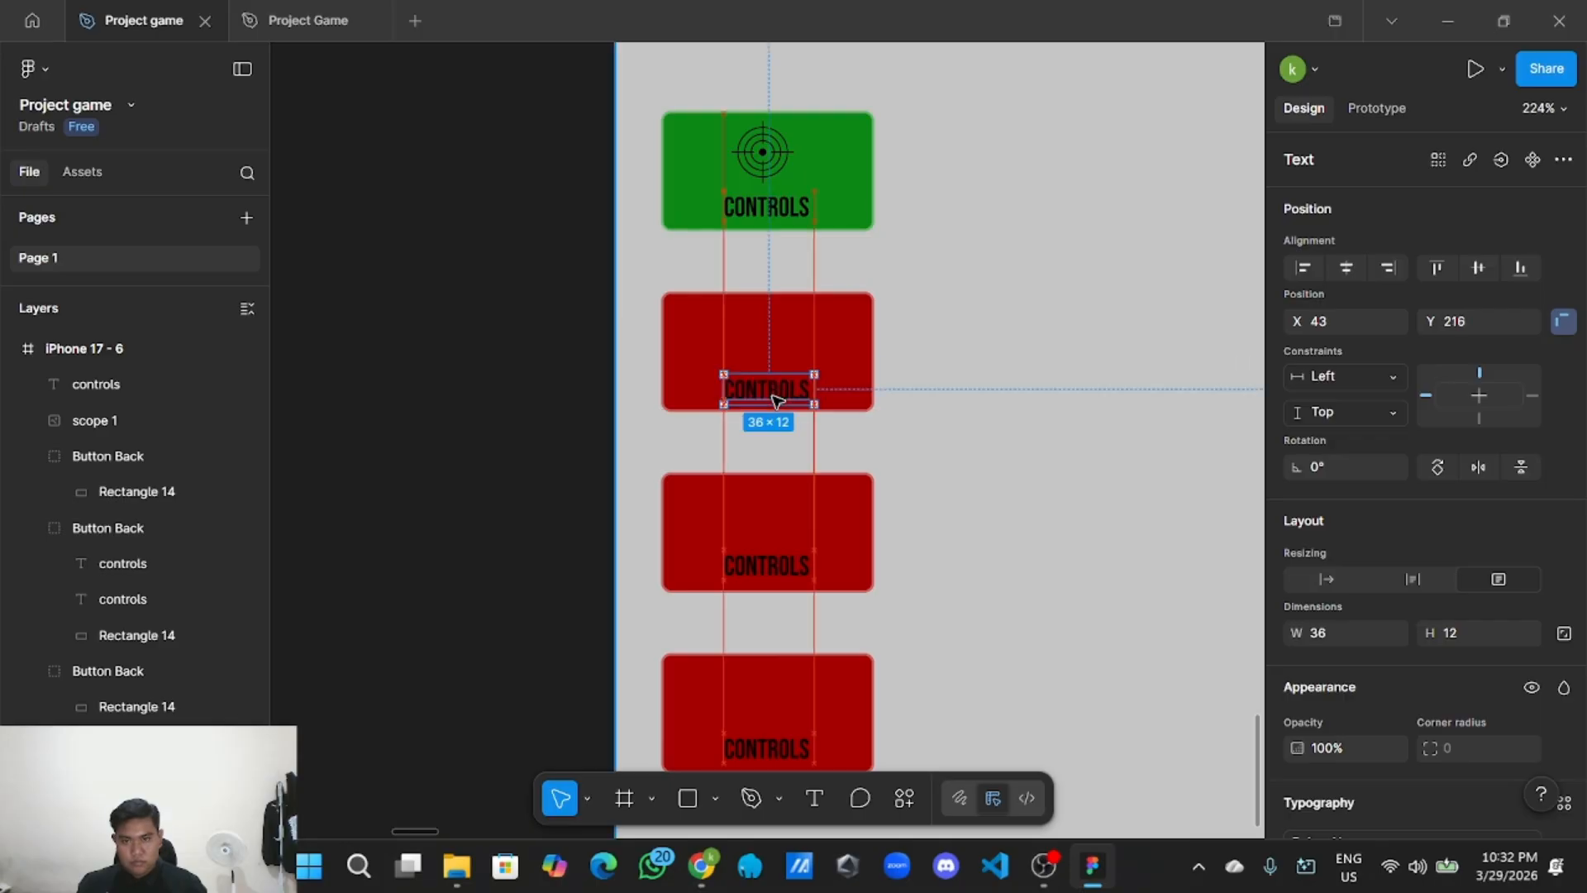
Rename the first red button's label to GAME and narrow its text box to fit.
{"action": "left_click", "coordinate": [949, 506]}
{"action": "scroll", "coordinate": [949, 507], "scroll_direction": "down", "scroll_amount": 3}
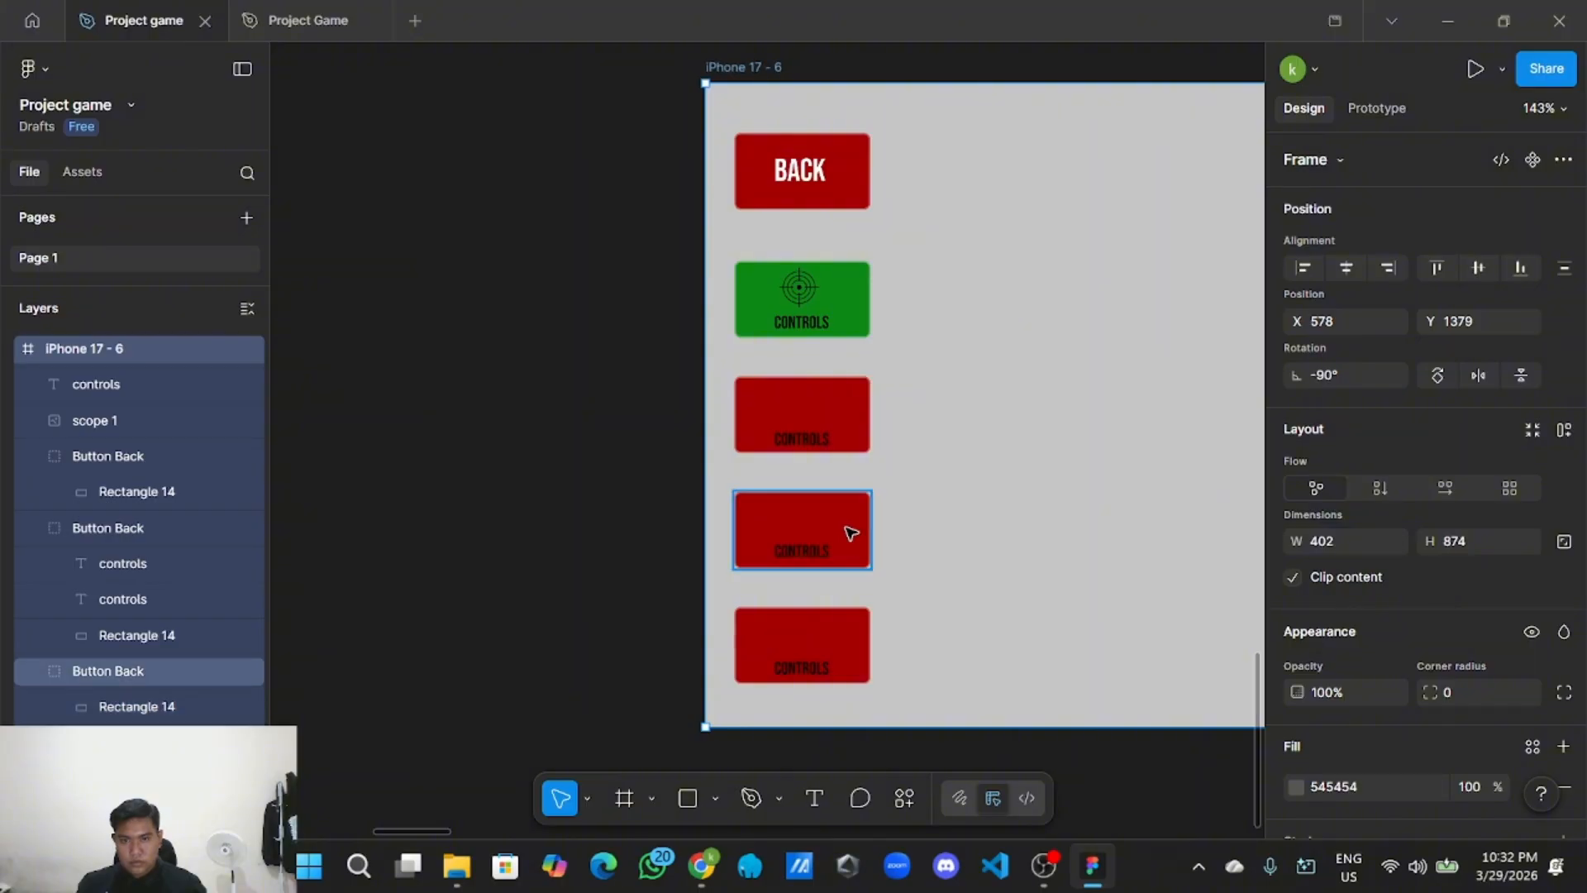
{"action": "scroll", "coordinate": [852, 533], "scroll_direction": "up", "scroll_amount": 2}
{"action": "double_click", "coordinate": [811, 424]}
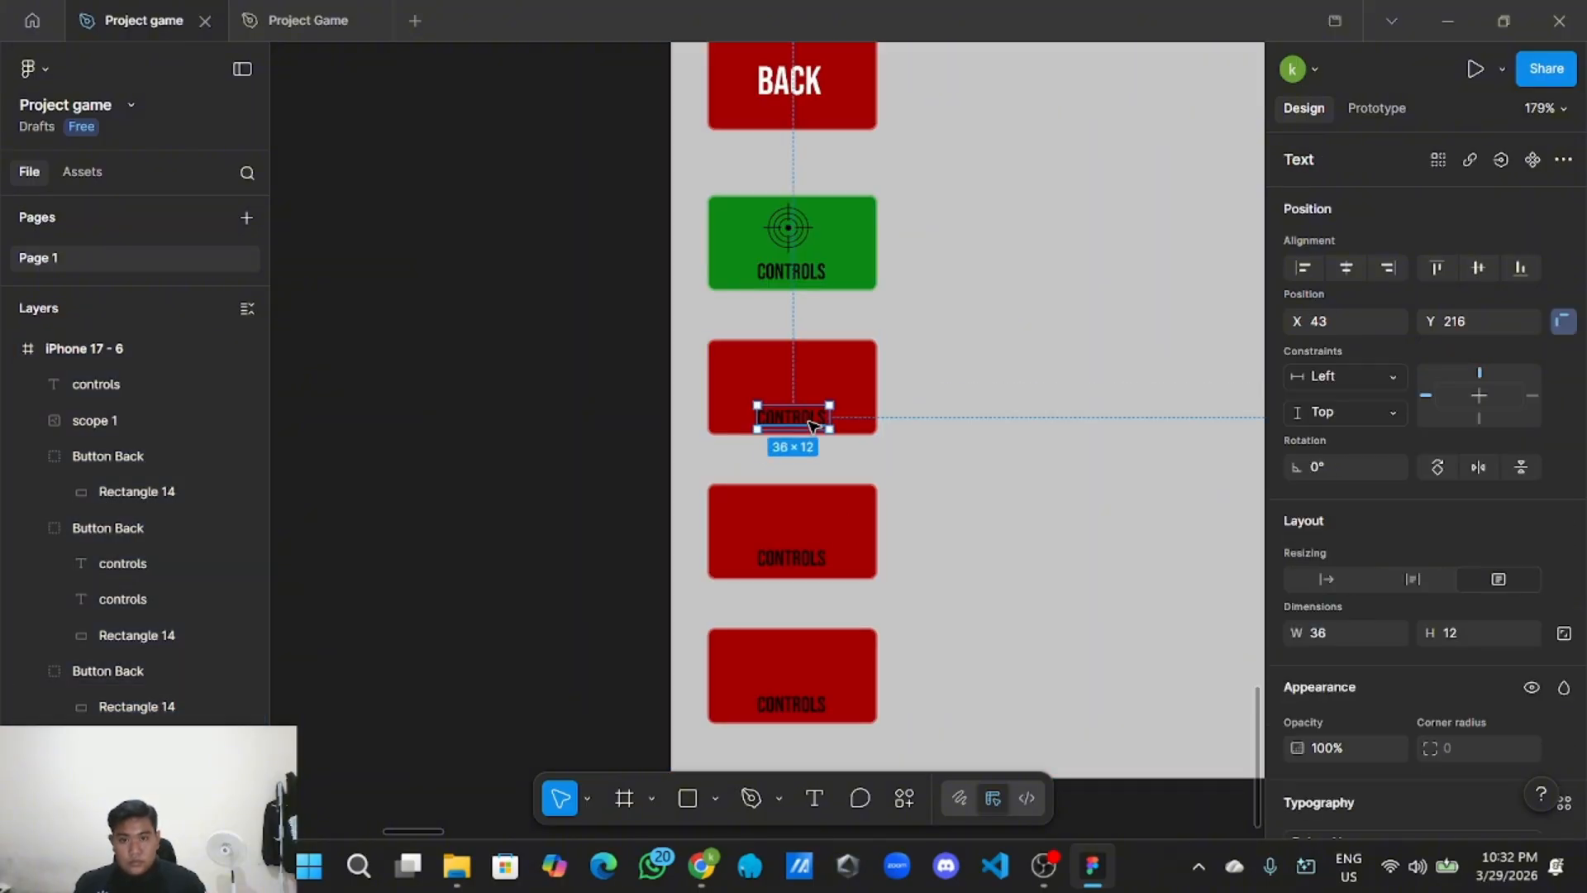
{"action": "double_click", "coordinate": [810, 423]}
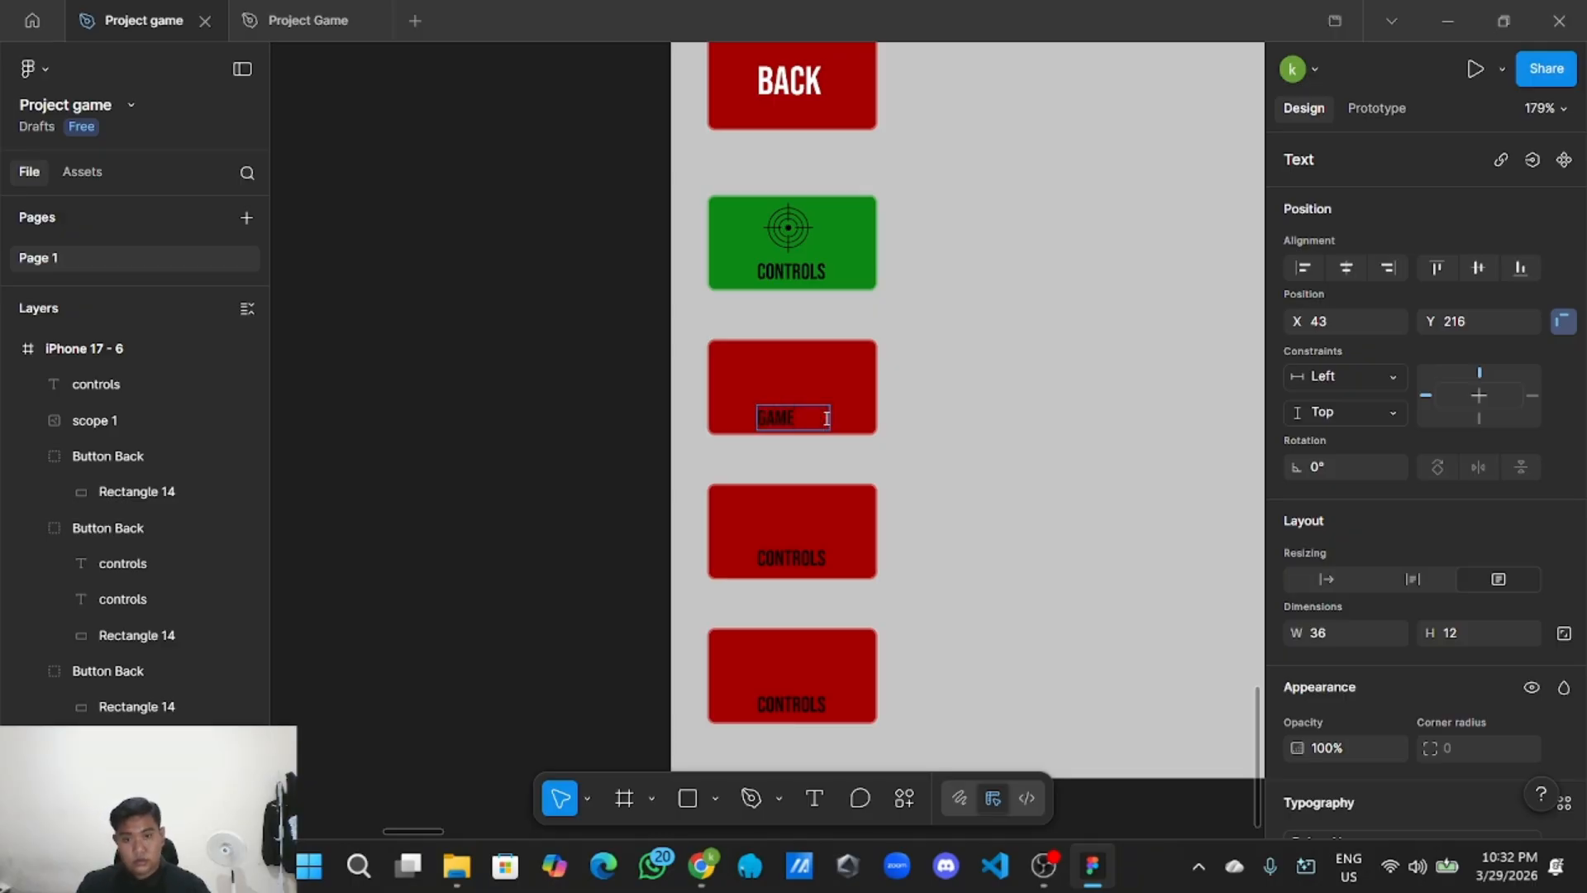
{"action": "type", "text": "GAME"}
{"action": "key", "text": "Escape"}
{"action": "scroll", "coordinate": [870, 430], "scroll_direction": "up", "scroll_amount": 2}
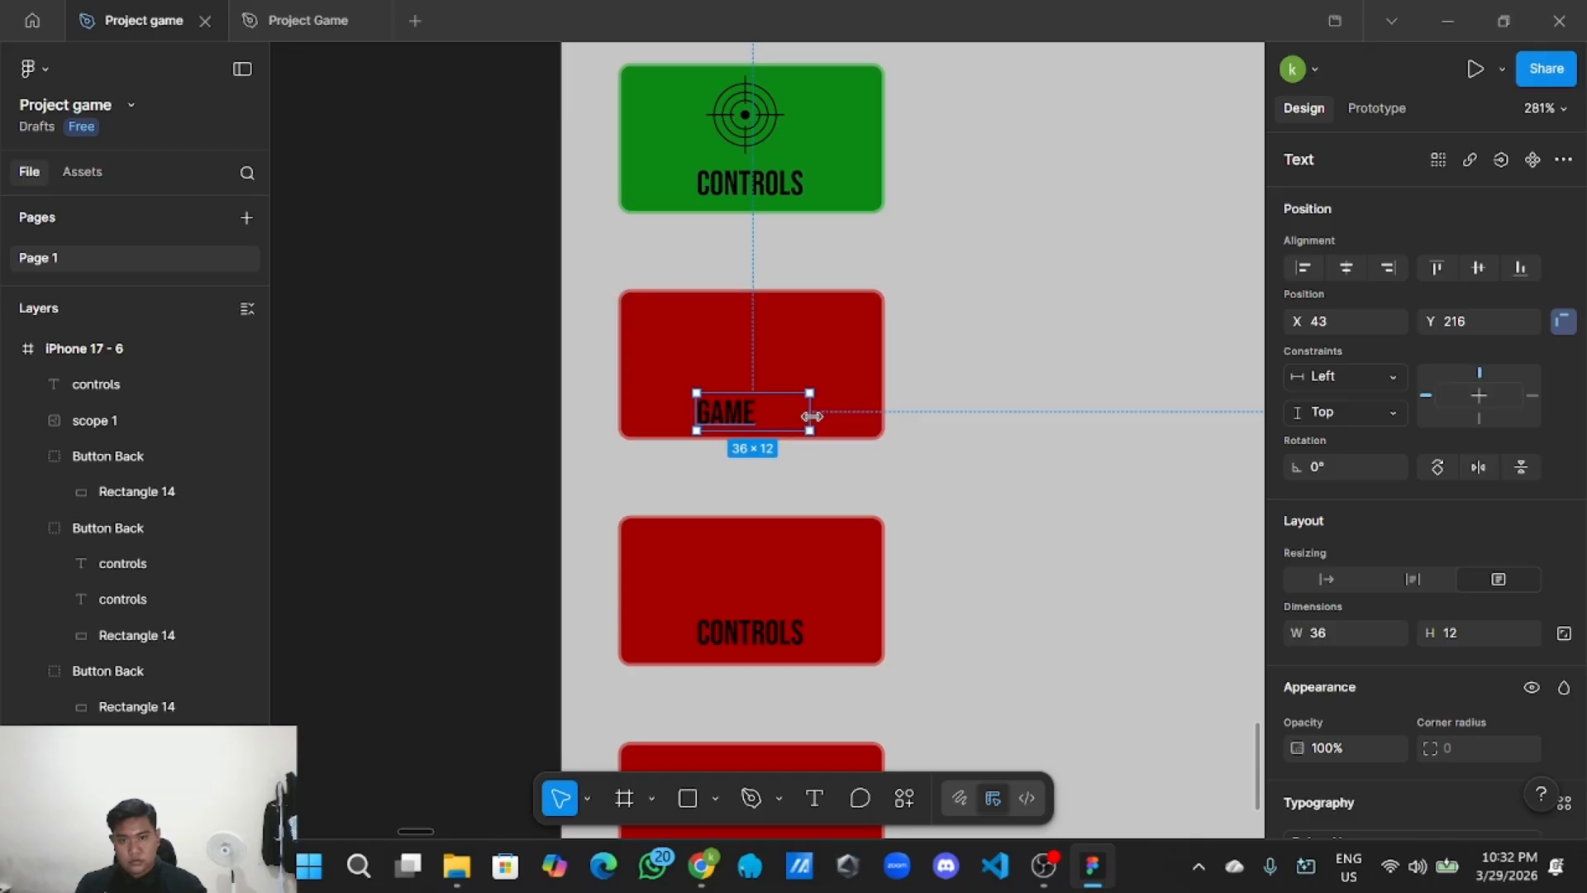
{"action": "left_click_drag", "start_coordinate": [810, 417], "coordinate": [748, 418]}
{"action": "left_click", "coordinate": [464, 428]}
{"action": "scroll", "coordinate": [464, 429], "scroll_direction": "down", "scroll_amount": 3}
Copy the chat-bubble icon from the UI Style Guide icon set.
{"action": "left_click_drag", "start_coordinate": [464, 428], "coordinate": [850, 588]}
{"action": "scroll", "coordinate": [855, 700], "scroll_direction": "down", "scroll_amount": 1}
{"action": "left_click_drag", "start_coordinate": [476, 318], "coordinate": [673, 546]}
{"action": "scroll", "coordinate": [673, 546], "scroll_direction": "down", "scroll_amount": 3}
{"action": "left_click_drag", "start_coordinate": [641, 677], "coordinate": [642, 408]}
{"action": "scroll", "coordinate": [641, 408], "scroll_direction": "down", "scroll_amount": 3}
{"action": "left_click_drag", "start_coordinate": [630, 534], "coordinate": [638, 421]}
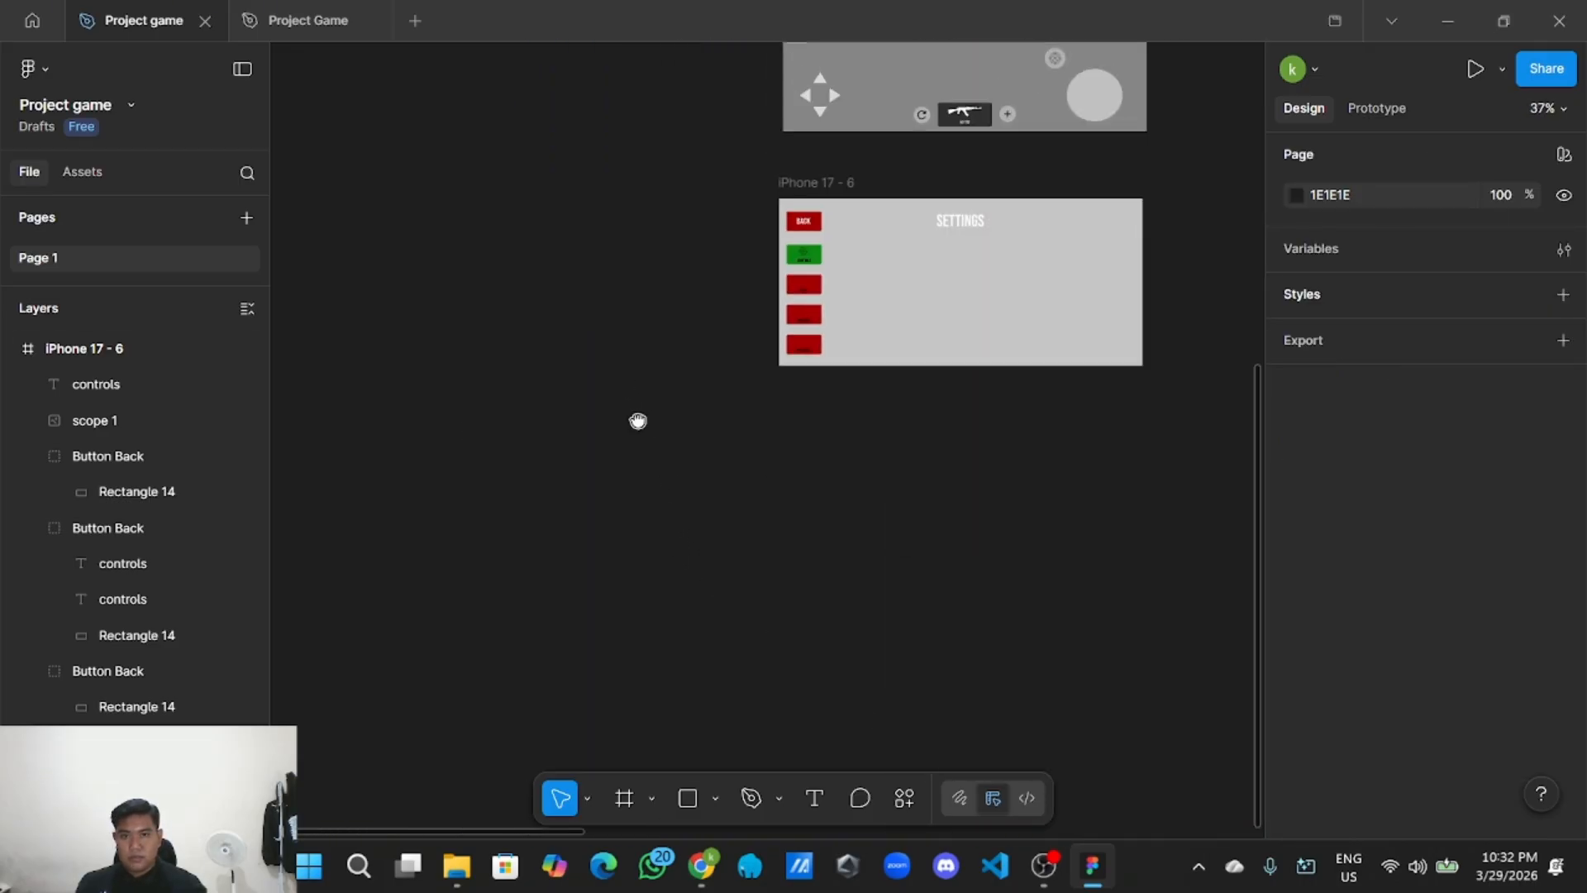
{"action": "scroll", "coordinate": [612, 312], "scroll_direction": "up", "scroll_amount": 6}
{"action": "scroll", "coordinate": [747, 223], "scroll_direction": "up", "scroll_amount": 5}
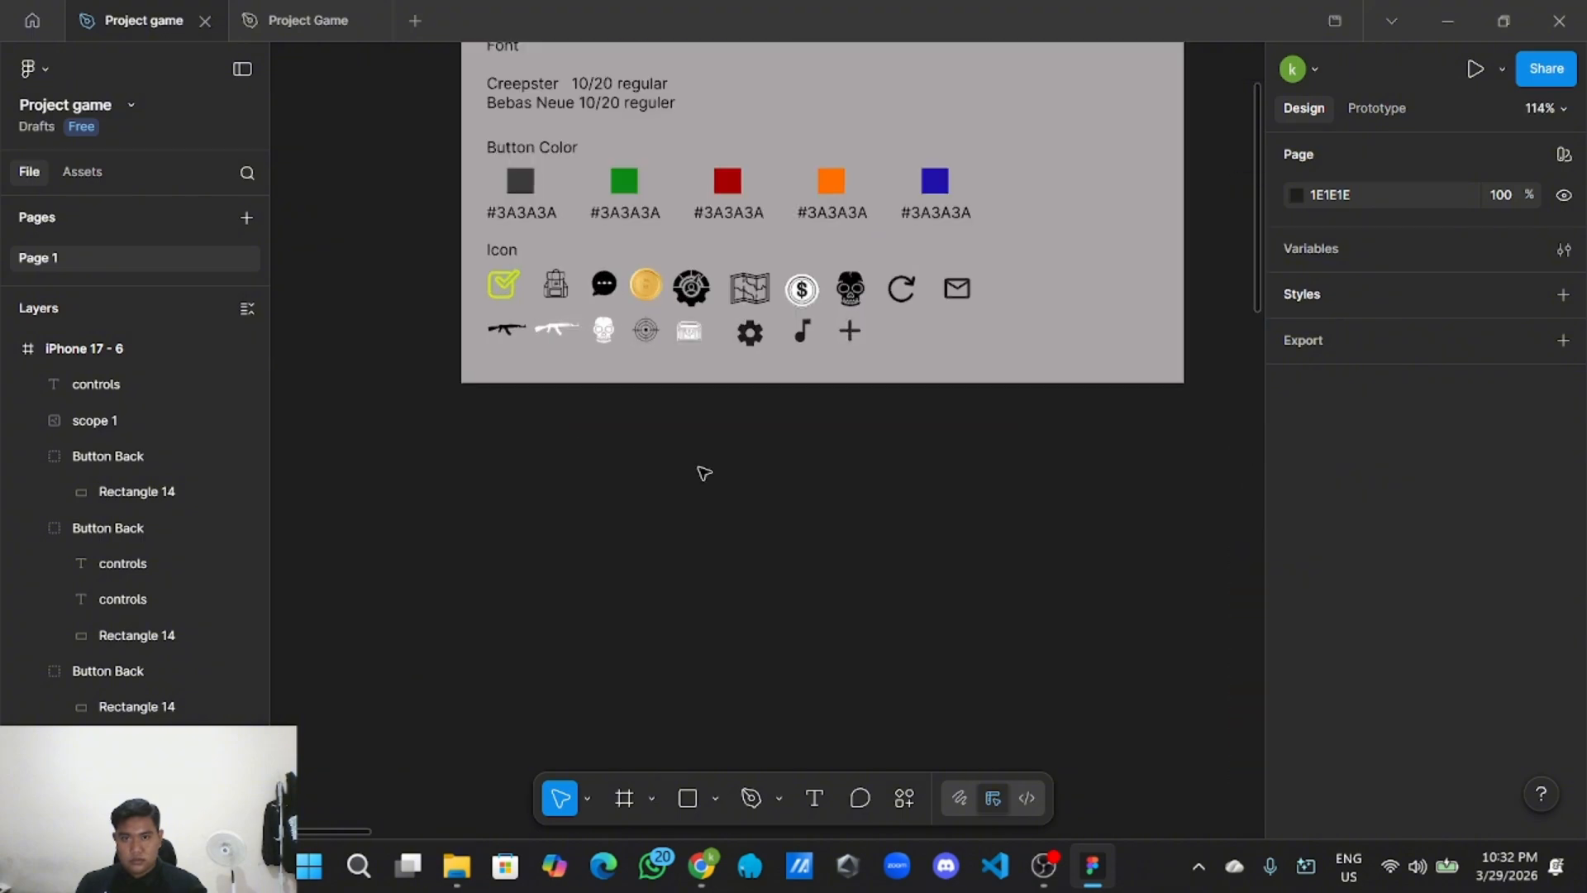
{"action": "scroll", "coordinate": [703, 473], "scroll_direction": "up", "scroll_amount": 2}
{"action": "left_click", "coordinate": [581, 241]}
{"action": "right_click", "coordinate": [592, 251]}
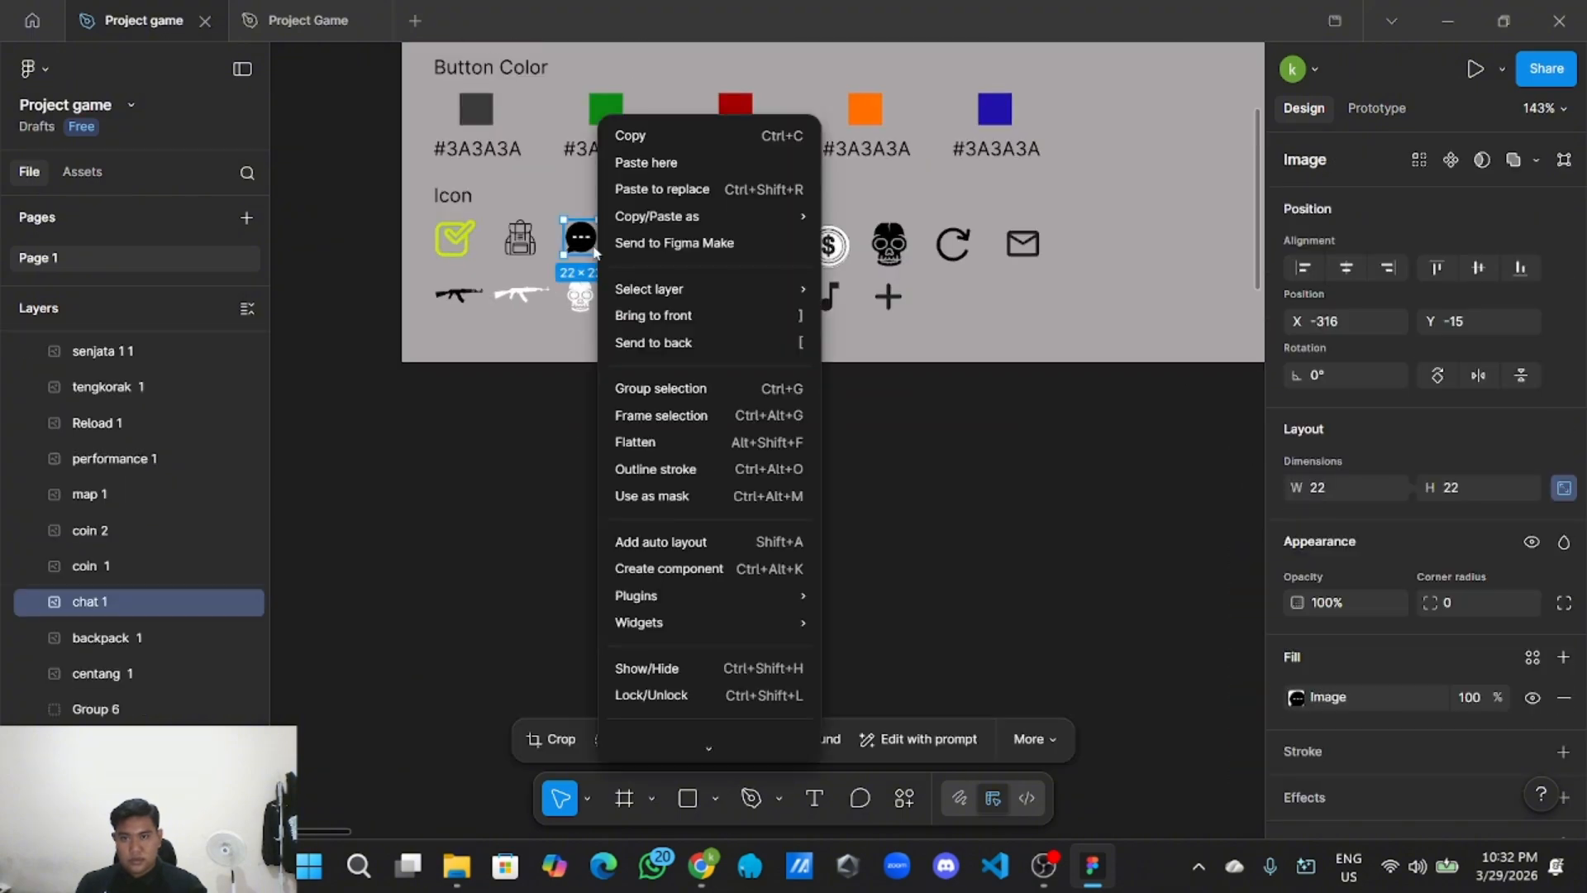
{"action": "left_click", "coordinate": [707, 136]}
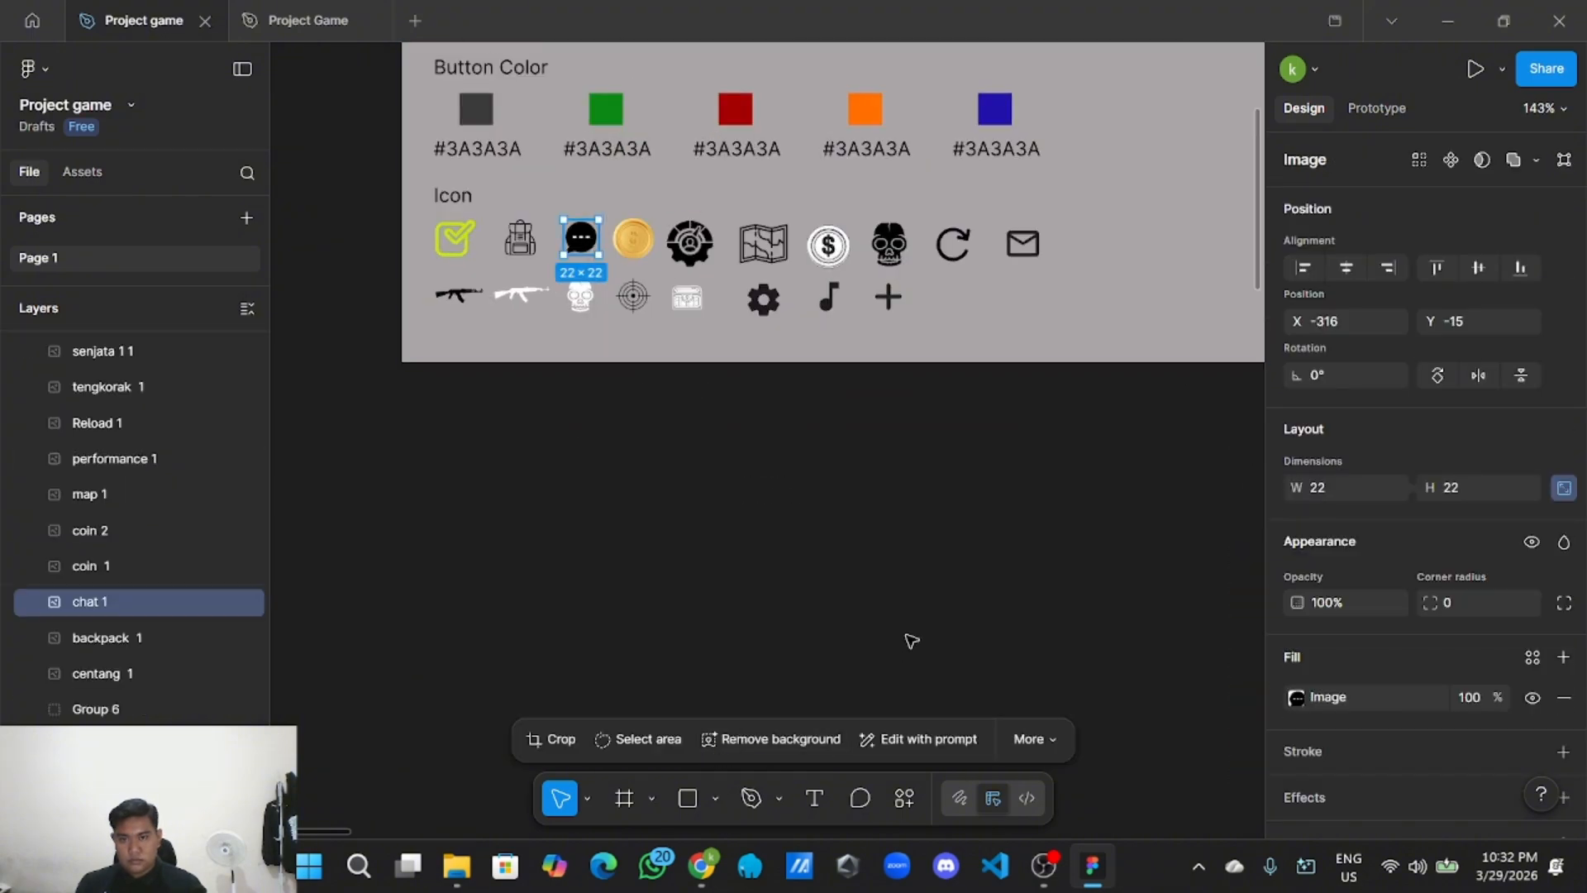
Paste the 22×22 chat icon near the settings frame and place it above the GAME label.
{"action": "scroll", "coordinate": [906, 635], "scroll_direction": "down", "scroll_amount": 2}
{"action": "left_click_drag", "start_coordinate": [909, 633], "coordinate": [507, 108]}
{"action": "scroll", "coordinate": [595, 248], "scroll_direction": "down", "scroll_amount": 5}
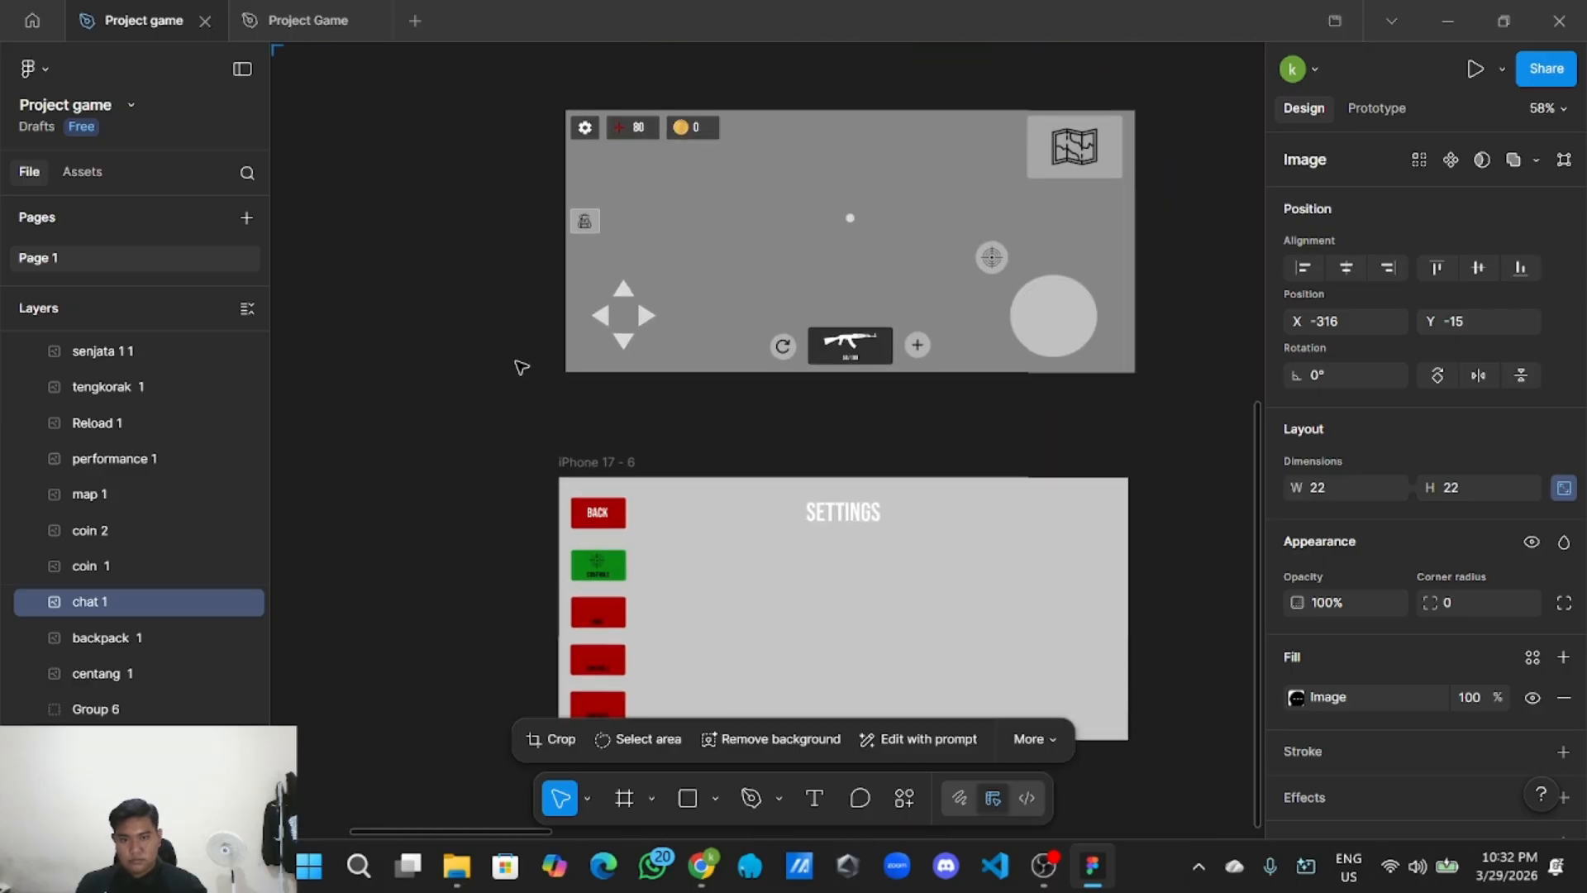
{"action": "scroll", "coordinate": [581, 450], "scroll_direction": "up", "scroll_amount": 3}
{"action": "left_click_drag", "start_coordinate": [534, 508], "coordinate": [588, 272]}
{"action": "right_click", "coordinate": [596, 303]}
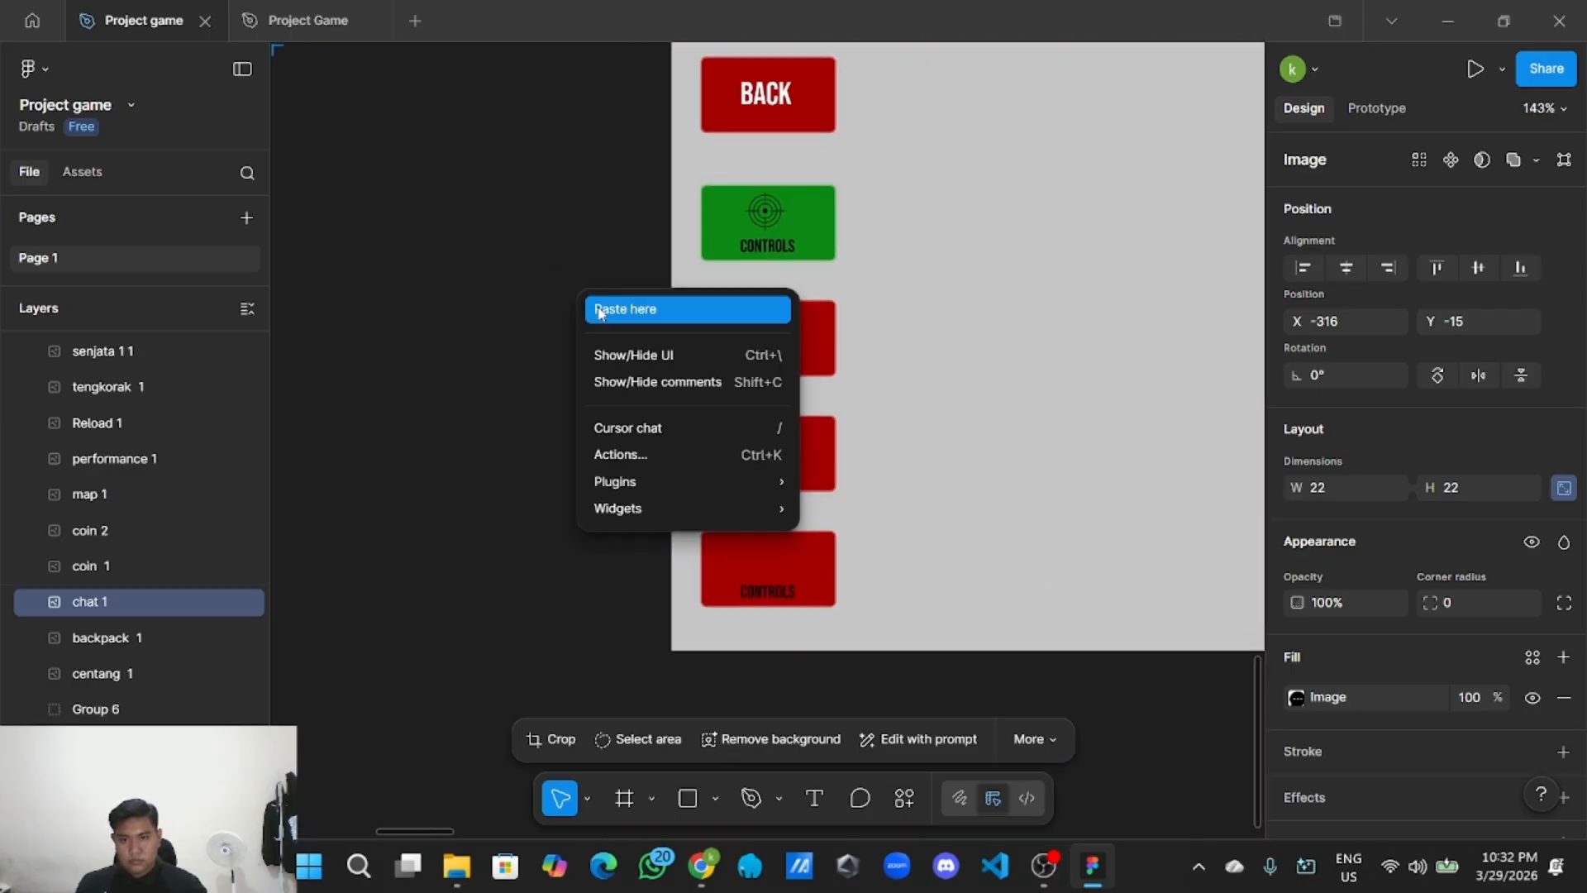
{"action": "left_click", "coordinate": [601, 304]}
{"action": "left_click_drag", "start_coordinate": [616, 333], "coordinate": [773, 332]}
{"action": "scroll", "coordinate": [765, 337], "scroll_direction": "up", "scroll_amount": 3}
{"action": "left_click", "coordinate": [488, 337]}
{"action": "scroll", "coordinate": [561, 428], "scroll_direction": "down", "scroll_amount": 10}
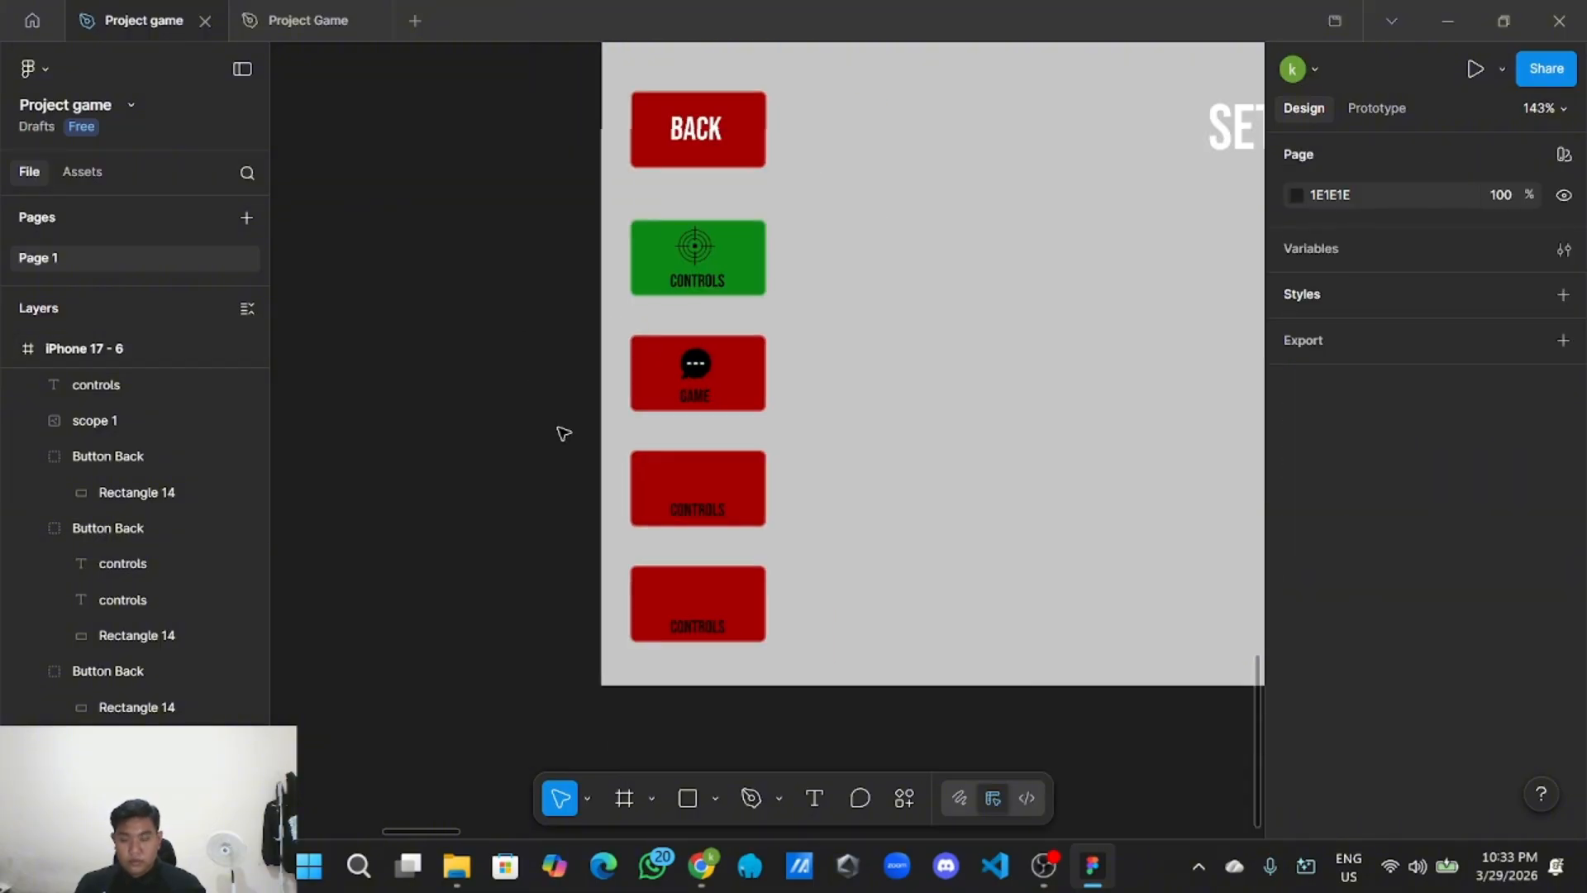
{"action": "scroll", "coordinate": [616, 369], "scroll_direction": "down", "scroll_amount": 3}
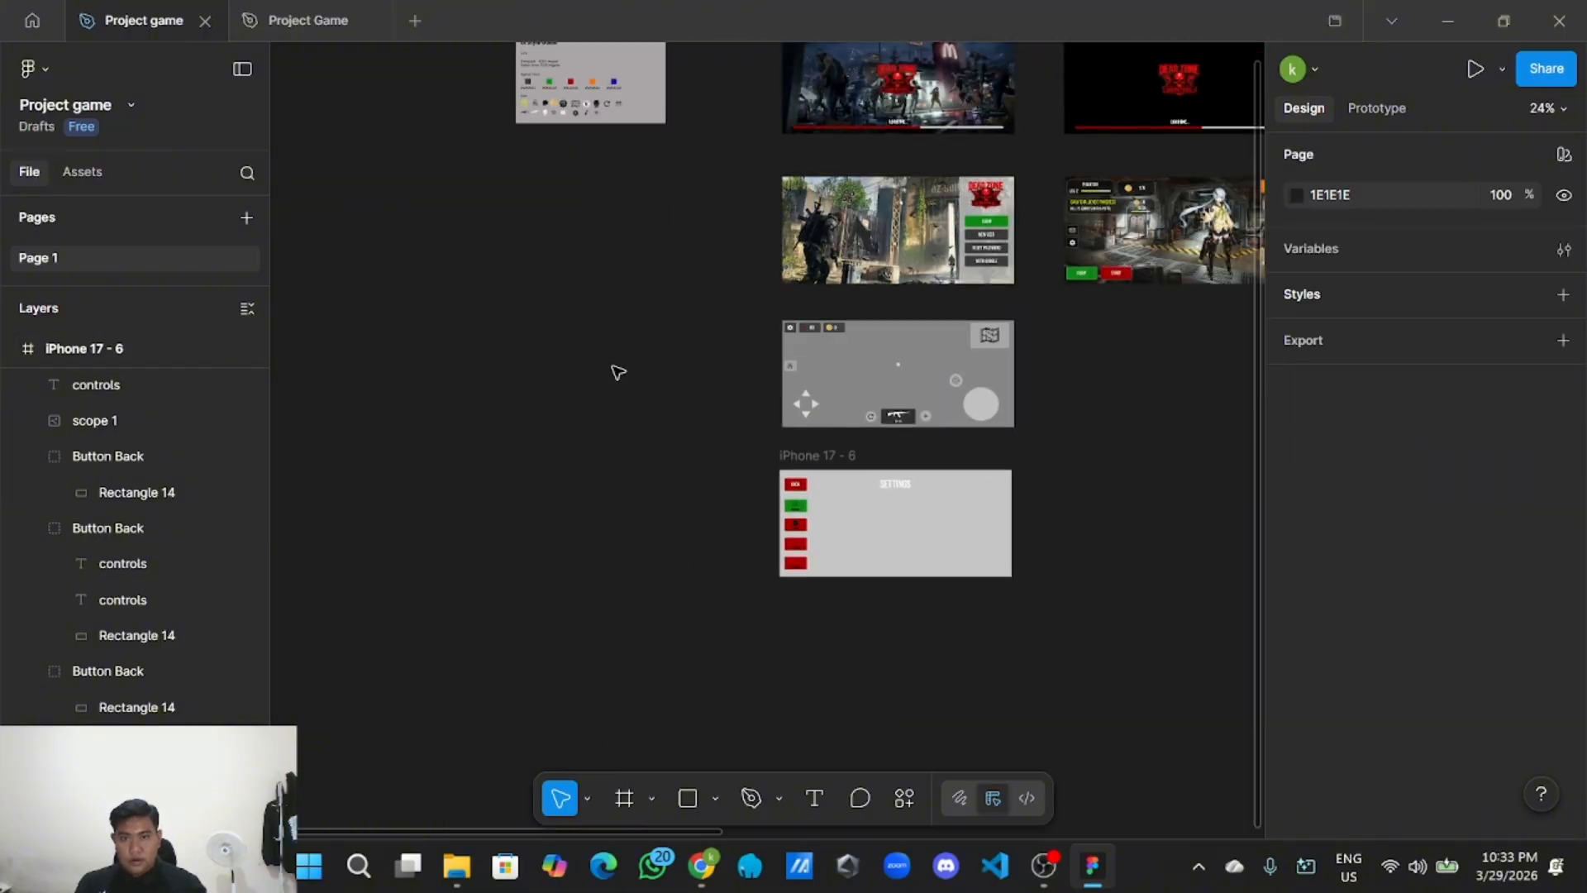
{"action": "scroll", "coordinate": [698, 369], "scroll_direction": "up", "scroll_amount": 5}
{"action": "scroll", "coordinate": [694, 350], "scroll_direction": "up", "scroll_amount": 8}
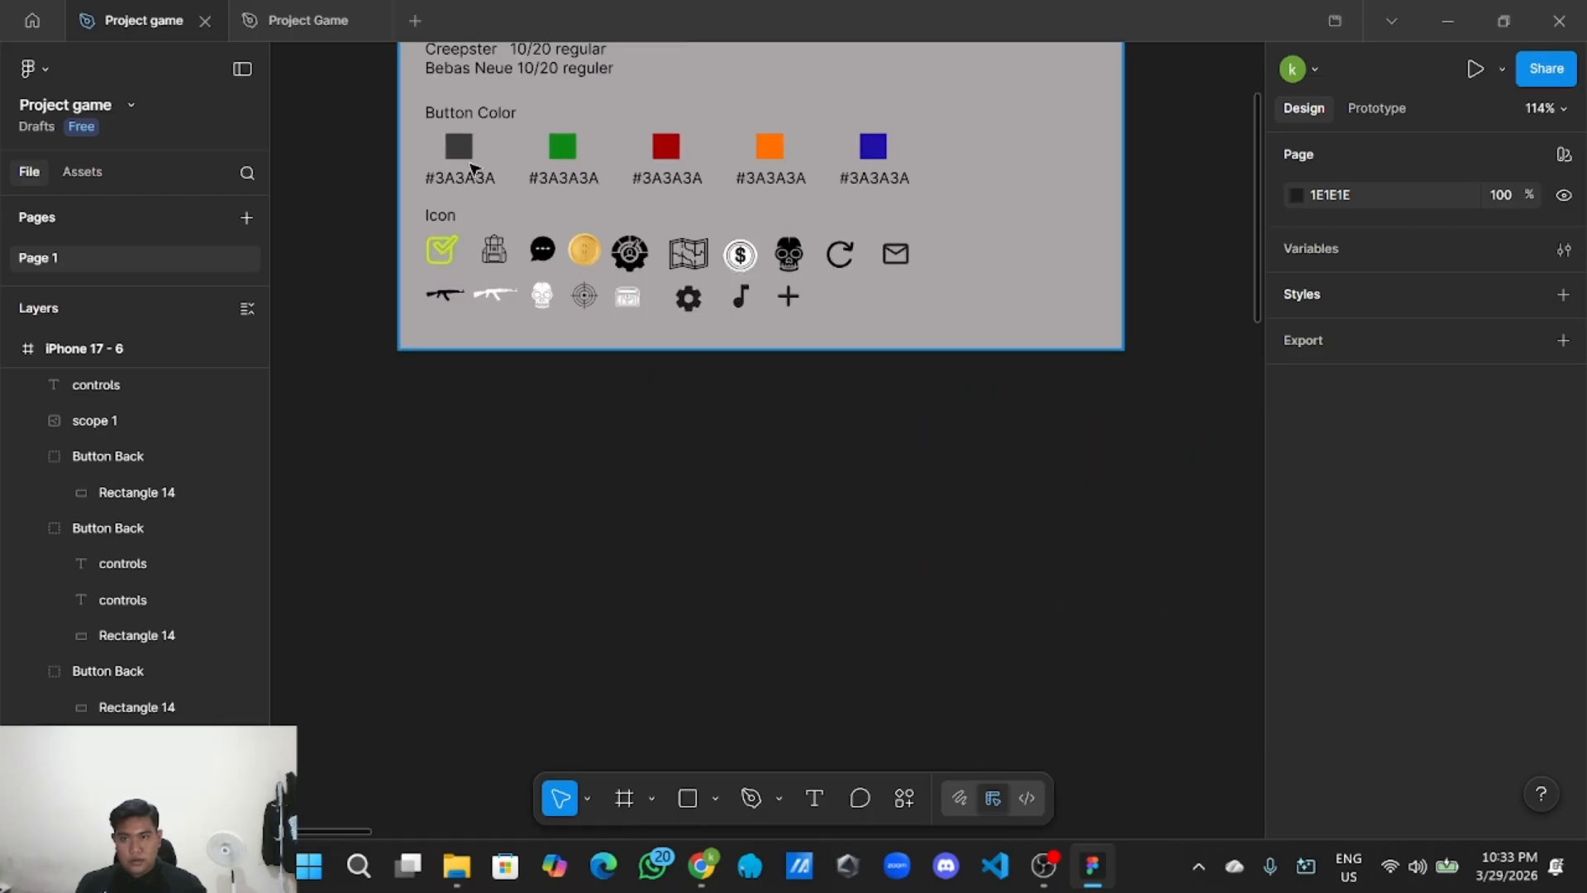
Look up the dark grey swatch's hex value, 3A3A3A, among the style guide's selection colours.
{"action": "left_click", "coordinate": [471, 167]}
{"action": "scroll", "coordinate": [1389, 735], "scroll_direction": "down", "scroll_amount": 3}
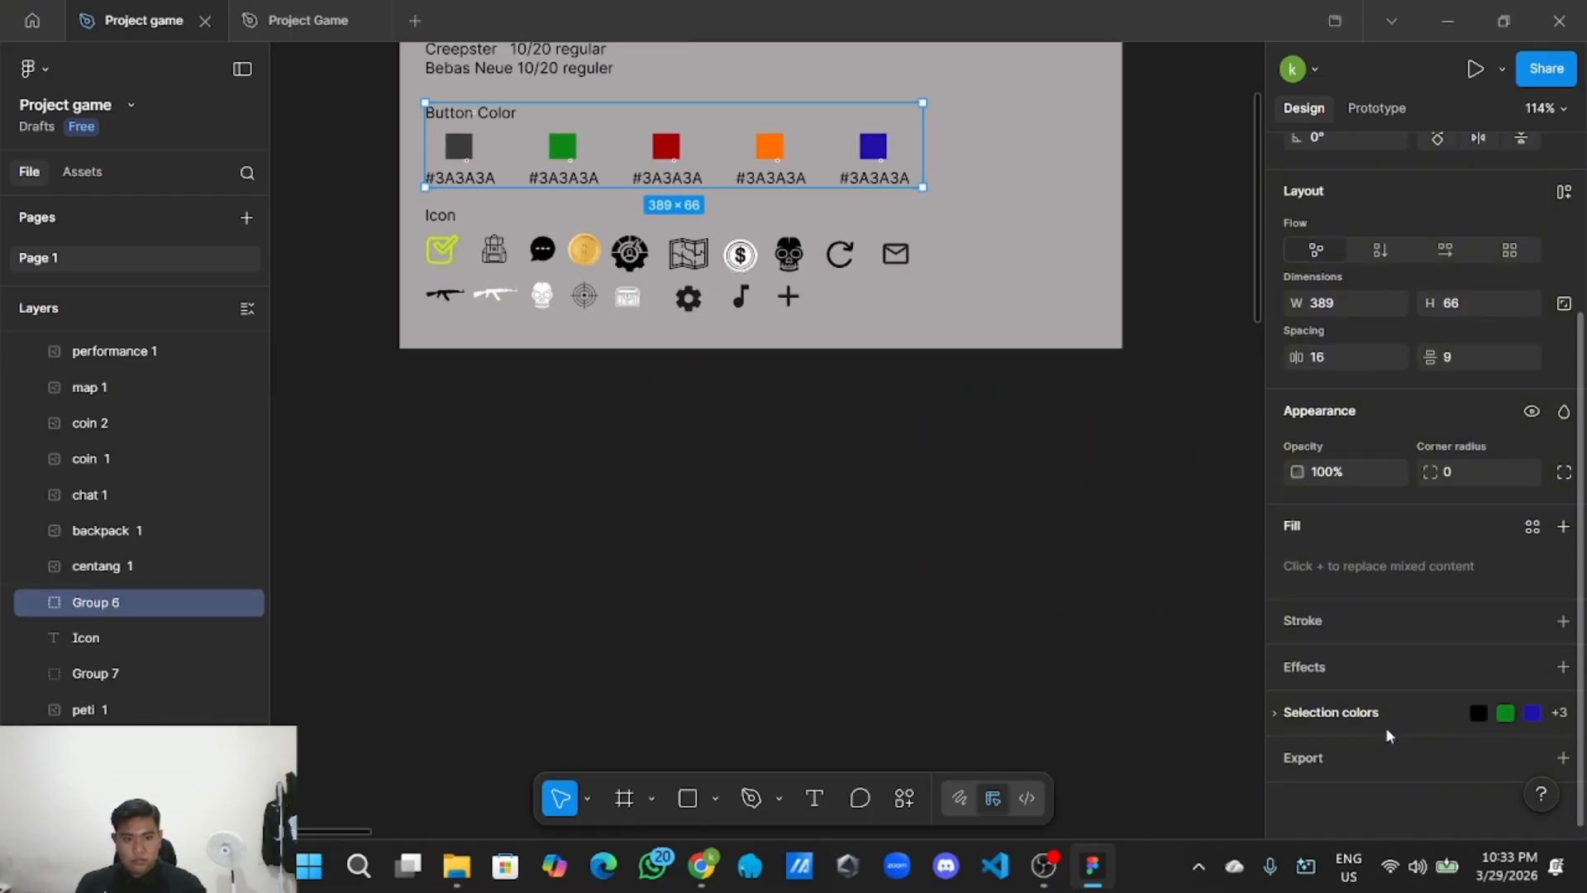
{"action": "left_click", "coordinate": [1533, 704]}
{"action": "scroll", "coordinate": [1375, 750], "scroll_direction": "down", "scroll_amount": 3}
{"action": "left_click", "coordinate": [1385, 635]}
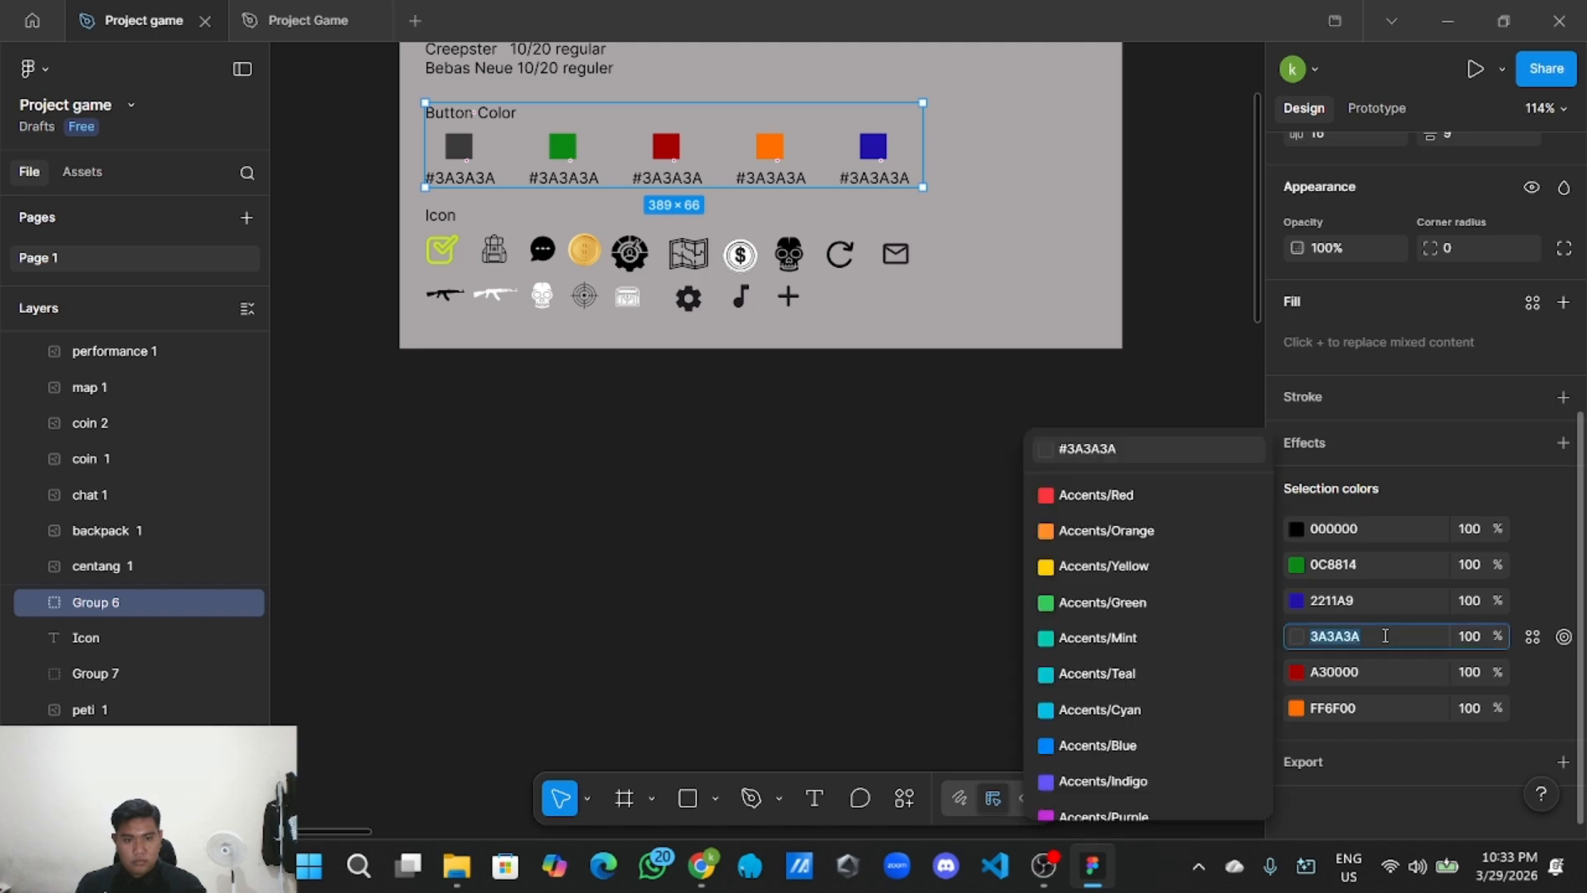
{"action": "left_click", "coordinate": [888, 614]}
Change the red GAME button's fill from A30000 to dark grey 3A3A3A.
{"action": "scroll", "coordinate": [887, 612], "scroll_direction": "down", "scroll_amount": 5}
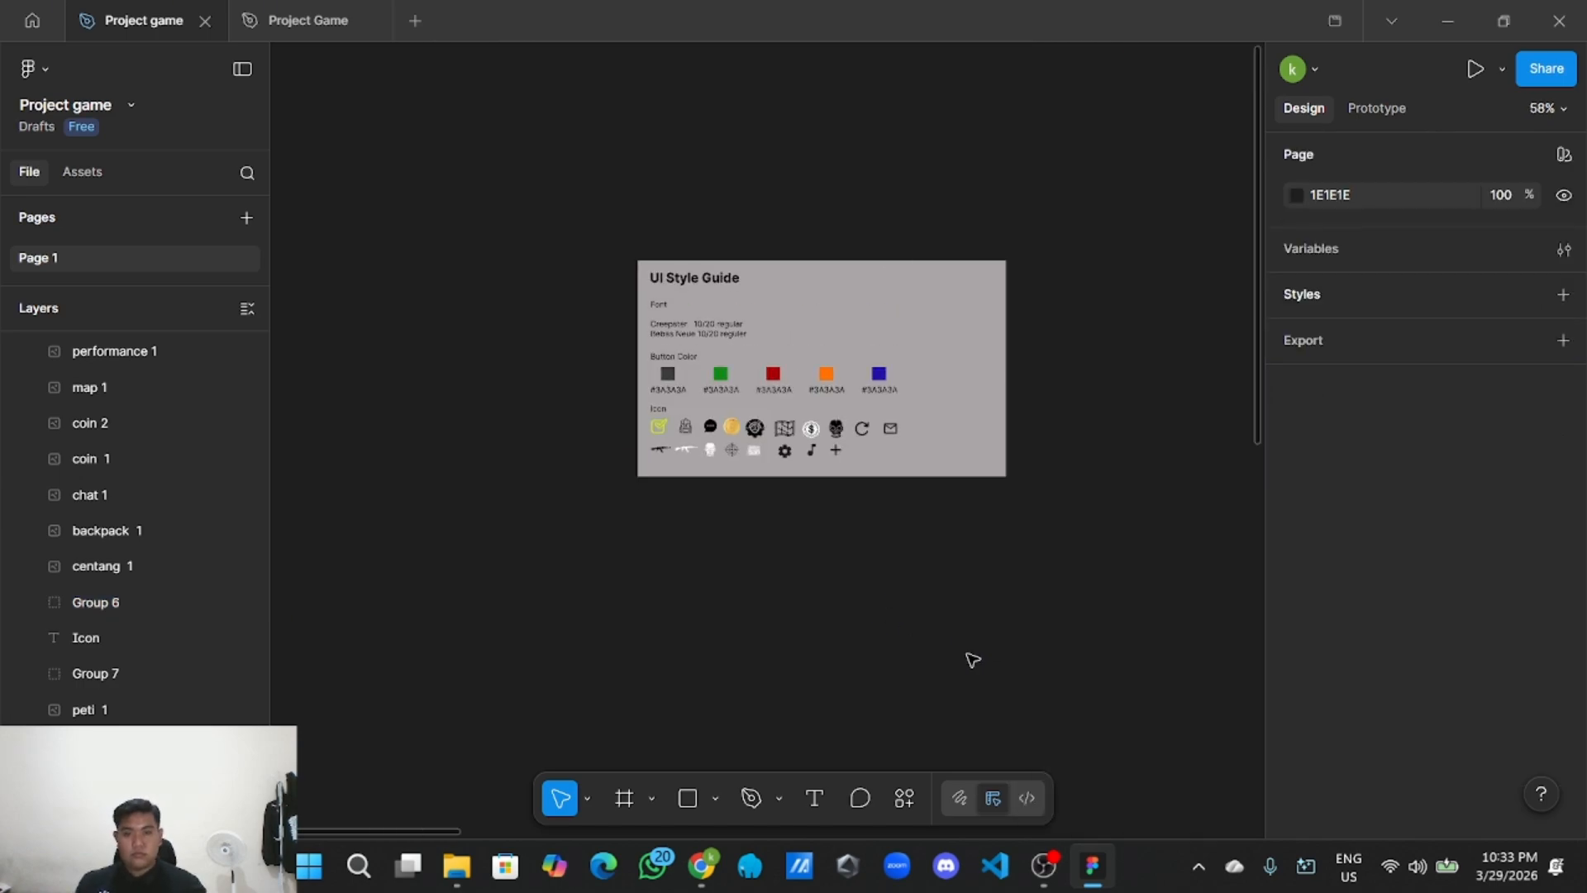
{"action": "left_click_drag", "start_coordinate": [1032, 702], "coordinate": [626, 291]}
{"action": "left_click_drag", "start_coordinate": [806, 655], "coordinate": [542, 254]}
{"action": "scroll", "coordinate": [460, 490], "scroll_direction": "up", "scroll_amount": 1}
{"action": "left_click_drag", "start_coordinate": [630, 532], "coordinate": [585, 213]}
{"action": "scroll", "coordinate": [584, 212], "scroll_direction": "up", "scroll_amount": 4}
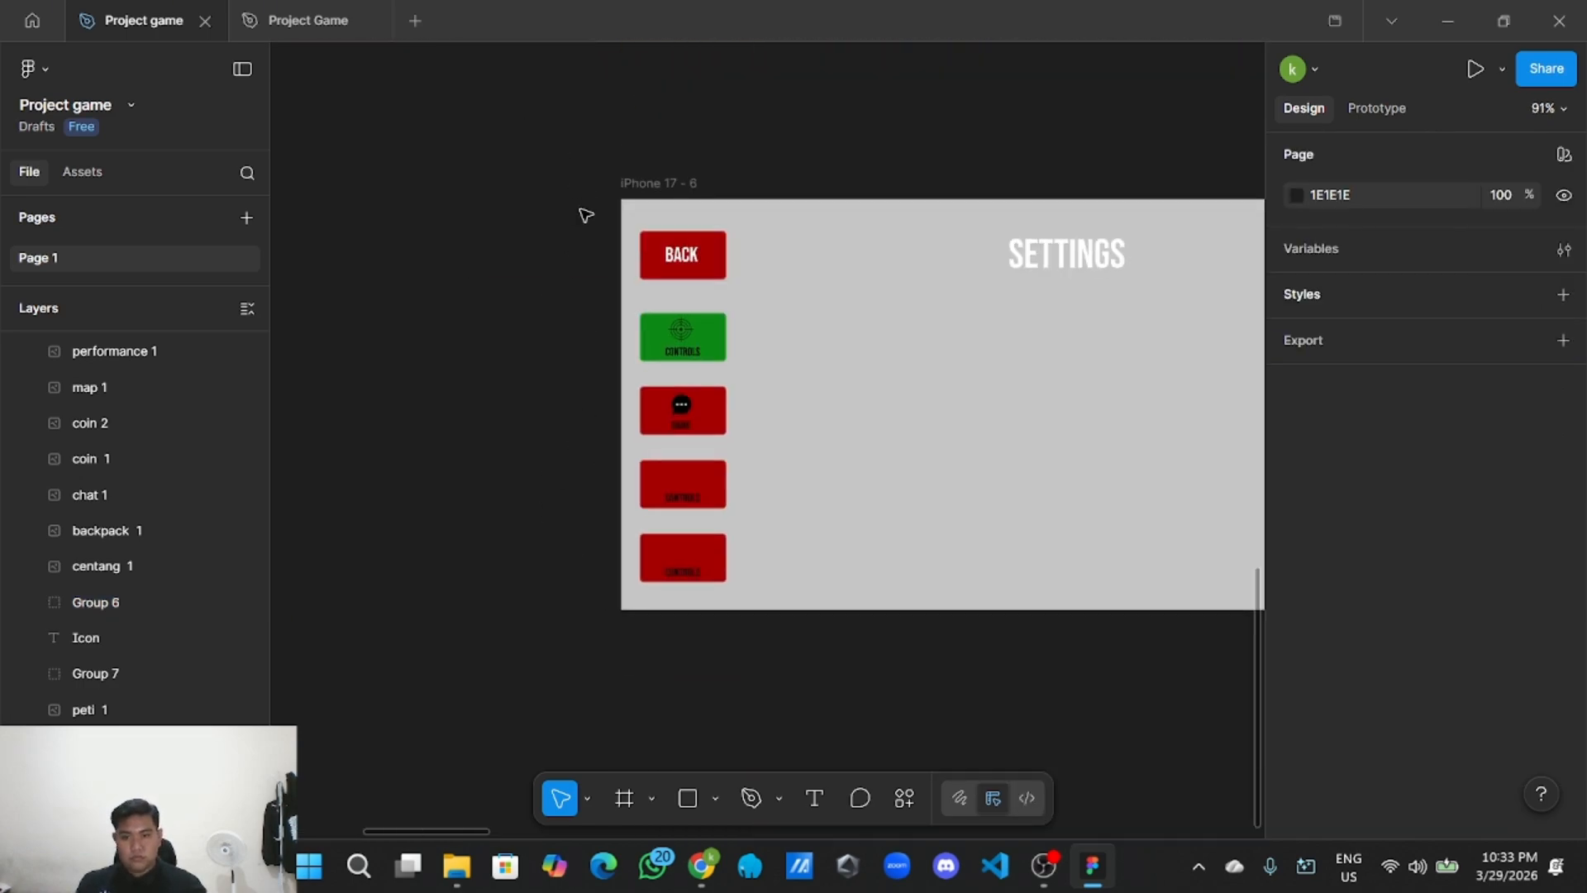
{"action": "left_click", "coordinate": [780, 461]}
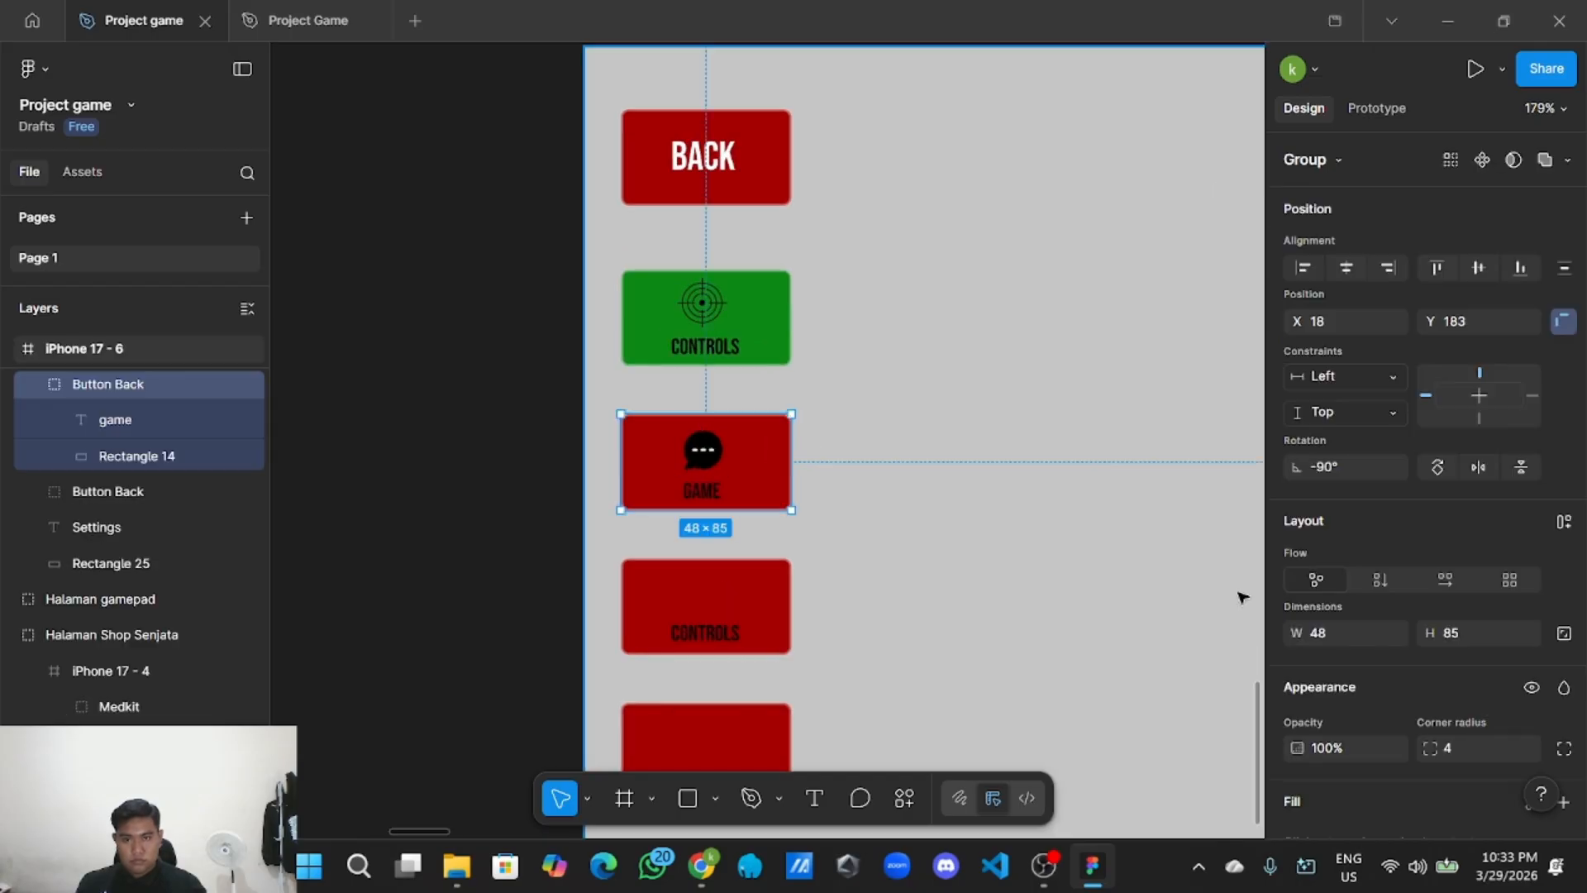
{"action": "scroll", "coordinate": [1360, 678], "scroll_direction": "down", "scroll_amount": 5}
{"action": "left_click", "coordinate": [1377, 722]}
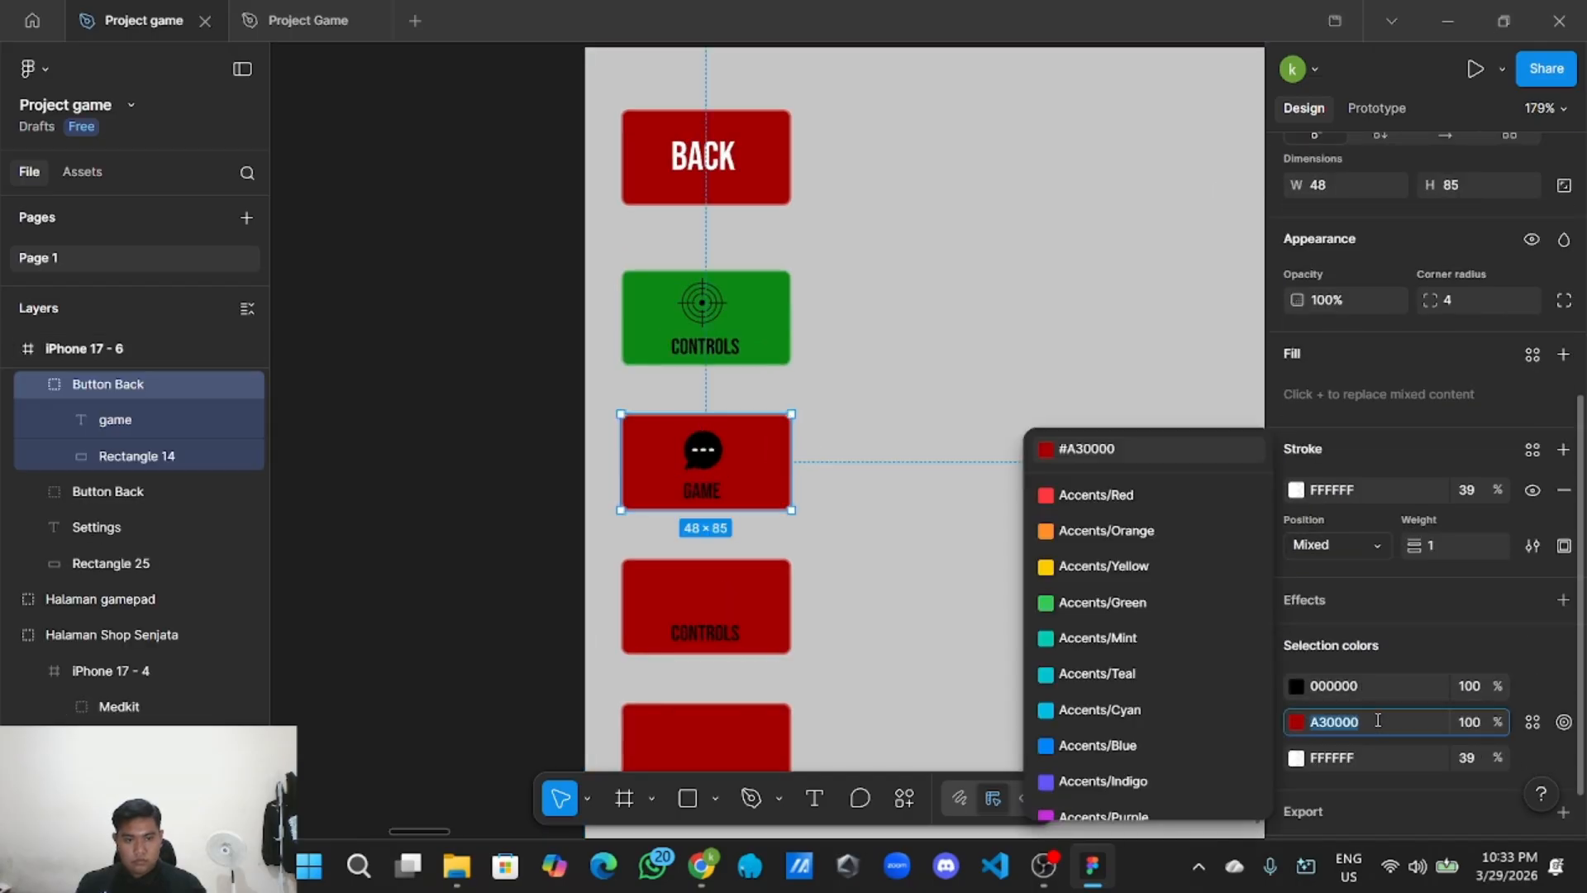
{"action": "left_click", "coordinate": [485, 480]}
{"action": "scroll", "coordinate": [487, 479], "scroll_direction": "down", "scroll_amount": 2}
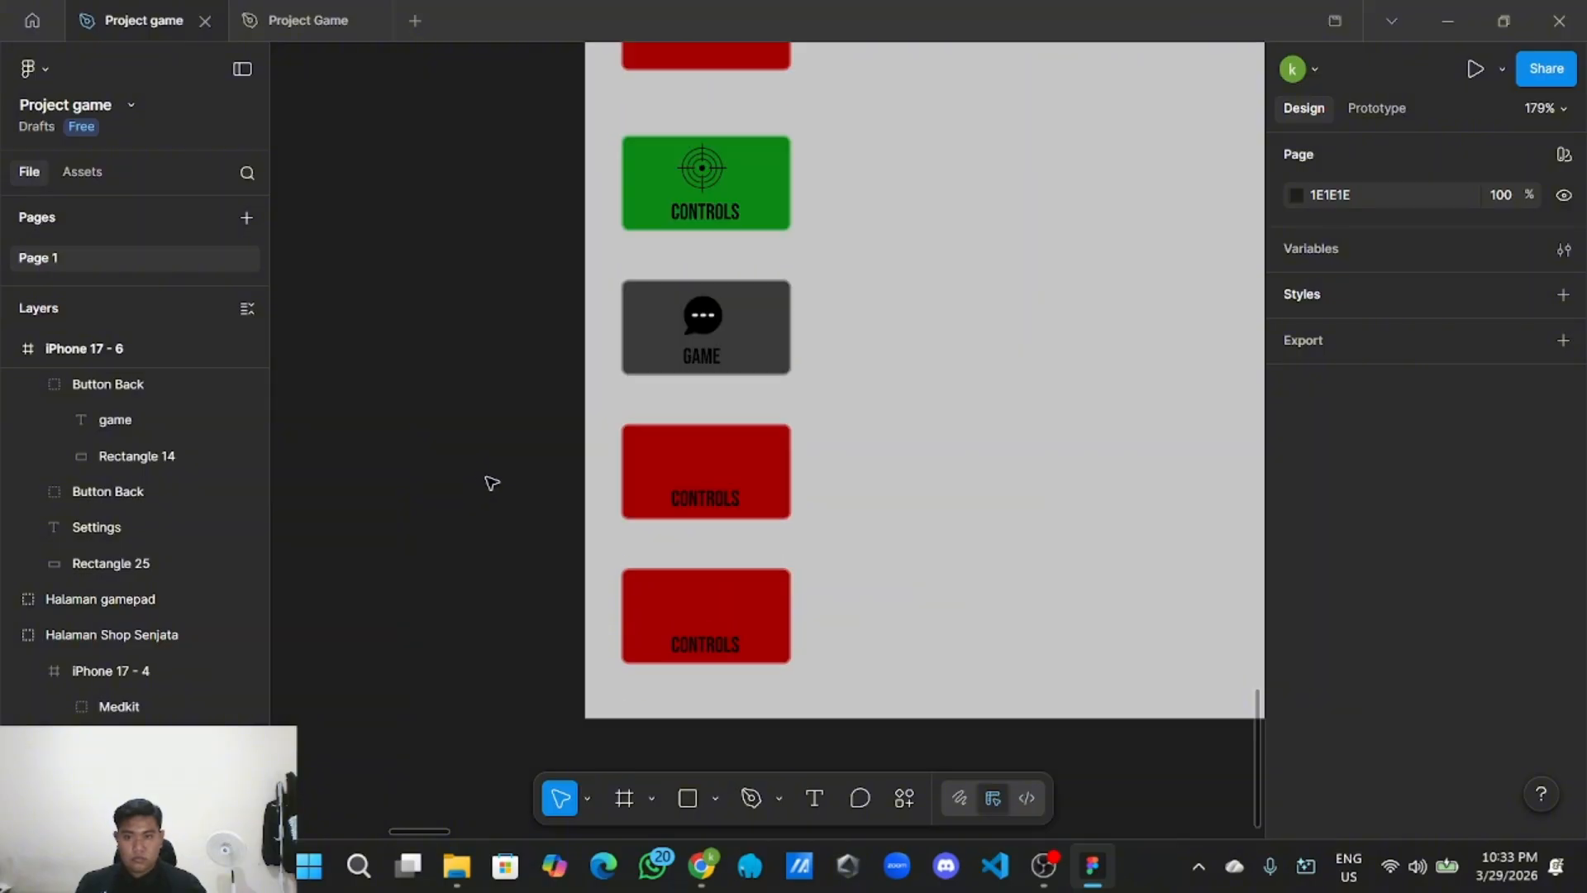
Replace the A30000 fill with 3A3A3A on the upper and bottom CONTROLS buttons.
{"action": "left_click", "coordinate": [786, 453]}
{"action": "scroll", "coordinate": [1382, 673], "scroll_direction": "down", "scroll_amount": 5}
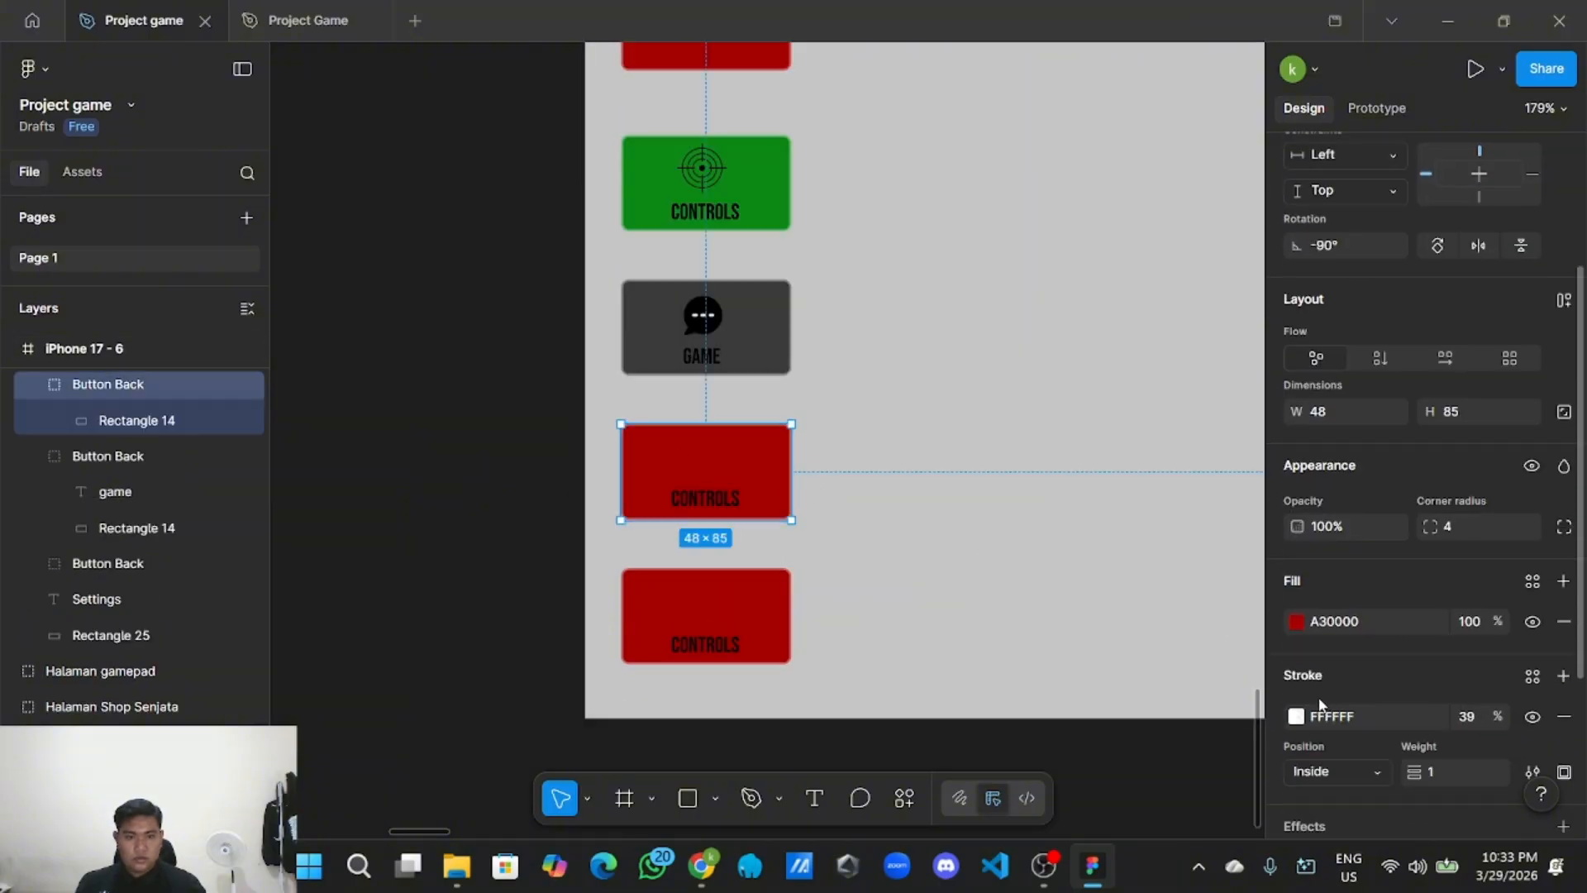
{"action": "left_click", "coordinate": [1373, 516]}
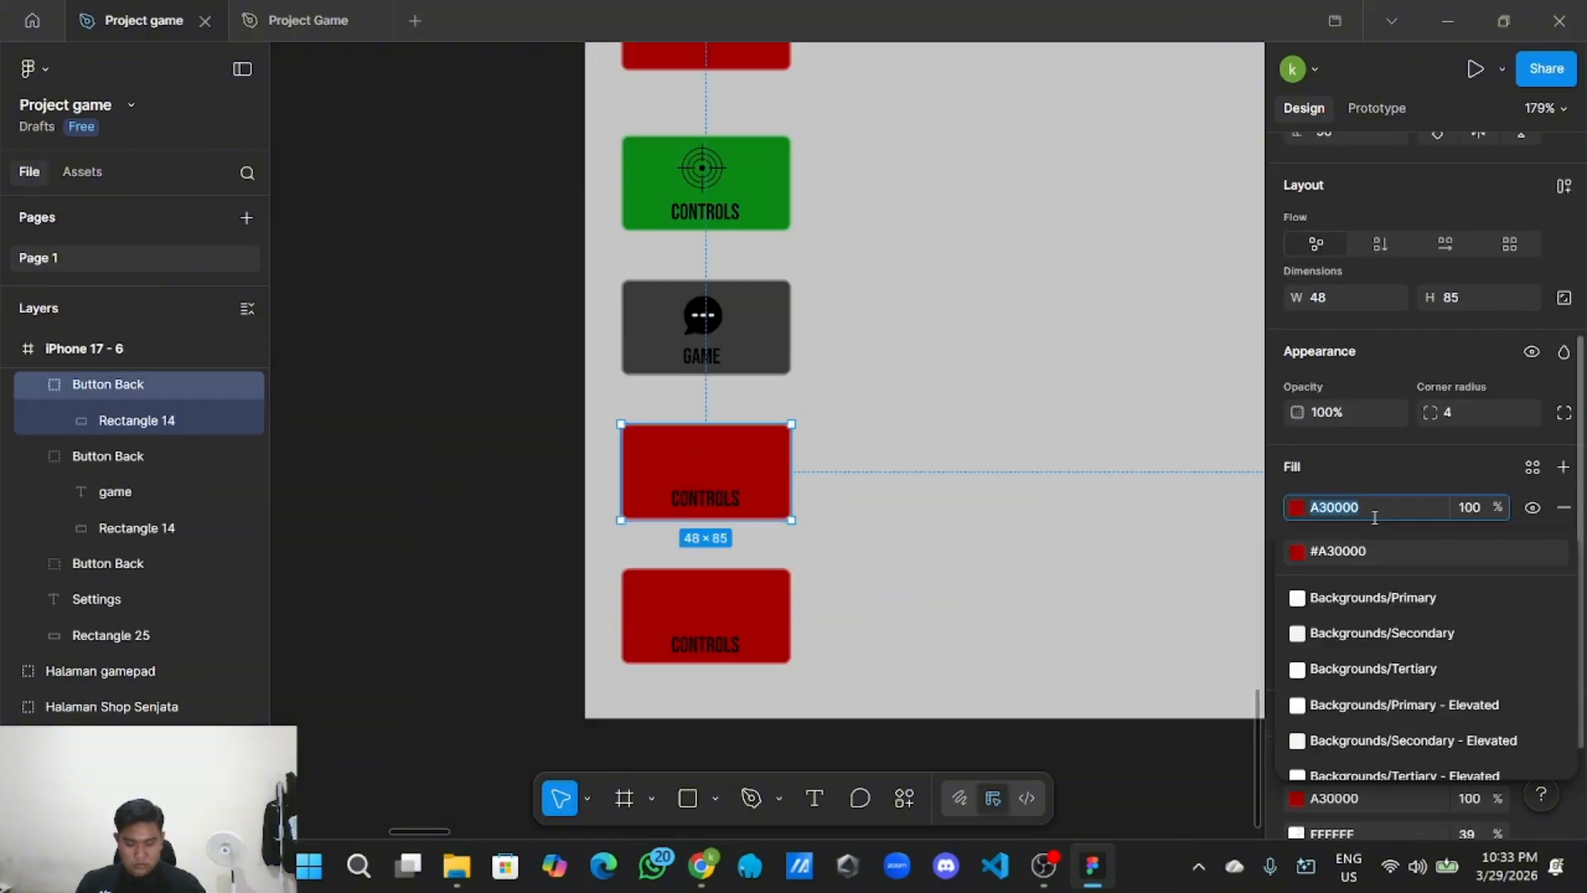
{"action": "key", "text": "ctrl+v"}
{"action": "left_click", "coordinate": [783, 643]}
{"action": "scroll", "coordinate": [1405, 579], "scroll_direction": "down", "scroll_amount": 3}
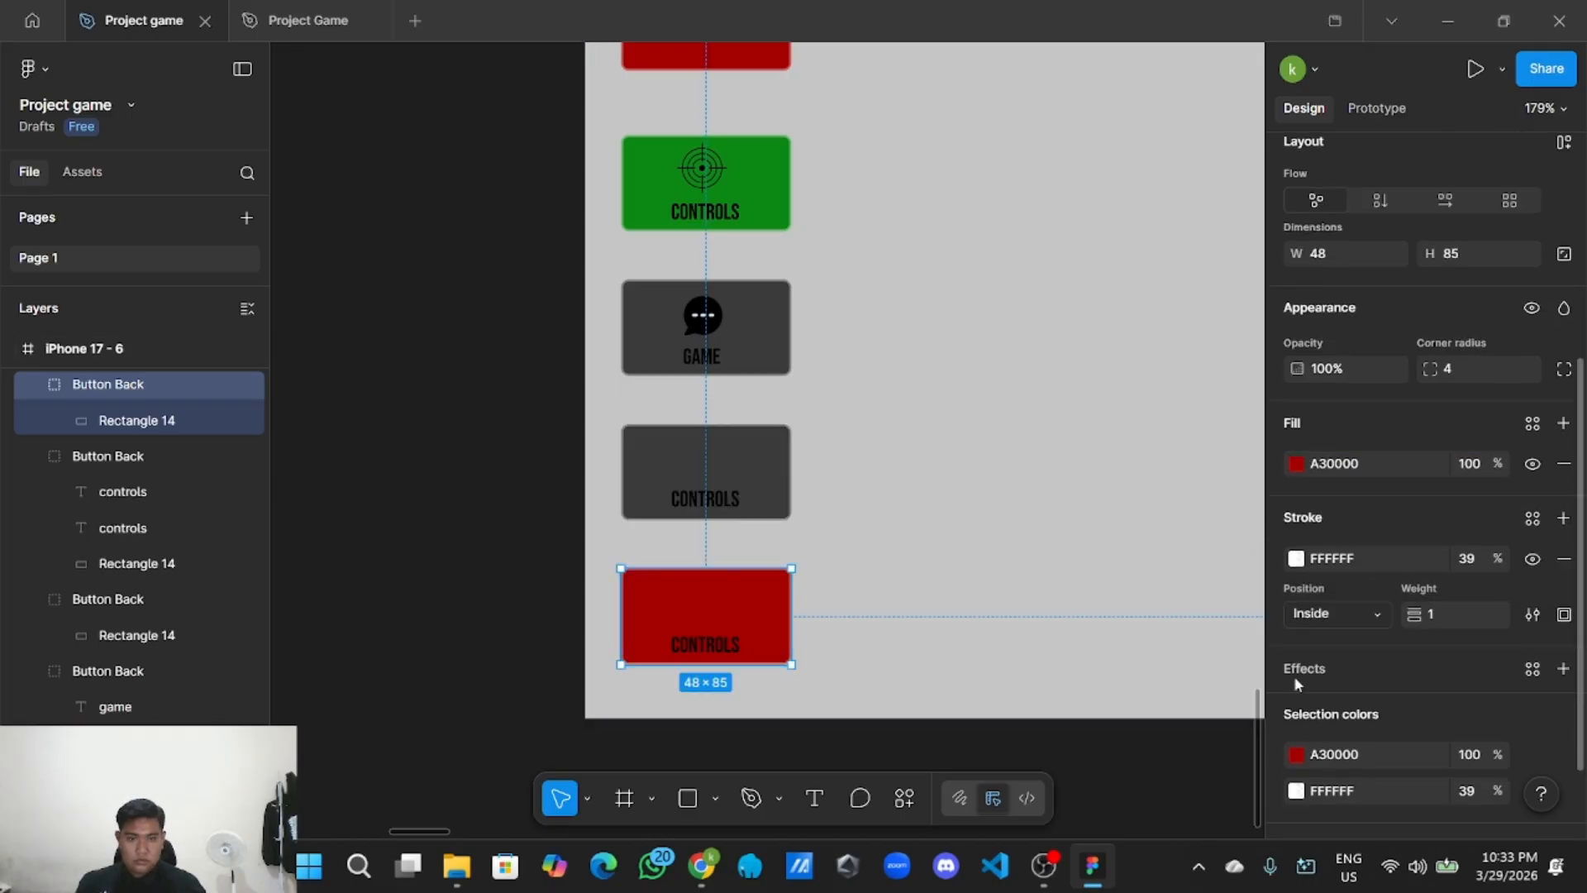
{"action": "left_click", "coordinate": [1369, 685]}
{"action": "key", "text": "ctrl+v"}
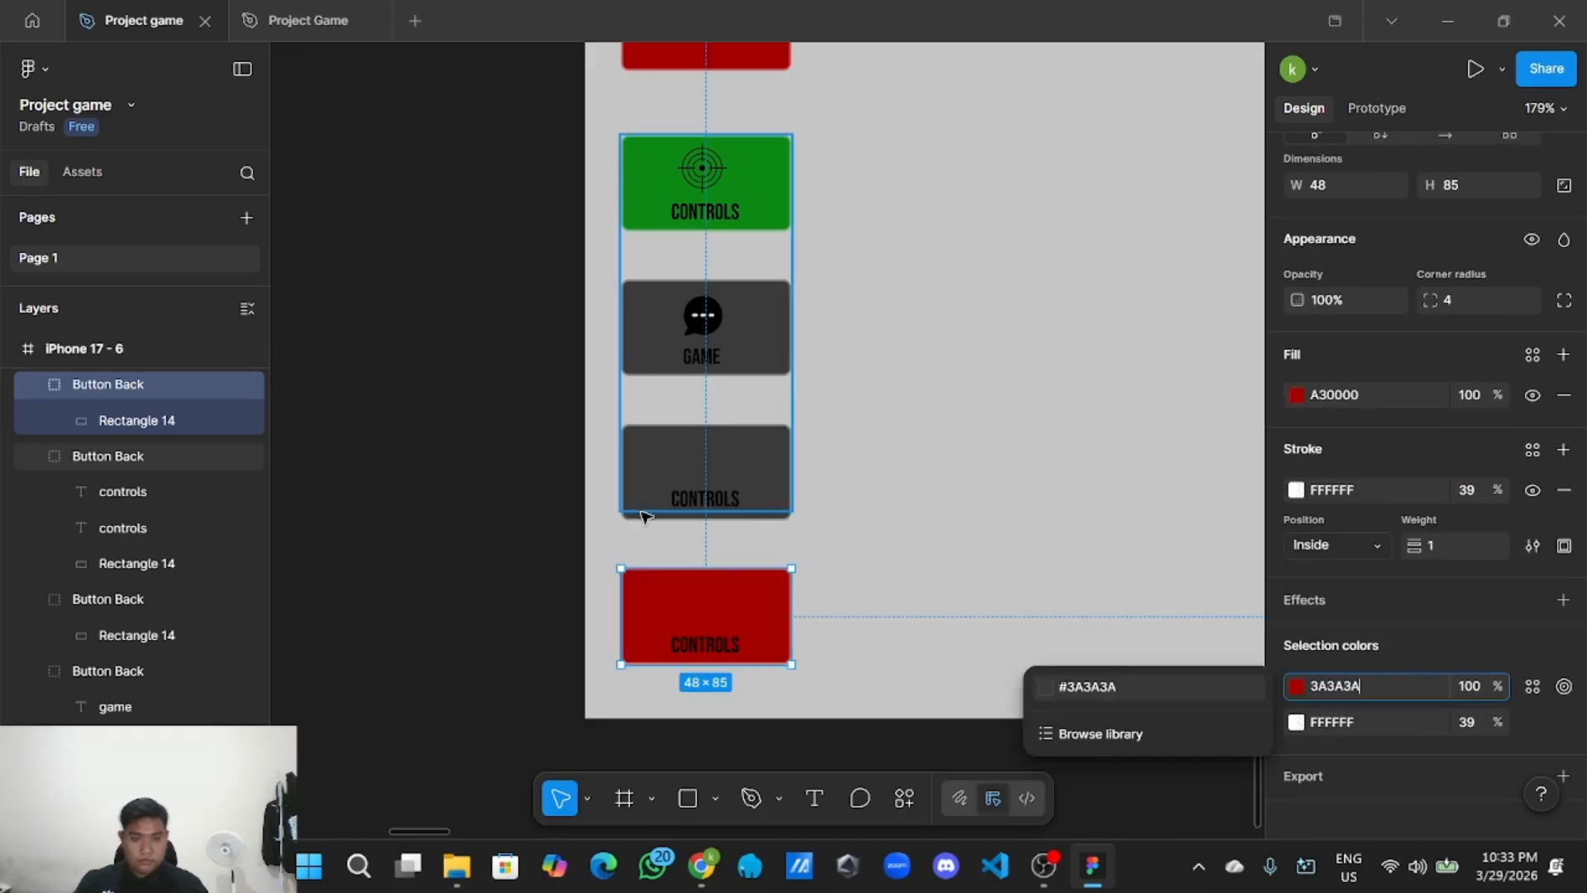
{"action": "left_click", "coordinate": [532, 505]}
{"action": "scroll", "coordinate": [533, 508], "scroll_direction": "up", "scroll_amount": 3}
{"action": "scroll", "coordinate": [538, 512], "scroll_direction": "down", "scroll_amount": 2}
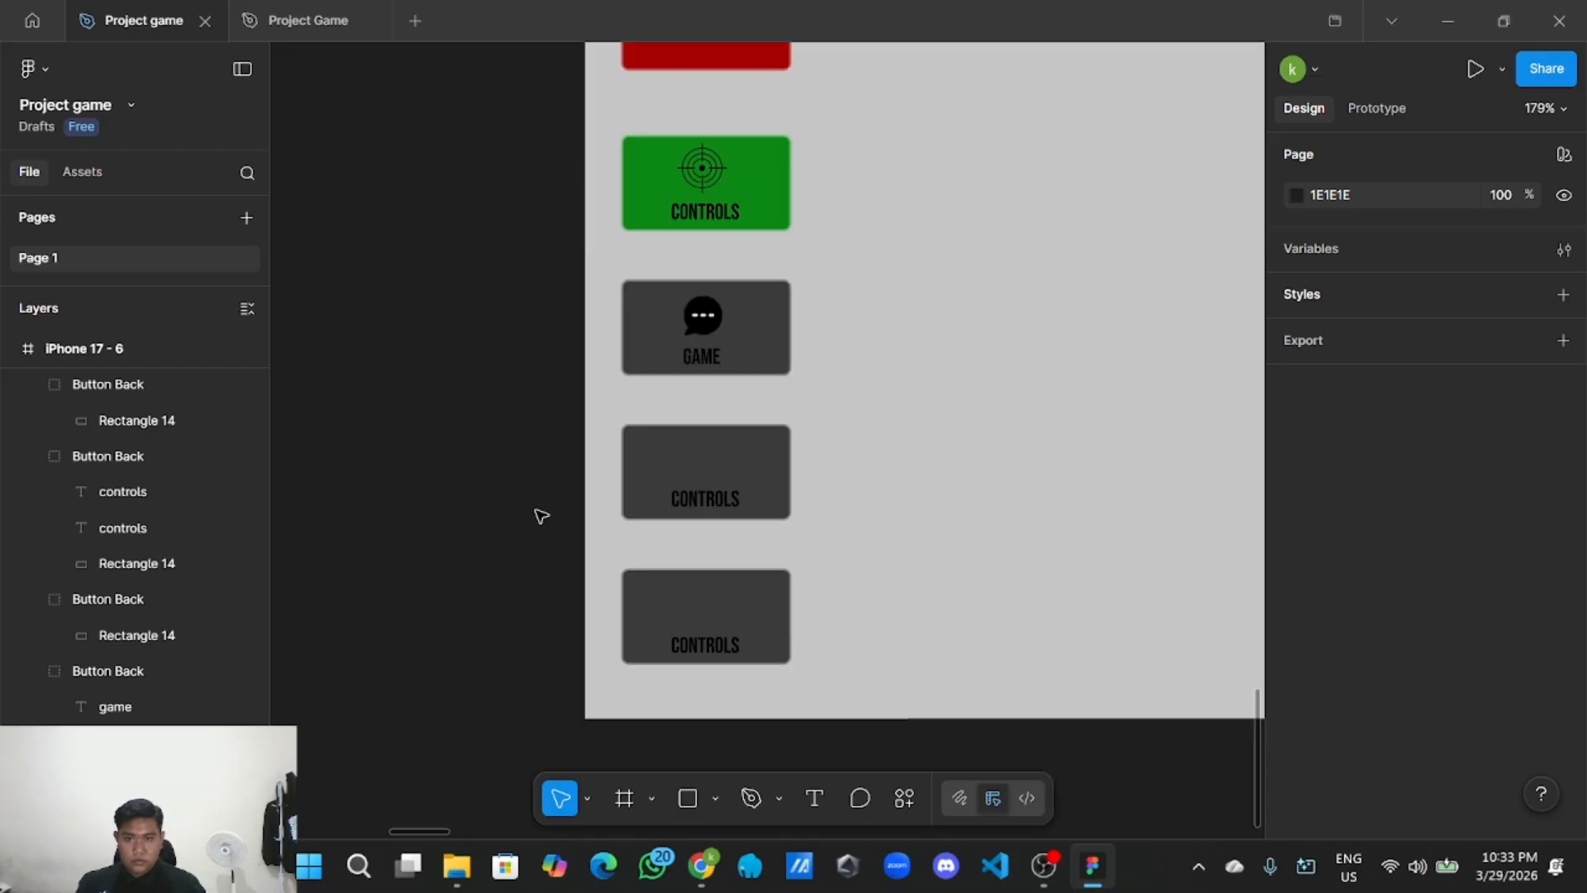
{"action": "scroll", "coordinate": [541, 517], "scroll_direction": "down", "scroll_amount": 3}
Rename the CONTROLS button's layer group to 'Button Controls'.
{"action": "left_click_drag", "start_coordinate": [510, 504], "coordinate": [810, 674]}
{"action": "scroll", "coordinate": [760, 633], "scroll_direction": "down", "scroll_amount": 2}
{"action": "left_click_drag", "start_coordinate": [692, 577], "coordinate": [759, 645]}
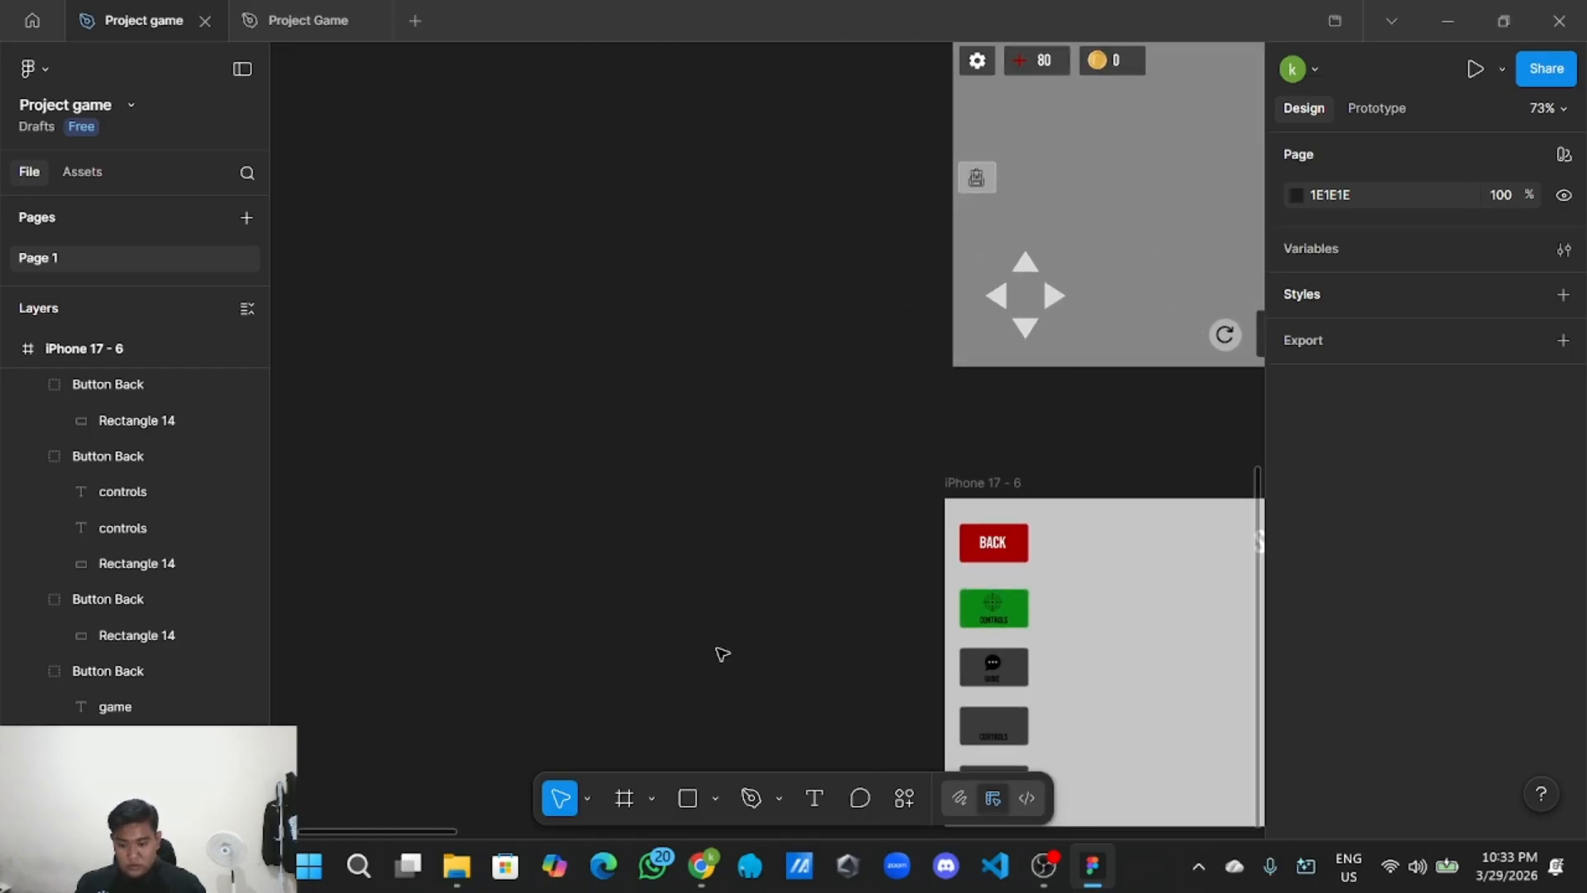
{"action": "scroll", "coordinate": [751, 657], "scroll_direction": "up", "scroll_amount": 5}
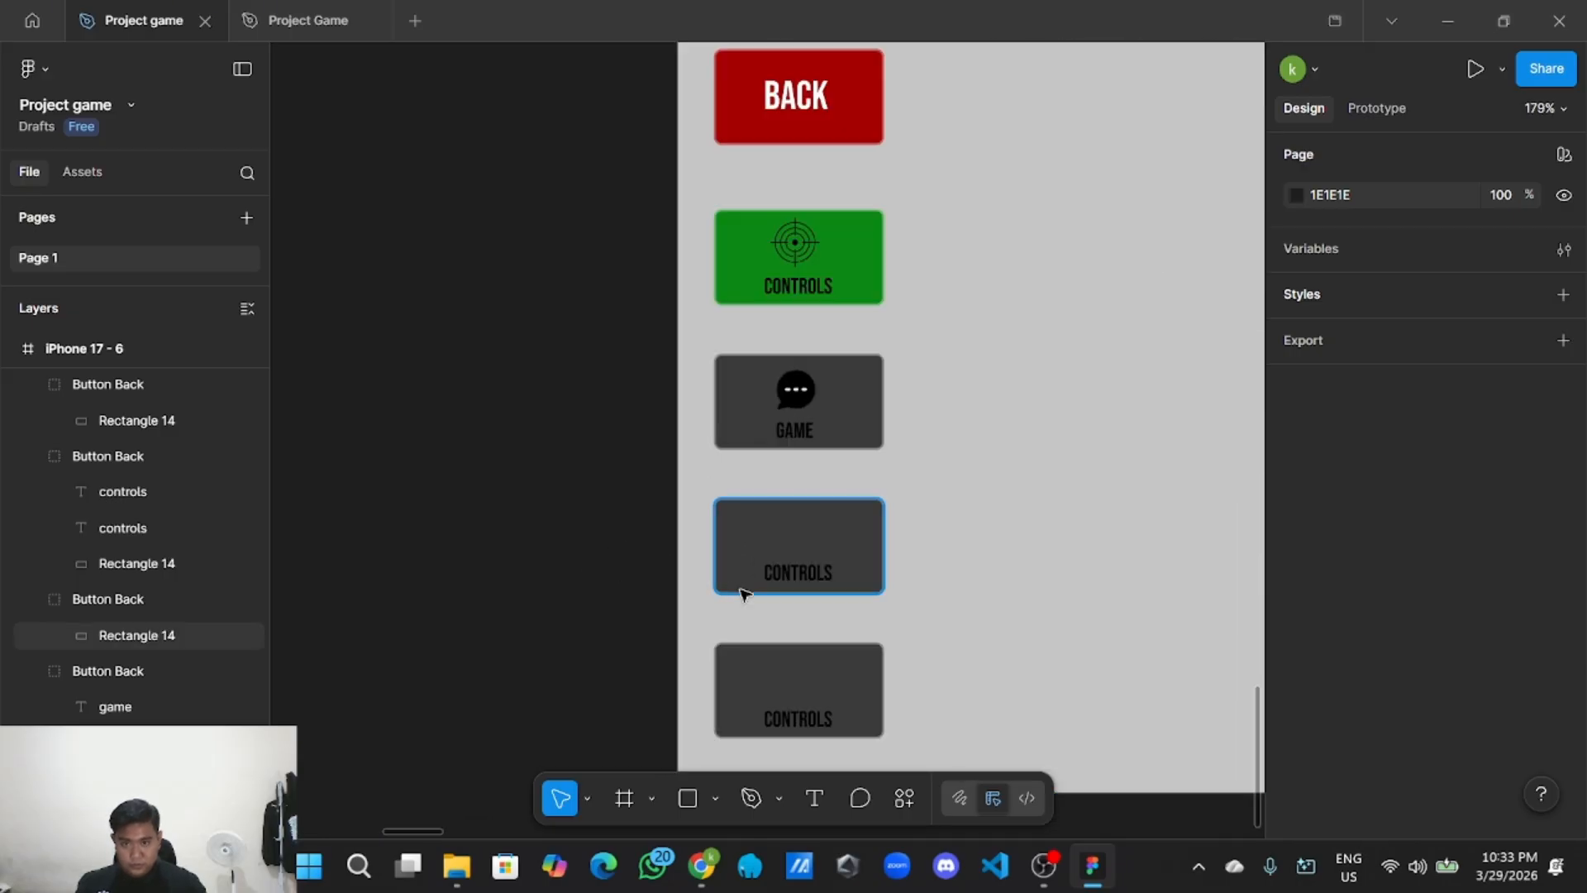
{"action": "left_click_drag", "start_coordinate": [566, 545], "coordinate": [418, 534]}
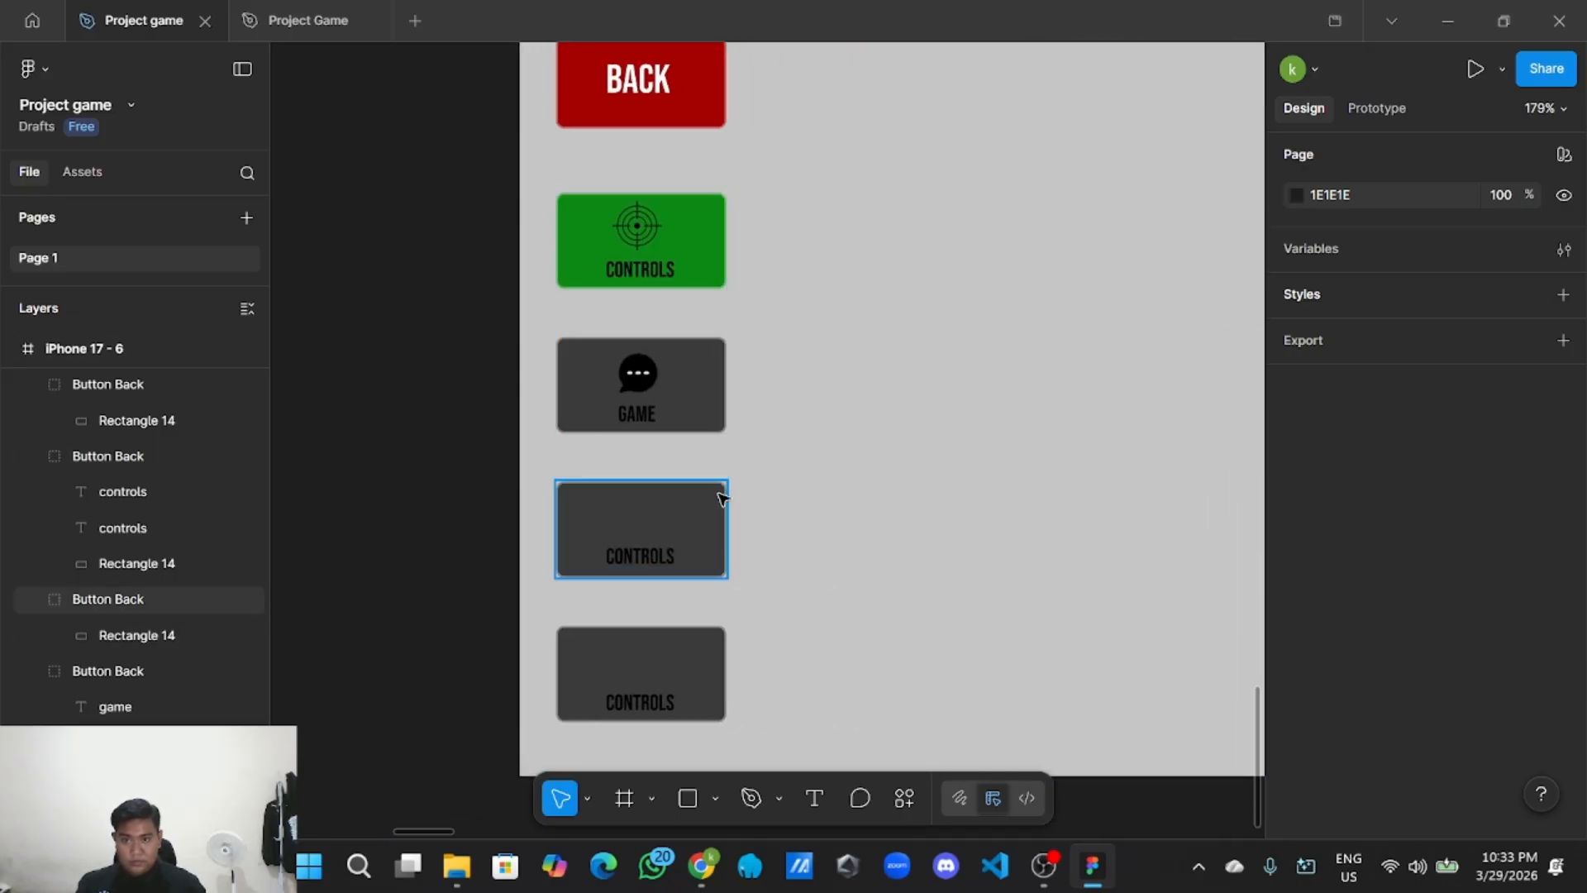
{"action": "left_click", "coordinate": [139, 494]}
{"action": "scroll", "coordinate": [140, 498], "scroll_direction": "up", "scroll_amount": 2}
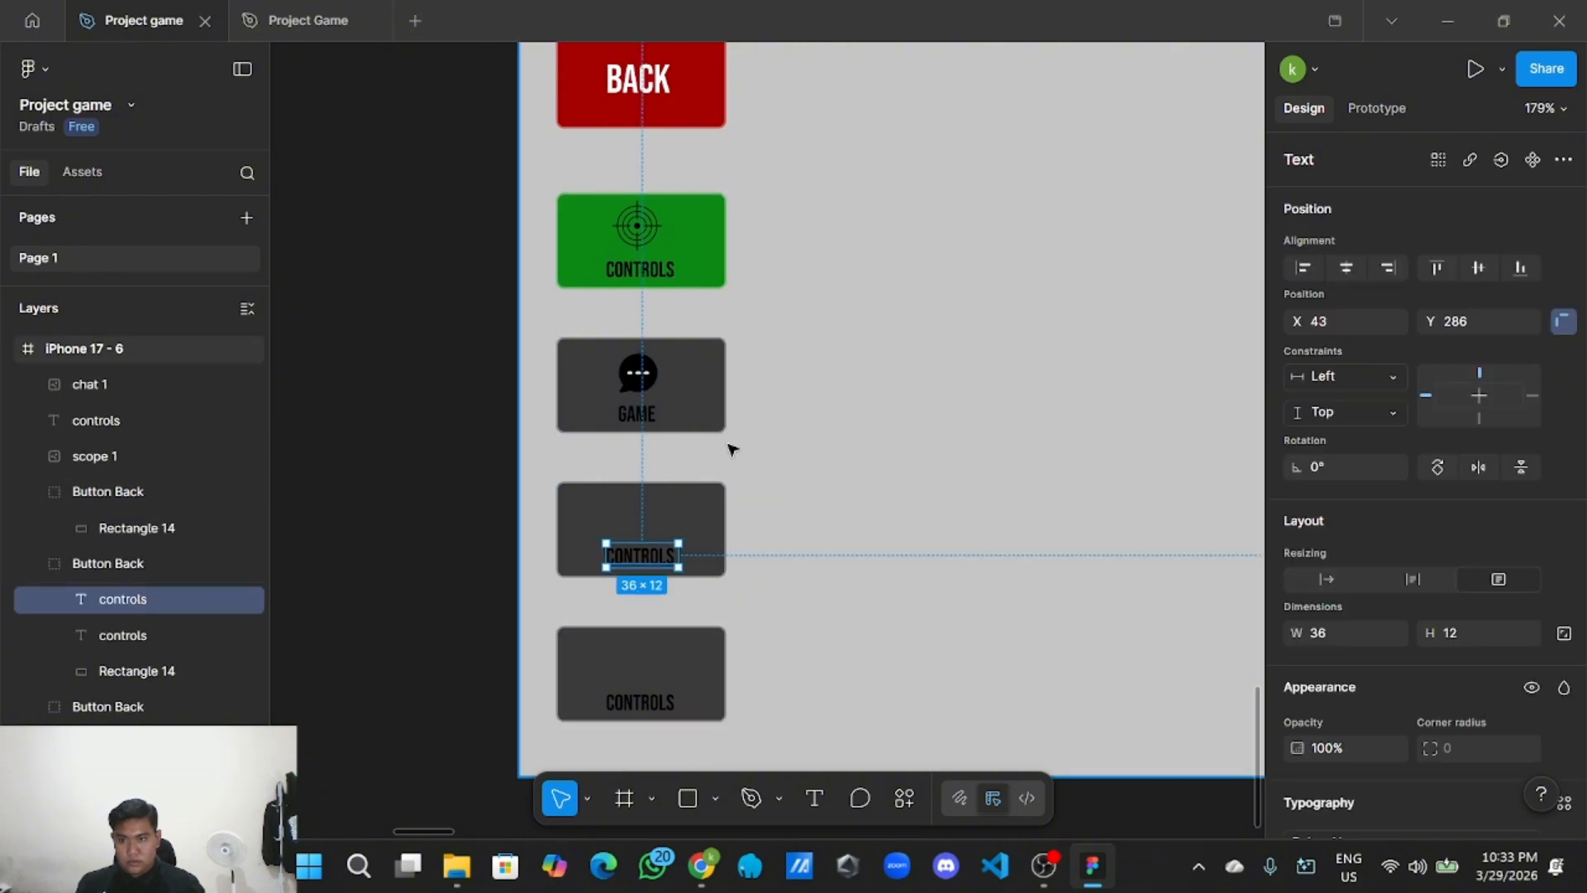
{"action": "left_click", "coordinate": [701, 420]}
{"action": "scroll", "coordinate": [120, 669], "scroll_direction": "down", "scroll_amount": 2}
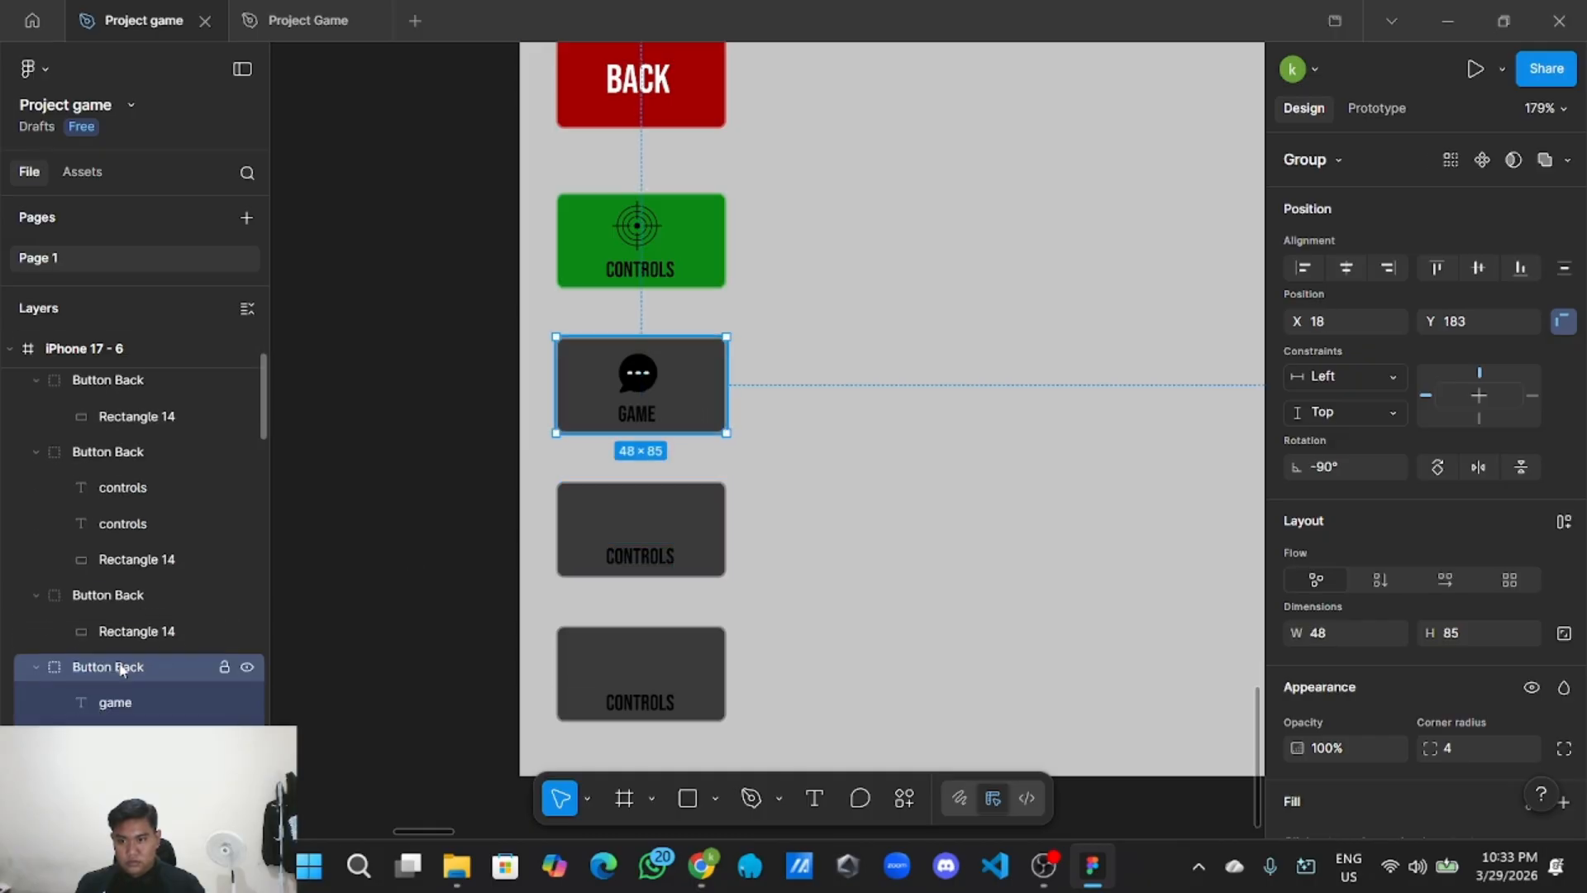
{"action": "scroll", "coordinate": [135, 669], "scroll_direction": "up", "scroll_amount": 2}
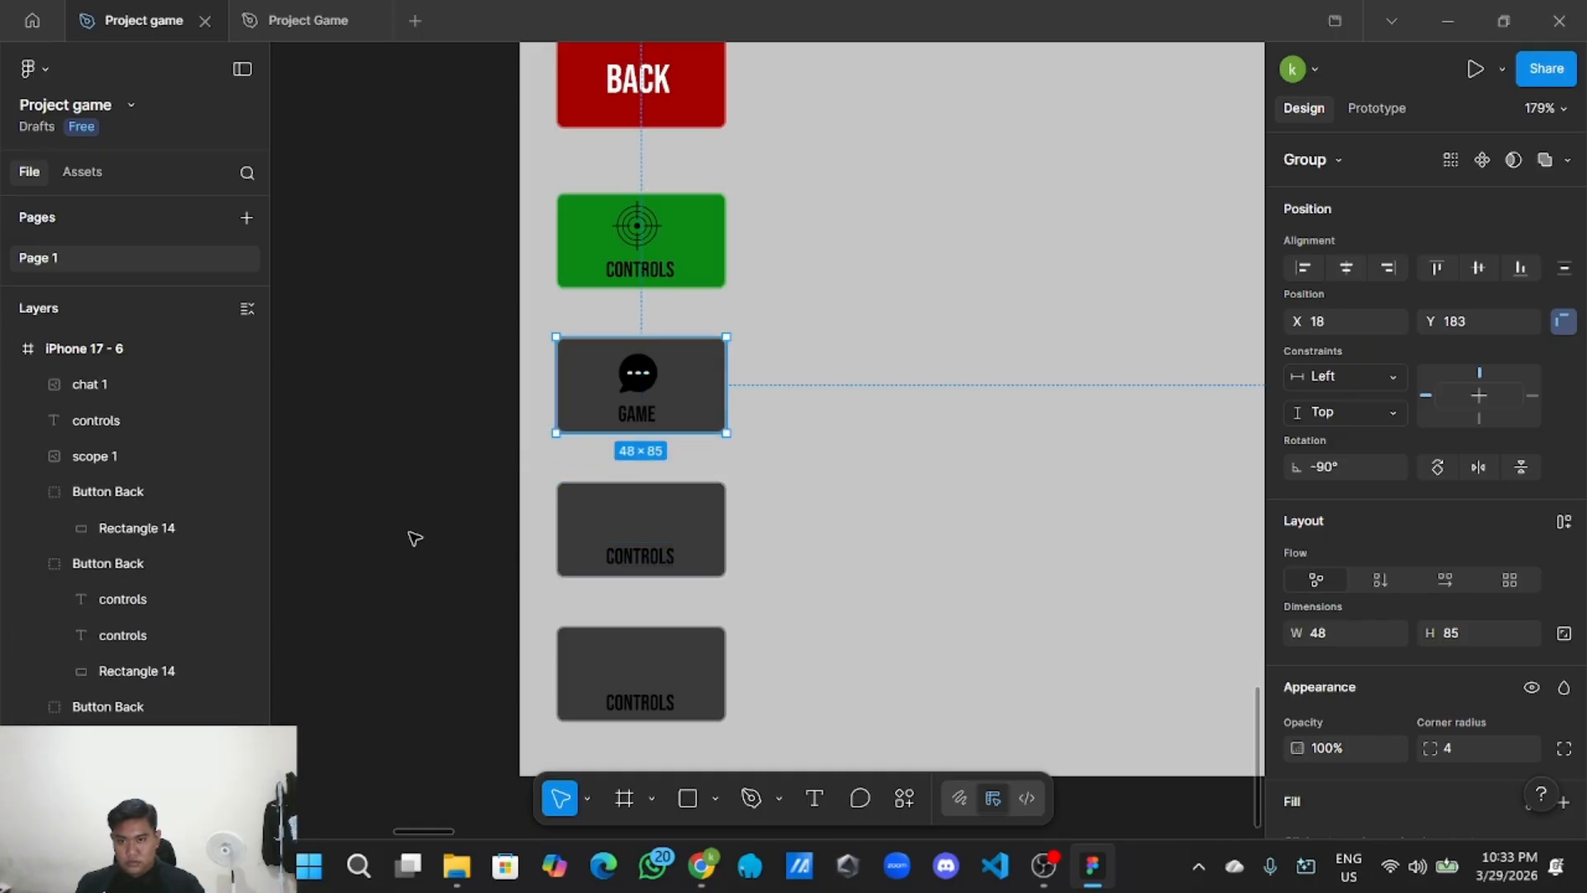
{"action": "left_click", "coordinate": [676, 263]}
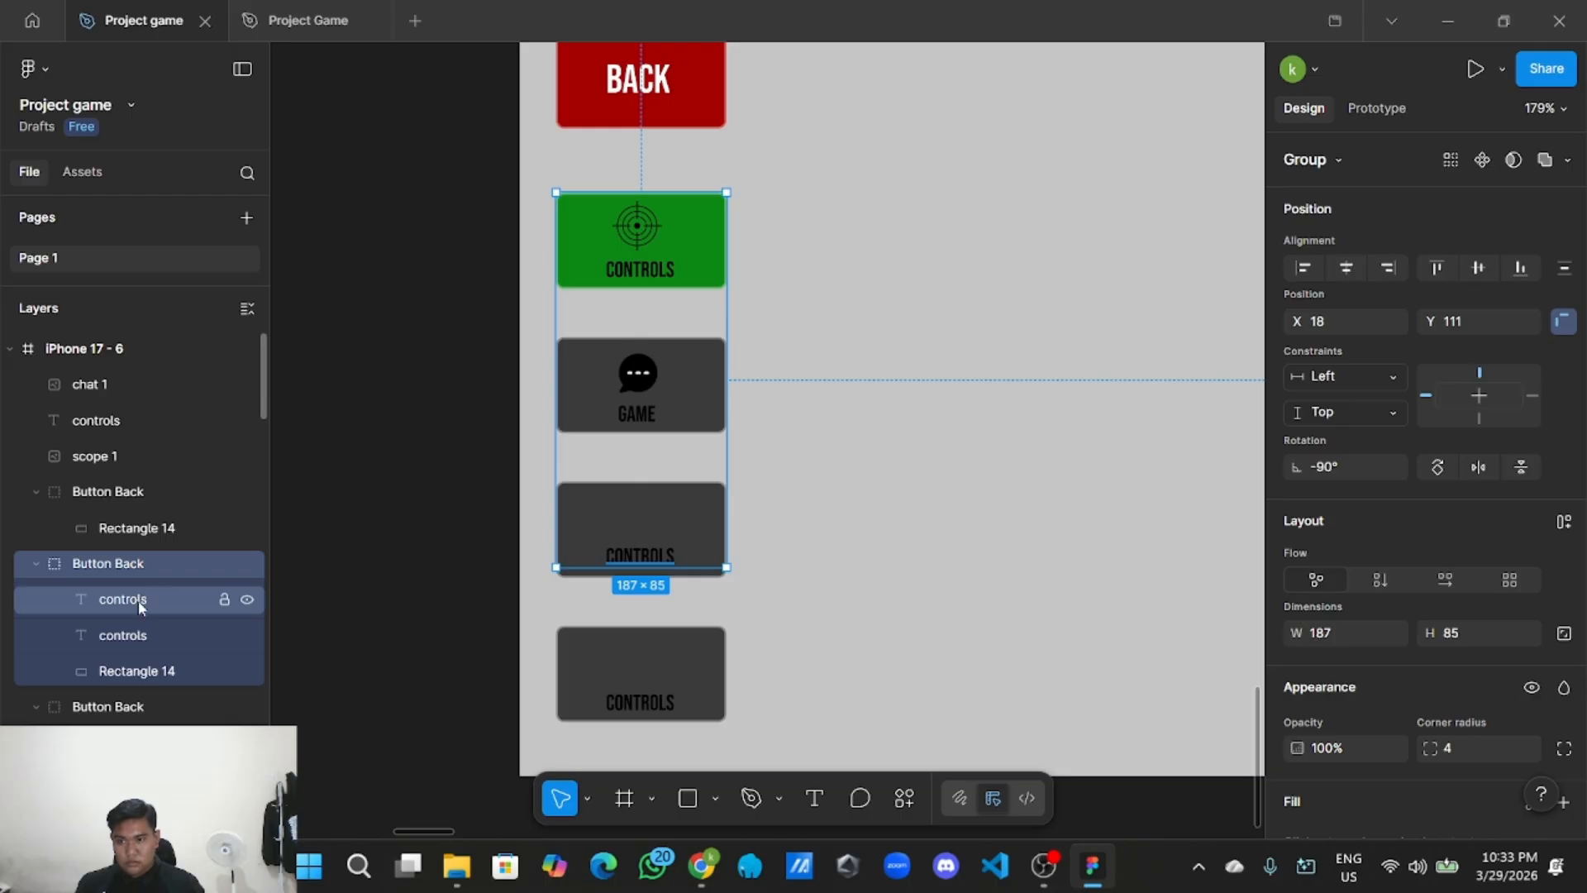
{"action": "double_click", "coordinate": [157, 567]}
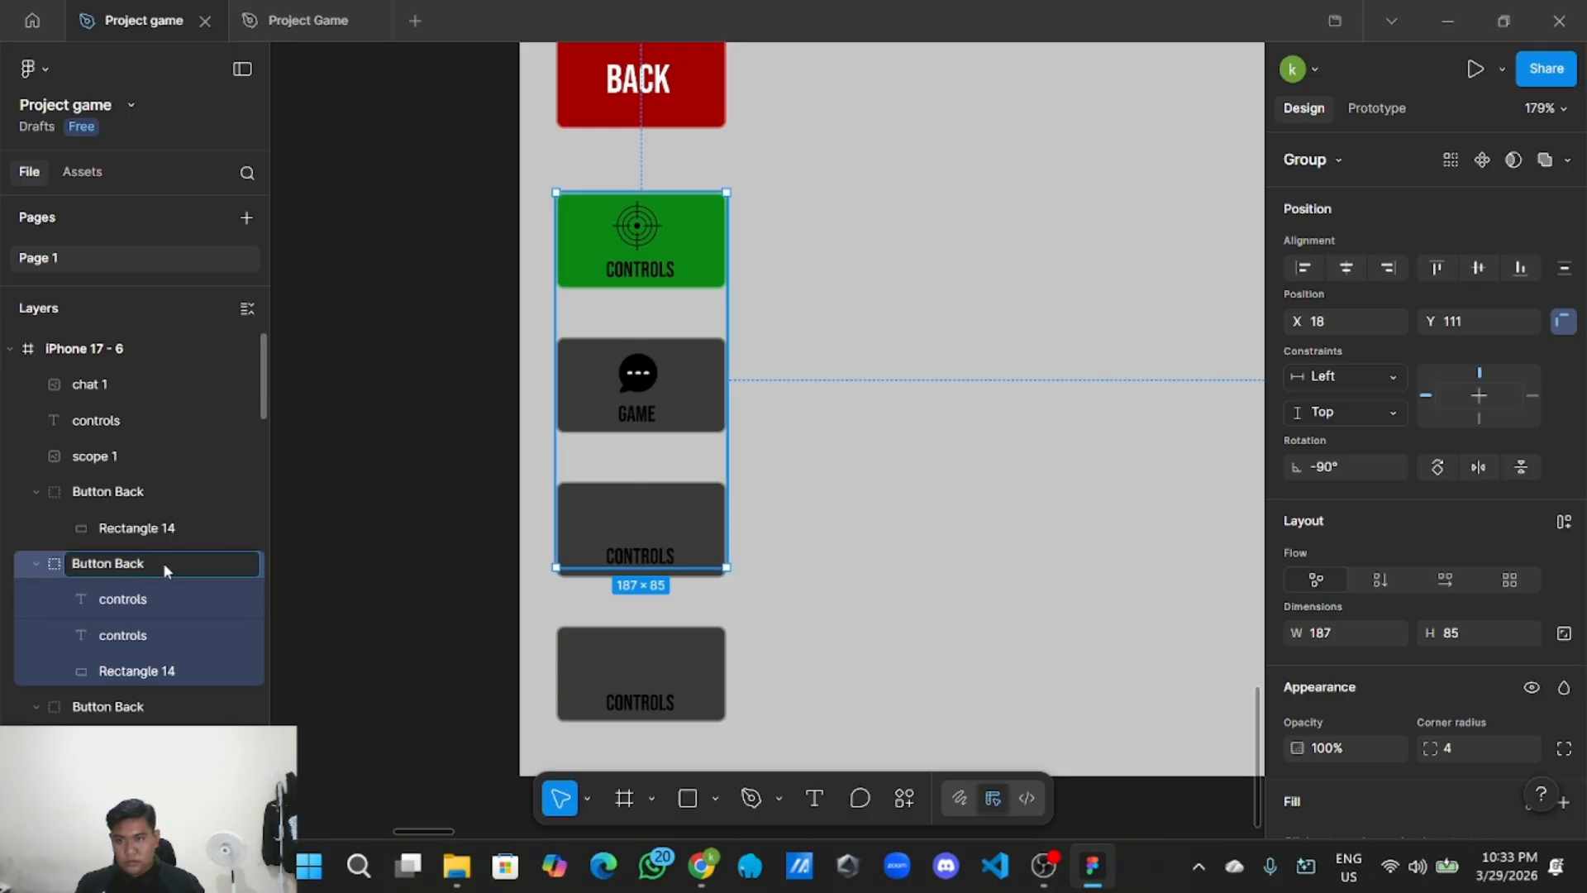
{"action": "key", "text": "BackSpace"}
{"action": "key", "text": "BackSpace"}
{"action": "key", "text": "BackSpace"}
{"action": "key", "text": "BackSpace"}
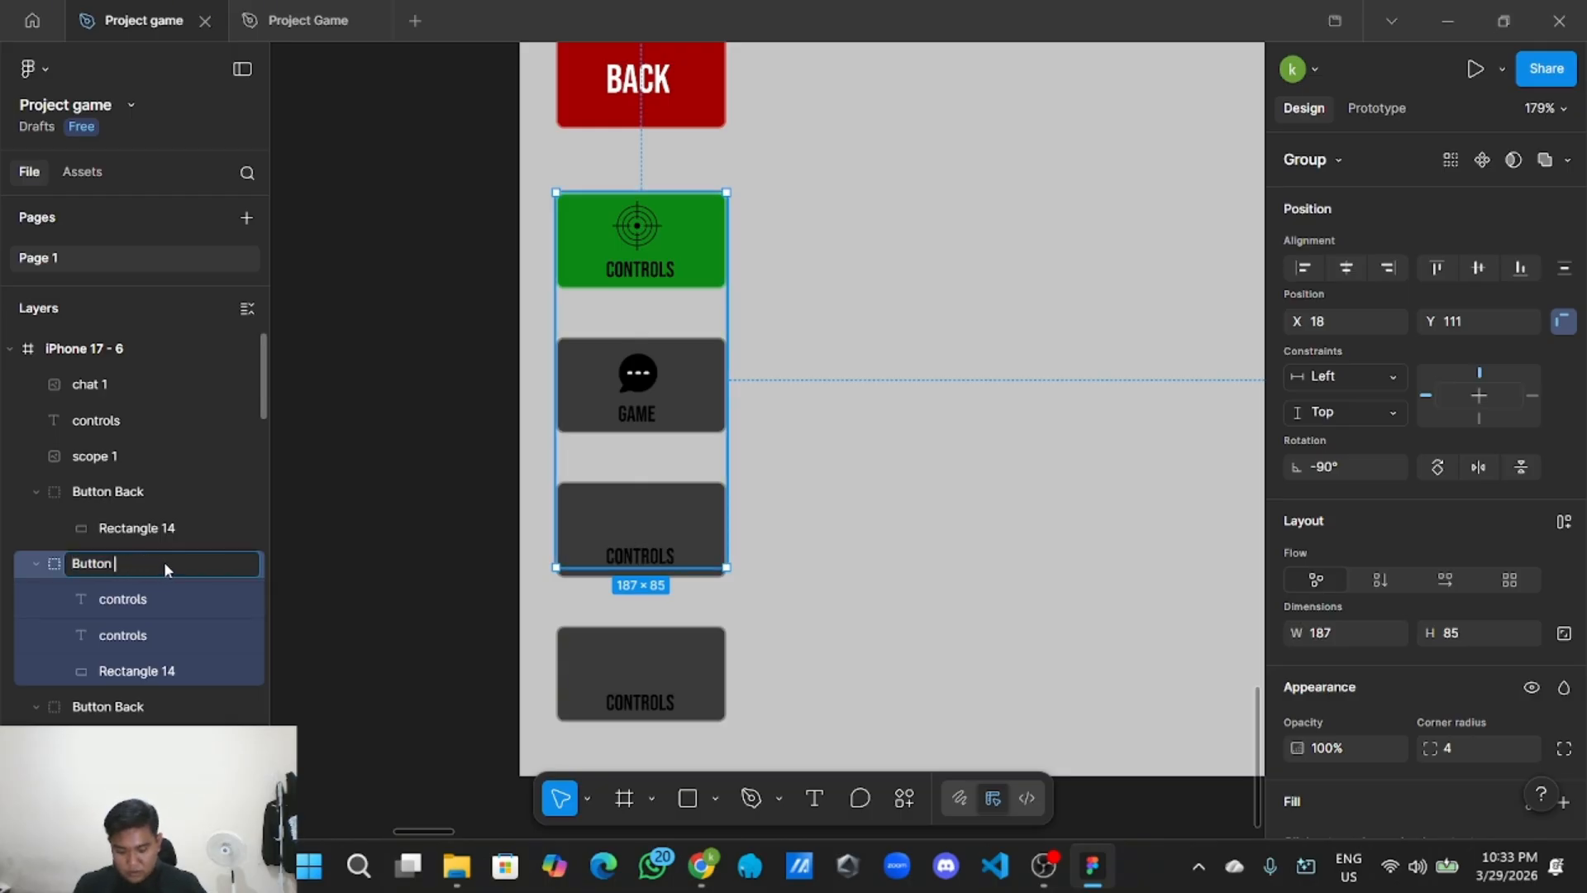
{"action": "type", "text": "Controls"}
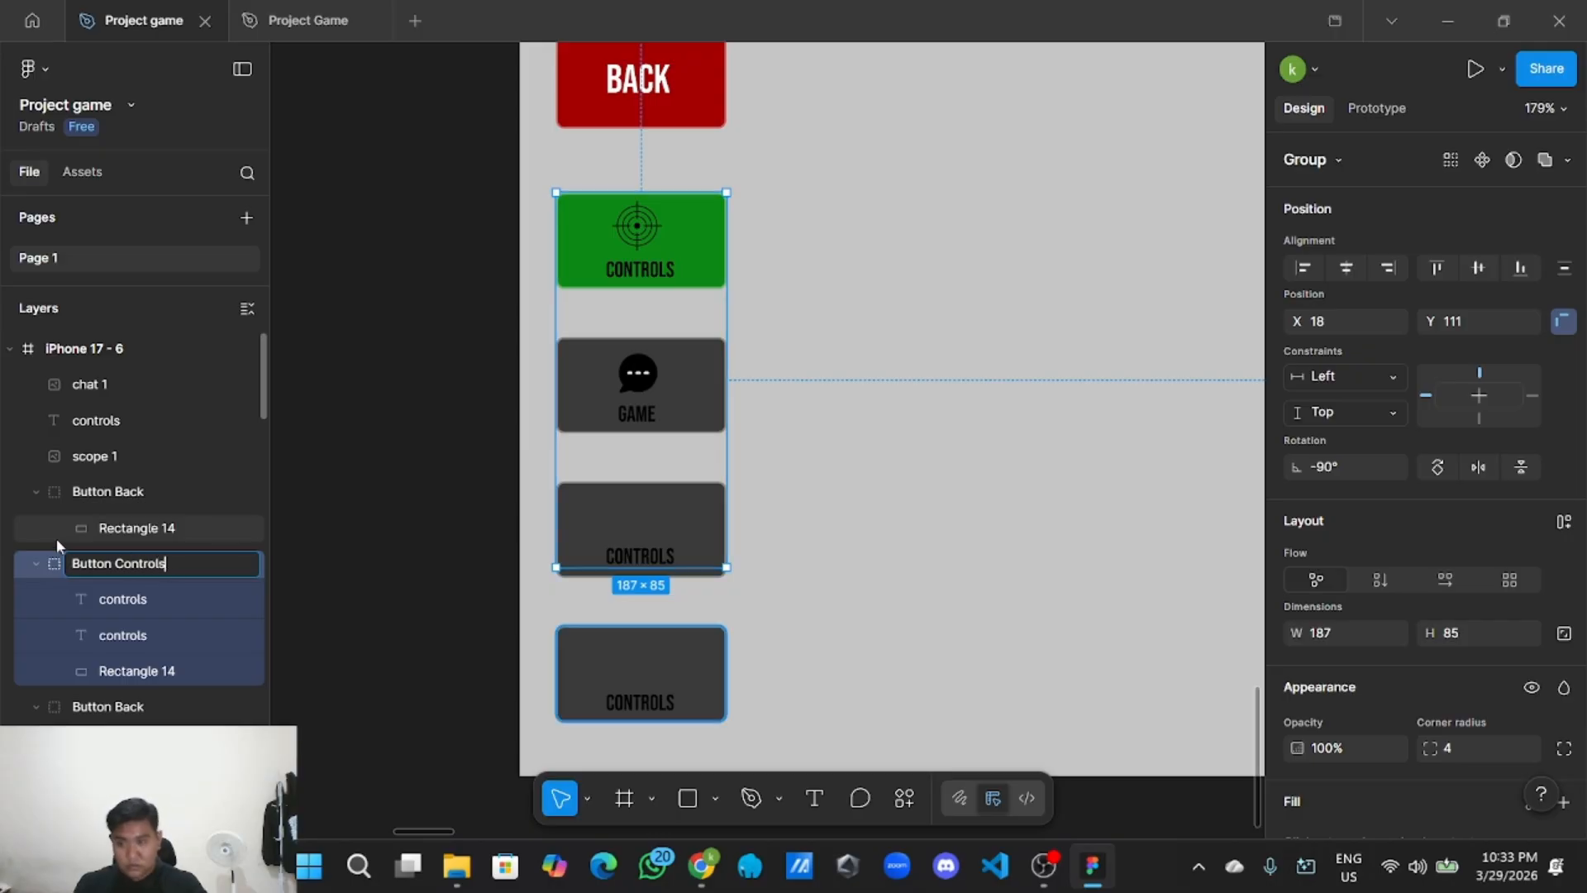
{"action": "left_click", "coordinate": [424, 597]}
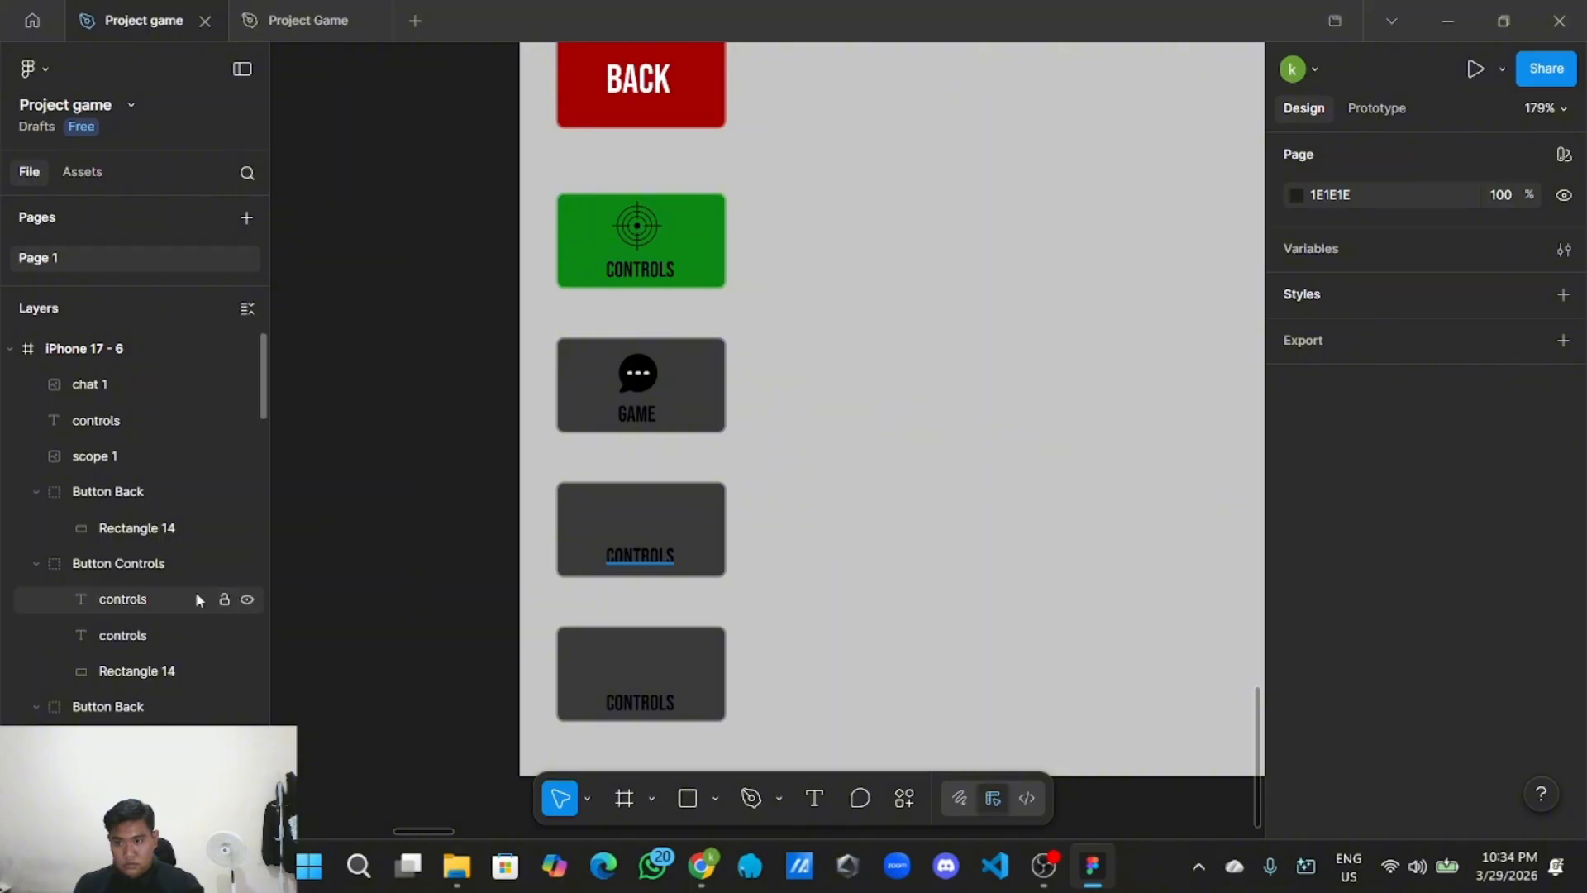
Move a spare controls label layer into the other CONTROLS button group.
{"action": "left_click", "coordinate": [626, 530]}
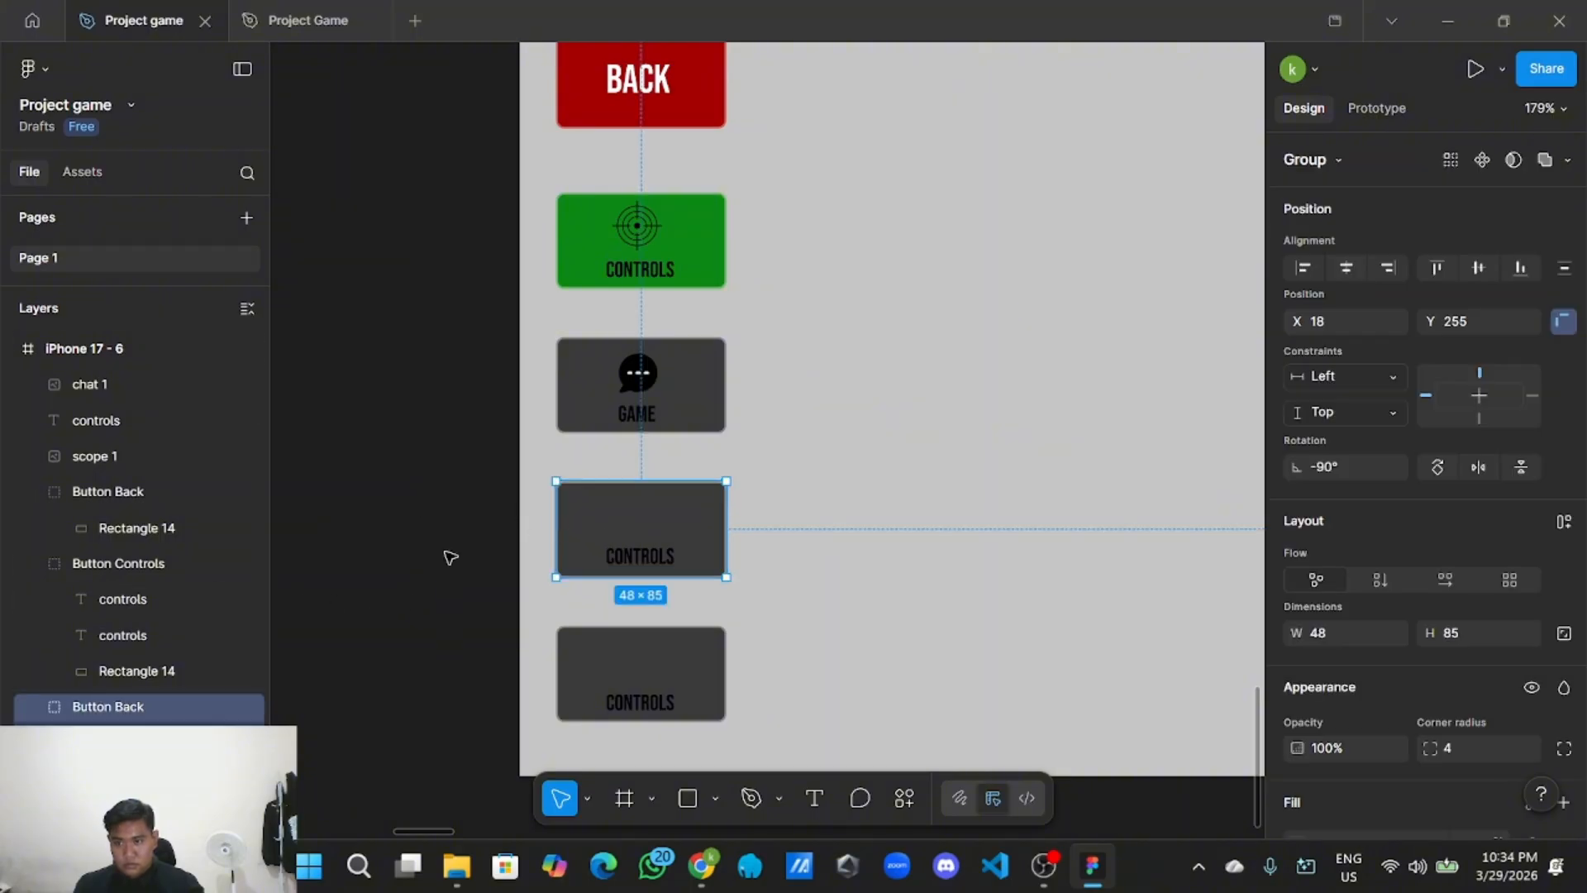
{"action": "left_click_drag", "start_coordinate": [101, 600], "coordinate": [191, 673]}
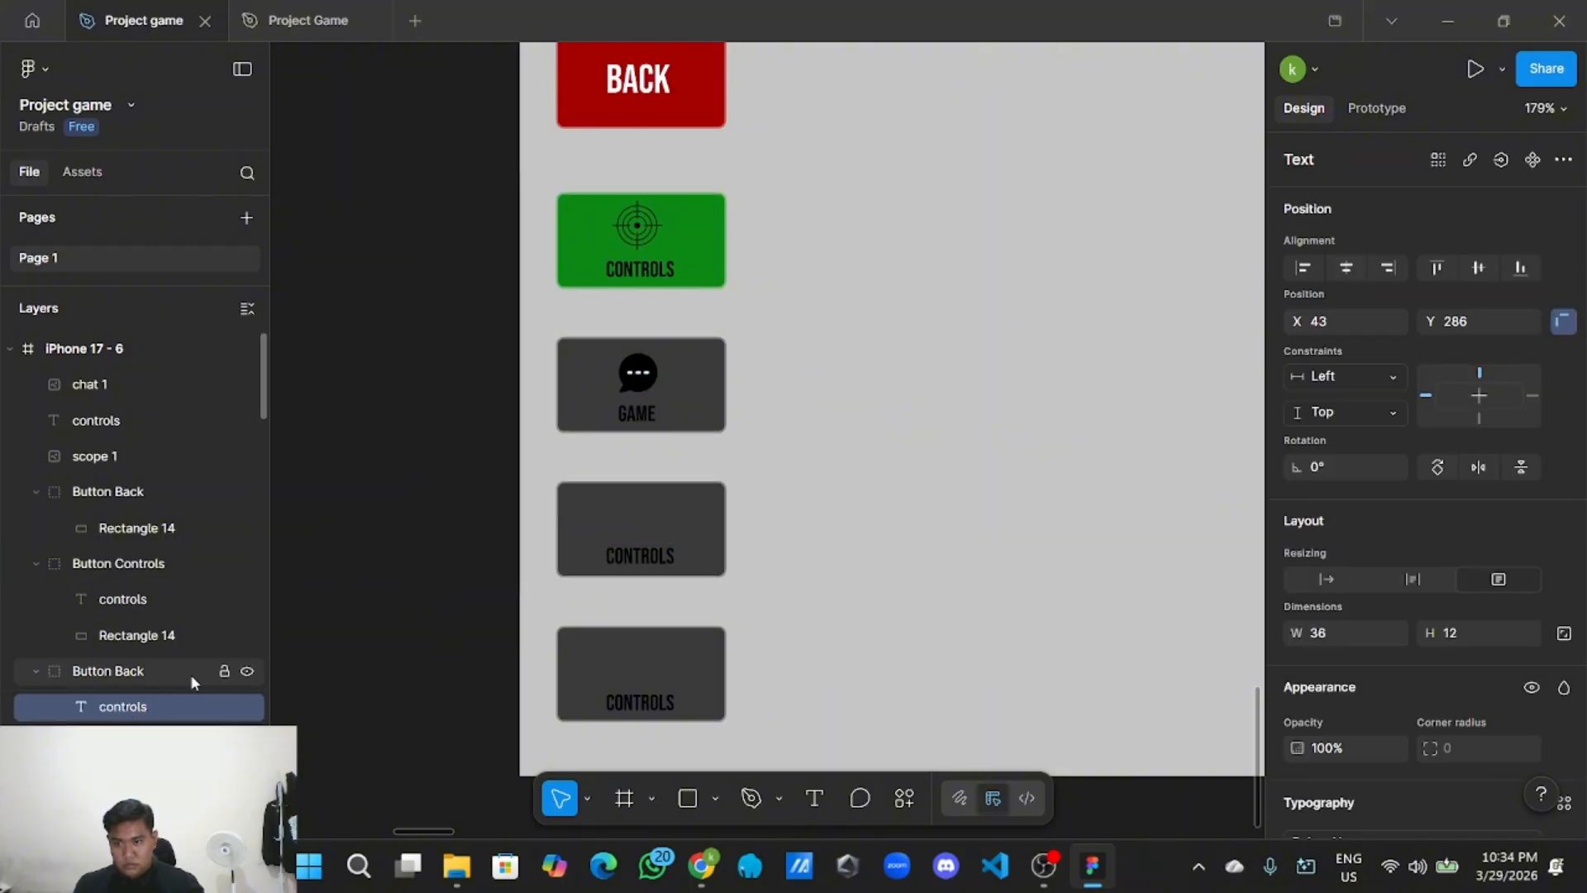
{"action": "left_click", "coordinate": [492, 542]}
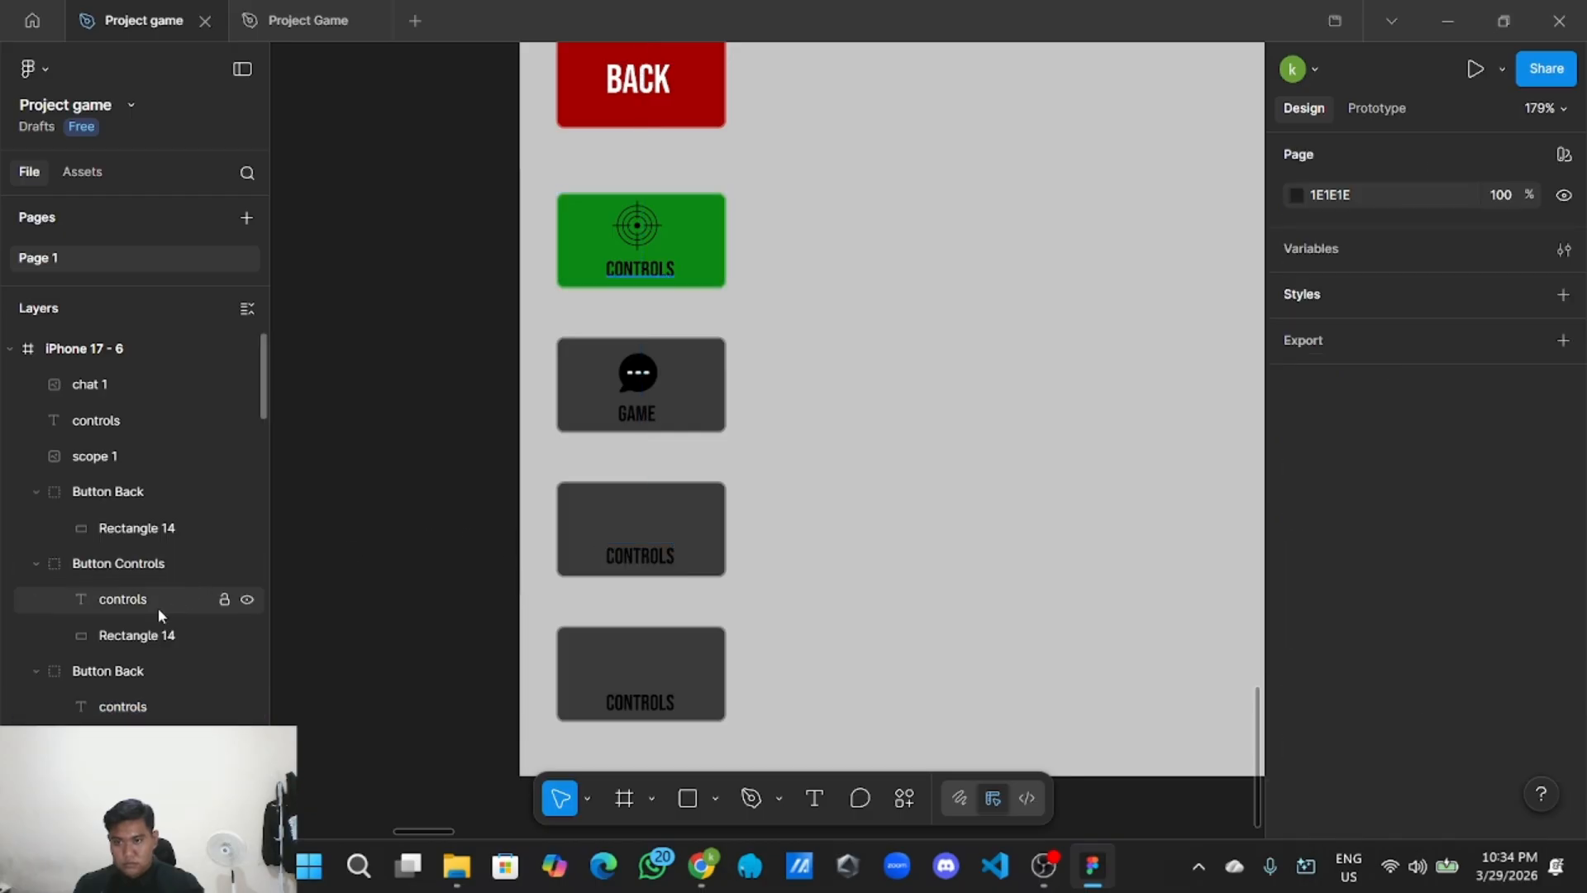
Change the GAME button group's name from 'Button Back' to 'Button Game'.
{"action": "left_click", "coordinate": [612, 417]}
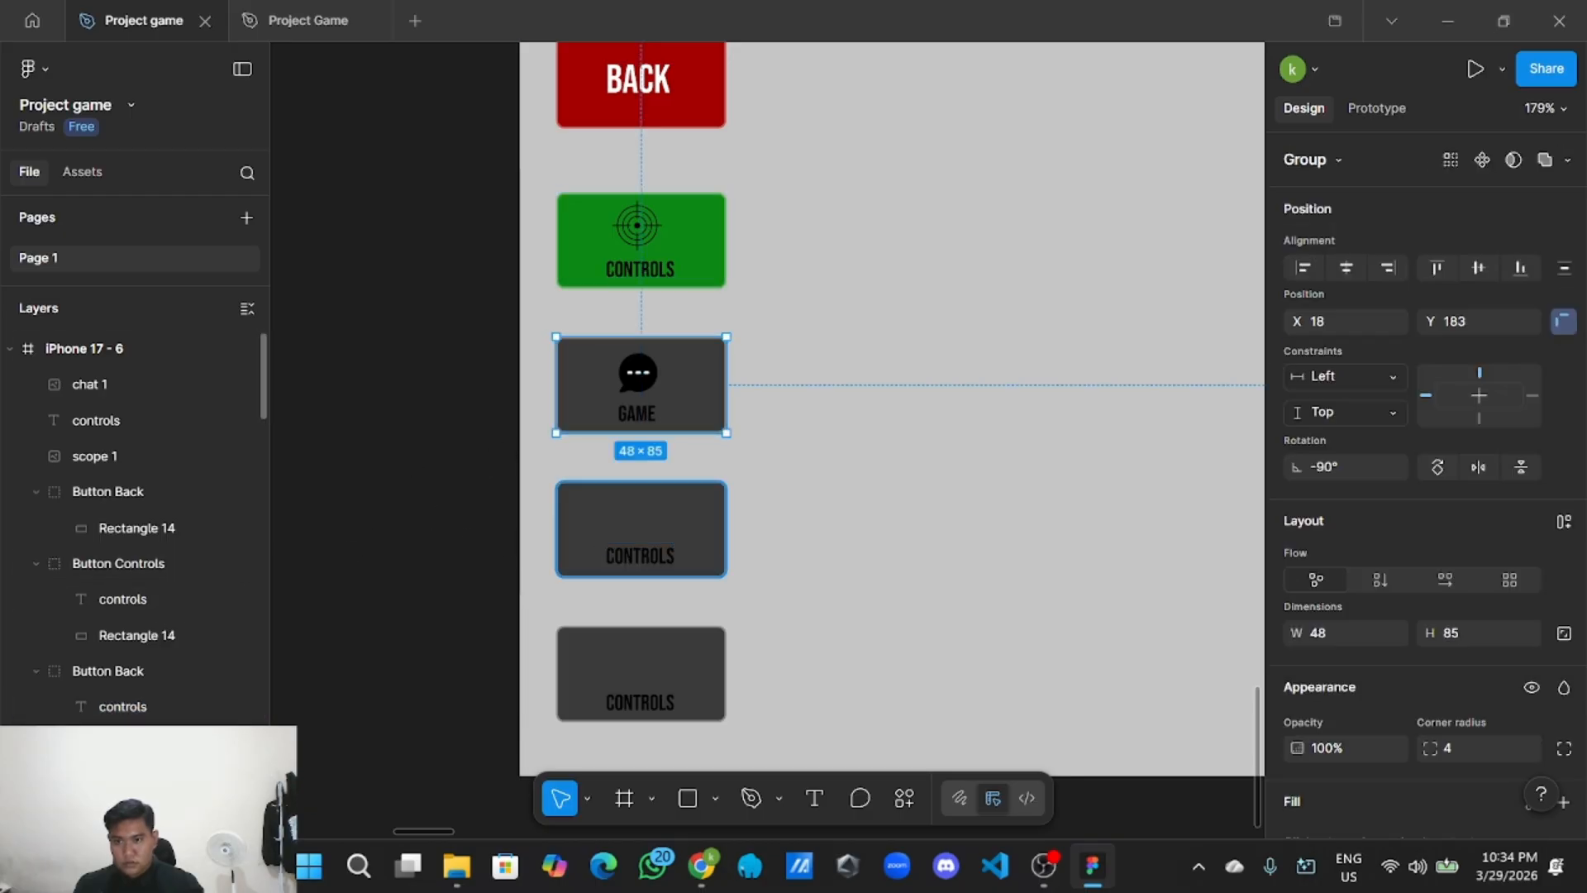
{"action": "double_click", "coordinate": [155, 672]}
{"action": "left_click", "coordinate": [169, 668]}
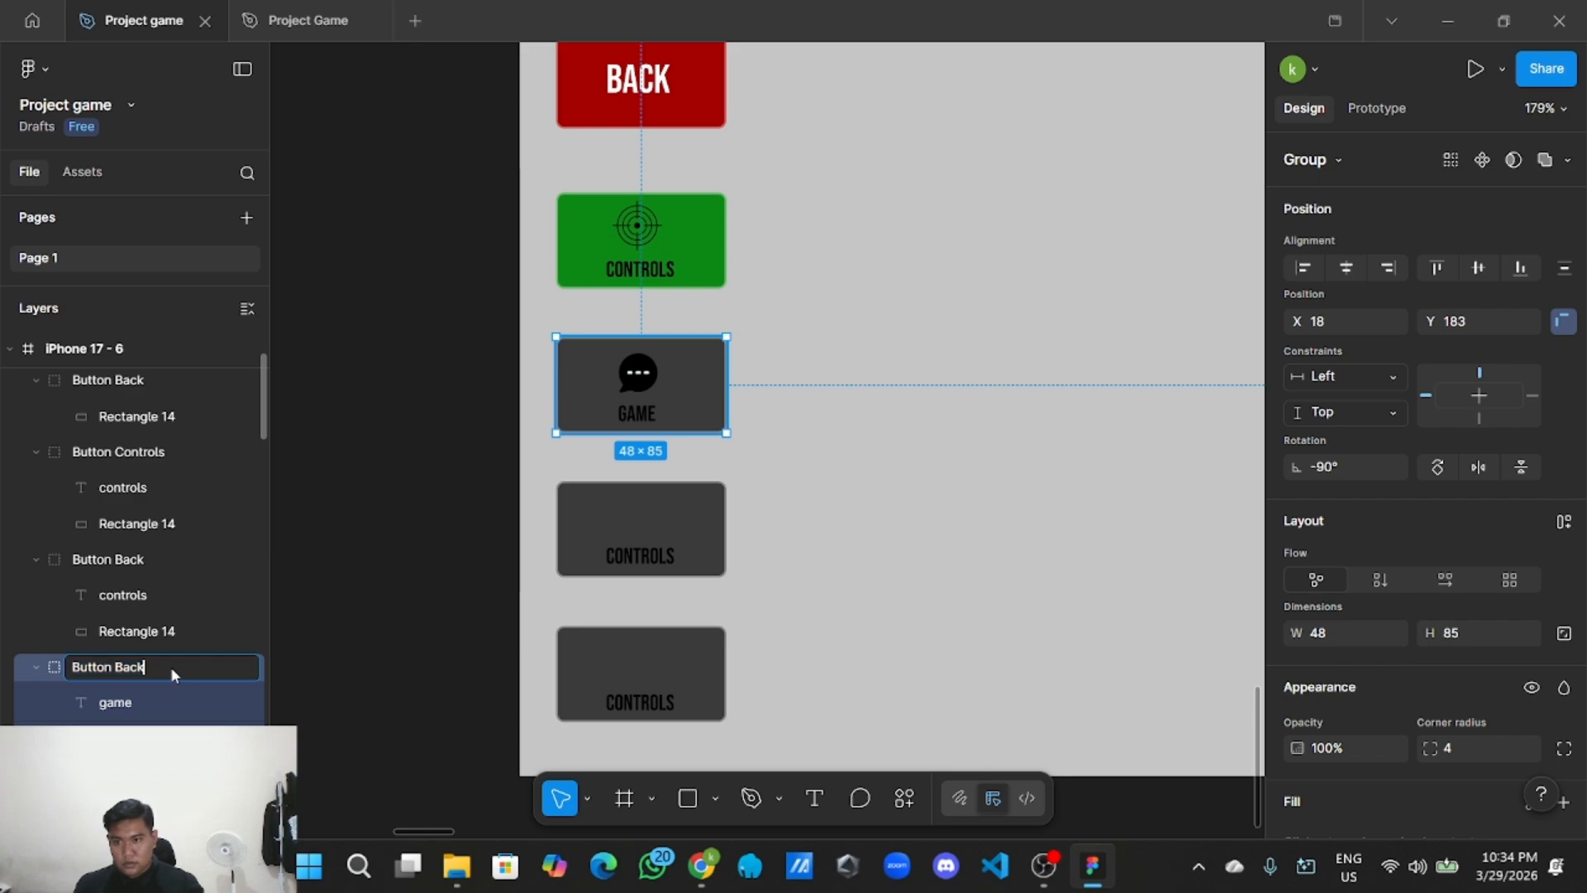
{"action": "key", "text": "BackSpace"}
{"action": "key", "text": "BackSpace"}
{"action": "key", "text": "BackSpace"}
{"action": "key", "text": "BackSpace"}
{"action": "type", "text": "G"}
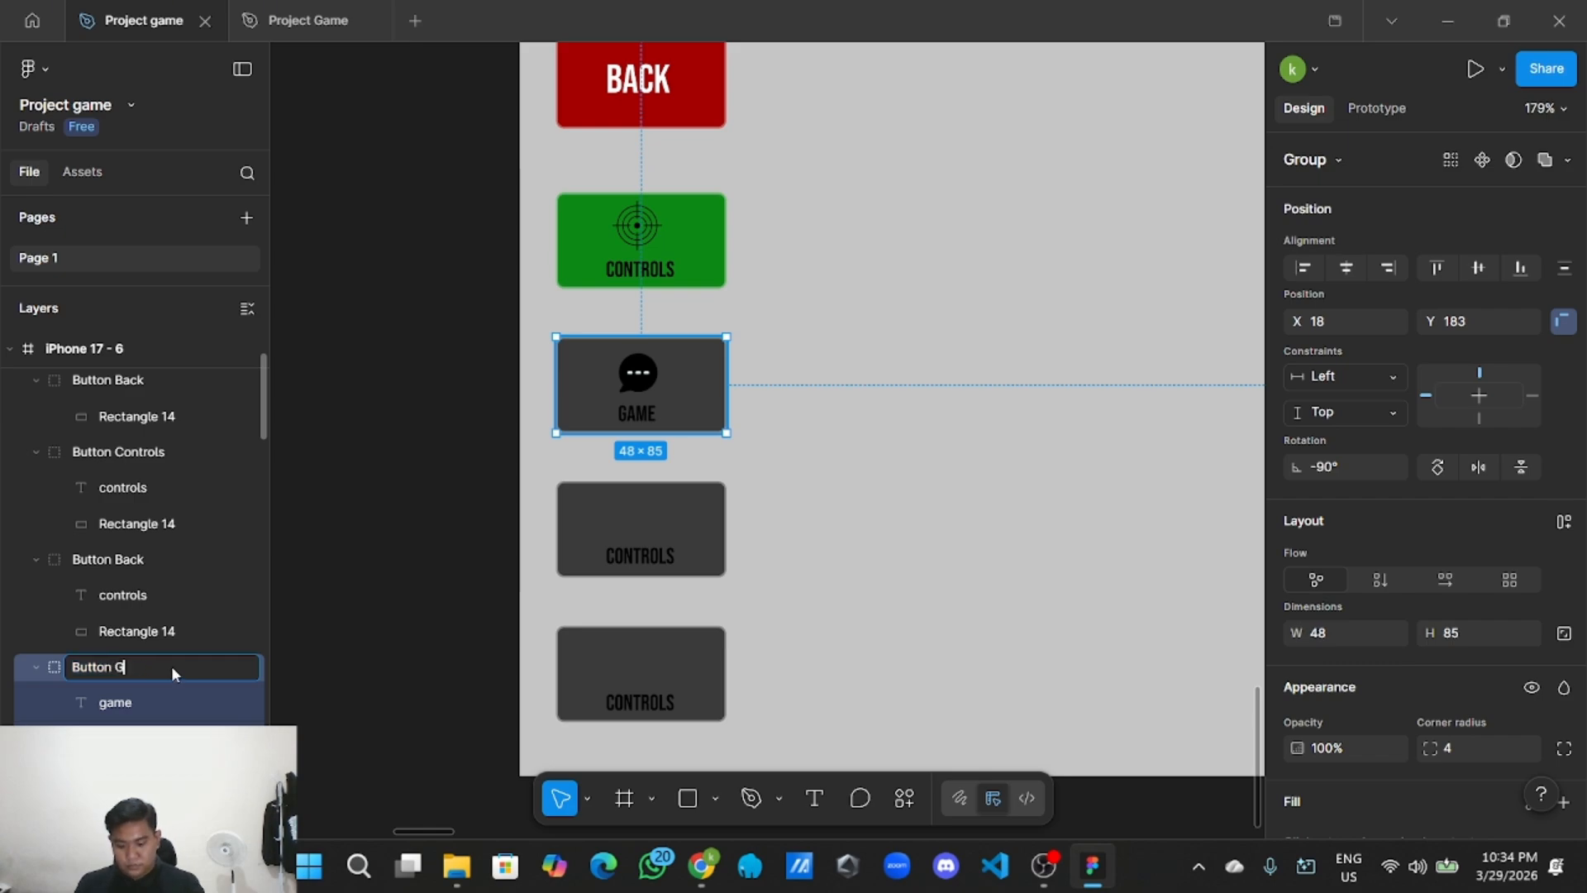
{"action": "type", "text": "ame"}
{"action": "left_click", "coordinate": [372, 567]}
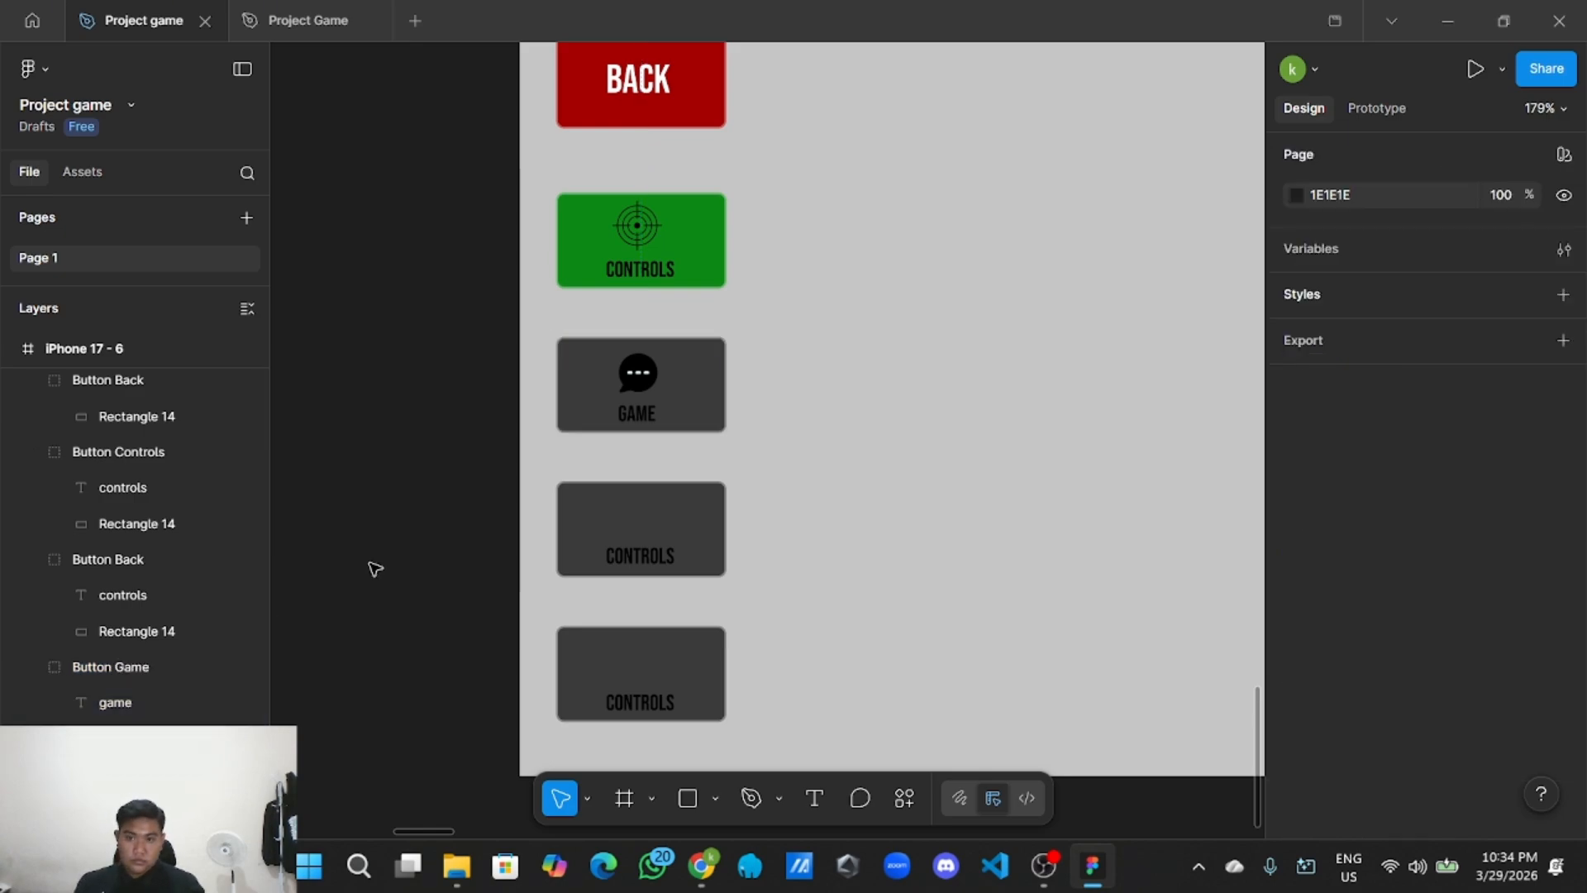
Change the fourth button's CONTROLS label to SOUND and narrow its text box to 25×12.
{"action": "double_click", "coordinate": [654, 562]}
{"action": "double_click", "coordinate": [653, 560]}
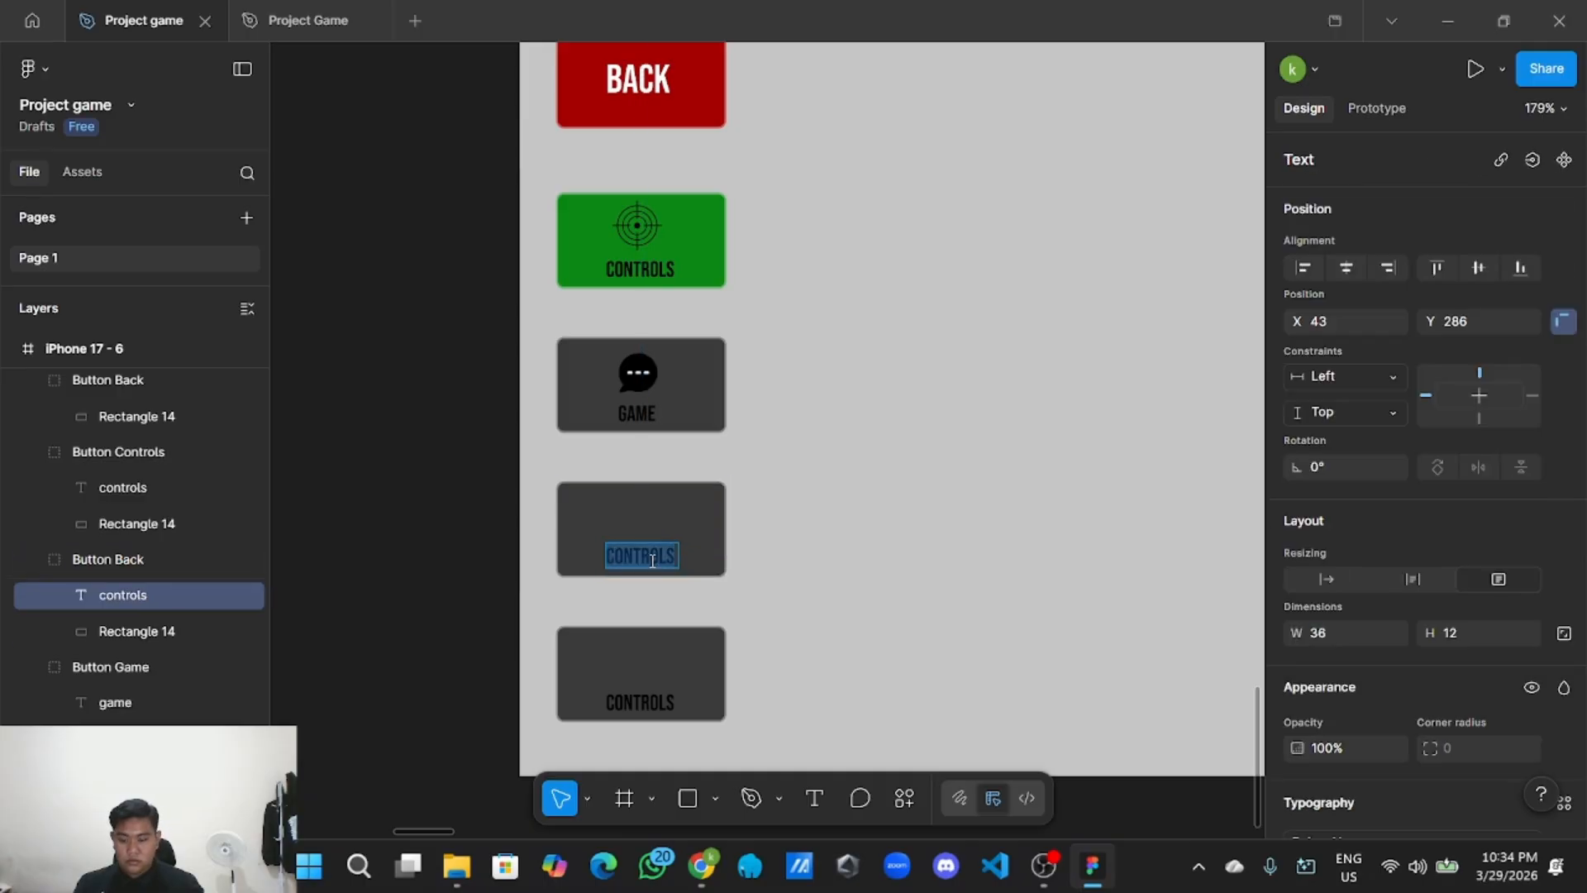
{"action": "key", "text": "BackSpace"}
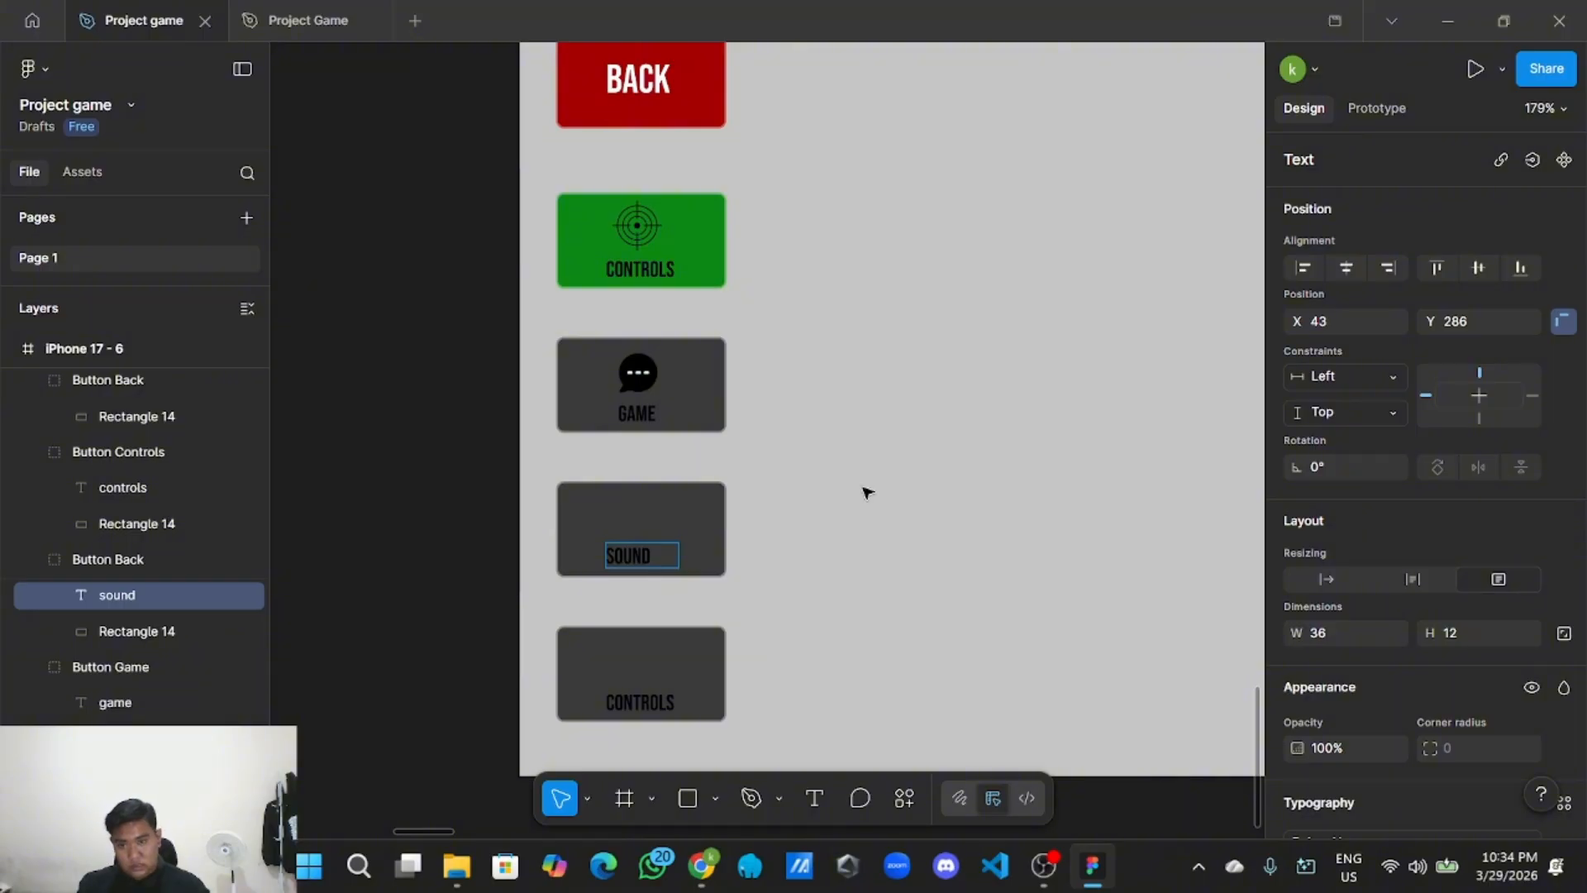
{"action": "key", "text": "Escape"}
{"action": "scroll", "coordinate": [866, 493], "scroll_direction": "up", "scroll_amount": 2}
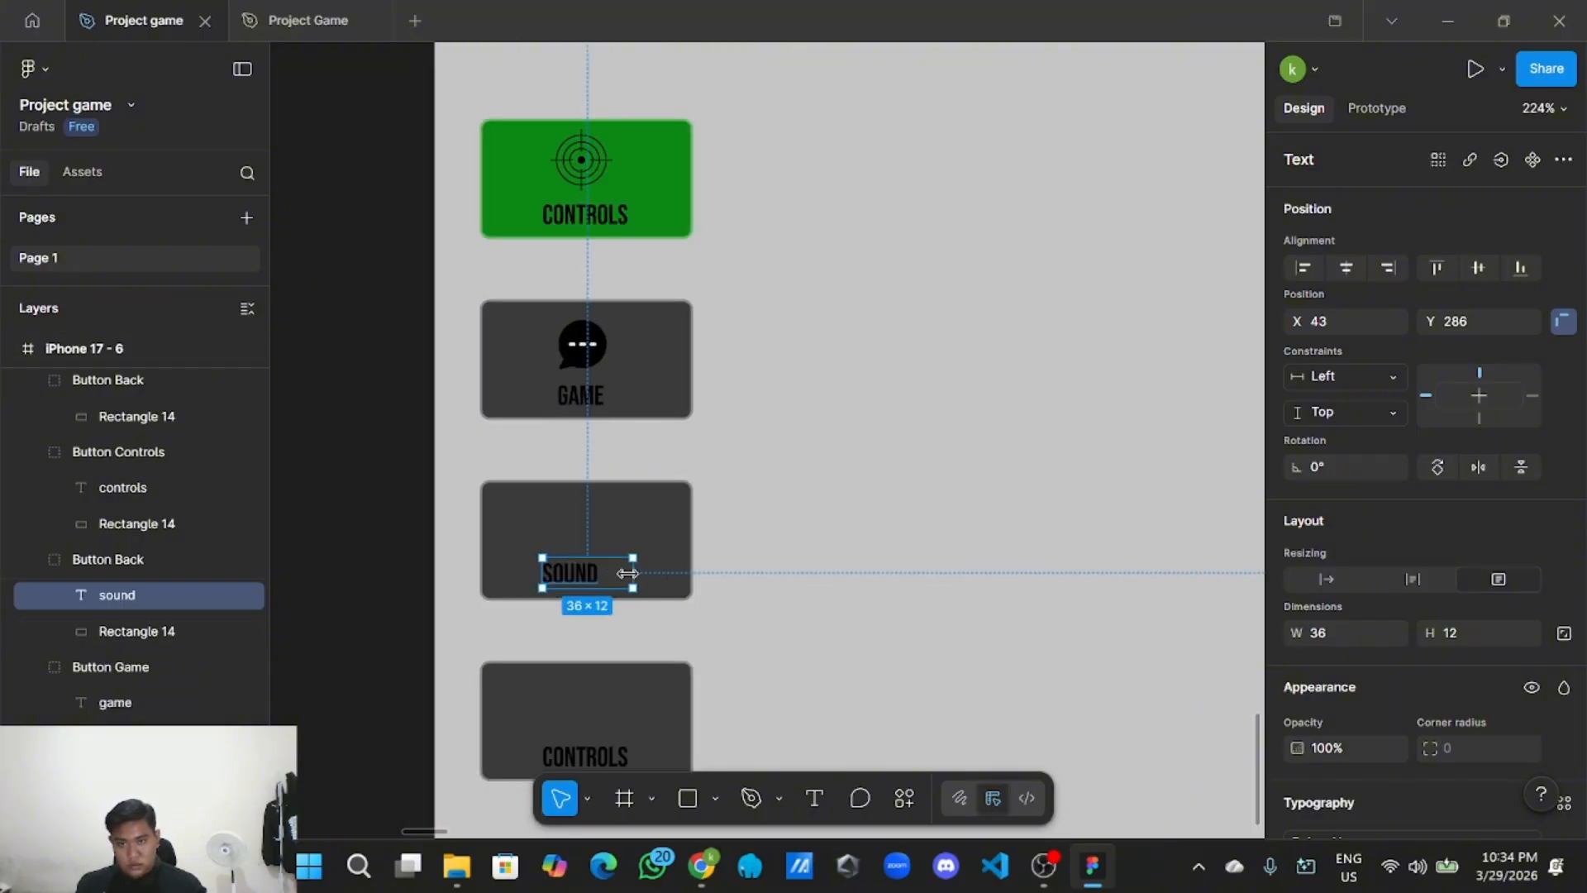
{"action": "left_click_drag", "start_coordinate": [627, 573], "coordinate": [579, 586]}
{"action": "scroll", "coordinate": [592, 581], "scroll_direction": "up", "scroll_amount": 3}
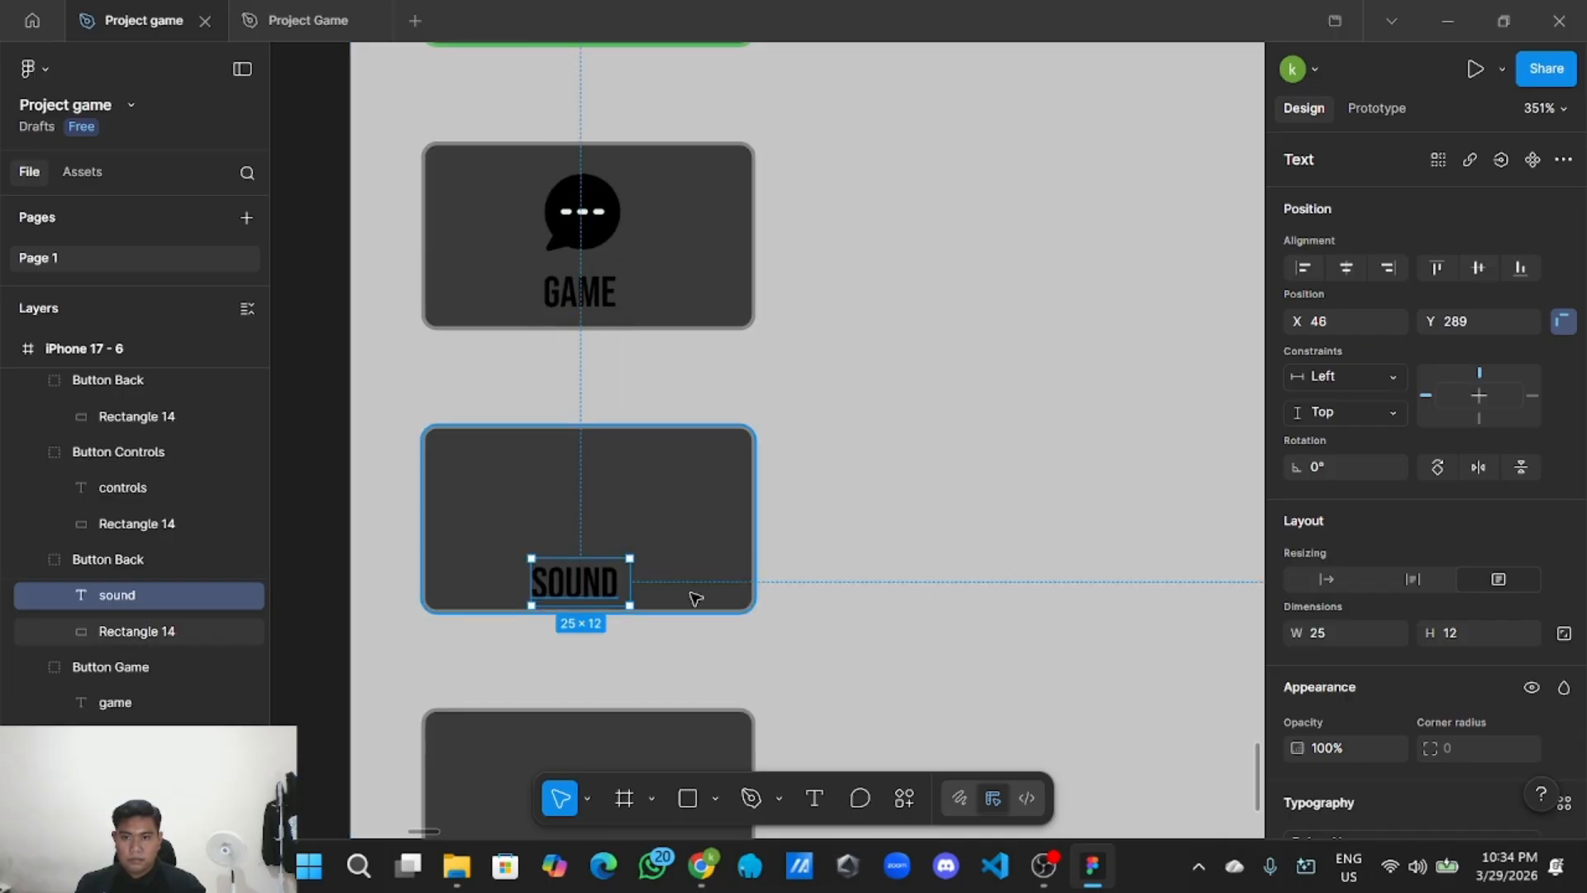
{"action": "left_click", "coordinate": [885, 561]}
{"action": "scroll", "coordinate": [878, 563], "scroll_direction": "down", "scroll_amount": 6}
Copy the music_note icon from the UI Style Guide.
{"action": "left_click", "coordinate": [621, 487]}
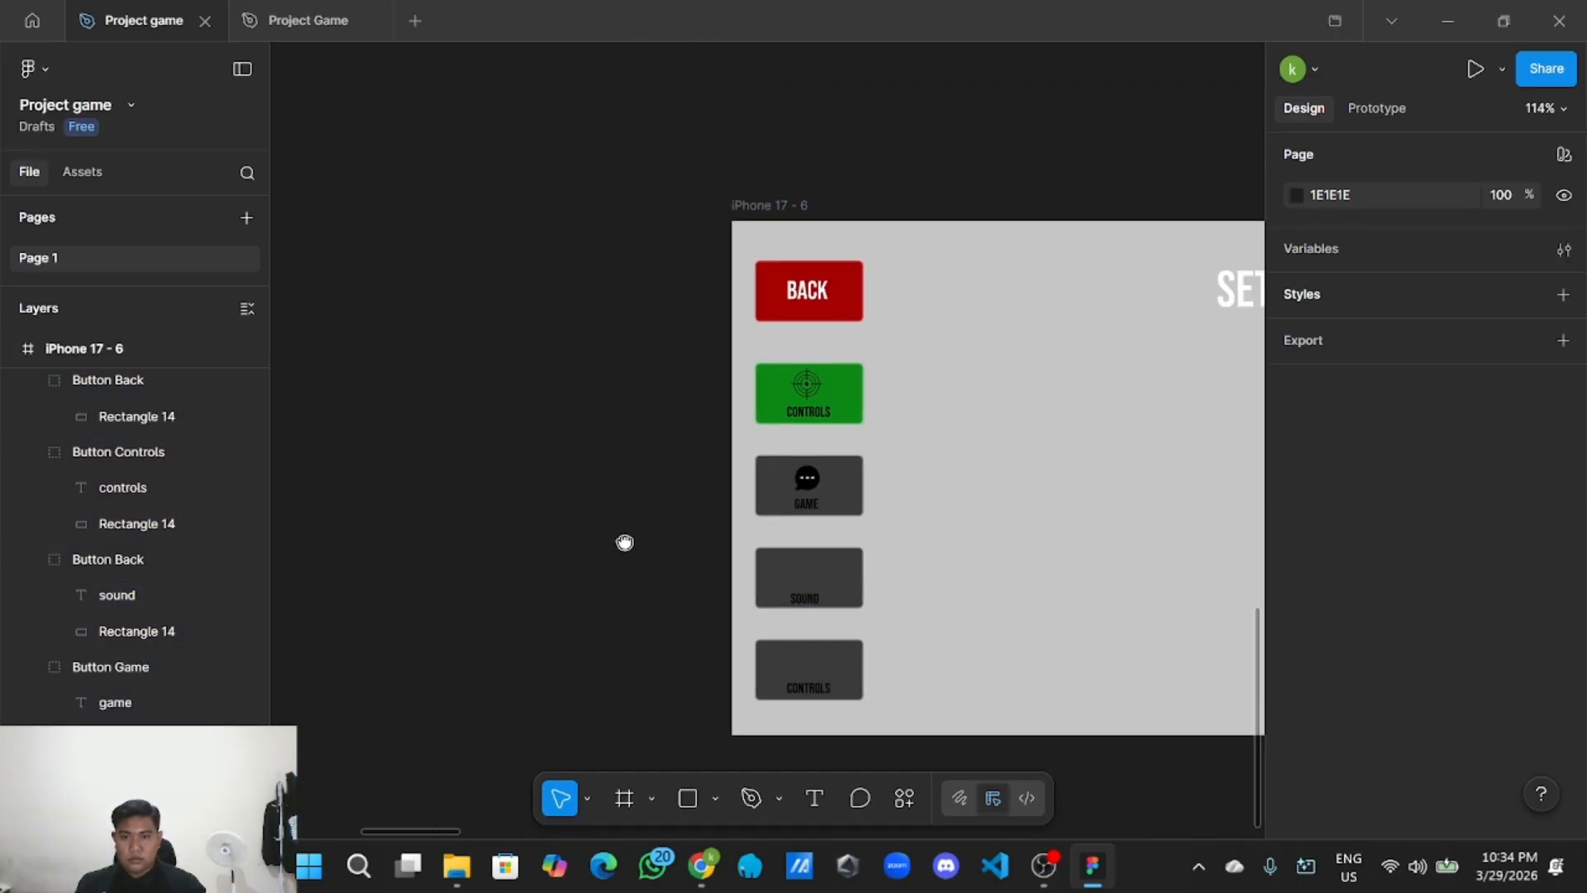
{"action": "scroll", "coordinate": [609, 574], "scroll_direction": "down", "scroll_amount": 5}
{"action": "scroll", "coordinate": [641, 521], "scroll_direction": "up", "scroll_amount": 4}
{"action": "scroll", "coordinate": [753, 464], "scroll_direction": "down", "scroll_amount": 3}
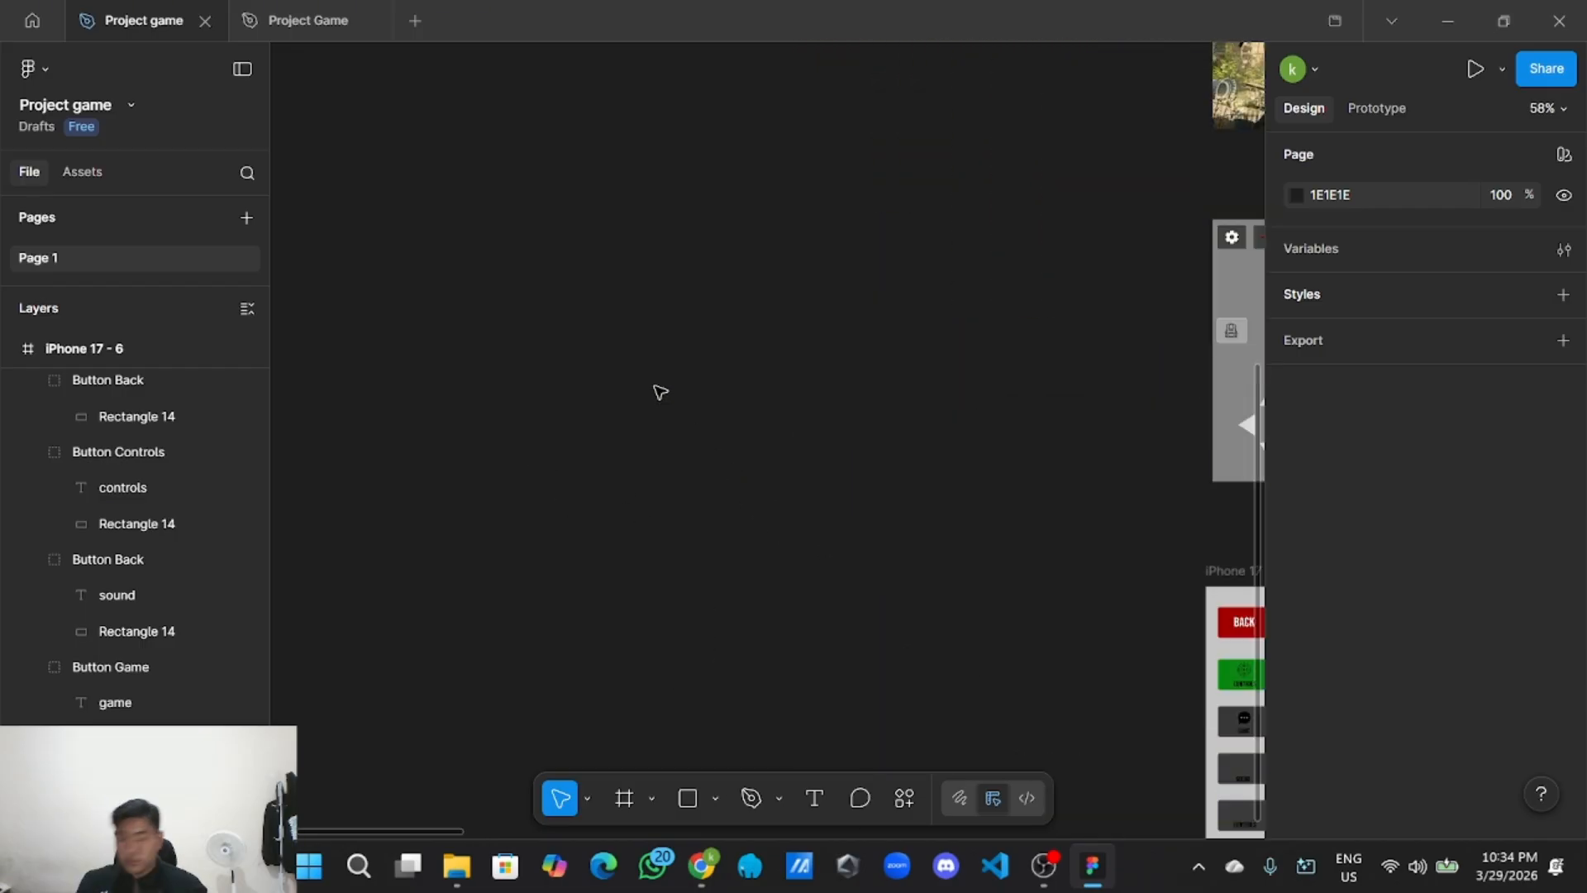
{"action": "scroll", "coordinate": [657, 391], "scroll_direction": "down", "scroll_amount": 4}
{"action": "left_click_drag", "start_coordinate": [657, 390], "coordinate": [742, 620]}
{"action": "left_click_drag", "start_coordinate": [785, 258], "coordinate": [646, 775]}
{"action": "scroll", "coordinate": [648, 684], "scroll_direction": "up", "scroll_amount": 10}
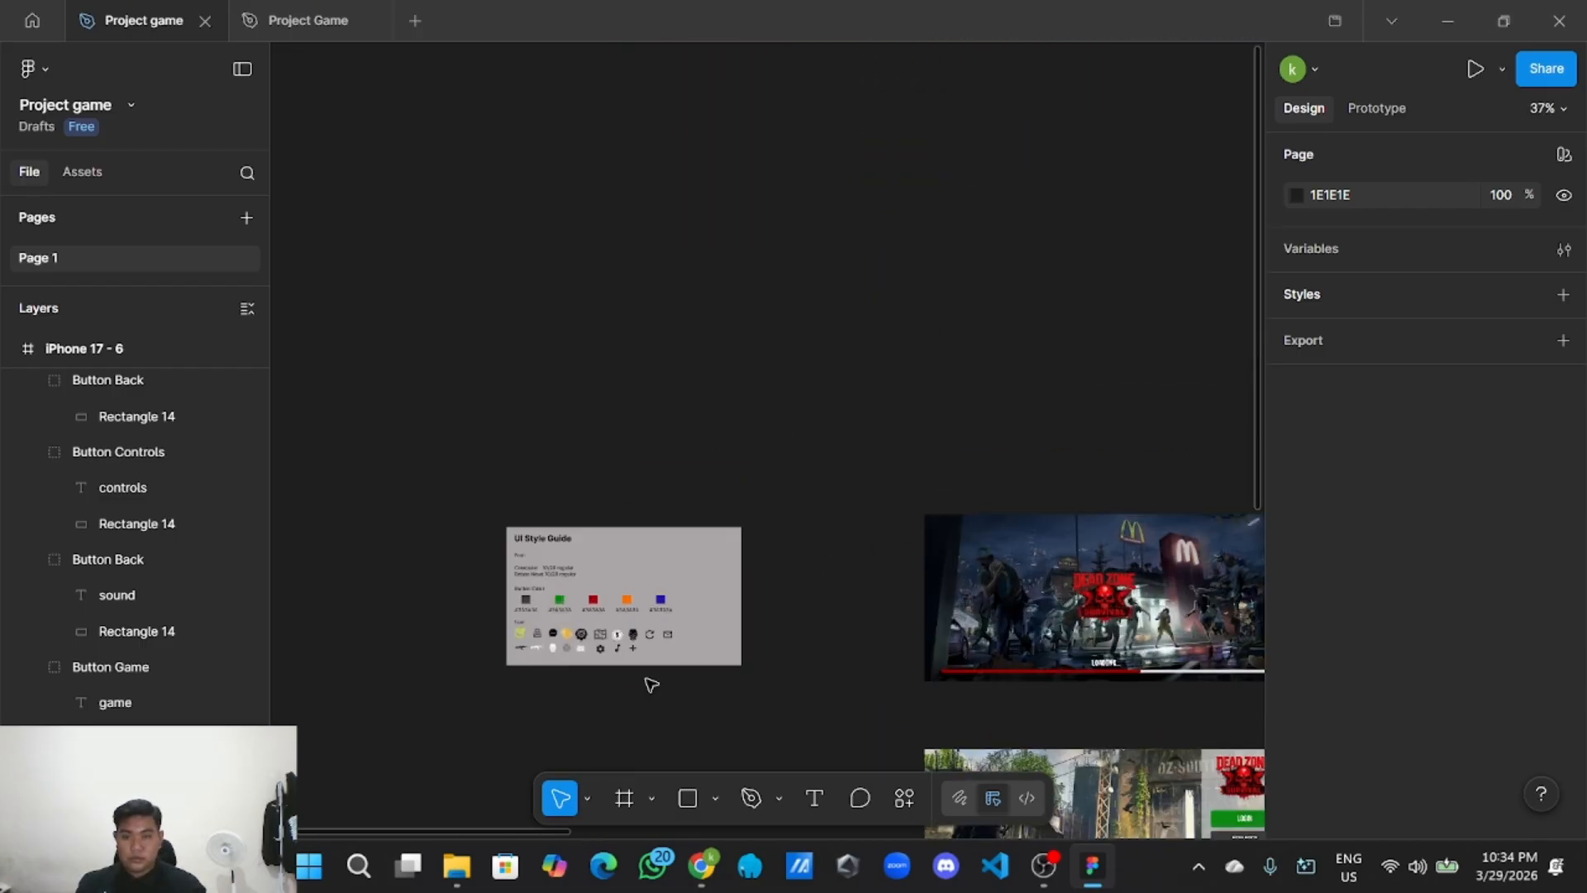
{"action": "left_click", "coordinate": [517, 551]}
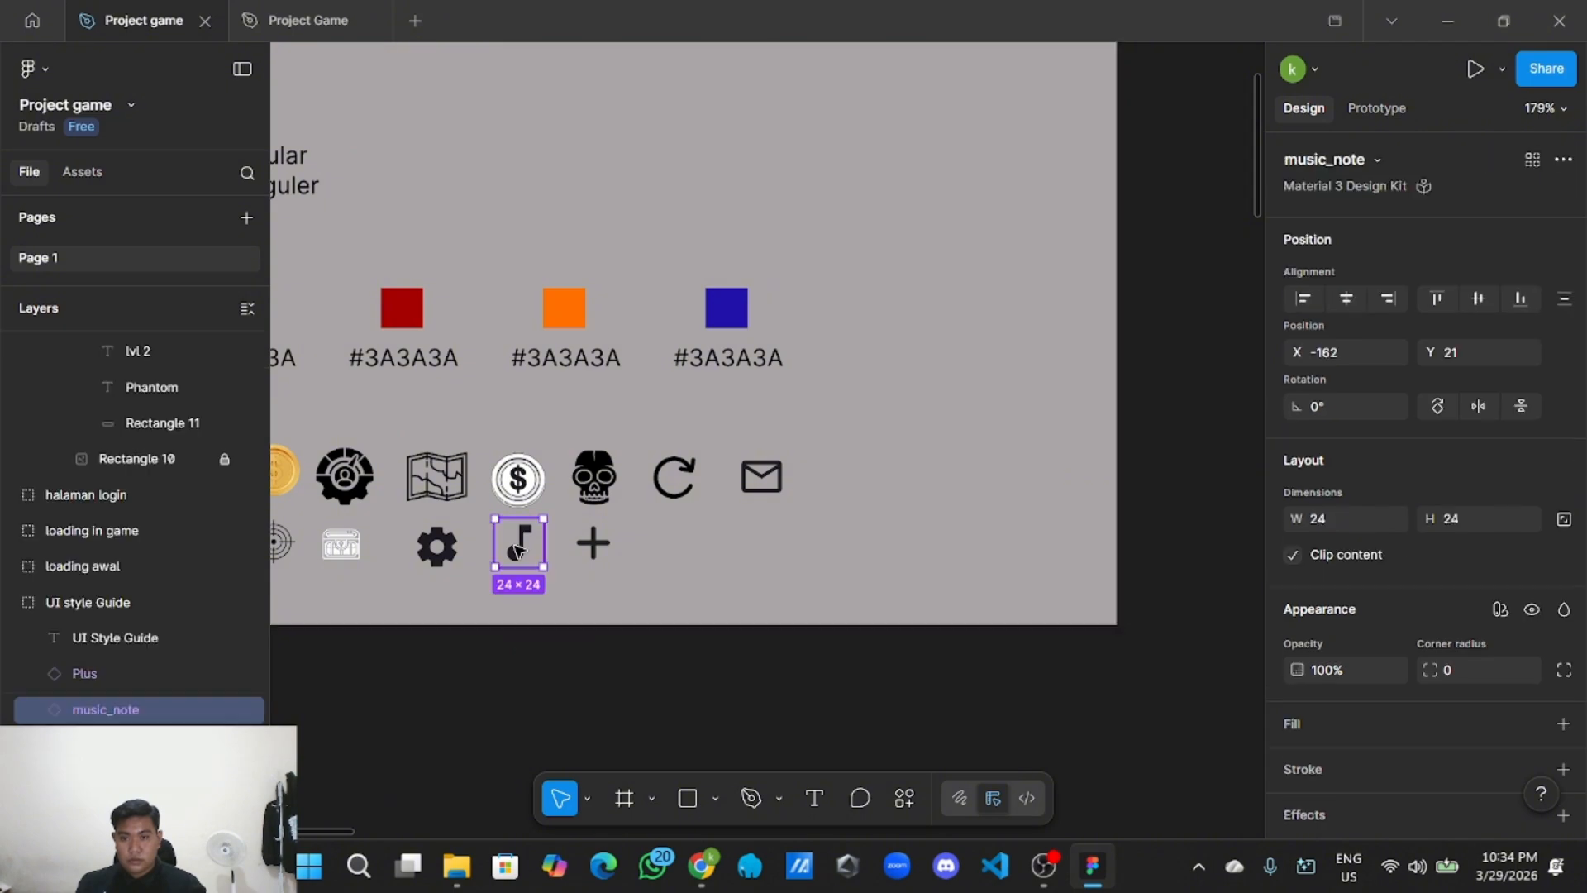
{"action": "right_click", "coordinate": [521, 546]}
{"action": "left_click", "coordinate": [599, 133]}
Paste the music note beside the Settings frame and move it into the SOUND button.
{"action": "scroll", "coordinate": [554, 571], "scroll_direction": "down", "scroll_amount": 2}
{"action": "scroll", "coordinate": [553, 571], "scroll_direction": "down", "scroll_amount": 8}
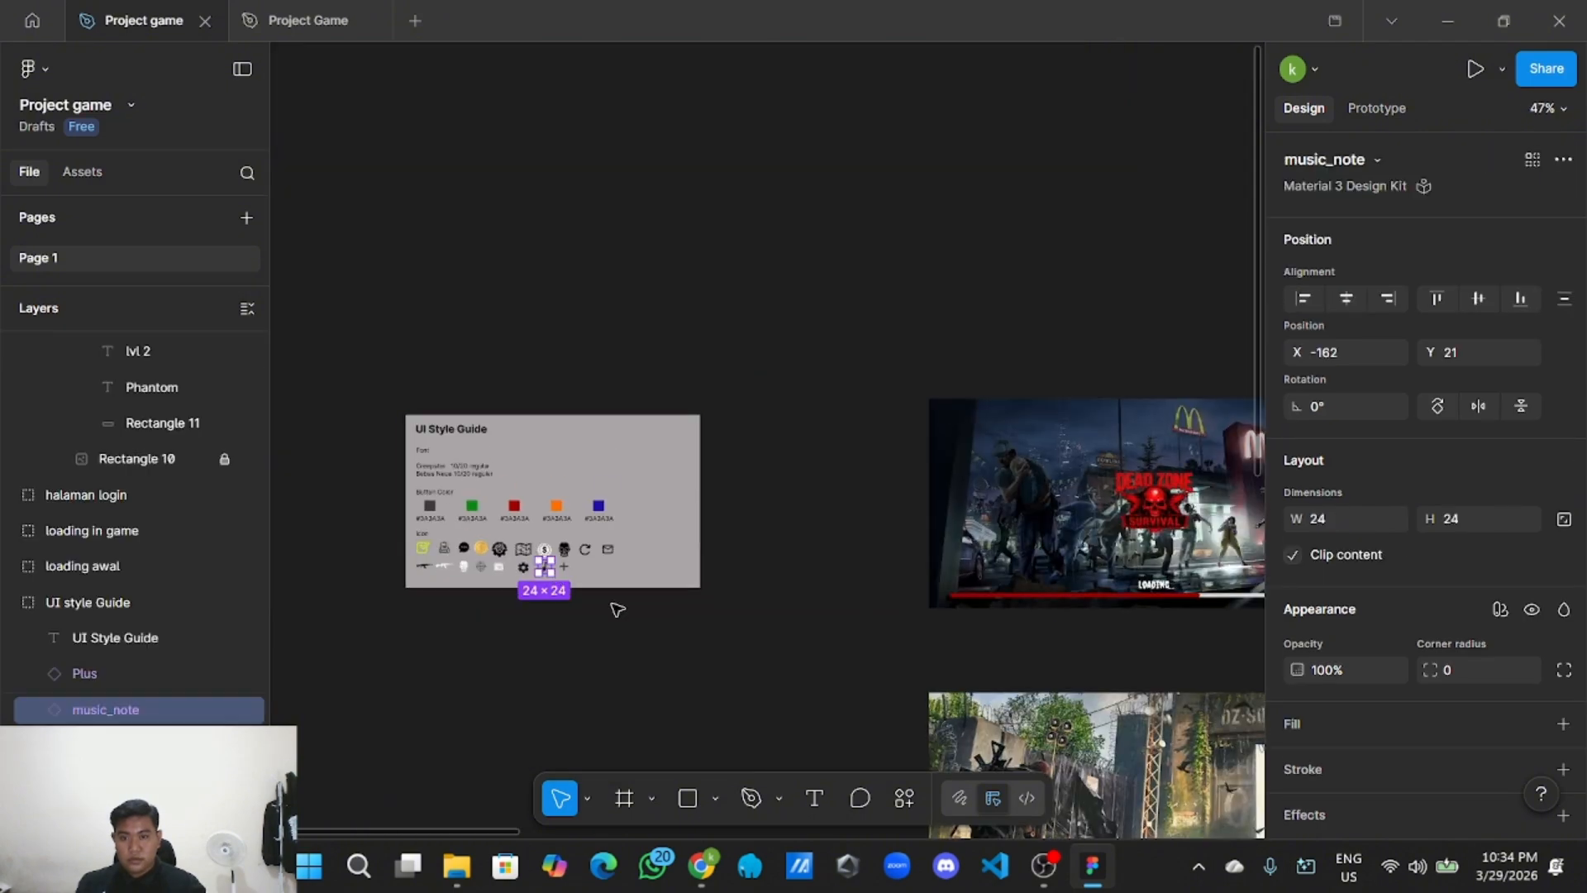
{"action": "scroll", "coordinate": [617, 609], "scroll_direction": "down", "scroll_amount": 6}
{"action": "scroll", "coordinate": [691, 612], "scroll_direction": "up", "scroll_amount": 2}
{"action": "scroll", "coordinate": [749, 584], "scroll_direction": "up", "scroll_amount": 2}
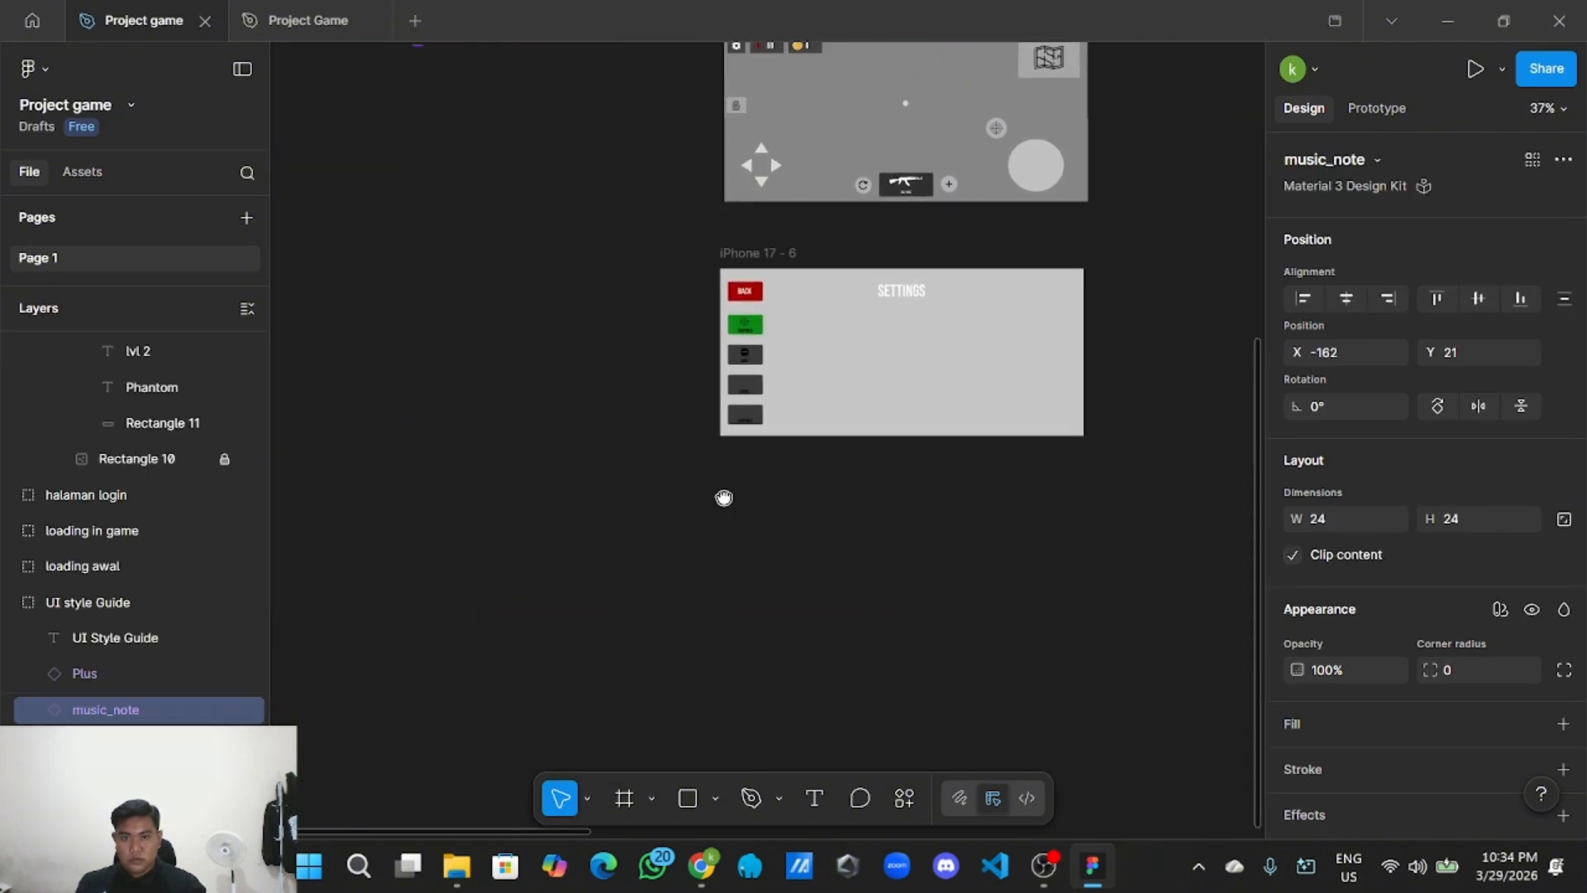
{"action": "scroll", "coordinate": [723, 496], "scroll_direction": "up", "scroll_amount": 7}
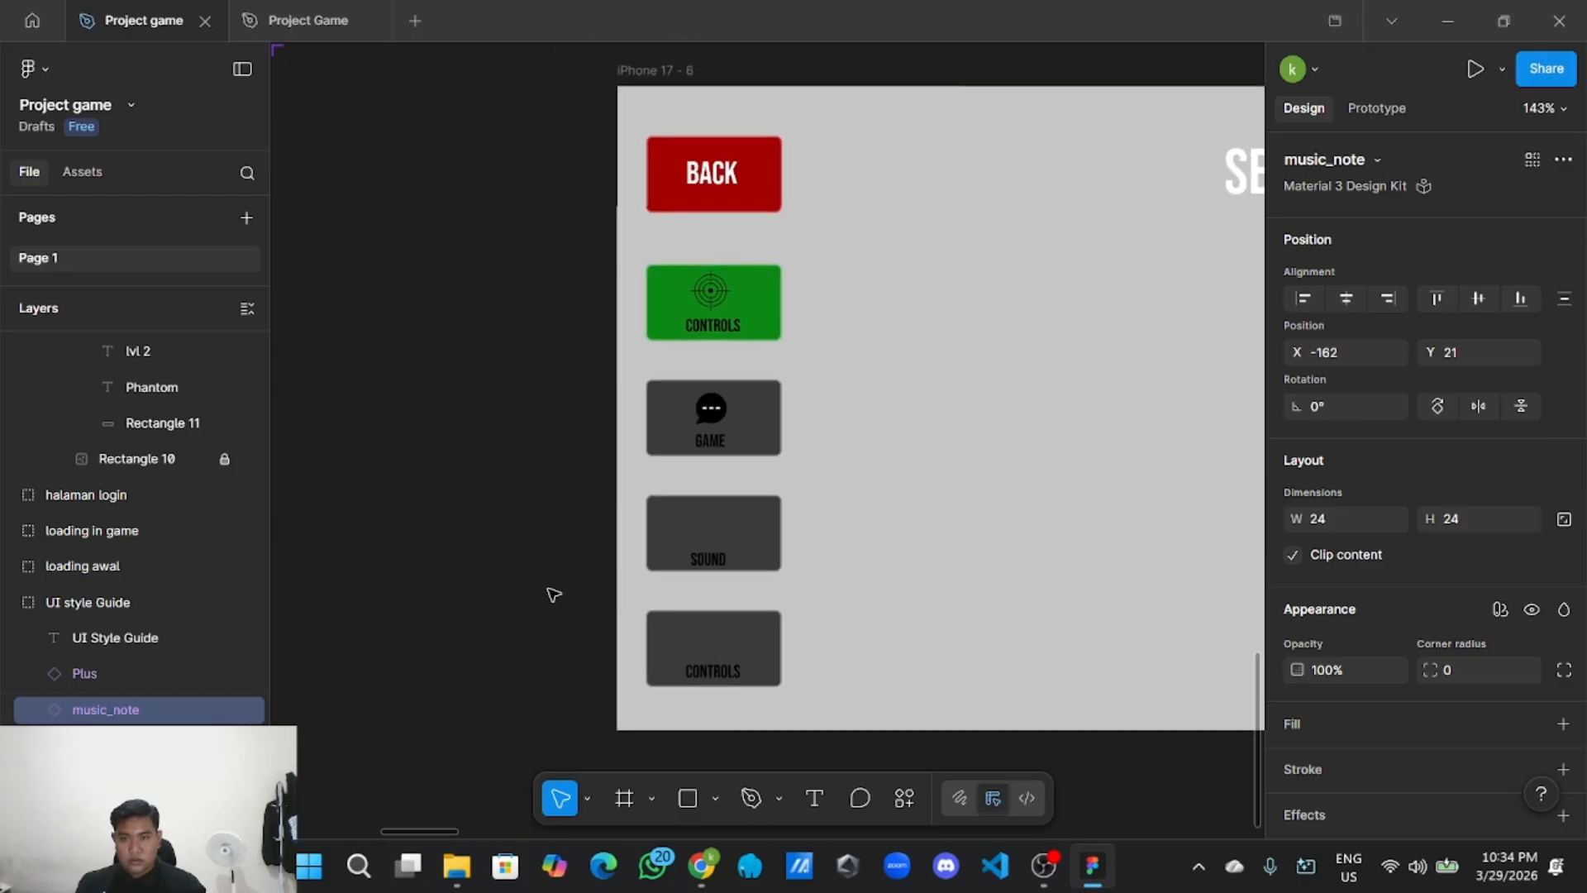
{"action": "right_click", "coordinate": [557, 521]}
{"action": "left_click", "coordinate": [589, 545]}
{"action": "left_click_drag", "start_coordinate": [612, 573], "coordinate": [717, 526]}
Detach the icon's colour style and make the music note black 000000.
{"action": "scroll", "coordinate": [711, 539], "scroll_direction": "up", "scroll_amount": 3}
{"action": "scroll", "coordinate": [1349, 653], "scroll_direction": "down", "scroll_amount": 4}
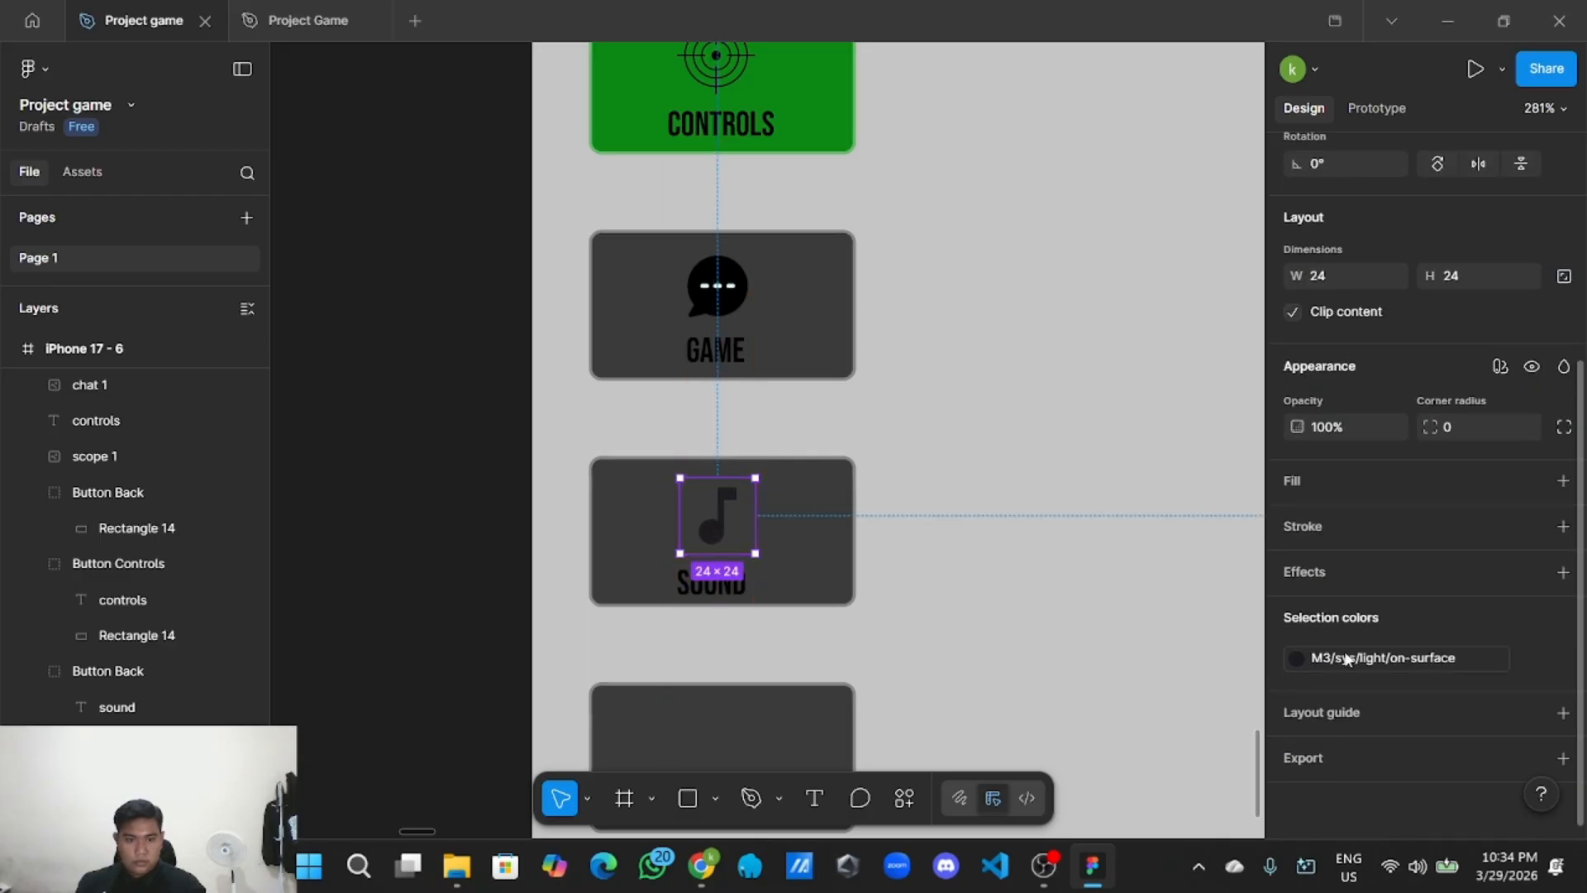
{"action": "left_click", "coordinate": [1298, 653]}
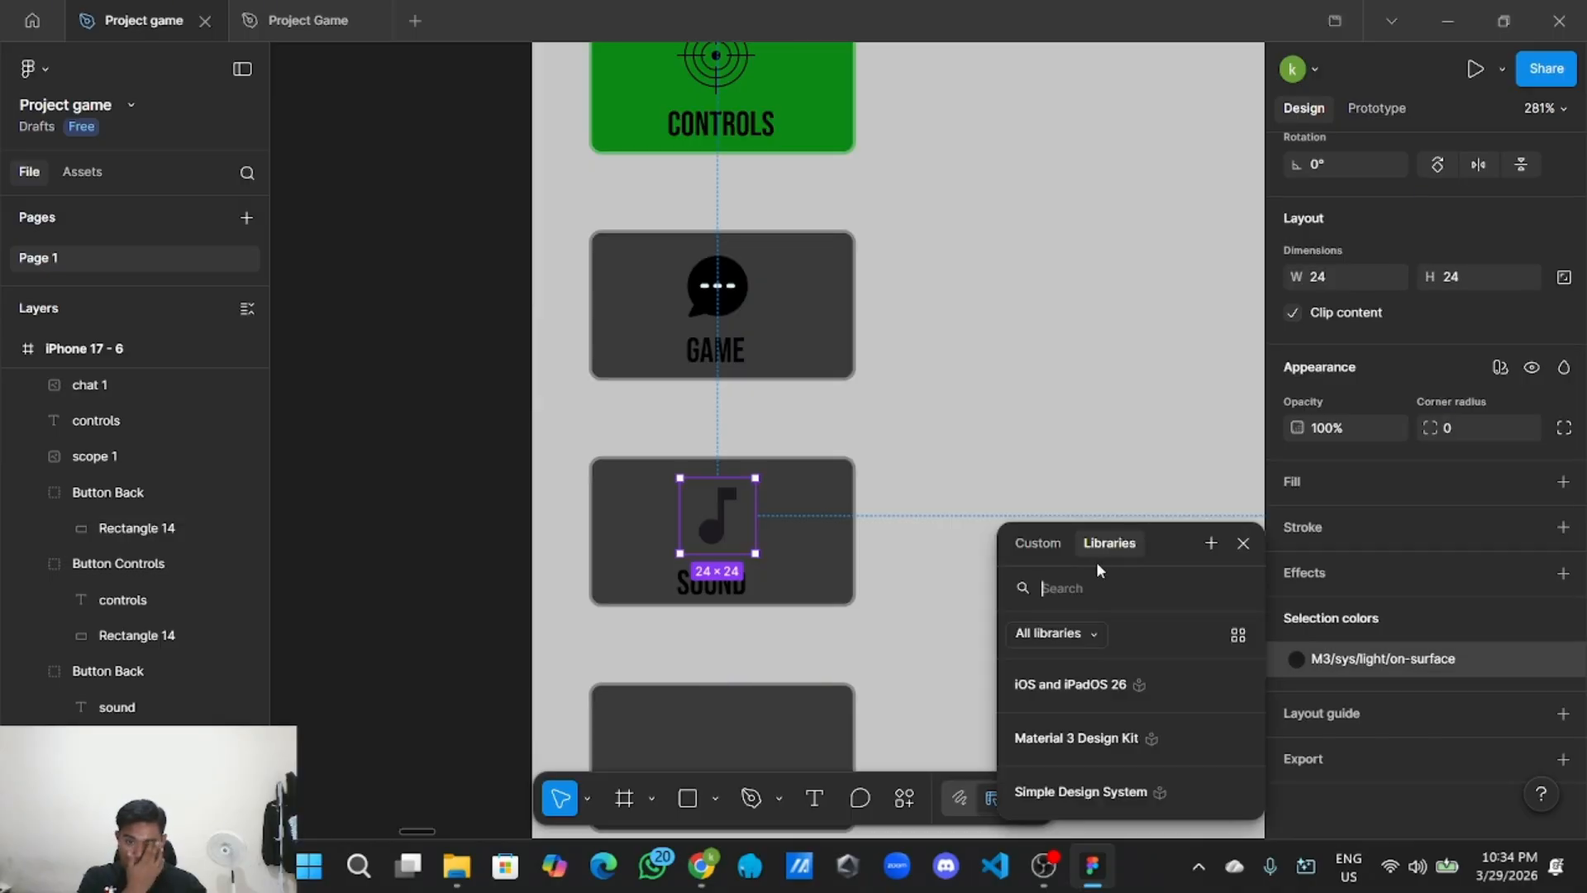
{"action": "left_click", "coordinate": [1058, 546]}
{"action": "left_click", "coordinate": [950, 630]}
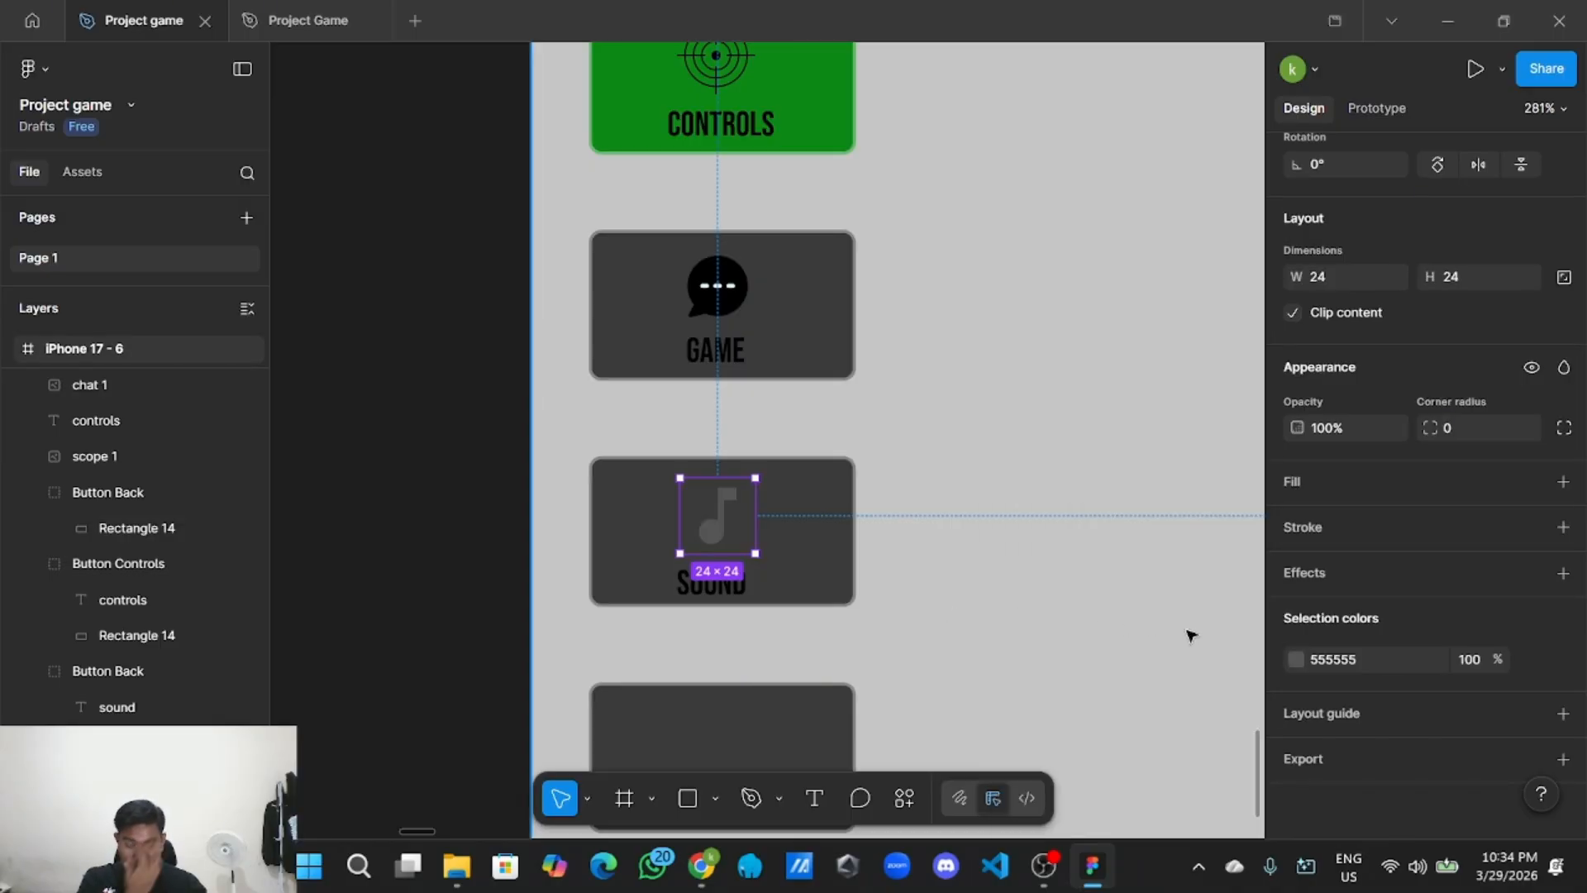
{"action": "left_click", "coordinate": [1297, 658]}
{"action": "left_click_drag", "start_coordinate": [1025, 482], "coordinate": [512, 604]}
Nudge the SOUND label slightly right within its button.
{"action": "left_click", "coordinate": [512, 604]}
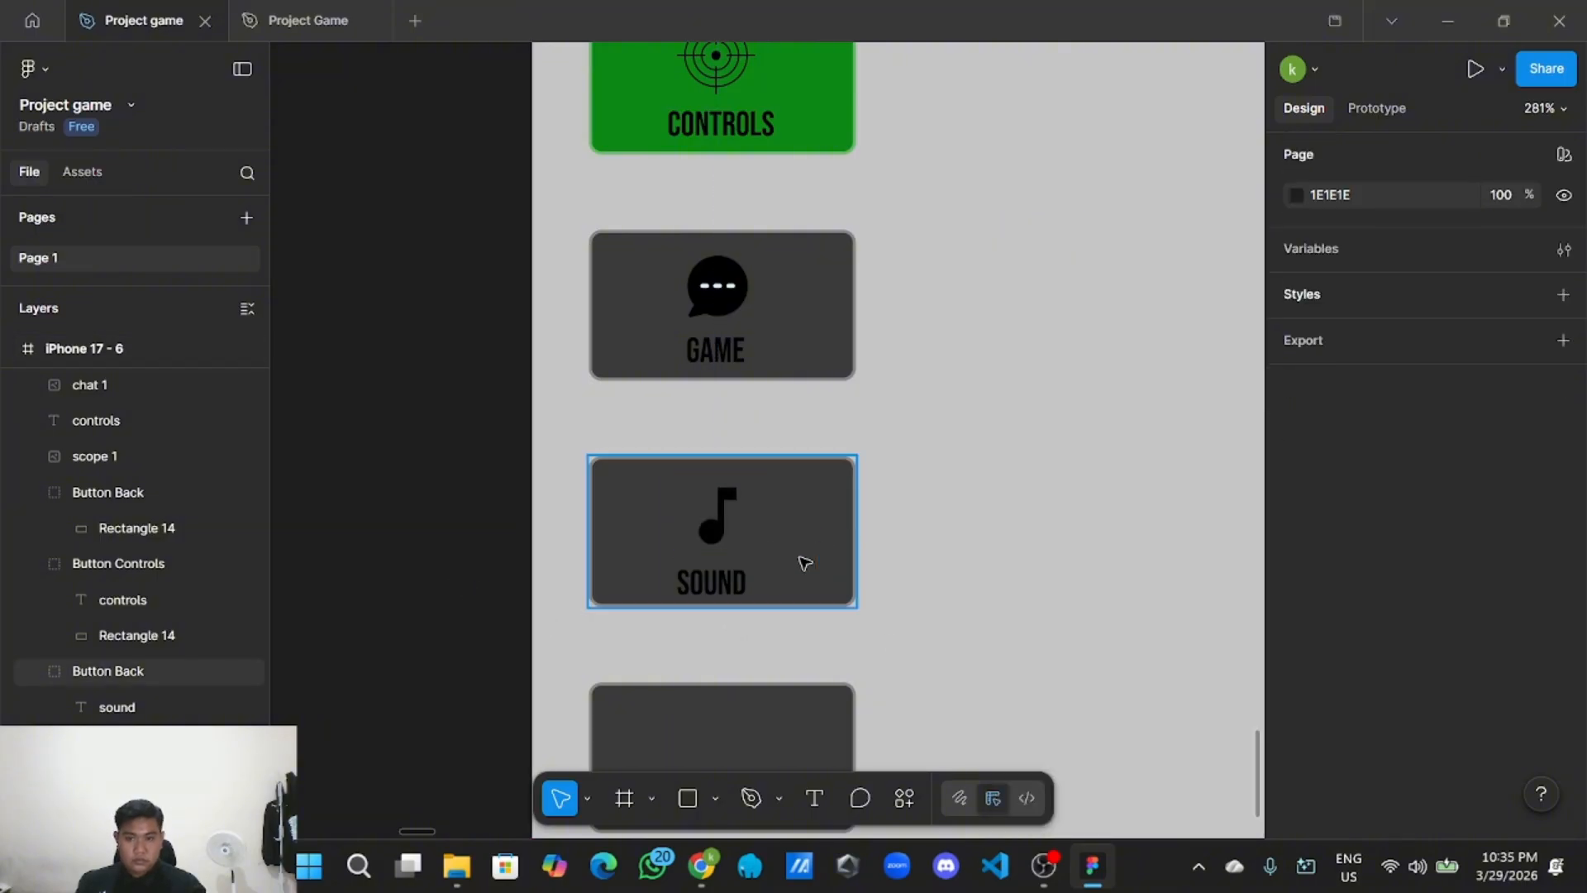
{"action": "double_click", "coordinate": [709, 586]}
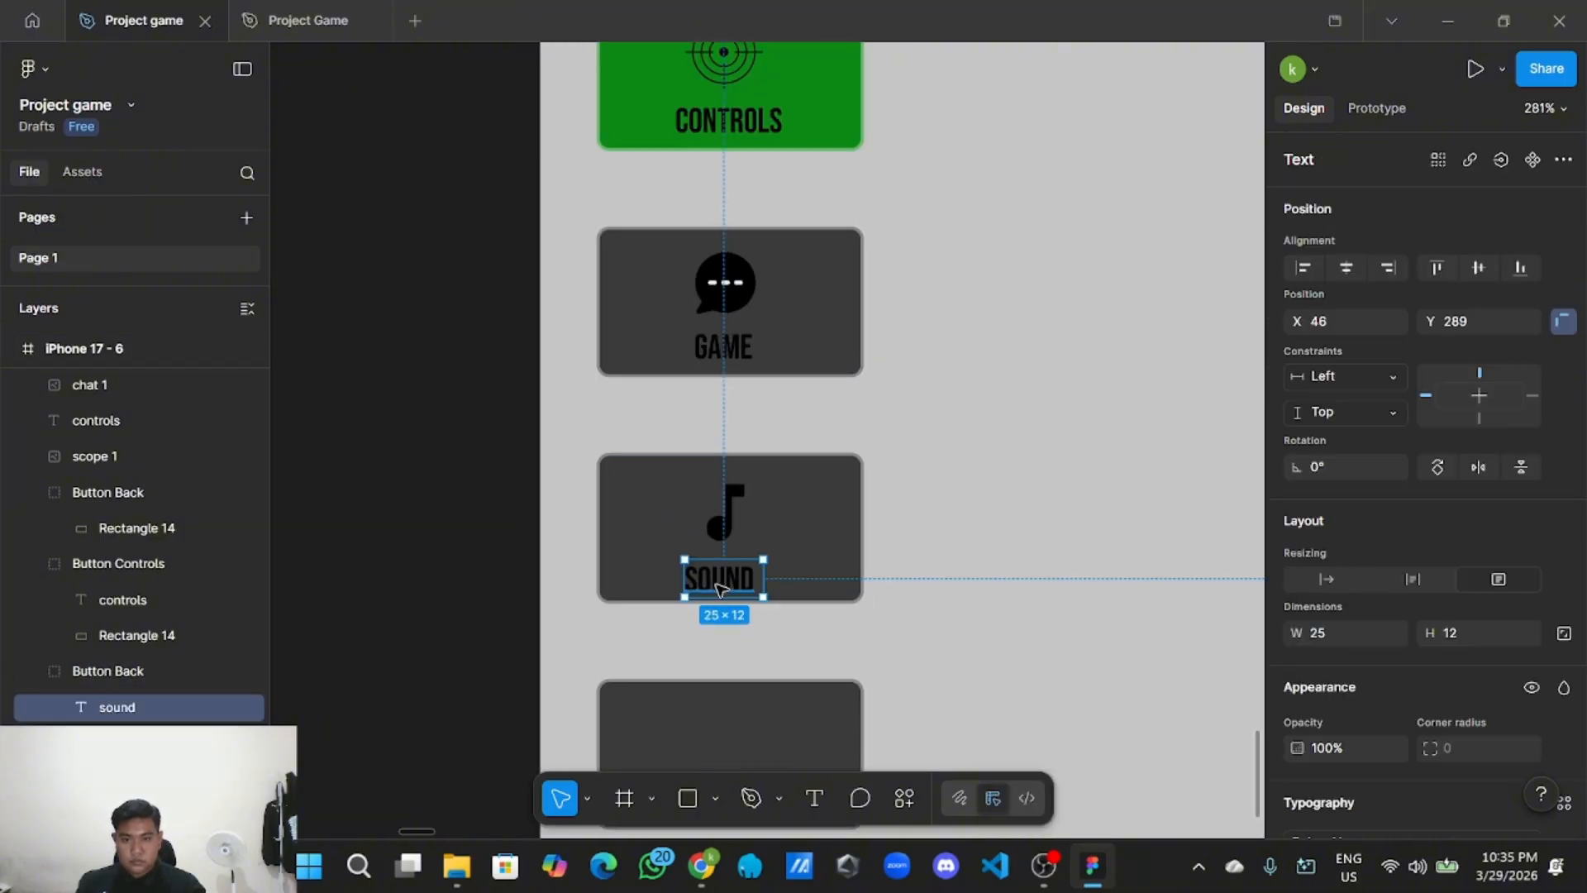
{"action": "left_click_drag", "start_coordinate": [721, 589], "coordinate": [731, 589]}
{"action": "left_click", "coordinate": [1025, 640]}
{"action": "scroll", "coordinate": [1025, 639], "scroll_direction": "down", "scroll_amount": 2}
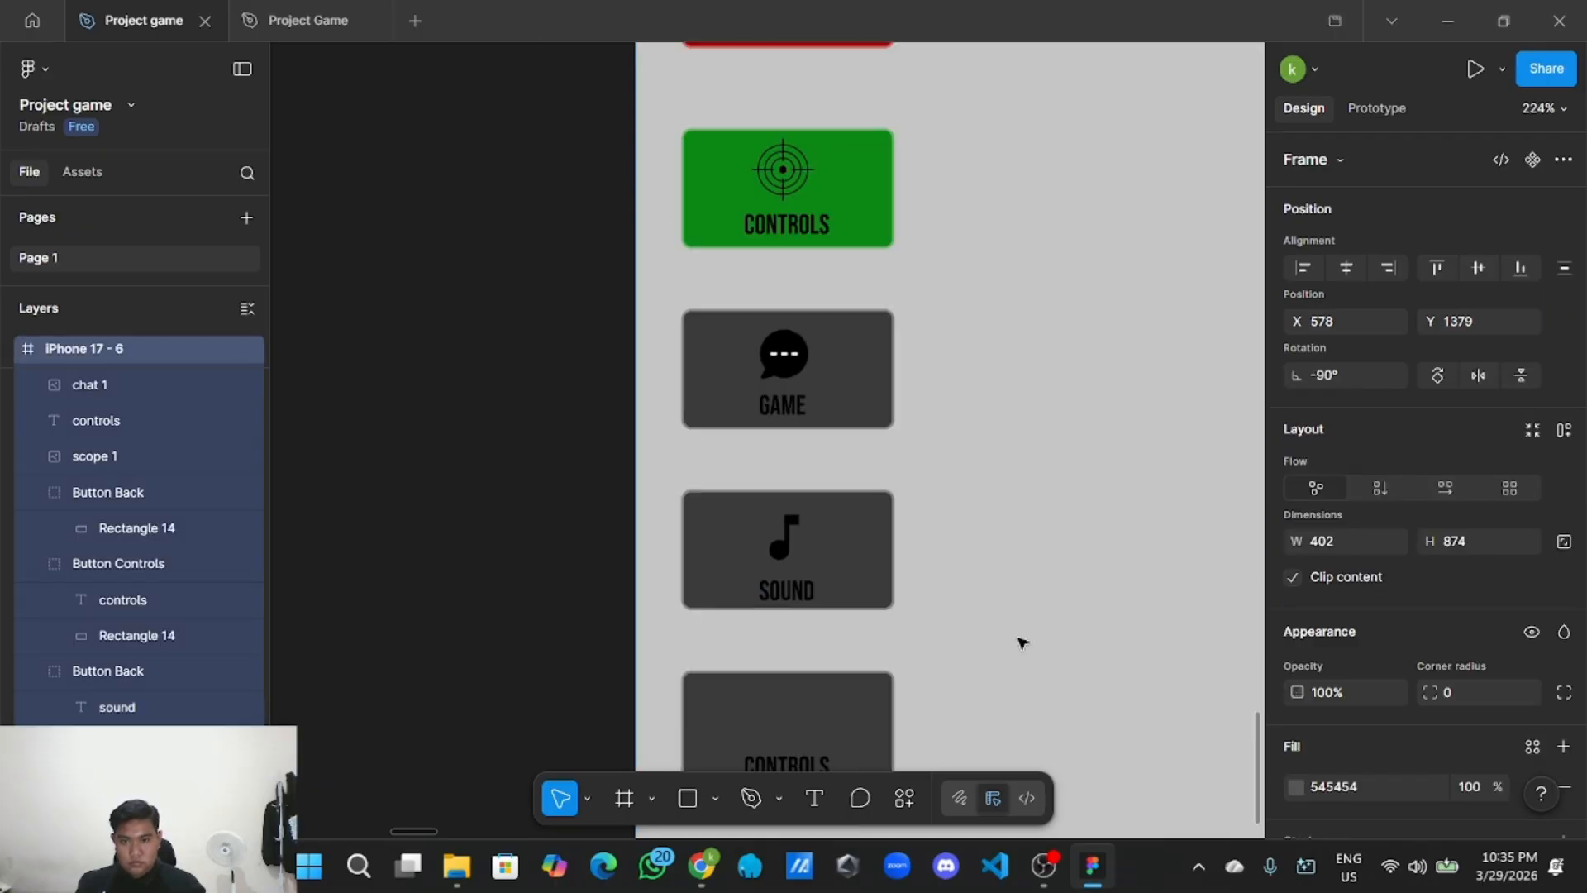
{"action": "left_click_drag", "start_coordinate": [671, 474], "coordinate": [728, 522]}
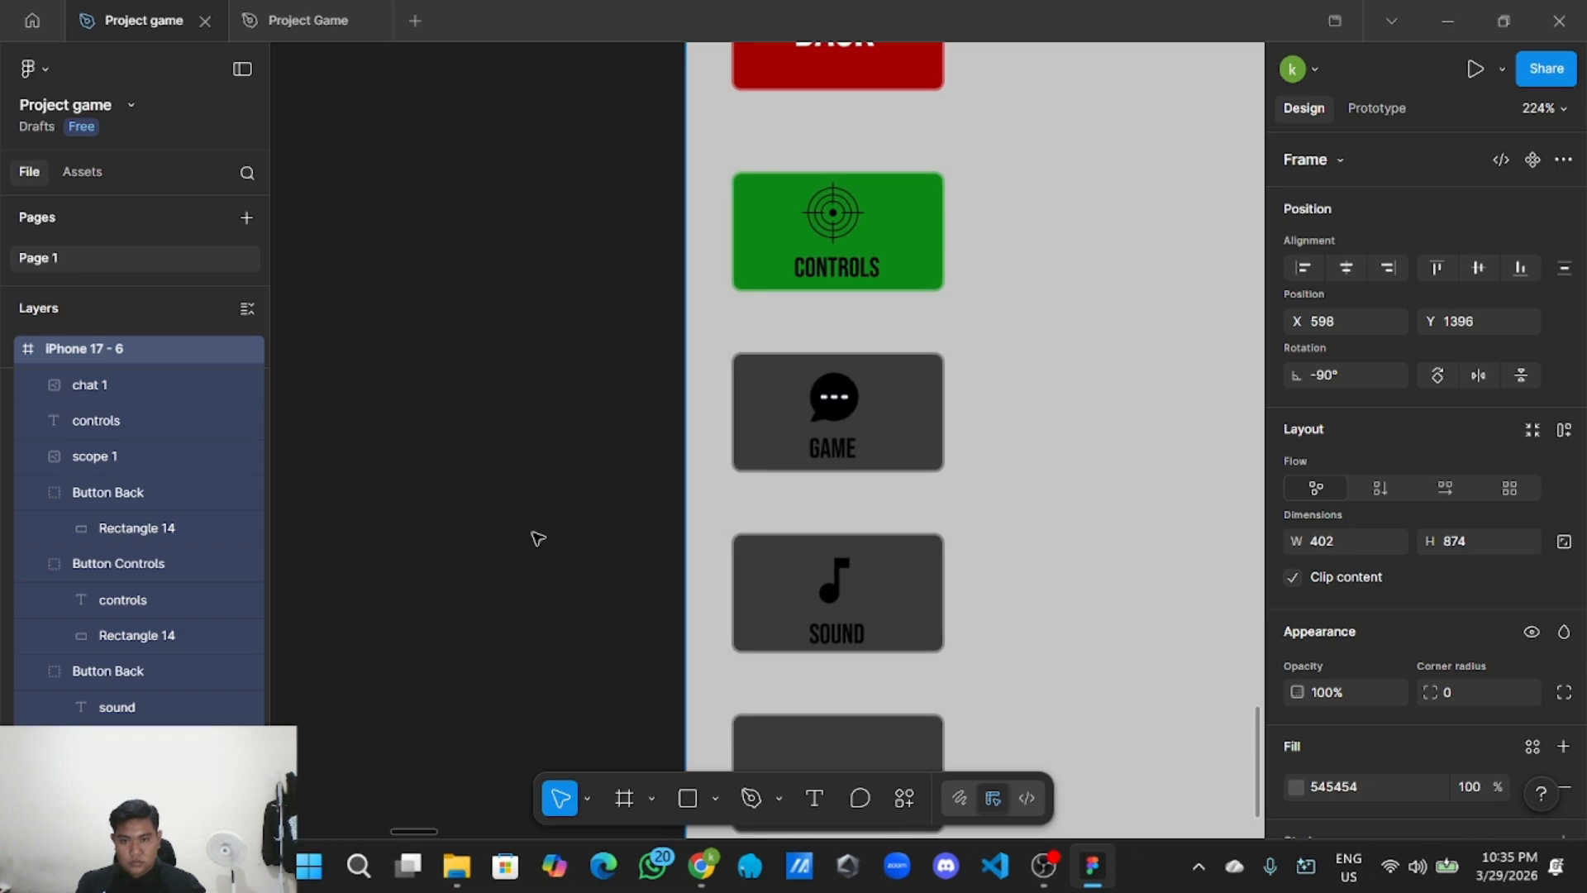
{"action": "left_click", "coordinate": [447, 564]}
{"action": "scroll", "coordinate": [427, 461], "scroll_direction": "down", "scroll_amount": 2}
Rename the SOUND button's layer group from 'Button Back' to 'Button Sound'.
{"action": "left_click", "coordinate": [860, 461]}
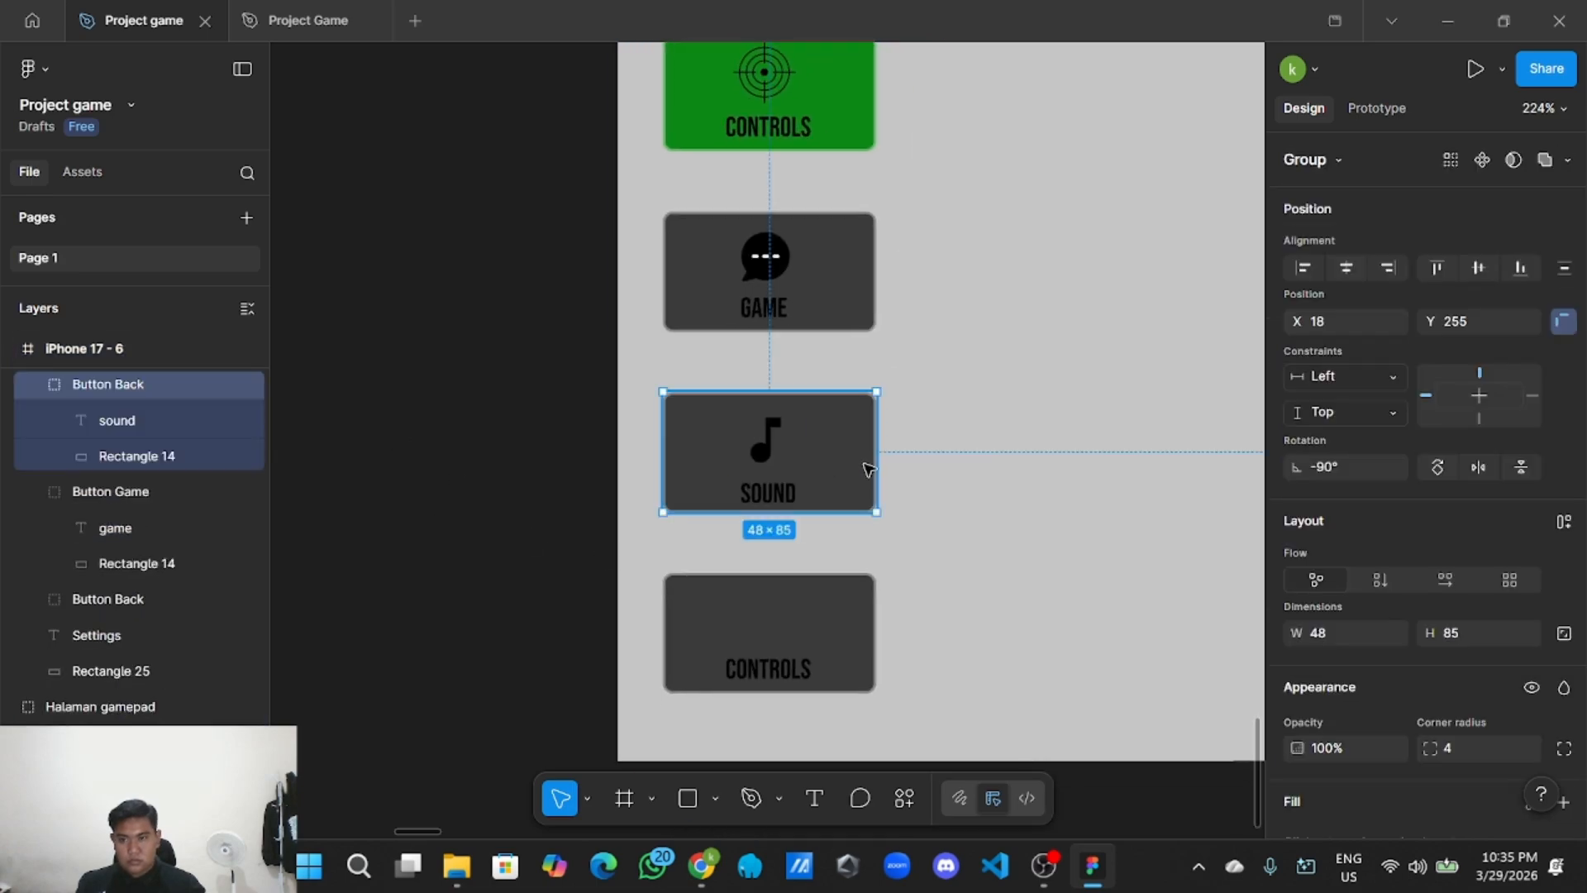
{"action": "scroll", "coordinate": [166, 461], "scroll_direction": "up", "scroll_amount": 1}
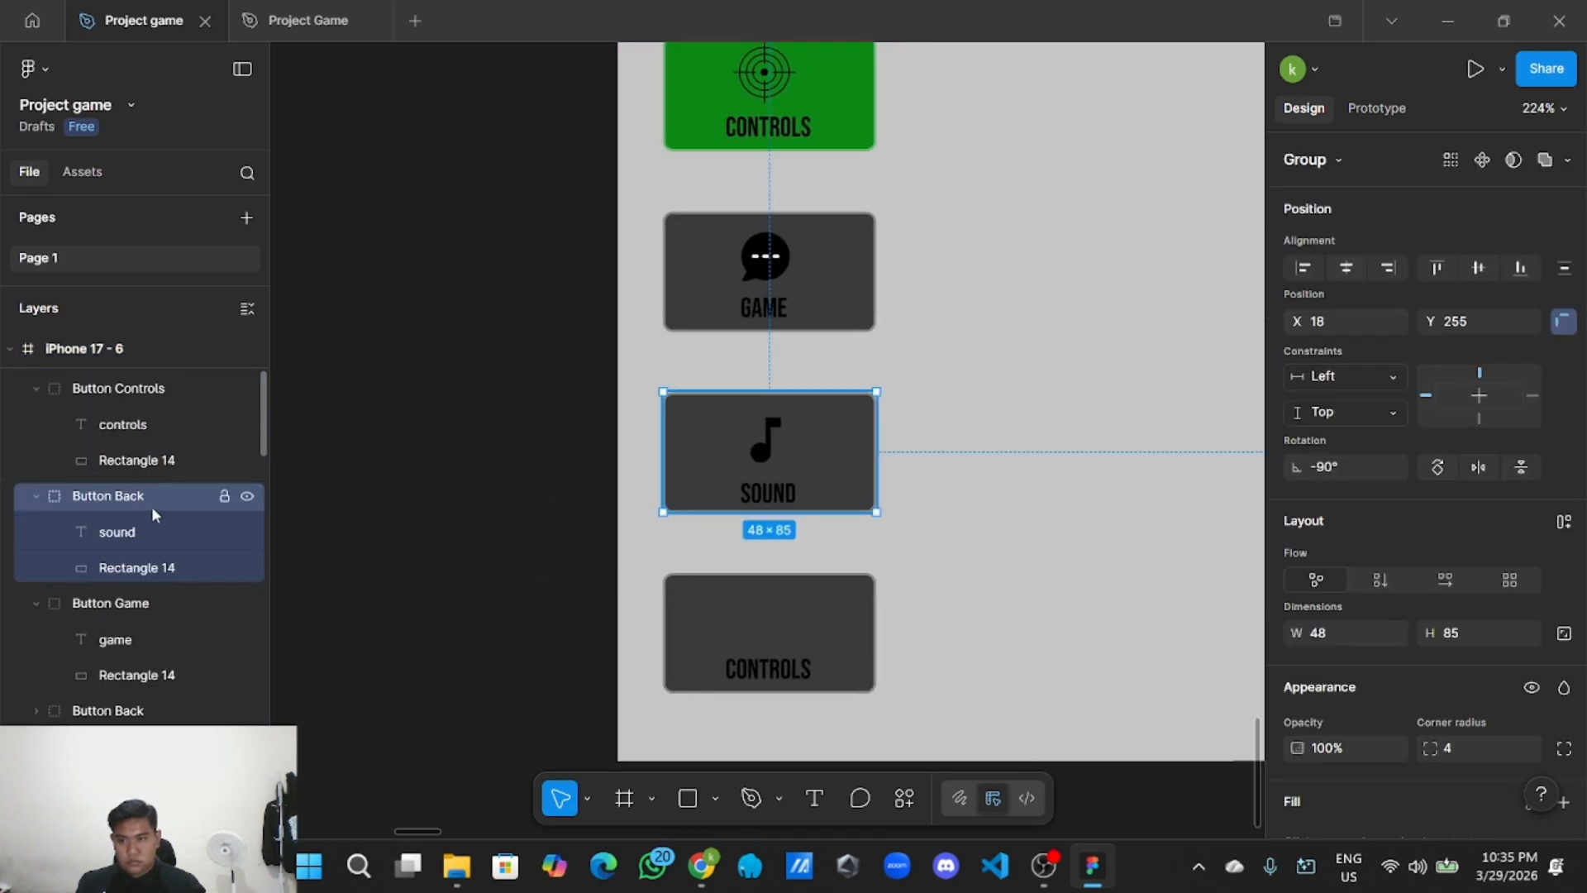
{"action": "double_click", "coordinate": [170, 495]}
{"action": "key", "text": "BackSpace"}
{"action": "key", "text": "BackSpace"}
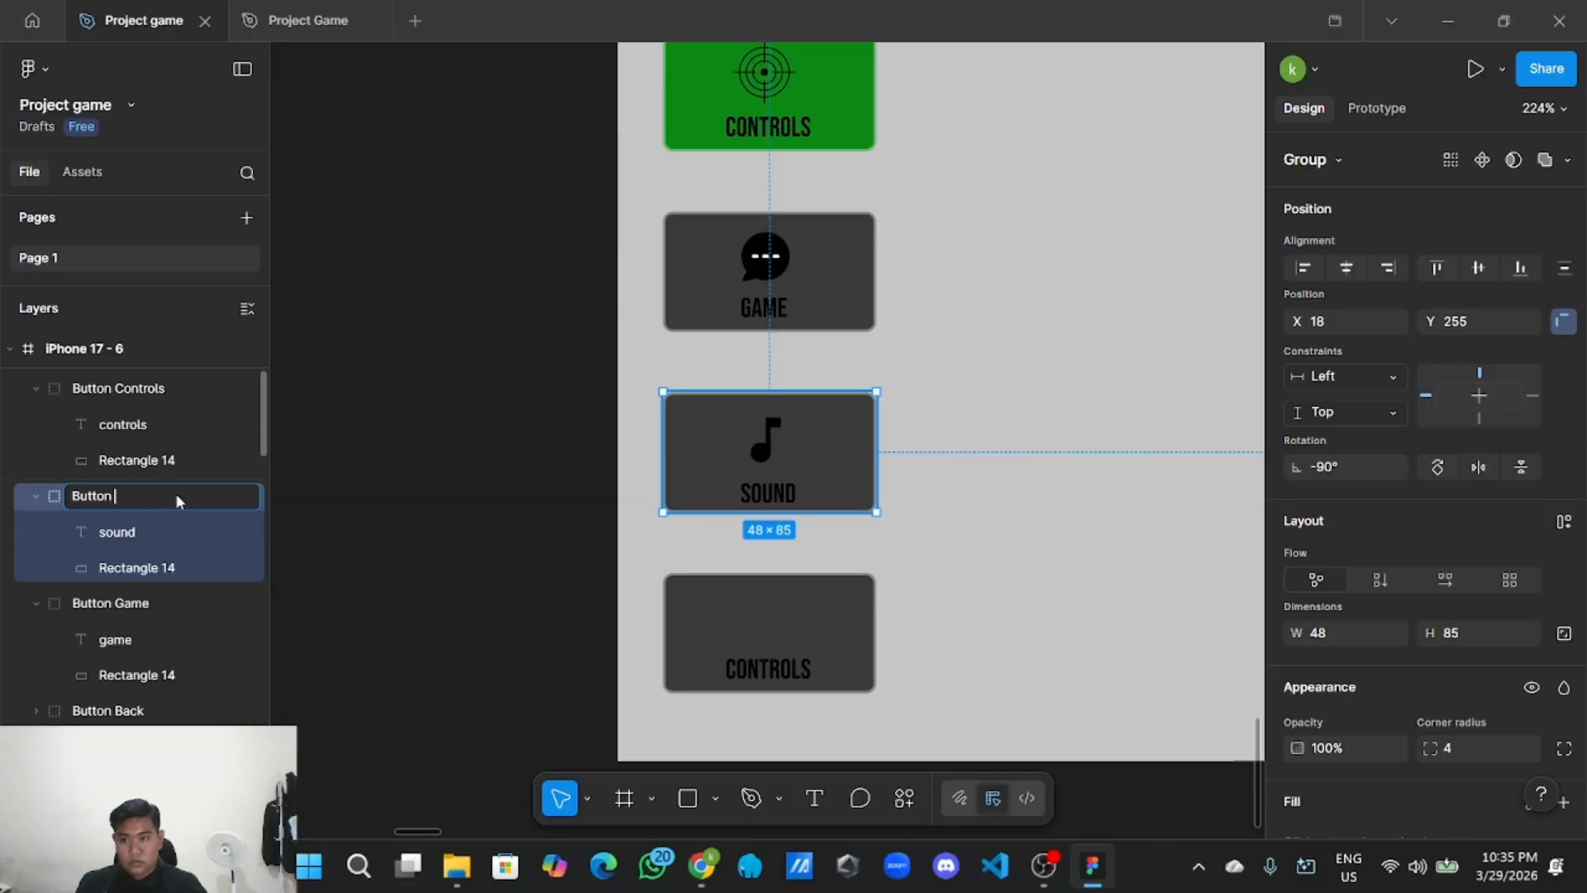
{"action": "type", "text": "M"}
{"action": "key", "text": "BackSpace"}
{"action": "key", "text": "BackSpace"}
{"action": "type", "text": "S"}
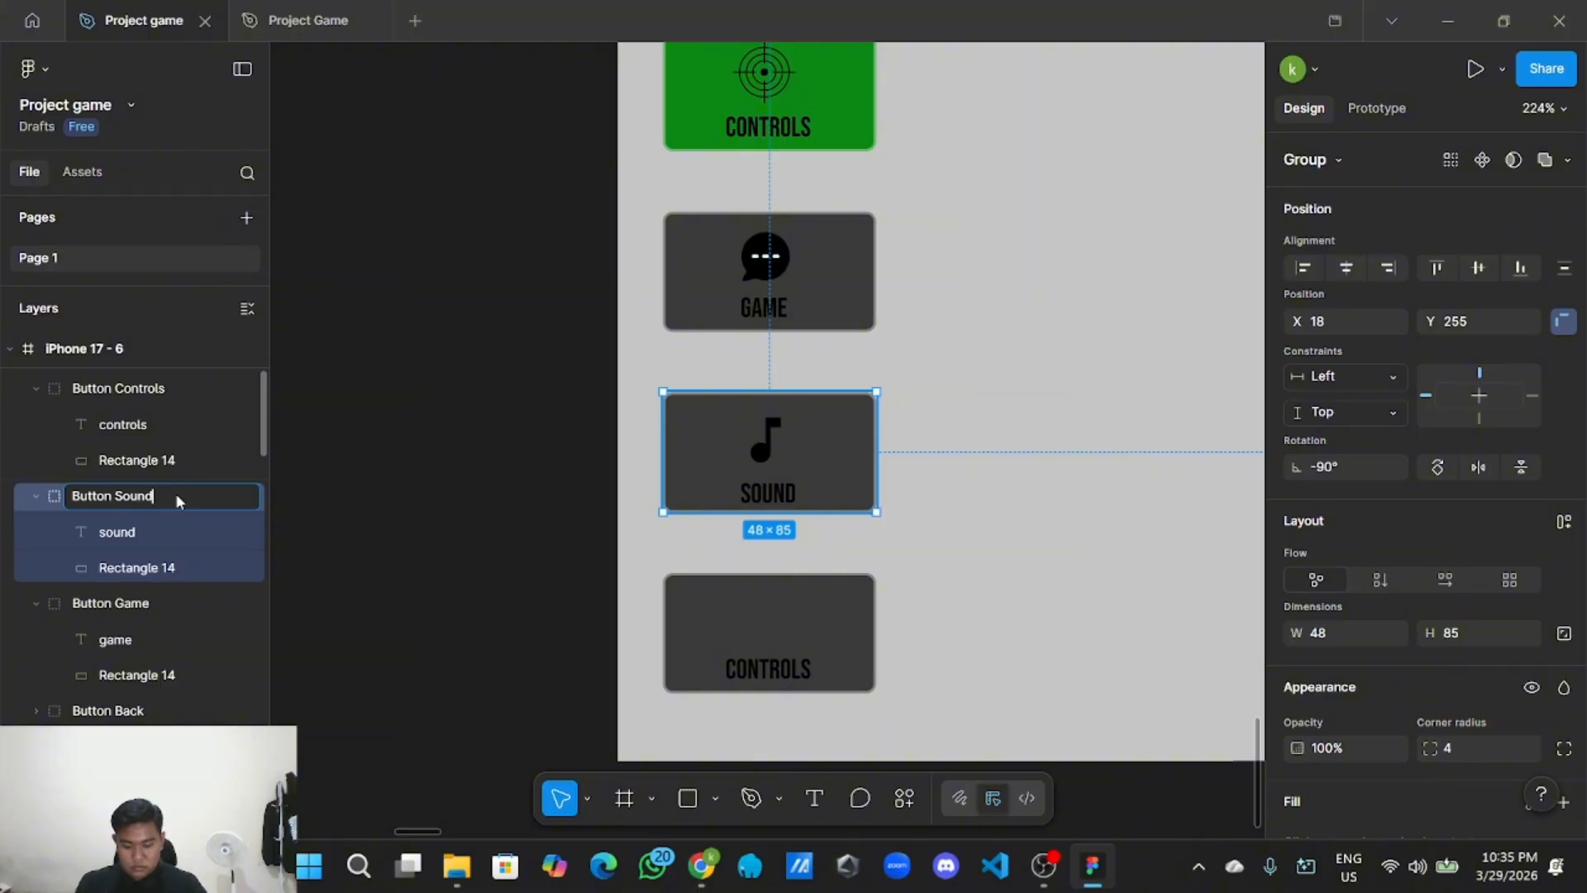
{"action": "type", "text": "ound"}
{"action": "left_click", "coordinate": [570, 495]}
Nudge the settings frame slightly up and left.
{"action": "scroll", "coordinate": [571, 496], "scroll_direction": "down", "scroll_amount": 5}
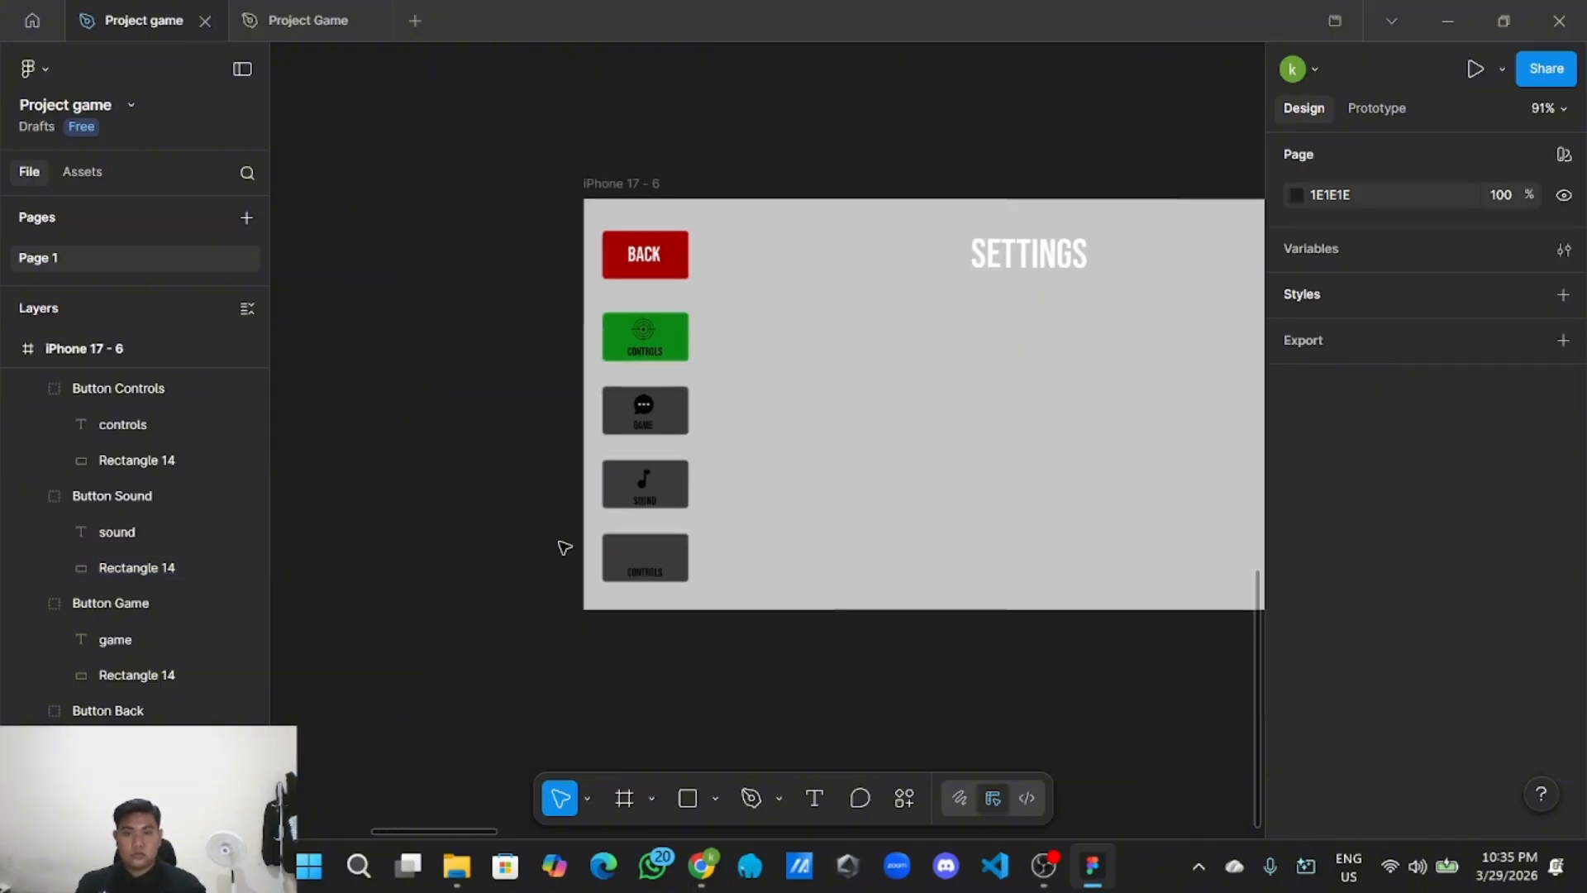
{"action": "scroll", "coordinate": [564, 547], "scroll_direction": "down", "scroll_amount": 5}
{"action": "left_click", "coordinate": [832, 514]}
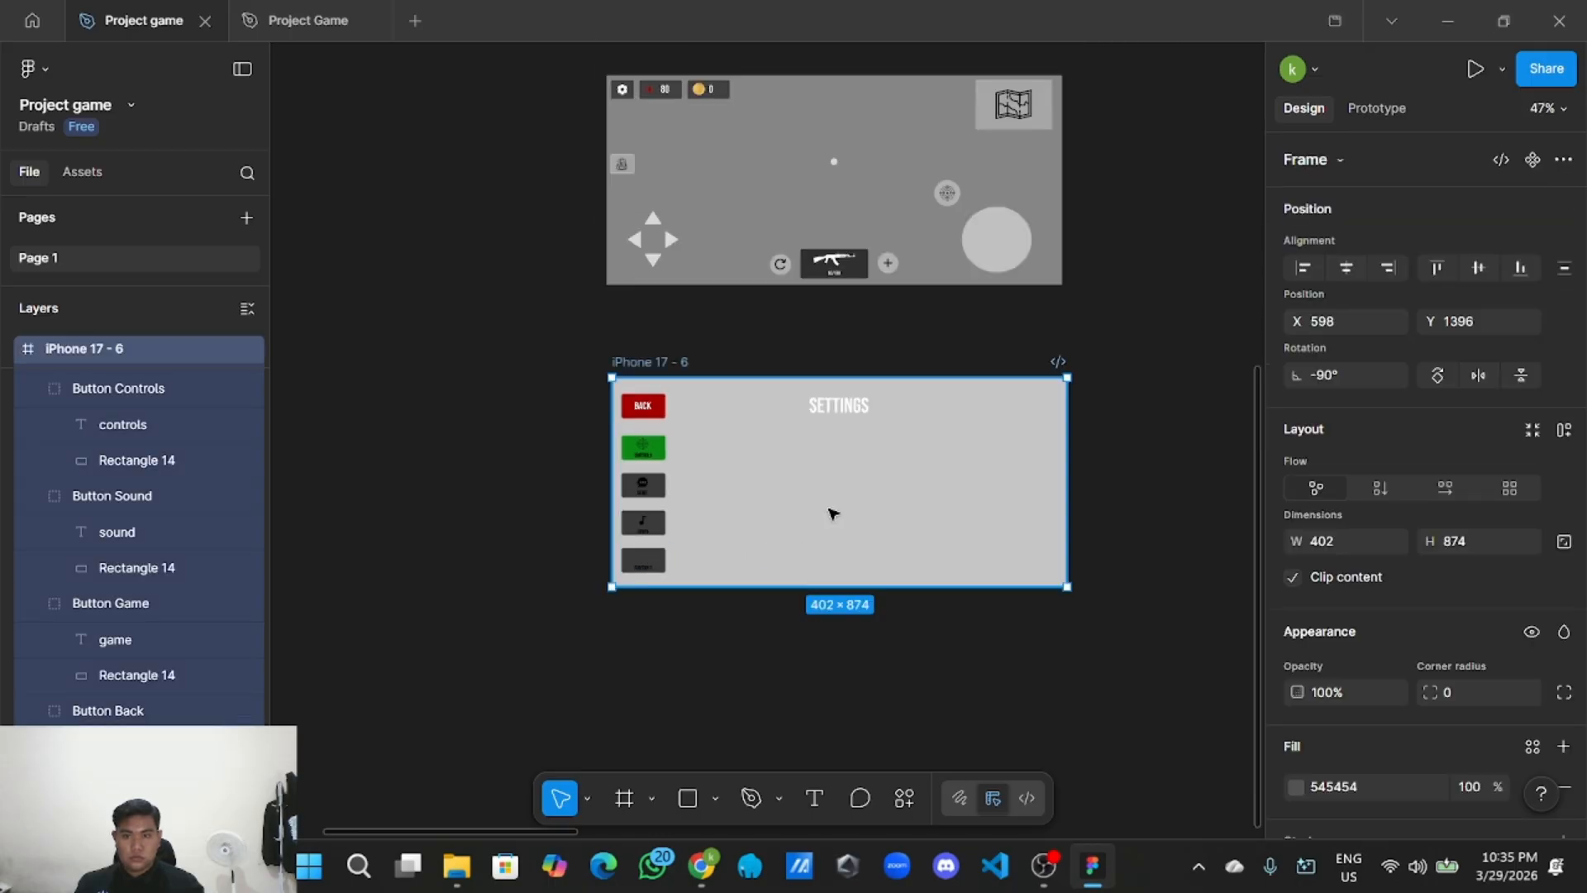
{"action": "mouse_move", "coordinate": [832, 514]}
{"action": "left_mouse_down"}
{"action": "mouse_move", "coordinate": [819, 496]}
{"action": "mouse_move", "coordinate": [827, 513]}
{"action": "left_mouse_up"}
Replace the bottom button's CONTROLS label with Performance.
{"action": "scroll", "coordinate": [715, 602], "scroll_direction": "up", "scroll_amount": 5}
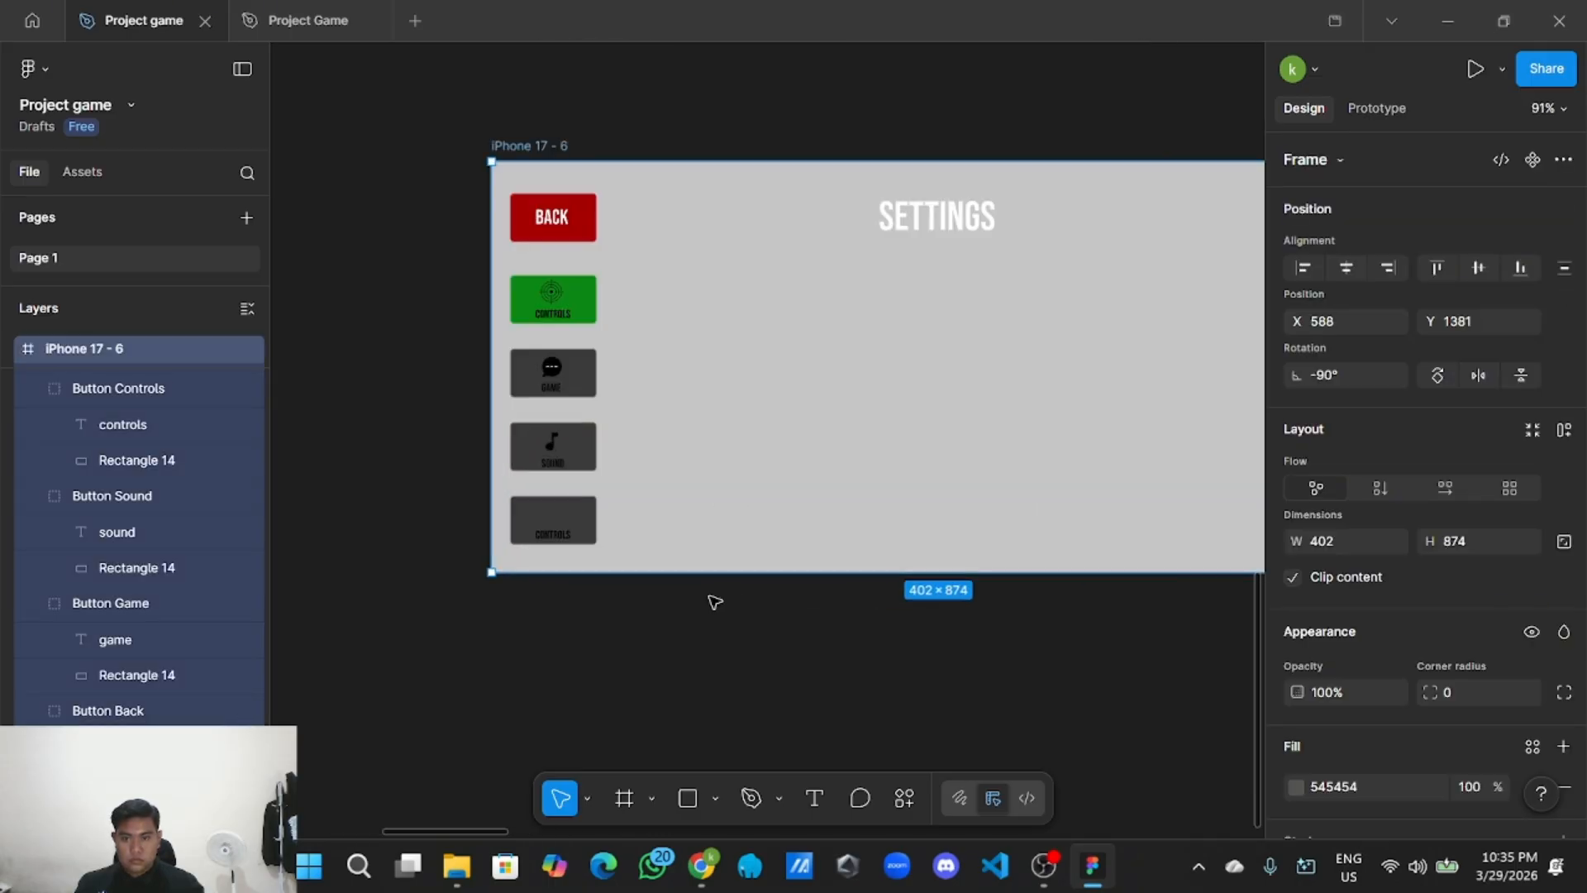
{"action": "scroll", "coordinate": [715, 602], "scroll_direction": "up", "scroll_amount": 5}
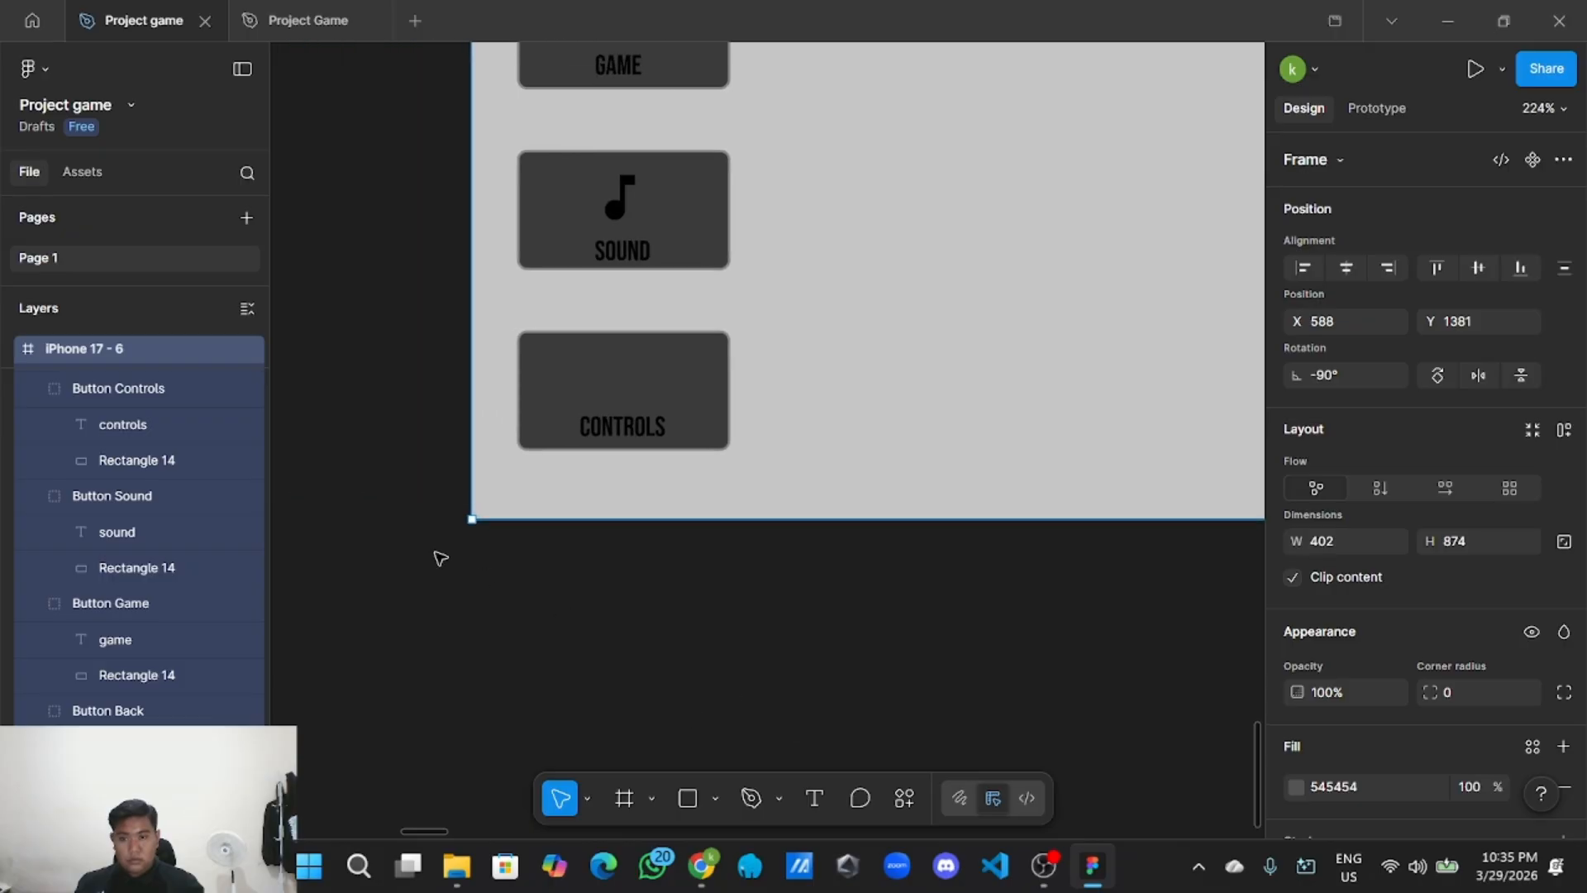
{"action": "scroll", "coordinate": [648, 609], "scroll_direction": "up", "scroll_amount": 2}
{"action": "double_click", "coordinate": [680, 472]}
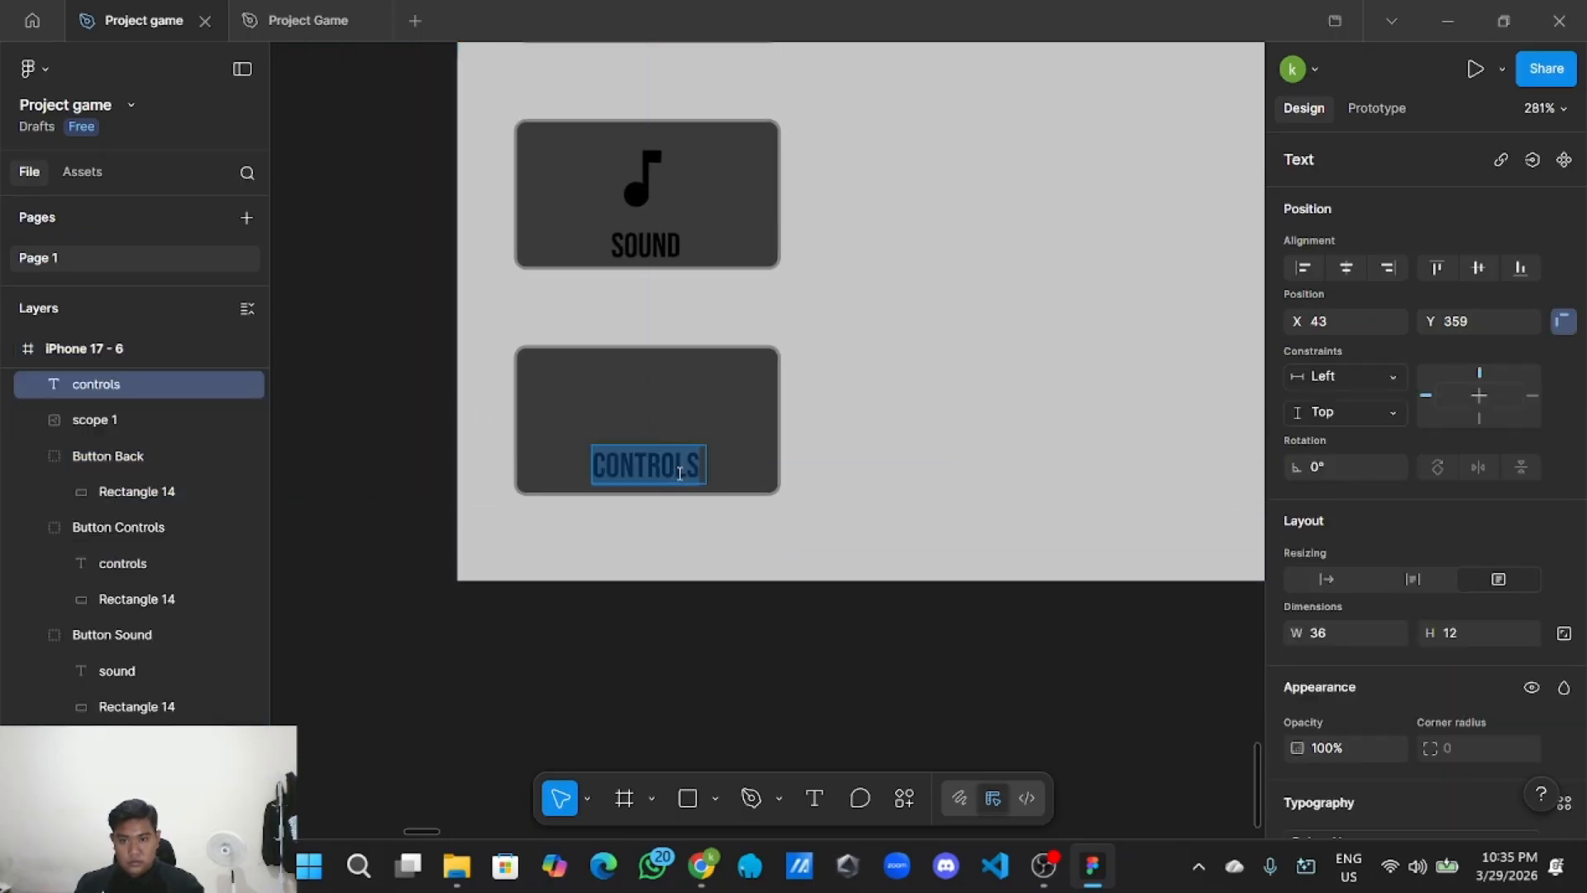
{"action": "key", "text": "BackSpace"}
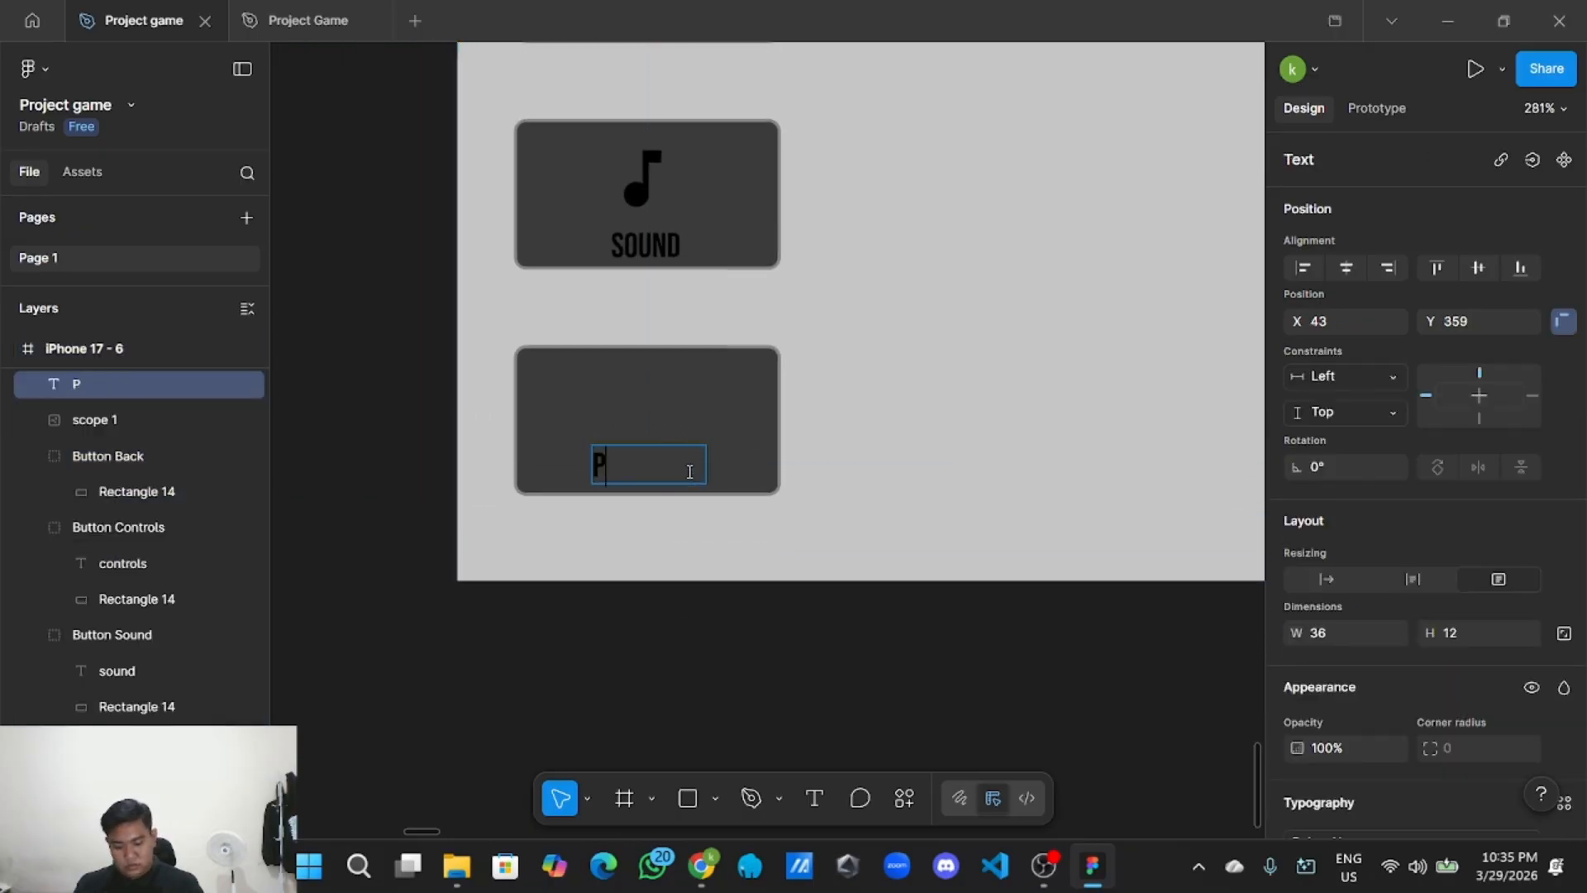
{"action": "type", "text": "Performance"}
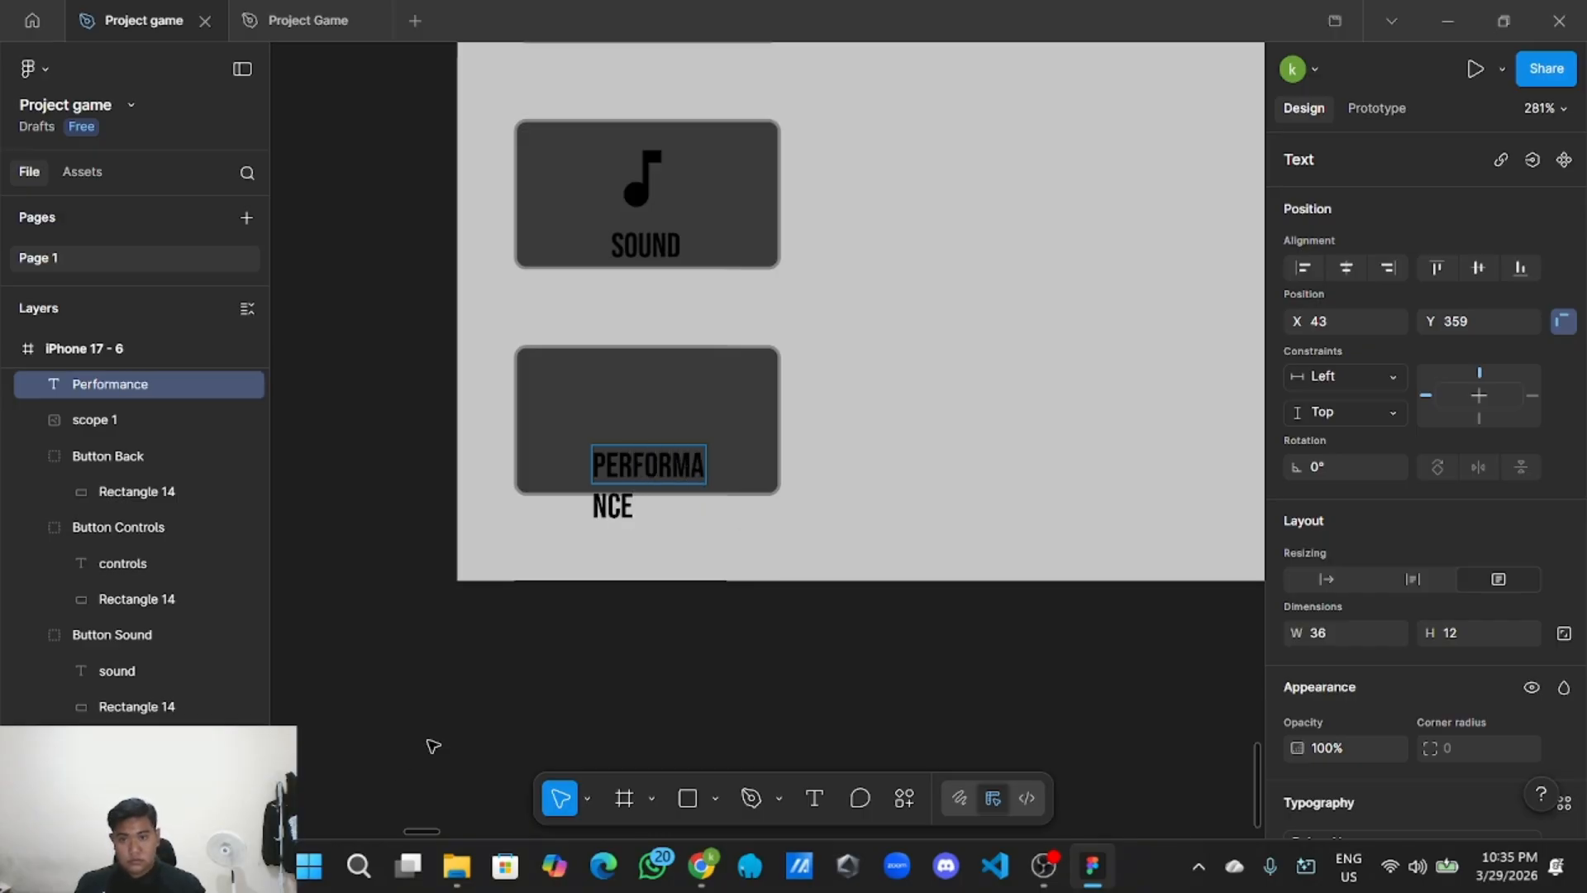
{"action": "scroll", "coordinate": [562, 634], "scroll_direction": "up", "scroll_amount": 2}
{"action": "key", "text": "Escape"}
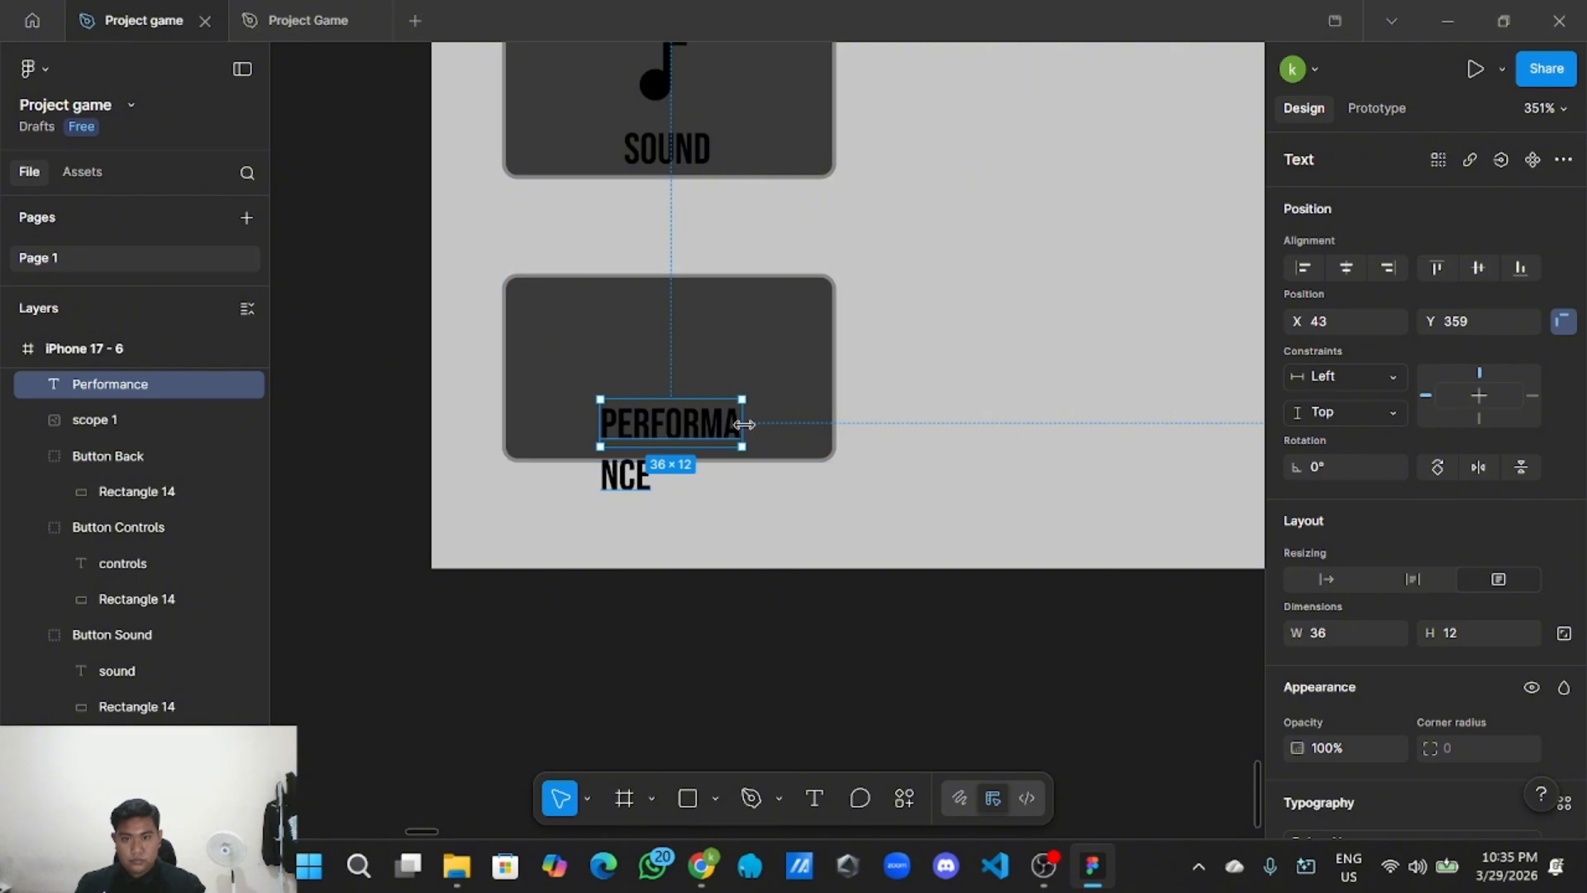
Widen the PERFORMANCE text box to 49×12 so it fits on one line.
{"action": "mouse_move", "coordinate": [742, 422]}
{"action": "left_mouse_down"}
{"action": "mouse_move", "coordinate": [798, 420]}
{"action": "mouse_move", "coordinate": [727, 434]}
{"action": "left_mouse_up"}
{"action": "left_click", "coordinate": [751, 637]}
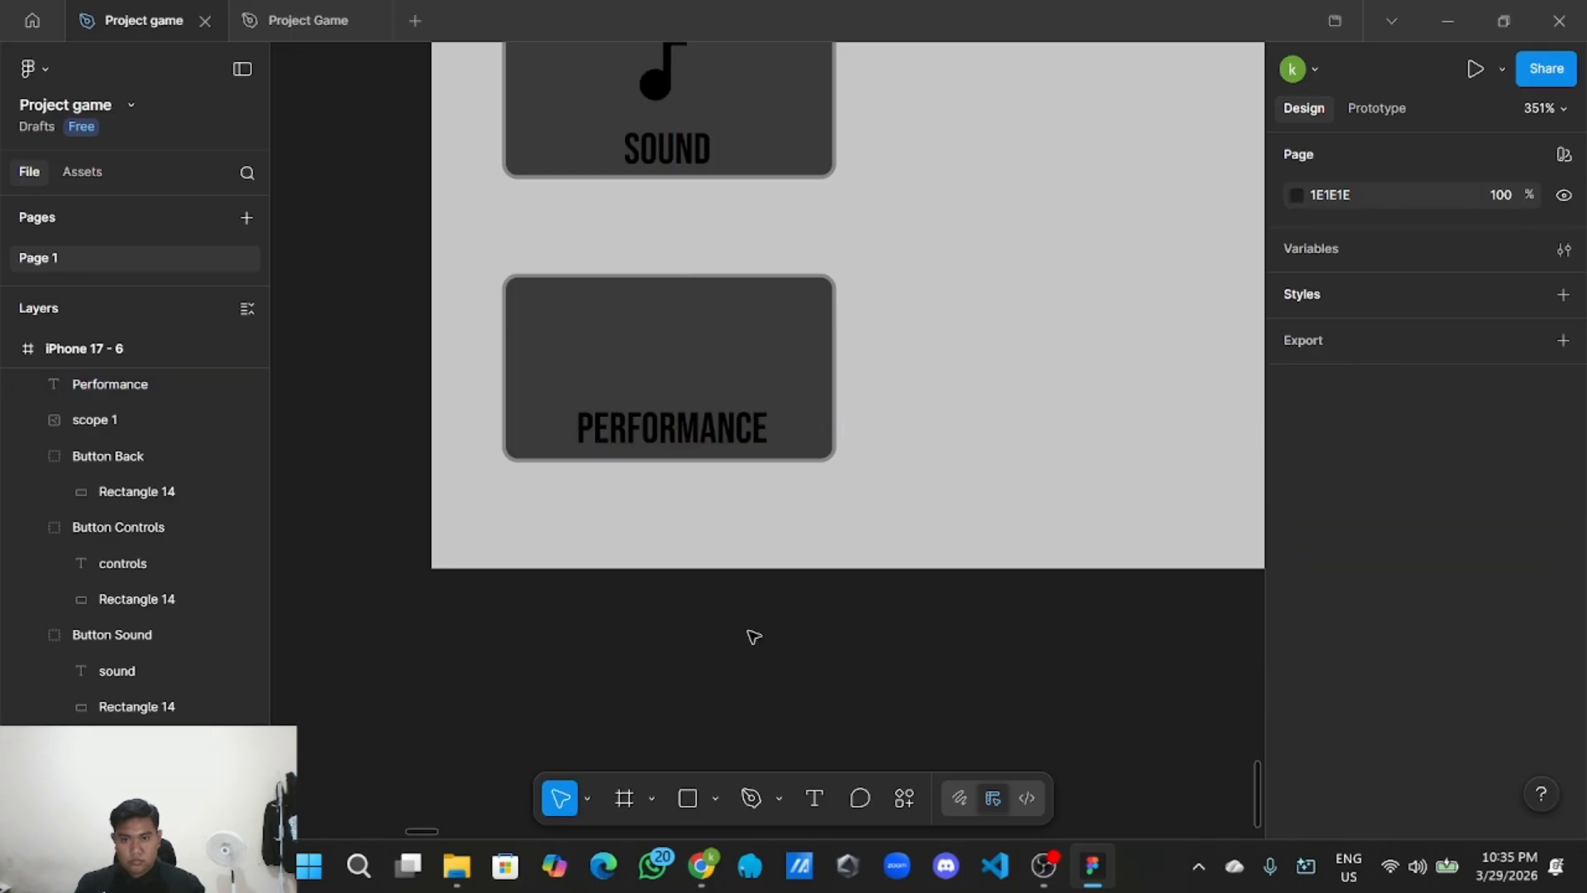
{"action": "scroll", "coordinate": [753, 637], "scroll_direction": "down", "scroll_amount": 2}
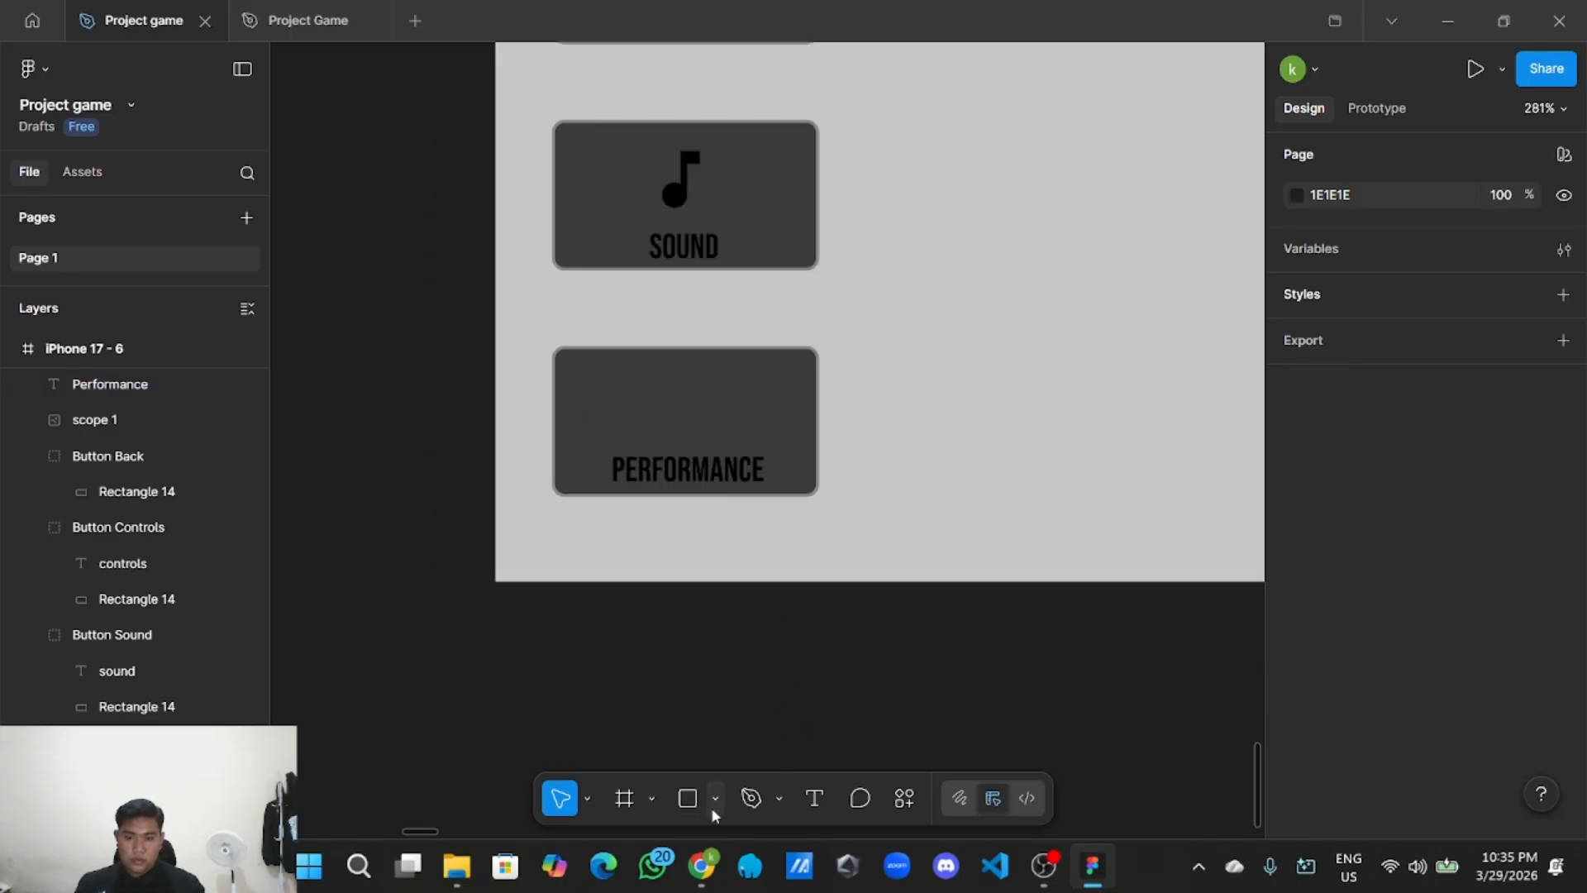
{"action": "scroll", "coordinate": [574, 710], "scroll_direction": "down", "scroll_amount": 3}
Copy the gear performance icon from the UI Style Guide frame.
{"action": "scroll", "coordinate": [631, 531], "scroll_direction": "down", "scroll_amount": 3}
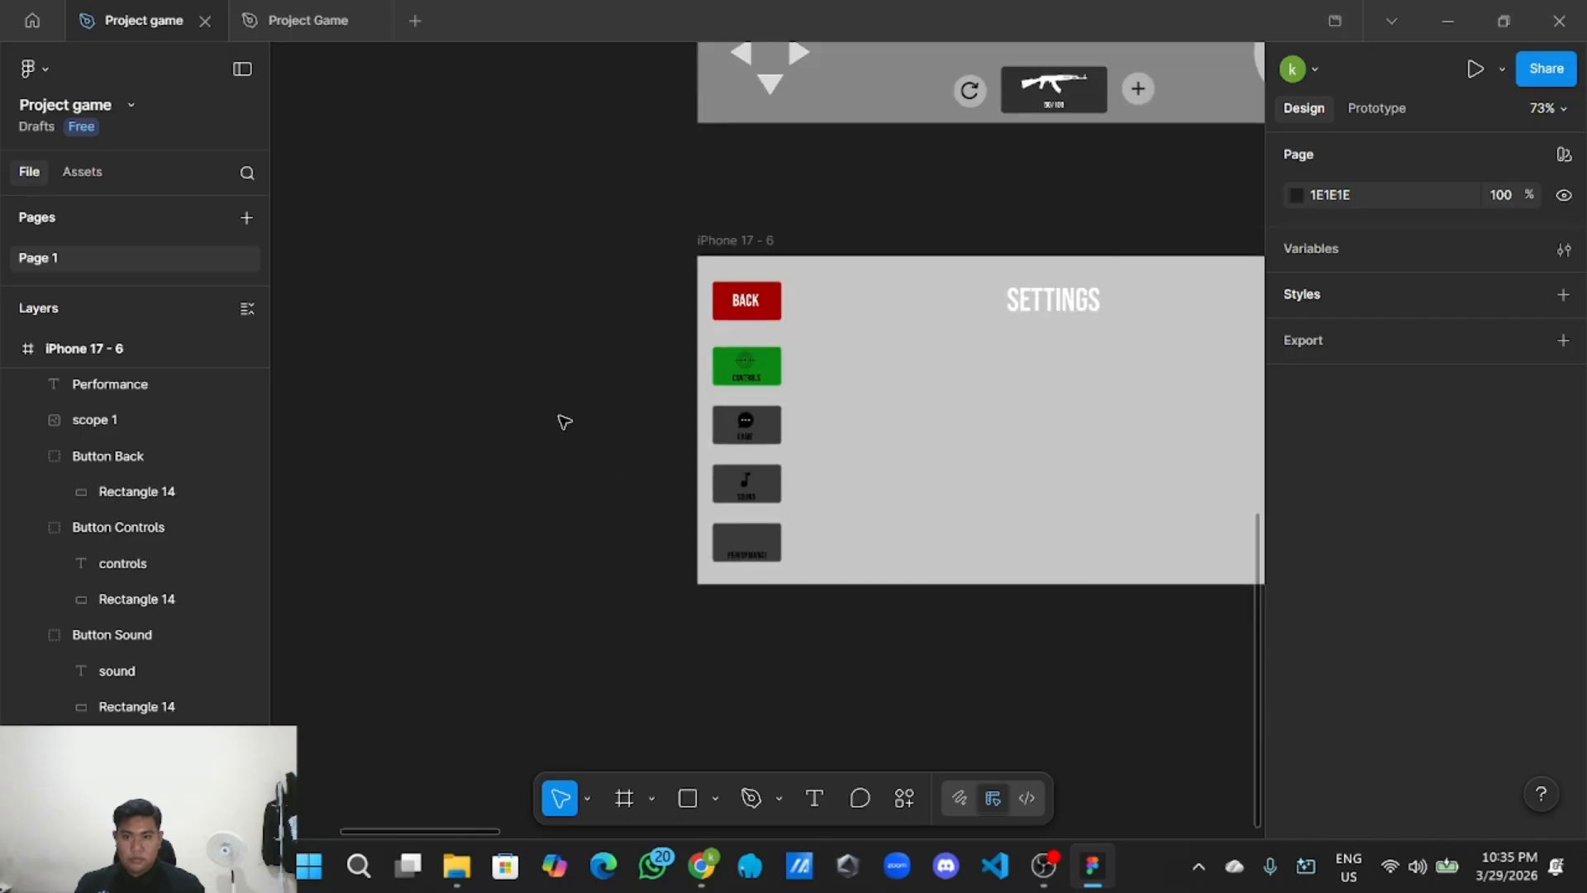
{"action": "left_click_drag", "start_coordinate": [325, 237], "coordinate": [779, 683]}
{"action": "scroll", "coordinate": [702, 499], "scroll_direction": "down", "scroll_amount": 4}
{"action": "left_click_drag", "start_coordinate": [671, 358], "coordinate": [629, 579]}
{"action": "scroll", "coordinate": [642, 471], "scroll_direction": "up", "scroll_amount": 8}
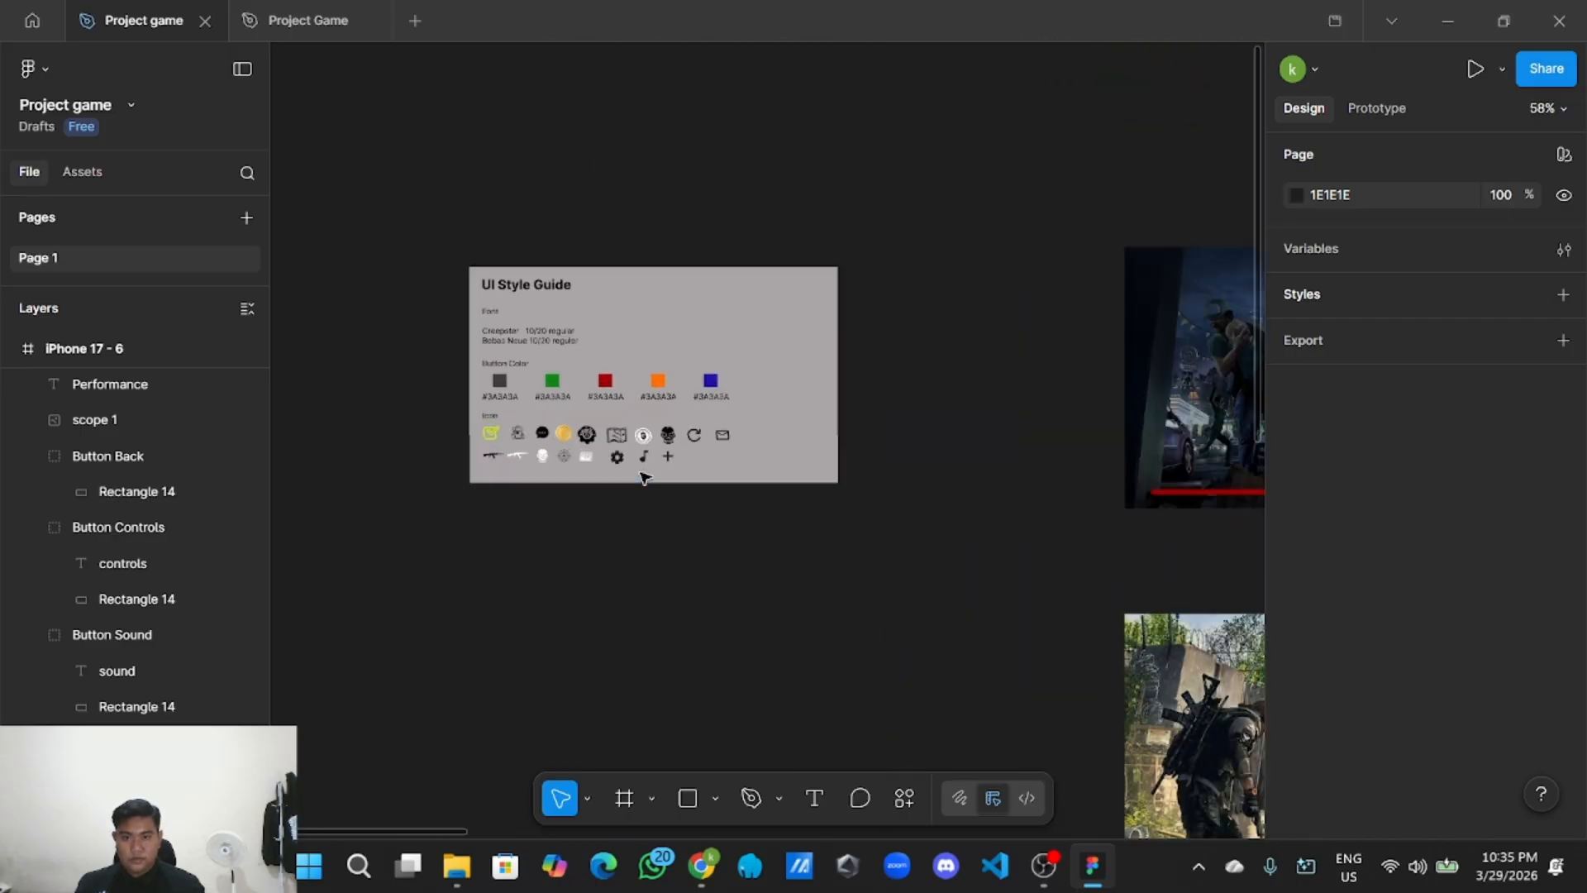
{"action": "scroll", "coordinate": [537, 414], "scroll_direction": "down", "scroll_amount": 2}
{"action": "left_click", "coordinate": [472, 366]}
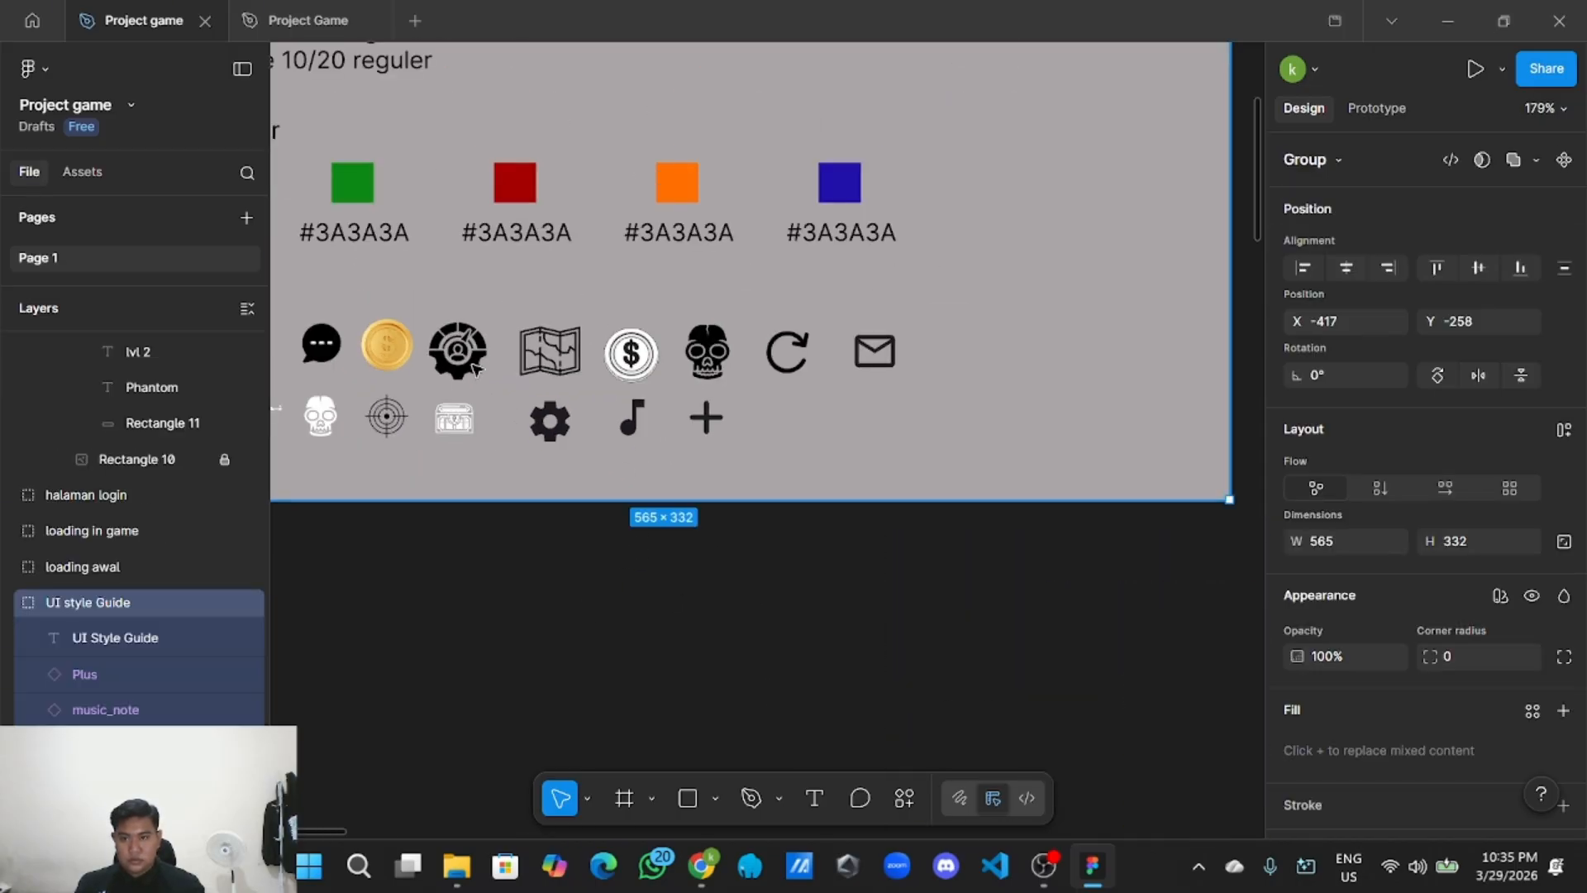
{"action": "double_click", "coordinate": [473, 366]}
{"action": "right_click", "coordinate": [480, 363]}
{"action": "left_click", "coordinate": [543, 132]}
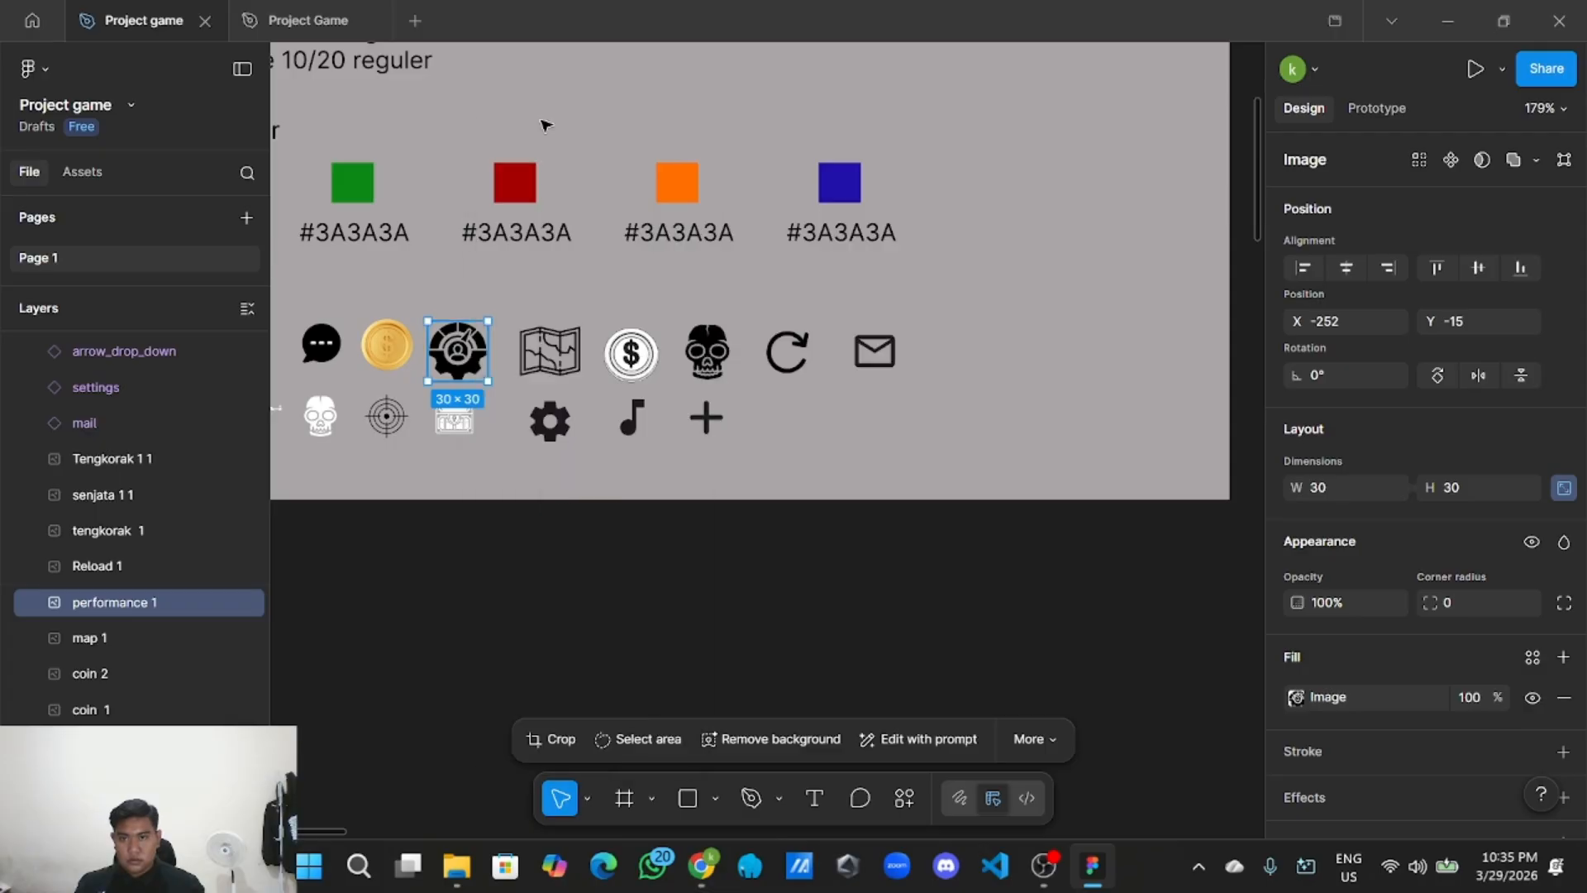
Paste the gear icon beside the settings frame and move it onto the PERFORMANCE button.
{"action": "scroll", "coordinate": [576, 491], "scroll_direction": "down", "scroll_amount": 5}
{"action": "left_click_drag", "start_coordinate": [828, 712], "coordinate": [579, 341]}
{"action": "scroll", "coordinate": [579, 314], "scroll_direction": "down", "scroll_amount": 8}
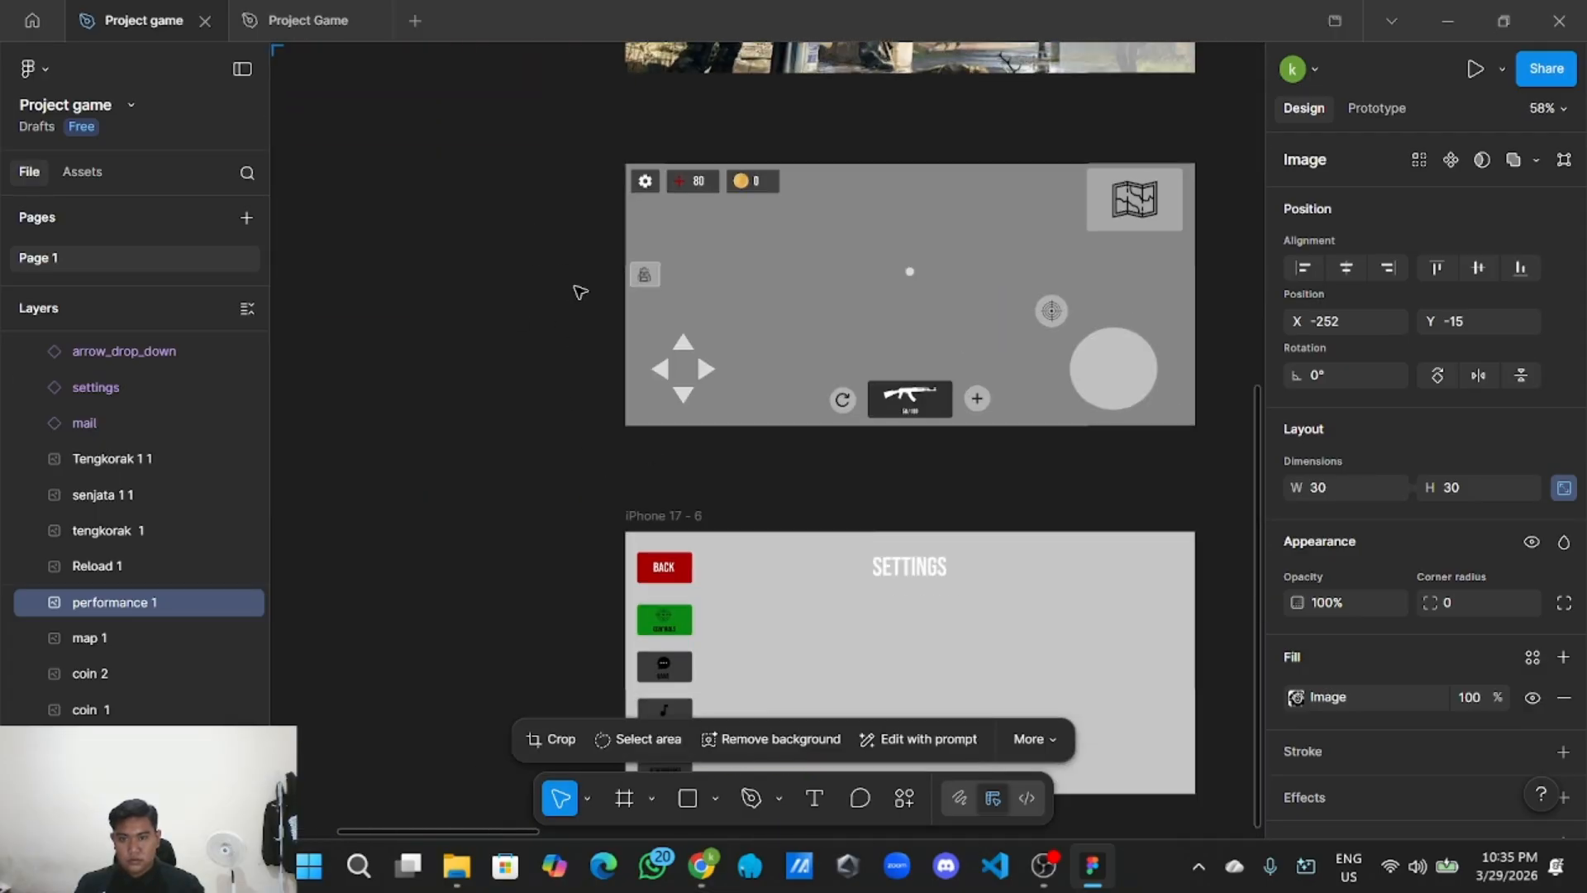
{"action": "scroll", "coordinate": [488, 340], "scroll_direction": "up", "scroll_amount": 4}
{"action": "left_click_drag", "start_coordinate": [483, 342], "coordinate": [439, 289]}
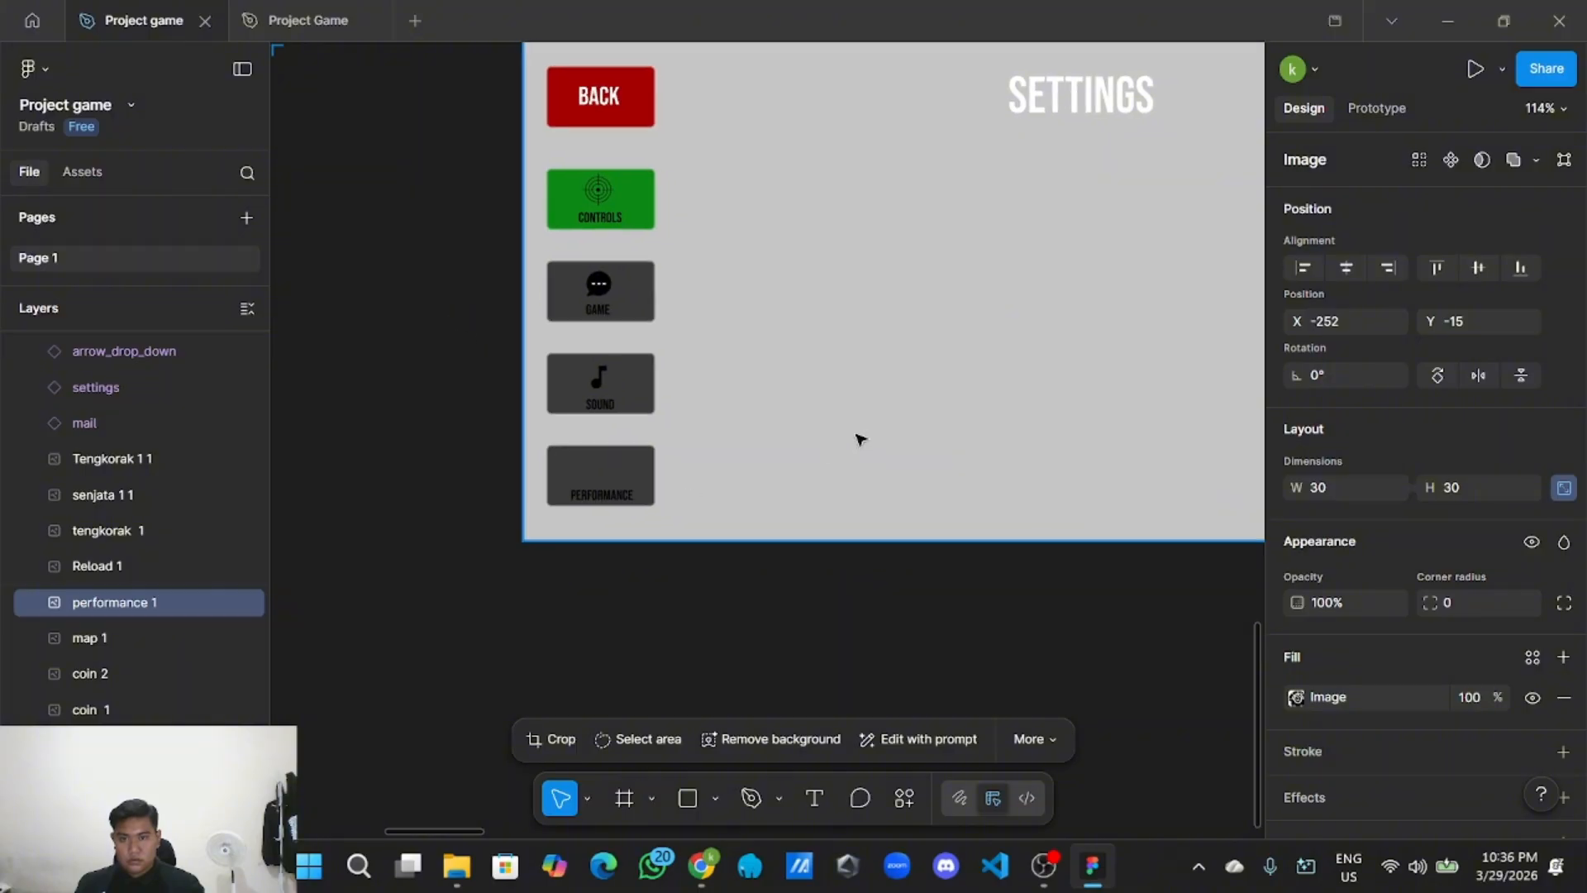
{"action": "right_click", "coordinate": [857, 432], "text": "ctrl"}
{"action": "left_click", "coordinate": [605, 613]}
{"action": "right_click", "coordinate": [609, 617]}
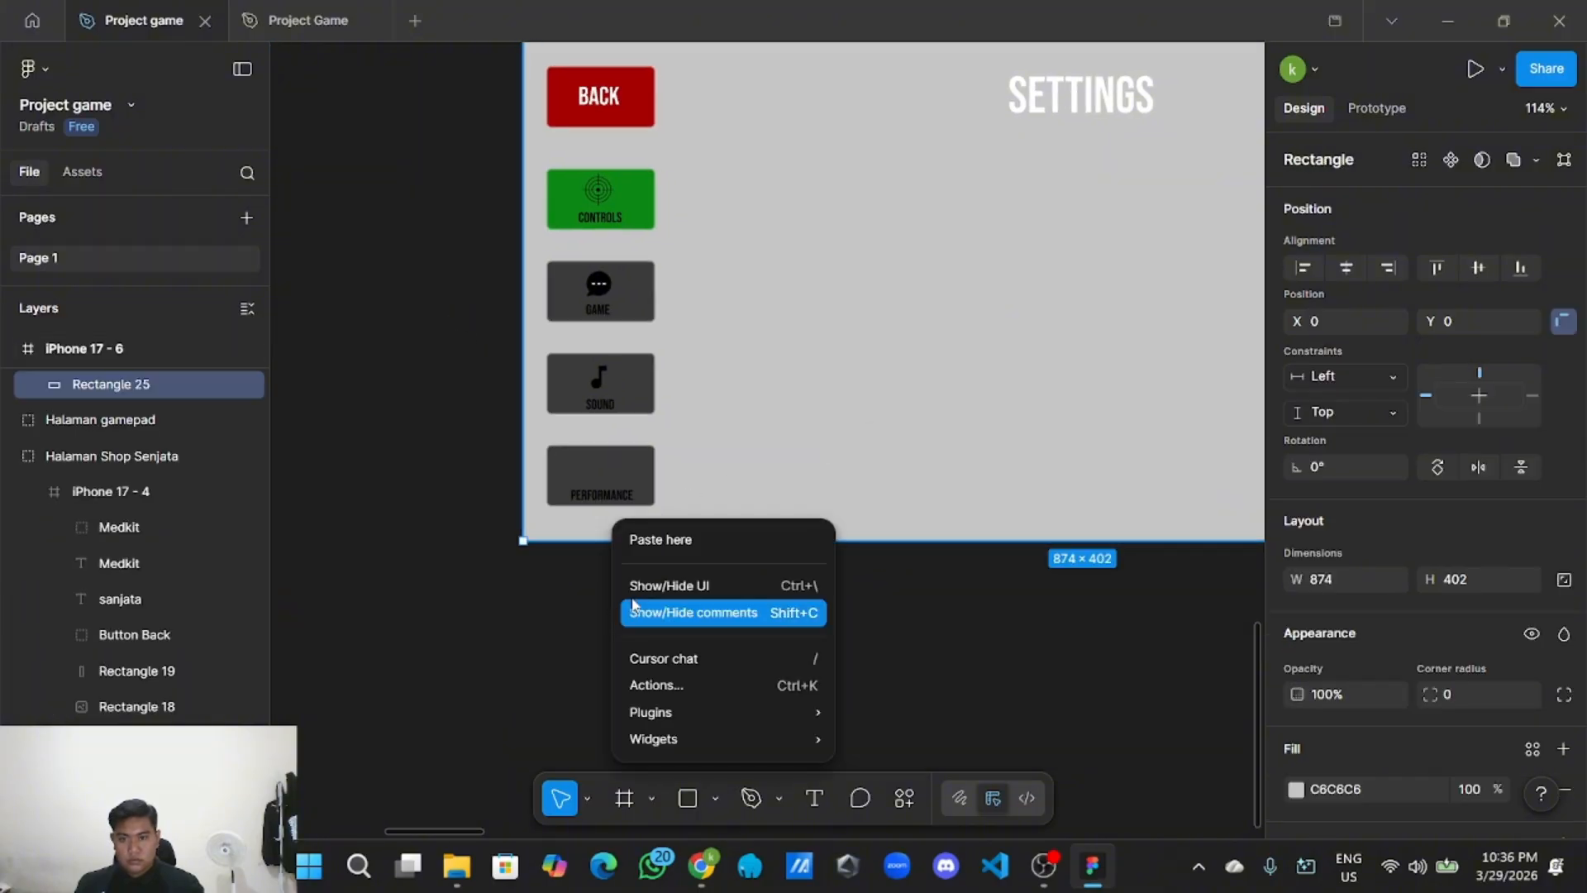
{"action": "left_click", "coordinate": [677, 556]}
{"action": "scroll", "coordinate": [655, 583], "scroll_direction": "up", "scroll_amount": 2}
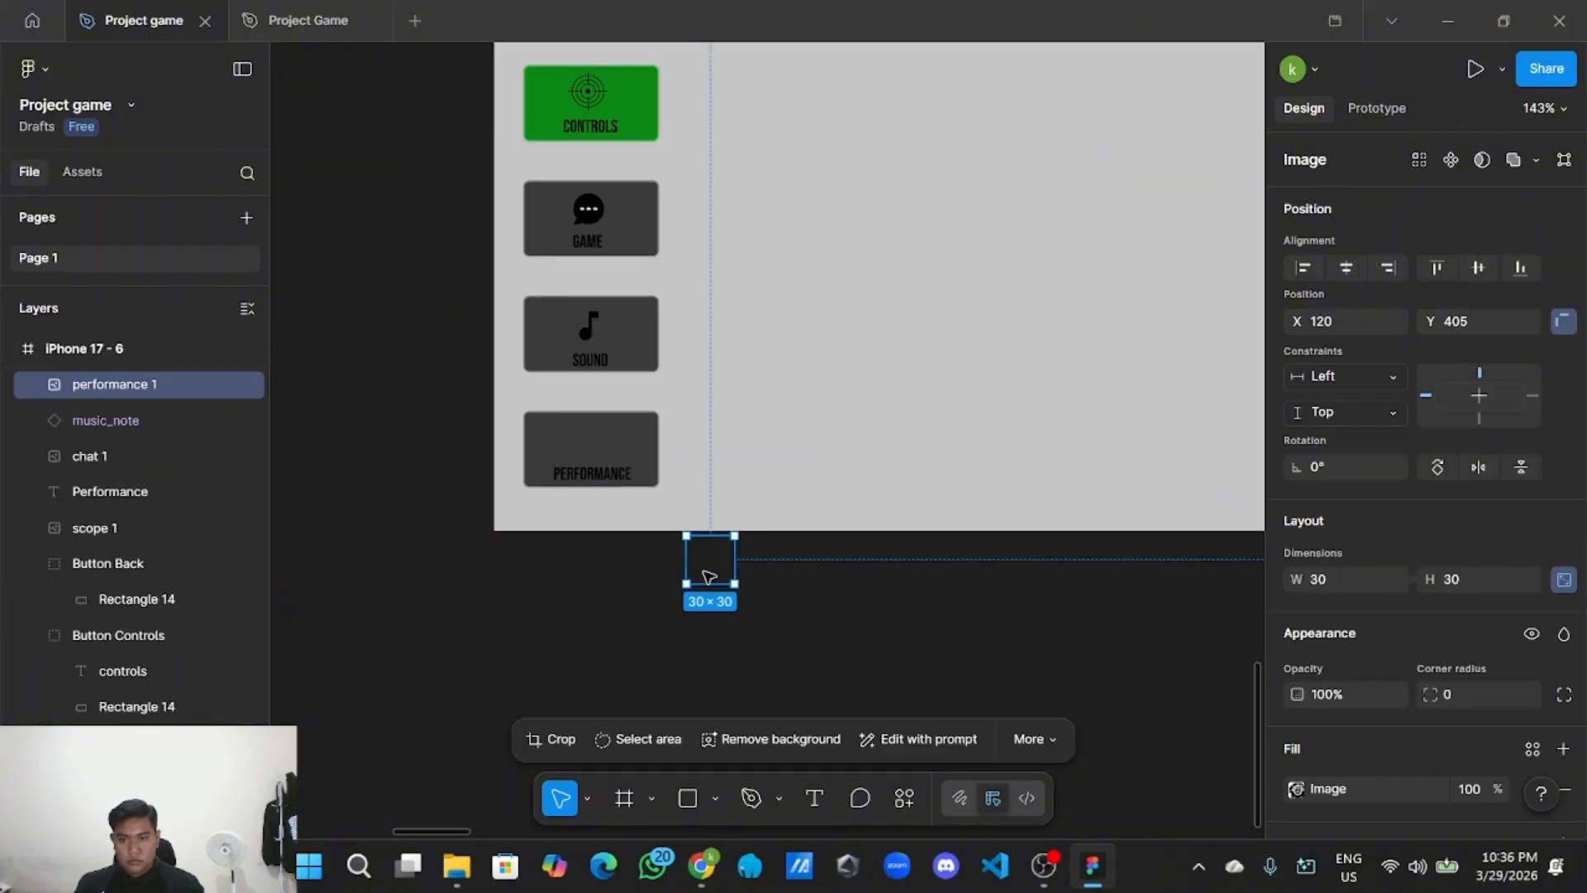
{"action": "left_click_drag", "start_coordinate": [709, 567], "coordinate": [600, 452]}
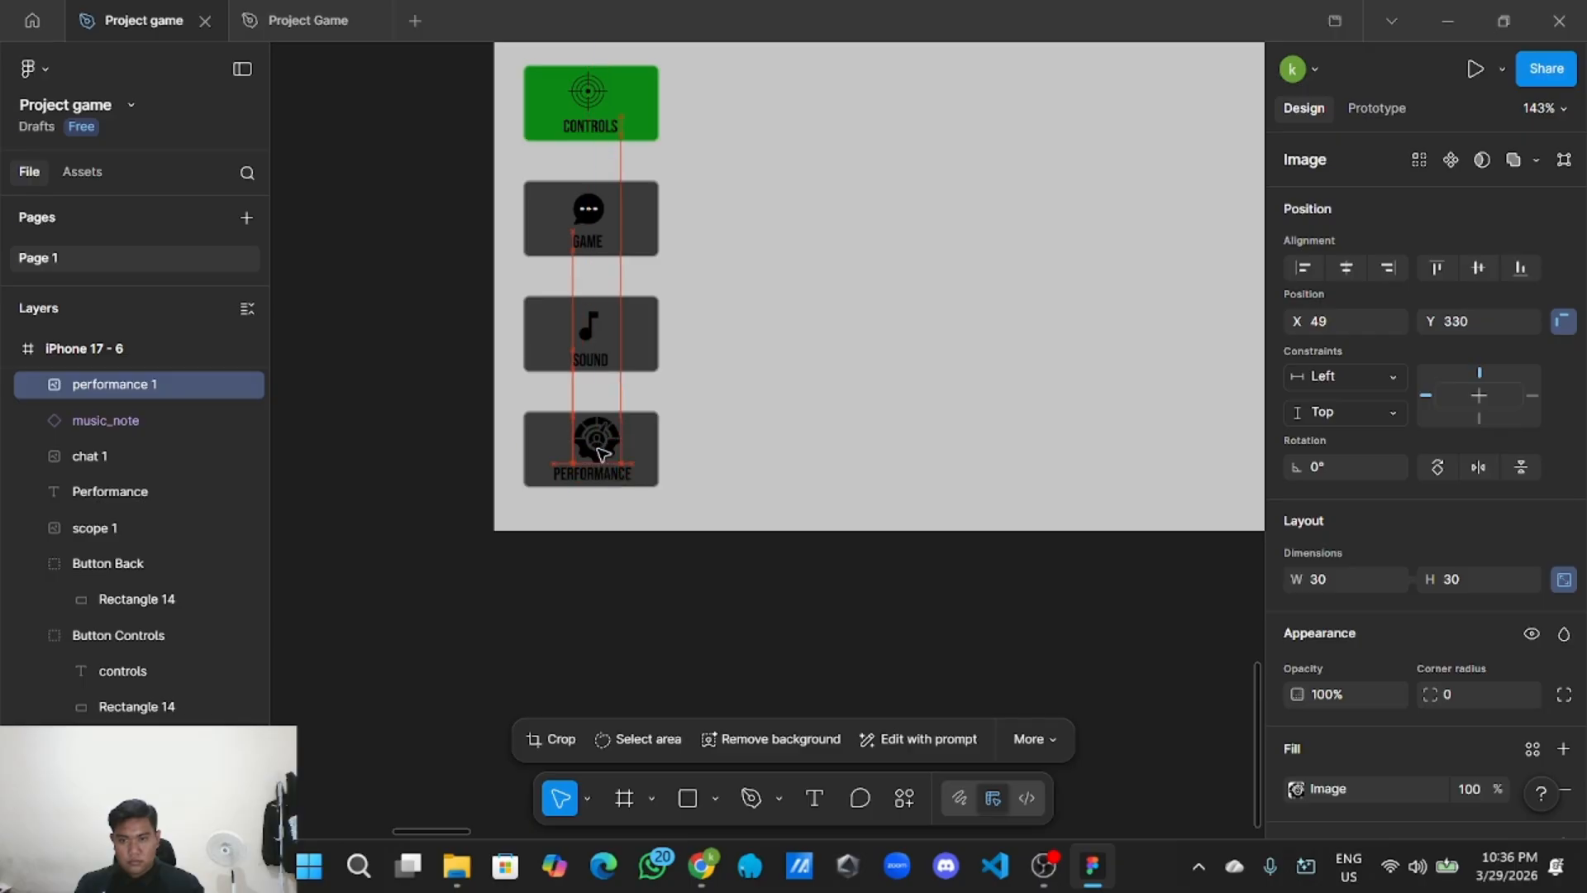
{"action": "scroll", "coordinate": [597, 451], "scroll_direction": "up", "scroll_amount": 3}
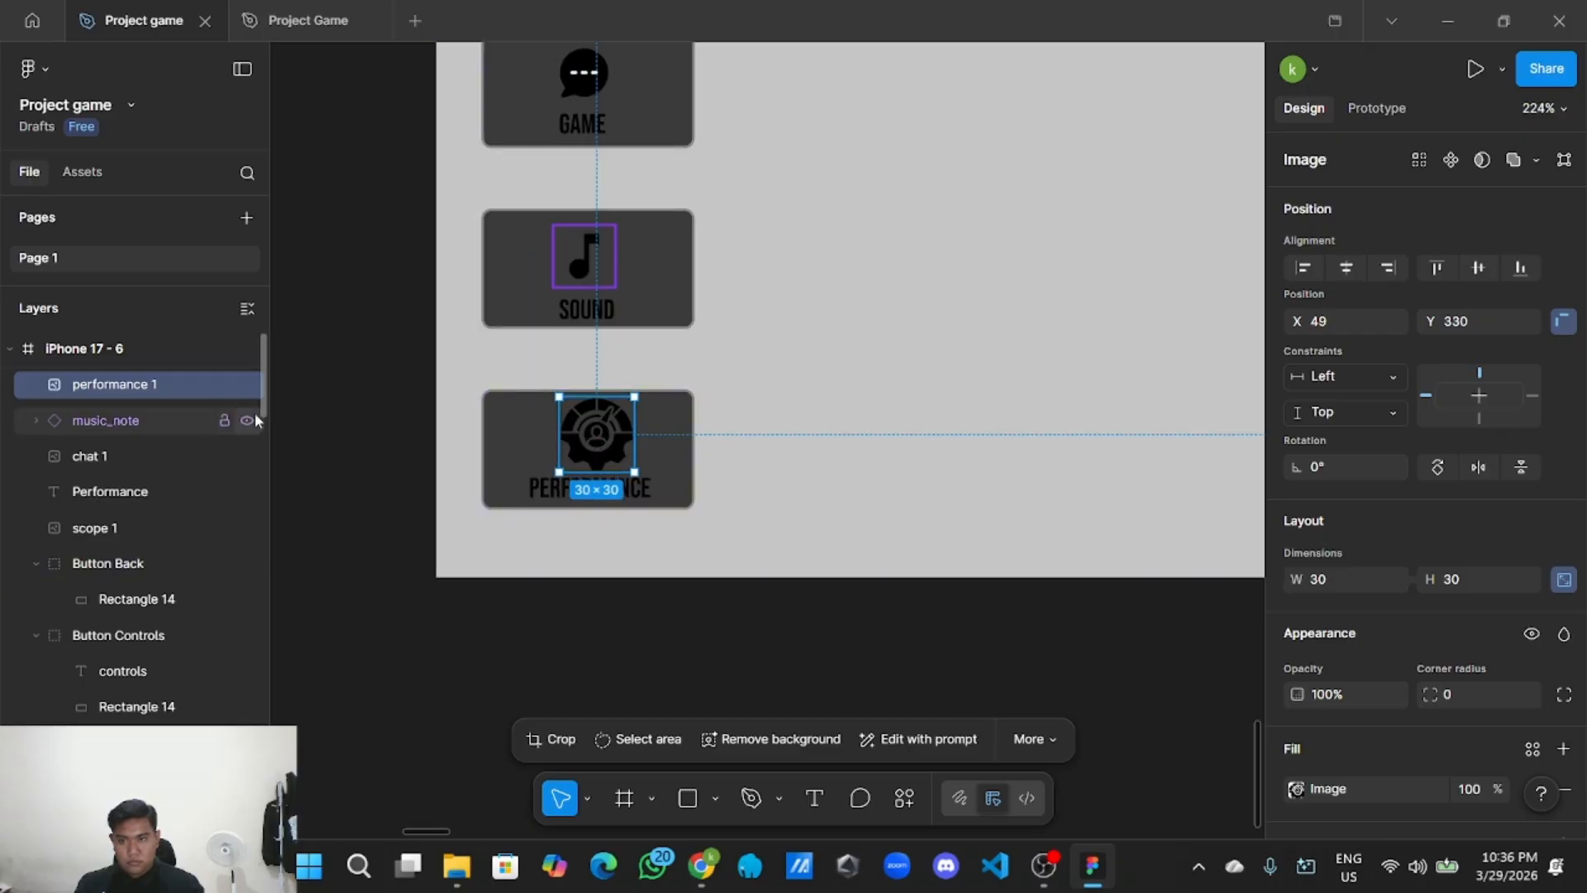
Move the performance 1 icon into the button group, undoing a mistaken layer rename.
{"action": "left_click_drag", "start_coordinate": [147, 385], "coordinate": [152, 567]}
{"action": "double_click", "coordinate": [156, 527]}
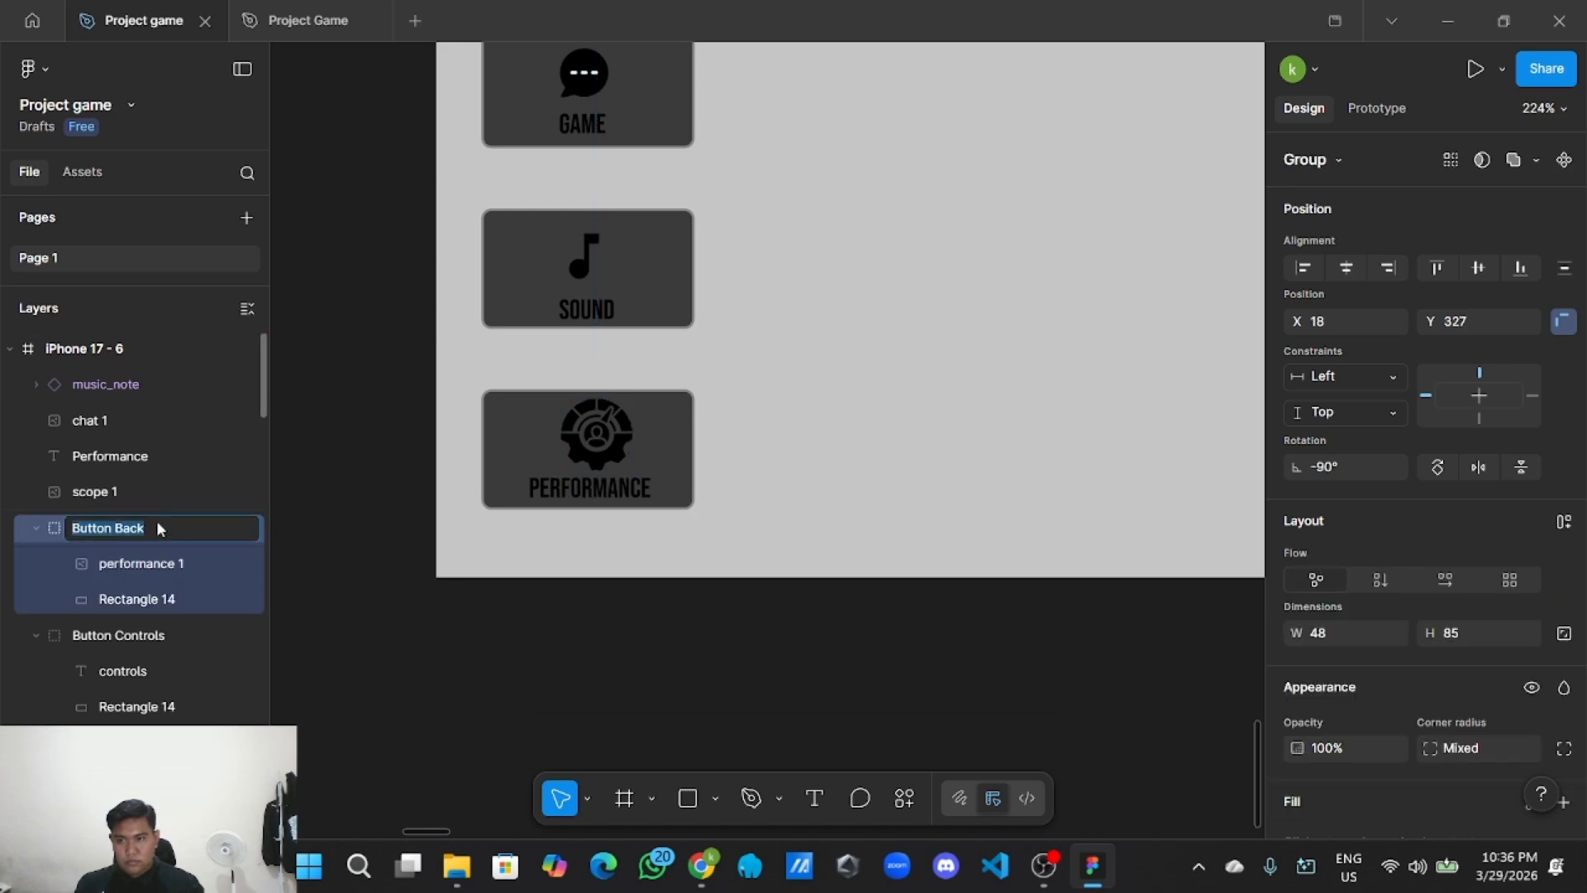
{"action": "type", "text": "Button"}
{"action": "key", "text": "Tab"}
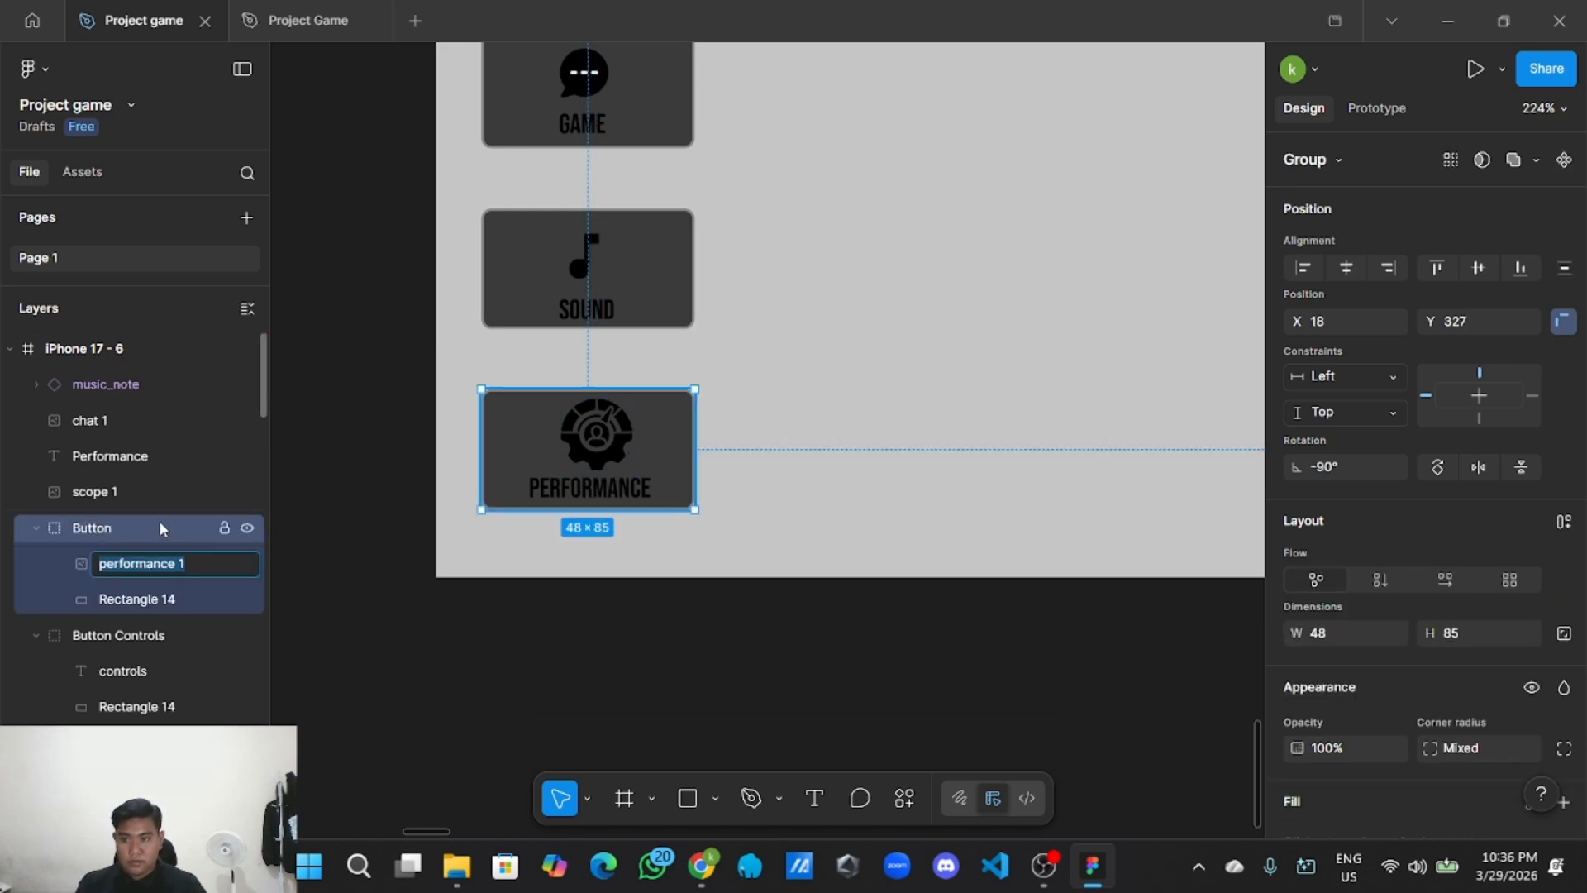
{"action": "type", "text": "p"}
{"action": "key", "text": "Tab"}
{"action": "type", "text": "erformance"}
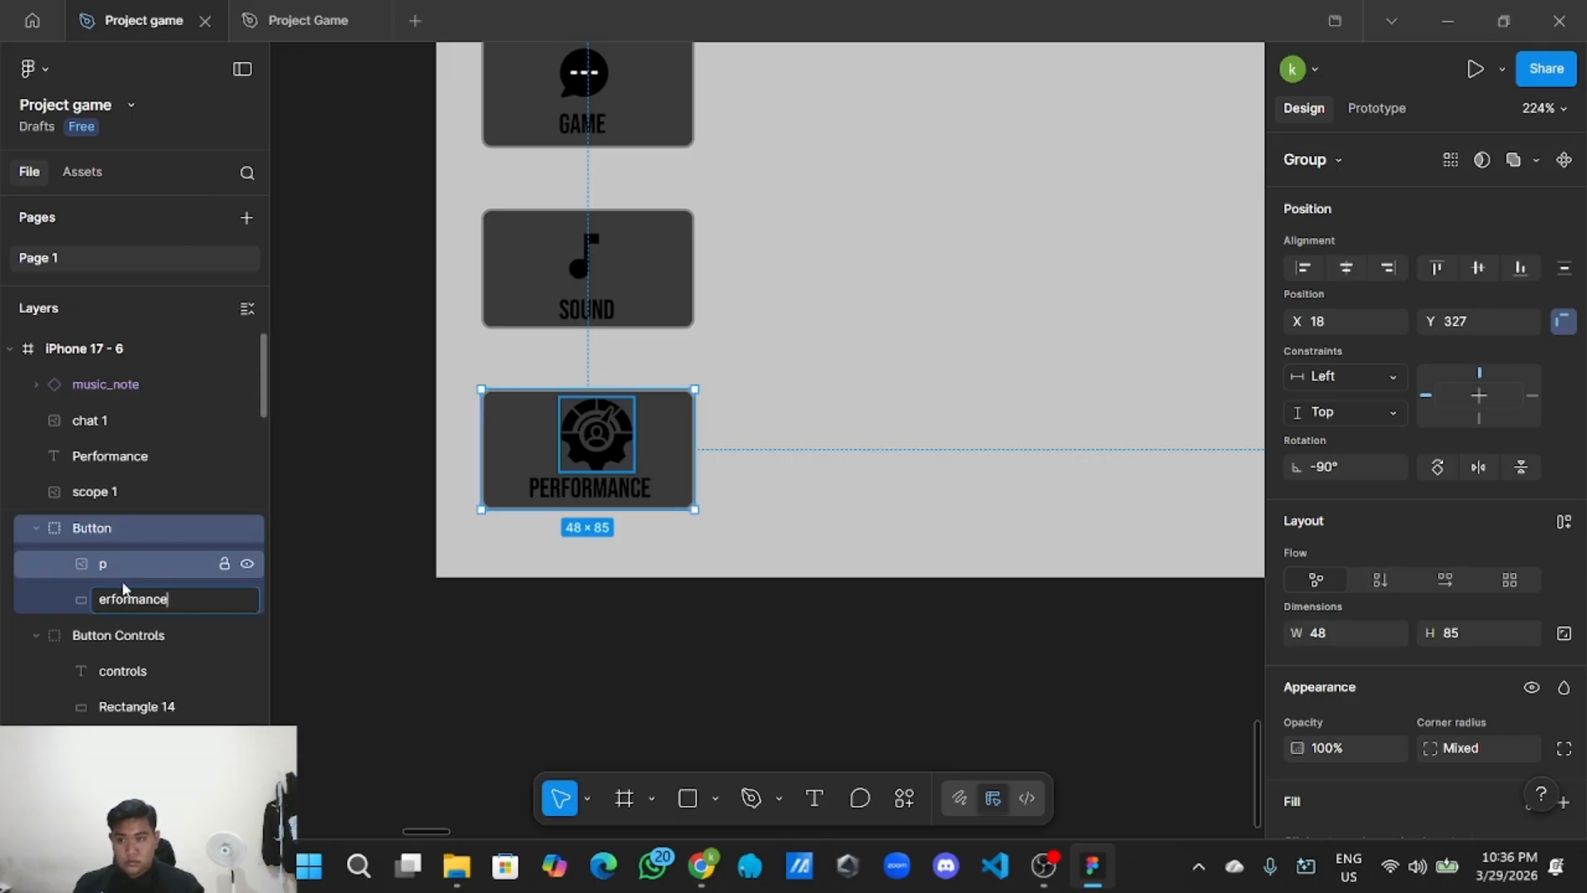
{"action": "key", "text": "ctrl+z"}
{"action": "key", "text": "Escape"}
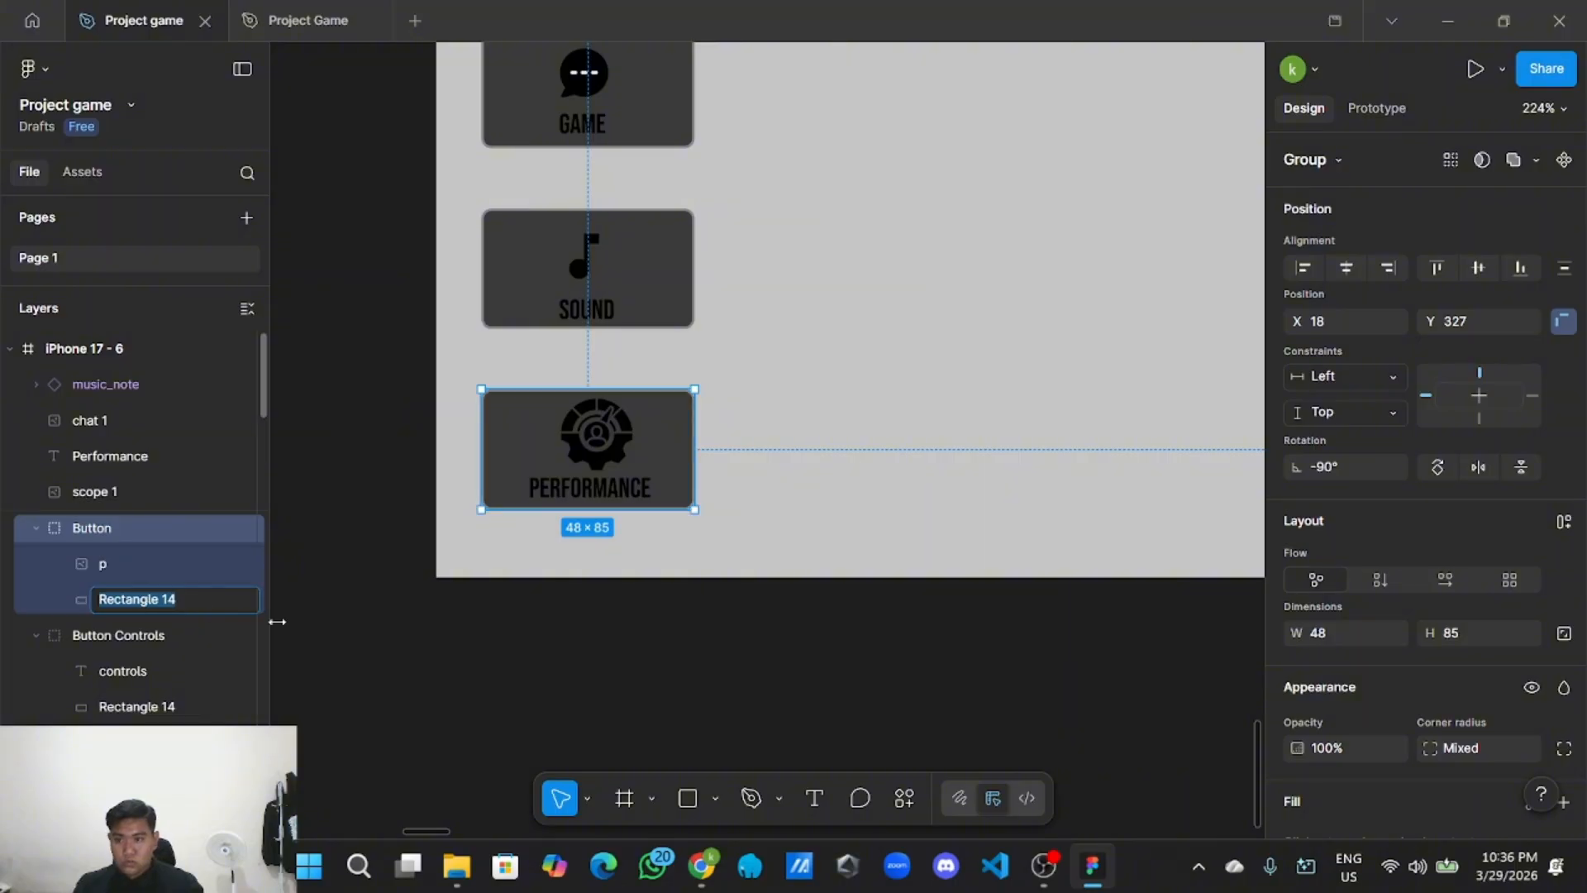
{"action": "key", "text": "Escape"}
{"action": "double_click", "coordinate": [144, 560]}
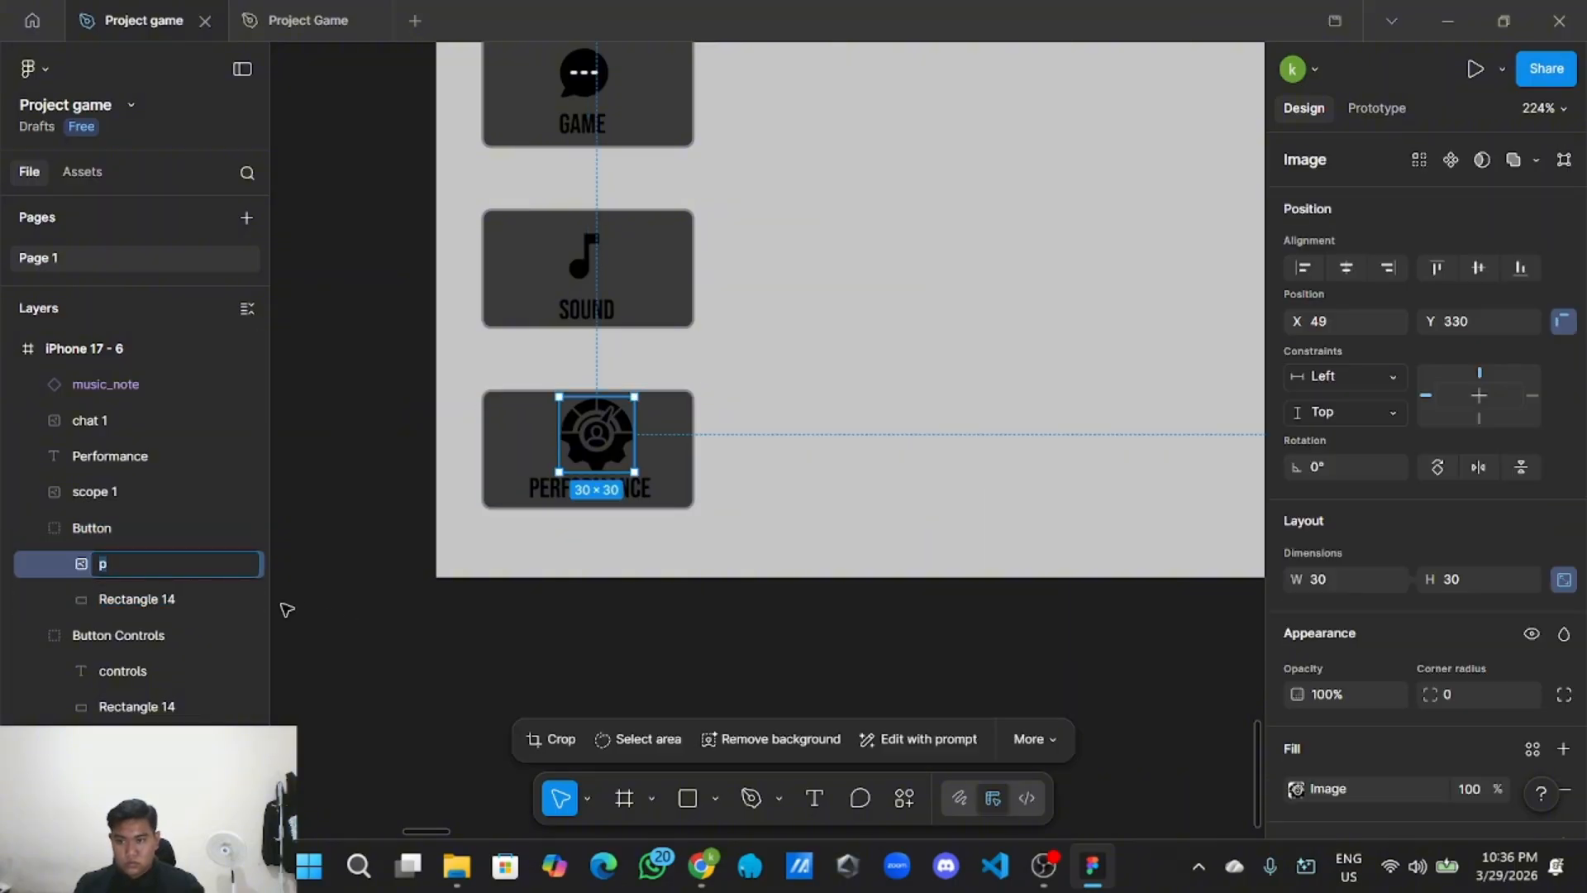
{"action": "key", "text": "Escape"}
{"action": "key", "text": "ctrl+z"}
{"action": "key", "text": "ctrl+z"}
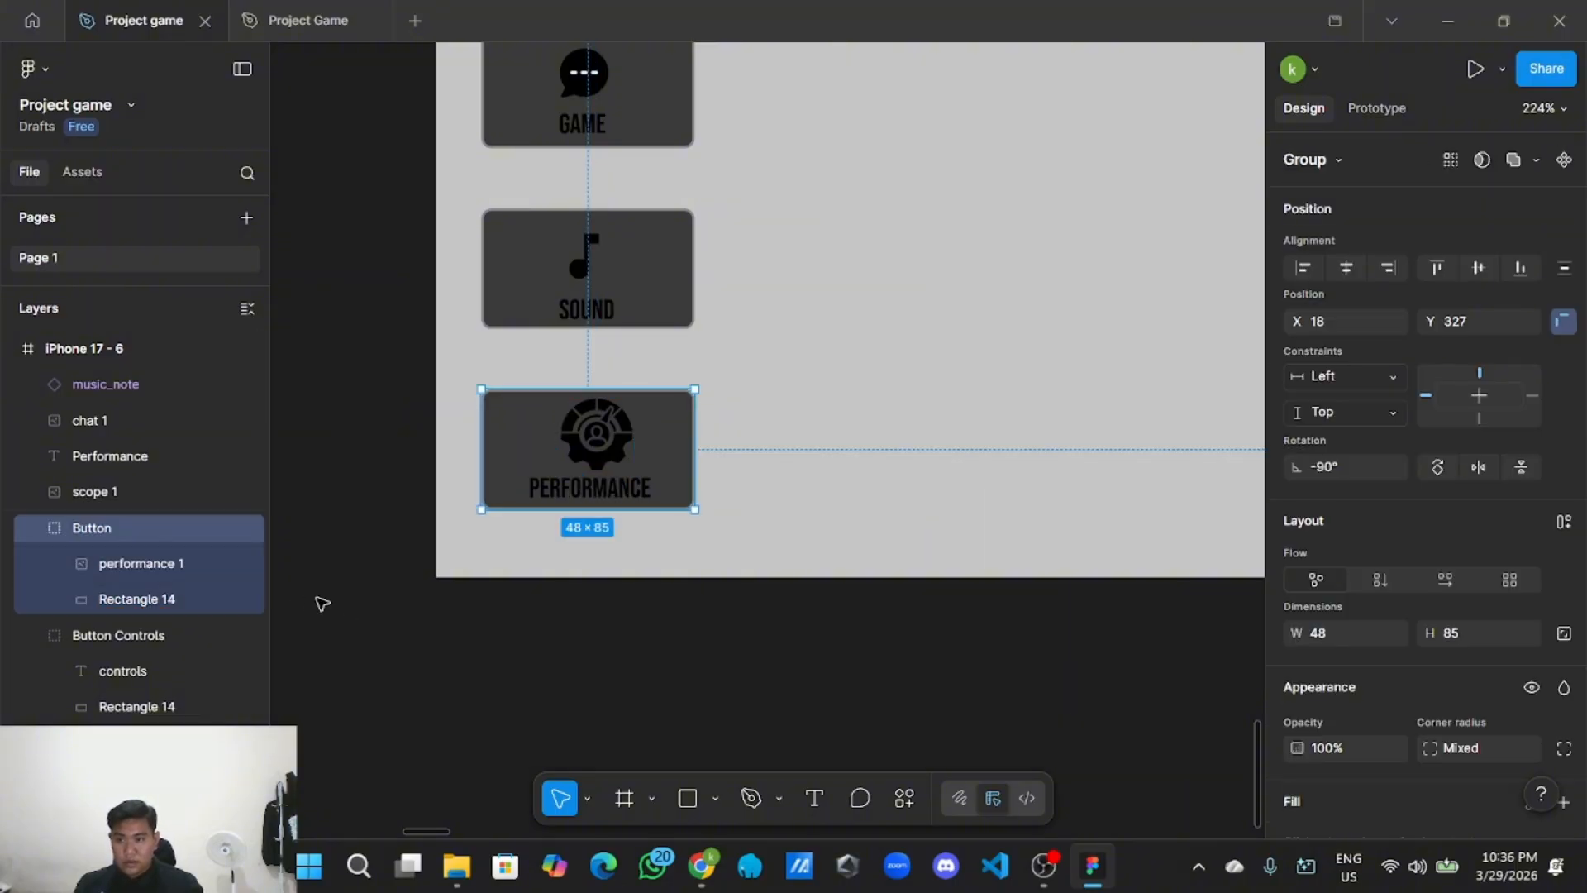
Rename the button group to 'Button Performance'.
{"action": "double_click", "coordinate": [162, 530]}
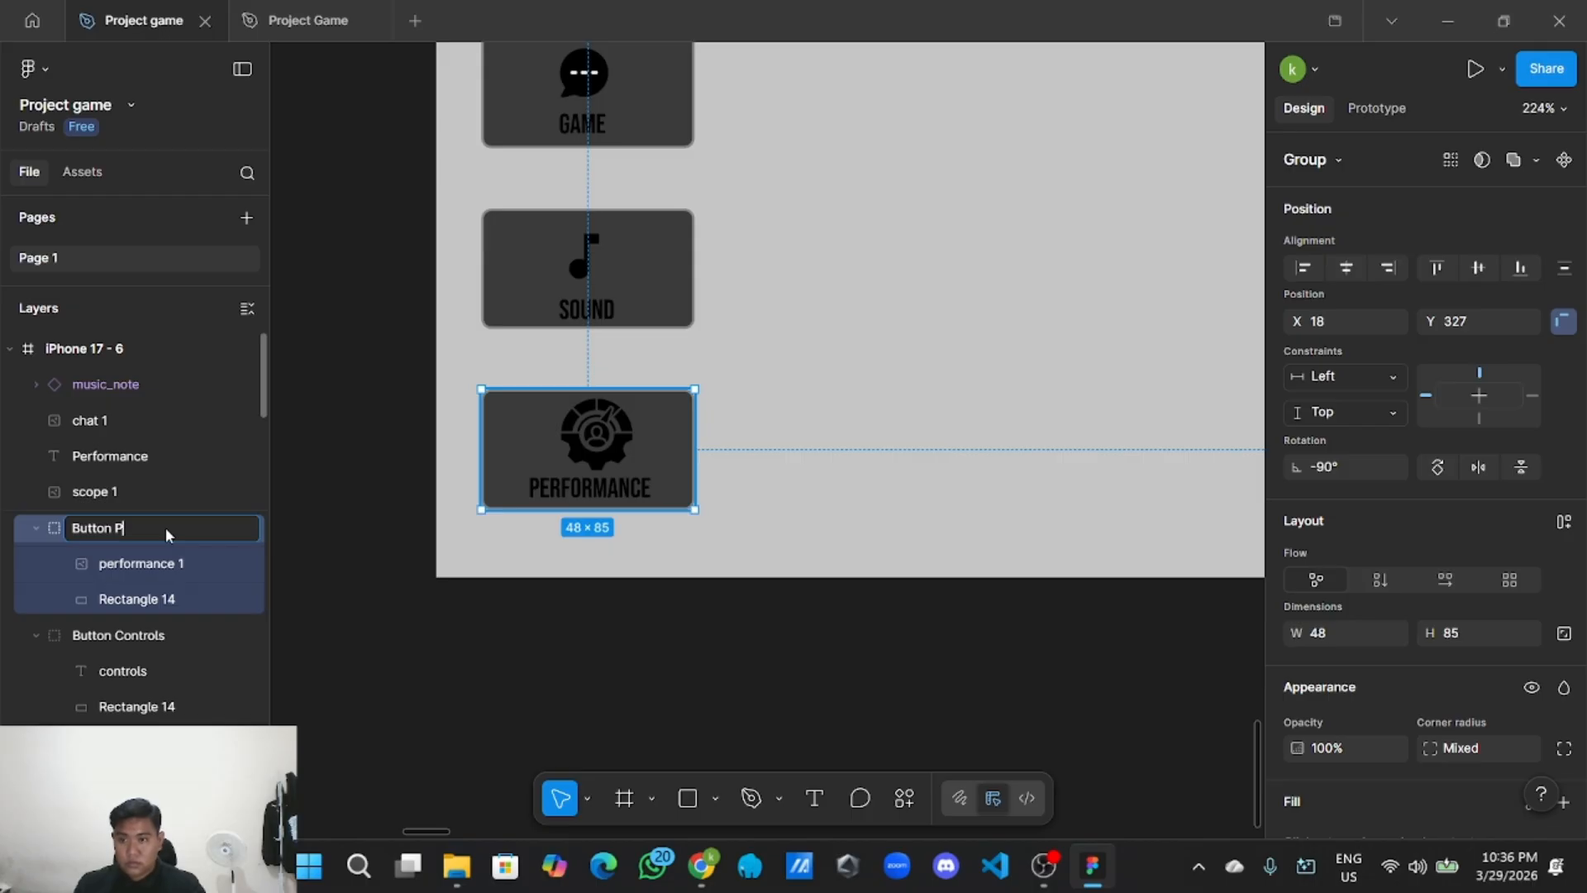
{"action": "type", "text": "Button Performance"}
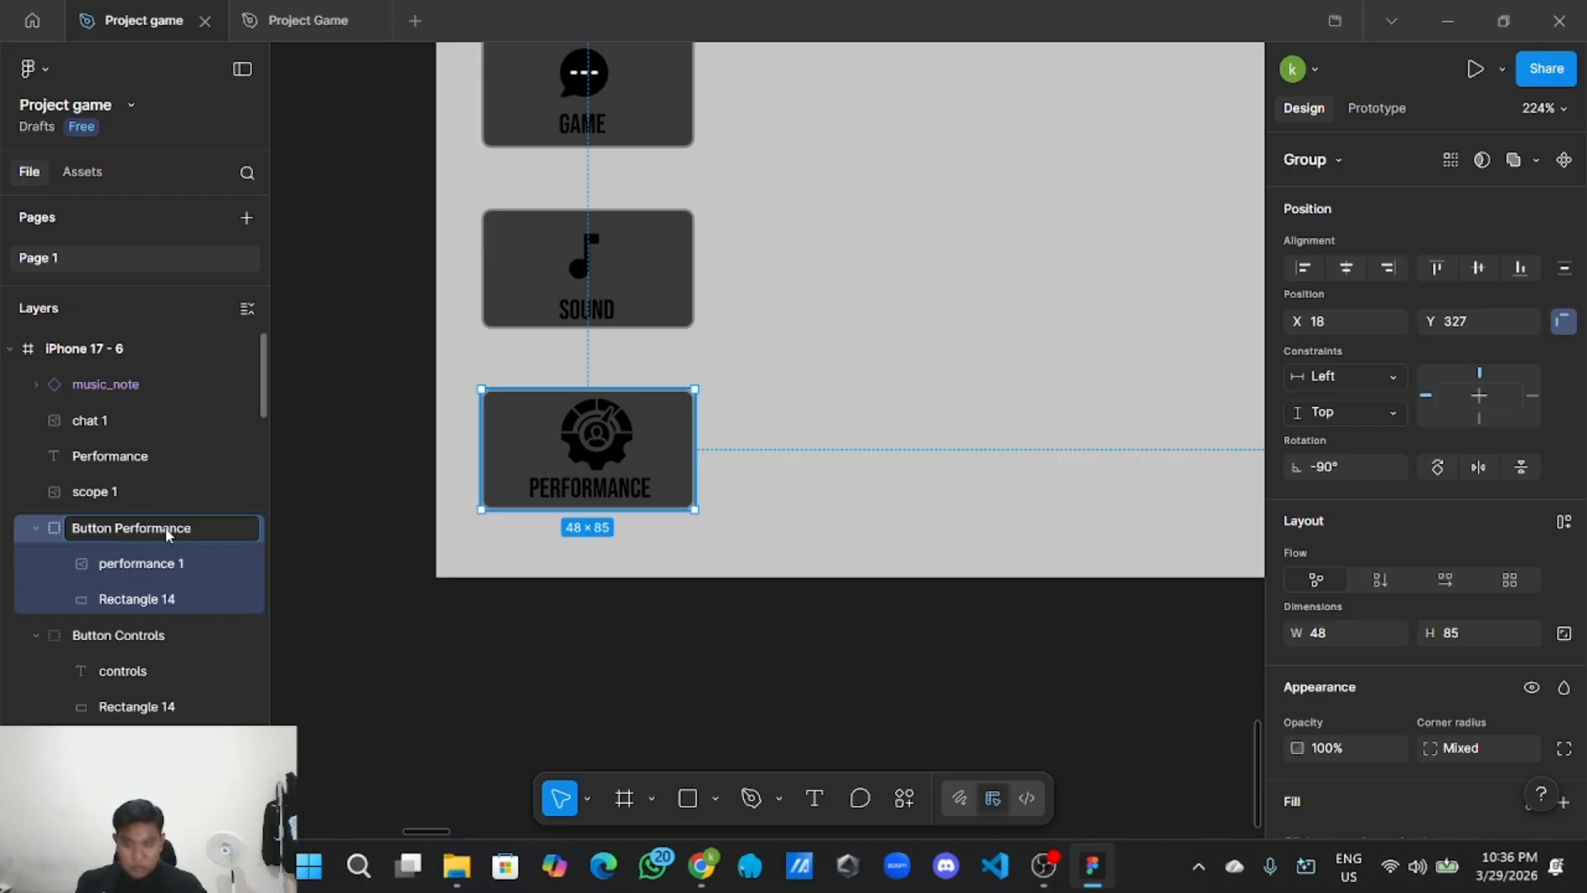
{"action": "key", "text": "Return"}
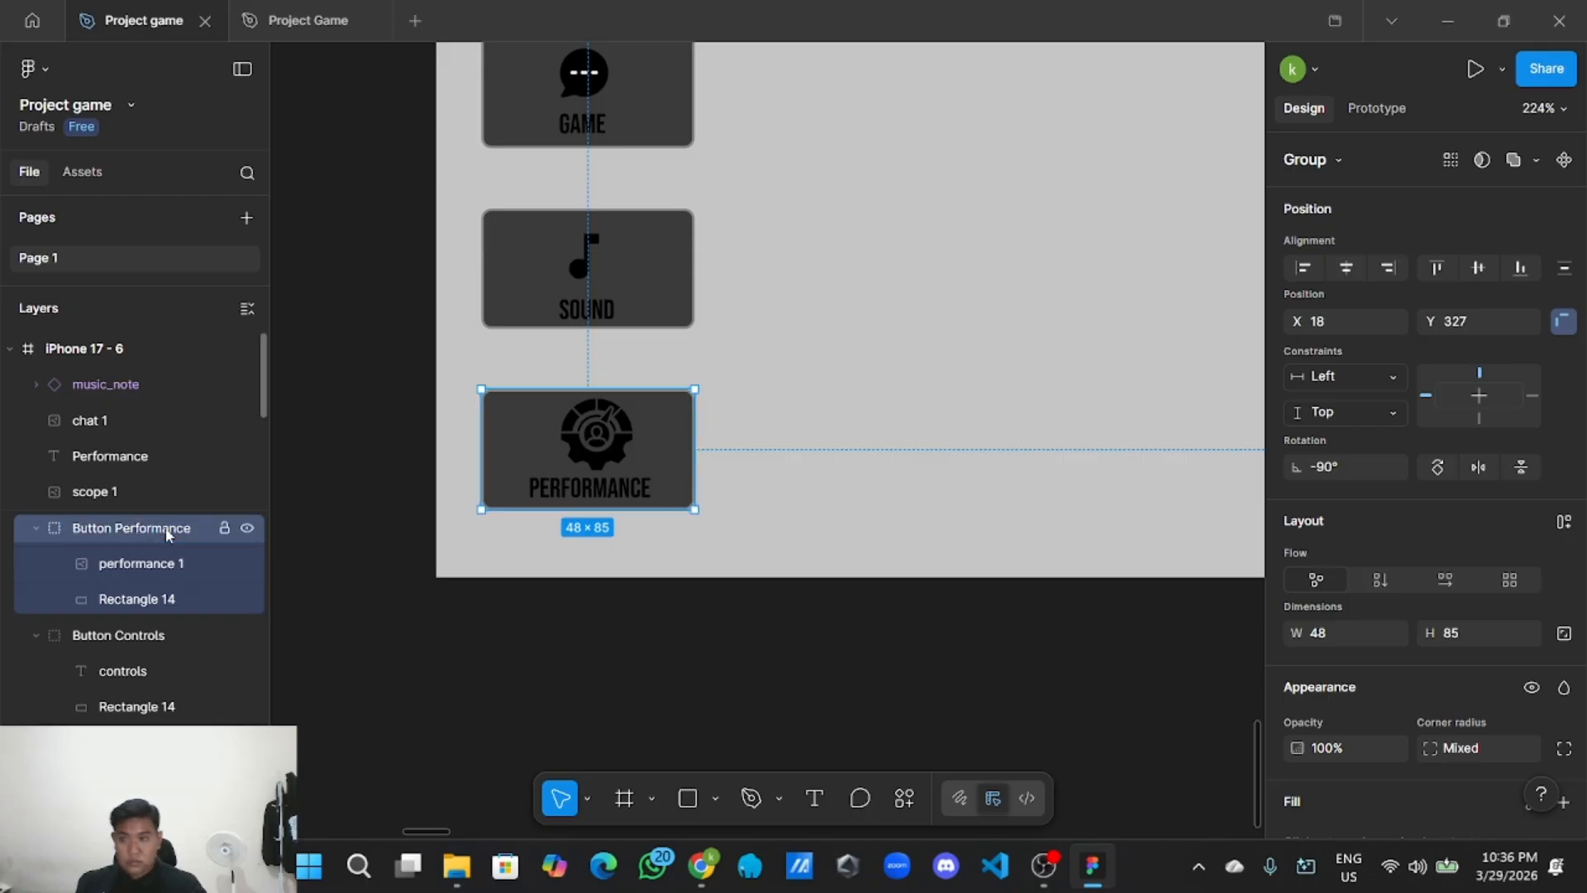
Lower the PERFORMANCE label a few pixels beneath the gear icon.
{"action": "left_click", "coordinate": [373, 540]}
{"action": "scroll", "coordinate": [570, 494], "scroll_direction": "up", "scroll_amount": 3}
{"action": "left_click", "coordinate": [576, 500]}
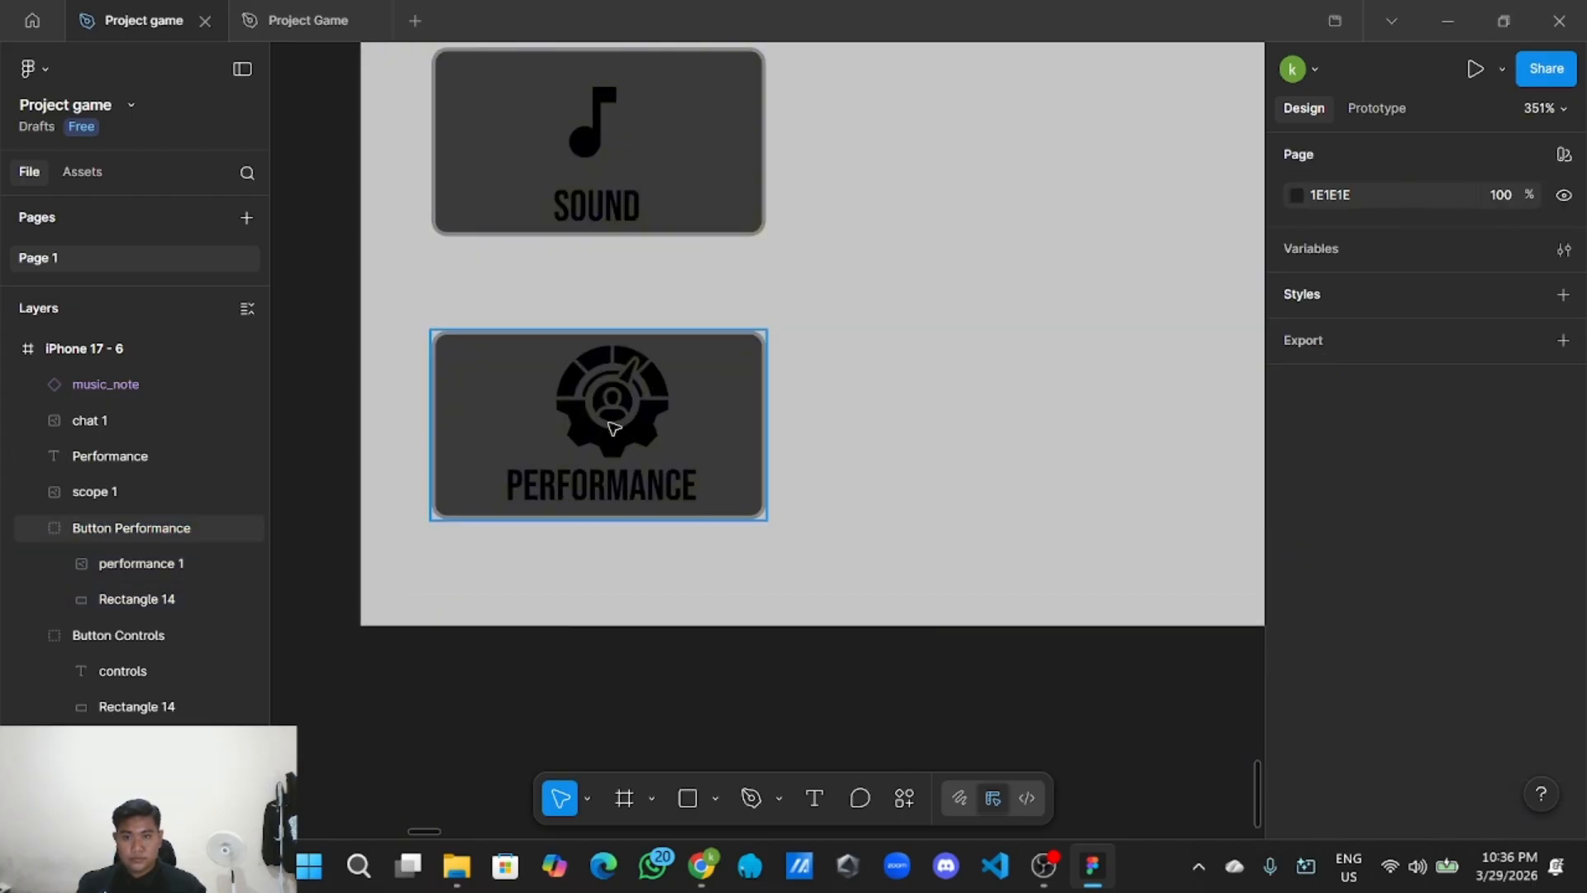
{"action": "left_click", "coordinate": [615, 423]}
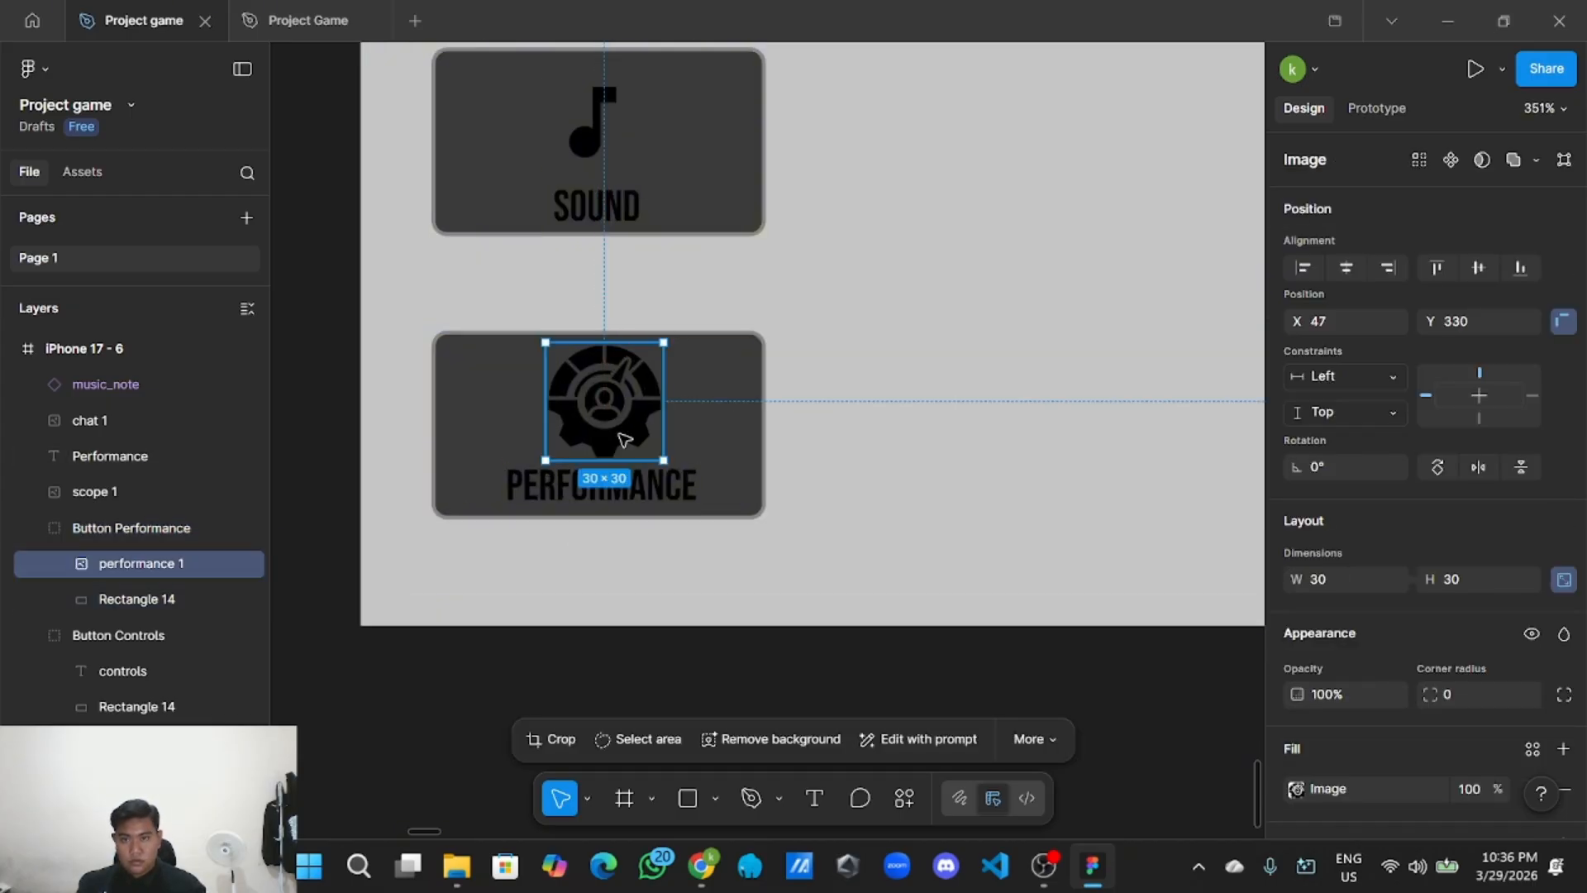
{"action": "left_click", "coordinate": [643, 485]}
{"action": "key", "text": "alt"}
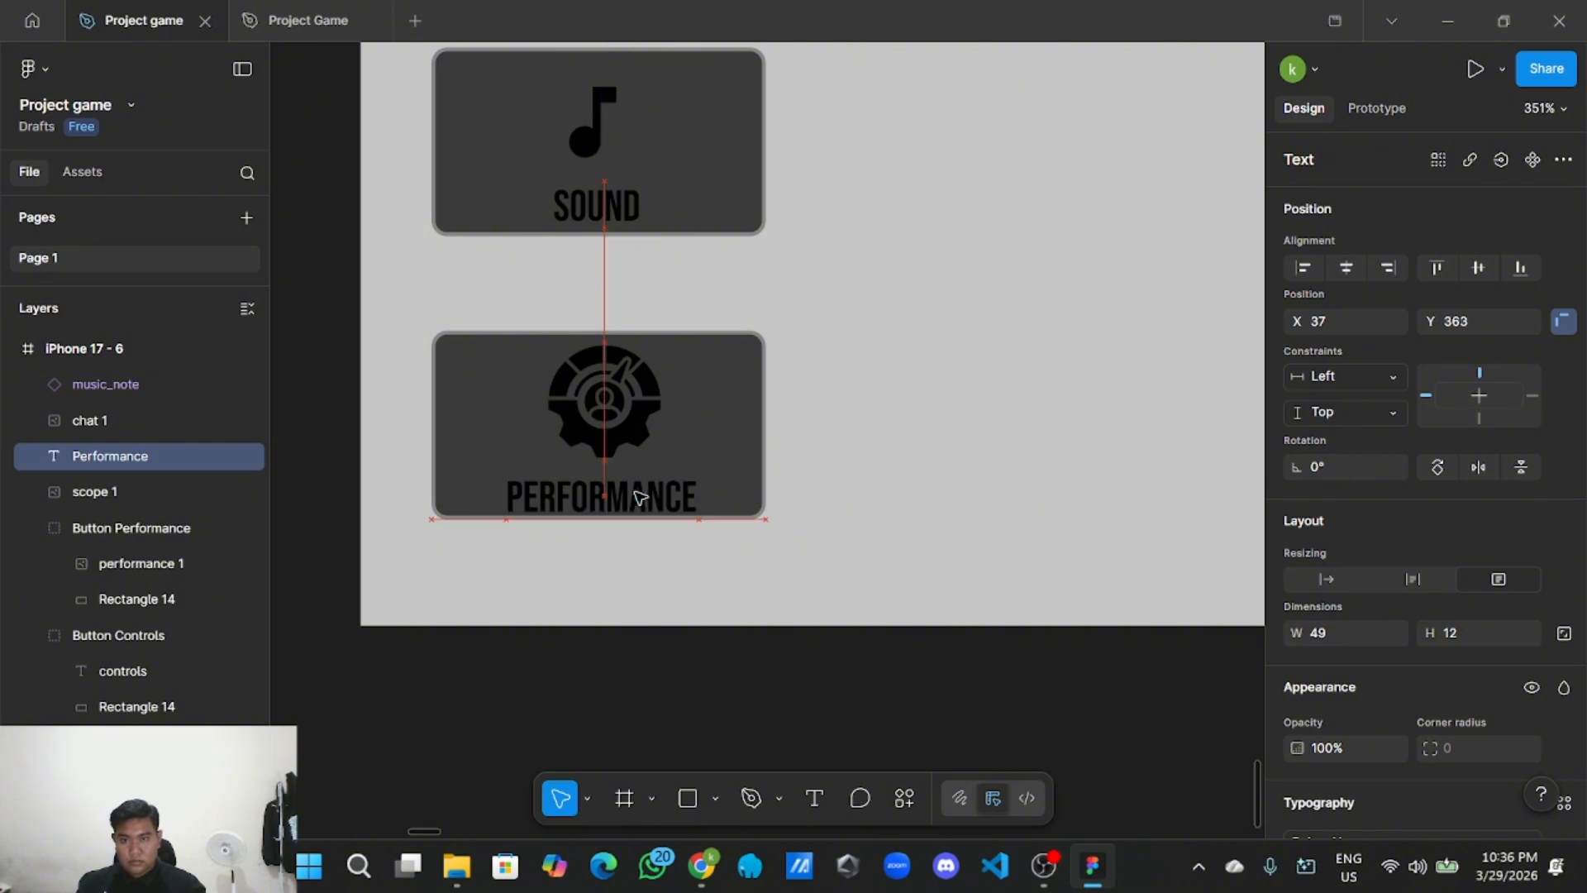
{"action": "left_click_drag", "start_coordinate": [638, 494], "coordinate": [629, 508]}
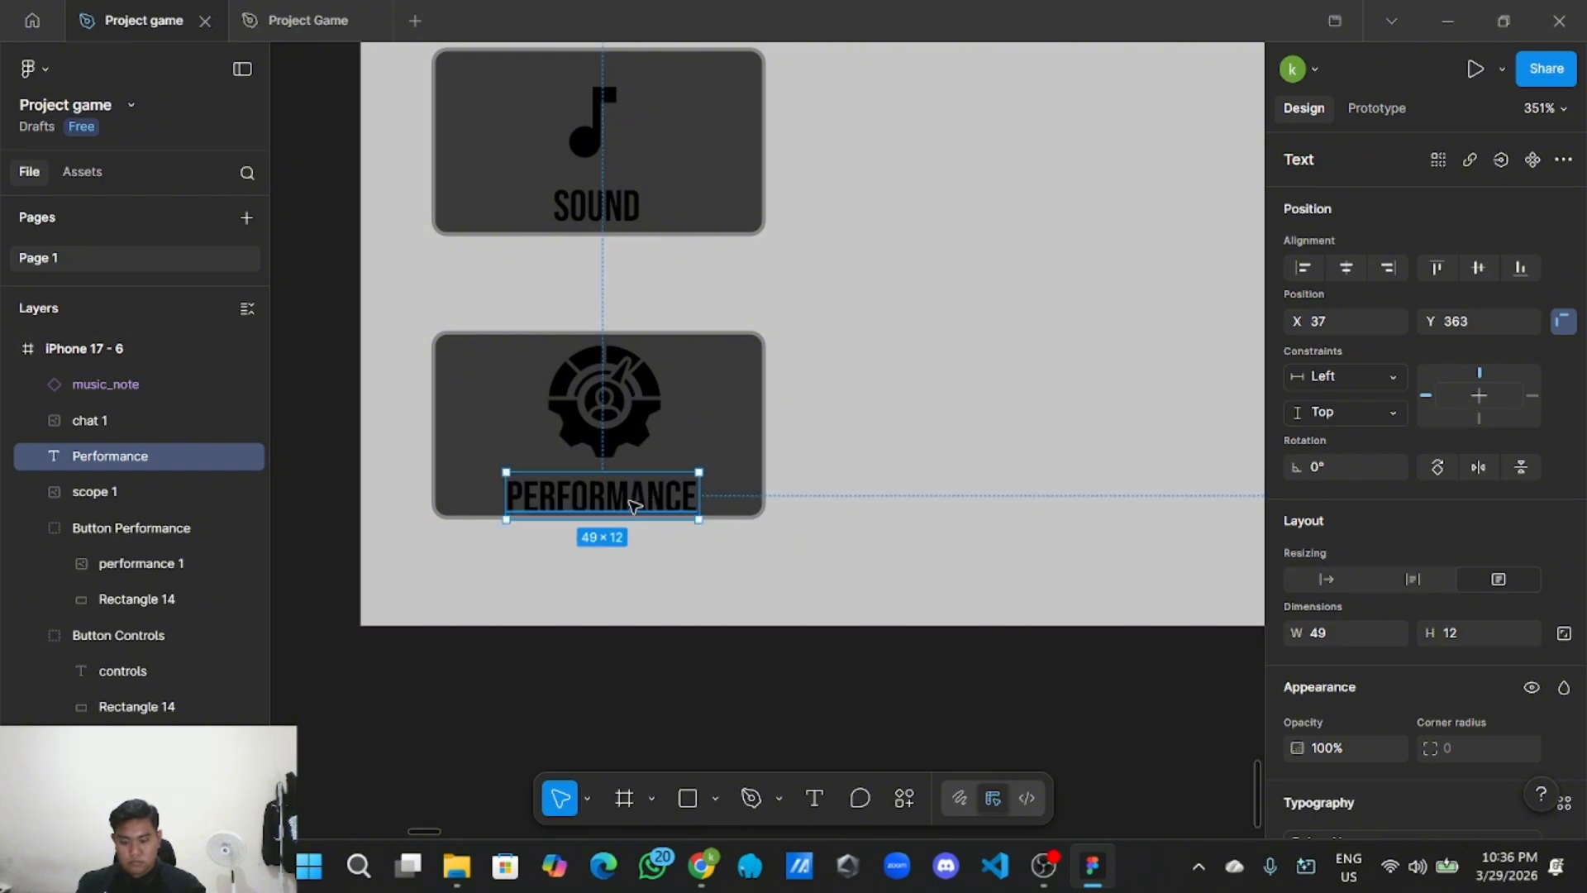
{"action": "left_click", "coordinate": [626, 661]}
{"action": "scroll", "coordinate": [627, 662], "scroll_direction": "down", "scroll_amount": 5}
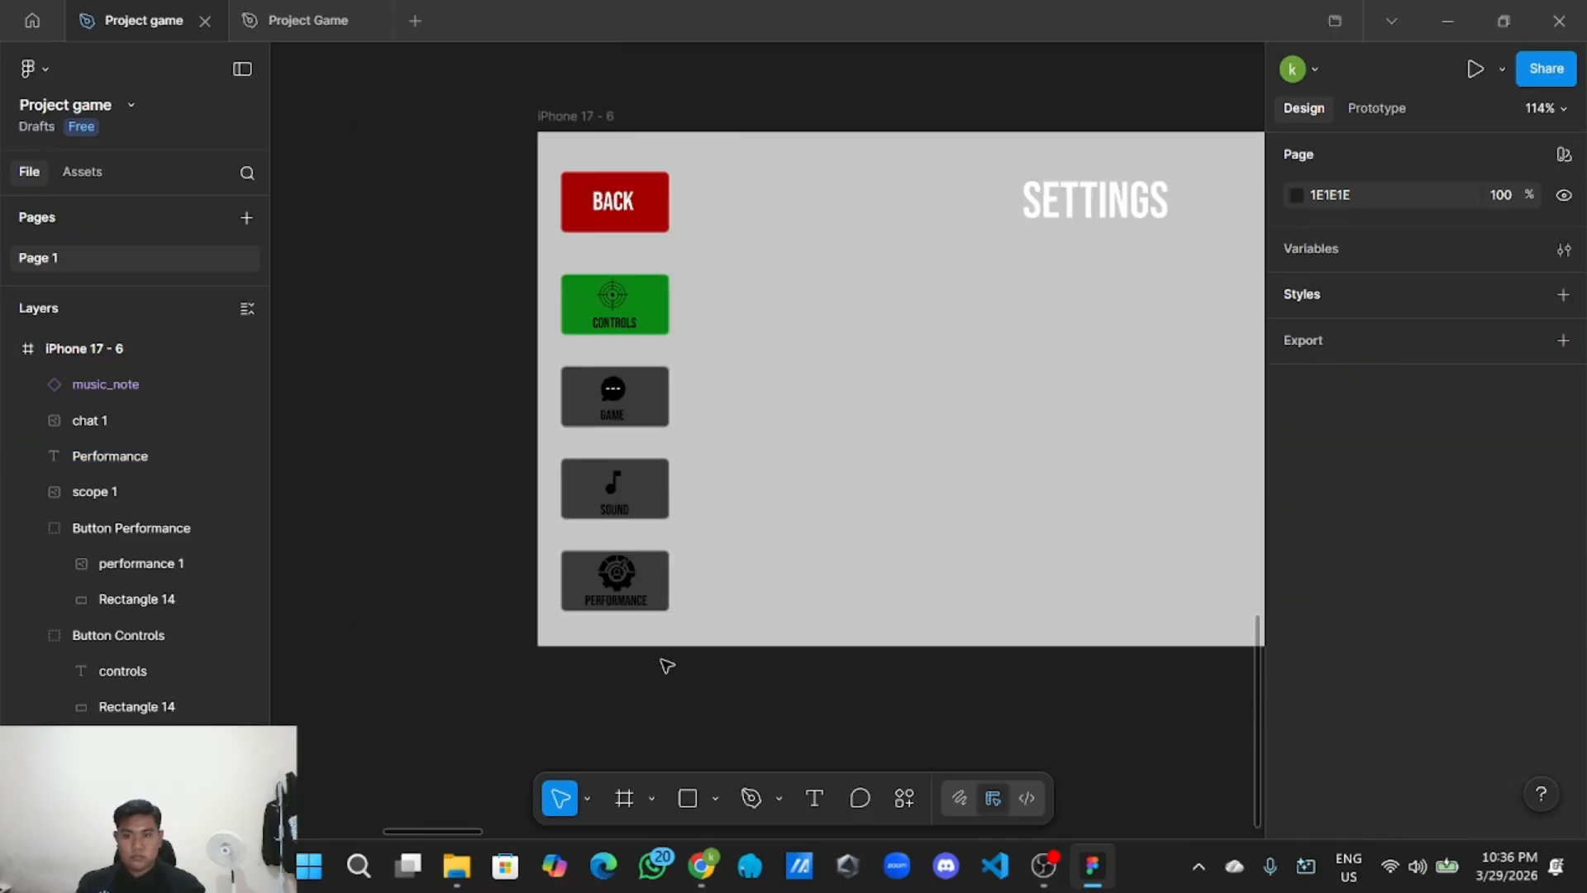
{"action": "scroll", "coordinate": [667, 665], "scroll_direction": "right", "scroll_amount": 4}
{"action": "scroll", "coordinate": [601, 678], "scroll_direction": "down", "scroll_amount": 3}
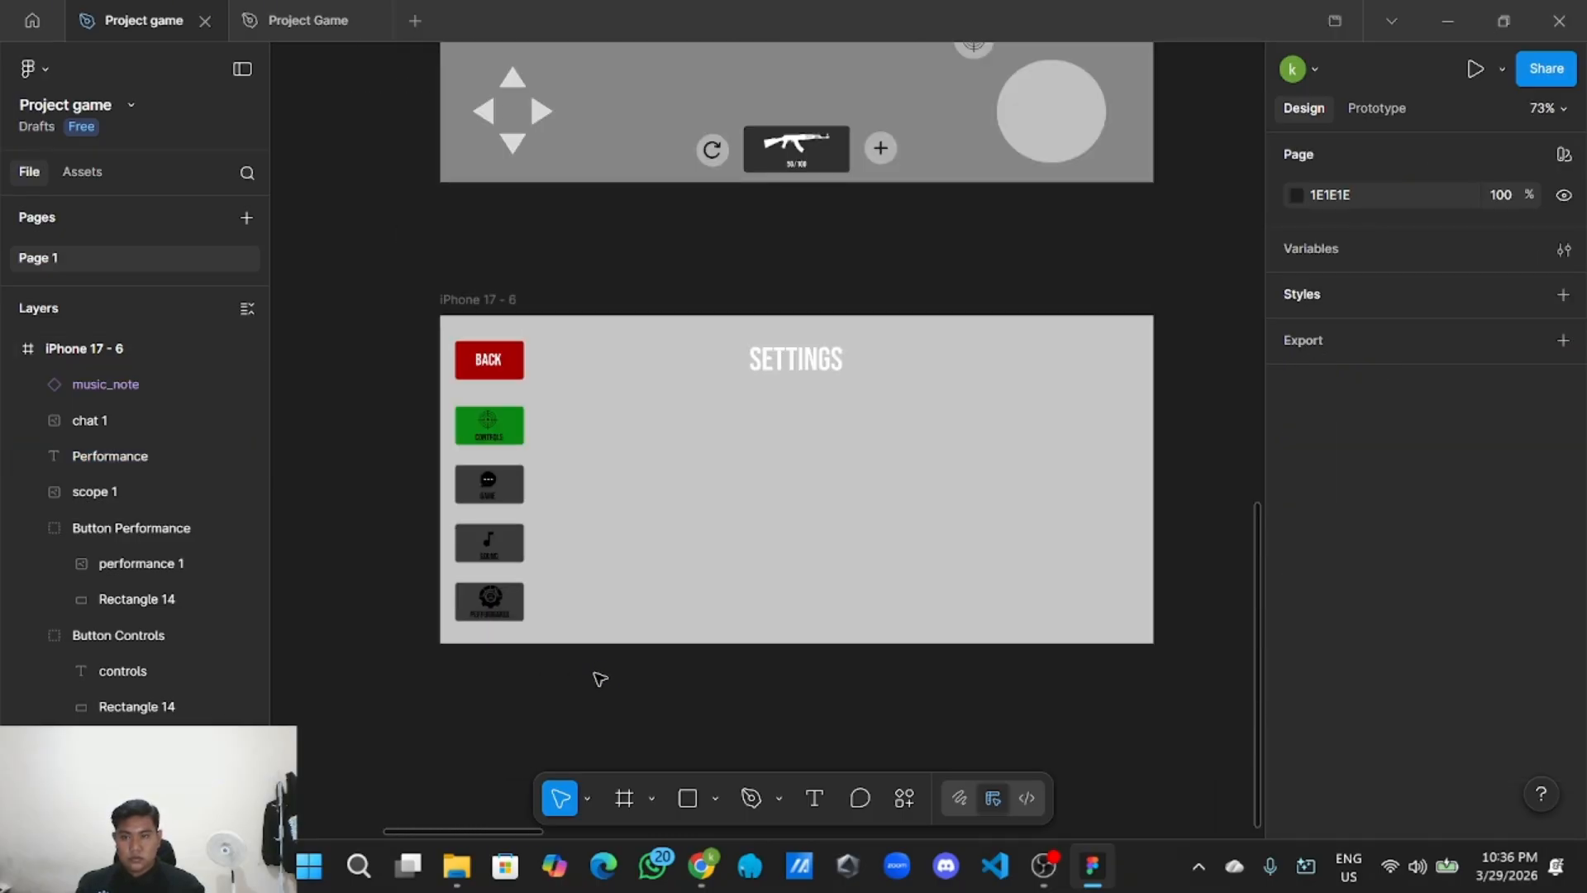
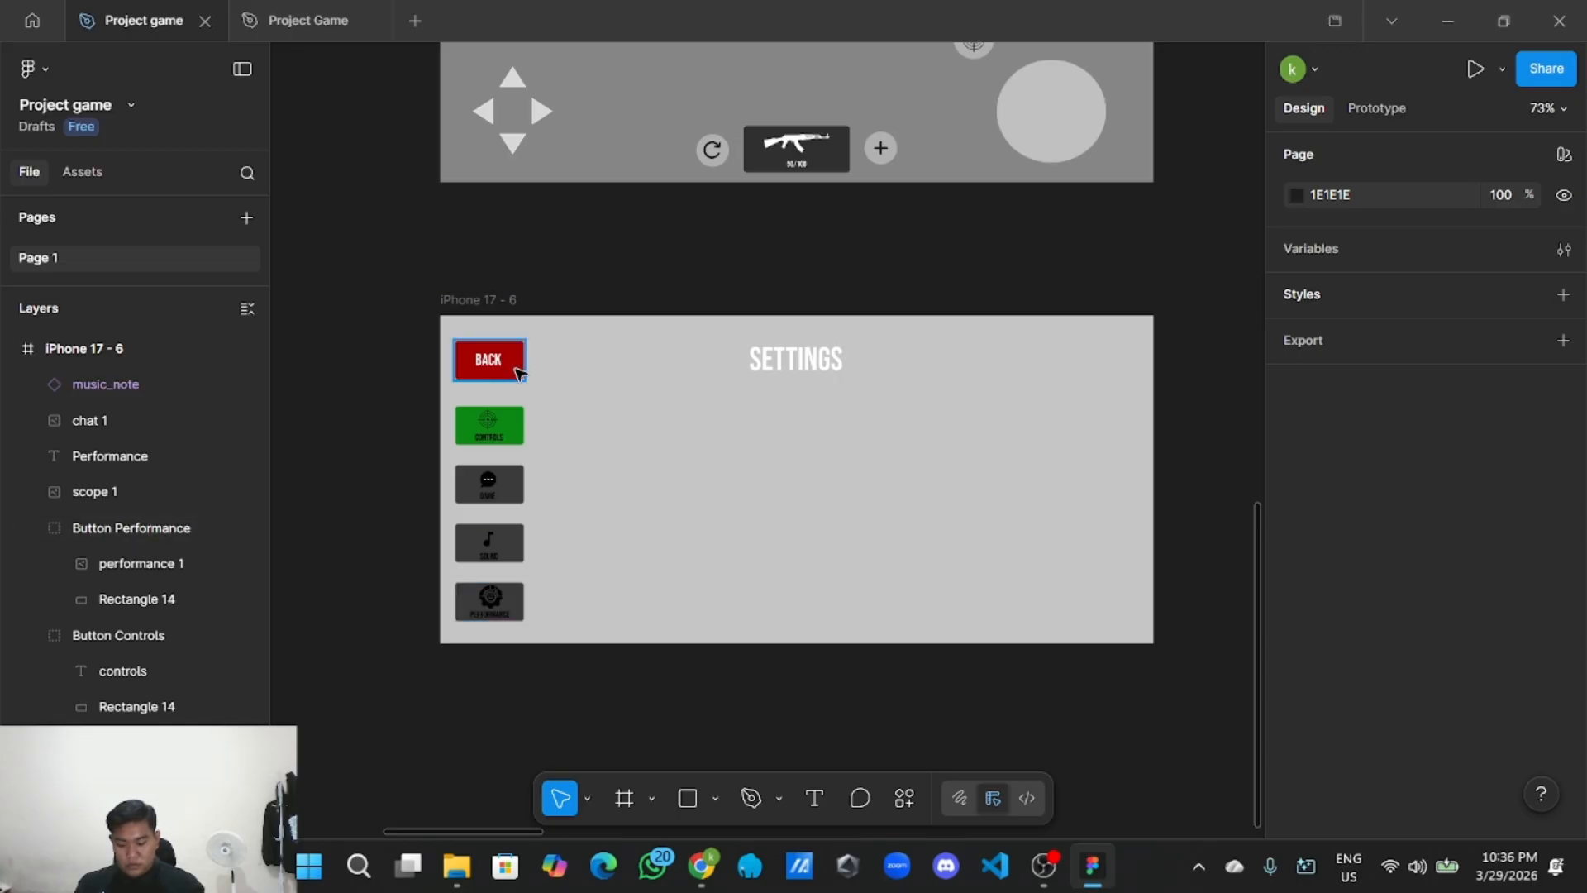
Group the five buttons BACK, Controls, Game, Sound and Performance together.
{"action": "left_click", "coordinate": [519, 373]}
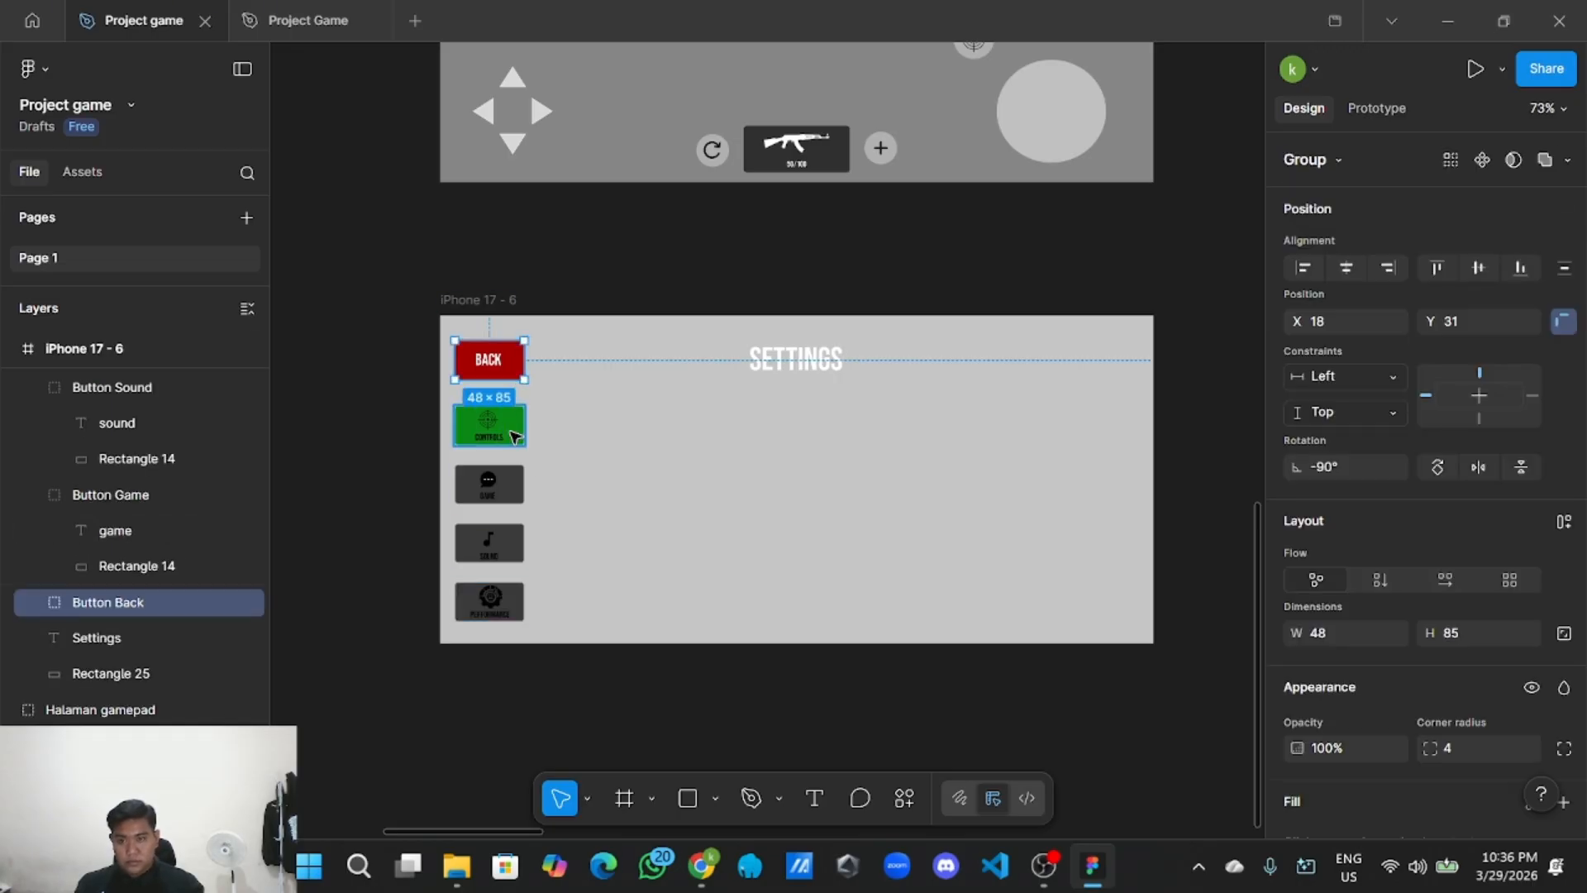
{"action": "left_click", "coordinate": [514, 437], "text": "shift"}
{"action": "left_click", "coordinate": [510, 496], "text": "shift"}
{"action": "left_click", "coordinate": [510, 549], "text": "shift"}
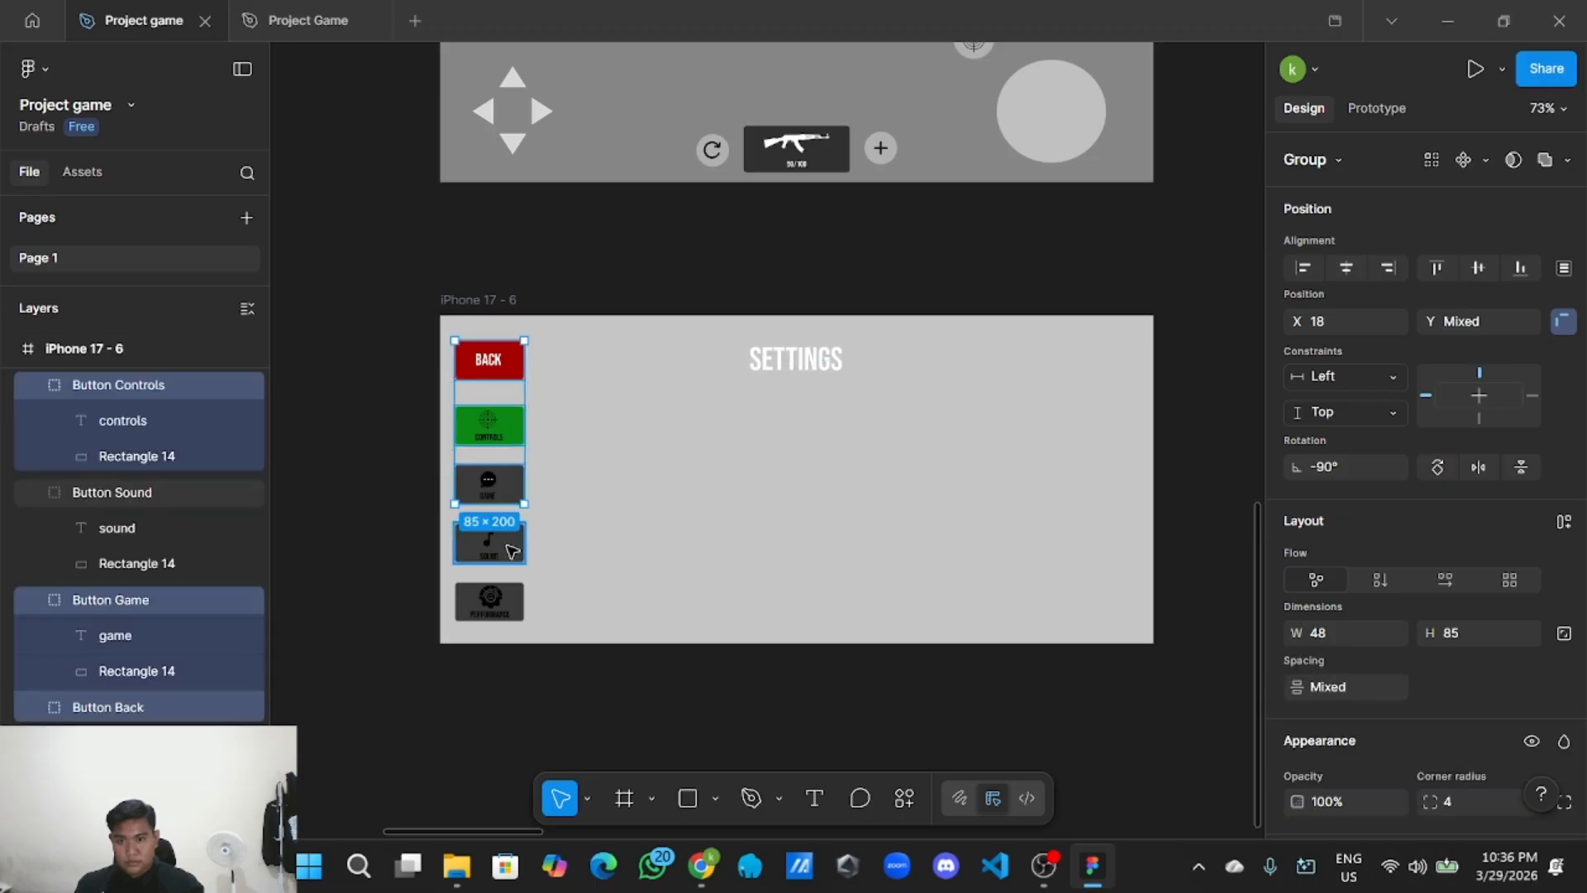
{"action": "left_click", "coordinate": [514, 597], "text": "shift"}
{"action": "right_click", "coordinate": [513, 569]}
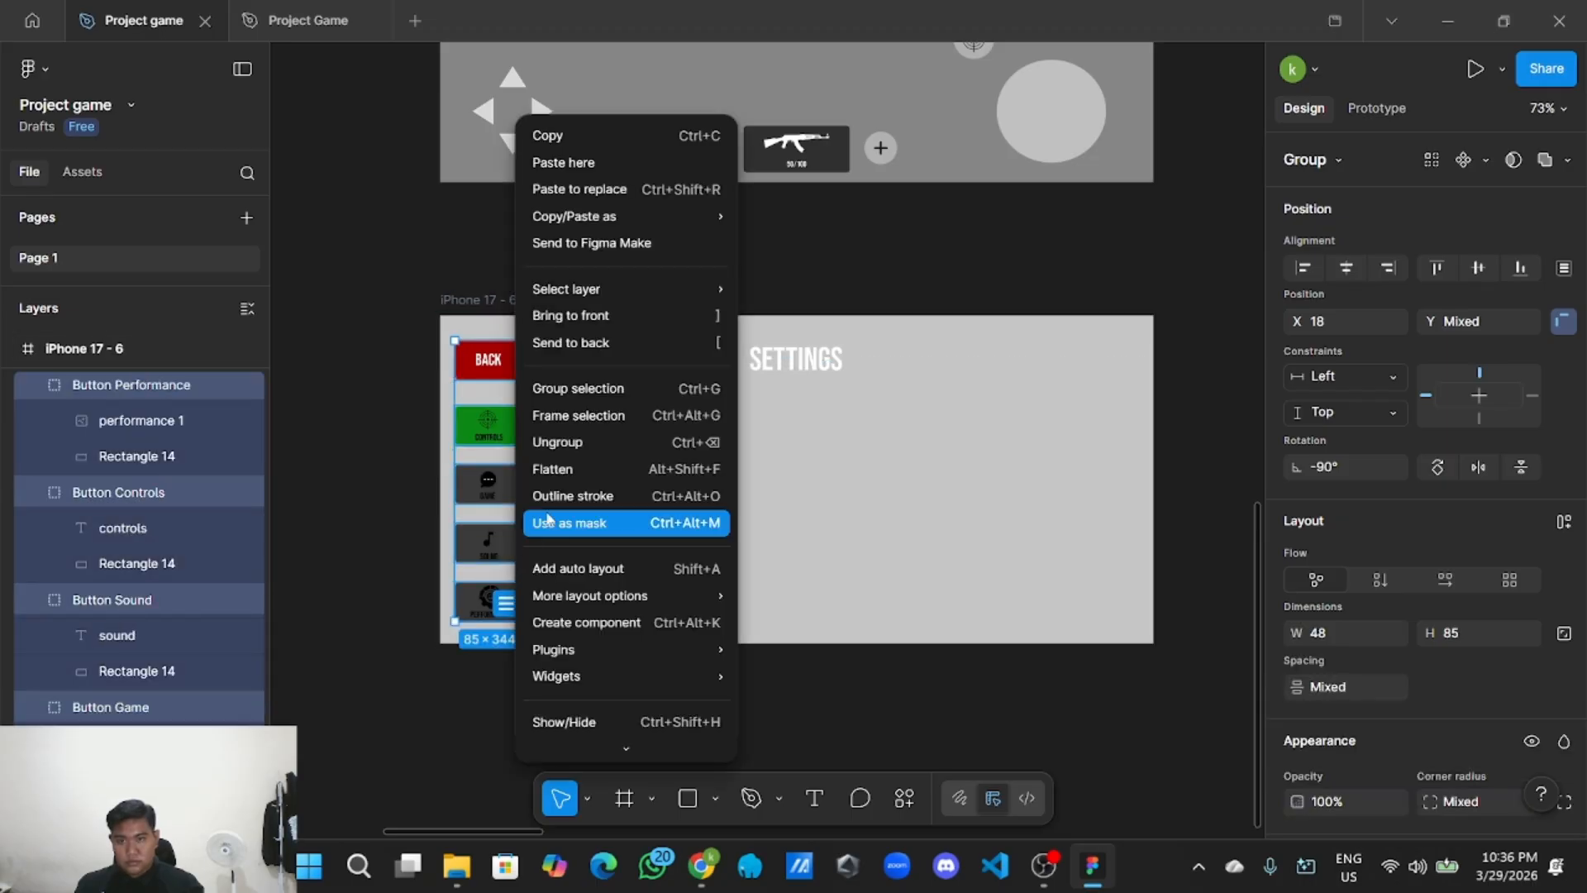
{"action": "left_click", "coordinate": [595, 389]}
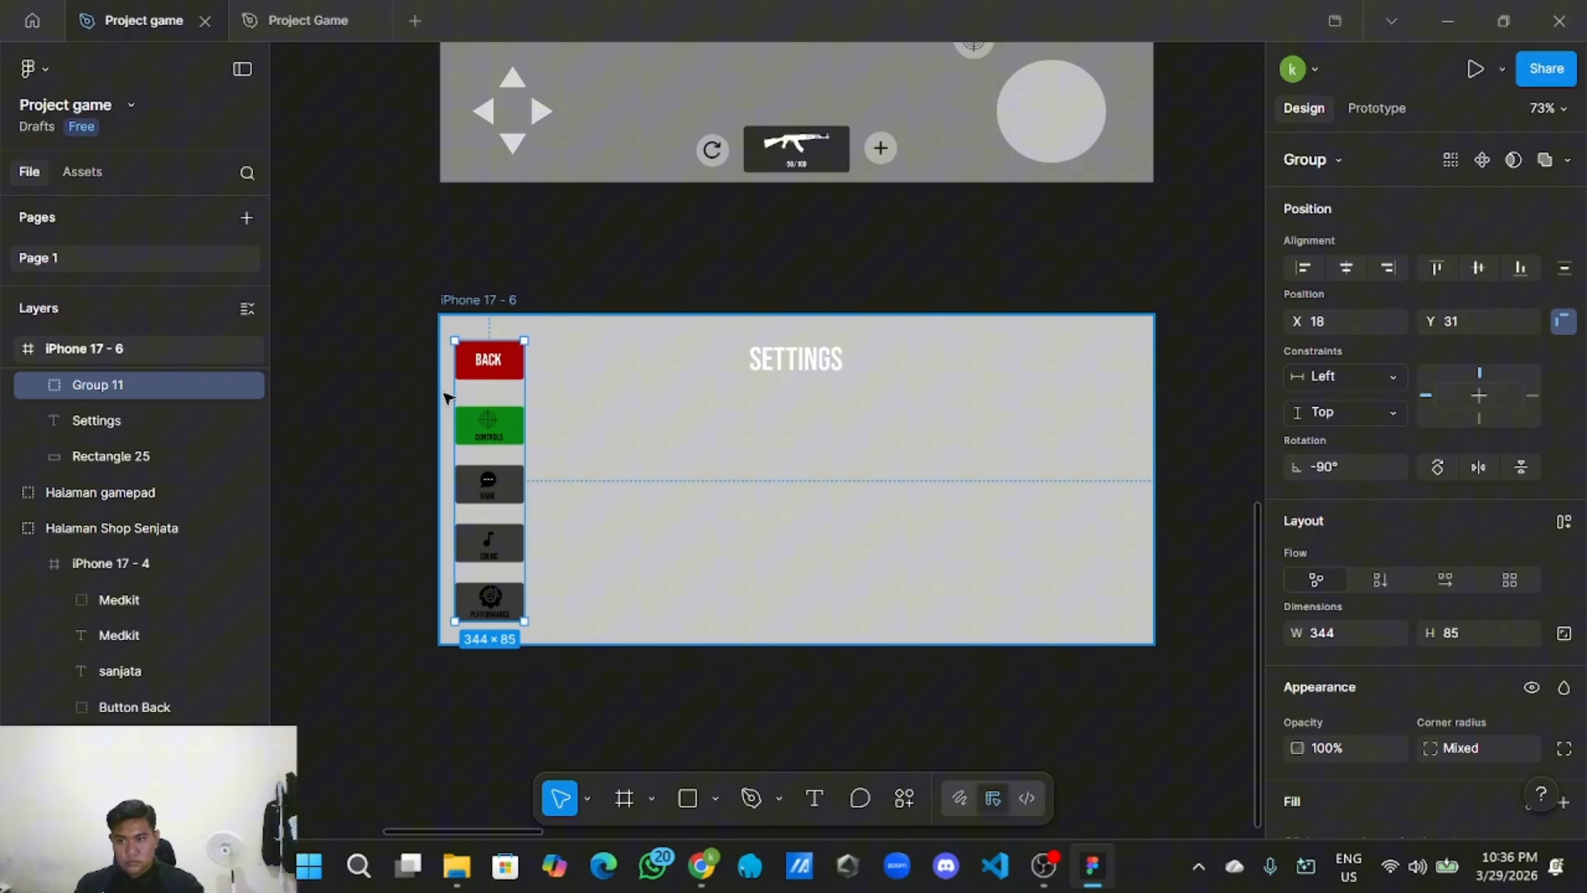
Rename the new group layer to 'Button'.
{"action": "double_click", "coordinate": [131, 385]}
{"action": "type", "text": "BU"}
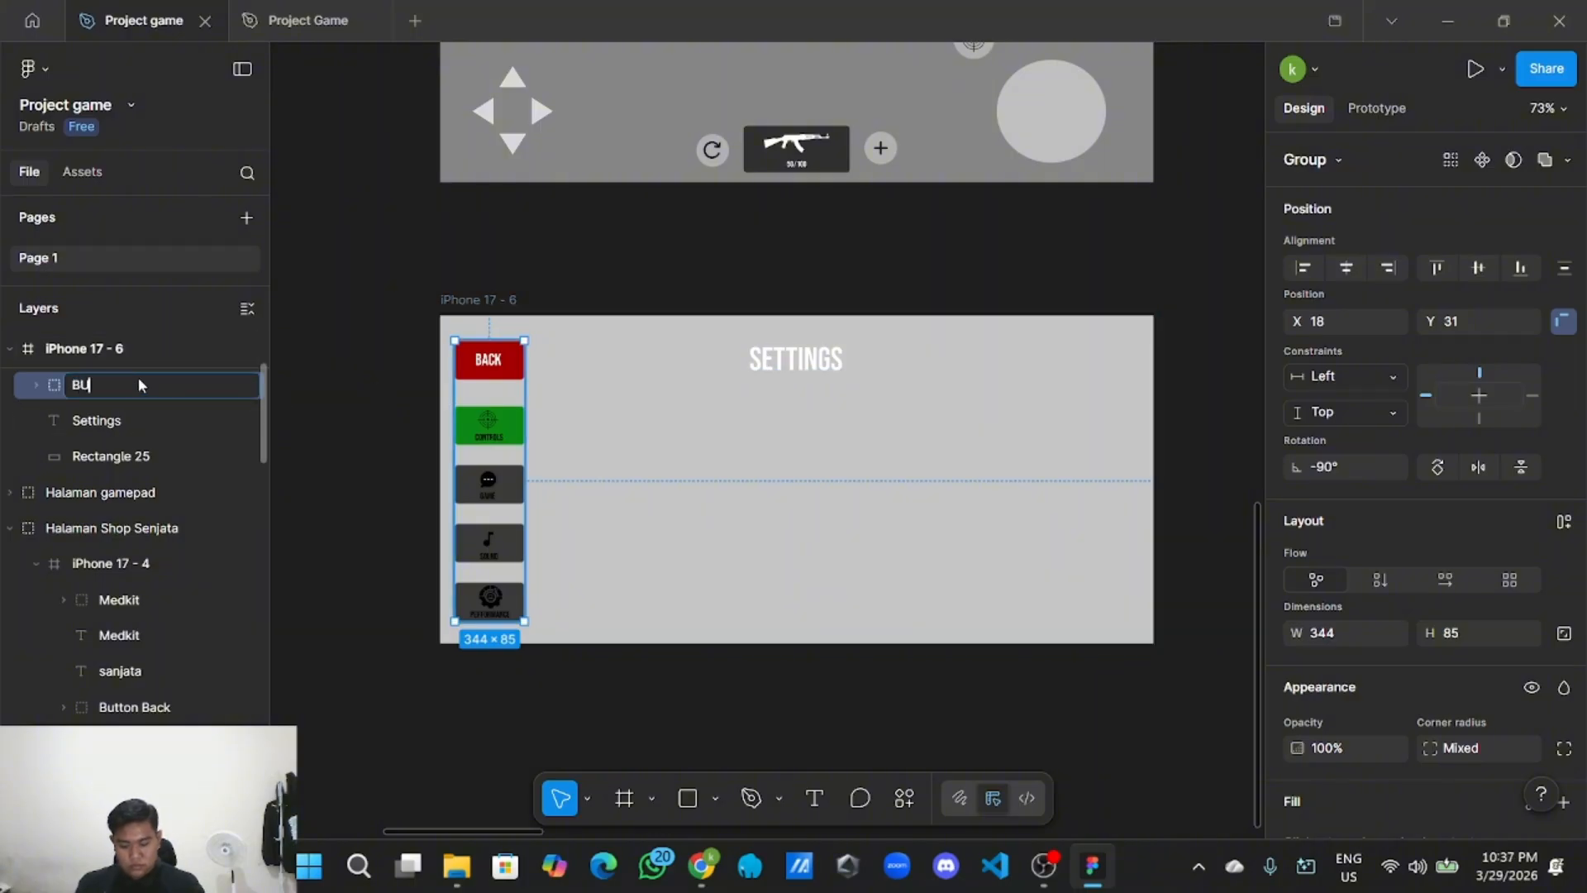
{"action": "type", "text": "T"}
{"action": "key", "text": "BackSpace"}
{"action": "key", "text": "BackSpace"}
{"action": "key", "text": "Return"}
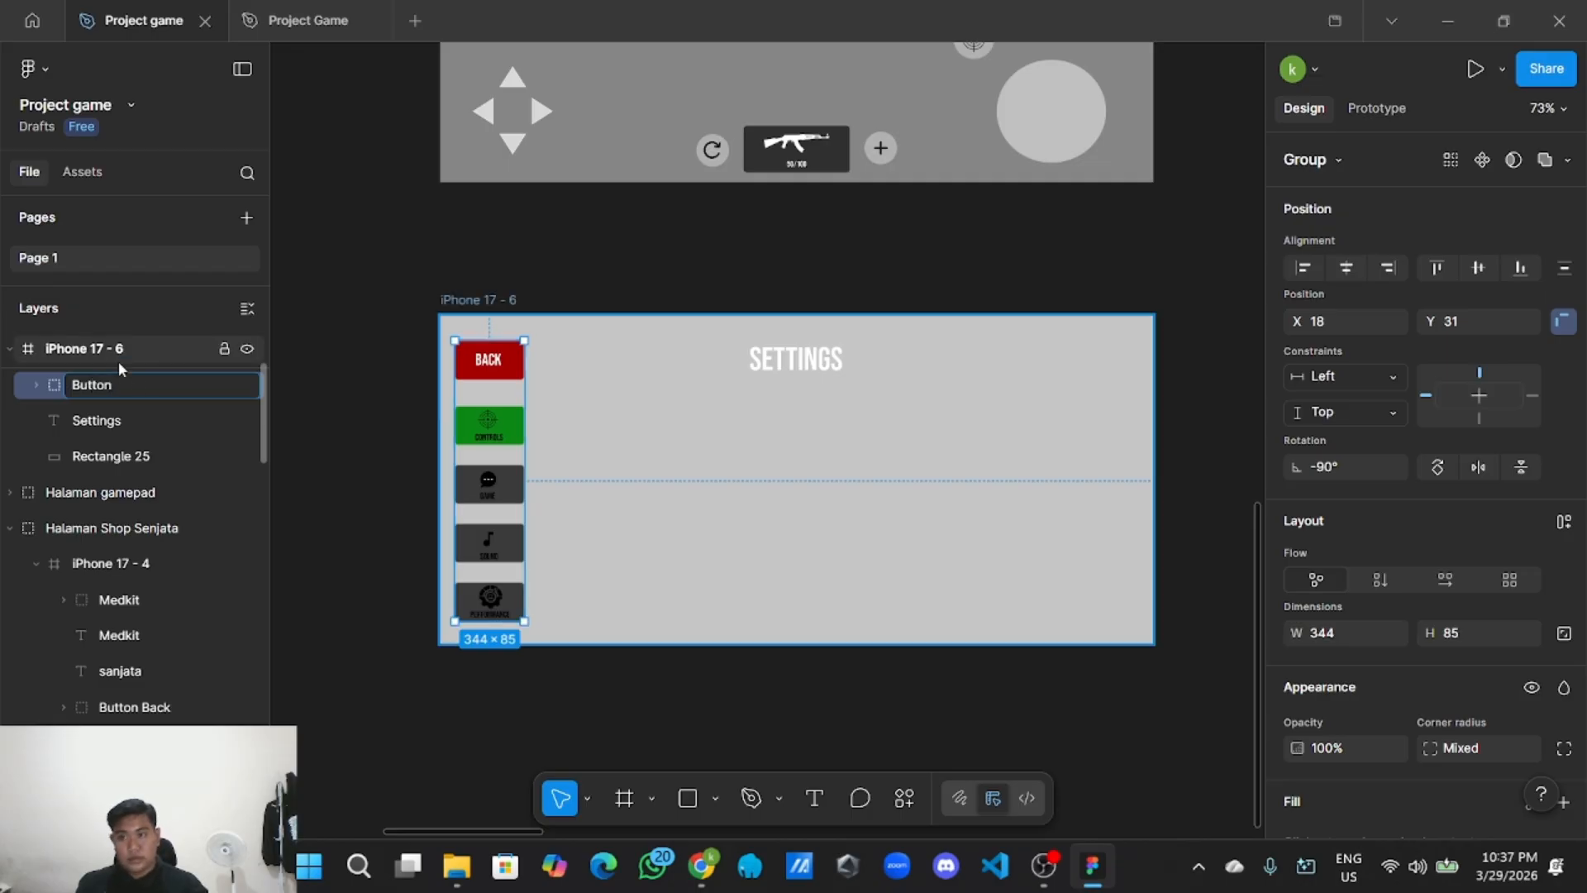
{"action": "left_click", "coordinate": [357, 413]}
{"action": "scroll", "coordinate": [361, 414], "scroll_direction": "up", "scroll_amount": 3}
{"action": "scroll", "coordinate": [511, 415], "scroll_direction": "down", "scroll_amount": 4}
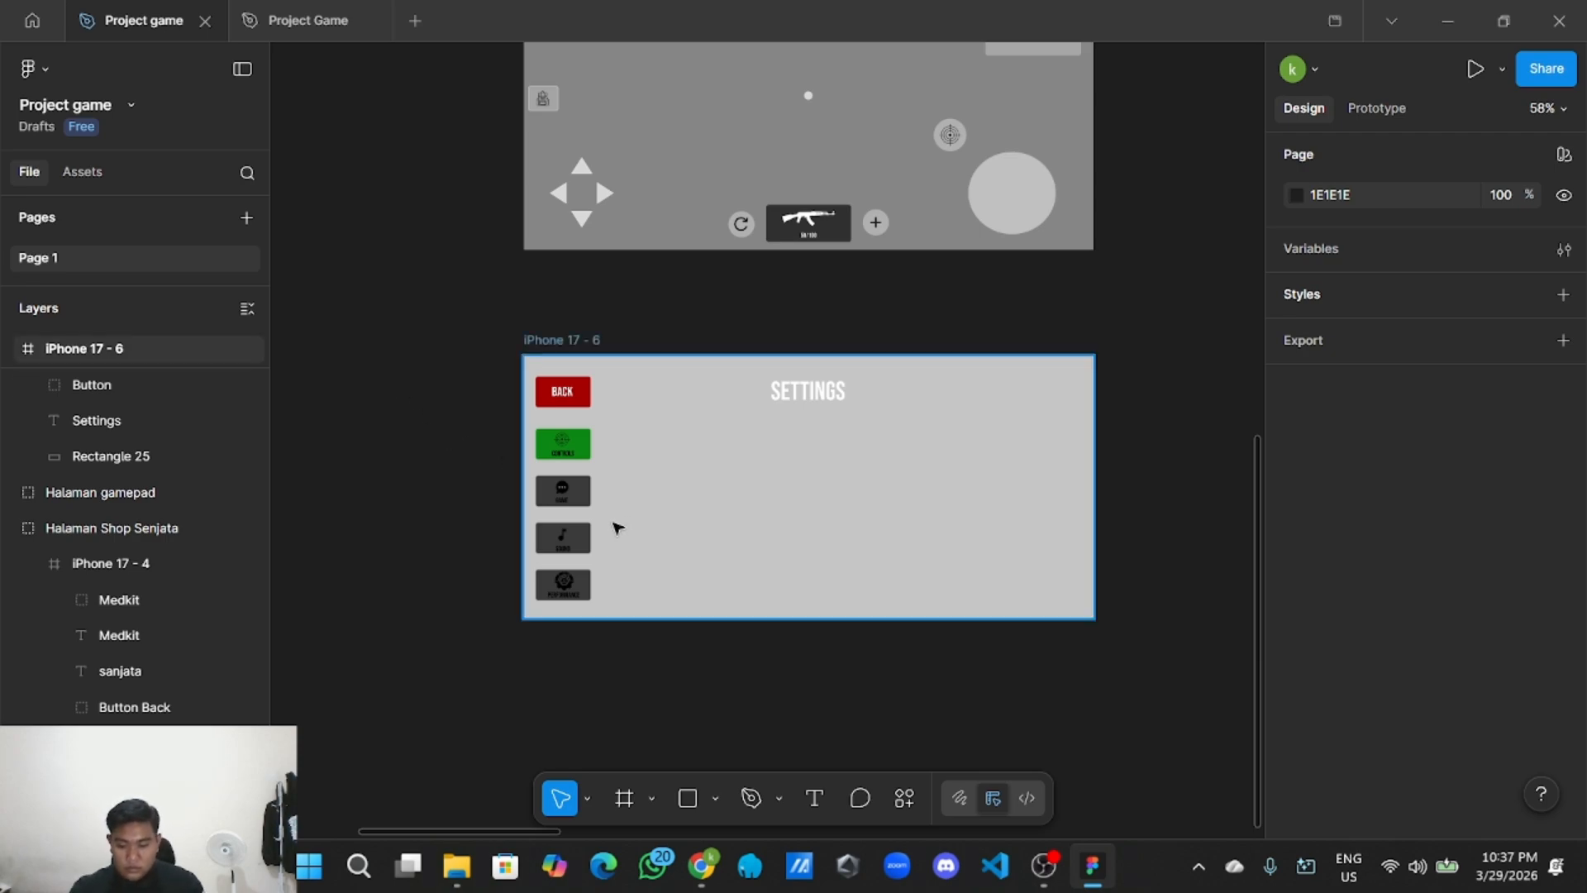
{"action": "scroll", "coordinate": [736, 555], "scroll_direction": "up", "scroll_amount": 3}
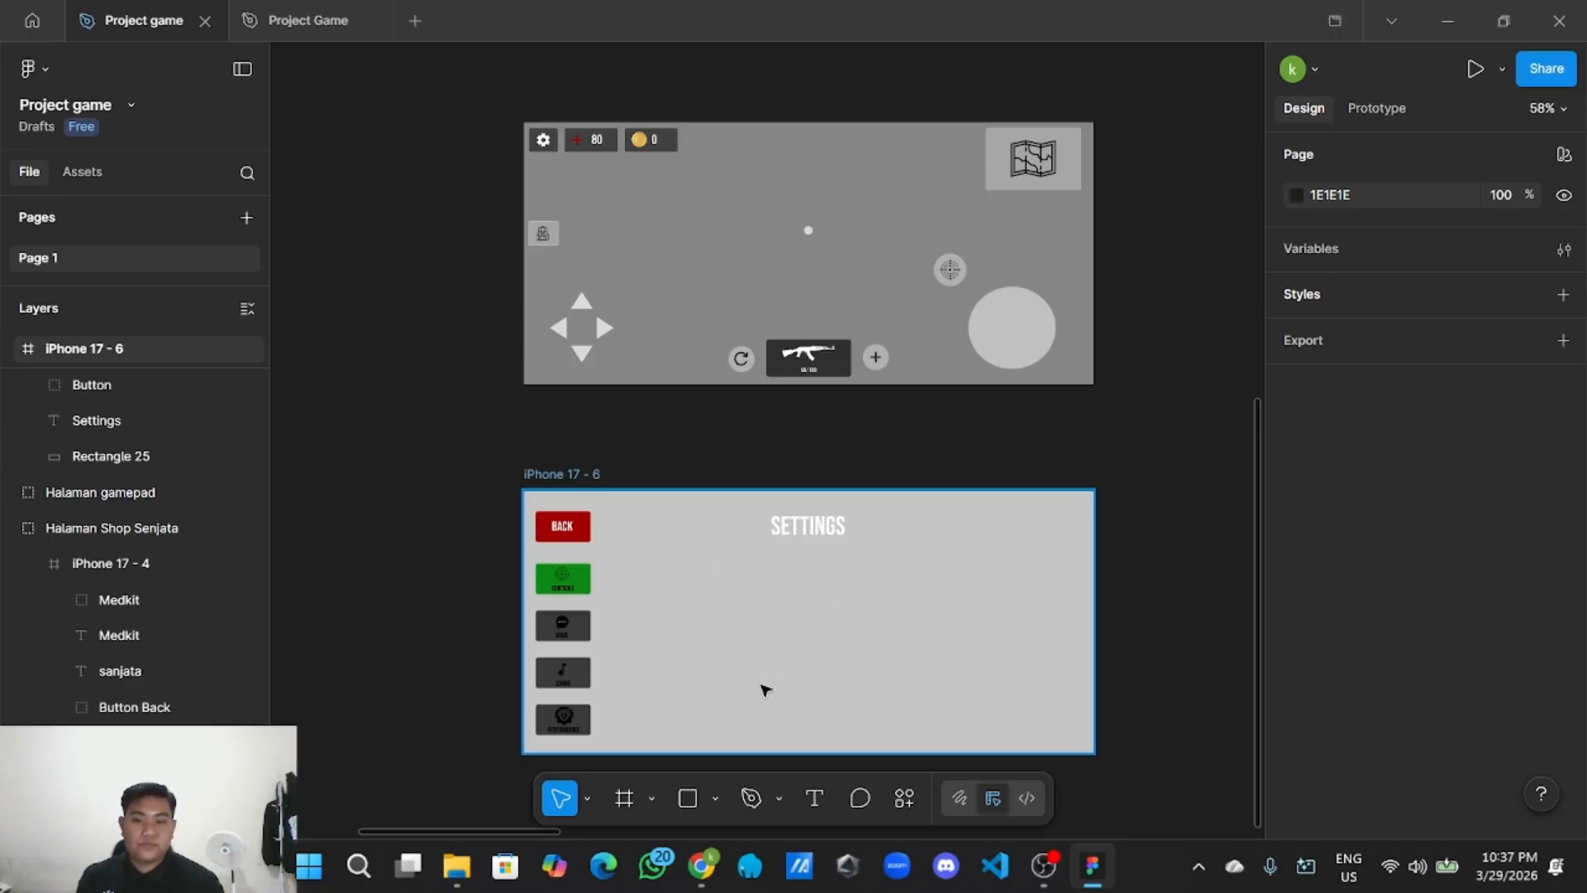
Draw a 704×289 rectangle right of the buttons, just below the SETTINGS title.
{"action": "left_click", "coordinate": [715, 798]}
{"action": "left_click", "coordinate": [844, 588]}
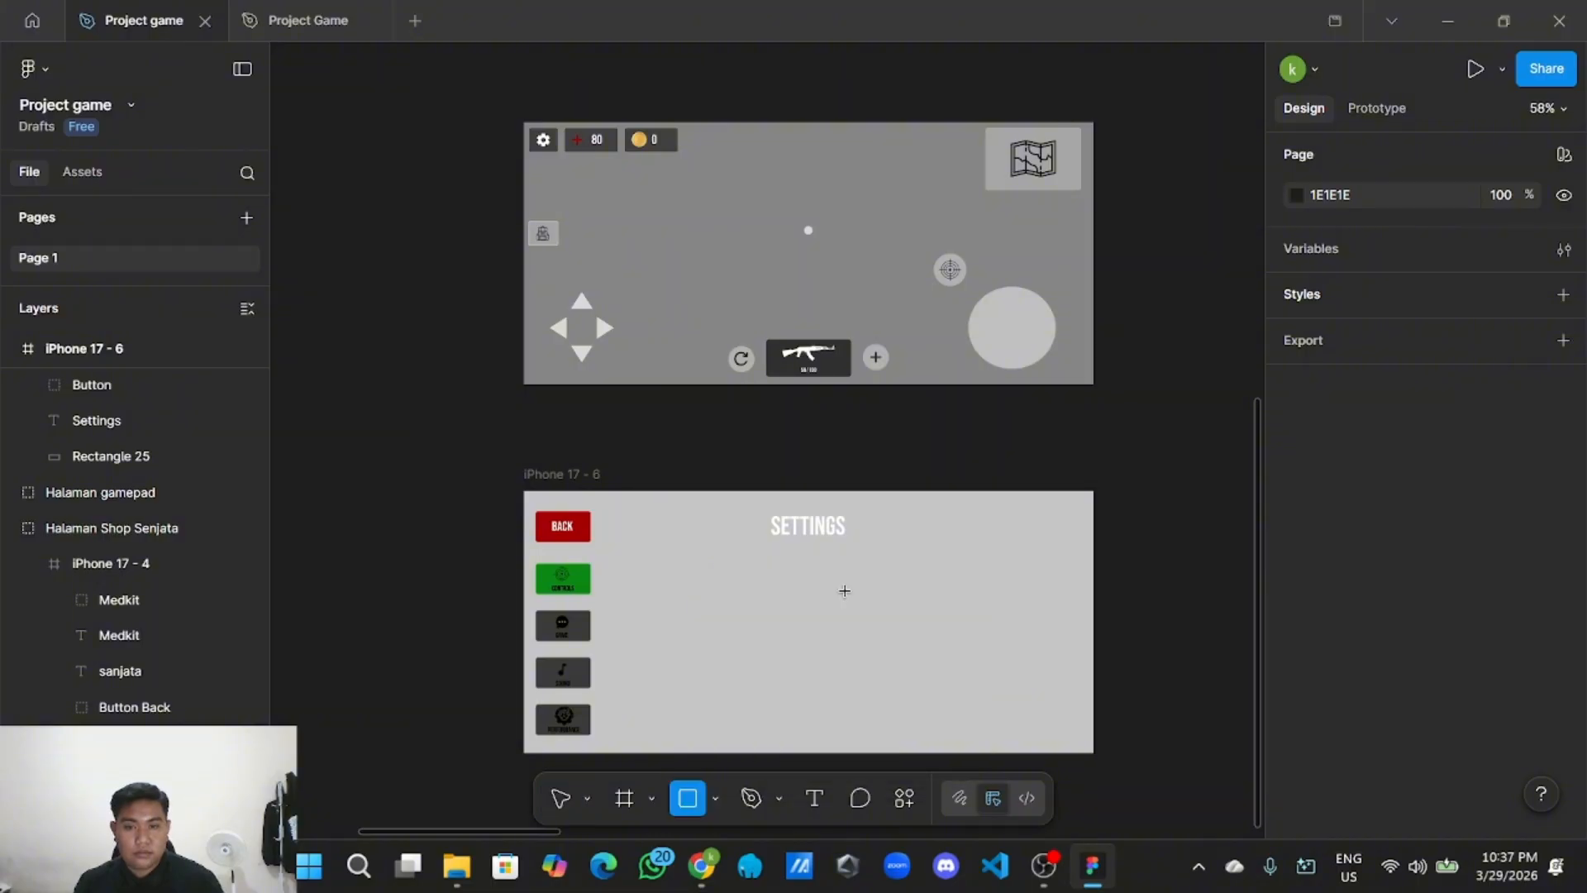
{"action": "scroll", "coordinate": [844, 590], "scroll_direction": "down", "scroll_amount": 3}
{"action": "scroll", "coordinate": [769, 670], "scroll_direction": "down", "scroll_amount": 2}
{"action": "scroll", "coordinate": [769, 669], "scroll_direction": "right", "scroll_amount": 3}
{"action": "scroll", "coordinate": [582, 545], "scroll_direction": "up", "scroll_amount": 3}
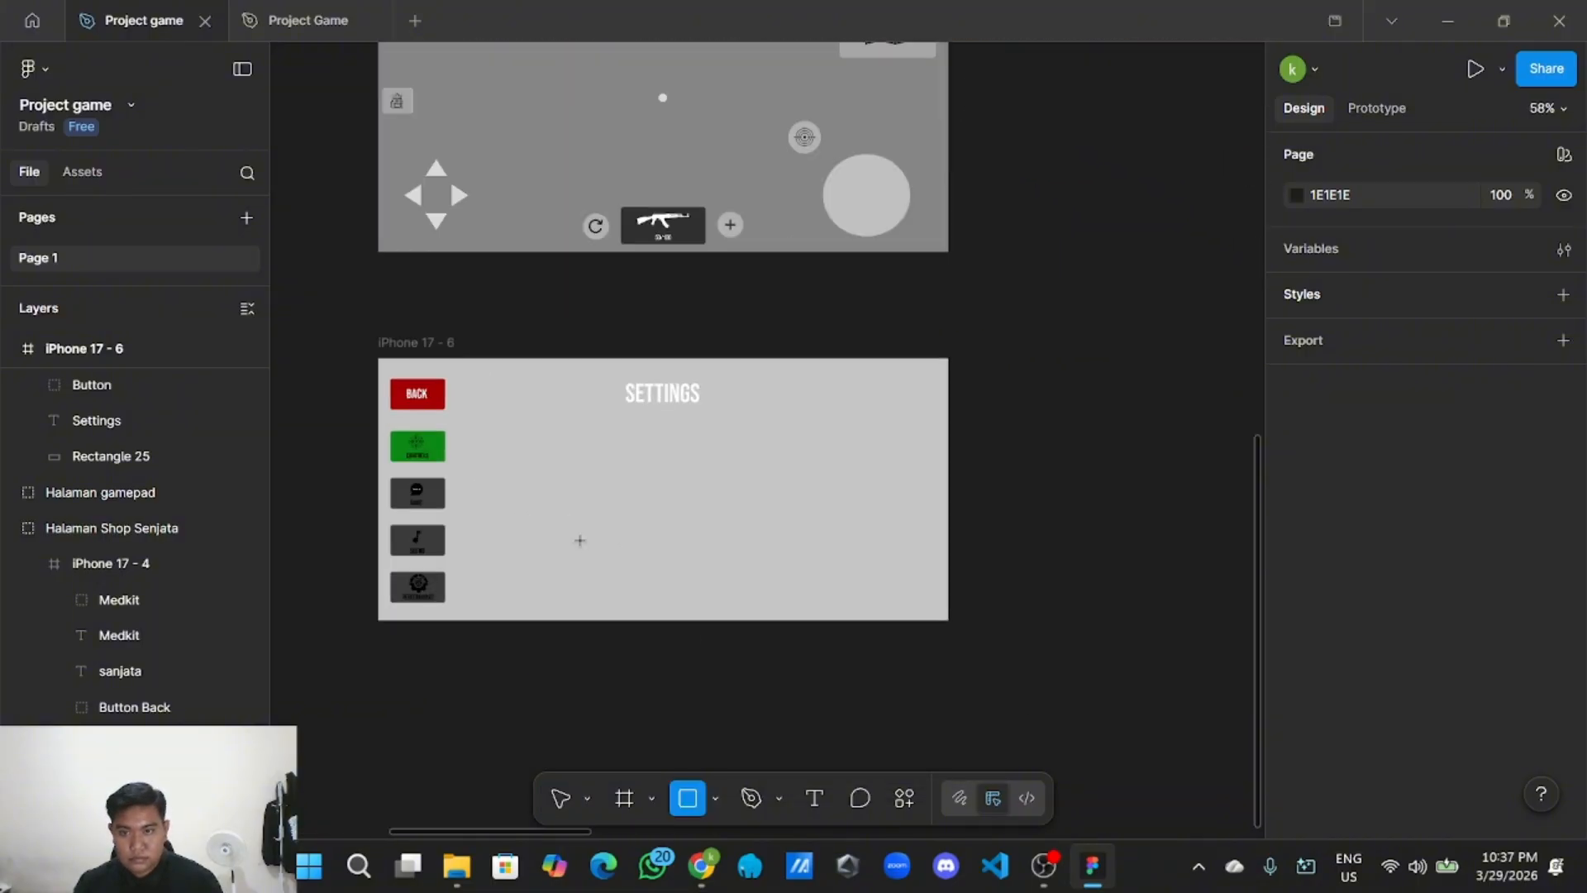
{"action": "mouse_move", "coordinate": [485, 432]}
{"action": "left_mouse_down"}
{"action": "mouse_move", "coordinate": [518, 457]}
{"action": "mouse_move", "coordinate": [892, 542]}
{"action": "mouse_move", "coordinate": [935, 573]}
{"action": "mouse_move", "coordinate": [929, 597]}
{"action": "left_mouse_up"}
{"action": "scroll", "coordinate": [814, 611], "scroll_direction": "up", "scroll_amount": 2}
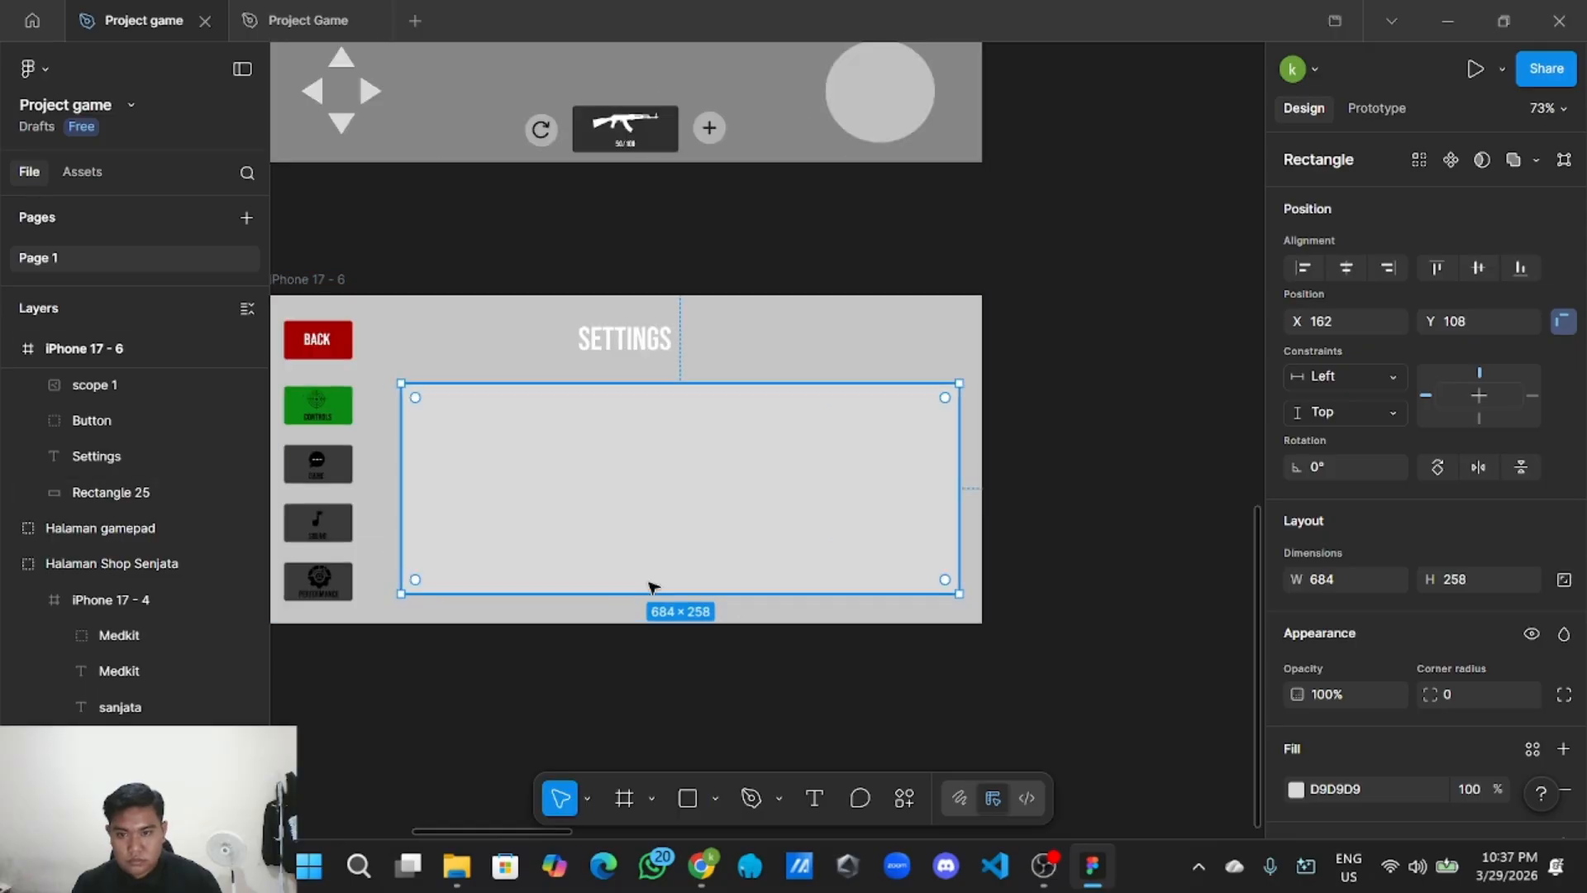
{"action": "left_click_drag", "start_coordinate": [659, 605], "coordinate": [659, 613]}
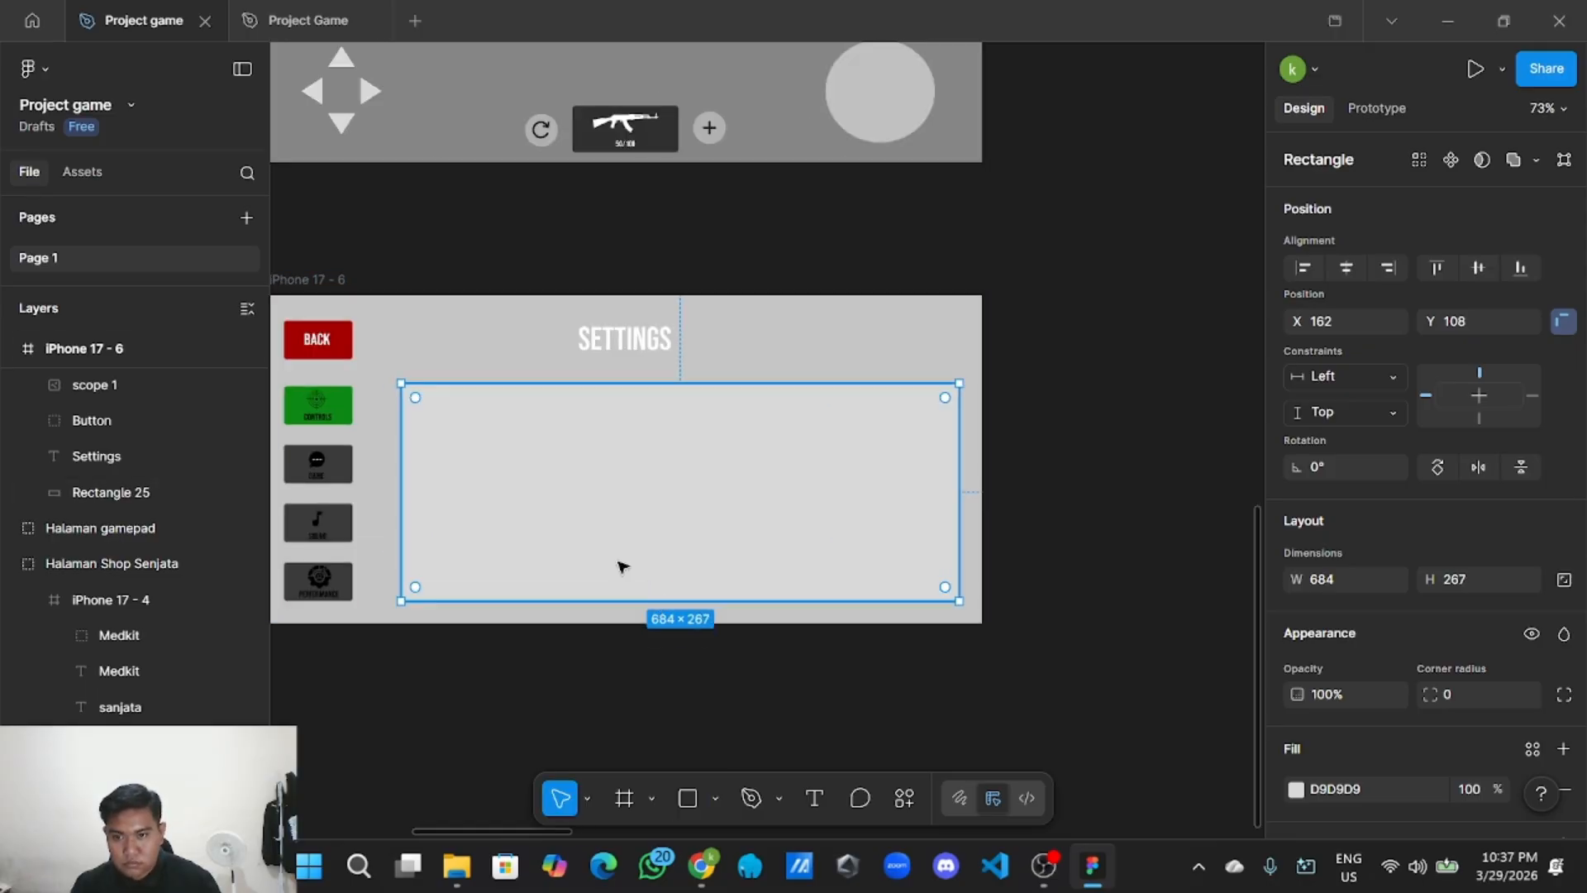
{"action": "left_click_drag", "start_coordinate": [400, 471], "coordinate": [384, 471]}
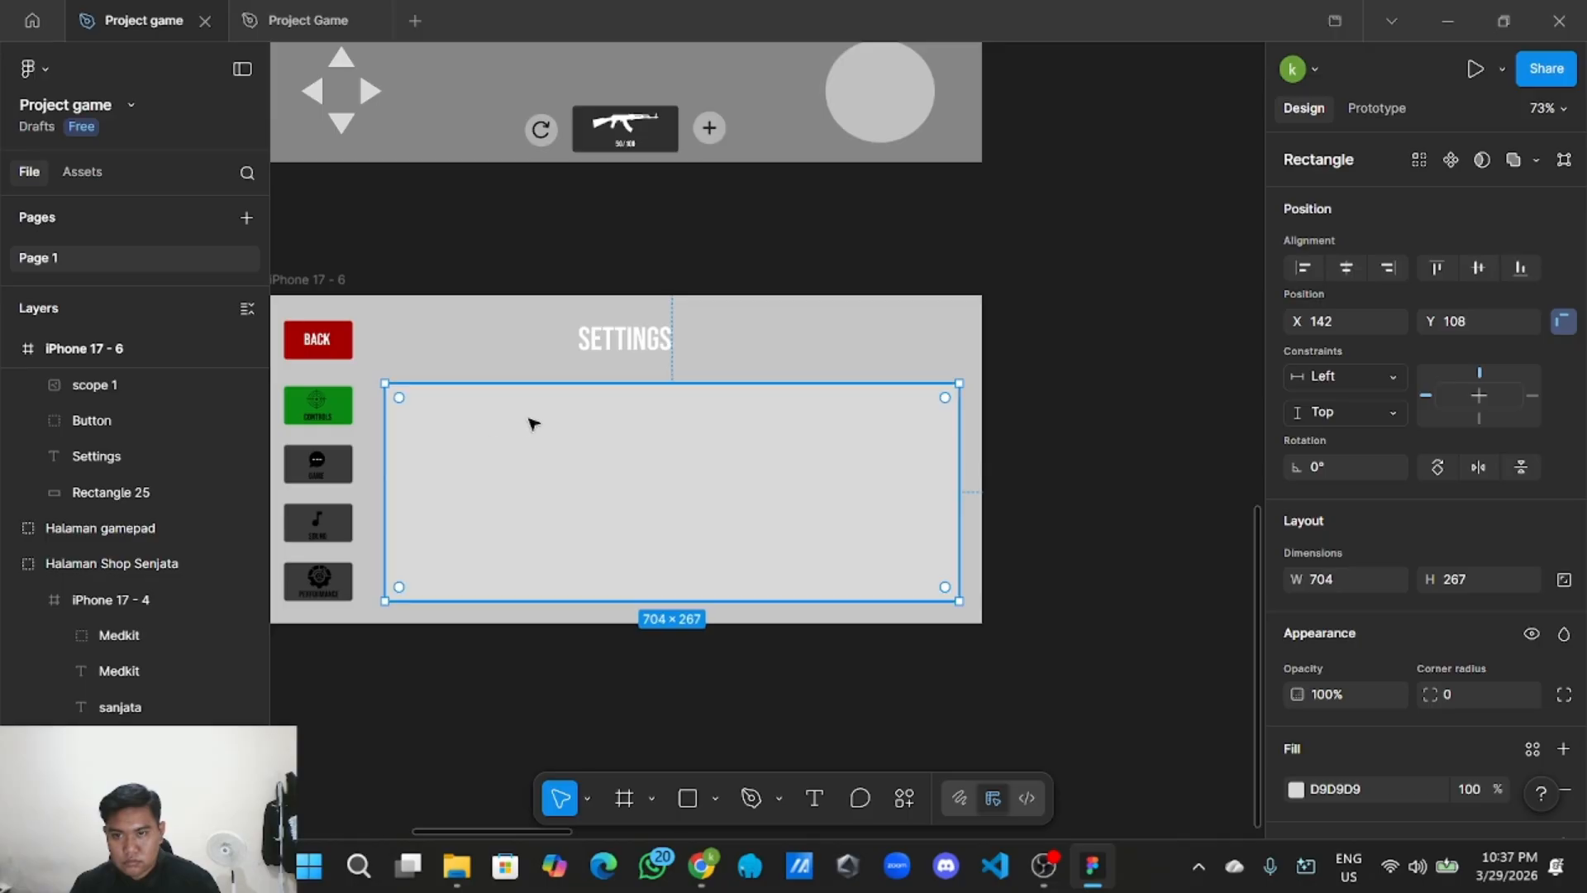
{"action": "left_click_drag", "start_coordinate": [572, 383], "coordinate": [574, 365]}
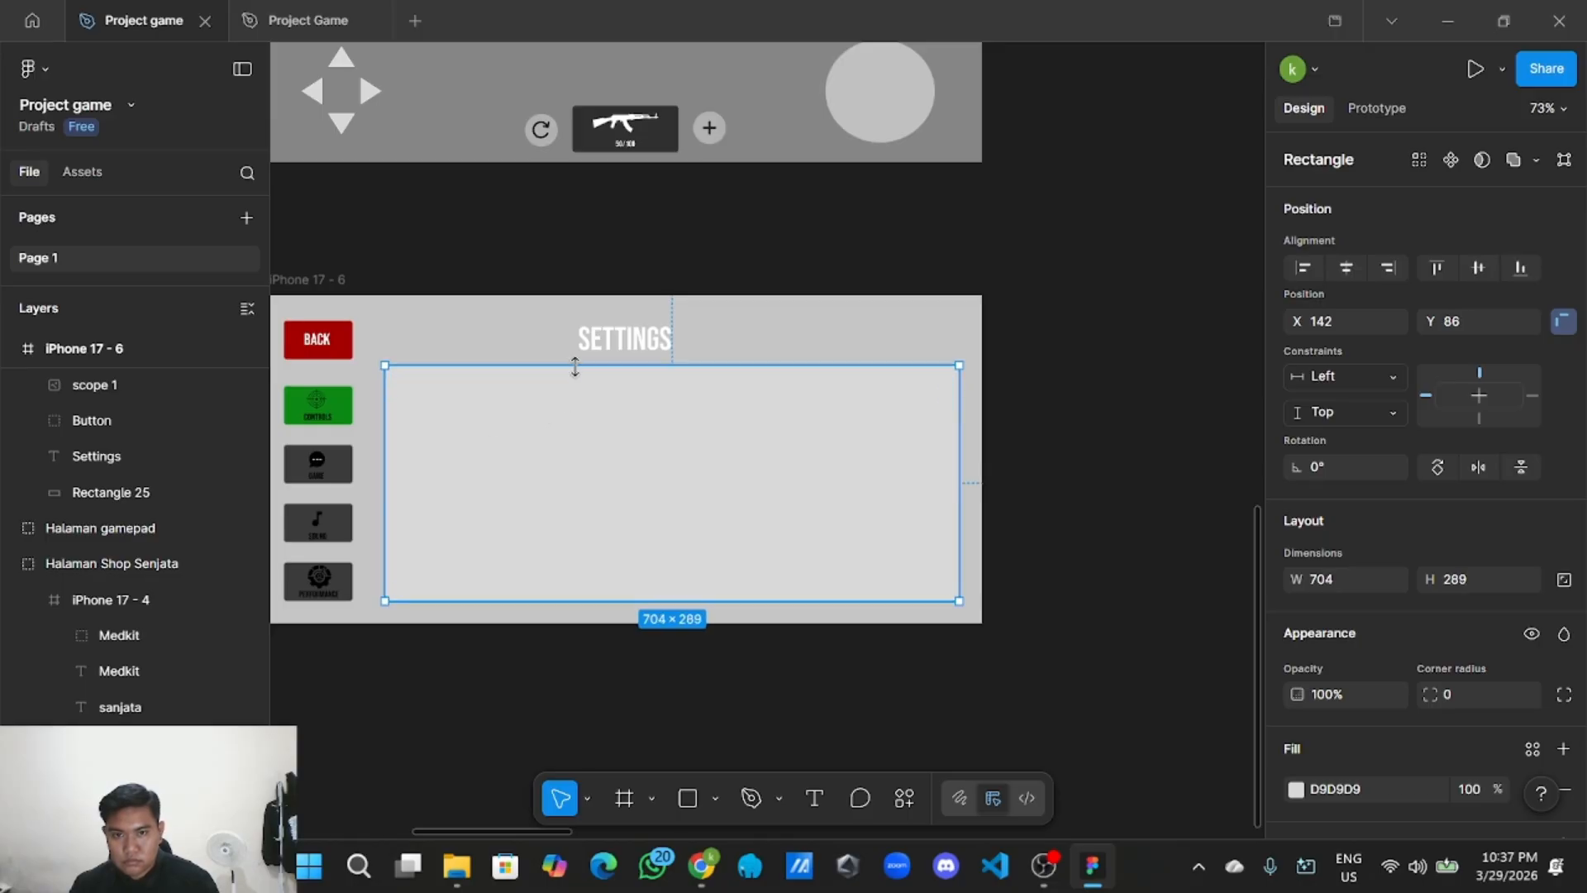
{"action": "scroll", "coordinate": [1394, 630], "scroll_direction": "down", "scroll_amount": 2}
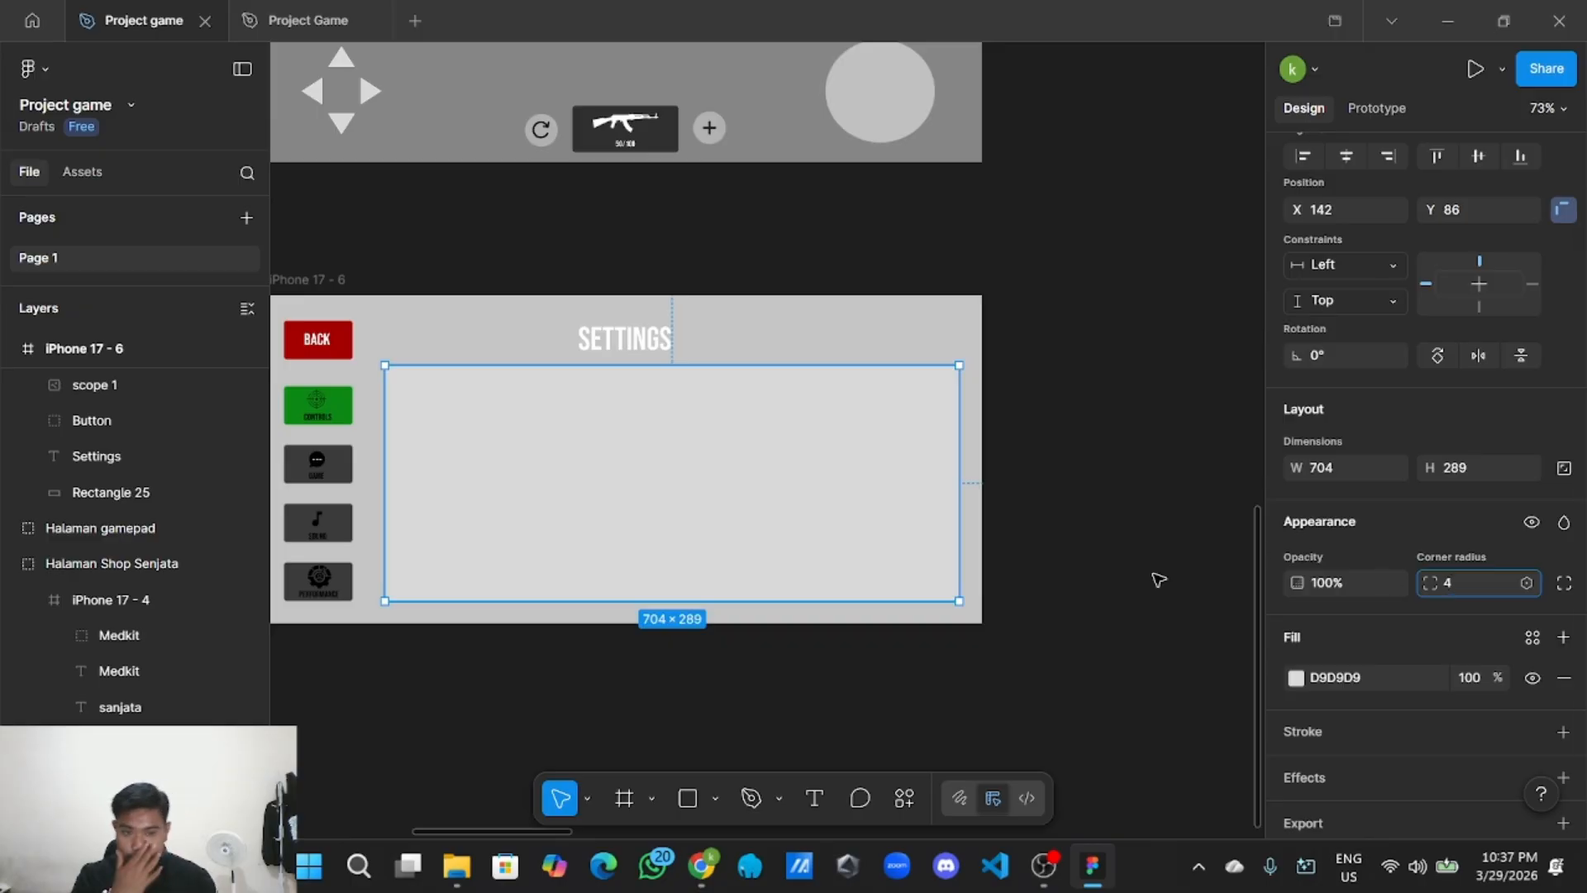
Round the panel rectangle's corners to radius 9.
{"action": "left_click", "coordinate": [1086, 603]}
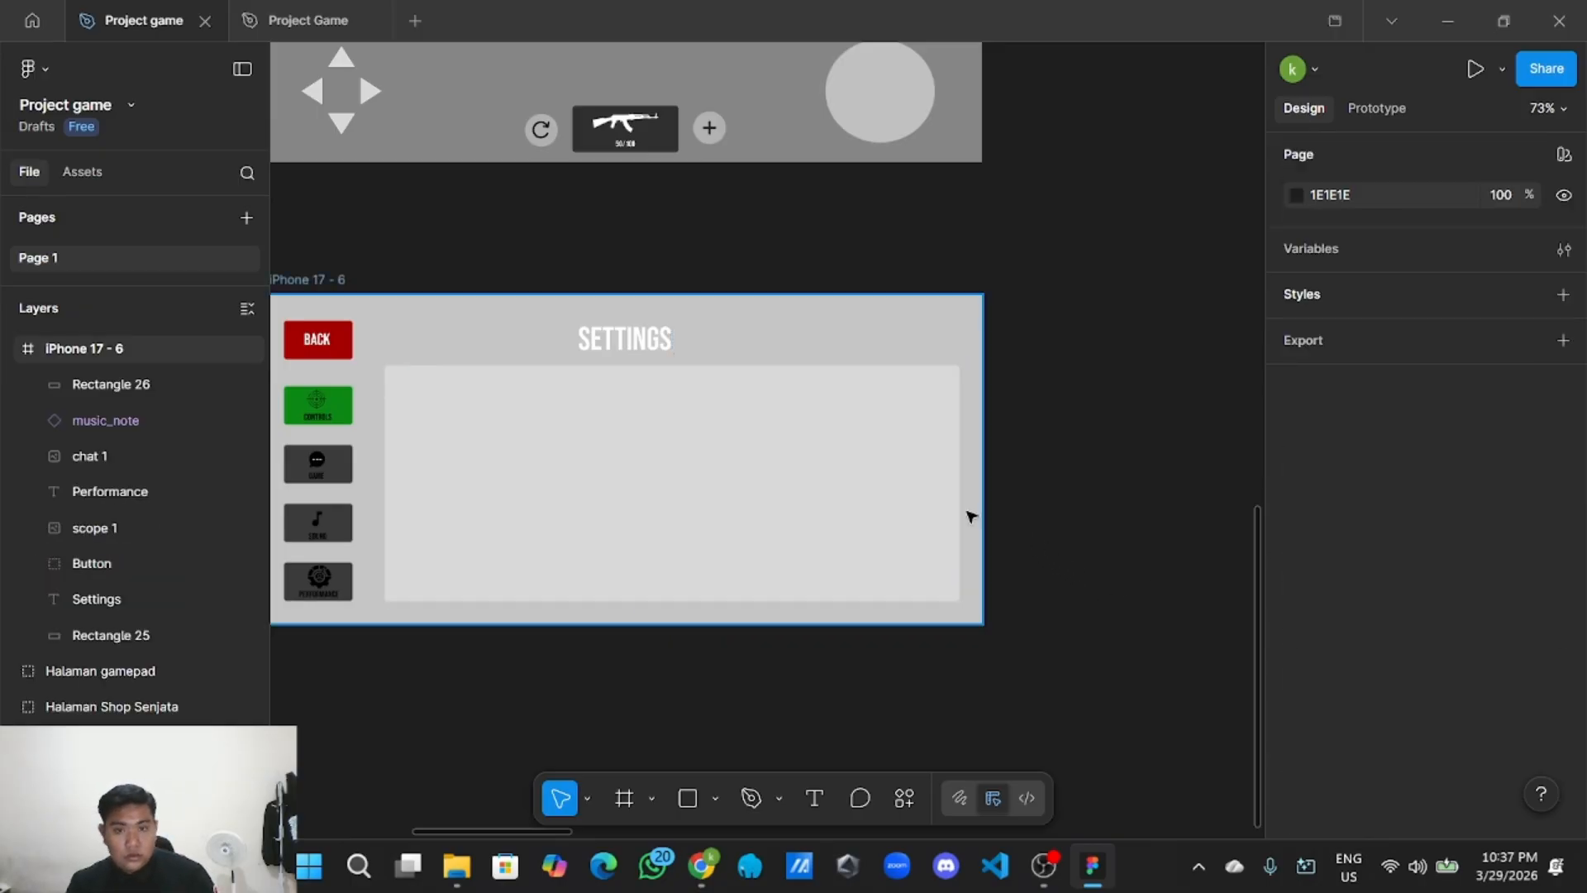
{"action": "left_click", "coordinate": [850, 496]}
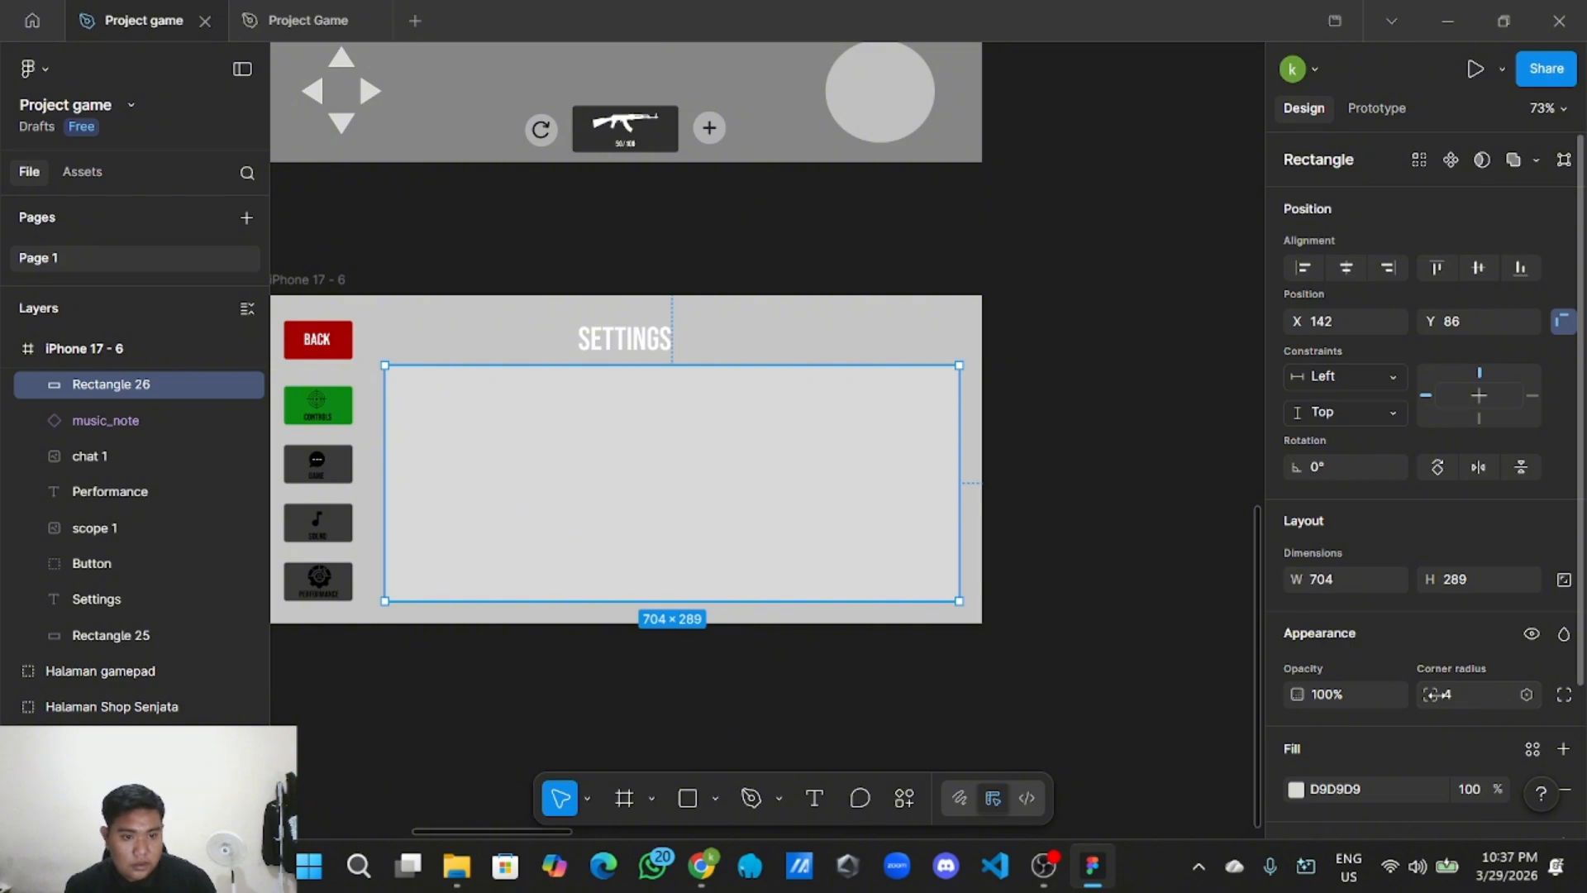
{"action": "left_click_drag", "start_coordinate": [1431, 694], "coordinate": [1552, 699]}
{"action": "scroll", "coordinate": [1413, 760], "scroll_direction": "down", "scroll_amount": 2}
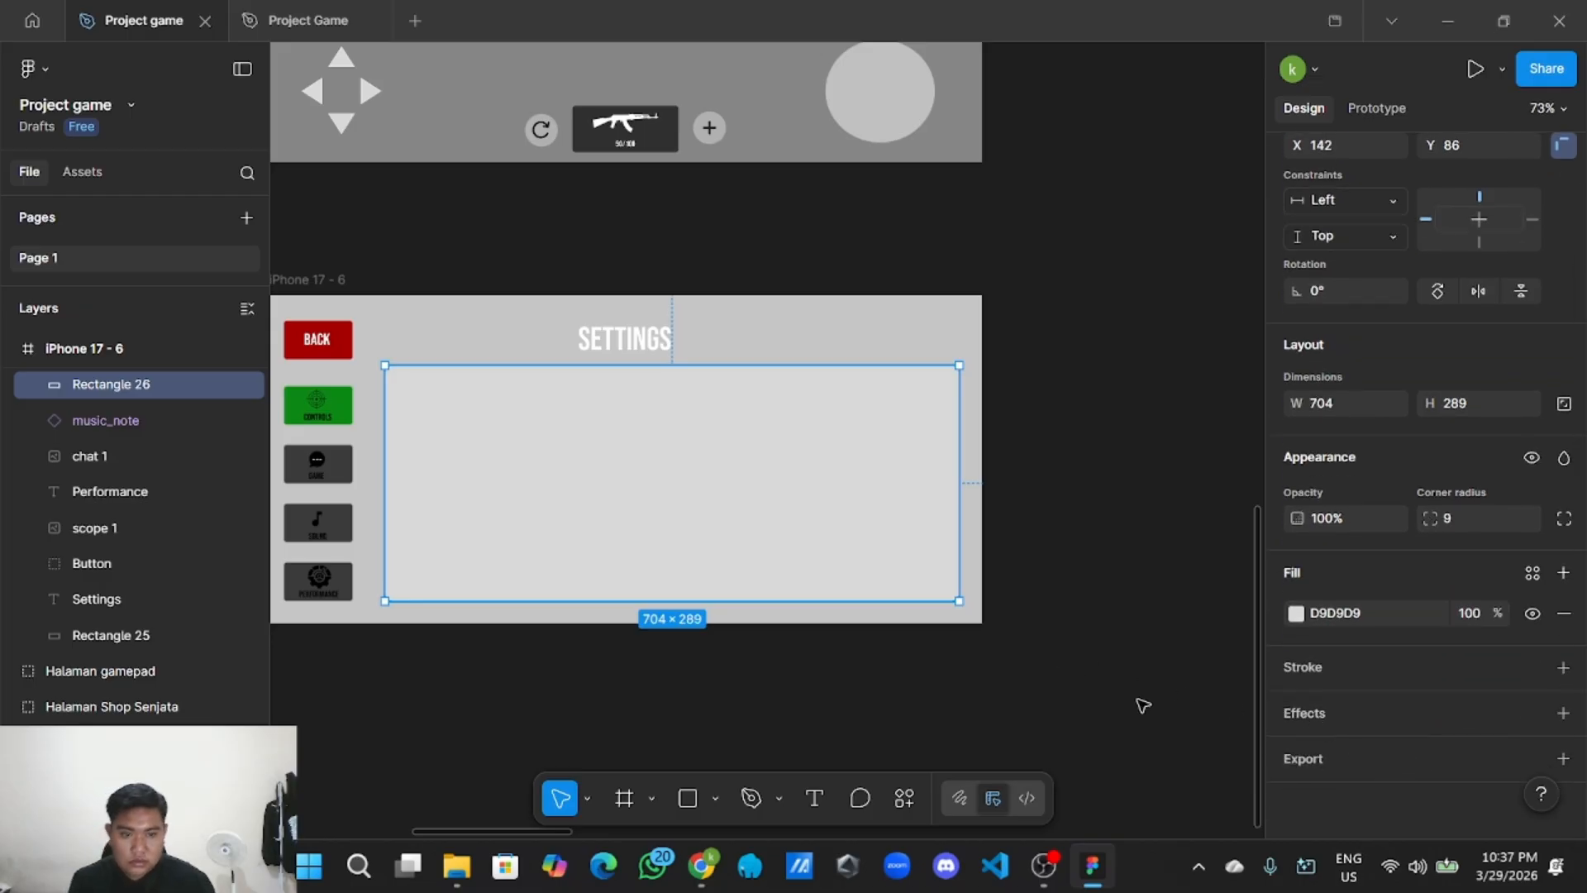
{"action": "scroll", "coordinate": [1058, 678], "scroll_direction": "down", "scroll_amount": 5}
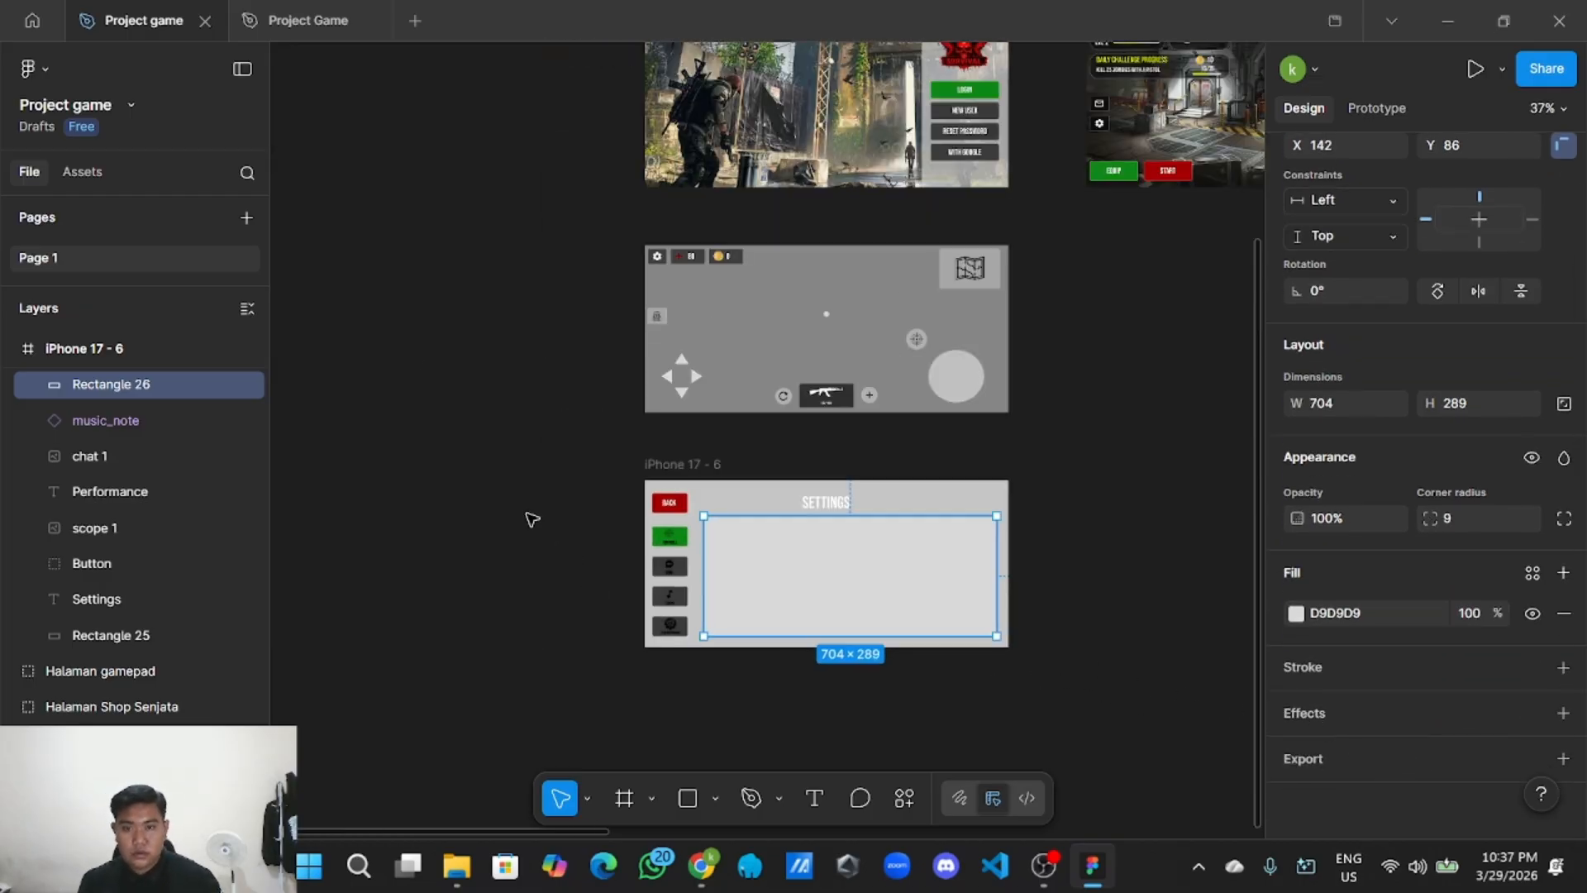
Copy the 3A3A3A button grey from the UI Style Guide's selection colours.
{"action": "scroll", "coordinate": [574, 602], "scroll_direction": "up", "scroll_amount": 6}
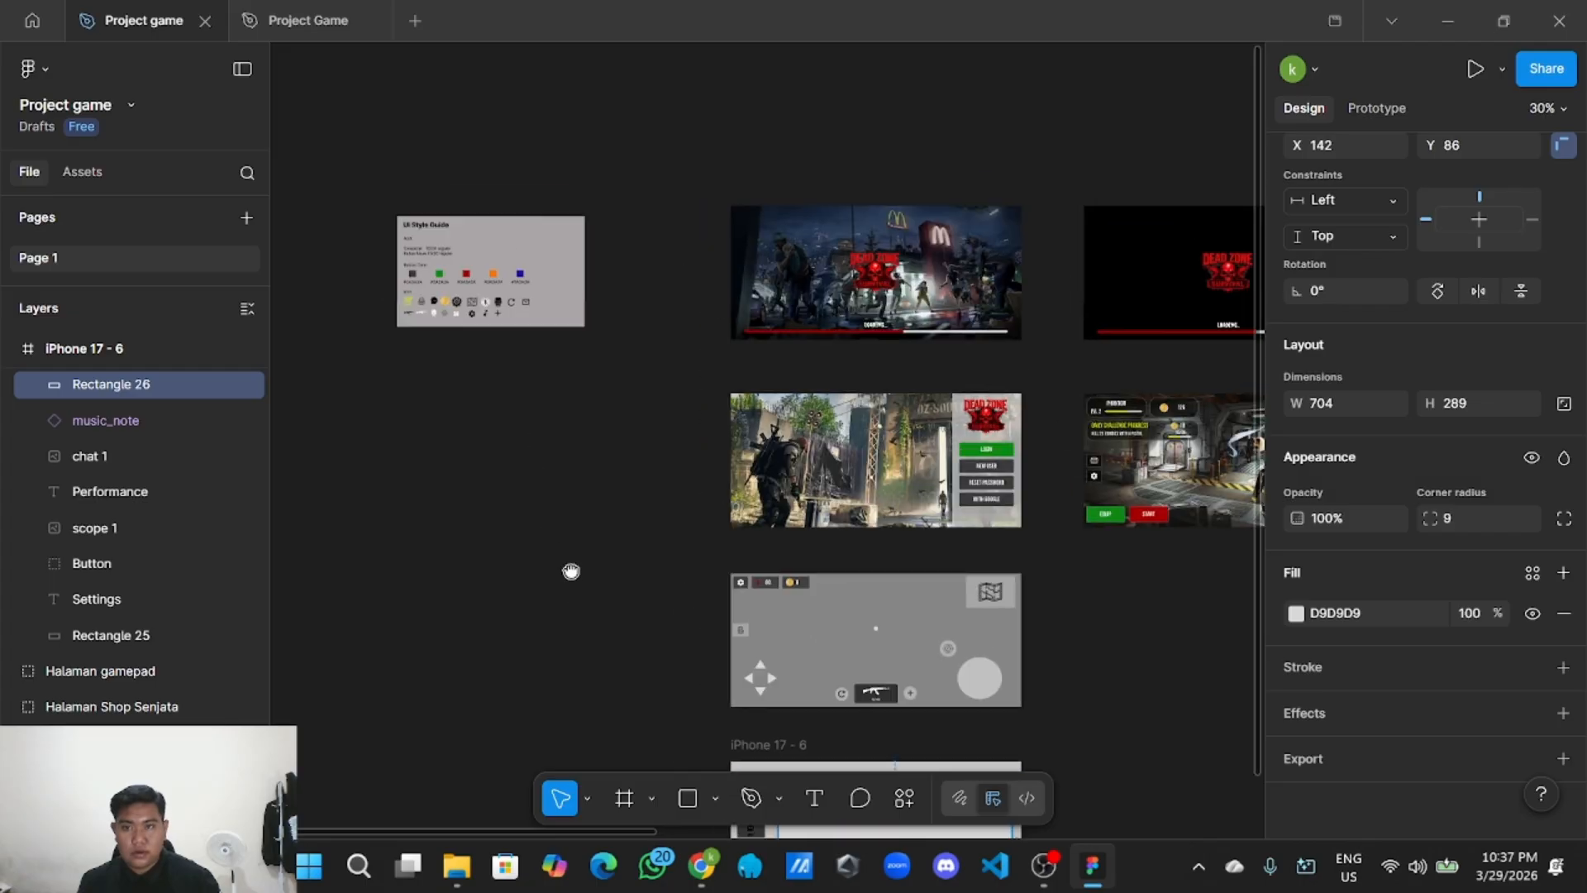
{"action": "scroll", "coordinate": [351, 290], "scroll_direction": "up", "scroll_amount": 6}
{"action": "left_click", "coordinate": [546, 265]}
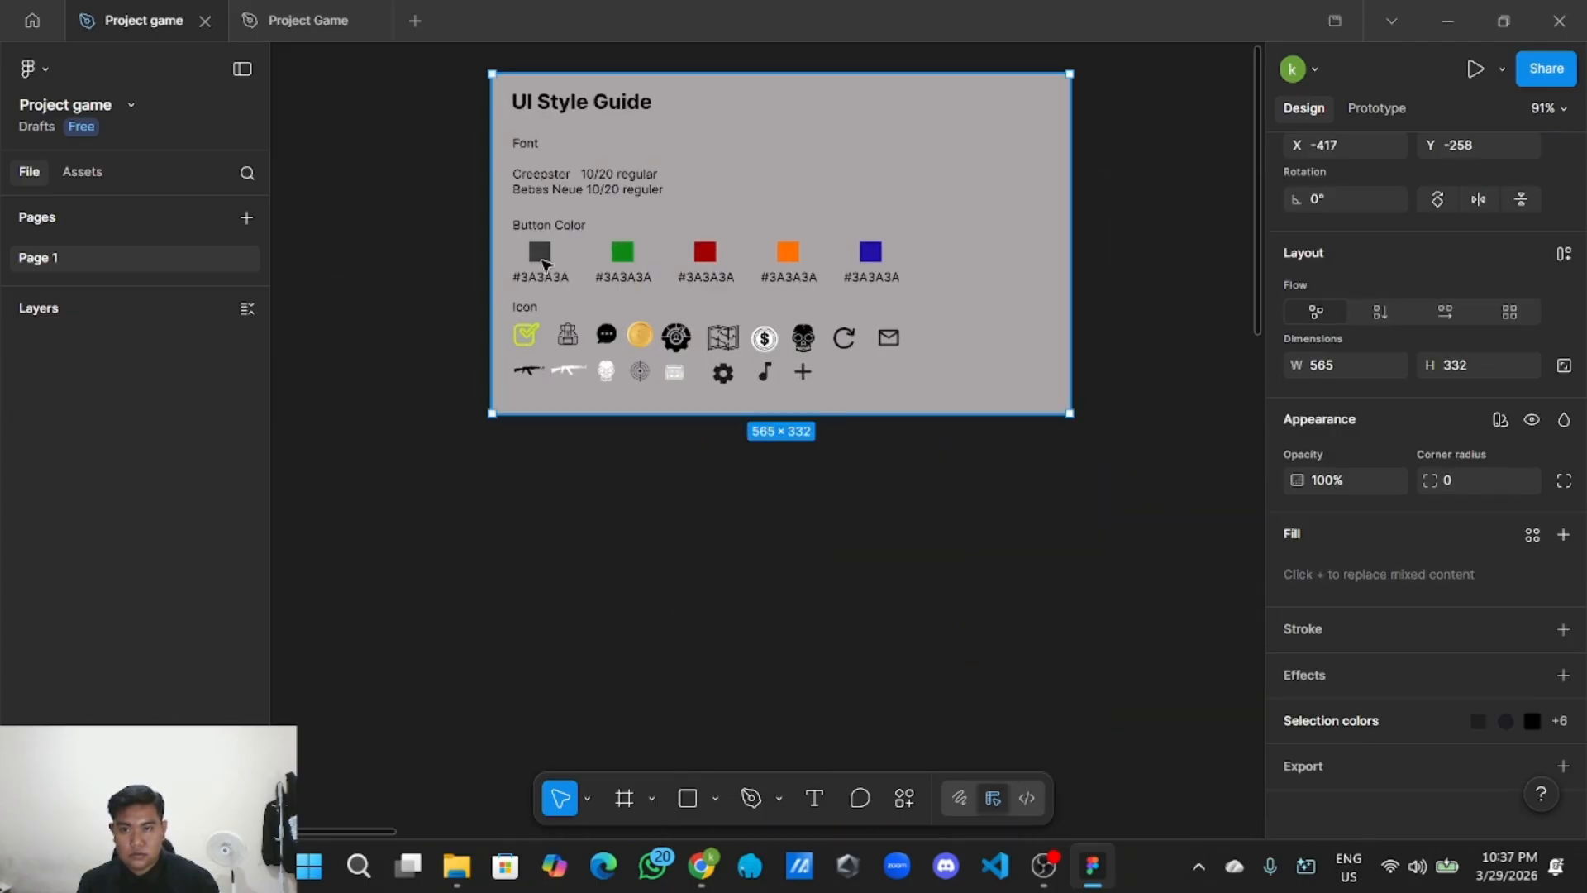
{"action": "left_click", "coordinate": [545, 265]}
{"action": "left_click", "coordinate": [1537, 716]}
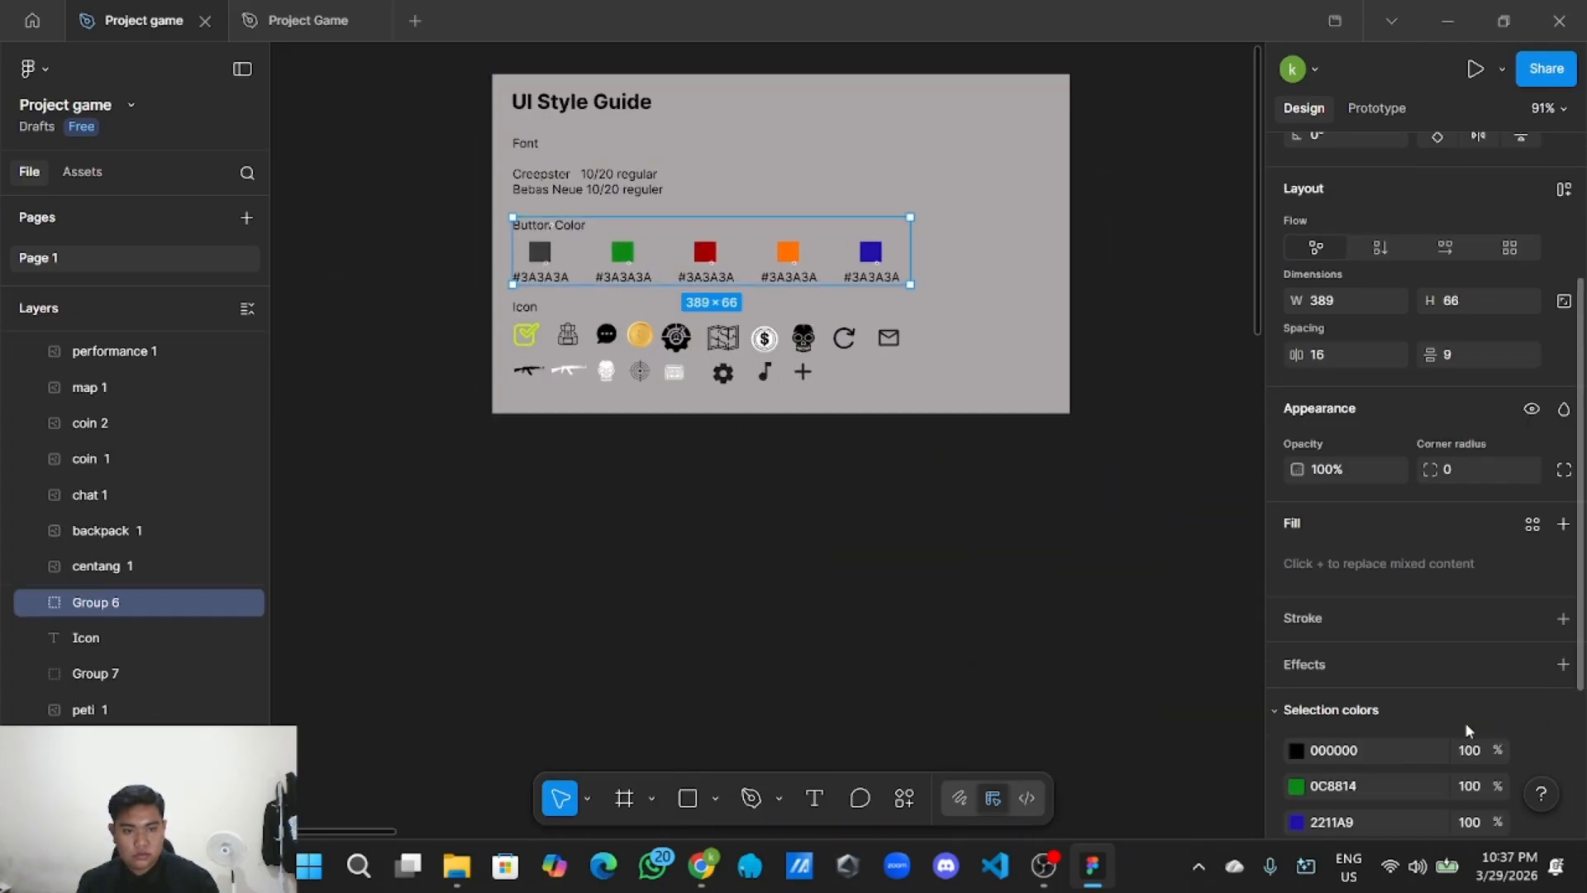
{"action": "scroll", "coordinate": [1464, 721], "scroll_direction": "down", "scroll_amount": 3}
{"action": "left_click", "coordinate": [1366, 639]}
{"action": "key", "text": "ctrl+c"}
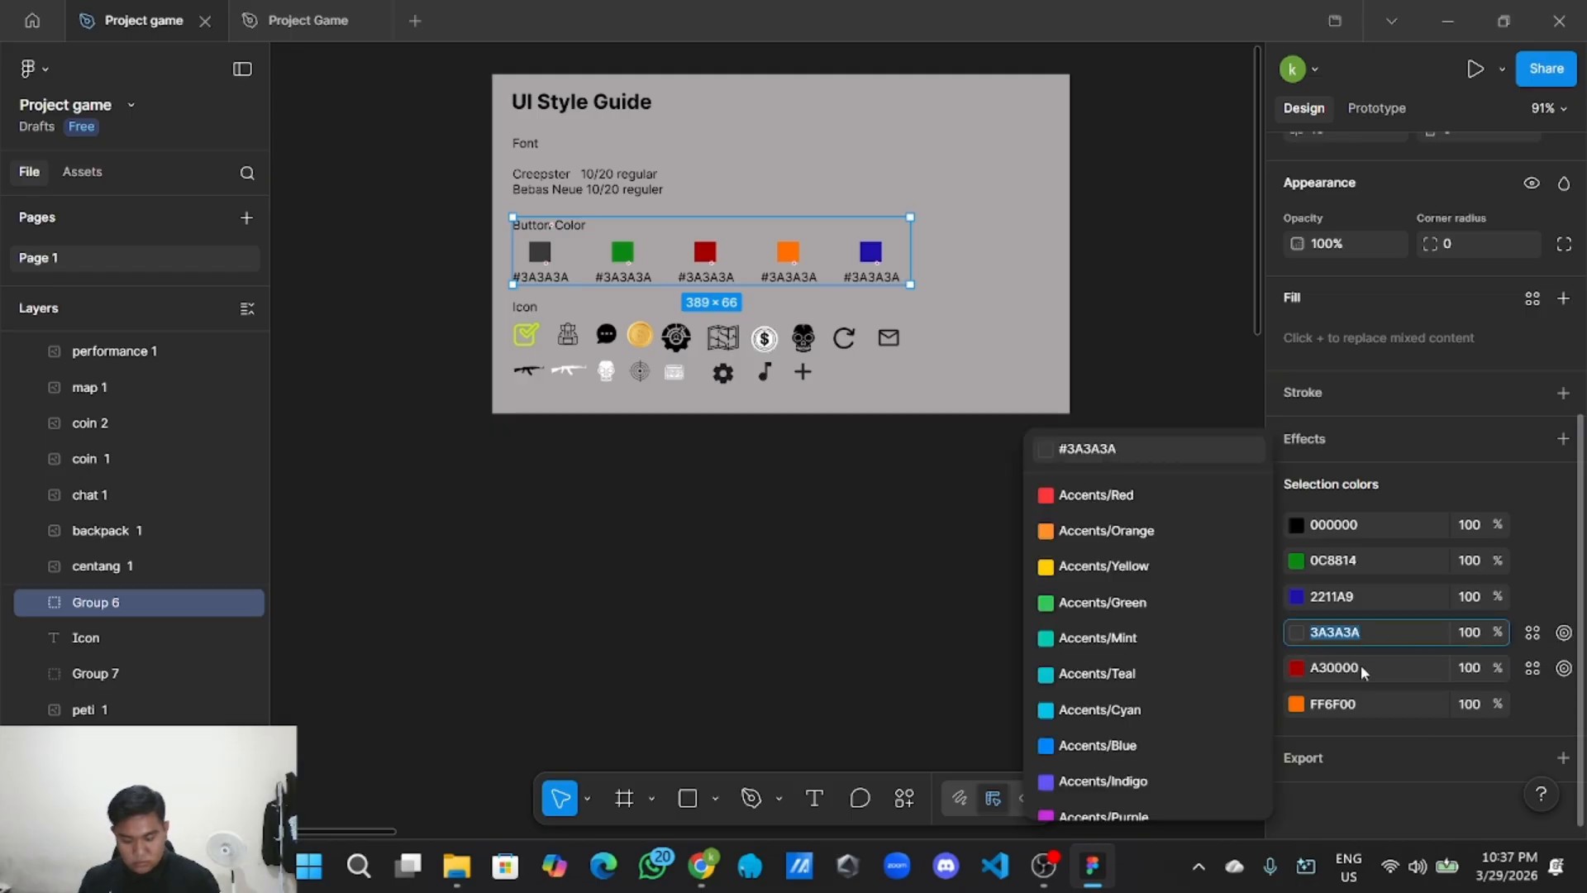
{"action": "scroll", "coordinate": [825, 725], "scroll_direction": "down", "scroll_amount": 5}
{"action": "scroll", "coordinate": [648, 390], "scroll_direction": "down", "scroll_amount": 8}
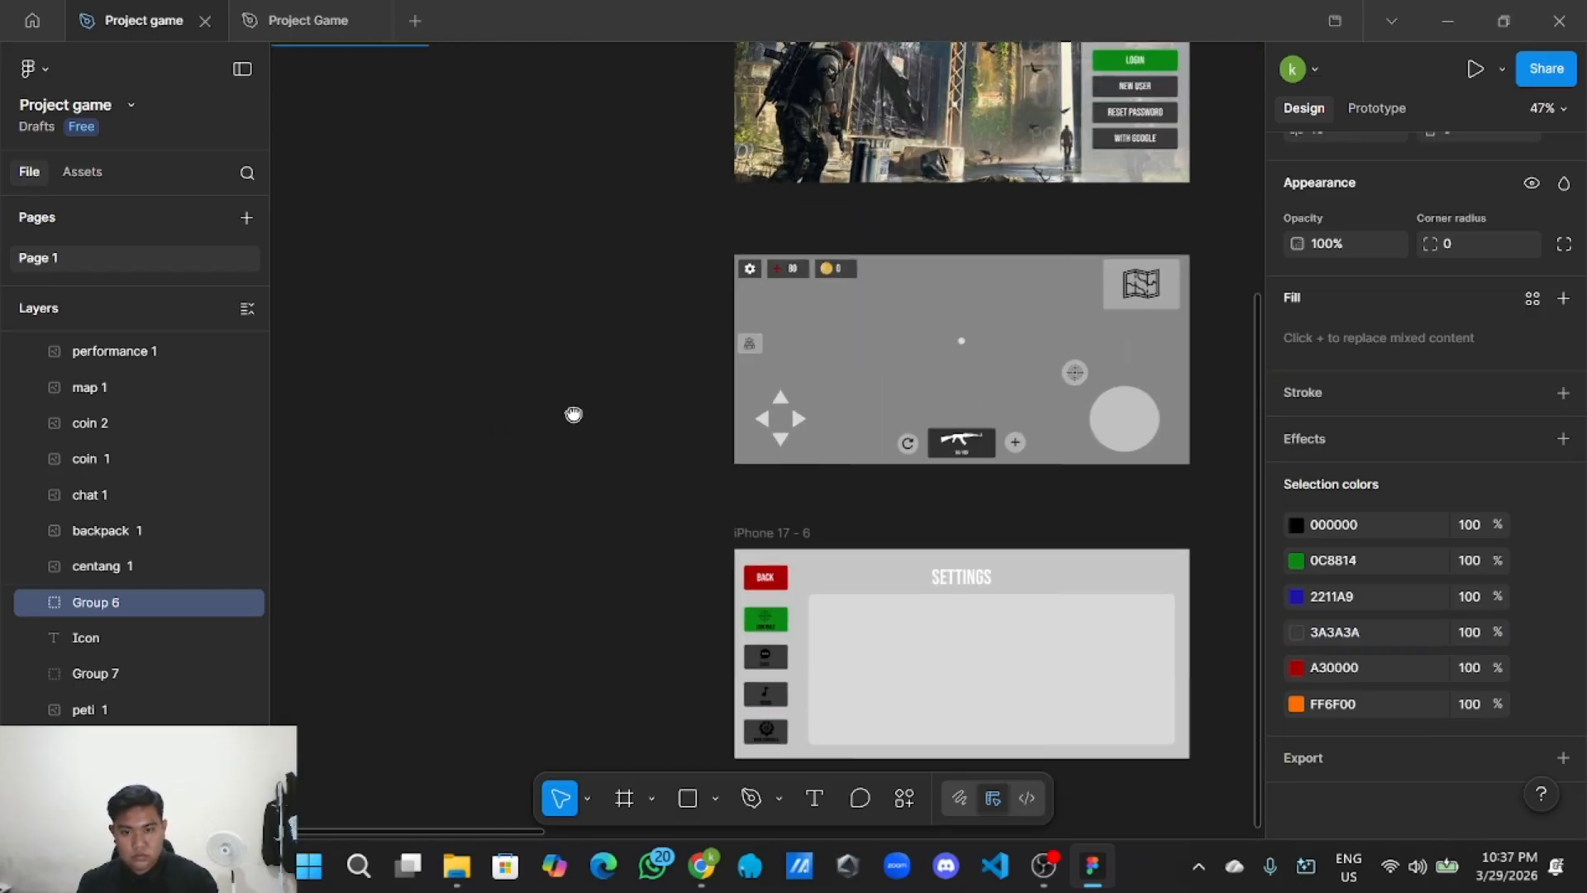
{"action": "scroll", "coordinate": [573, 414], "scroll_direction": "down", "scroll_amount": 4}
Paste 3A3A3A as the large panel's fill colour.
{"action": "left_click", "coordinate": [854, 457]}
{"action": "scroll", "coordinate": [876, 475], "scroll_direction": "up", "scroll_amount": 3}
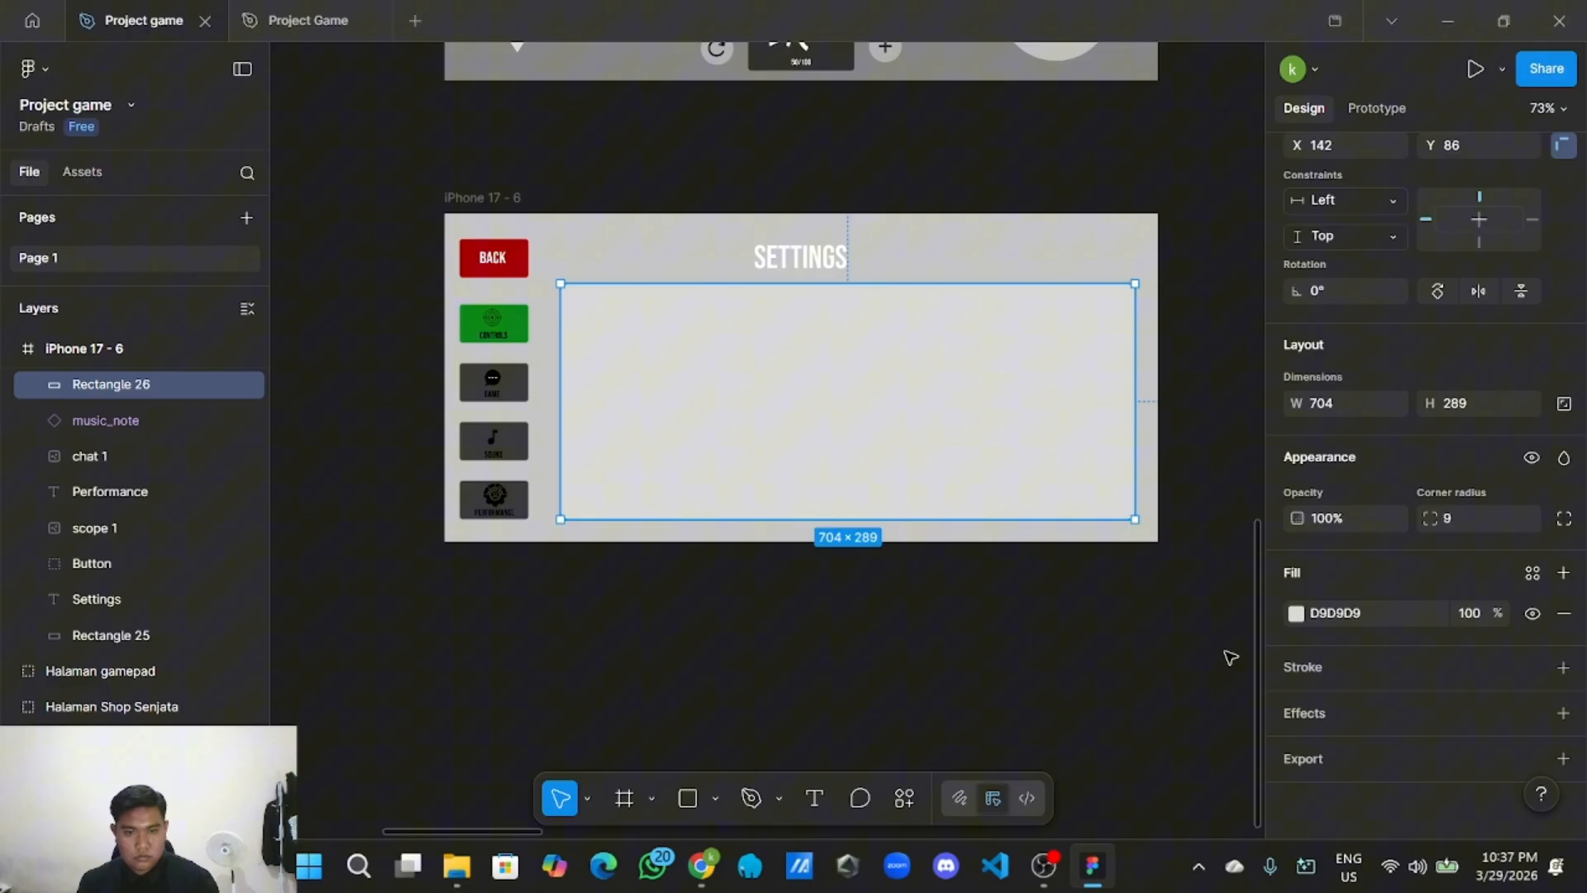
{"action": "left_click", "coordinate": [1385, 612]}
{"action": "key", "text": "ctrl+v"}
{"action": "left_click", "coordinate": [995, 702]}
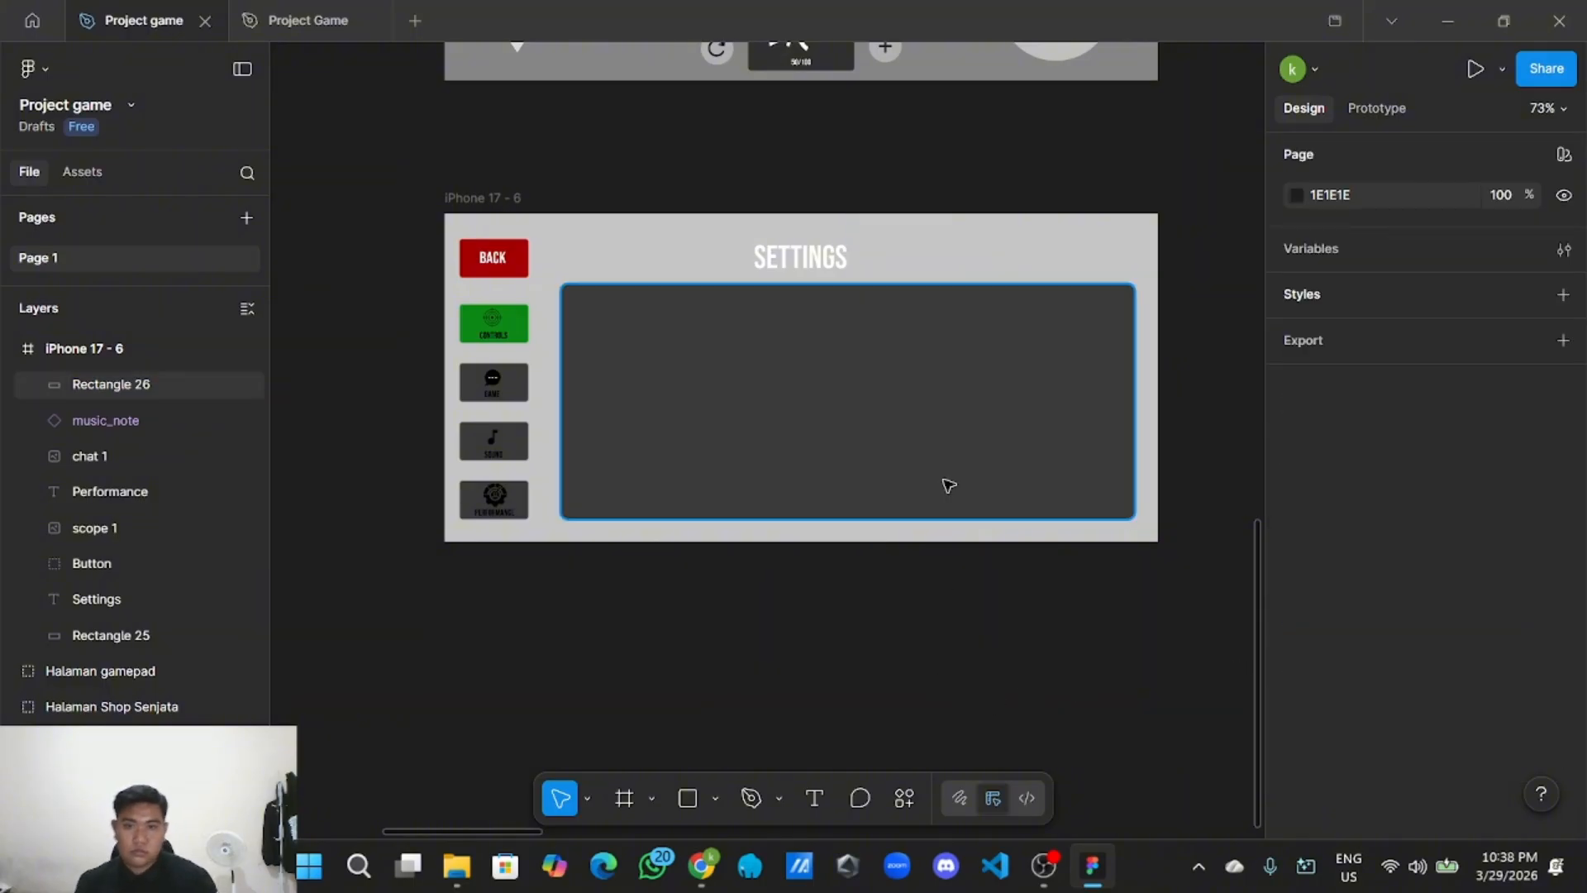
Lower the panel's fill opacity to 56%.
{"action": "left_click", "coordinate": [948, 485]}
{"action": "scroll", "coordinate": [1440, 699], "scroll_direction": "down", "scroll_amount": 3}
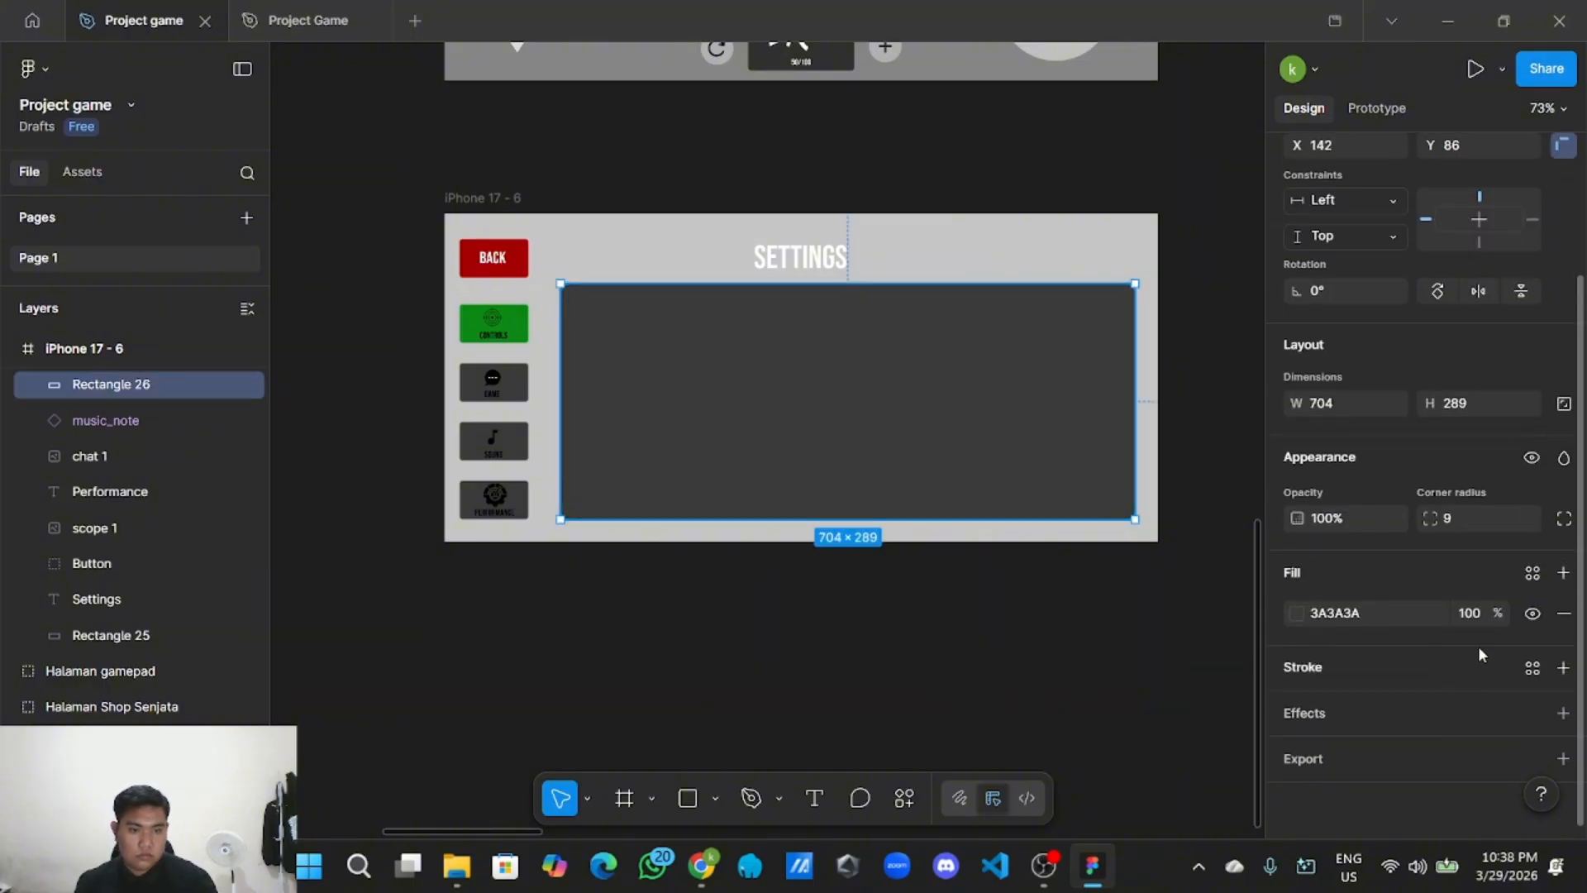
{"action": "left_click_drag", "start_coordinate": [1480, 612], "coordinate": [1374, 632]}
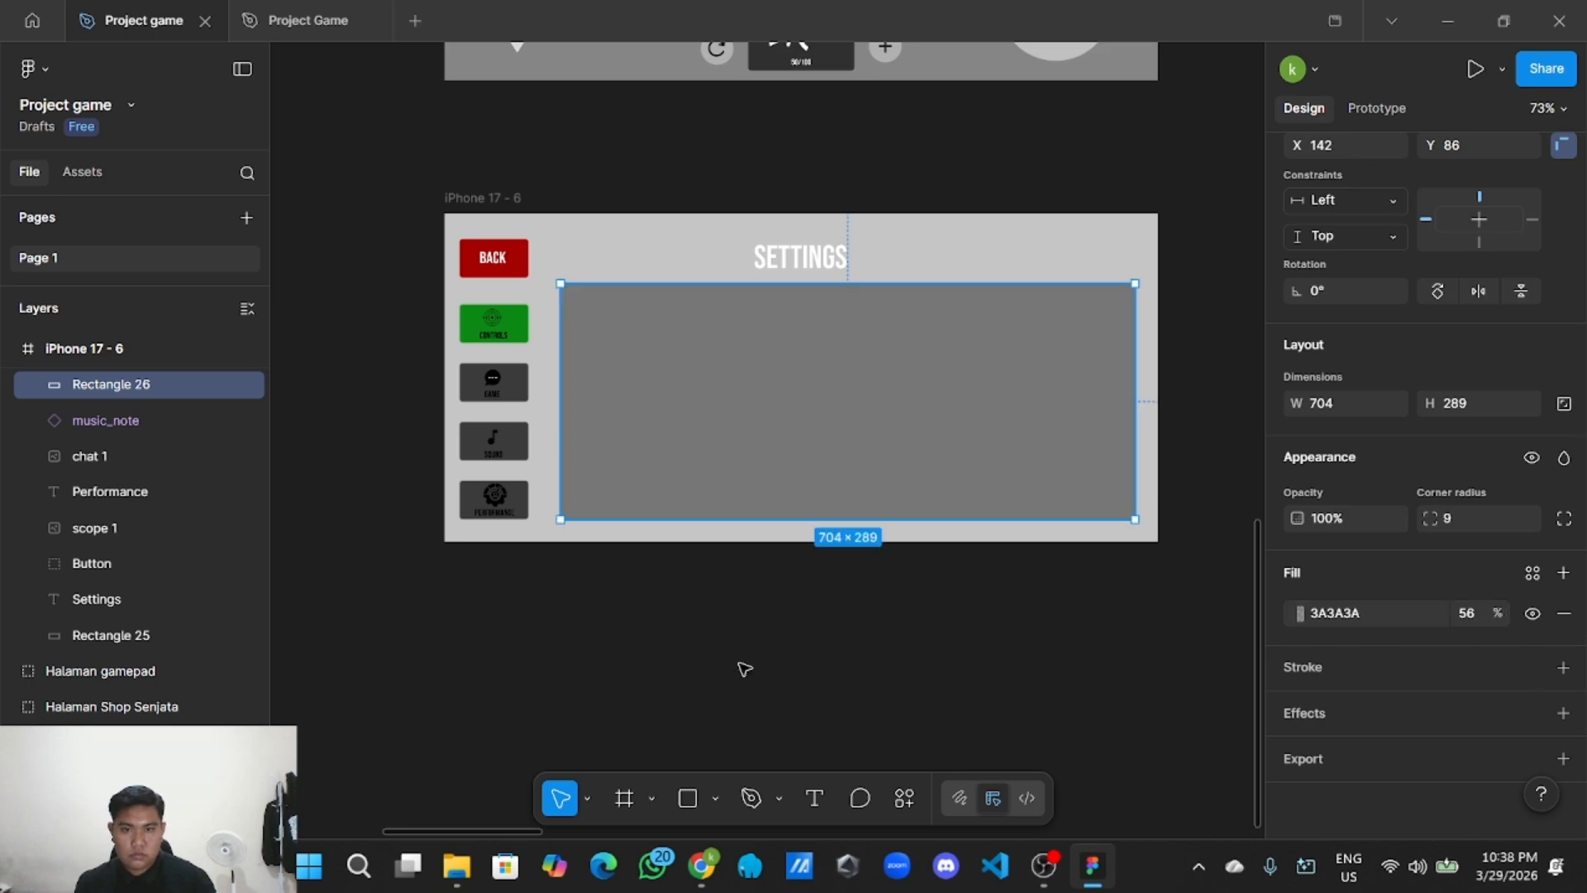
{"action": "left_click", "coordinate": [743, 665]}
{"action": "scroll", "coordinate": [774, 666], "scroll_direction": "up", "scroll_amount": 1}
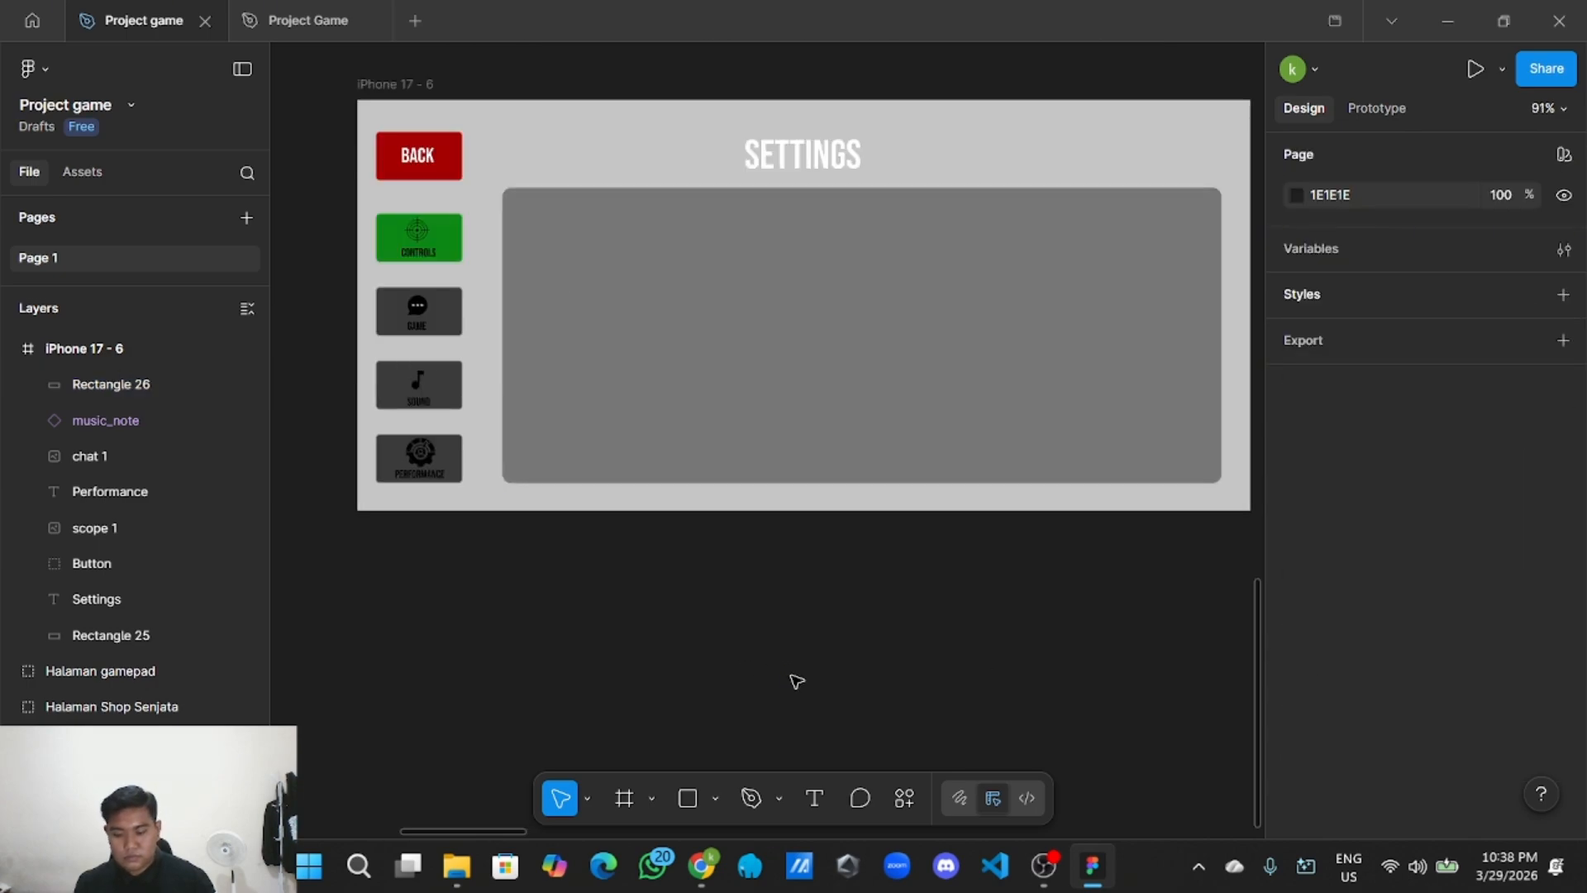
{"action": "scroll", "coordinate": [789, 679], "scroll_direction": "down", "scroll_amount": 1}
{"action": "scroll", "coordinate": [780, 663], "scroll_direction": "up", "scroll_amount": 3}
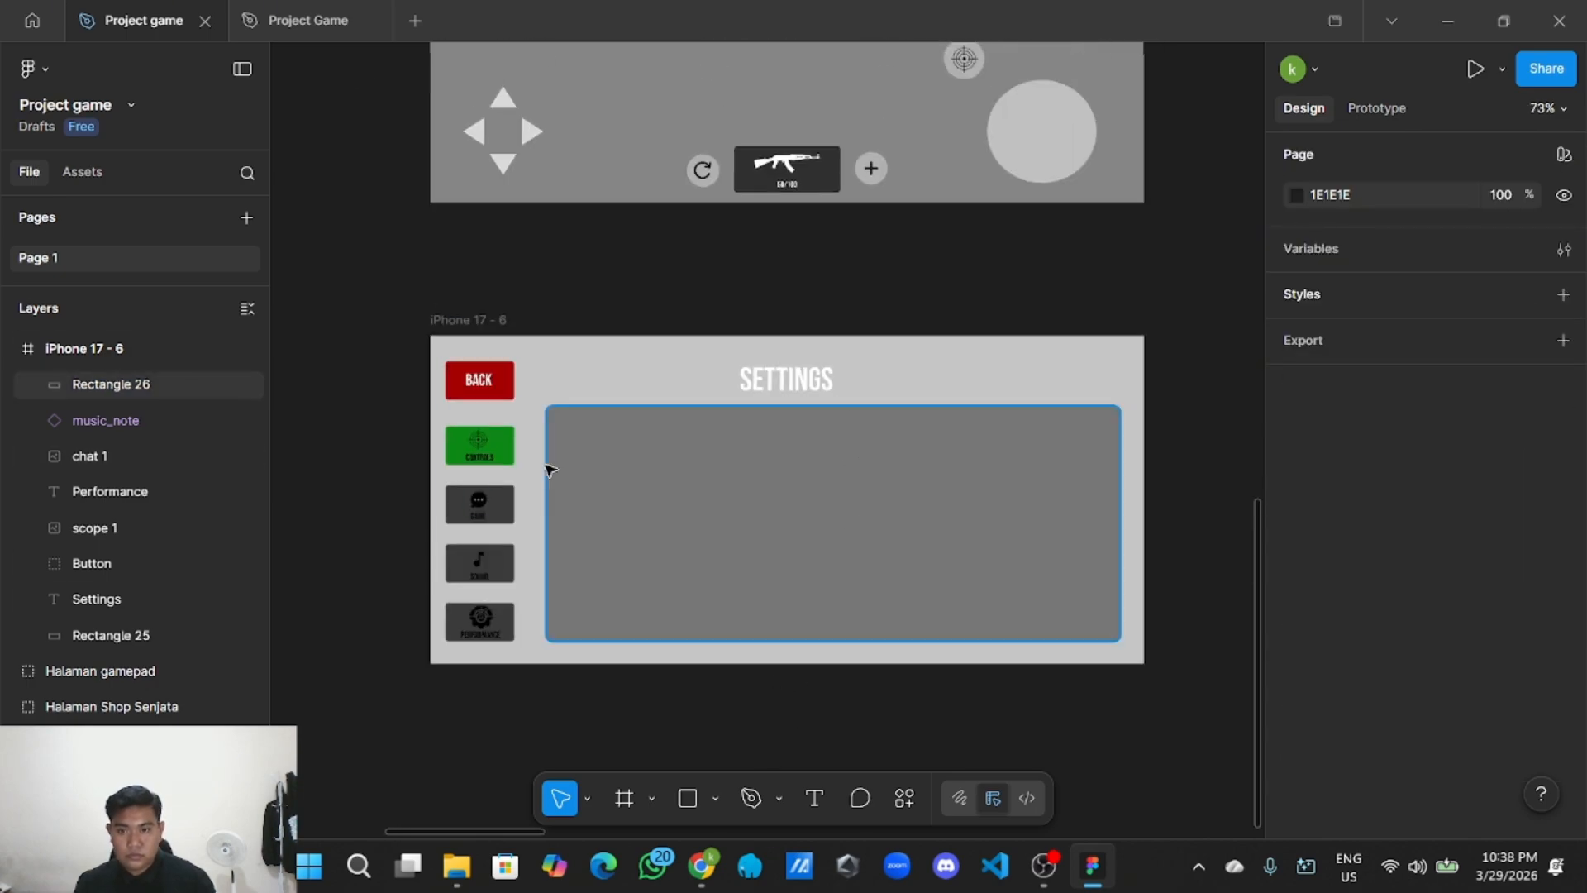
Copy the BACK text and lock the grey settings panel.
{"action": "double_click", "coordinate": [479, 383]}
{"action": "right_click", "coordinate": [479, 383]}
{"action": "key", "text": "Escape"}
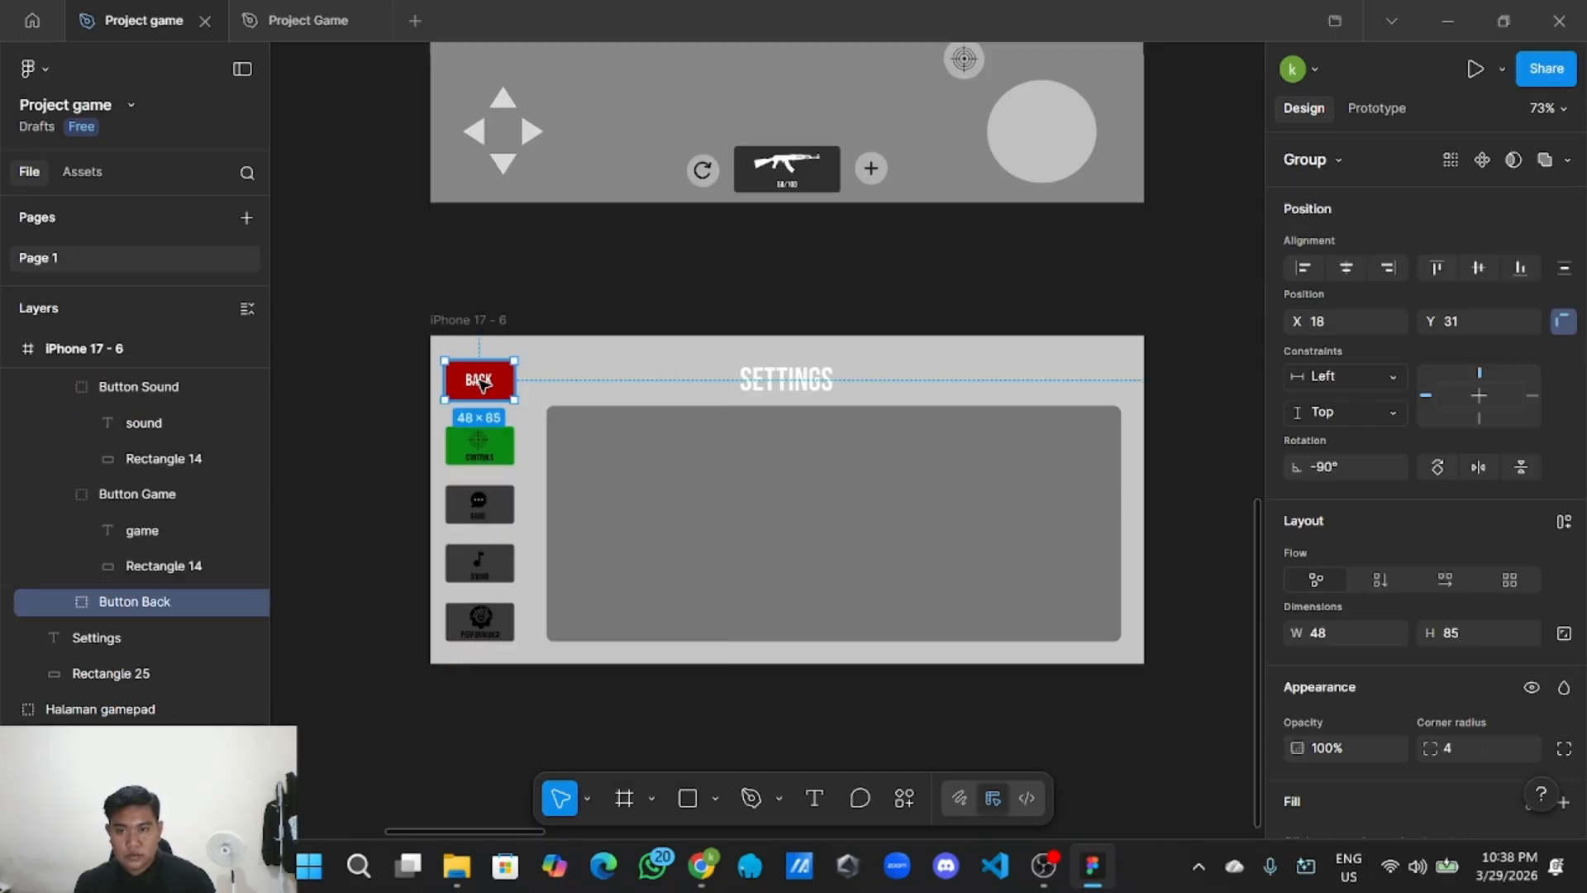
{"action": "double_click", "coordinate": [479, 383]}
{"action": "right_click", "coordinate": [479, 383]}
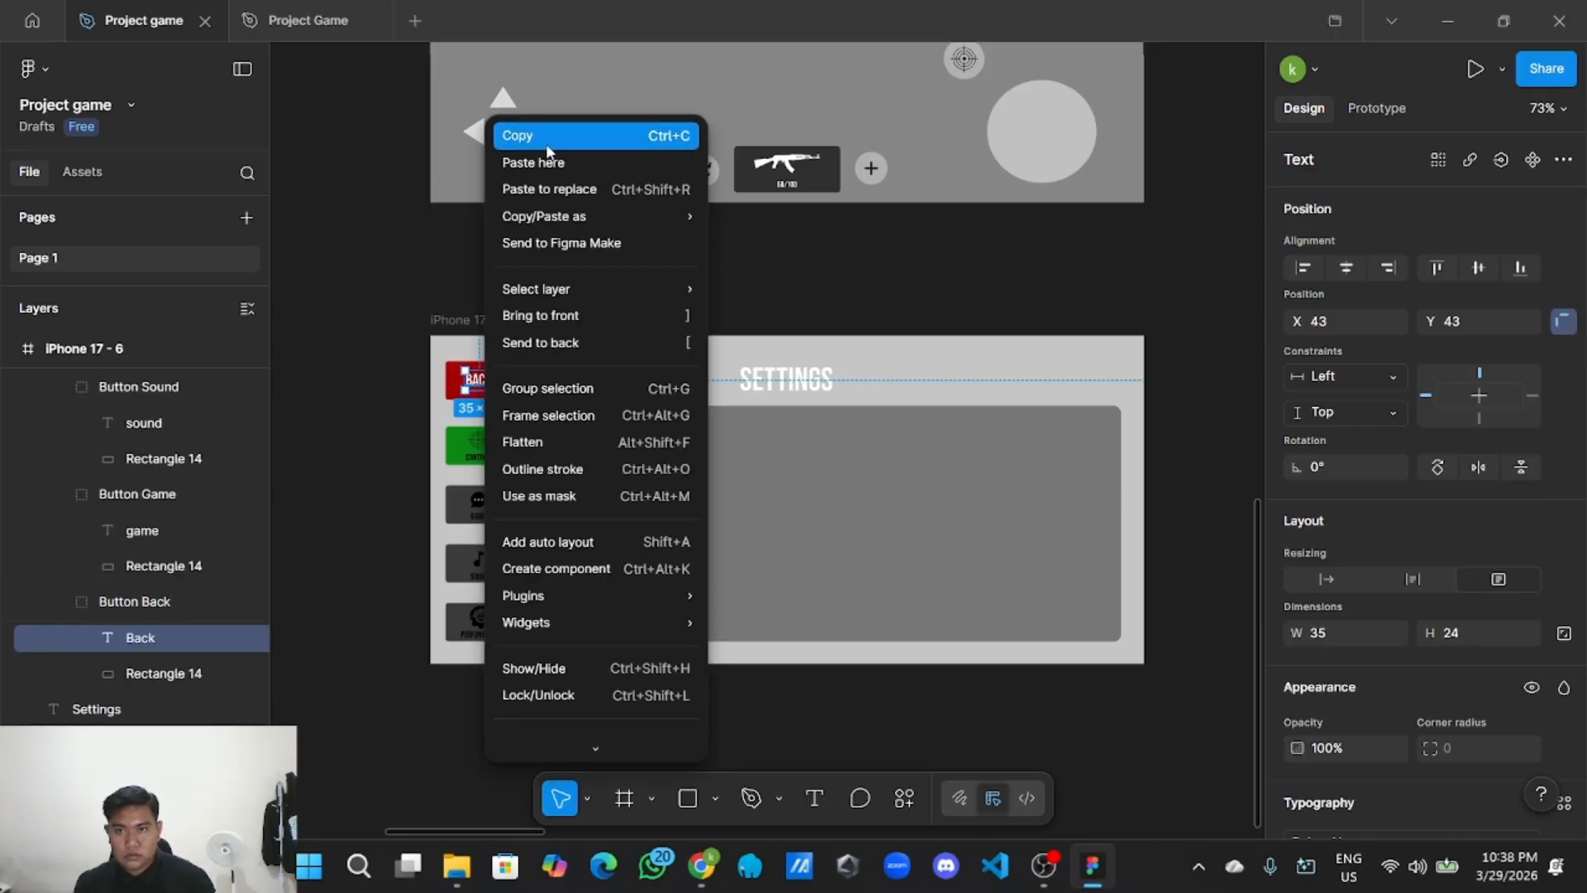
{"action": "left_click", "coordinate": [547, 136]}
{"action": "left_click", "coordinate": [664, 479]}
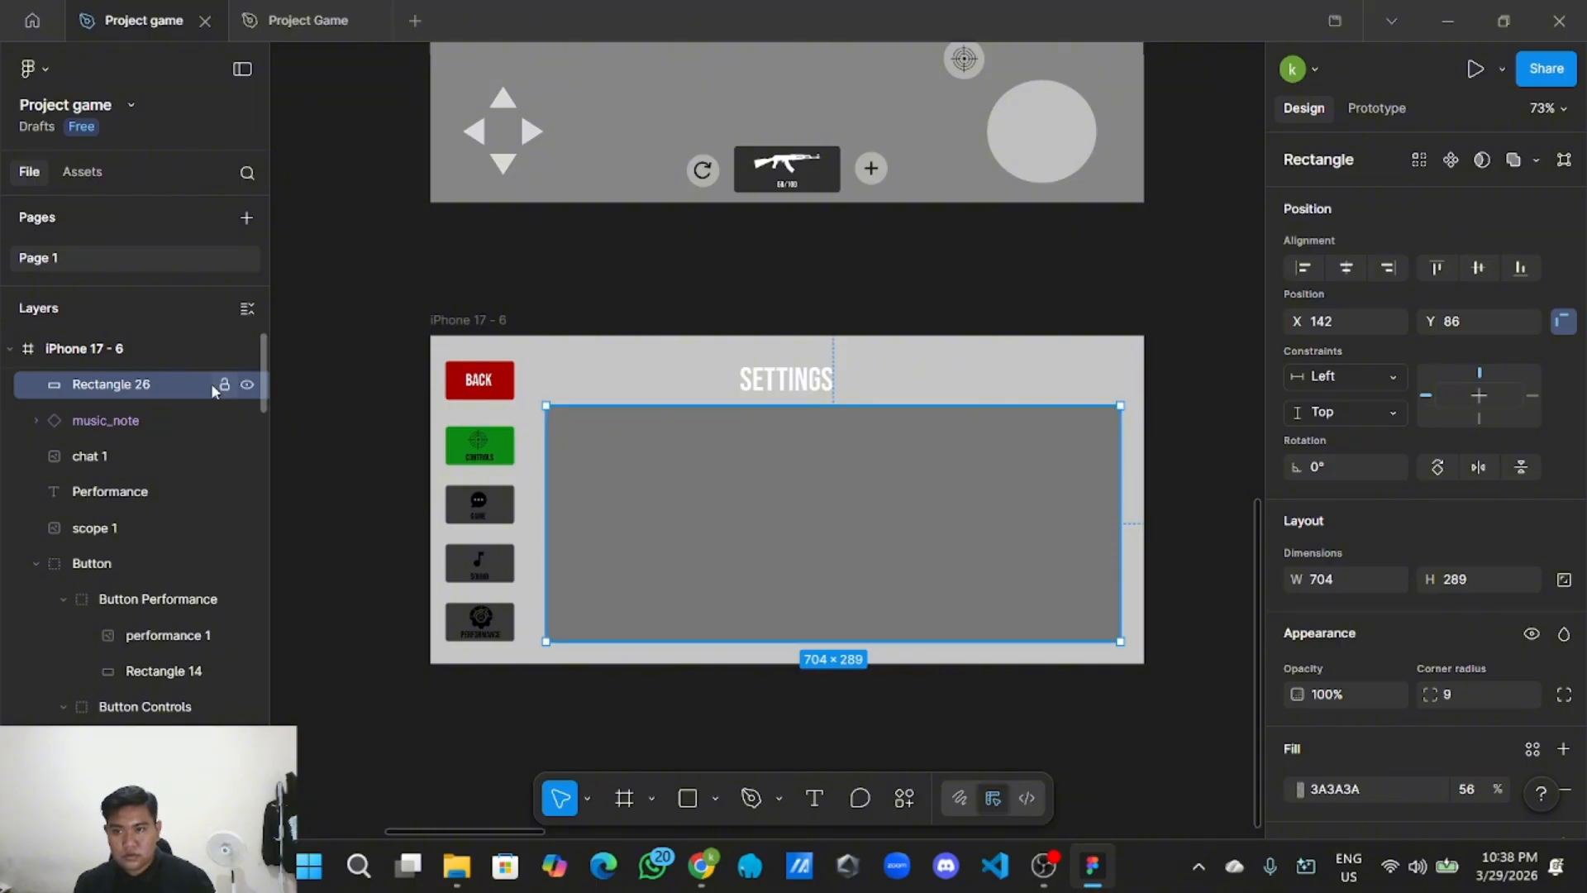
{"action": "left_click", "coordinate": [224, 383]}
Paste the text into the panel and retype it as 'AIM SENSITIFITY'.
{"action": "right_click", "coordinate": [685, 527]}
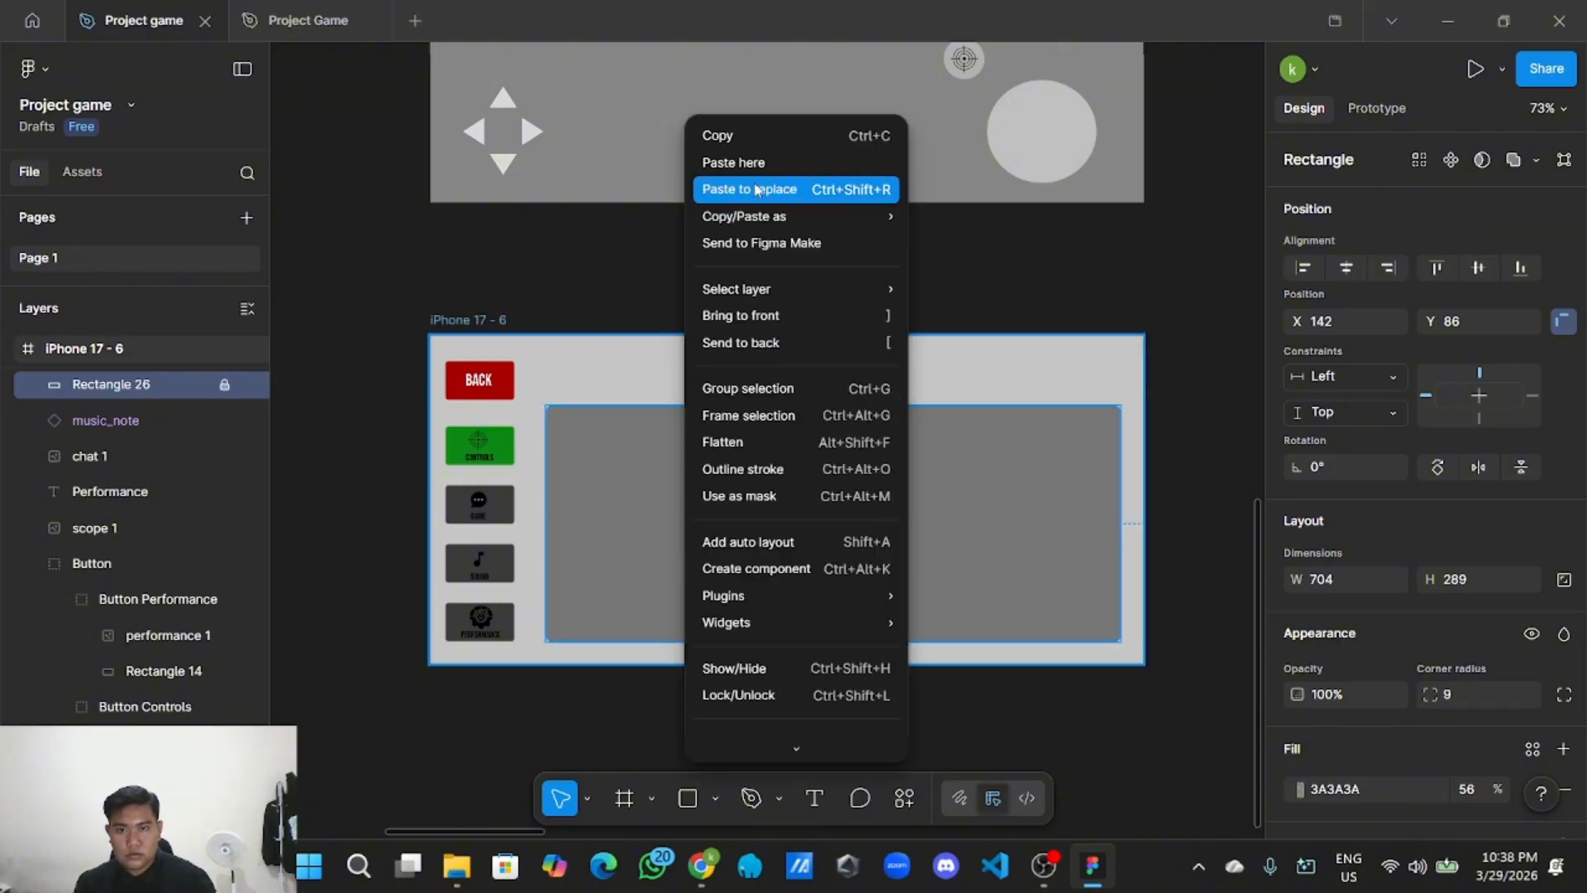
{"action": "left_click", "coordinate": [734, 162]}
{"action": "left_click_drag", "start_coordinate": [784, 178], "coordinate": [610, 441]}
{"action": "scroll", "coordinate": [608, 451], "scroll_direction": "up", "scroll_amount": 3}
{"action": "double_click", "coordinate": [609, 440]}
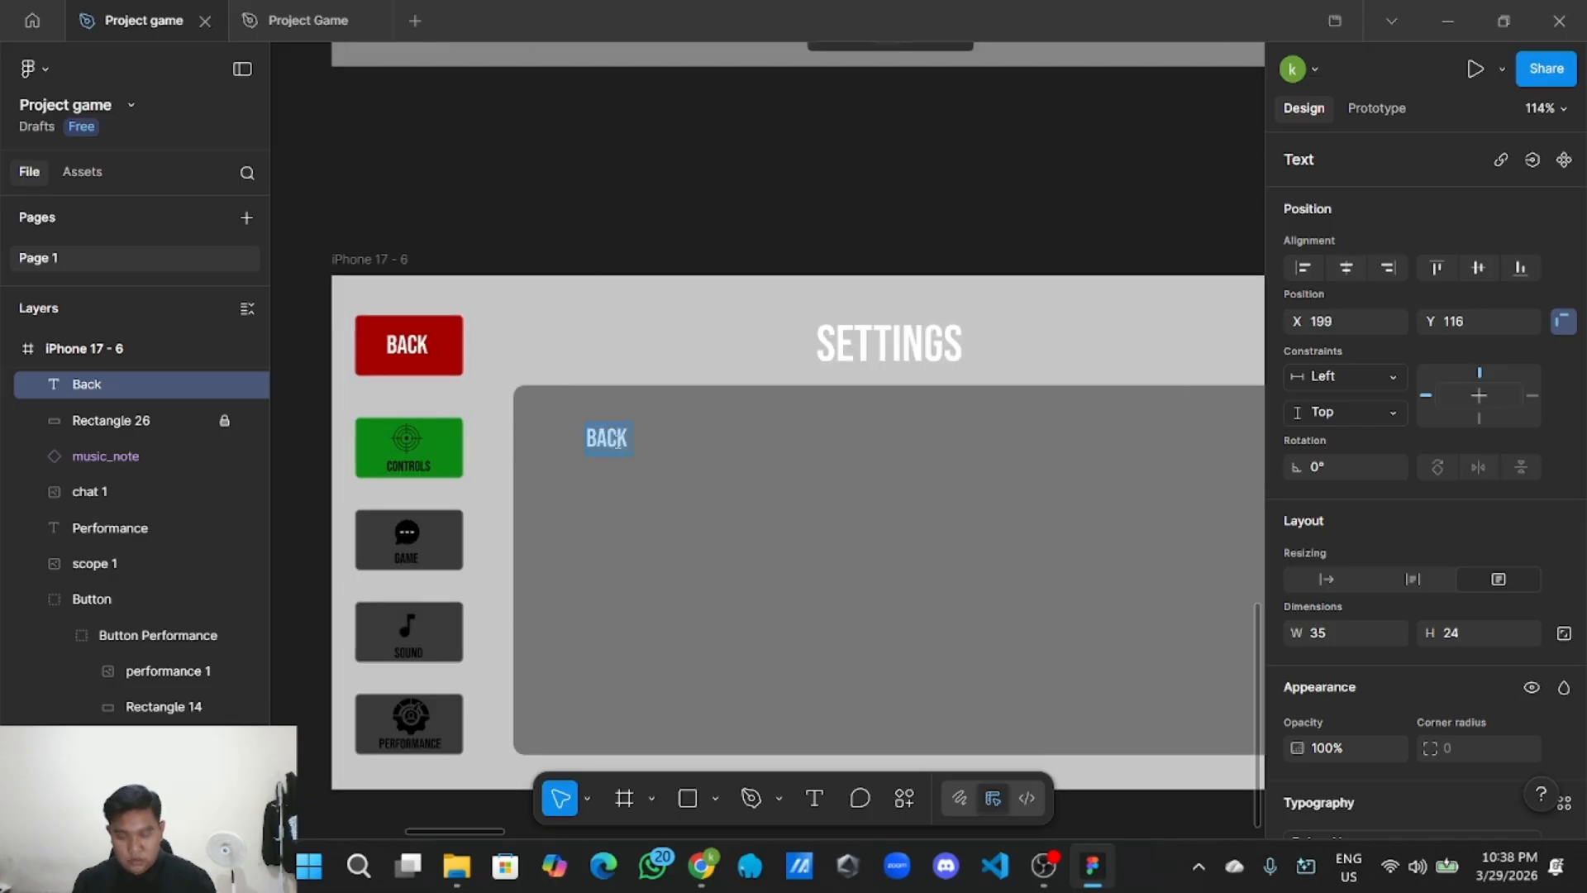
{"action": "key", "text": "Escape"}
{"action": "left_click_drag", "start_coordinate": [637, 439], "coordinate": [876, 444]}
{"action": "left_click", "coordinate": [712, 577]}
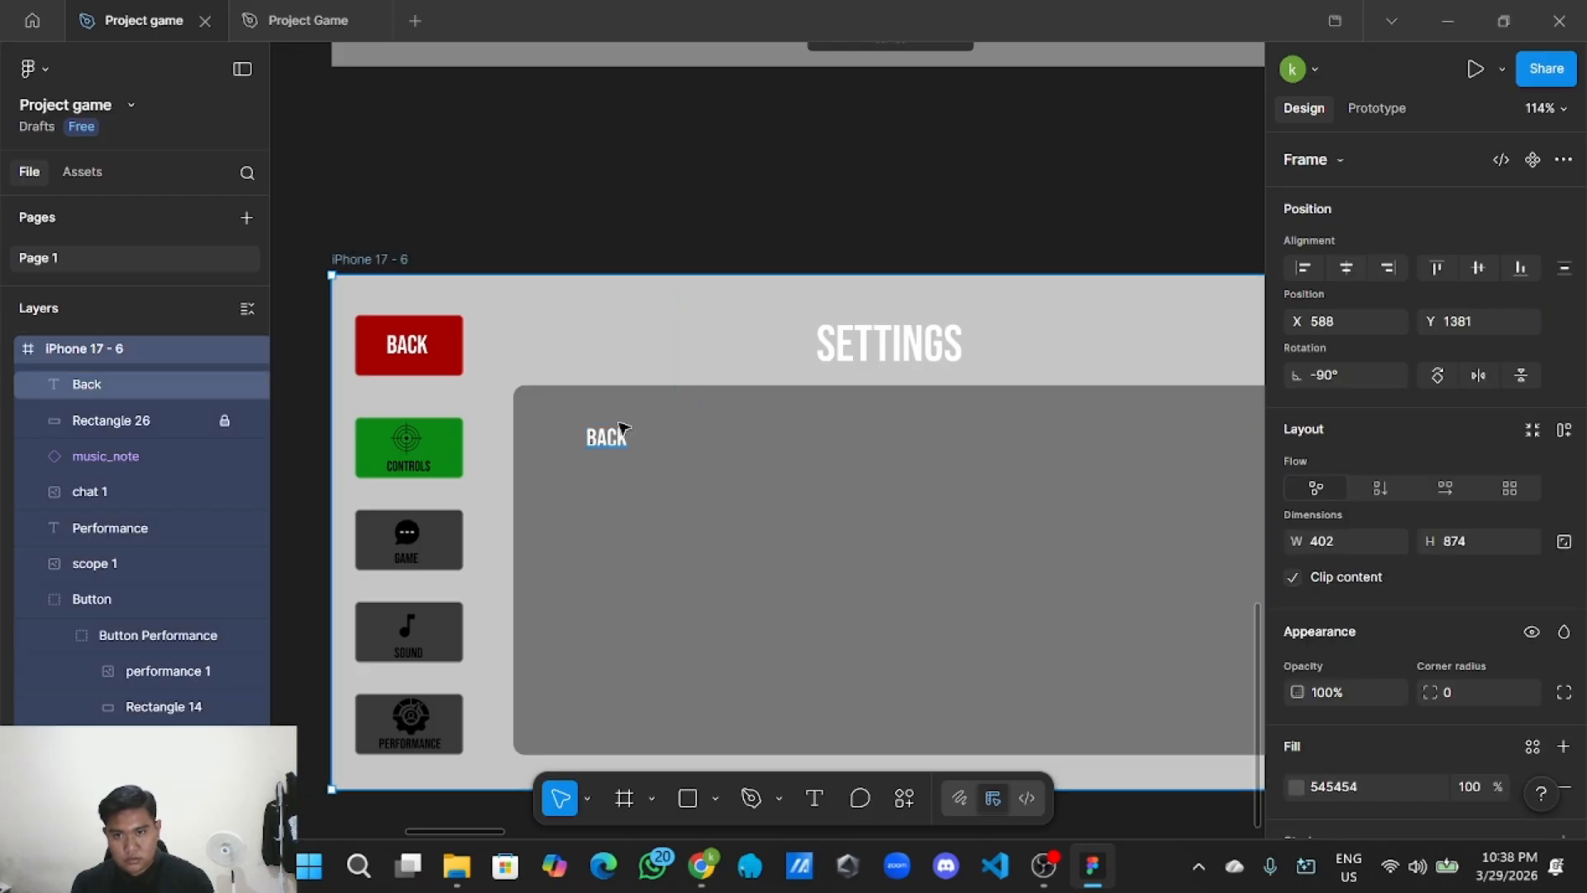
{"action": "double_click", "coordinate": [622, 440]}
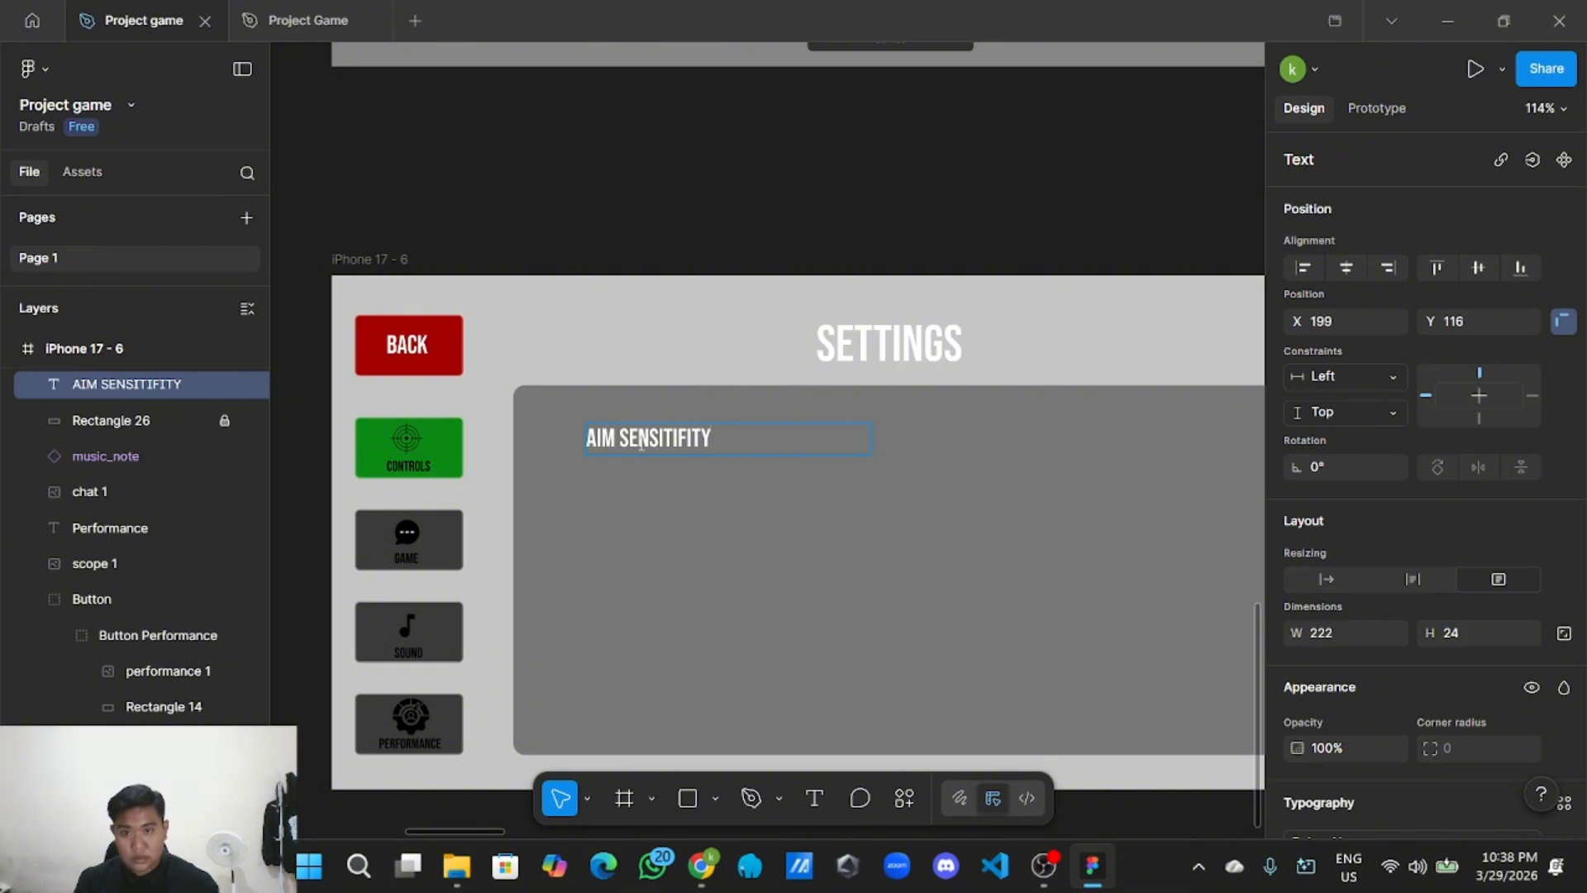
{"action": "scroll", "coordinate": [1315, 641], "scroll_direction": "down", "scroll_amount": 3}
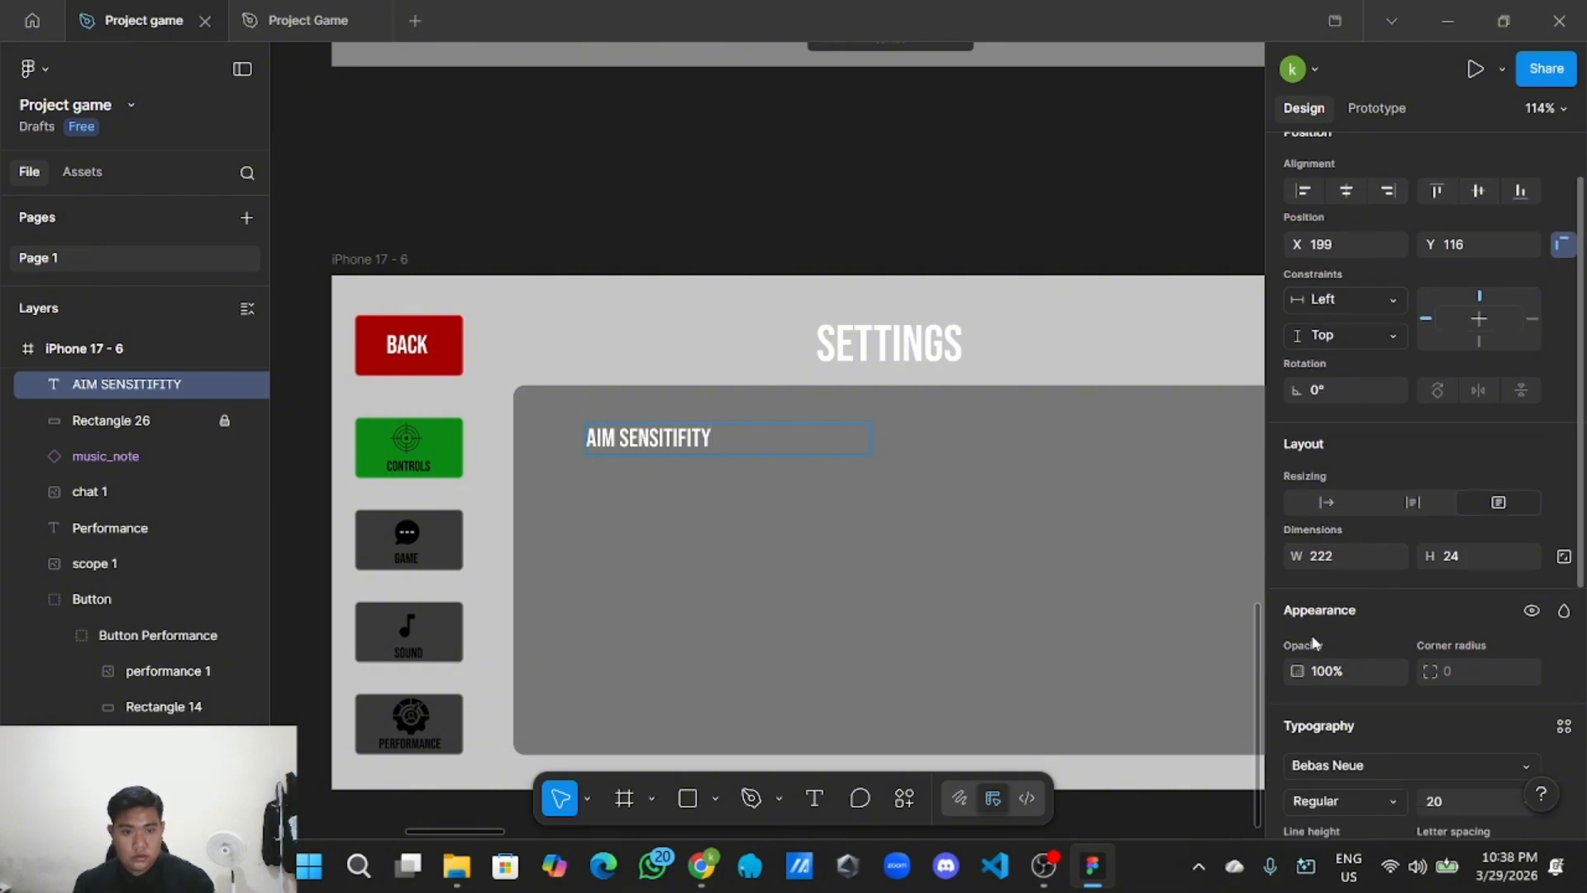
{"action": "left_click", "coordinate": [1113, 538]}
Make the AIM SENSITIFITY label black and narrow its text box.
{"action": "double_click", "coordinate": [729, 444]}
{"action": "scroll", "coordinate": [1324, 614], "scroll_direction": "down", "scroll_amount": 3}
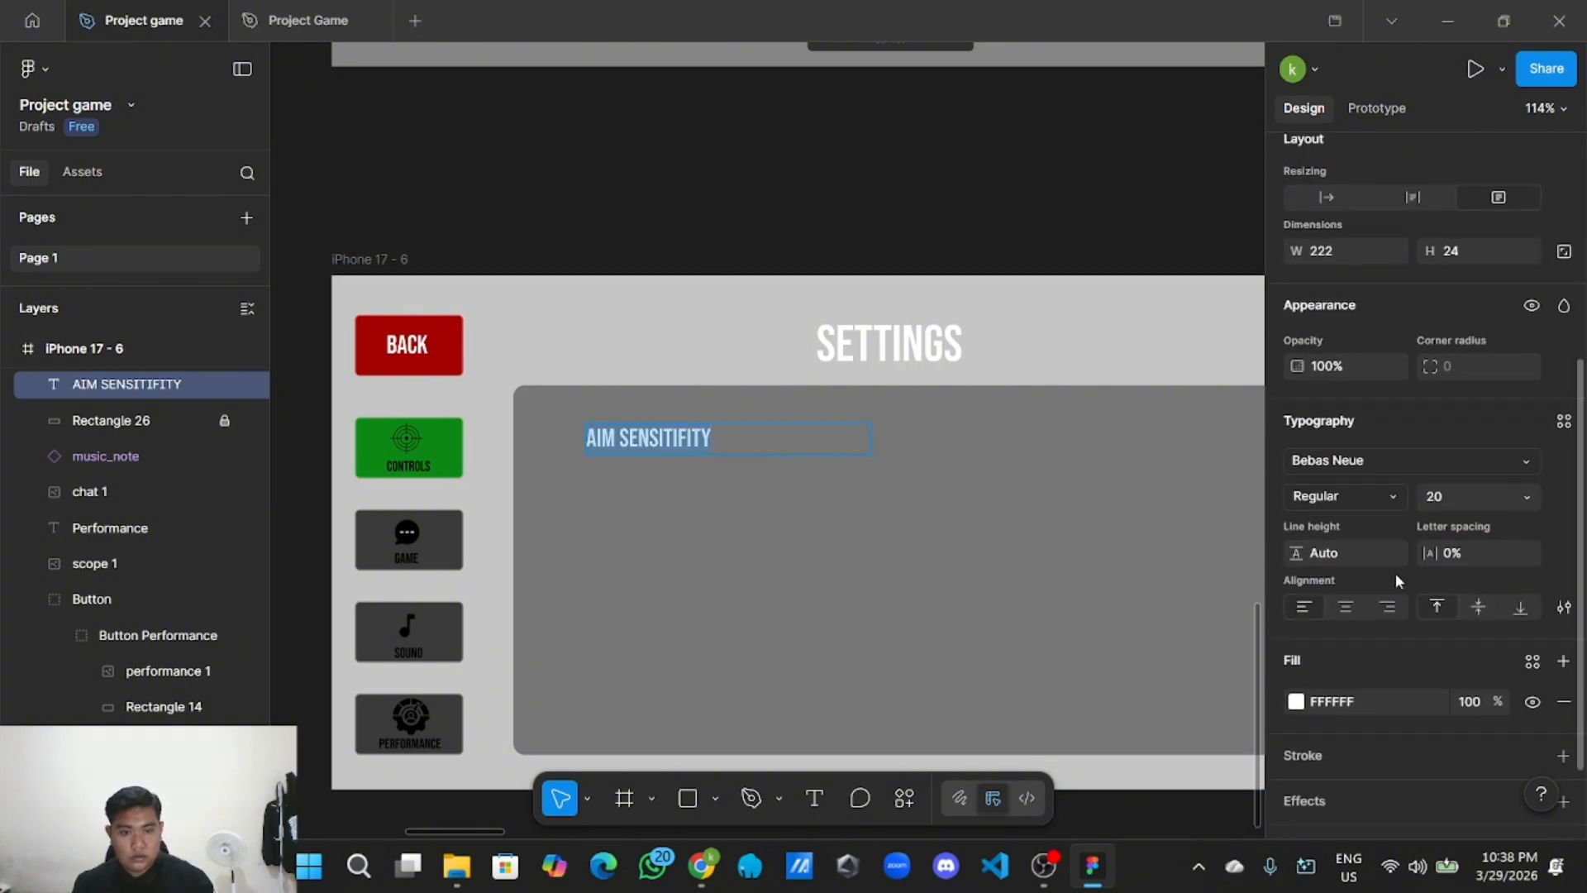
{"action": "left_click", "coordinate": [1296, 612]}
{"action": "left_click_drag", "start_coordinate": [1069, 499], "coordinate": [1013, 562]}
{"action": "left_click", "coordinate": [848, 558]}
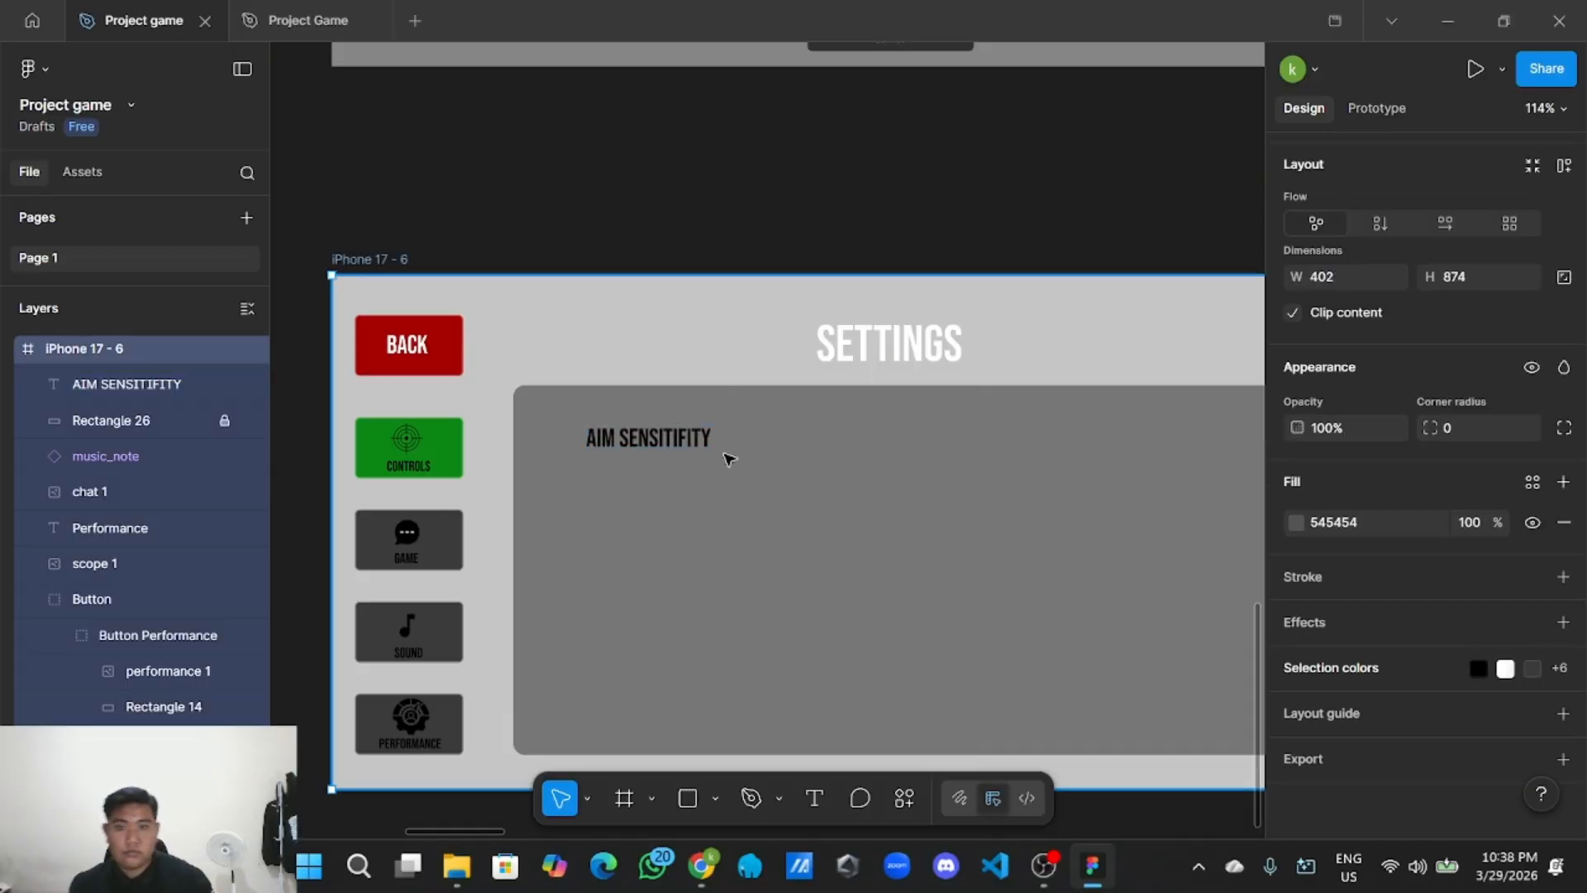
{"action": "left_click", "coordinate": [734, 444]}
{"action": "left_click_drag", "start_coordinate": [875, 441], "coordinate": [633, 447]}
{"action": "left_click", "coordinate": [800, 492]}
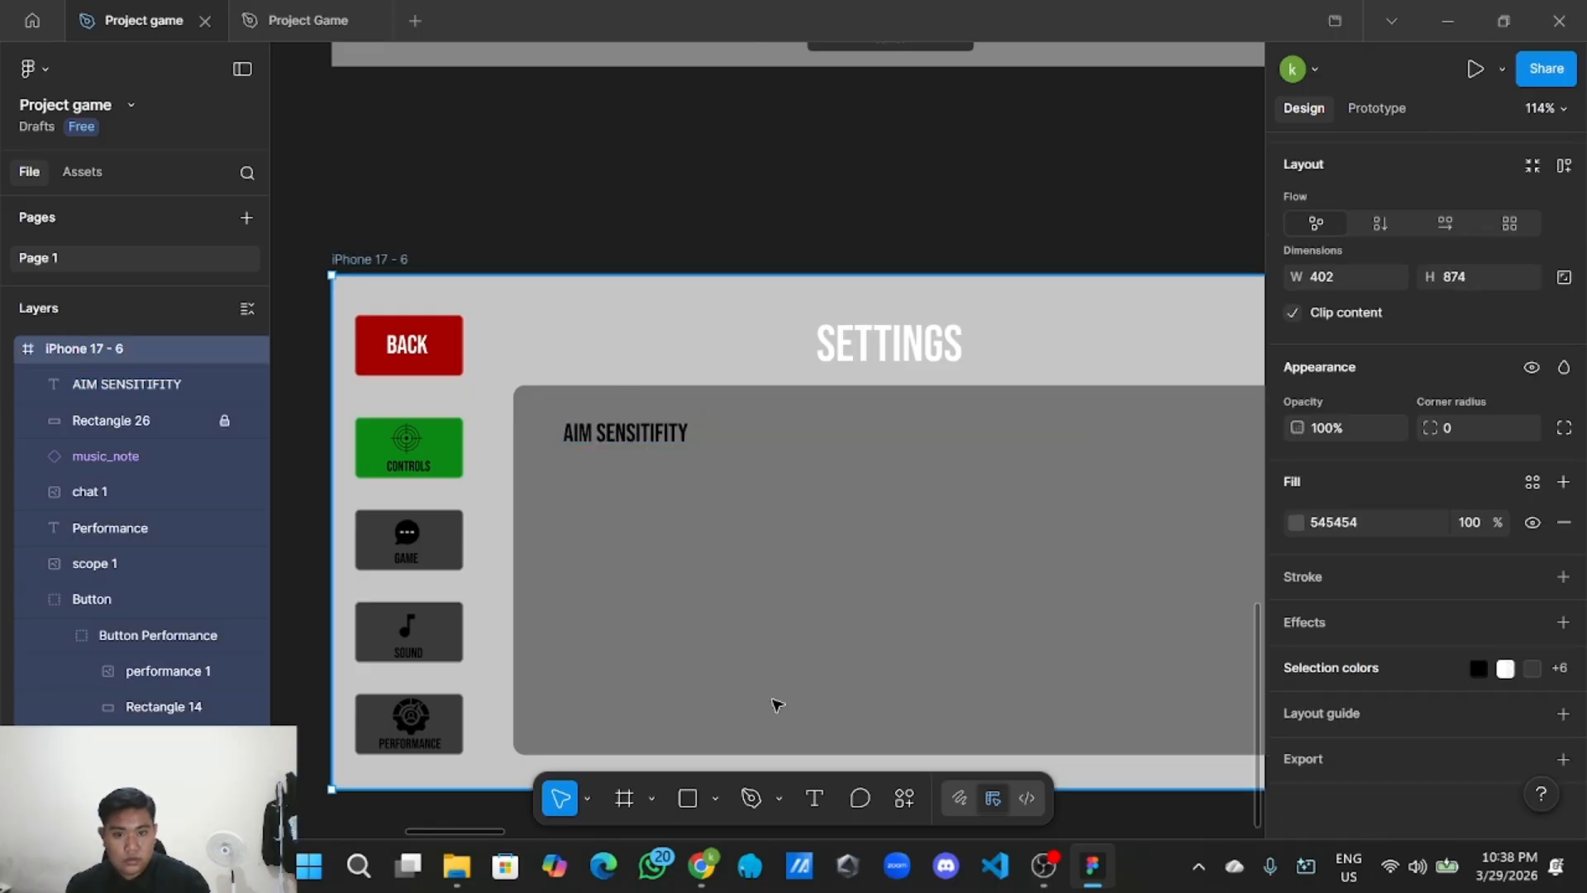
Draw a new rectangle in the empty space beside the frame.
{"action": "left_click", "coordinate": [715, 799]}
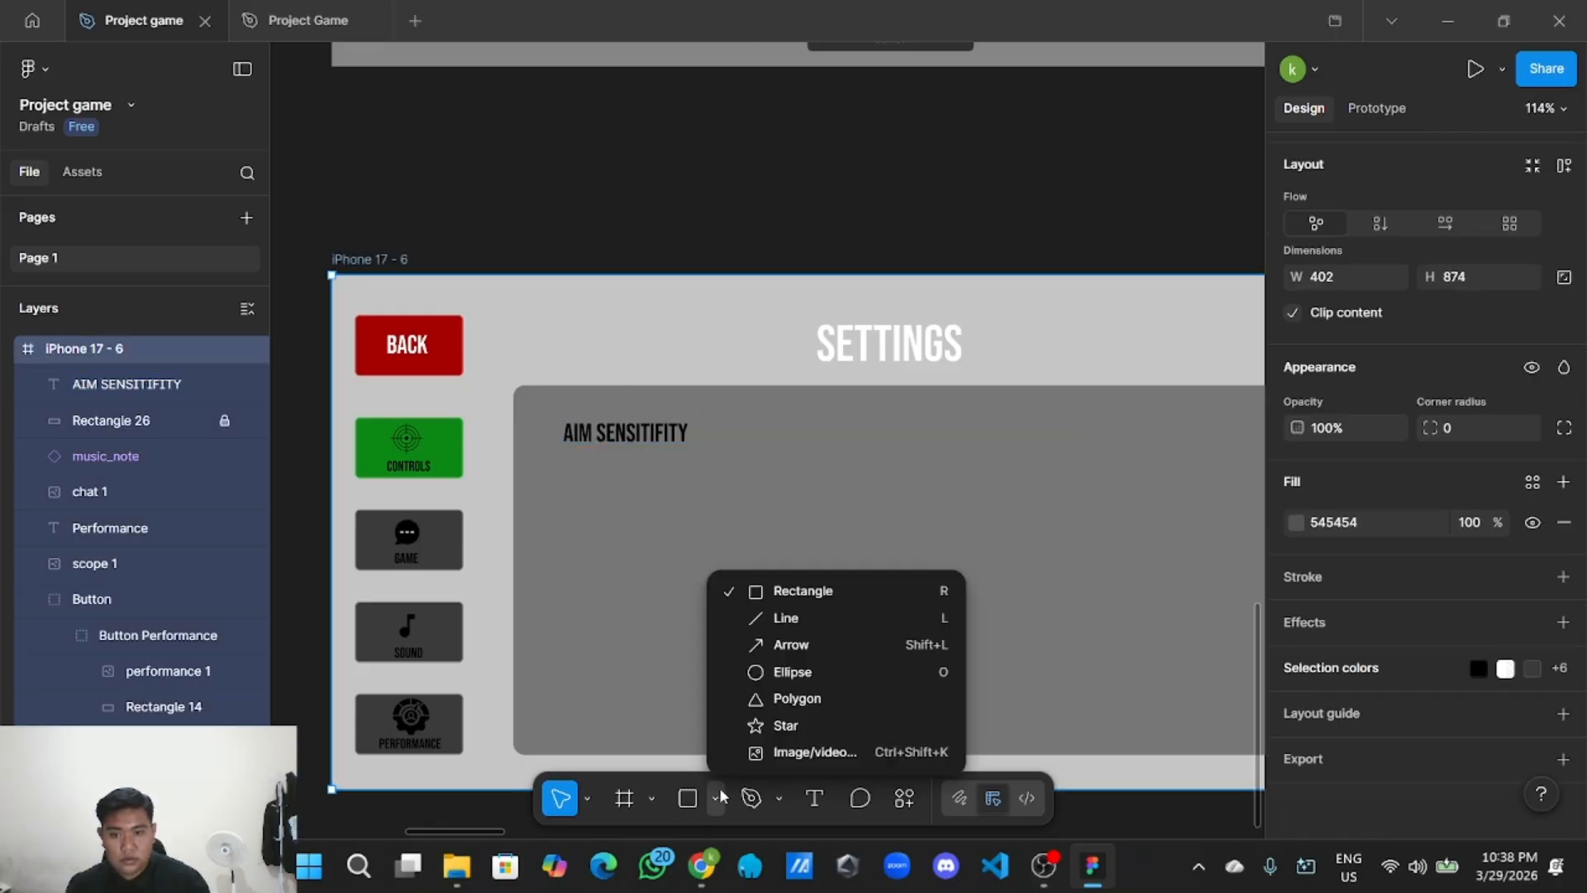
{"action": "left_click", "coordinate": [802, 587]}
{"action": "scroll", "coordinate": [802, 587], "scroll_direction": "down", "scroll_amount": 5}
{"action": "scroll", "coordinate": [802, 588], "scroll_direction": "down", "scroll_amount": 2}
{"action": "left_click_drag", "start_coordinate": [1078, 719], "coordinate": [828, 575]}
{"action": "mouse_move", "coordinate": [884, 463]}
{"action": "left_mouse_down"}
{"action": "mouse_move", "coordinate": [944, 492]}
{"action": "mouse_move", "coordinate": [1140, 471]}
{"action": "mouse_move", "coordinate": [642, 397]}
{"action": "mouse_move", "coordinate": [612, 374]}
{"action": "mouse_move", "coordinate": [628, 364]}
{"action": "left_mouse_up"}
Move the new bar up beside the AIM SENSITIFITY label.
{"action": "left_click", "coordinate": [1052, 524]}
{"action": "scroll", "coordinate": [1003, 544], "scroll_direction": "up", "scroll_amount": 2}
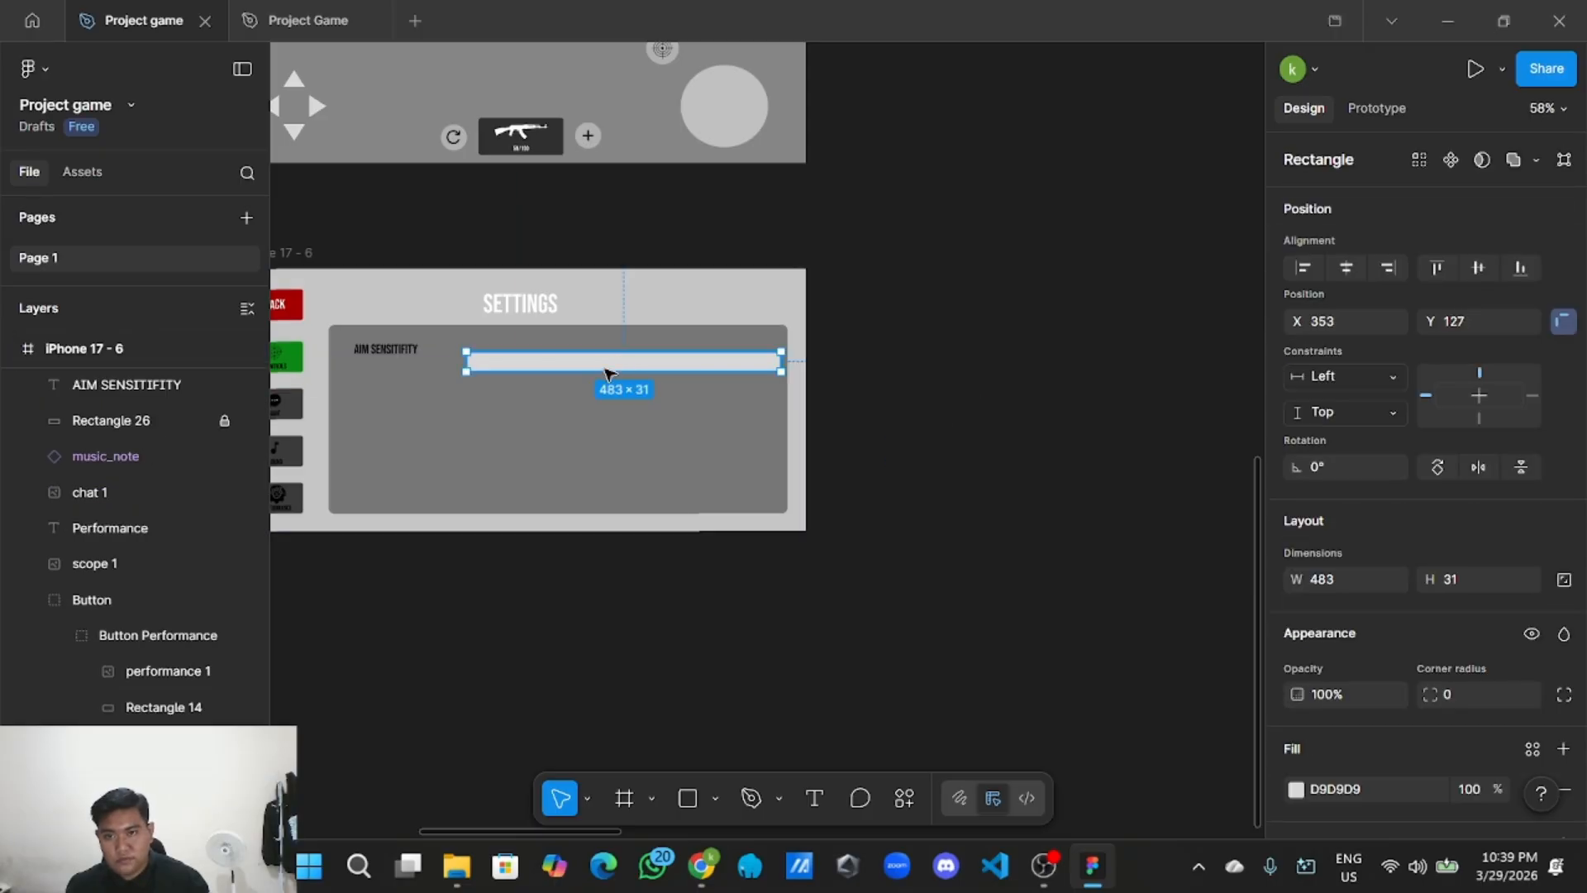
{"action": "scroll", "coordinate": [914, 443], "scroll_direction": "up", "scroll_amount": 4}
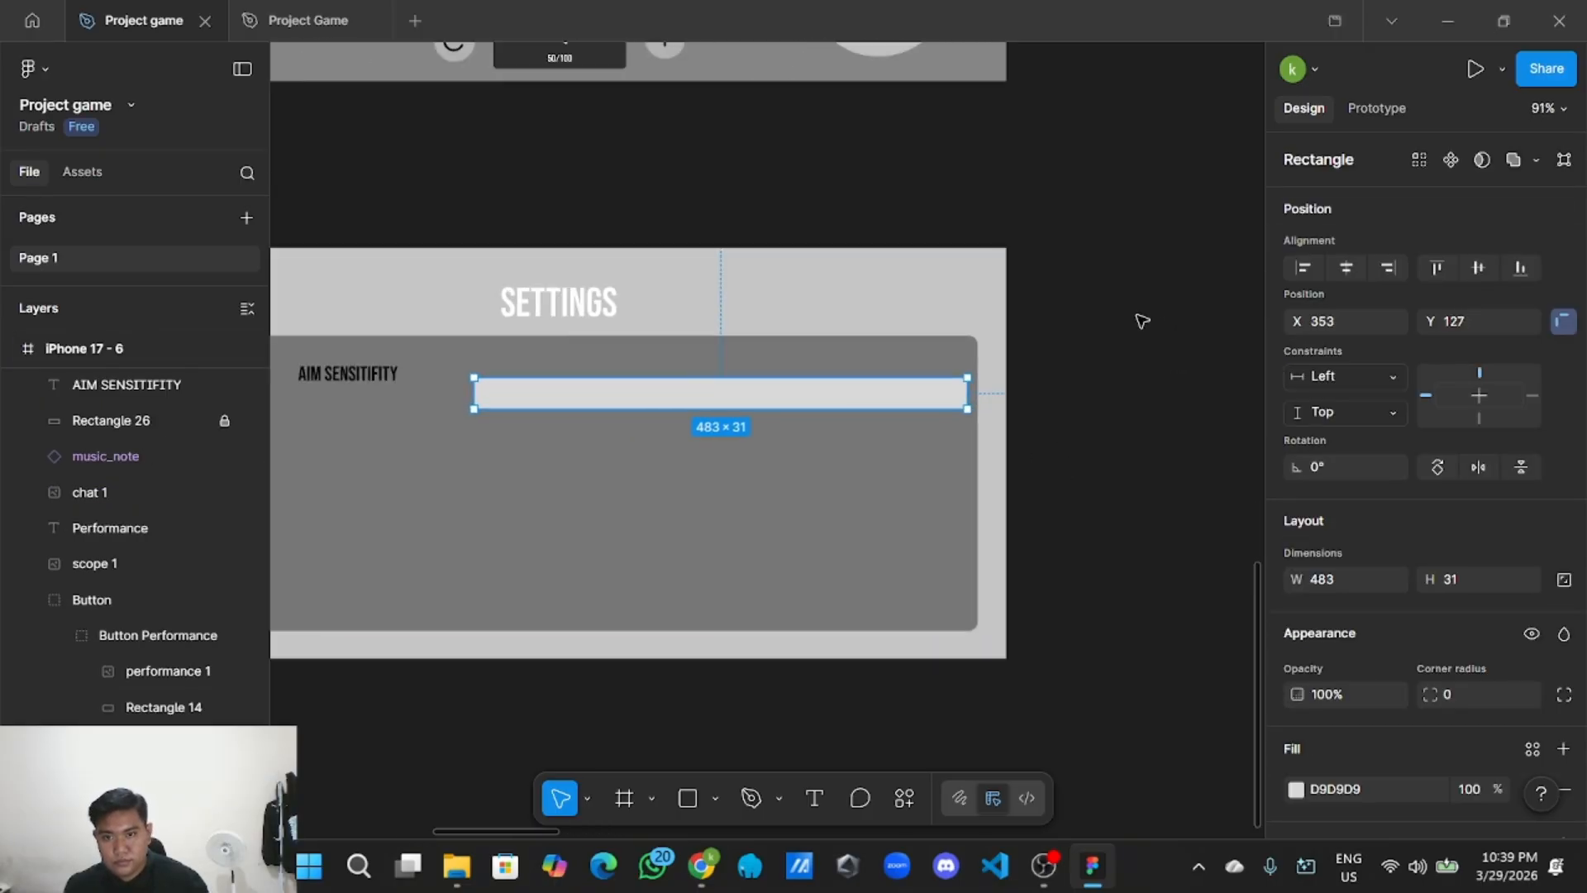
{"action": "scroll", "coordinate": [1003, 461], "scroll_direction": "up", "scroll_amount": 2}
{"action": "left_click_drag", "start_coordinate": [932, 471], "coordinate": [909, 442]}
{"action": "scroll", "coordinate": [907, 447], "scroll_direction": "down", "scroll_amount": 3}
{"action": "scroll", "coordinate": [1179, 418], "scroll_direction": "up", "scroll_amount": 2}
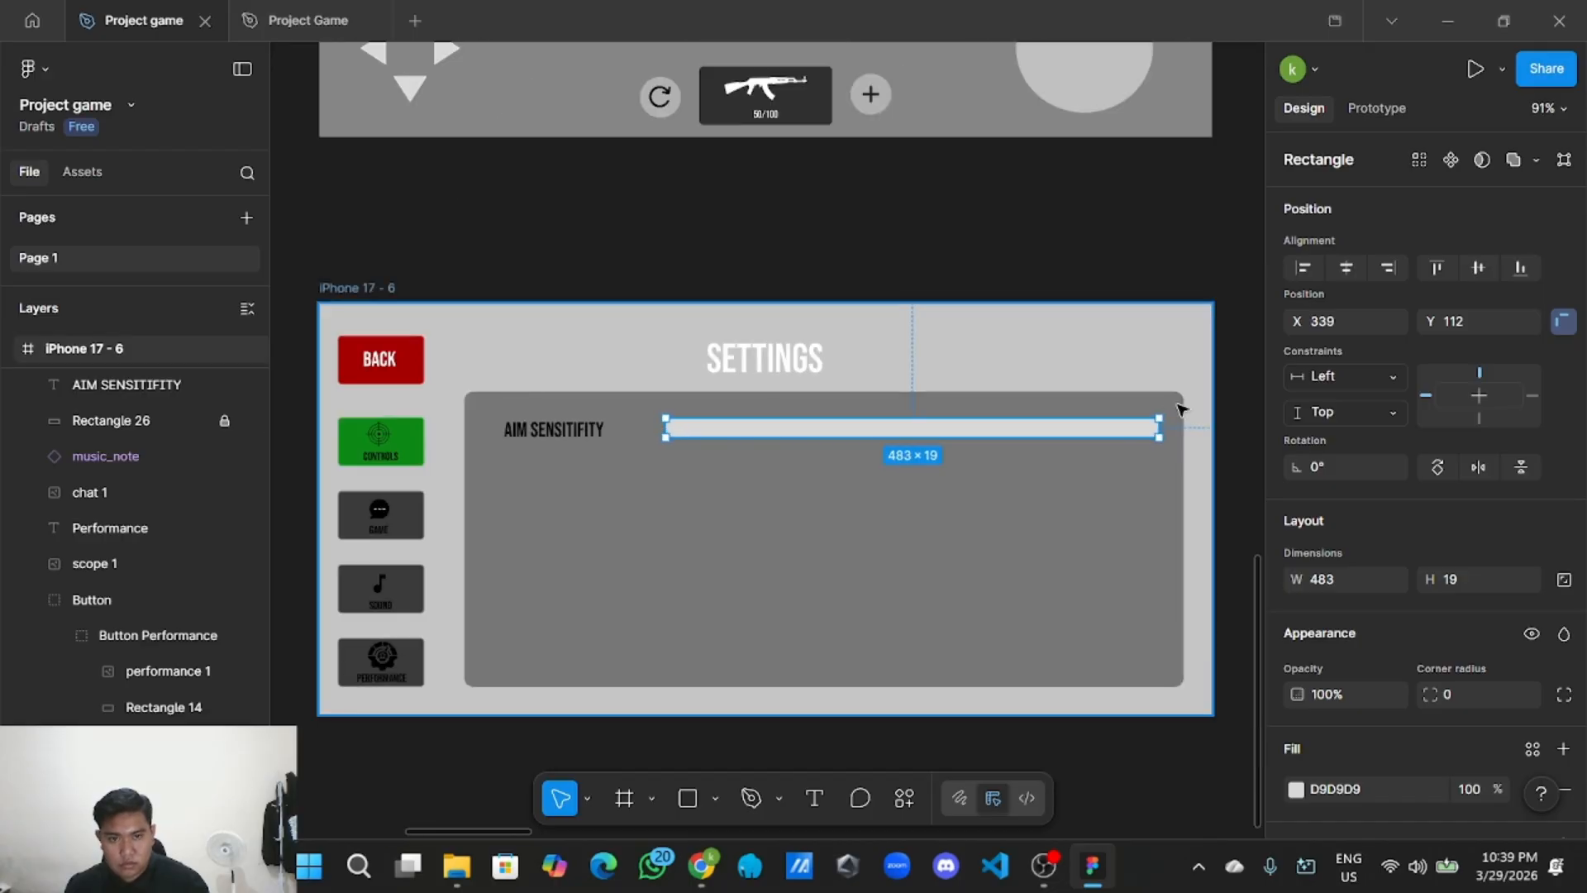
Resize the bar to 400×14 and align it in the panel.
{"action": "left_click_drag", "start_coordinate": [1166, 426], "coordinate": [1121, 427]}
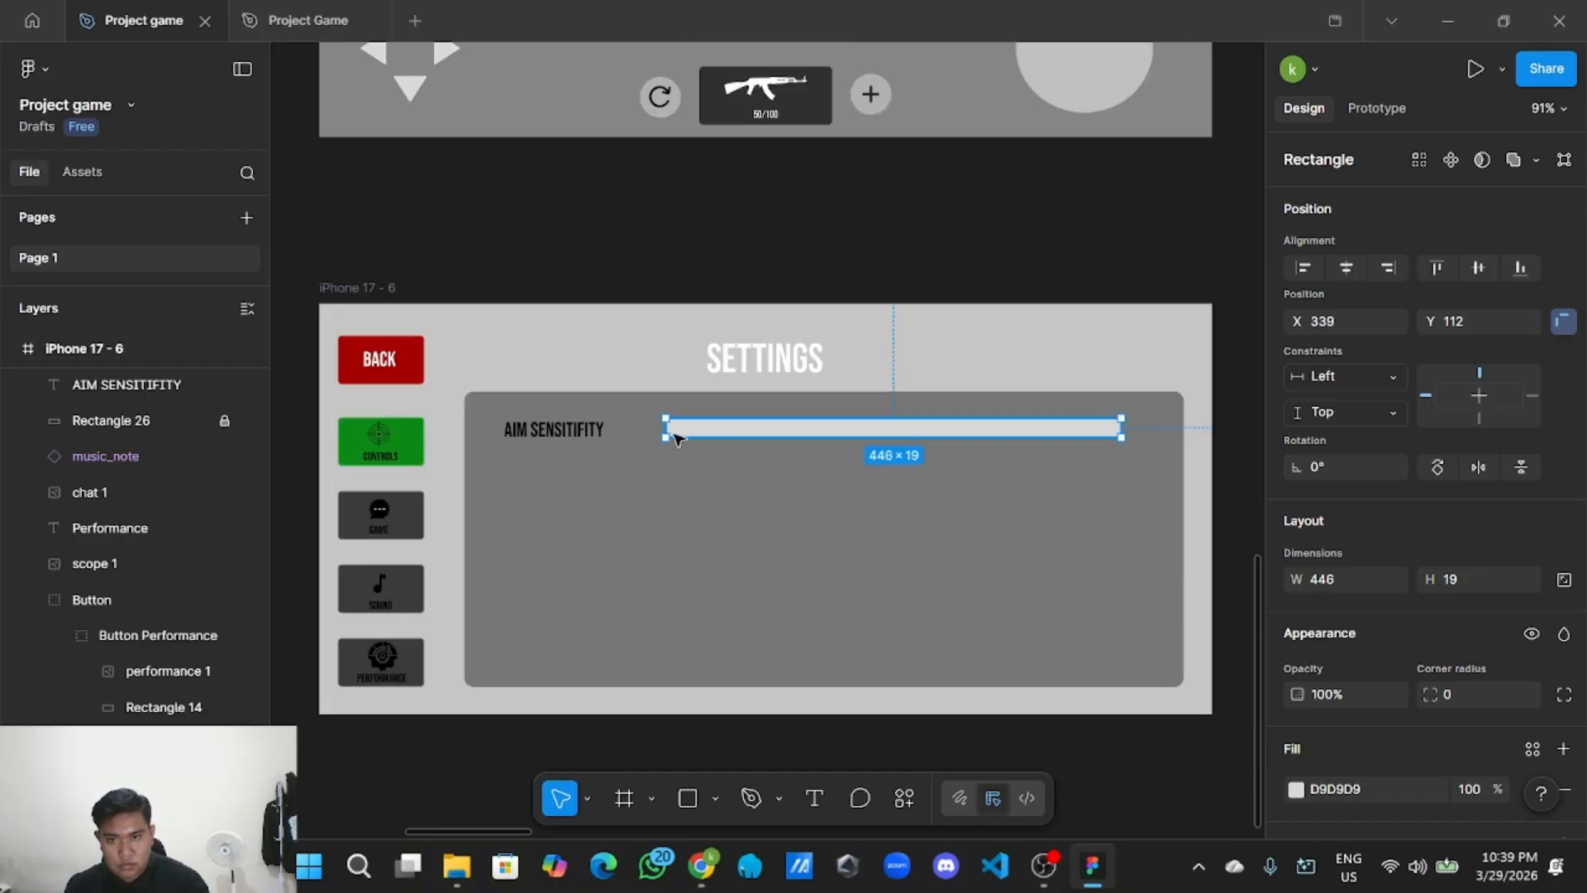
{"action": "left_click_drag", "start_coordinate": [662, 430], "coordinate": [712, 429]}
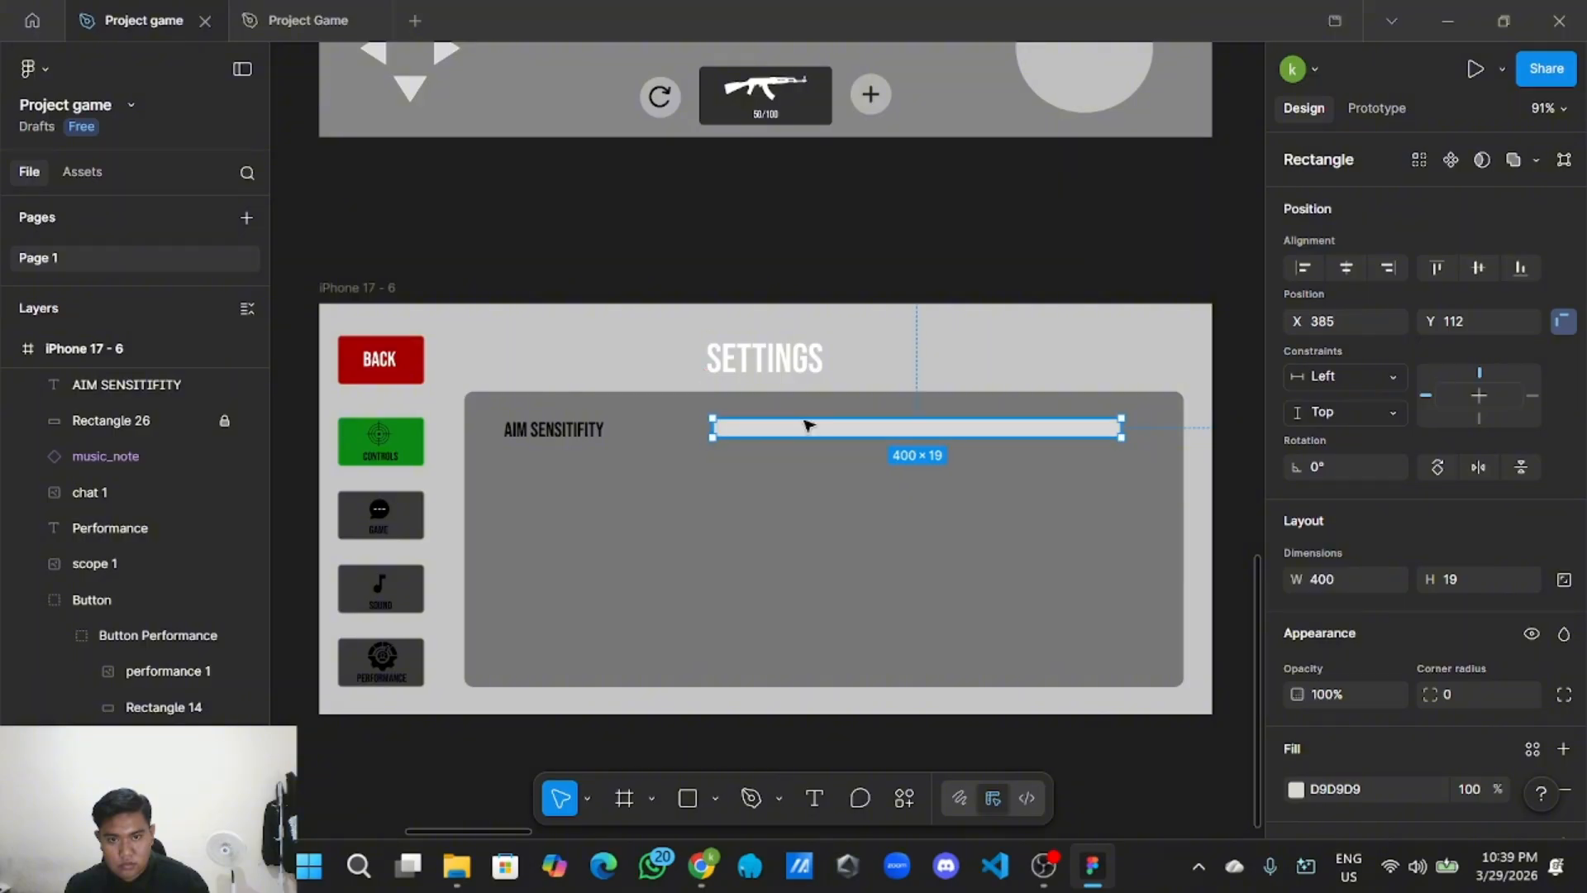
{"action": "mouse_move", "coordinate": [854, 436]}
{"action": "left_mouse_down"}
{"action": "mouse_move", "coordinate": [837, 417]}
{"action": "mouse_move", "coordinate": [850, 414]}
{"action": "left_mouse_up"}
{"action": "scroll", "coordinate": [851, 437], "scroll_direction": "up", "scroll_amount": 5}
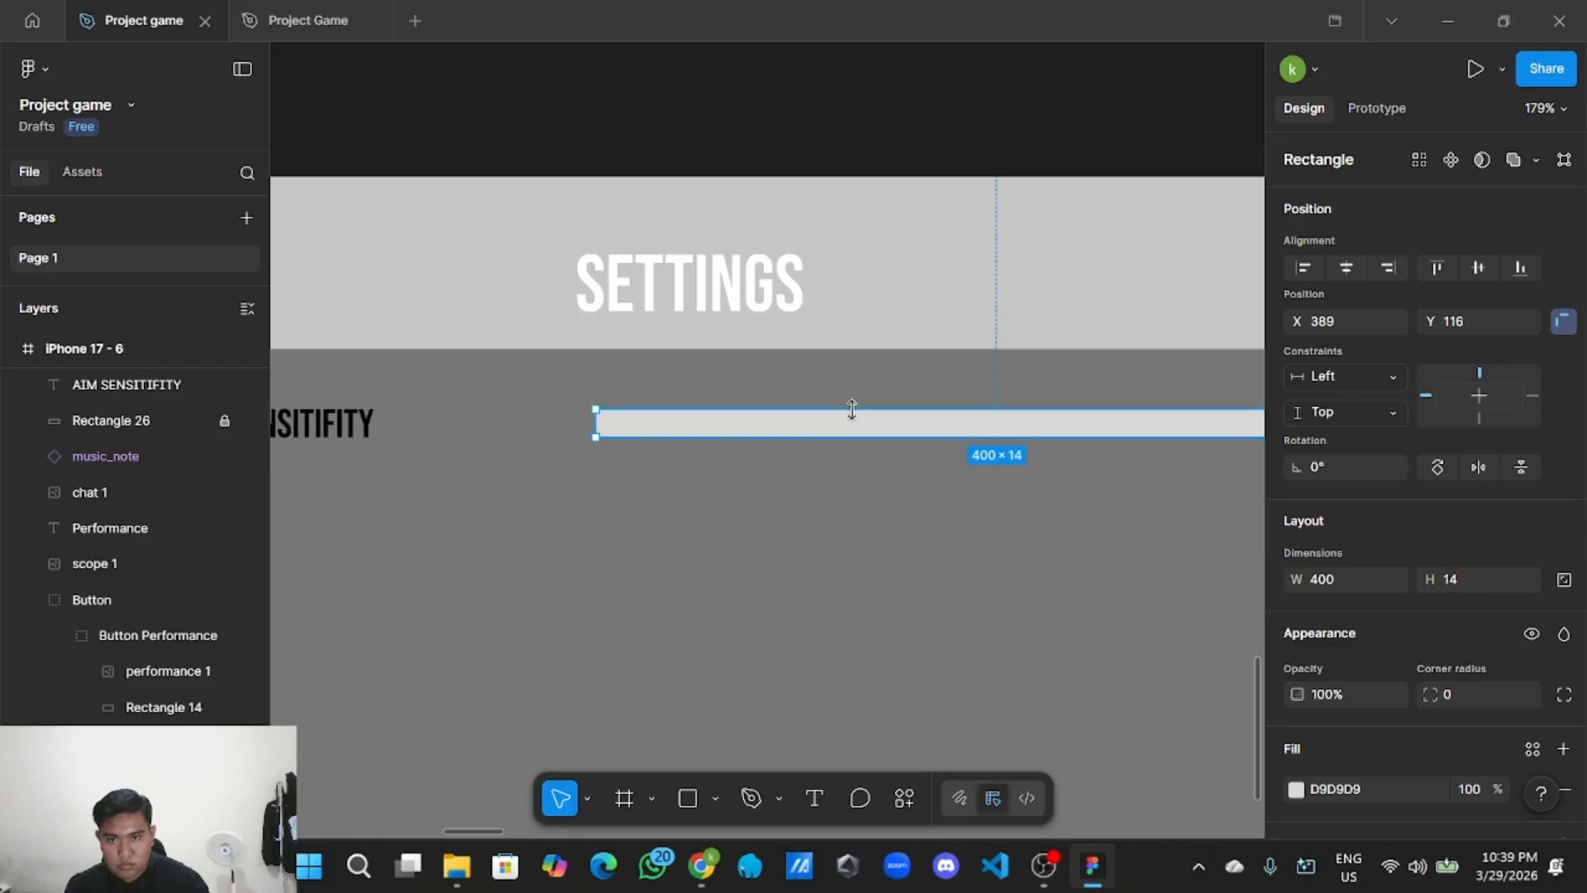
{"action": "left_click", "coordinate": [876, 116]}
{"action": "scroll", "coordinate": [899, 441], "scroll_direction": "down", "scroll_amount": 3}
{"action": "scroll", "coordinate": [900, 441], "scroll_direction": "down", "scroll_amount": 3}
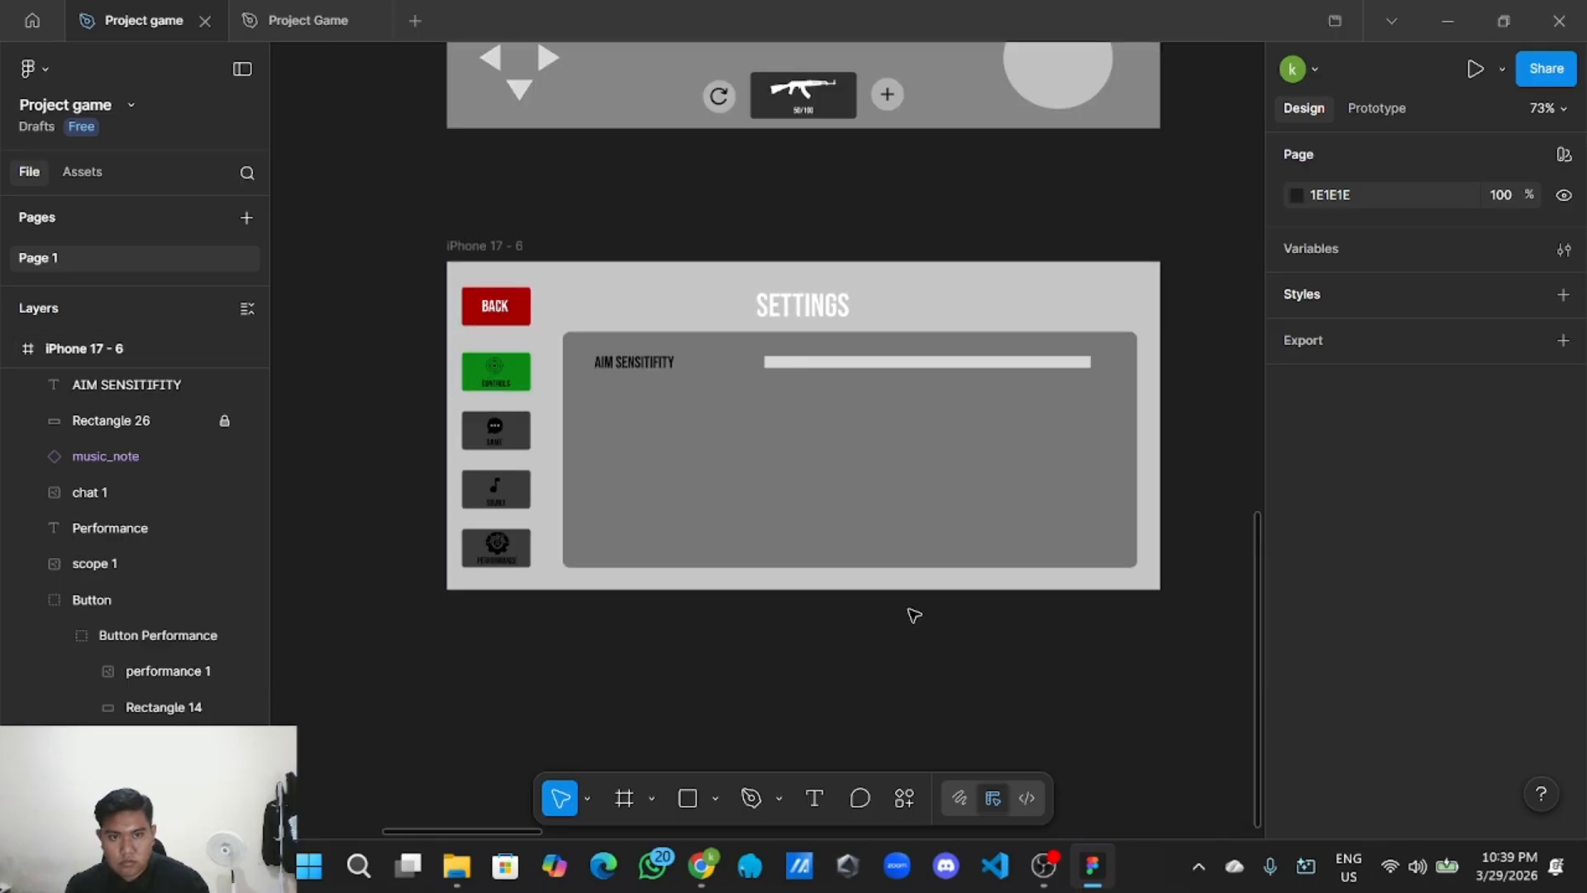
{"action": "left_click_drag", "start_coordinate": [916, 635], "coordinate": [765, 730]}
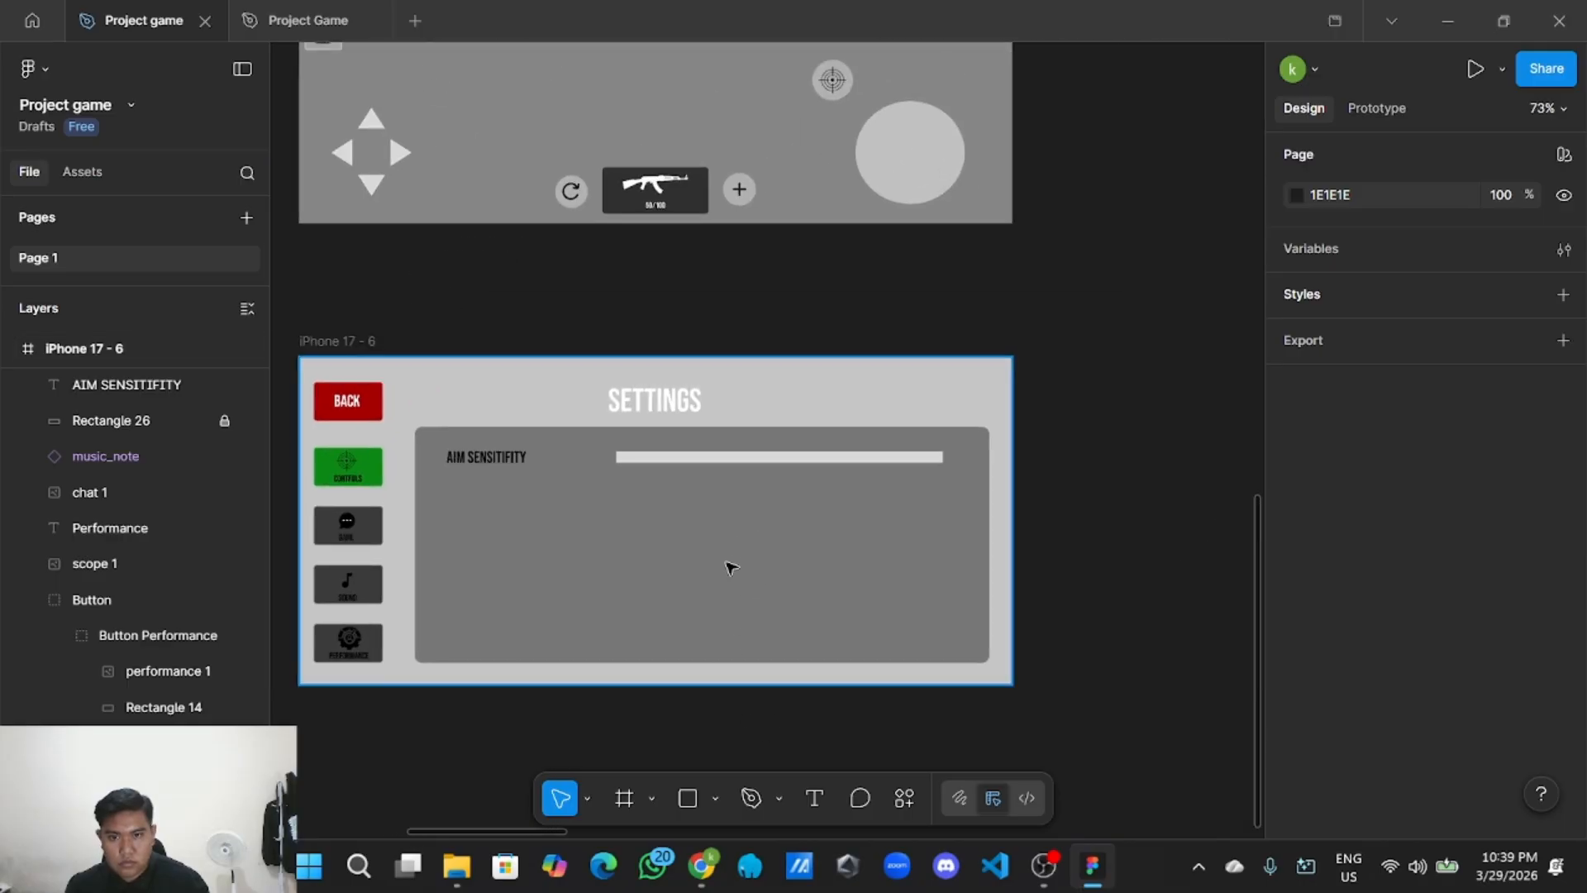
Set the slider bar's corner radius to 4.
{"action": "left_click", "coordinate": [755, 459]}
{"action": "left_click", "coordinate": [1468, 694]}
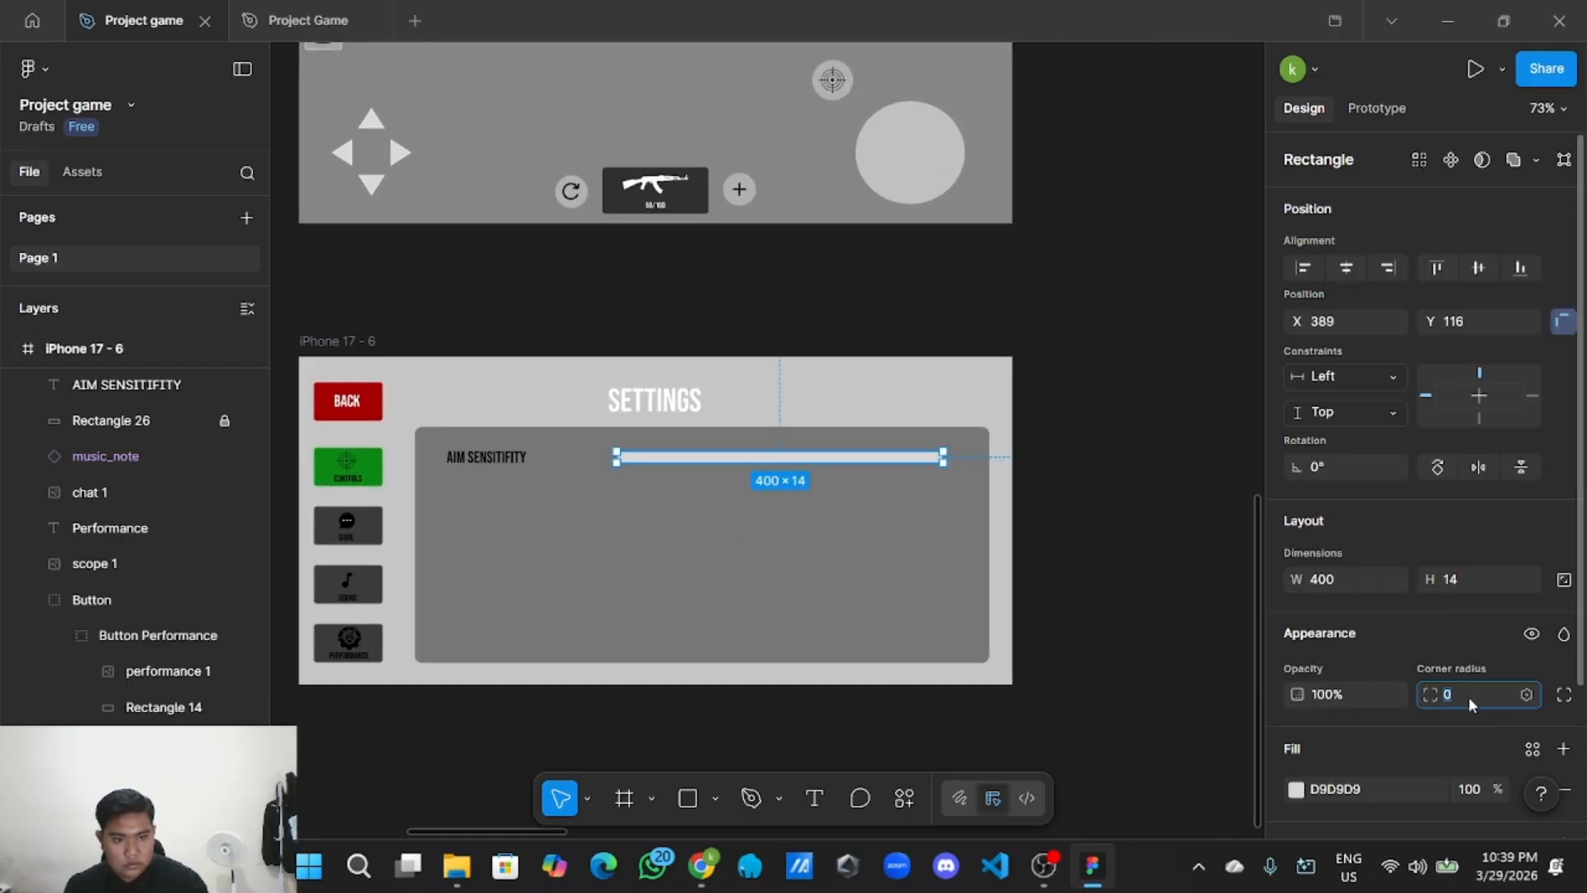
{"action": "key", "text": "BackSpace"}
{"action": "type", "text": "4"}
{"action": "left_click", "coordinate": [1184, 521]}
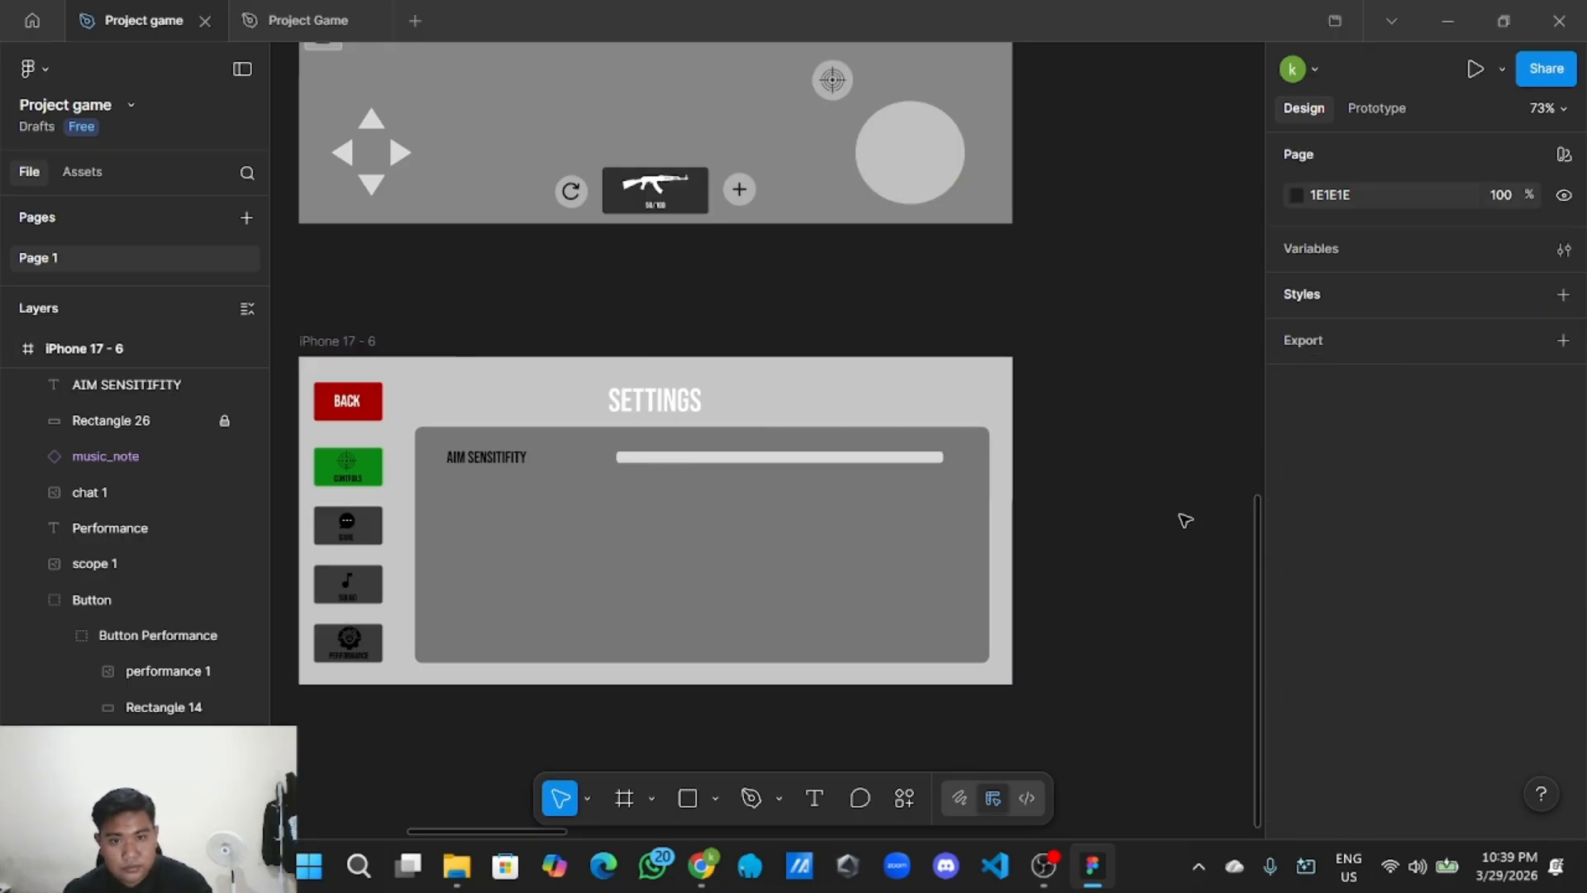
{"action": "scroll", "coordinate": [819, 436], "scroll_direction": "up", "scroll_amount": 5}
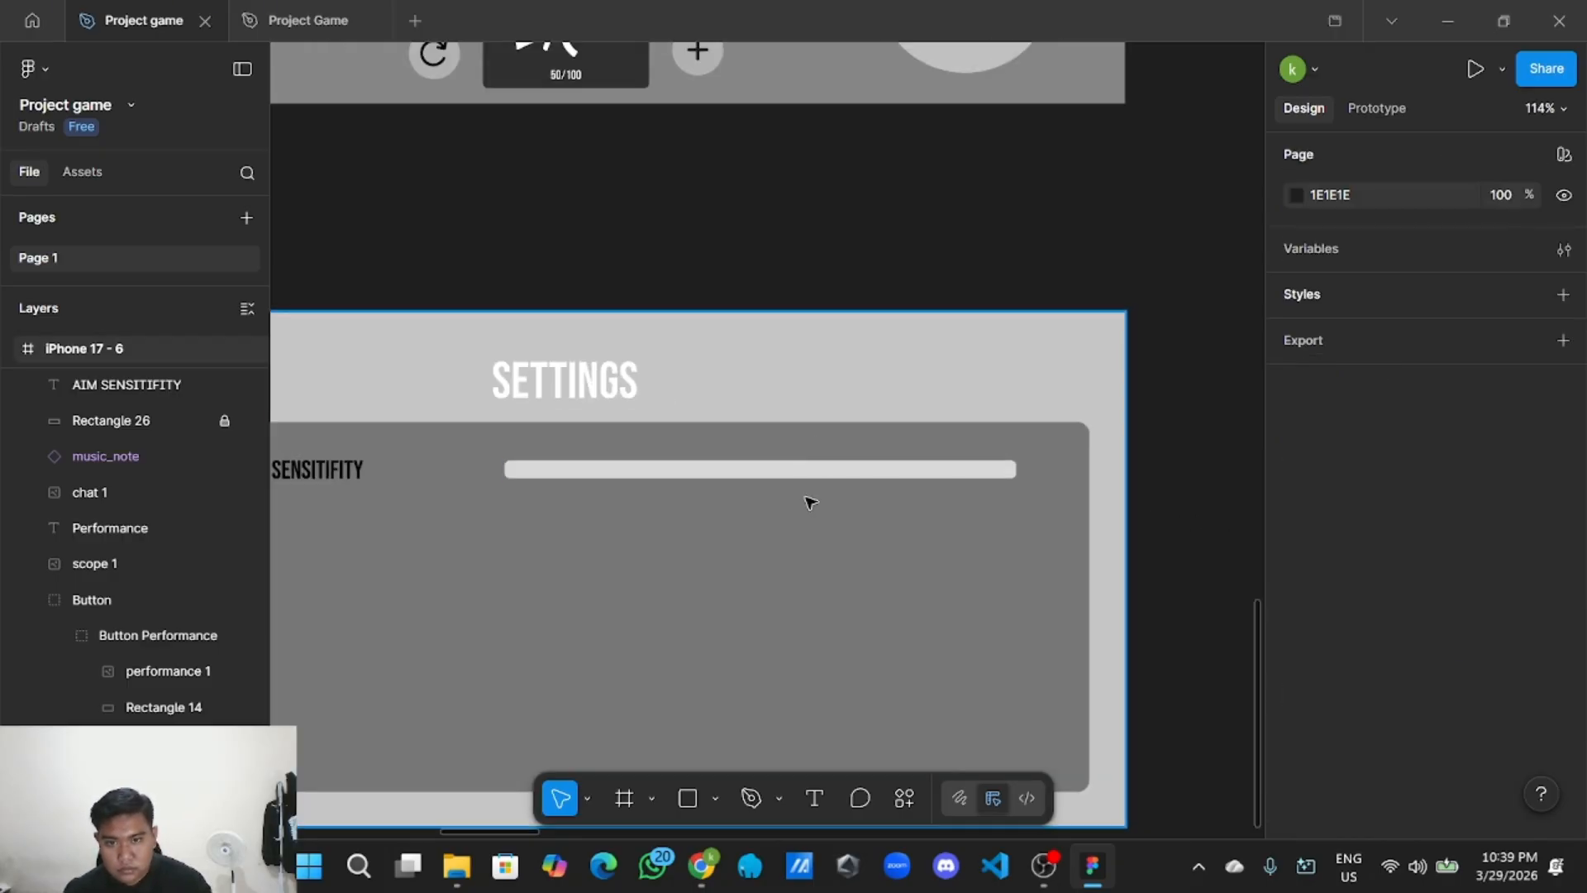
{"action": "scroll", "coordinate": [844, 501], "scroll_direction": "down", "scroll_amount": 5}
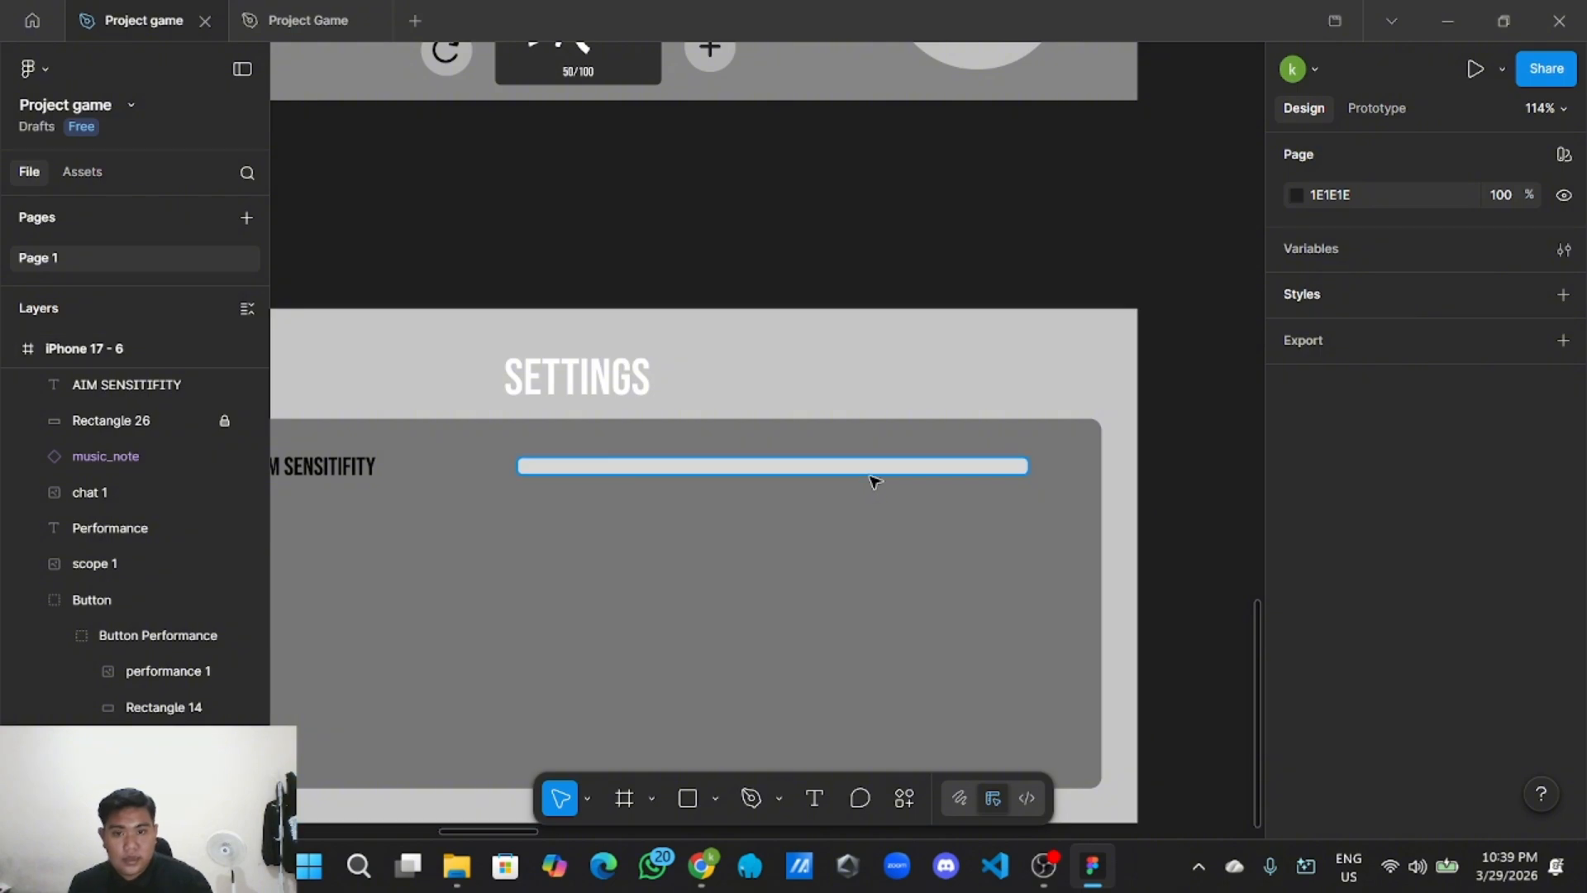
{"action": "left_click", "coordinate": [918, 471]}
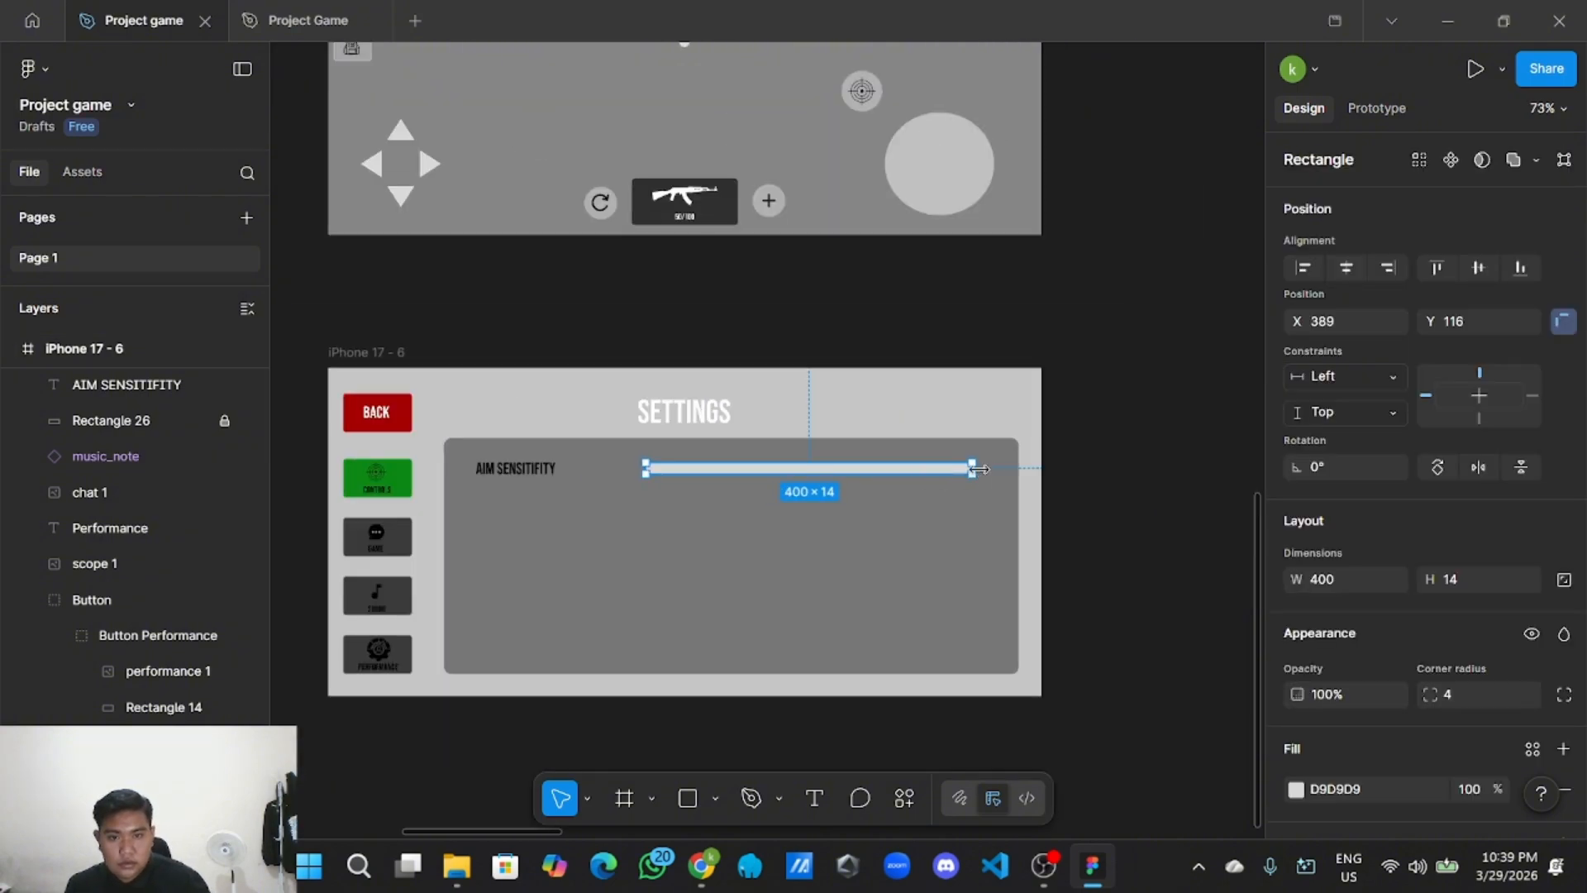
Shorten the bar to 202 wide and paste a copy onto the slider row.
{"action": "left_click_drag", "start_coordinate": [961, 467], "coordinate": [809, 469]}
{"action": "right_click", "coordinate": [799, 469]}
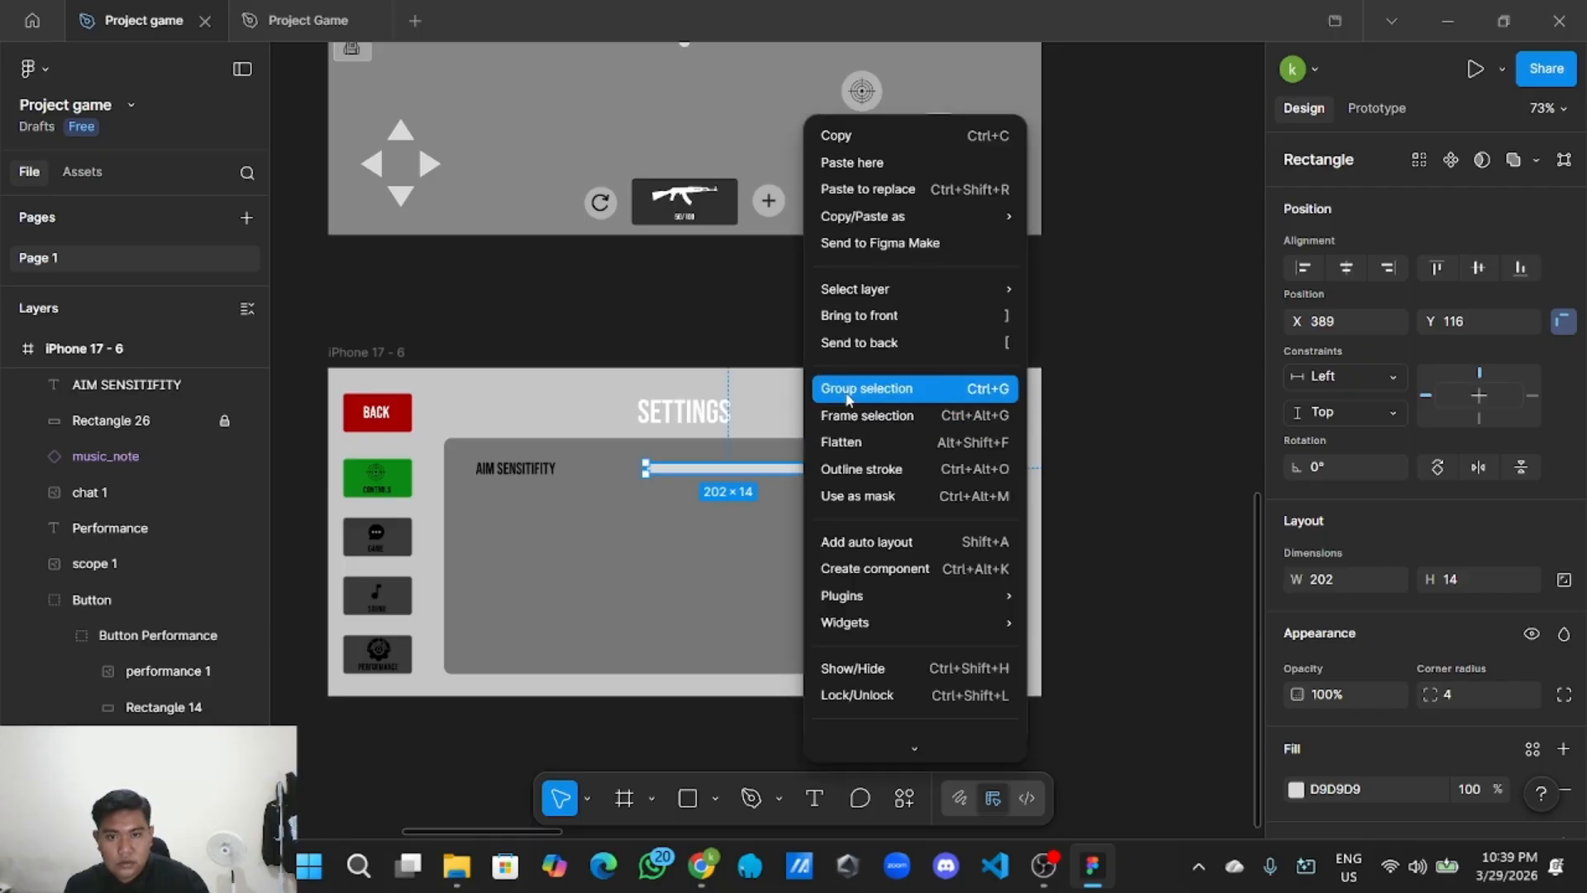
{"action": "left_click", "coordinate": [904, 134]}
{"action": "right_click", "coordinate": [1079, 300]}
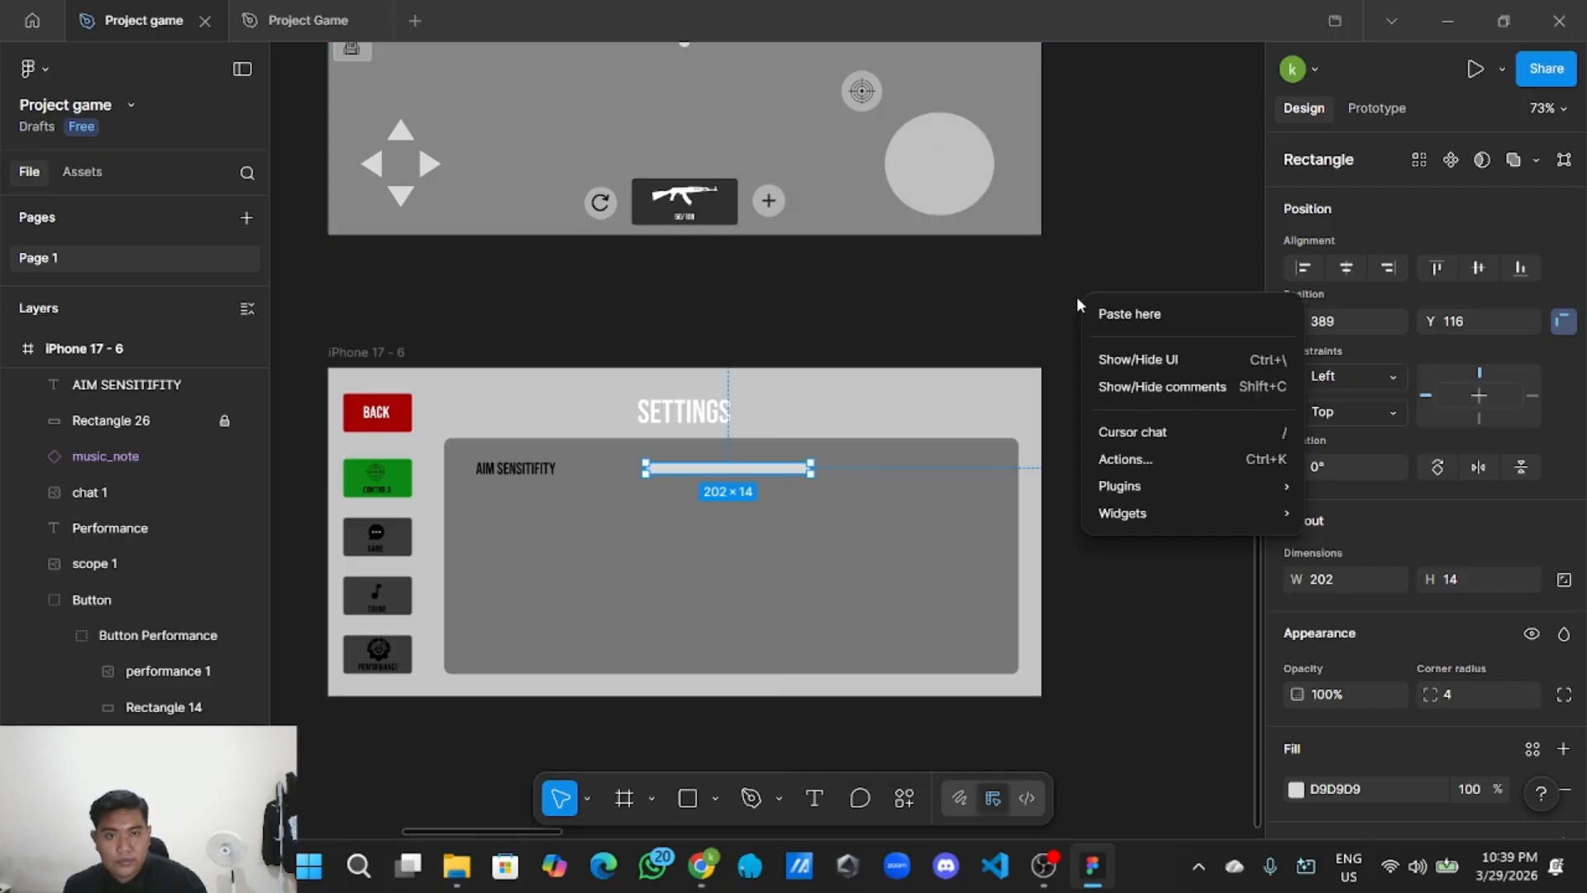
{"action": "left_click", "coordinate": [1110, 311]}
{"action": "left_click_drag", "start_coordinate": [1172, 311], "coordinate": [925, 473]}
{"action": "scroll", "coordinate": [810, 474], "scroll_direction": "up", "scroll_amount": 3, "text": "ctrl"}
Inspect both slider bars and the frame, ending on the left slider bar.
{"action": "left_click", "coordinate": [569, 474]}
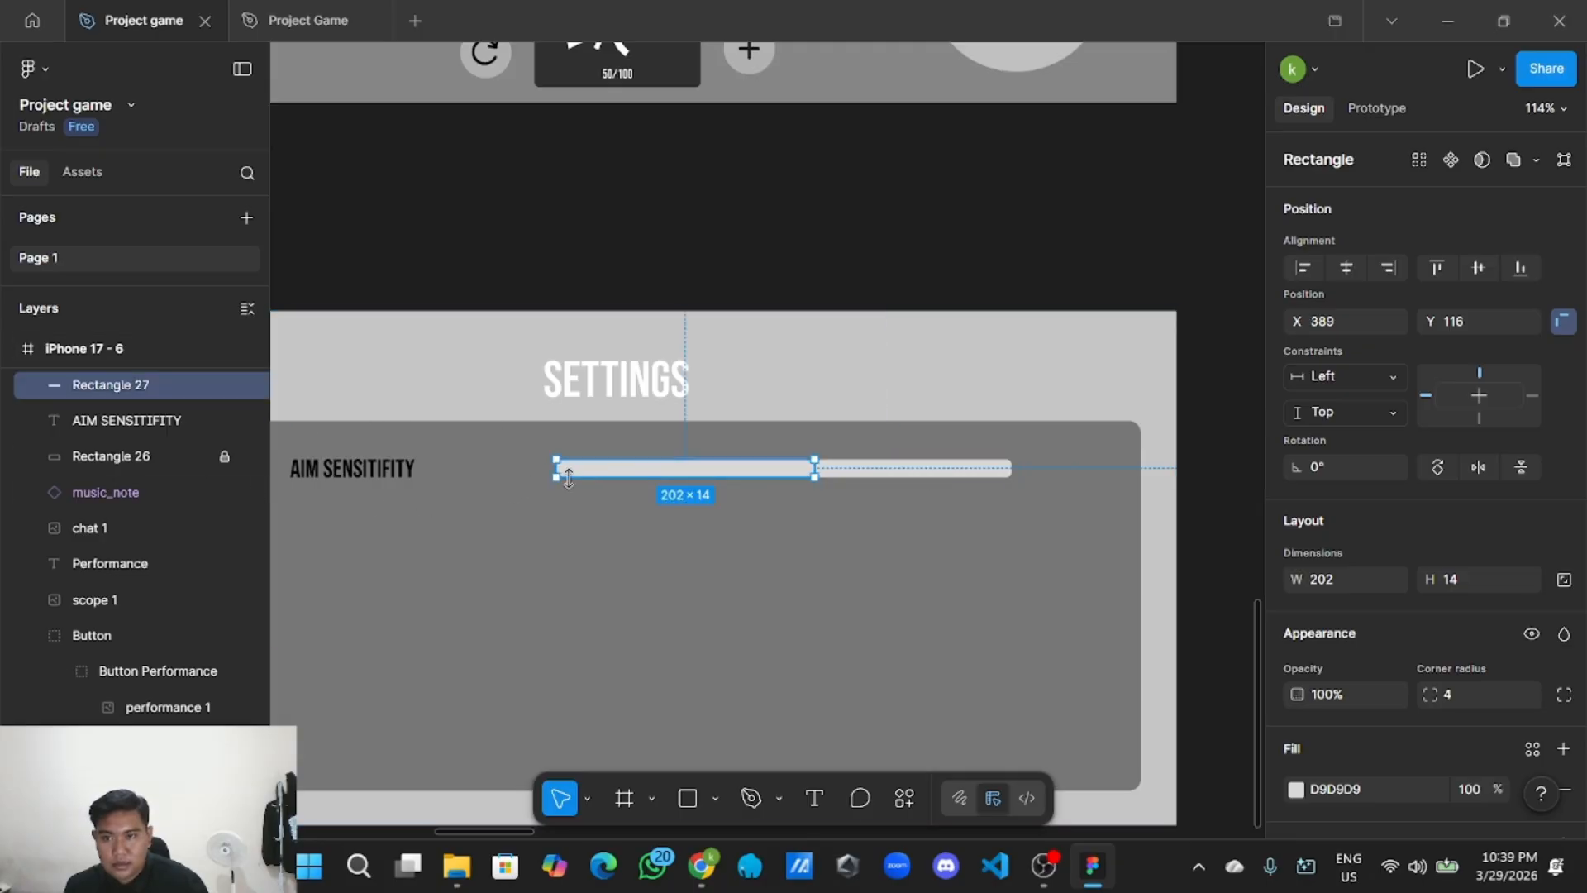
{"action": "scroll", "coordinate": [125, 469], "scroll_direction": "up", "scroll_amount": 1}
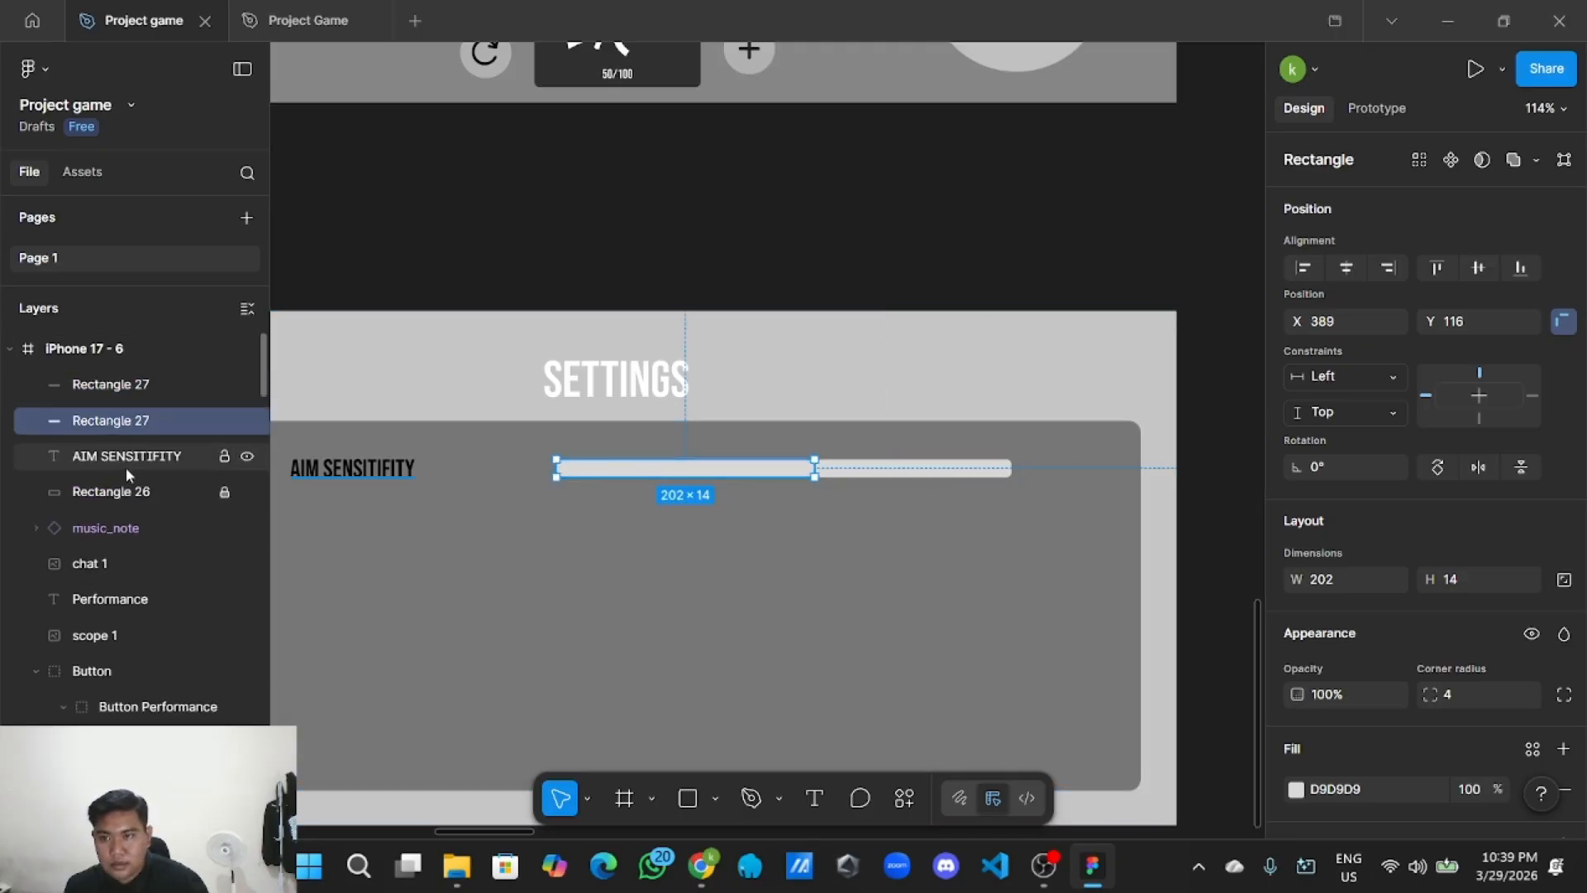
{"action": "left_click", "coordinate": [175, 385]}
{"action": "left_click", "coordinate": [153, 417]}
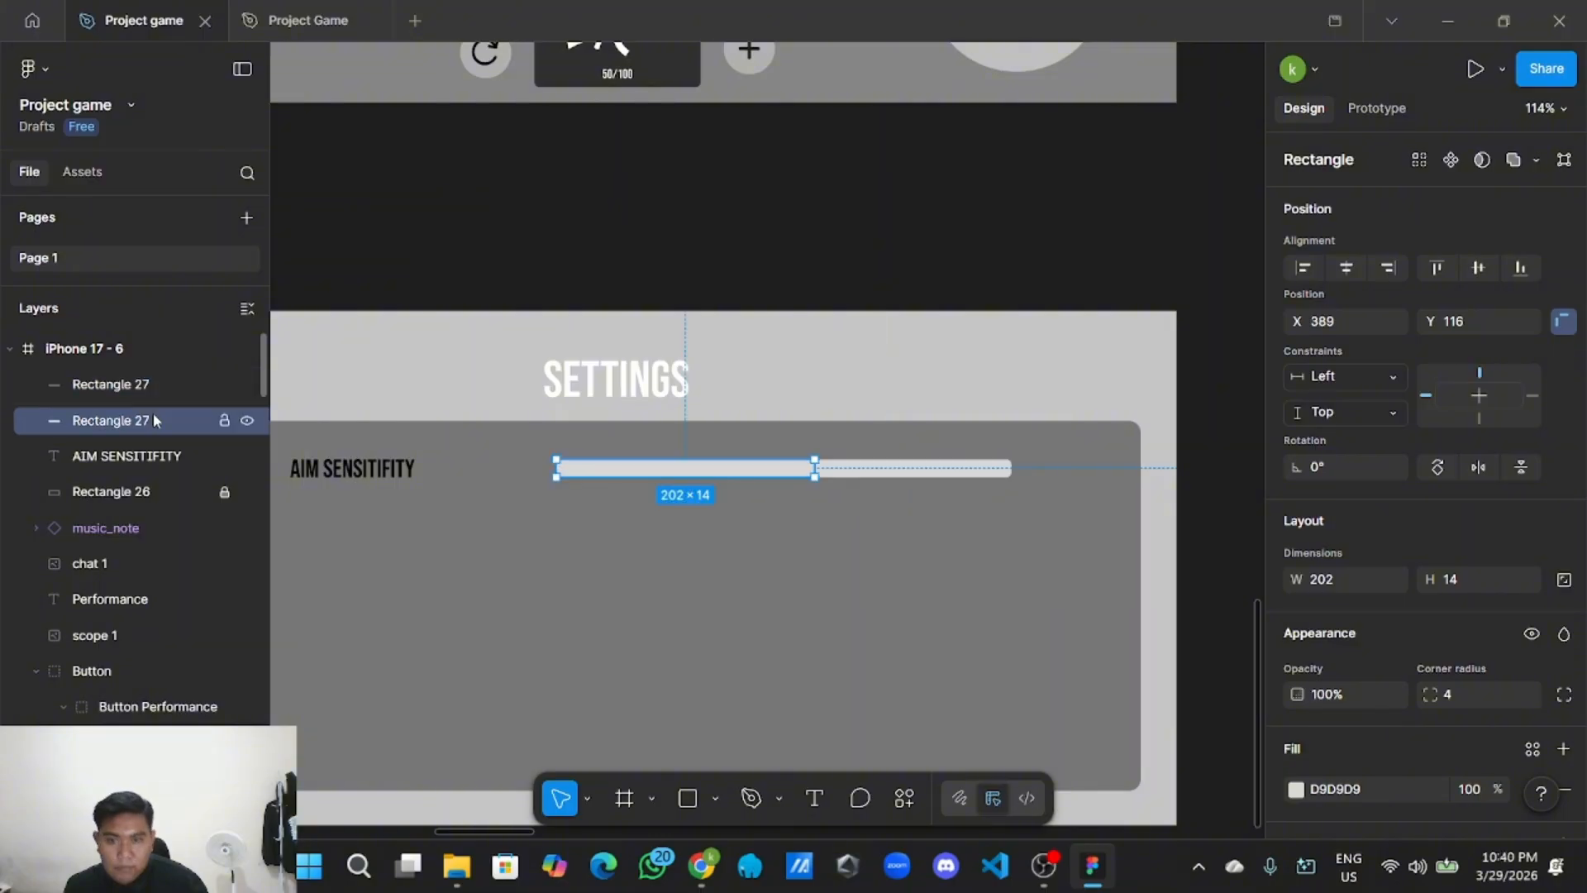
{"action": "left_click", "coordinate": [676, 602]}
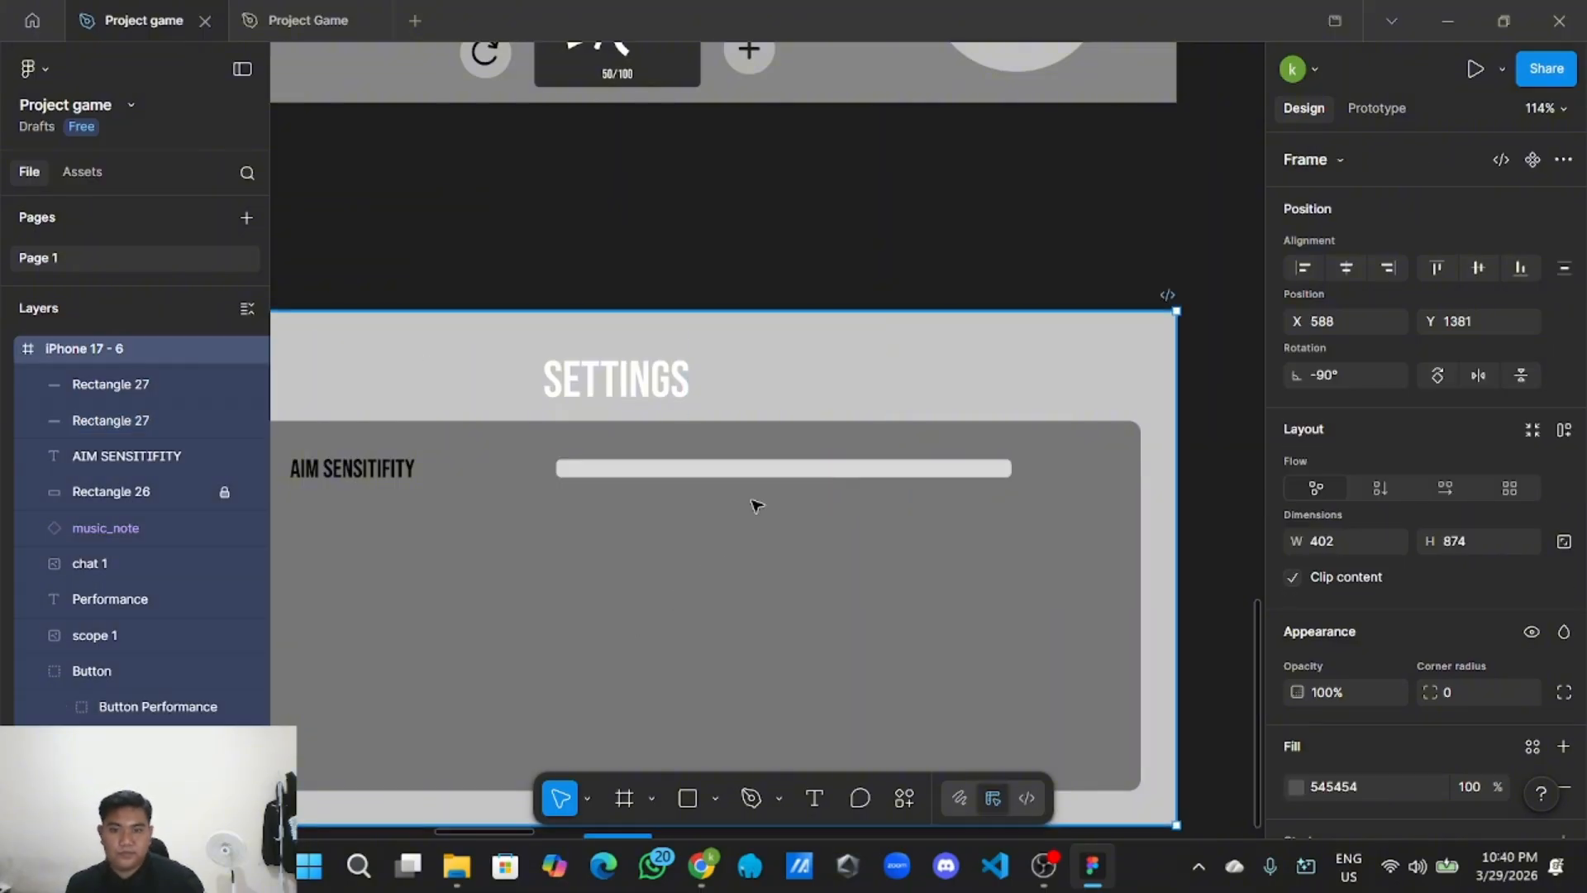
{"action": "left_click", "coordinate": [740, 474]}
{"action": "scroll", "coordinate": [723, 490], "scroll_direction": "down", "scroll_amount": 4}
Copy the lime accent colour CCEB00 from the game home screen's selection colours.
{"action": "scroll", "coordinate": [735, 494], "scroll_direction": "down", "scroll_amount": 2}
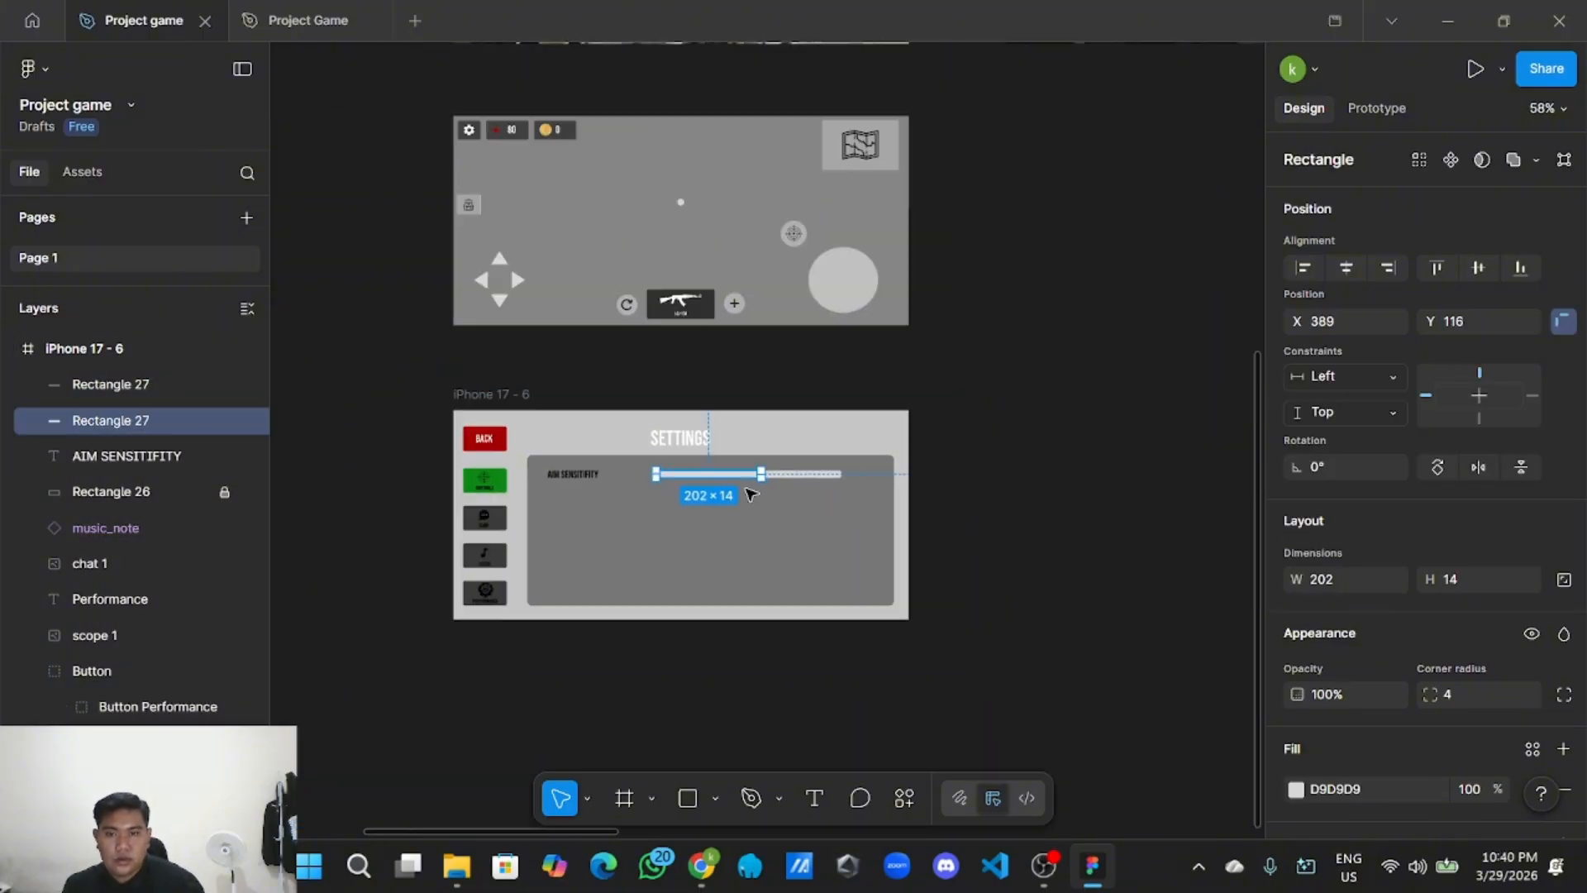
{"action": "left_click_drag", "start_coordinate": [905, 462], "coordinate": [607, 701]}
{"action": "scroll", "coordinate": [606, 701], "scroll_direction": "down", "scroll_amount": 3}
{"action": "scroll", "coordinate": [687, 598], "scroll_direction": "up", "scroll_amount": 3}
{"action": "scroll", "coordinate": [670, 553], "scroll_direction": "up", "scroll_amount": 2}
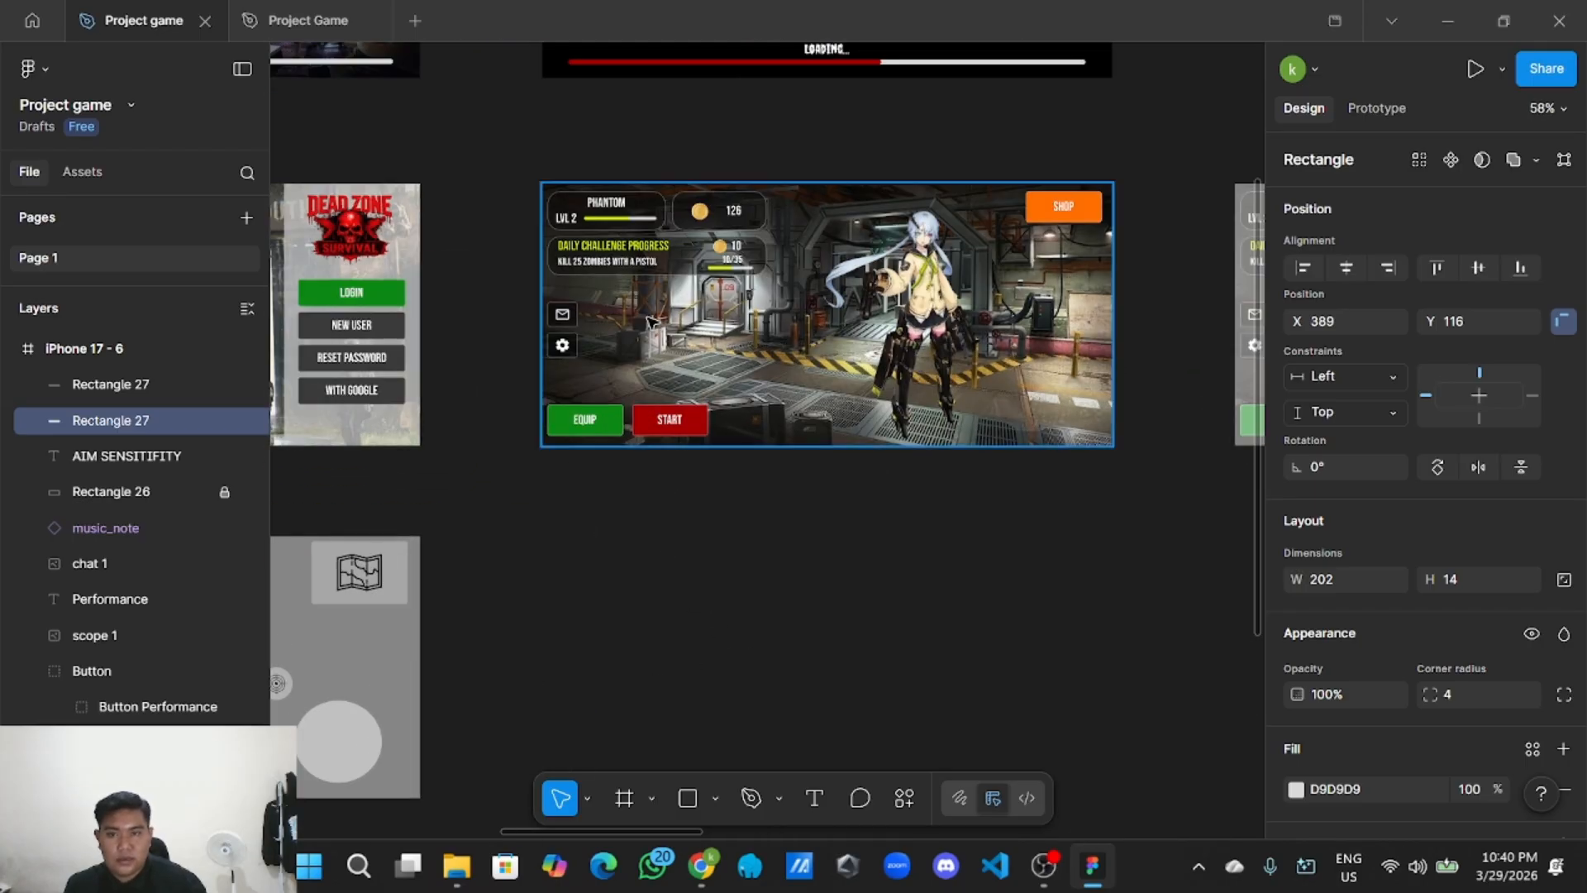
{"action": "left_click", "coordinate": [653, 246]}
{"action": "scroll", "coordinate": [1405, 695], "scroll_direction": "down", "scroll_amount": 4}
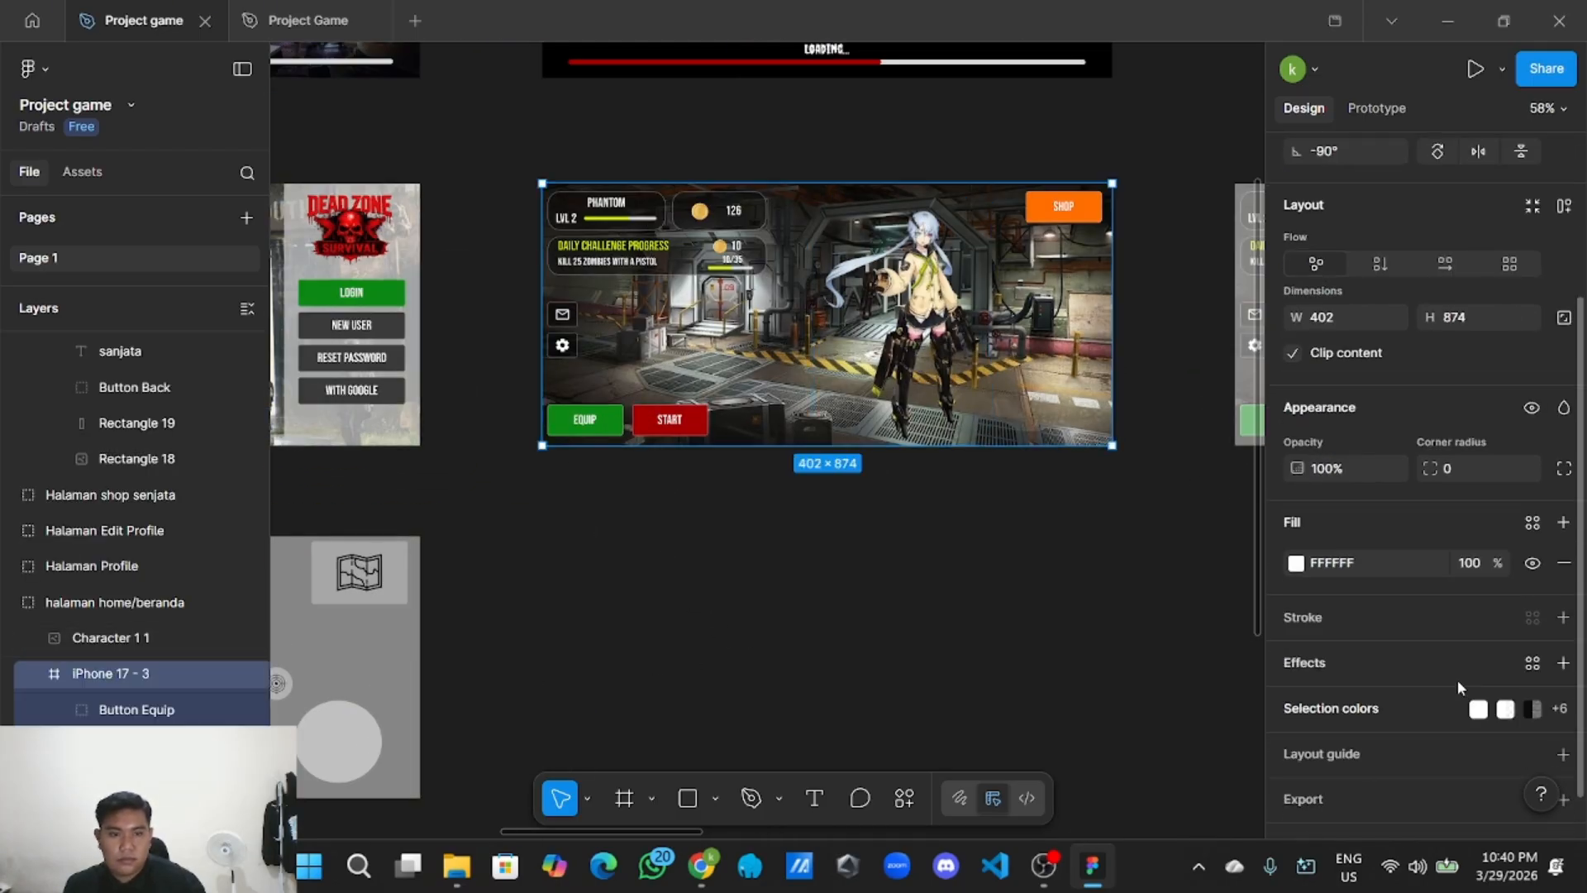
{"action": "left_click", "coordinate": [1479, 671]}
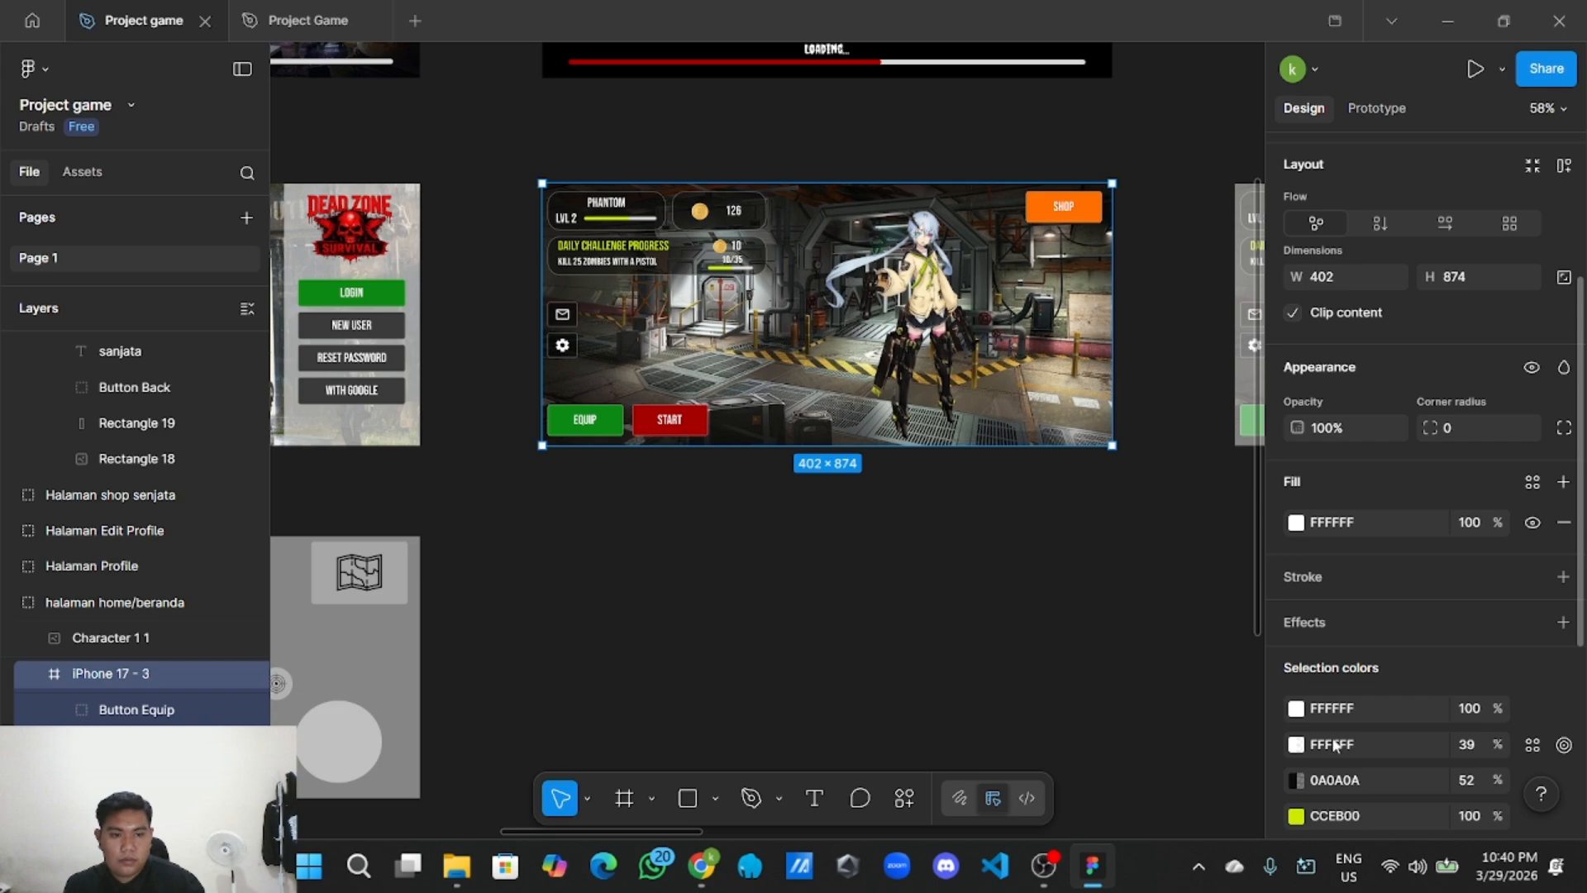
{"action": "left_click", "coordinate": [1363, 817]}
Return to the SETTINGS screen and select the aim sensitivity slider bar.
{"action": "scroll", "coordinate": [651, 680], "scroll_direction": "down", "scroll_amount": 3}
{"action": "left_click_drag", "start_coordinate": [652, 680], "coordinate": [1025, 410]}
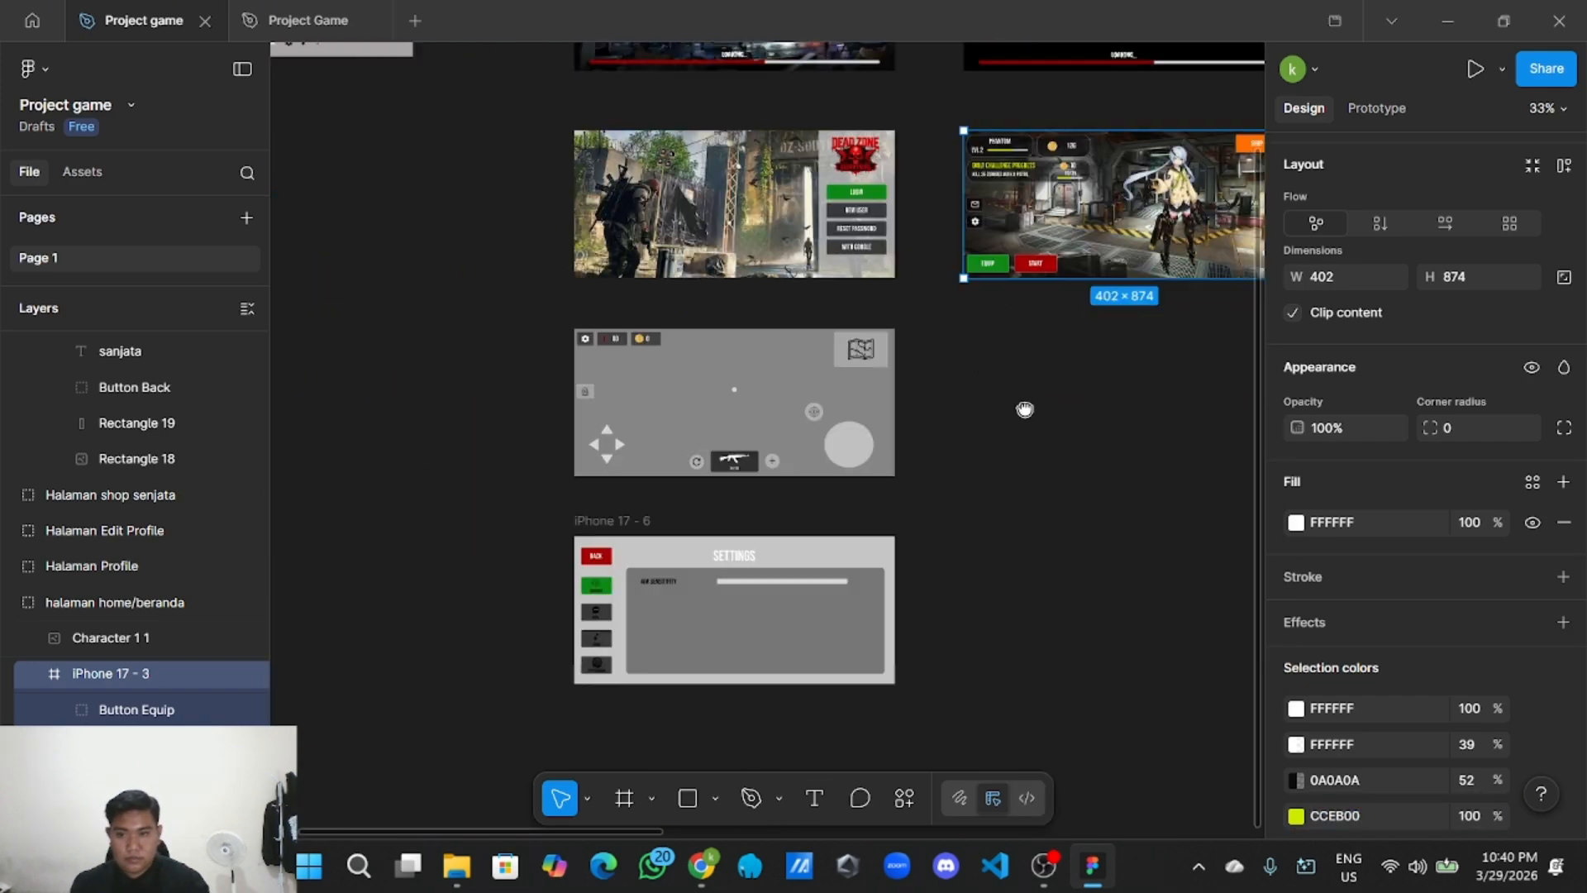
{"action": "scroll", "coordinate": [661, 633], "scroll_direction": "up", "scroll_amount": 5}
{"action": "left_click", "coordinate": [872, 503]}
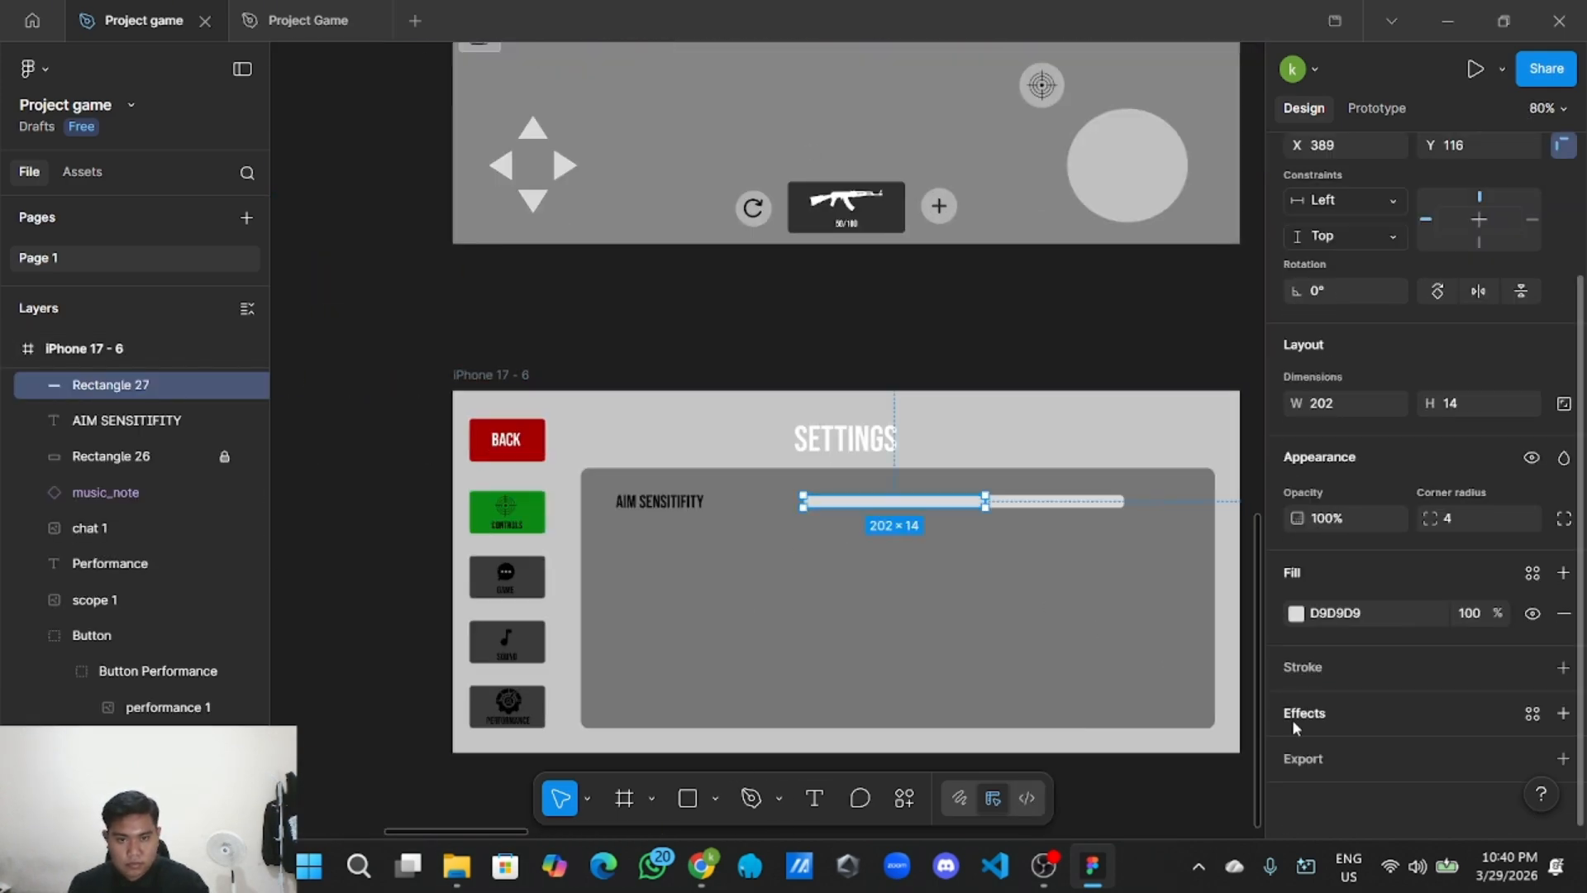
Fill the slider bar (Rectangle 27) with lime CCEB00.
{"action": "left_click", "coordinate": [1372, 621]}
{"action": "key", "text": "ctrl+v"}
{"action": "key", "text": "Return"}
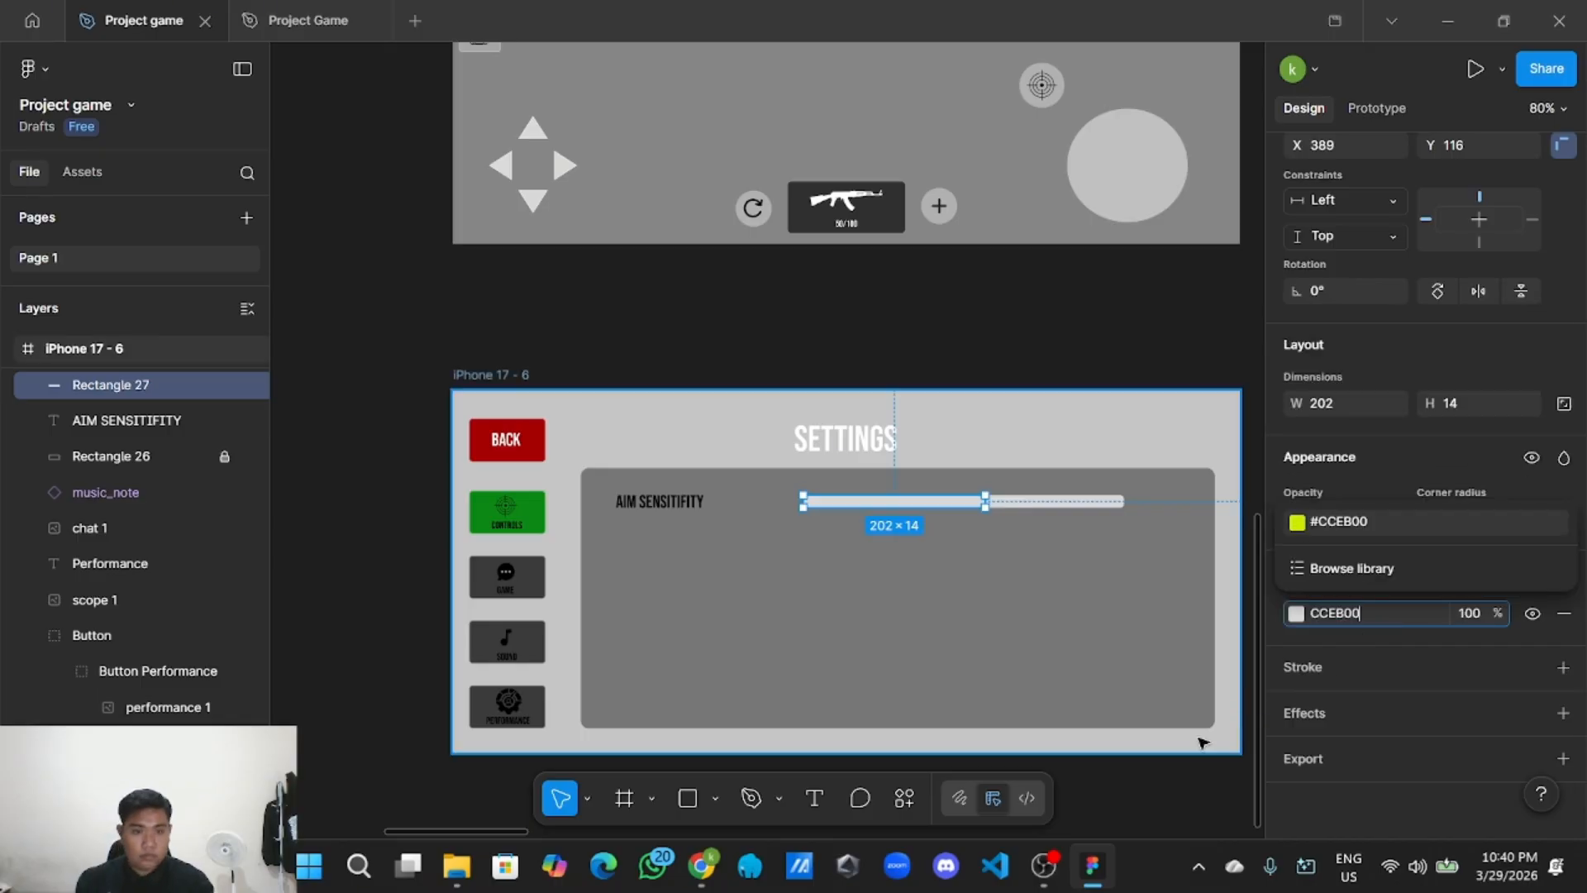
{"action": "left_click", "coordinate": [1167, 787]}
Reorder the duplicate bar layer so the lime bar shows over the grey track.
{"action": "scroll", "coordinate": [996, 520], "scroll_direction": "up", "scroll_amount": 3}
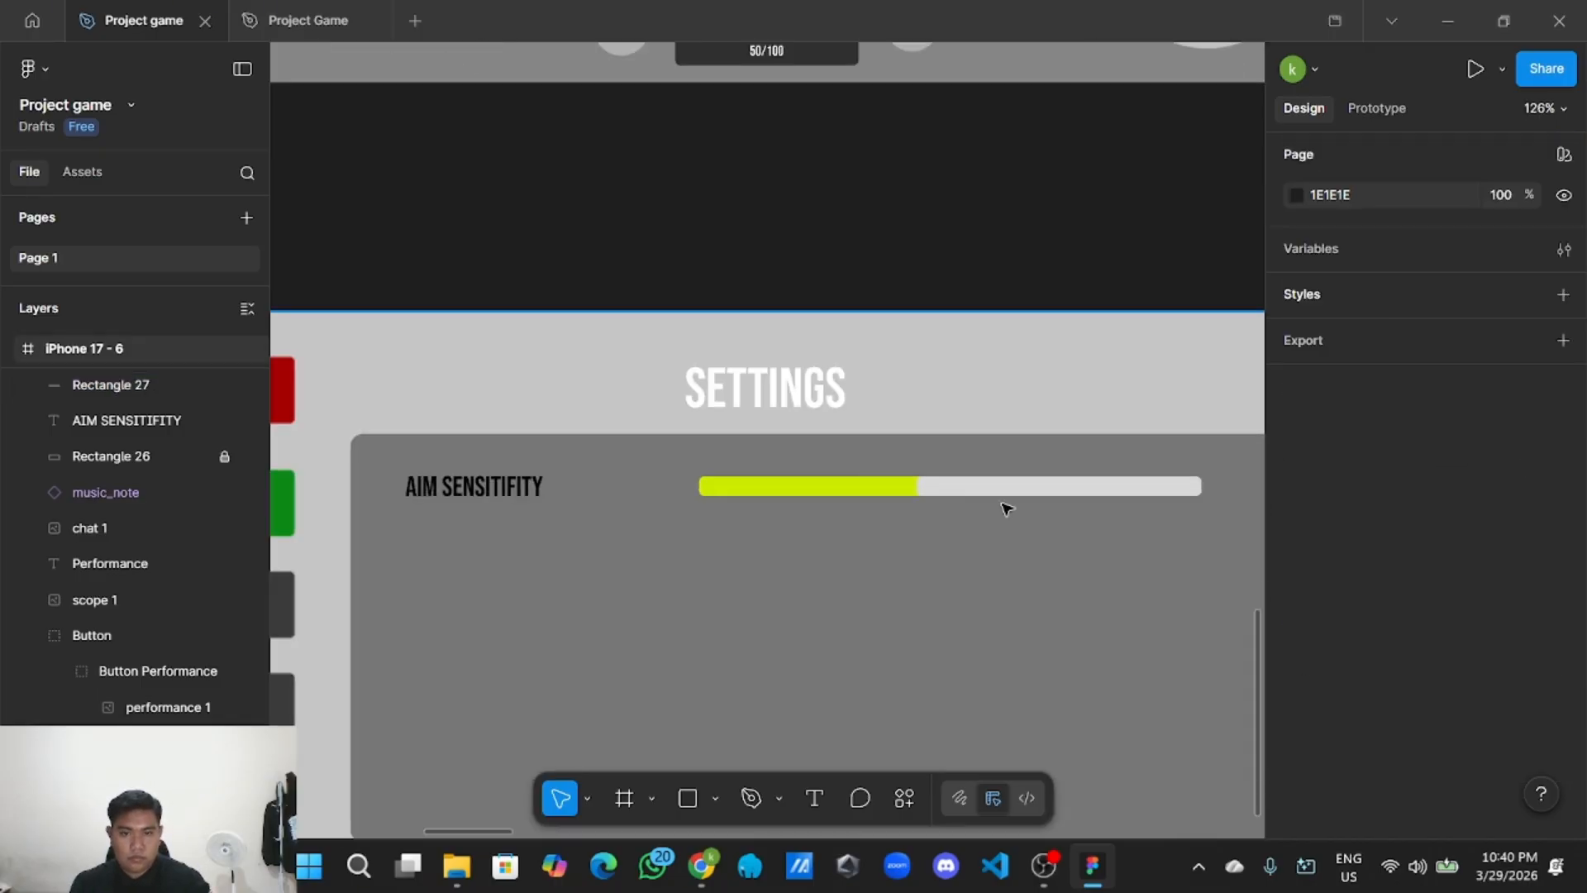
{"action": "left_click", "coordinate": [1016, 497]}
{"action": "scroll", "coordinate": [418, 418], "scroll_direction": "up", "scroll_amount": 2}
{"action": "left_click_drag", "start_coordinate": [195, 420], "coordinate": [195, 384]}
{"action": "left_click", "coordinate": [674, 333]}
Resize the lime bar to a width of 189 px.
{"action": "scroll", "coordinate": [810, 354], "scroll_direction": "down", "scroll_amount": 4}
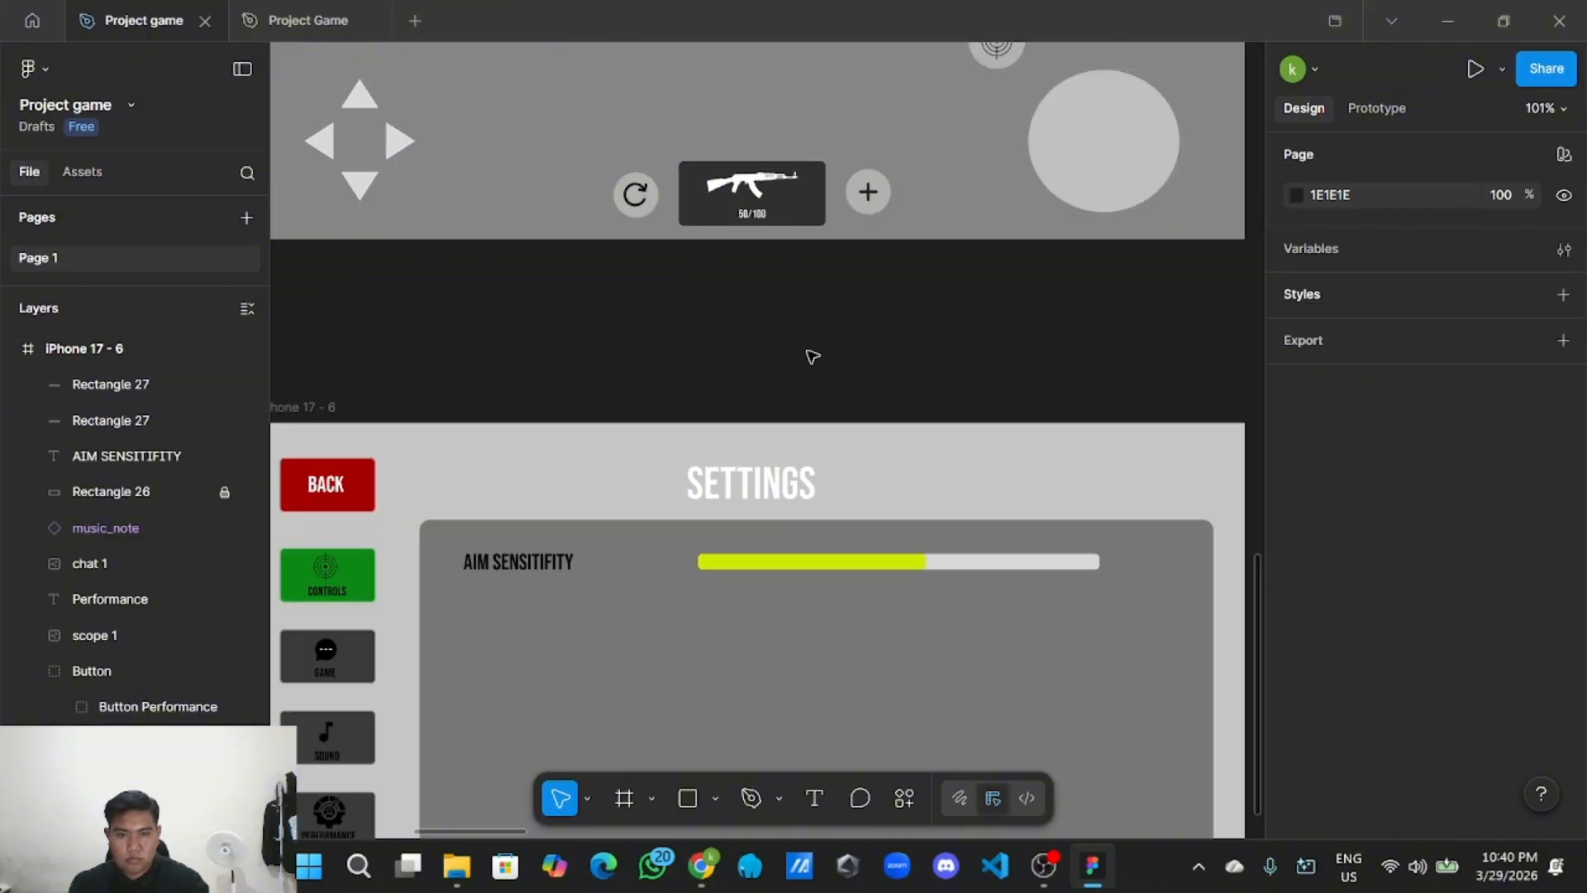
{"action": "scroll", "coordinate": [882, 556], "scroll_direction": "up", "scroll_amount": 4}
{"action": "left_click", "coordinate": [921, 489]}
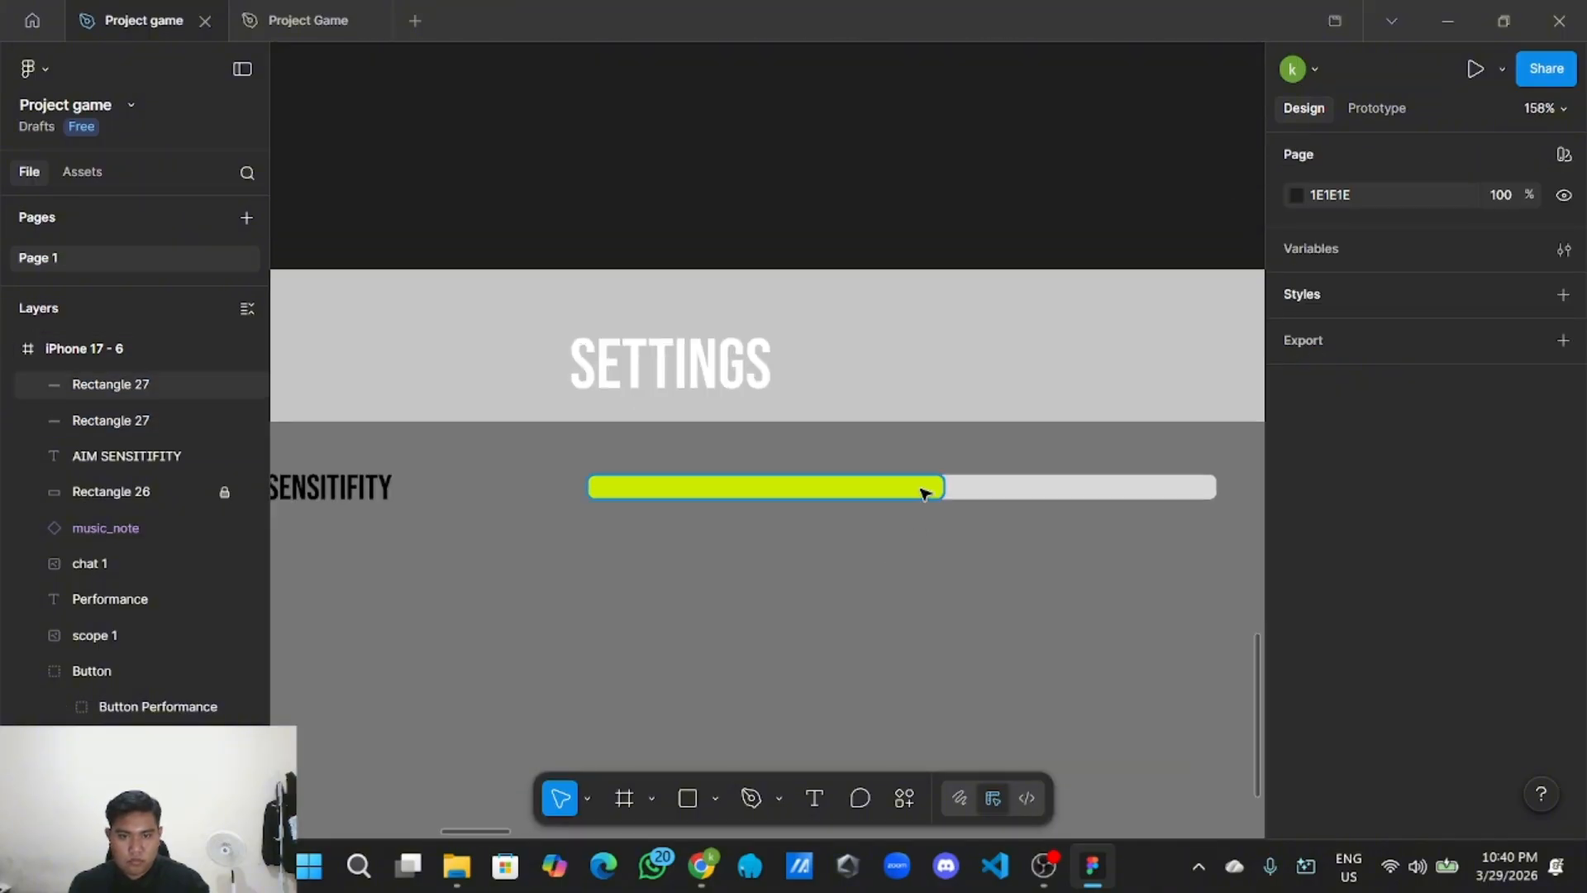
{"action": "left_click_drag", "start_coordinate": [947, 486], "coordinate": [896, 486]}
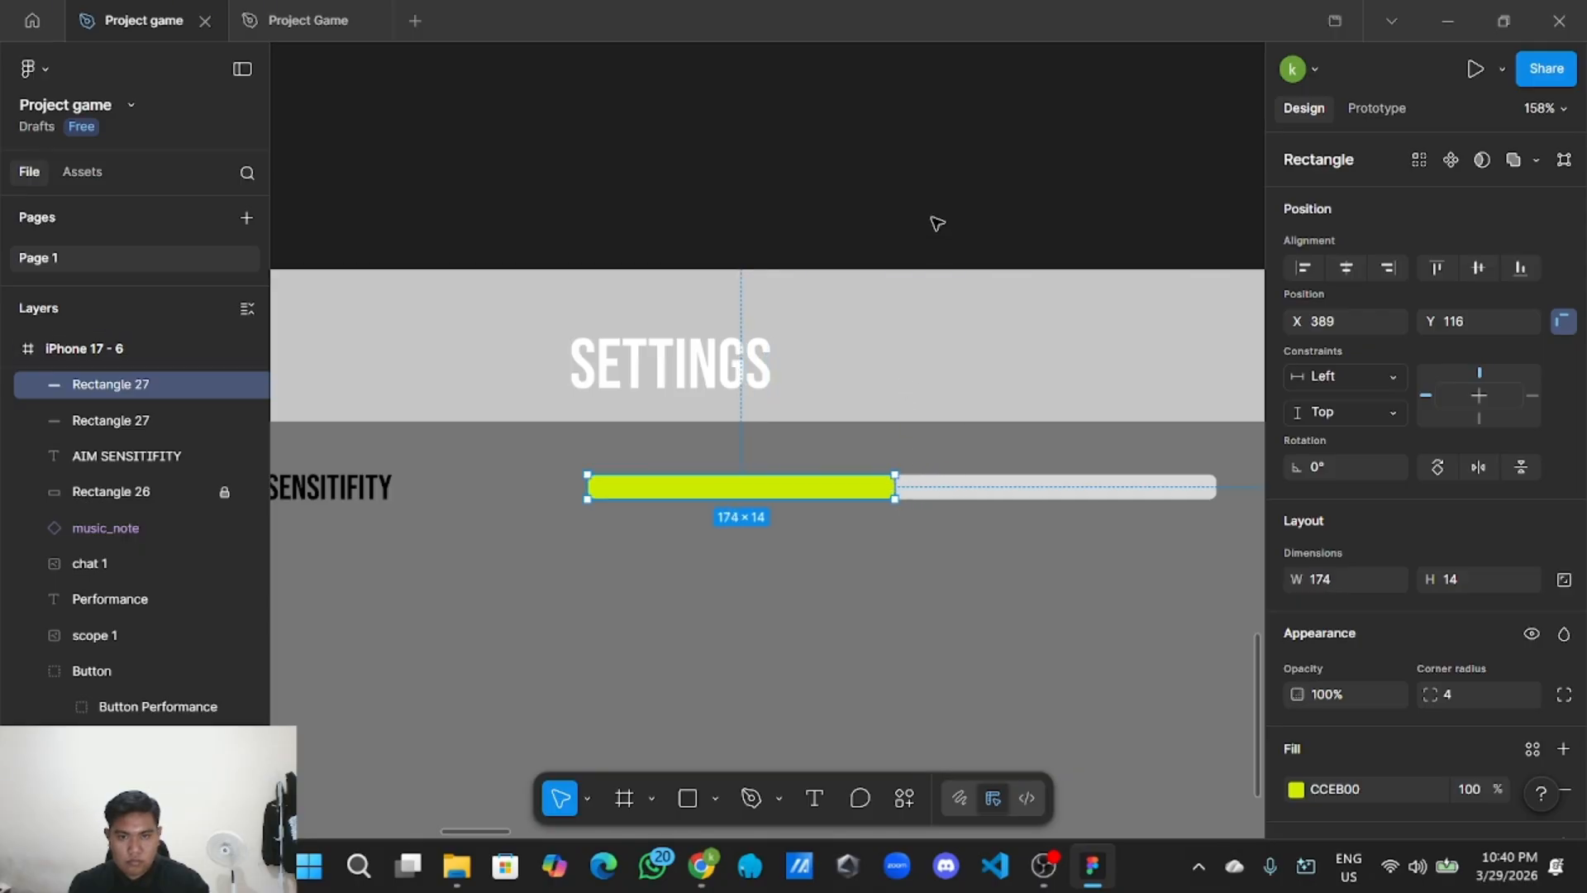
{"action": "left_click", "coordinate": [914, 240]}
{"action": "scroll", "coordinate": [914, 241], "scroll_direction": "down", "scroll_amount": 3}
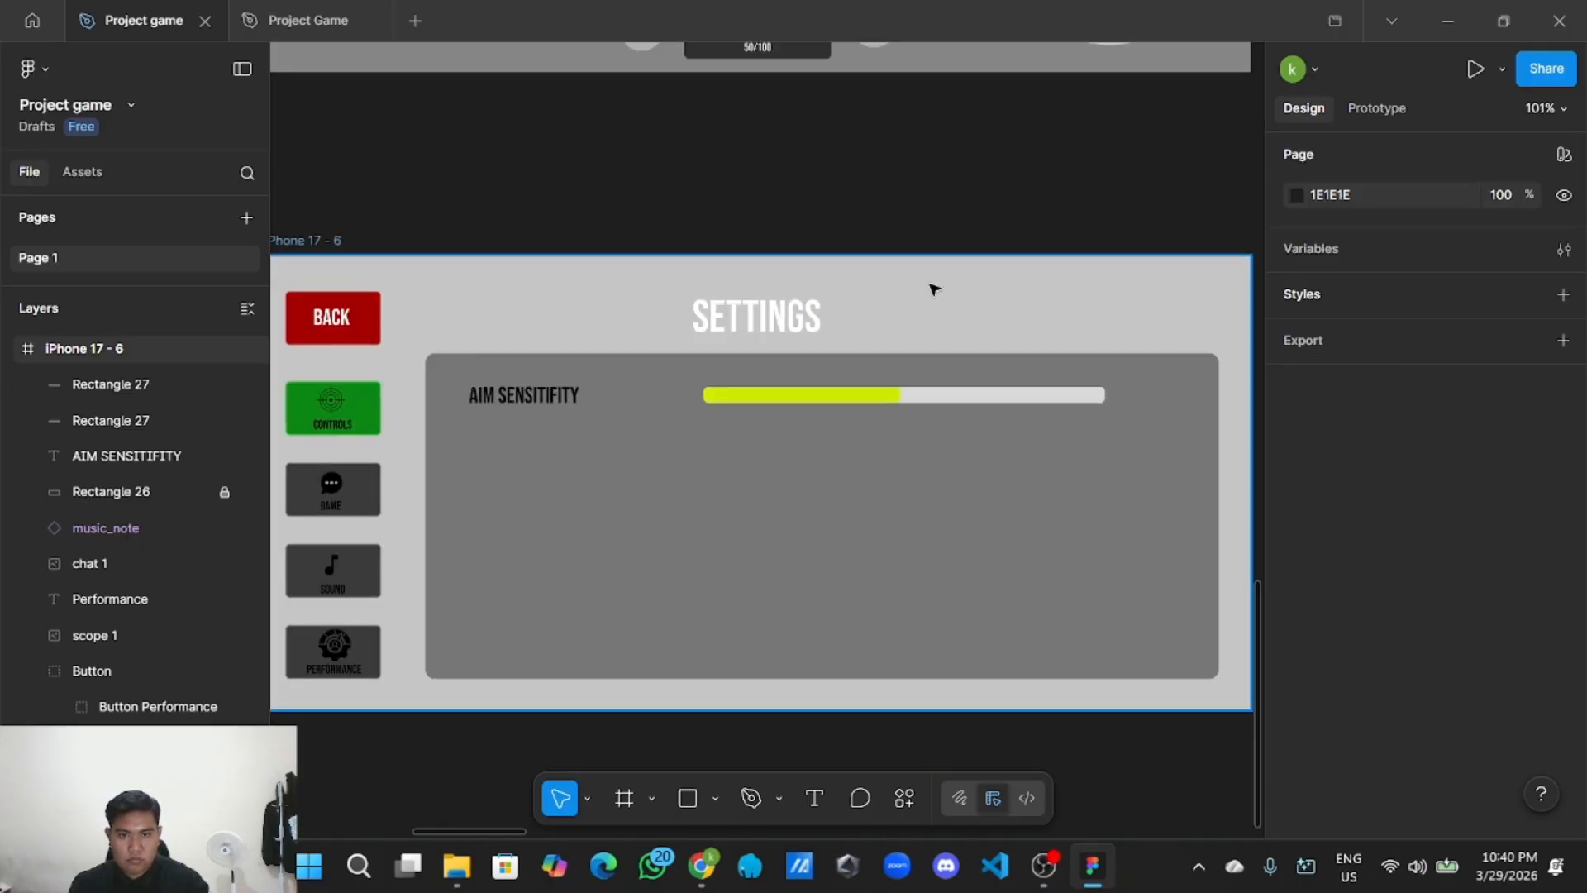
{"action": "left_click", "coordinate": [896, 394]}
{"action": "left_click_drag", "start_coordinate": [903, 395], "coordinate": [918, 395]}
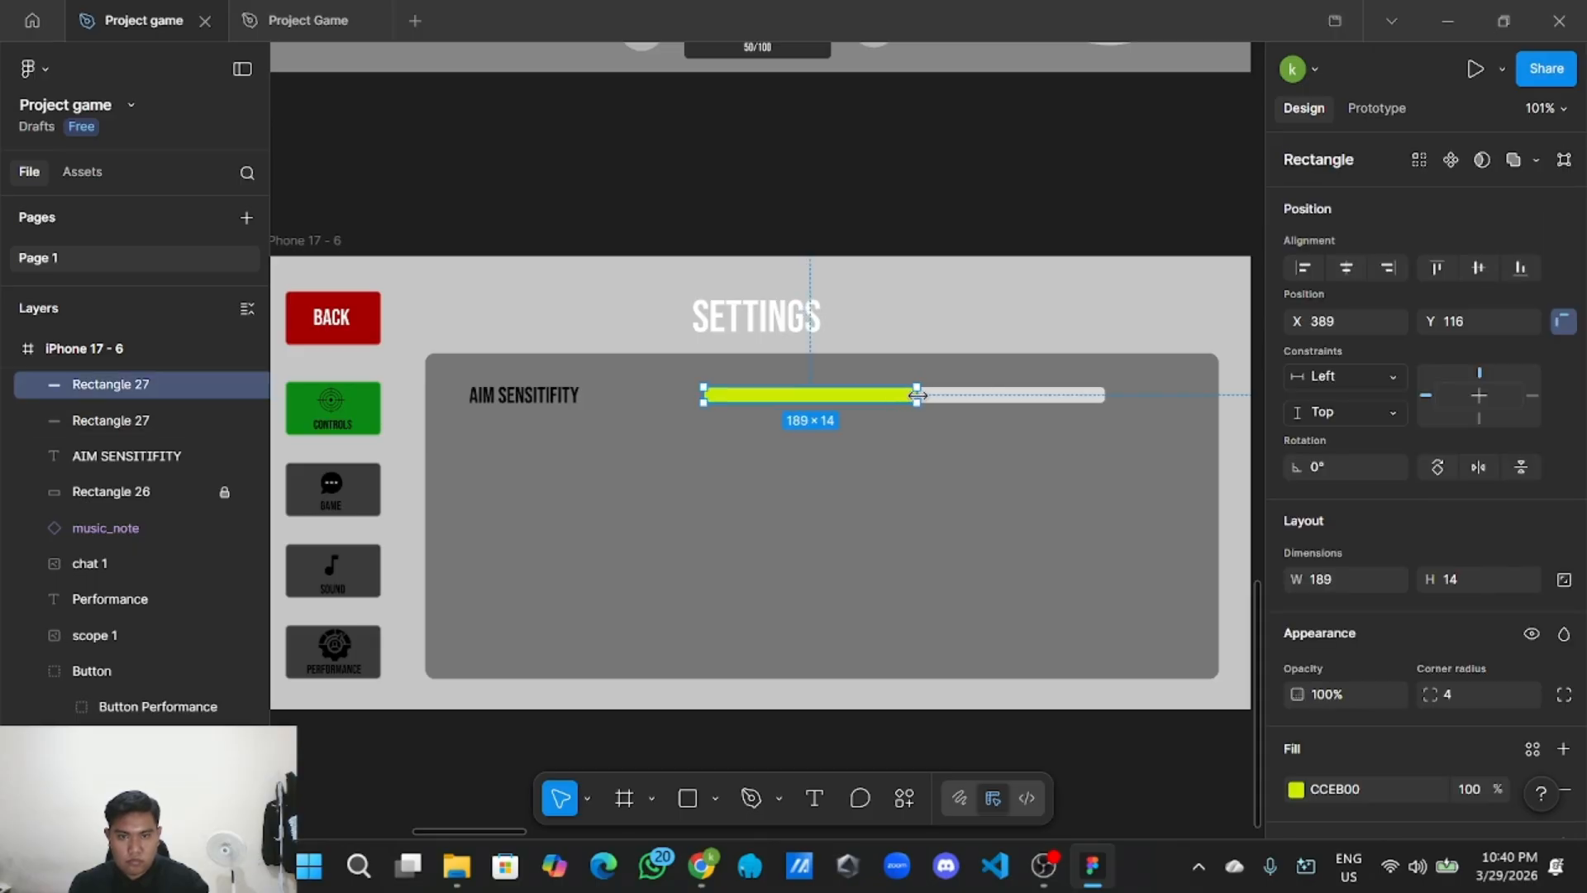
{"action": "left_click", "coordinate": [949, 207]}
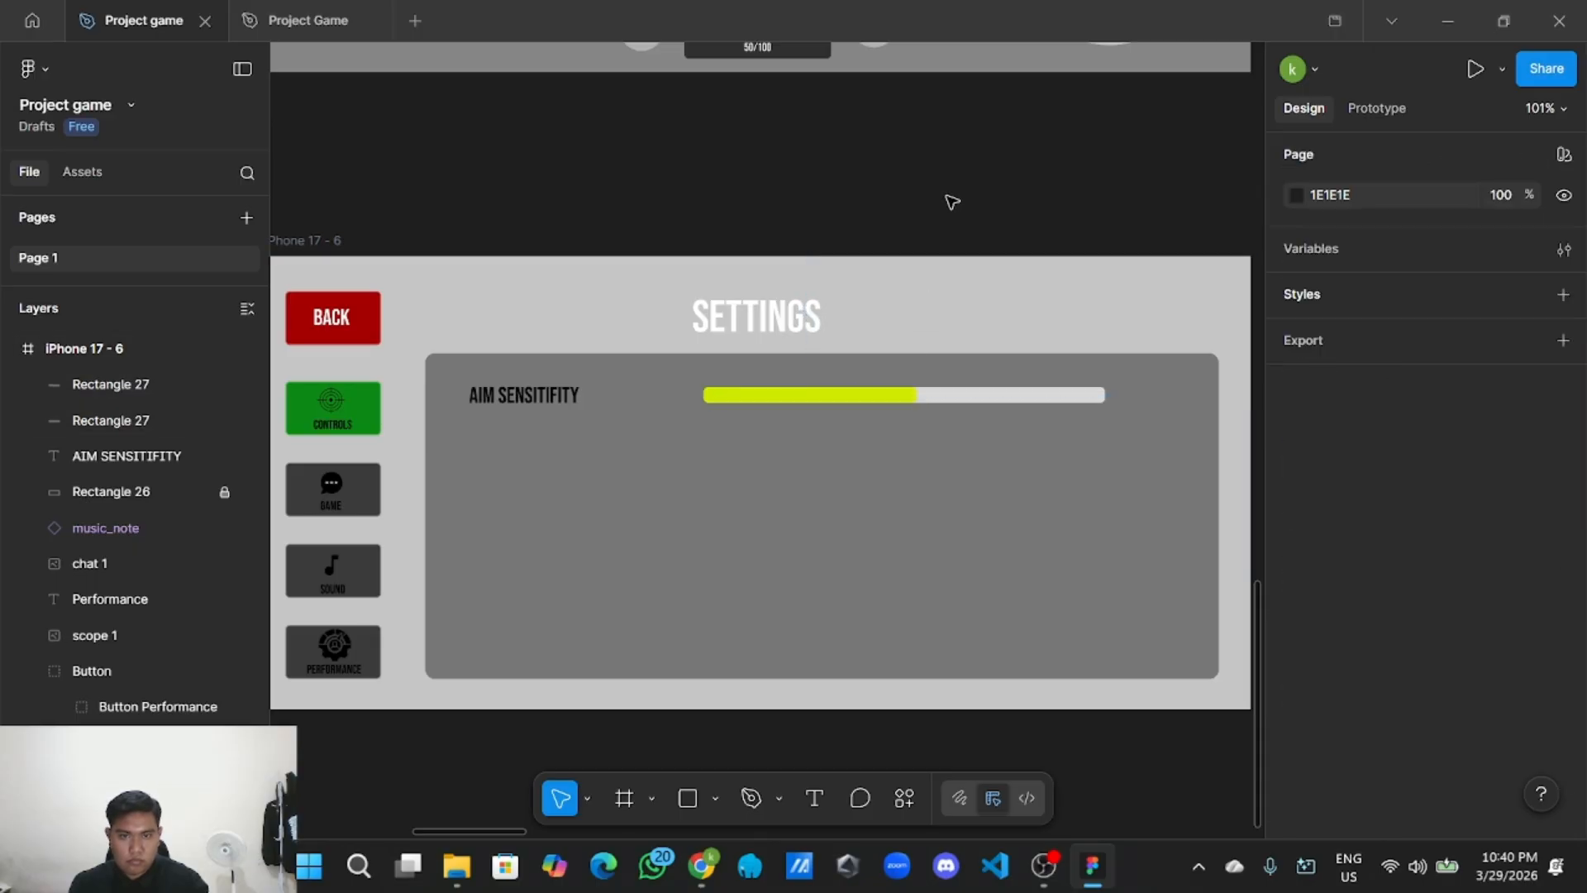
Make both the lime bar and the grey track 20 px tall.
{"action": "scroll", "coordinate": [889, 531], "scroll_direction": "up", "scroll_amount": 2}
{"action": "scroll", "coordinate": [948, 262], "scroll_direction": "up", "scroll_amount": 3}
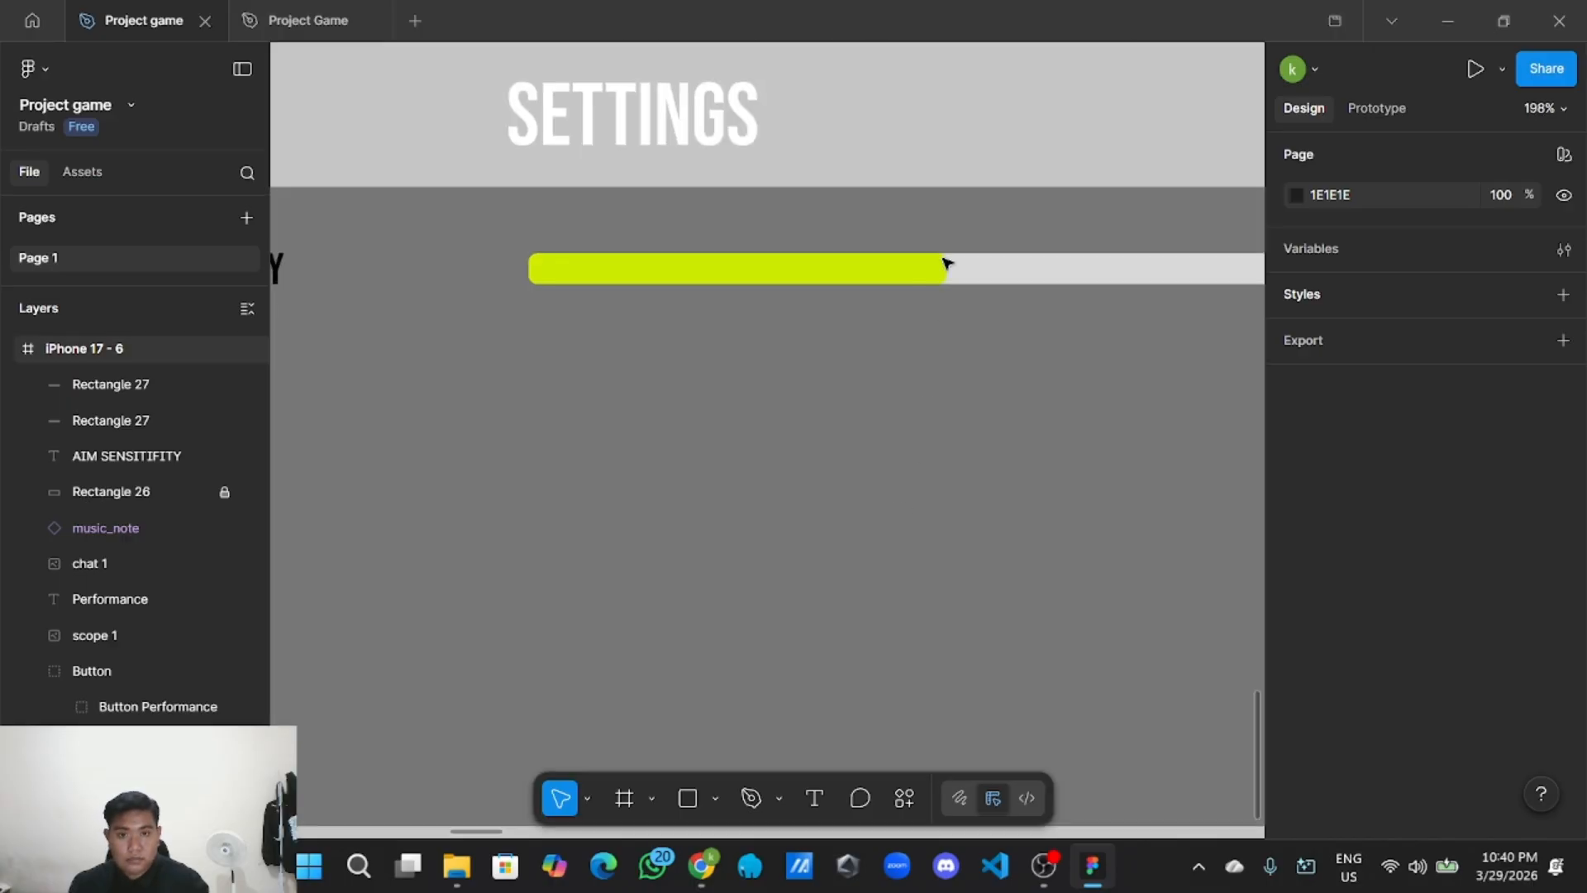
{"action": "scroll", "coordinate": [700, 322], "scroll_direction": "down", "scroll_amount": 3}
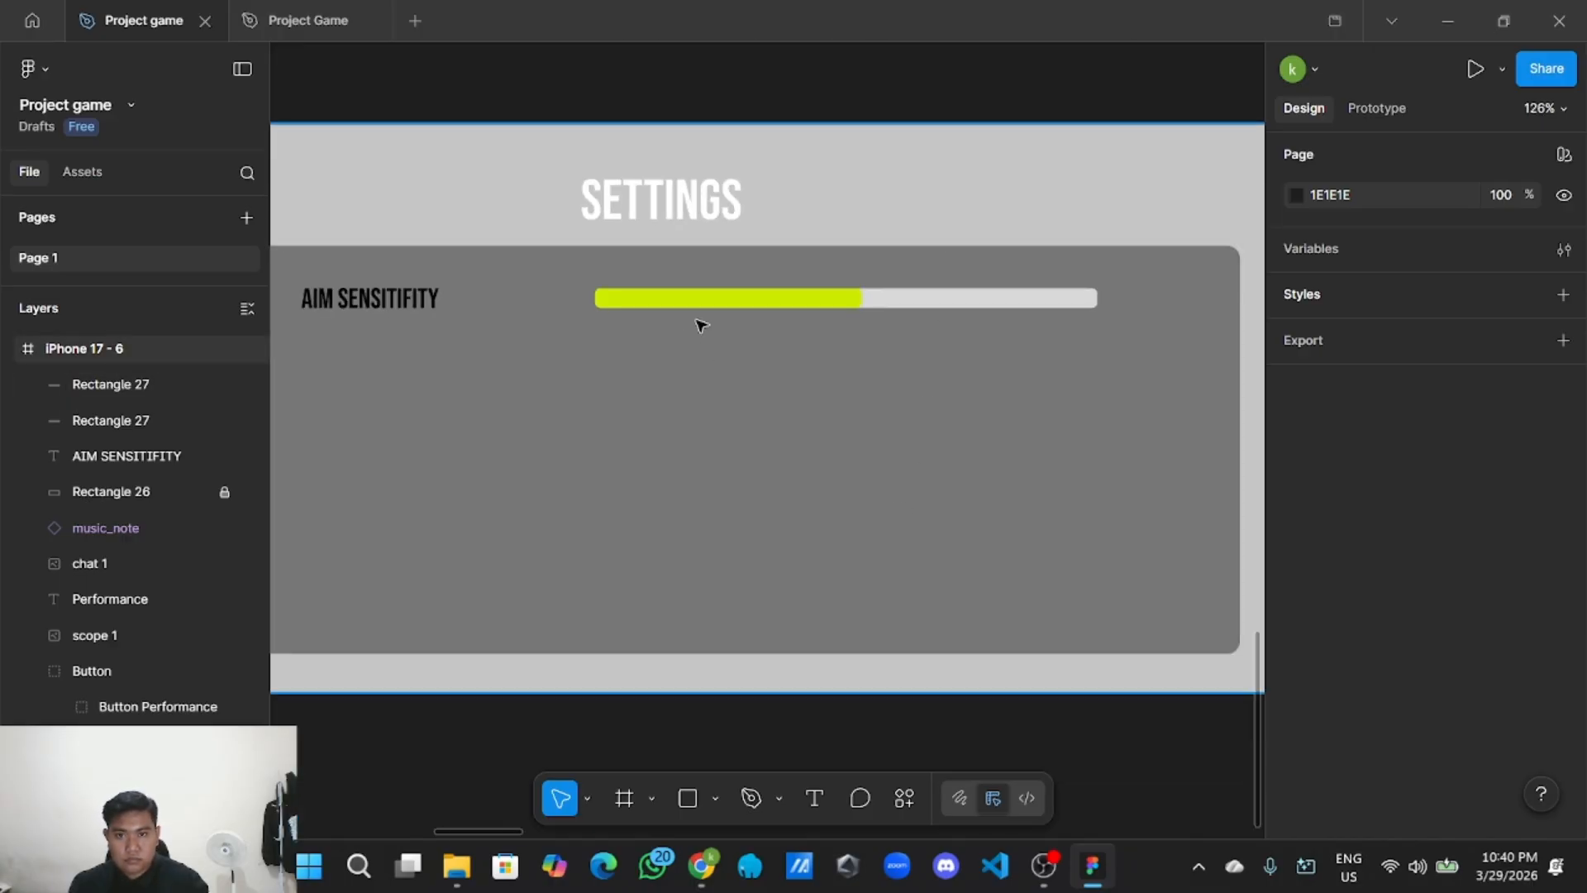
{"action": "left_click", "coordinate": [798, 303]}
{"action": "scroll", "coordinate": [790, 308], "scroll_direction": "up", "scroll_amount": 1}
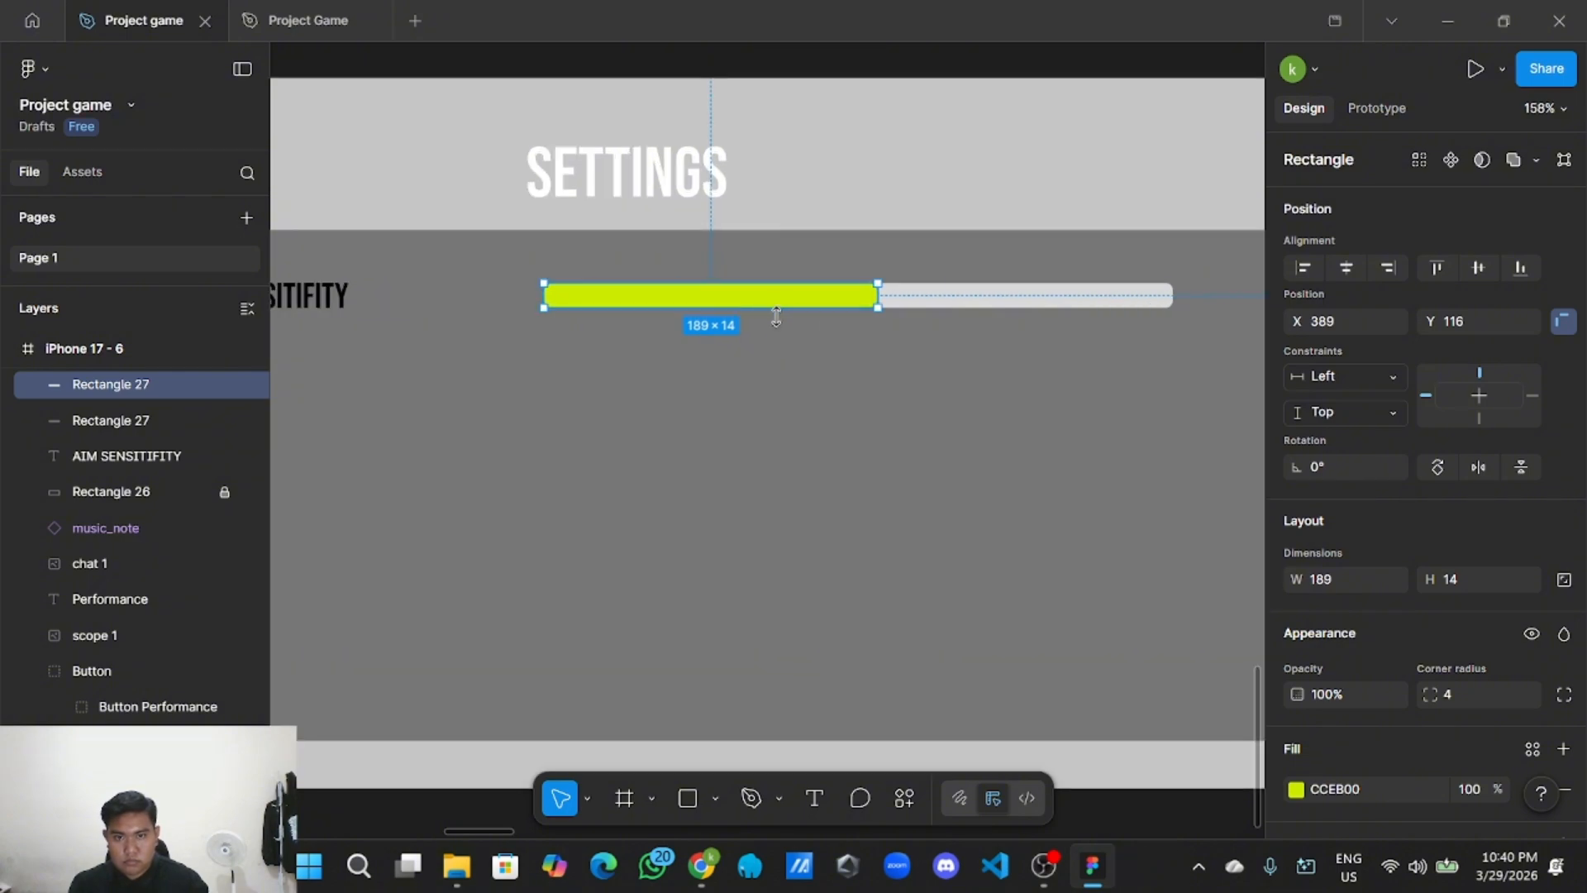
{"action": "left_click_drag", "start_coordinate": [776, 316], "coordinate": [777, 319]}
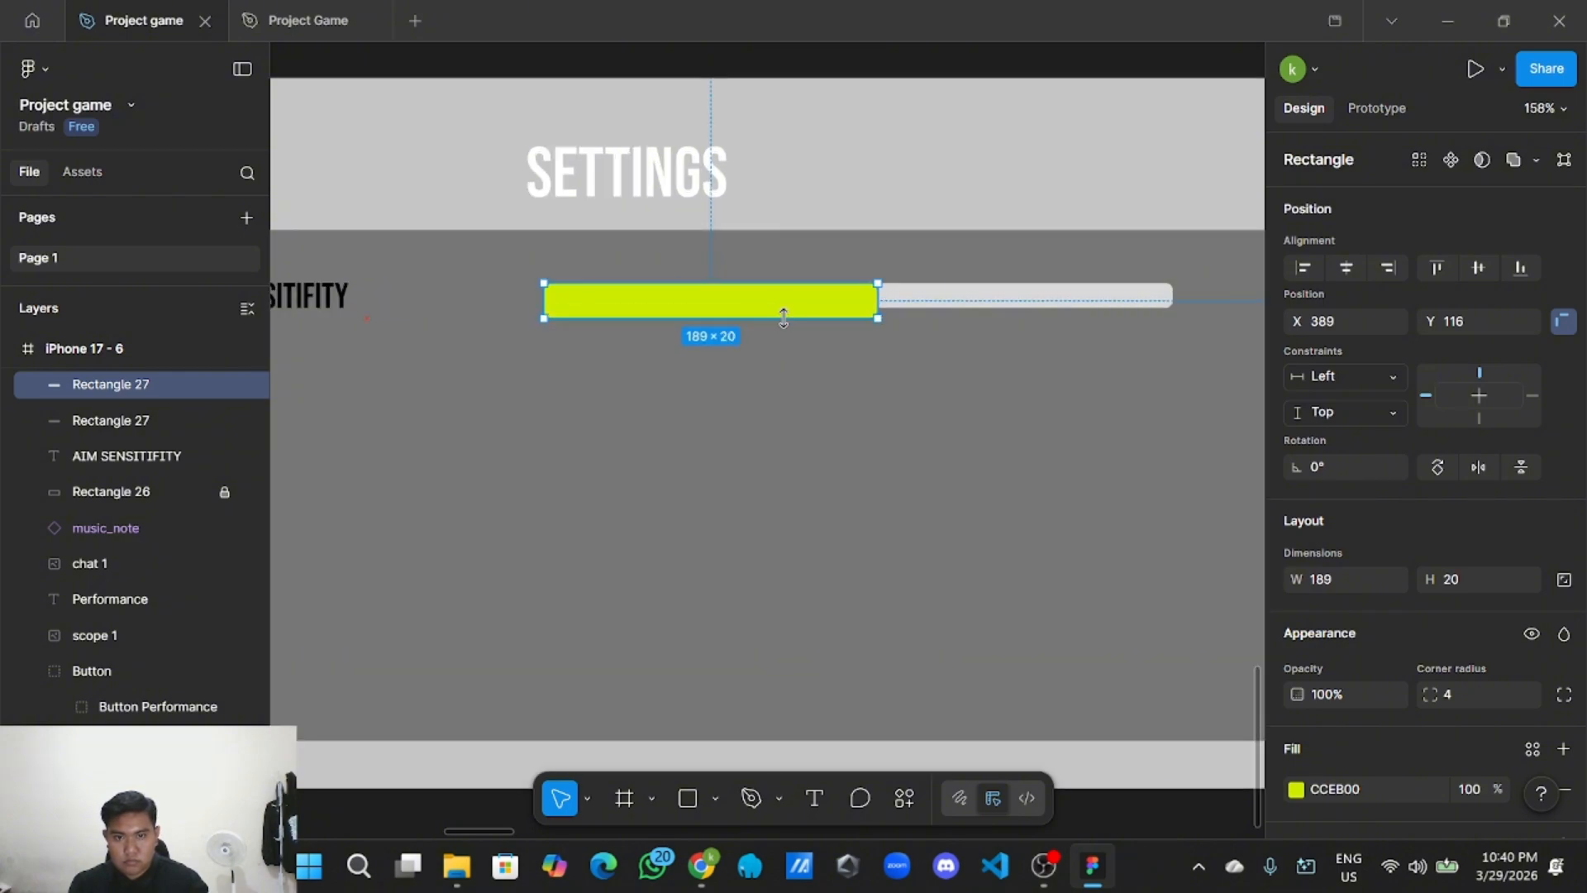
{"action": "left_click", "coordinate": [954, 299]}
{"action": "left_click_drag", "start_coordinate": [953, 308], "coordinate": [953, 319]}
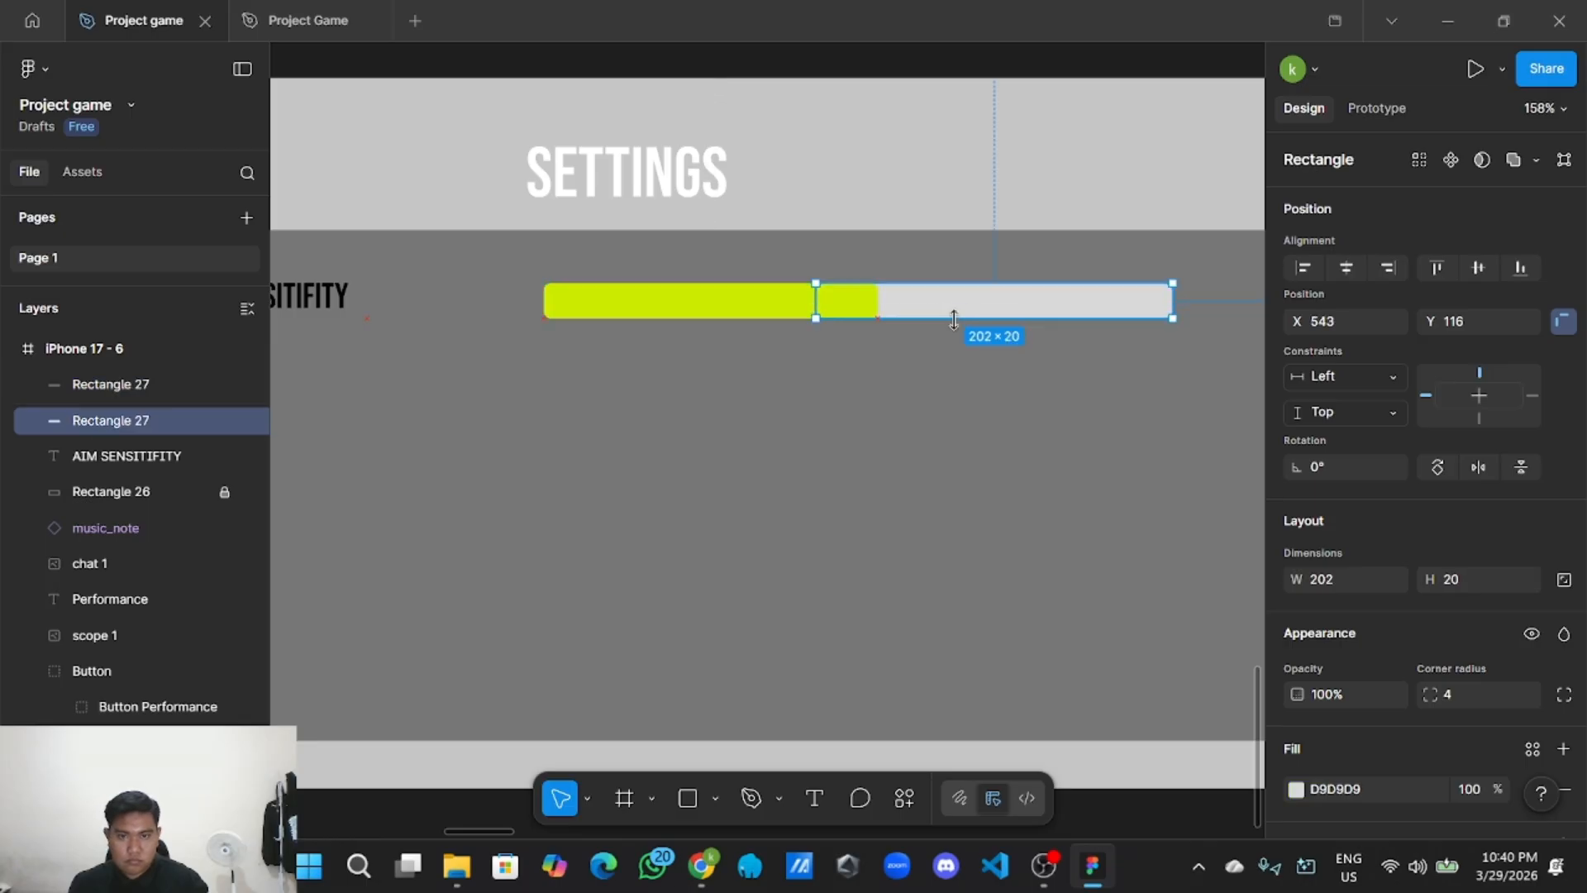
Select the AIM SENSITIFITY label on the settings screen.
{"action": "left_click", "coordinate": [886, 402]}
{"action": "scroll", "coordinate": [878, 406], "scroll_direction": "down", "scroll_amount": 3}
{"action": "scroll", "coordinate": [859, 463], "scroll_direction": "up", "scroll_amount": 2}
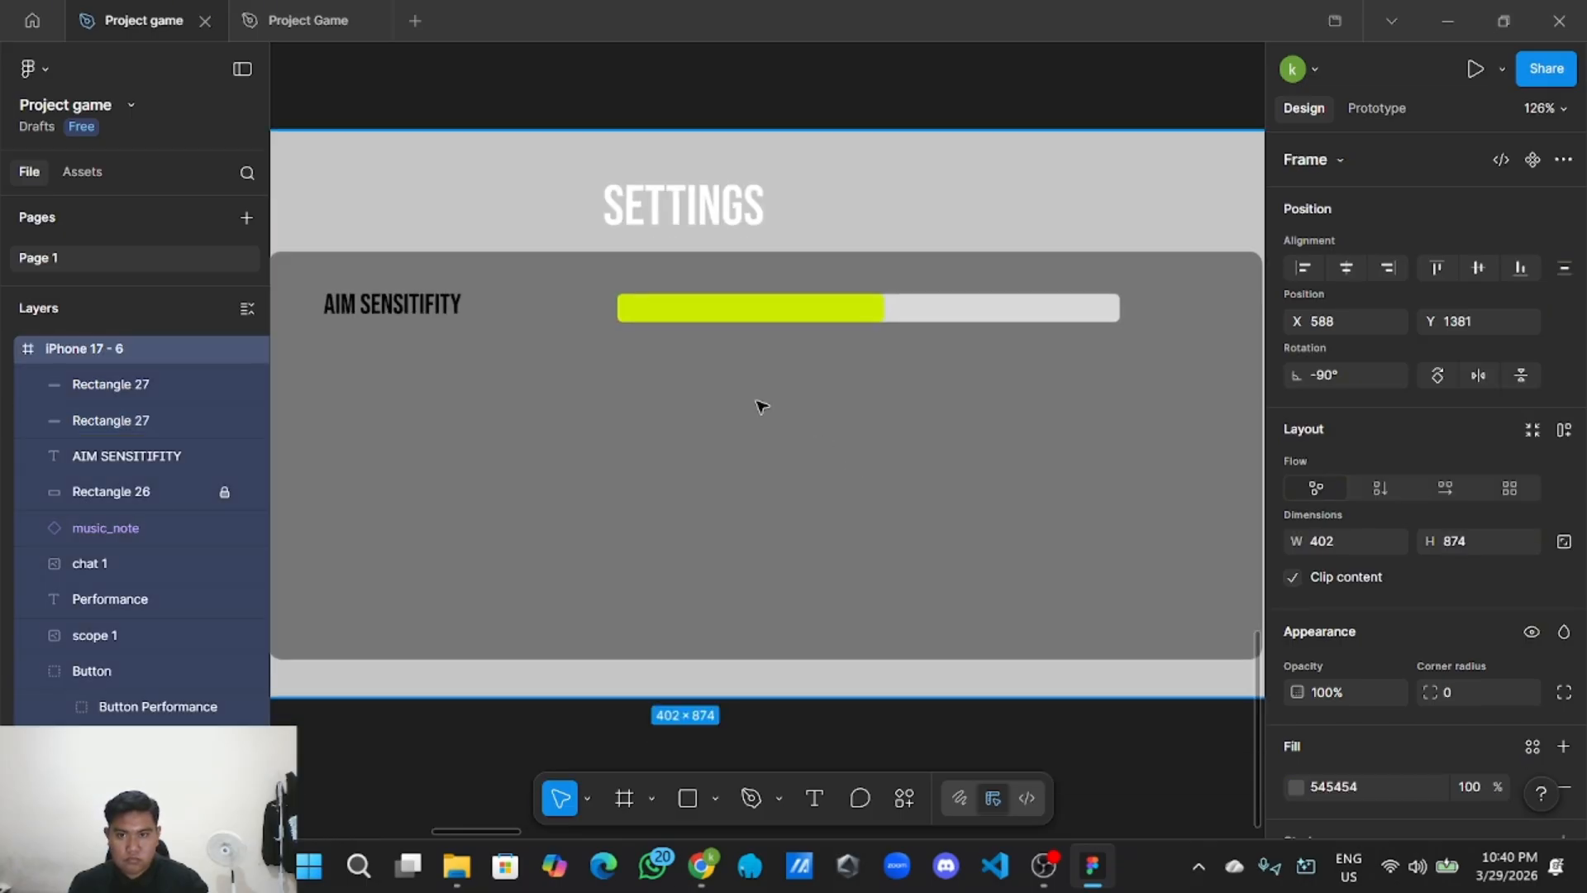
{"action": "left_click", "coordinate": [457, 289]}
Align the AIM SENSITIFITY label level with the slider.
{"action": "left_click_drag", "start_coordinate": [406, 310], "coordinate": [393, 311]}
{"action": "scroll", "coordinate": [907, 325], "scroll_direction": "down", "scroll_amount": 5}
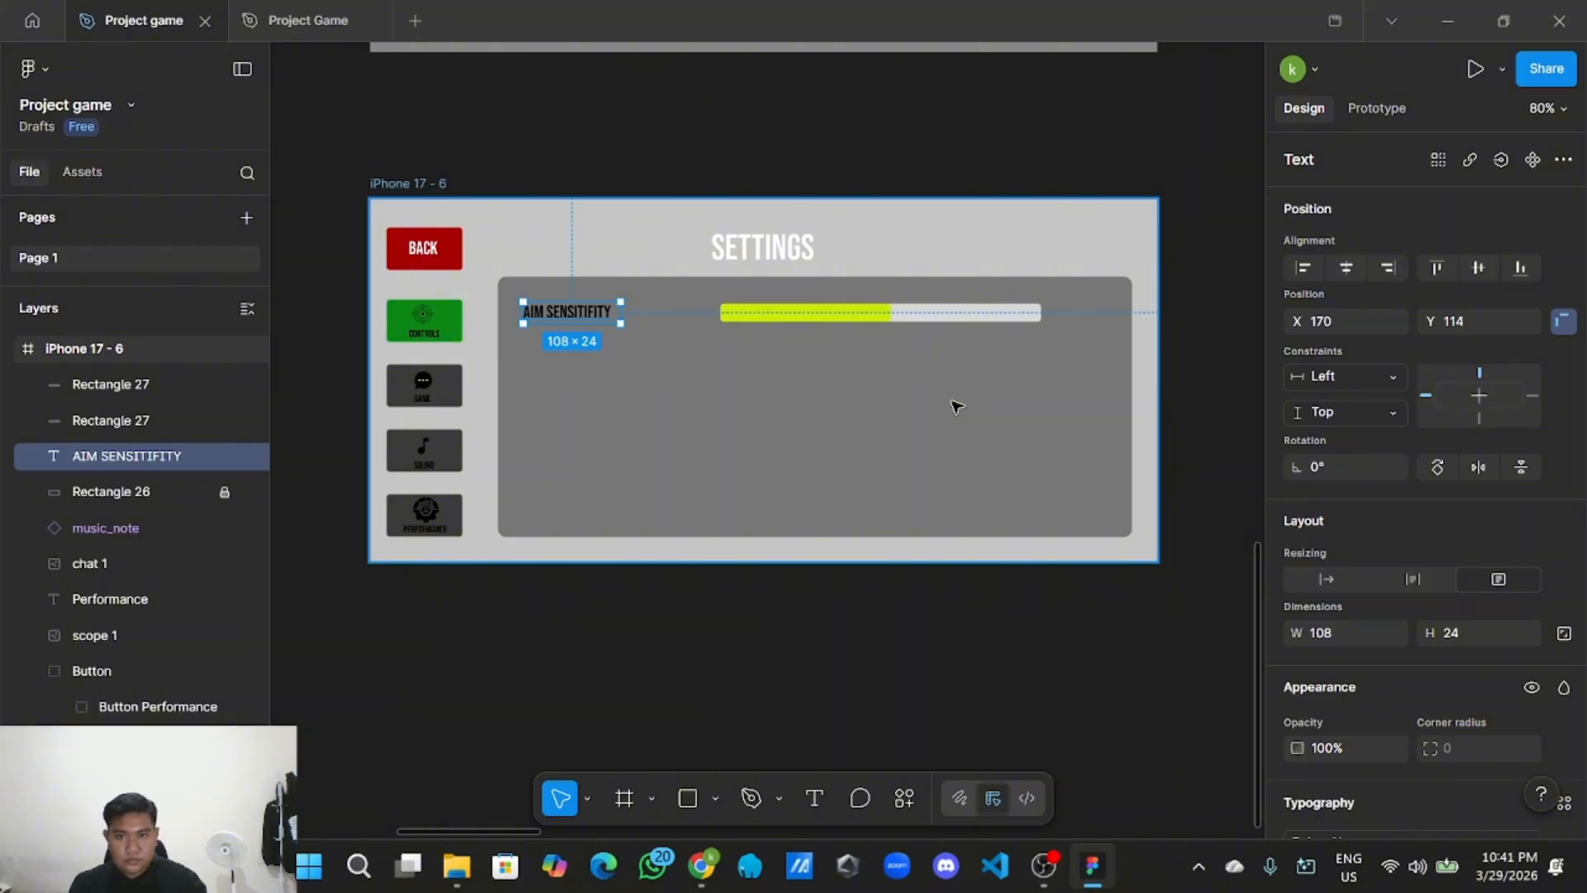
{"action": "scroll", "coordinate": [796, 390], "scroll_direction": "up", "scroll_amount": 3}
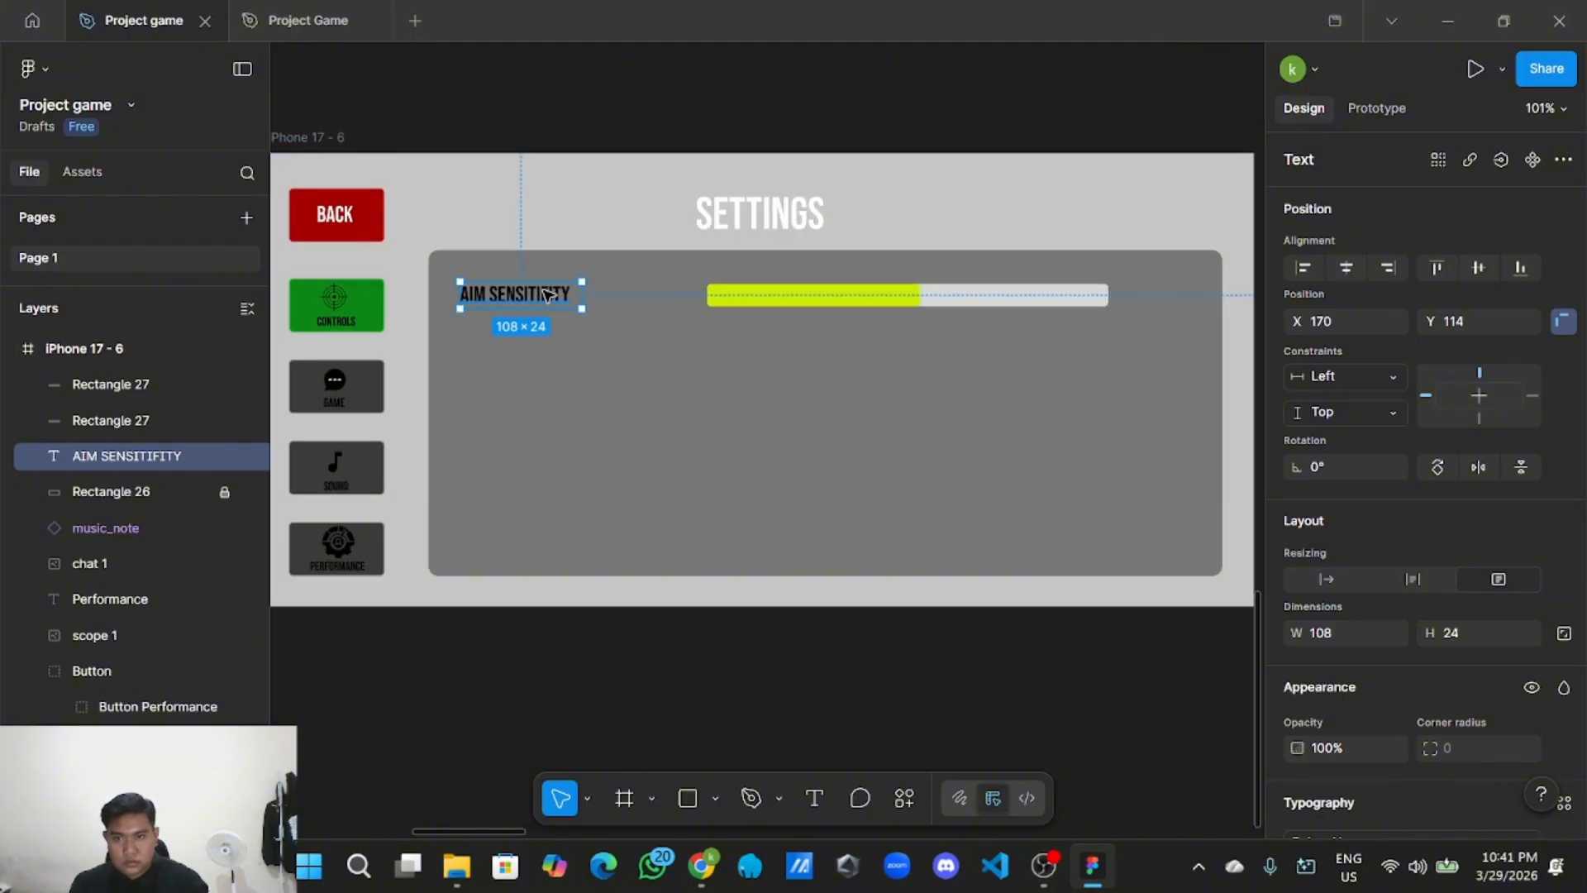
{"action": "left_click_drag", "start_coordinate": [545, 295], "coordinate": [560, 297]}
{"action": "left_click", "coordinate": [746, 115]}
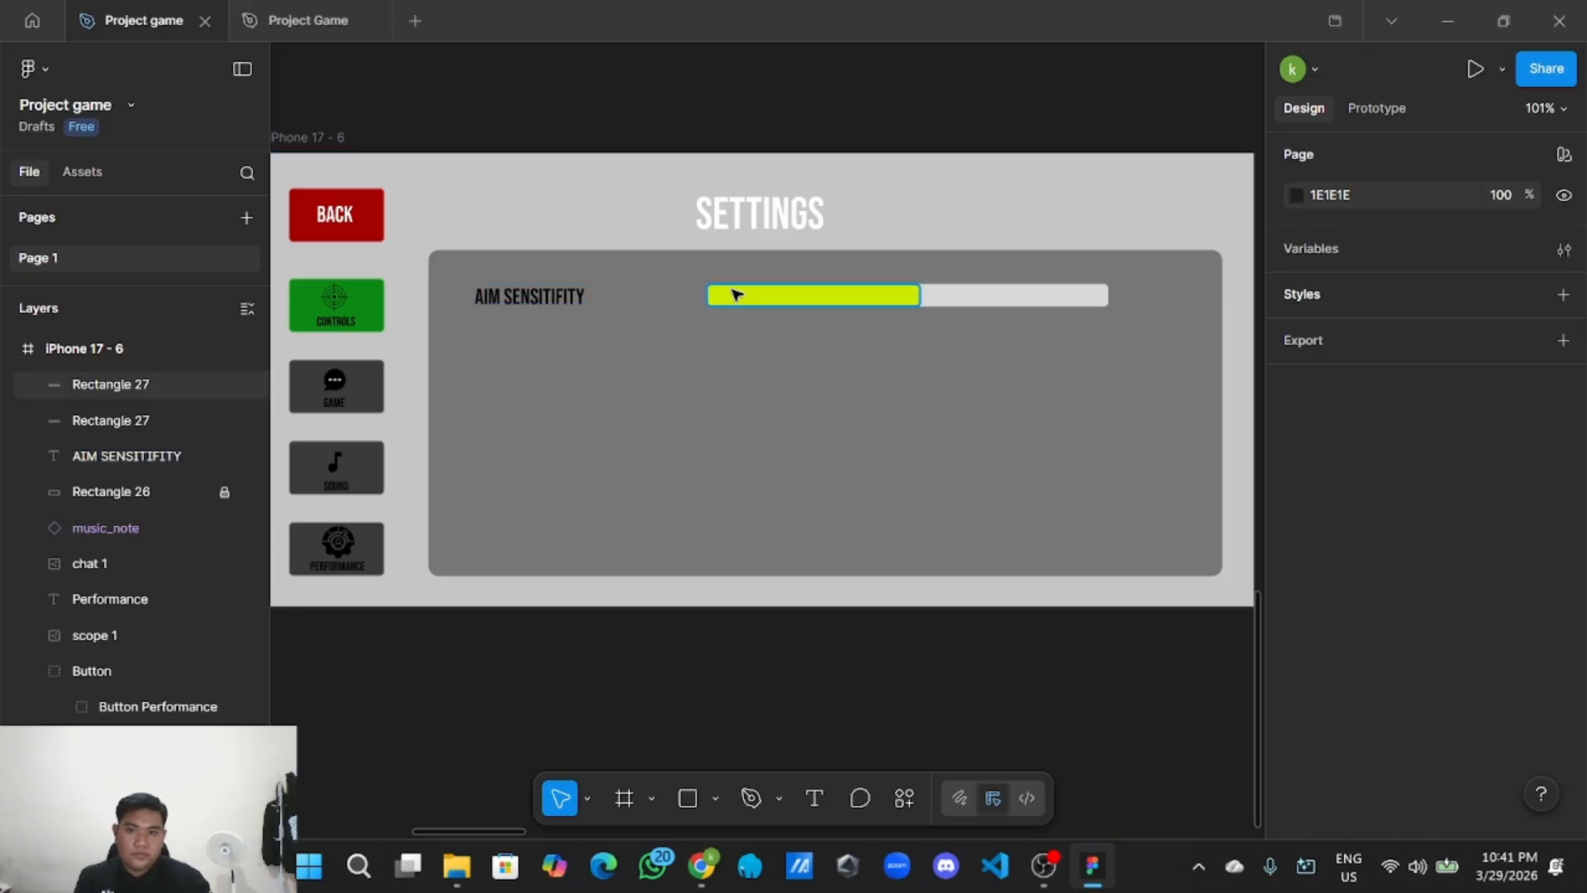
Draw a polygon triangle and shrink it to a small 22×23 arrow.
{"action": "left_click", "coordinate": [716, 796]}
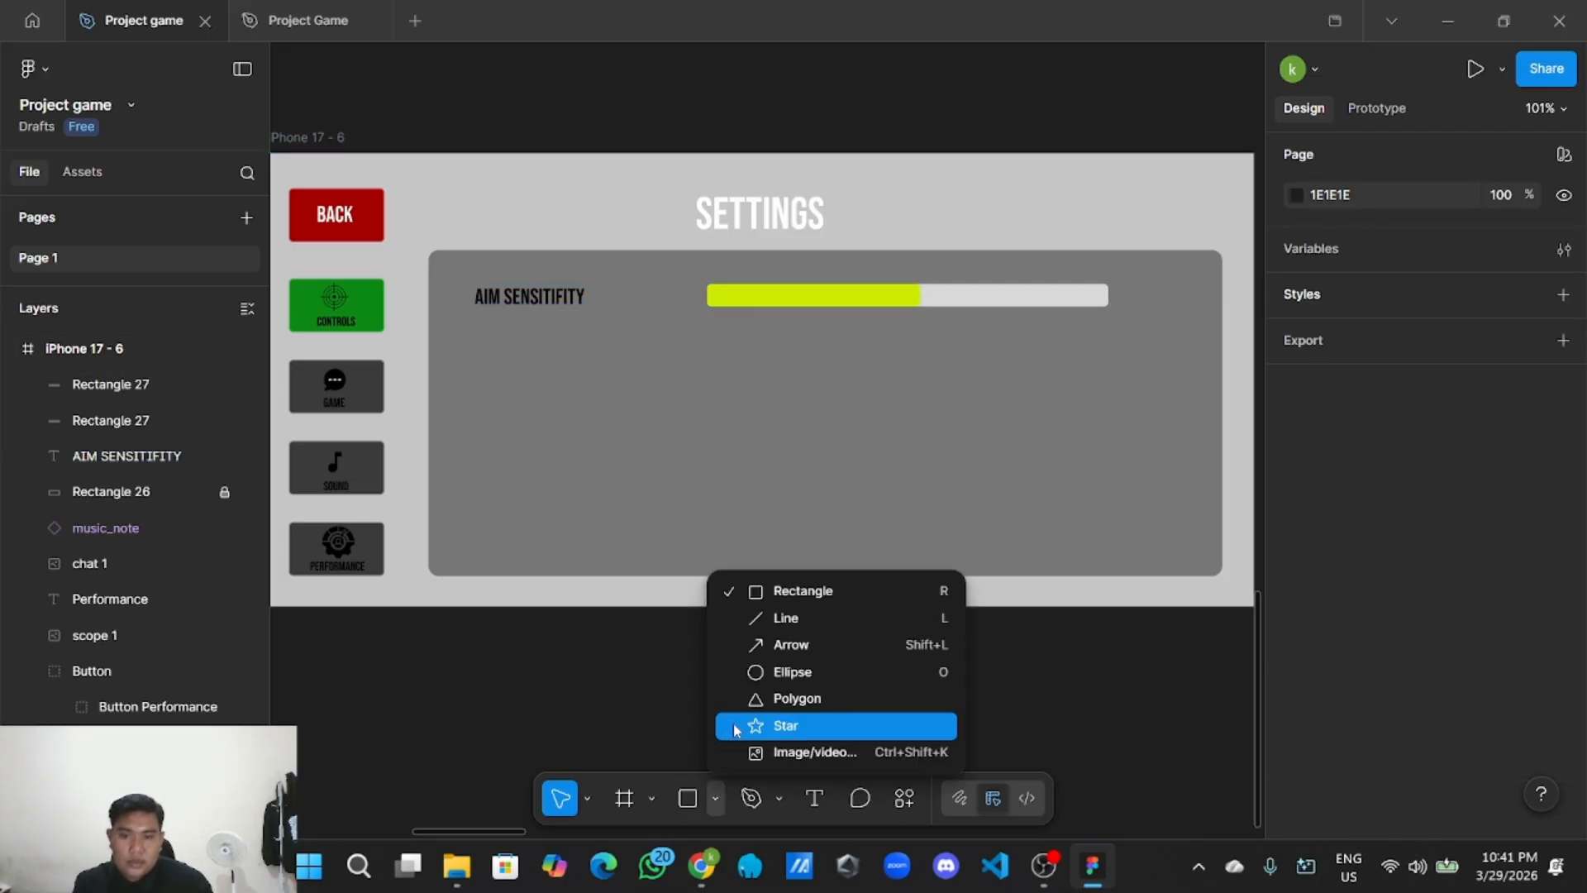
{"action": "left_click", "coordinate": [762, 701]}
{"action": "left_click", "coordinate": [731, 438]}
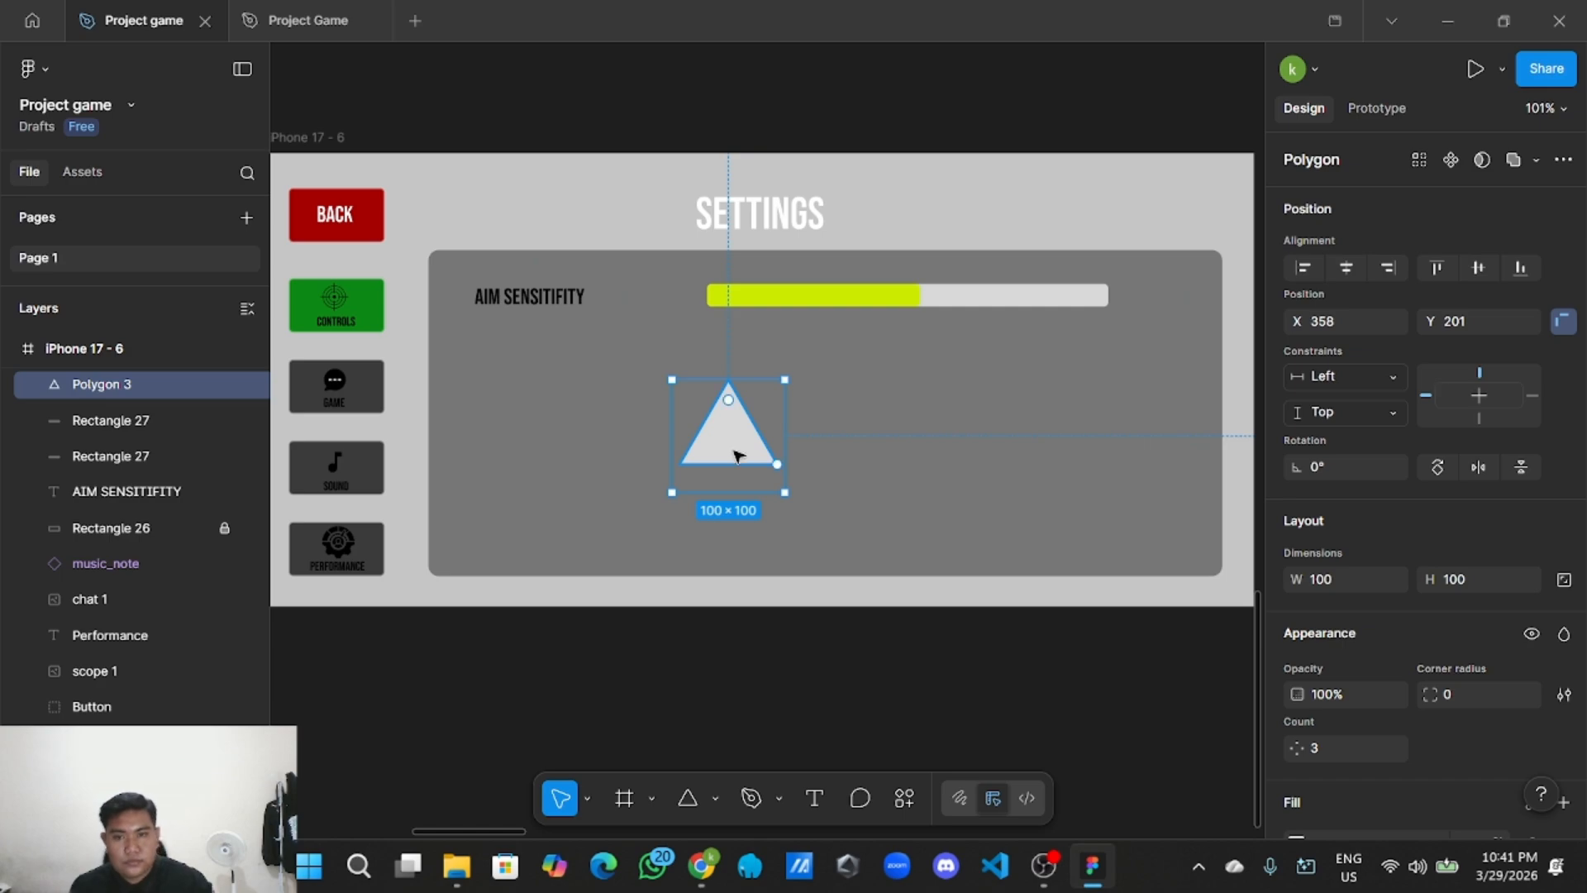
{"action": "scroll", "coordinate": [738, 456], "scroll_direction": "up", "scroll_amount": 3}
{"action": "left_click_drag", "start_coordinate": [813, 506], "coordinate": [697, 374]}
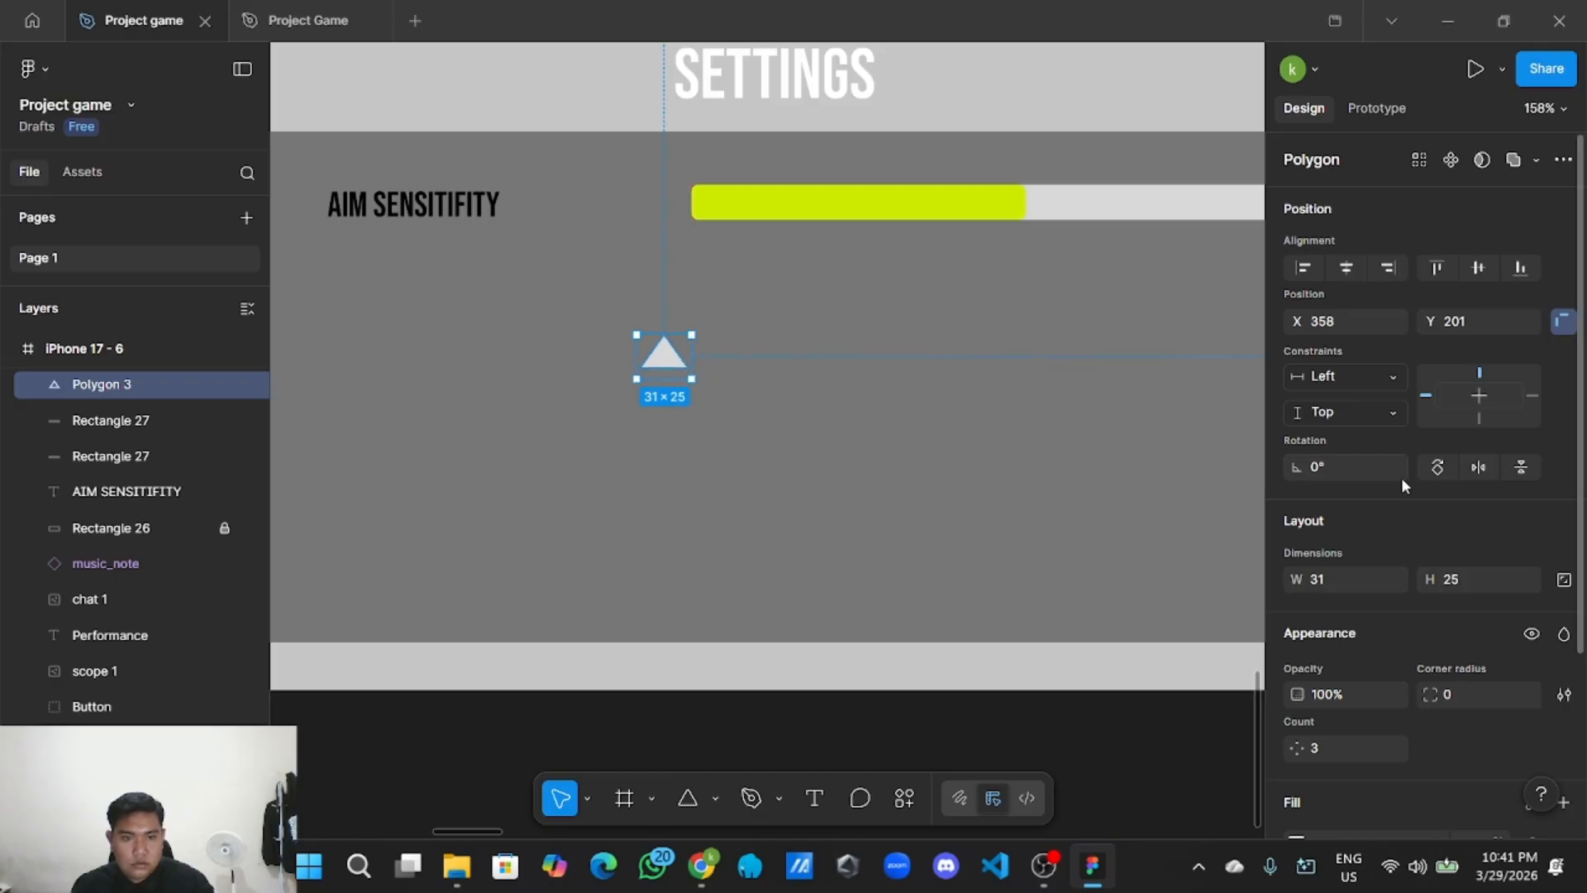
Rotate the triangle to point left and place it at the slider's left end.
{"action": "left_click", "coordinate": [1436, 468]}
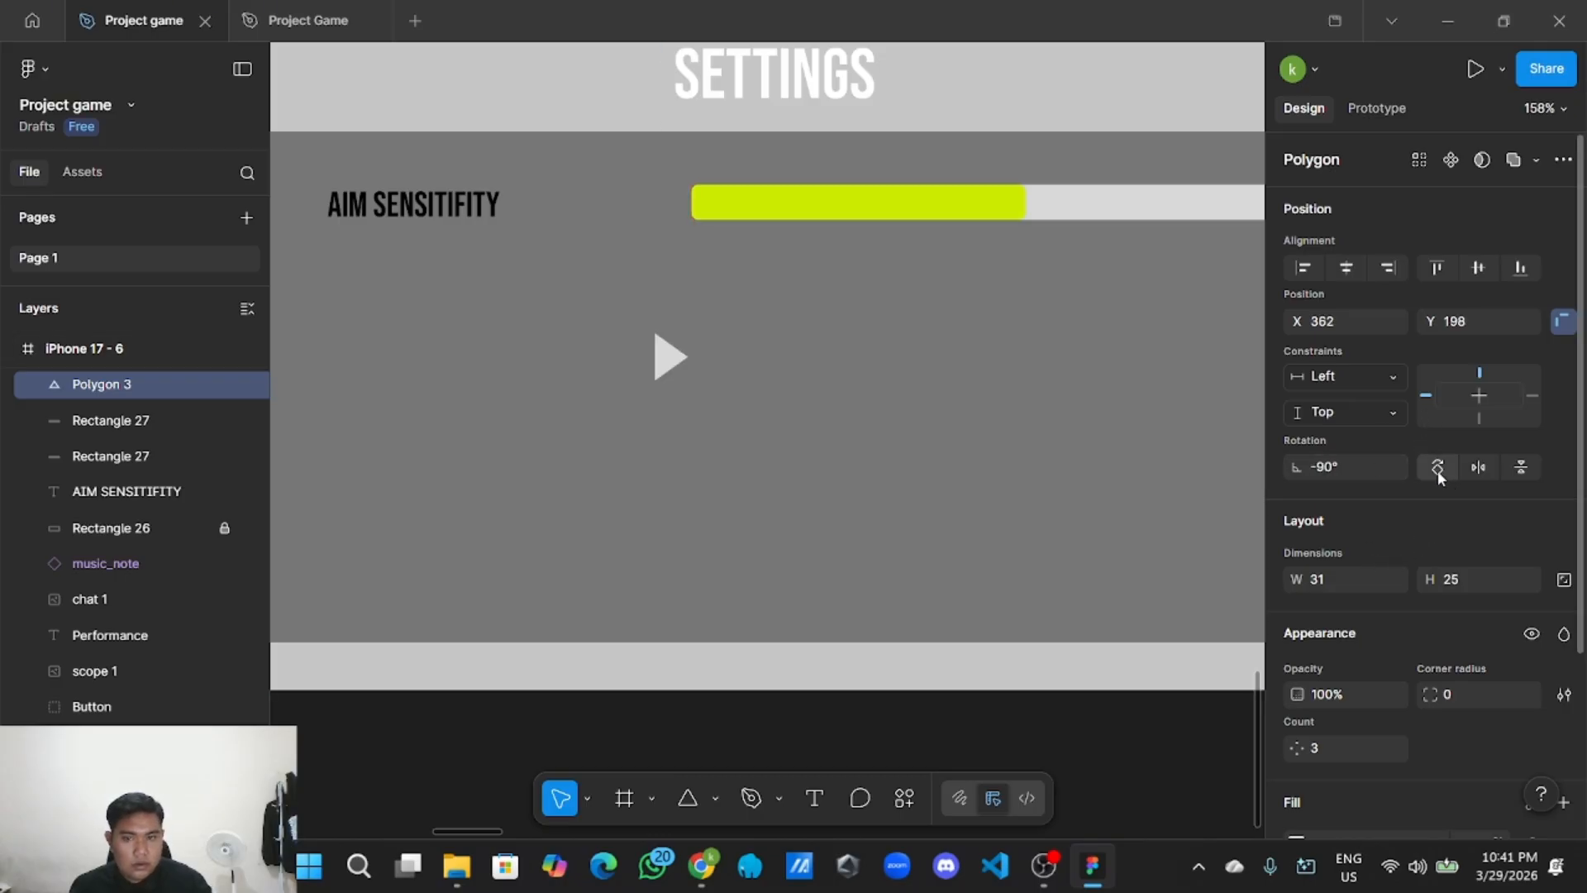
{"action": "left_click", "coordinate": [1436, 468]}
{"action": "left_click", "coordinate": [1437, 467]}
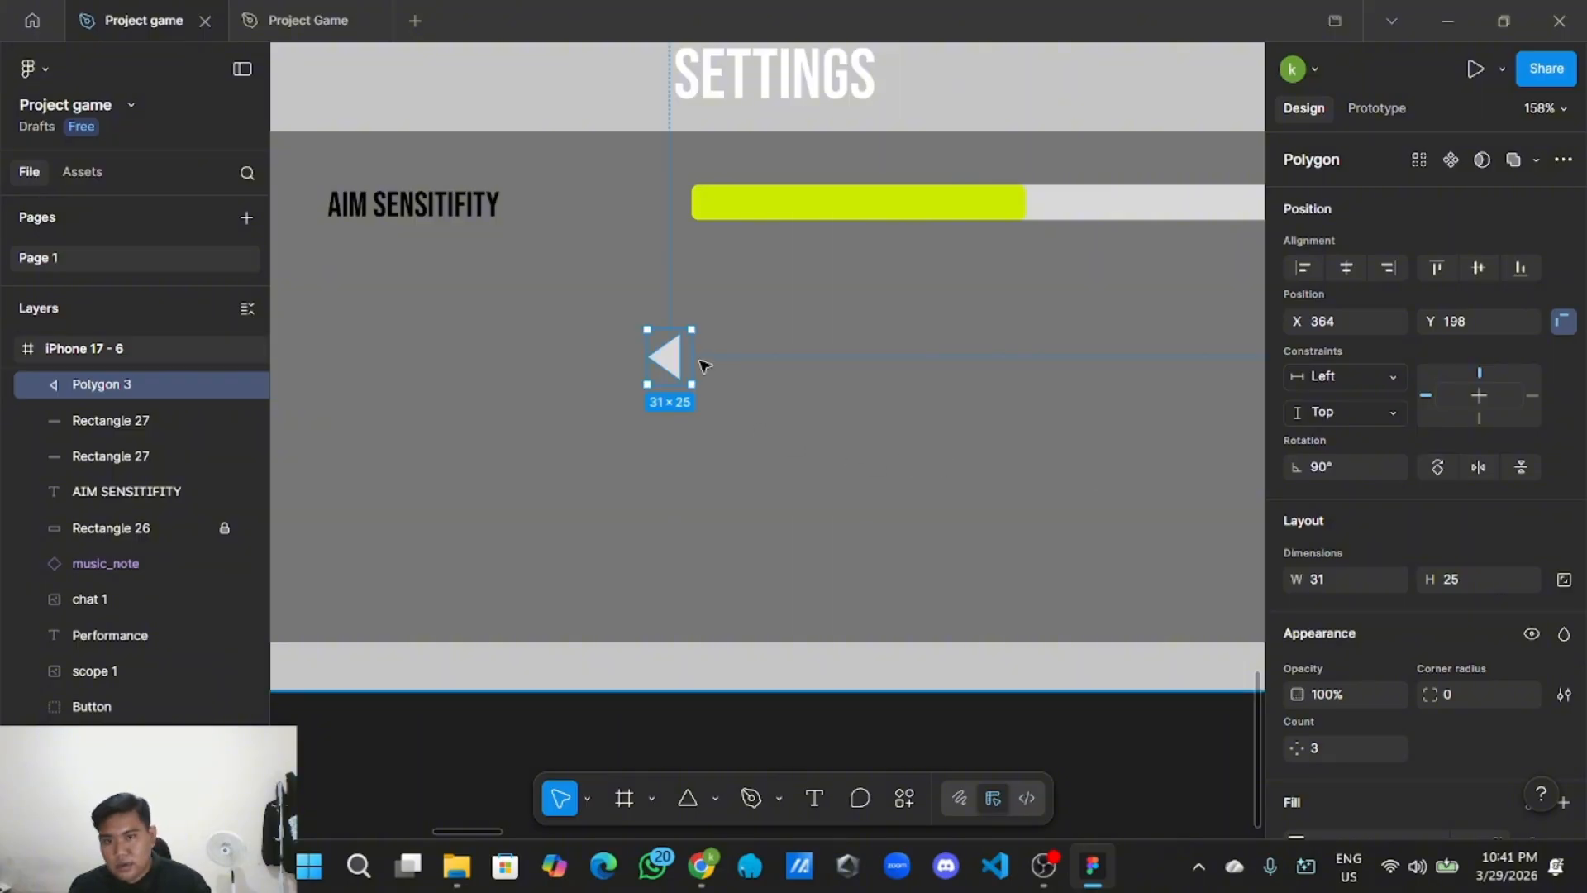
{"action": "left_click_drag", "start_coordinate": [670, 360], "coordinate": [691, 180]}
{"action": "scroll", "coordinate": [653, 203], "scroll_direction": "up", "scroll_amount": 2}
Give the left arrow a black fill.
{"action": "left_click", "coordinate": [713, 298]}
{"action": "scroll", "coordinate": [727, 305], "scroll_direction": "down", "scroll_amount": 3}
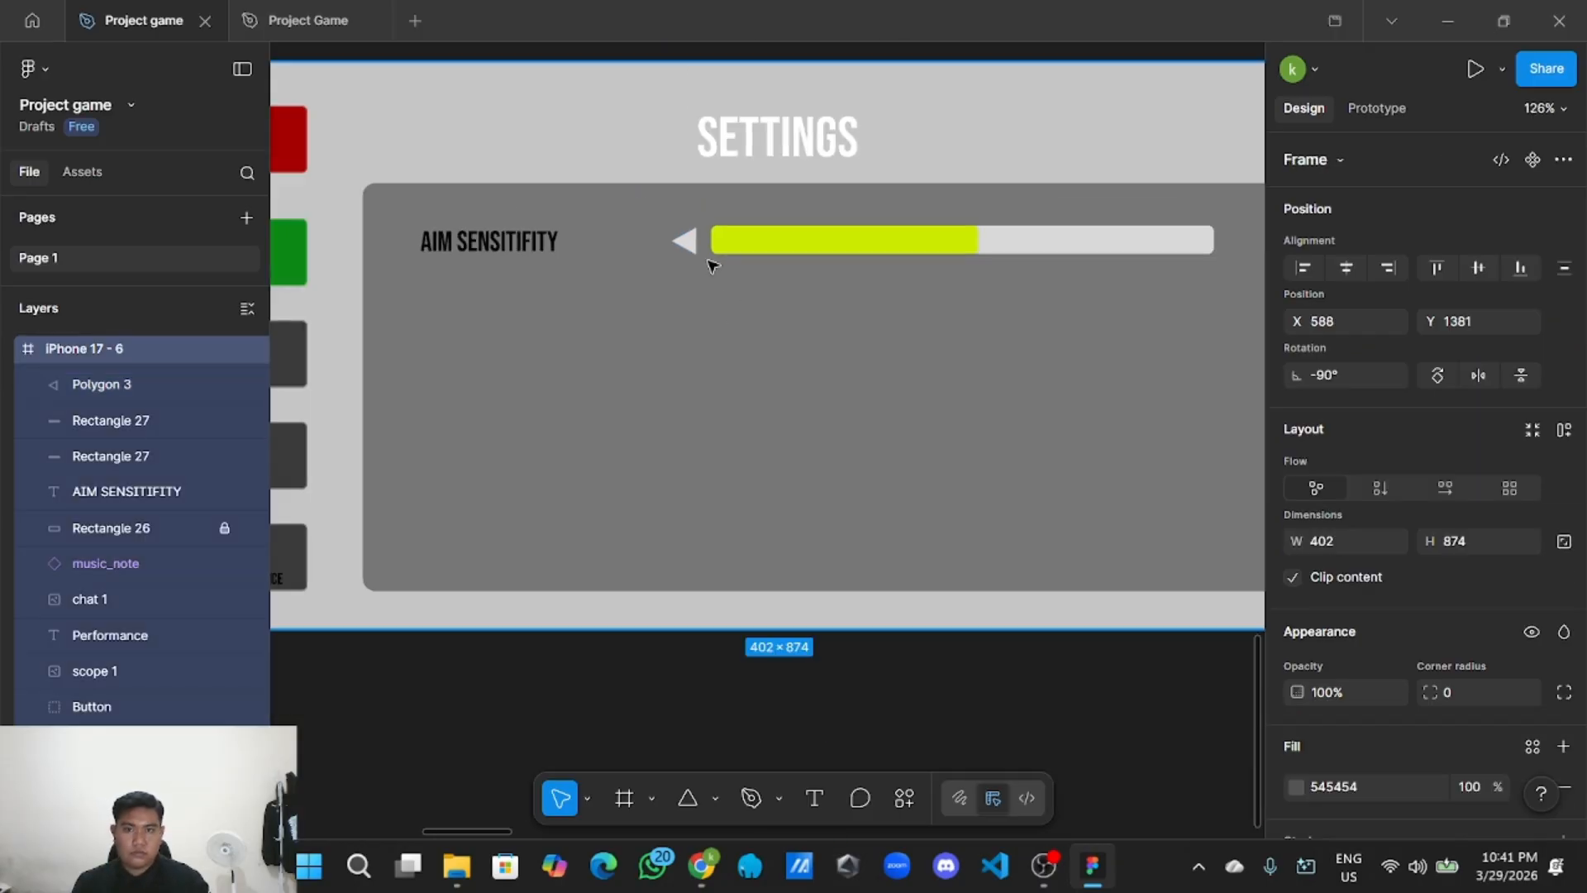
{"action": "left_click", "coordinate": [688, 241]}
{"action": "scroll", "coordinate": [1441, 646], "scroll_direction": "down", "scroll_amount": 2}
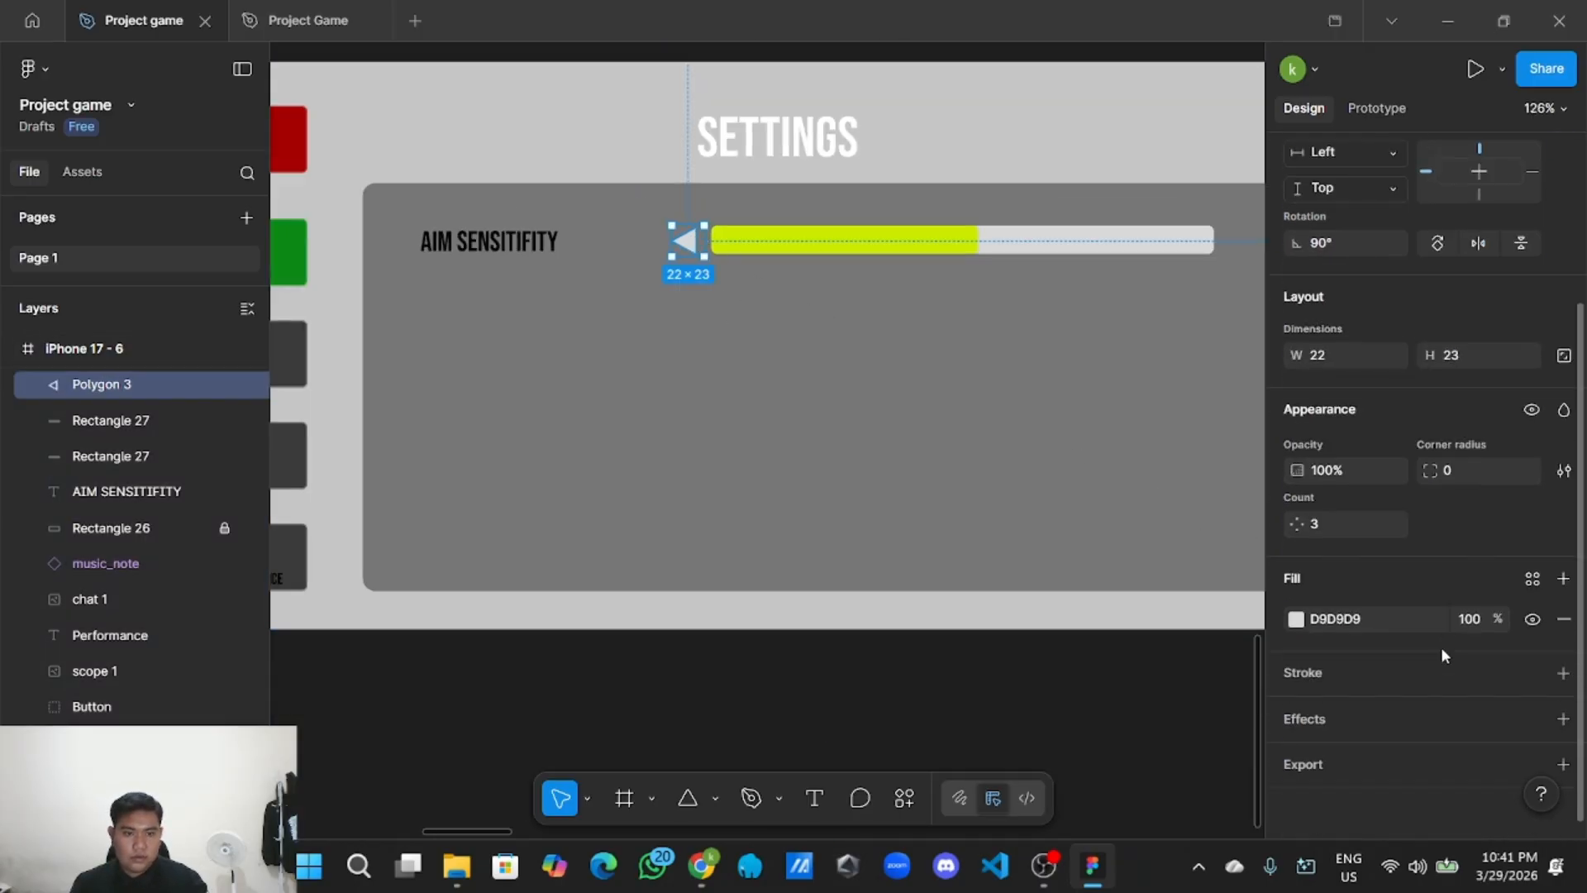
{"action": "left_click", "coordinate": [1295, 619]}
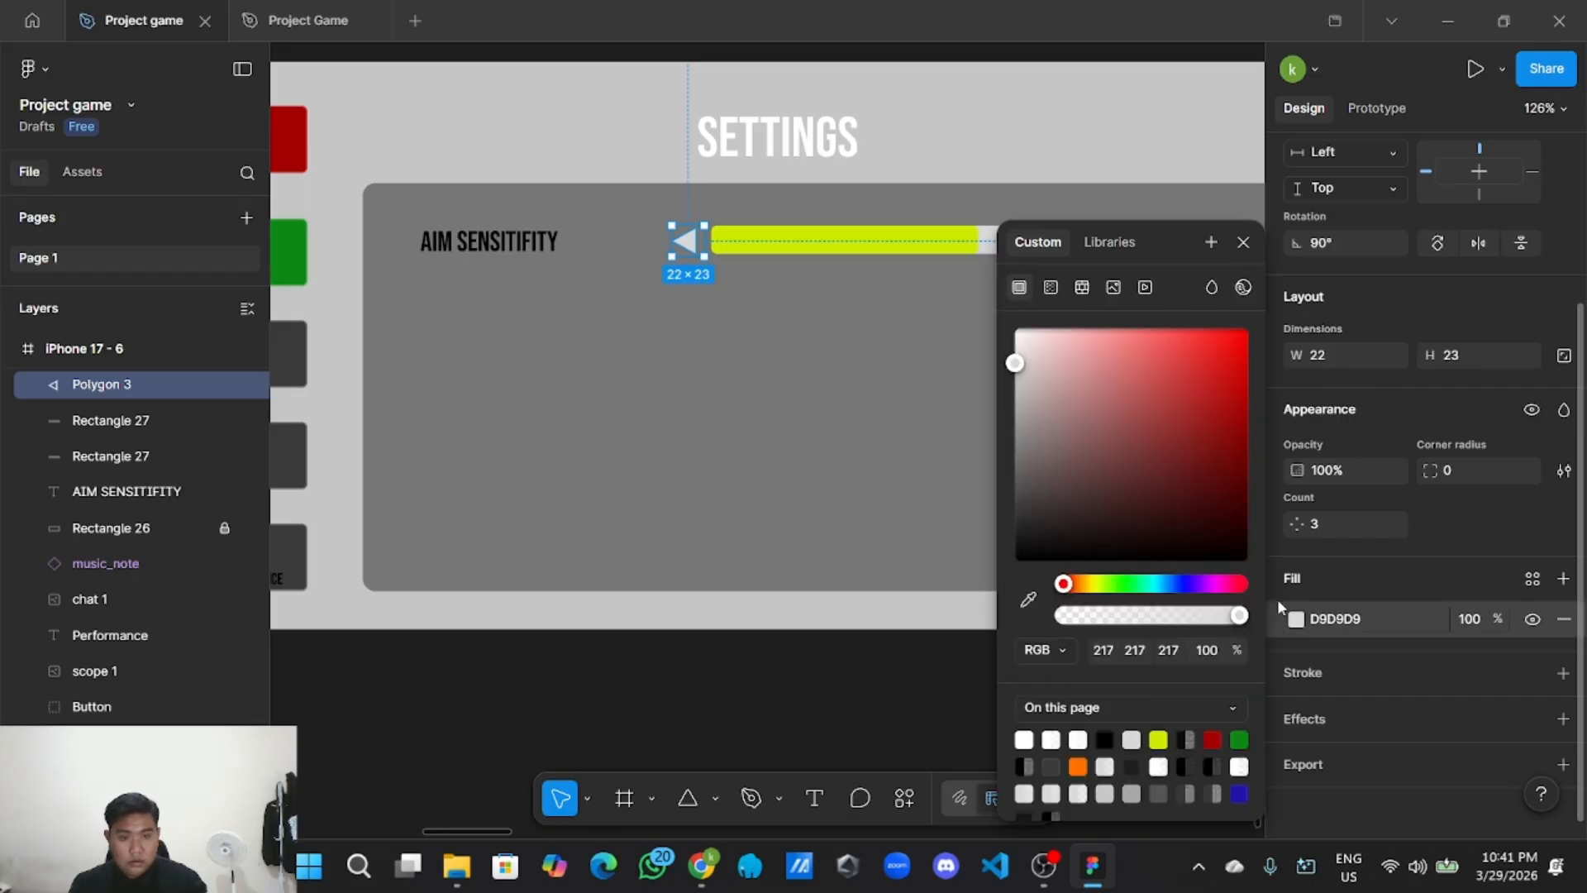
{"action": "left_click", "coordinate": [1087, 474]}
{"action": "left_click", "coordinate": [1015, 561]}
{"action": "left_click", "coordinate": [824, 734]}
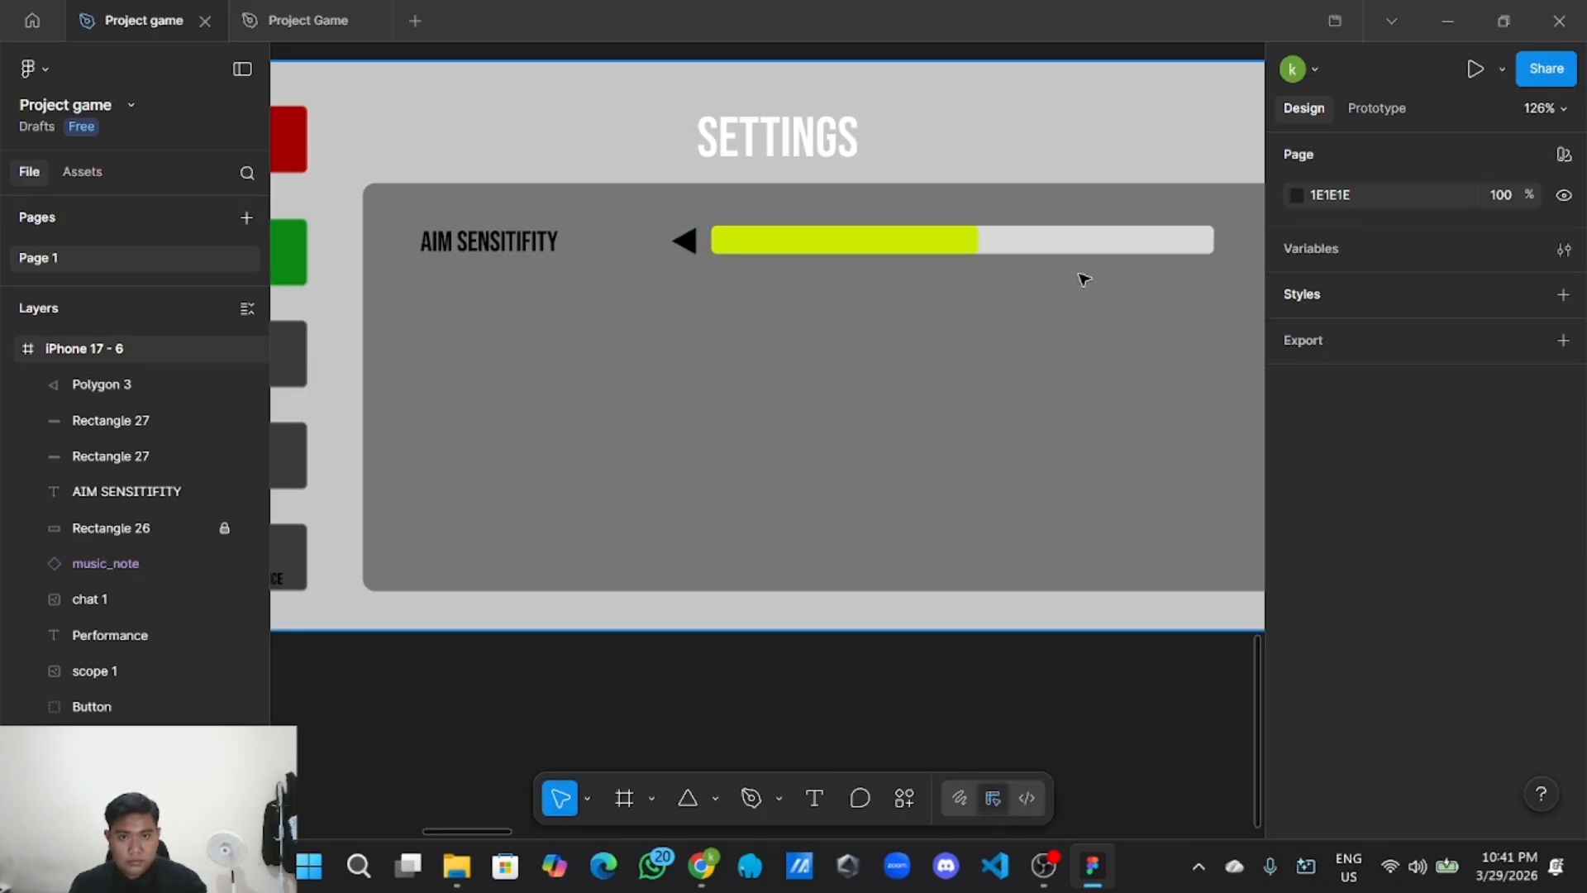
Change the slider track's fill from grey to black 000000.
{"action": "left_click", "coordinate": [1094, 245]}
{"action": "scroll", "coordinate": [1314, 579], "scroll_direction": "down", "scroll_amount": 1}
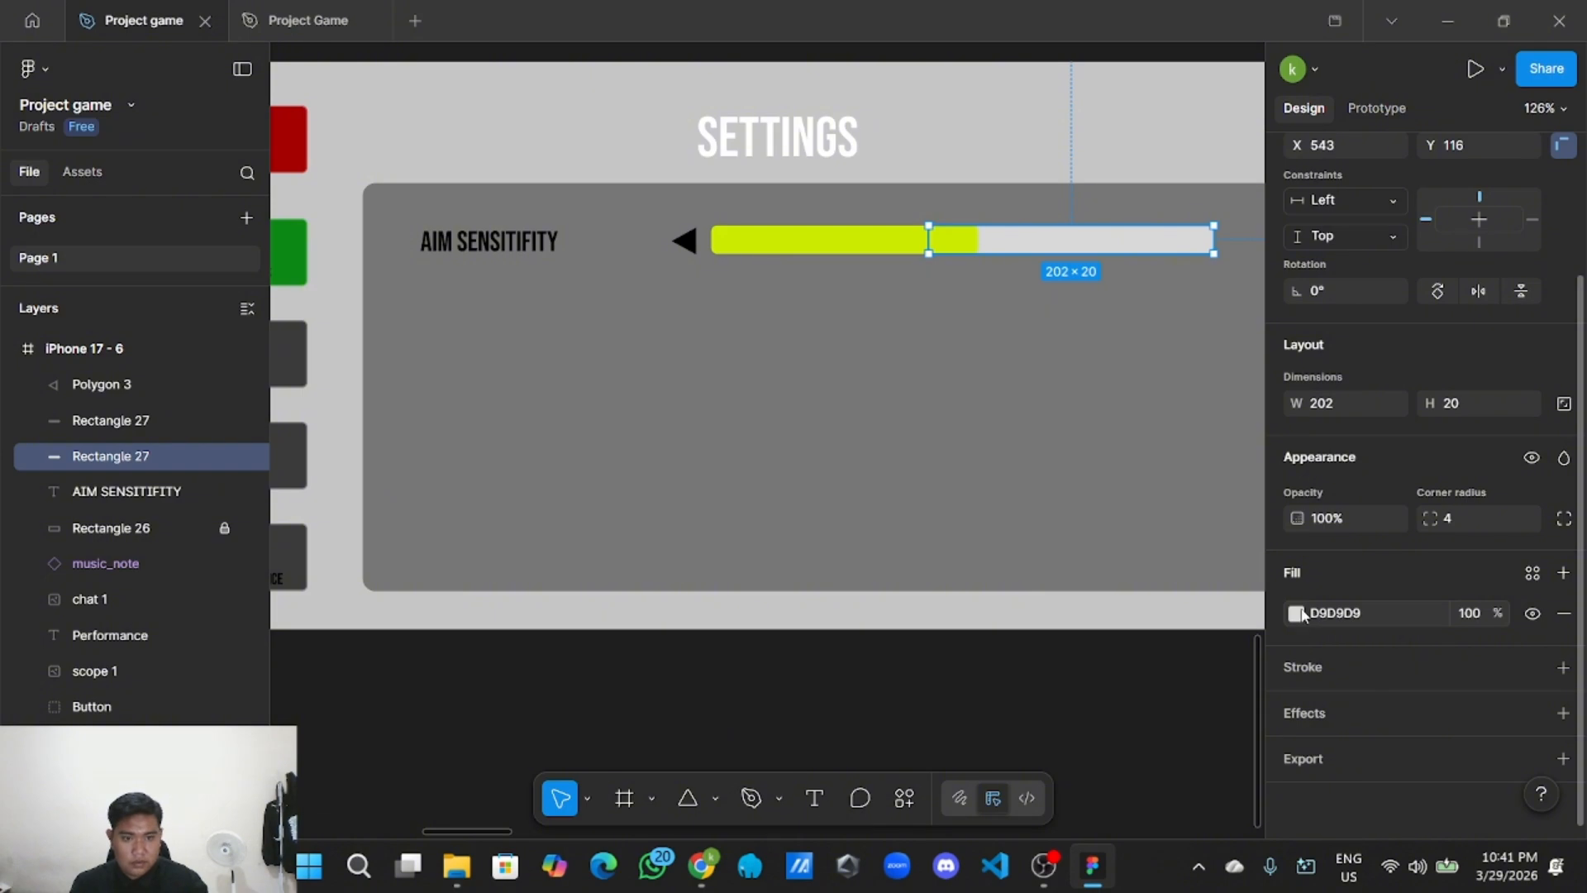
{"action": "left_click", "coordinate": [1295, 614]}
{"action": "left_click_drag", "start_coordinate": [1019, 365], "coordinate": [994, 610]}
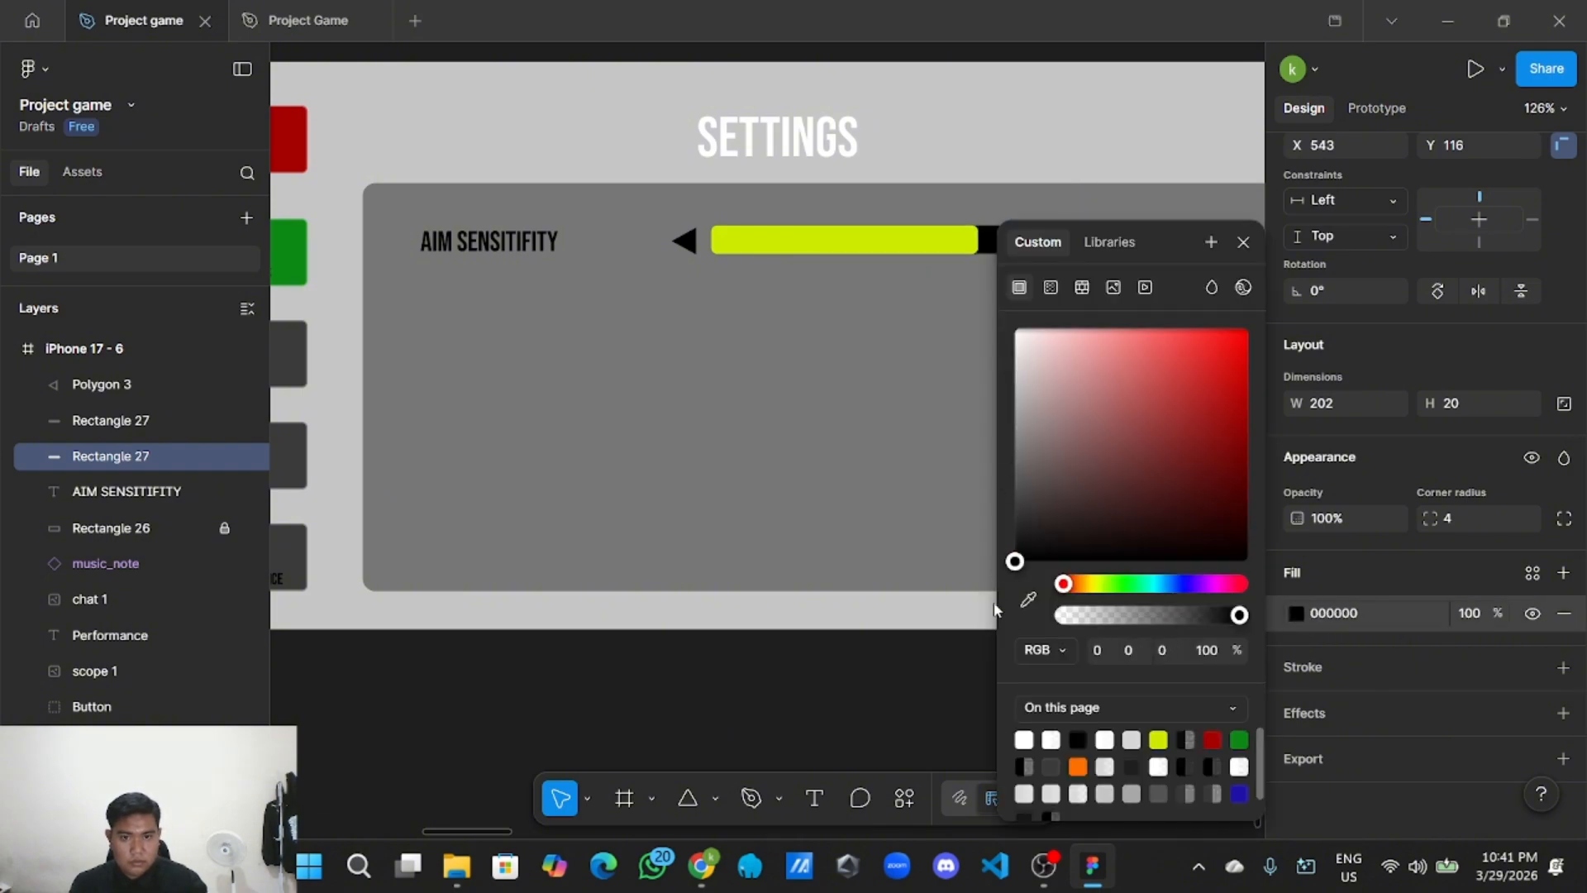
{"action": "left_click", "coordinate": [917, 701]}
{"action": "scroll", "coordinate": [939, 701], "scroll_direction": "down", "scroll_amount": 4}
{"action": "scroll", "coordinate": [934, 700], "scroll_direction": "up", "scroll_amount": 2}
{"action": "scroll", "coordinate": [733, 486], "scroll_direction": "up", "scroll_amount": 3}
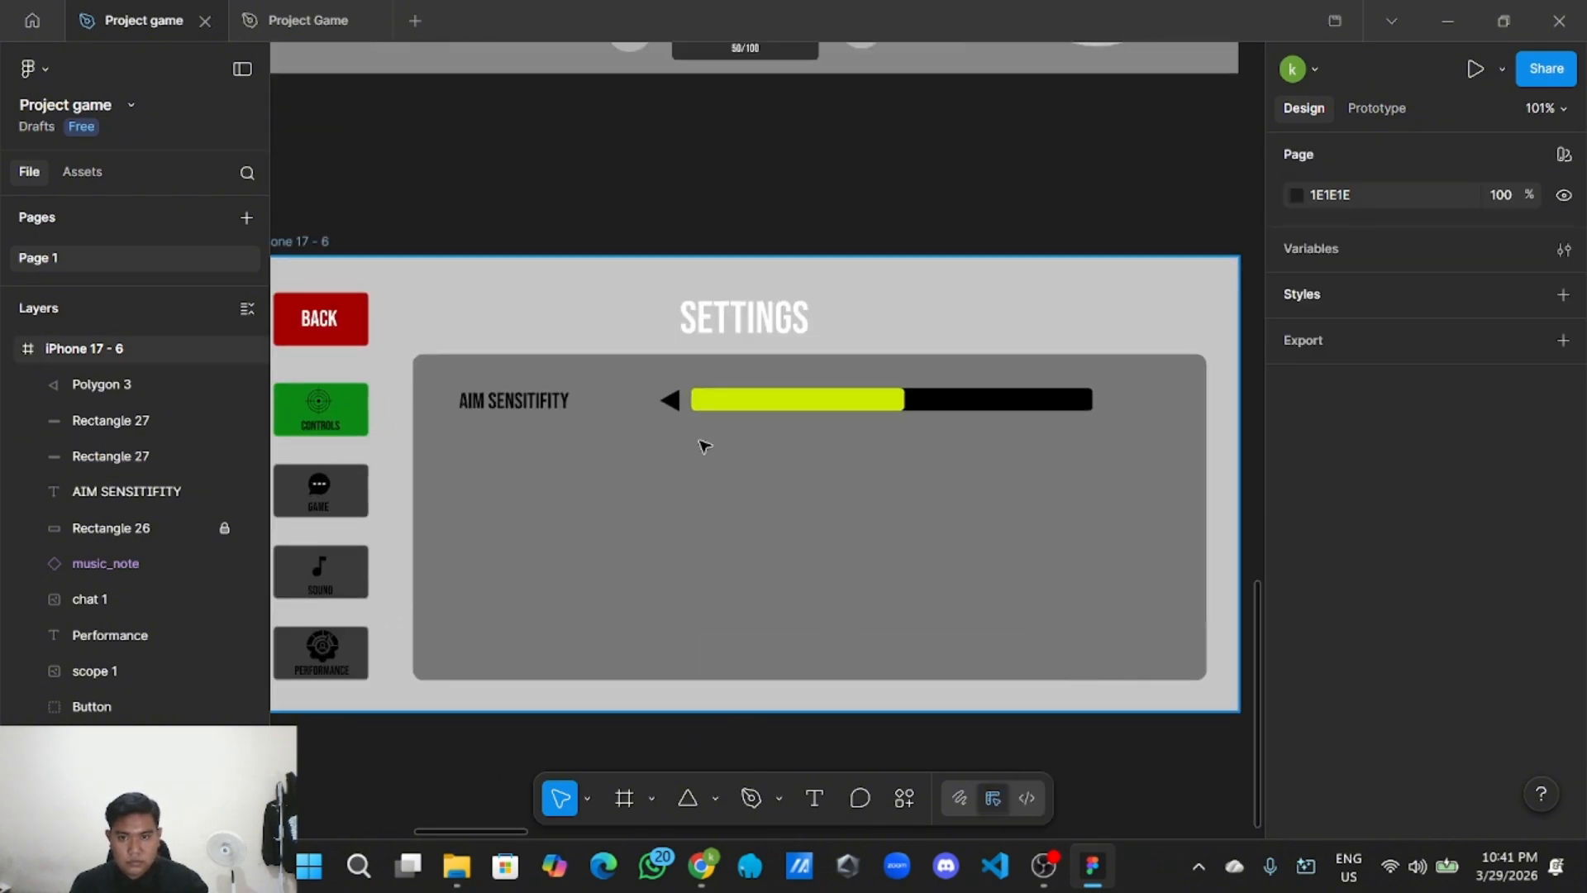
Copy the left arrow and paste the duplicate into the settings panel.
{"action": "left_click", "coordinate": [669, 400]}
{"action": "right_click", "coordinate": [671, 400]}
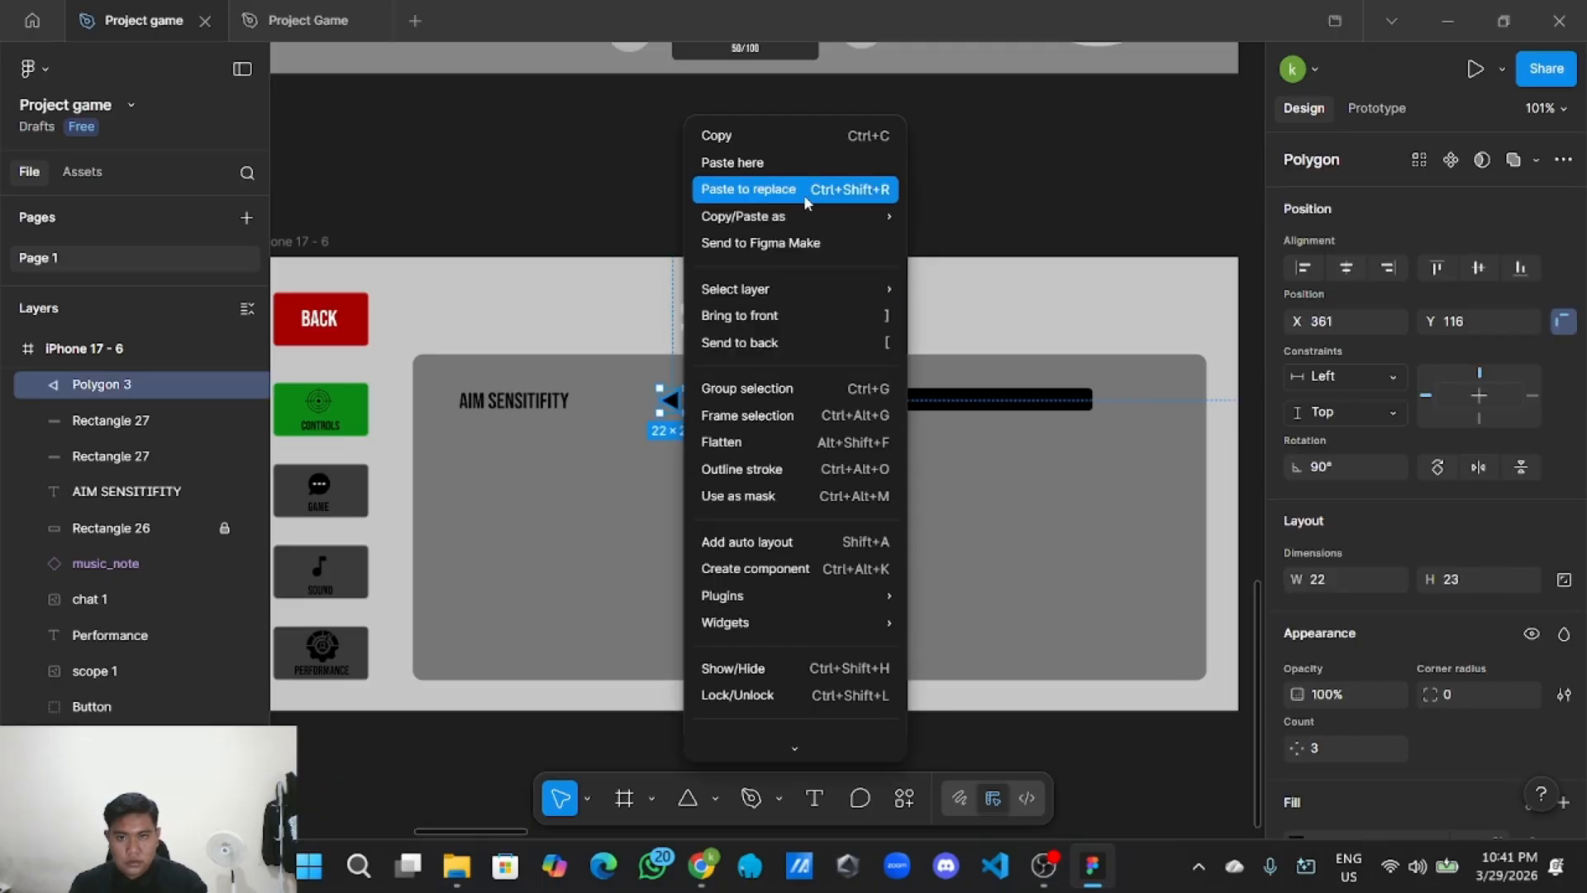
{"action": "left_click", "coordinate": [802, 135]}
{"action": "right_click", "coordinate": [868, 161]}
{"action": "left_click", "coordinate": [917, 172]}
{"action": "left_click_drag", "start_coordinate": [938, 165], "coordinate": [1017, 496]}
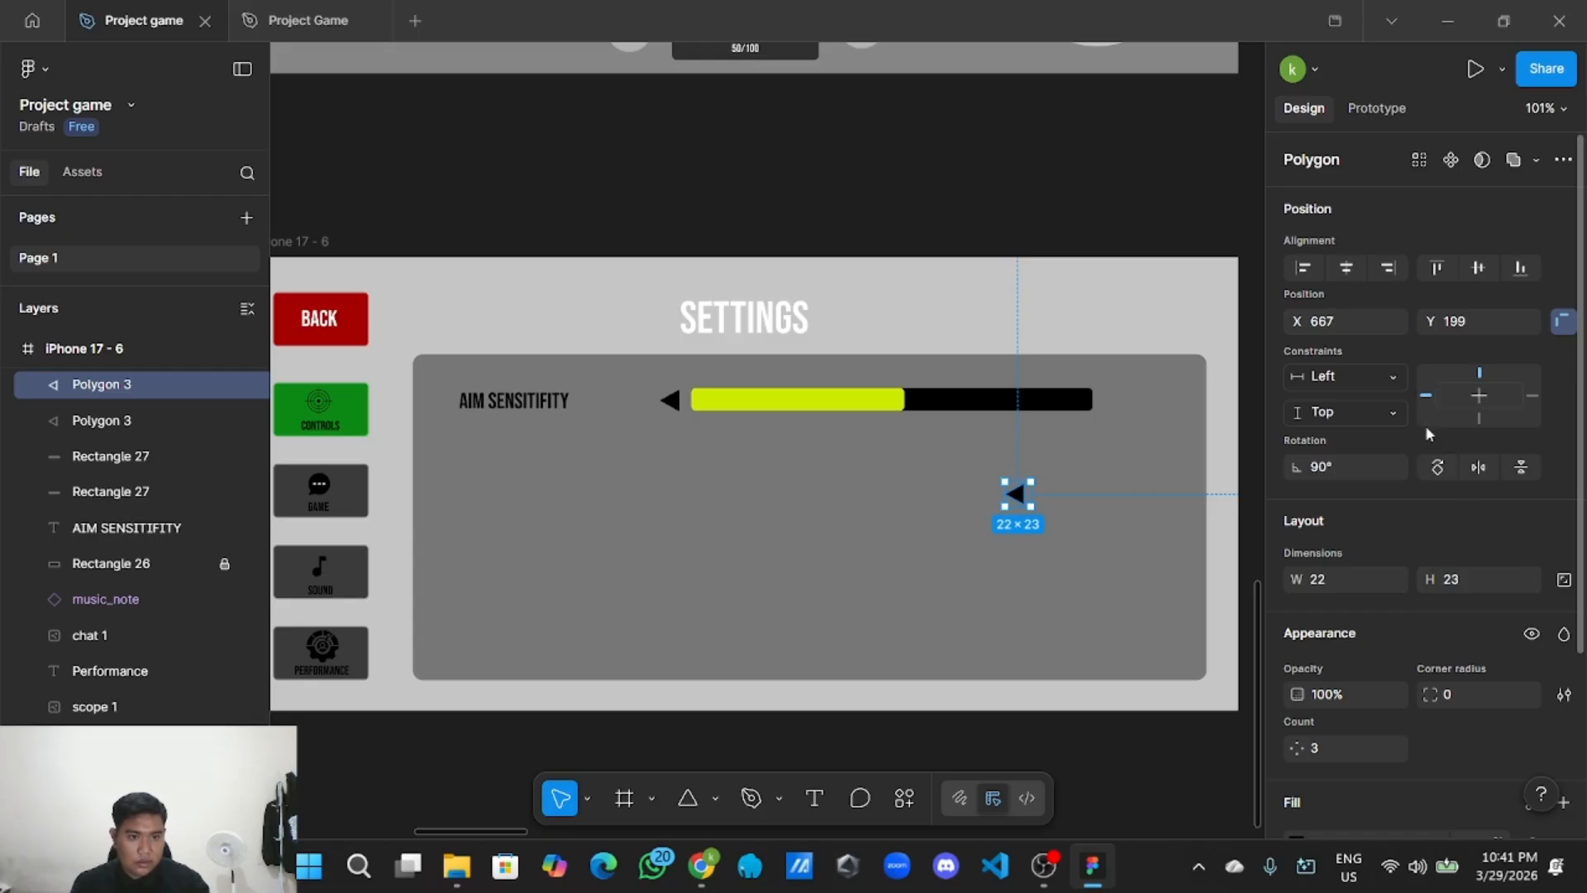
Rotate the copy -90° to point right and place it at the bar's right end.
{"action": "double_click", "coordinate": [1437, 465]}
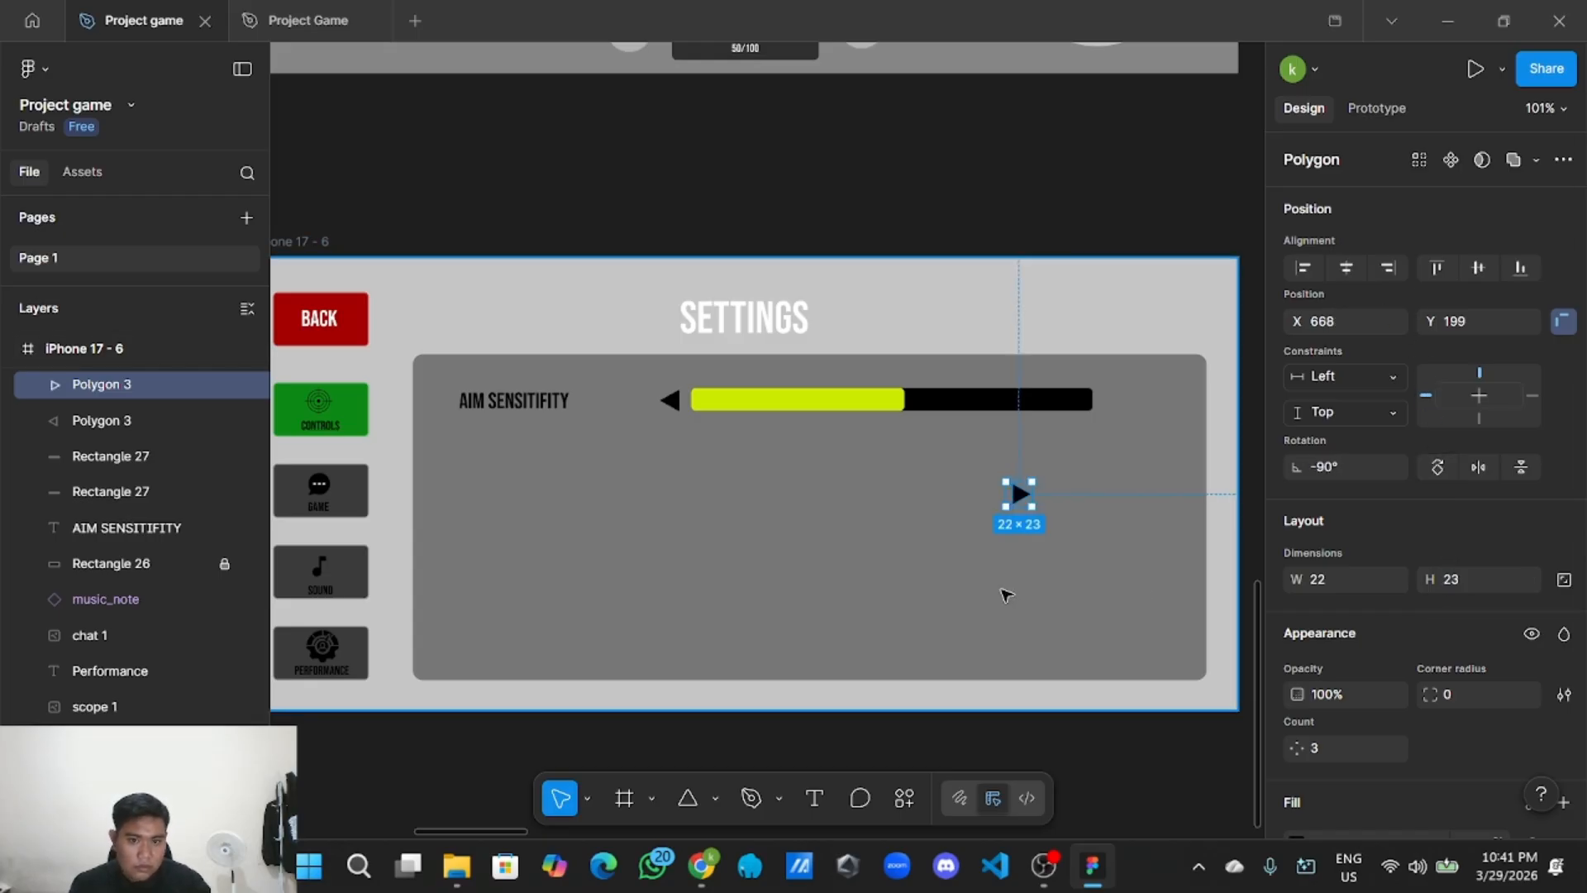
{"action": "scroll", "coordinate": [1016, 494], "scroll_direction": "up", "scroll_amount": 3}
{"action": "left_click_drag", "start_coordinate": [1027, 432], "coordinate": [1184, 295]}
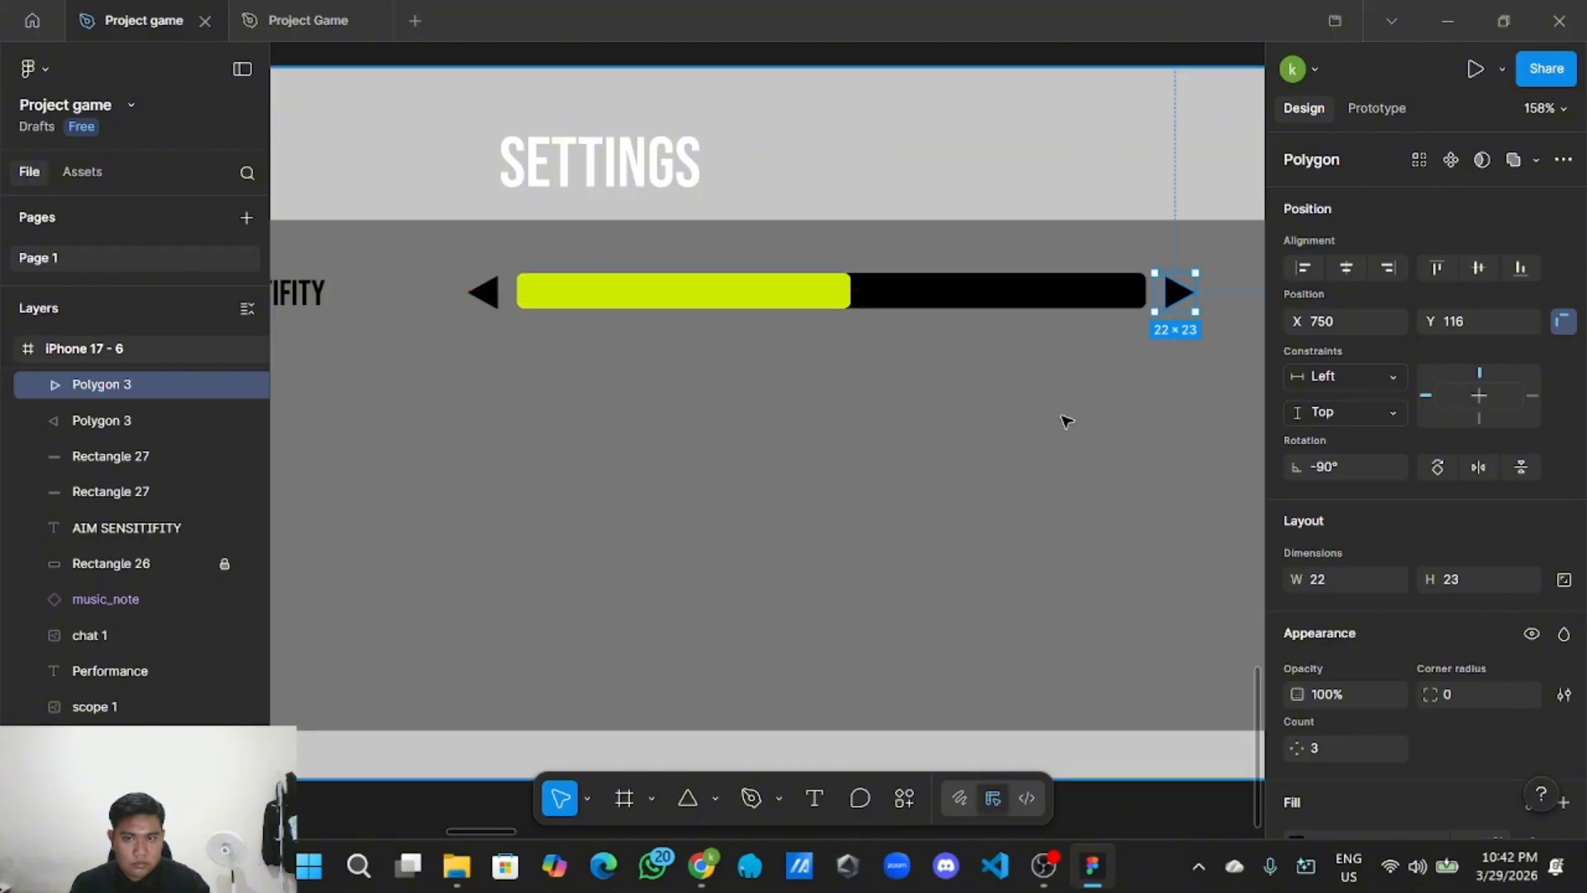
{"action": "key", "text": "Escape"}
{"action": "key", "text": "shift+2"}
Check the settings frame, label and arrow selections, undoing an accidental frame move.
{"action": "left_click", "coordinate": [777, 210]}
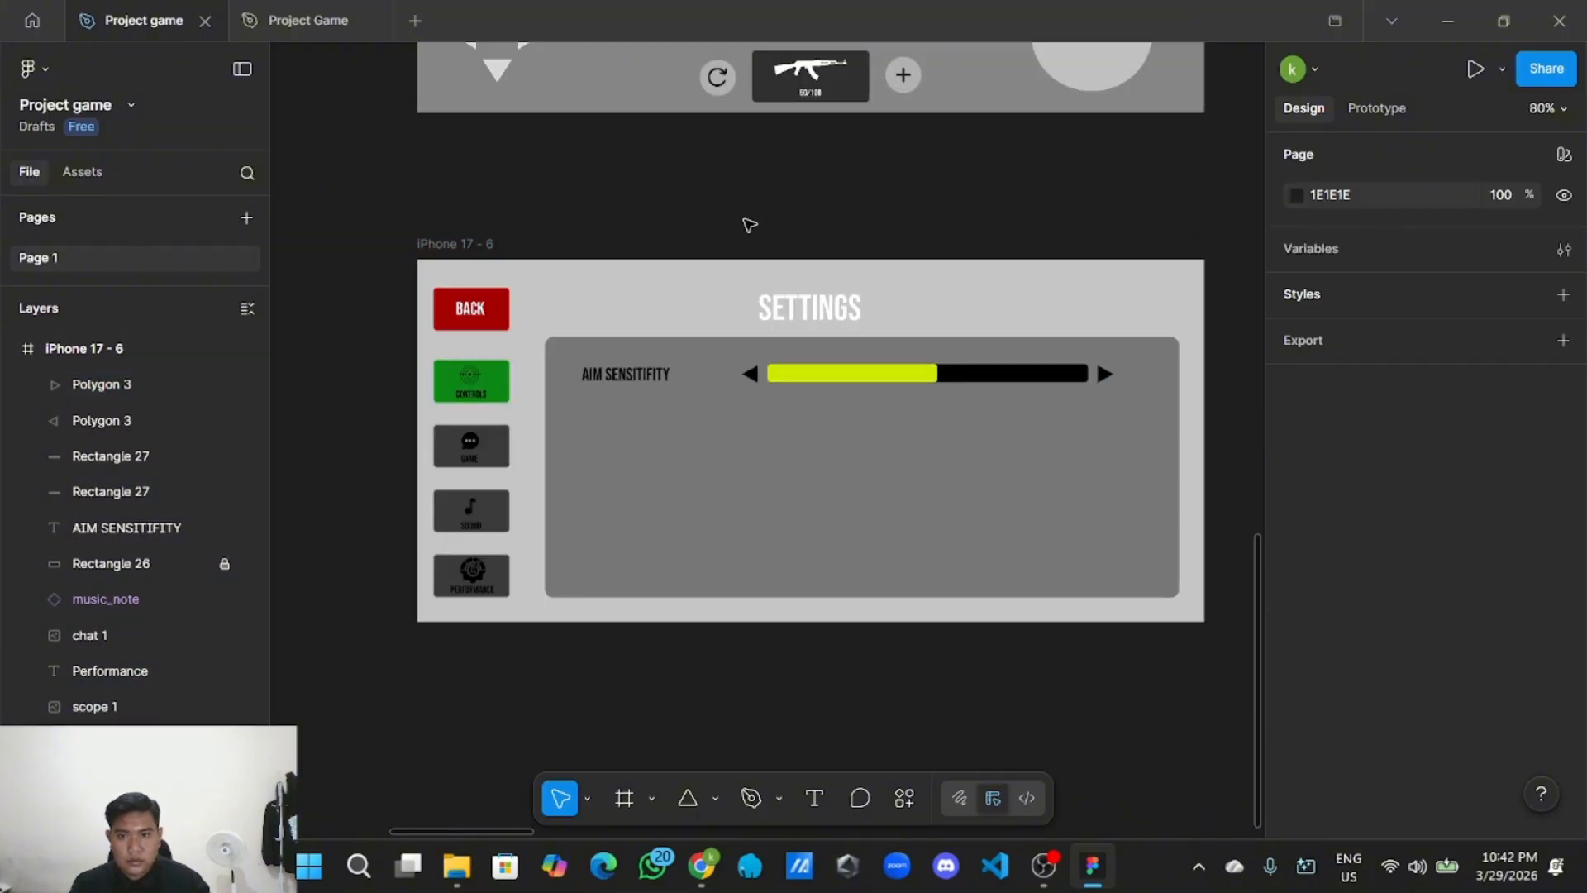
{"action": "left_click", "coordinate": [584, 364]}
{"action": "left_click_drag", "start_coordinate": [581, 353], "coordinate": [609, 363]}
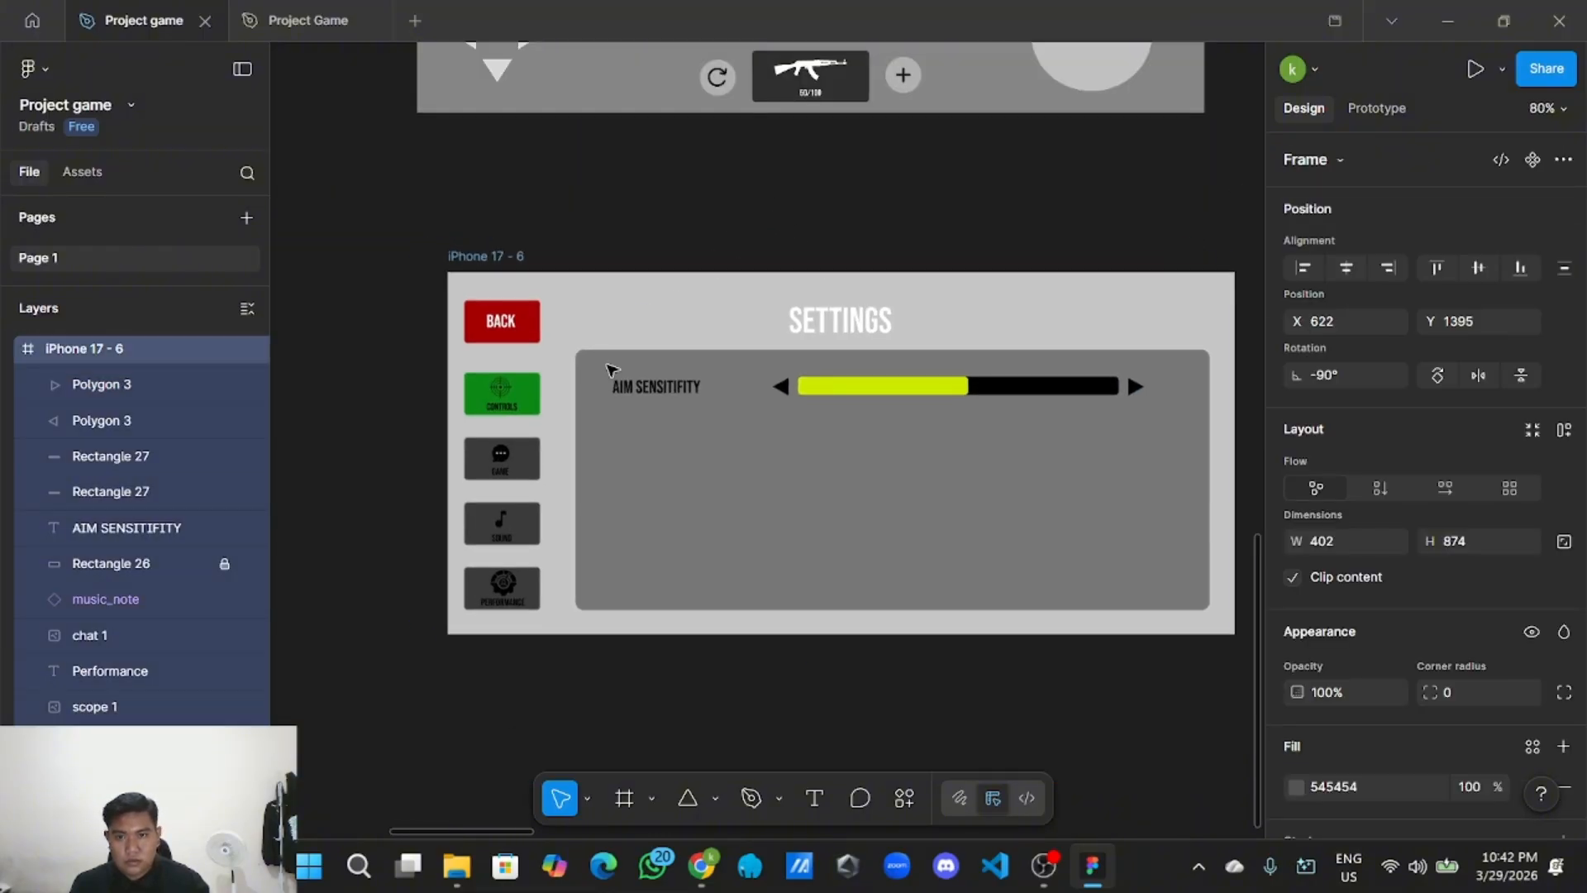
{"action": "key", "text": "ctrl+z"}
{"action": "left_click", "coordinate": [708, 235]}
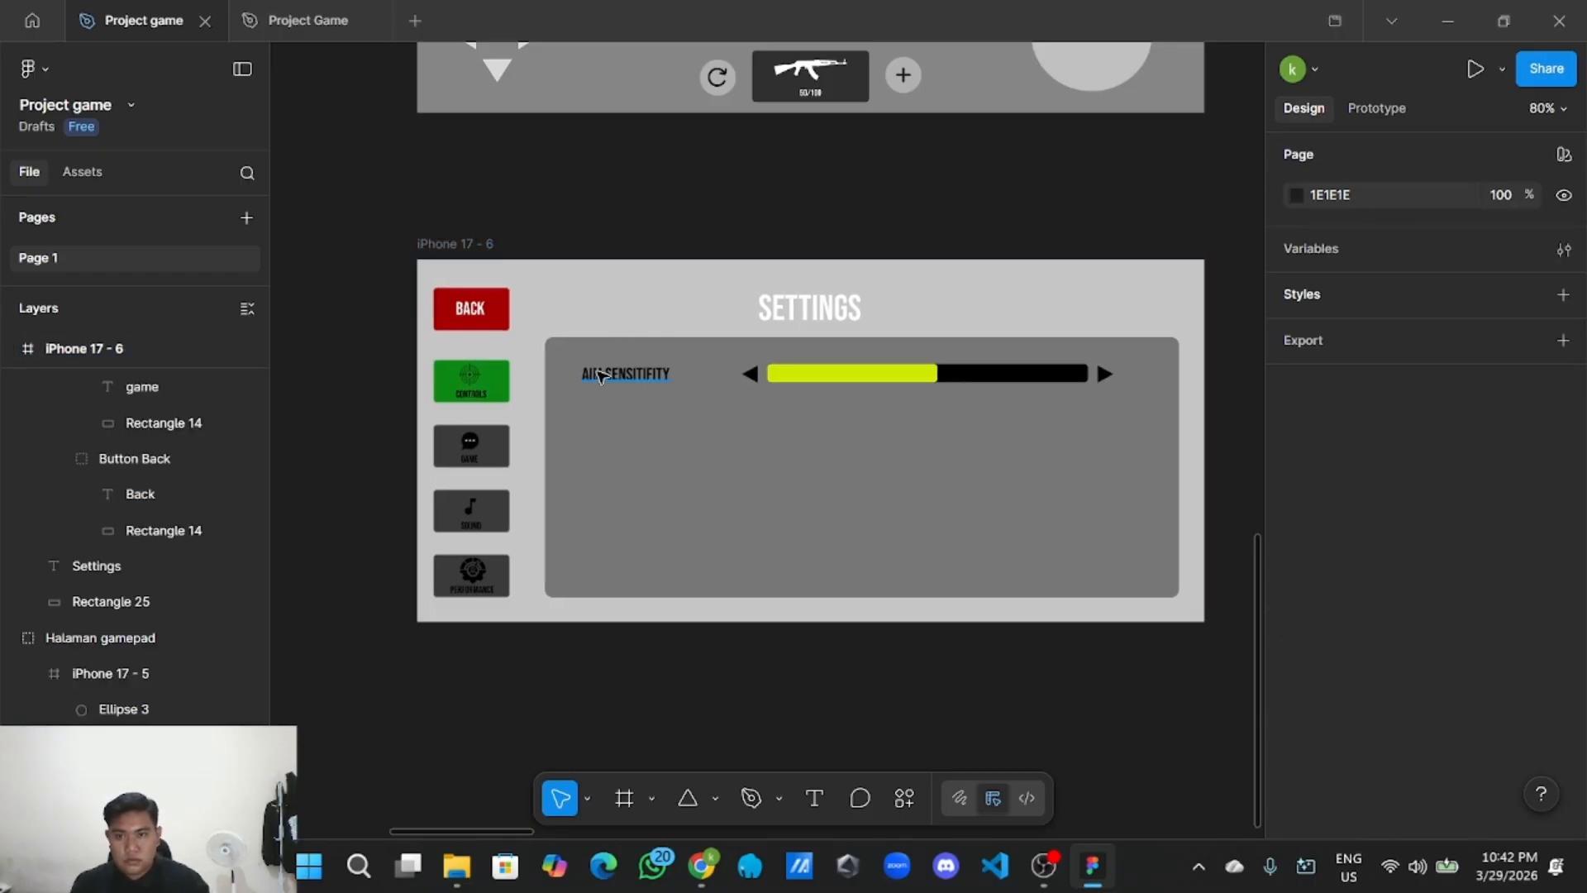
{"action": "left_click", "coordinate": [601, 376]}
{"action": "left_click", "coordinate": [749, 376]}
{"action": "left_click", "coordinate": [643, 389]}
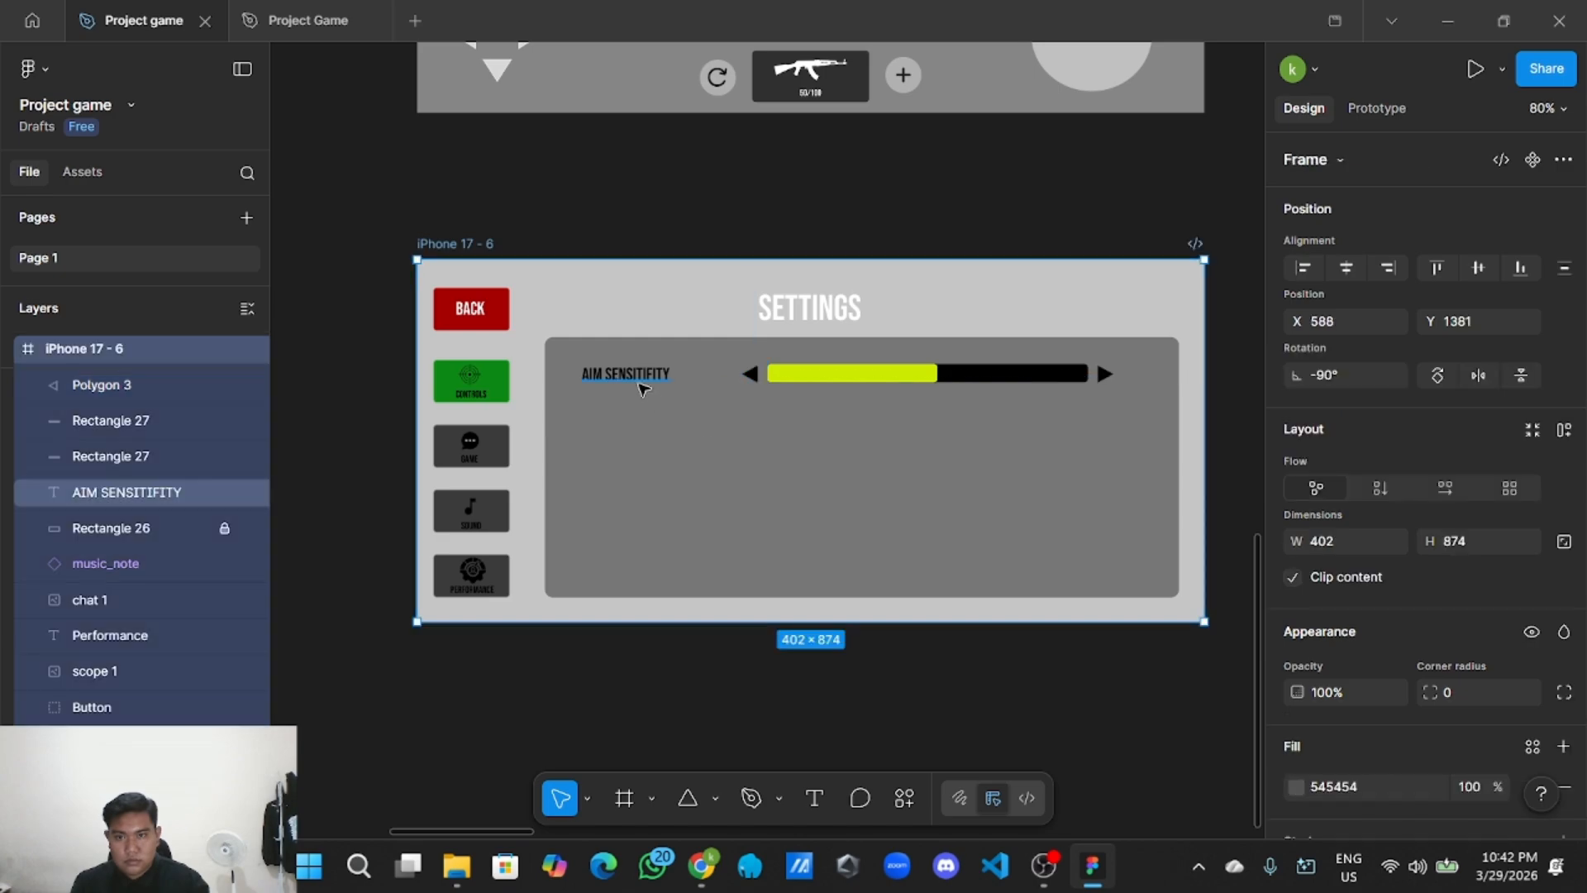
{"action": "left_click", "coordinate": [634, 385]}
{"action": "left_click", "coordinate": [717, 434]}
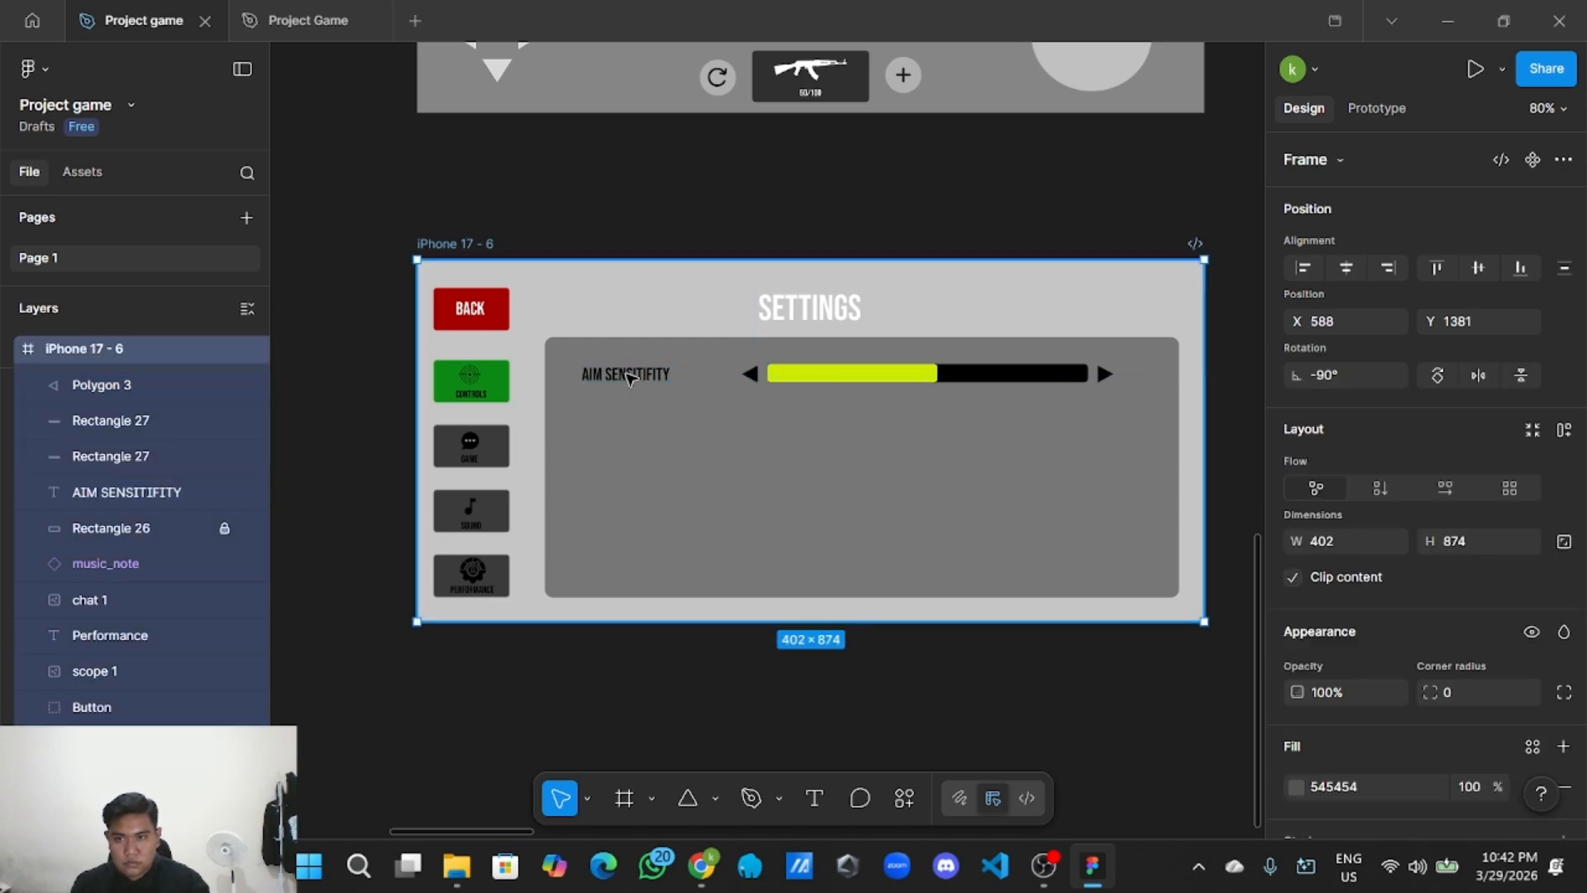
{"action": "left_click", "coordinate": [637, 215]}
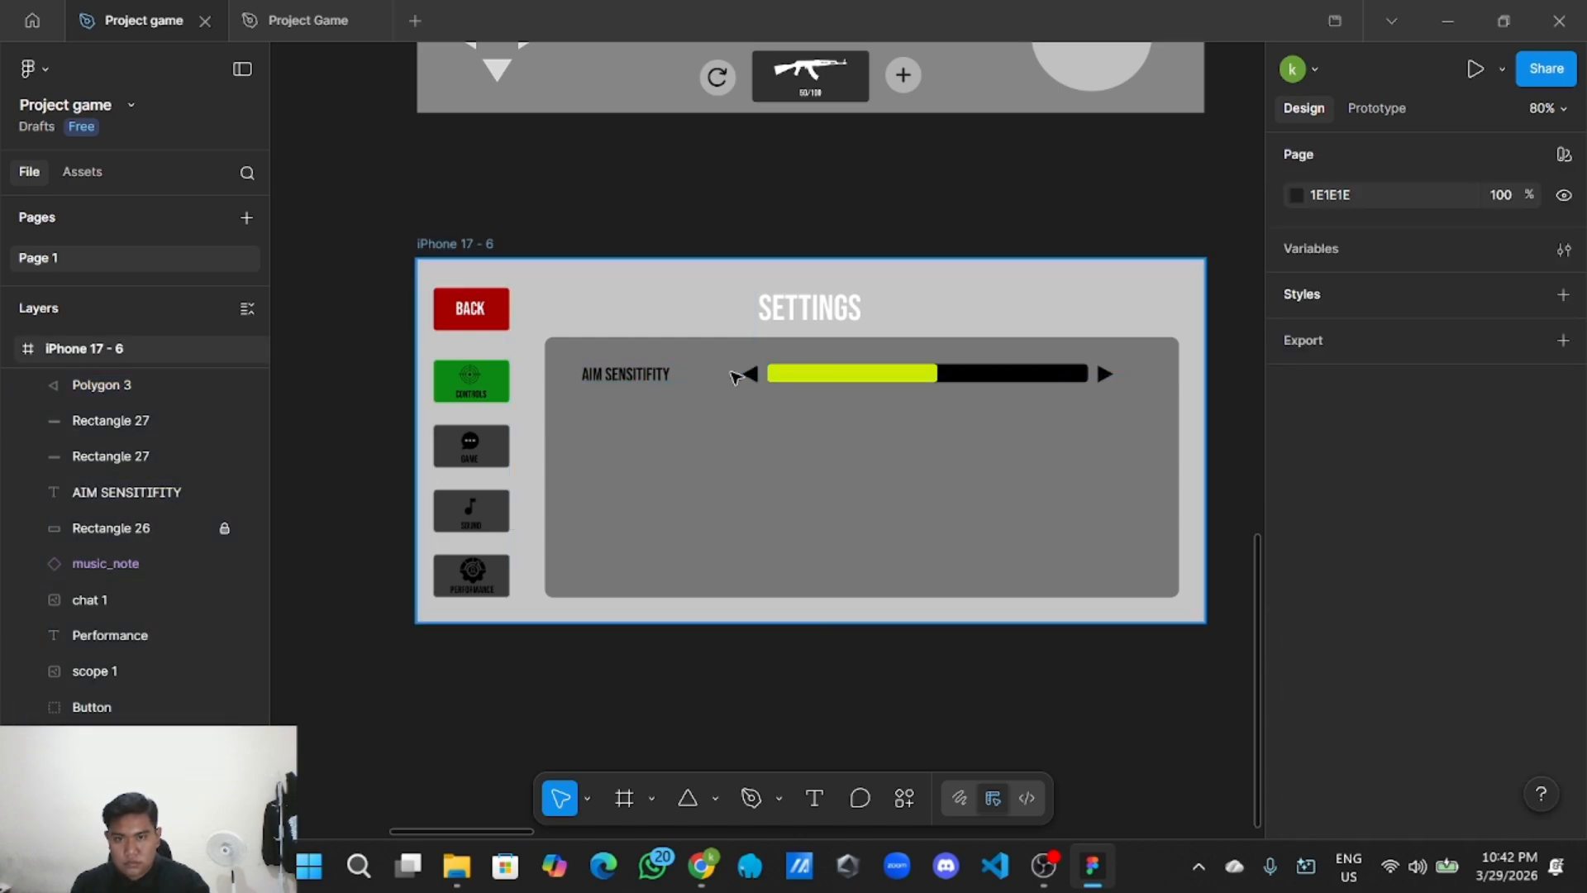
Group the AIM SENSITIFITY label, both arrows, the yellow fill and the black track.
{"action": "left_click", "coordinate": [660, 374]}
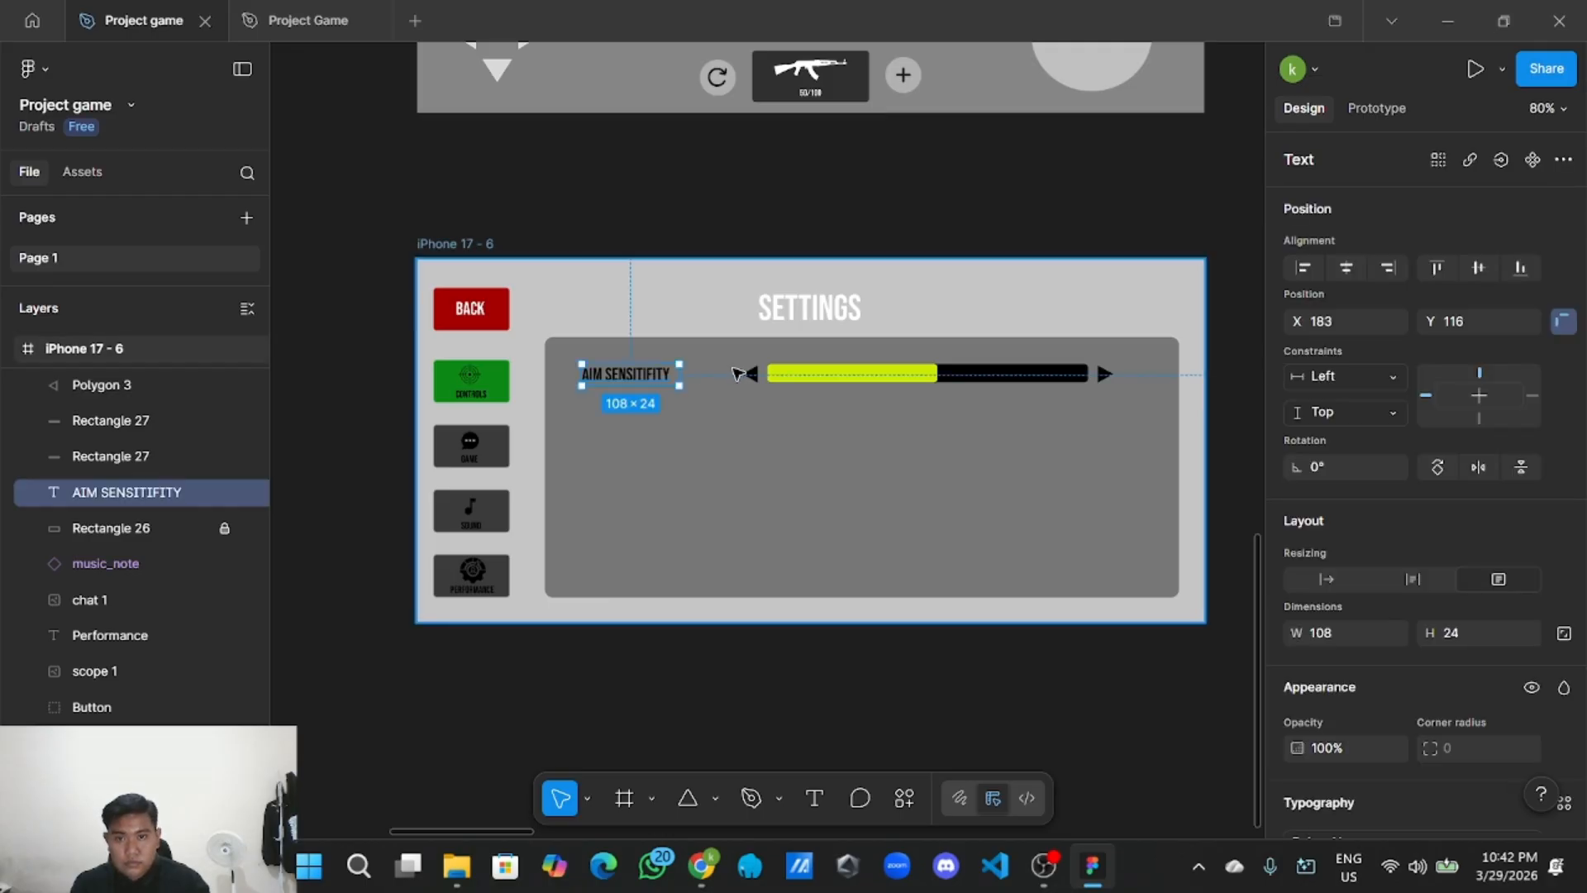
{"action": "left_click", "coordinate": [749, 374], "text": "shift"}
{"action": "left_click", "coordinate": [820, 374], "text": "shift"}
{"action": "left_click", "coordinate": [1058, 381], "text": "shift"}
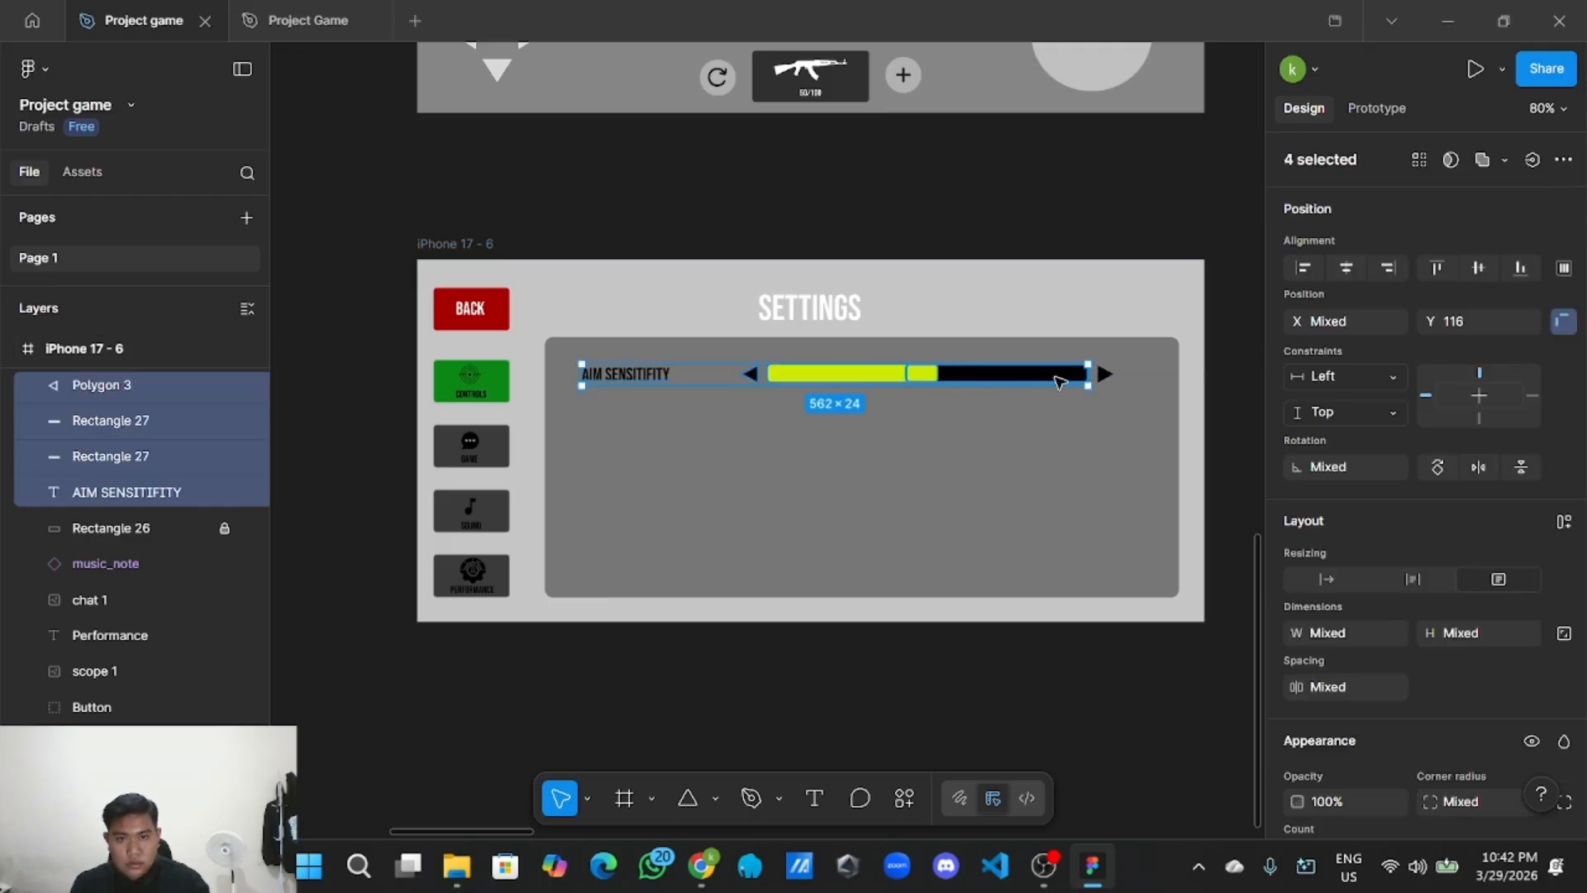
{"action": "left_click", "coordinate": [1108, 378], "text": "shift"}
{"action": "right_click", "coordinate": [1038, 378]}
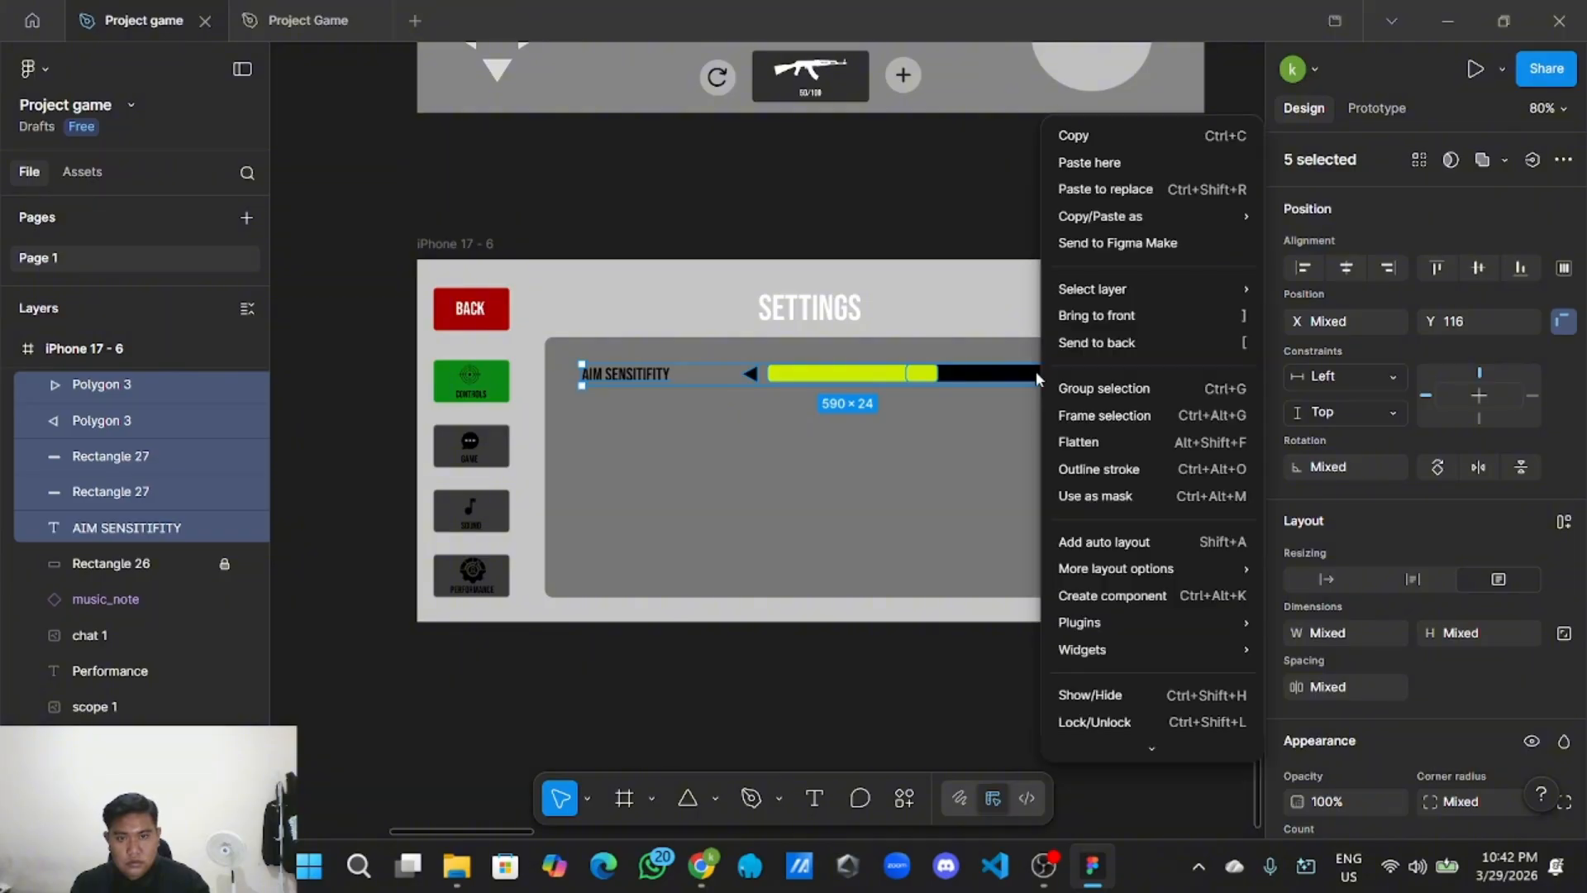
{"action": "left_click", "coordinate": [1091, 388]}
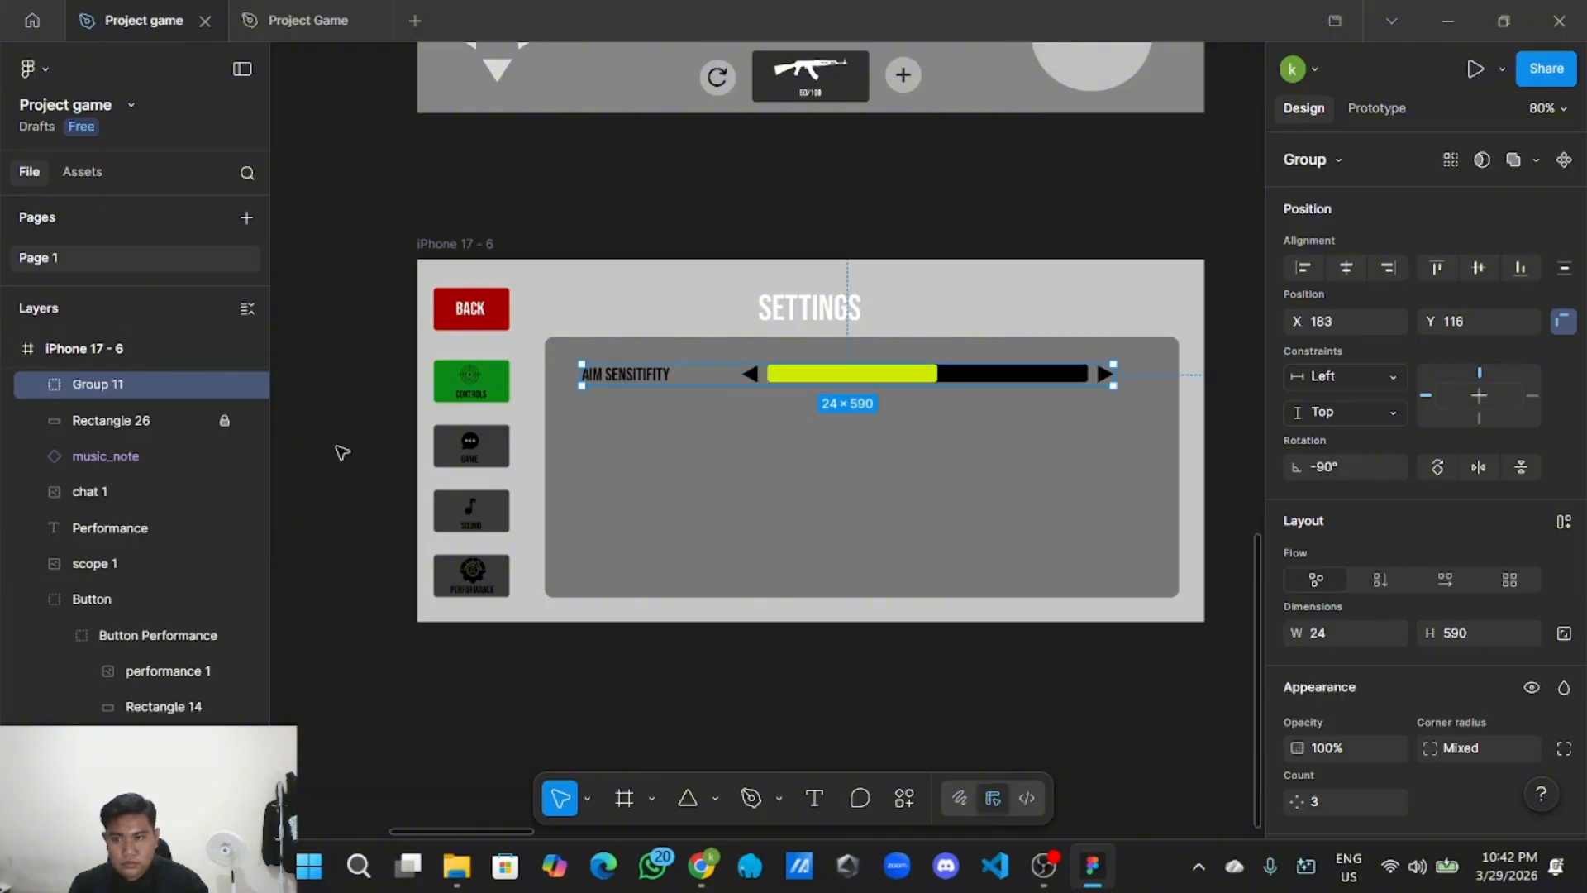
Rename the new group to 'Aim sensitifity'.
{"action": "double_click", "coordinate": [165, 391]}
{"action": "type", "text": "A"}
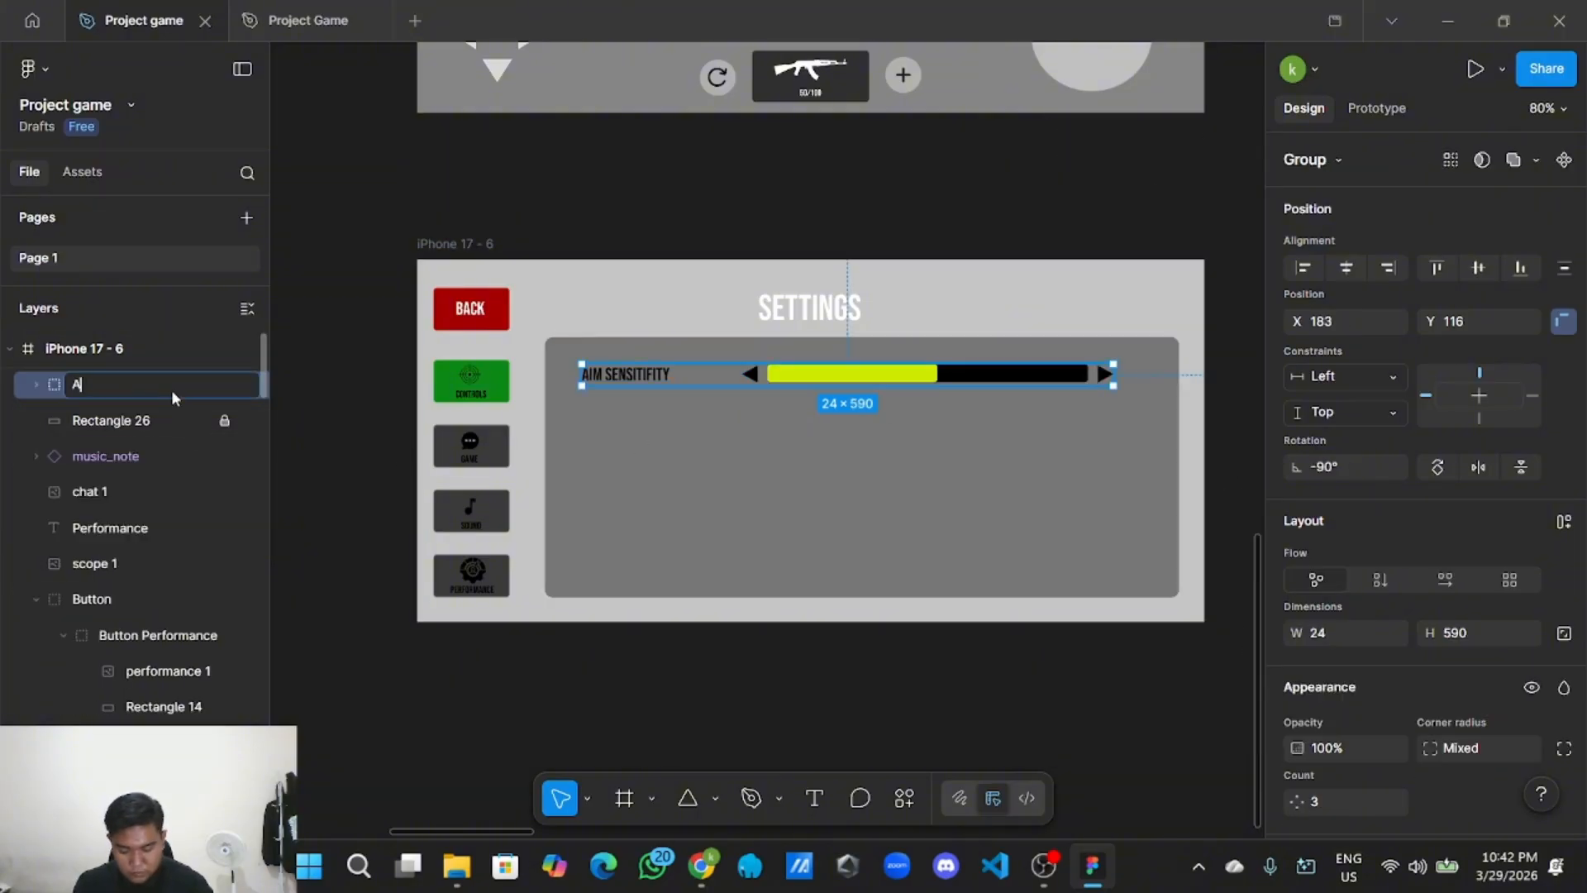
{"action": "type", "text": "IM SE"}
{"action": "key", "text": "BackSpace"}
{"action": "key", "text": "BackSpace"}
{"action": "key", "text": "BackSpace"}
{"action": "key", "text": "BackSpace"}
{"action": "key", "text": "BackSpace"}
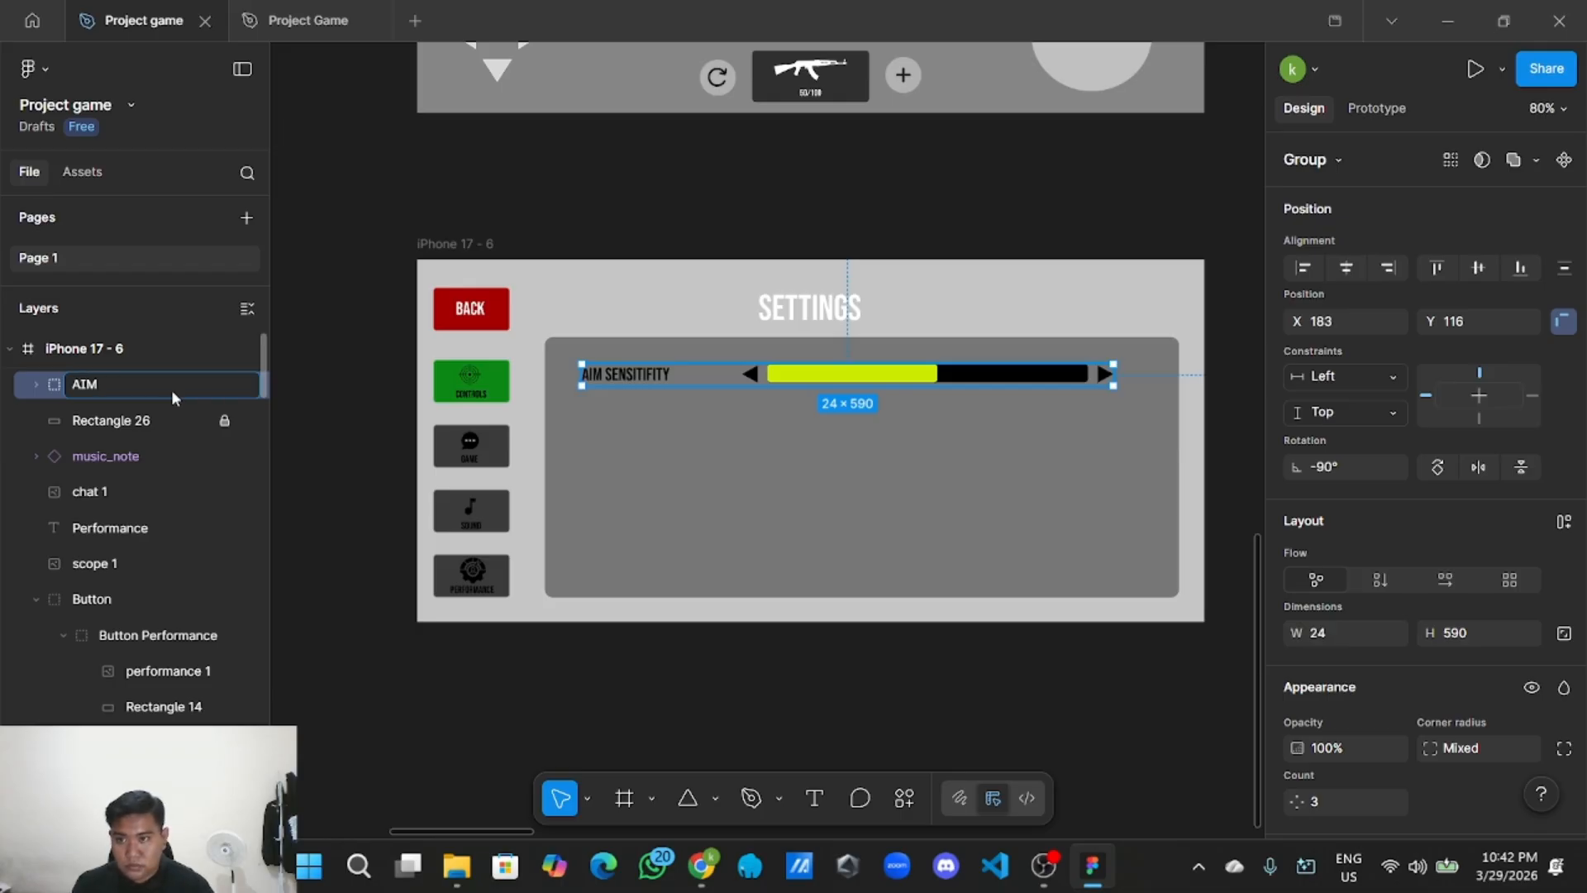
{"action": "type", "text": "im sensitifity"}
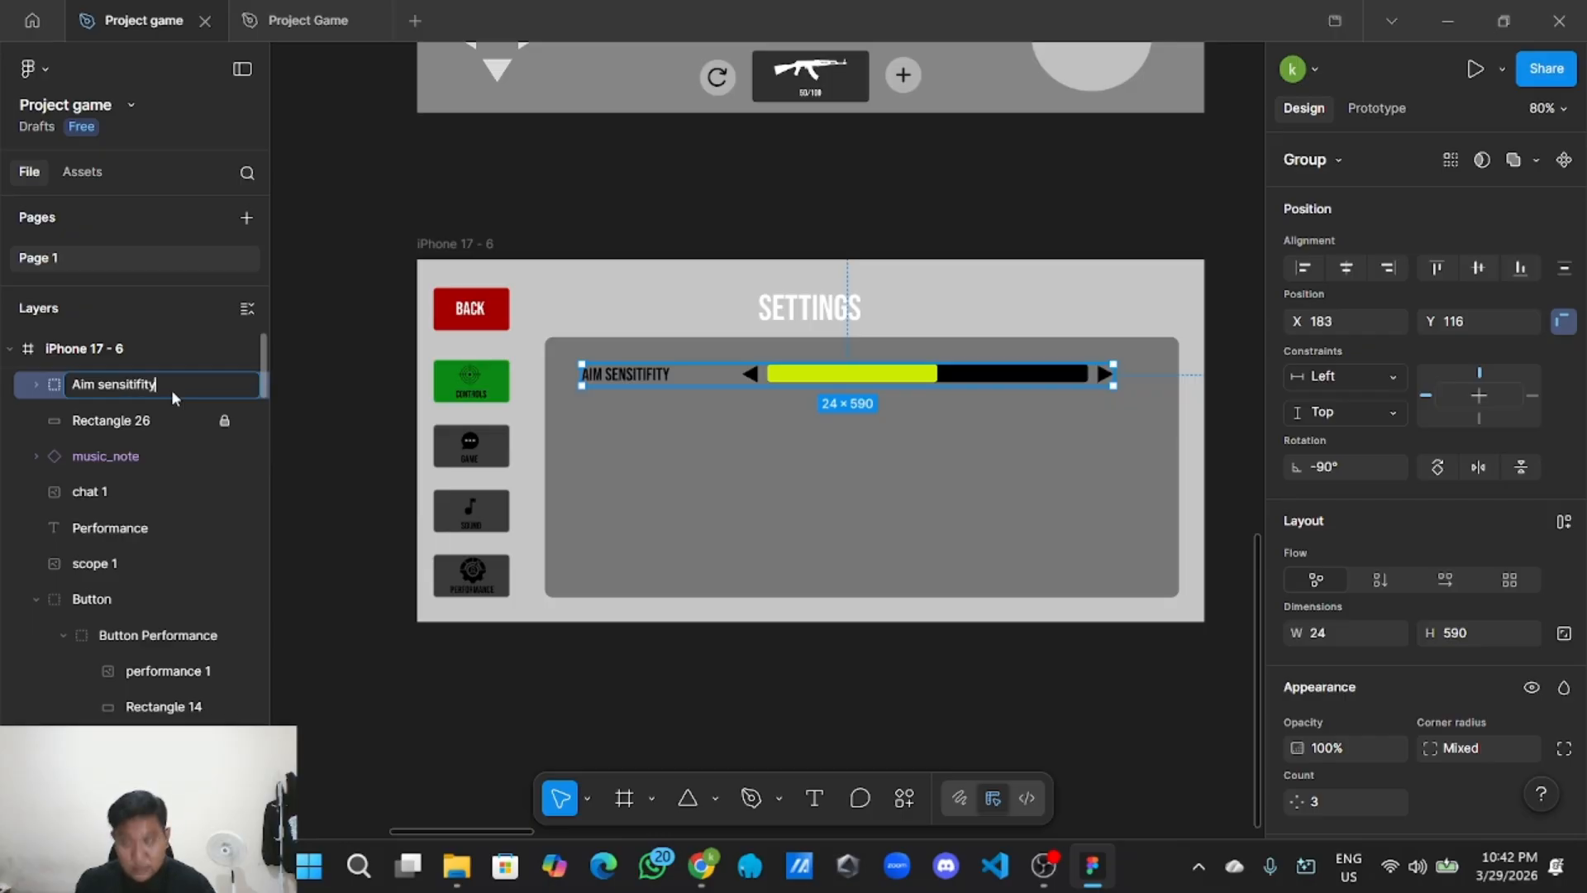
{"action": "key", "text": "Return"}
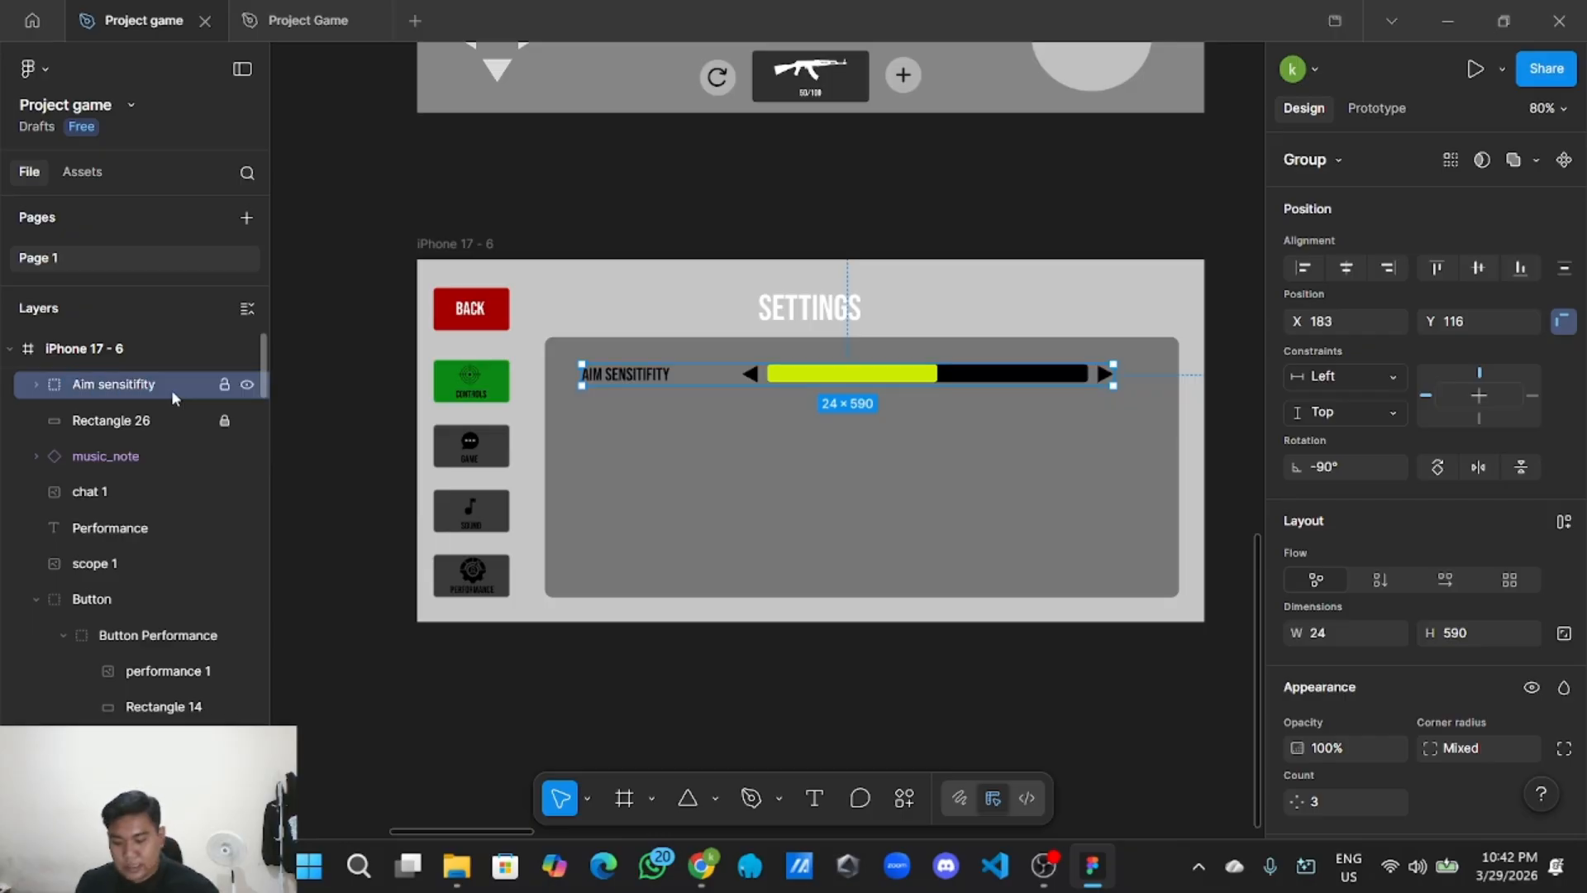
{"action": "left_click", "coordinate": [601, 153]}
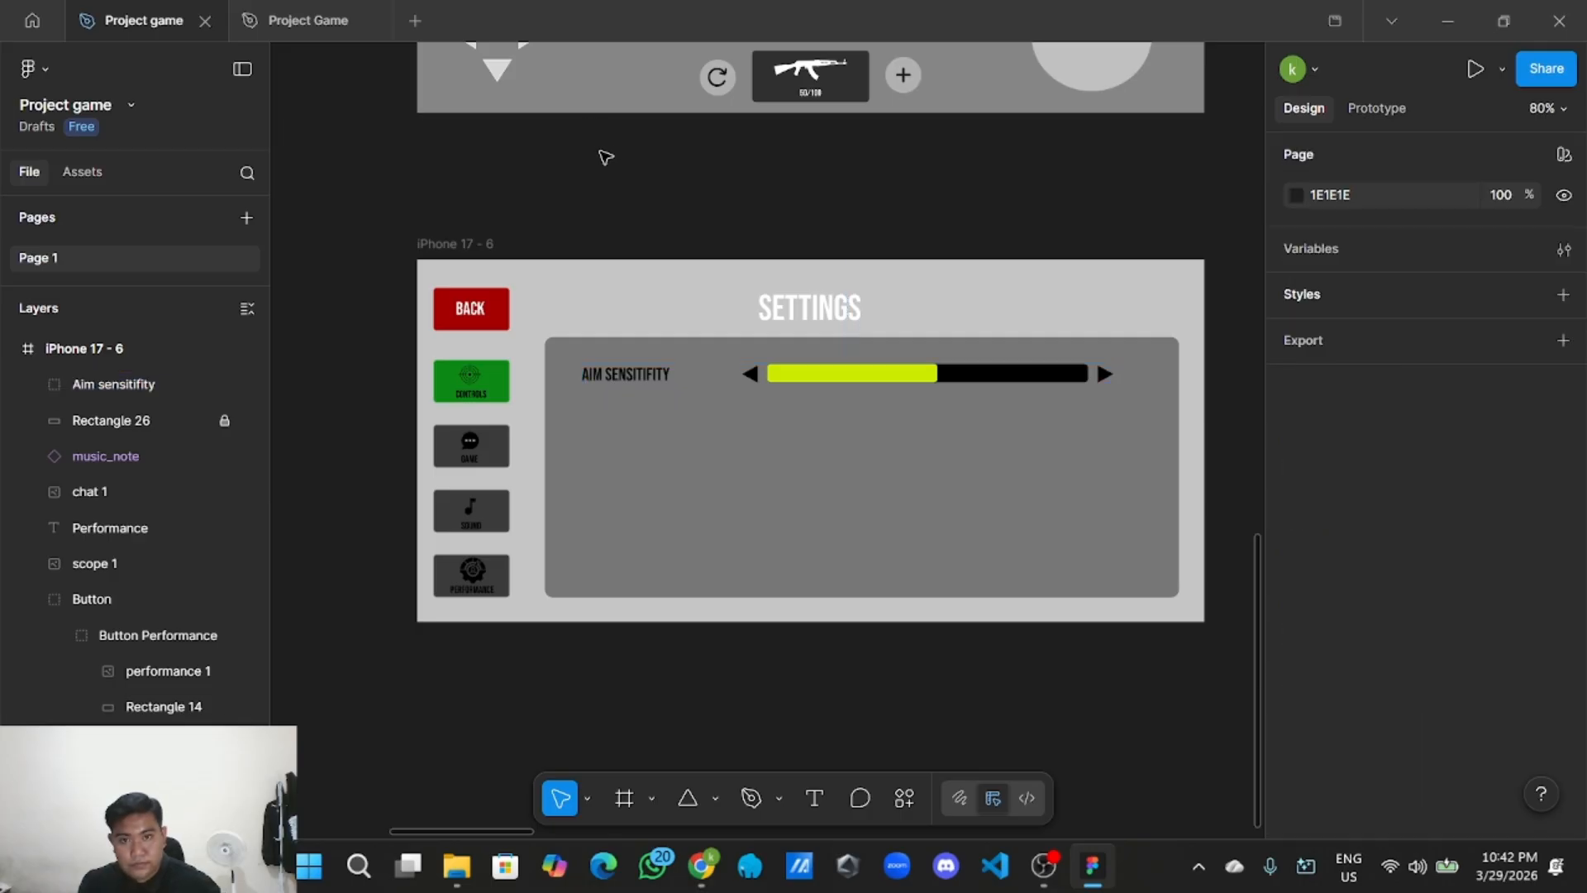
Copy the Aim sensitifity group and paste the duplicate just below the original row.
{"action": "left_click", "coordinate": [630, 377]}
{"action": "right_click", "coordinate": [630, 377]}
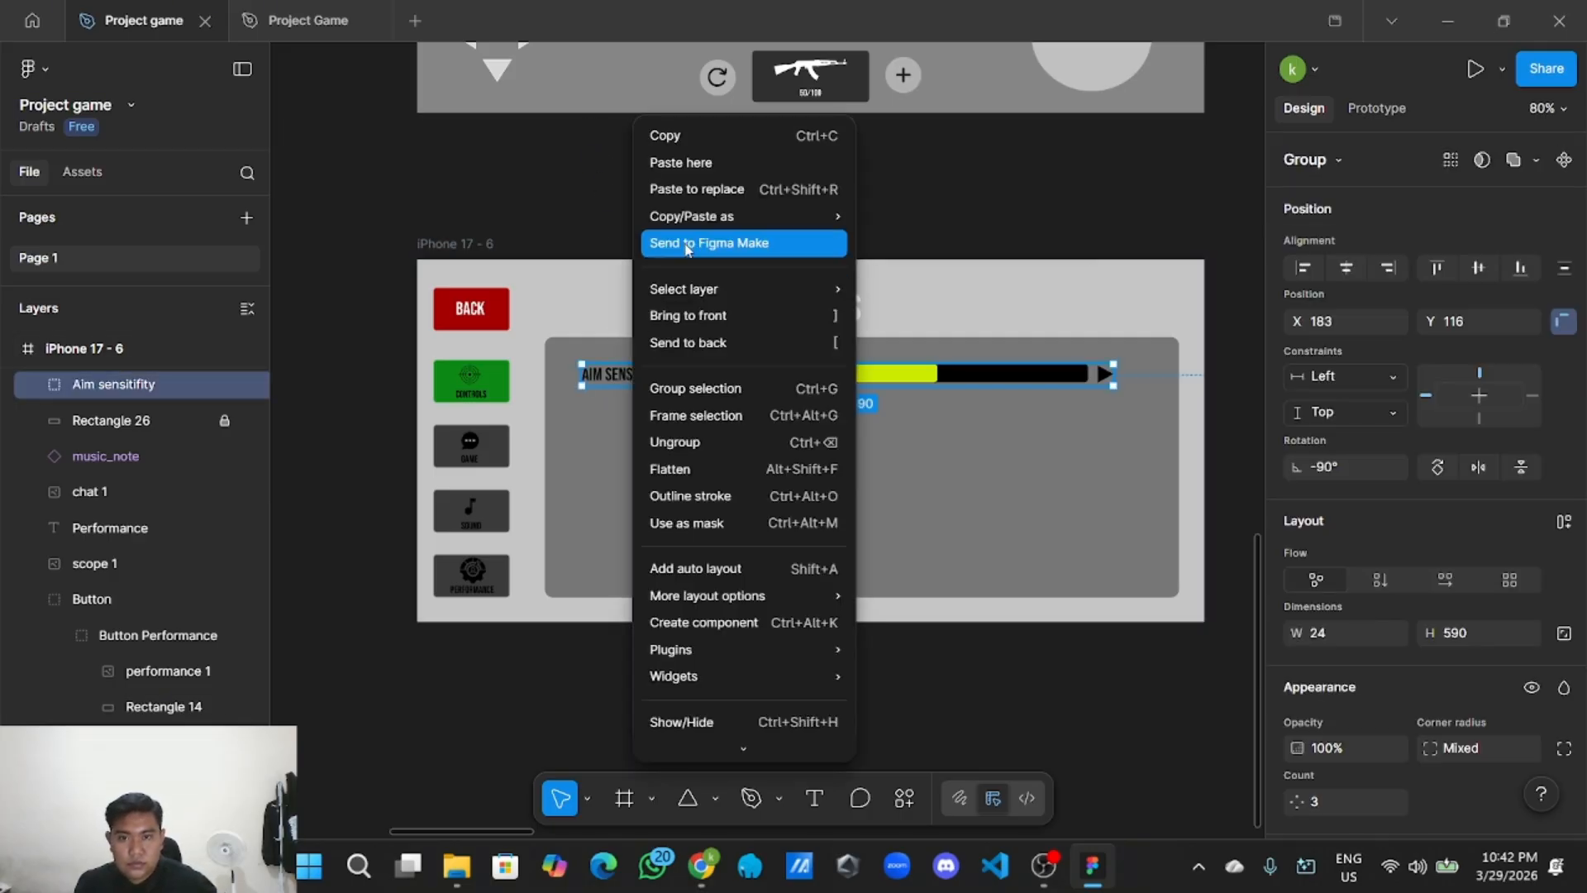
{"action": "left_click", "coordinate": [715, 149]}
{"action": "right_click", "coordinate": [705, 176]}
{"action": "left_click", "coordinate": [765, 194]}
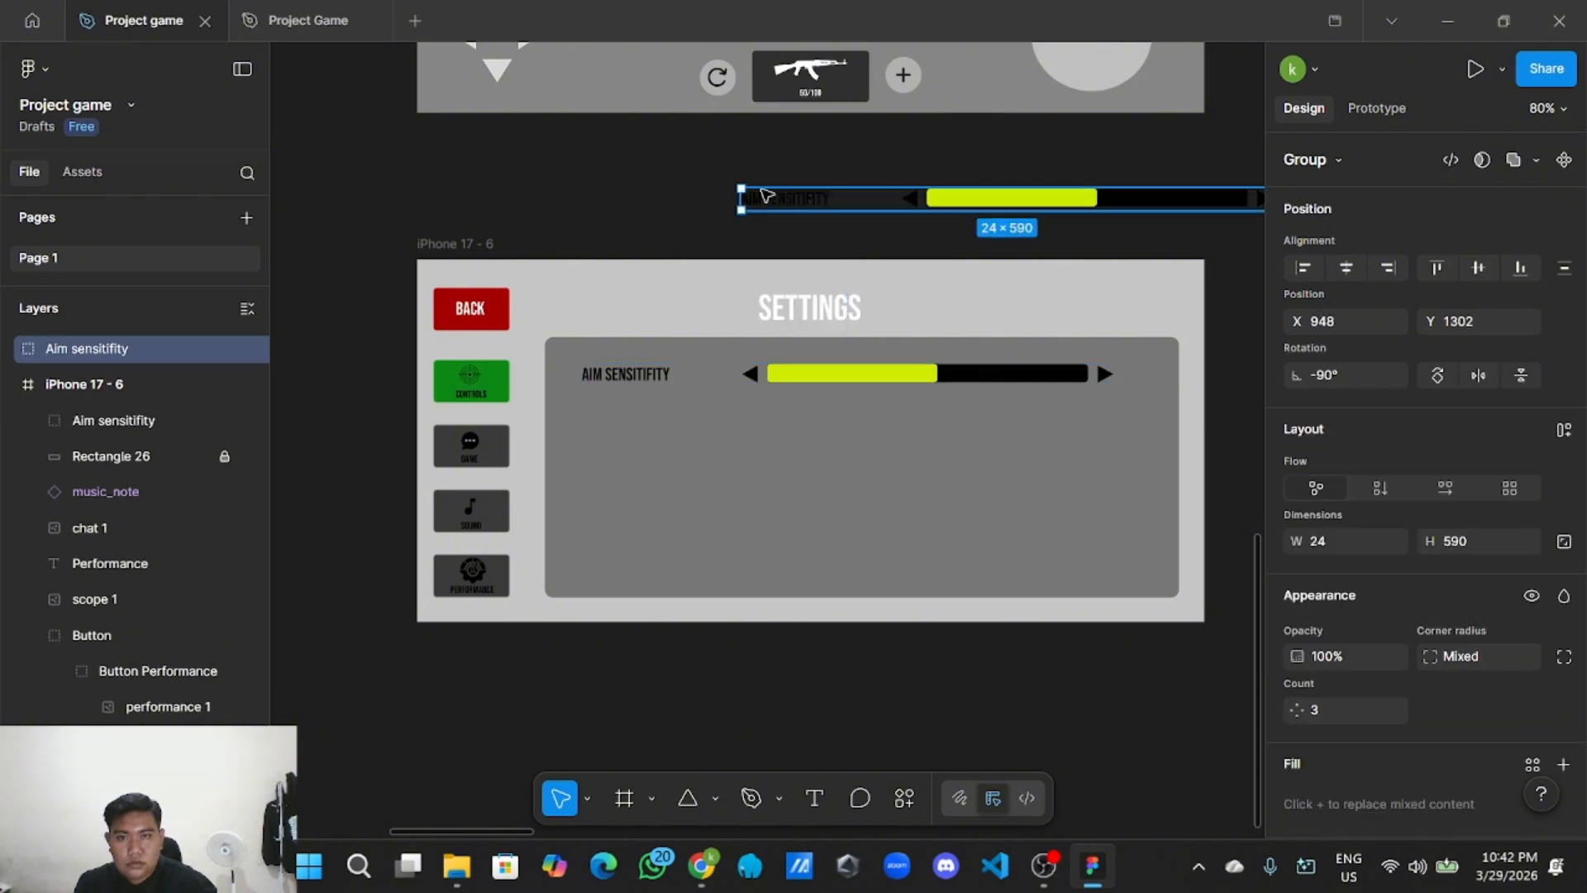
{"action": "left_click_drag", "start_coordinate": [905, 202], "coordinate": [753, 407]}
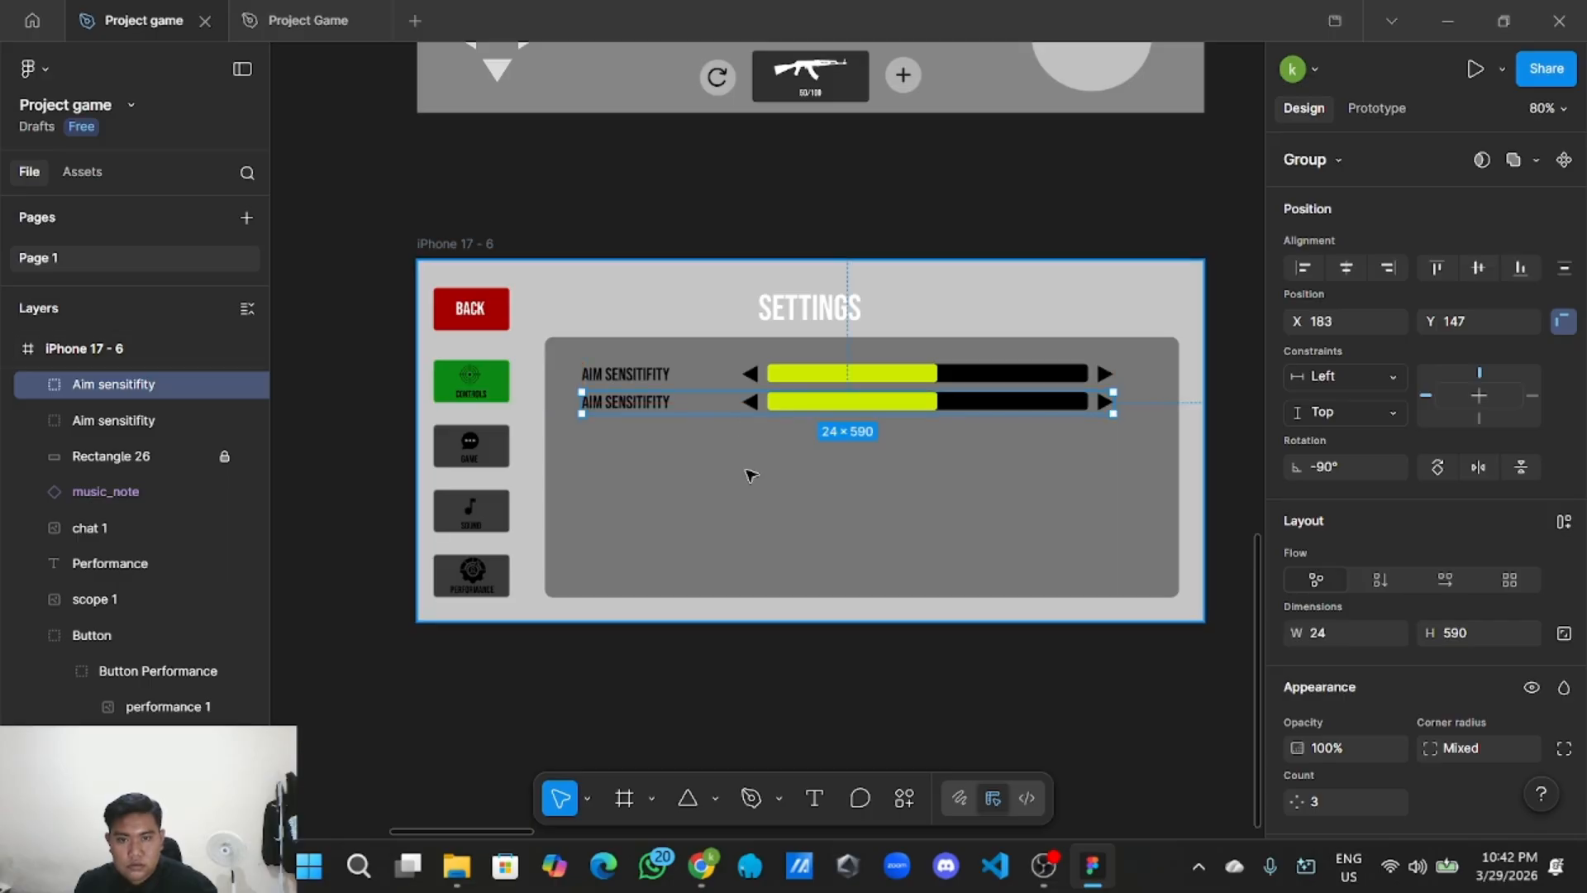
Retype the copied row's label as MOVE PAD.
{"action": "scroll", "coordinate": [731, 459], "scroll_direction": "up", "scroll_amount": 3}
{"action": "double_click", "coordinate": [636, 397]}
{"action": "double_click", "coordinate": [652, 389]}
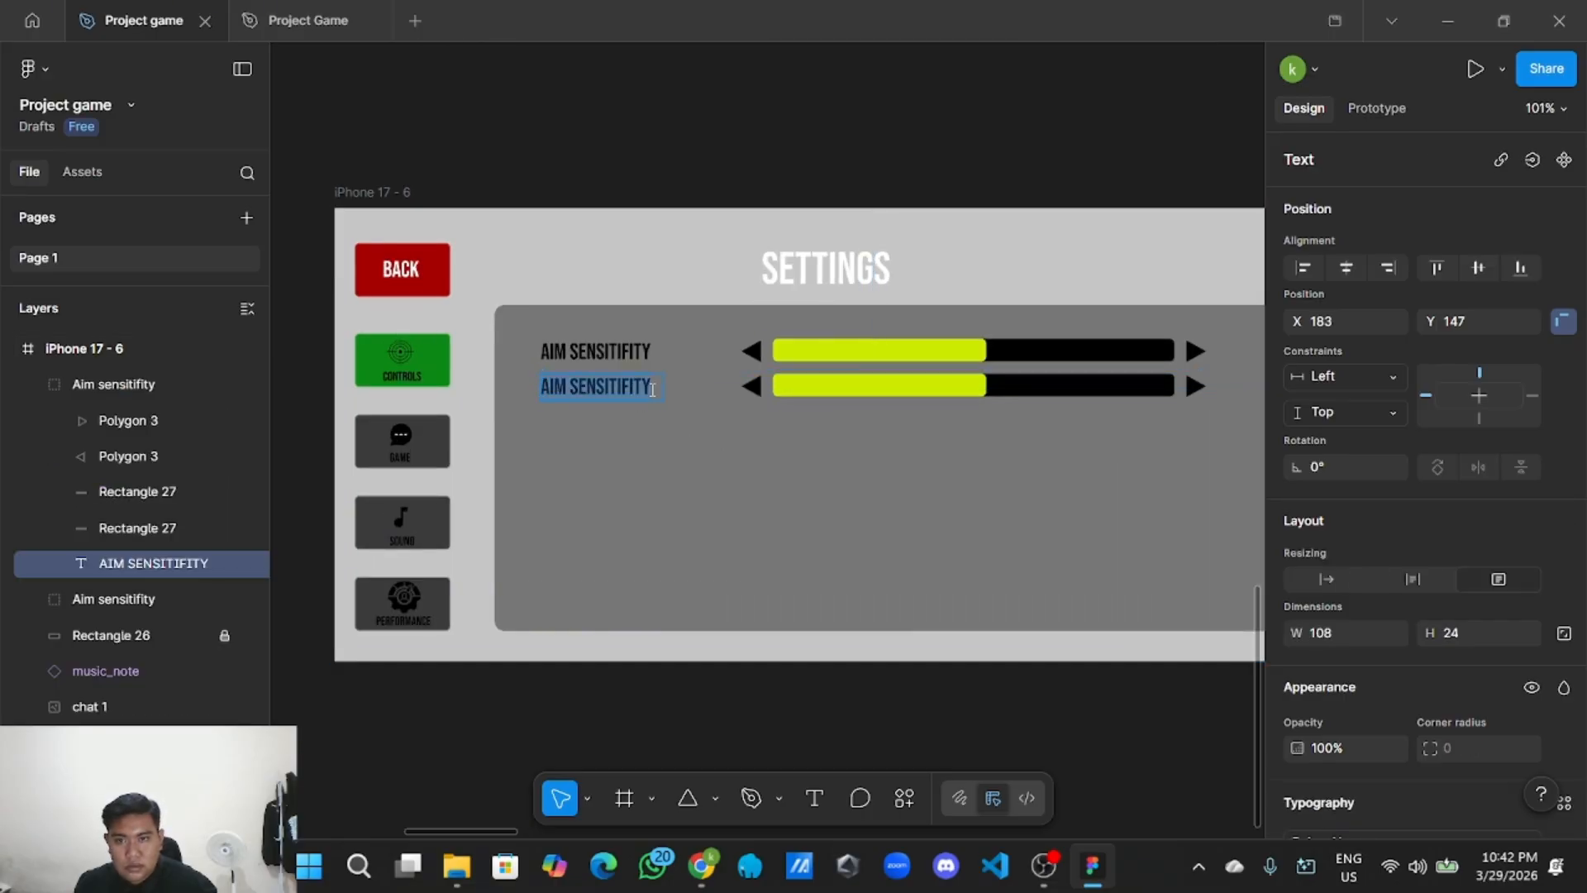
{"action": "left_click", "coordinate": [660, 386]}
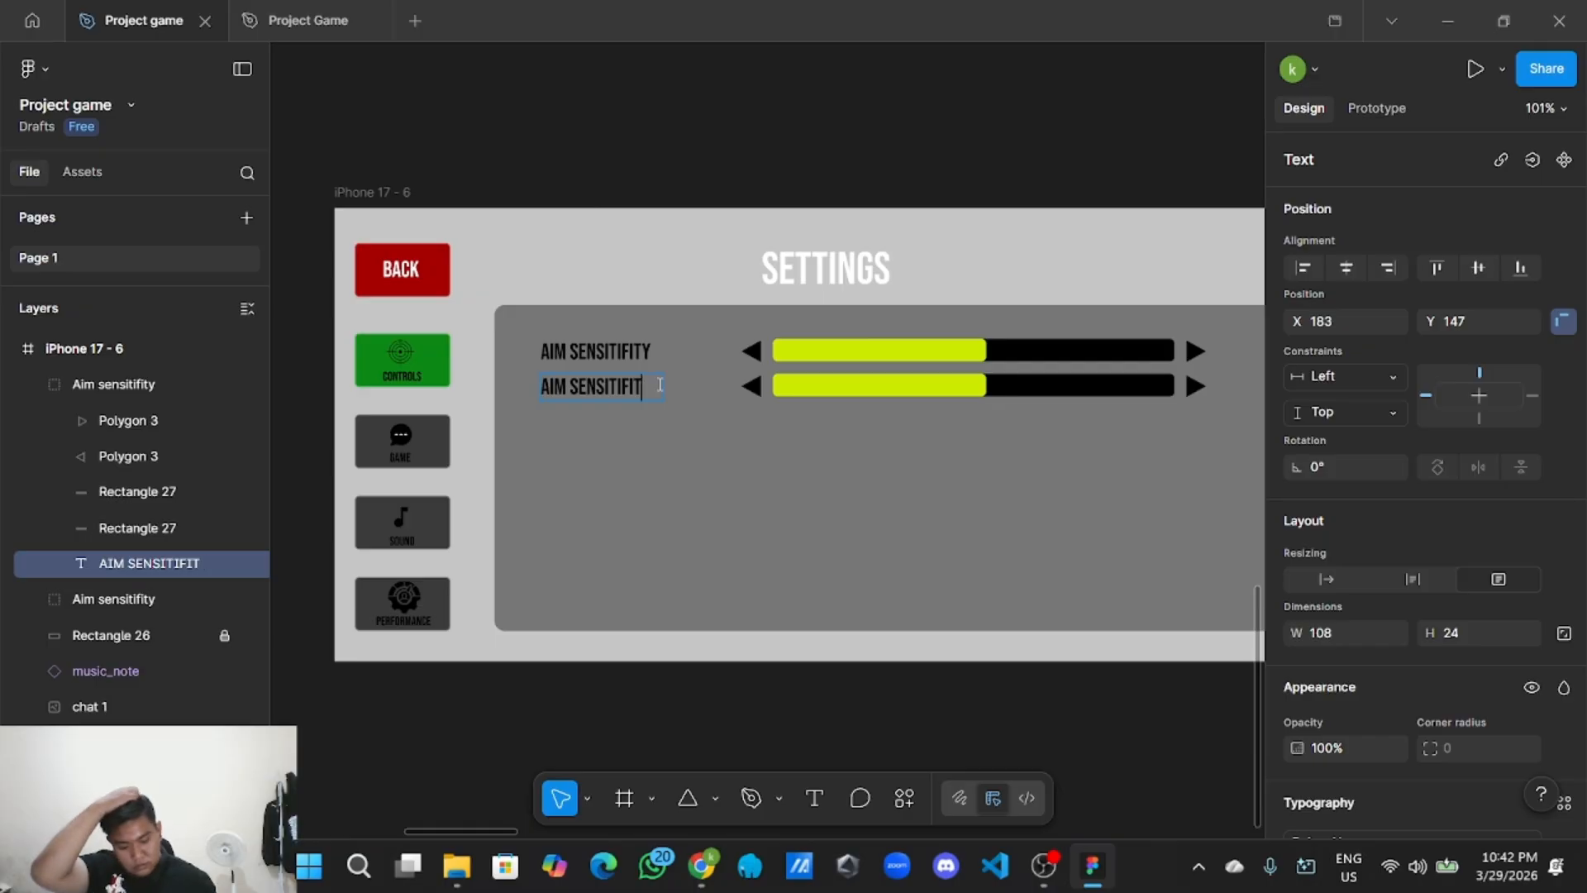
{"action": "key", "text": "BackSpace"}
{"action": "key", "text": "BackSpace"}
{"action": "key", "text": "BackSpace"}
{"action": "key", "text": "BackSpace"}
{"action": "key", "text": "BackSpace"}
{"action": "key", "text": "BackSpace"}
{"action": "key", "text": "BackSpace"}
{"action": "key", "text": "BackSpace"}
{"action": "key", "text": "BackSpace"}
{"action": "key", "text": "BackSpace"}
{"action": "key", "text": "BackSpace"}
{"action": "key", "text": "BackSpace"}
{"action": "type", "text": "move"}
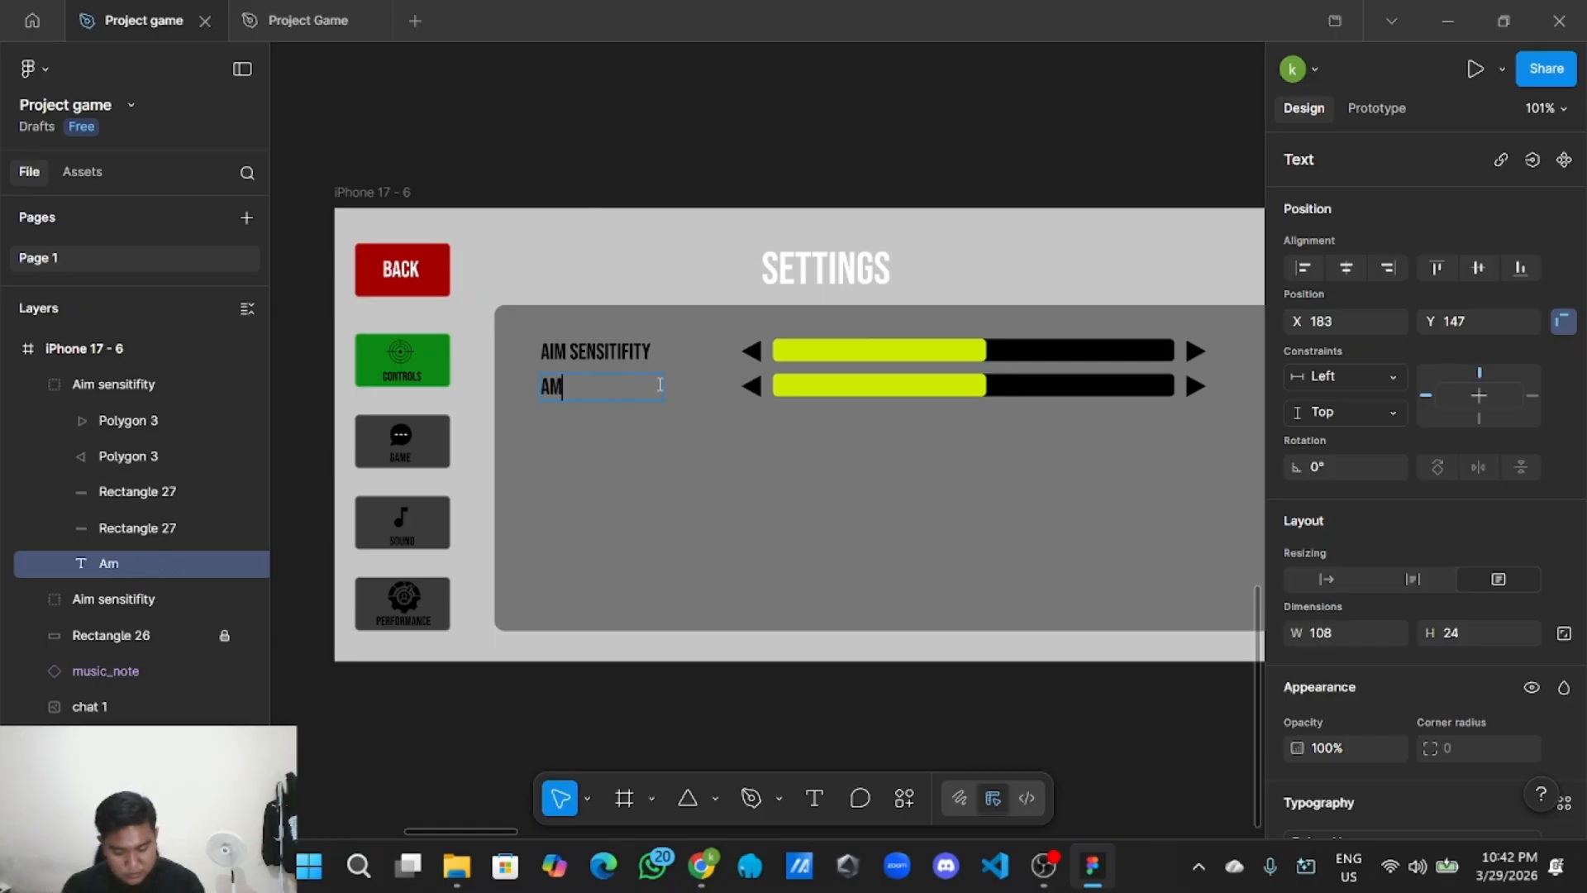
{"action": "key", "text": "BackSpace"}
{"action": "key", "text": "BackSpace"}
{"action": "key", "text": "BackSpace"}
{"action": "key", "text": "BackSpace"}
{"action": "key", "text": "BackSpace"}
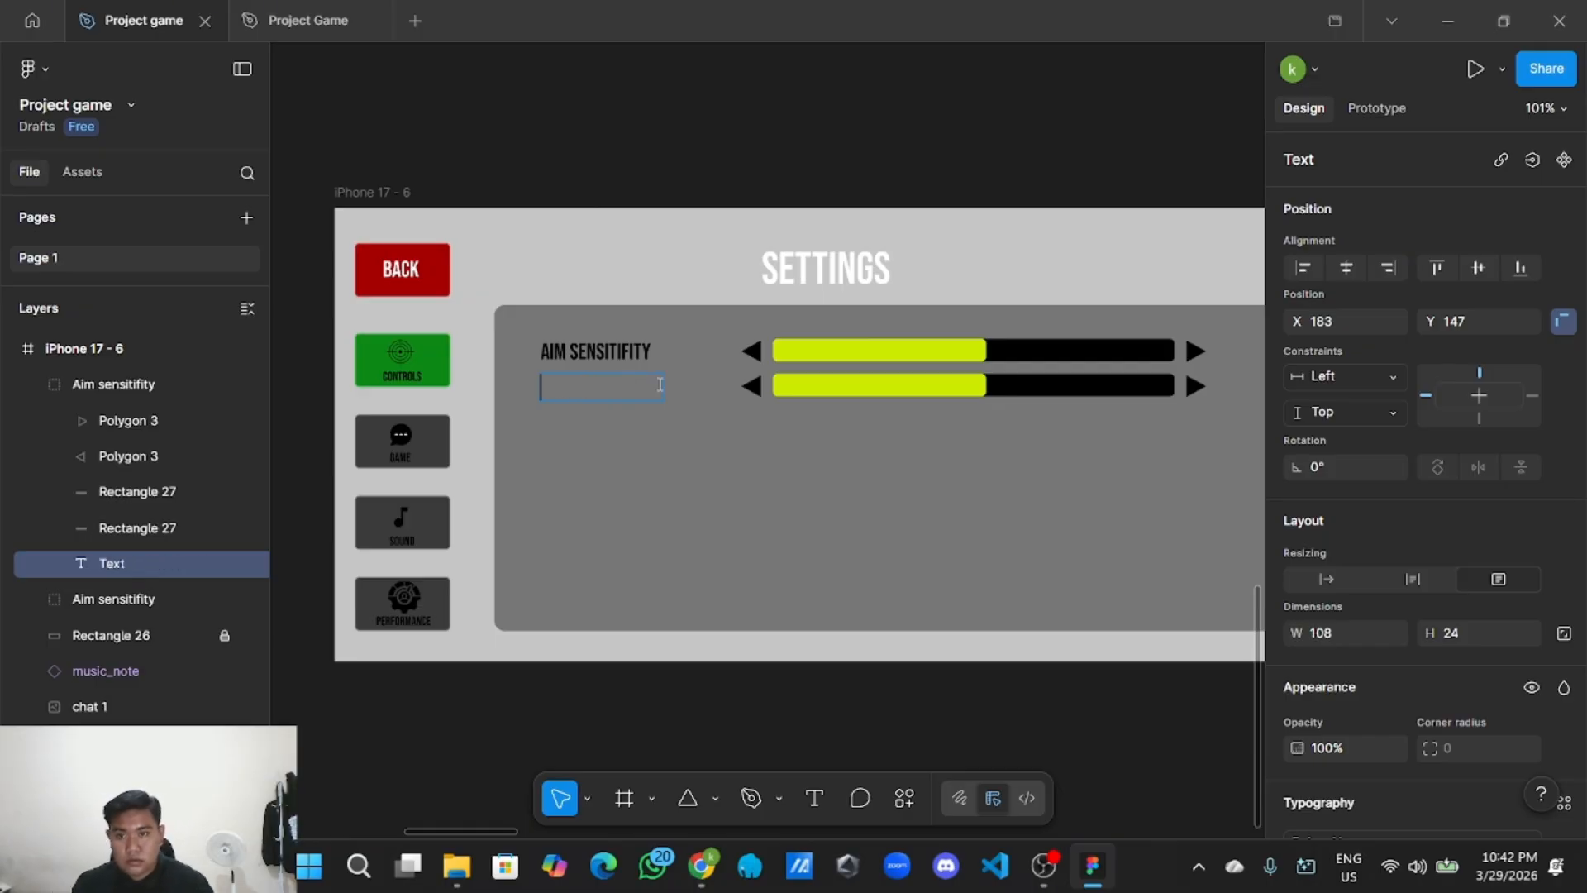
{"action": "type", "text": "move pad"}
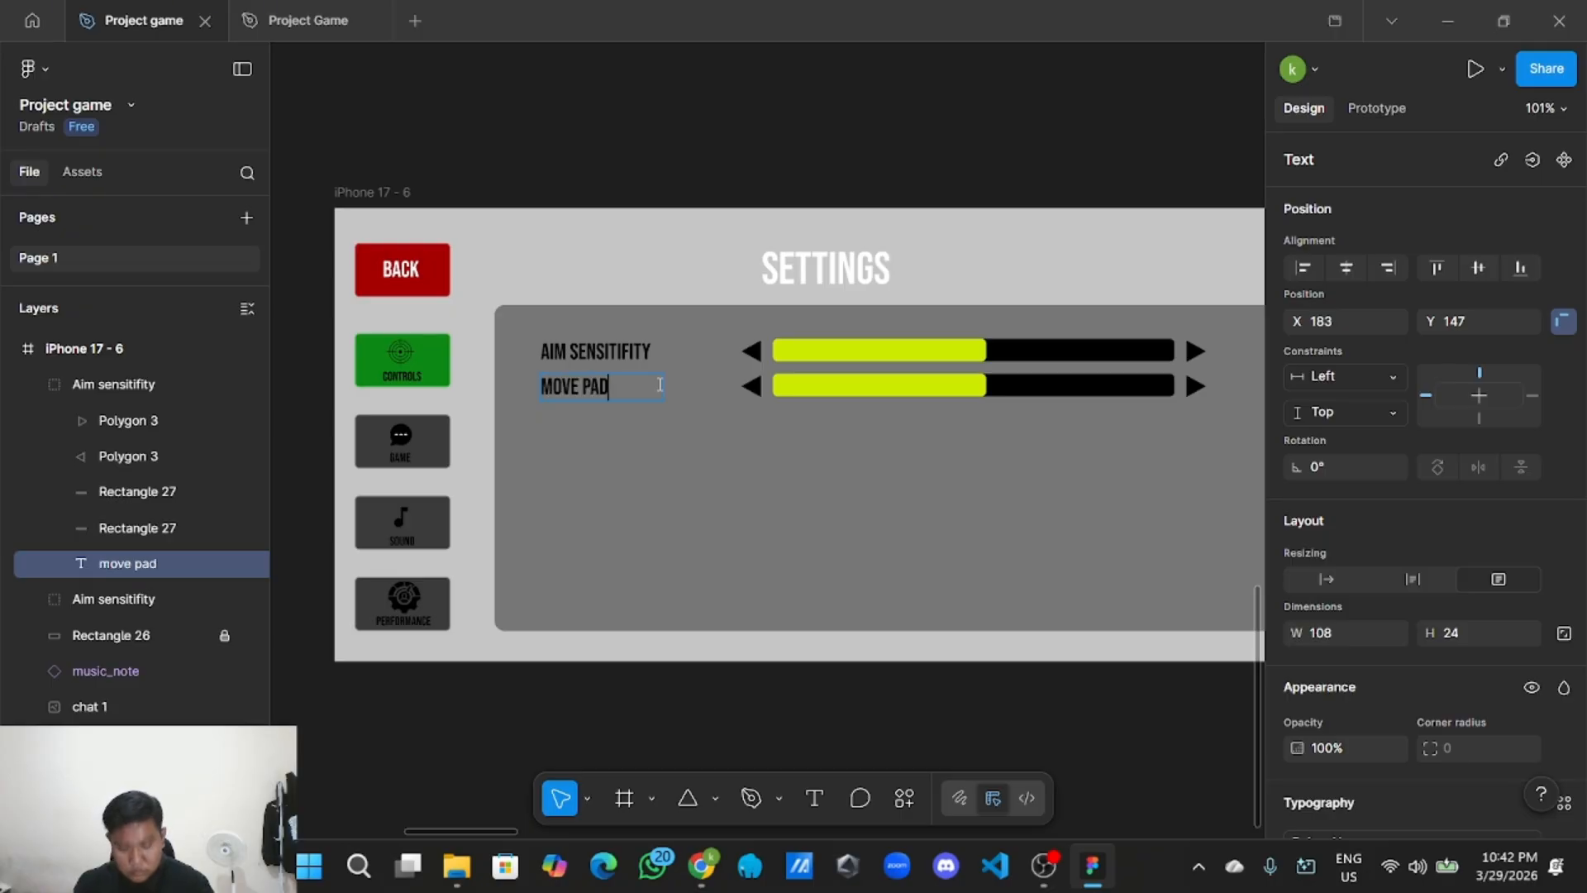
Ungroup the original aim sensitivity slider row.
{"action": "left_click", "coordinate": [909, 356]}
{"action": "right_click", "coordinate": [909, 356]}
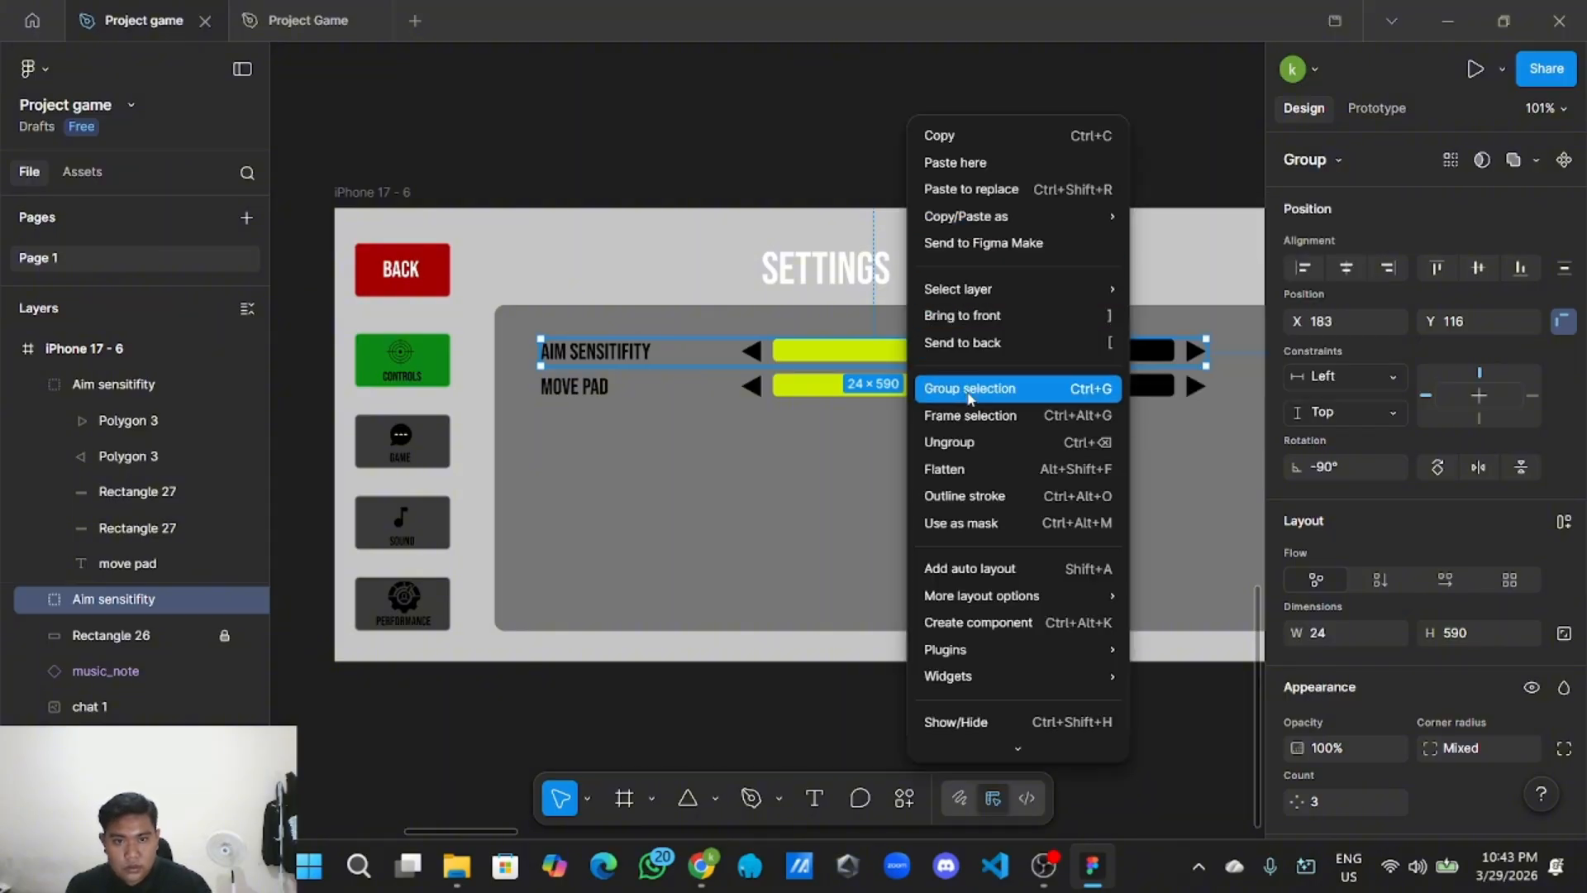
{"action": "left_click", "coordinate": [969, 442]}
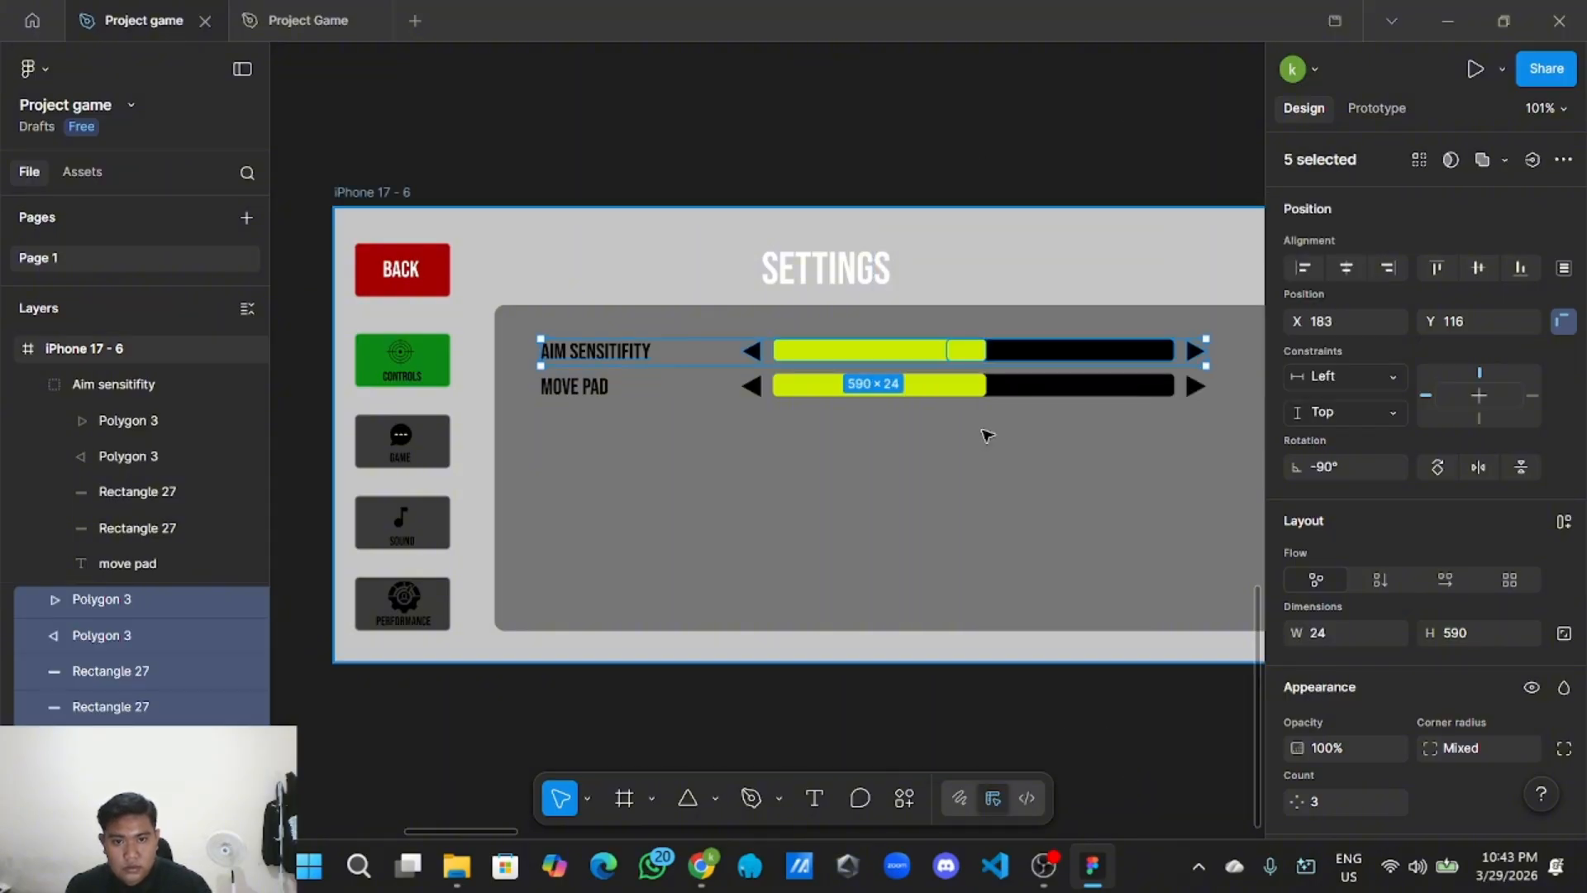
{"action": "left_click", "coordinate": [981, 152]}
Copy the AIM SENSITIFITY label and paste it lower in the grey settings panel.
{"action": "left_click", "coordinate": [578, 351]}
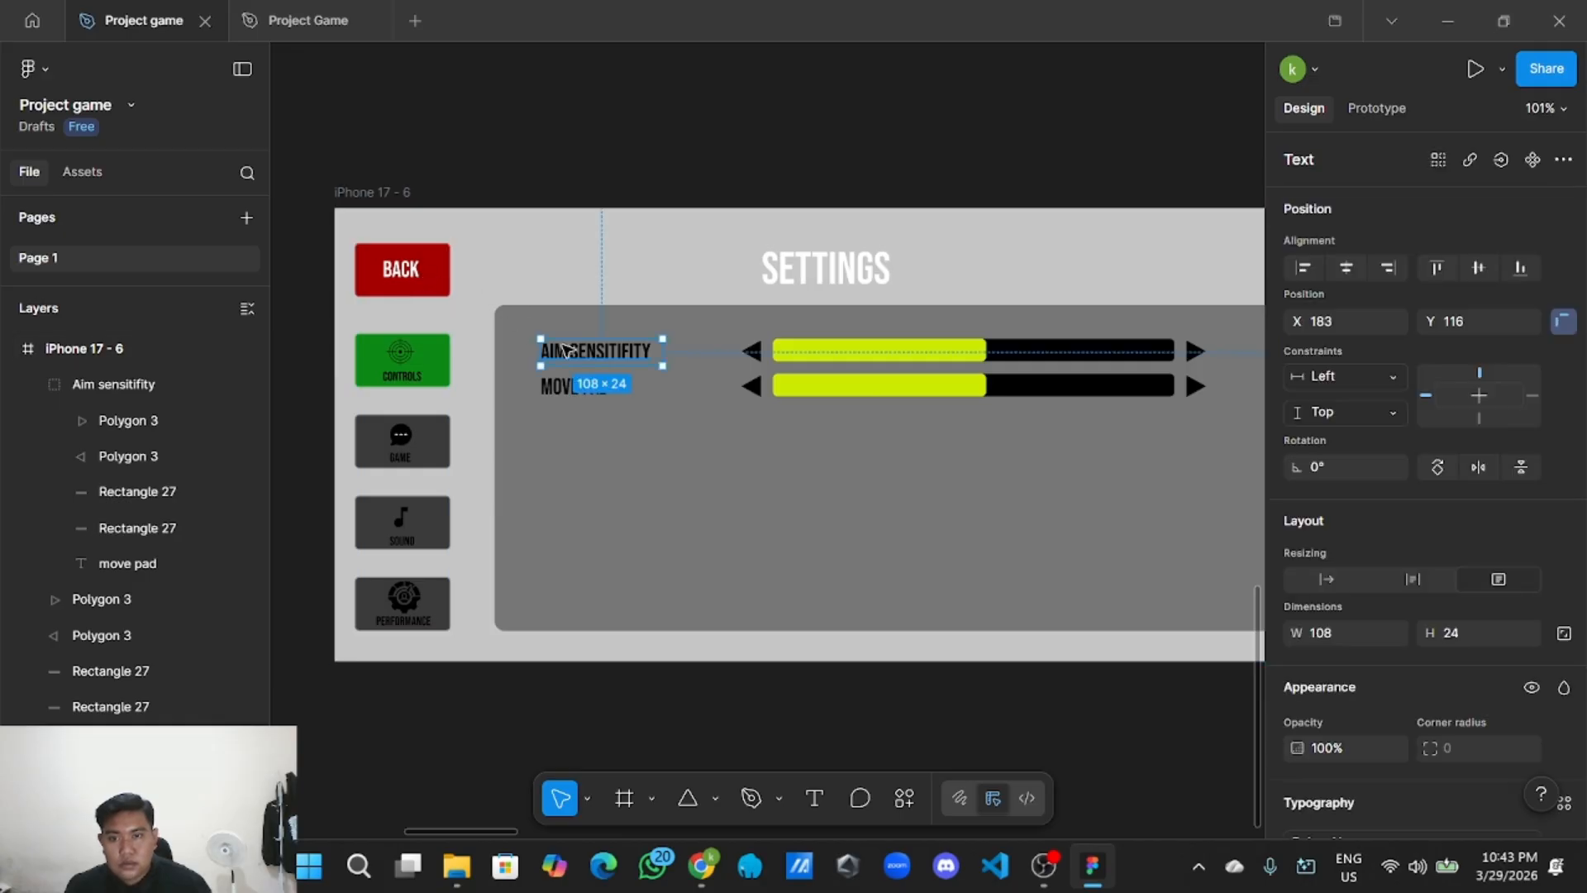
{"action": "right_click", "coordinate": [570, 351]}
{"action": "left_click", "coordinate": [667, 147]}
{"action": "right_click", "coordinate": [638, 531]}
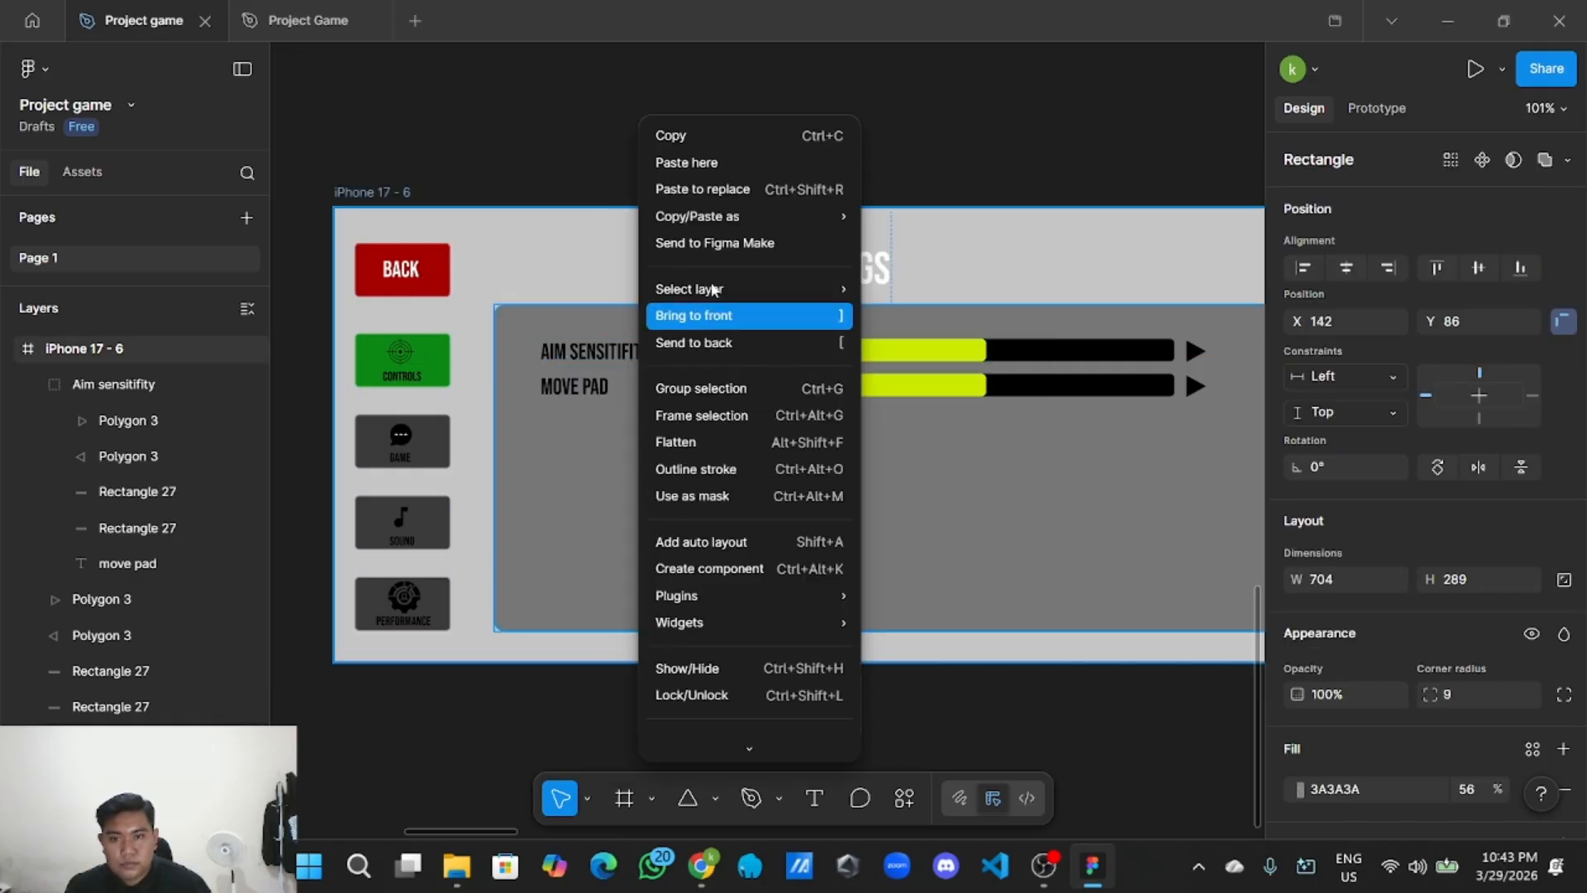
{"action": "left_click", "coordinate": [734, 162]}
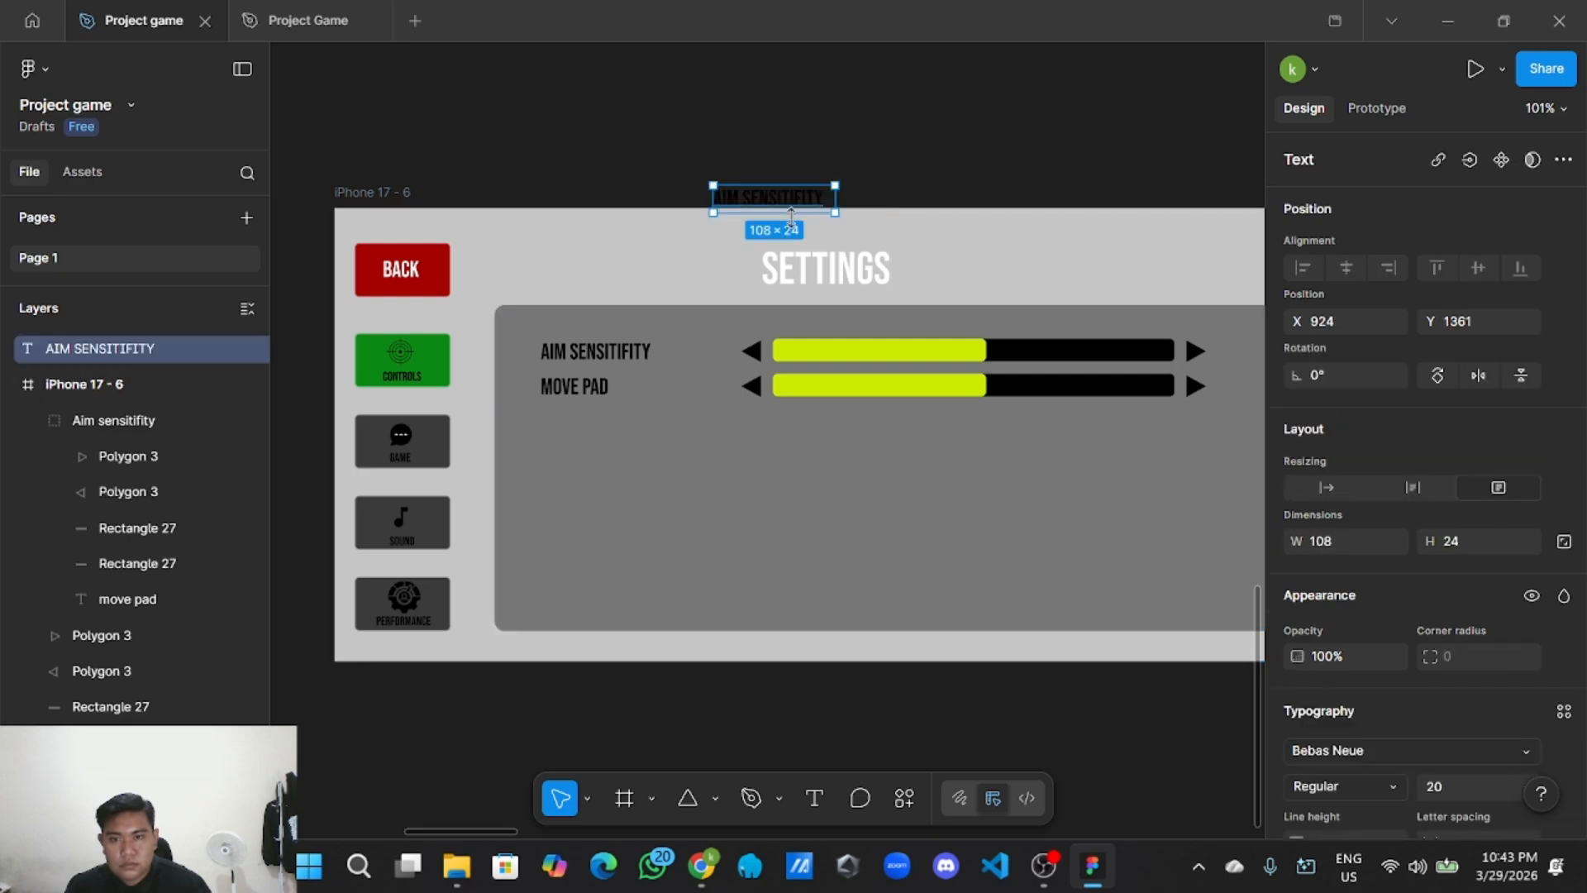
{"action": "left_click_drag", "start_coordinate": [794, 207], "coordinate": [756, 494]}
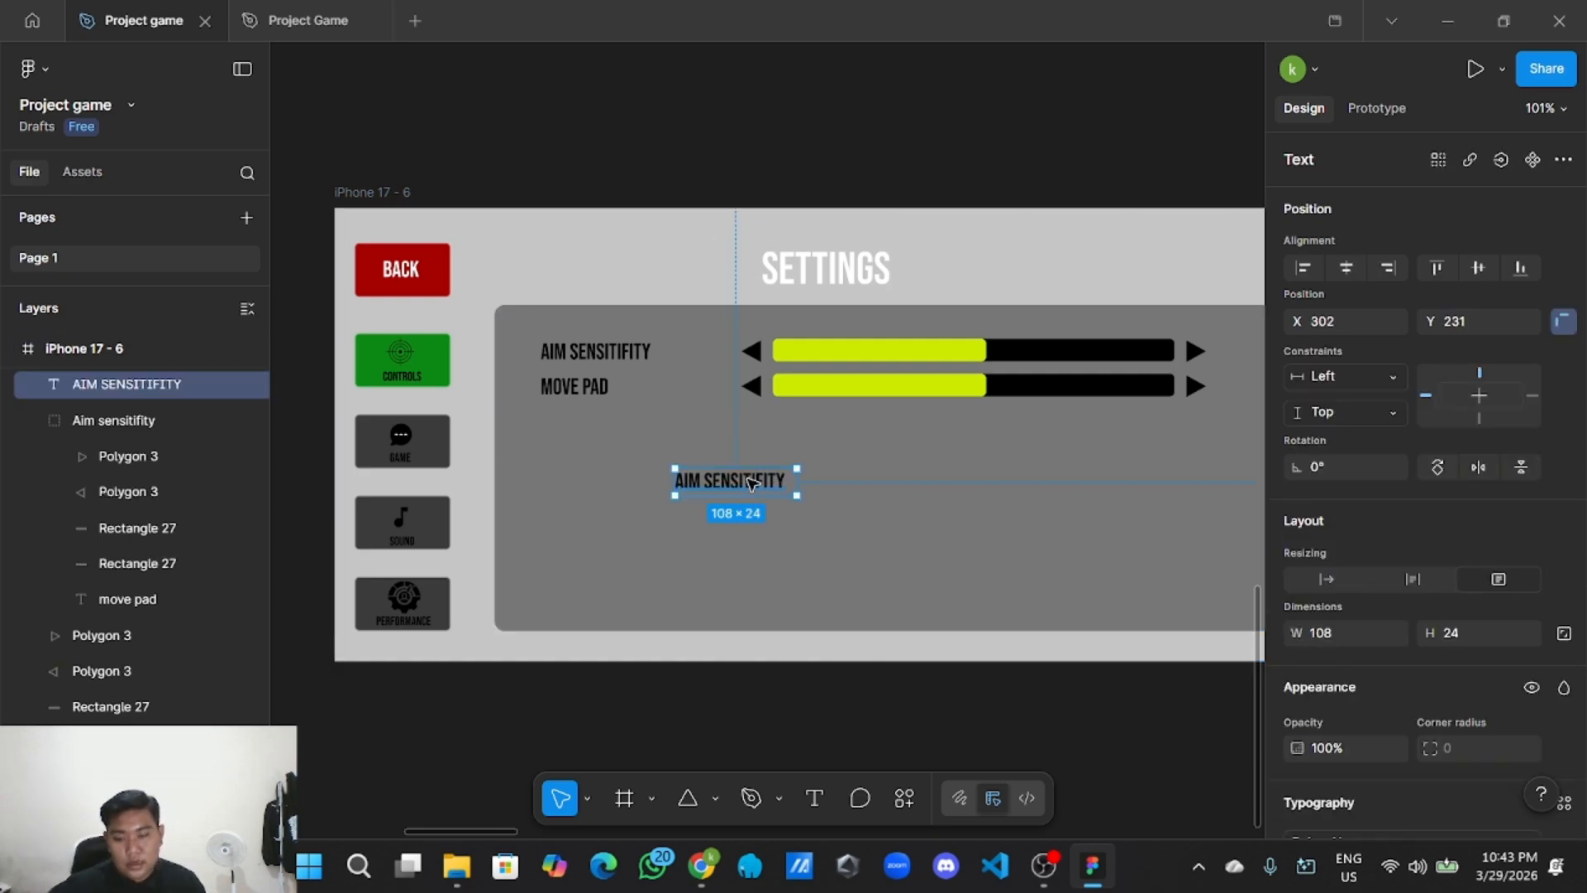
Replace the copied label's text with 50% and narrow its box to width 32.
{"action": "double_click", "coordinate": [752, 483]}
{"action": "left_click", "coordinate": [784, 480]}
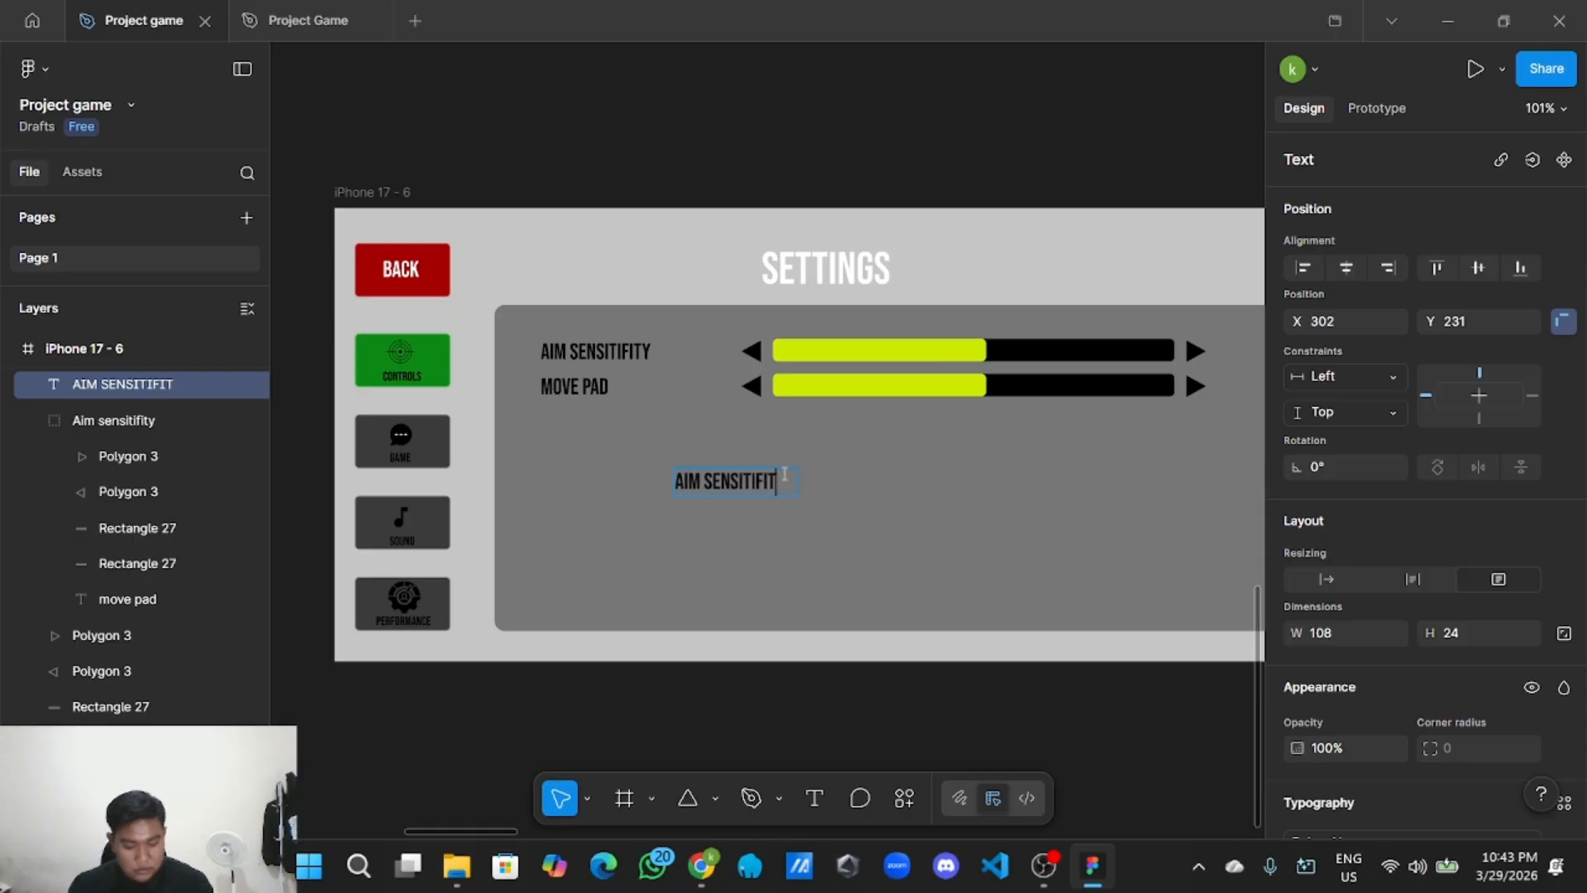
{"action": "key", "text": "BackSpace"}
{"action": "key", "text": "BackSpace"}
{"action": "key", "text": "BackSpace"}
{"action": "key", "text": "BackSpace"}
{"action": "key", "text": "BackSpace"}
{"action": "key", "text": "BackSpace"}
{"action": "key", "text": "BackSpace"}
{"action": "key", "text": "BackSpace"}
{"action": "key", "text": "BackSpace"}
{"action": "key", "text": "BackSpace"}
{"action": "key", "text": "BackSpace"}
{"action": "key", "text": "BackSpace"}
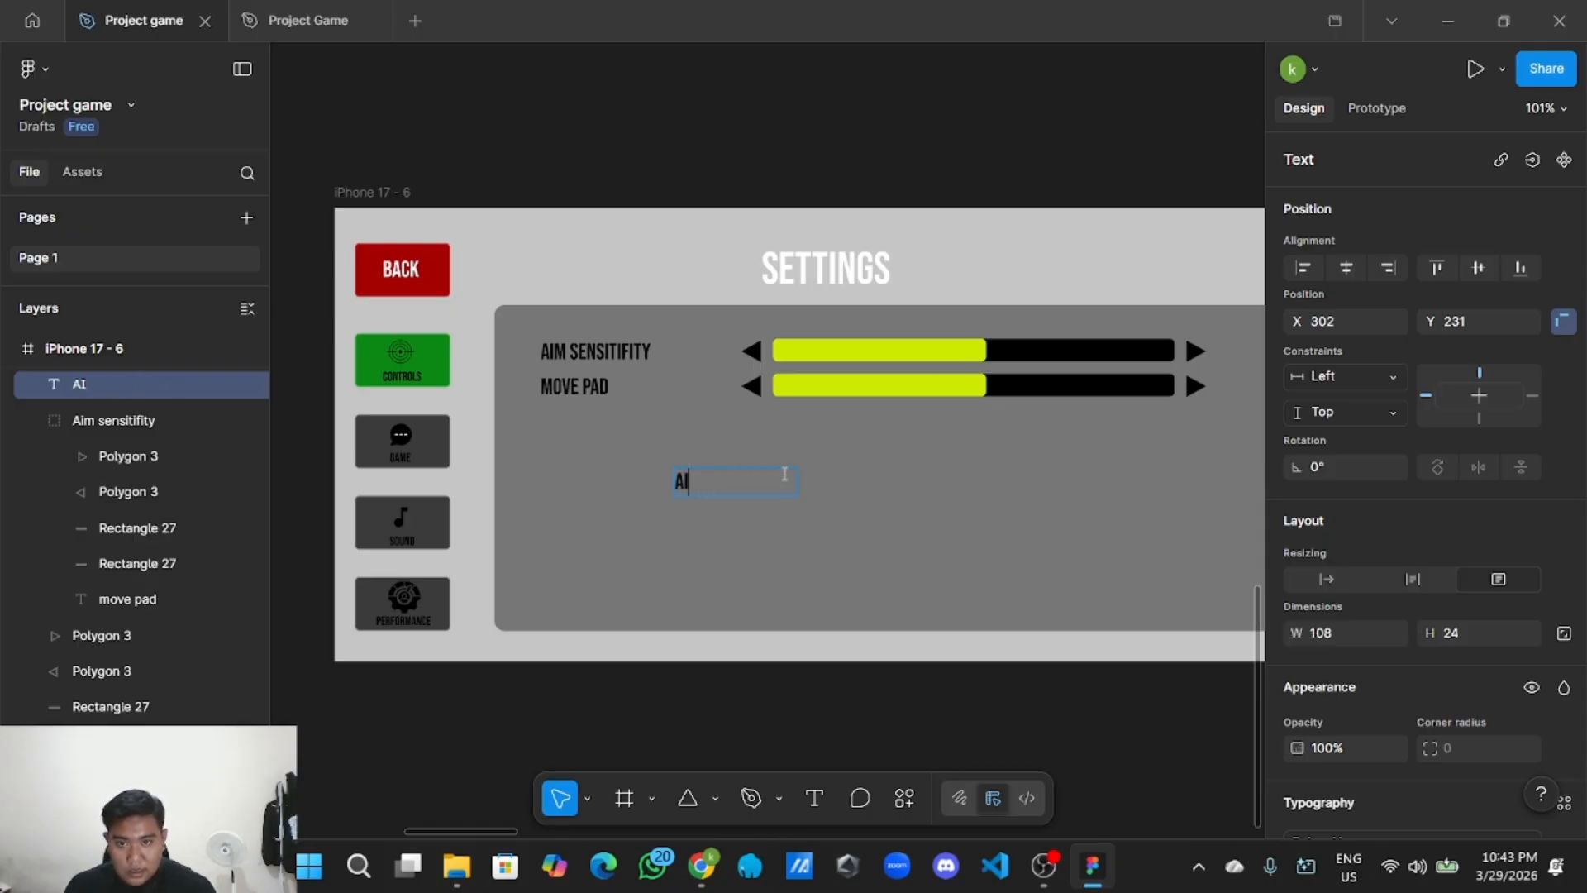
{"action": "key", "text": "BackSpace"}
{"action": "key", "text": "BackSpace"}
{"action": "type", "text": "50"}
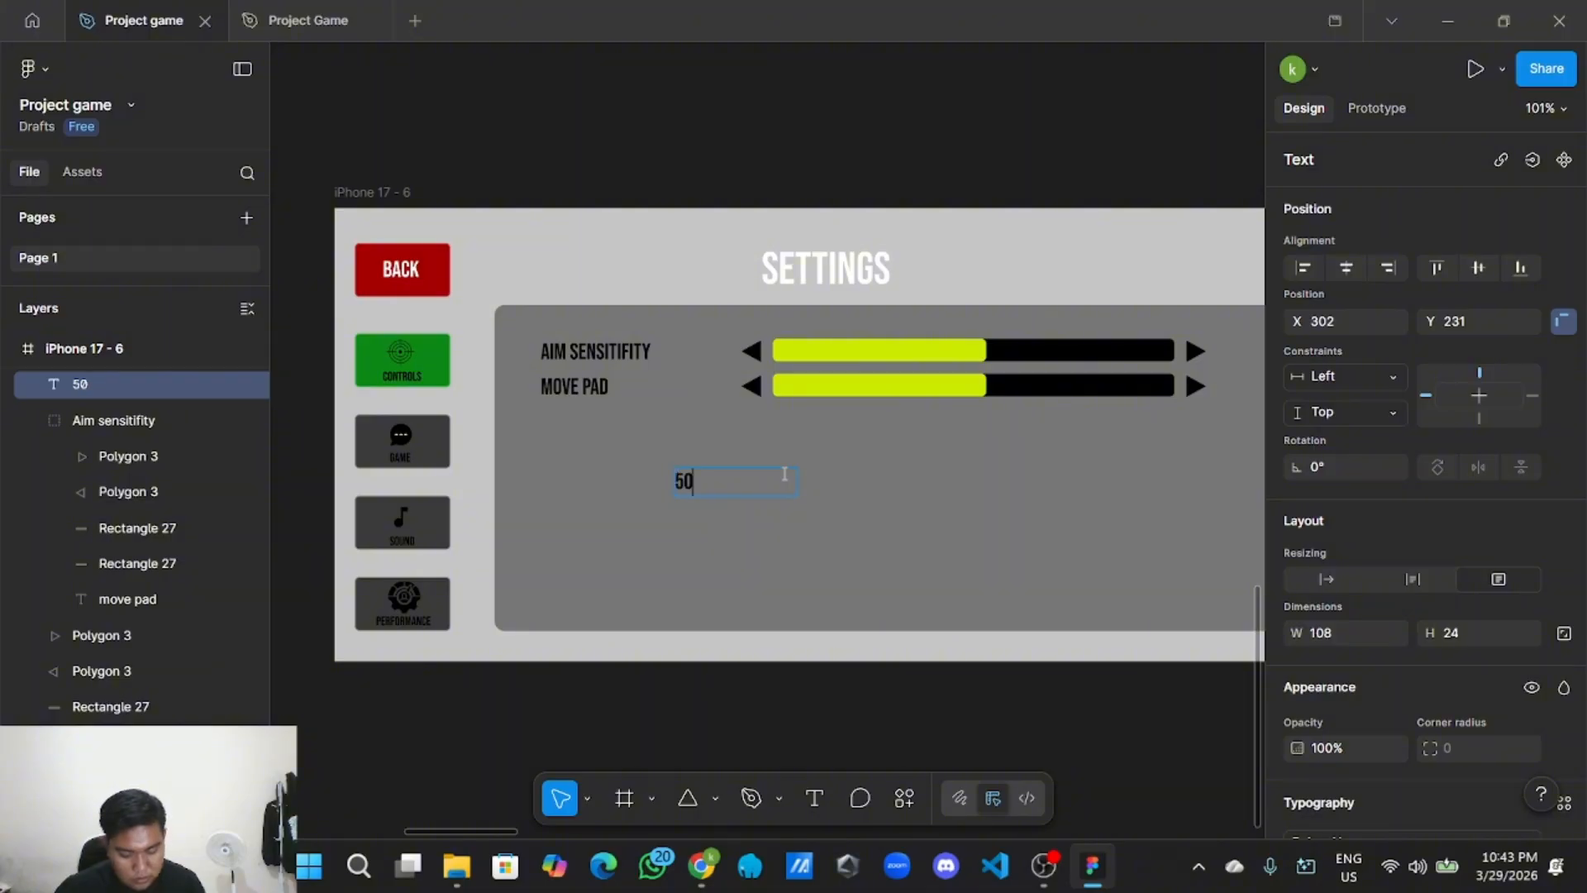
{"action": "key", "text": "Escape"}
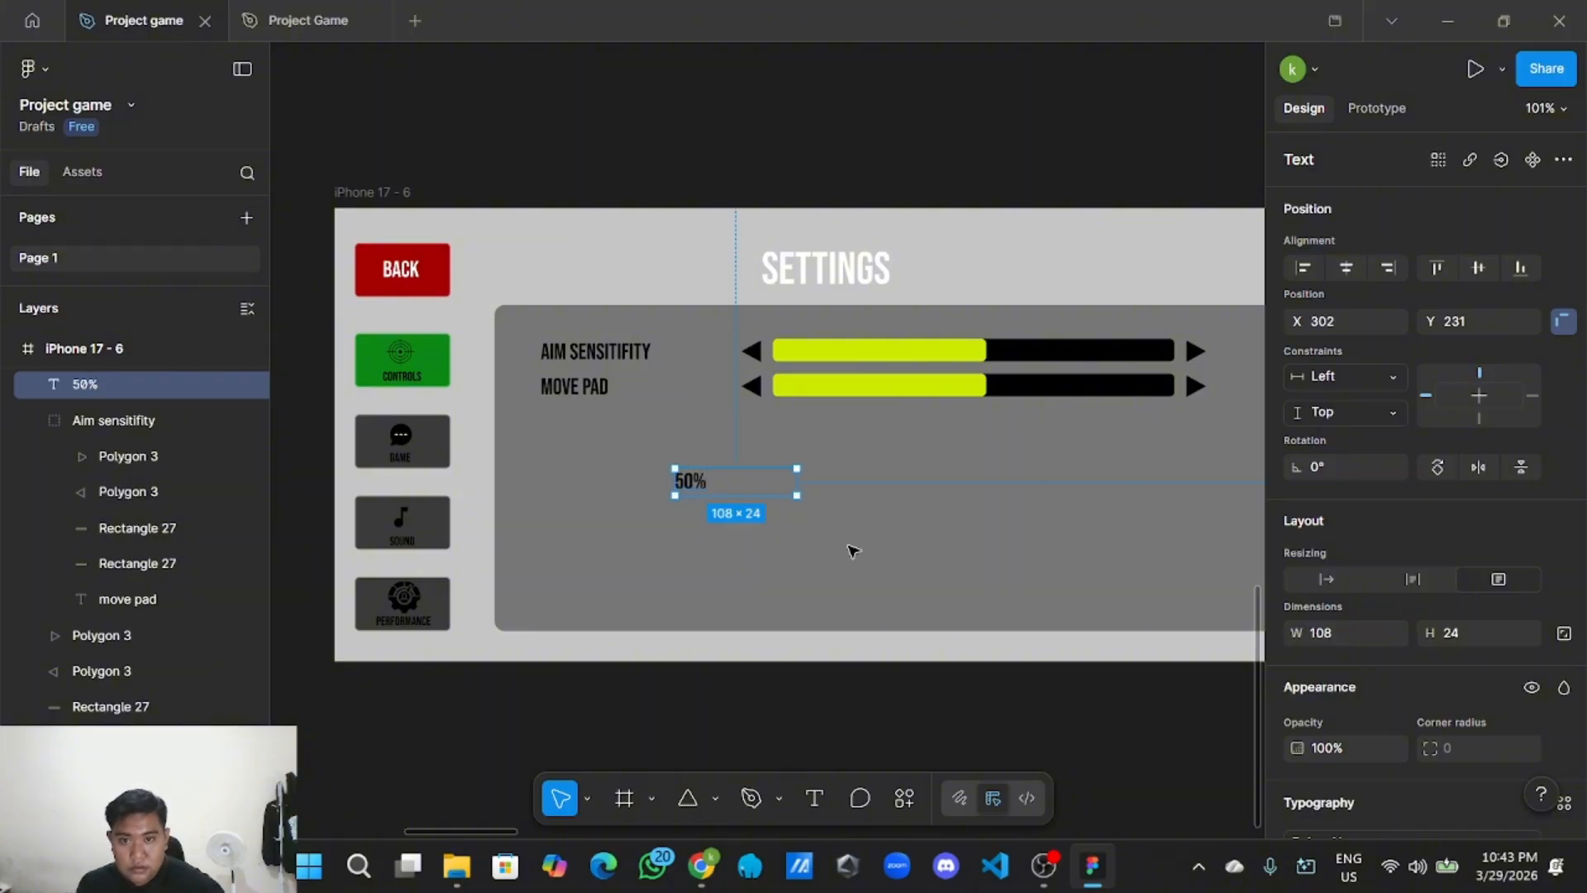
{"action": "scroll", "coordinate": [843, 538], "scroll_direction": "up", "scroll_amount": 5}
{"action": "left_click_drag", "start_coordinate": [767, 451], "coordinate": [636, 447]}
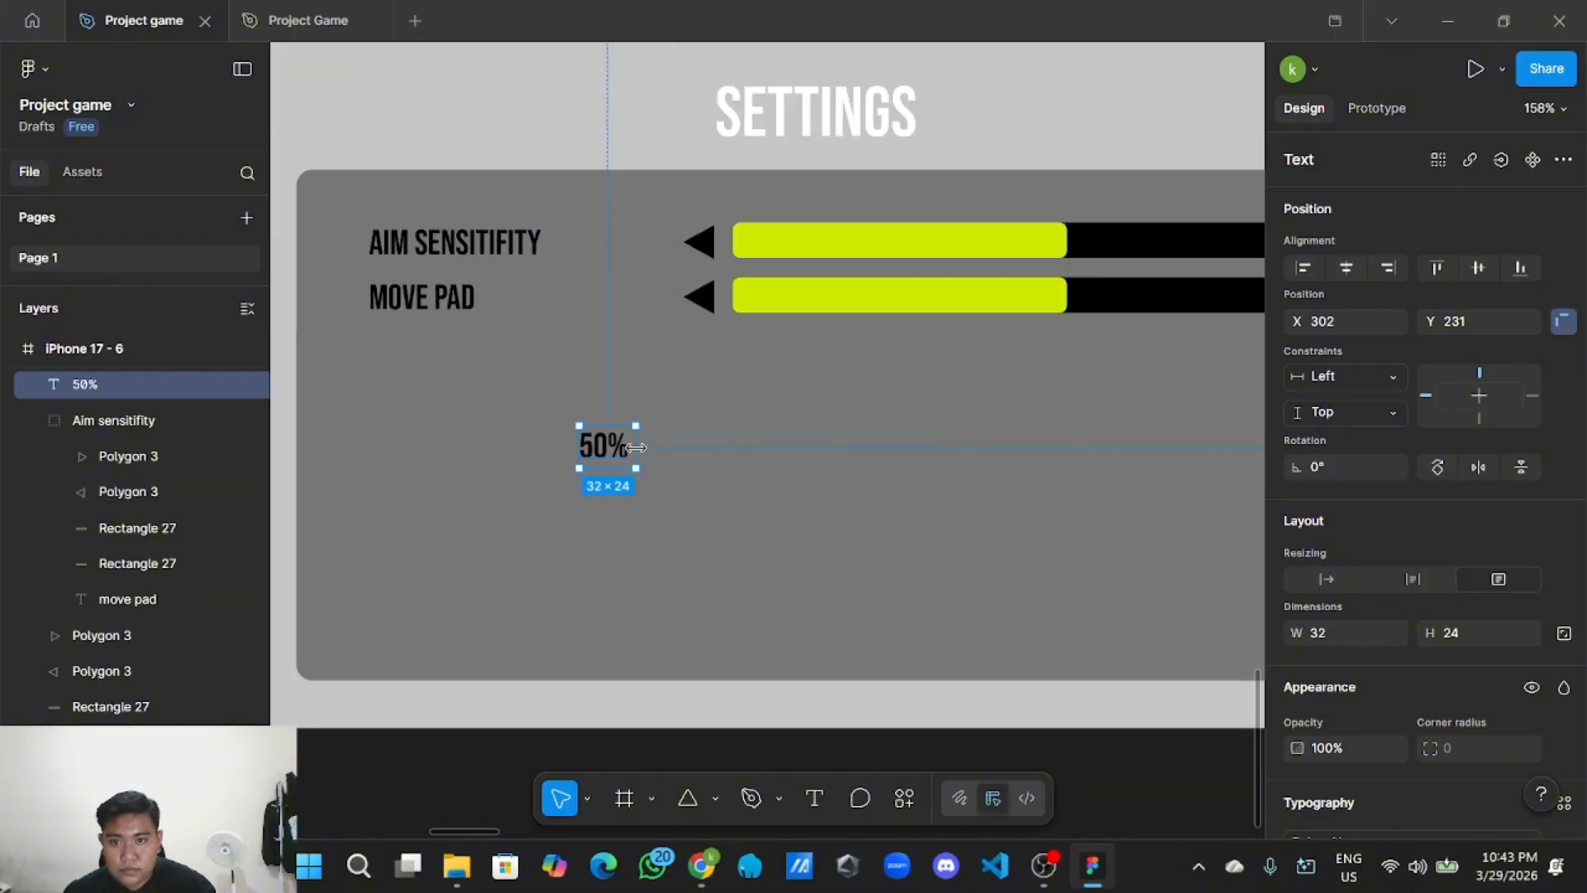
Set the 50% text's fill to white FFFFFF.
{"action": "double_click", "coordinate": [626, 449]}
{"action": "scroll", "coordinate": [1350, 668], "scroll_direction": "down", "scroll_amount": 4}
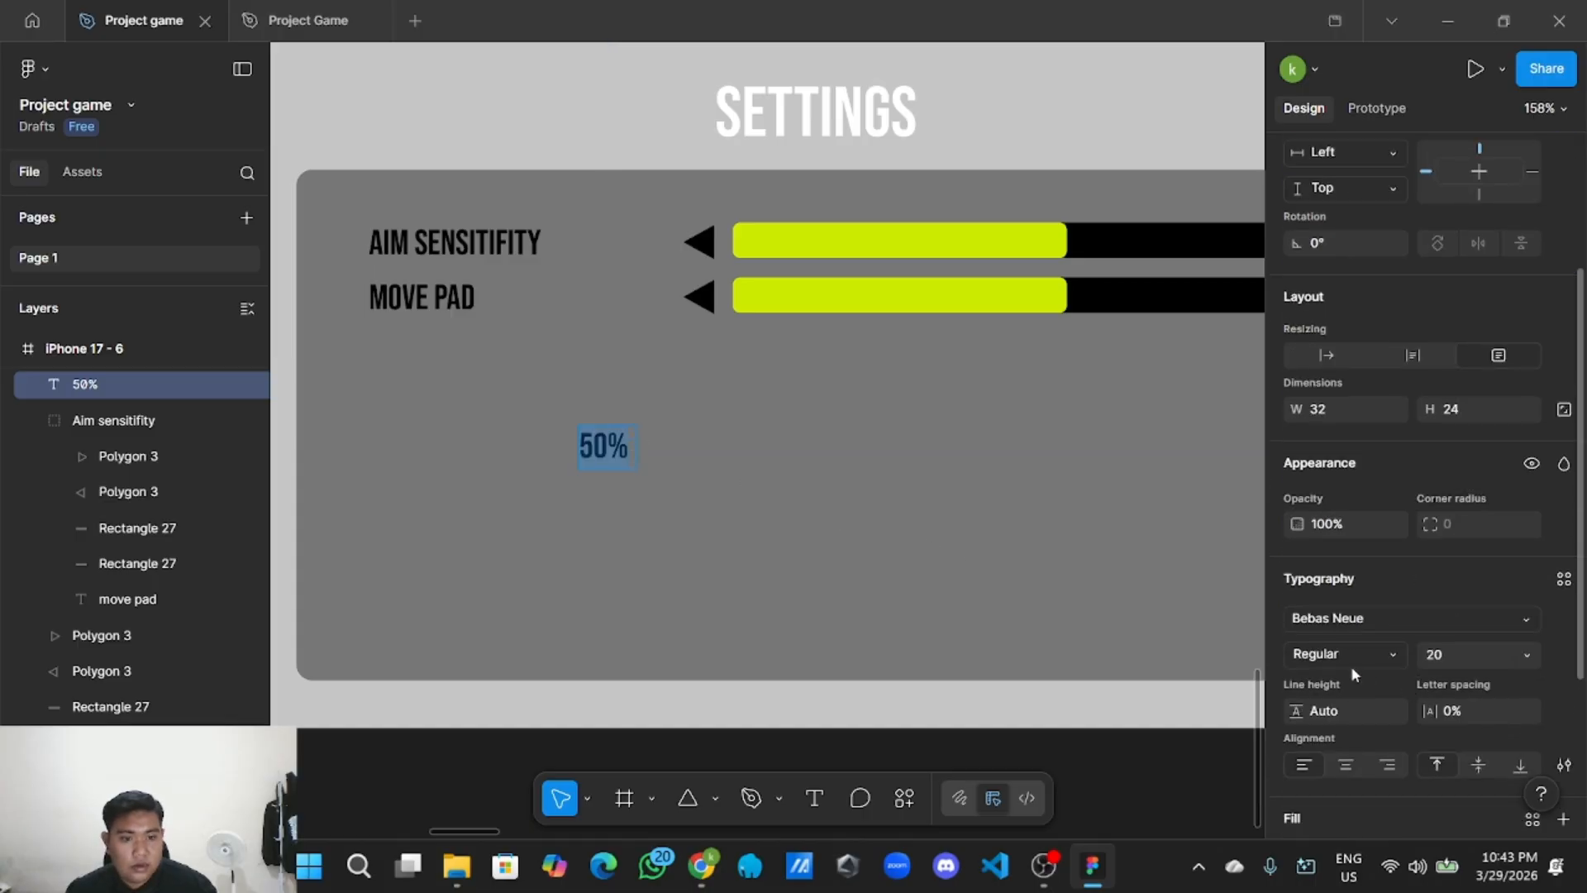
{"action": "scroll", "coordinate": [1347, 678], "scroll_direction": "down", "scroll_amount": 1}
{"action": "left_click", "coordinate": [1294, 744]}
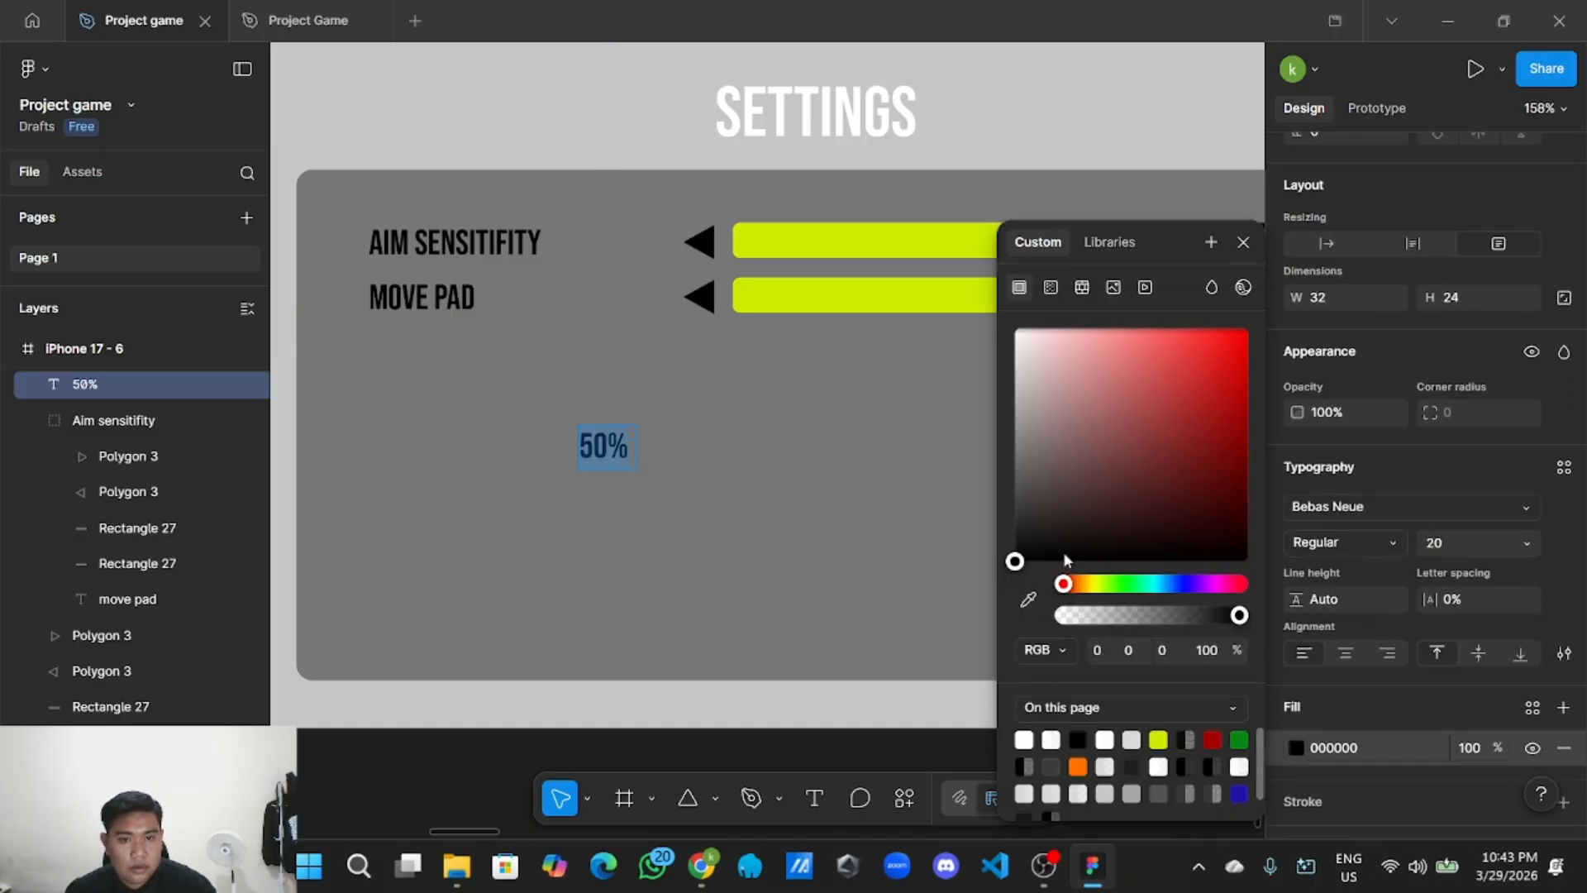
{"action": "left_click_drag", "start_coordinate": [1063, 552], "coordinate": [988, 329]}
{"action": "key", "text": "Escape"}
{"action": "scroll", "coordinate": [711, 453], "scroll_direction": "down", "scroll_amount": 3}
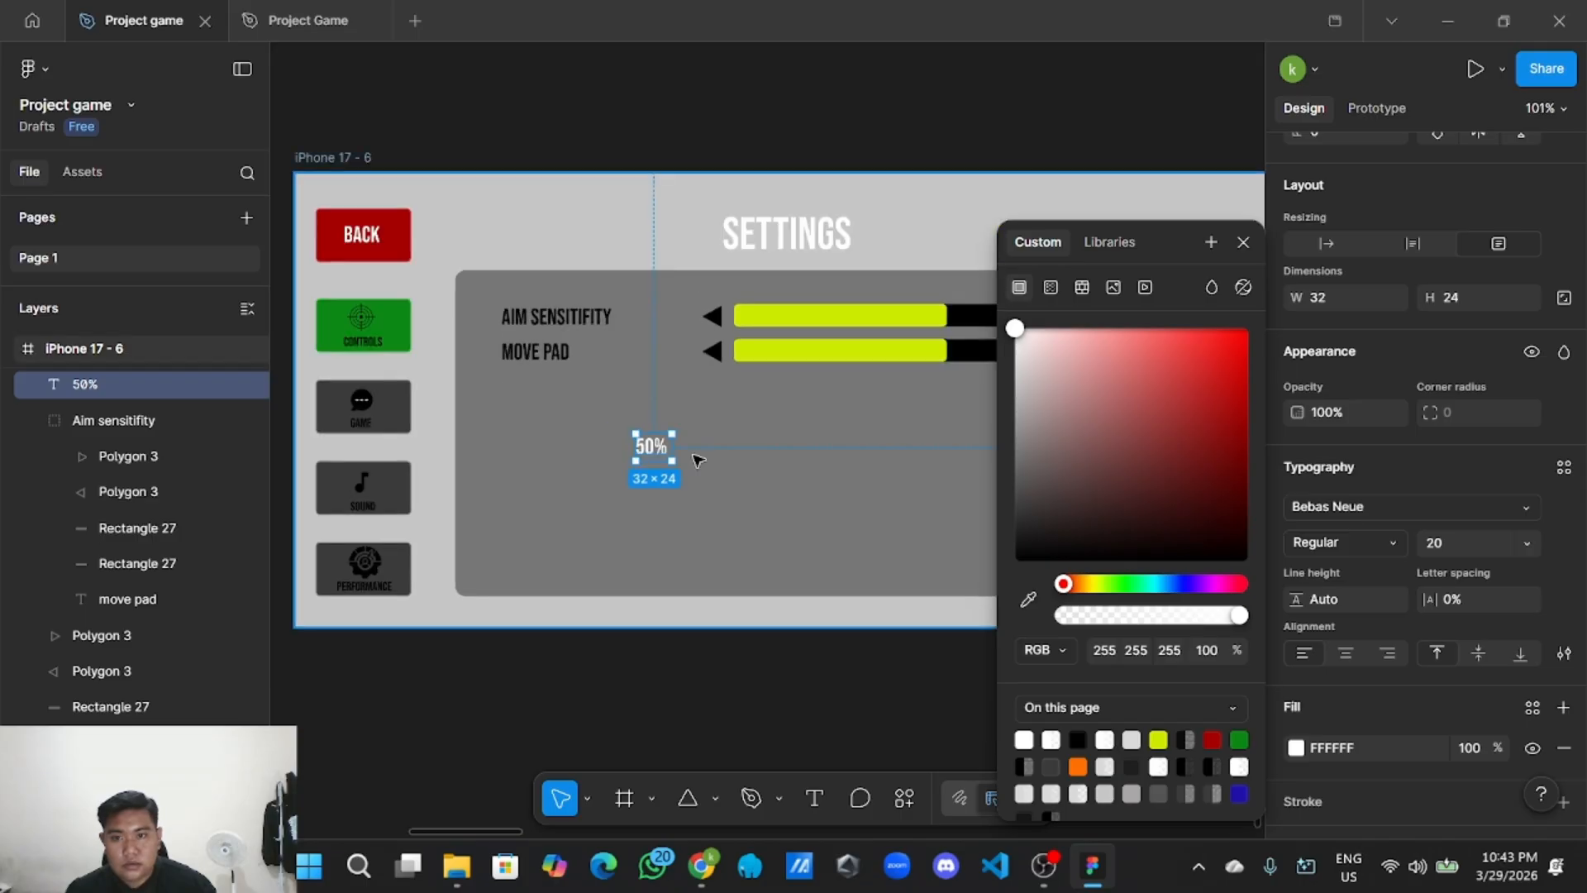
{"action": "key", "text": "Escape"}
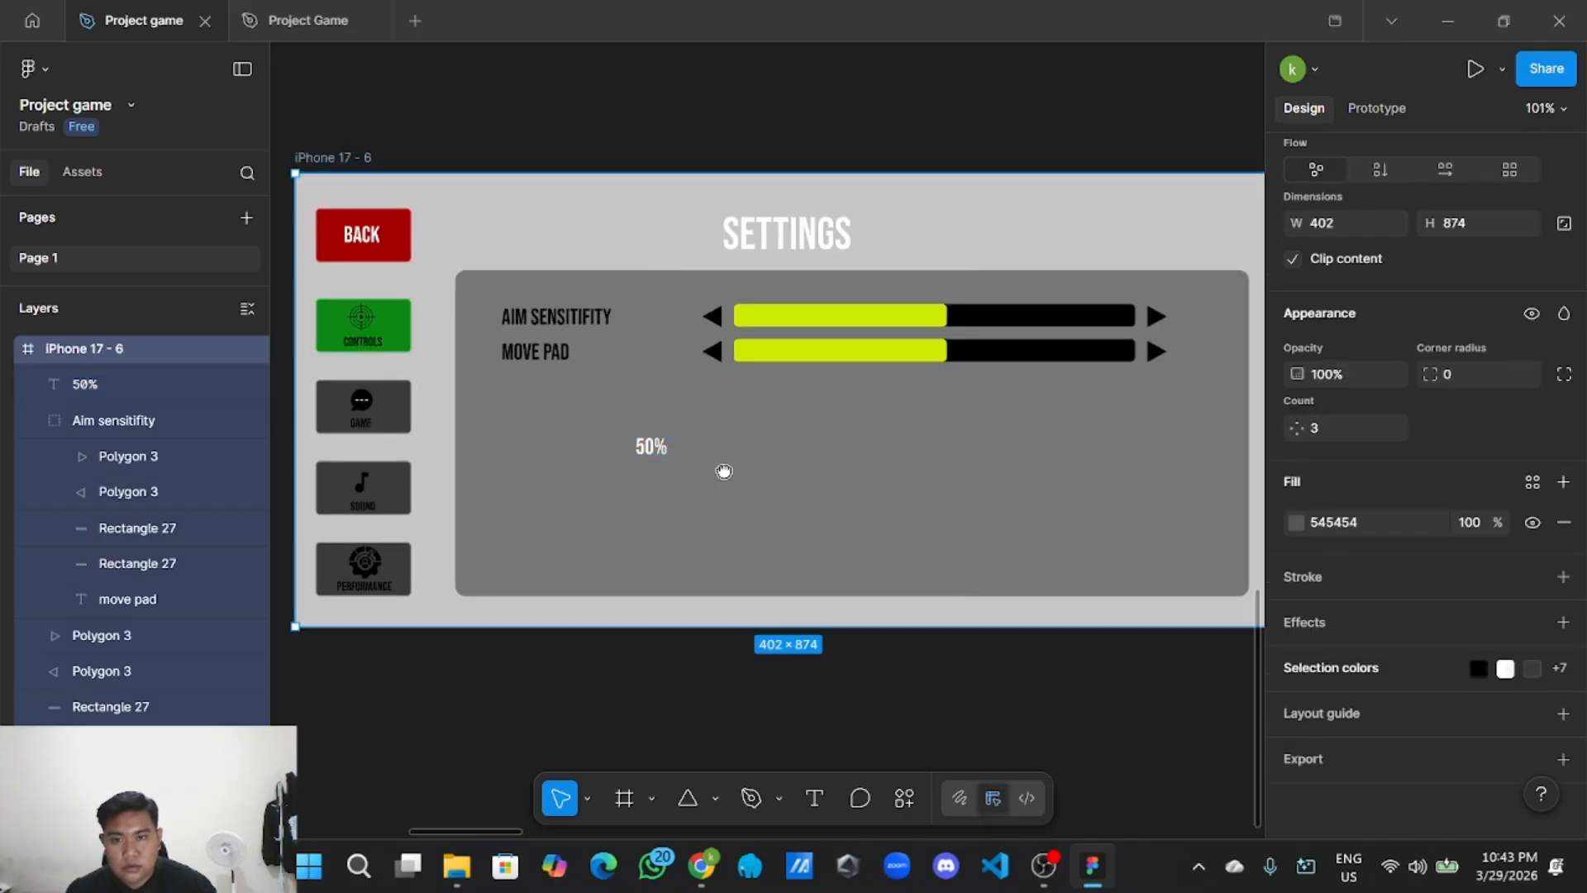
{"action": "scroll", "coordinate": [727, 472], "scroll_direction": "up", "scroll_amount": 1}
Place the white 50% label on the AIM SENSITIFITY slider bar.
{"action": "left_click_drag", "start_coordinate": [630, 469], "coordinate": [966, 339]}
{"action": "scroll", "coordinate": [902, 348], "scroll_direction": "up", "scroll_amount": 5}
{"action": "scroll", "coordinate": [944, 343], "scroll_direction": "up", "scroll_amount": 3}
{"action": "left_click", "coordinate": [843, 631]}
{"action": "scroll", "coordinate": [843, 631], "scroll_direction": "down", "scroll_amount": 5}
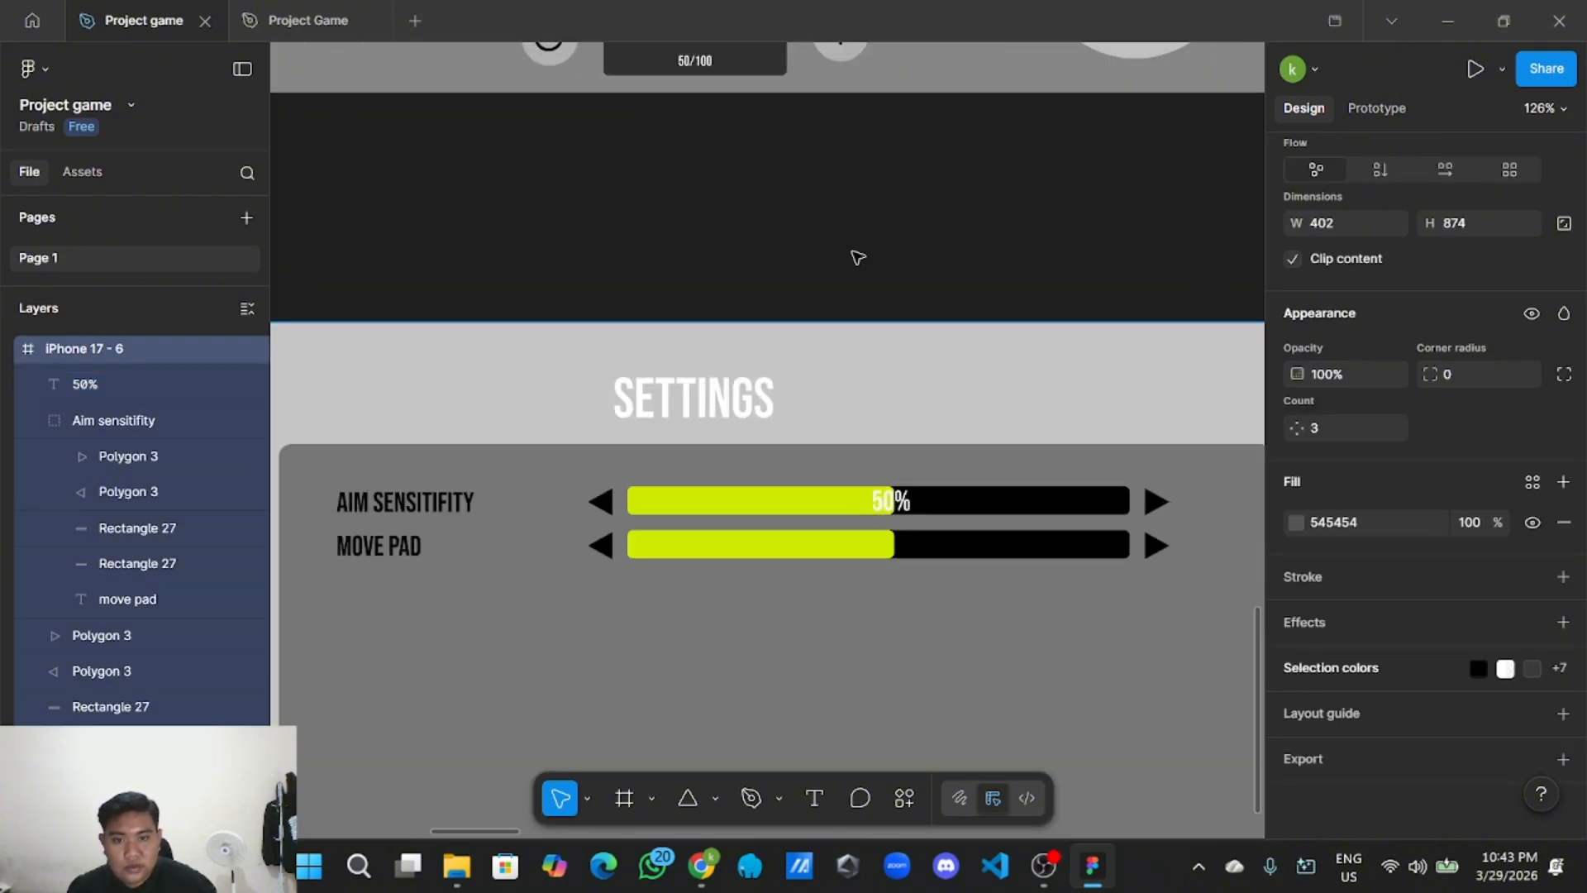
{"action": "scroll", "coordinate": [857, 257], "scroll_direction": "down", "scroll_amount": 2}
Copy the 50% label and paste a duplicate onto the canvas.
{"action": "left_click", "coordinate": [878, 455]}
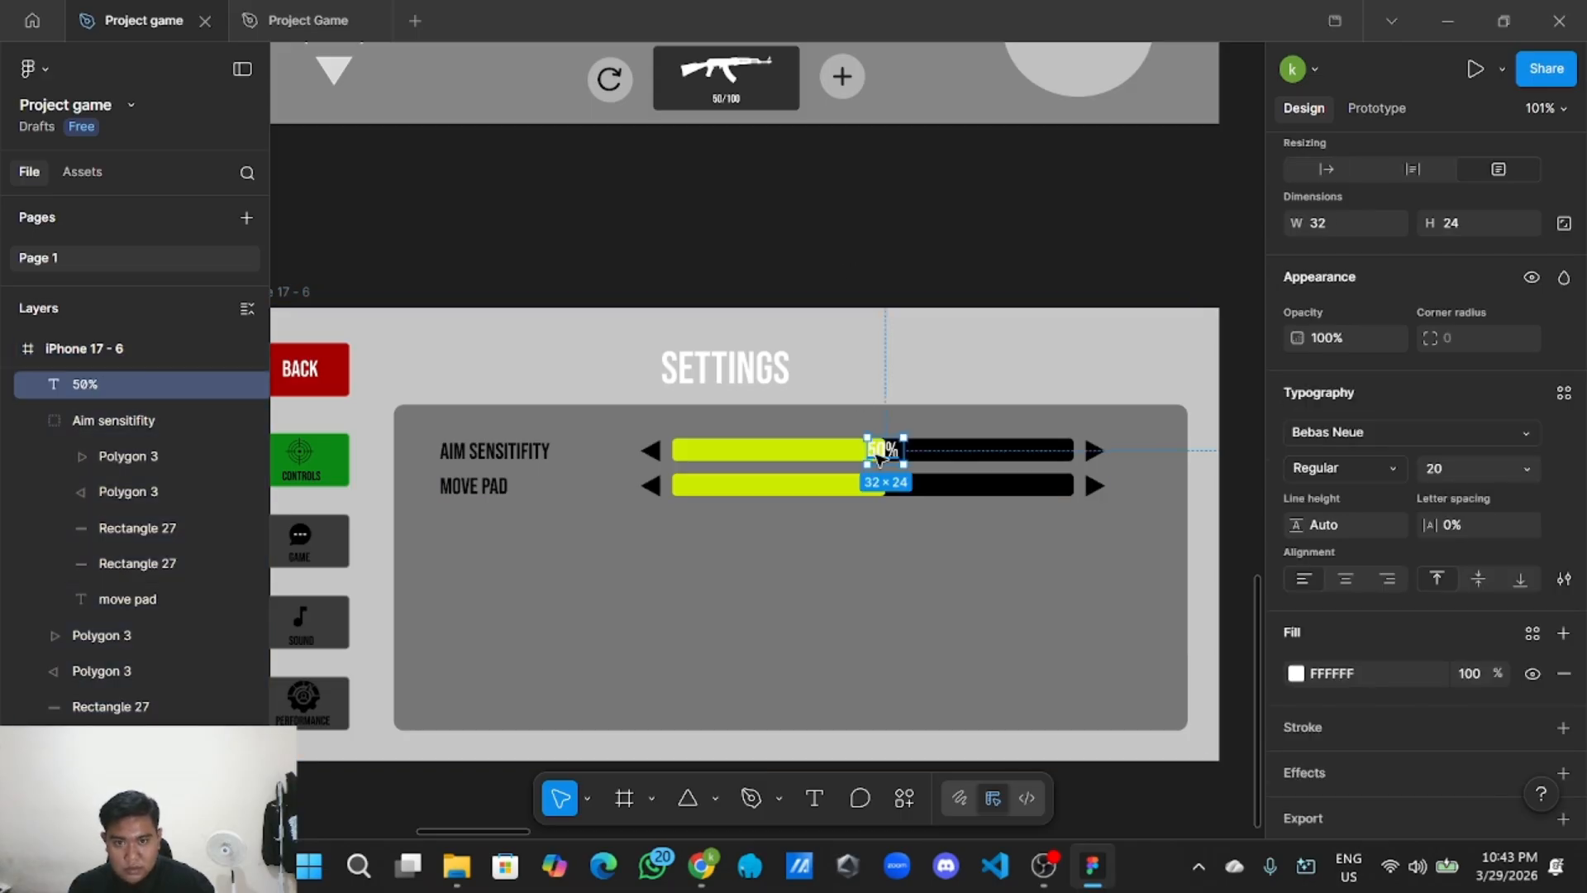
{"action": "right_click", "coordinate": [879, 458]}
{"action": "left_click", "coordinate": [628, 231]}
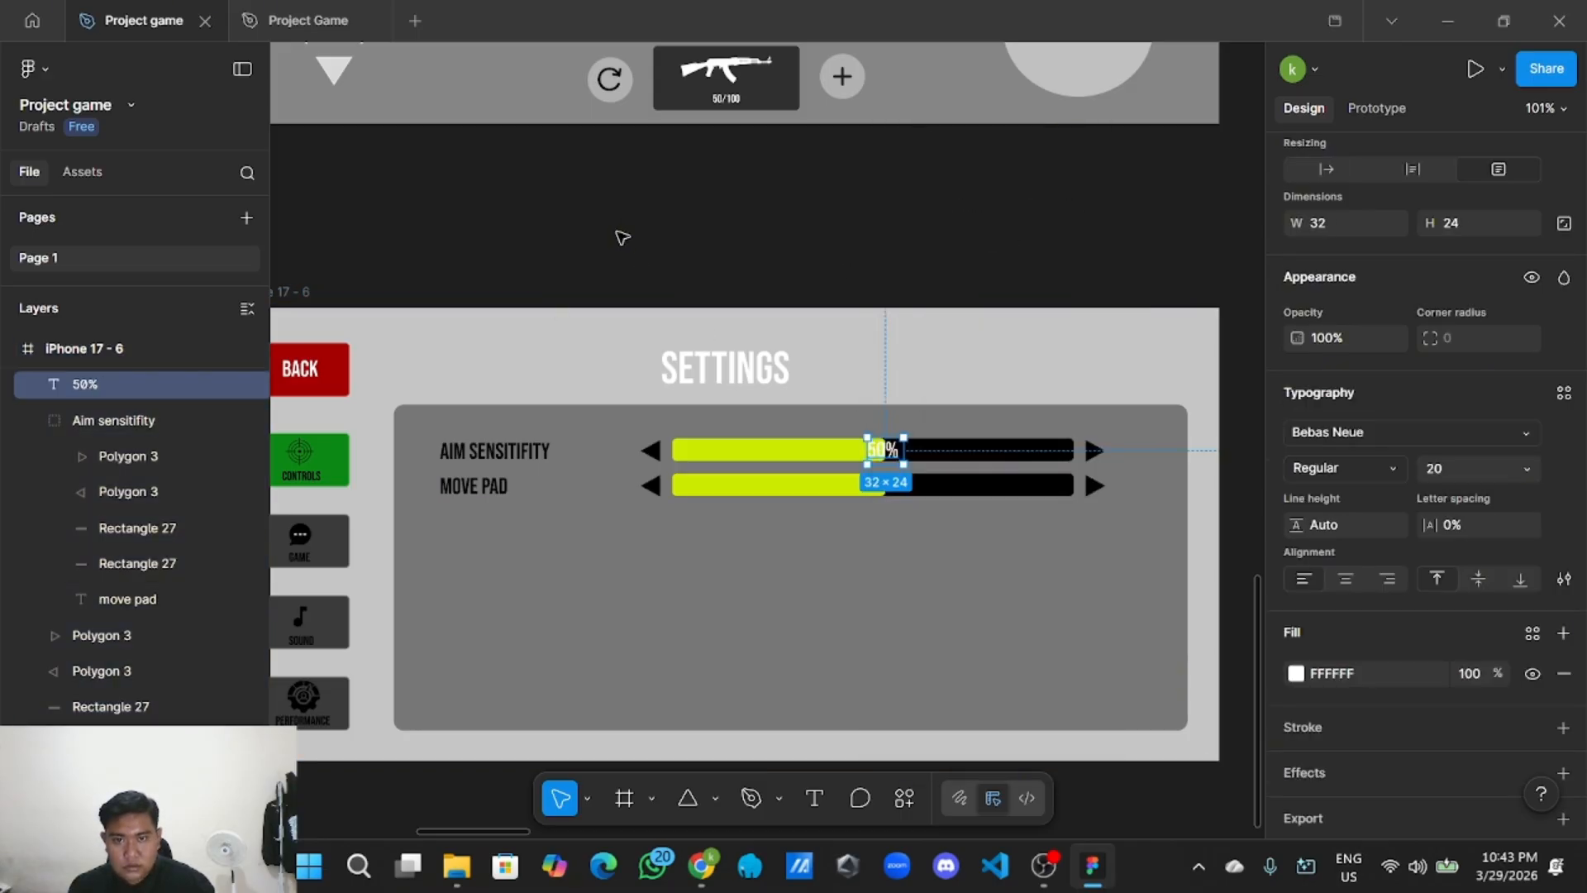
{"action": "left_click", "coordinate": [432, 431]}
{"action": "right_click", "coordinate": [881, 450]}
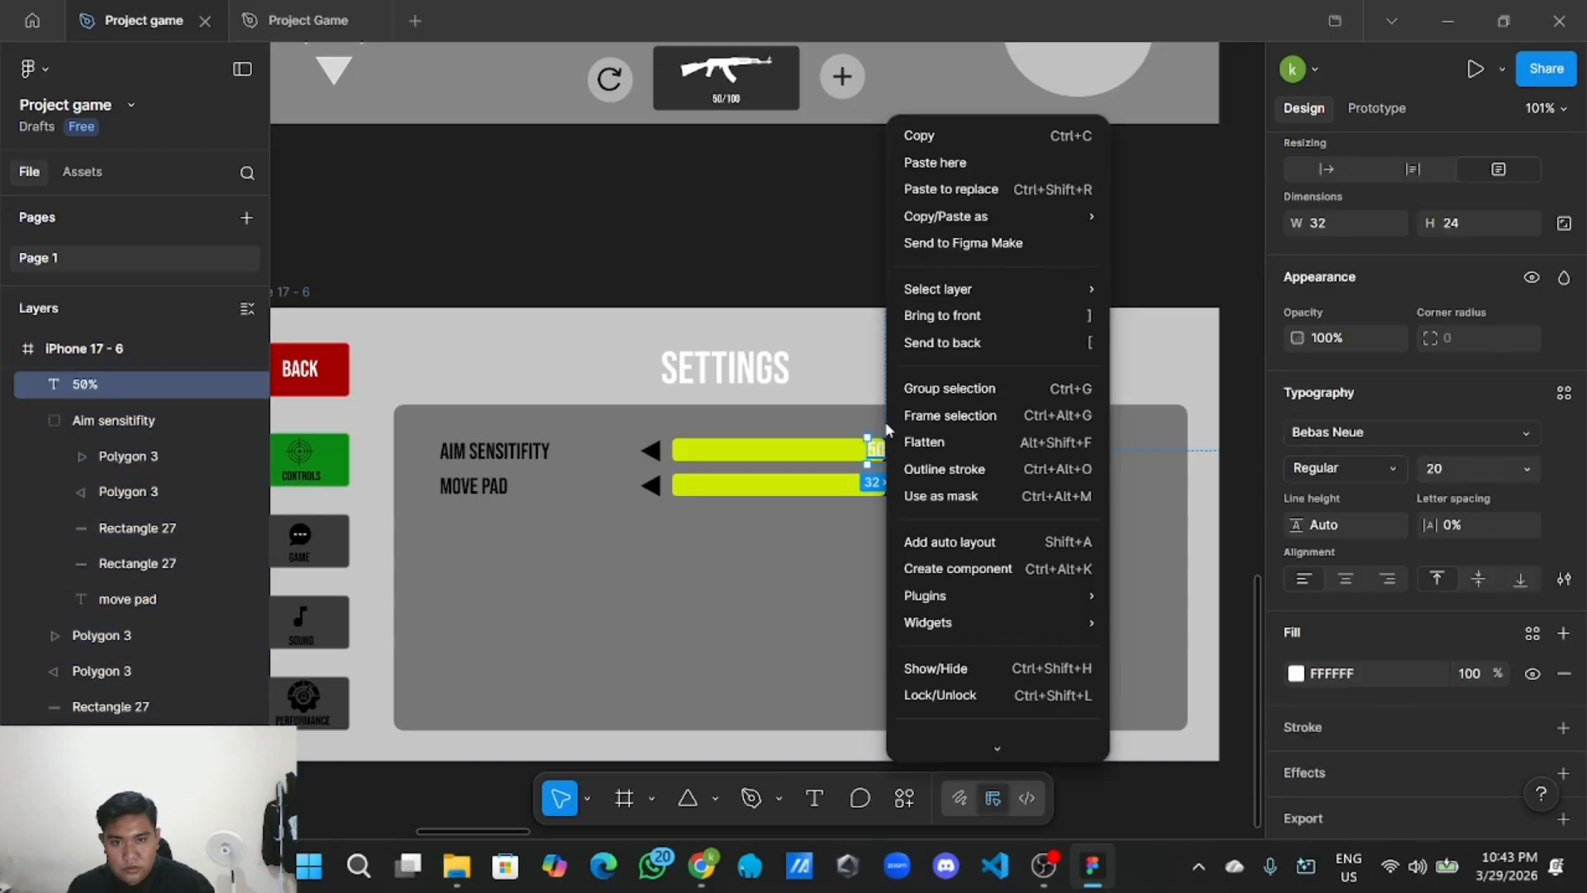
{"action": "left_click", "coordinate": [952, 140]}
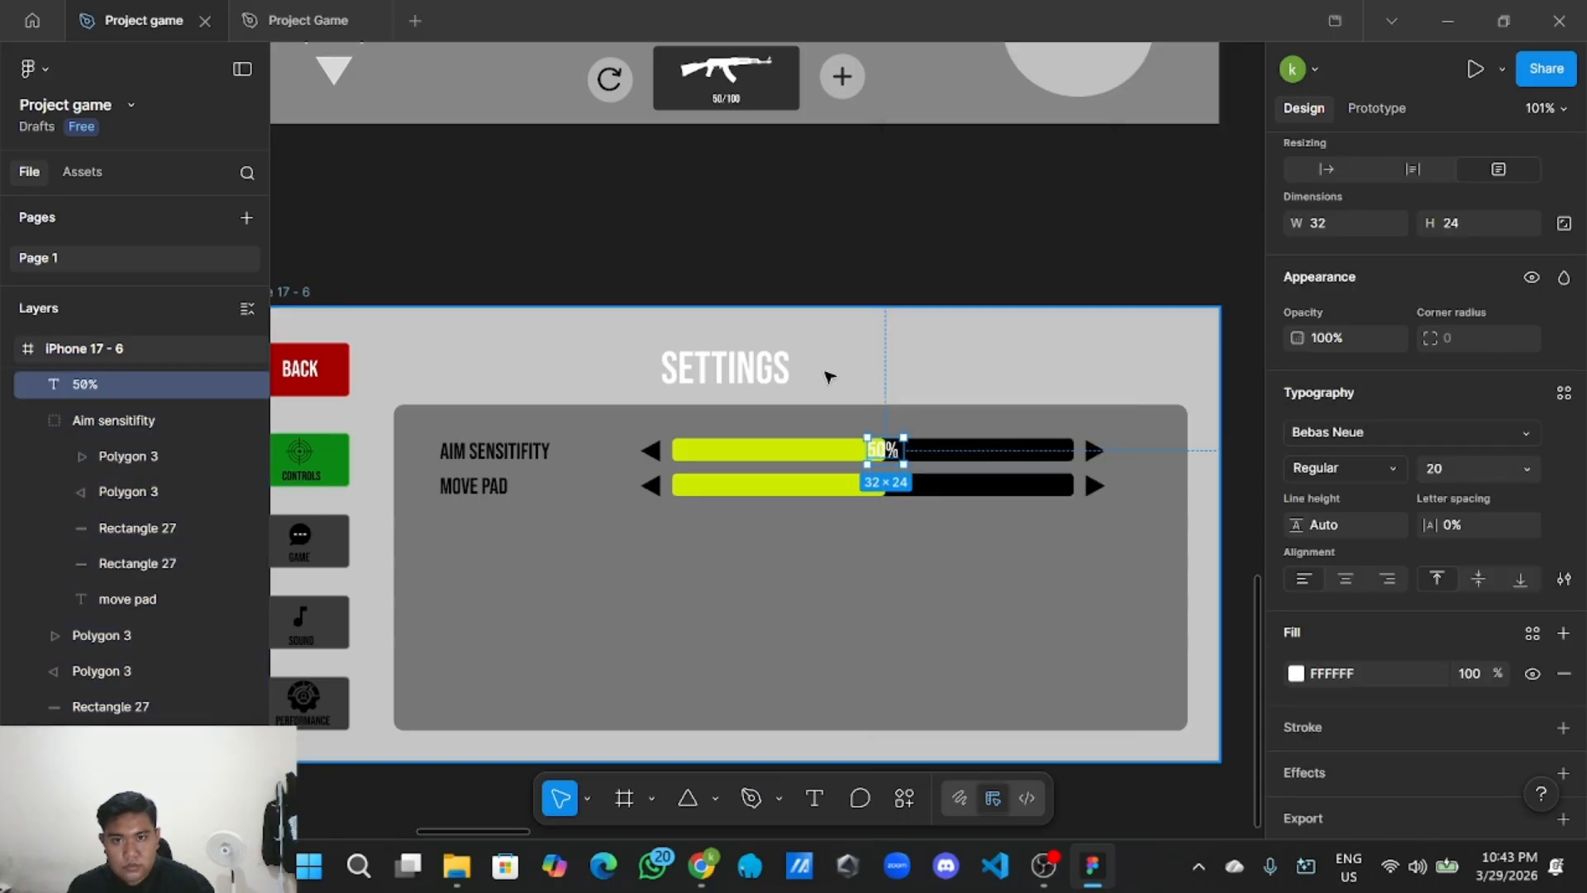
{"action": "right_click", "coordinate": [881, 621]}
{"action": "left_click", "coordinate": [942, 161]}
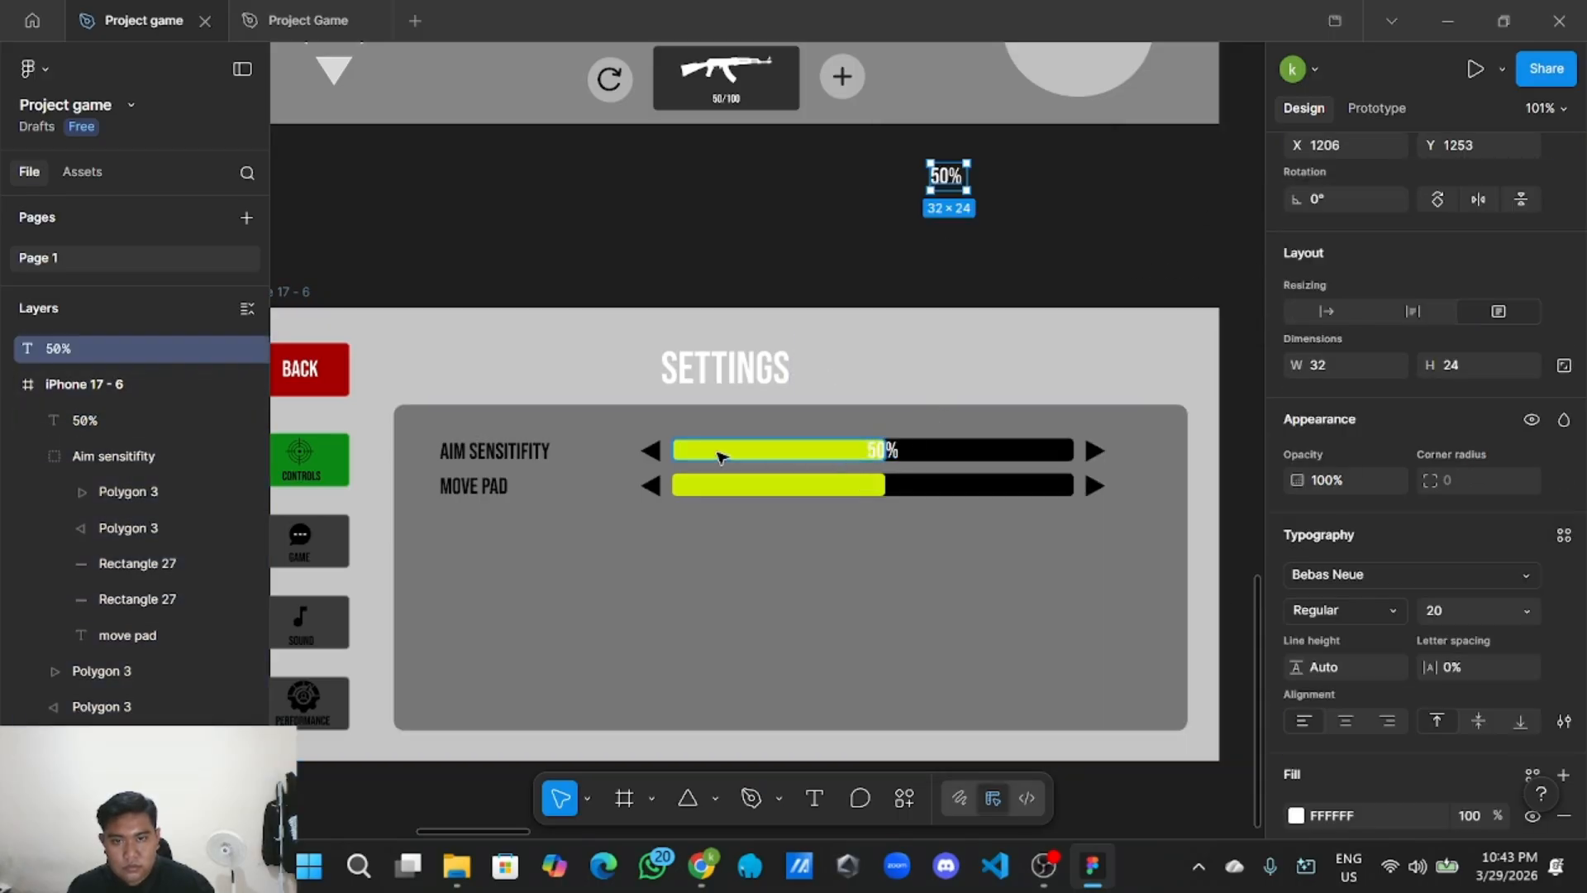
Ungroup the MOVE PAD row and move the 50% copy onto its slider bar.
{"action": "left_click", "coordinate": [682, 494]}
{"action": "right_click", "coordinate": [729, 488]}
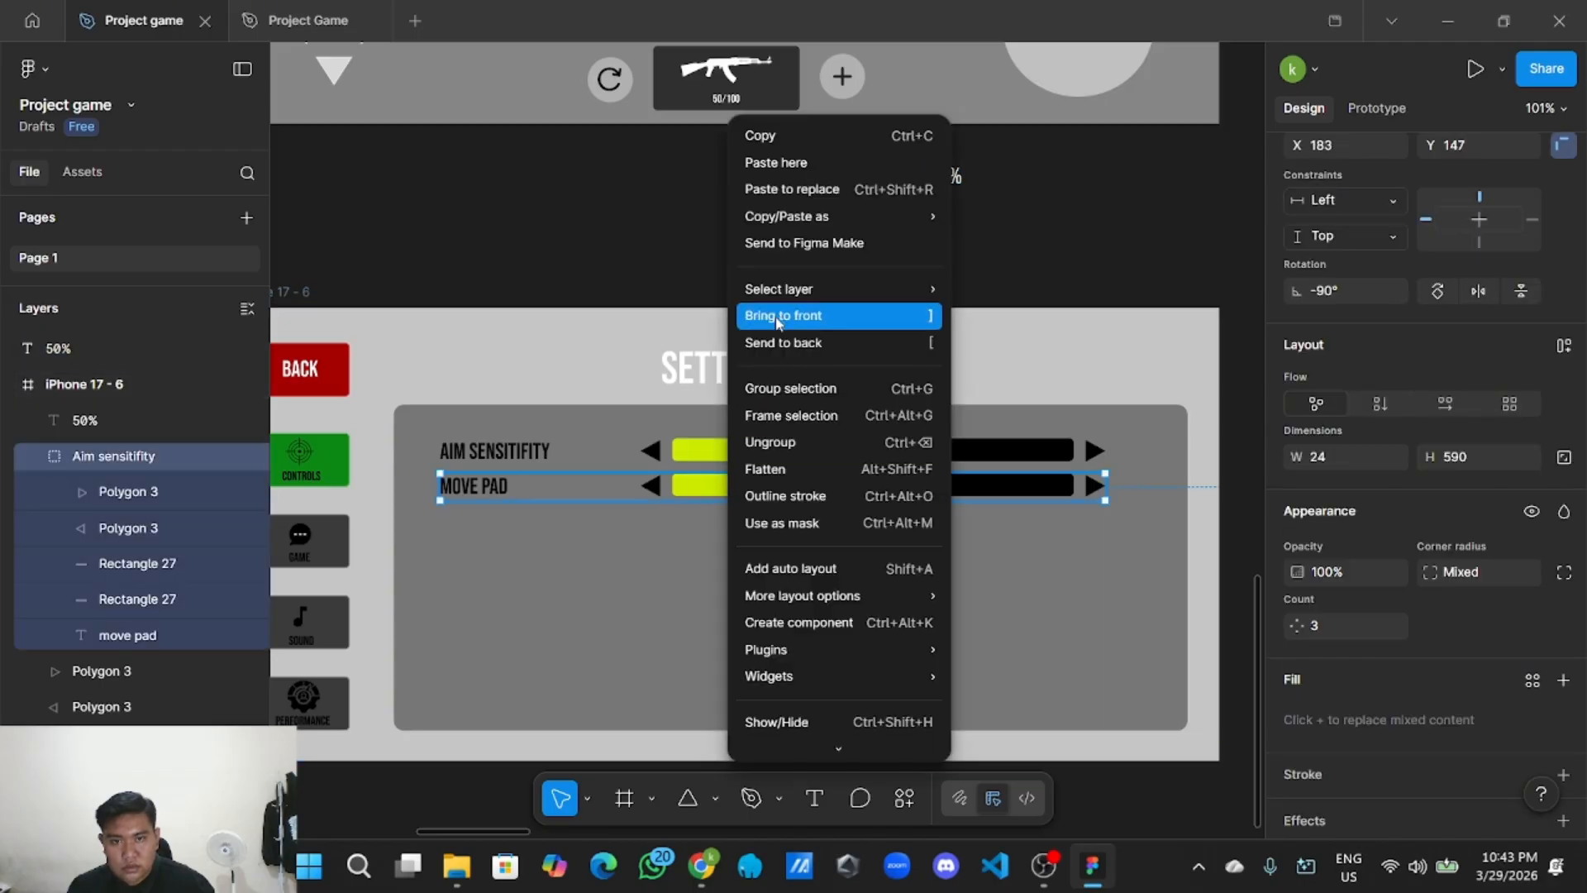
{"action": "left_click", "coordinate": [779, 442]}
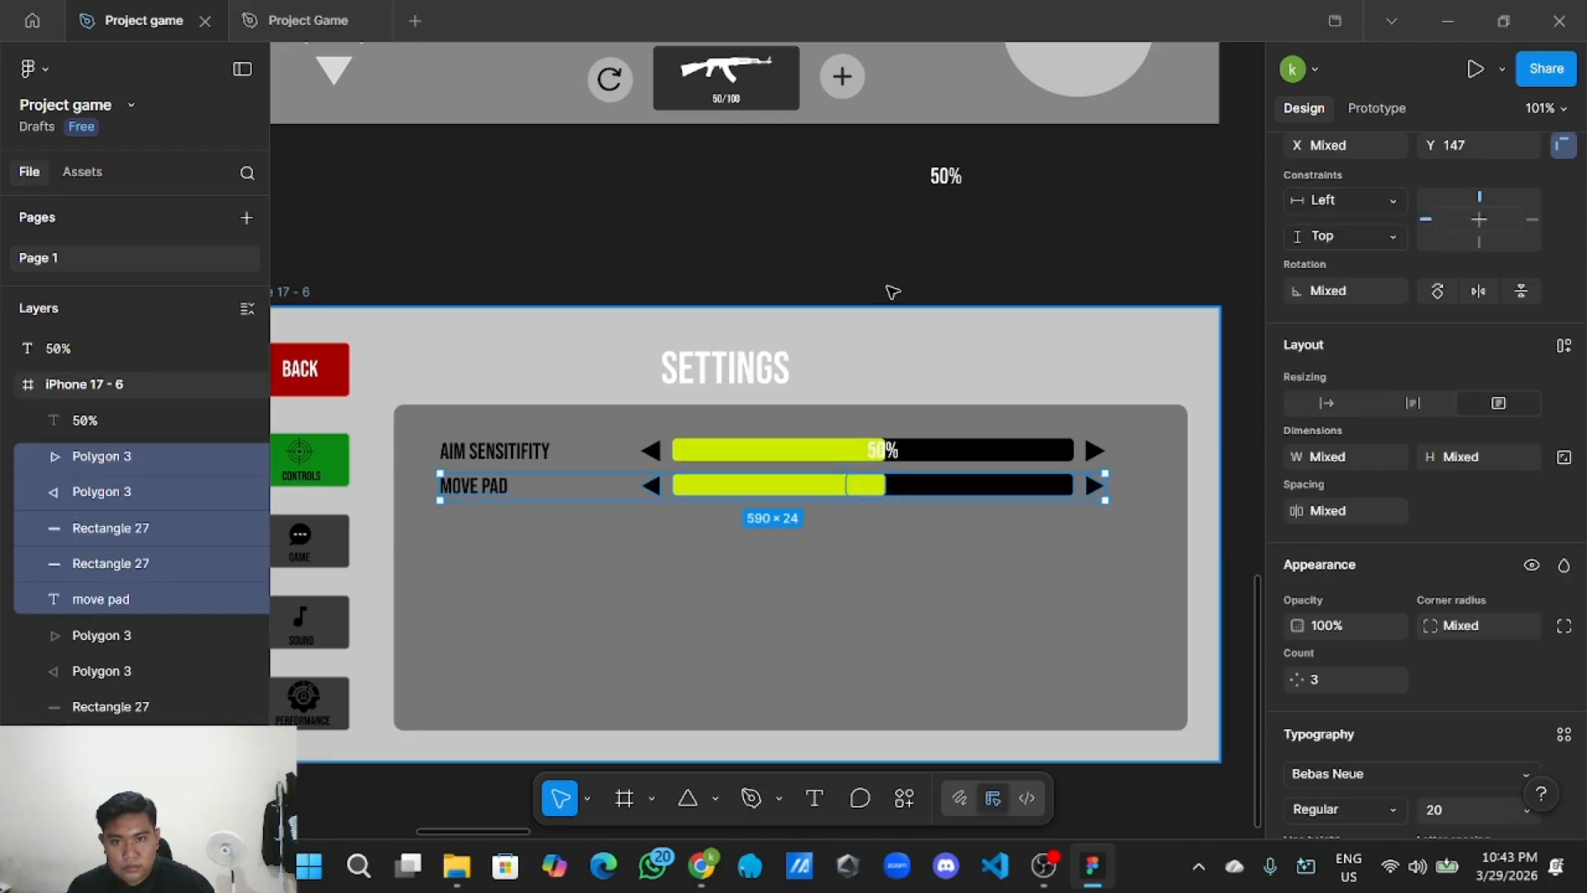
{"action": "left_click", "coordinate": [951, 184]}
{"action": "left_click_drag", "start_coordinate": [952, 184], "coordinate": [891, 491]}
{"action": "scroll", "coordinate": [880, 492], "scroll_direction": "up", "scroll_amount": 3}
{"action": "scroll", "coordinate": [883, 489], "scroll_direction": "up", "scroll_amount": 5}
Clear the current selection in the settings frame before picking the AIM SENSITIFITY parts.
{"action": "left_click", "coordinate": [811, 691]}
{"action": "scroll", "coordinate": [782, 677], "scroll_direction": "down", "scroll_amount": 3}
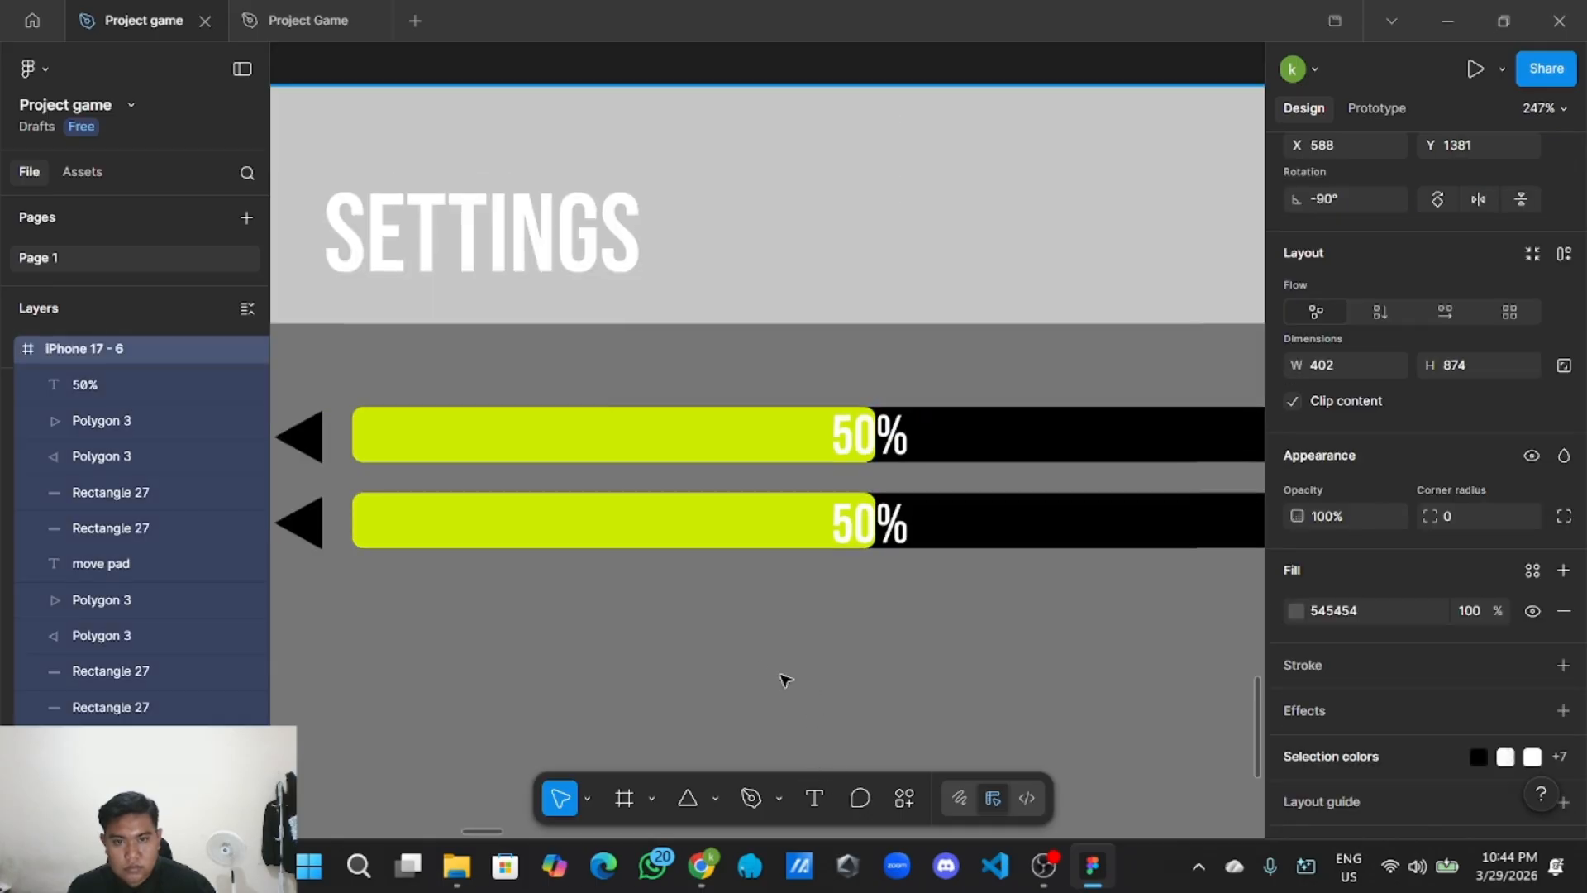
{"action": "scroll", "coordinate": [951, 562], "scroll_direction": "down", "scroll_amount": 3}
{"action": "left_click", "coordinate": [927, 543]}
{"action": "scroll", "coordinate": [620, 723], "scroll_direction": "up", "scroll_amount": 3}
{"action": "scroll", "coordinate": [638, 702], "scroll_direction": "down", "scroll_amount": 5}
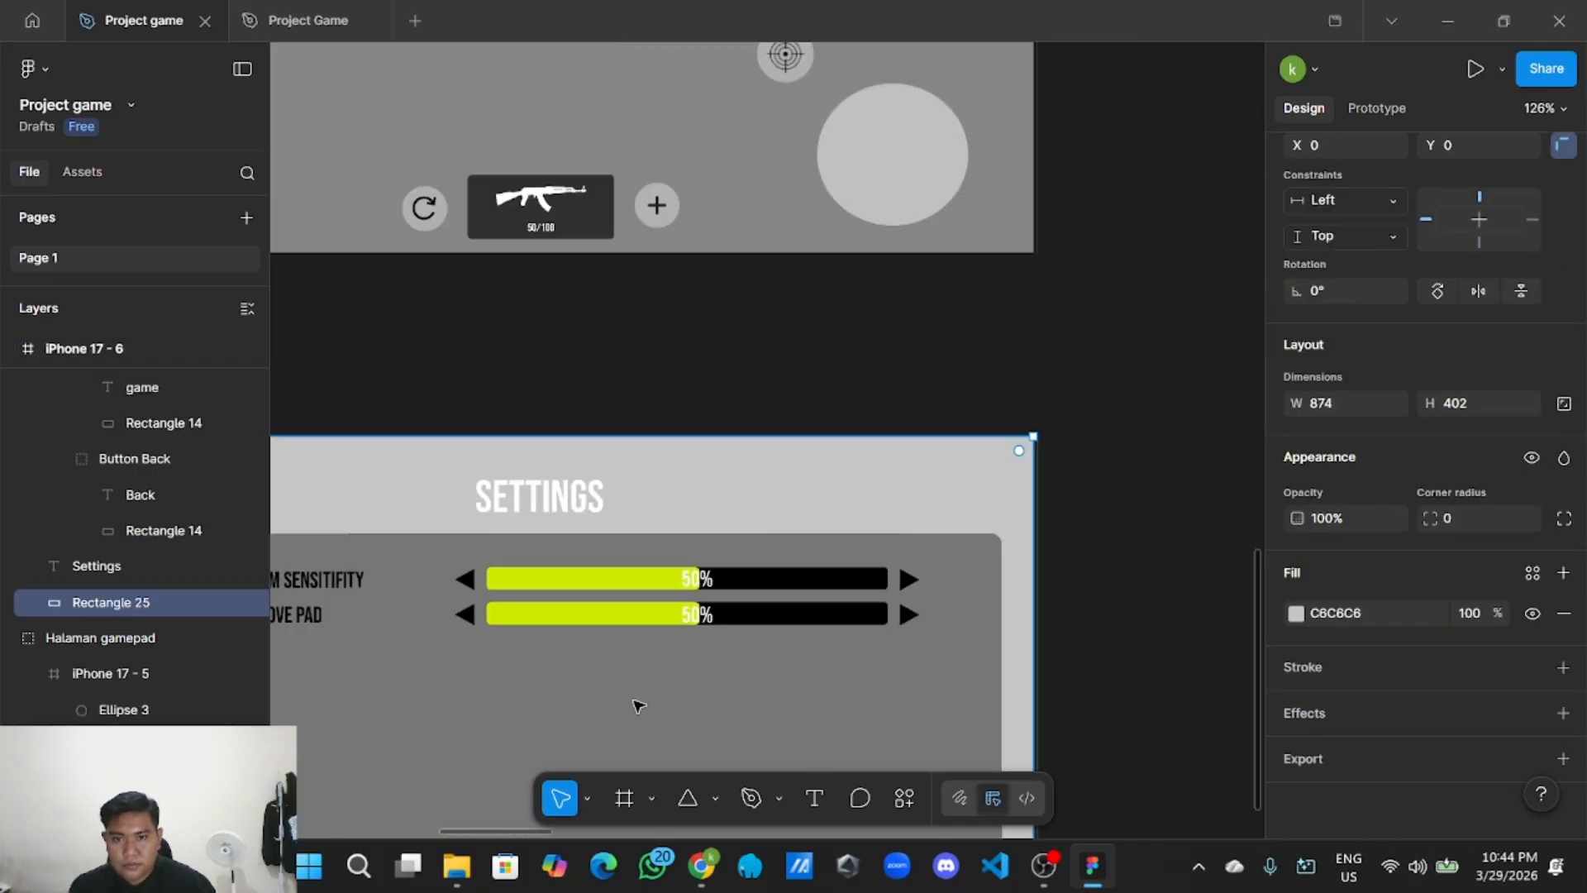
{"action": "scroll", "coordinate": [810, 347], "scroll_direction": "left", "scroll_amount": 5}
{"action": "left_click", "coordinate": [1006, 304]}
{"action": "scroll", "coordinate": [827, 291], "scroll_direction": "right", "scroll_amount": 3}
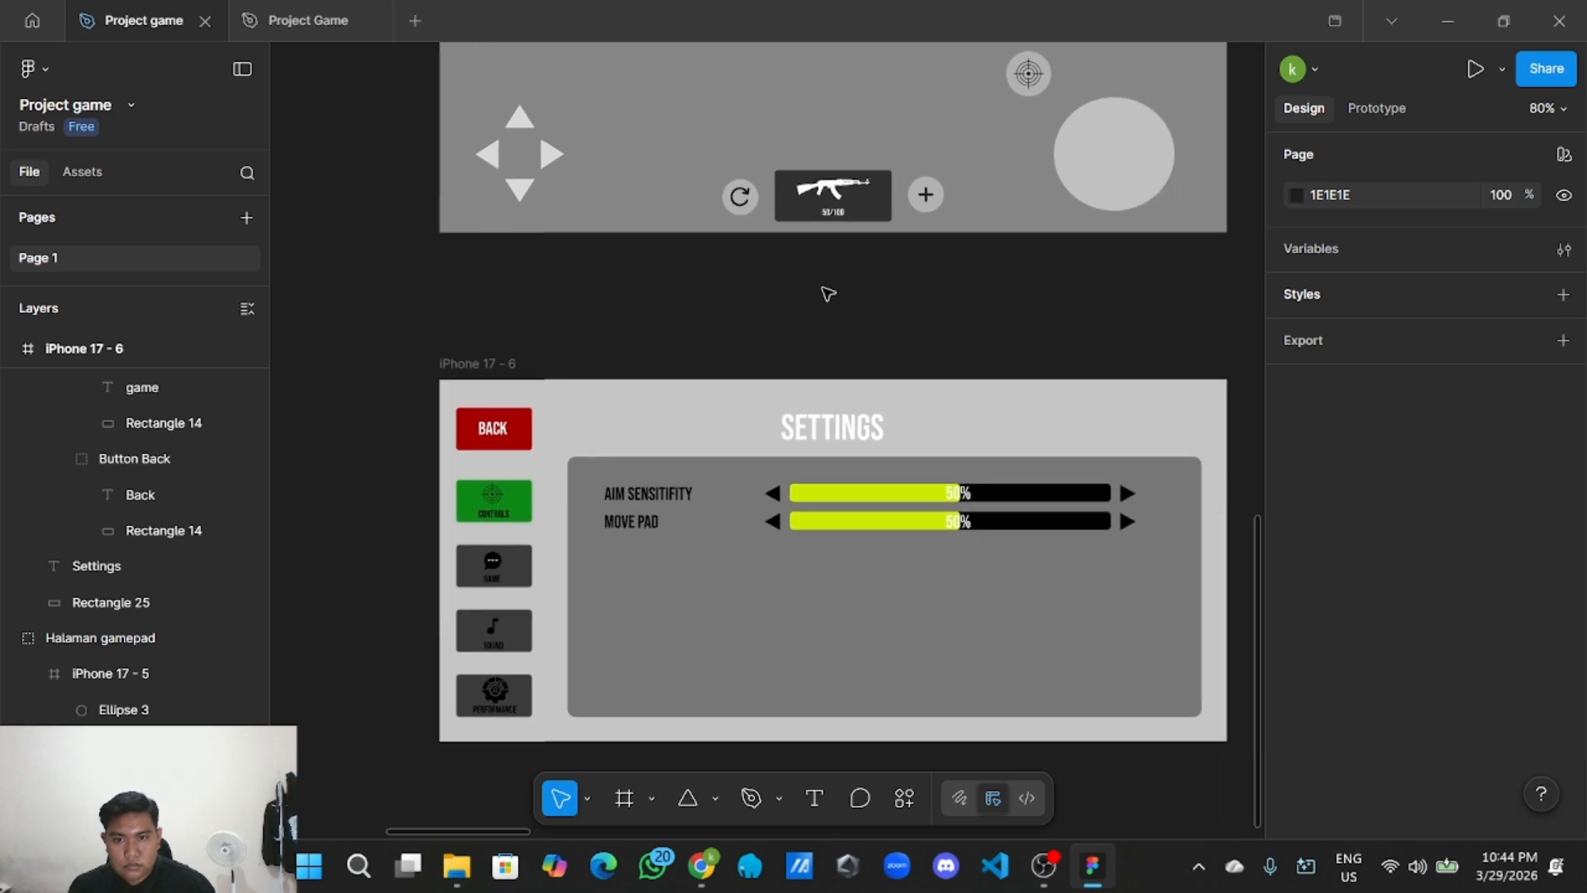
{"action": "scroll", "coordinate": [819, 370], "scroll_direction": "up", "scroll_amount": 2}
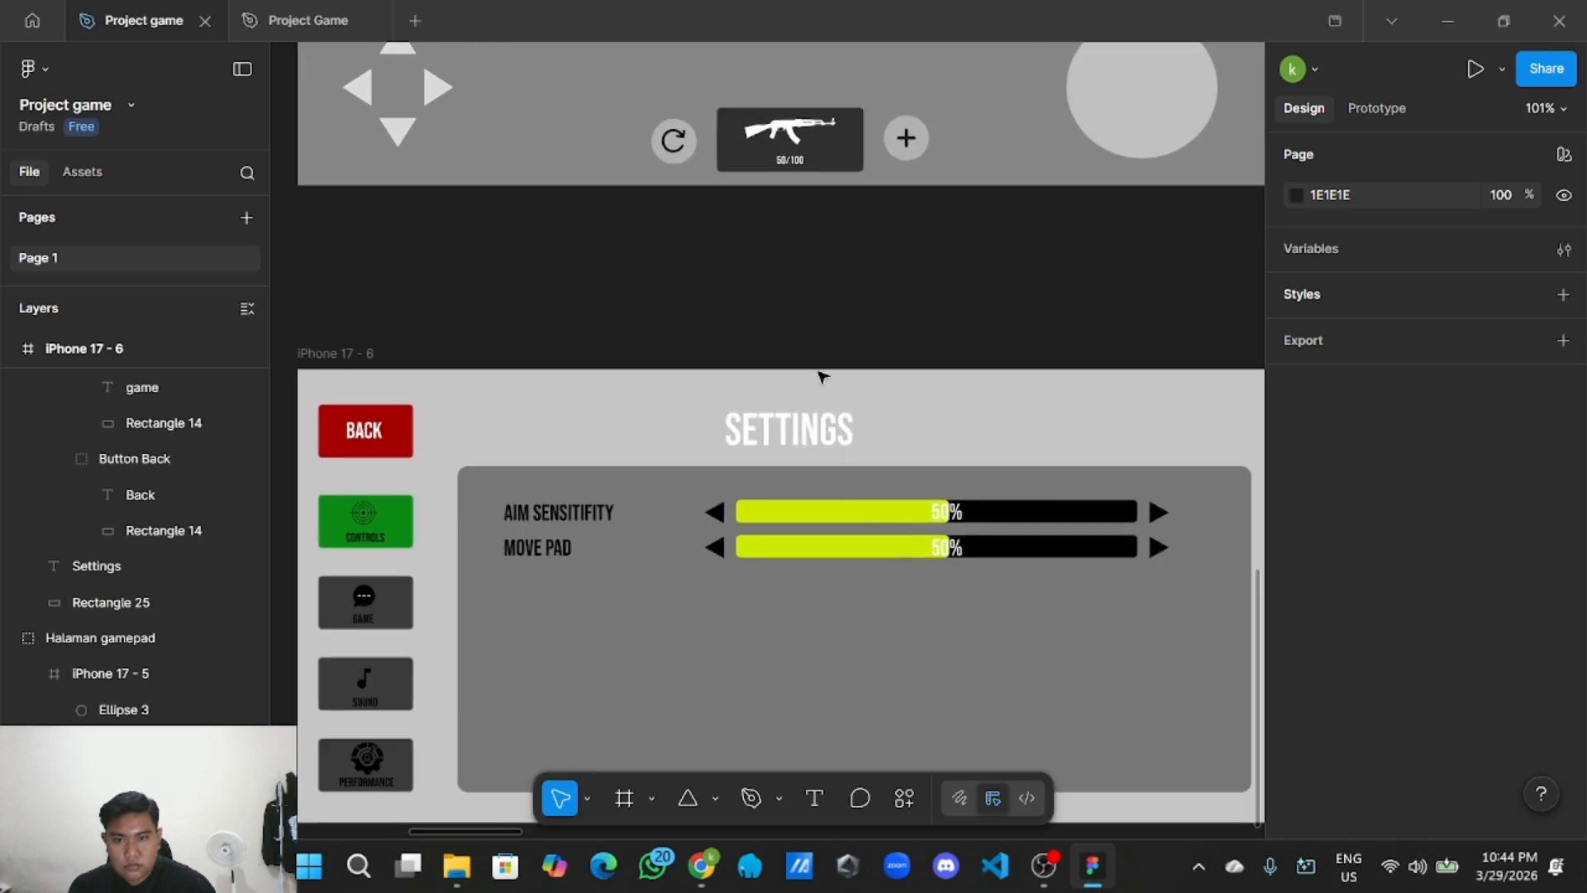
Group the AIM SENSITIFITY label, both arrows, yellow bar, black track and 50% label.
{"action": "left_click", "coordinate": [541, 517]}
{"action": "left_click", "coordinate": [714, 513], "text": "shift"}
{"action": "left_click", "coordinate": [807, 514], "text": "shift"}
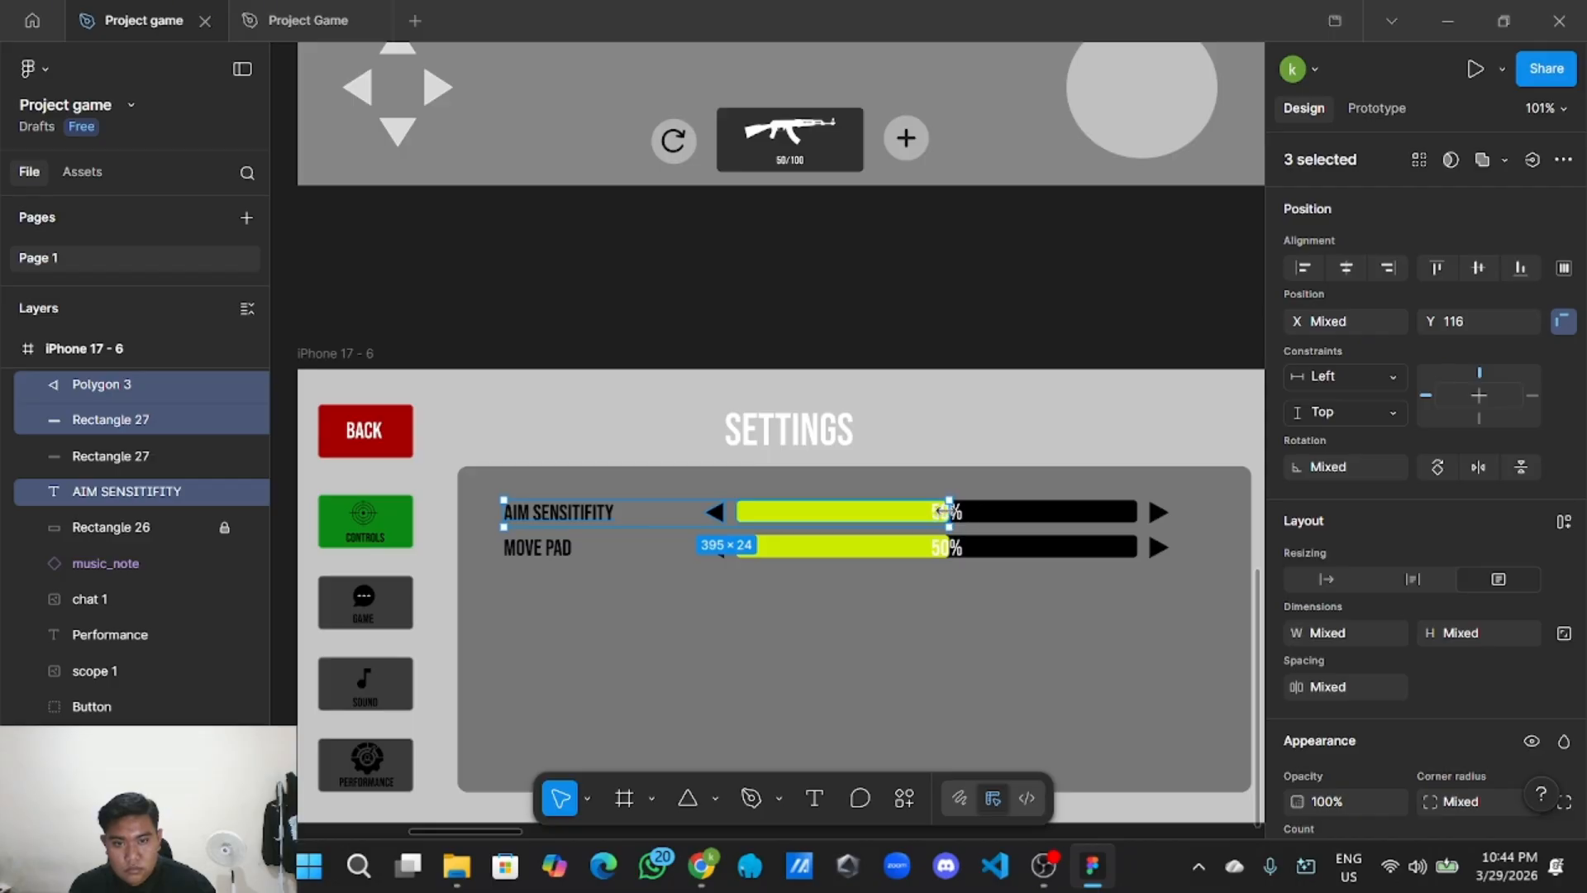
{"action": "left_click", "coordinate": [1016, 513], "text": "shift"}
{"action": "left_click", "coordinate": [946, 513], "text": "shift"}
{"action": "left_click", "coordinate": [1159, 514], "text": "shift"}
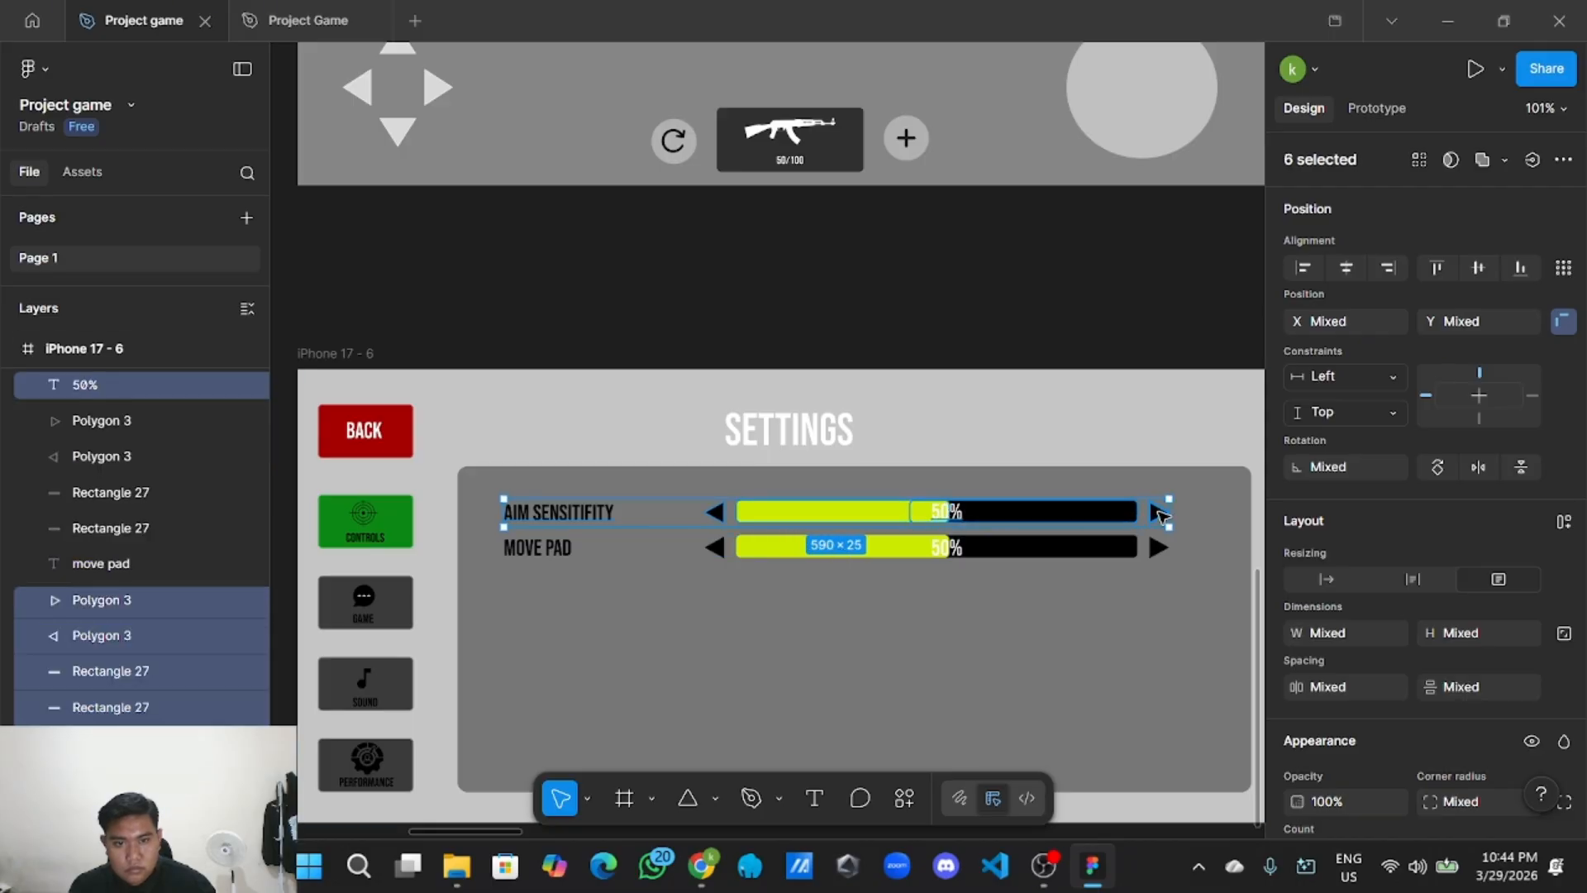
{"action": "right_click", "coordinate": [1127, 514]}
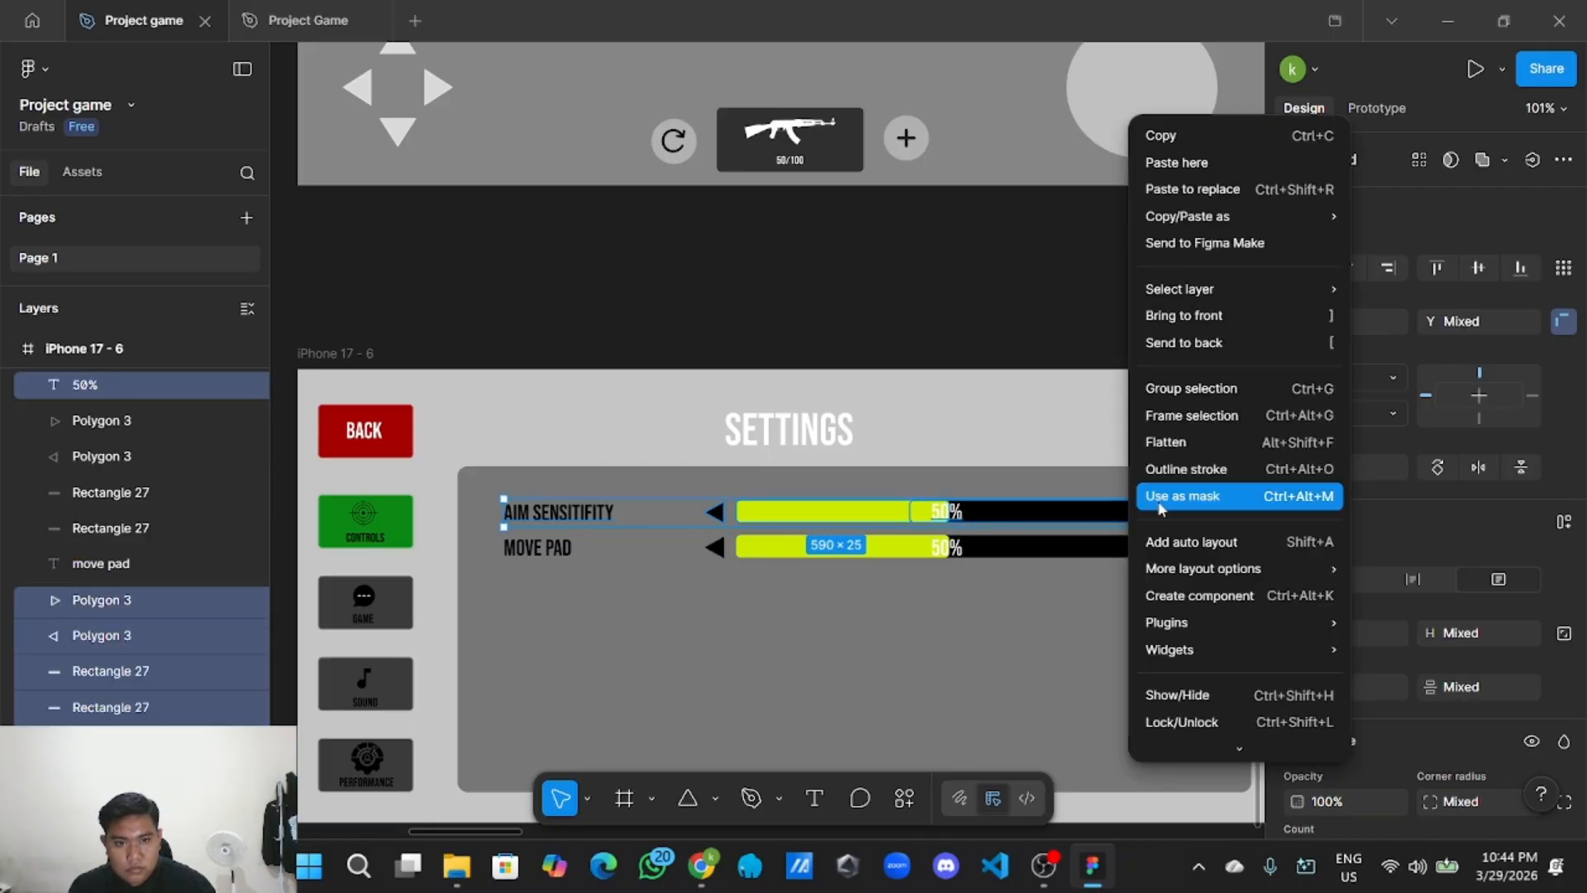
{"action": "left_click", "coordinate": [1190, 393]}
Rename the new group layer to 'Aim sensitifity'.
{"action": "double_click", "coordinate": [147, 389]}
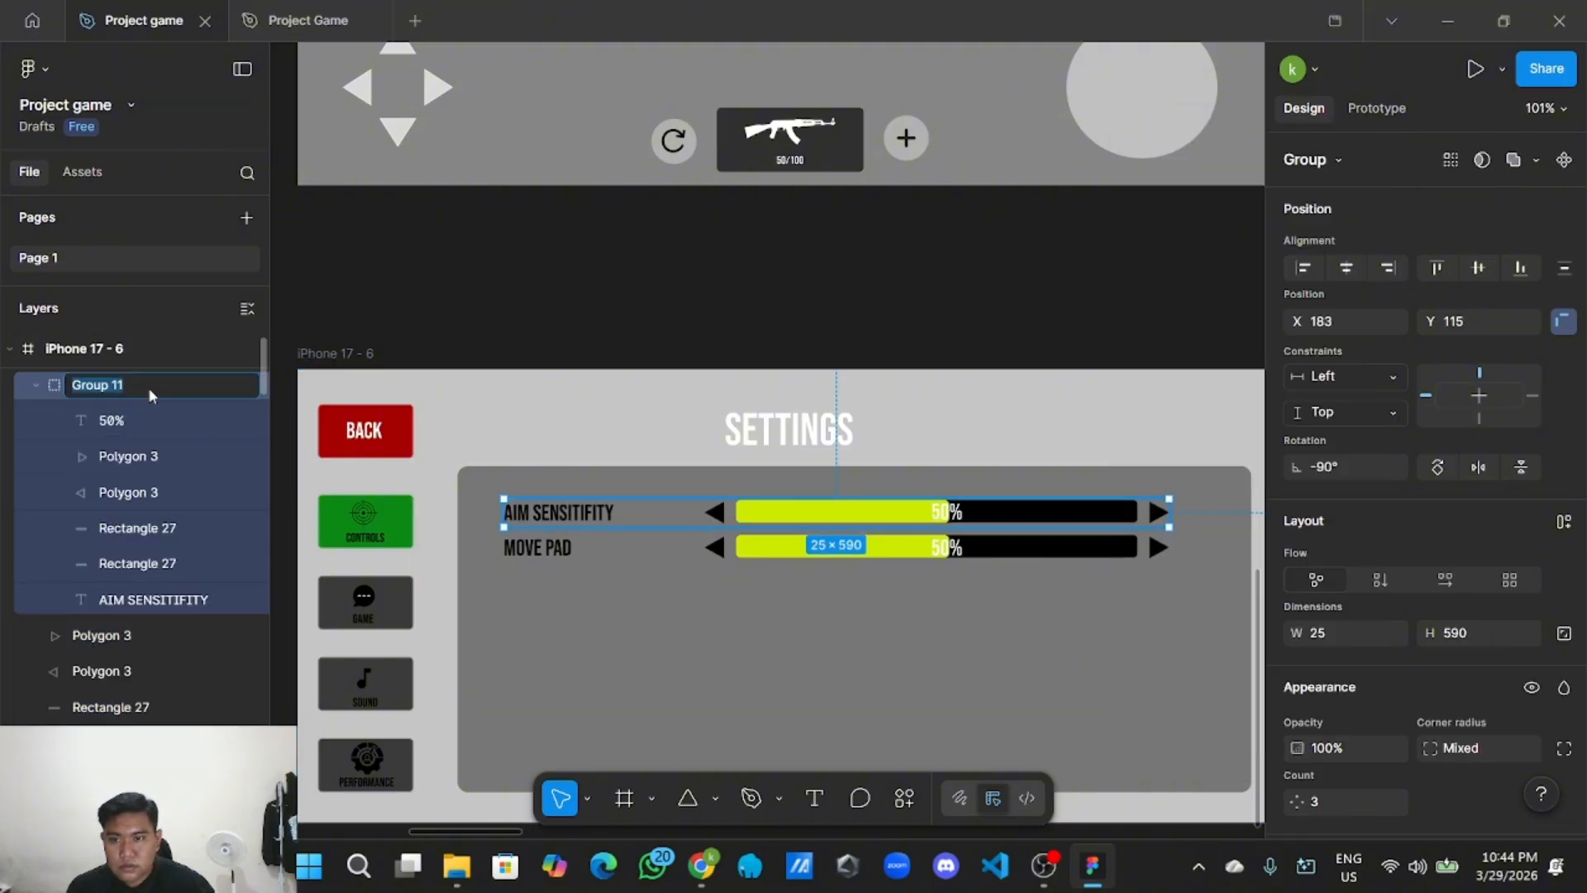
{"action": "key", "text": "BackSpace"}
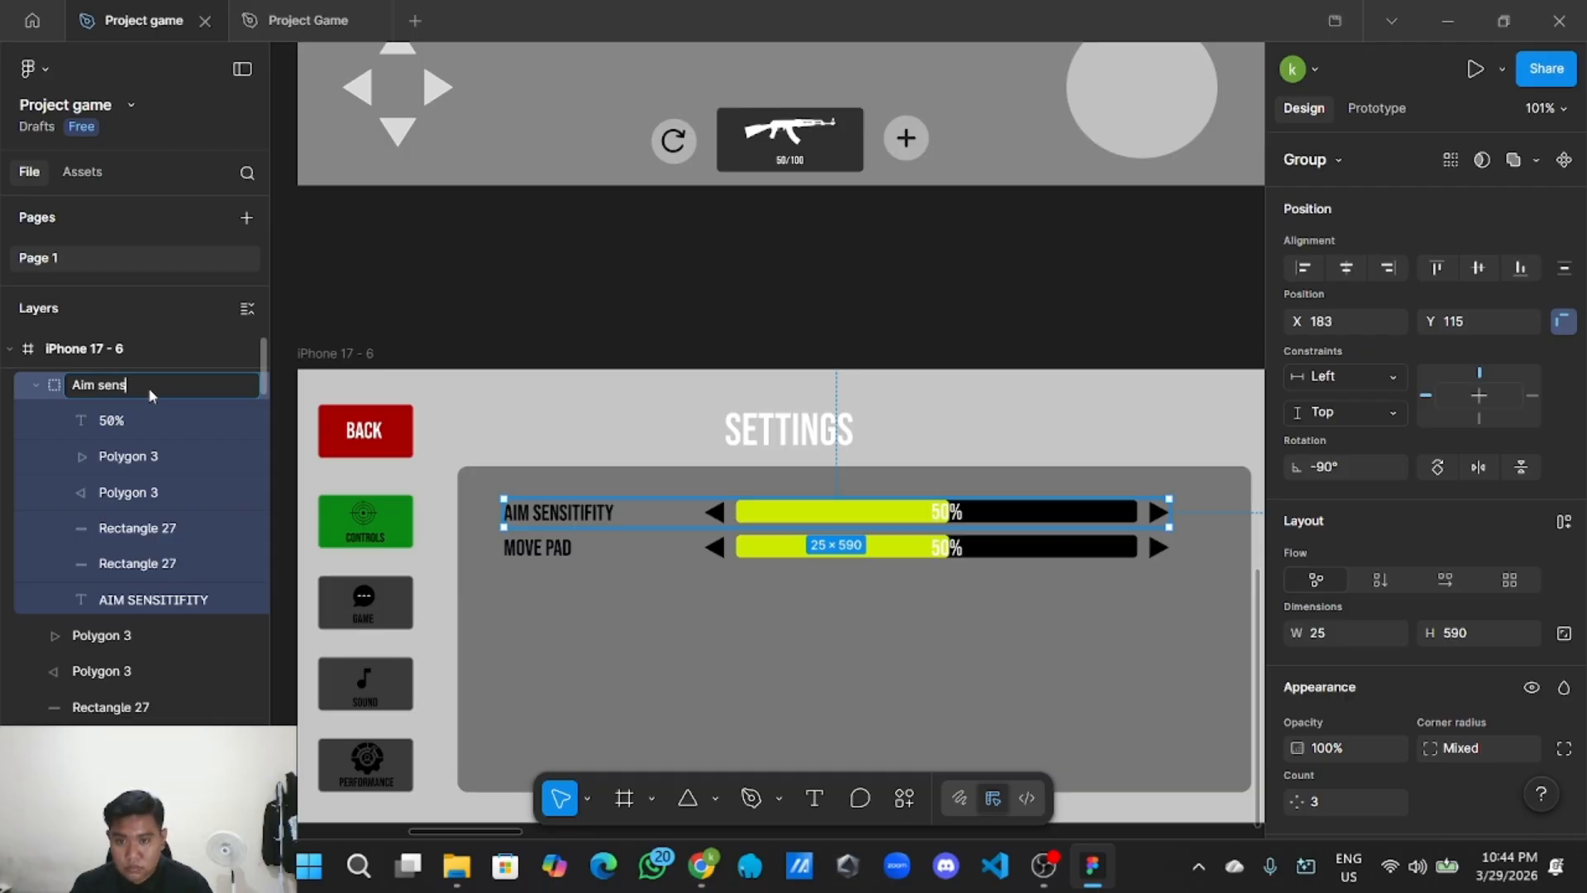
{"action": "type", "text": "Aim sensitifit"}
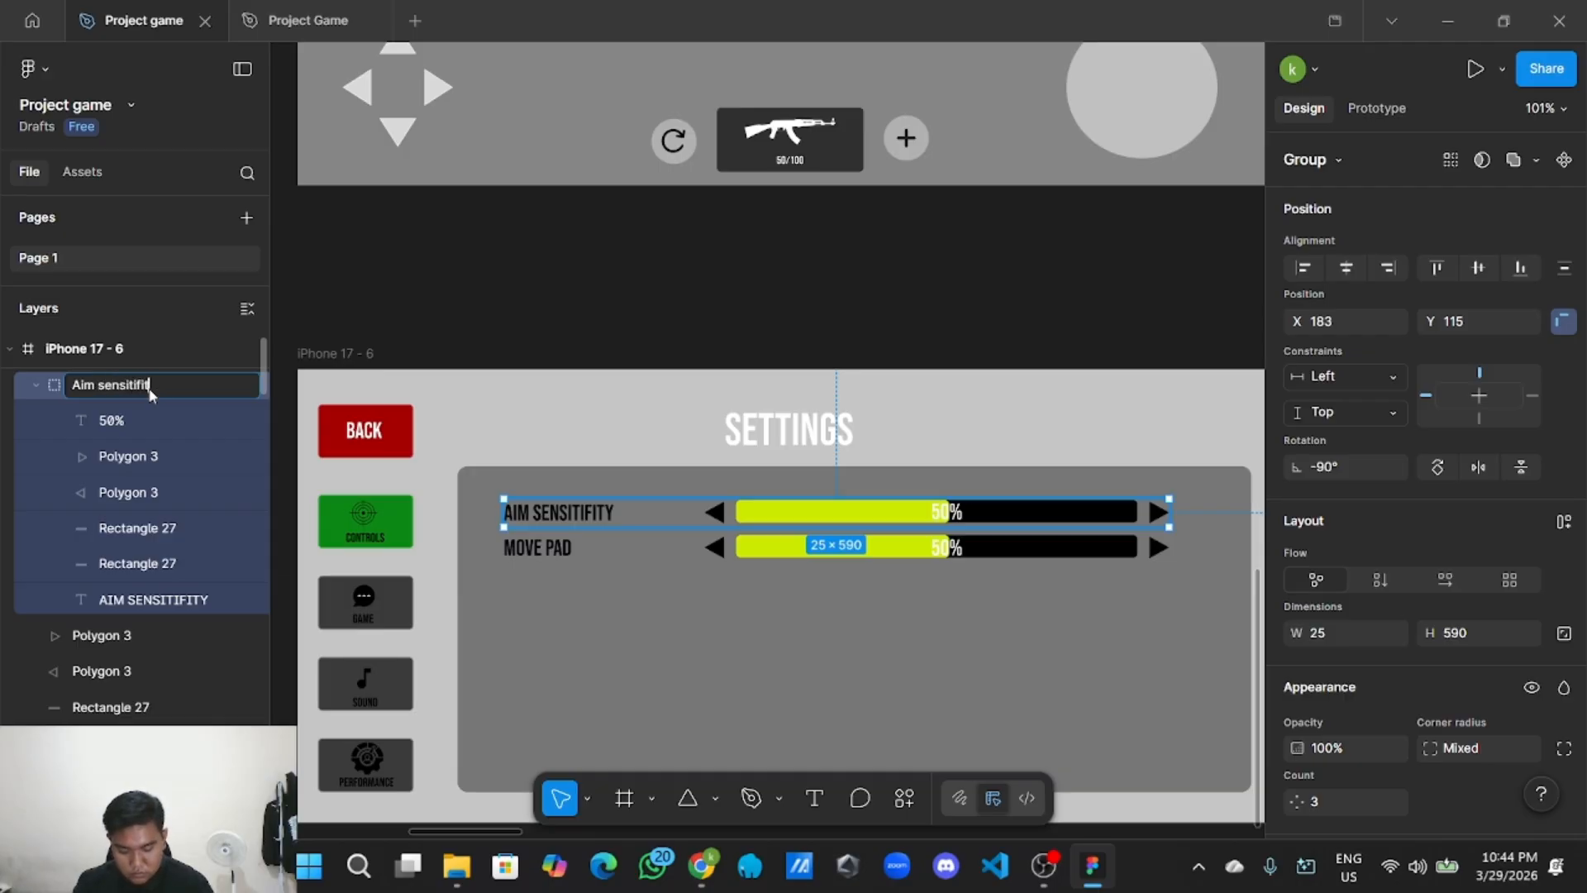
{"action": "type", "text": "y"}
{"action": "key", "text": "Return"}
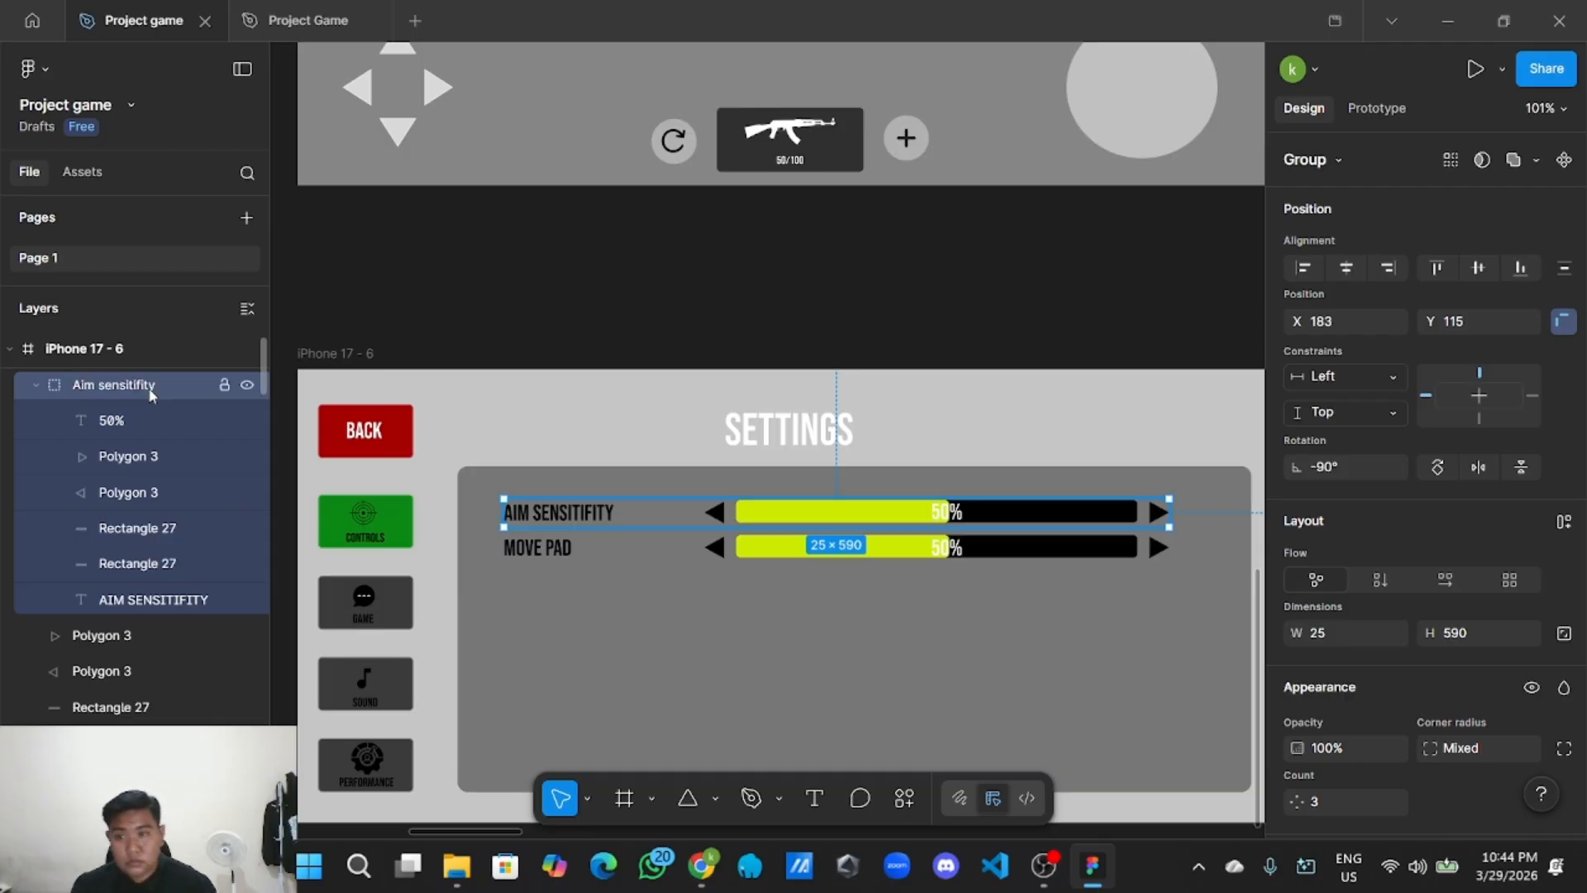
{"action": "left_click", "coordinate": [585, 371]}
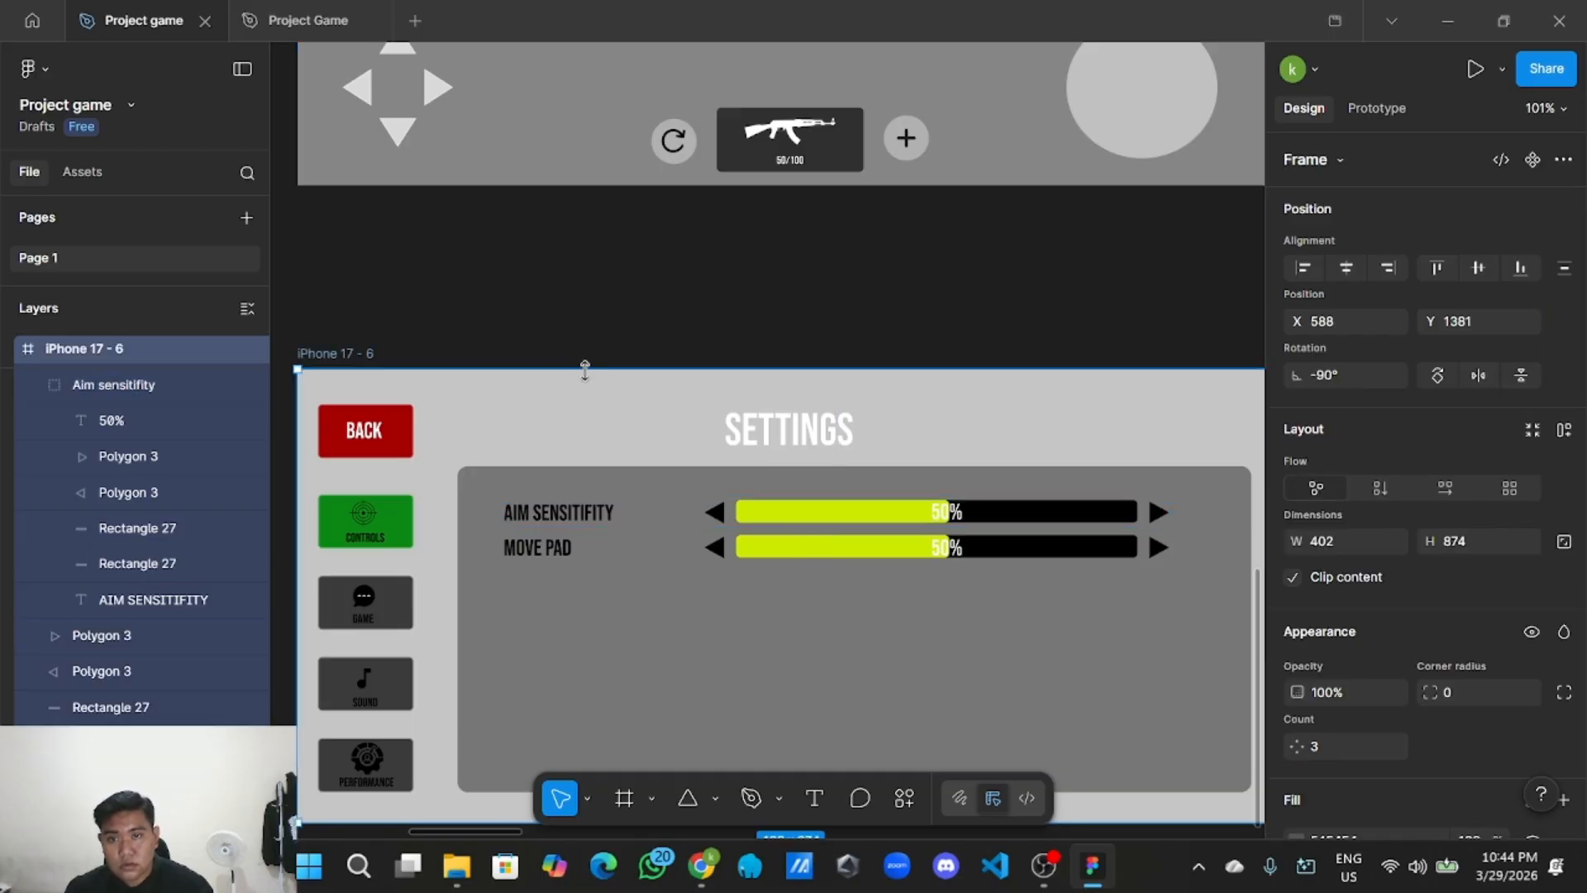
Group the MOVE PAD label, both arrows, bars and 50% text together.
{"action": "left_click", "coordinate": [556, 548]}
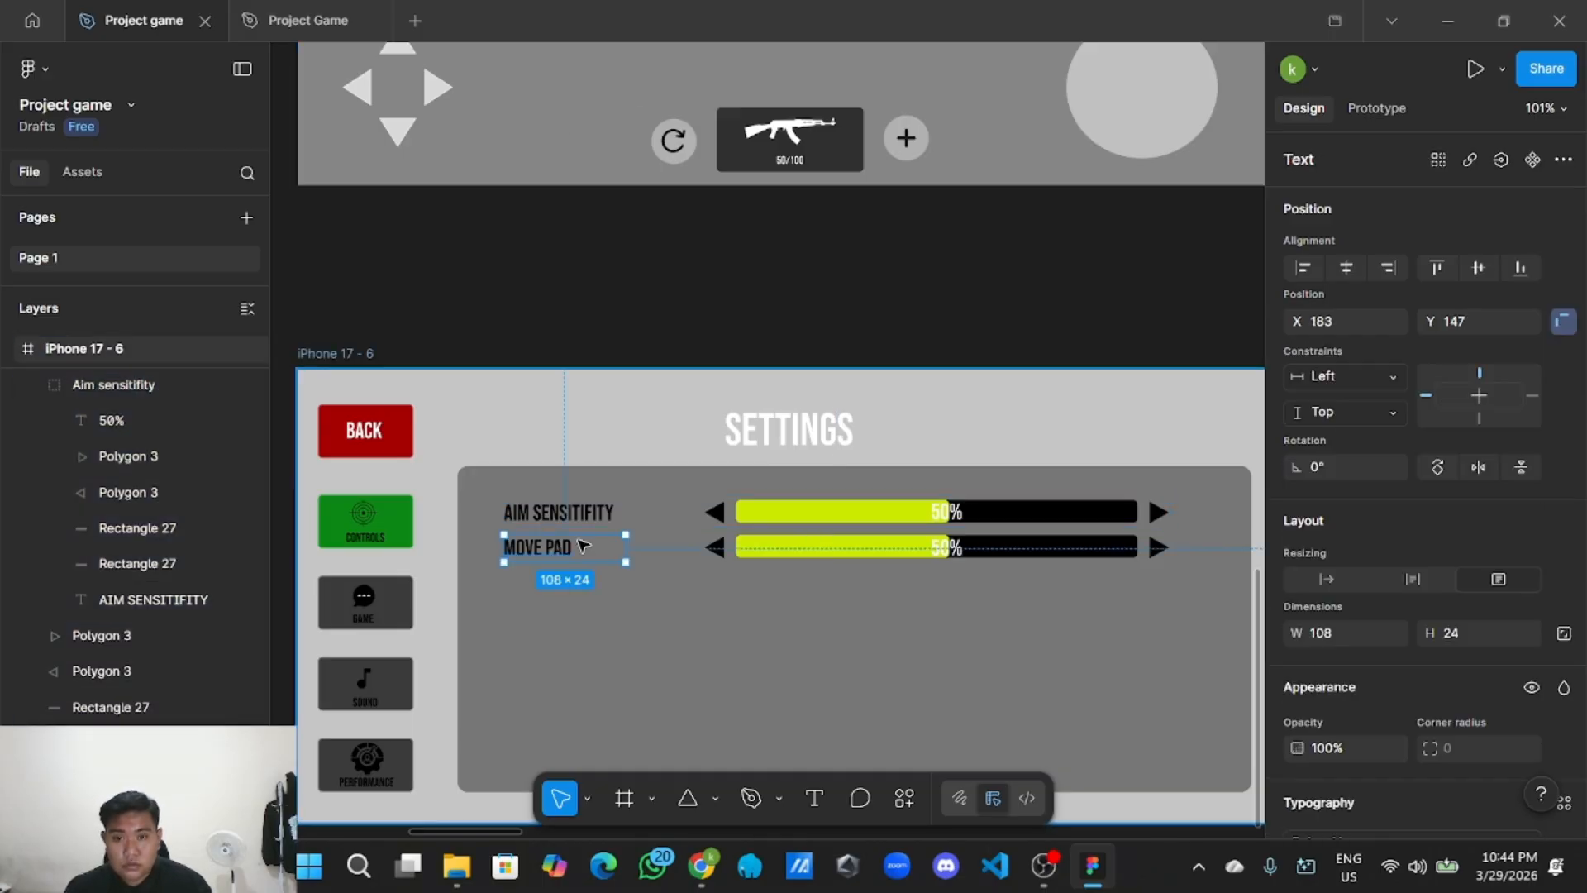
{"action": "left_click", "coordinate": [713, 548], "text": "shift"}
{"action": "left_click", "coordinate": [839, 552], "text": "shift"}
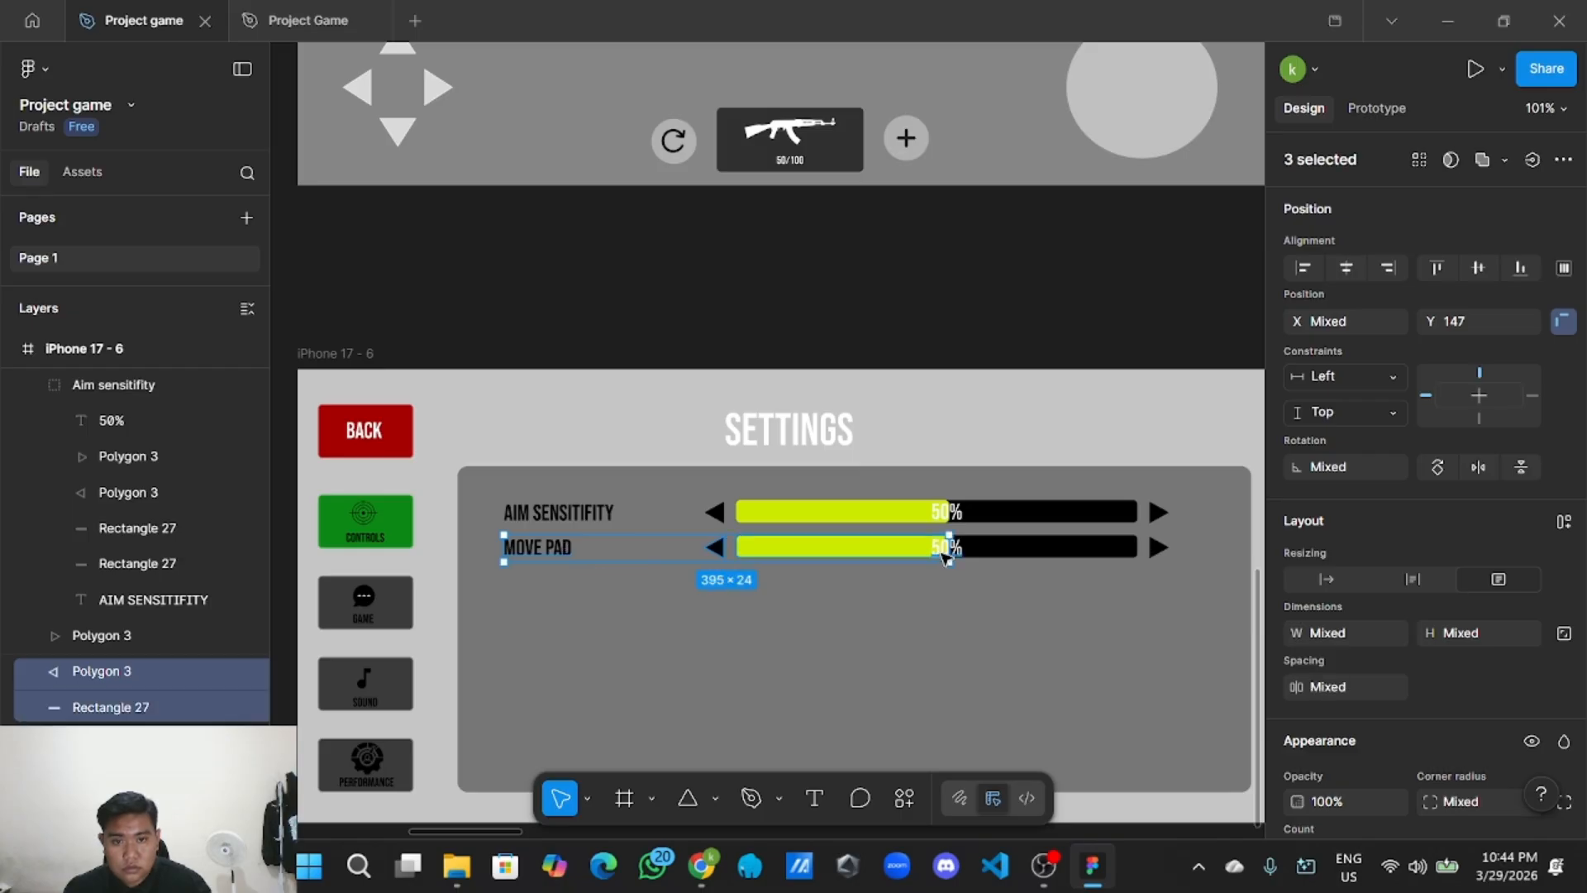
{"action": "left_click", "coordinate": [946, 550], "text": "shift"}
{"action": "left_click", "coordinate": [992, 548], "text": "shift"}
{"action": "left_click", "coordinate": [1155, 550], "text": "shift"}
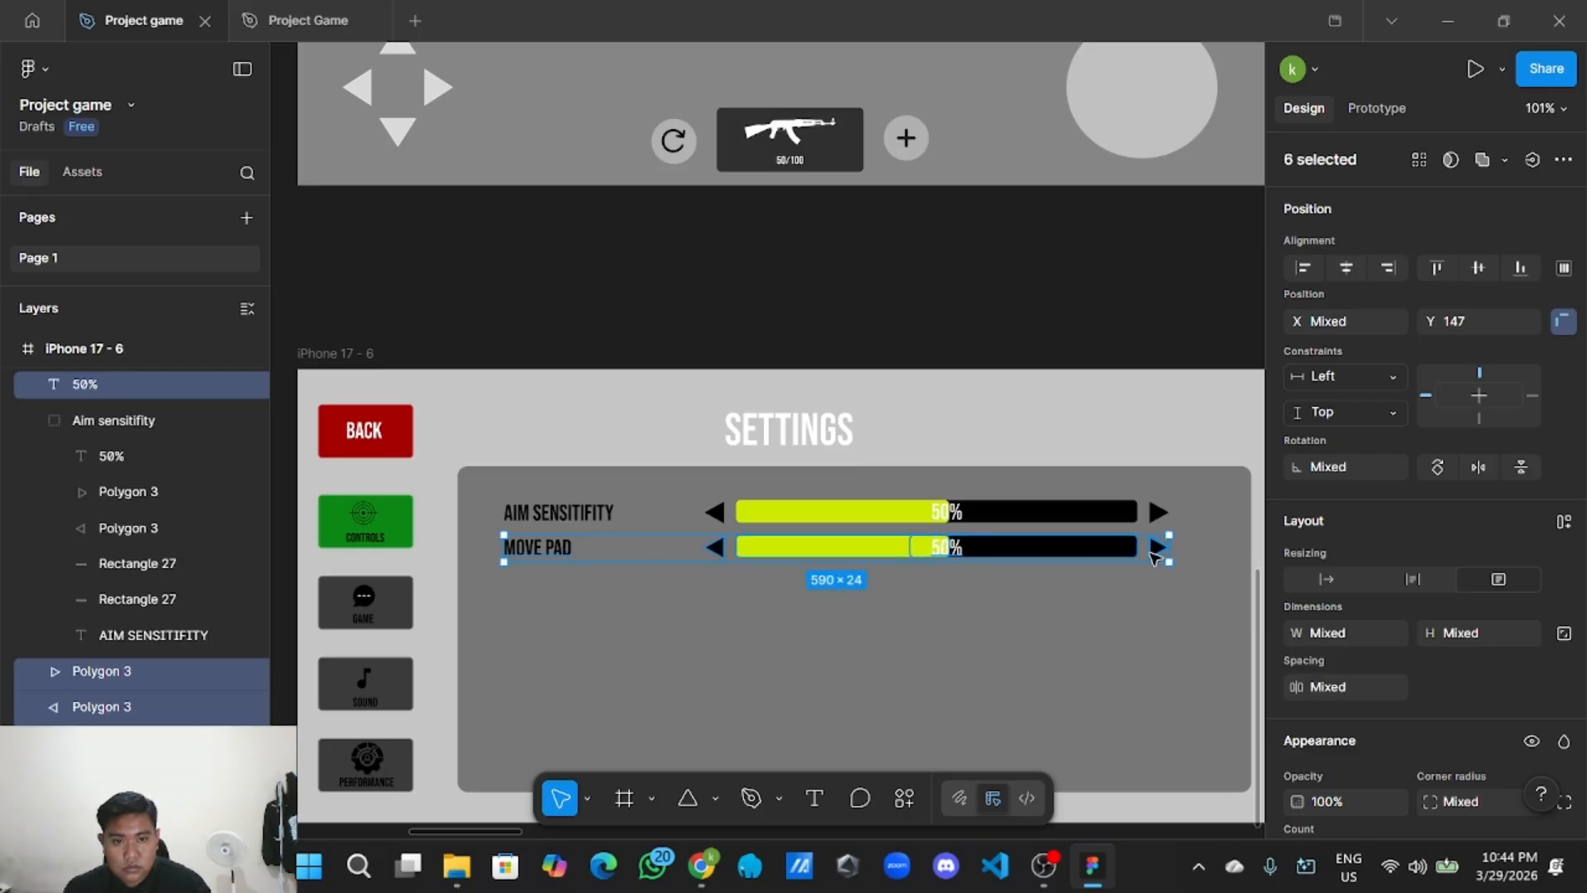
{"action": "right_click", "coordinate": [1039, 561]}
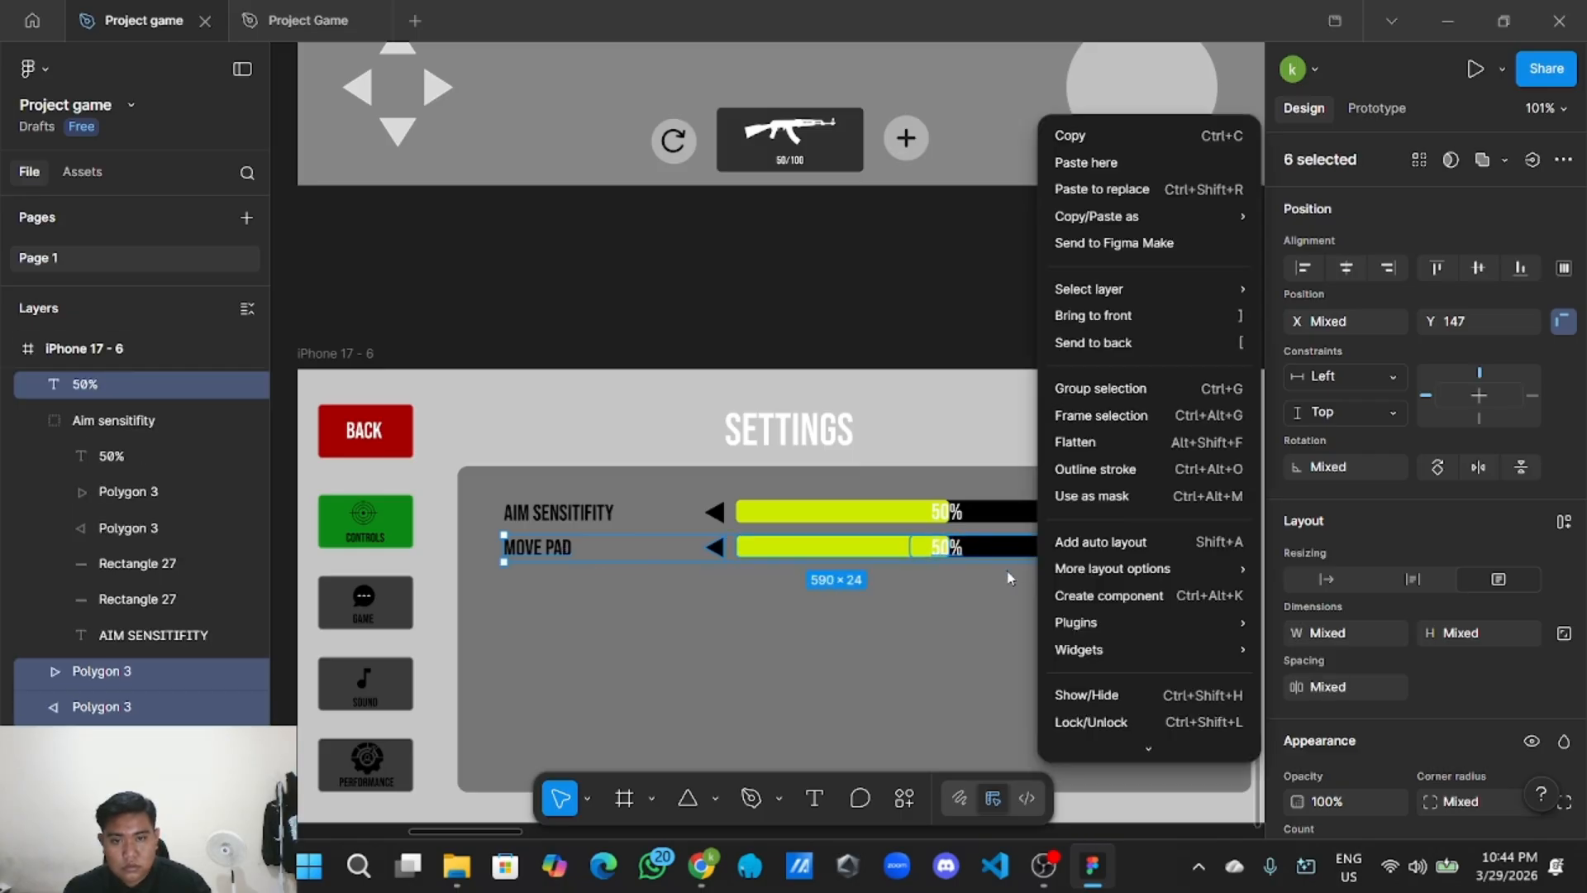
{"action": "left_click", "coordinate": [1142, 399]}
Rename the new group layer to 'Move pad'.
{"action": "double_click", "coordinate": [151, 383]}
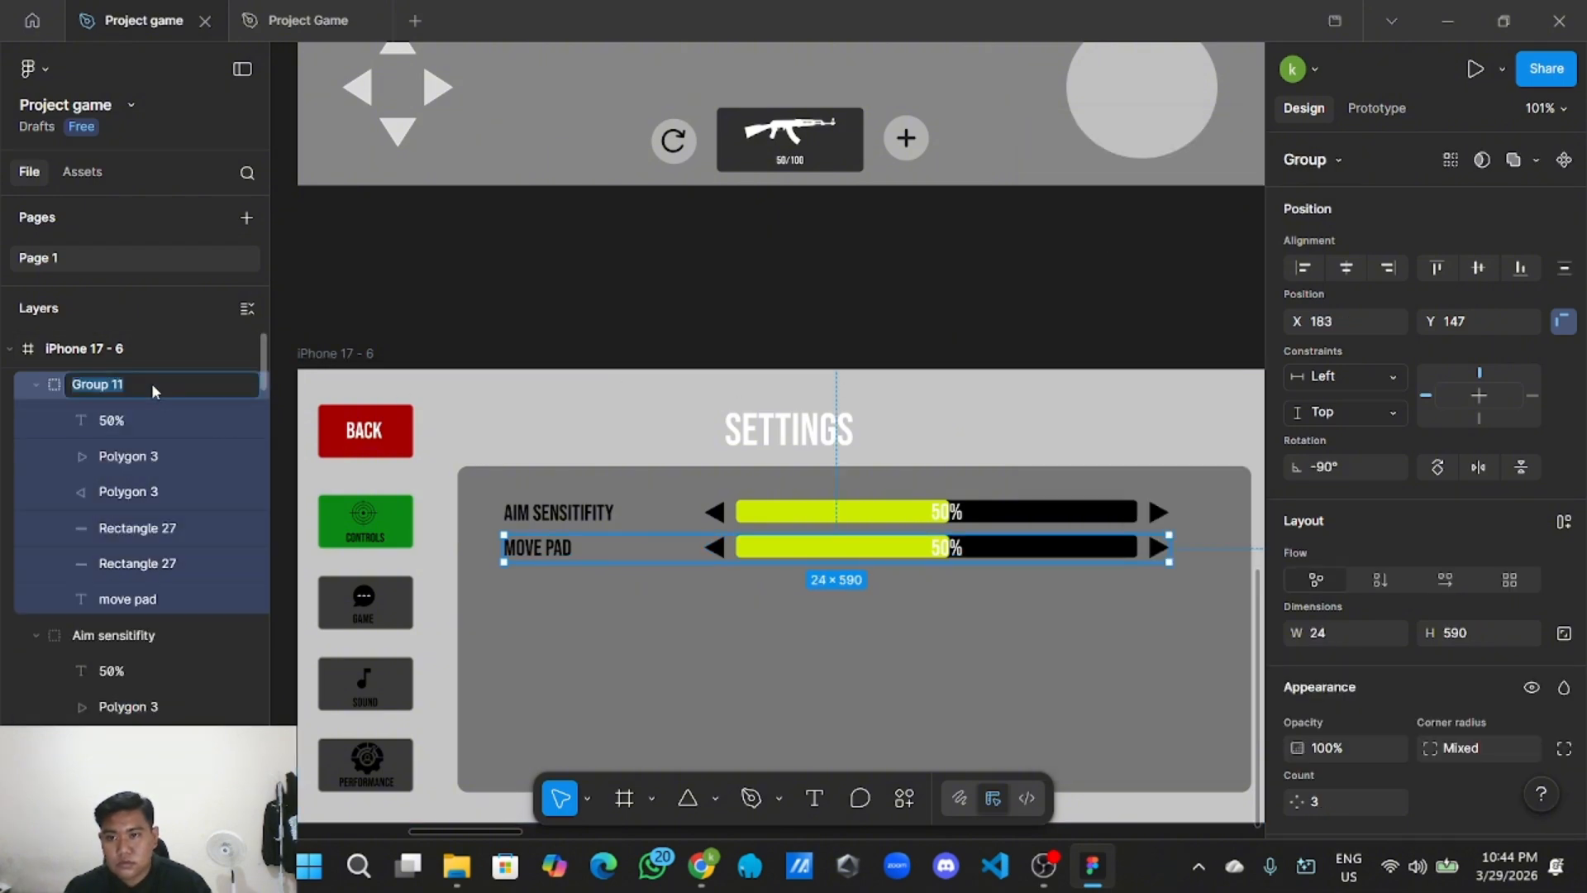
{"action": "key", "text": "BackSpace"}
{"action": "type", "text": "MO"}
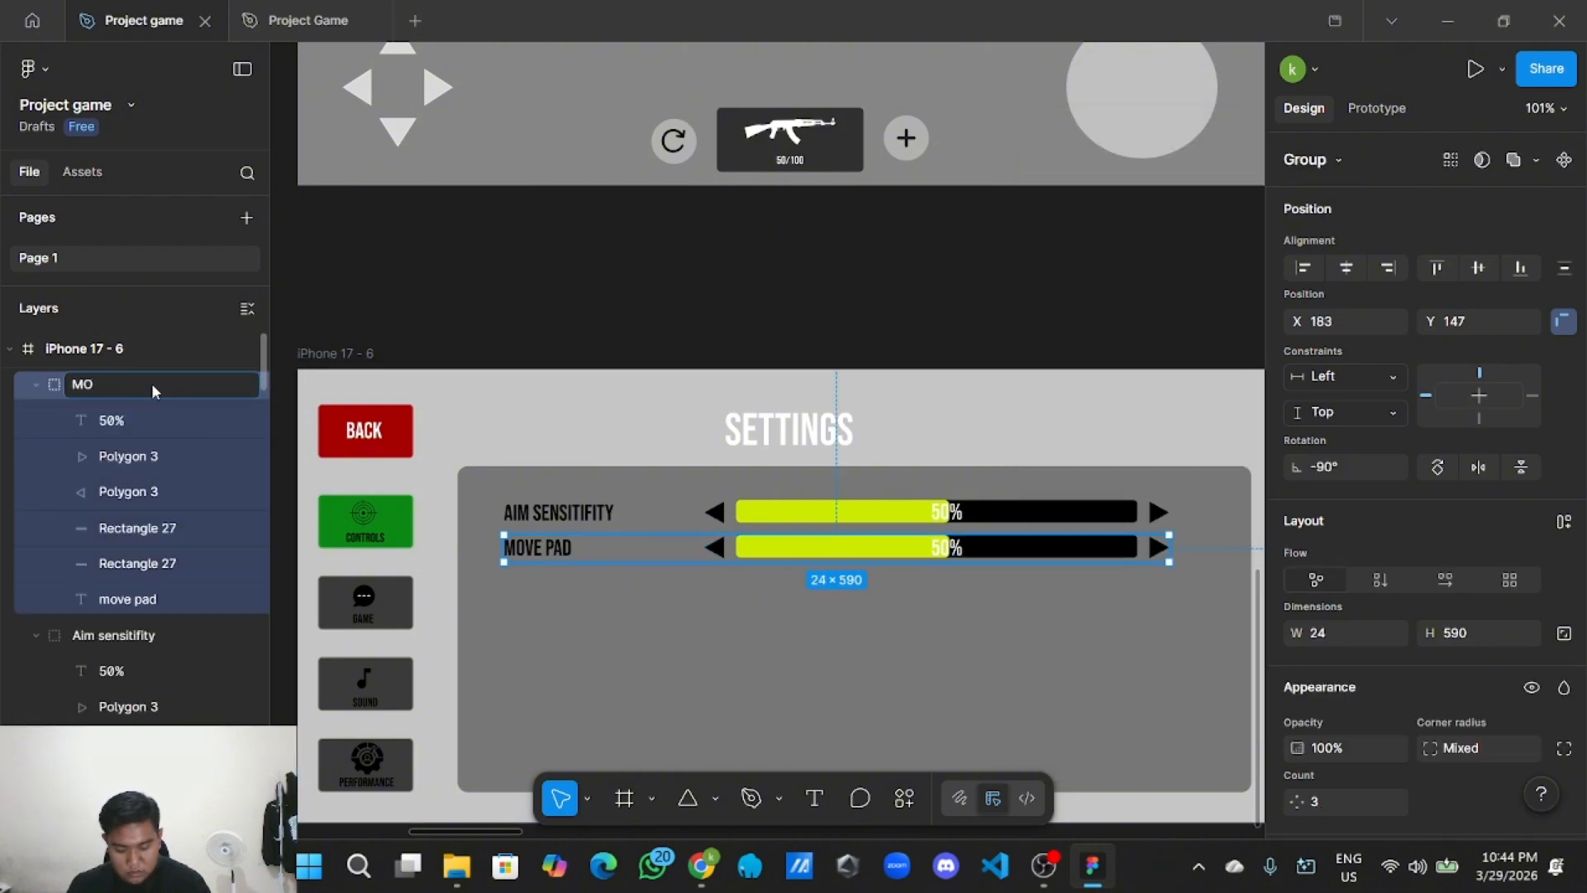
{"action": "type", "text": "V"}
{"action": "key", "text": "BackSpace"}
{"action": "key", "text": "BackSpace"}
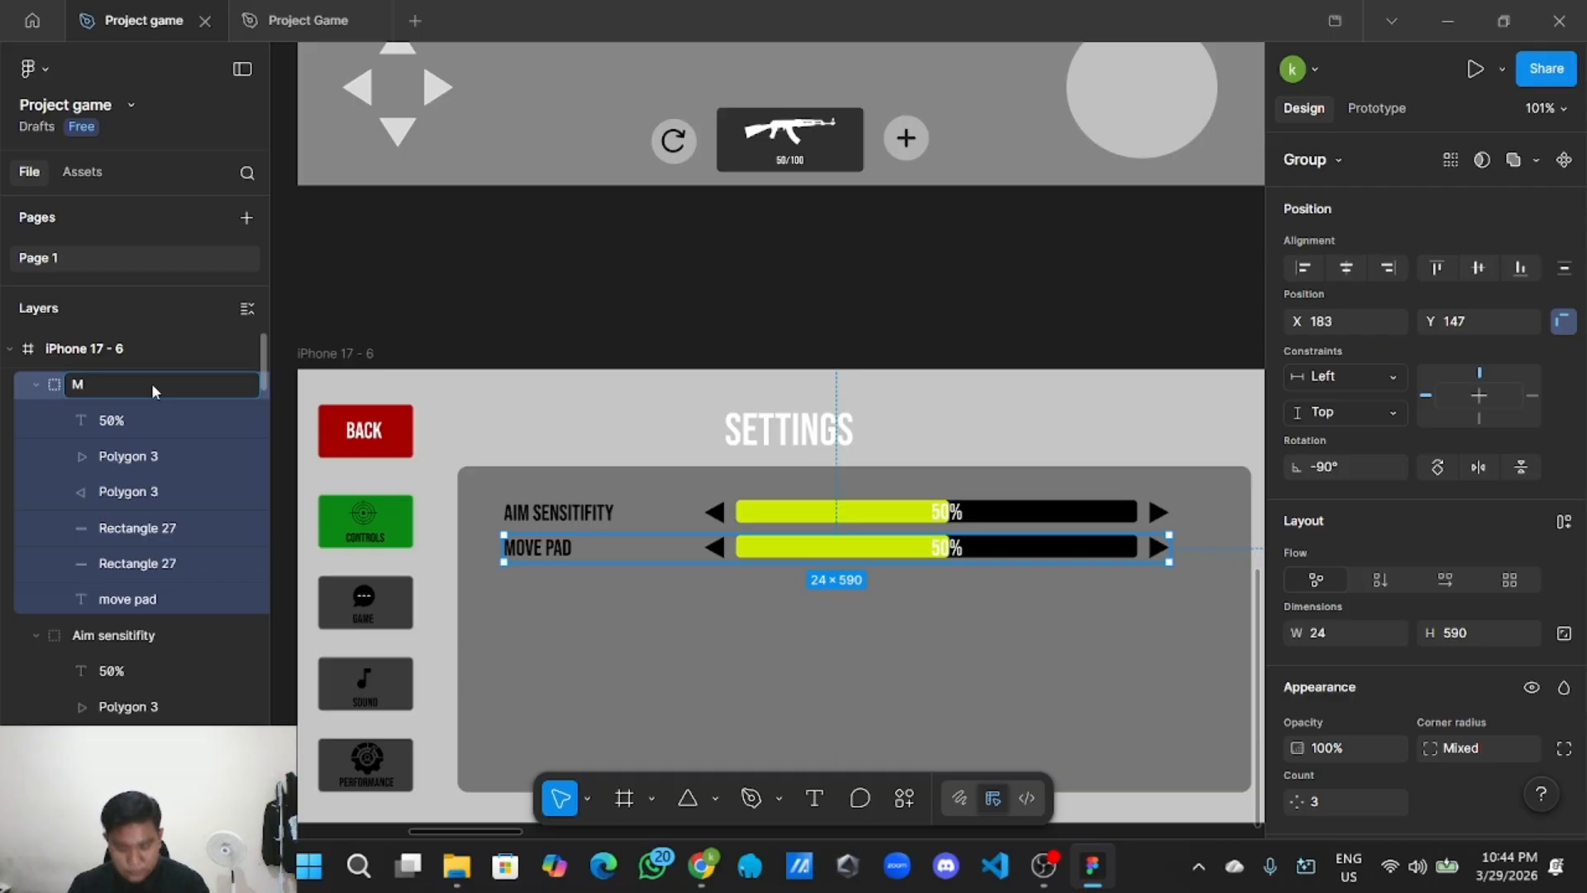
{"action": "type", "text": "ove pad"}
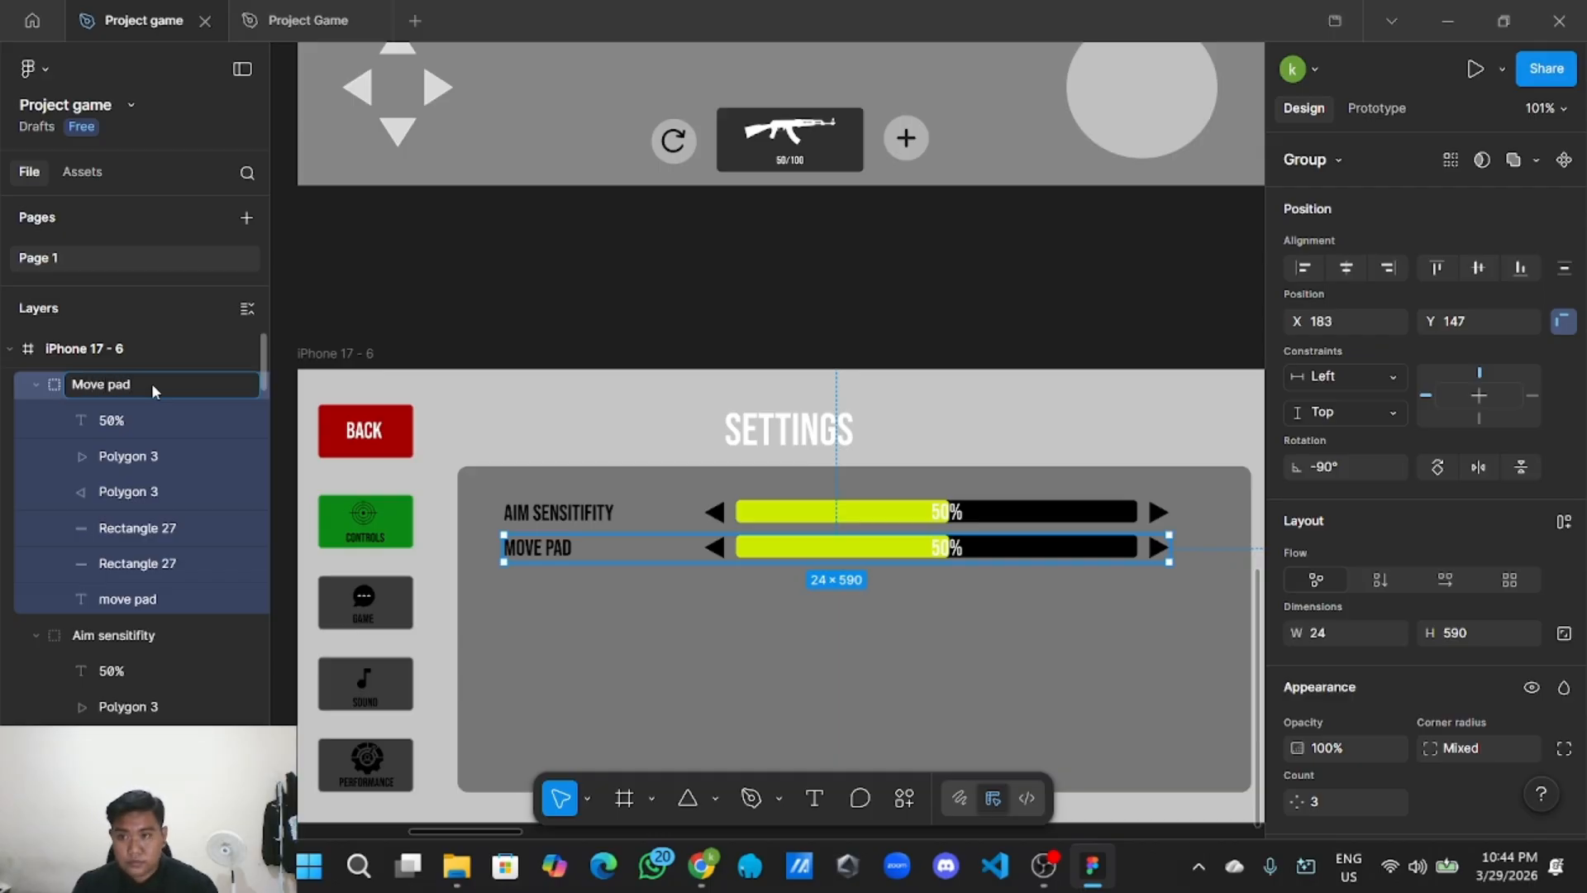
{"action": "key", "text": "Return"}
{"action": "left_click", "coordinate": [589, 248]}
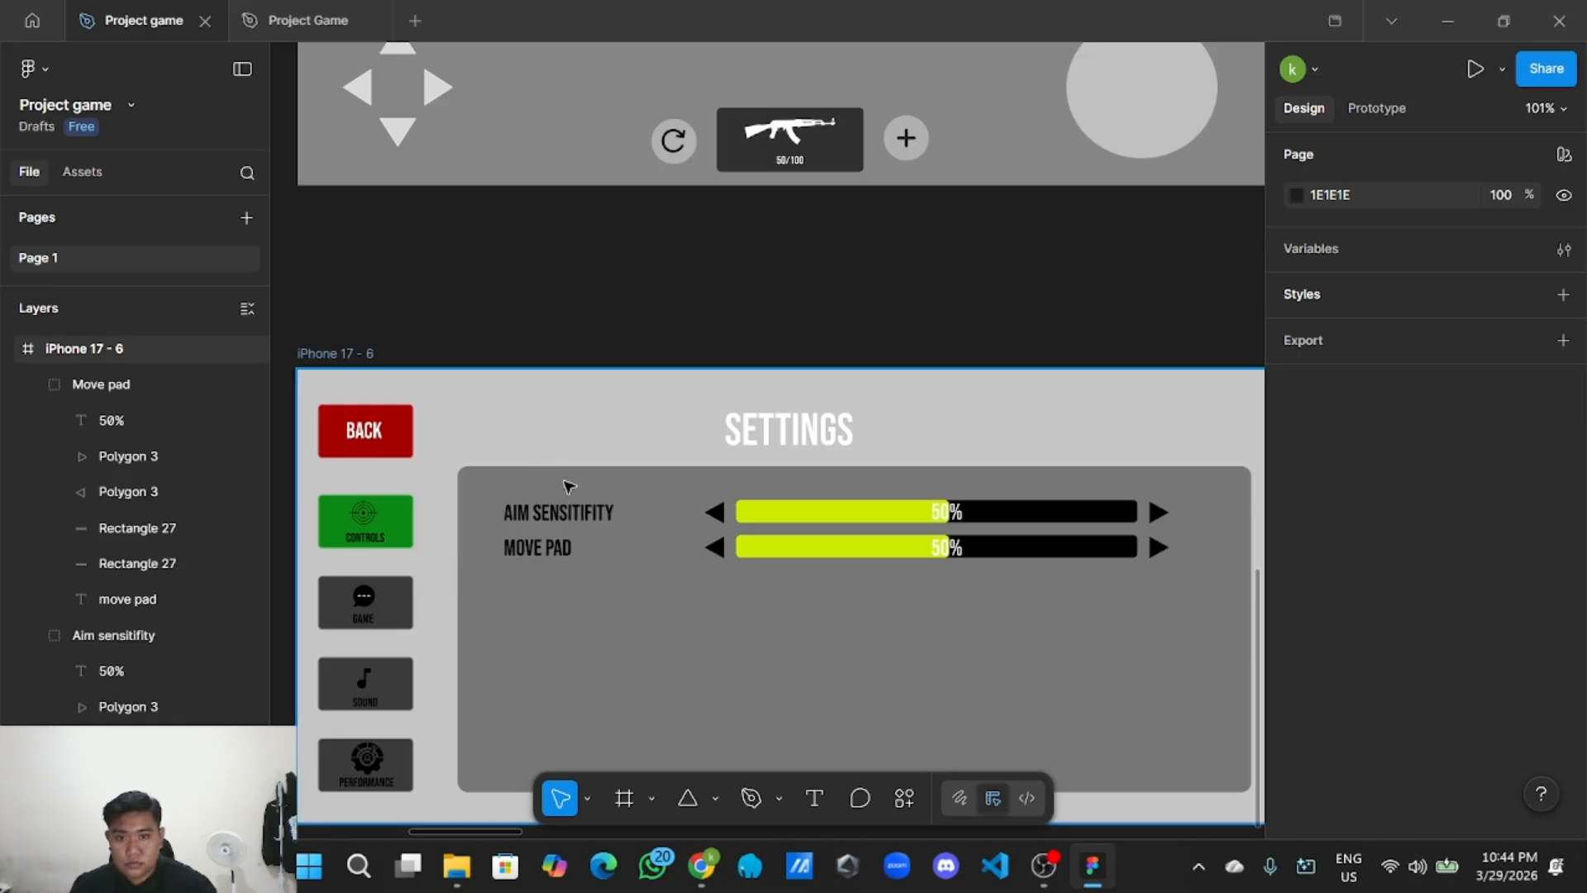
Copy the Move pad group and place the pasted row directly below MOVE PAD.
{"action": "left_click", "coordinate": [726, 554]}
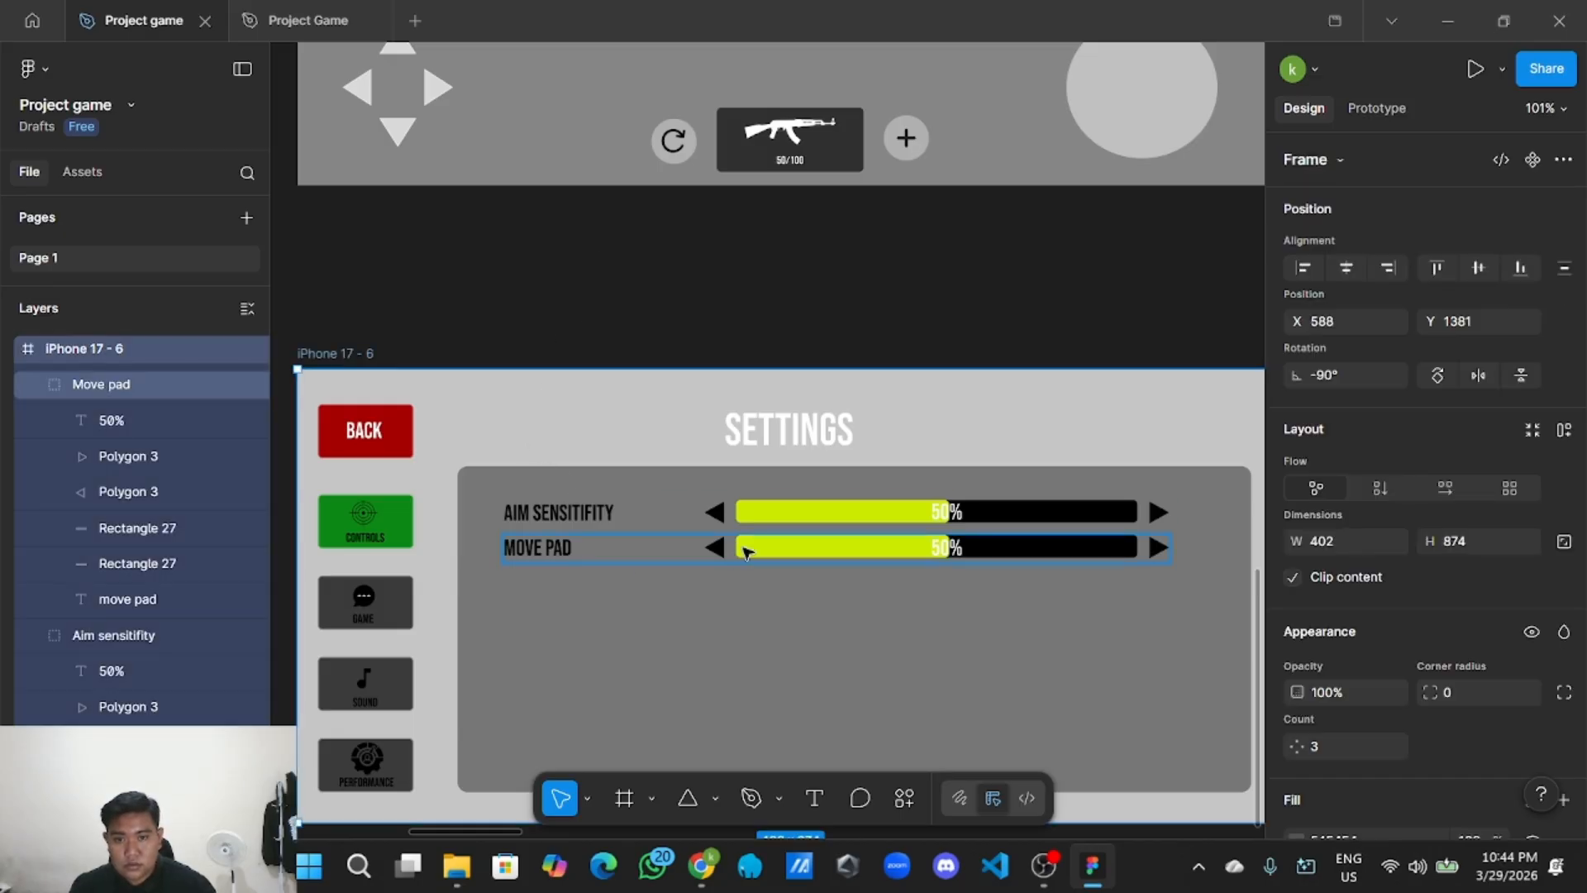
{"action": "right_click", "coordinate": [746, 552]}
{"action": "key", "text": "Escape"}
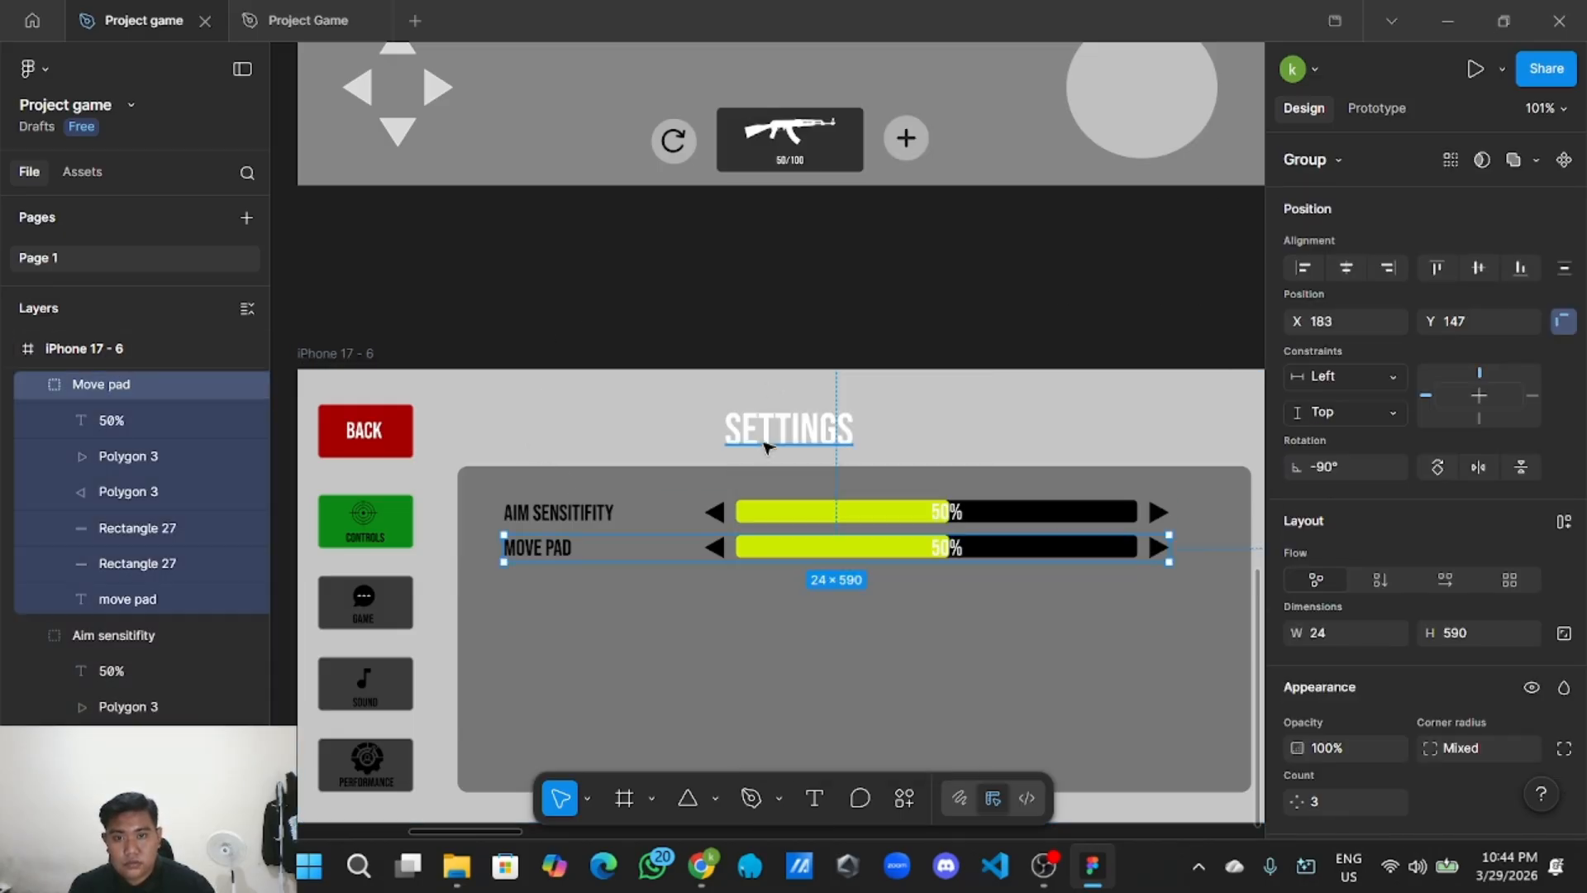
{"action": "right_click", "coordinate": [697, 626]}
{"action": "key", "text": "Escape"}
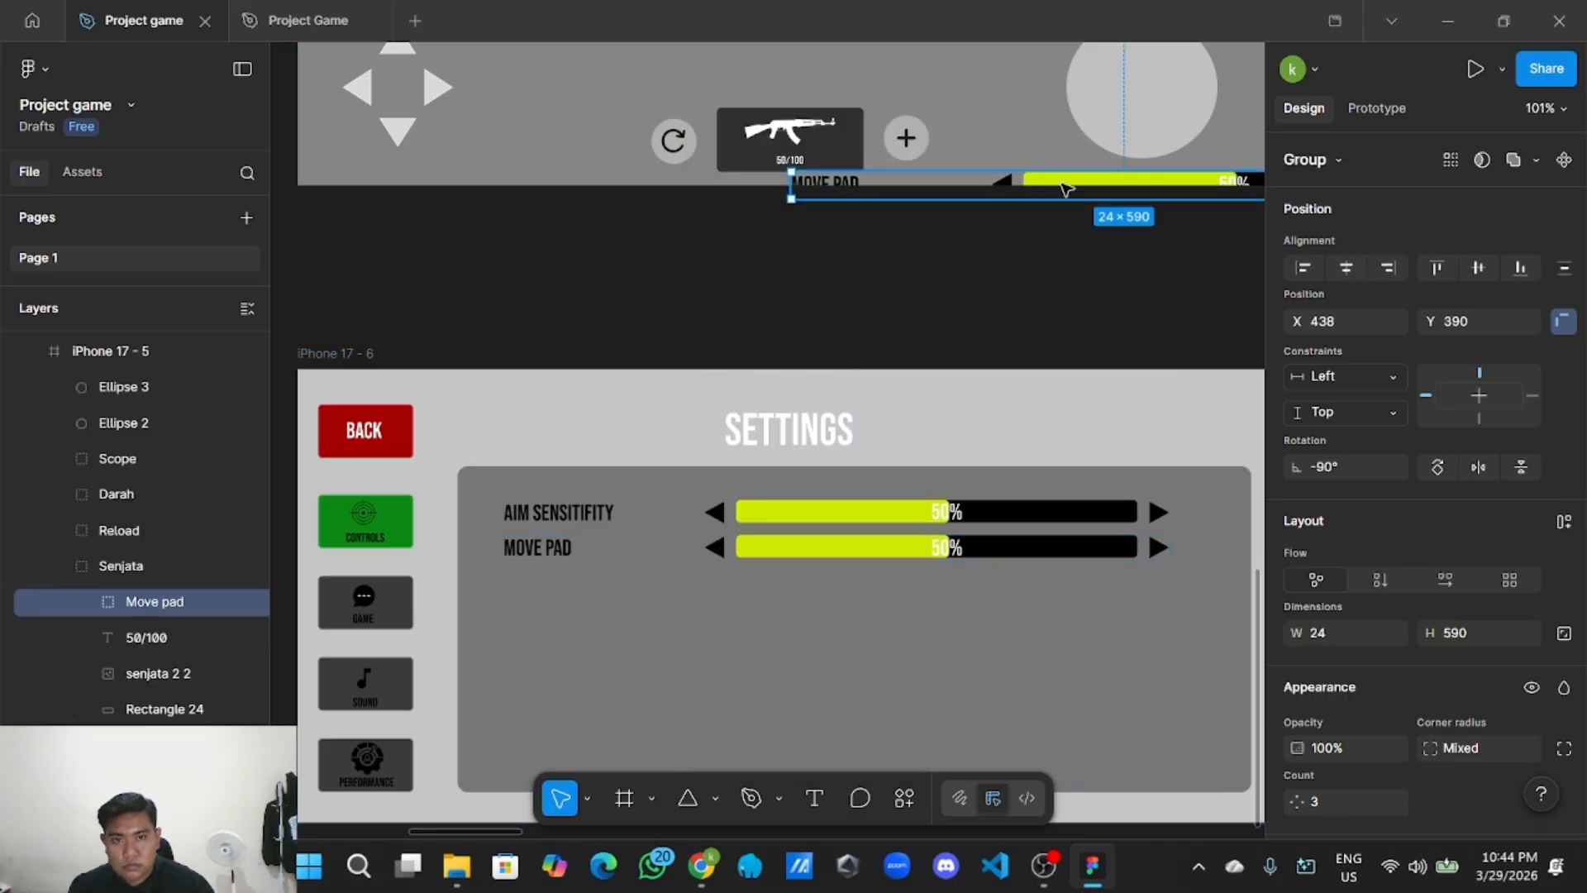
{"action": "left_click_drag", "start_coordinate": [1066, 189], "coordinate": [778, 588]}
{"action": "left_click", "coordinate": [588, 583]}
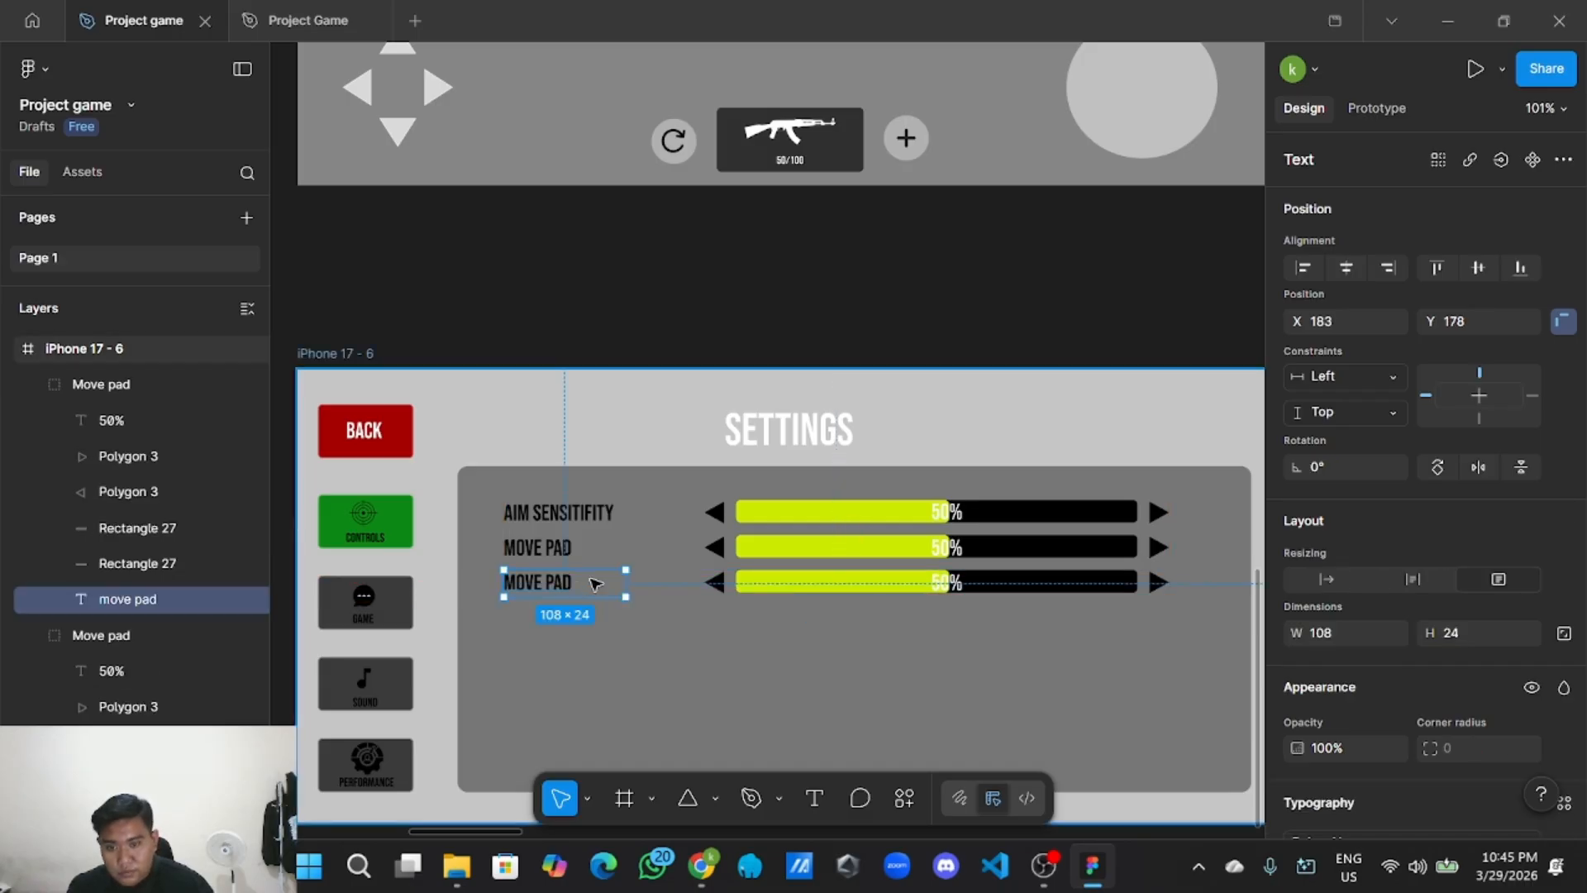
{"action": "left_click", "coordinate": [595, 584]}
{"action": "double_click", "coordinate": [563, 584]}
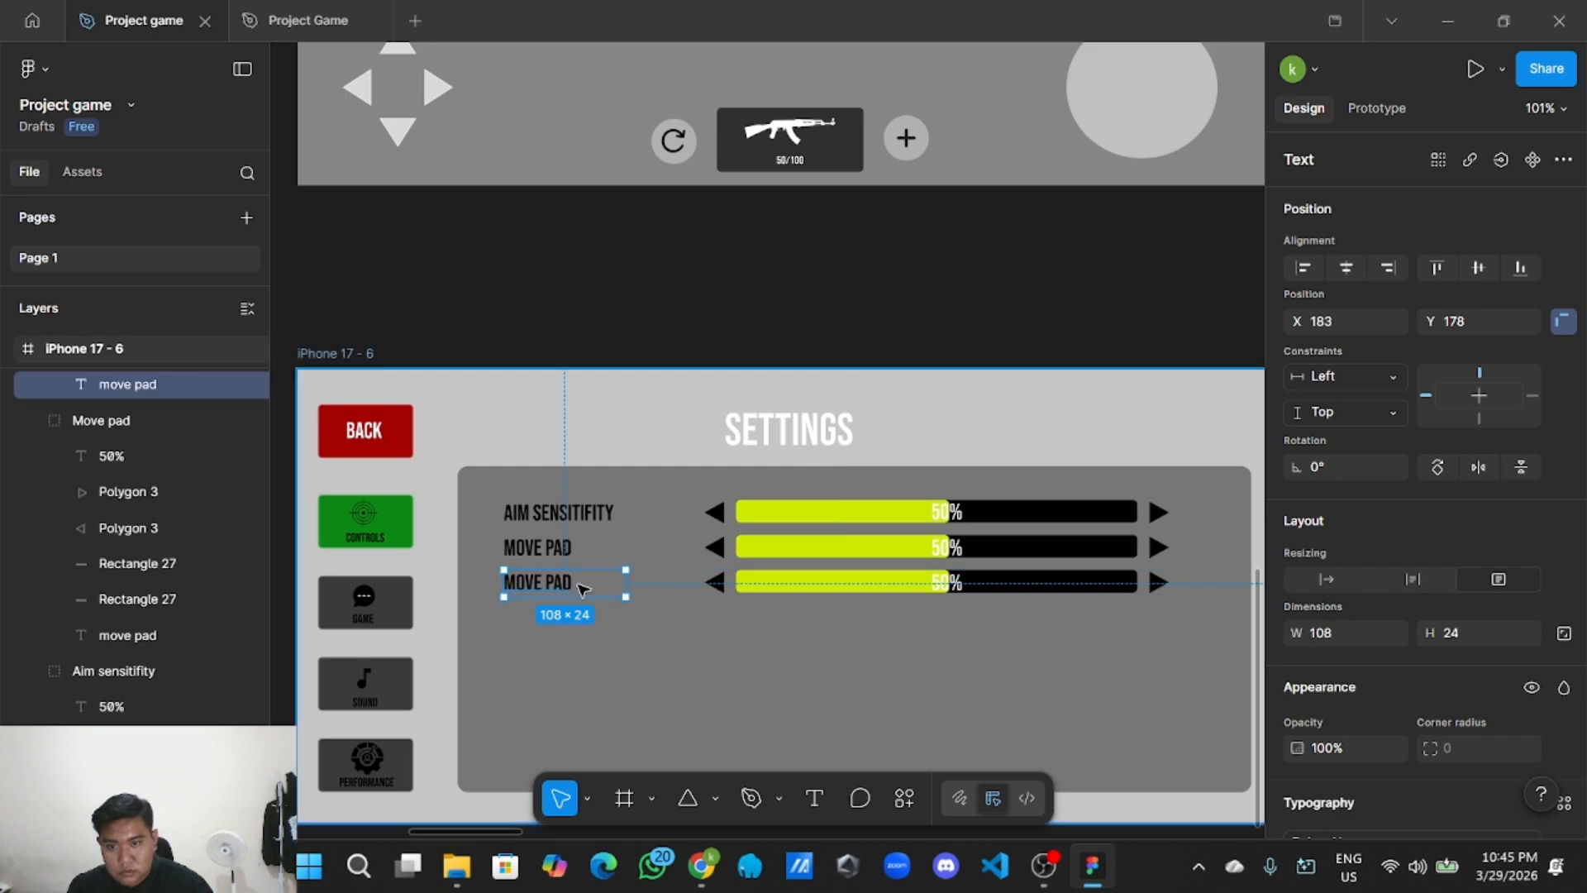
Change the third row's label text from MOVE PAD to FIRE CONTROL.
{"action": "left_click", "coordinate": [581, 588]}
{"action": "left_click", "coordinate": [580, 588]}
{"action": "double_click", "coordinate": [580, 588]}
{"action": "double_click", "coordinate": [579, 587]}
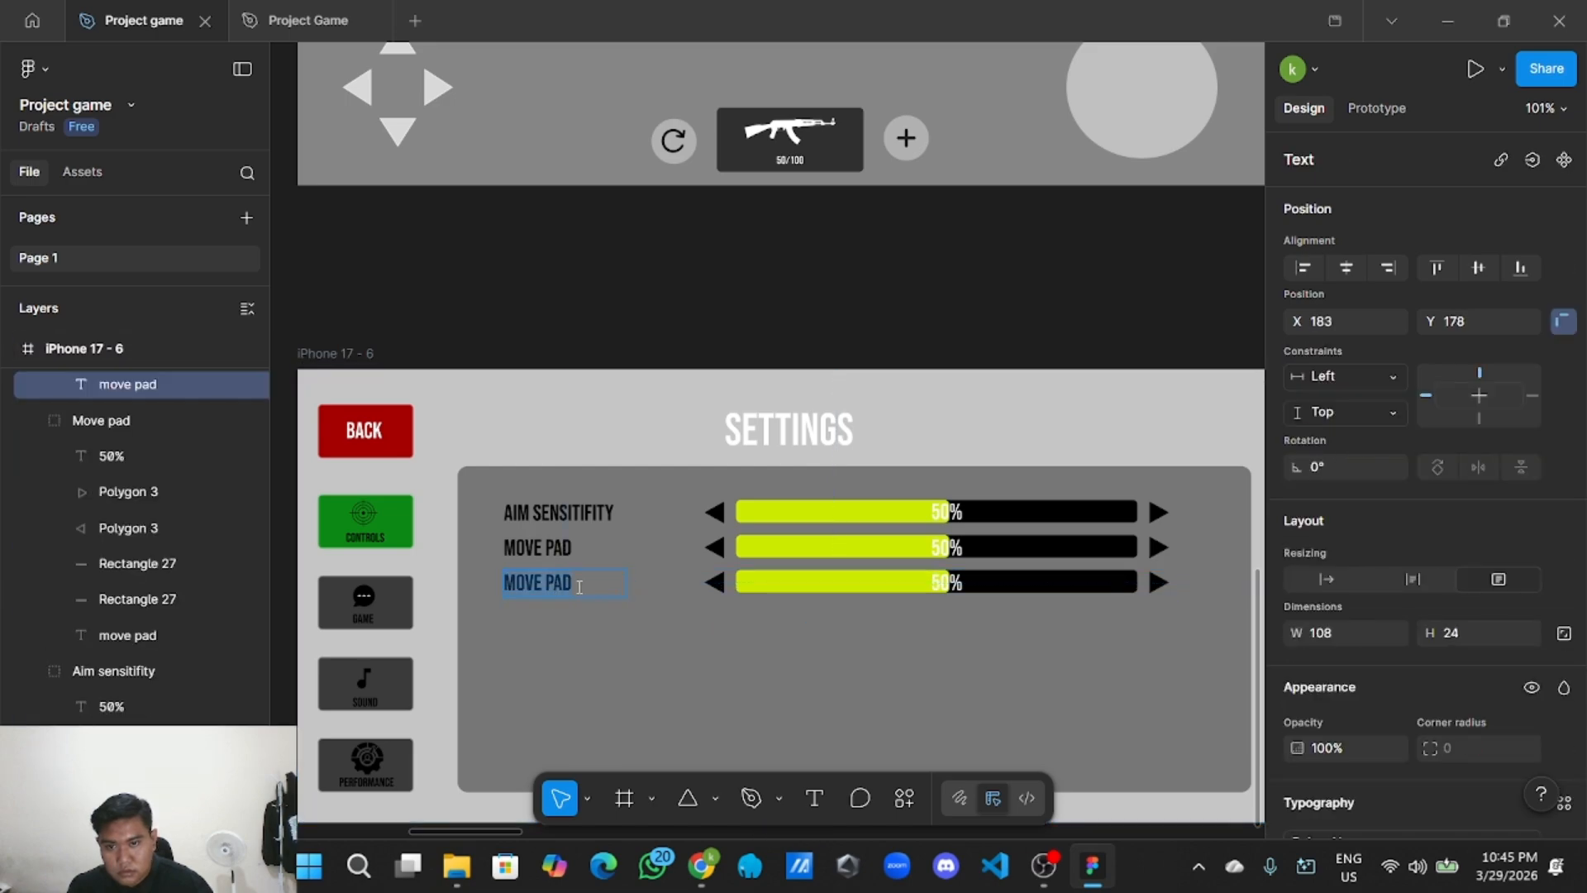
{"action": "left_click", "coordinate": [579, 587]}
{"action": "key", "text": "BackSpace"}
{"action": "key", "text": "BackSpace"}
{"action": "key", "text": "BackSpace"}
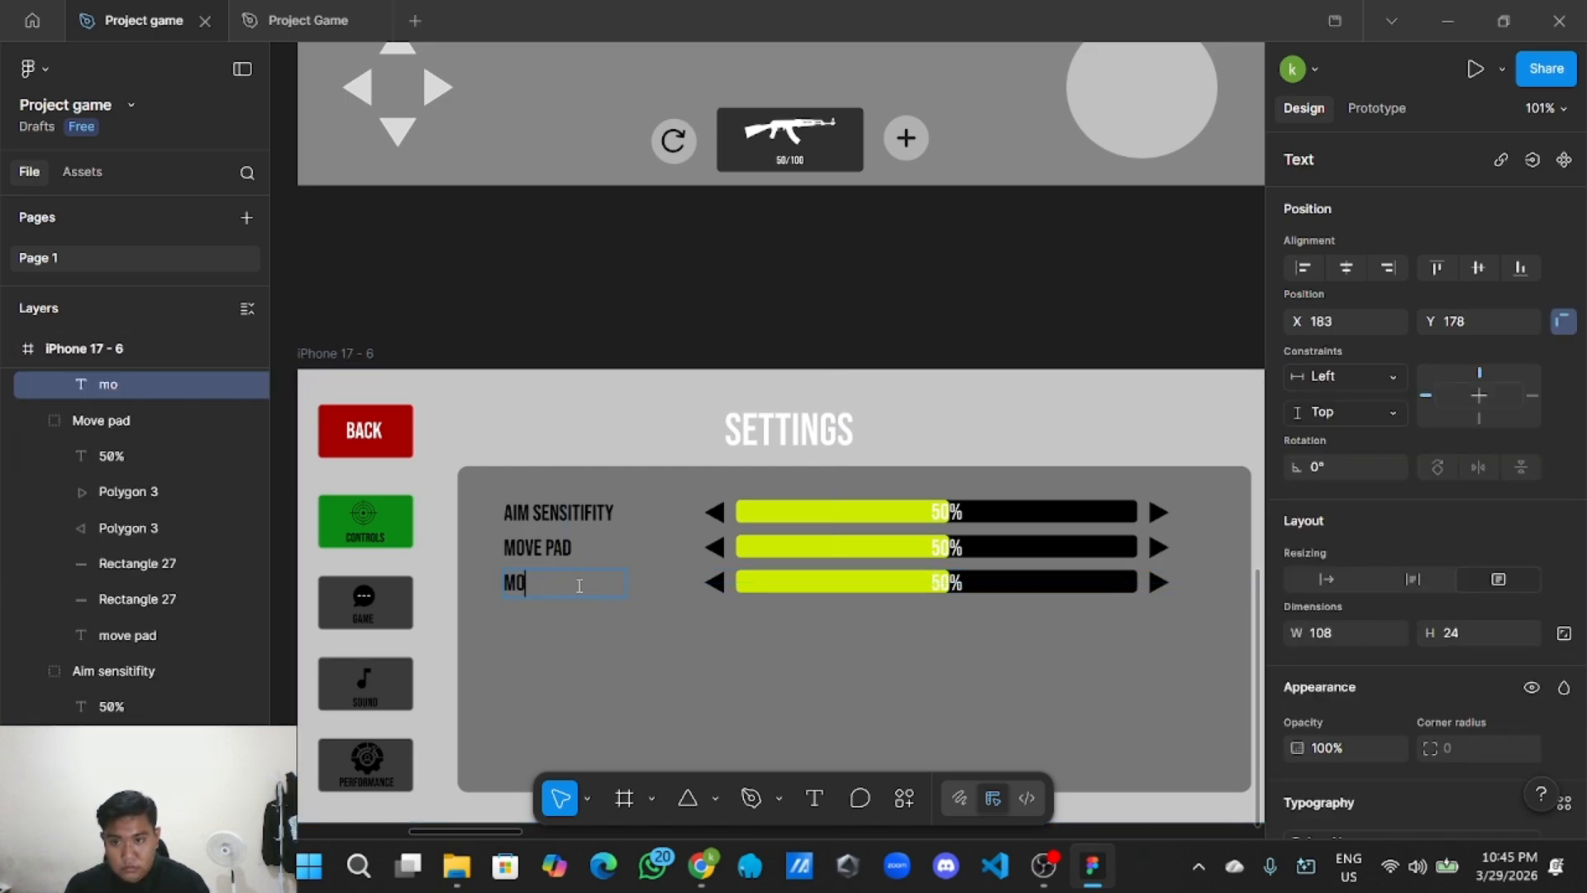
{"action": "key", "text": "BackSpace"}
{"action": "key", "text": "BackSpace"}
{"action": "type", "text": "fire"}
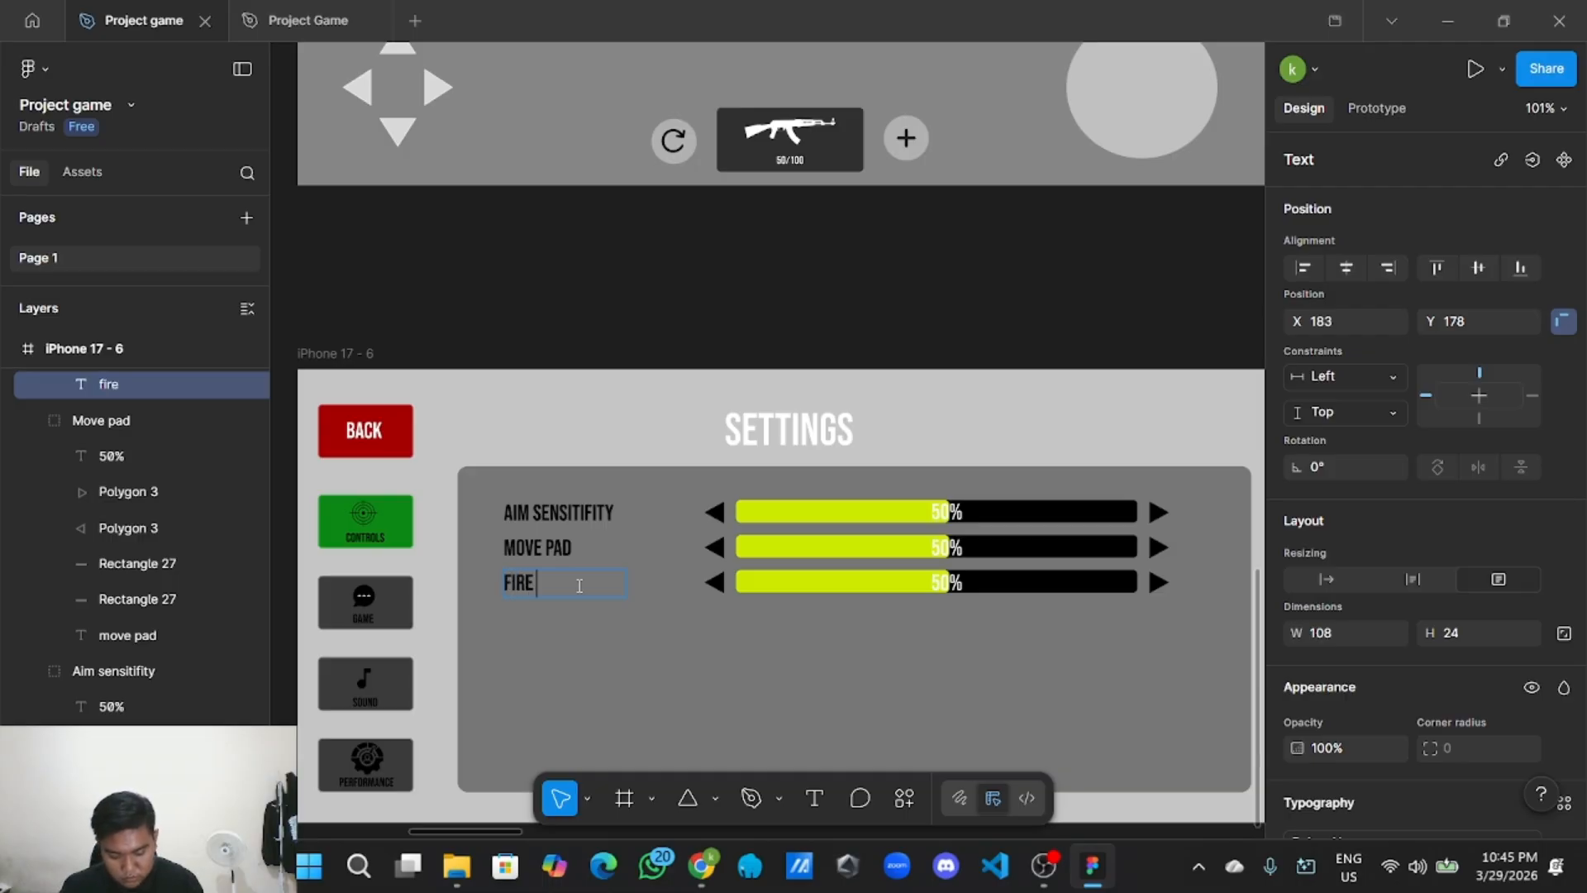
{"action": "type", "text": " contr"}
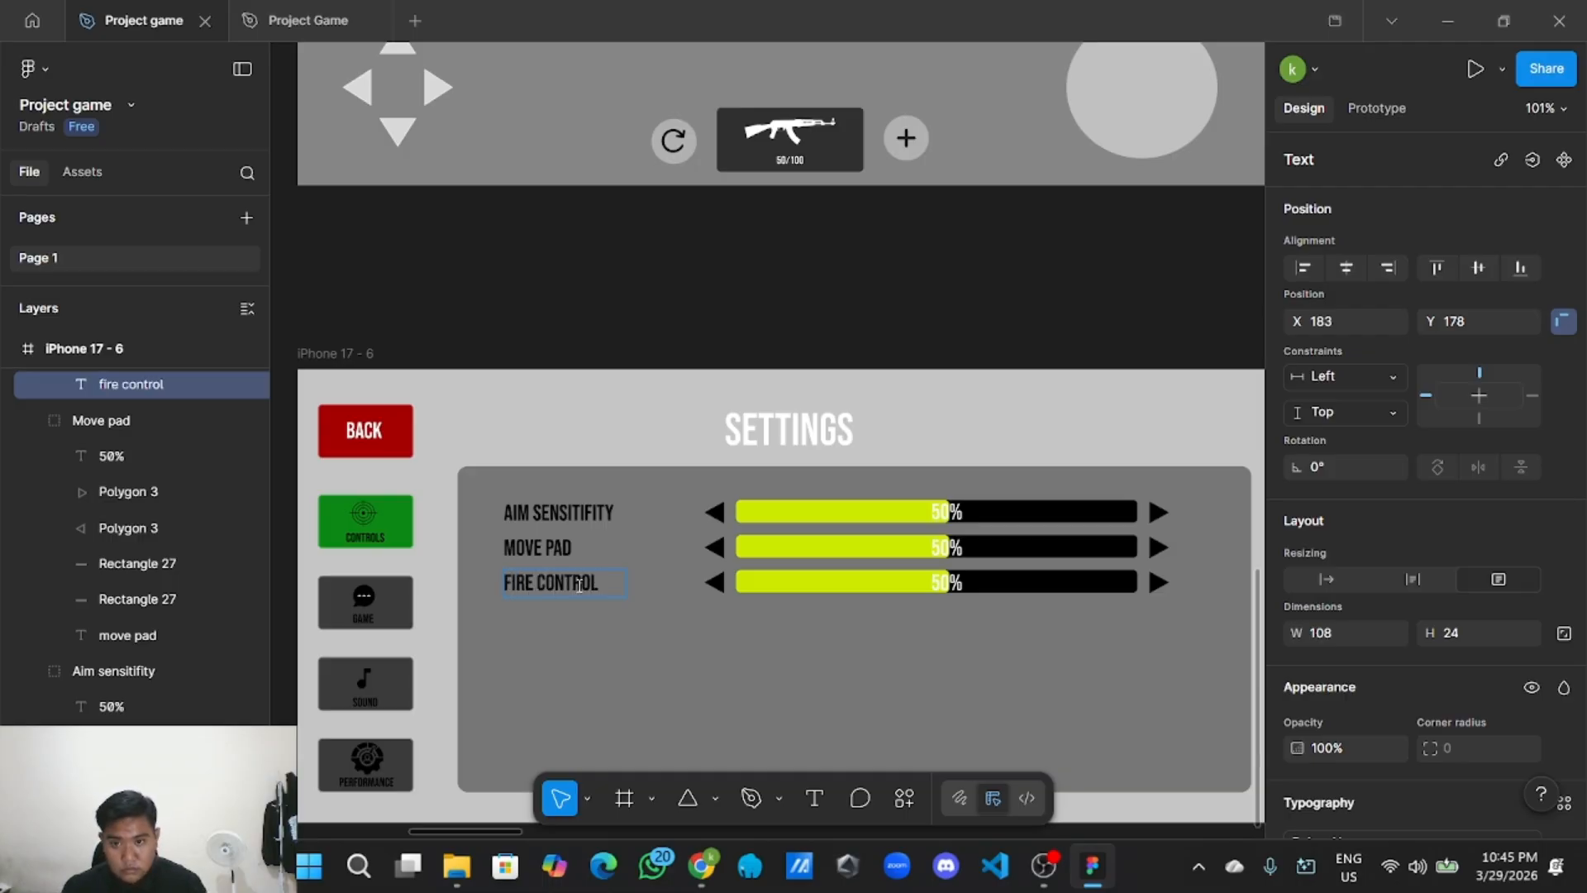
{"action": "key", "text": "Escape"}
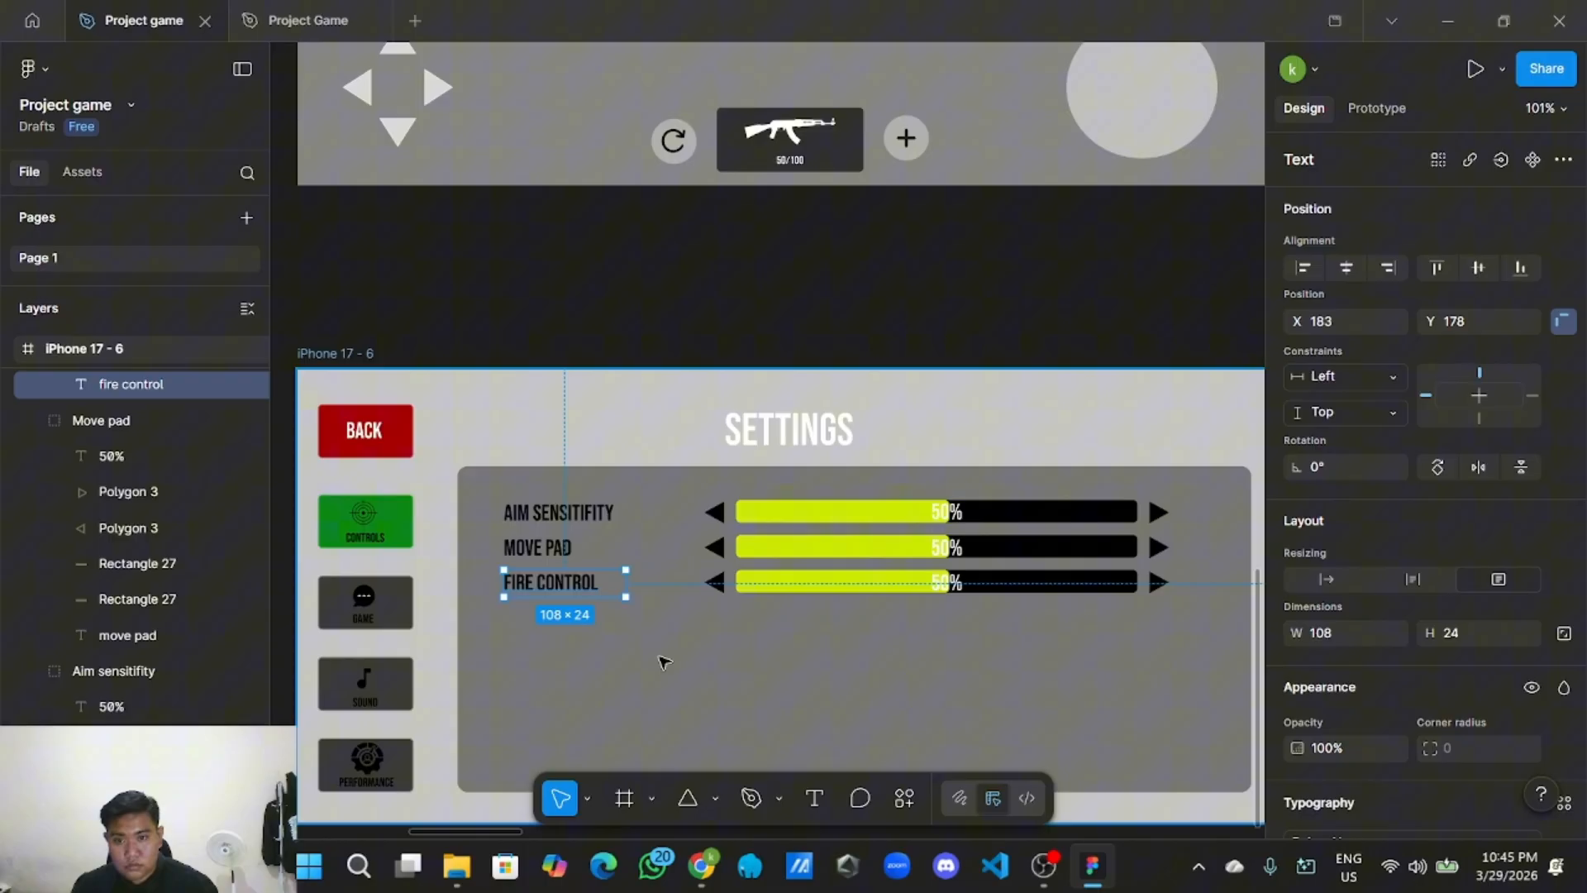
Delete the yellow fill bar from the FIRE CONTROL row.
{"action": "left_click", "coordinate": [946, 547]}
{"action": "left_click", "coordinate": [946, 547]}
{"action": "double_click", "coordinate": [893, 591]}
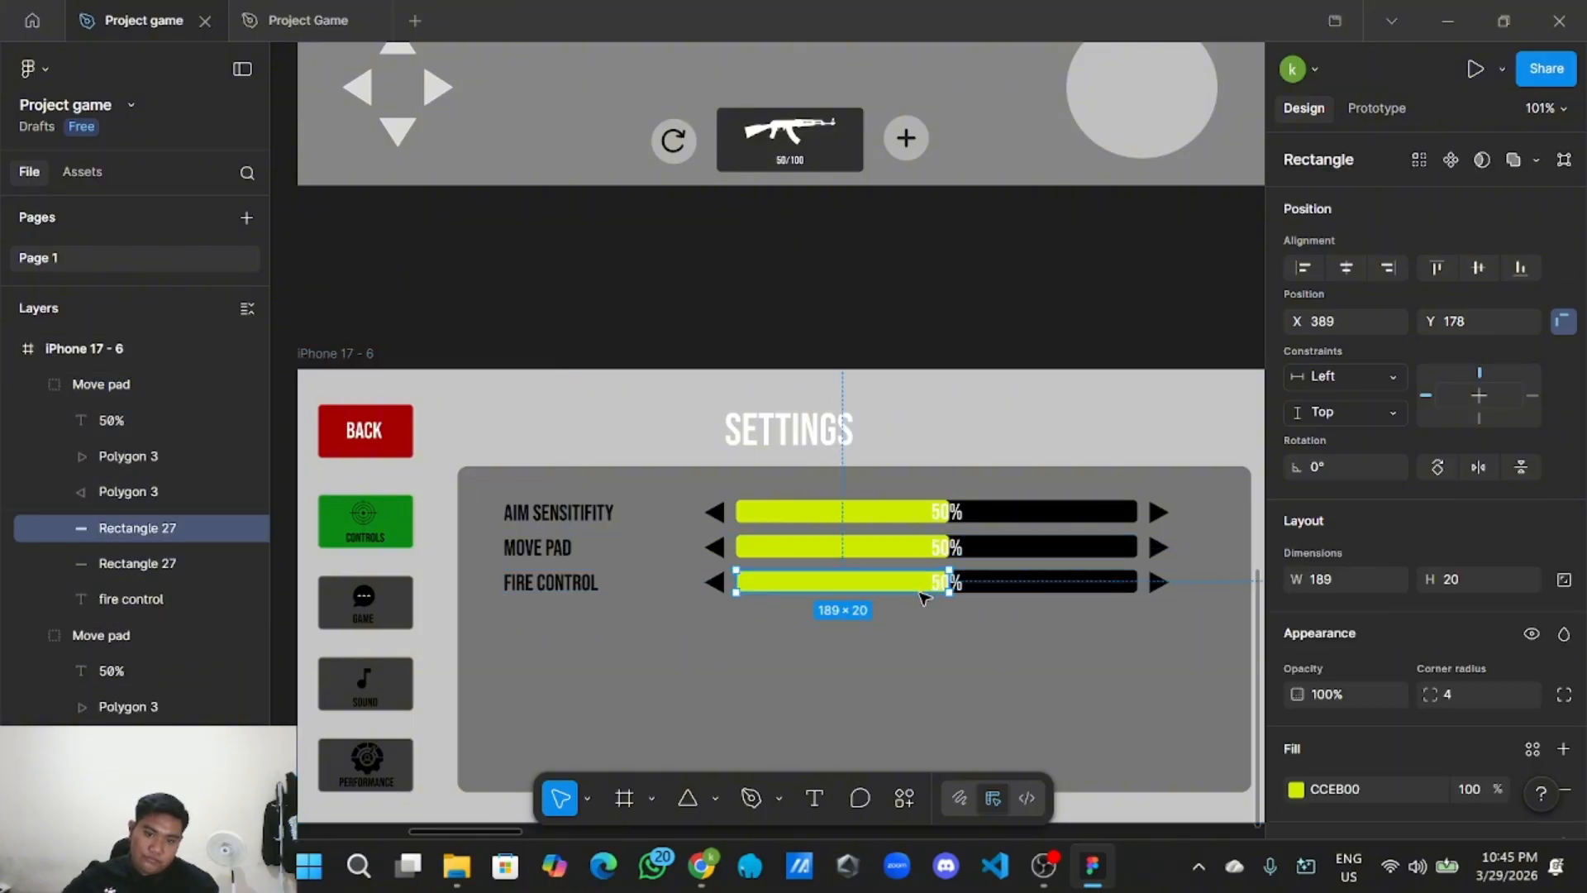
{"action": "key", "text": "Delete"}
Stretch the FIRE CONTROL row's black bar to full width.
{"action": "scroll", "coordinate": [924, 598], "scroll_direction": "up", "scroll_amount": 3}
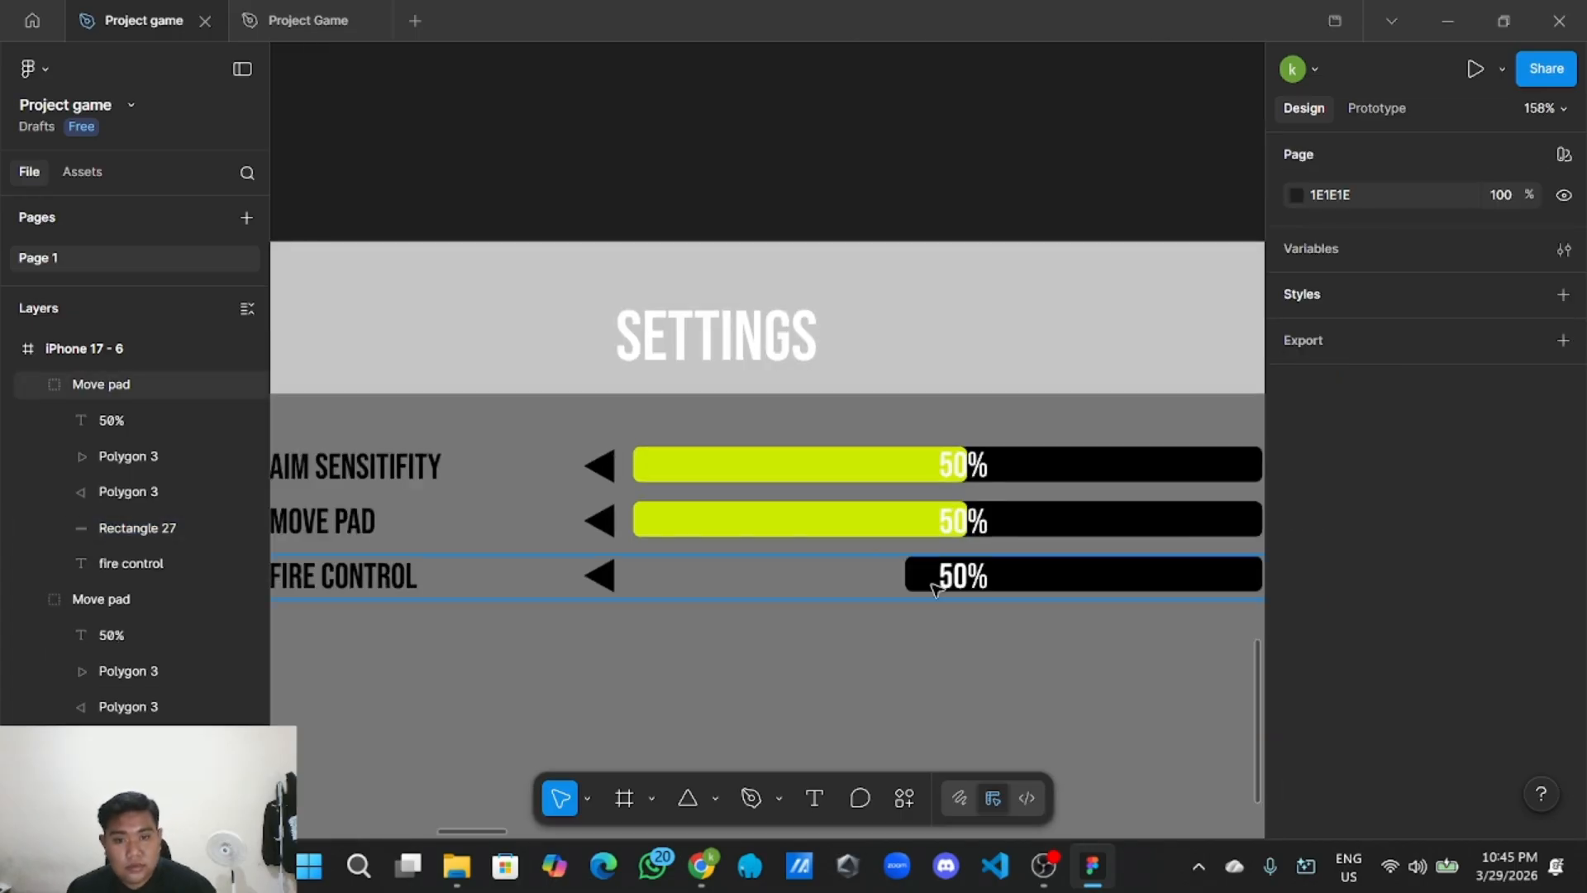
{"action": "left_click", "coordinate": [976, 574]}
{"action": "left_click", "coordinate": [976, 574]}
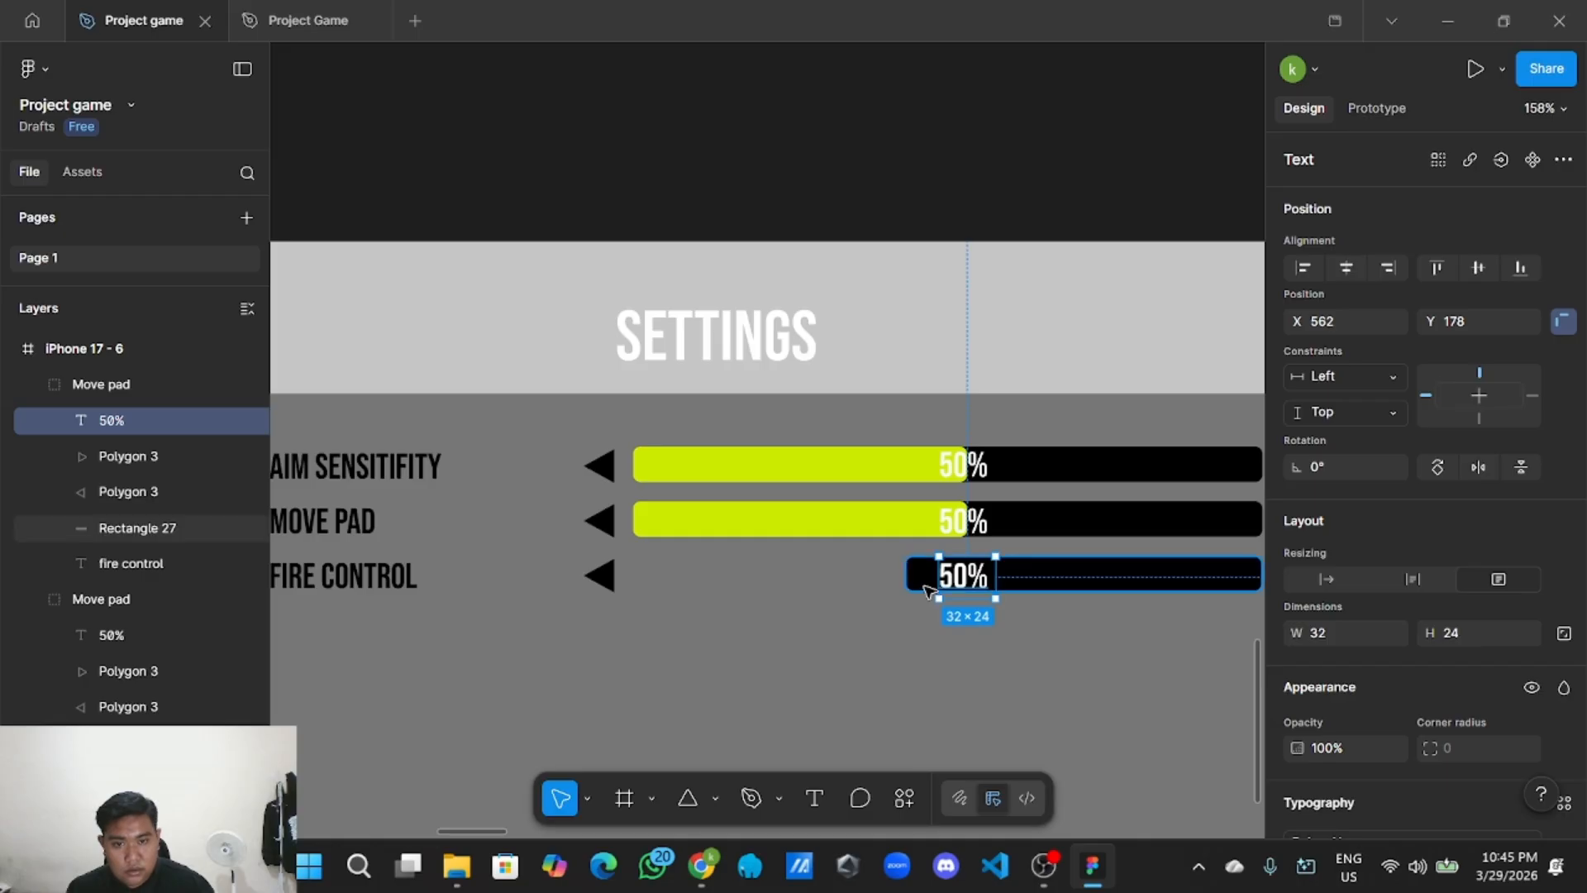
{"action": "left_click", "coordinate": [922, 582]}
{"action": "left_click_drag", "start_coordinate": [882, 578], "coordinate": [621, 577]}
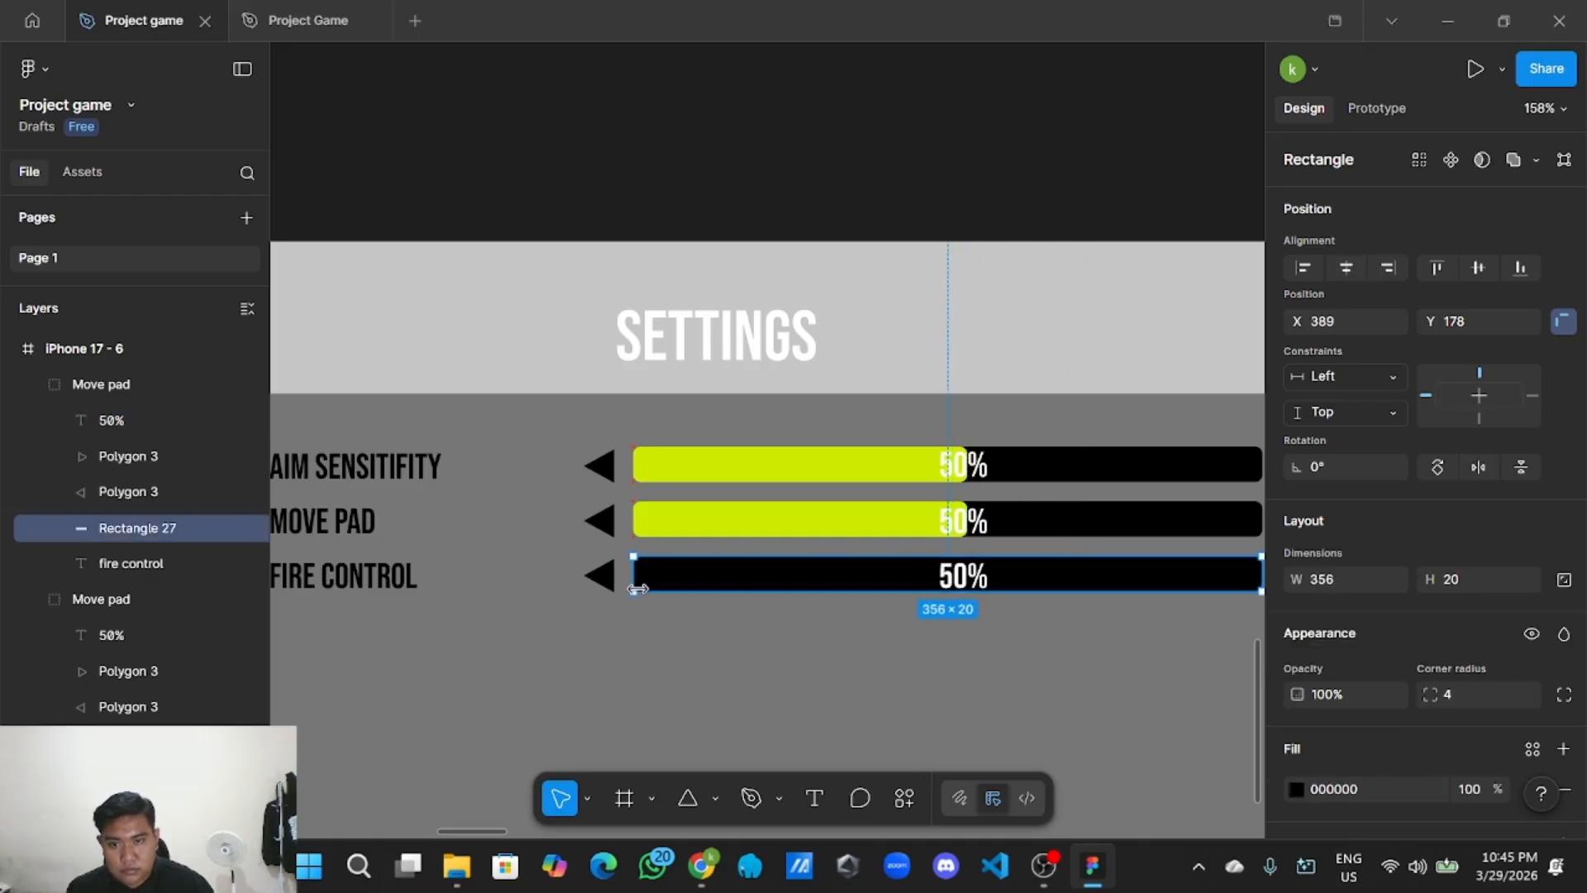
Replace the bar's 50% text with MANUAL and centre it.
{"action": "left_click", "coordinate": [964, 570]}
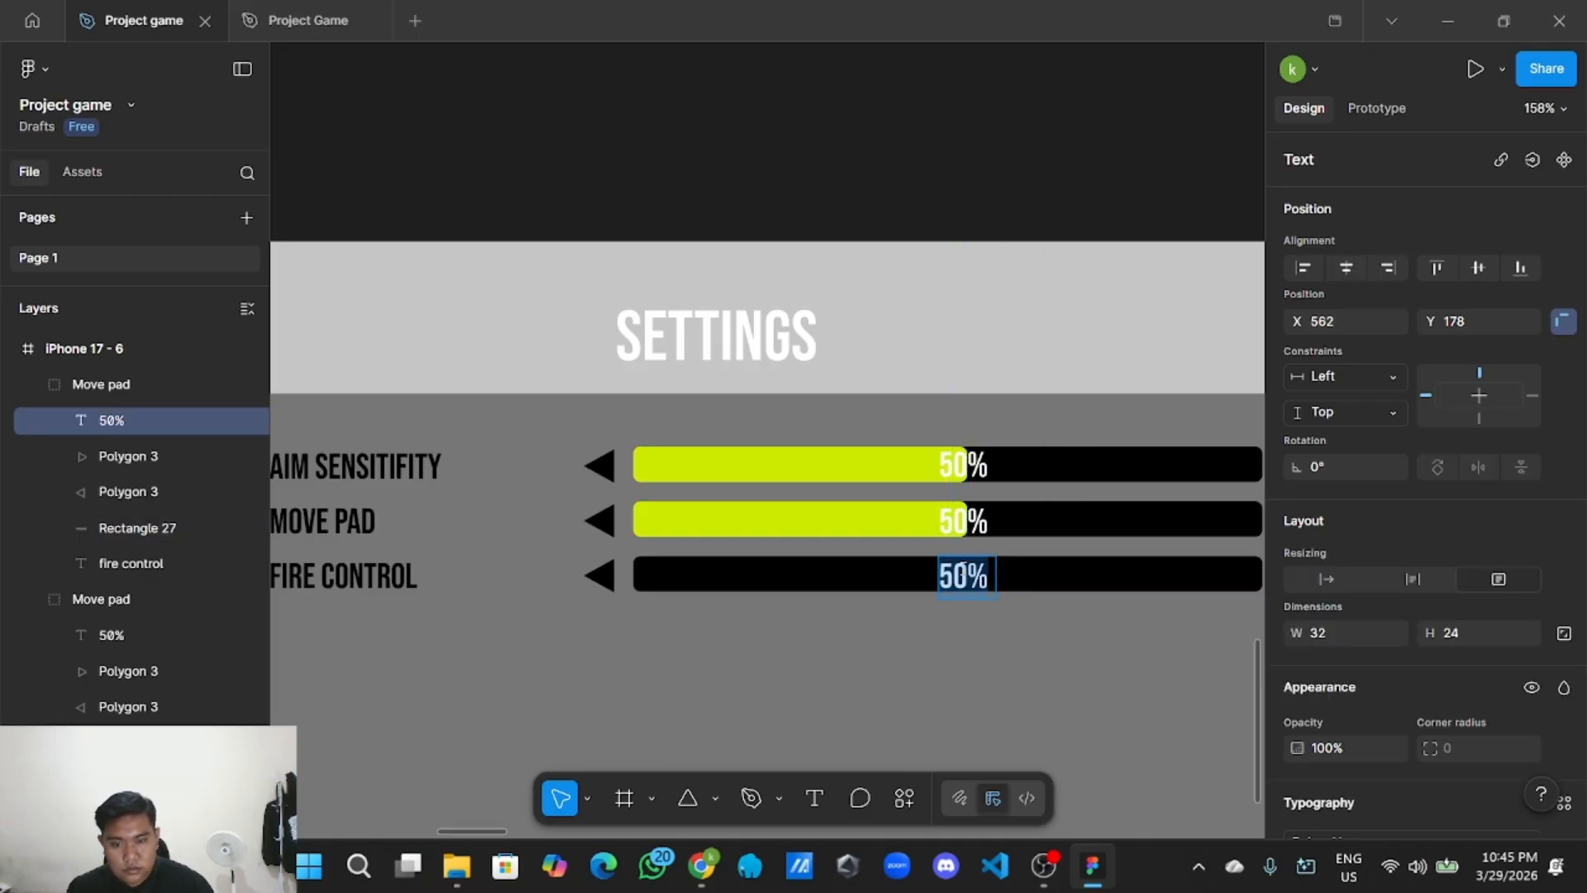
{"action": "key", "text": "BackSpace"}
{"action": "type", "text": "man"}
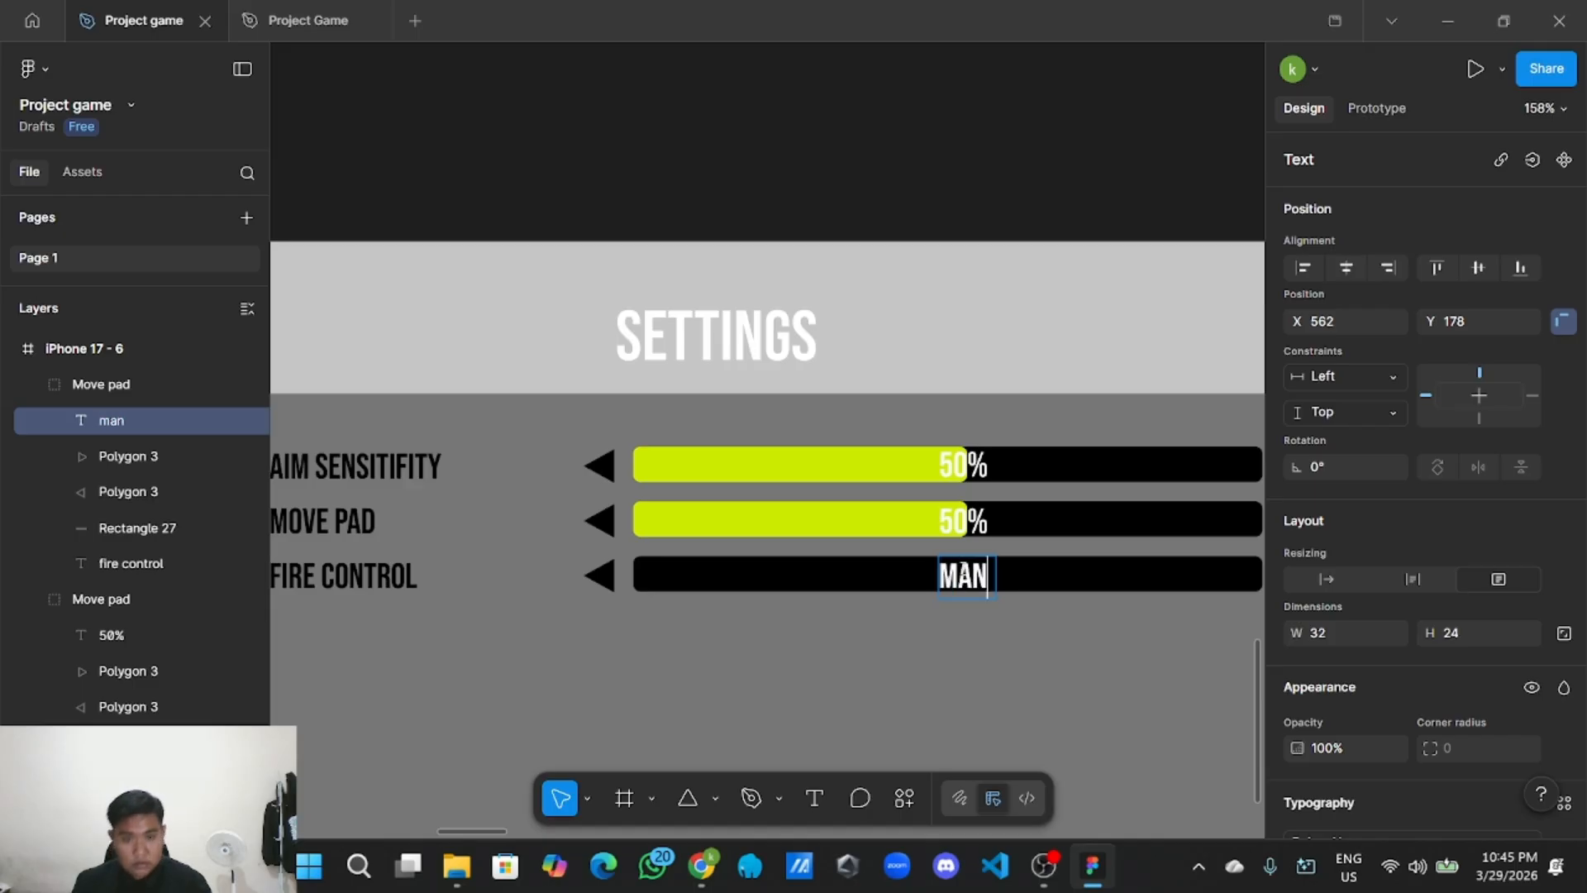
{"action": "type", "text": "ual"}
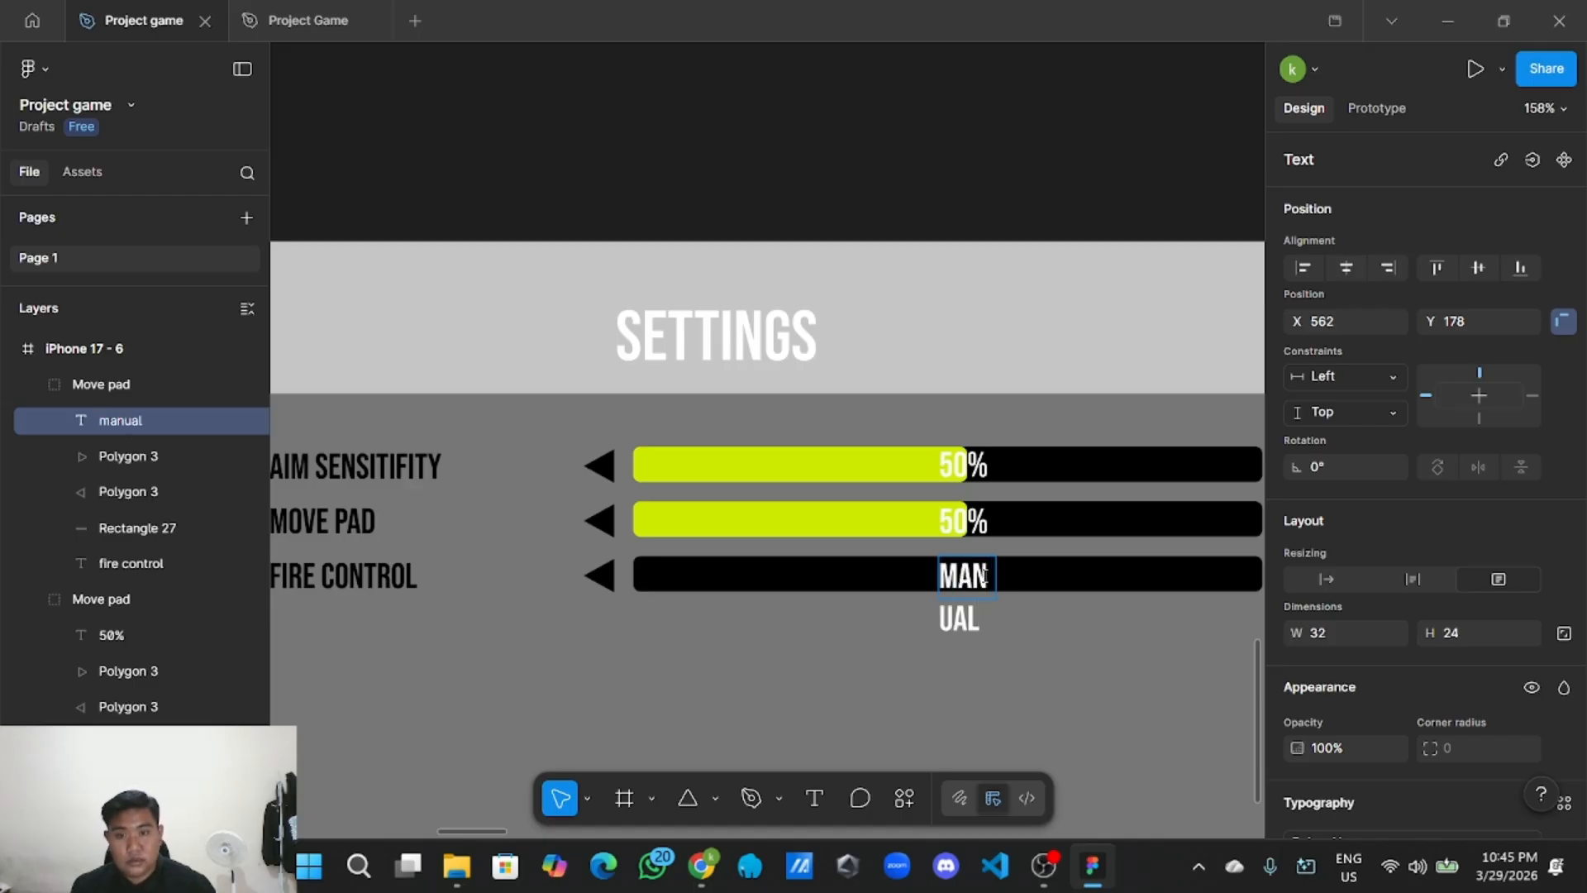
{"action": "key", "text": "Escape"}
{"action": "mouse_move", "coordinate": [992, 576]}
{"action": "left_mouse_down"}
{"action": "mouse_move", "coordinate": [974, 579]}
{"action": "mouse_move", "coordinate": [1022, 572]}
{"action": "mouse_move", "coordinate": [992, 582]}
{"action": "left_mouse_up"}
Delete the MOVE PAD yellow bar and widen its black track to full width.
{"action": "double_click", "coordinate": [909, 527]}
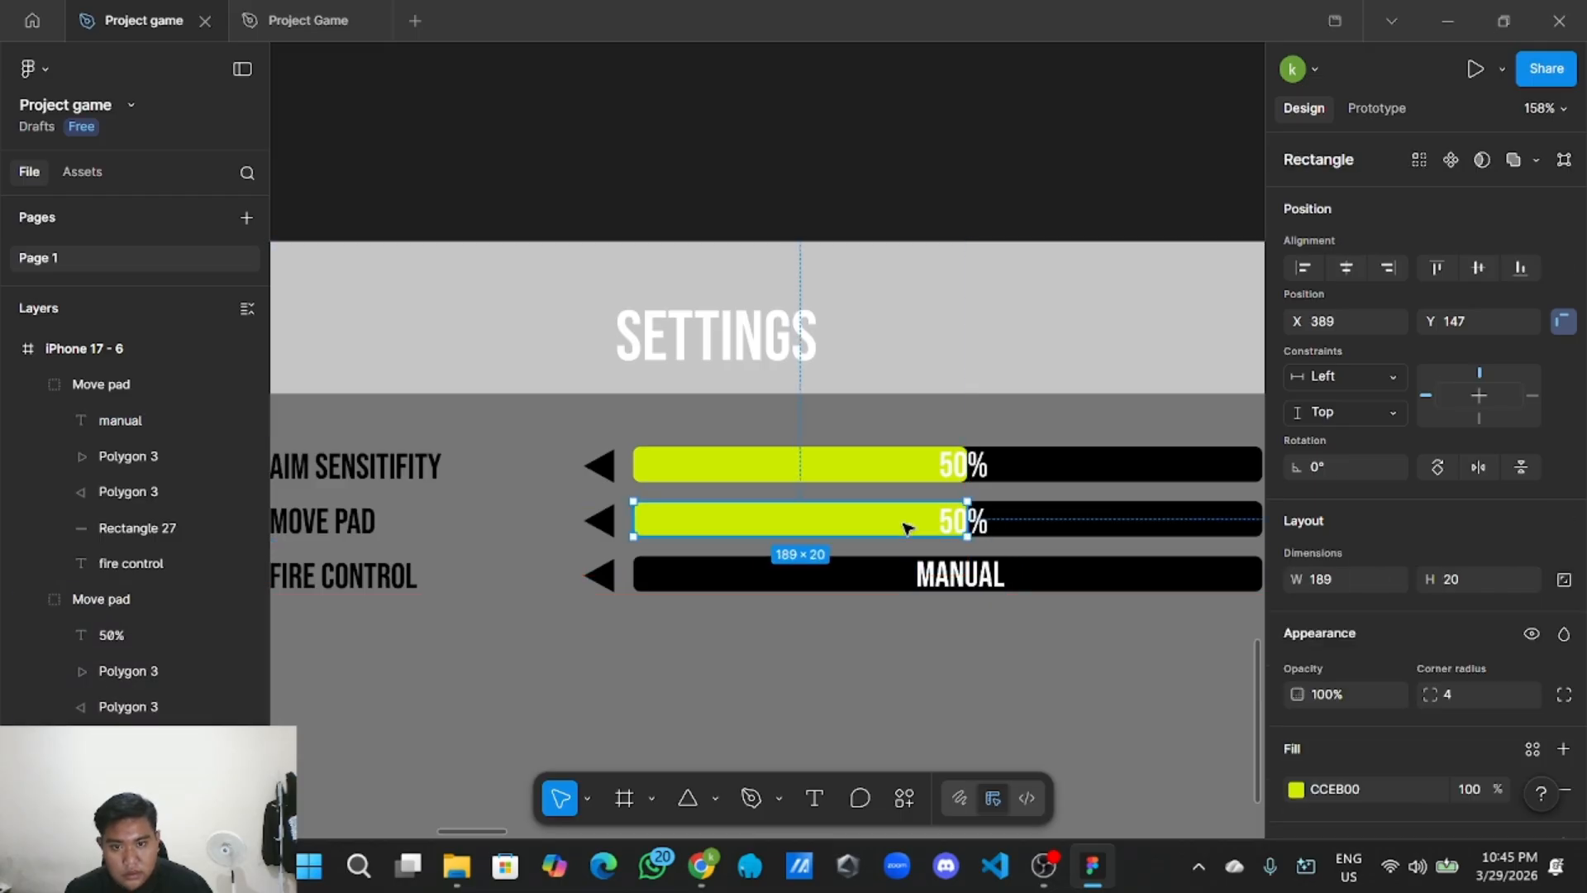
{"action": "key", "text": "Delete"}
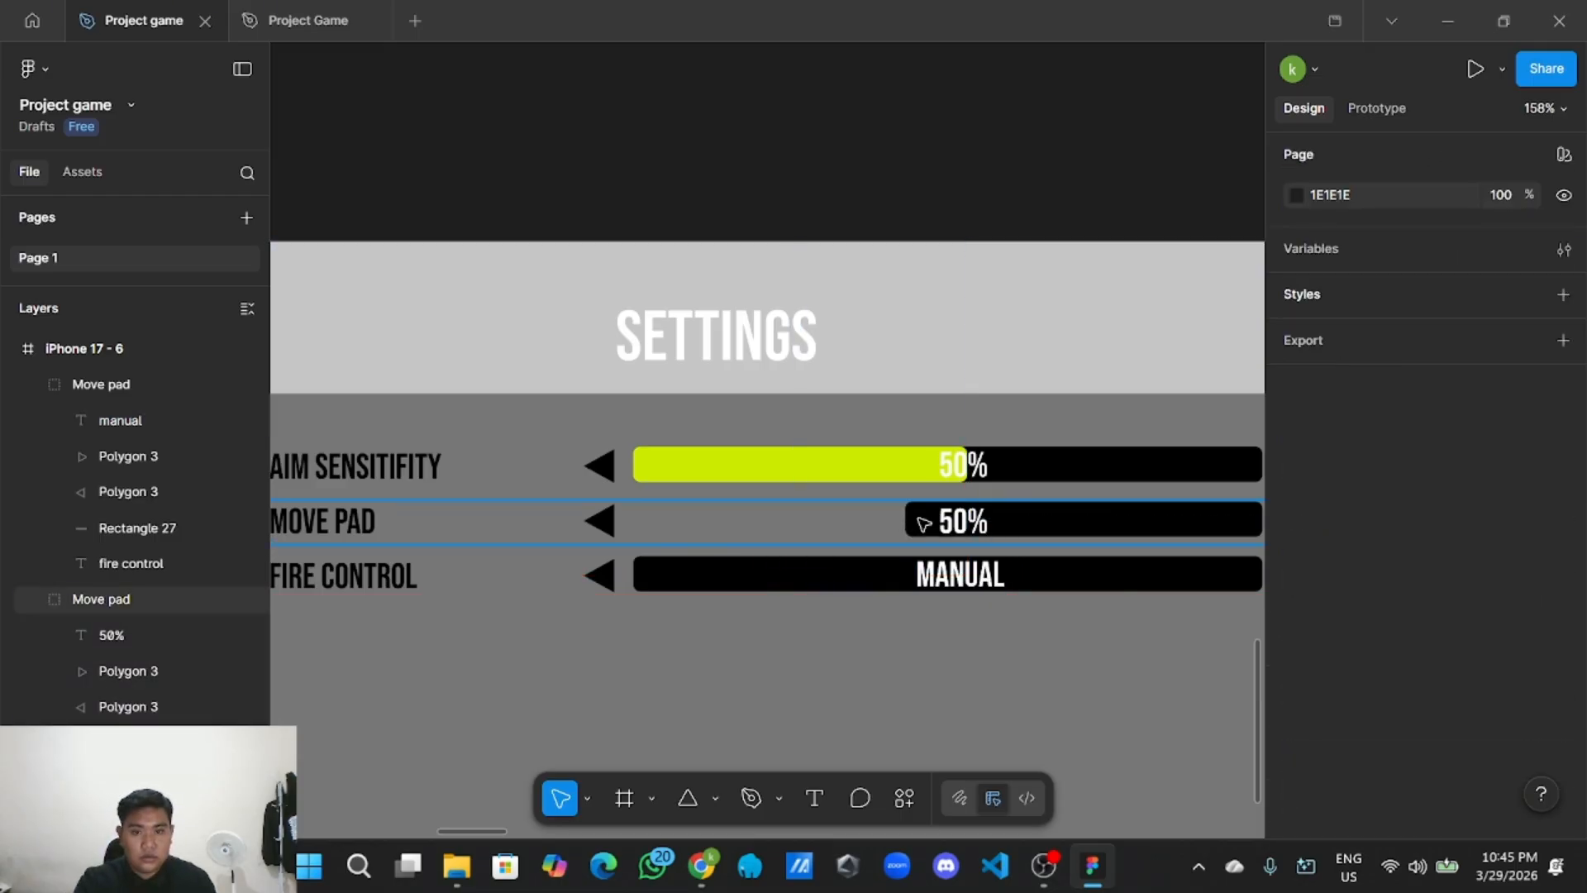
{"action": "left_click", "coordinate": [922, 524]}
{"action": "double_click", "coordinate": [923, 526]}
{"action": "left_click_drag", "start_coordinate": [911, 523], "coordinate": [633, 522]}
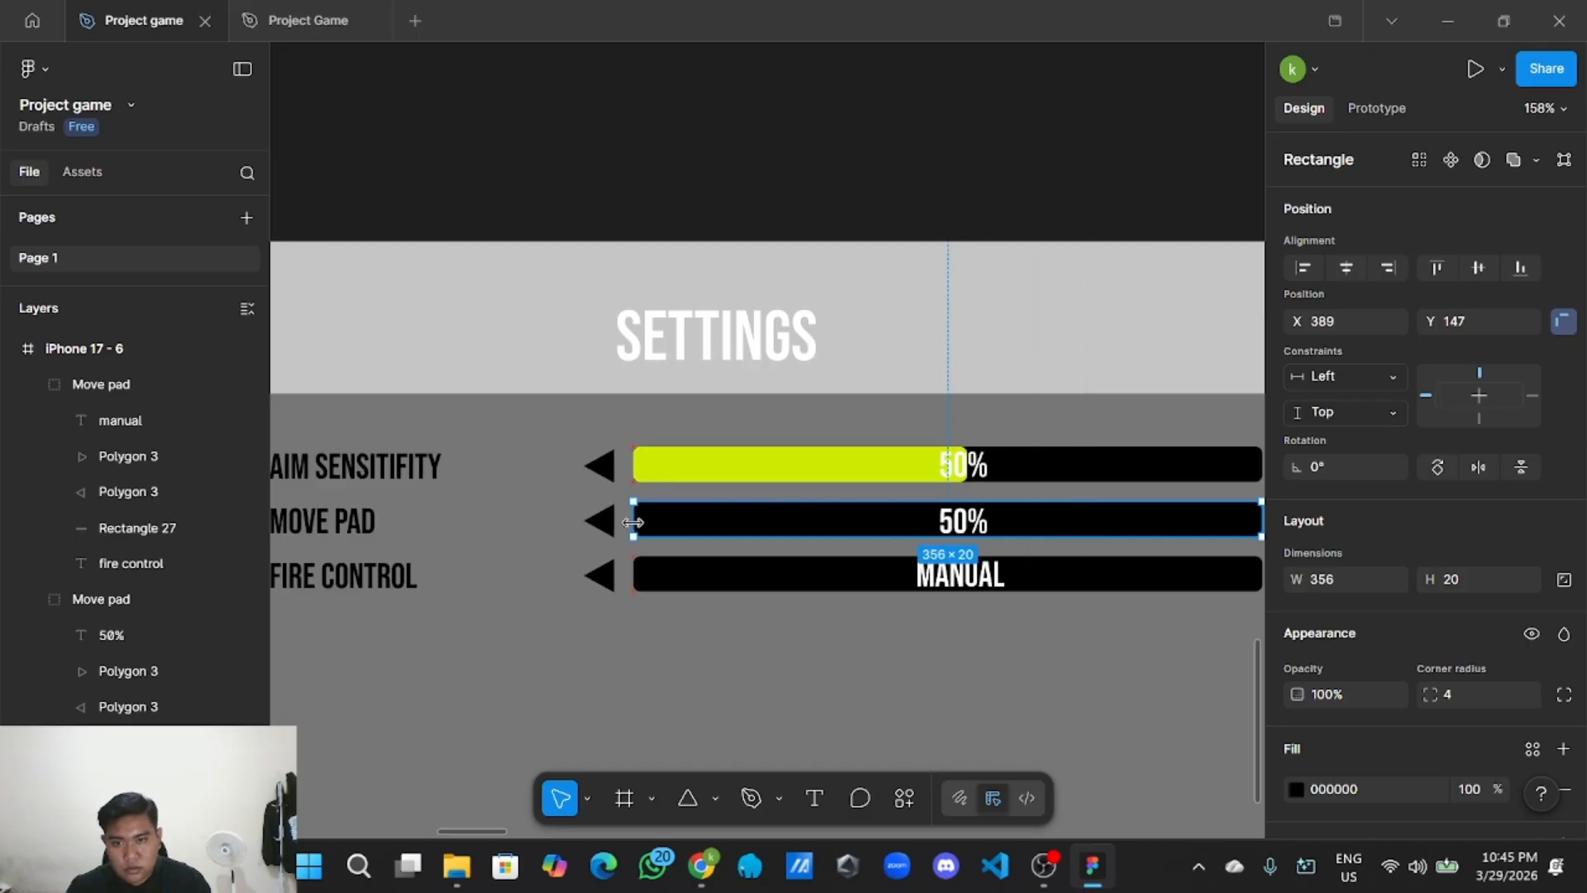
{"action": "double_click", "coordinate": [858, 524]}
{"action": "key", "text": "Escape"}
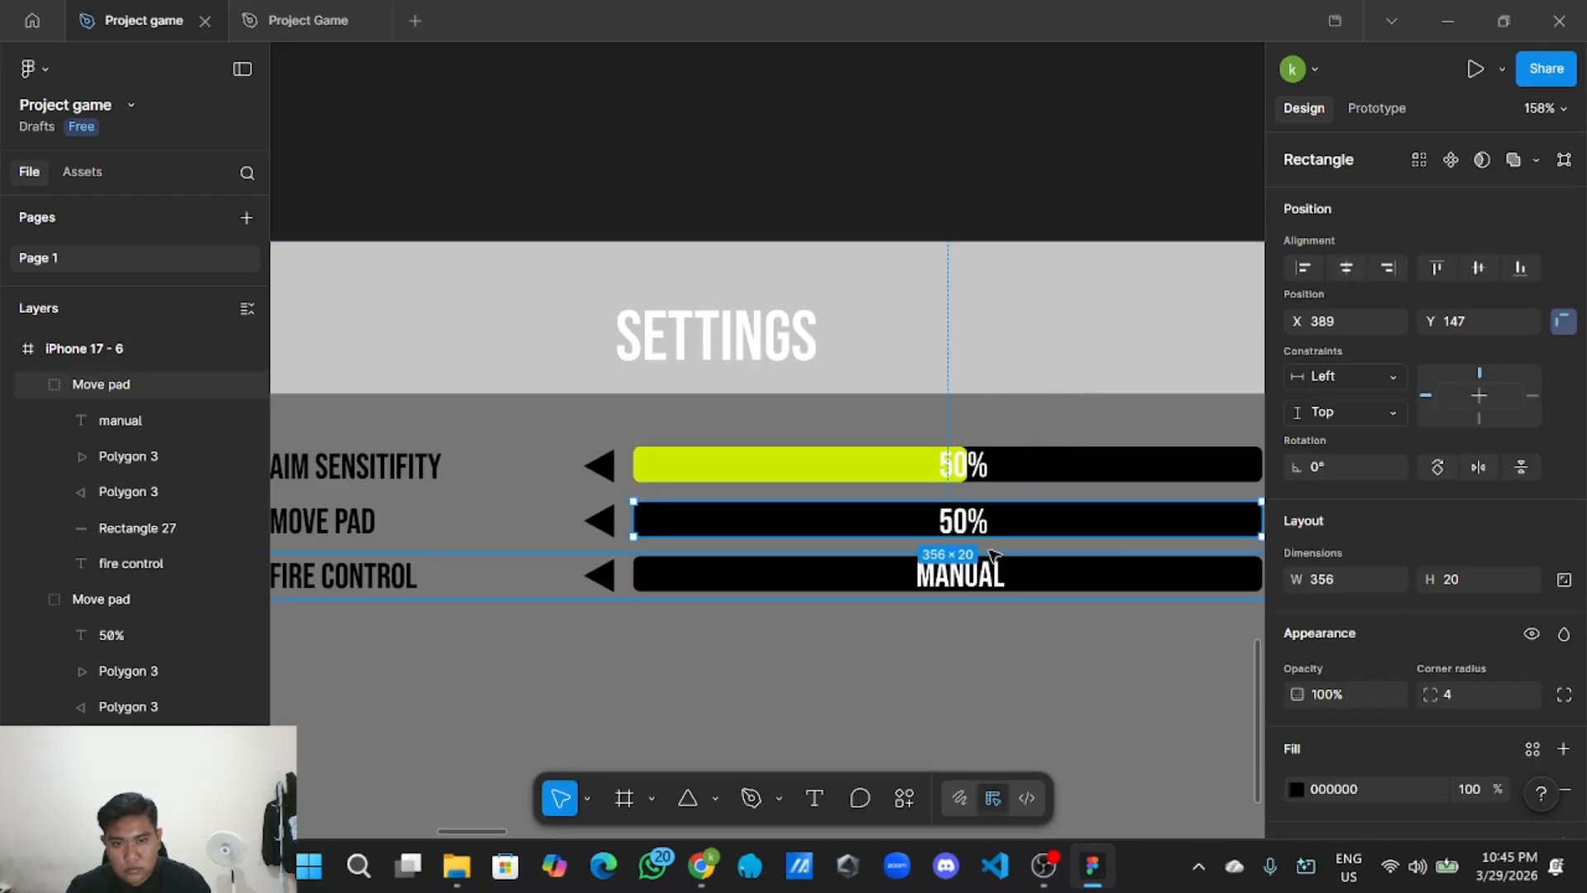
Change the MOVE PAD value from 50% to STATIC PAD, widened onto one line.
{"action": "left_click", "coordinate": [958, 518]}
{"action": "key", "text": "BackSpace"}
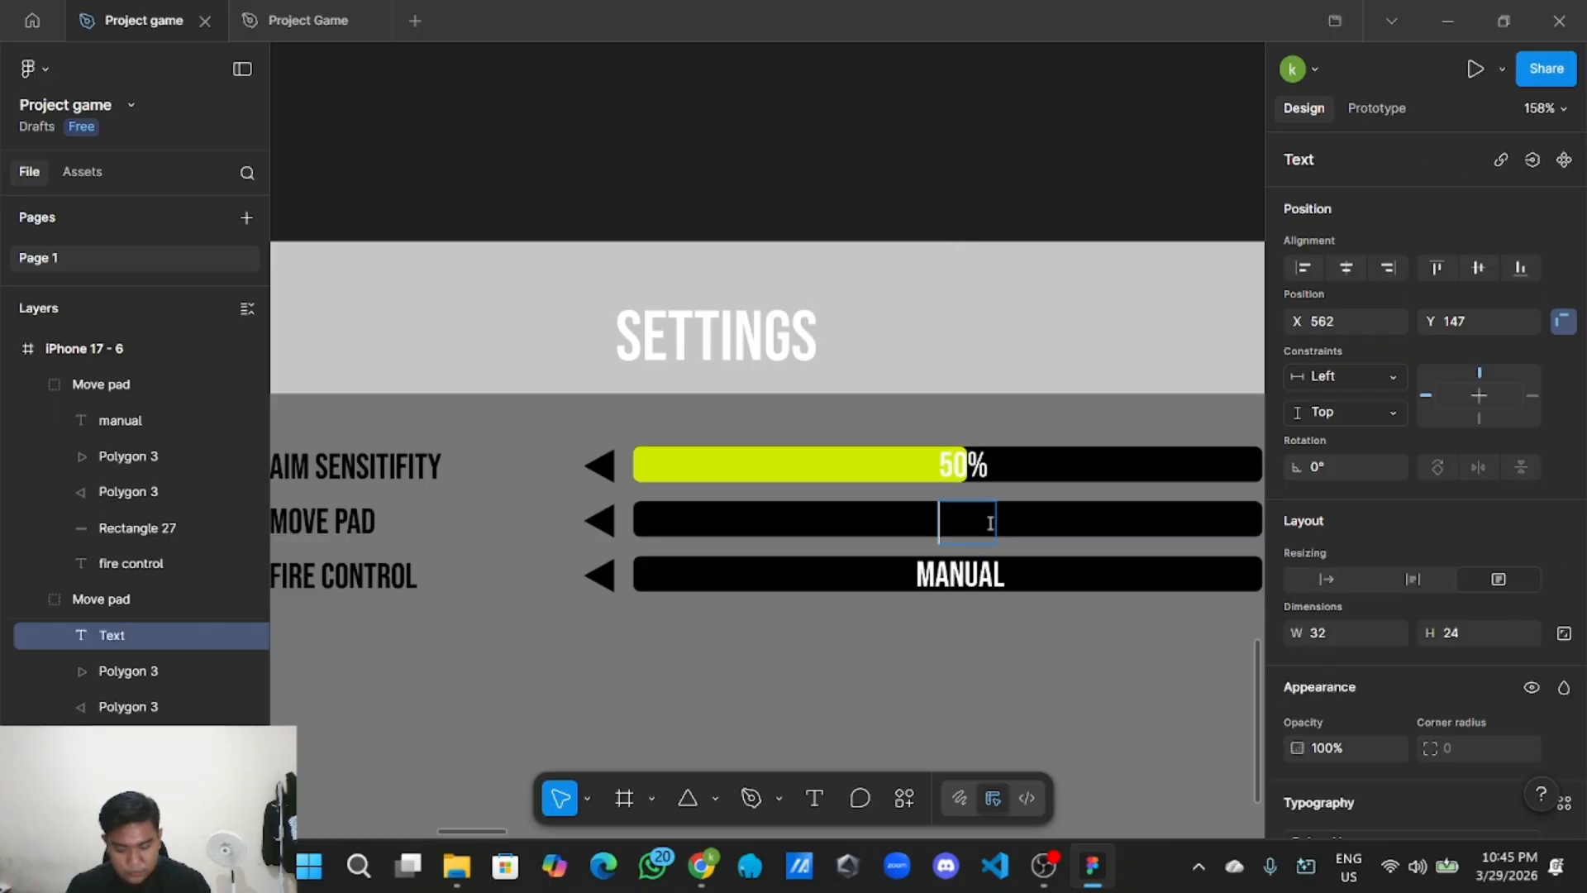
{"action": "type", "text": "stati"}
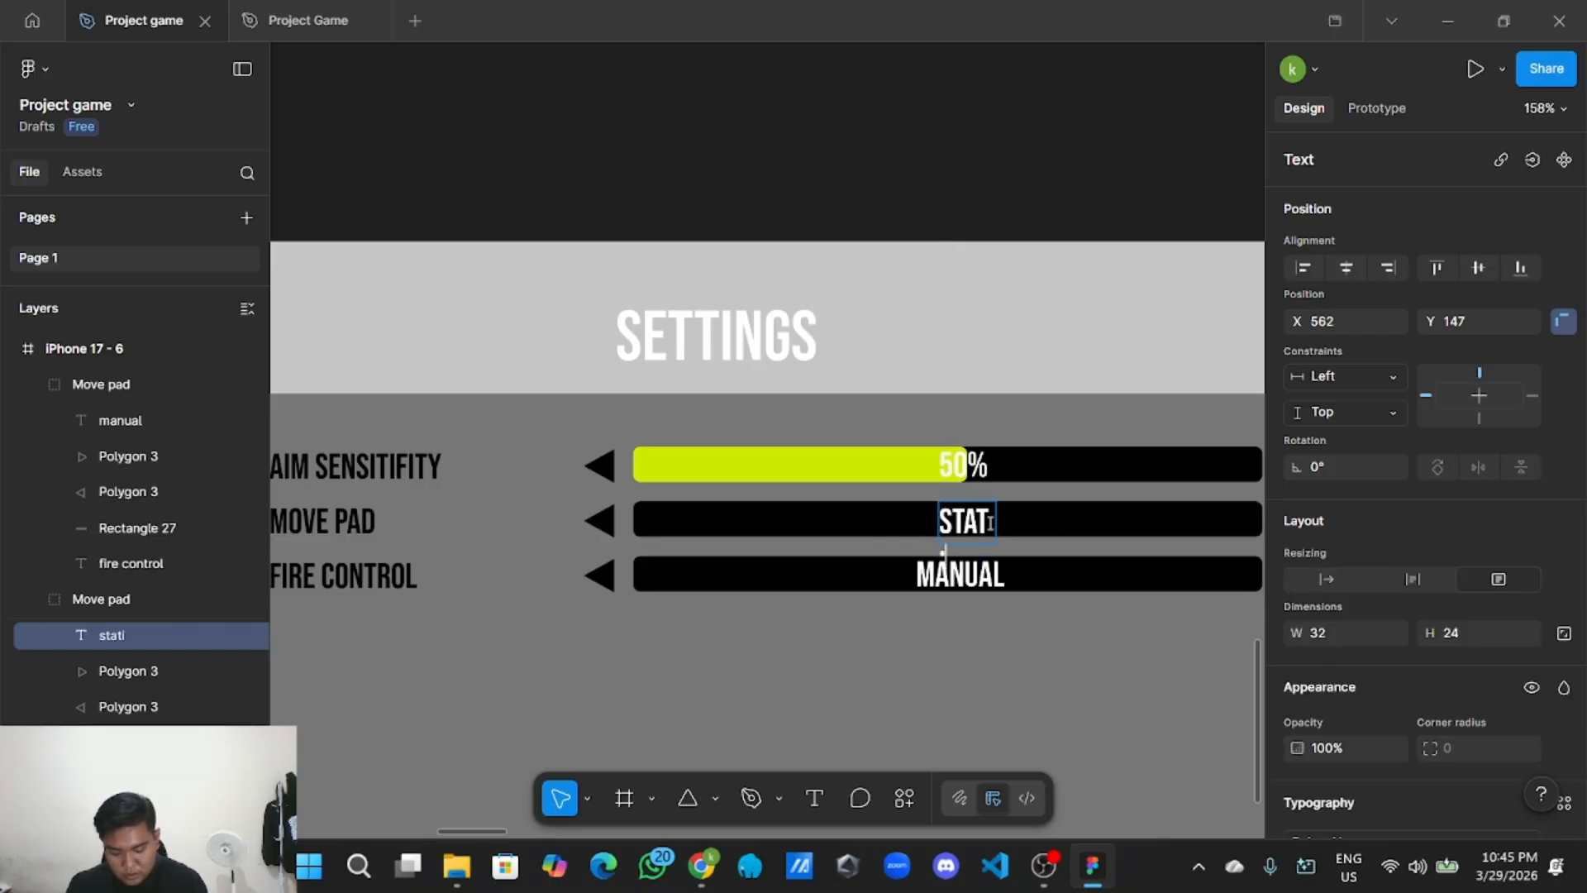
{"action": "type", "text": "c pad"}
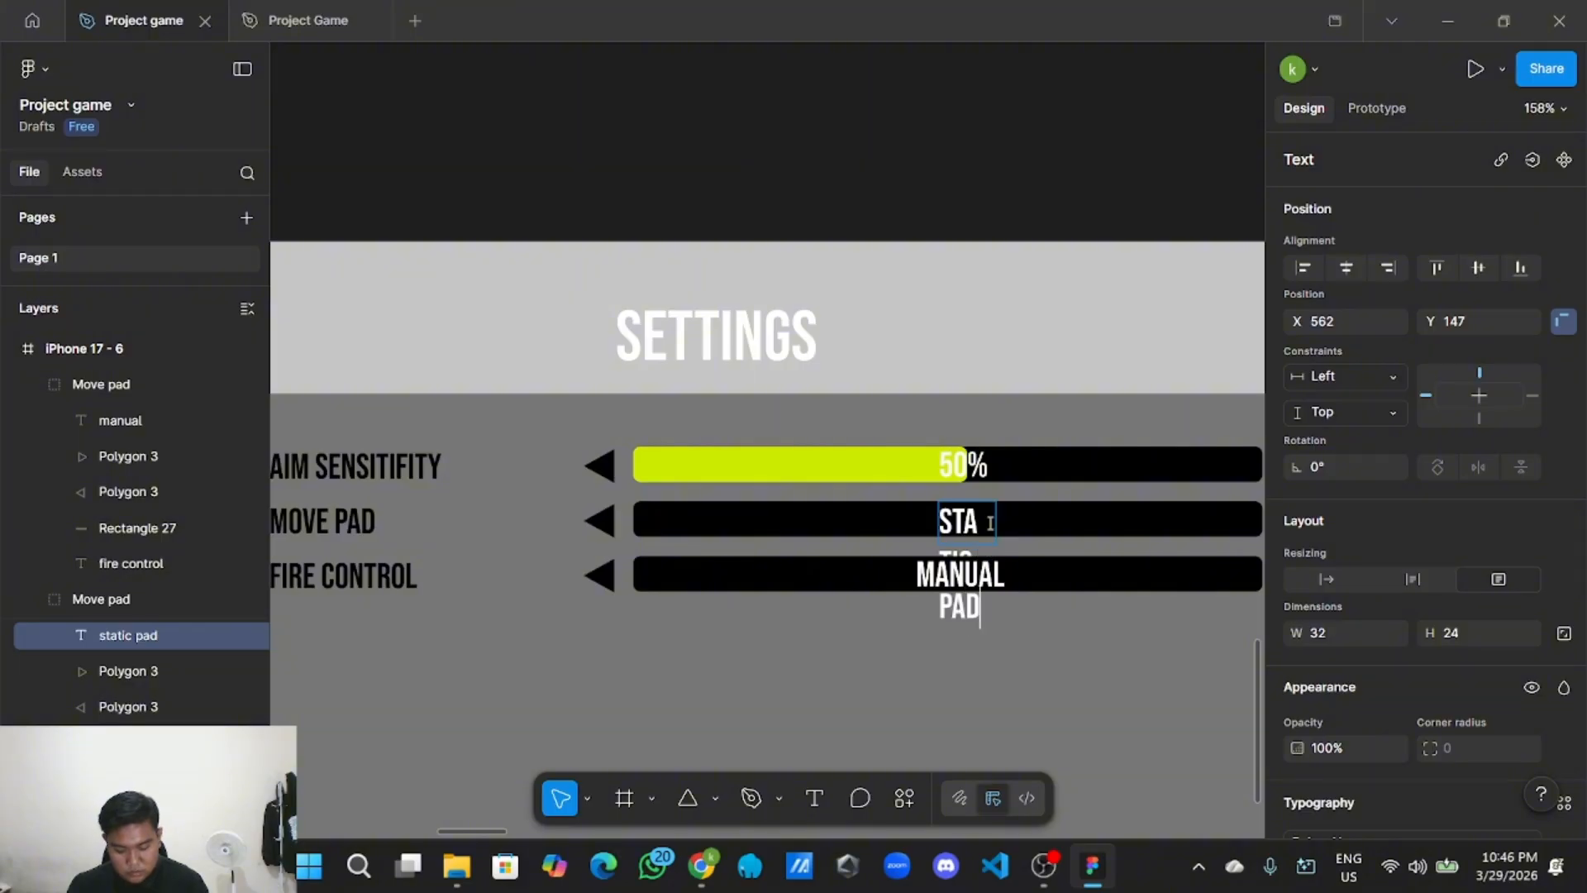
{"action": "key", "text": "Escape"}
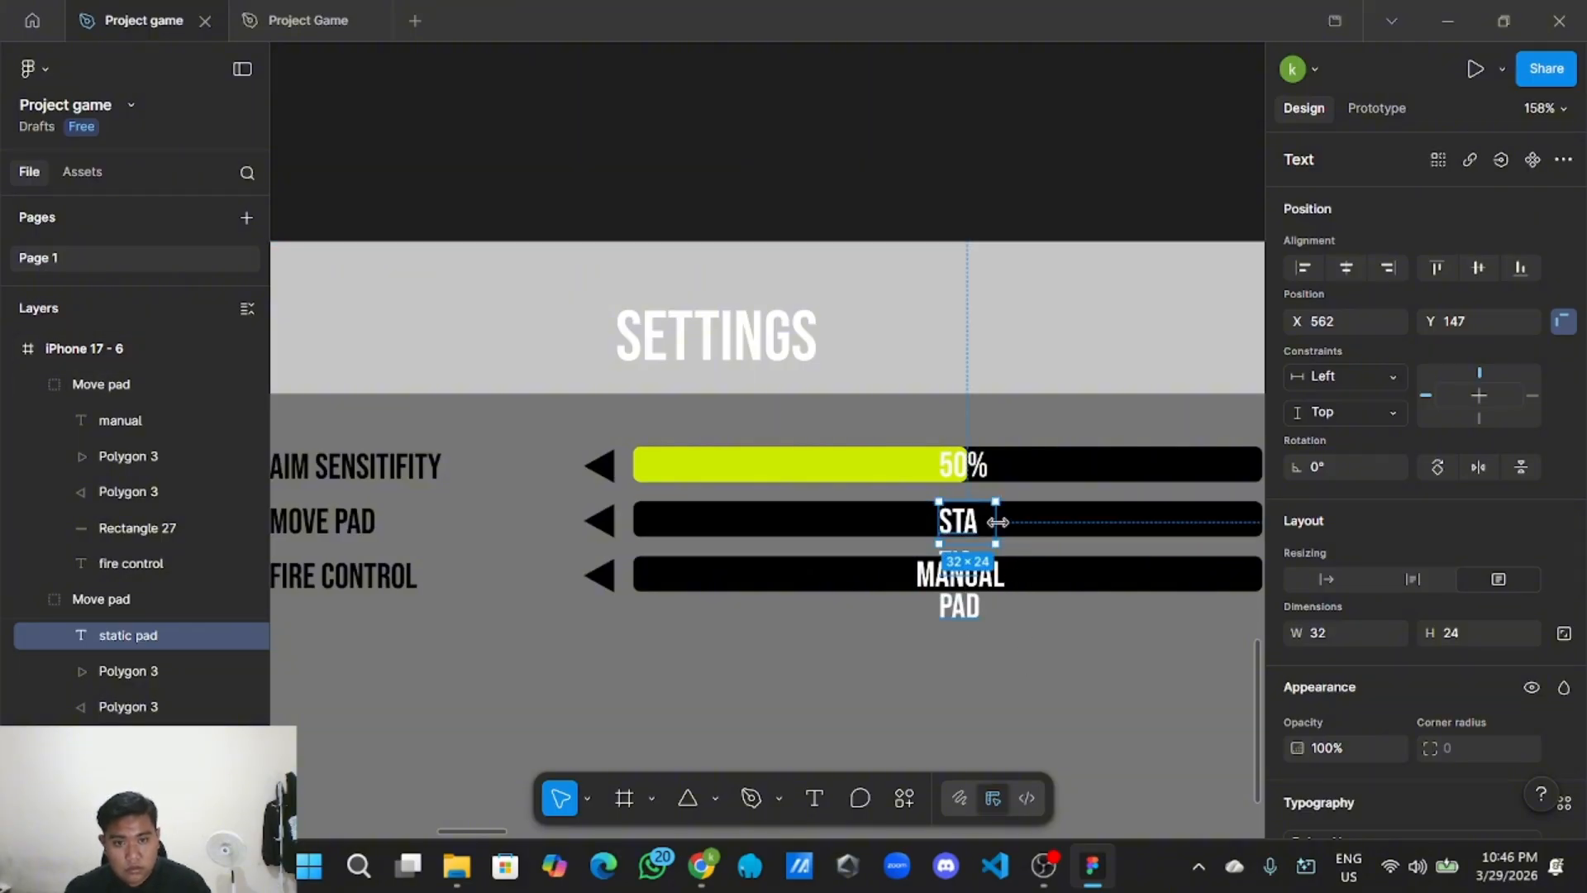
{"action": "mouse_move", "coordinate": [997, 520]}
{"action": "left_mouse_down"}
{"action": "mouse_move", "coordinate": [1073, 527]}
{"action": "mouse_move", "coordinate": [958, 525]}
{"action": "mouse_move", "coordinate": [978, 524]}
{"action": "left_mouse_up"}
{"action": "scroll", "coordinate": [966, 521], "scroll_direction": "up", "scroll_amount": 2}
{"action": "scroll", "coordinate": [959, 526], "scroll_direction": "down", "scroll_amount": 2}
{"action": "scroll", "coordinate": [978, 524], "scroll_direction": "down", "scroll_amount": 3}
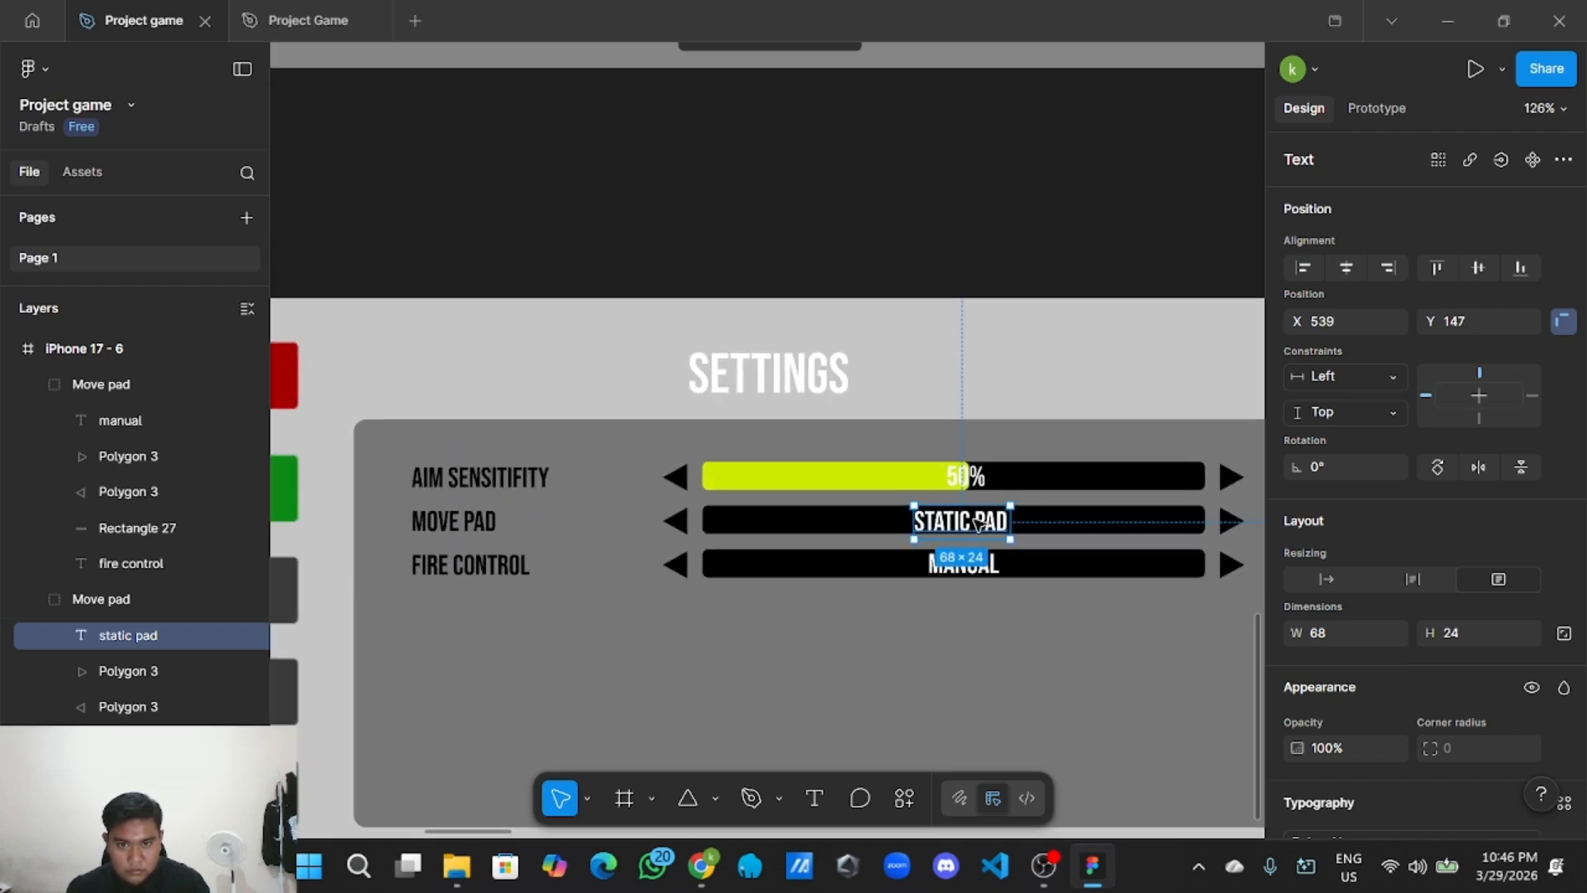
{"action": "left_click", "coordinate": [1015, 650]}
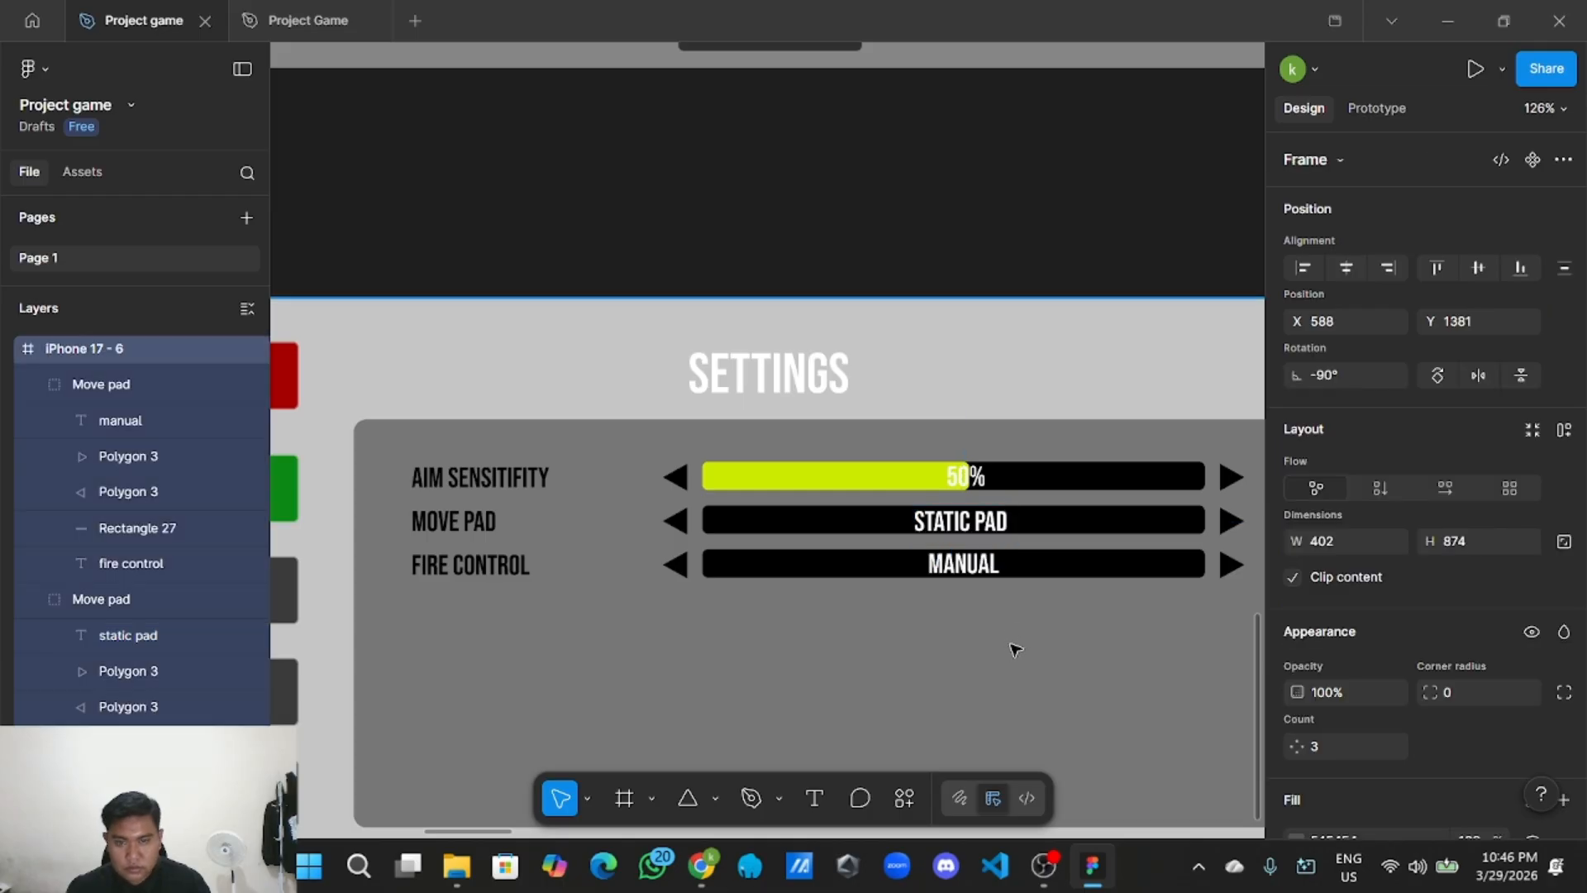
Copy the FIRE CONTROL row and paste the duplicate just below it.
{"action": "scroll", "coordinate": [1013, 649], "scroll_direction": "down", "scroll_amount": 2}
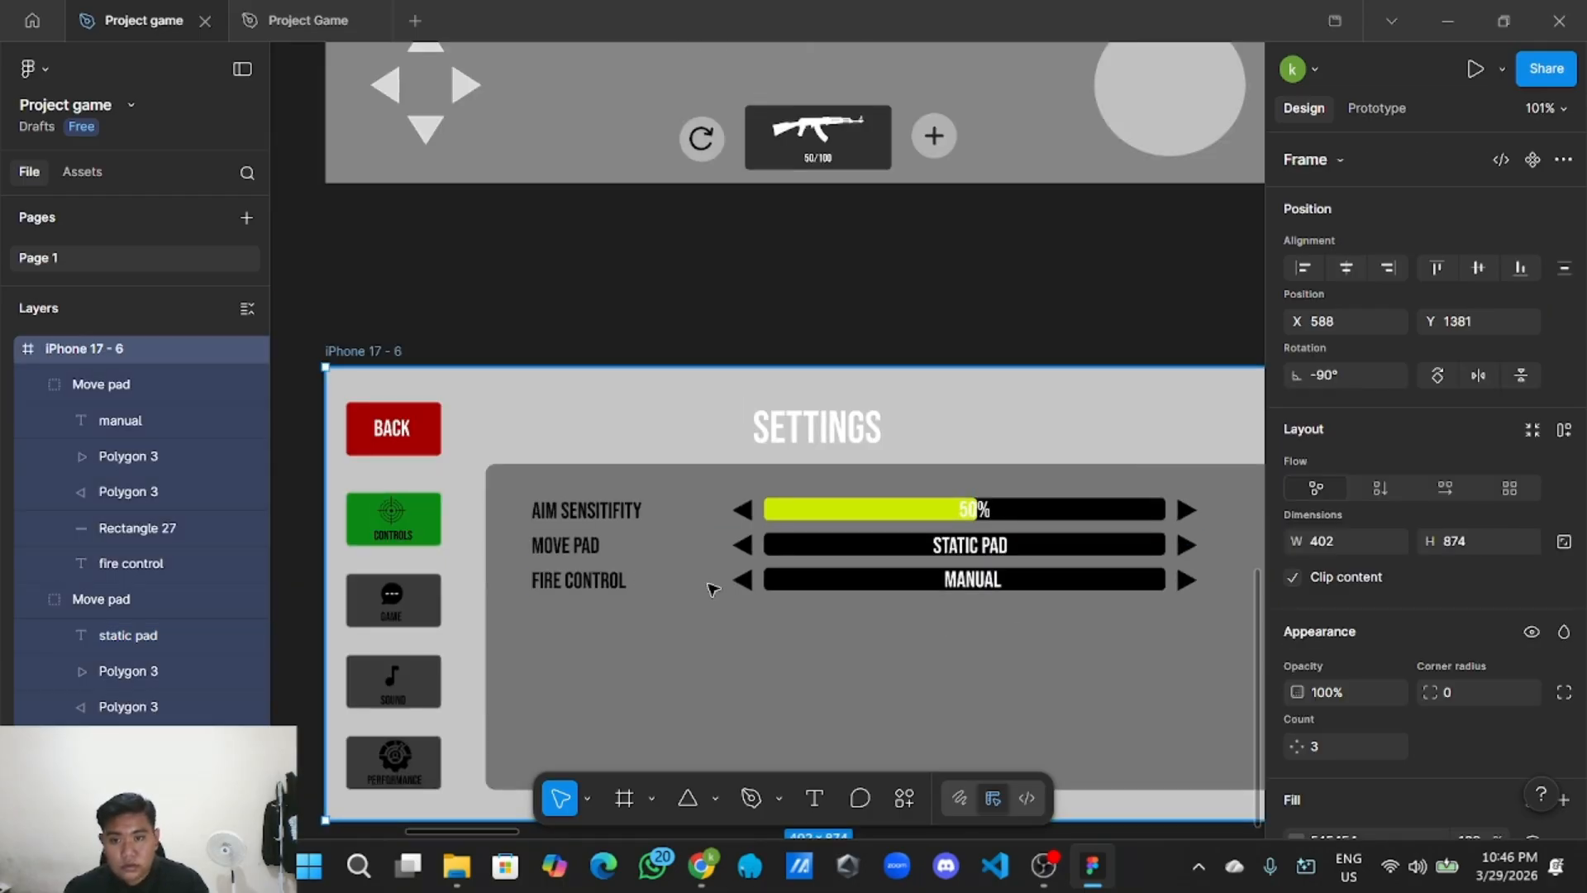
{"action": "right_click", "coordinate": [879, 592]}
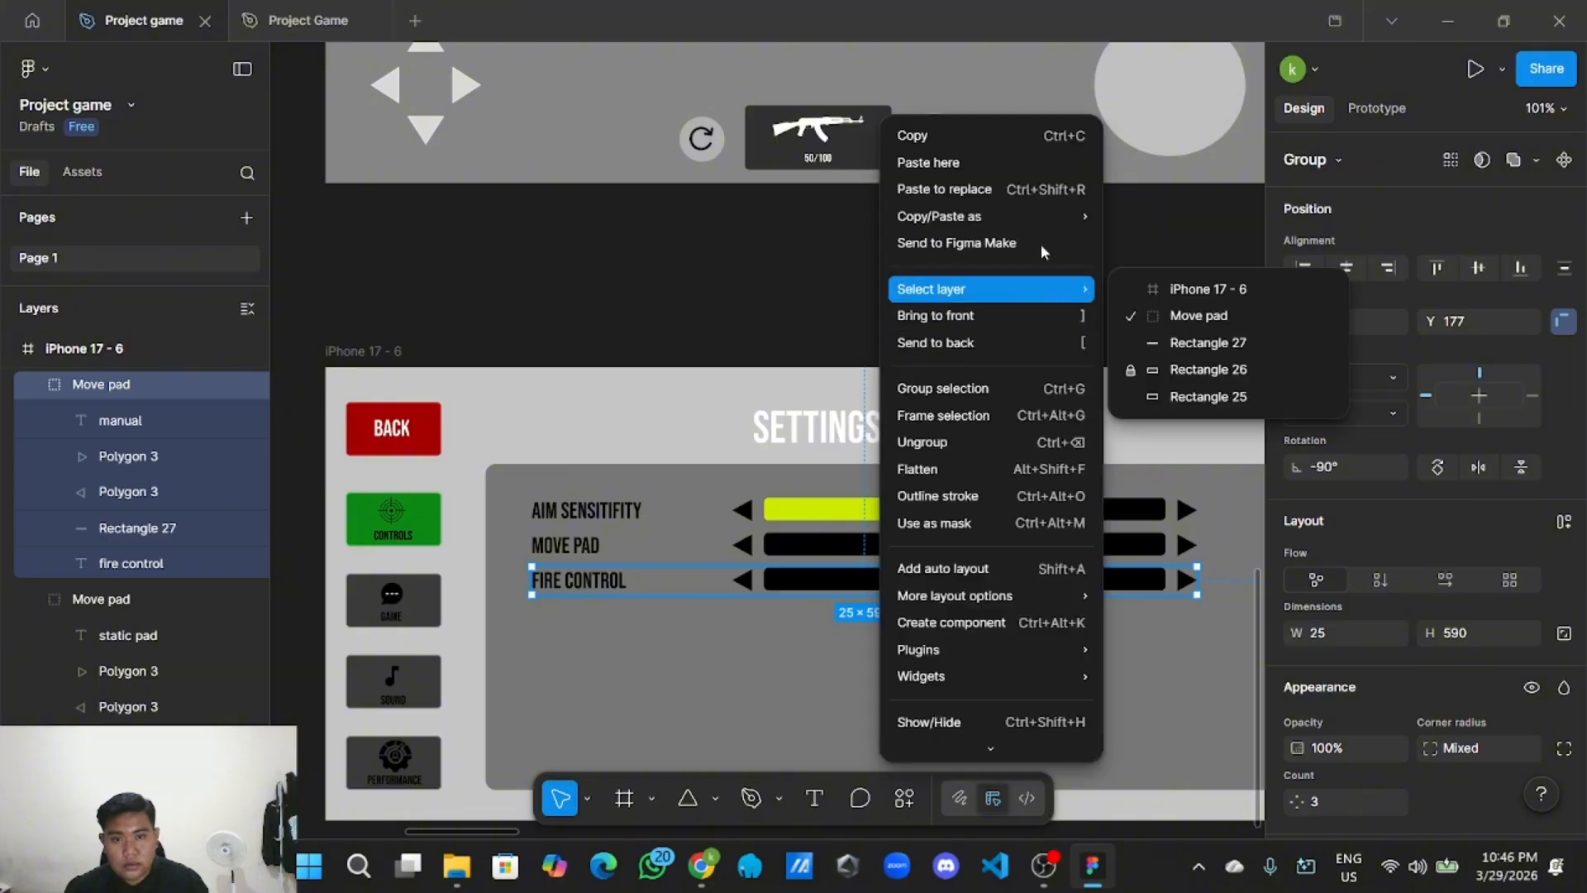
{"action": "left_click", "coordinate": [913, 135]}
{"action": "right_click", "coordinate": [767, 666]}
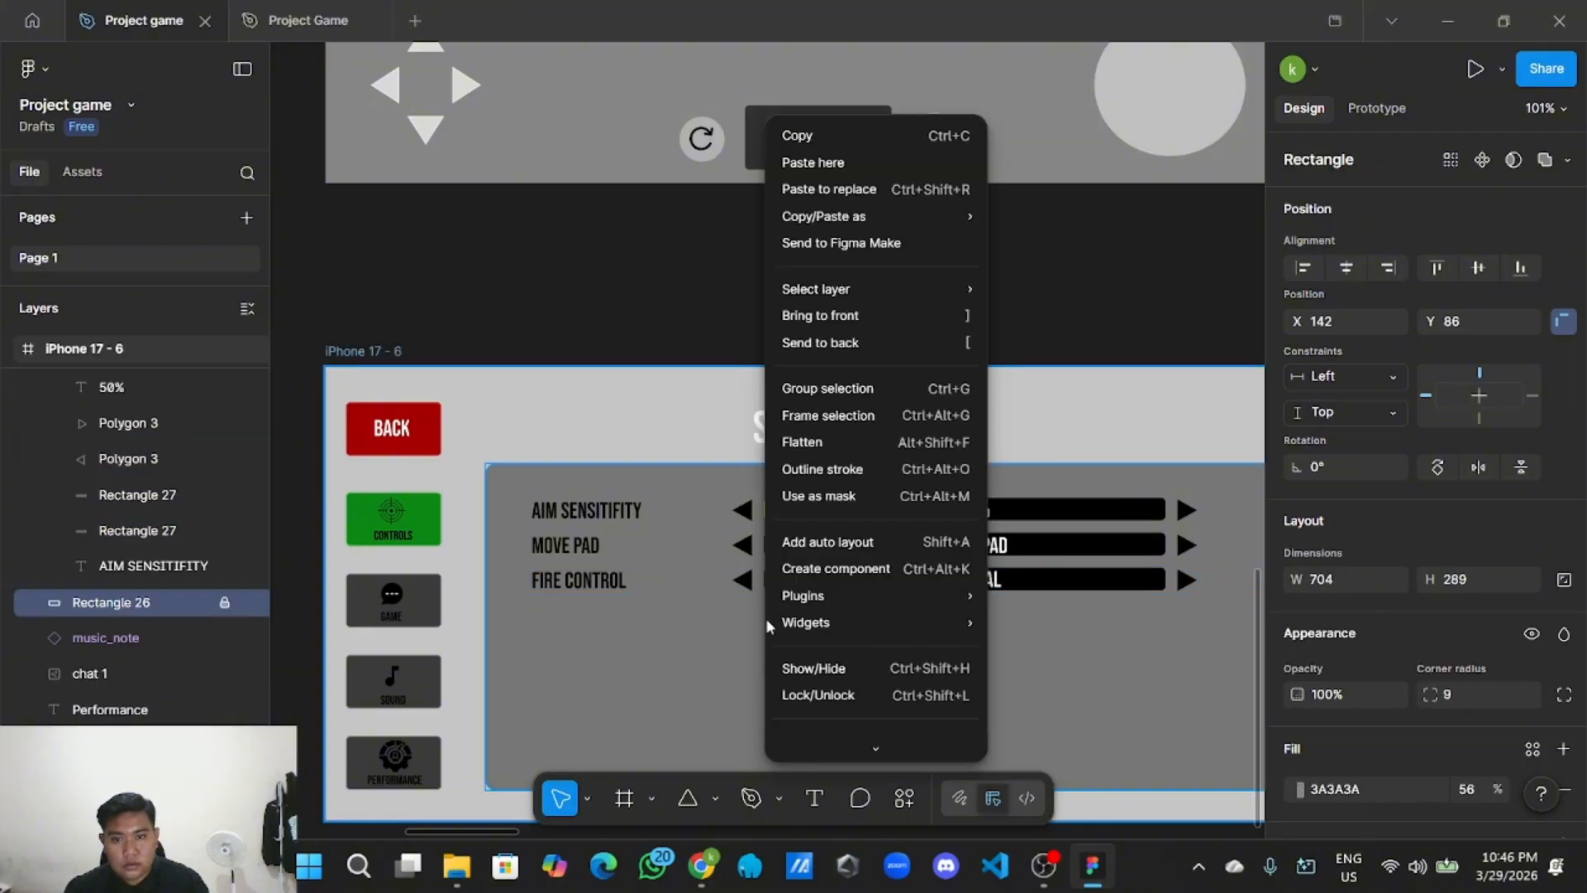
{"action": "left_click", "coordinate": [862, 162]}
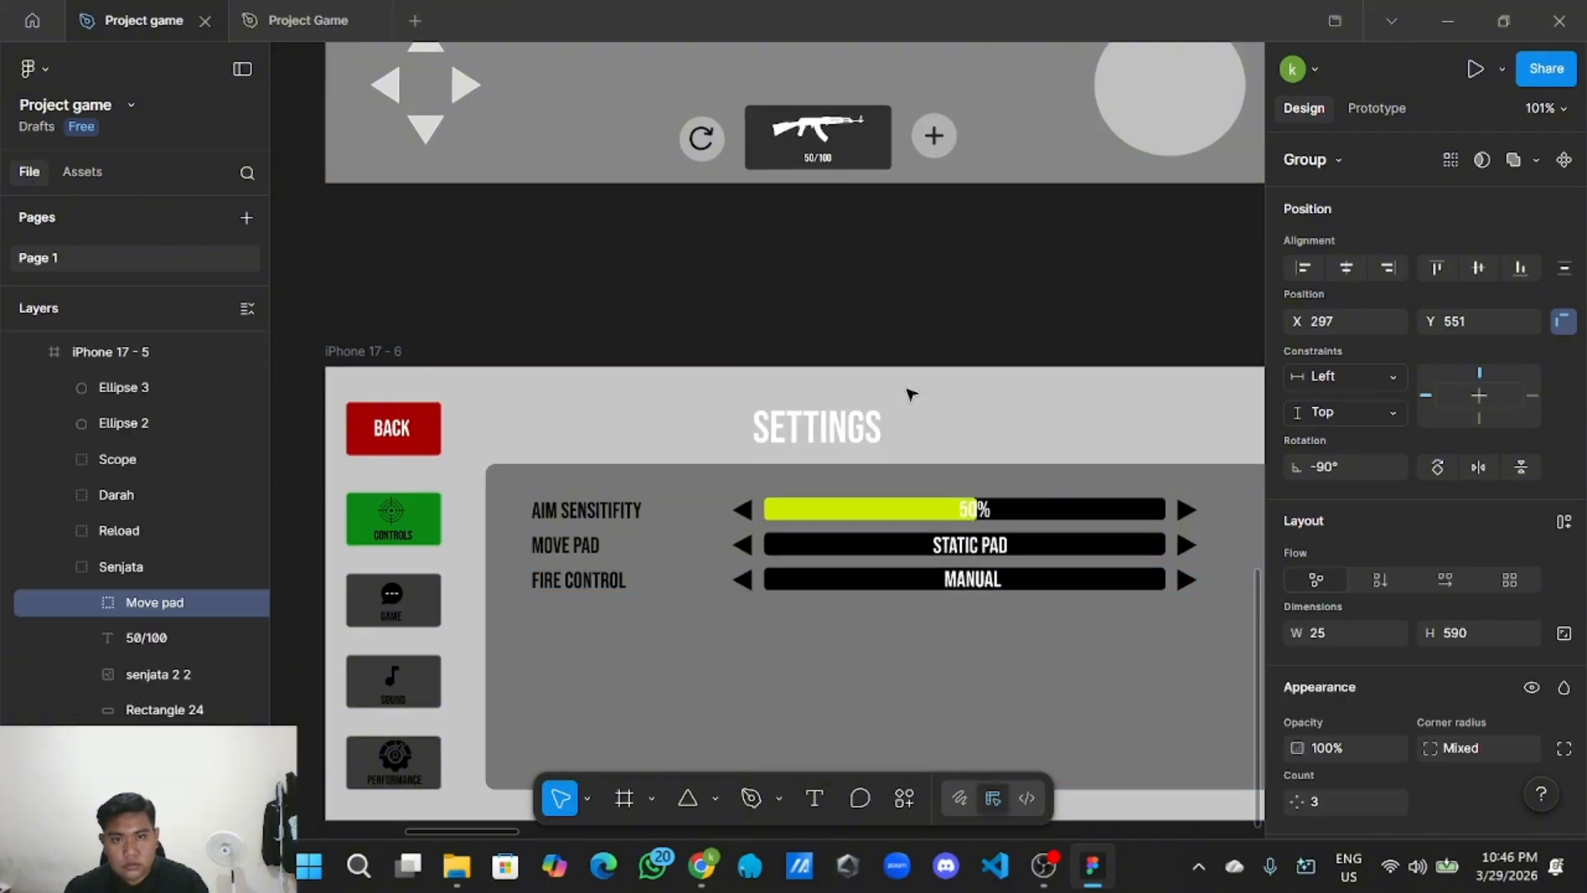
{"action": "left_click_drag", "start_coordinate": [908, 389], "coordinate": [802, 617]}
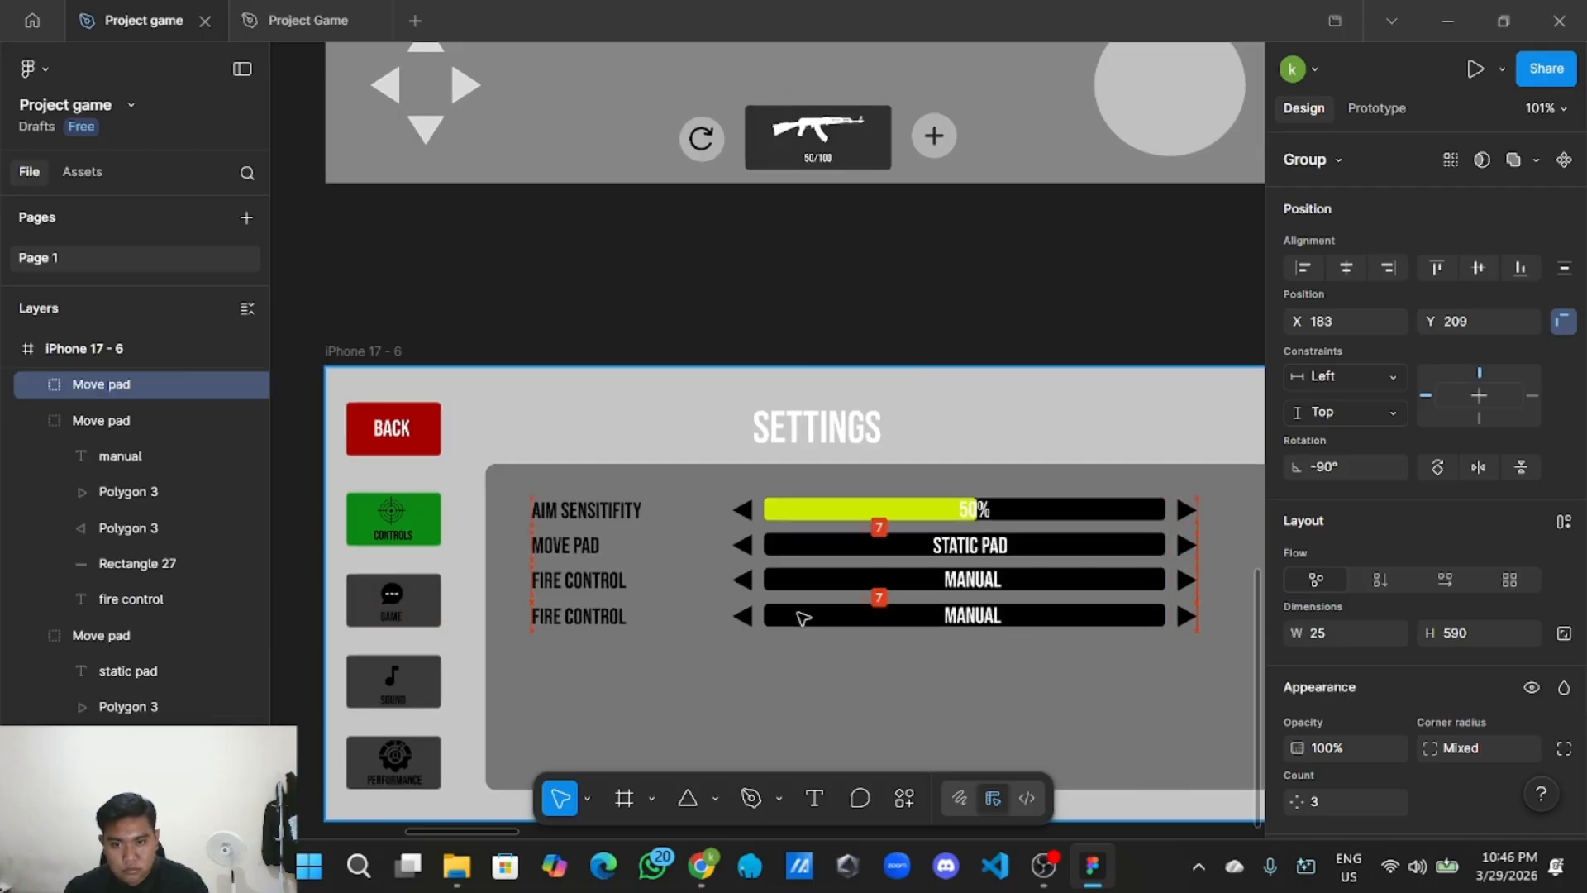
Rename the fourth row's label from FIRE CONTROL to LAYOUT.
{"action": "left_click", "coordinate": [624, 616]}
{"action": "left_click", "coordinate": [624, 615]}
{"action": "double_click", "coordinate": [624, 616]}
{"action": "left_click", "coordinate": [638, 616]}
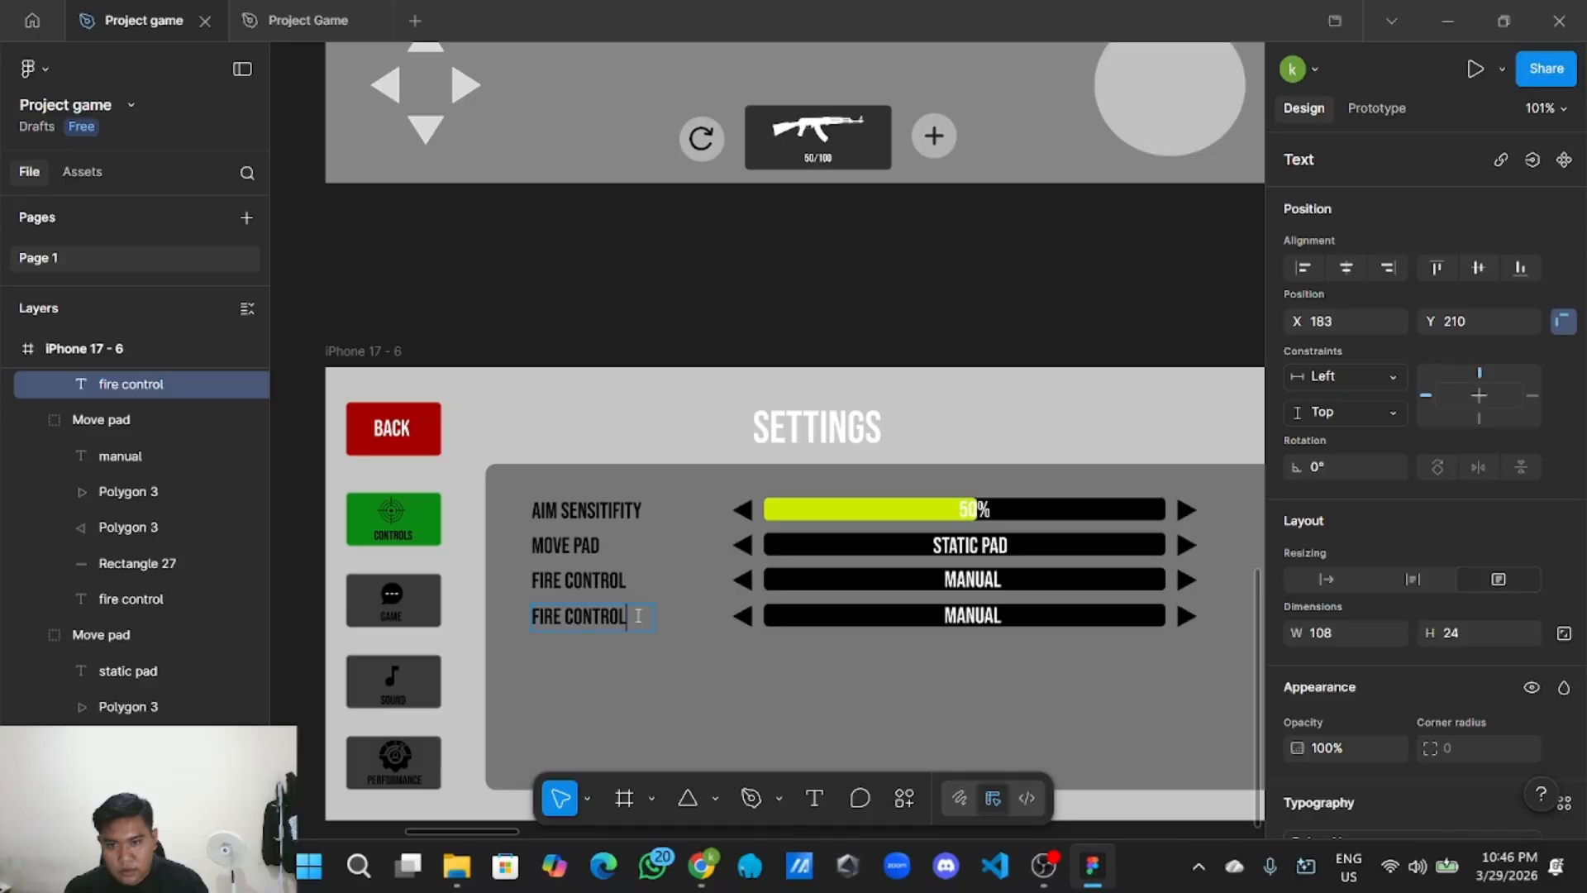
{"action": "key", "text": "BackSpace"}
{"action": "key", "text": "BackSpace"}
{"action": "key", "text": "BackSpace"}
{"action": "key", "text": "BackSpace"}
{"action": "key", "text": "BackSpace"}
{"action": "key", "text": "BackSpace"}
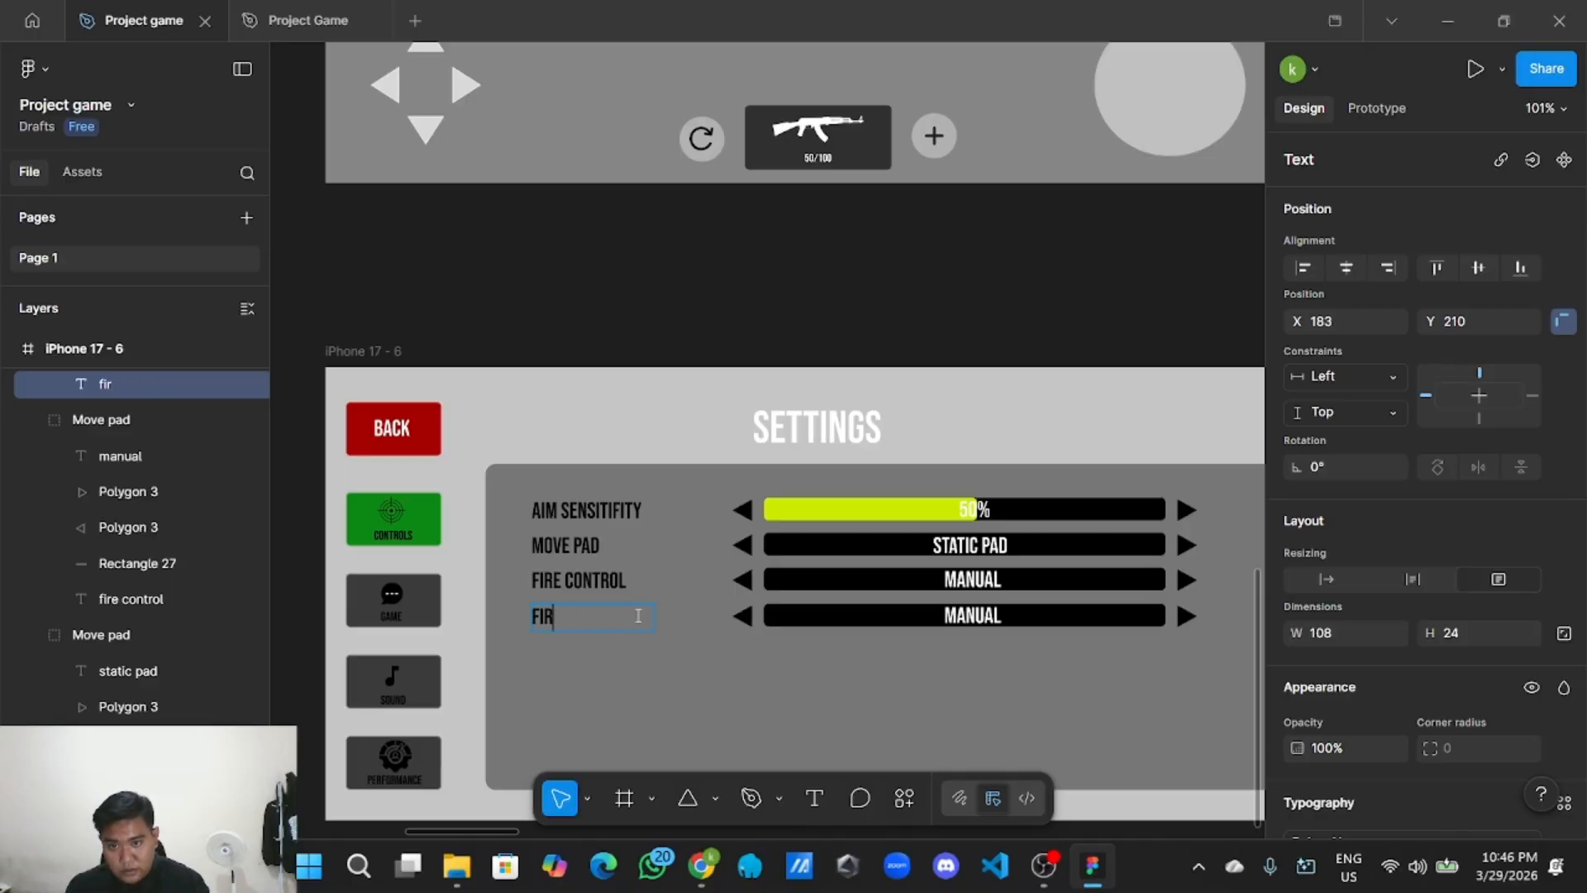
{"action": "key", "text": "BackSpace"}
{"action": "type", "text": "la"}
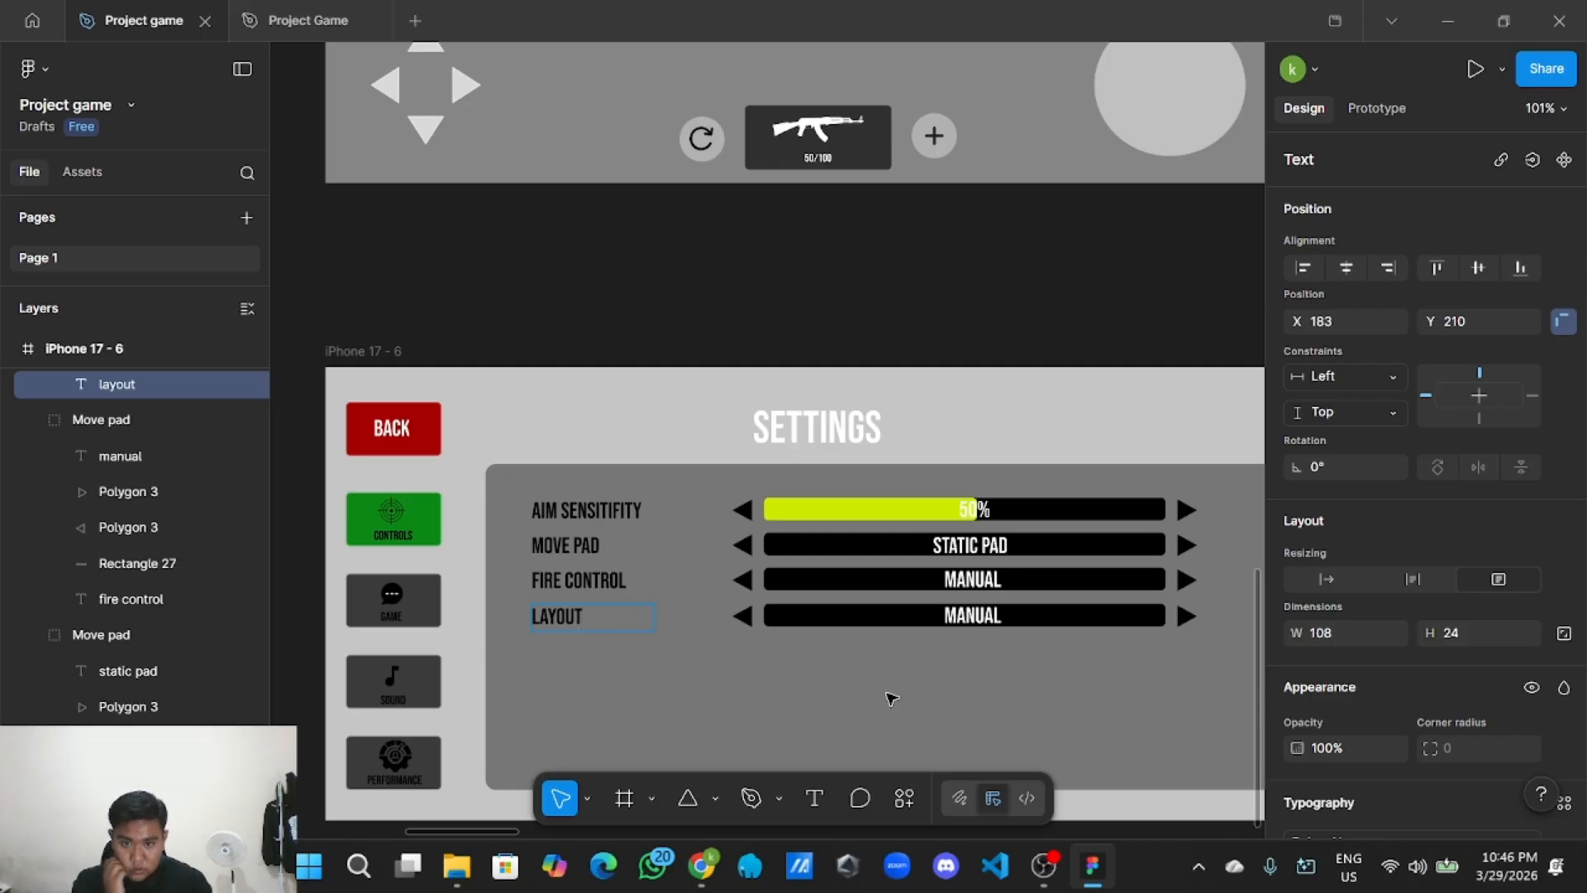
{"action": "key", "text": "Escape"}
Change the value from MANUAL to CUSTOMIZE, fitted on one line and centred.
{"action": "double_click", "coordinate": [958, 615]}
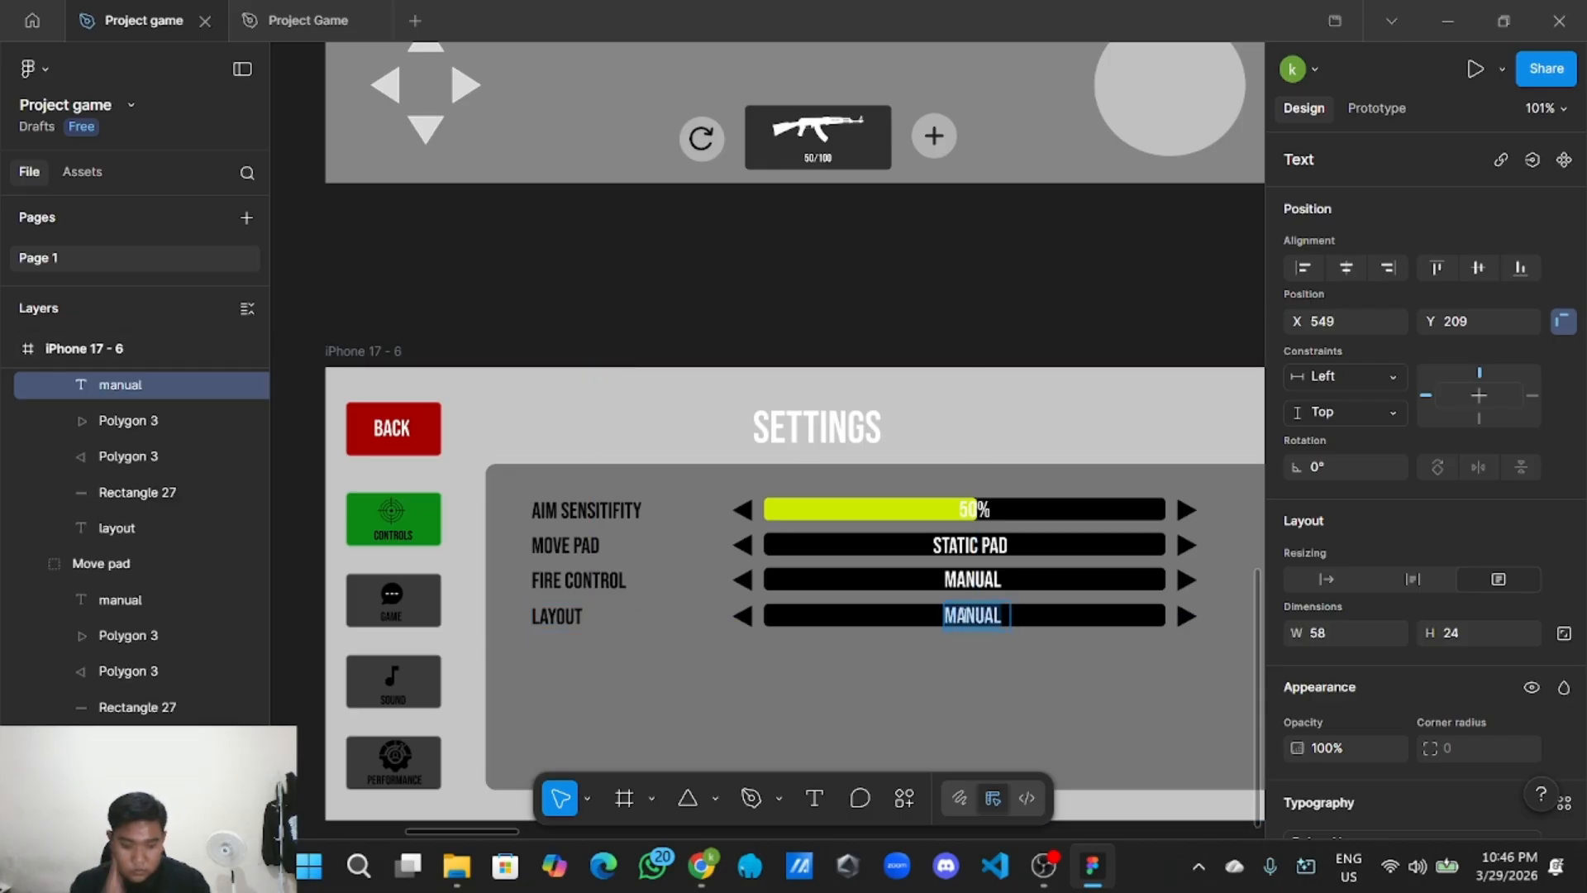
{"action": "type", "text": "cu"}
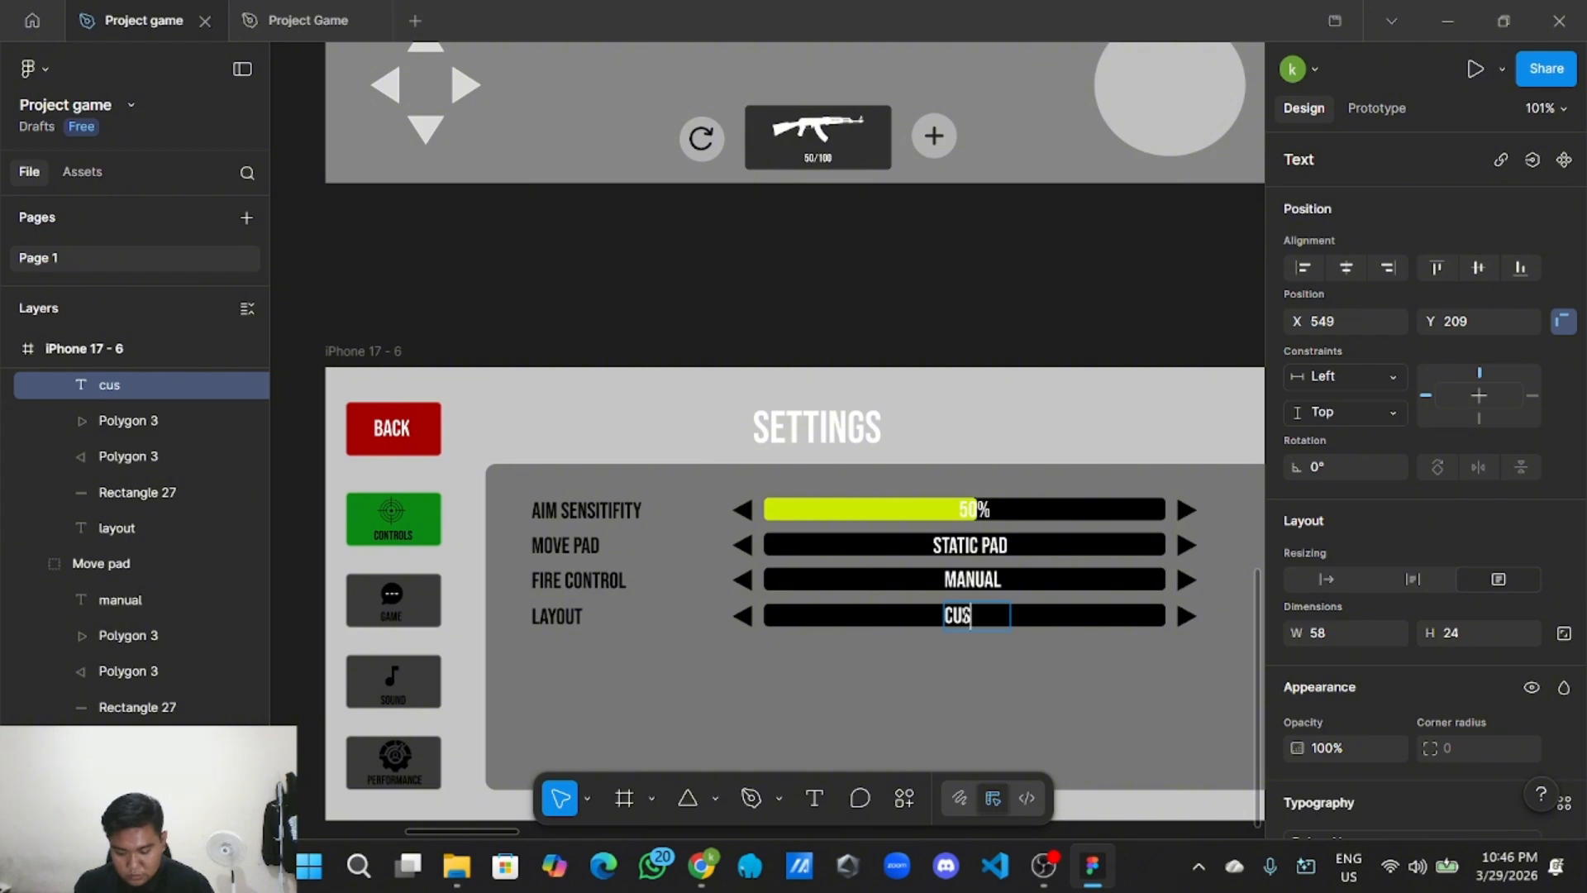
{"action": "type", "text": "stomi"}
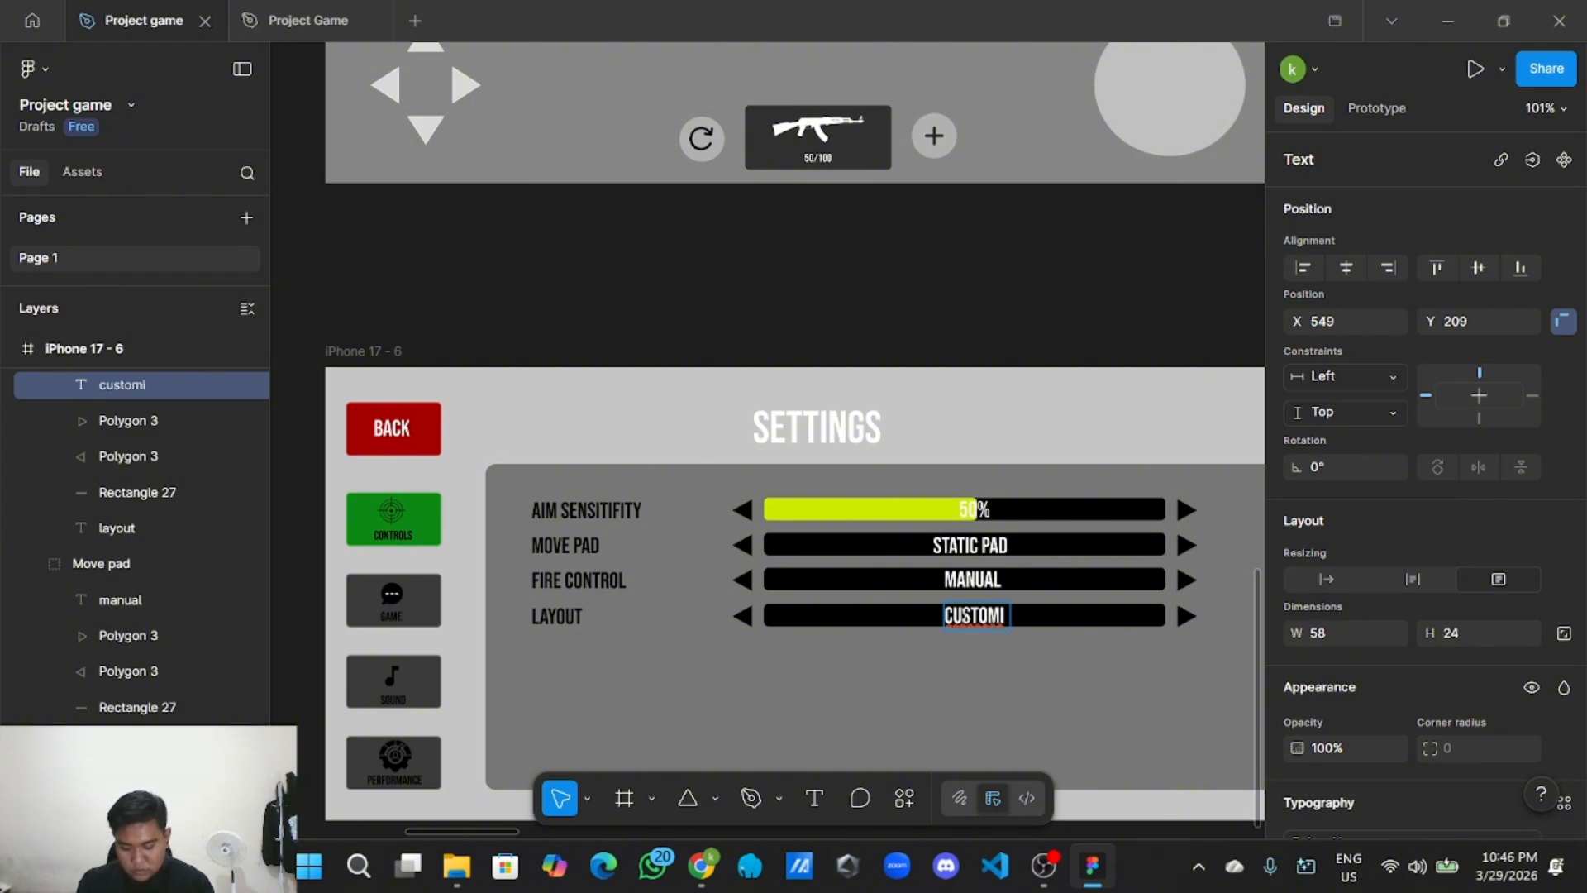
{"action": "type", "text": "ze"}
{"action": "key", "text": "Escape"}
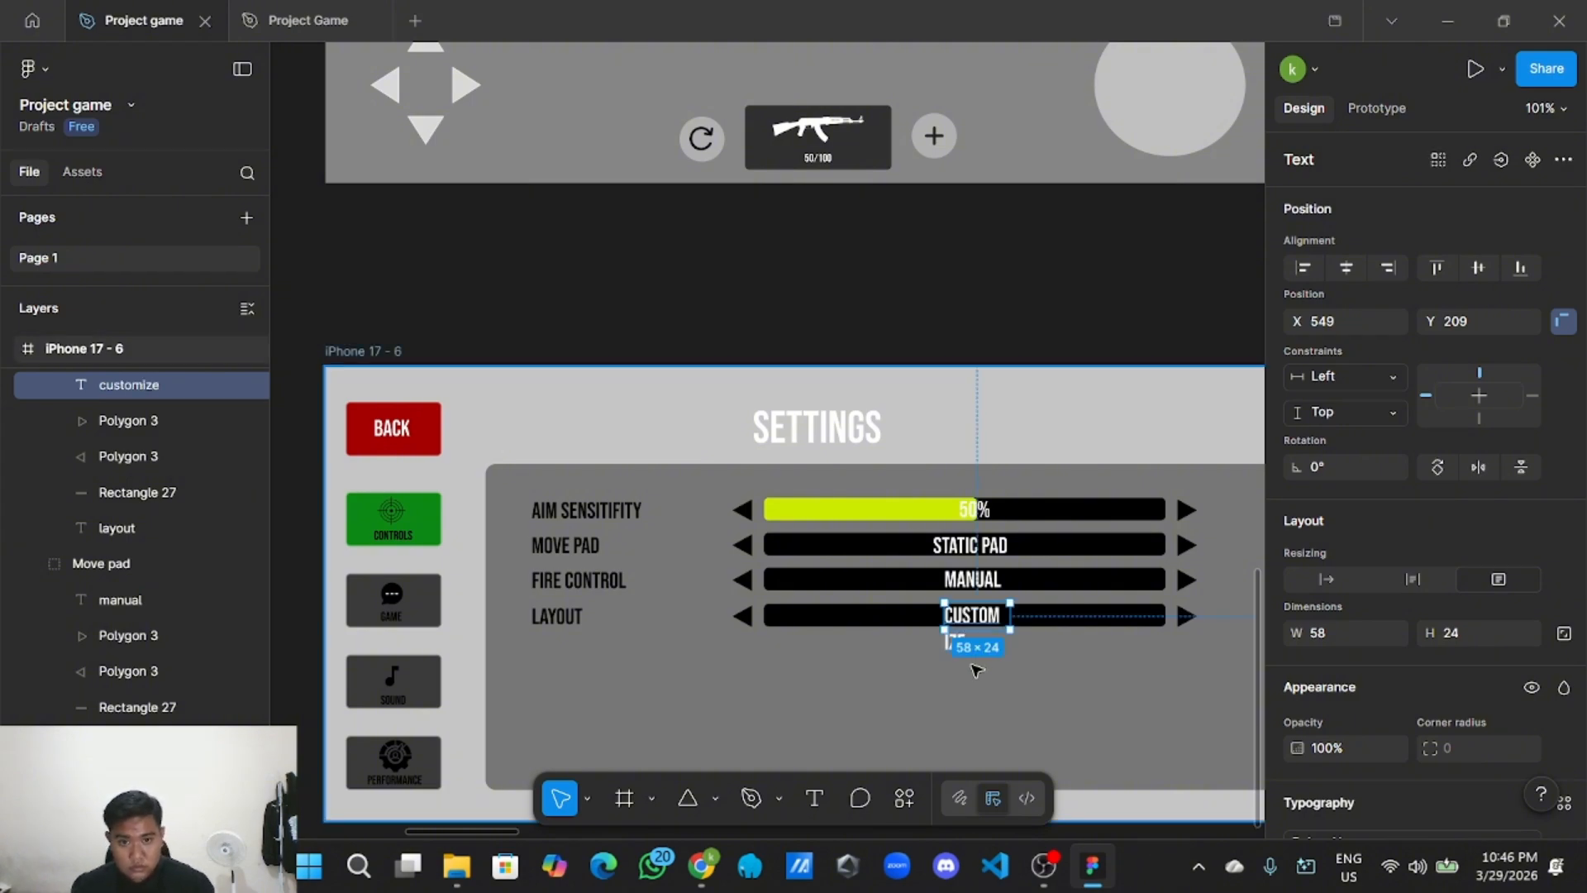
{"action": "scroll", "coordinate": [982, 661], "scroll_direction": "up", "scroll_amount": 4, "text": "ctrl"}
{"action": "double_click", "coordinate": [1038, 595]}
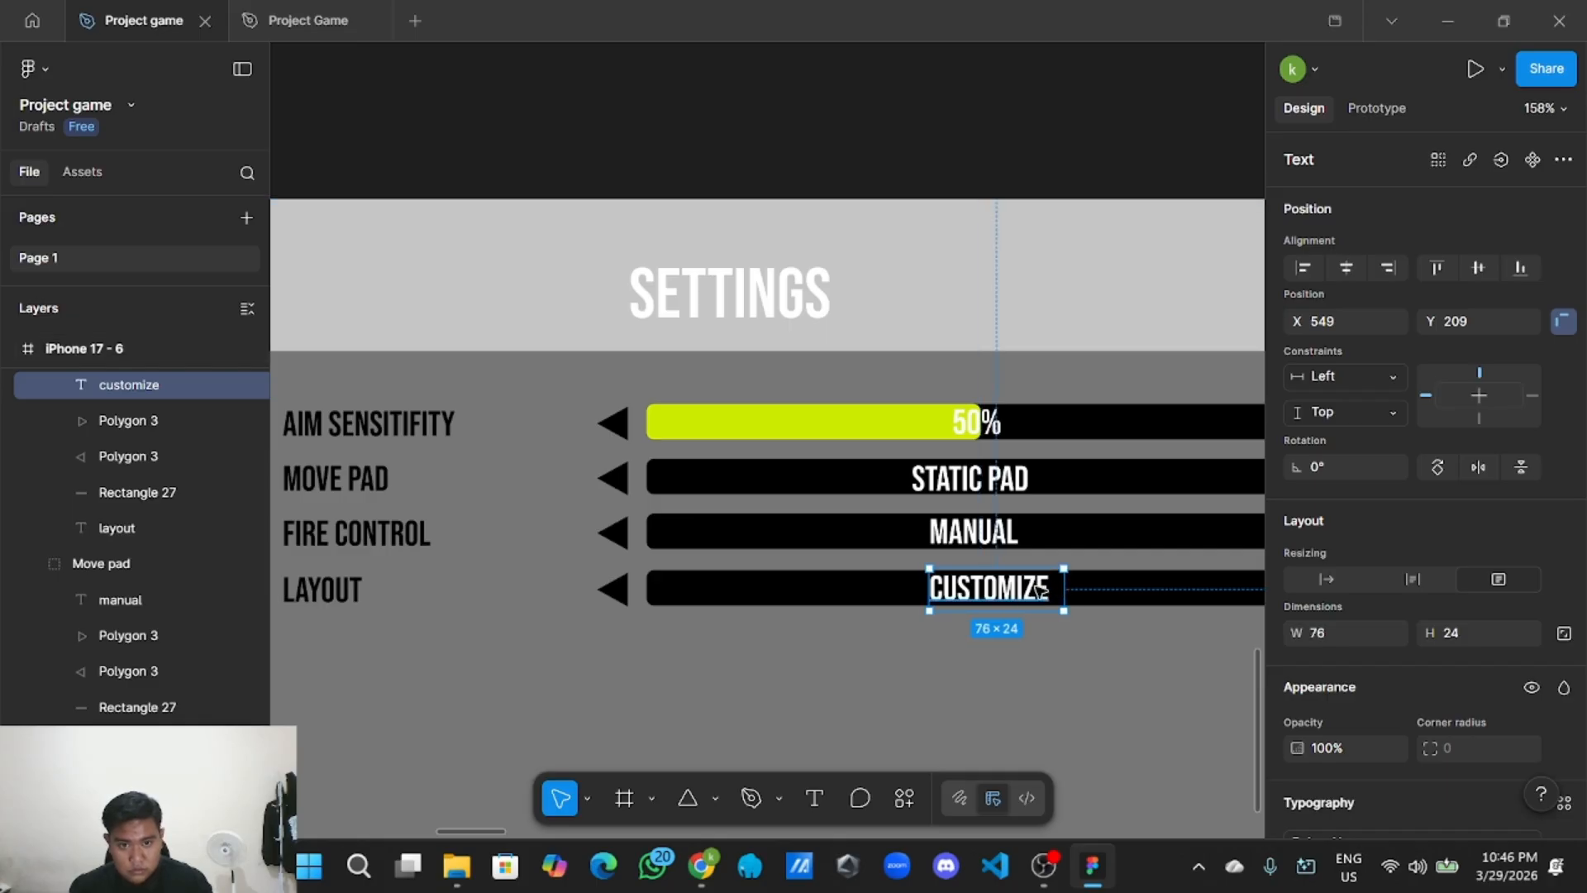
{"action": "left_click_drag", "start_coordinate": [1008, 593], "coordinate": [997, 592]}
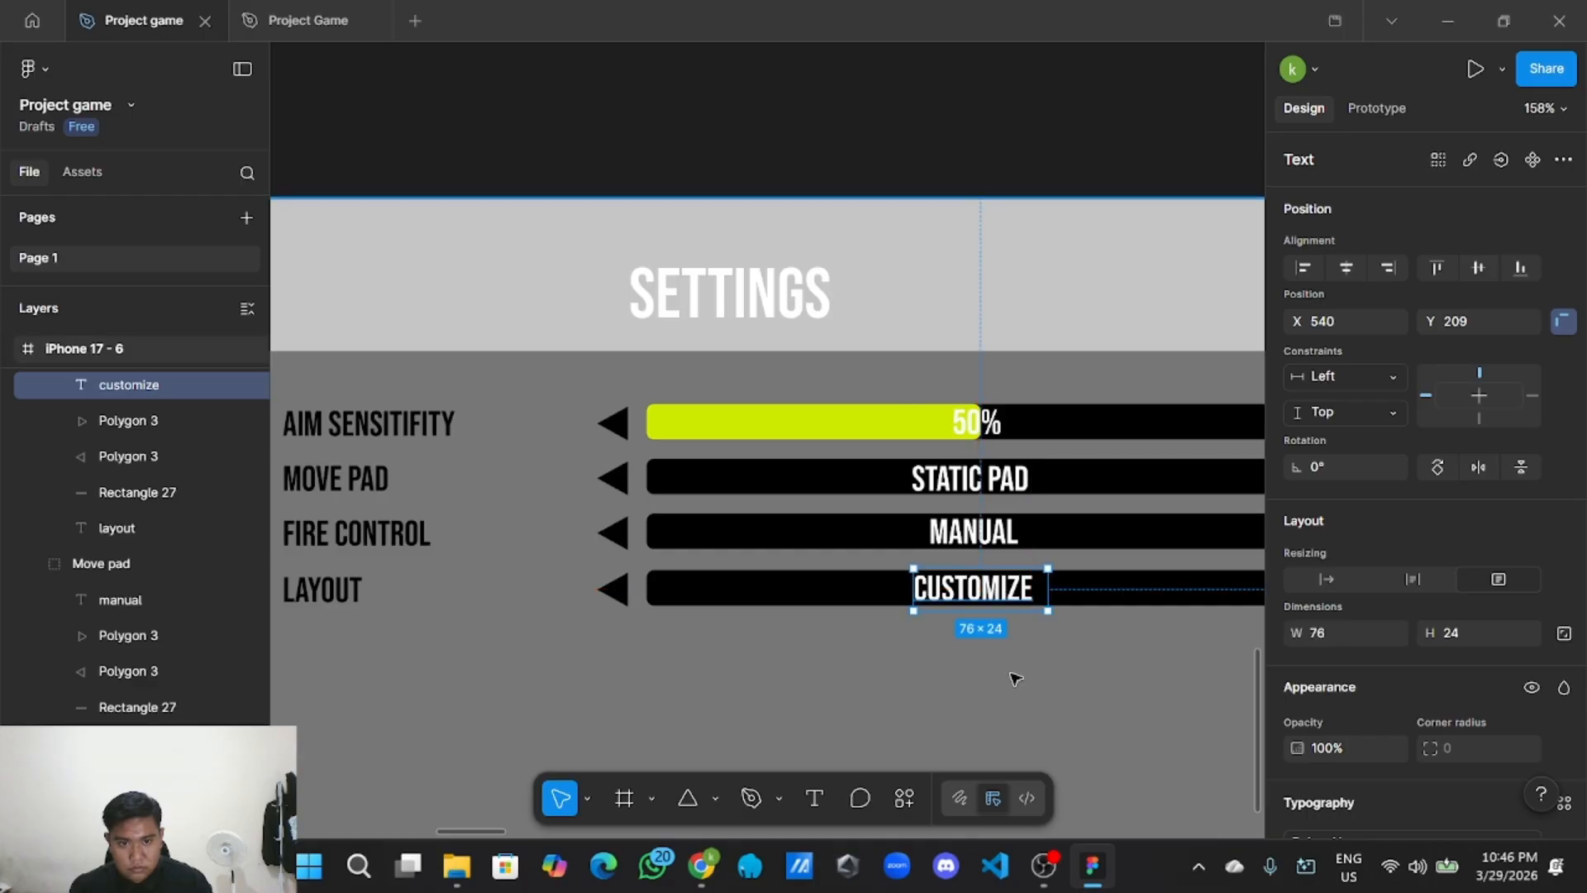
{"action": "left_click", "coordinate": [1014, 679]}
{"action": "scroll", "coordinate": [1014, 682], "scroll_direction": "down", "scroll_amount": 2, "text": "ctrl"}
{"action": "scroll", "coordinate": [938, 368], "scroll_direction": "down", "scroll_amount": 2, "text": "ctrl"}
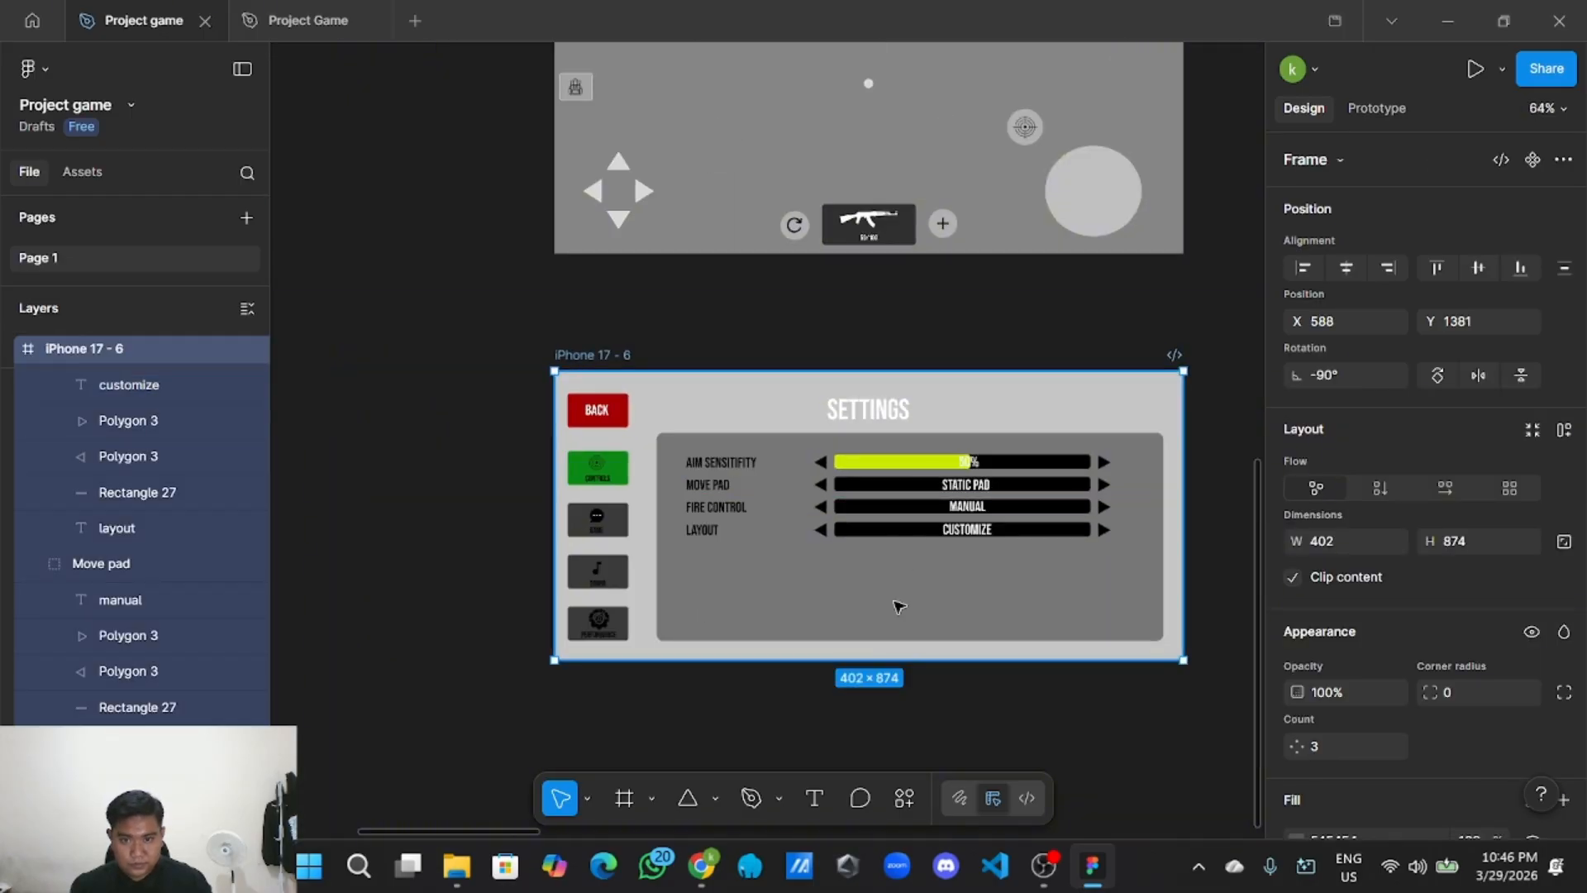
Copy the red BACK button and paste the copy into the grey settings panel below the rows.
{"action": "scroll", "coordinate": [751, 542], "scroll_direction": "down", "scroll_amount": 5, "text": "ctrl"}
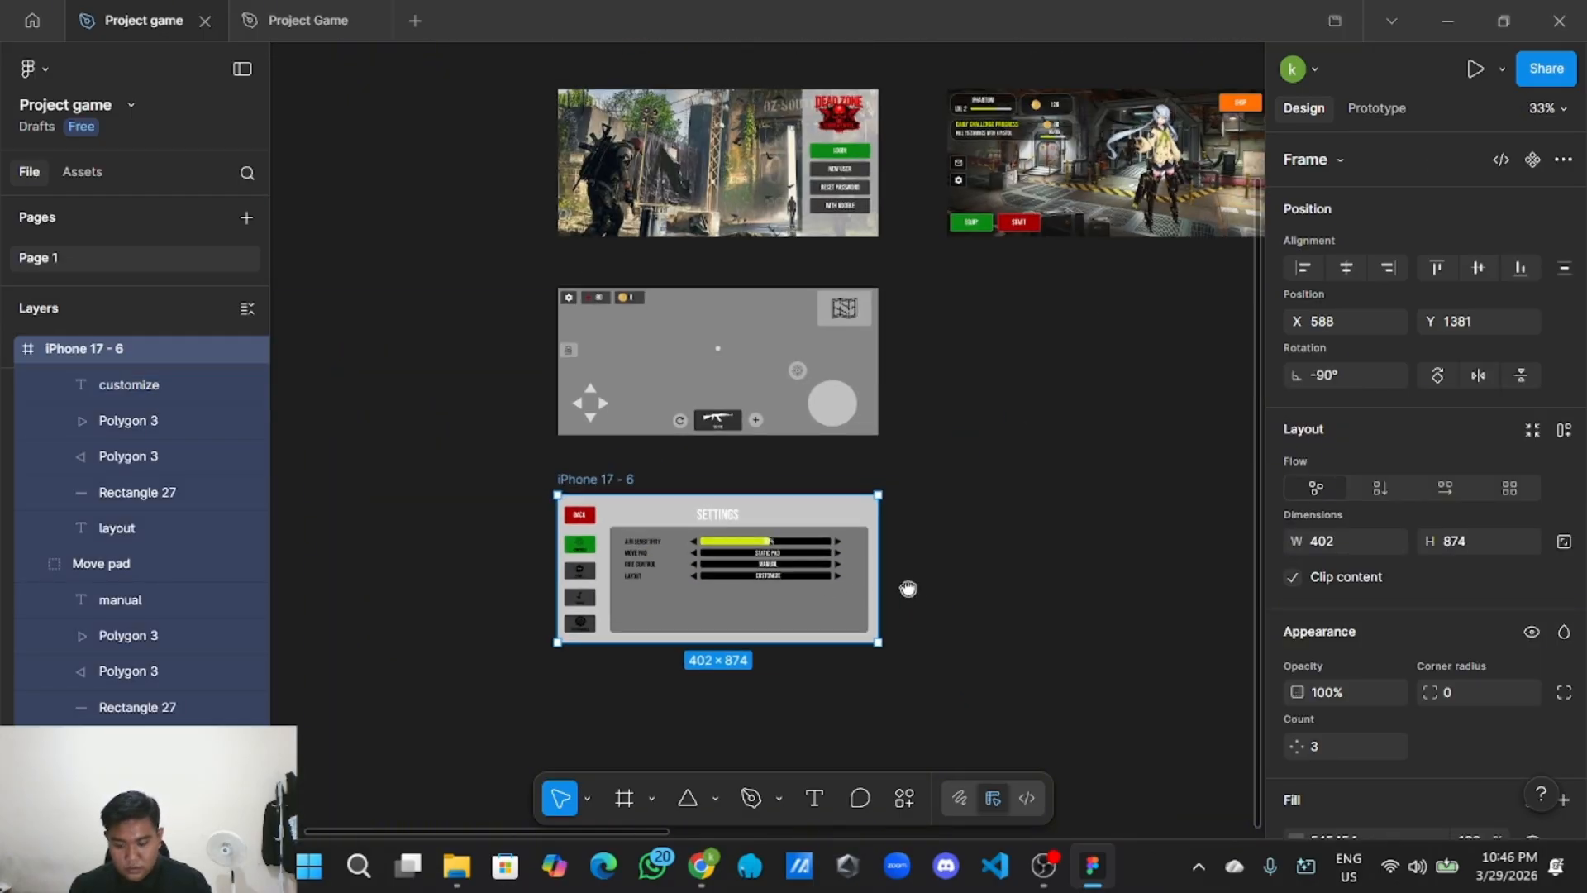
{"action": "scroll", "coordinate": [932, 584], "scroll_direction": "up", "scroll_amount": 2, "text": "ctrl"}
{"action": "scroll", "coordinate": [938, 549], "scroll_direction": "up", "scroll_amount": 2}
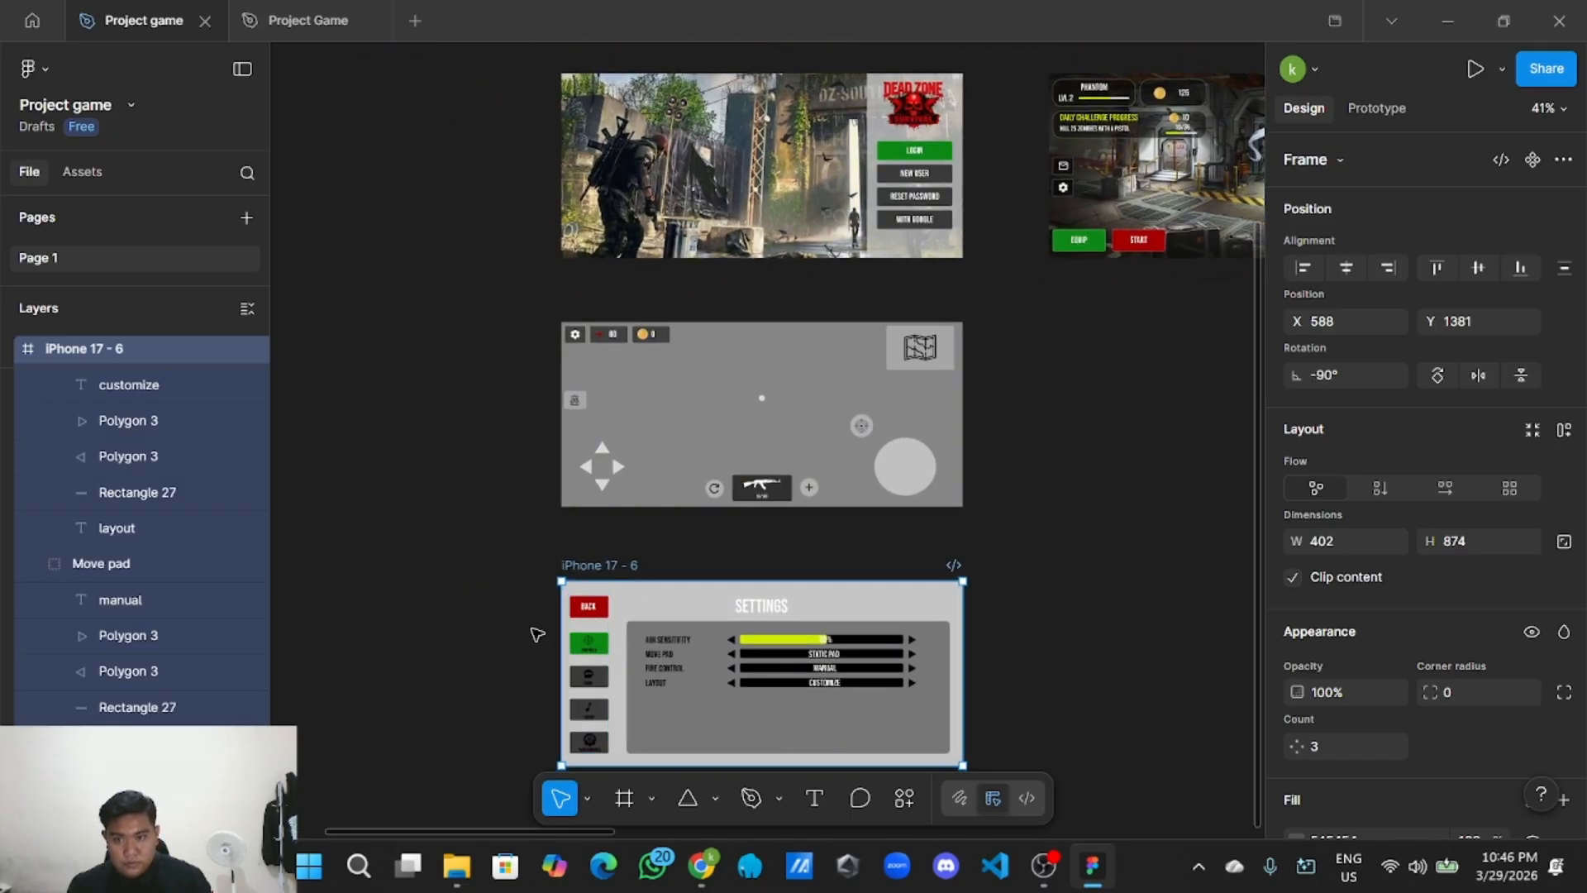
{"action": "scroll", "coordinate": [529, 635], "scroll_direction": "up", "scroll_amount": 2, "text": "ctrl"}
{"action": "double_click", "coordinate": [633, 594]}
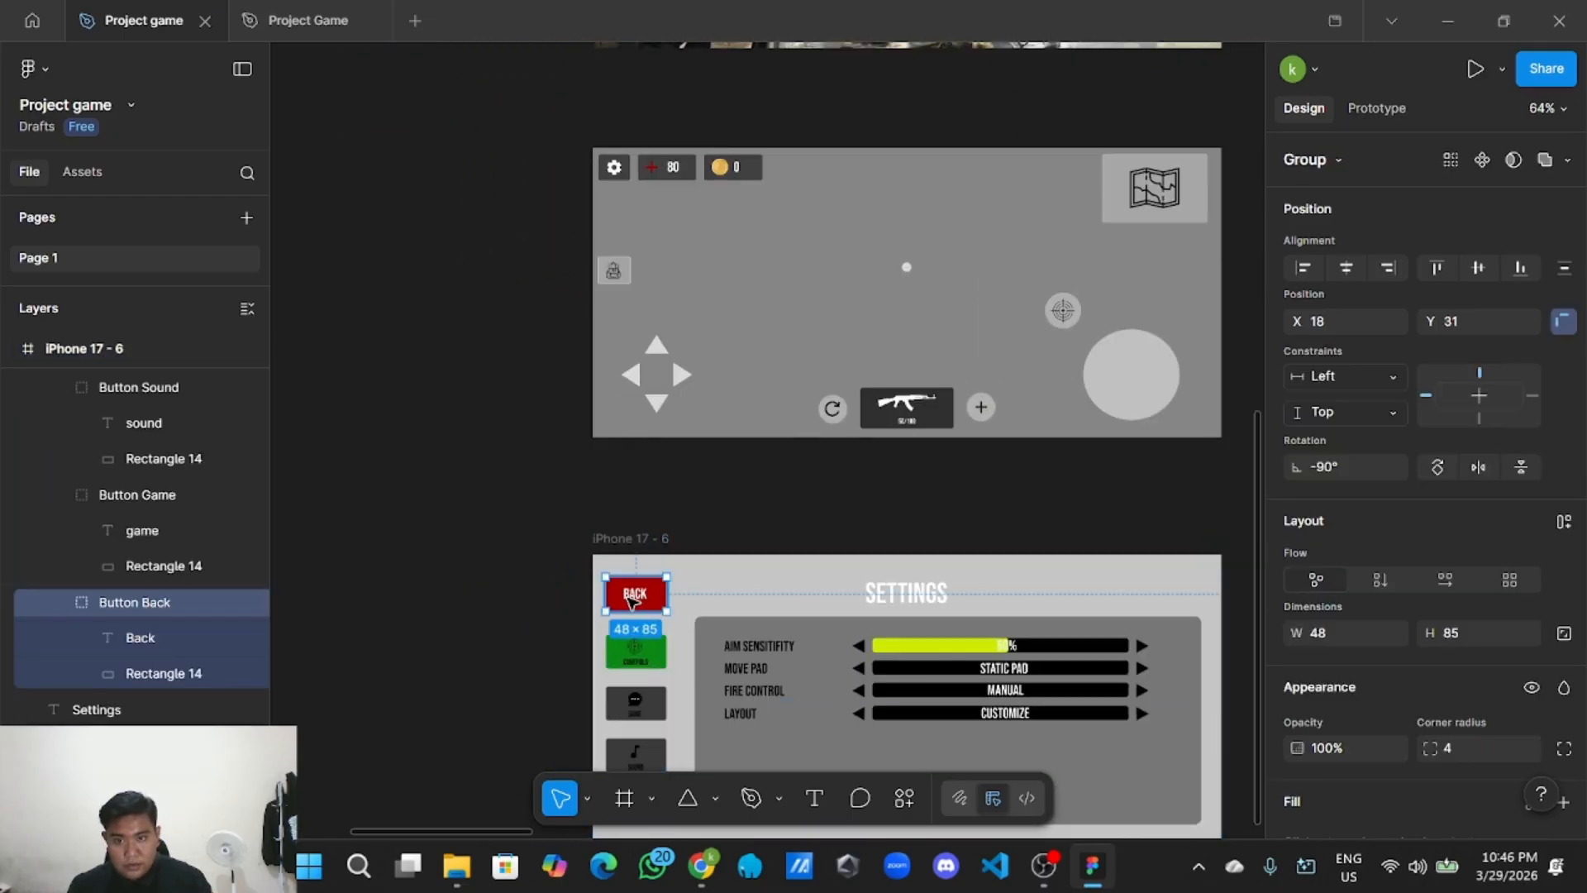
{"action": "right_click", "coordinate": [634, 594]}
{"action": "left_click", "coordinate": [796, 135]}
{"action": "scroll", "coordinate": [832, 461], "scroll_direction": "down", "scroll_amount": 3}
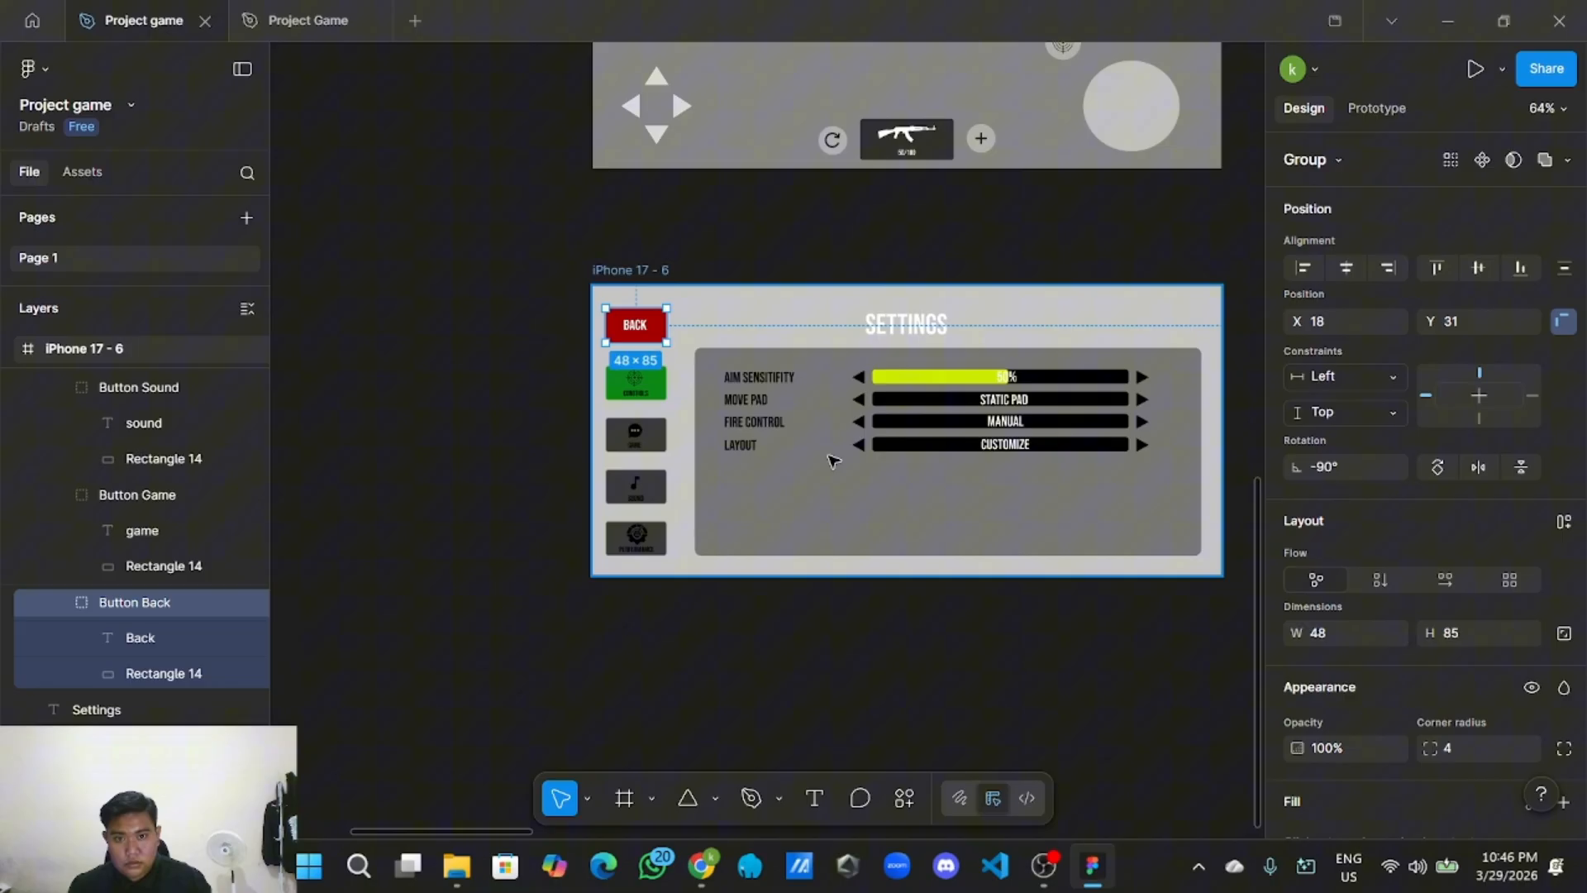
{"action": "right_click", "coordinate": [912, 519]}
{"action": "left_click", "coordinate": [979, 160]}
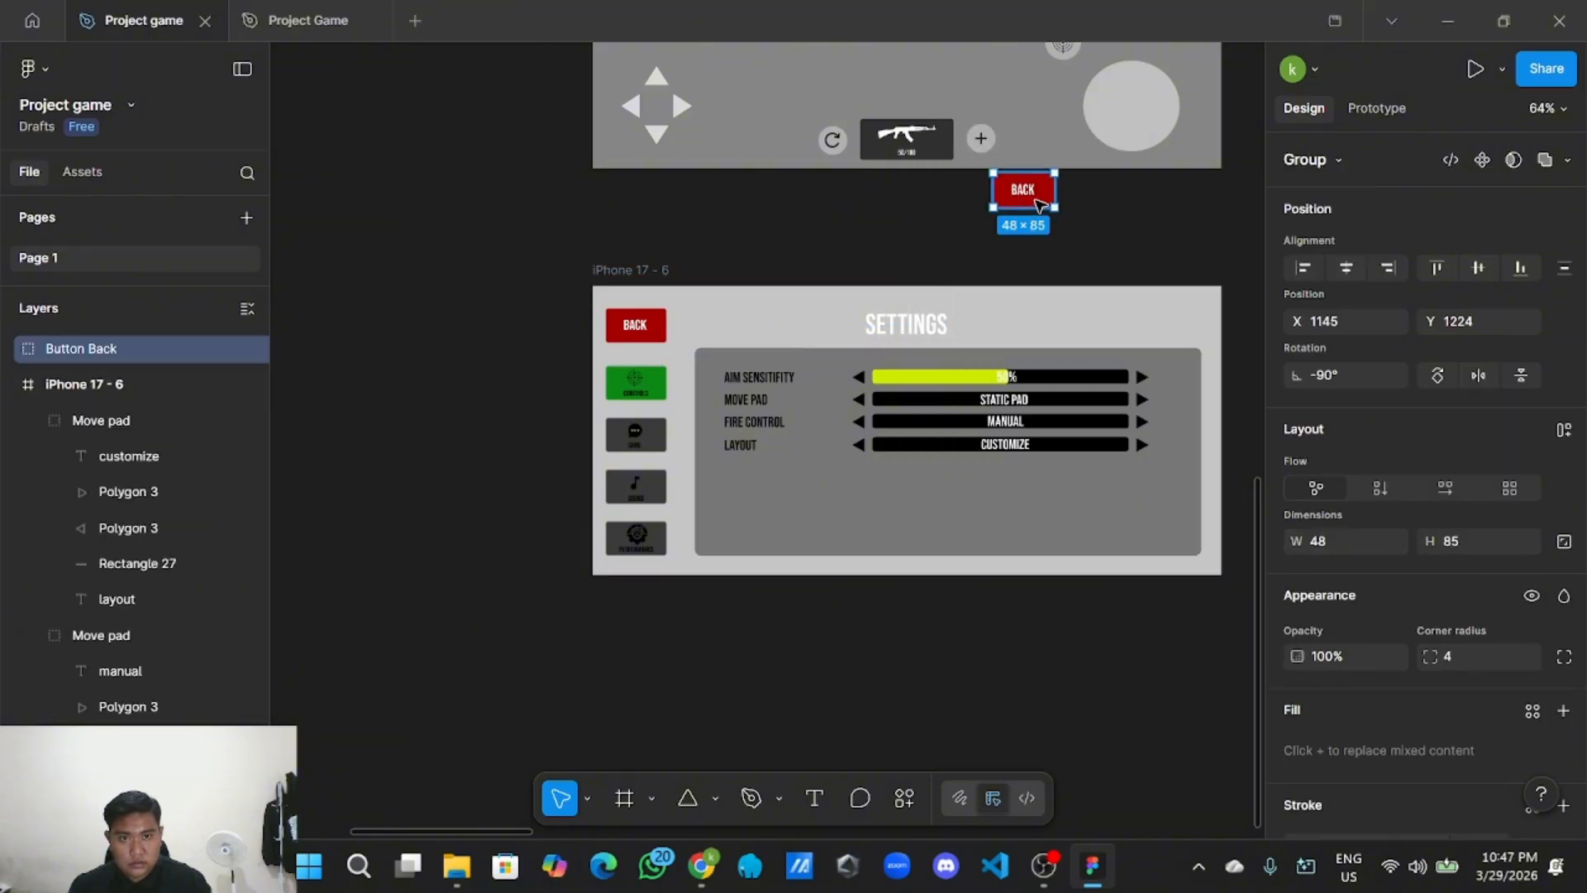
{"action": "left_click_drag", "start_coordinate": [1038, 203], "coordinate": [1029, 524]}
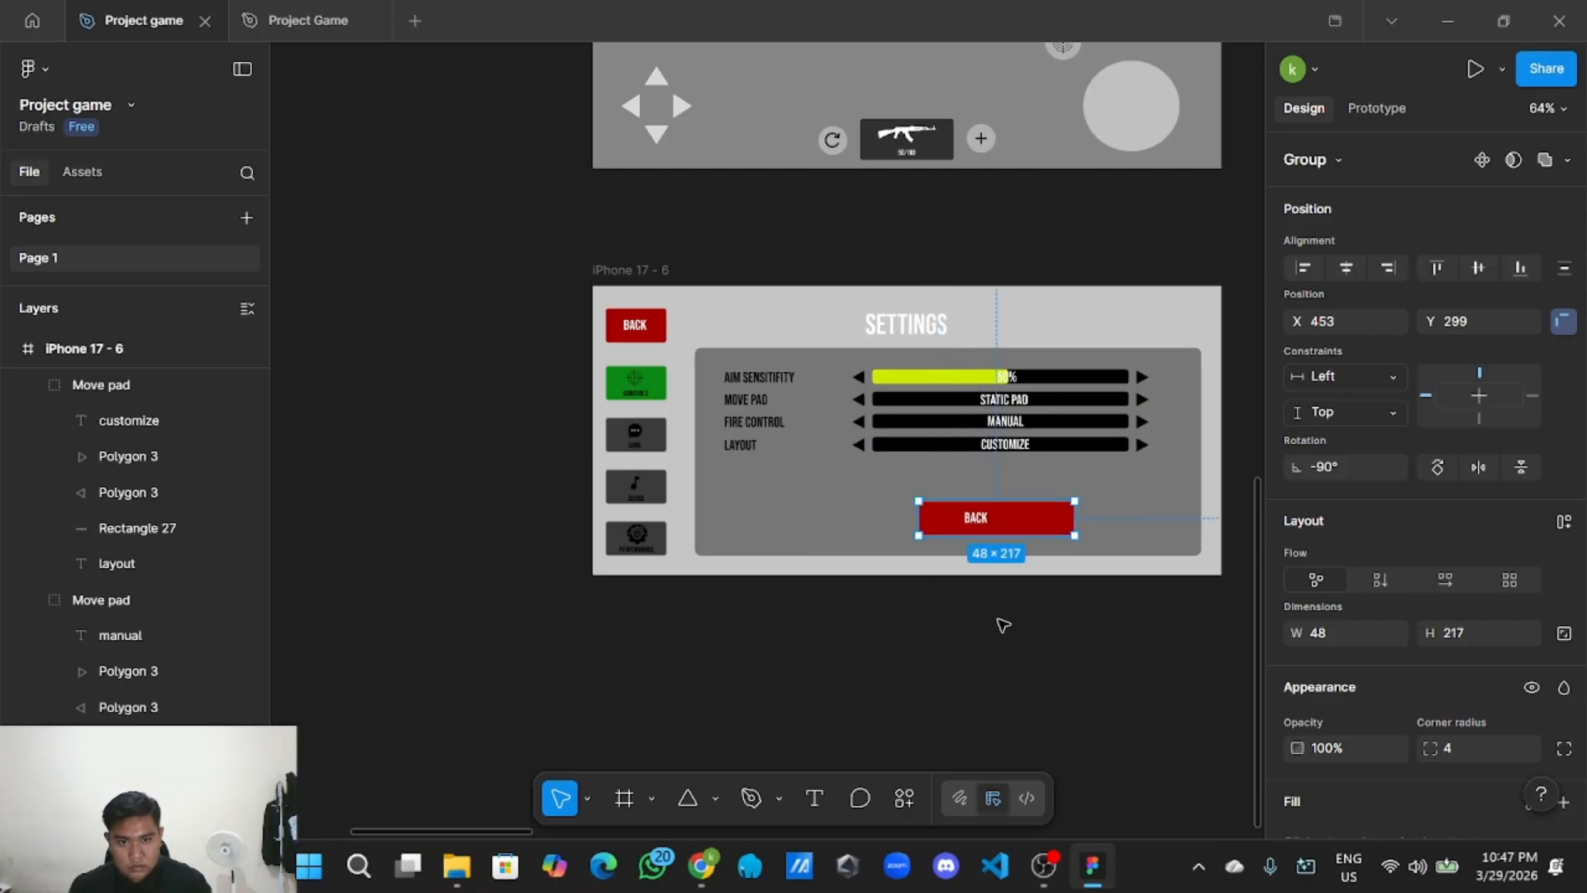
Stretch the copied button wider and change its label from BACK to 'reset to defaults'.
{"action": "scroll", "coordinate": [910, 666], "scroll_direction": "right", "scroll_amount": 3}
{"action": "scroll", "coordinate": [902, 664], "scroll_direction": "up", "scroll_amount": 3}
{"action": "scroll", "coordinate": [882, 658], "scroll_direction": "down", "scroll_amount": 3}
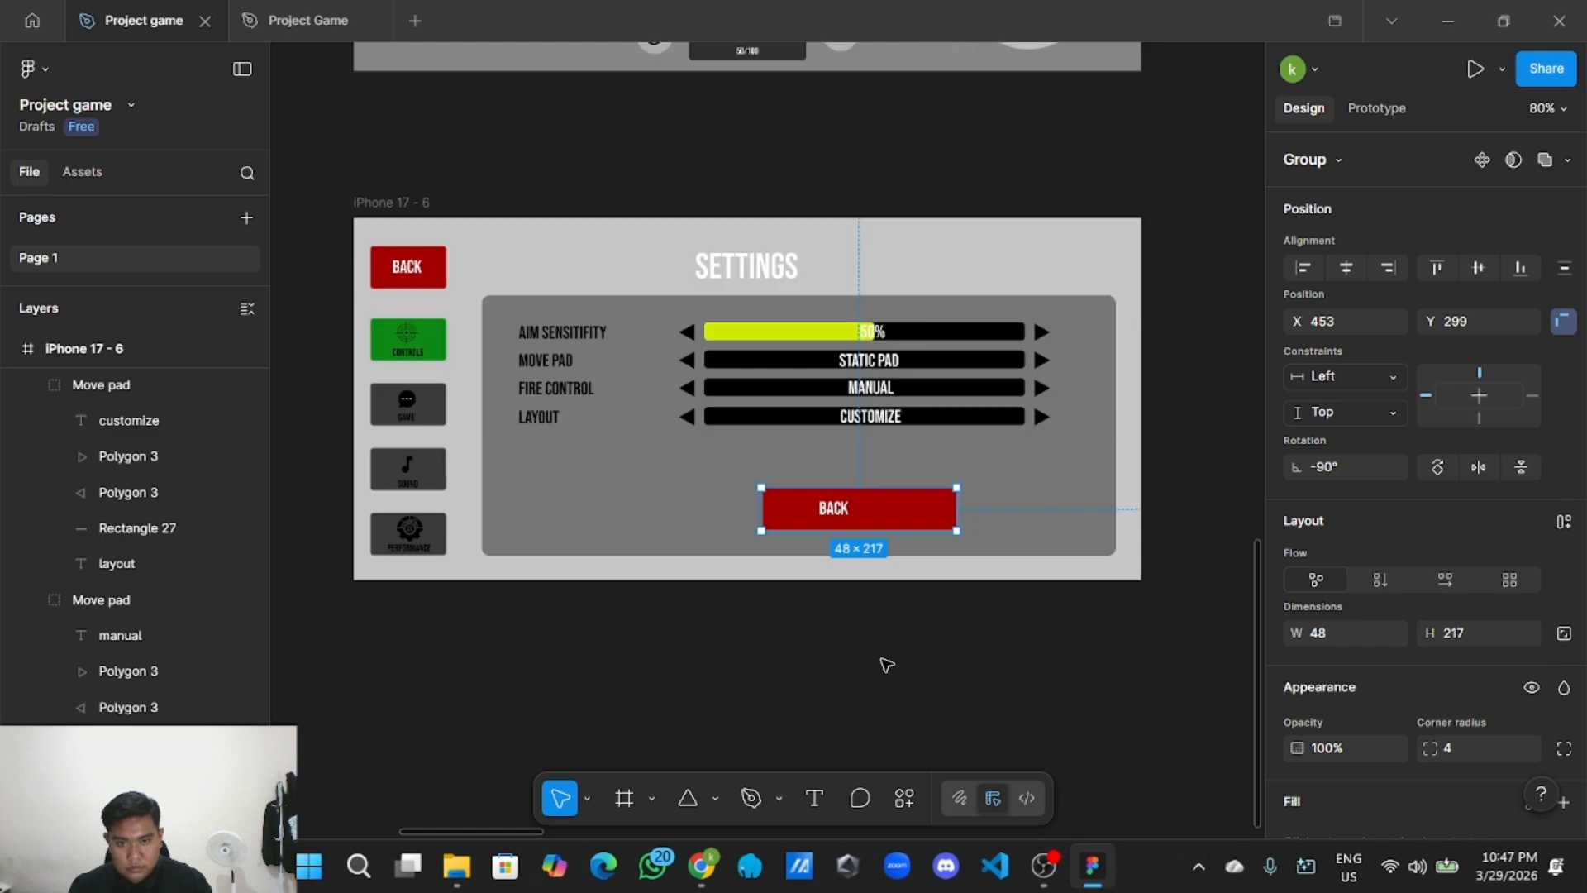
{"action": "scroll", "coordinate": [881, 653], "scroll_direction": "up", "scroll_amount": 3}
{"action": "mouse_move", "coordinate": [870, 488]}
{"action": "left_mouse_down"}
{"action": "mouse_move", "coordinate": [837, 474]}
{"action": "mouse_move", "coordinate": [856, 479]}
{"action": "left_mouse_up"}
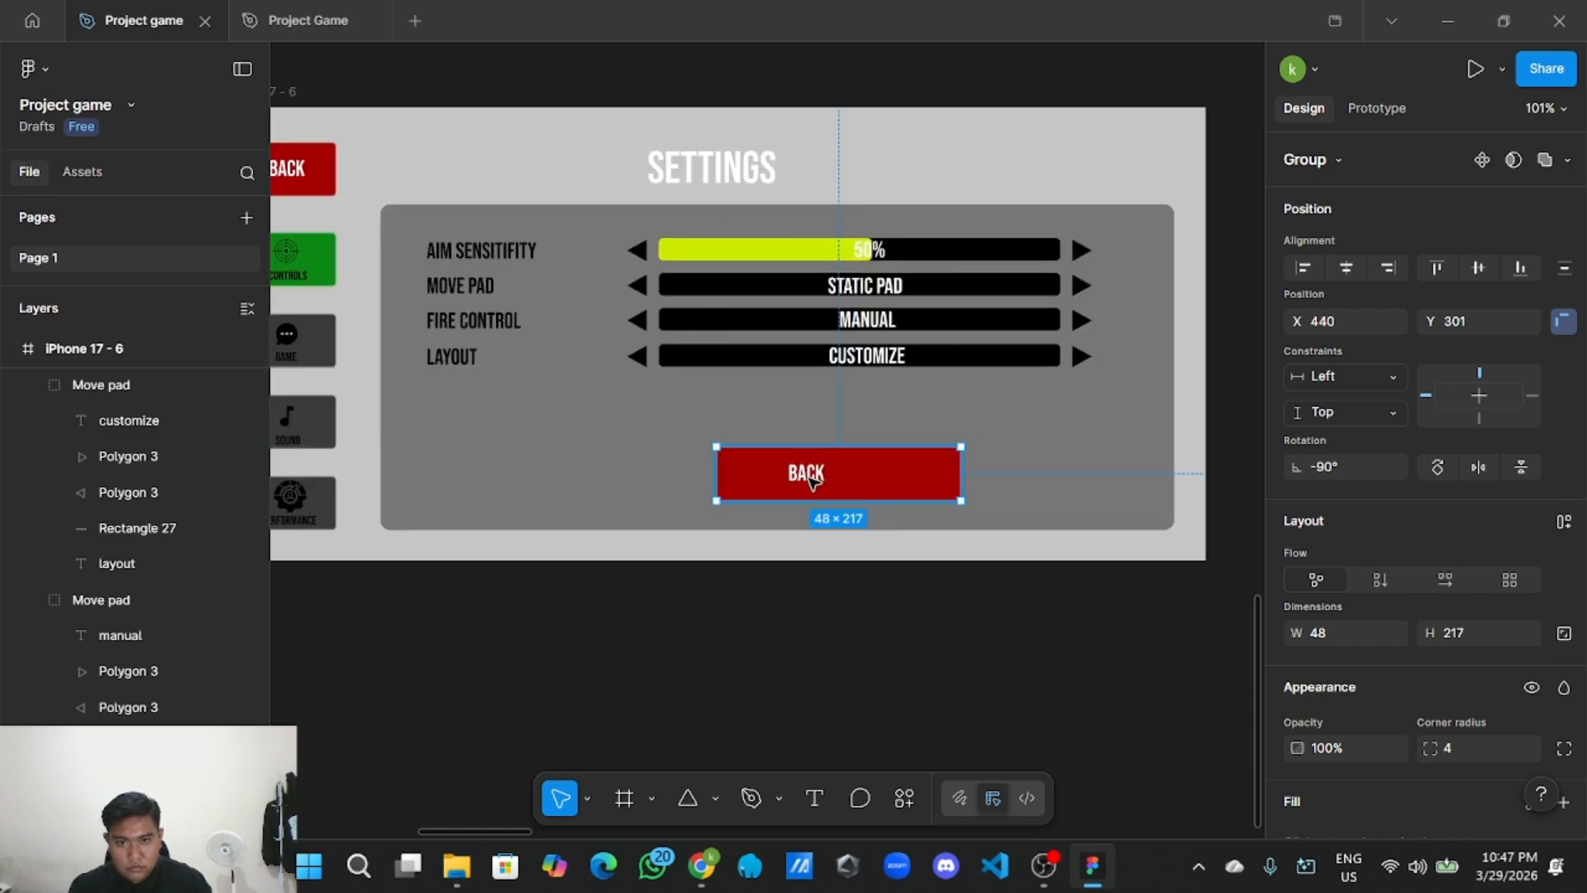
{"action": "double_click", "coordinate": [810, 478]}
{"action": "double_click", "coordinate": [814, 475]}
{"action": "key", "text": "BackSpace"}
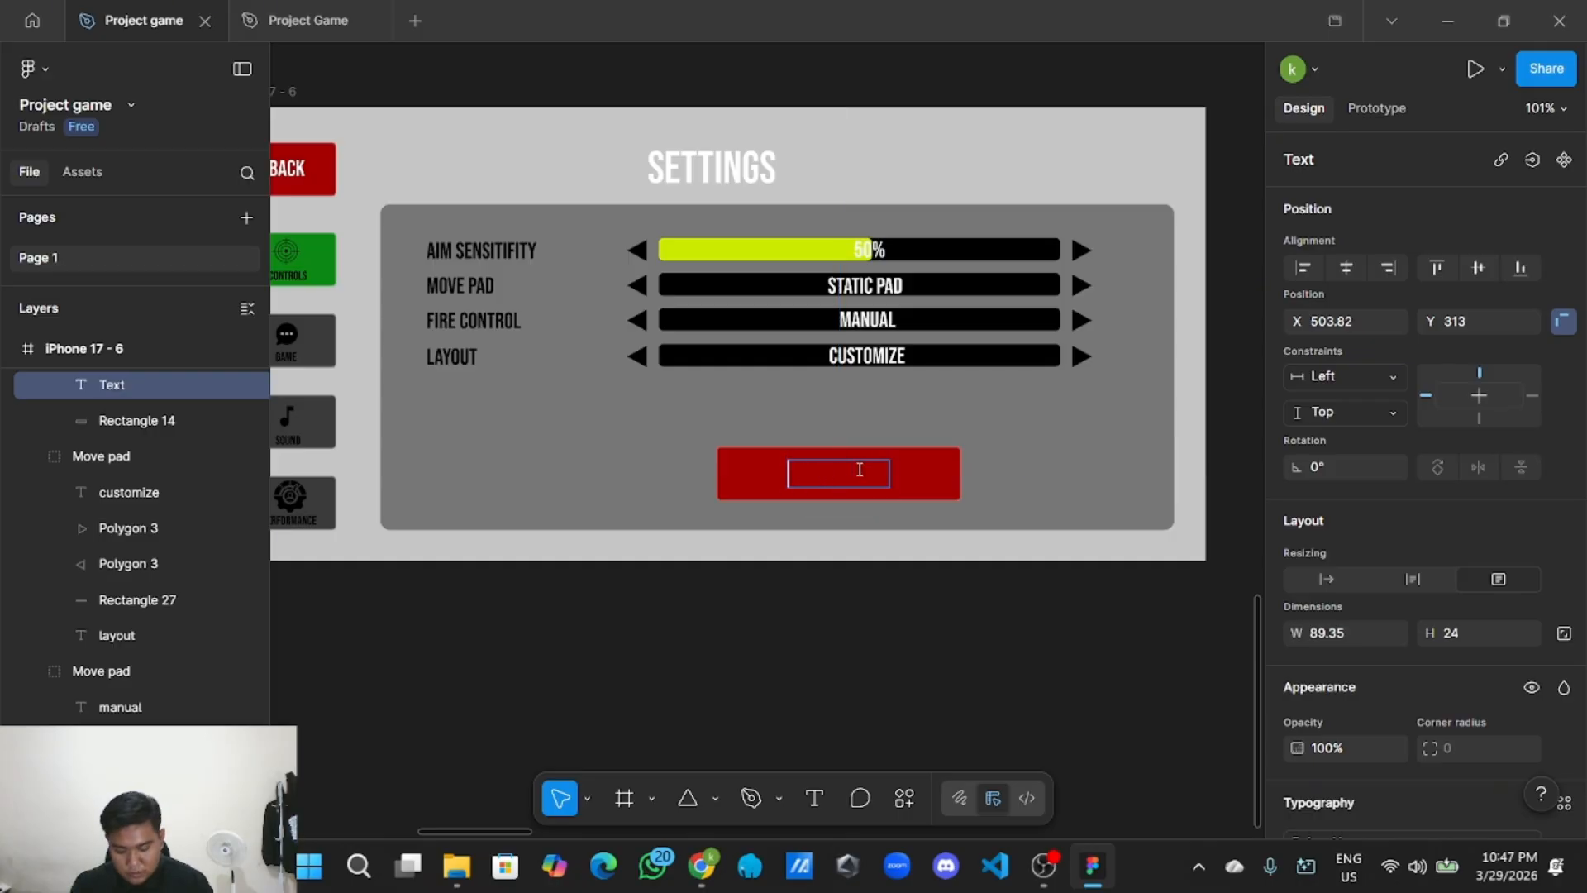
{"action": "type", "text": "reset to d"}
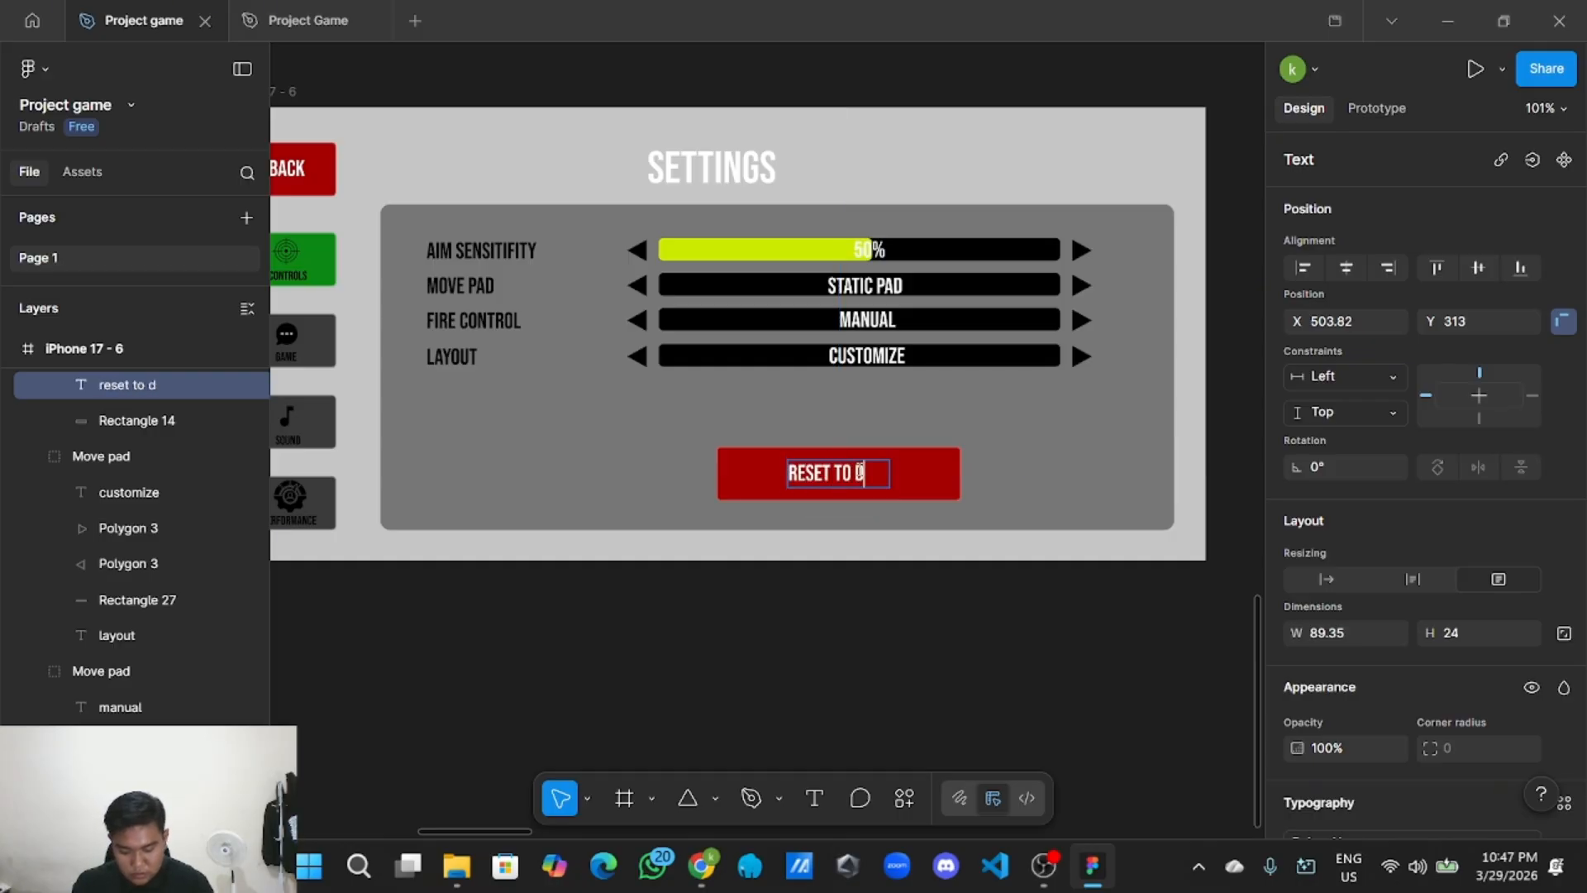
{"action": "type", "text": "efaul"}
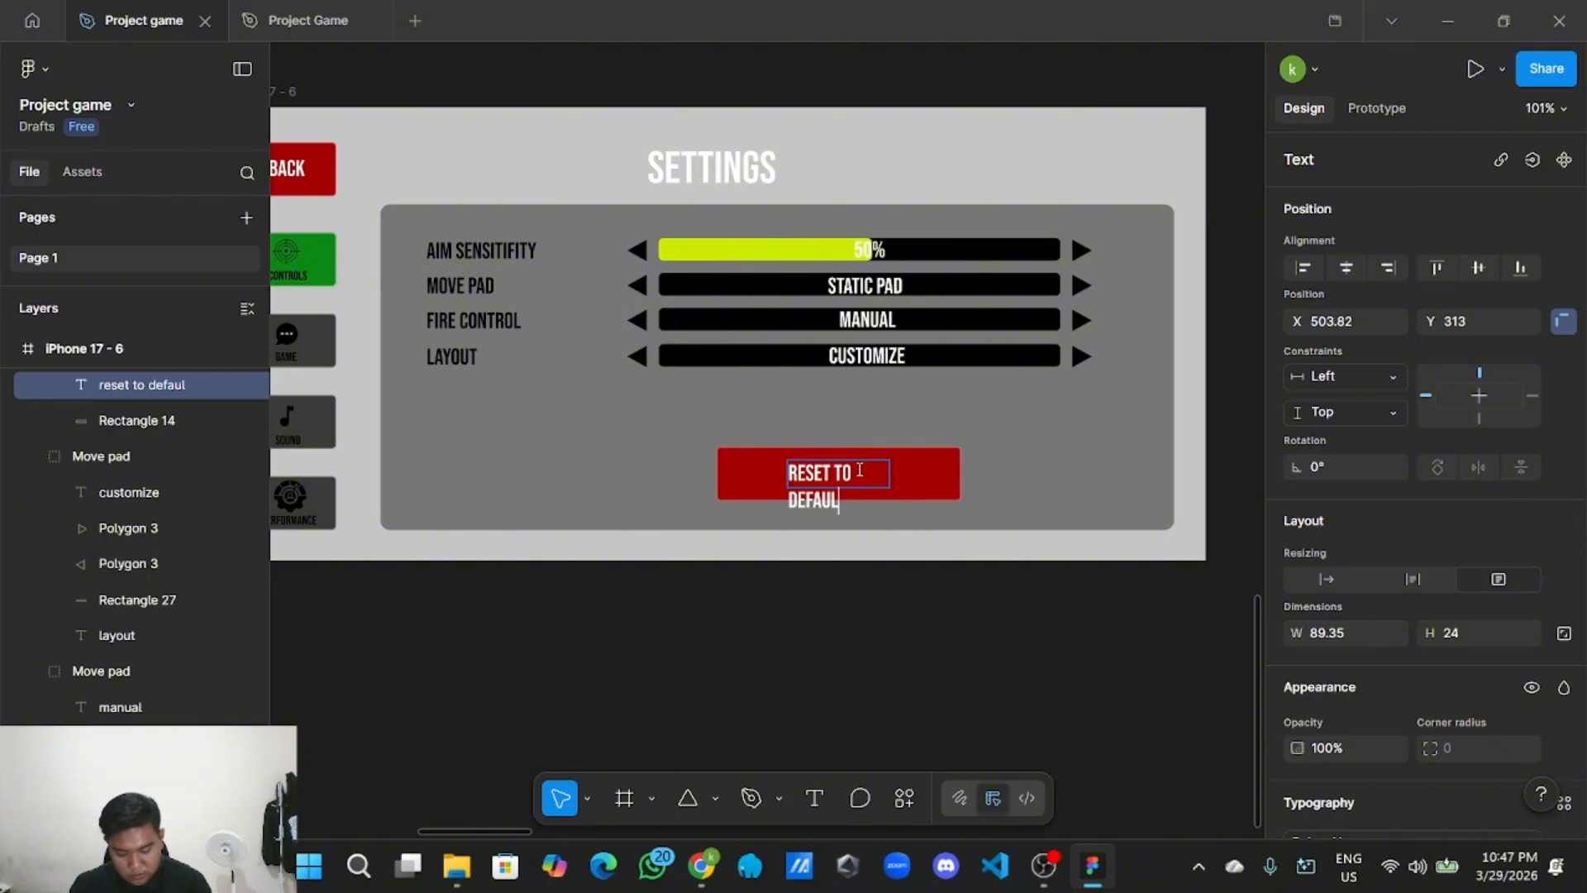
{"action": "type", "text": "ts"}
{"action": "key", "text": "Escape"}
Widen the label so RESET TO DEFAULTS fits on one line, centred in the red button.
{"action": "scroll", "coordinate": [821, 578], "scroll_direction": "up", "scroll_amount": 3}
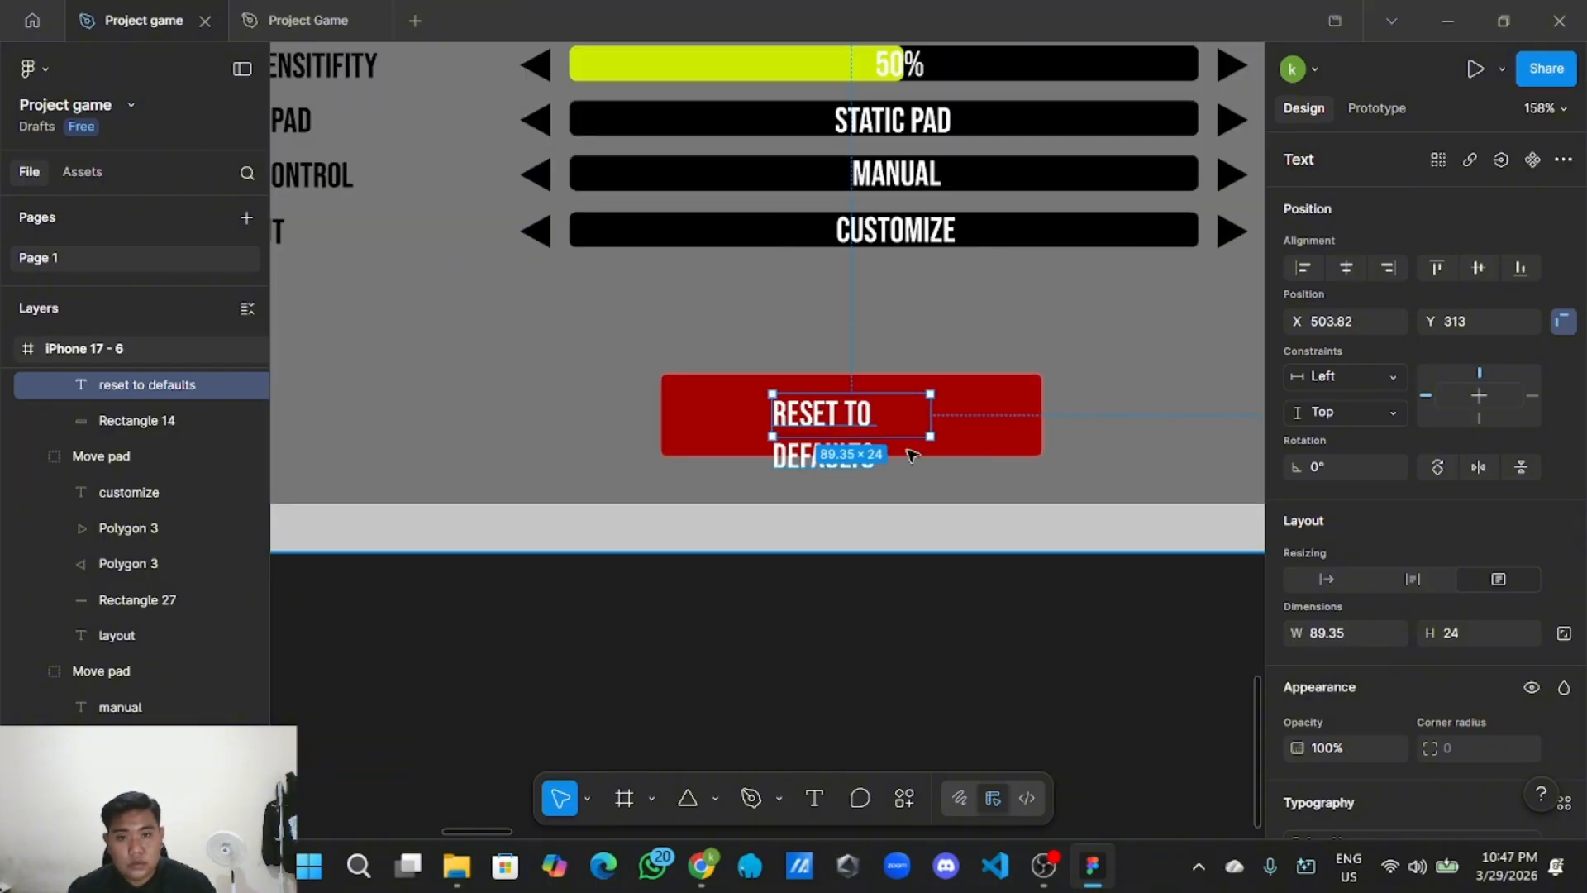
{"action": "left_click_drag", "start_coordinate": [931, 414], "coordinate": [997, 409]}
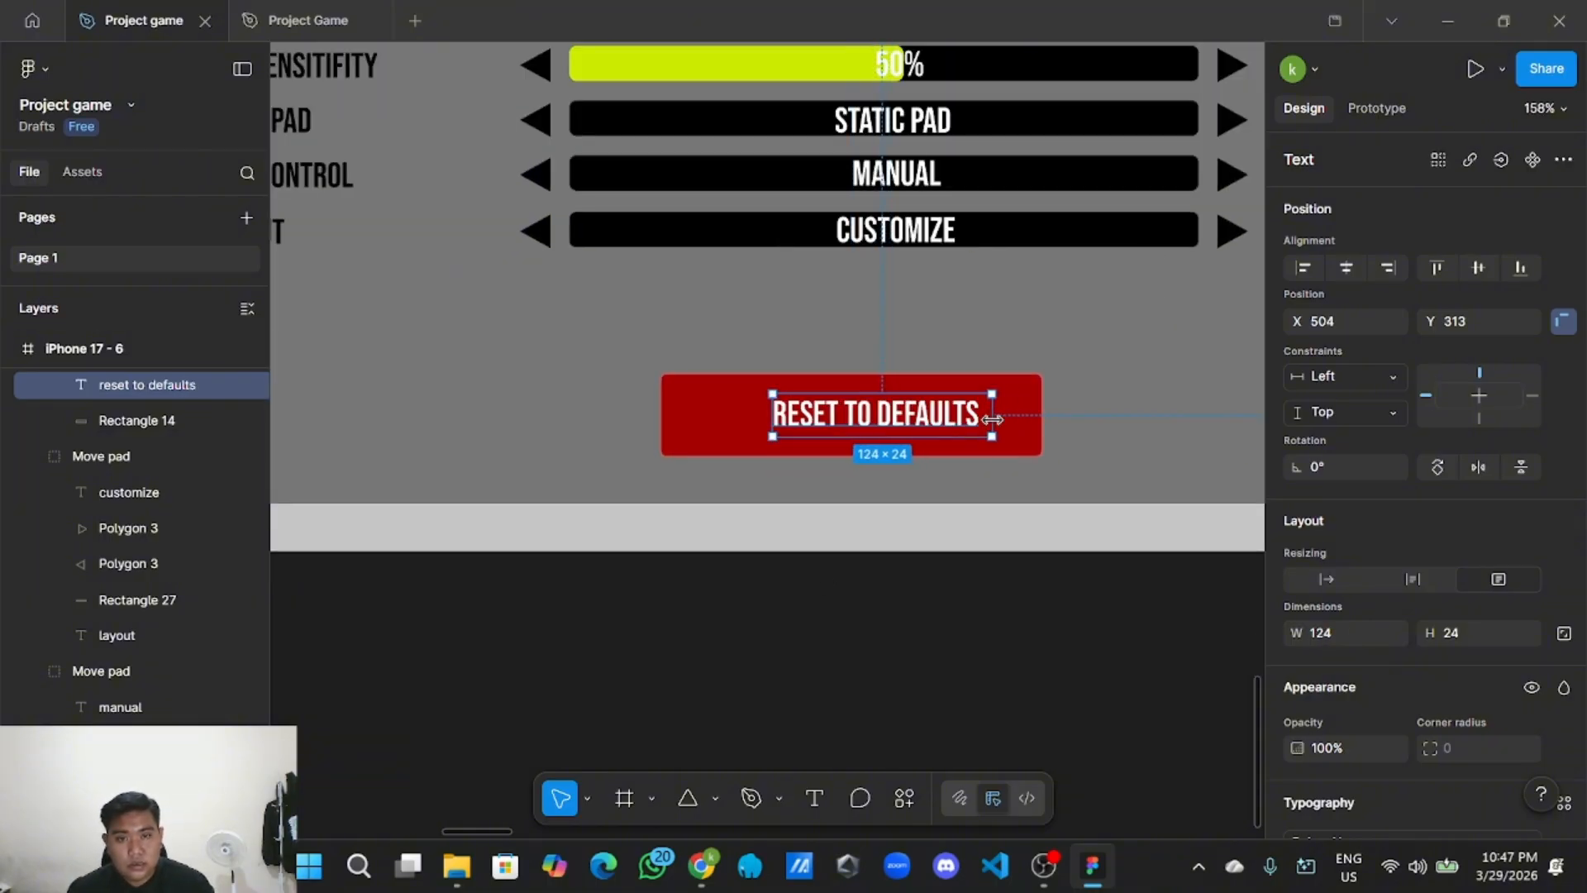
{"action": "left_click_drag", "start_coordinate": [891, 426], "coordinate": [861, 425]}
{"action": "left_click", "coordinate": [705, 603]}
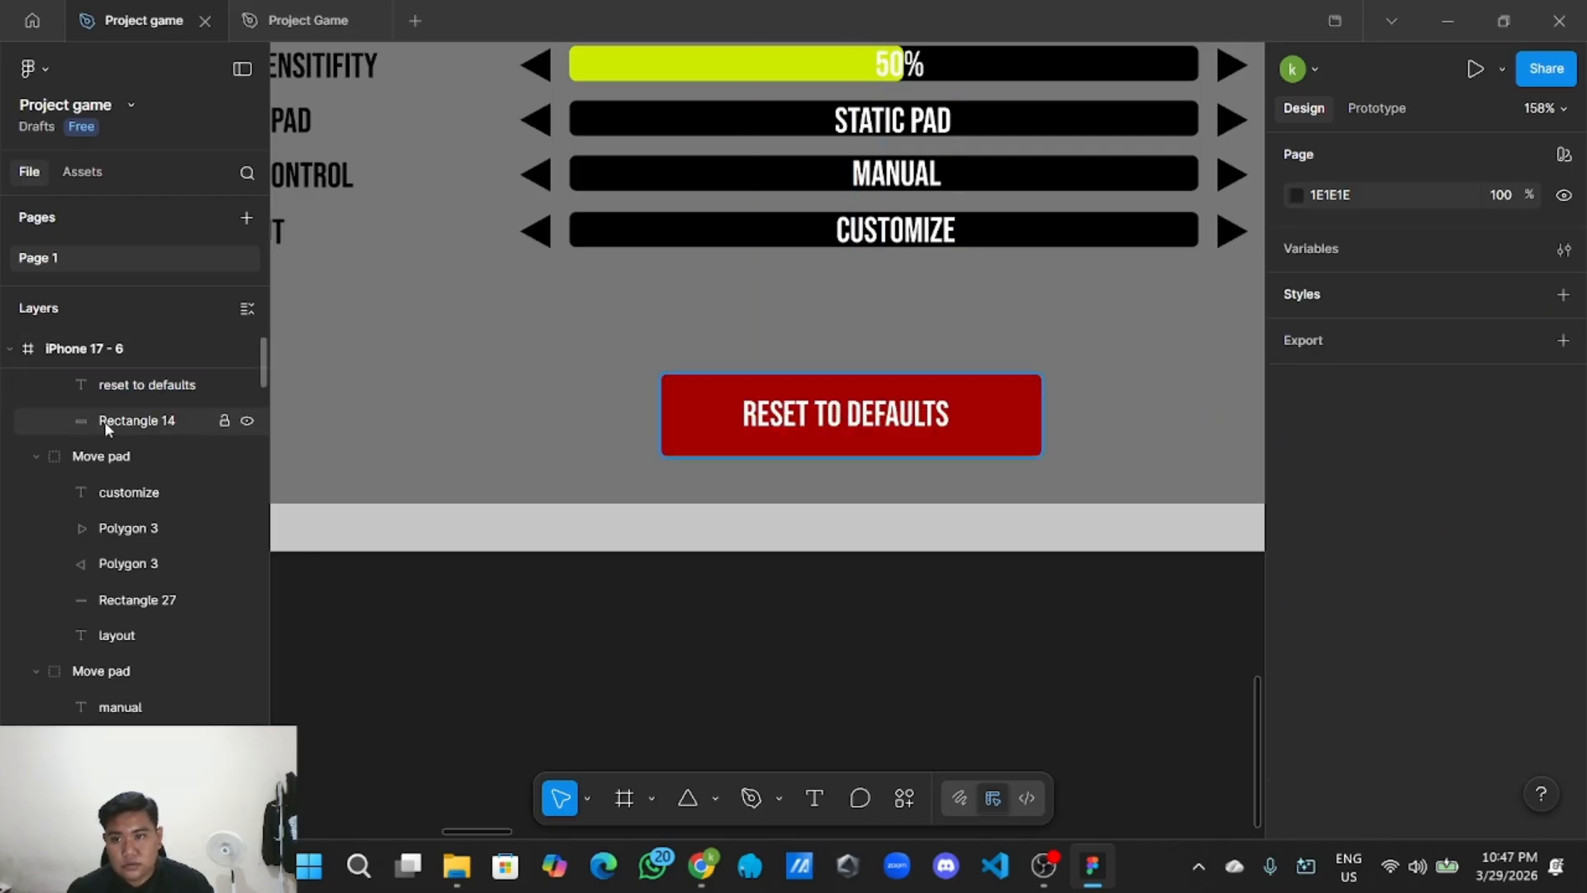
Rename the copied button's group layer to 'Button Reset to defaults'.
{"action": "scroll", "coordinate": [106, 428], "scroll_direction": "up", "scroll_amount": 1}
{"action": "double_click", "coordinate": [145, 388]}
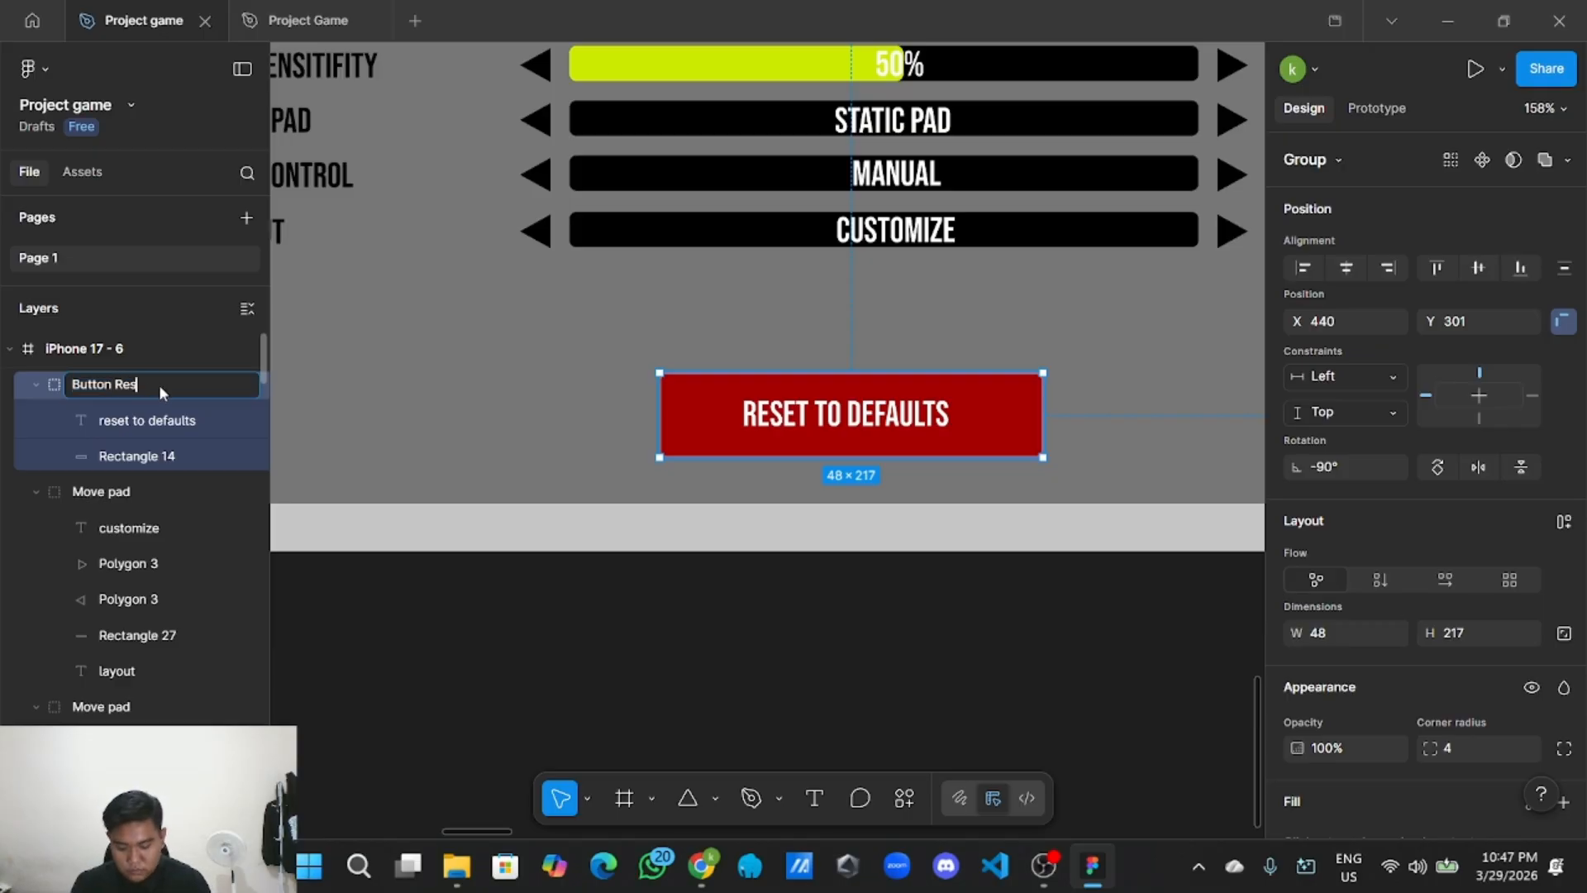
{"action": "type", "text": "Button Reset to defau"}
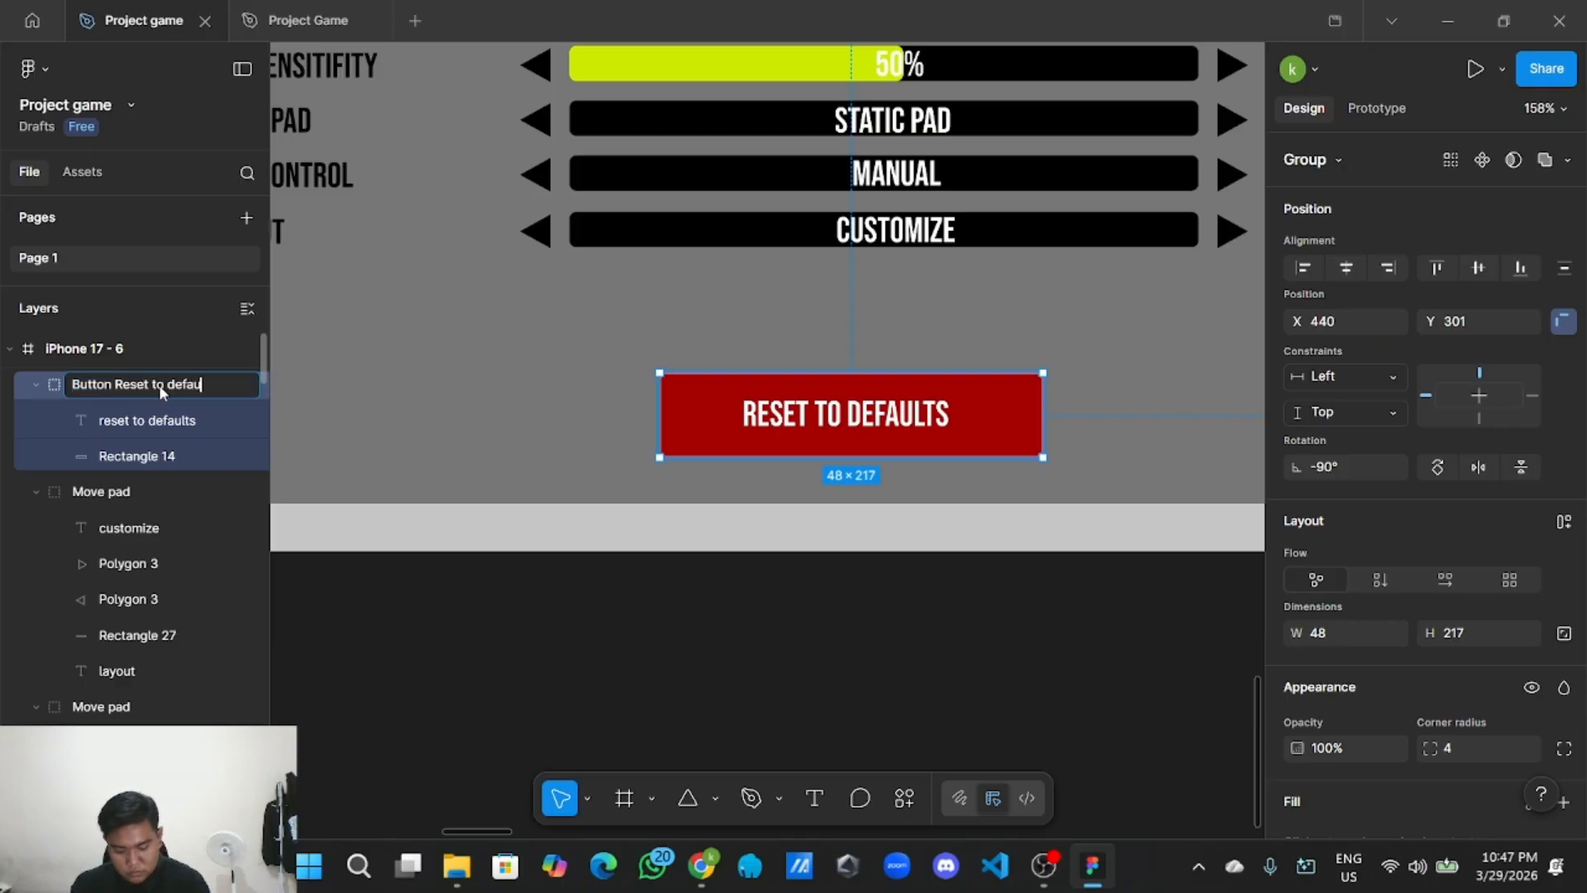
{"action": "type", "text": "lts"}
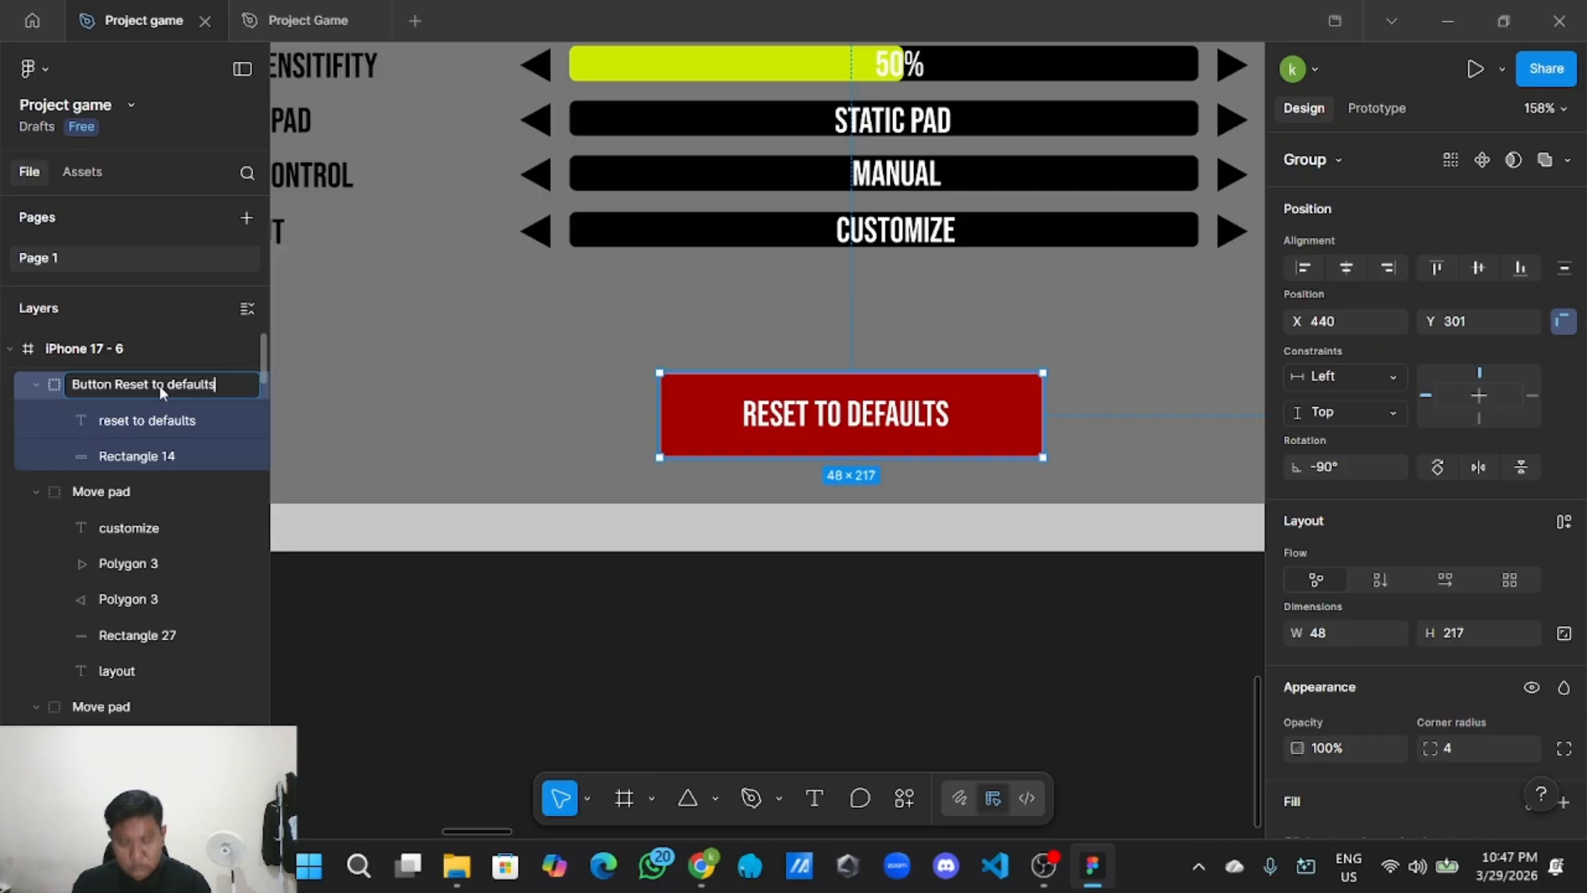
{"action": "left_click", "coordinate": [514, 680]}
Select every element inside the iPhone 17 - 6 settings frame with a marquee.
{"action": "scroll", "coordinate": [514, 680], "scroll_direction": "down", "scroll_amount": 5}
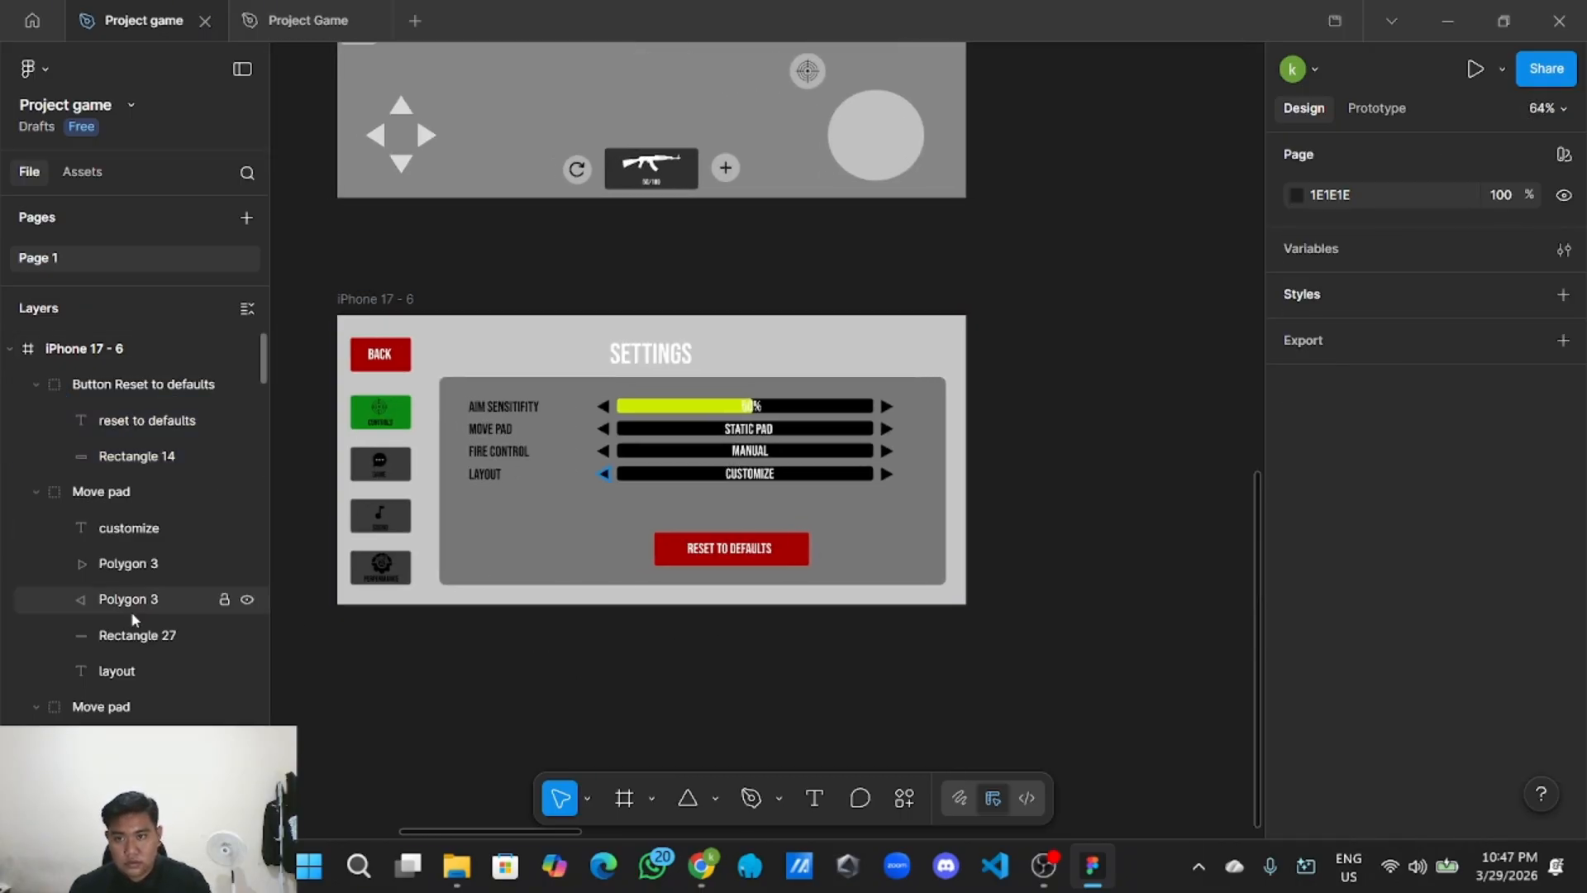
{"action": "scroll", "coordinate": [144, 612], "scroll_direction": "down", "scroll_amount": 10}
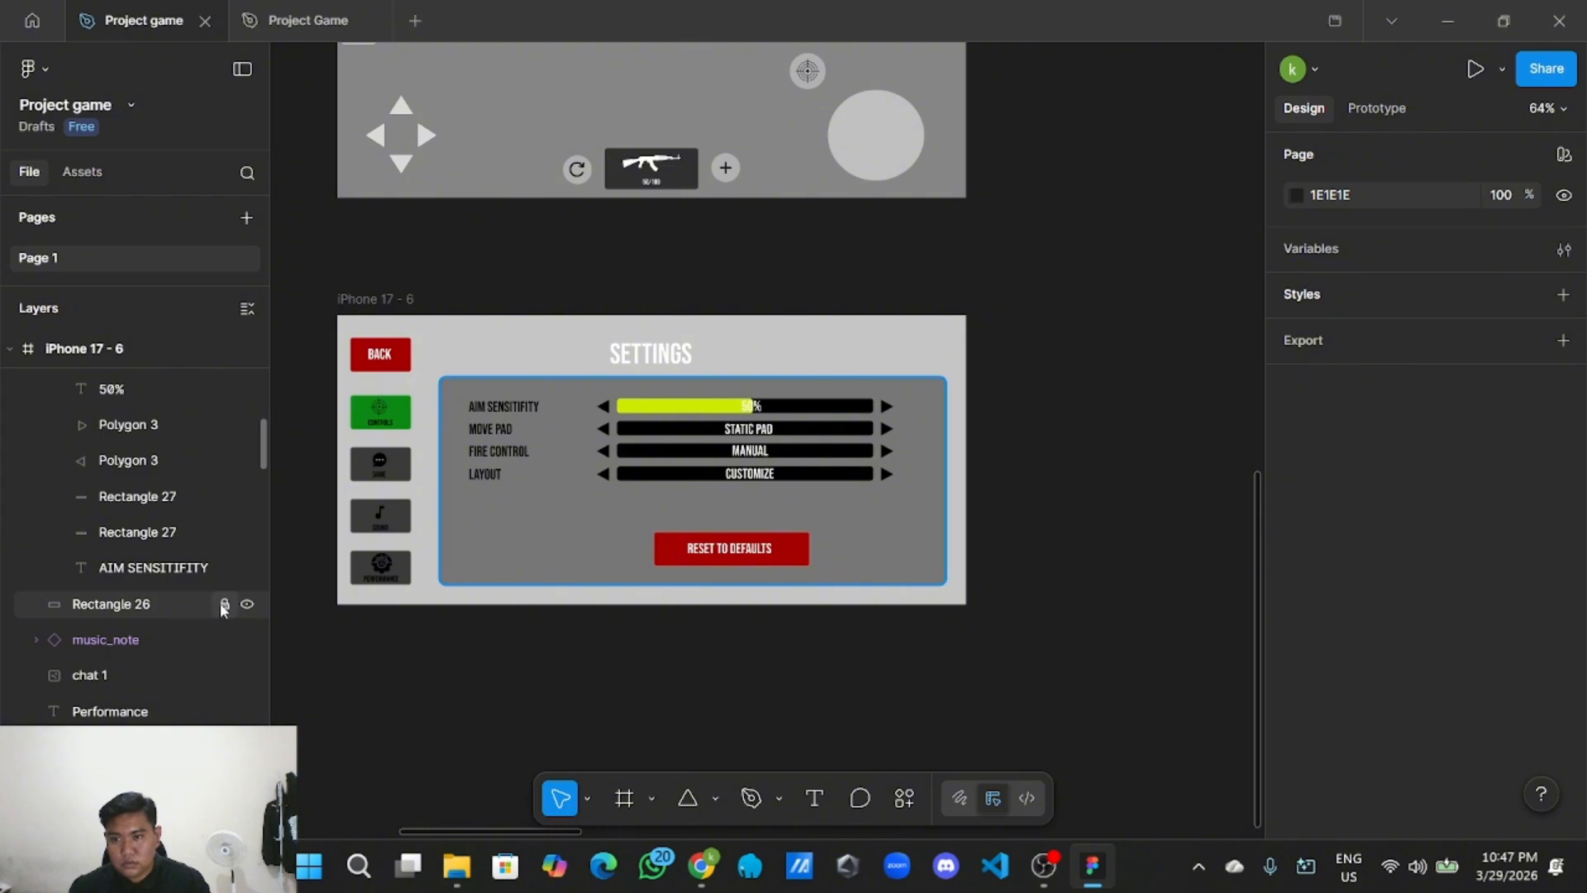
{"action": "scroll", "coordinate": [195, 712], "scroll_direction": "down", "scroll_amount": 5}
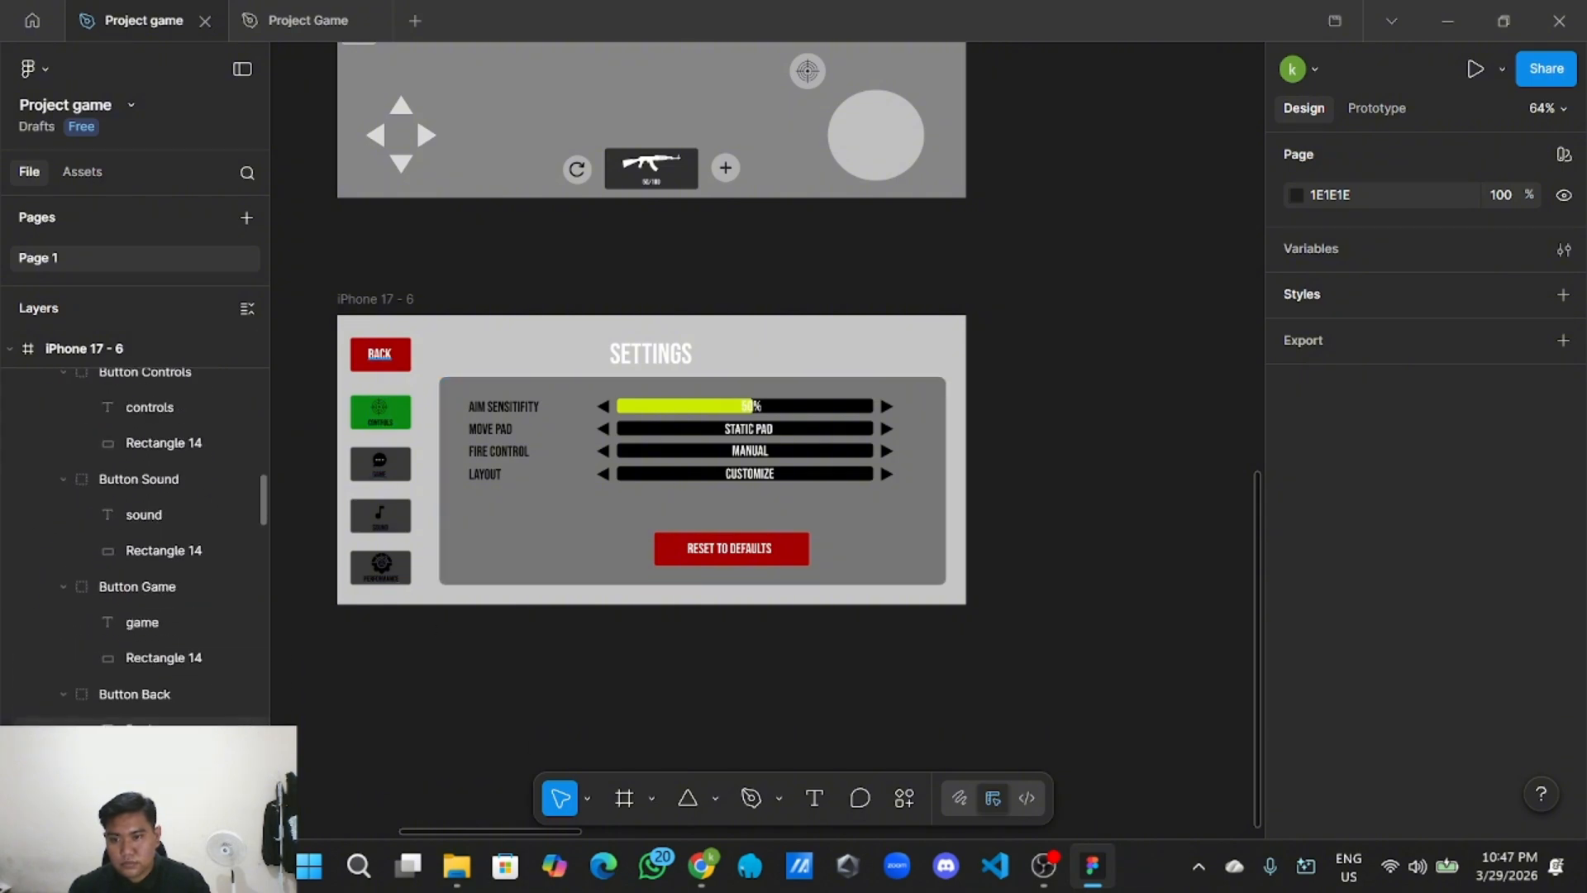
{"action": "scroll", "coordinate": [220, 708], "scroll_direction": "down", "scroll_amount": 8}
{"action": "left_click", "coordinate": [402, 302]}
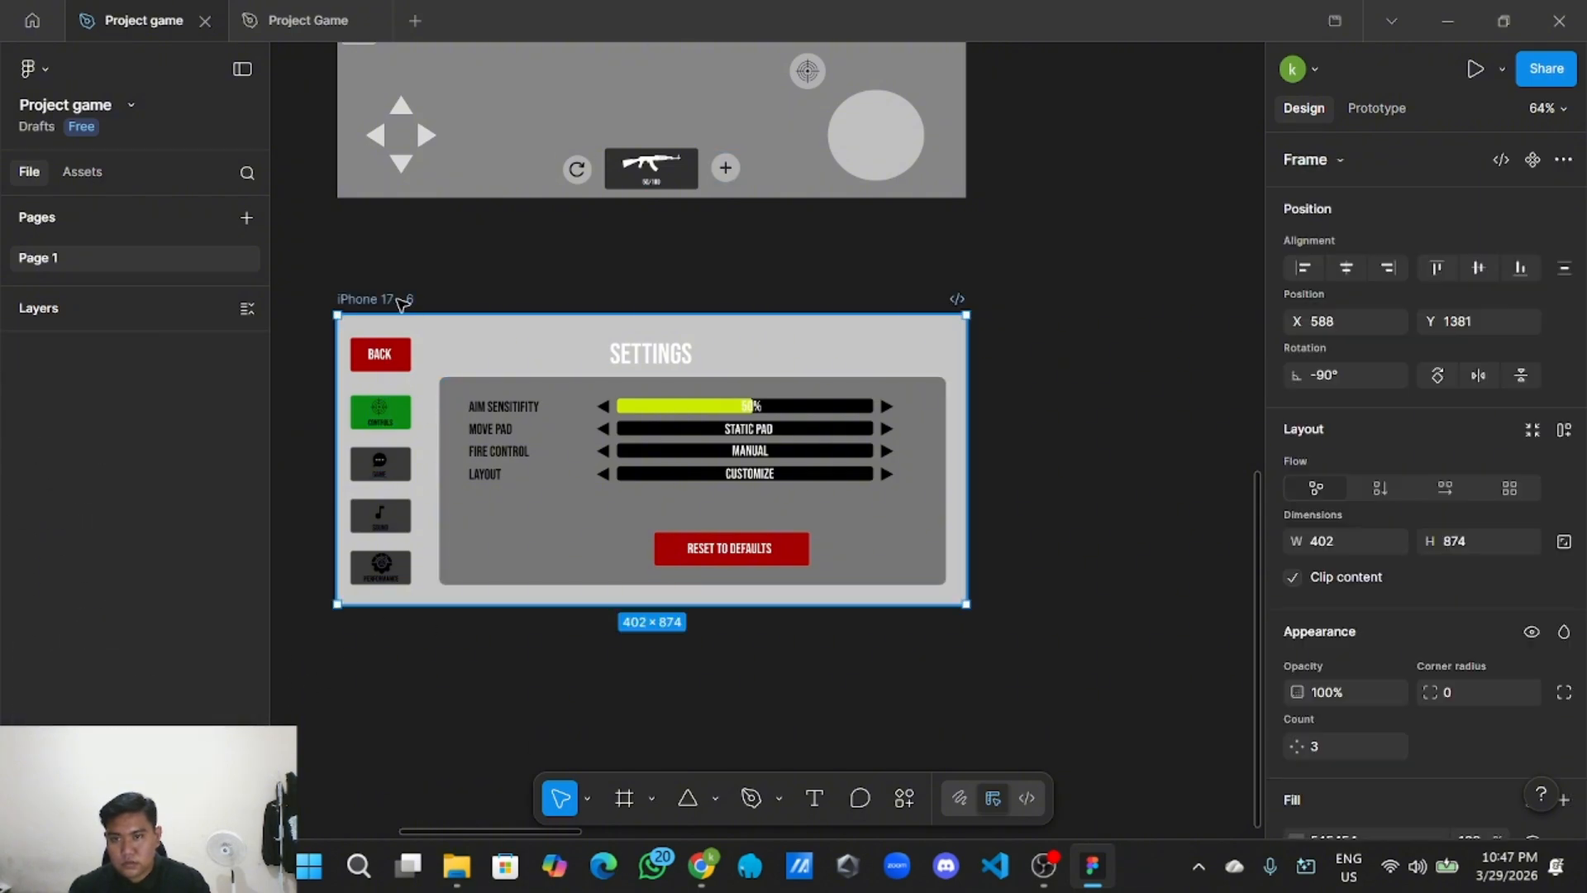
{"action": "left_click", "coordinate": [577, 663]}
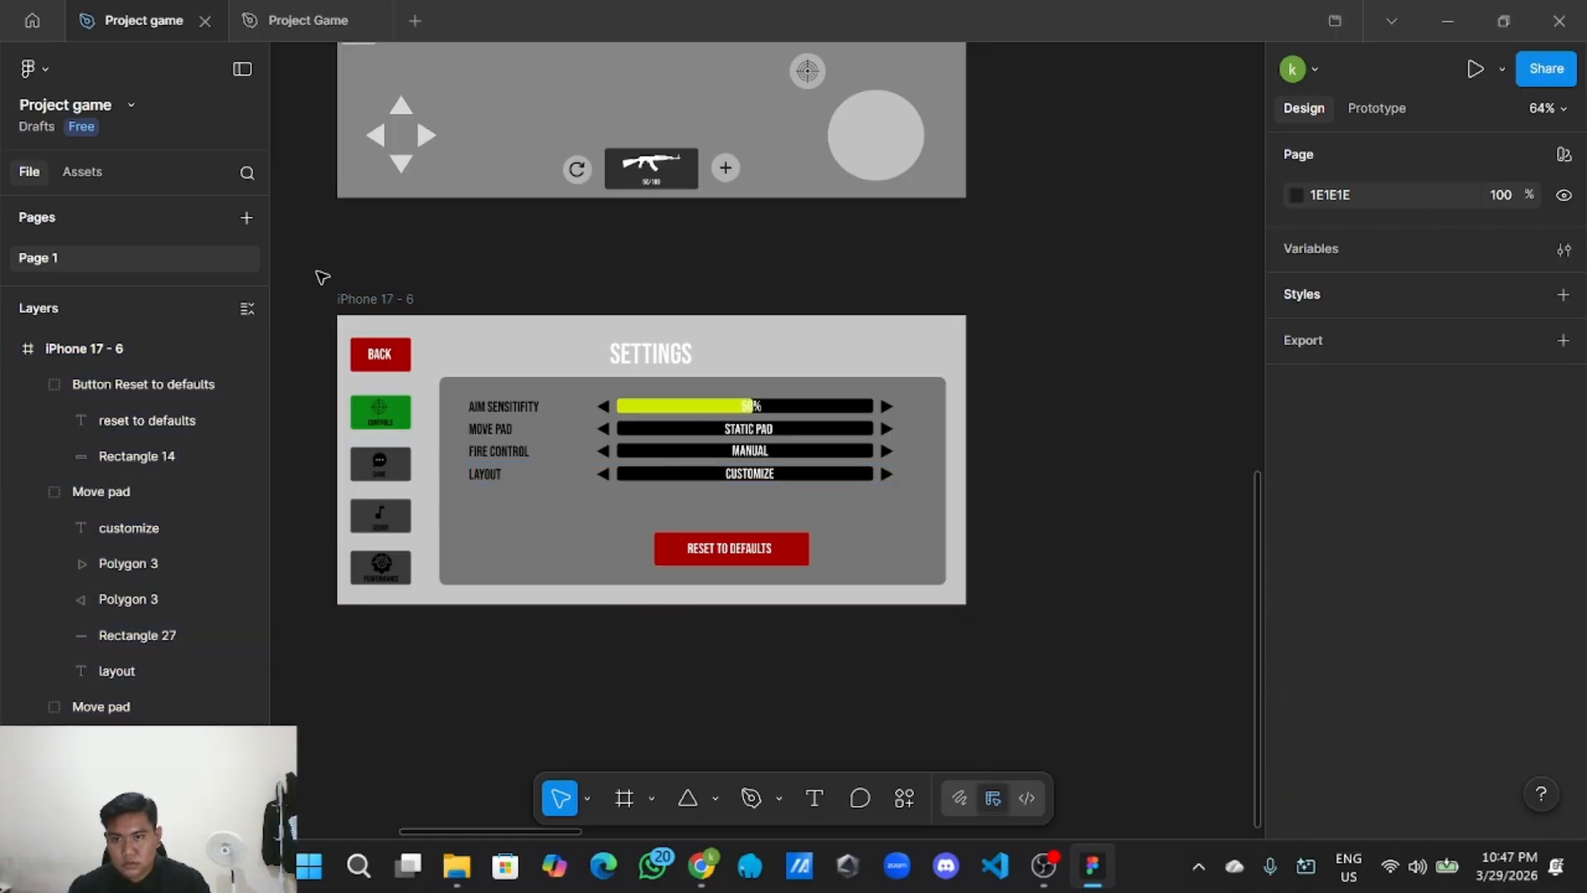
{"action": "left_click_drag", "start_coordinate": [322, 277], "coordinate": [951, 603]}
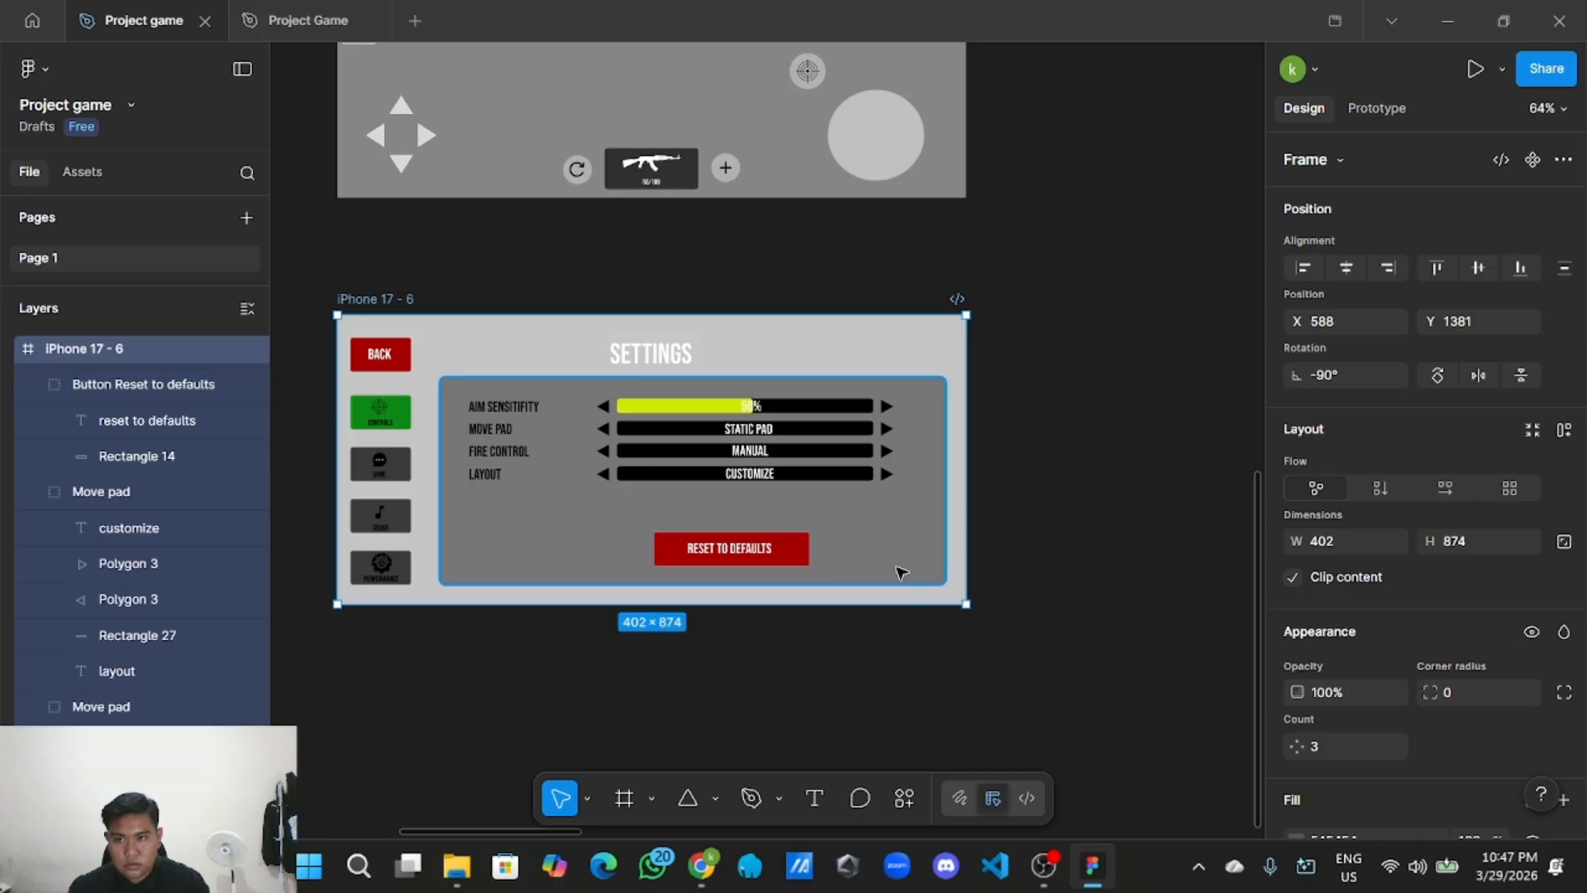
{"action": "key", "text": "Escape"}
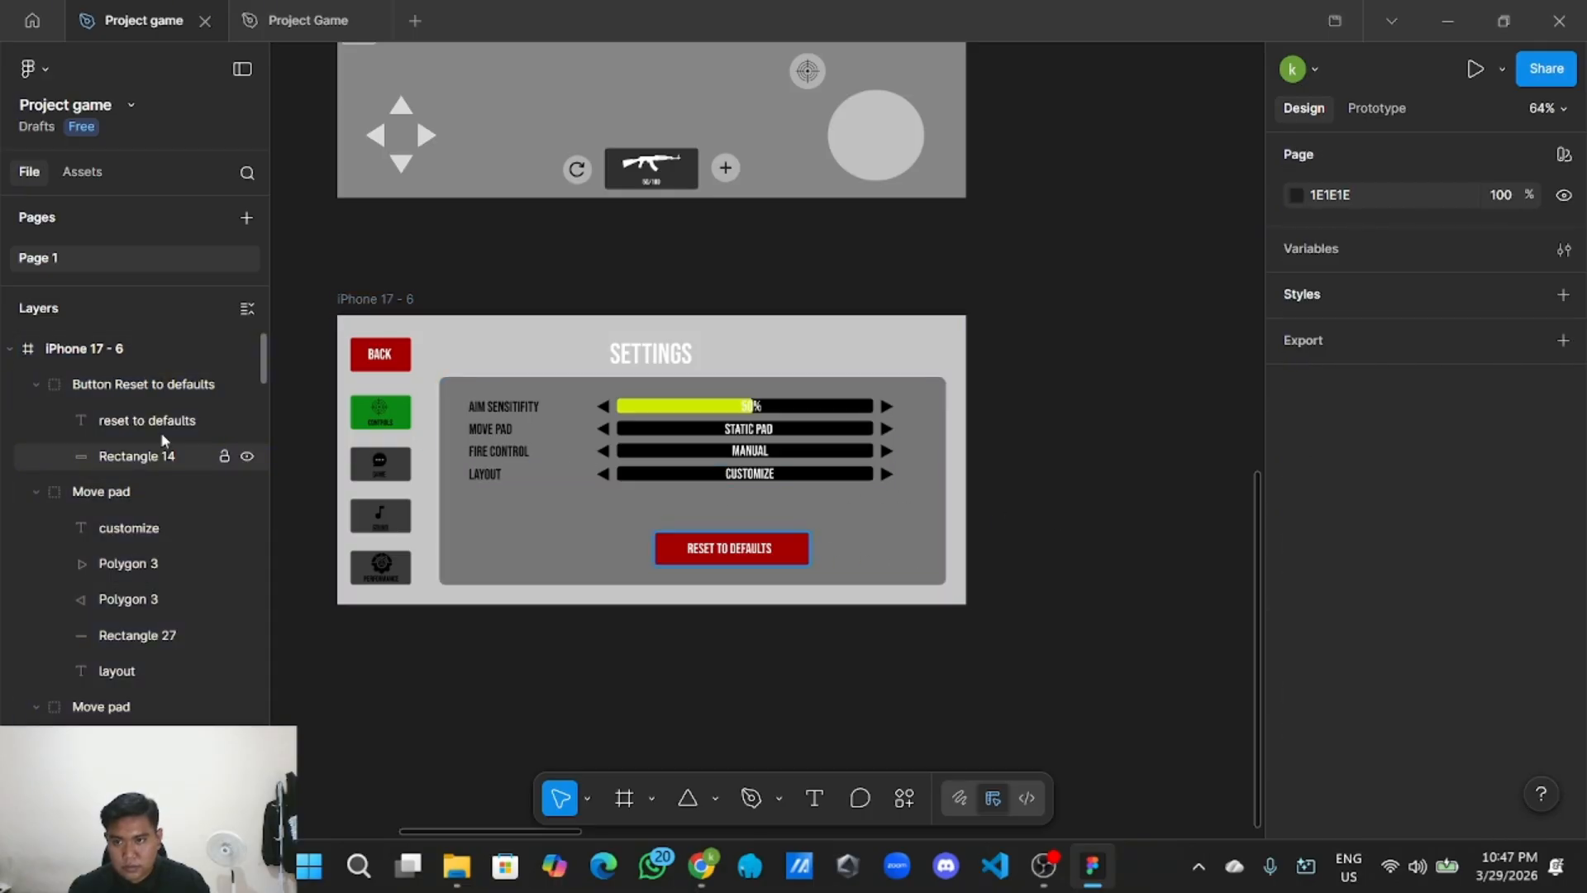
{"action": "left_click_drag", "start_coordinate": [310, 282], "coordinate": [991, 631]}
{"action": "left_click", "coordinate": [356, 284]}
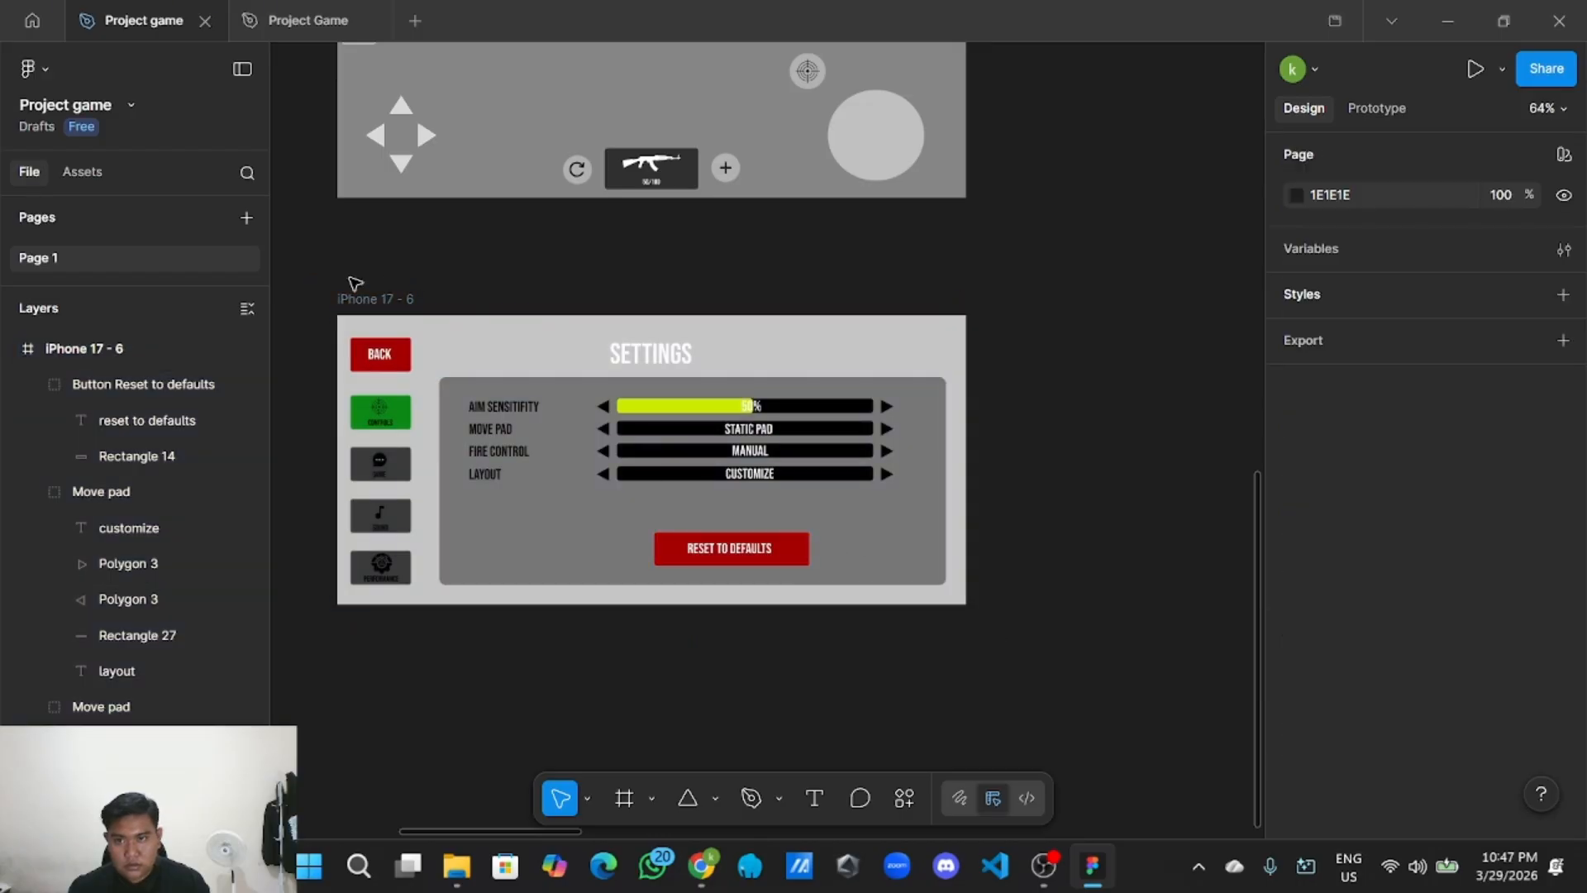
{"action": "left_click_drag", "start_coordinate": [362, 311], "coordinate": [979, 614]}
Group the selected settings elements and name the new group 'Halaman setting controls'.
{"action": "right_click", "coordinate": [865, 527]}
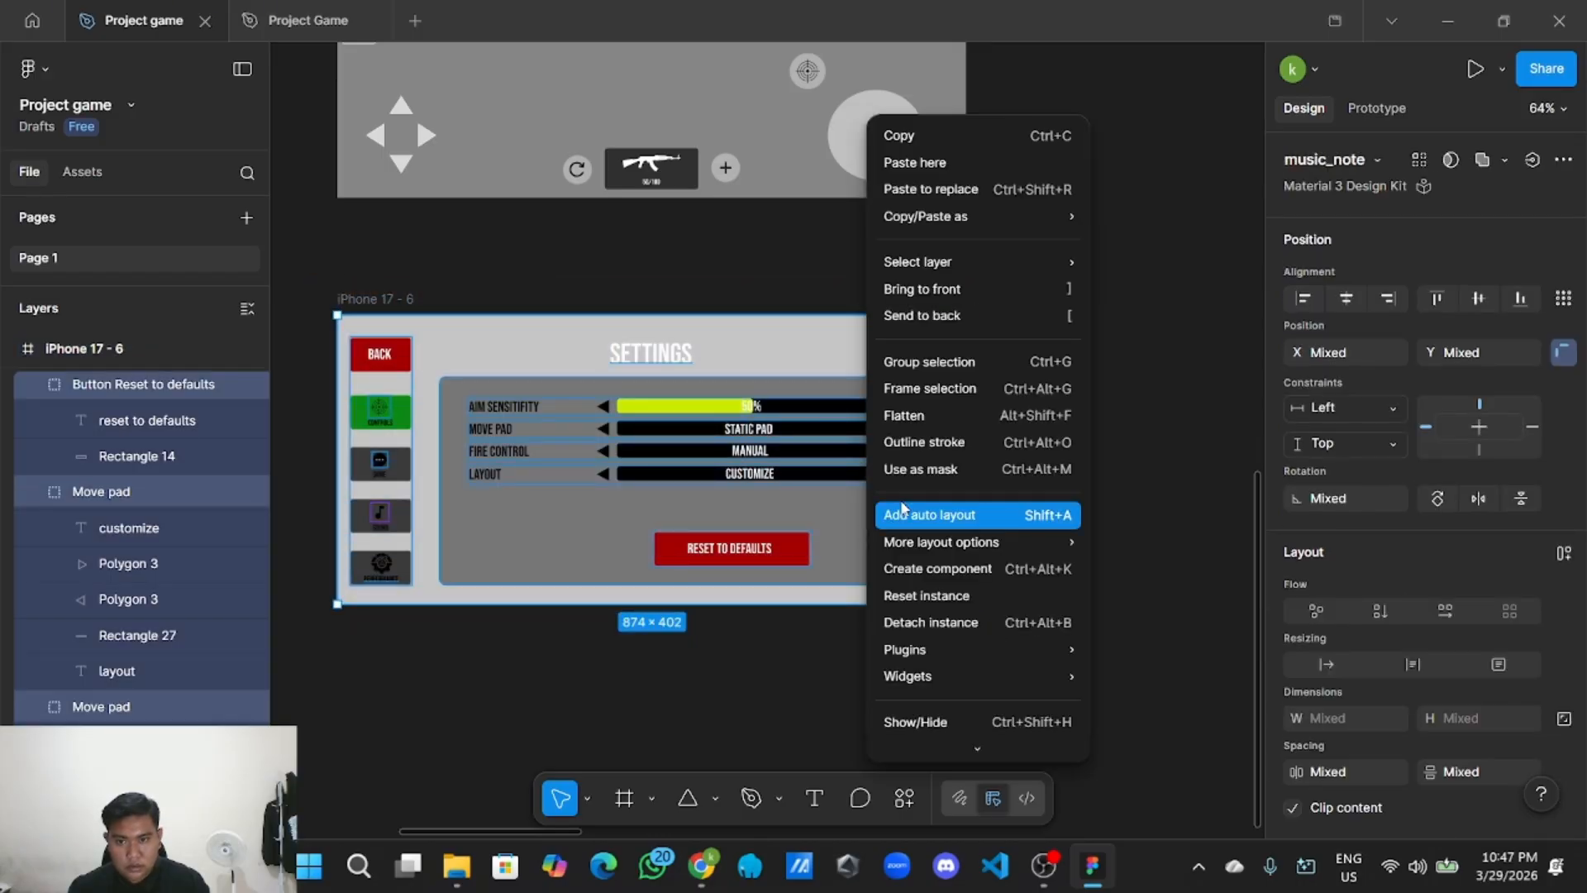
{"action": "left_click", "coordinate": [964, 362]}
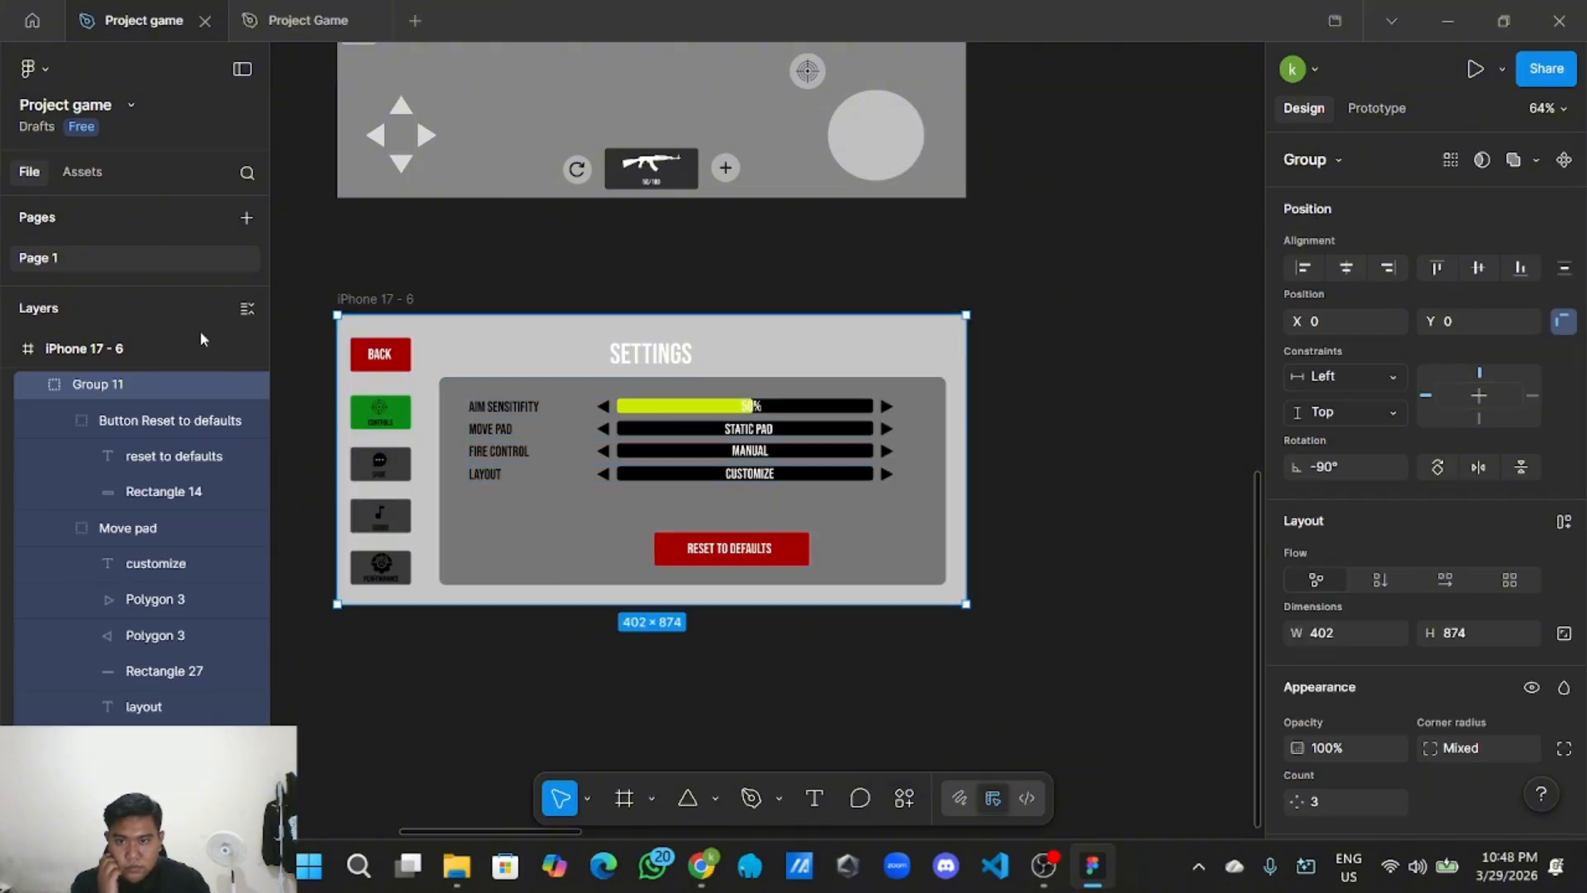
{"action": "double_click", "coordinate": [125, 386]}
{"action": "key", "text": "BackSpace"}
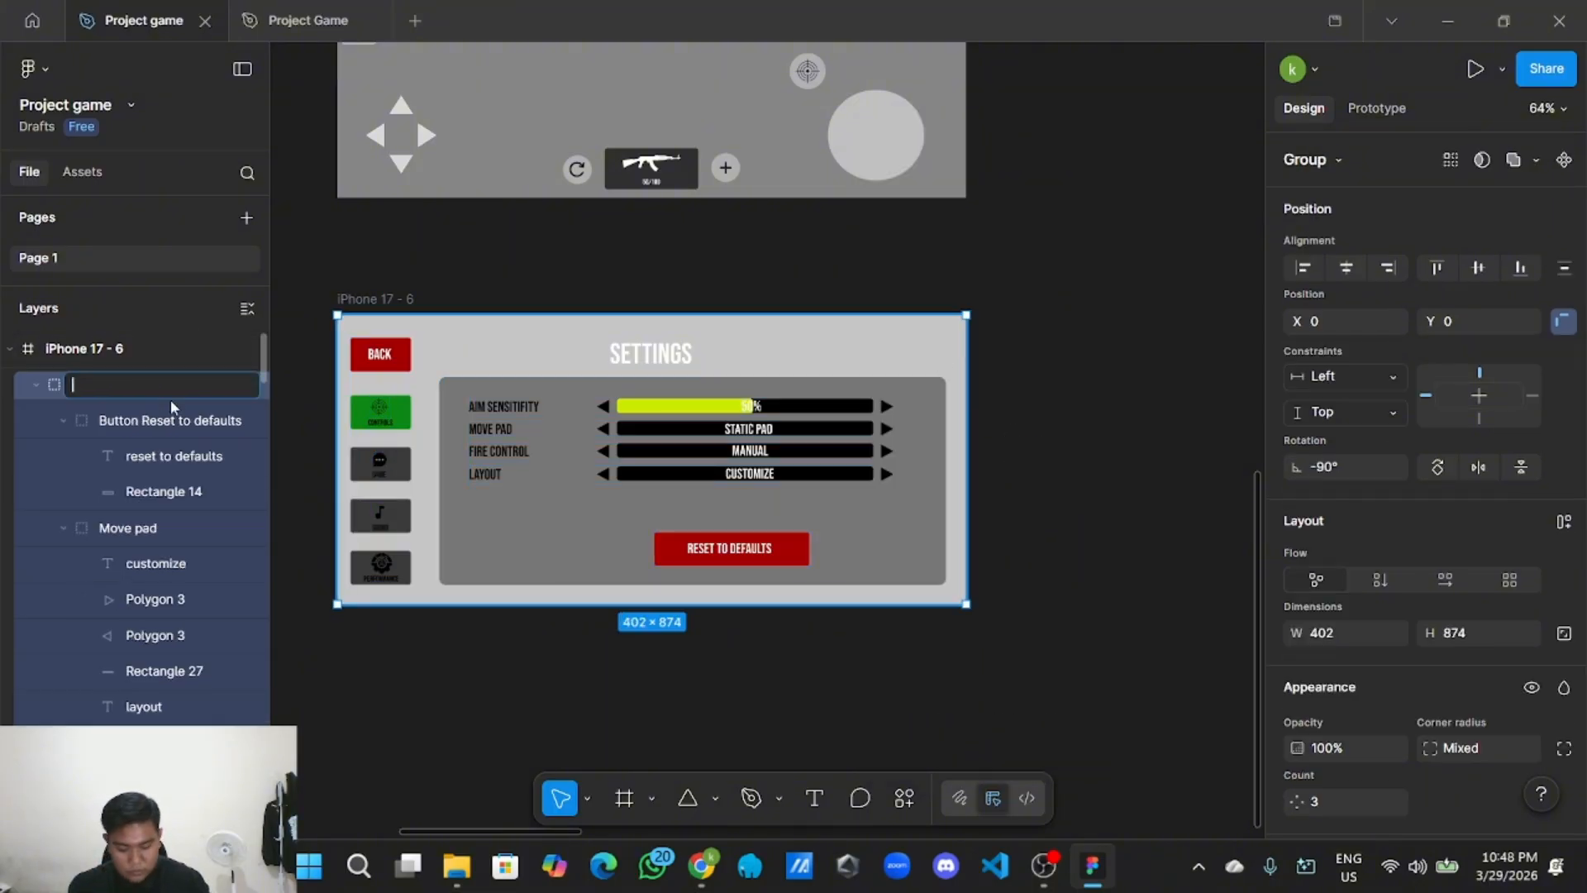
{"action": "type", "text": "Halaman setting controls"}
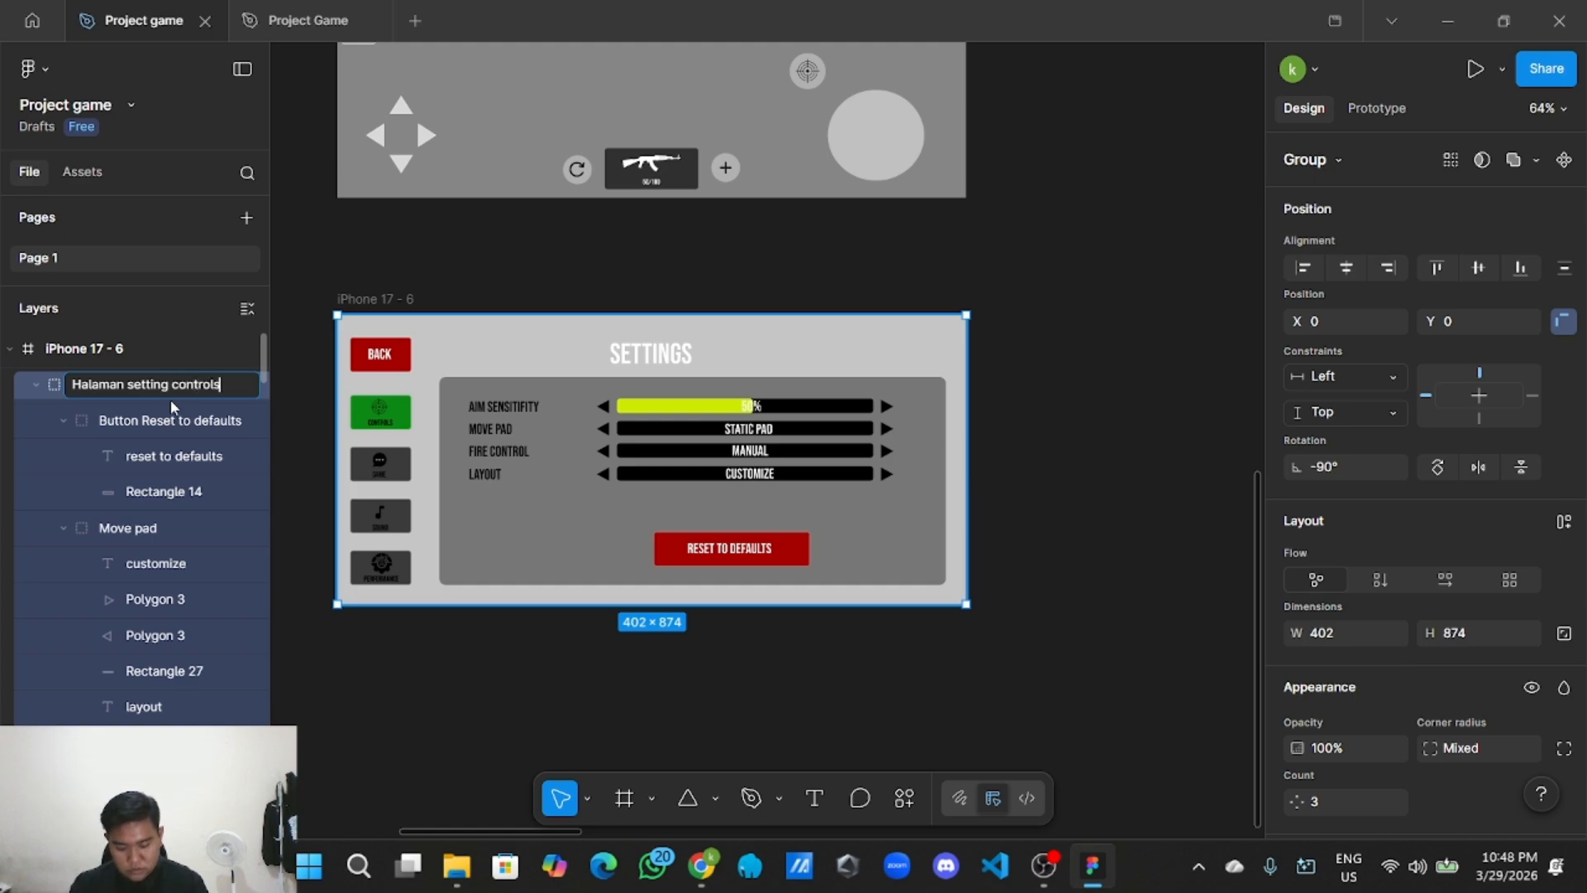
{"action": "key", "text": "Return"}
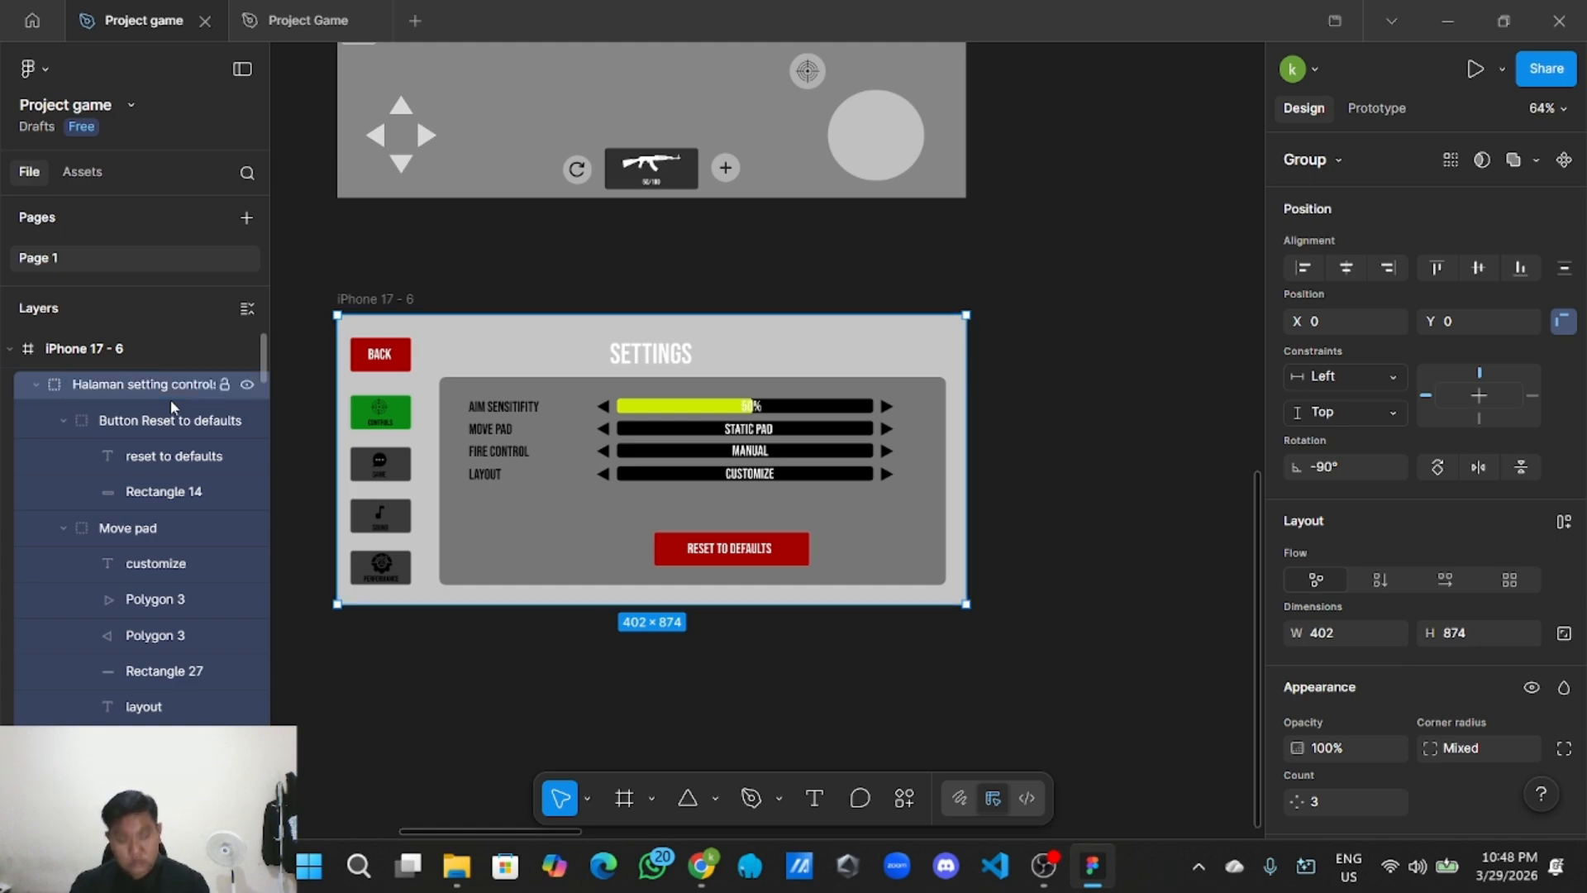
{"action": "left_click", "coordinate": [340, 668]}
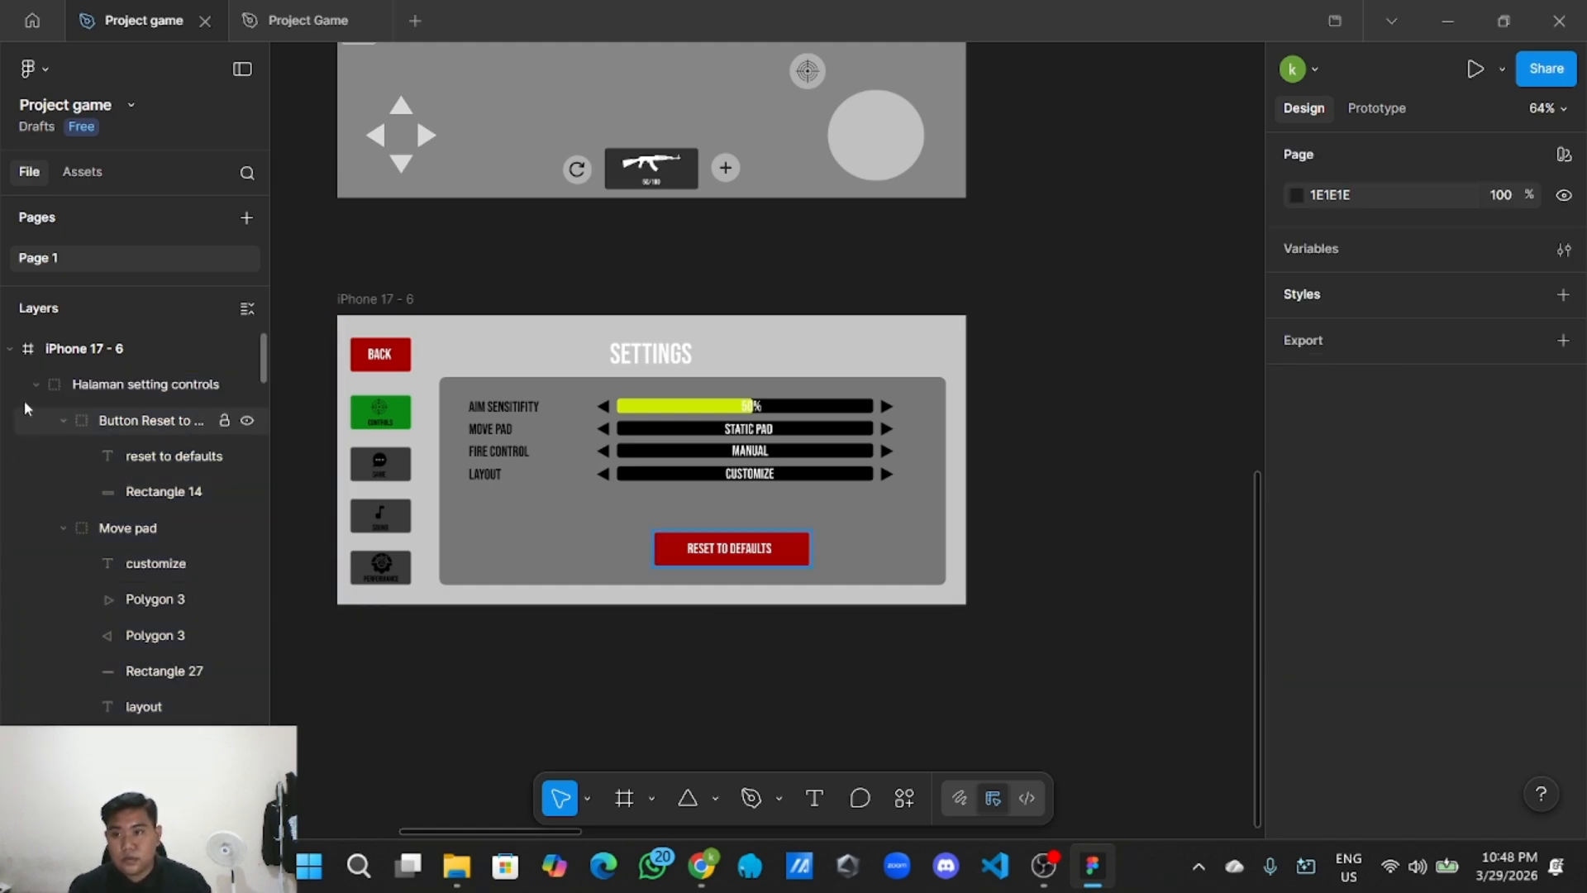
Collapse the layer tree to top-level frames and survey the game screens, including the profile screens.
{"action": "left_click", "coordinate": [247, 308]}
{"action": "scroll", "coordinate": [483, 468], "scroll_direction": "down", "scroll_amount": 5}
{"action": "scroll", "coordinate": [483, 468], "scroll_direction": "down", "scroll_amount": 1}
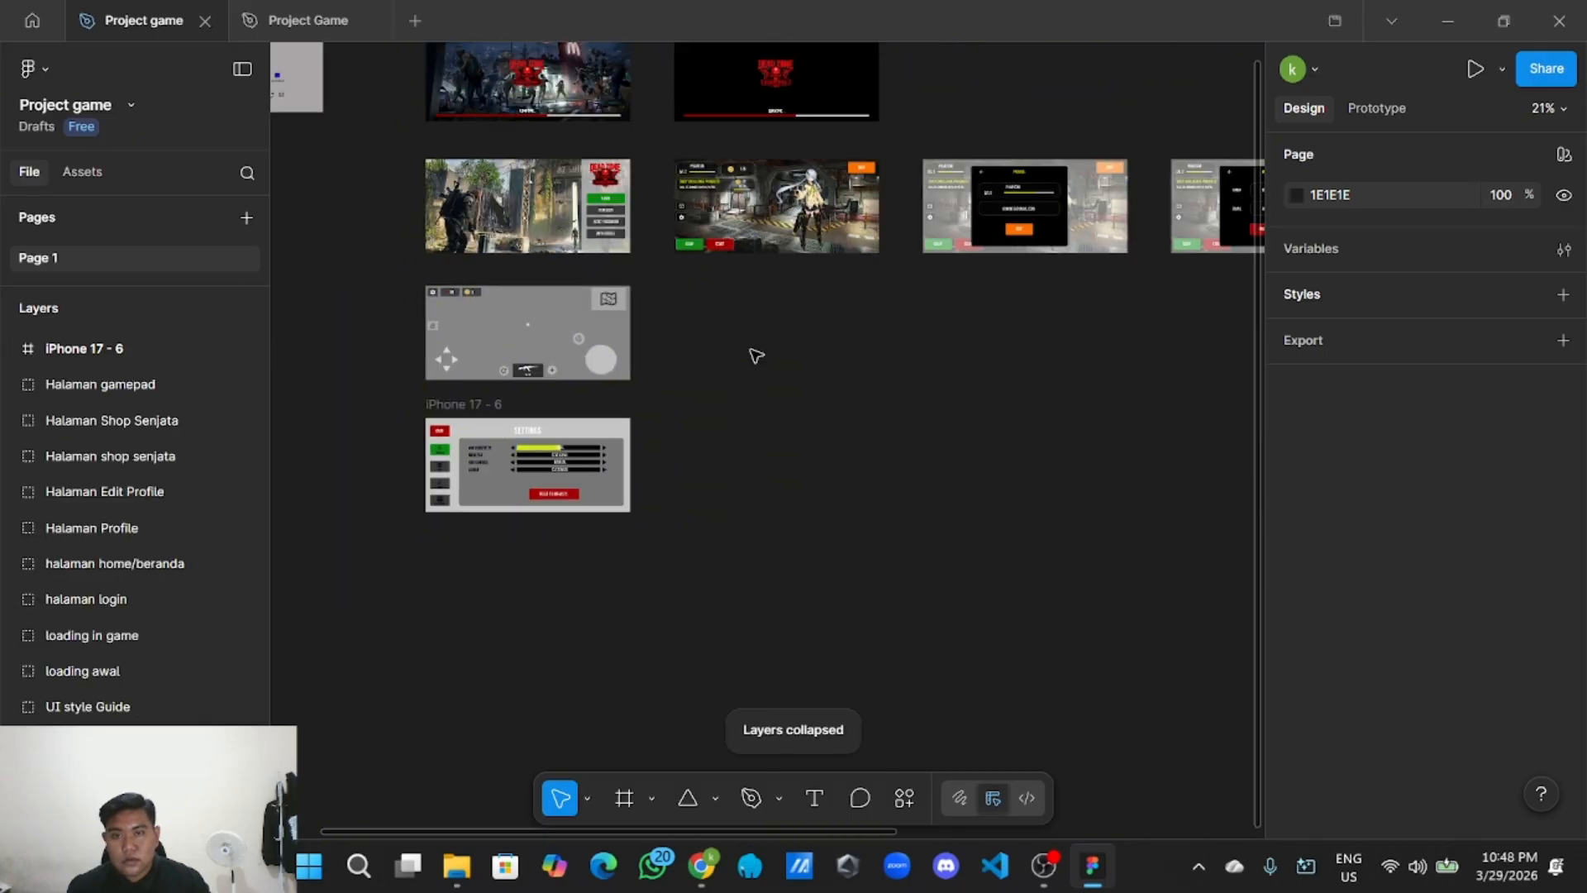
{"action": "scroll", "coordinate": [754, 355], "scroll_direction": "down", "scroll_amount": 2}
{"action": "left_click_drag", "start_coordinate": [754, 355], "coordinate": [653, 531]}
{"action": "scroll", "coordinate": [744, 525], "scroll_direction": "up", "scroll_amount": 1}
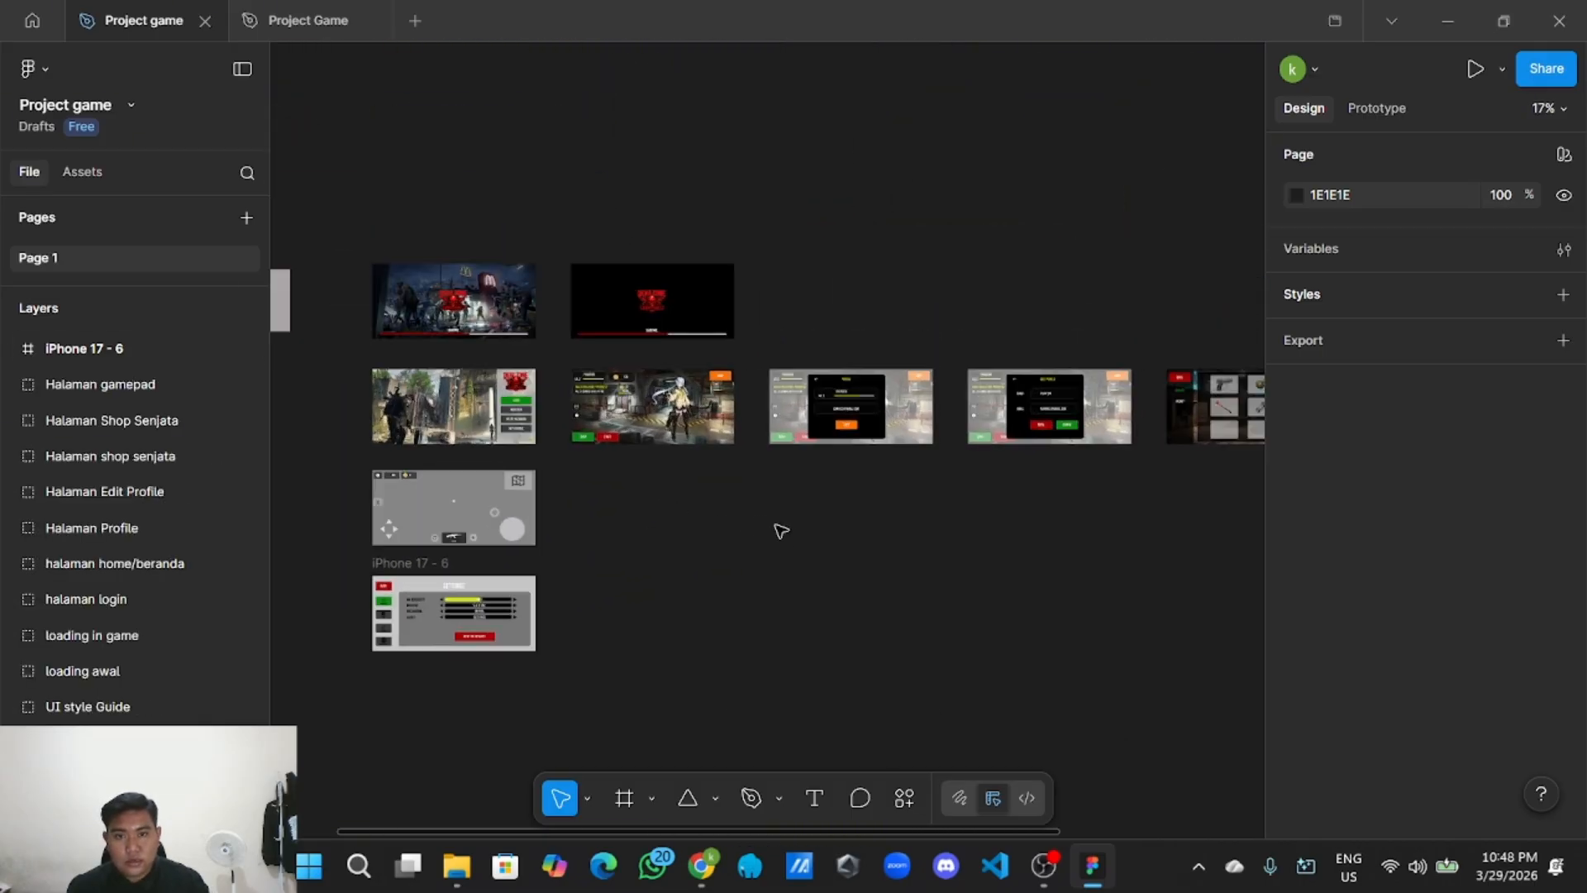
{"action": "left_click_drag", "start_coordinate": [782, 533], "coordinate": [963, 606]}
{"action": "scroll", "coordinate": [702, 533], "scroll_direction": "down", "scroll_amount": 1}
{"action": "scroll", "coordinate": [777, 556], "scroll_direction": "up", "scroll_amount": 1}
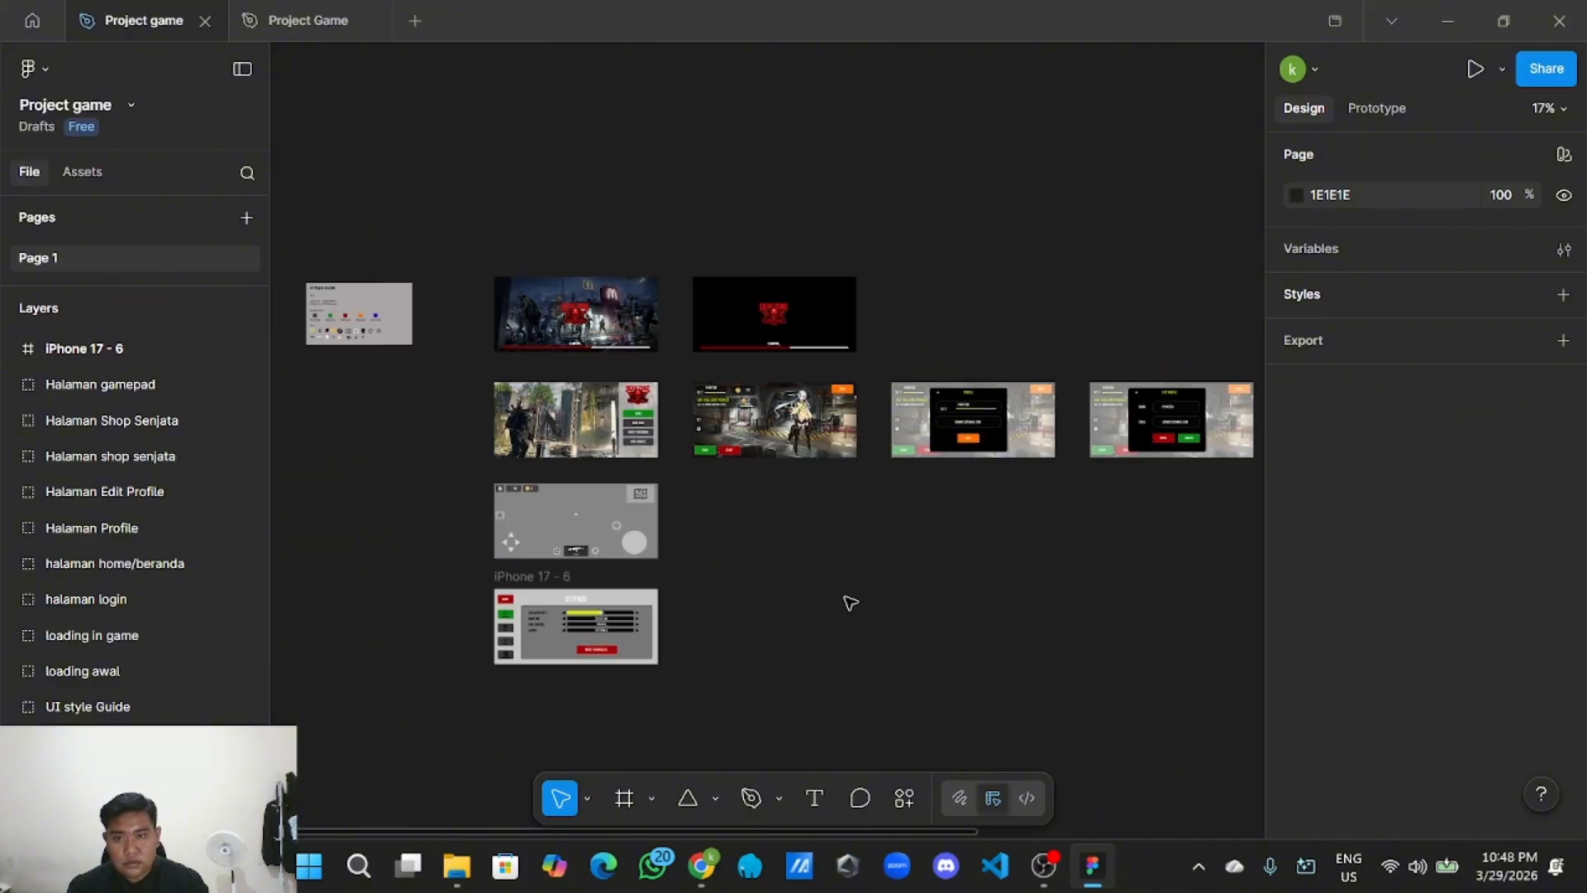
{"action": "scroll", "coordinate": [850, 602], "scroll_direction": "up", "scroll_amount": 2}
{"action": "left_click_drag", "start_coordinate": [853, 542], "coordinate": [847, 666]}
{"action": "scroll", "coordinate": [903, 635], "scroll_direction": "up", "scroll_amount": 2}
{"action": "scroll", "coordinate": [942, 660], "scroll_direction": "down", "scroll_amount": 1}
{"action": "scroll", "coordinate": [830, 662], "scroll_direction": "up", "scroll_amount": 2}
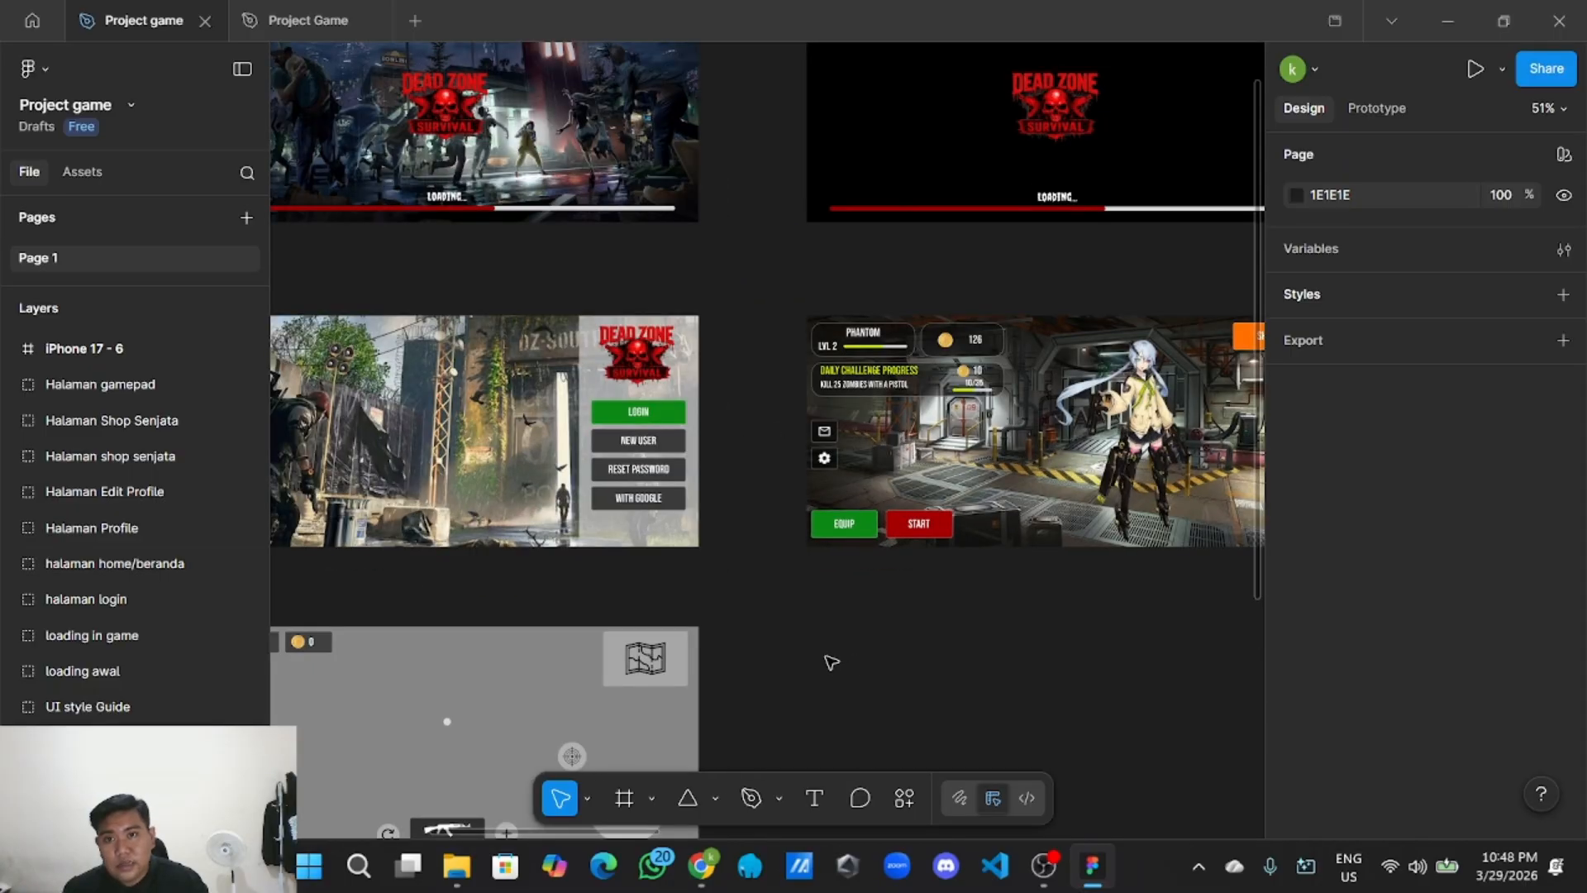
{"action": "scroll", "coordinate": [831, 662], "scroll_direction": "down", "scroll_amount": 4}
{"action": "scroll", "coordinate": [921, 683], "scroll_direction": "right", "scroll_amount": 5}
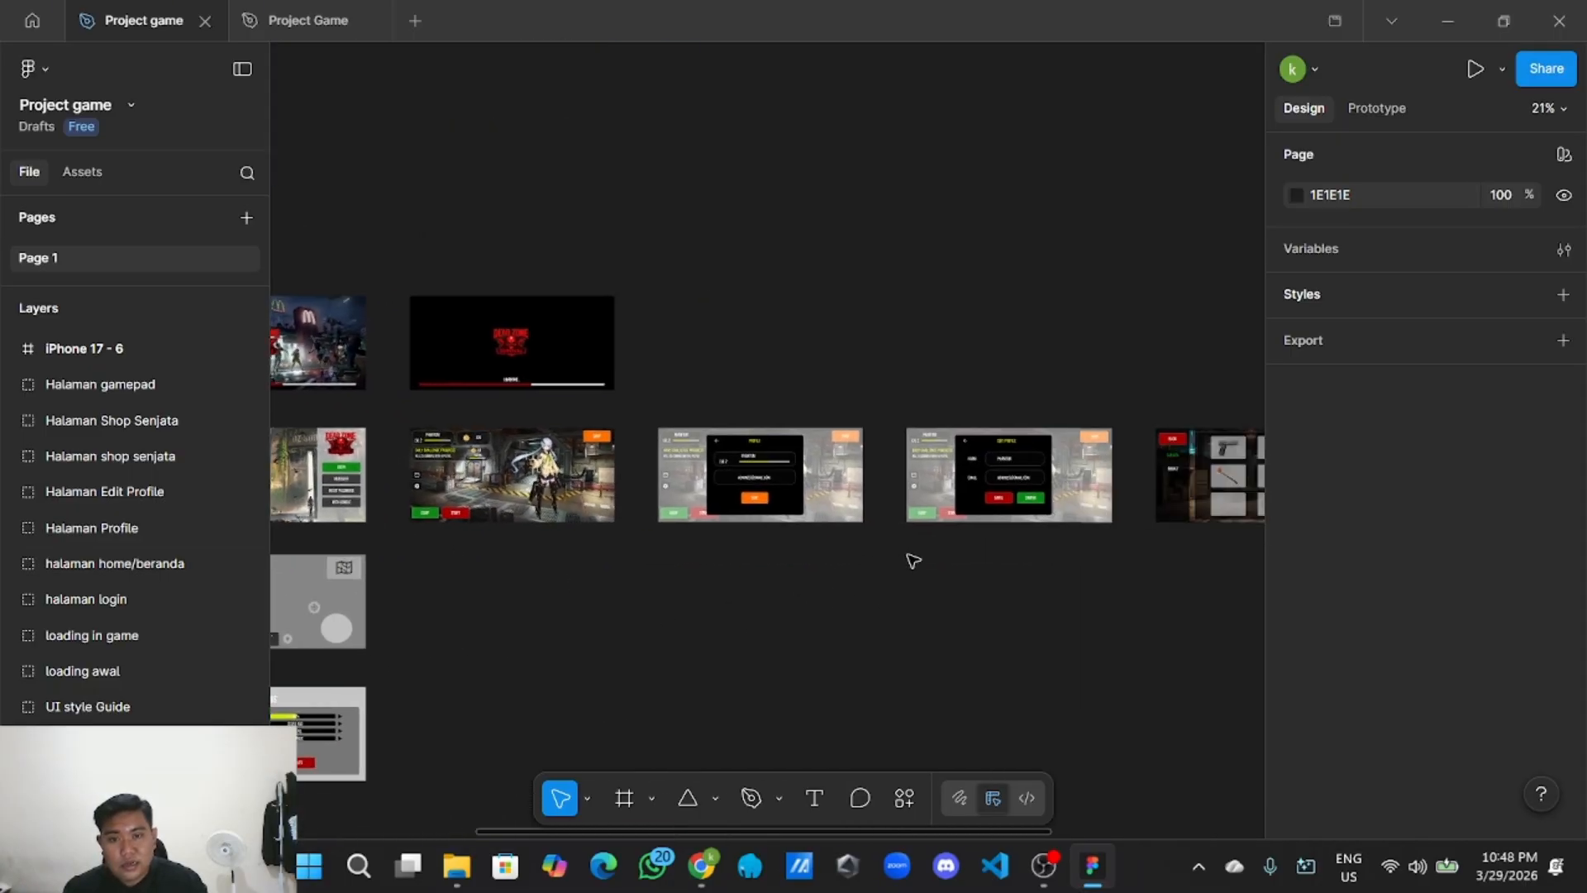
{"action": "scroll", "coordinate": [735, 599], "scroll_direction": "up", "scroll_amount": 2}
{"action": "left_click_drag", "start_coordinate": [733, 600], "coordinate": [628, 631]}
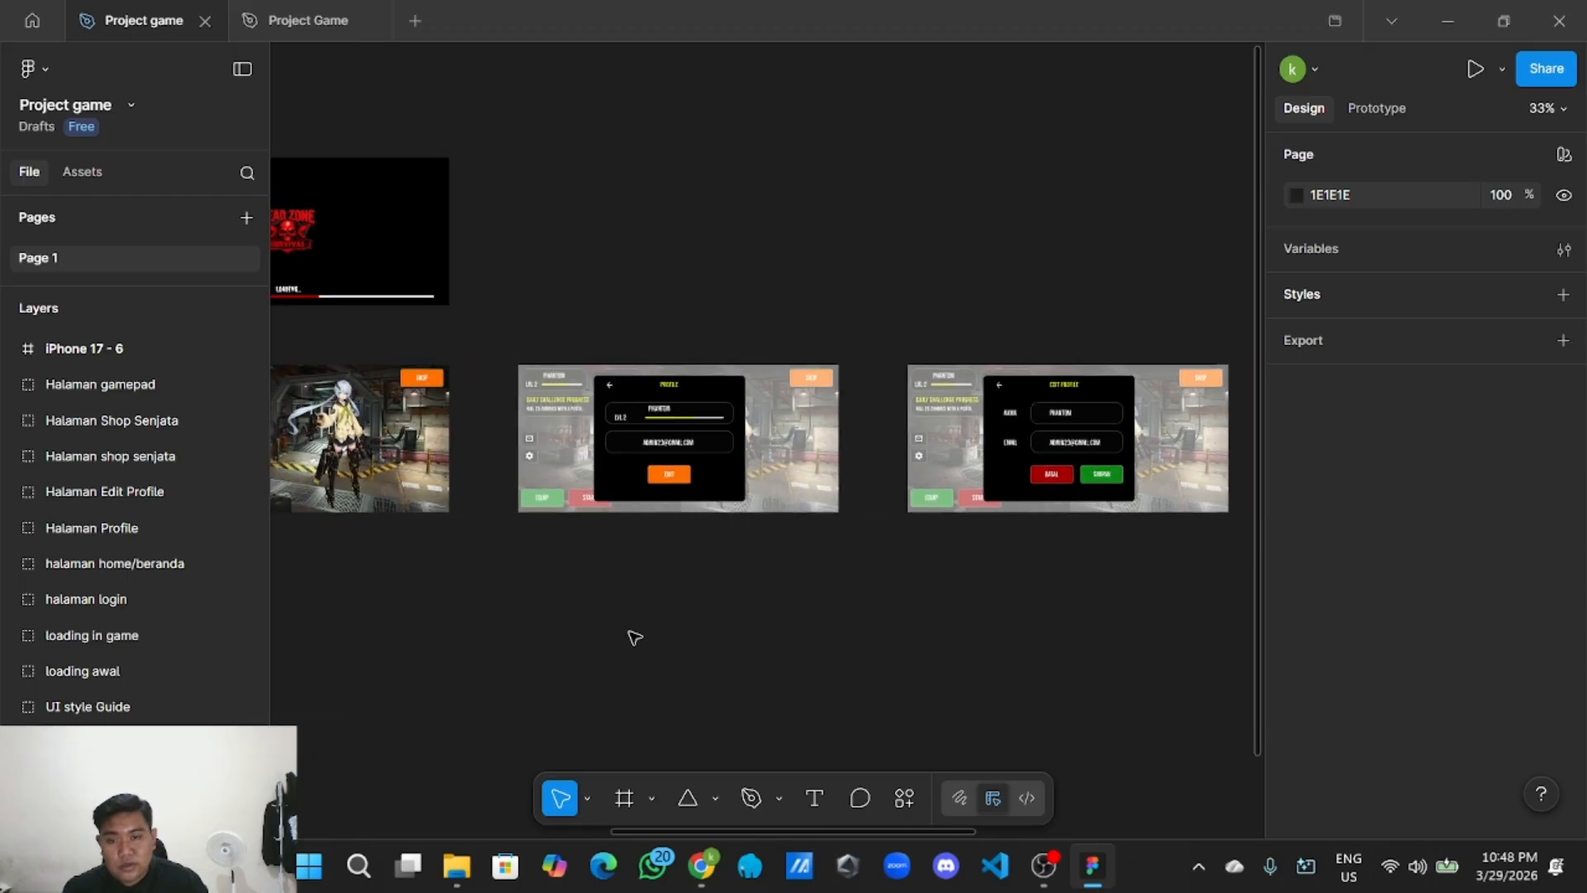
{"action": "scroll", "coordinate": [857, 571], "scroll_direction": "right", "scroll_amount": 5}
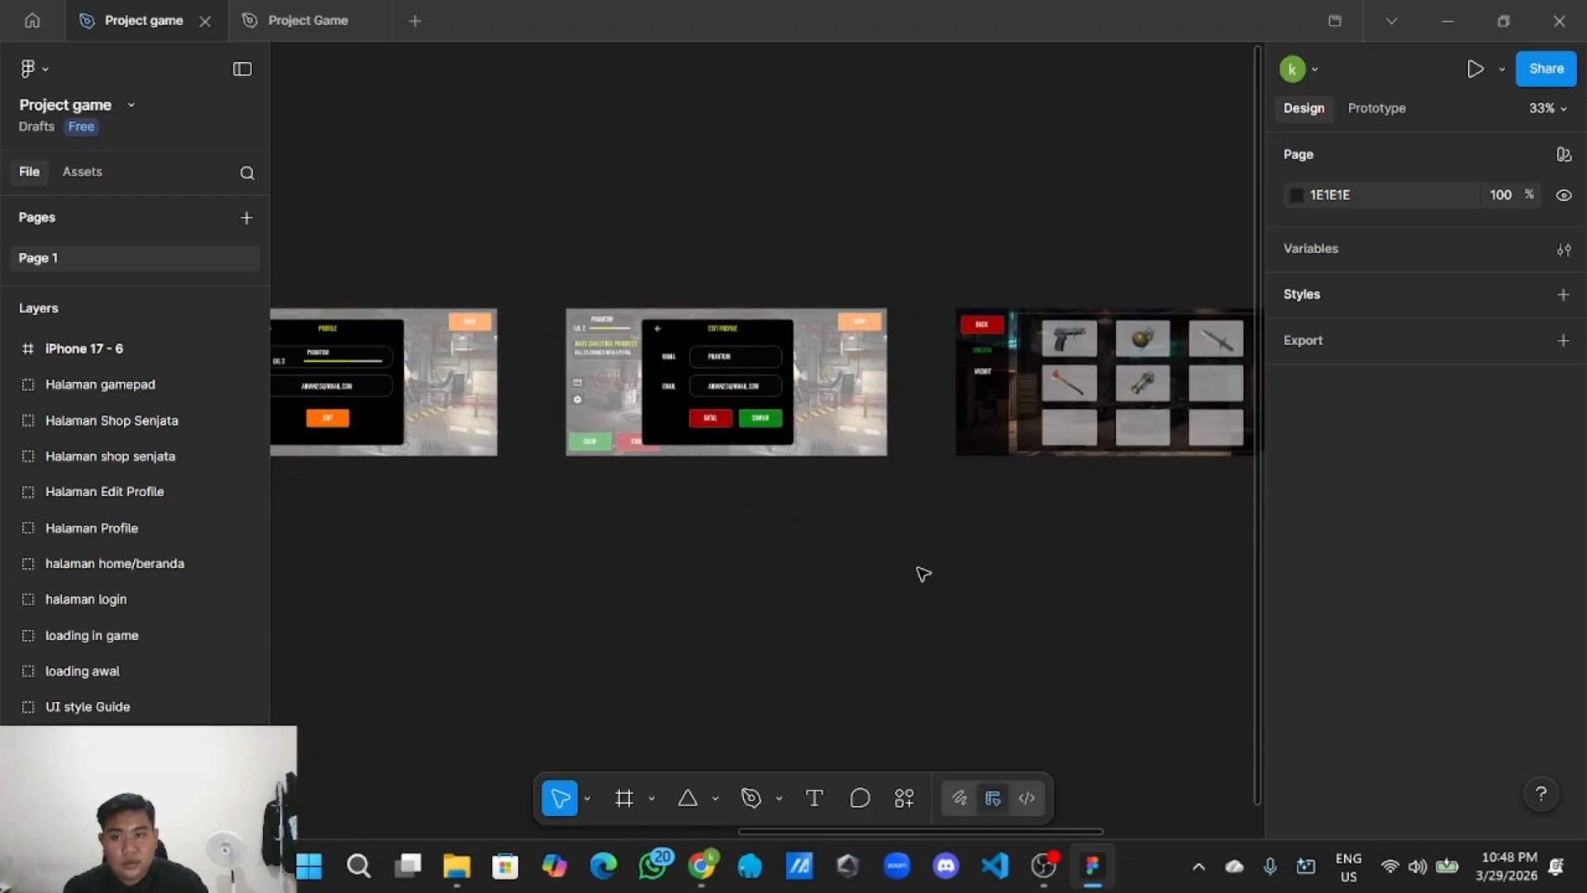
{"action": "scroll", "coordinate": [924, 574], "scroll_direction": "right", "scroll_amount": 6}
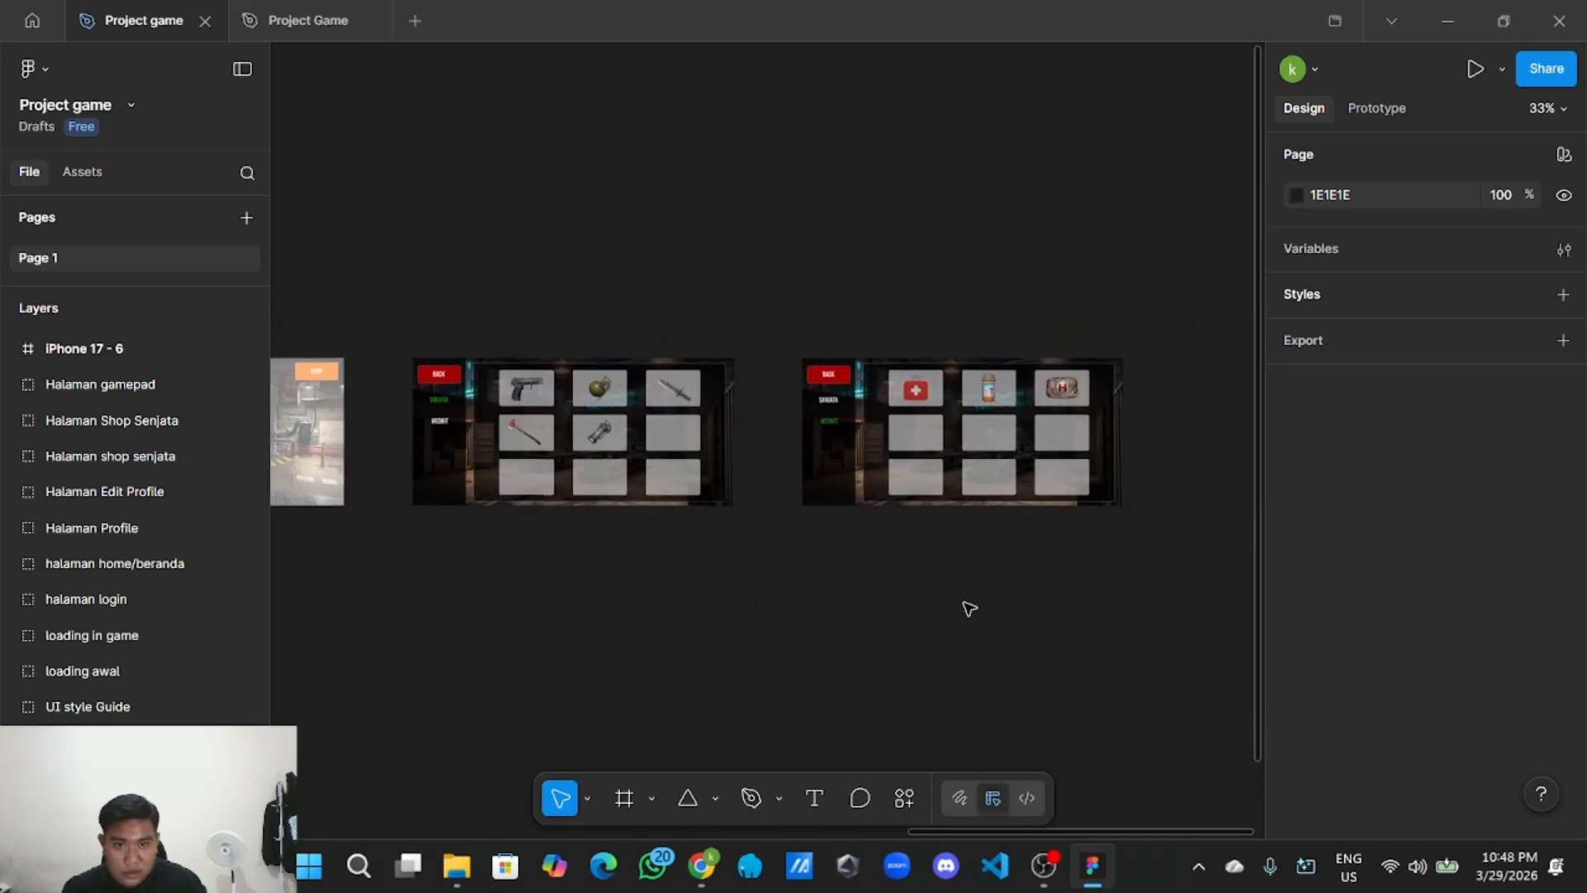
Return the view to the login, gamepad and settings screens and recentre the overview of all screens.
{"action": "left_click_drag", "start_coordinate": [862, 627], "coordinate": [1204, 563]}
{"action": "left_click_drag", "start_coordinate": [305, 658], "coordinate": [904, 559]}
{"action": "left_click_drag", "start_coordinate": [364, 560], "coordinate": [933, 515]}
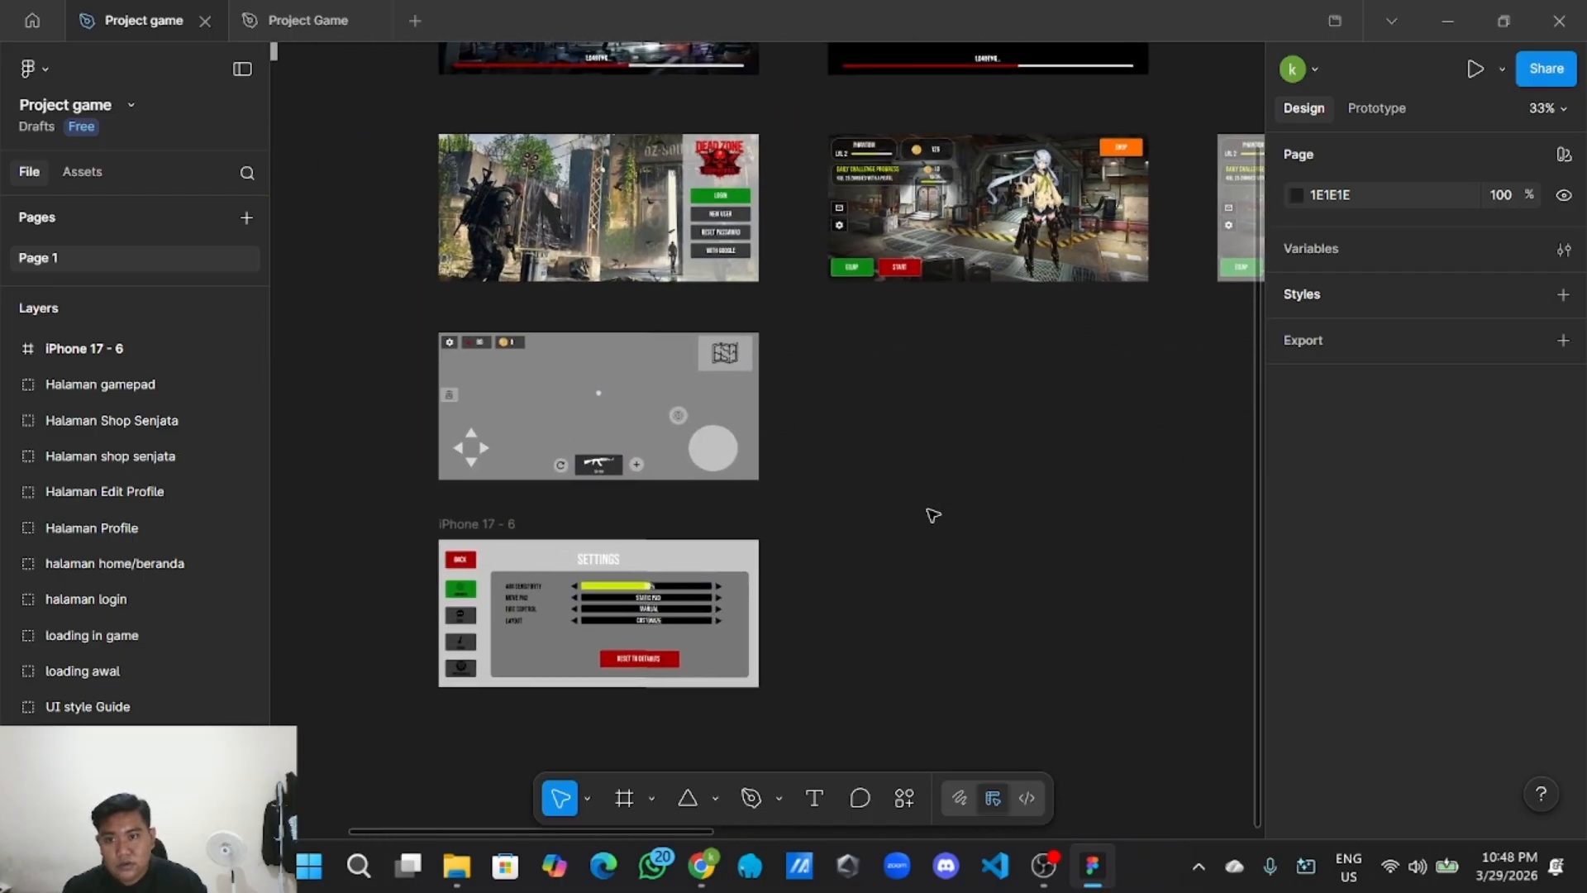
{"action": "scroll", "coordinate": [684, 506], "scroll_direction": "up", "scroll_amount": 2}
{"action": "left_click_drag", "start_coordinate": [683, 507], "coordinate": [815, 453]}
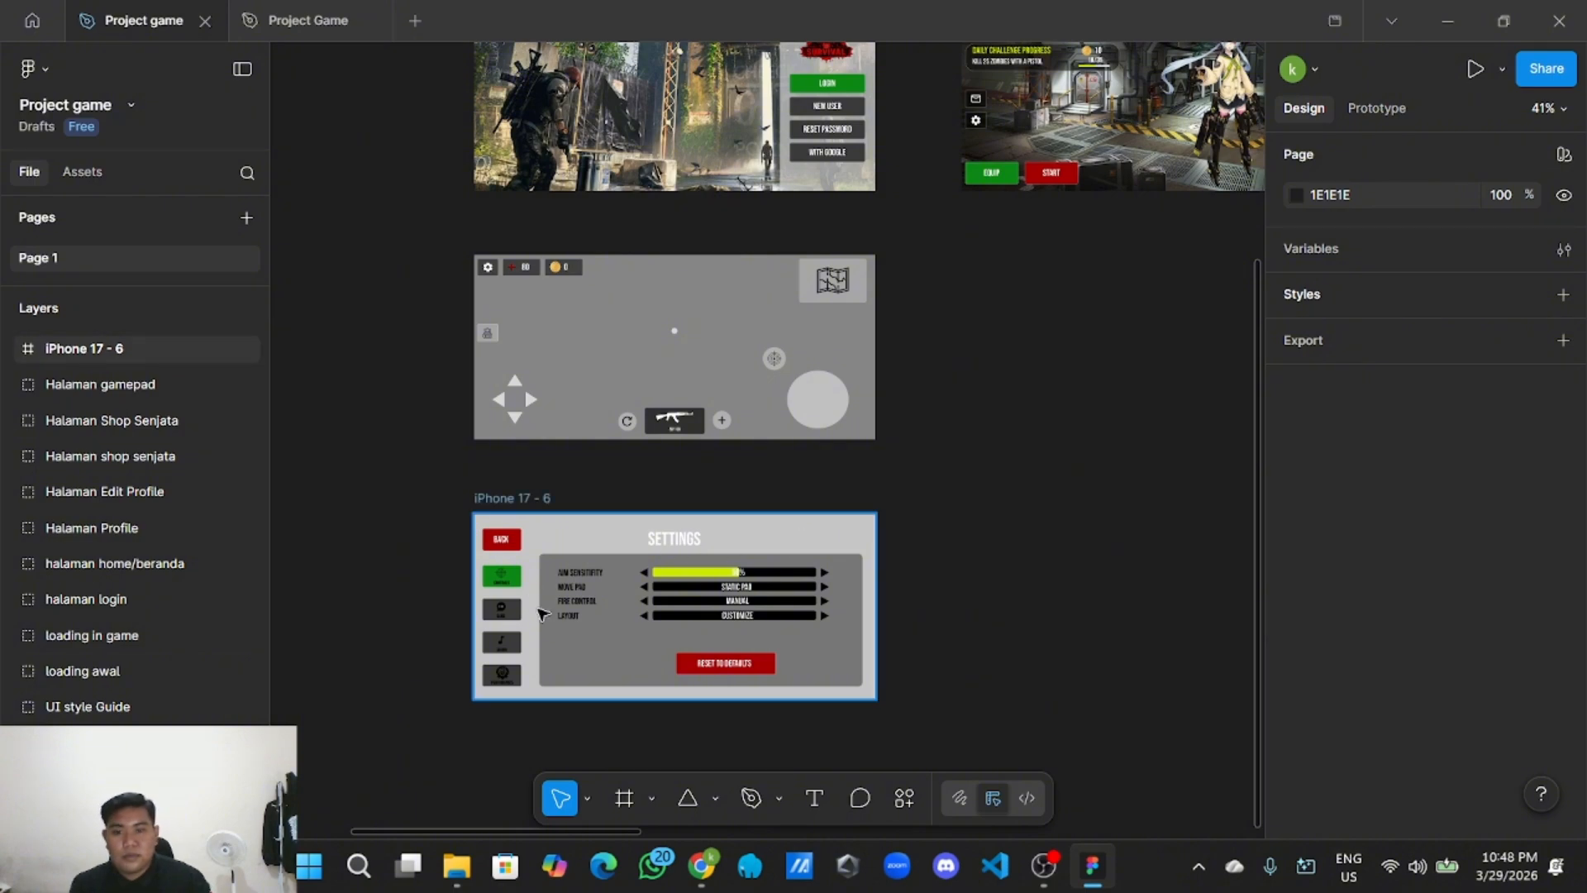
{"action": "scroll", "coordinate": [903, 454], "scroll_direction": "down", "scroll_amount": 3}
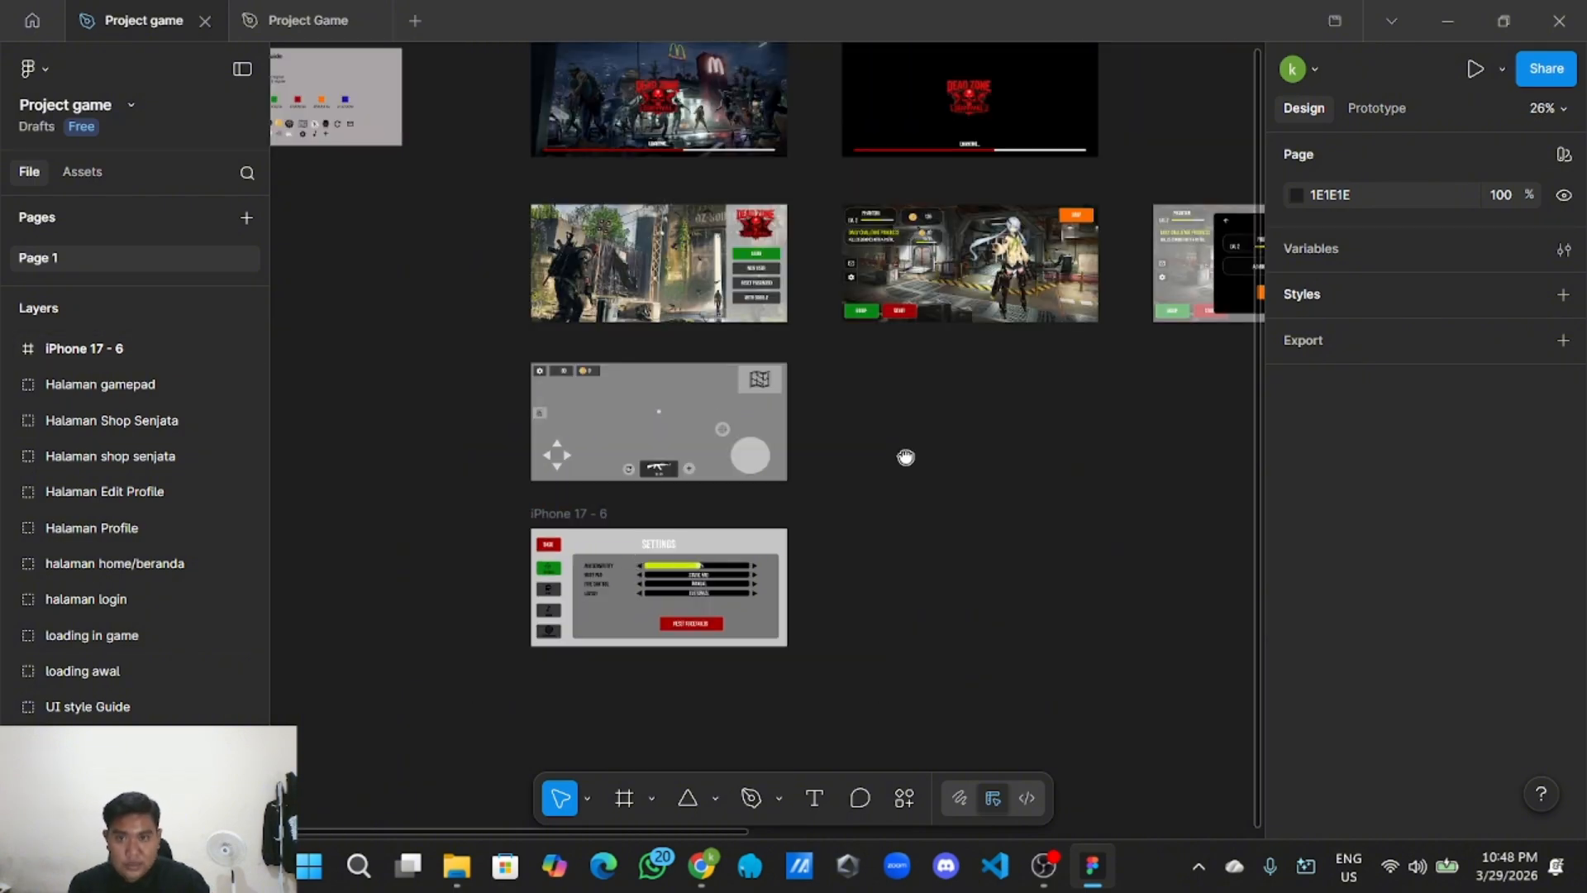
{"action": "scroll", "coordinate": [843, 507], "scroll_direction": "up", "scroll_amount": 2}
{"action": "scroll", "coordinate": [909, 506], "scroll_direction": "down", "scroll_amount": 5}
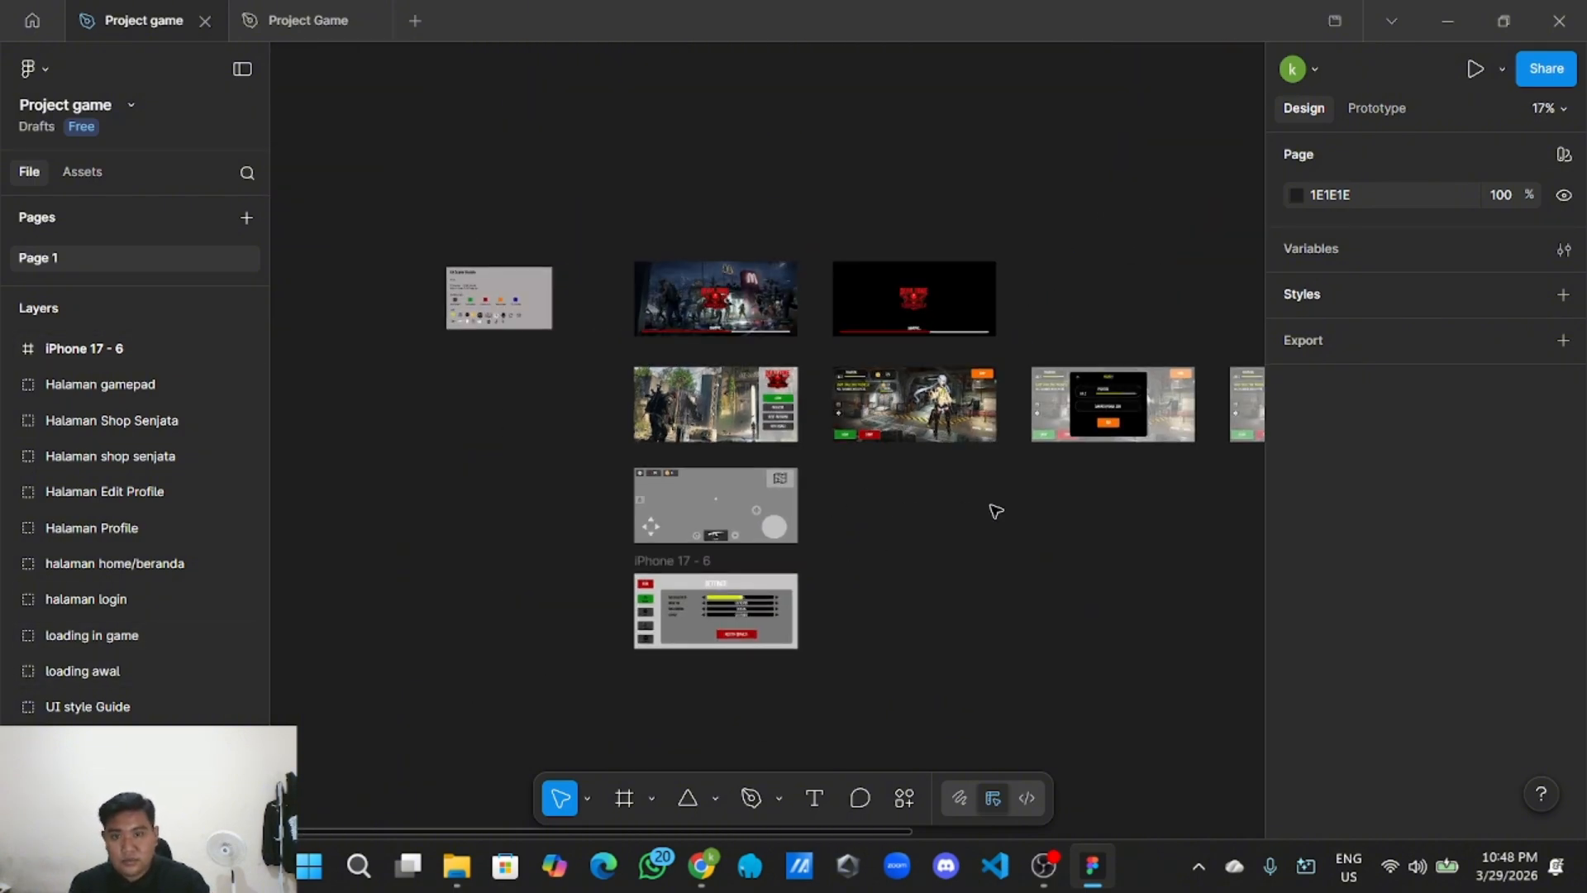
{"action": "left_click_drag", "start_coordinate": [895, 509], "coordinate": [753, 512]}
{"action": "scroll", "coordinate": [753, 518], "scroll_direction": "up", "scroll_amount": 1}
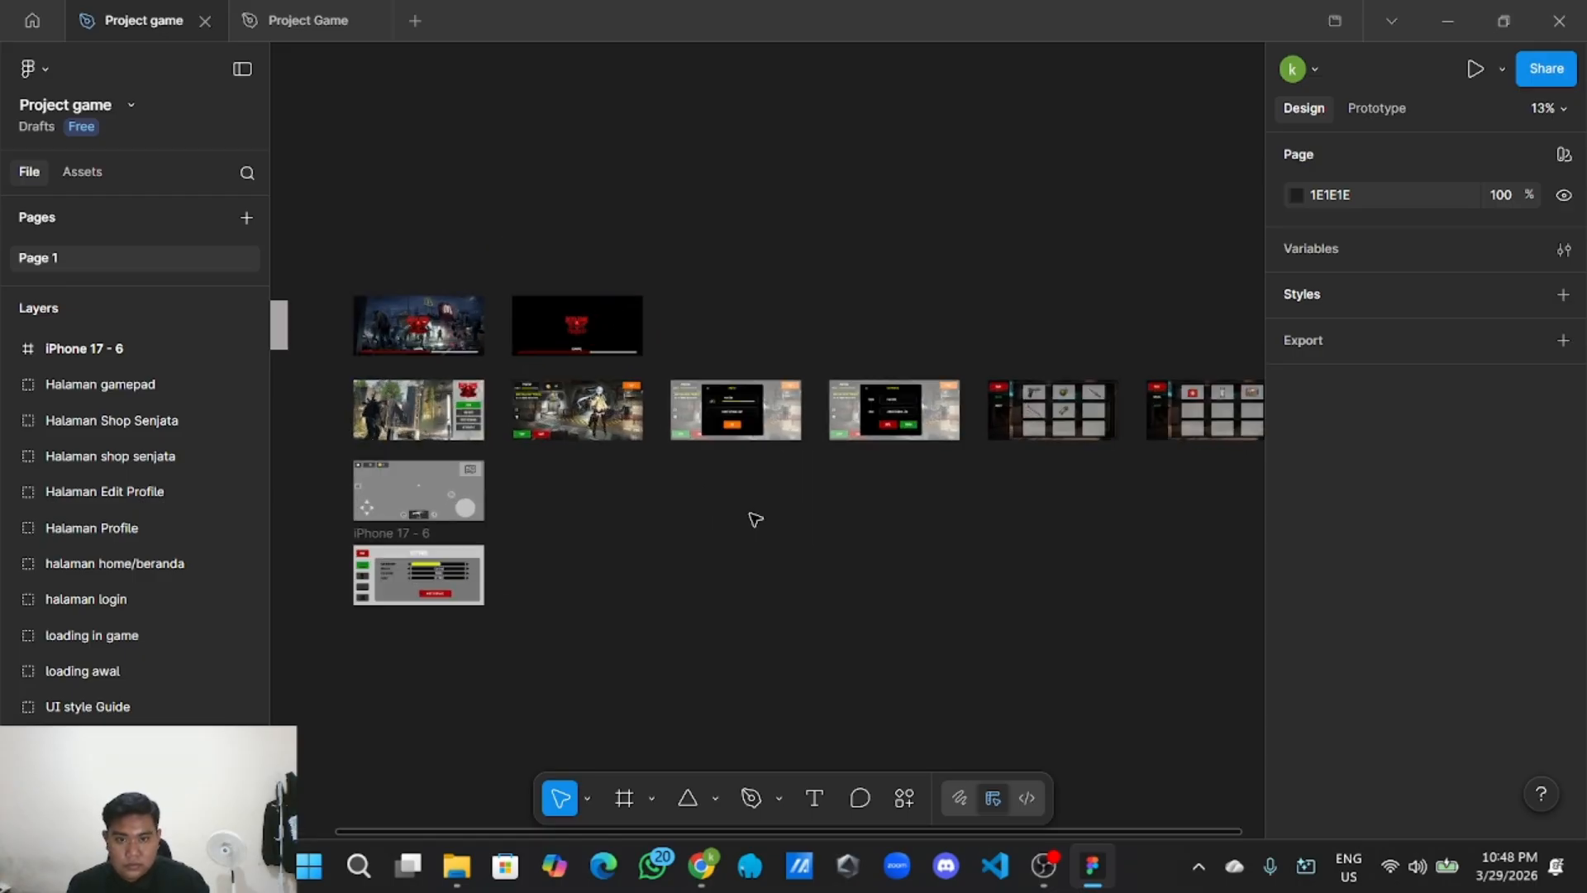
{"action": "scroll", "coordinate": [754, 522], "scroll_direction": "down", "scroll_amount": 1}
{"action": "scroll", "coordinate": [742, 546], "scroll_direction": "up", "scroll_amount": 1}
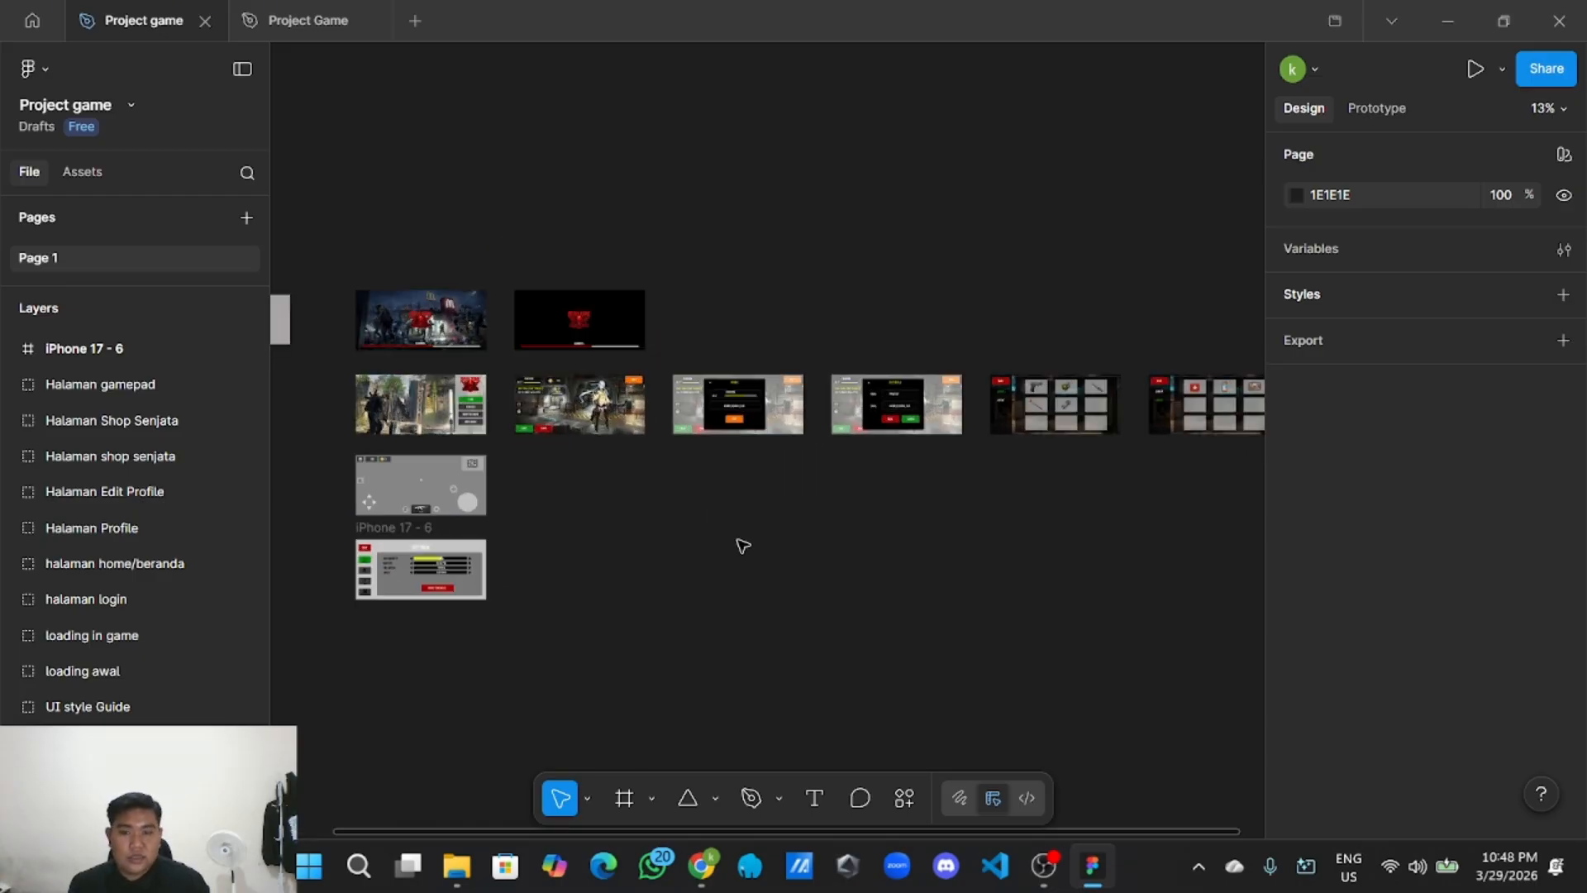
{"action": "left_click_drag", "start_coordinate": [685, 564], "coordinate": [772, 556]}
{"action": "scroll", "coordinate": [718, 549], "scroll_direction": "up", "scroll_amount": 1}
{"action": "left_click_drag", "start_coordinate": [633, 541], "coordinate": [707, 537]}
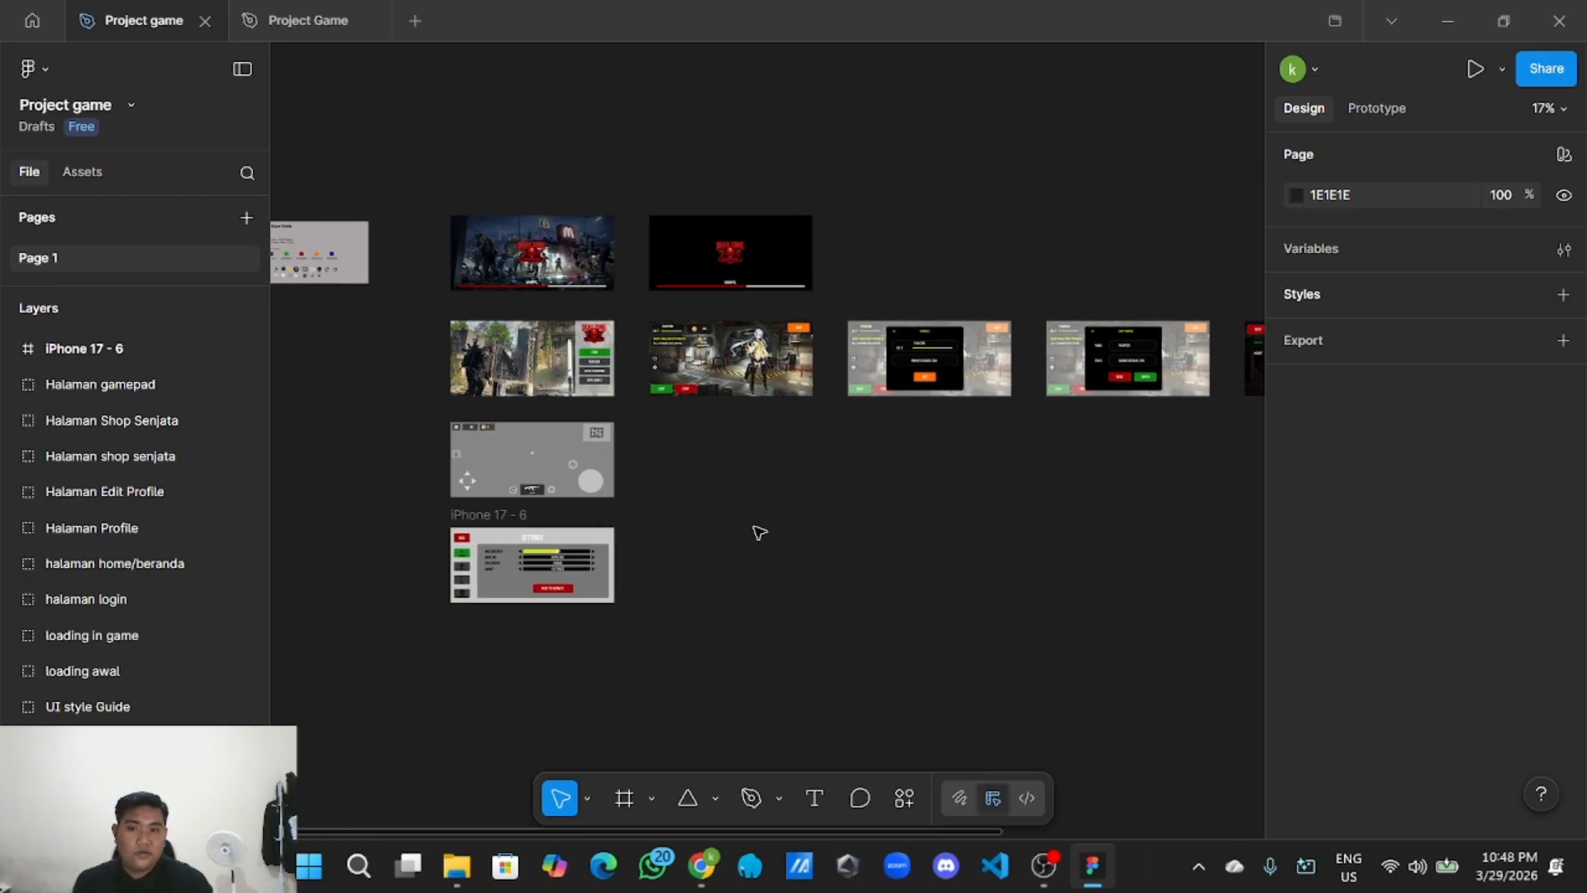